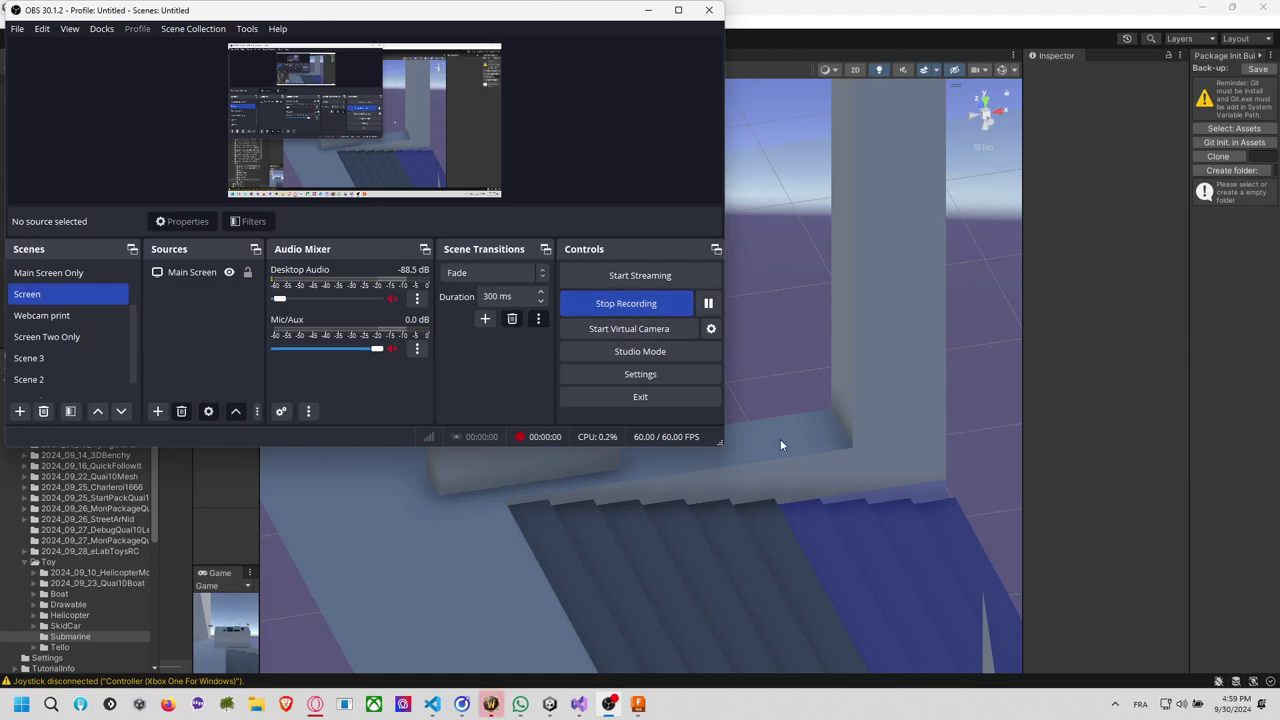
Hide the SeringOut and SeringIn bodies and frame the syringe top in the view.
click(640, 704)
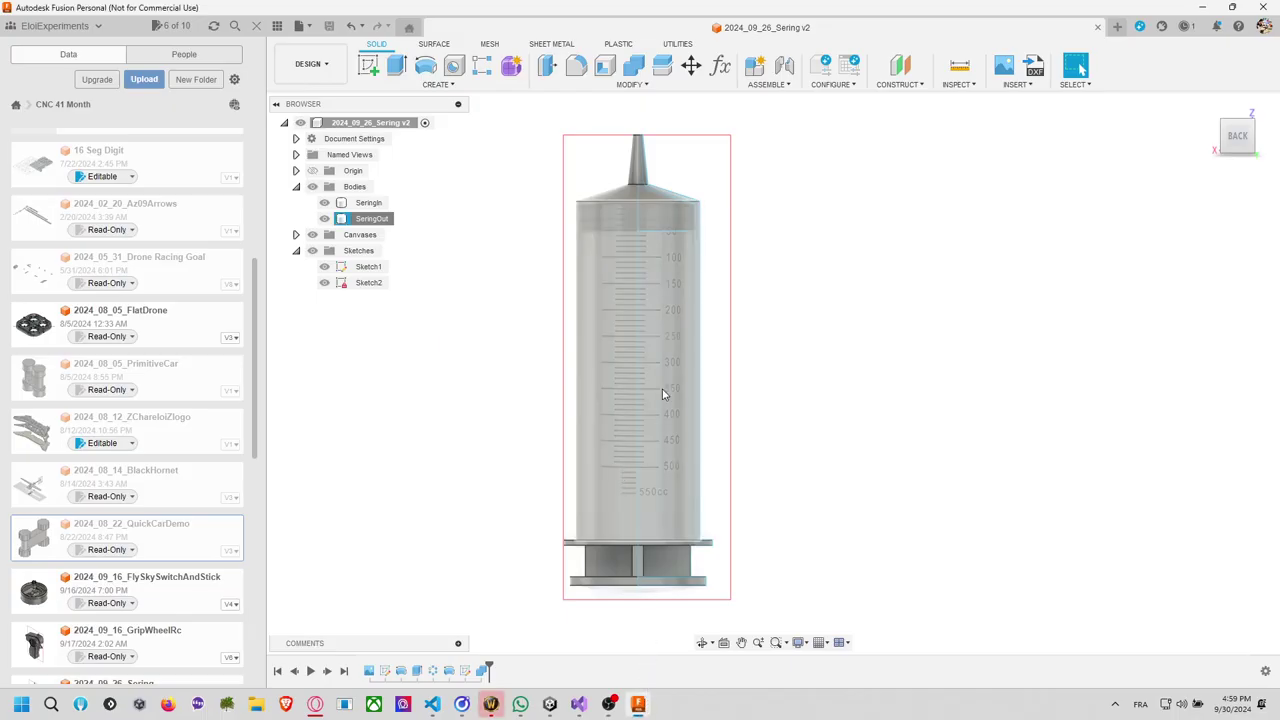
scroll(855, 326, down, 2)
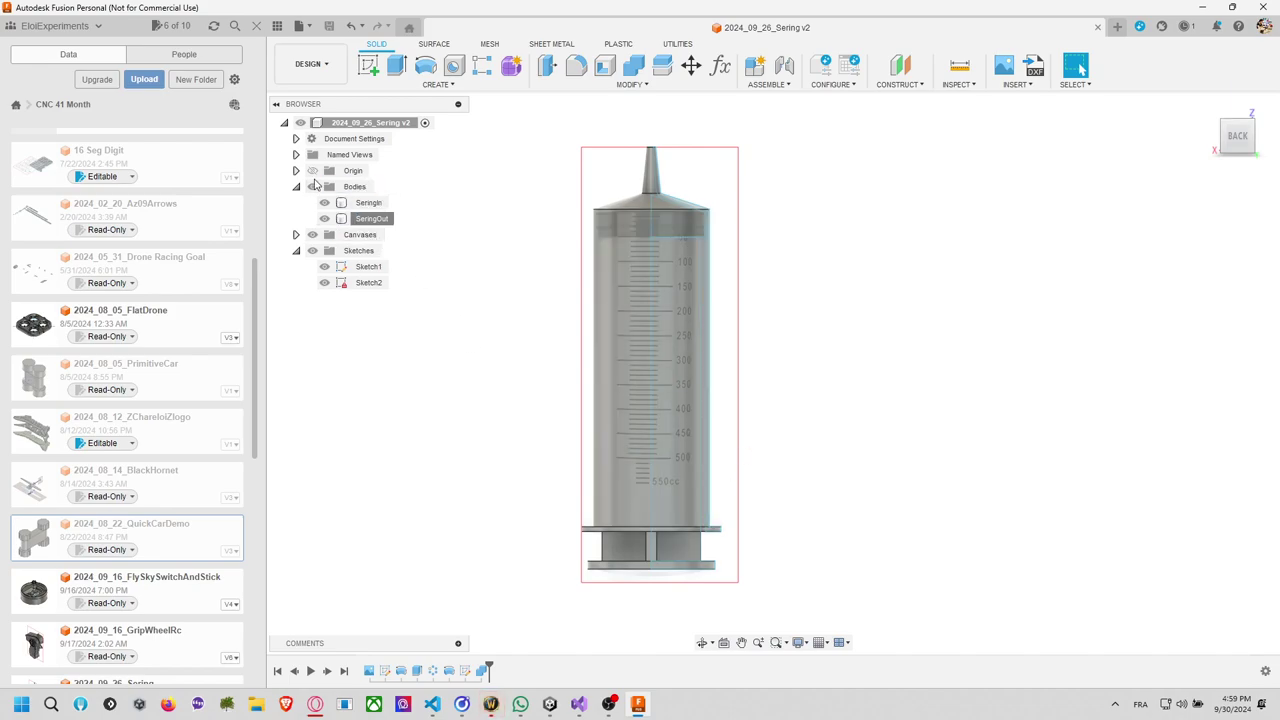
click(324, 218)
click(324, 202)
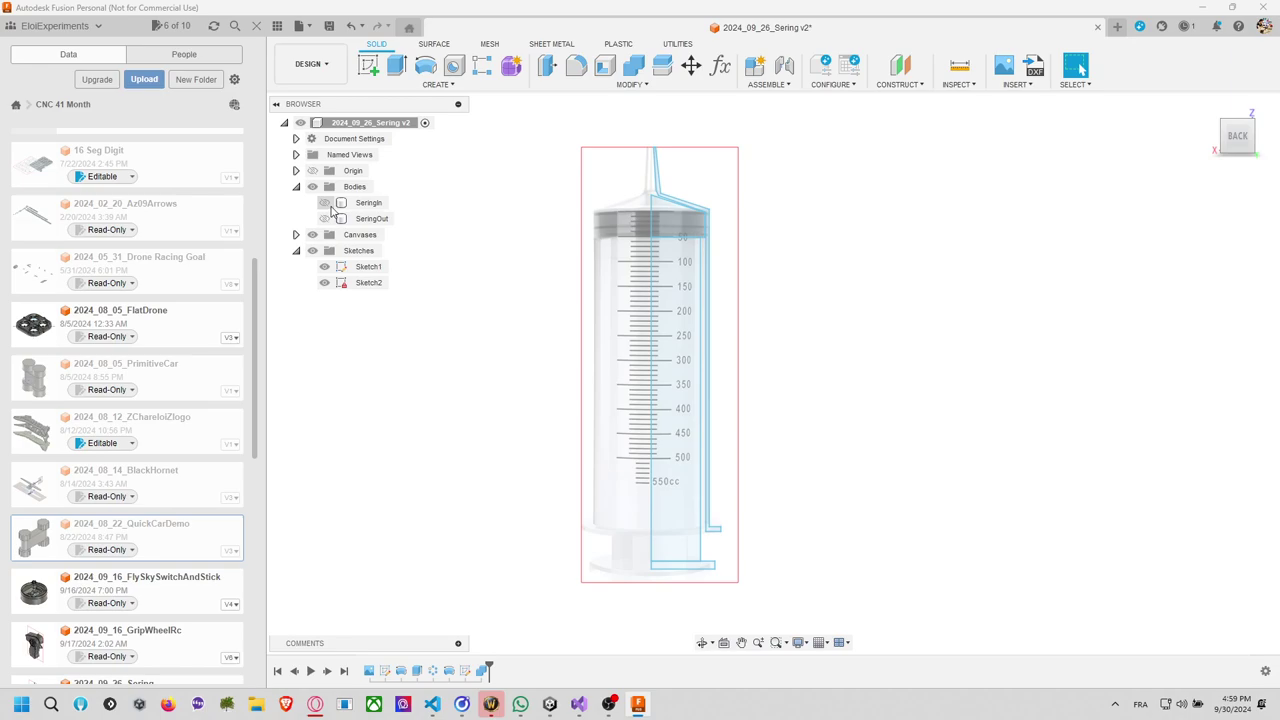
scroll(745, 414, up, 5)
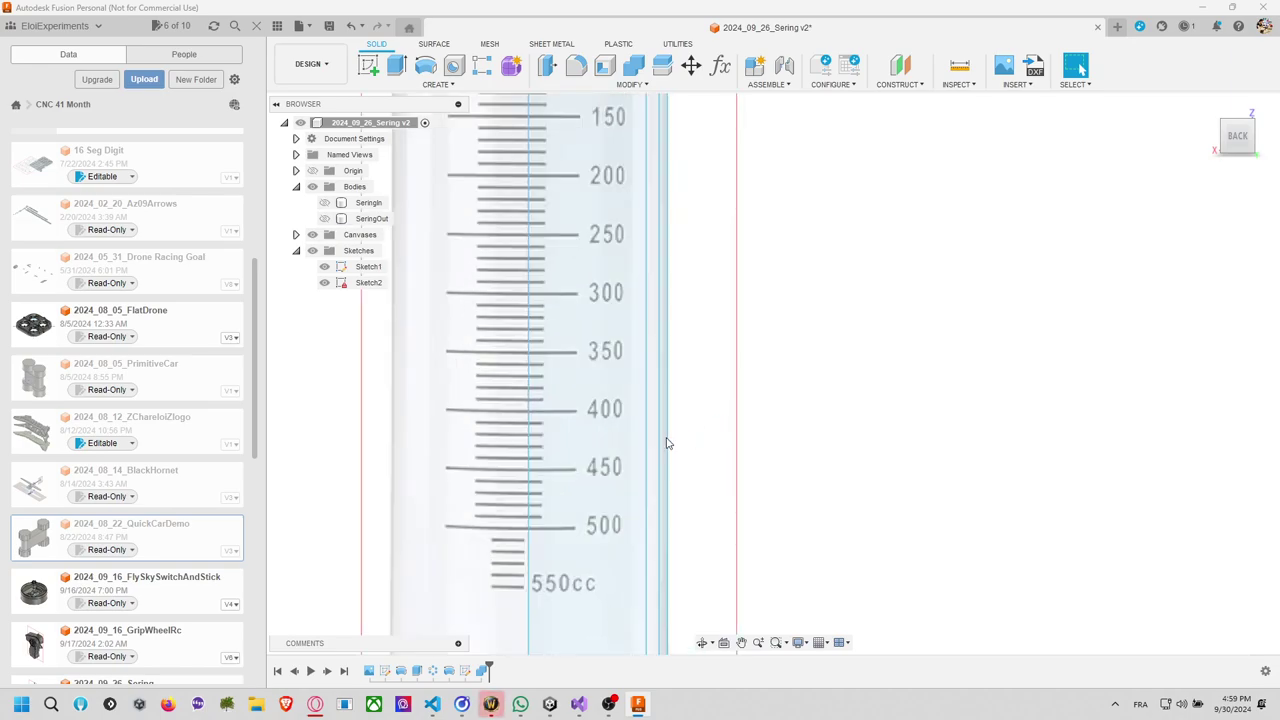
middle_drag(786, 309, 826, 557)
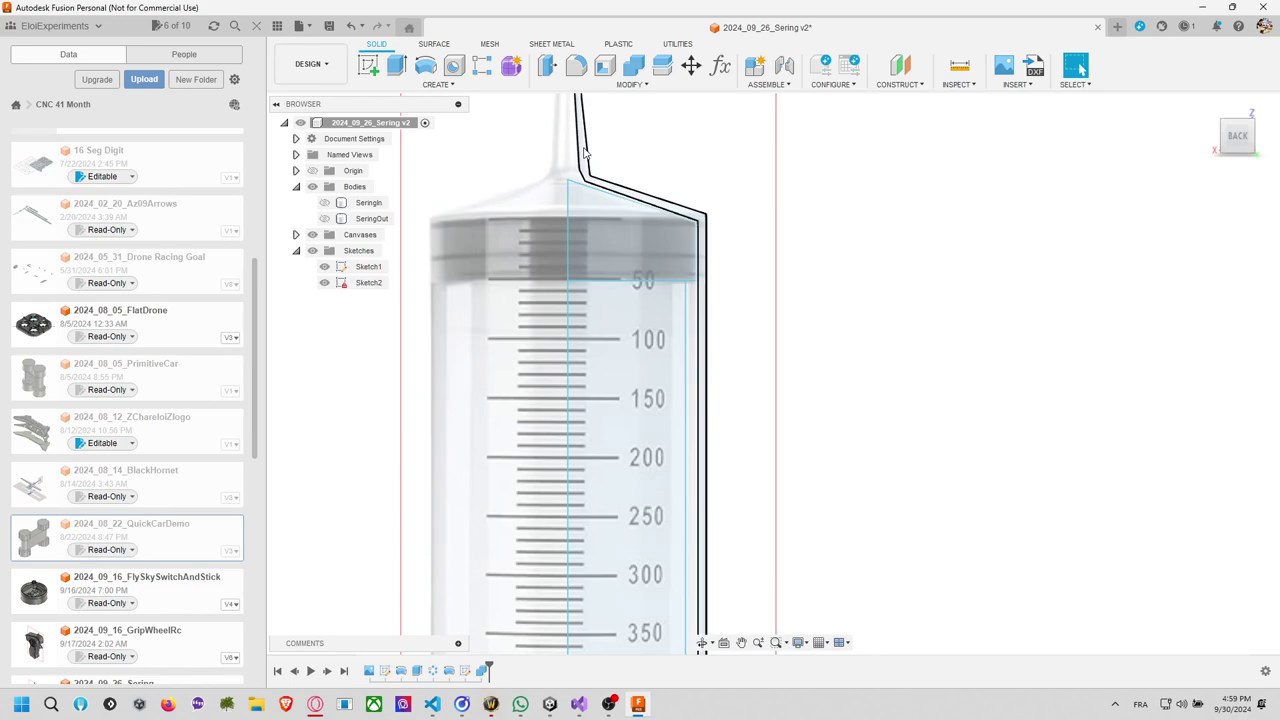
click(424, 64)
click(578, 226)
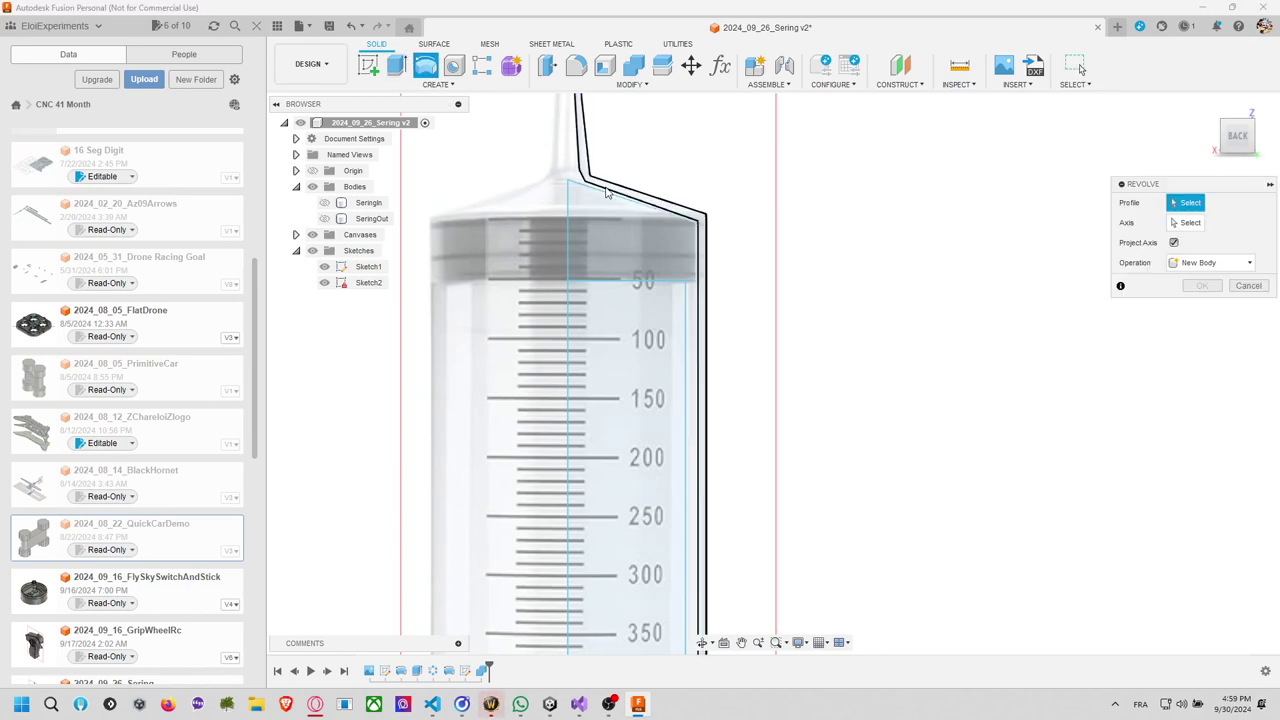
click(1178, 227)
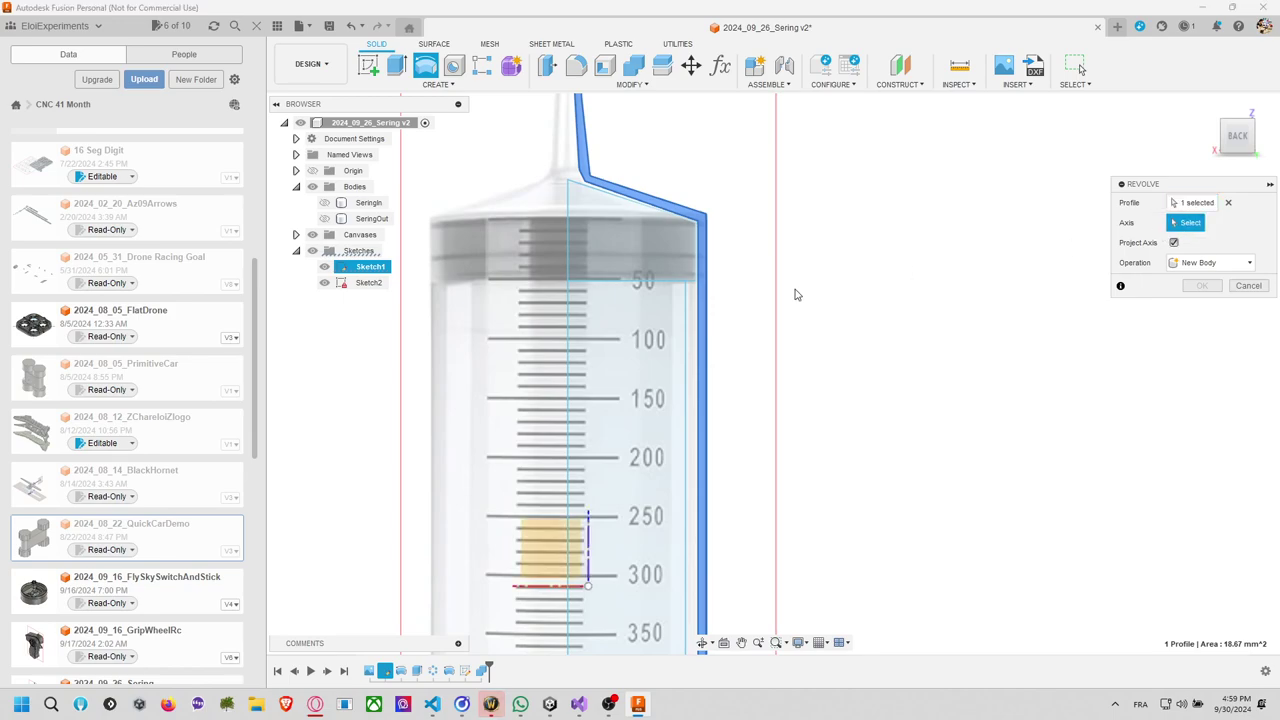
click(567, 345)
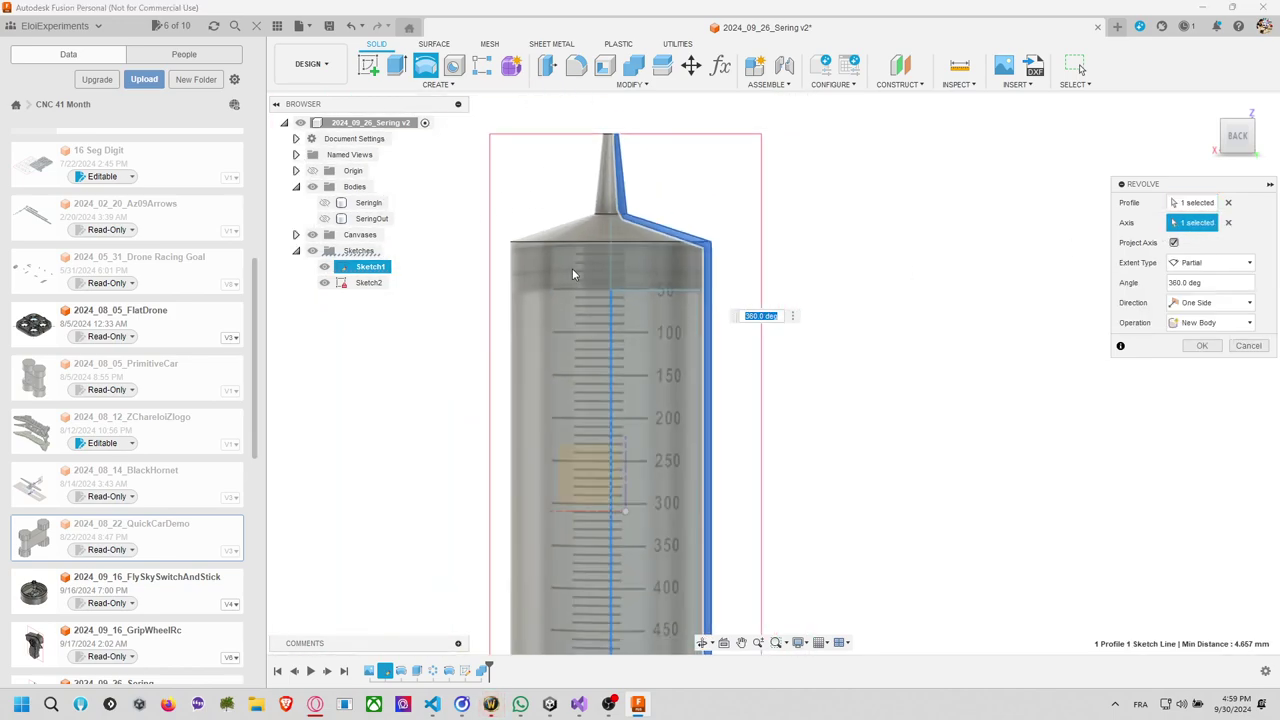
click(1247, 346)
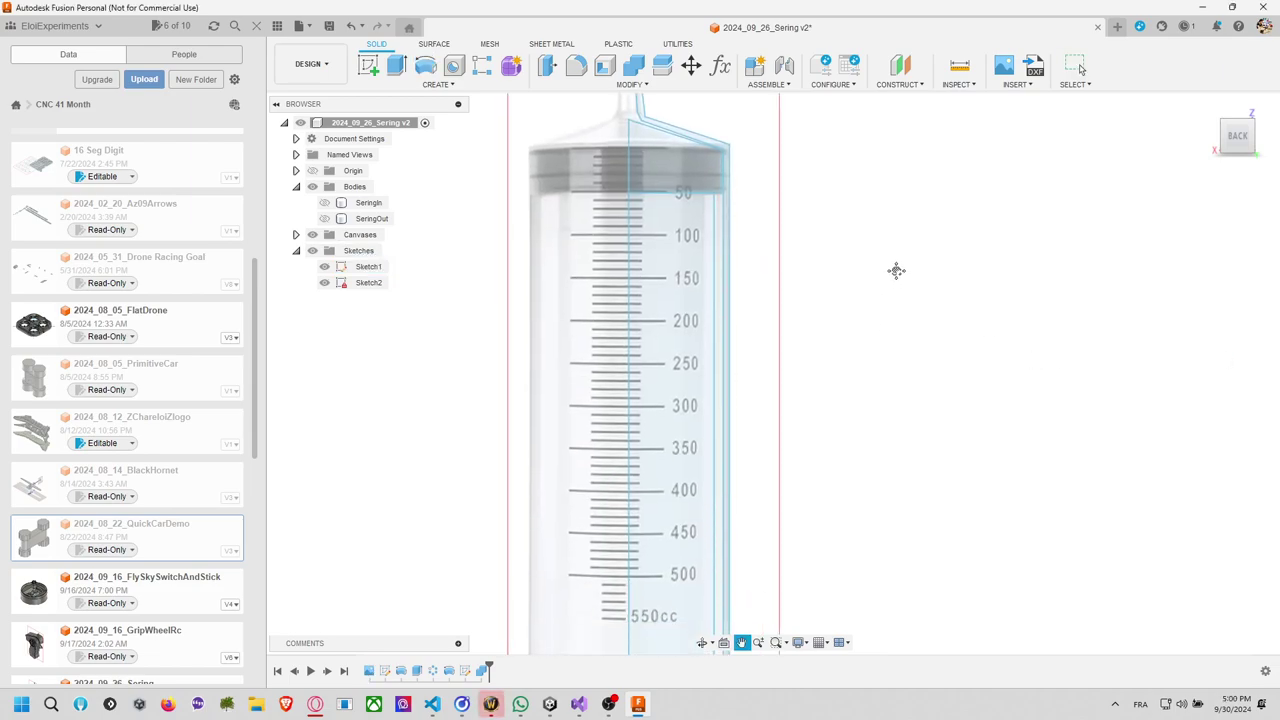
click(425, 65)
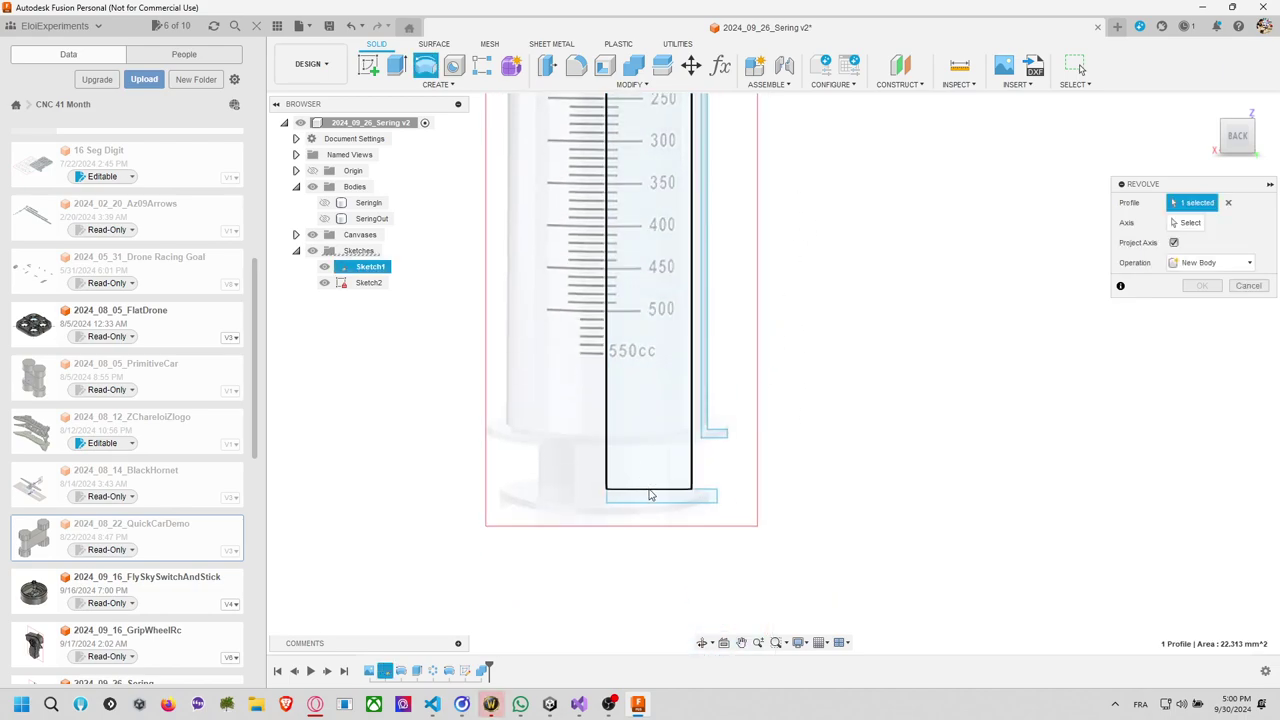
click(653, 497)
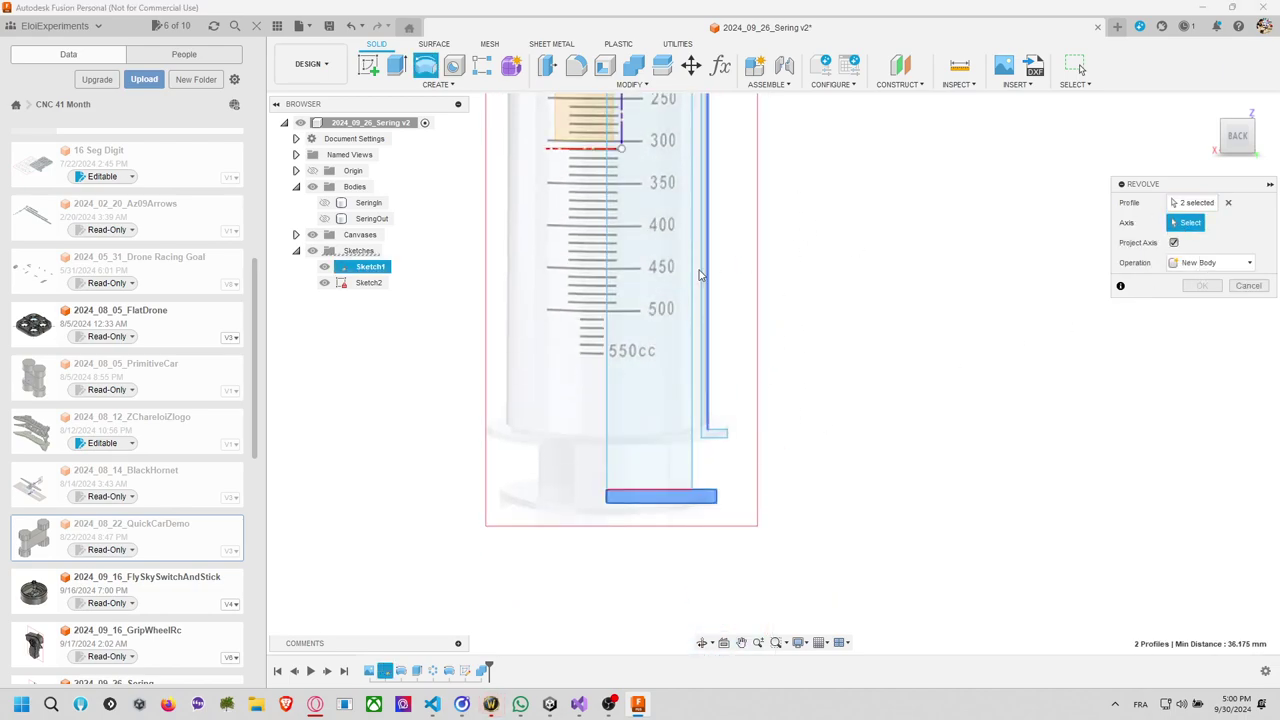
click(608, 330)
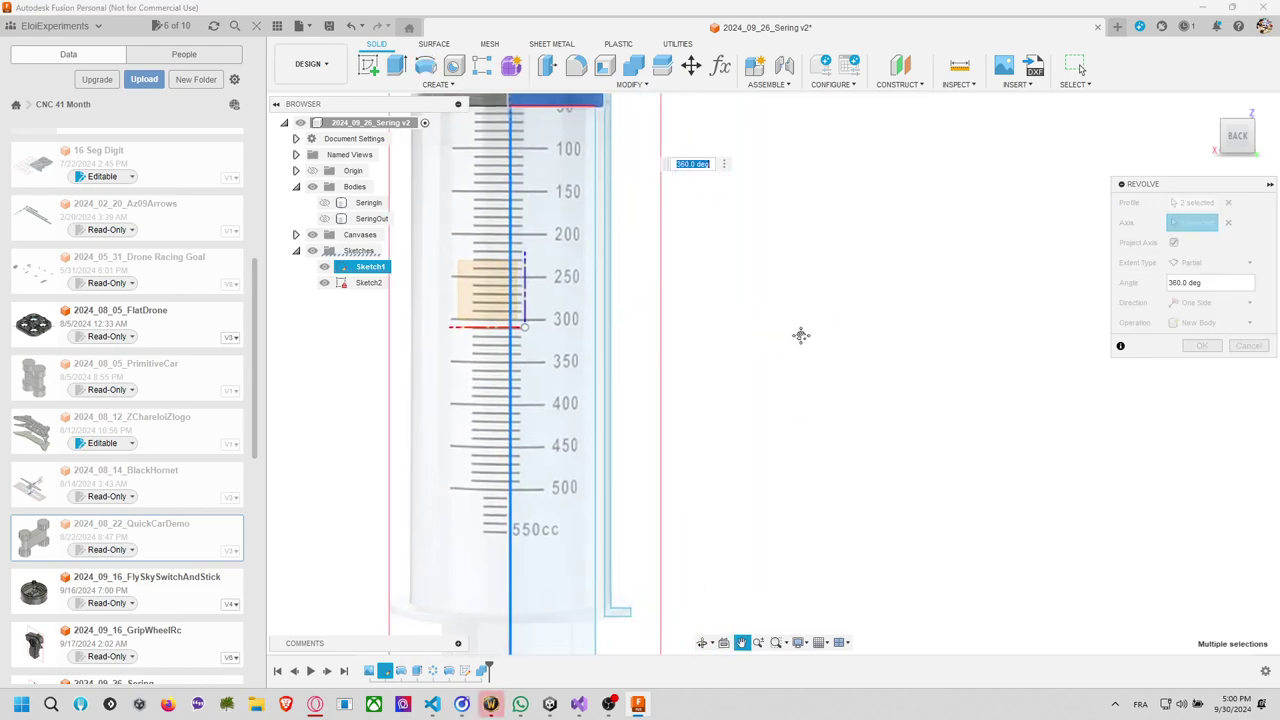
mouse_move(800, 334)
shift+middle_down()
mouse_move(794, 321)
mouse_move(813, 343)
shift+middle_up()
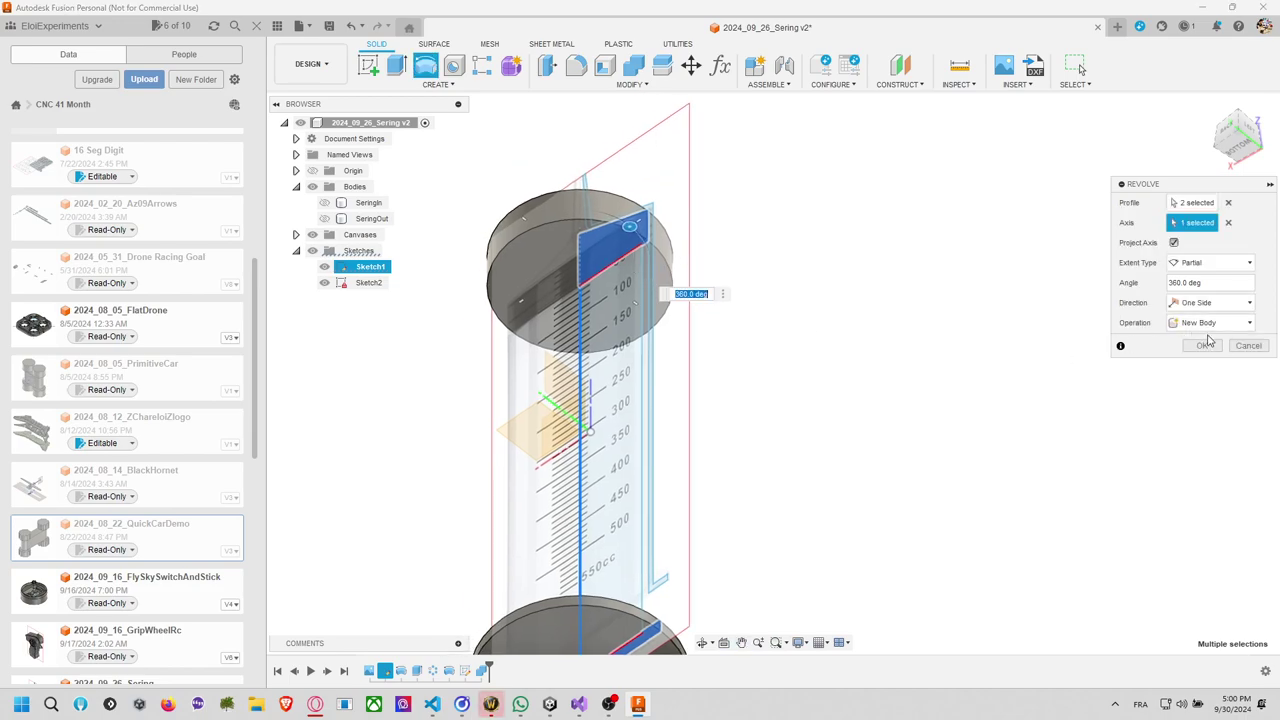
key(Escape)
mouse_move(797, 280)
shift+middle_down()
mouse_move(837, 329)
mouse_move(691, 412)
shift+middle_up()
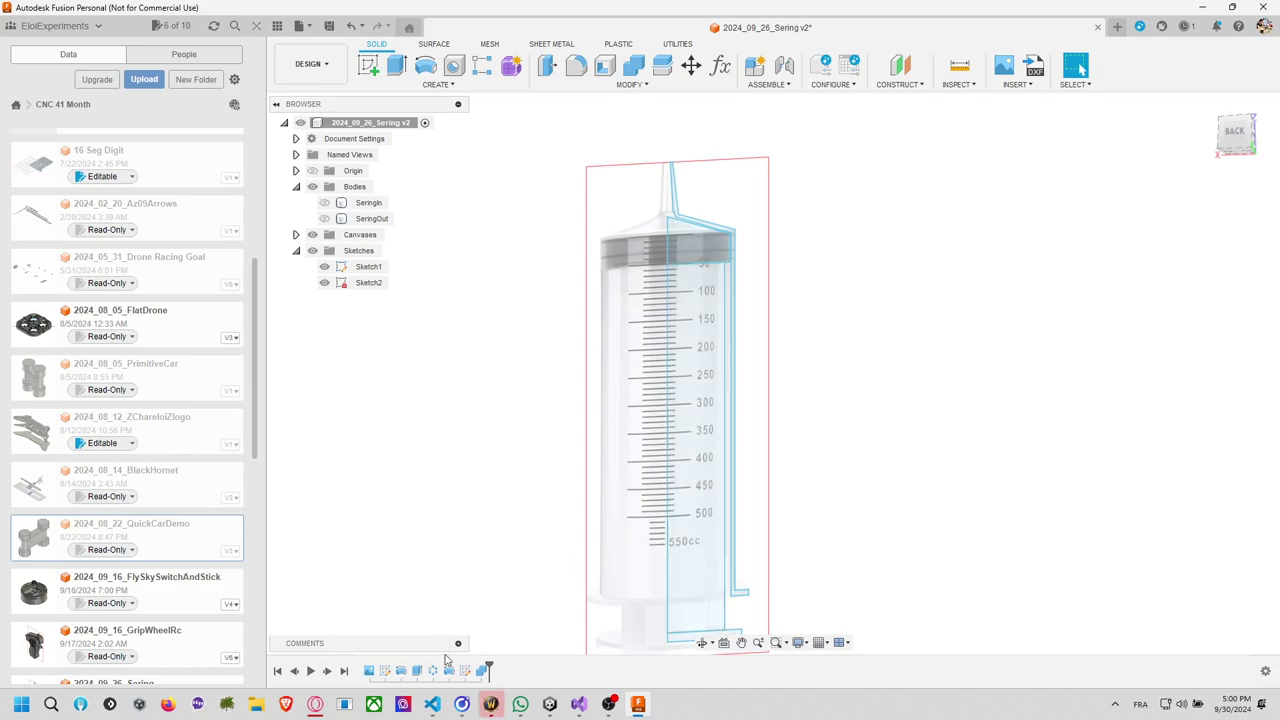
Back out of an accidental Press Pull and make the SeringIn body visible again.
middle_drag(603, 475, 603, 389)
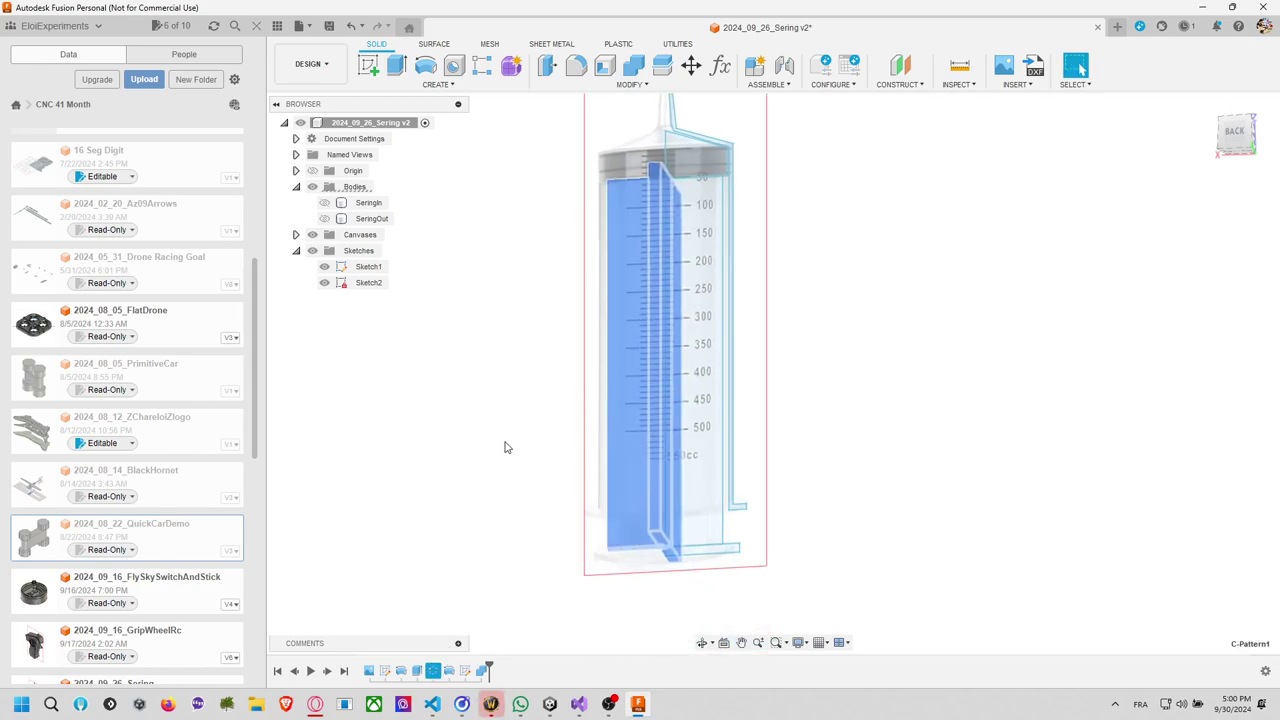
right_click(501, 452)
click(512, 385)
key(Escape)
shift+middle_drag(511, 364, 561, 427)
click(324, 203)
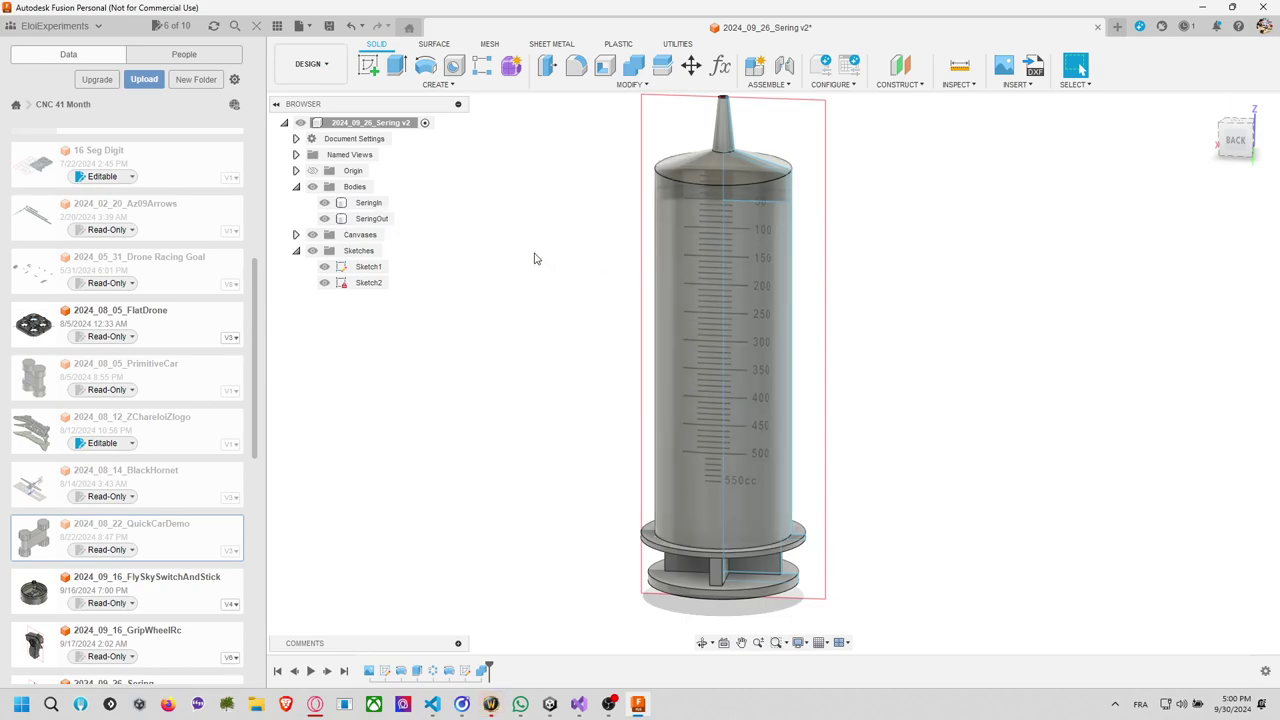
Switch to the YouTube browser window with Alt+Tab.
key(alt+Tab)
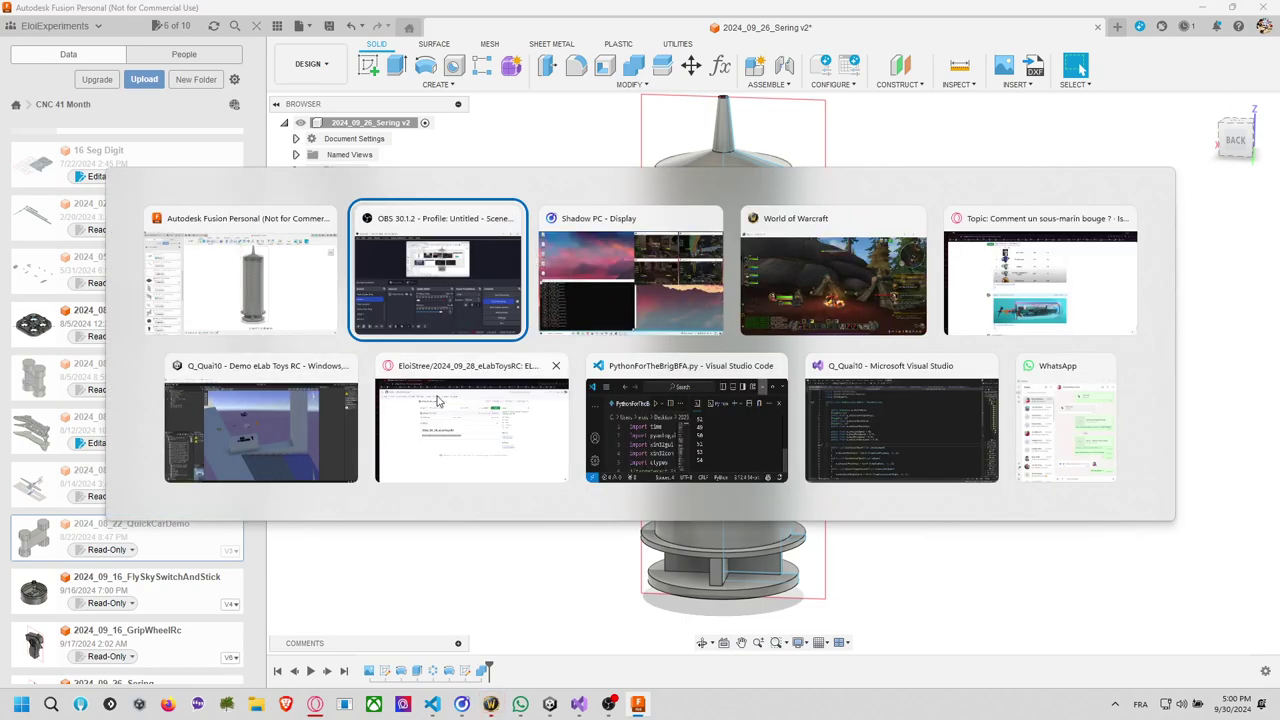
key(Escape)
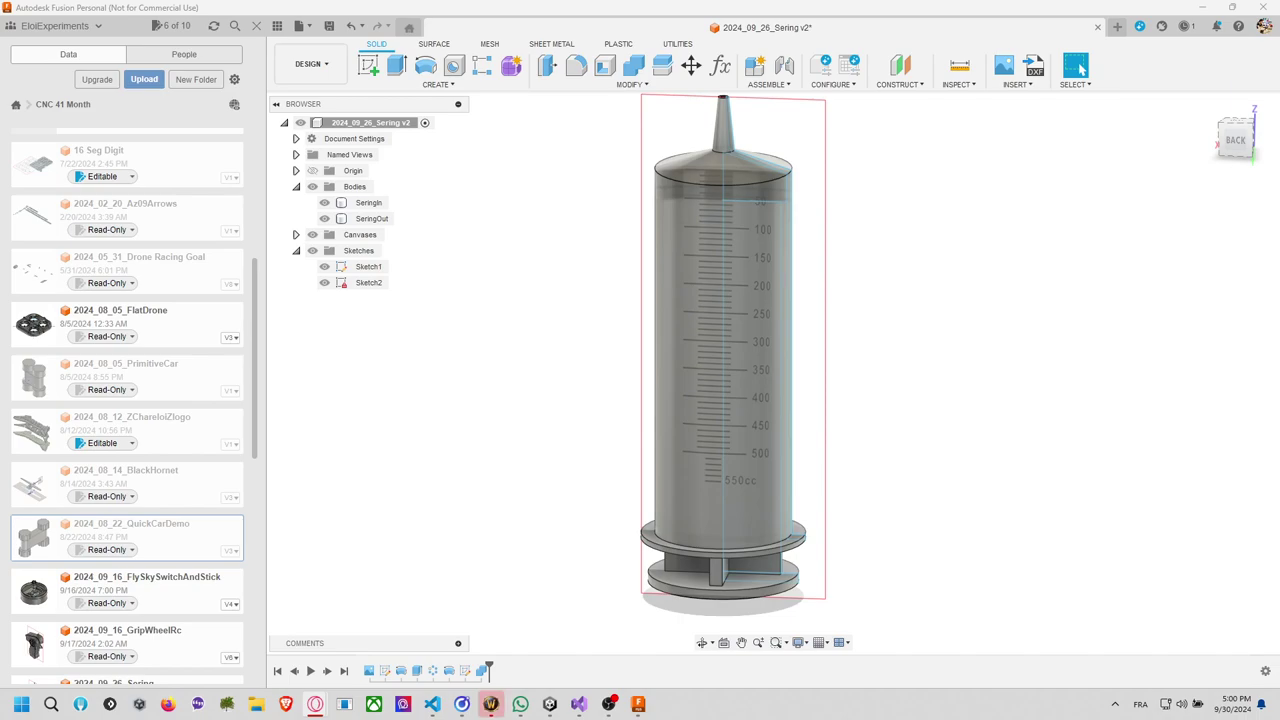
key(alt+Tab)
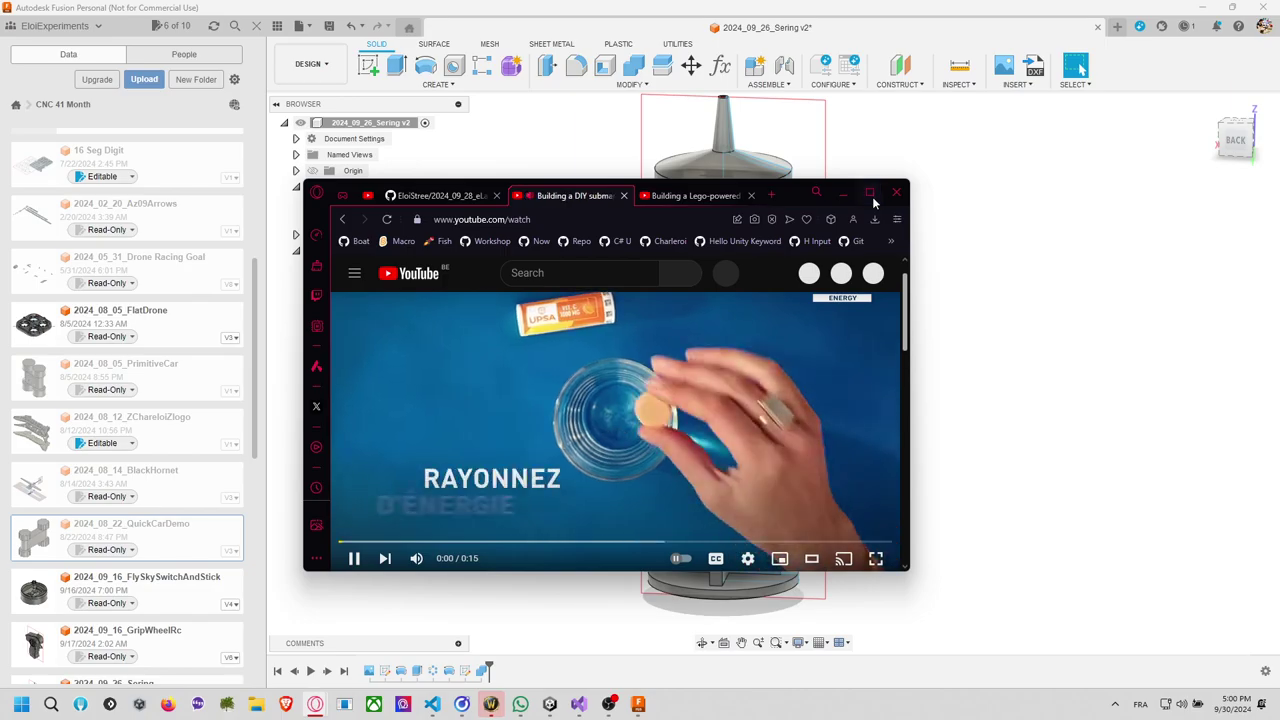
Skip the ad and scrub ahead in the DIY submarine video, then switch to 'Building a Lego-powered Submarine 4.0' and restore the browser window.
click(869, 192)
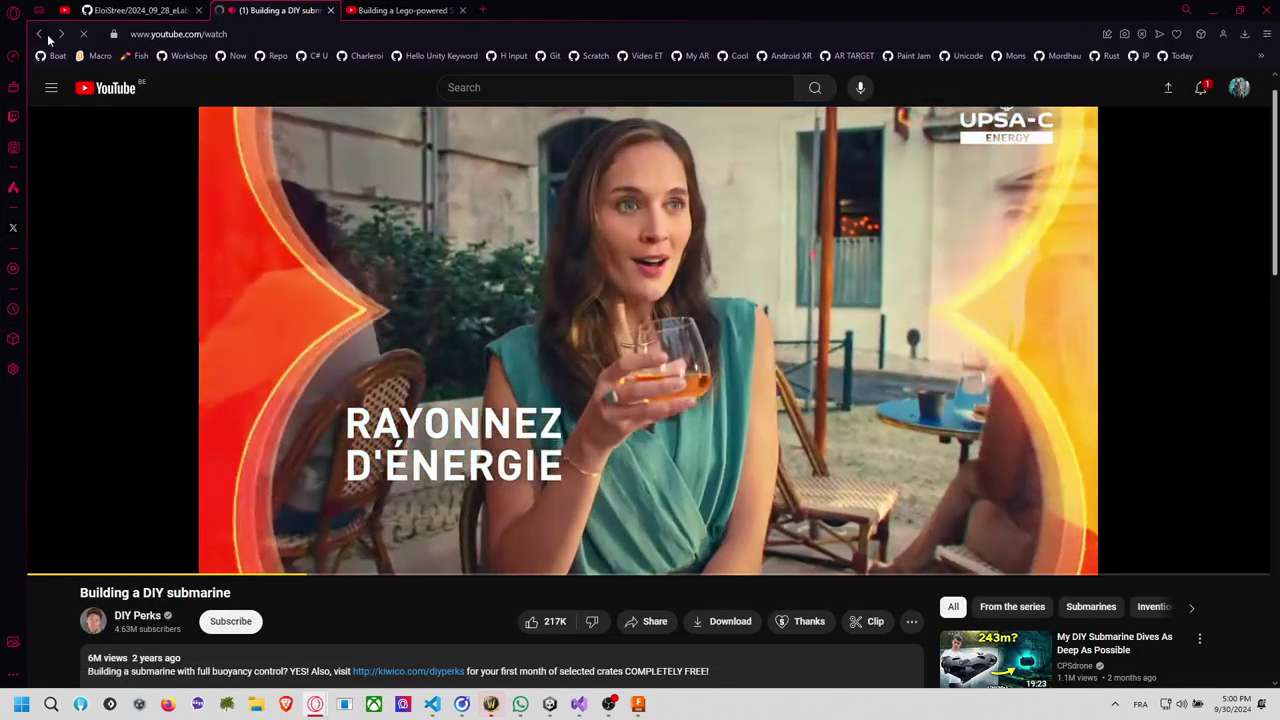
click(44, 35)
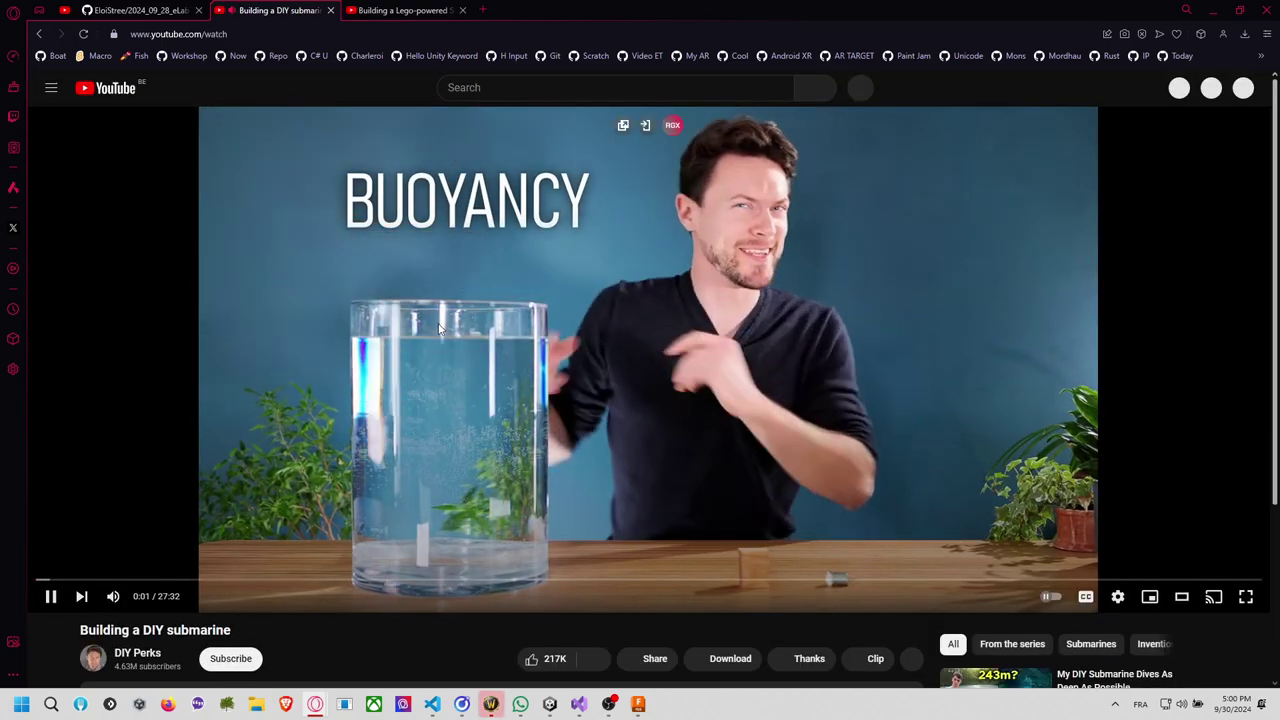
mouse_move(78, 581)
mouse_down()
mouse_move(107, 582)
mouse_move(78, 582)
mouse_up()
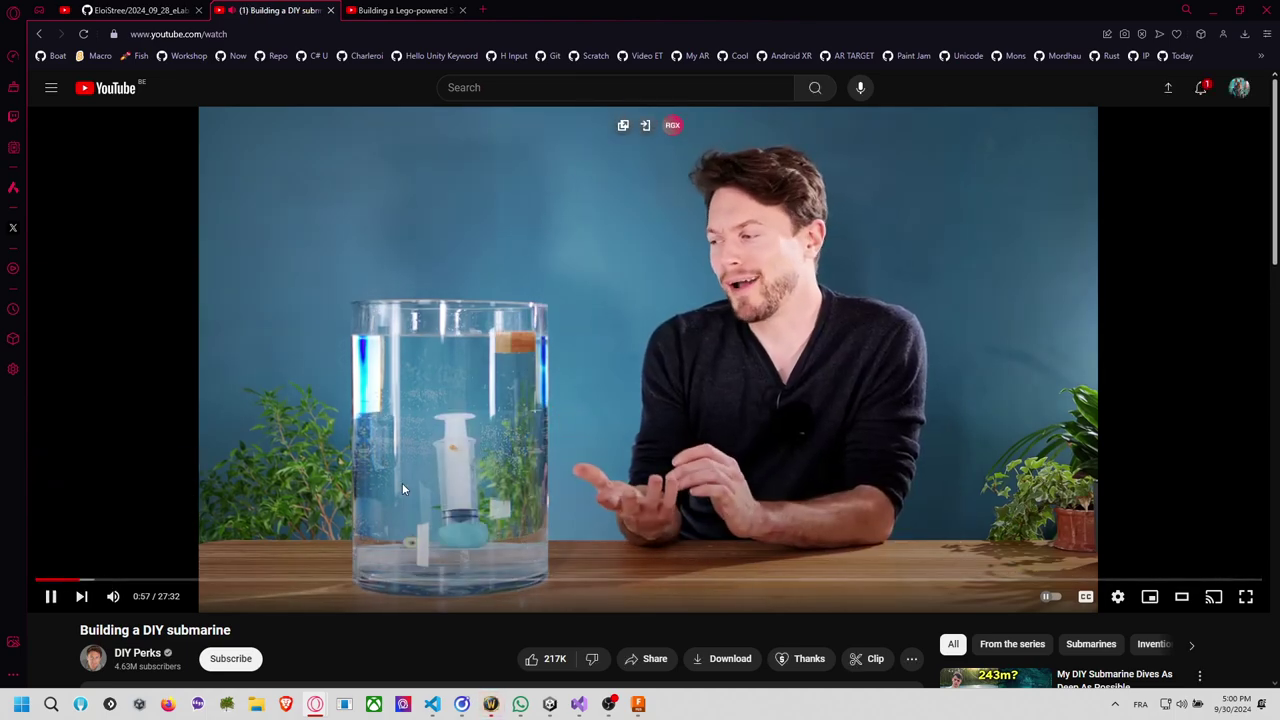
click(208, 580)
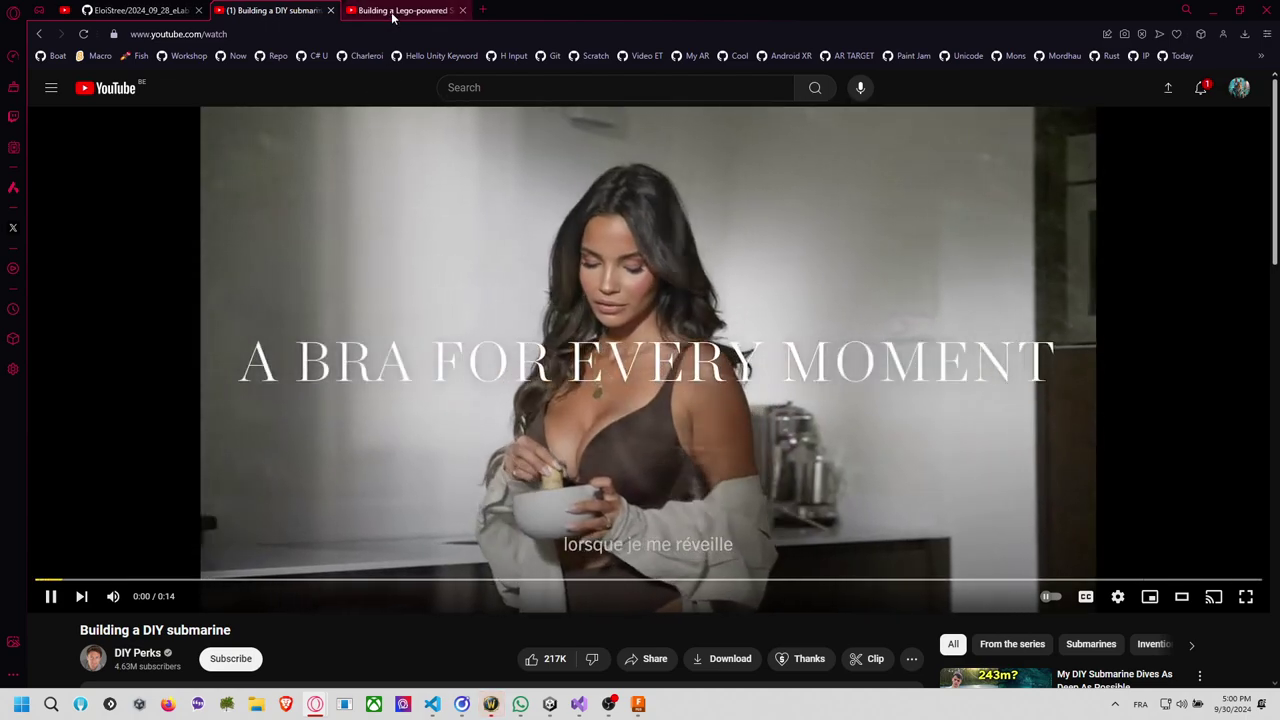
click(393, 16)
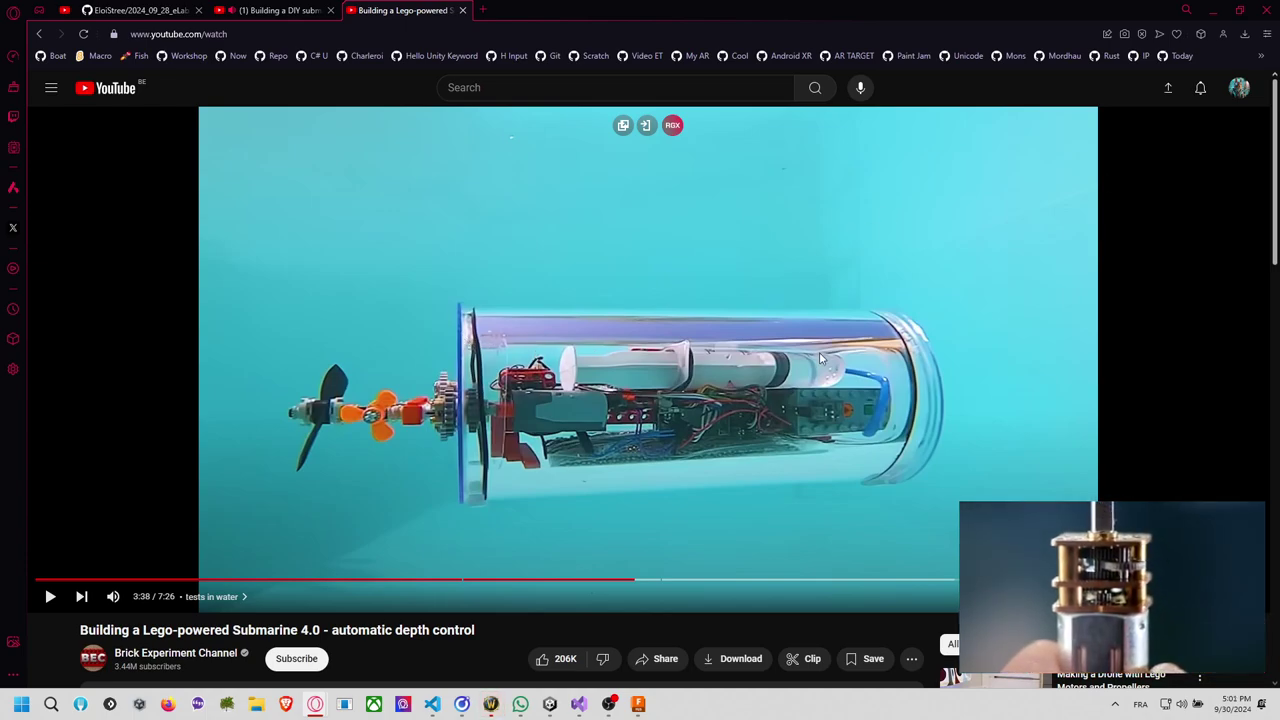
click(1239, 11)
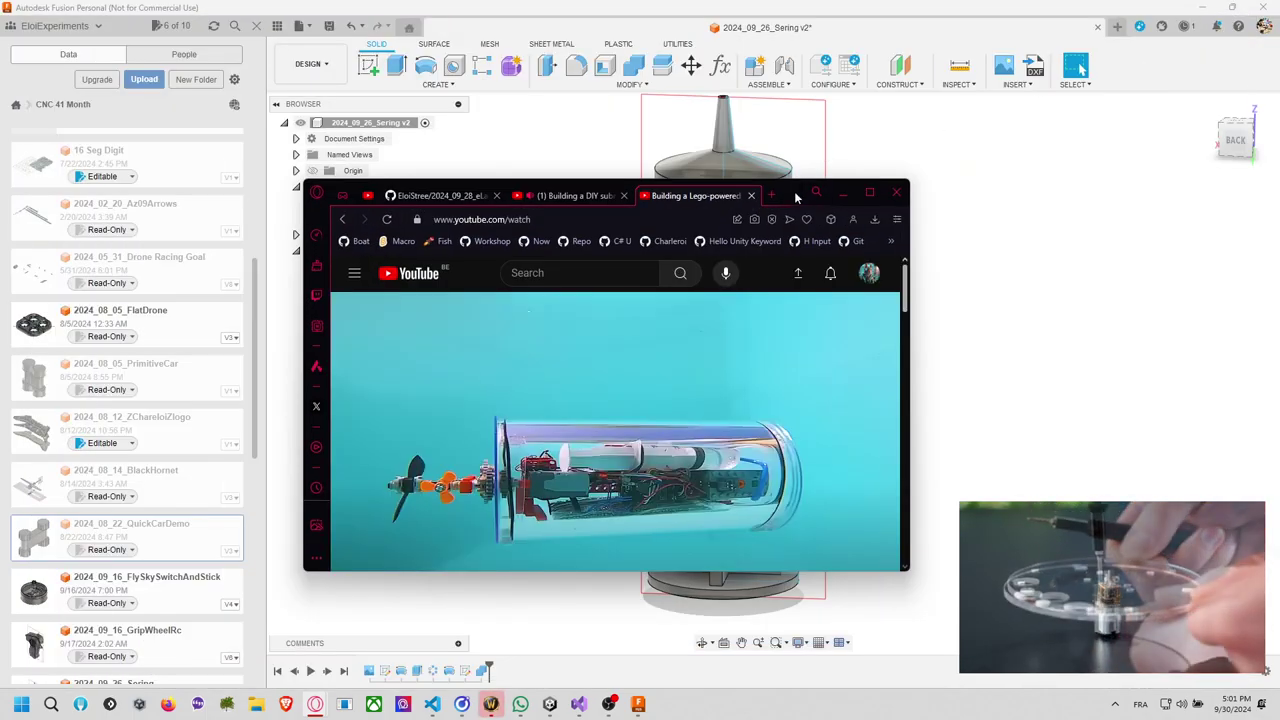
Minimize the browser and create a new Untitled design from the File menu.
click(860, 193)
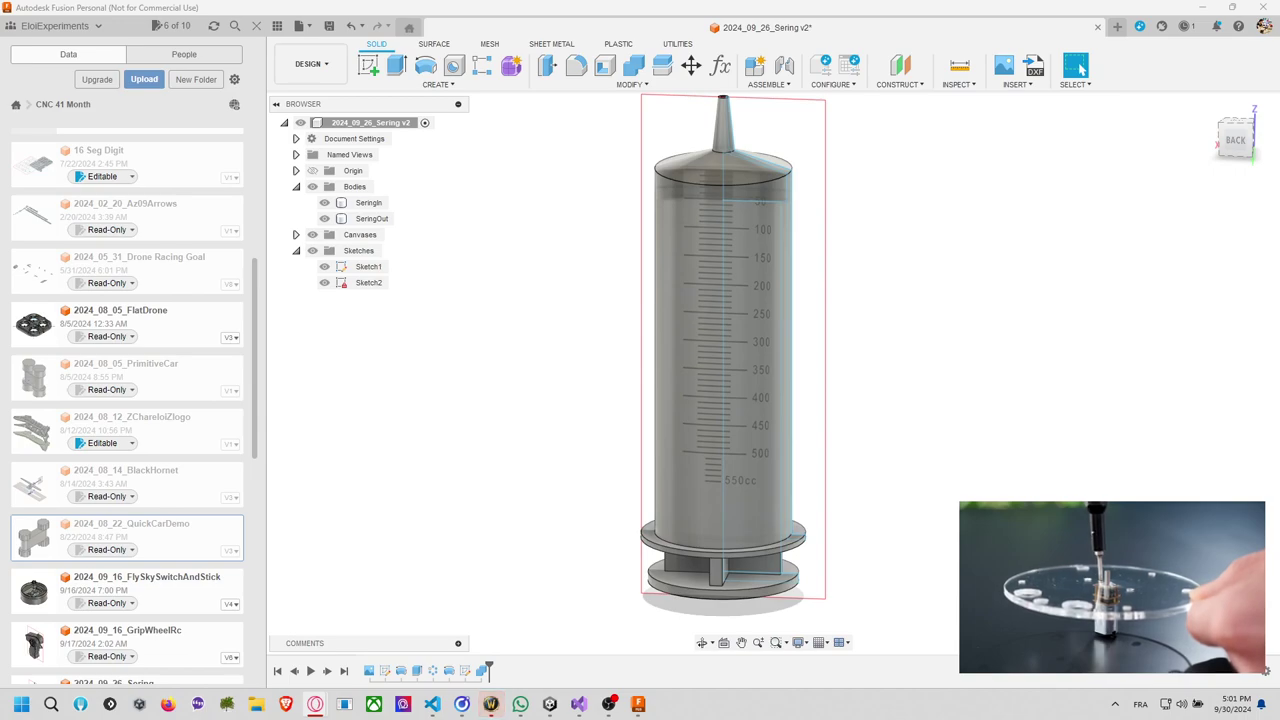
mouse_move(1135, 572)
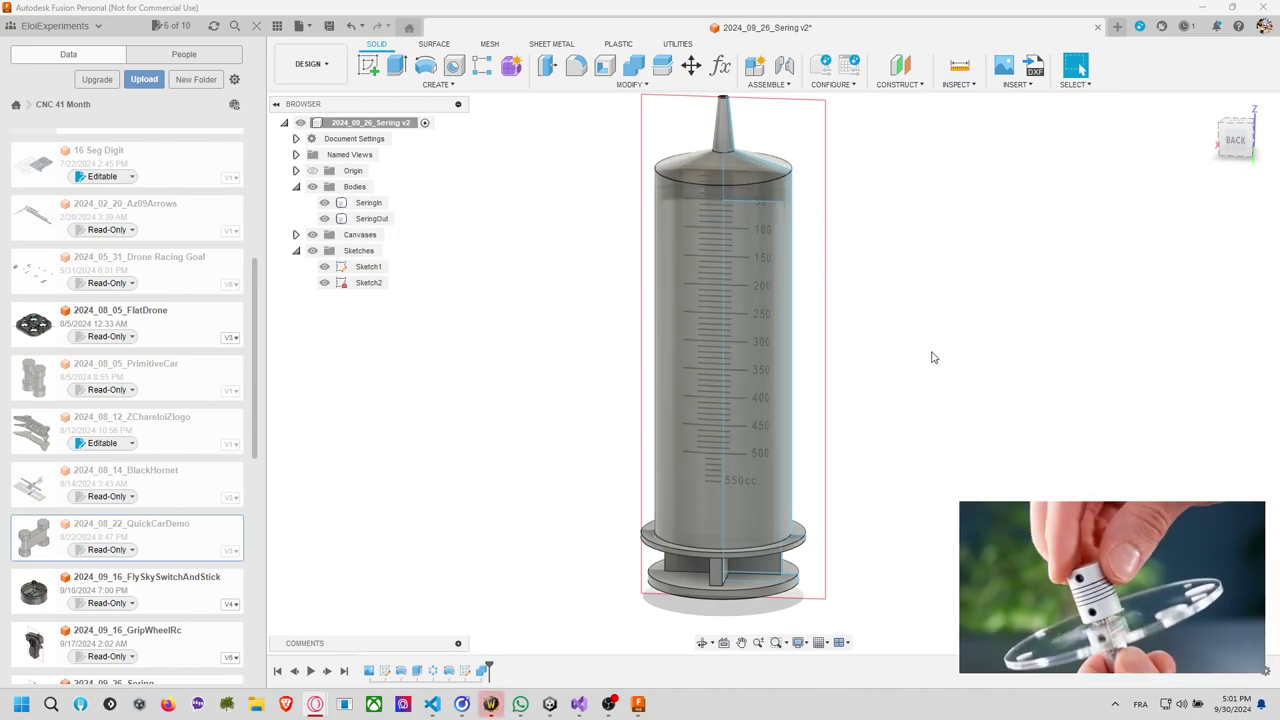
scroll(914, 395, up, 1)
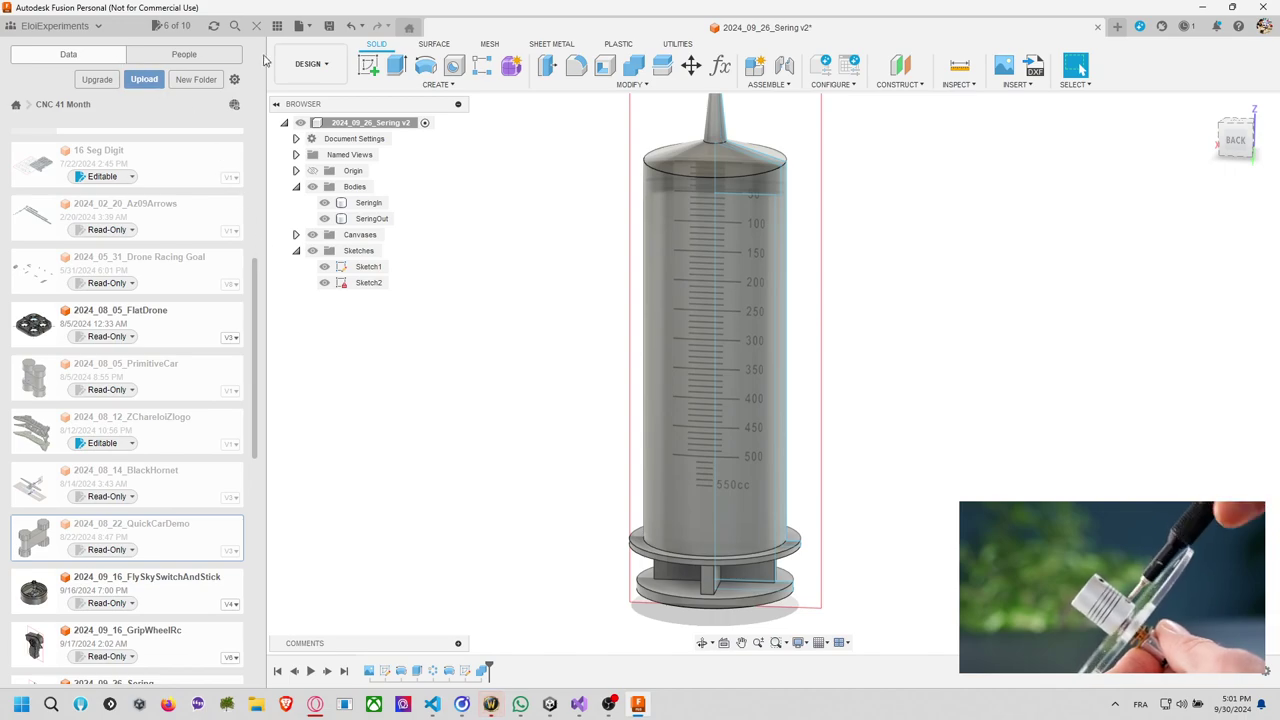
click(298, 25)
click(330, 46)
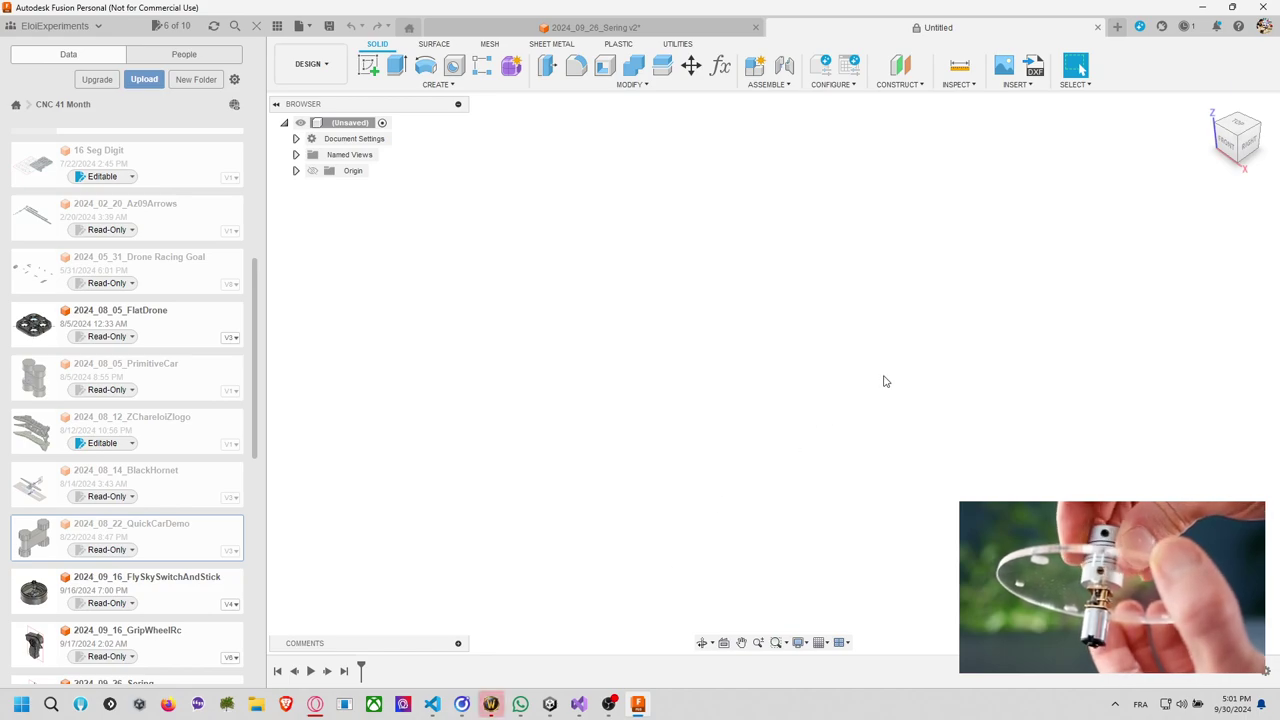
Start a new sketch on the front XZ plane.
click(1247, 145)
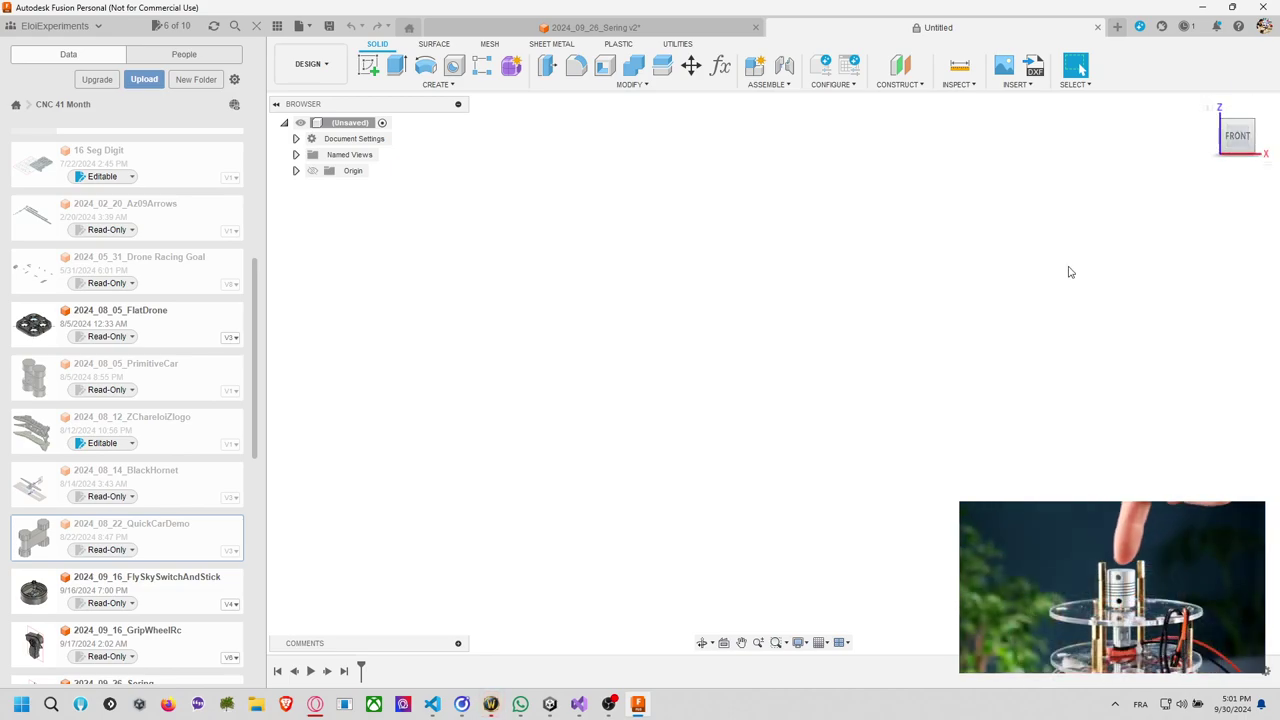
click(377, 74)
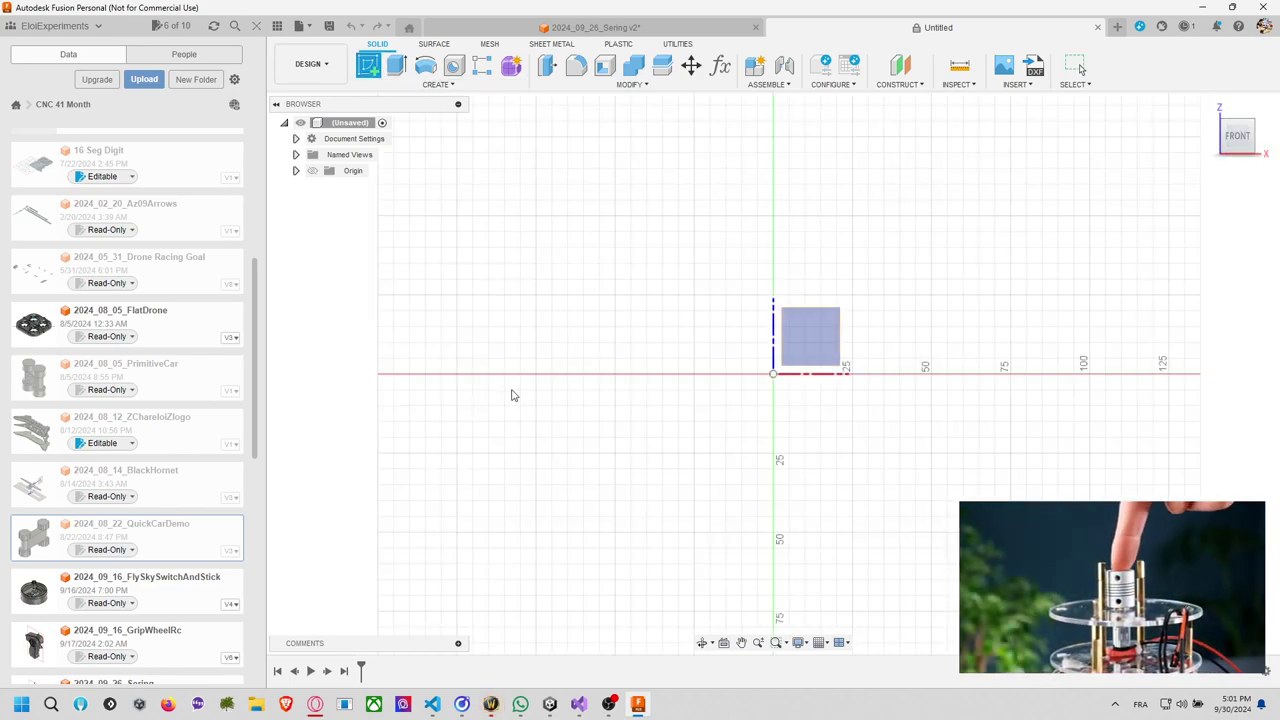
click(843, 337)
middle_drag(905, 342, 766, 340)
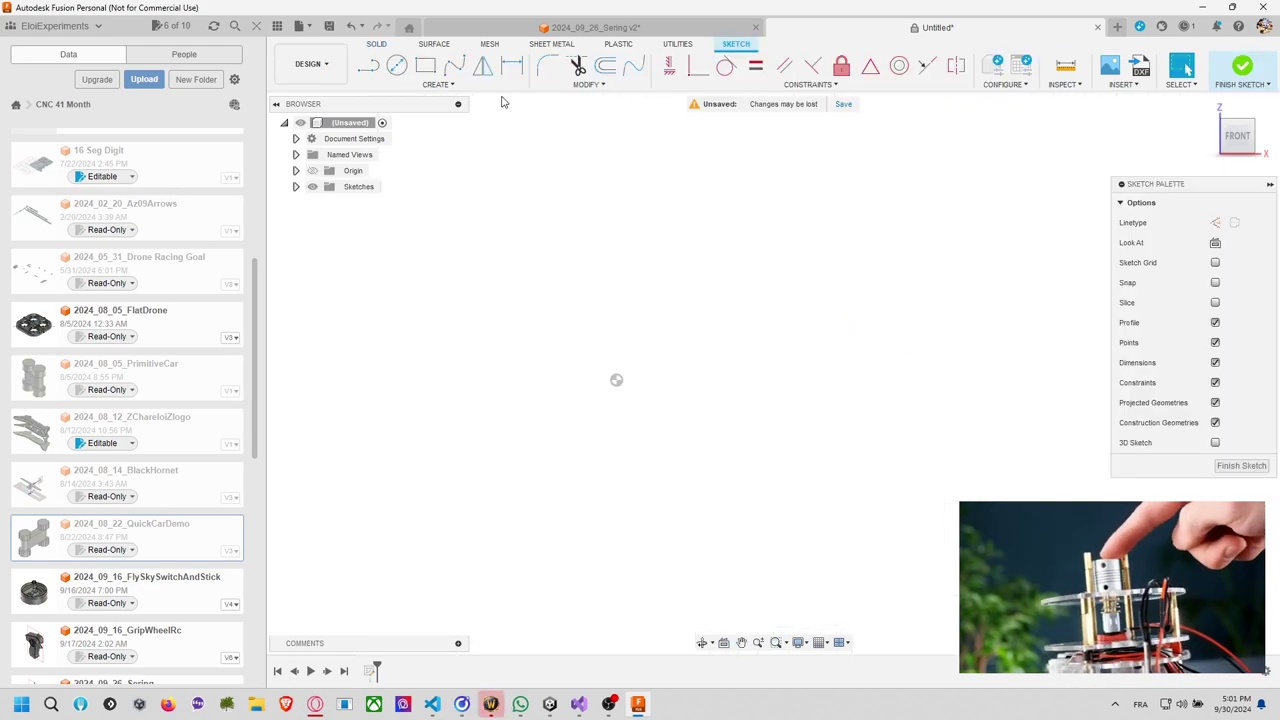
Draw a 100 mm diameter circle at the origin and a larger concentric circle, then finish the sketch.
click(396, 66)
click(615, 380)
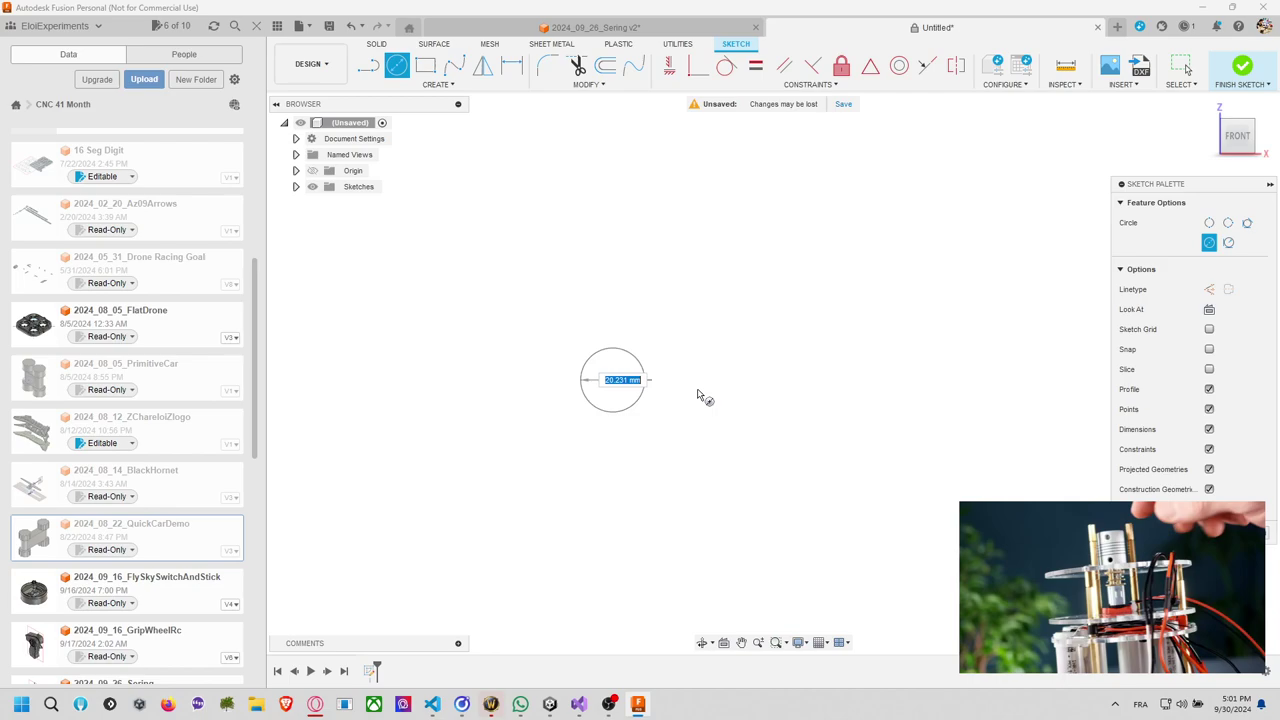
key(Escape)
key(c)
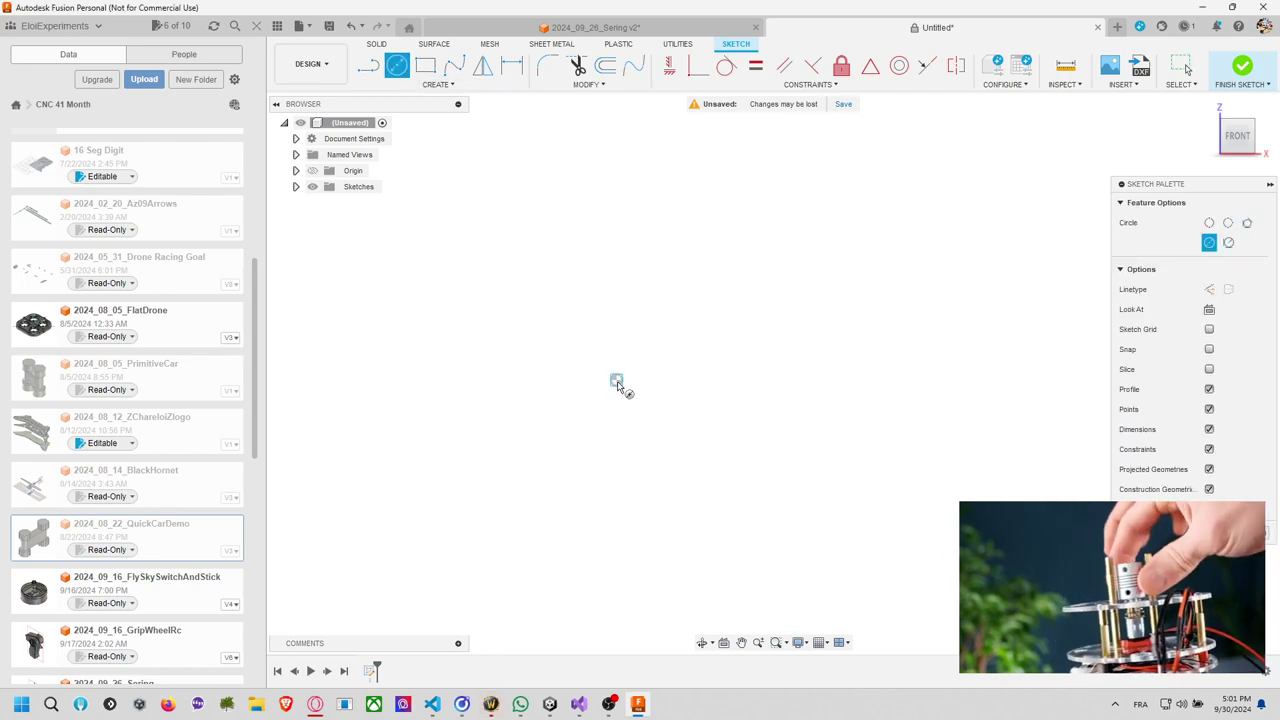
click(616, 380)
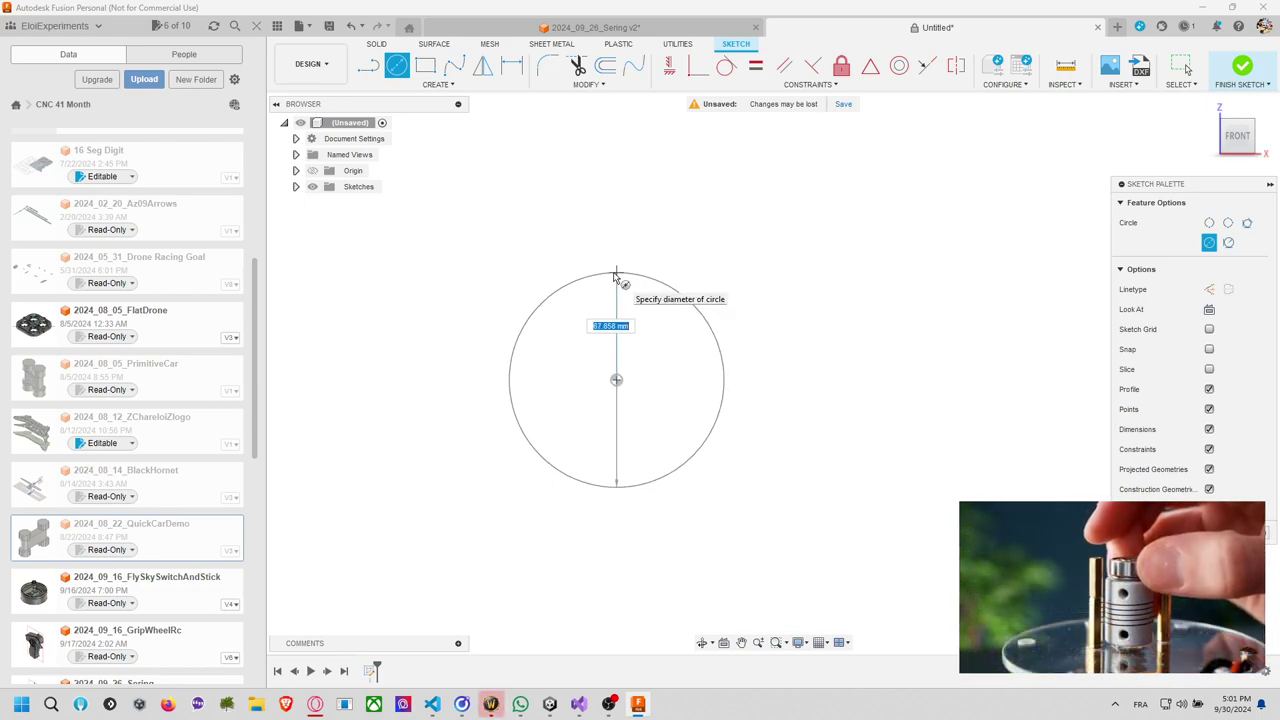
key(Return)
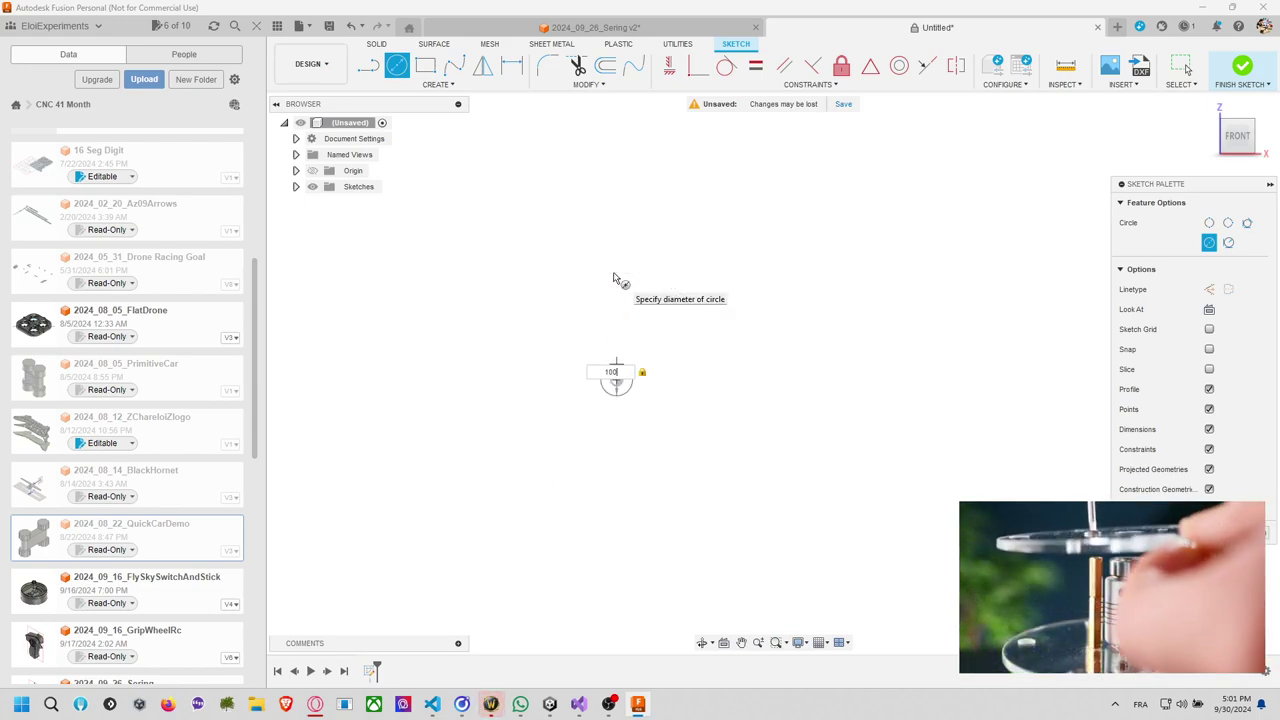
key(Return)
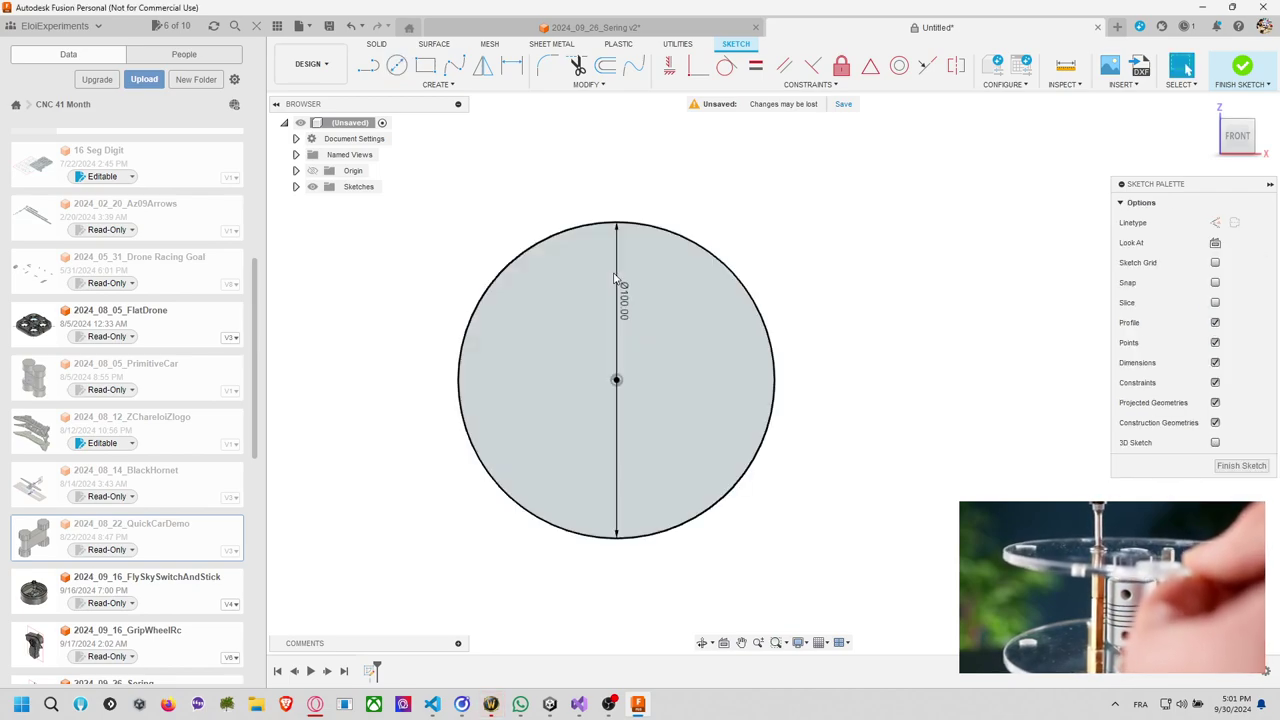
key(c)
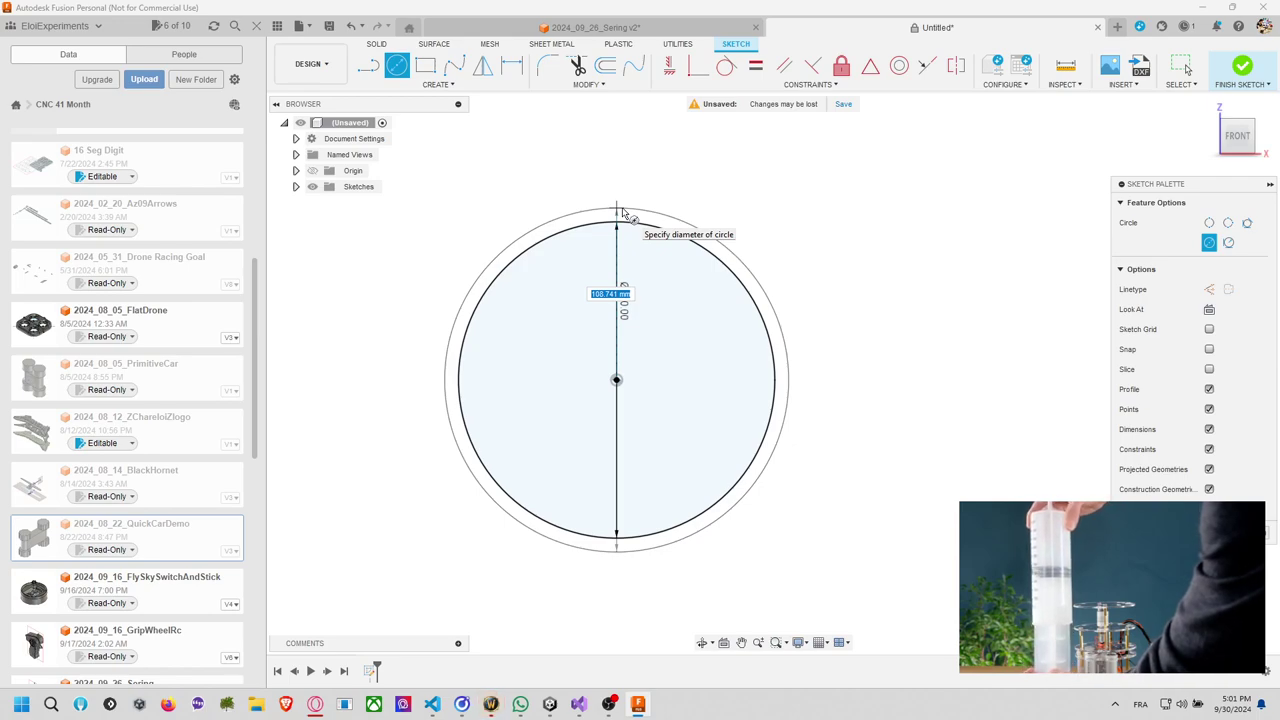
click(622, 212)
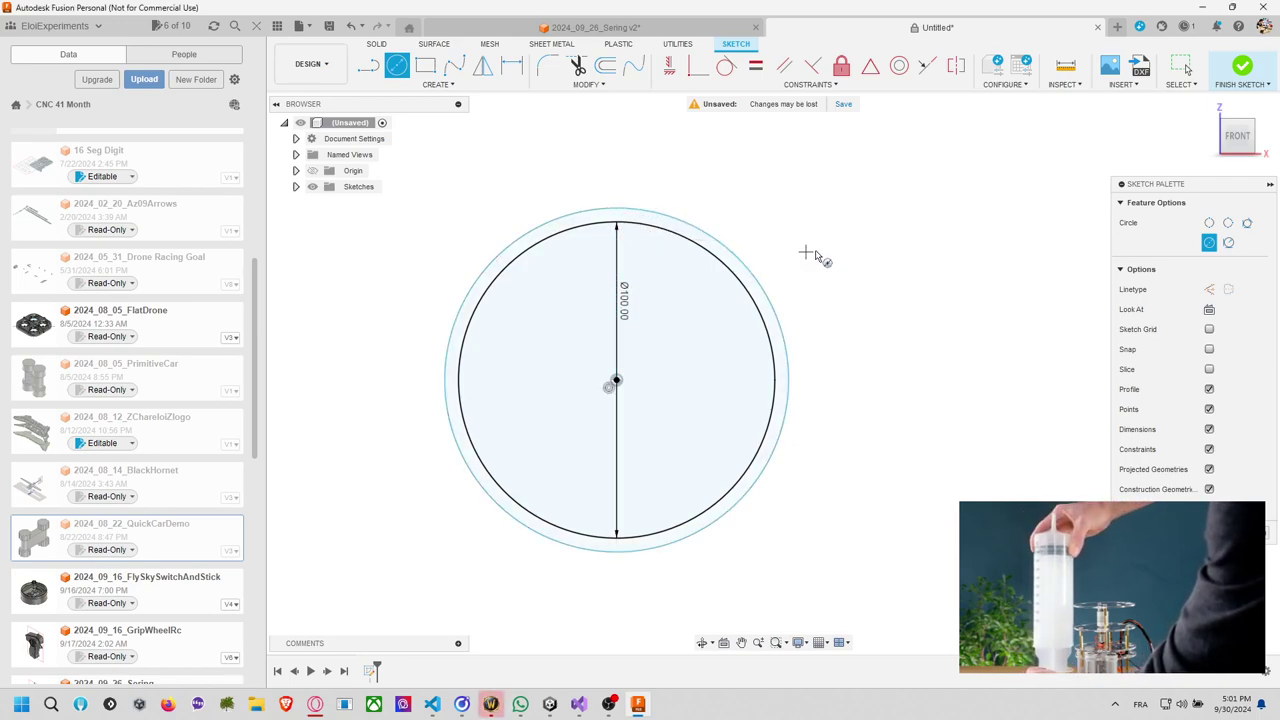
click(1242, 70)
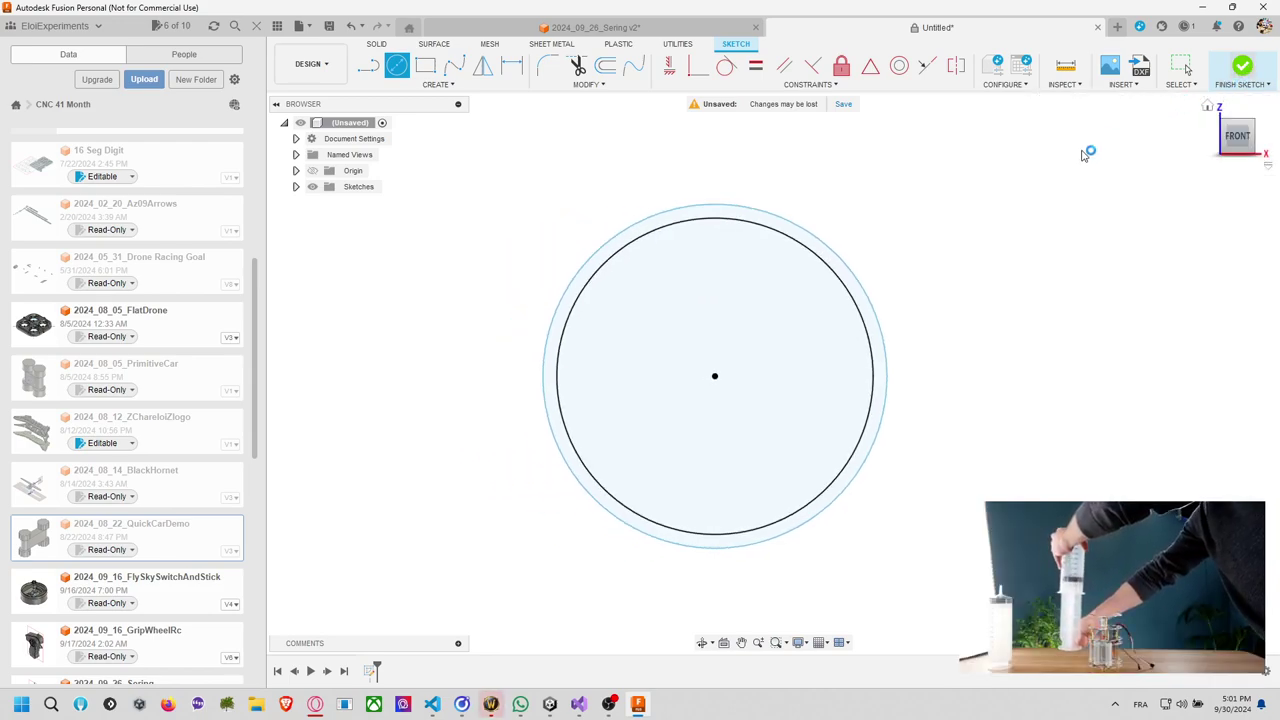
Extrude the ring between the two circles into a long hollow tube.
click(1265, 140)
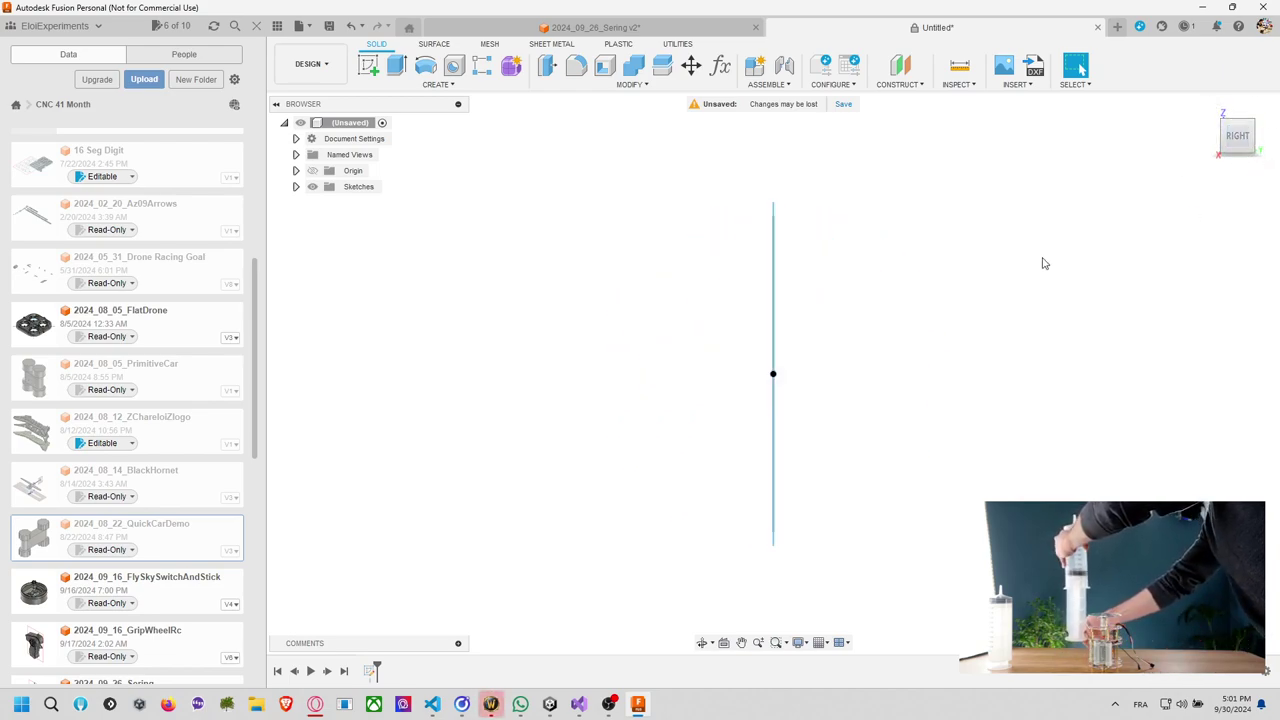
shift+middle_drag(1042, 263, 923, 257)
key(e)
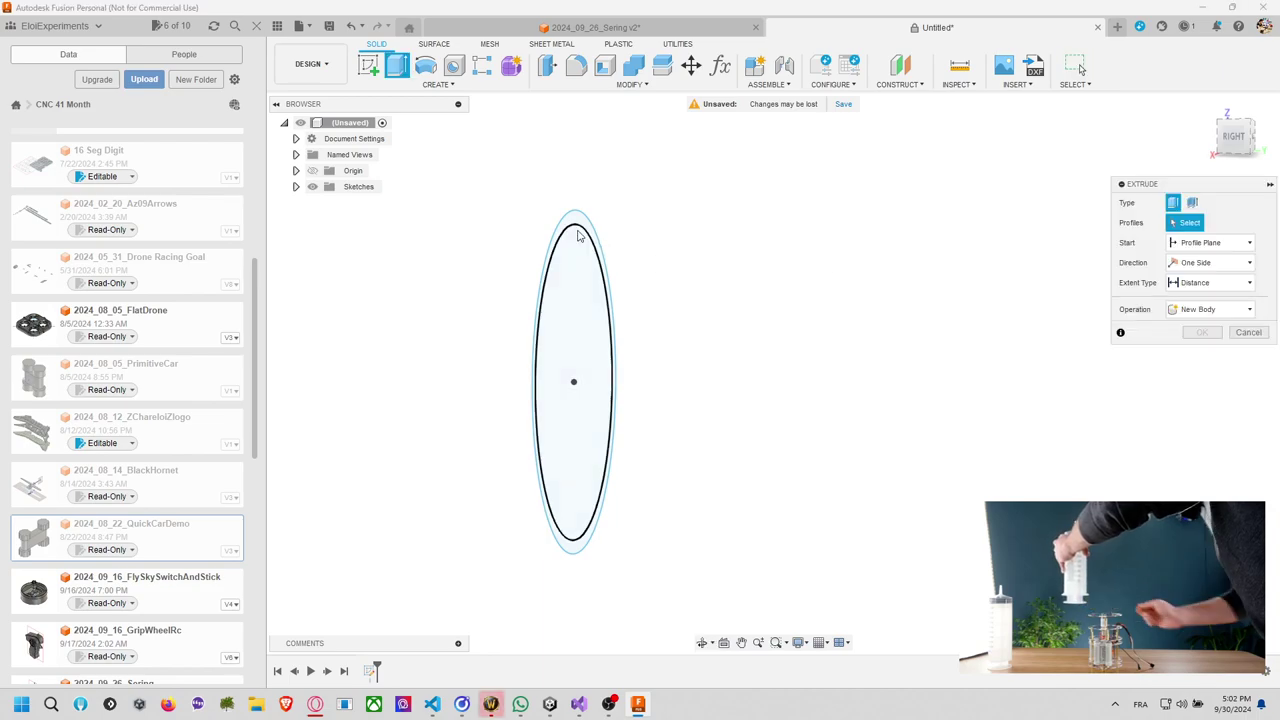
click(577, 235)
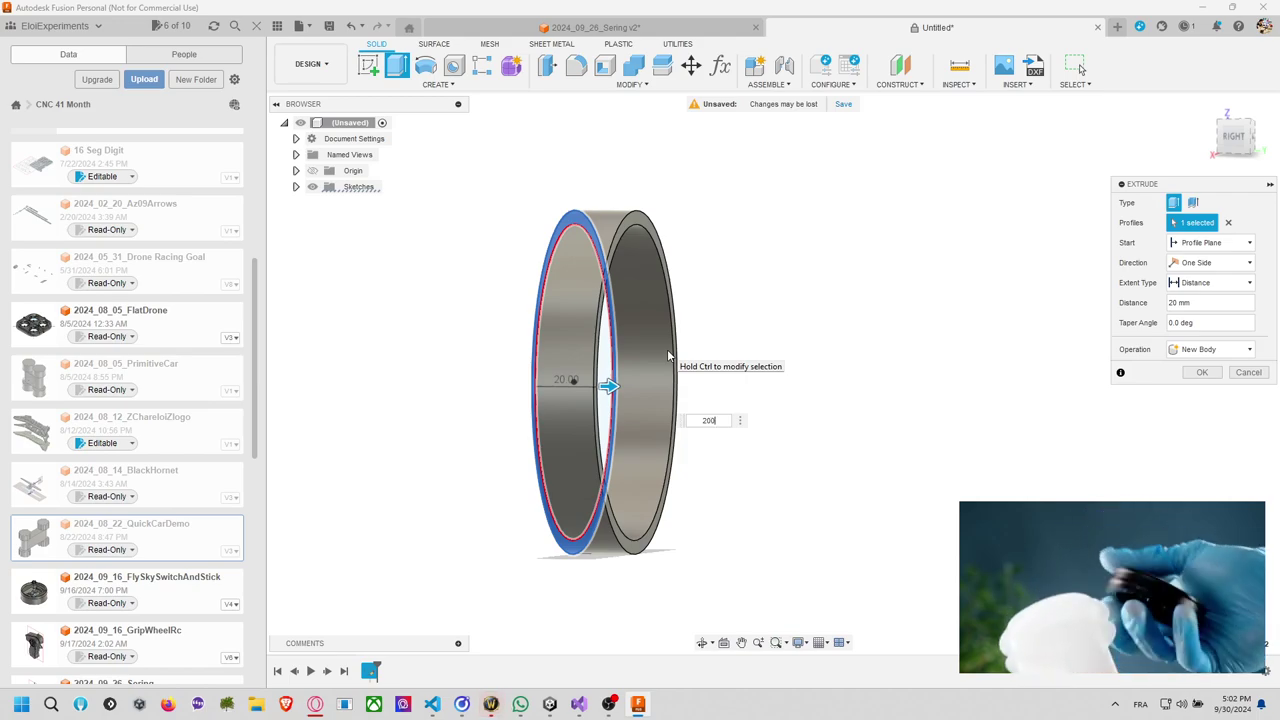
key(Return)
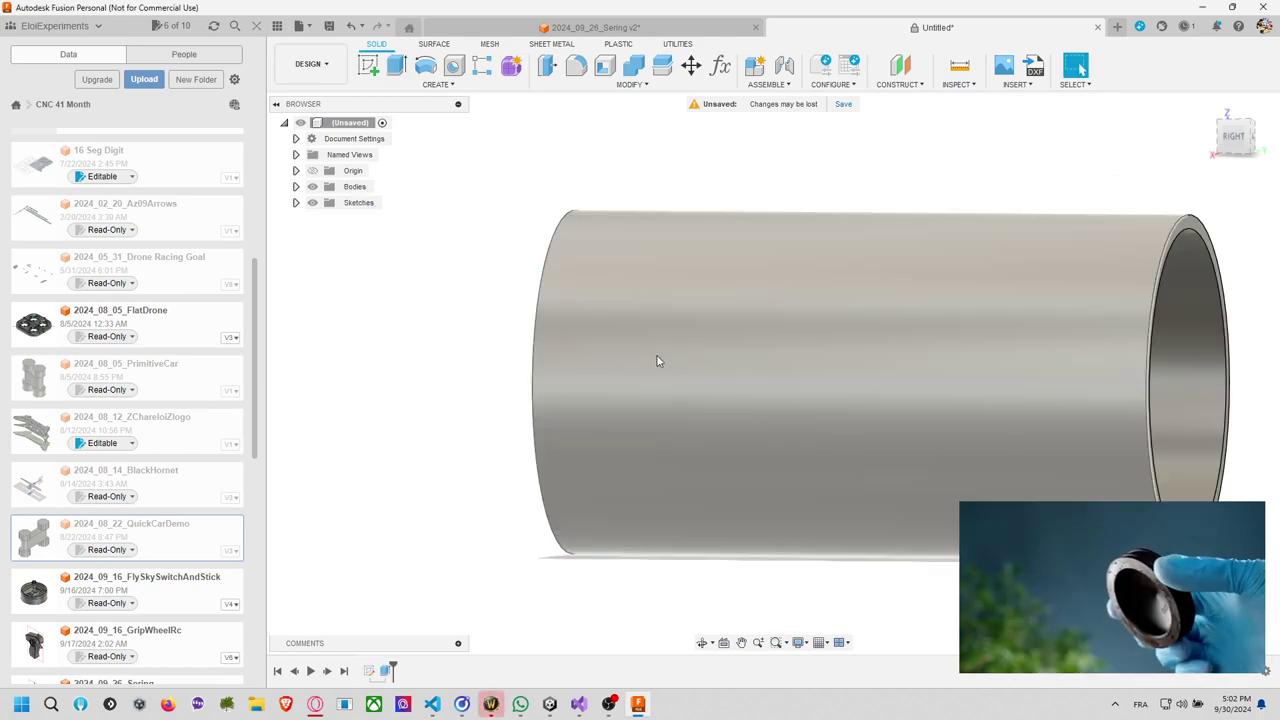
scroll(666, 330, up, 2)
scroll(645, 319, down, 3)
shift+middle_drag(641, 325, 685, 306)
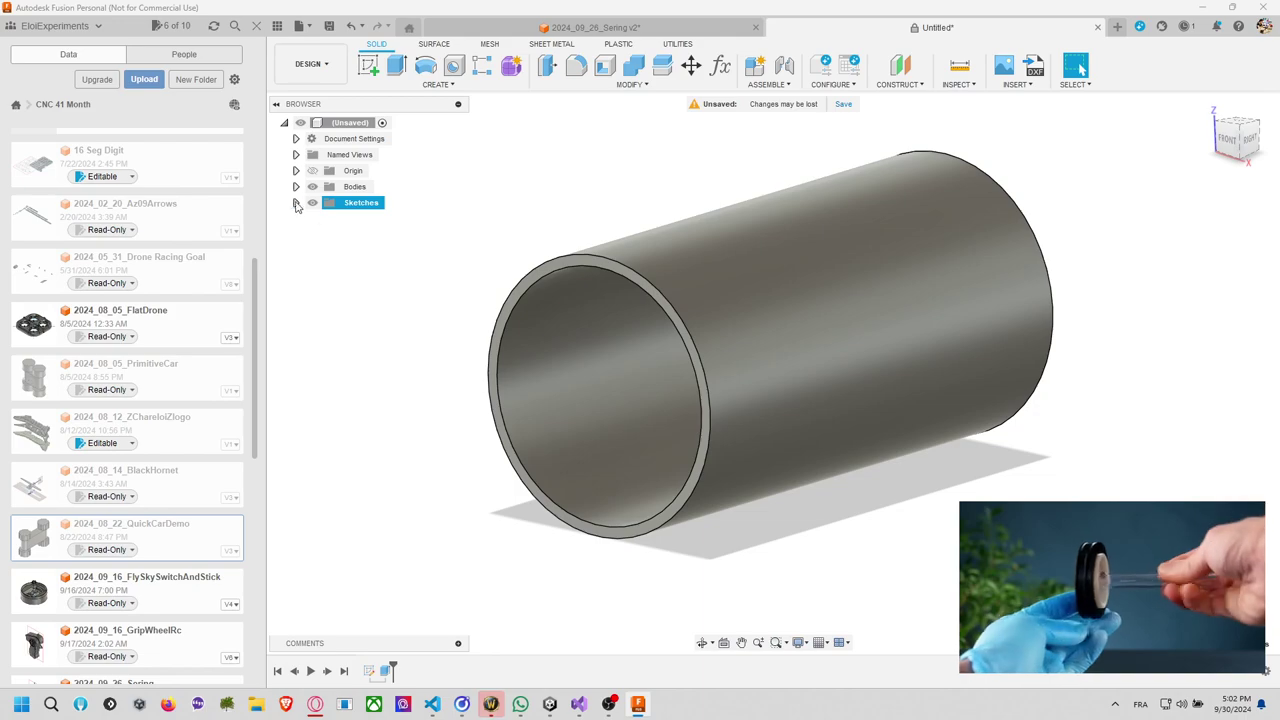
Show Sketch1 again and begin extruding the inner disc profile.
click(324, 219)
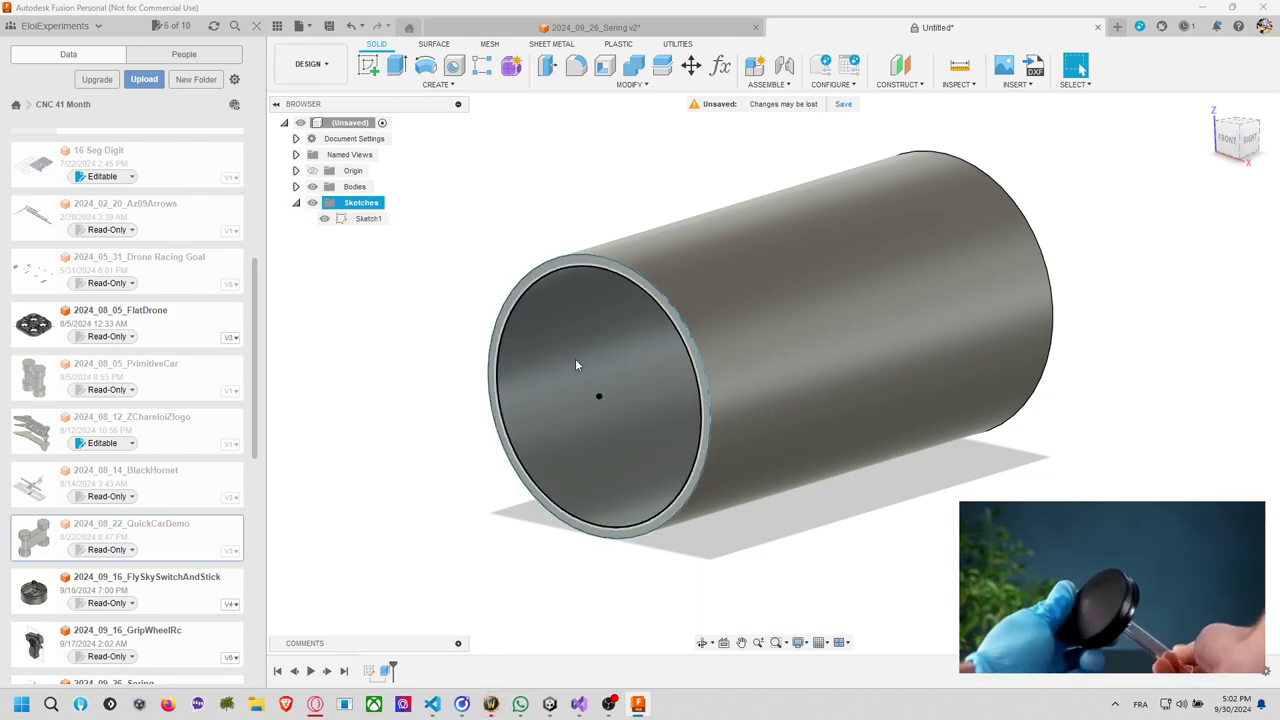
key(e)
click(546, 359)
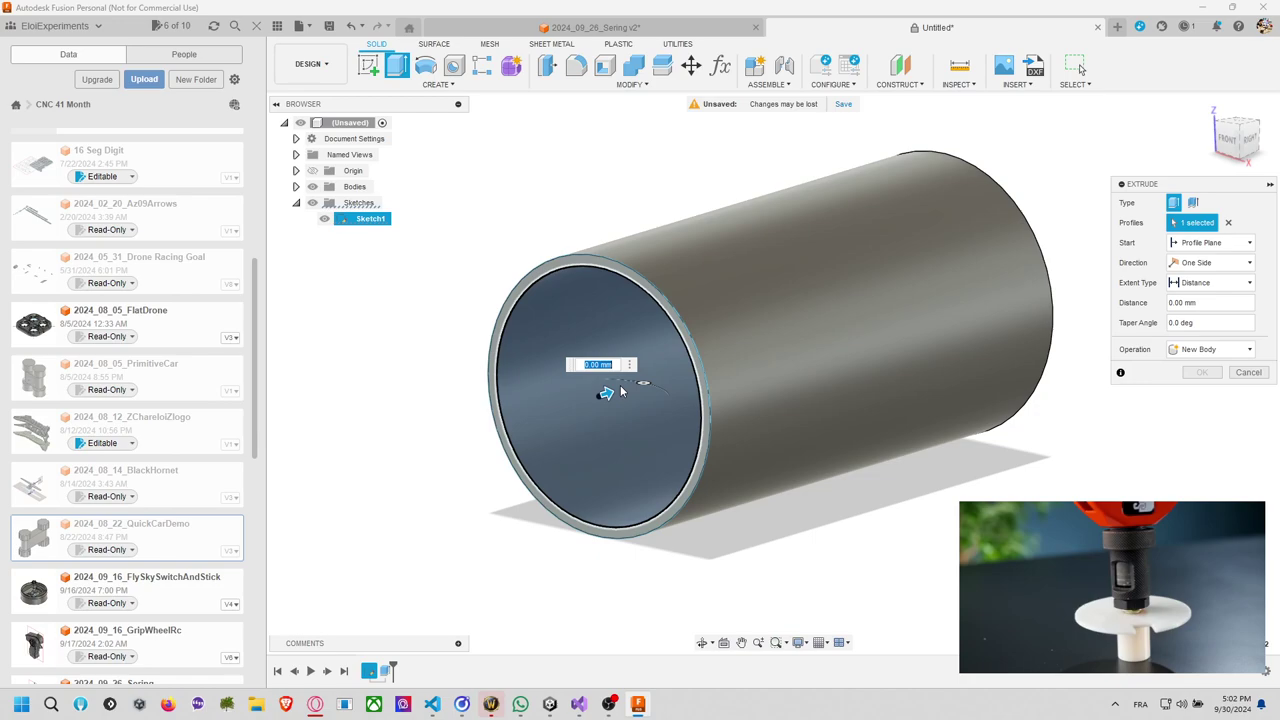
Extrude the inner disc 5 mm as a New Body to cap the tube end.
text(5)
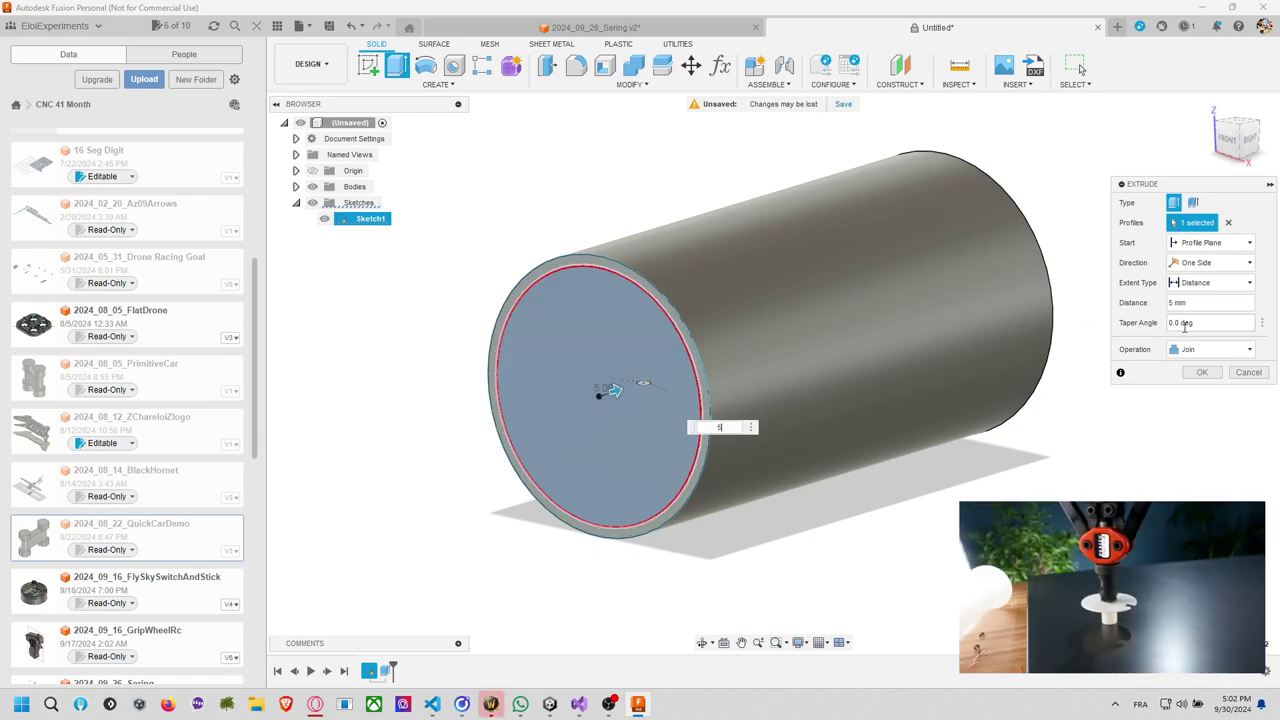
click(1210, 349)
click(1205, 406)
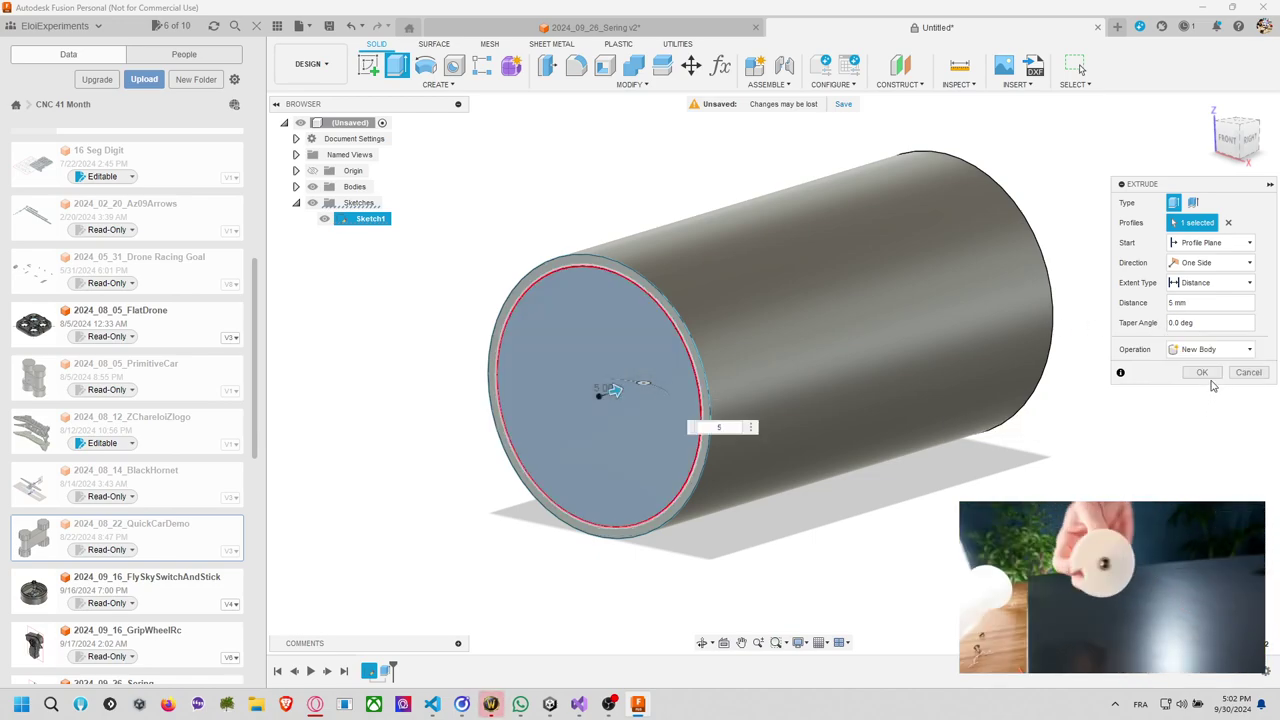
click(1209, 378)
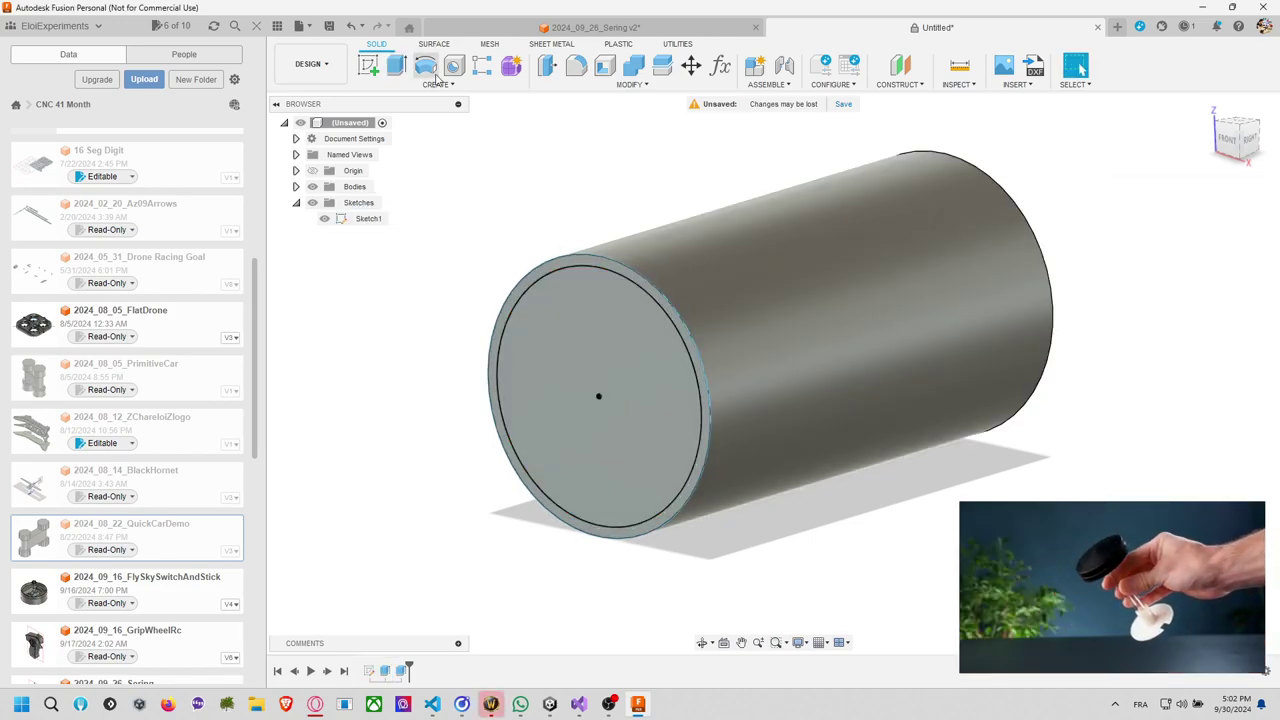
scroll(543, 196, up, 2)
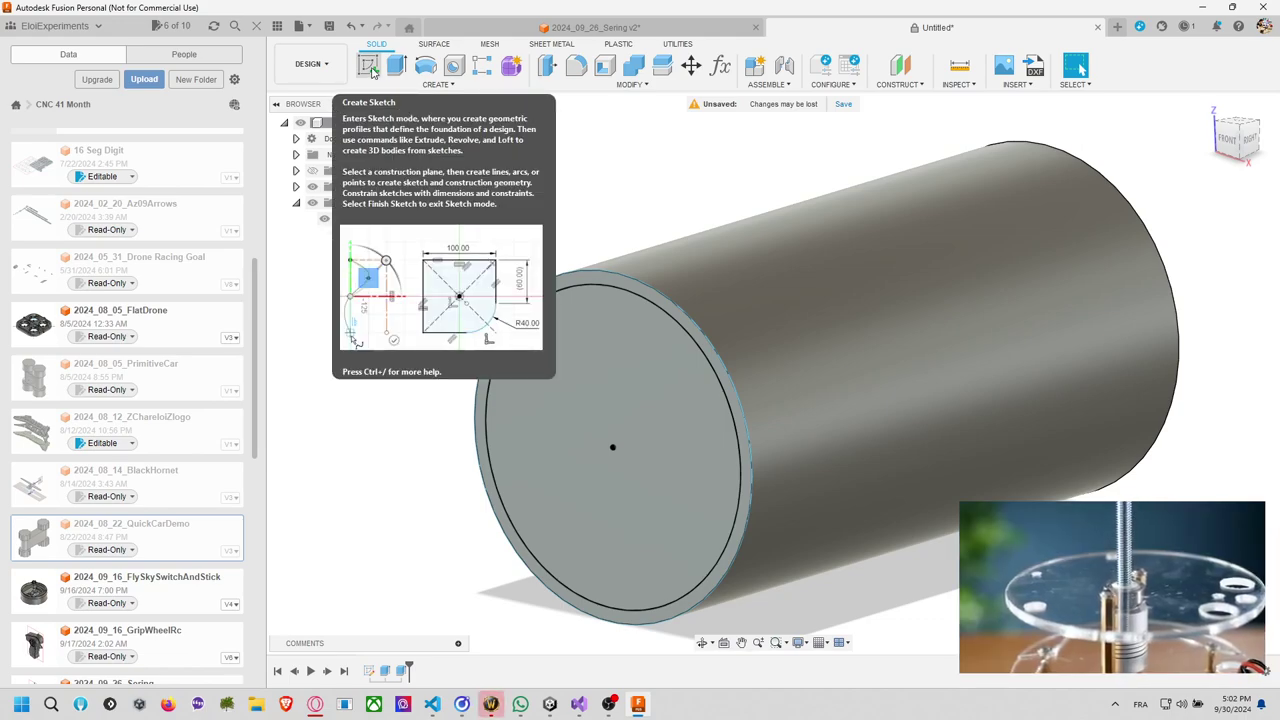
Start Sketch2 at the tube's end and draw a 100 mm vertical line from its edge.
click(370, 68)
click(607, 293)
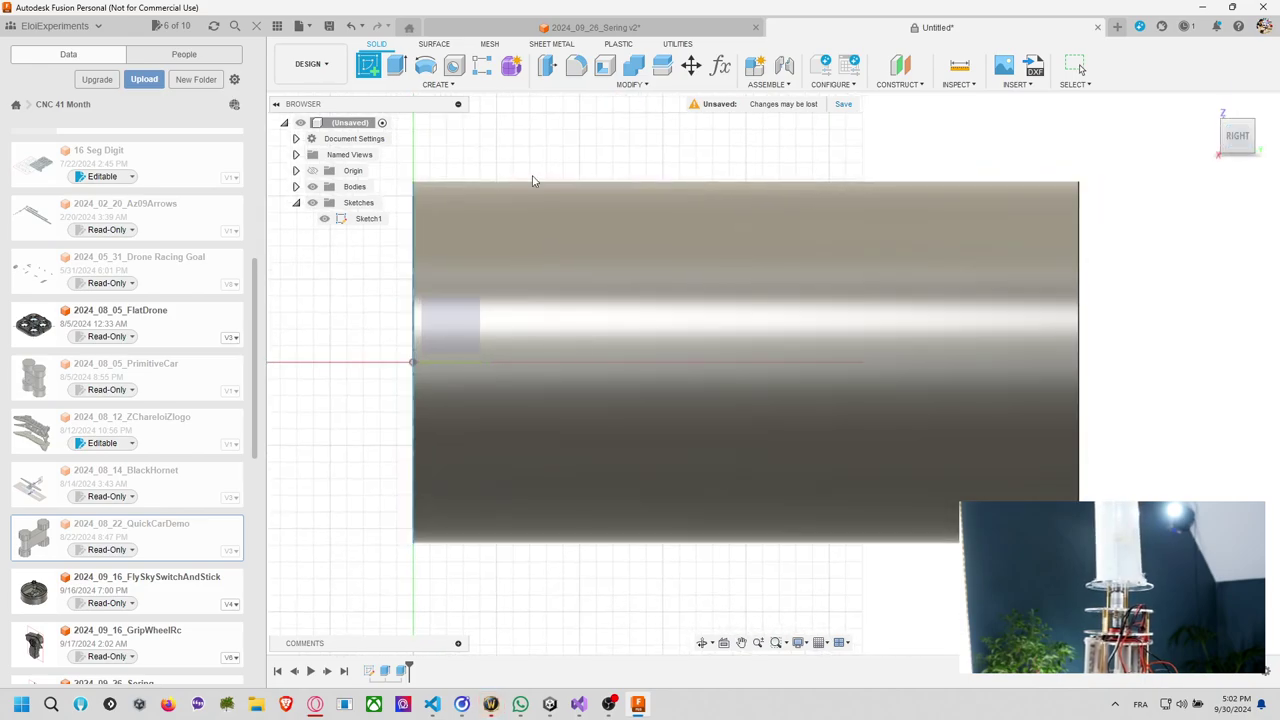
middle_drag(533, 181, 631, 229)
scroll(612, 279, down, 2)
scroll(612, 281, up, 4)
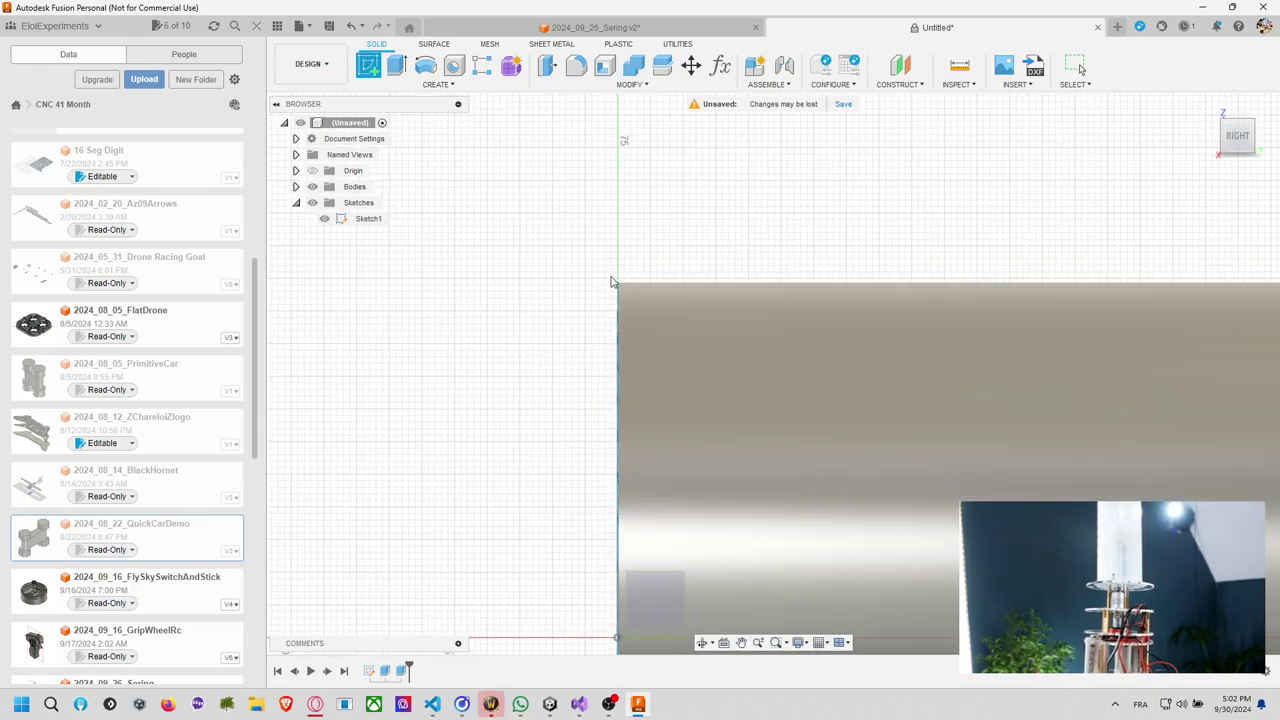
middle_drag(612, 281, 583, 177)
scroll(508, 195, up, 2)
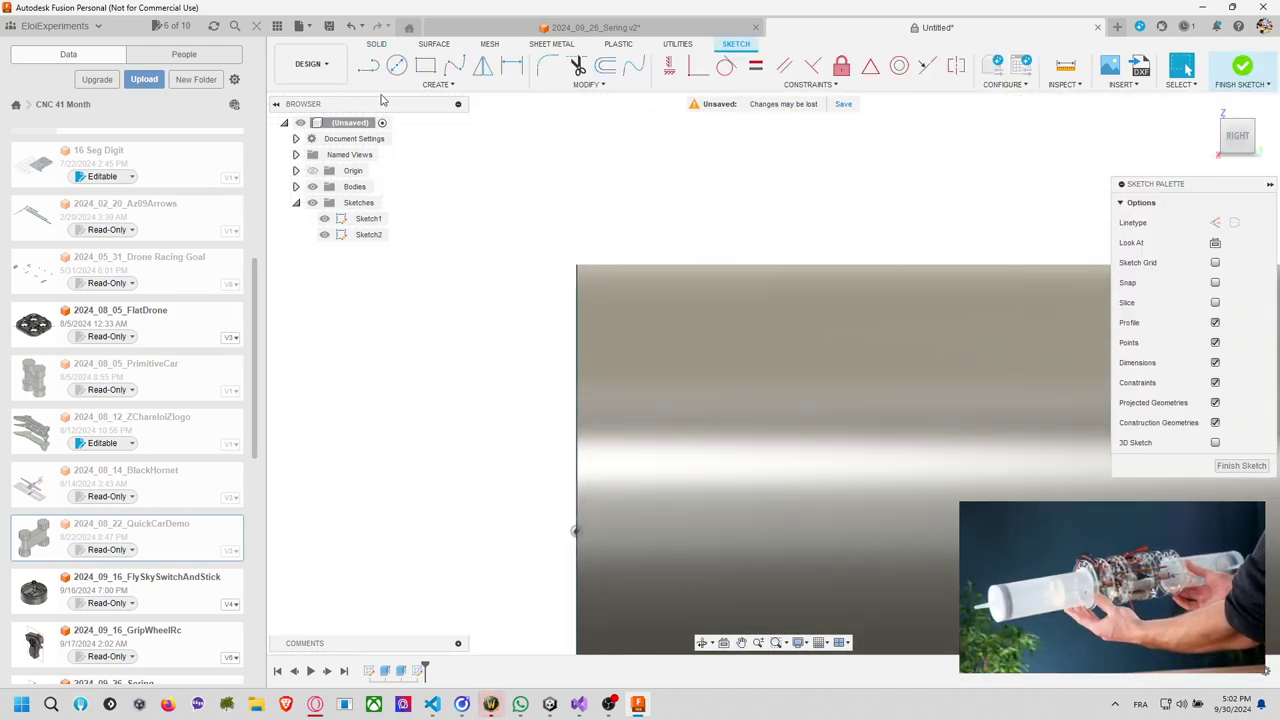
click(578, 534)
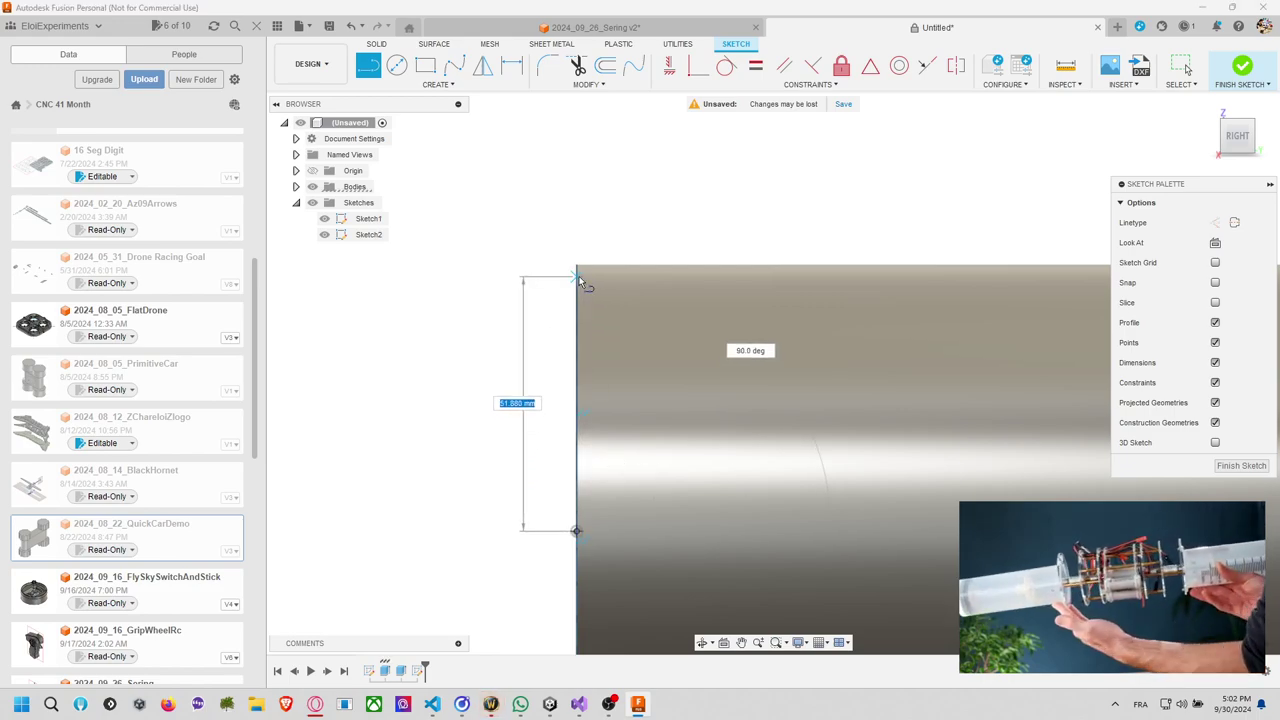
key(Tab)
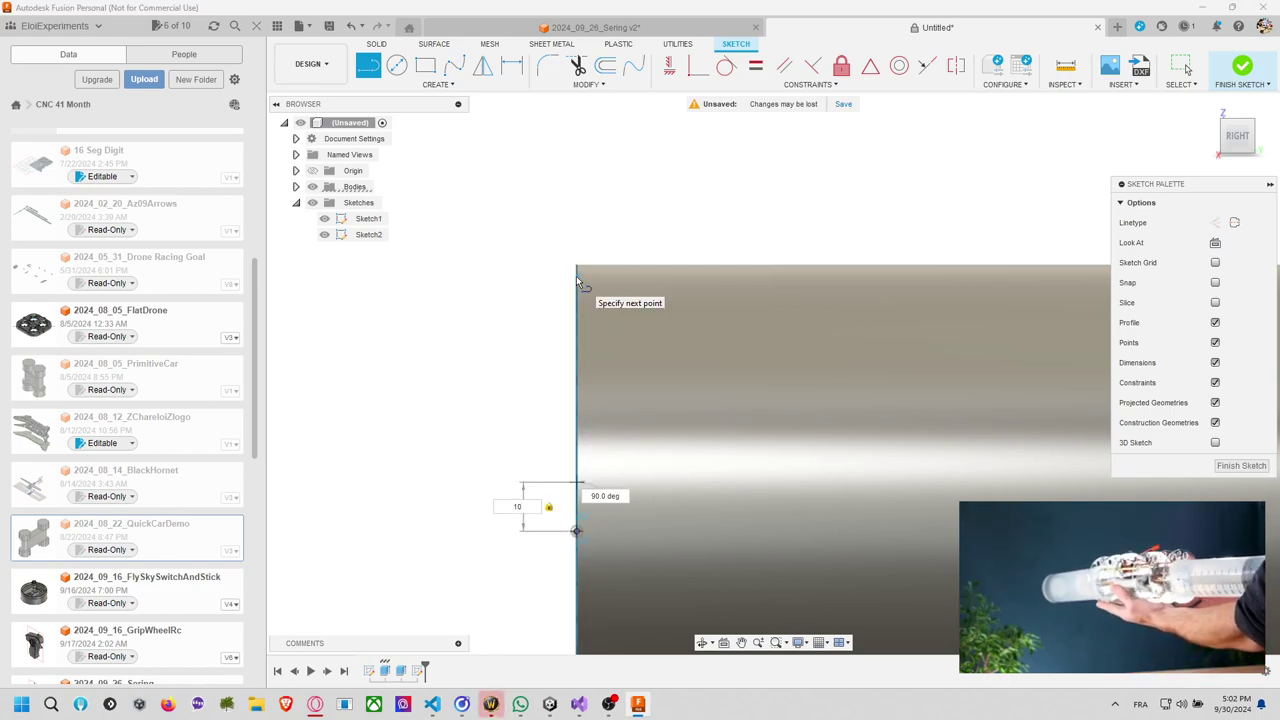
text(0)
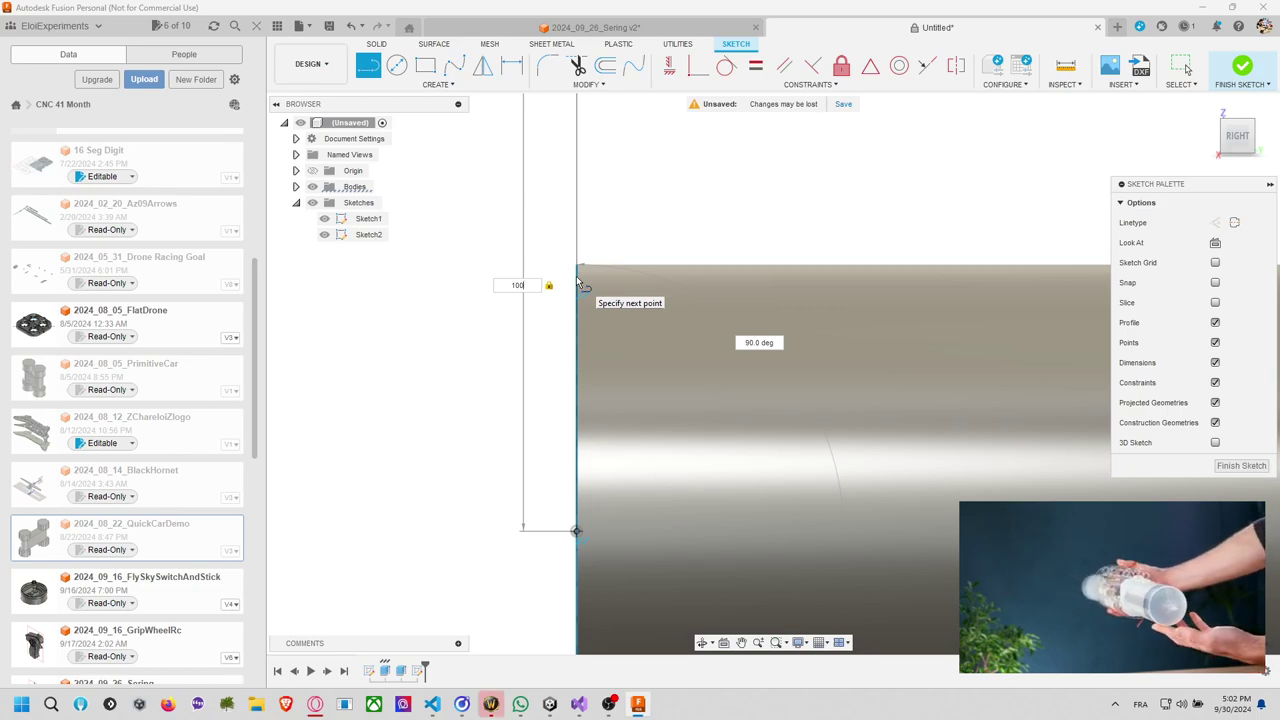
key(Tab)
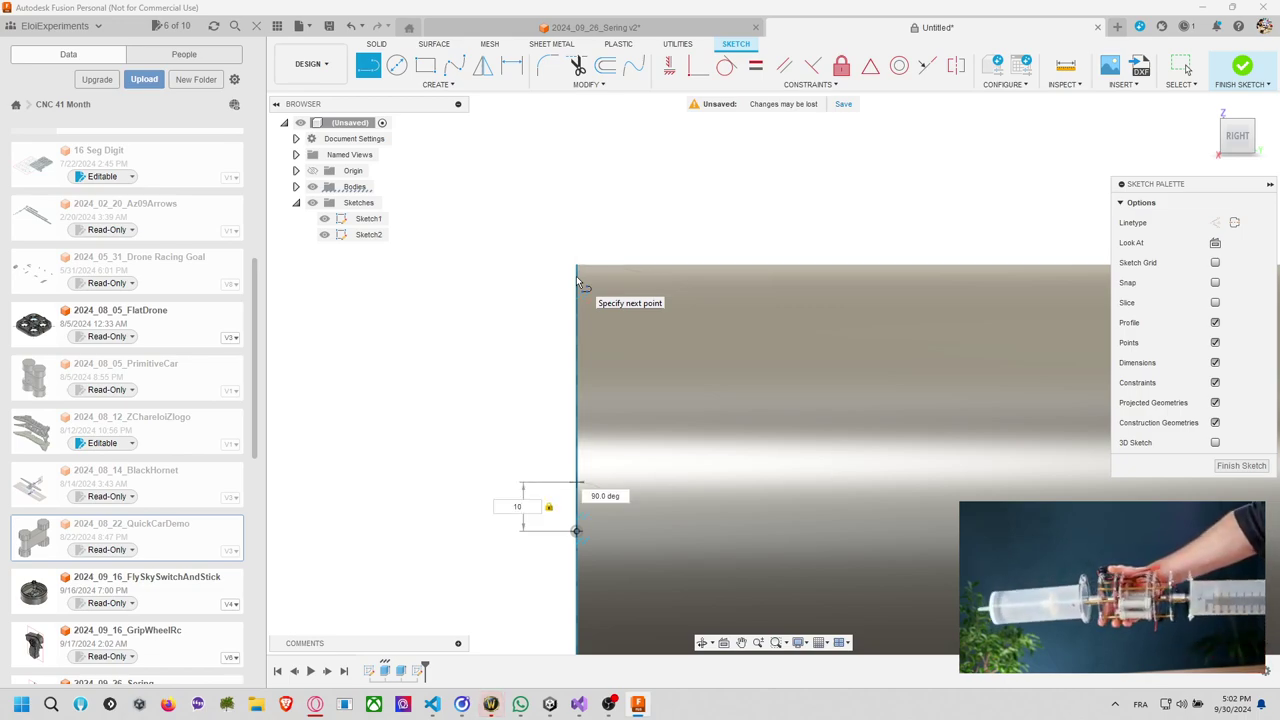
mouse_move(578, 283)
shift+middle_down()
mouse_move(591, 291)
mouse_move(622, 163)
mouse_move(588, 205)
mouse_move(741, 249)
shift+middle_up()
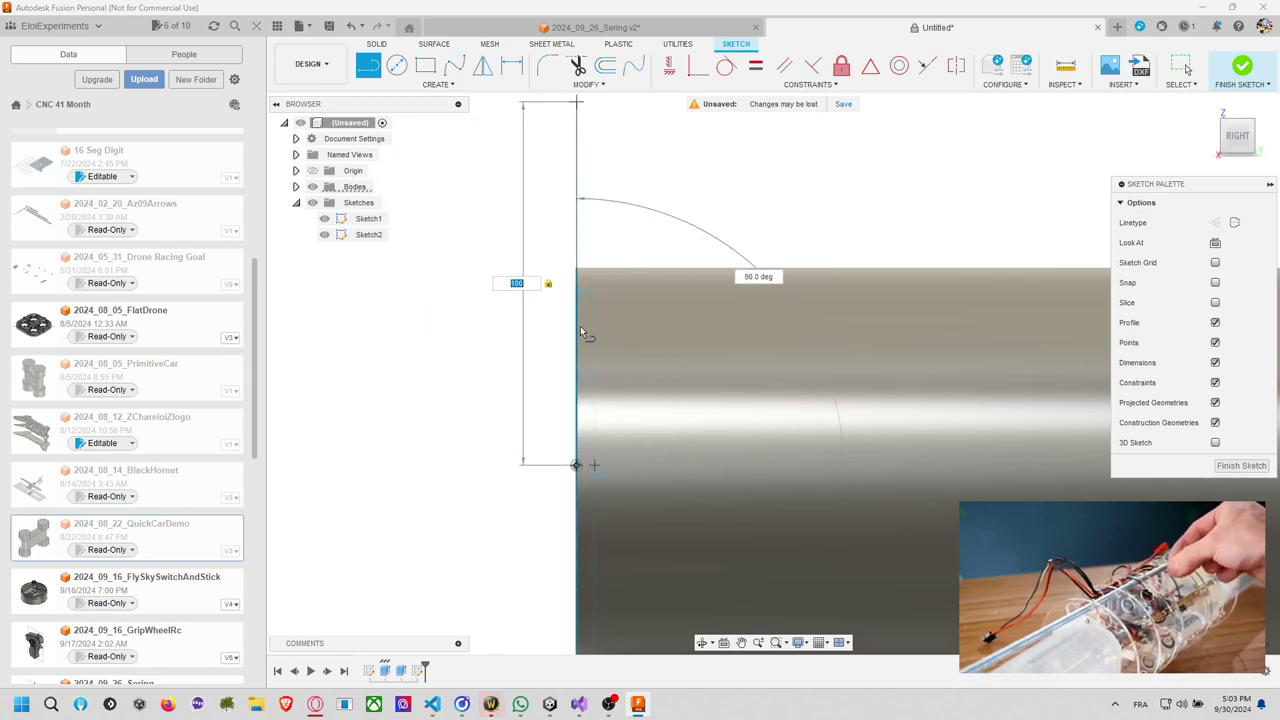
key(Return)
key(Escape)
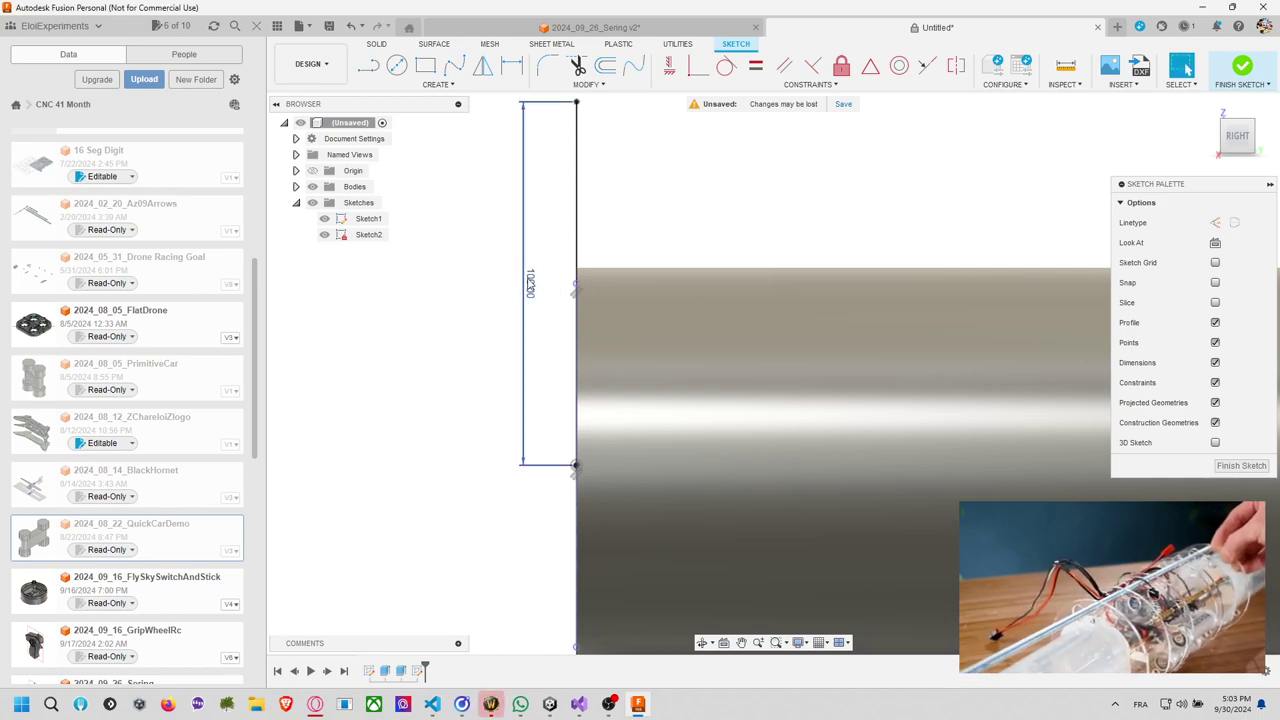
Change the vertical line's length dimension to 50 mm.
double_click(530, 283)
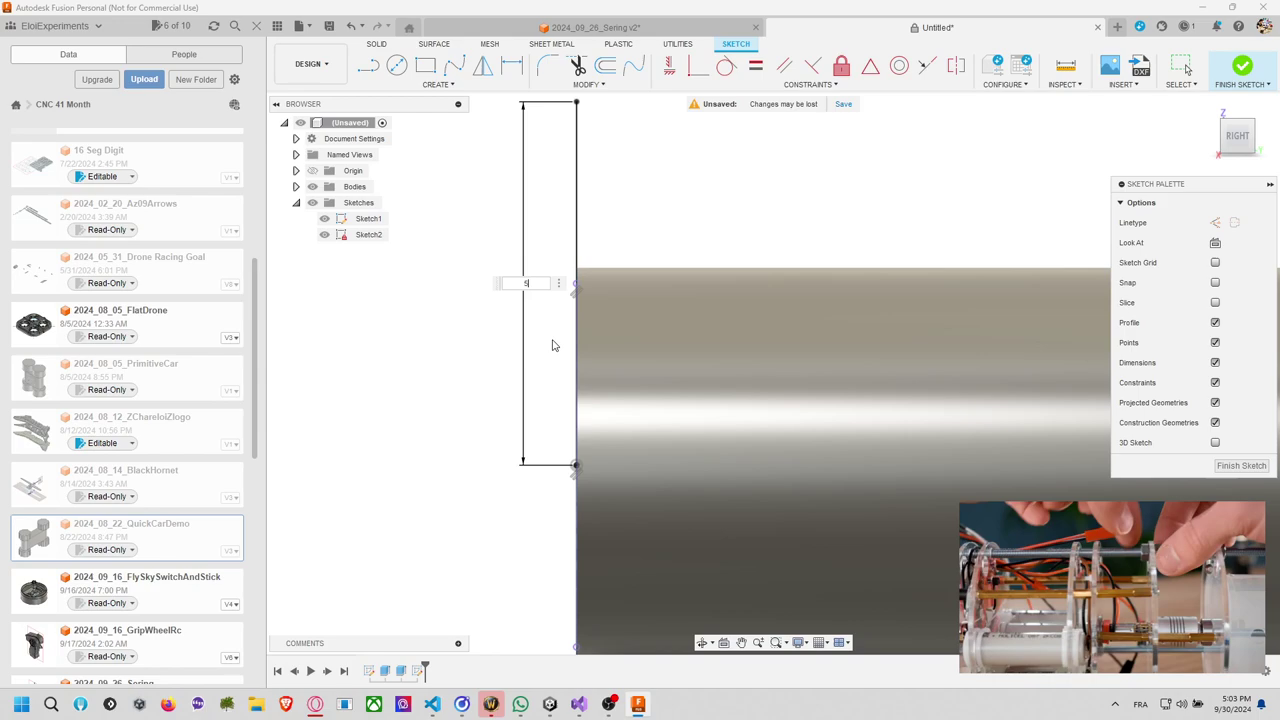
text(5)
key(Return)
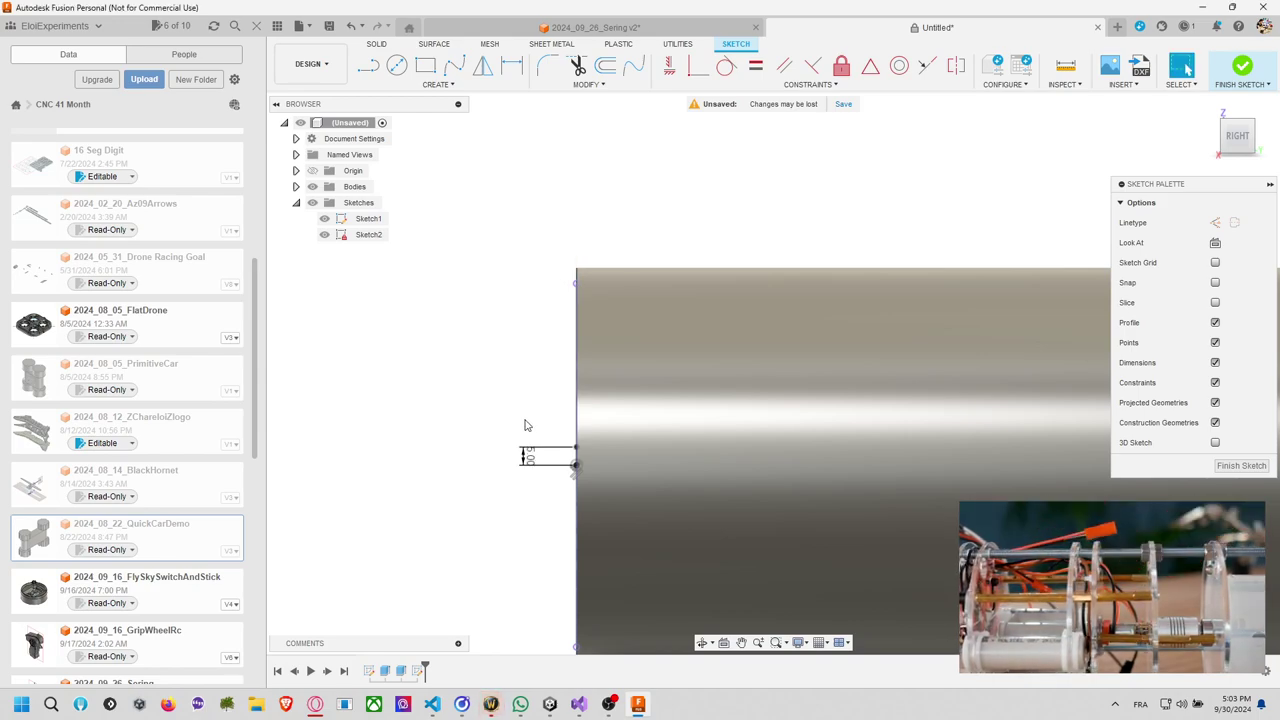
double_click(528, 456)
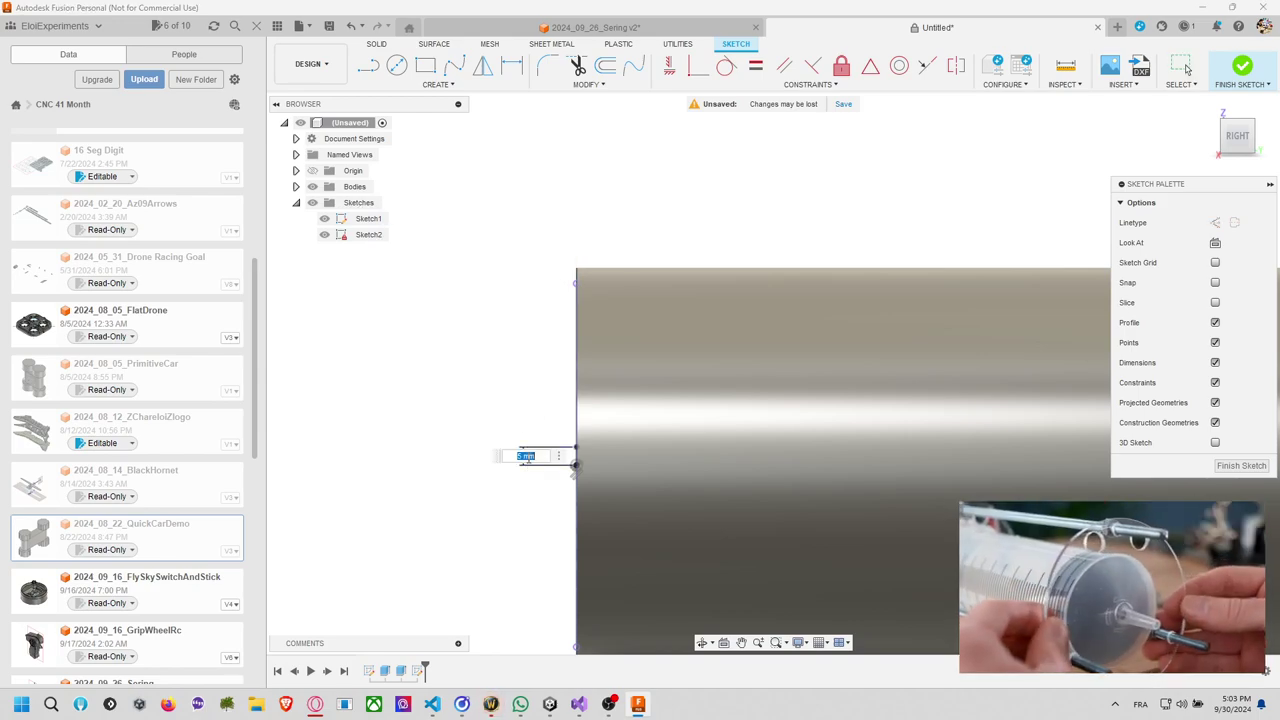
text(50)
key(Return)
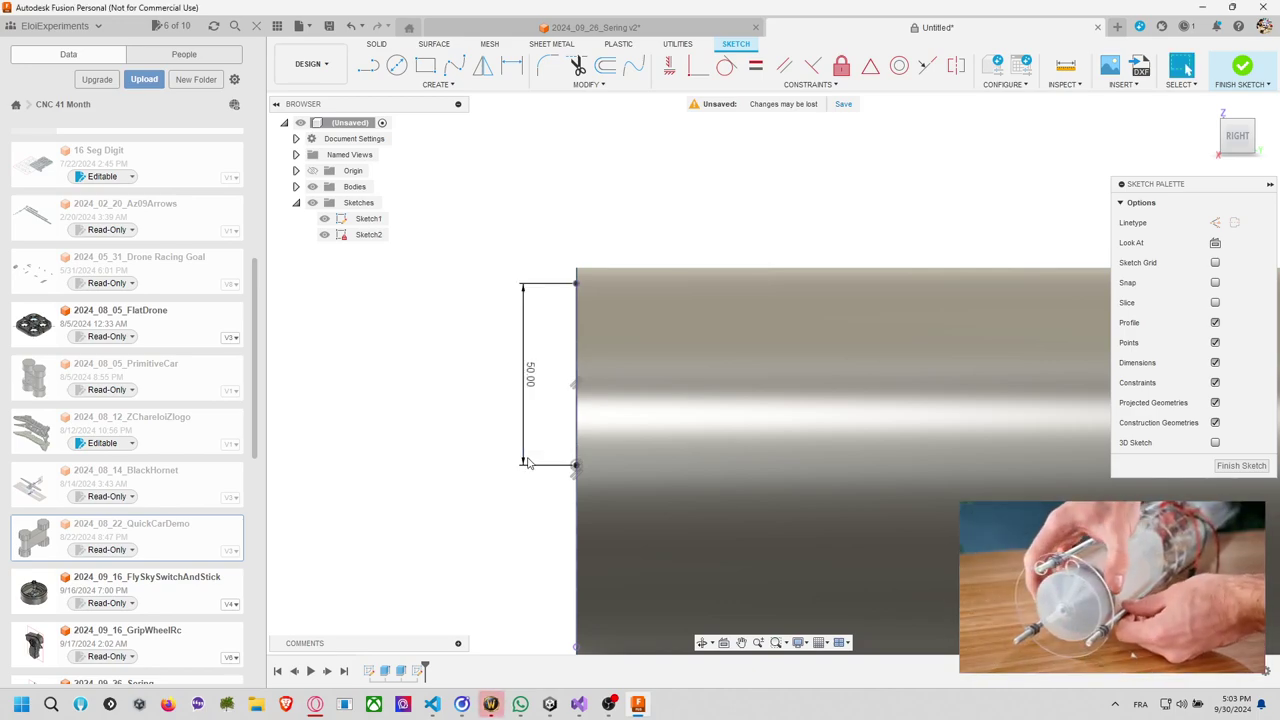
Draw a small circle centred on the top end of the 50 mm line.
click(396, 66)
scroll(592, 279, up, 3)
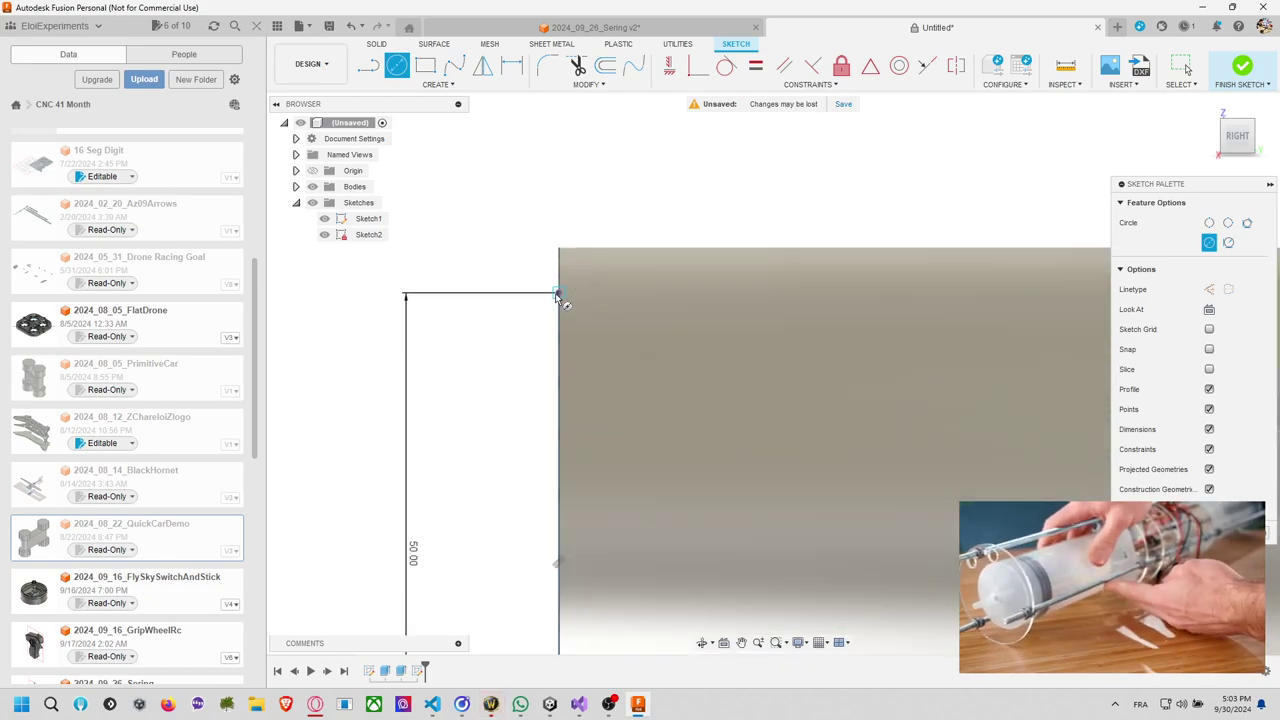
click(557, 296)
click(563, 273)
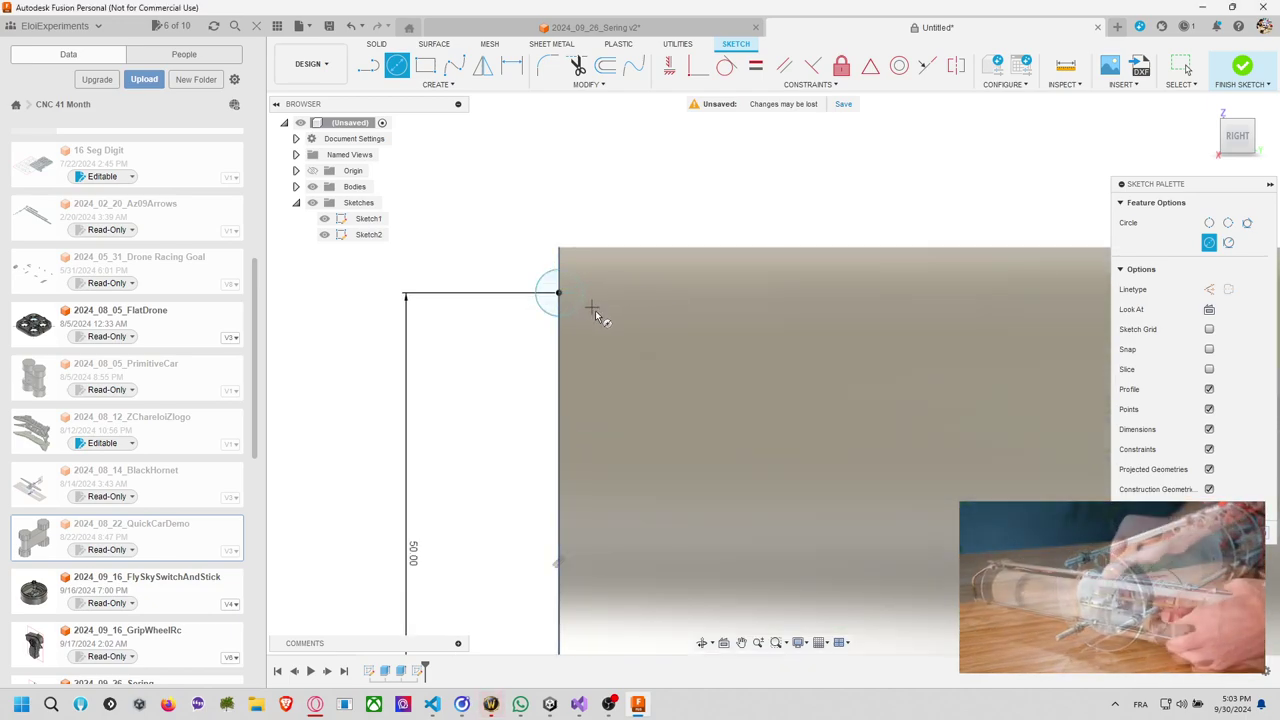
key(Escape)
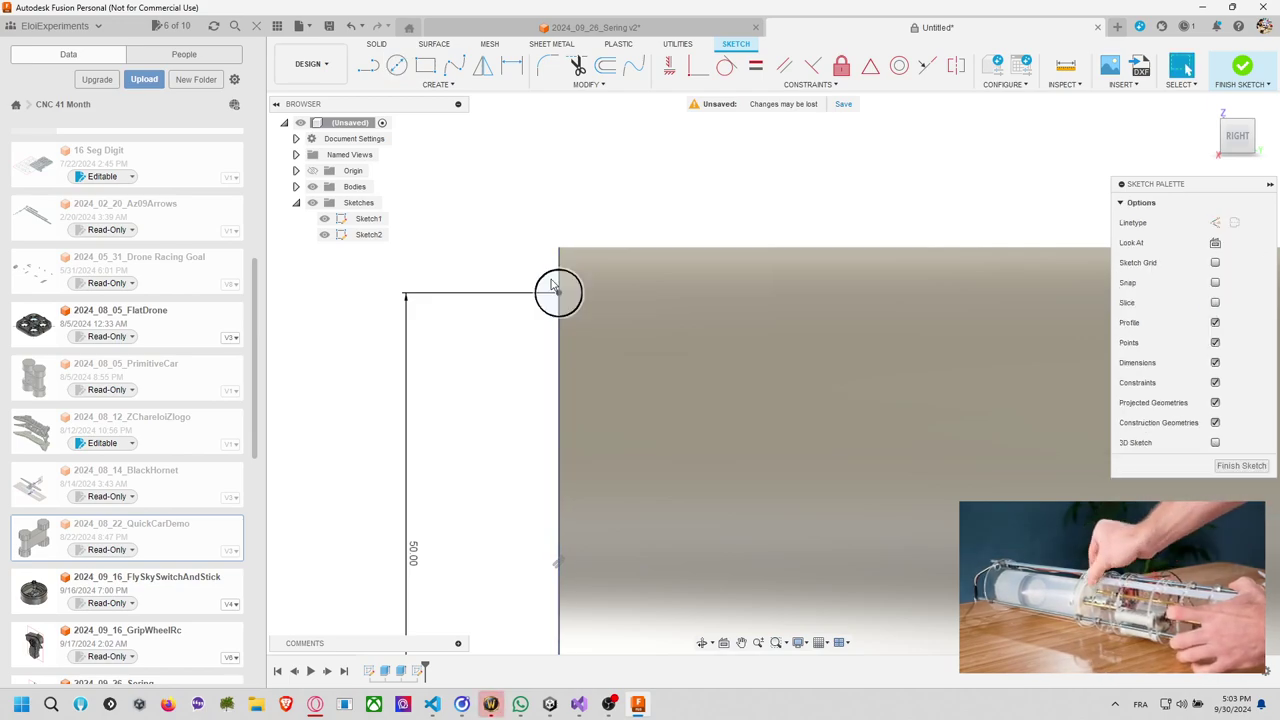
Dimension the small circle to Ø4.5 mm and finish the sketch.
click(562, 273)
right_click(558, 290)
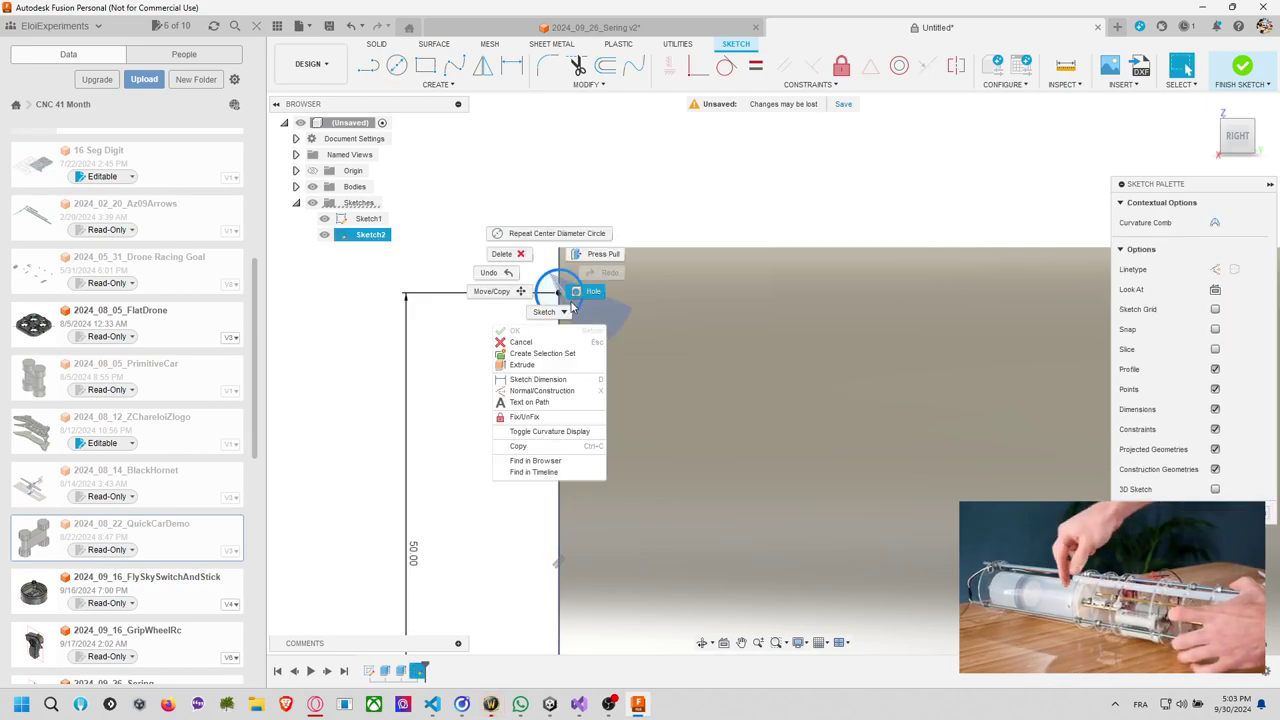
click(540, 380)
click(550, 247)
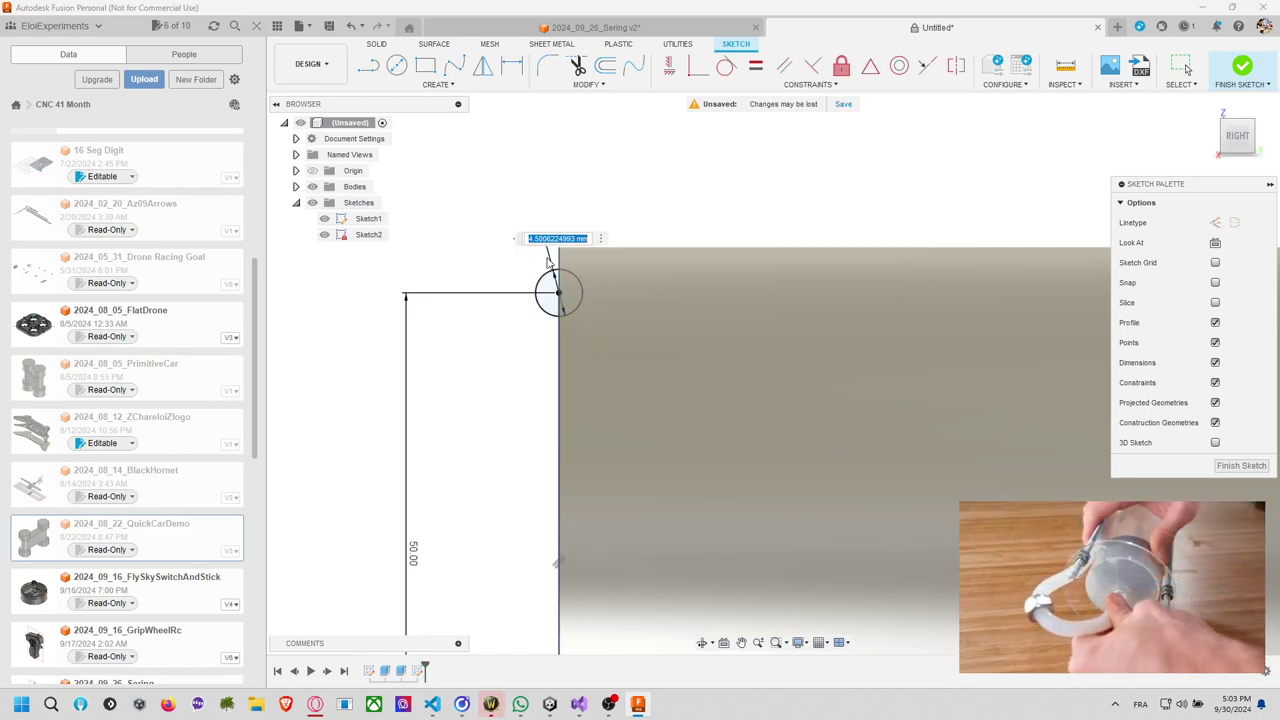
text(4.5)
key(Return)
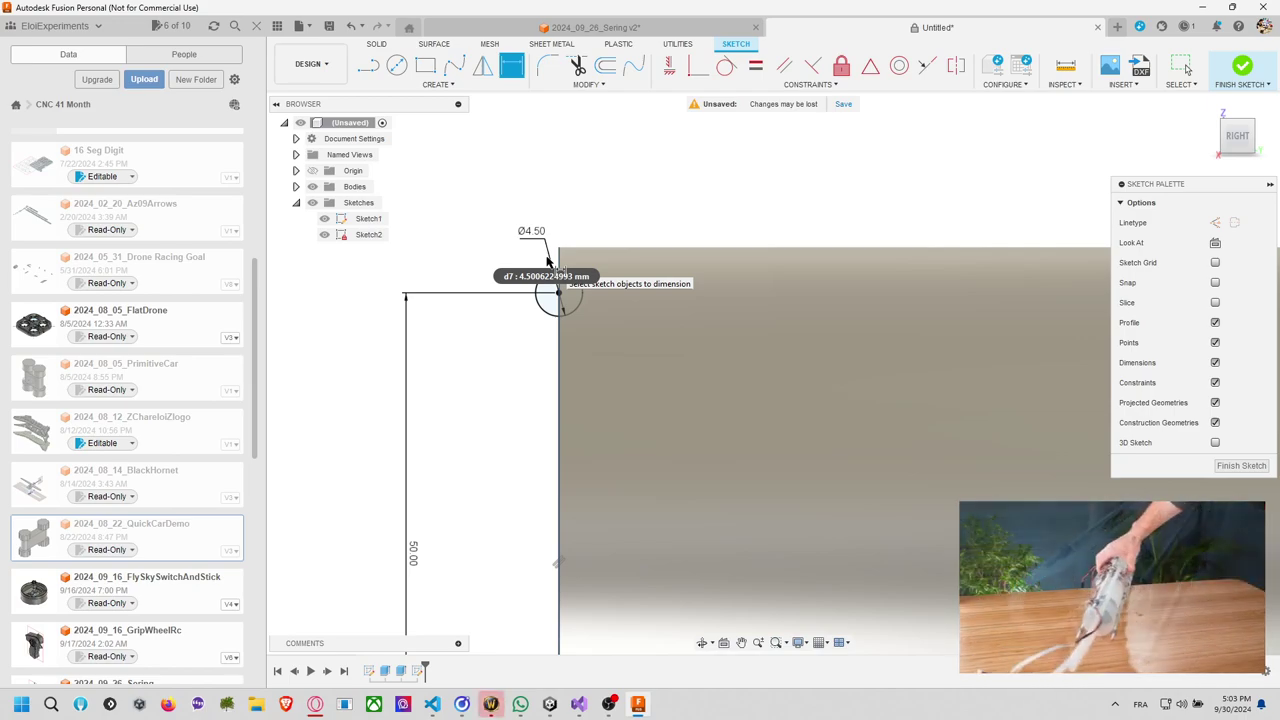
click(1242, 66)
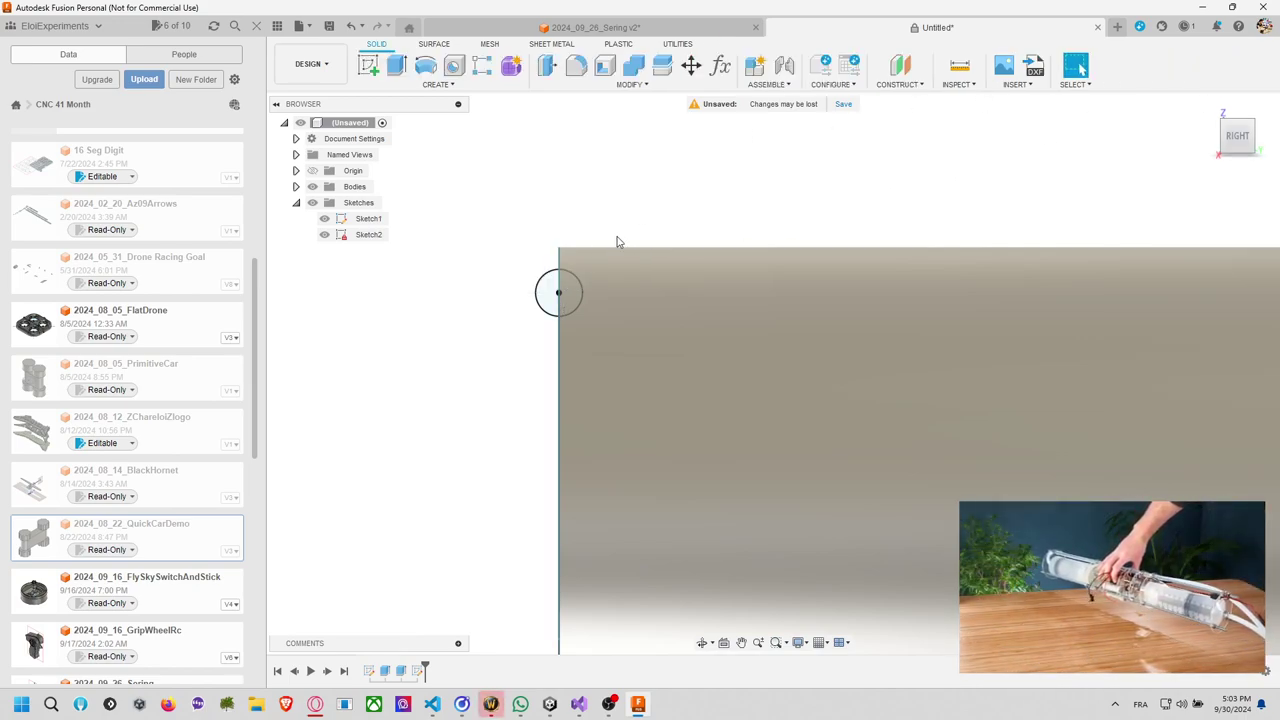
mouse_move(617, 241)
shift+middle_down()
mouse_move(491, 243)
mouse_move(511, 226)
mouse_move(546, 234)
mouse_move(559, 186)
mouse_move(496, 115)
shift+middle_up()
Revolve the Ø4.5 mm circle 360° around the tube's axis as a New Body.
click(427, 68)
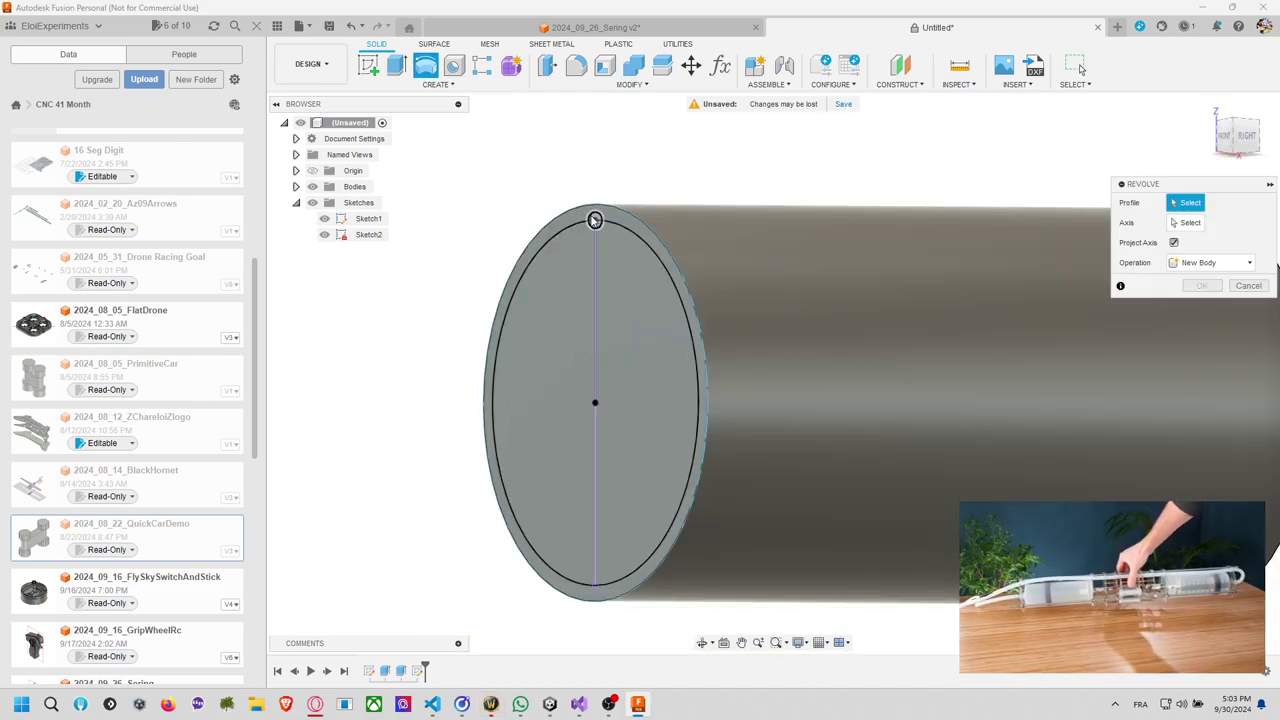
click(598, 226)
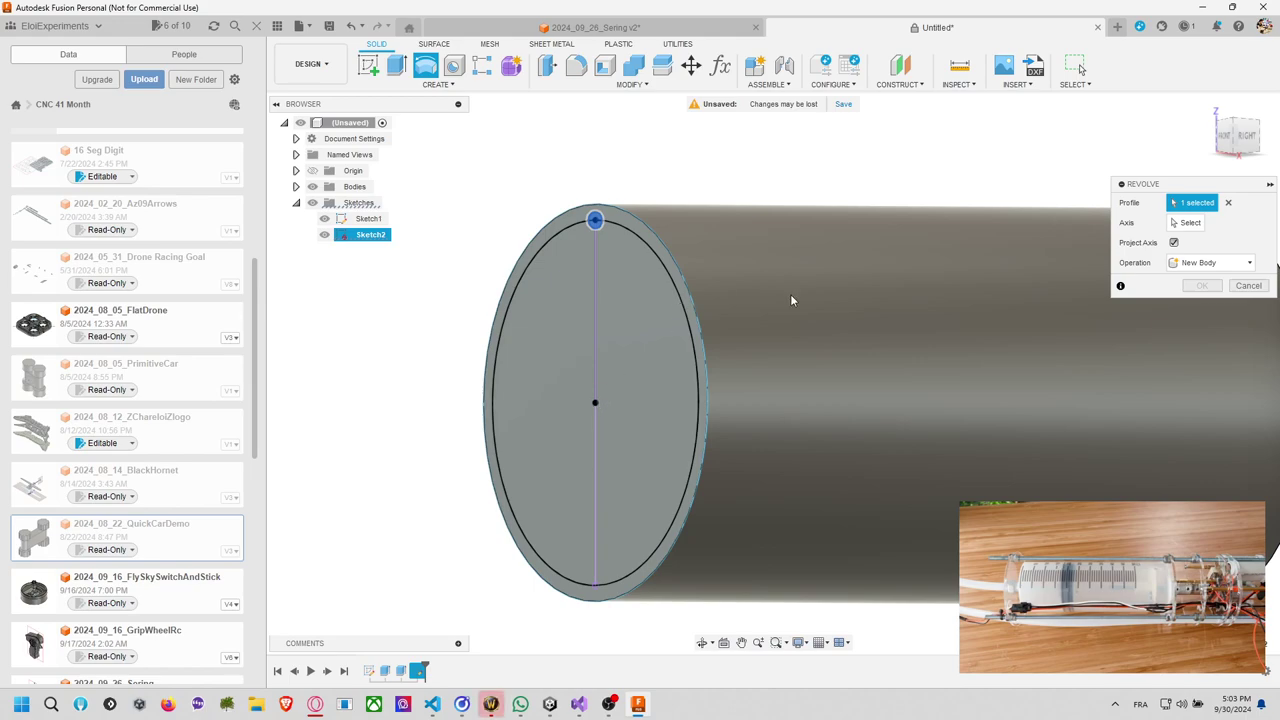
click(1188, 226)
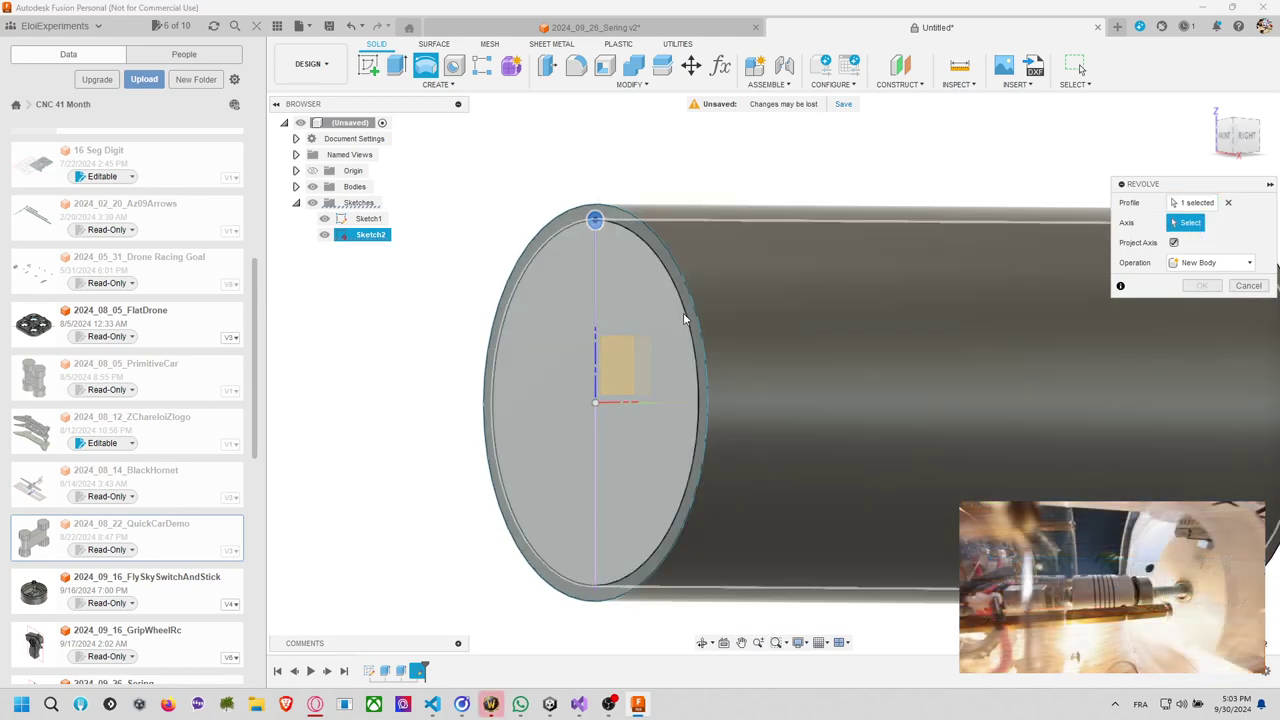
click(681, 320)
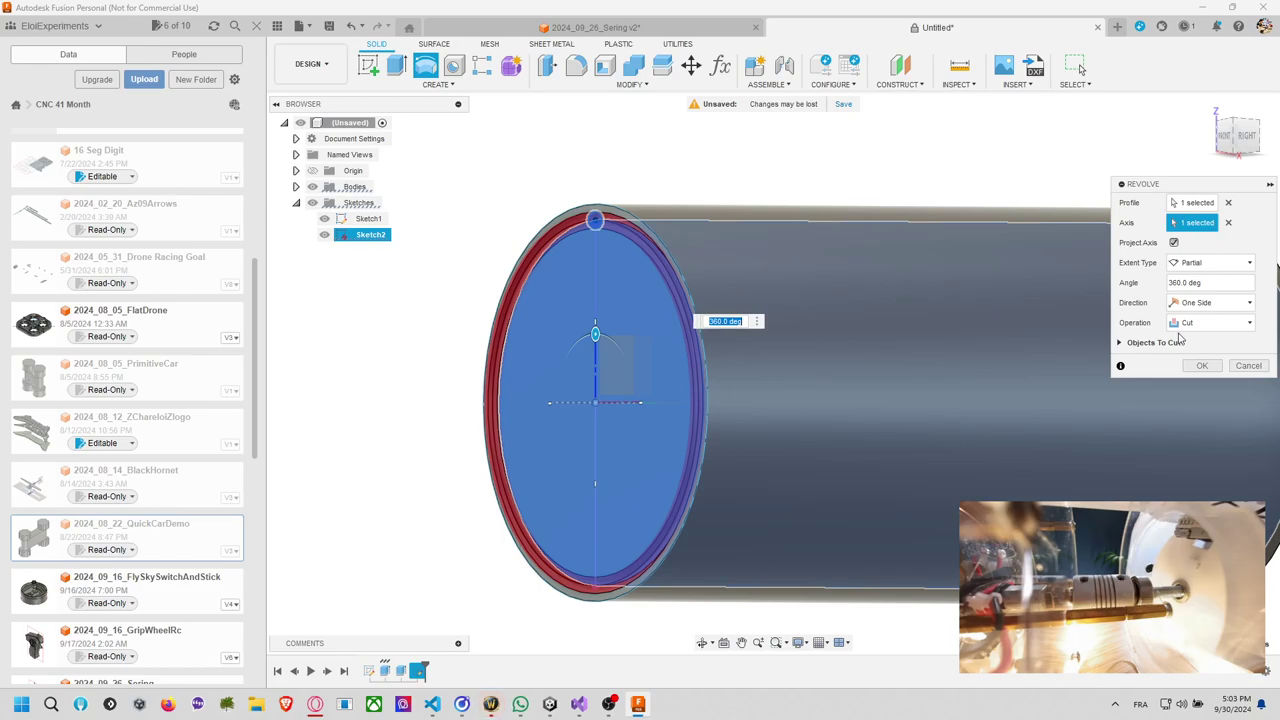
click(1205, 322)
click(1205, 375)
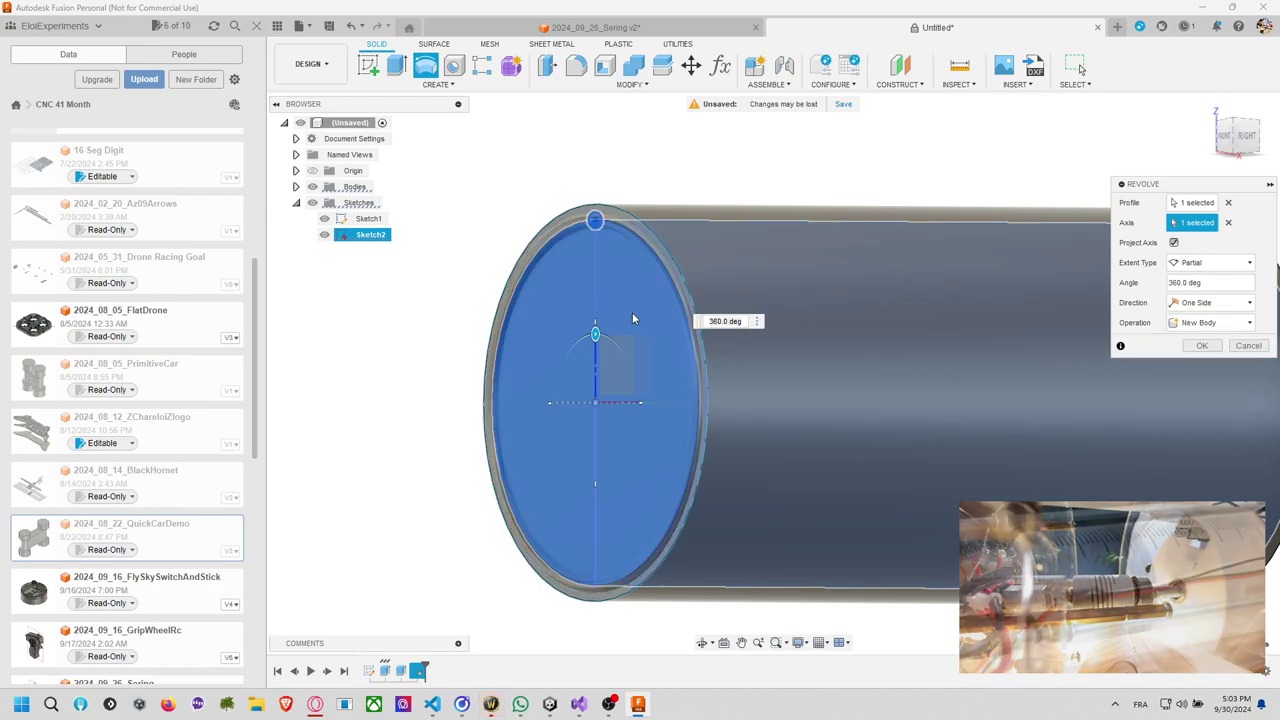
scroll(596, 321, up, 2)
scroll(600, 318, down, 3)
scroll(602, 317, up, 5)
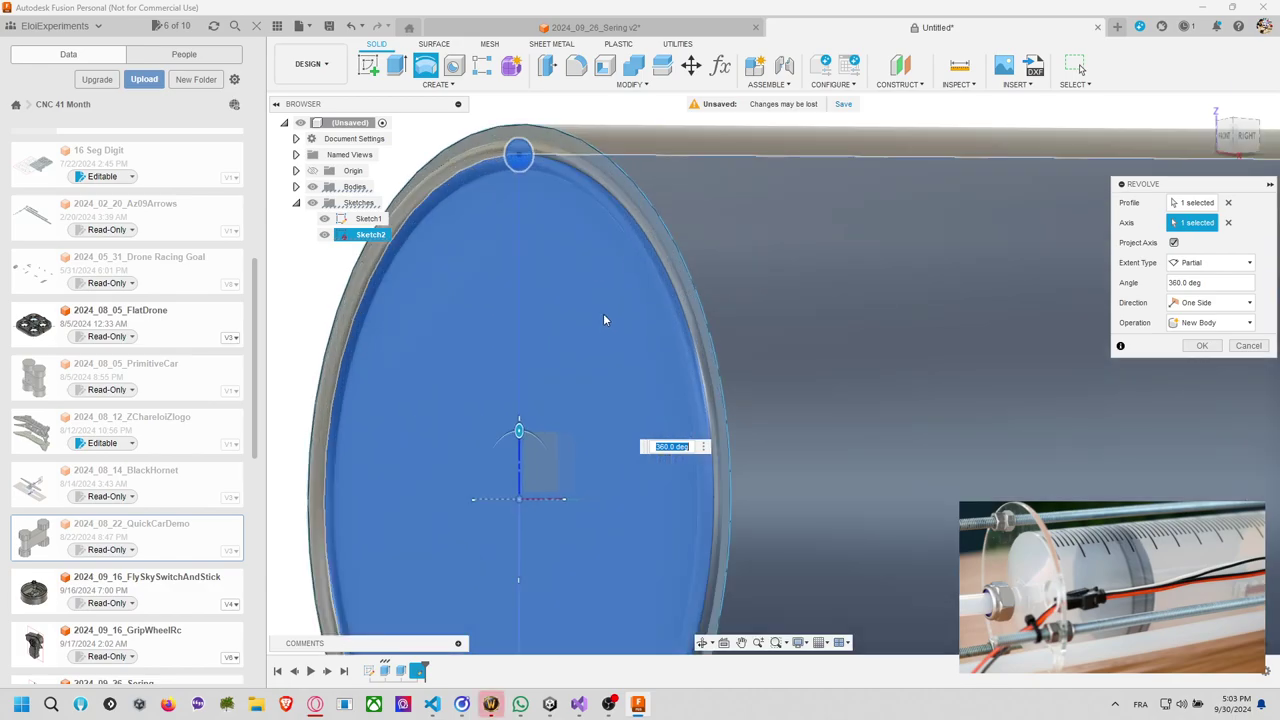
click(1202, 345)
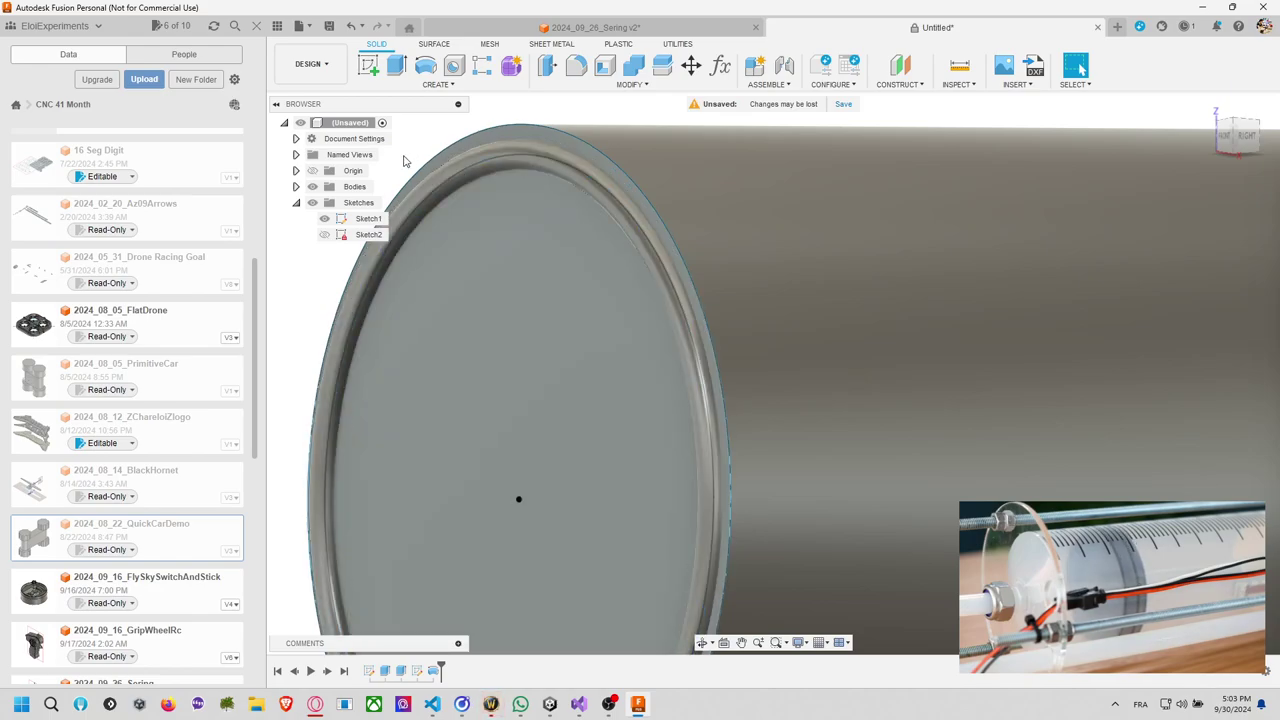
Edit Sketch2 and change the ring circle's diameter from 4.50 mm to 3 mm.
right_click(420, 678)
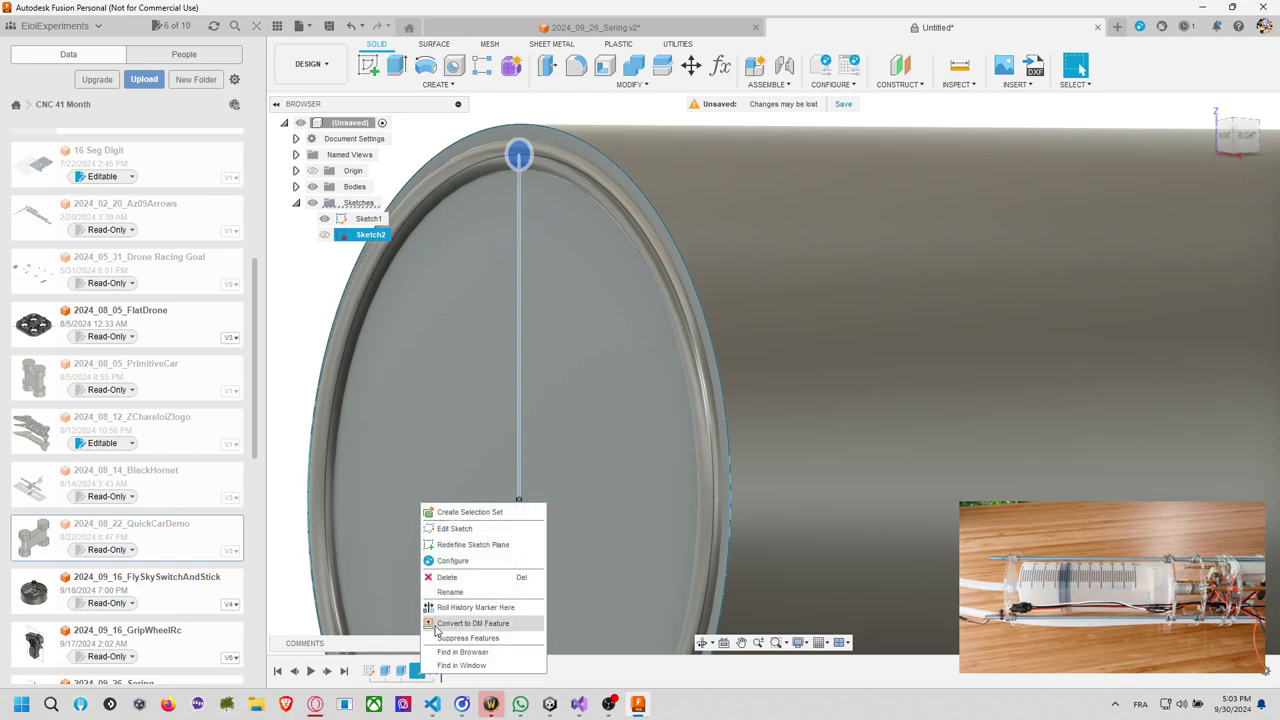
click(455, 526)
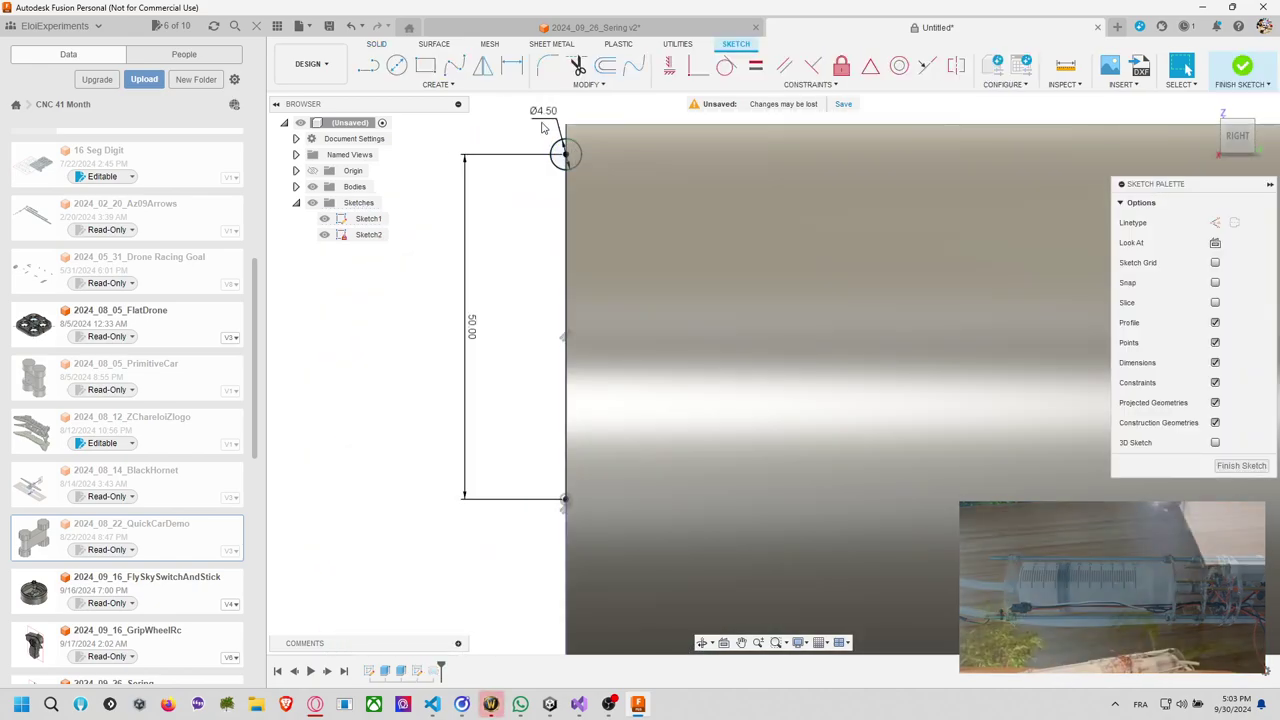
double_click(543, 110)
text(3)
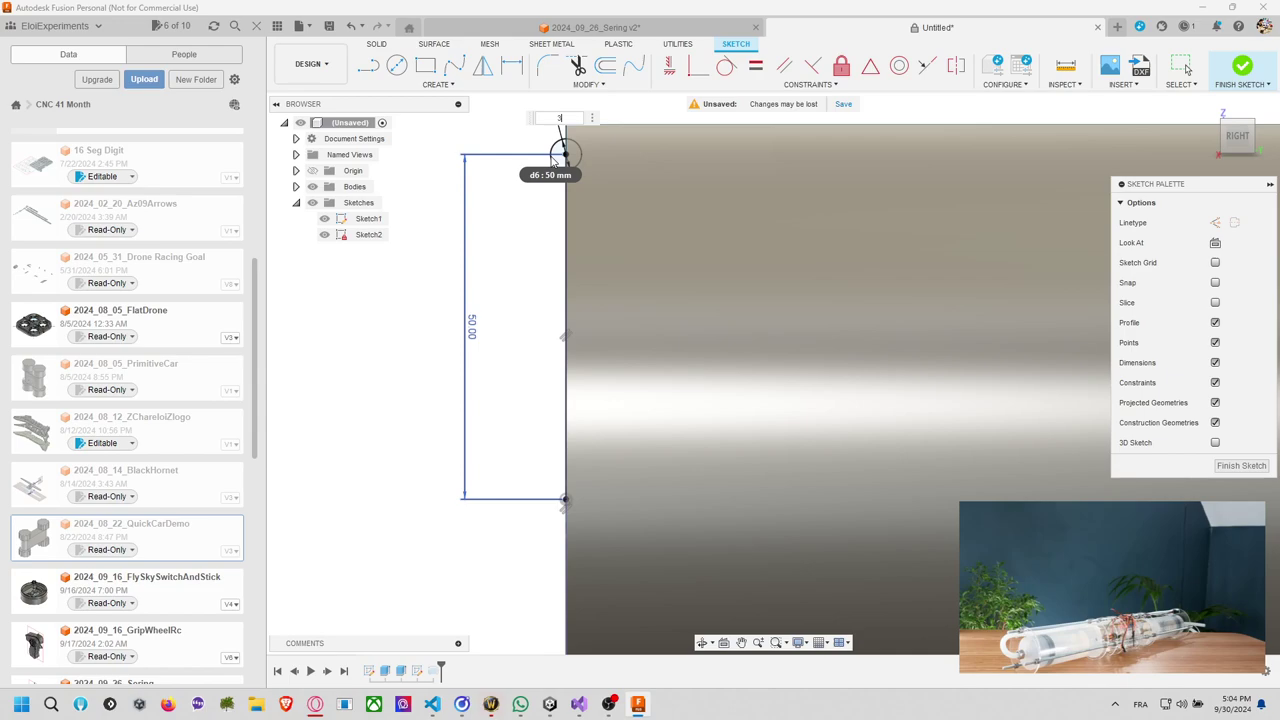
key(Return)
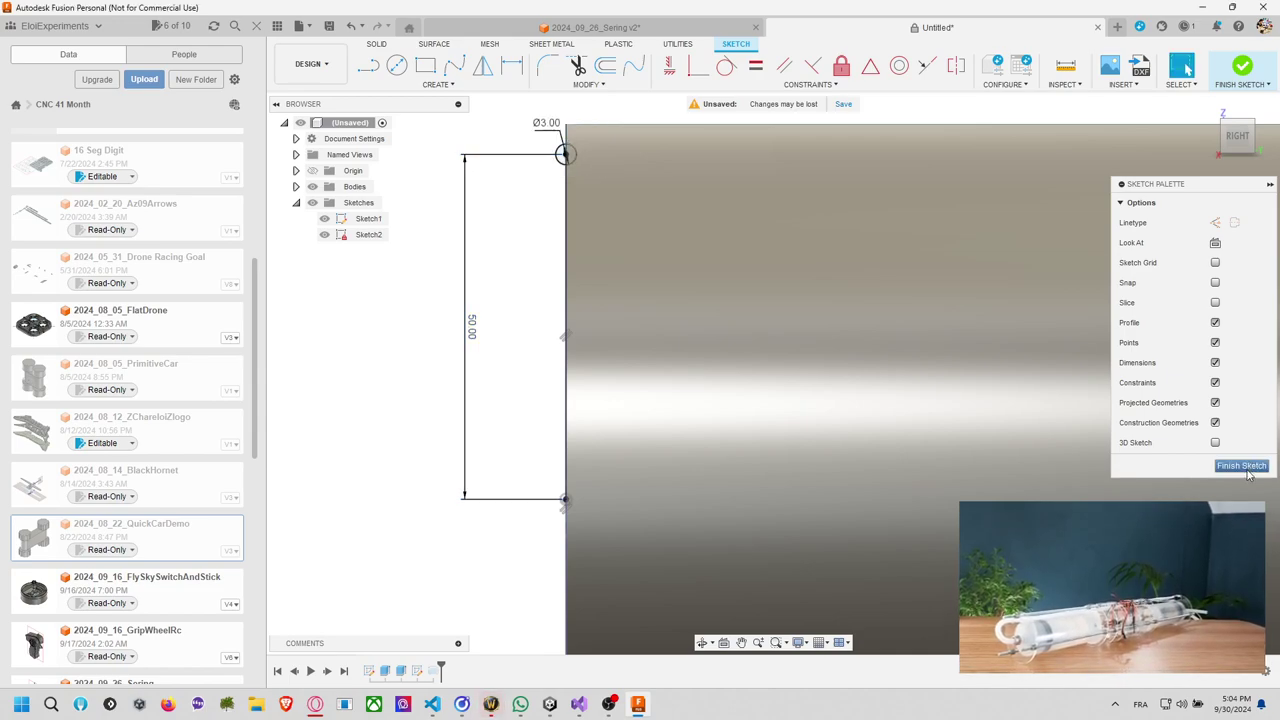
click(1245, 467)
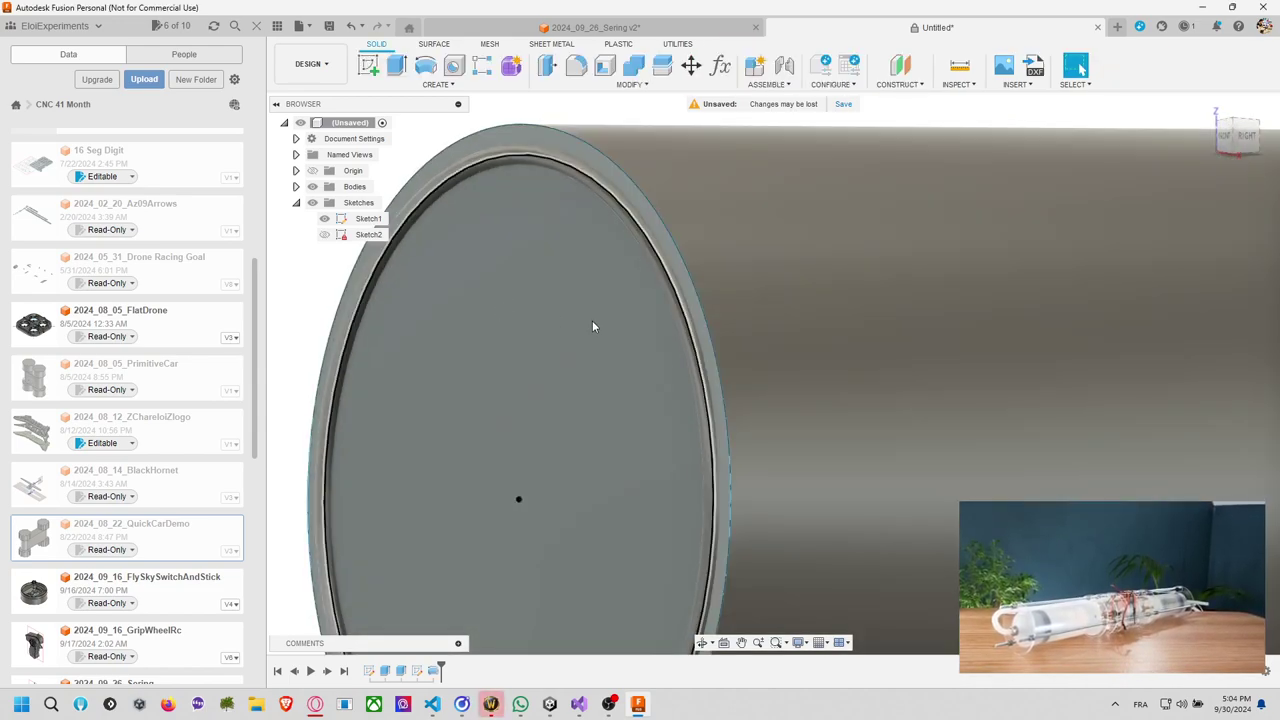
click(592, 326)
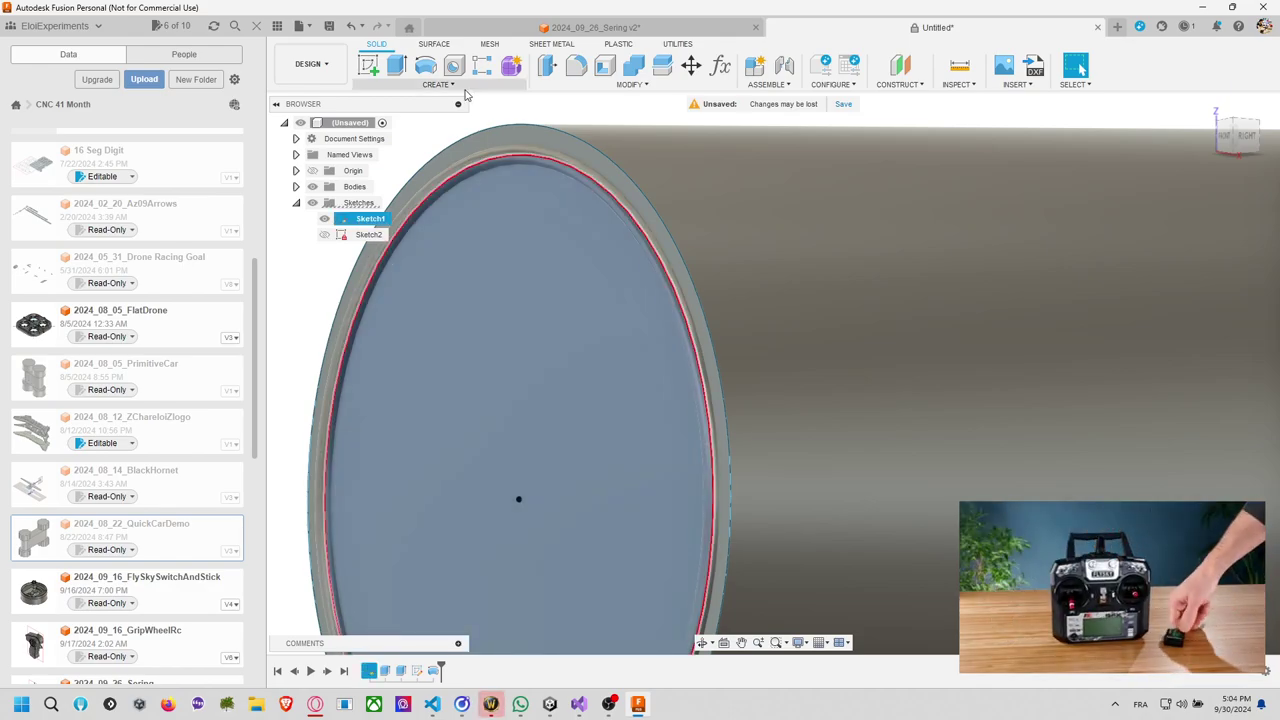
Re-edit the end-cap extrude to run 3 mm to both sides as a new body.
click(691, 66)
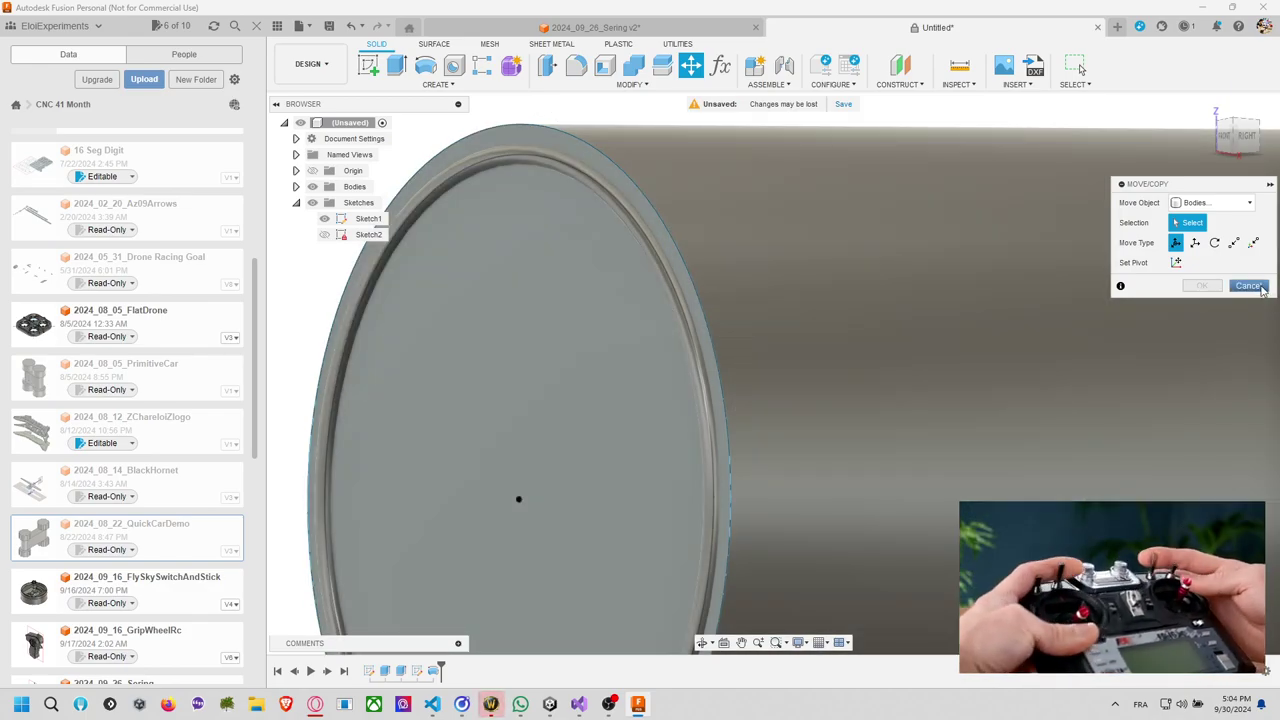
click(1248, 286)
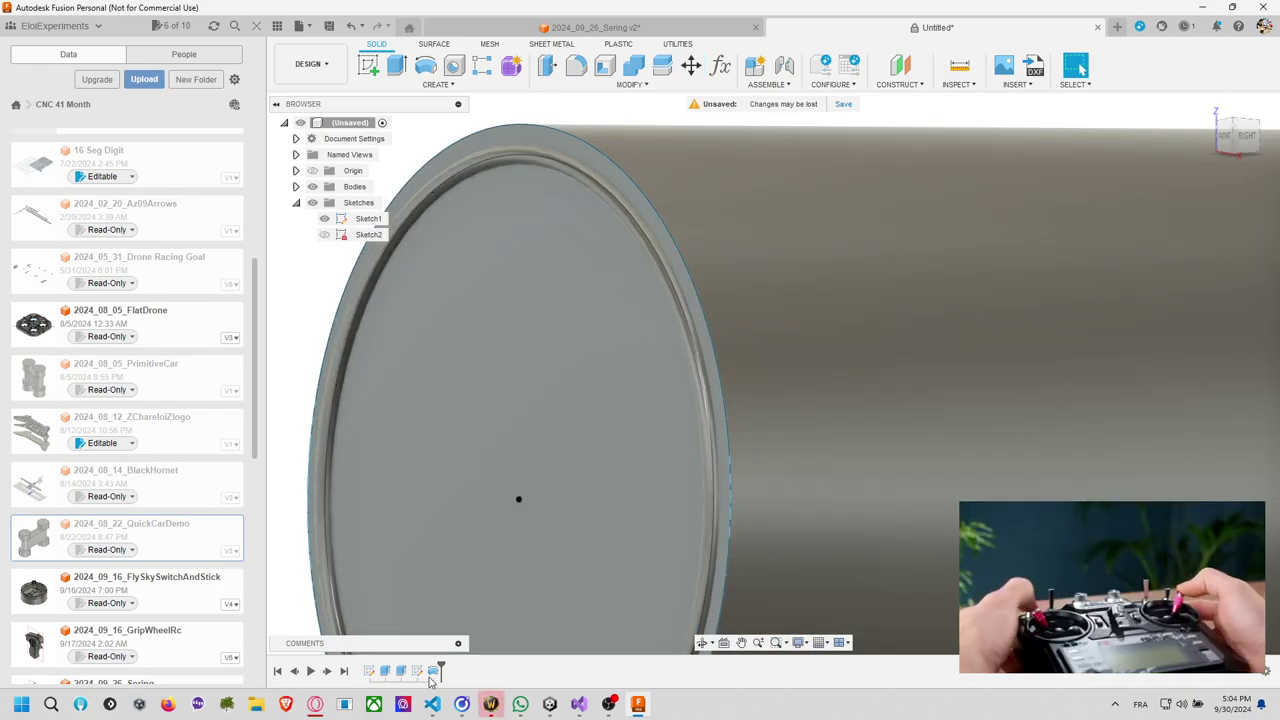
click(418, 672)
right_click(403, 671)
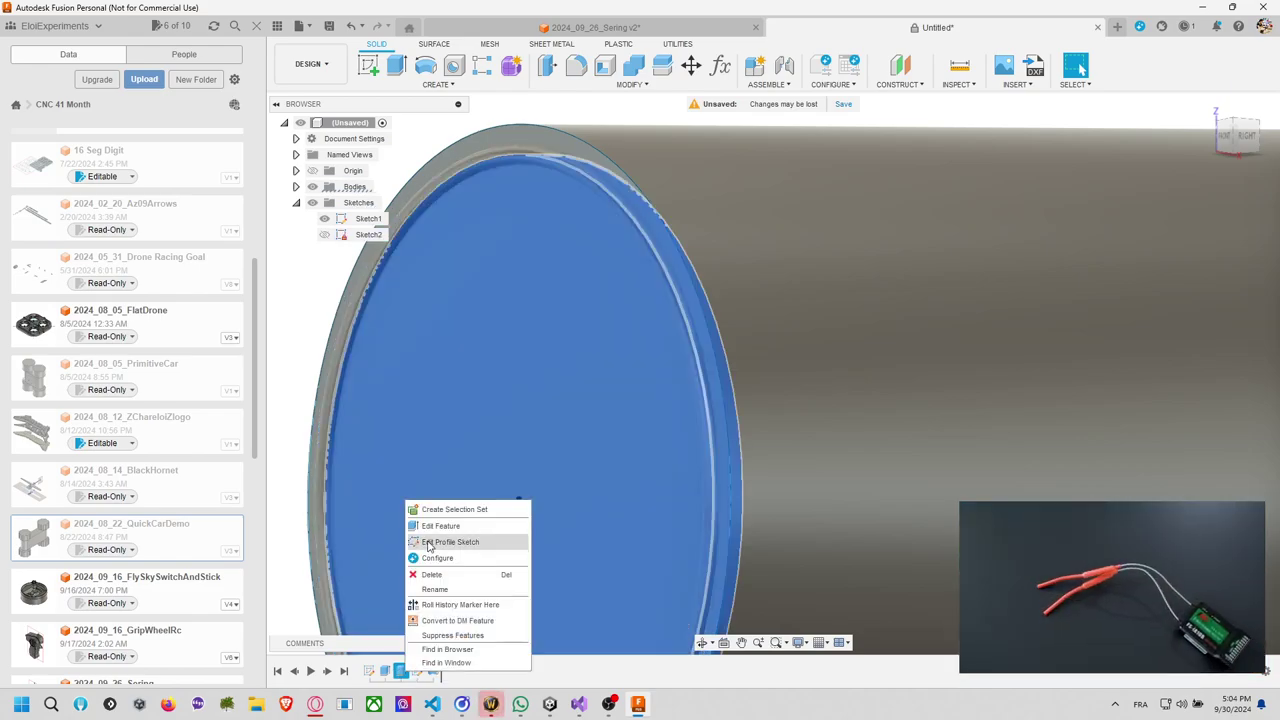
click(451, 532)
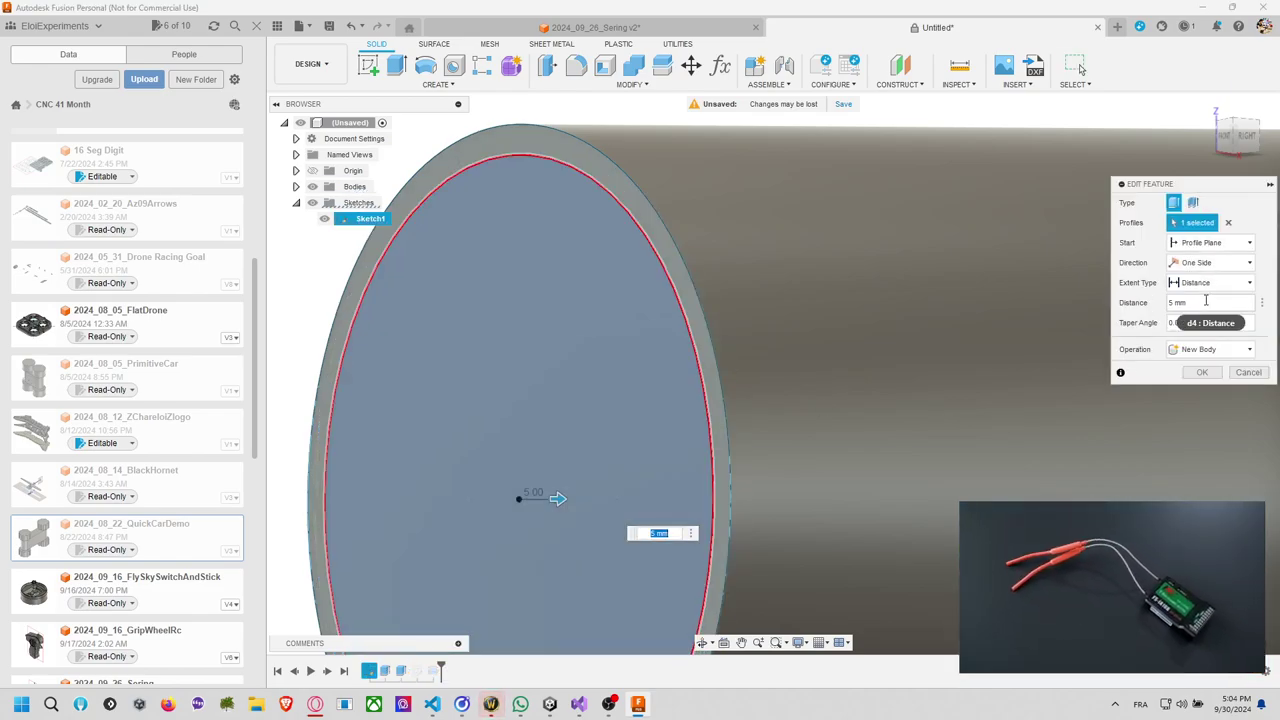
text(3)
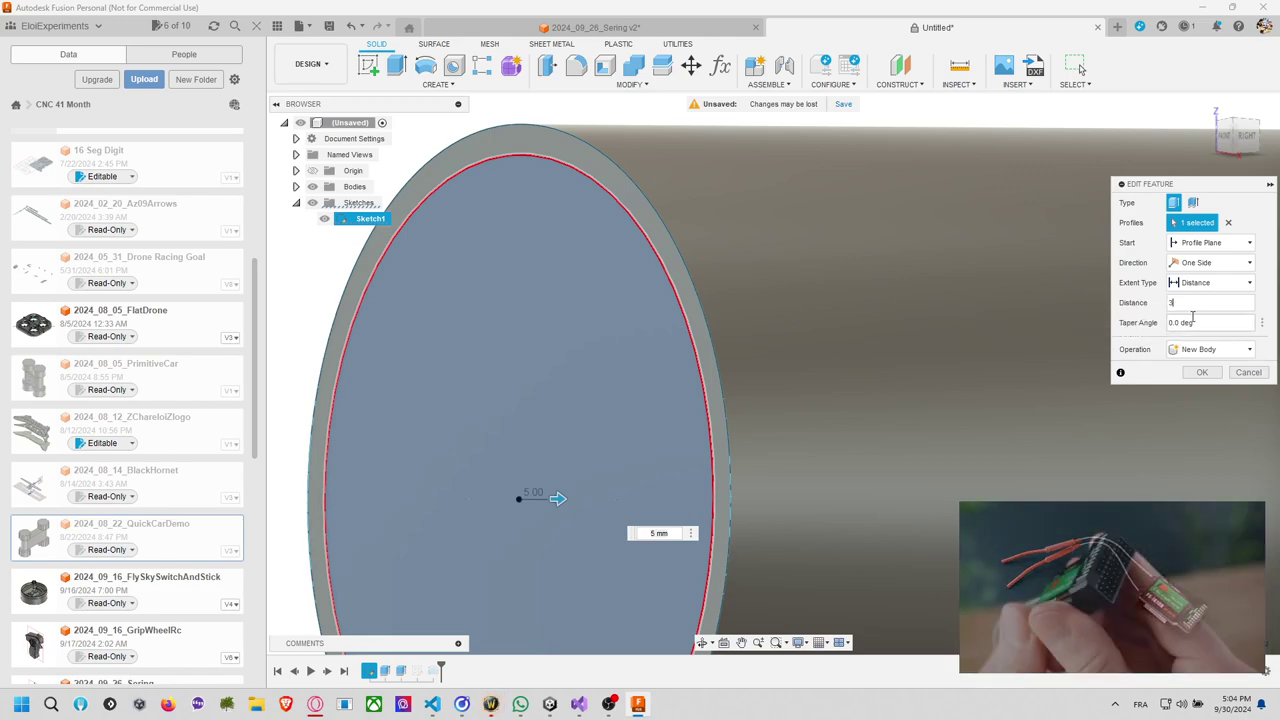
click(1196, 262)
click(1199, 293)
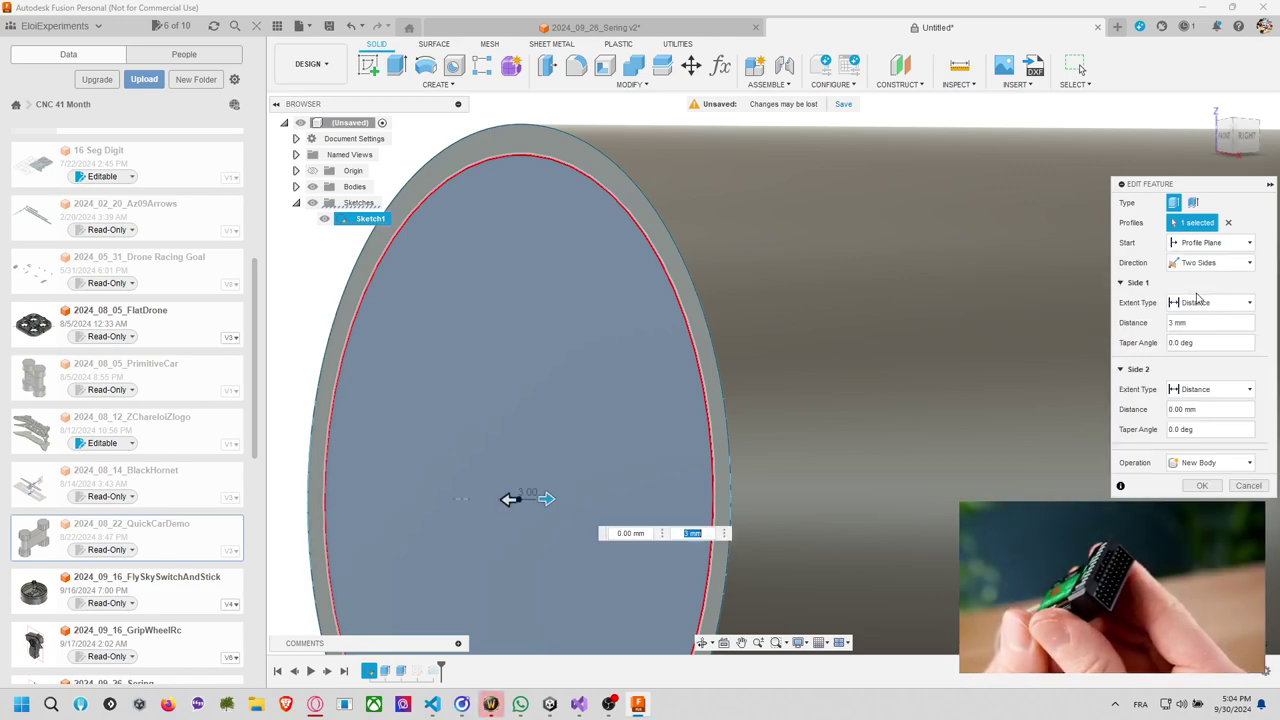
click(1202, 485)
scroll(790, 335, down, 4)
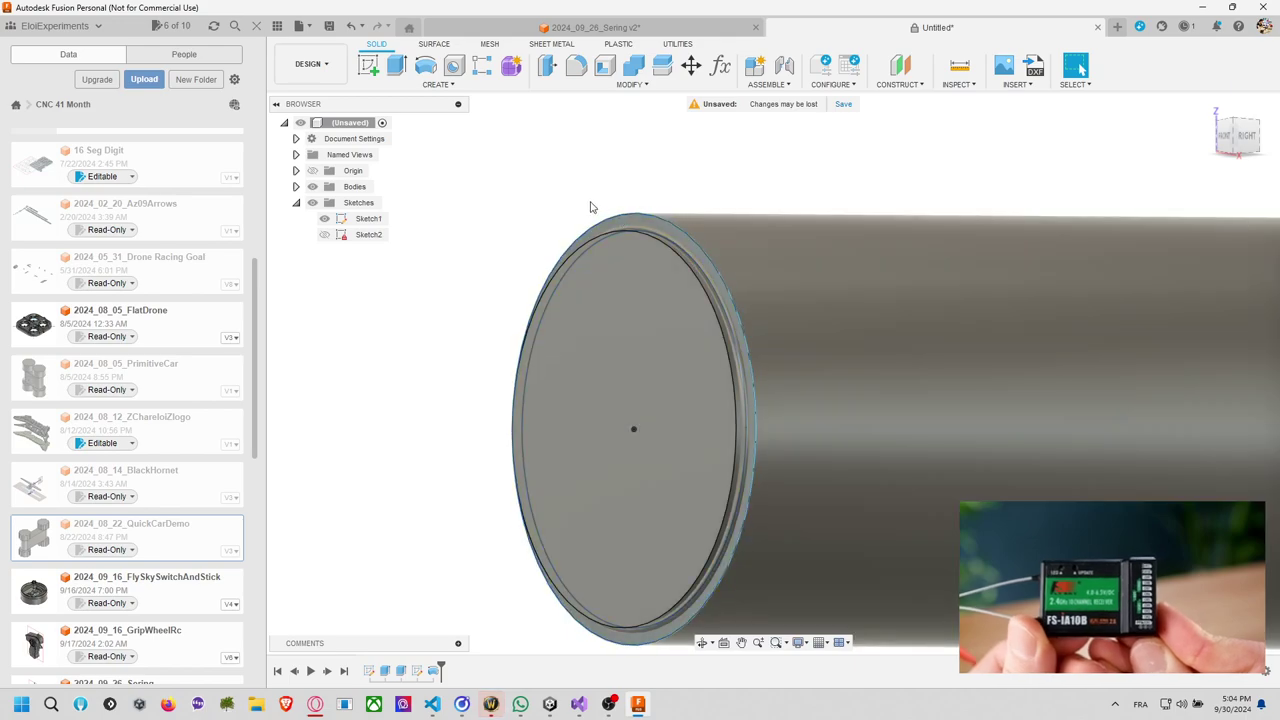
shift+middle_drag(590, 207, 451, 254)
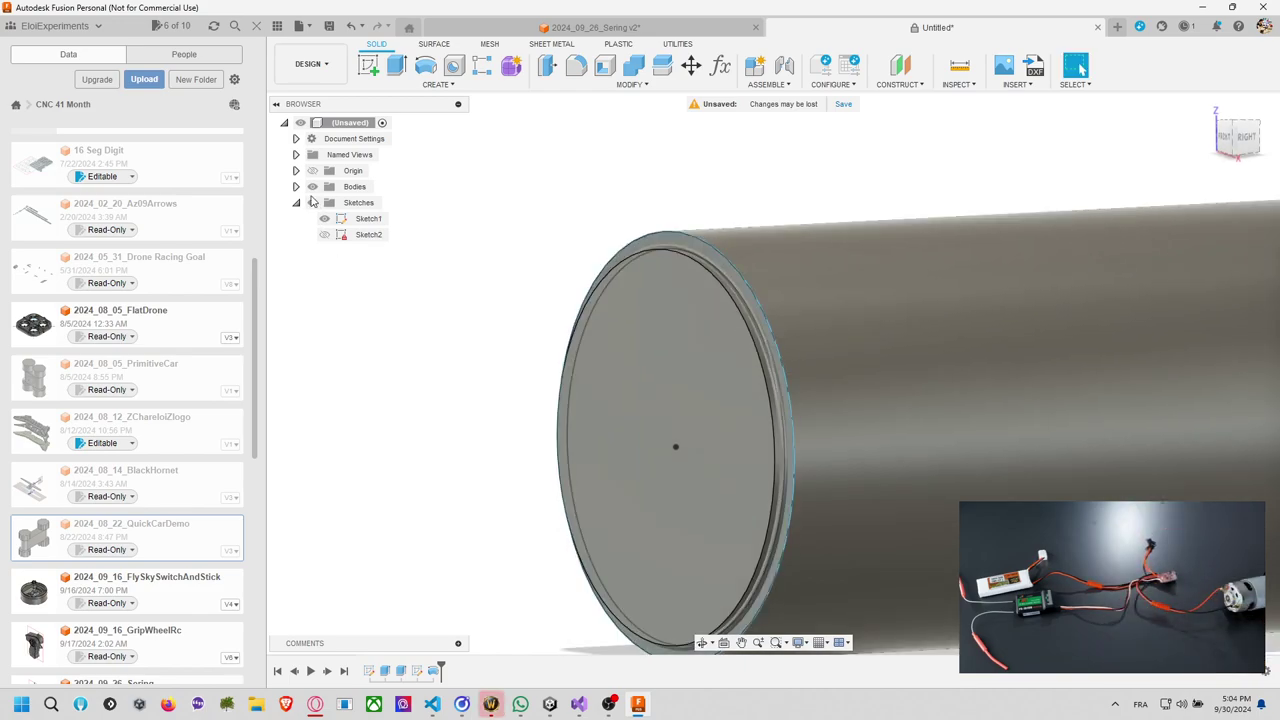
List the bodies, hide the tube Body1, and orbit to view the end discs edge-on.
click(296, 187)
click(324, 203)
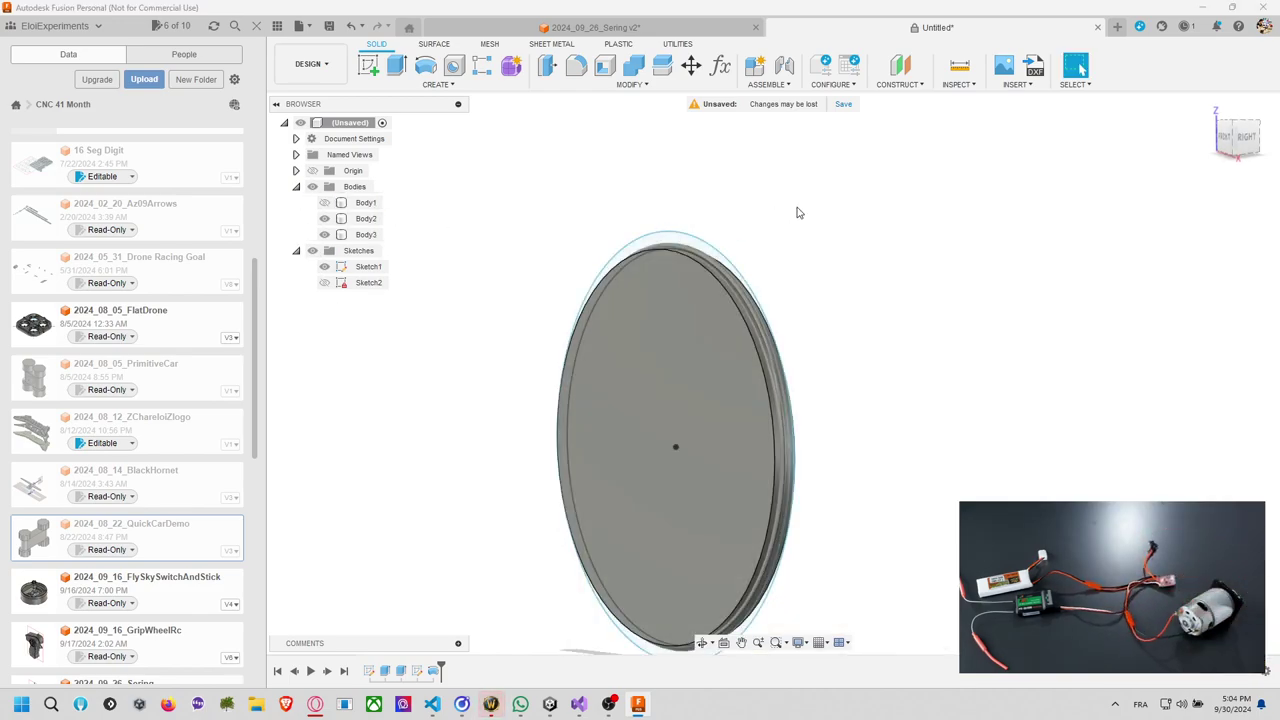
shift+middle_drag(798, 212, 712, 217)
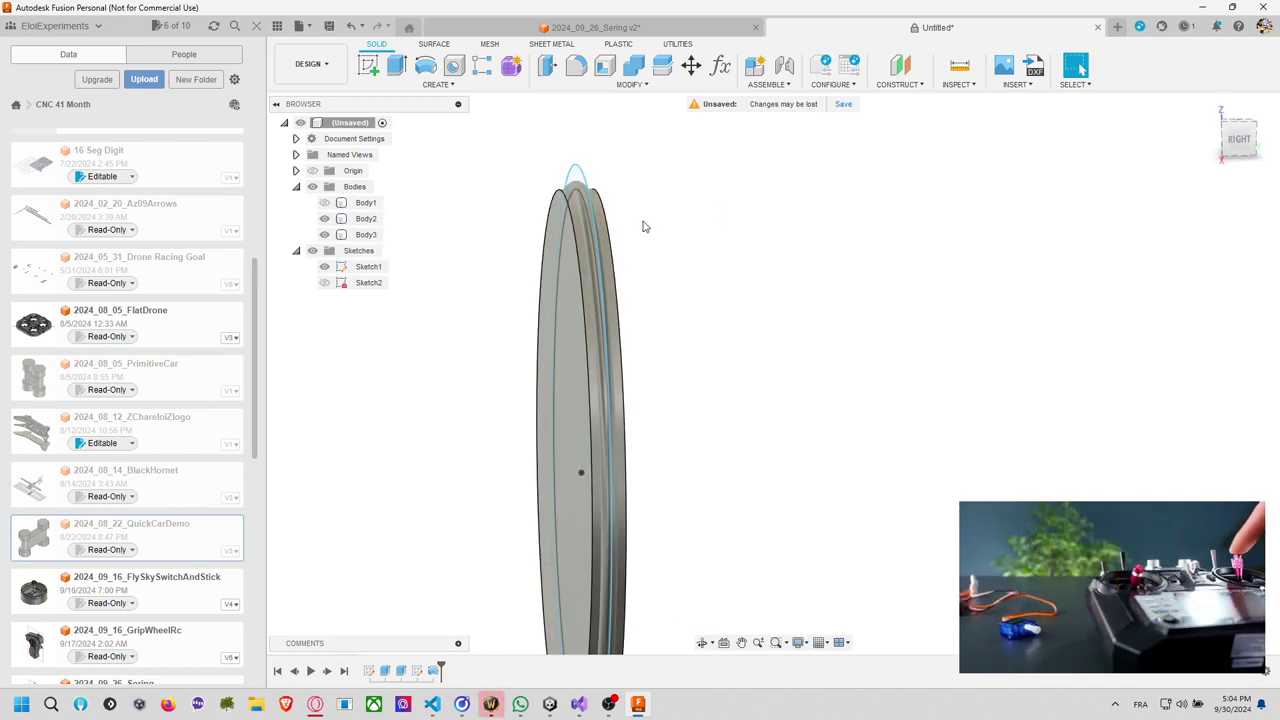
scroll(654, 226, down, 4)
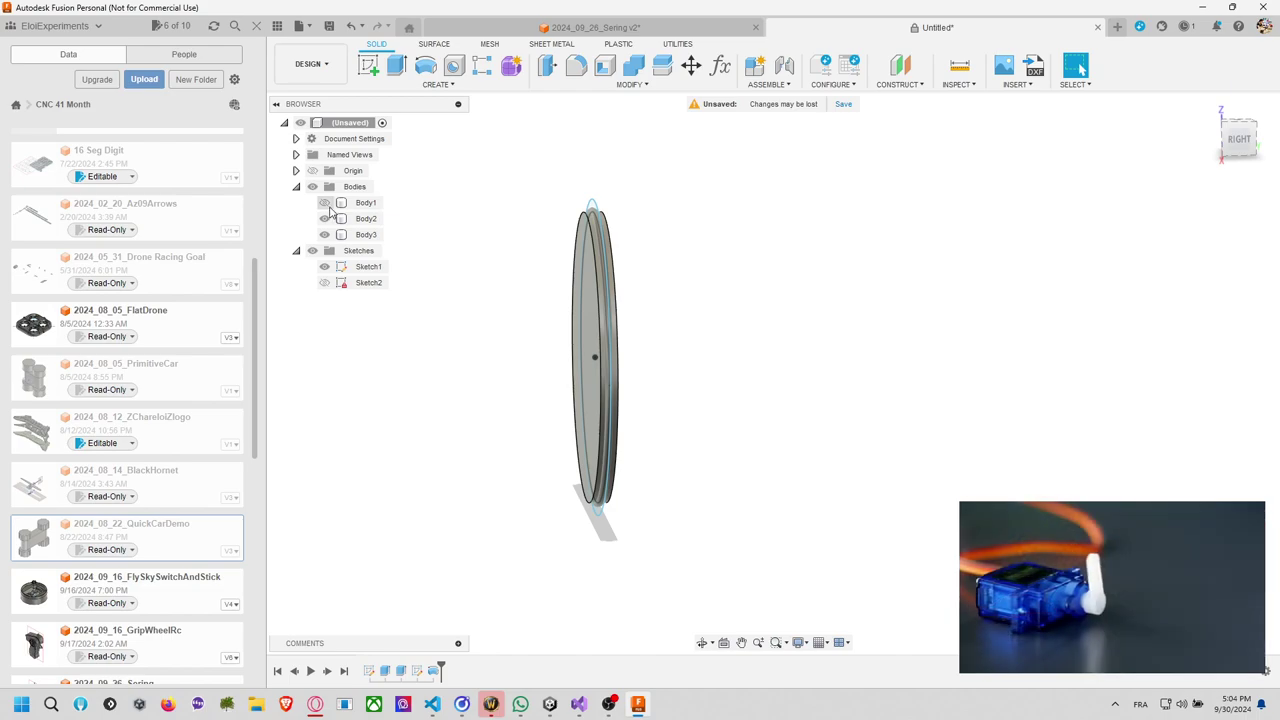
Move Body2 and Body3 together 5 mm along the tube, then reselect both.
click(365, 218)
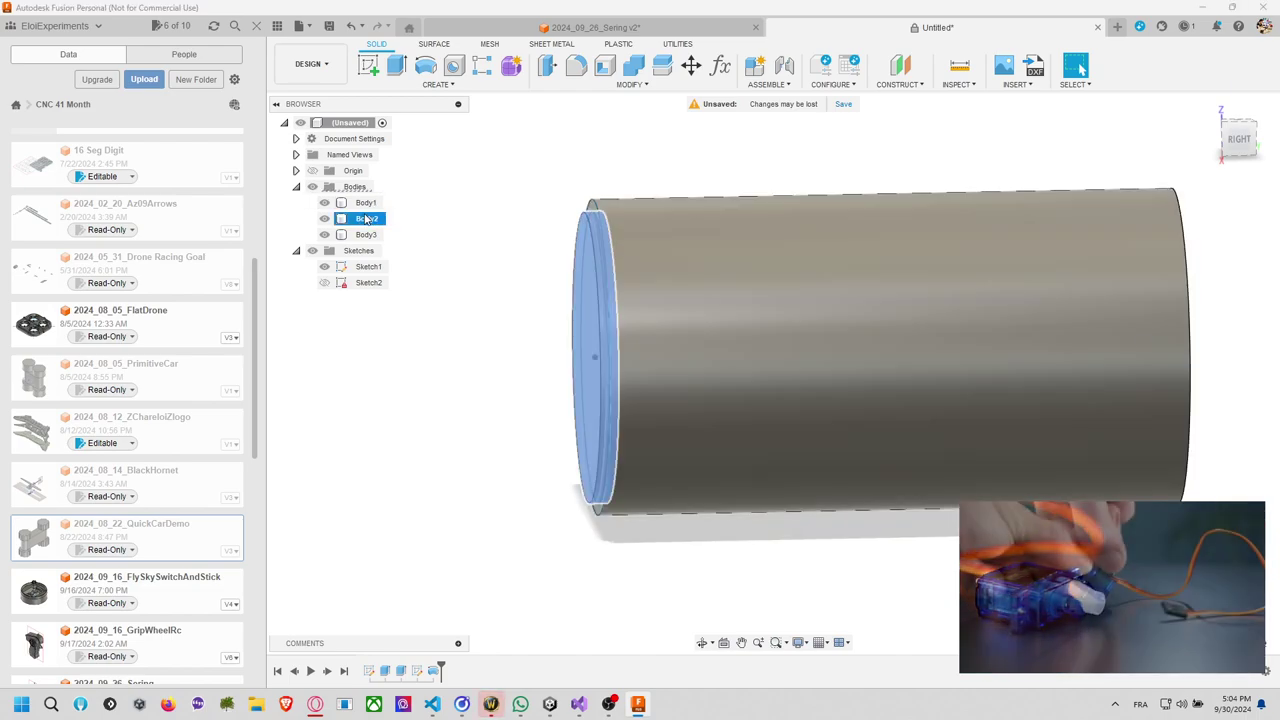
shift+click(366, 234)
click(690, 66)
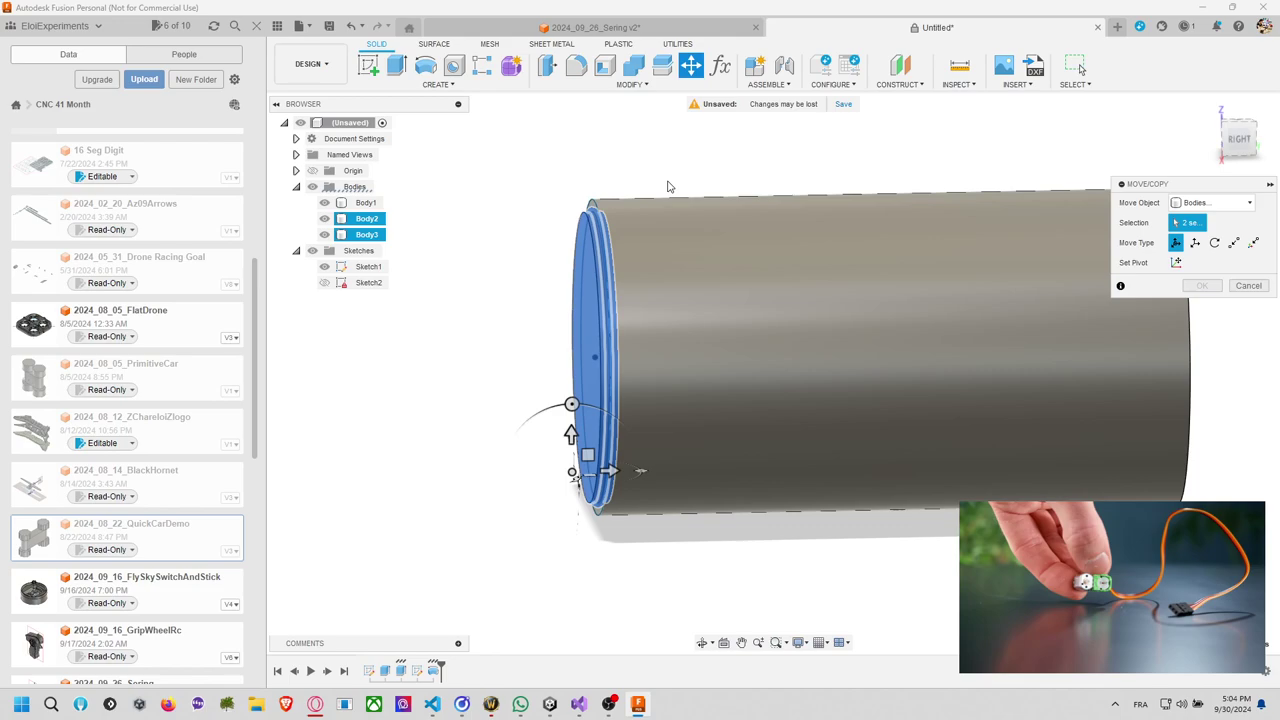
text(10)
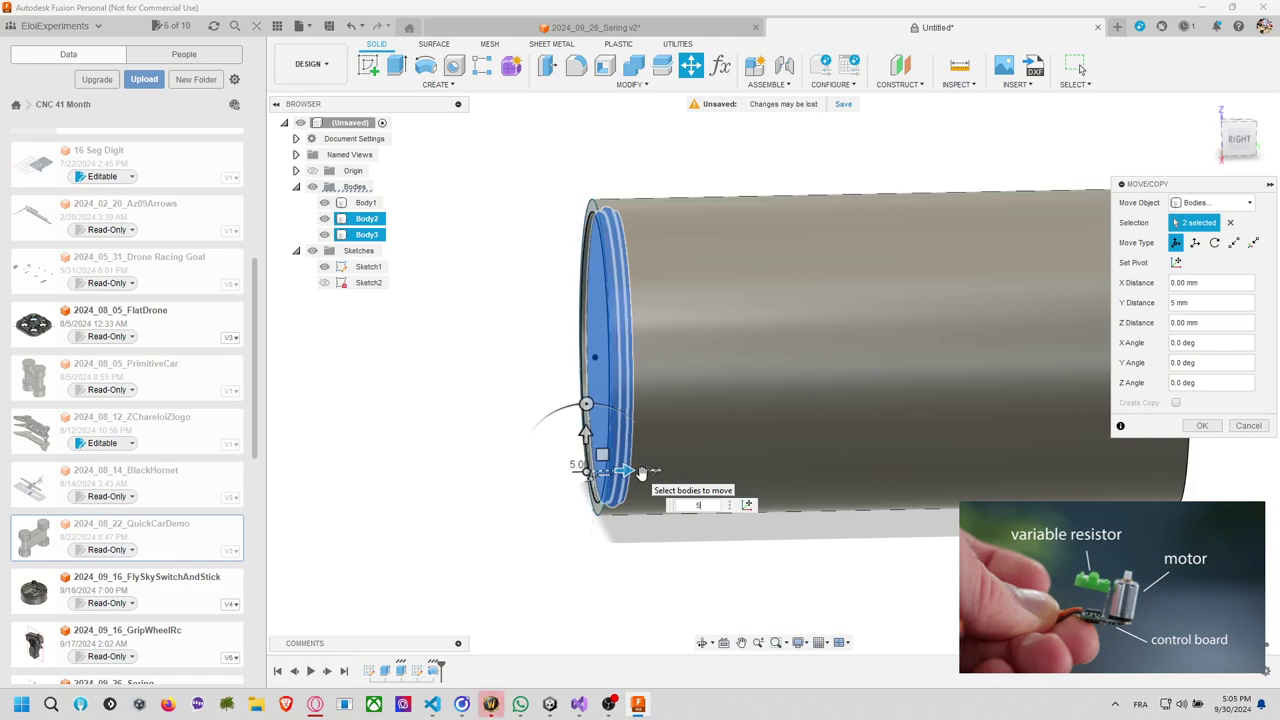
key(Return)
click(367, 219)
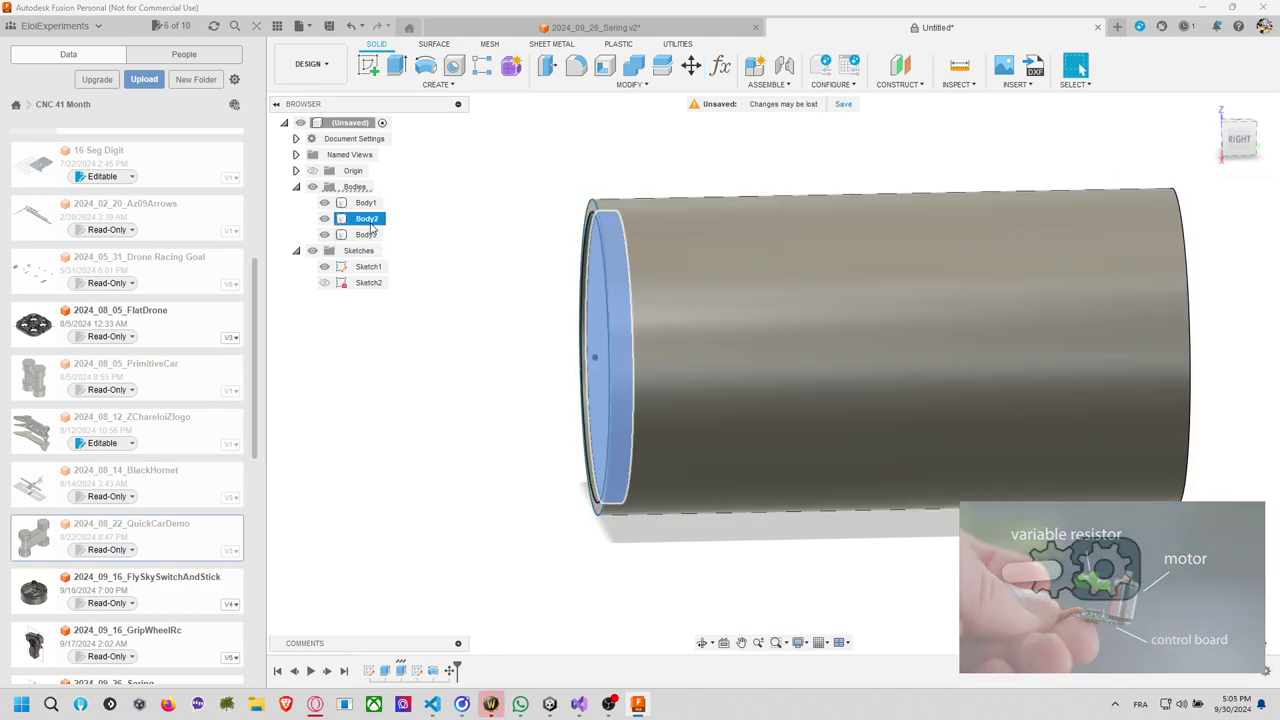
ctrl+click(368, 234)
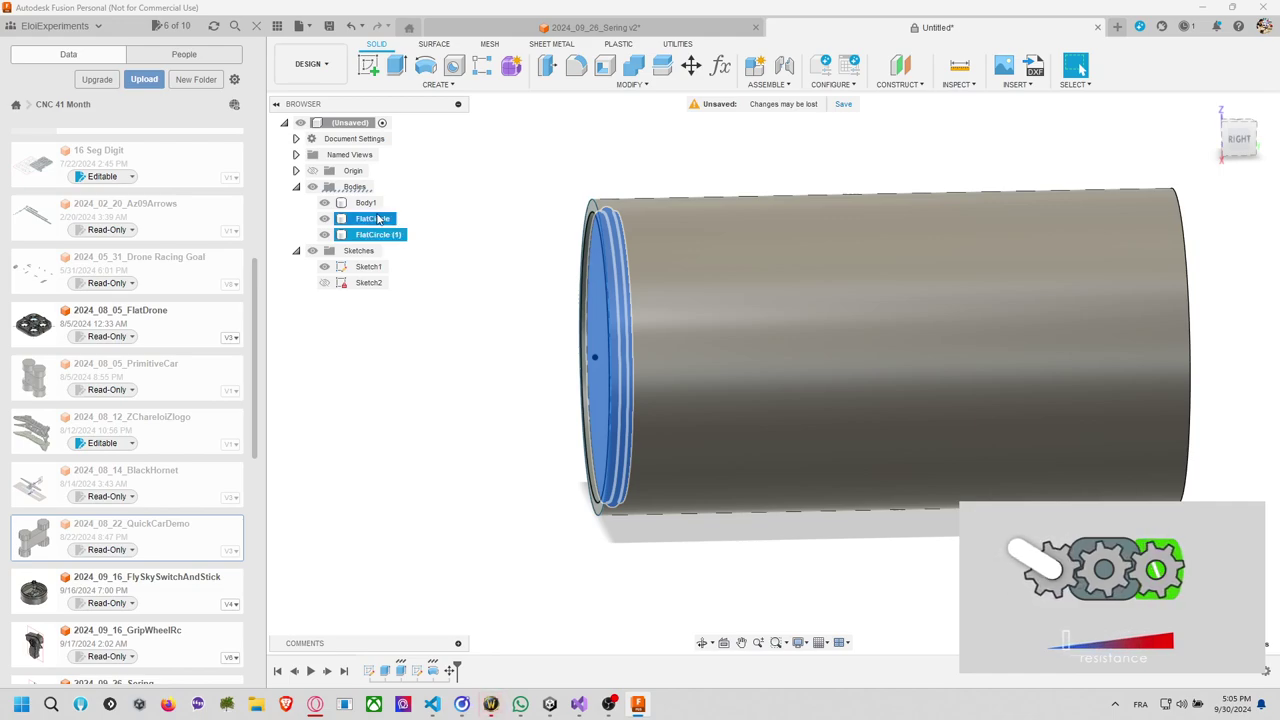
Rename the tube body Body1 to 'BodyCylinder'.
click(366, 202)
click(366, 202)
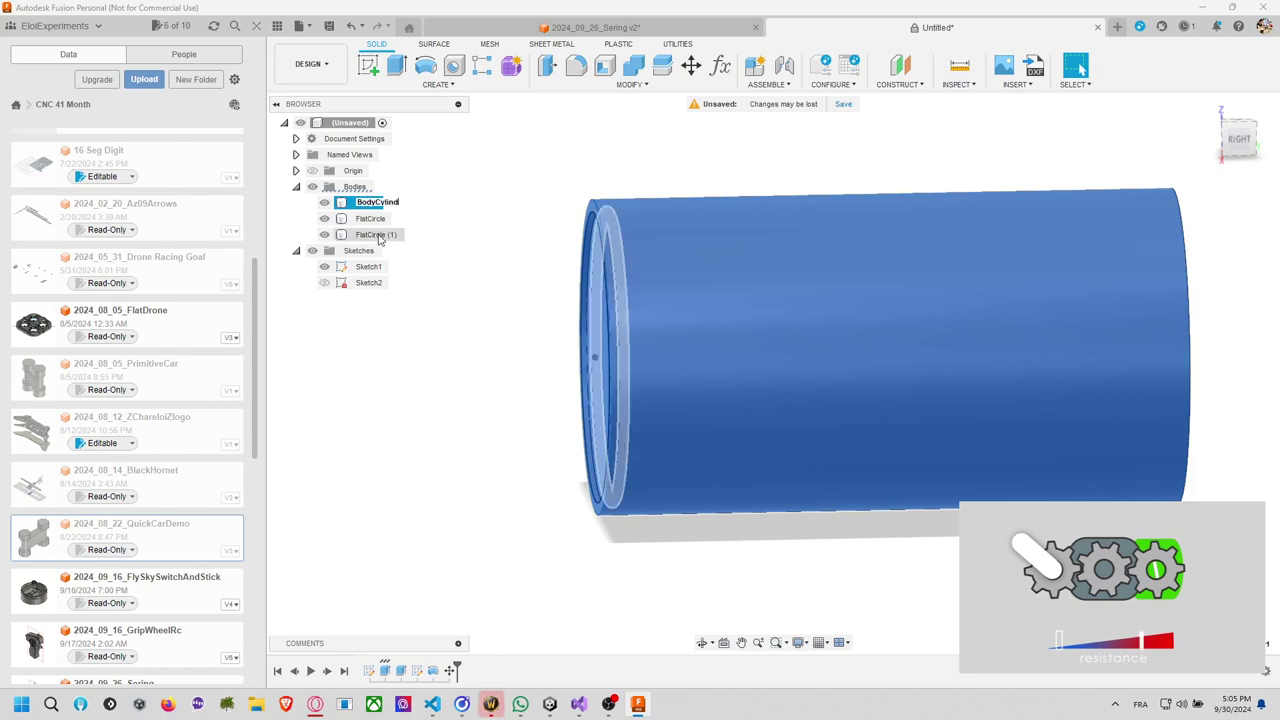
text(BodyCylinder)
key(Return)
Rename the ring body FlatCircle (1) to 'TorusSilicon'.
click(377, 235)
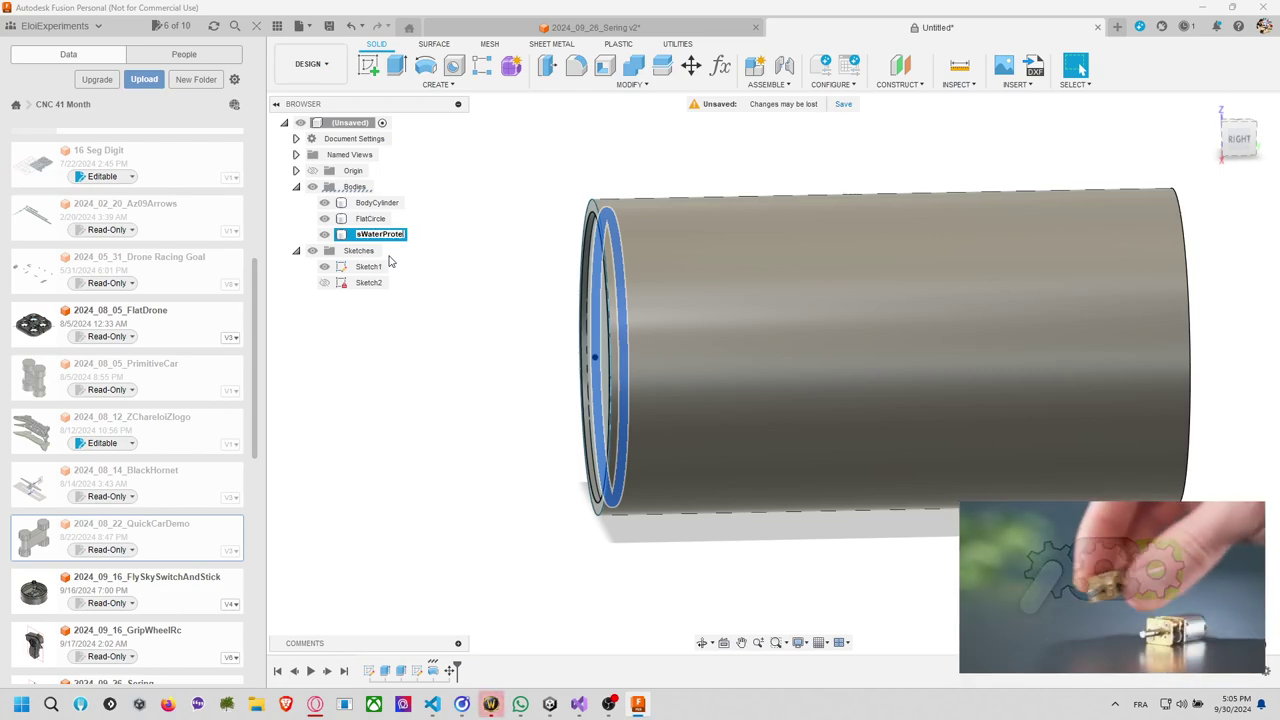
text(Toru)
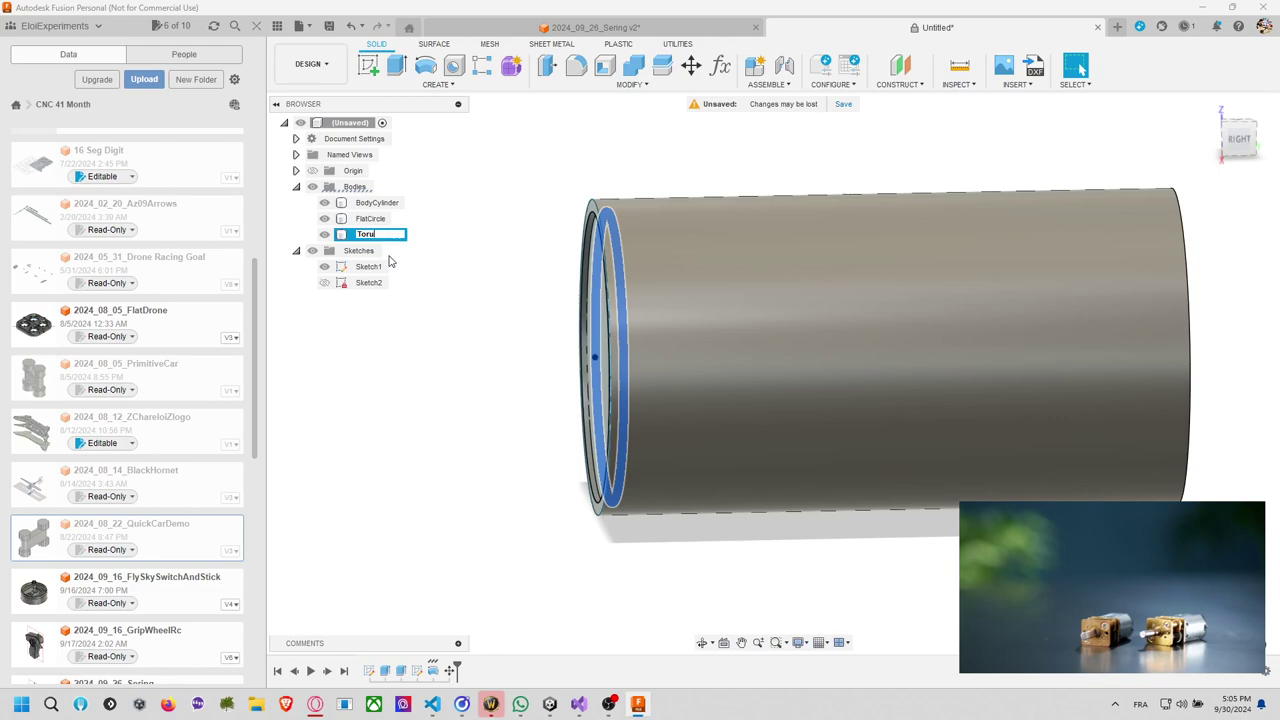
text(s Silicon)
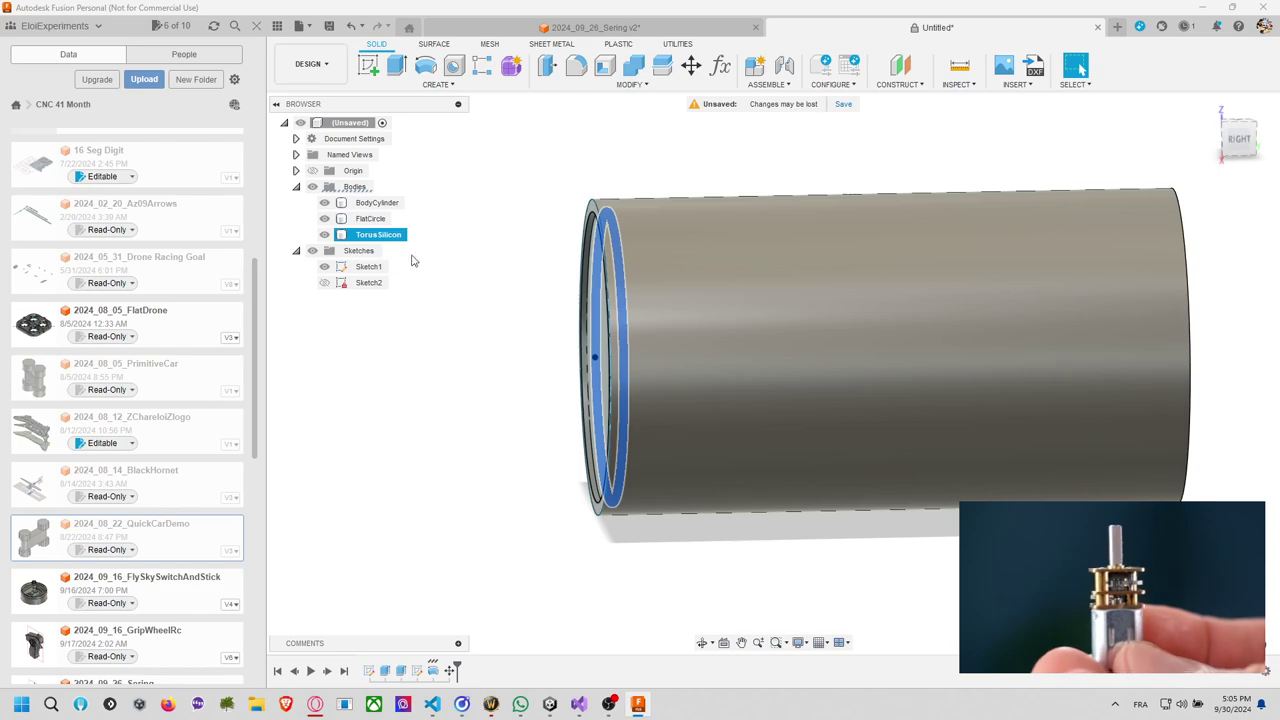
middle_drag(503, 235, 398, 237)
Copy FlatCircle and TorusSilicon 190 mm along Y to cap the tube's far end.
ctrl+click(372, 218)
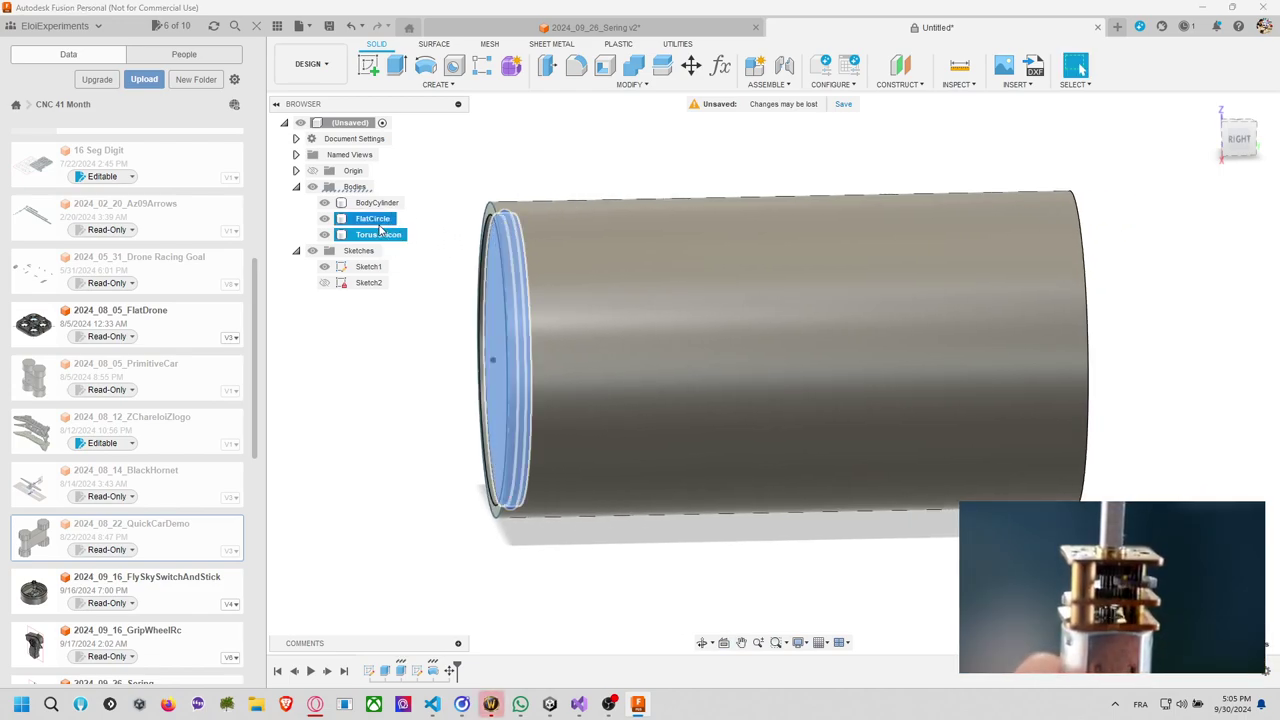
click(691, 65)
middle_drag(807, 130, 657, 129)
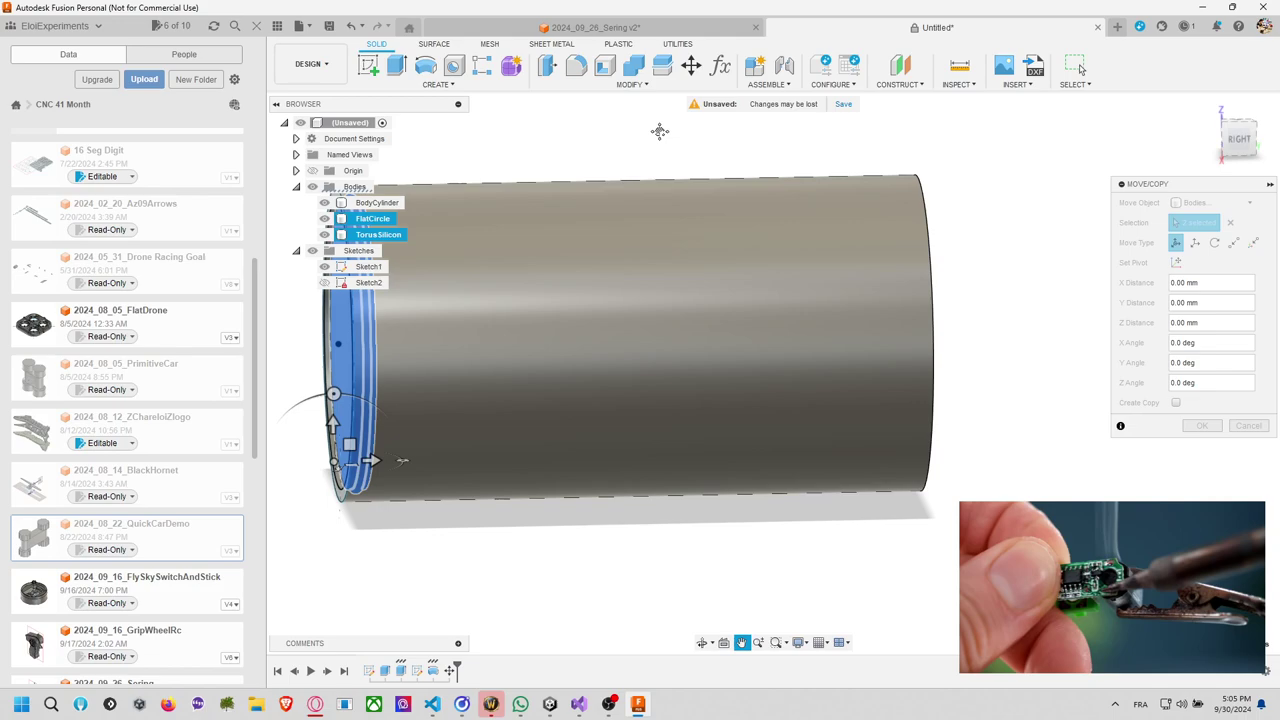
click(1175, 402)
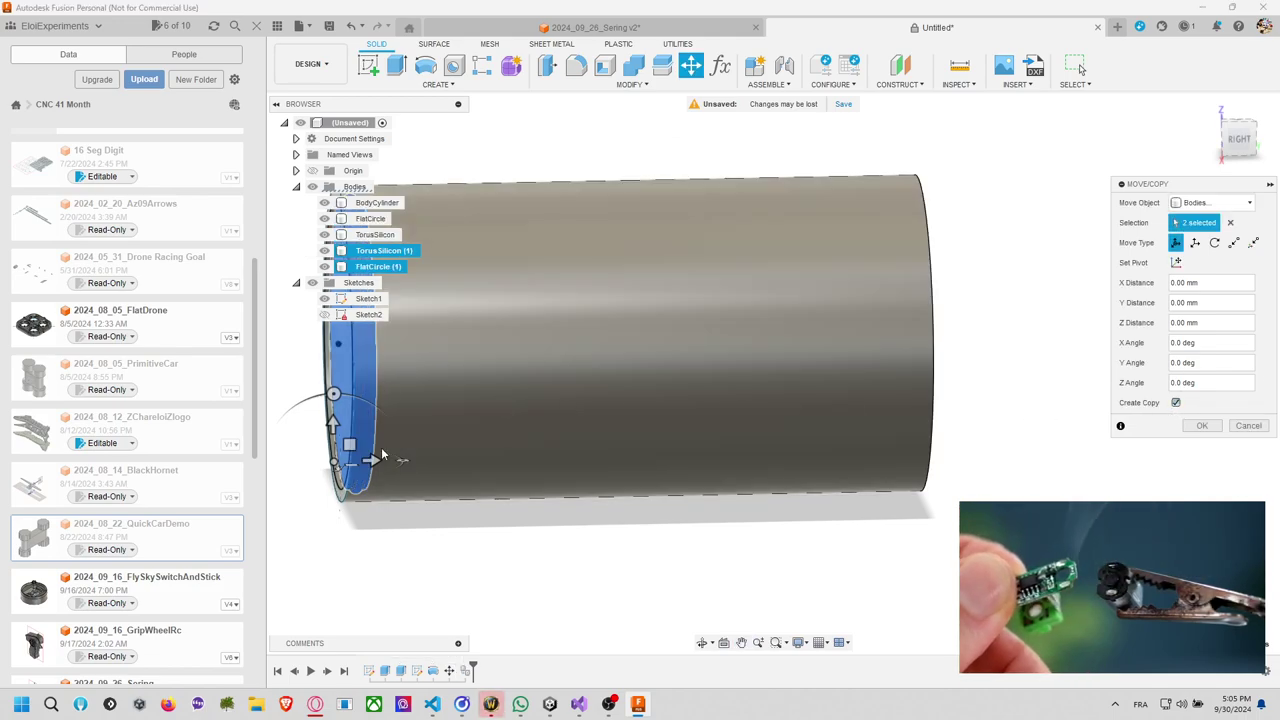
drag(381, 455, 918, 452)
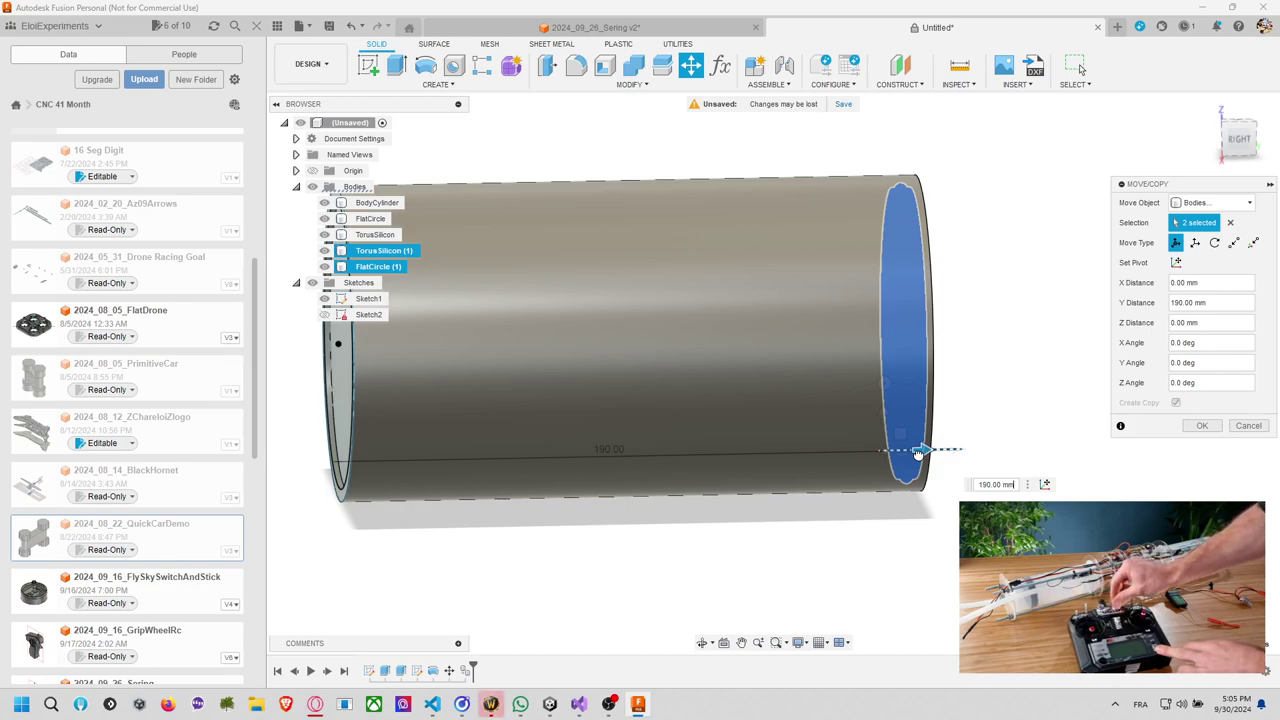
click(1200, 425)
shift+middle_drag(1086, 331, 1021, 339)
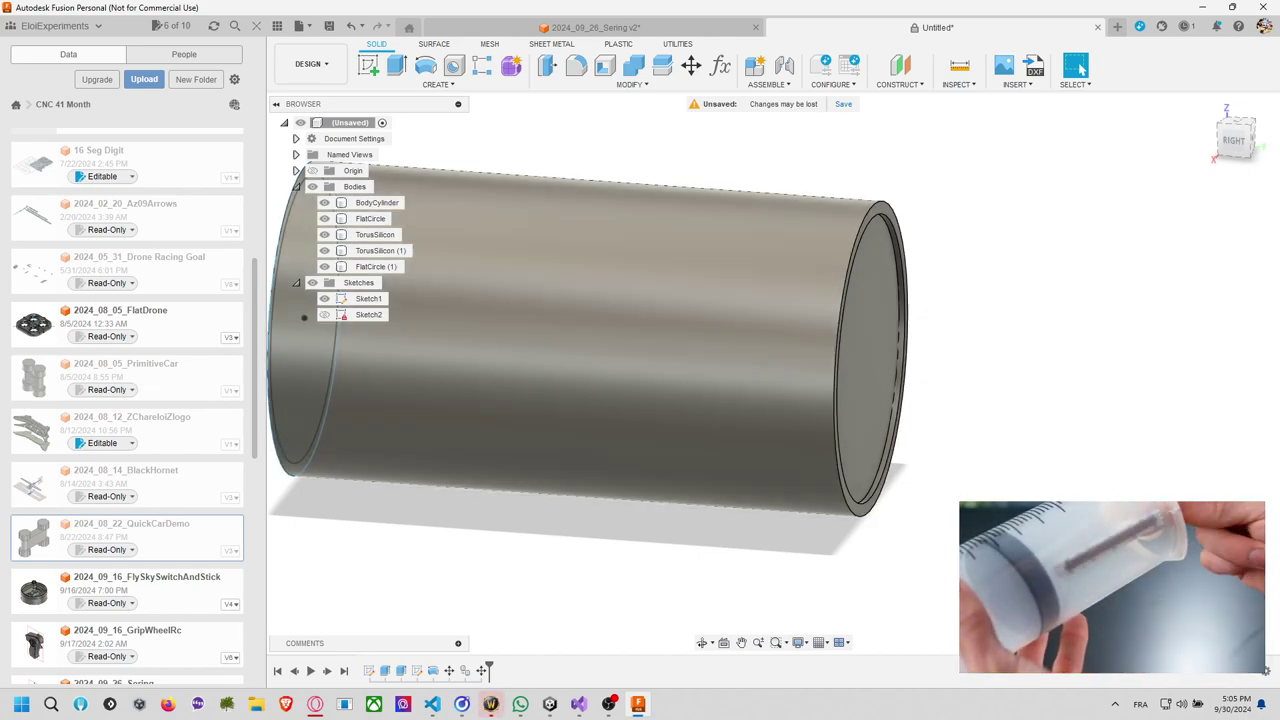
Set the FRONT view so the tube's round end face is head-on, and start a sketch.
click(492, 434)
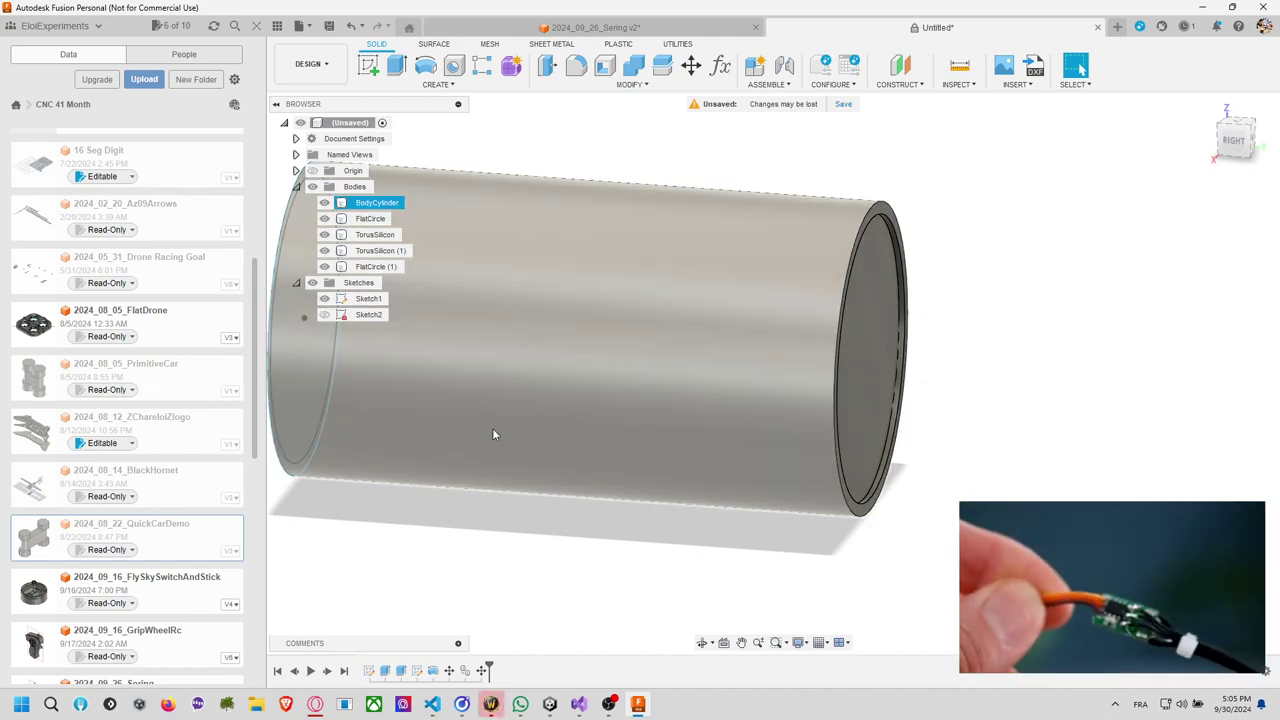
click(963, 363)
scroll(950, 363, up, 3)
scroll(934, 364, down, 4)
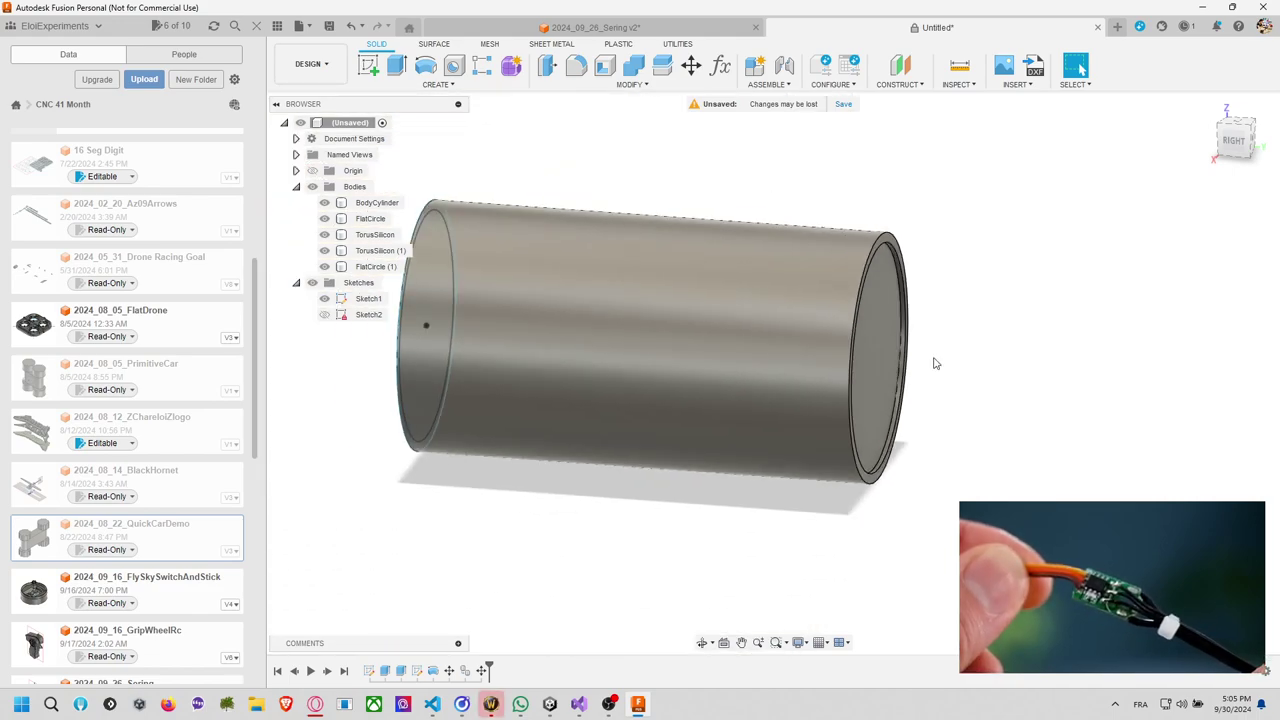
shift+middle_drag(535, 408, 588, 466)
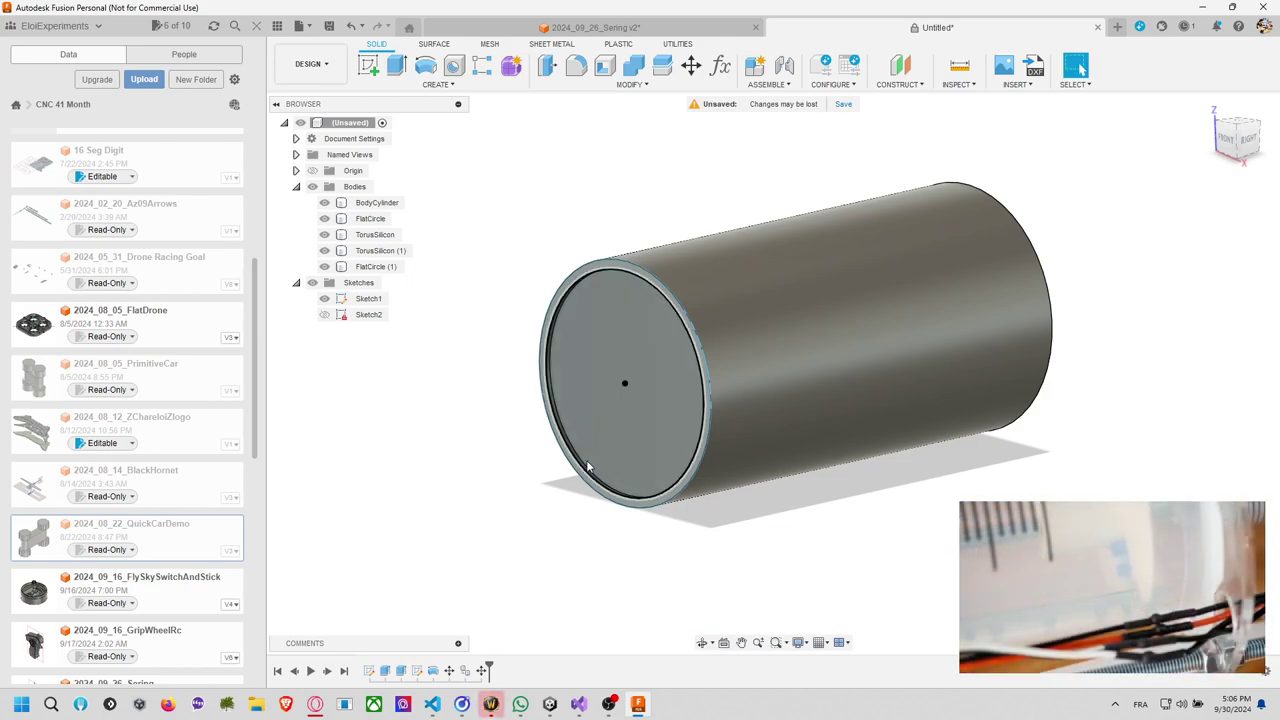
click(1228, 145)
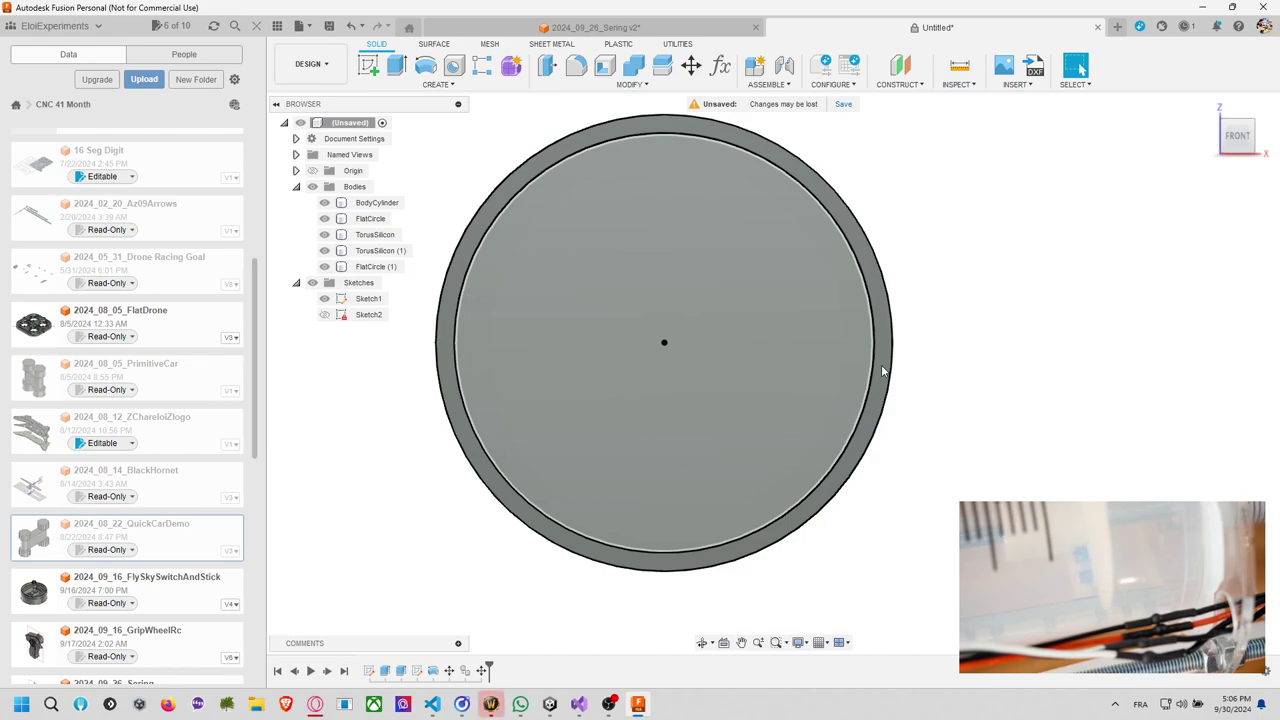
click(368, 65)
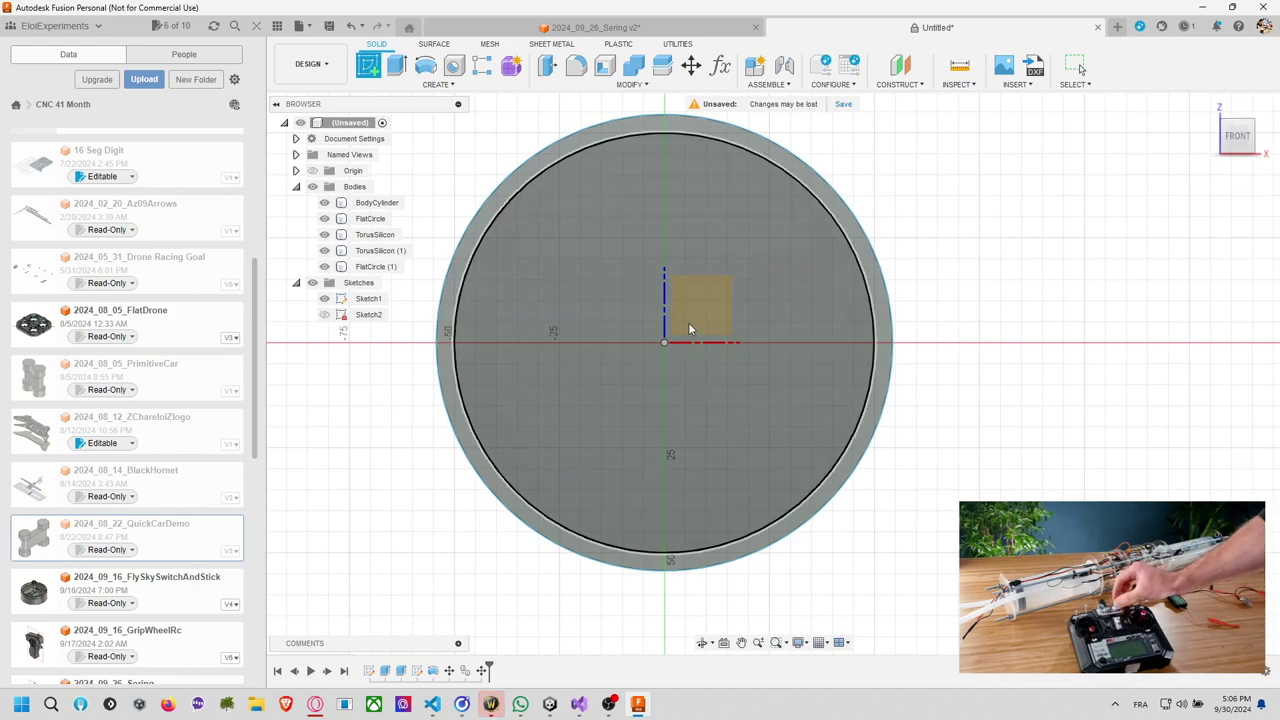
Place the sketch on the end face, draw a trial circle, and delete the stray small centre circle.
click(690, 328)
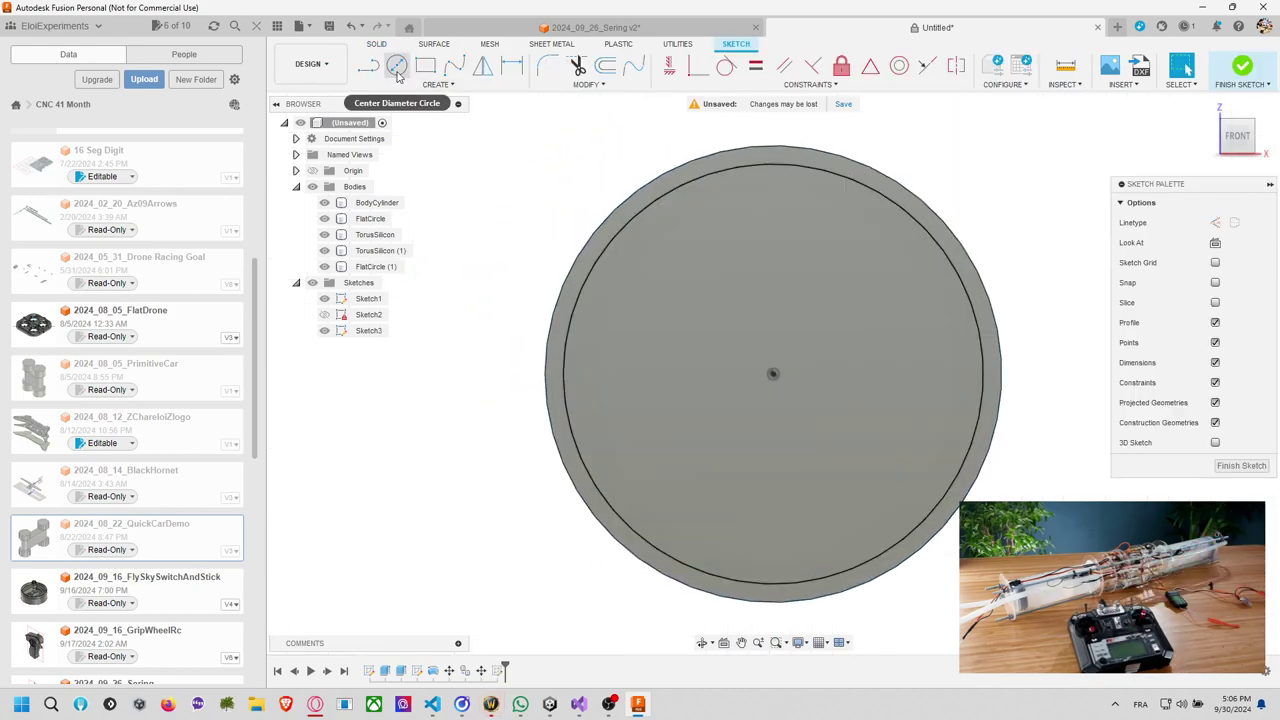
click(396, 65)
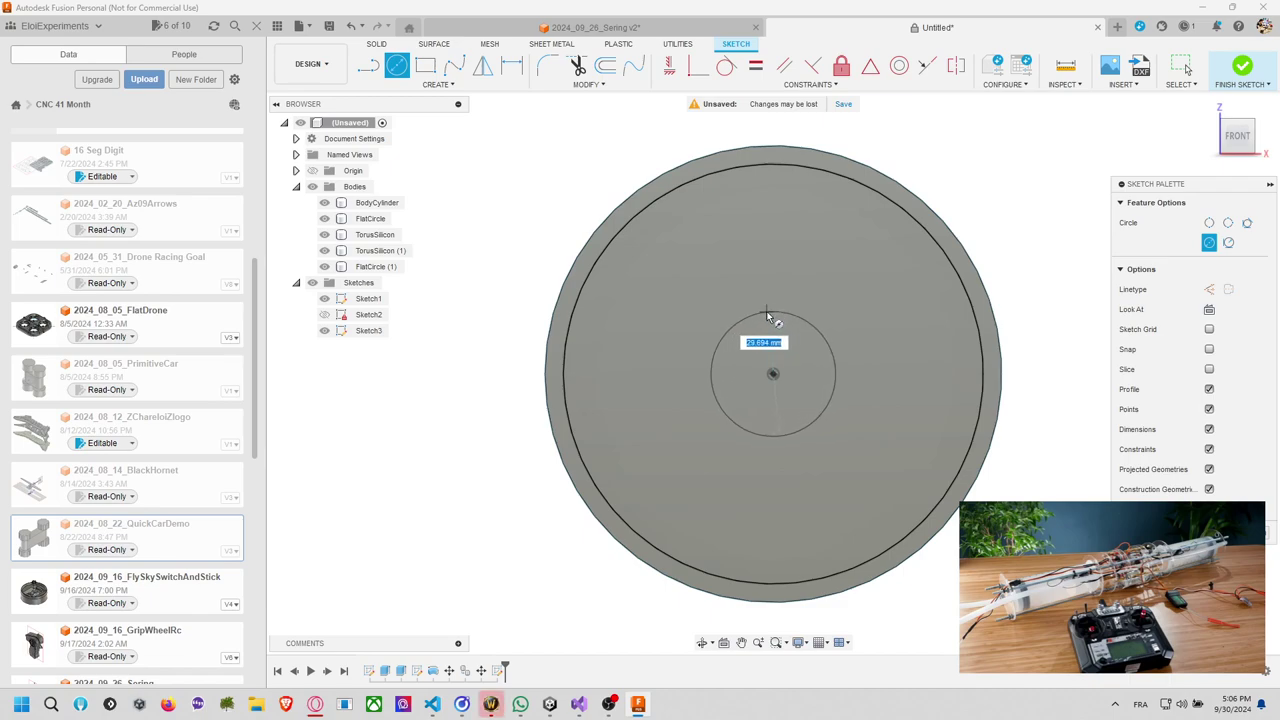
click(769, 317)
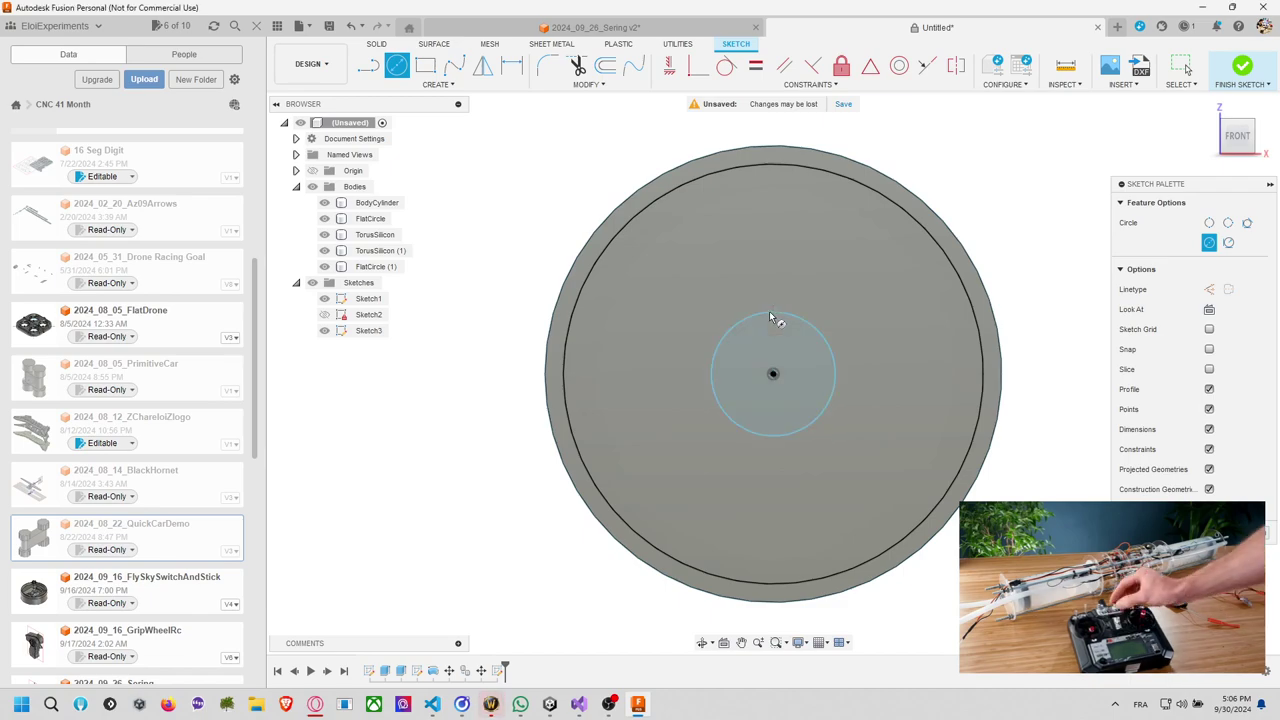
click(774, 377)
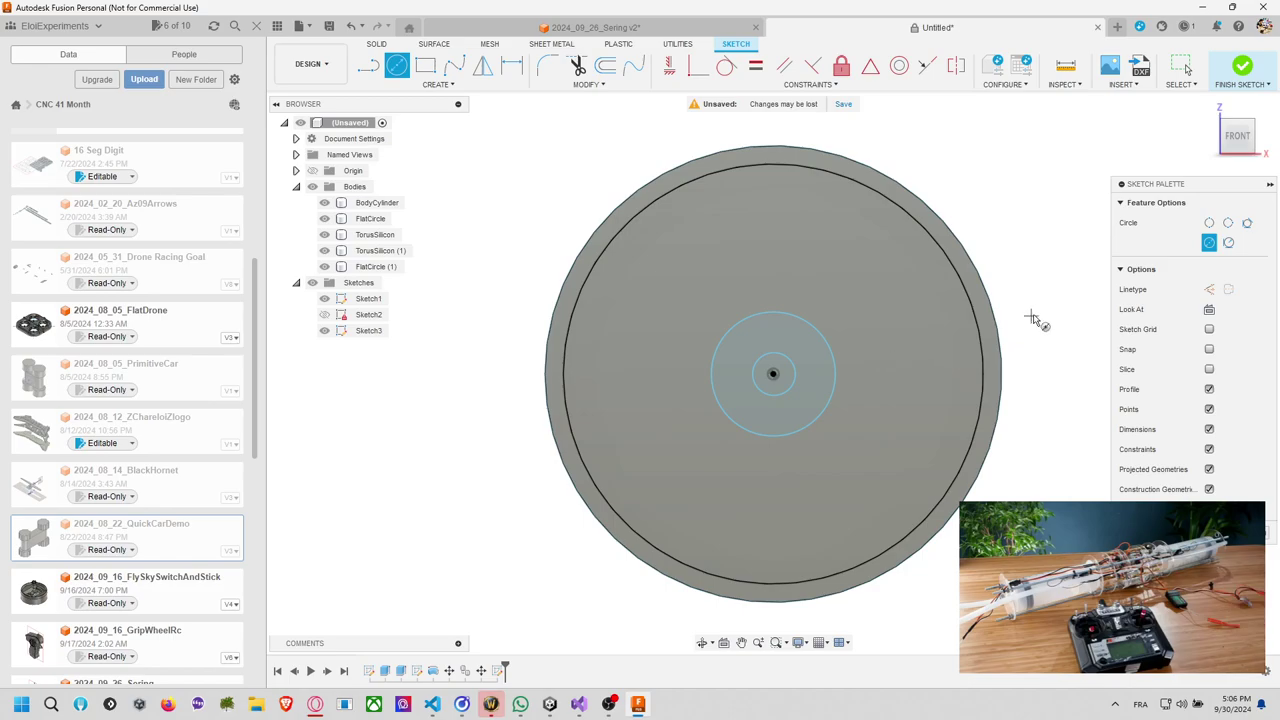
shift+middle_drag(1034, 314, 631, 400)
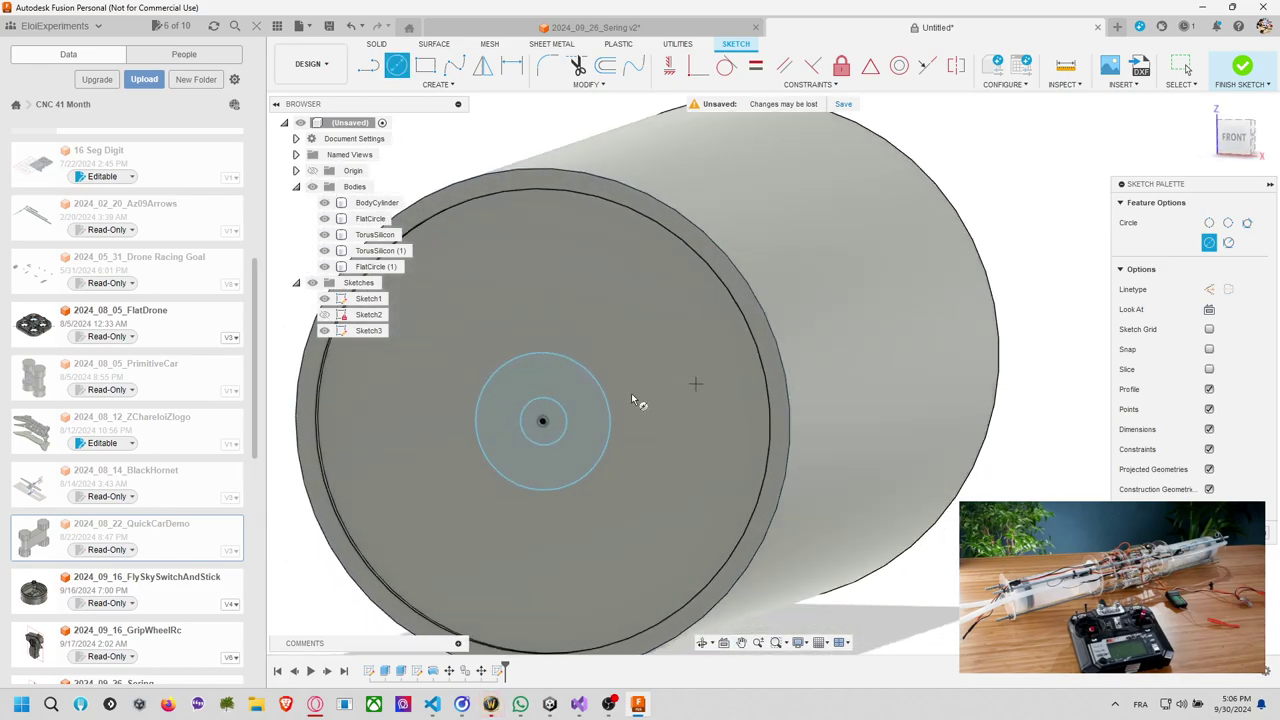
right_click(557, 413)
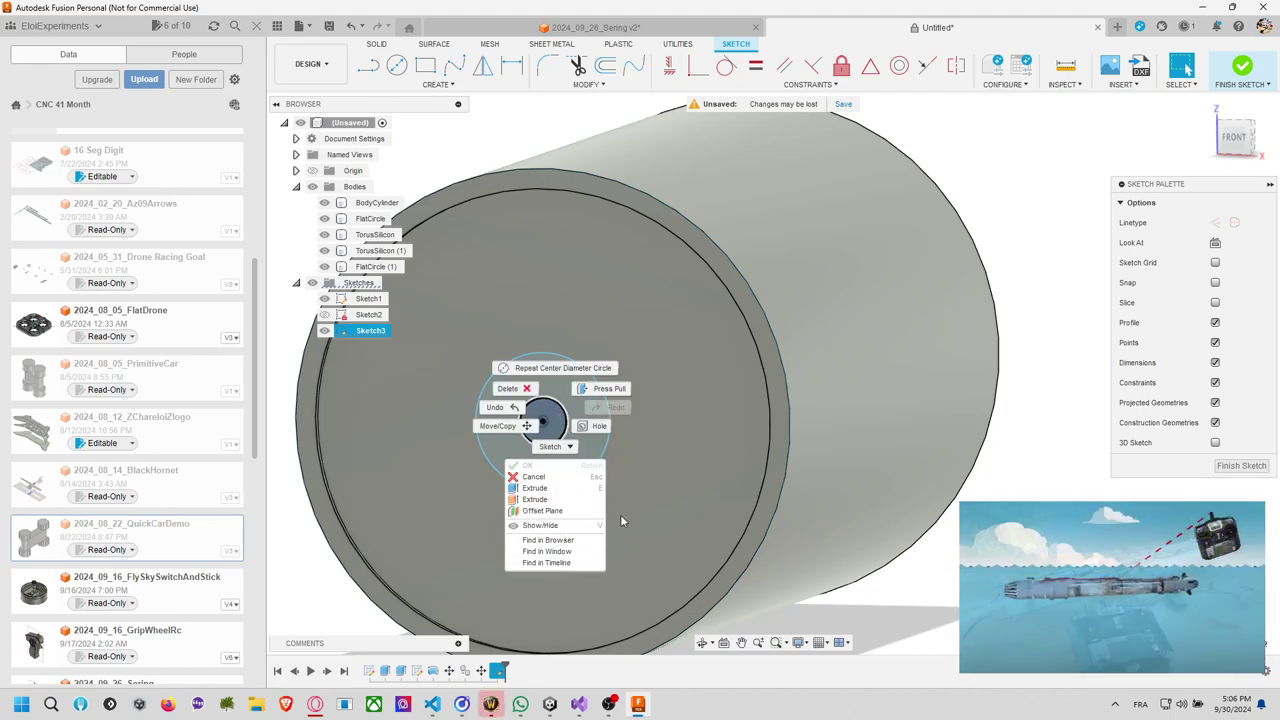
click(755, 454)
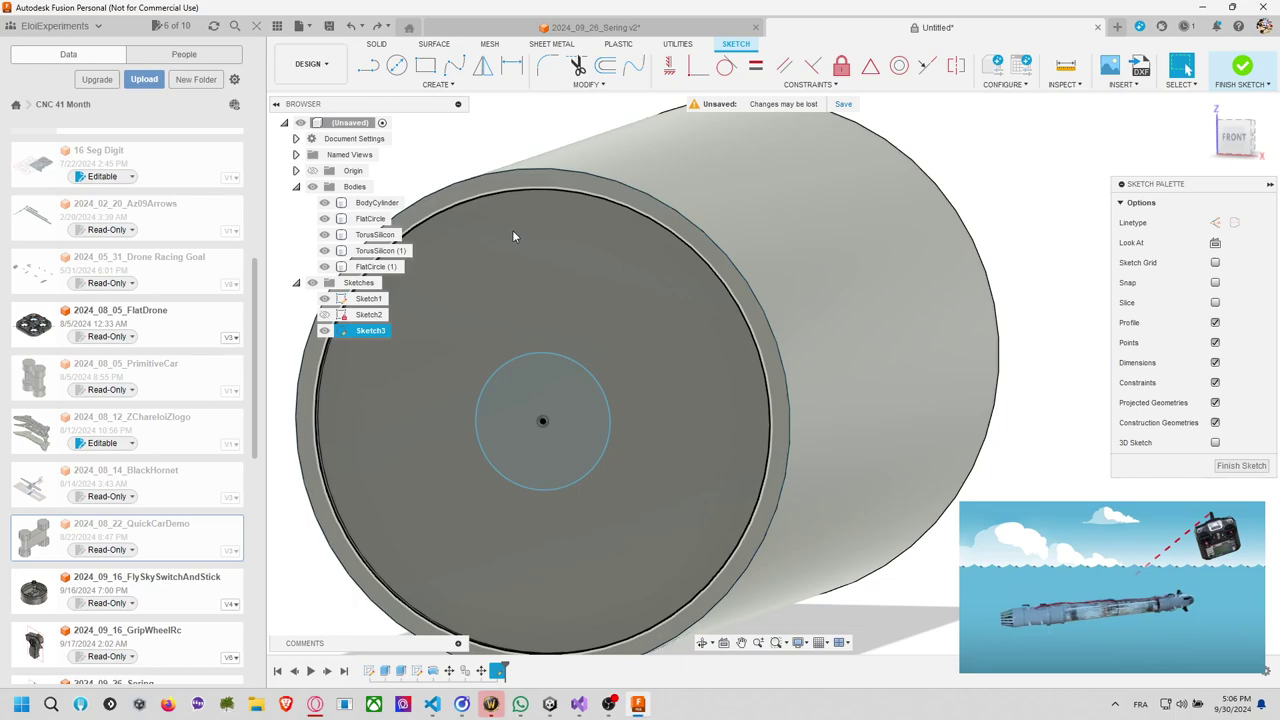
click(594, 380)
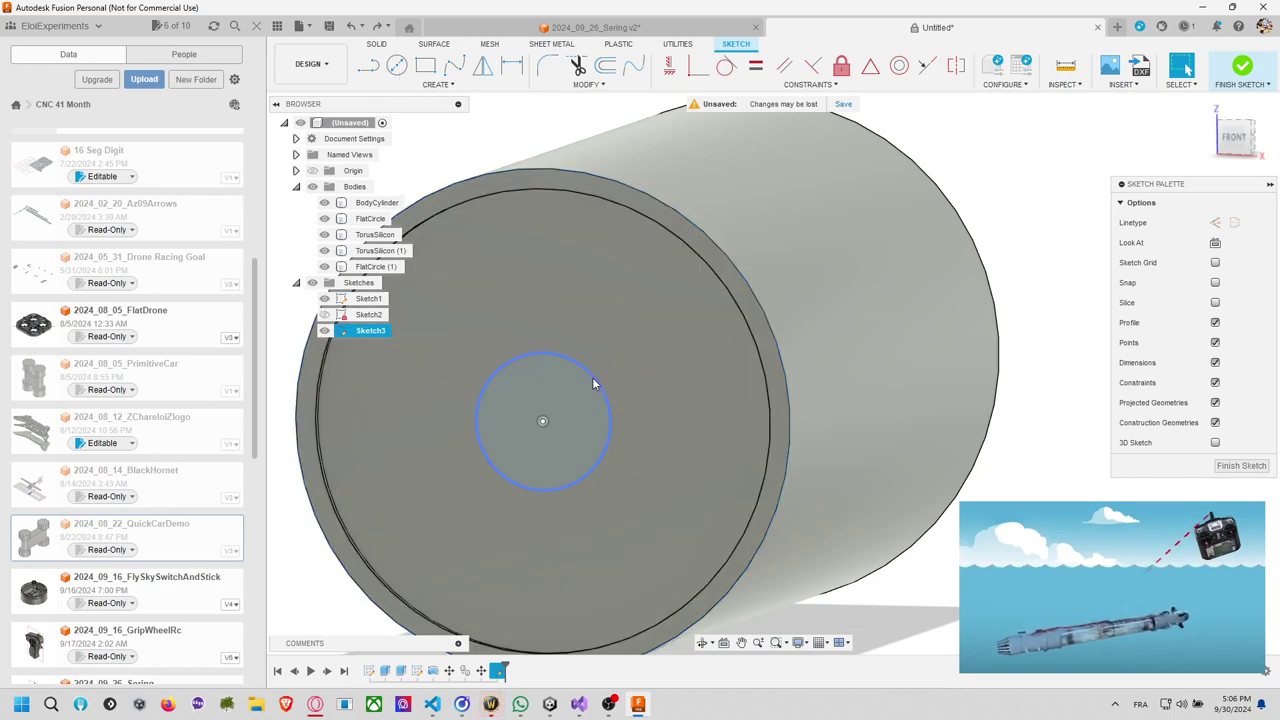
key(Delete)
Draw a Ø20 mm circle at the end-face centre and a concentric circle dimensioned to Ø8 mm.
click(397, 67)
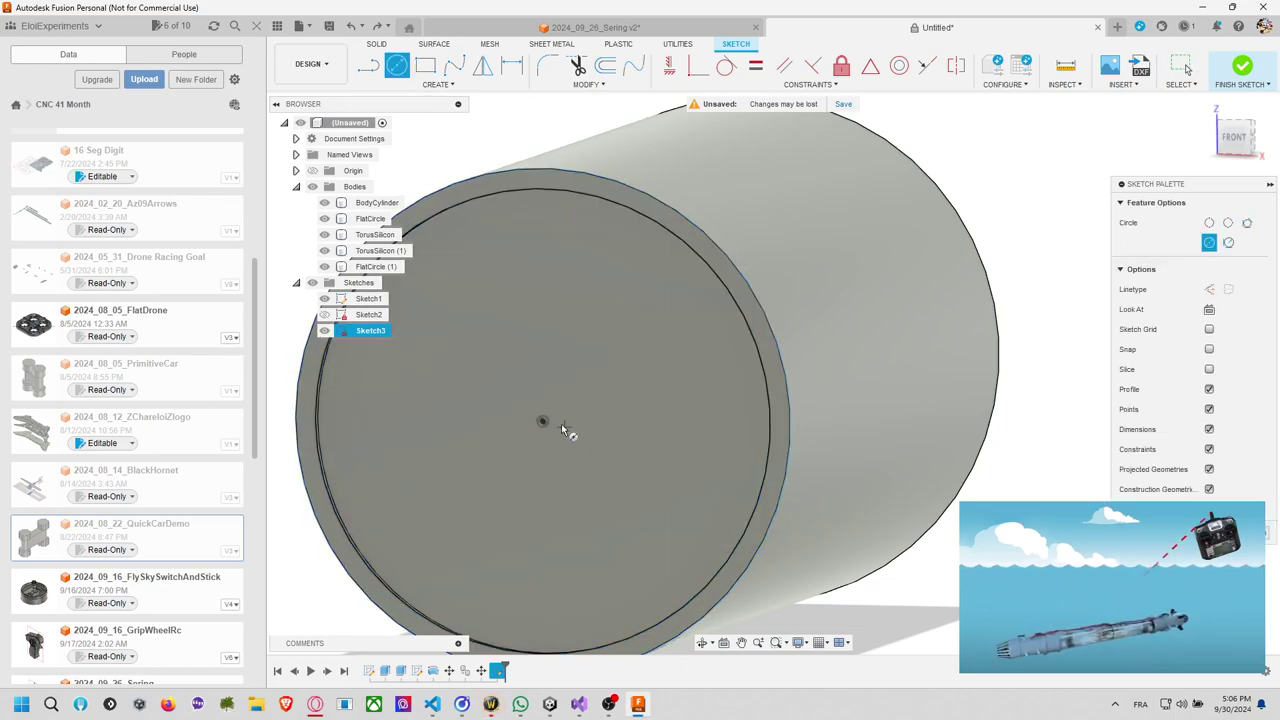
click(543, 423)
text(20)
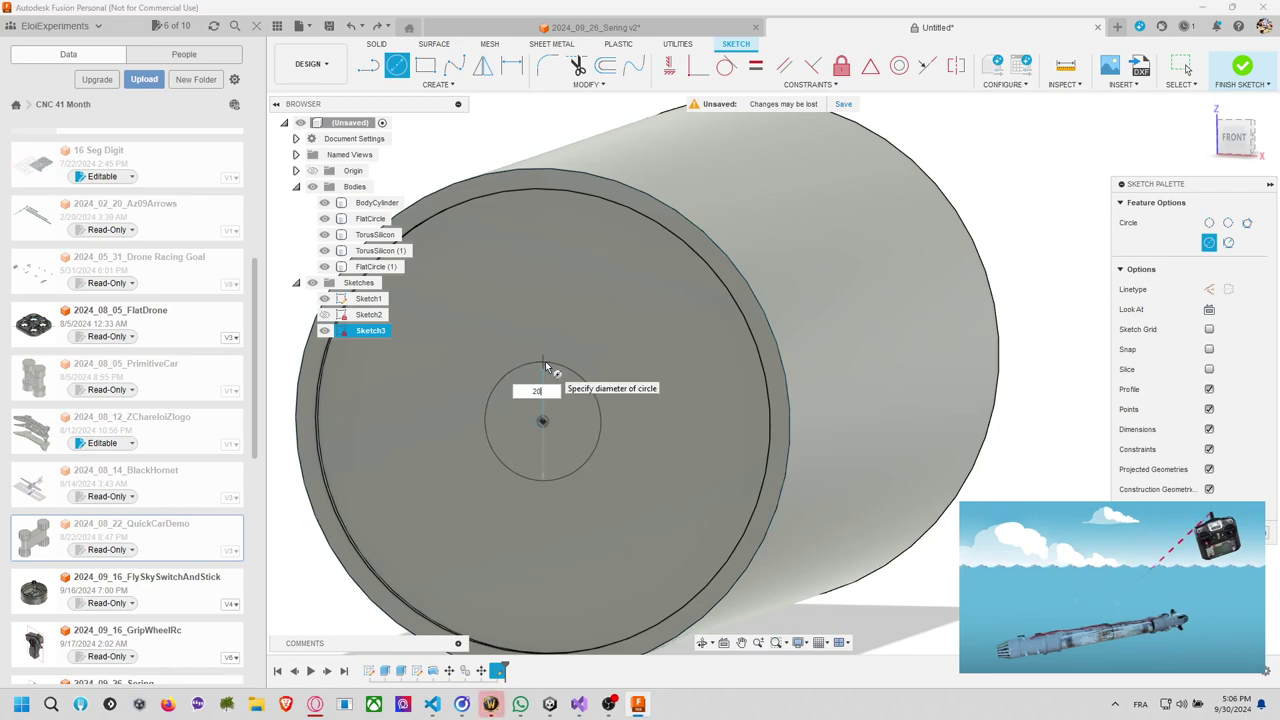
key(Return)
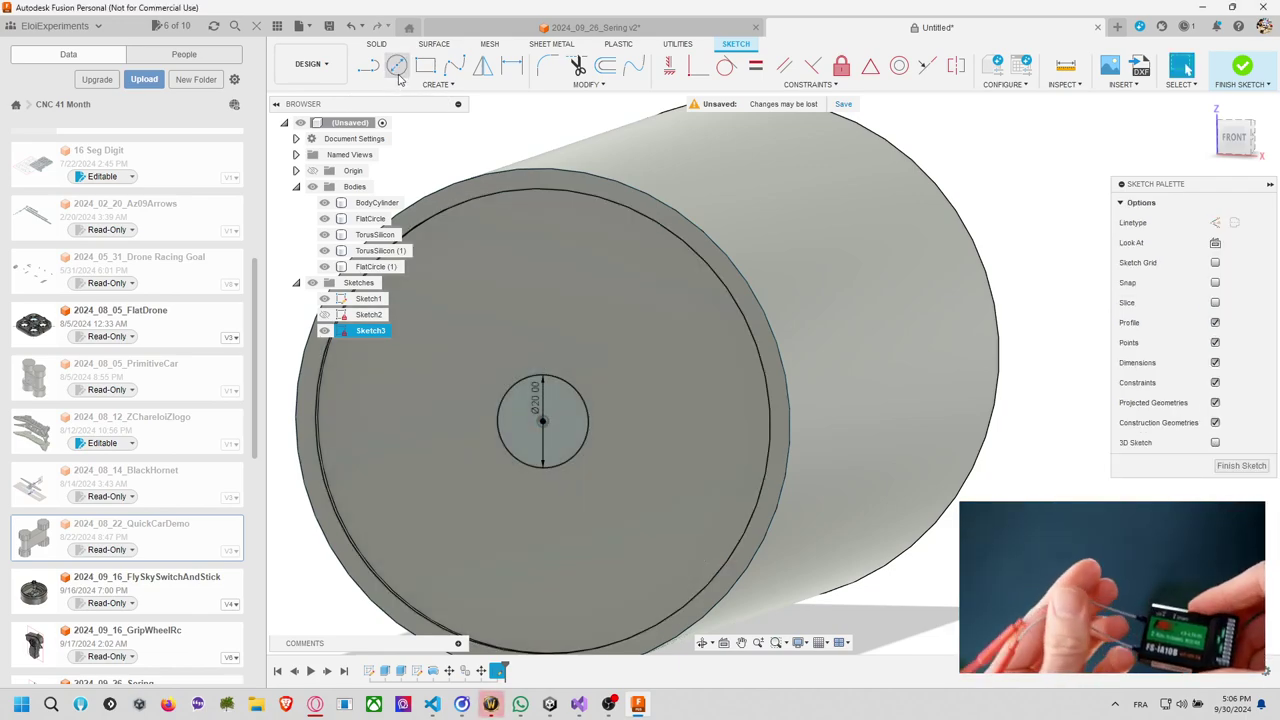
click(542, 421)
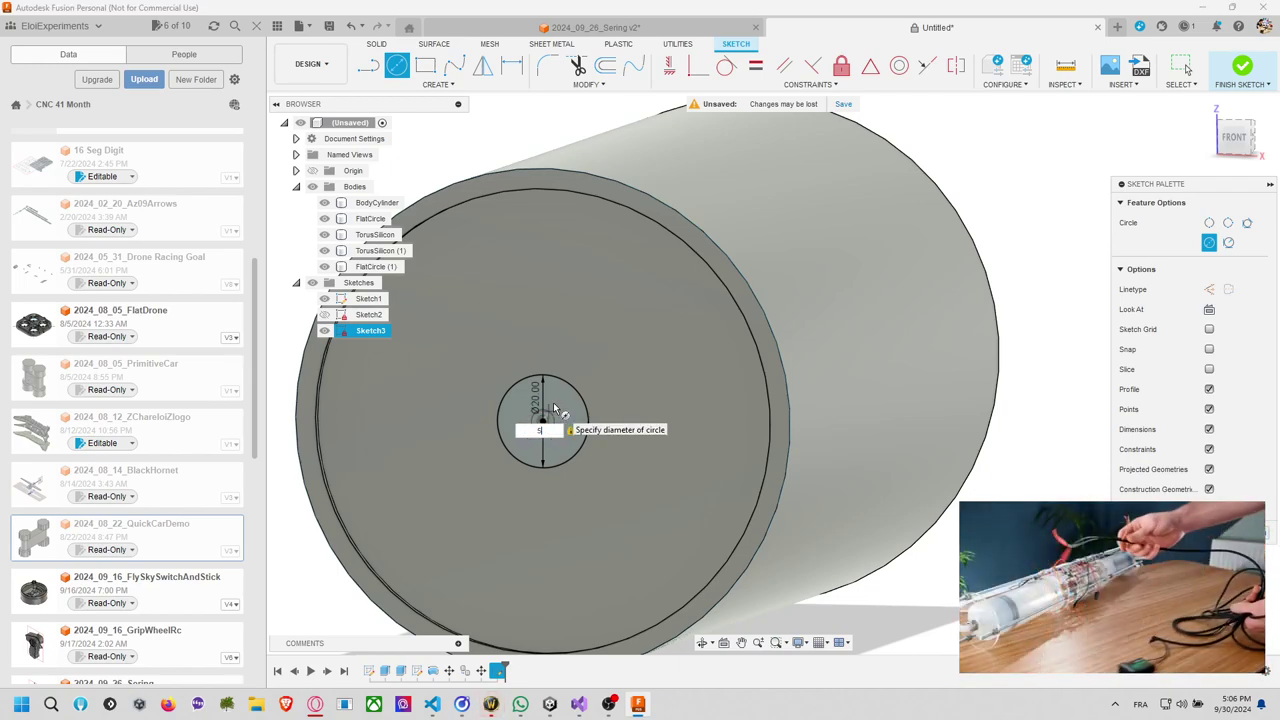
key(Return)
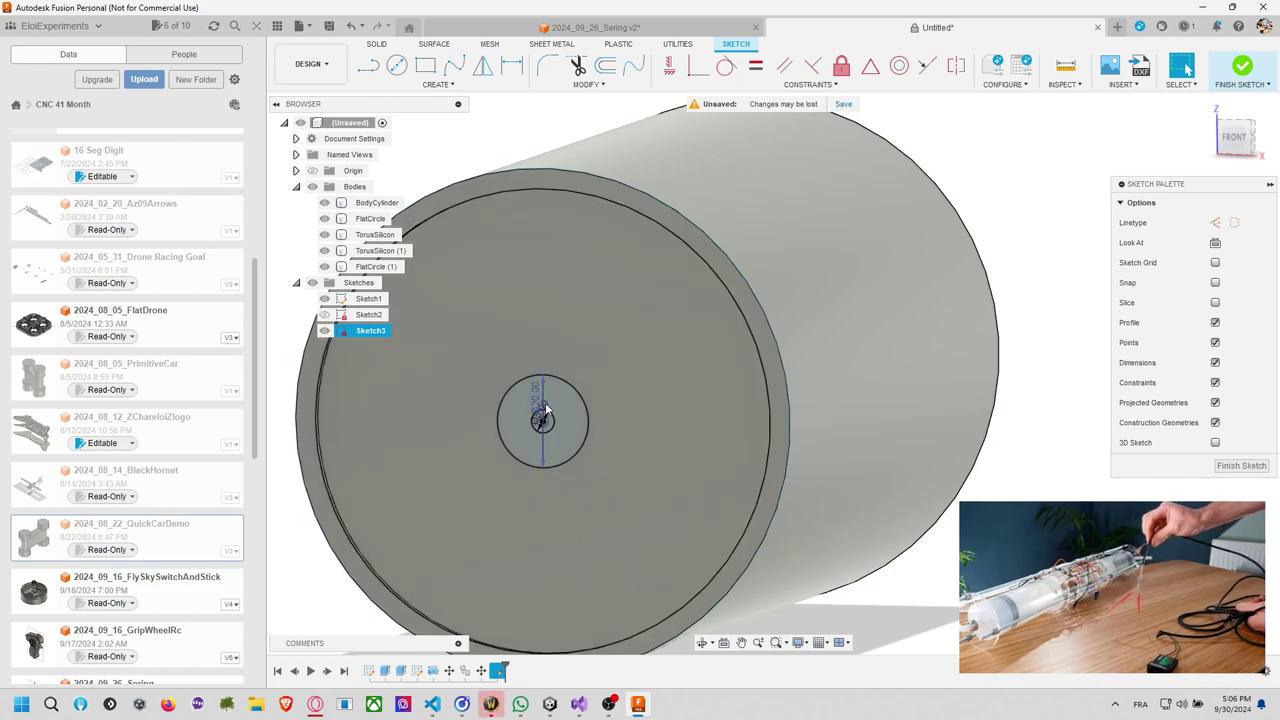
mouse_move(544, 409)
mouse_down()
mouse_move(602, 392)
mouse_move(679, 427)
mouse_up()
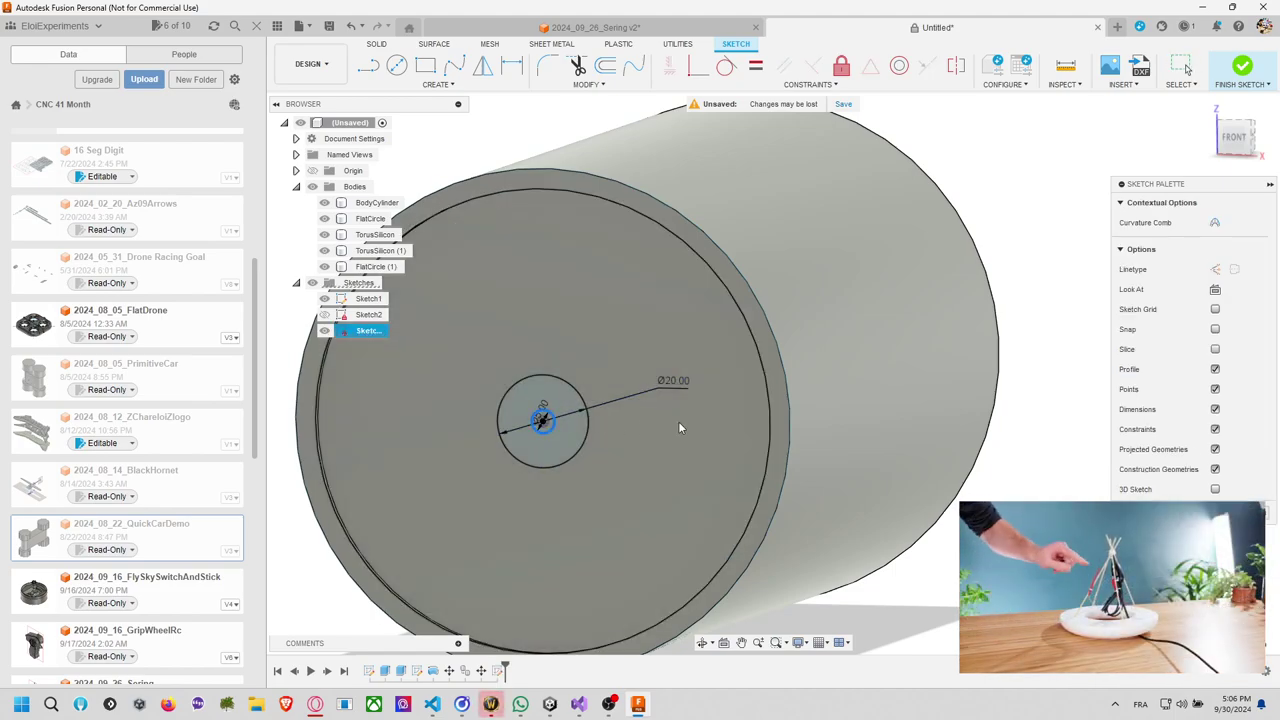
click(546, 406)
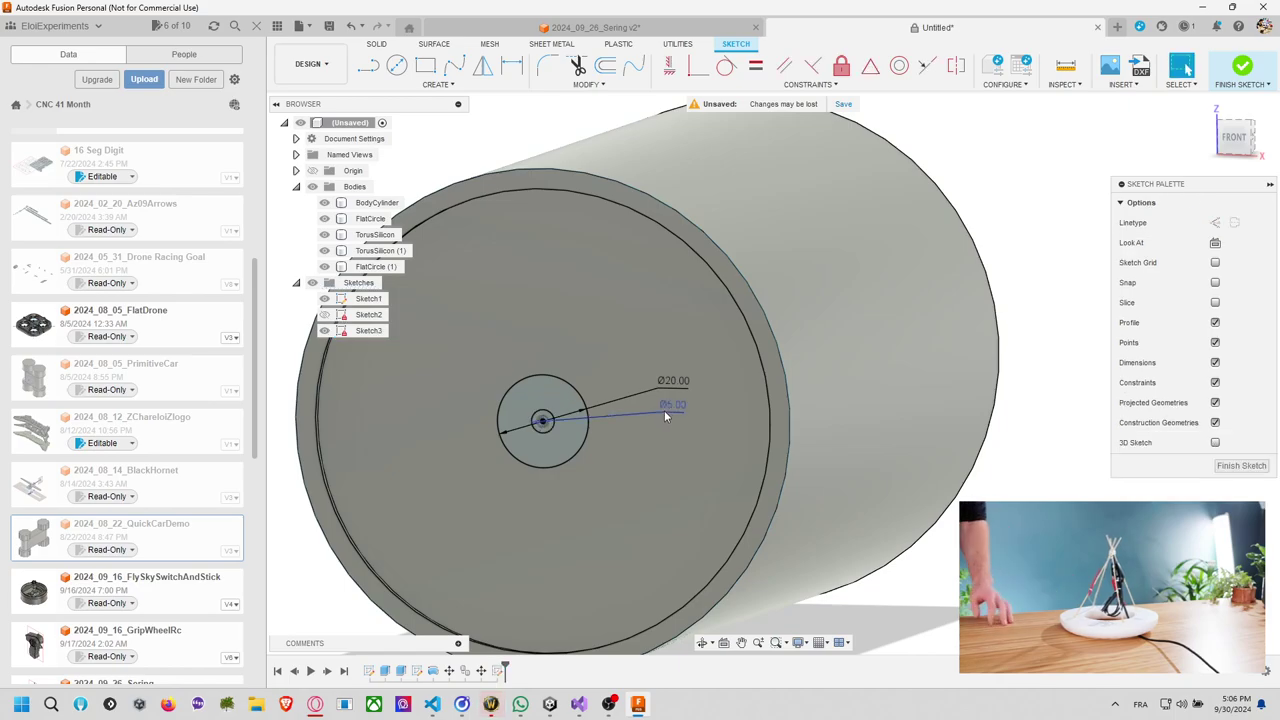
click(671, 406)
text(8)
key(Return)
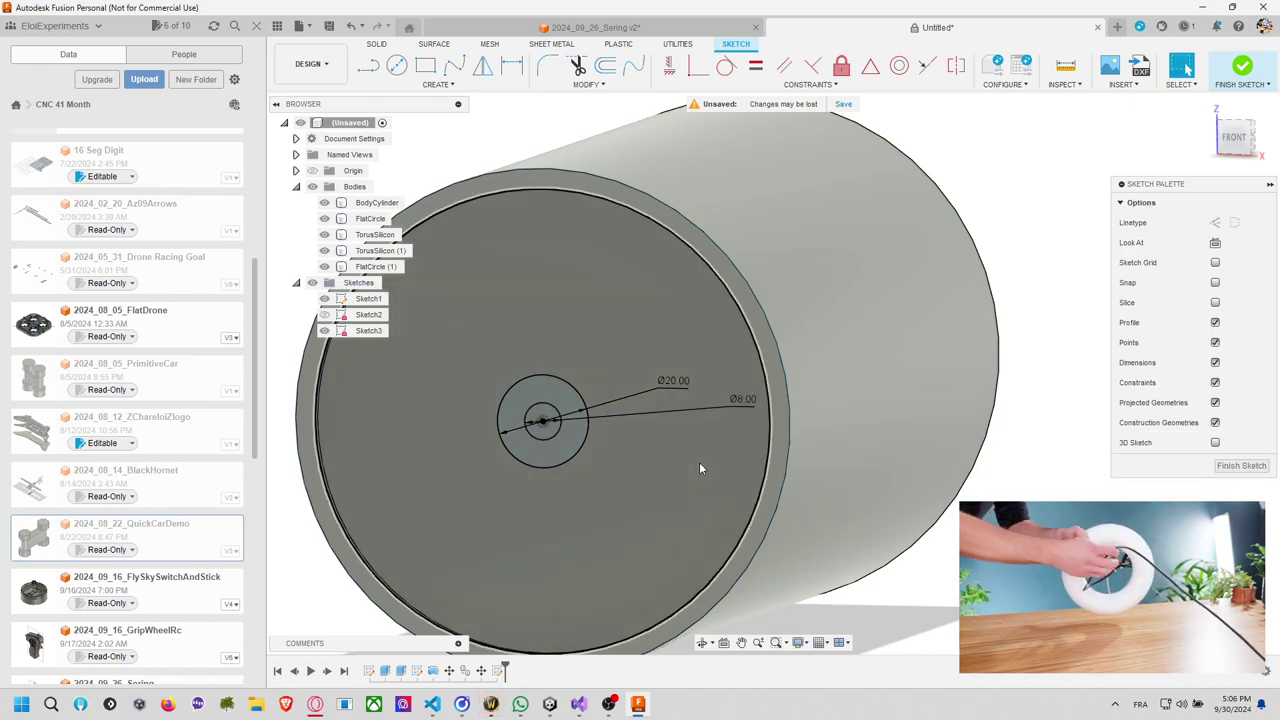
Finish the sketch and begin extruding the ring between the two circles.
scroll(700, 455, down, 3)
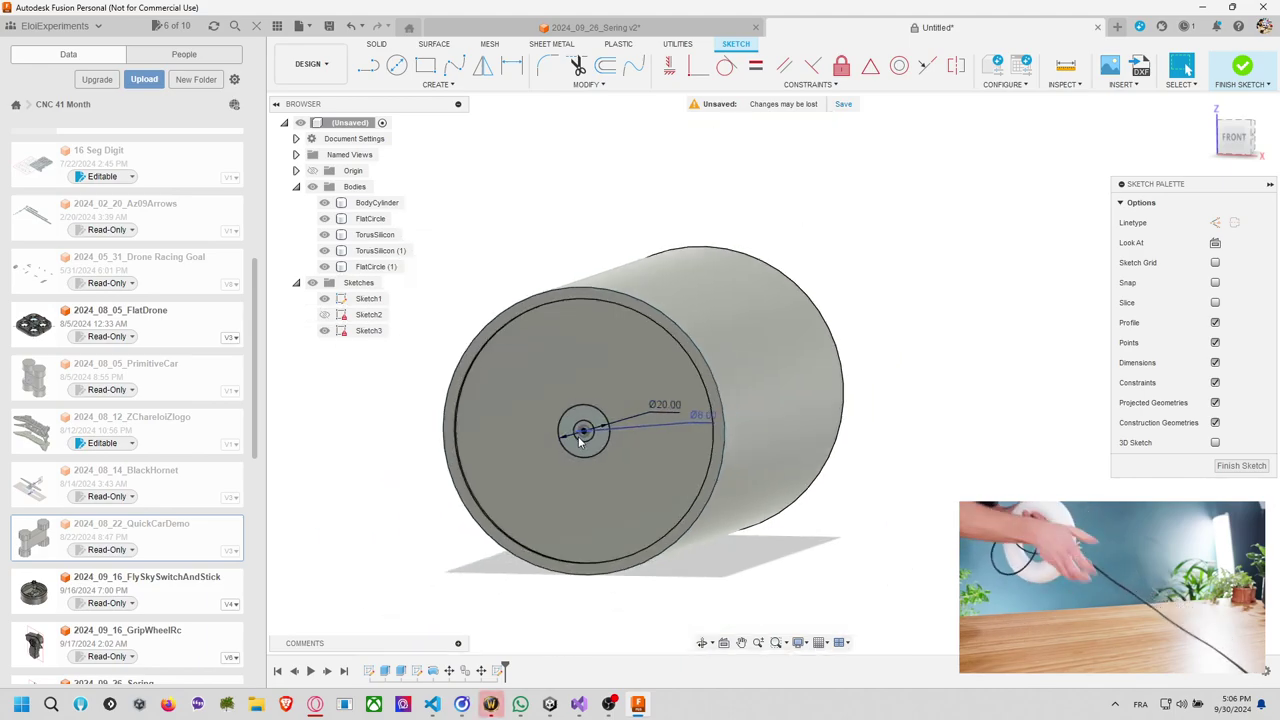
scroll(579, 441, up, 5)
middle_drag(697, 373, 630, 417)
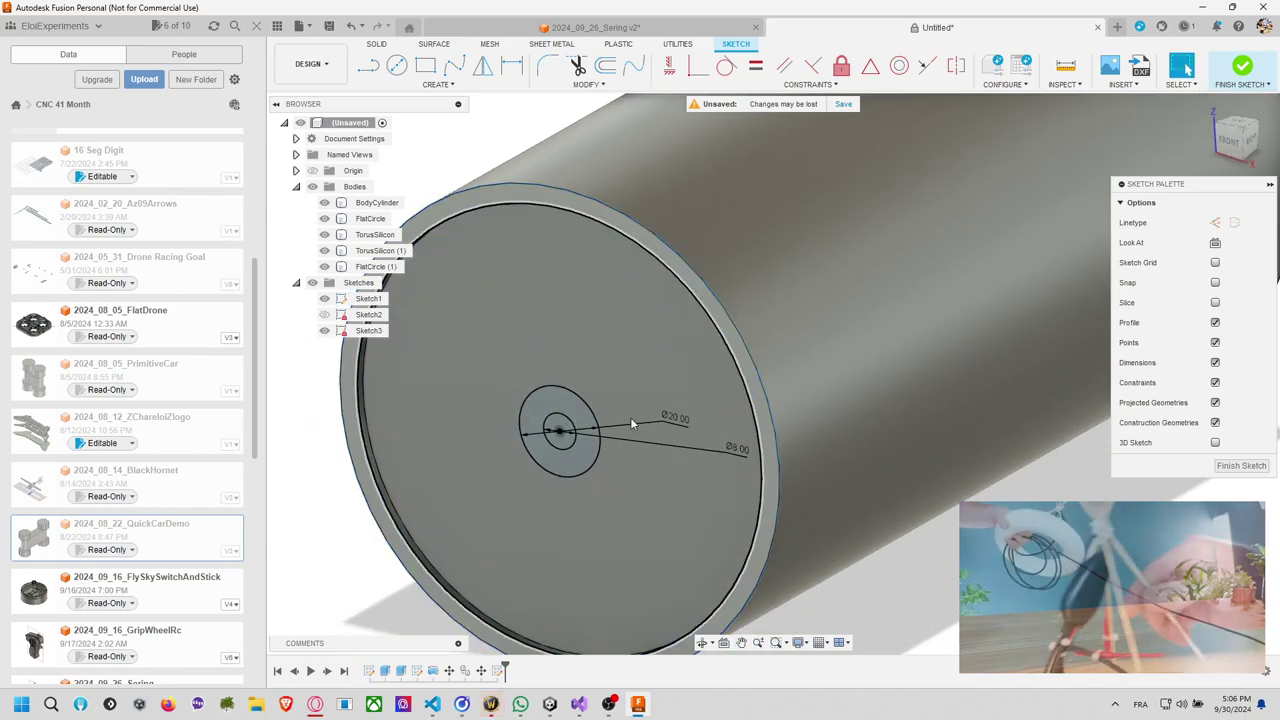
key(Escape)
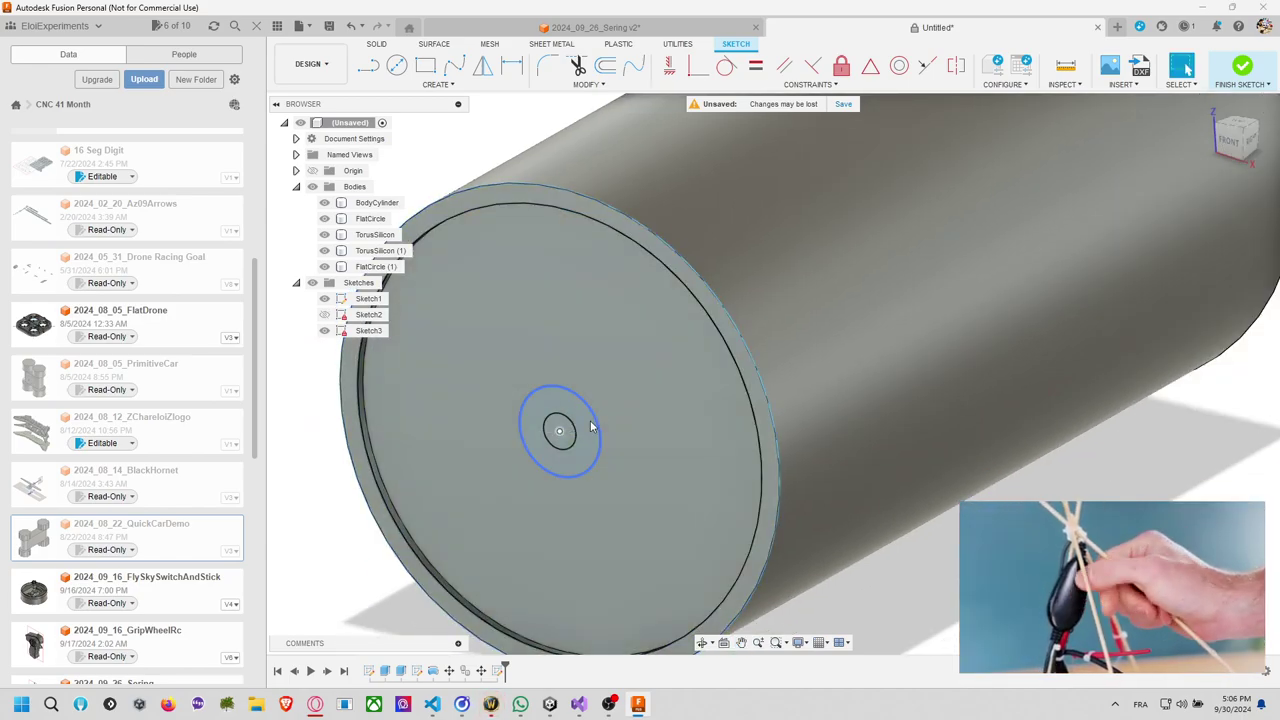
key(e)
click(585, 428)
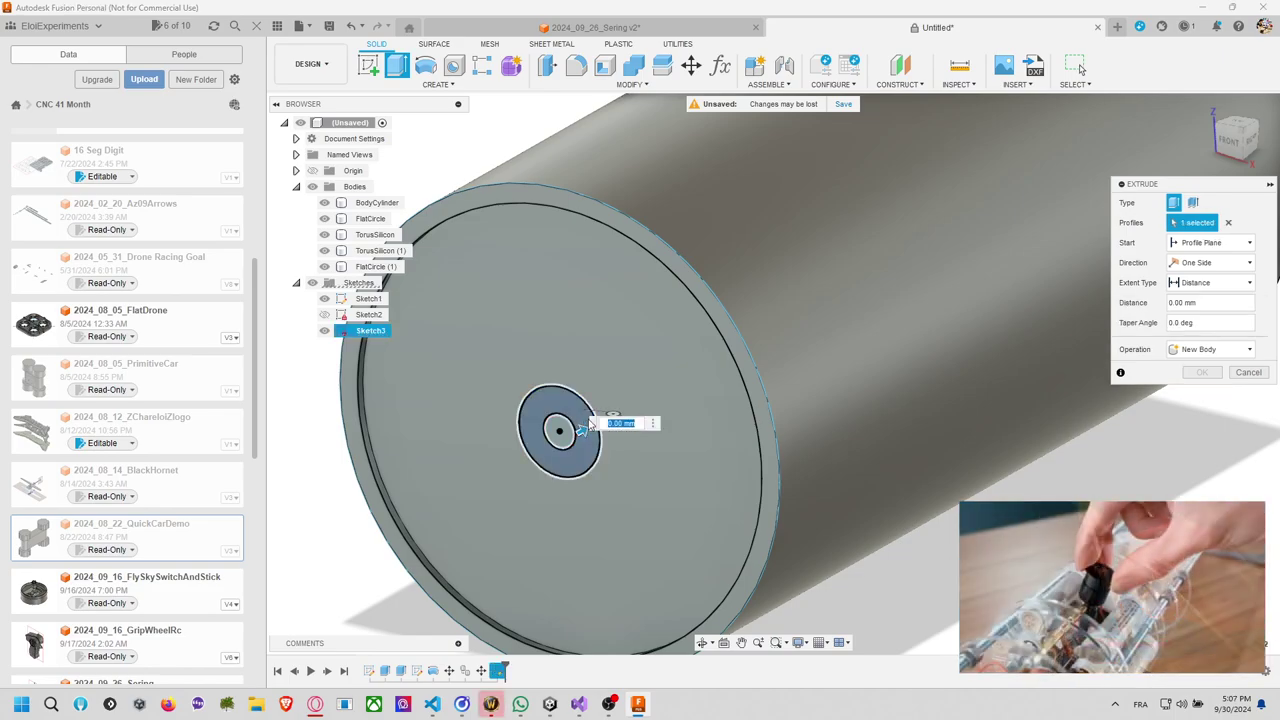
Extrude the ring two-sided, 10 mm and 2 mm, joined to the body as a hollow hub.
drag(585, 428, 607, 416)
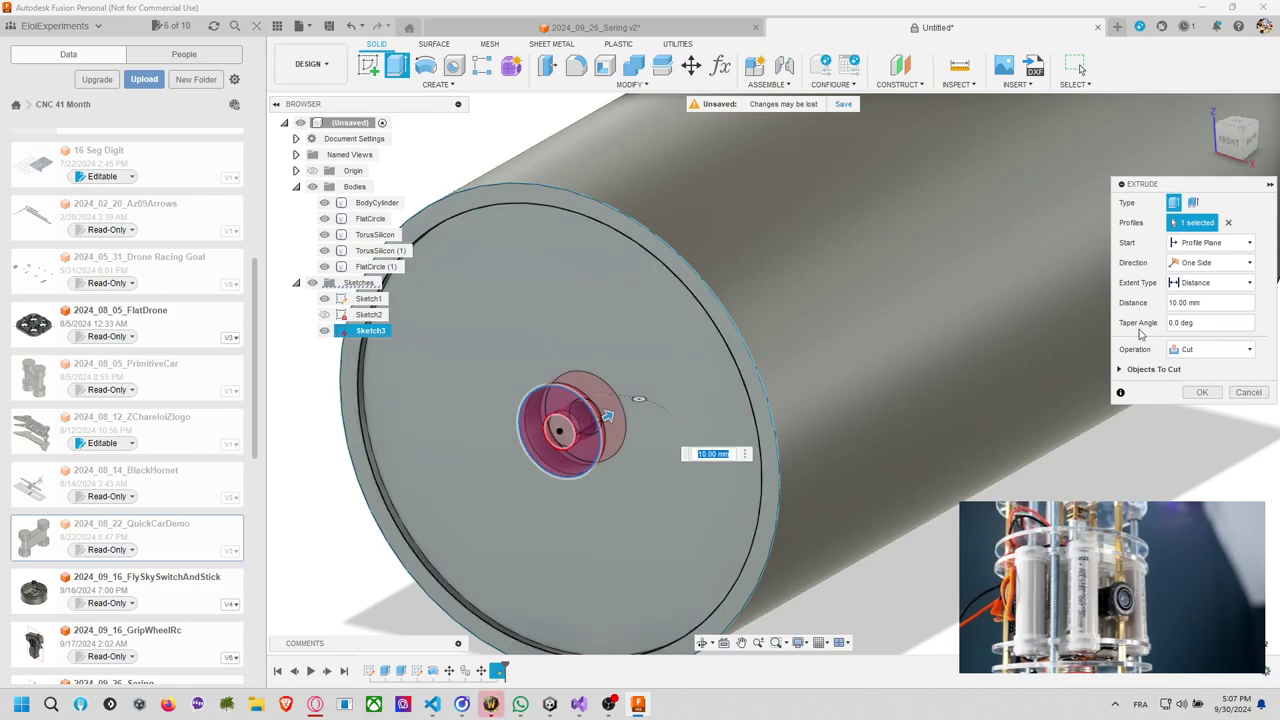
click(1212, 262)
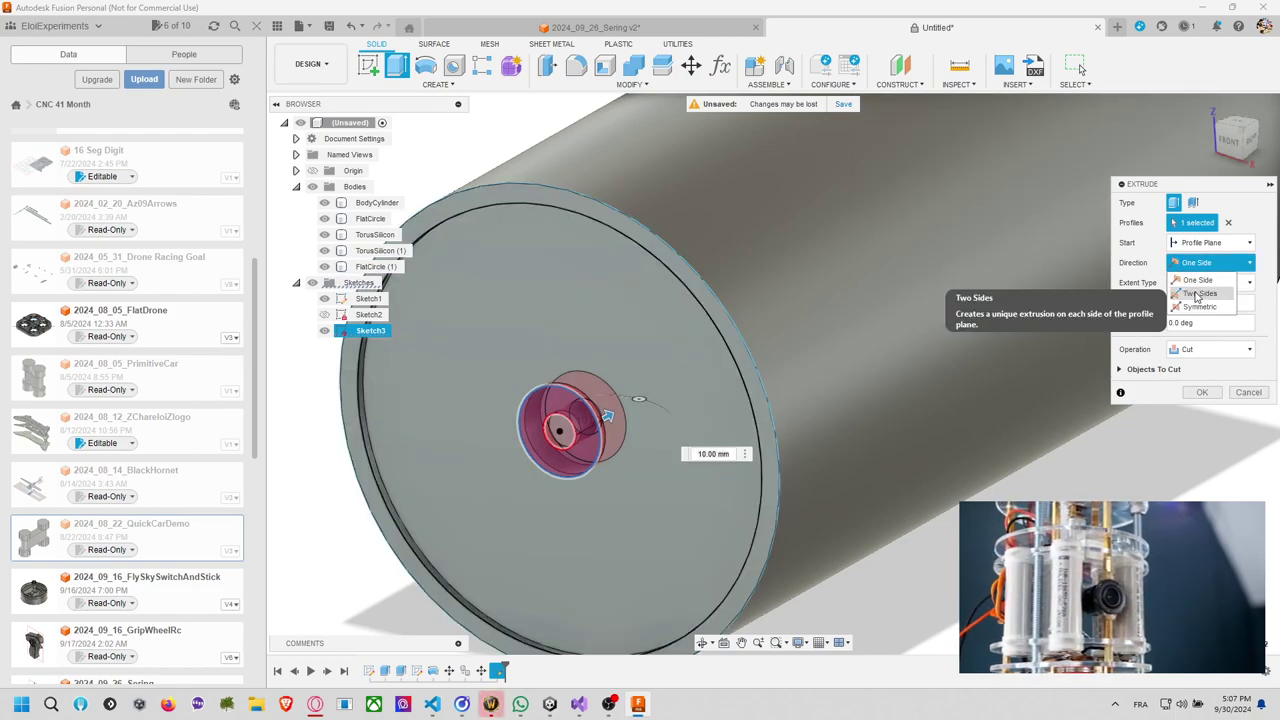
click(1199, 293)
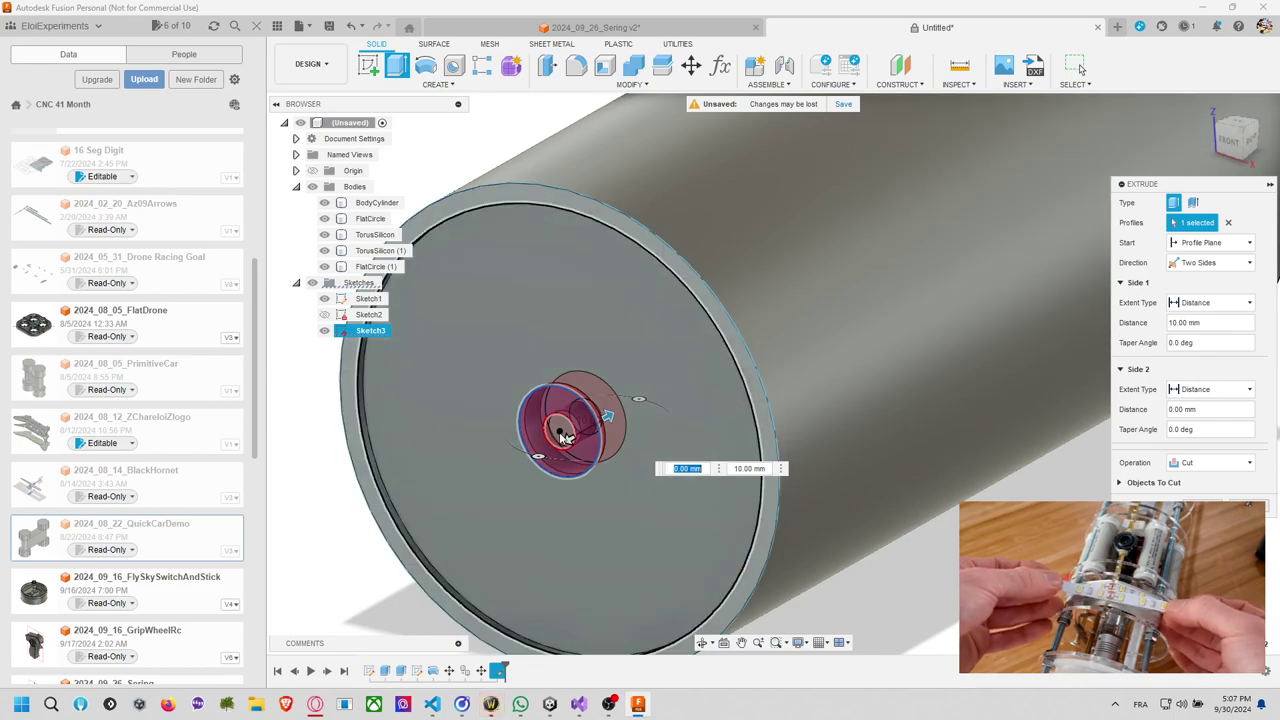
drag(567, 440, 563, 452)
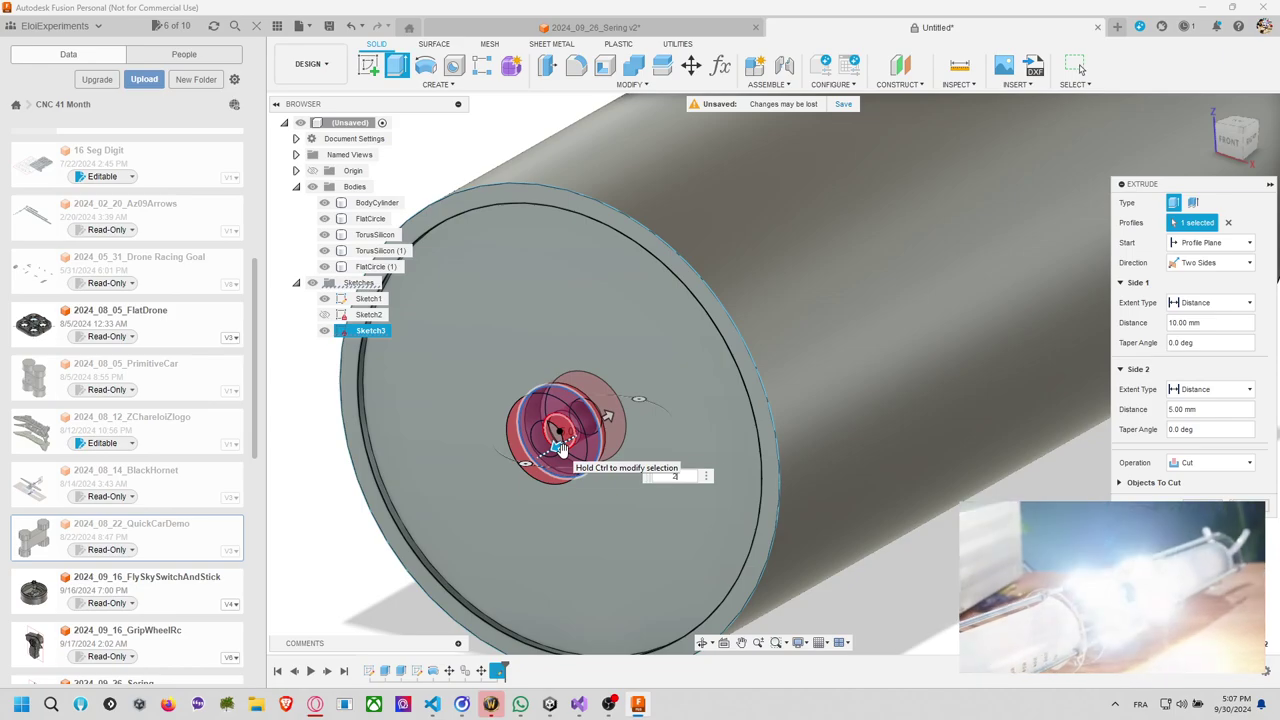
text(2)
click(1210, 462)
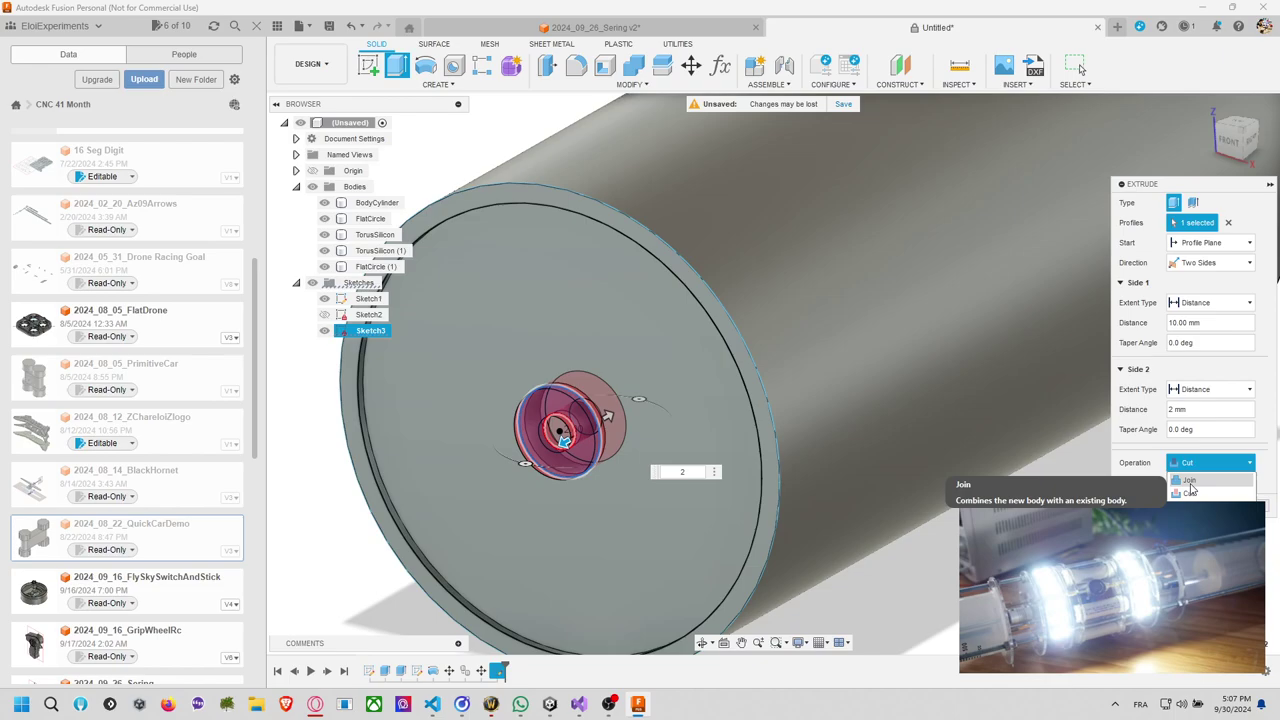
click(1190, 482)
key(Return)
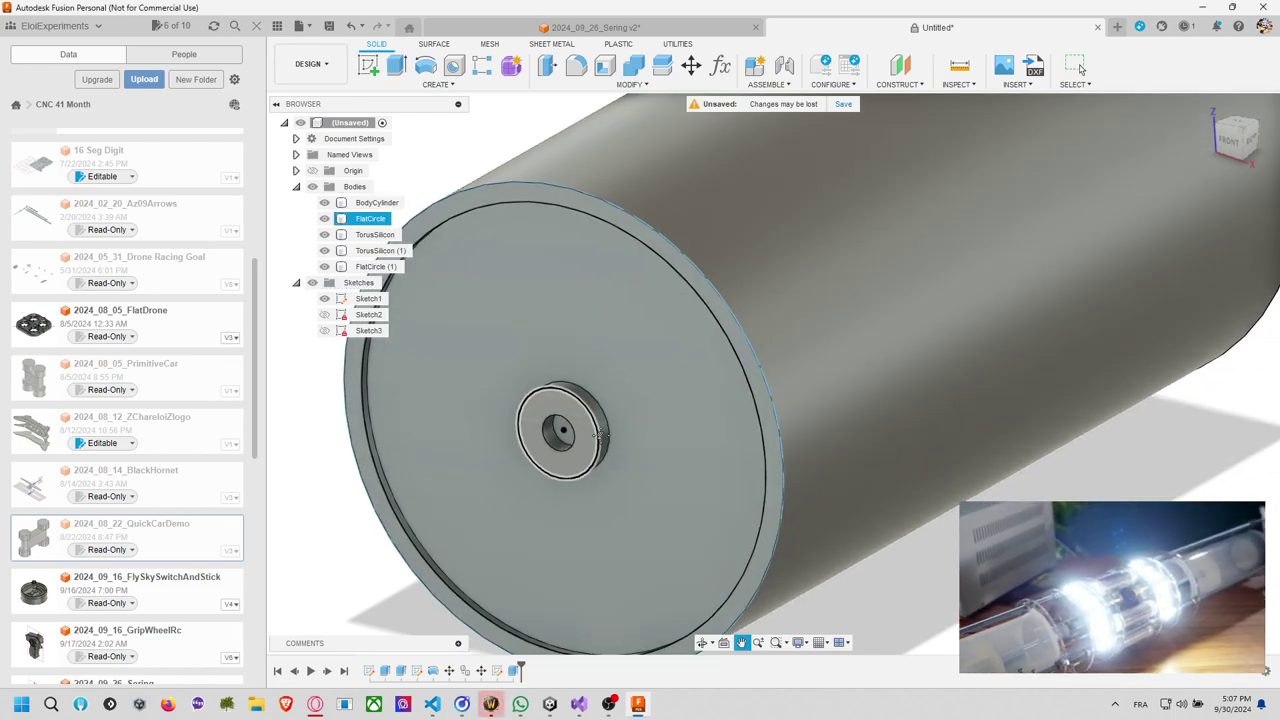
shift+middle_drag(598, 434, 592, 428)
key(e)
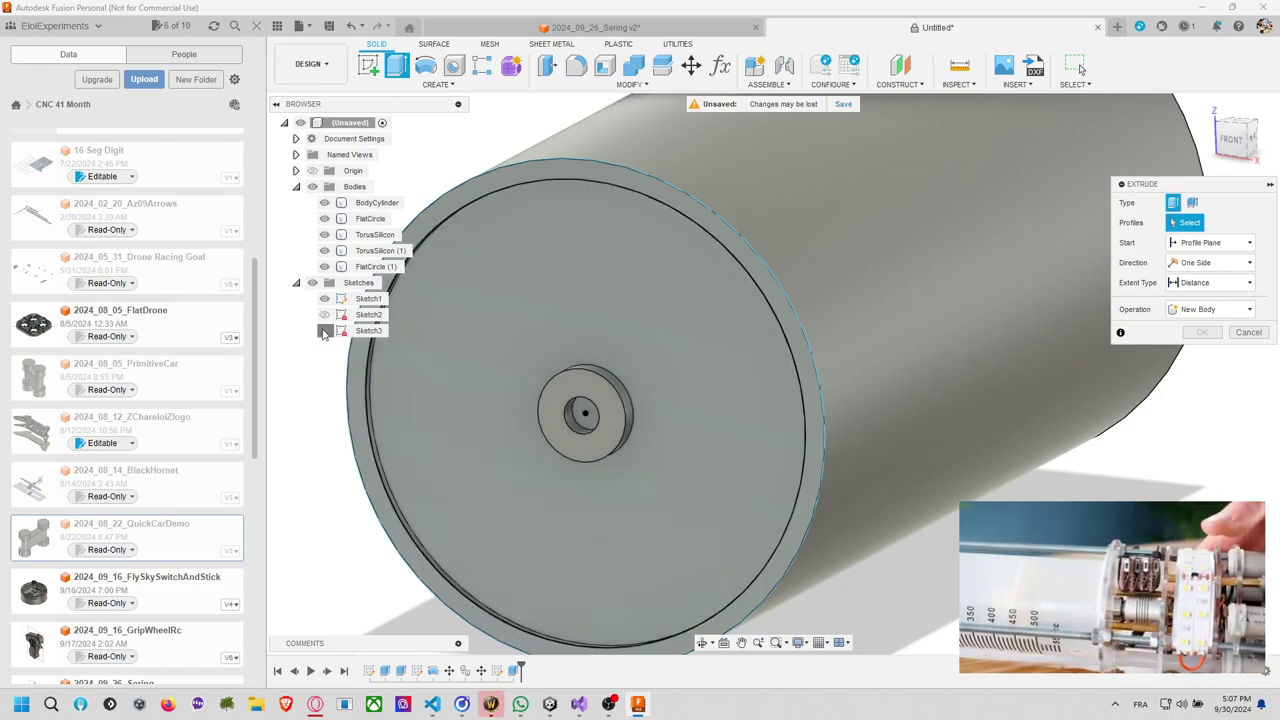
Cut the Ø8 mm centre profile 50 mm deep through the hub and end cap.
shift+middle_drag(593, 421, 705, 445)
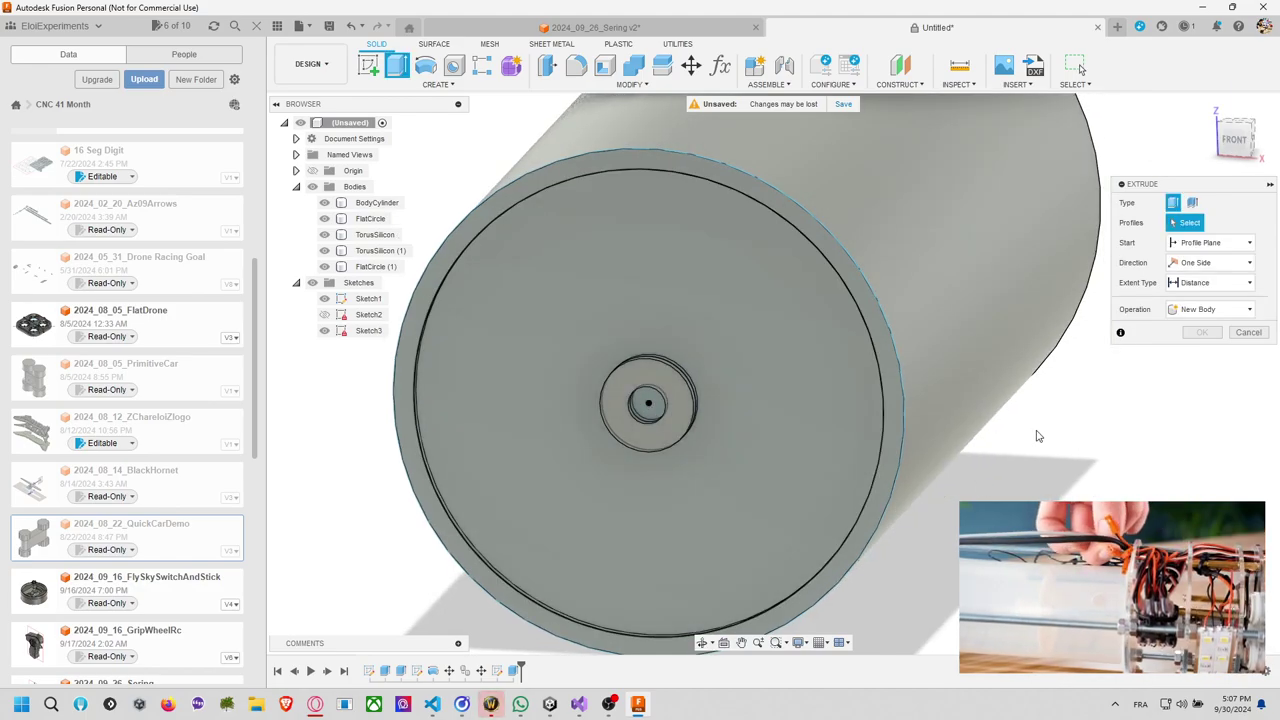
click(664, 403)
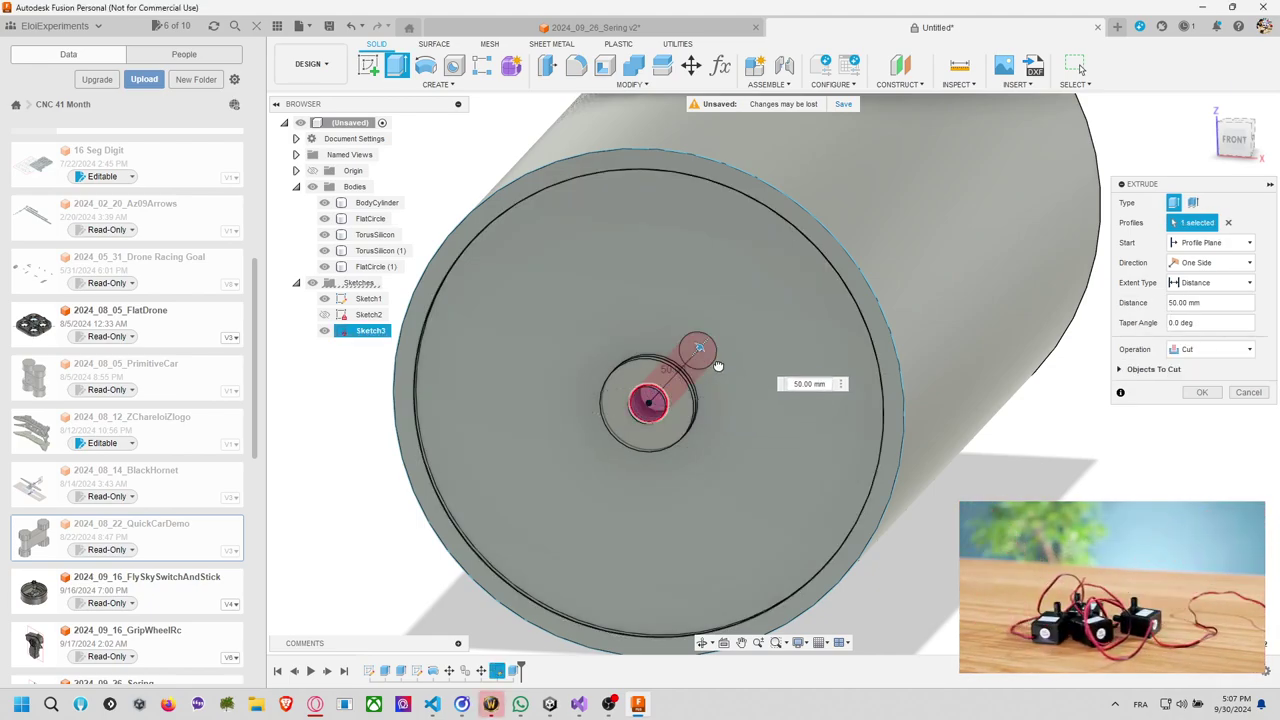
click(1202, 392)
Try combining the flat disk bodies into BodyCylinder, then cancel the combine.
middle_drag(1086, 395, 944, 371)
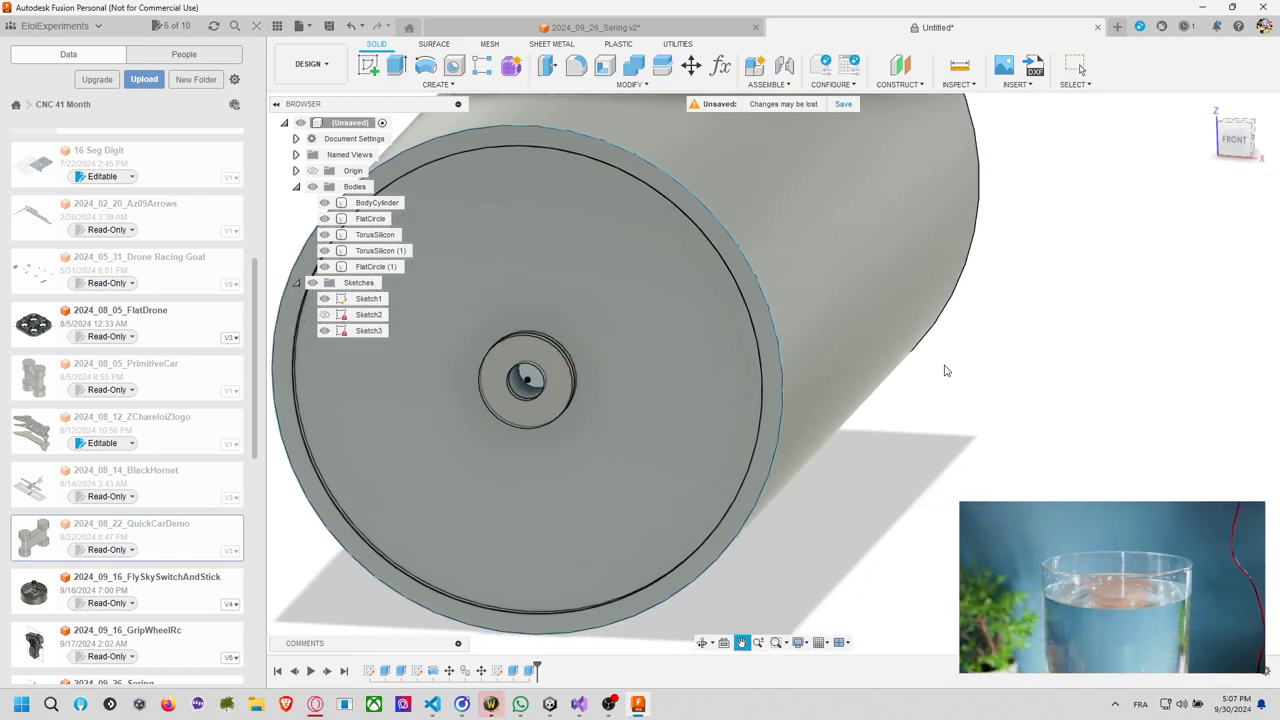
click(677, 437)
shift+middle_drag(677, 437, 655, 113)
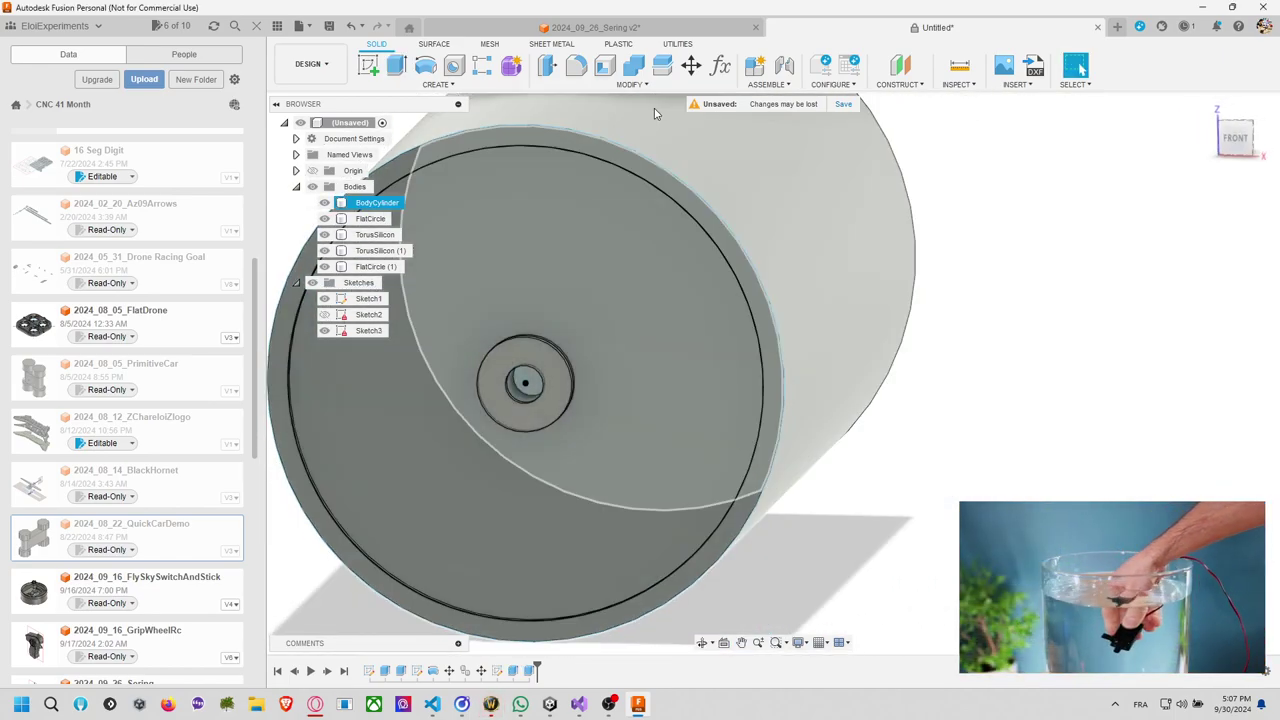
click(633, 65)
click(575, 337)
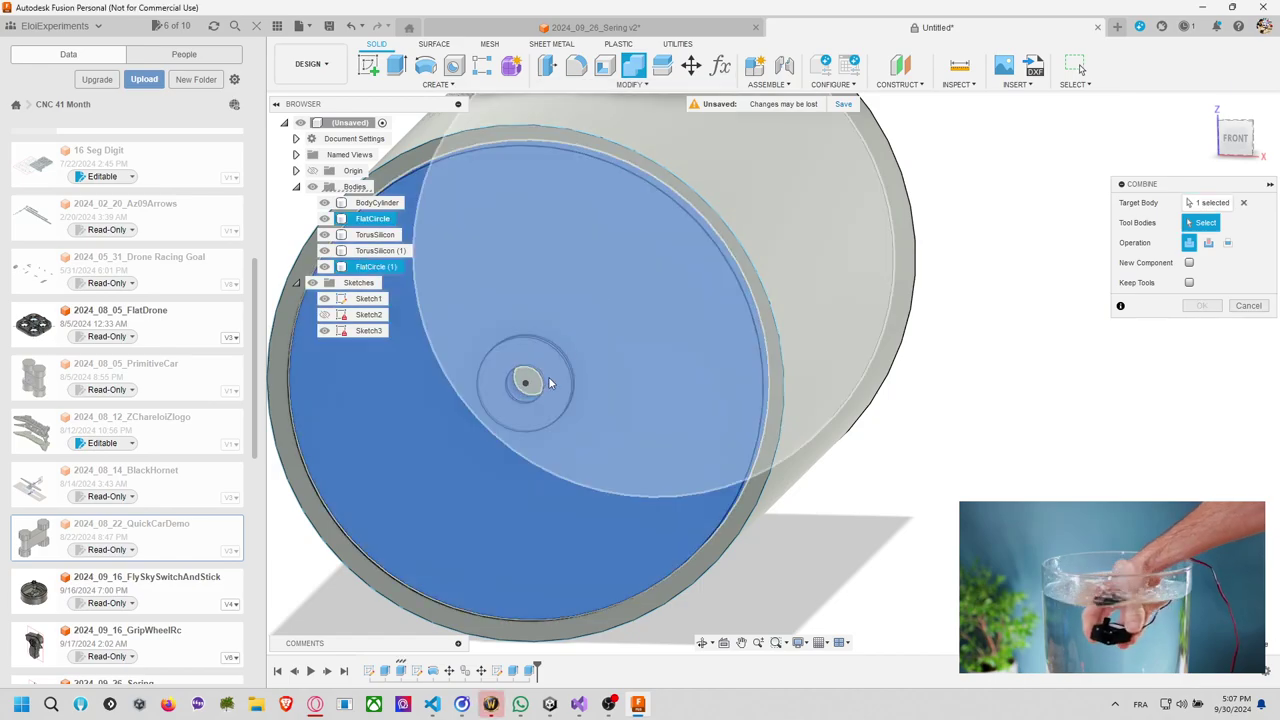
key(Escape)
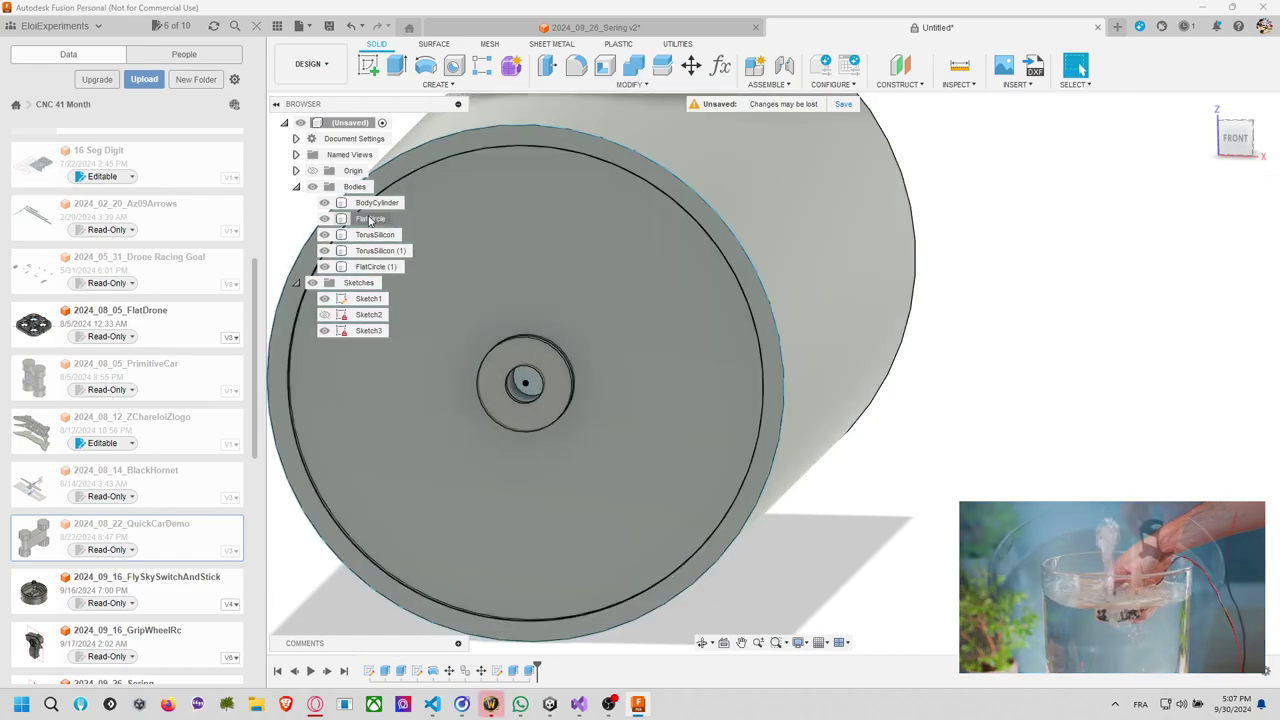
Rename FlatCircle to FlatCircleBack and TorusSilicon (1) to TorusSilicon Front.
double_click(380, 220)
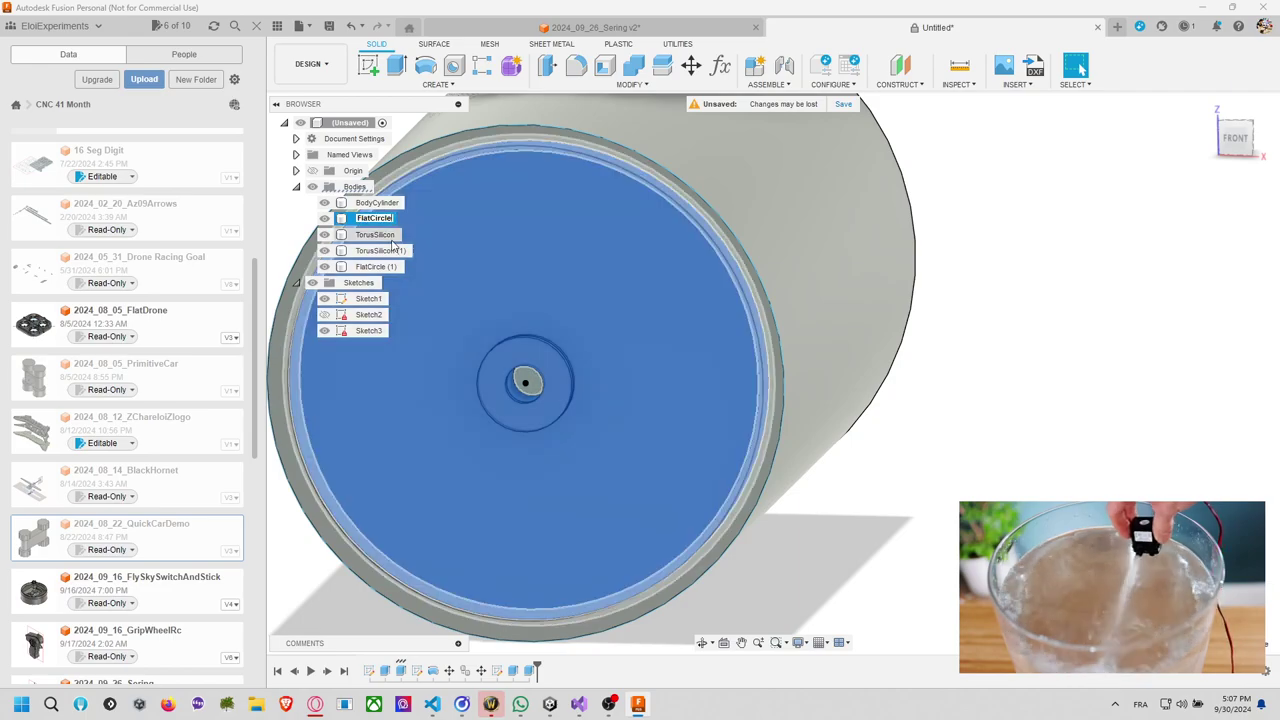
key(Return)
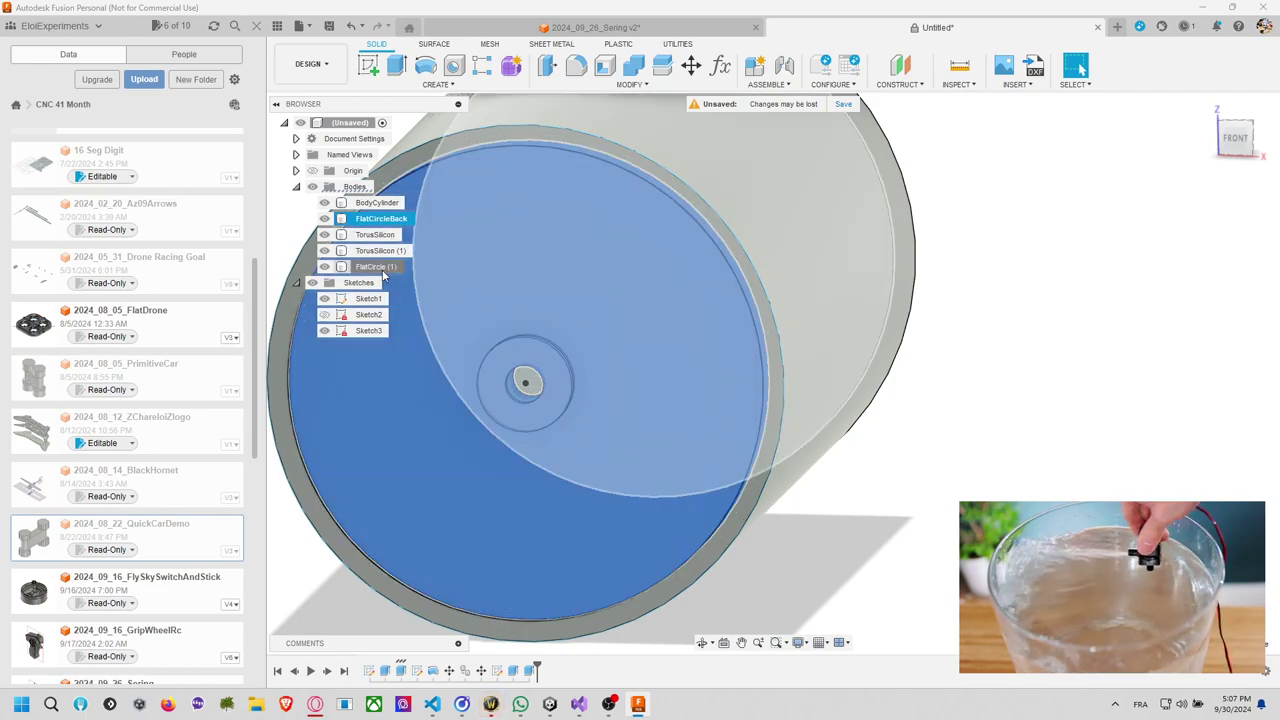
double_click(378, 266)
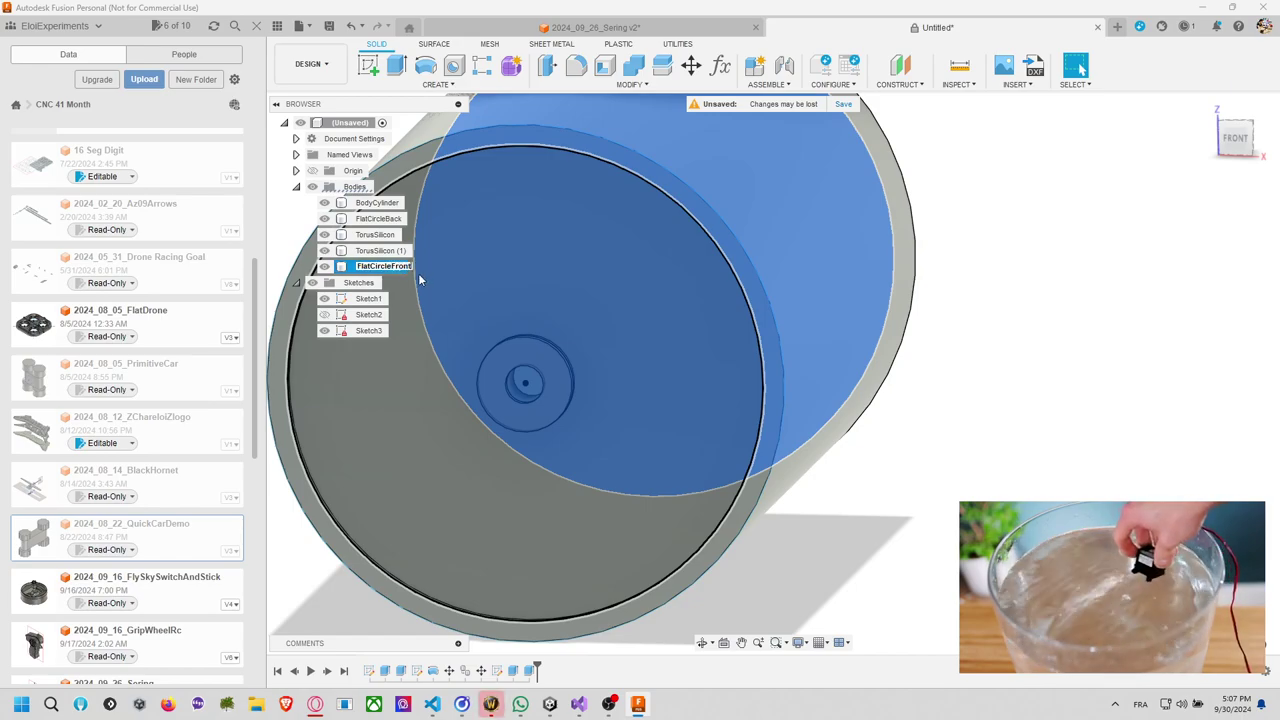
click(403, 253)
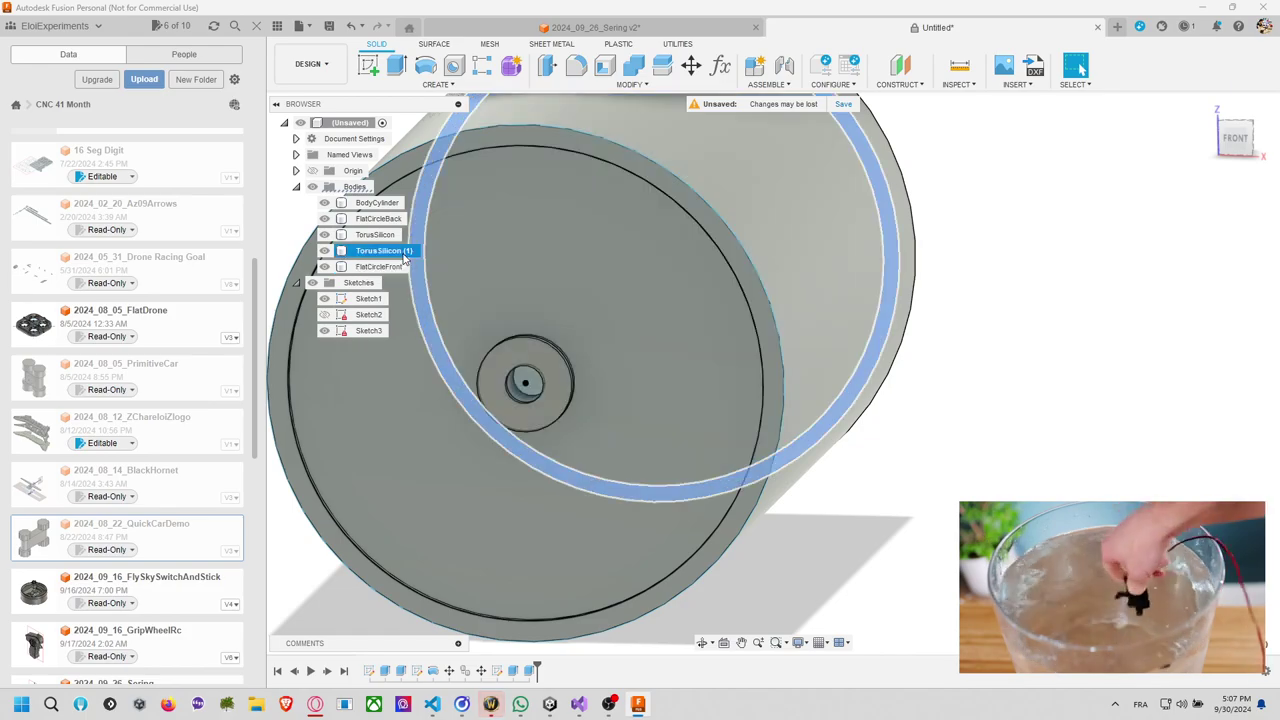
double_click(405, 255)
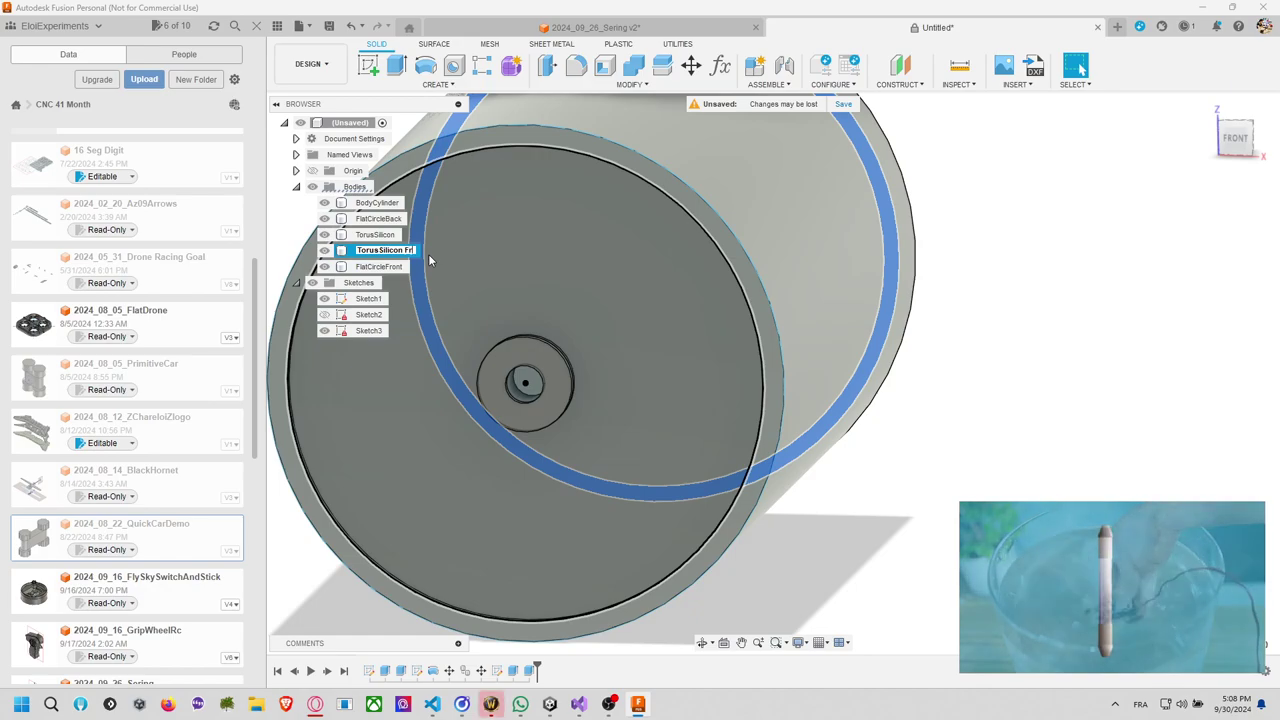
text(ont)
key(Return)
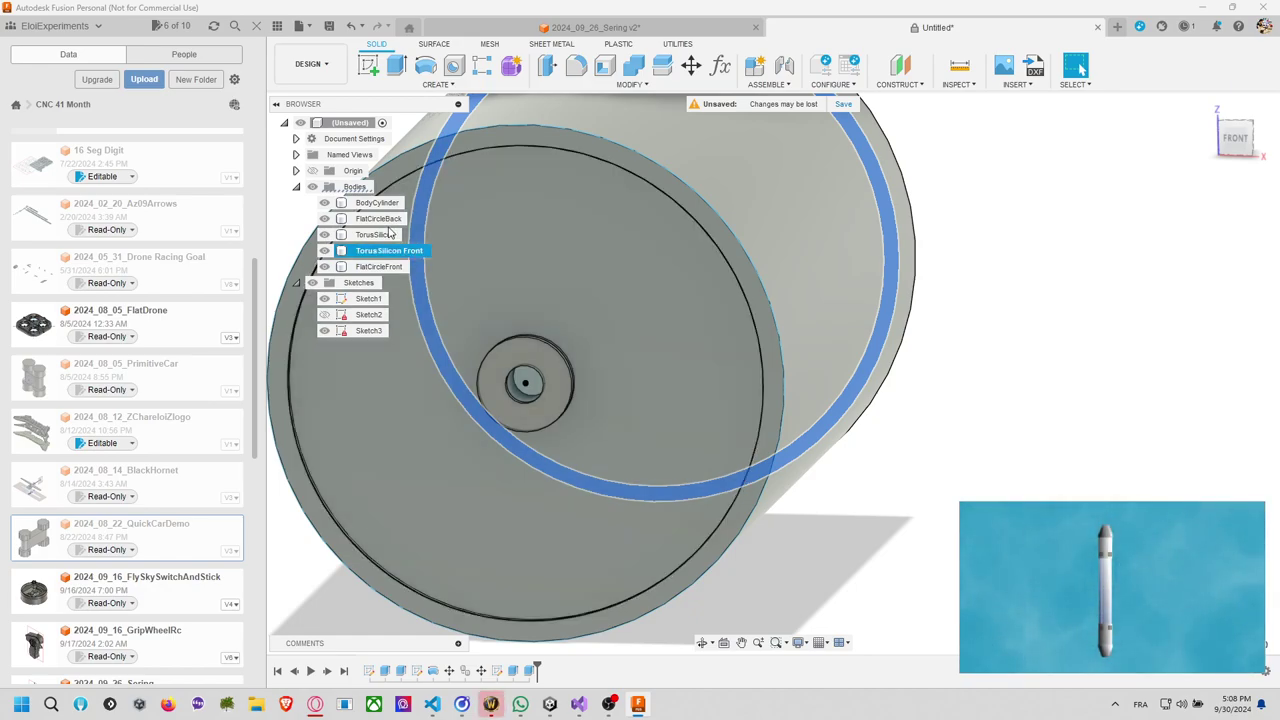
Rename the TorusSilicon body to TorusSiliconBack.
click(391, 235)
double_click(393, 237)
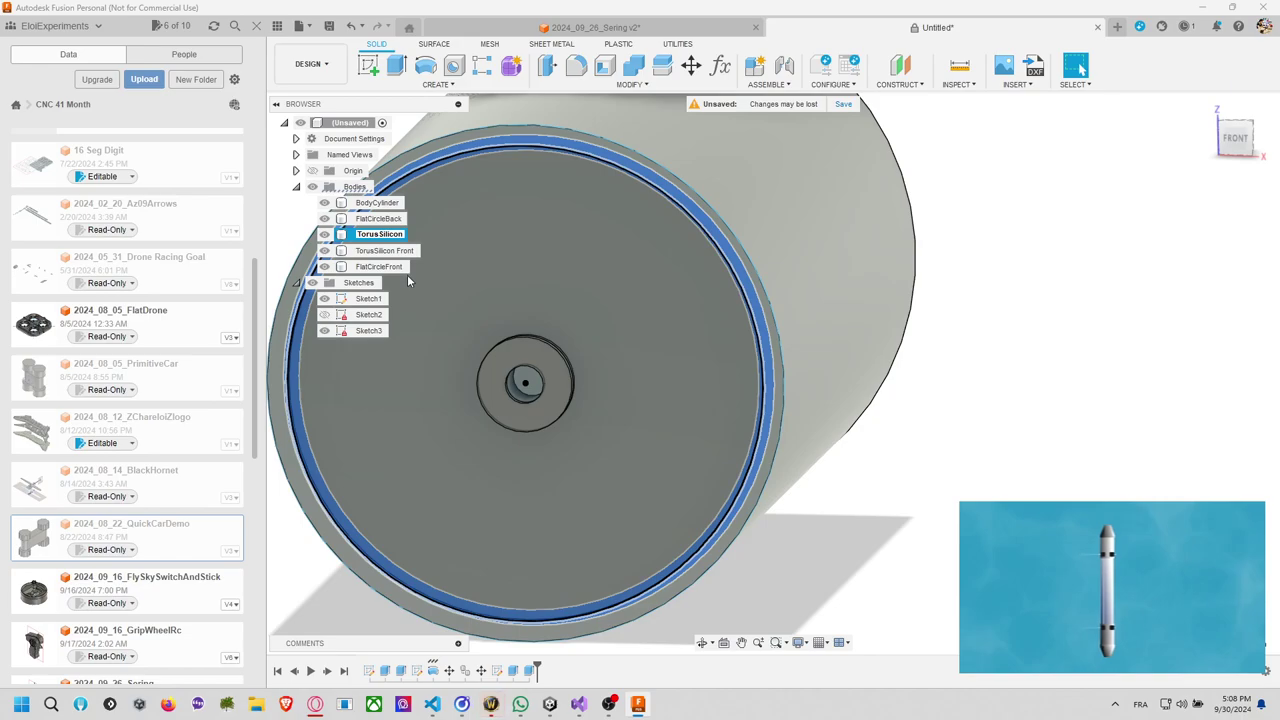
text(Back)
key(Return)
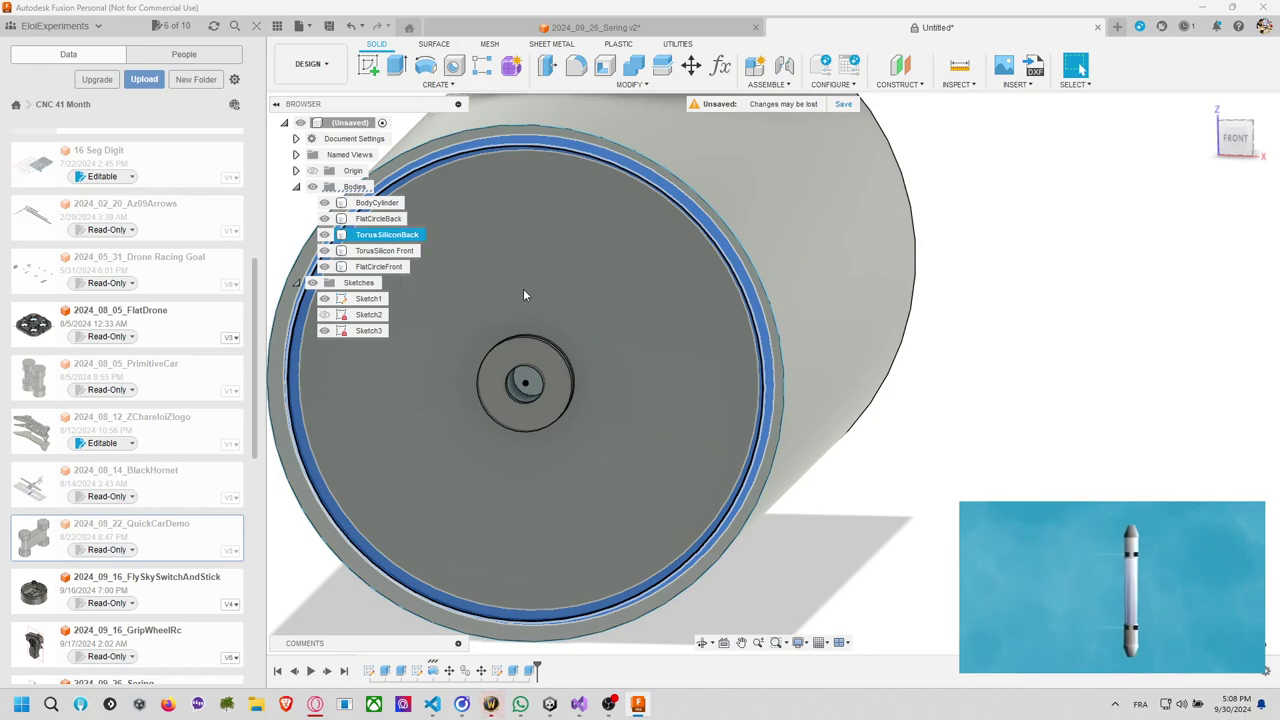
Clear the selection and view the cylinder end straight on from the FRONT view.
click(997, 271)
scroll(1035, 253, up, 2)
scroll(1035, 253, down, 3)
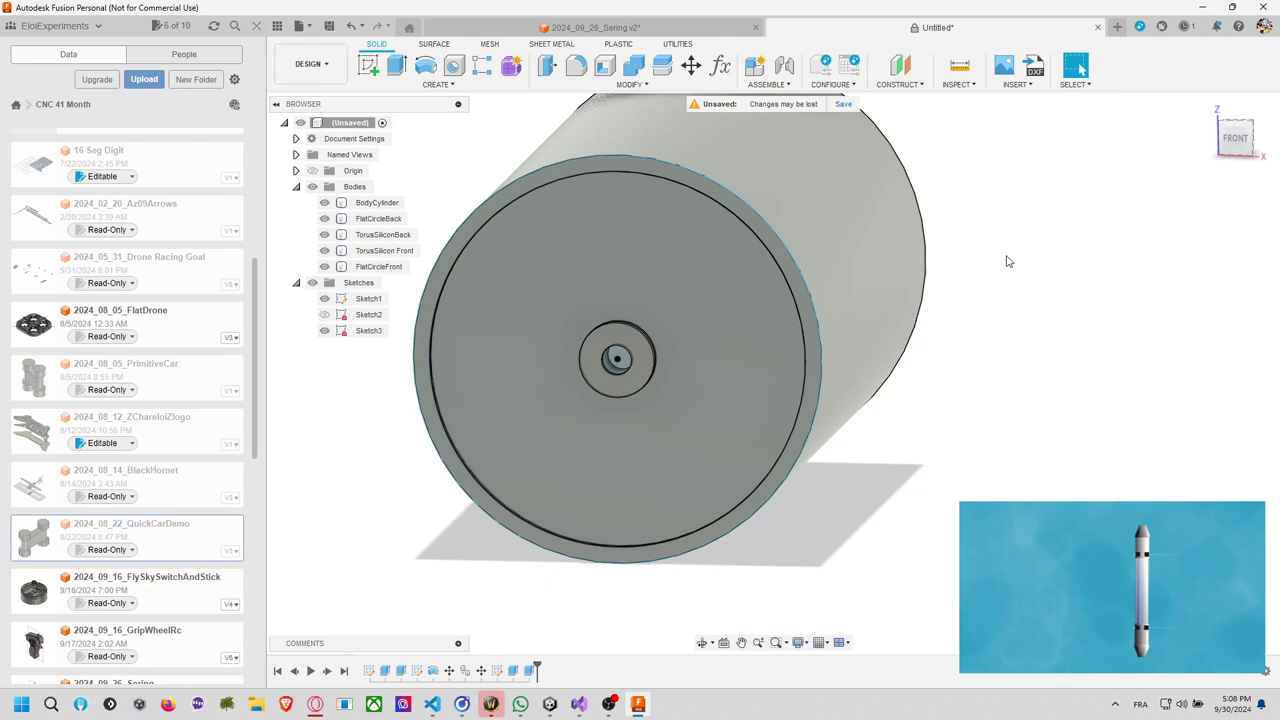
mouse_move(1006, 257)
shift+middle_down()
mouse_move(1018, 250)
mouse_move(1006, 262)
shift+middle_up()
scroll(1004, 266, down, 2)
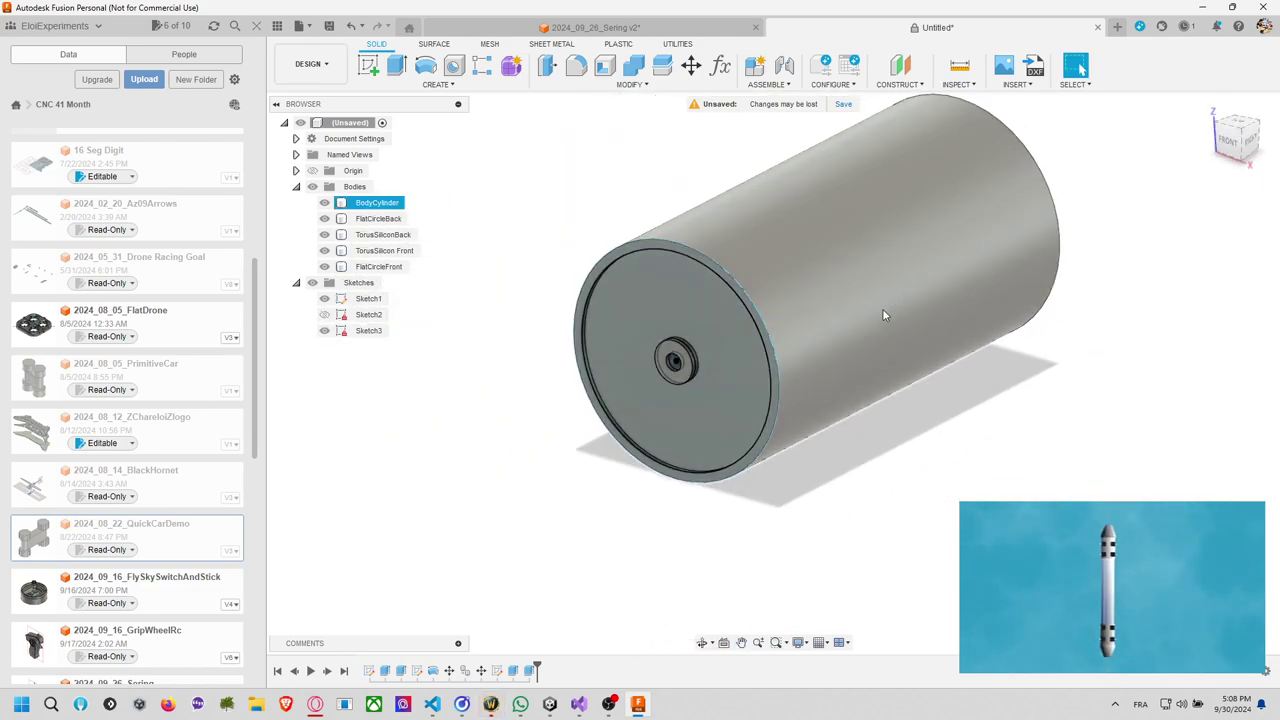
click(1230, 143)
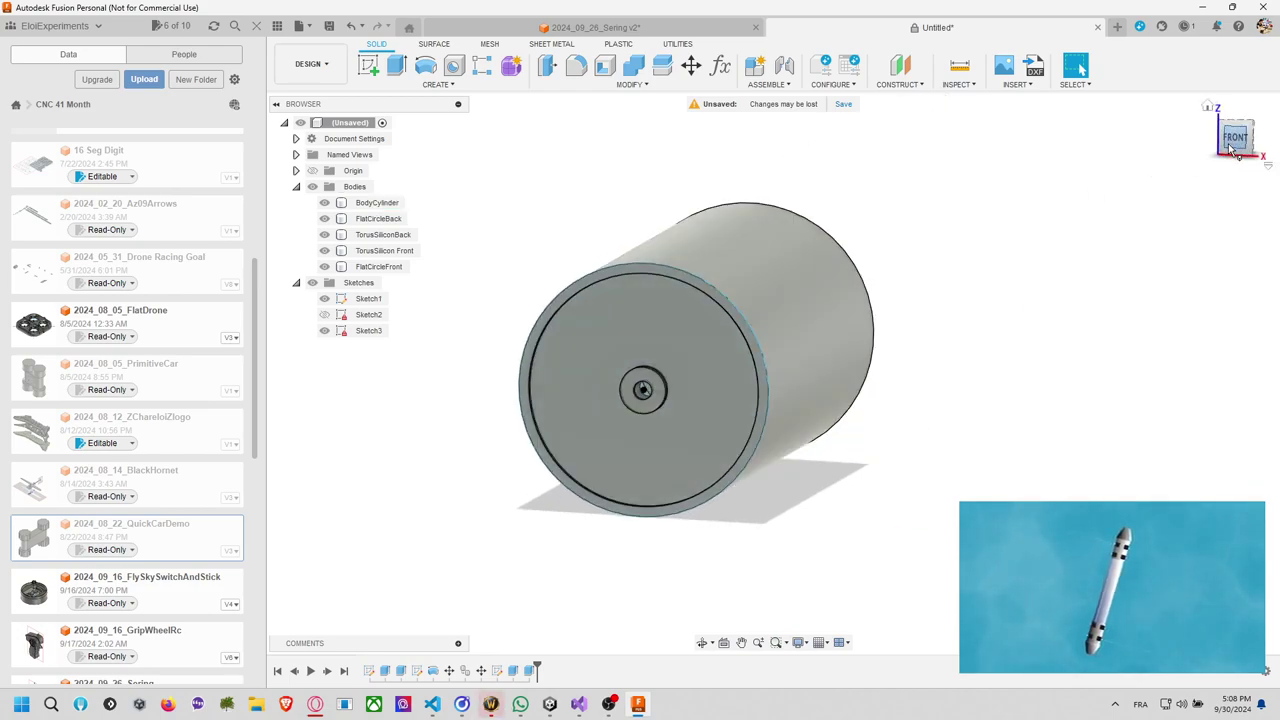
scroll(903, 310, up, 4)
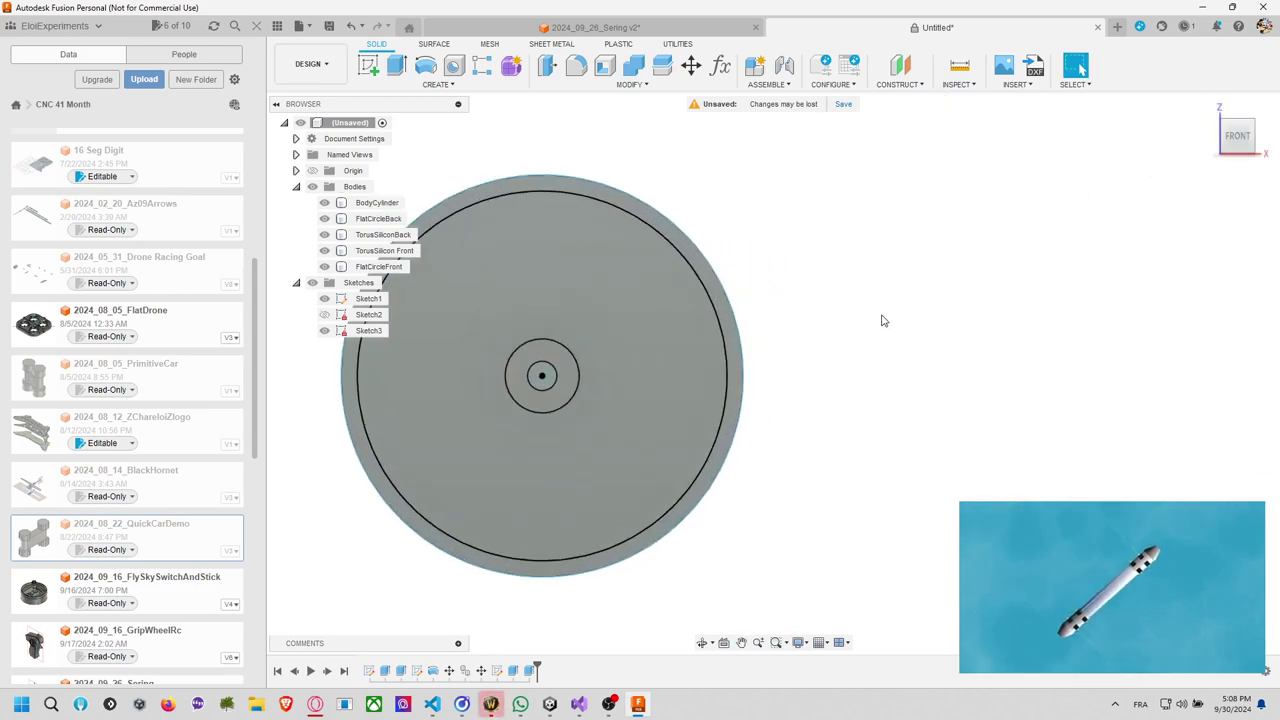
middle_drag(880, 320, 989, 274)
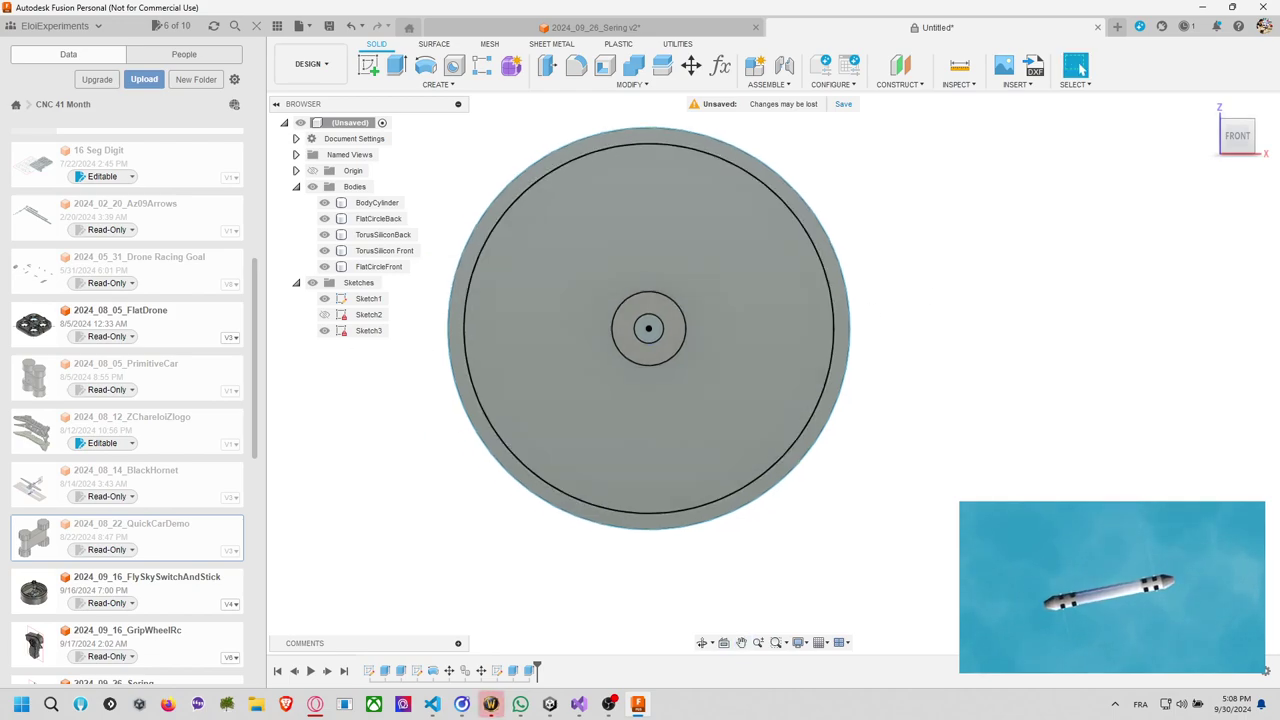
click(315, 704)
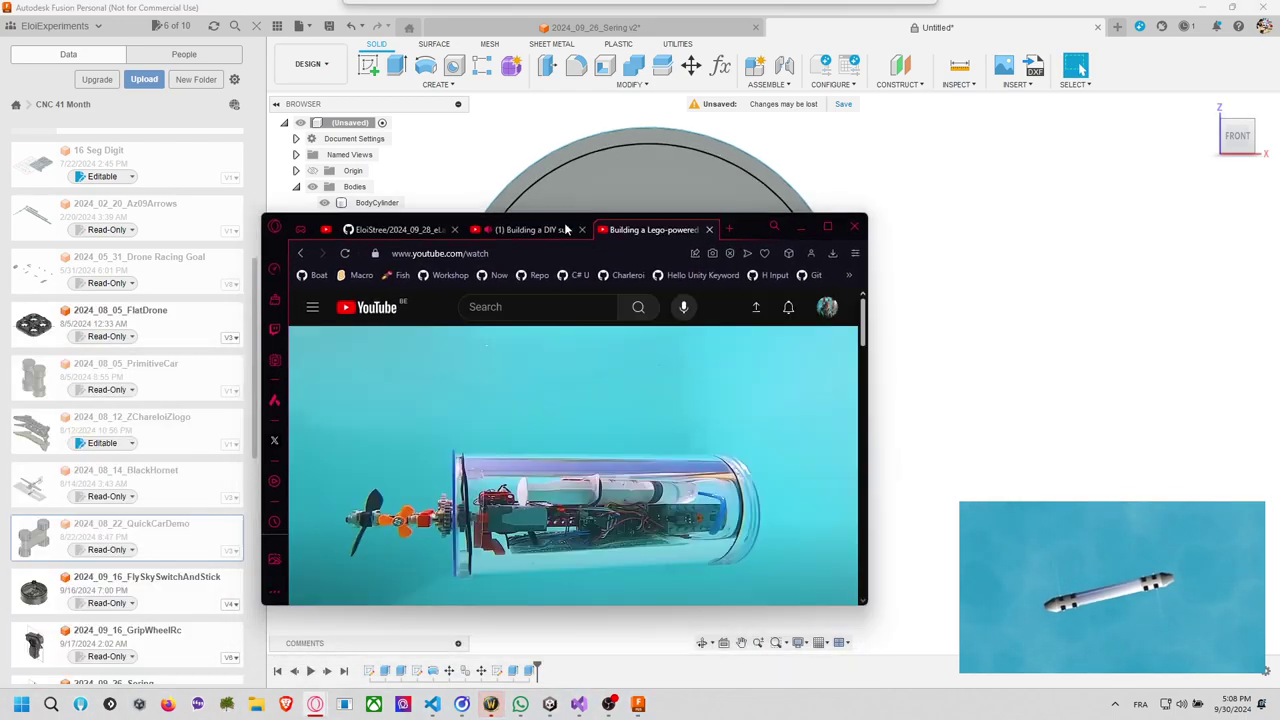
click(809, 160)
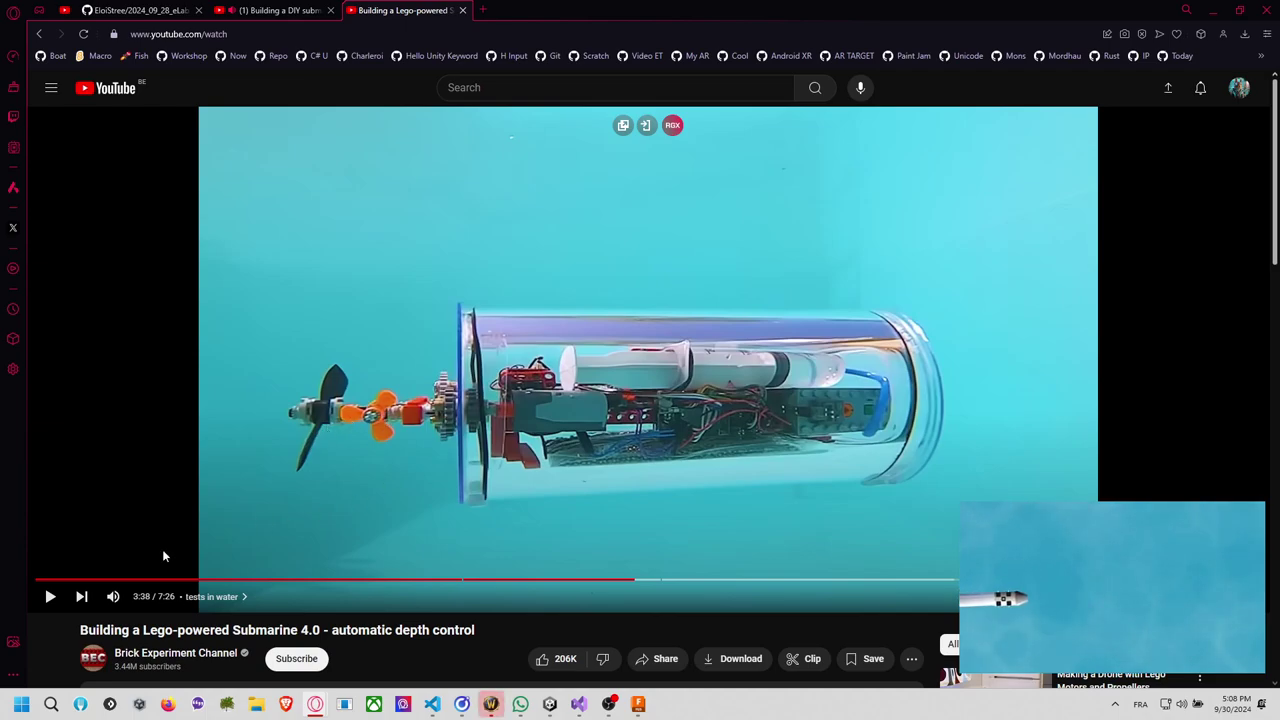
click(50, 596)
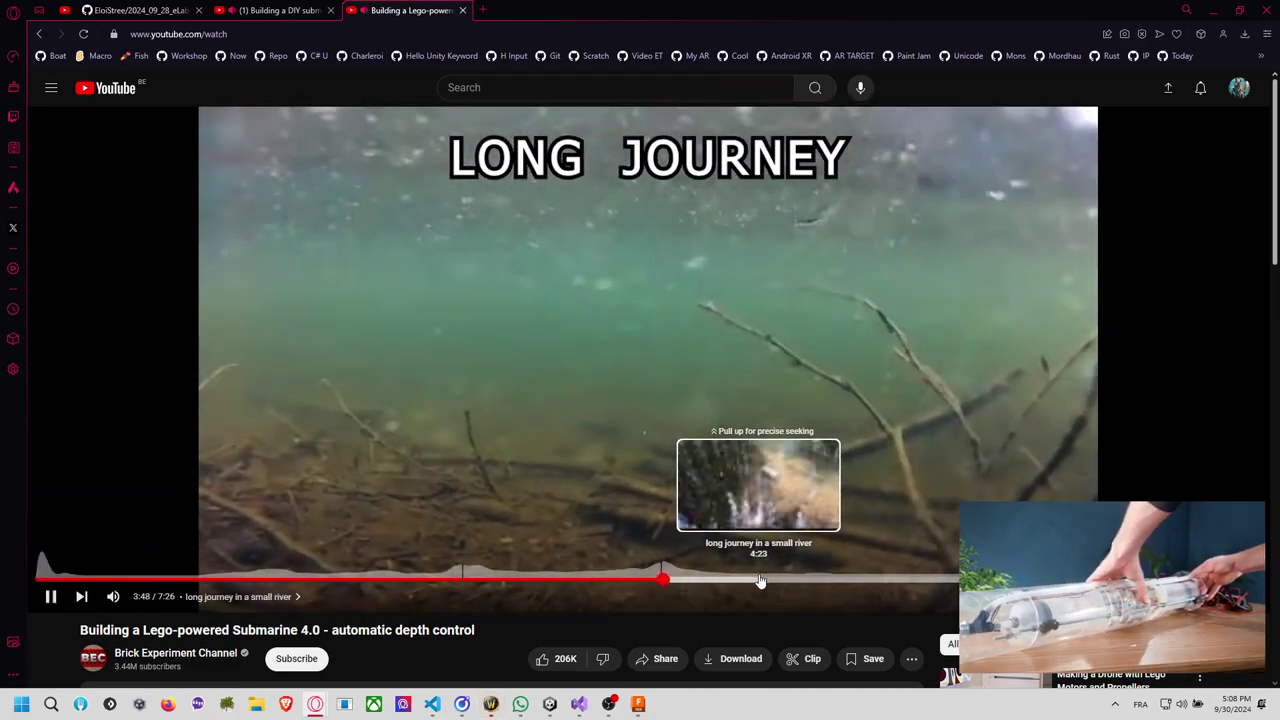
click(760, 580)
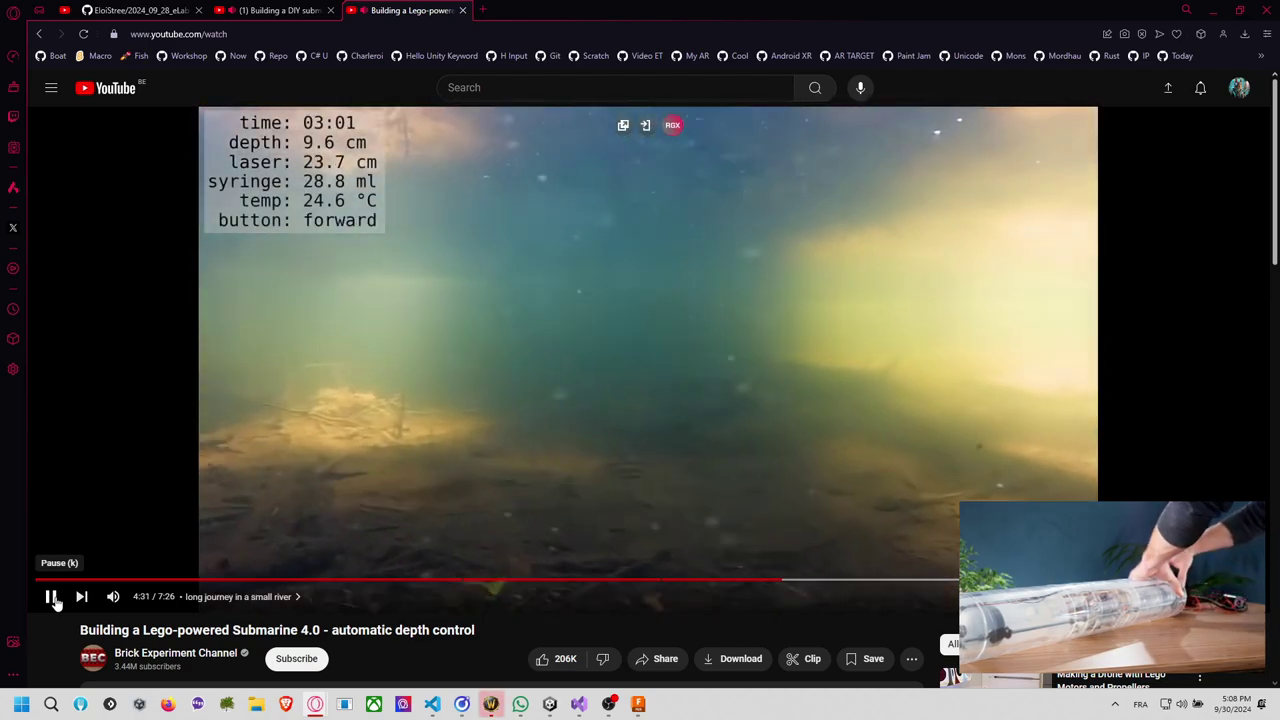
click(52, 597)
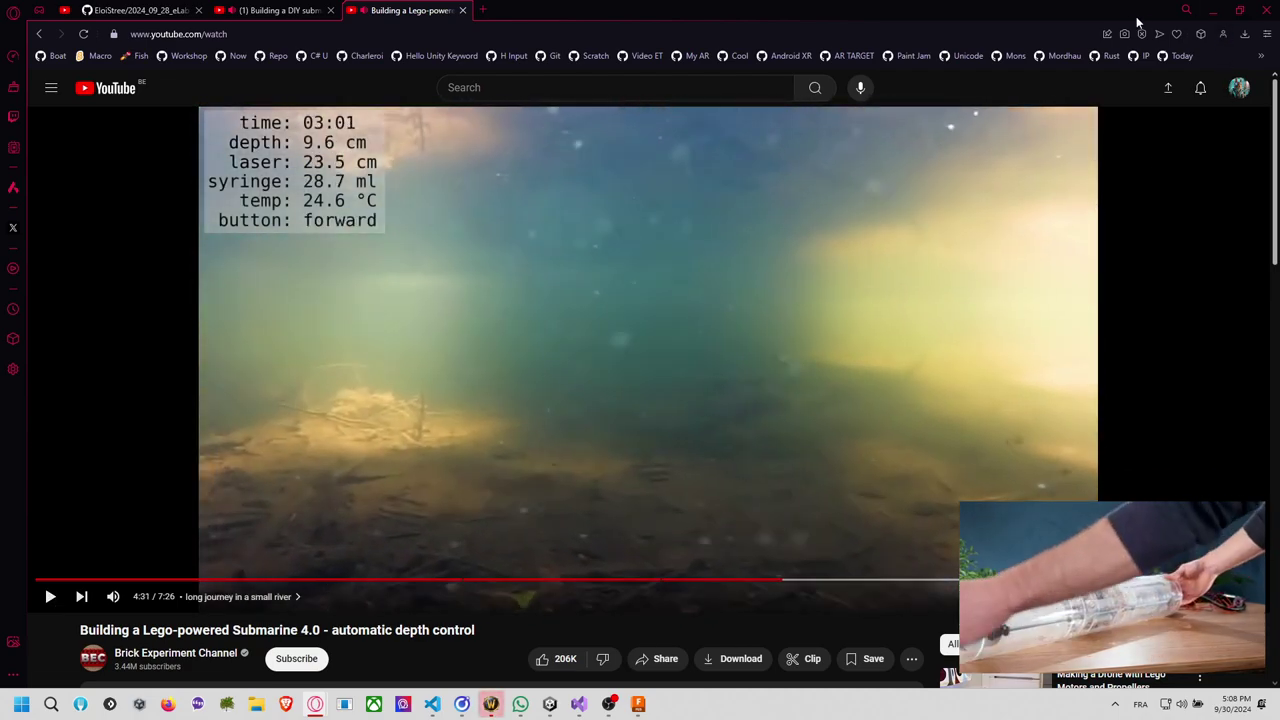
click(1211, 10)
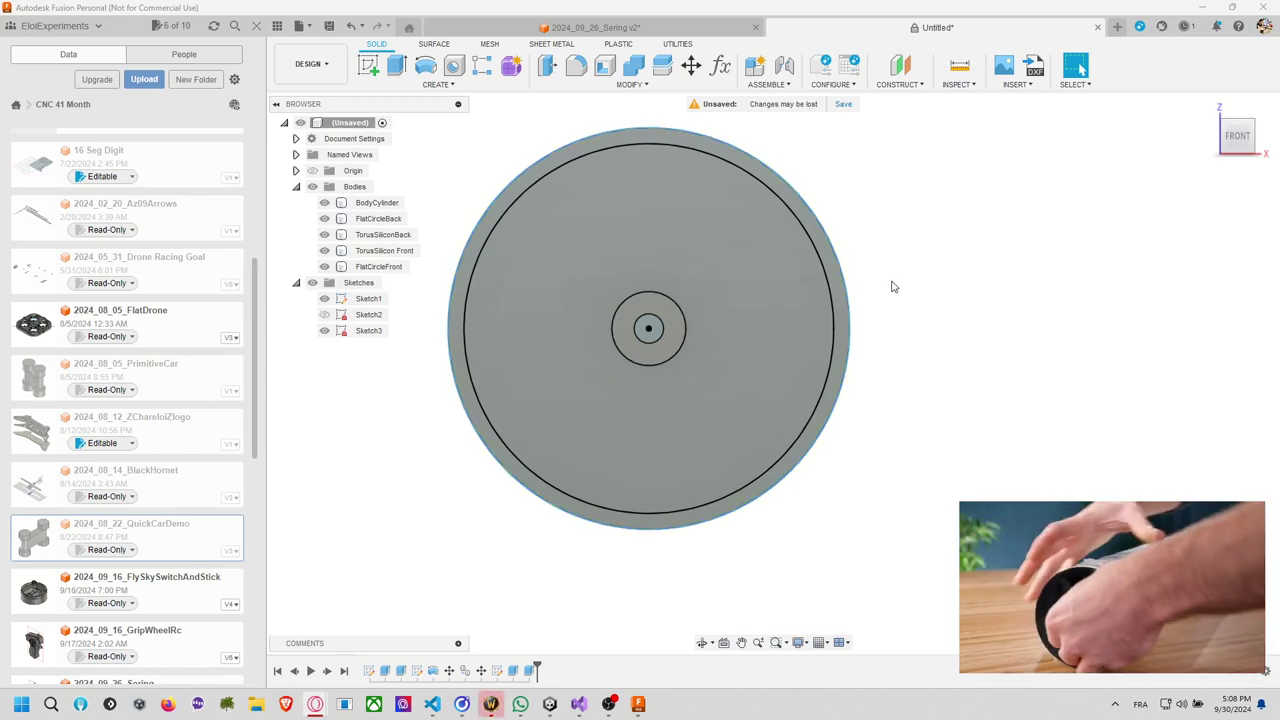
middle_drag(894, 283, 870, 325)
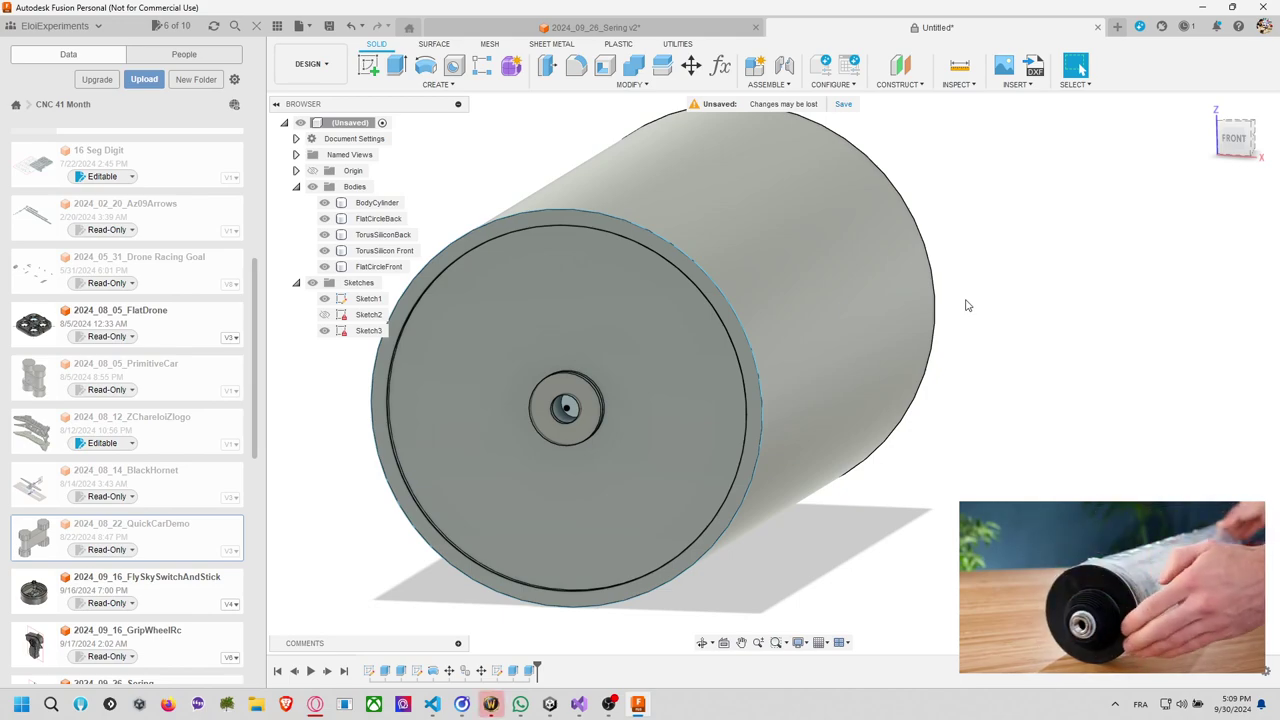
middle_drag(997, 341, 1088, 332)
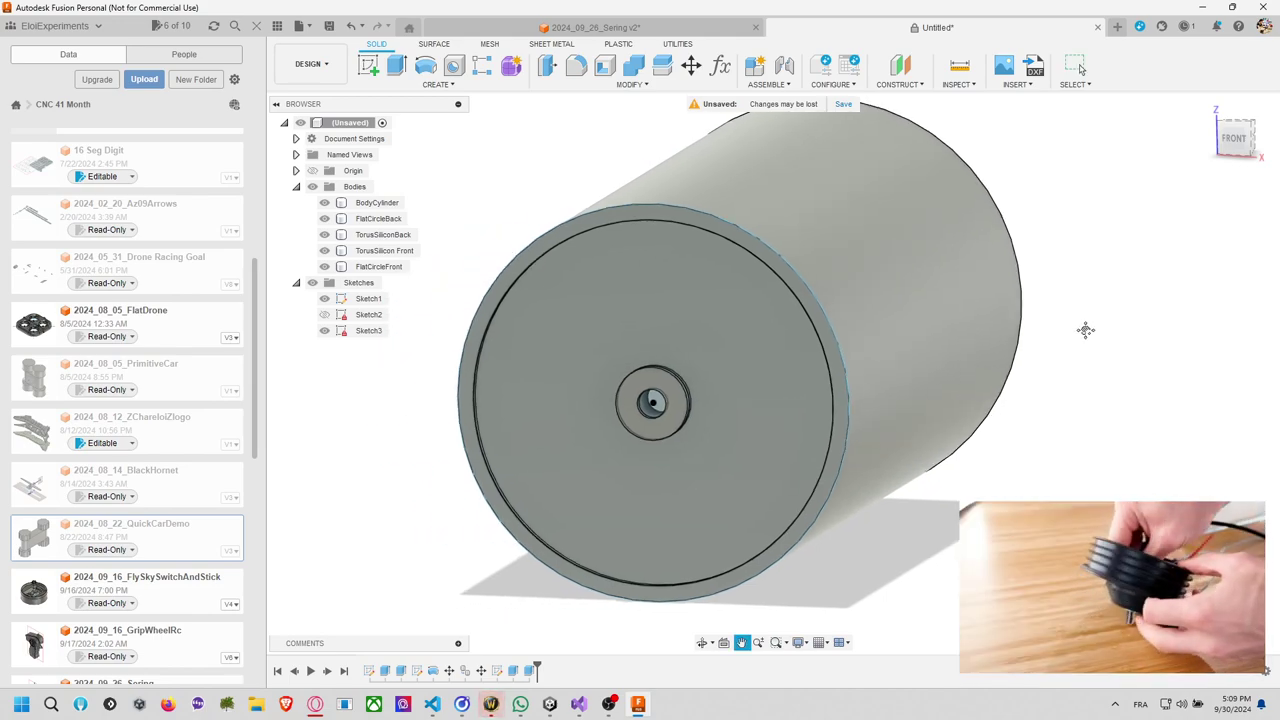
right_click(499, 672)
Start editing Sketch3 and inspect its Ø8 circle.
click(571, 543)
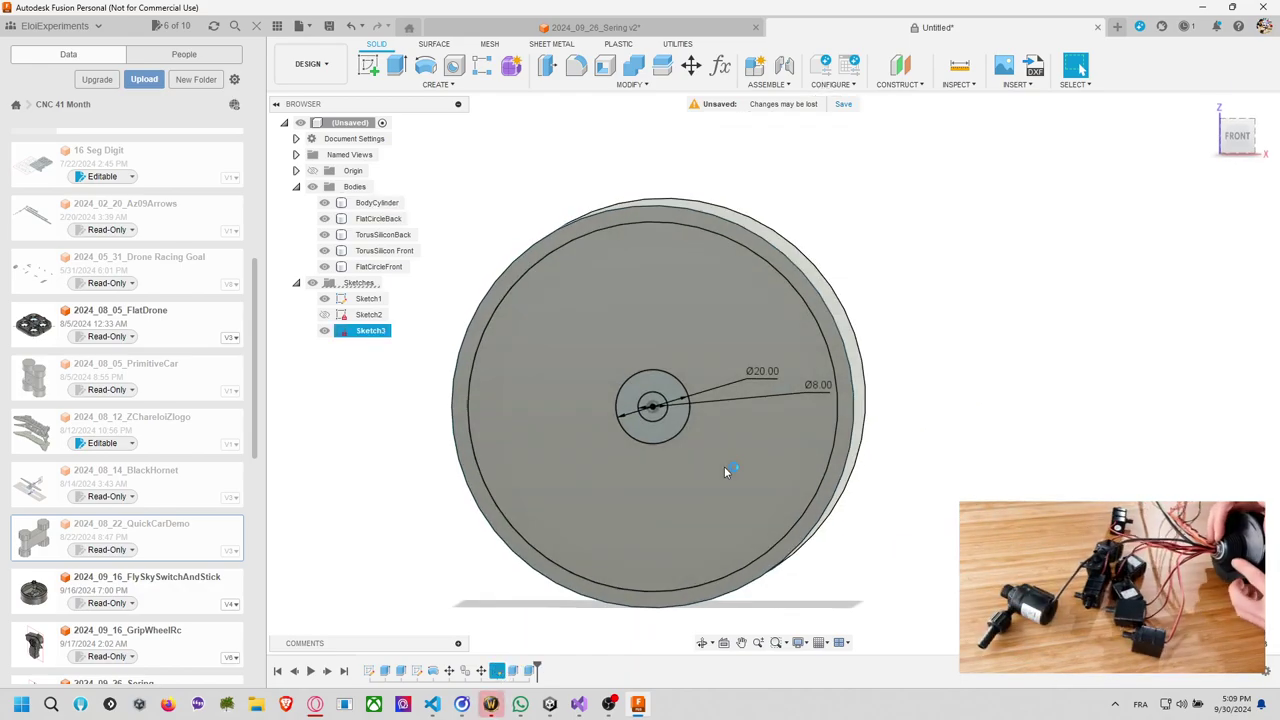
click(662, 409)
scroll(653, 415, up, 10)
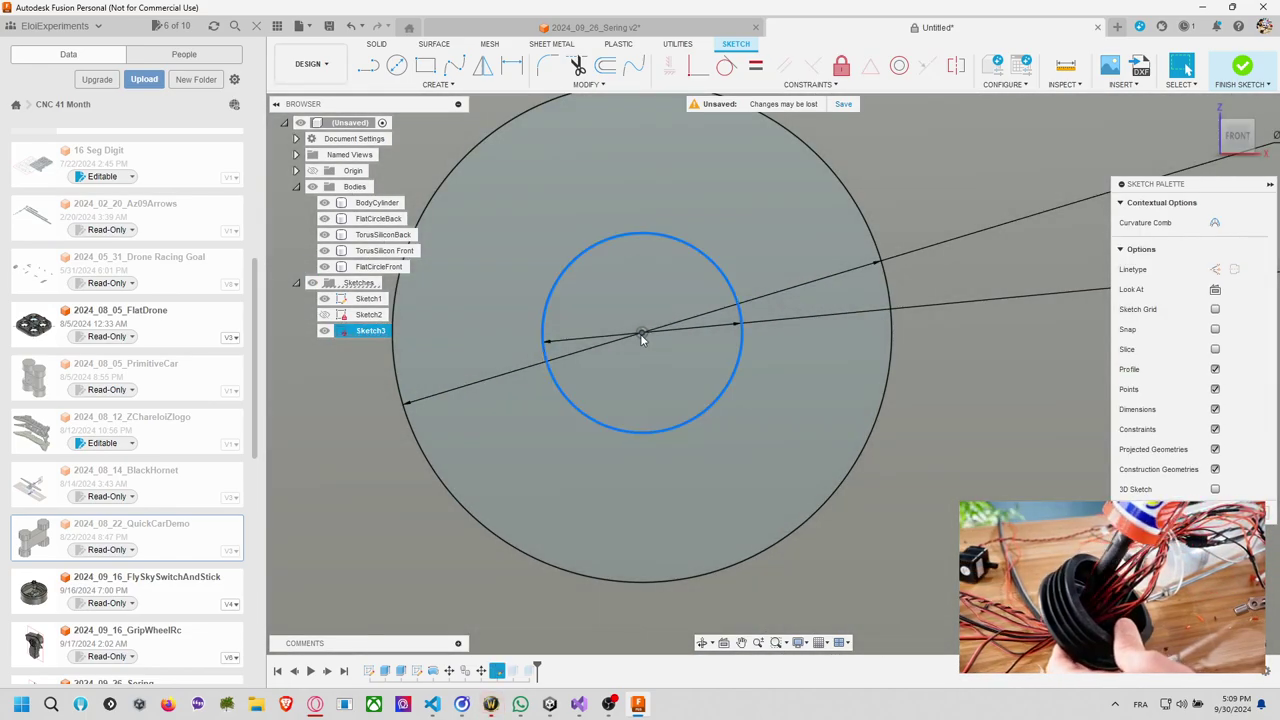
click(641, 334)
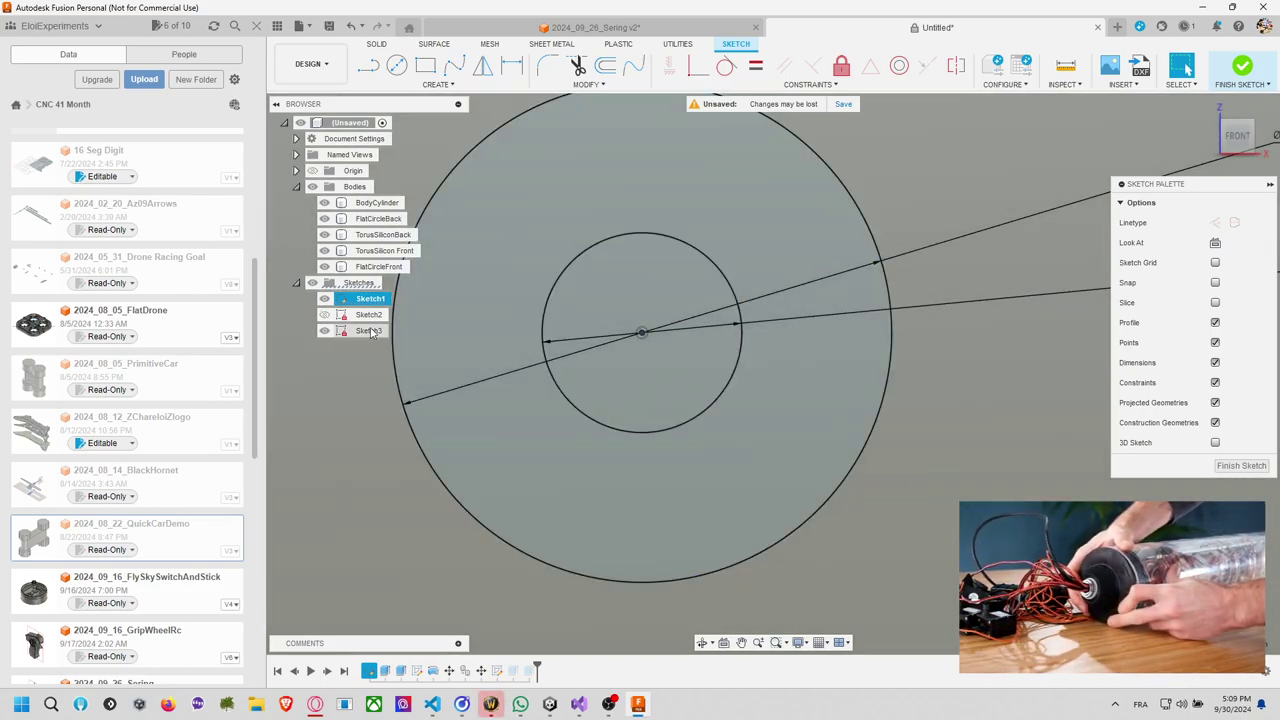
right_click(360, 332)
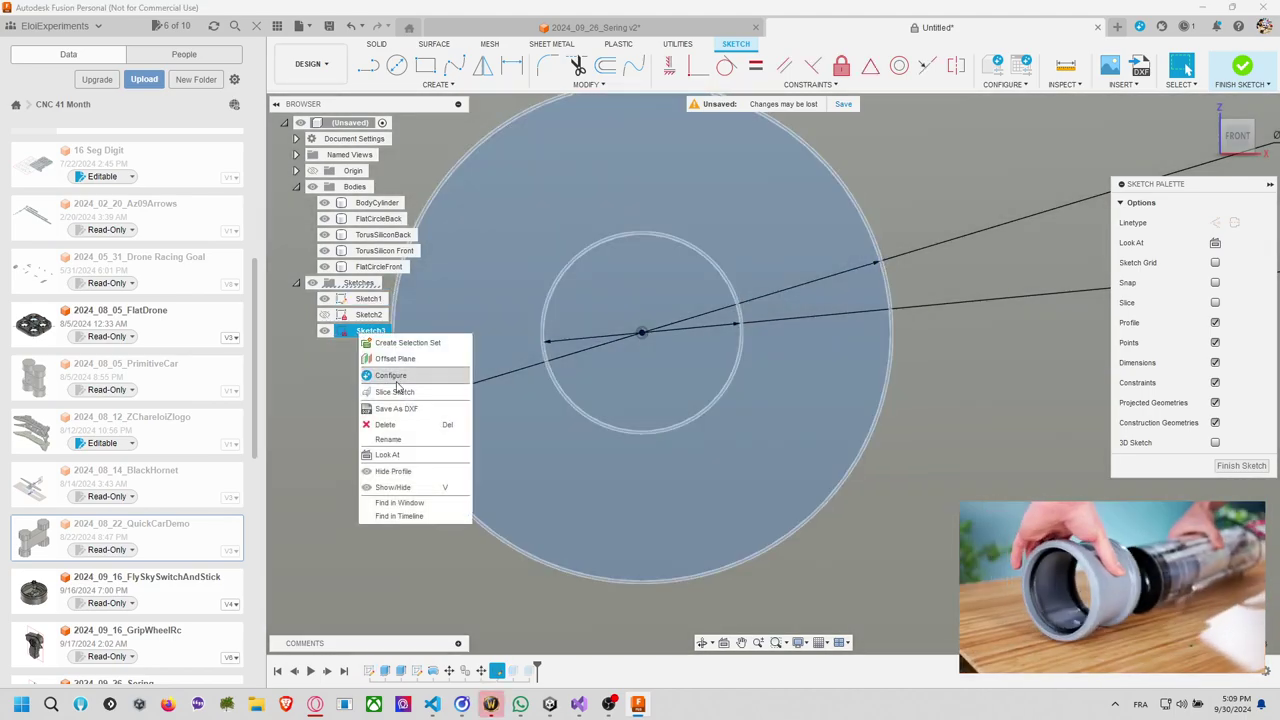
key(Escape)
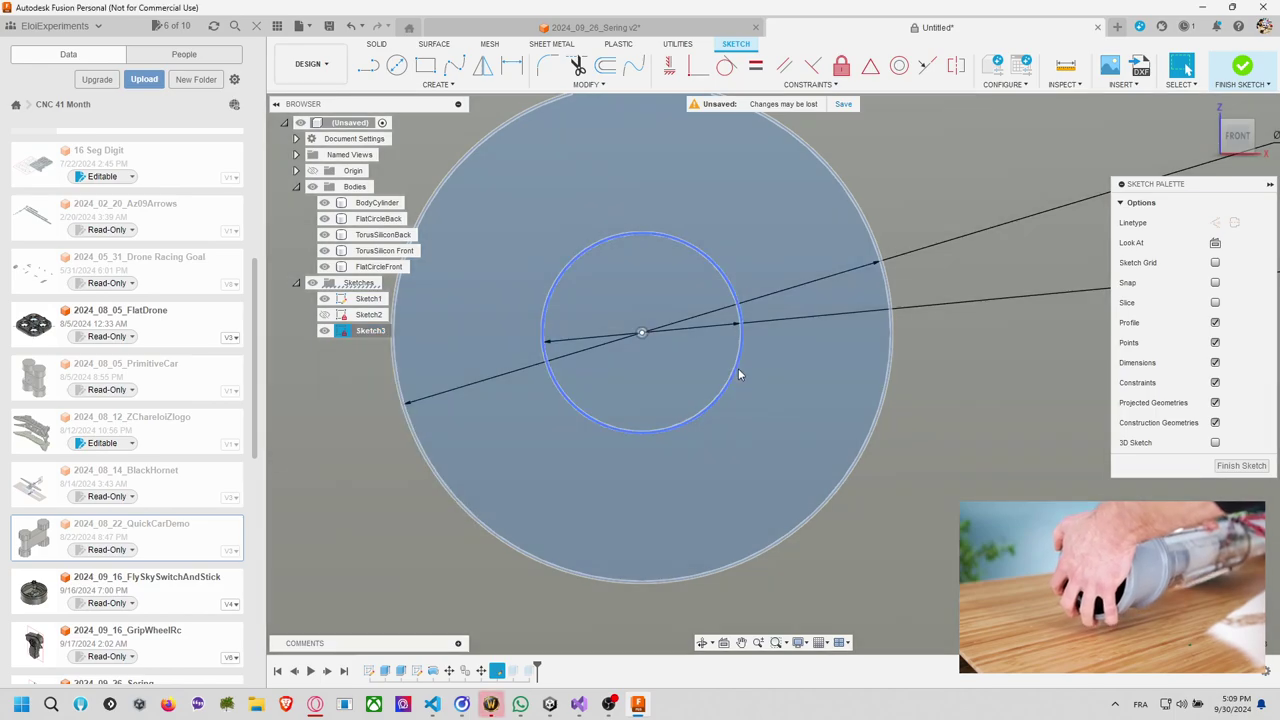
Move the Ø8 and Ø20 circles 30 mm to the left.
click(738, 368)
shift+click(875, 408)
scroll(798, 410, down, 2)
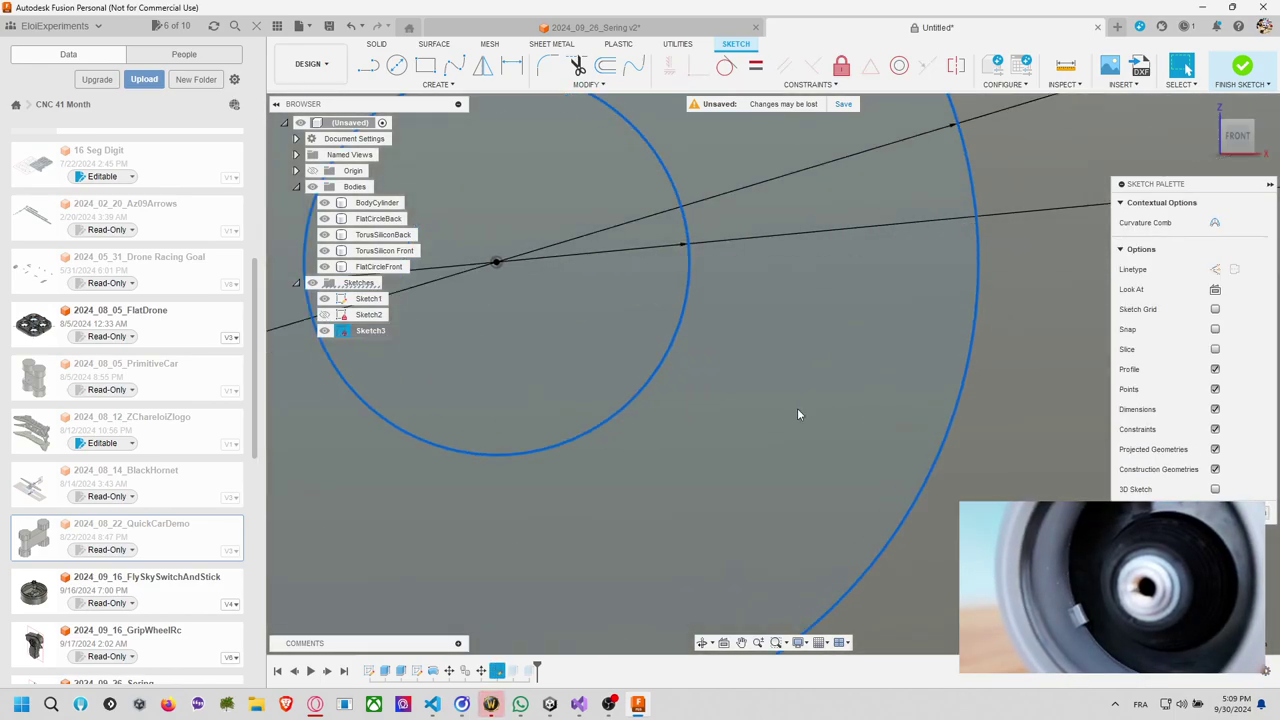
scroll(797, 408, down, 5)
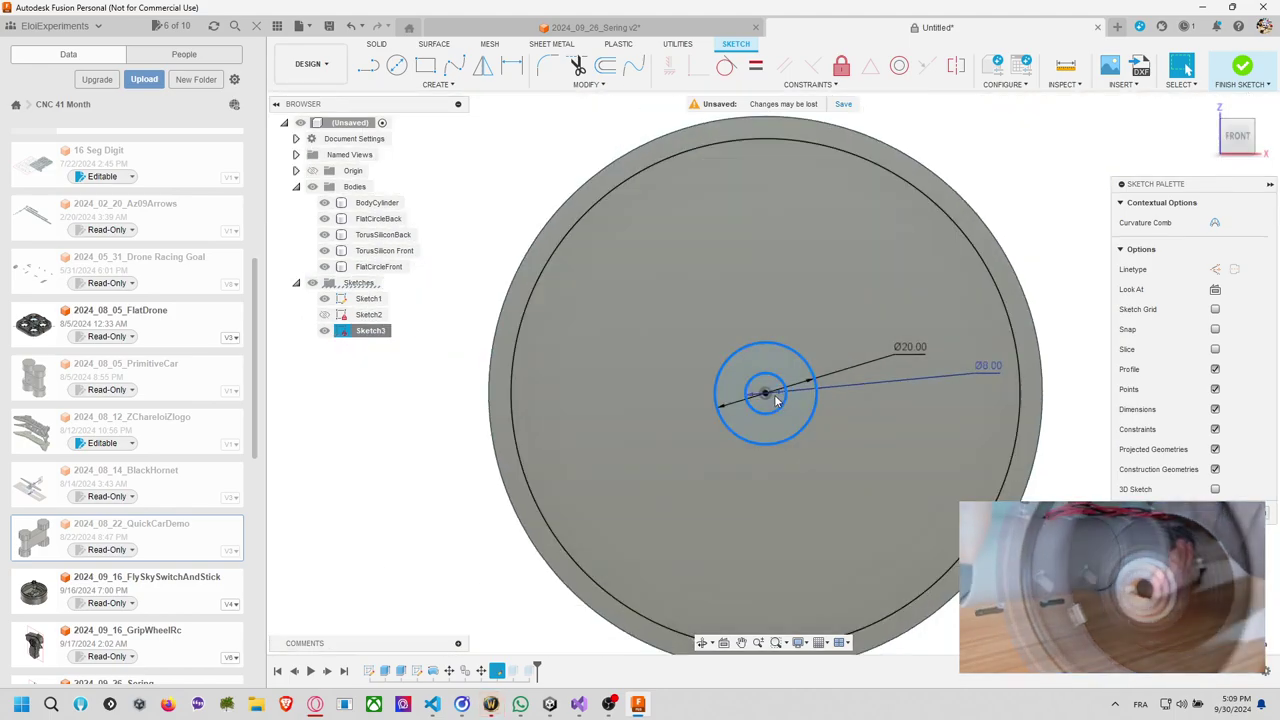
click(603, 84)
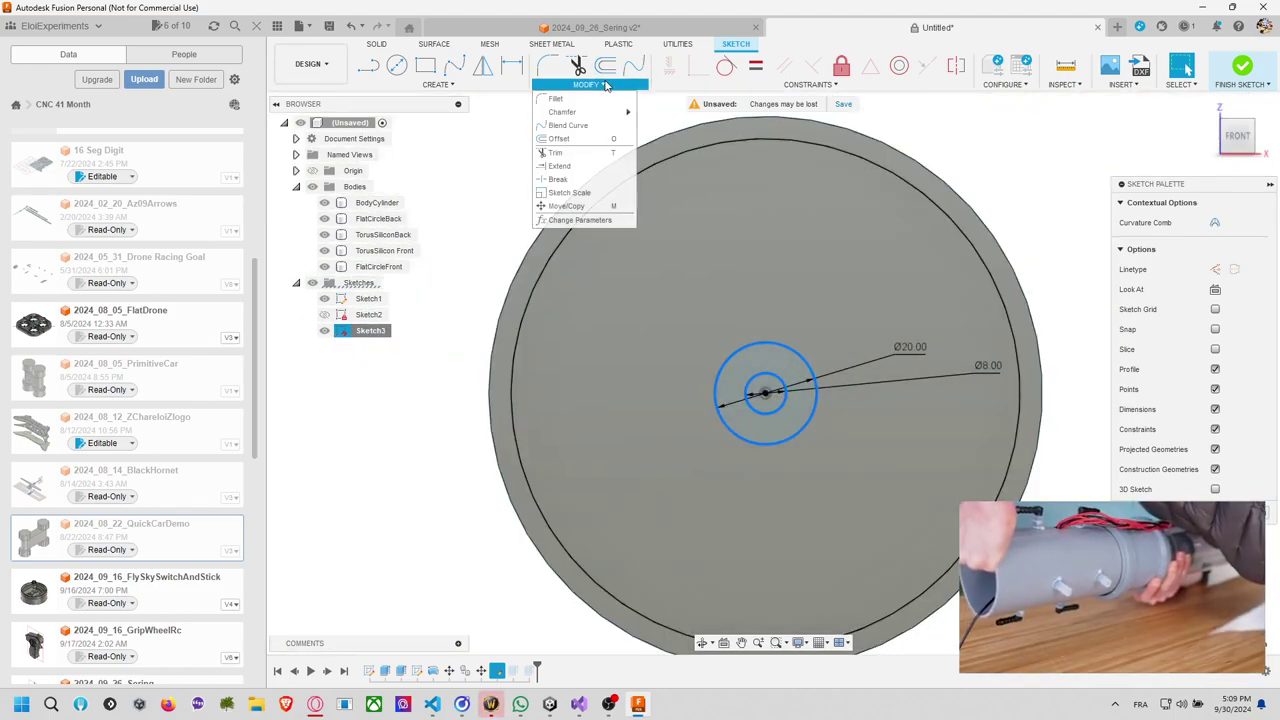
click(591, 207)
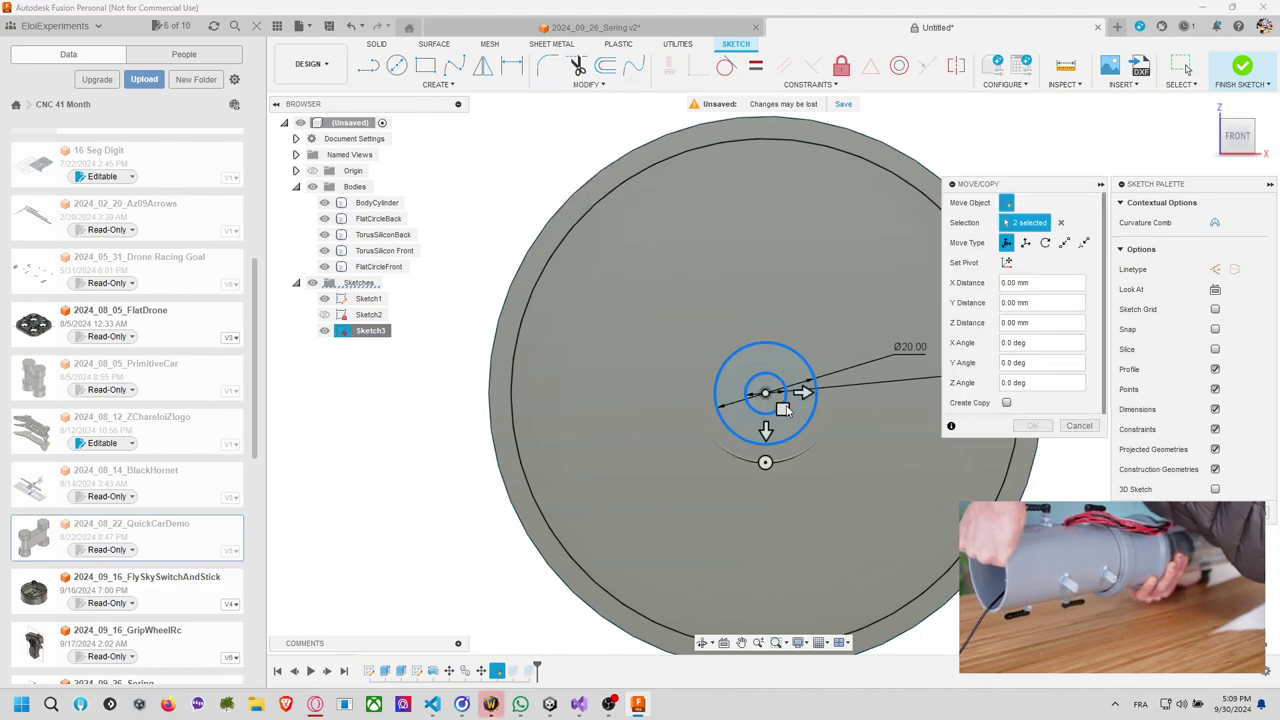
drag(806, 392, 659, 385)
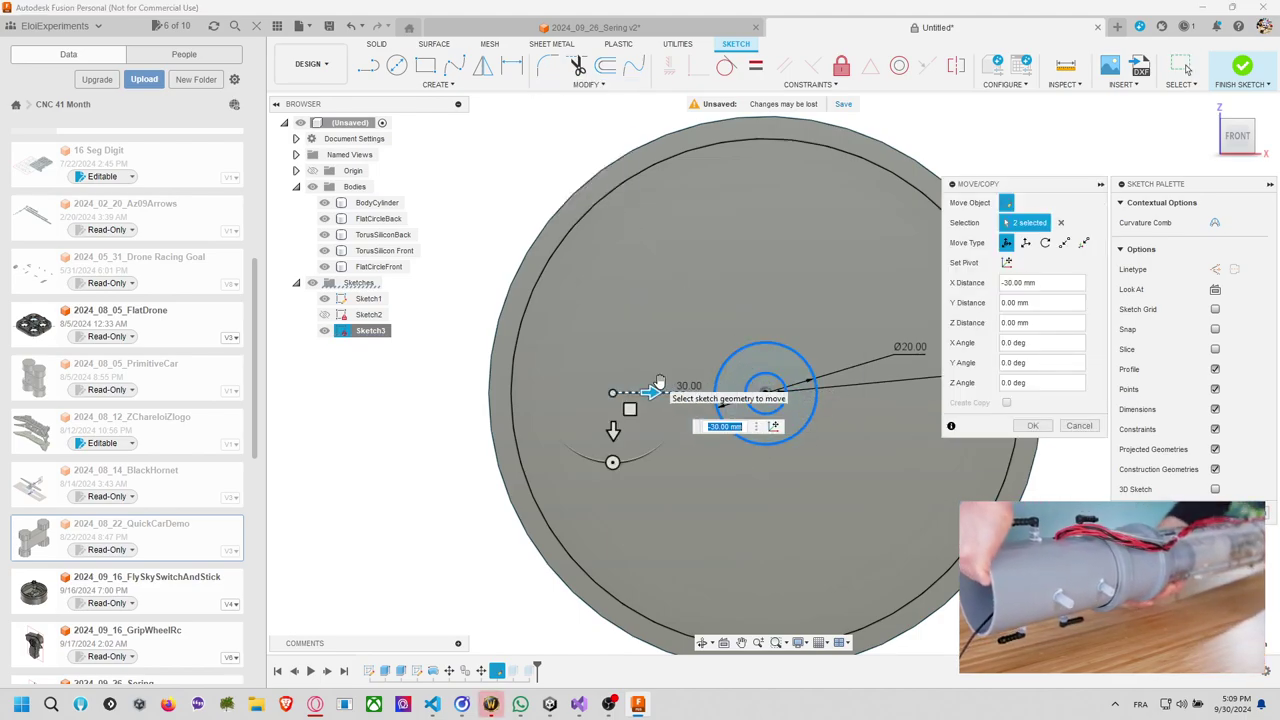
key(Return)
Select the circles' centre point and zoom to frame the Ø20 and Ø8 circles.
scroll(768, 391, up, 4)
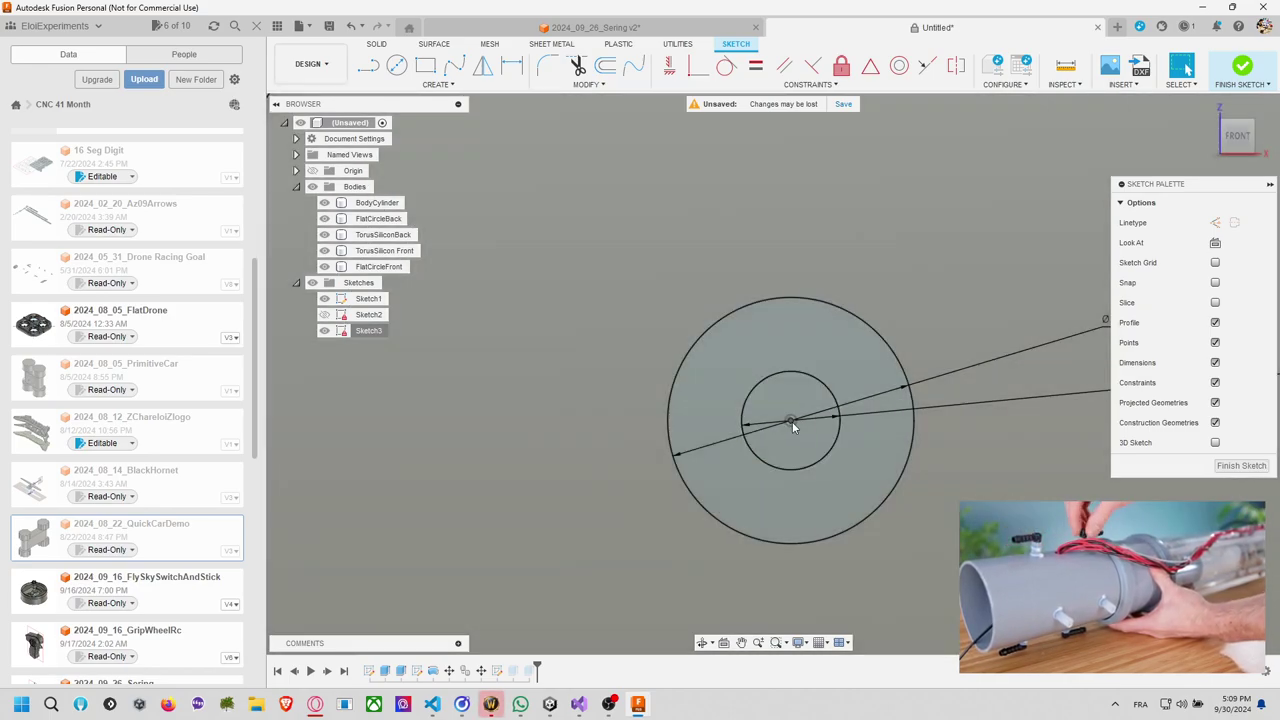
click(792, 421)
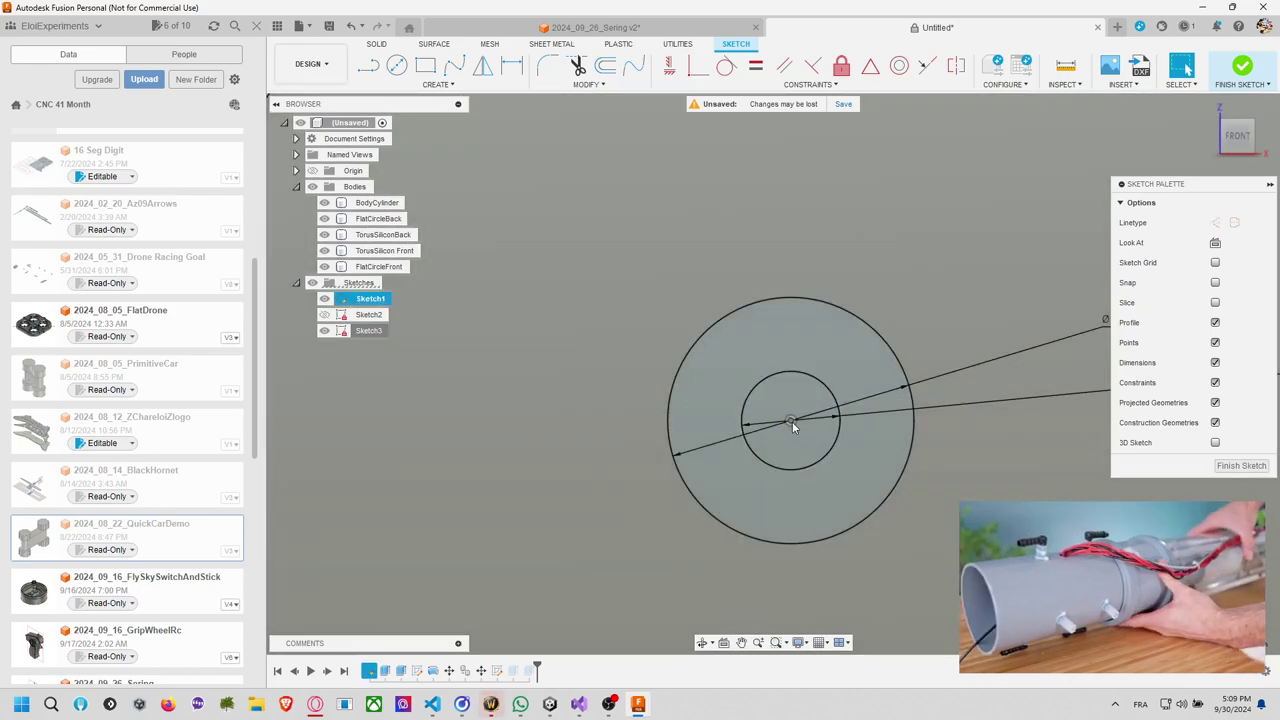
key(Escape)
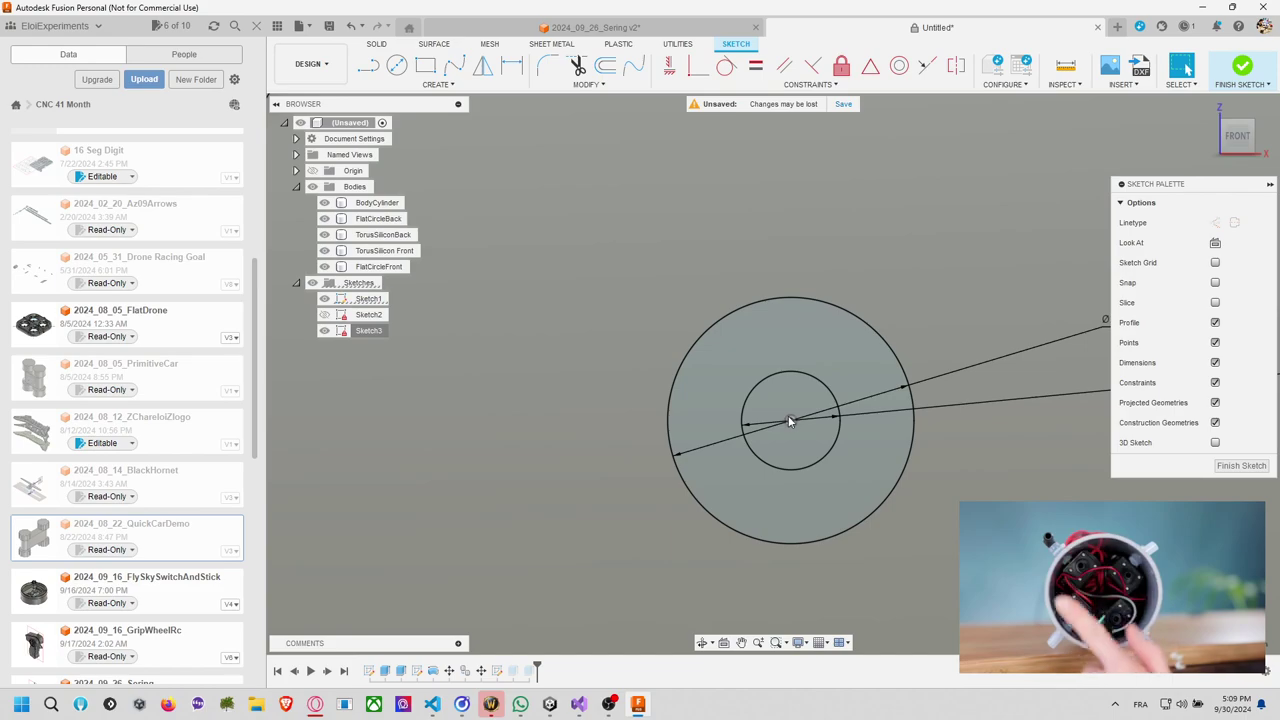
click(788, 418)
scroll(790, 420, up, 5)
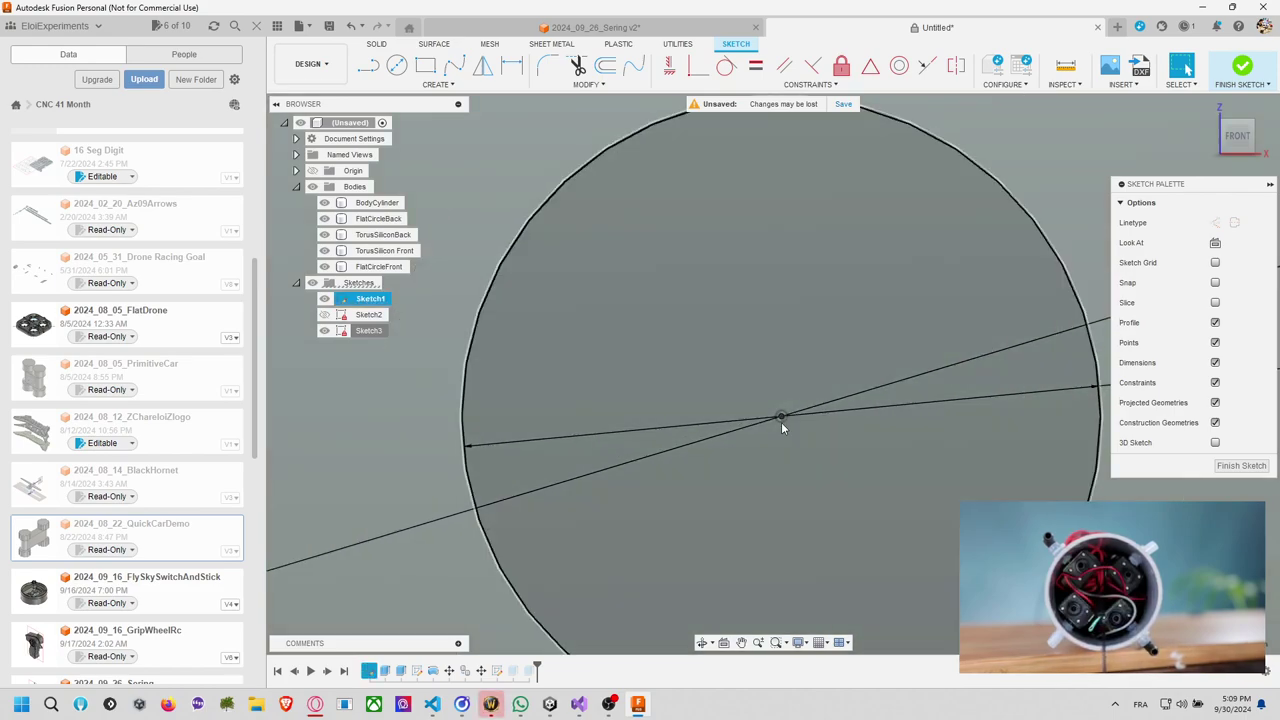
scroll(784, 418, down, 6)
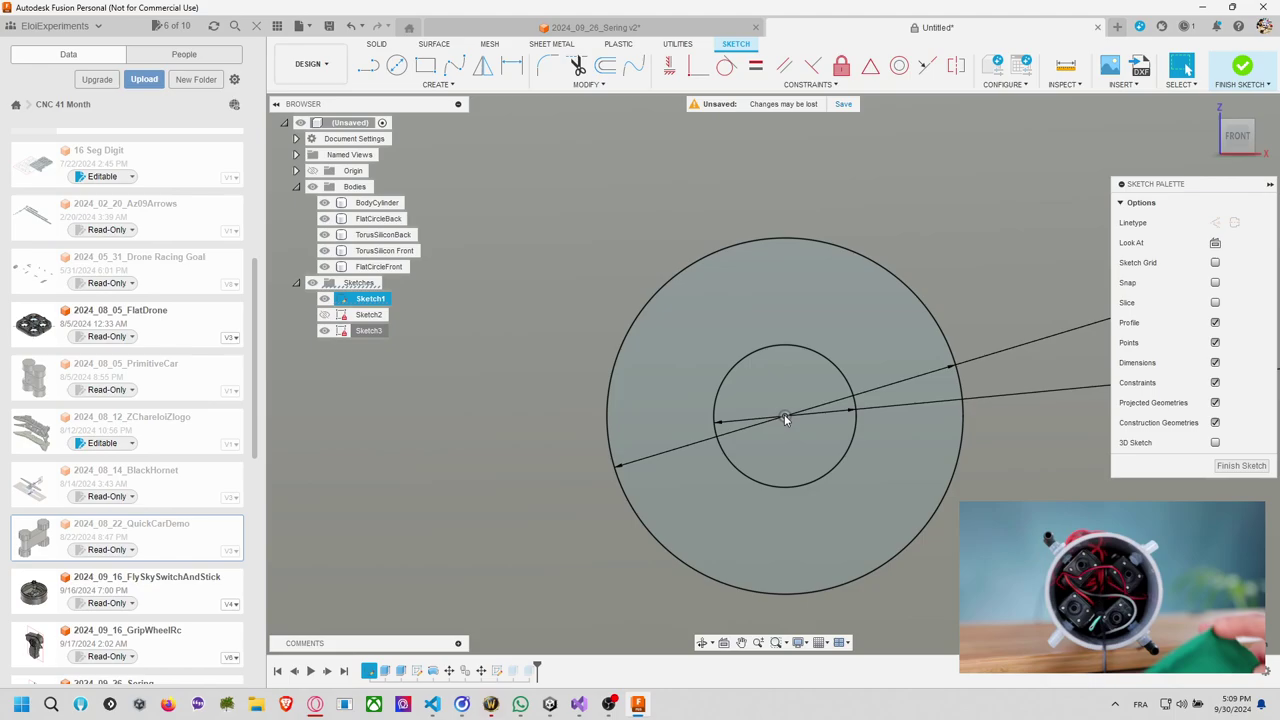
scroll(784, 418, up, 2)
scroll(640, 345, down, 2)
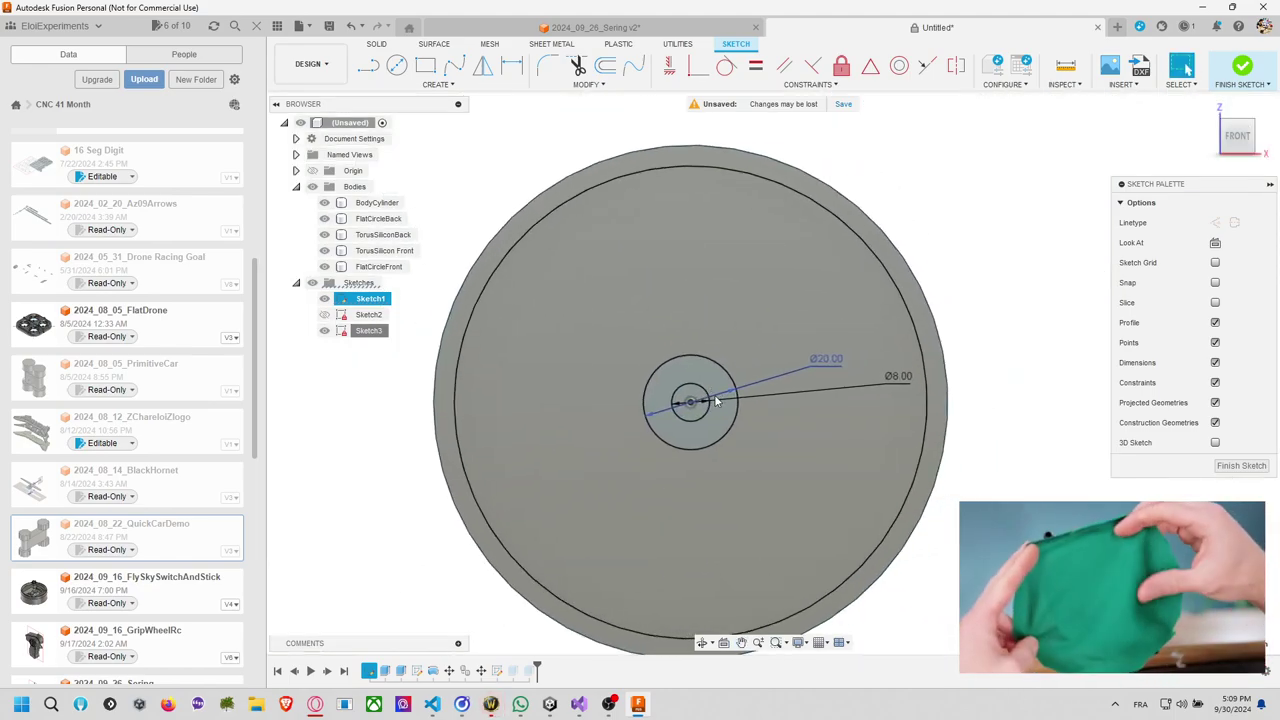
Draw a 25 mm horizontal line to the right from the circles' centre.
click(368, 65)
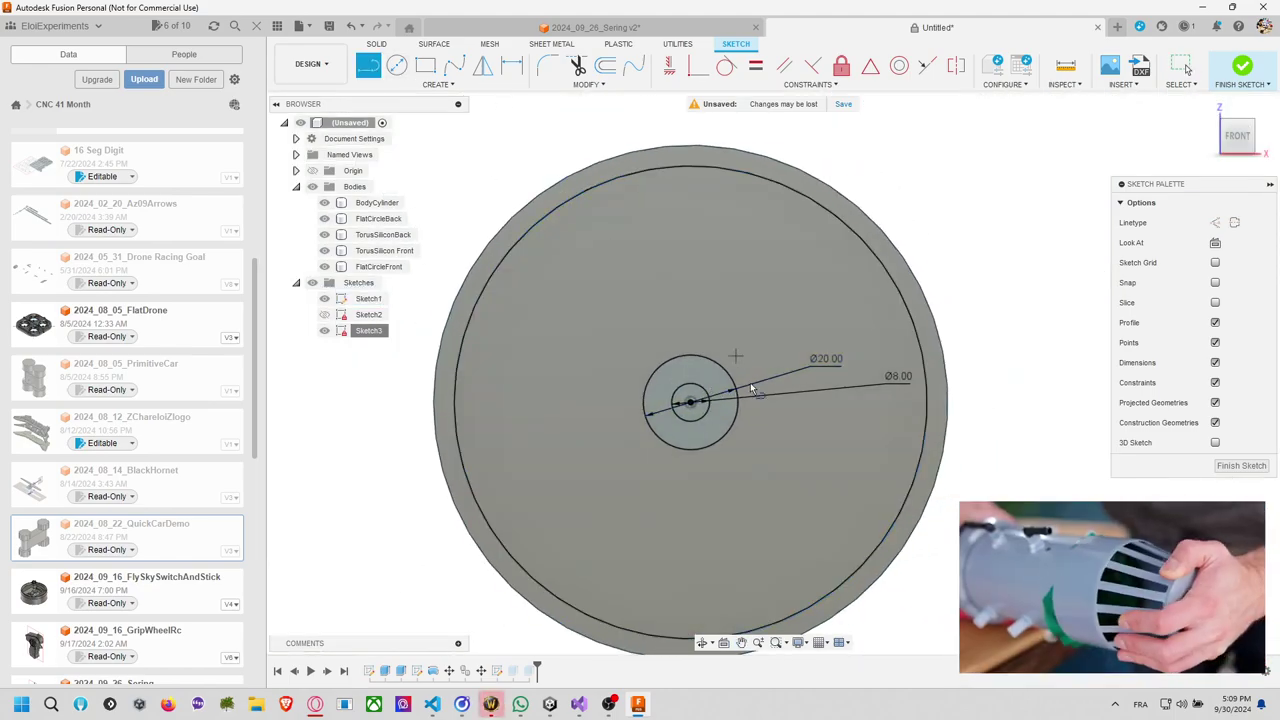
click(690, 403)
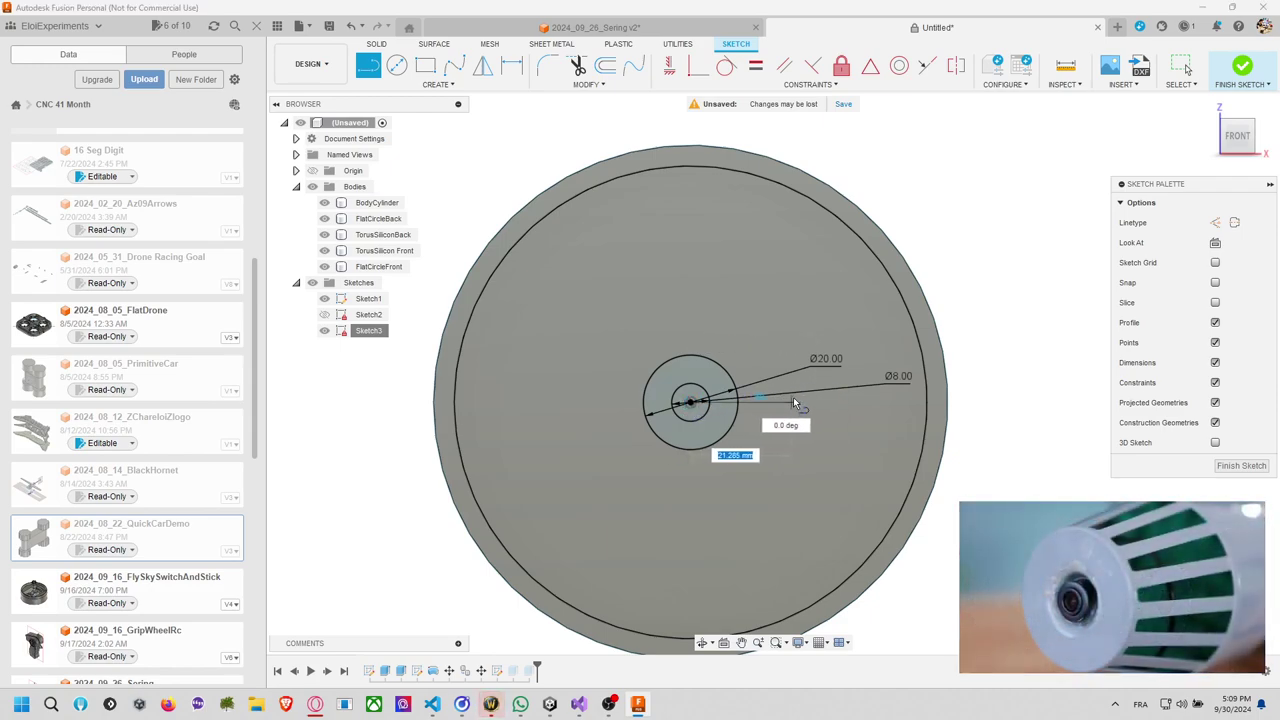
text(30)
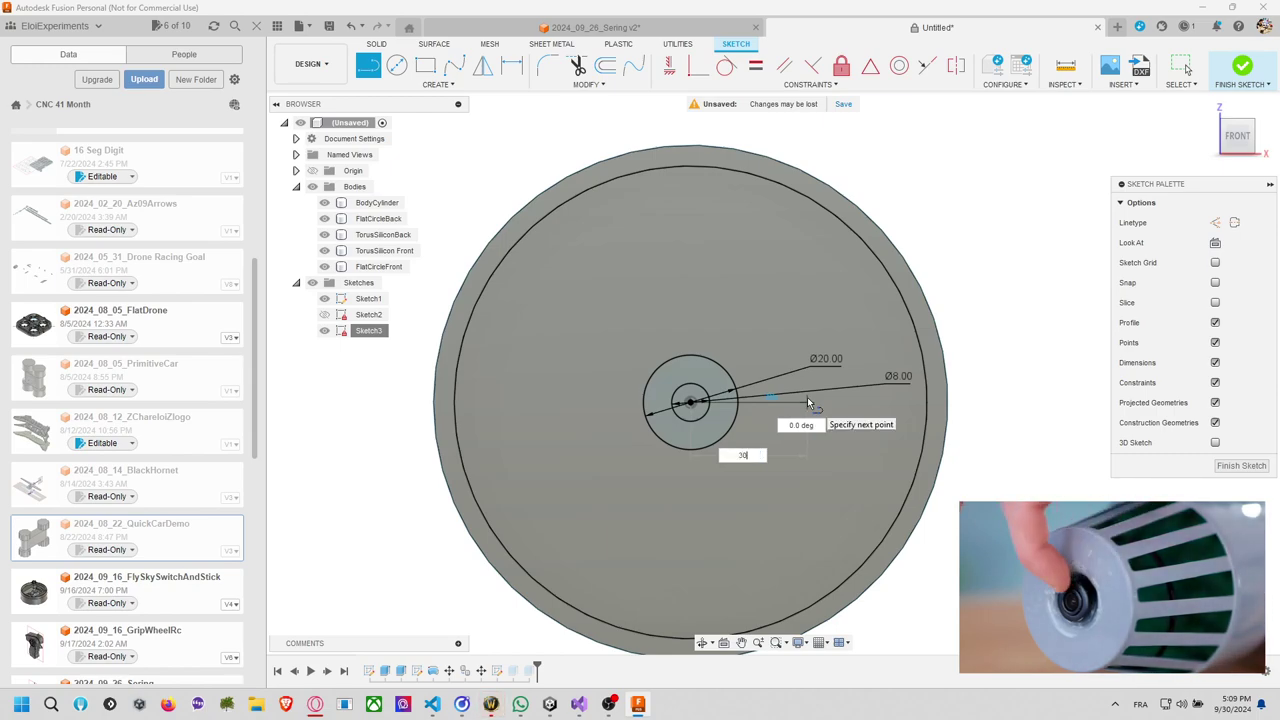
key(BackSpace)
key(BackSpace)
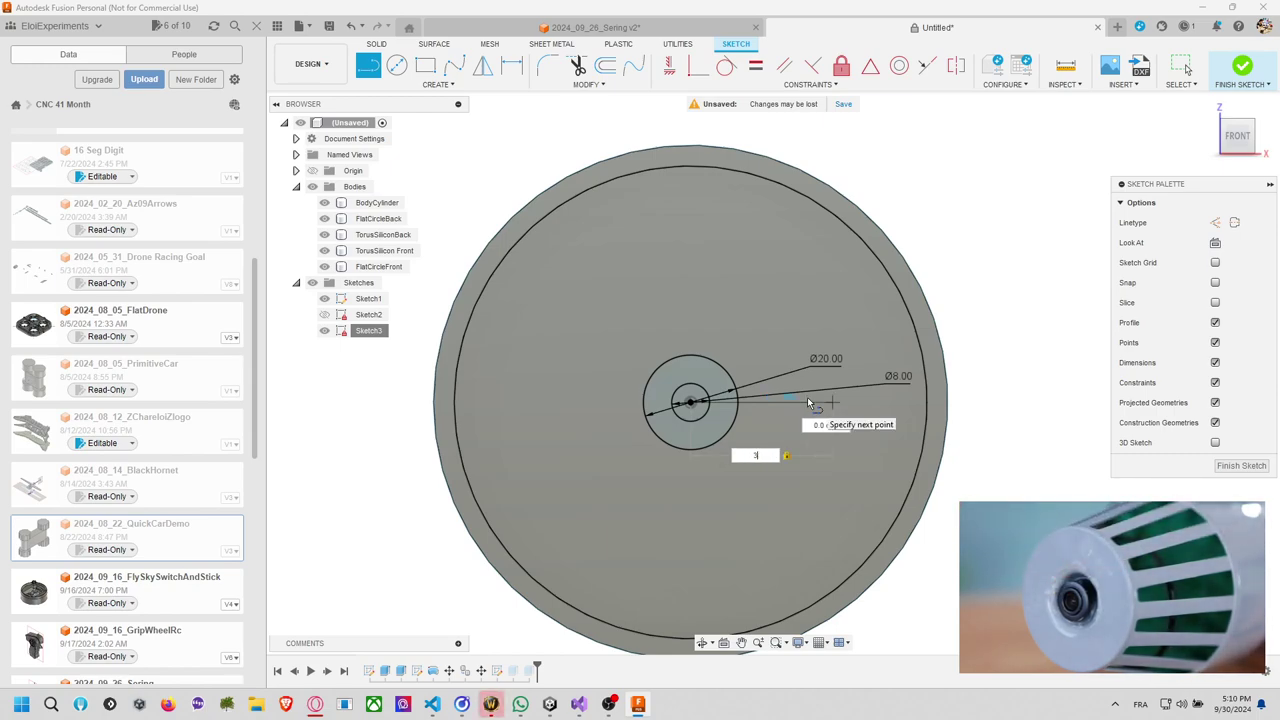
text(25)
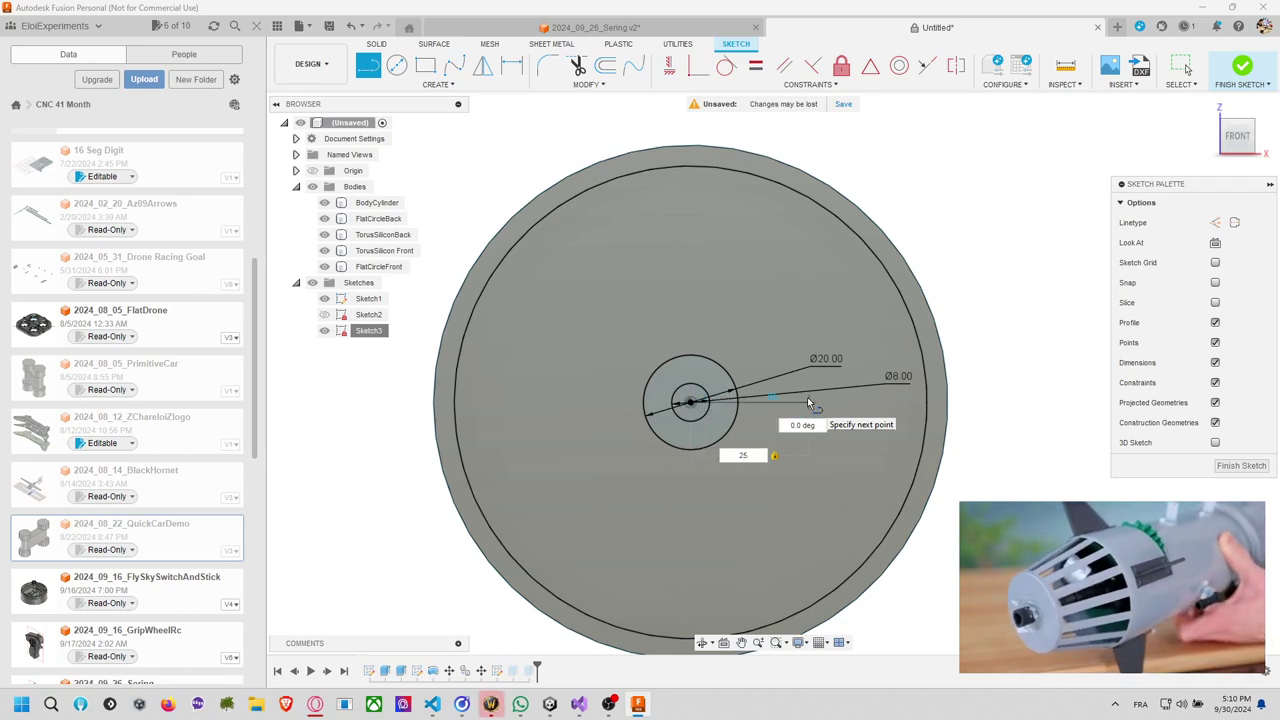
key(Return)
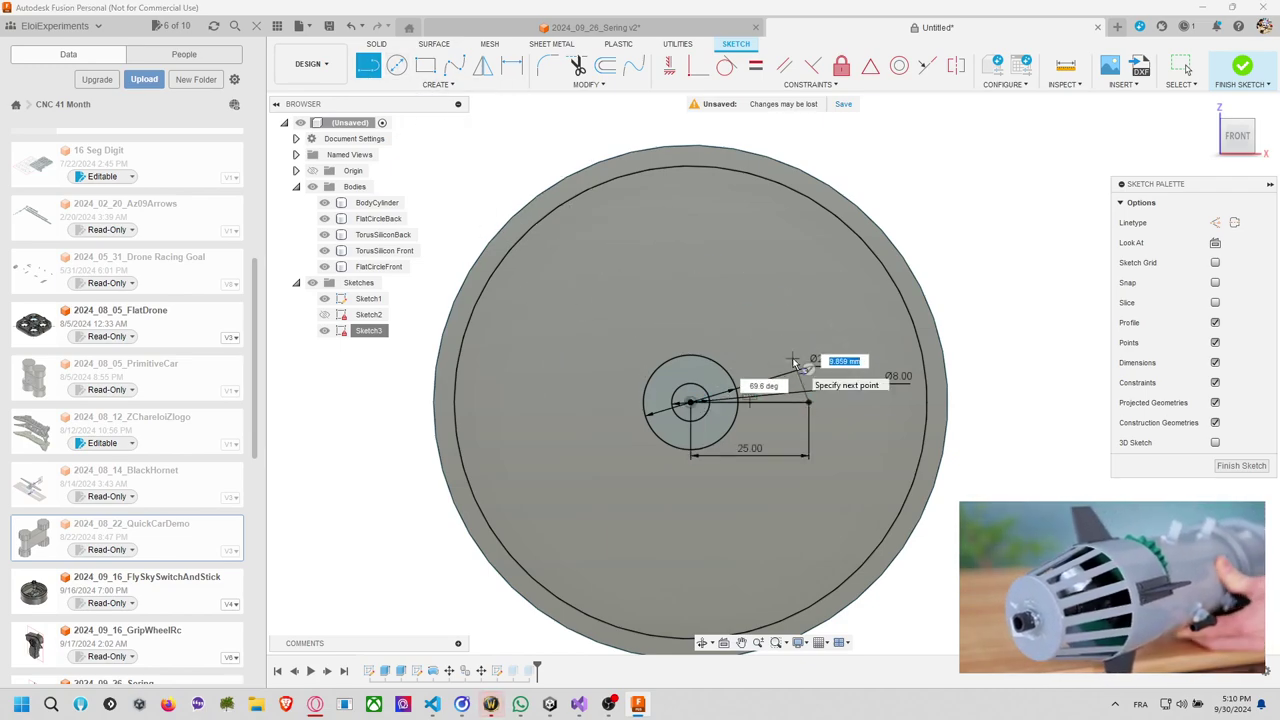
key(Escape)
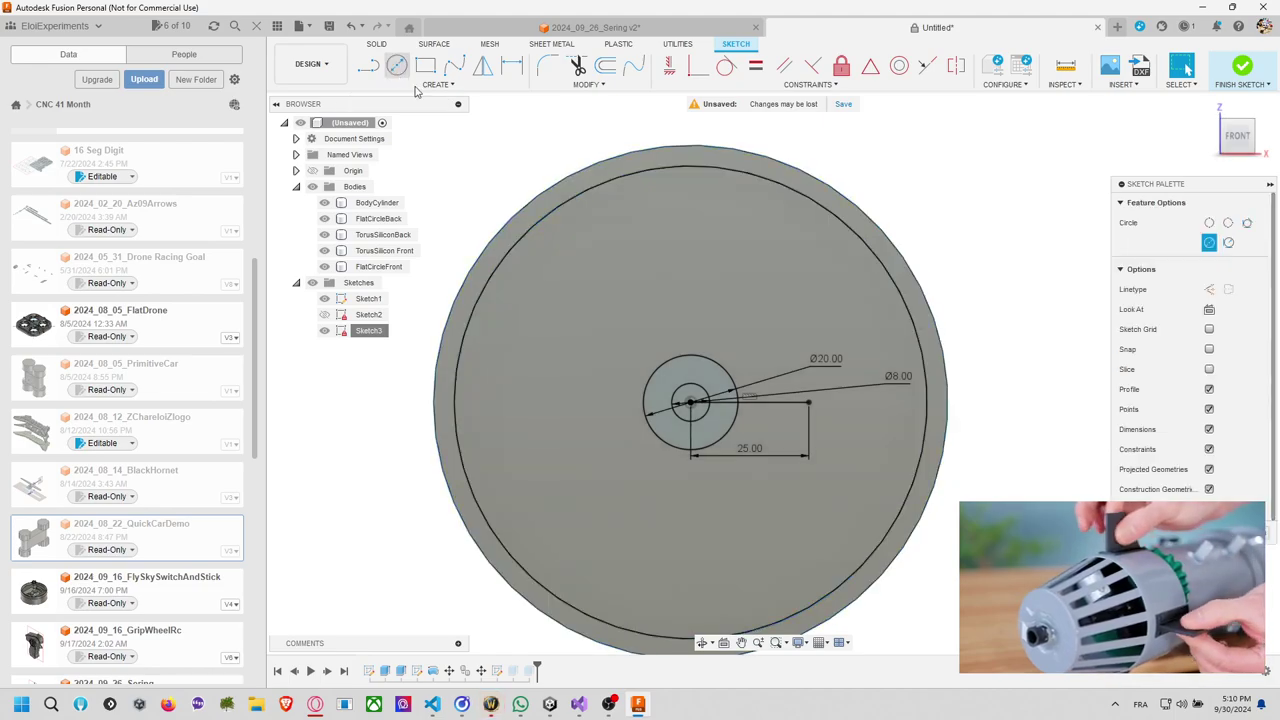
Draw a second 25 mm line to the left from the centre and select the line.
click(368, 65)
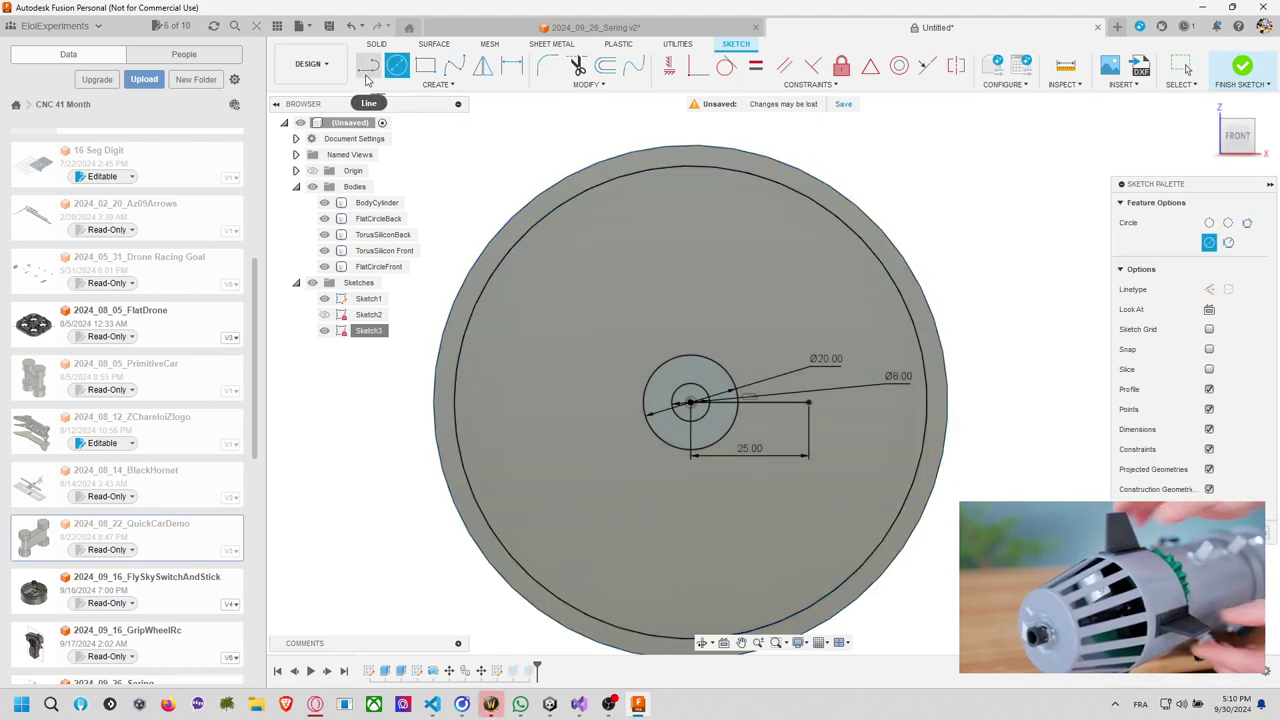
click(690, 404)
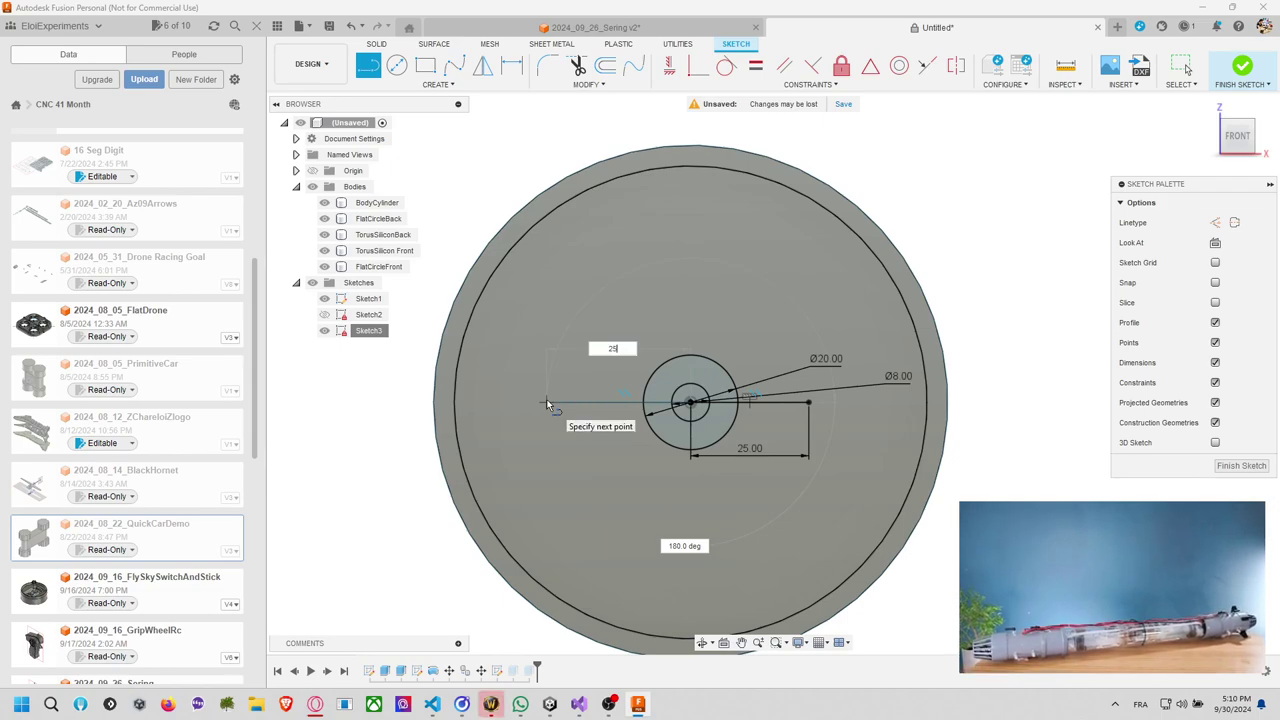
key(Return)
key(Escape)
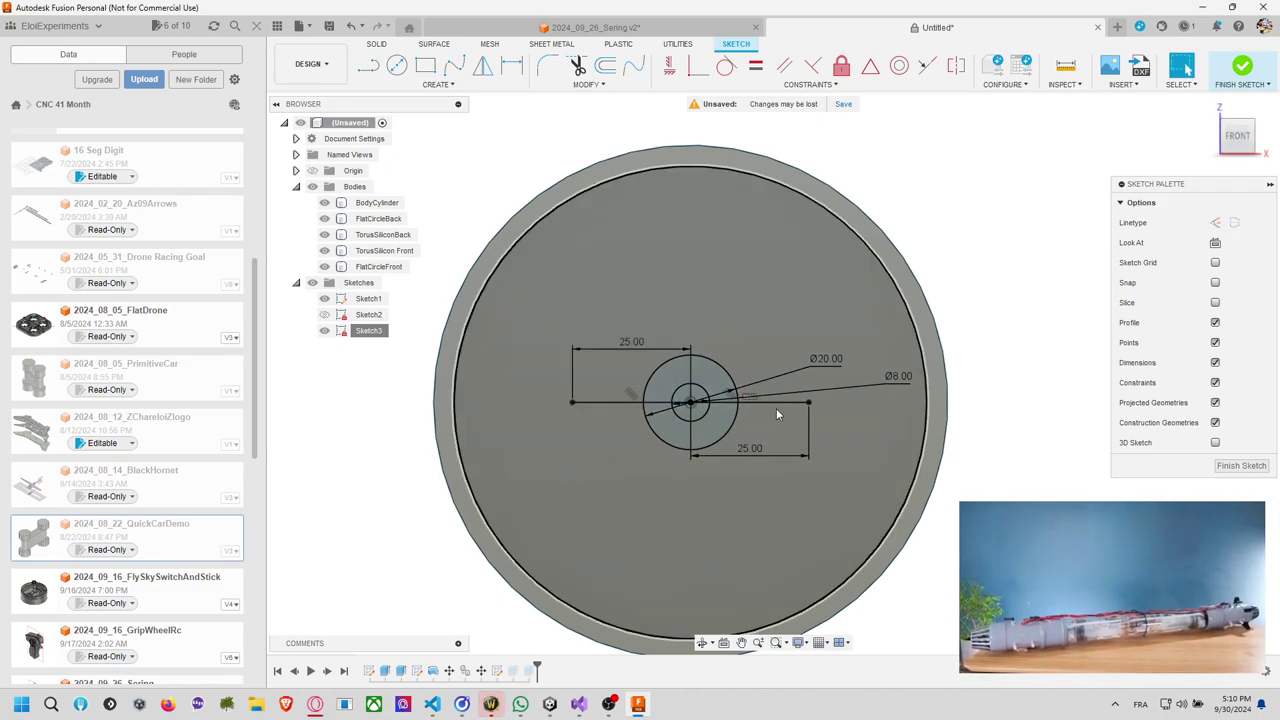
click(783, 400)
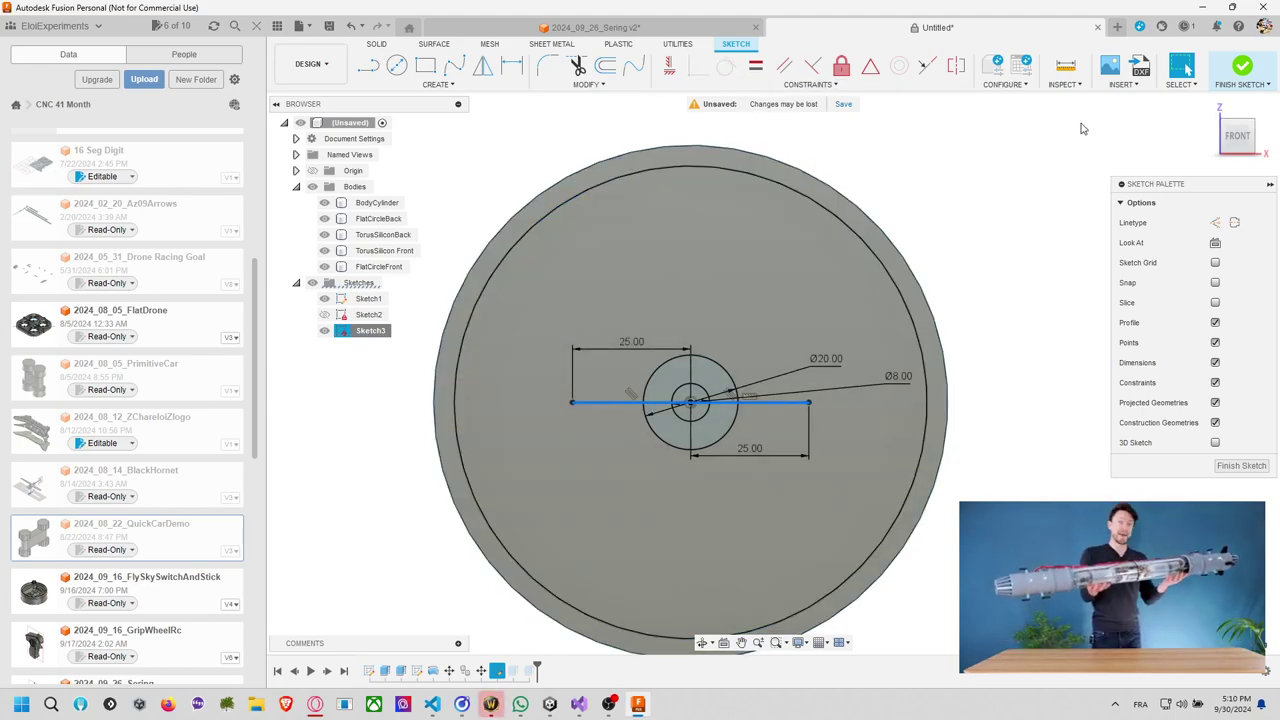
Convert the centre line and the Ø20 and Ø8 circles to construction geometry.
click(1215, 222)
click(737, 392)
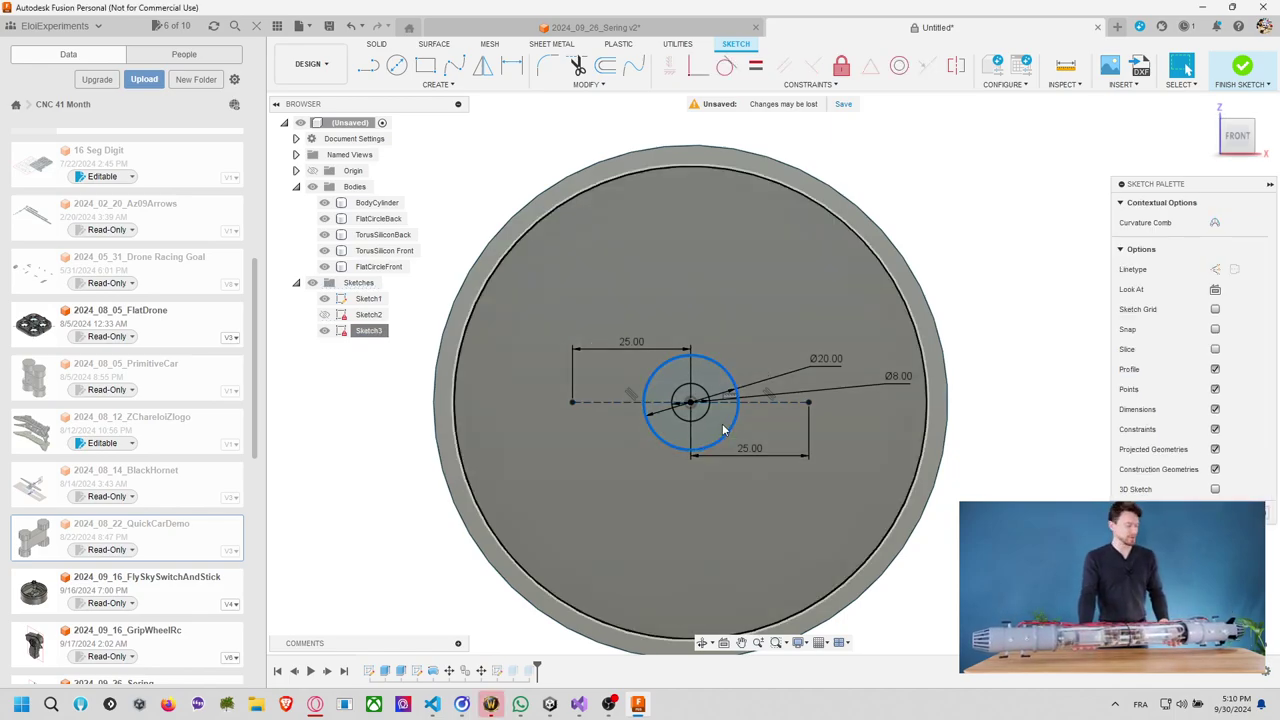
click(1215, 269)
key(Escape)
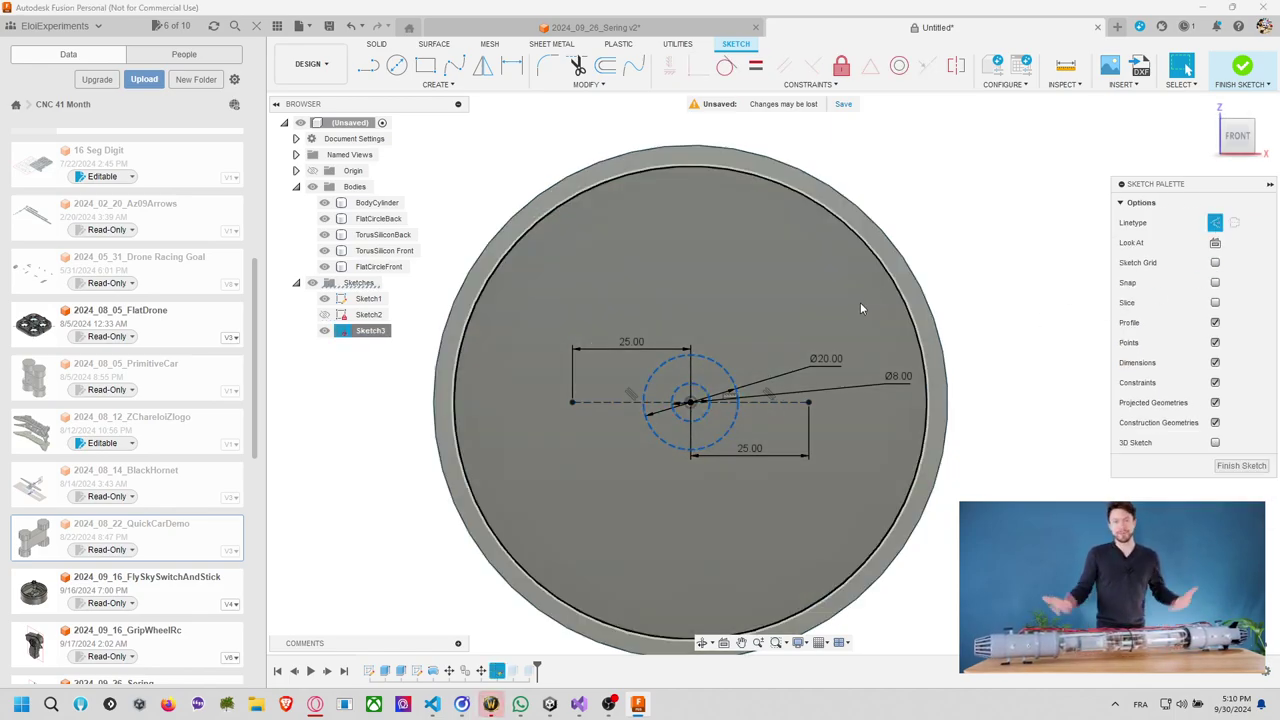
Draw concentric circles centred on the left and right ends of the line.
key(c)
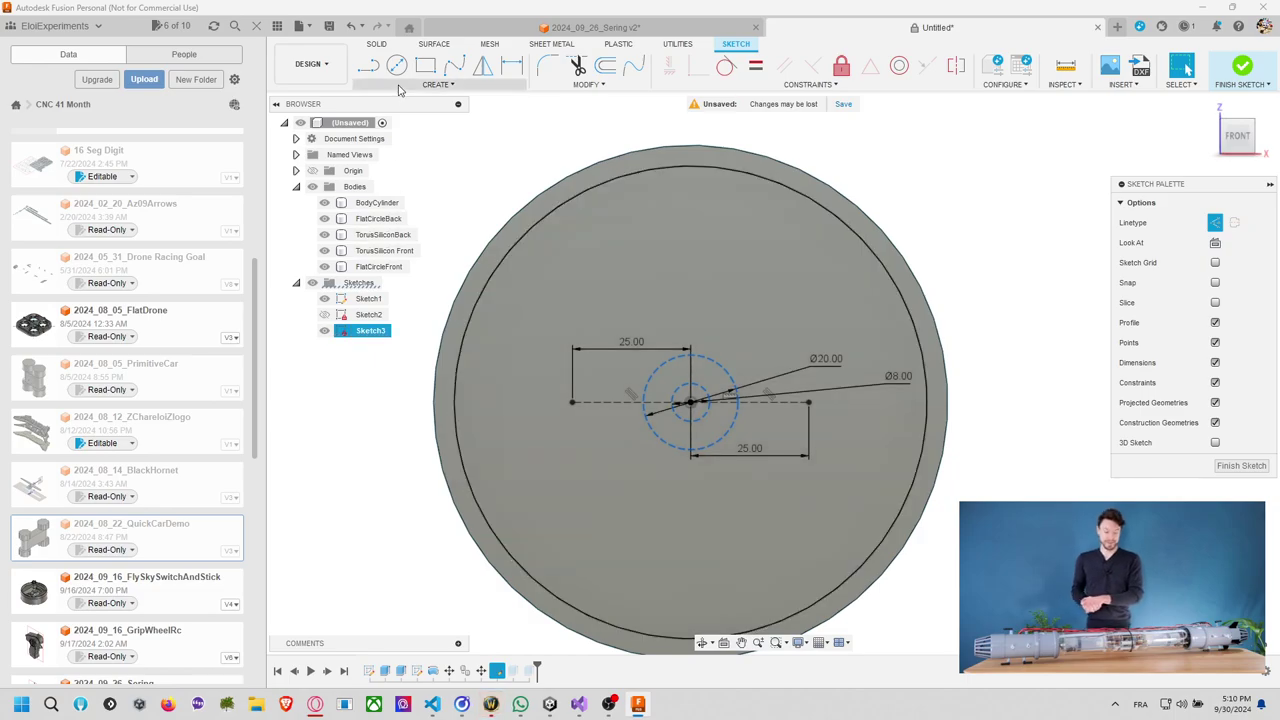
click(573, 402)
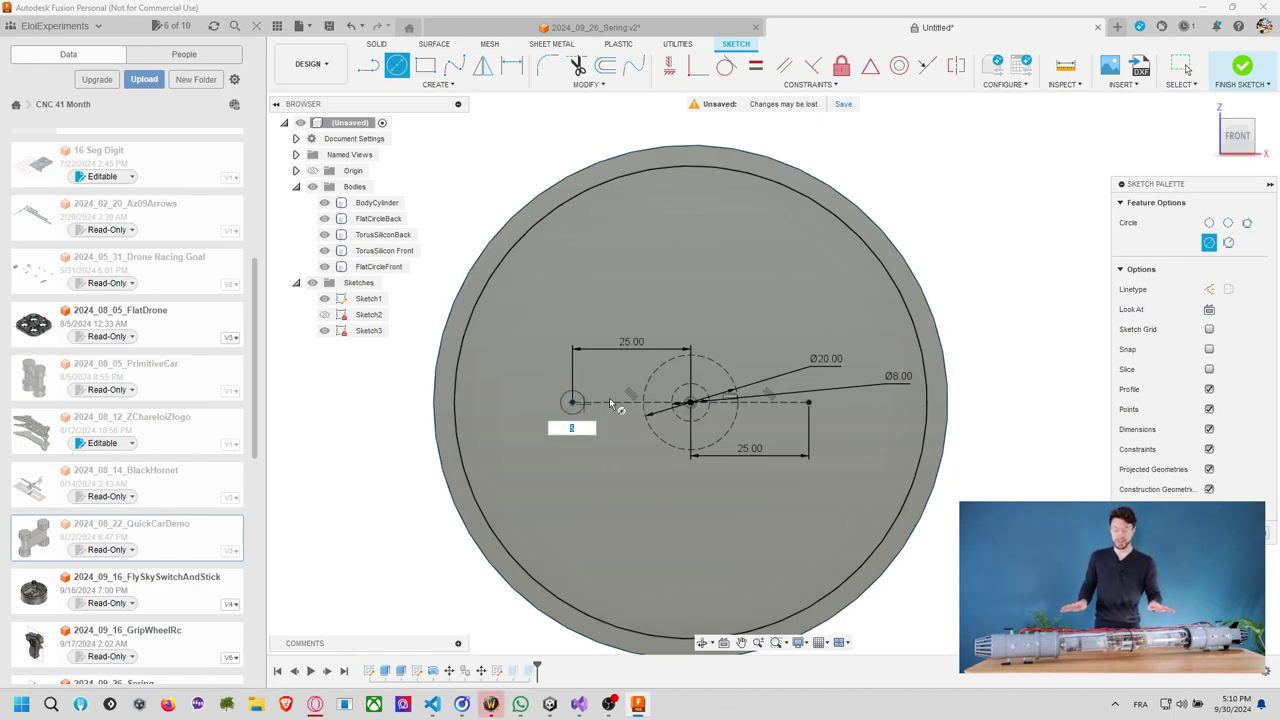
key(Escape)
key(c)
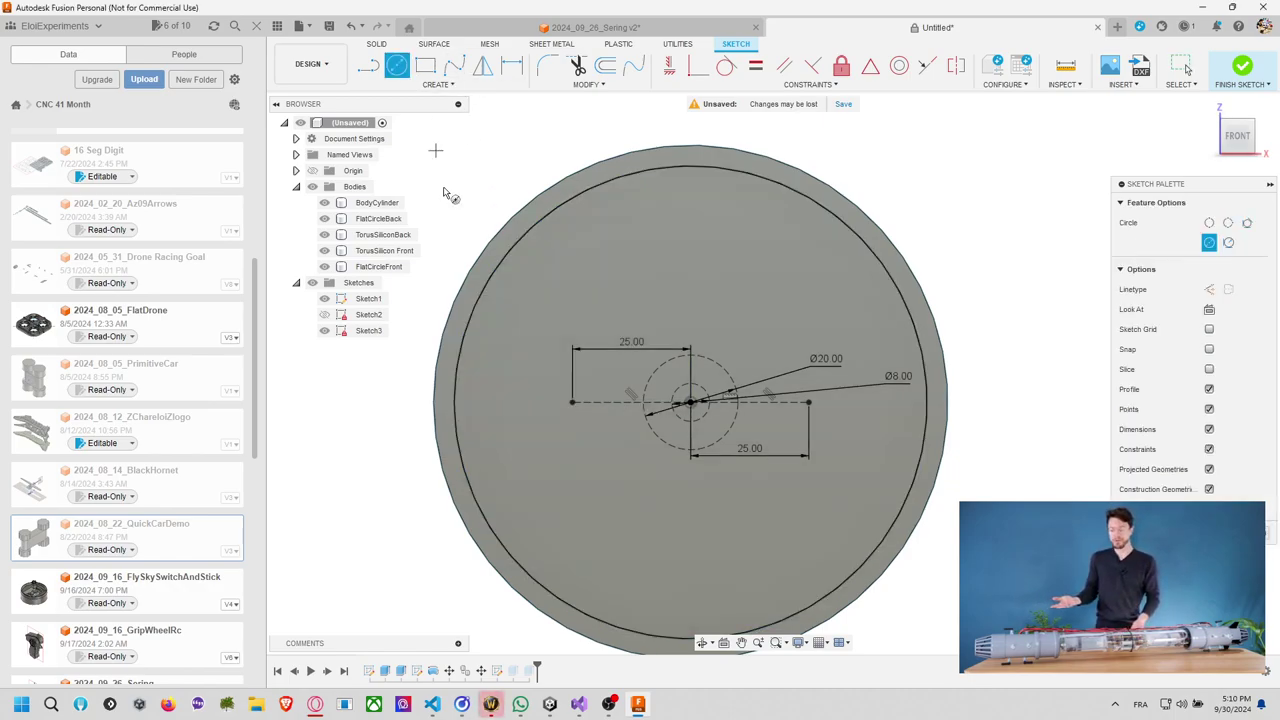
click(574, 403)
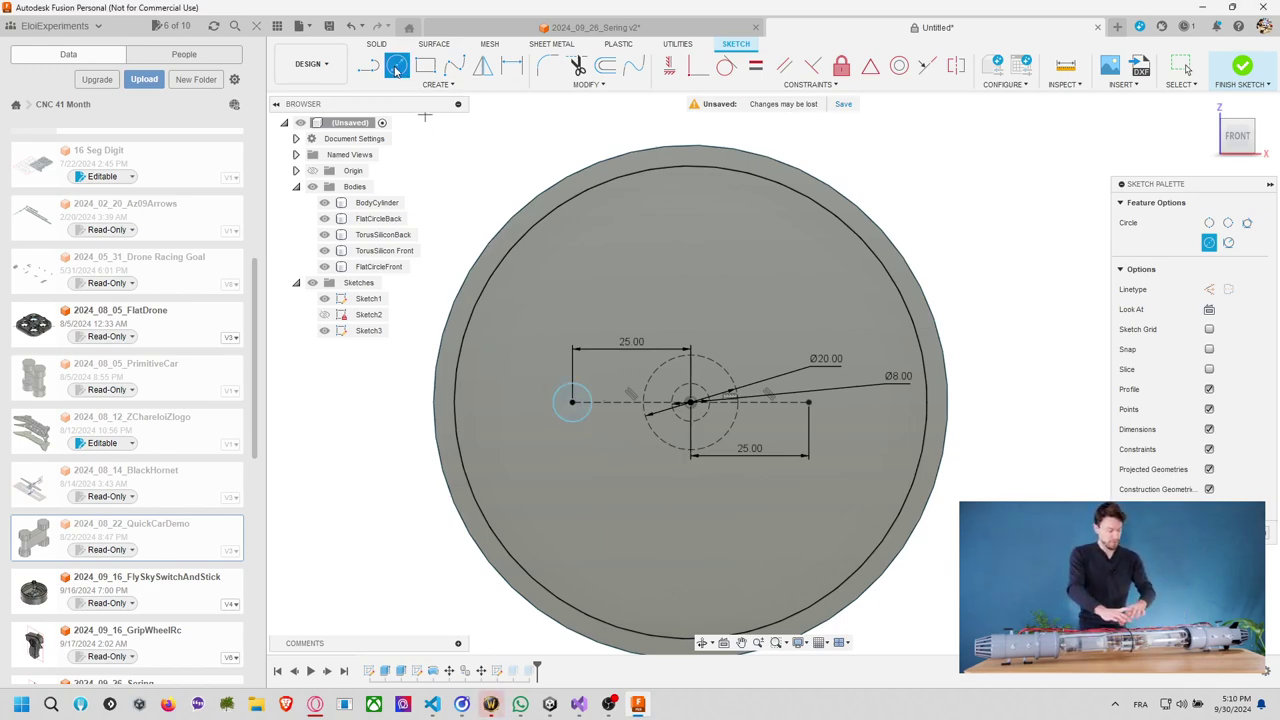
click(618, 428)
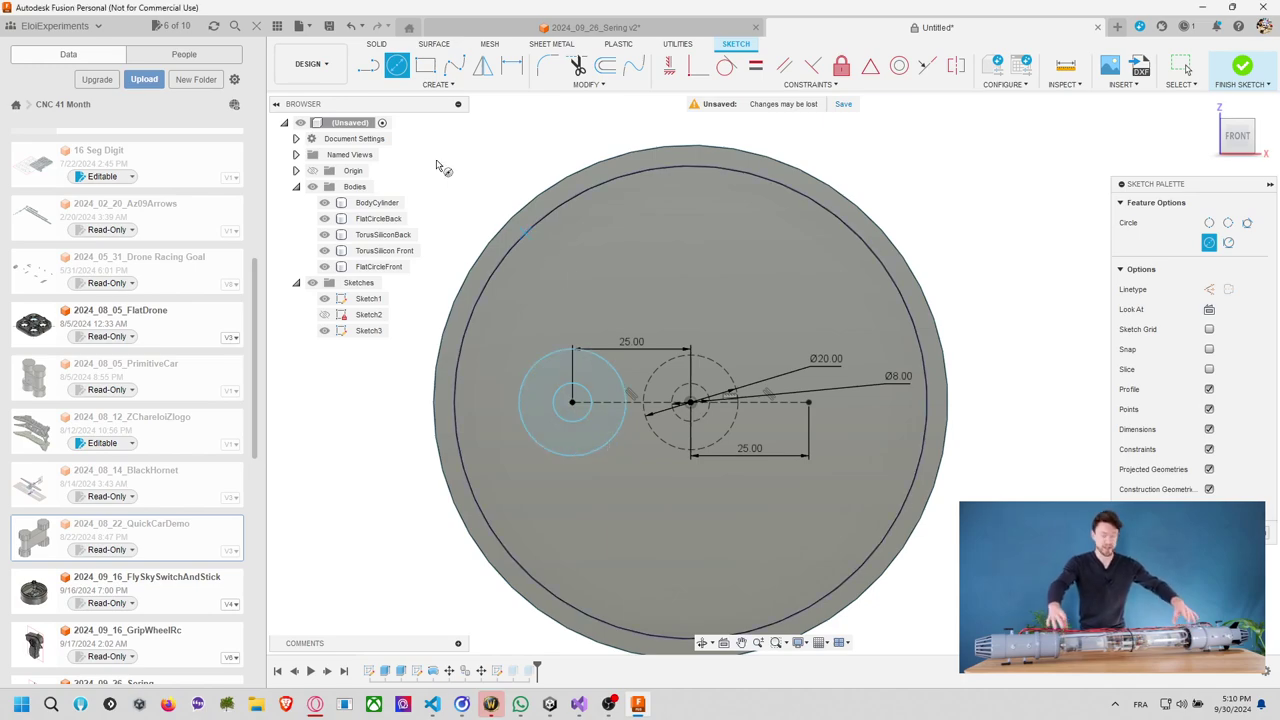
click(809, 403)
click(834, 391)
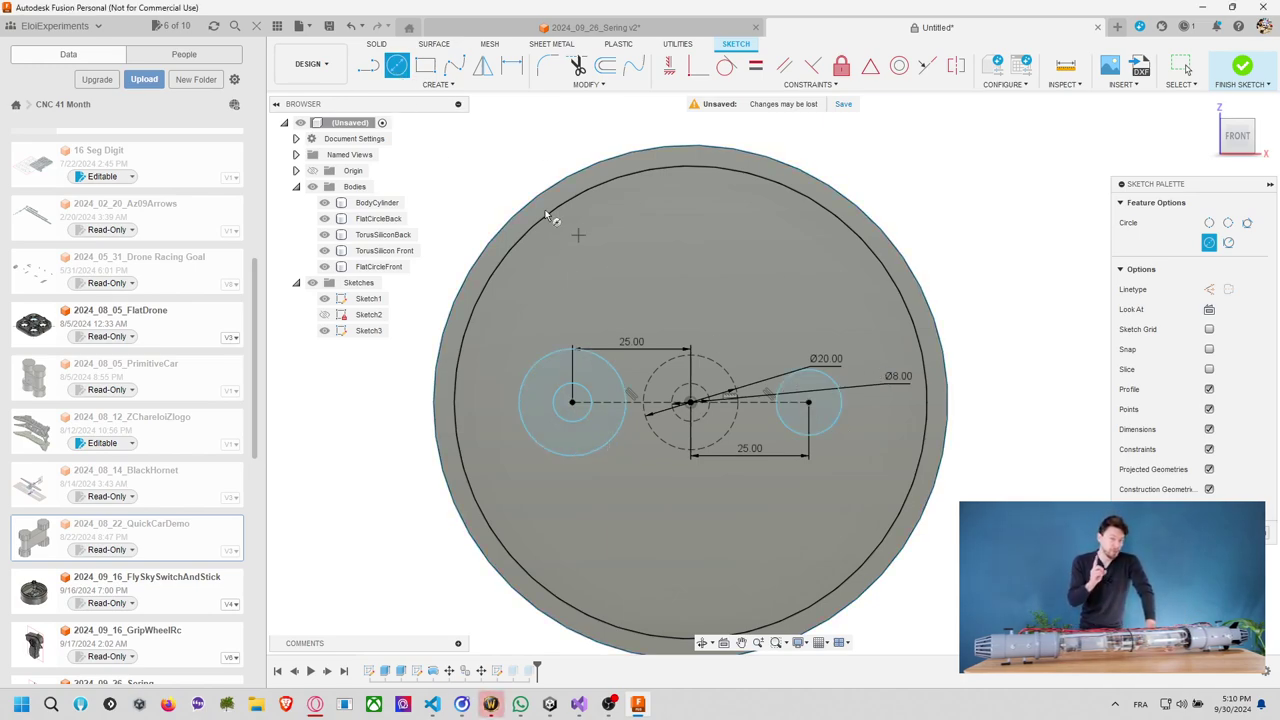
click(809, 403)
Complete the larger right circle and align the left circle's centre horizontally with the centre.
click(851, 449)
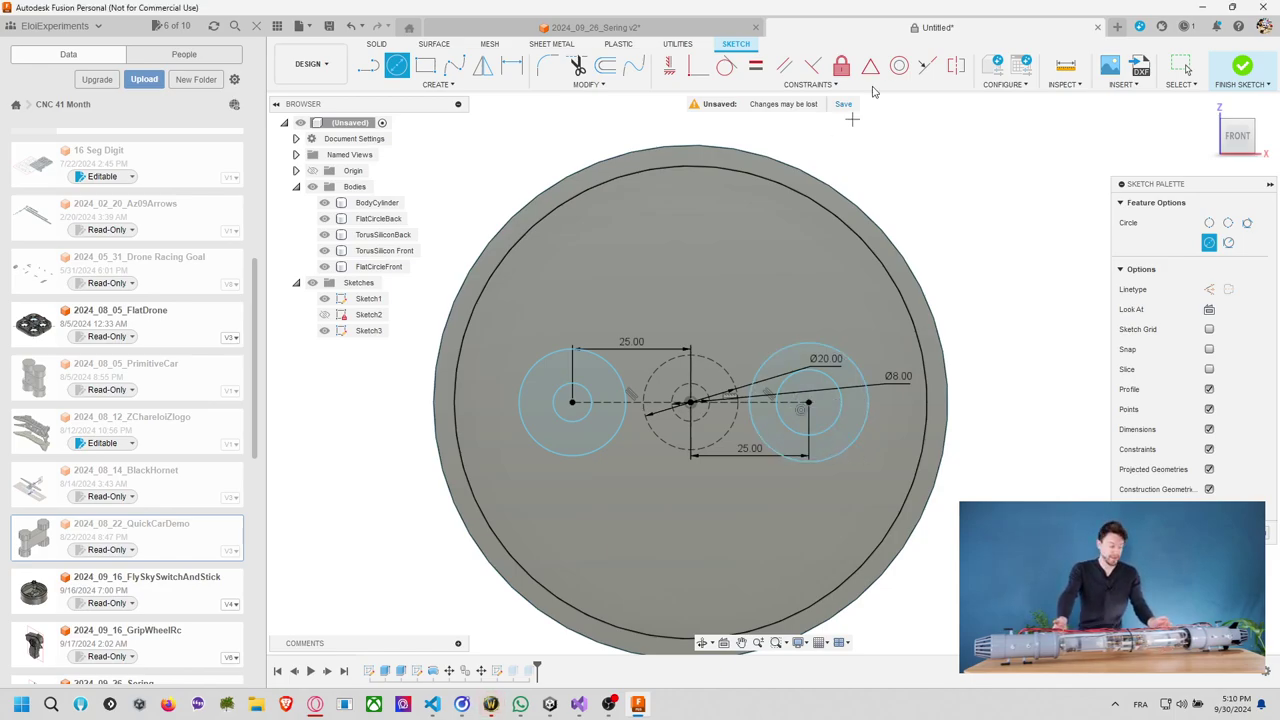
click(762, 70)
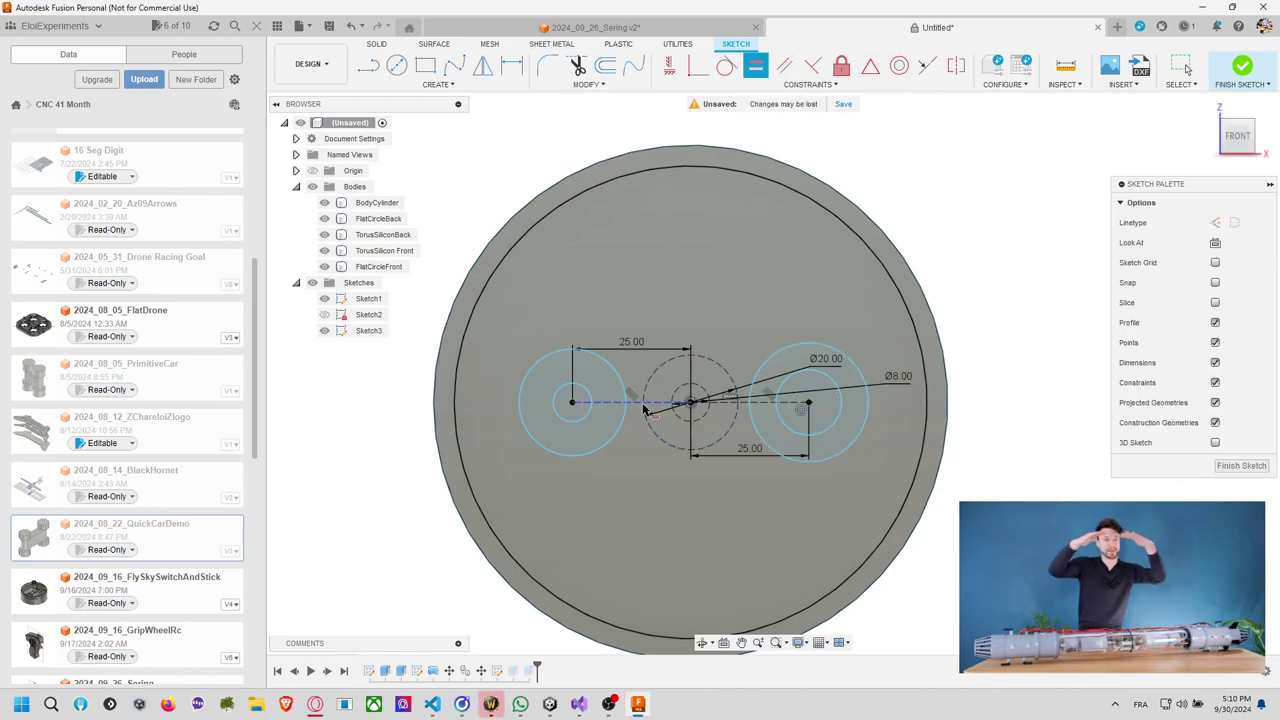
click(676, 402)
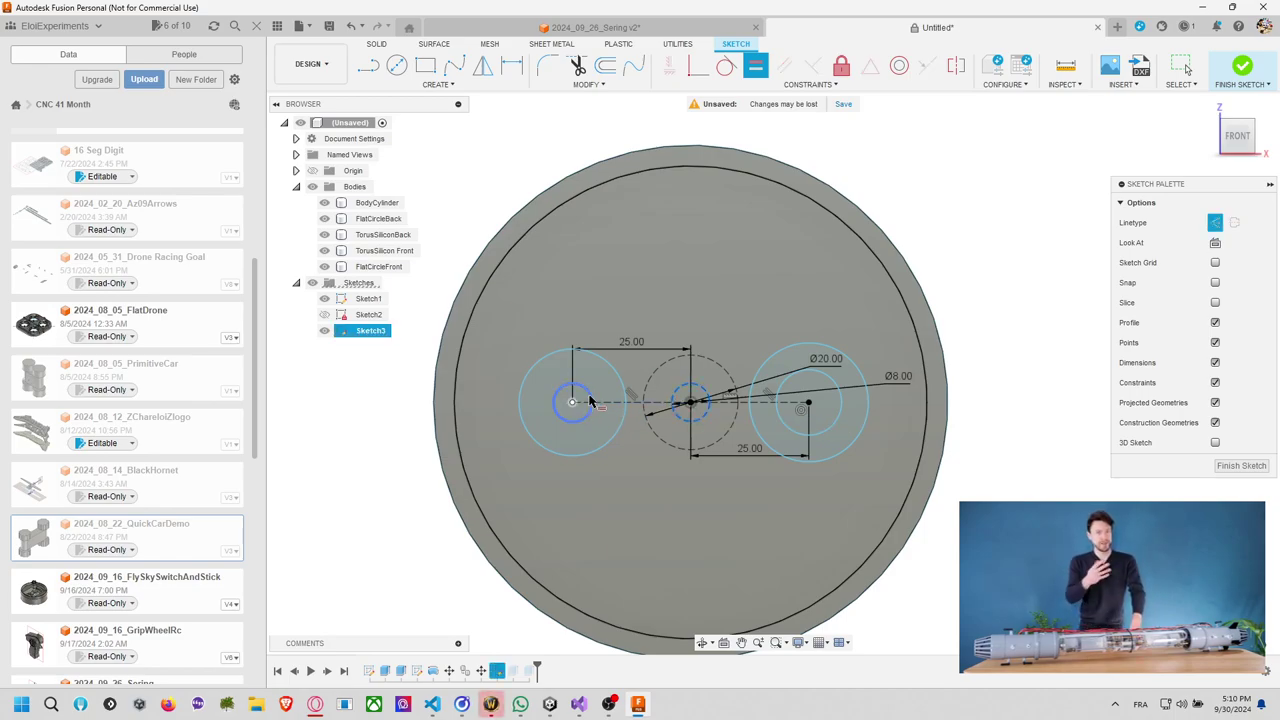
click(572, 402)
Apply an Equal constraint so the right circle matches the middle circle.
click(626, 387)
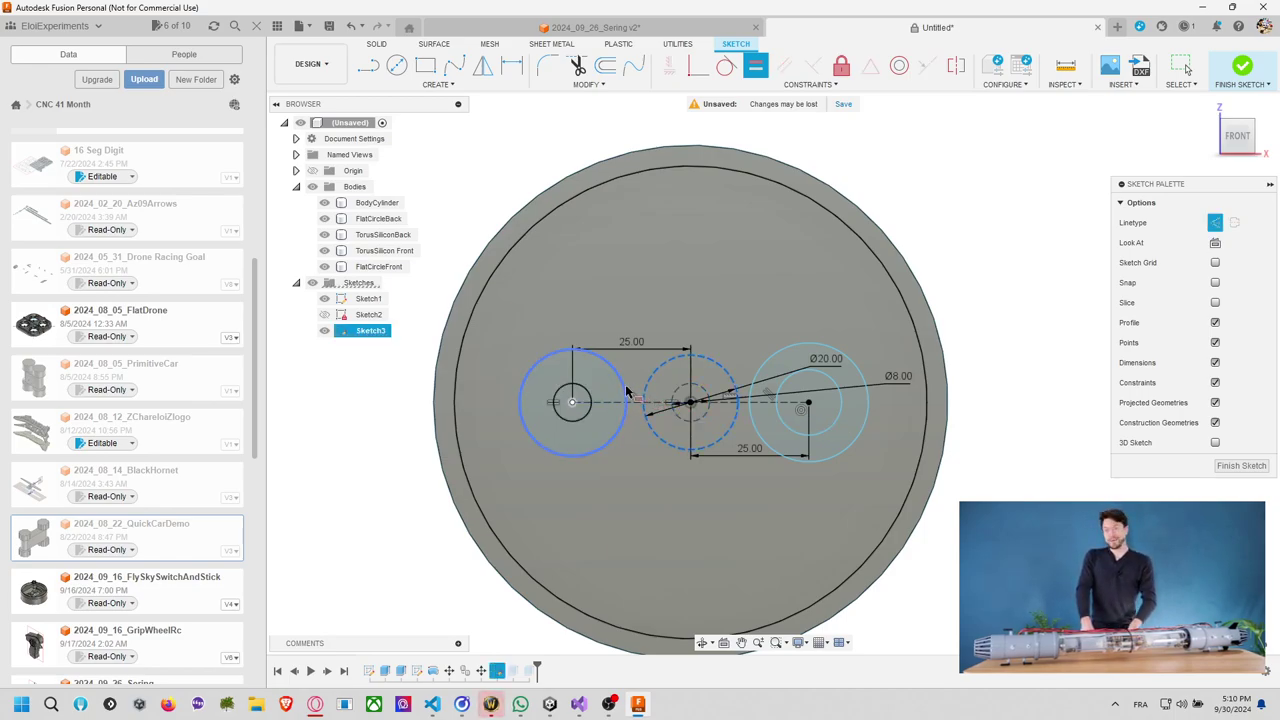
click(623, 379)
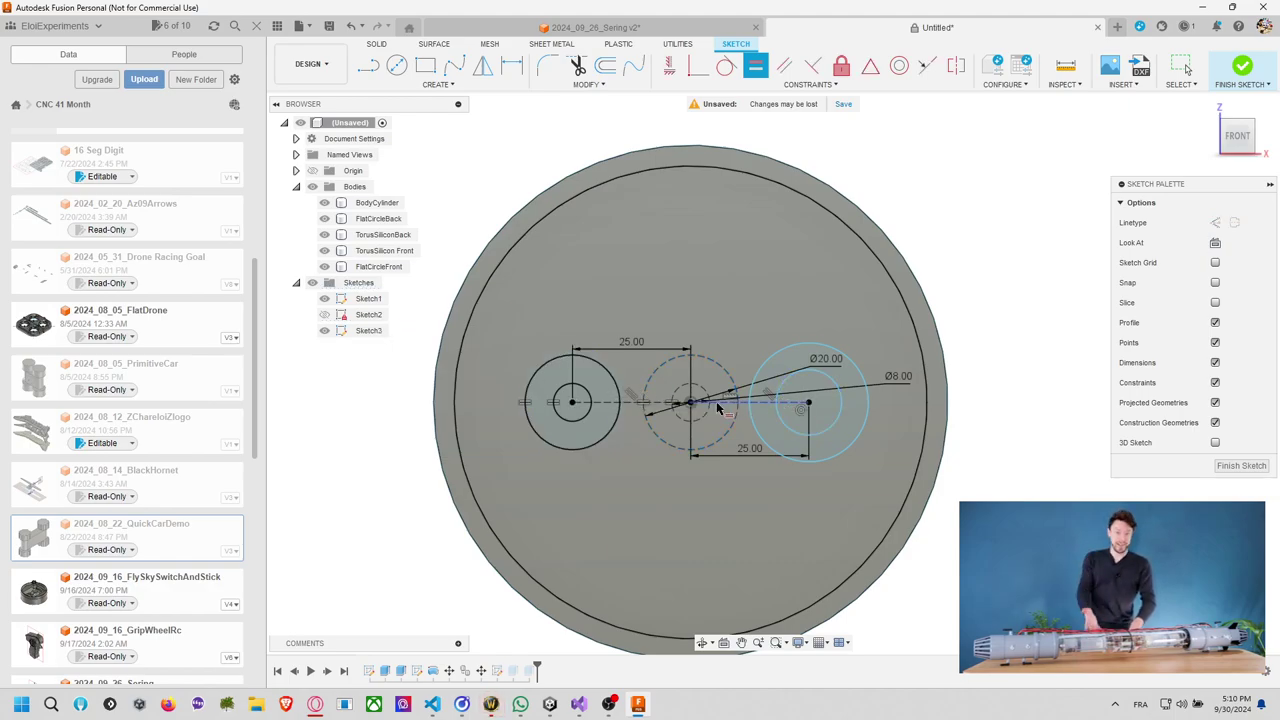
click(783, 399)
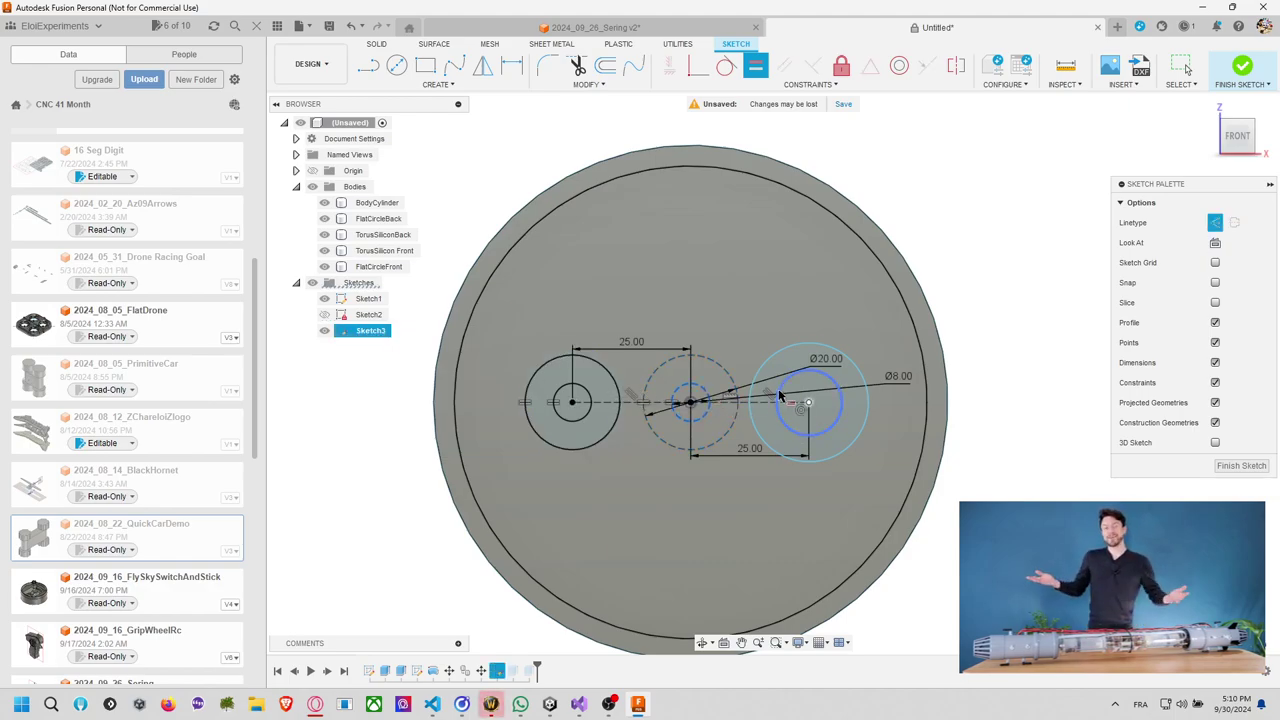
key(Escape)
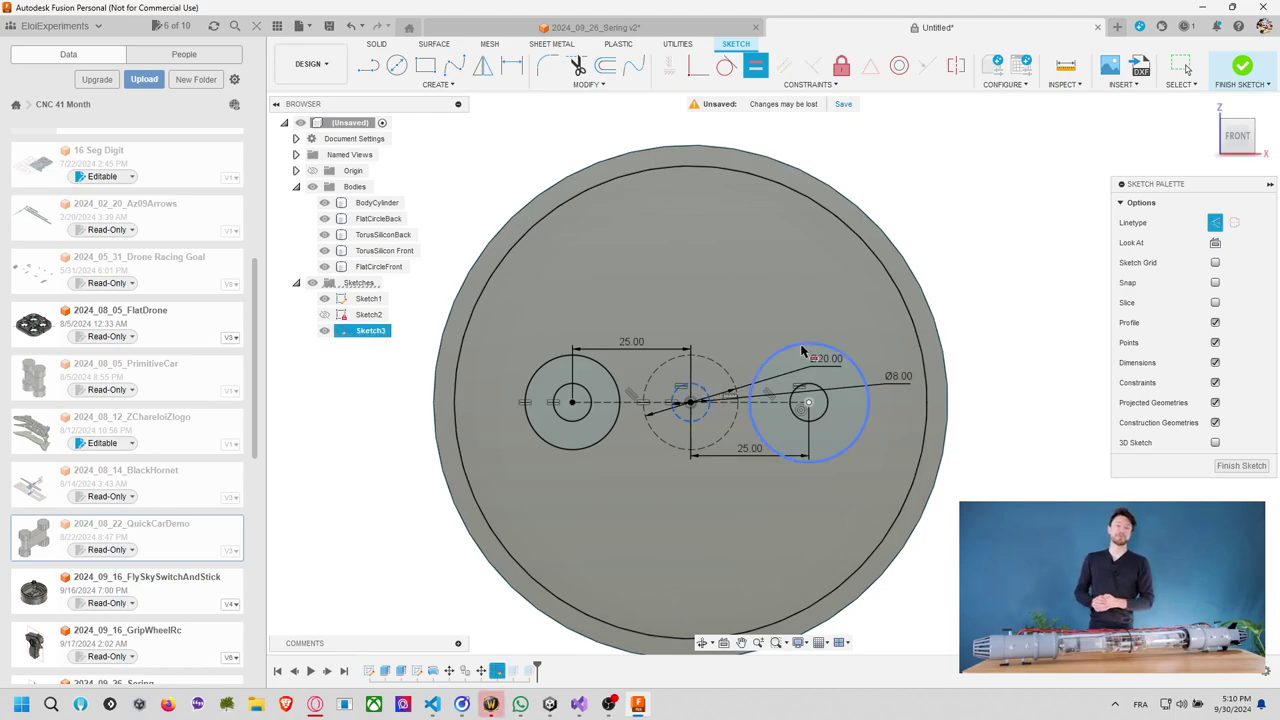
key(Escape)
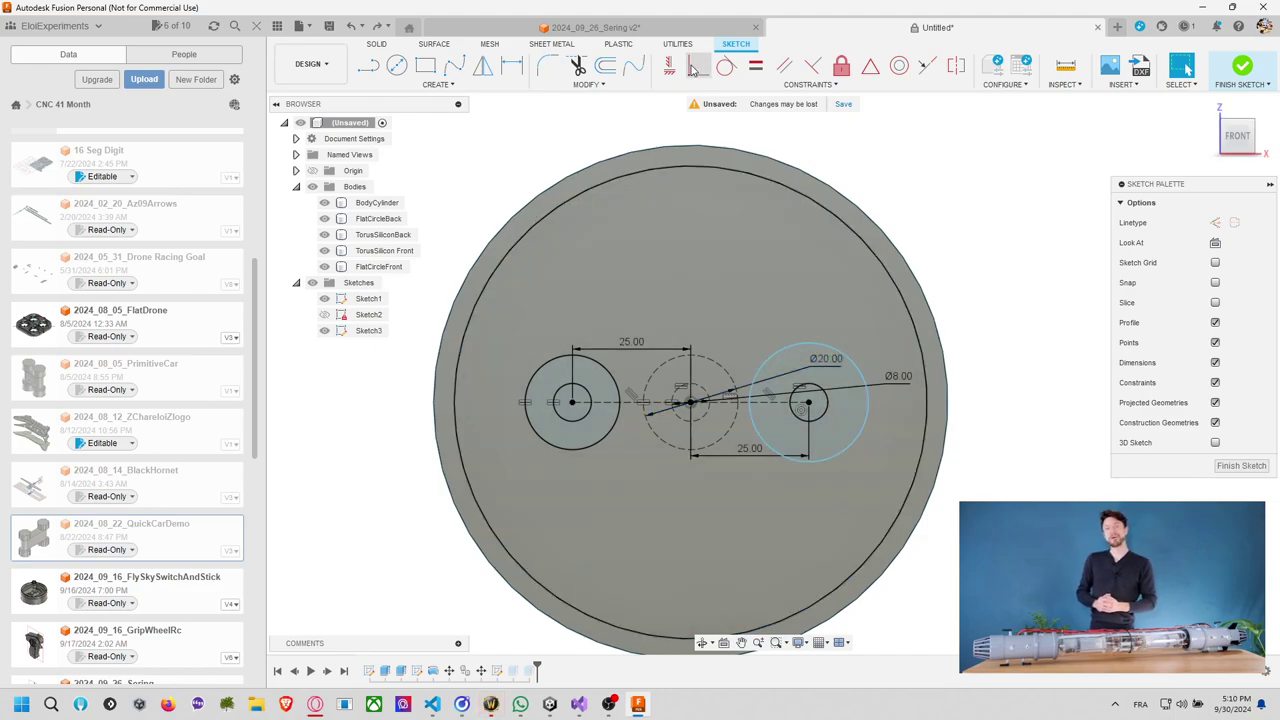
click(755, 66)
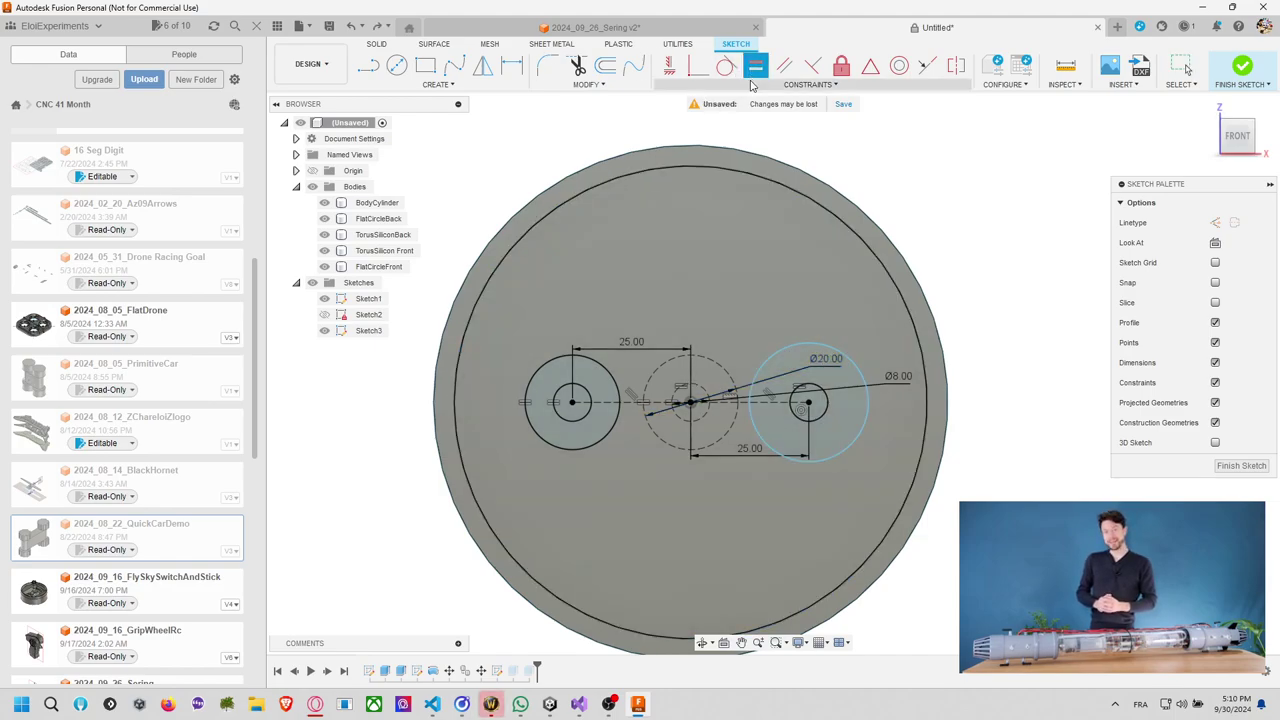
click(772, 362)
Finish the sketch and re-edit the end-cap extrude to include both side ring profiles as bosses.
click(1240, 466)
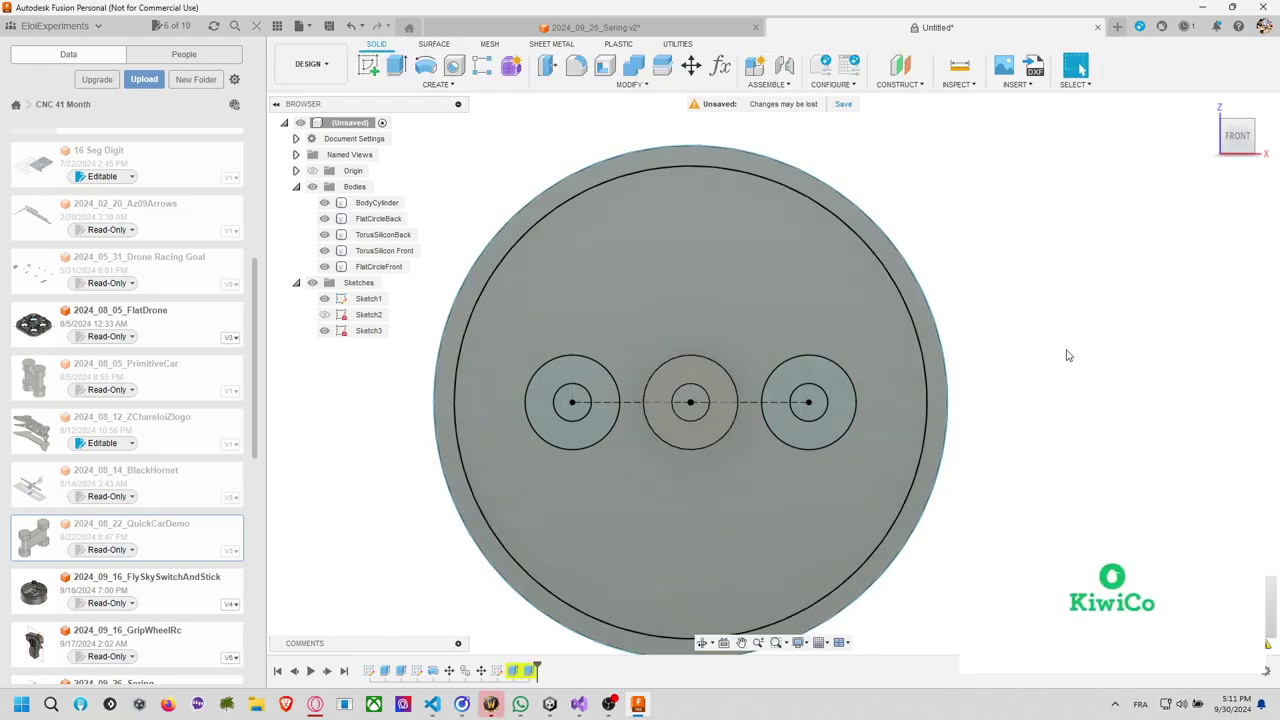
shift+middle_drag(1023, 306, 1122, 290)
right_click(525, 670)
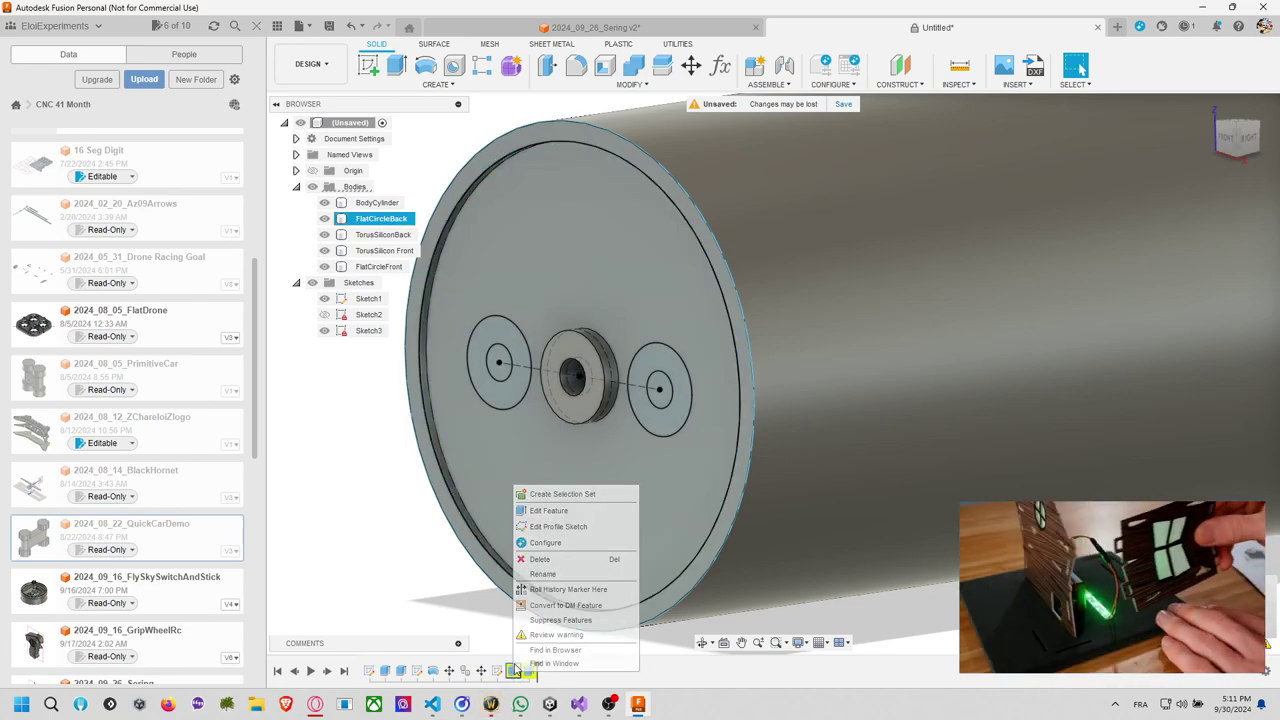
click(550, 510)
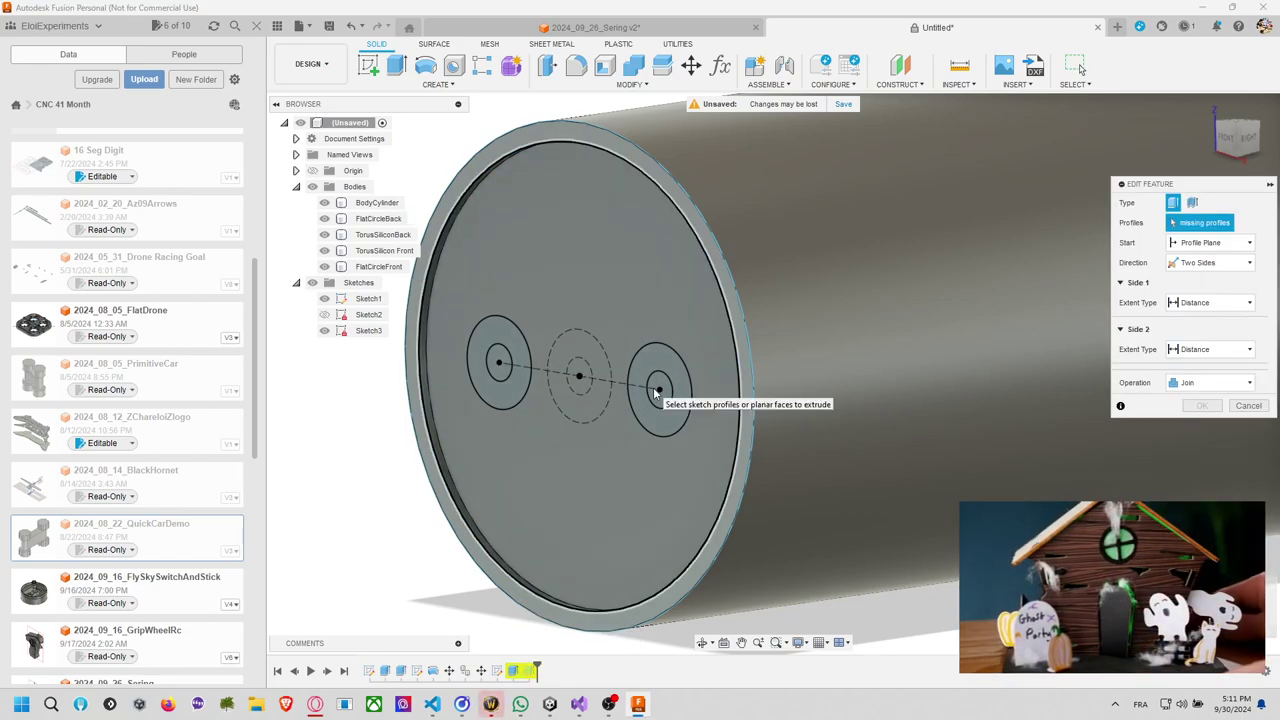
click(521, 393)
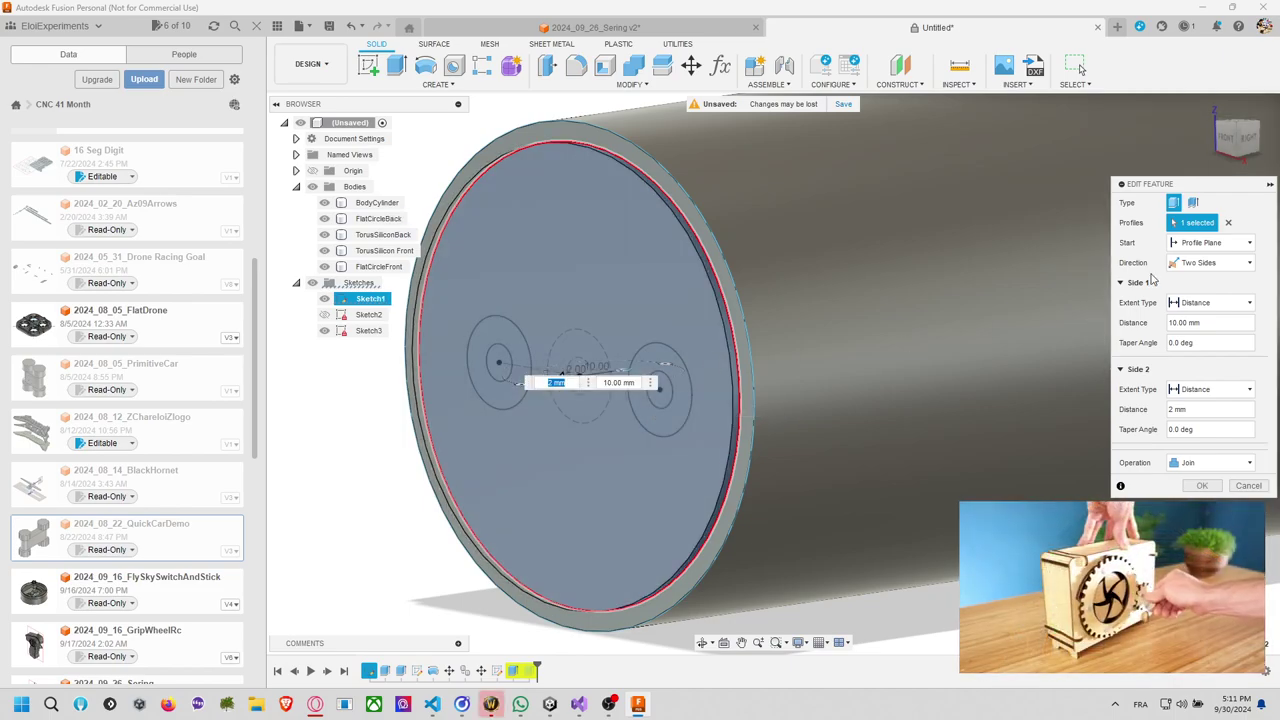
click(1228, 222)
click(500, 342)
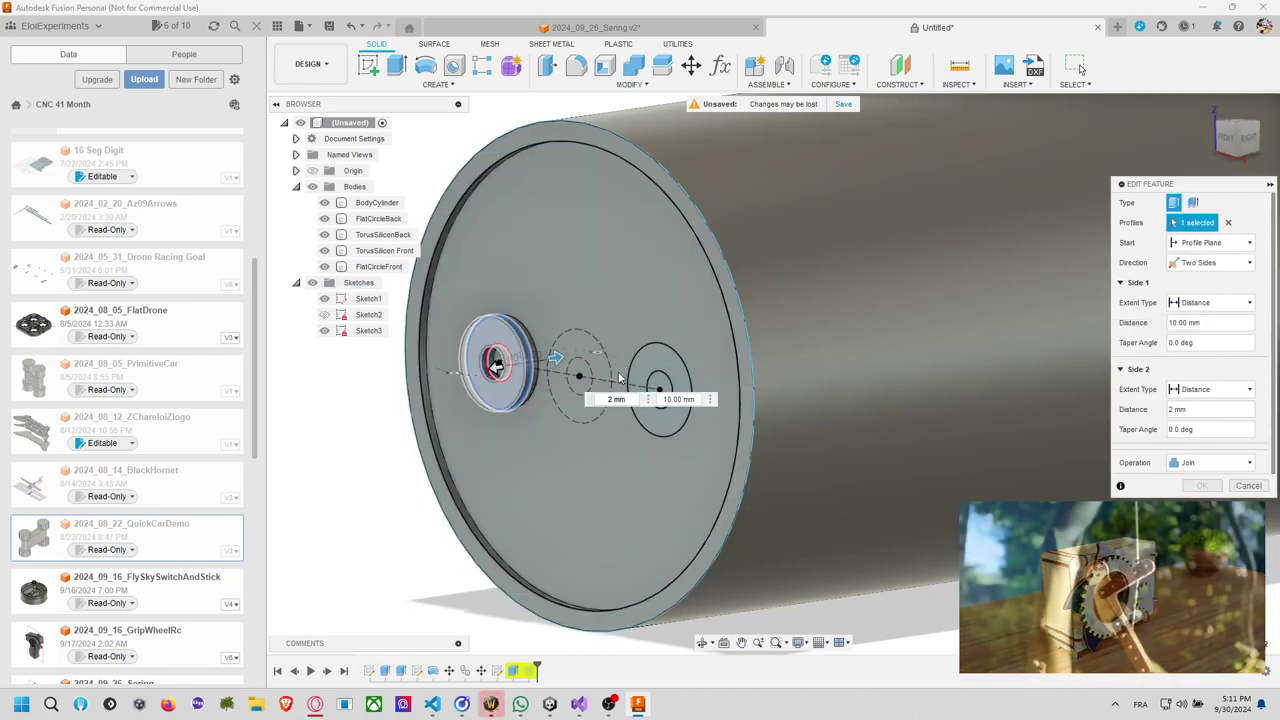
click(650, 370)
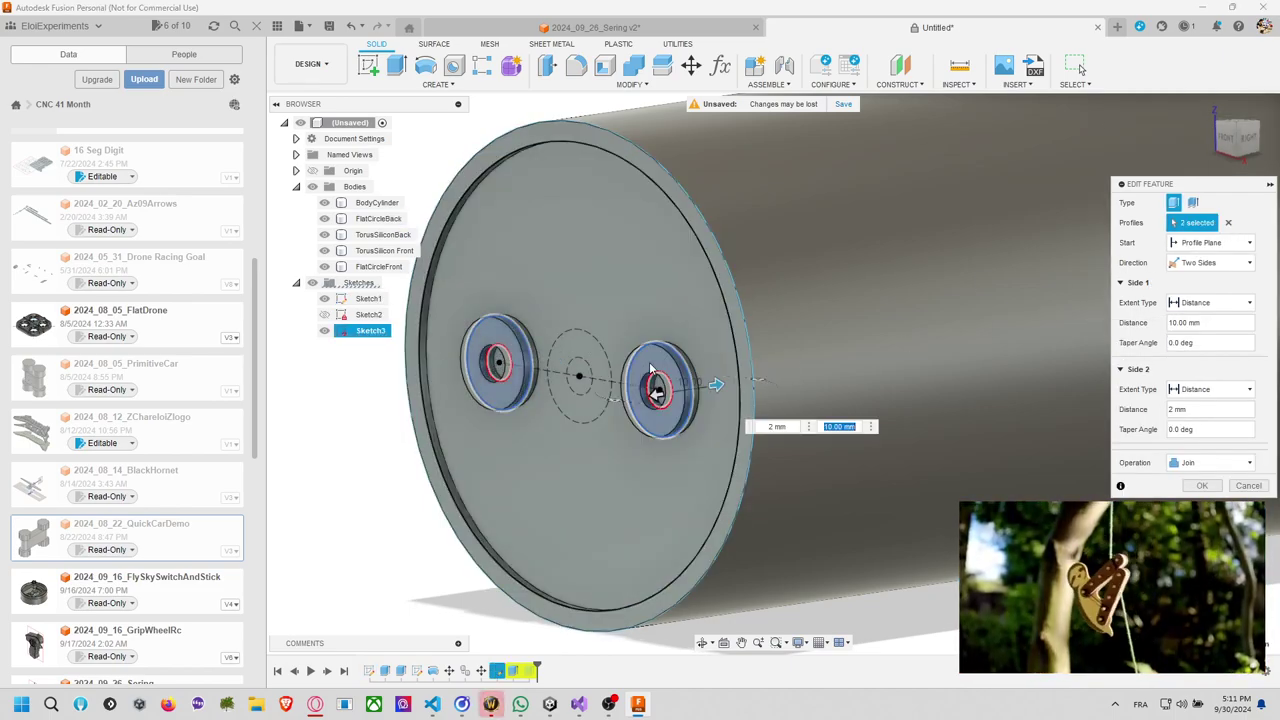
click(1203, 486)
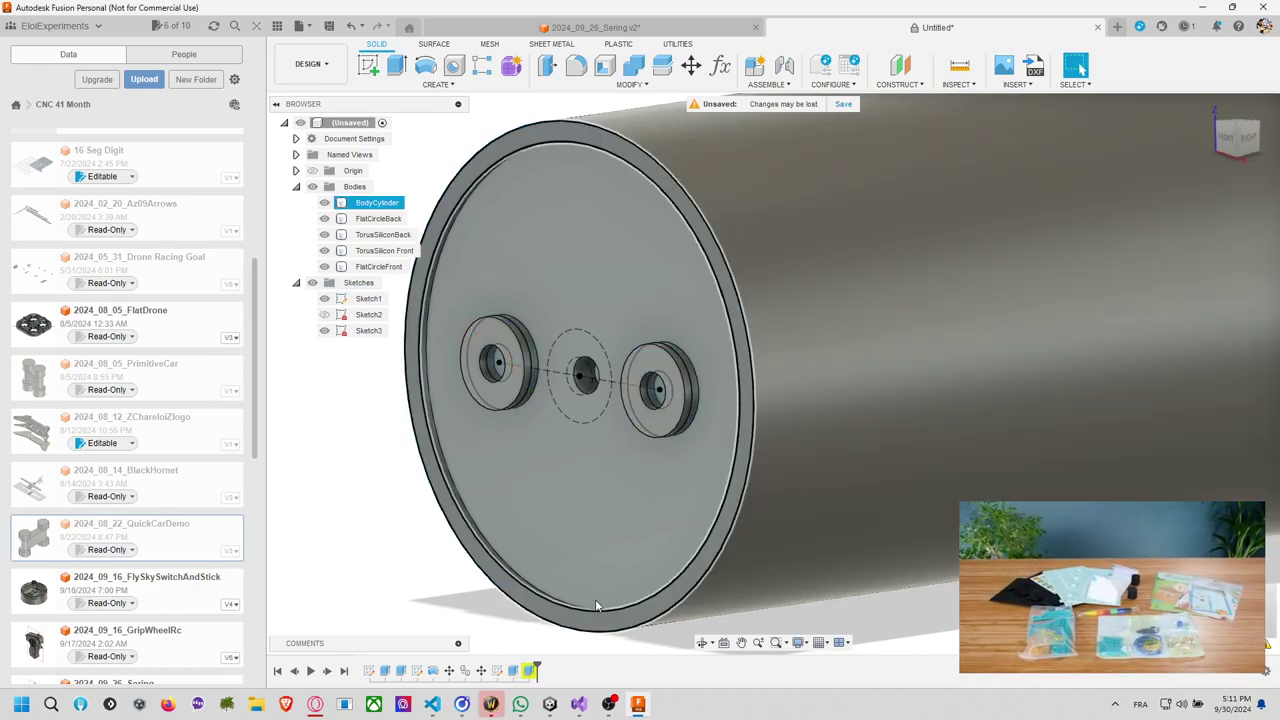
right_click(528, 671)
click(565, 507)
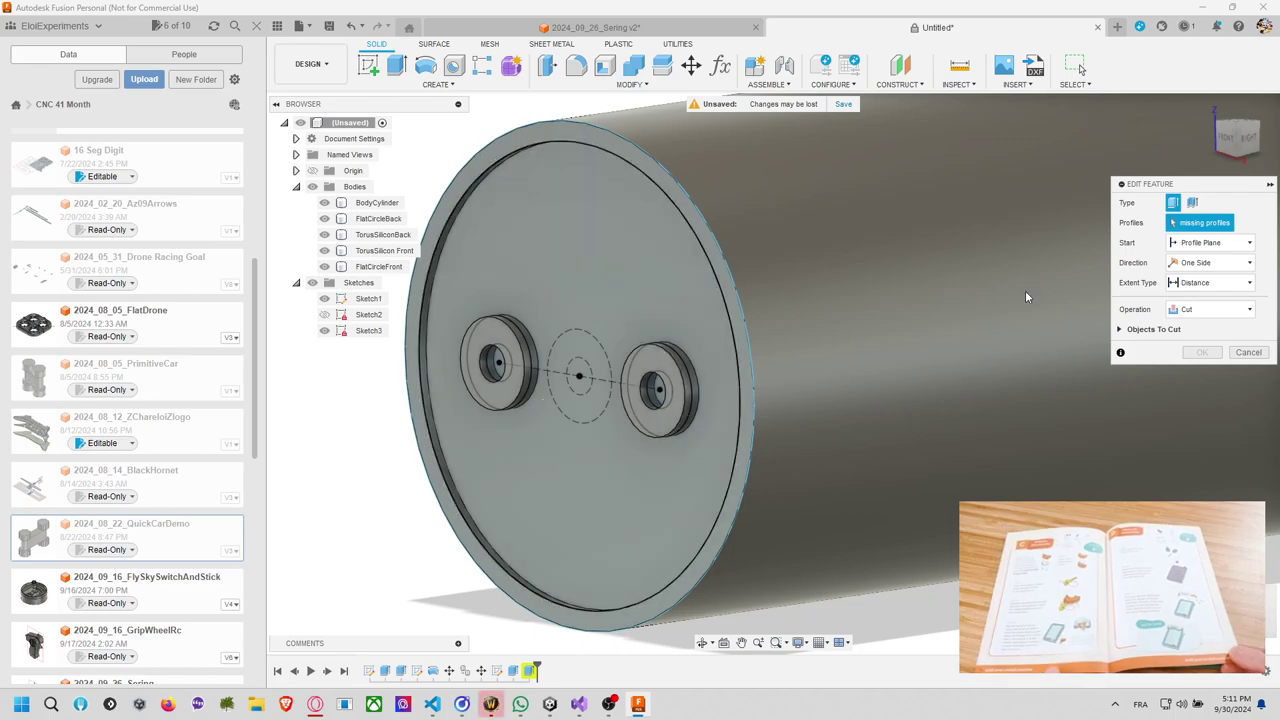
Reselect both bosses' Ø8 hole profiles in the cut and confirm the 50 mm cut.
click(655, 393)
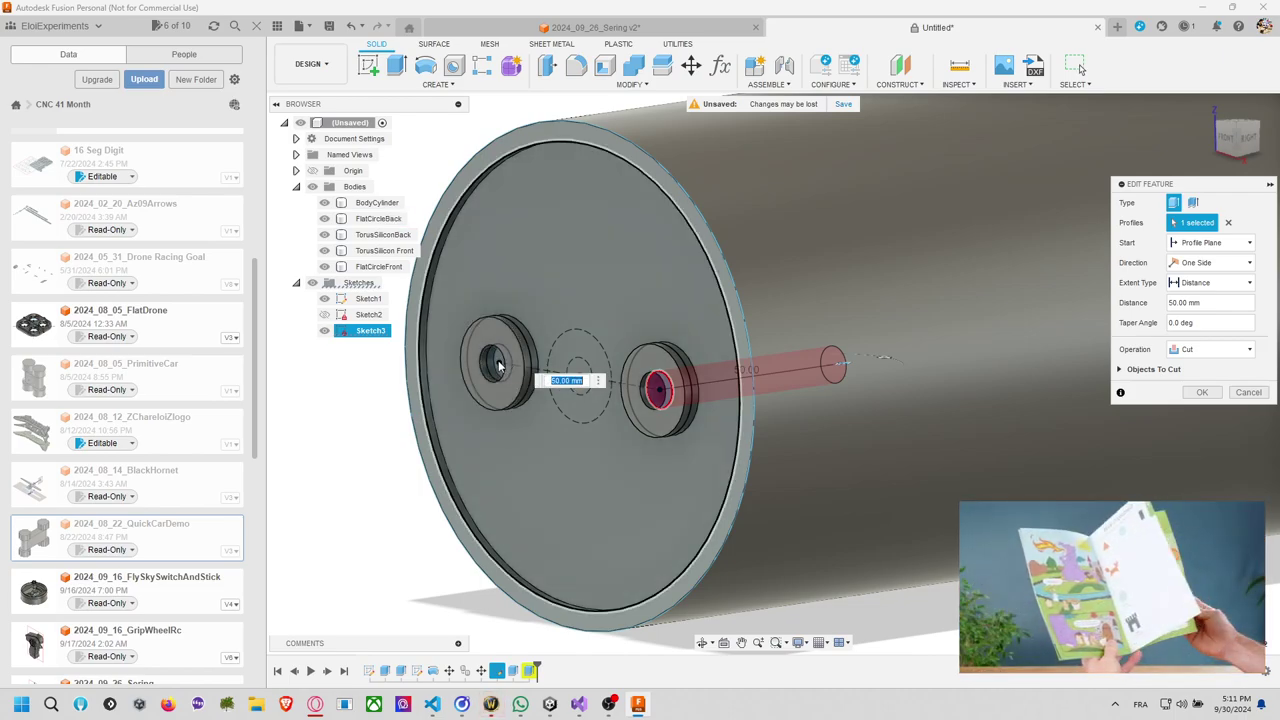
click(491, 368)
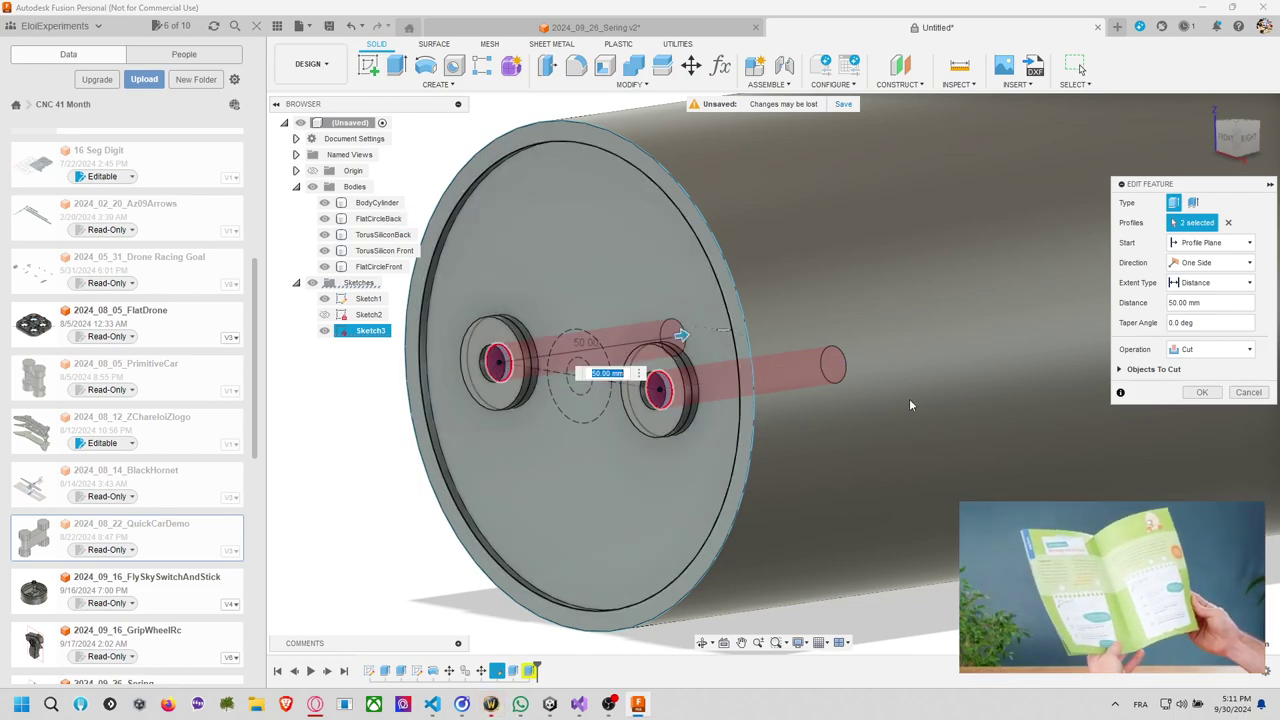
click(1205, 392)
shift+middle_drag(640, 344, 596, 294)
Zoom out, pan and switch to the FRONT view to centre the drilled end cap.
scroll(596, 295, down, 2)
scroll(686, 294, down, 2)
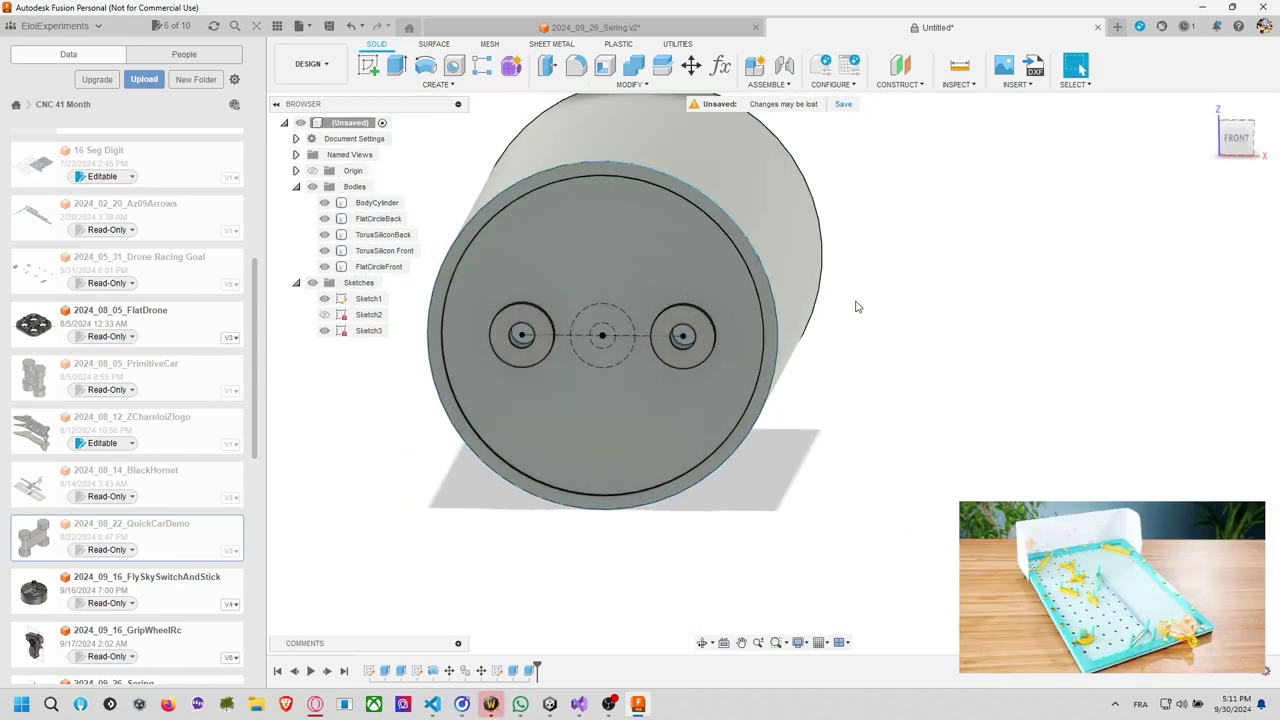
middle_drag(950, 269, 971, 251)
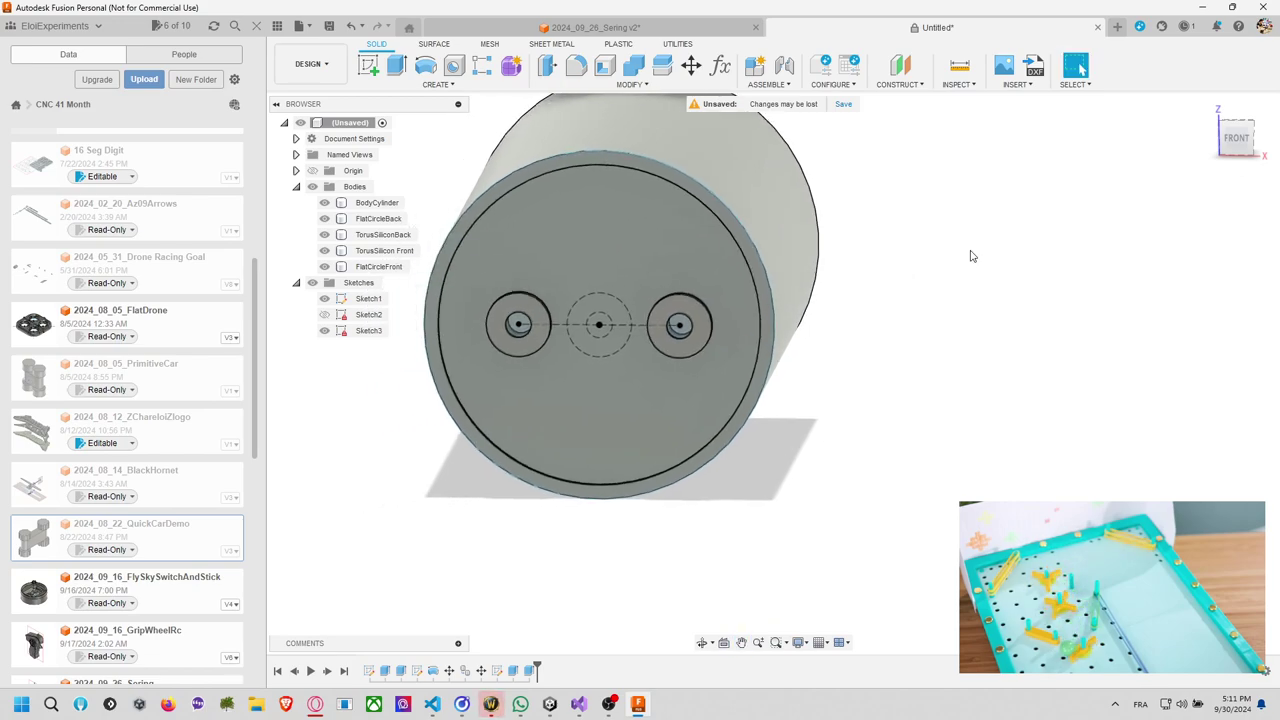
click(1219, 151)
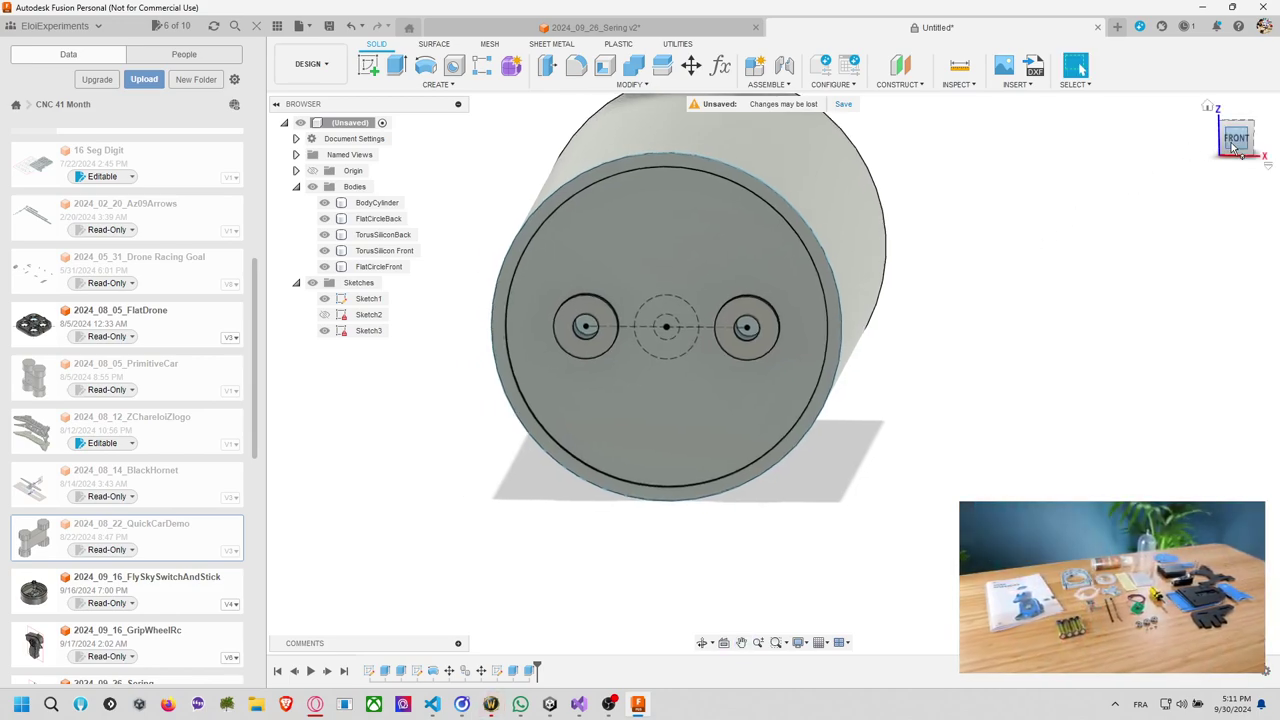
scroll(907, 310, up, 2)
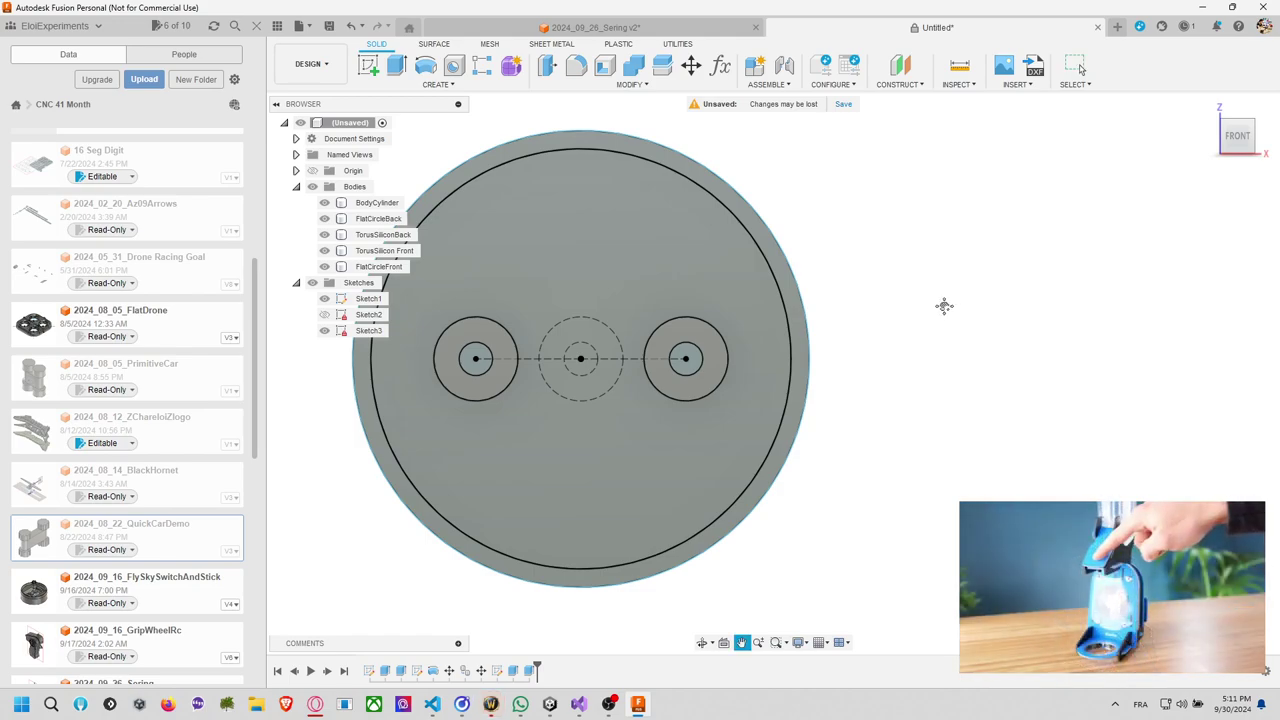
middle_drag(943, 303, 974, 303)
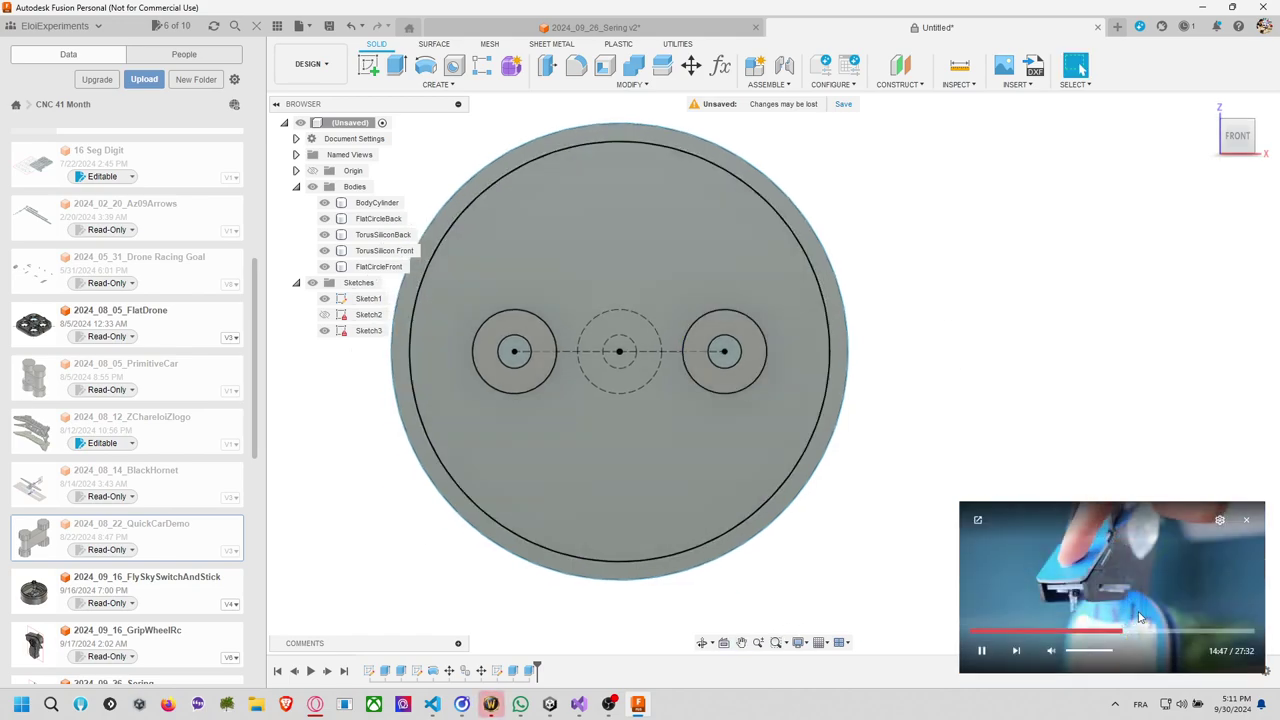
click(980, 652)
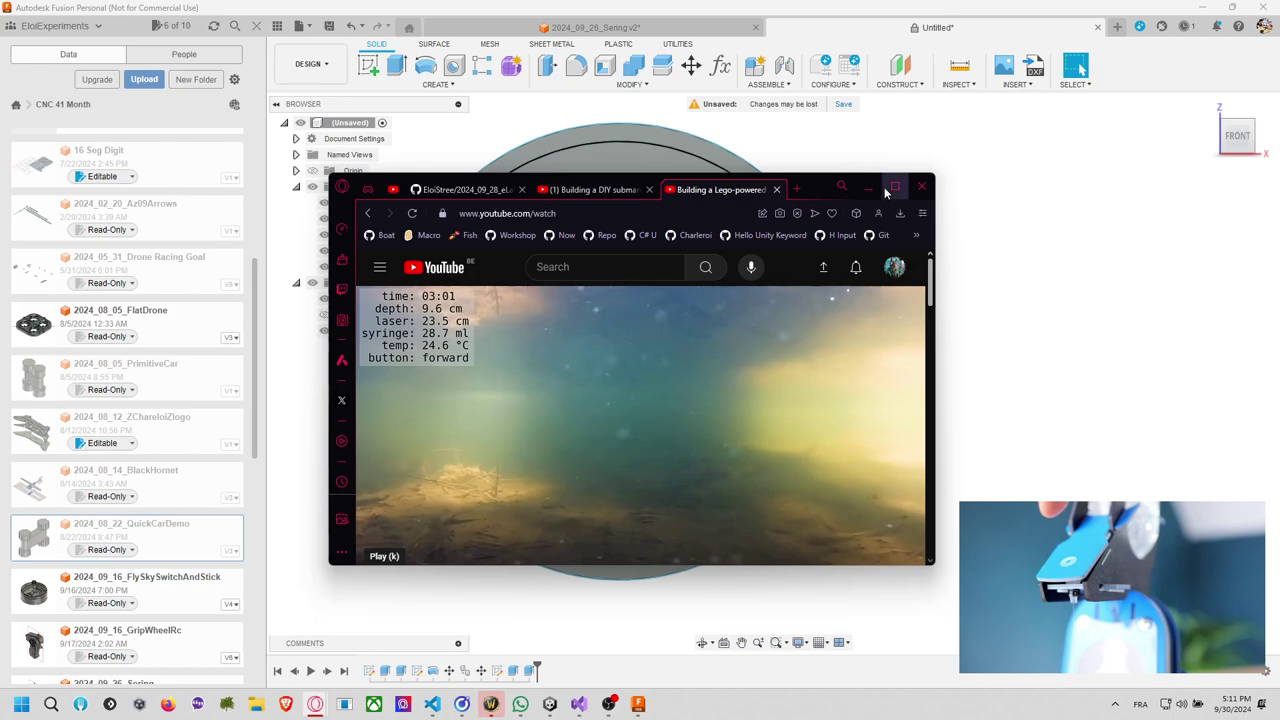
Maximize YouTube and seek the Lego submarine video to 3:40 in the tests-in-water section.
double_click(884, 187)
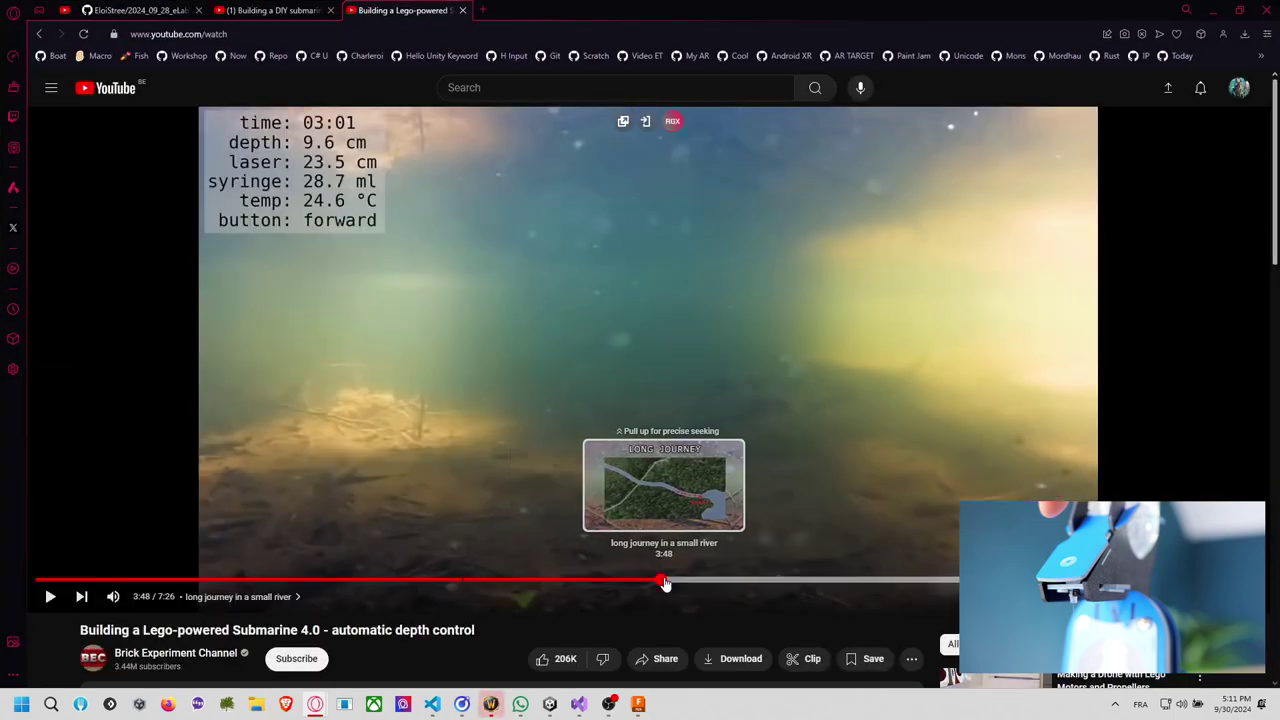
click(637, 581)
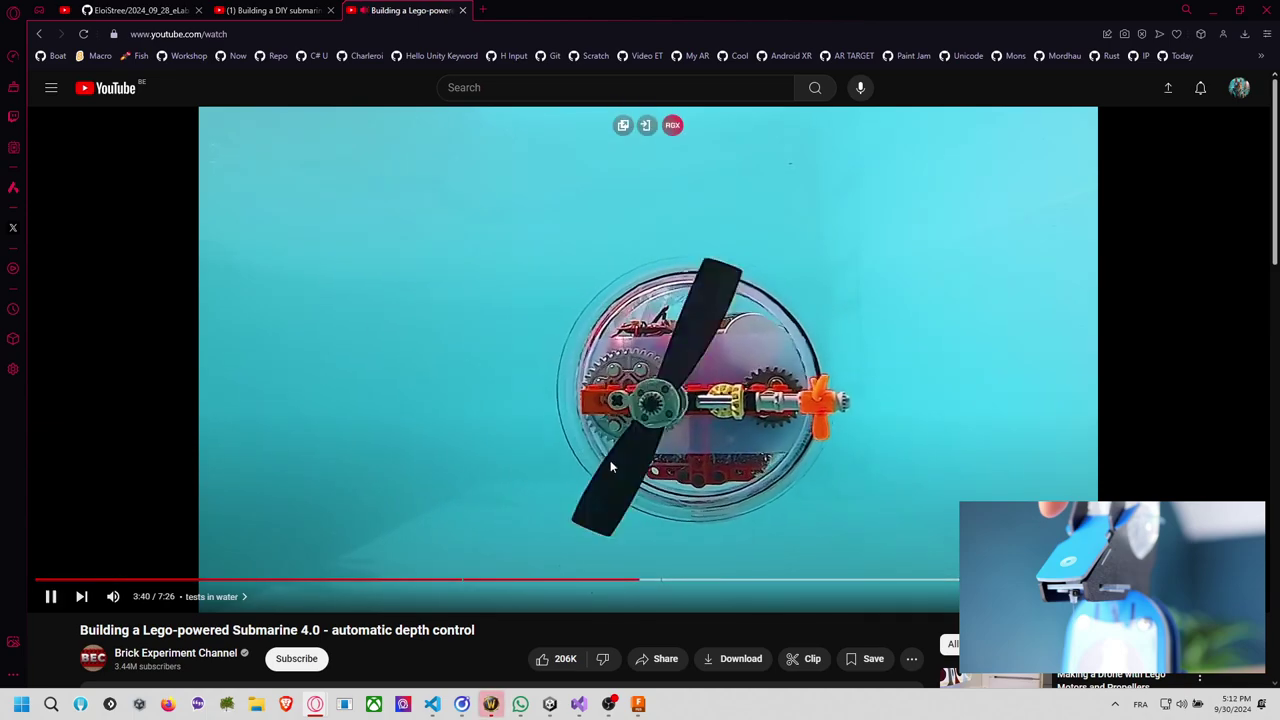
click(610, 460)
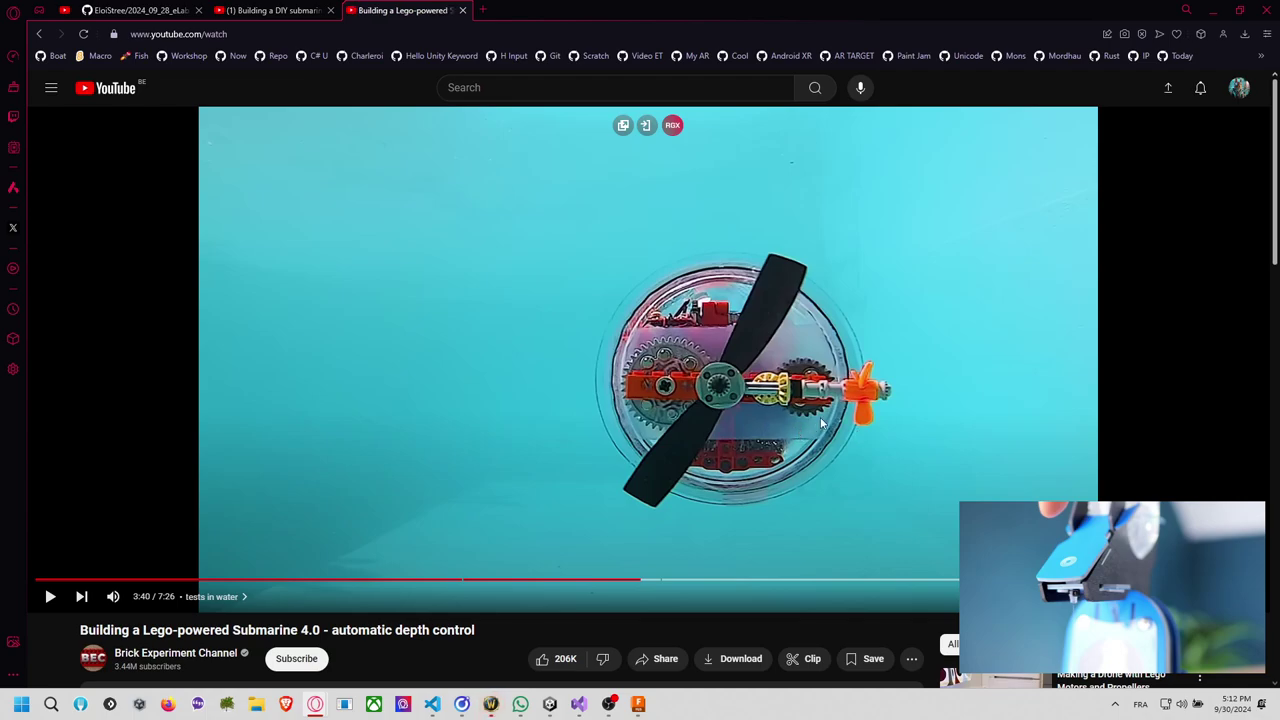
scroll(816, 422, down, 1)
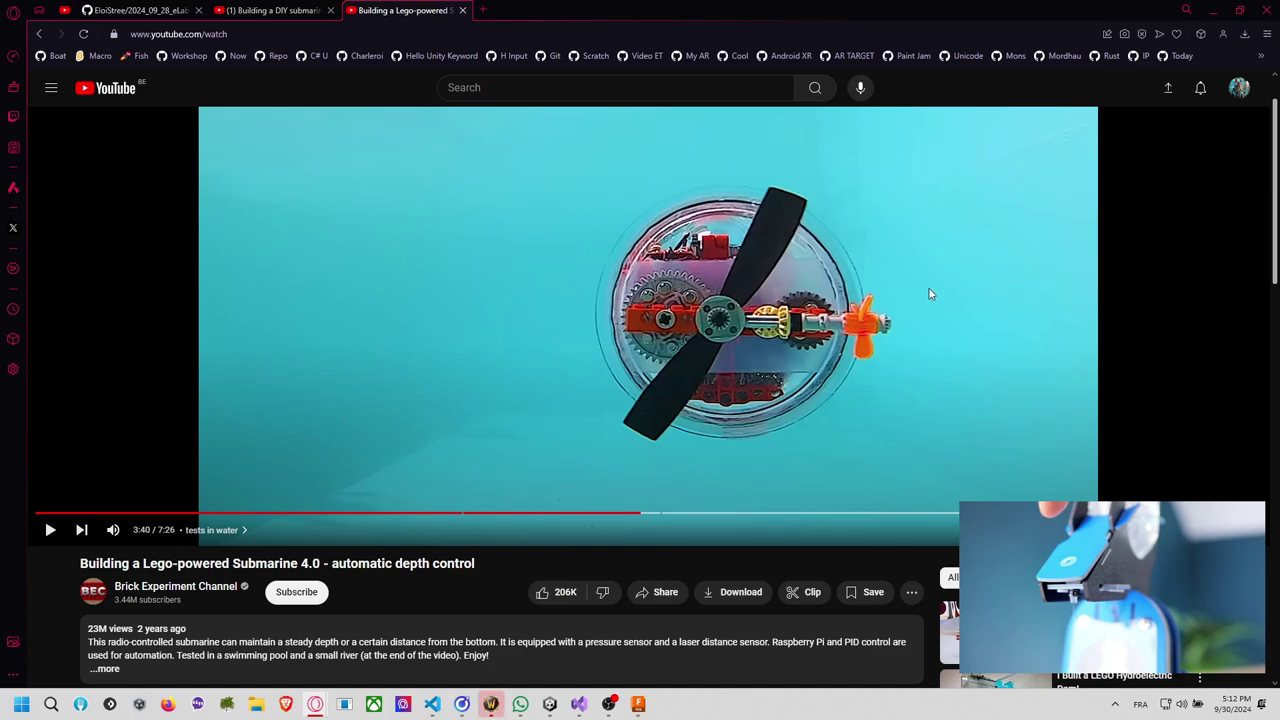
click(52, 530)
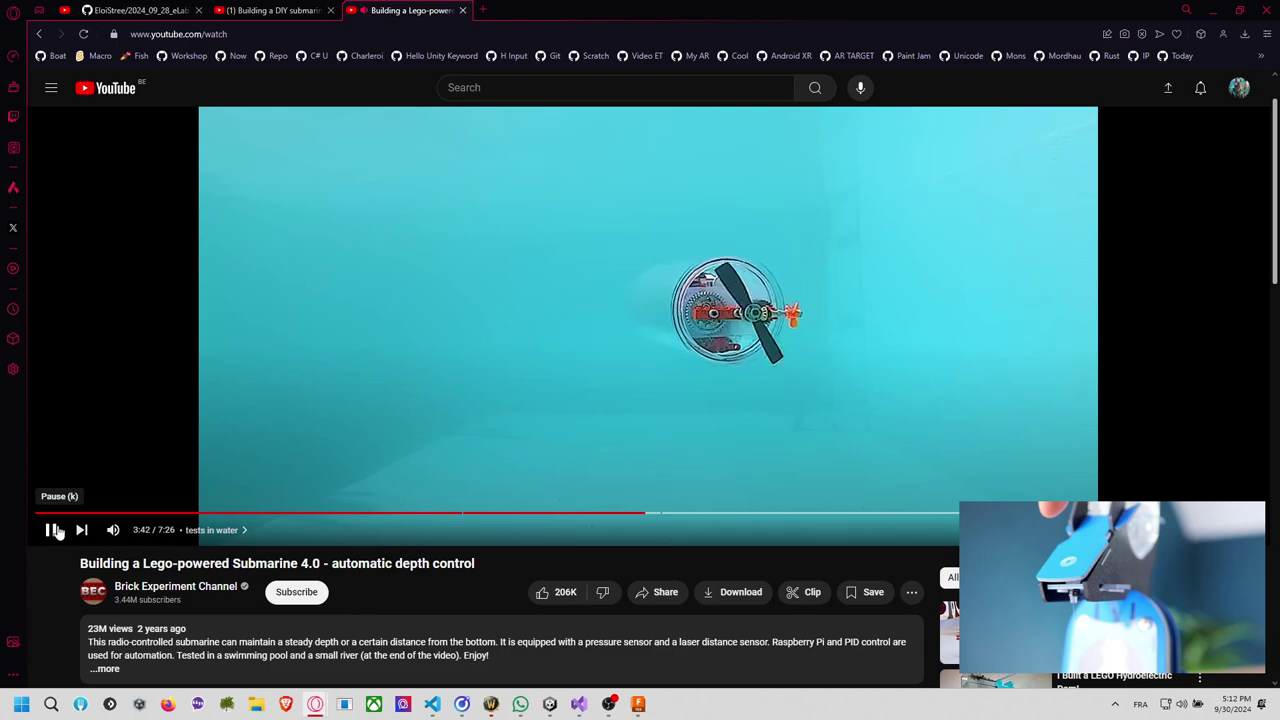
click(54, 531)
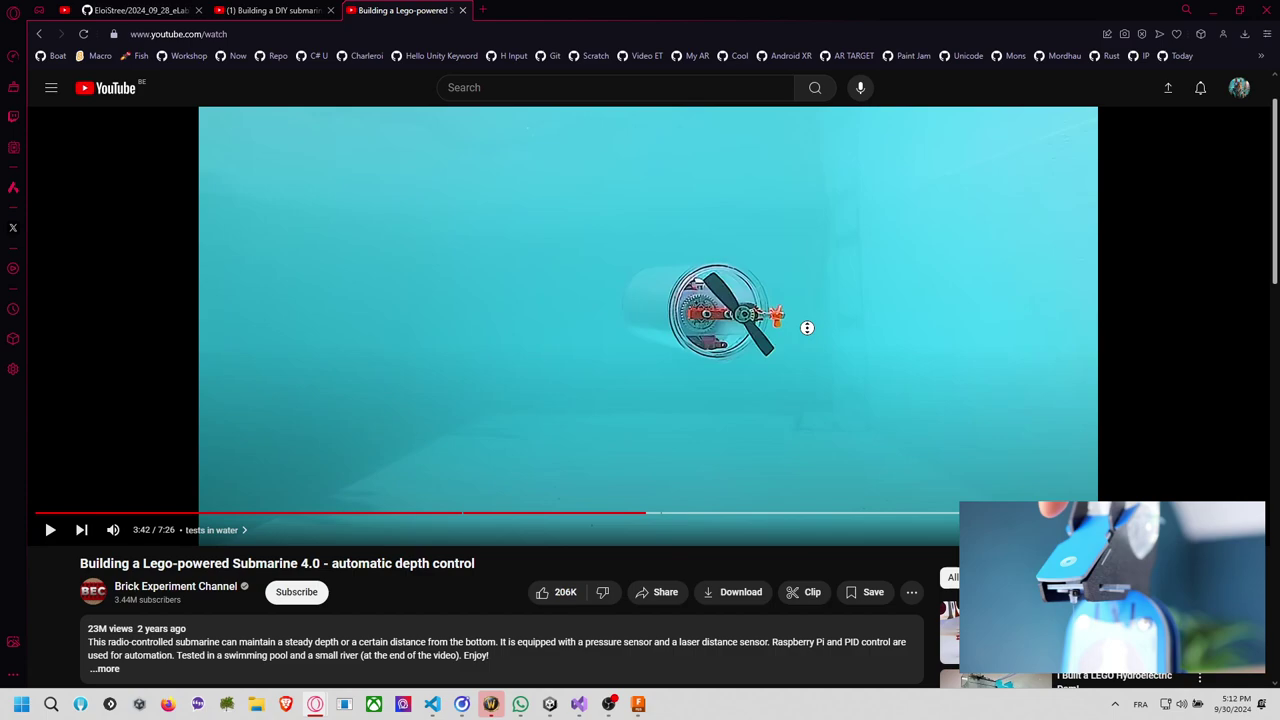
scroll(807, 327, down, 1)
scroll(796, 305, up, 2)
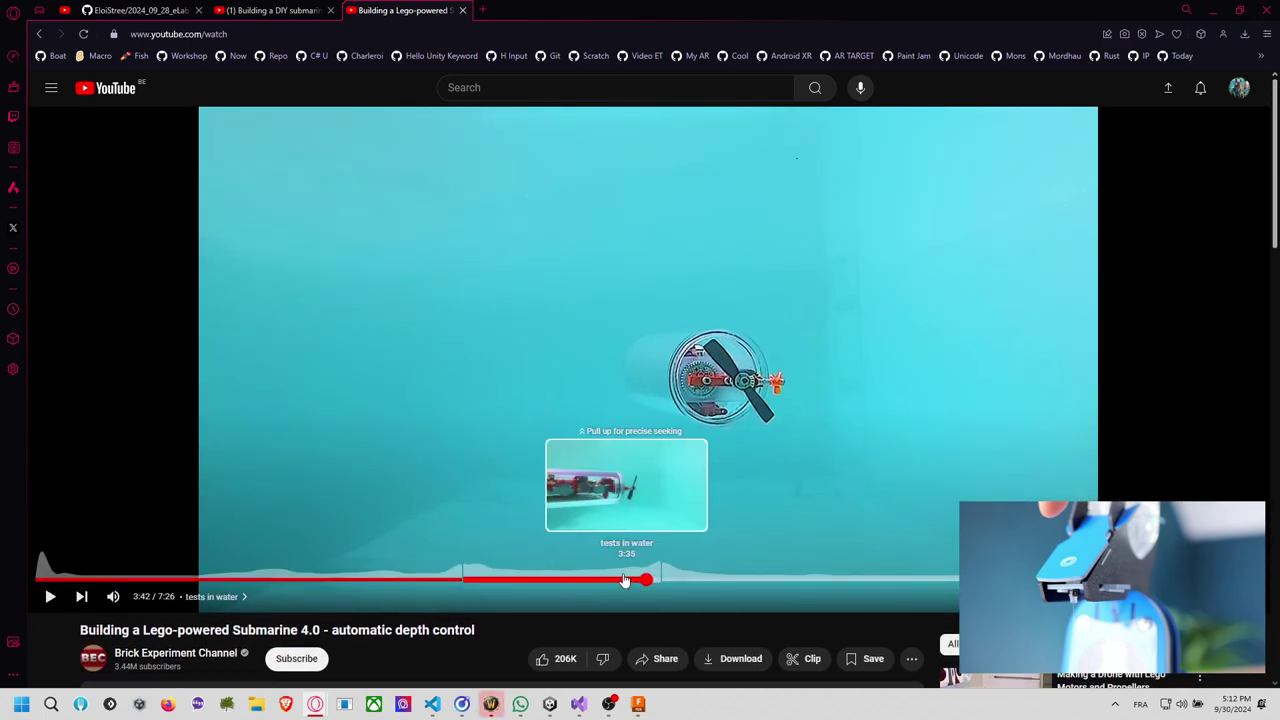
click(624, 580)
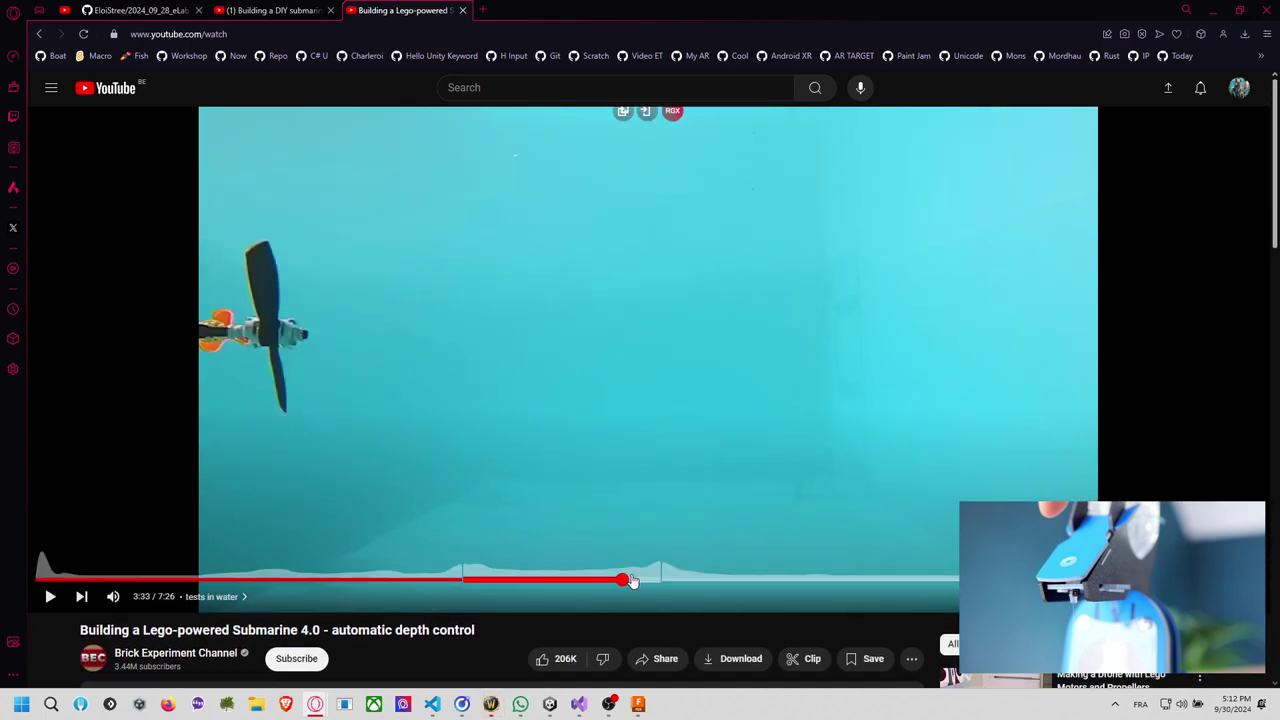
click(640, 580)
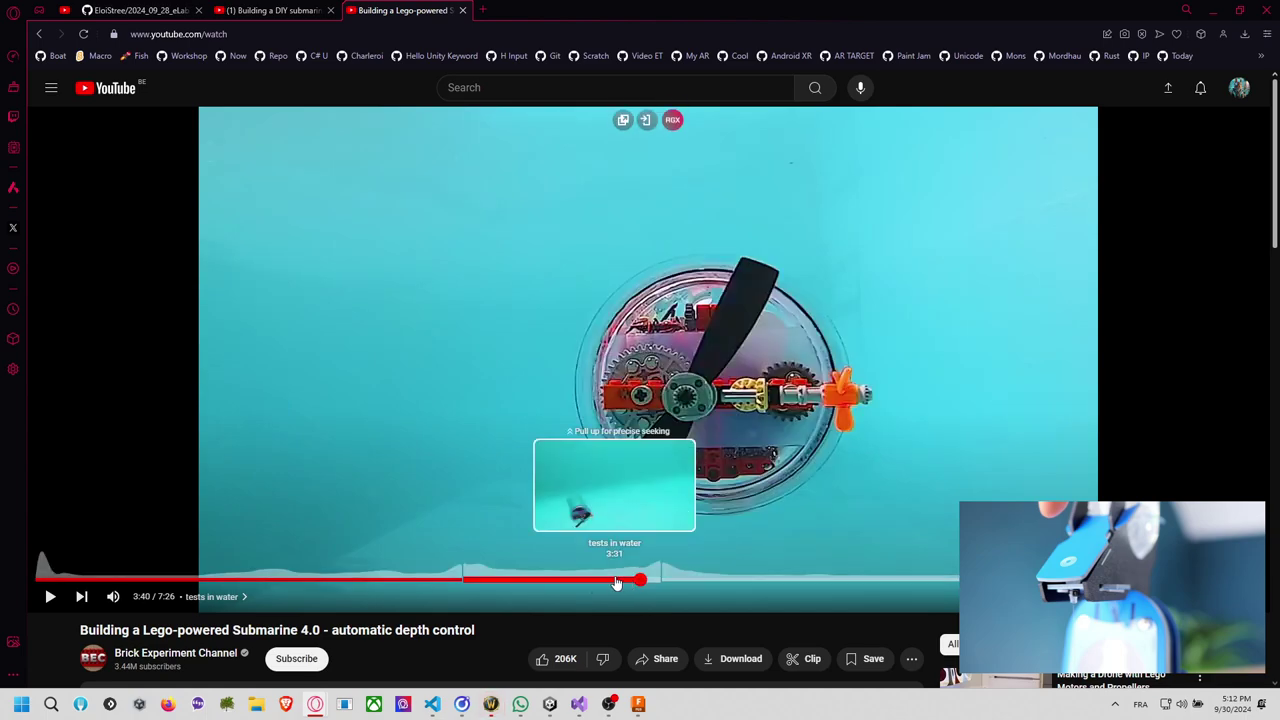
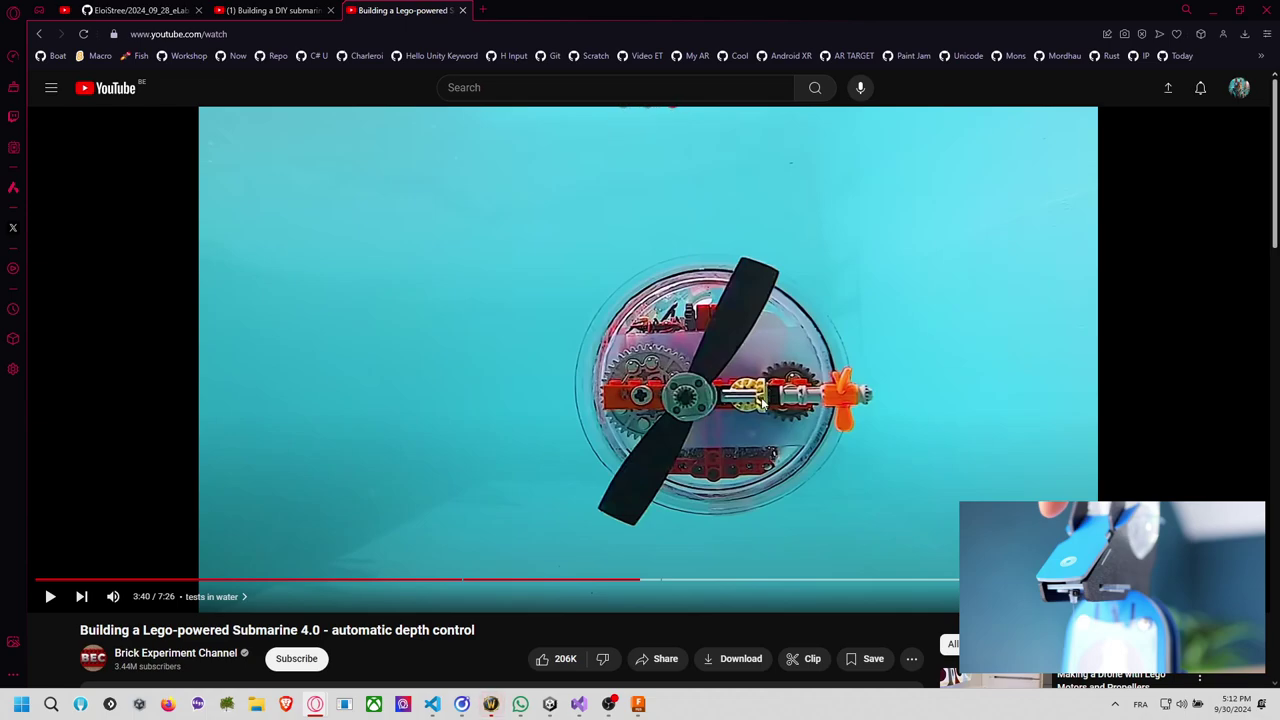
Check the submarine reference video and return to the disc model, nudging its view.
key(alt+Tab)
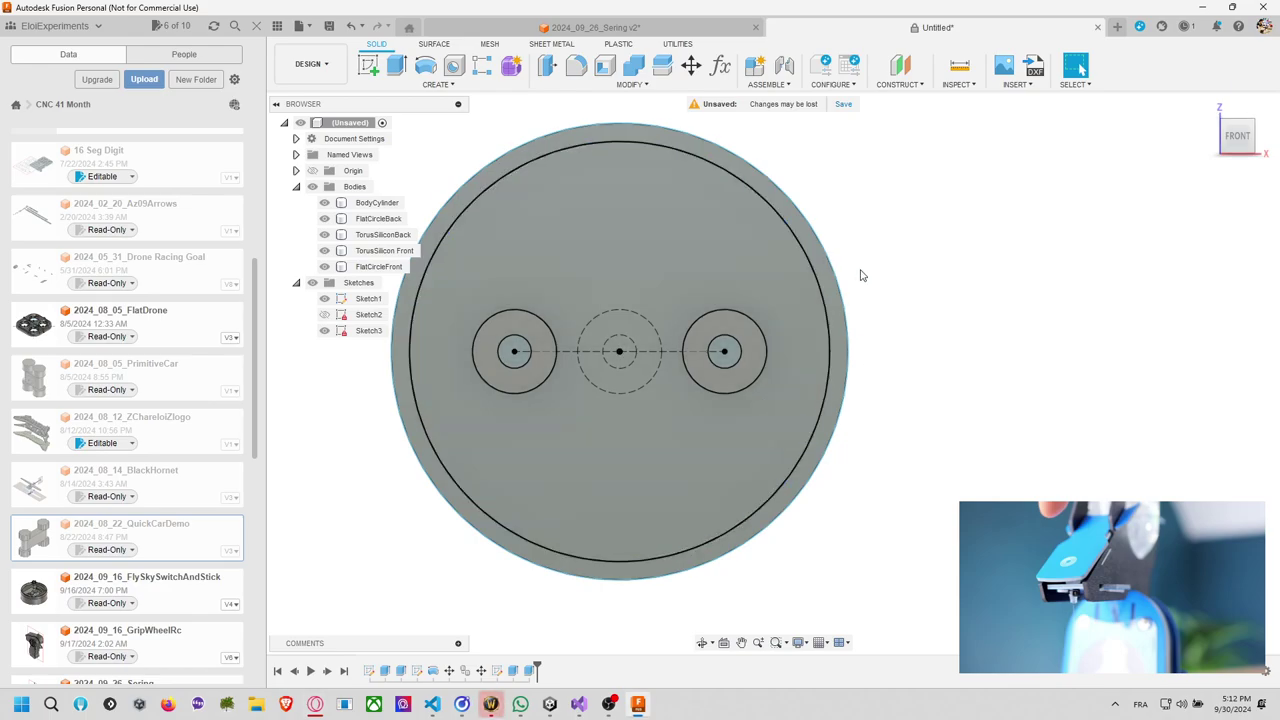
scroll(966, 289, down, 1)
middle_drag(966, 289, 1007, 285)
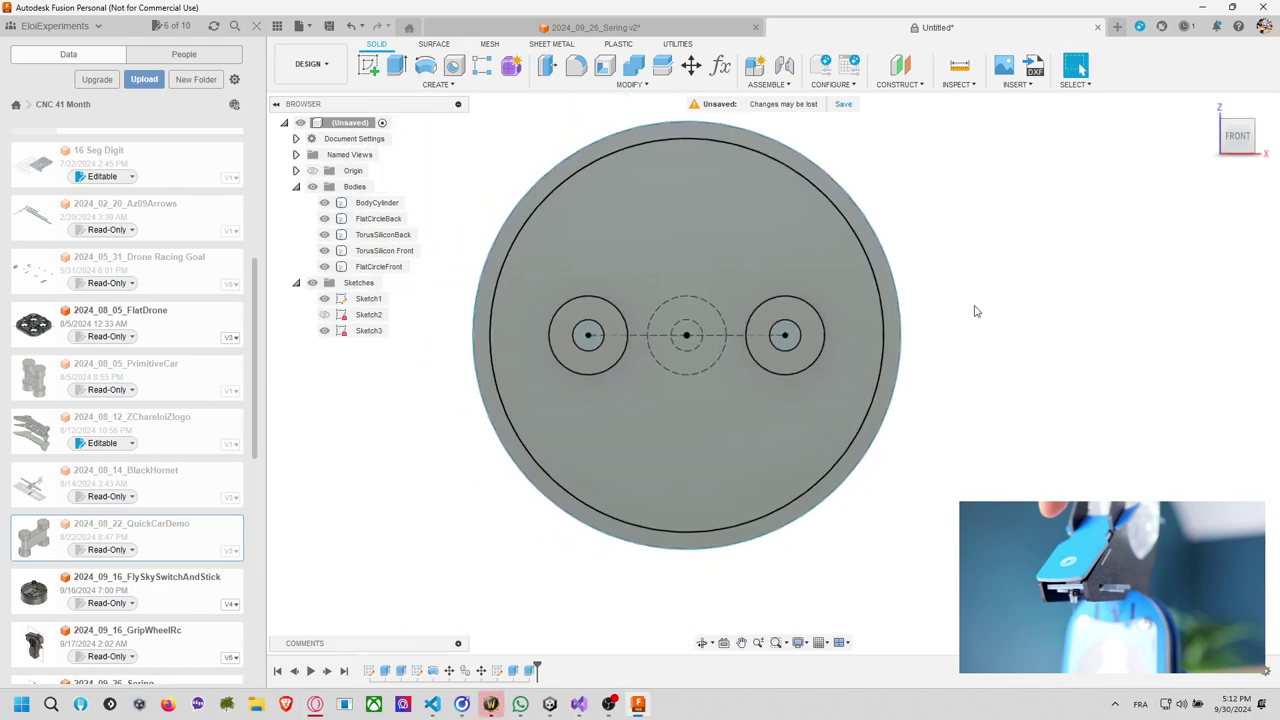
key(alt+Tab)
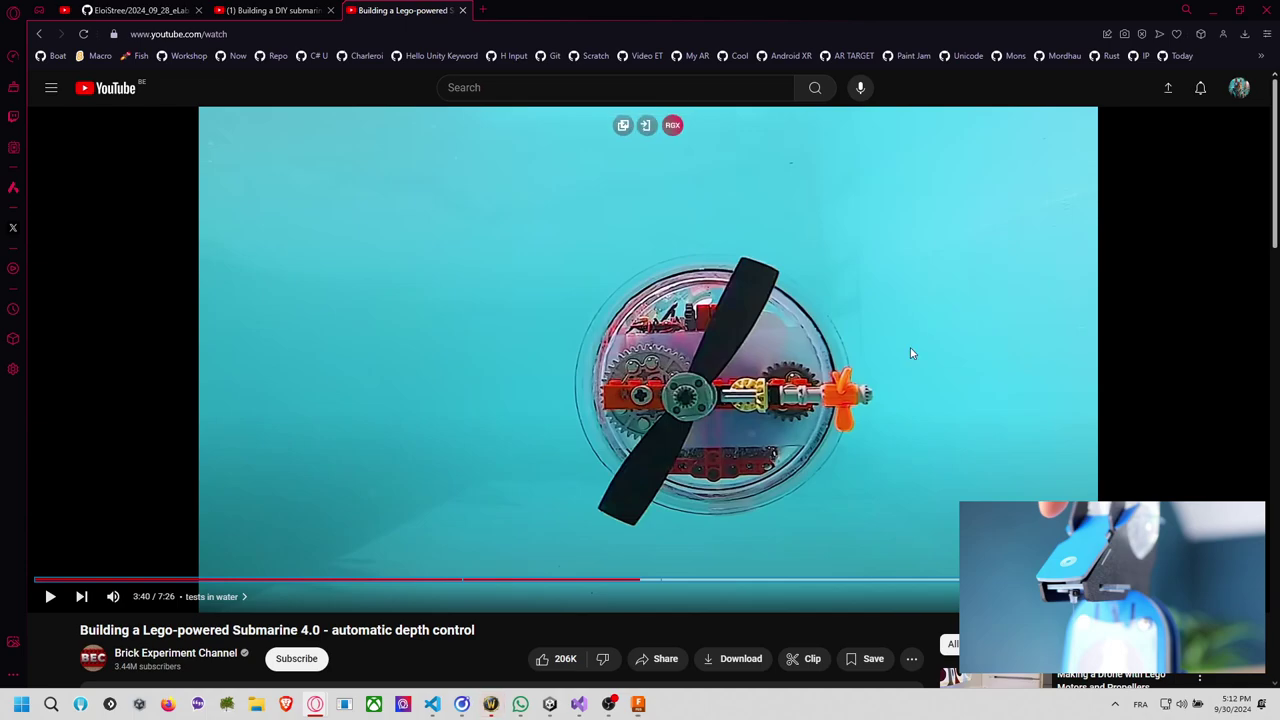
key(alt+Tab)
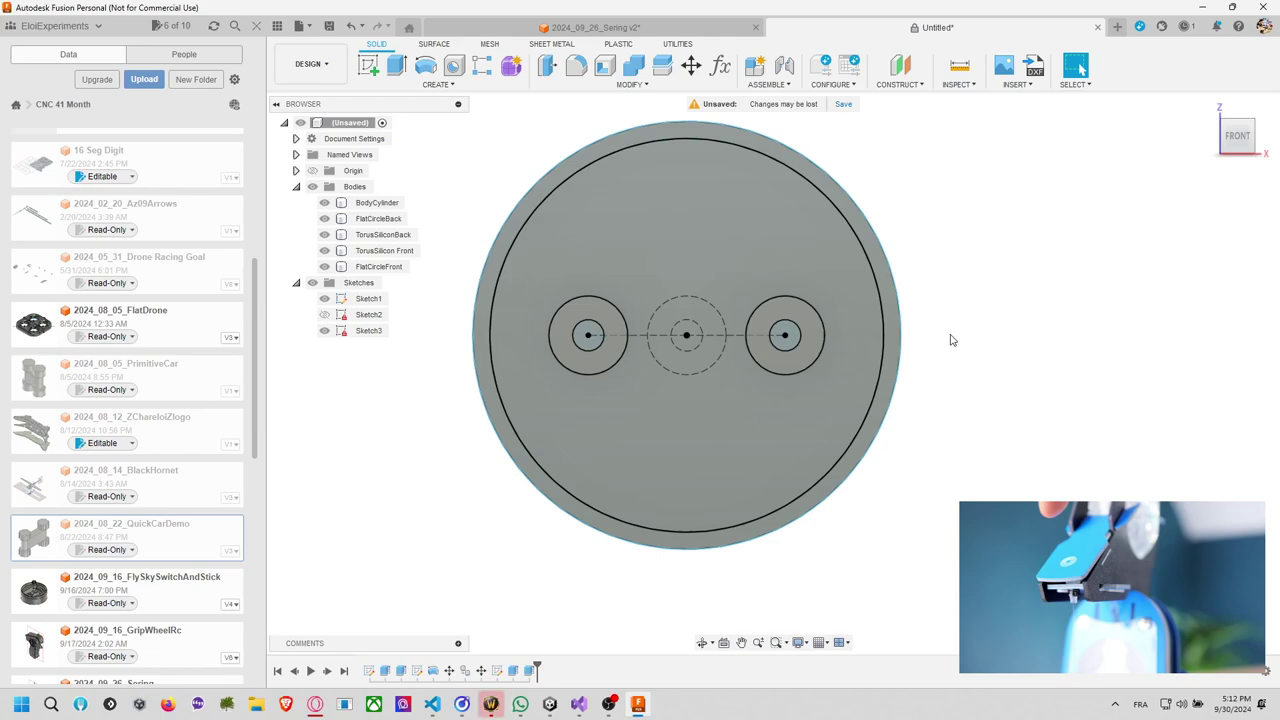
Start a sketch on the disc's front face with circles around the left and middle holes.
click(368, 68)
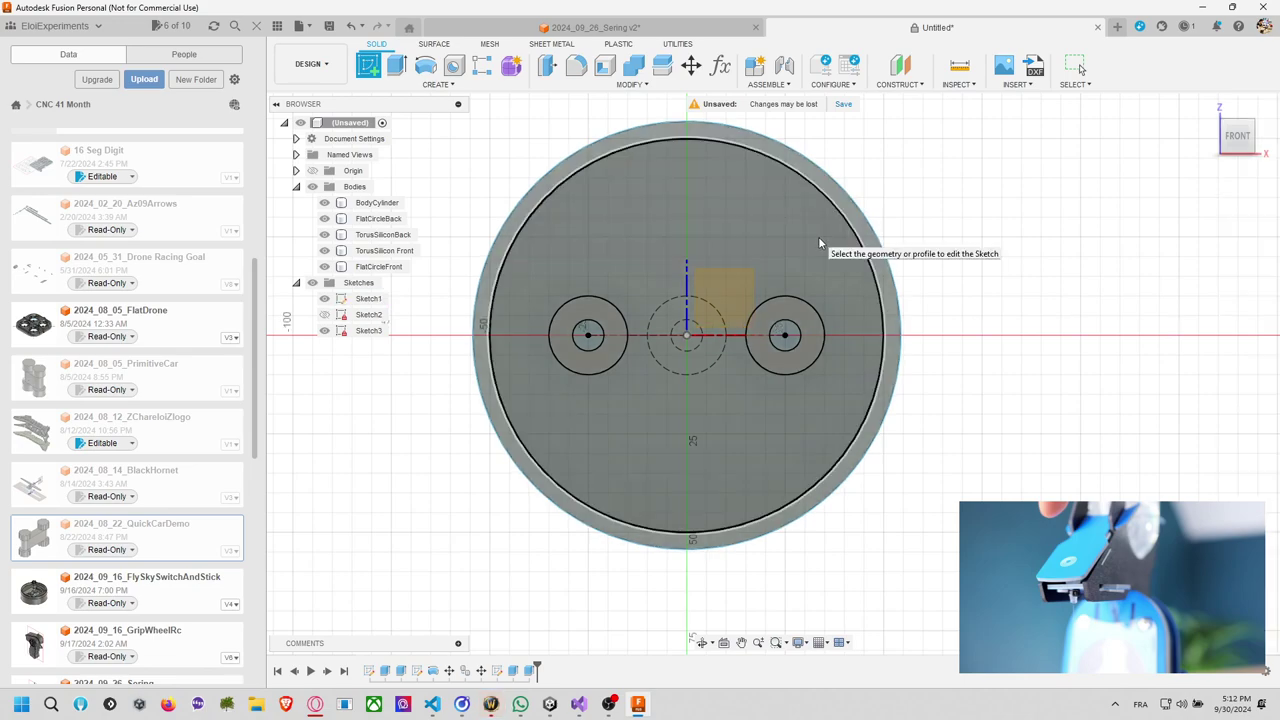
click(818, 243)
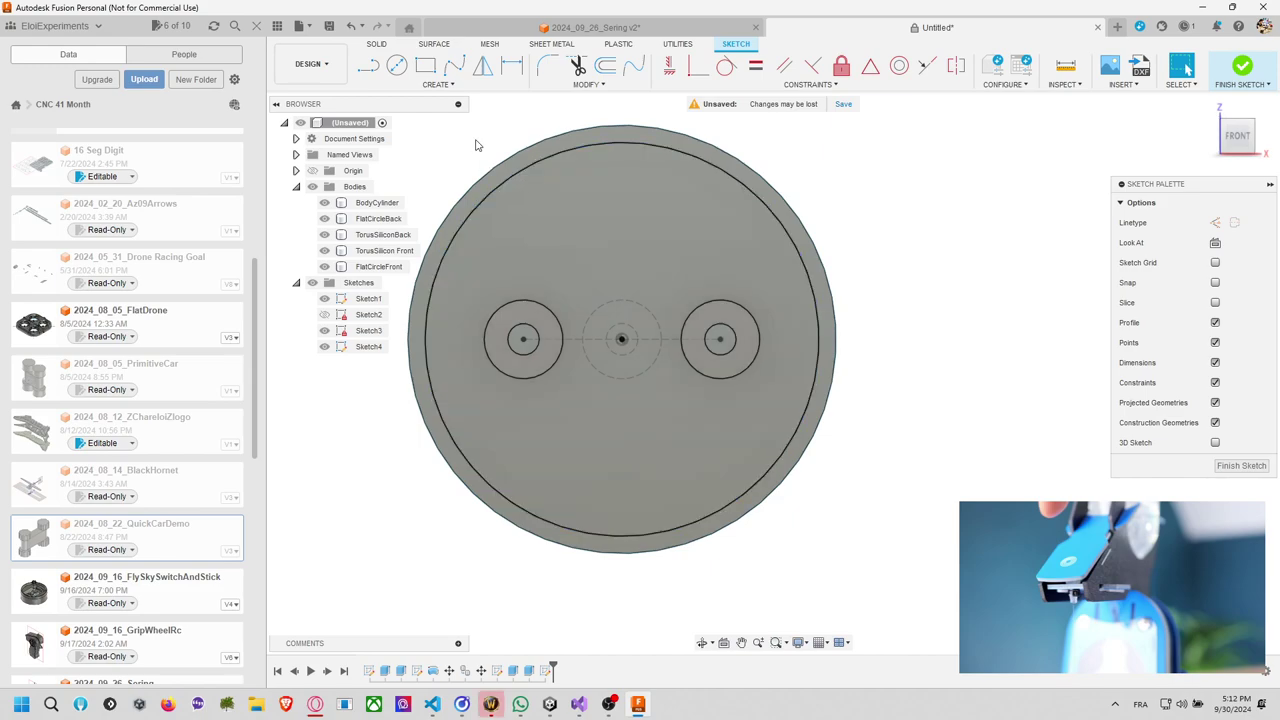
click(403, 74)
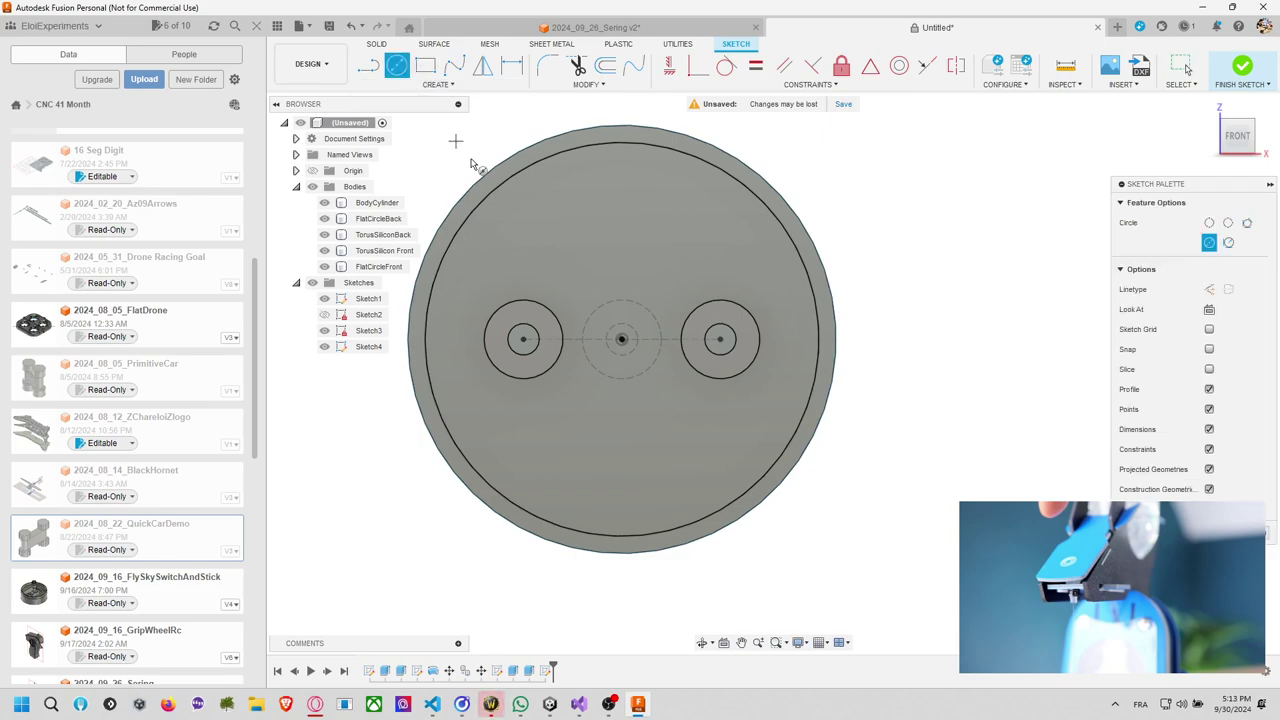
click(524, 339)
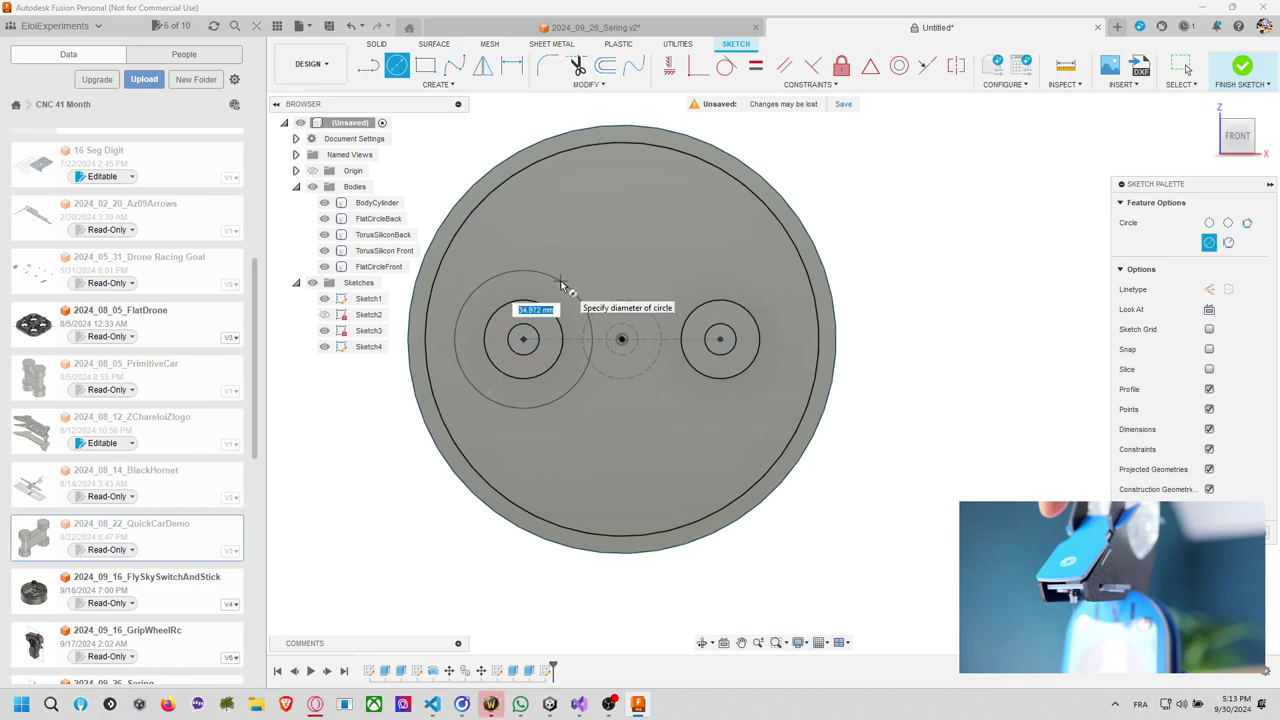
click(562, 287)
click(621, 339)
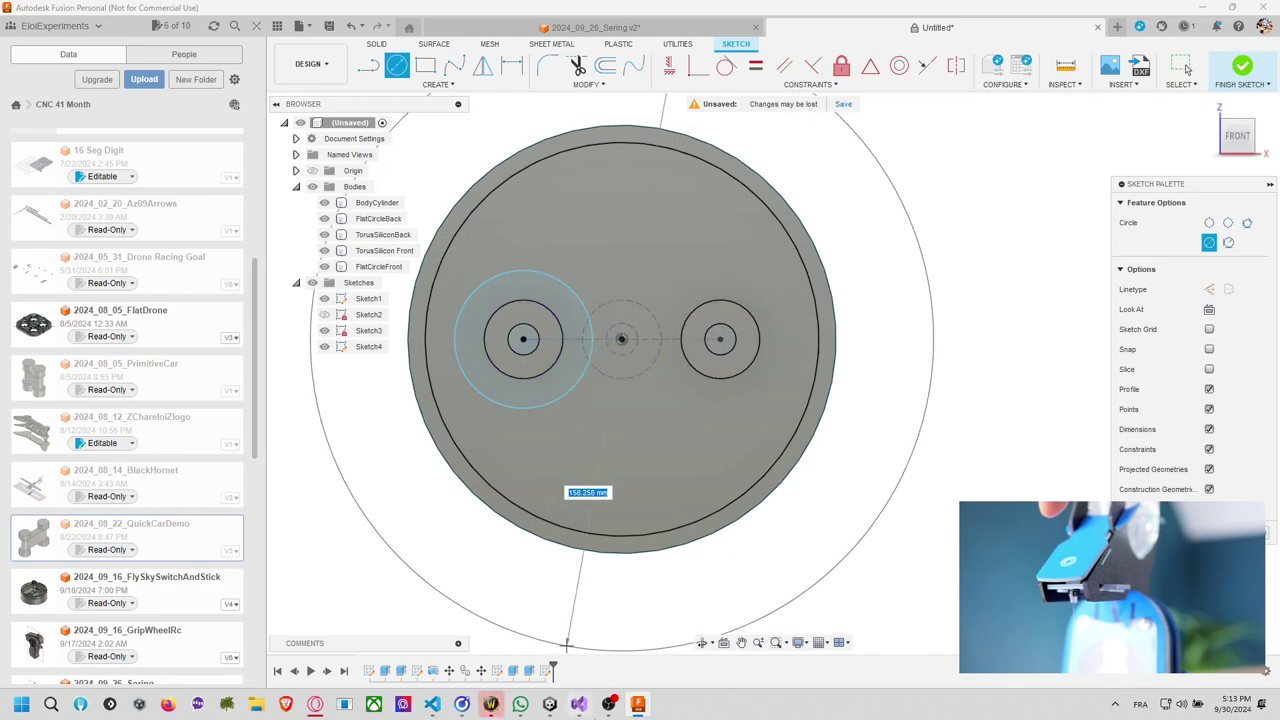
click(632, 485)
key(Escape)
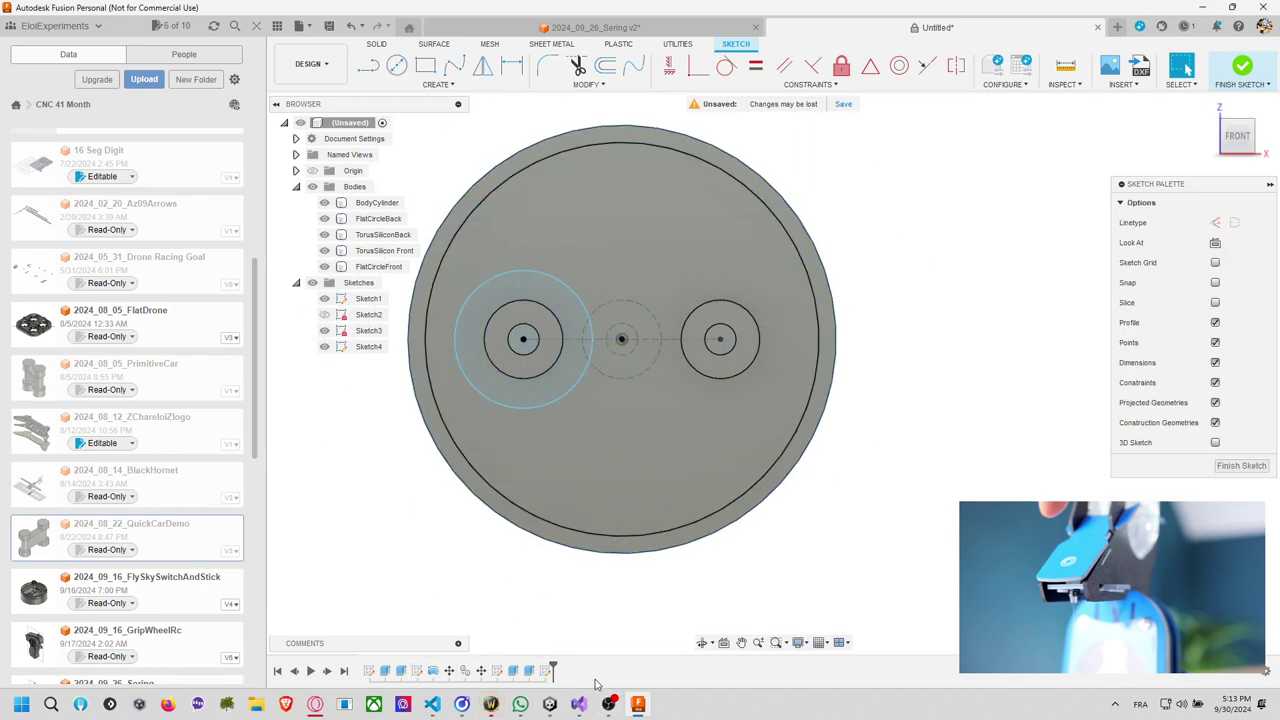
Shrink the reference video window, then select the circle around the right hole.
mouse_move(318, 705)
click(298, 650)
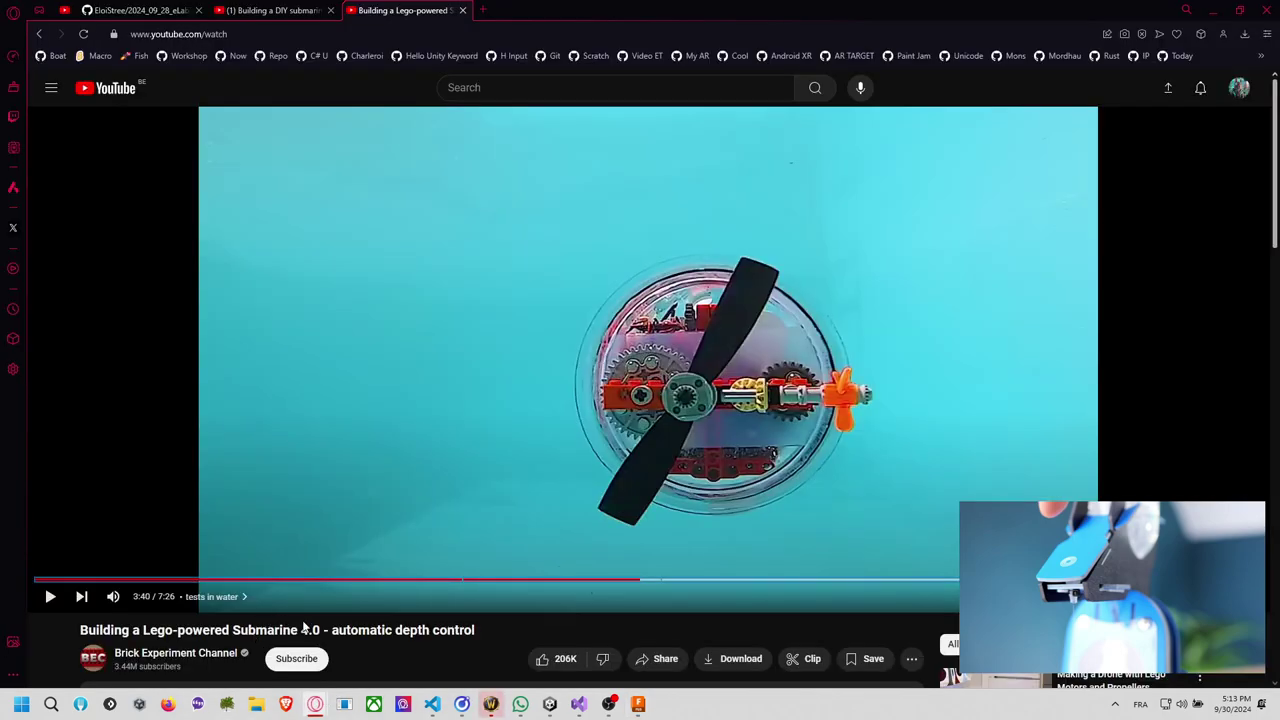
double_click(818, 16)
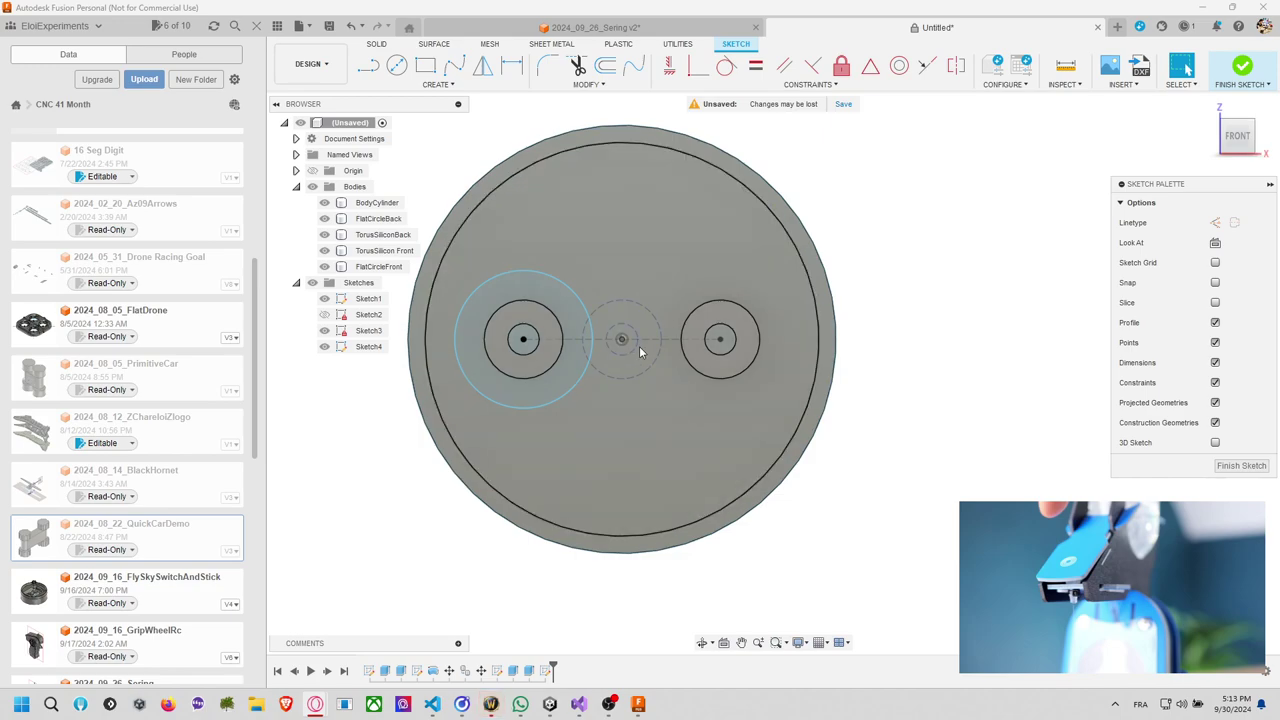
click(697, 355)
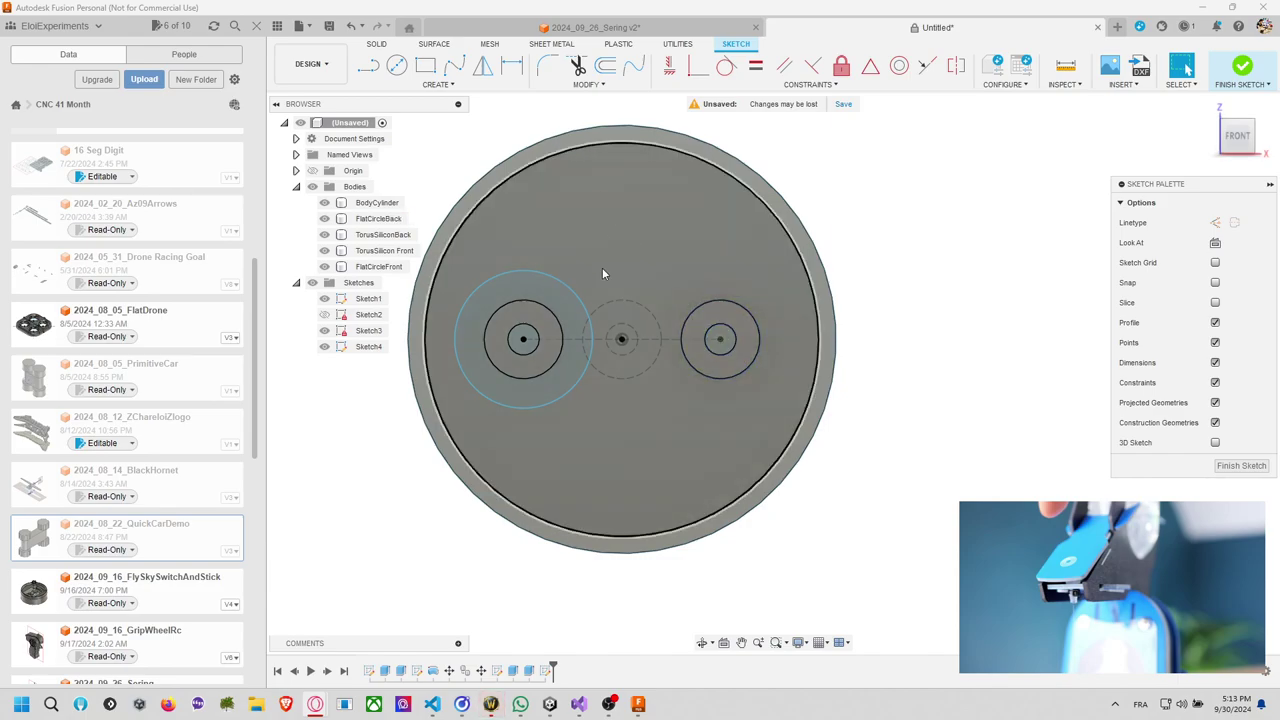
key(c)
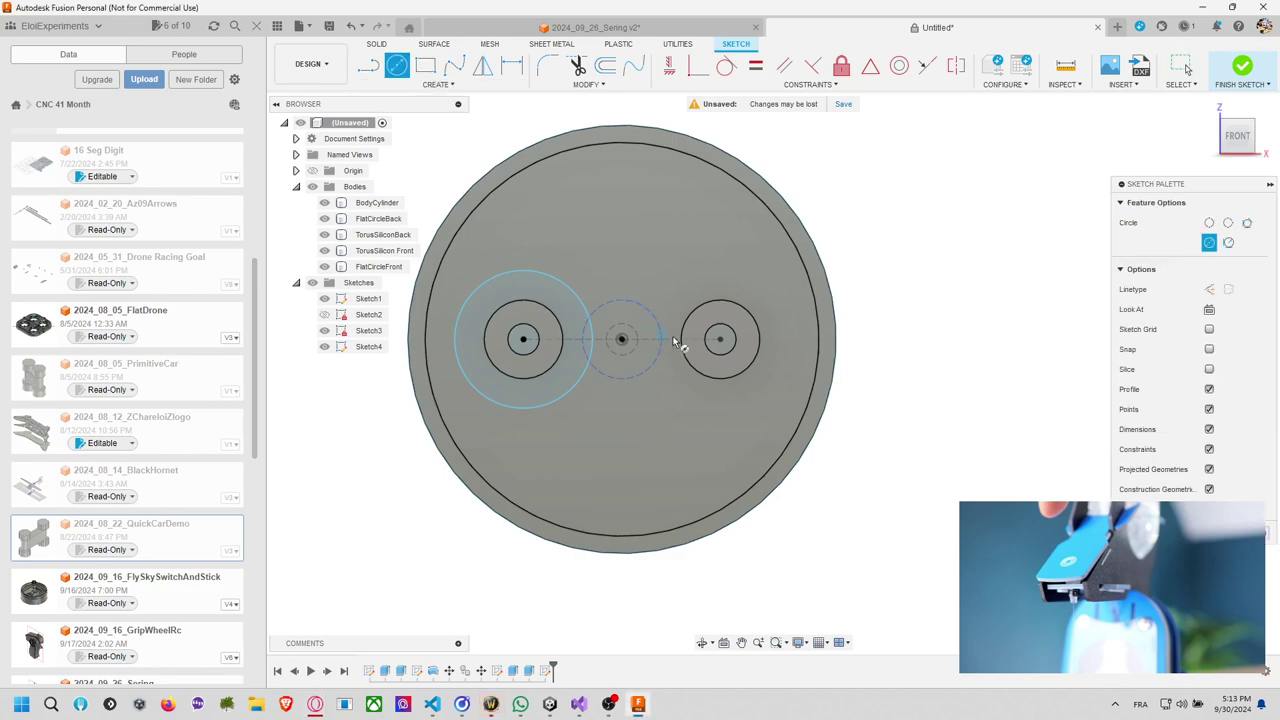
click(604, 346)
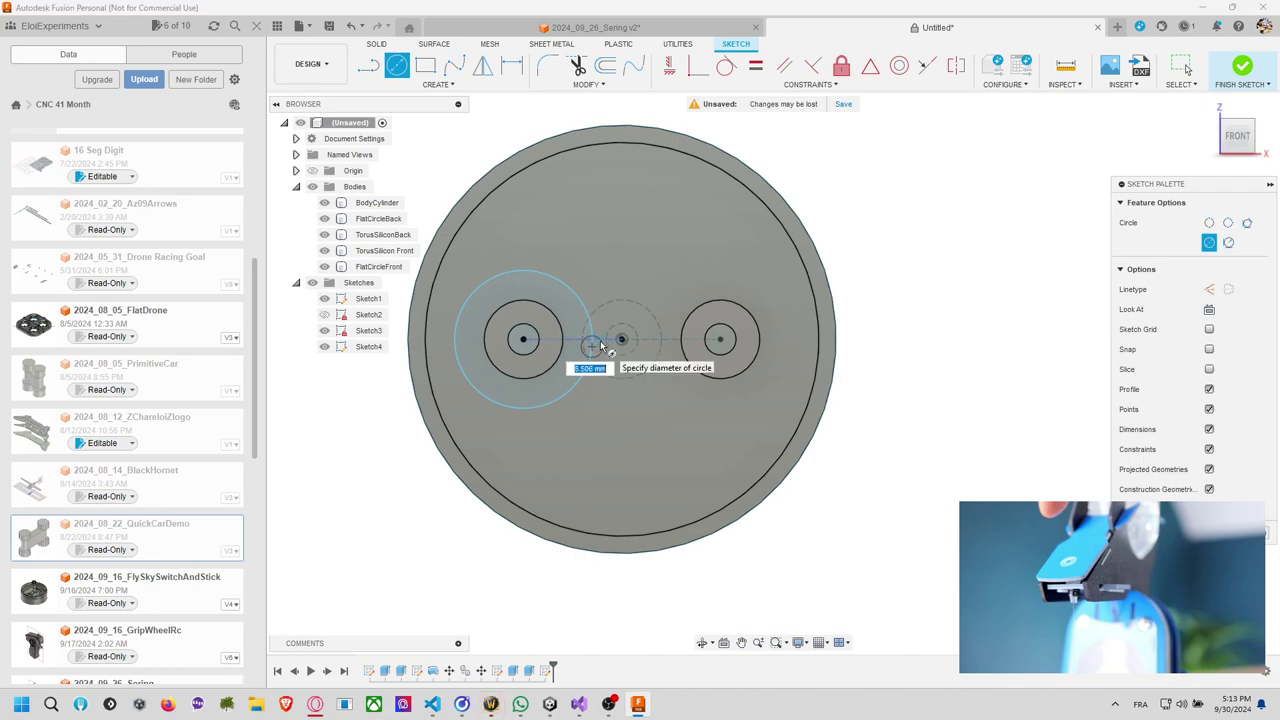
key(Escape)
key(Escape)
key(c)
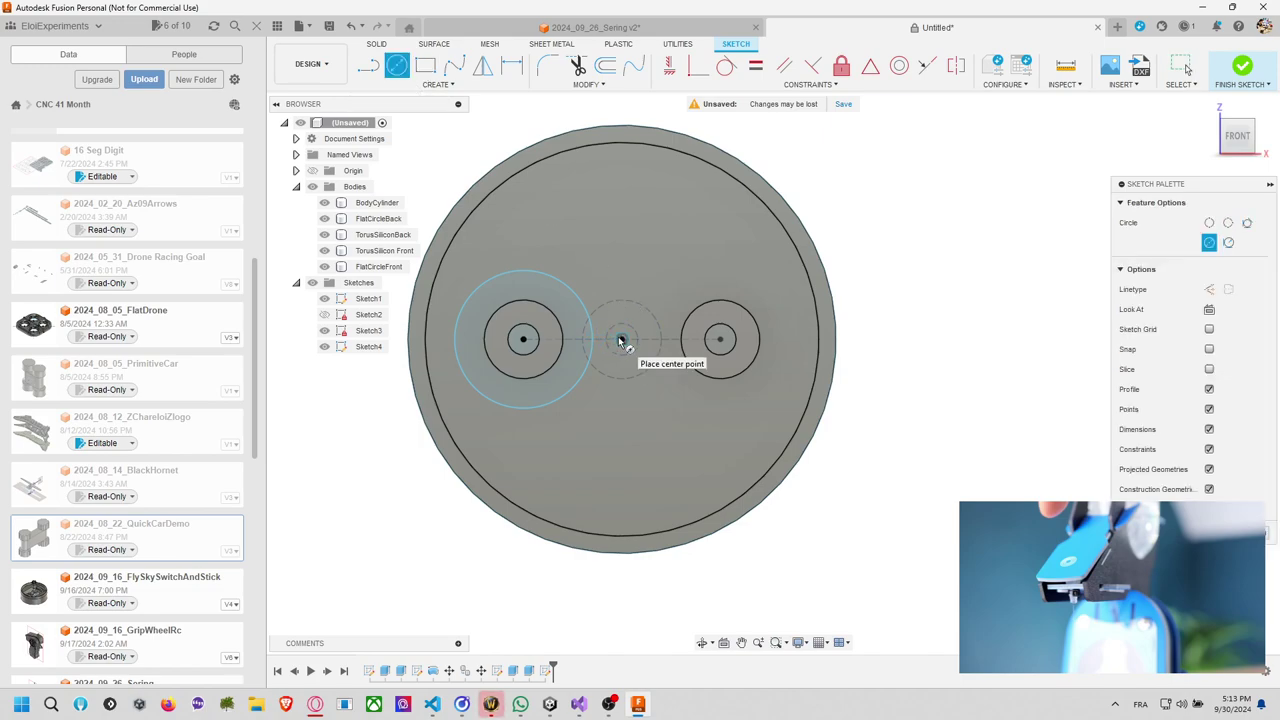
click(621, 341)
click(586, 337)
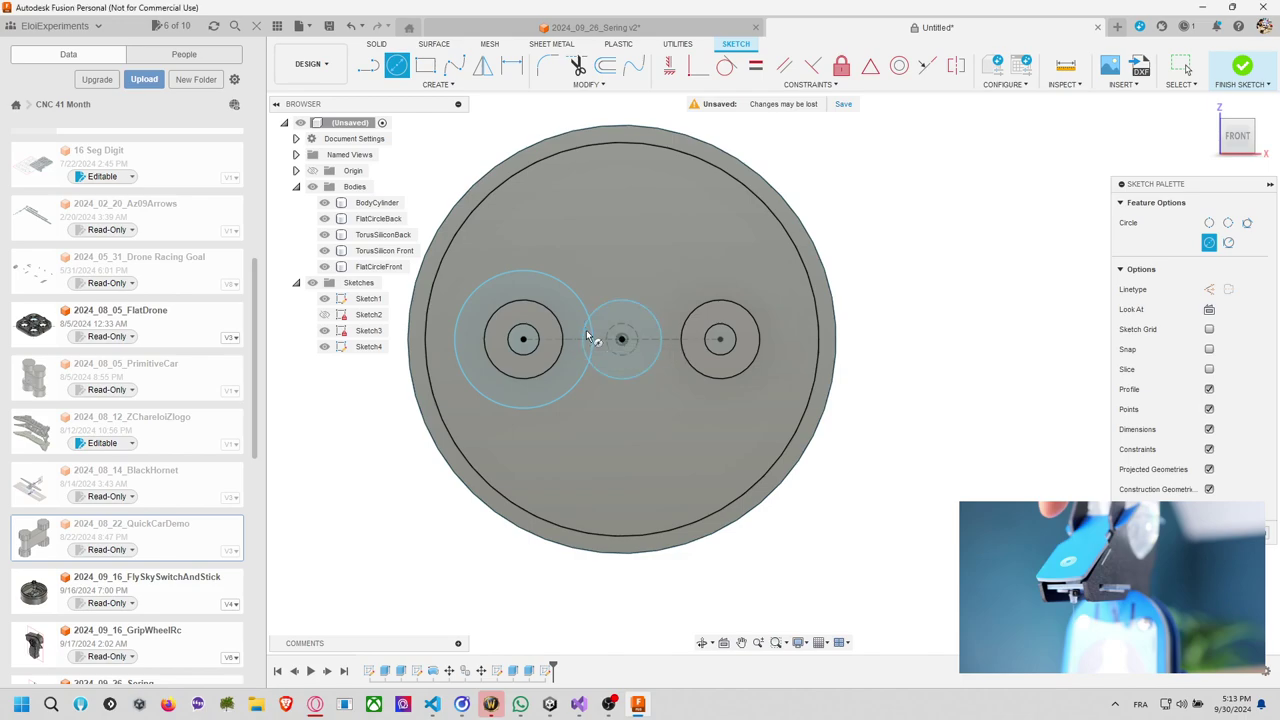
middle_drag(710, 368, 620, 372)
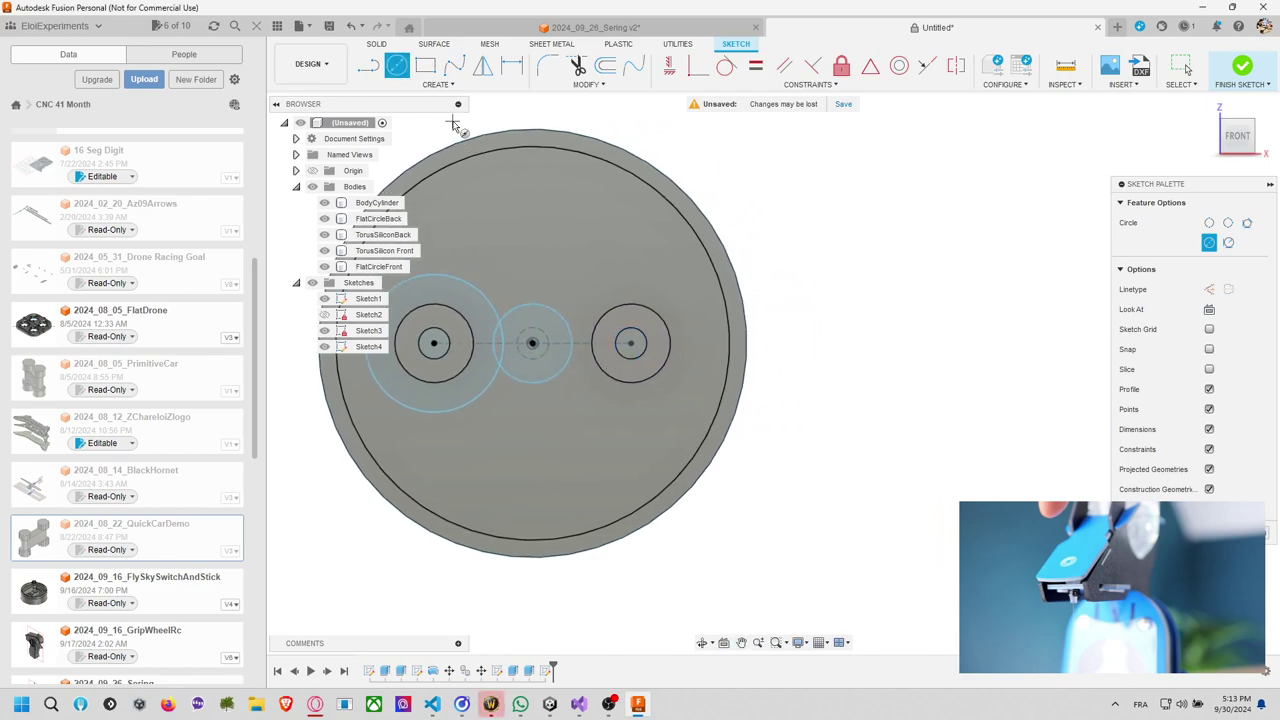
click(404, 72)
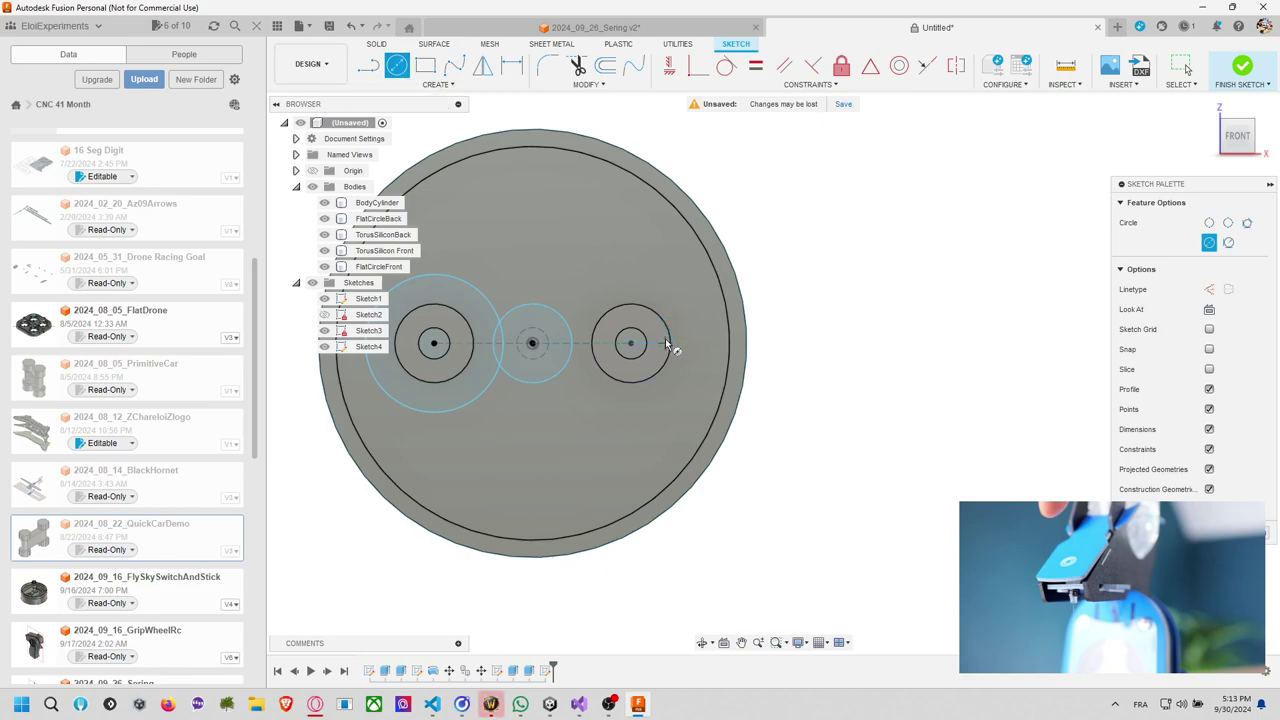
click(630, 344)
middle_drag(589, 375, 651, 389)
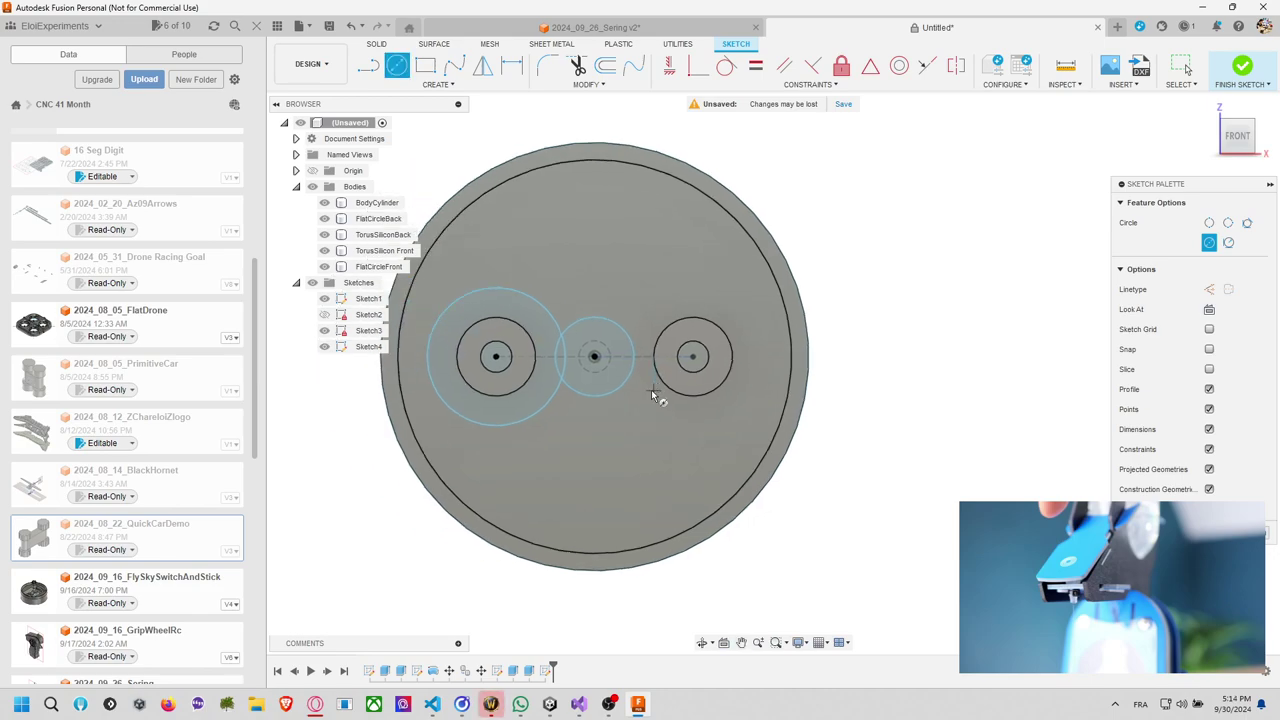
key(Escape)
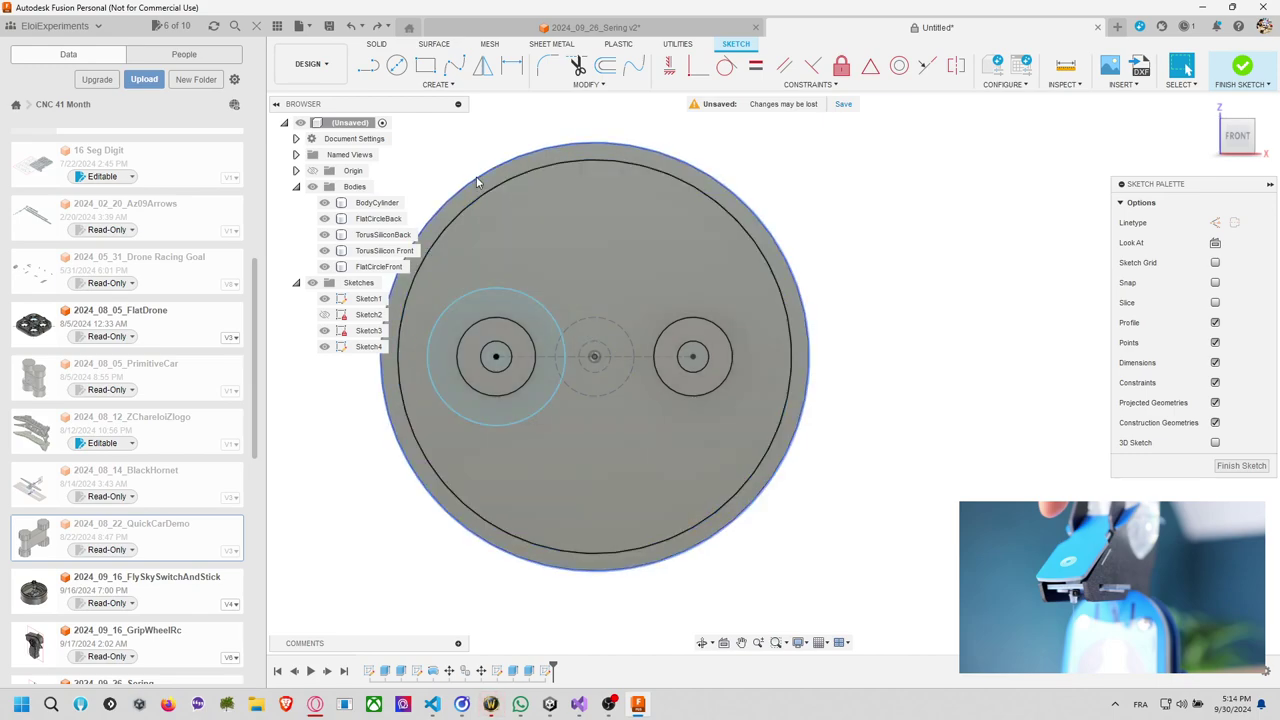
Draw a small circle between the left and middle holes and shrink the left-hole circle.
key(c)
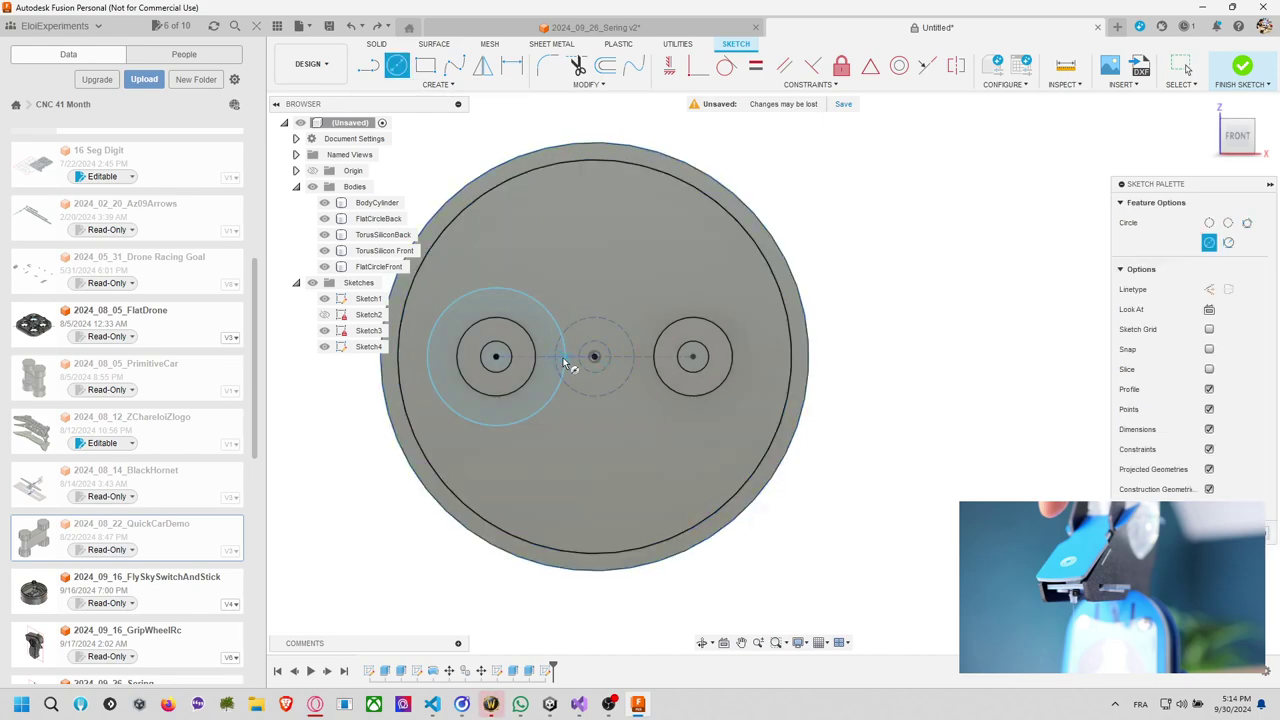
click(565, 357)
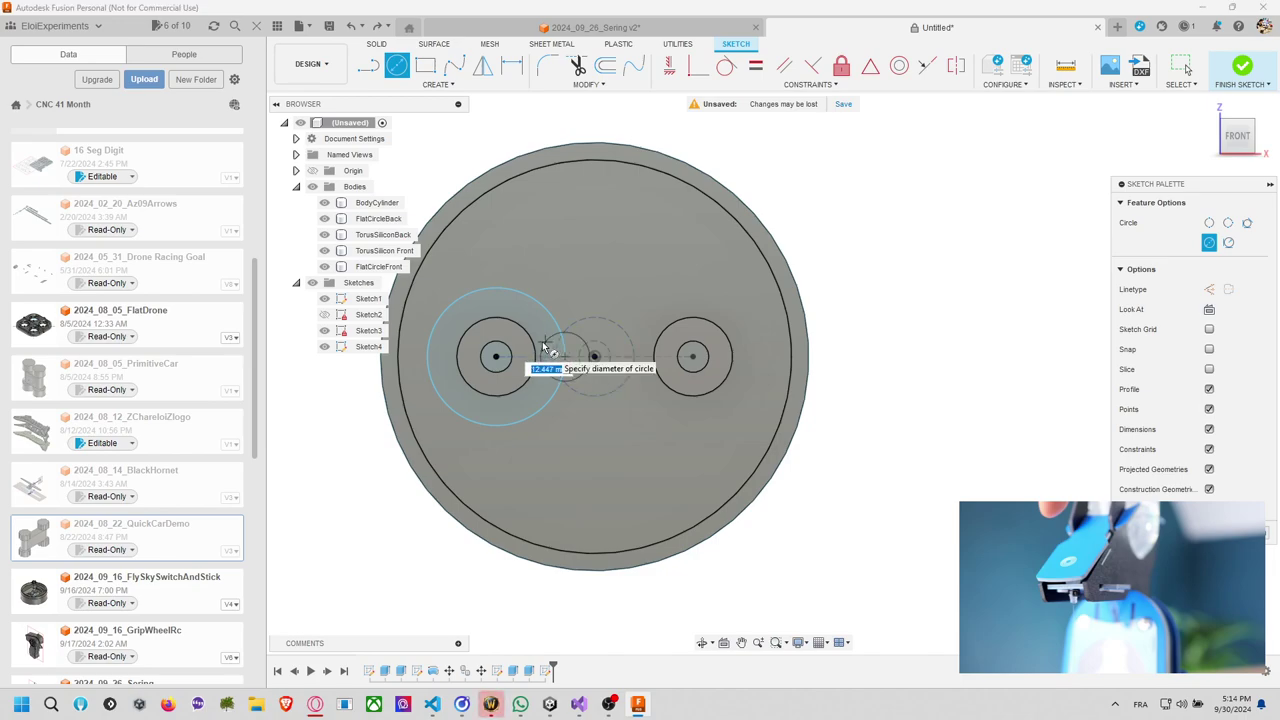
key(Return)
key(Escape)
drag(565, 350, 552, 358)
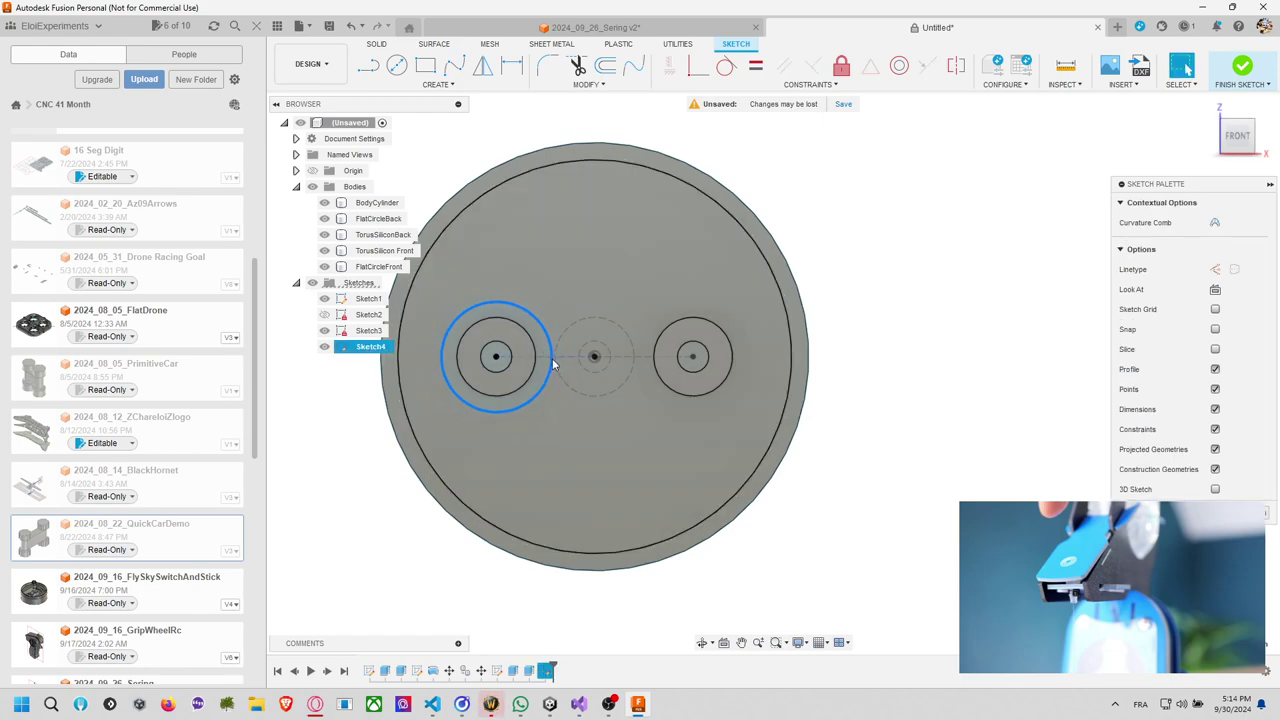
key(c)
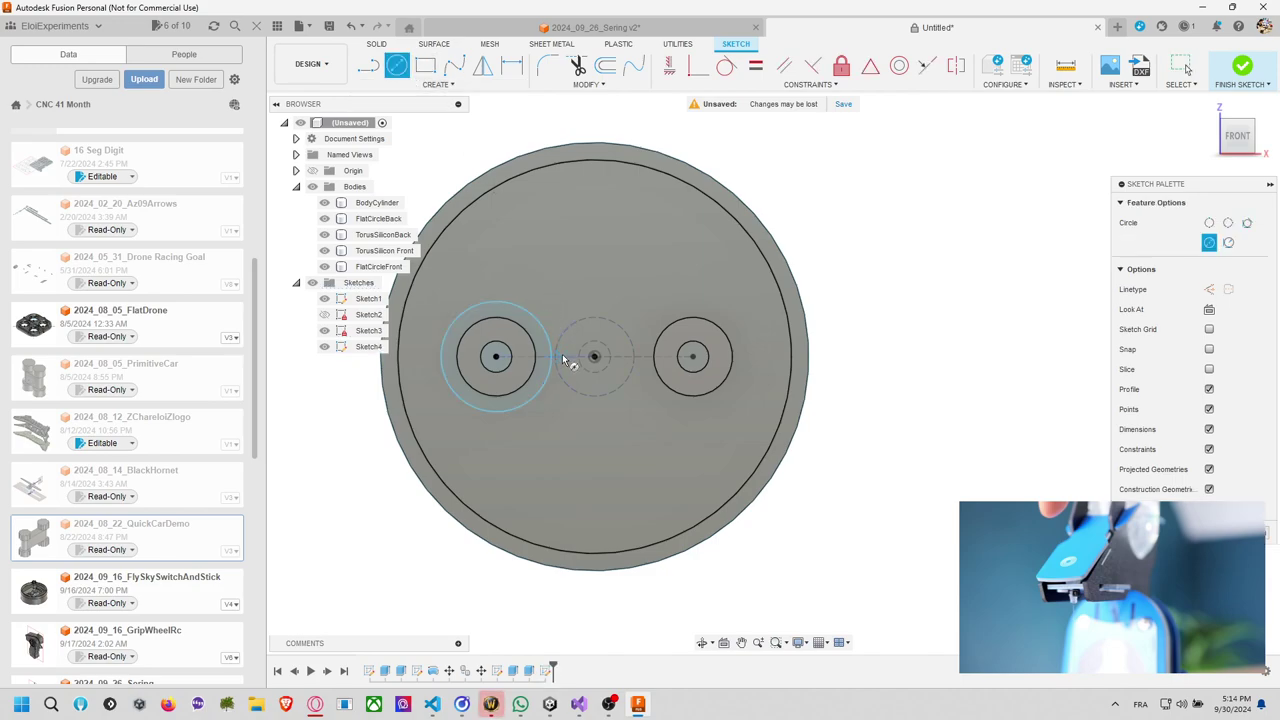
click(562, 355)
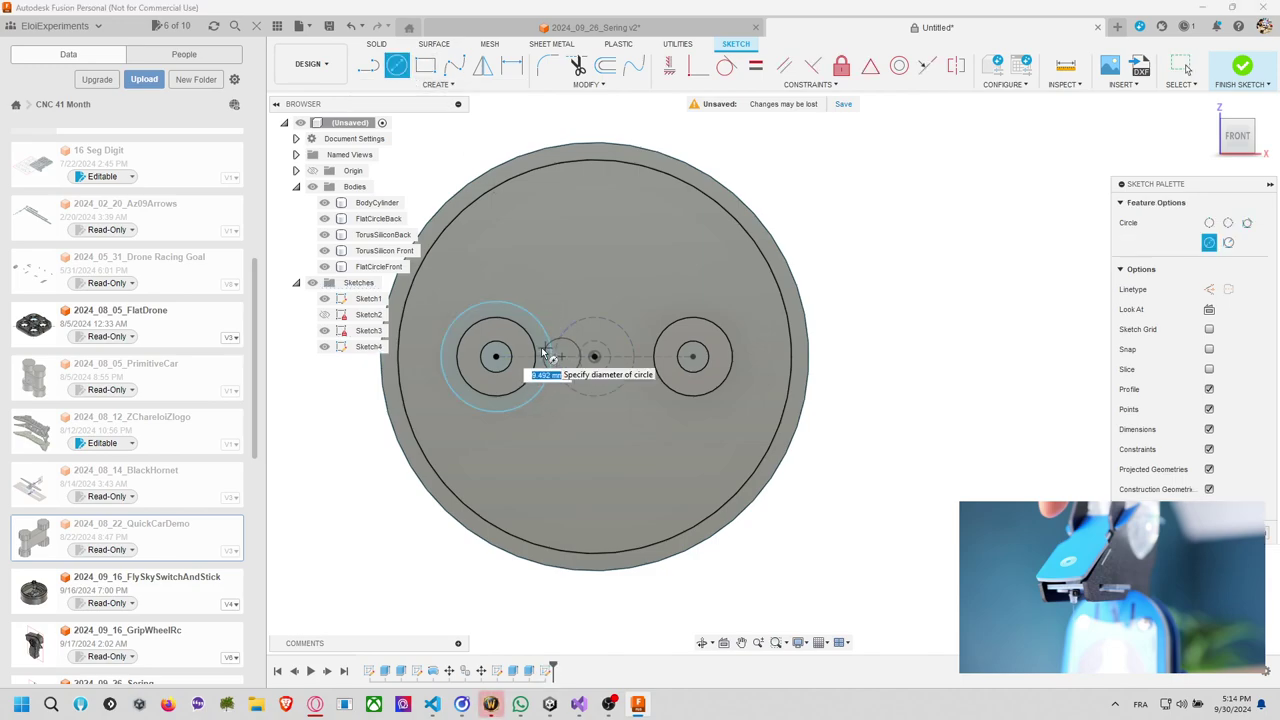
click(543, 351)
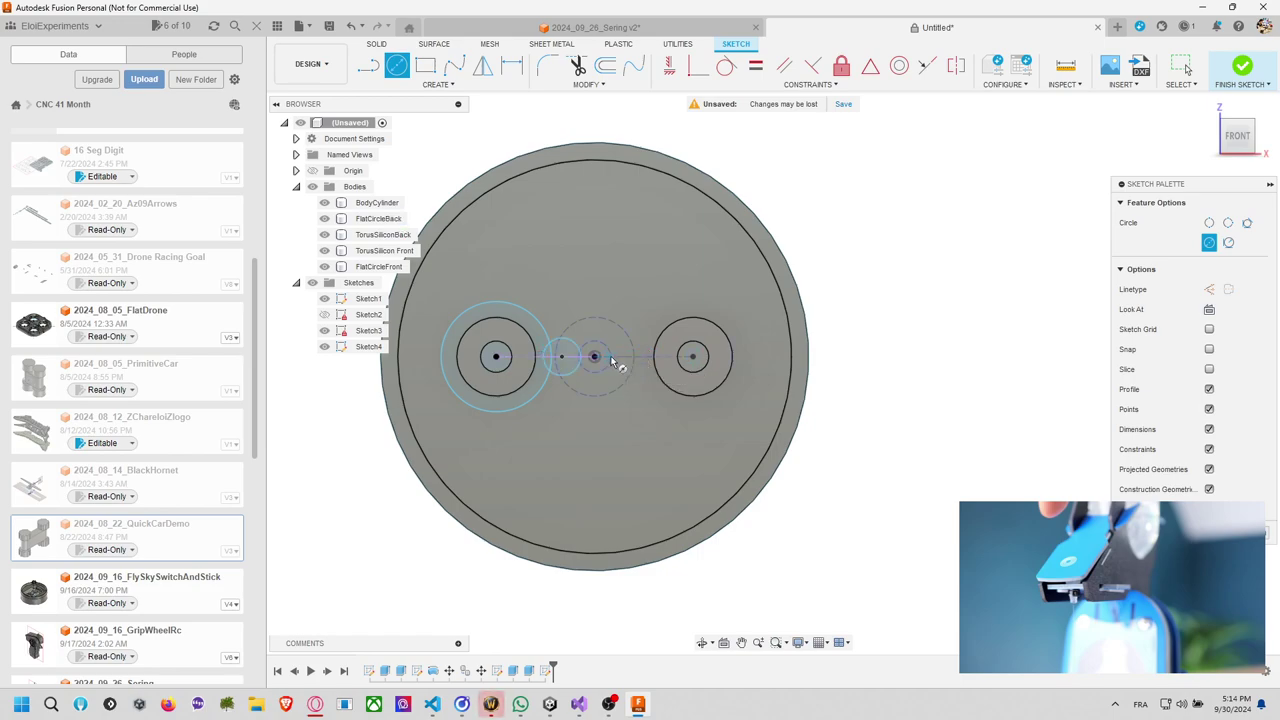
key(Escape)
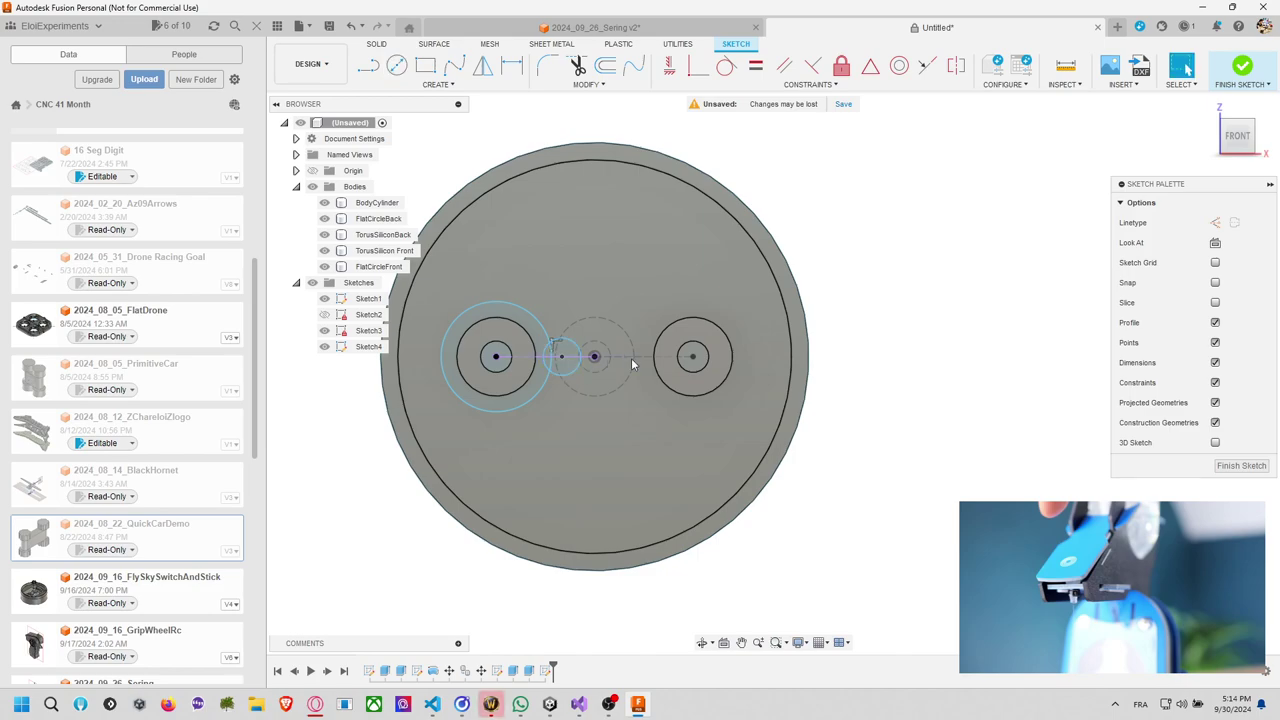
Draw horizontal lines from the small circle's centre through the middle hole and make the short segment construction.
click(368, 66)
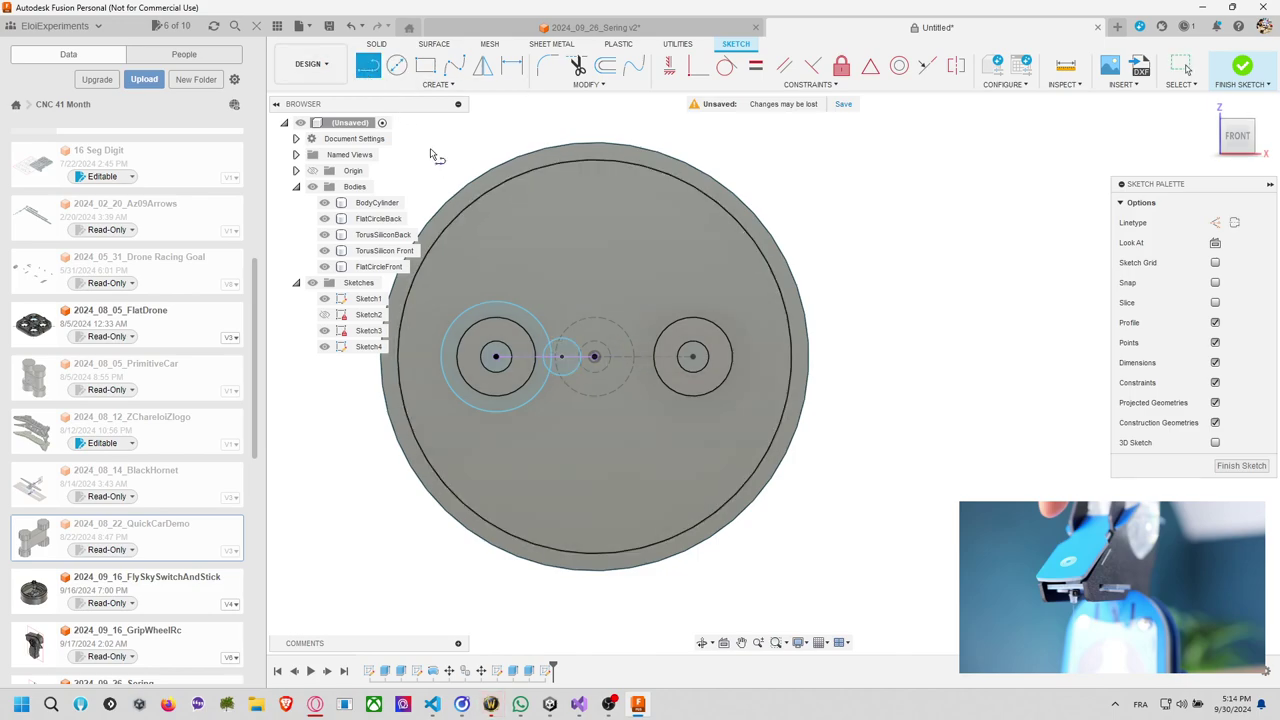
click(562, 357)
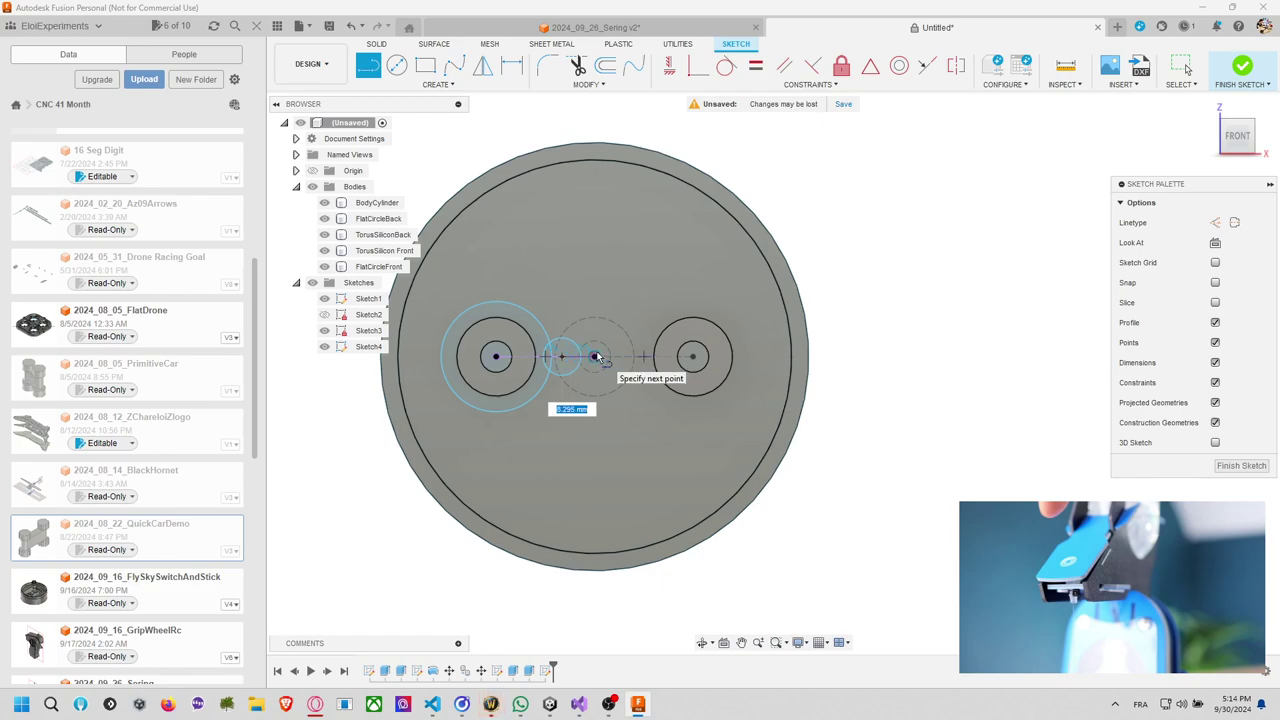
click(594, 357)
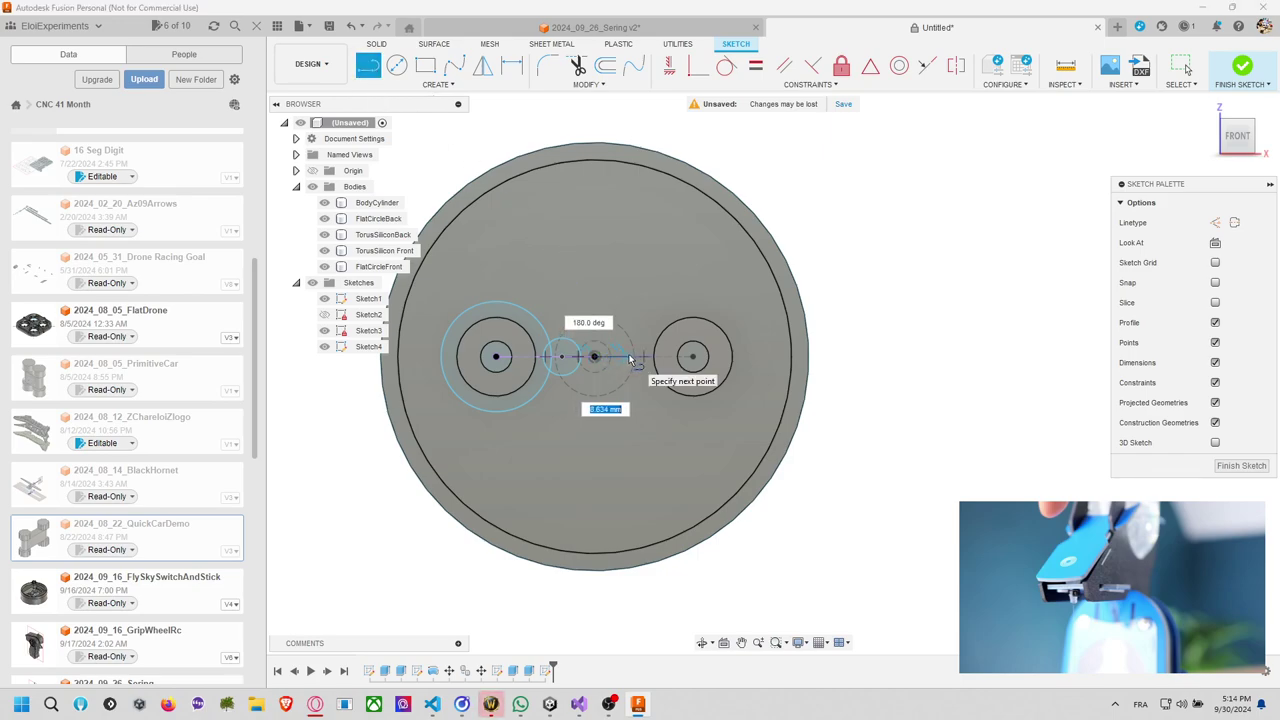
click(630, 357)
key(Escape)
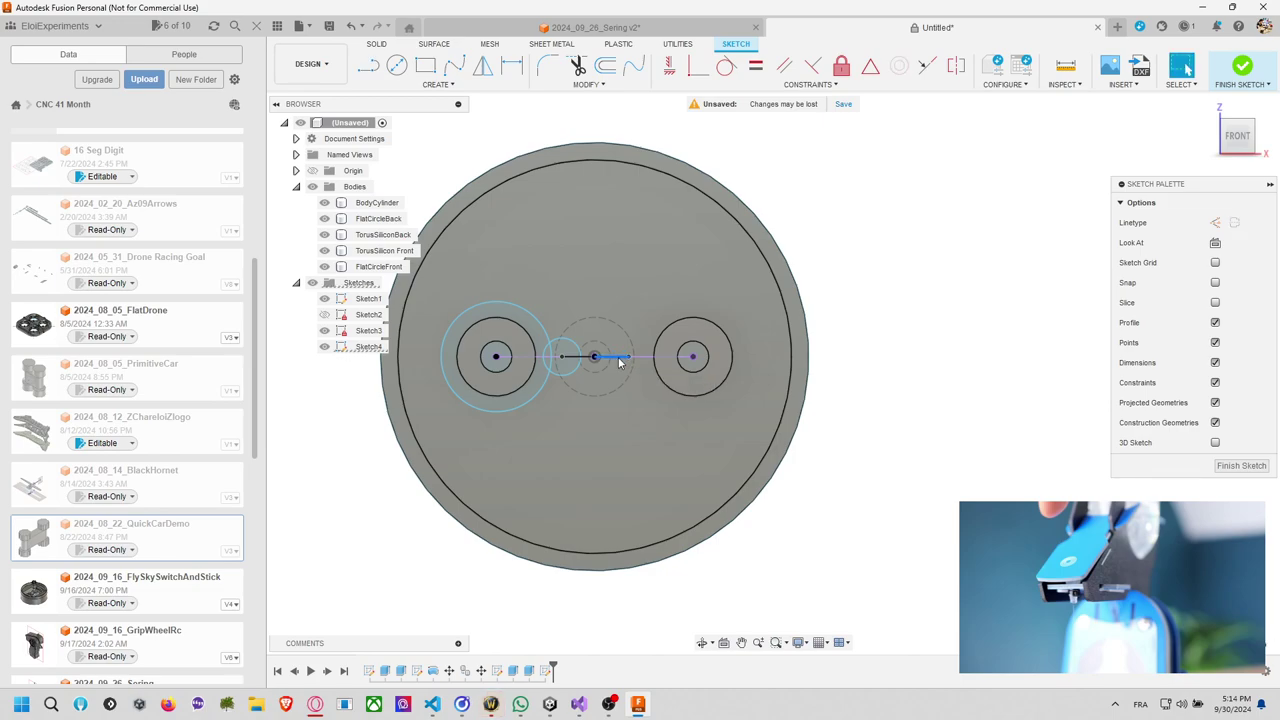
click(620, 358)
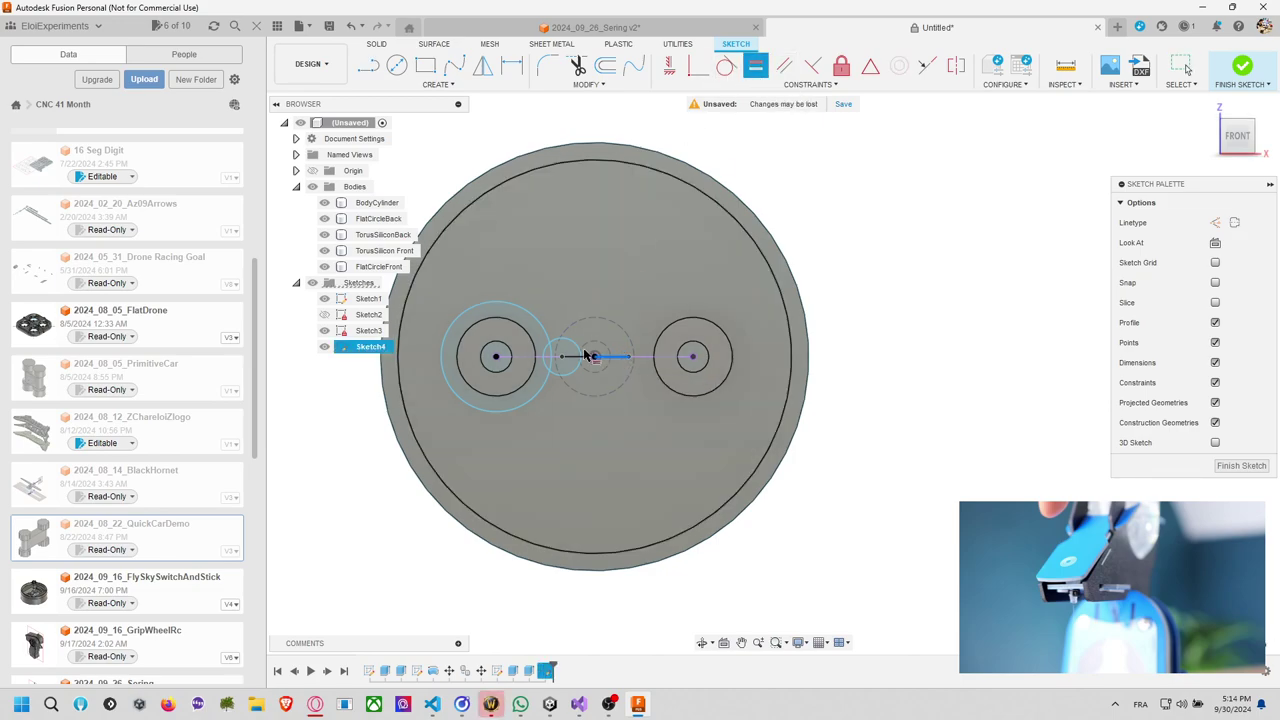
key(Escape)
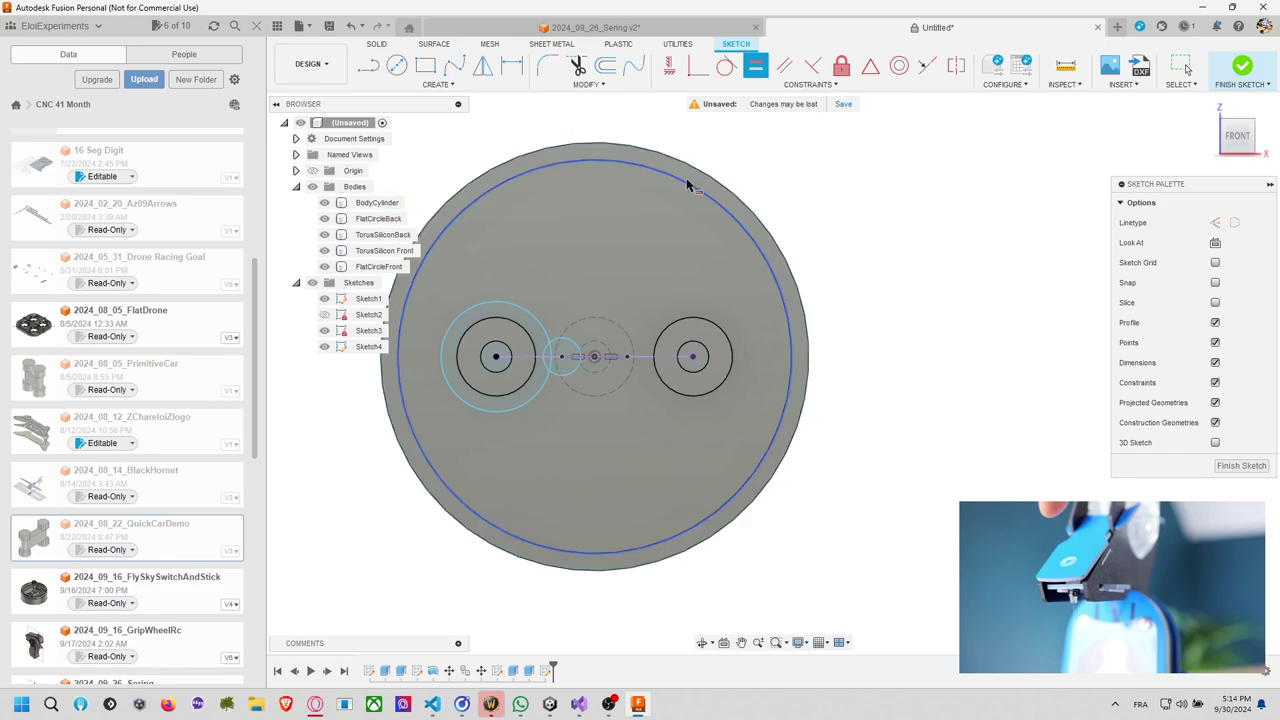
Reopen Sketch4 and draw a small and a large circle on the right side.
click(1241, 68)
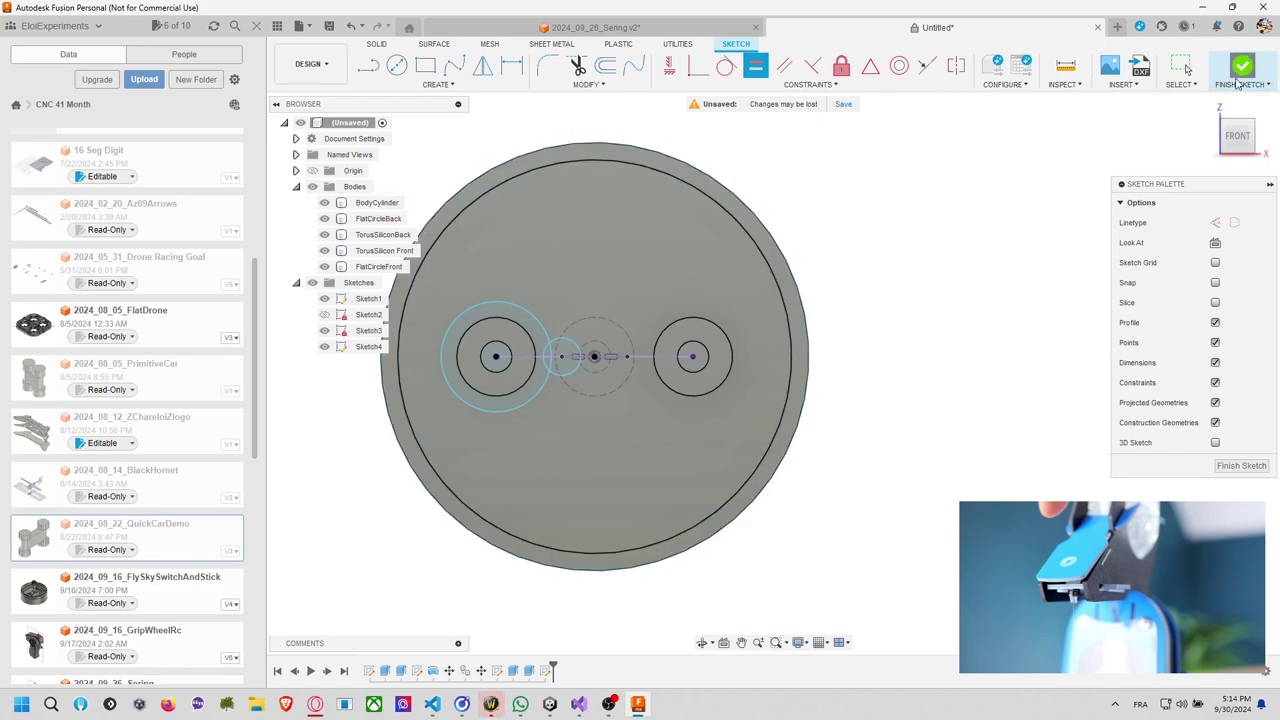
right_click(362, 346)
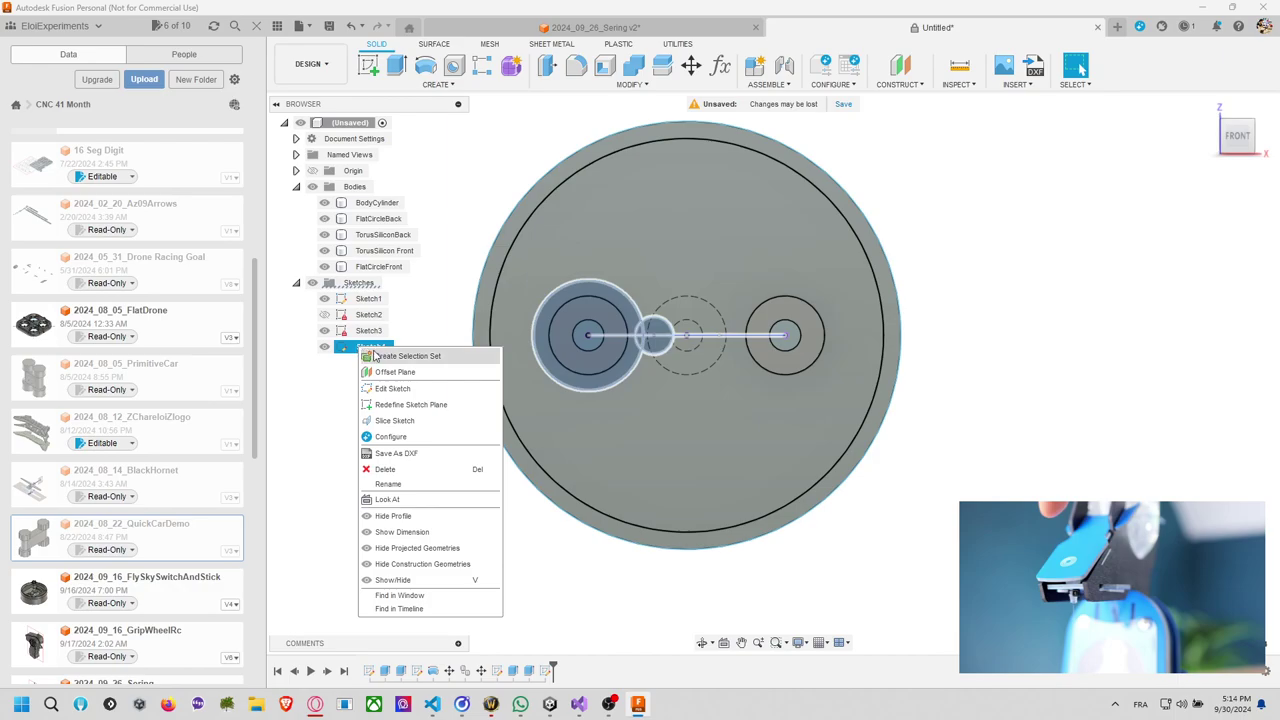
click(409, 397)
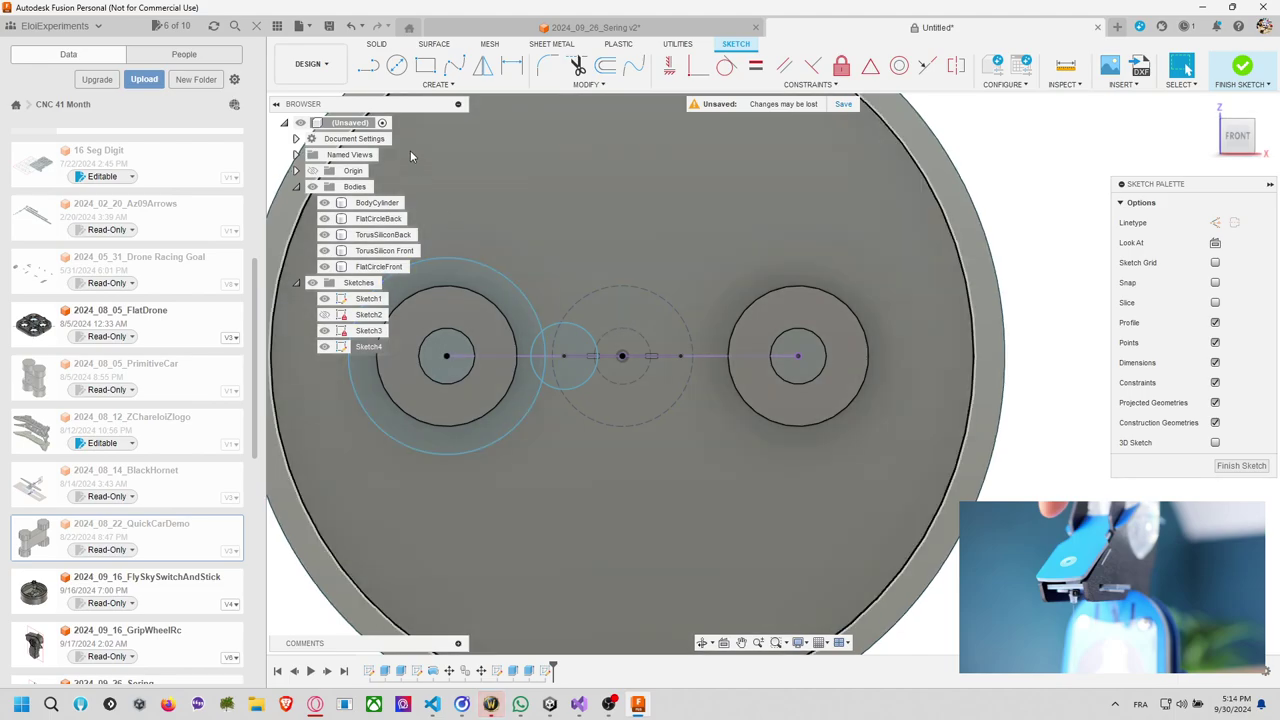
click(396, 65)
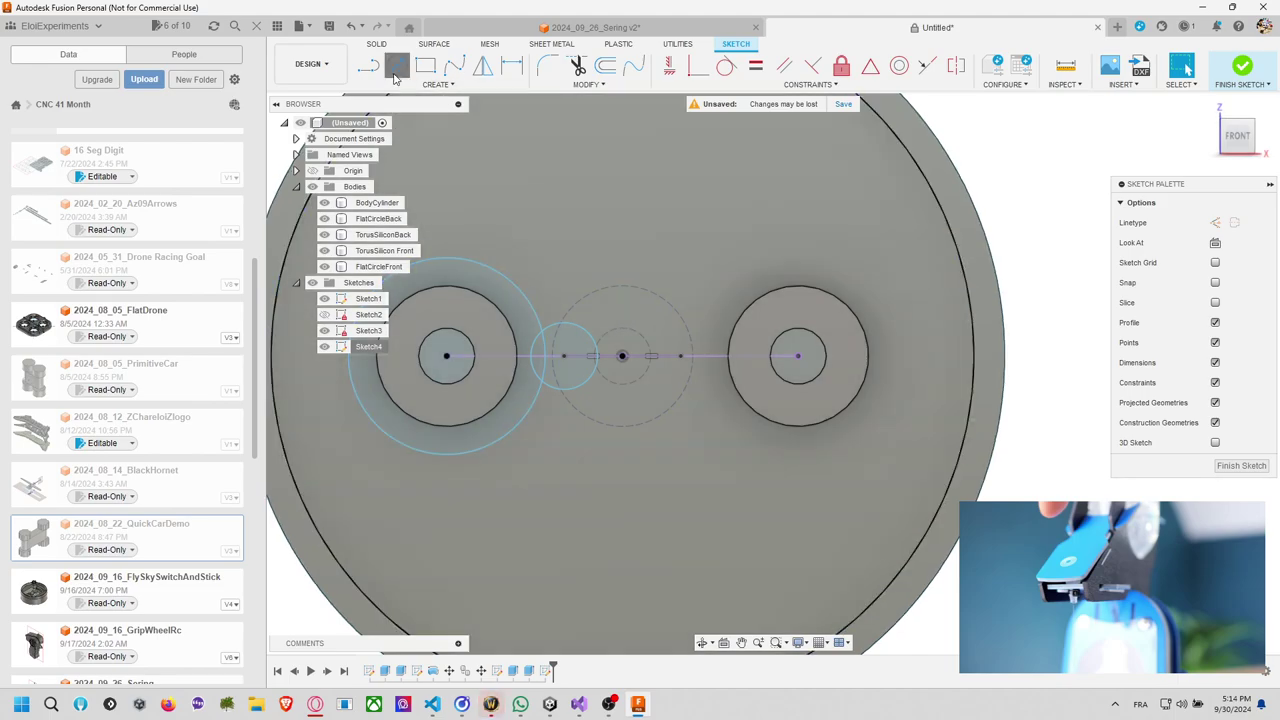
click(682, 356)
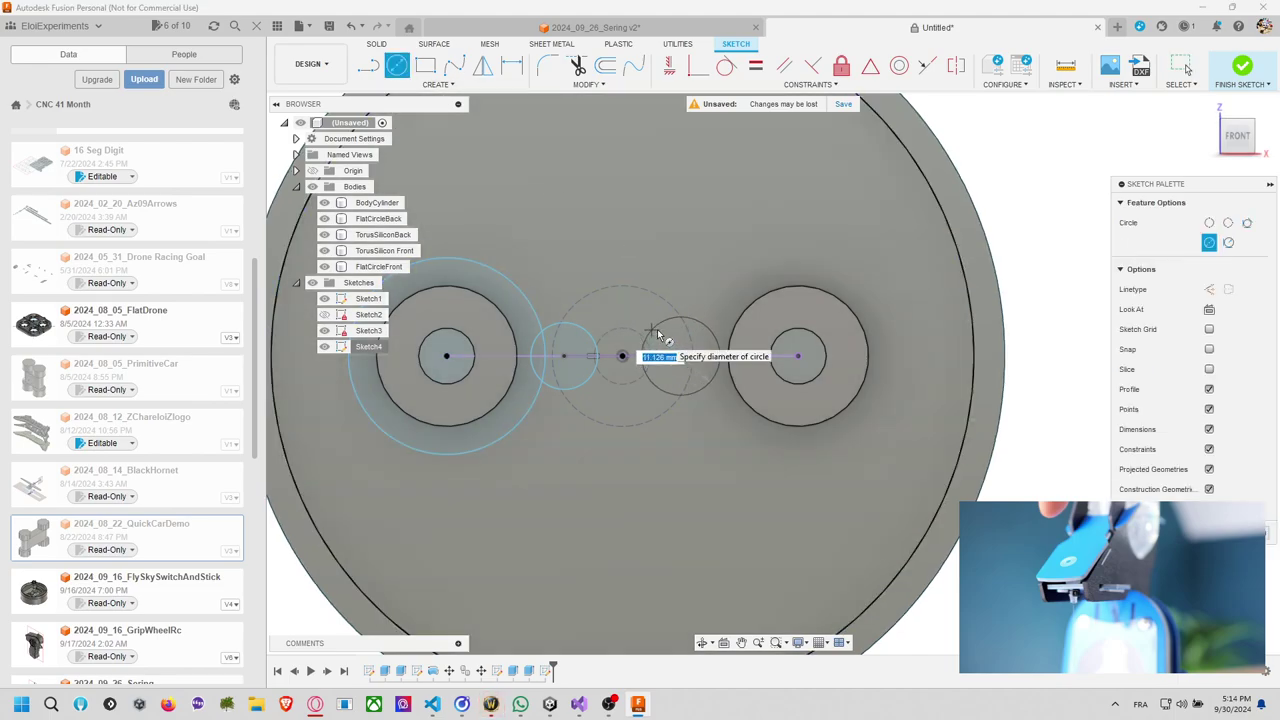
click(666, 340)
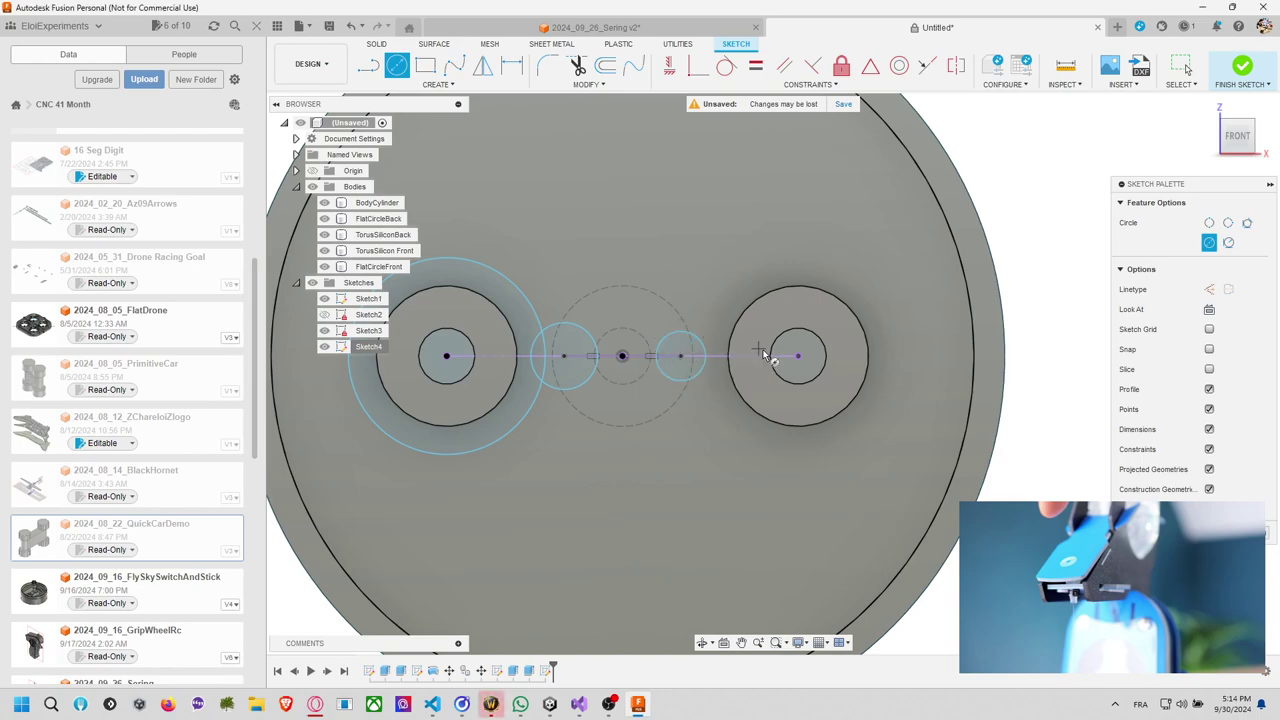
click(798, 356)
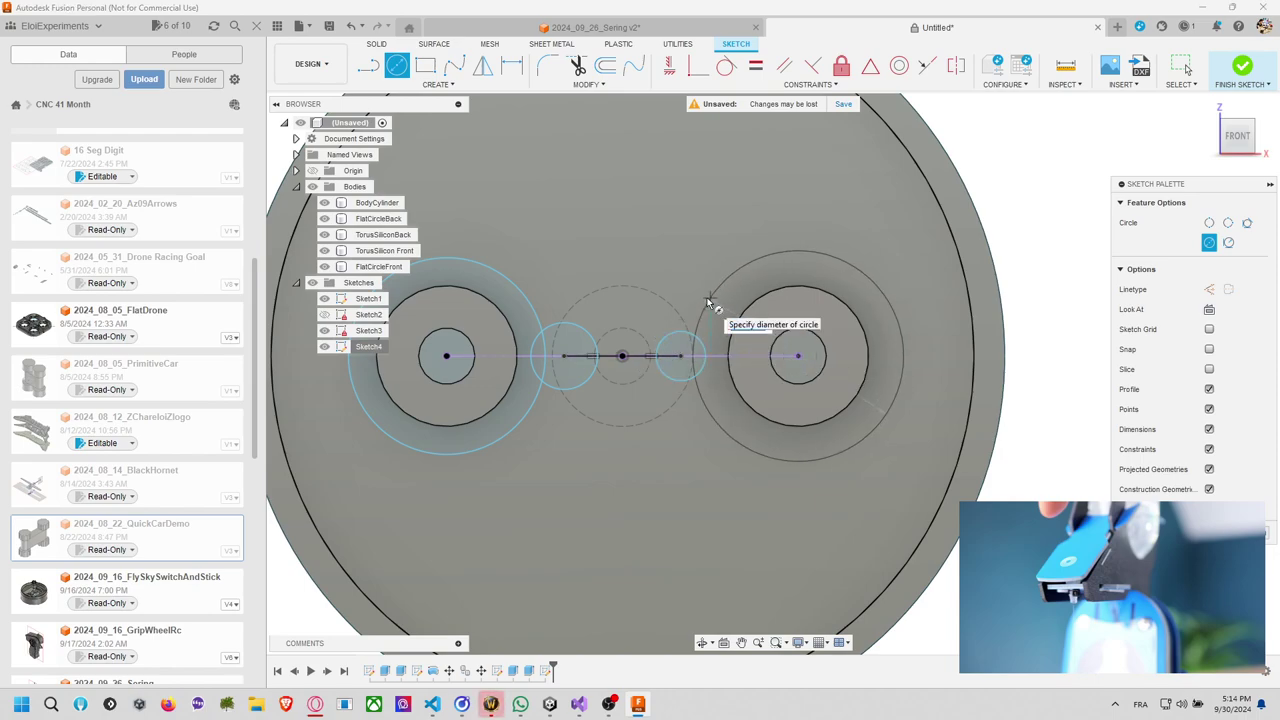
click(707, 305)
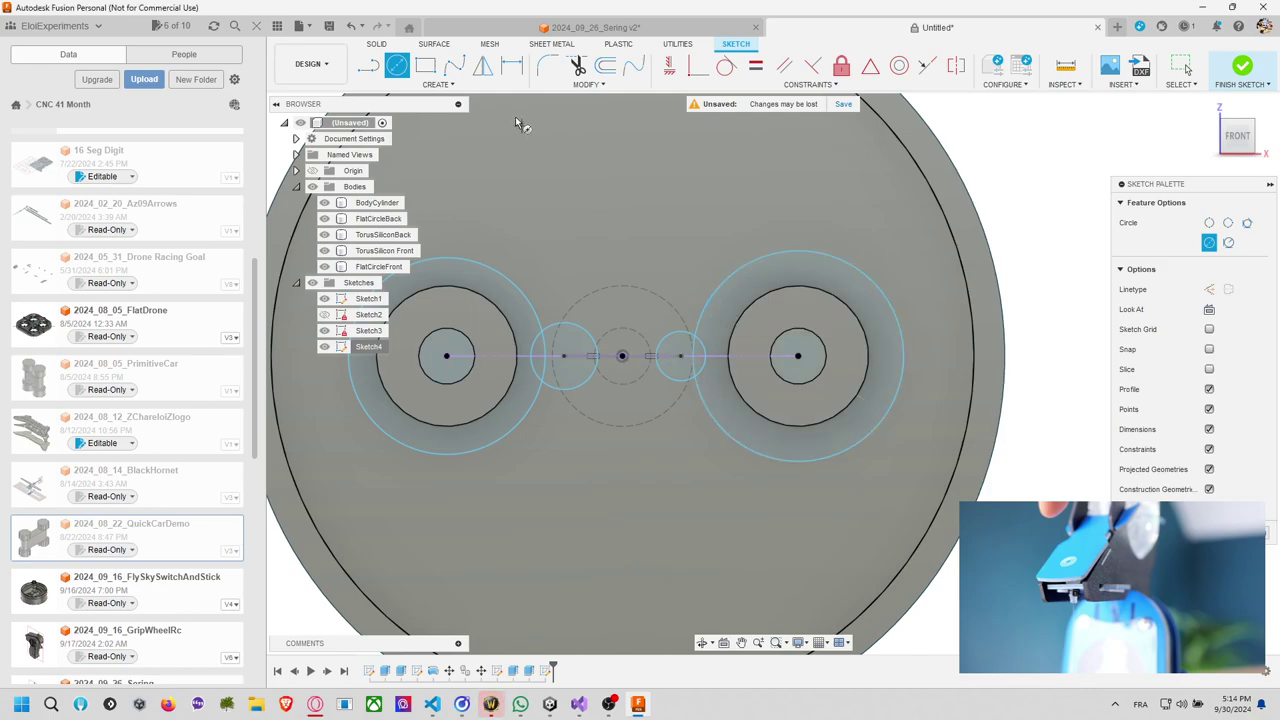
Make the right large and small circles equal to their left counterparts, then finish the sketch.
click(756, 66)
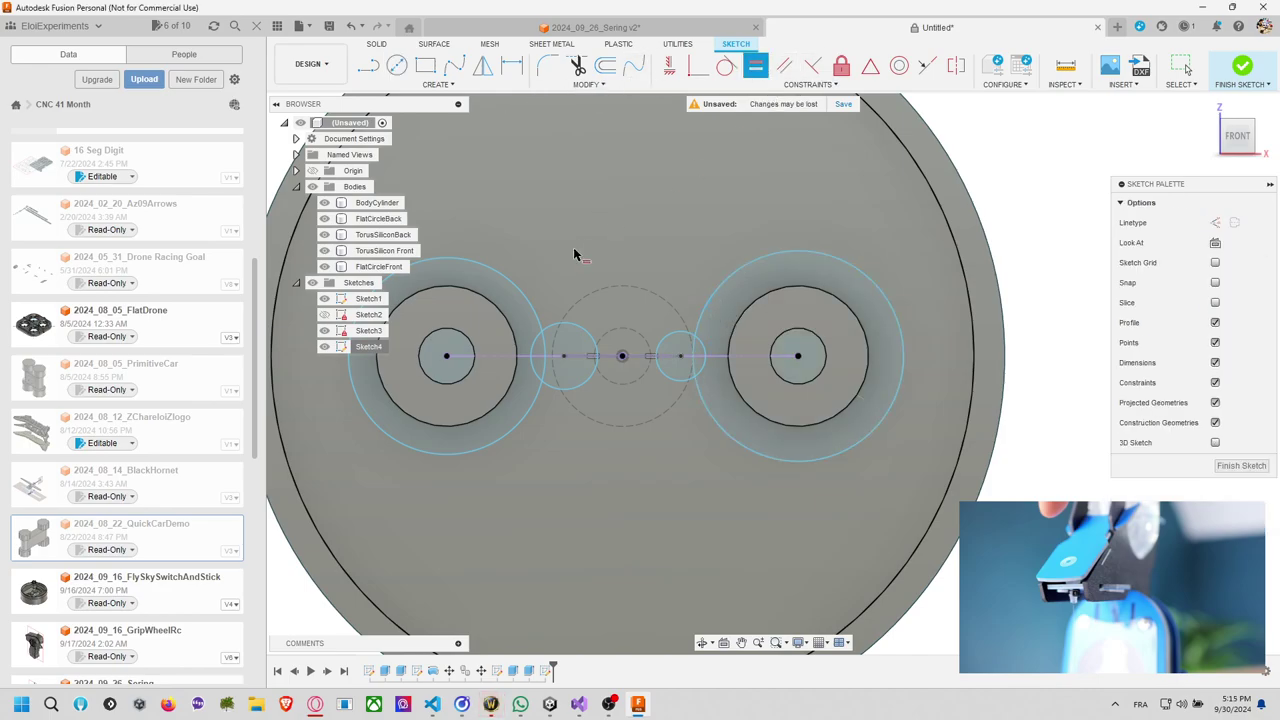
click(535, 300)
click(700, 305)
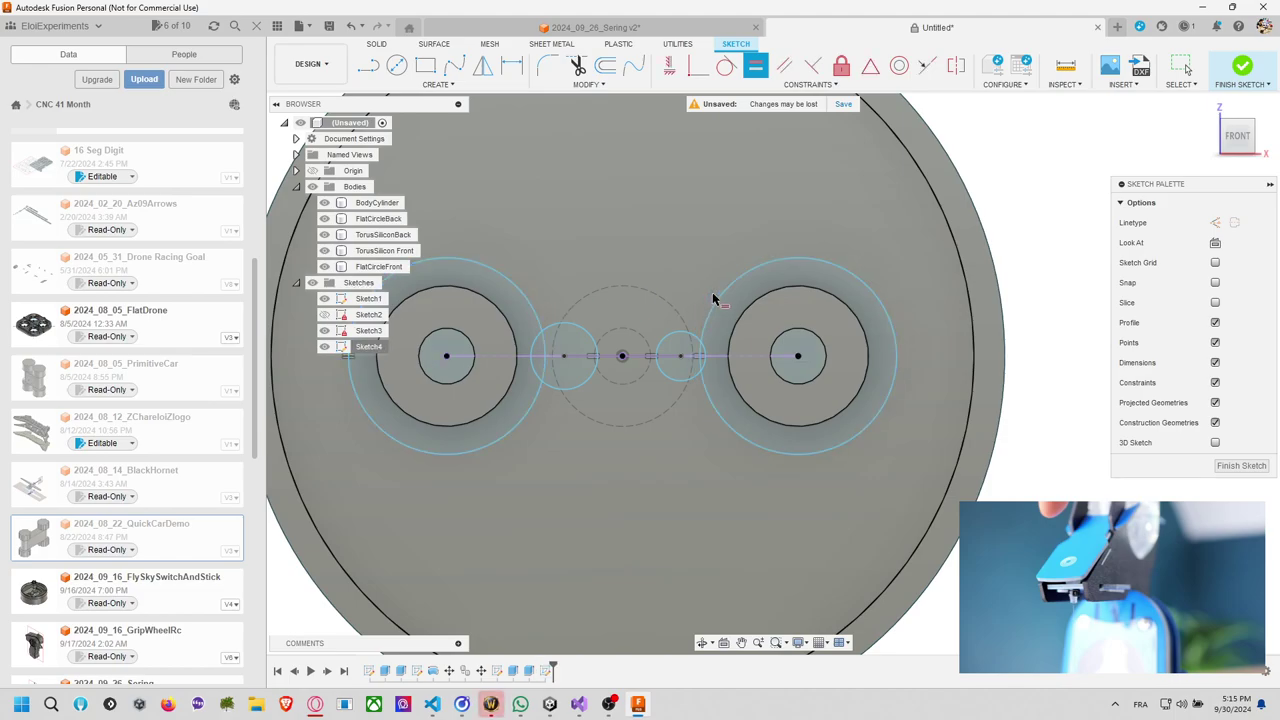
click(566, 323)
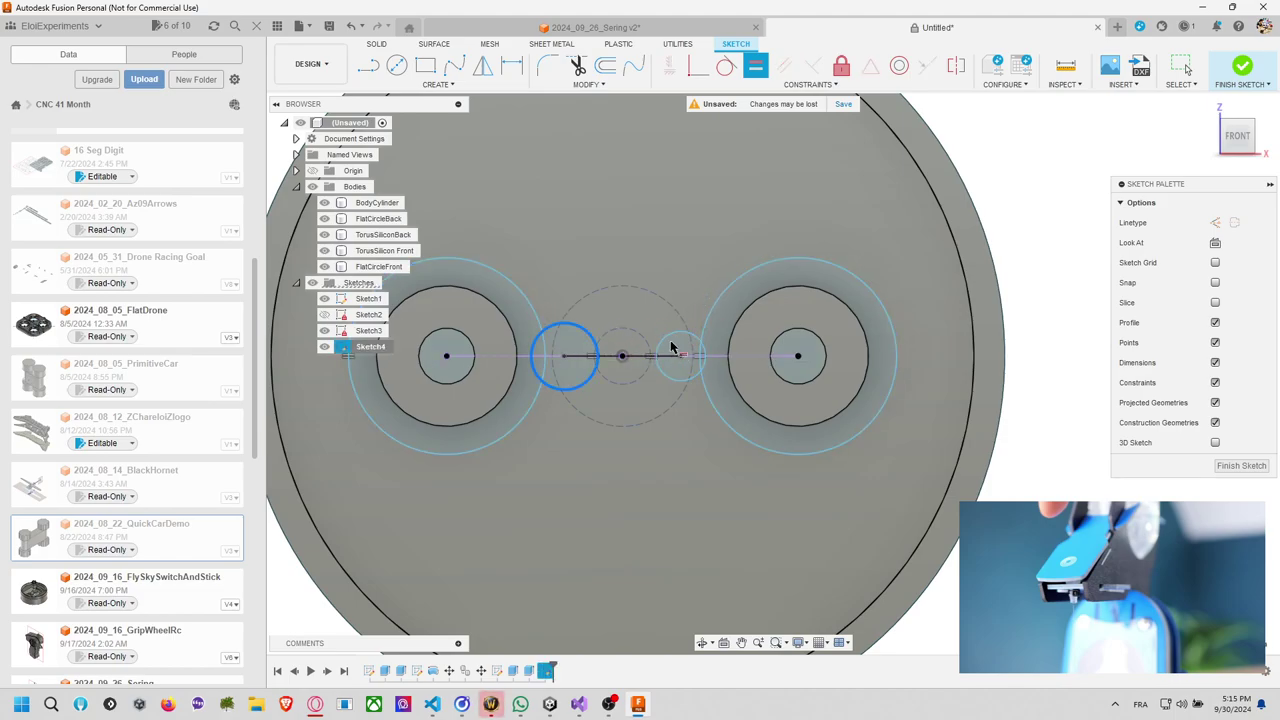
click(672, 344)
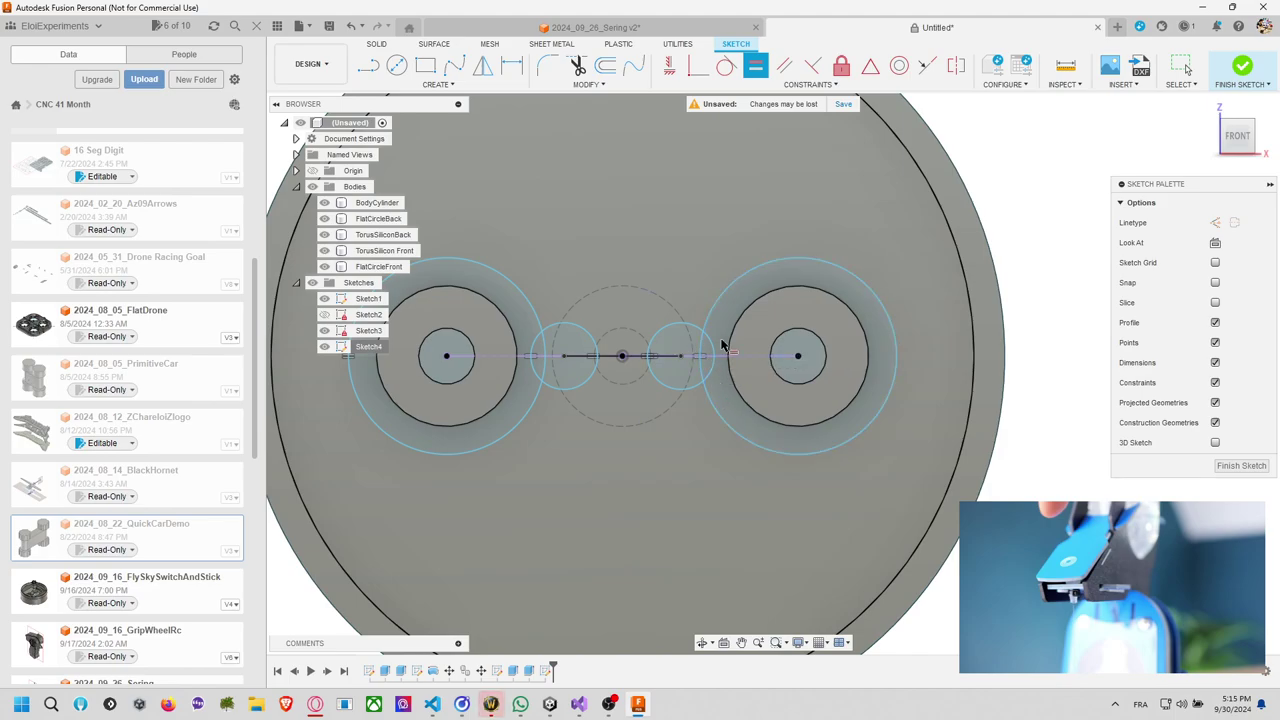
click(1239, 75)
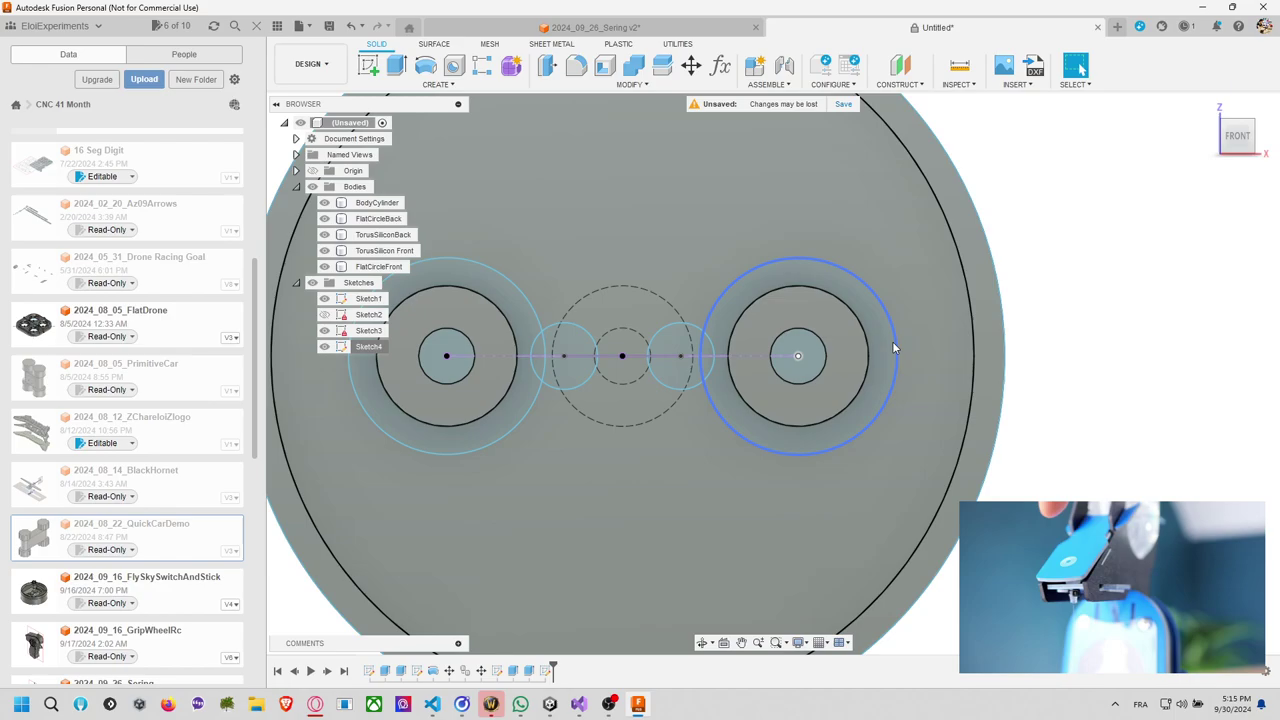
Reopen Sketch4 and draw a 7.376 mm circle at the left small gear.
right_click(893, 347)
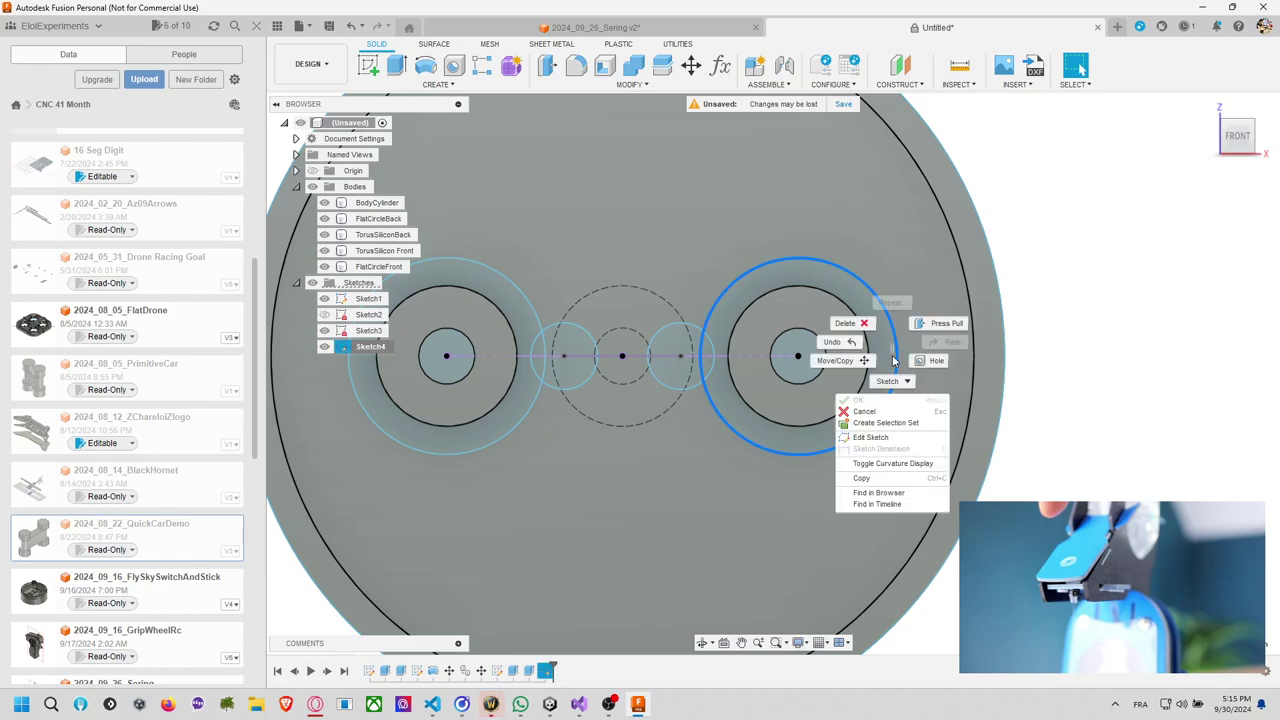
click(870, 438)
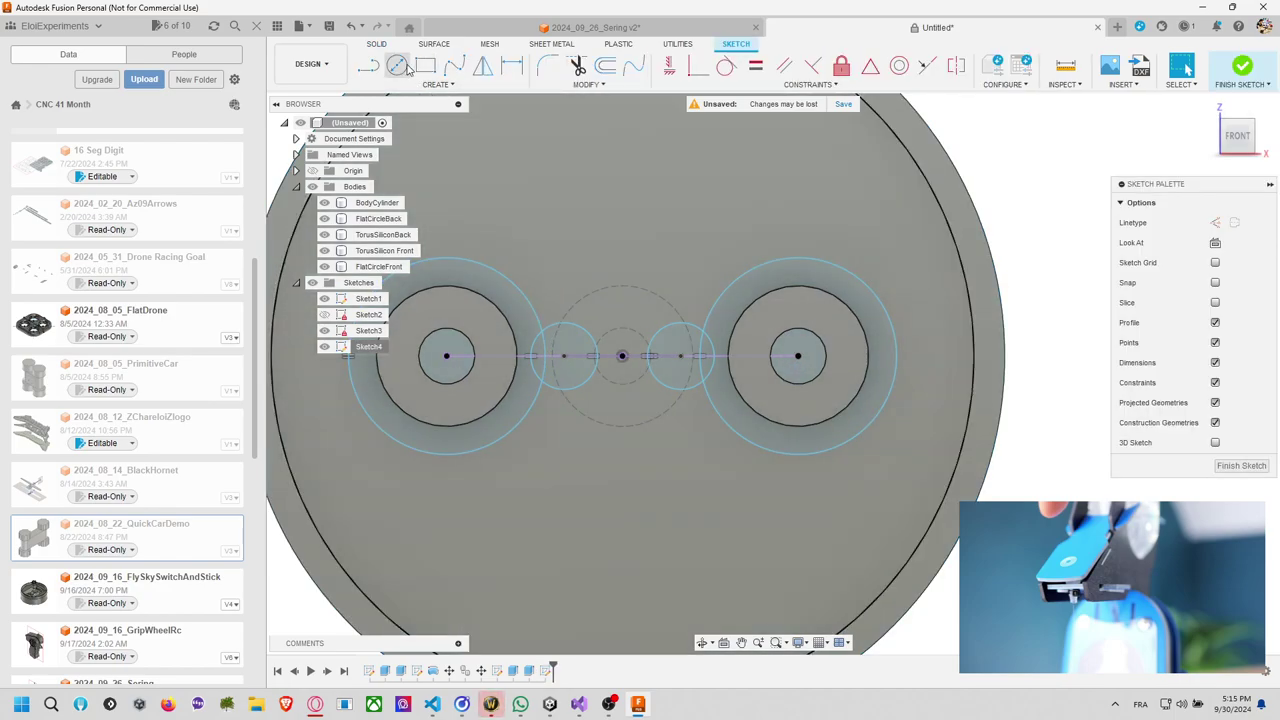
click(400, 66)
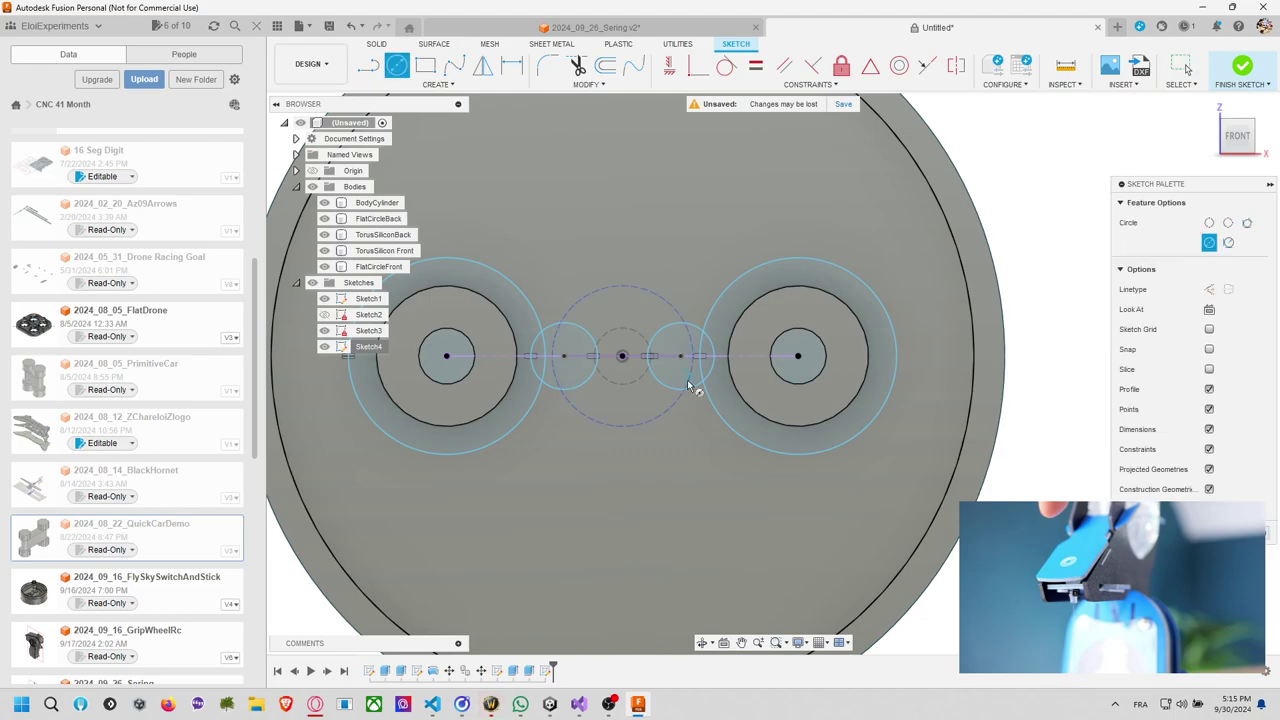
click(565, 356)
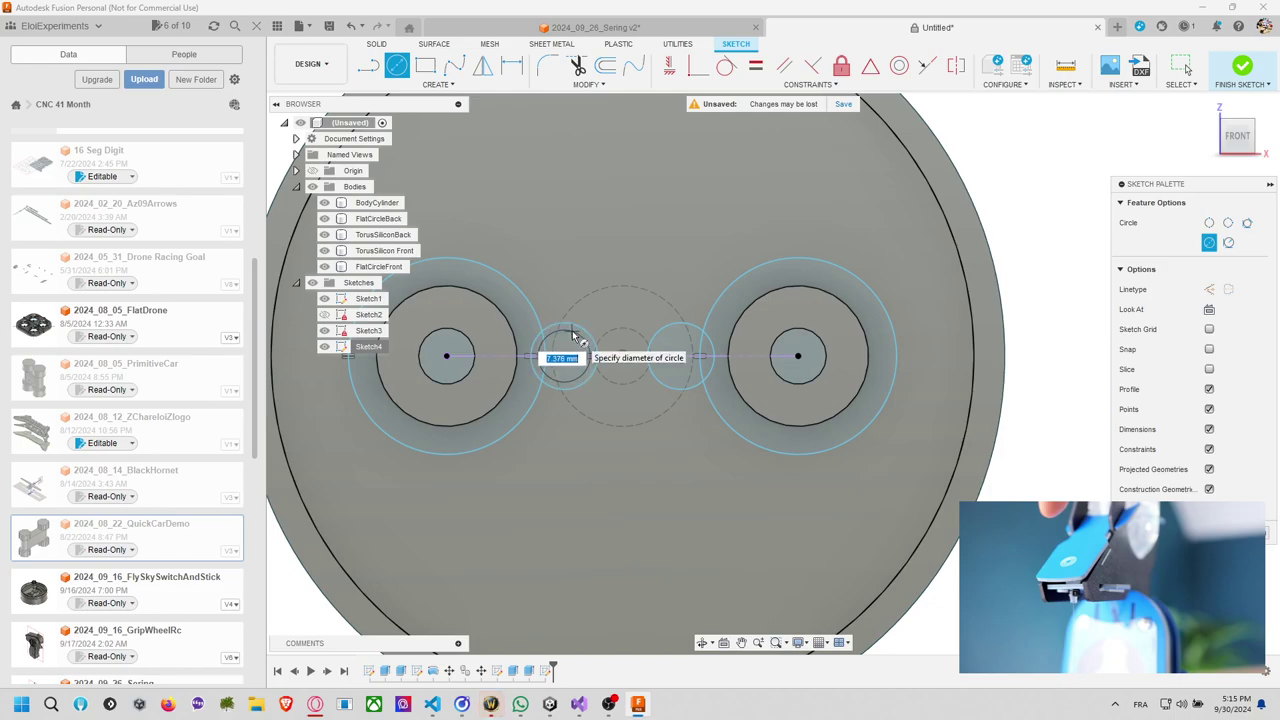
click(575, 335)
key(Escape)
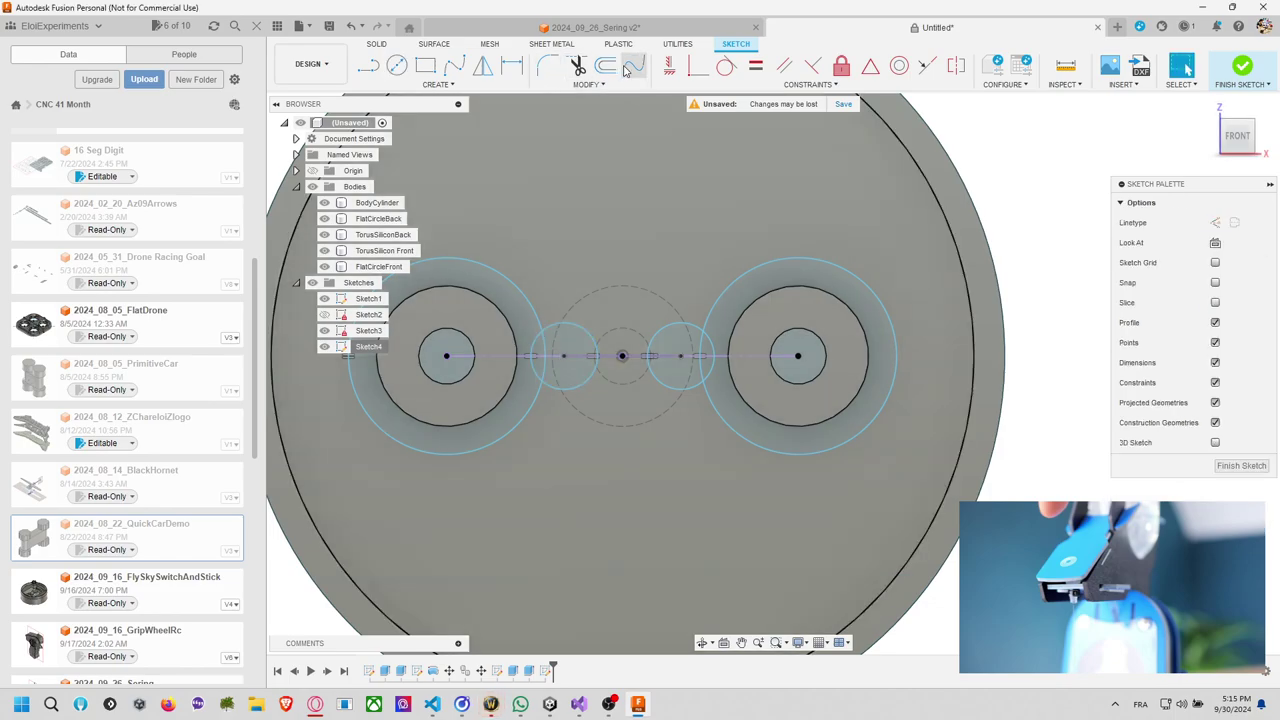
Offset the 7.376 mm circle 1.5 mm inward and the small right circle 1 mm inward.
click(607, 66)
click(597, 338)
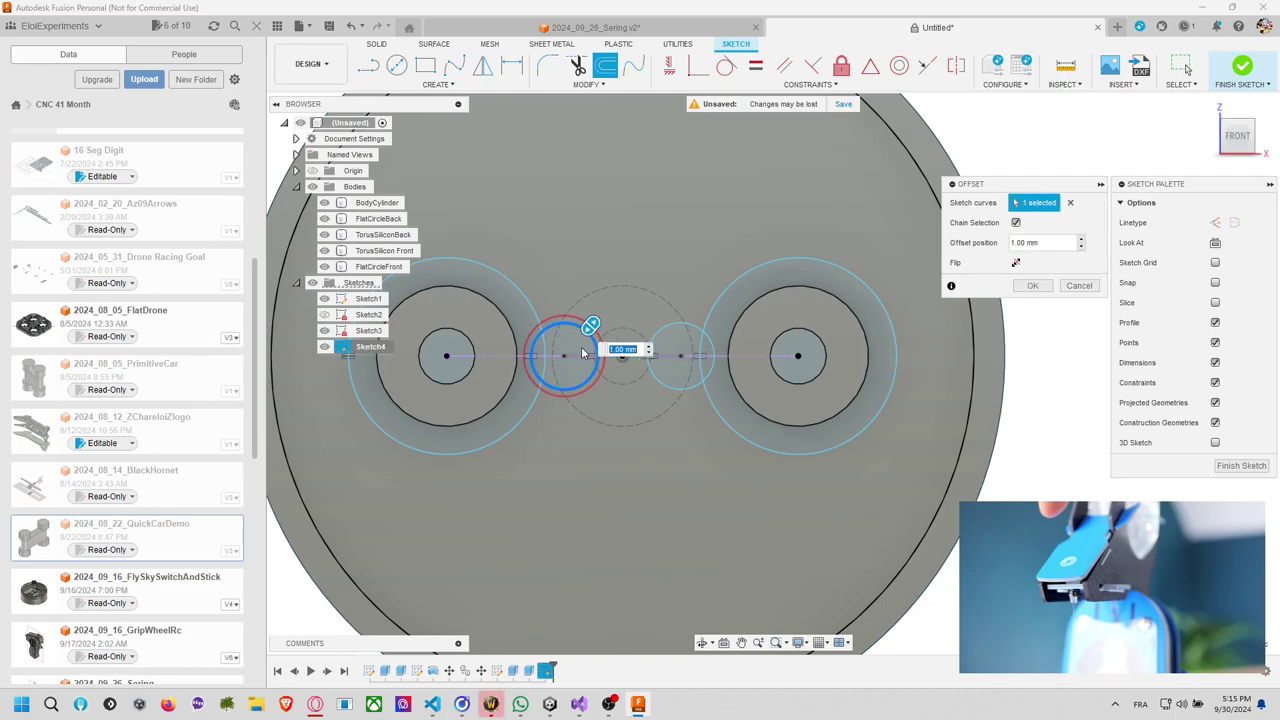
drag(587, 333, 585, 351)
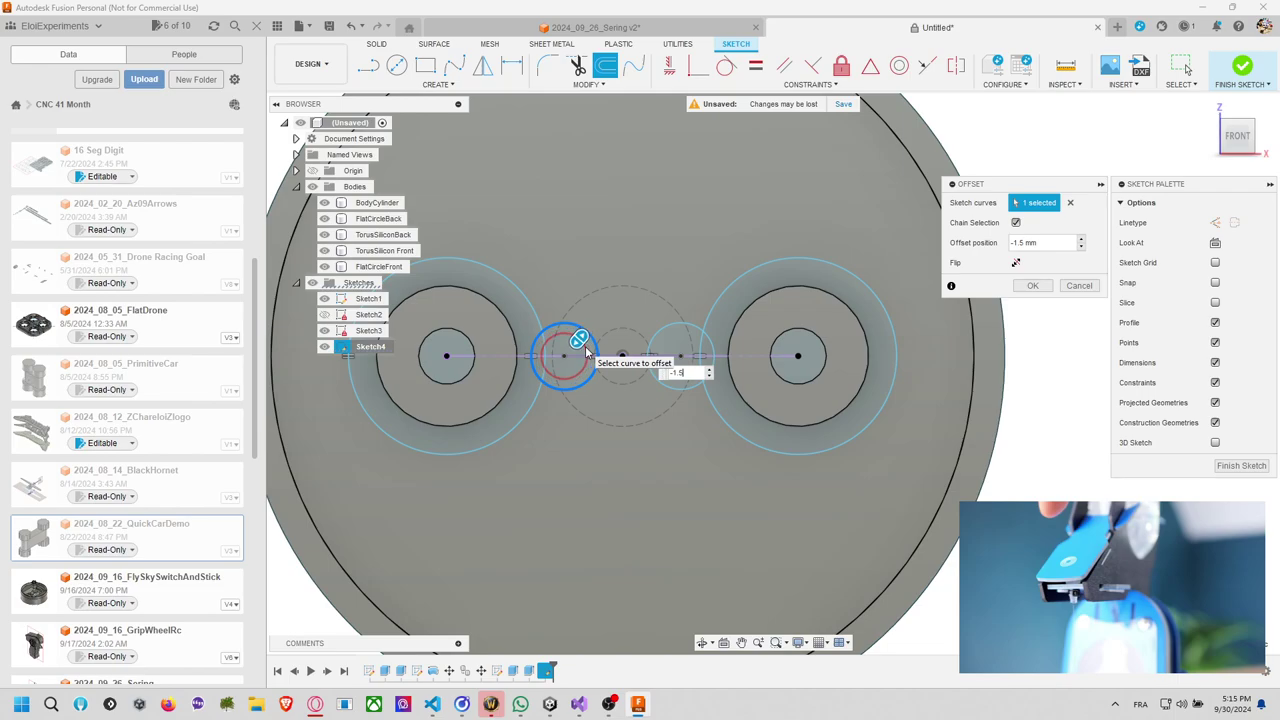
key(Return)
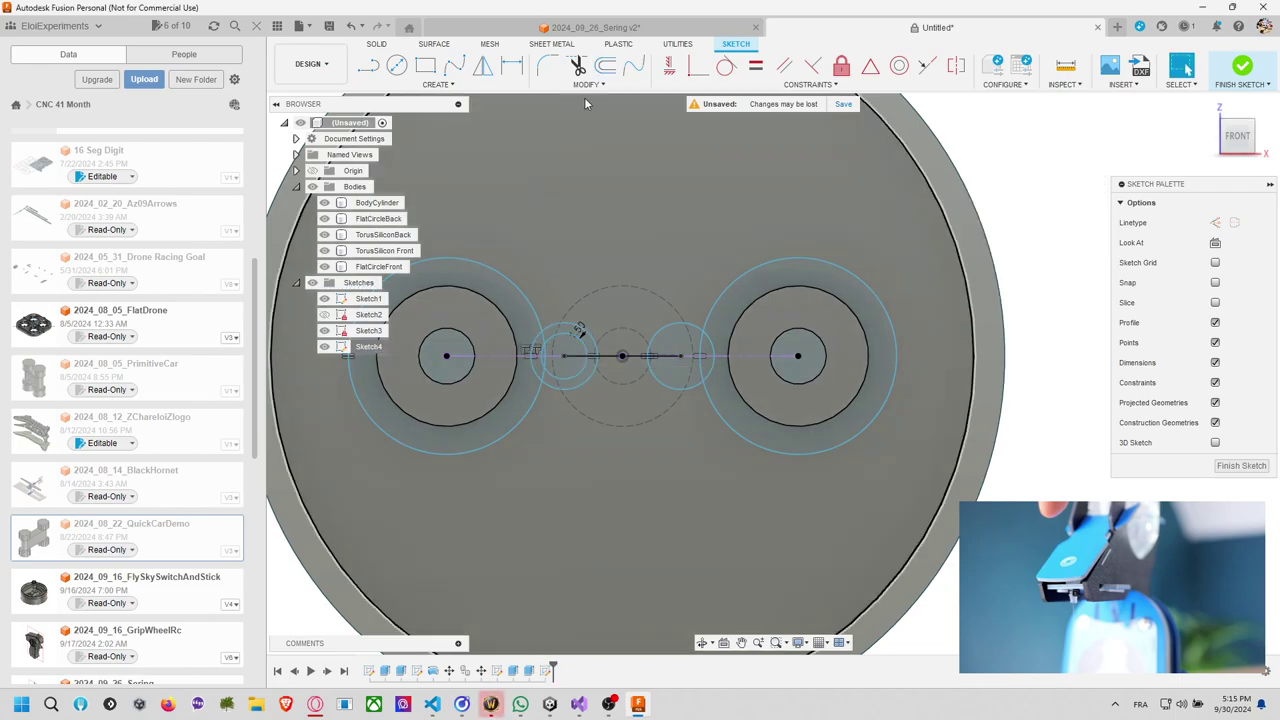
click(588, 84)
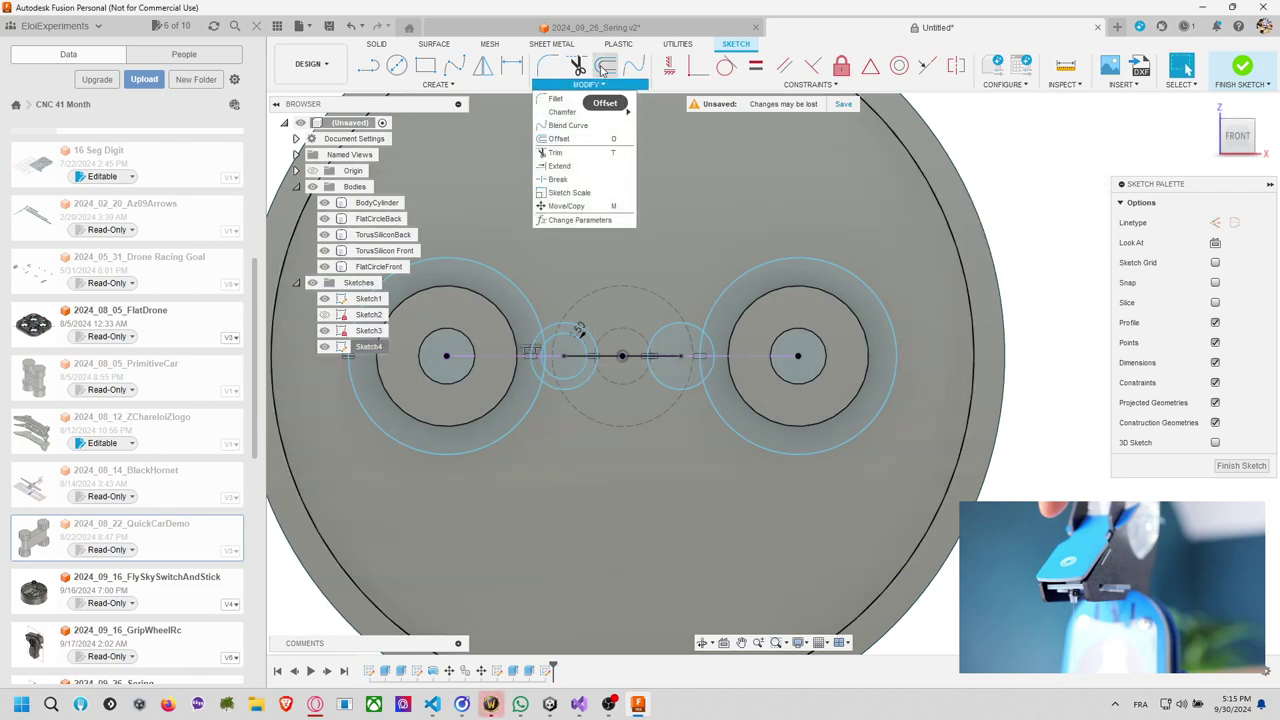
click(572, 178)
click(677, 330)
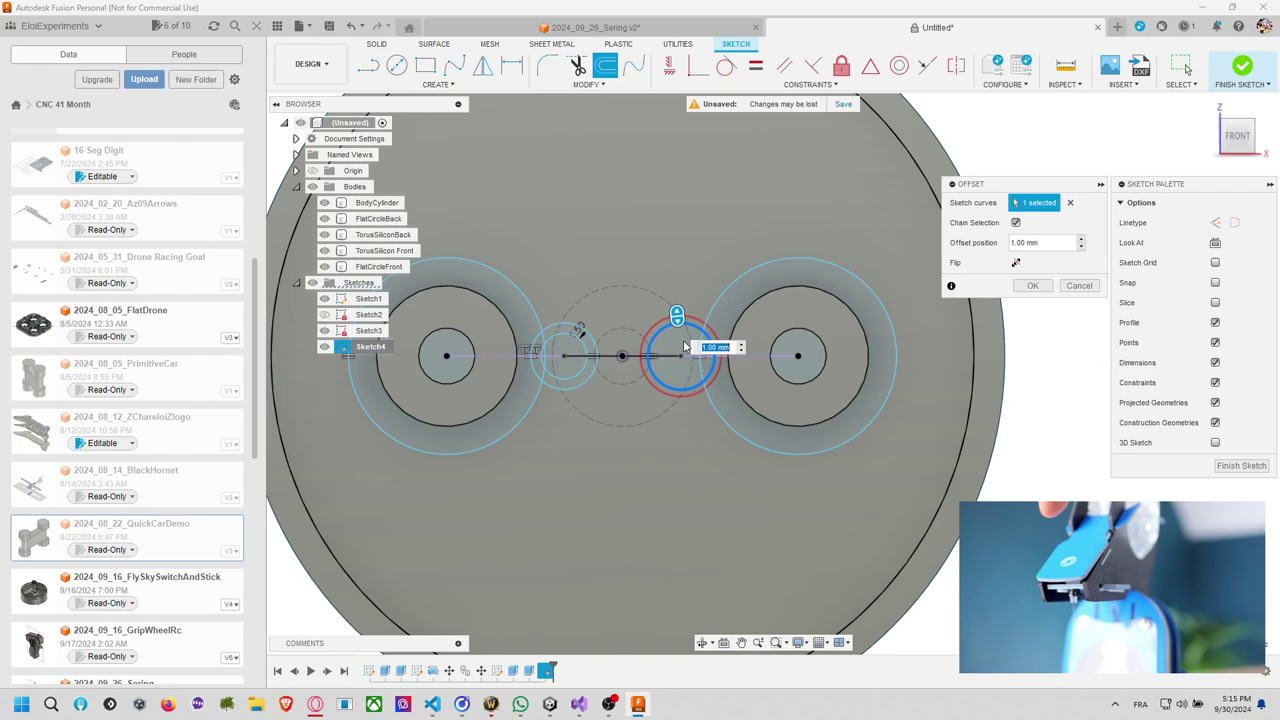
text(-1.5)
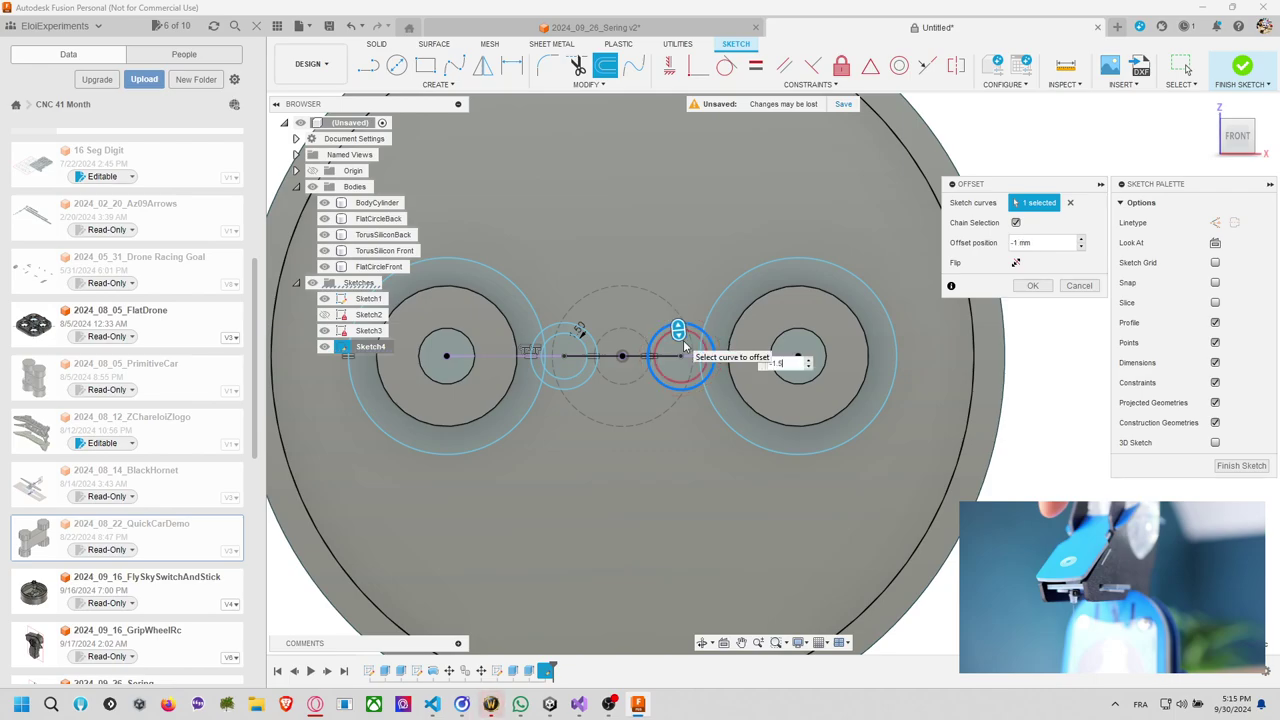
key(Return)
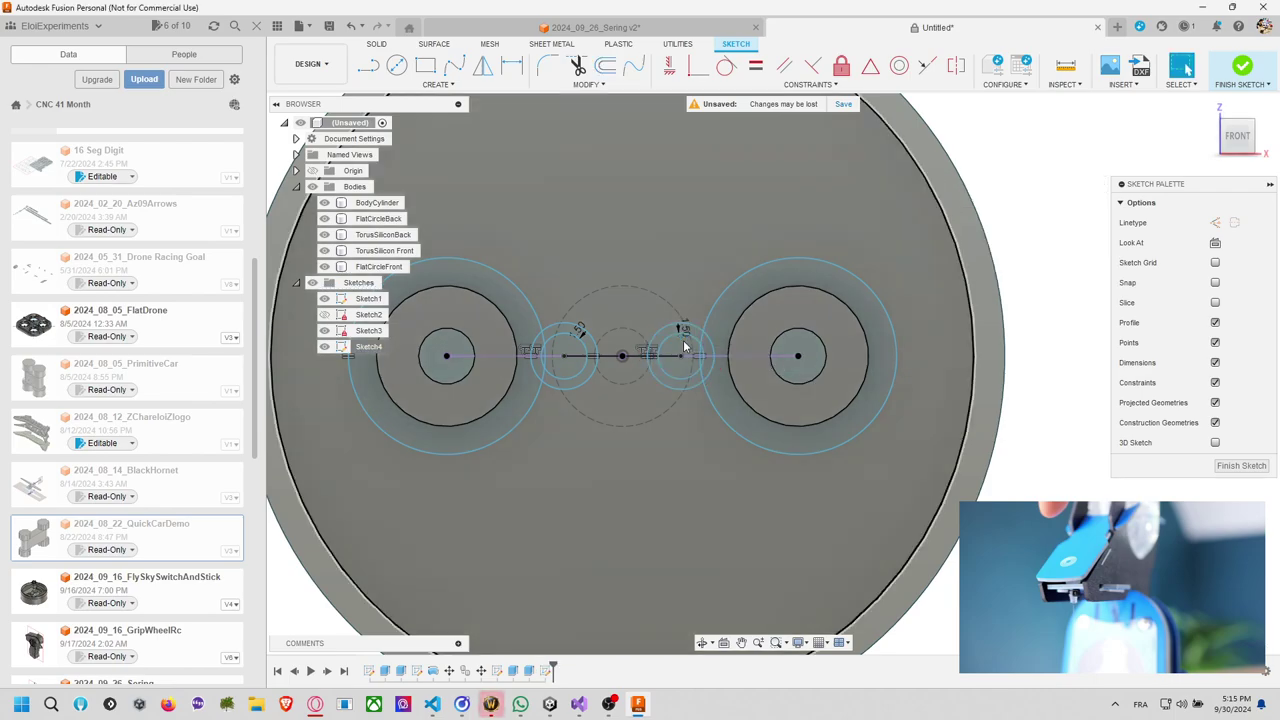
Select the small right circle and the outer ring around the right gear, then finish the sketch.
click(677, 330)
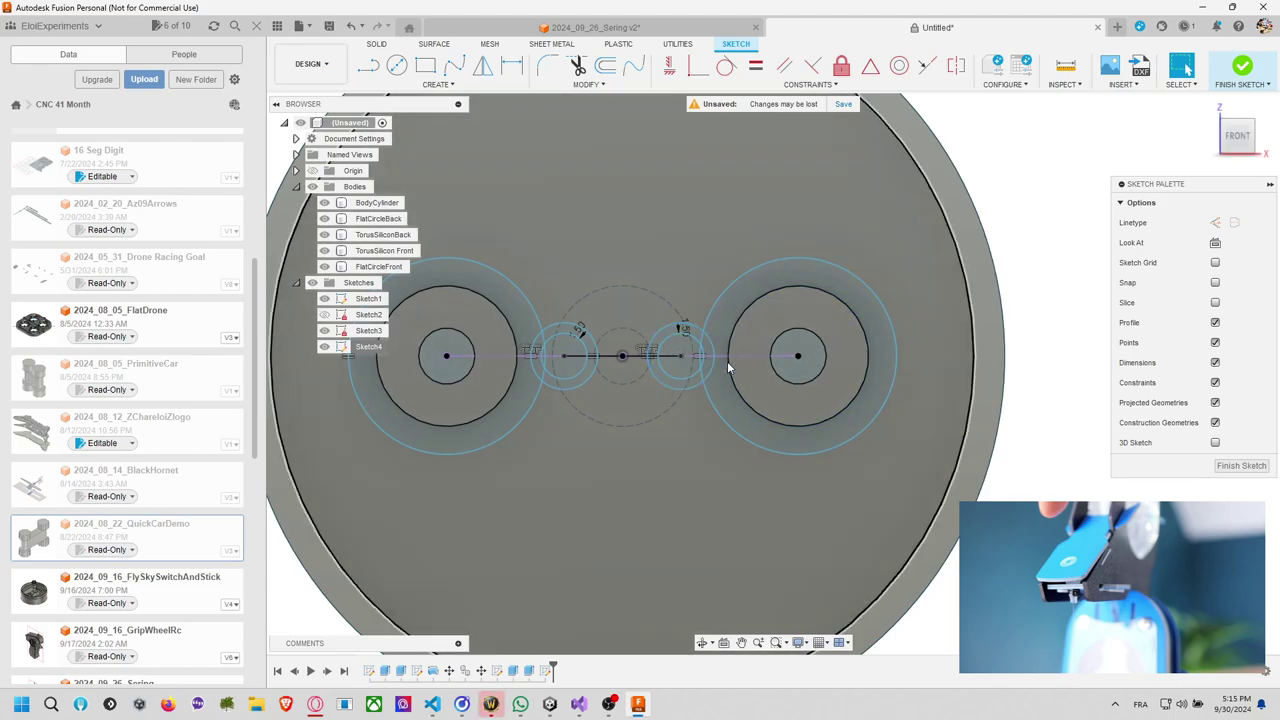
click(728, 368)
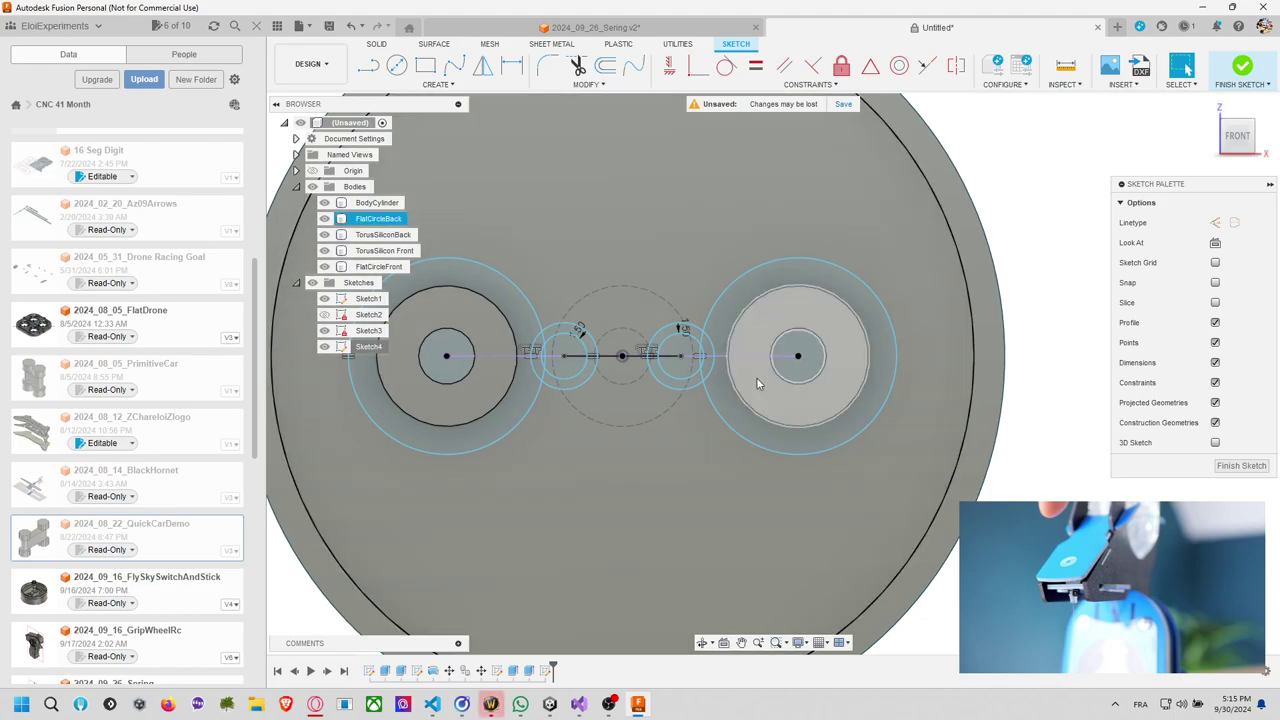
click(707, 401)
click(714, 400)
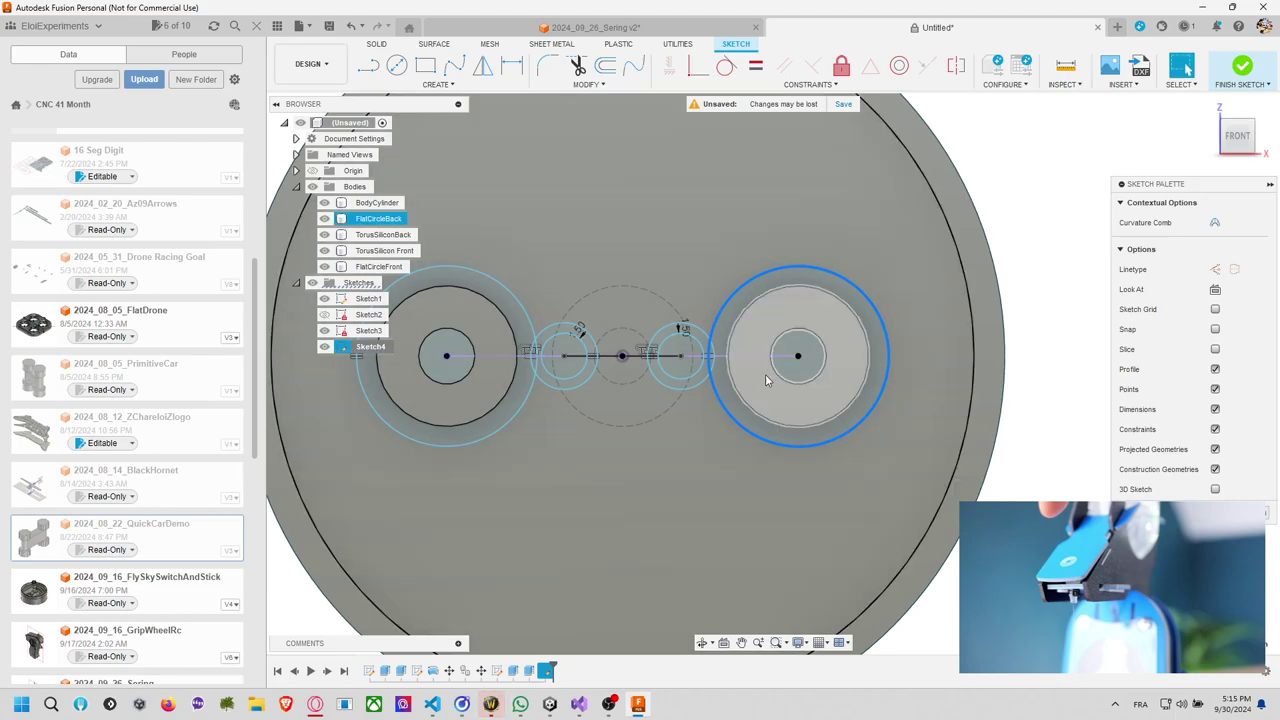
click(1242, 67)
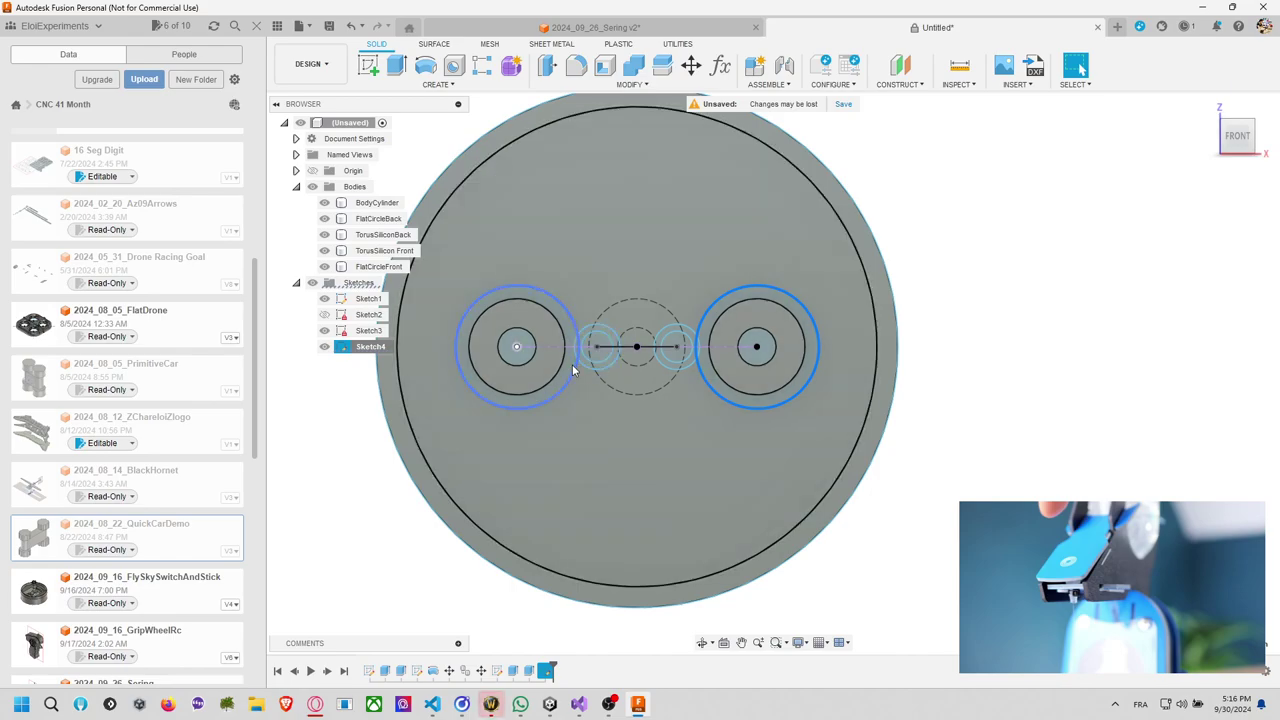
Hide Sketch3 and begin extruding the left circle's profiles, then cancel the extrusion.
key(e)
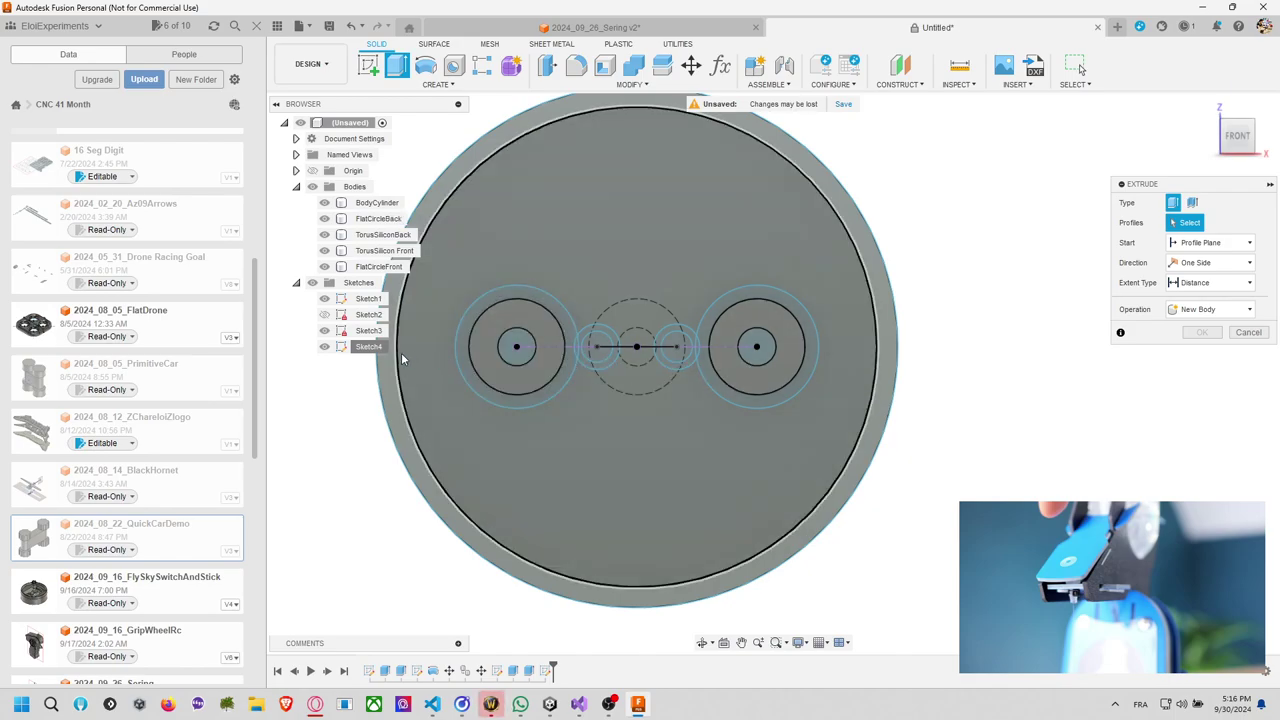
click(324, 330)
click(324, 298)
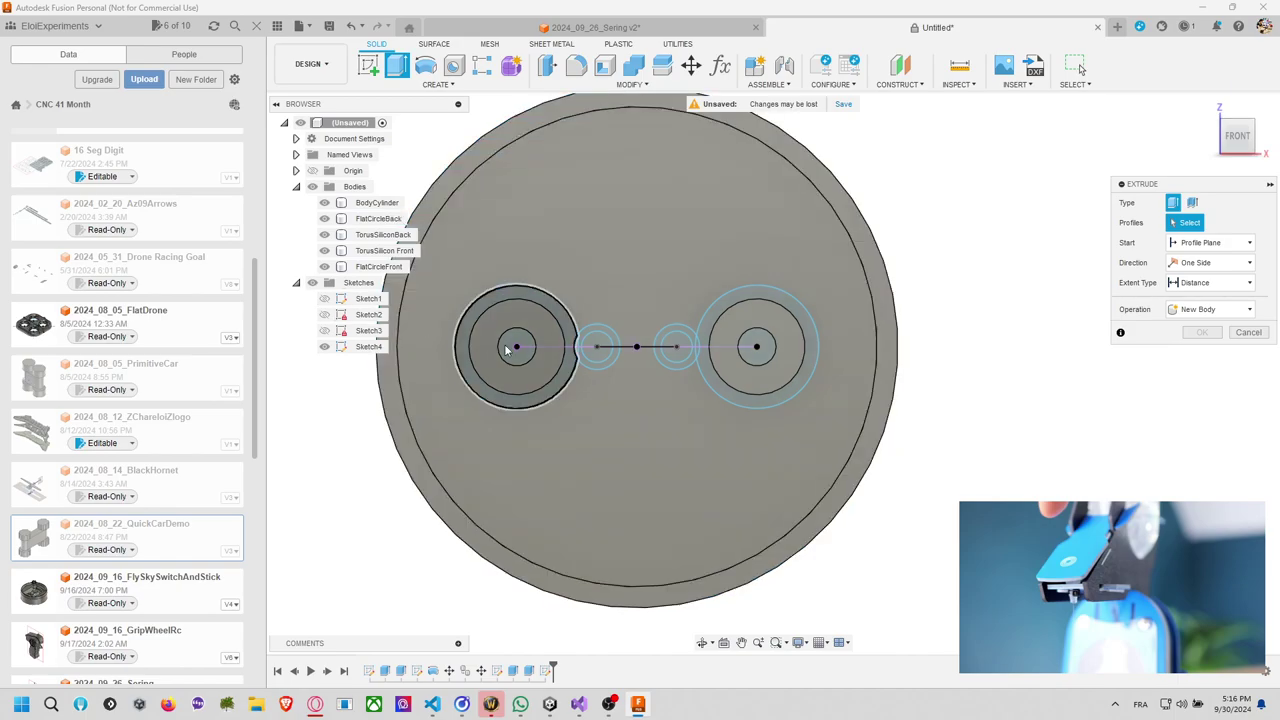
click(575, 348)
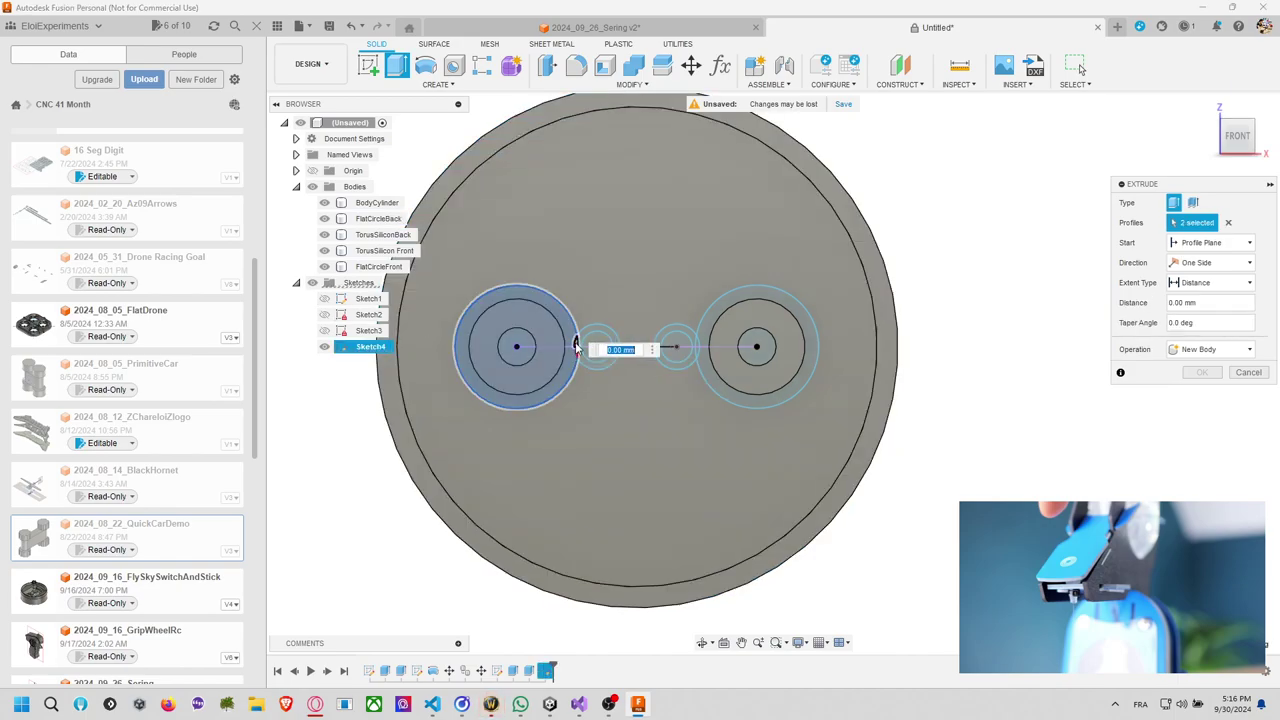
click(572, 359)
key(Escape)
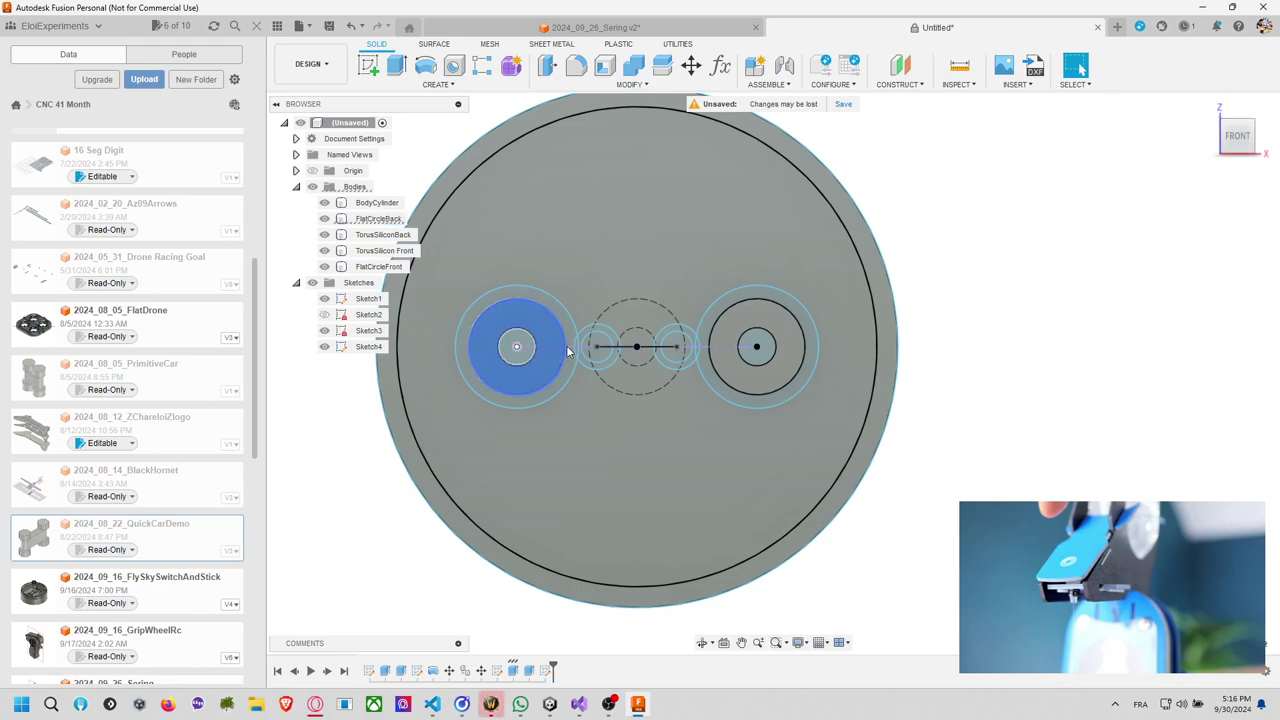
Reopen the sketch and make the line between the small gear circles construction geometry.
click(370, 330)
scroll(655, 345, up, 5)
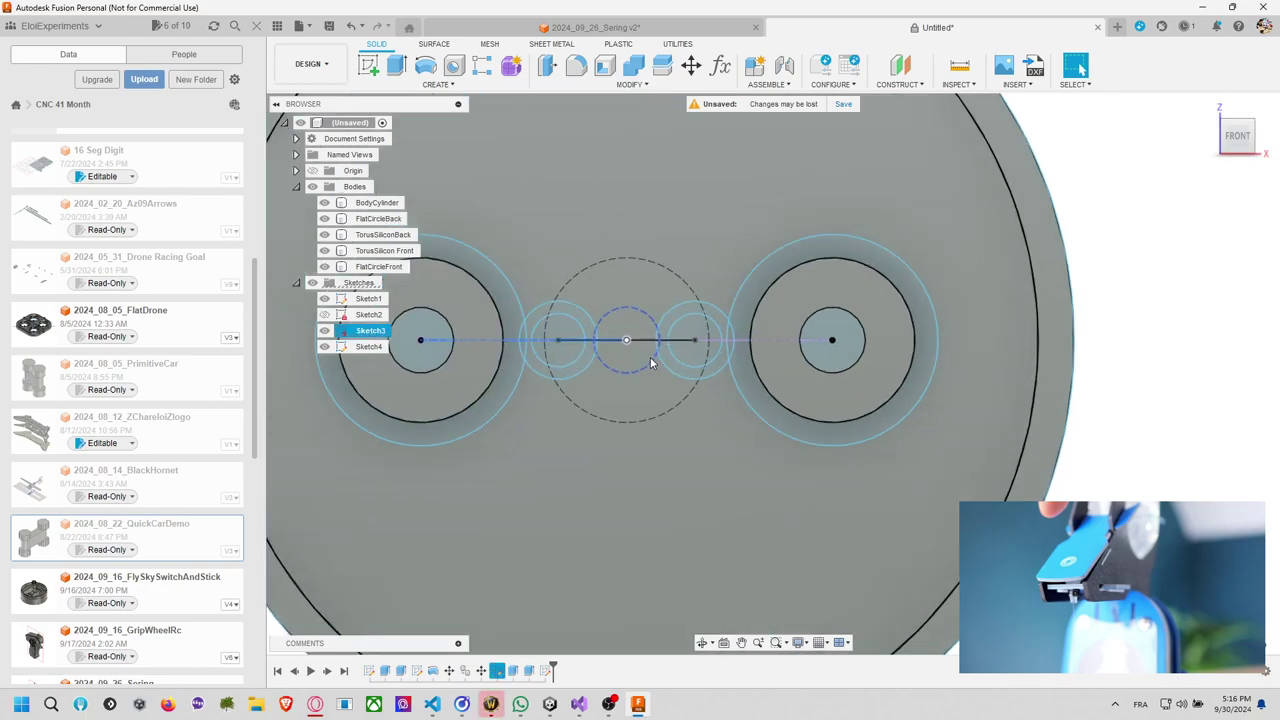
click(590, 333)
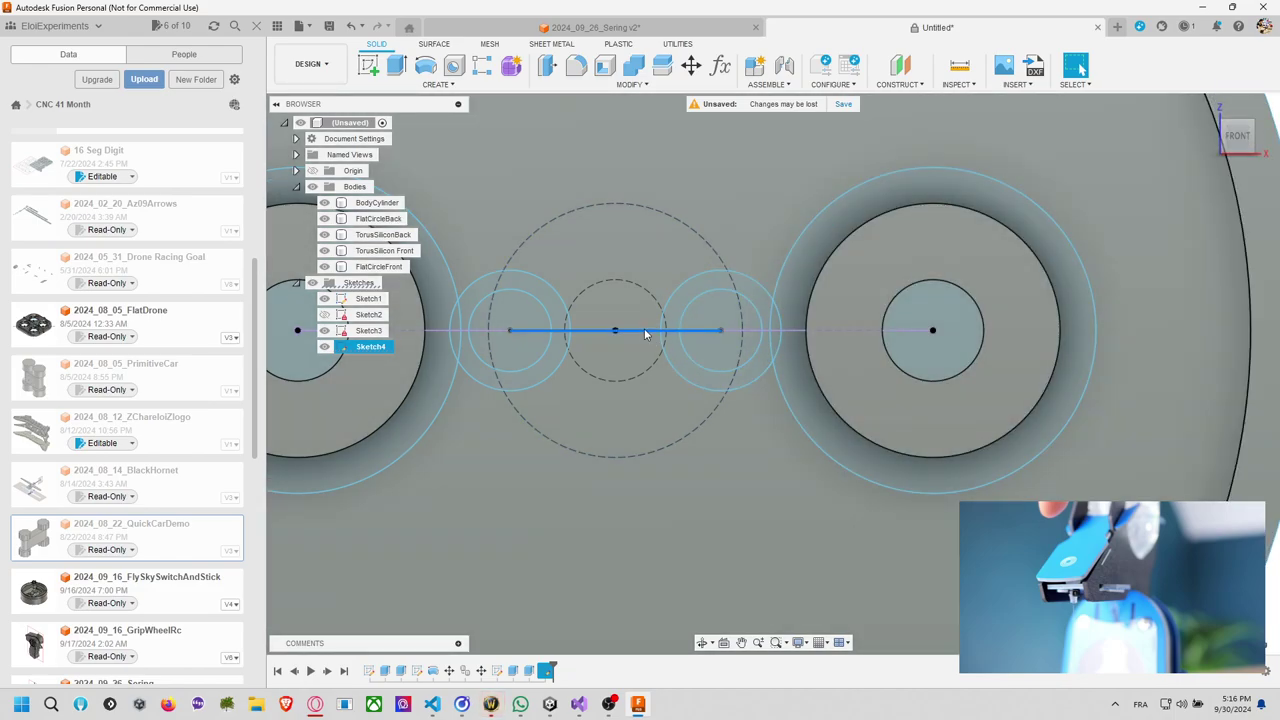
right_click(644, 332)
click(640, 424)
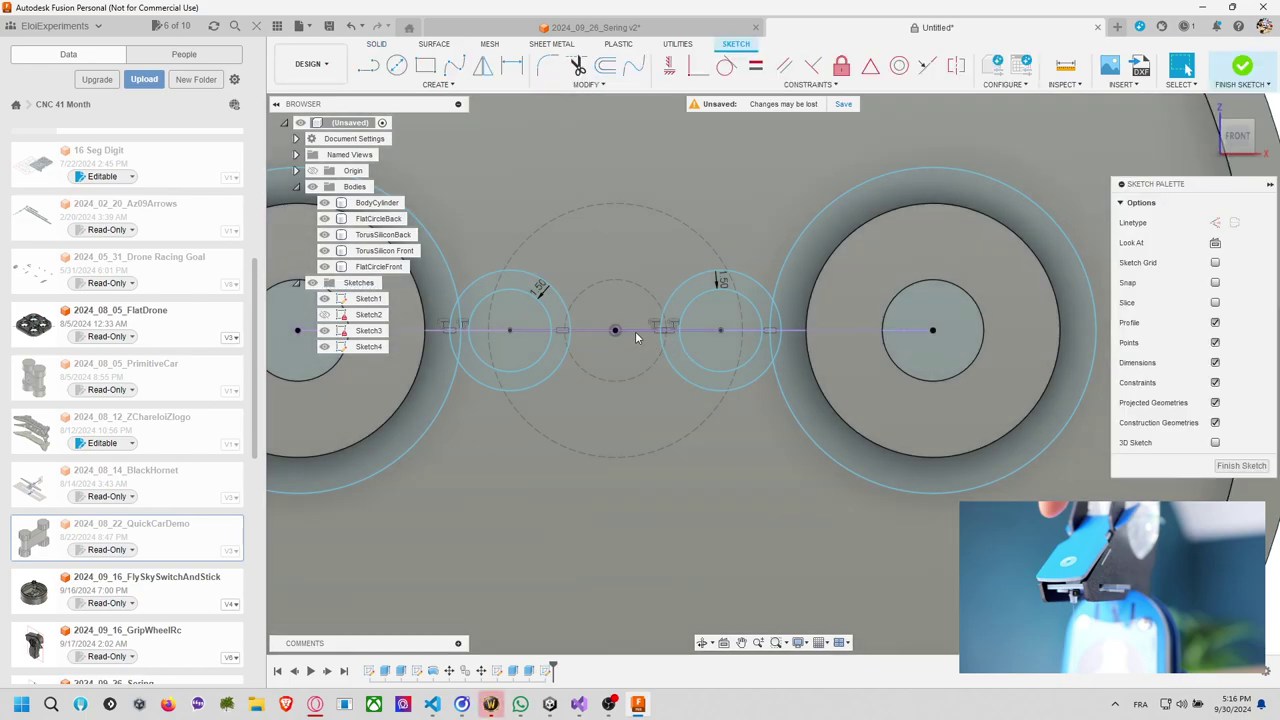
click(585, 330)
shift+click(722, 333)
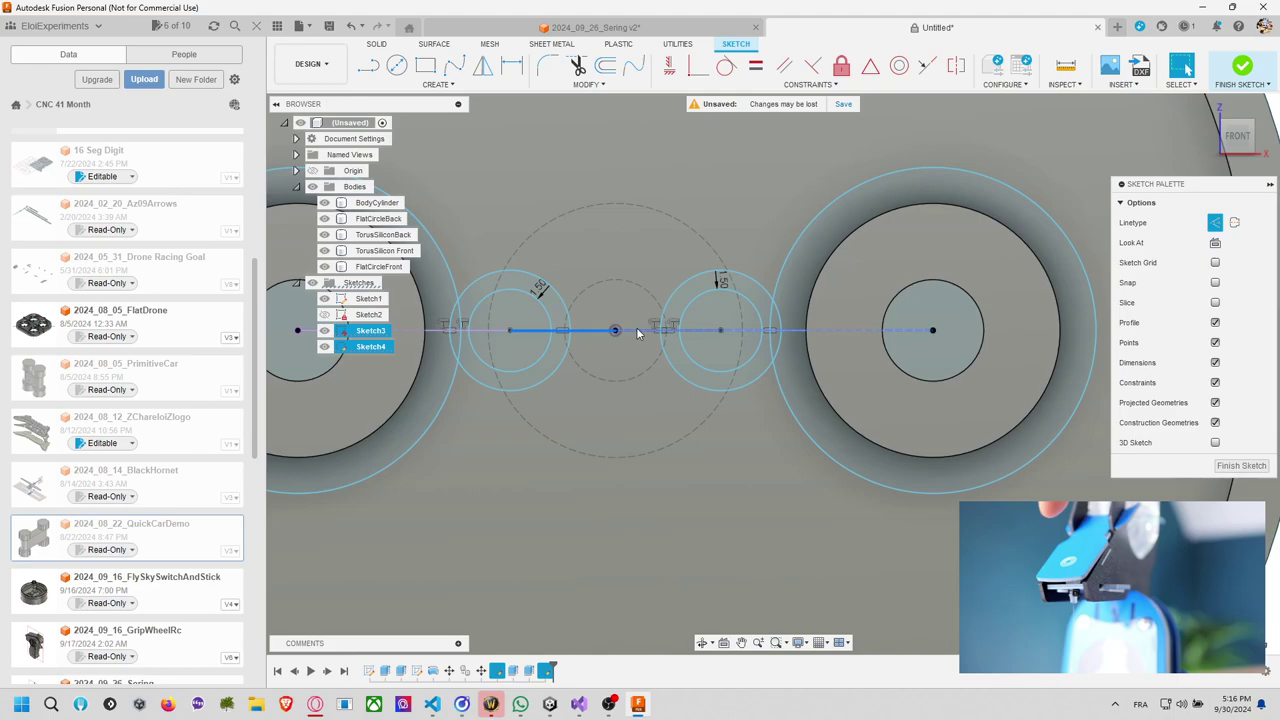
click(1218, 224)
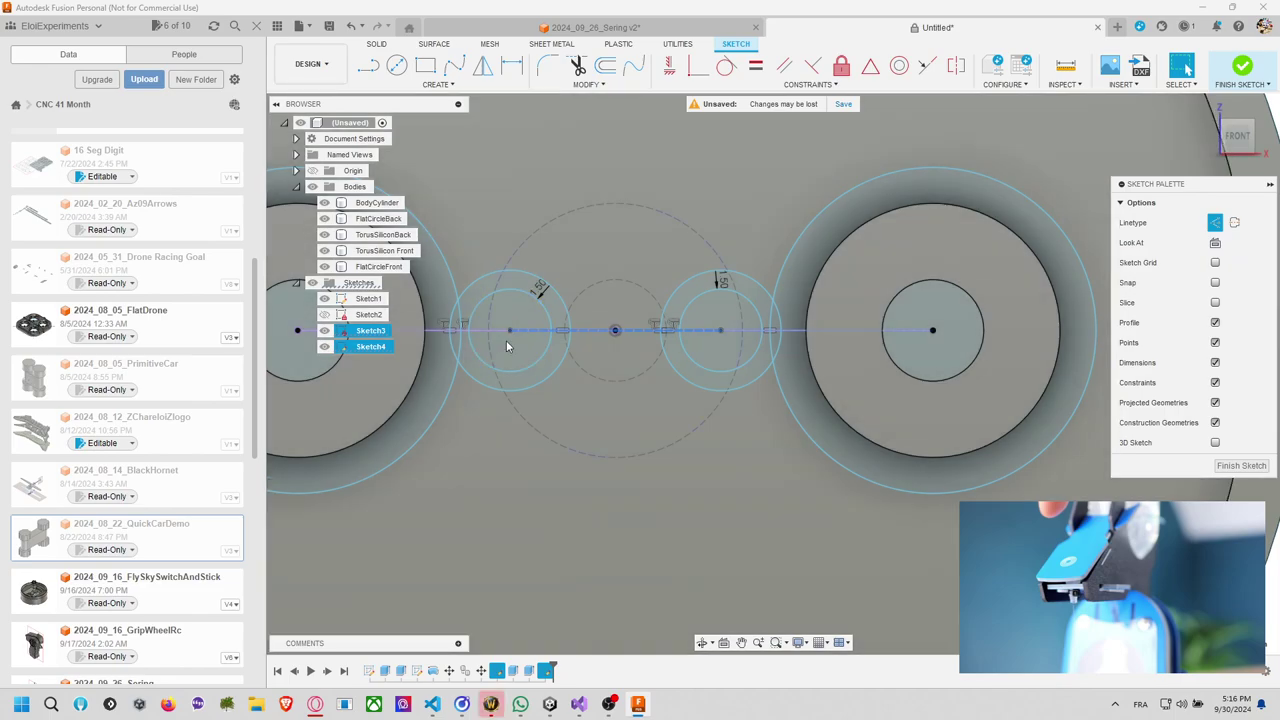
middle_drag(507, 346, 669, 393)
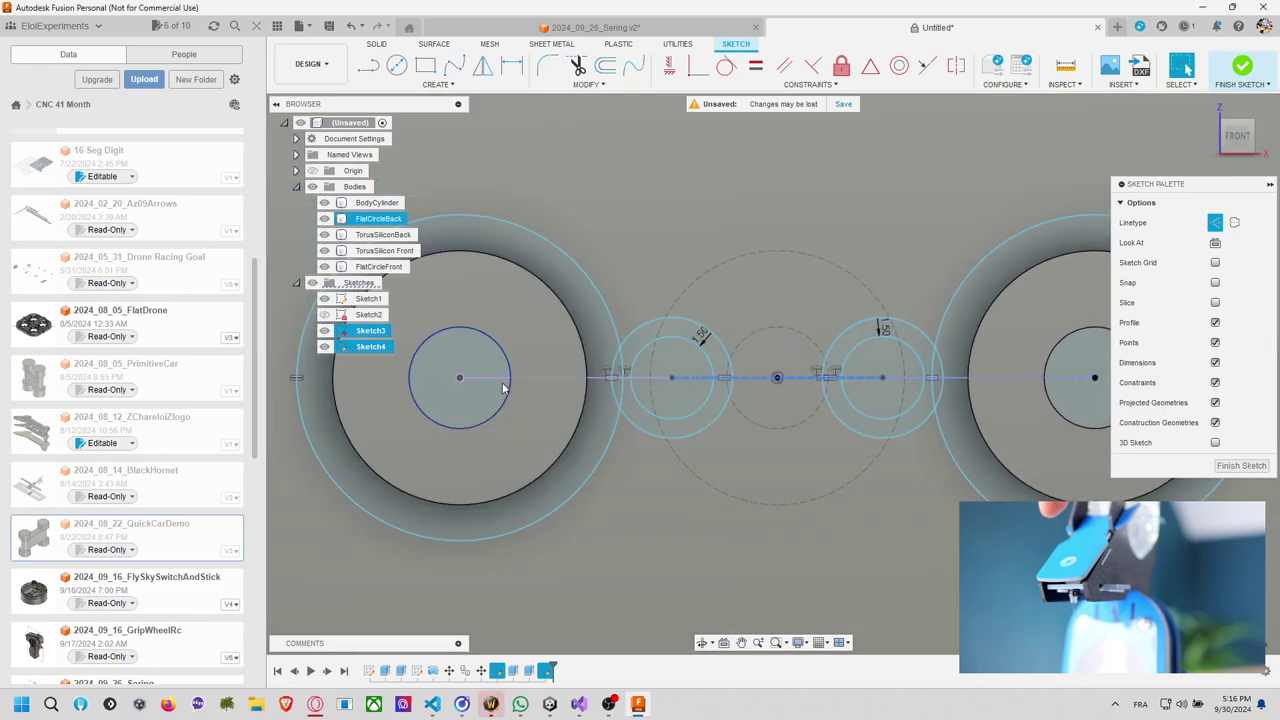
key(Escape)
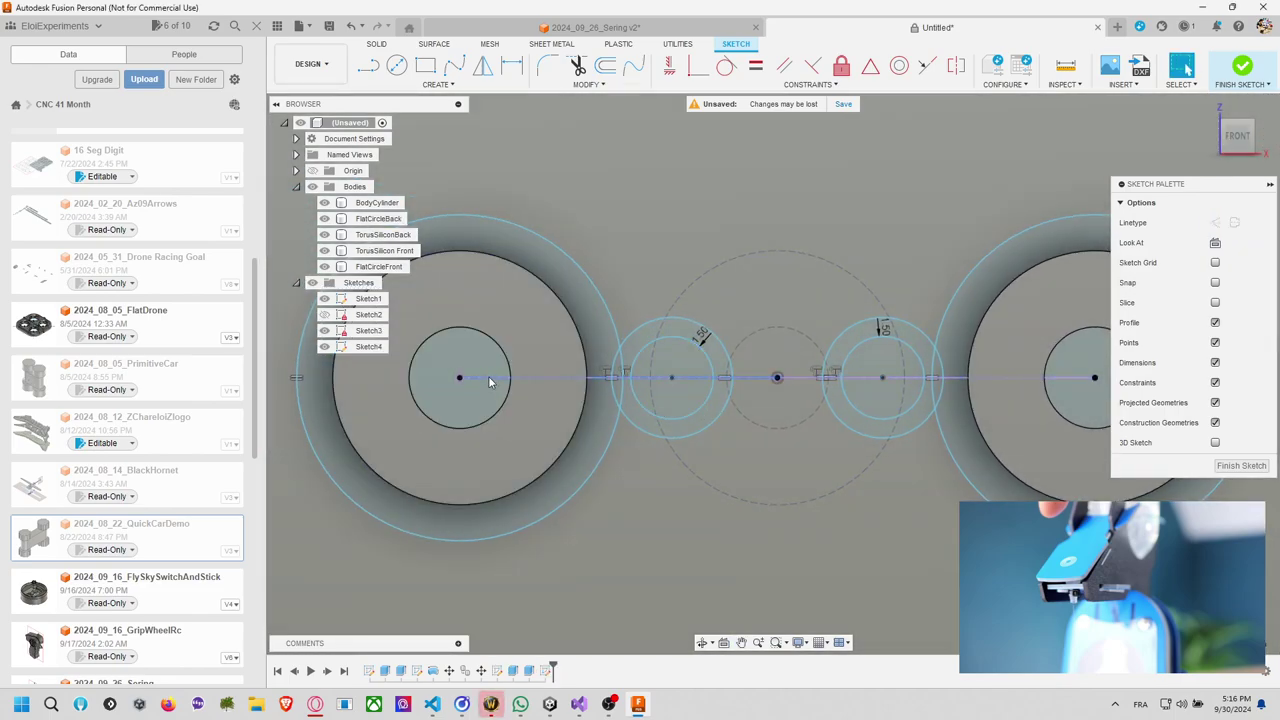
scroll(840, 424, down, 1)
Extrude the left large circle's three profiles -3 mm as a New Body, creating Body6.
key(e)
click(651, 394)
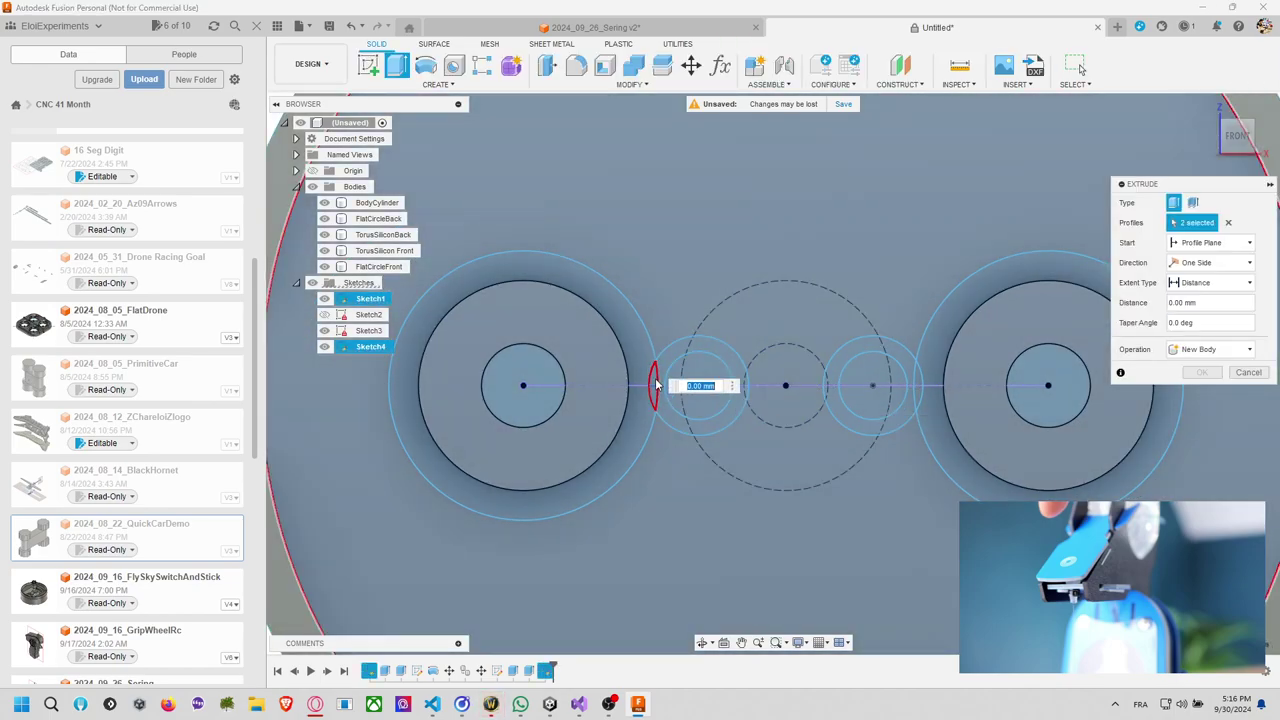
click(652, 388)
click(648, 405)
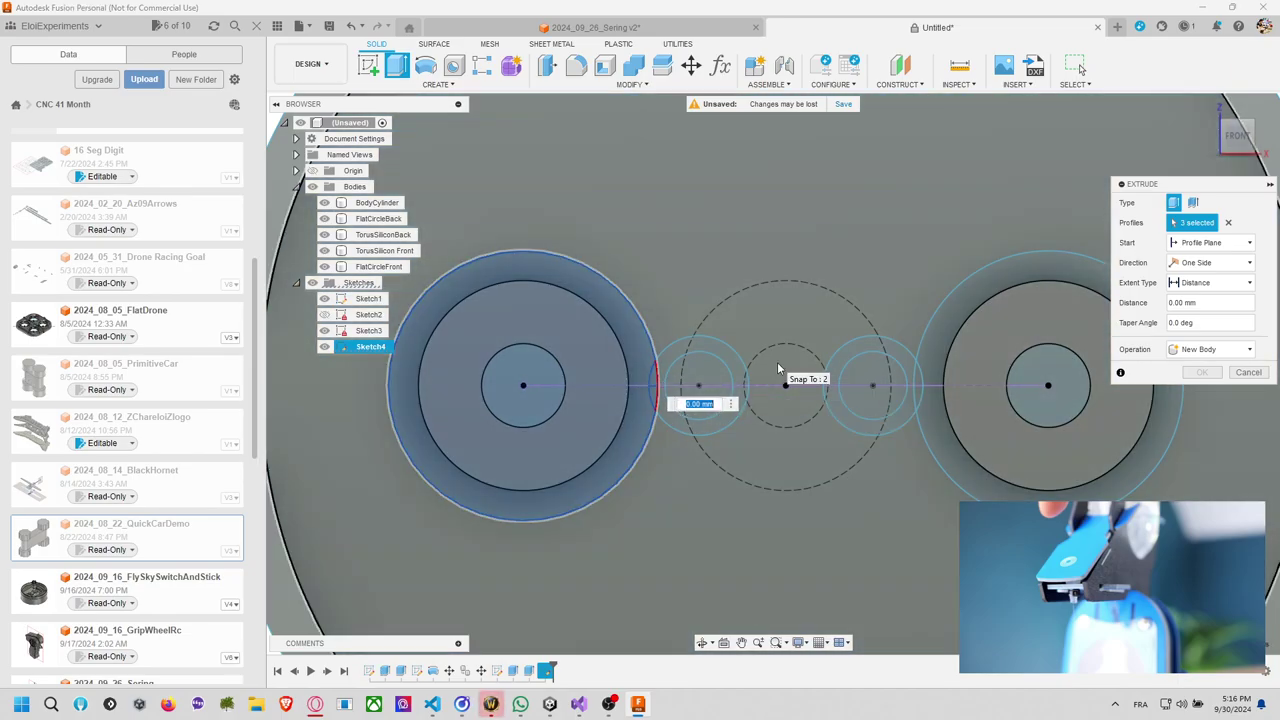
text(3)
shift+middle_drag(834, 330, 700, 330)
drag(662, 280, 607, 295)
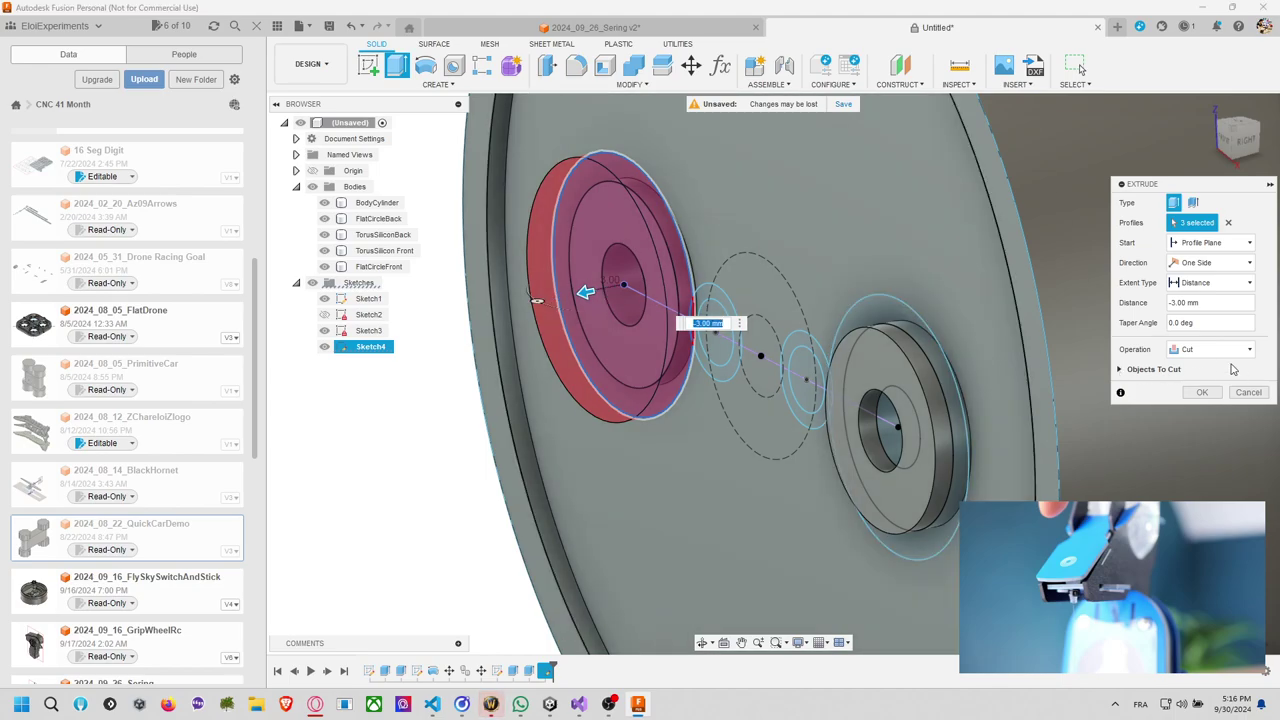
click(1215, 349)
click(1203, 402)
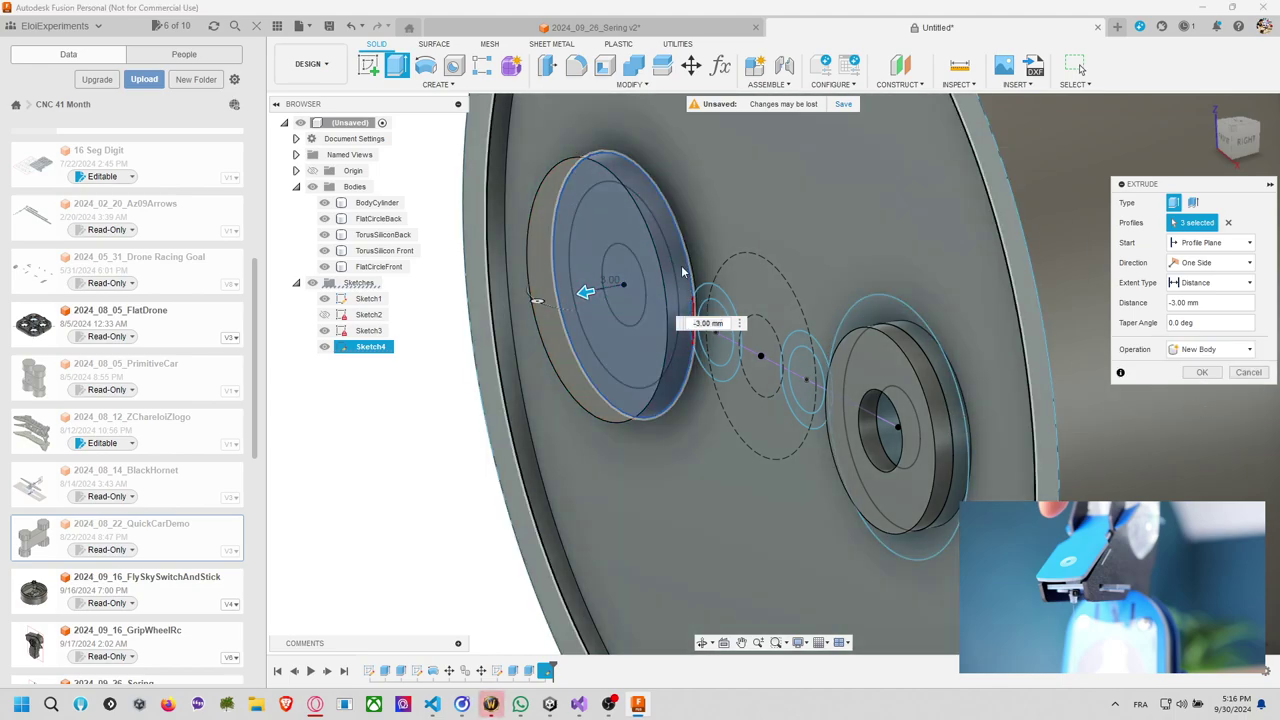
shift+middle_drag(683, 272, 707, 421)
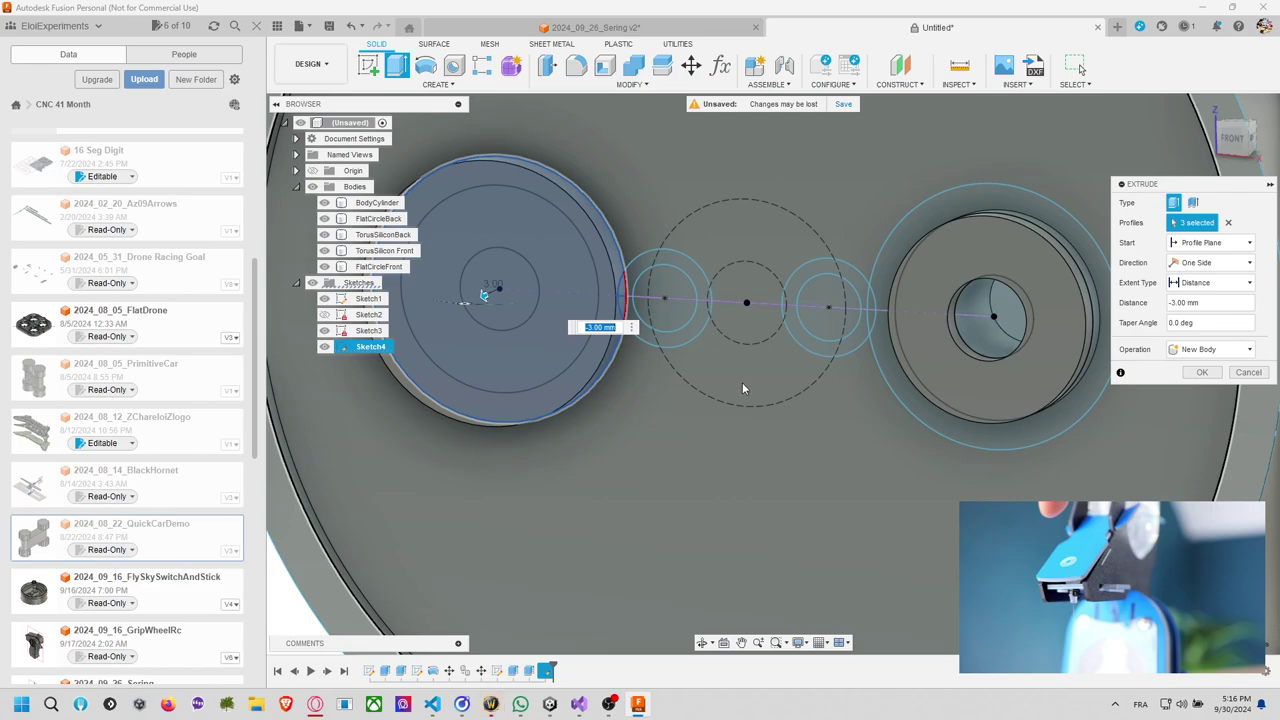
key(Return)
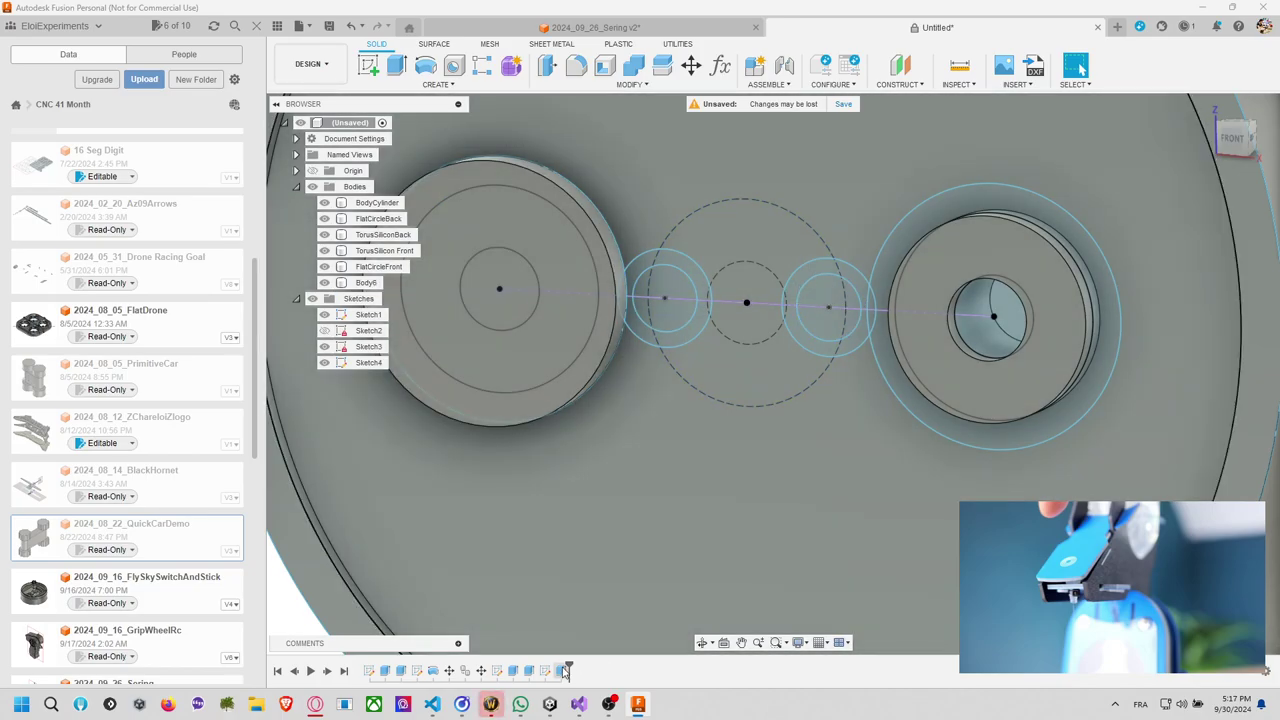
Edit the extrude feature to add the right large circle's profiles, trying an 8 mm depth.
right_click(560, 671)
click(594, 523)
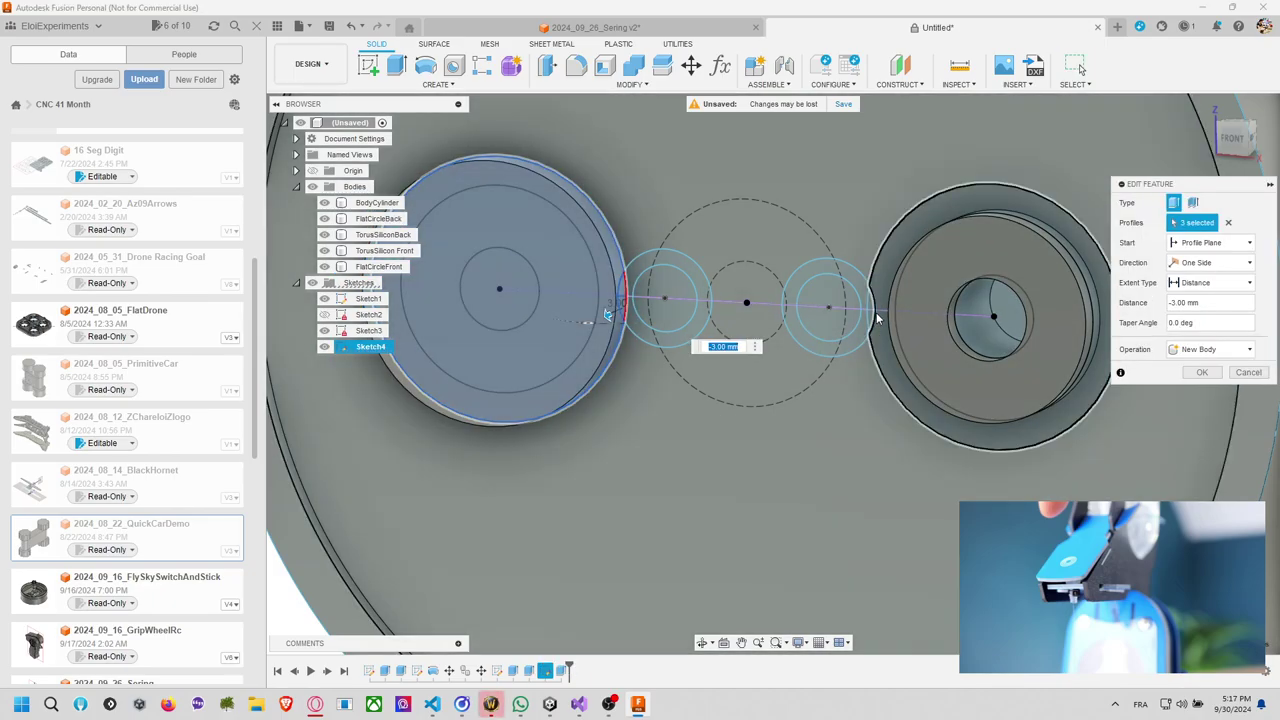
click(876, 316)
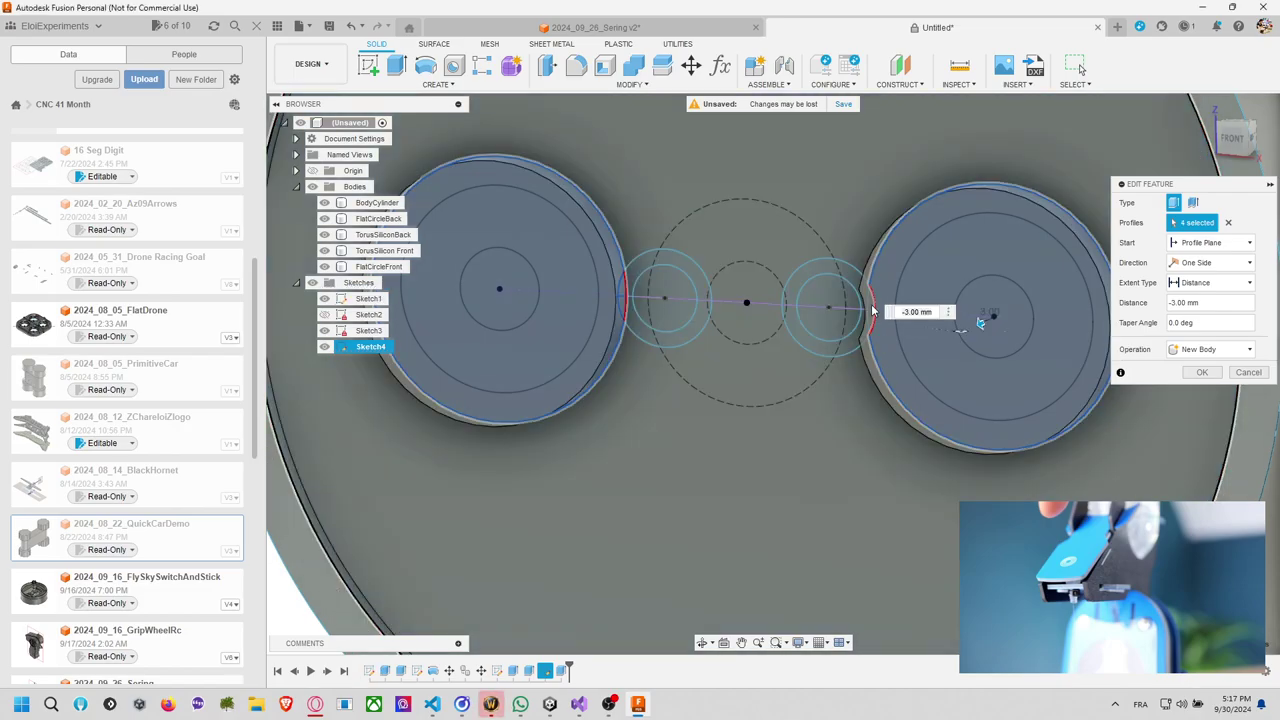
click(871, 315)
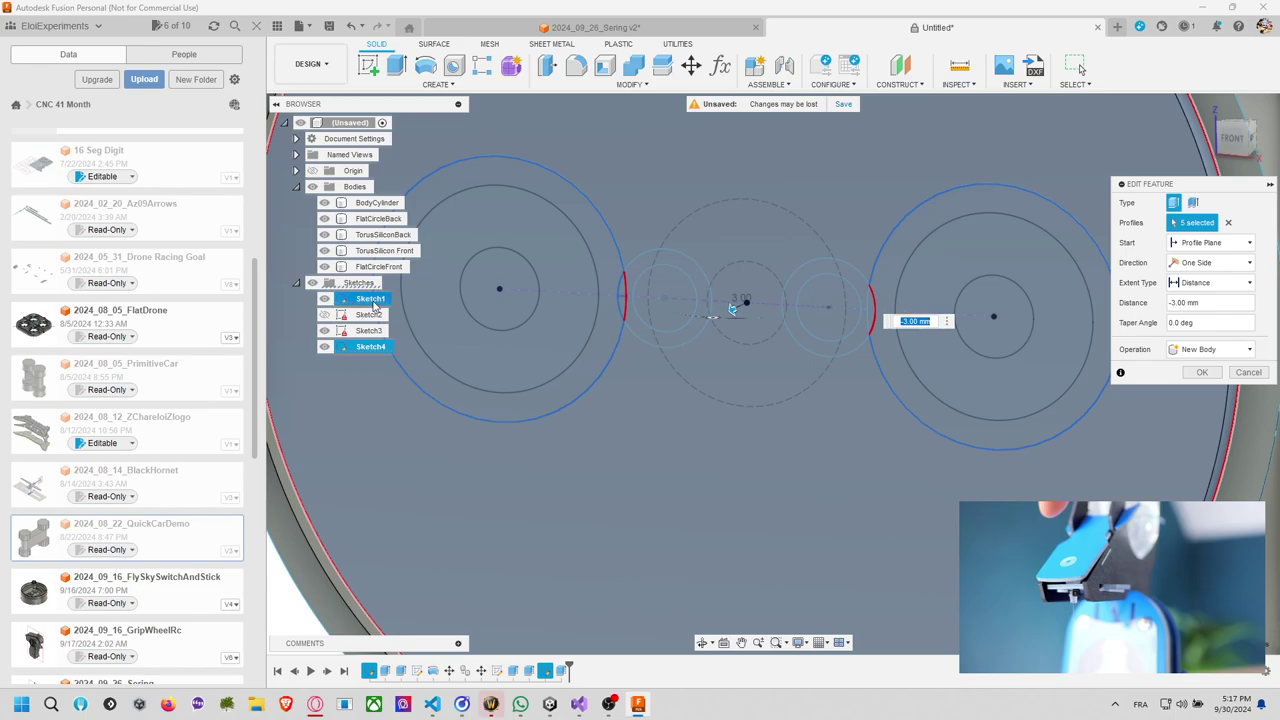
click(869, 314)
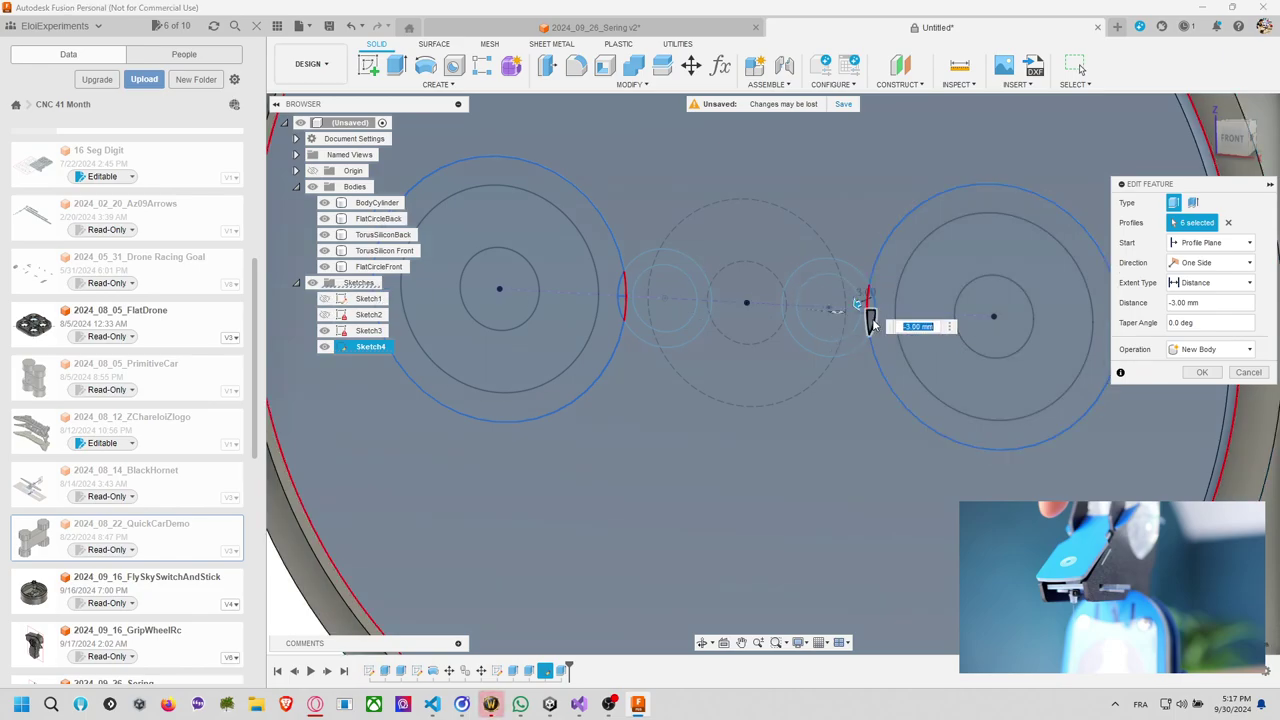
text(8)
key(Return)
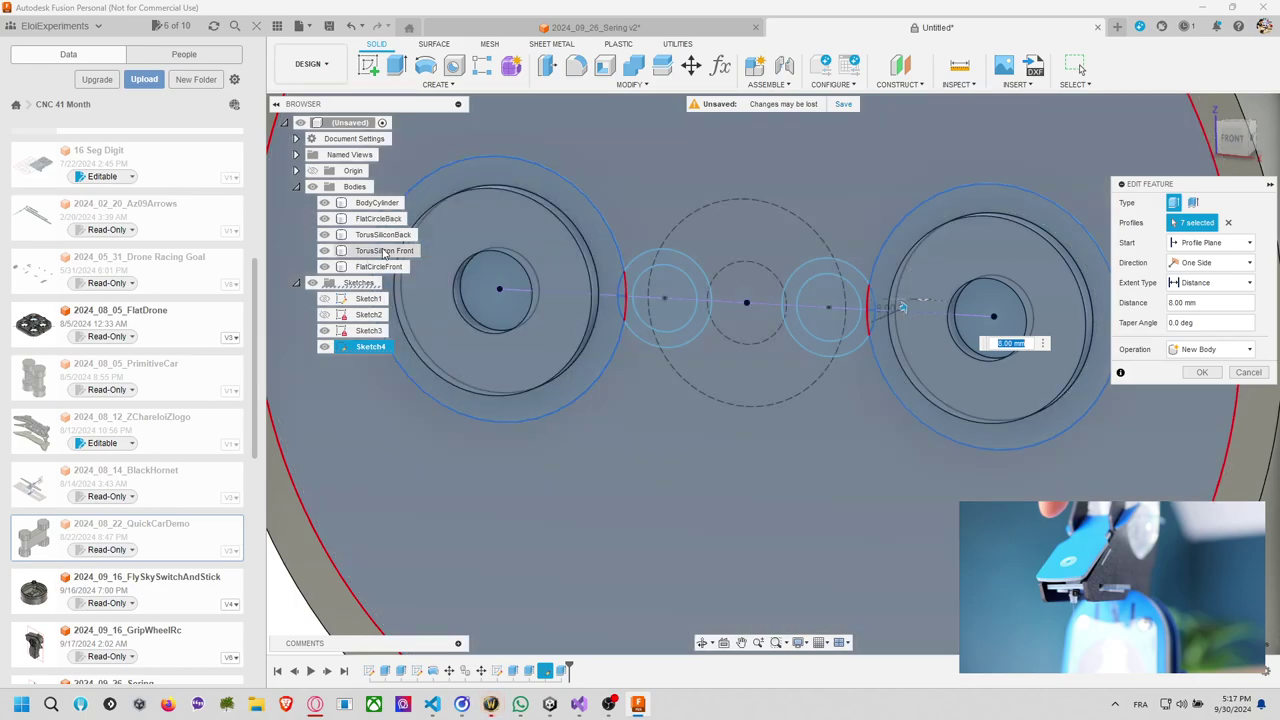
click(1202, 372)
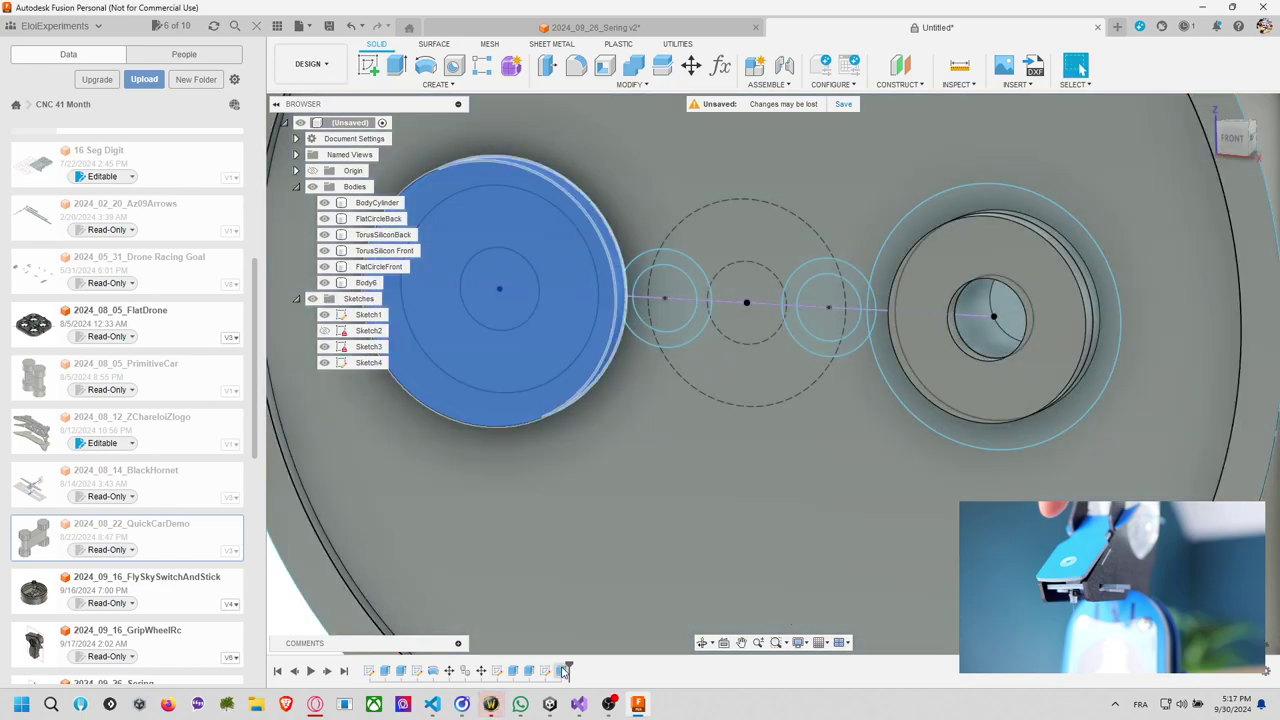
Re-edit the extrude to fix the right circle's profiles, producing Body7 at -3 mm.
right_click(564, 671)
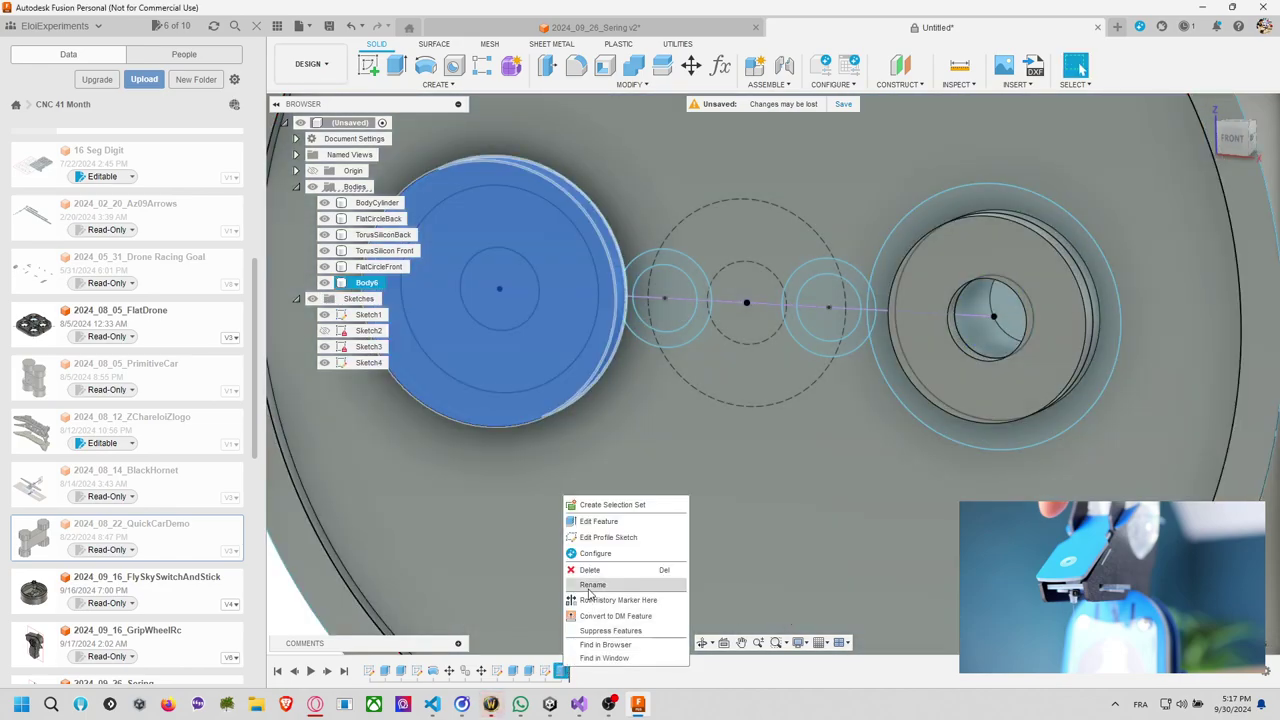
click(611, 524)
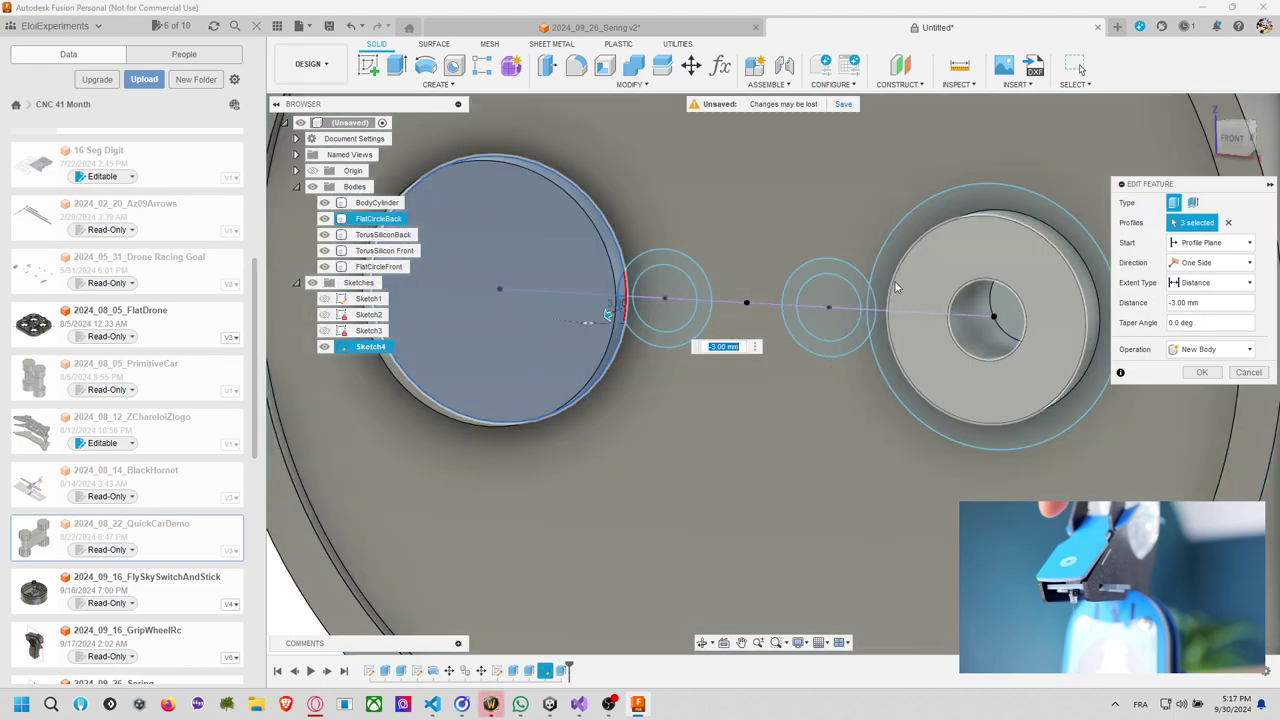
click(873, 305)
click(829, 330)
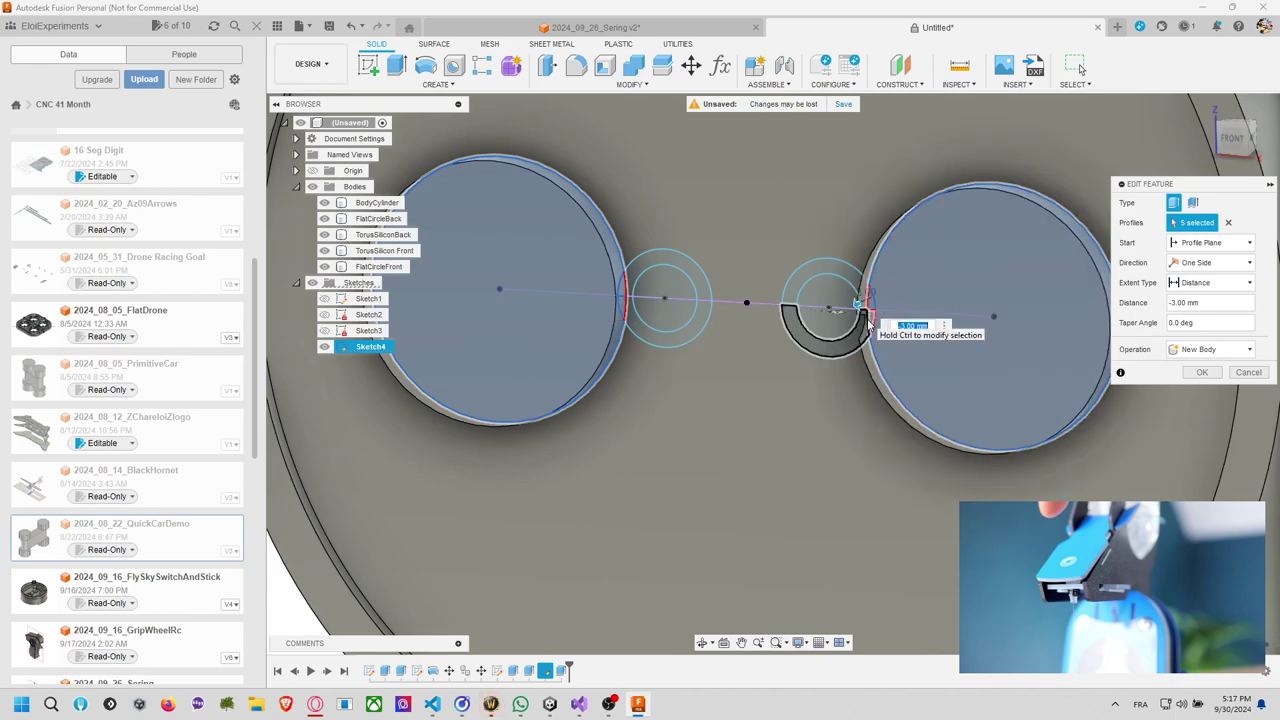
click(866, 320)
click(1203, 373)
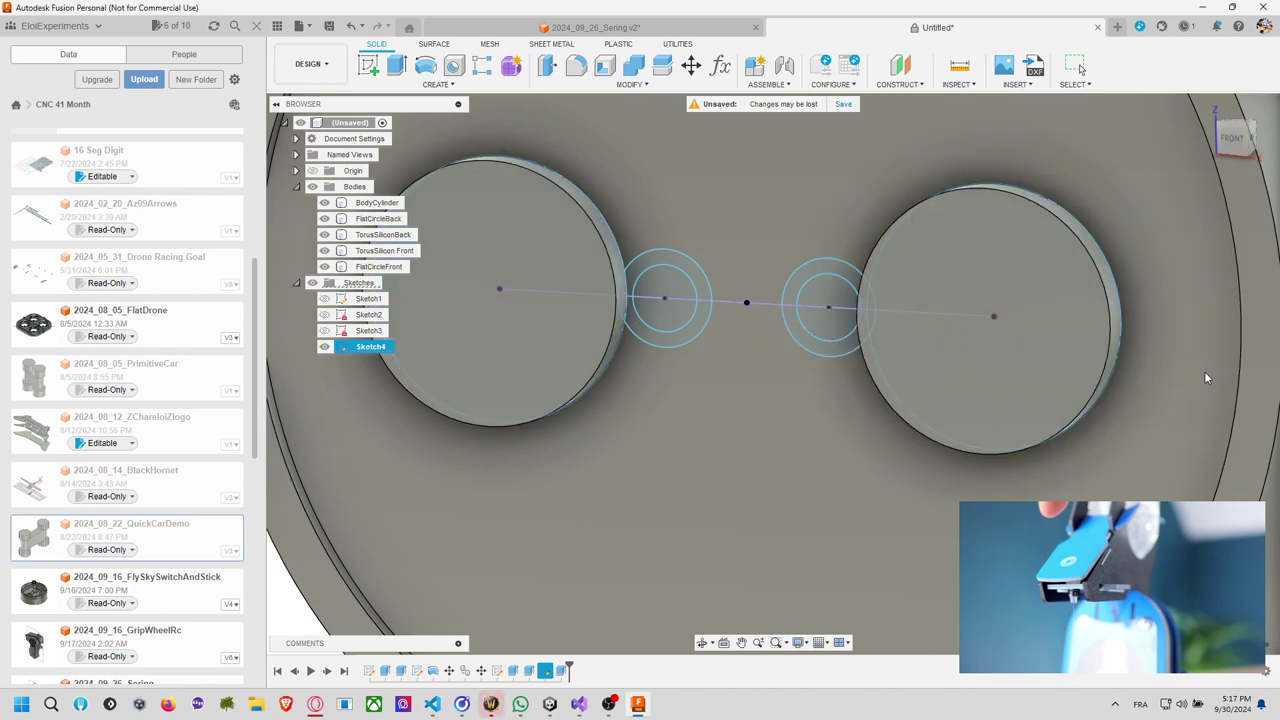
Start an extrusion picking ring areas at both small circles, and hide Body6 and Body7.
key(e)
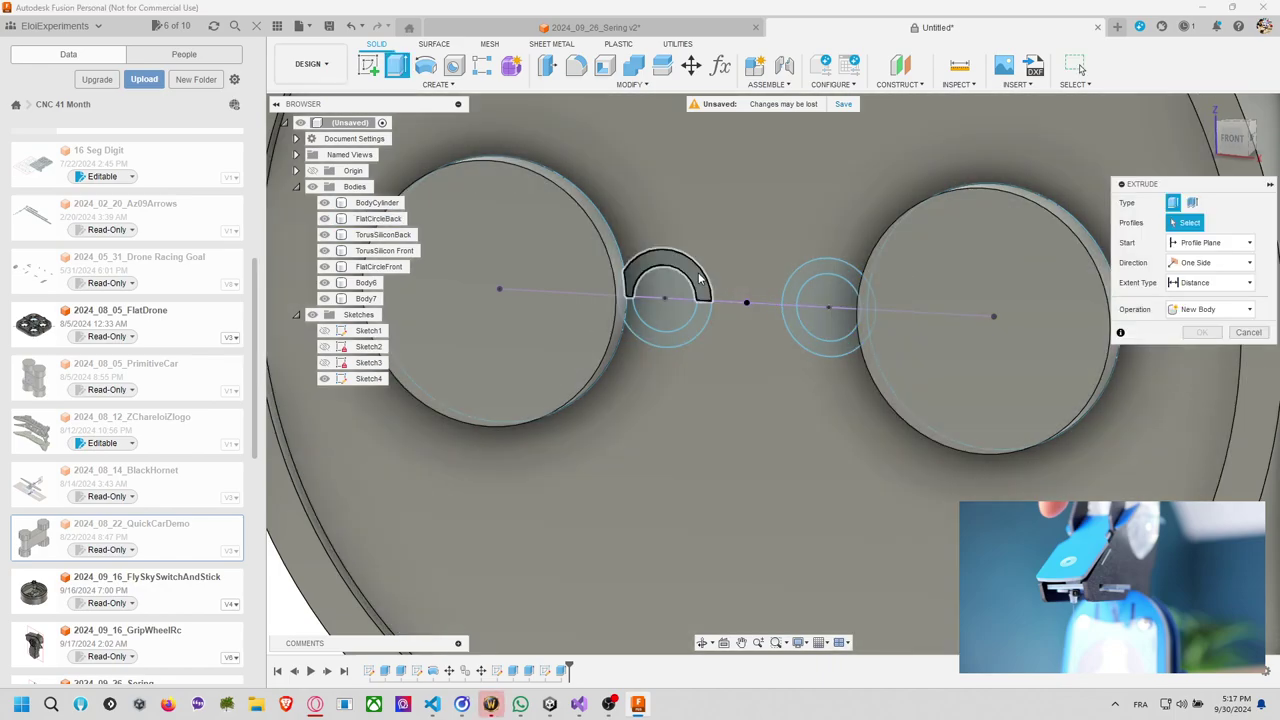
click(700, 276)
click(700, 318)
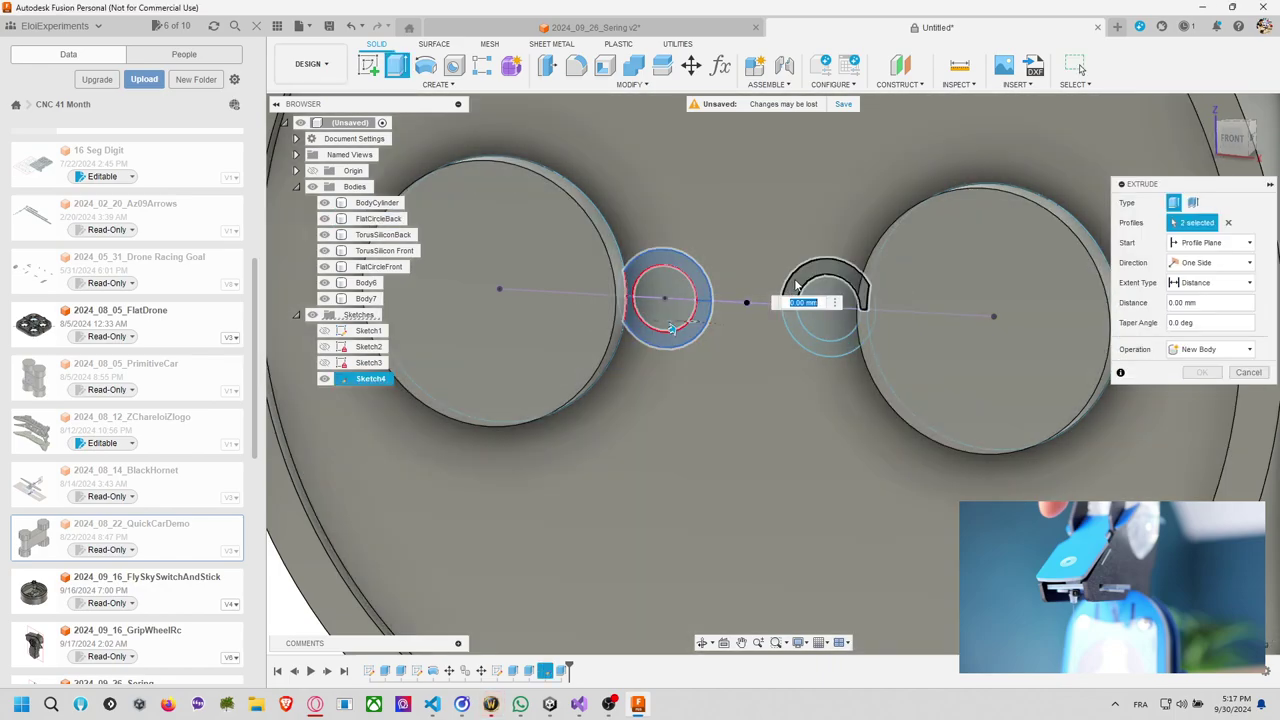
click(808, 288)
click(800, 336)
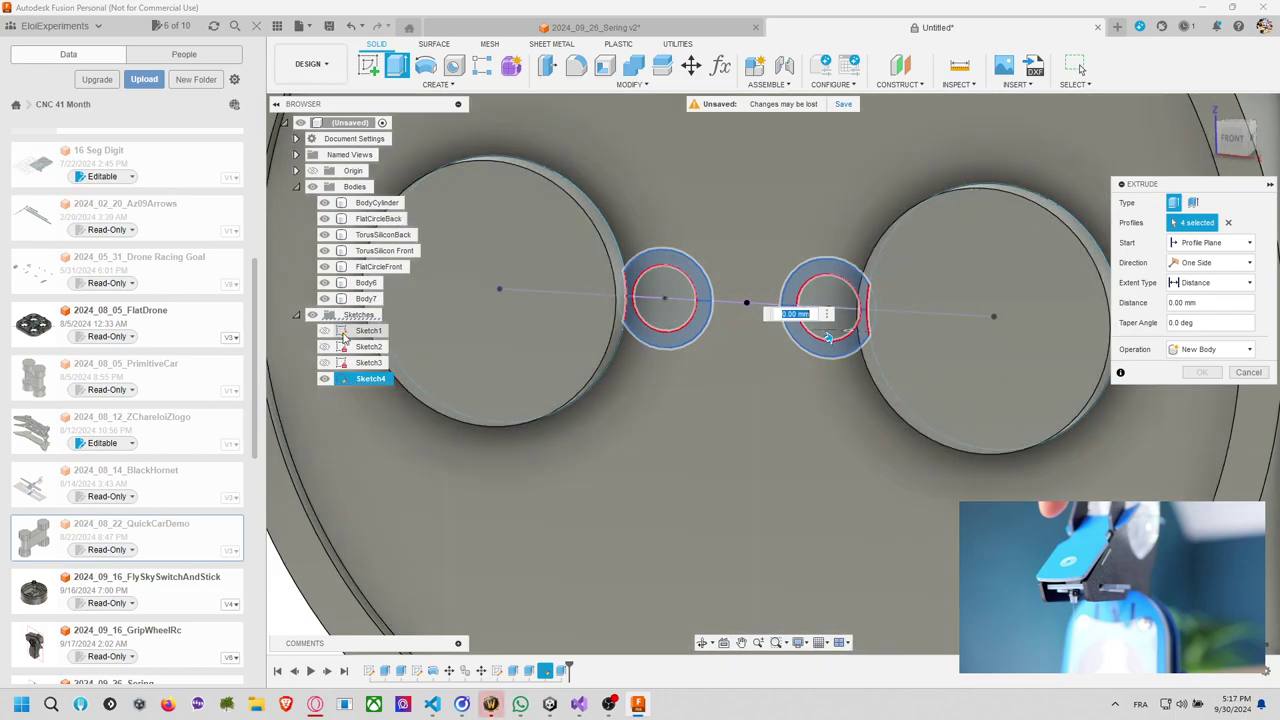
click(324, 298)
click(324, 282)
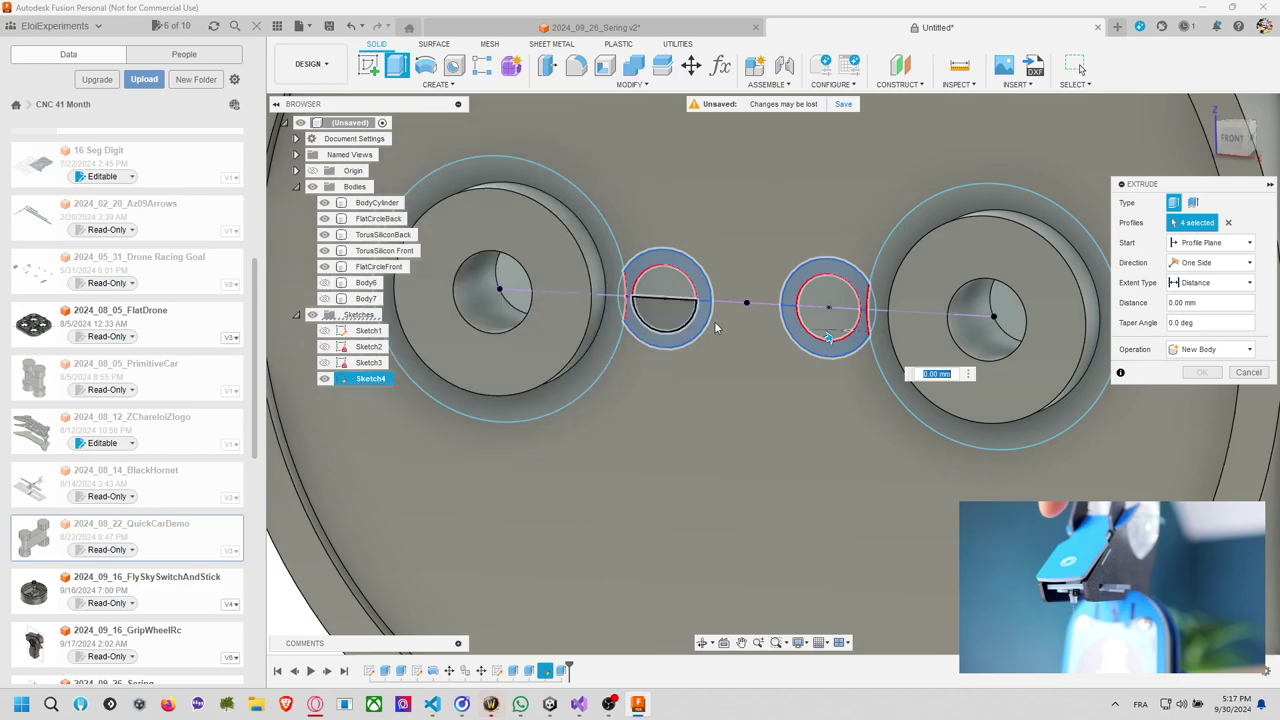
Refine the profile selection to the discs of both small circles.
click(871, 306)
click(621, 305)
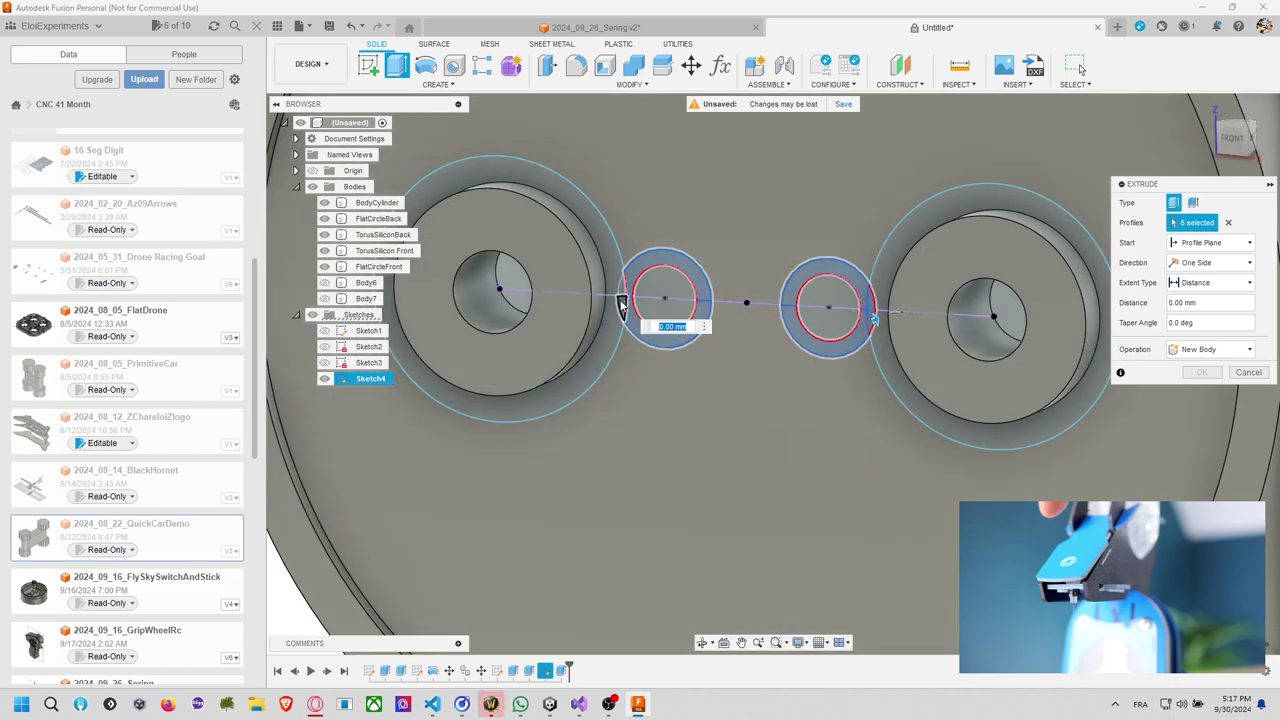
click(621, 298)
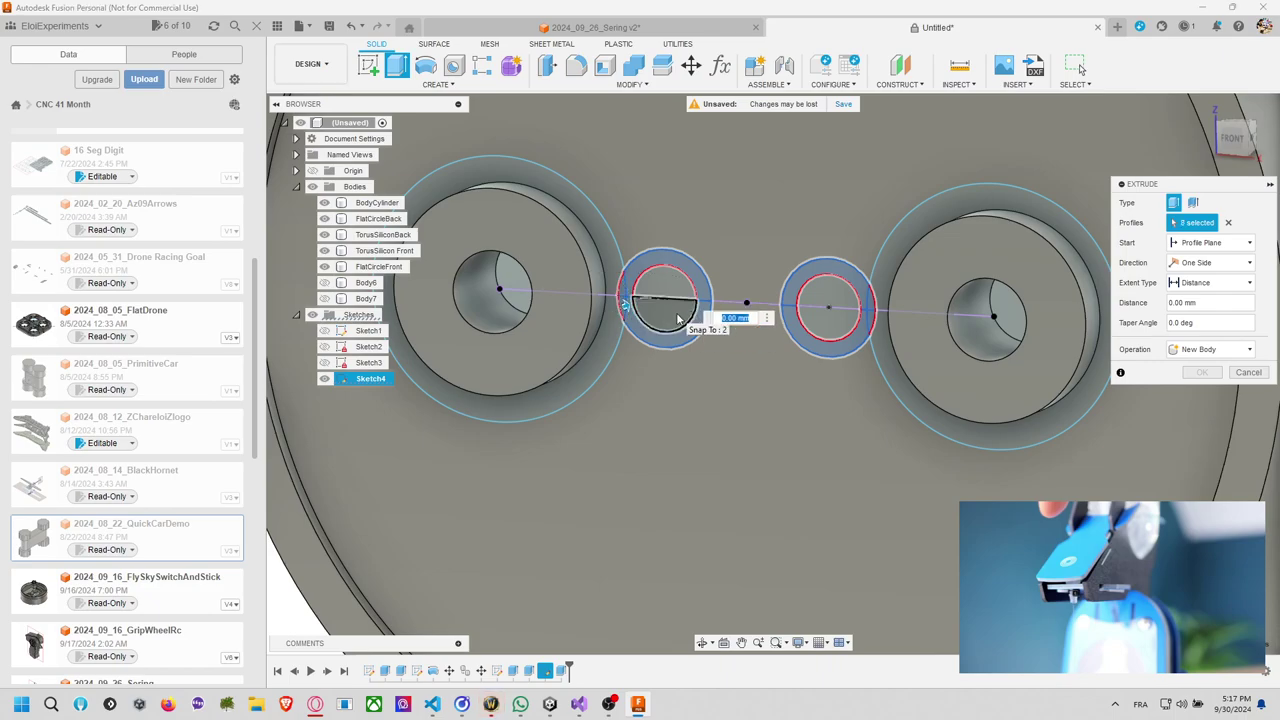
click(678, 318)
click(664, 282)
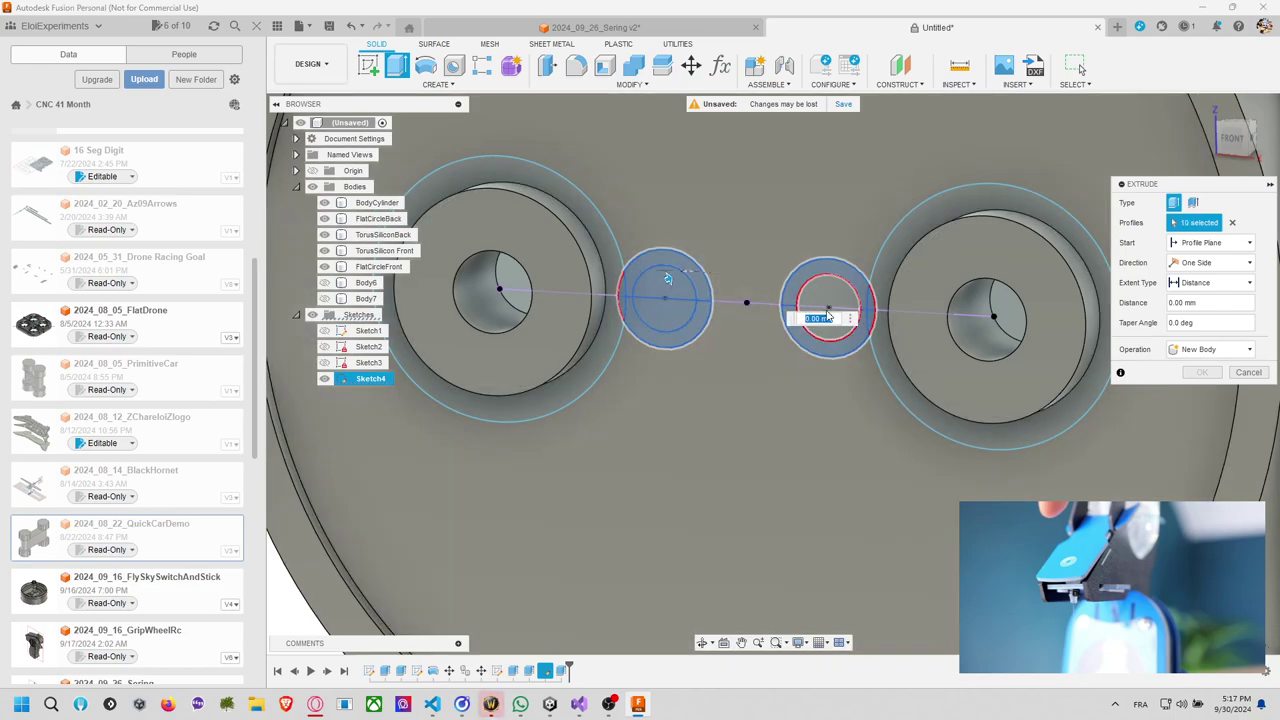
click(832, 312)
click(829, 325)
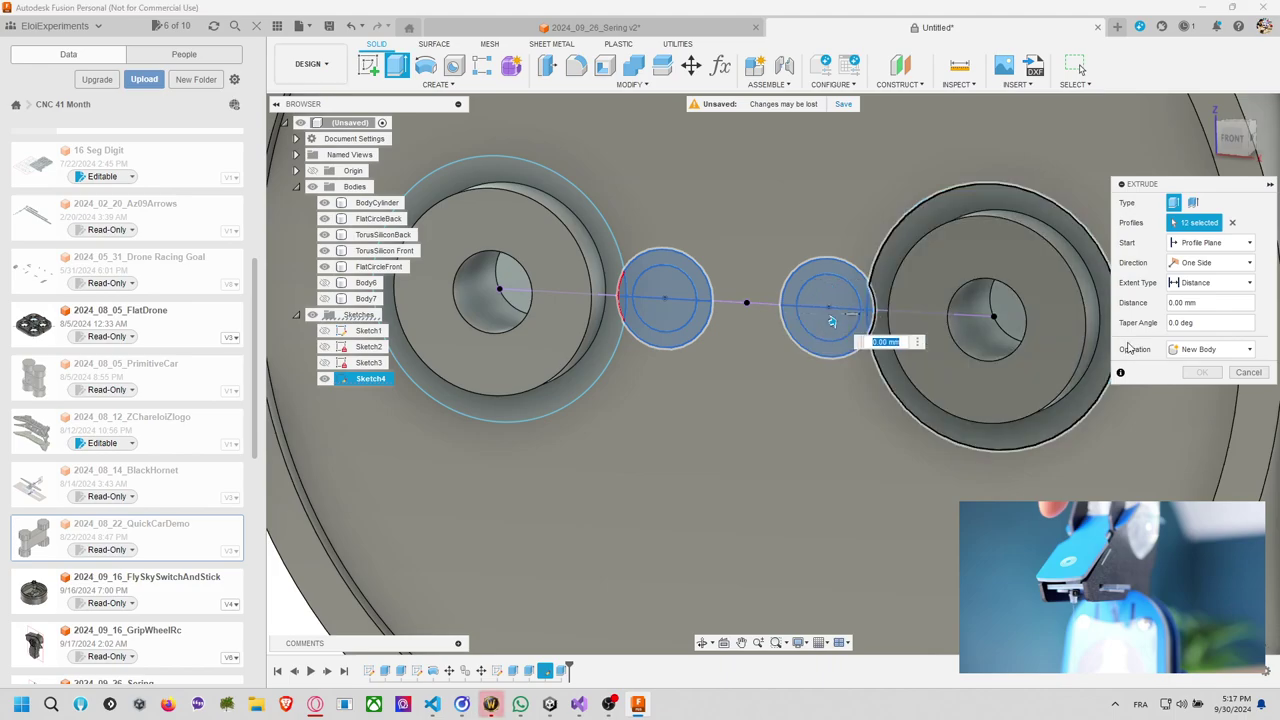
Extrude the two small discs -3 mm as New Bodies, creating Body8 and Body9.
click(1210, 349)
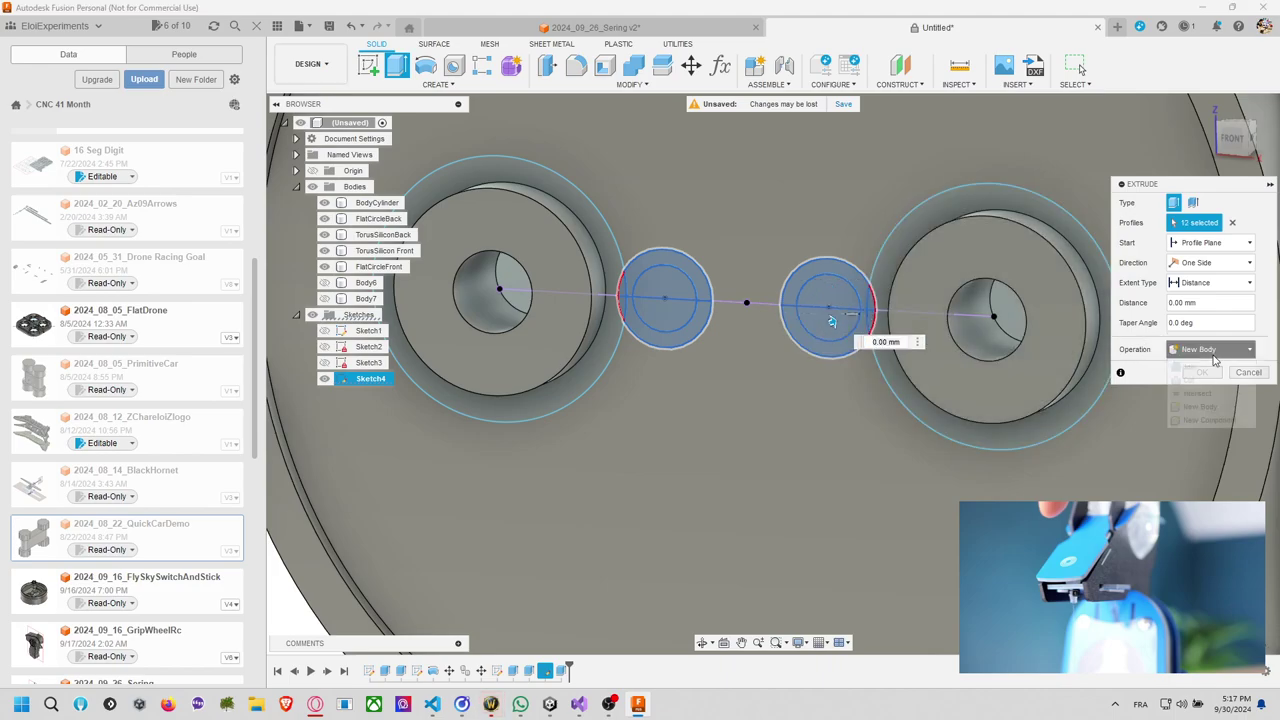
click(1199, 410)
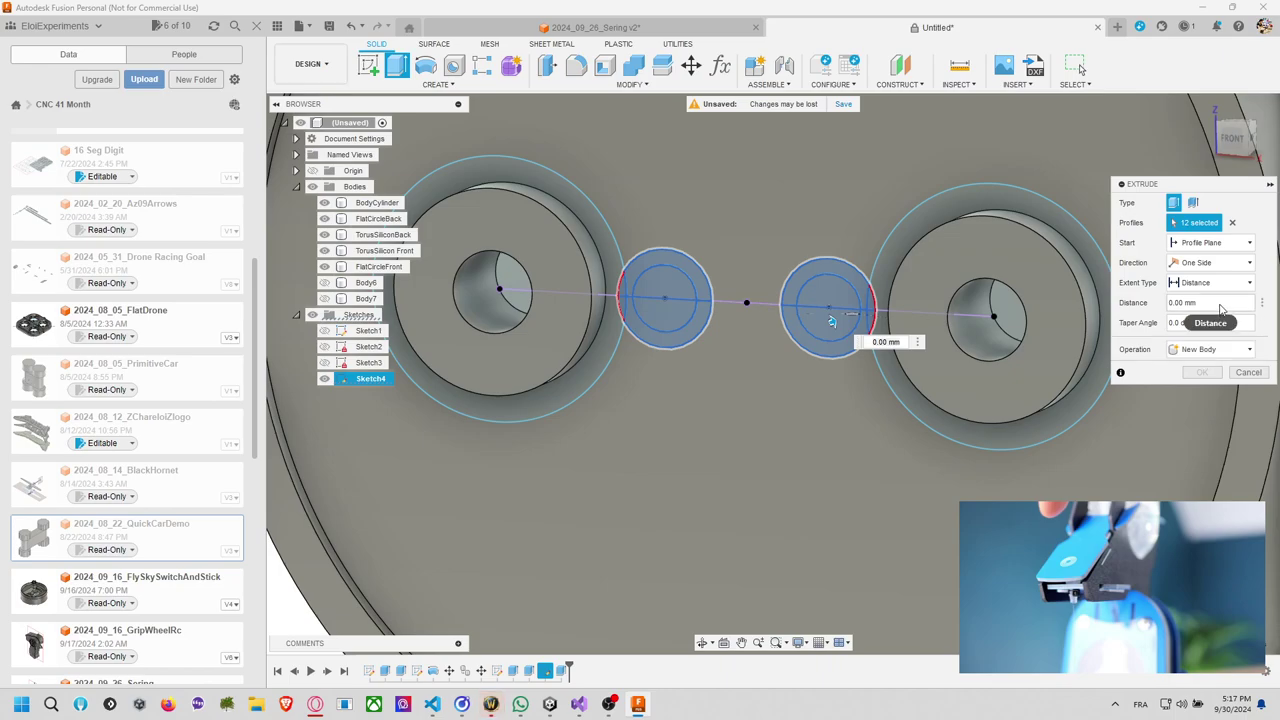
text(-3)
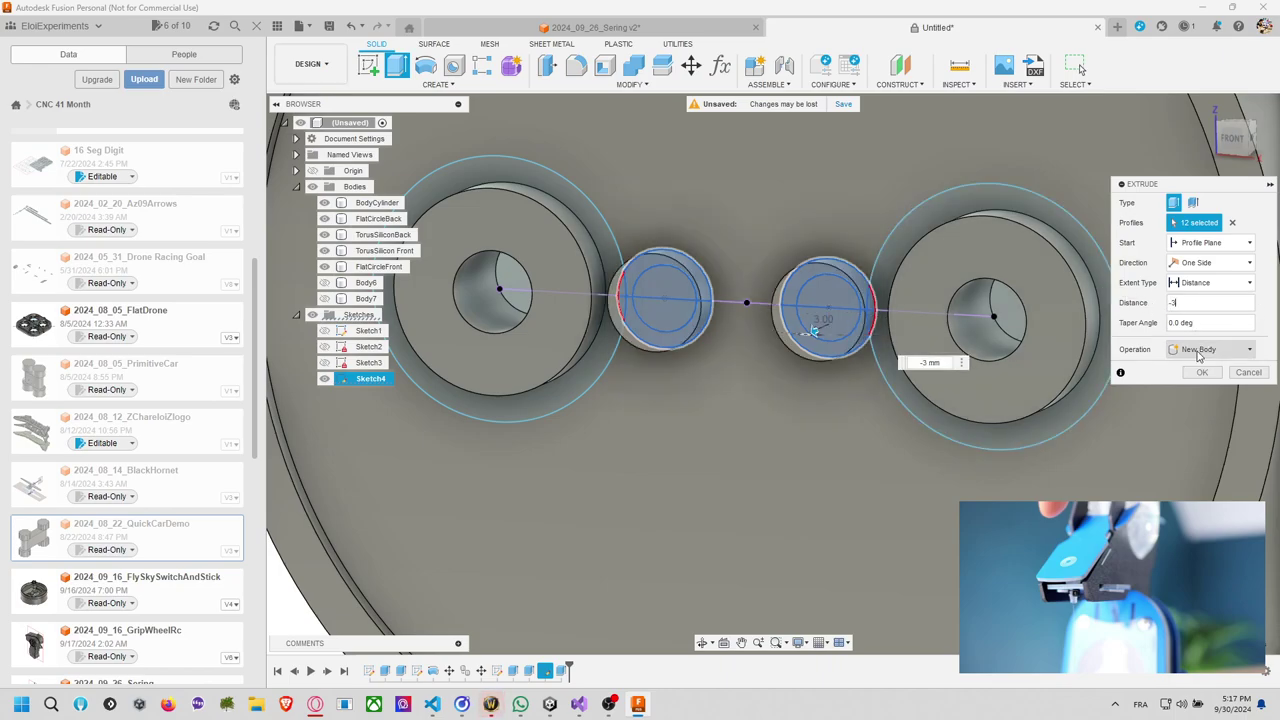
click(1210, 349)
click(1199, 407)
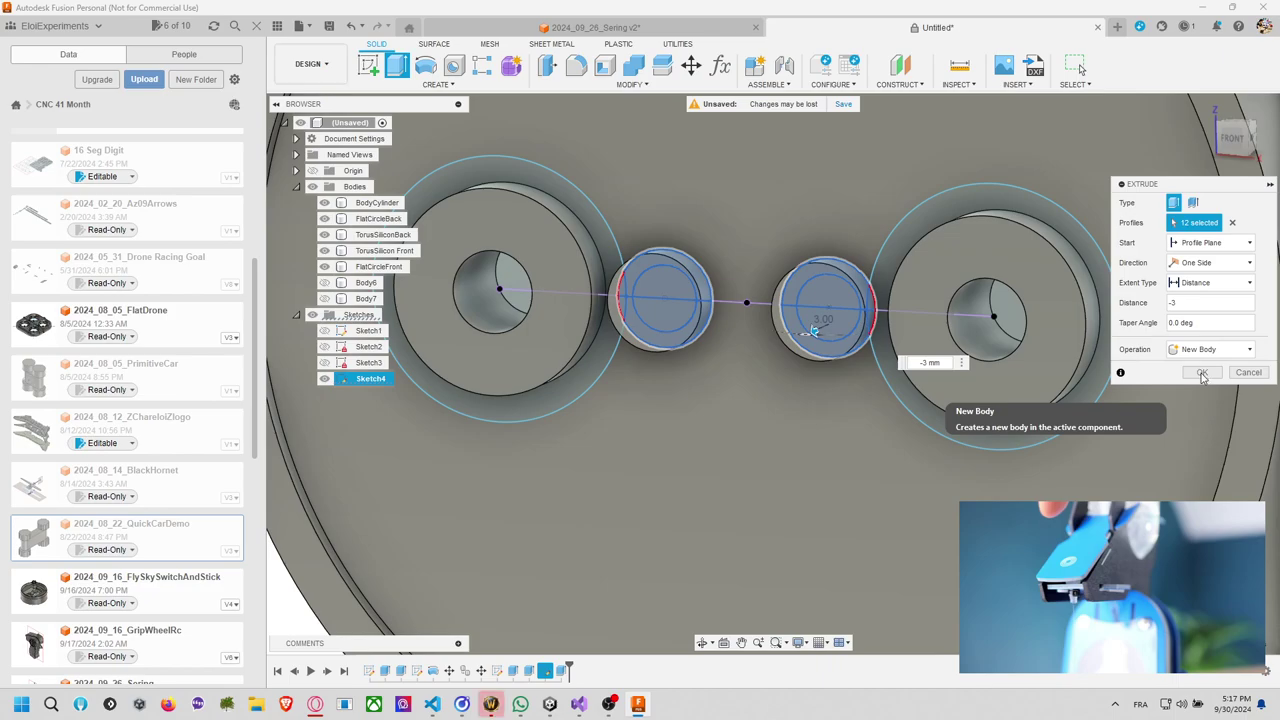
click(1202, 373)
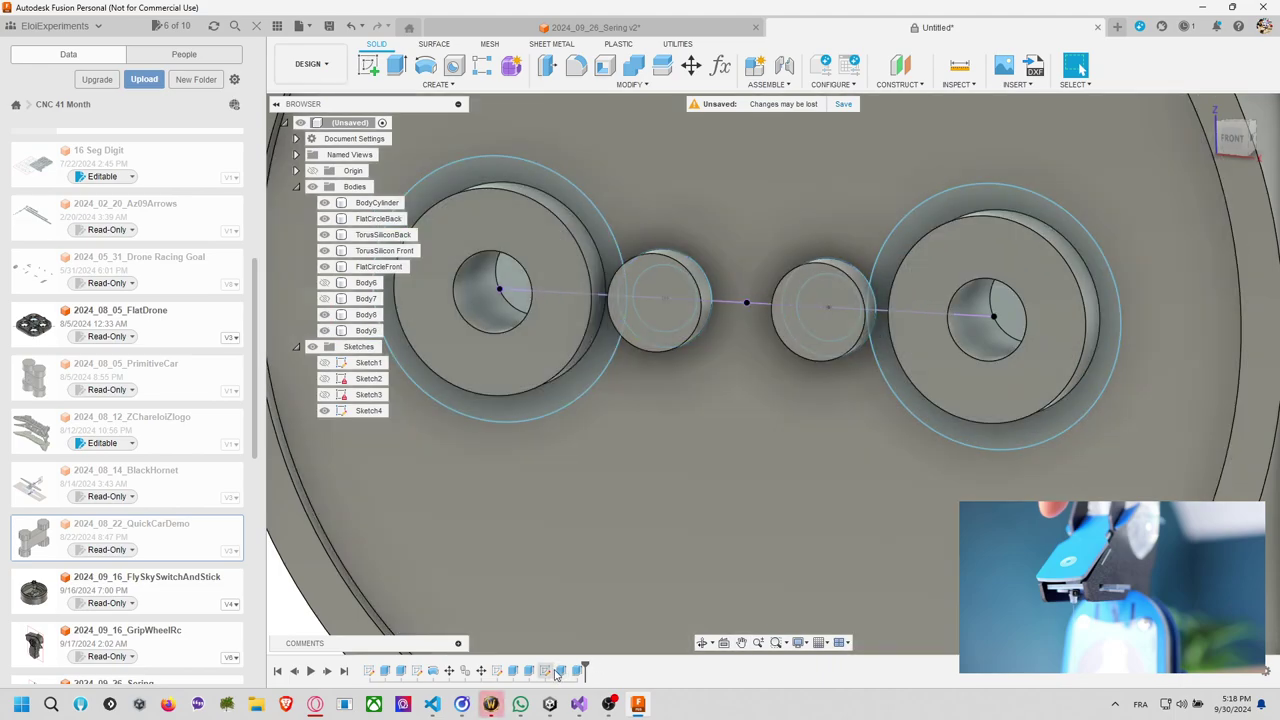
Edit the large discs' extrude feature in the timeline to a -3 mm depth.
click(561, 671)
right_click(561, 671)
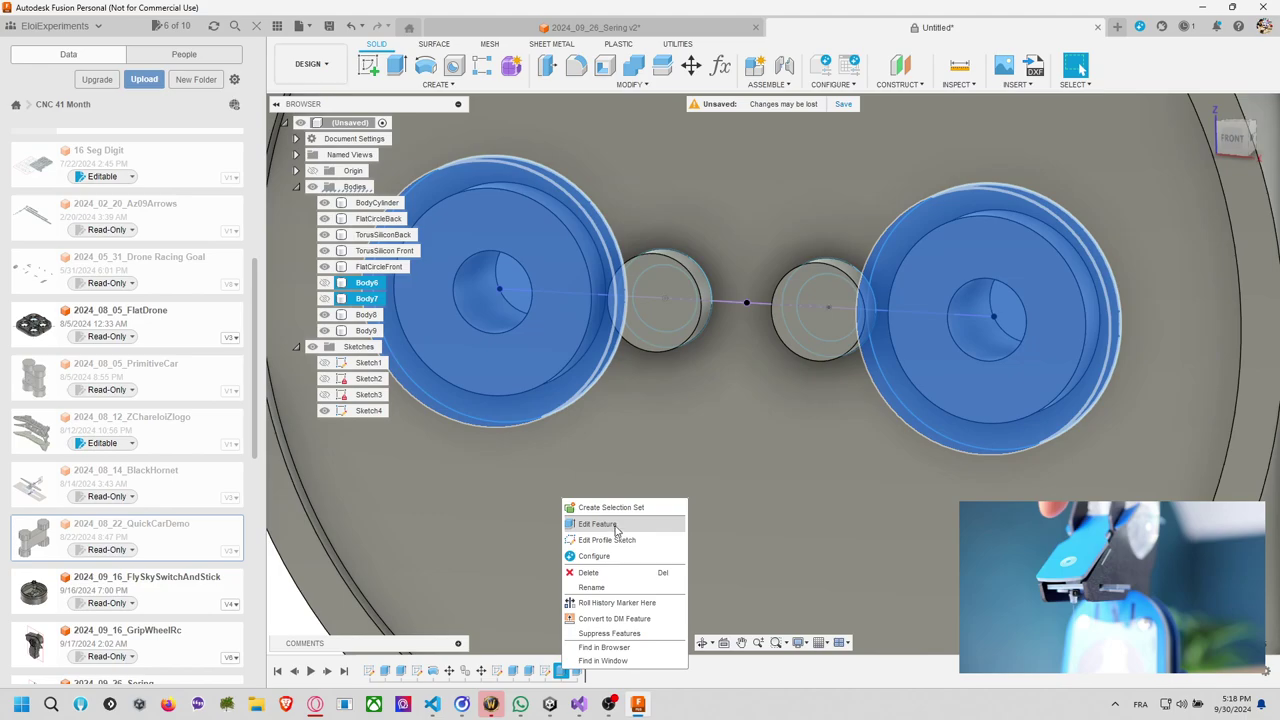
click(598, 524)
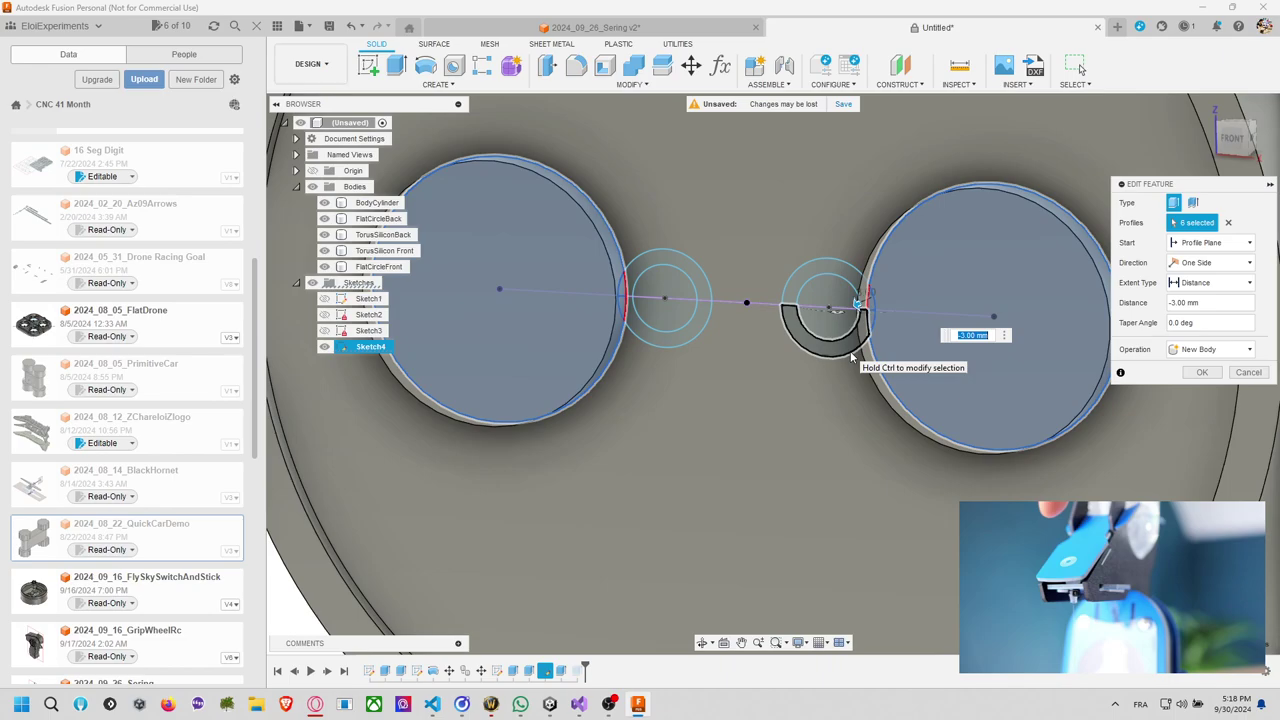
click(1201, 373)
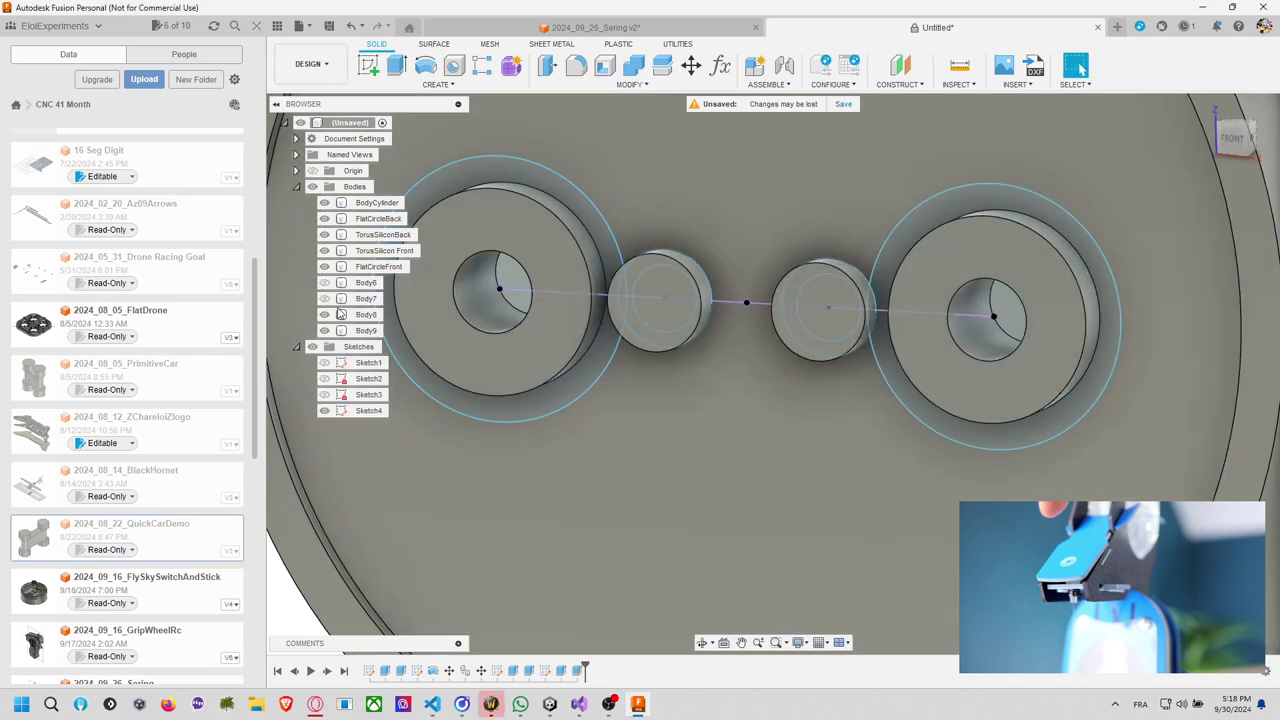
scroll(731, 386, down, 5)
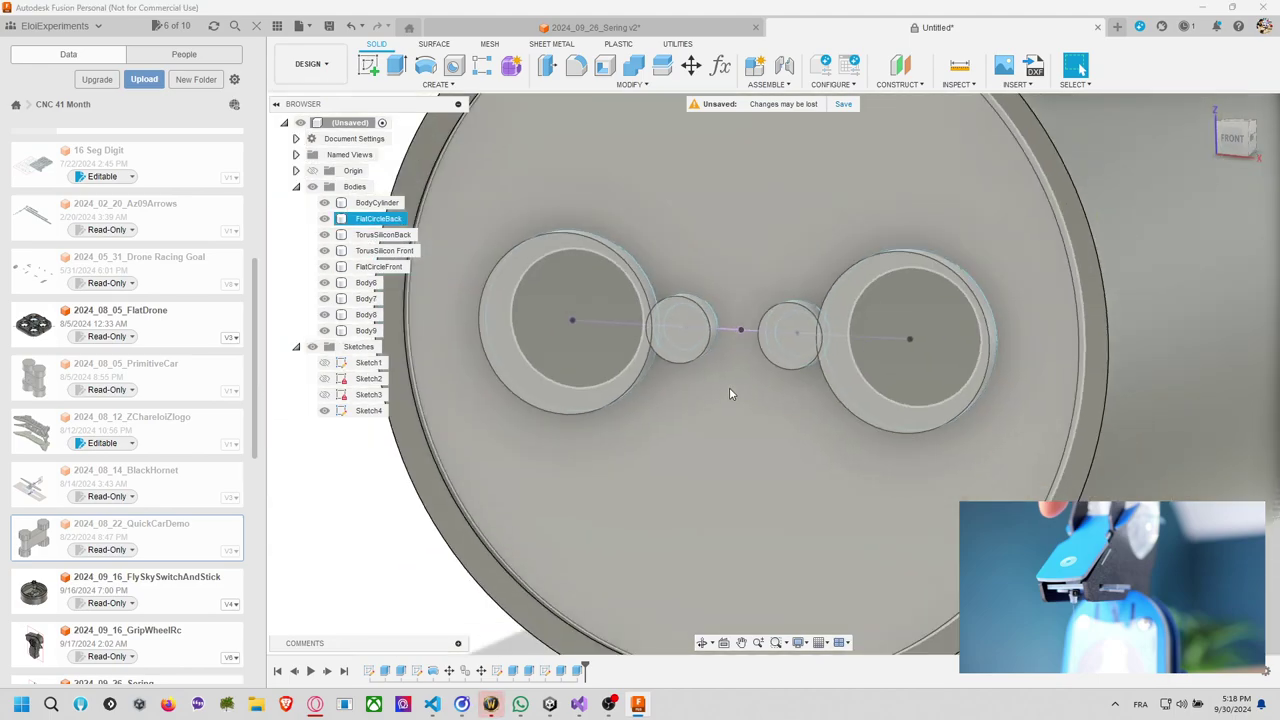
Copy the small disc bodies Body8 and Body9, offsetting the copies -12 mm along Y.
key(Escape)
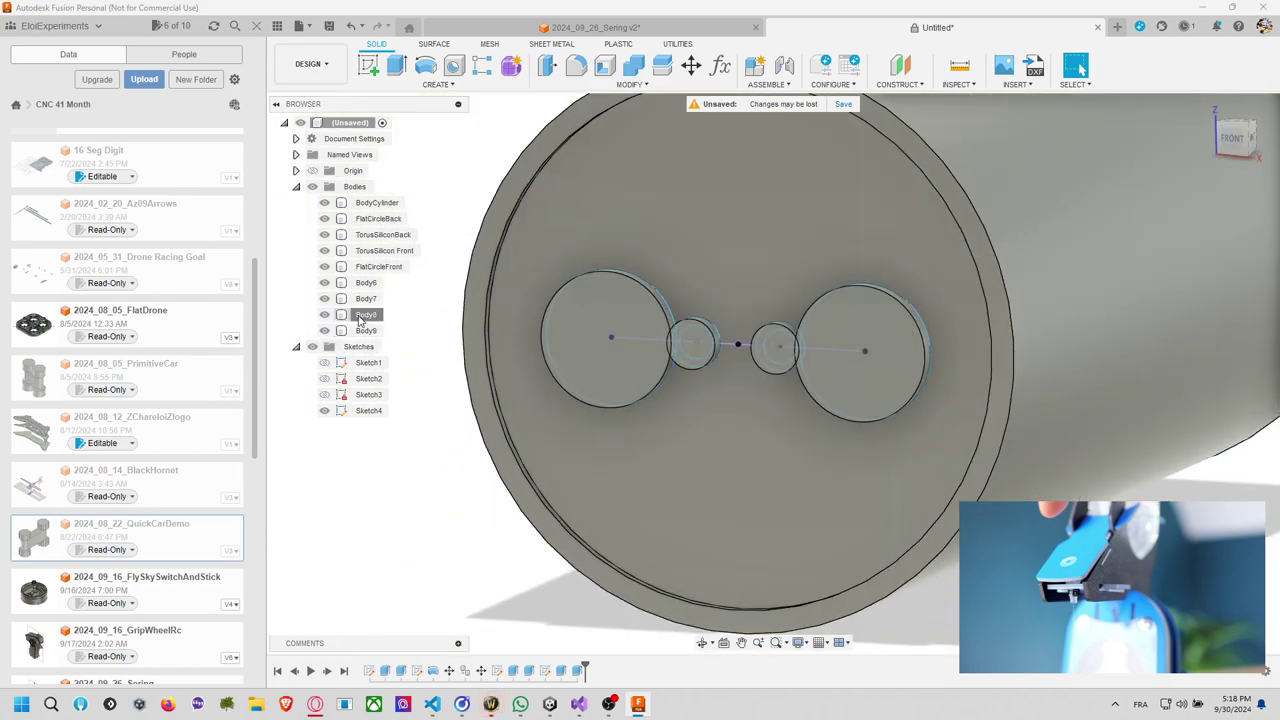
click(366, 314)
ctrl+click(366, 330)
click(690, 65)
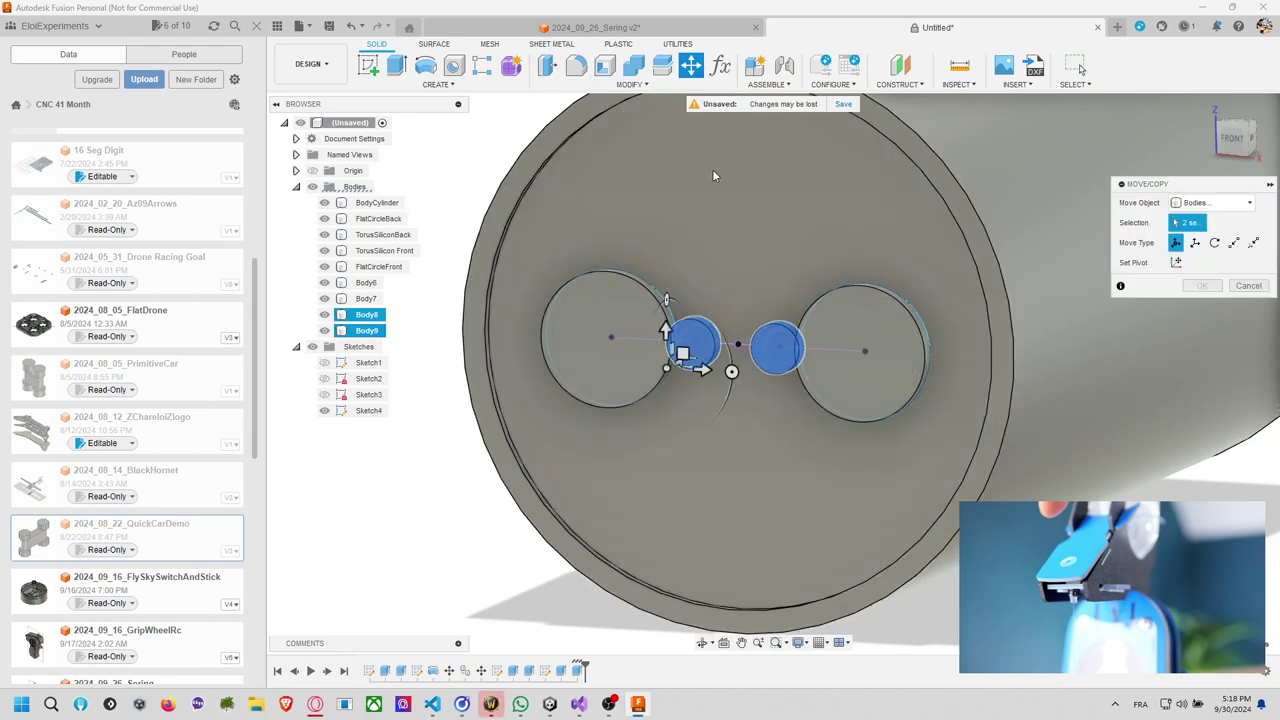
shift+middle_drag(713, 176, 909, 336)
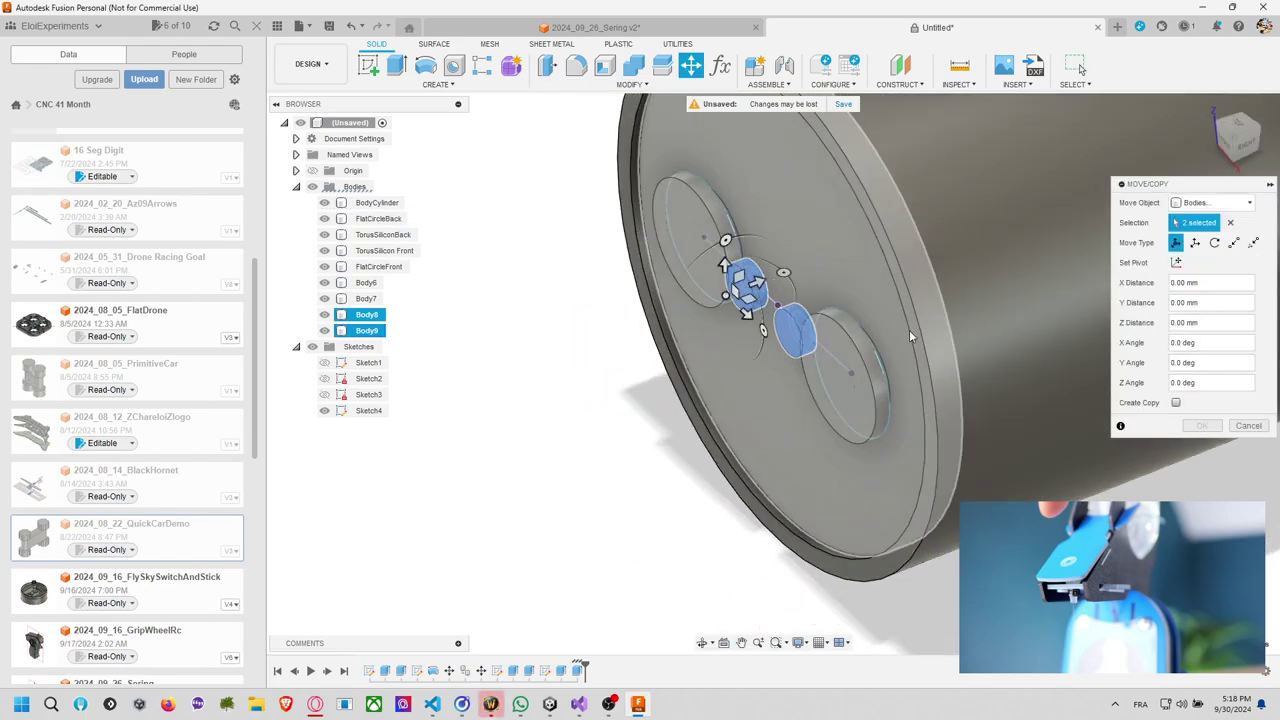
click(1175, 402)
drag(757, 279, 693, 302)
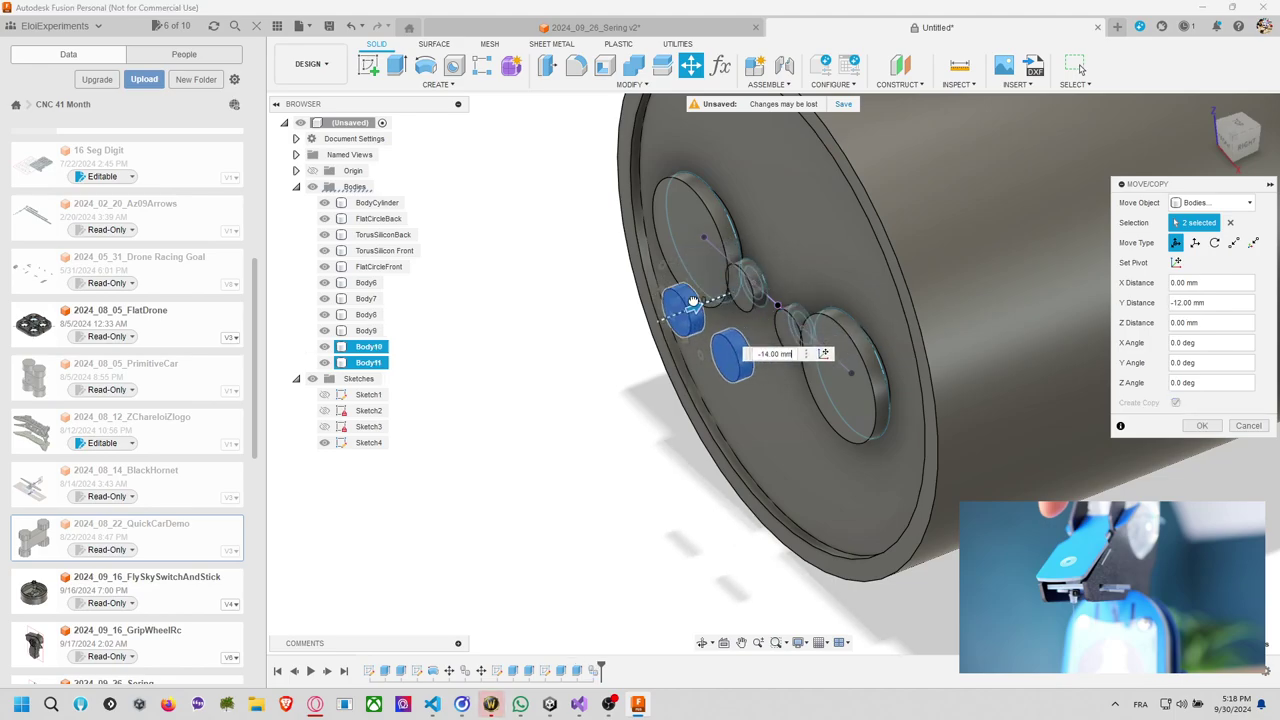
click(1200, 426)
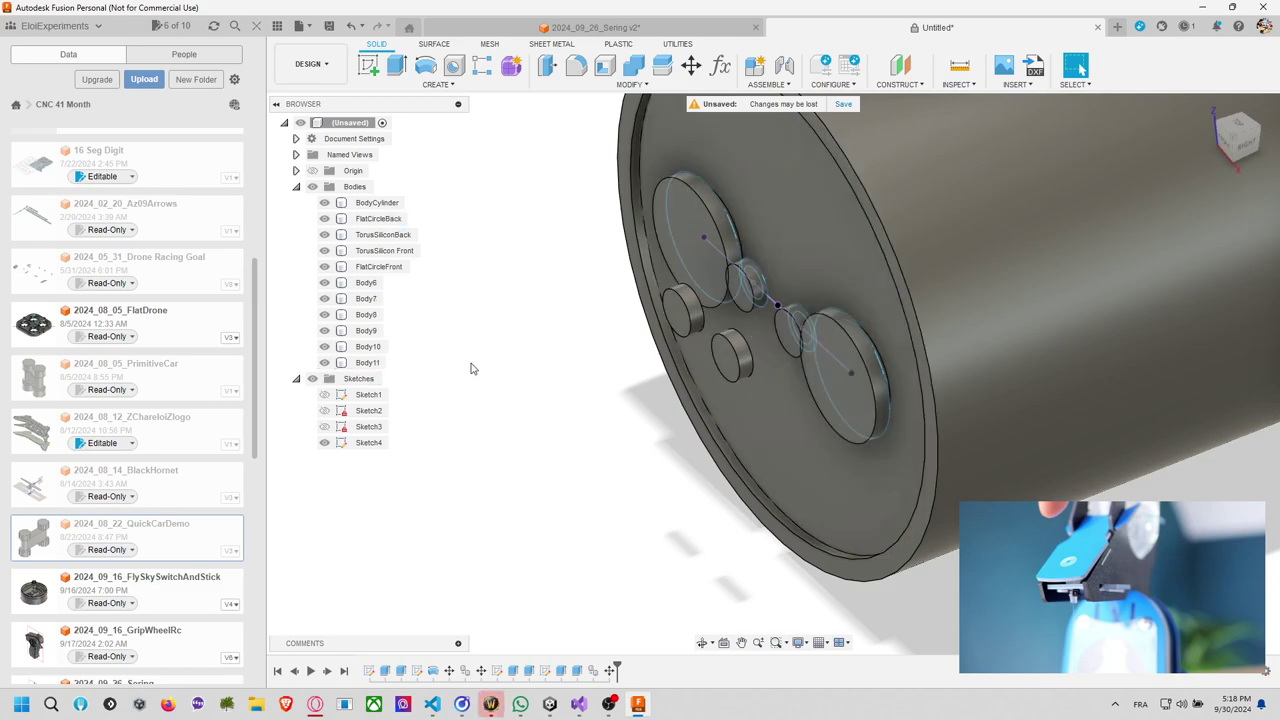
Select the main cylinder and the copied disc Body11, then orbit to face the disc.
click(677, 362)
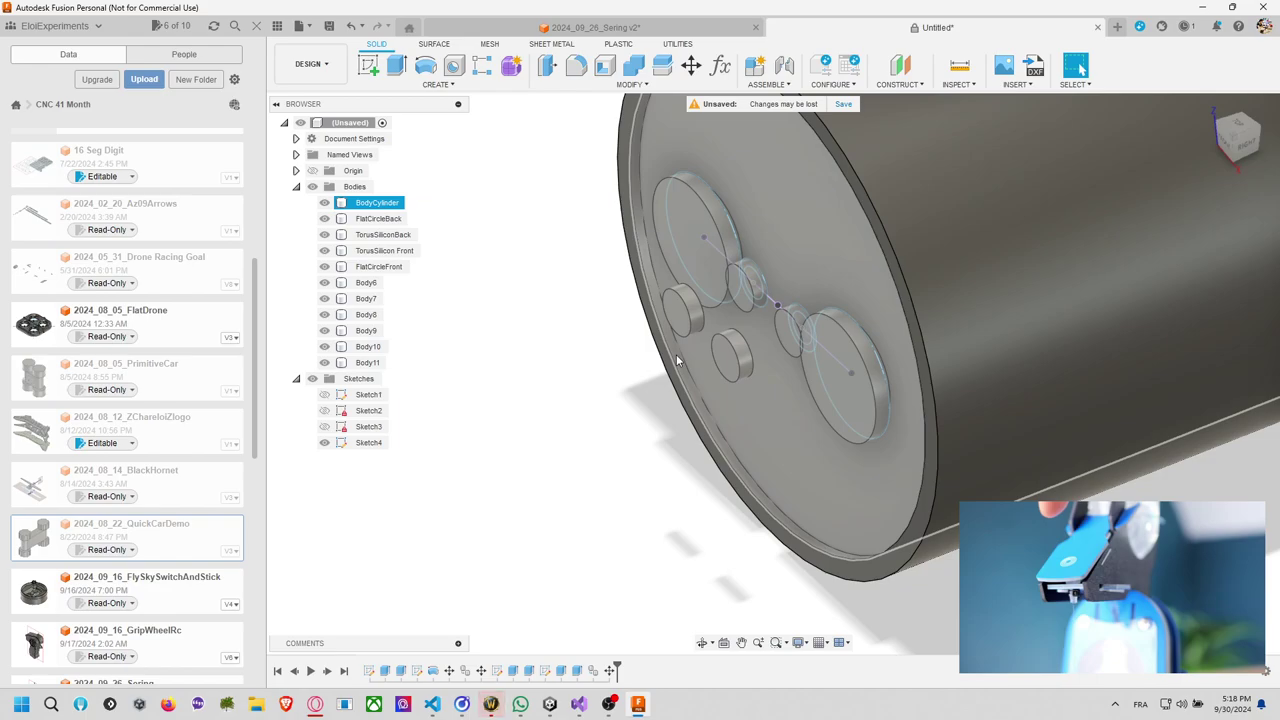
click(730, 352)
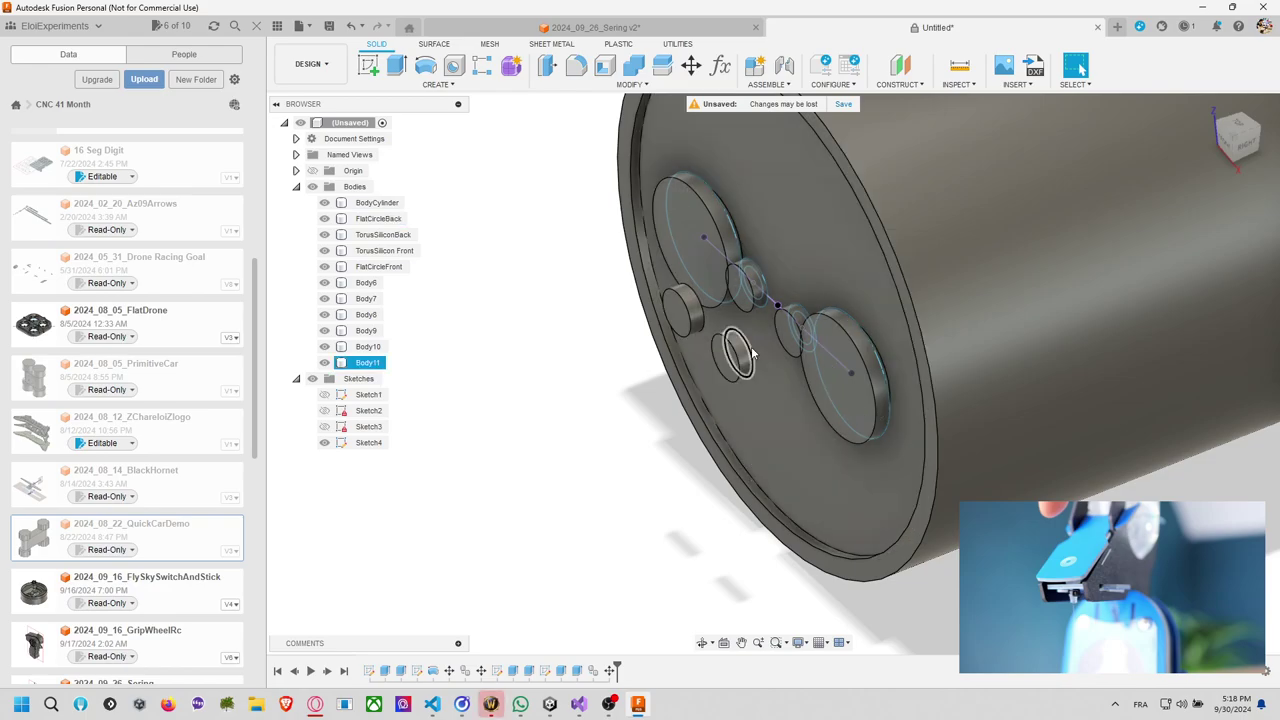
shift+middle_drag(750, 345, 740, 220)
Start a Move/Copy on Body11 with Create Copy enabled.
click(691, 66)
click(756, 345)
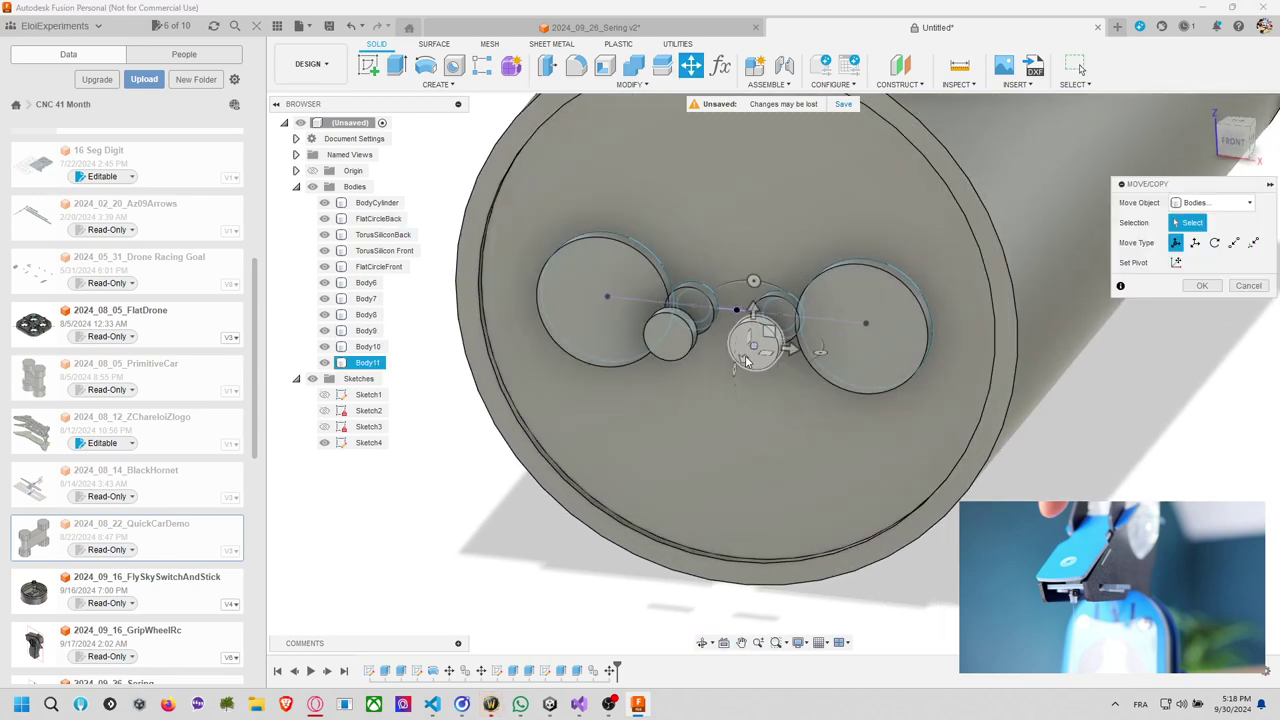
click(762, 368)
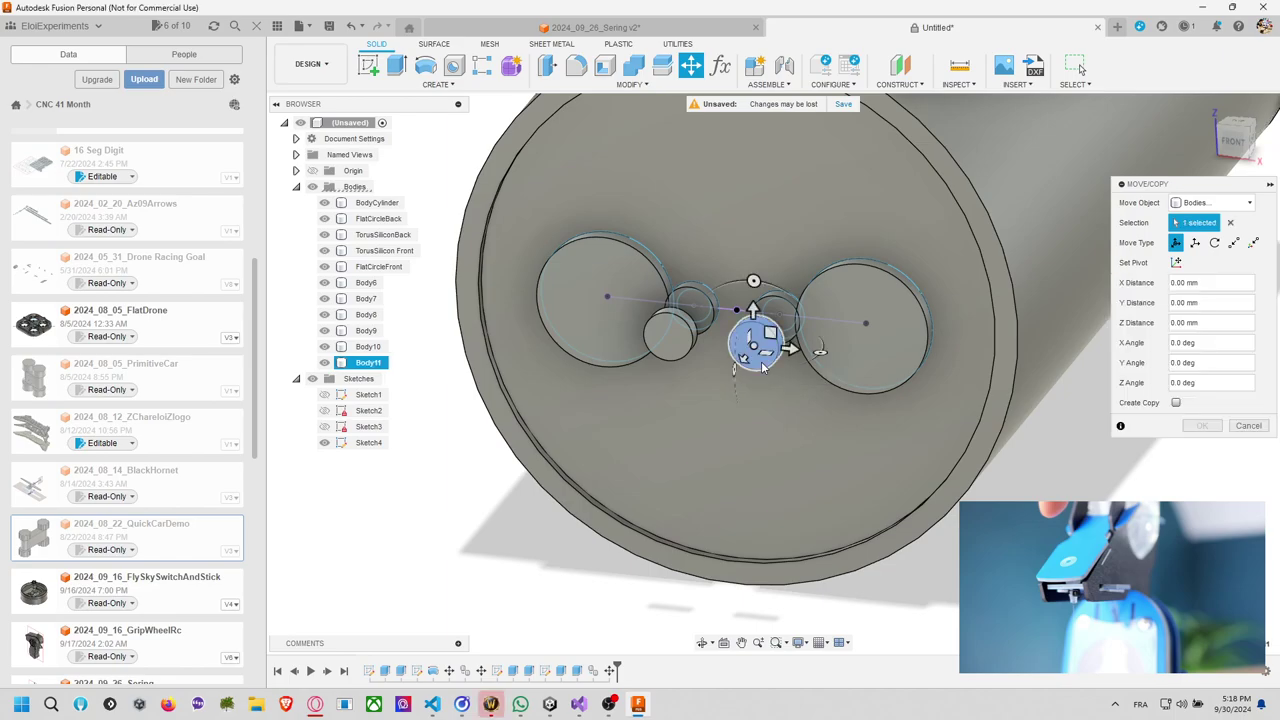
scroll(838, 334, up, 4)
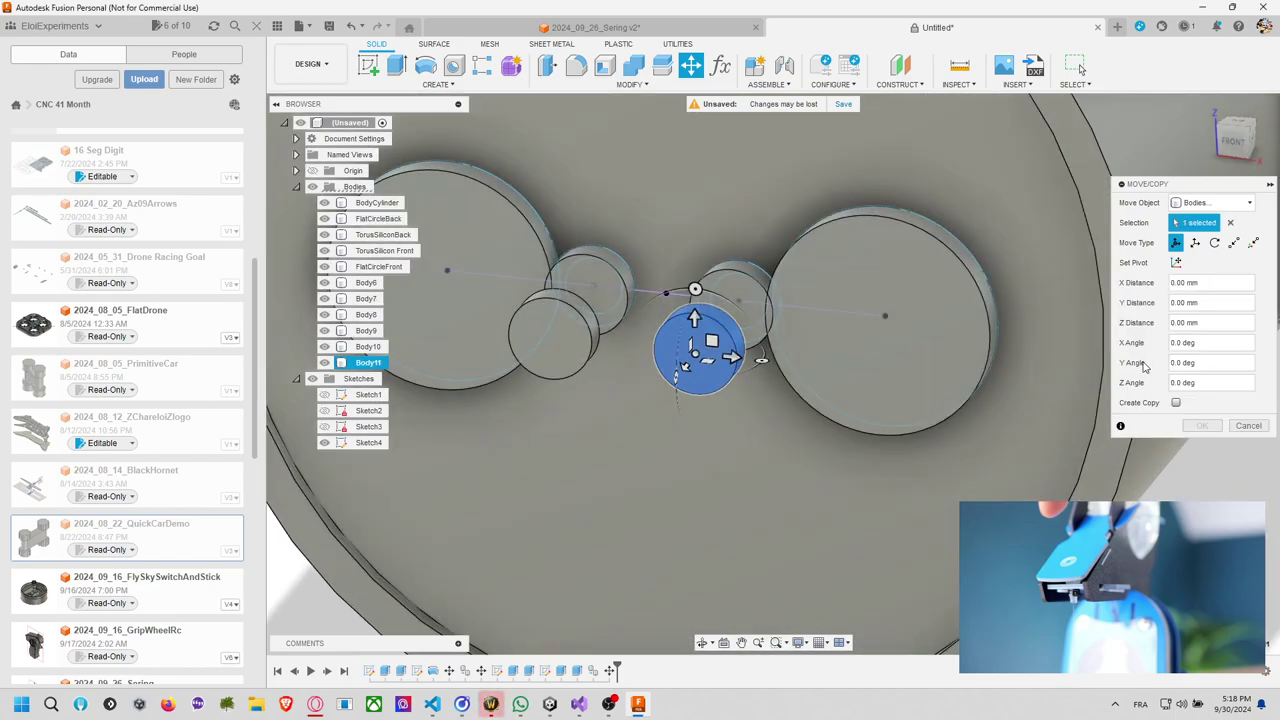
click(1176, 403)
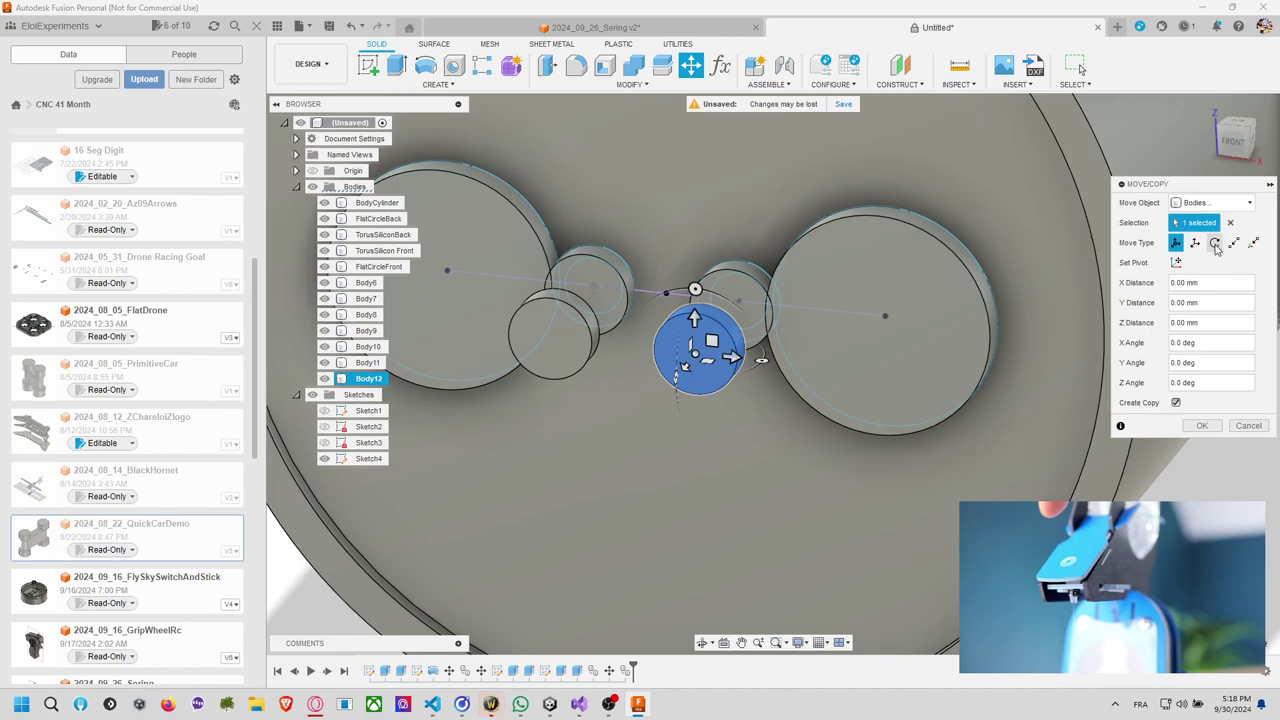
Rotate Body11 90° about Z in Free Move, then begin moving Body11 again.
click(1215, 244)
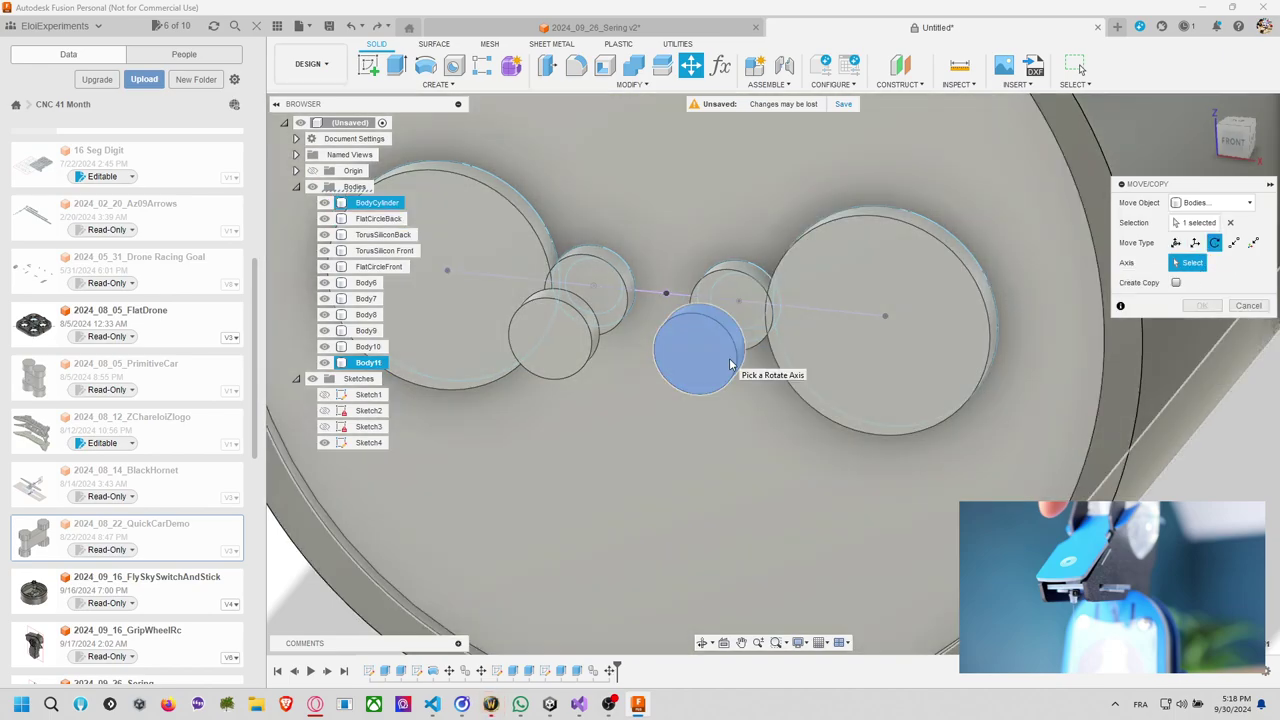
scroll(730, 365, up, 2)
scroll(880, 348, down, 2)
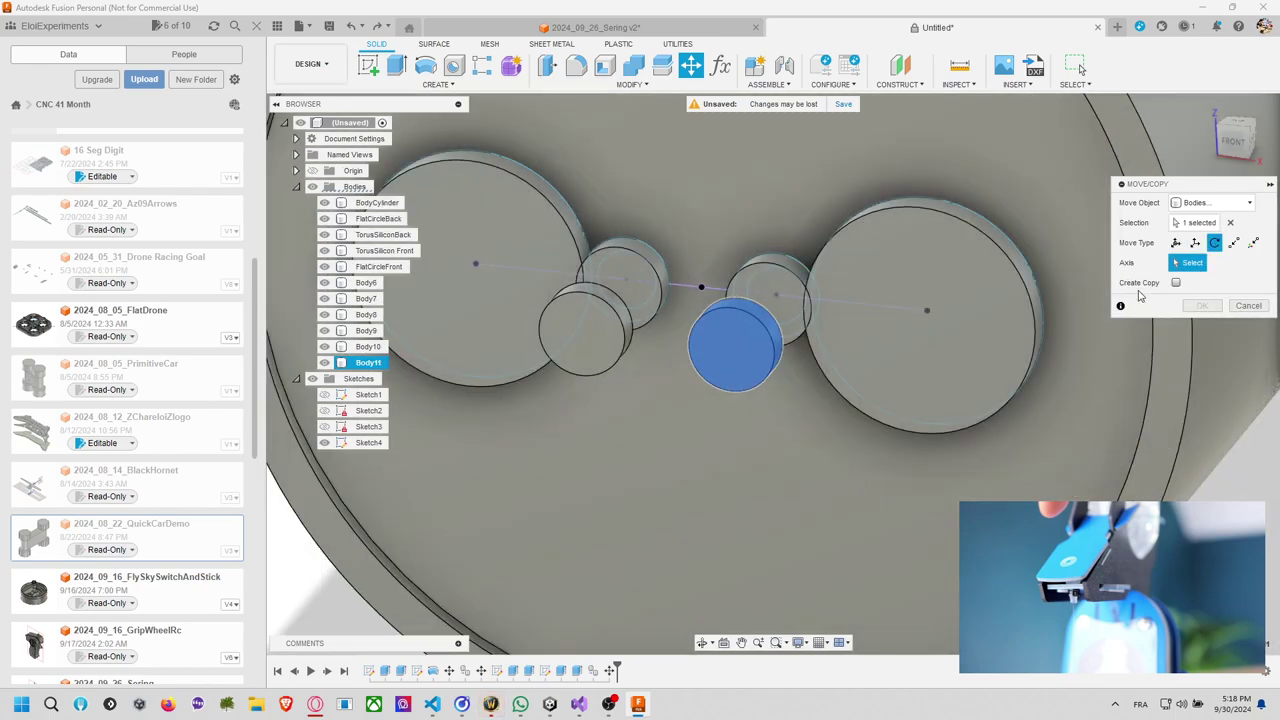
click(1177, 243)
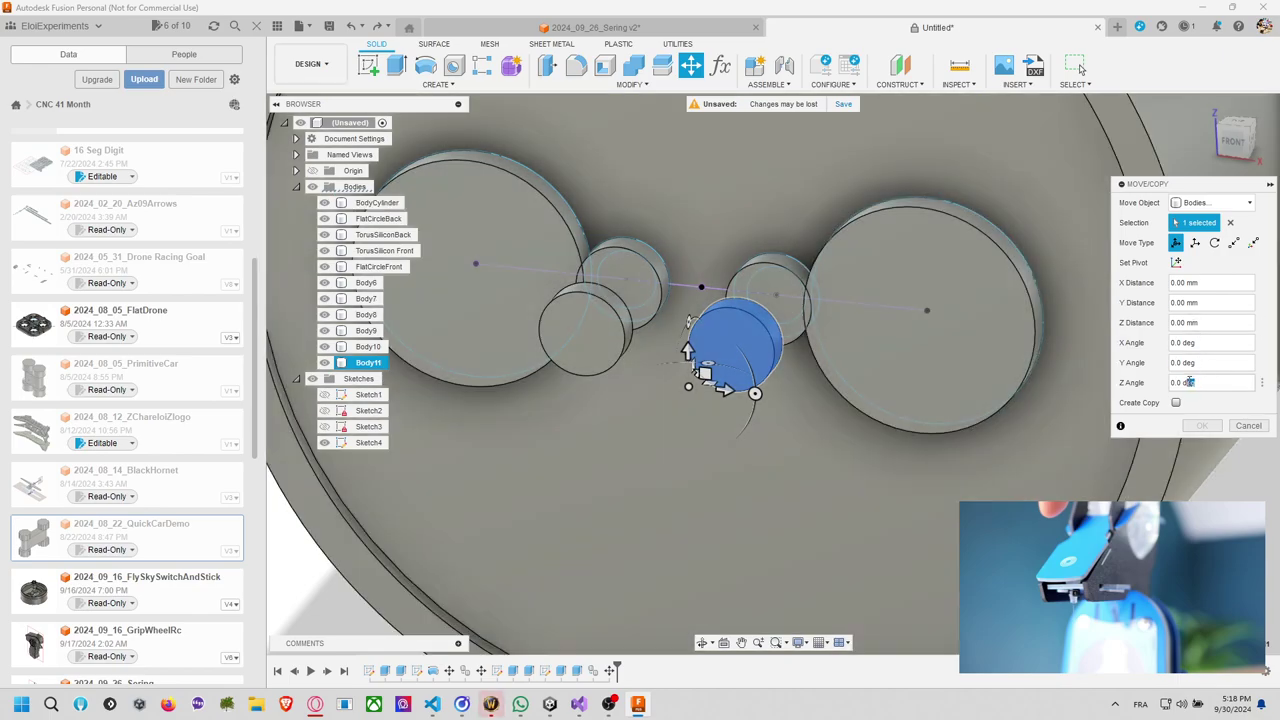
click(1189, 382)
text(90)
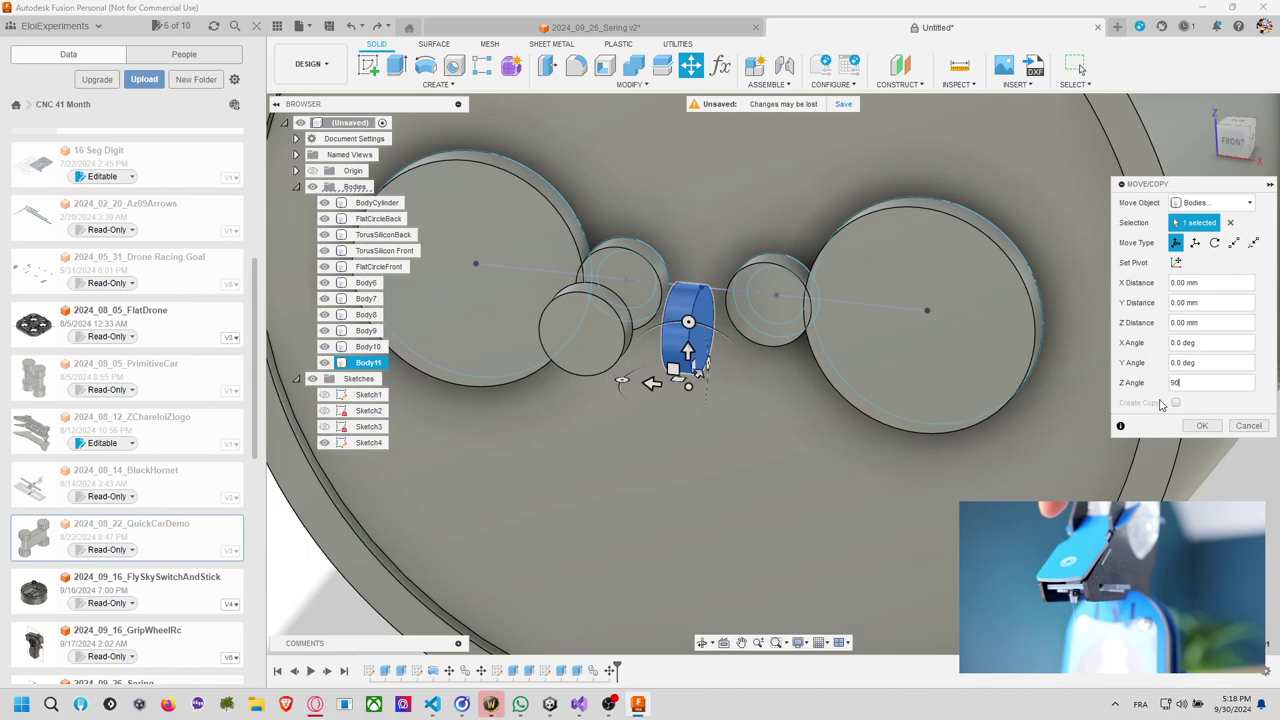
click(1203, 424)
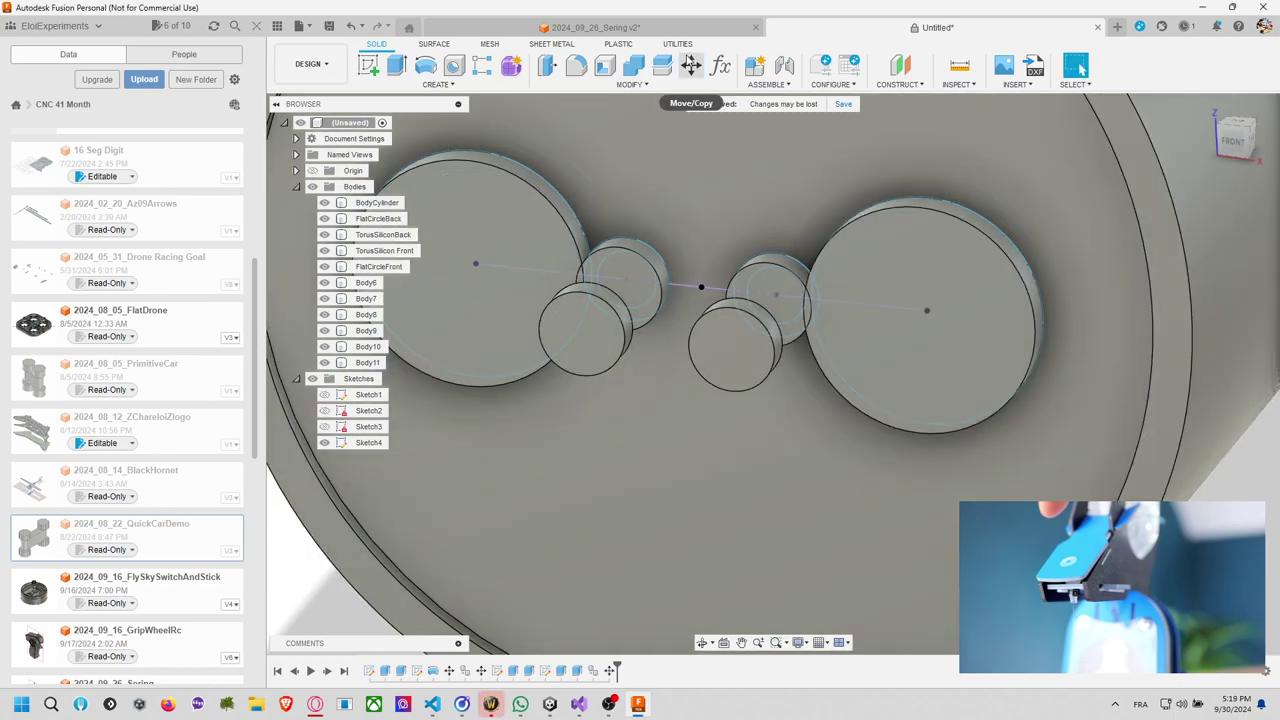
click(700, 66)
click(768, 357)
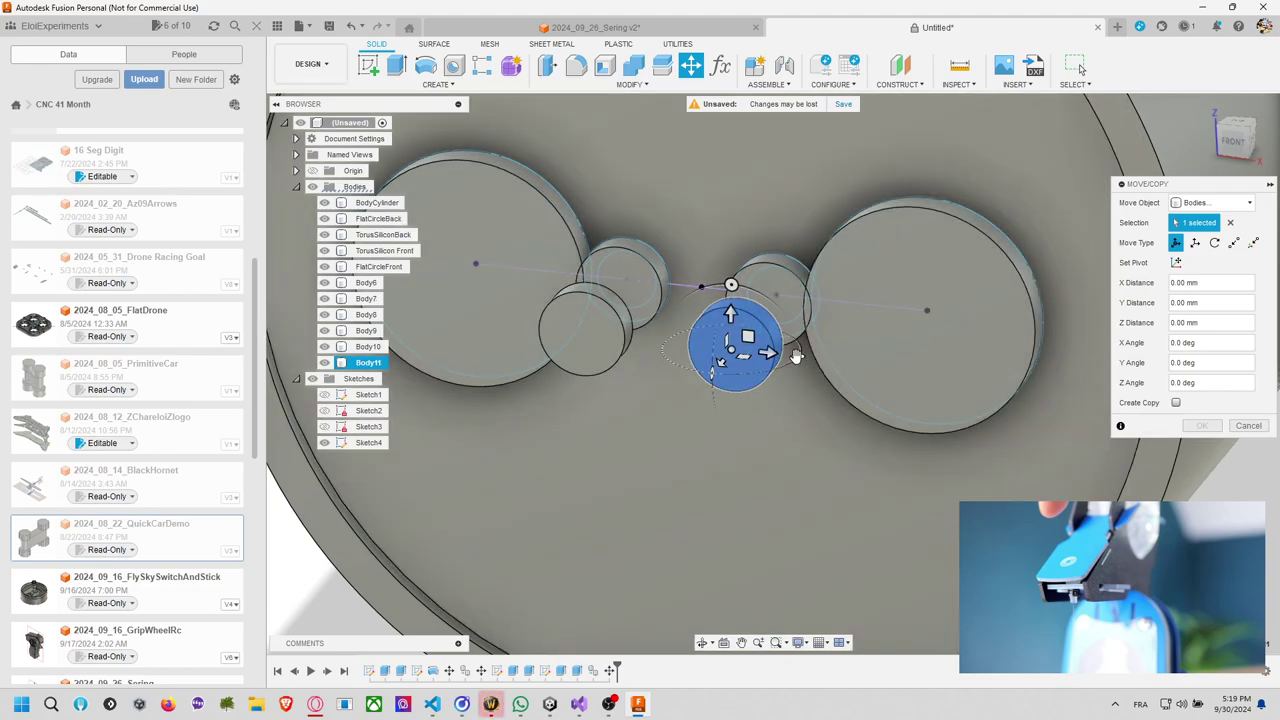
Create Body12 as a copy of Body11 tilted upright about the Y axis.
click(1176, 403)
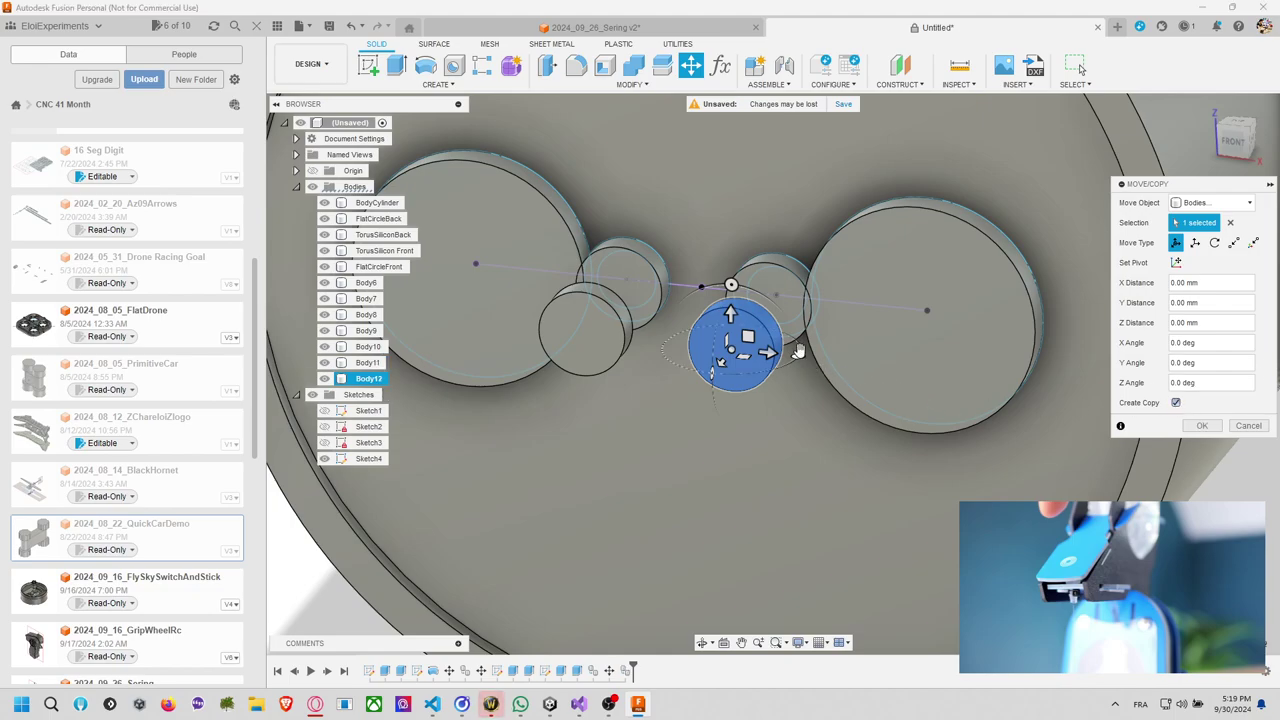
drag(798, 351, 762, 264)
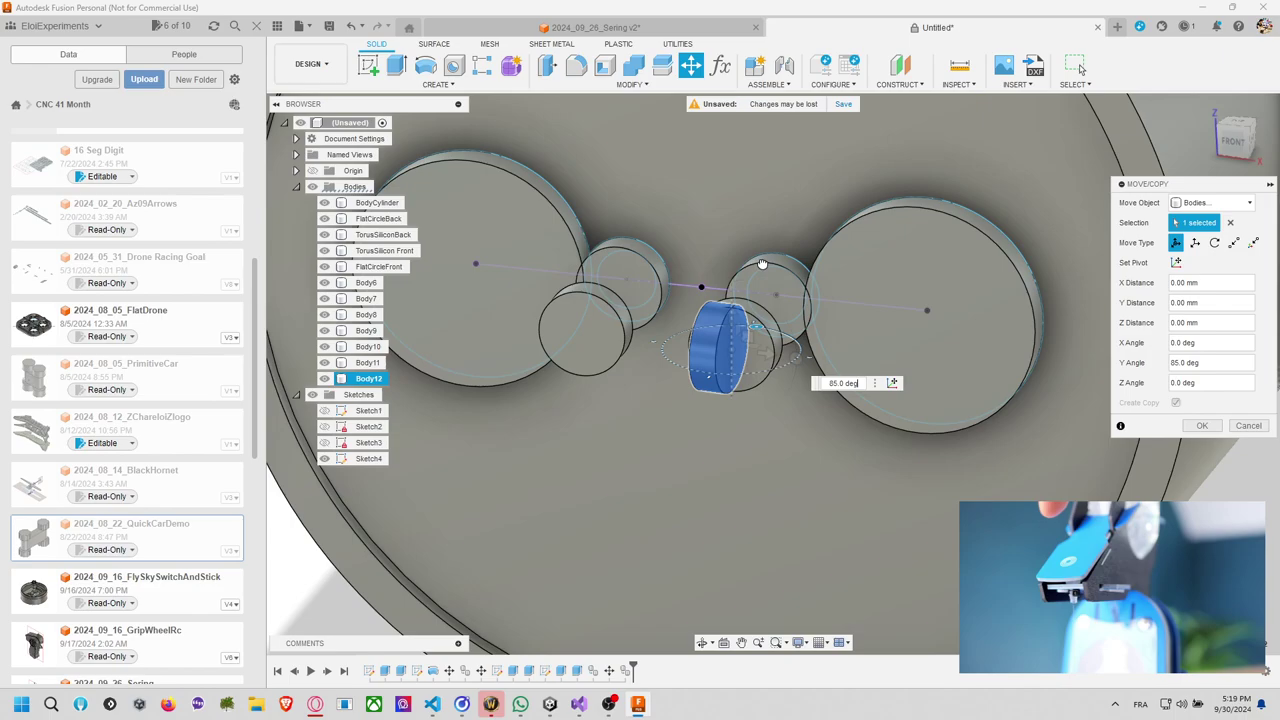
click(1200, 426)
Move the small standing cylinder Body12 3.00 mm along X, then reselect it.
key(m)
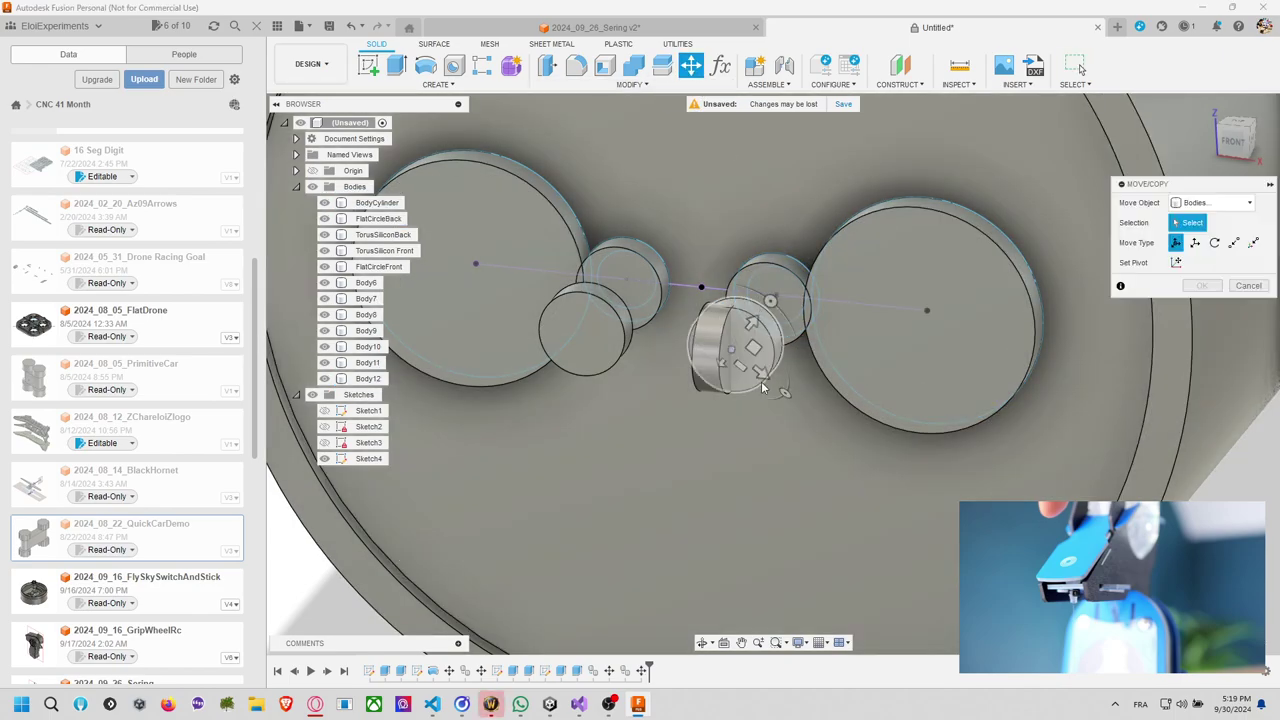
click(728, 358)
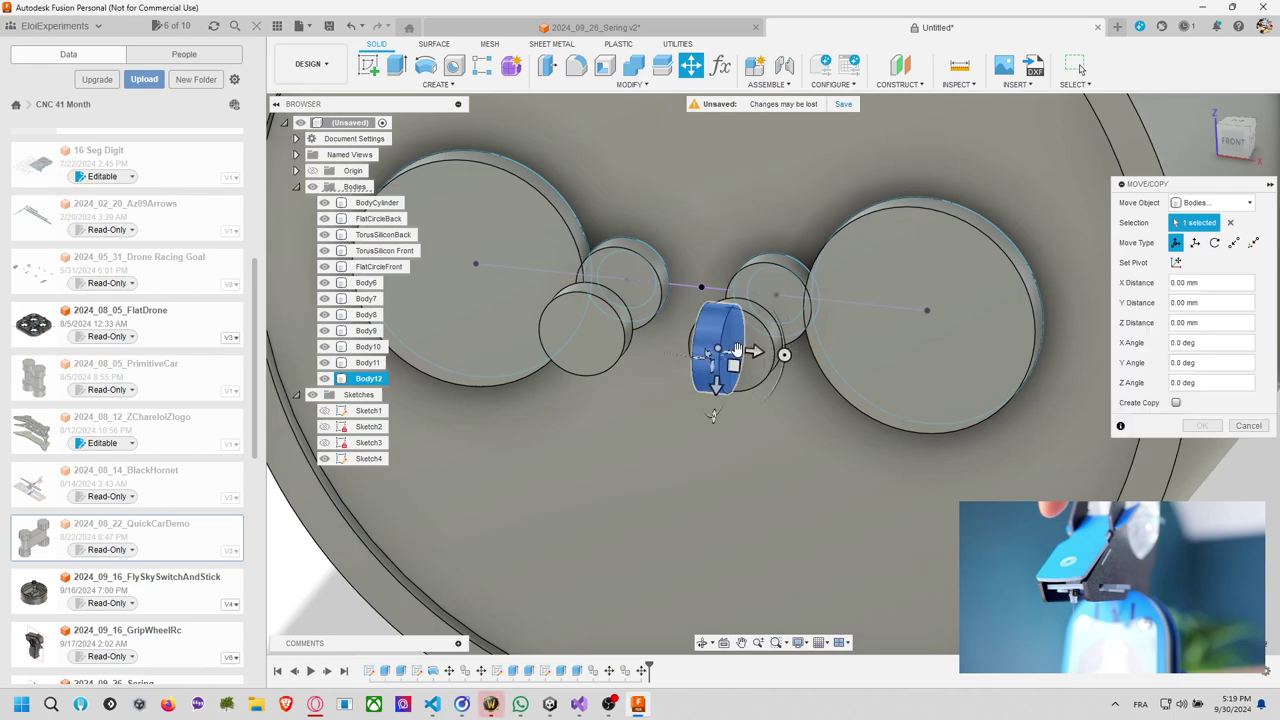
drag(748, 351, 848, 361)
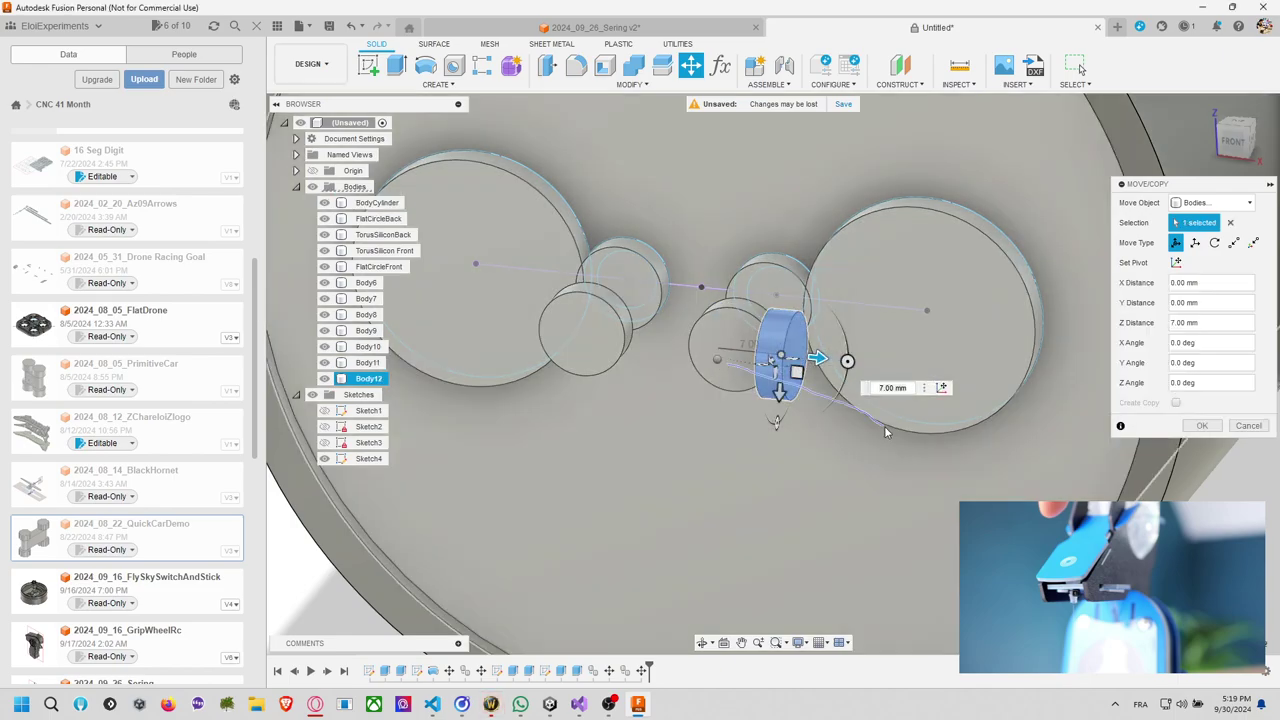
shift+middle_drag(675, 475, 748, 280)
shift+middle_drag(760, 483, 669, 467)
drag(608, 542, 588, 557)
right_click(563, 493)
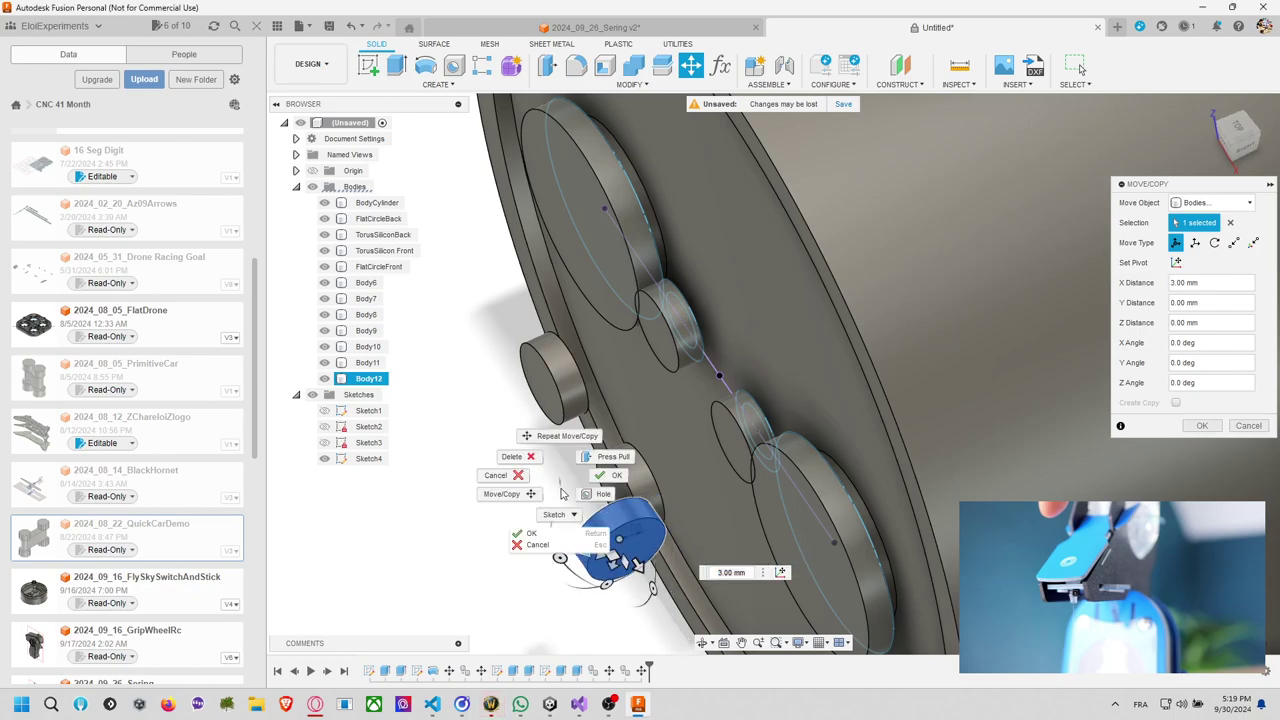
shift+middle_drag(694, 451, 758, 435)
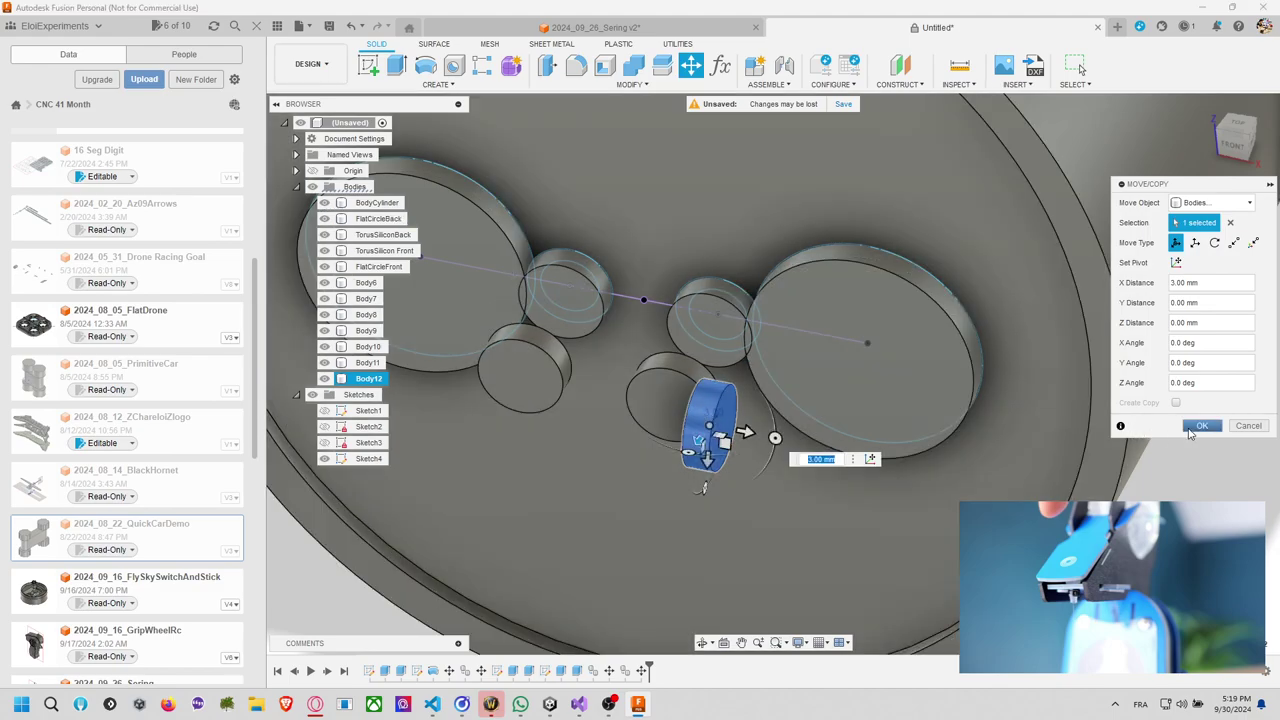
click(1202, 425)
shift+middle_drag(1150, 425, 664, 407)
click(705, 407)
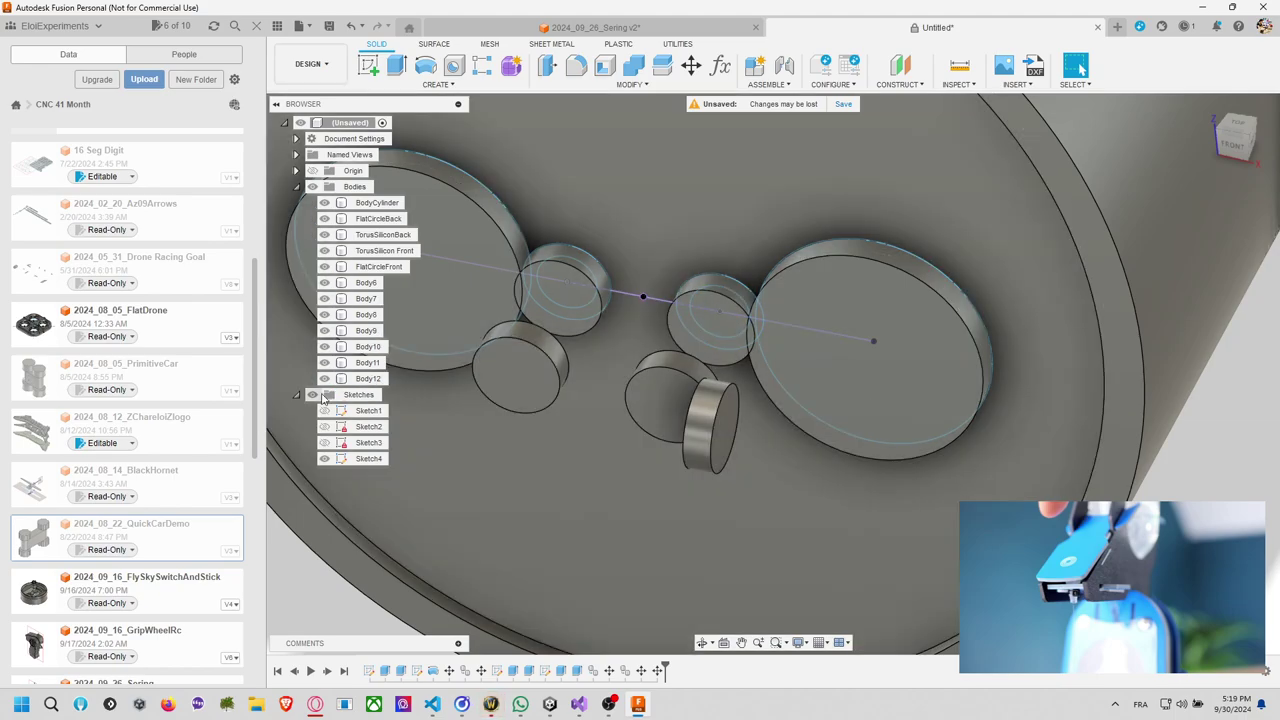
Hide the right ring's inner disc in the Browser, re-showing Body12, Body10 and the small cylinders.
click(324, 363)
click(324, 378)
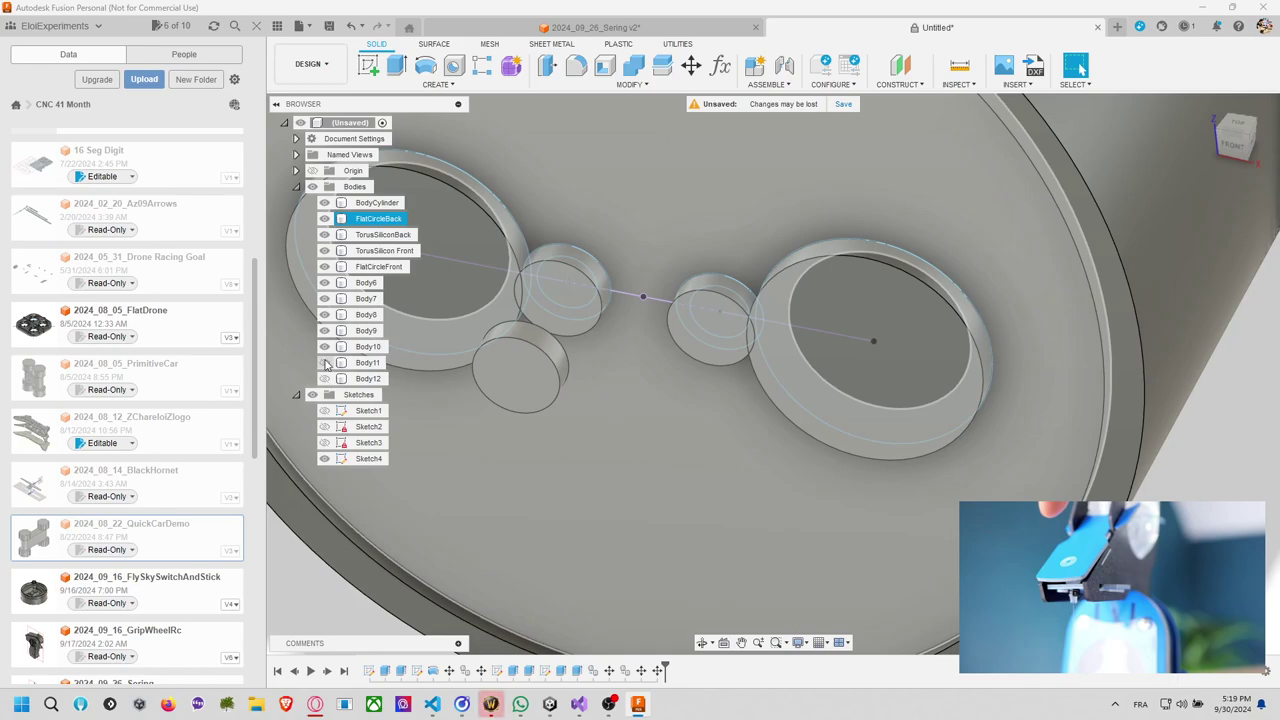
click(324, 346)
click(324, 330)
click(324, 314)
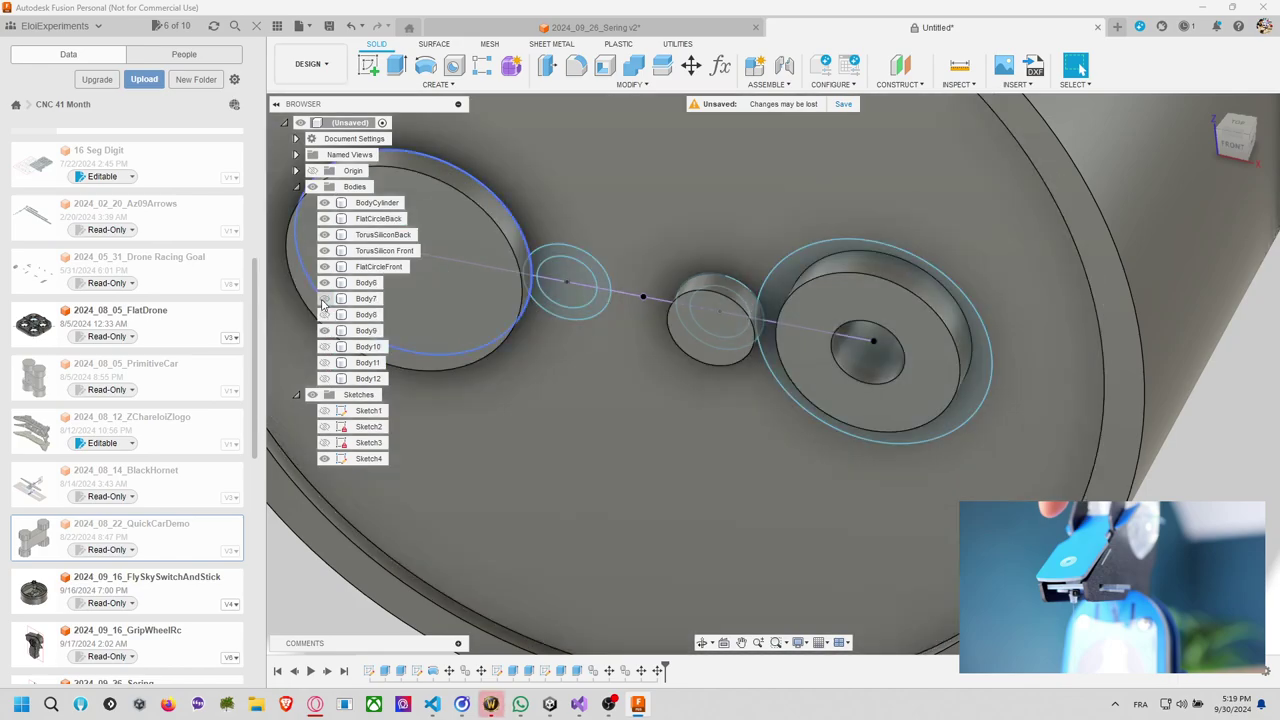
click(324, 330)
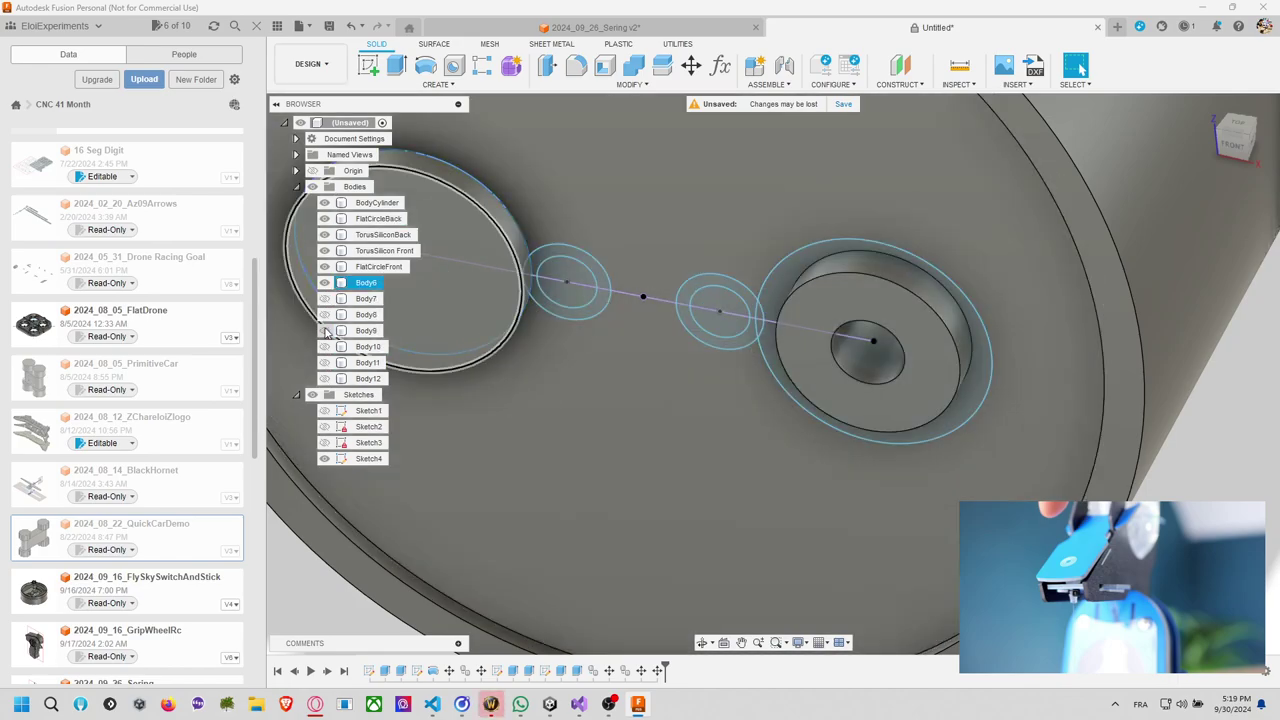
click(324, 378)
click(324, 346)
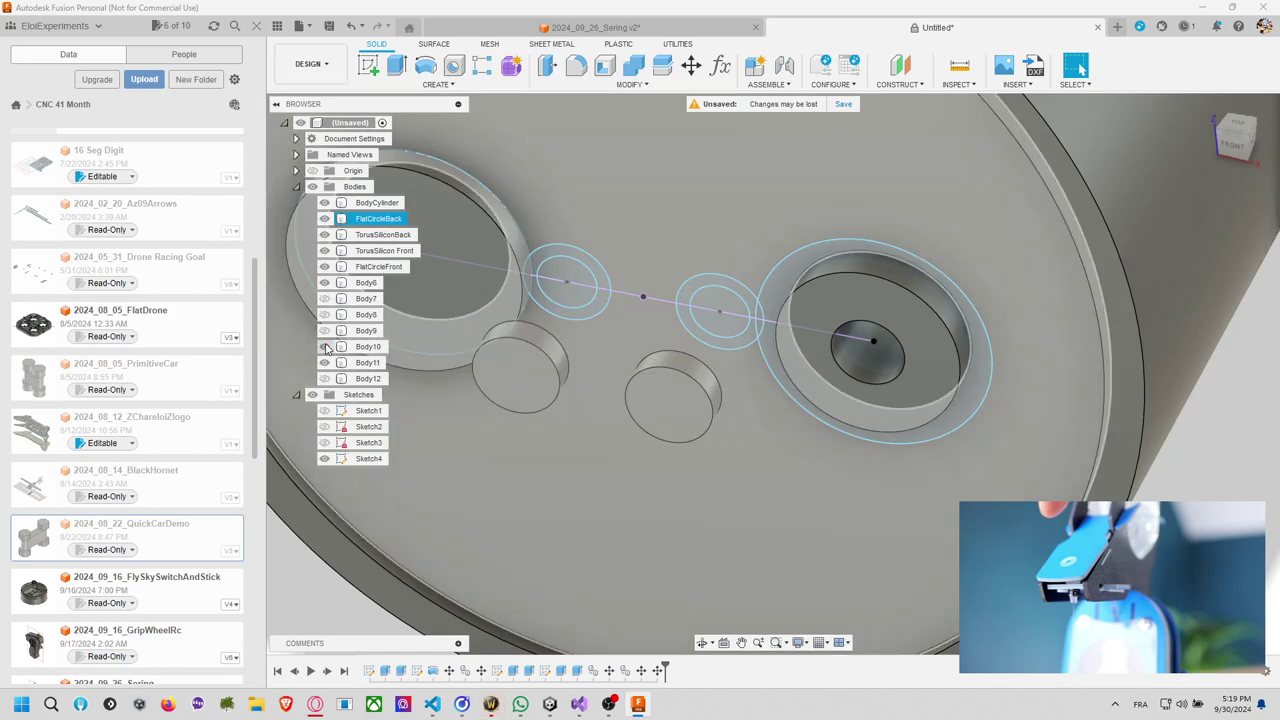
click(324, 330)
click(324, 314)
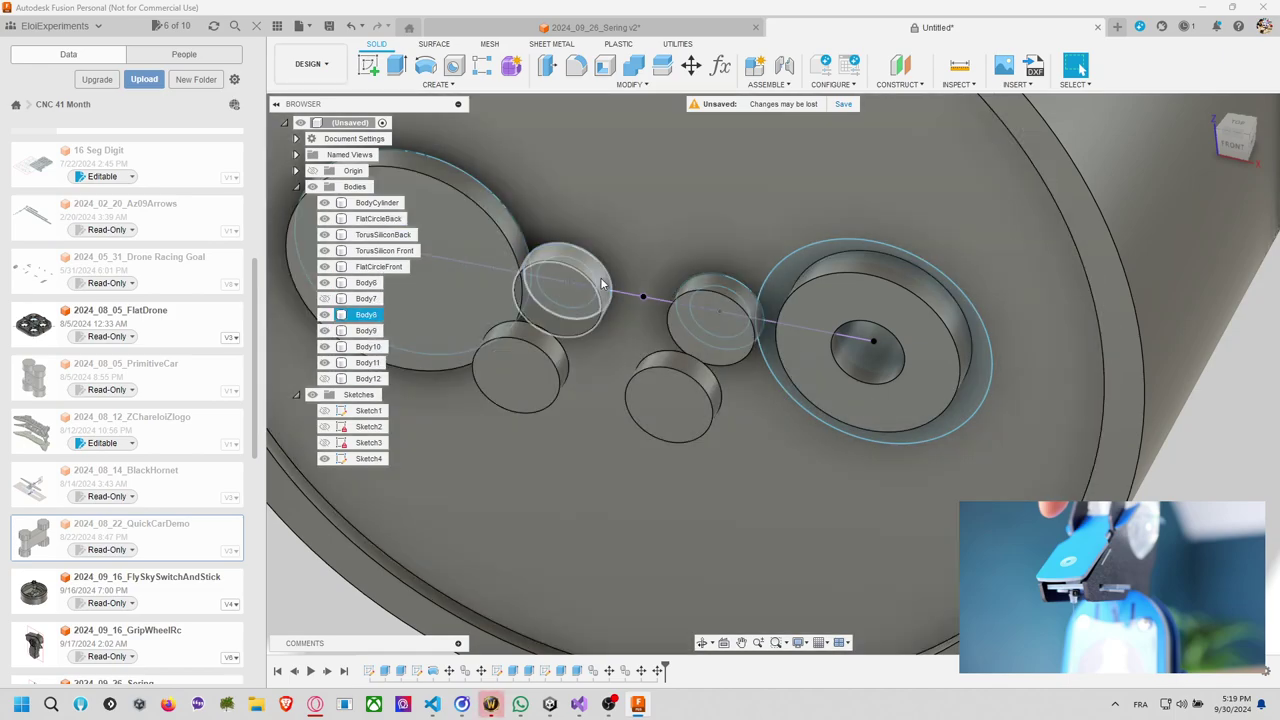
Start an extrusion and hide the background plate BodyCylinder.
key(e)
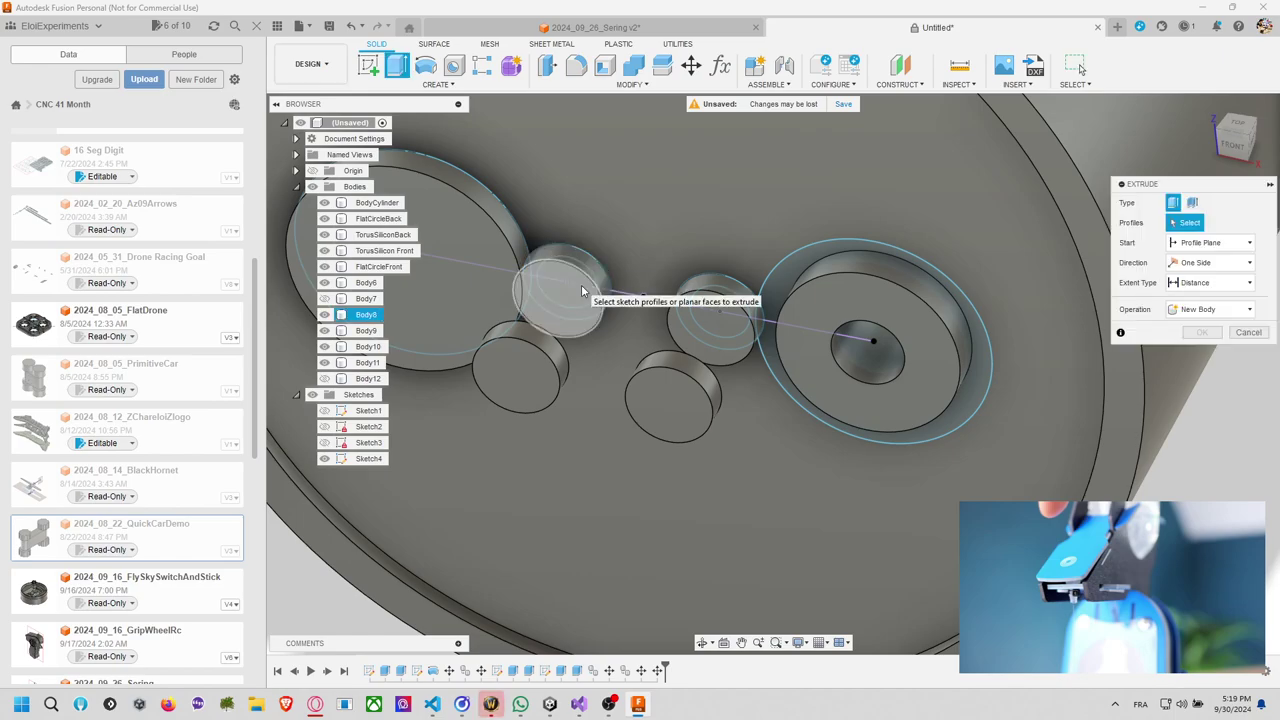
click(785, 249)
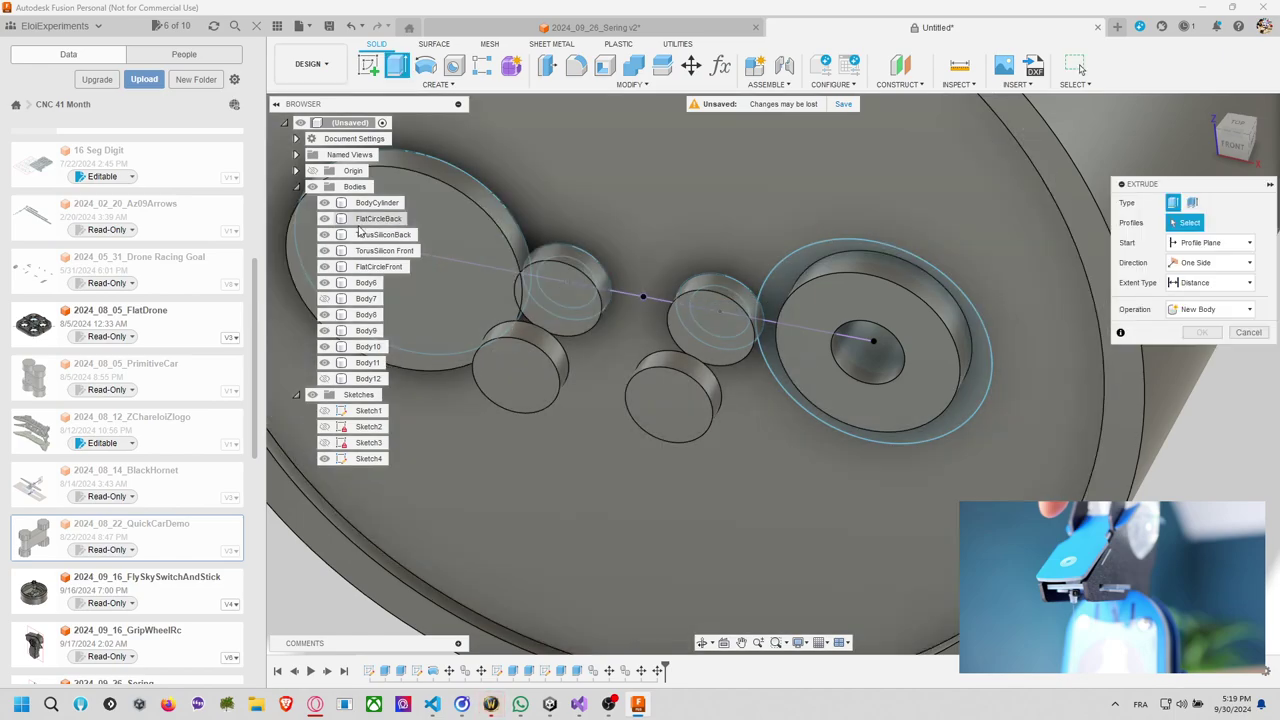
click(325, 204)
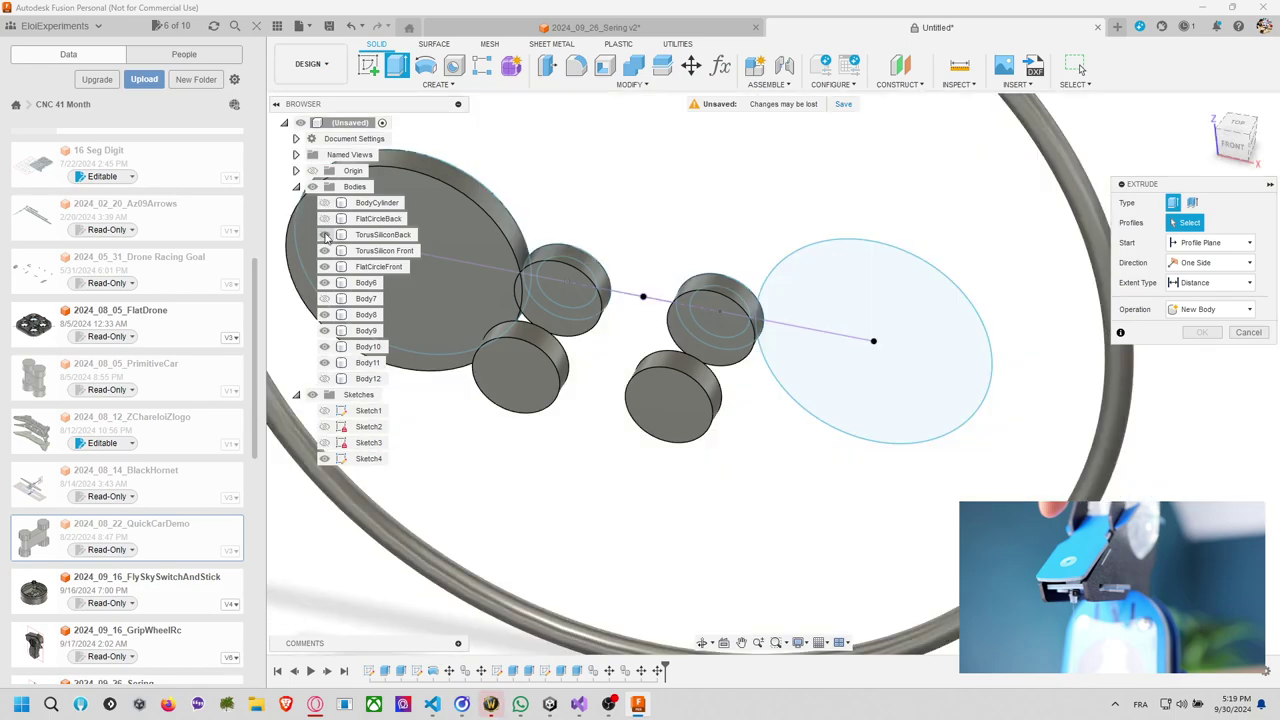
mouse_move(890, 234)
shift+middle_down()
mouse_move(806, 234)
mouse_move(771, 223)
mouse_move(777, 213)
shift+middle_up()
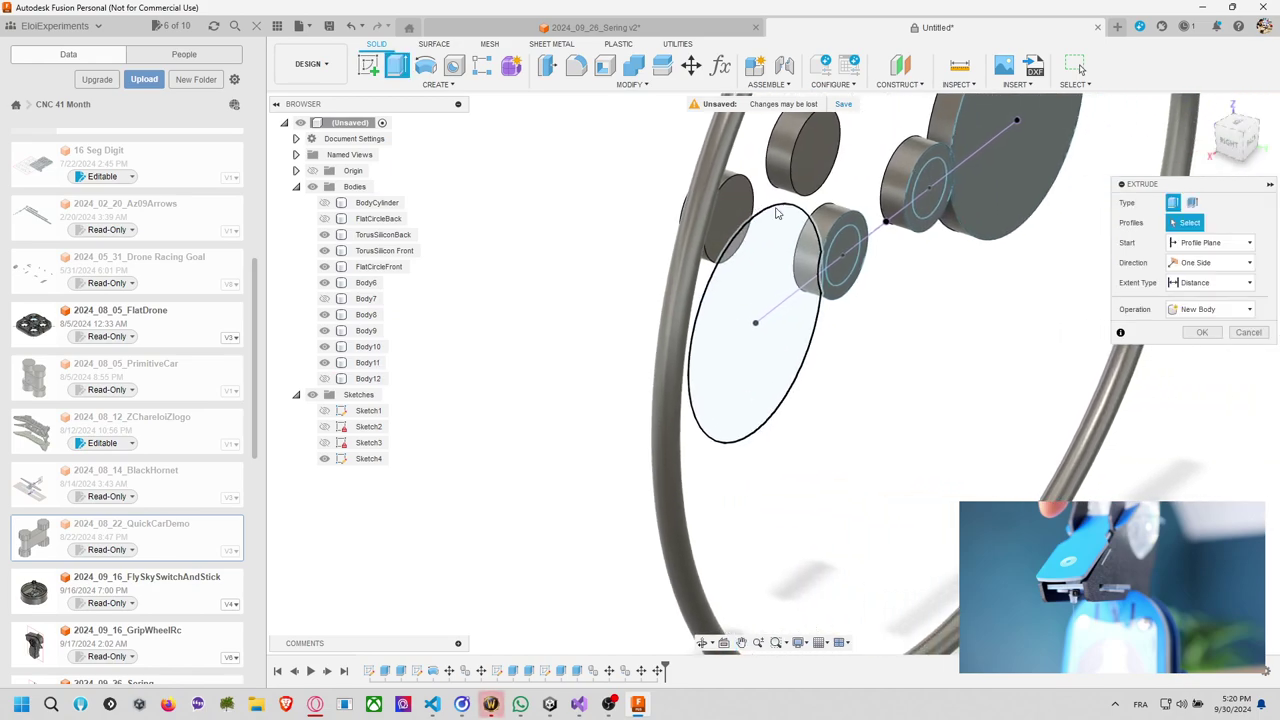
Select both small shaft circle profiles in Sketch4 and pull them to -15 mm.
click(922, 177)
click(937, 196)
click(850, 263)
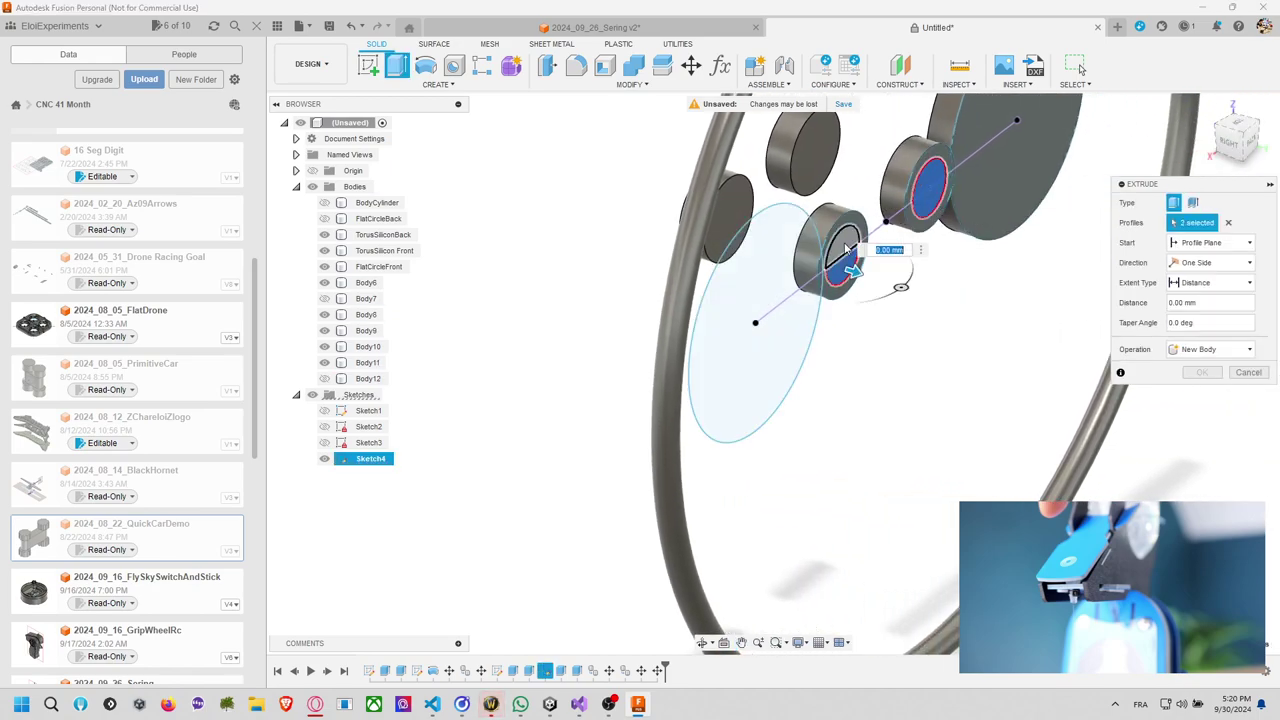
click(852, 250)
drag(856, 245, 732, 210)
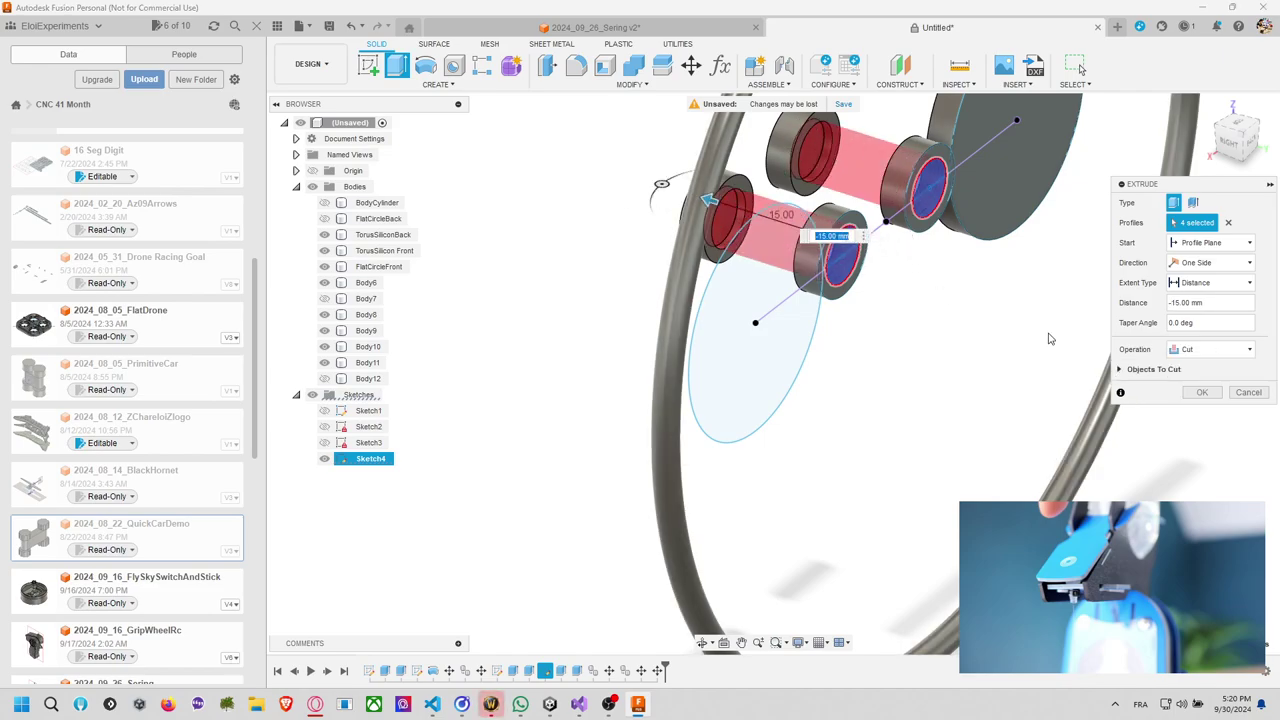
Set the extrusion operation to Join and confirm the -15 mm spool-shaped shafts.
click(1212, 349)
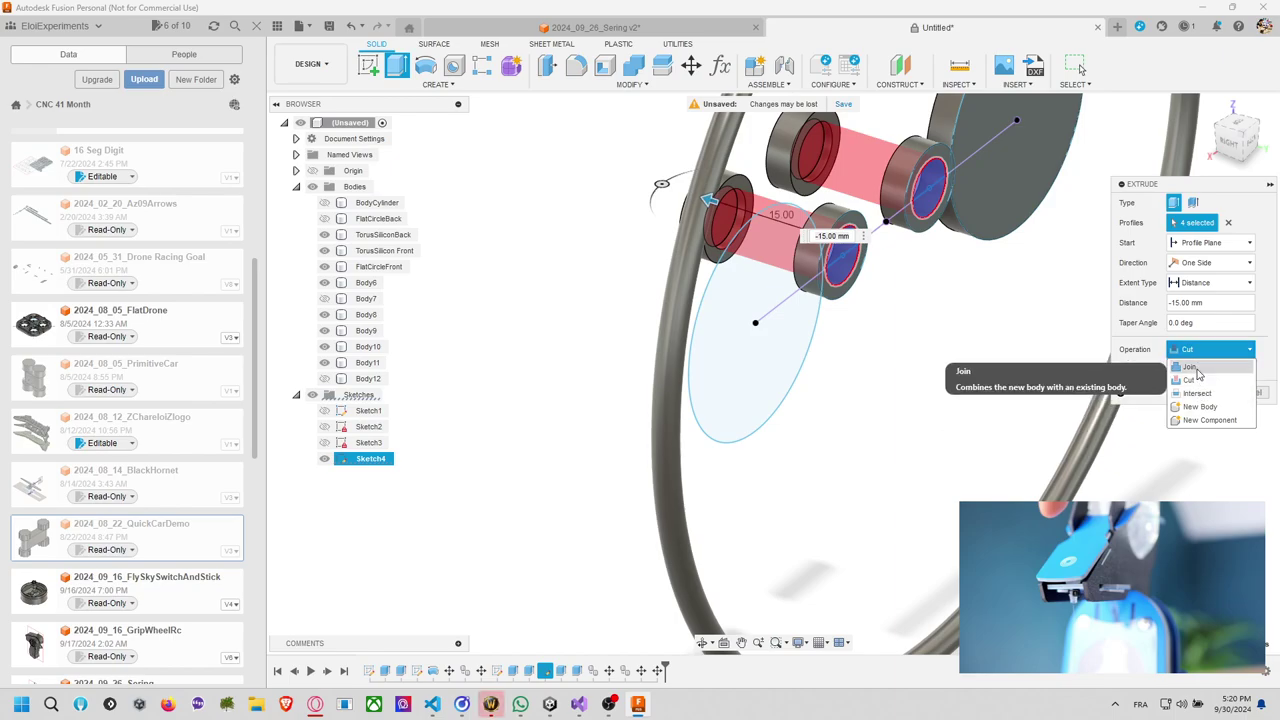
click(1189, 367)
click(1212, 349)
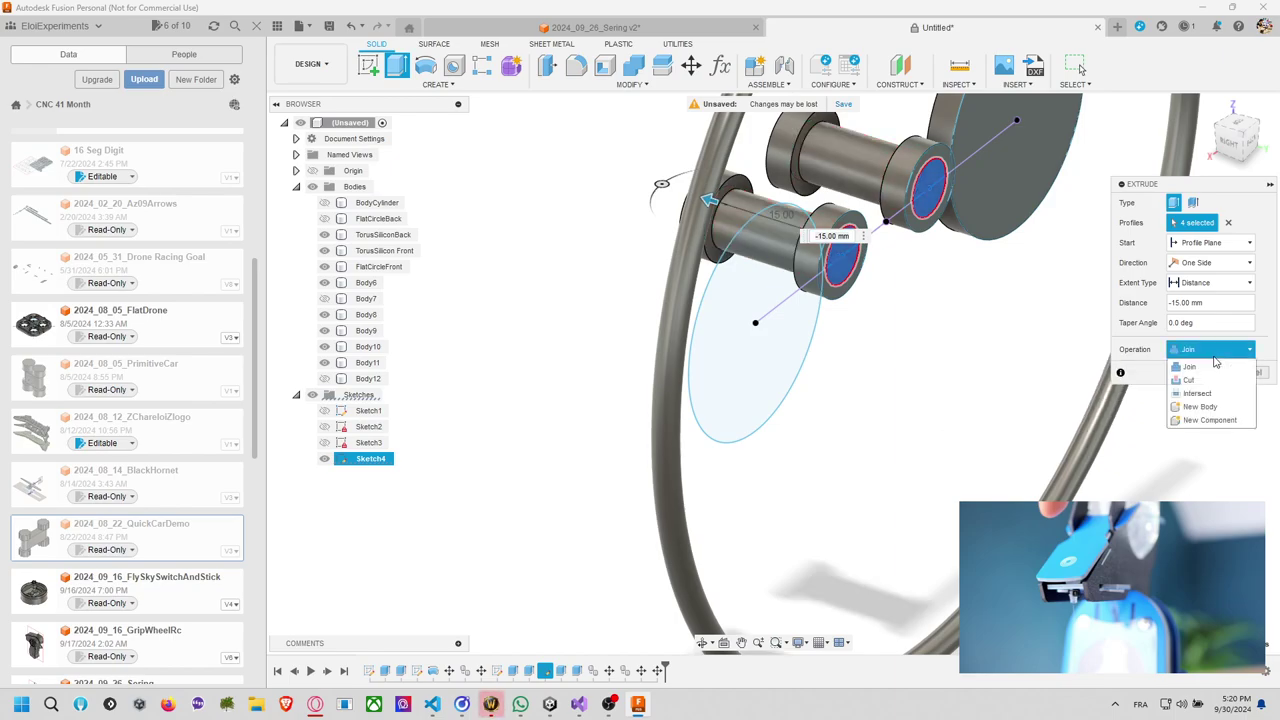
click(1208, 409)
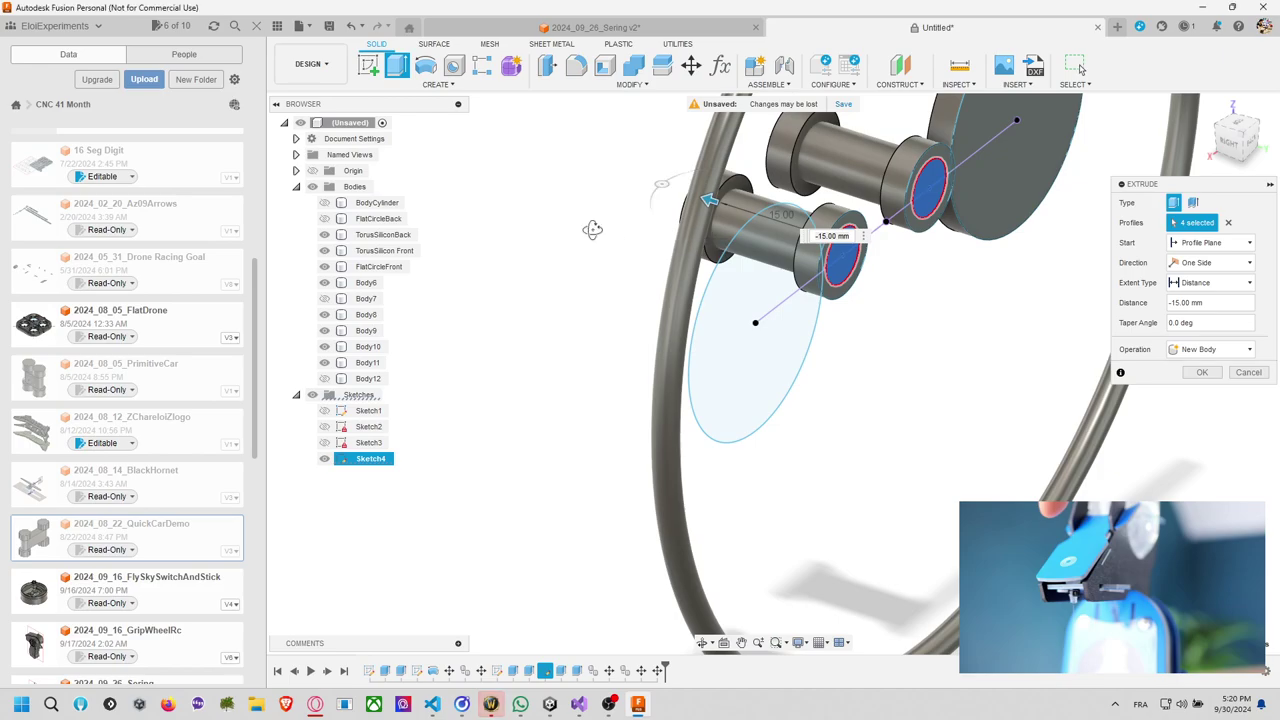
shift+middle_drag(591, 229, 745, 278)
click(1208, 352)
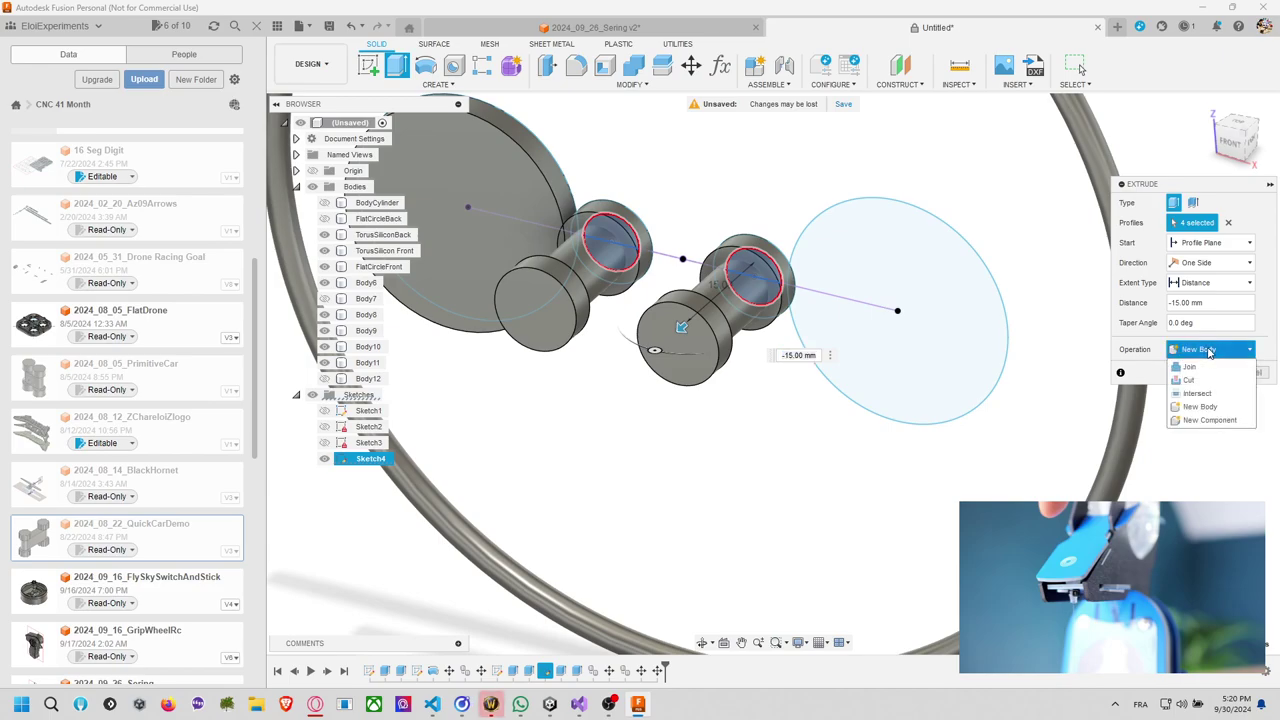
click(1209, 408)
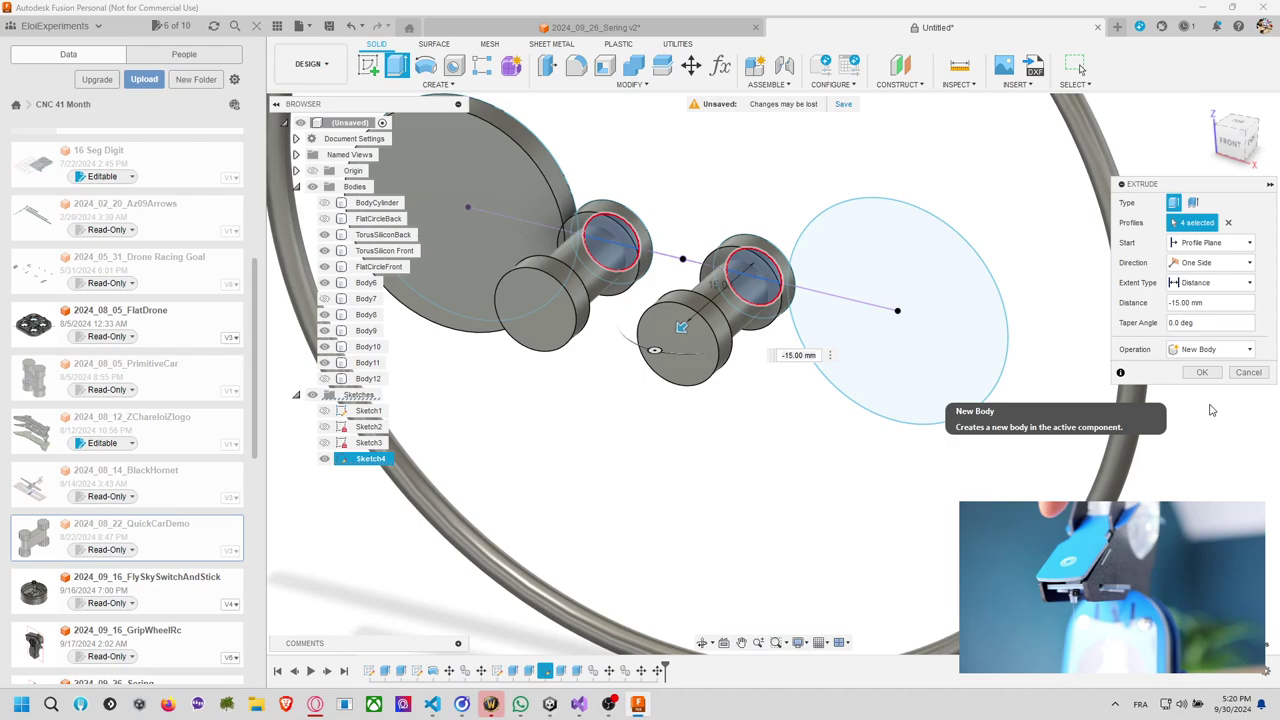
click(1205, 349)
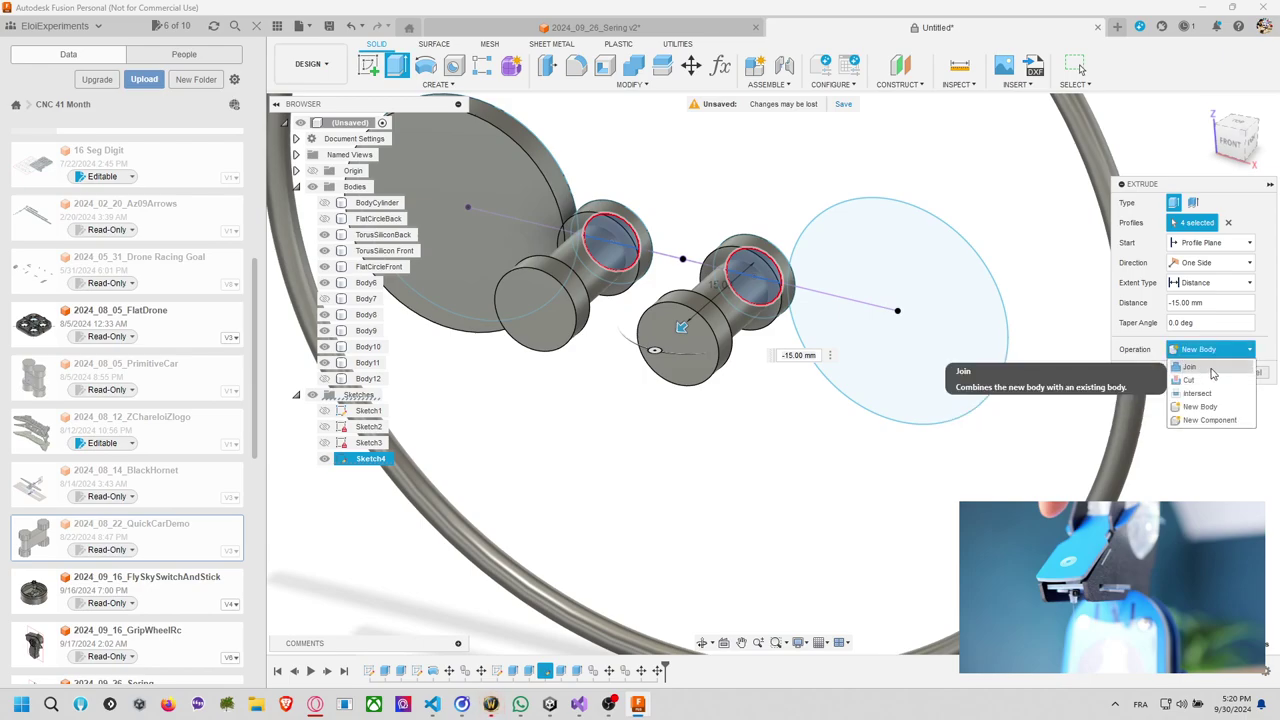
click(1206, 366)
click(1202, 372)
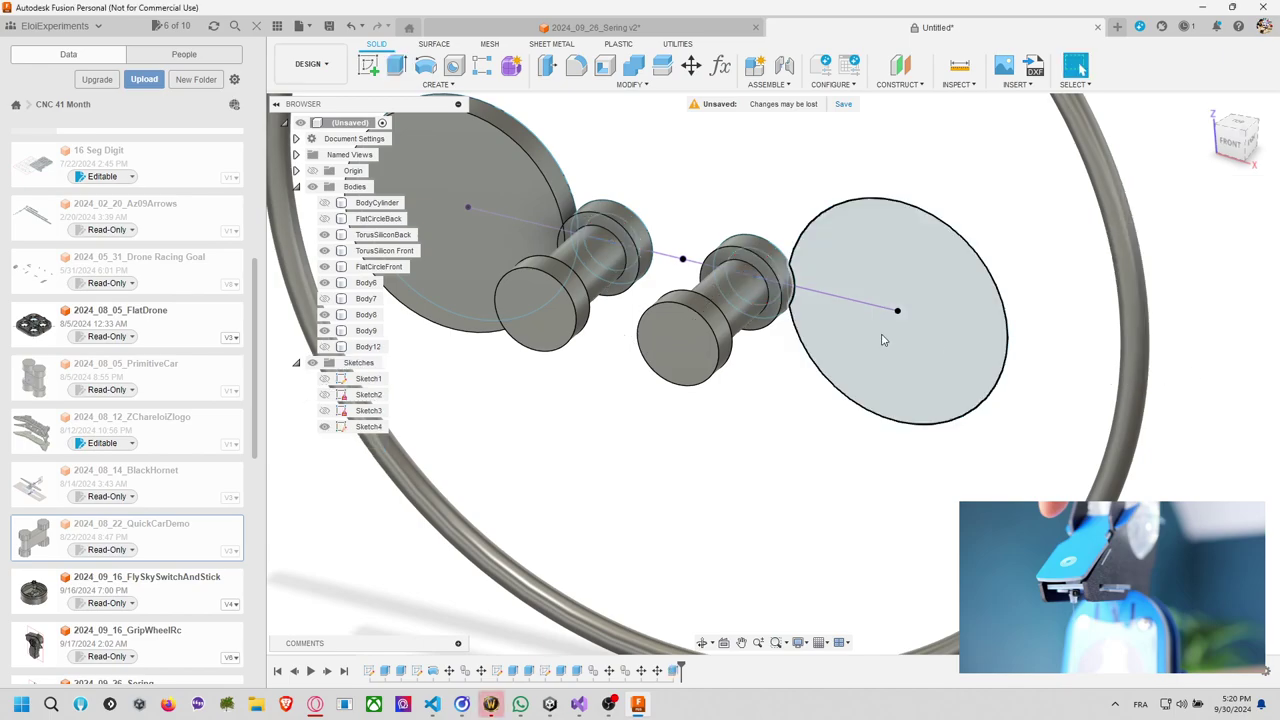
Select the large right-hand disc and begin a new sketch.
scroll(826, 345, down, 3)
click(843, 344)
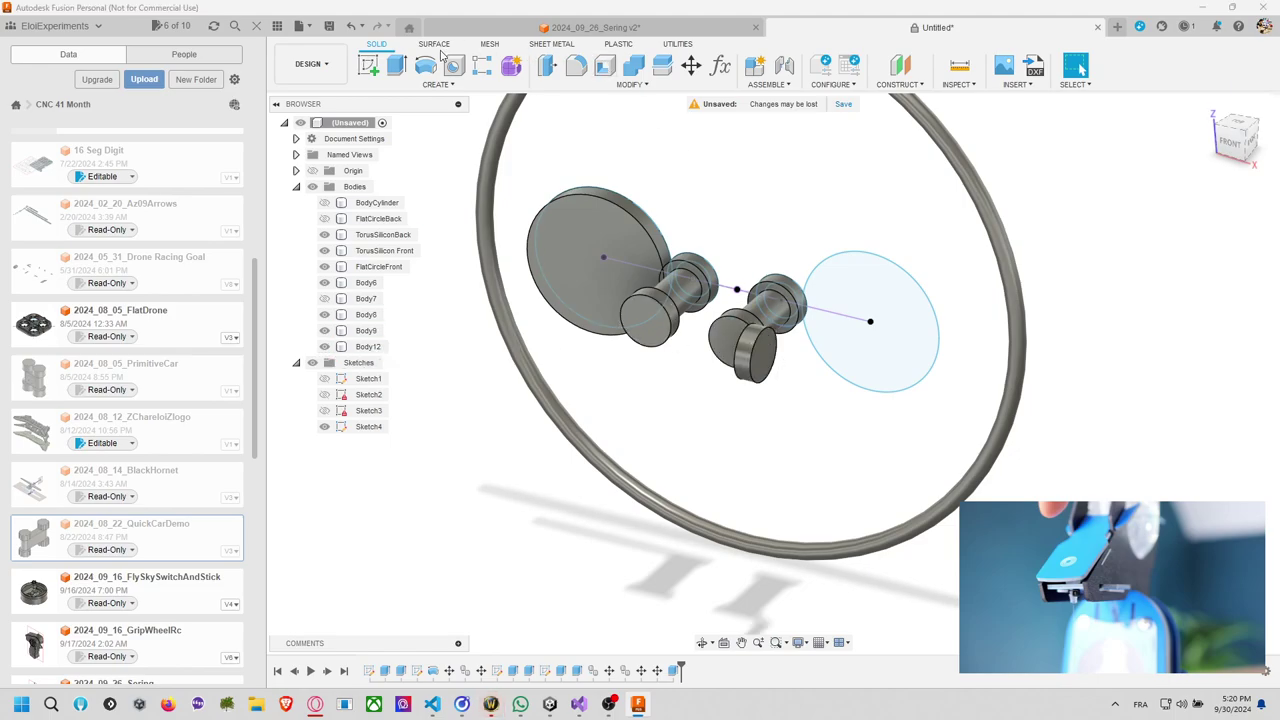
click(368, 65)
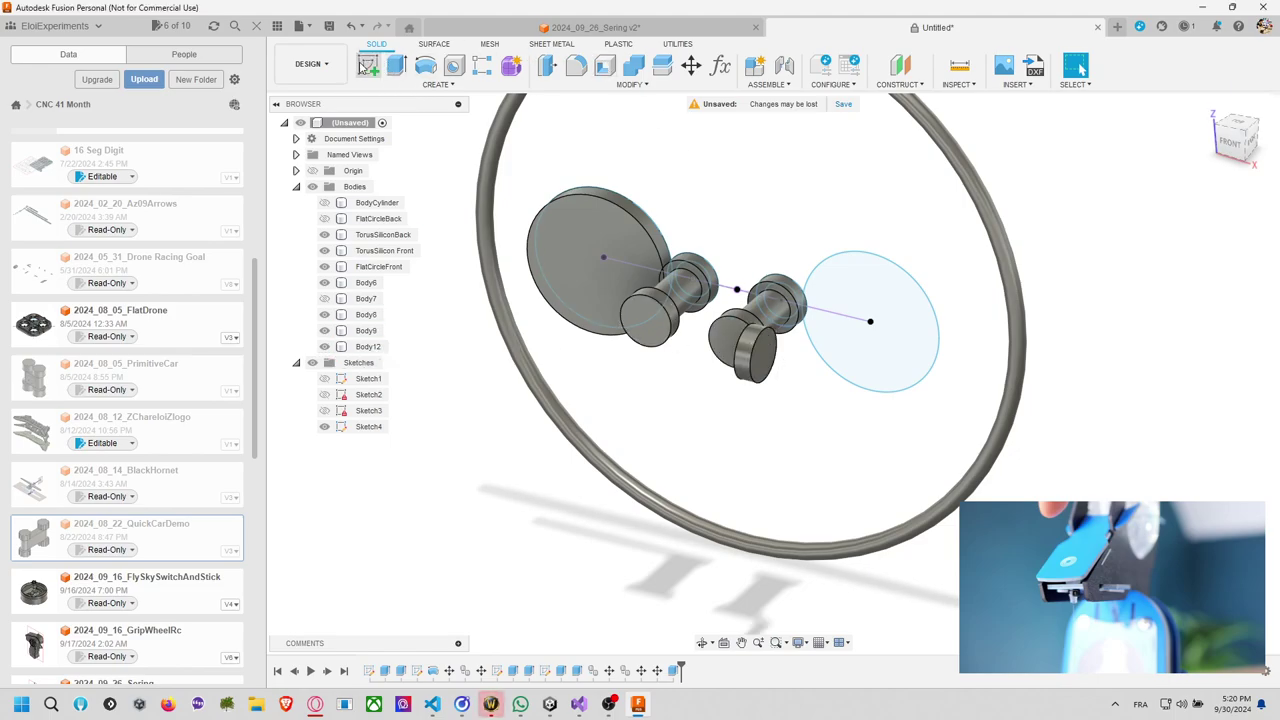
Sketch a small circle centred on the small cylinder's end face.
click(754, 352)
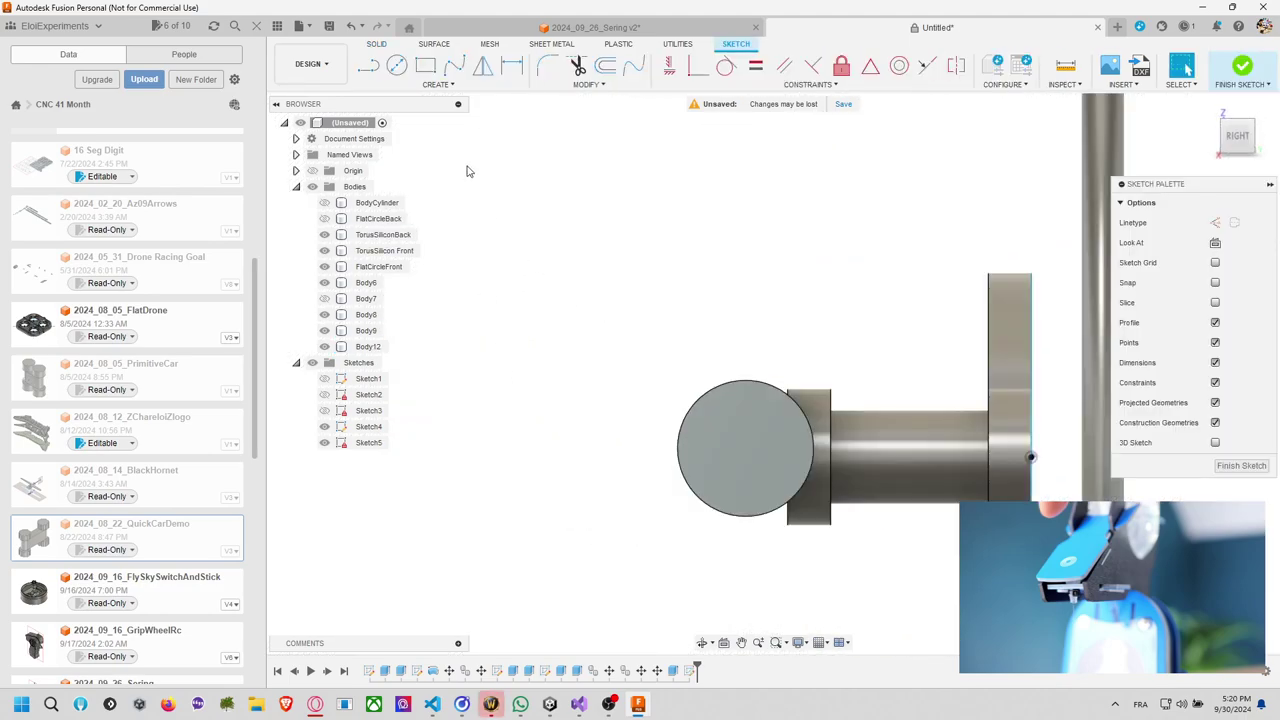
click(396, 65)
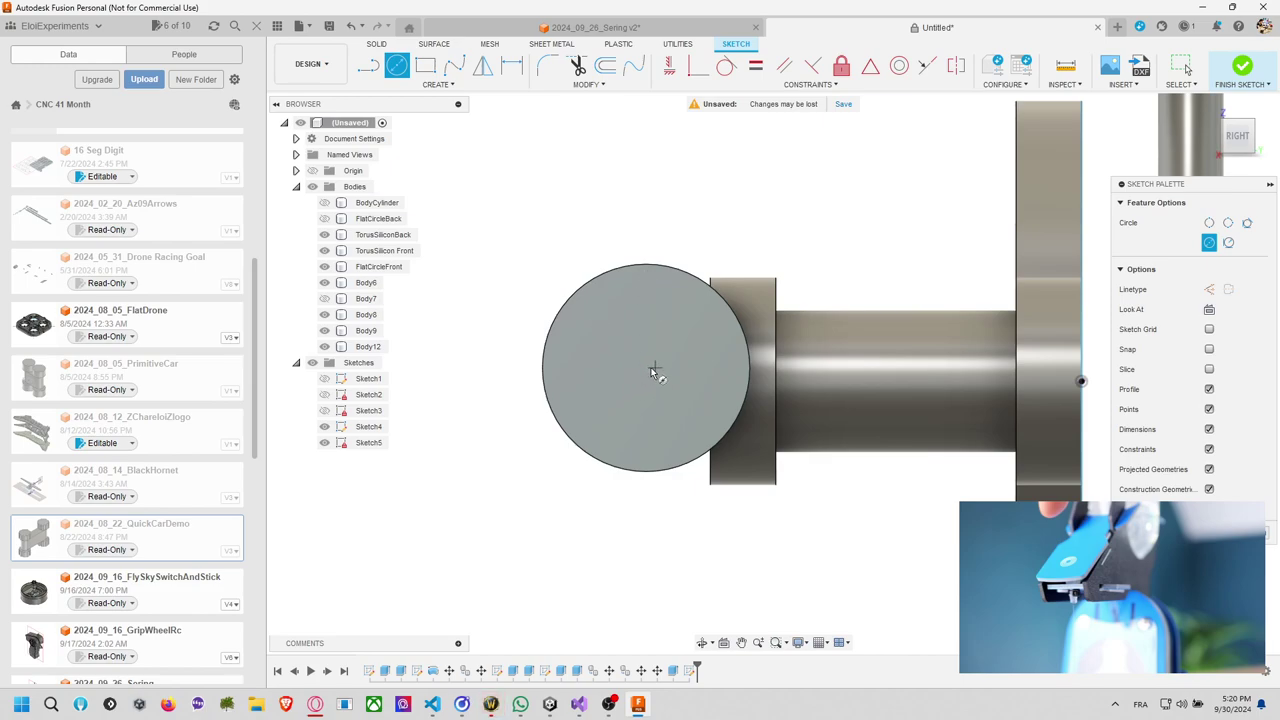
click(647, 367)
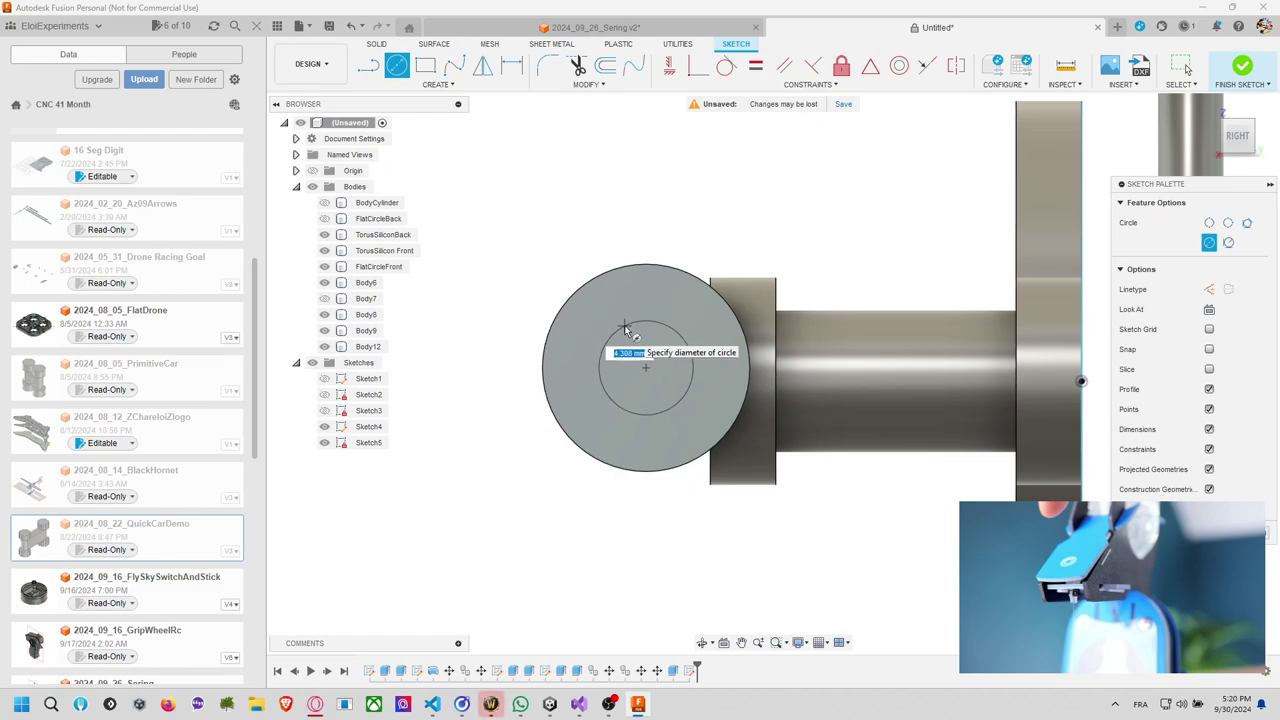
click(625, 330)
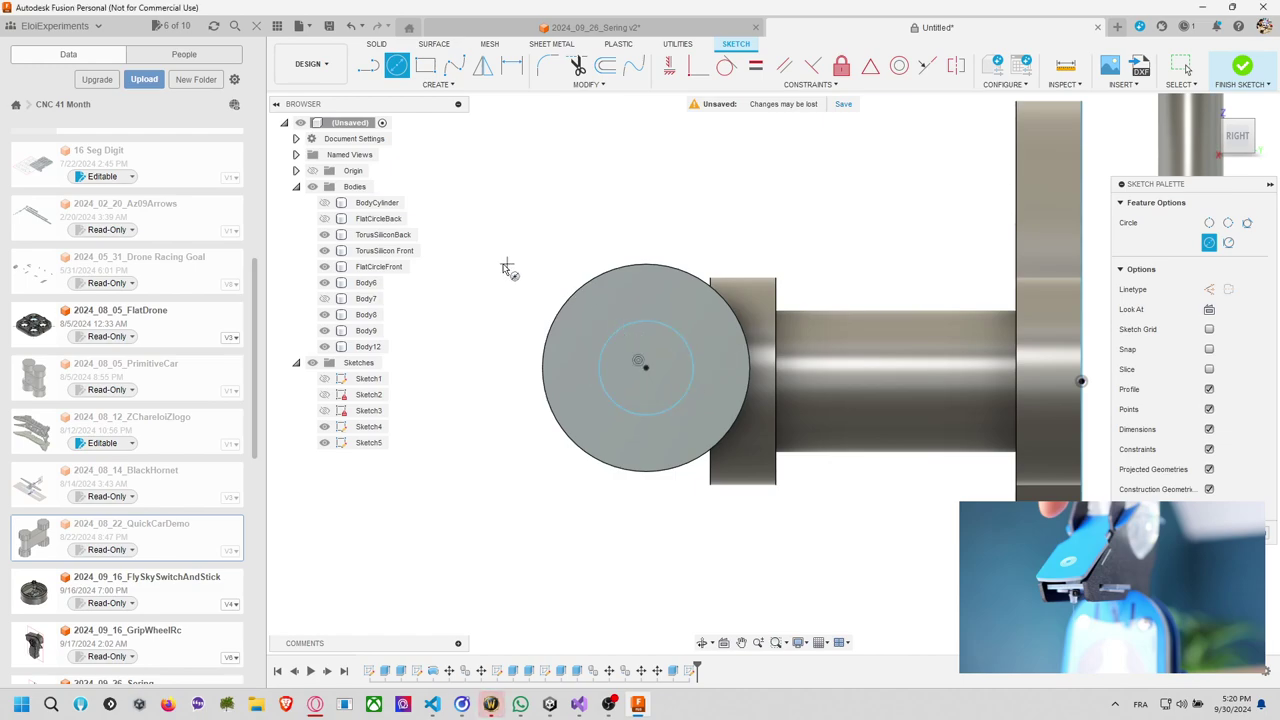
mouse_move(507, 268)
shift+middle_down()
mouse_move(523, 306)
mouse_move(607, 360)
shift+middle_up()
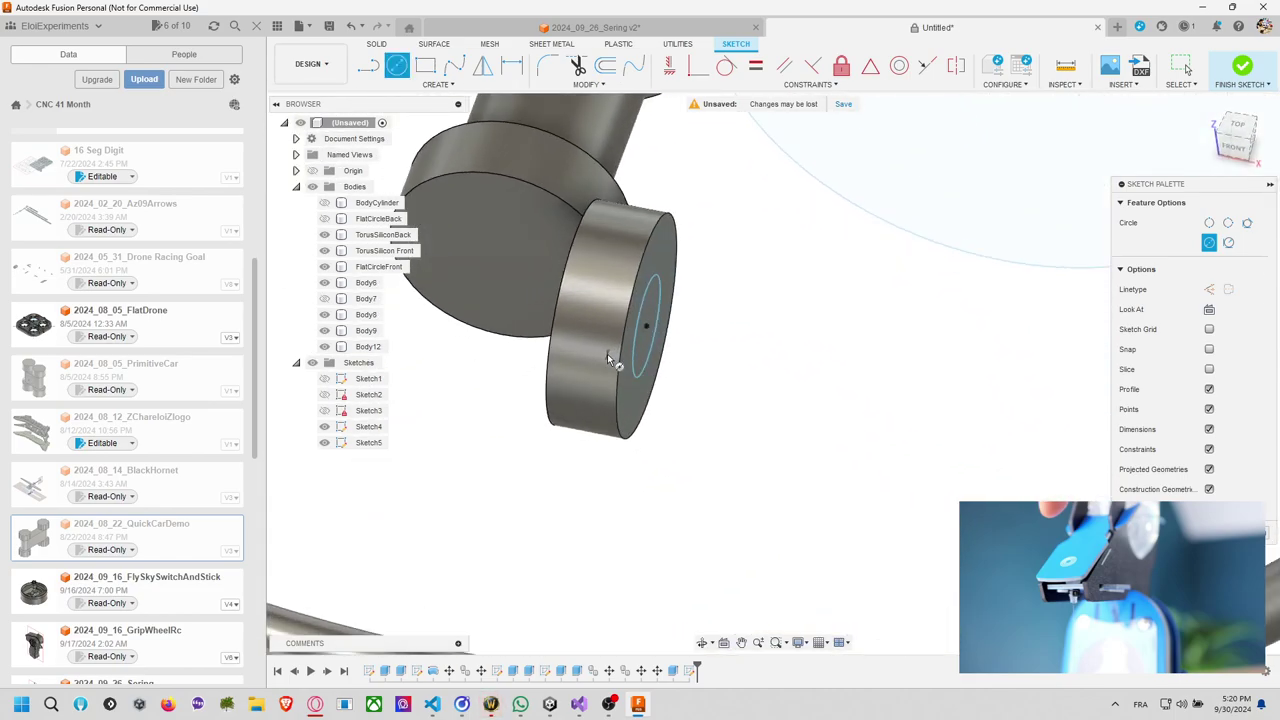
Extrude the circle two-sided, -6 mm and -35 mm, joined into a long shaft.
key(e)
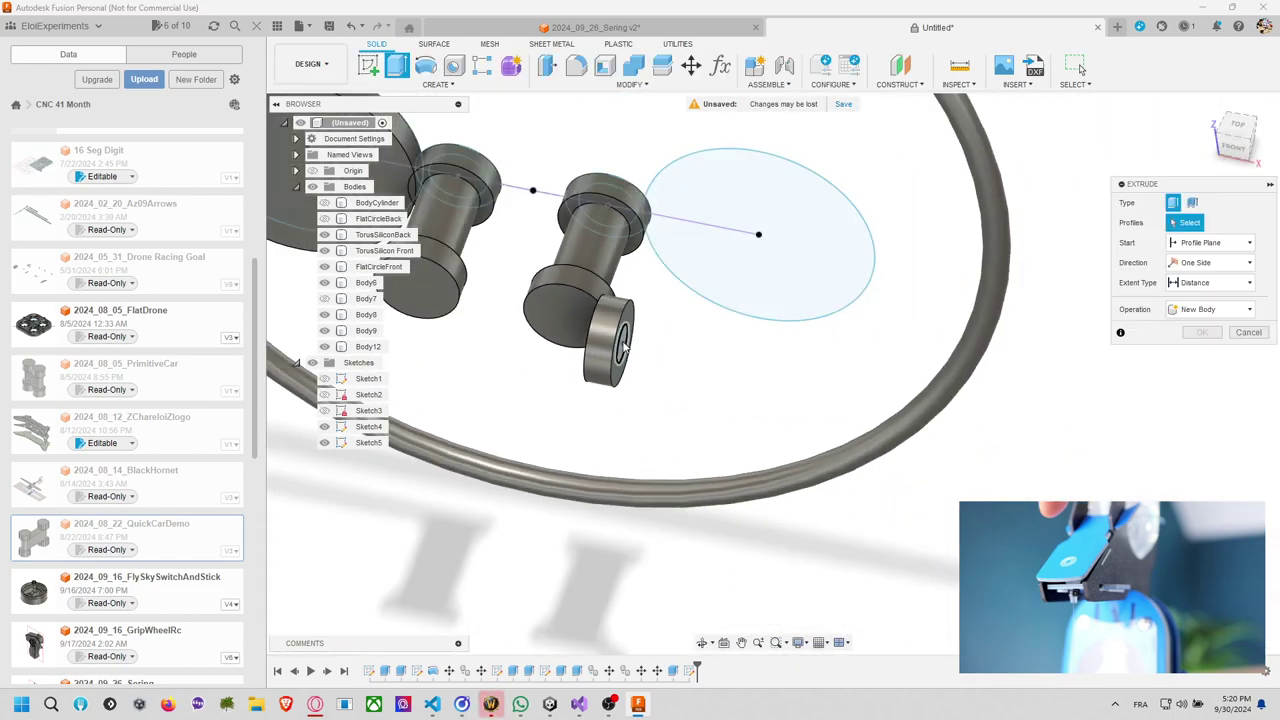
click(622, 346)
drag(632, 347, 602, 343)
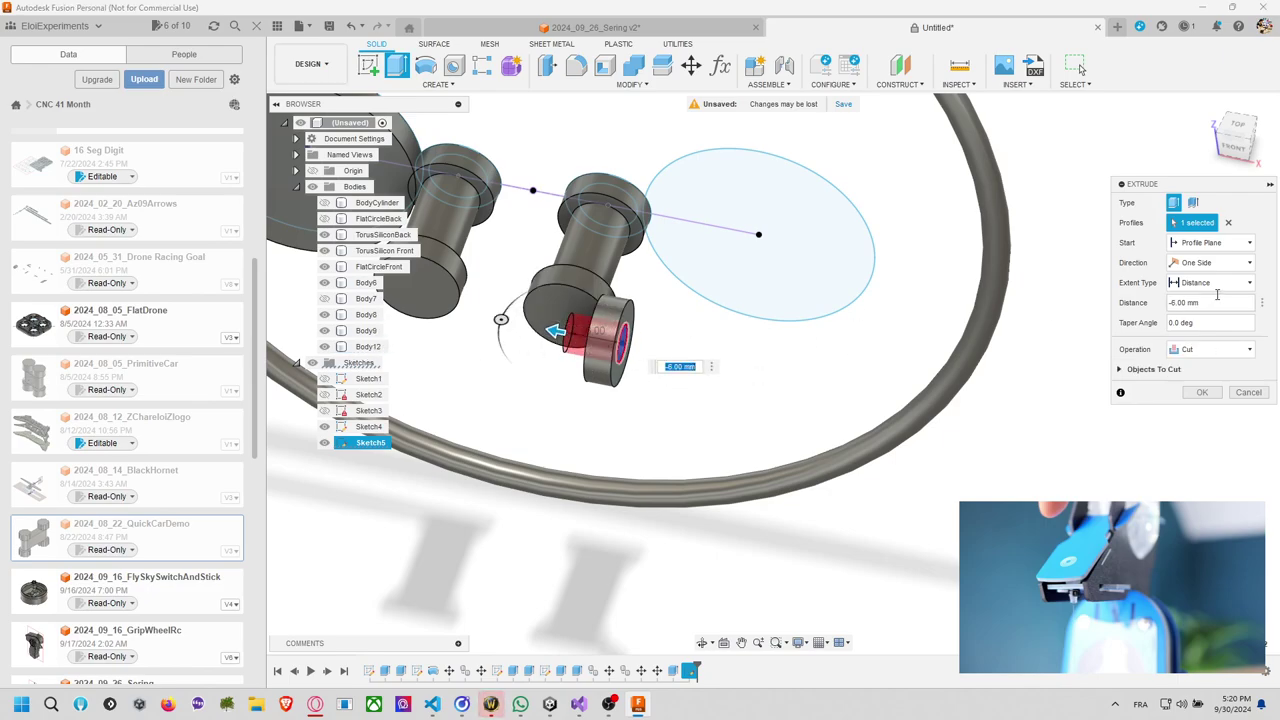
click(1210, 262)
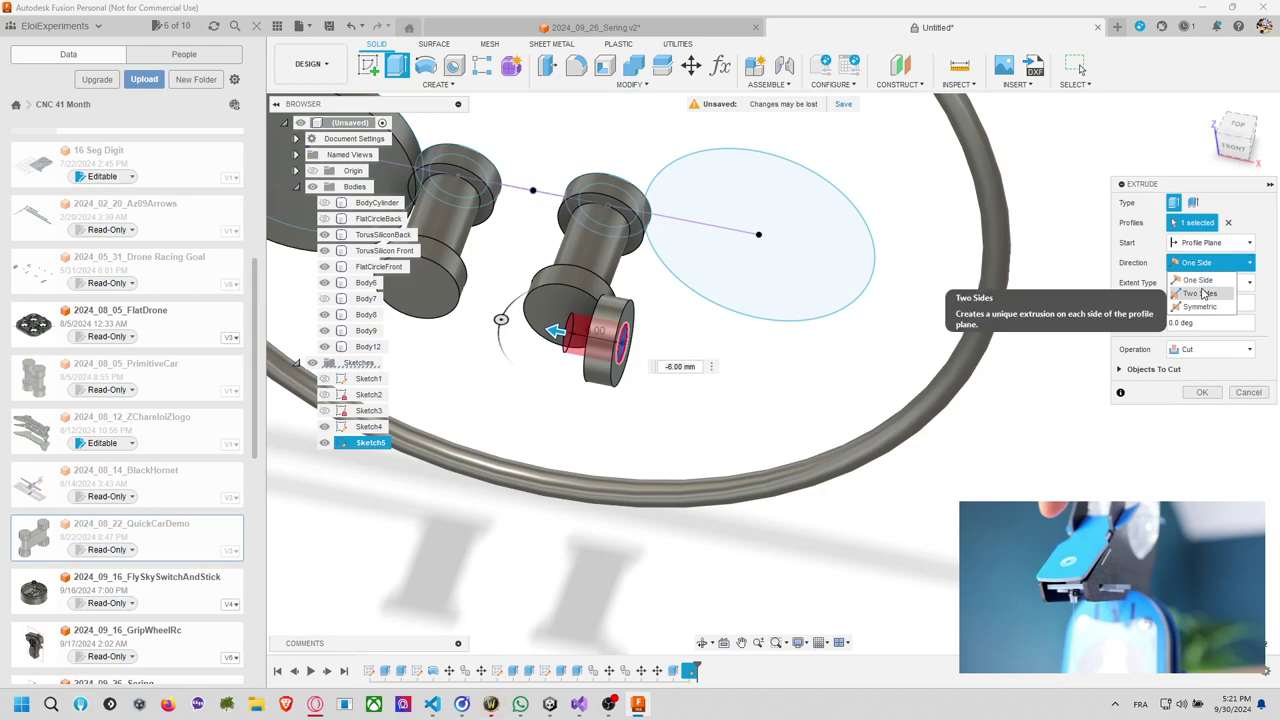
click(1201, 293)
drag(610, 343, 948, 406)
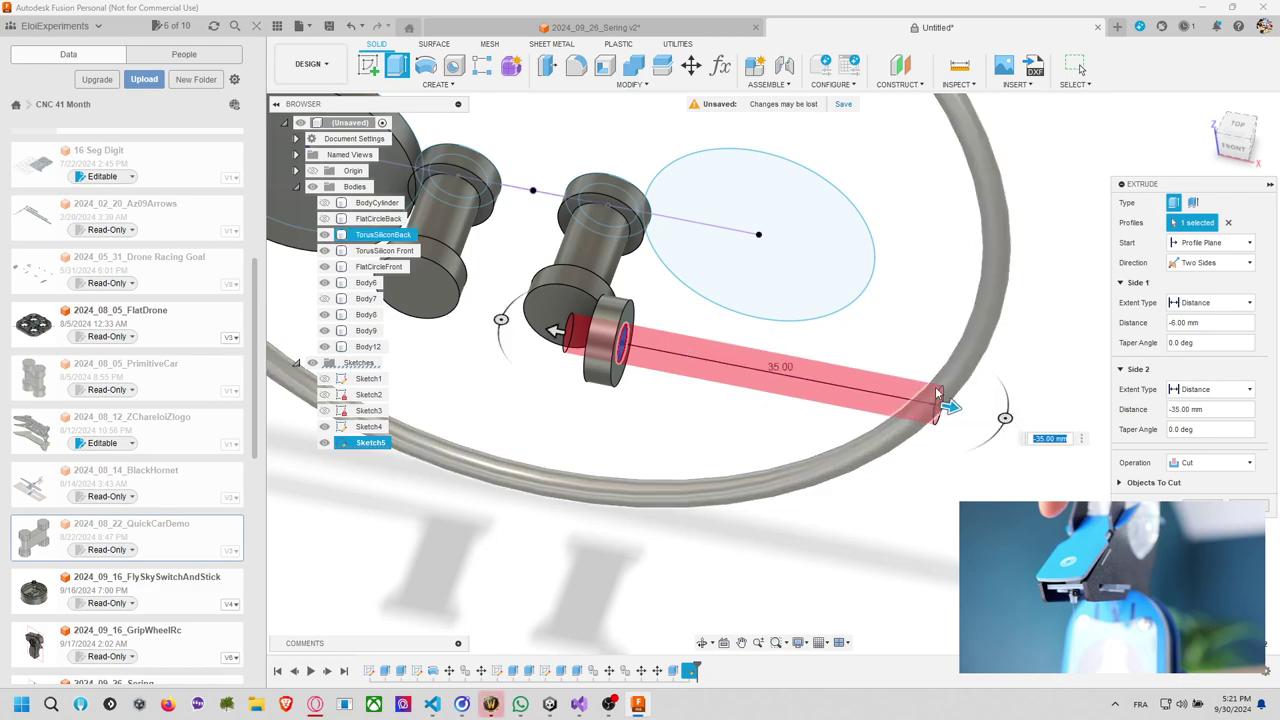
click(1190, 462)
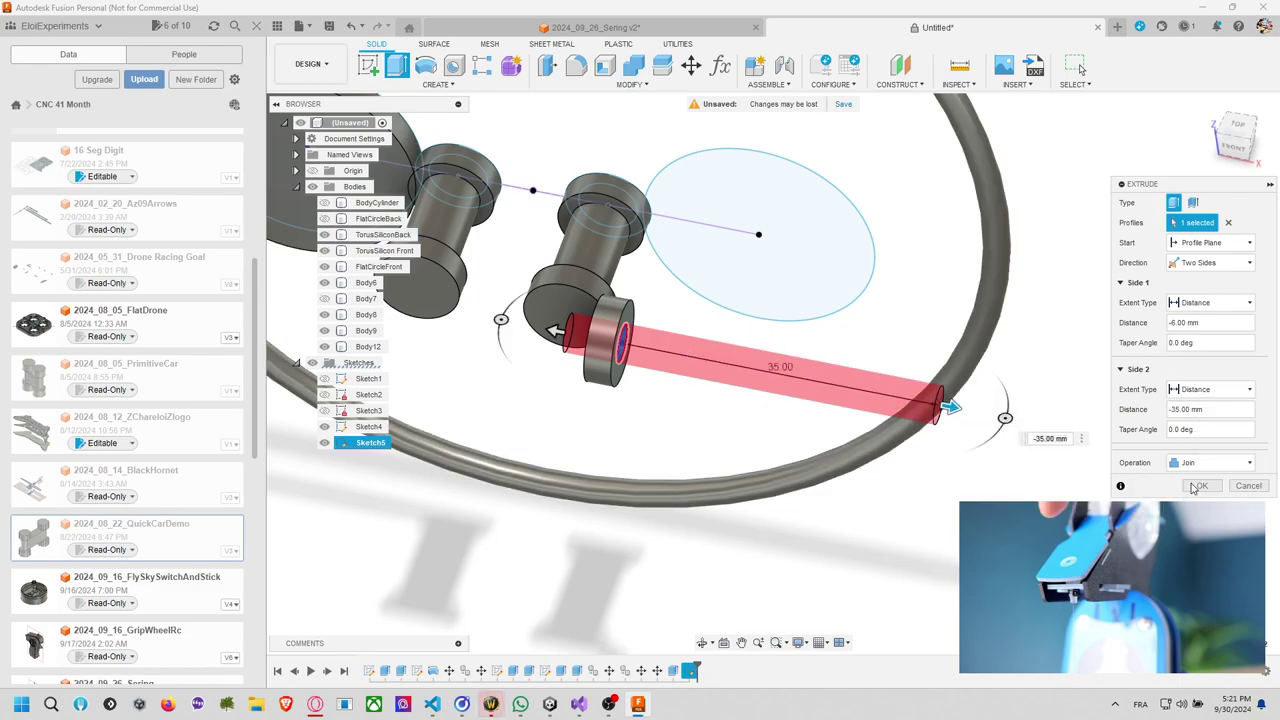
click(1195, 478)
click(1200, 486)
shift+middle_drag(706, 406, 733, 400)
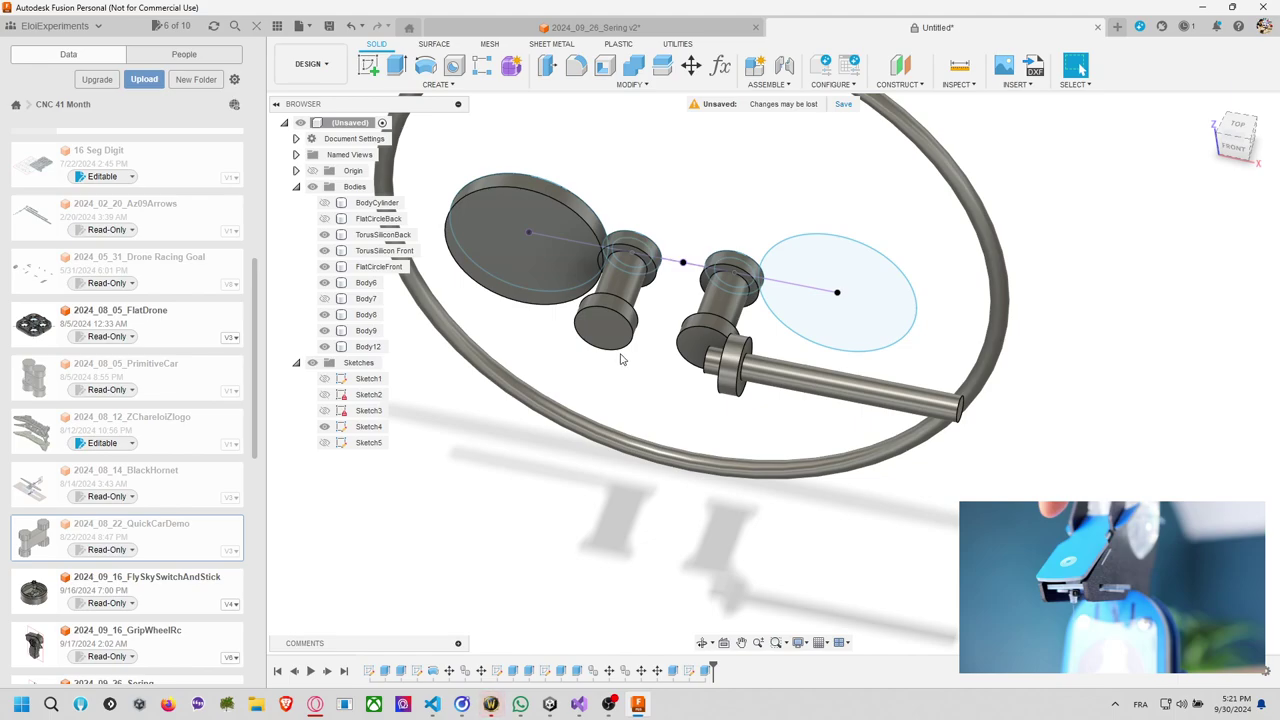
Extrude the left spool's two end-circle profiles -33 mm as new body Body13.
scroll(620, 359, up, 4)
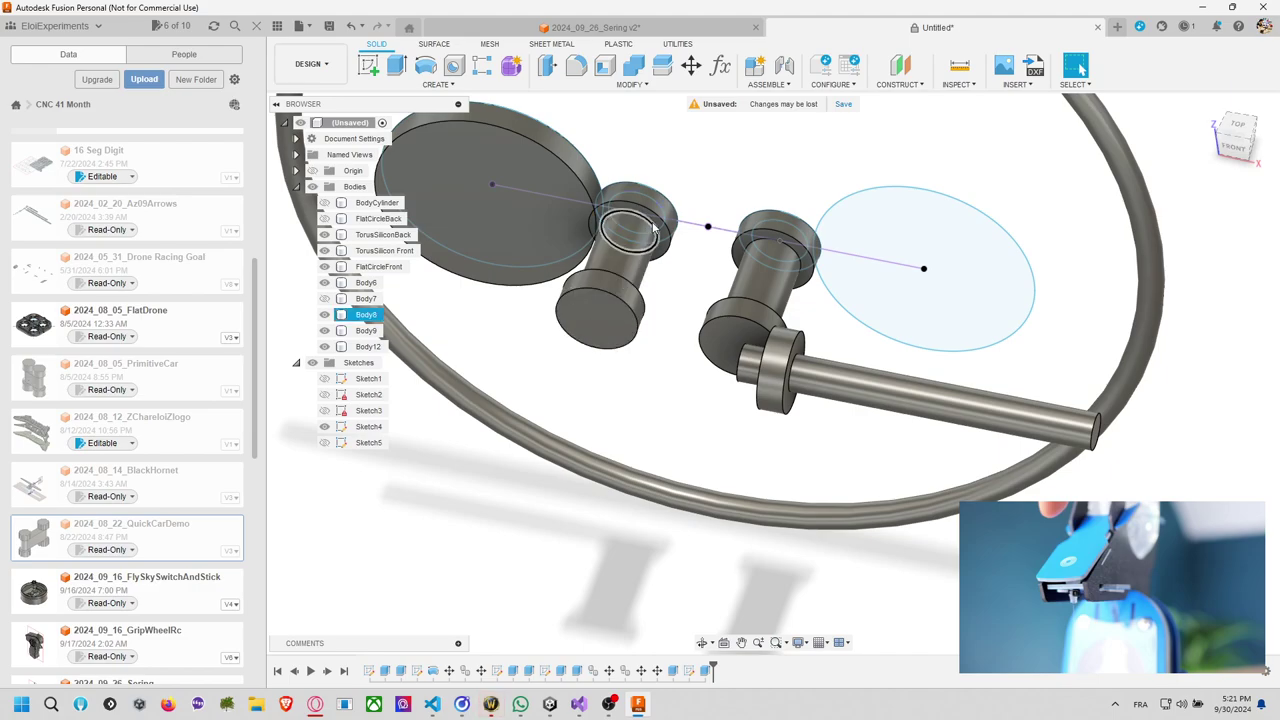
shift+middle_drag(790, 275, 693, 260)
key(e)
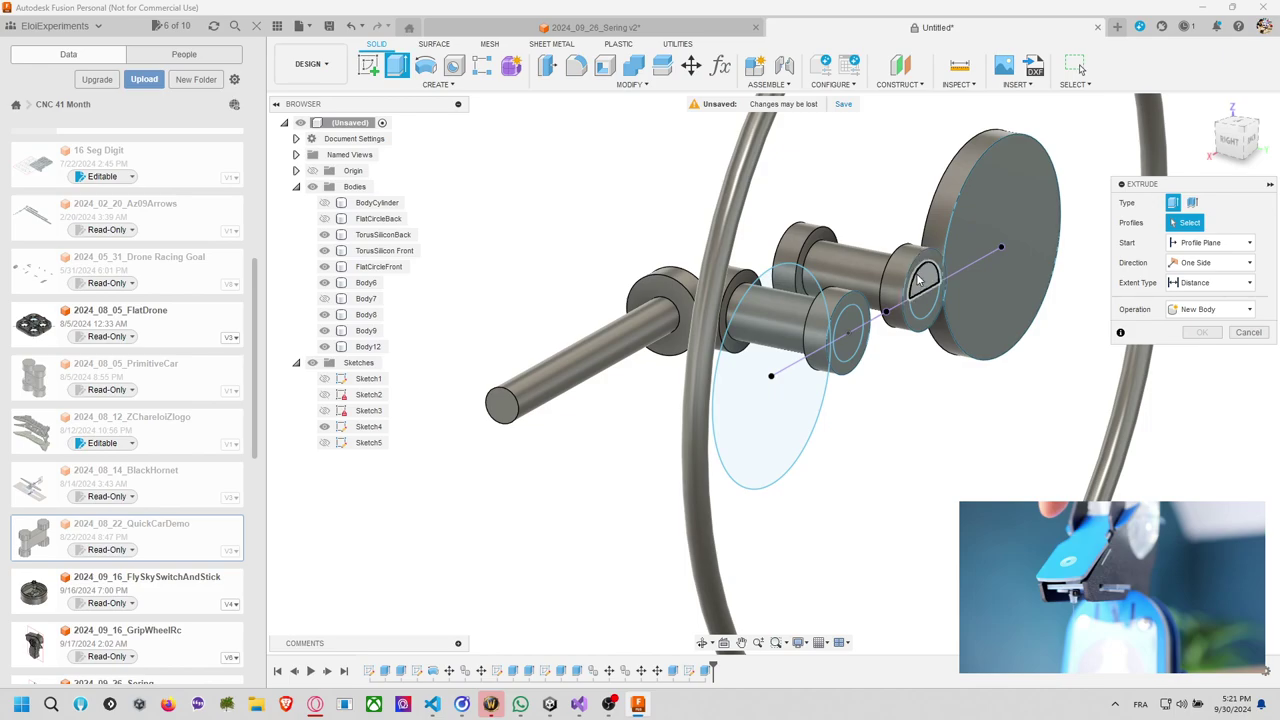
click(924, 284)
click(924, 298)
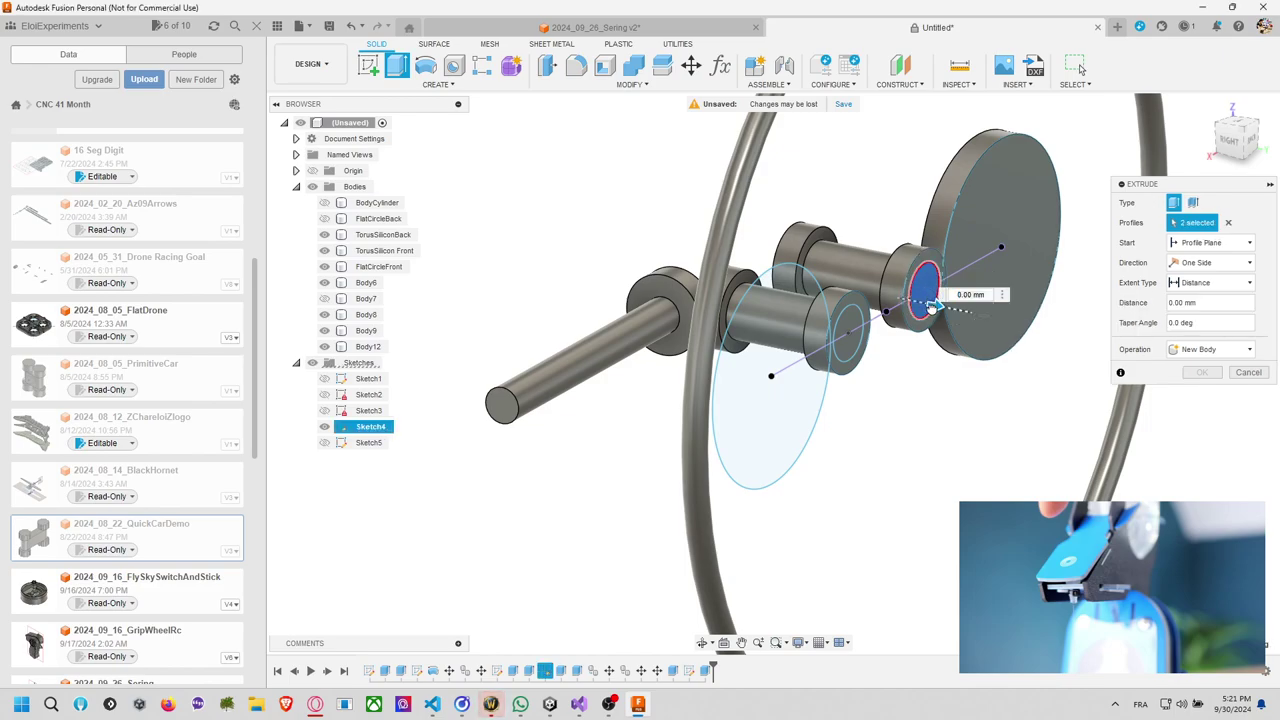
drag(930, 282, 583, 263)
shift+middle_drag(583, 263, 780, 300)
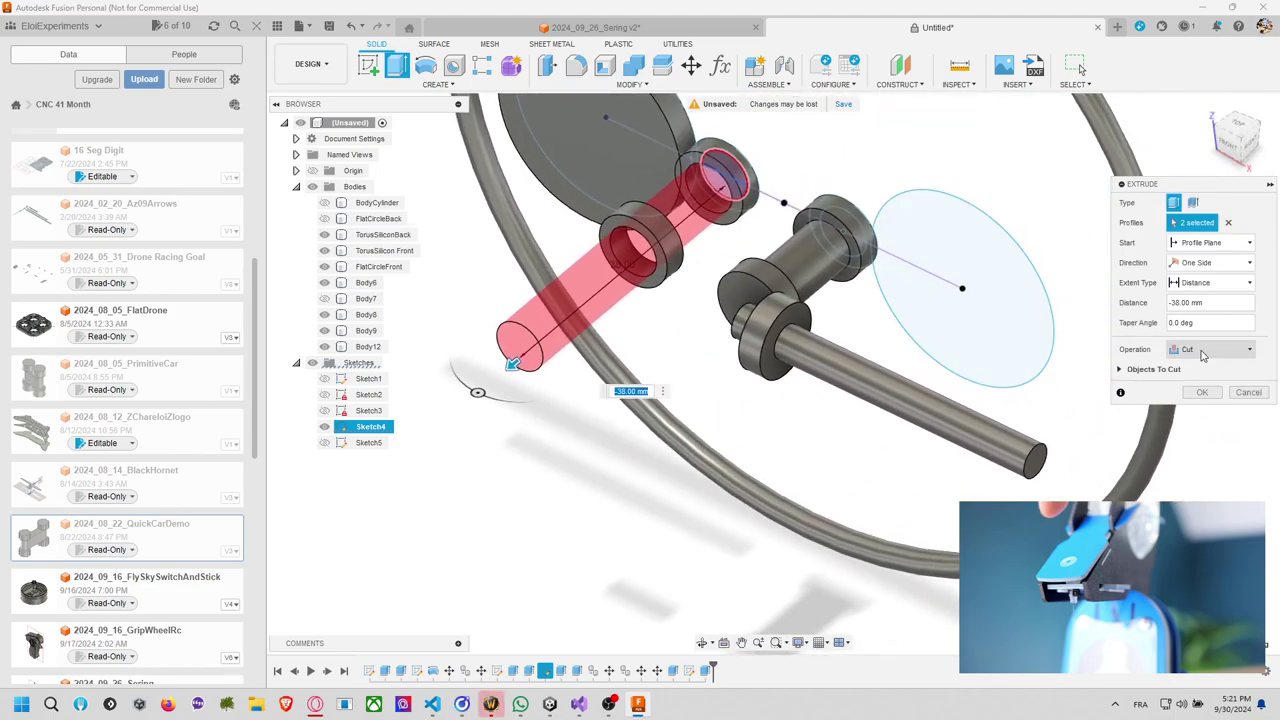
click(1210, 349)
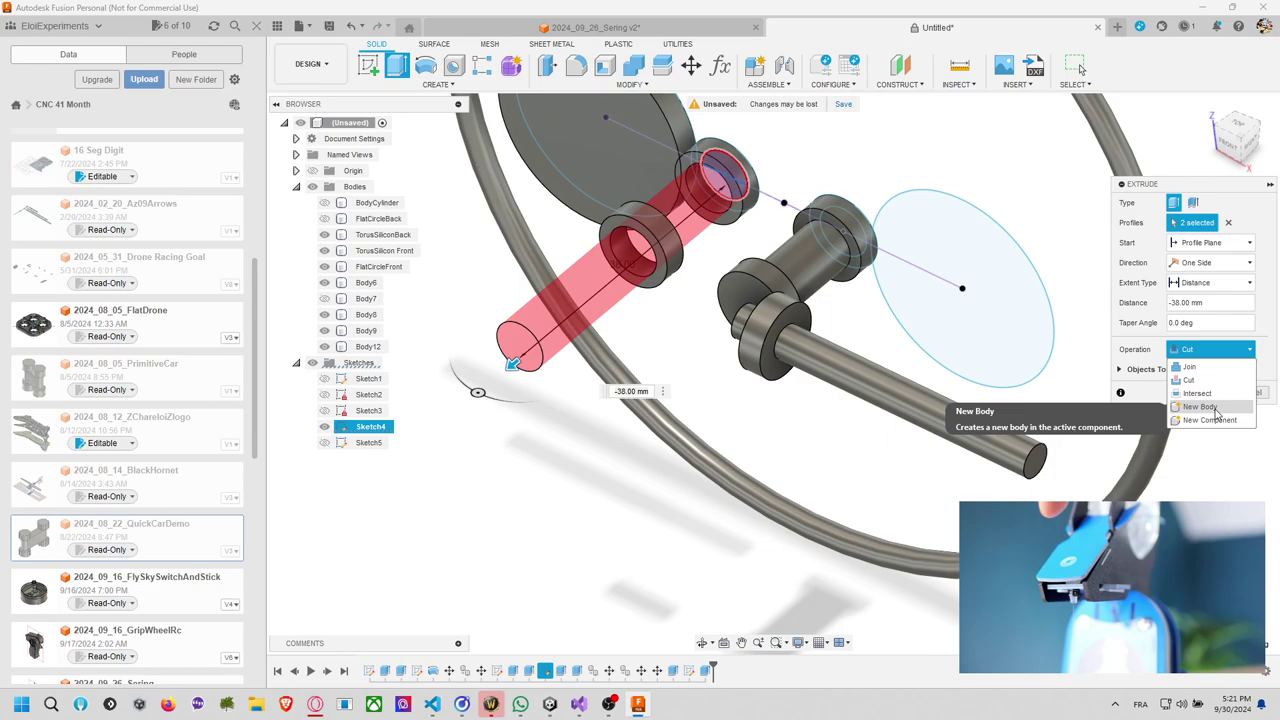
click(1217, 408)
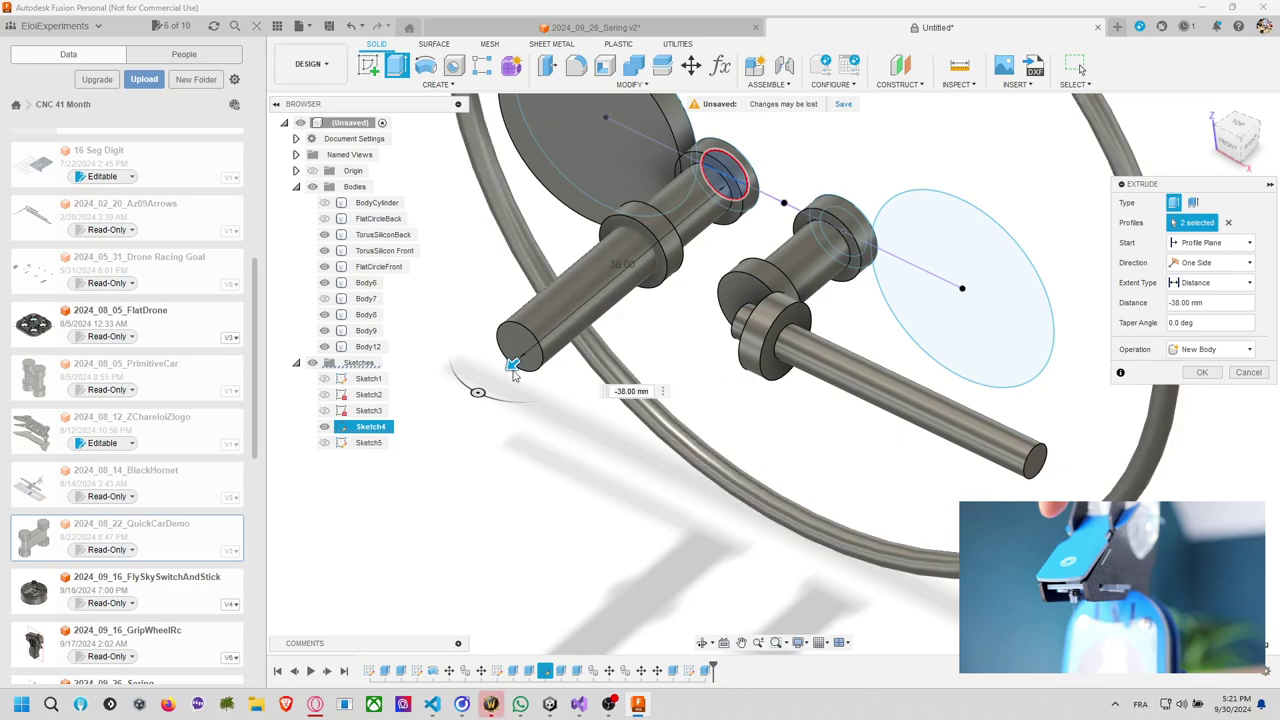
mouse_move(510, 364)
mouse_down()
mouse_move(540, 343)
mouse_move(517, 358)
mouse_up()
click(1202, 372)
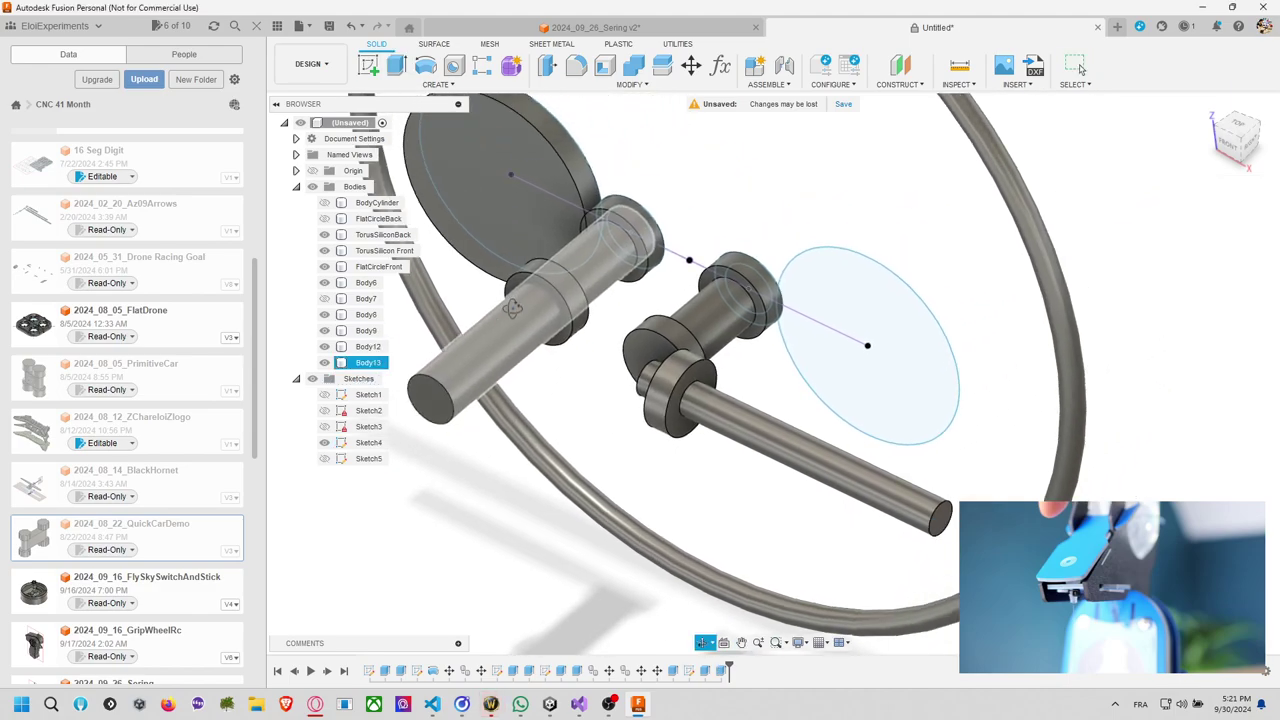
shift+middle_drag(604, 250, 565, 298)
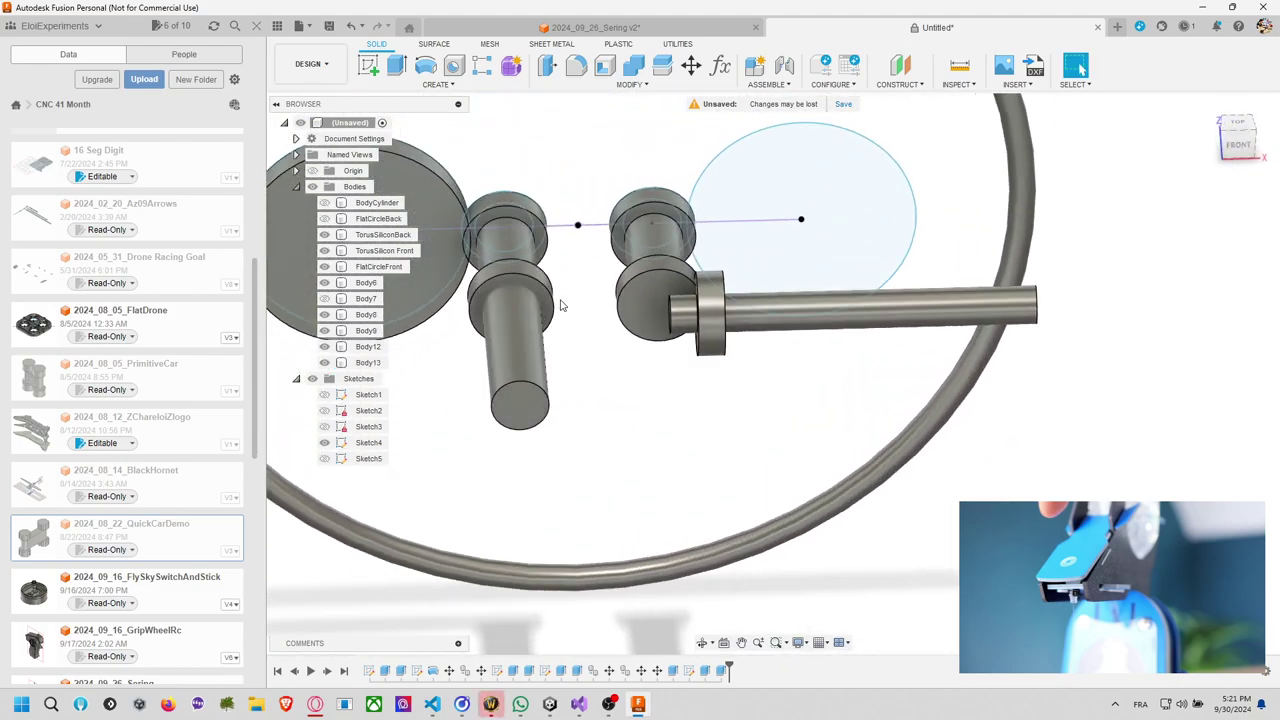
Select the collar on the left shaft, trying and cancelling a Move/Copy.
shift+middle_drag(593, 294, 538, 326)
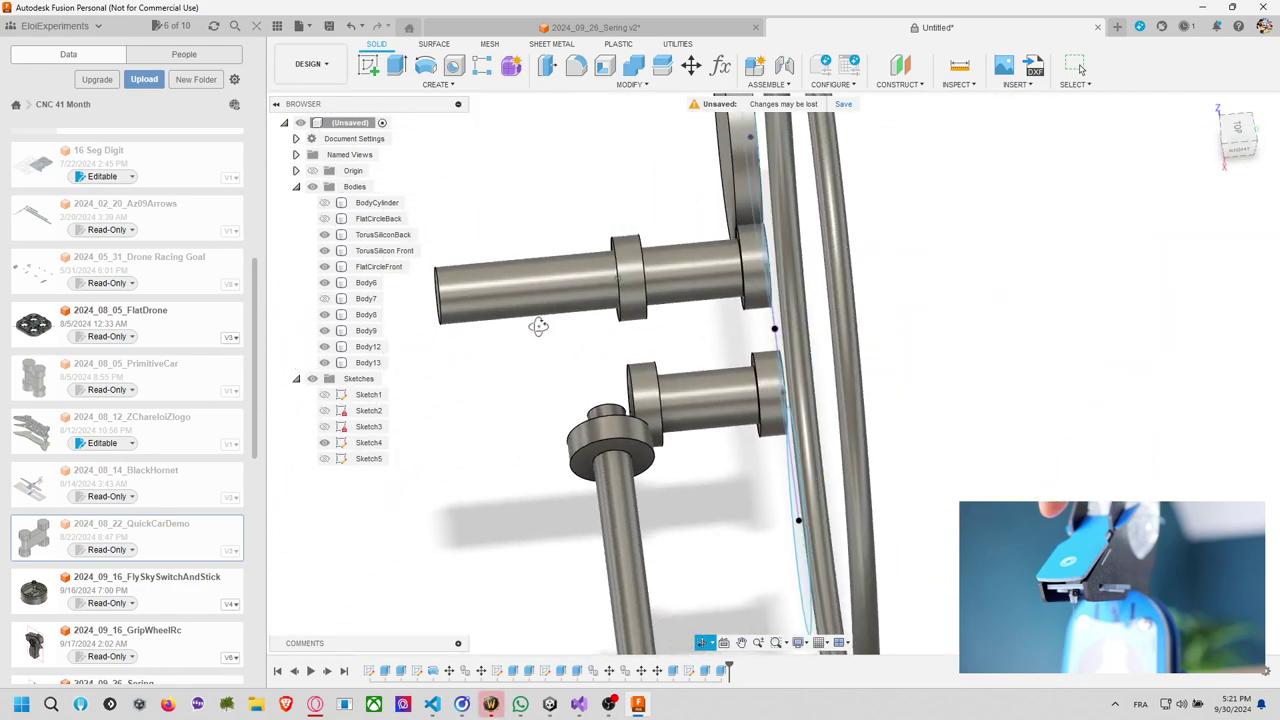
click(640, 265)
click(693, 67)
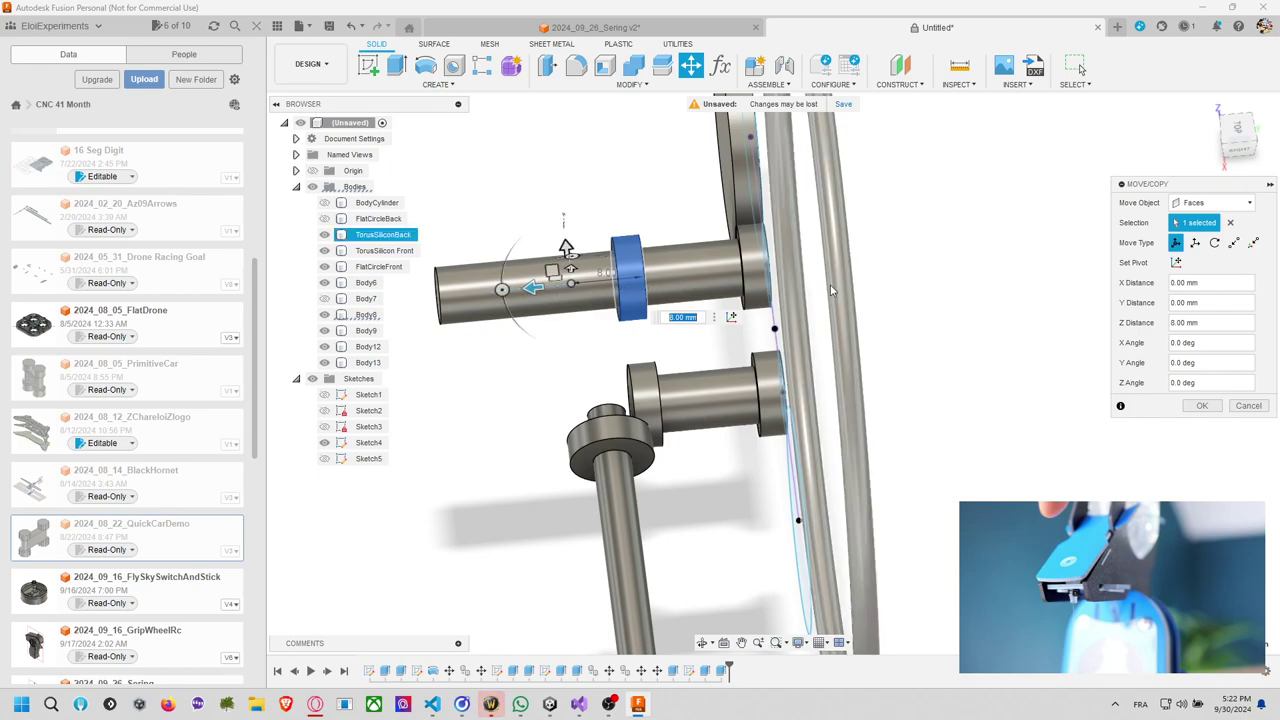
click(1247, 406)
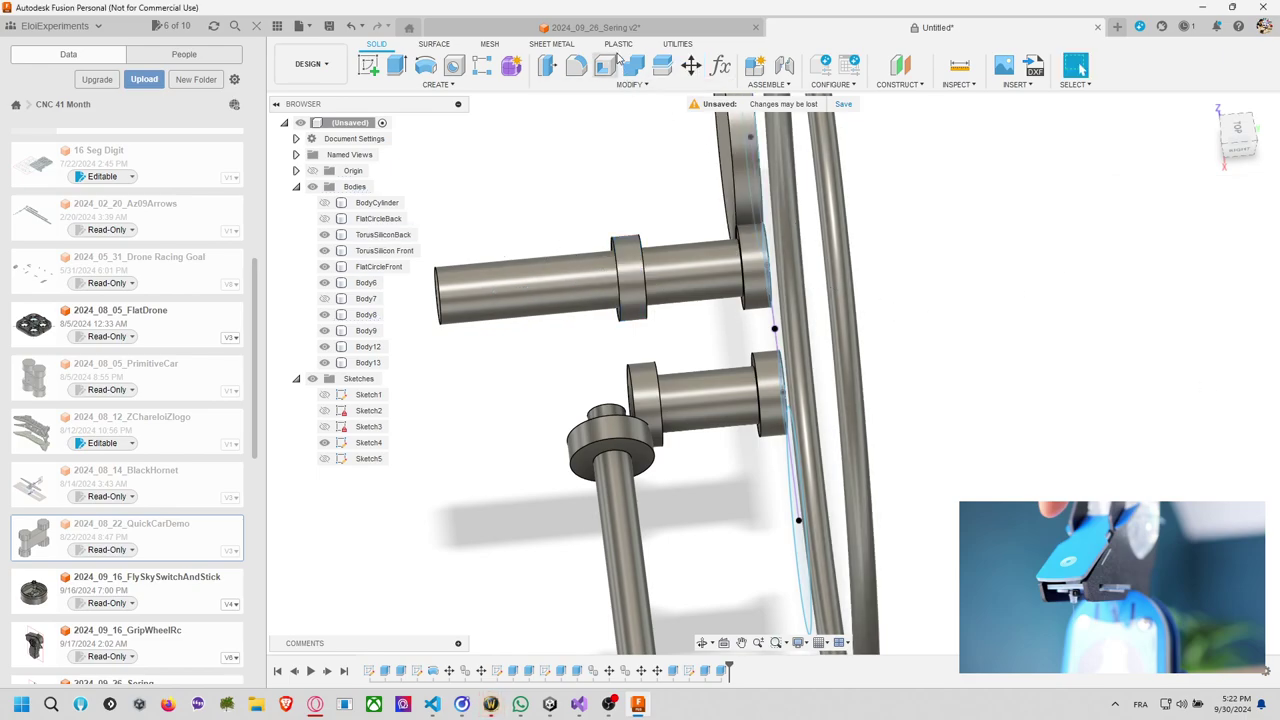
click(696, 75)
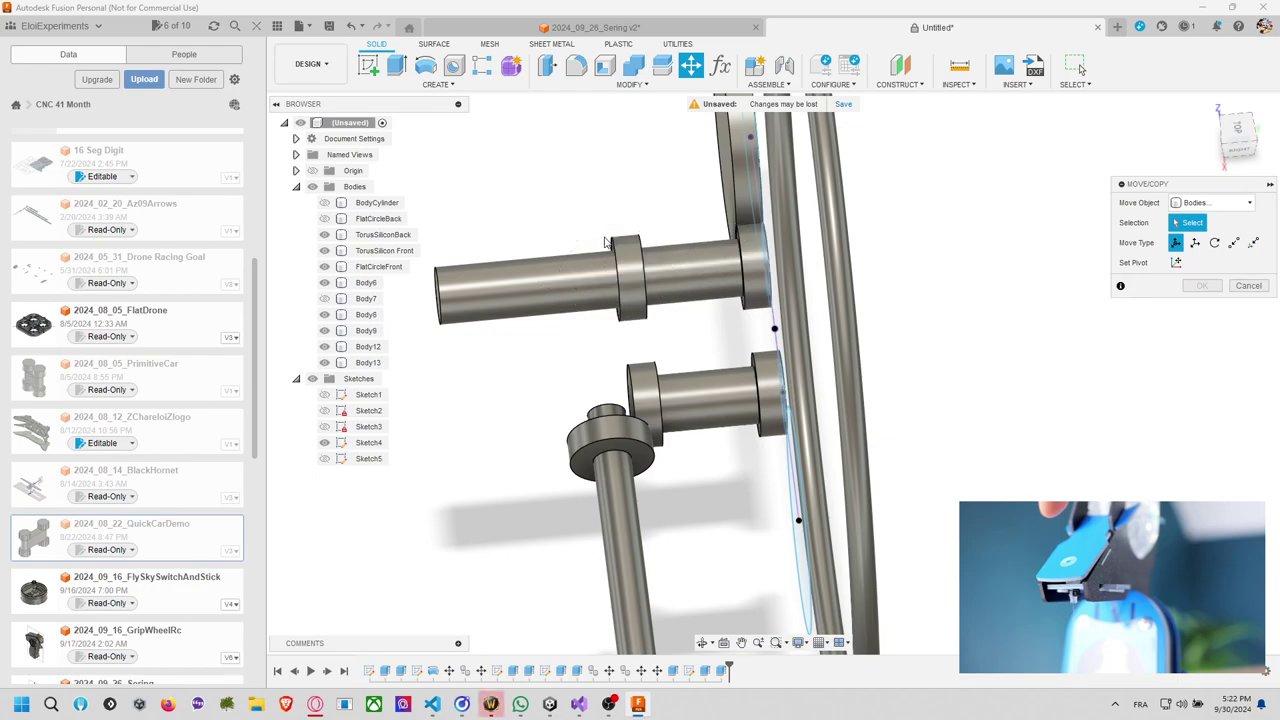
click(630, 258)
click(628, 250)
shift+middle_drag(614, 237, 662, 230)
click(672, 265)
Extrude the collar's end face 10 mm with Join so it merges with the shaft.
key(e)
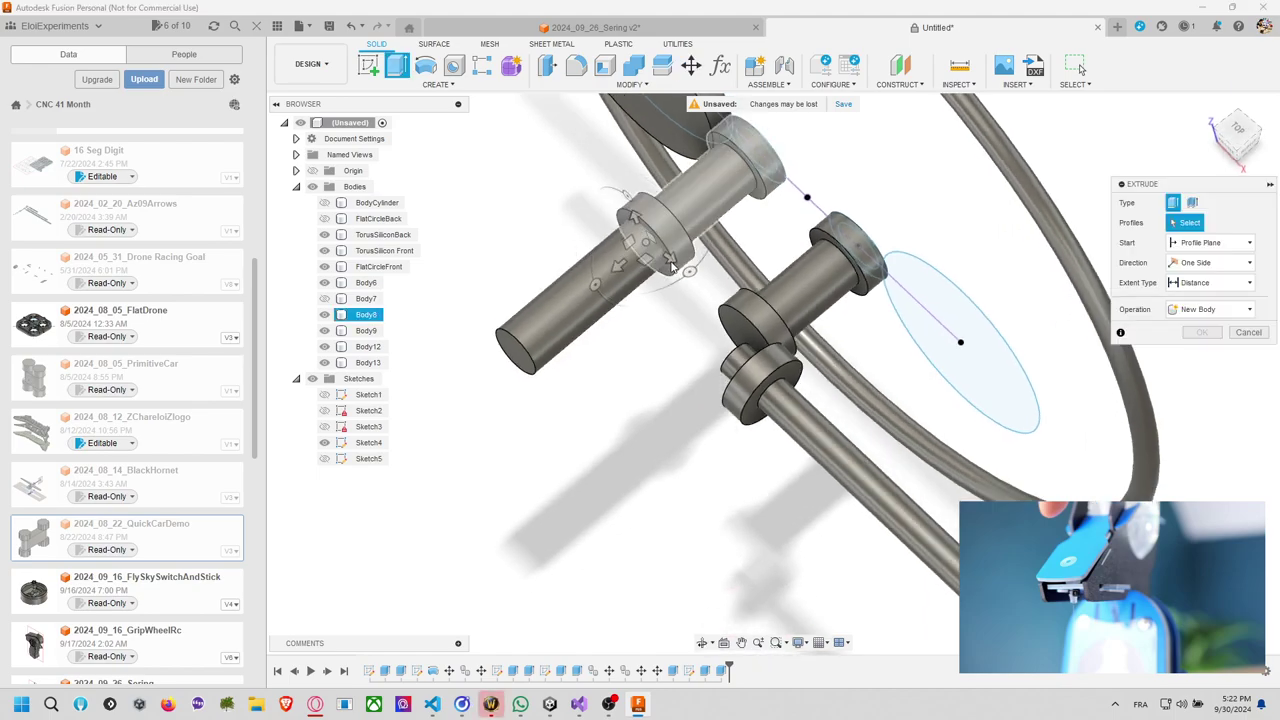
click(658, 268)
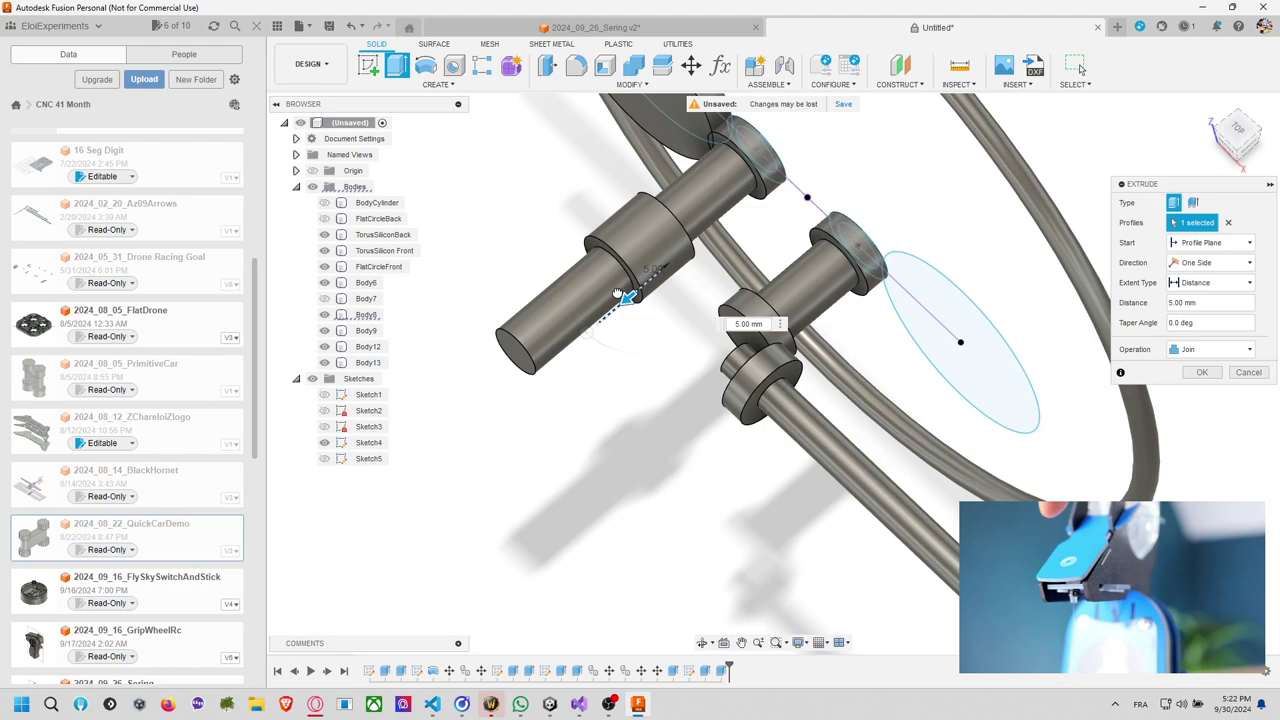
drag(620, 295, 595, 322)
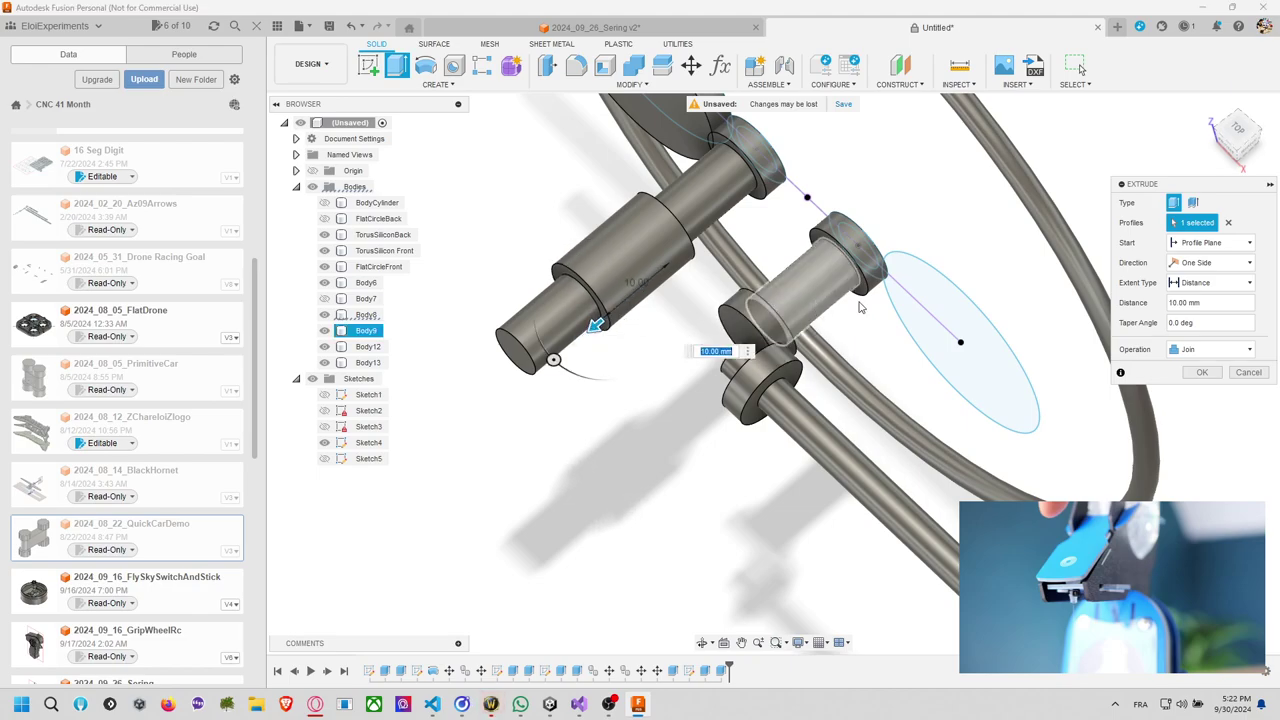
click(1203, 372)
scroll(640, 336, down, 3)
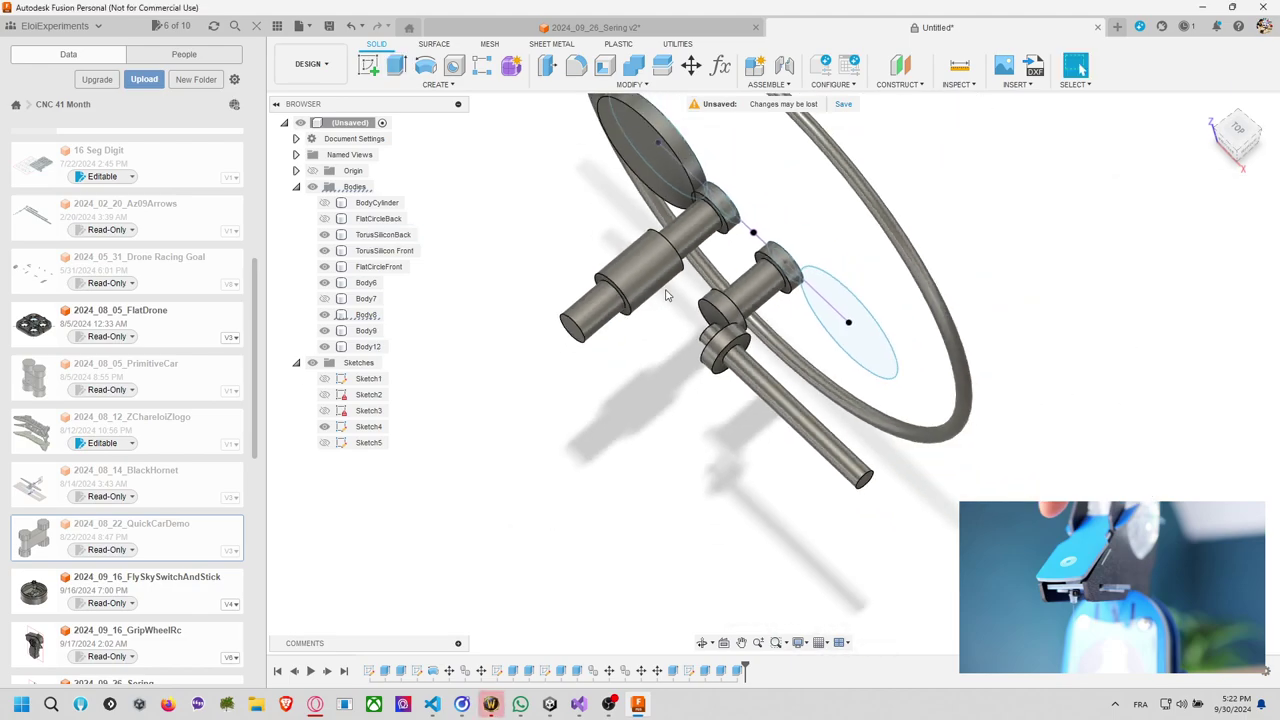
shift+middle_drag(640, 336, 668, 304)
Snap to the front view and start a sketch on the front-facing plane.
click(350, 301)
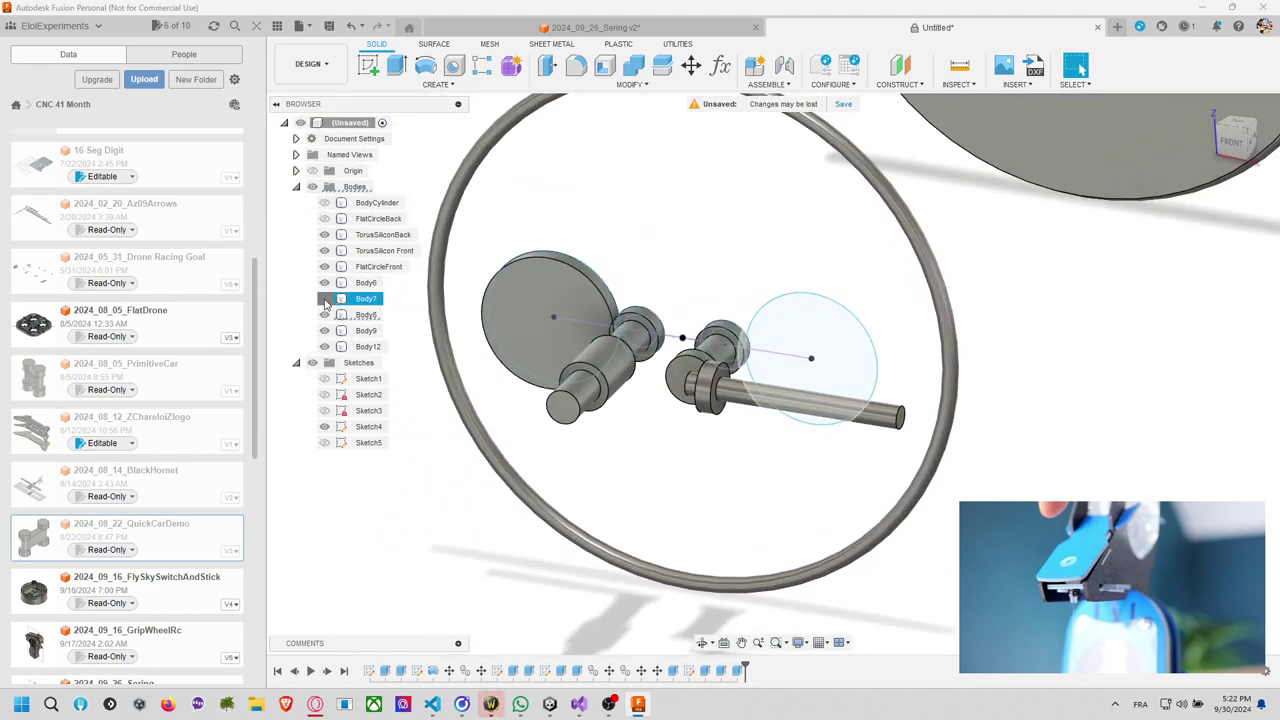
click(1231, 141)
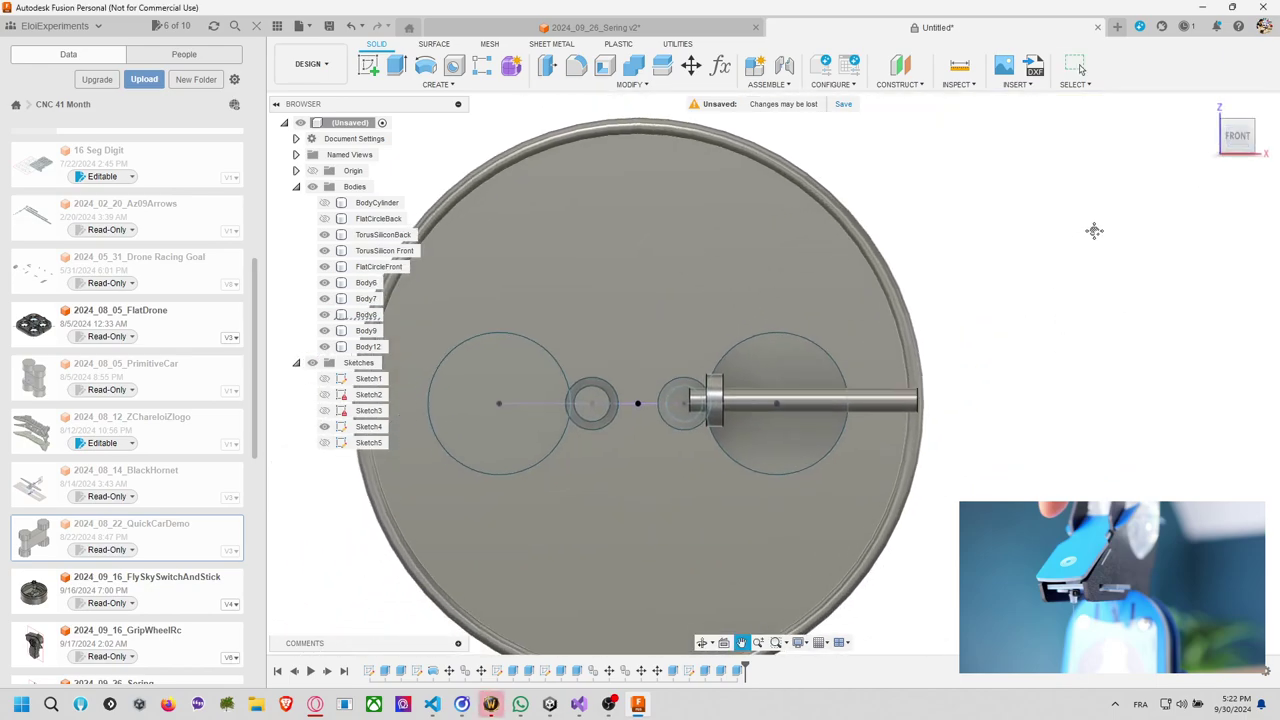
click(434, 84)
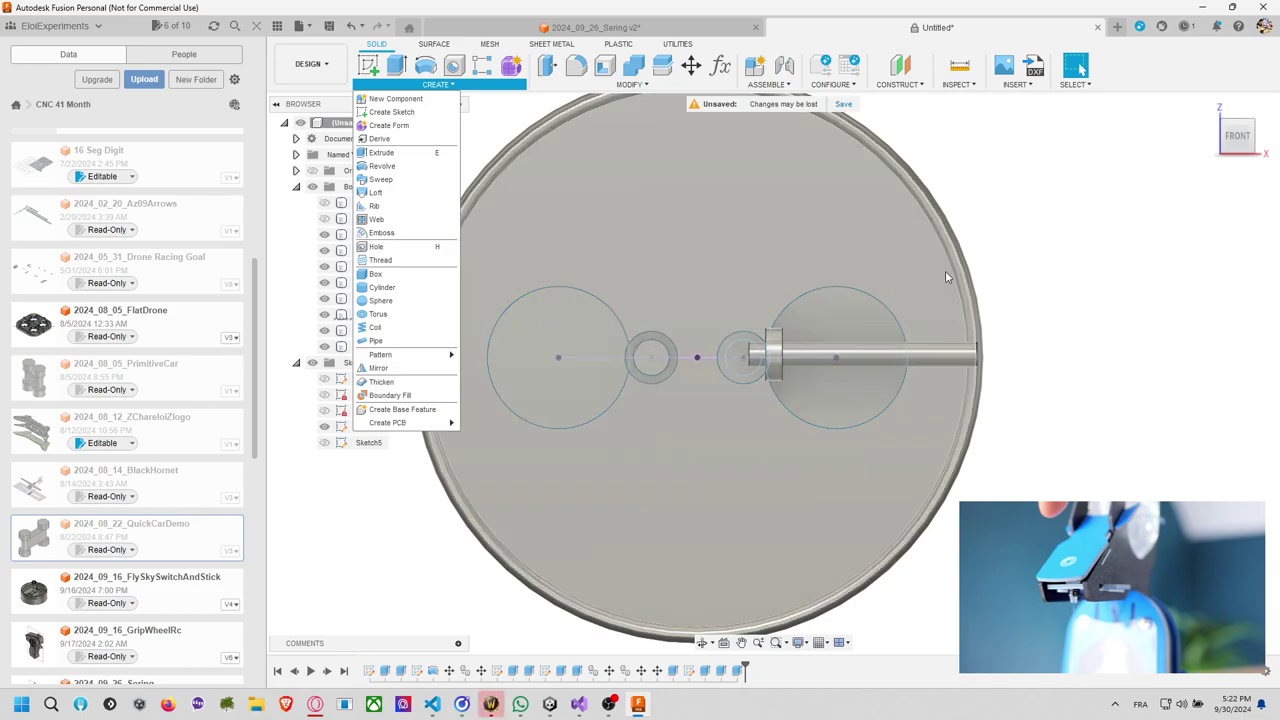
click(1121, 267)
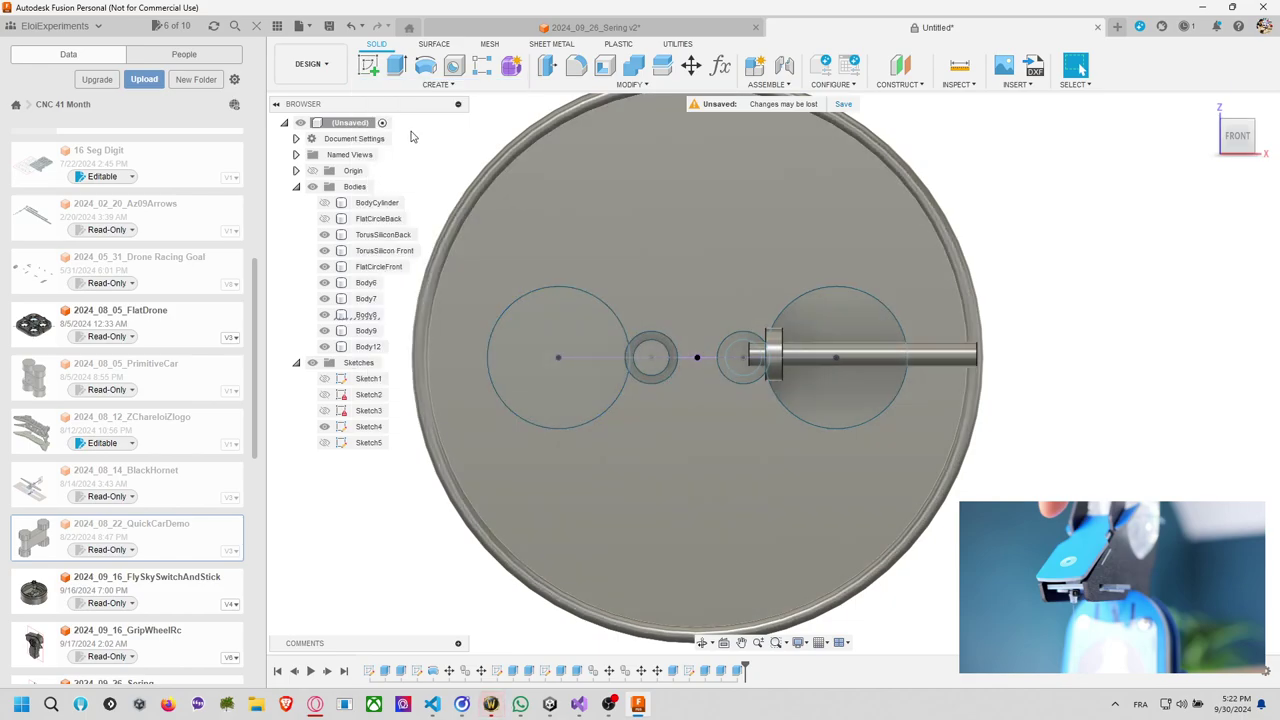
click(368, 68)
click(716, 316)
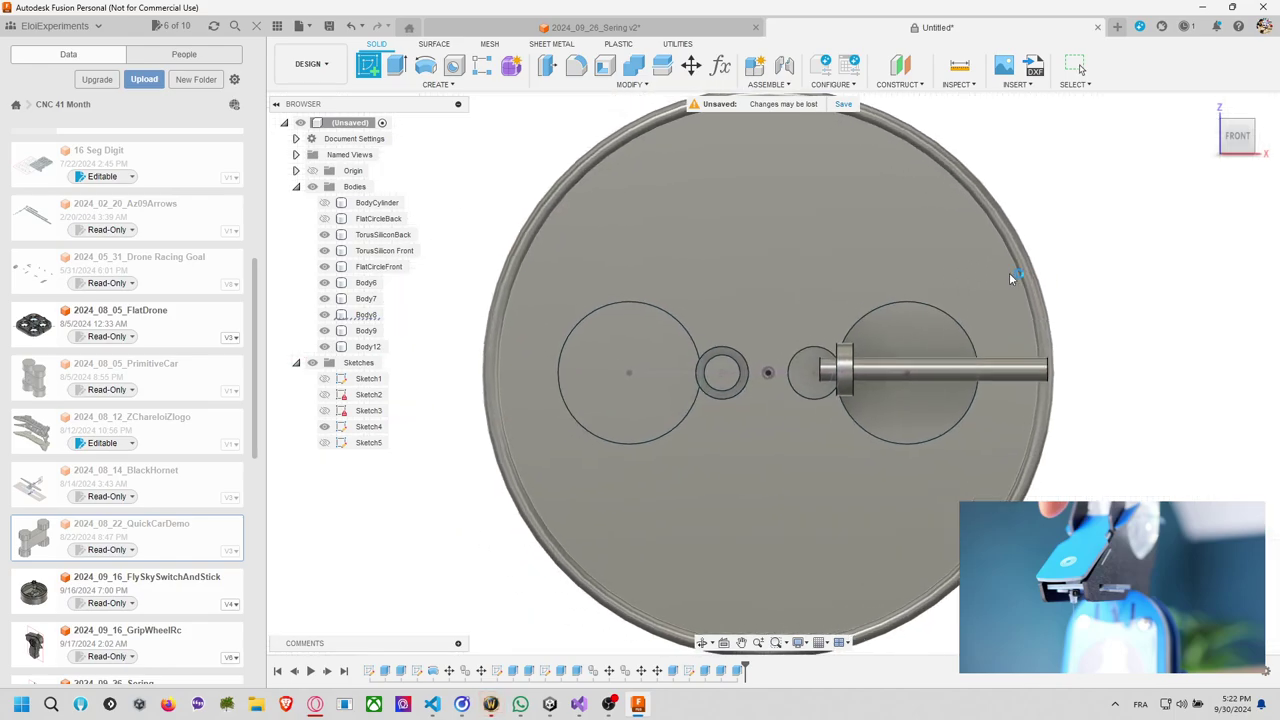
Draw a center-to-center slot between the left and right circle centres and finish the sketch.
click(437, 84)
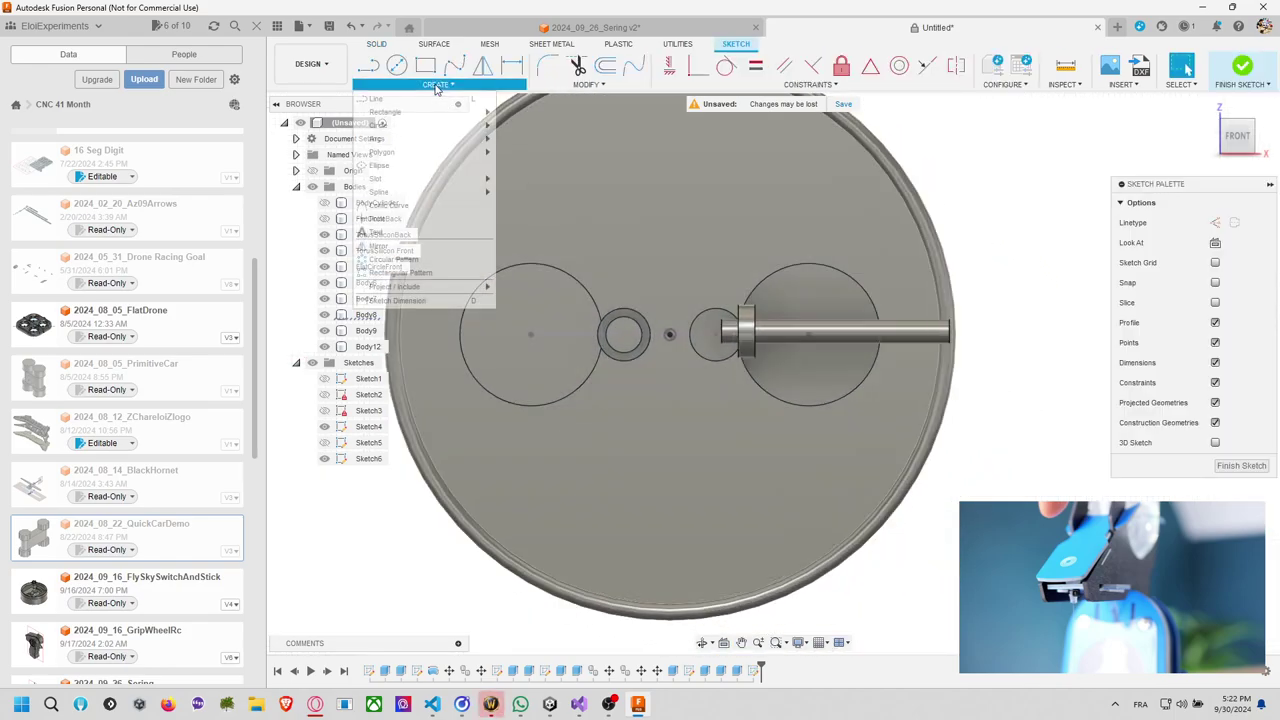
mouse_move(400, 116)
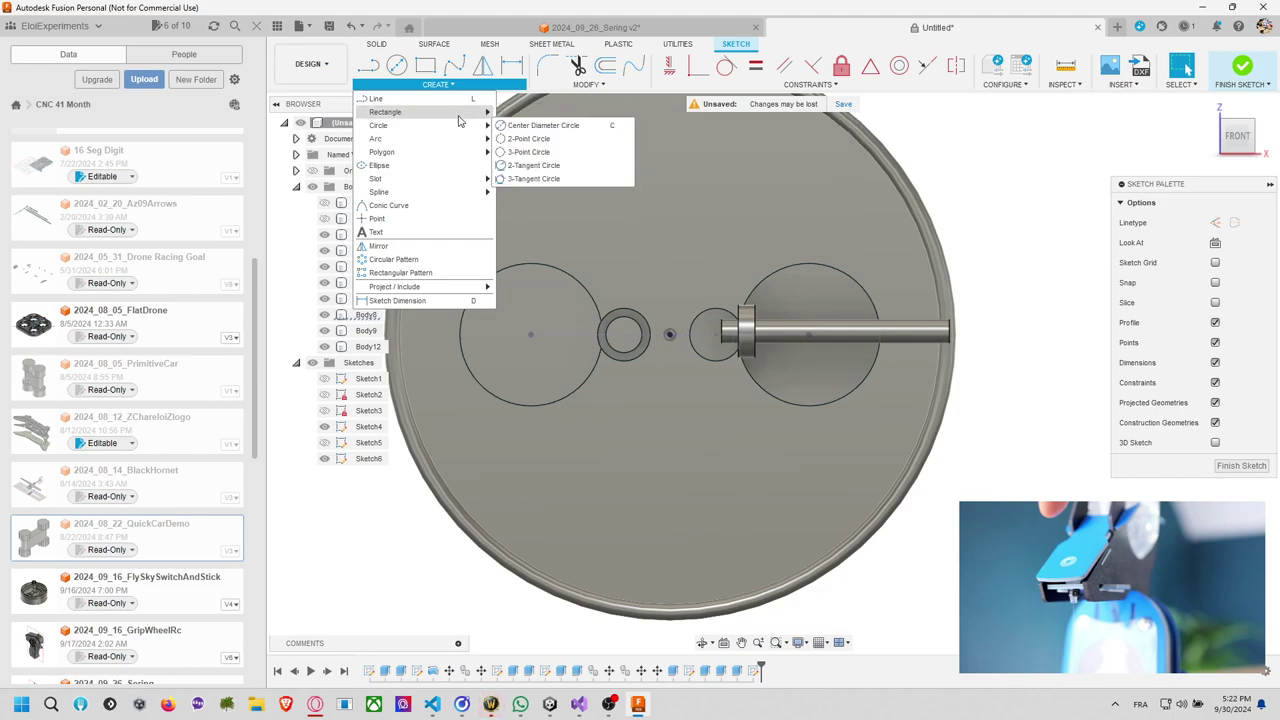
mouse_move(441, 130)
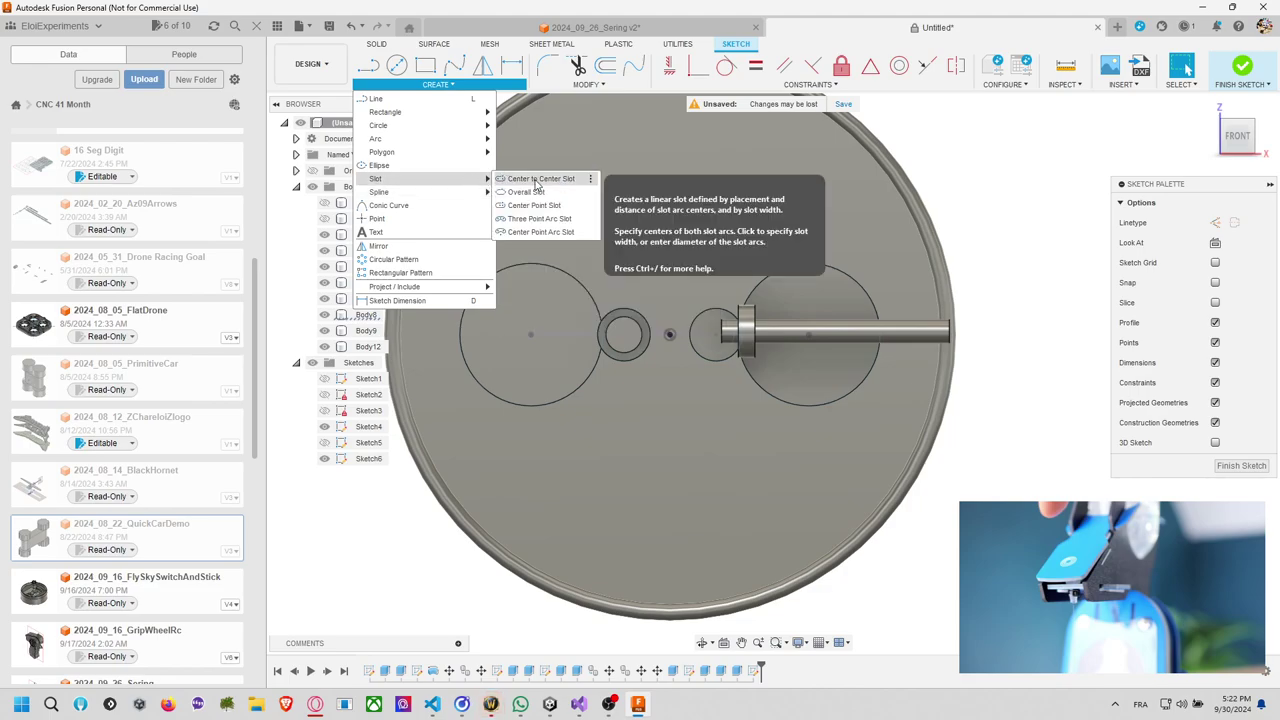
click(520, 180)
click(531, 335)
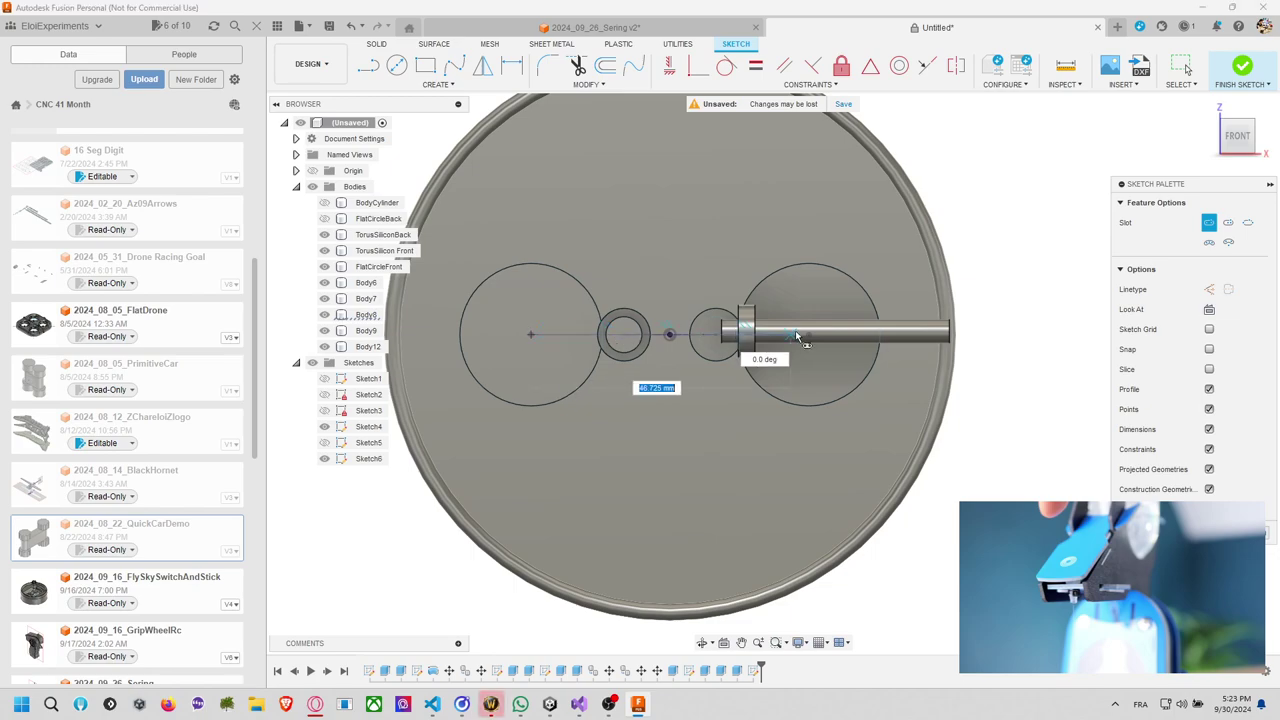
click(811, 335)
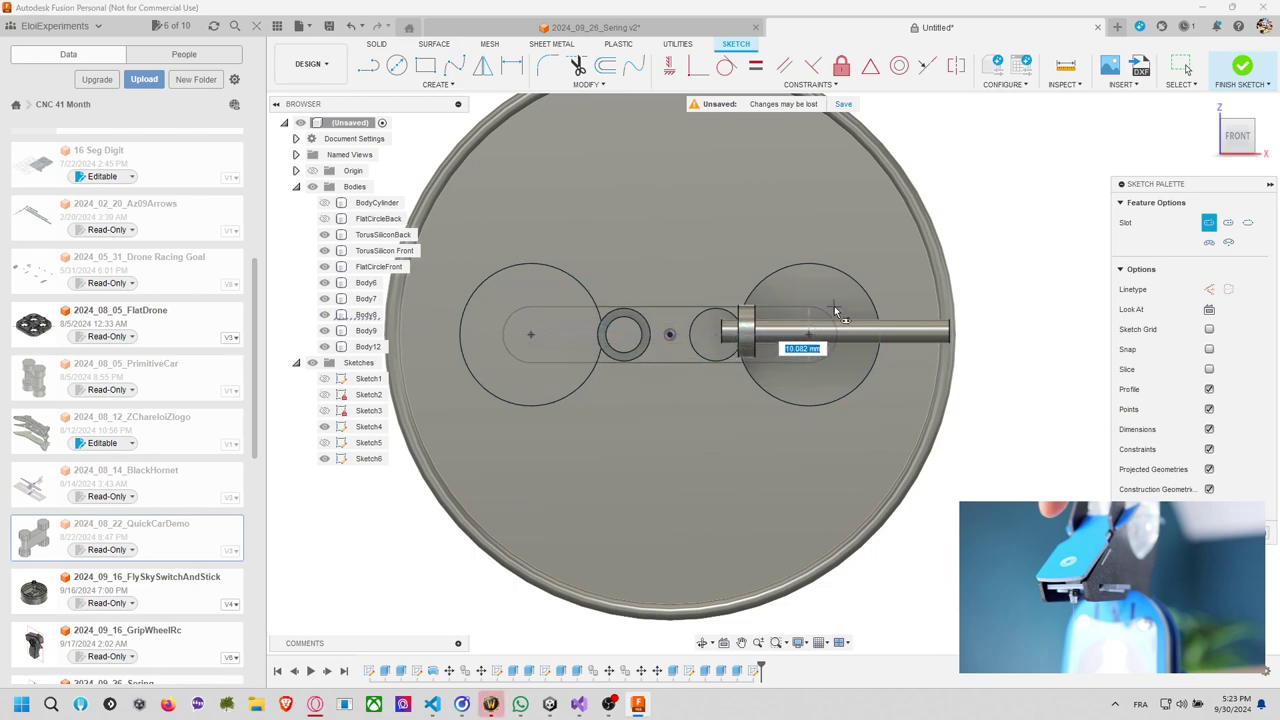
click(836, 306)
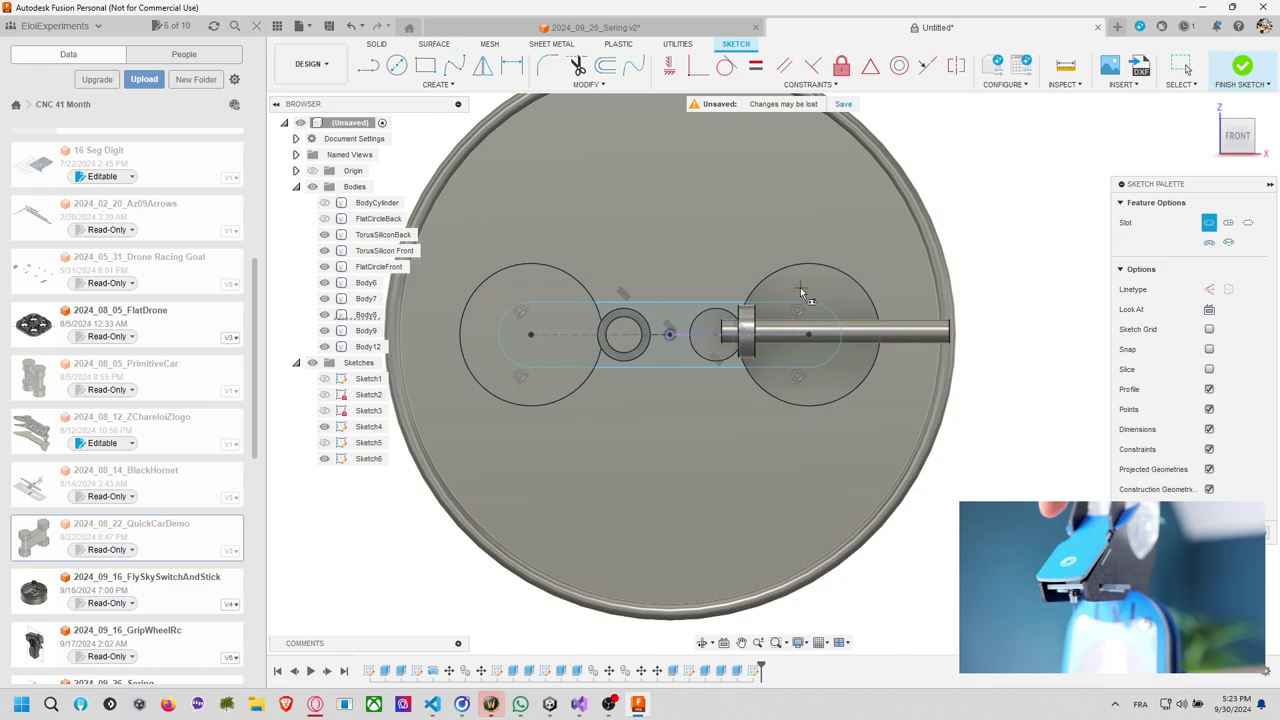
click(1242, 66)
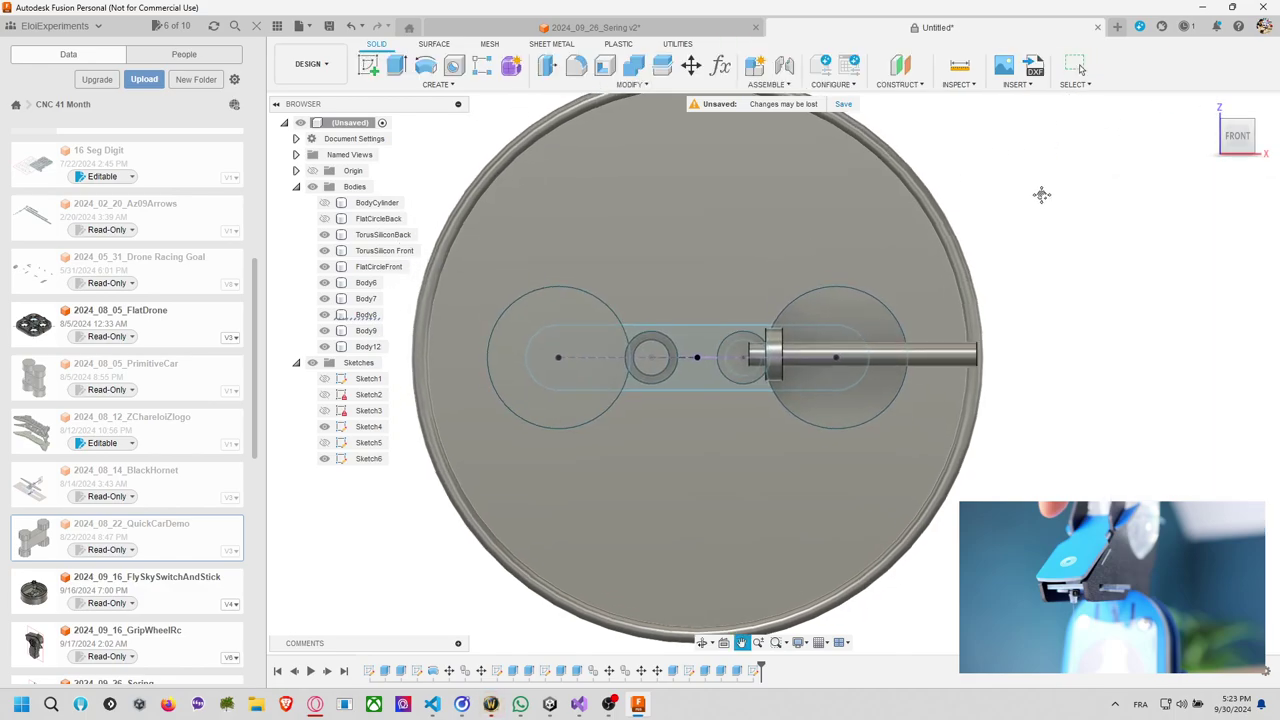
Extrude the Sketch6 oblong bar profile -7 mm as a new body, Body14.
mouse_move(1043, 194)
shift+middle_down()
mouse_move(1087, 206)
mouse_move(771, 357)
mouse_move(669, 343)
mouse_move(903, 277)
mouse_move(669, 309)
shift+middle_up()
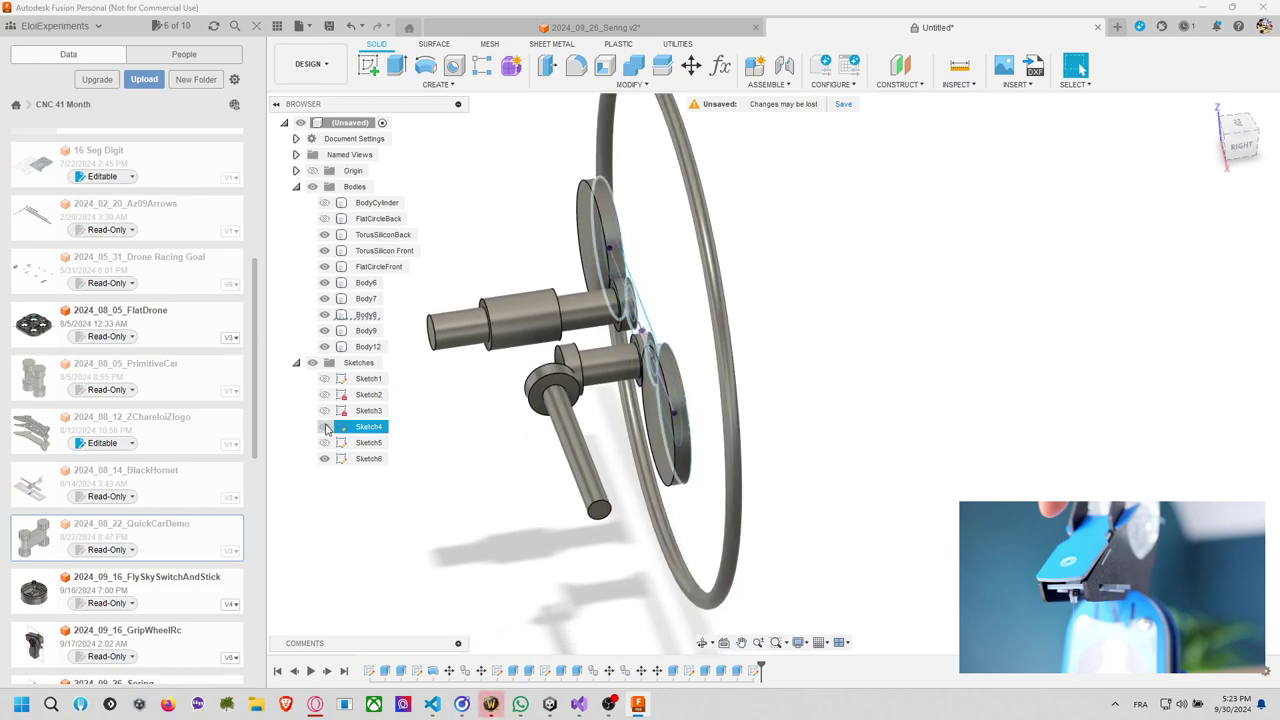
key(e)
click(645, 322)
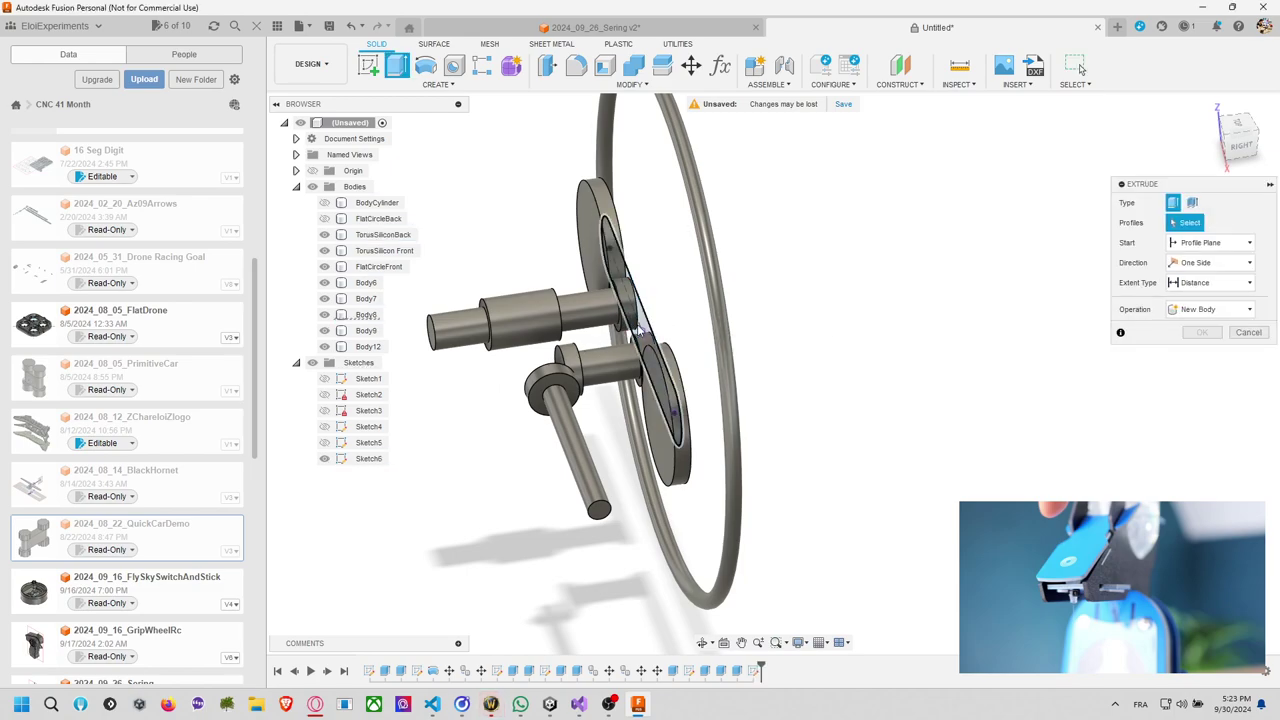
click(645, 325)
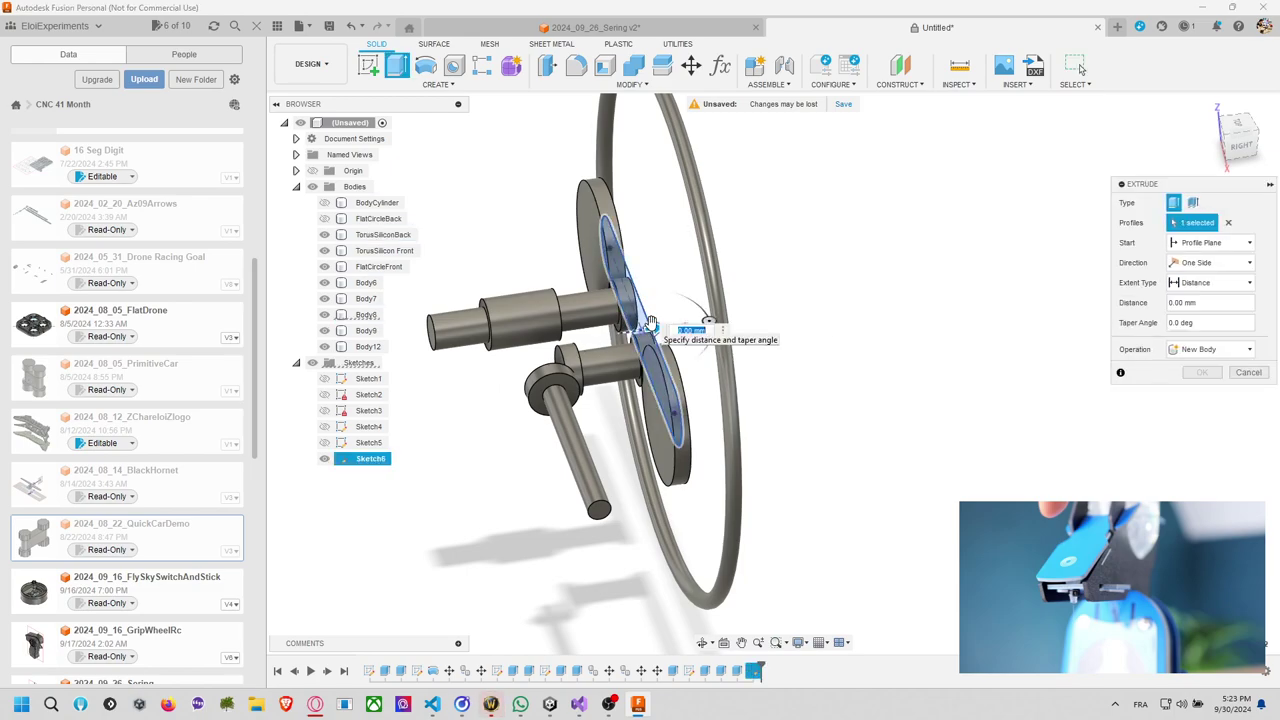
drag(650, 322, 600, 334)
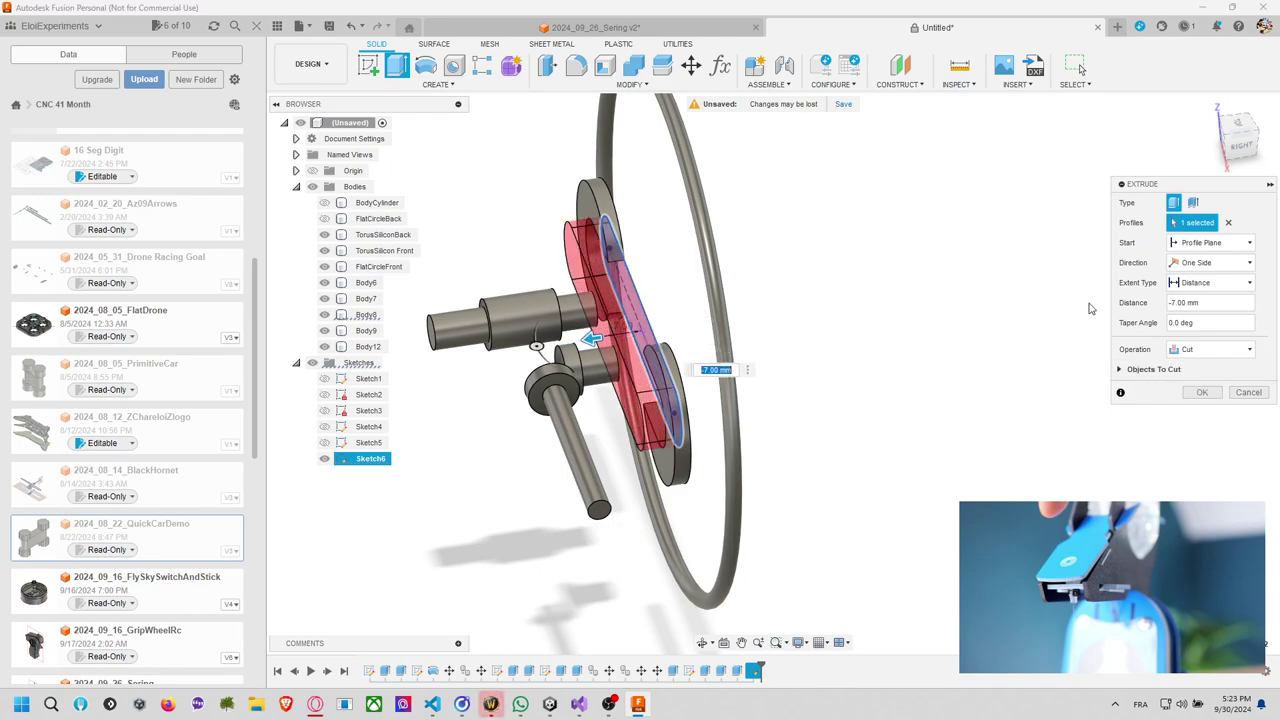
click(1210, 349)
click(1207, 399)
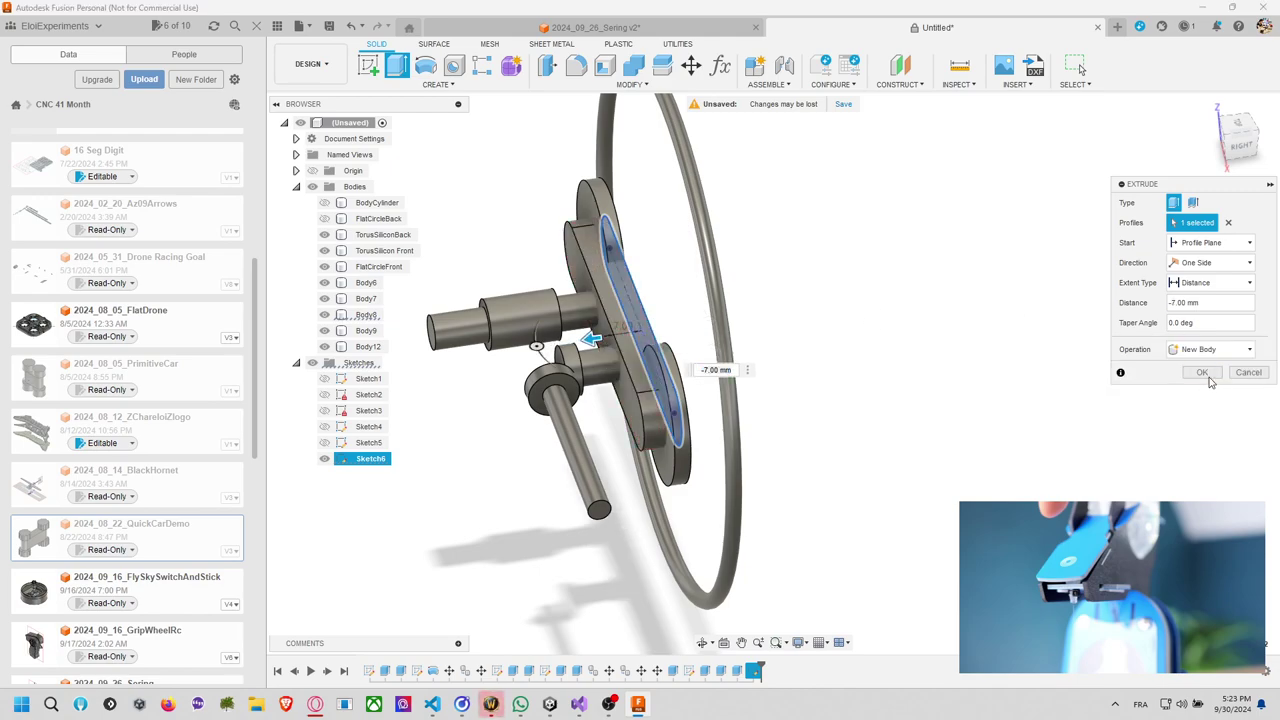
click(1205, 374)
click(690, 66)
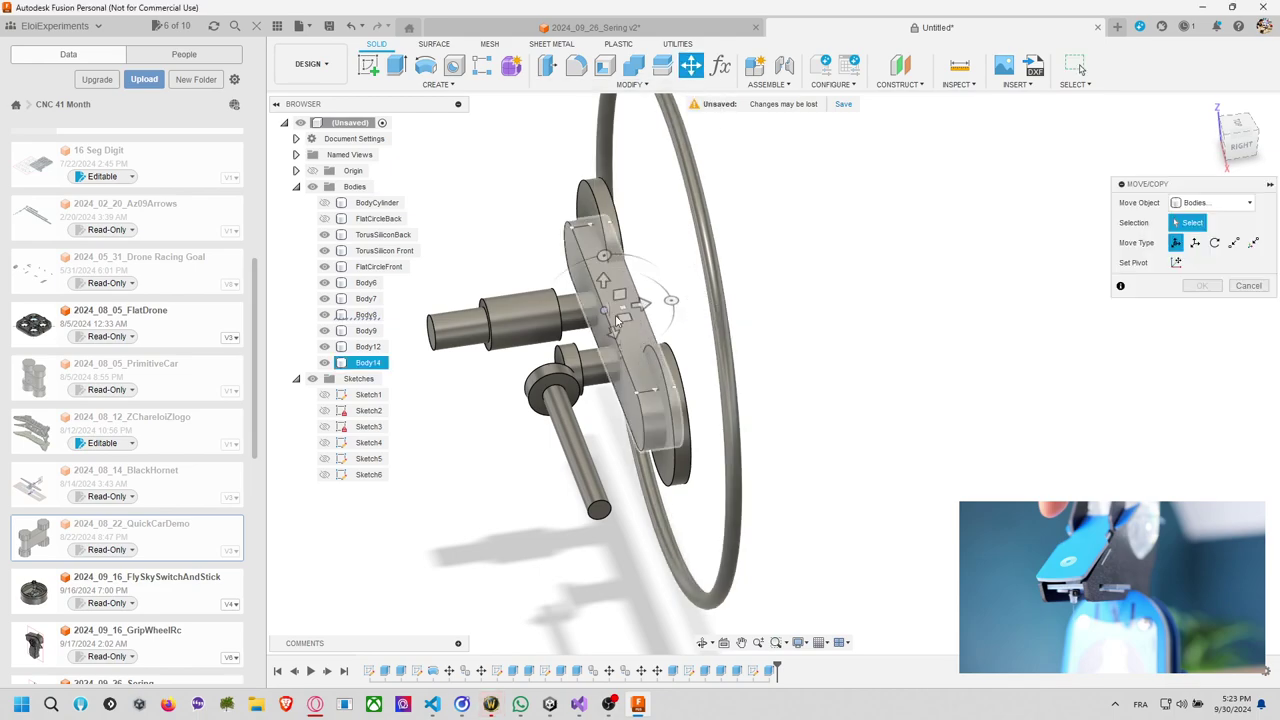
Move Body14 -6.00 mm along Y so the bar rests against the discs and shafts.
click(617, 320)
drag(638, 306, 623, 306)
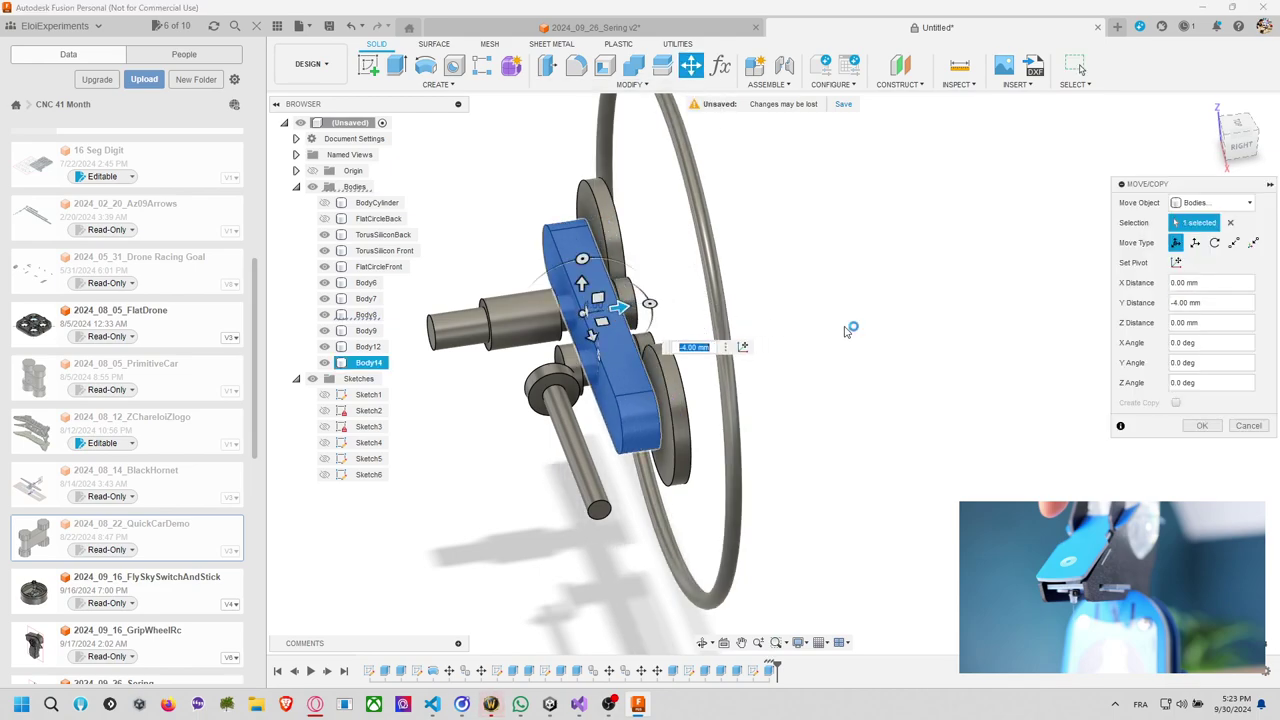
shift+middle_drag(846, 330, 808, 343)
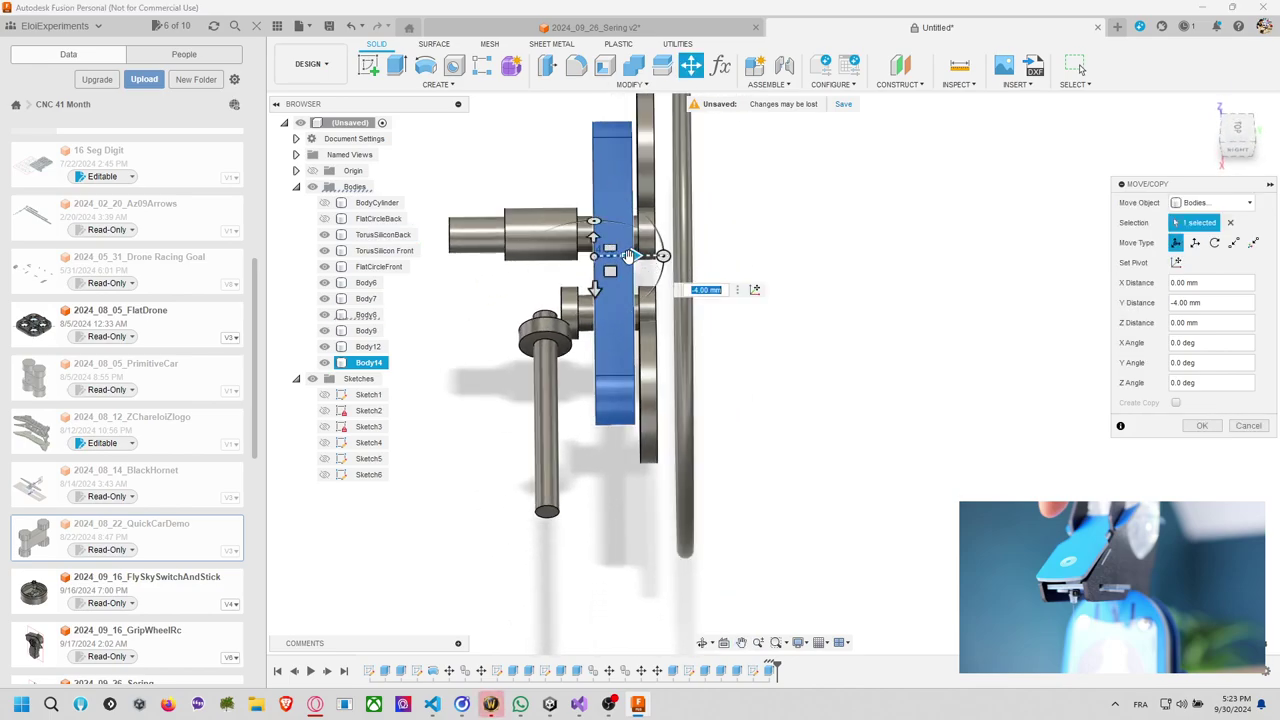
drag(628, 256, 617, 257)
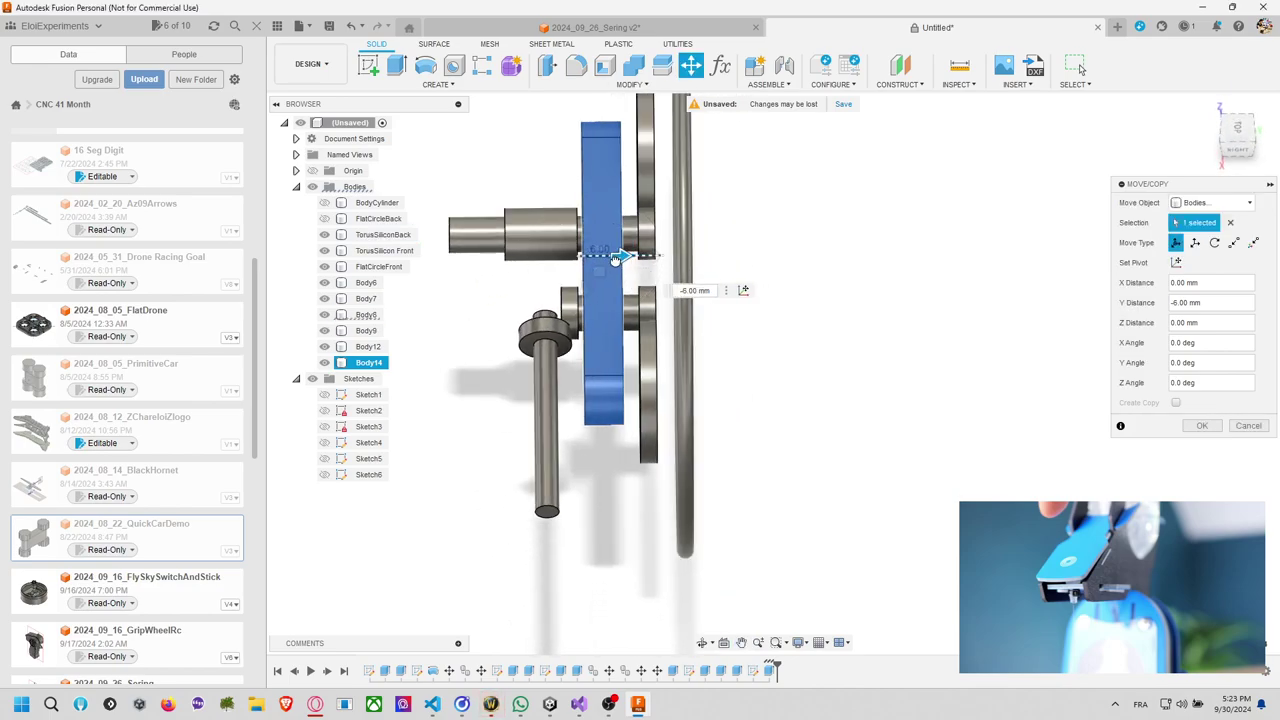
click(1201, 426)
shift+middle_drag(880, 345, 868, 337)
Hide the two large discs, Body6 and Body7.
key(e)
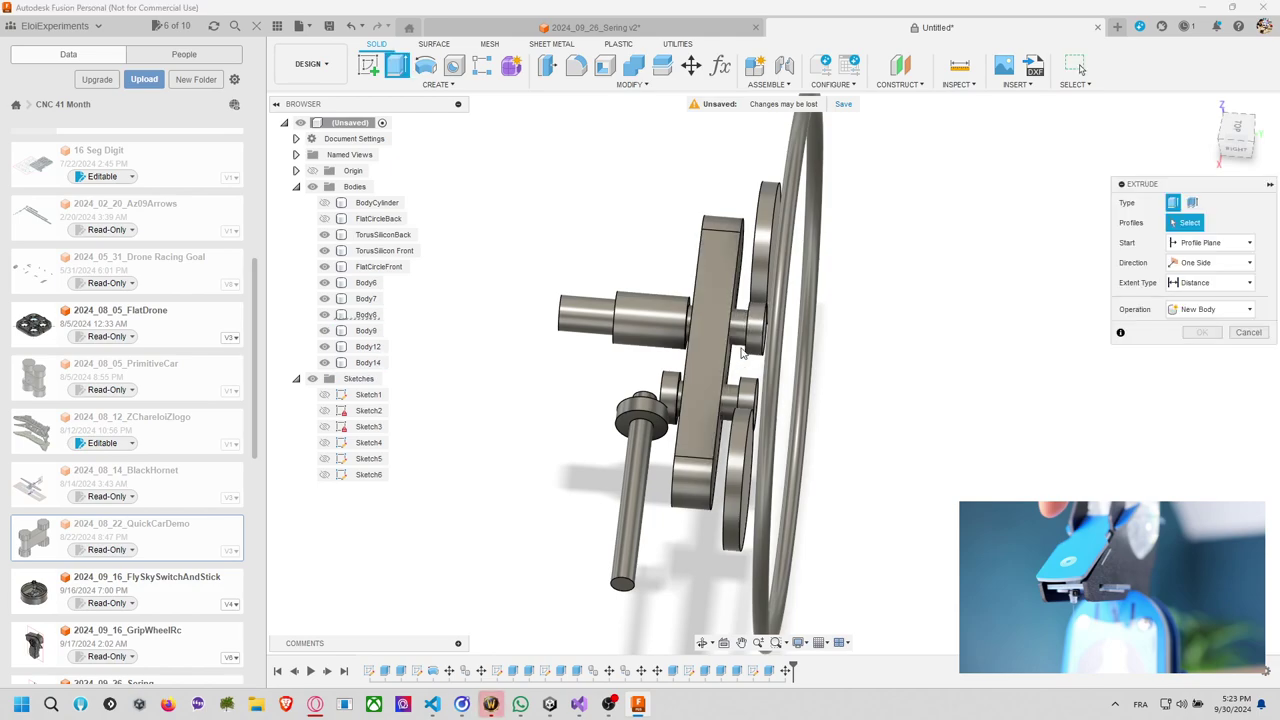
shift+middle_drag(745, 350, 722, 333)
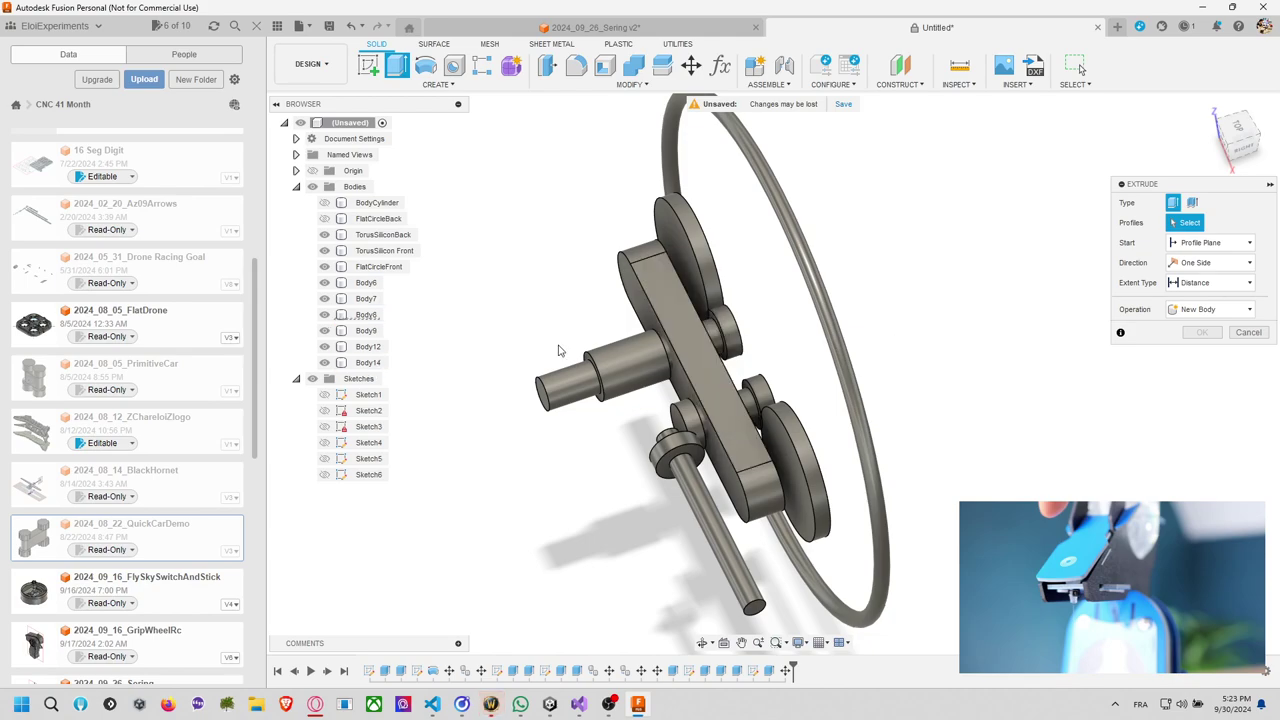
click(324, 282)
click(324, 298)
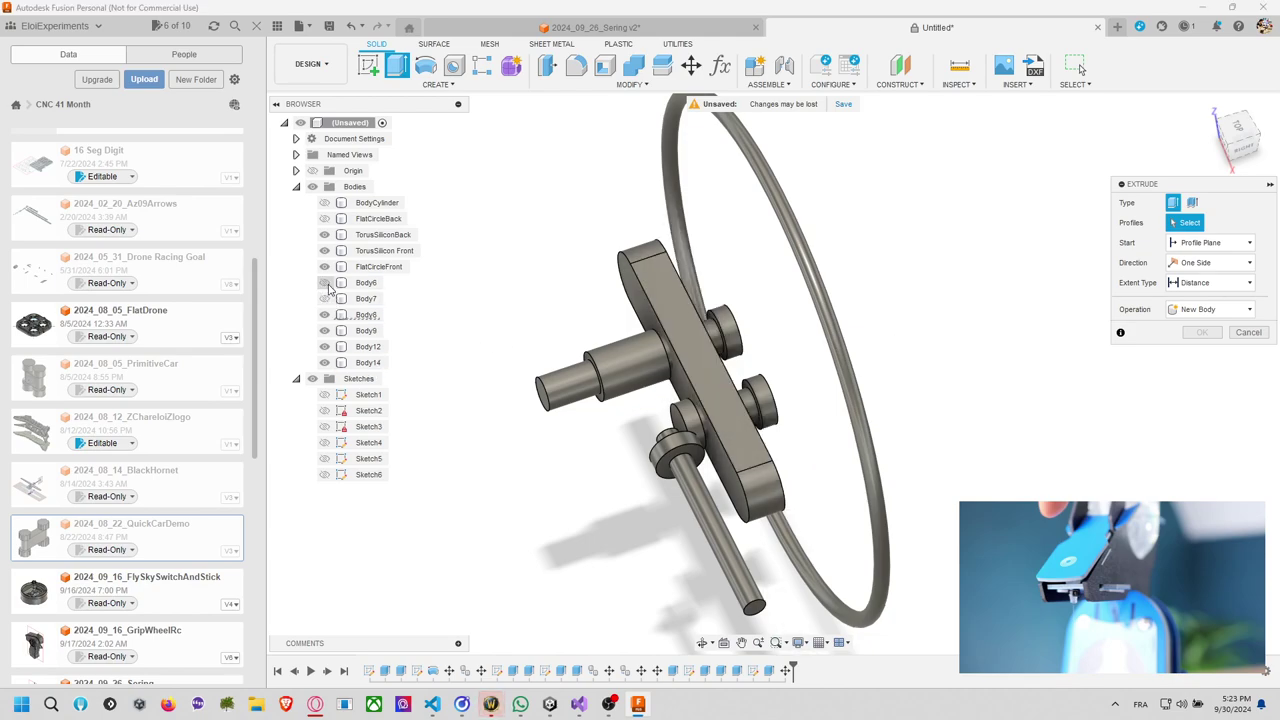
Extrude both small pin end faces 2 mm with a Join operation.
click(713, 322)
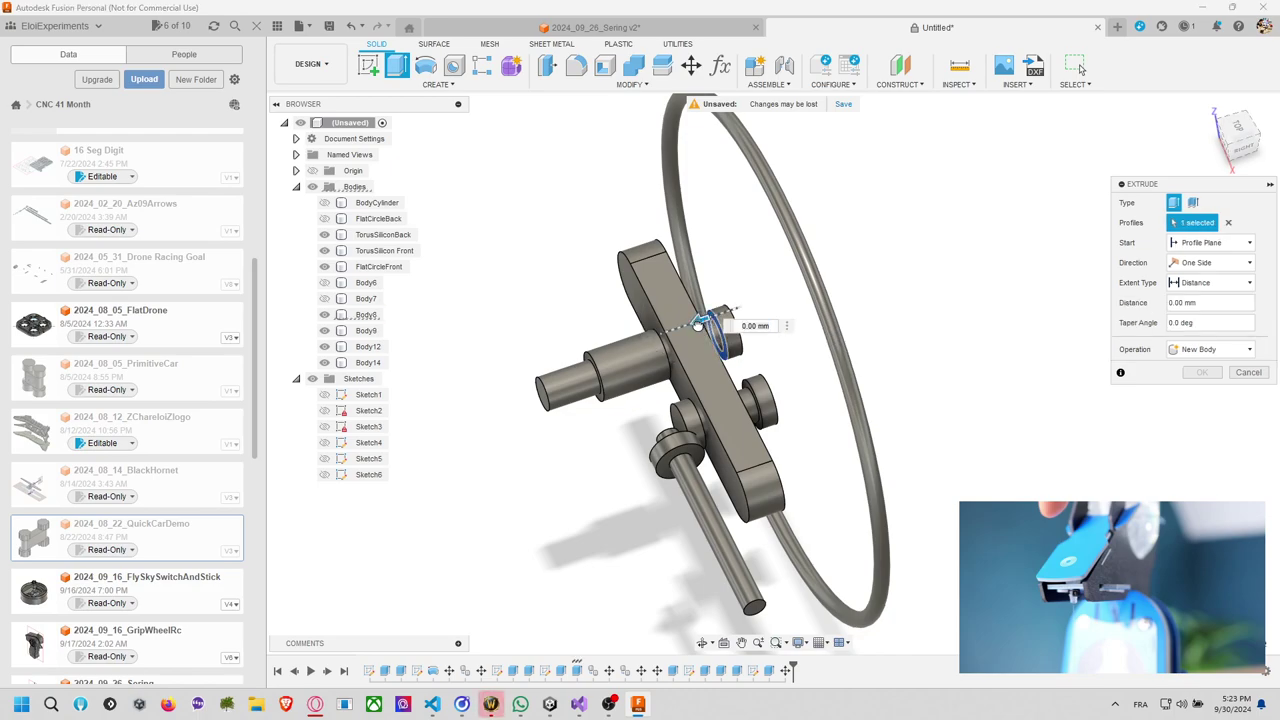
click(750, 398)
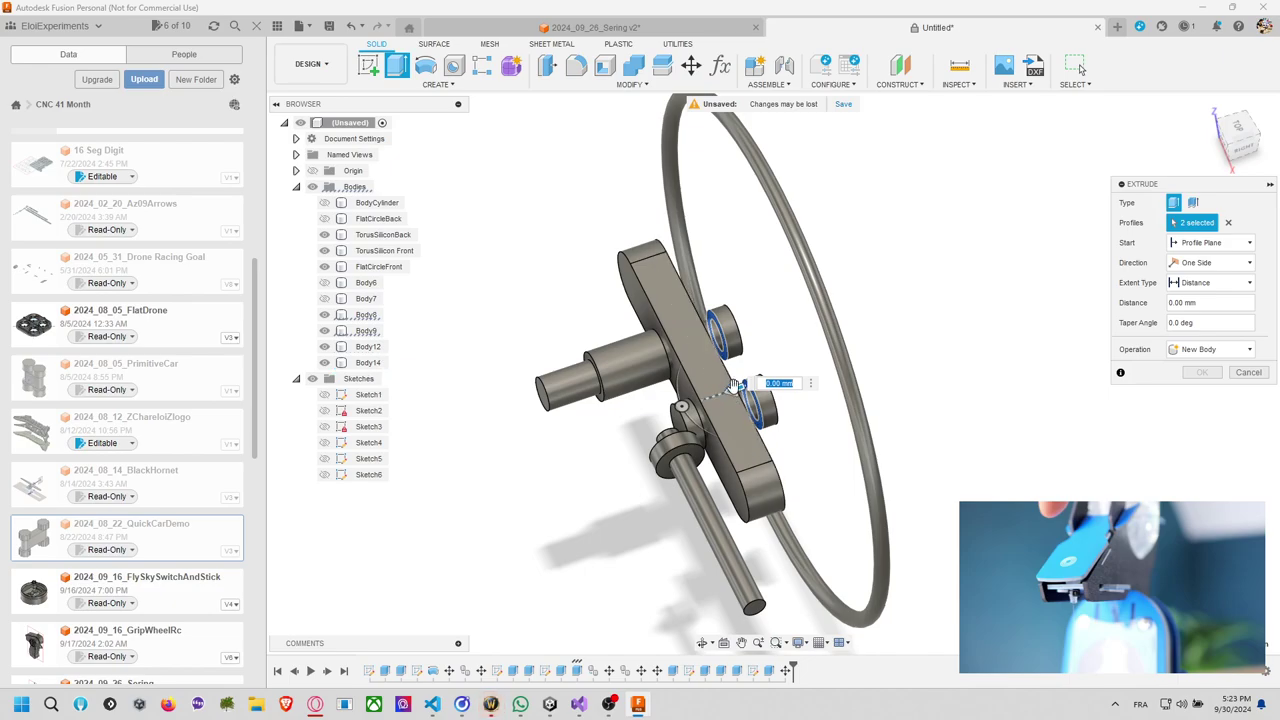
drag(731, 394, 722, 393)
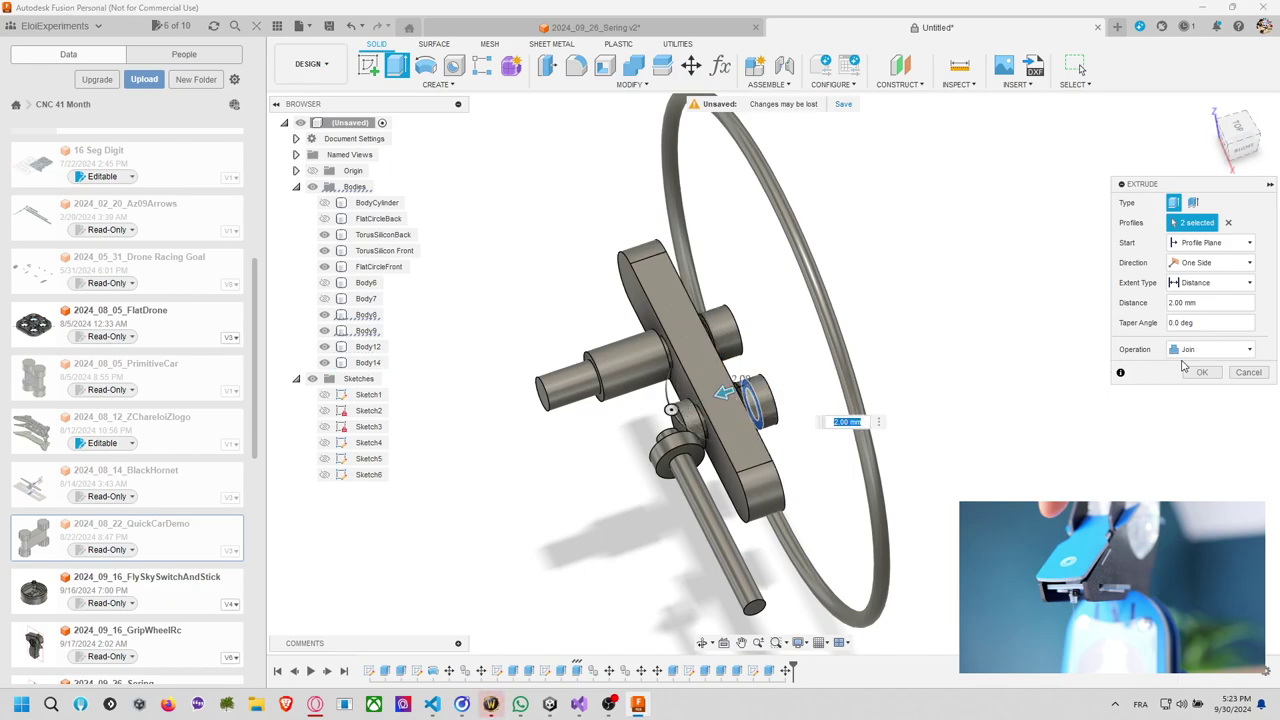
click(1201, 372)
shift+middle_drag(937, 302, 1010, 279)
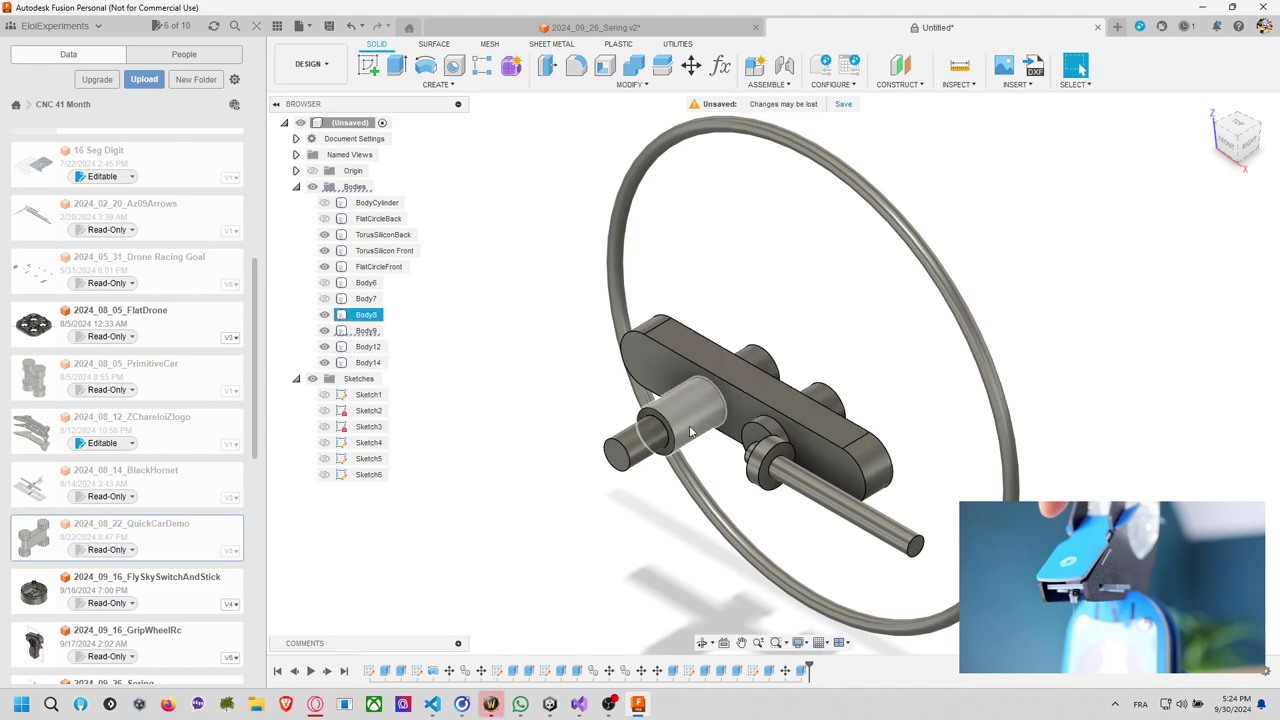
Show Body6 and Body7 again and orbit to view the discs behind the bar.
shift+middle_drag(690, 432, 742, 395)
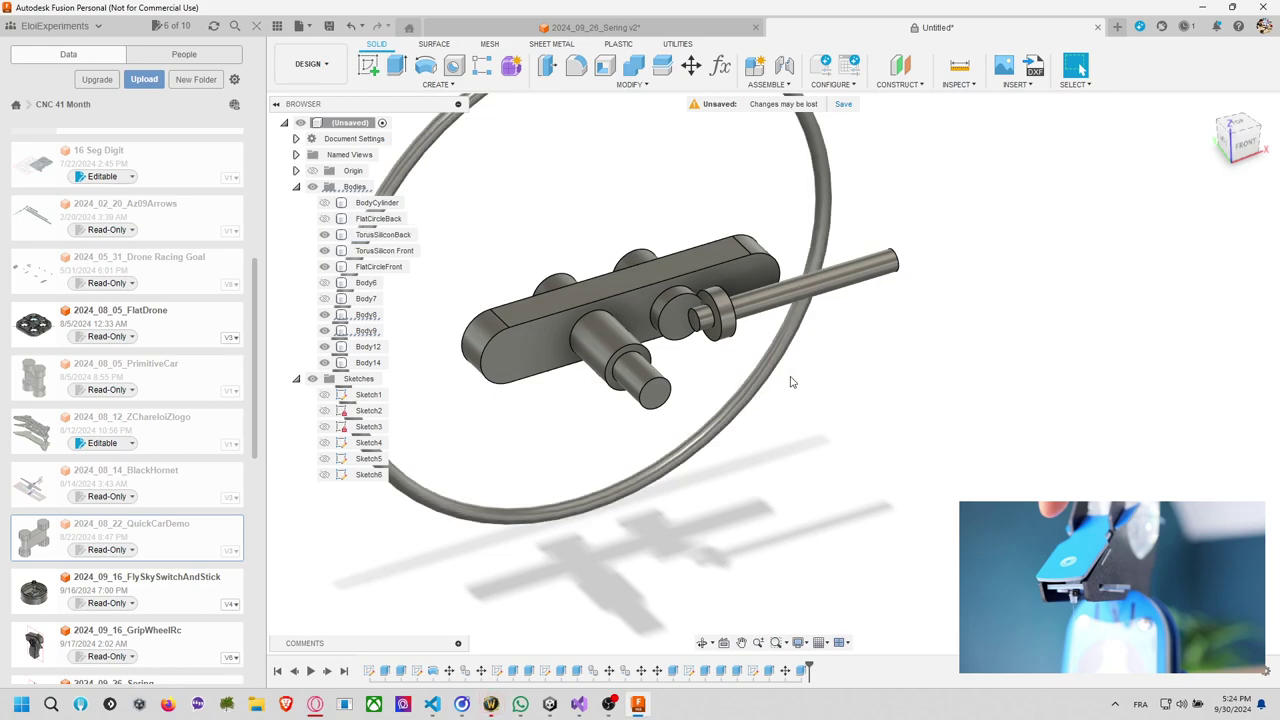
shift+middle_drag(800, 366, 768, 417)
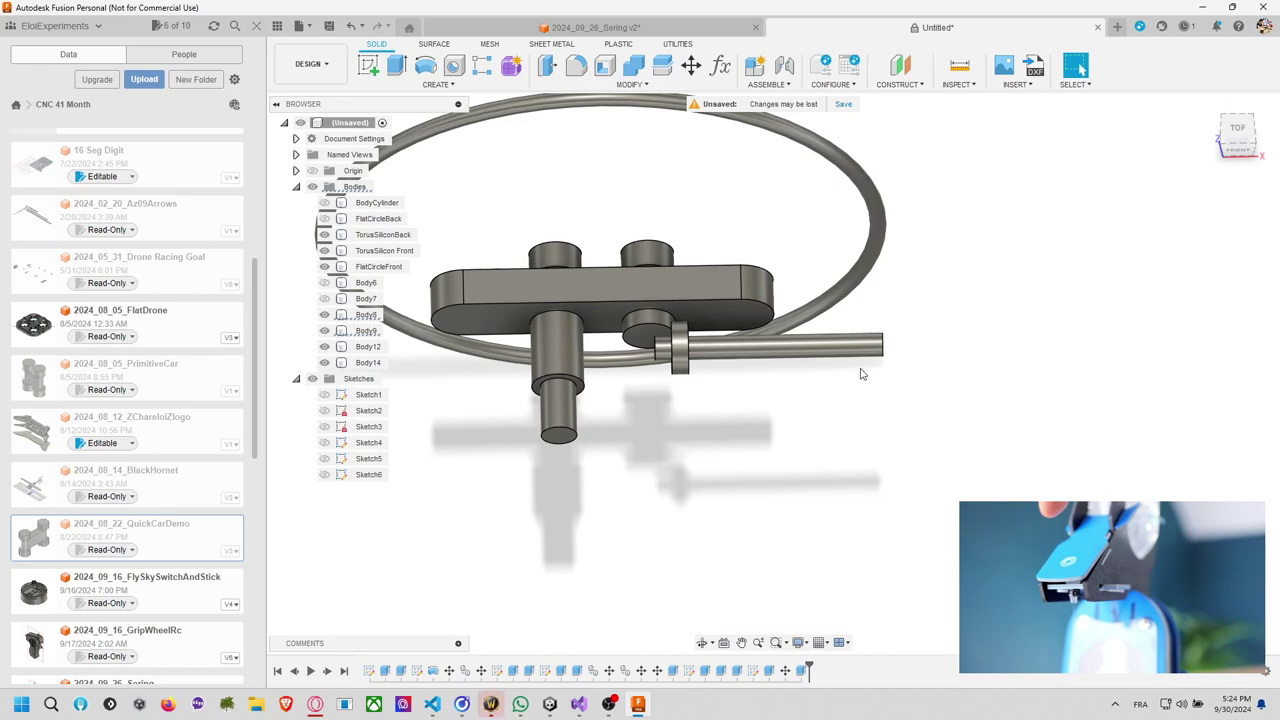
shift+middle_drag(729, 400, 730, 360)
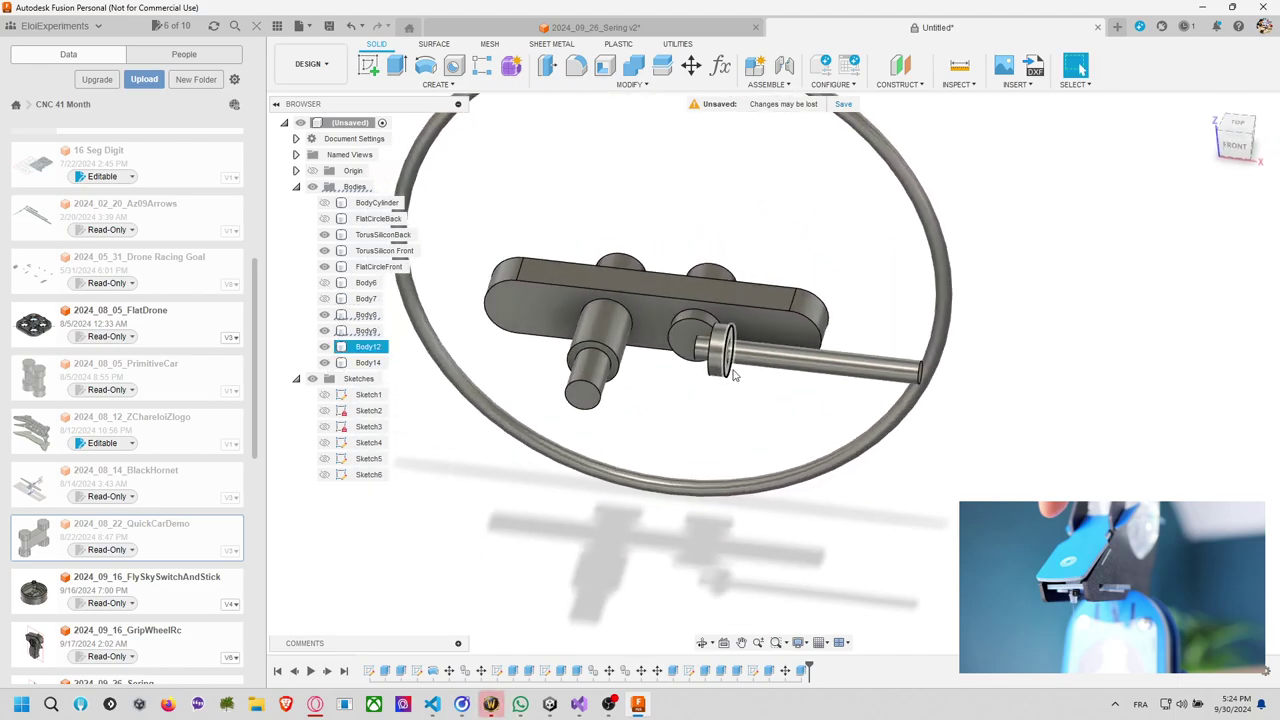
click(324, 298)
click(324, 282)
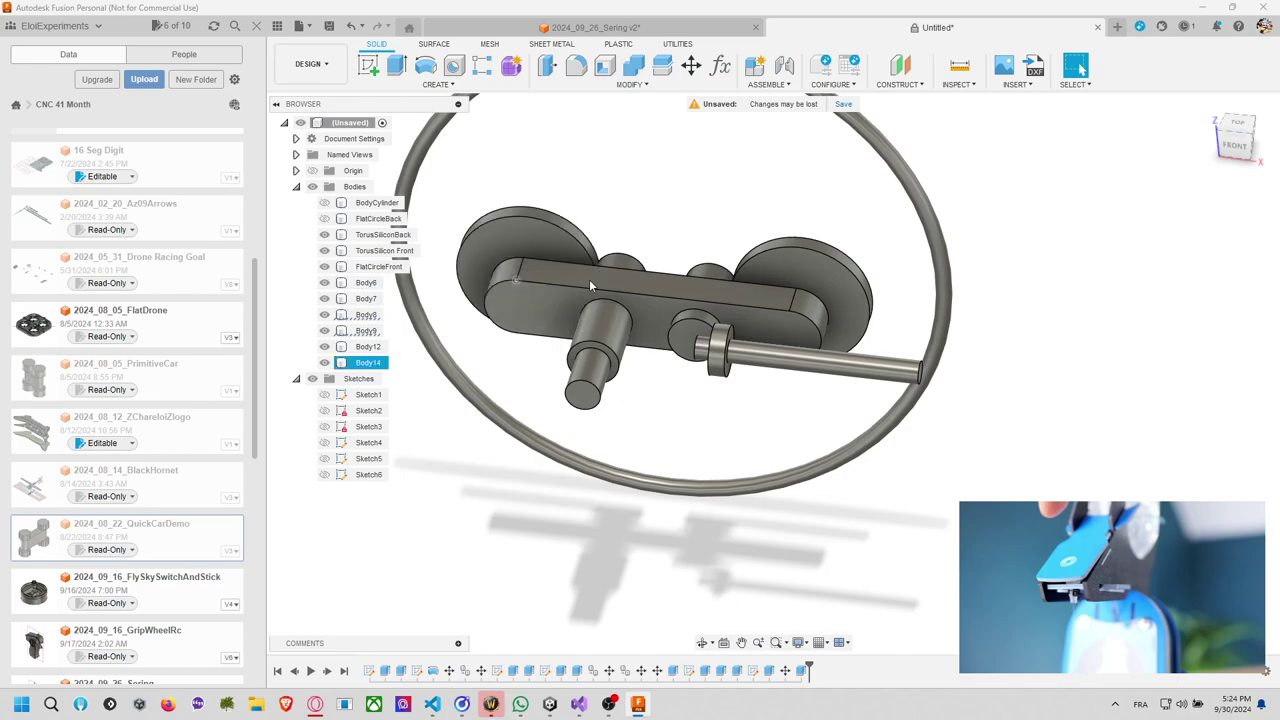
shift+middle_drag(660, 300, 627, 310)
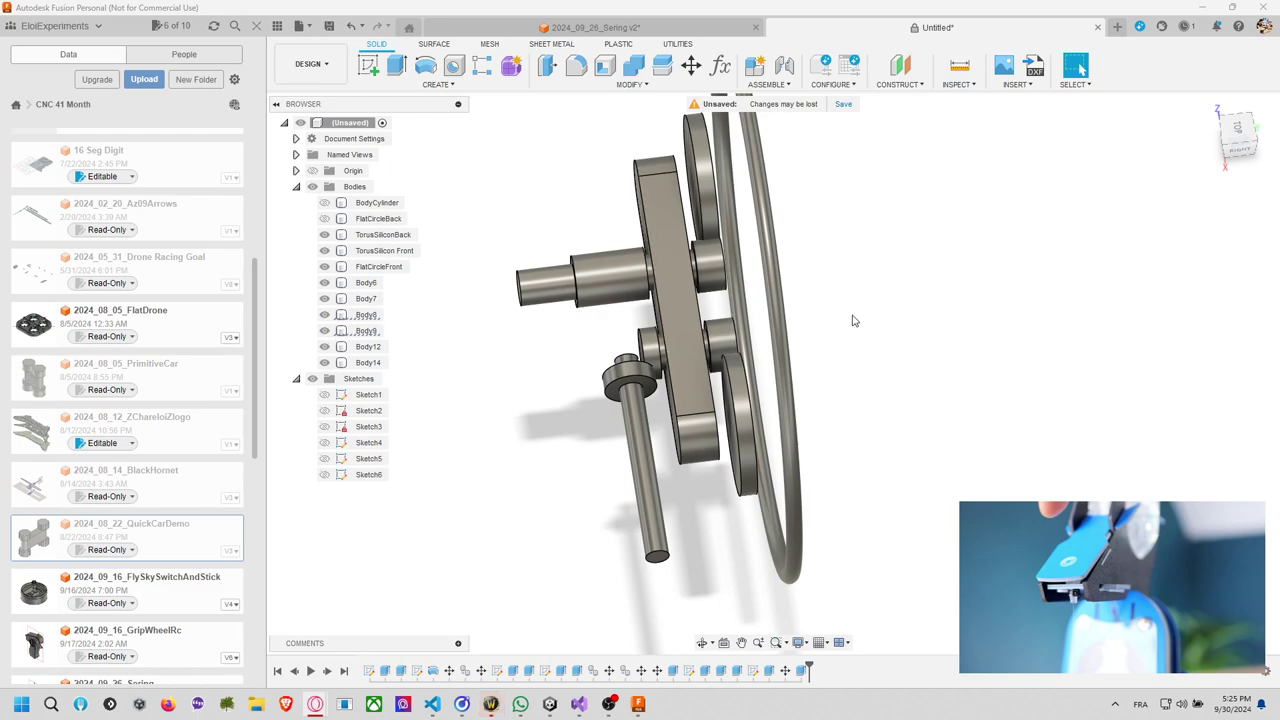
middle_drag(893, 309, 806, 345)
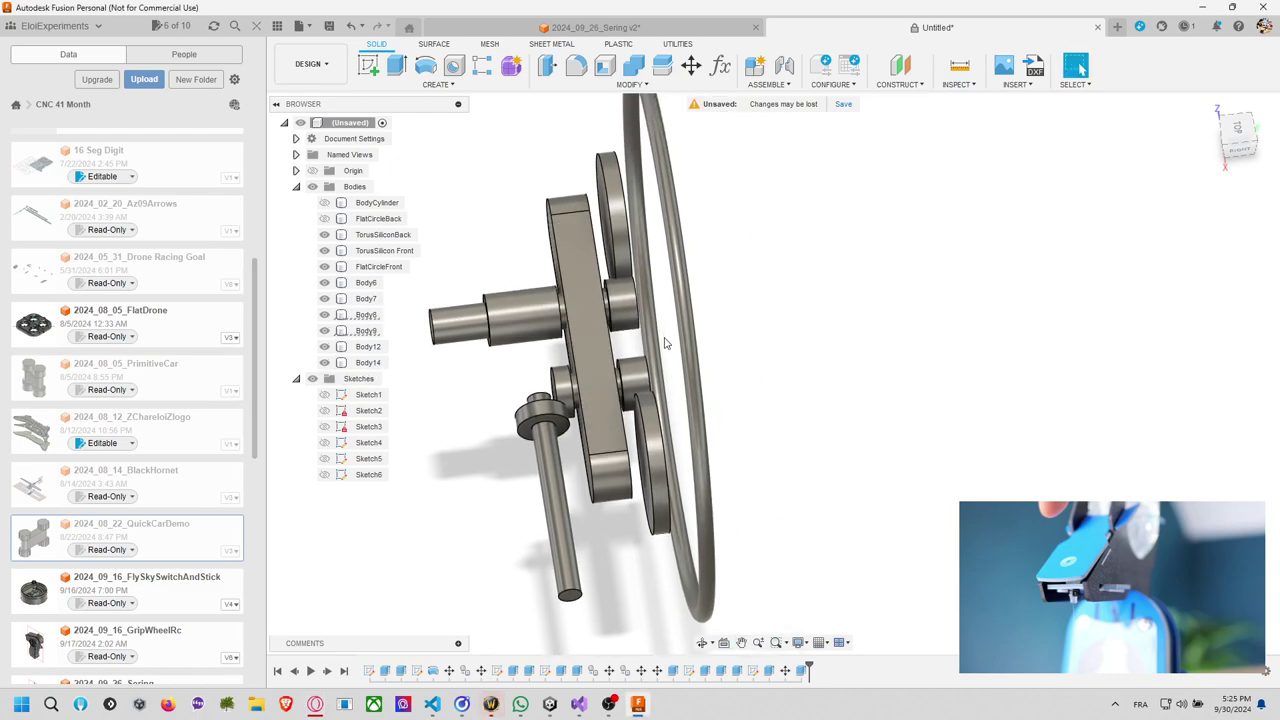
shift+middle_drag(815, 317, 864, 308)
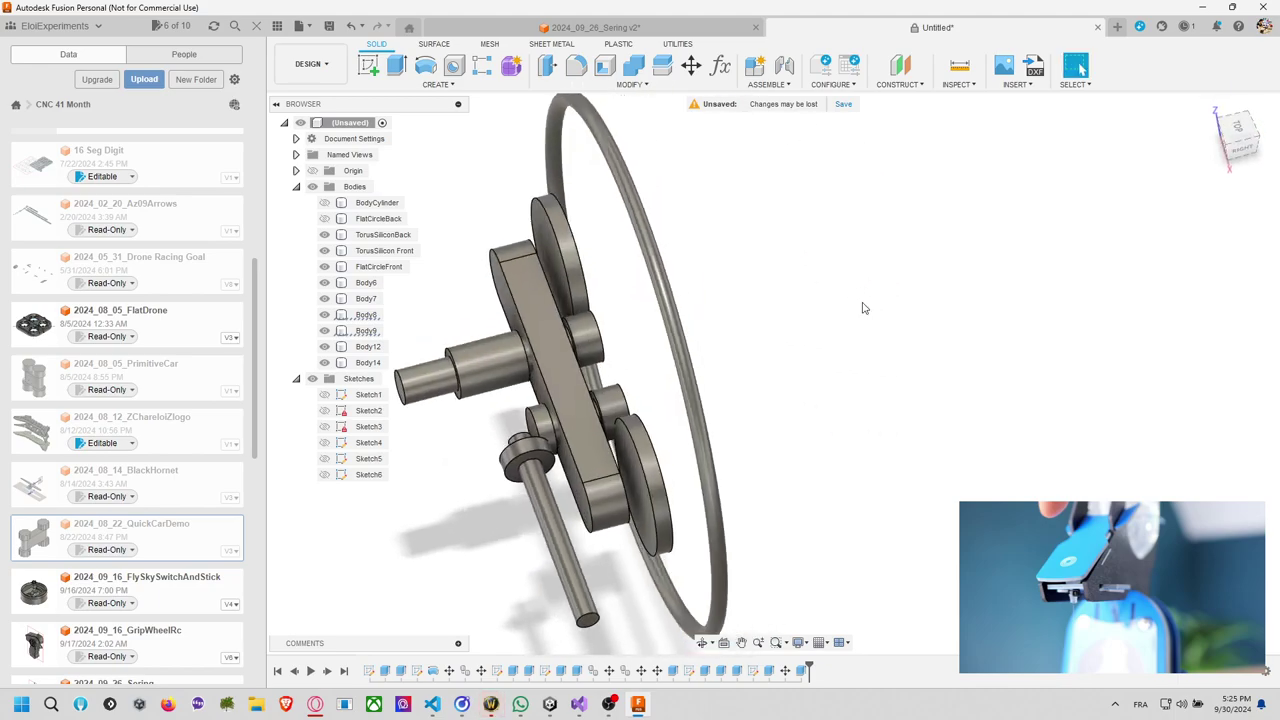
click(551, 276)
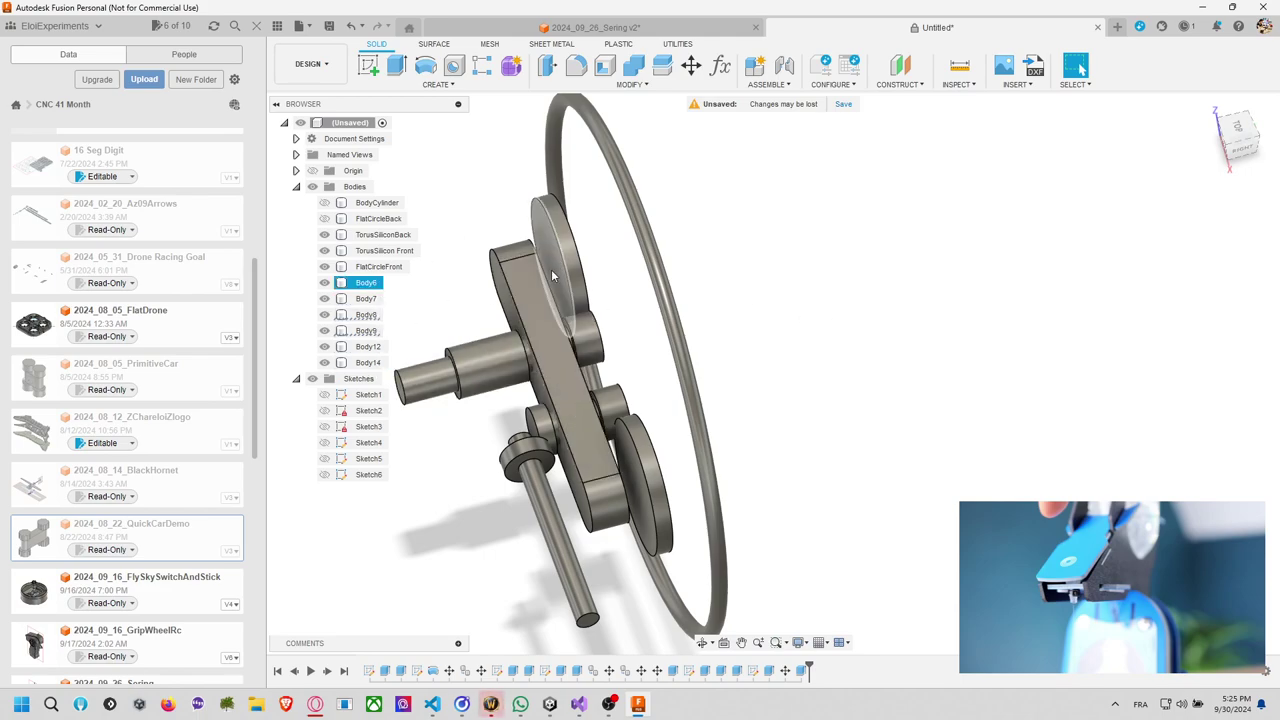
key(Escape)
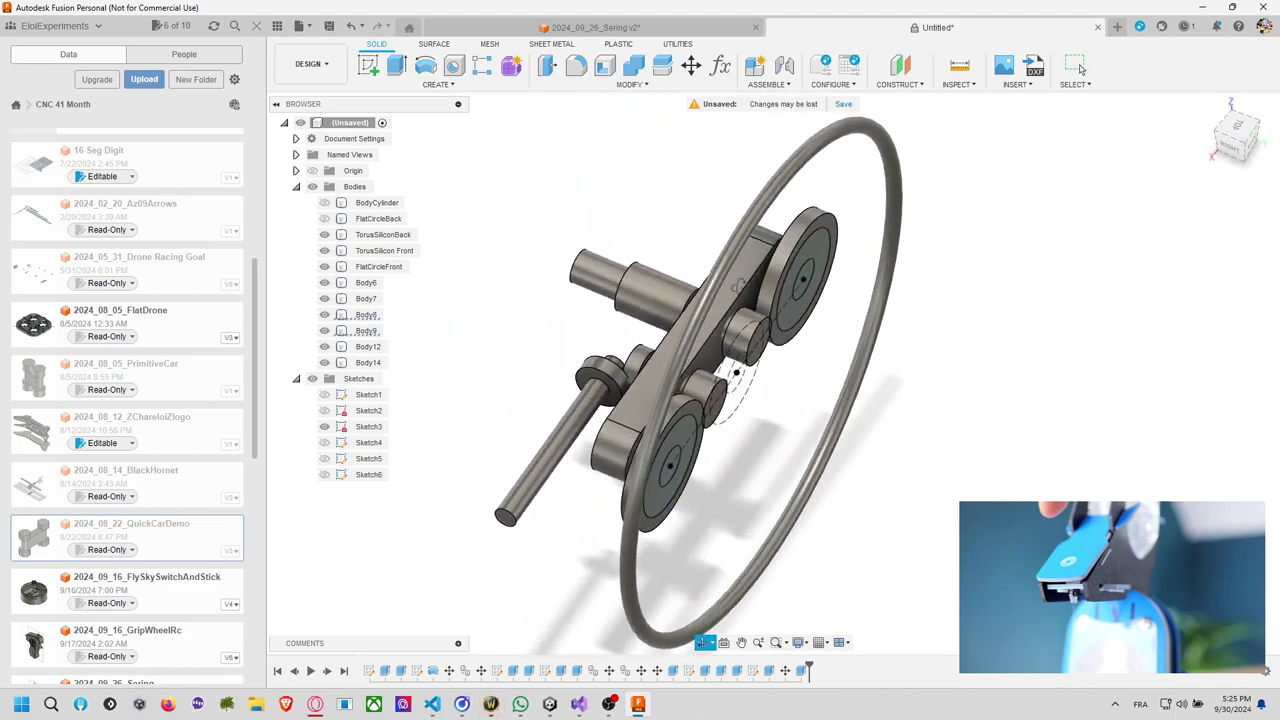
Extrude both large discs' centre circles 38 mm as shafts joined to the discs.
key(e)
click(698, 480)
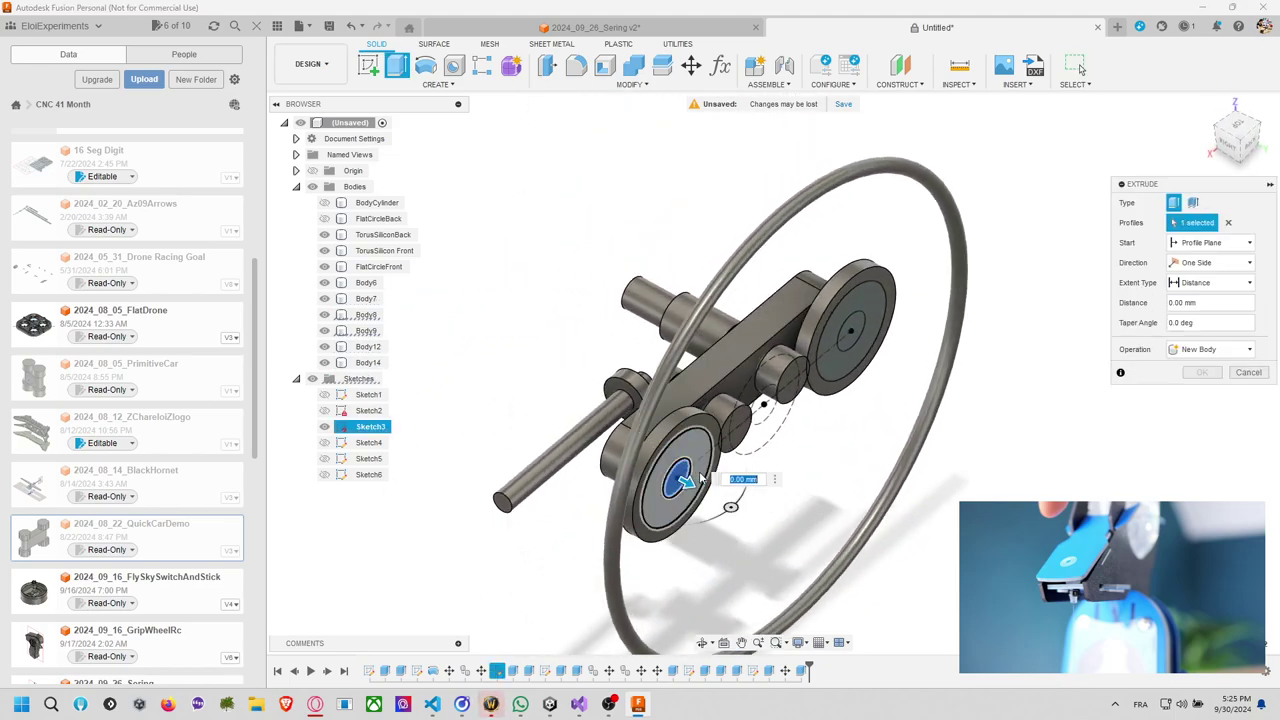
drag(700, 480, 773, 528)
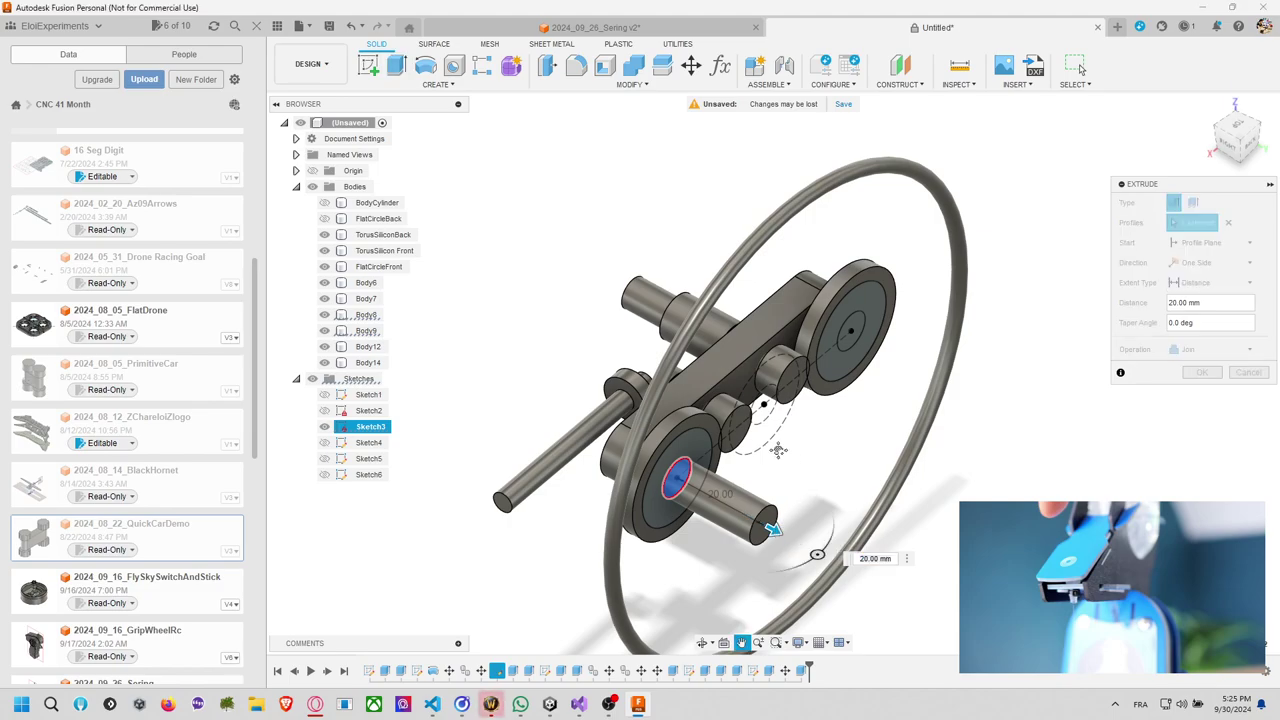
middle_drag(777, 443, 652, 371)
drag(624, 408, 699, 449)
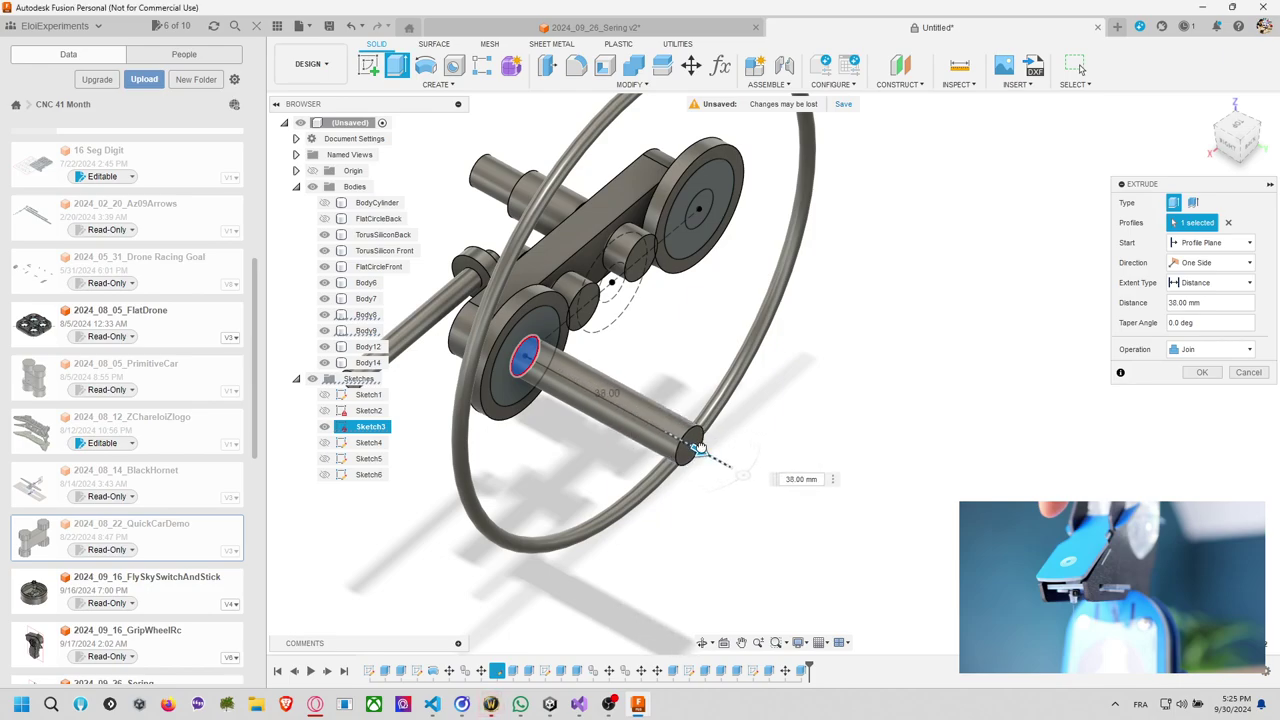
drag(699, 449, 699, 449)
shift+middle_drag(800, 371, 738, 377)
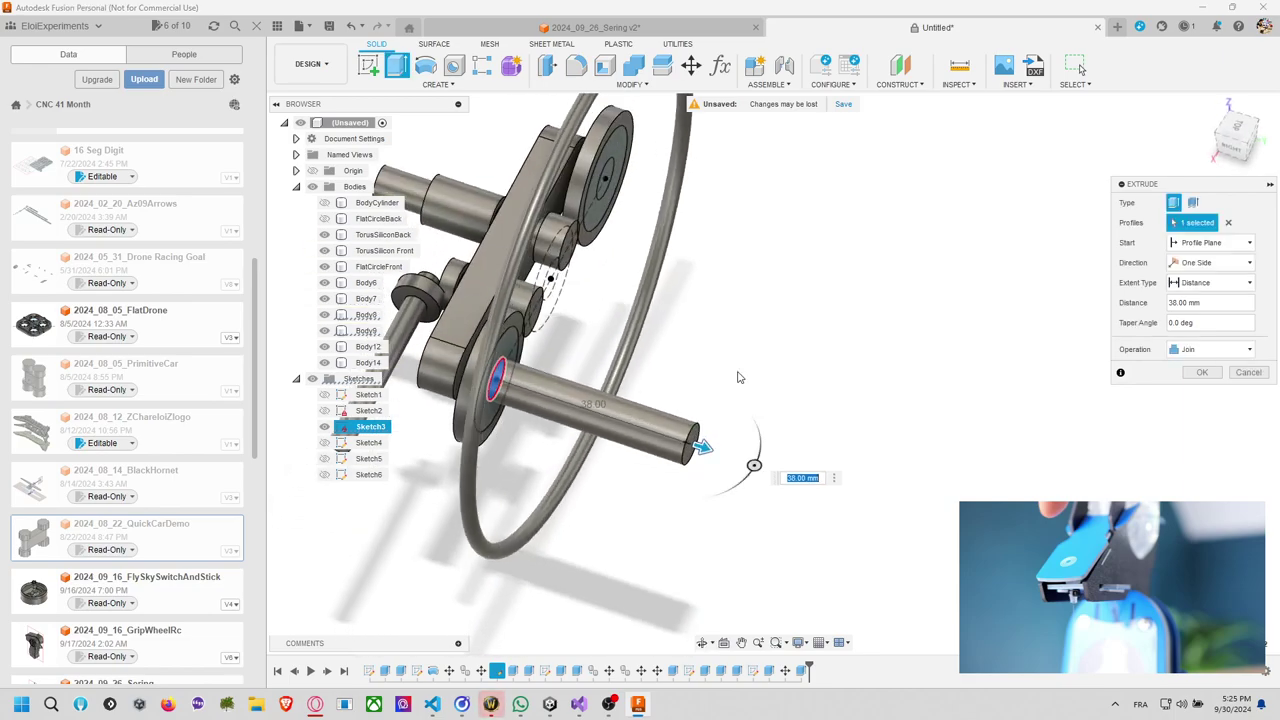
shift+middle_drag(731, 318, 595, 255)
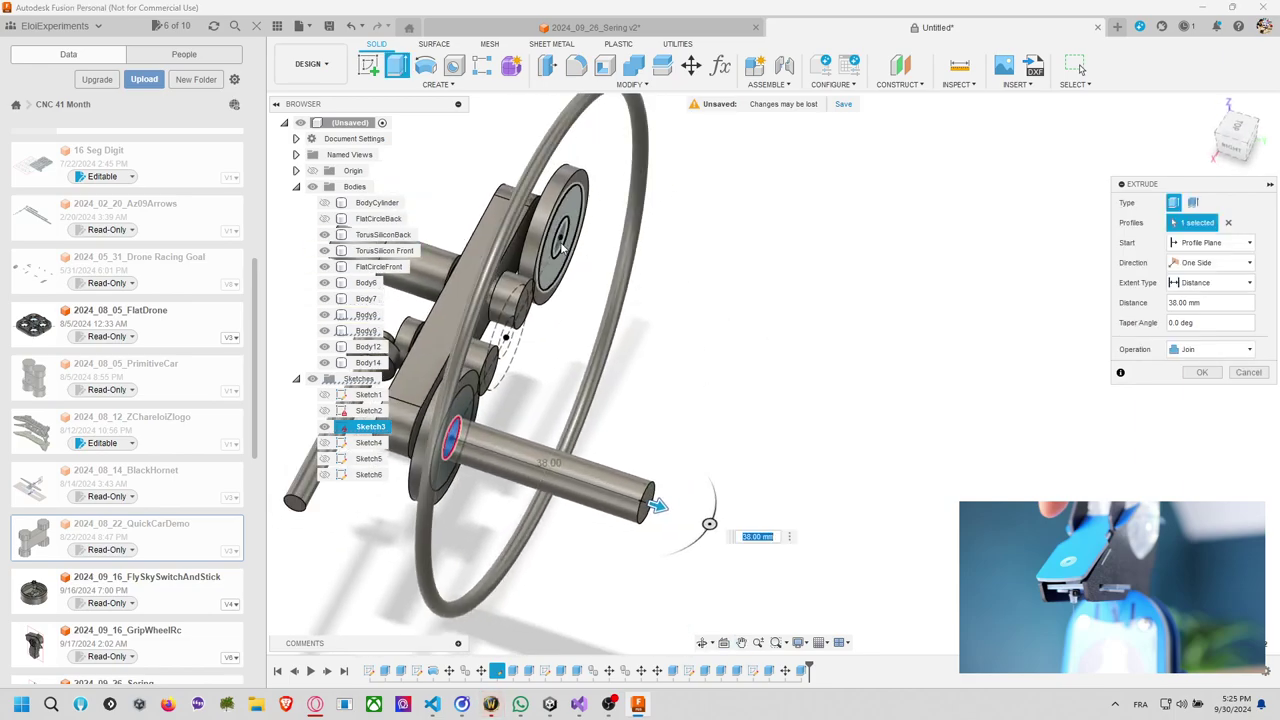
click(558, 245)
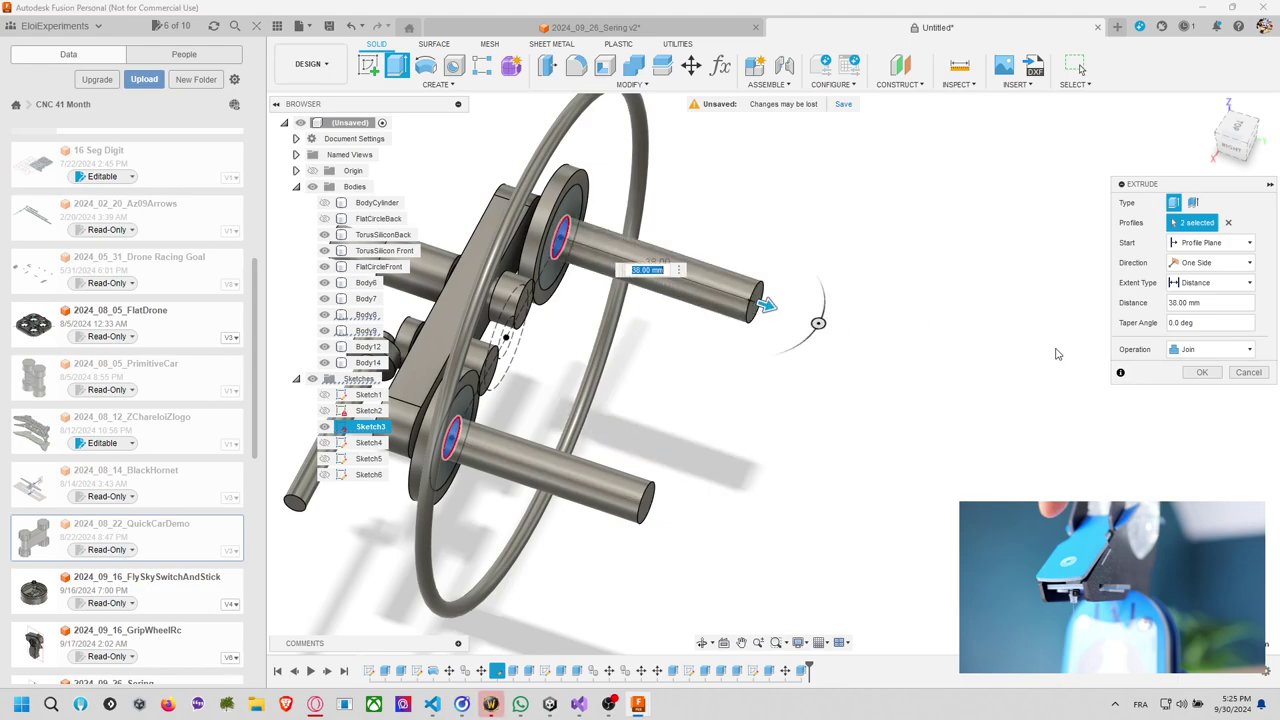
click(1202, 372)
shift+middle_drag(1140, 371, 897, 361)
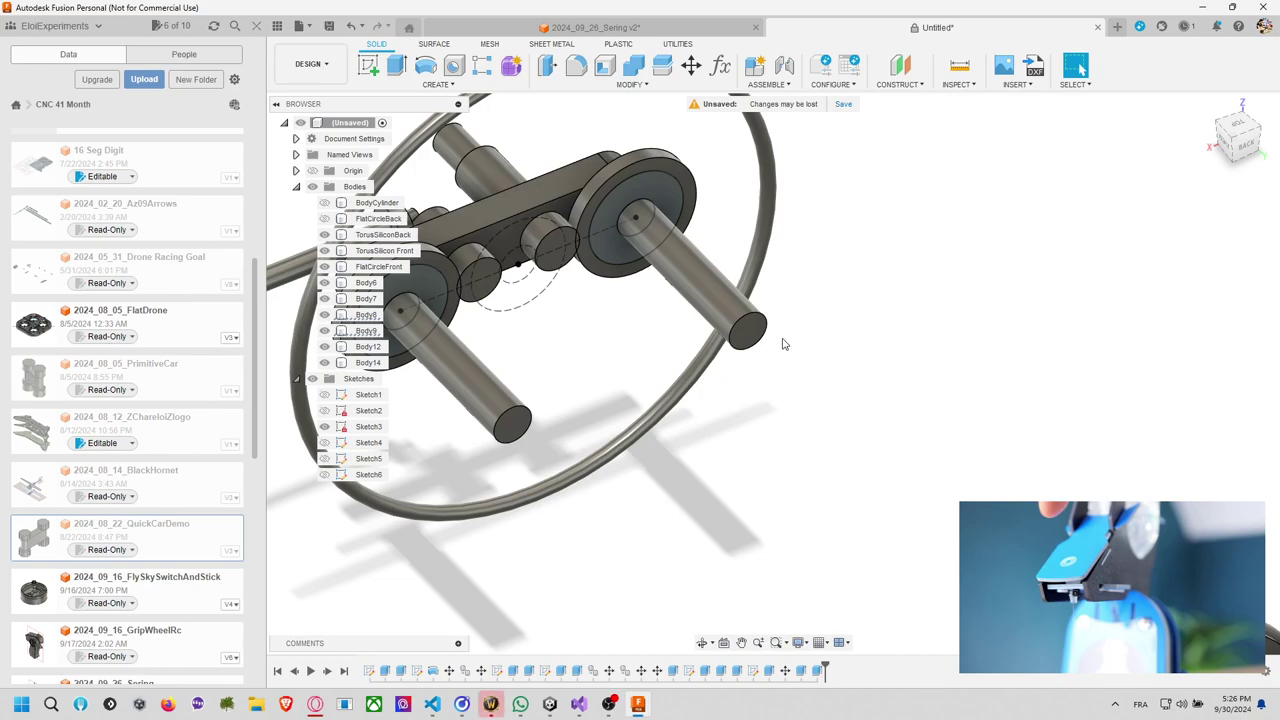
Turn the model with the view cube to bring the wheel's front face into view.
scroll(775, 362, down, 5)
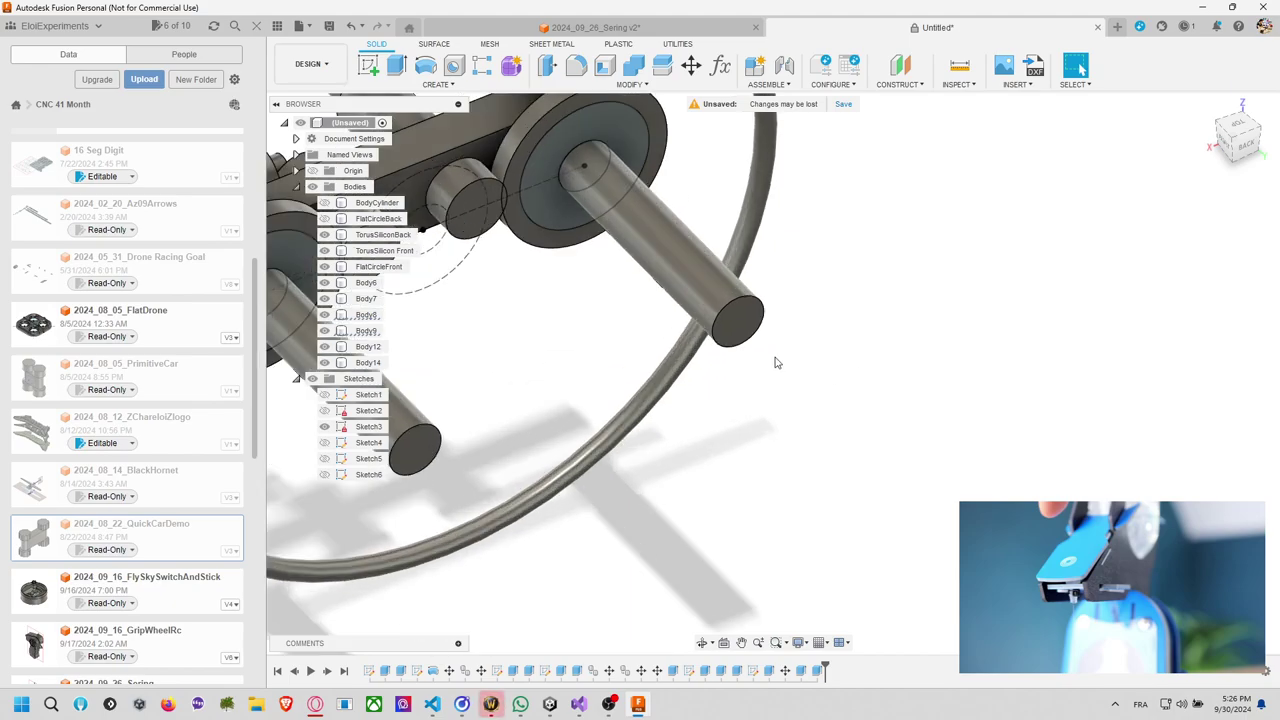
click(1246, 146)
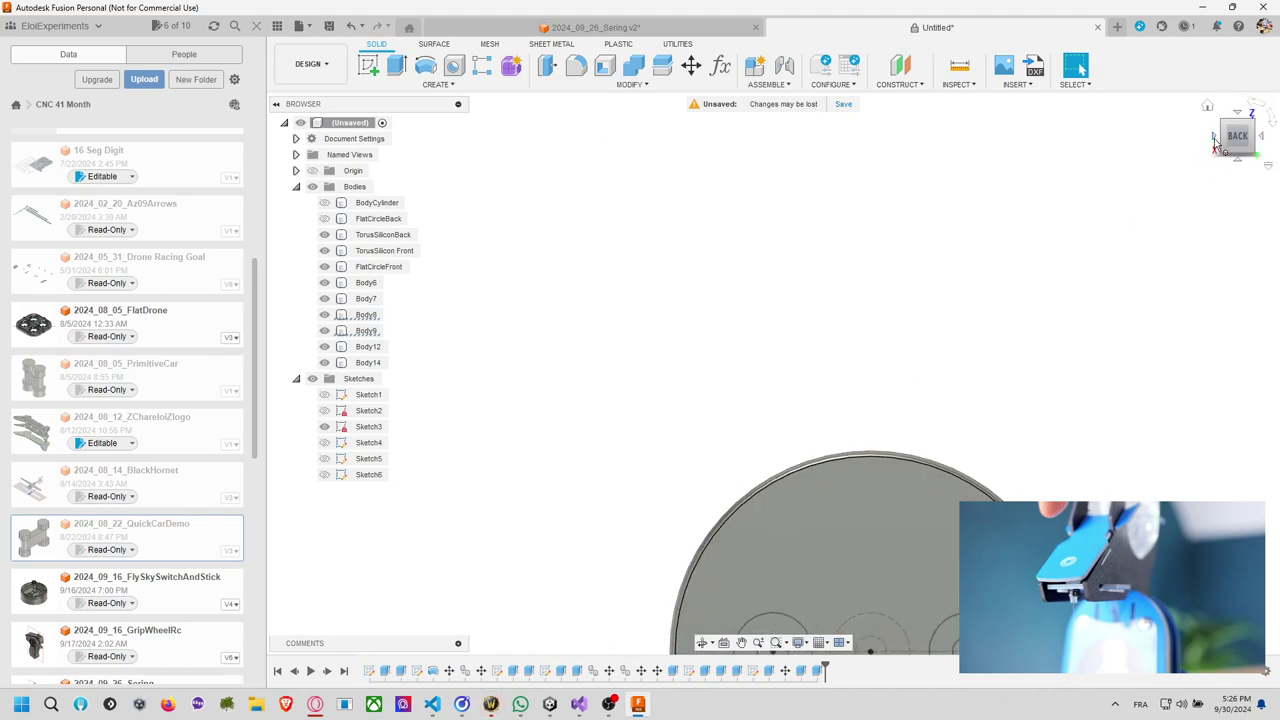
click(1214, 138)
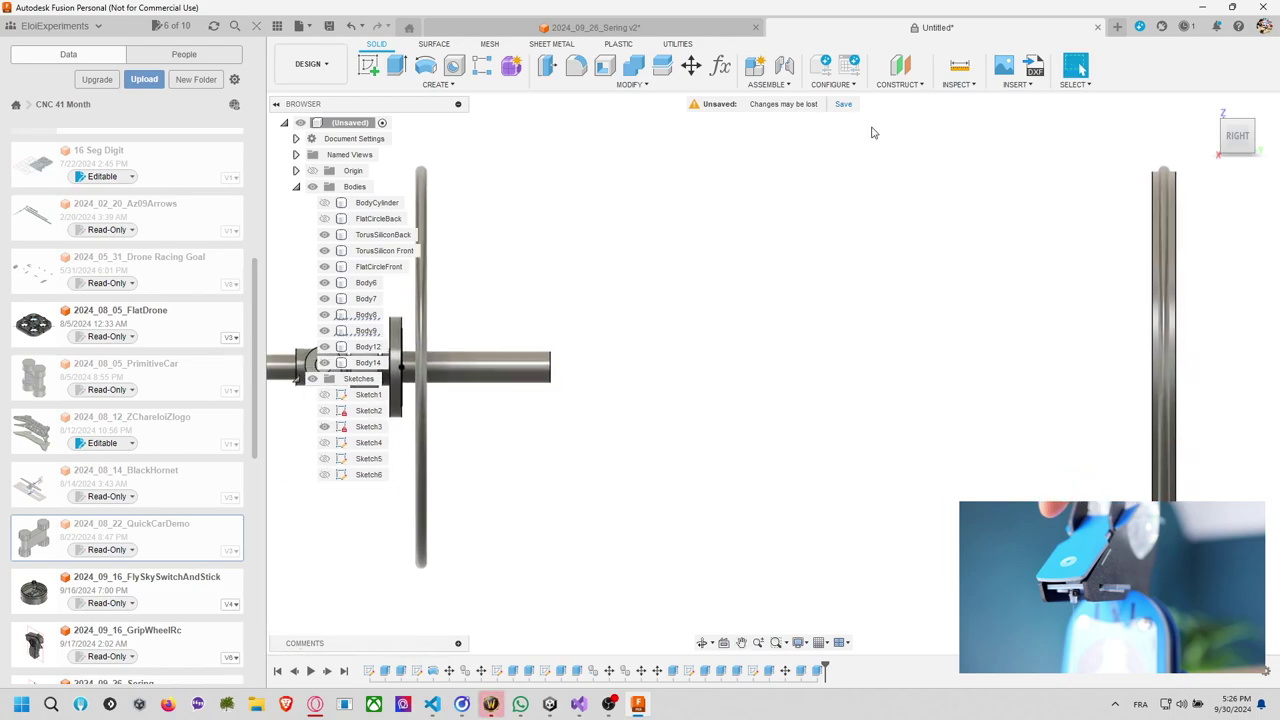
click(368, 65)
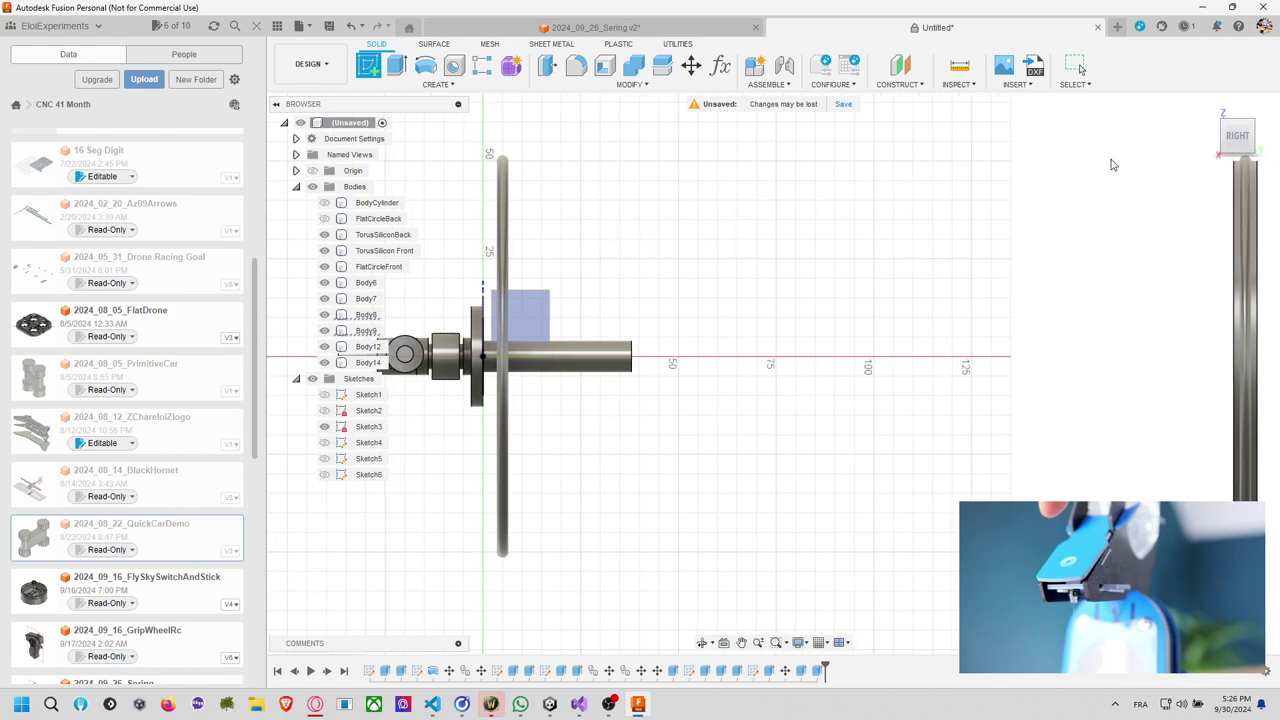
key(Escape)
mouse_move(783, 186)
shift+middle_down()
mouse_move(683, 209)
mouse_move(832, 224)
mouse_move(1088, 219)
shift+middle_up()
drag(1005, 196, 920, 196)
key(Escape)
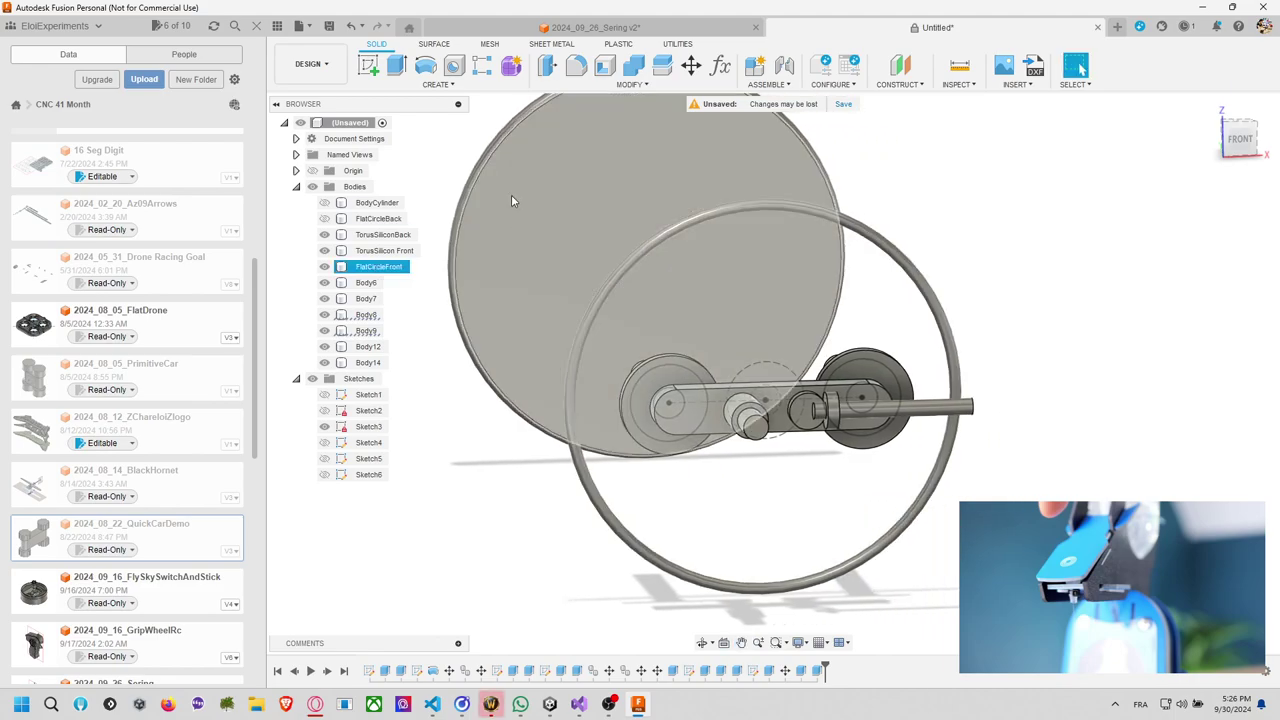
Start Sketch7 on the front face of the disc.
click(920, 300)
click(969, 275)
shift+middle_drag(969, 275, 1034, 263)
click(368, 66)
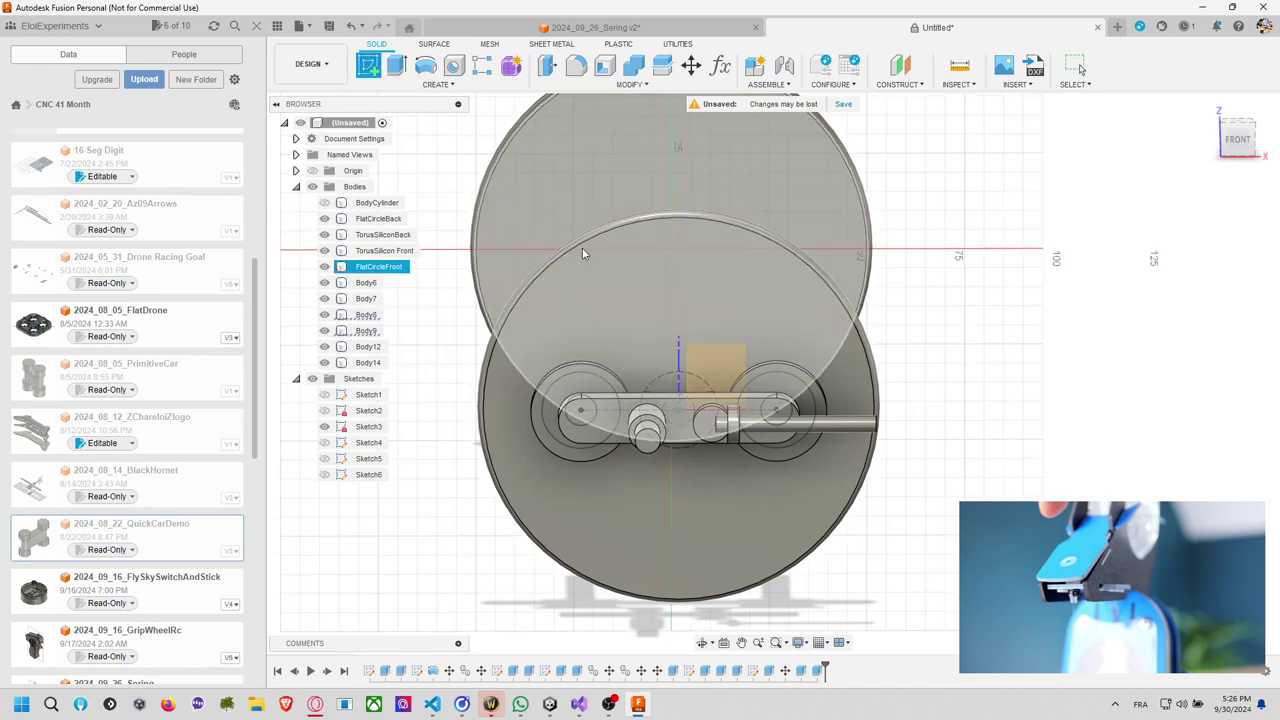
click(766, 326)
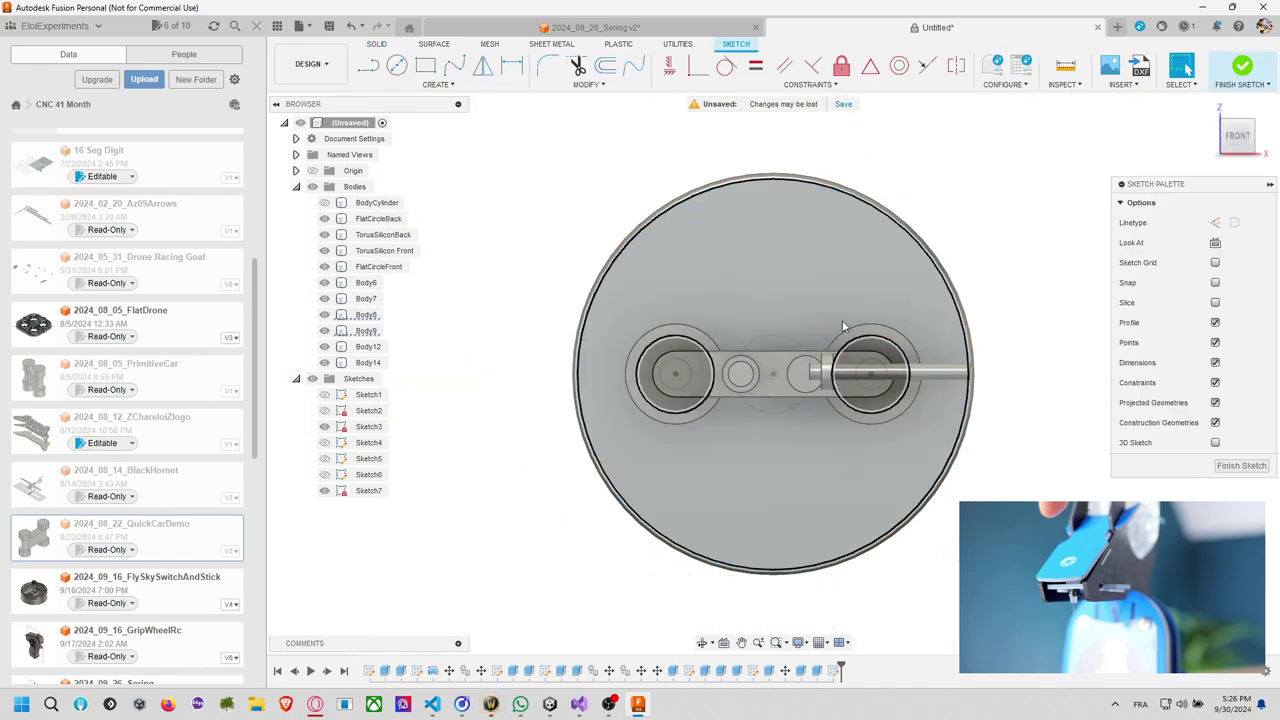
Draw two center rectangles, one centred on each large circle.
click(434, 86)
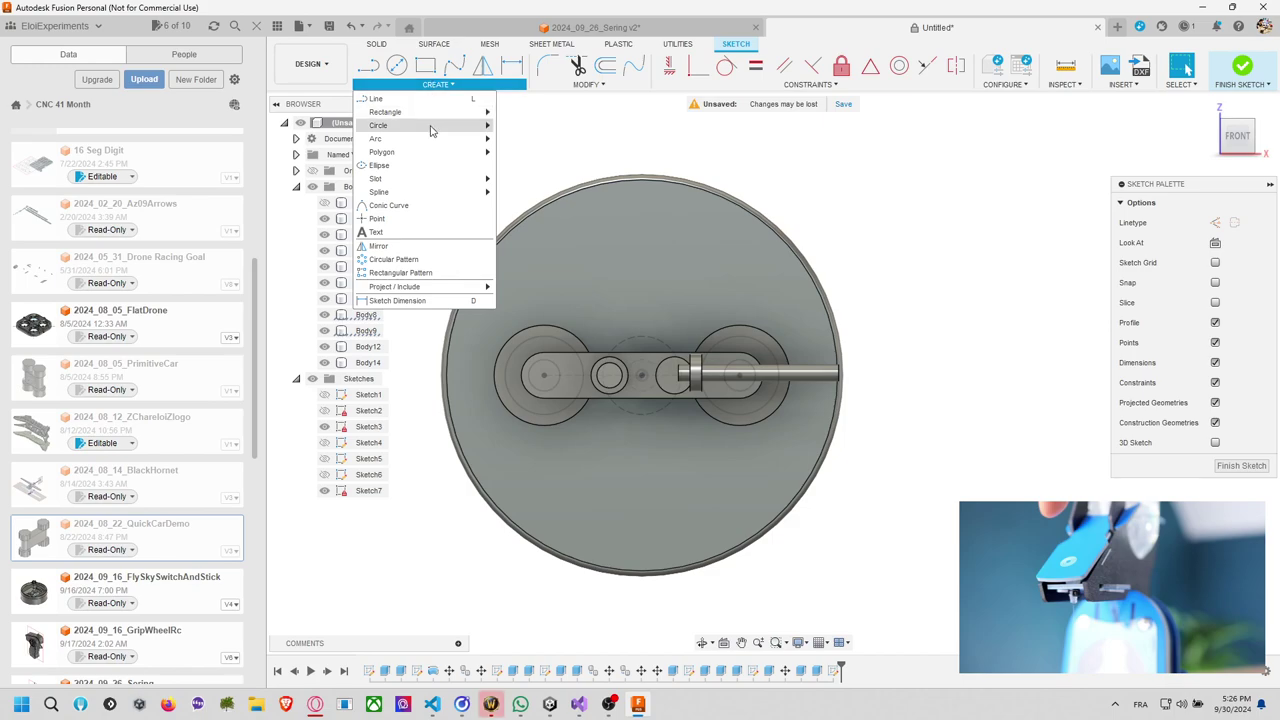
mouse_move(428, 129)
click(525, 138)
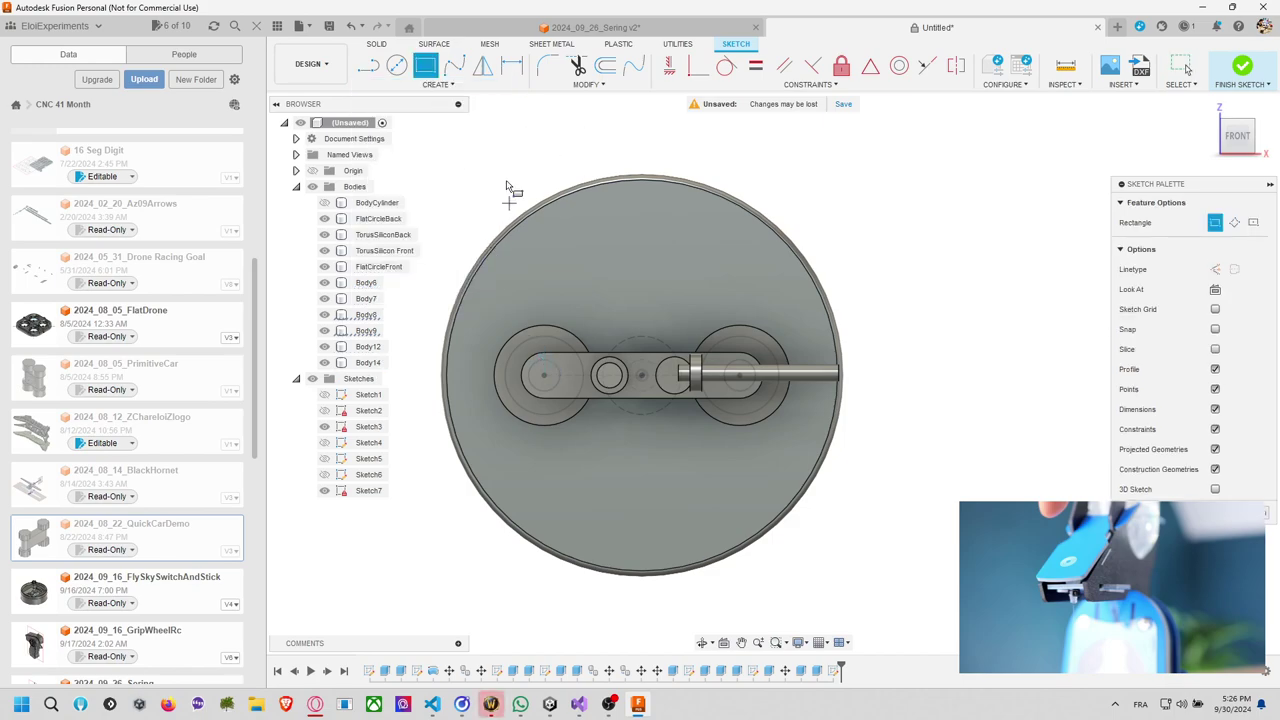
click(437, 84)
mouse_move(443, 121)
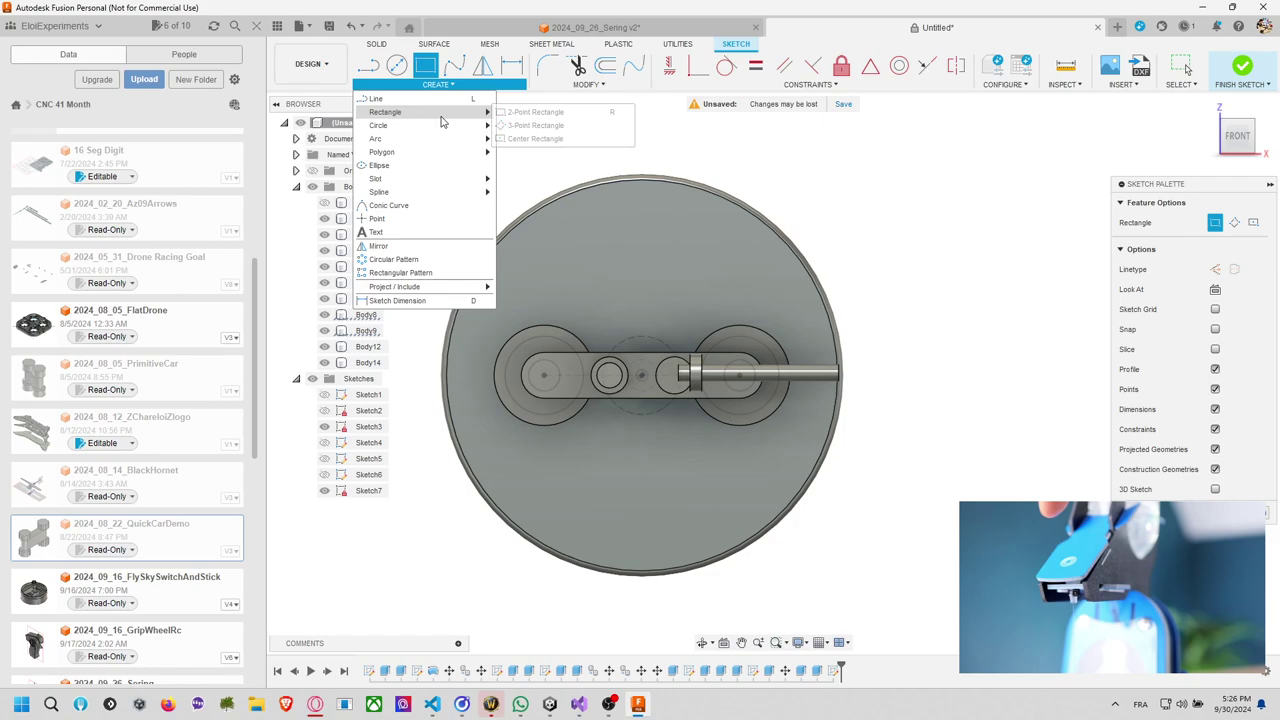
click(535, 138)
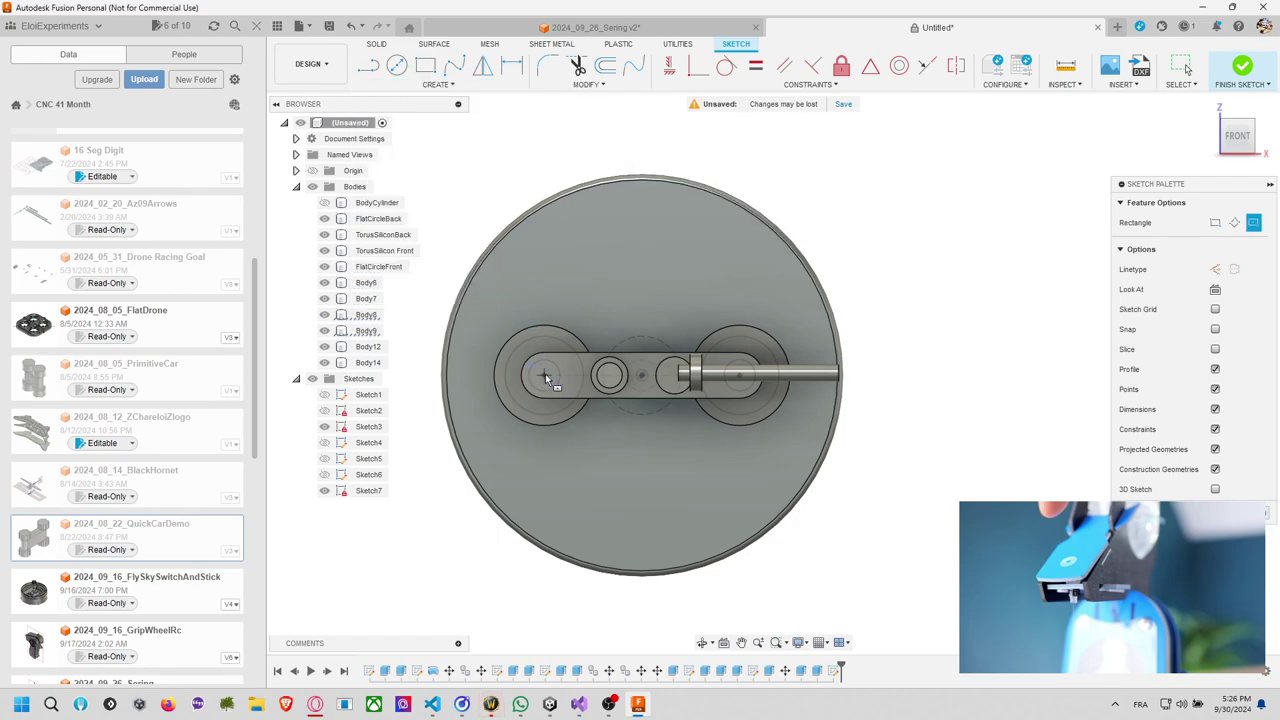
click(544, 375)
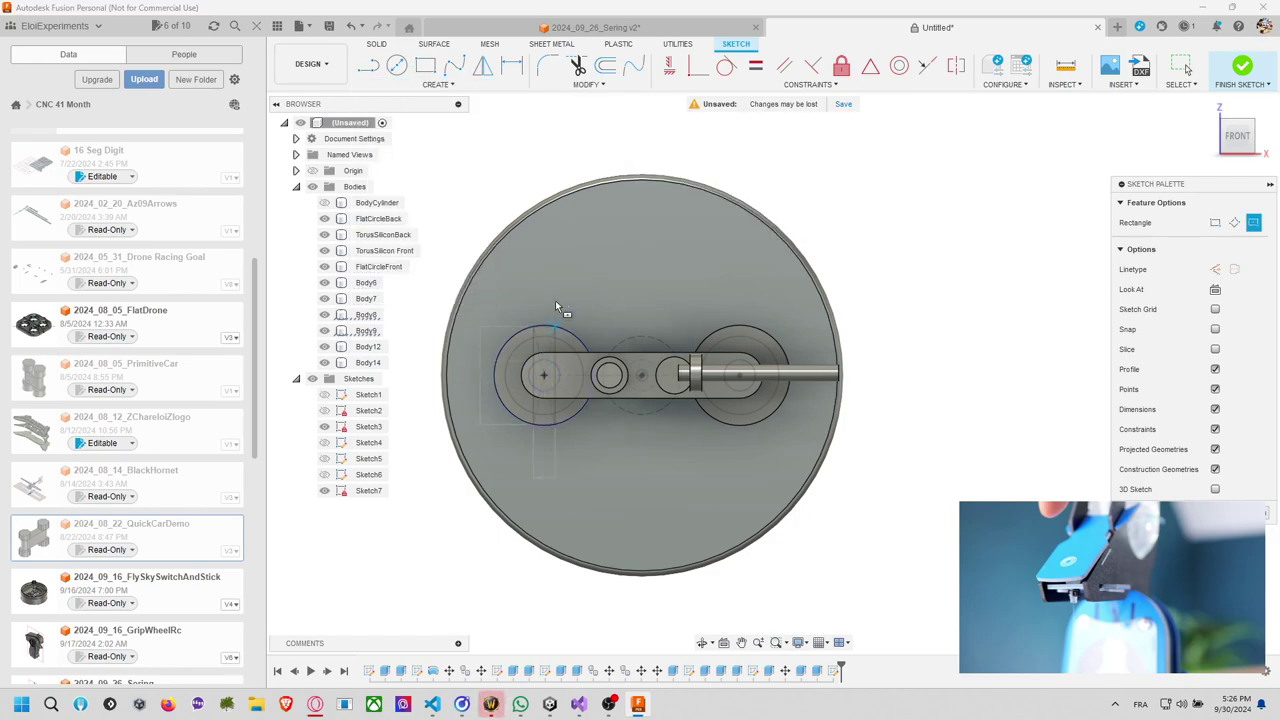
click(605, 320)
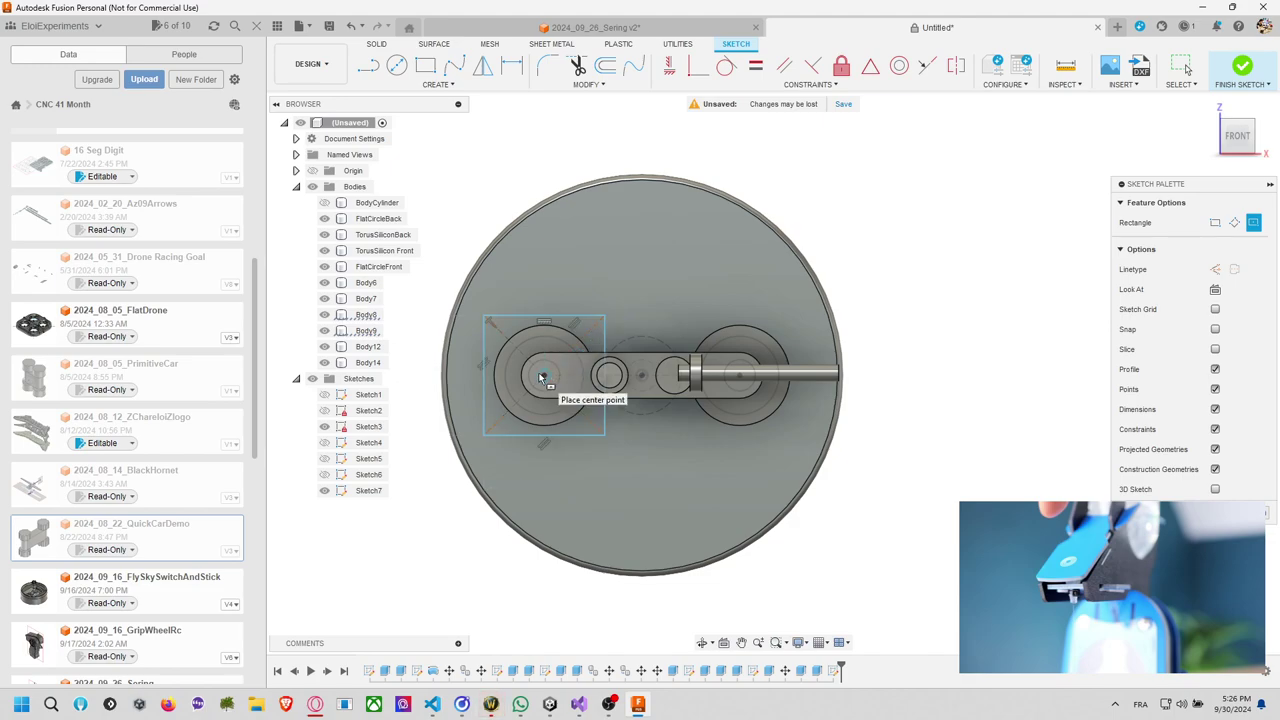
click(739, 375)
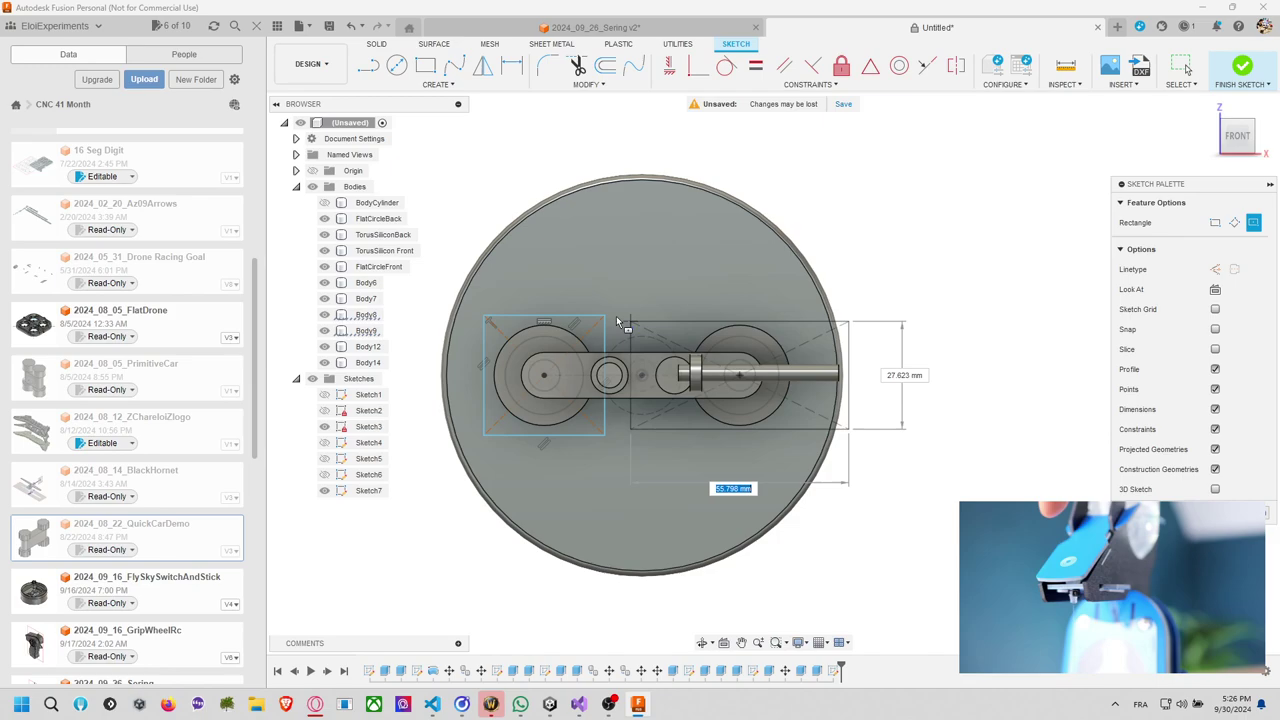
click(680, 322)
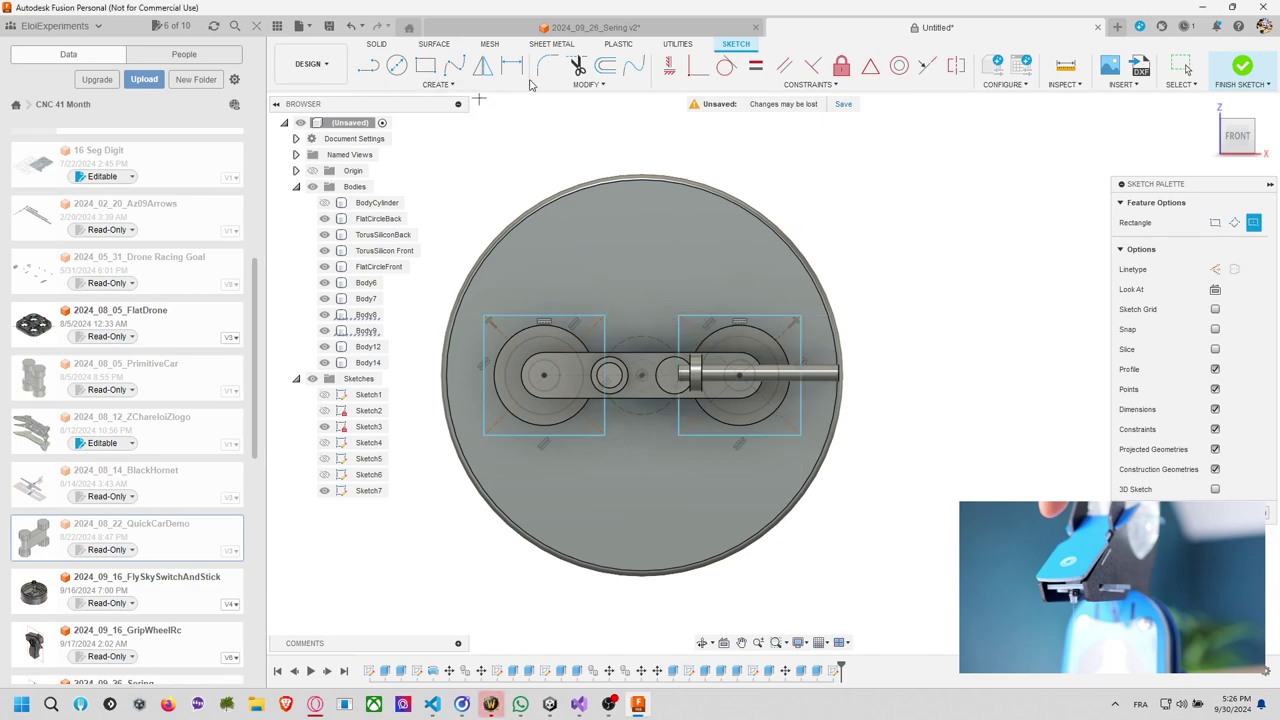
Make the two rectangles' top edges equal and finish the sketch.
click(755, 67)
click(583, 319)
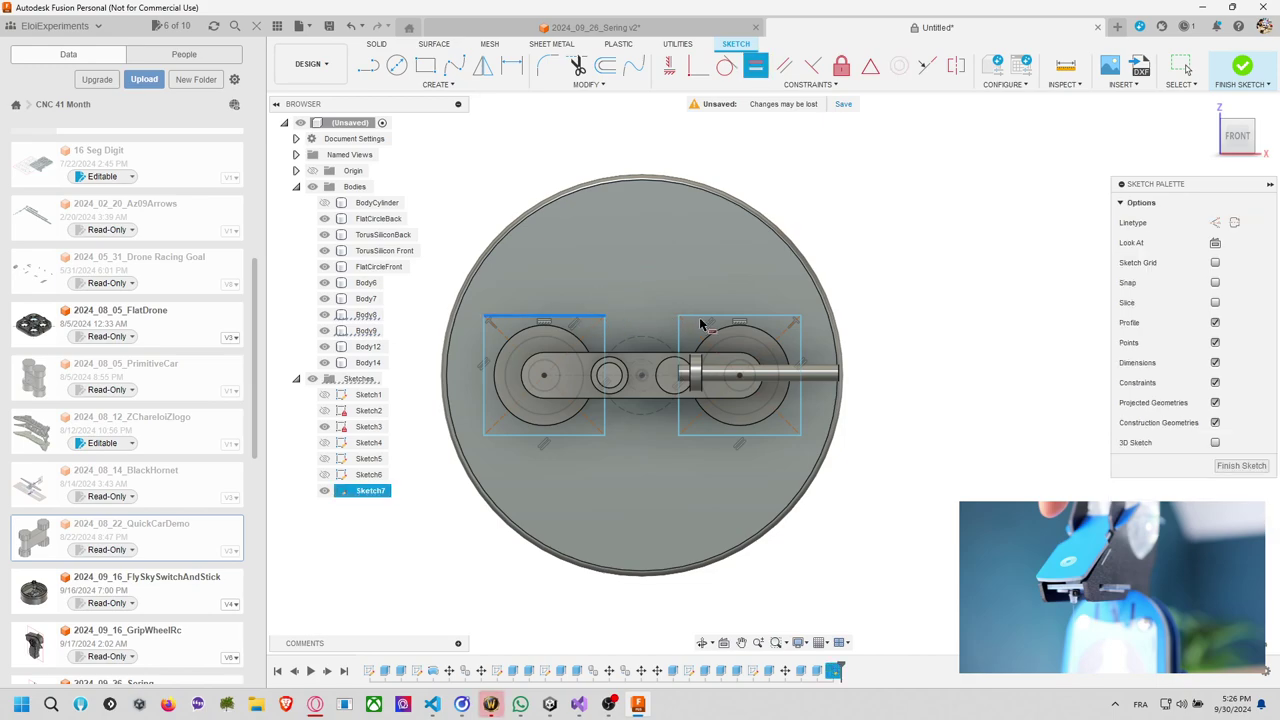
click(730, 319)
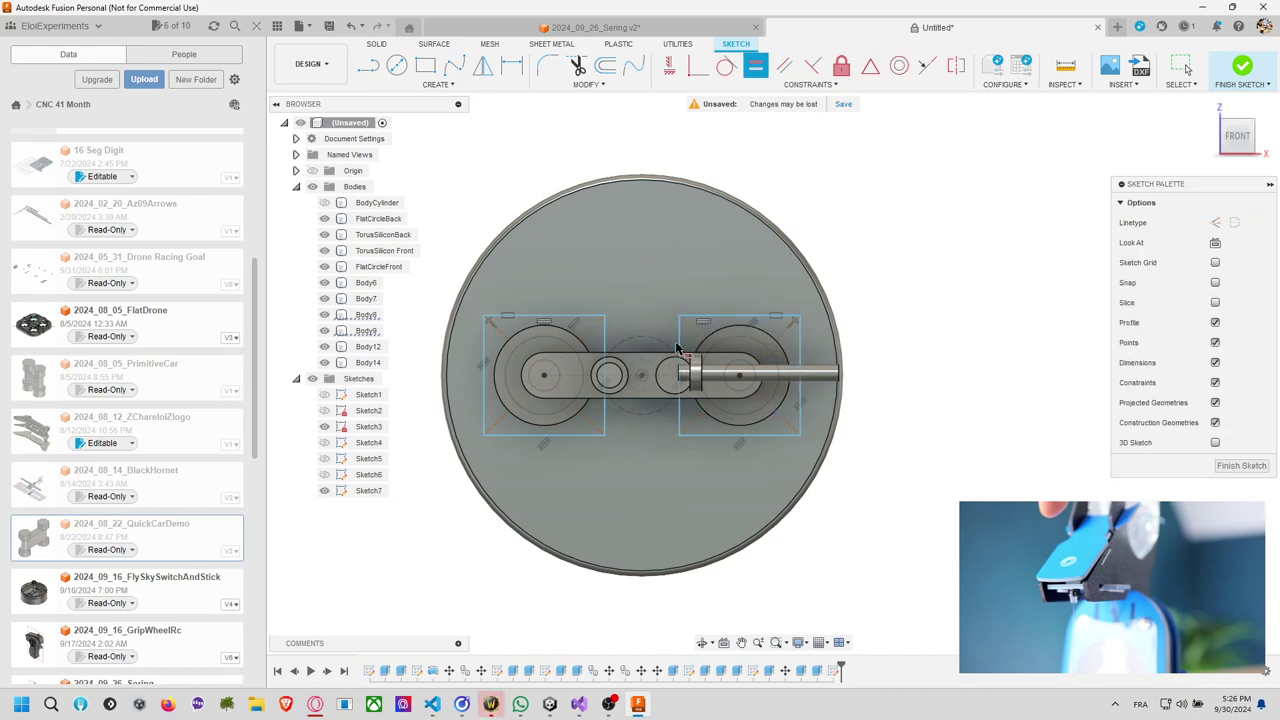
click(608, 337)
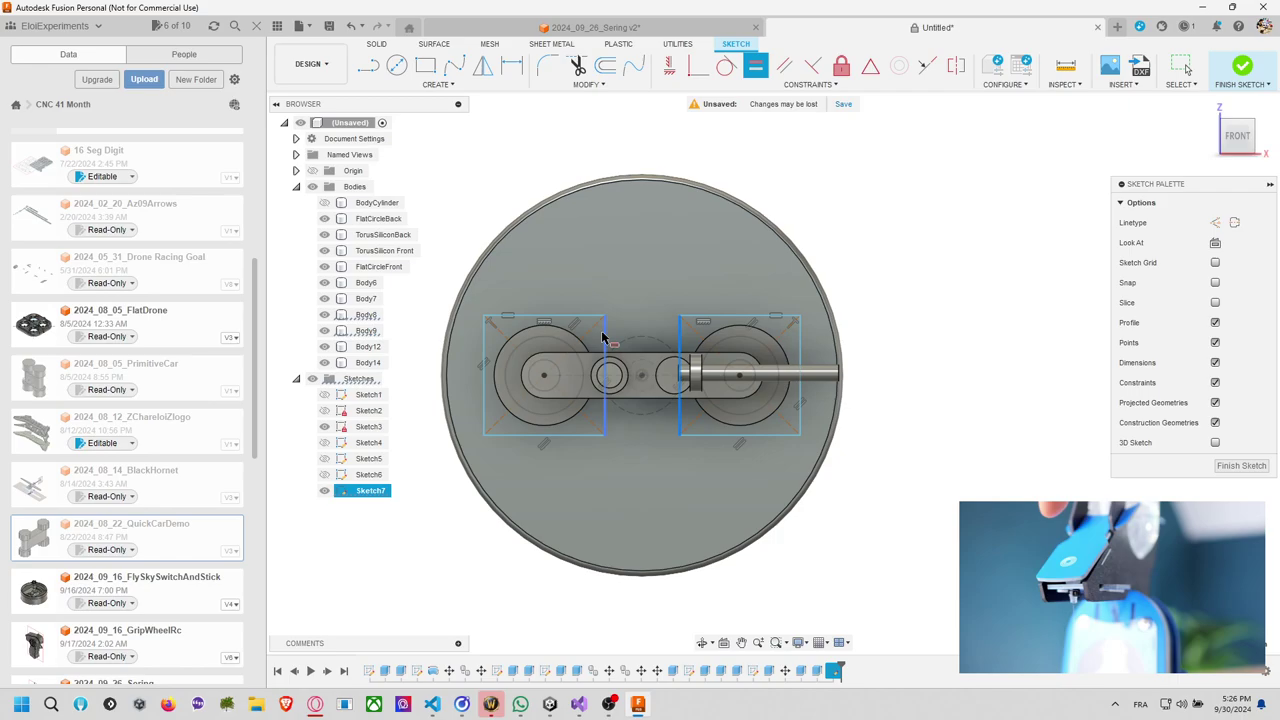
click(1213, 84)
Hide all bodies and select Sketch7's four rectangle profiles for extrusion.
mouse_move(1100, 180)
shift+middle_down()
mouse_move(963, 251)
mouse_move(969, 280)
mouse_move(904, 292)
mouse_move(769, 277)
mouse_move(986, 283)
mouse_move(940, 280)
shift+middle_up()
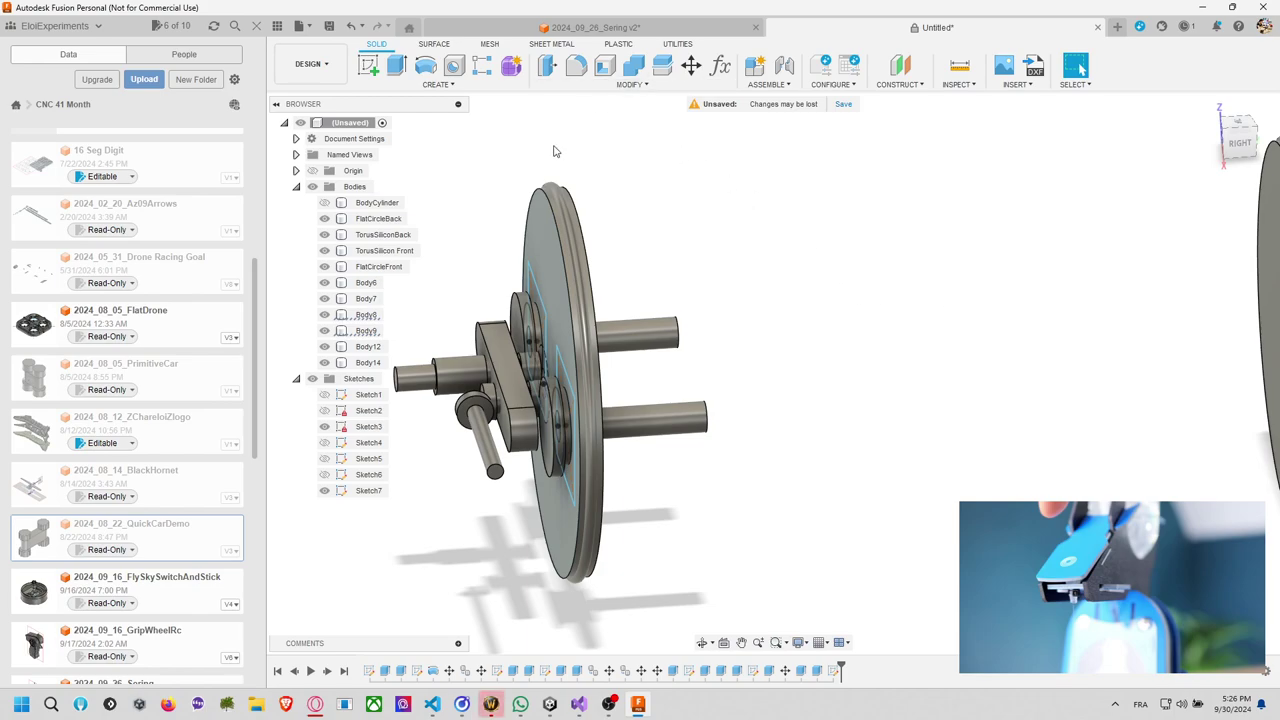
click(312, 186)
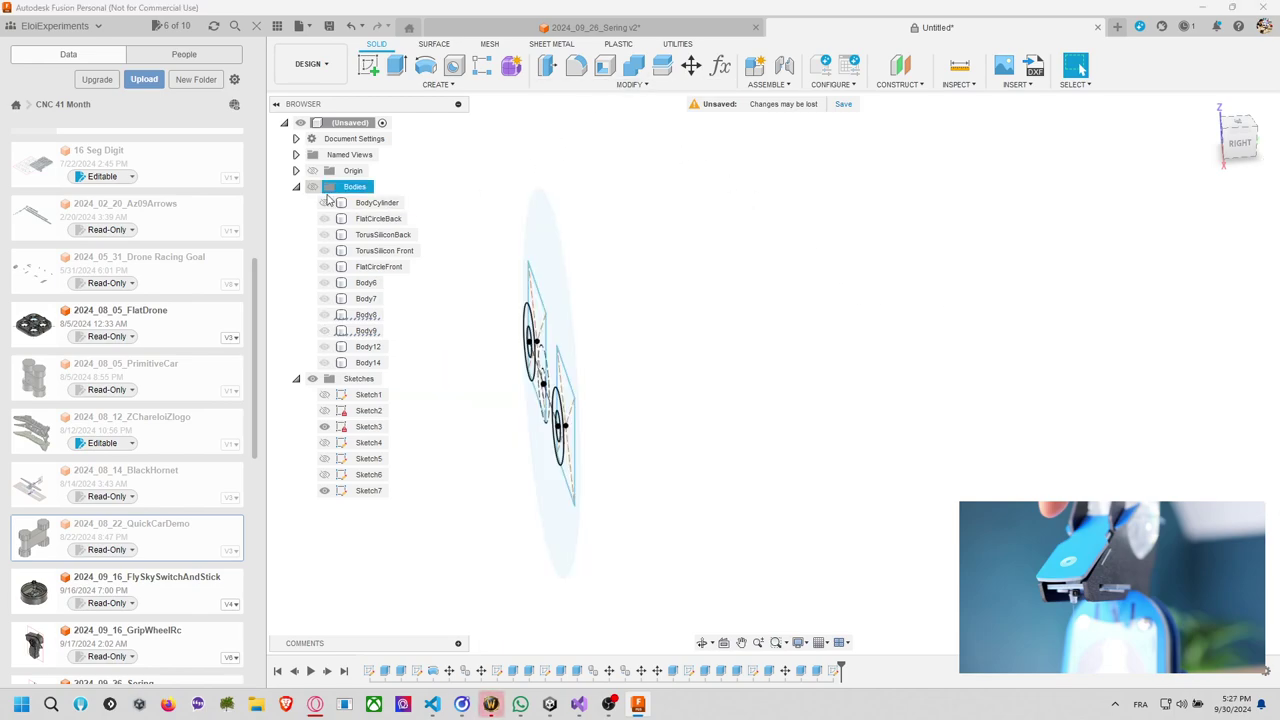
key(e)
click(546, 318)
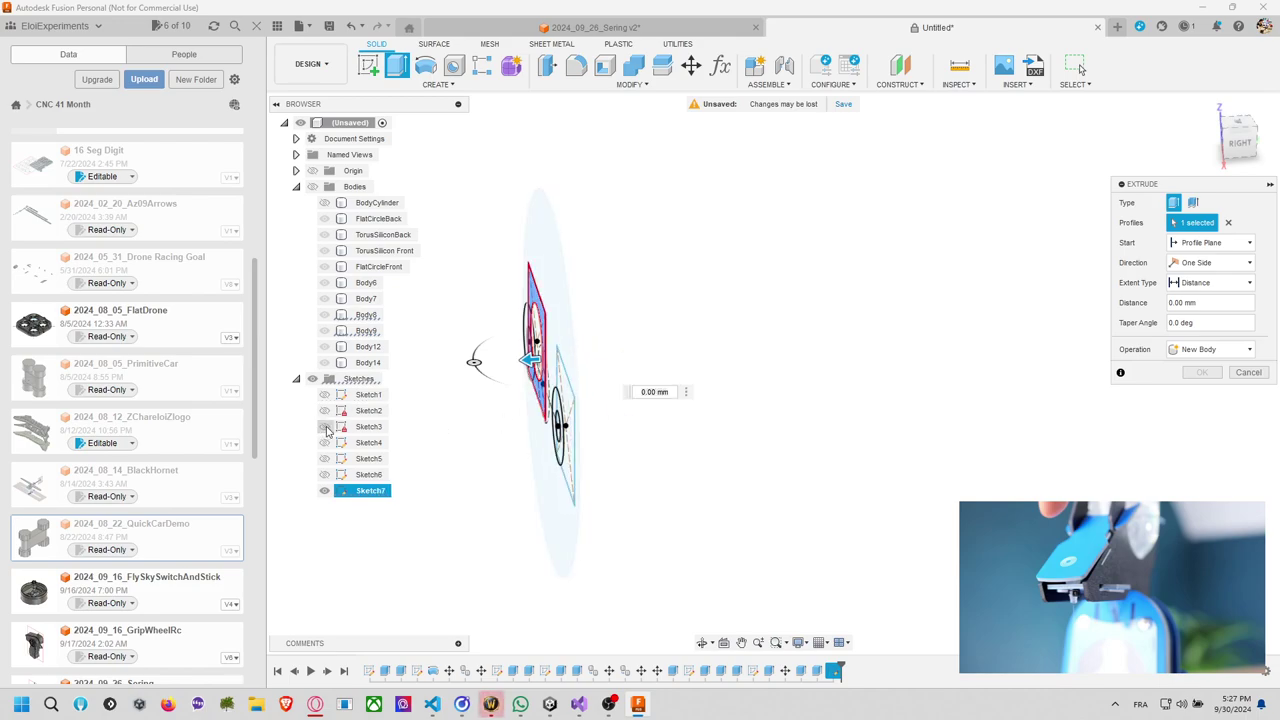
shift+middle_drag(432, 348, 600, 352)
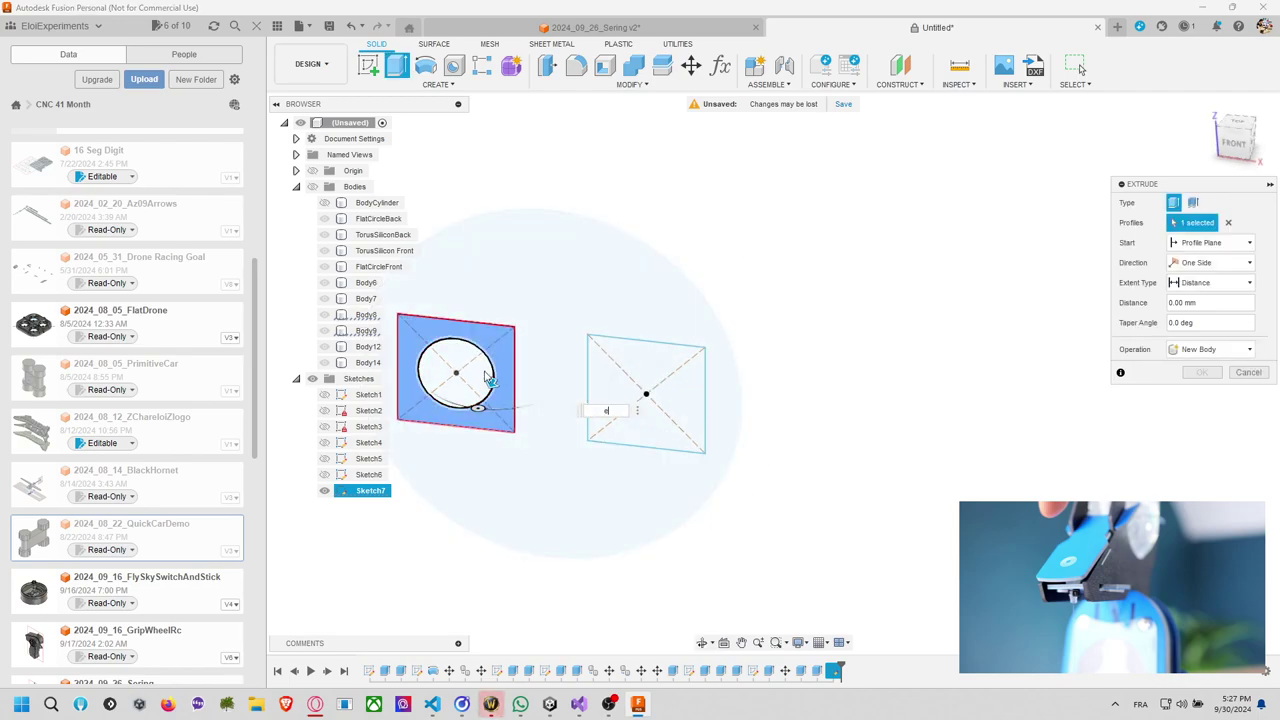
click(505, 395)
click(651, 391)
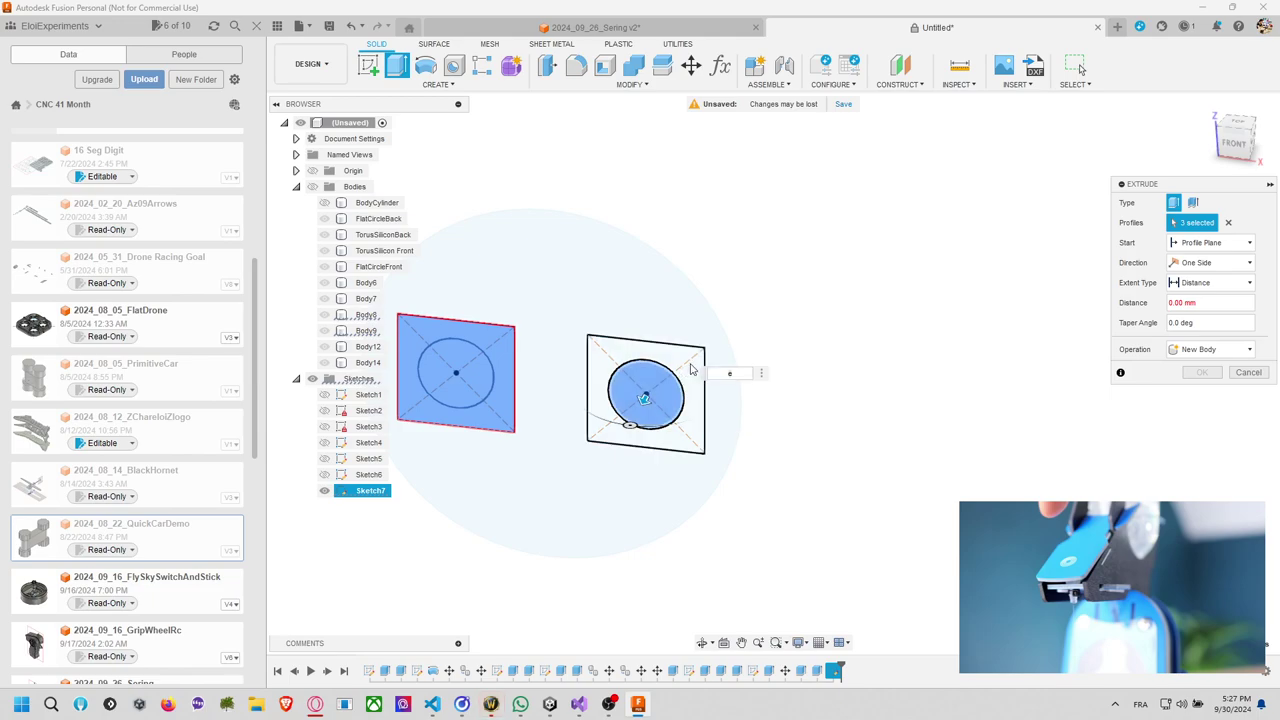
click(695, 345)
shift+middle_drag(786, 306, 714, 331)
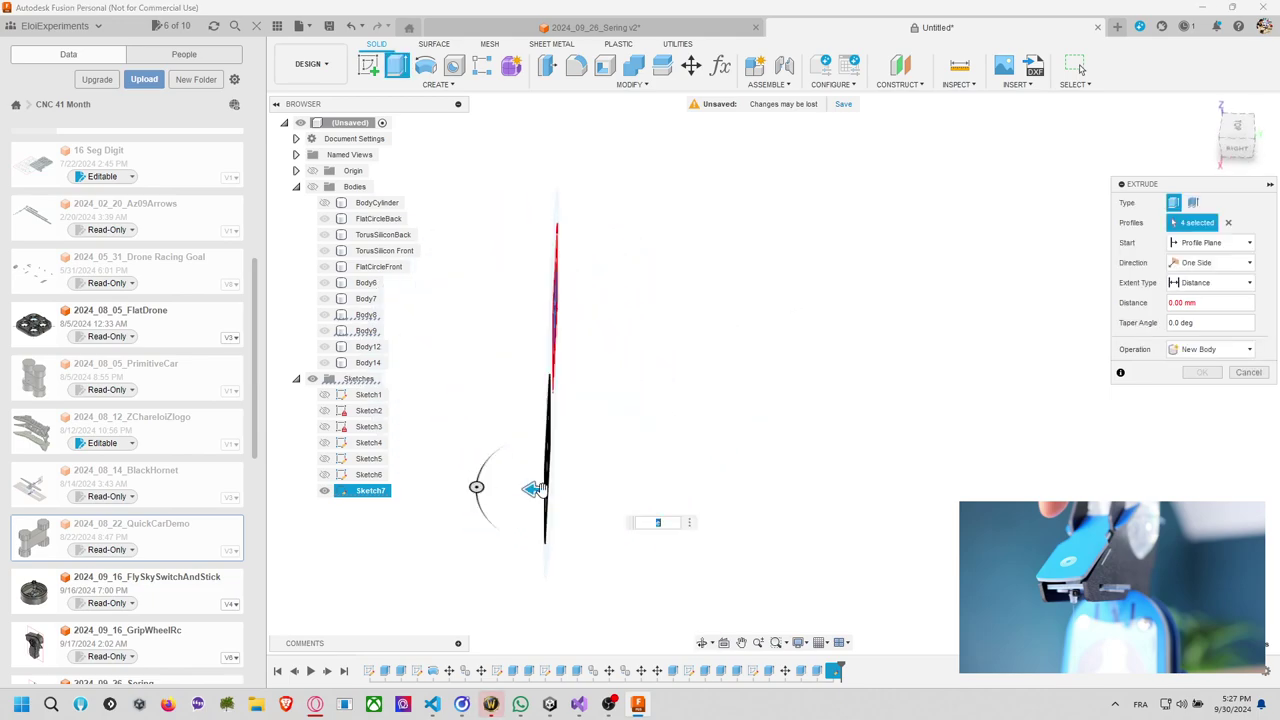
Extrude the profiles -45 mm behind the disc as new bodies Body15 and Body16.
drag(531, 489, 718, 496)
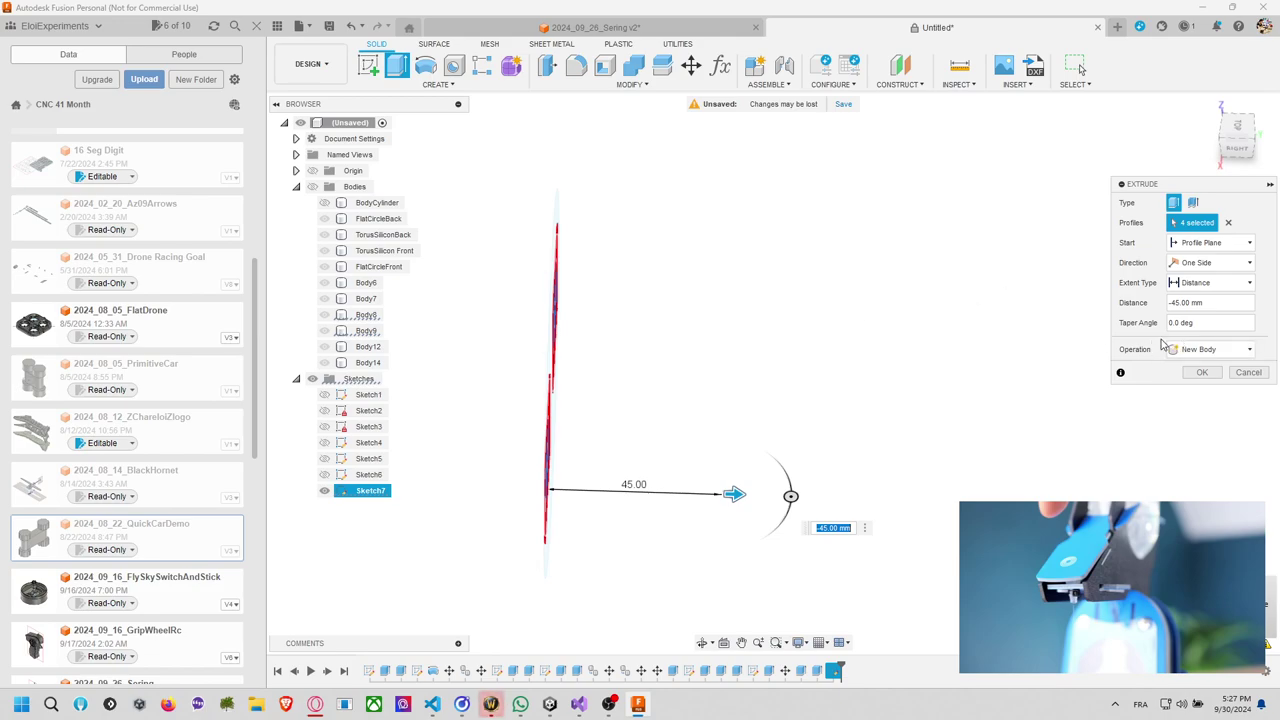
click(1210, 349)
click(1200, 362)
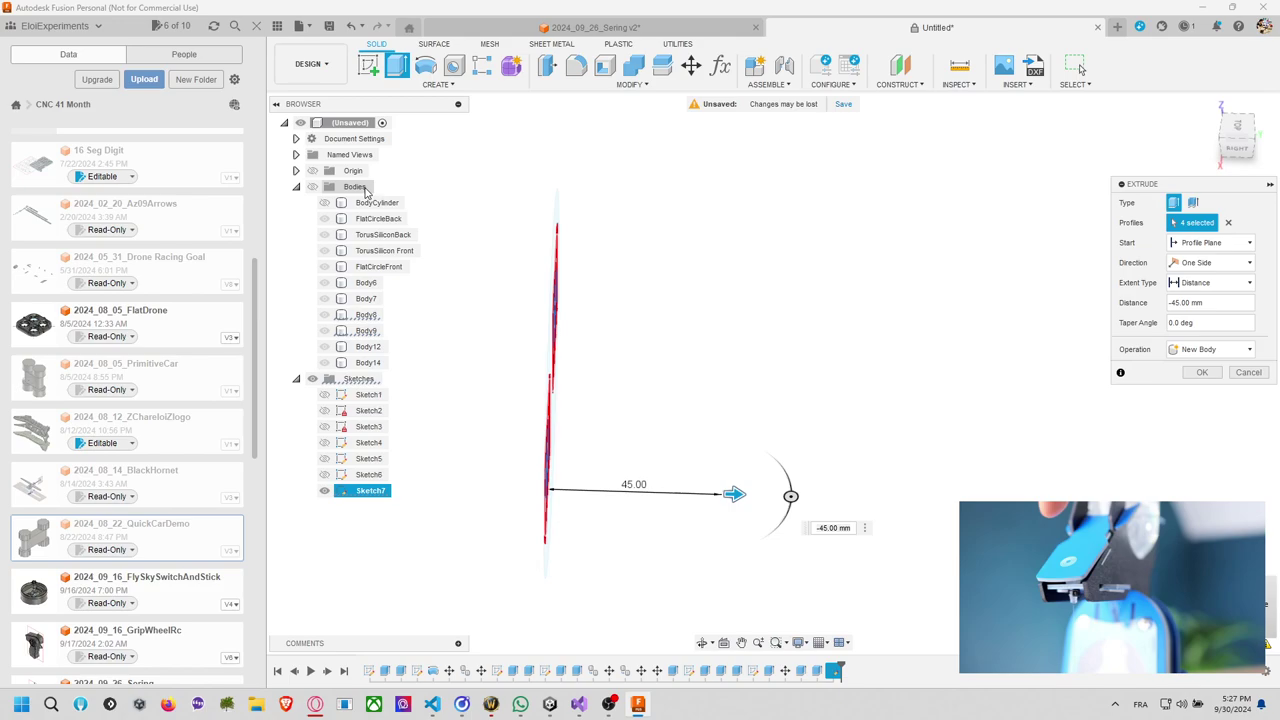
click(314, 187)
shift+middle_drag(855, 360, 797, 258)
click(1212, 349)
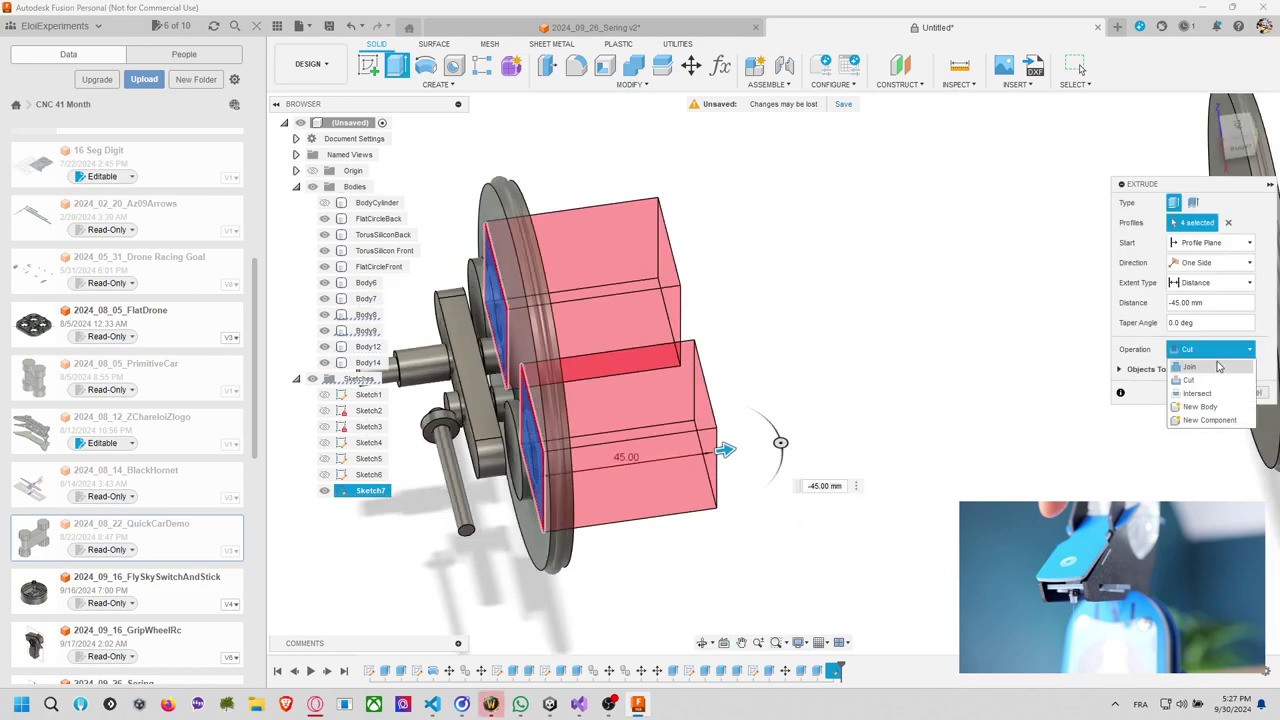
click(1207, 409)
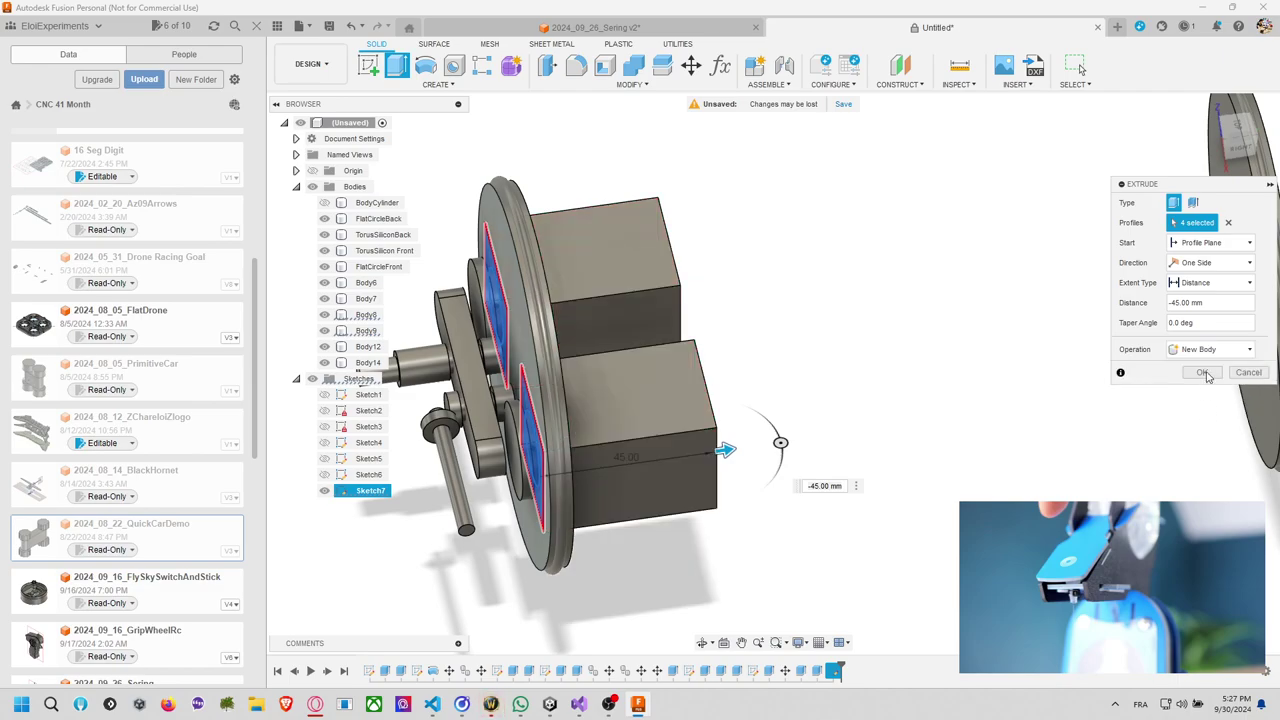
click(1204, 373)
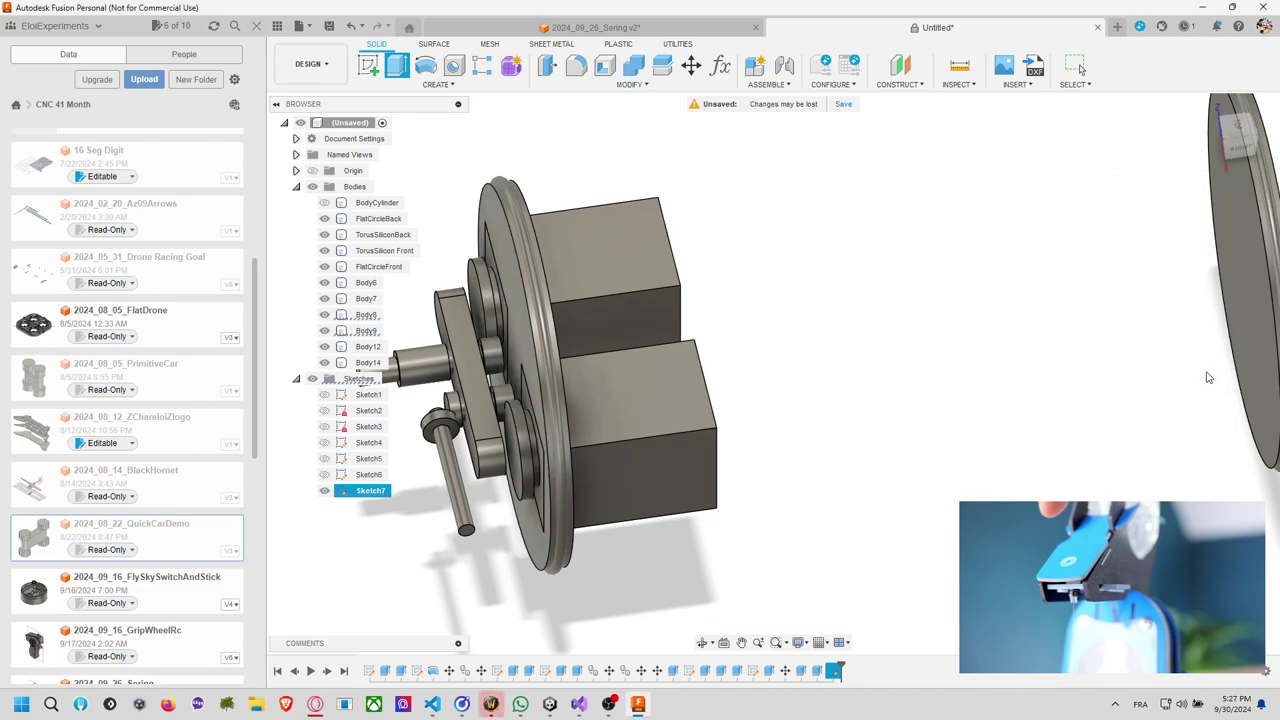
shift+middle_drag(1204, 373, 692, 119)
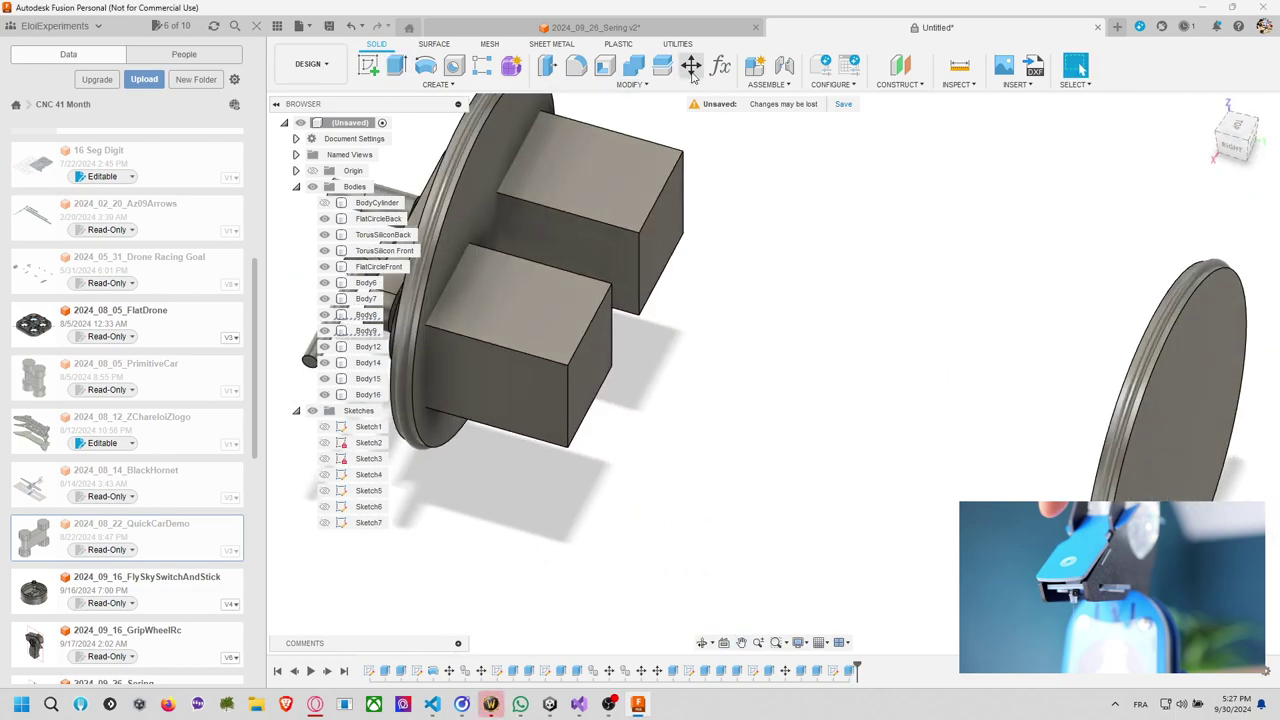
click(692, 66)
click(600, 180)
click(510, 330)
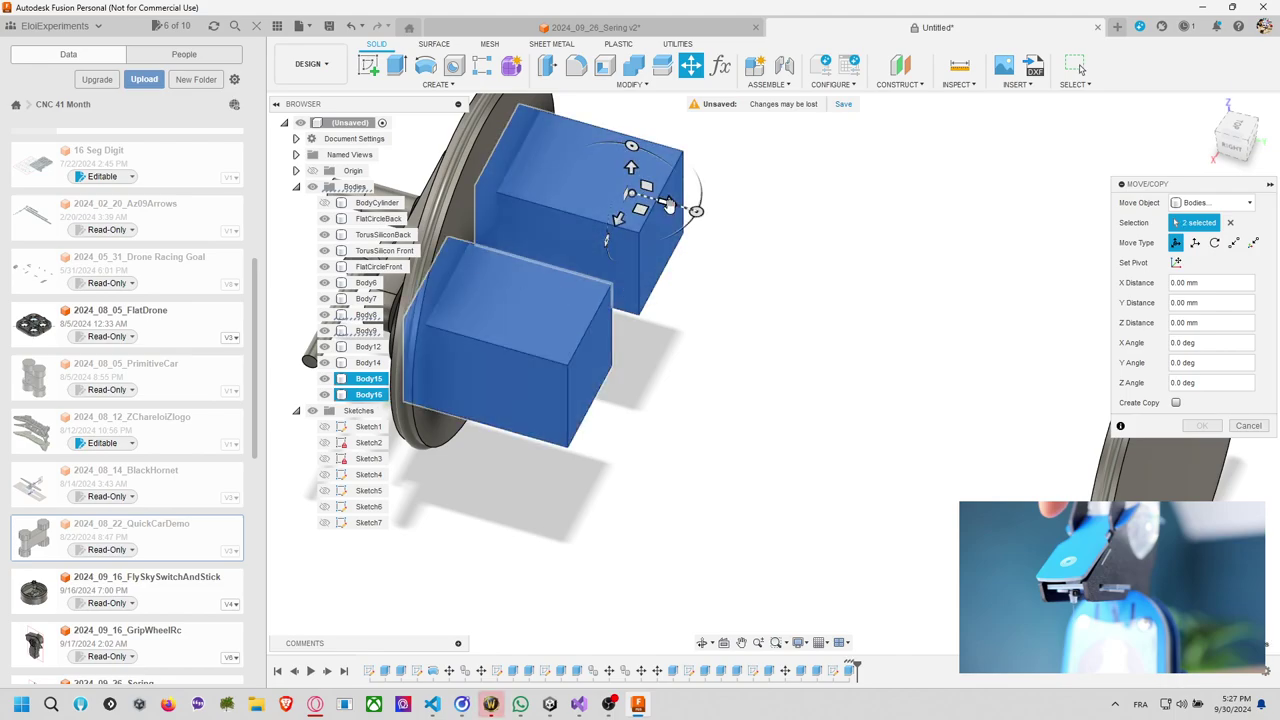
drag(668, 205, 742, 225)
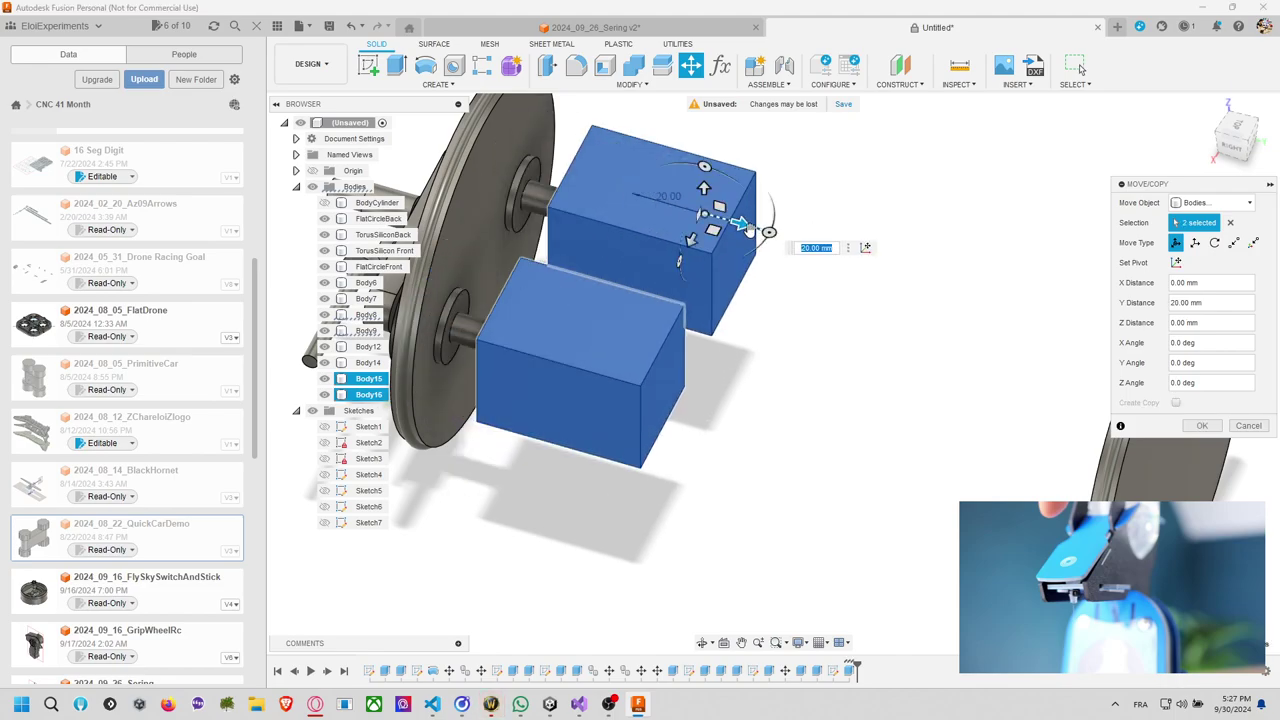
click(1216, 427)
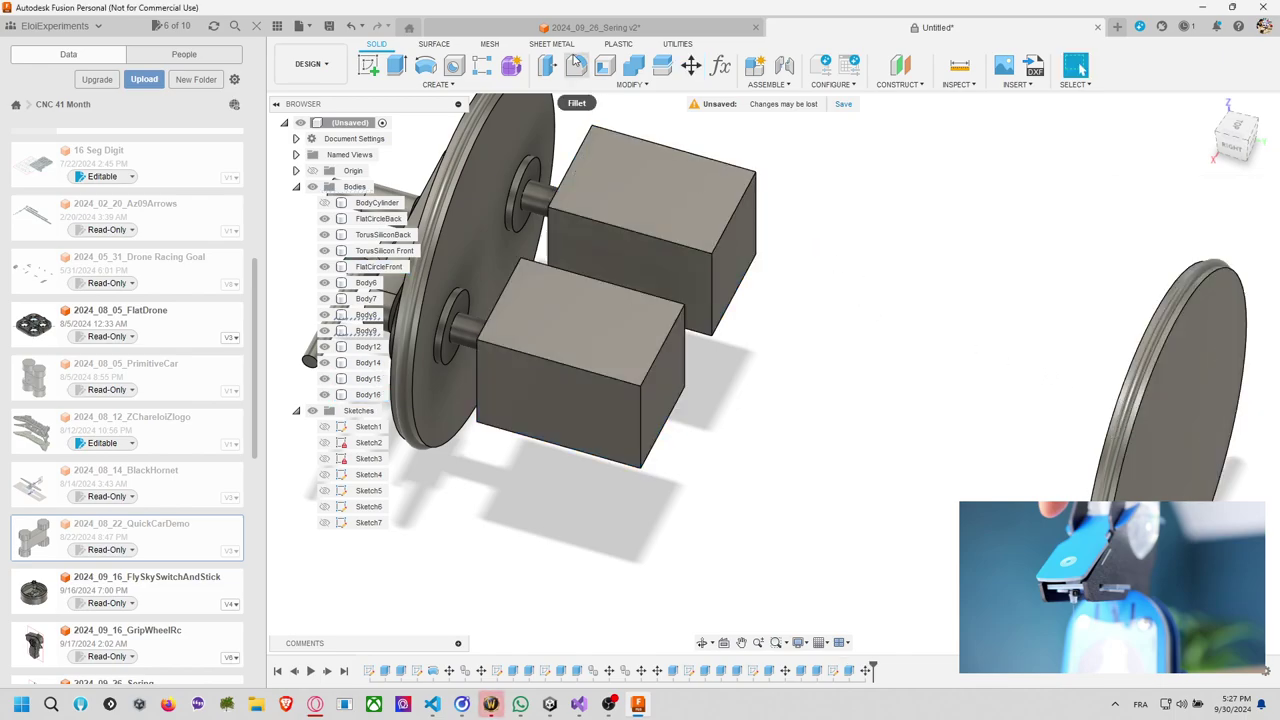
click(628, 84)
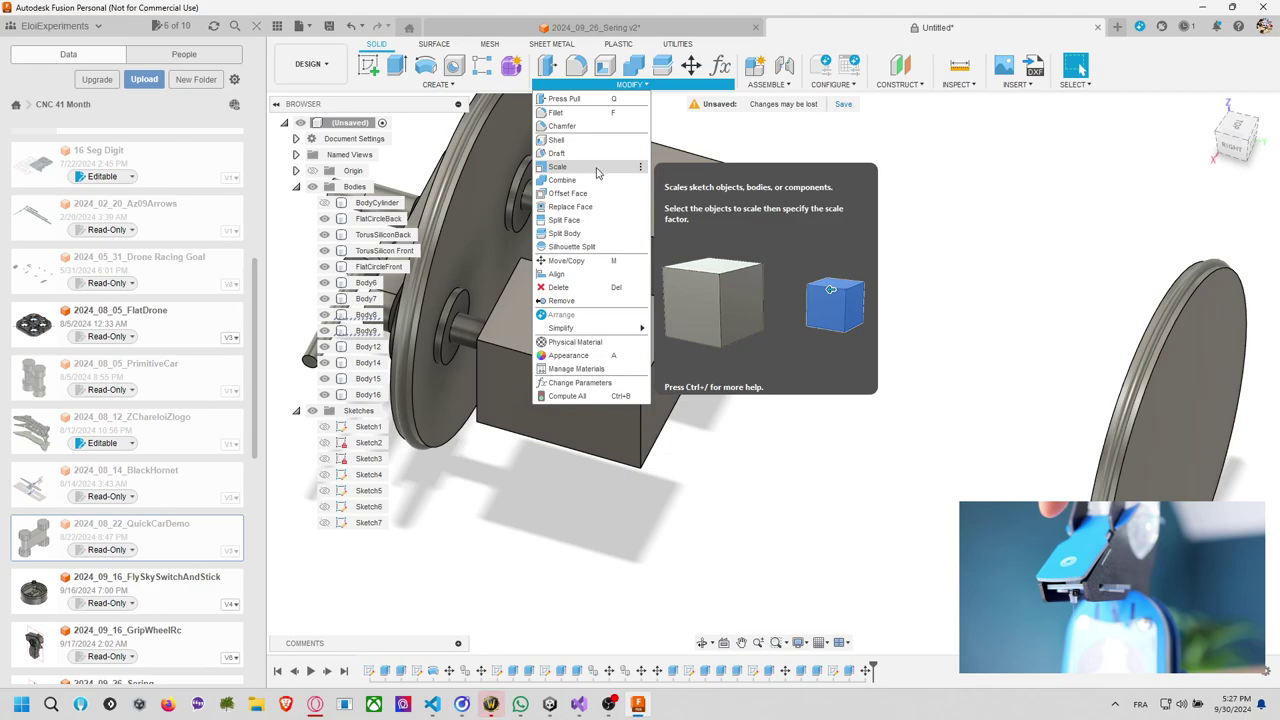
click(562, 126)
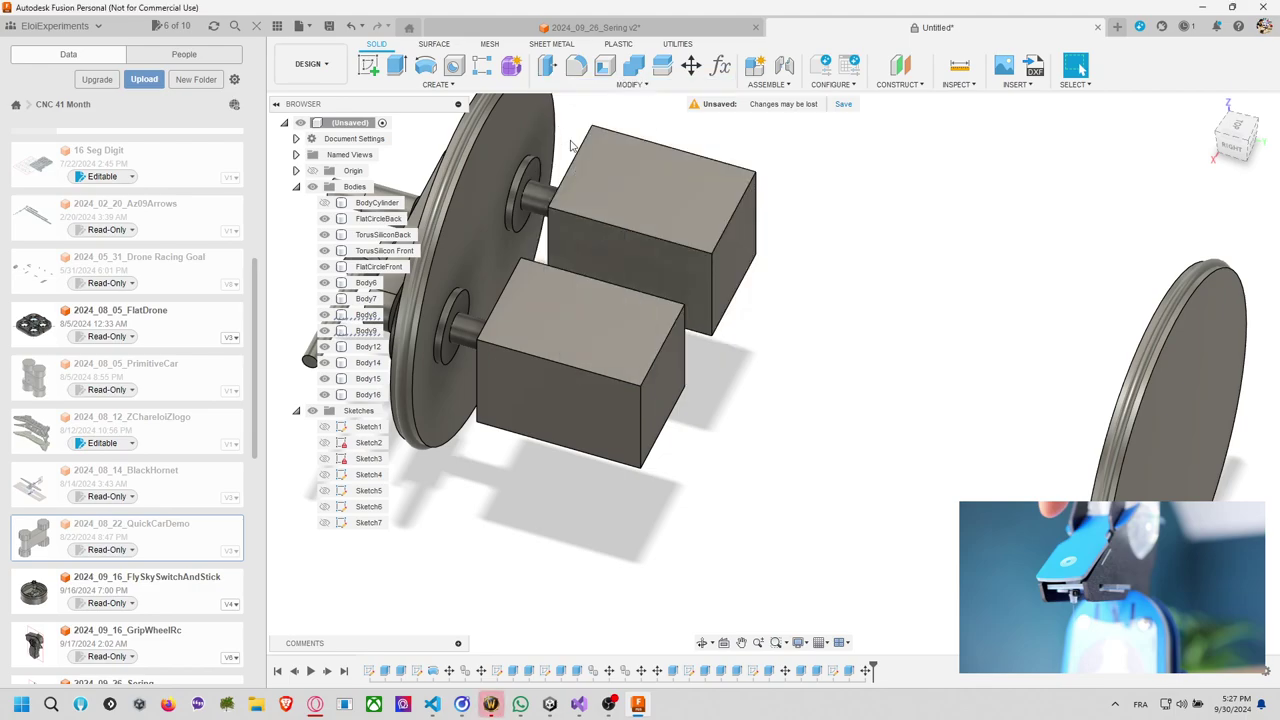
click(586, 323)
click(650, 180)
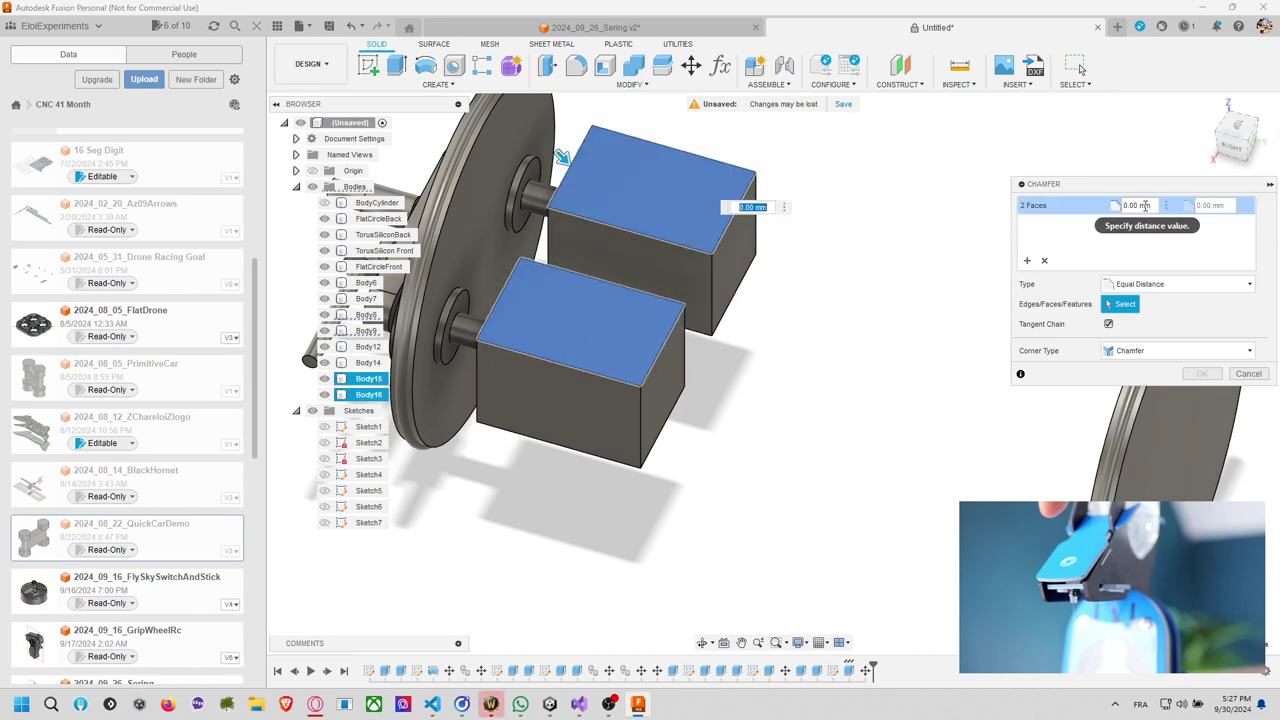
text(5)
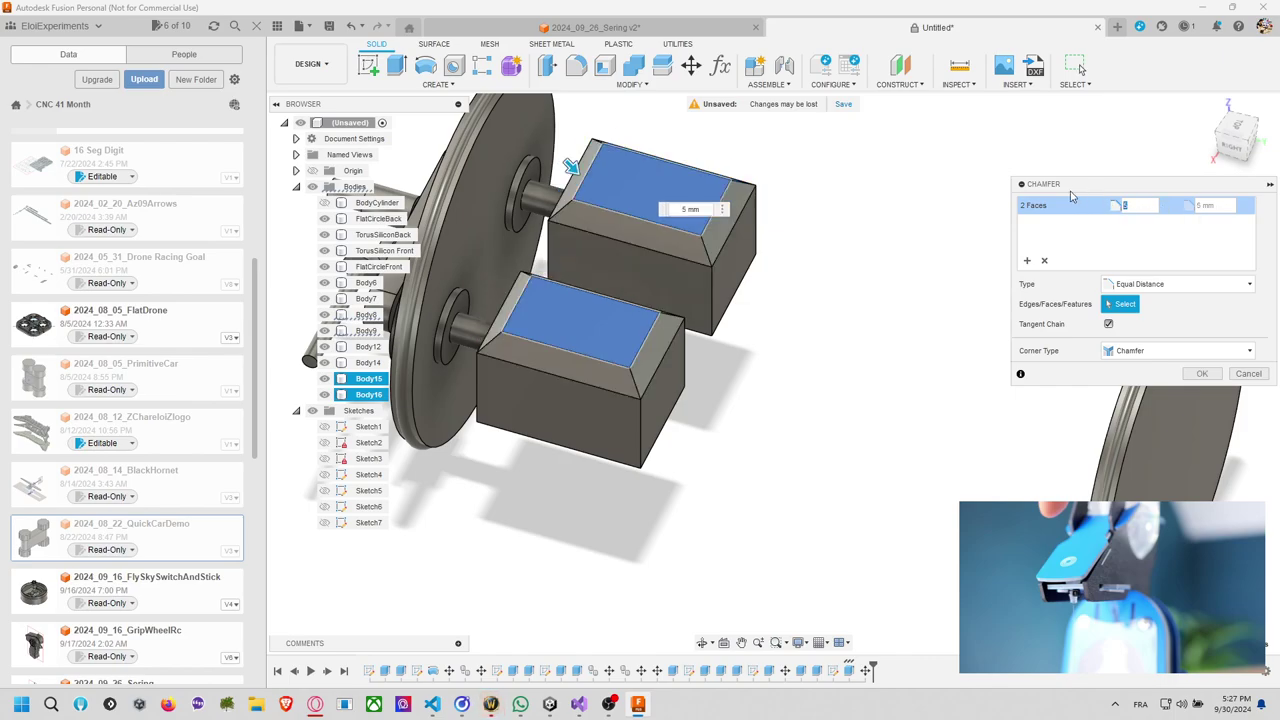
text(10)
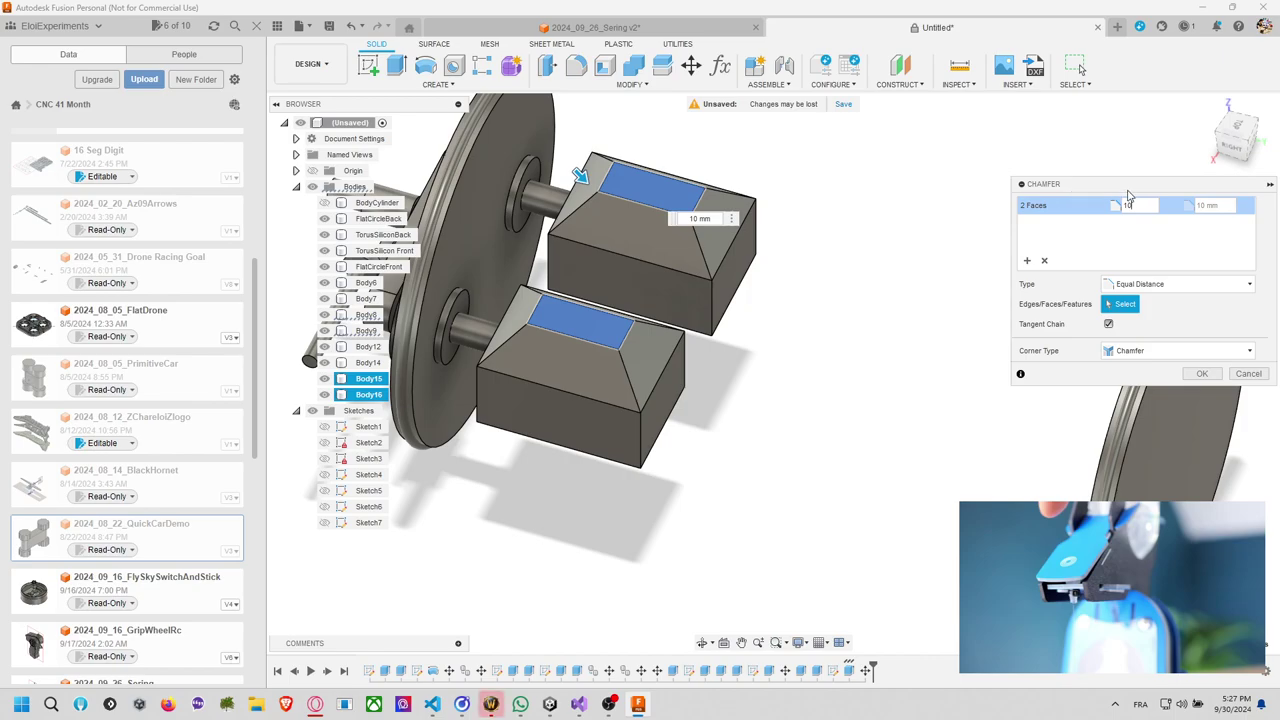
key(BackSpace)
key(BackSpace)
text(5)
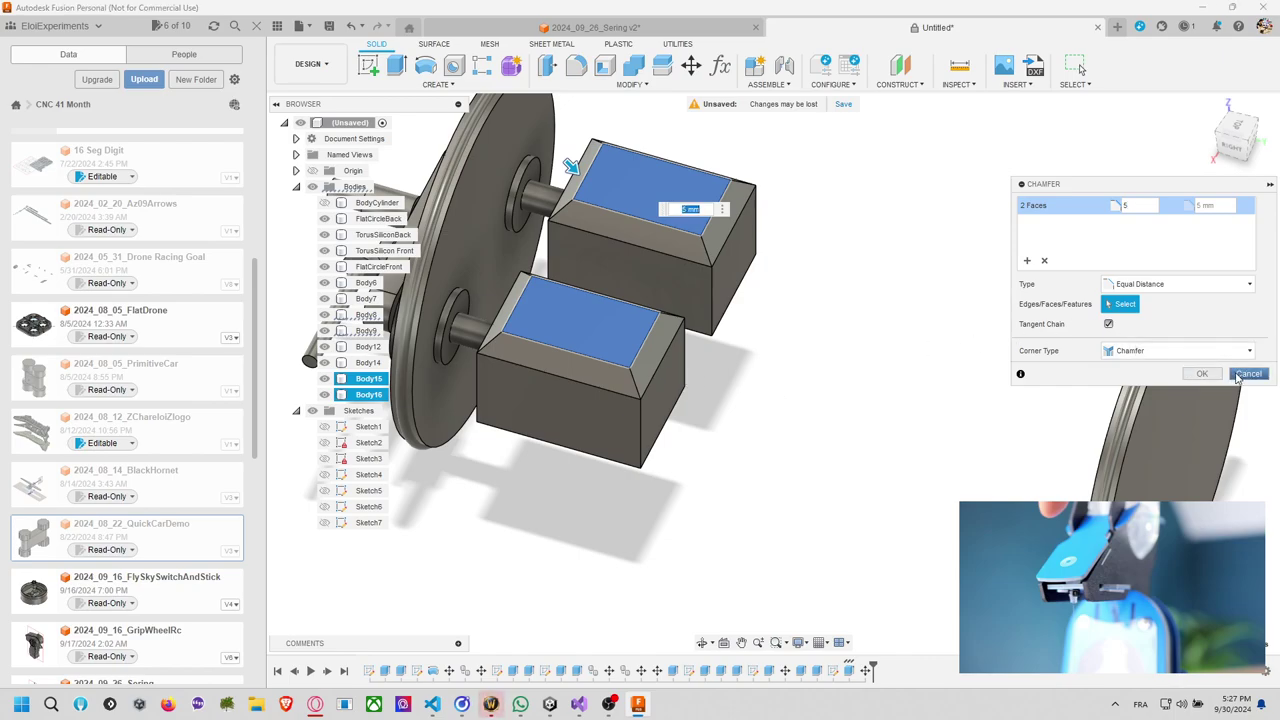
click(1248, 374)
Select both motor boxes, Body15 and Body16.
click(690, 178)
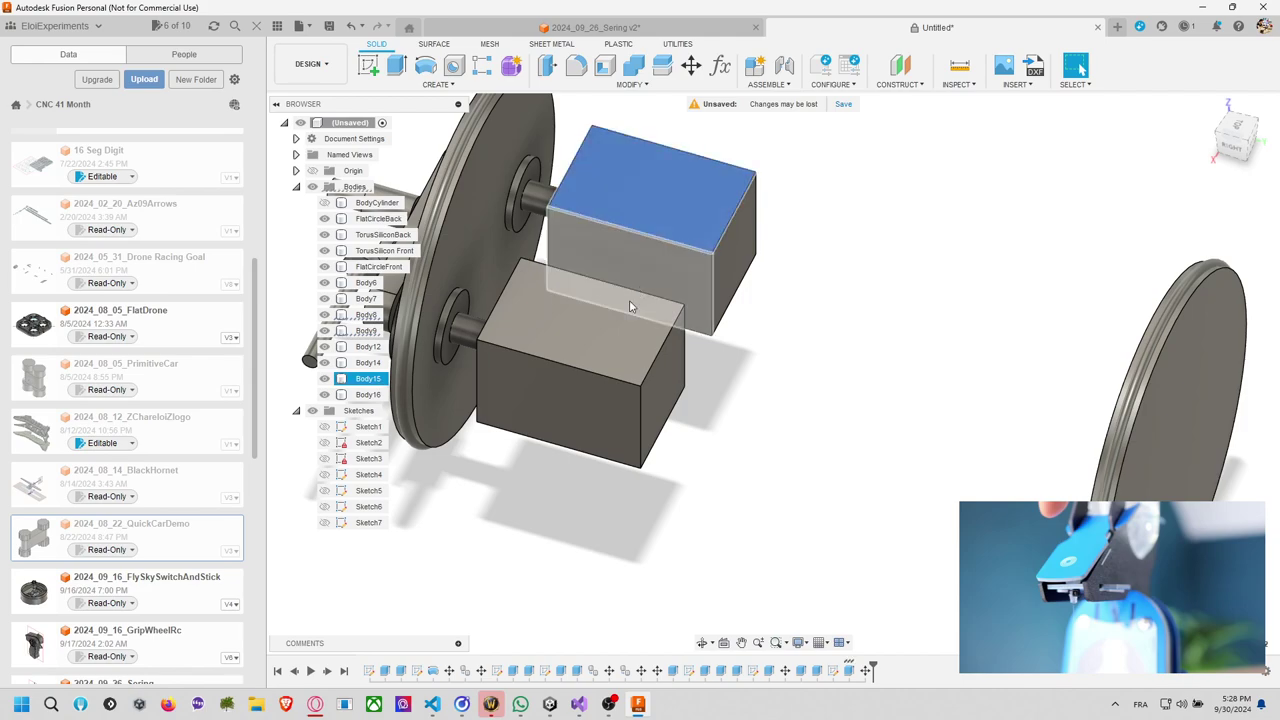
double_click(649, 290)
ctrl+click(656, 371)
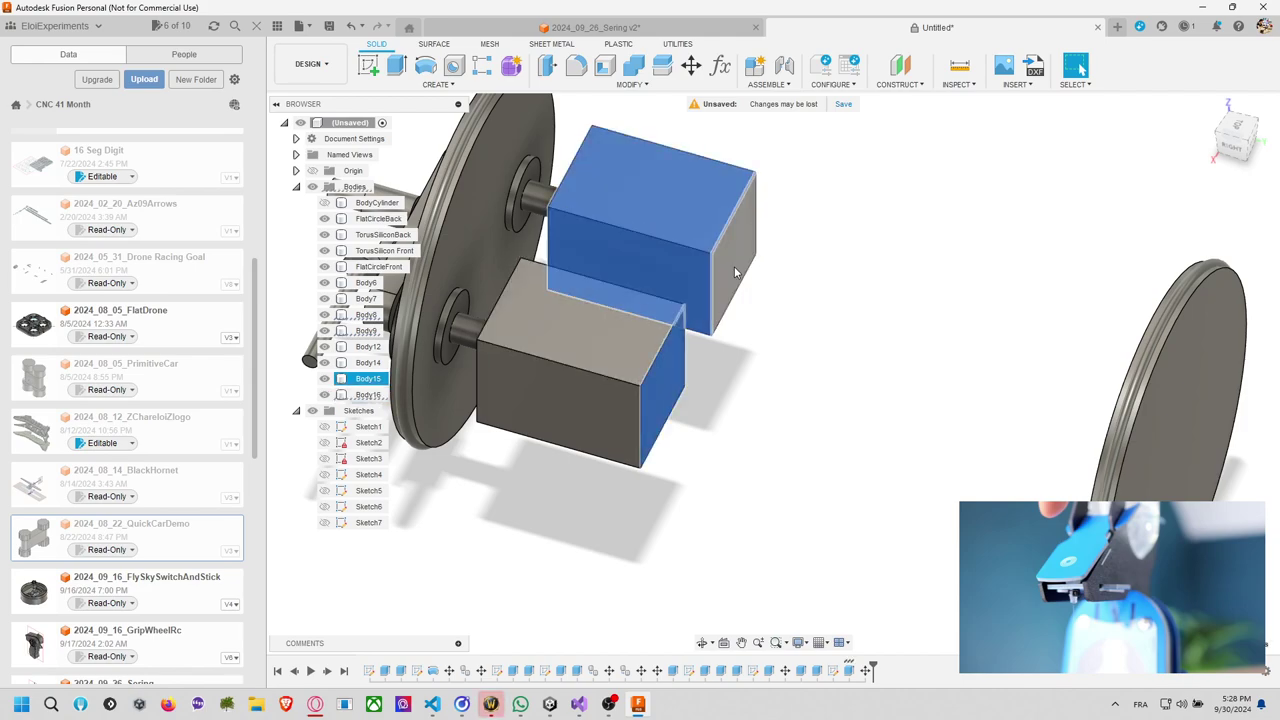
ctrl+double_click(612, 322)
mouse_move(537, 331)
shift+middle_down()
mouse_move(620, 314)
mouse_move(544, 328)
shift+middle_up()
shift+middle_drag(536, 282, 879, 343)
Chamfer the boxes' edges with a Two Distance chamfer of 5 mm each.
click(630, 84)
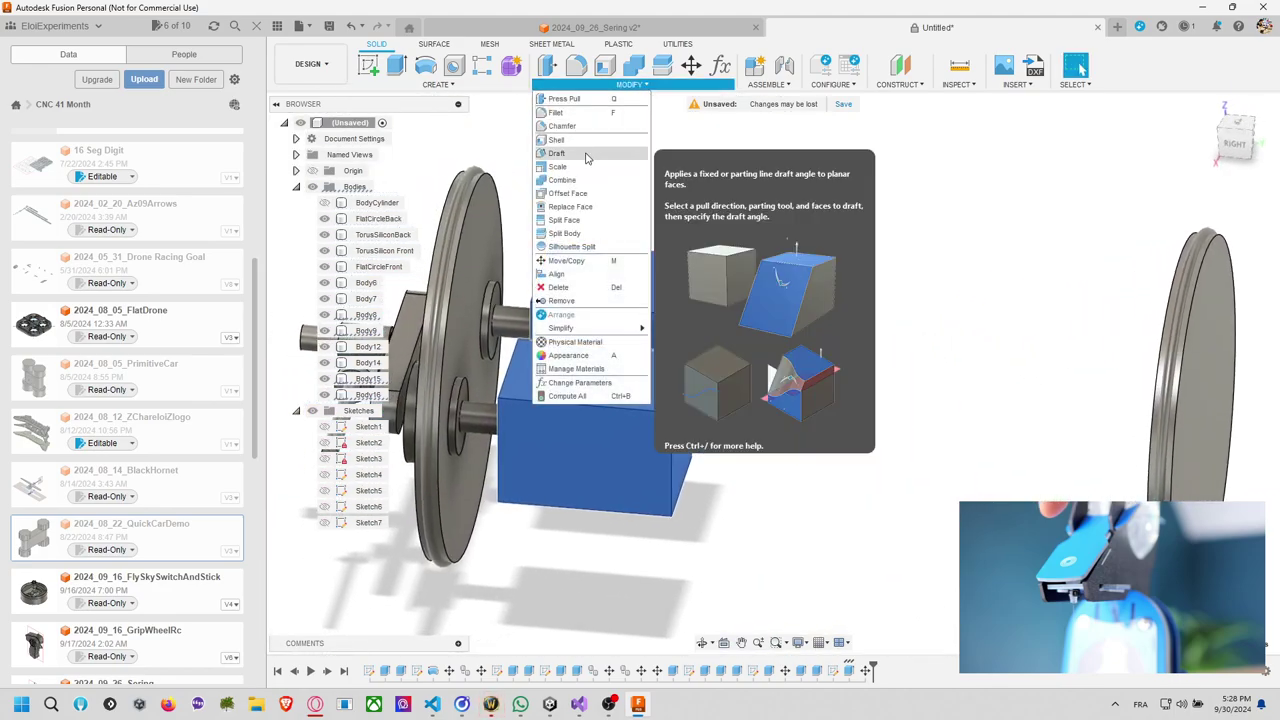
click(560, 126)
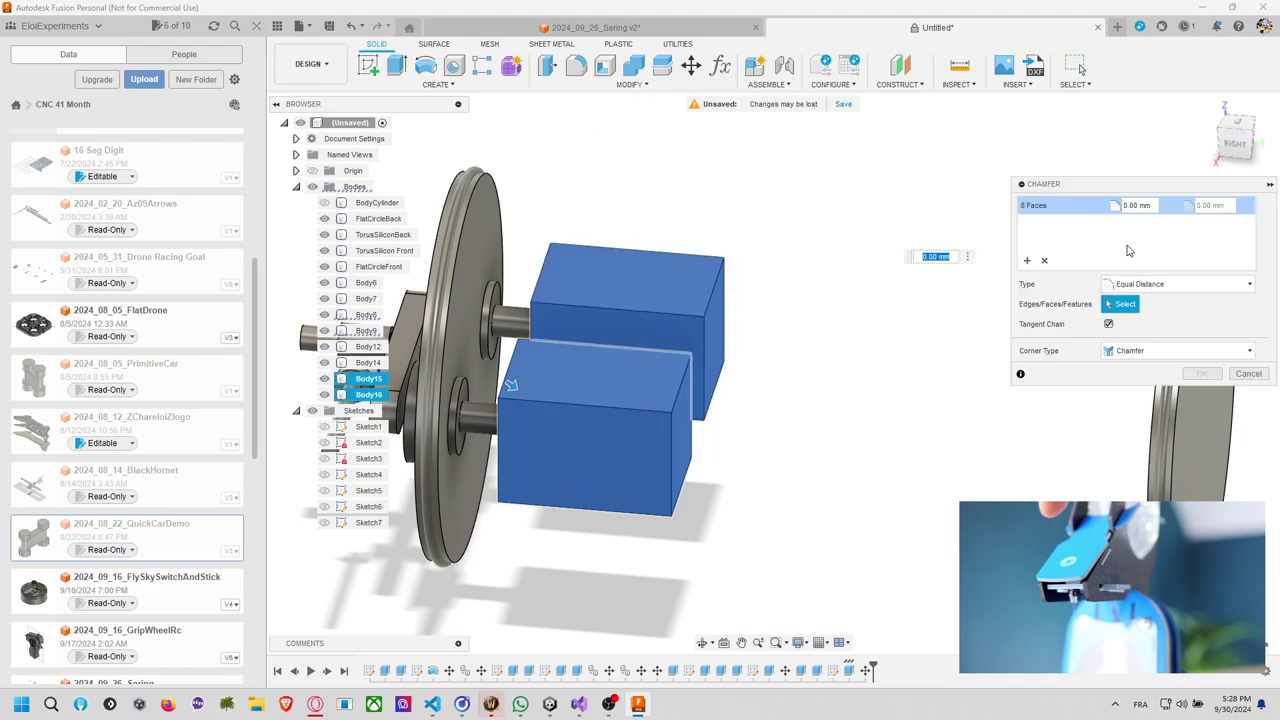
click(1140, 206)
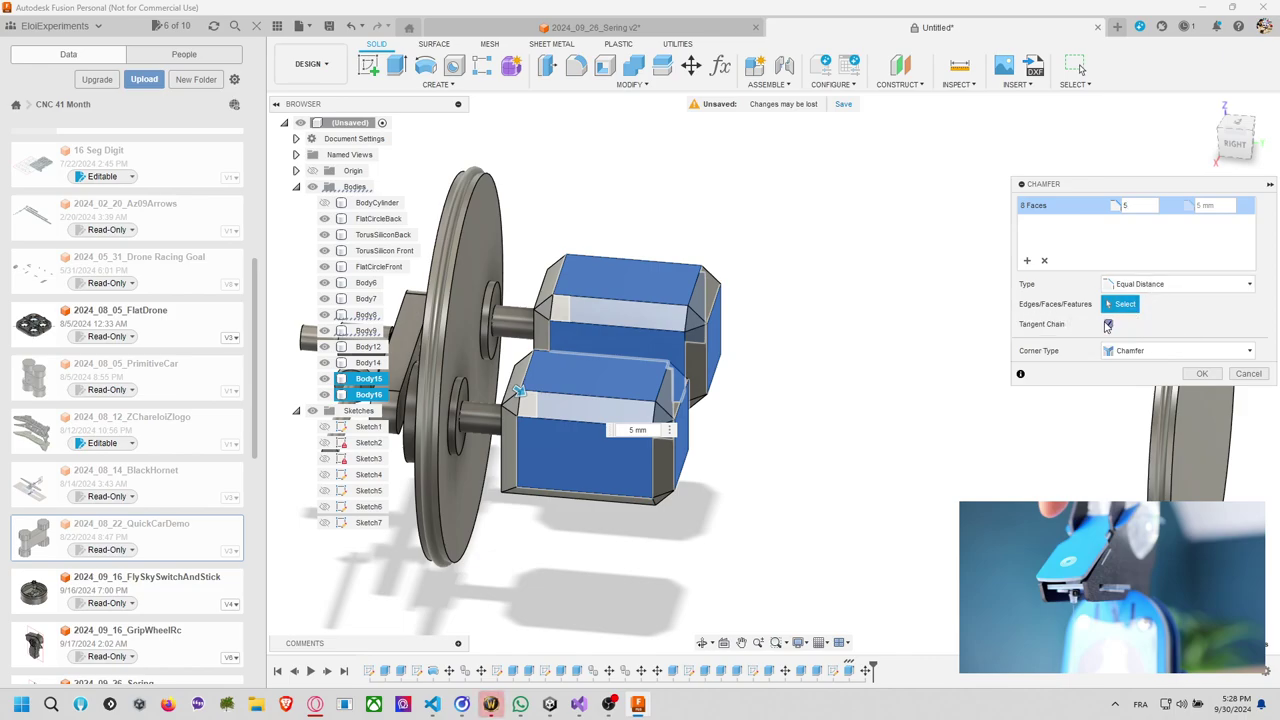
click(1140, 284)
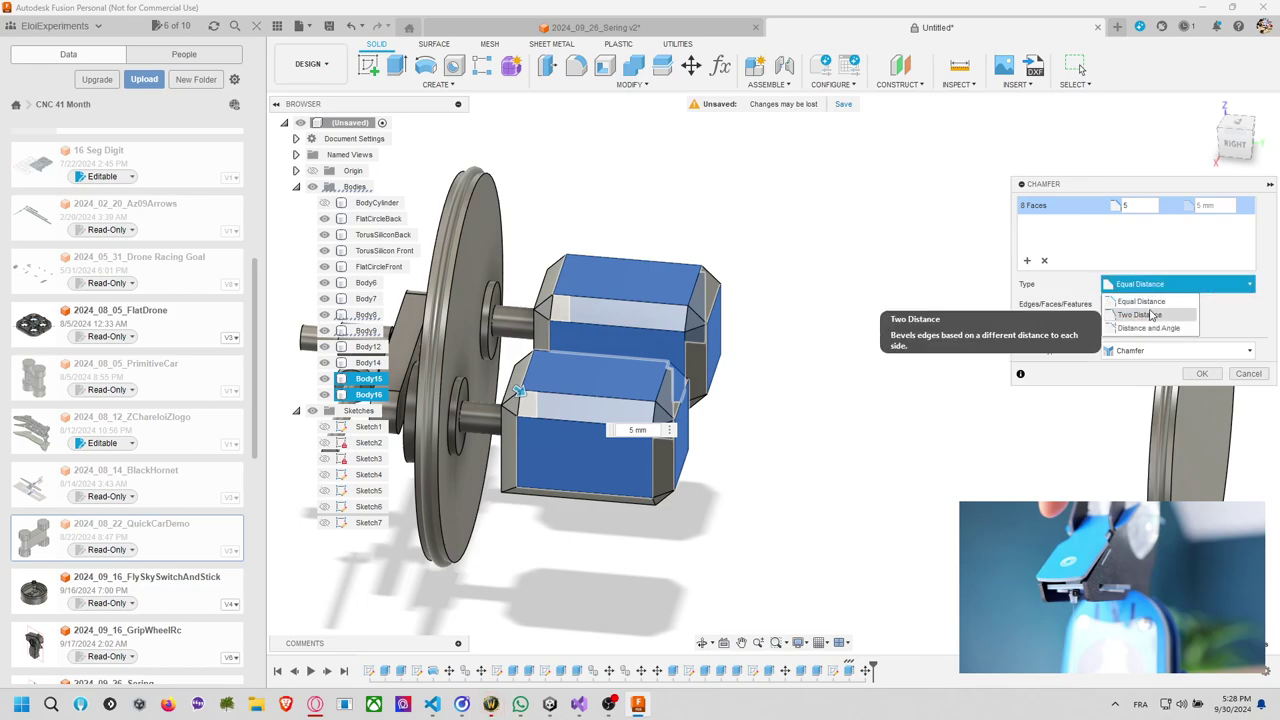
click(1151, 316)
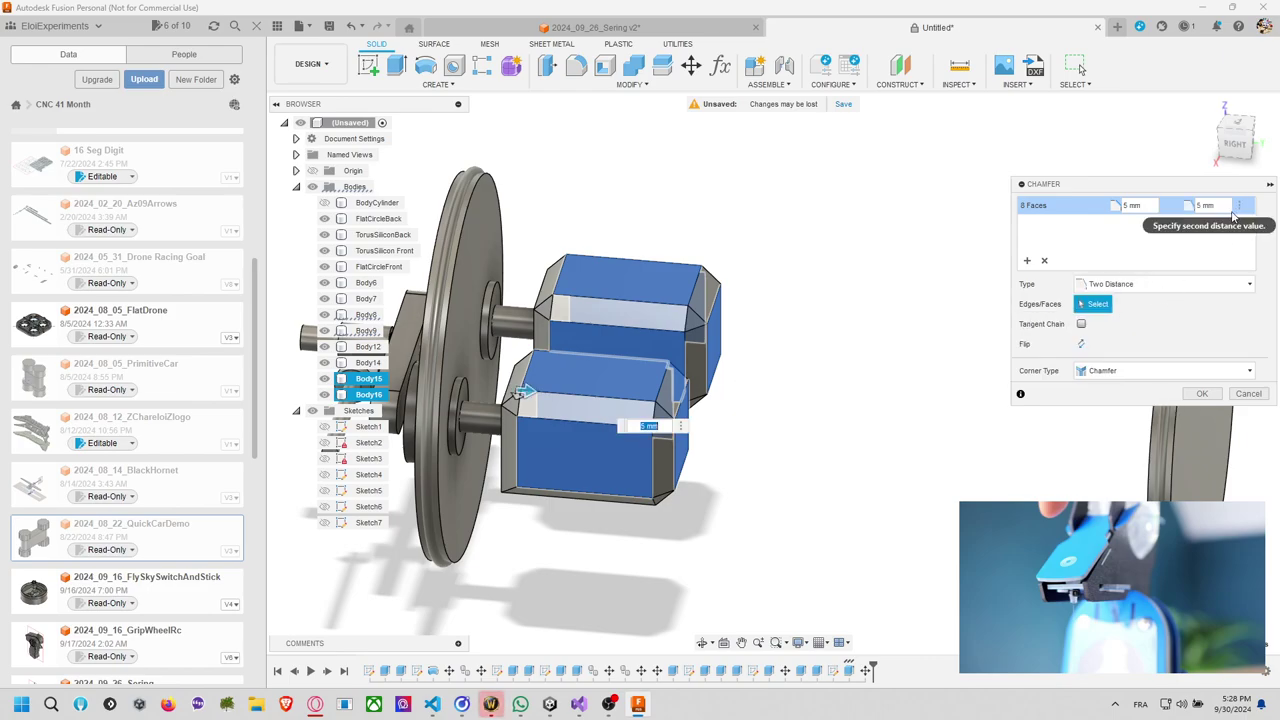
click(1218, 206)
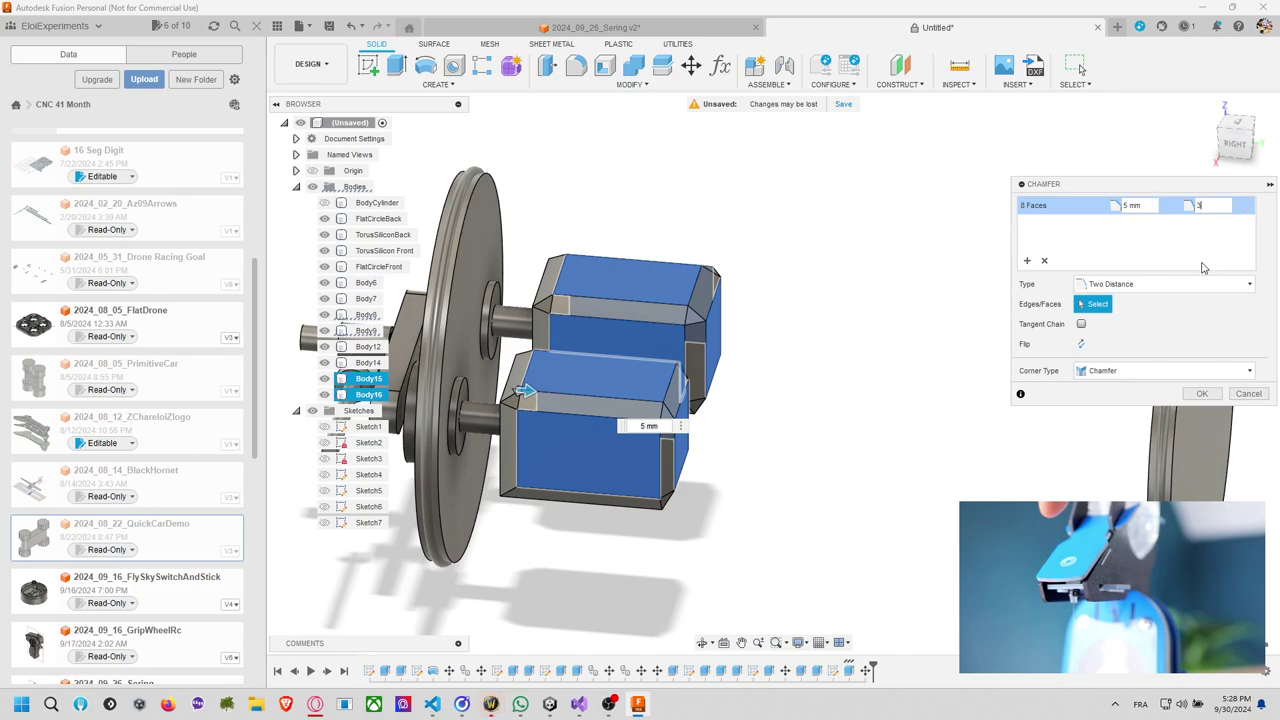
click(1202, 393)
shift+middle_drag(855, 357, 920, 333)
scroll(920, 335, down, 3)
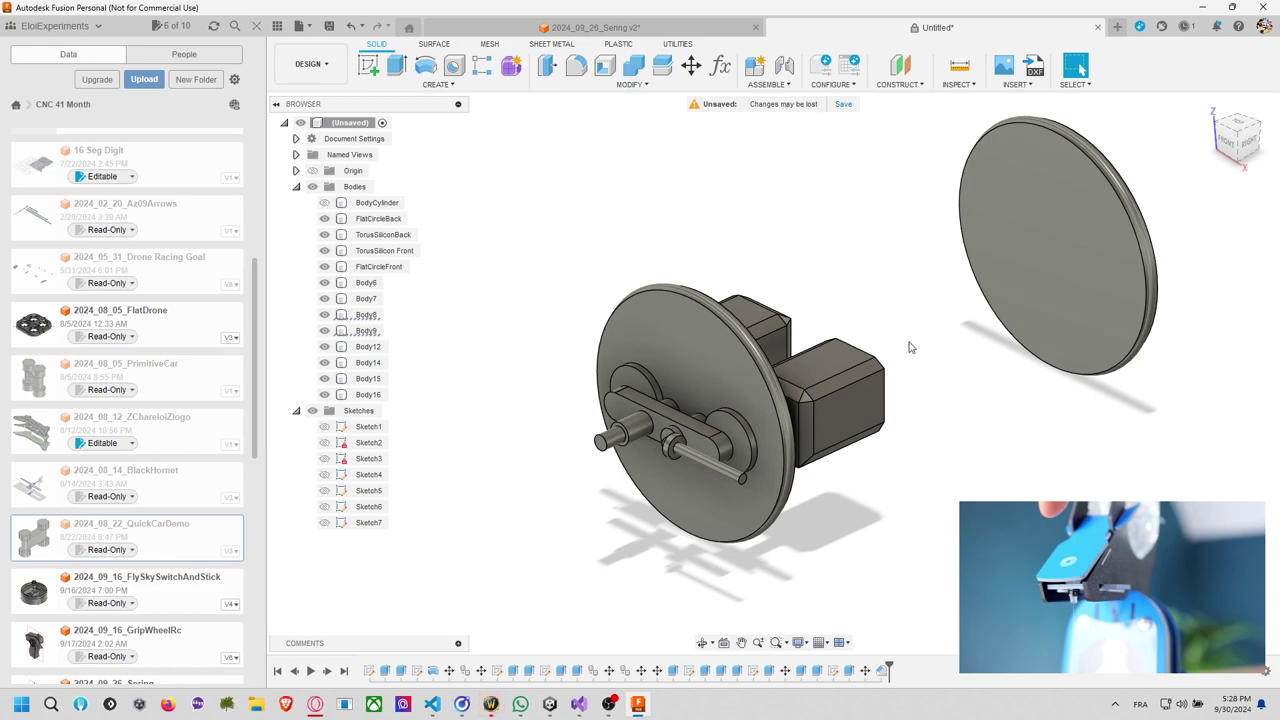
scroll(764, 449, down, 2)
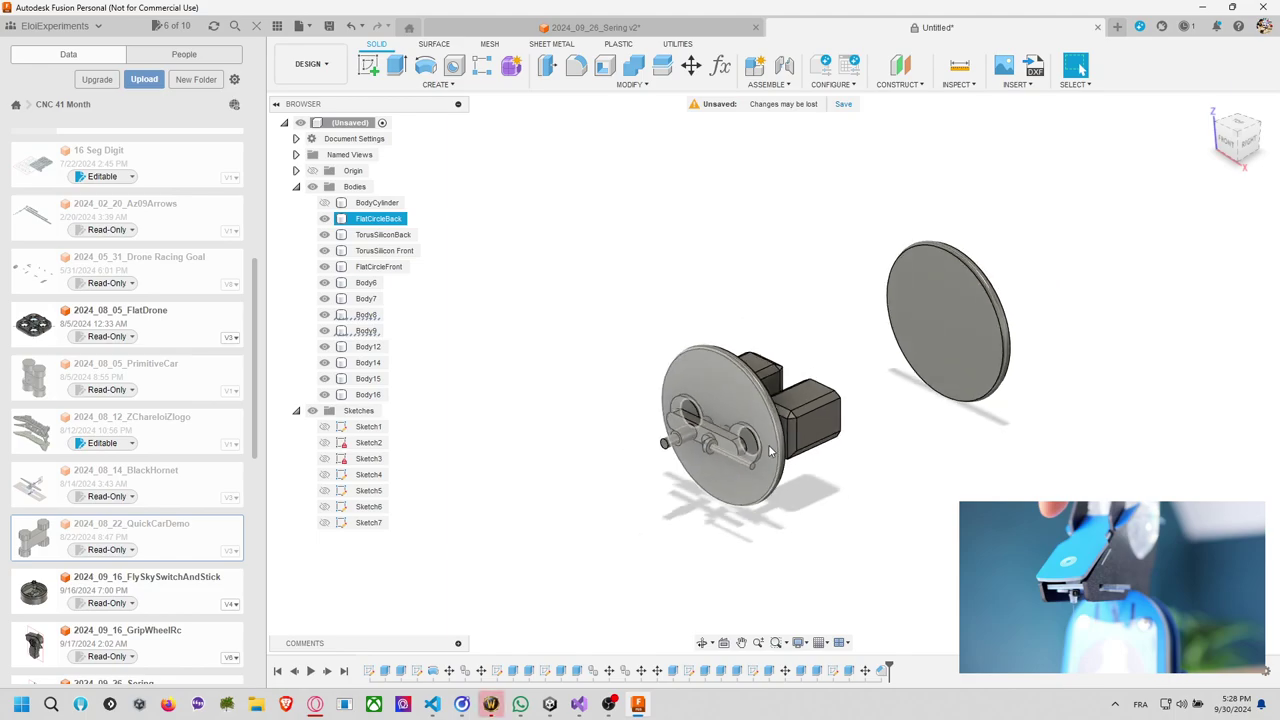
scroll(764, 449, up, 4)
mouse_move(764, 449)
middle_down()
mouse_move(812, 440)
mouse_move(716, 434)
mouse_move(783, 455)
middle_up()
scroll(812, 440, up, 5)
scroll(783, 456, down, 2)
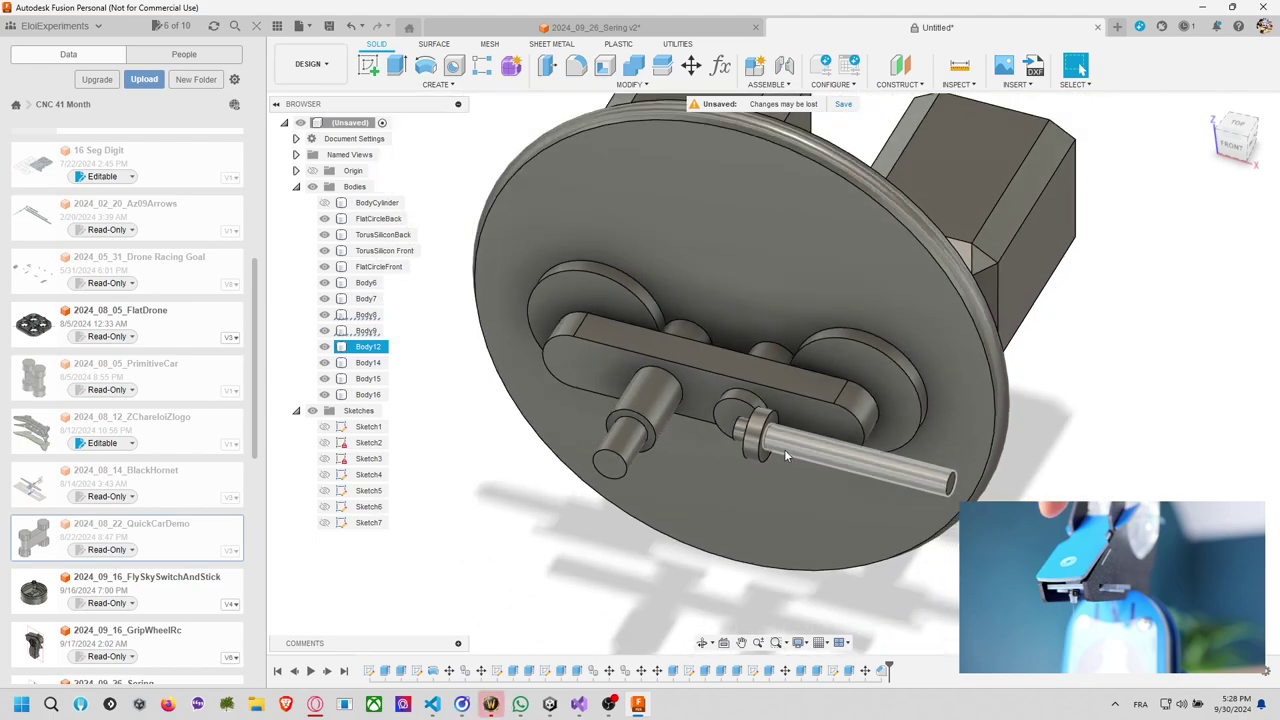
click(875, 425)
click(875, 426)
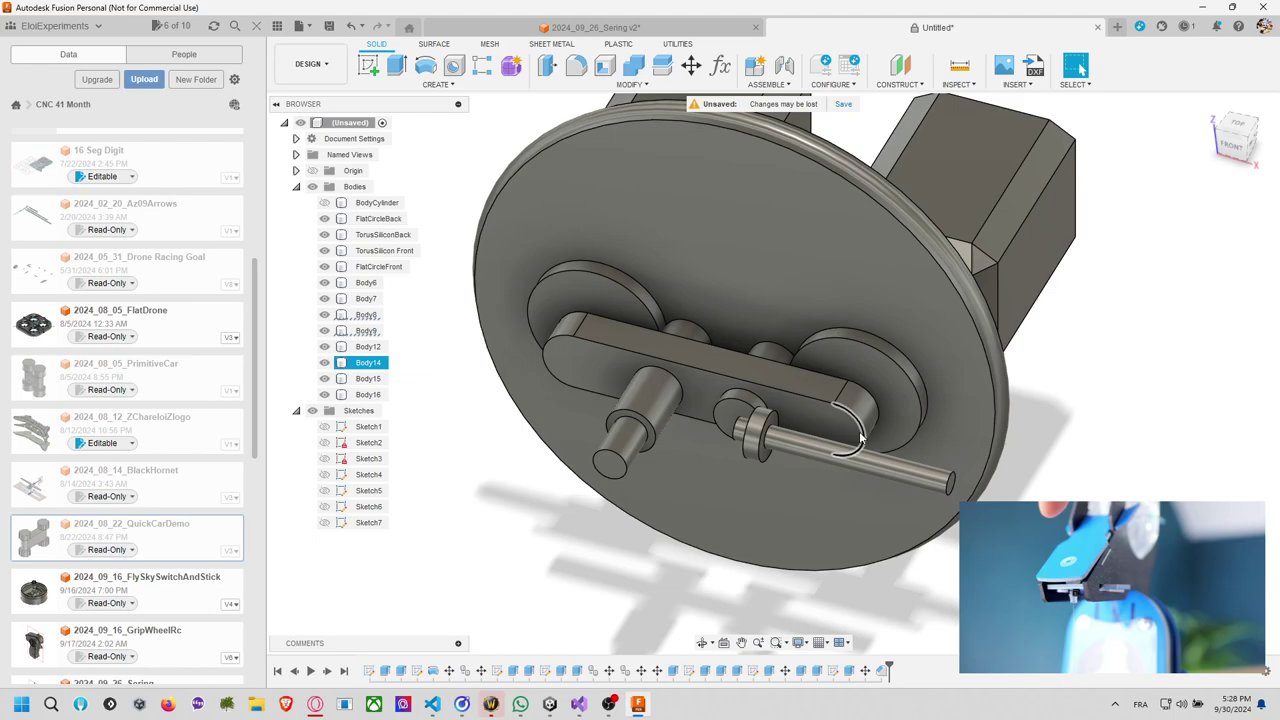
shift+middle_drag(875, 426, 754, 437)
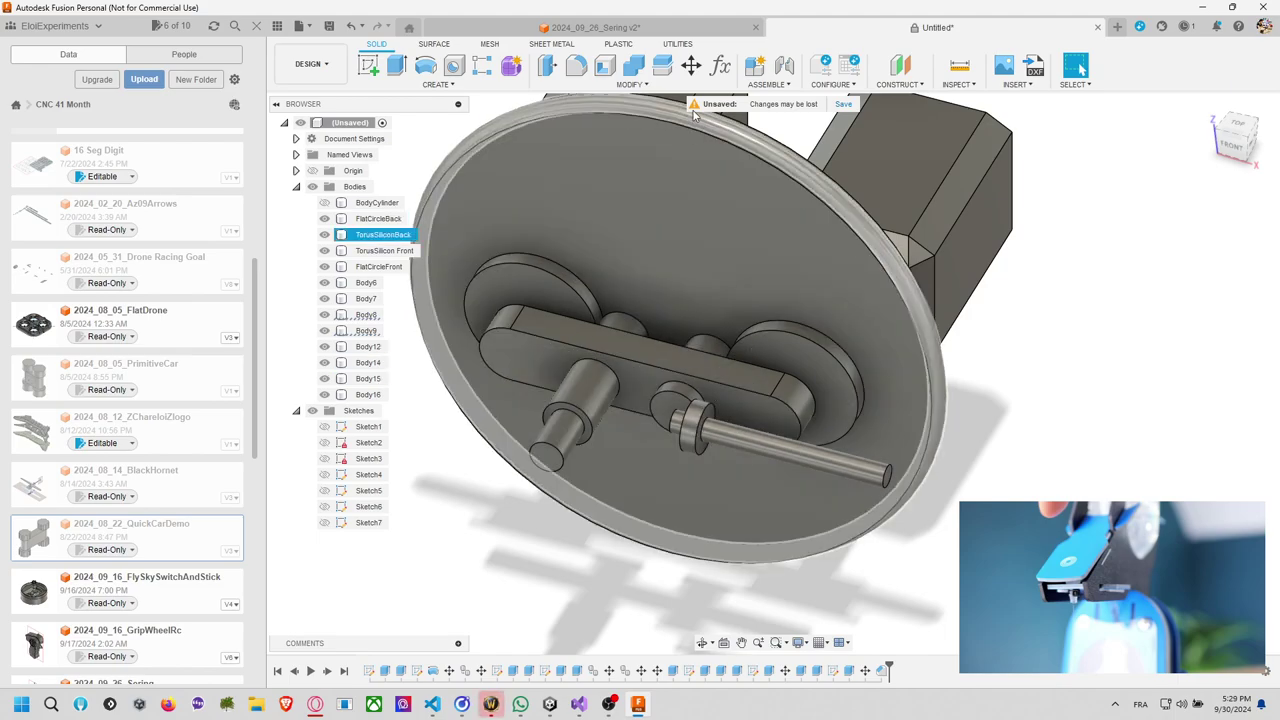
Extrude the collar ring profile 6 mm as a new body, Body17.
click(712, 404)
text(e)
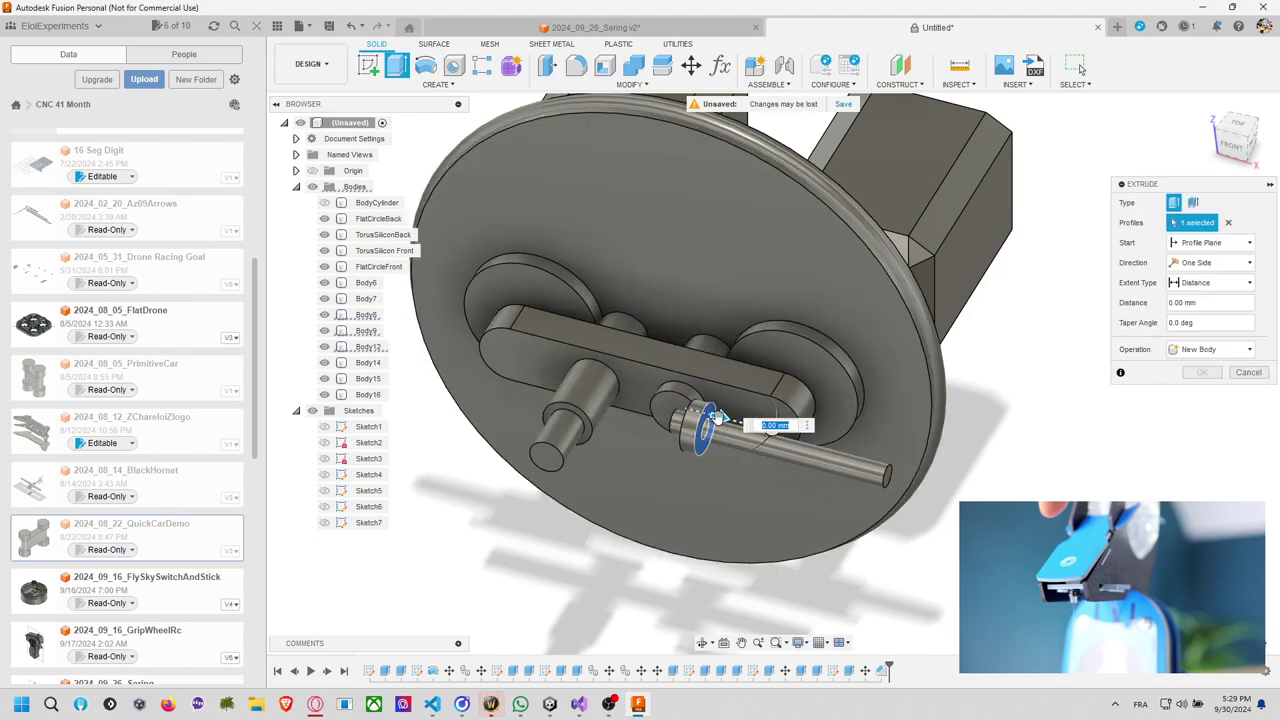
text(6)
click(1207, 348)
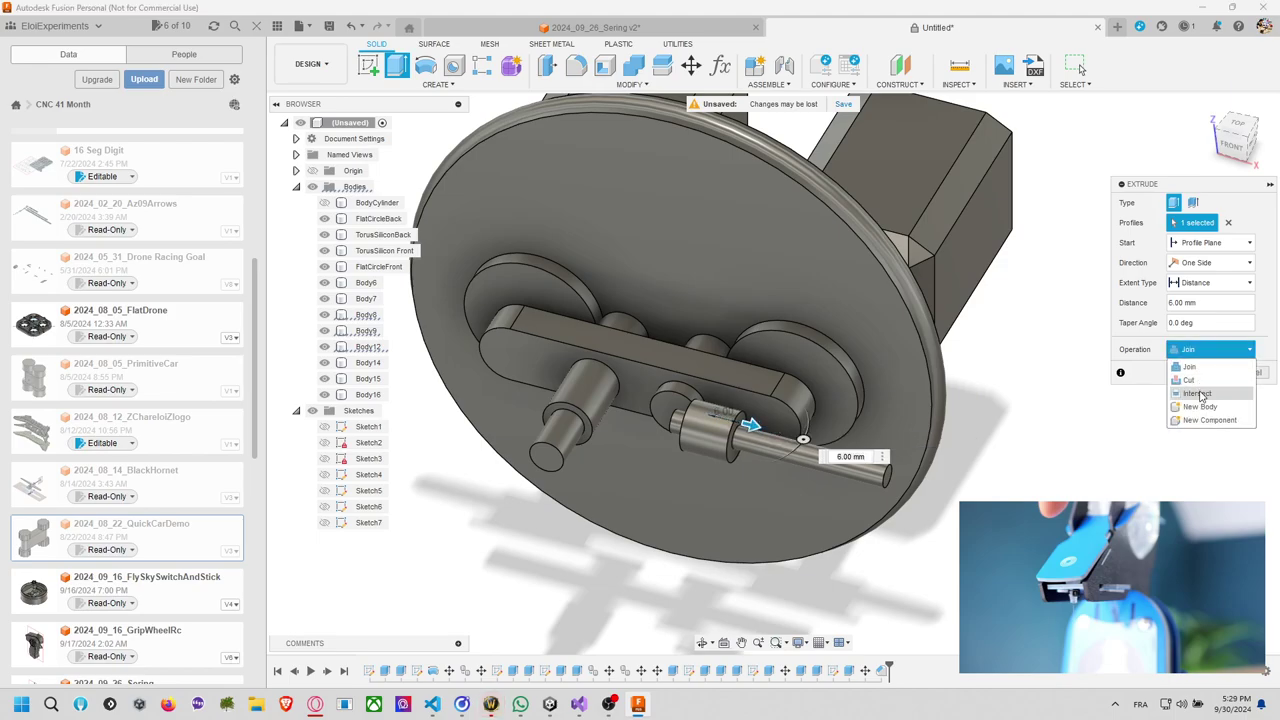
click(1192, 406)
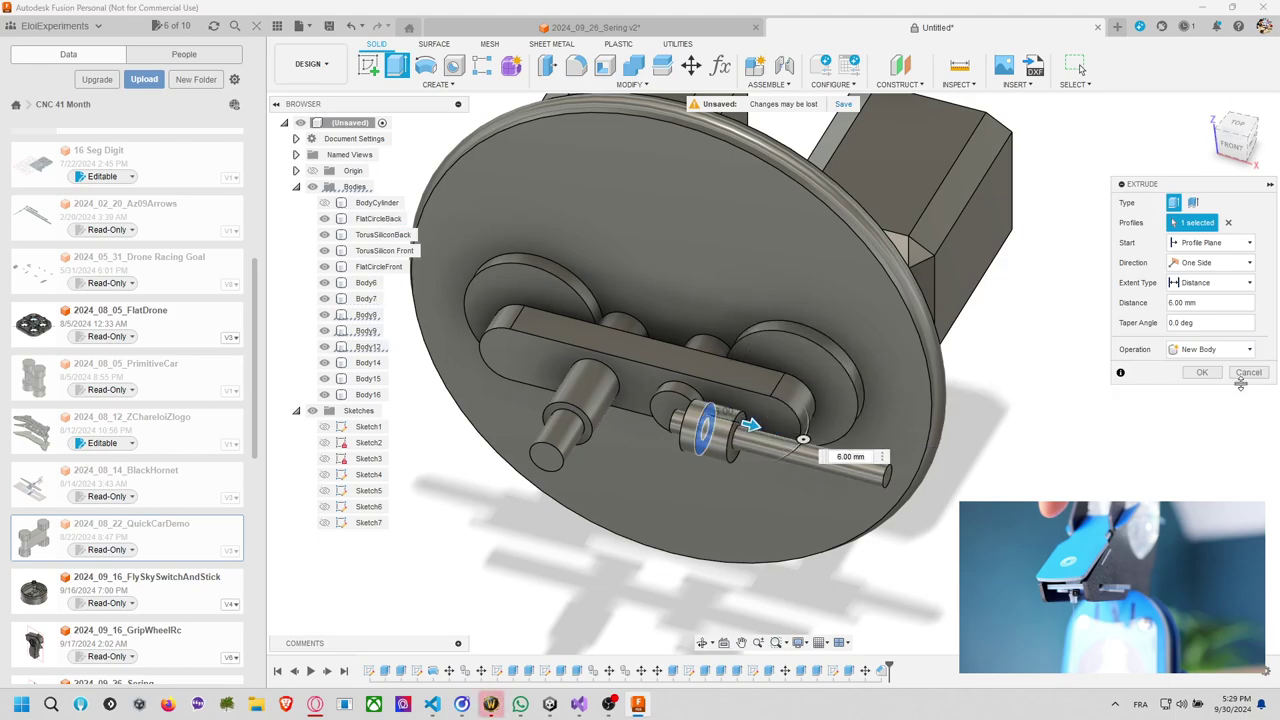
click(1202, 372)
Move Body17 12 mm along Z on the shaft.
click(691, 66)
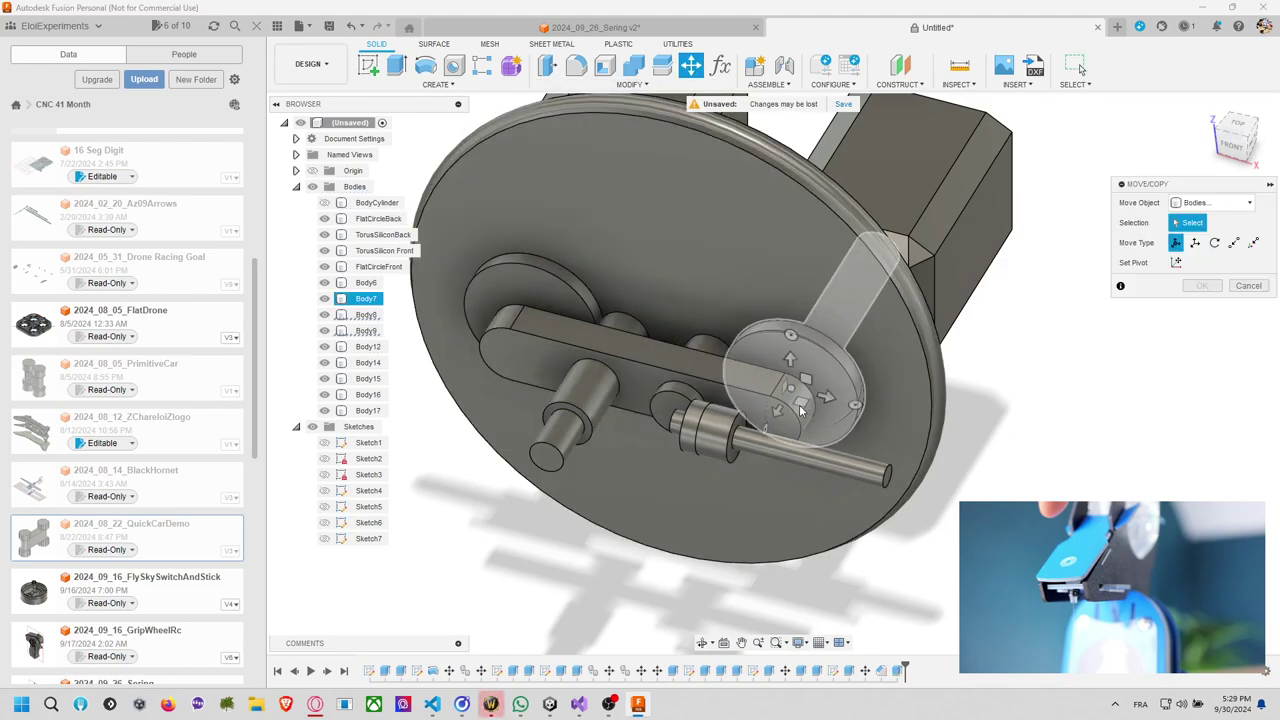
click(740, 435)
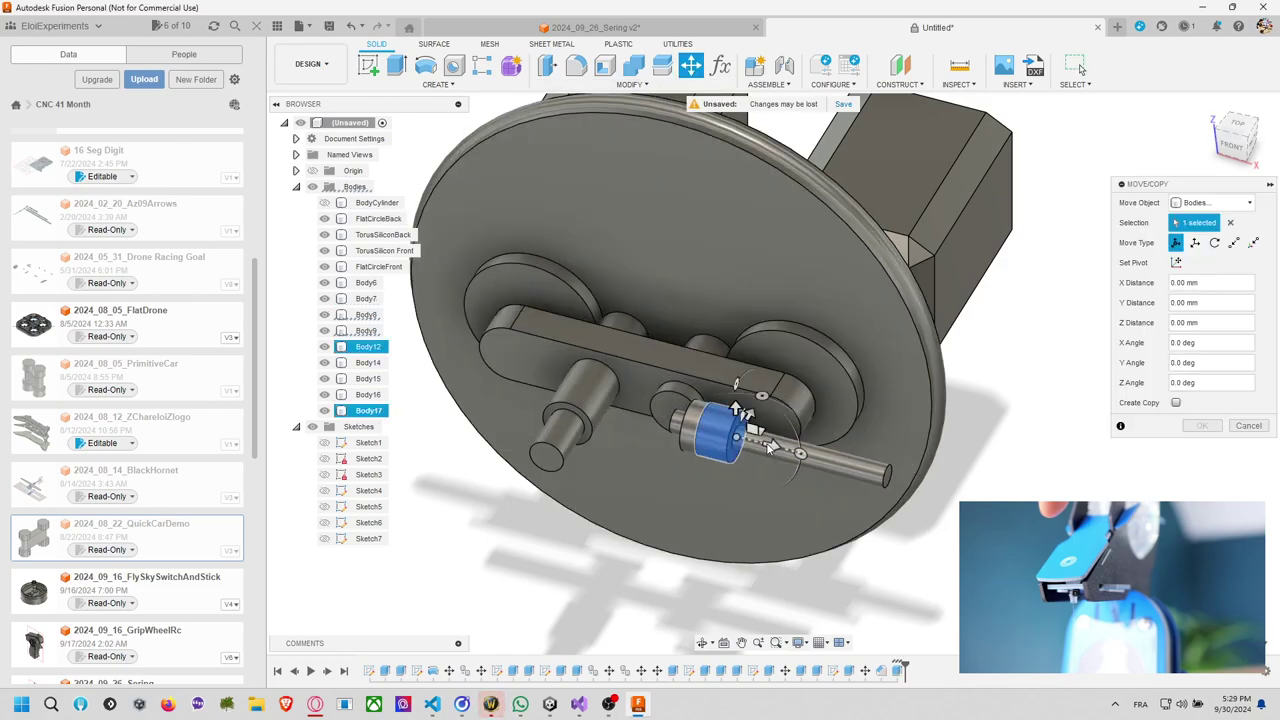
drag(745, 437, 733, 462)
shift+middle_drag(733, 456, 592, 418)
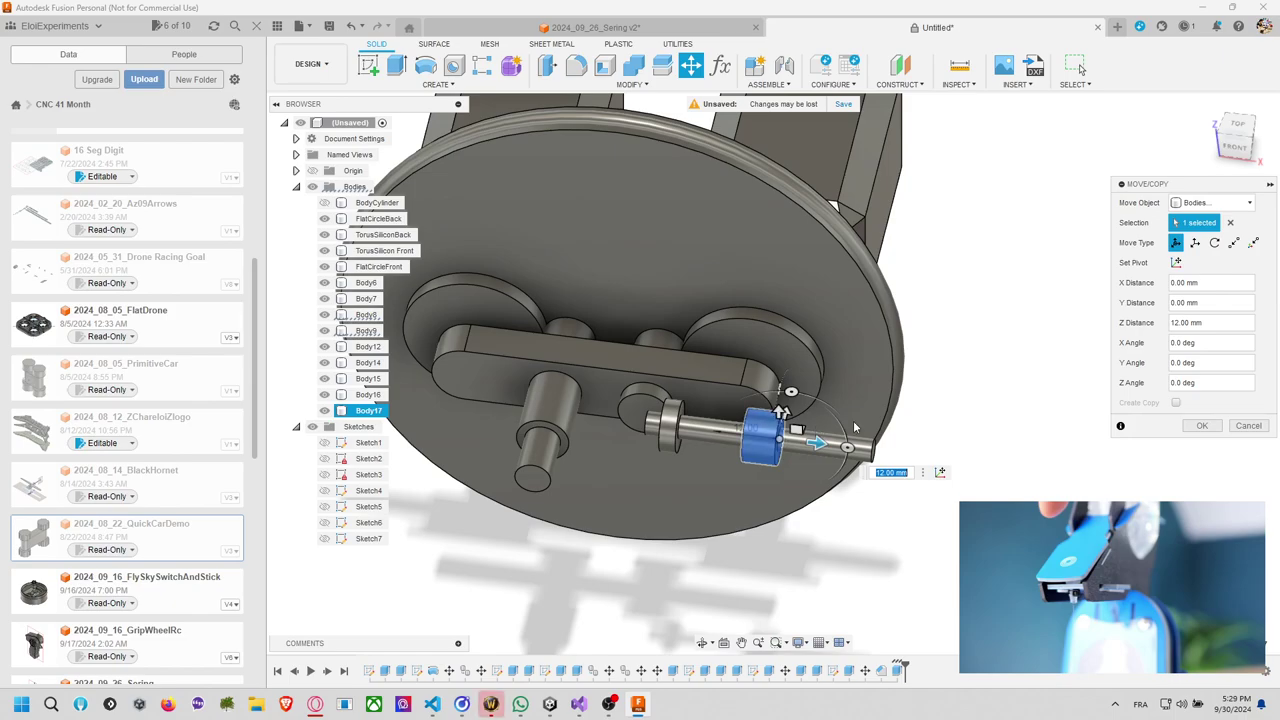
shift+middle_drag(873, 423, 815, 417)
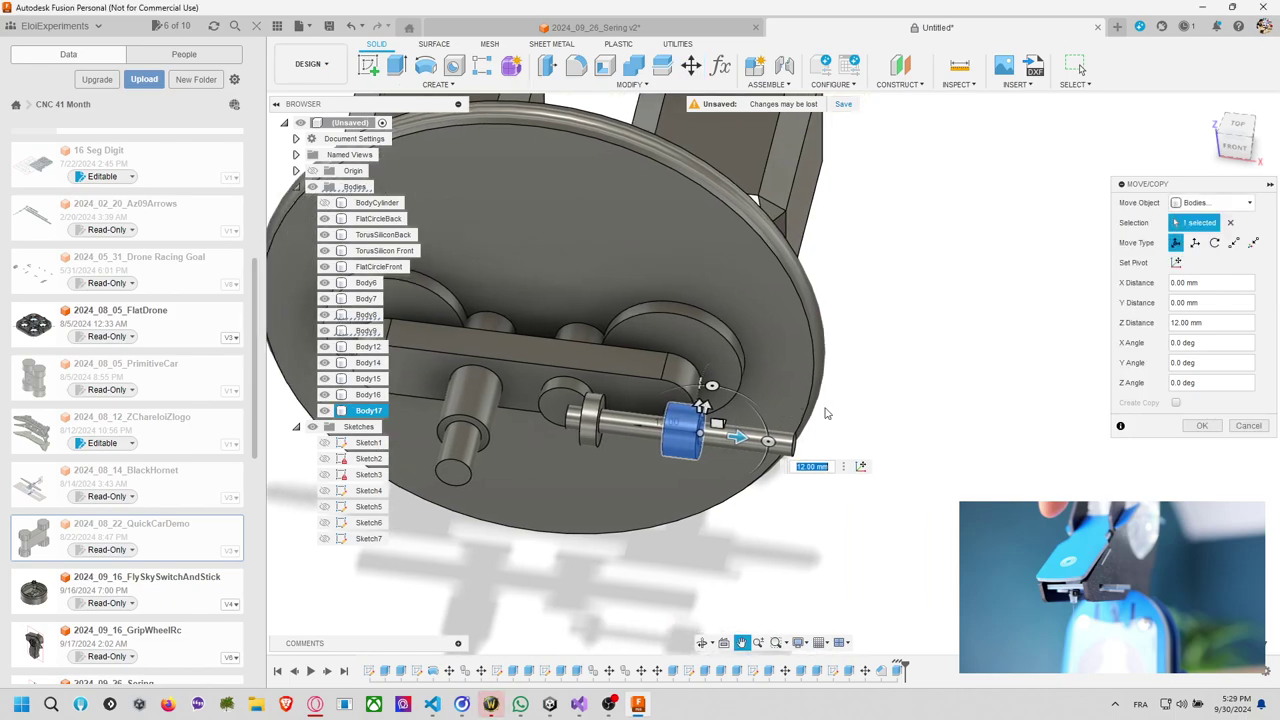
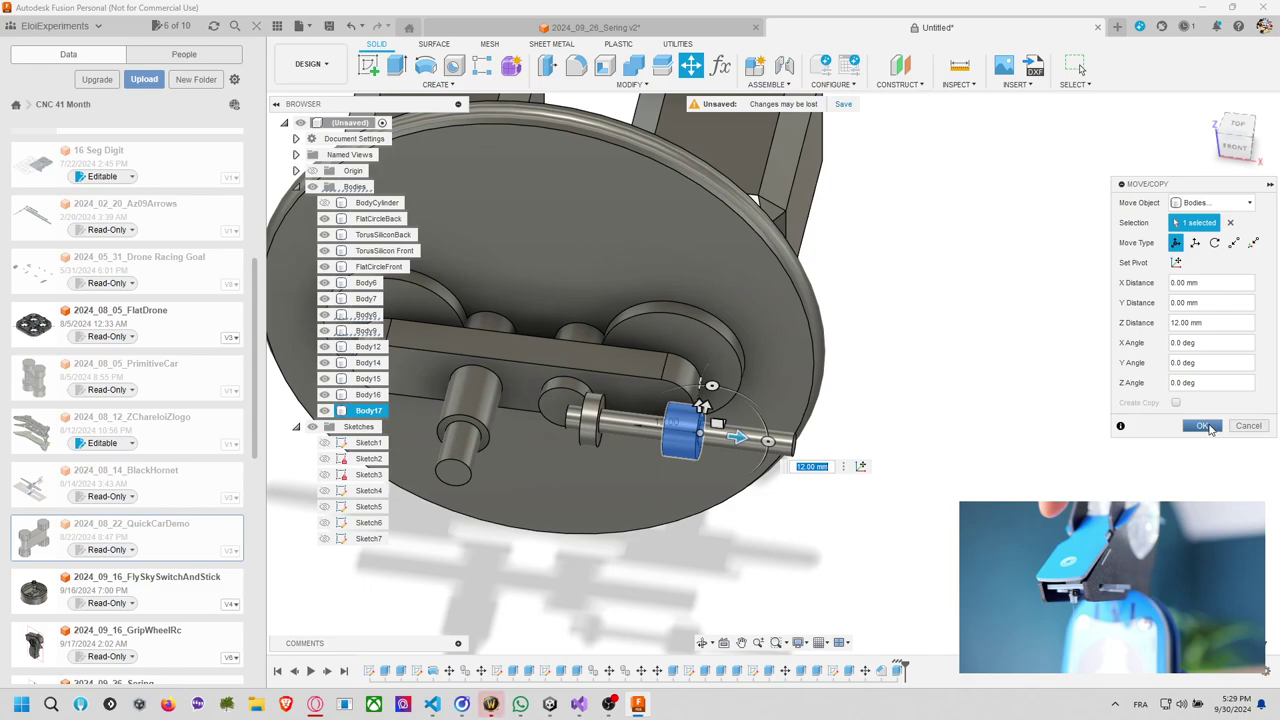
Confirm the collar's 12 mm Z move and clear the disk selection.
click(1205, 426)
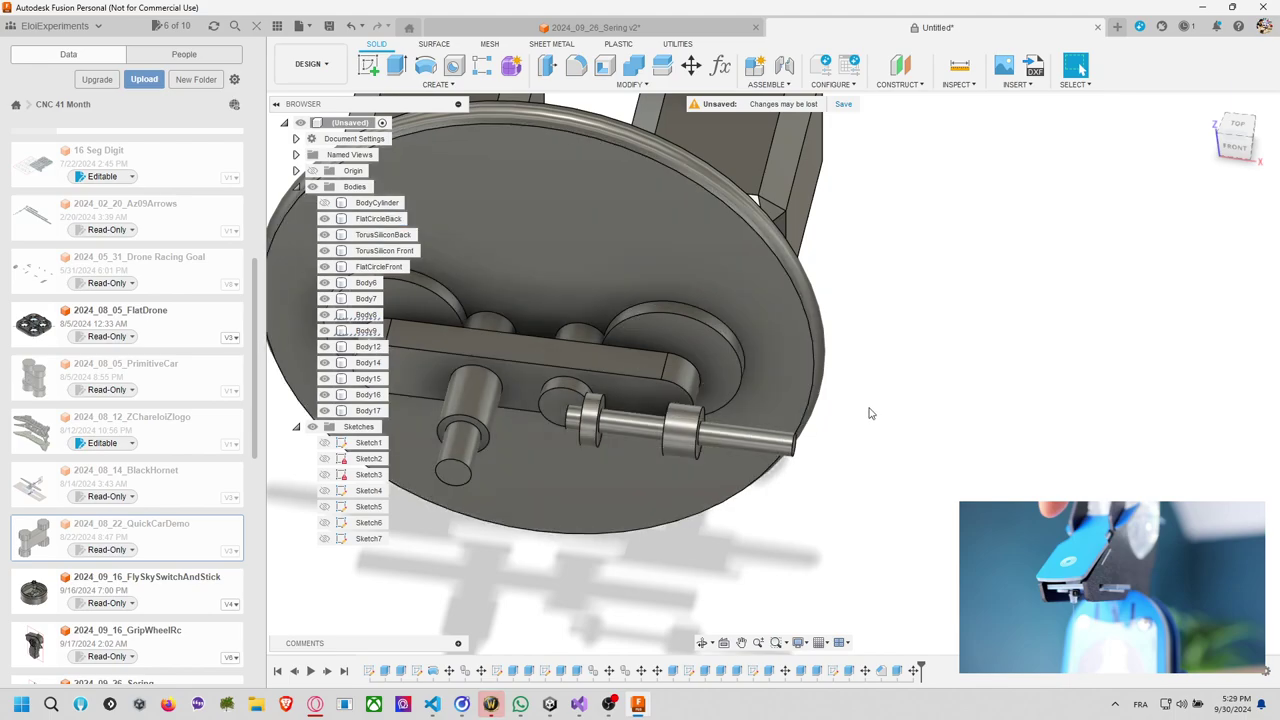
shift+middle_drag(751, 433, 690, 160)
click(681, 152)
key(ctrl+z)
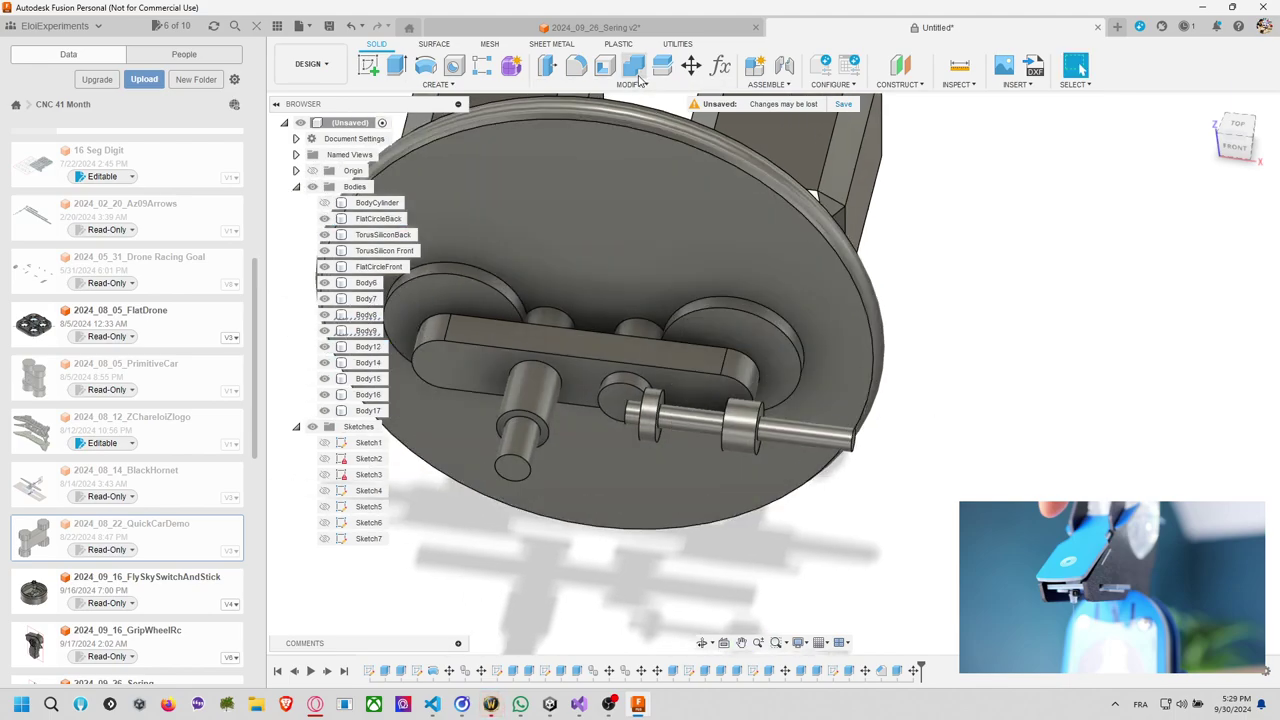
key(Escape)
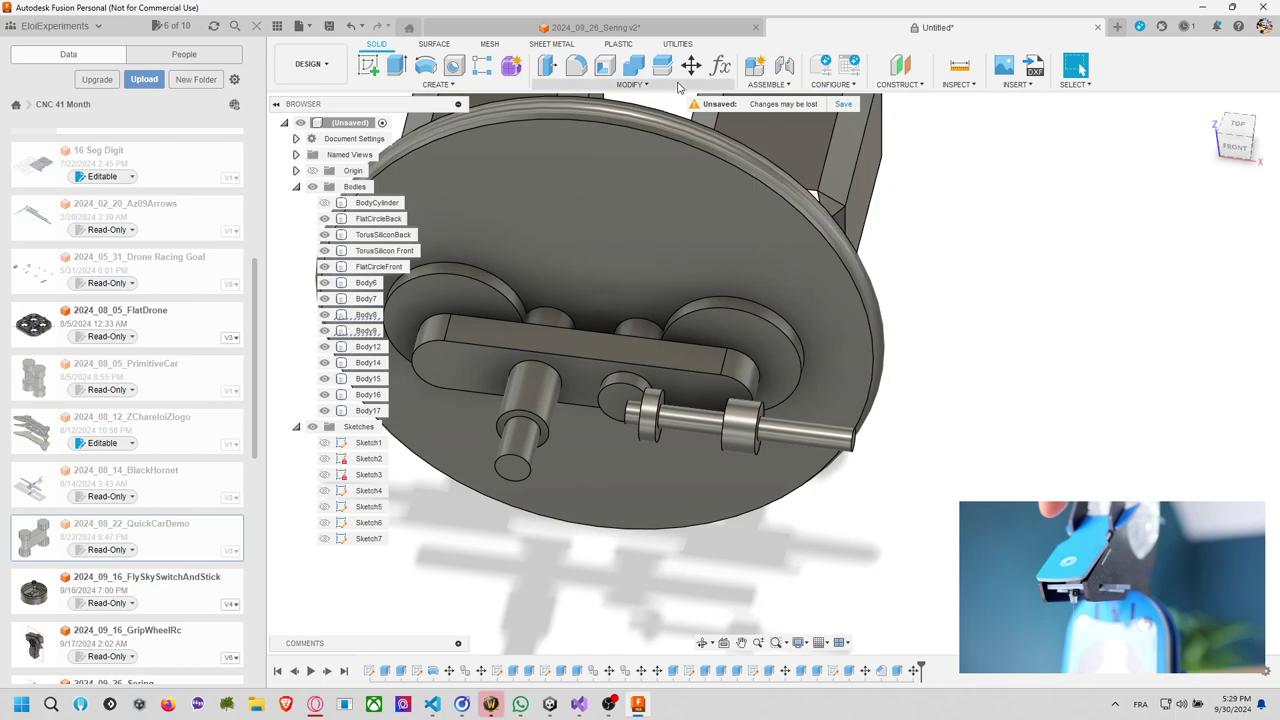
Try moving Body17 -6 mm back along the shaft, then cancel the move.
click(690, 65)
click(742, 425)
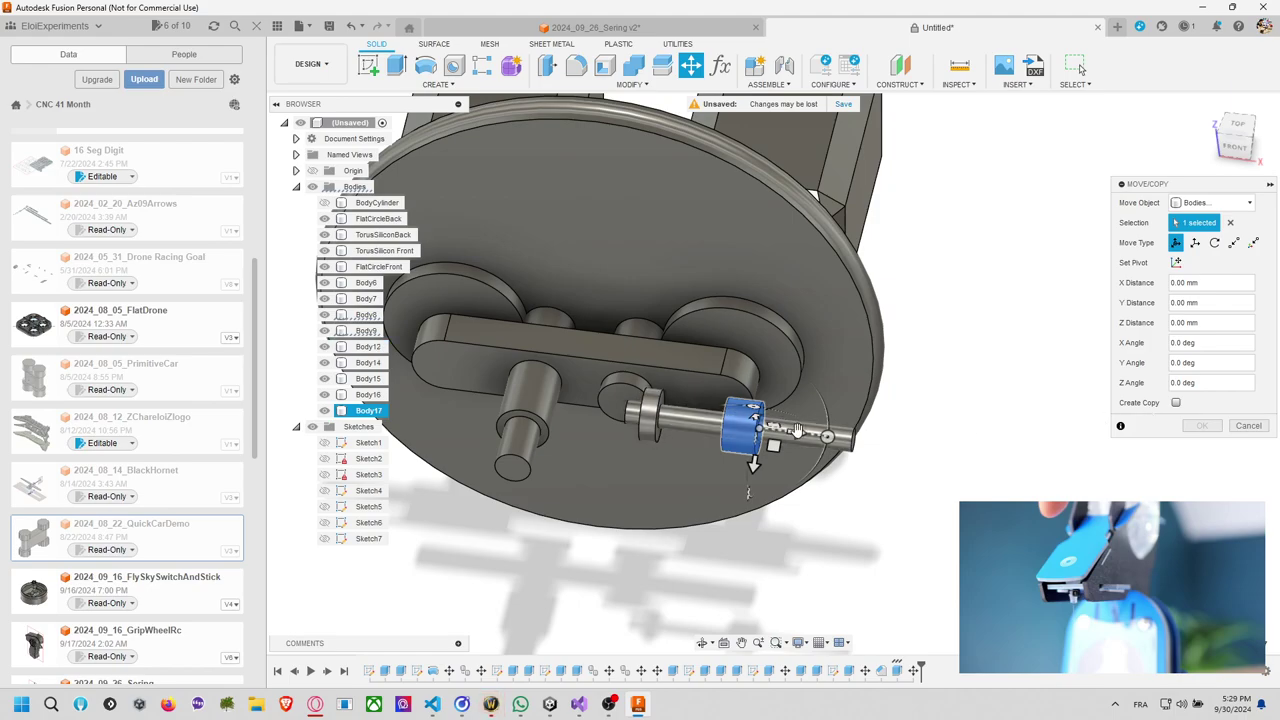
drag(797, 432, 765, 432)
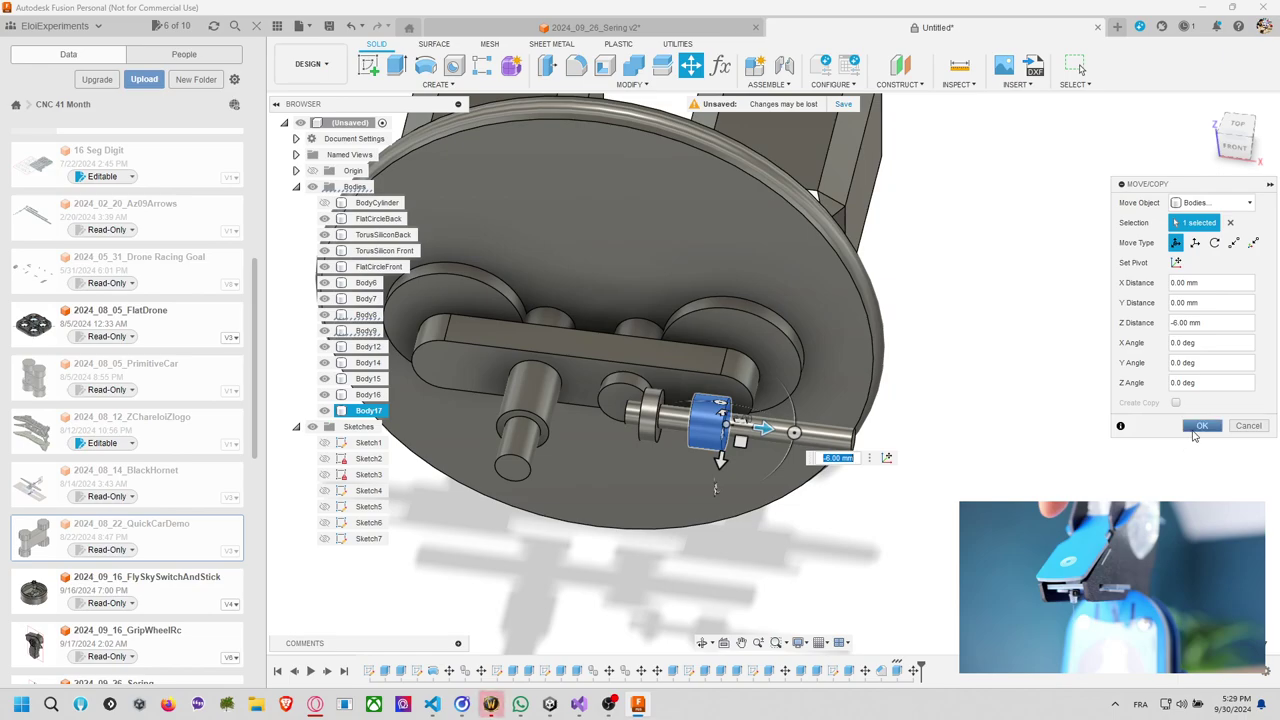
click(1248, 425)
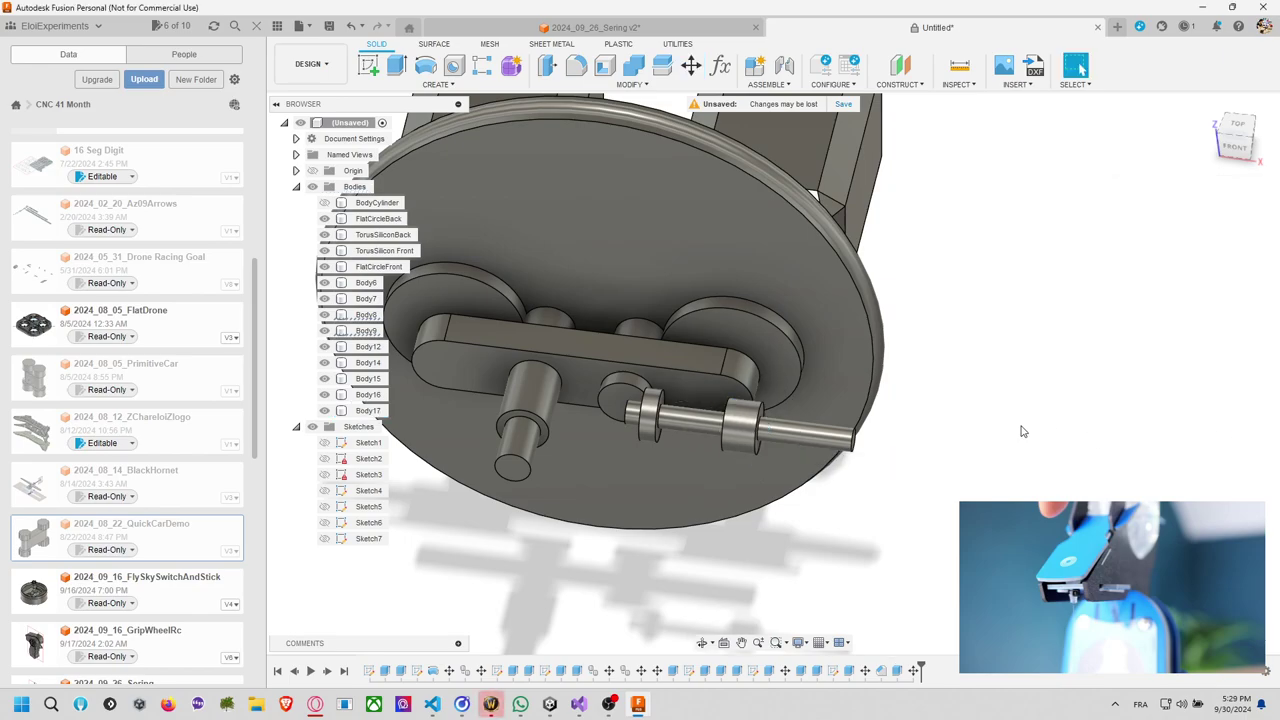
shift+middle_drag(1020, 429, 755, 411)
Extrude the shaft's end profile 4 mm, joined to the existing body.
key(e)
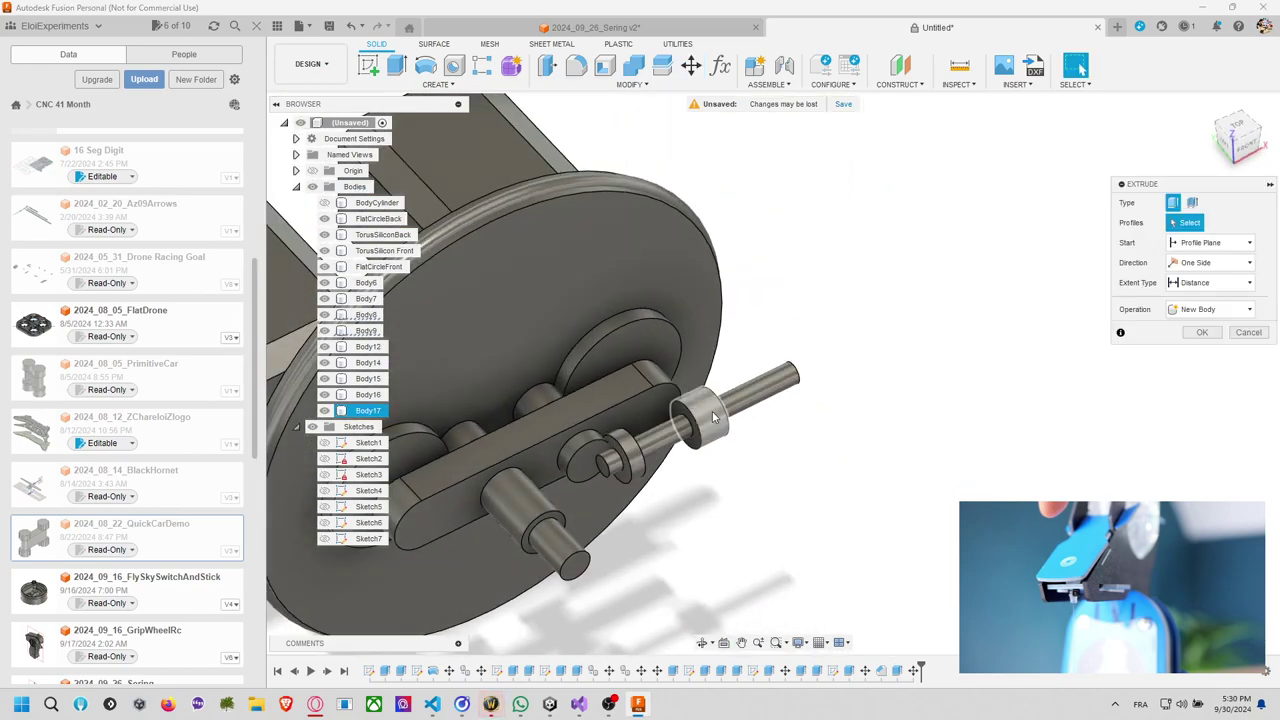
click(681, 412)
drag(675, 413, 655, 425)
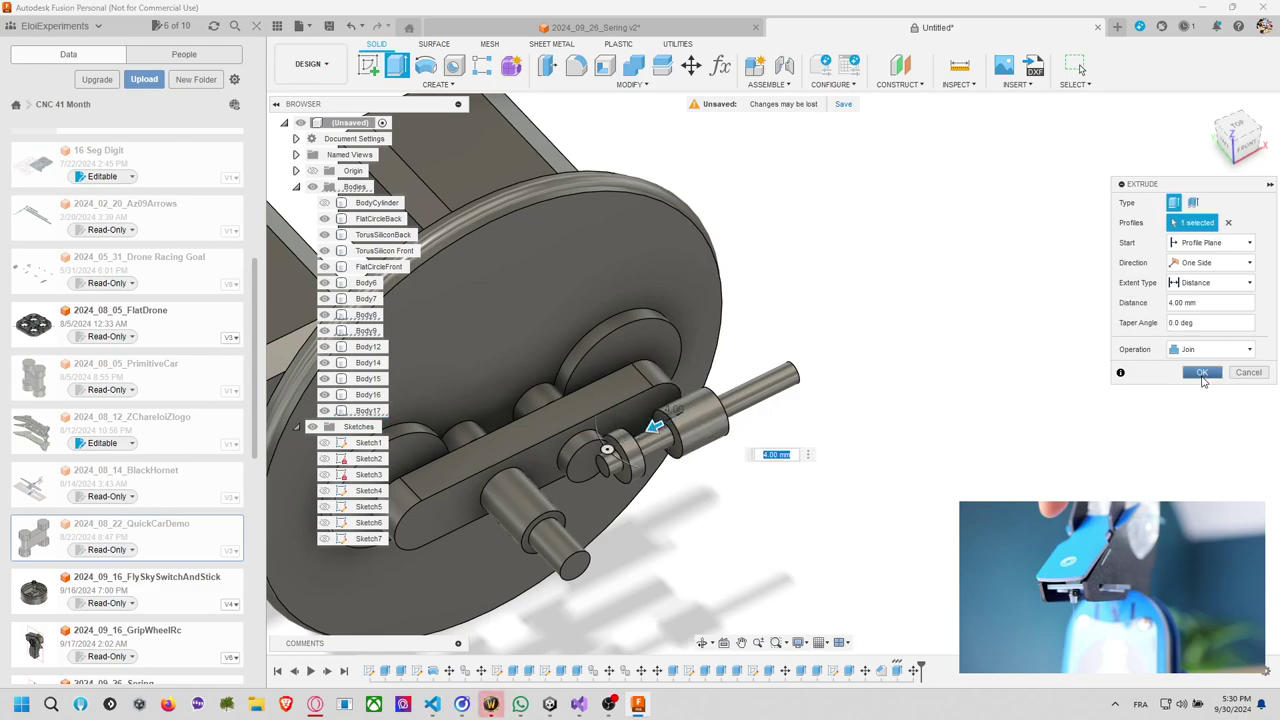
click(1201, 372)
shift+middle_drag(780, 477, 830, 461)
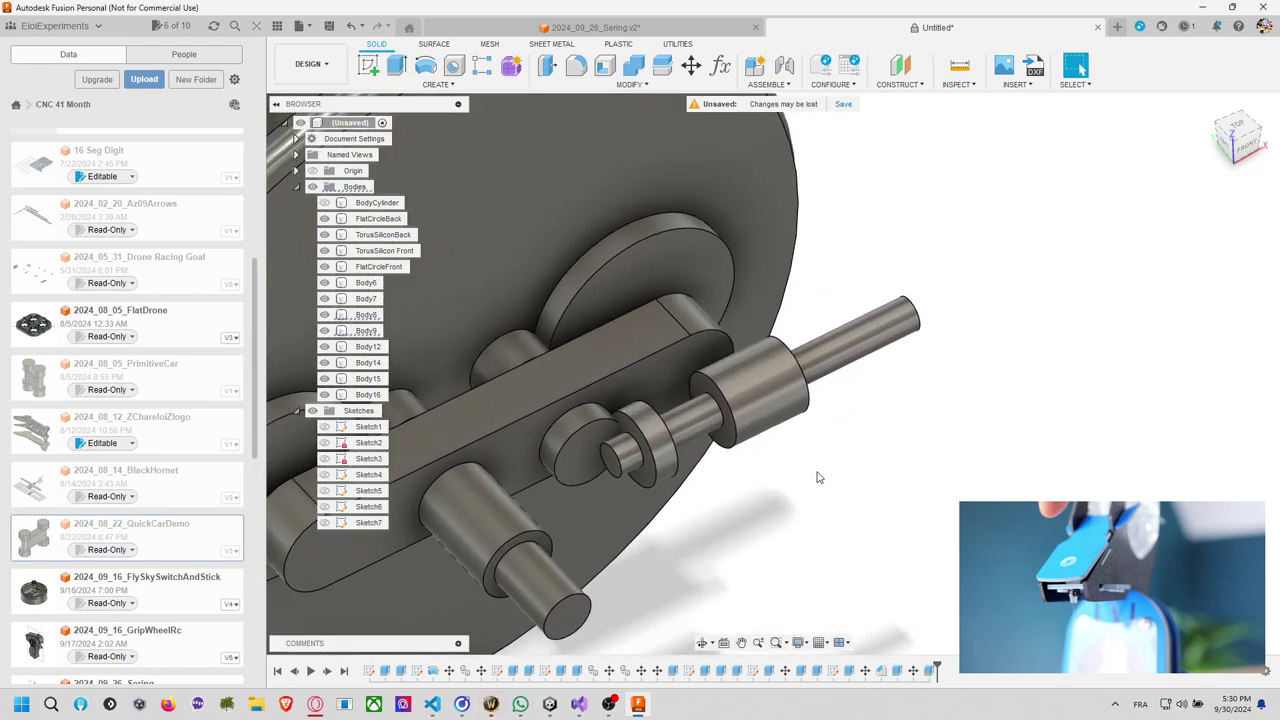
Start an extrusion of the cylinder's end ring face, then abandon it.
key(e)
click(722, 400)
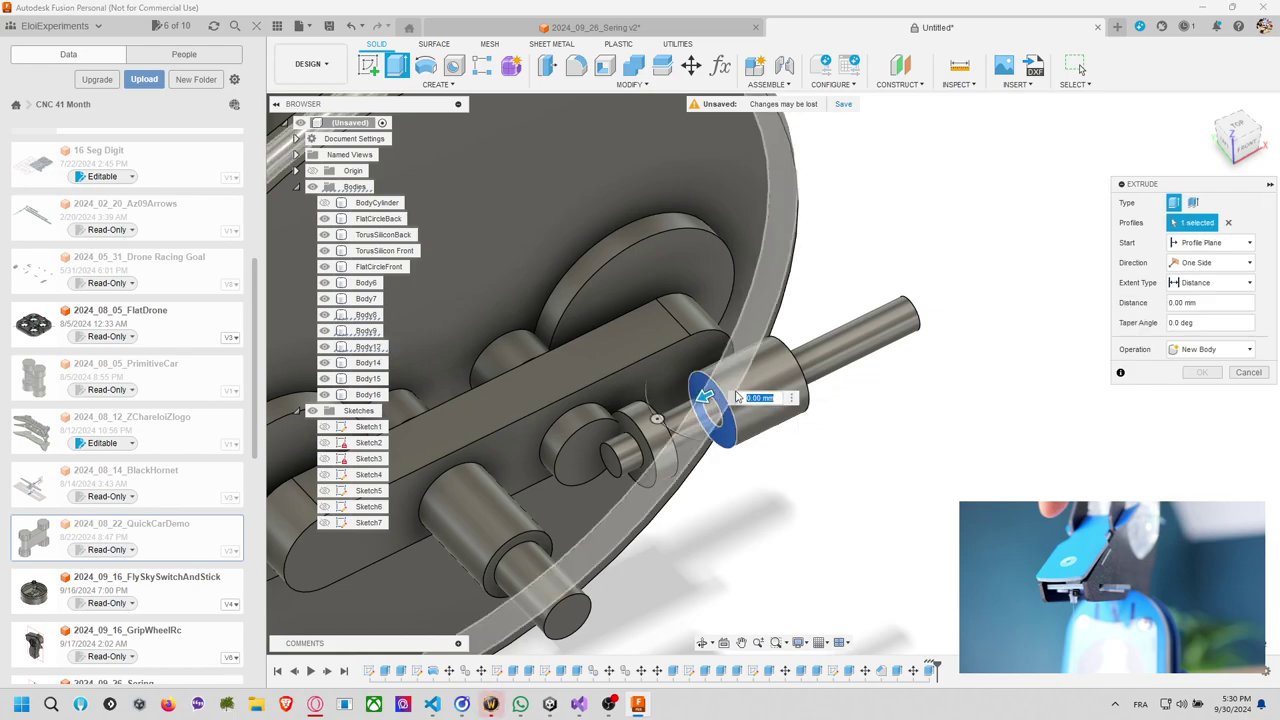
key(Escape)
click(368, 65)
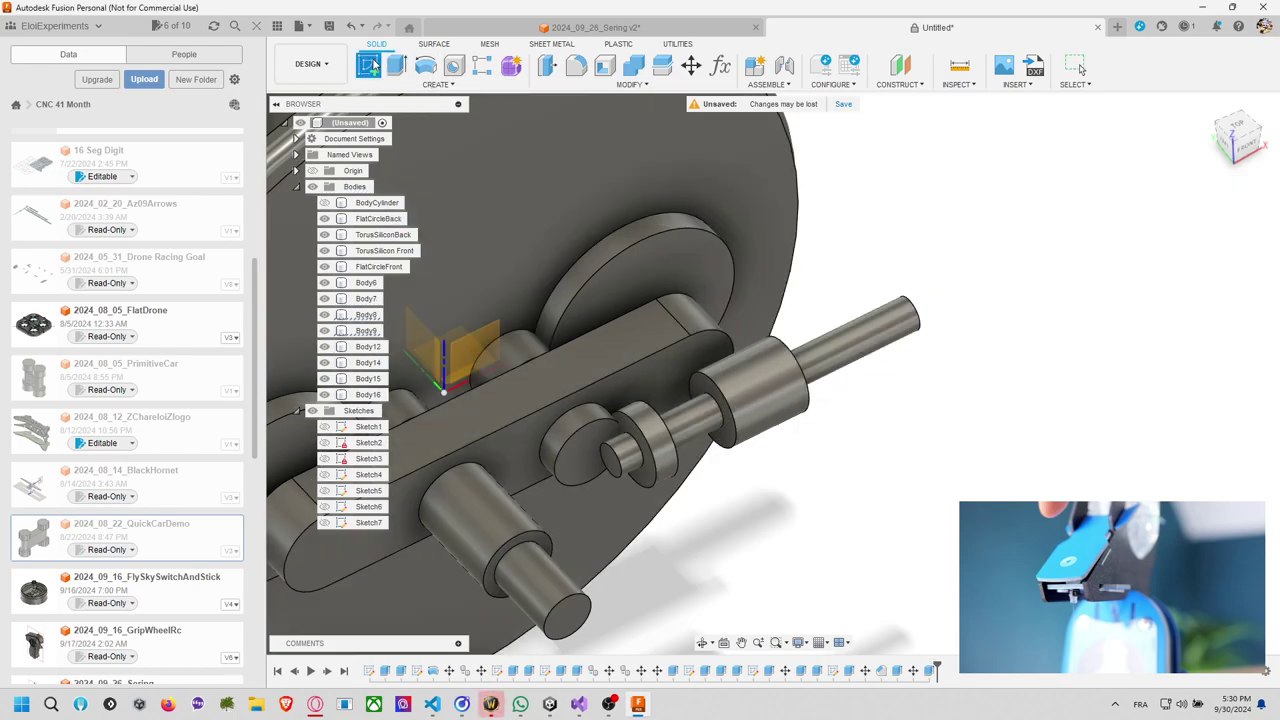
Place the sketch on the cylinder's end face and hide the large cylinder and shaft bodies.
click(707, 386)
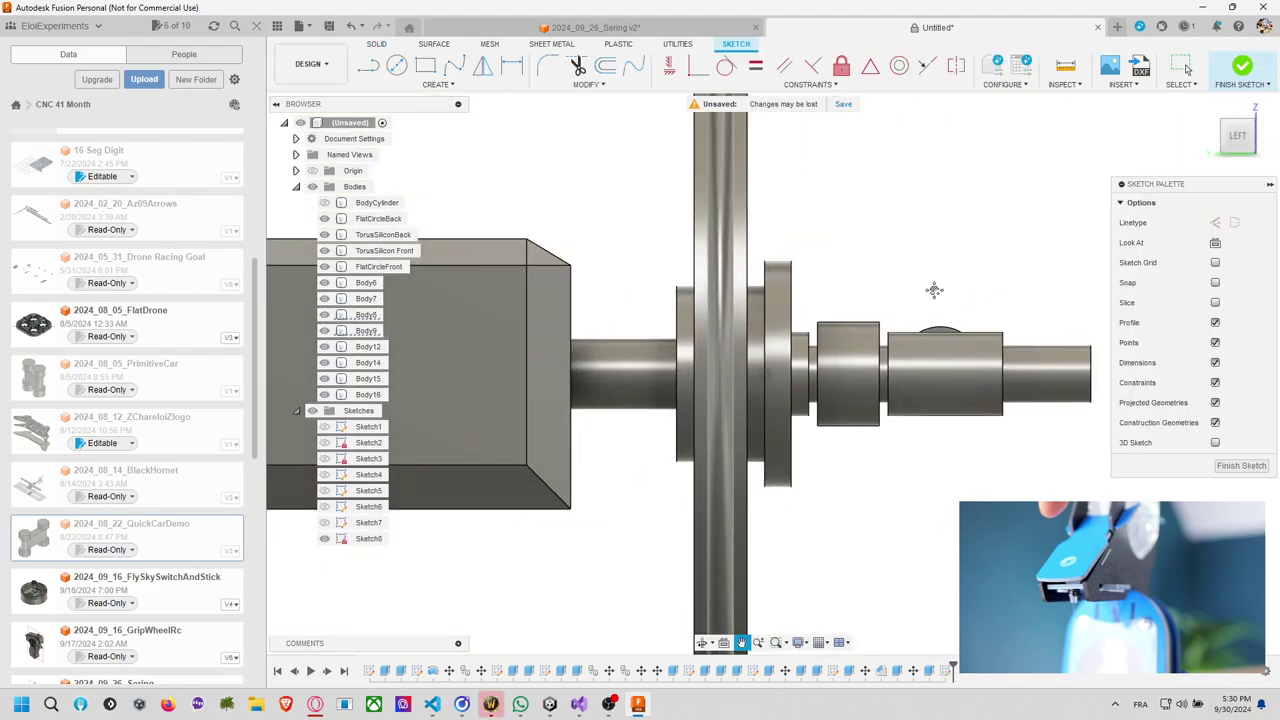
scroll(722, 293, up, 3)
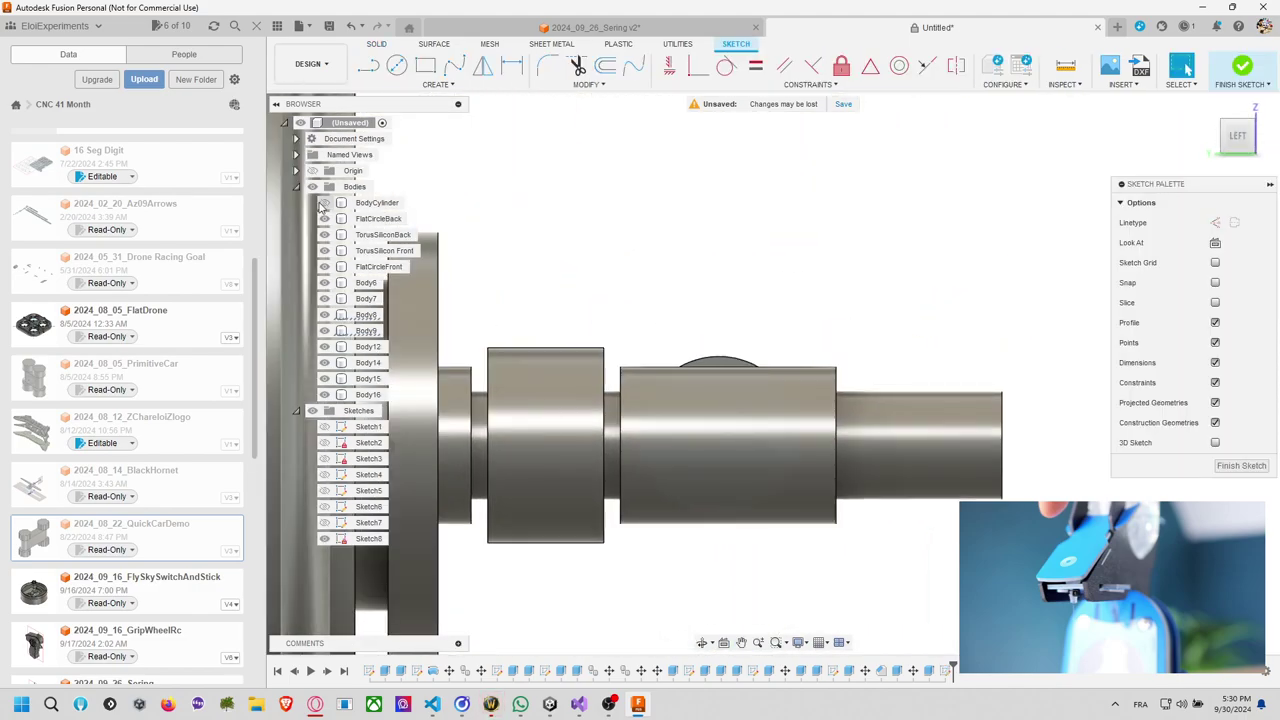
click(383, 234)
key(v)
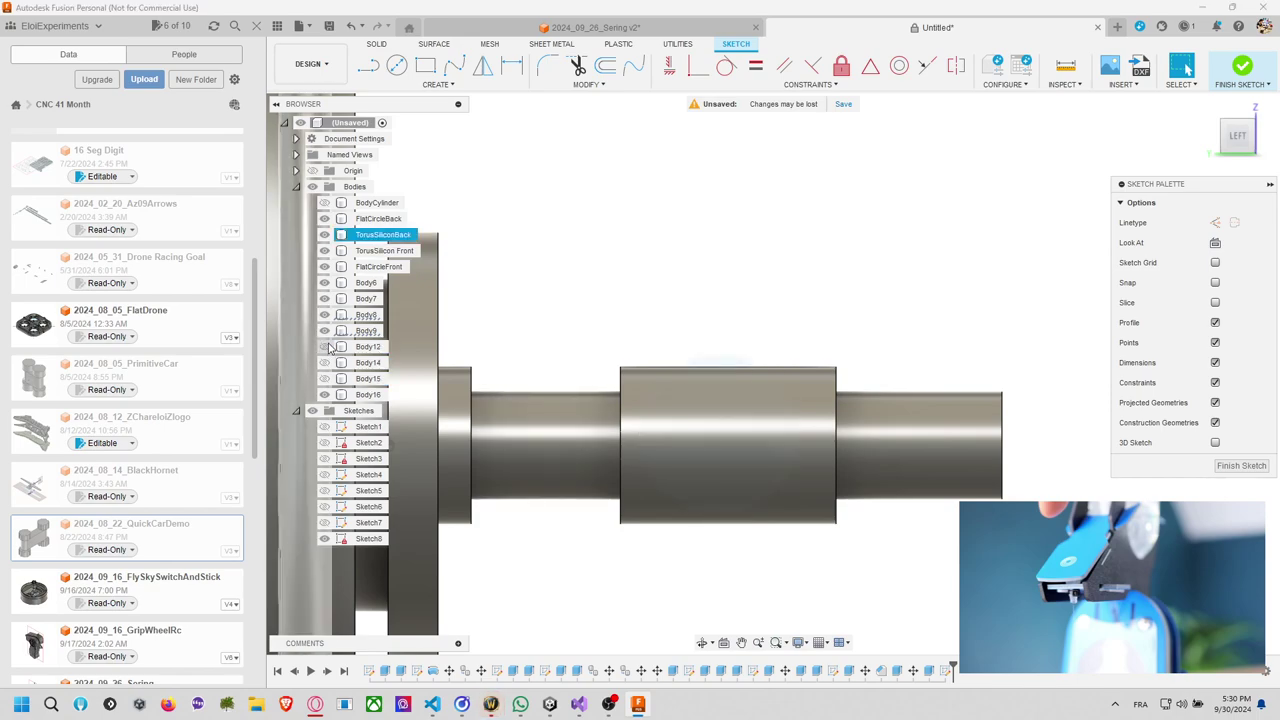
click(325, 316)
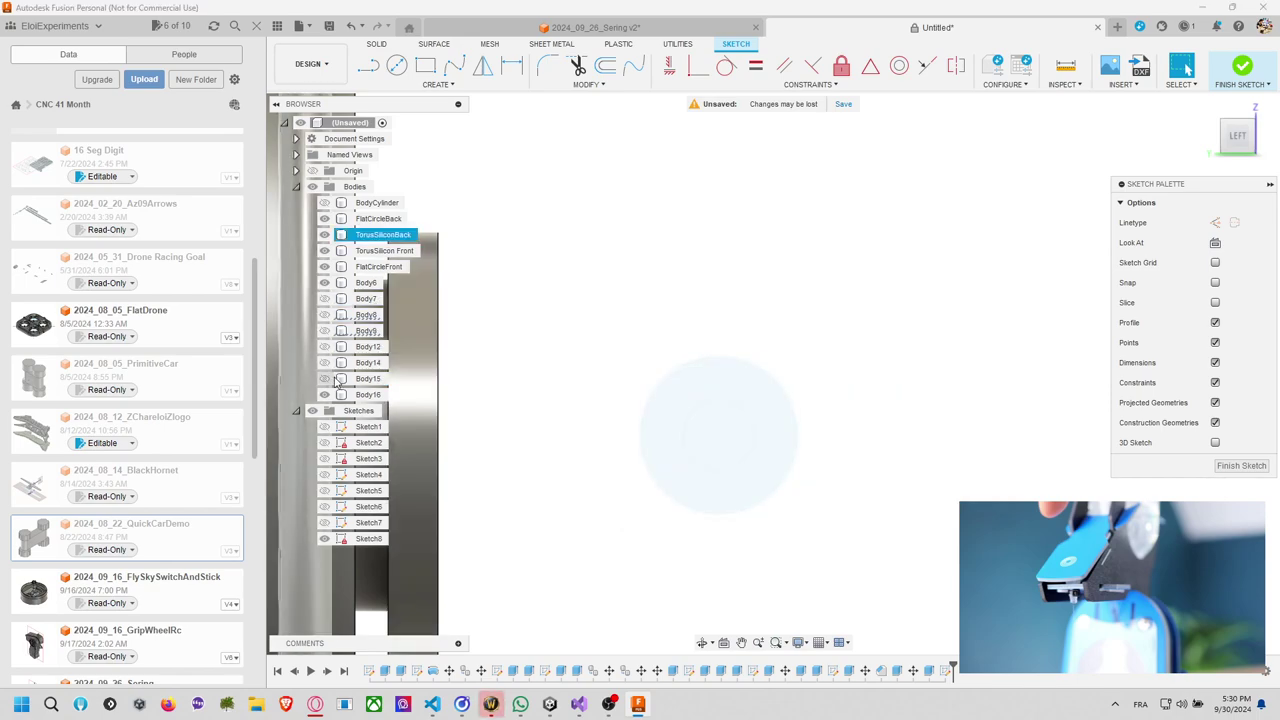
click(326, 395)
click(324, 381)
Show the hidden cylinder and torus bodies again and select Sketch8.
click(632, 312)
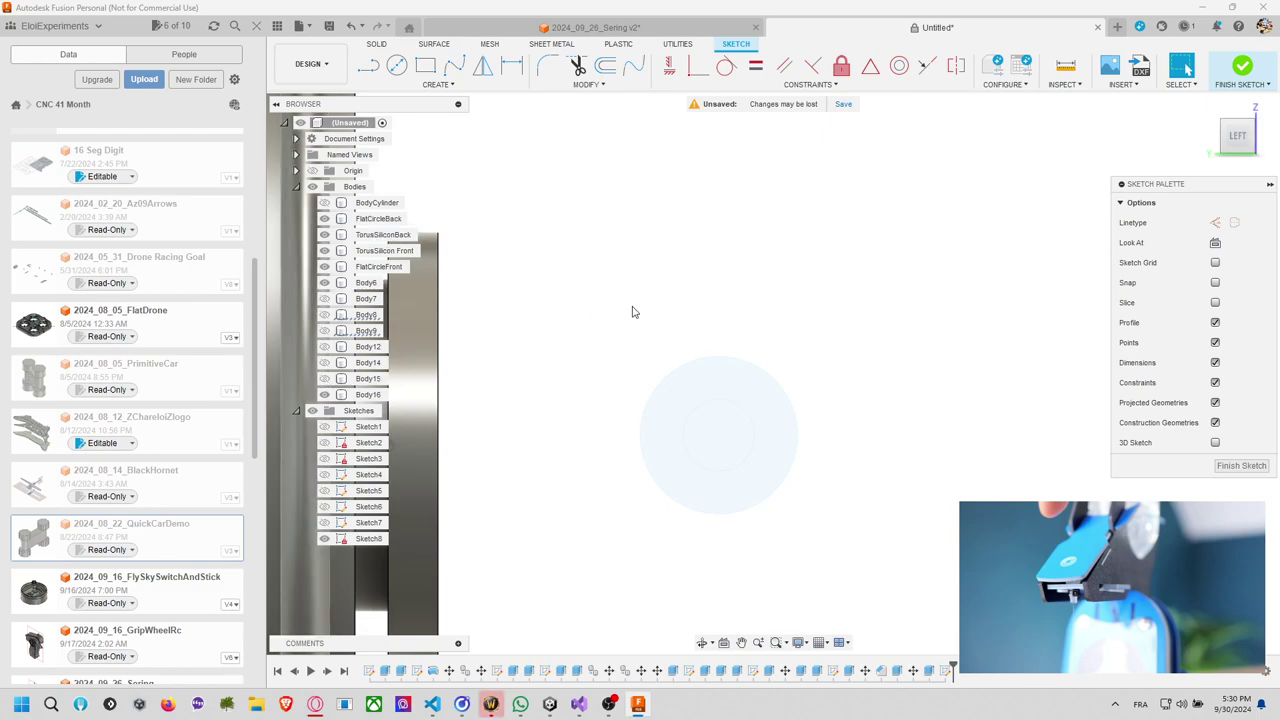
click(324, 379)
click(325, 347)
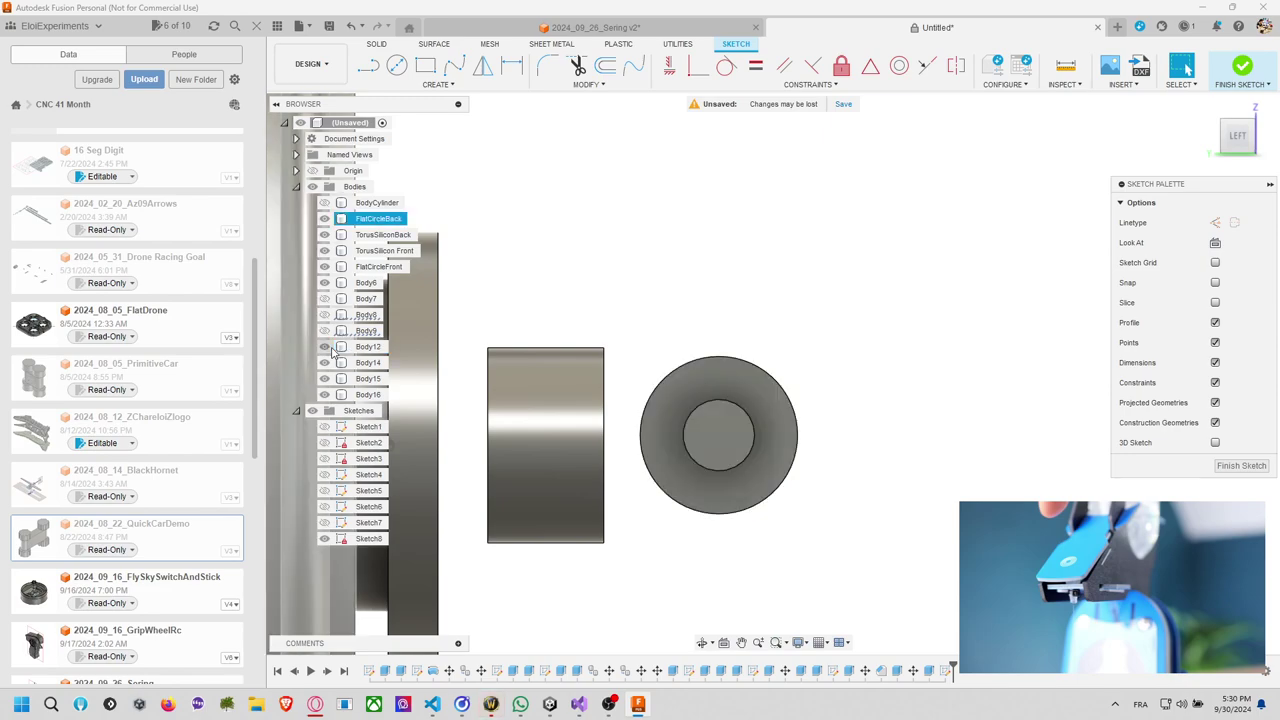
click(325, 332)
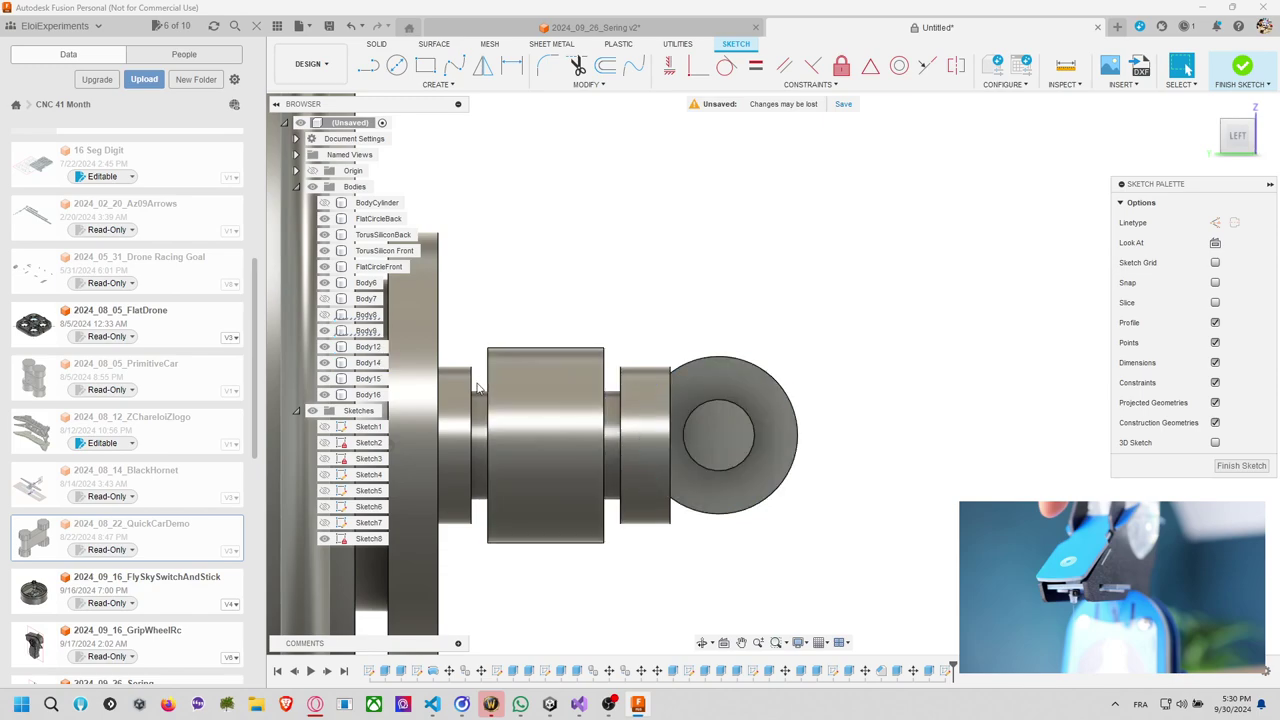
click(358, 540)
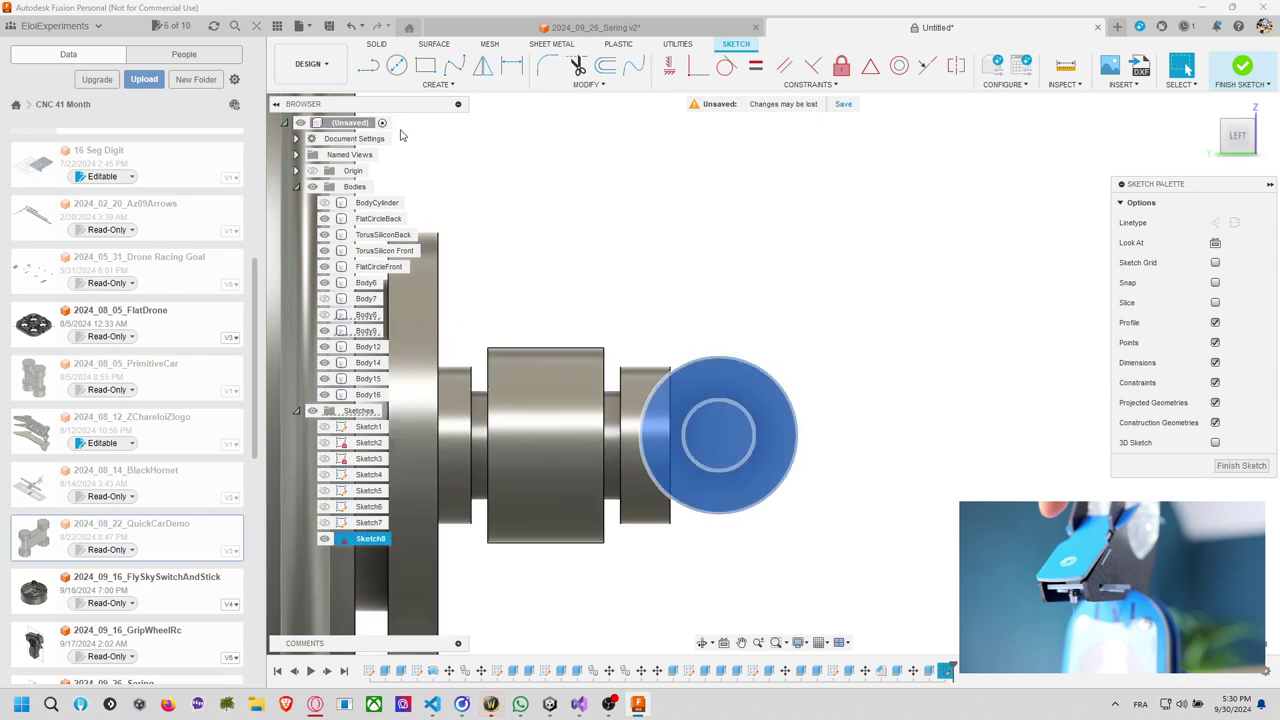
click(425, 65)
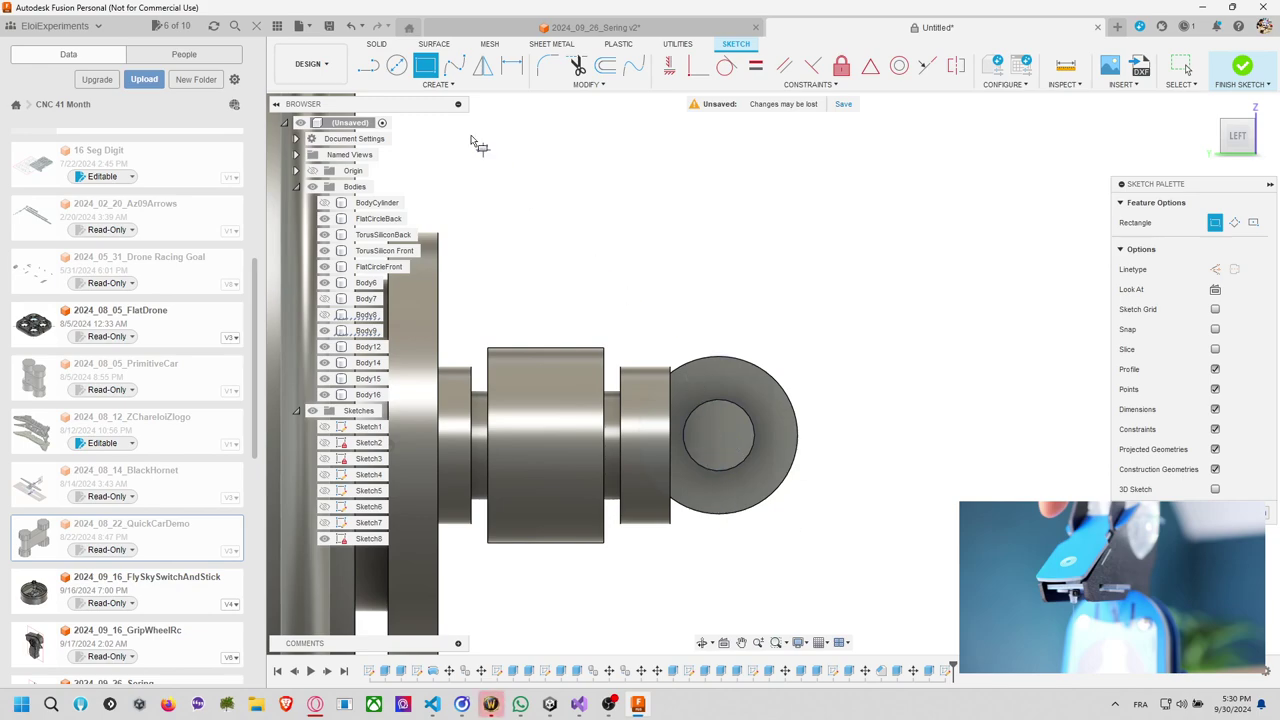
Draw a vertical 90° line from the hub circle's centre up to its top.
key(l)
click(718, 438)
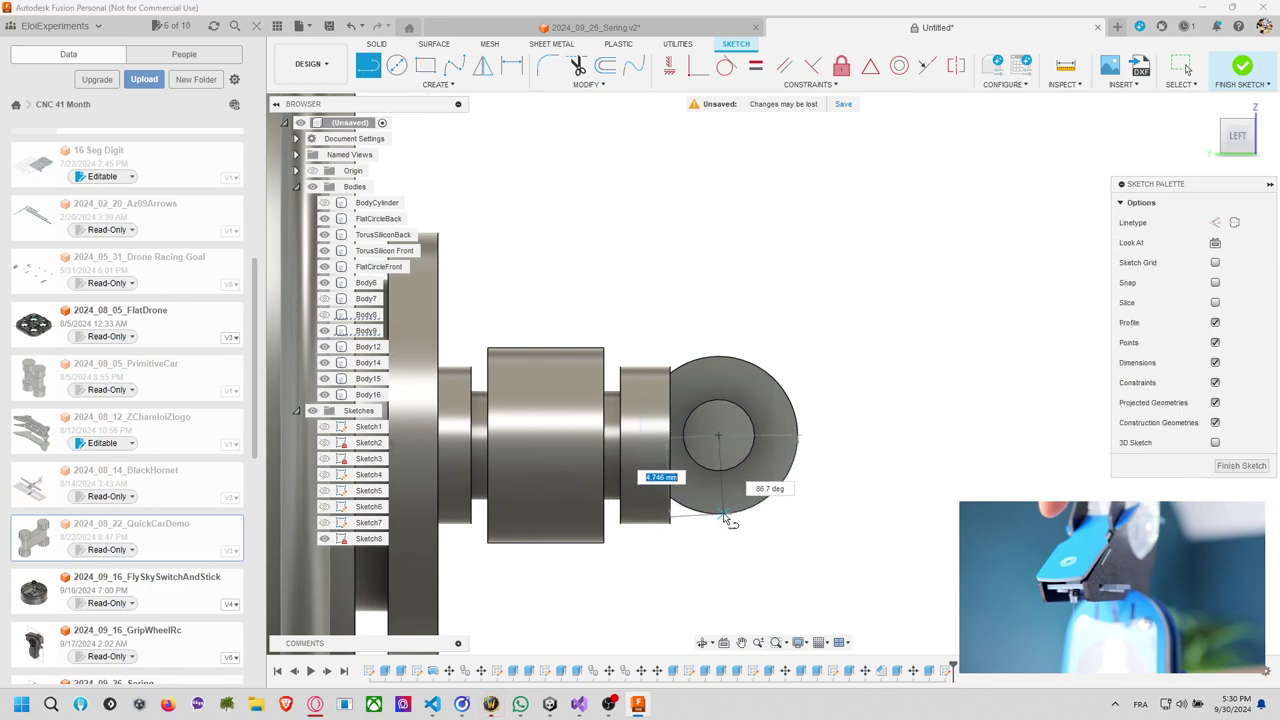
key(Escape)
key(Escape)
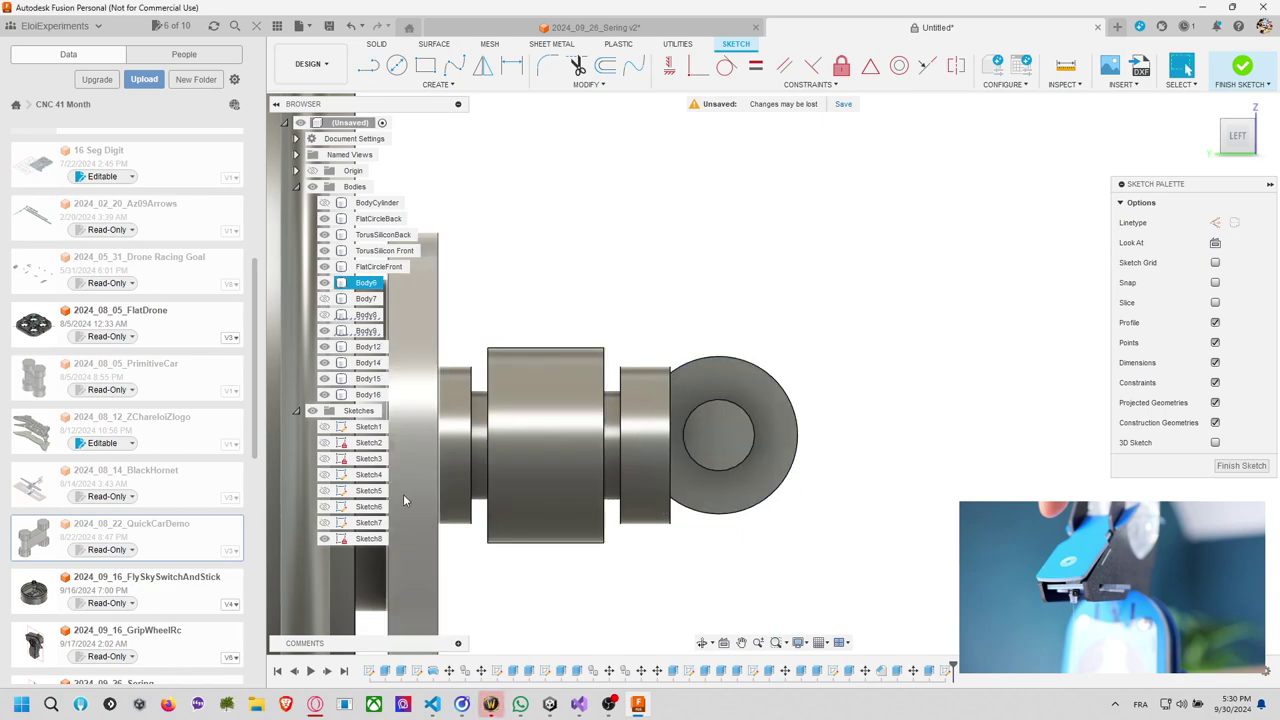
right_click(368, 538)
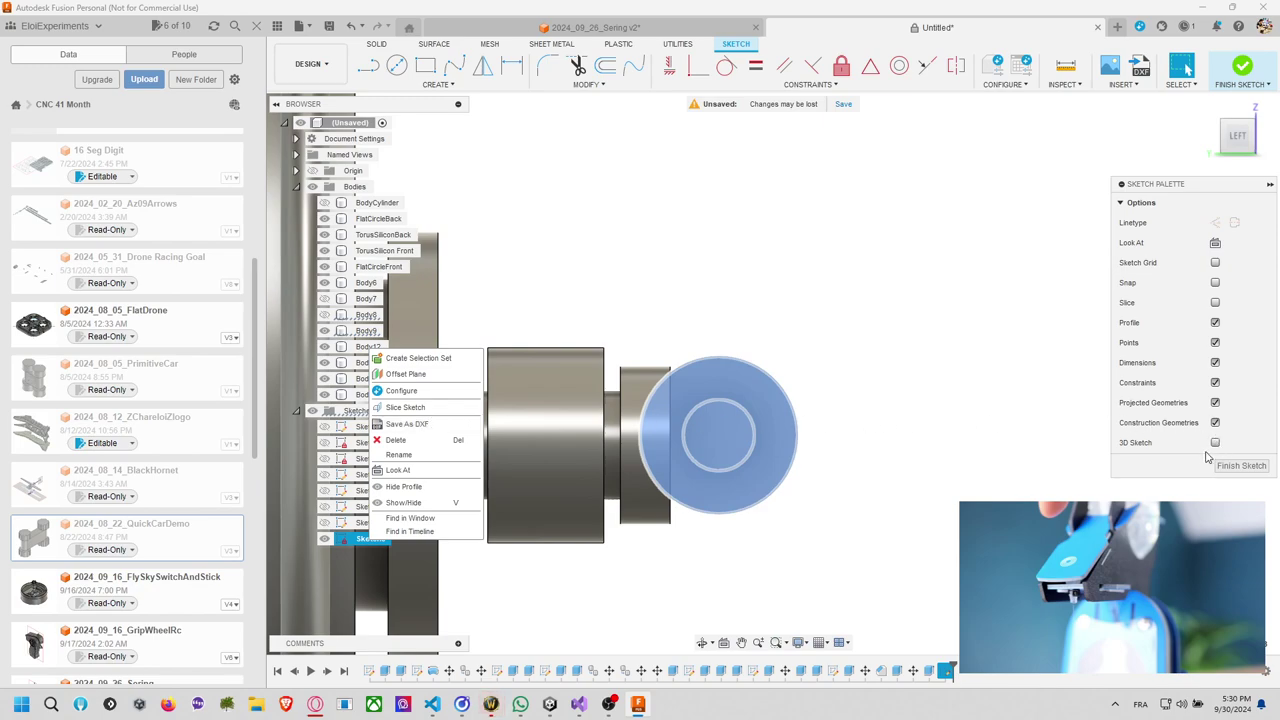
key(c)
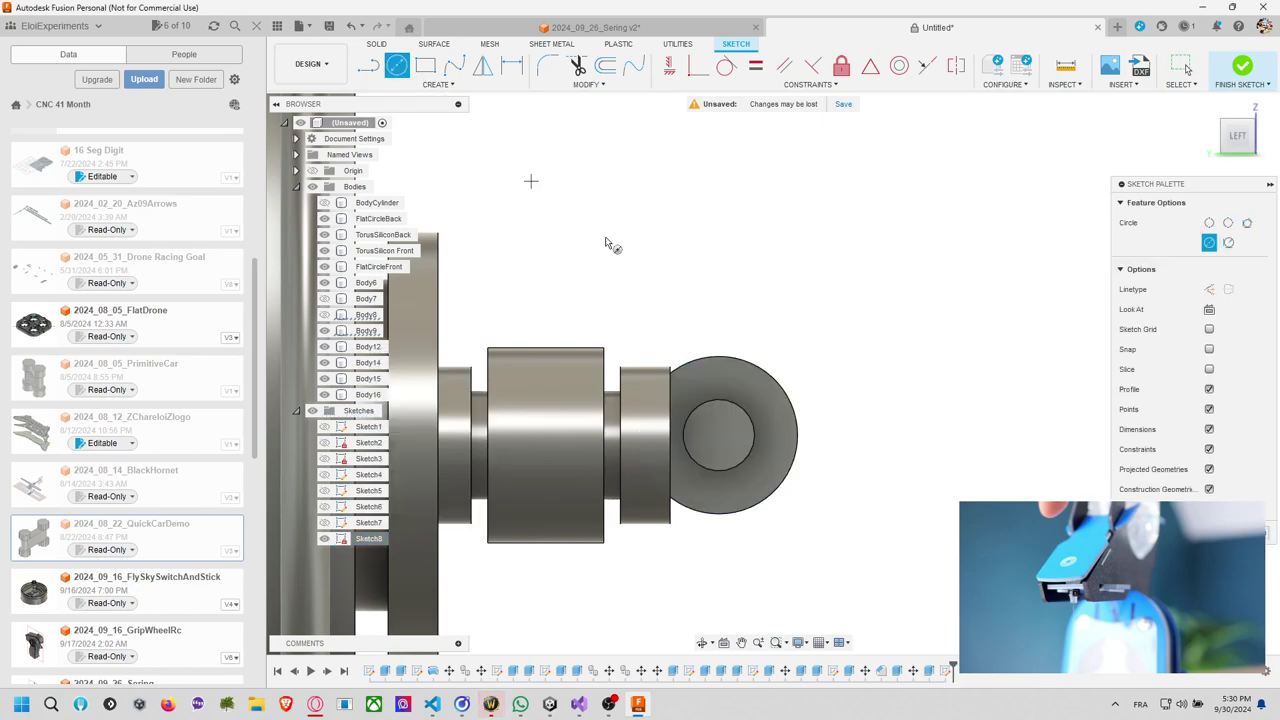
click(716, 429)
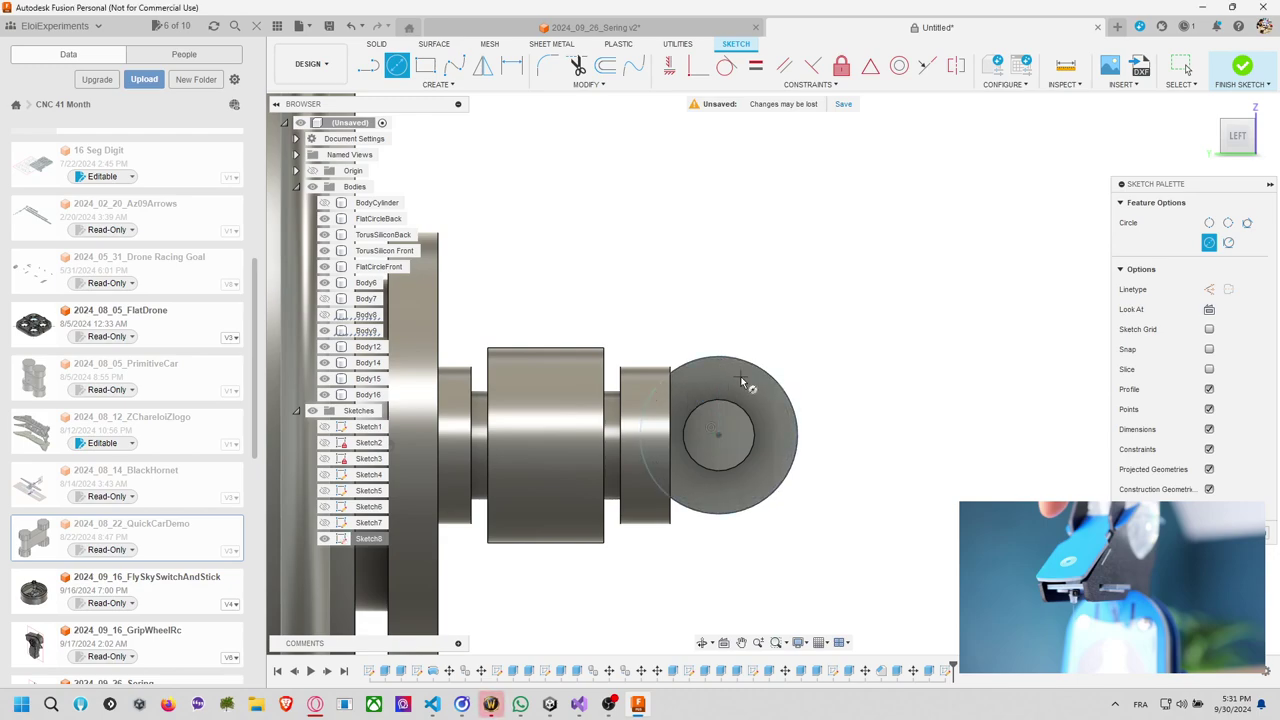
key(r)
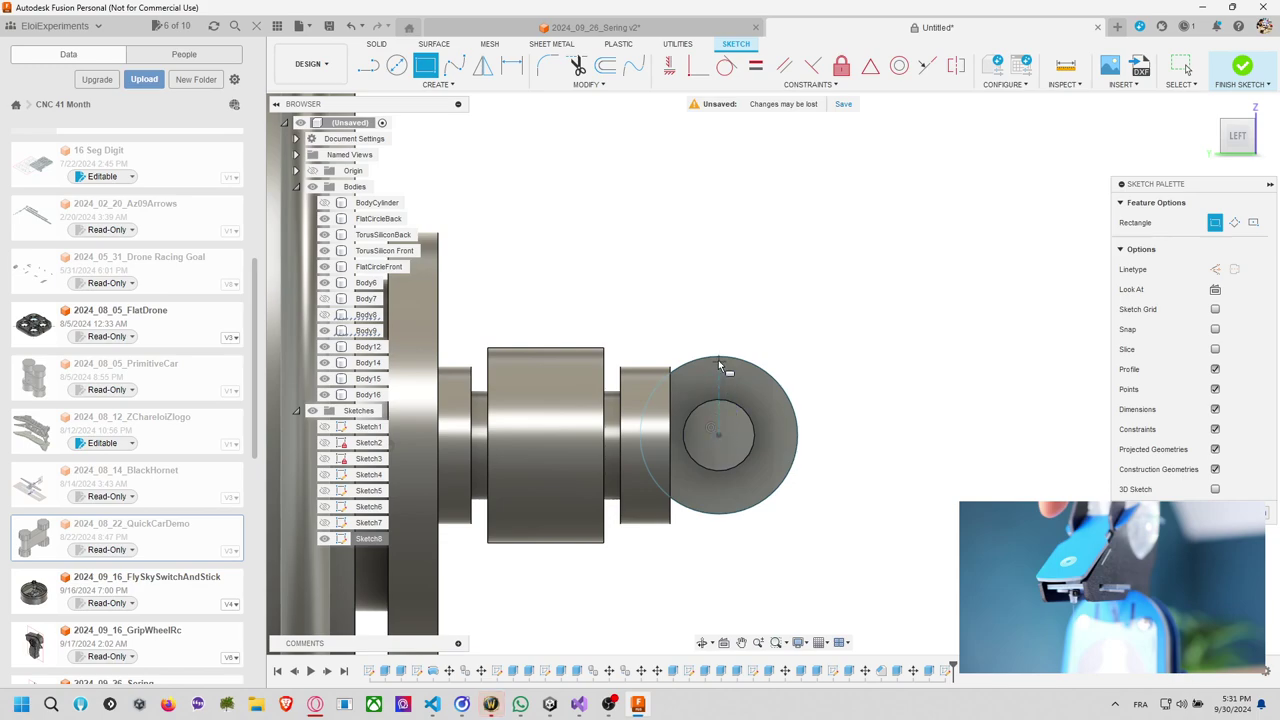
key(l)
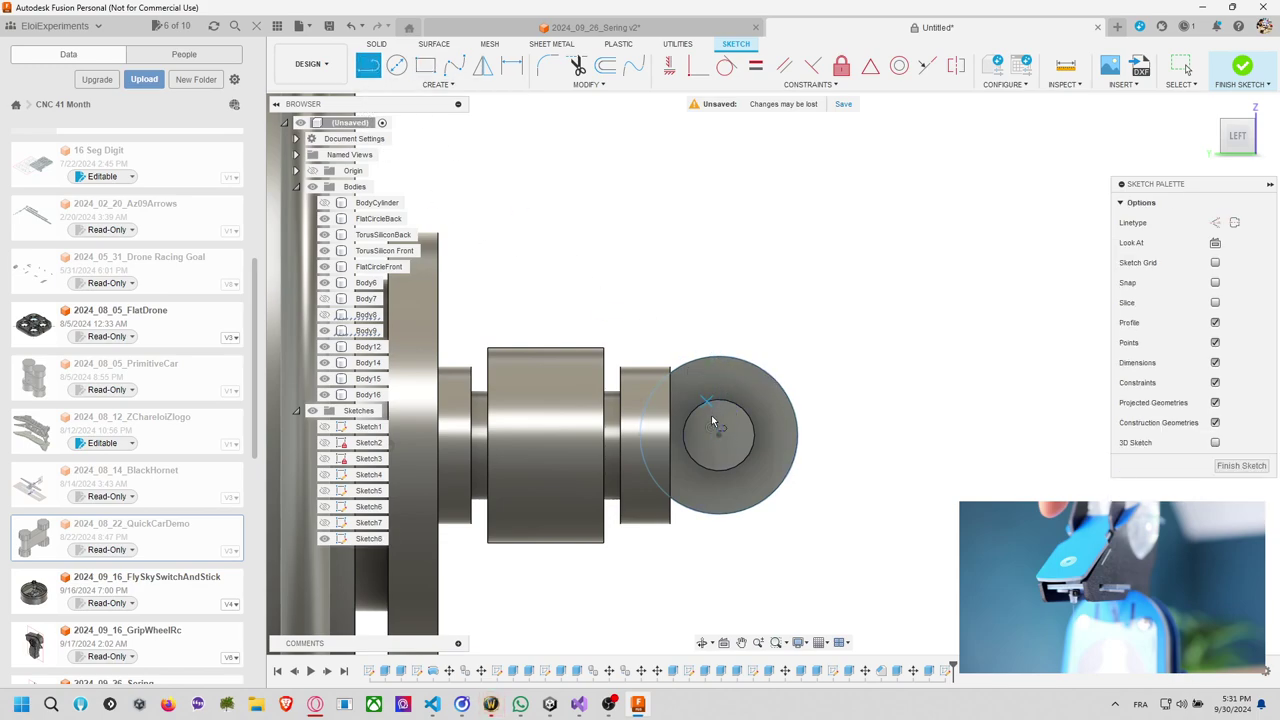
click(719, 436)
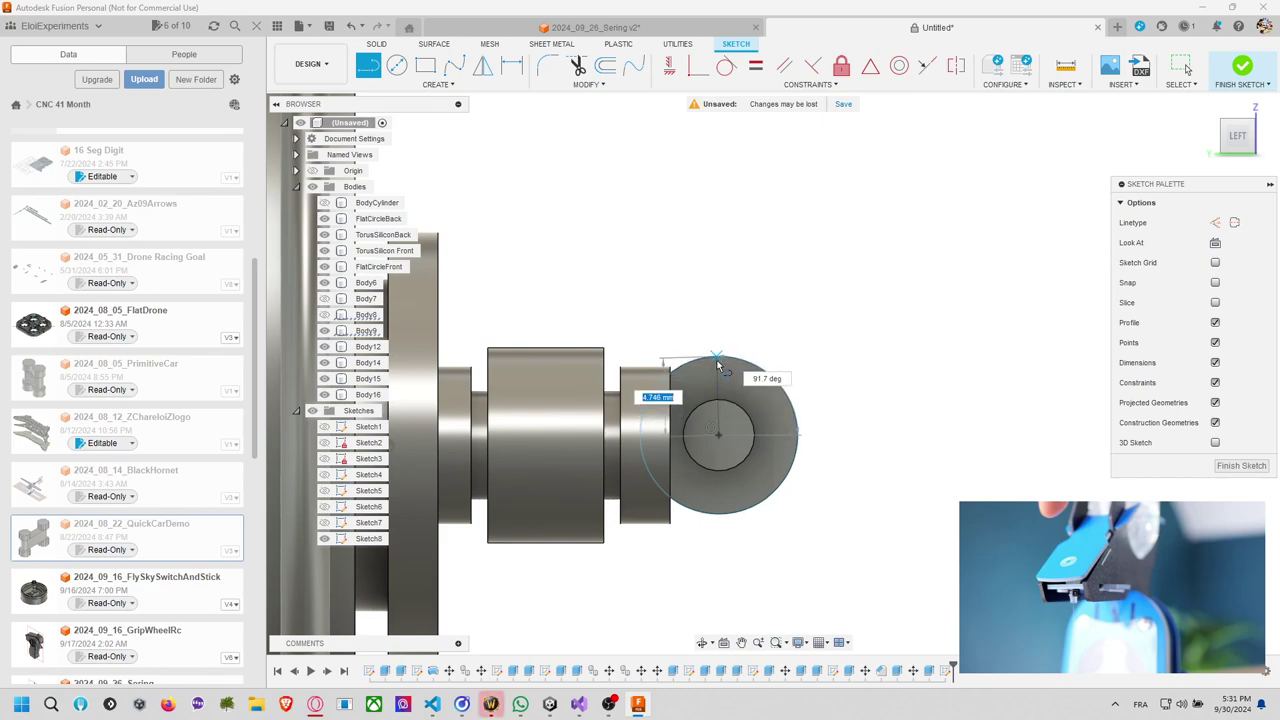
key(Tab)
text(9)
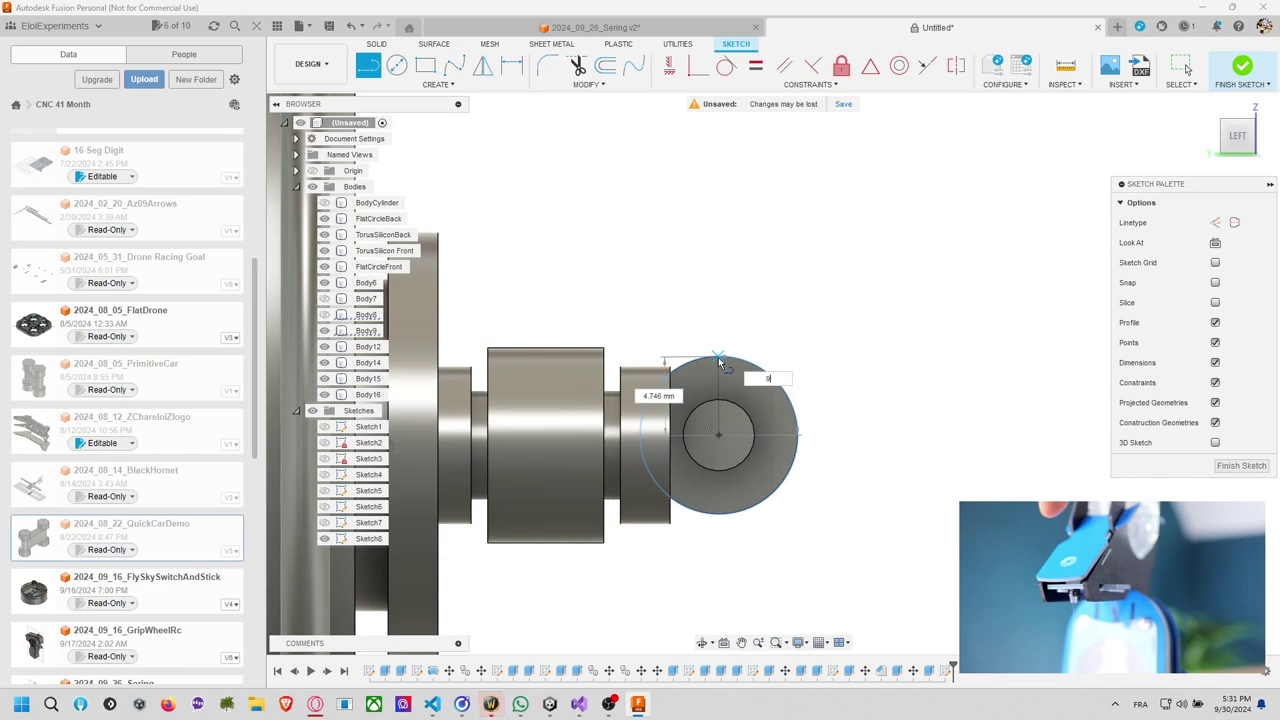
text(0)
key(Tab)
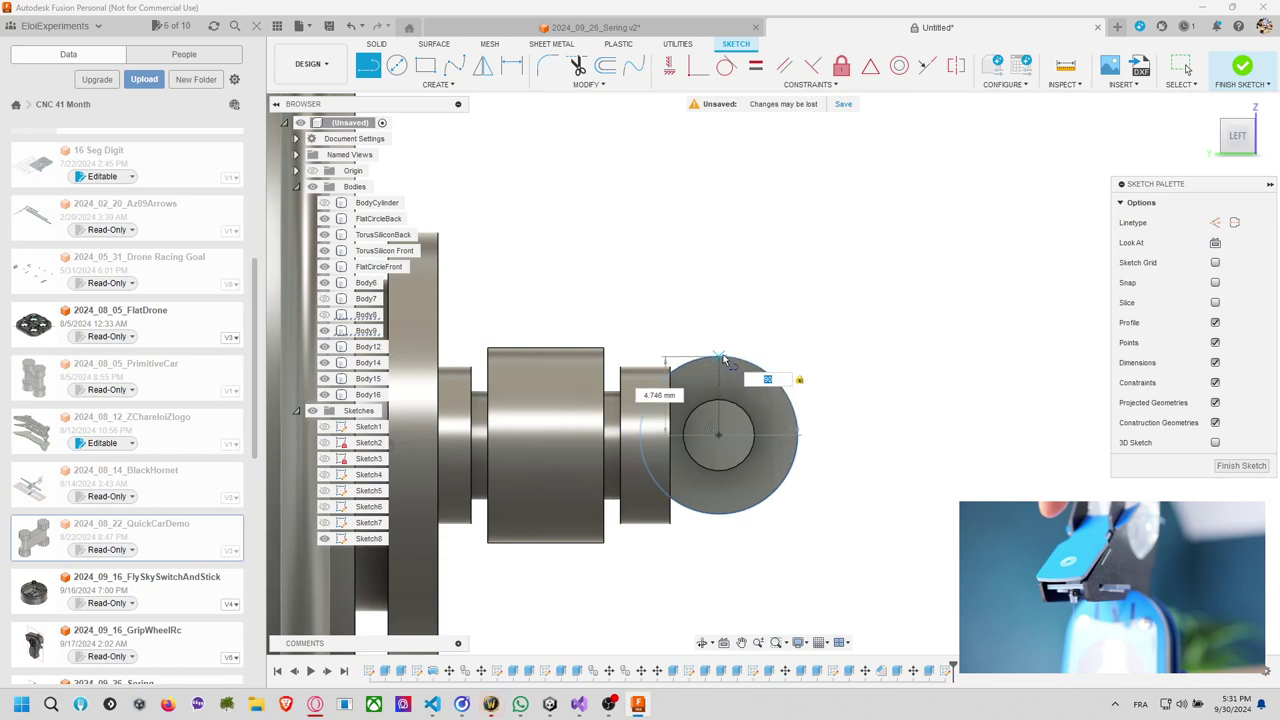
key(Return)
Draw a second vertical line from the circle's centre down to its bottom.
key(r)
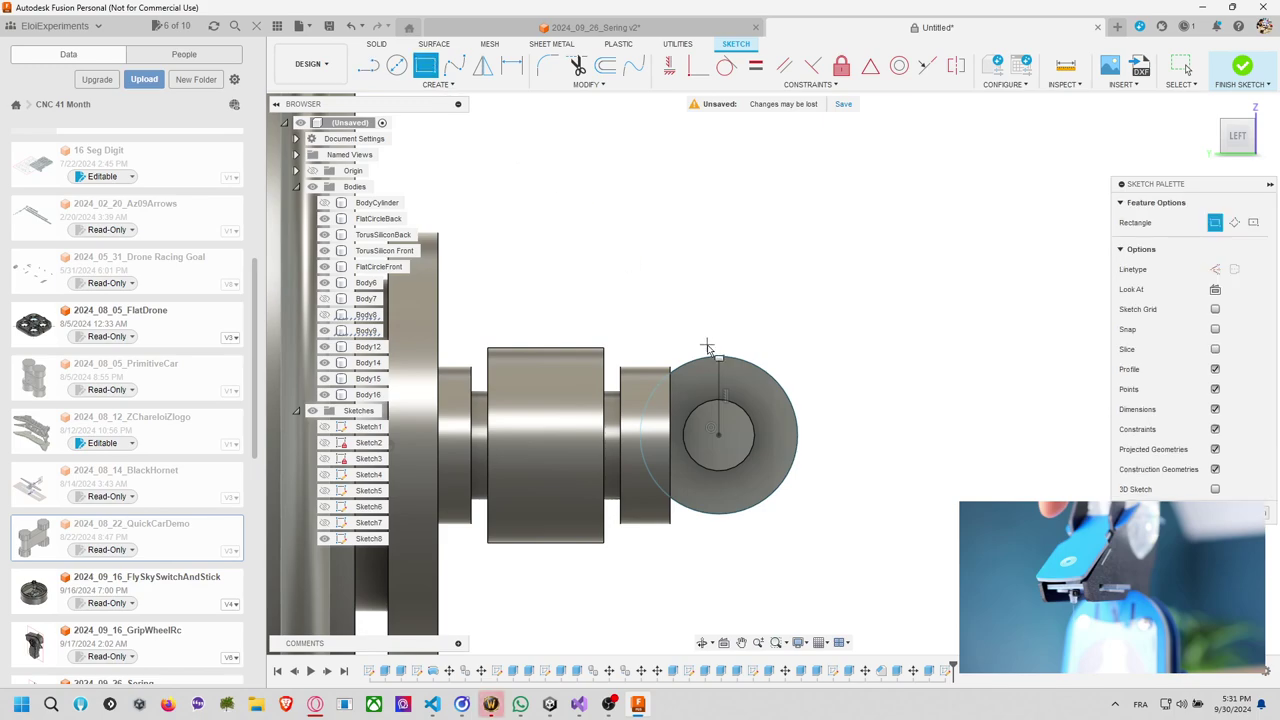
click(717, 355)
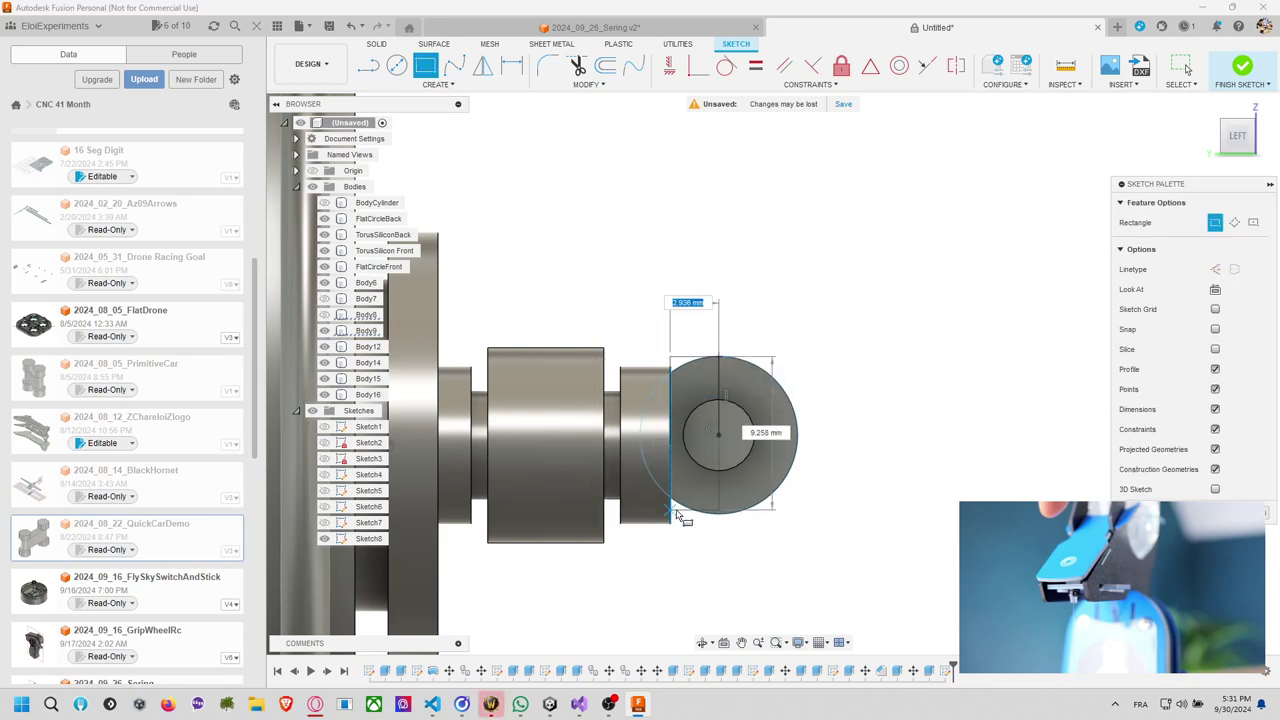
key(Escape)
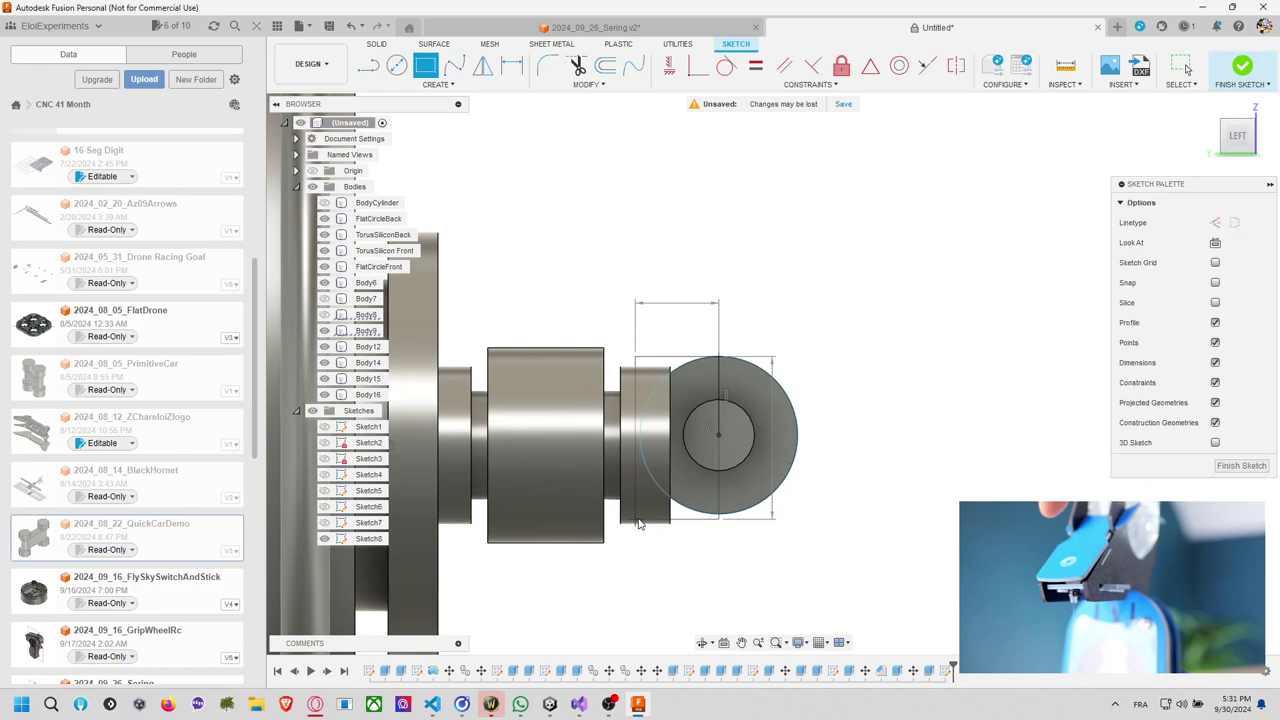
click(368, 72)
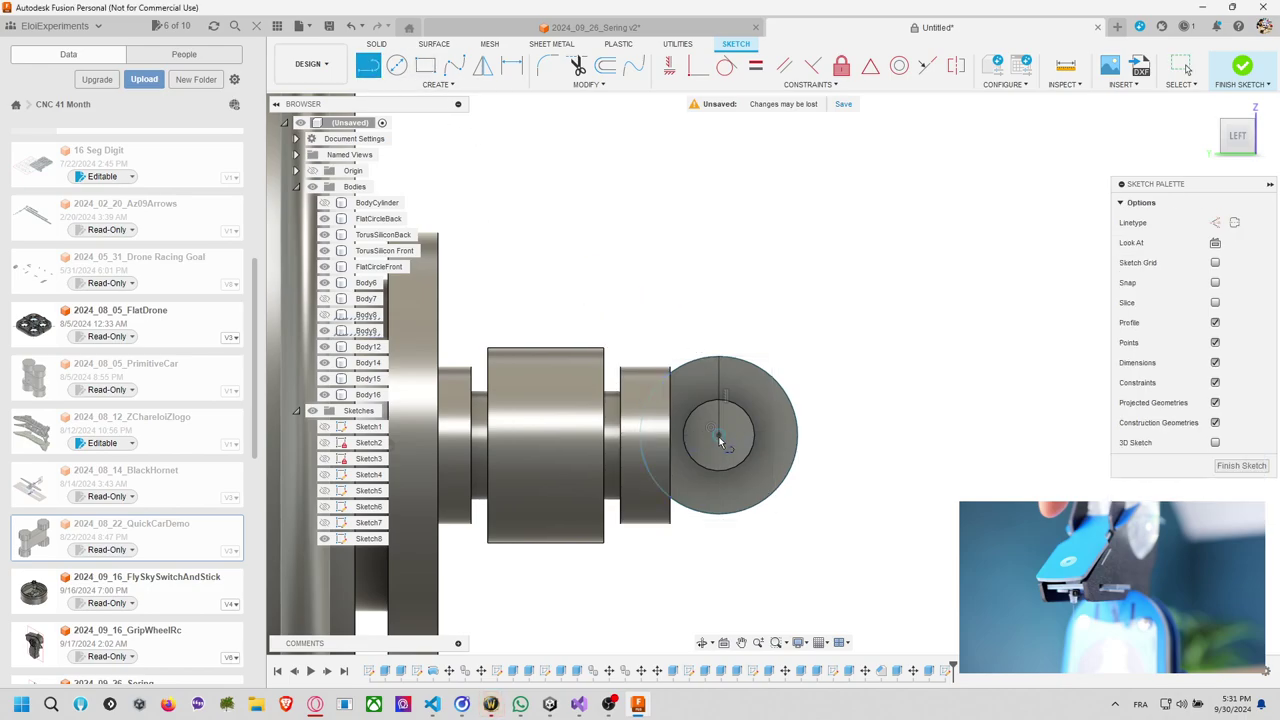
click(718, 435)
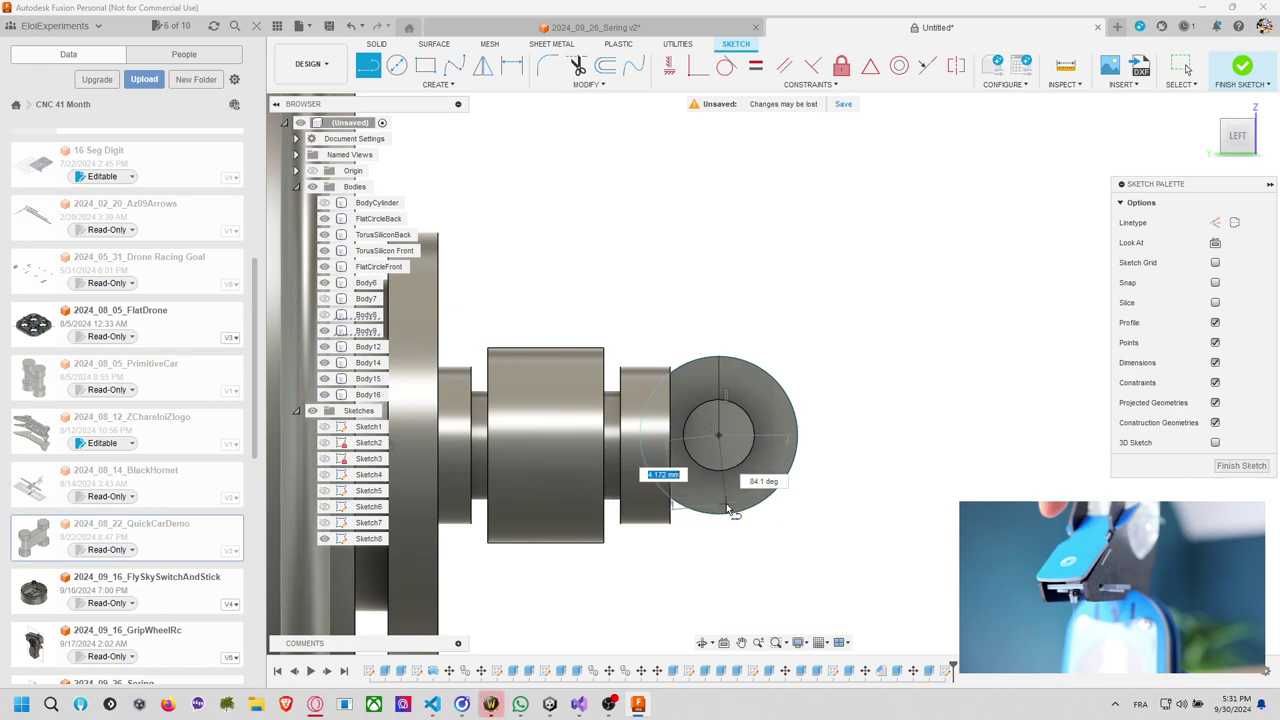
key(Tab)
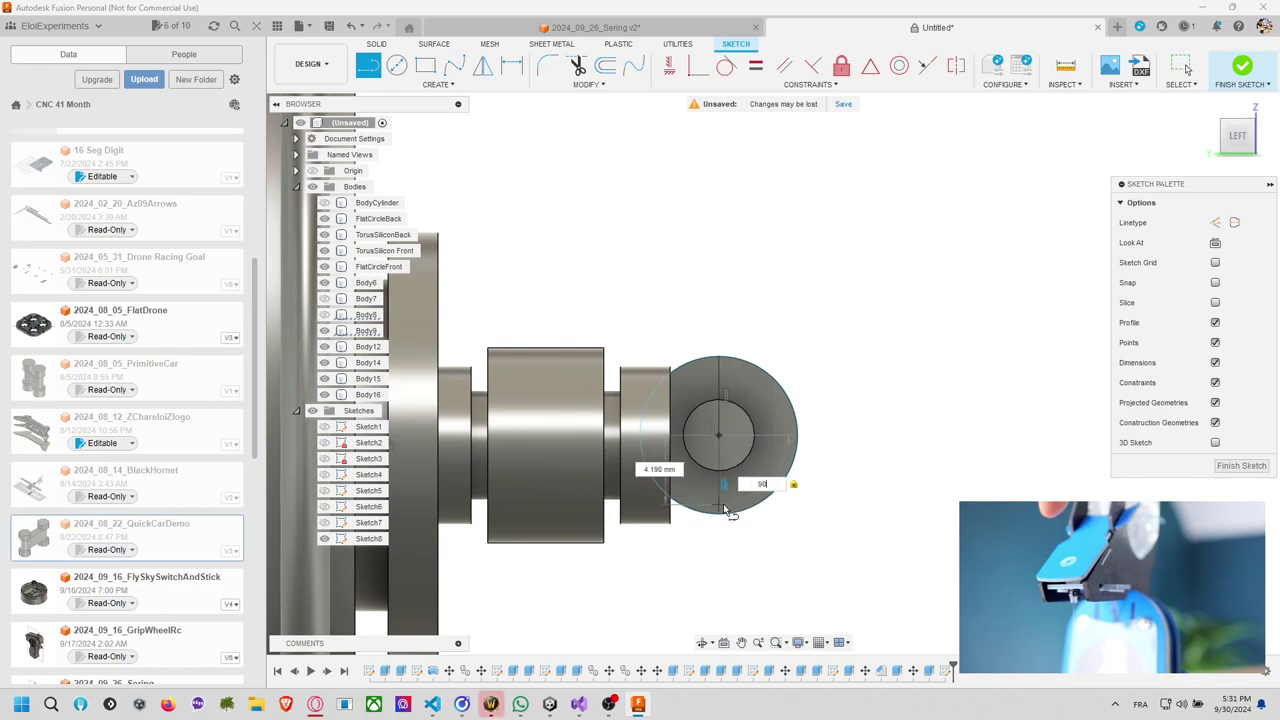
click(729, 515)
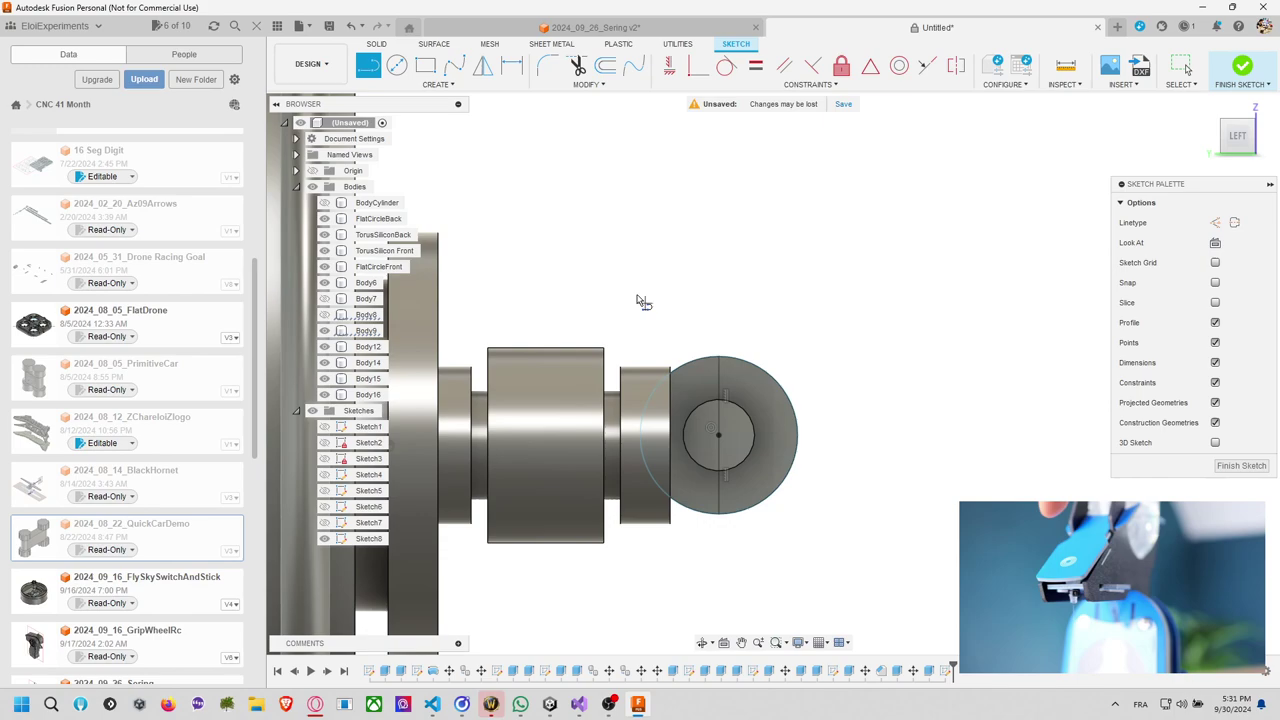
Draw a 2-point rectangle from the line's bottom to the large cylinder's top edge, then finish.
click(425, 64)
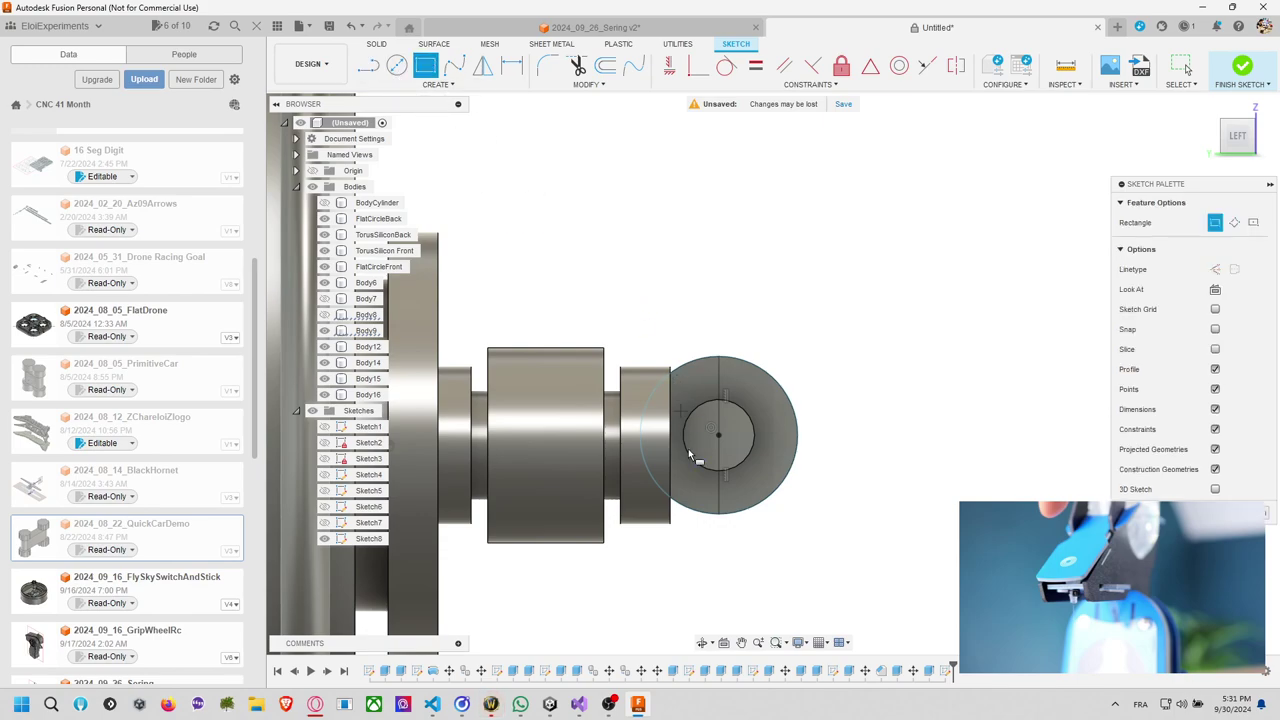
click(719, 515)
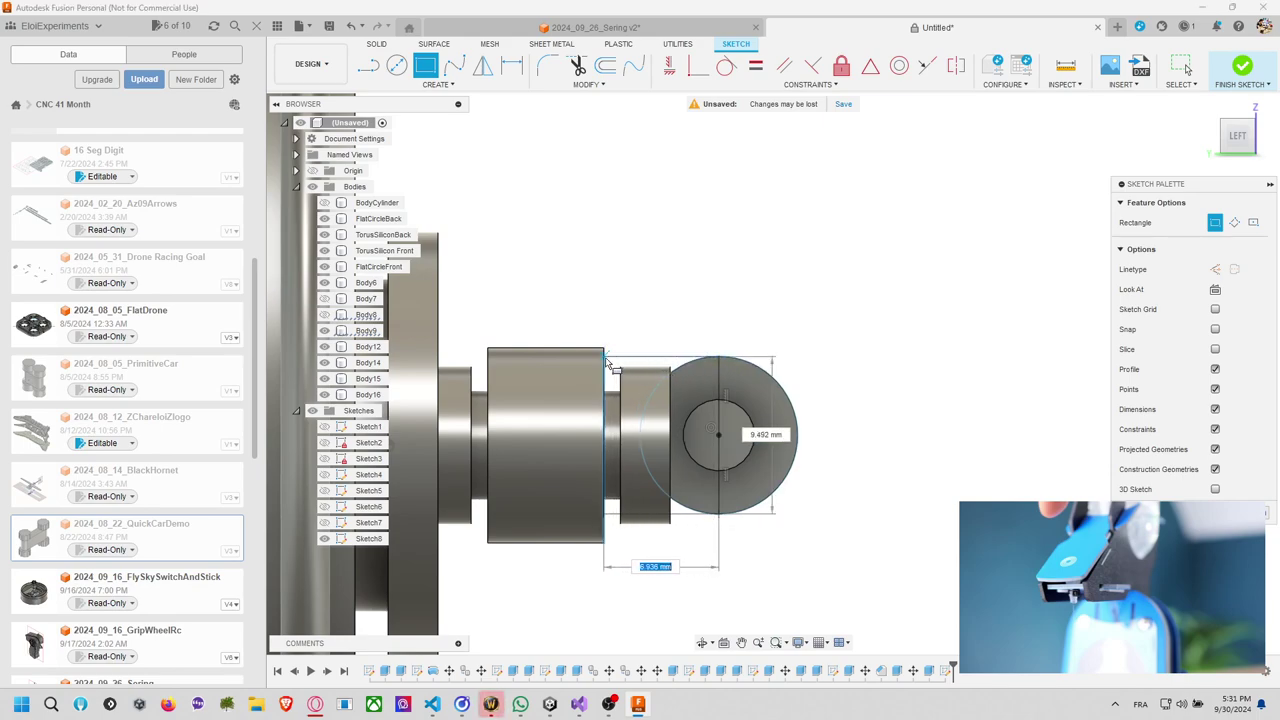
click(603, 358)
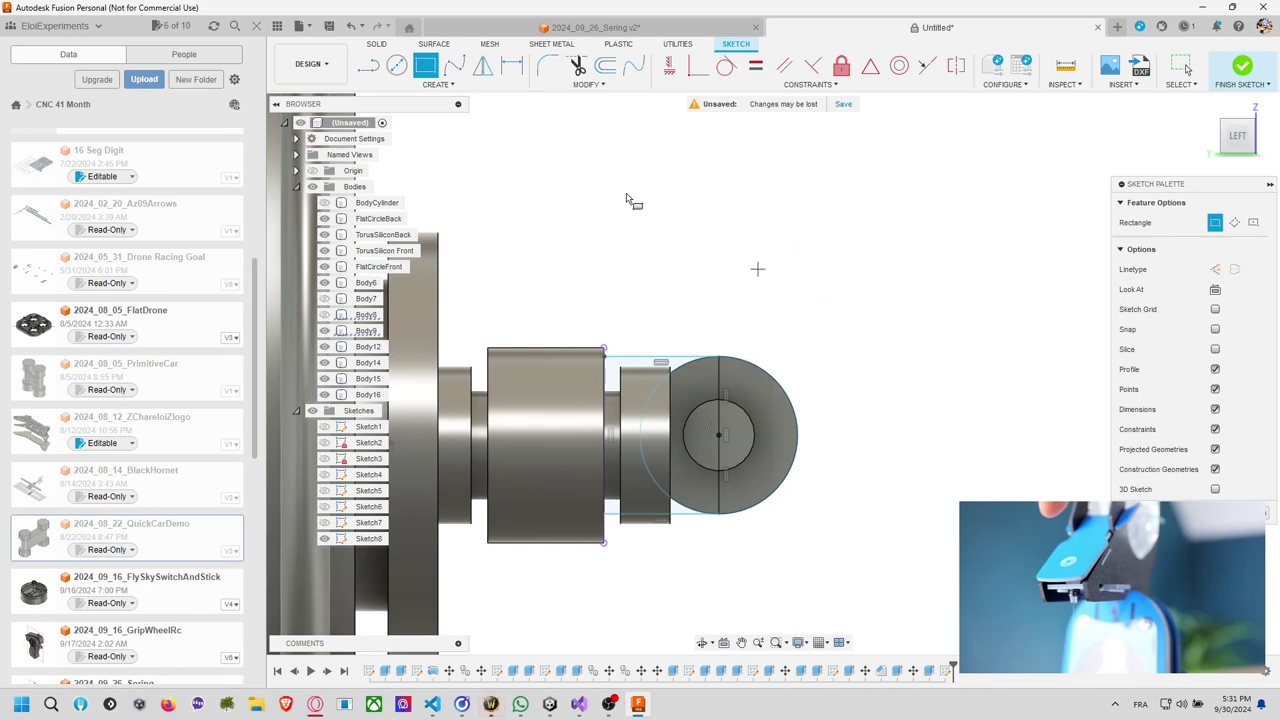
click(1241, 66)
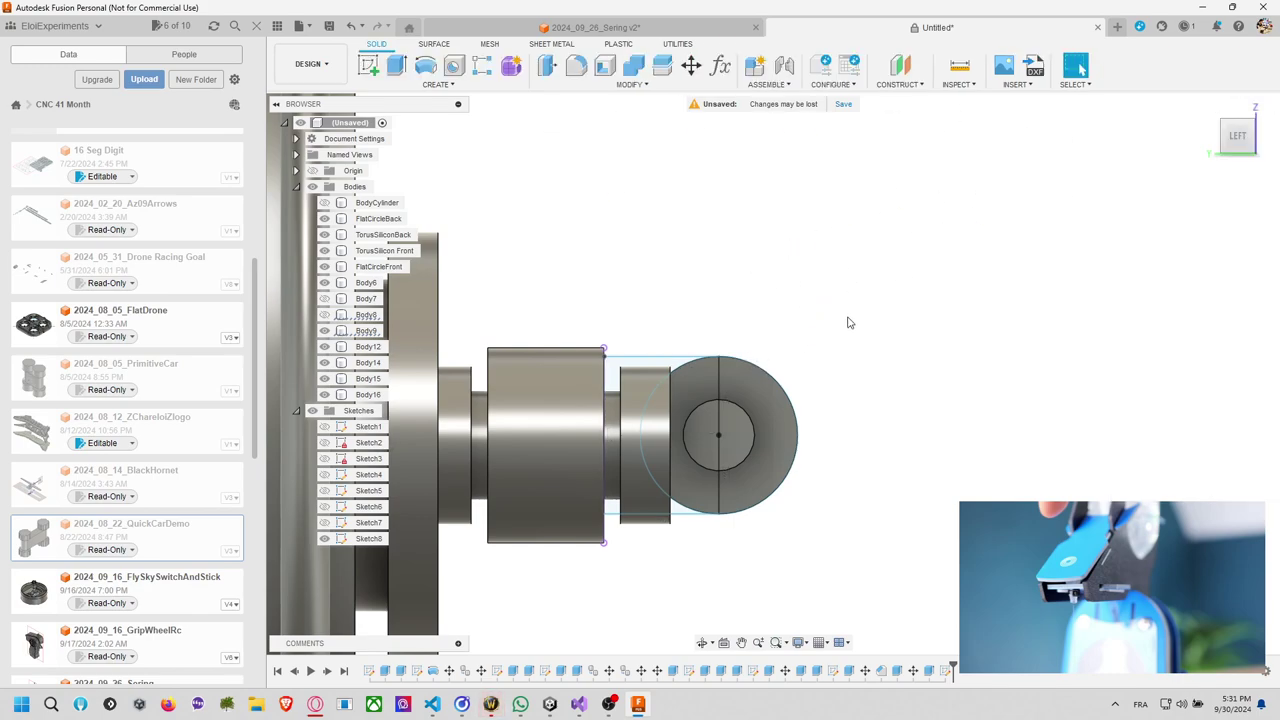
Edit Sketch8 to add a centre-diameter circle on the hub, matching the existing circle.
right_click(368, 538)
click(502, 310)
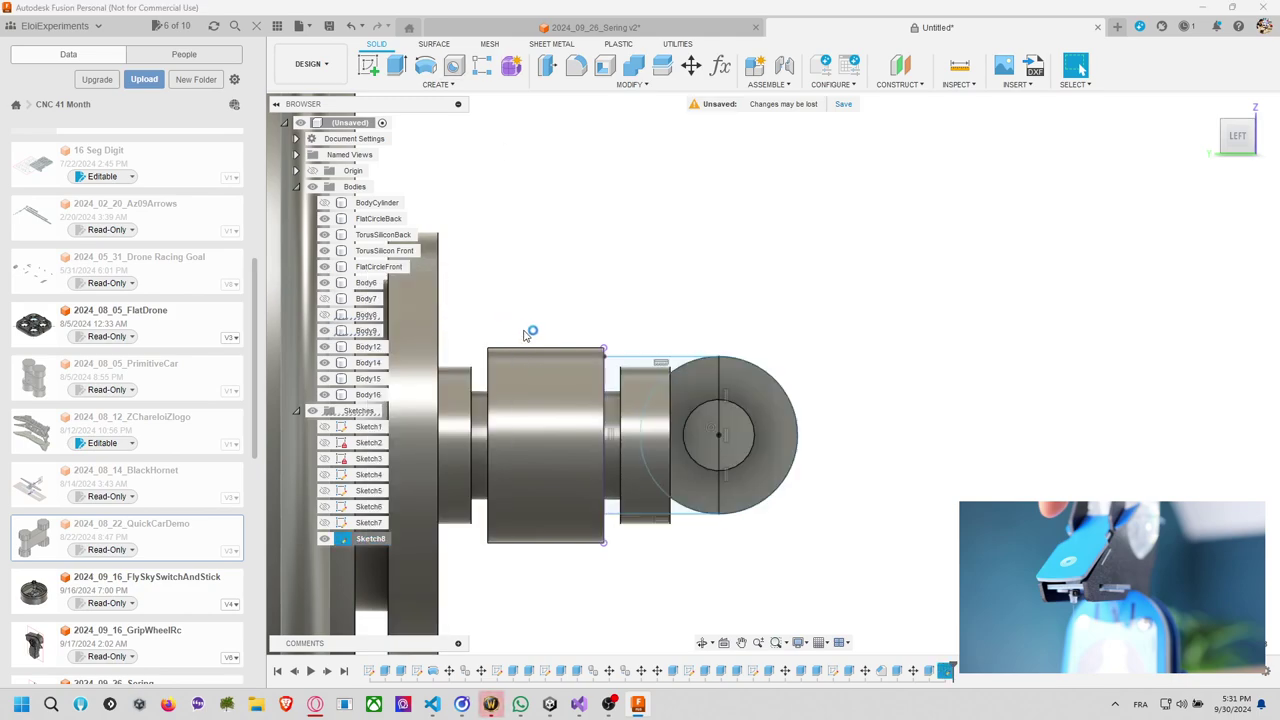
click(396, 66)
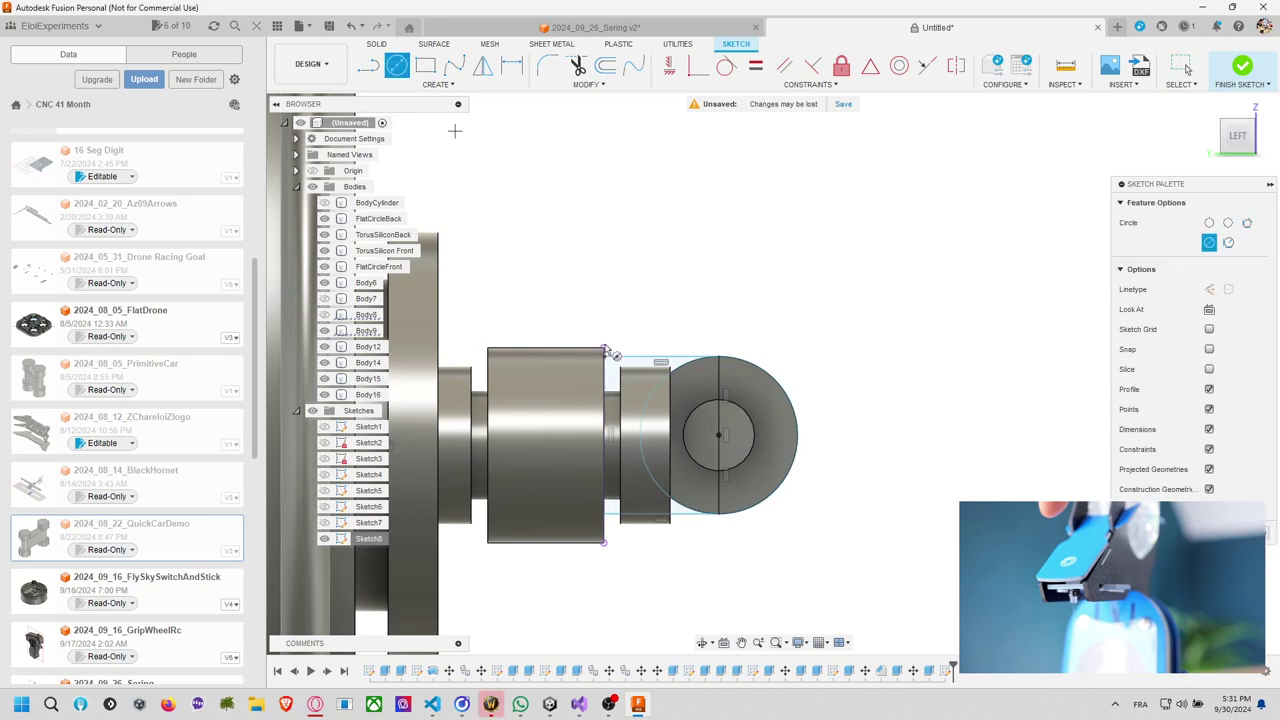
click(719, 433)
click(754, 432)
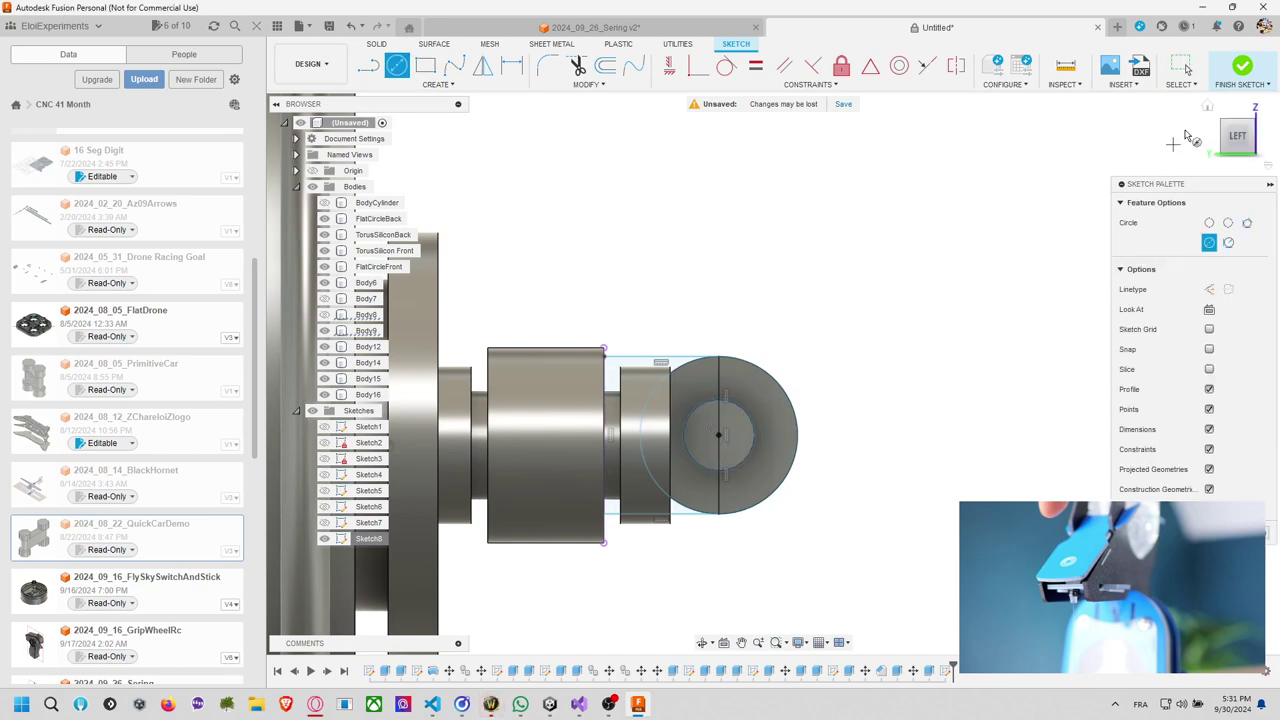
click(1245, 66)
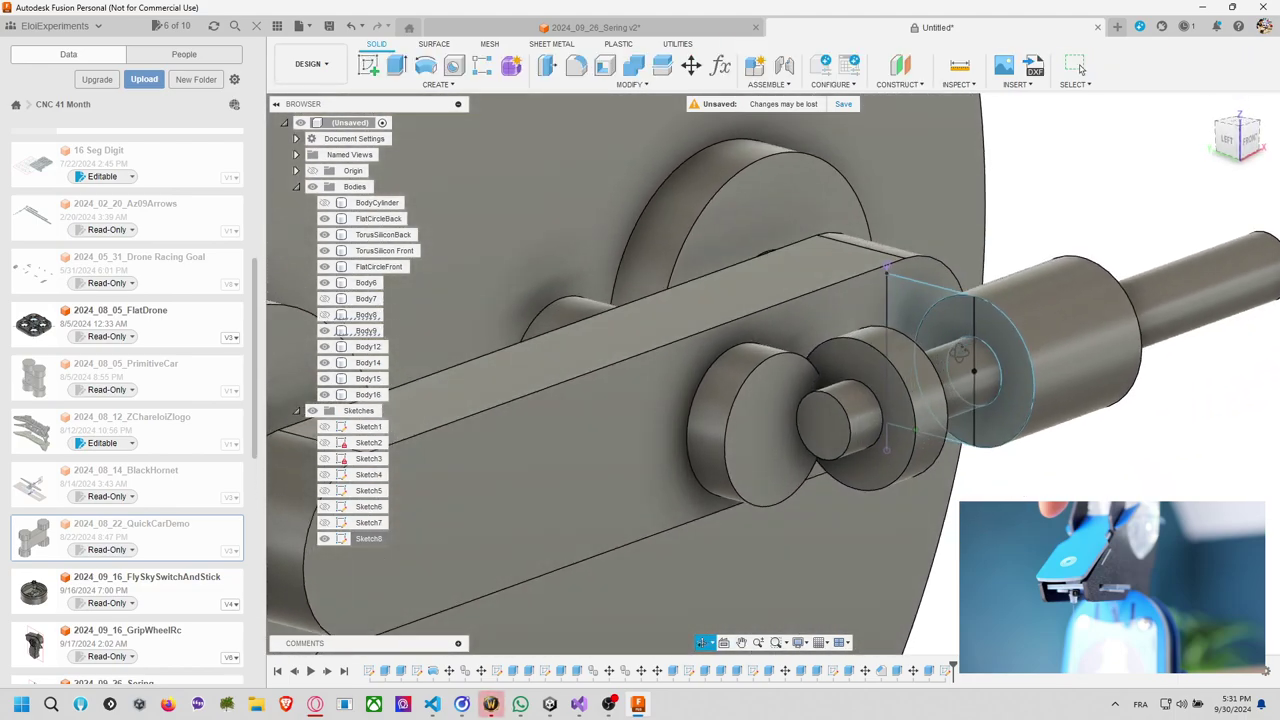
Extrude the ring and wedge profiles 4 mm as a new body, Body18.
shift+middle_drag(920, 470, 1039, 426)
click(660, 365)
key(e)
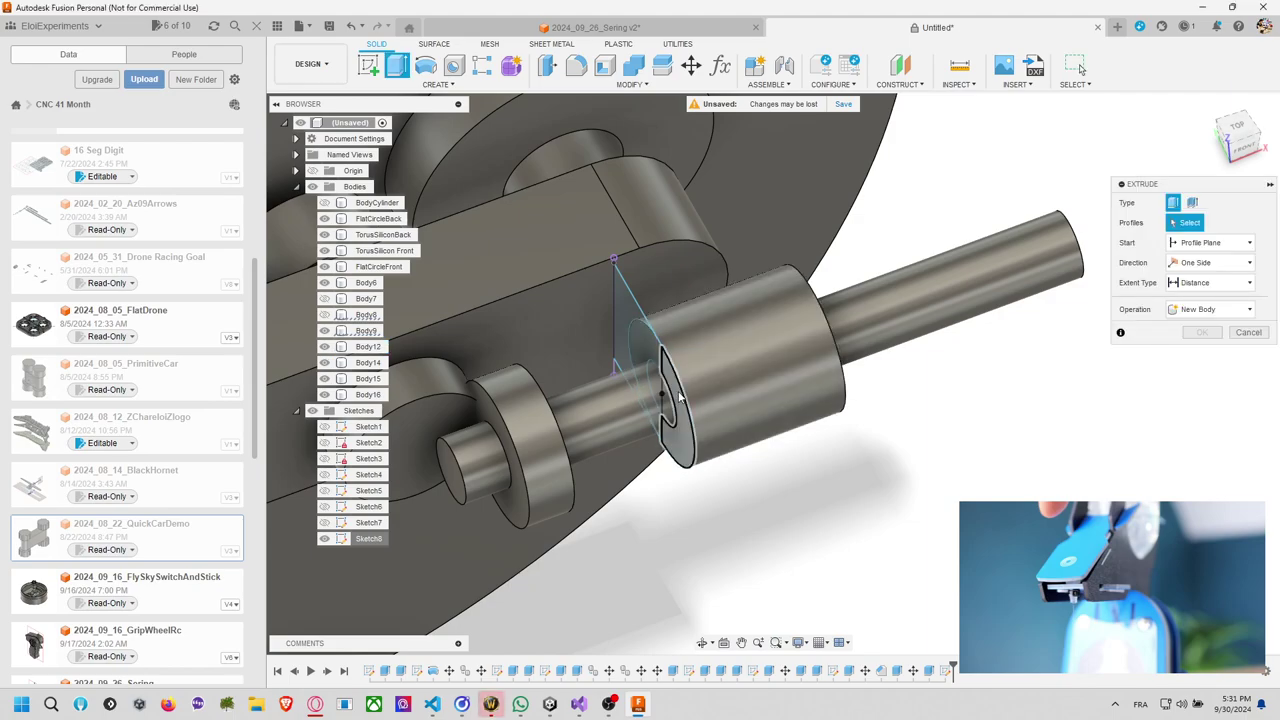
click(617, 341)
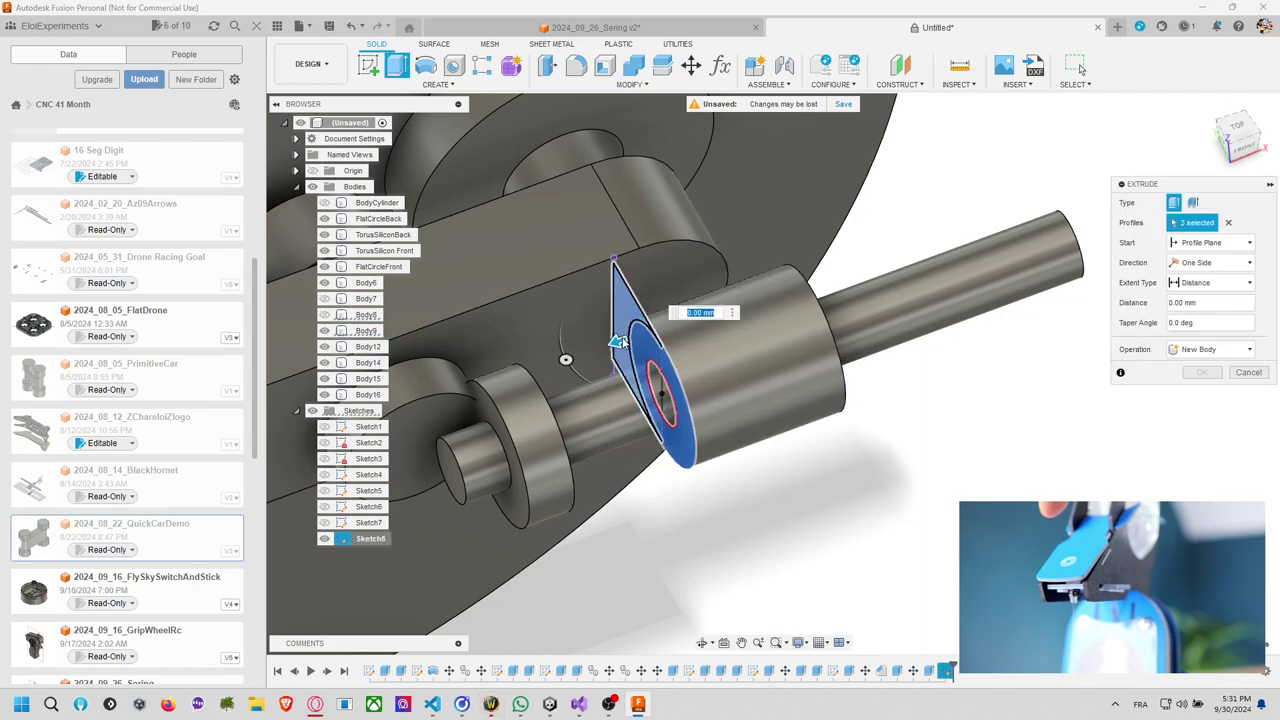
drag(617, 341, 857, 365)
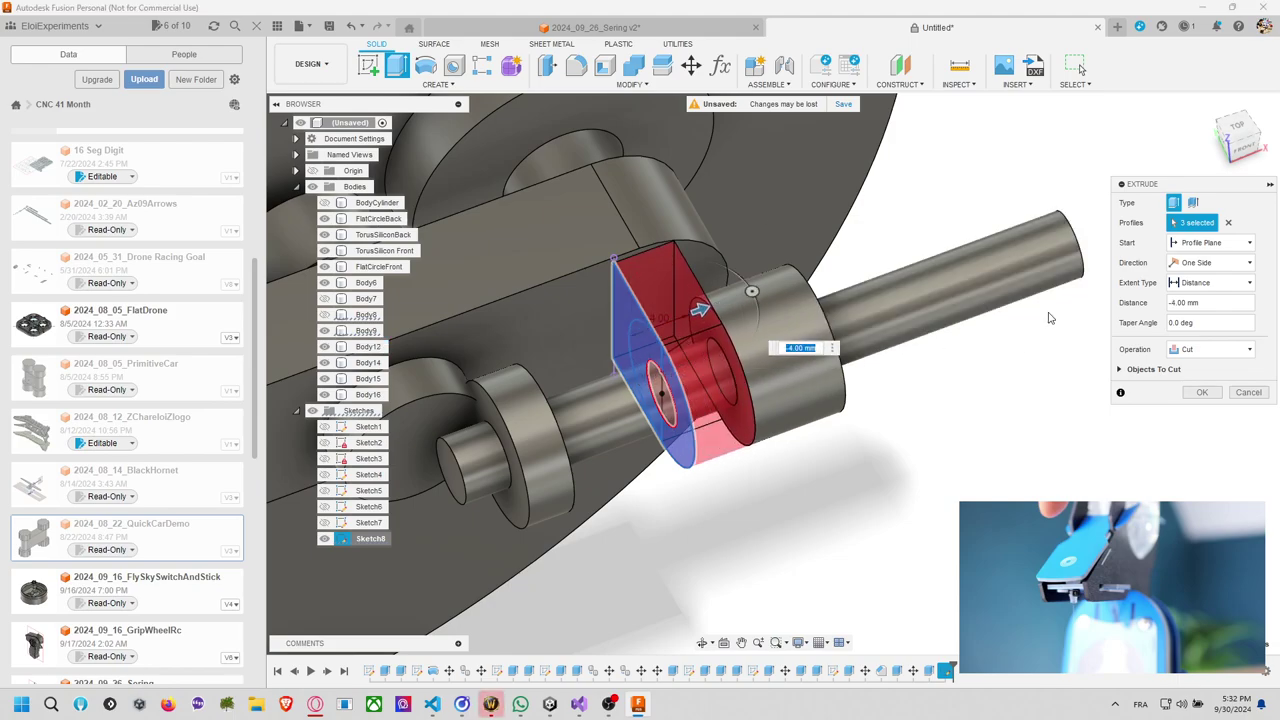
click(1192, 350)
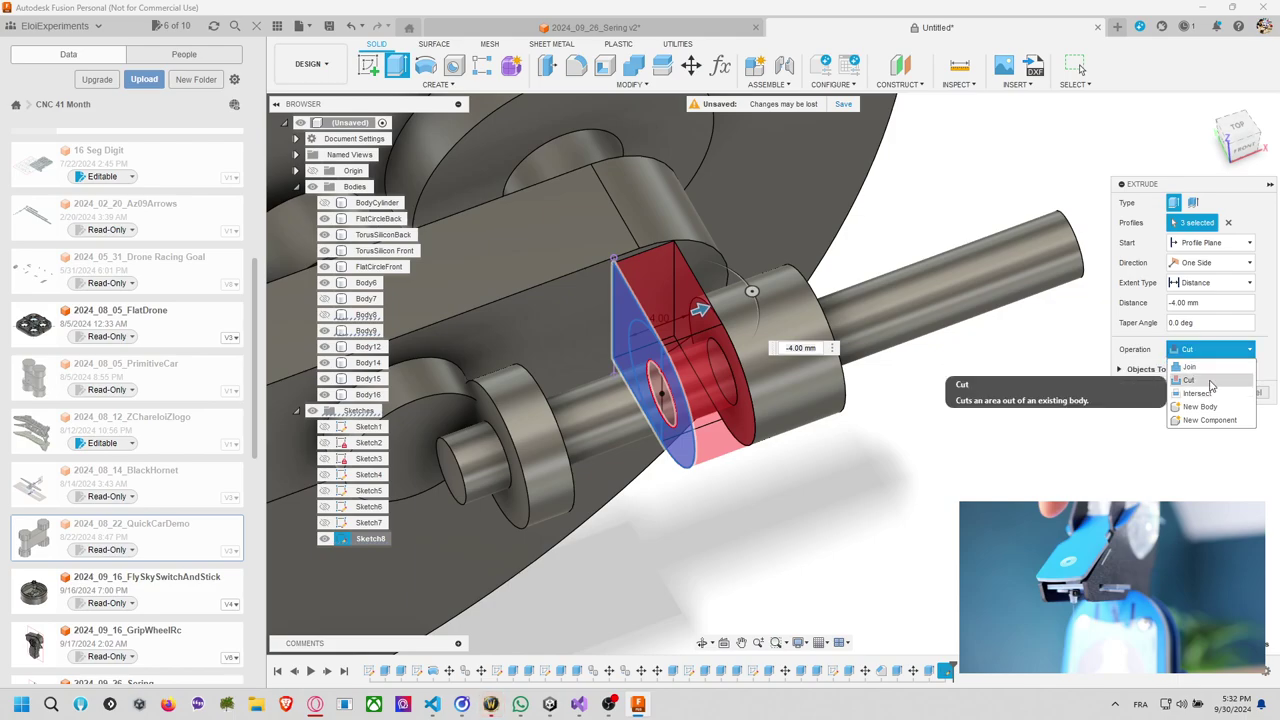
click(1210, 408)
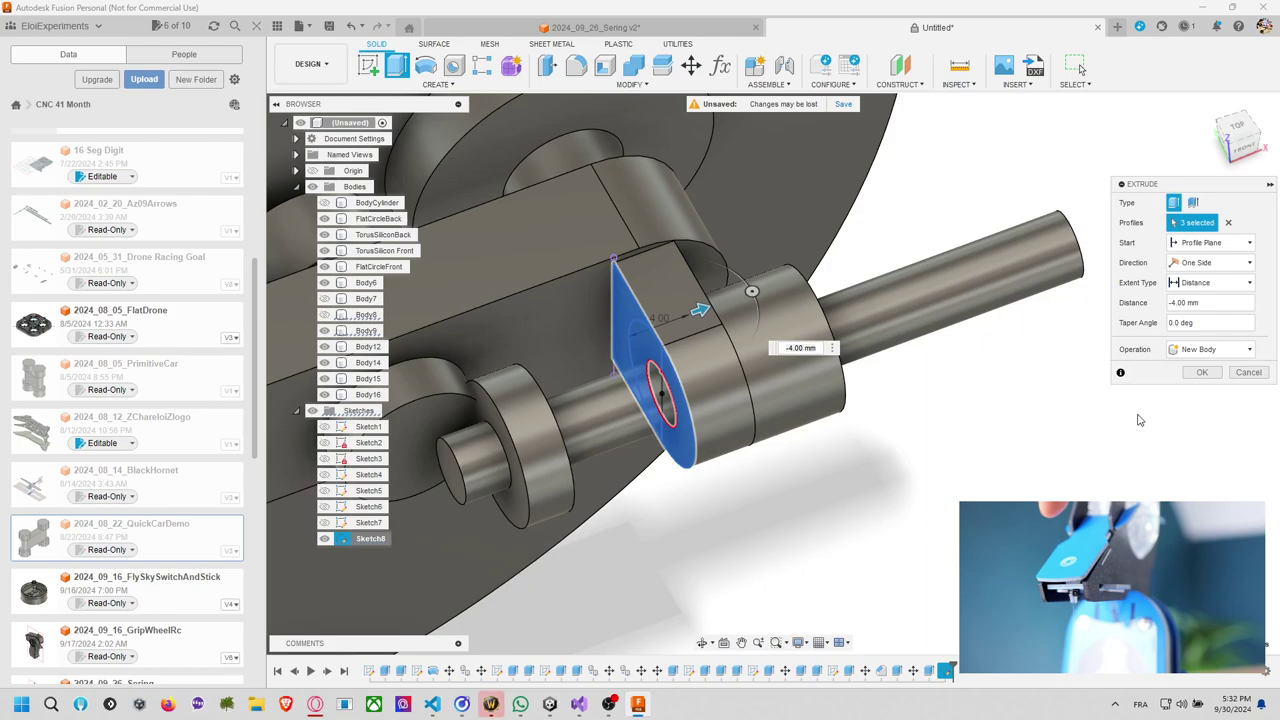
click(1203, 372)
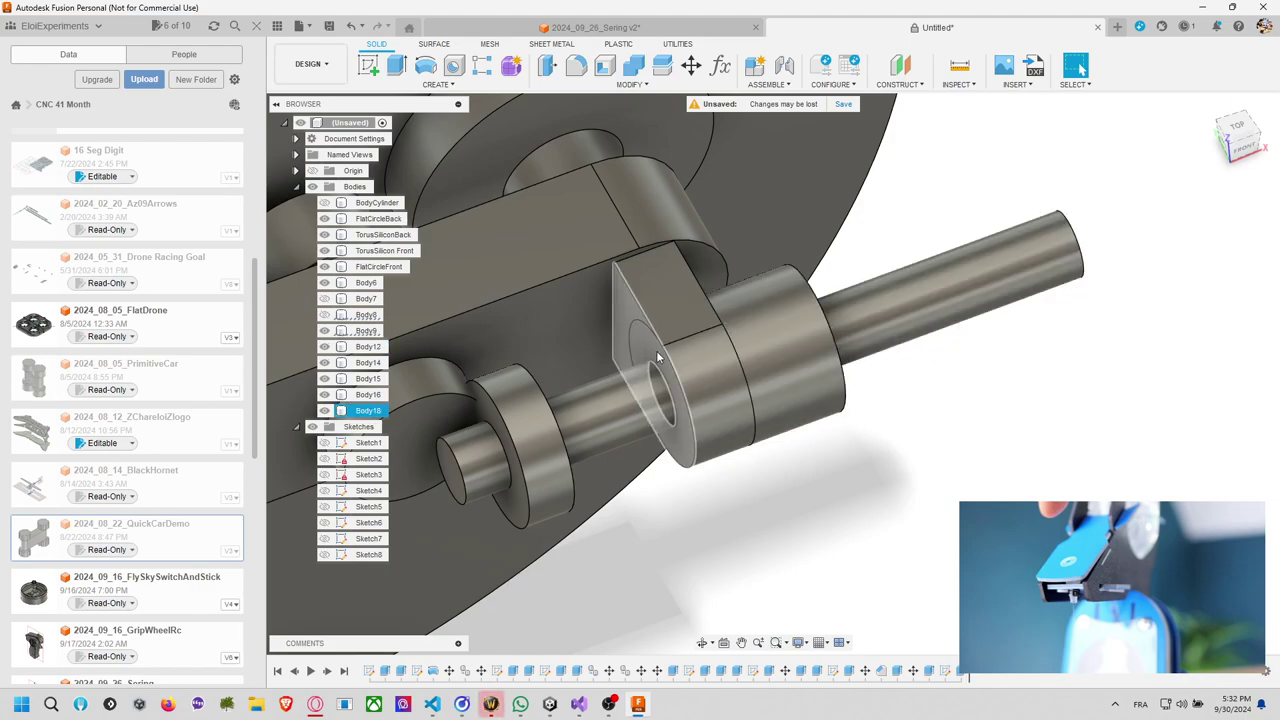
Cut 16 mm along the shaft from the bracket plate's front face.
click(657, 357)
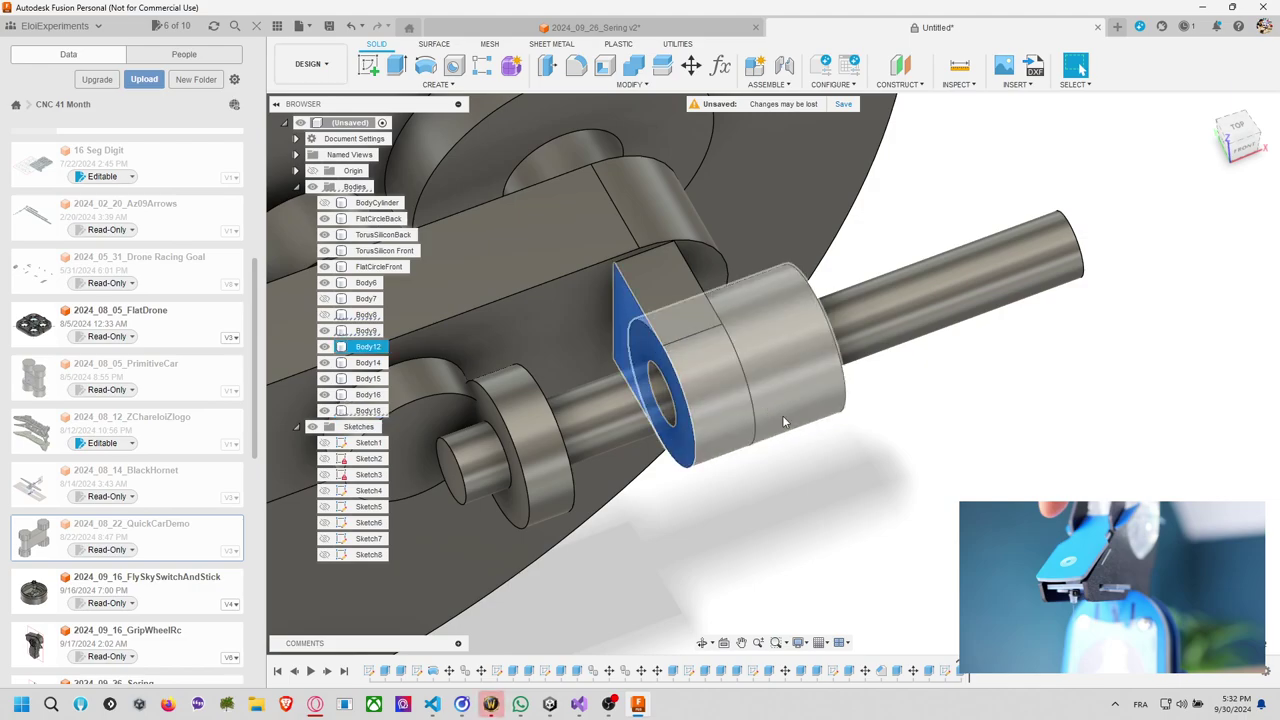
key(e)
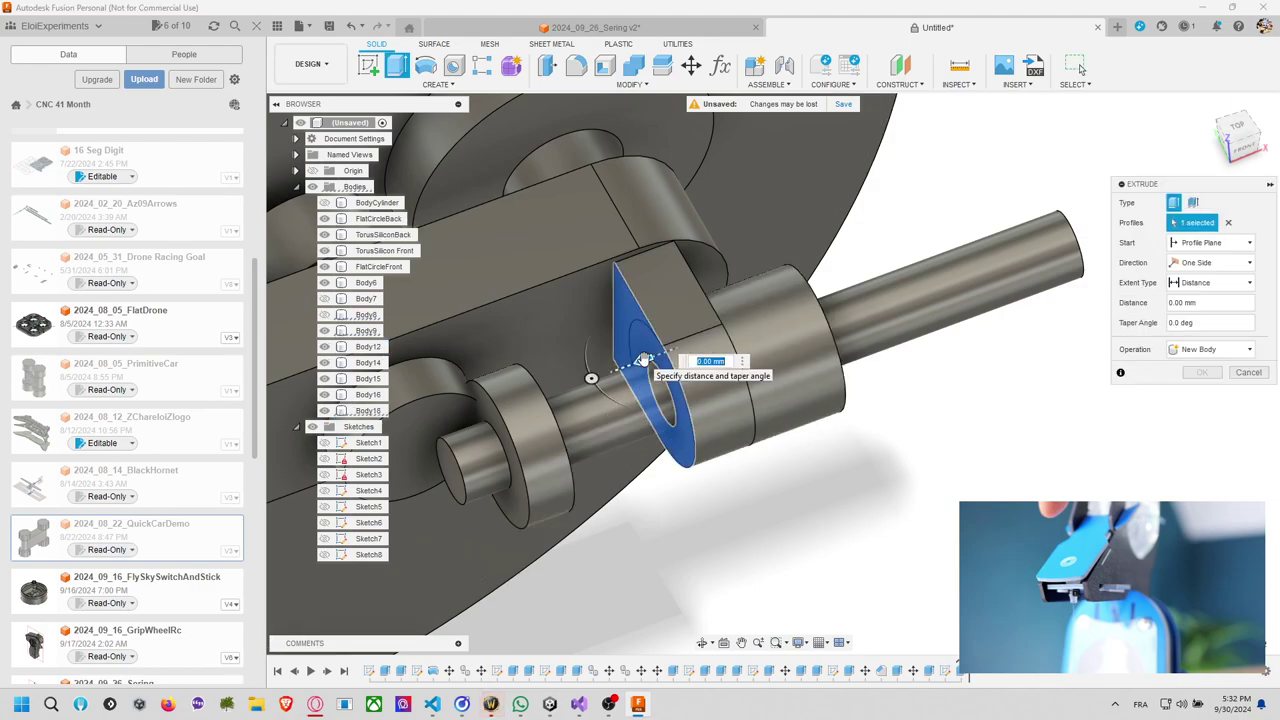
drag(643, 358, 911, 319)
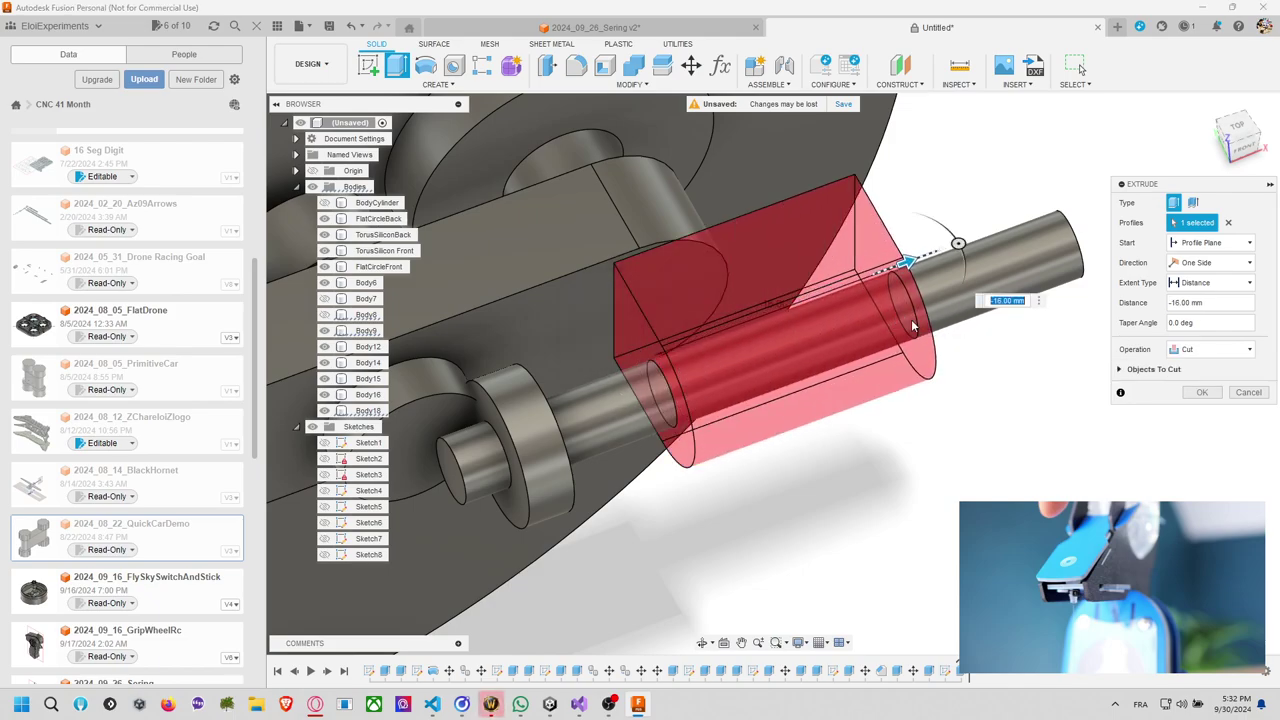
click(1203, 394)
click(1119, 370)
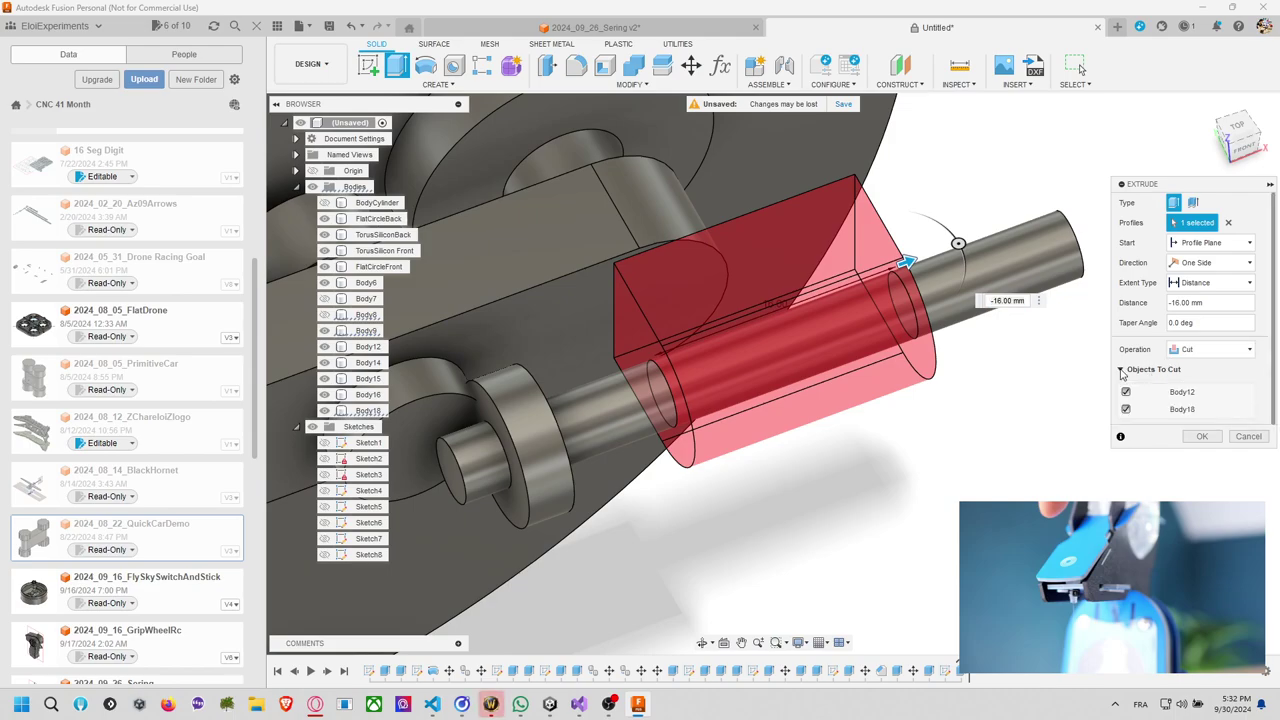
click(1203, 436)
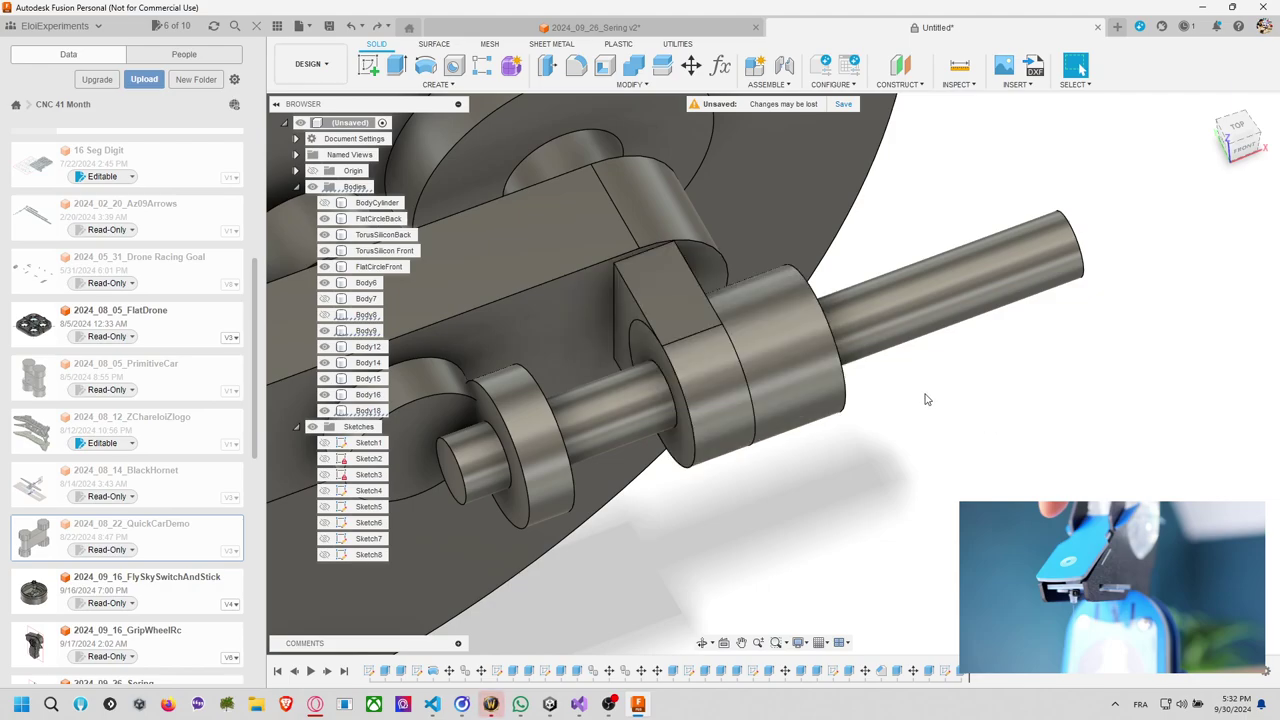
Extrude the plate face profile as an Intersect operation.
key(e)
click(645, 322)
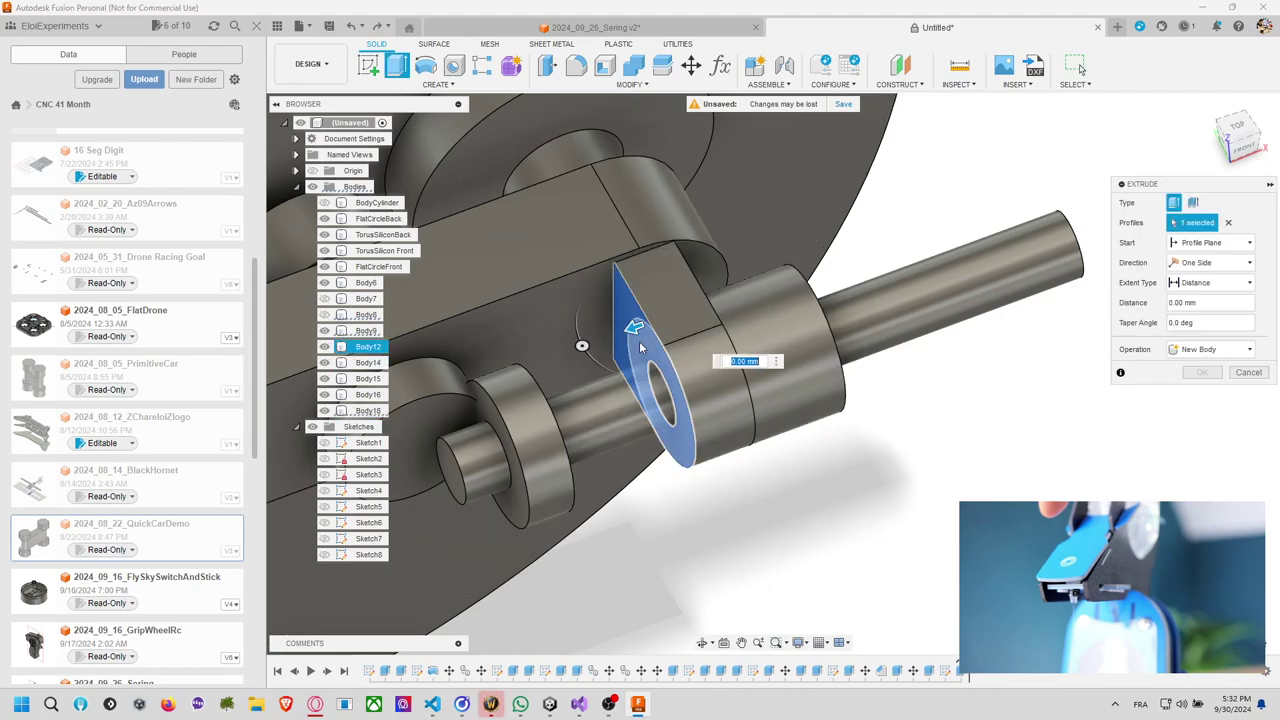
click(1199, 349)
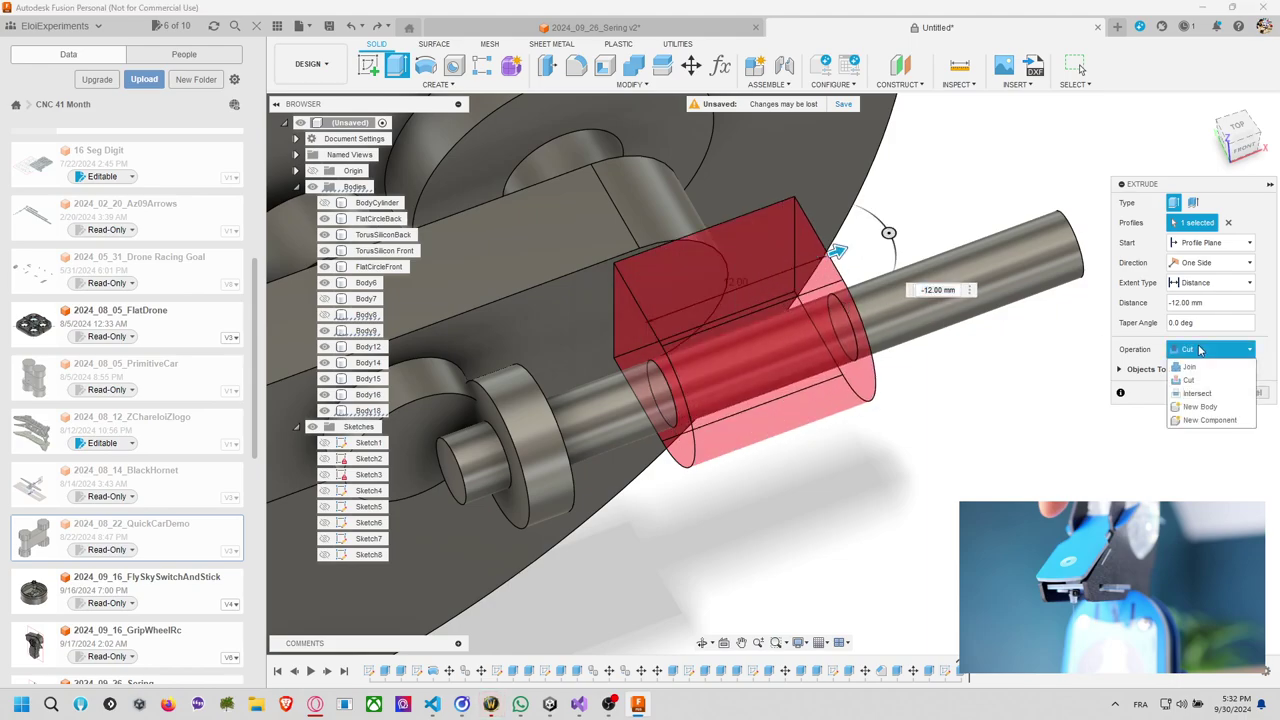
click(1197, 393)
key(Return)
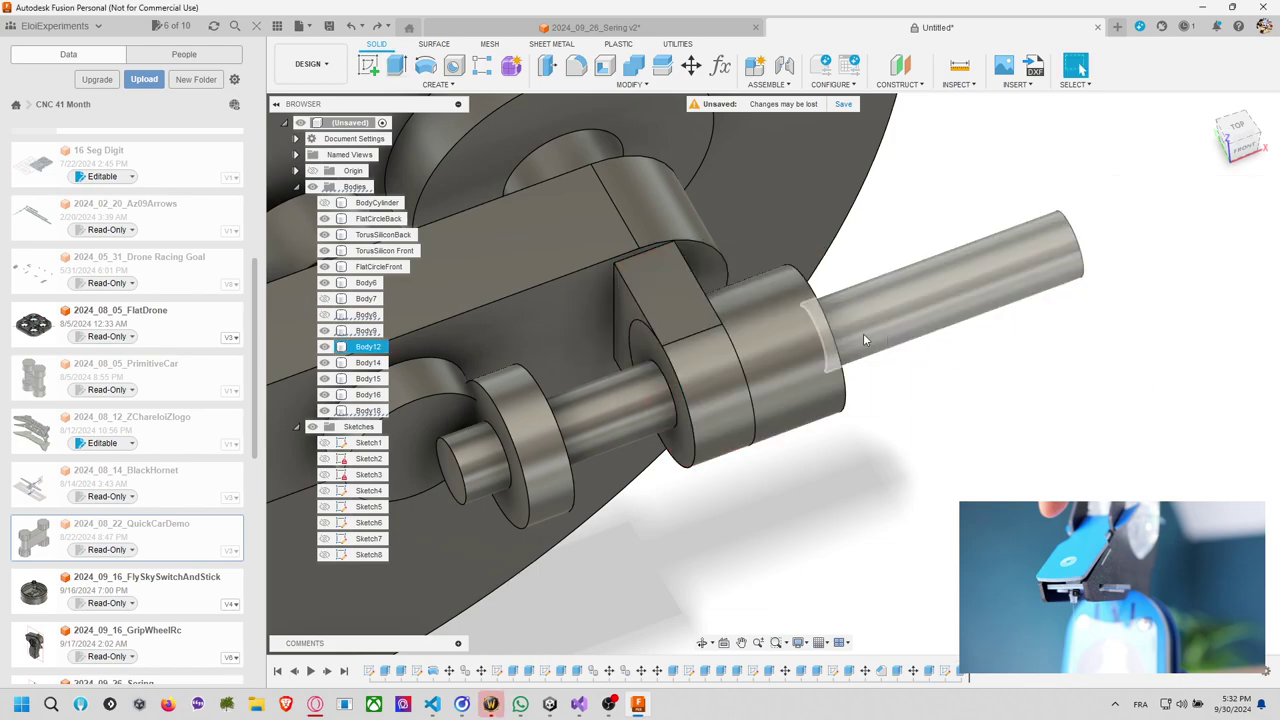
shift+middle_drag(925, 311, 1010, 295)
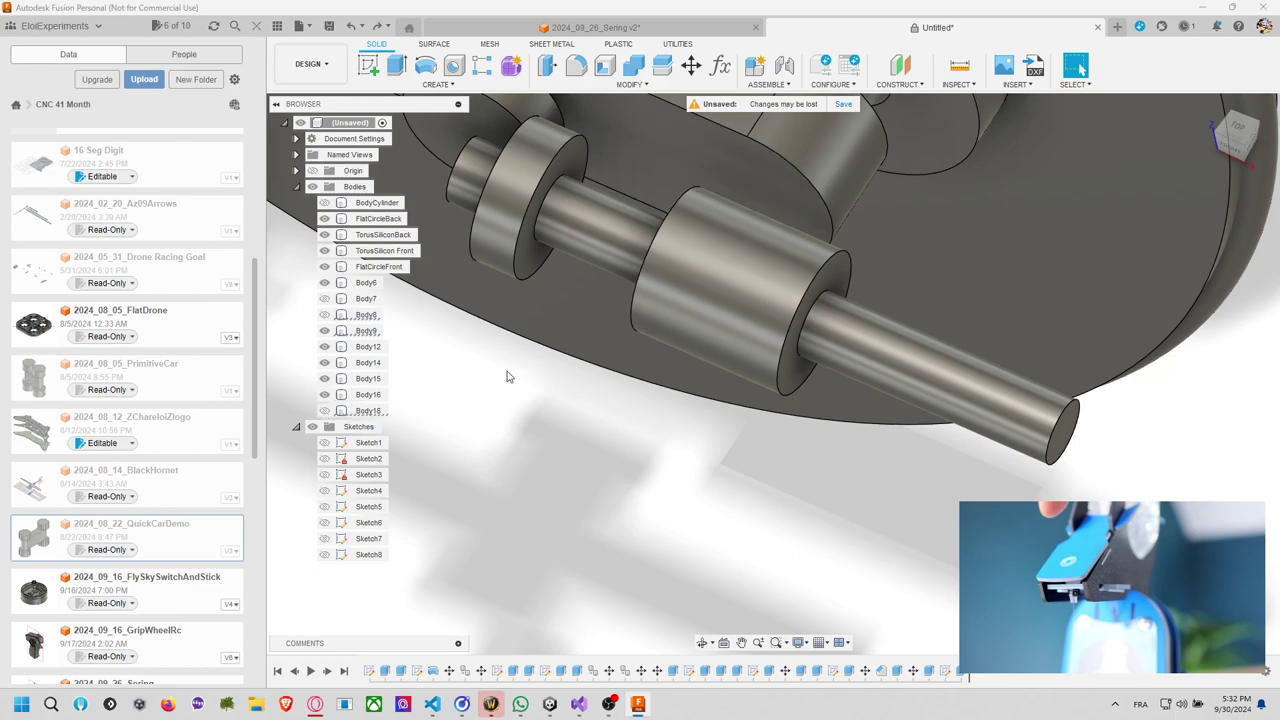
Hide the collar body, cut 14 mm back from the ring's end face, then undo once.
click(324, 346)
key(e)
click(838, 300)
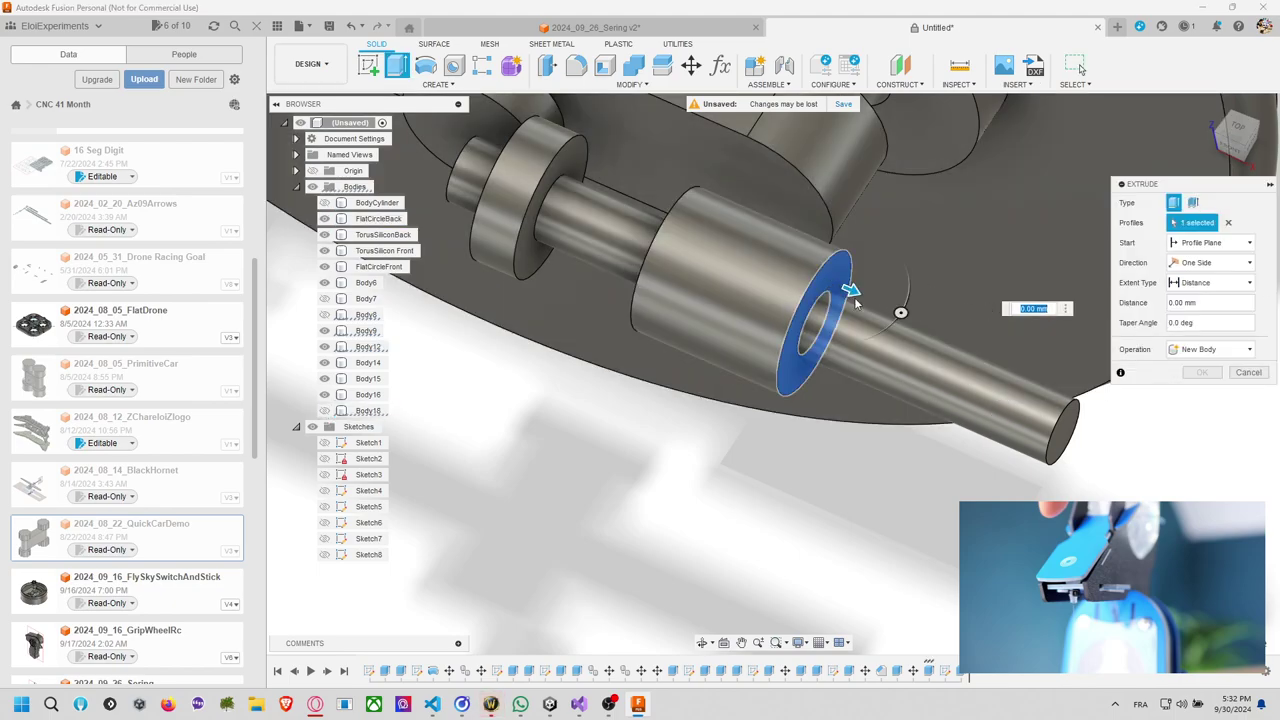
drag(855, 300, 630, 222)
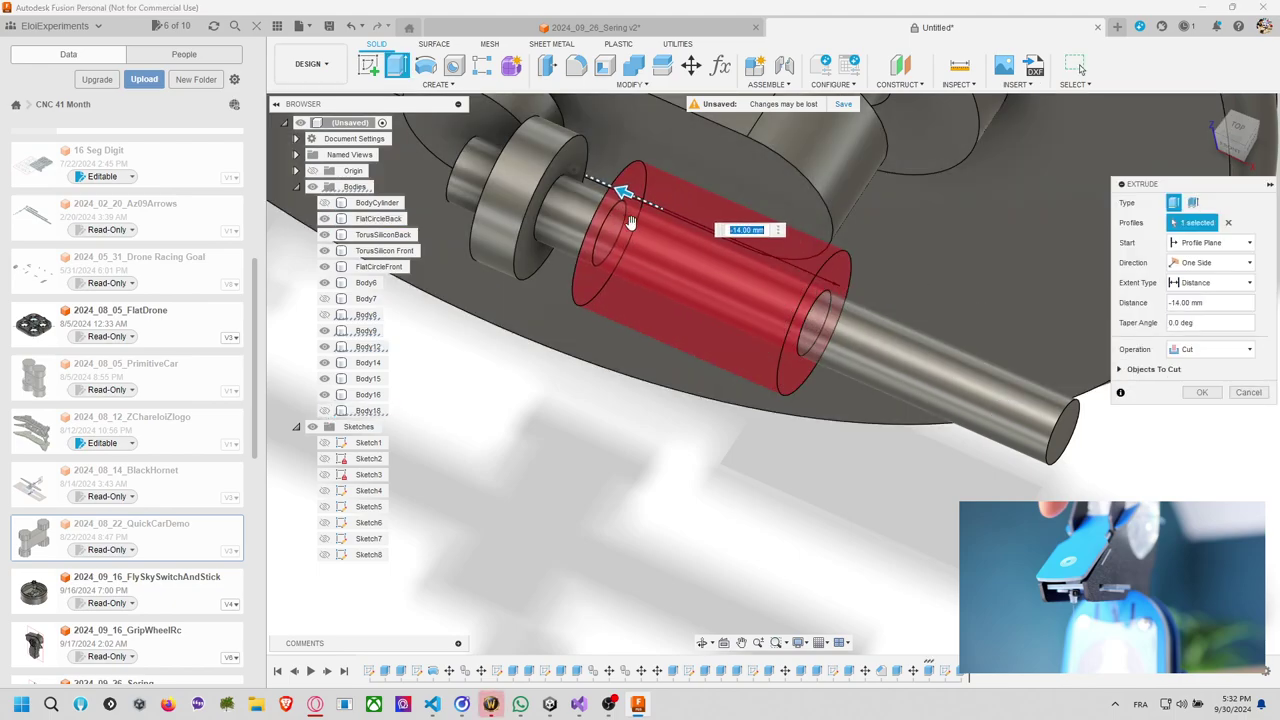
click(1202, 392)
shift+middle_drag(826, 293, 352, 380)
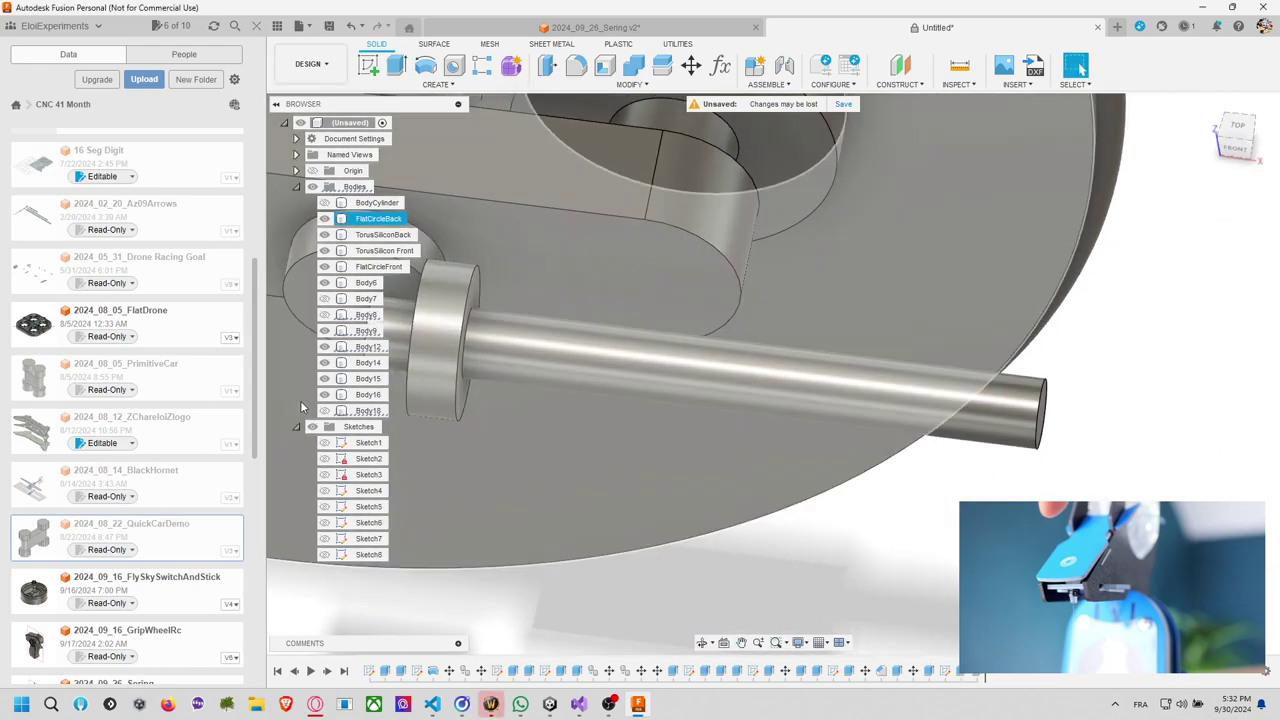
key(ctrl+z)
shift+middle_drag(657, 310, 520, 370)
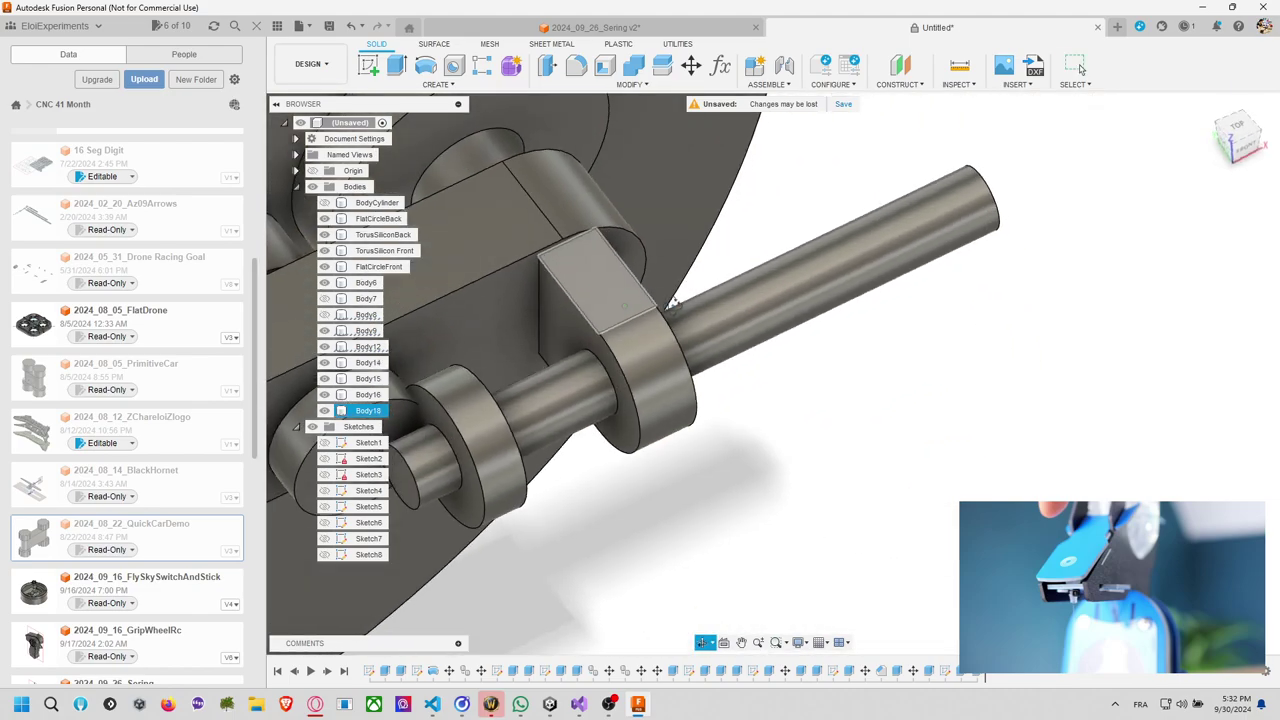
key(e)
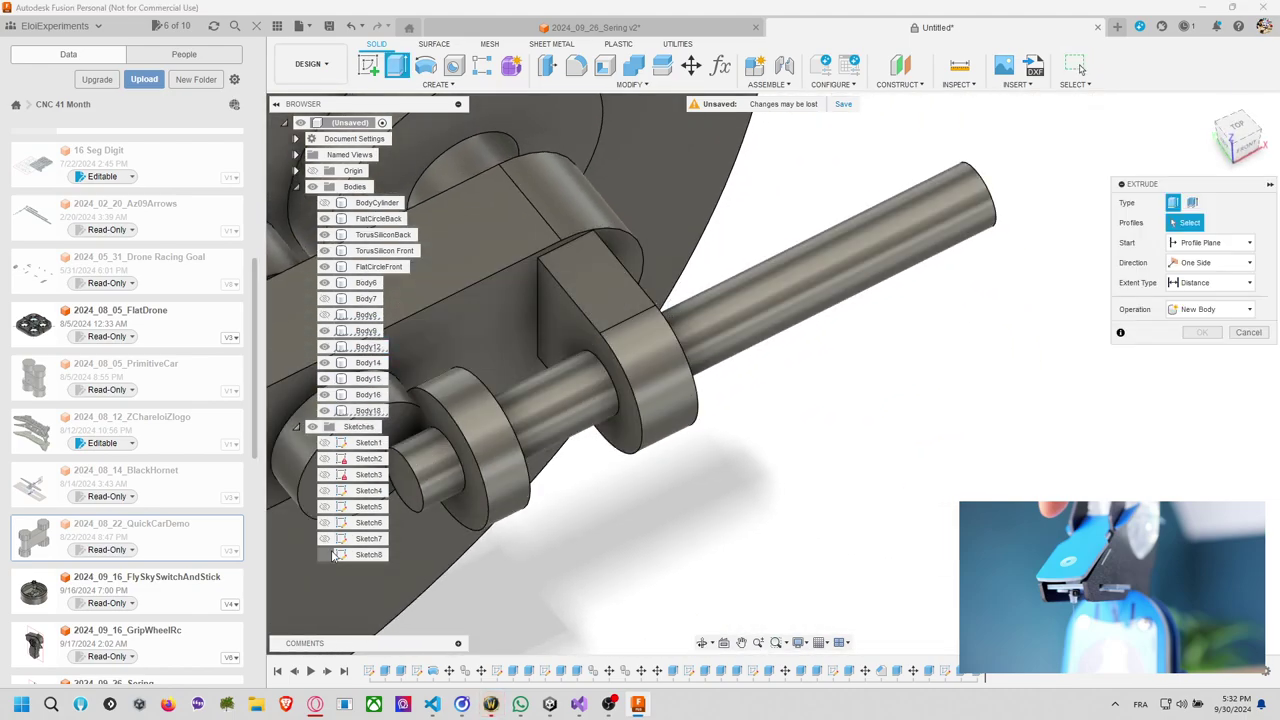
Extrude the inner and outer disc-face profiles -11 mm along the rod as a cut.
click(606, 395)
click(585, 352)
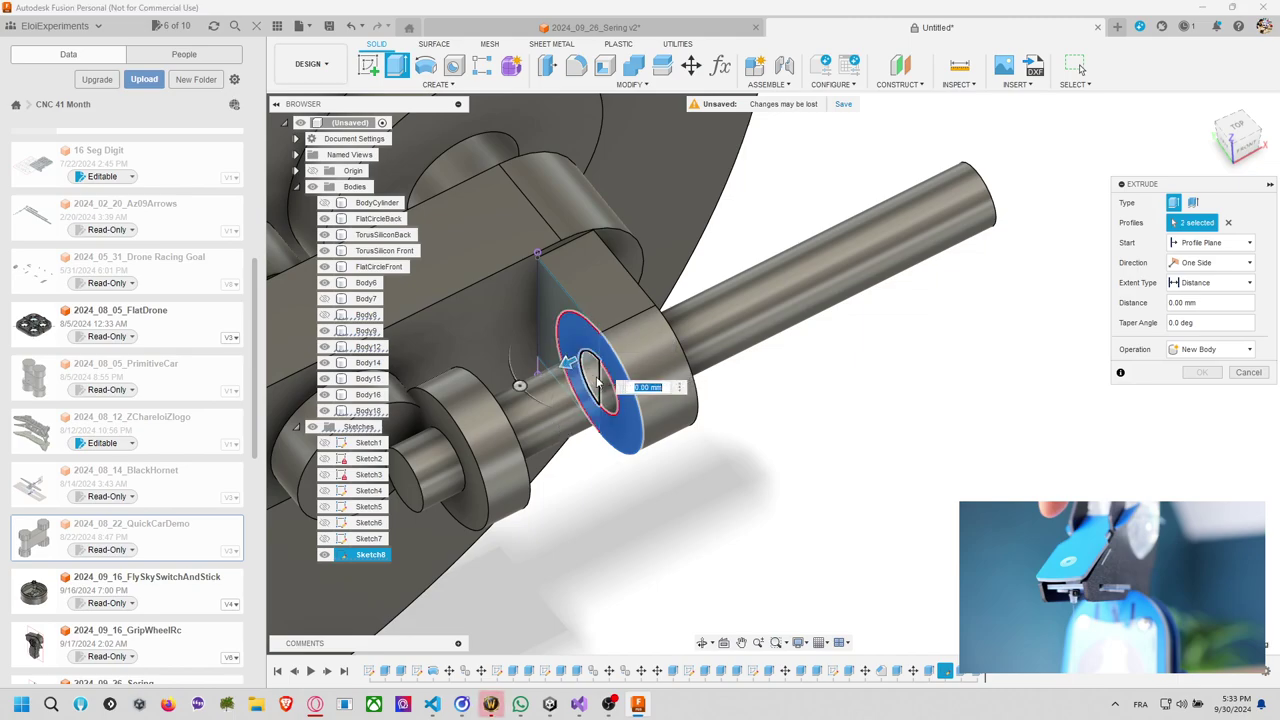
drag(567, 362, 750, 330)
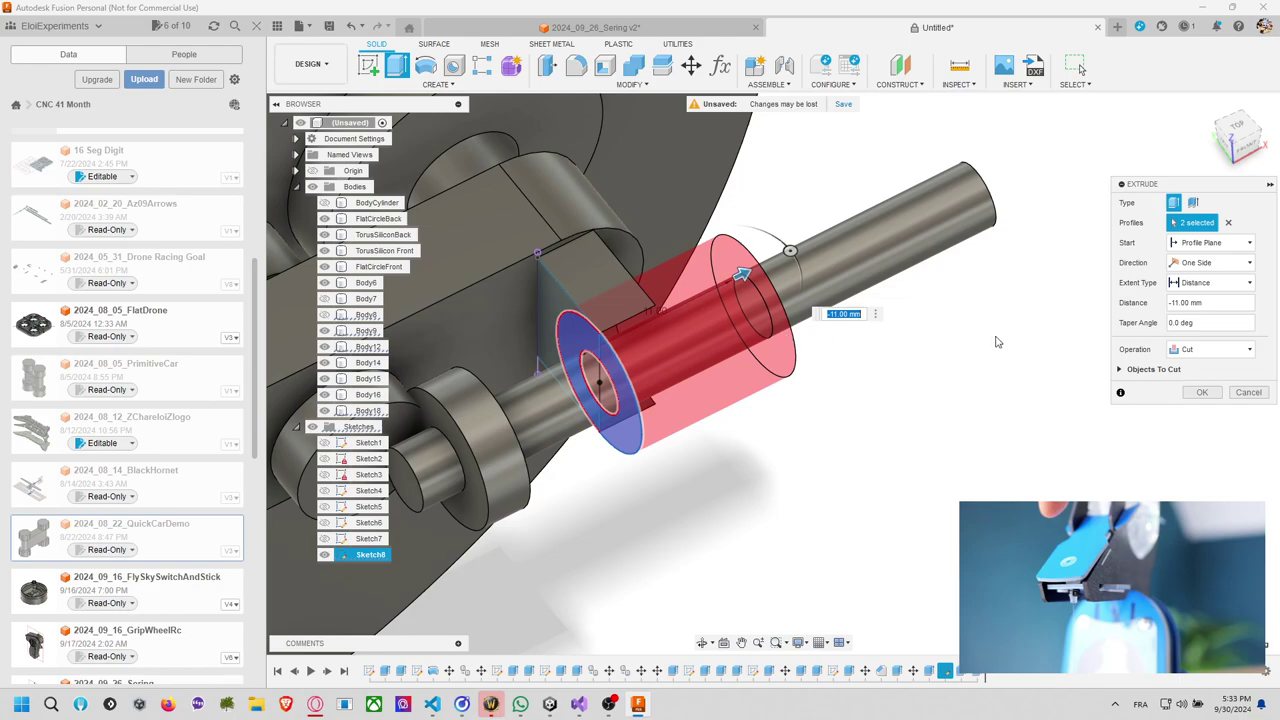
click(1199, 392)
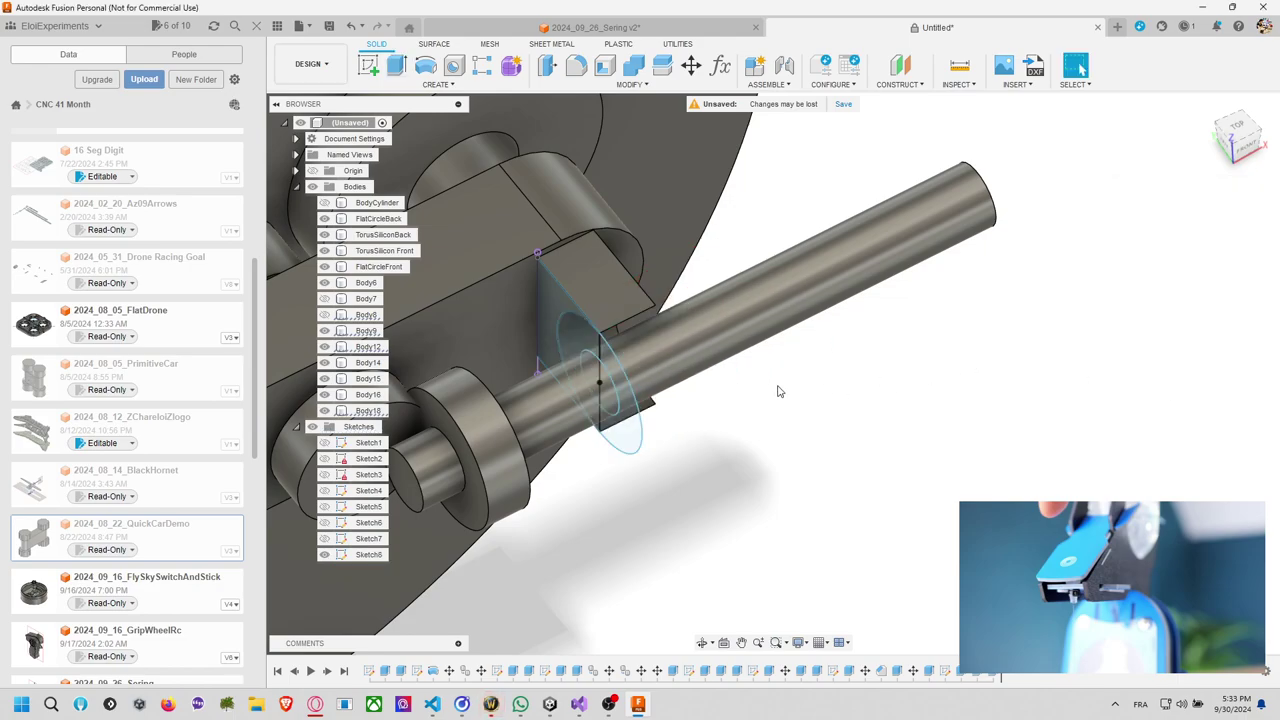
key(ctrl+z)
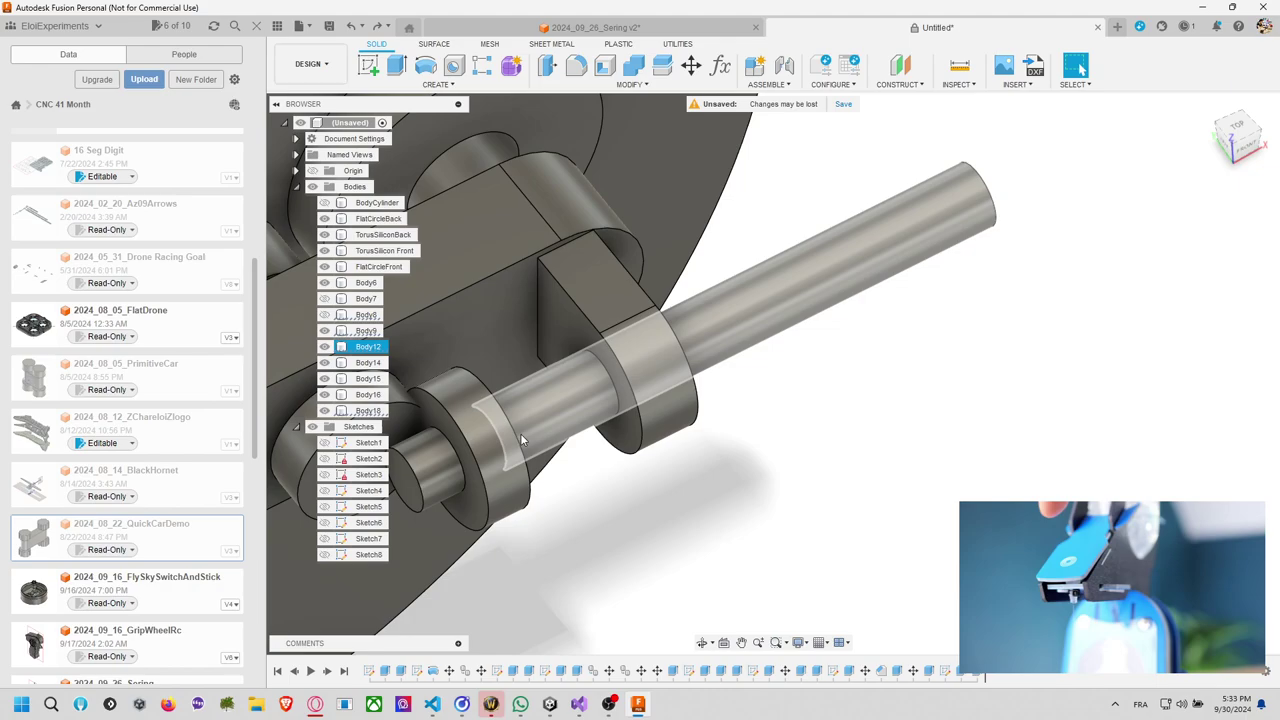
key(ctrl+y)
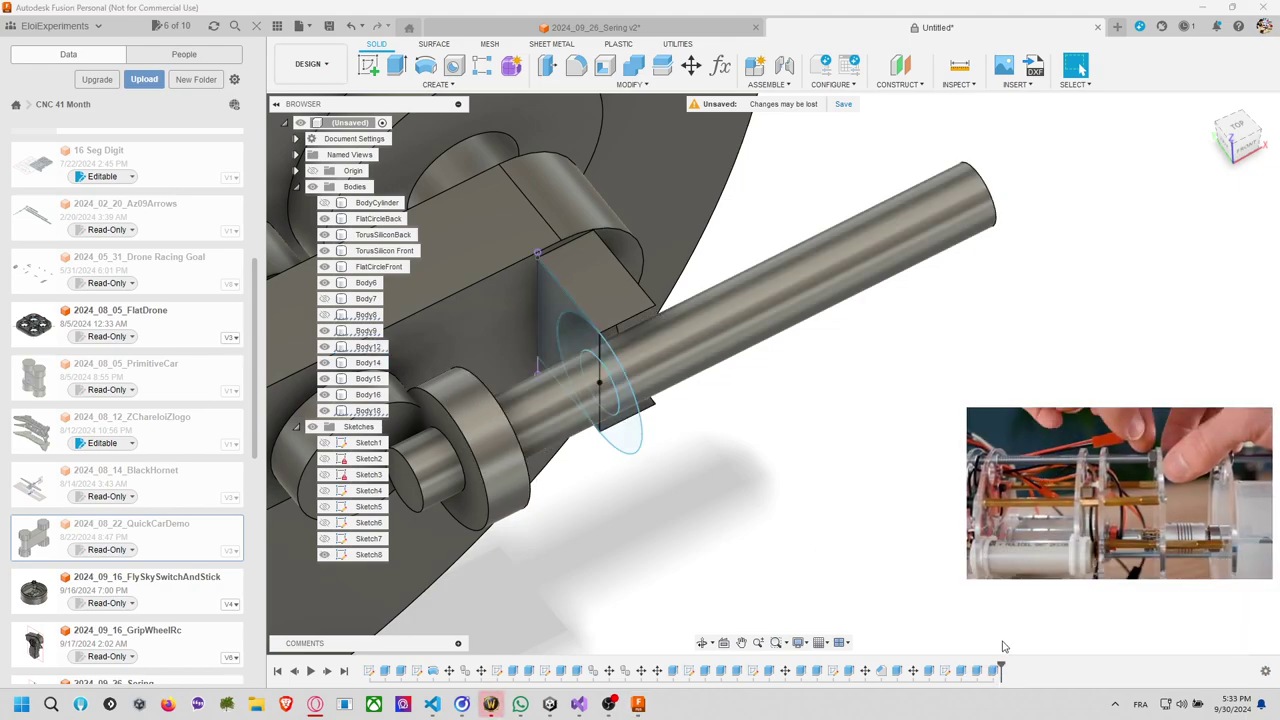
Edit that extrusion to change its operation from Cut to Join, hiding bodies in the way.
right_click(993, 671)
click(1026, 521)
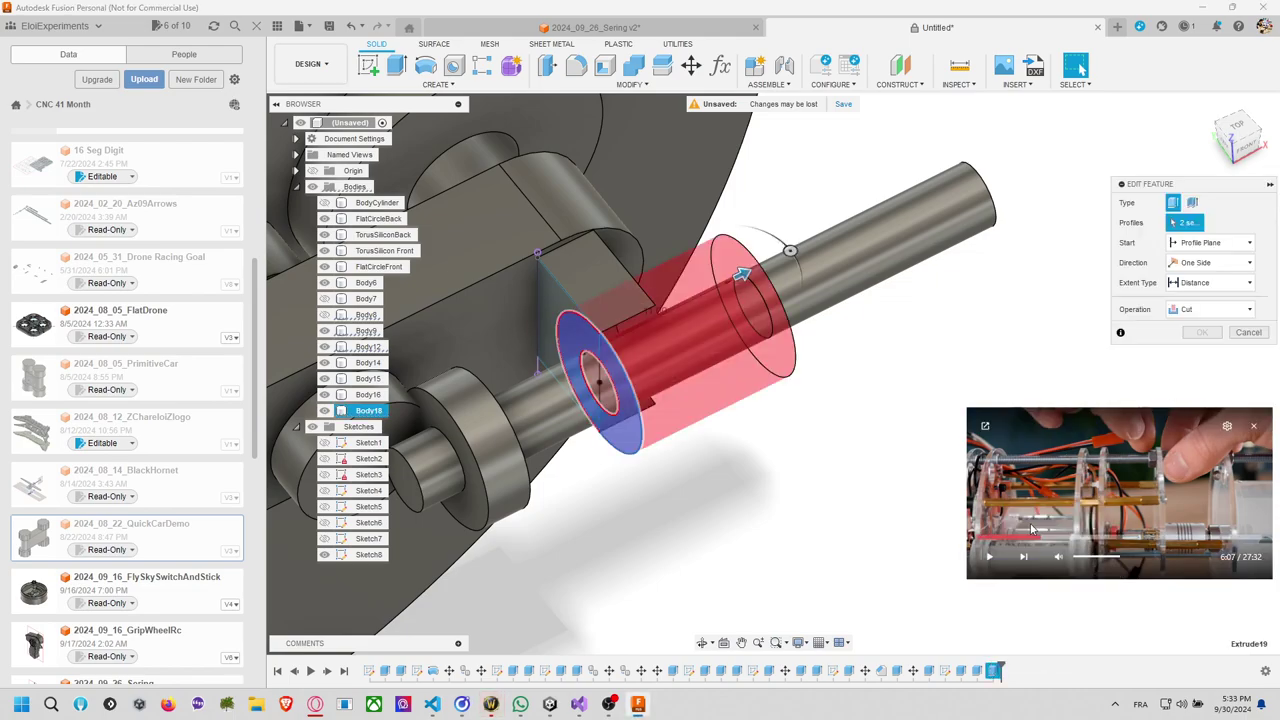
click(1210, 349)
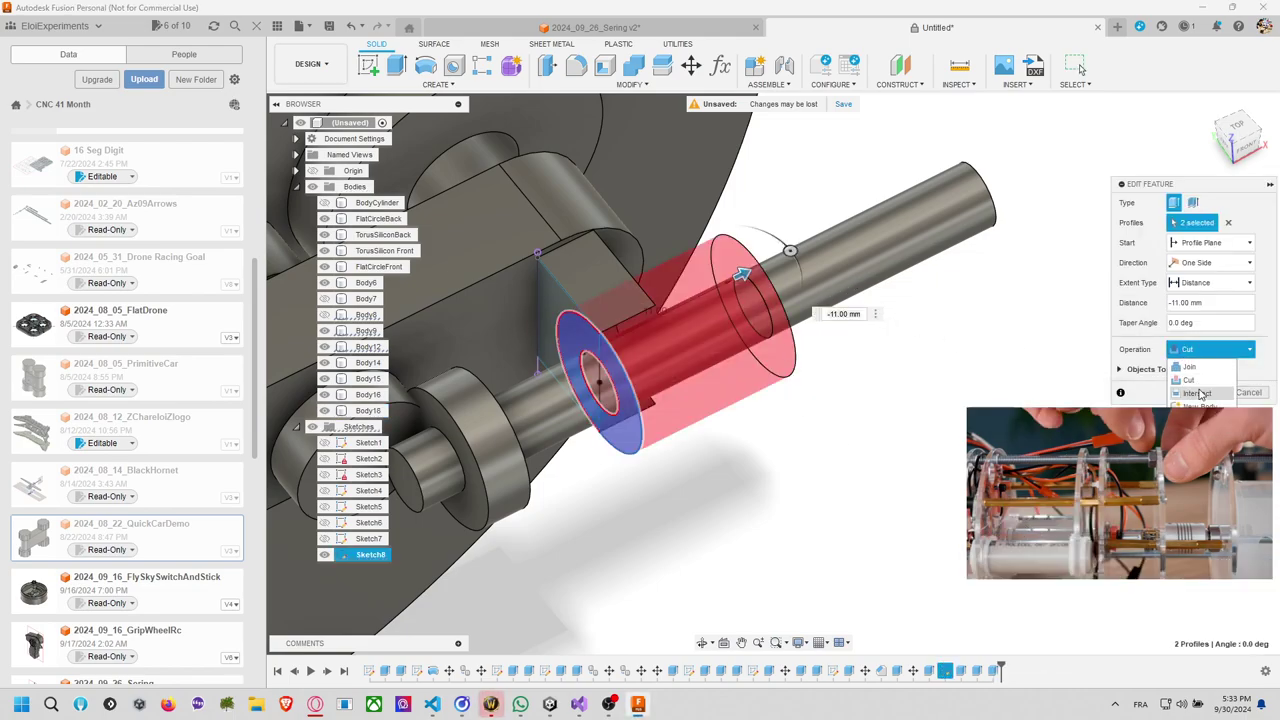
click(1200, 378)
click(1210, 349)
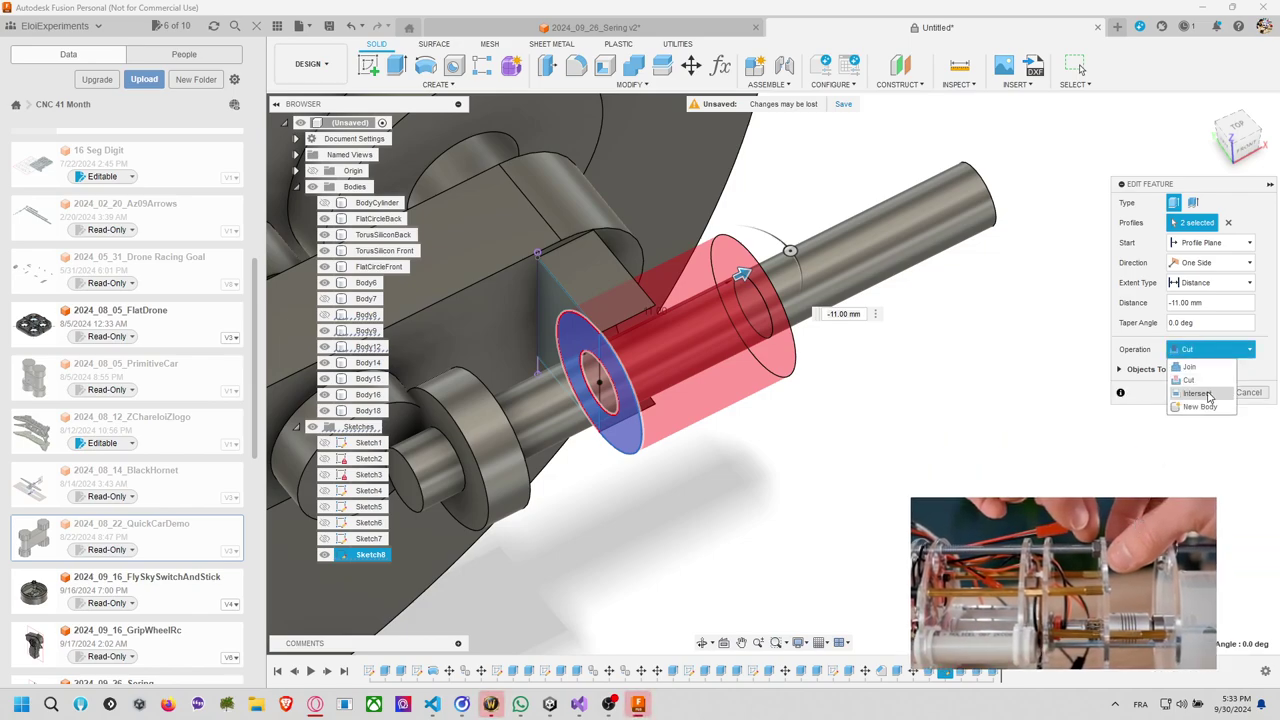
click(1208, 372)
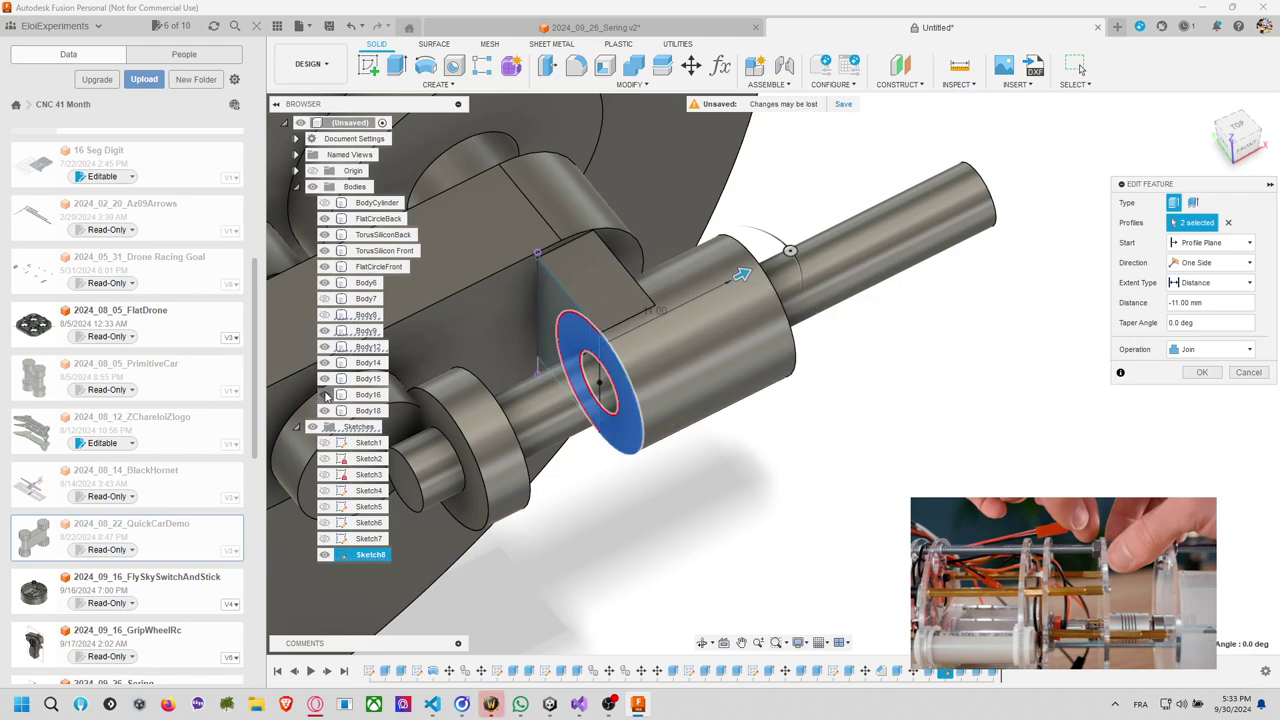
click(324, 364)
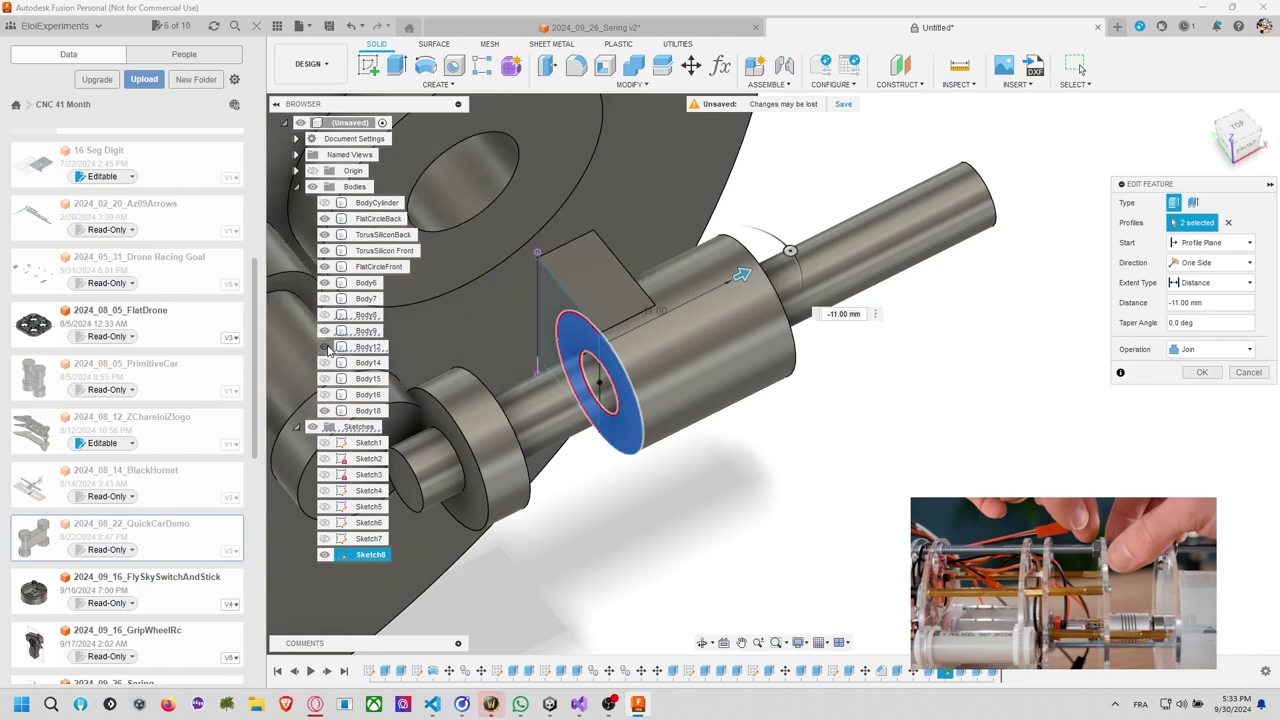
click(326, 333)
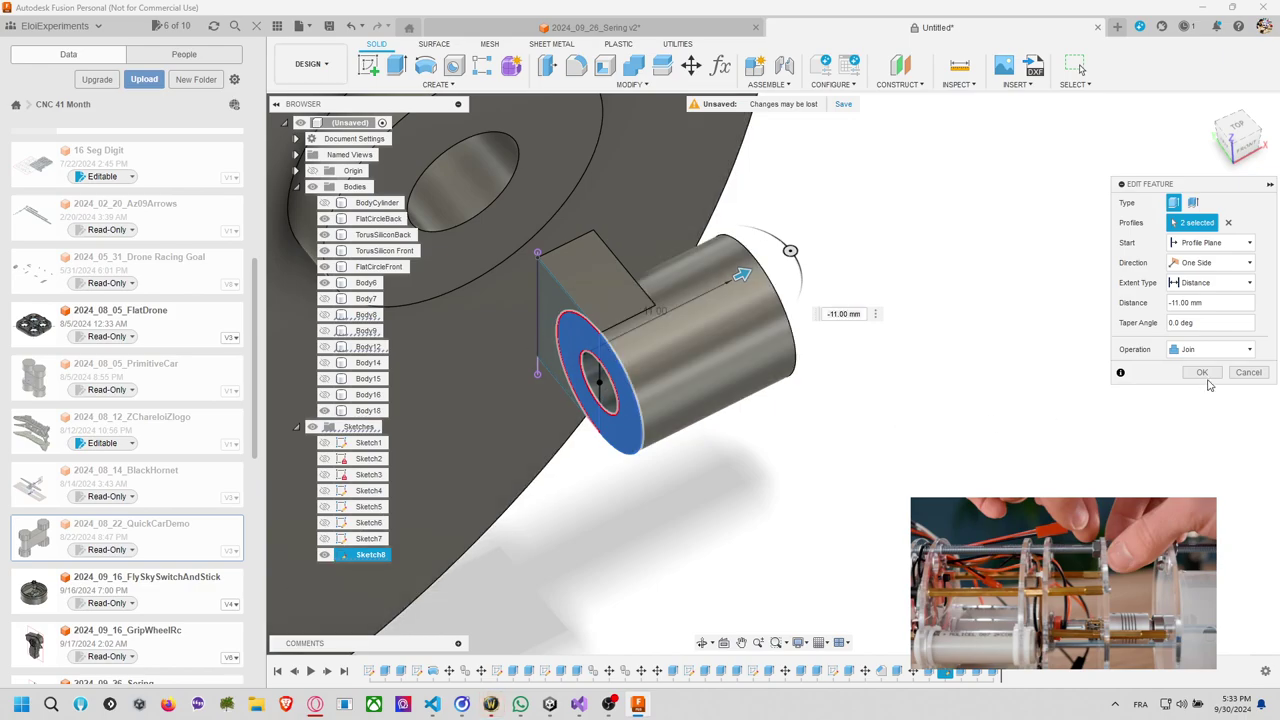
click(1203, 374)
shift+middle_drag(921, 393, 774, 357)
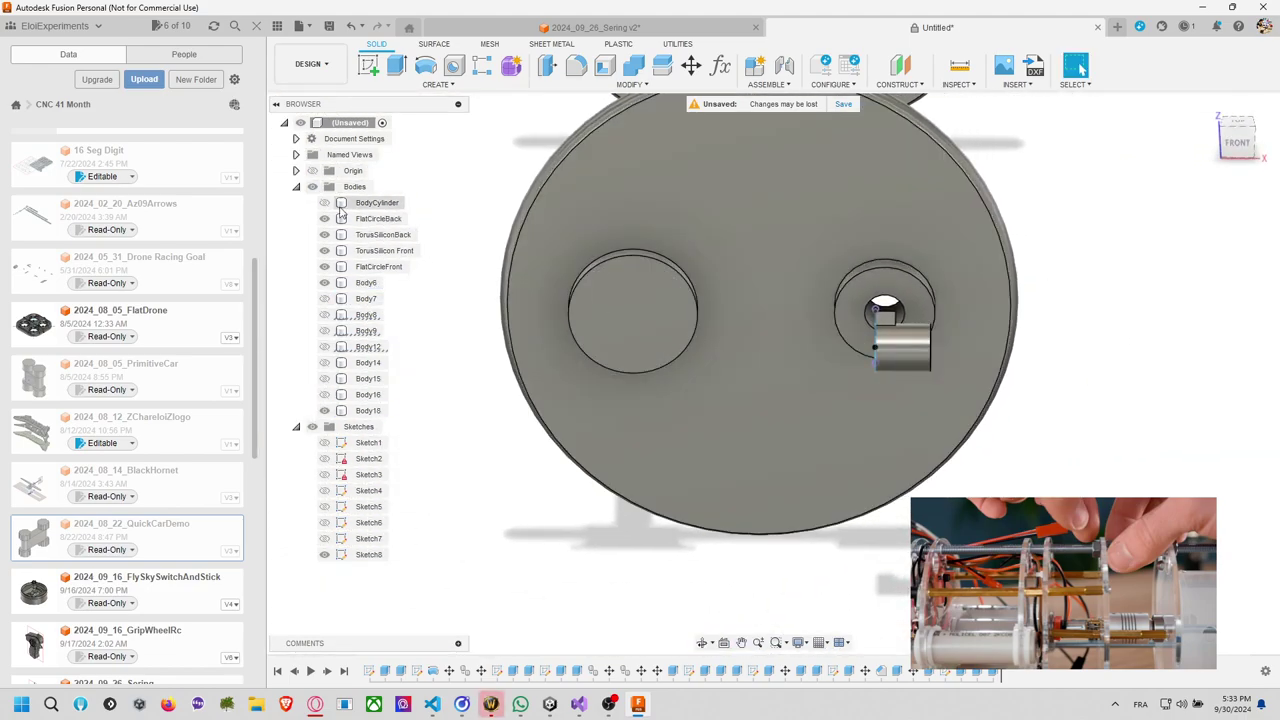
Show the bar, rod, pin and cylinder bodies again and turn toward the disc front and motors.
click(324, 380)
click(324, 362)
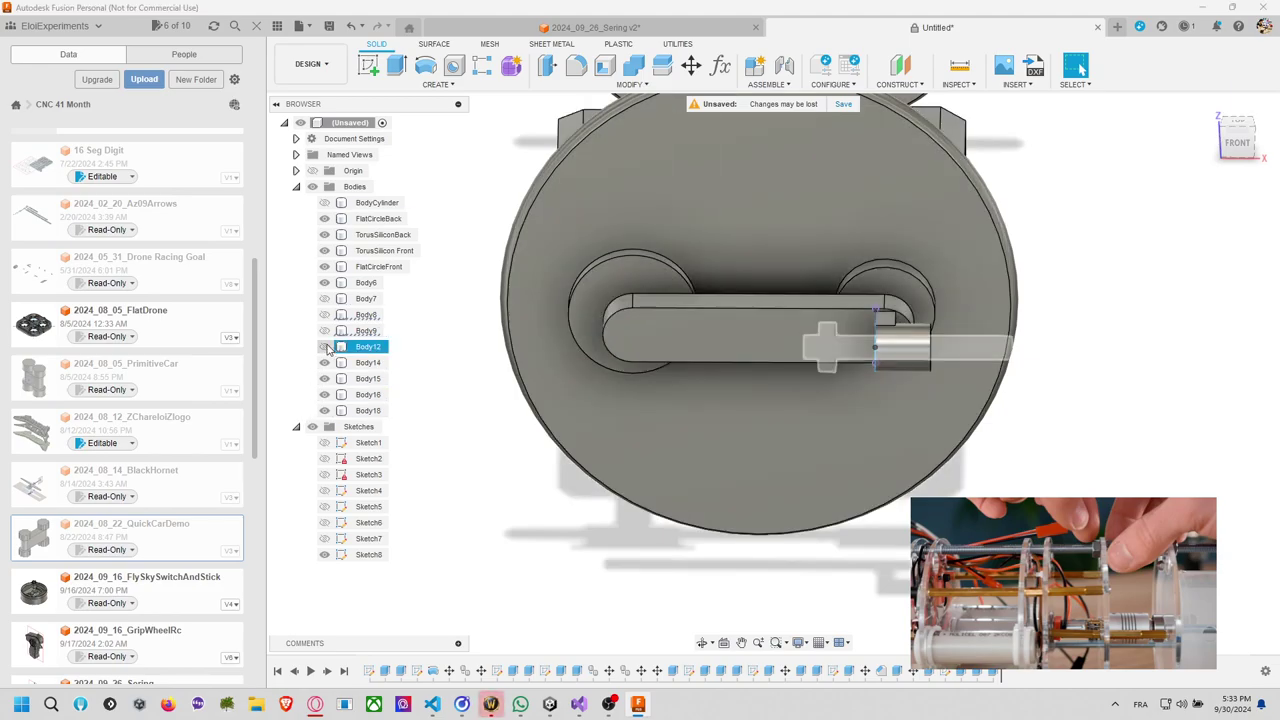
click(324, 346)
click(324, 314)
click(366, 298)
click(946, 284)
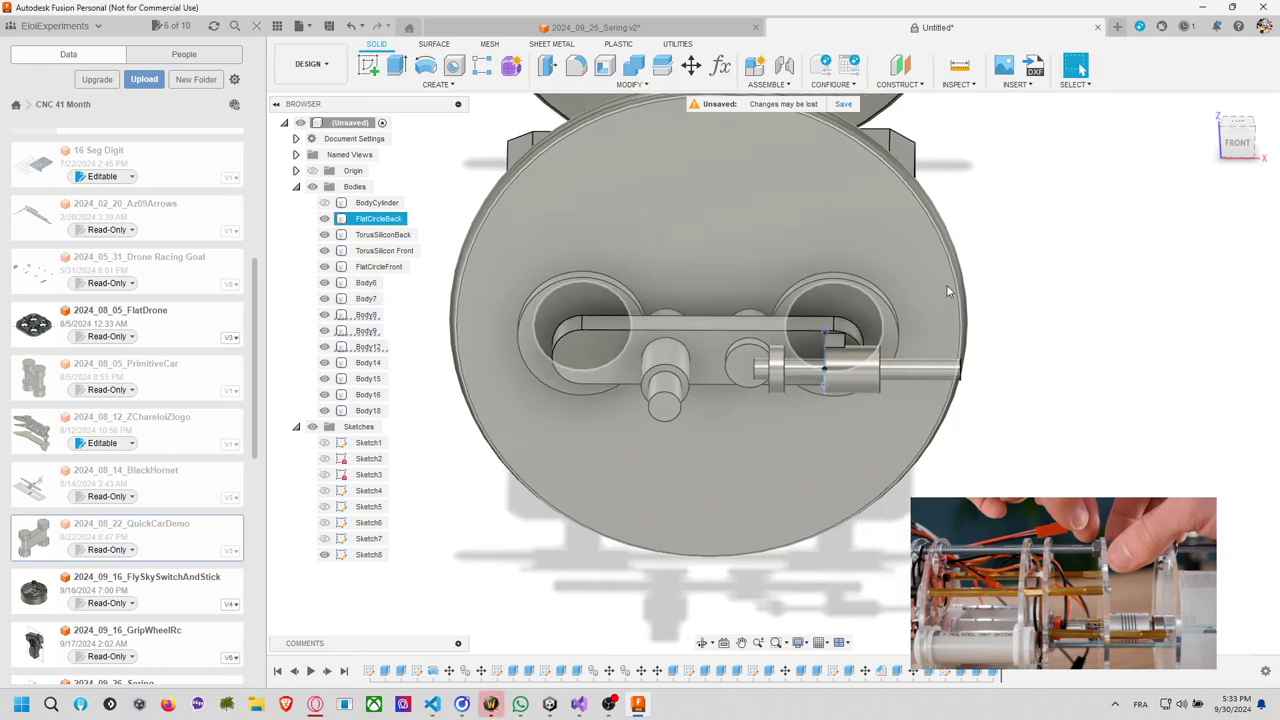
shift+middle_drag(946, 284, 1080, 68)
shift+middle_drag(886, 316, 690, 415)
shift+middle_drag(1080, 68, 785, 338)
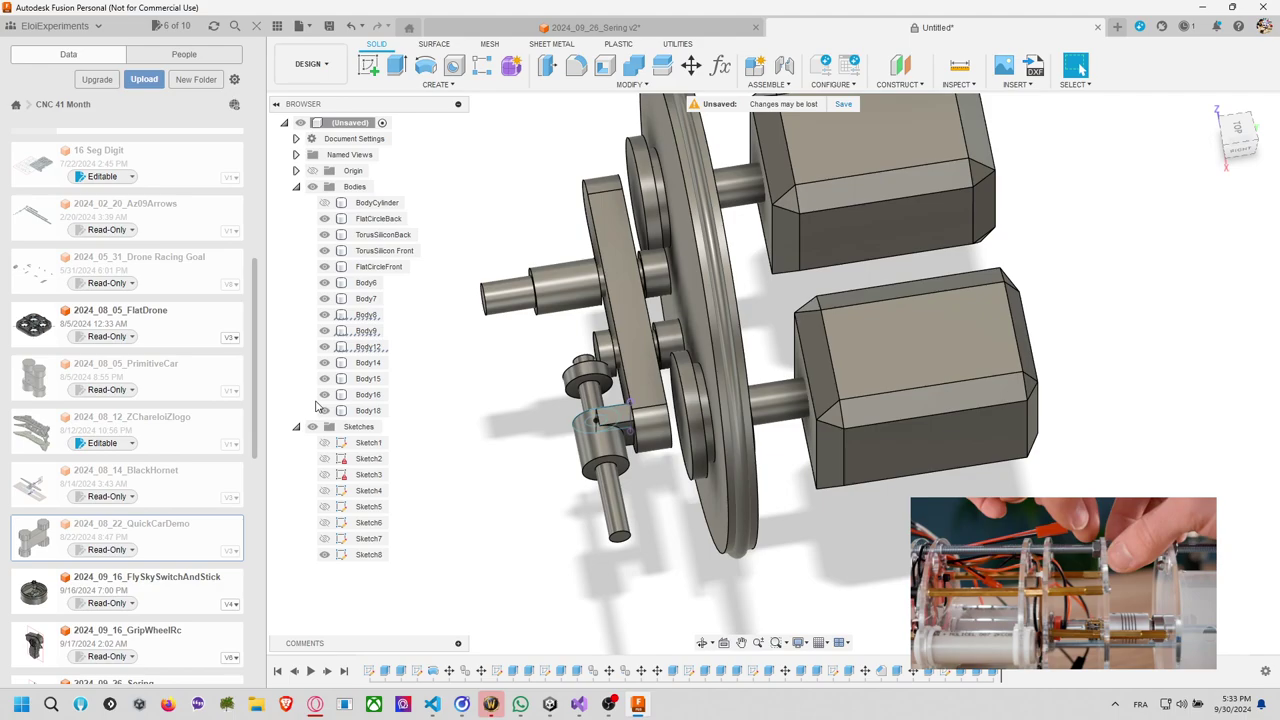
Hide the lower motor, both wheel rims and the flat front disc.
click(323, 411)
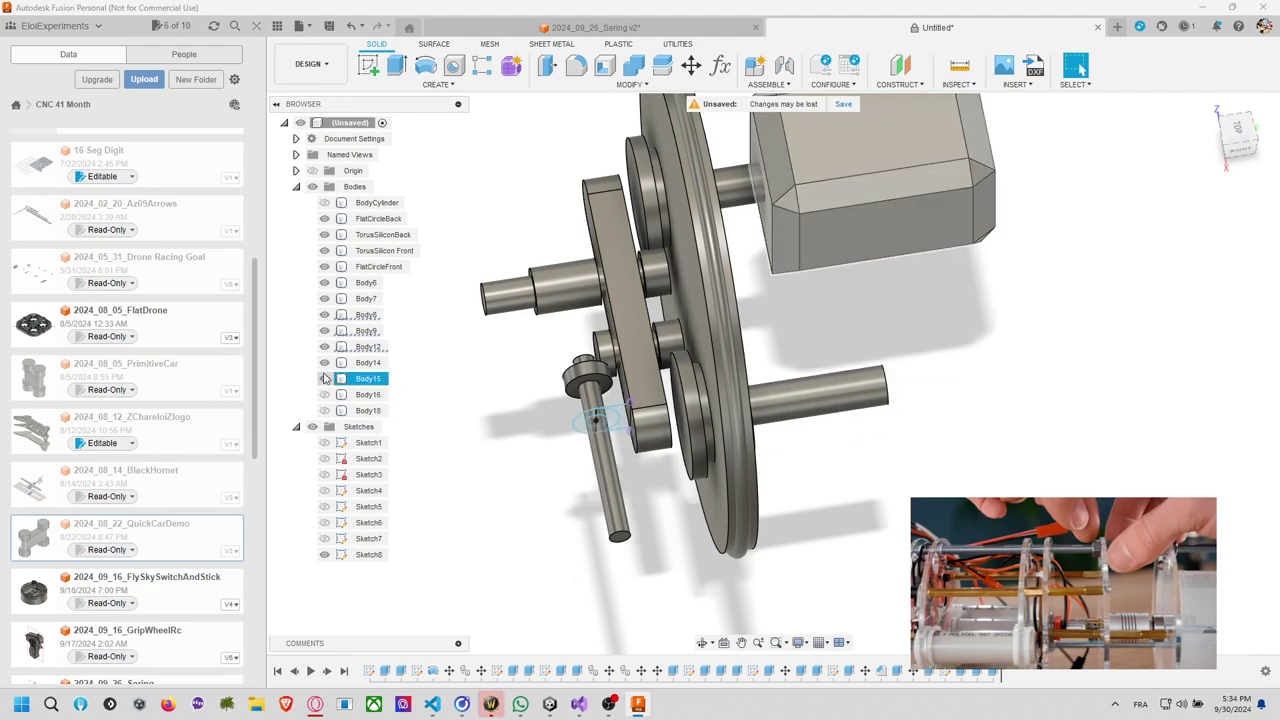
click(324, 234)
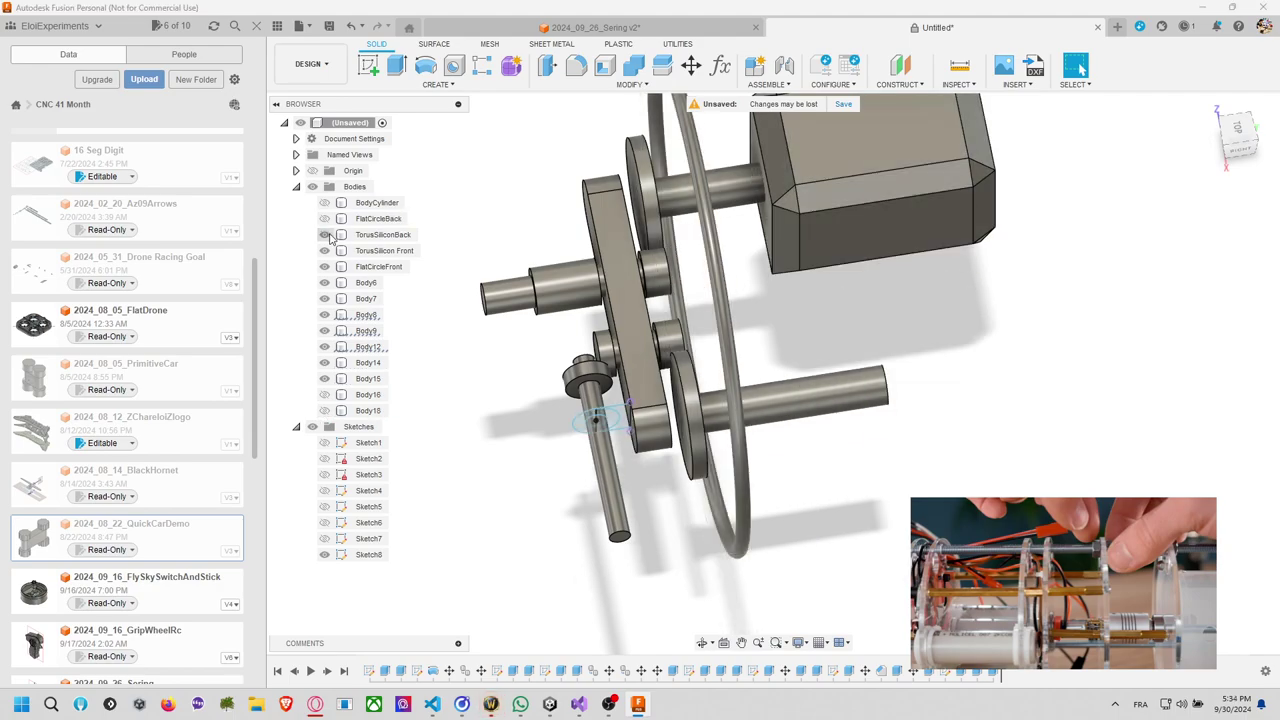
click(324, 250)
click(324, 266)
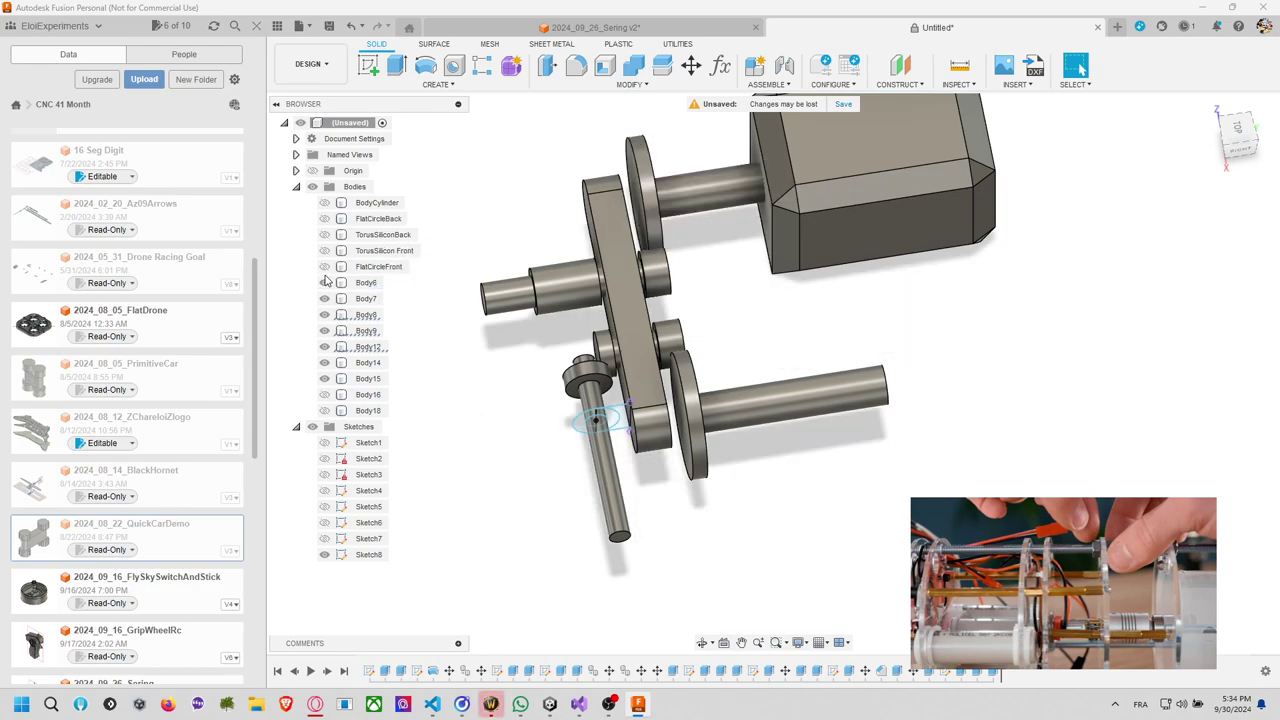
Edit Extrude13 to extrude two-sided, extending the second side to 15 mm.
right_click(817, 671)
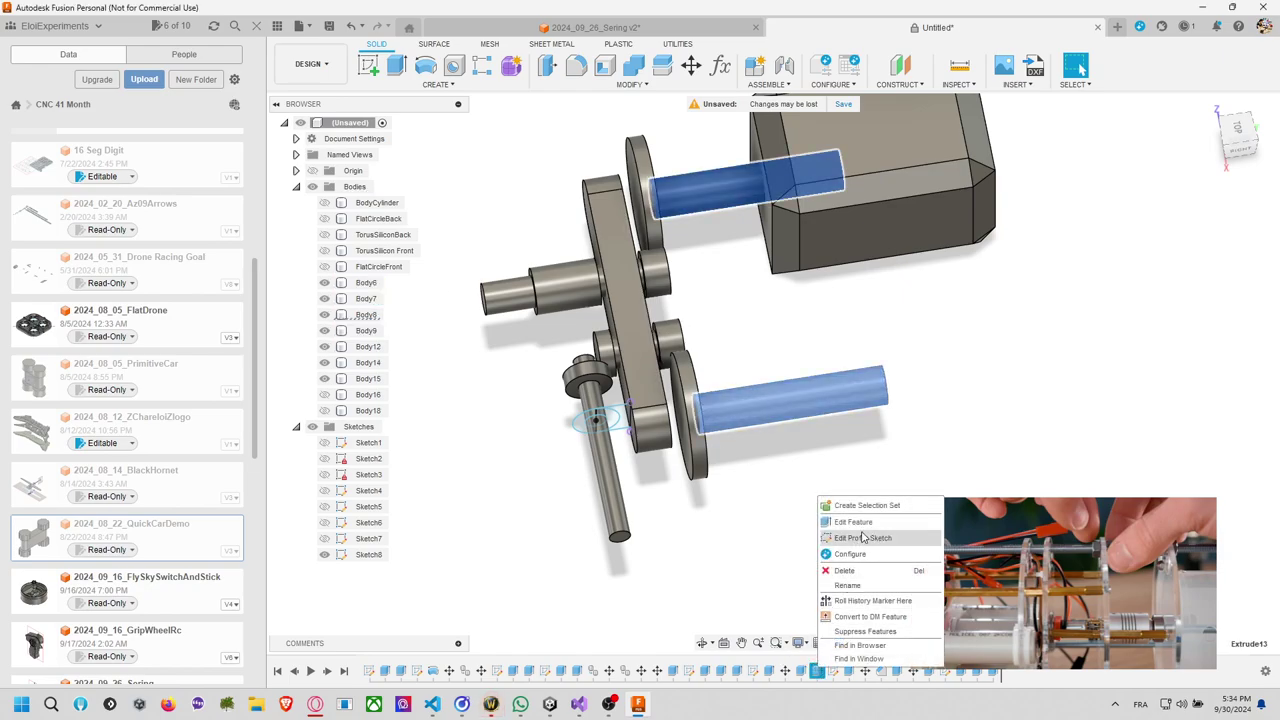
click(850, 522)
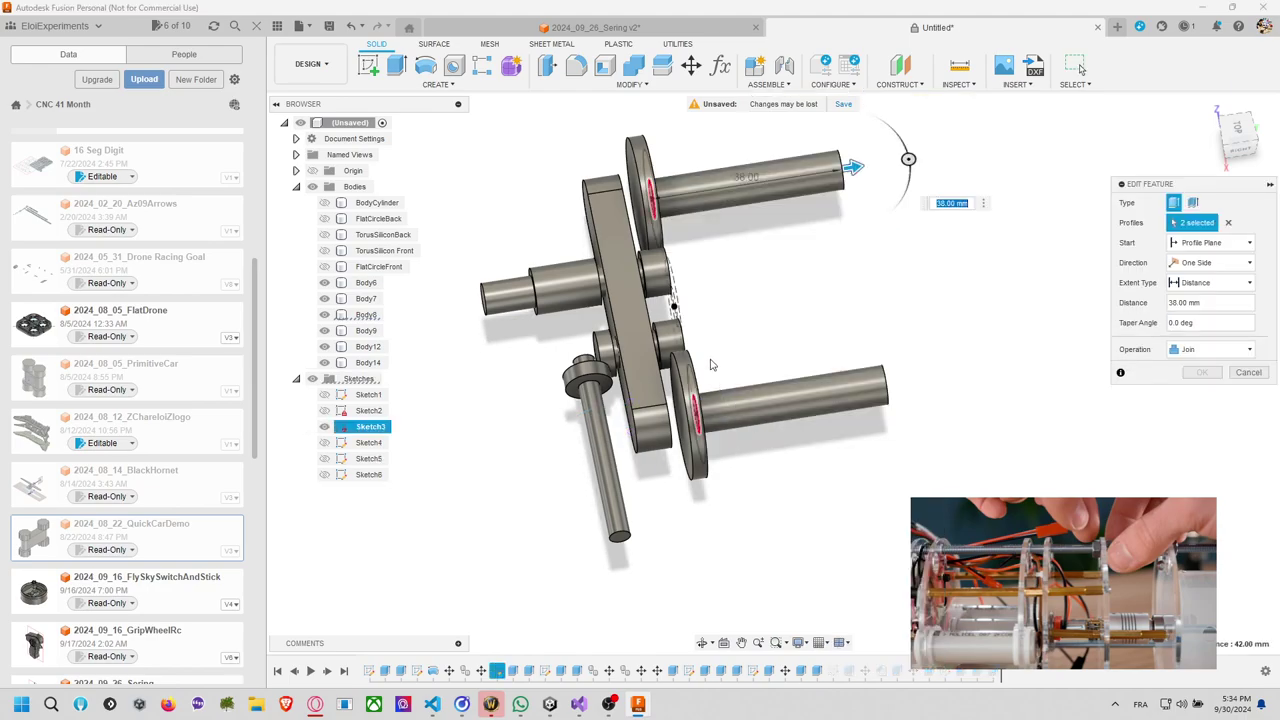
click(1208, 262)
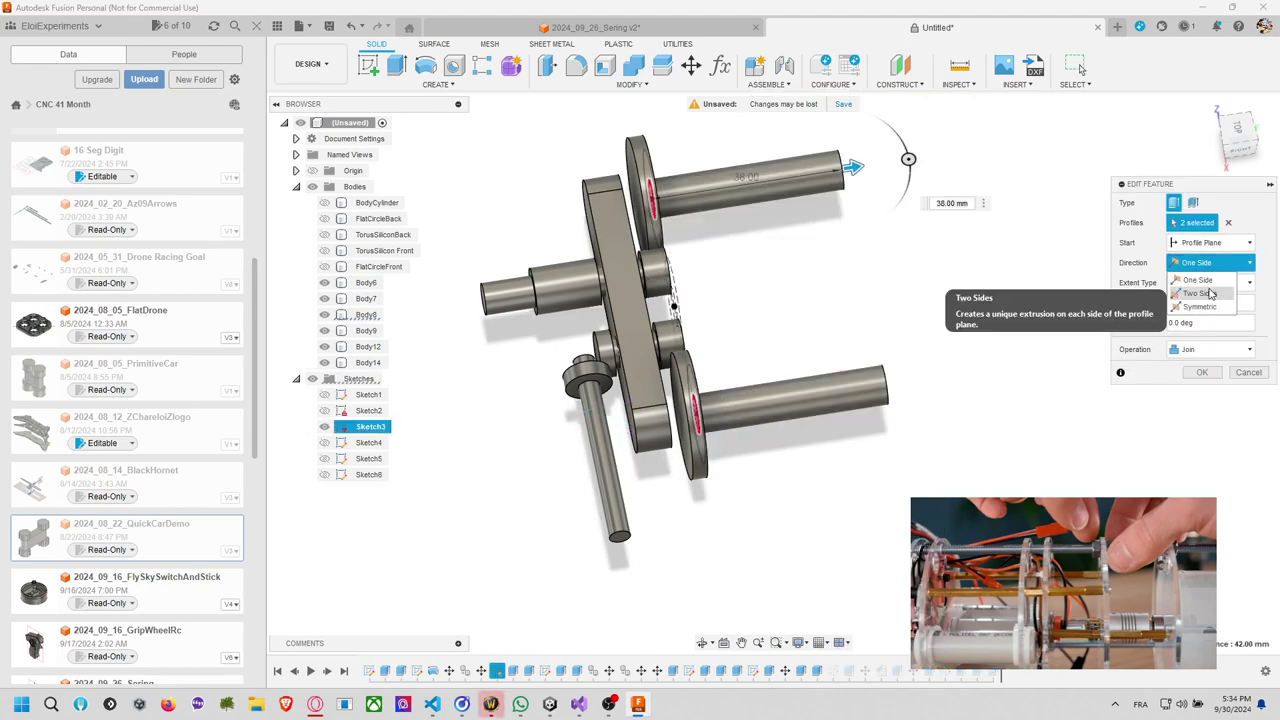
click(1199, 293)
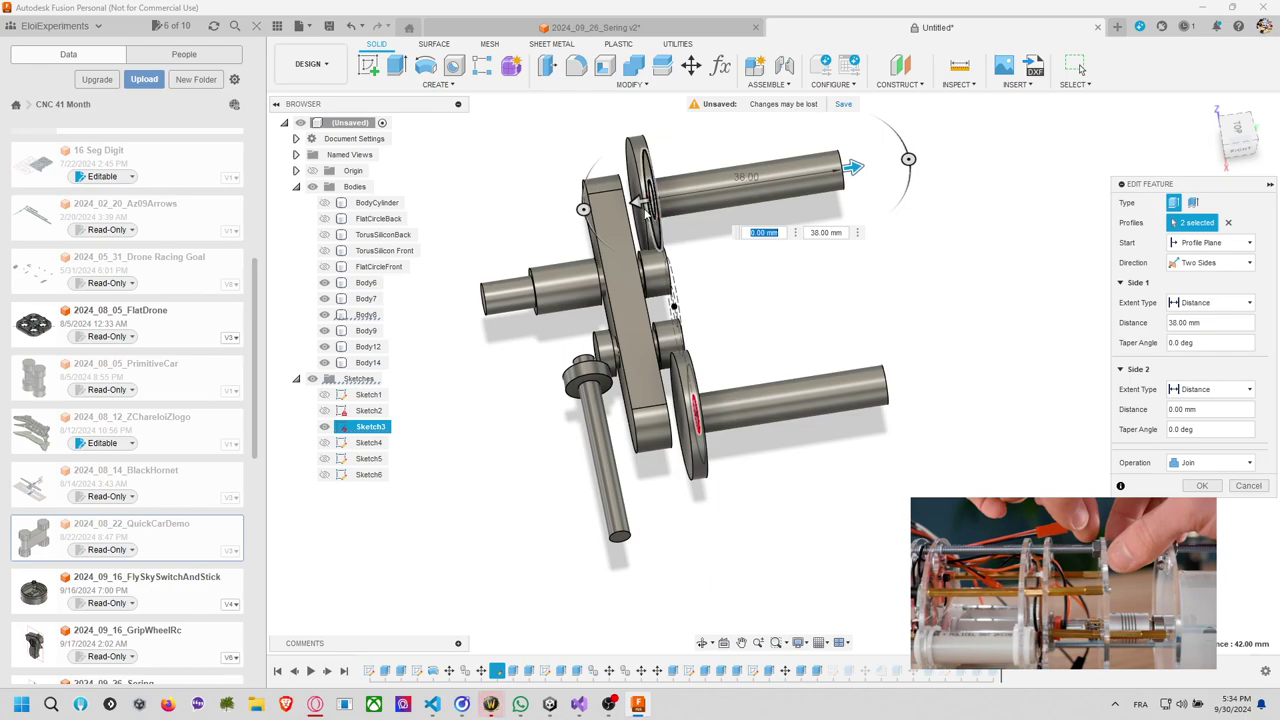
drag(640, 201, 604, 215)
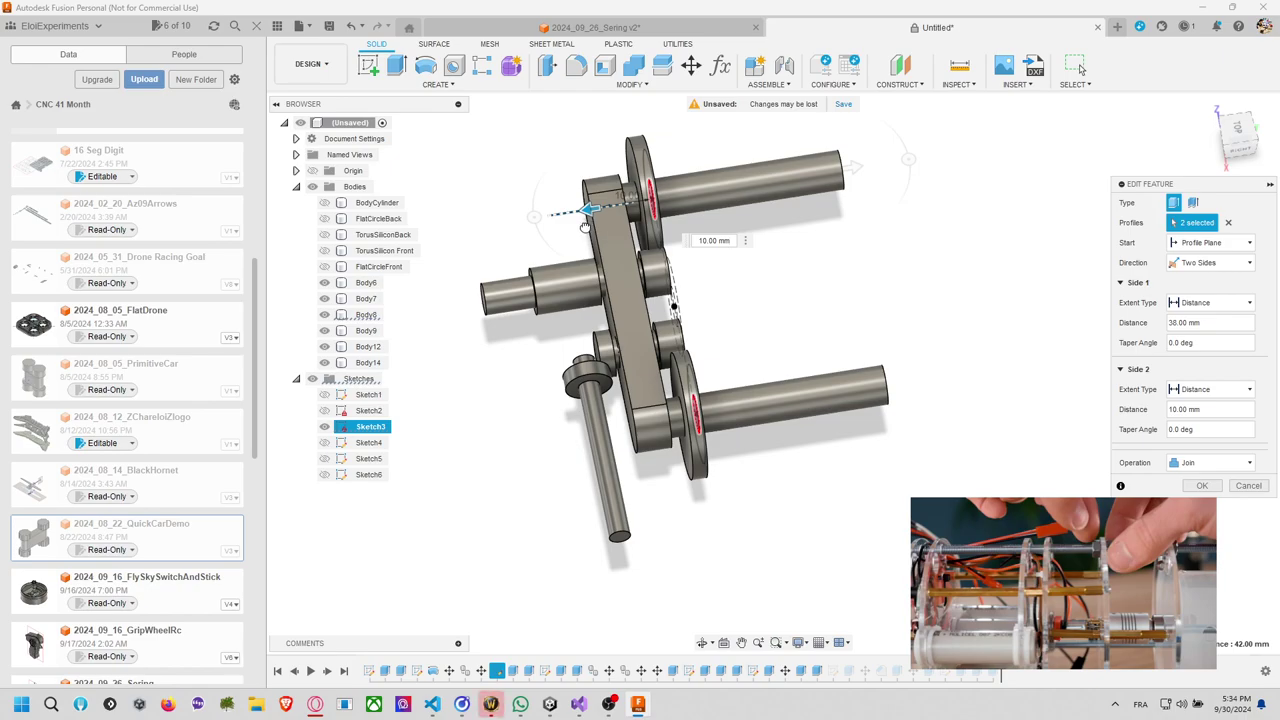
drag(585, 225, 508, 221)
shift+middle_drag(851, 166, 645, 252)
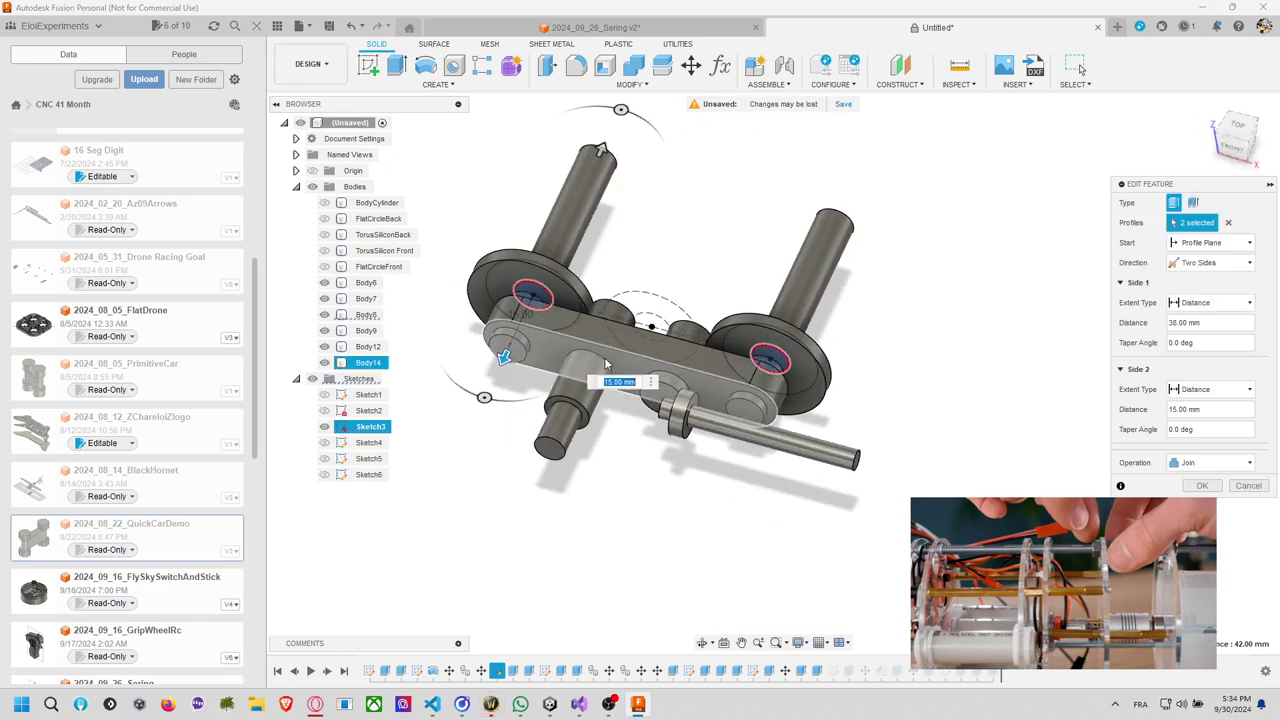
click(324, 266)
shift+middle_drag(709, 259, 871, 349)
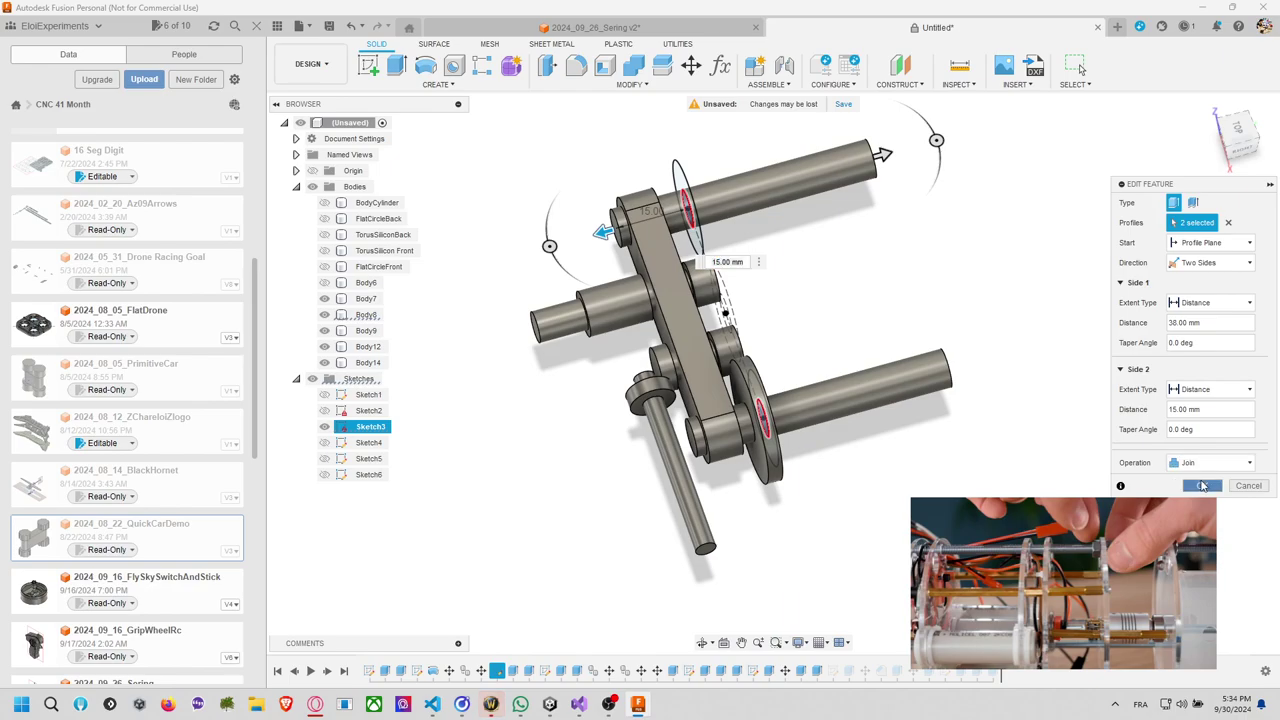
click(1202, 485)
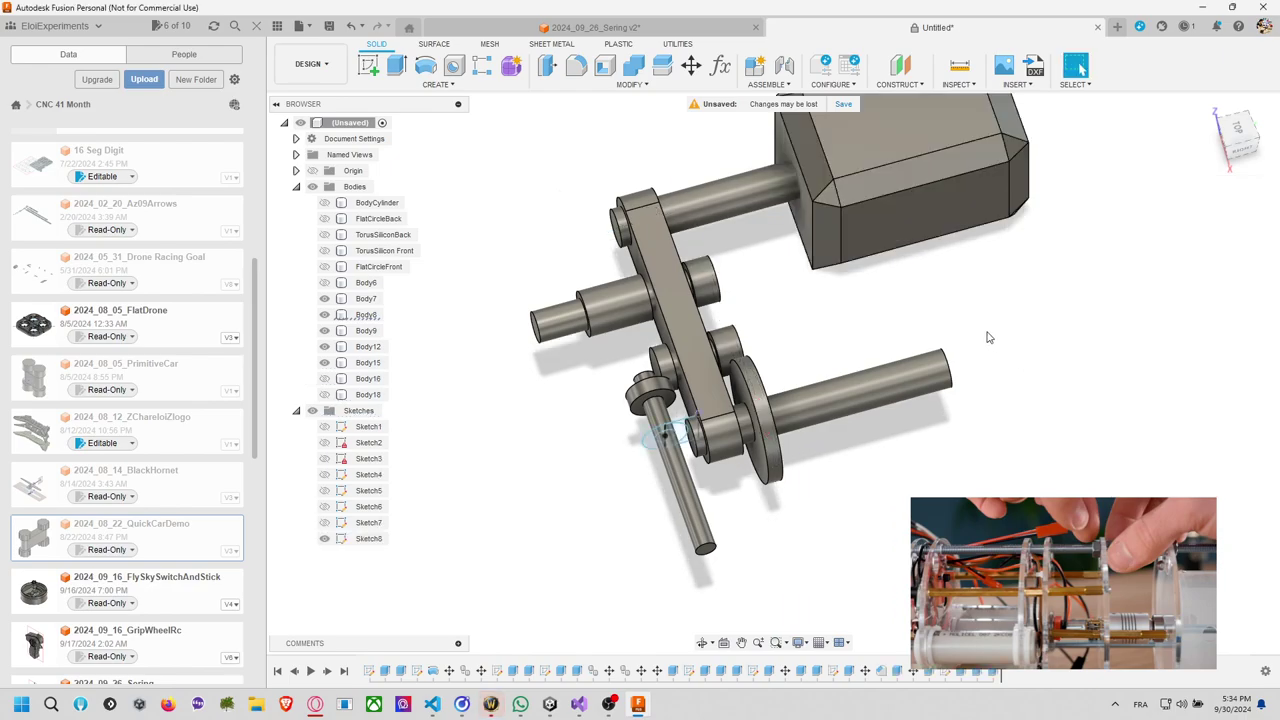
middle_drag(988, 334, 880, 390)
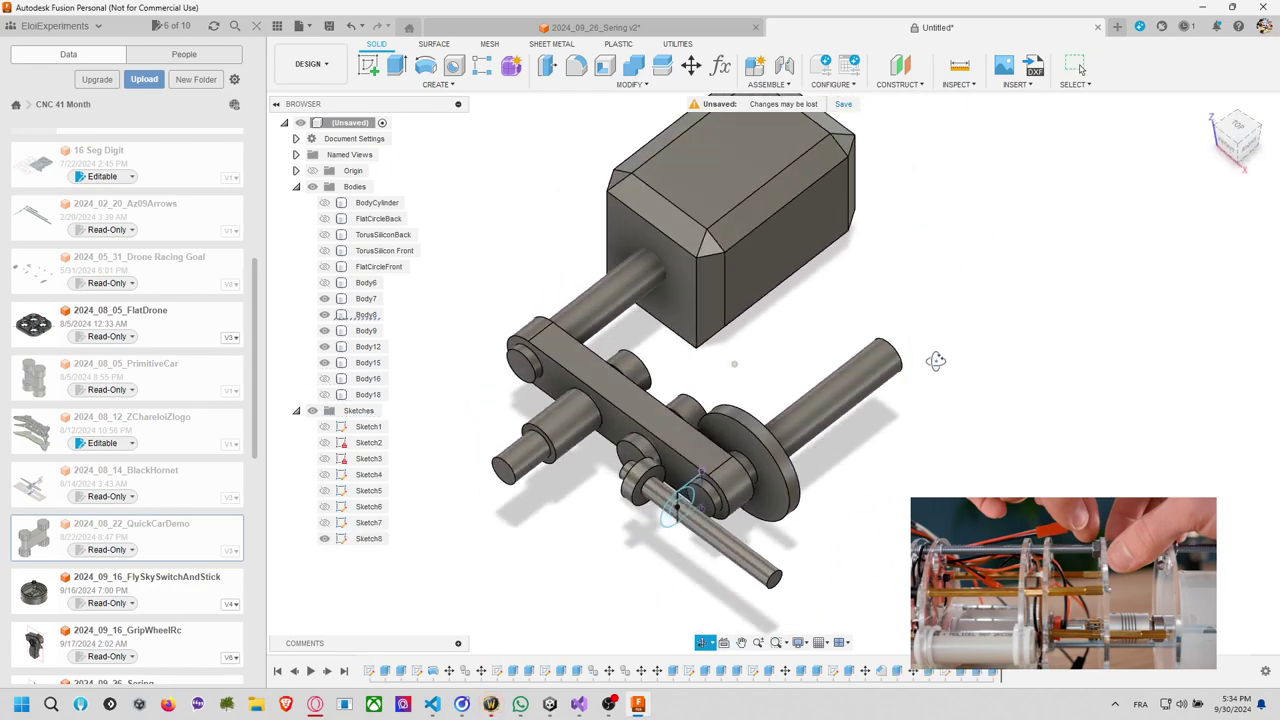
Inspect Body7 and the bodies made by Extrude11 and Extrude8 to identify them.
click(366, 299)
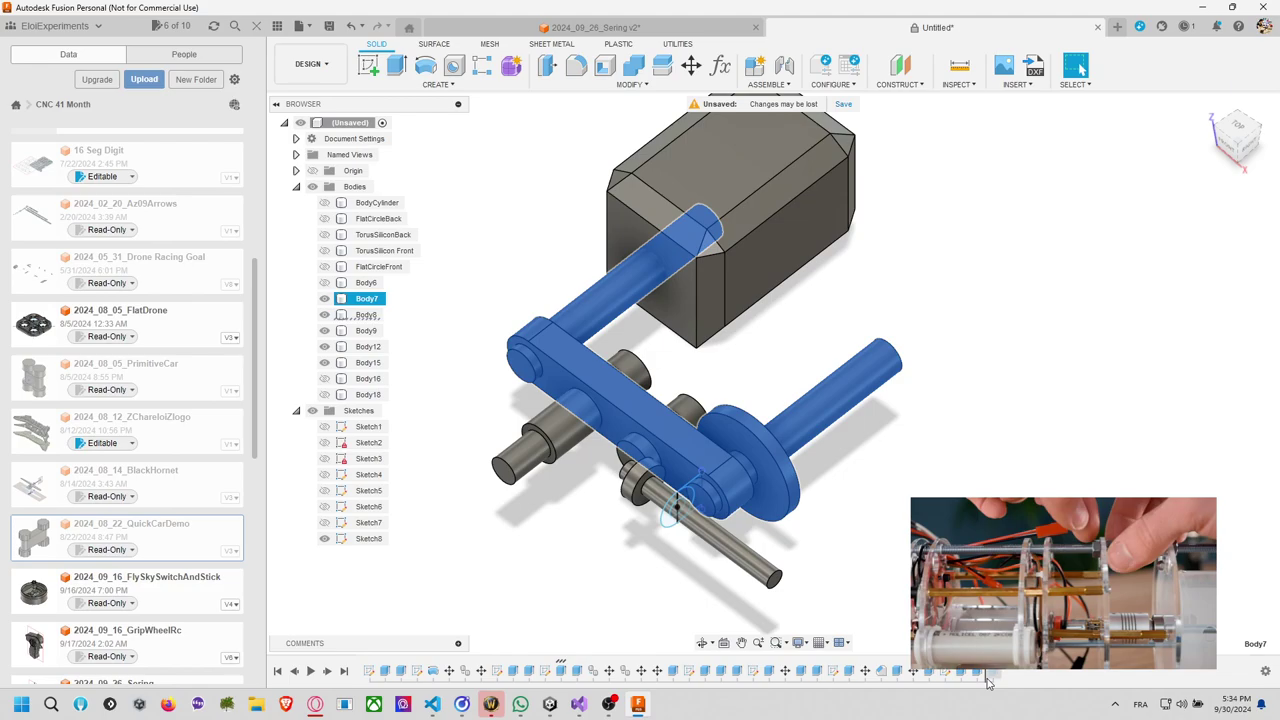
click(777, 672)
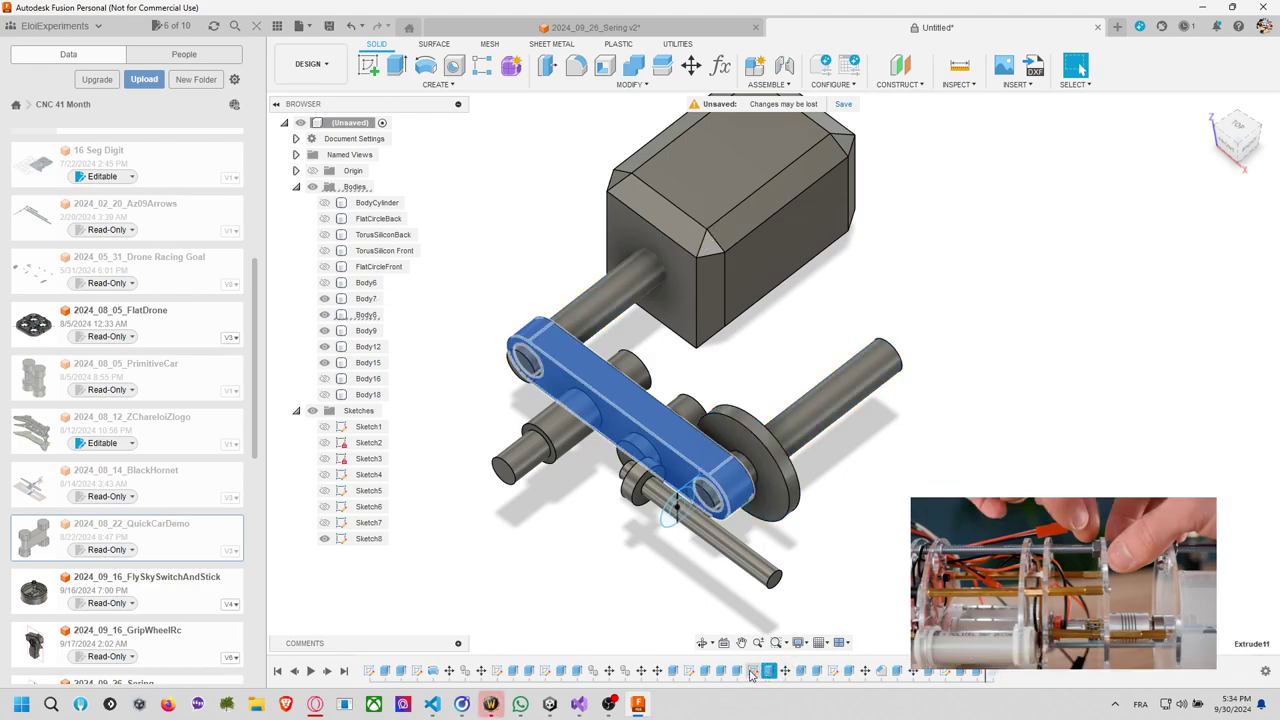
click(738, 672)
click(706, 673)
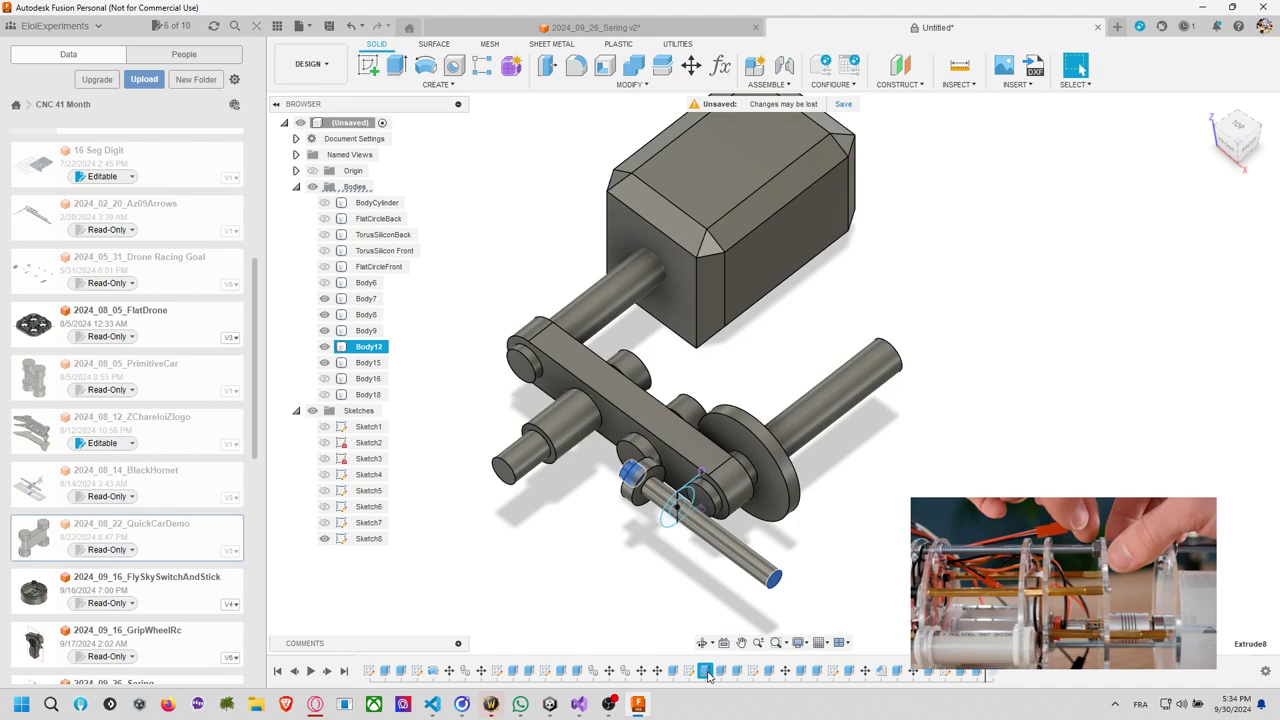
Re-edit Extrude13 with the central disc, left rod, Body9, Body12 and Body14 hidden.
right_click(816, 672)
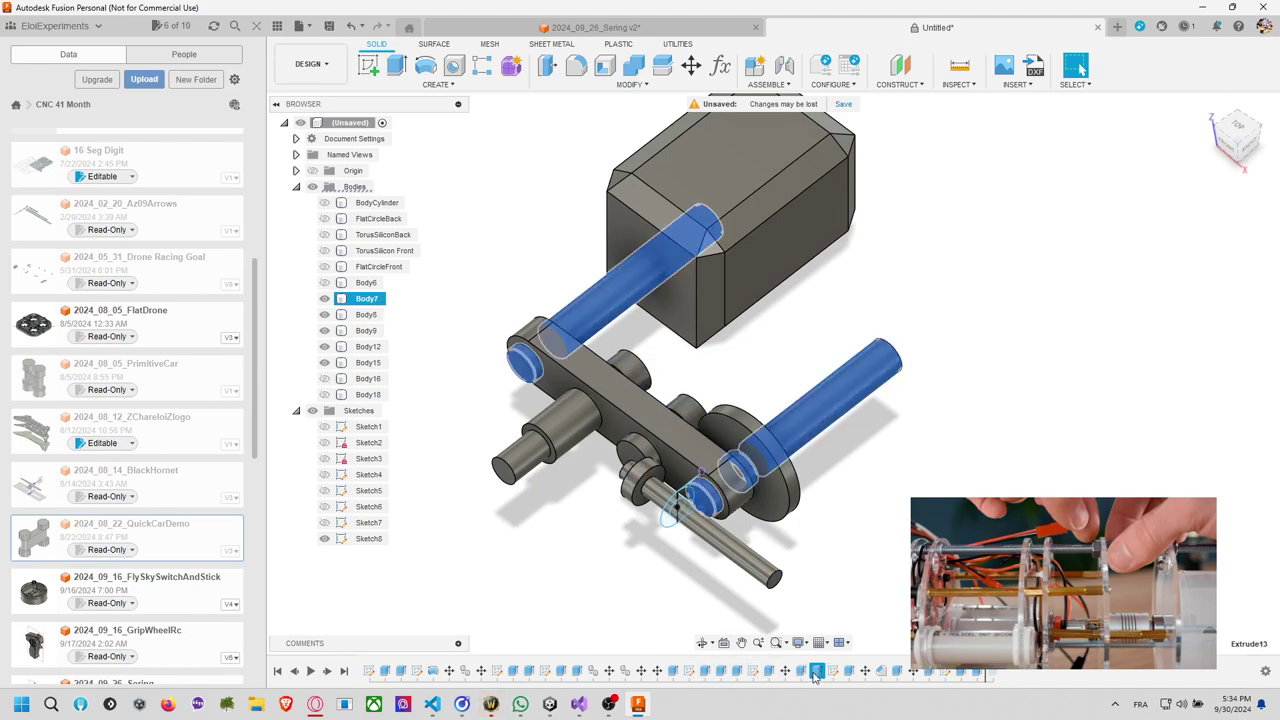
click(850, 526)
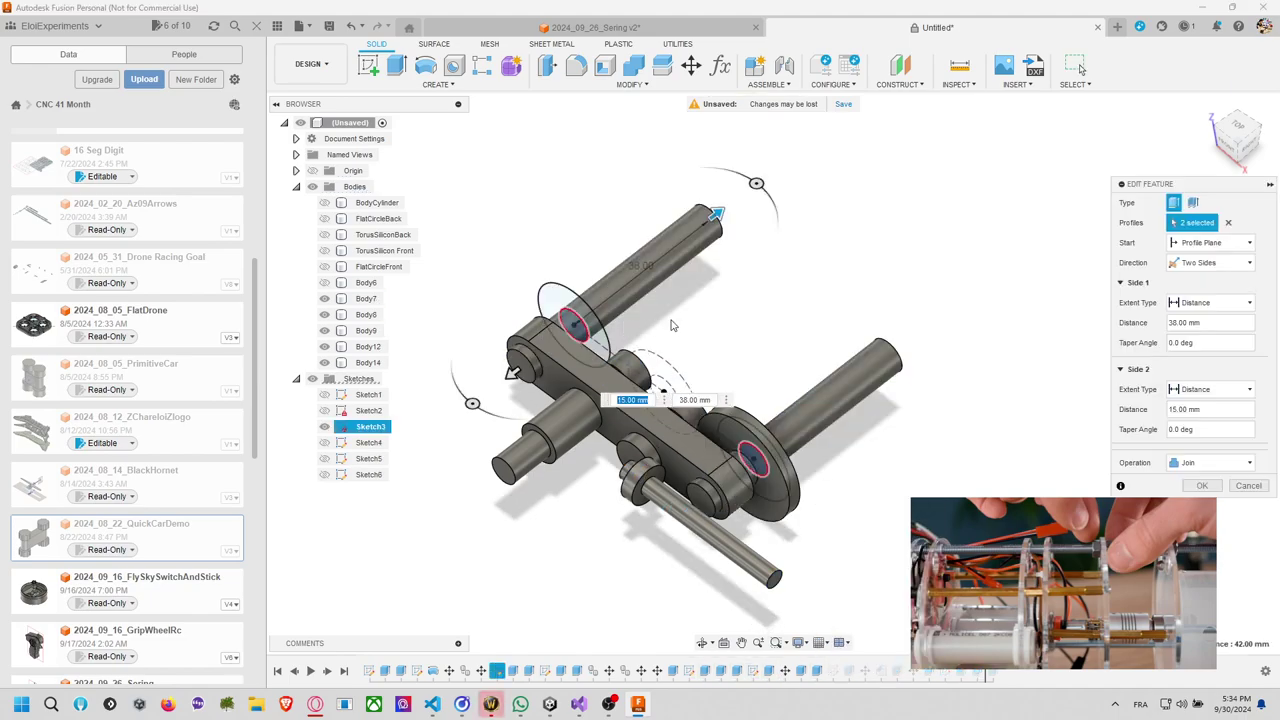
click(324, 298)
click(324, 314)
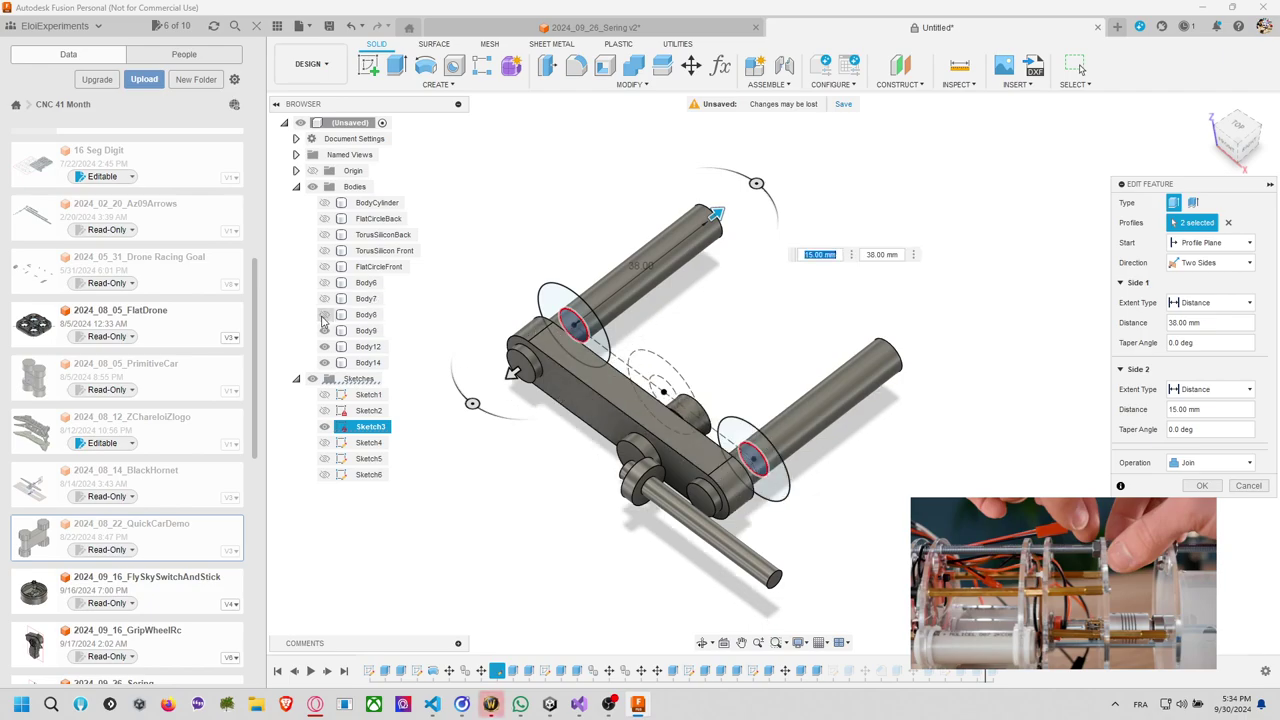
click(324, 330)
click(324, 346)
click(324, 362)
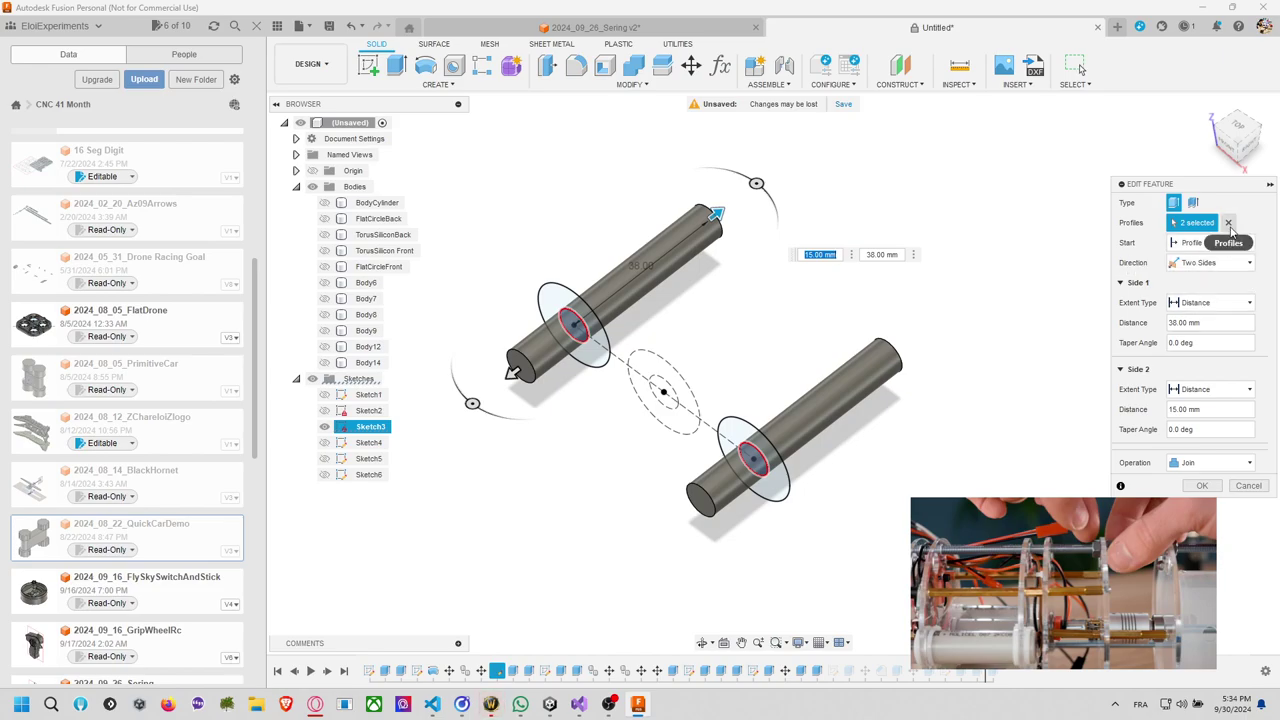
click(1214, 486)
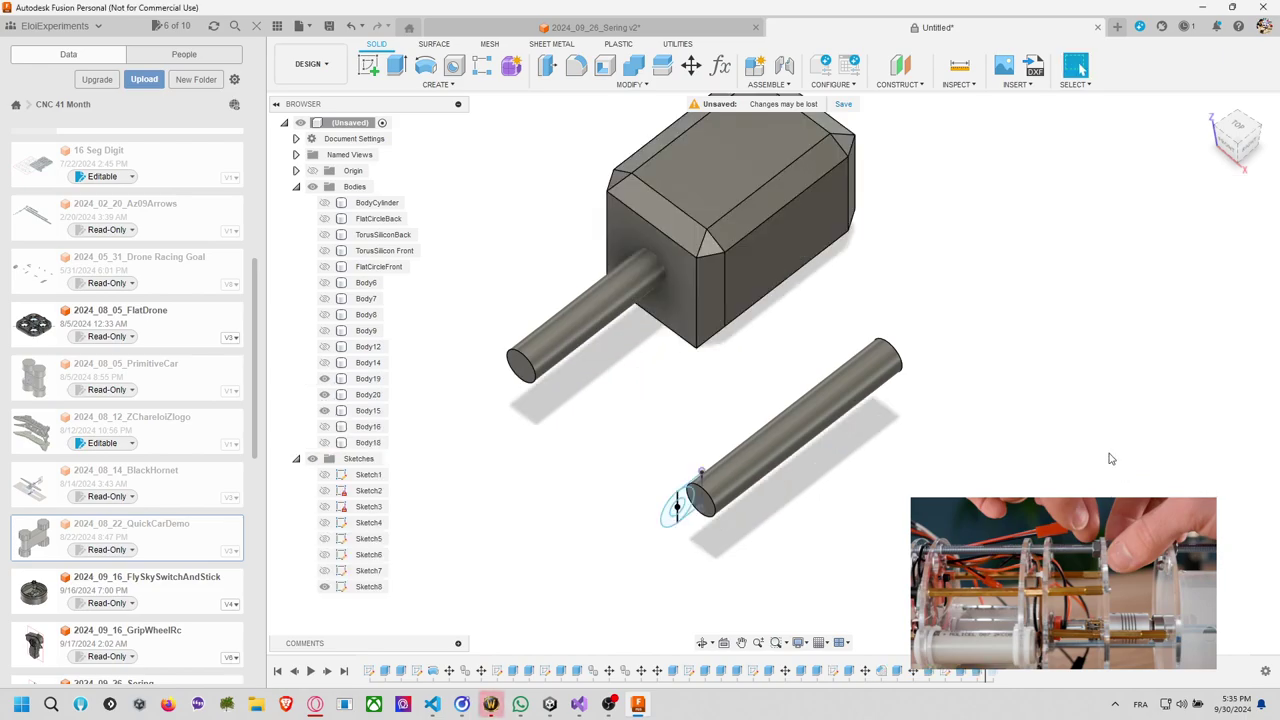
Show BodyCylinder, Body6, Body7, Body8, Body9, Body12, Body14 and the shaft collar again.
click(993, 677)
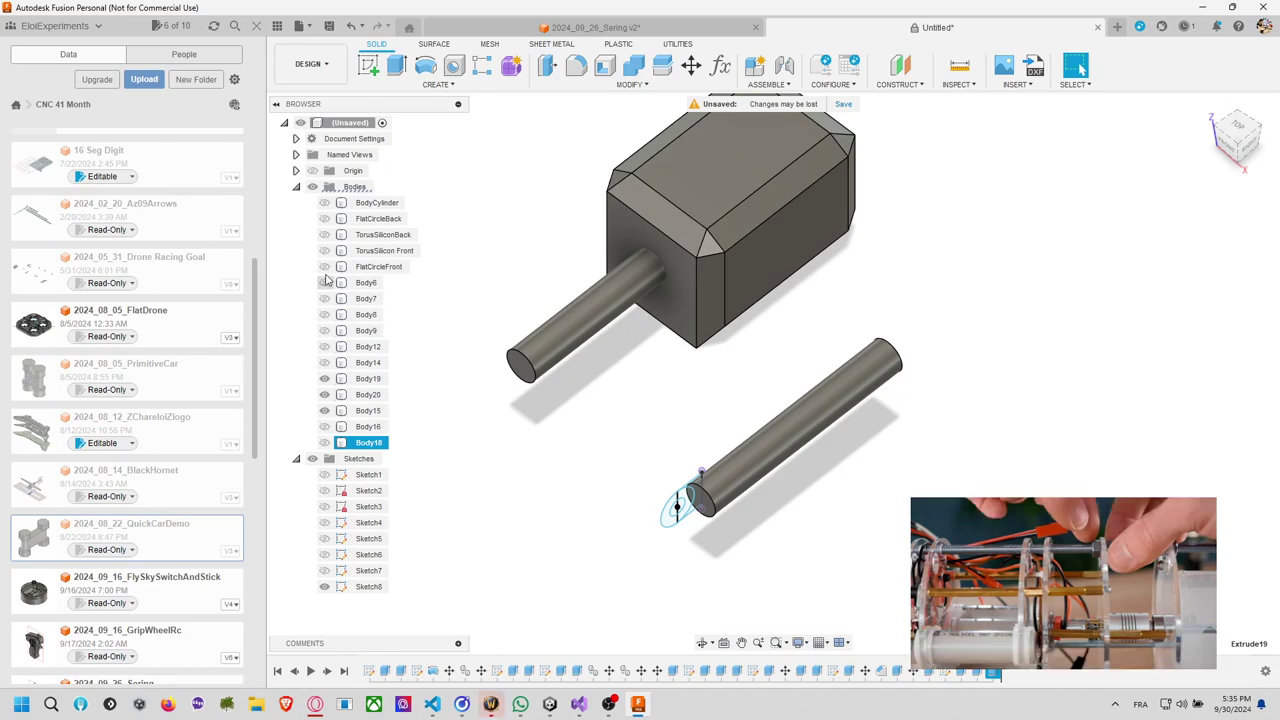
click(324, 204)
click(324, 204)
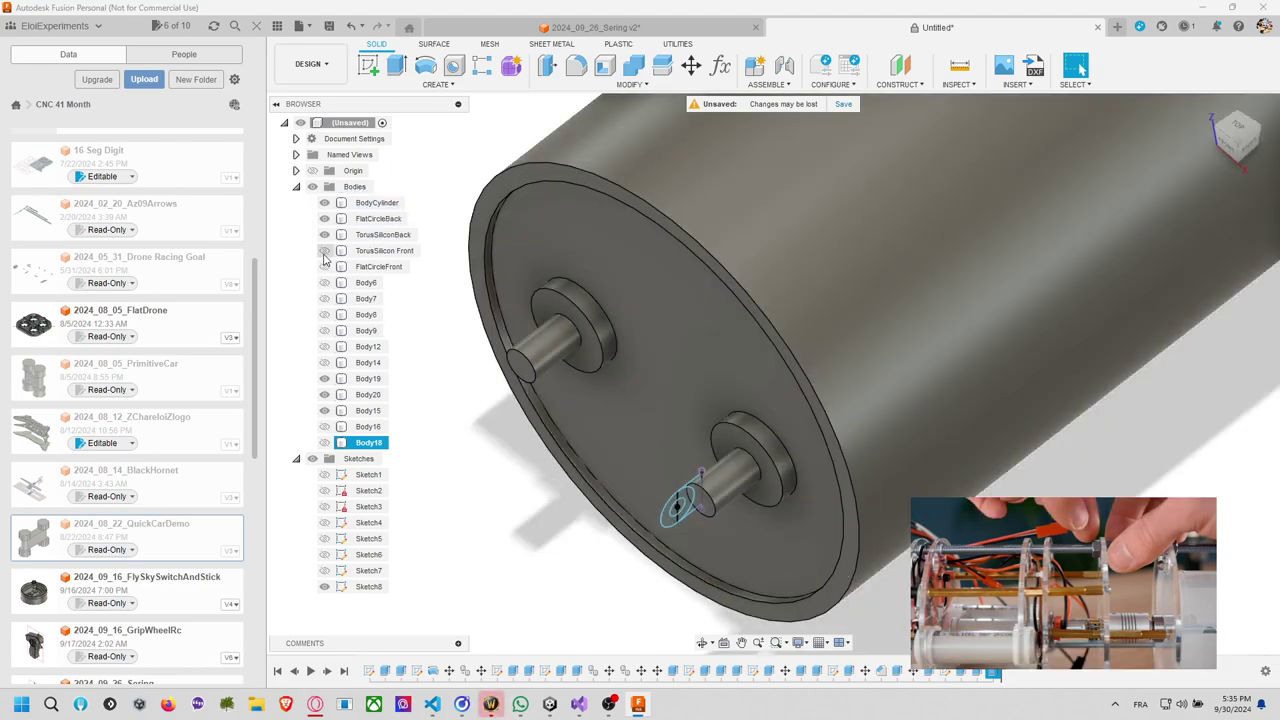
click(324, 283)
click(324, 299)
click(324, 315)
click(324, 331)
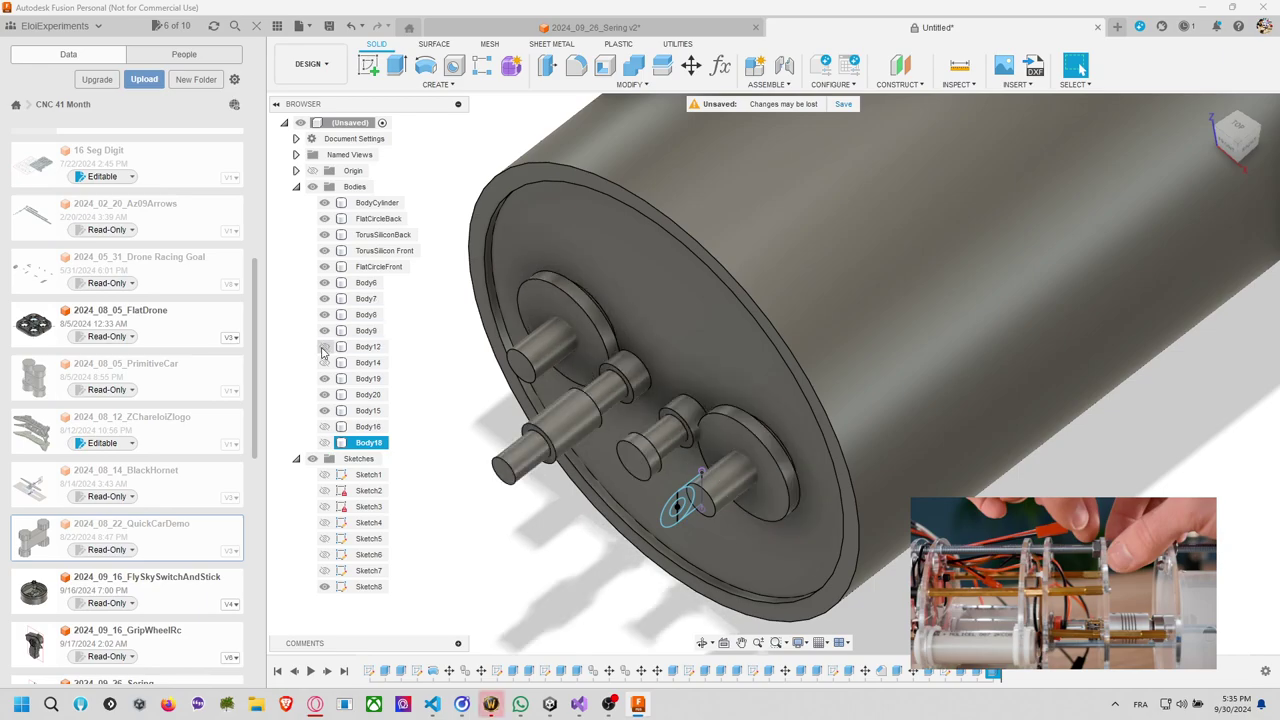
click(324, 347)
click(323, 363)
click(324, 443)
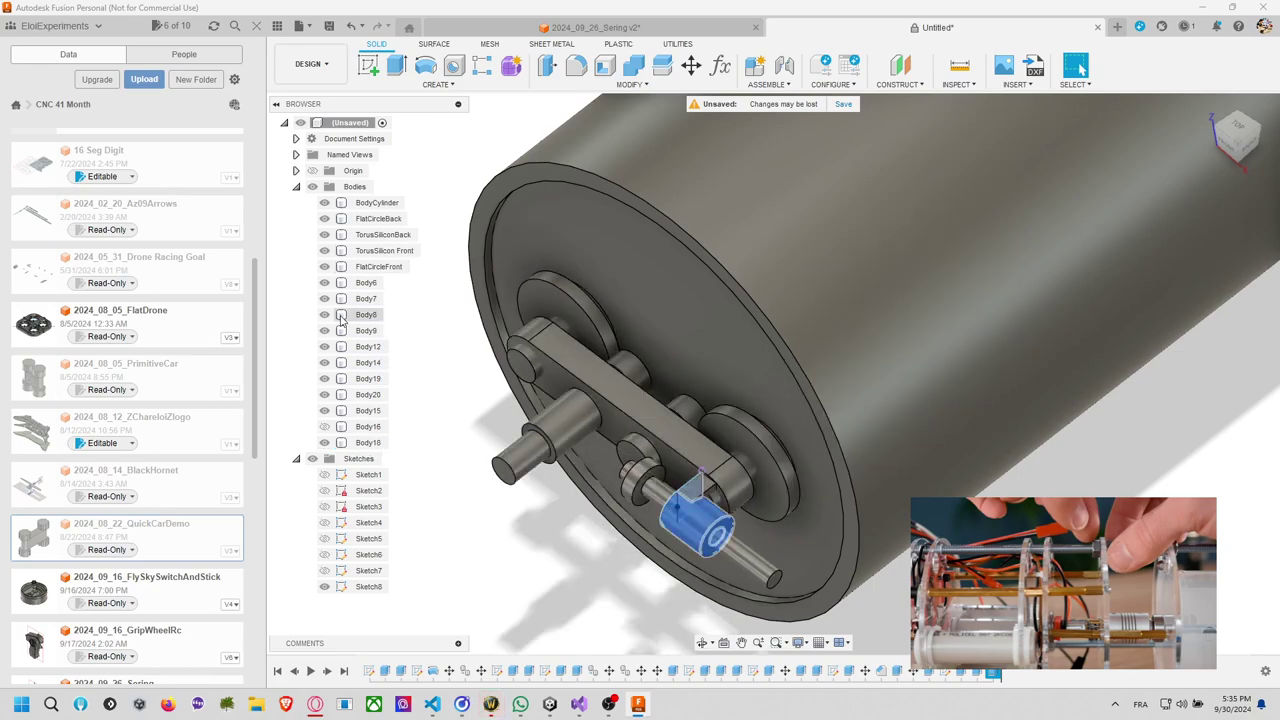
Hide BodyCylinder and FlatCircleBack, then orbit and zoom out to view the motors.
click(324, 203)
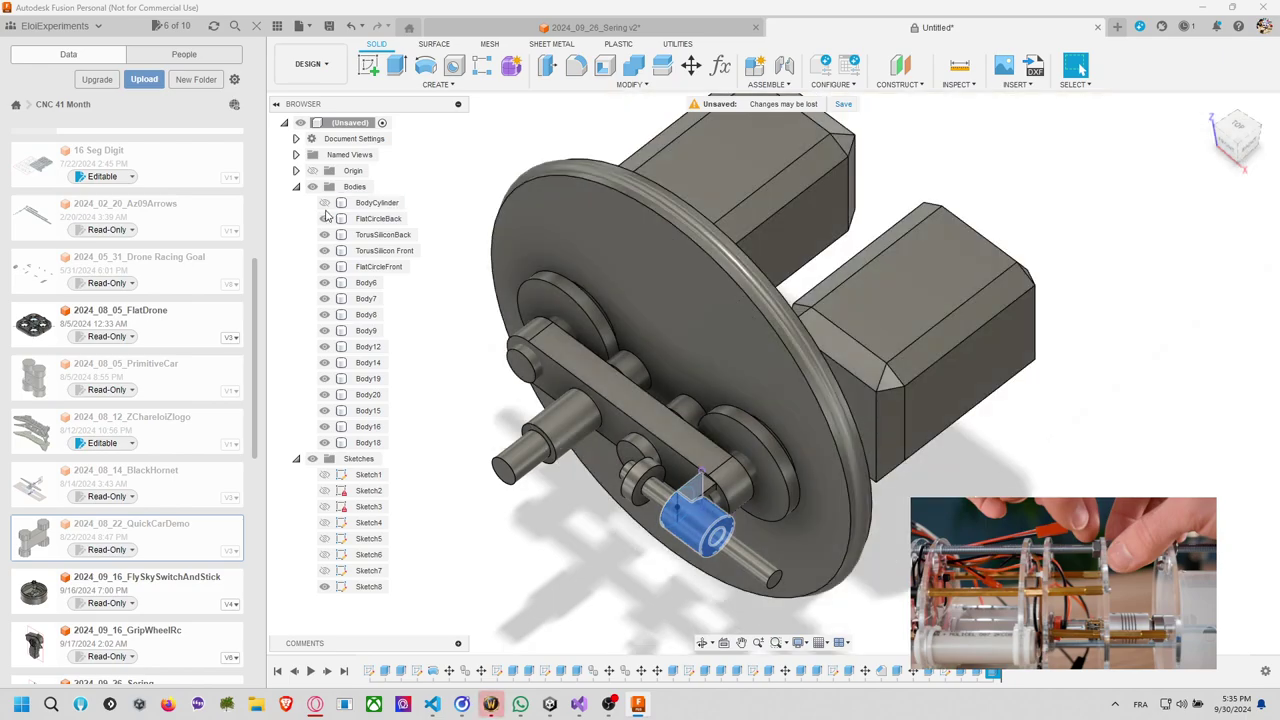
click(324, 219)
shift+middle_drag(752, 312, 737, 277)
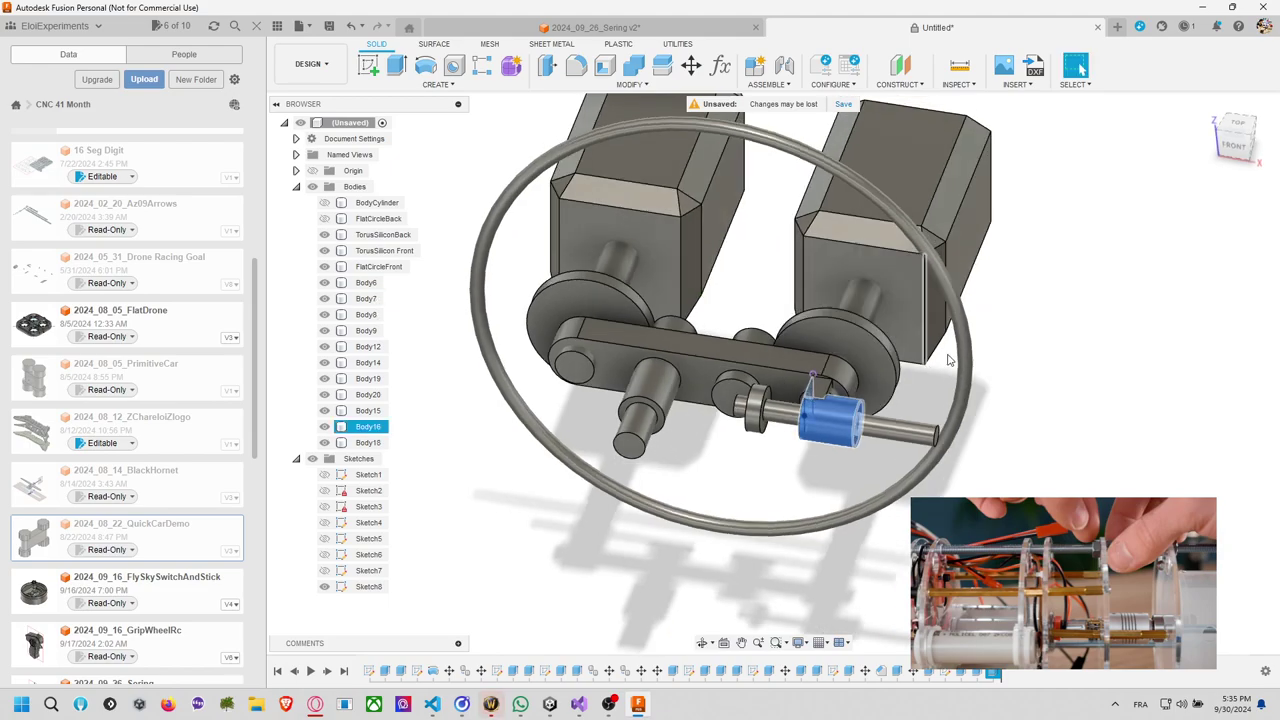
scroll(958, 362, down, 2)
shift+middle_drag(958, 362, 949, 332)
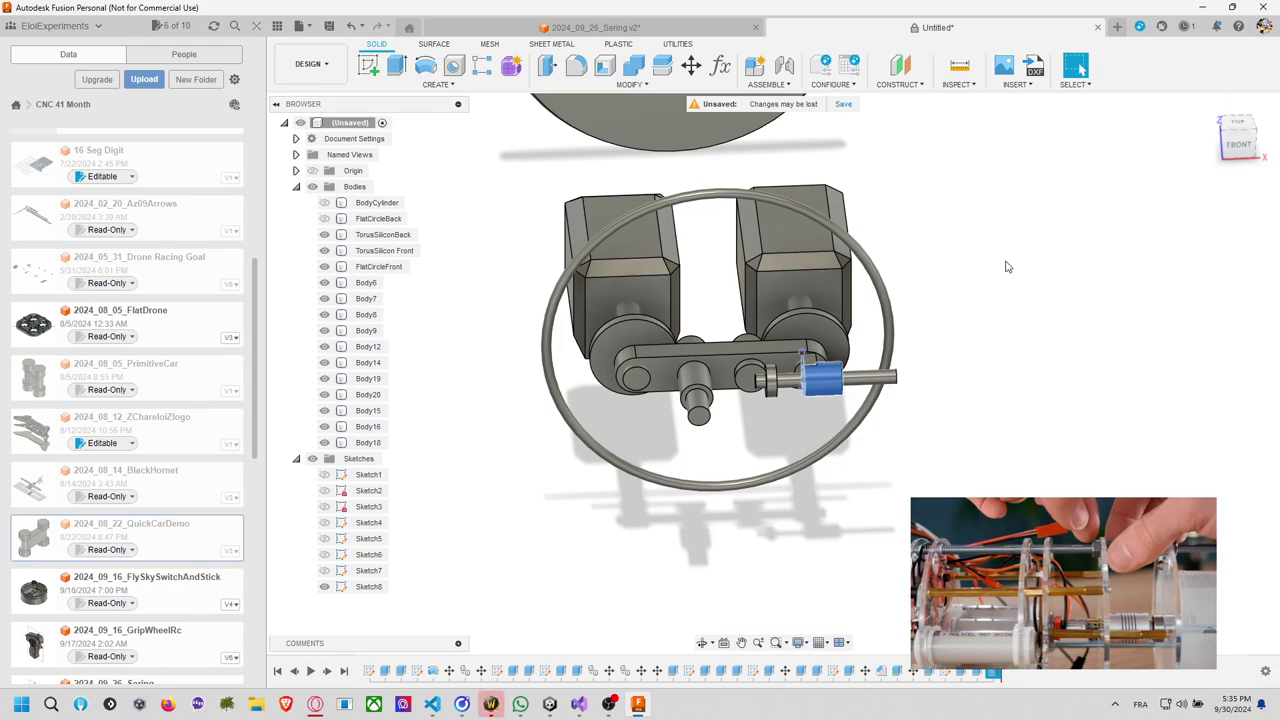
shift+middle_drag(995, 265, 907, 365)
scroll(907, 365, down, 2)
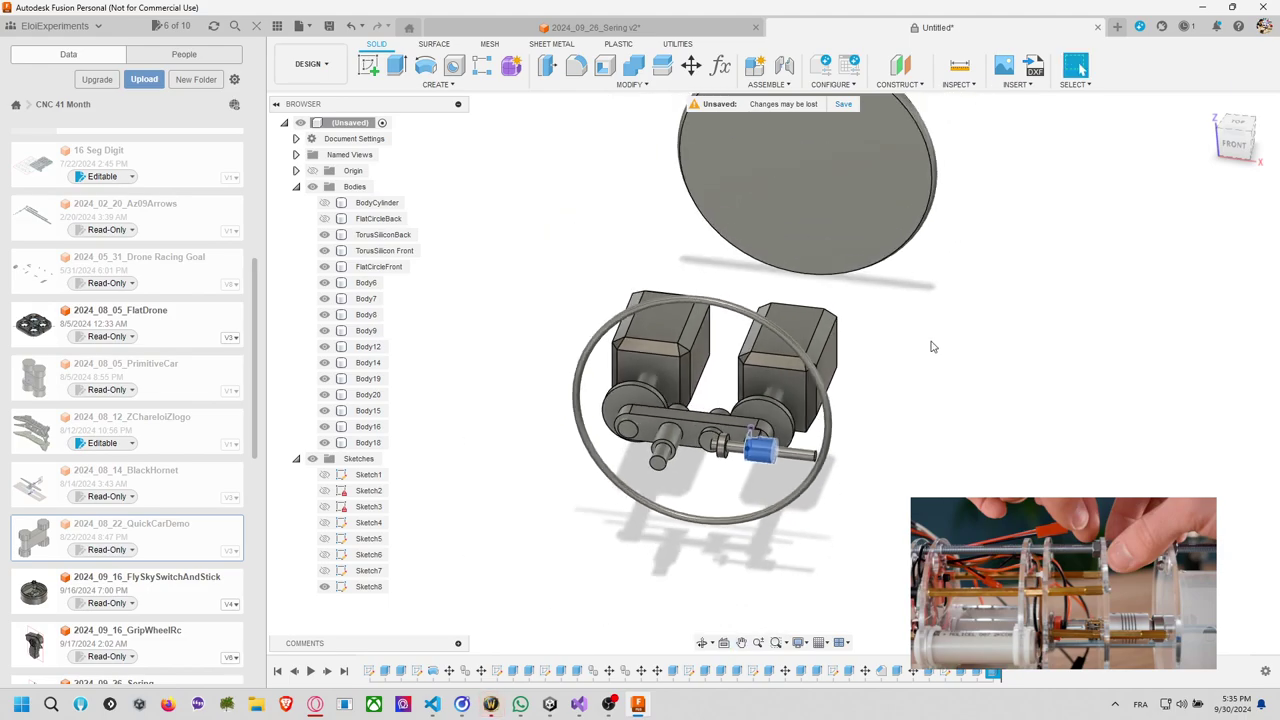
Save the design with Ctrl+S as 2024_09_30_SubmarineBrick, keeping the CNC 41 Month location.
key(ctrl+s)
text(2024_09_30_SubmarineBrick)
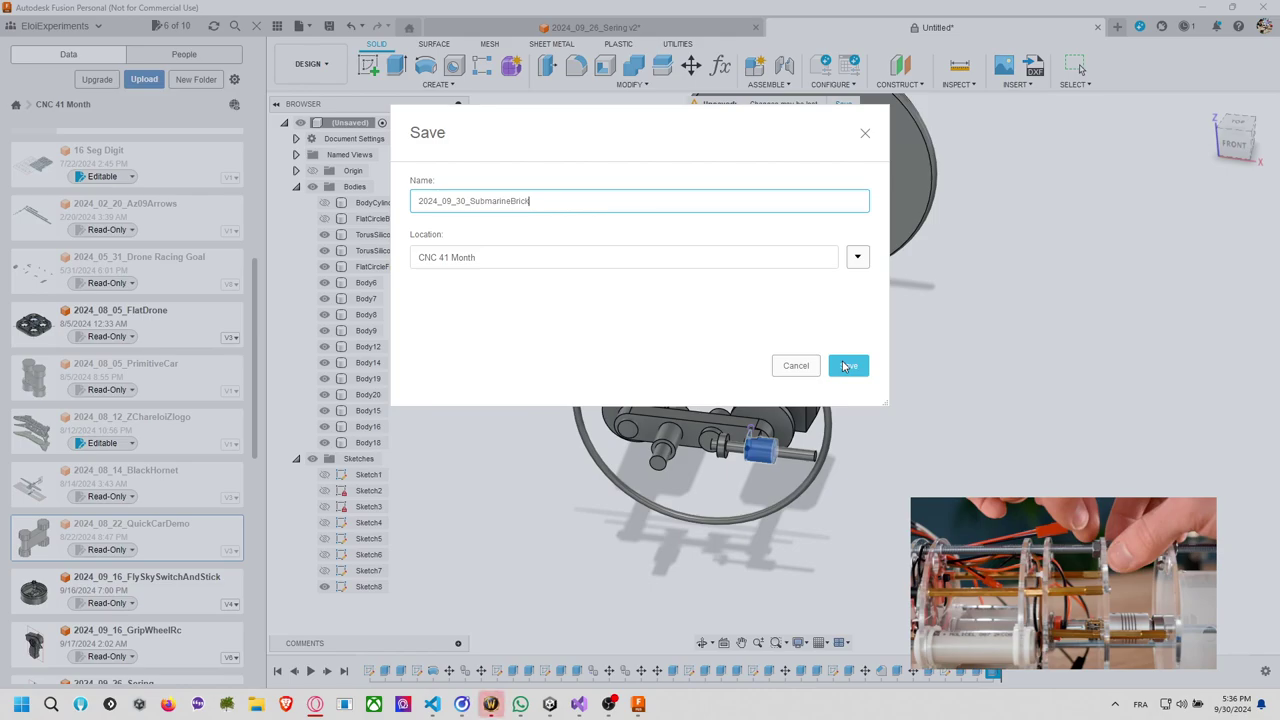
click(847, 365)
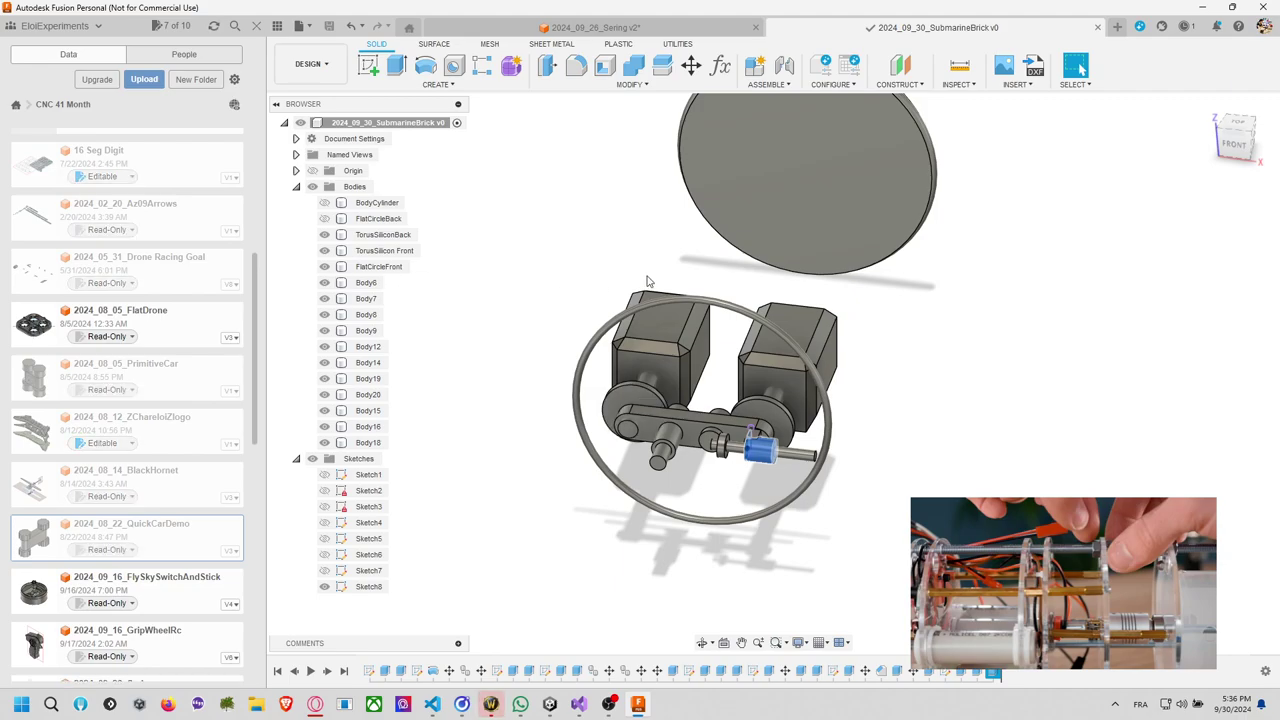
Rename Body6 to MotorGearLeft and Body7 to MotorGearRight.
click(380, 234)
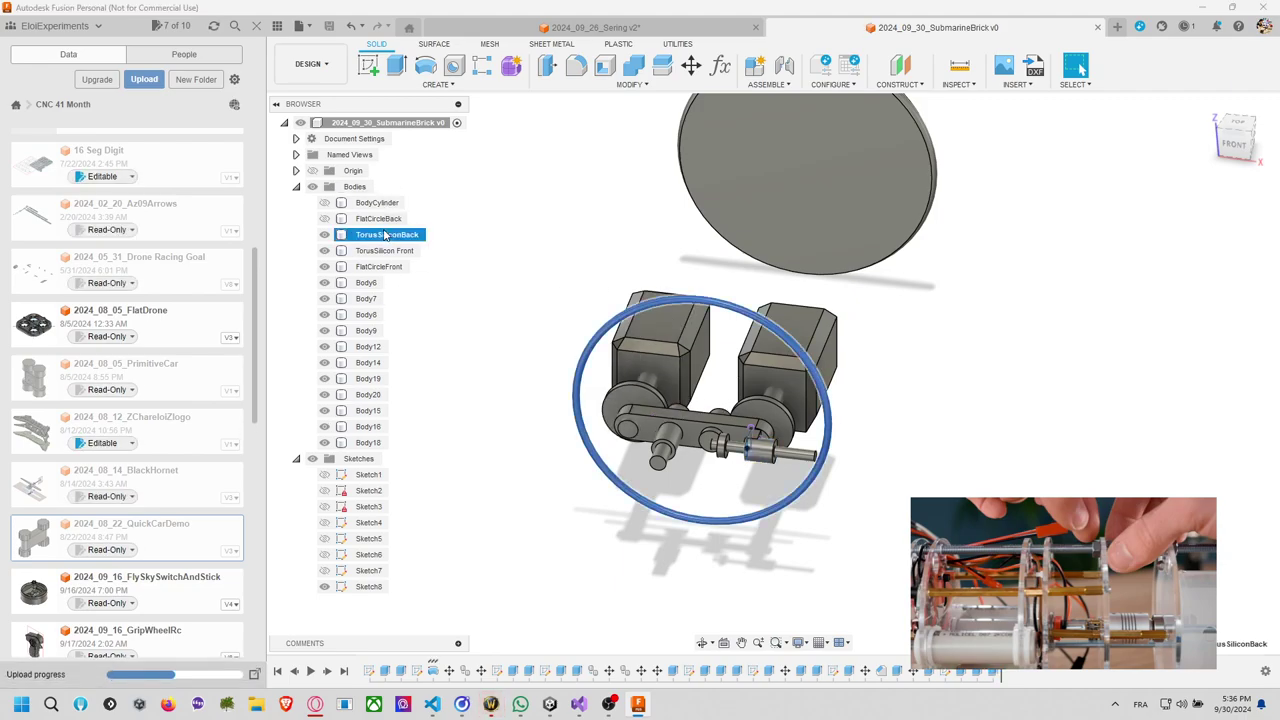
click(385, 250)
click(380, 266)
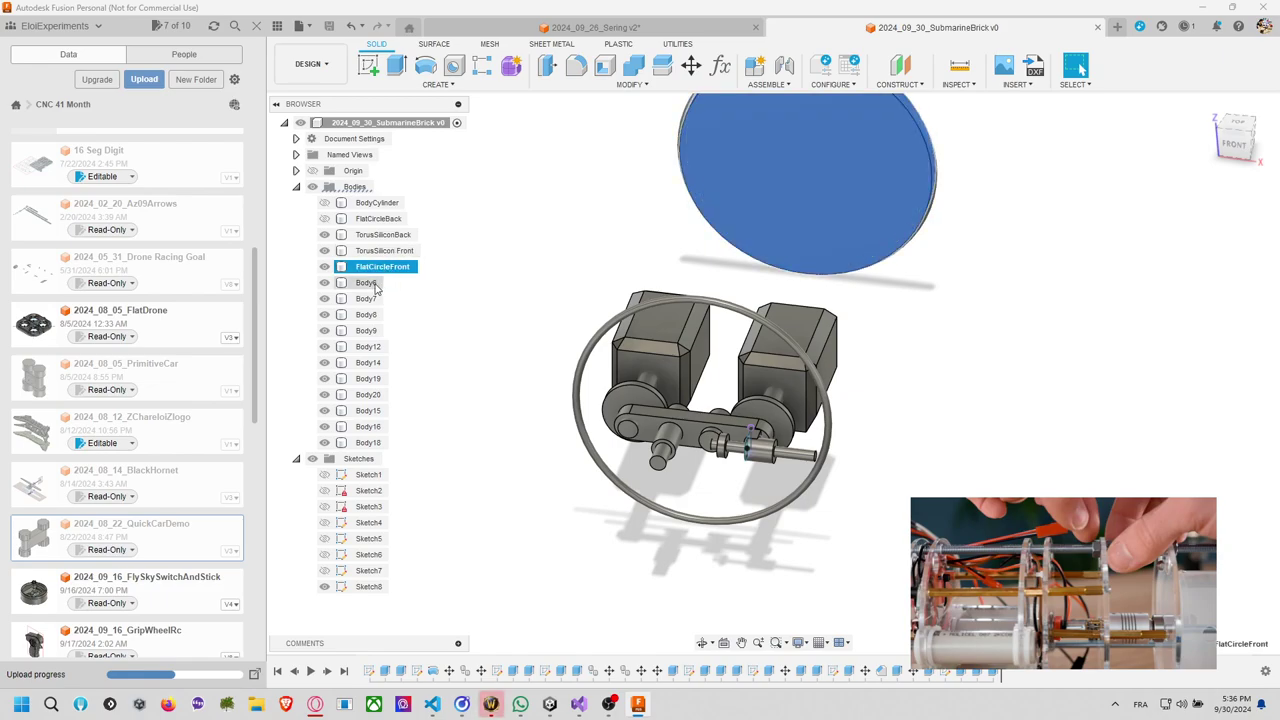
click(368, 282)
double_click(367, 283)
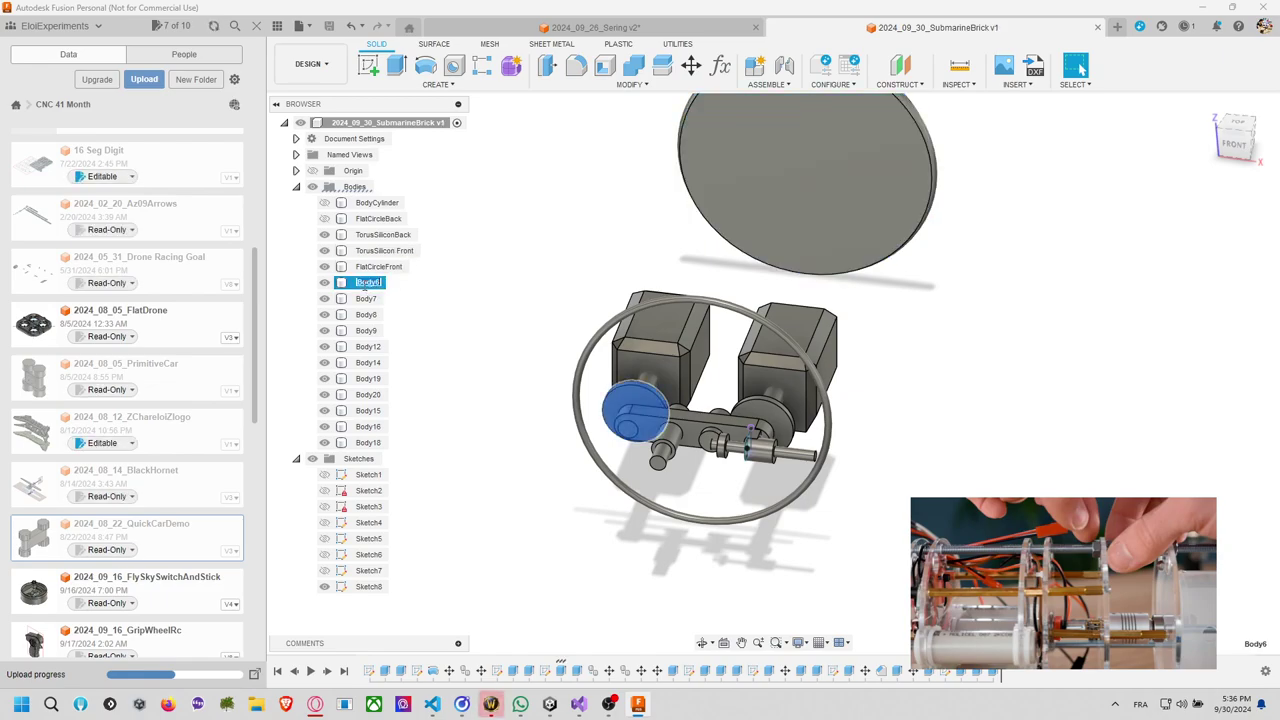
text(Gear)
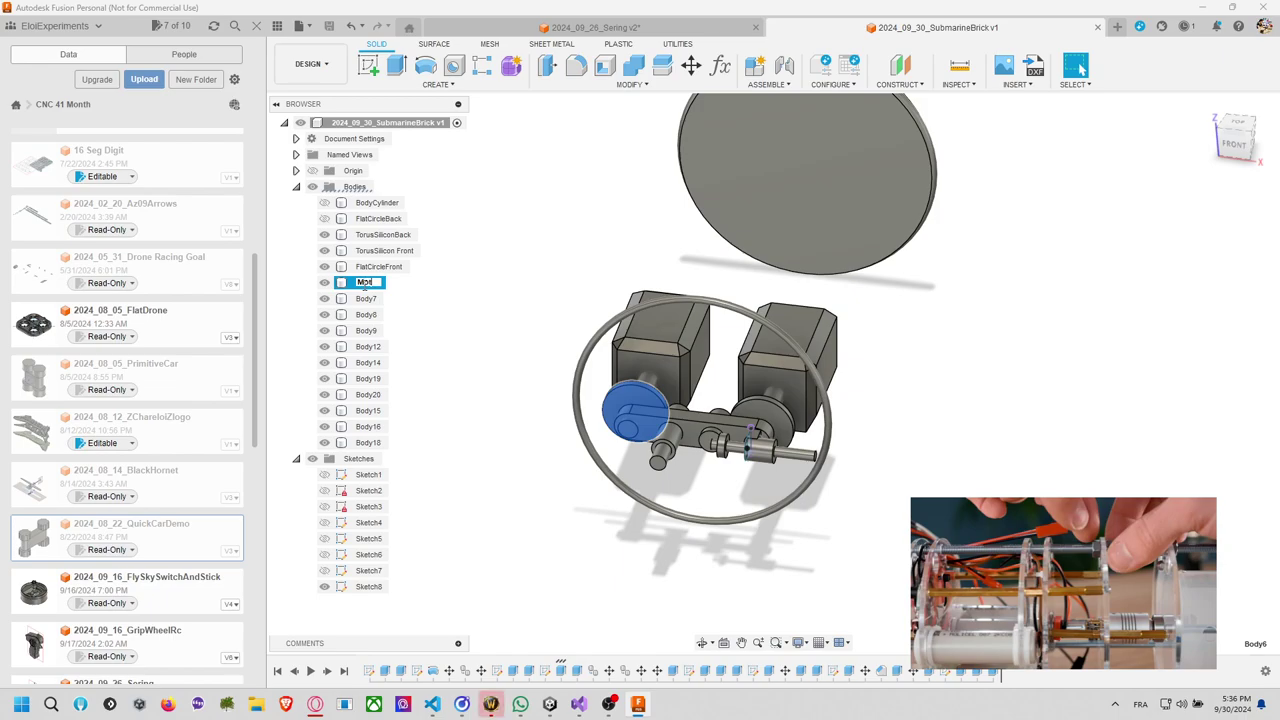
text(Gearleft)
key(BackSpace)
key(BackSpace)
key(BackSpace)
key(Return)
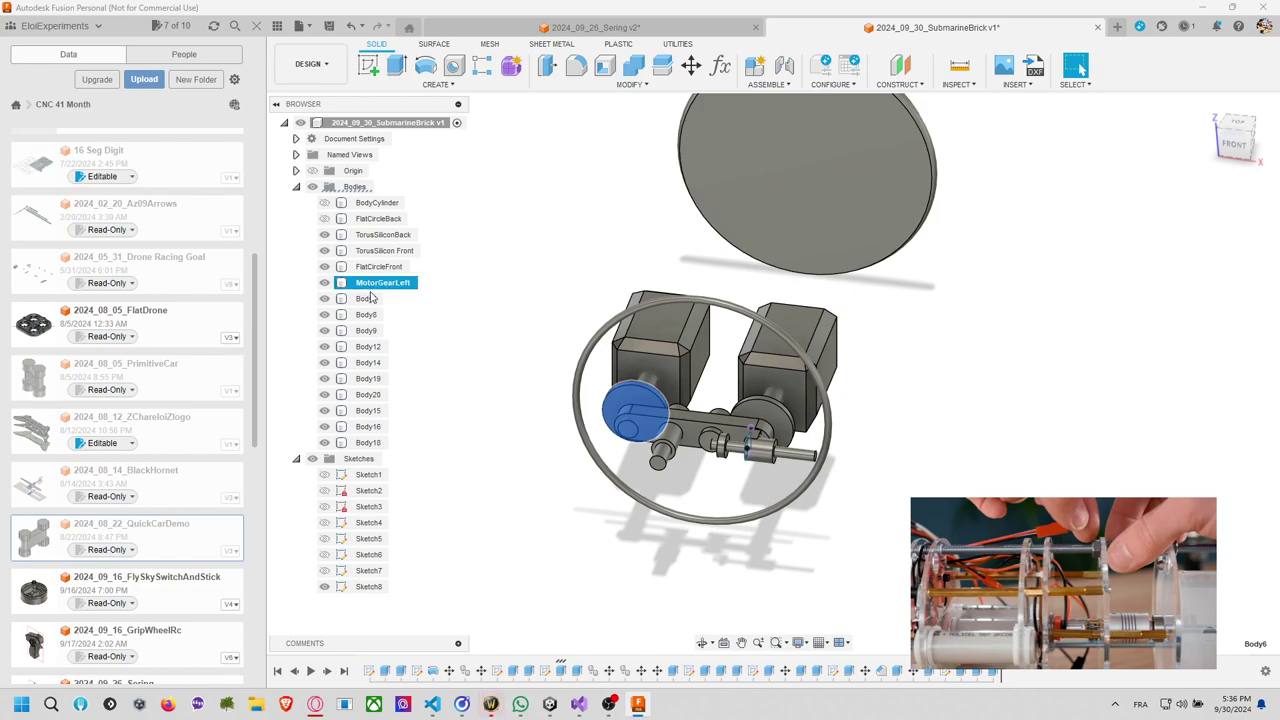
double_click(366, 298)
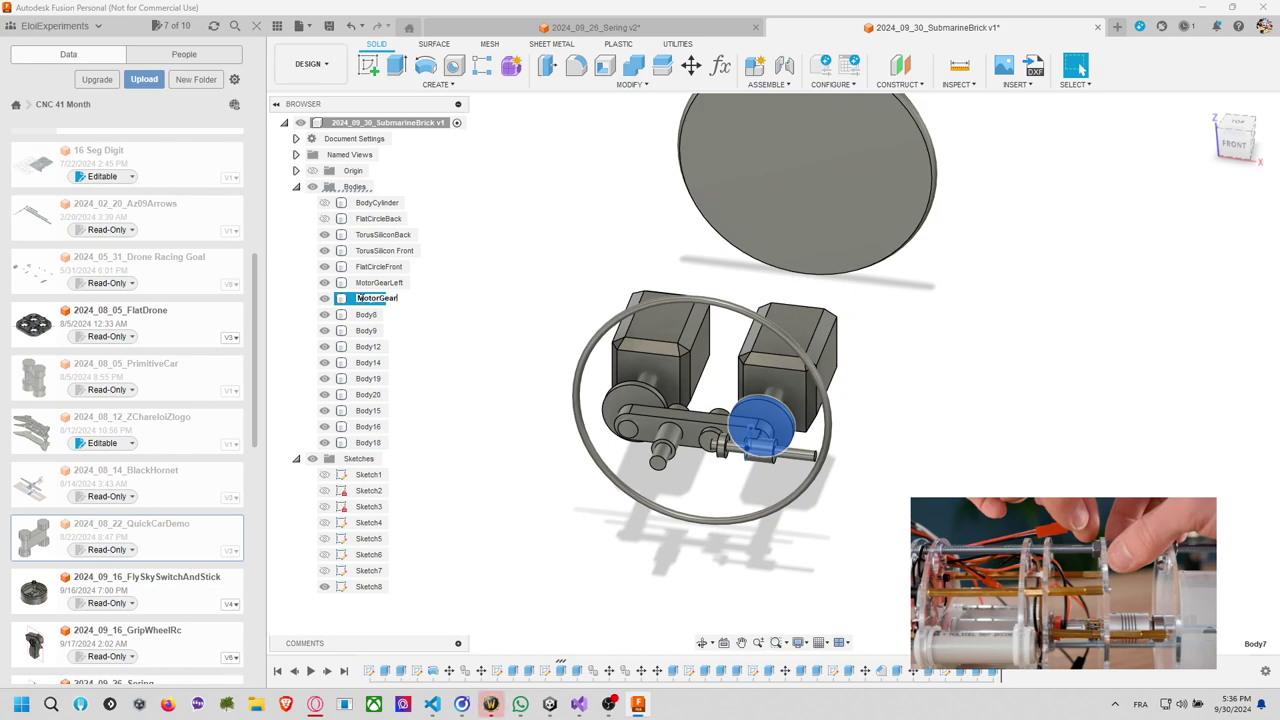
text(MotorGearRight)
key(Return)
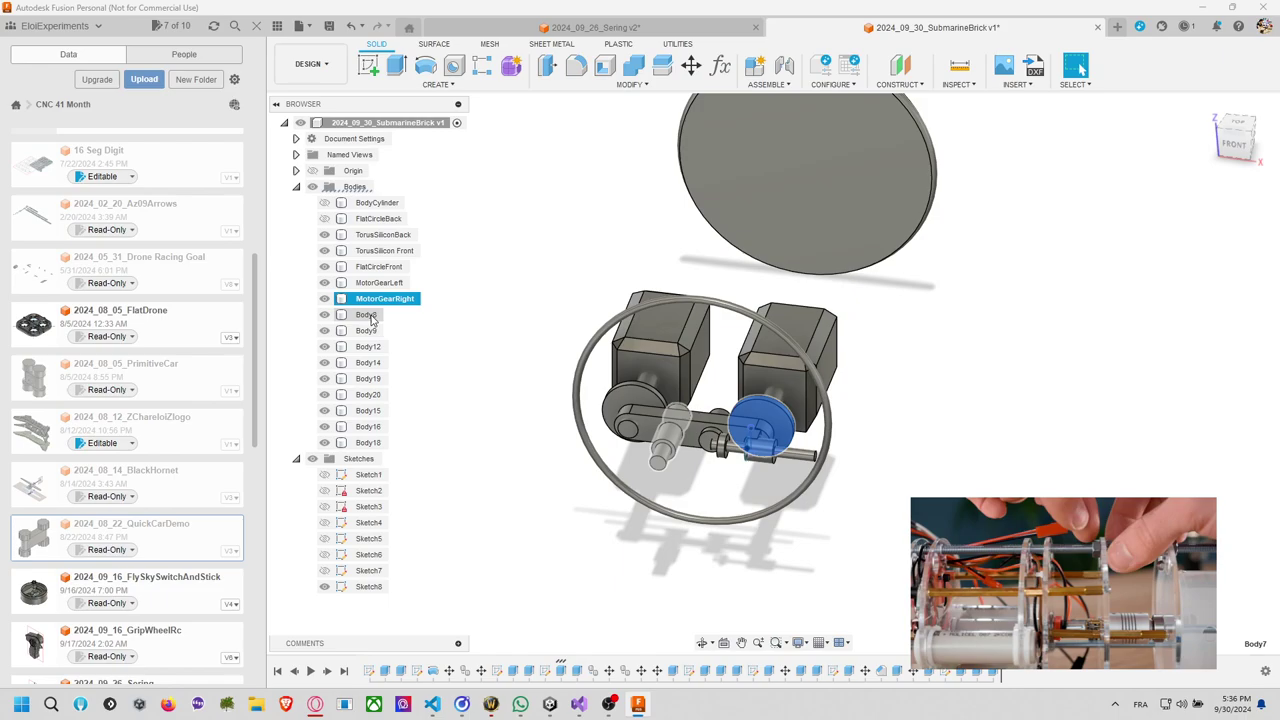
Rename Body8 to BladeJoinLeft and Body9 to BladeJoinRight.
click(370, 315)
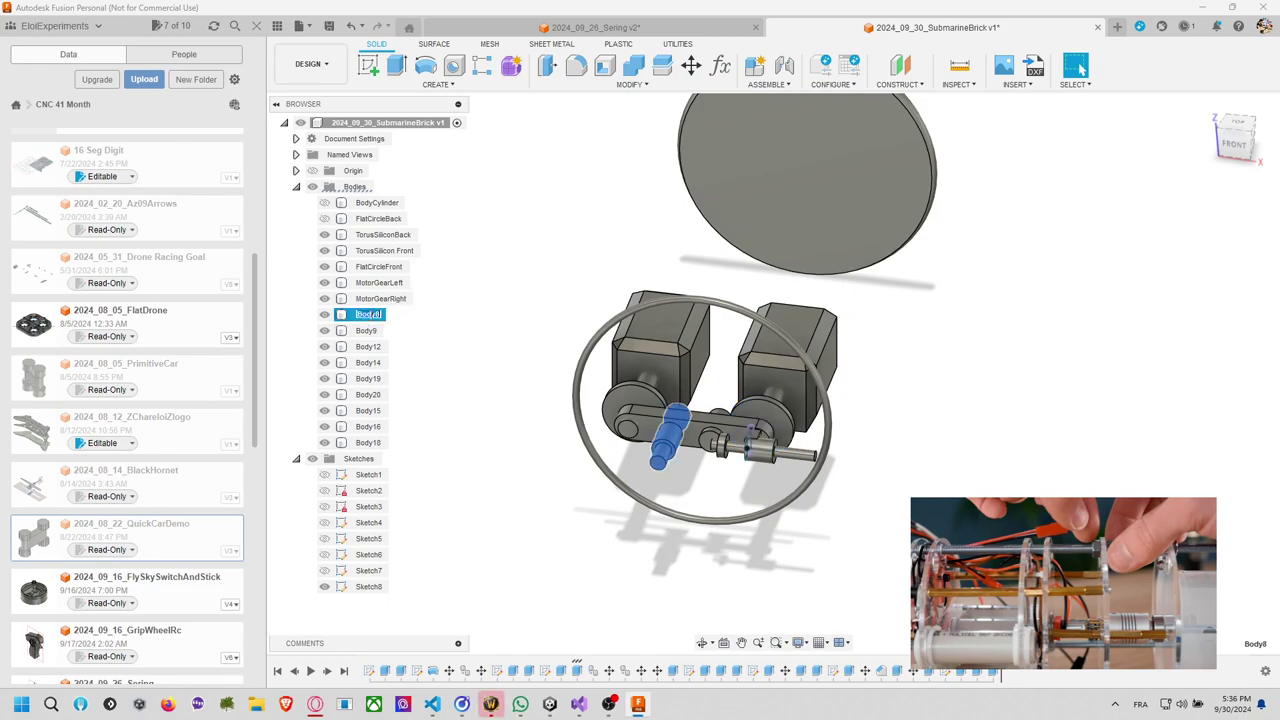
double_click(368, 315)
text(M)
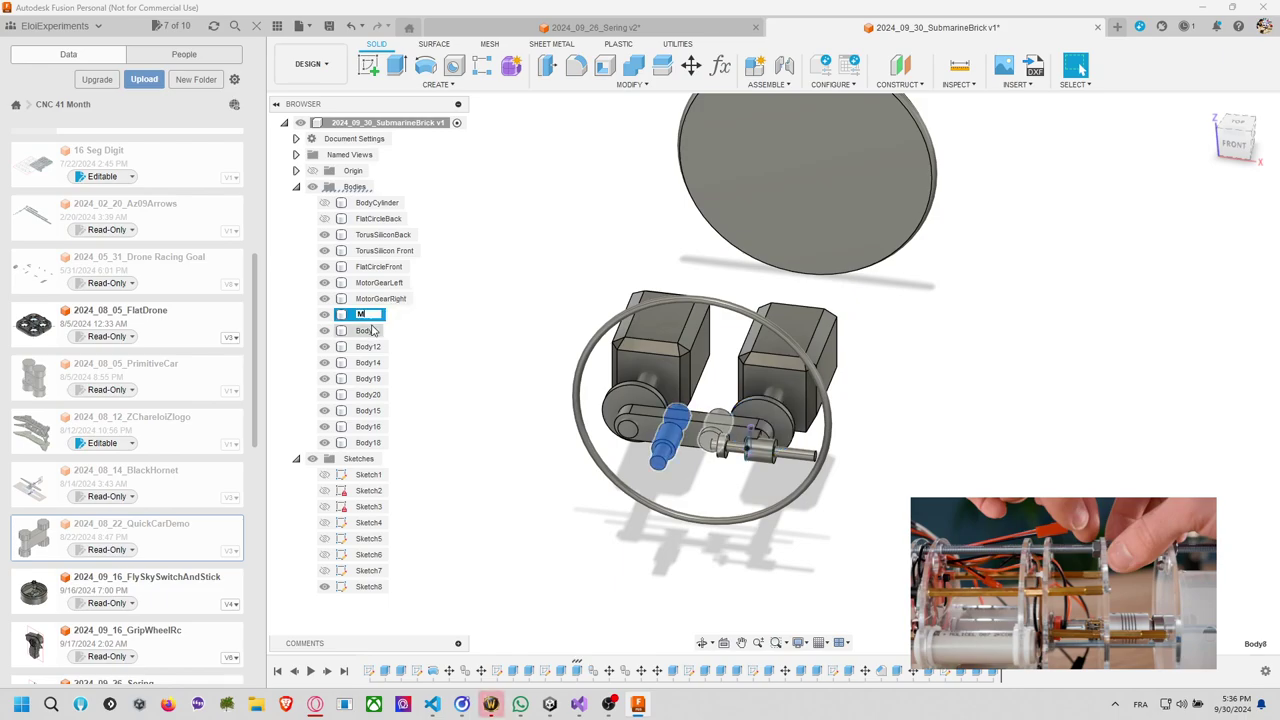
text(otorSecond)
key(BackSpace)
key(BackSpace)
key(BackSpace)
key(BackSpace)
key(BackSpace)
key(BackSpace)
key(BackSpace)
key(BackSpace)
text(BladeJoinLeft)
key(Return)
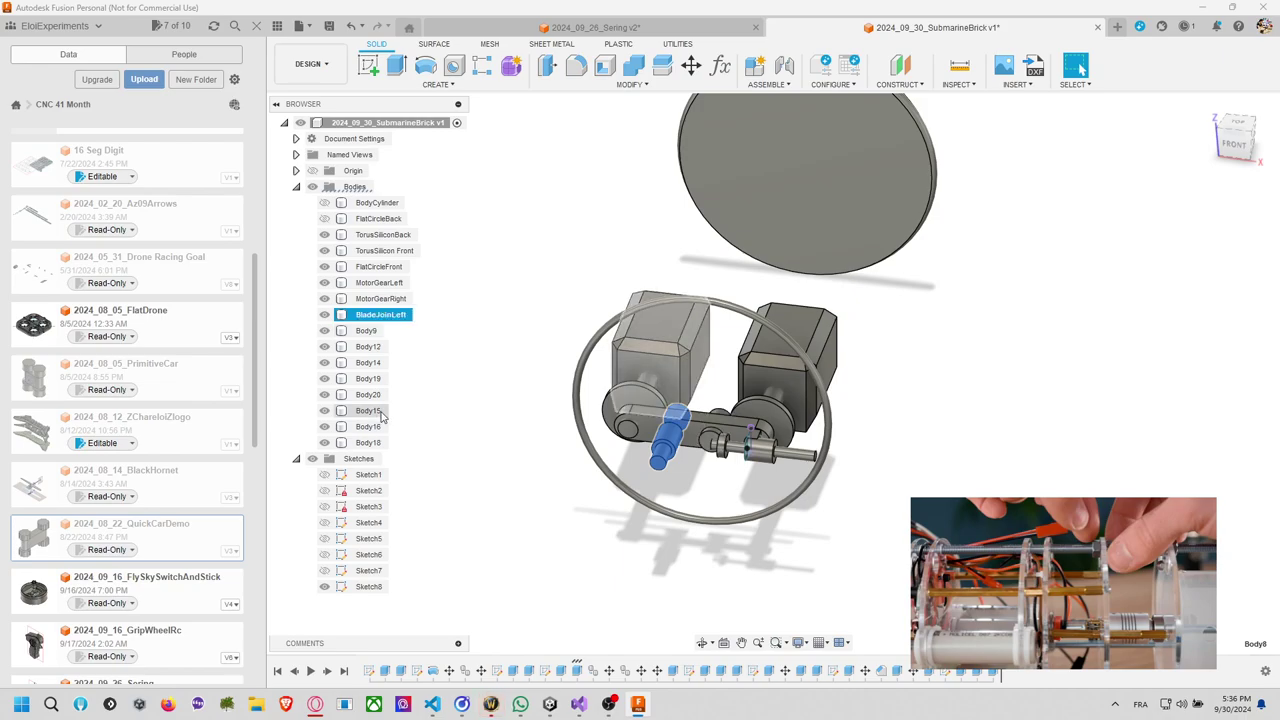
key(Down)
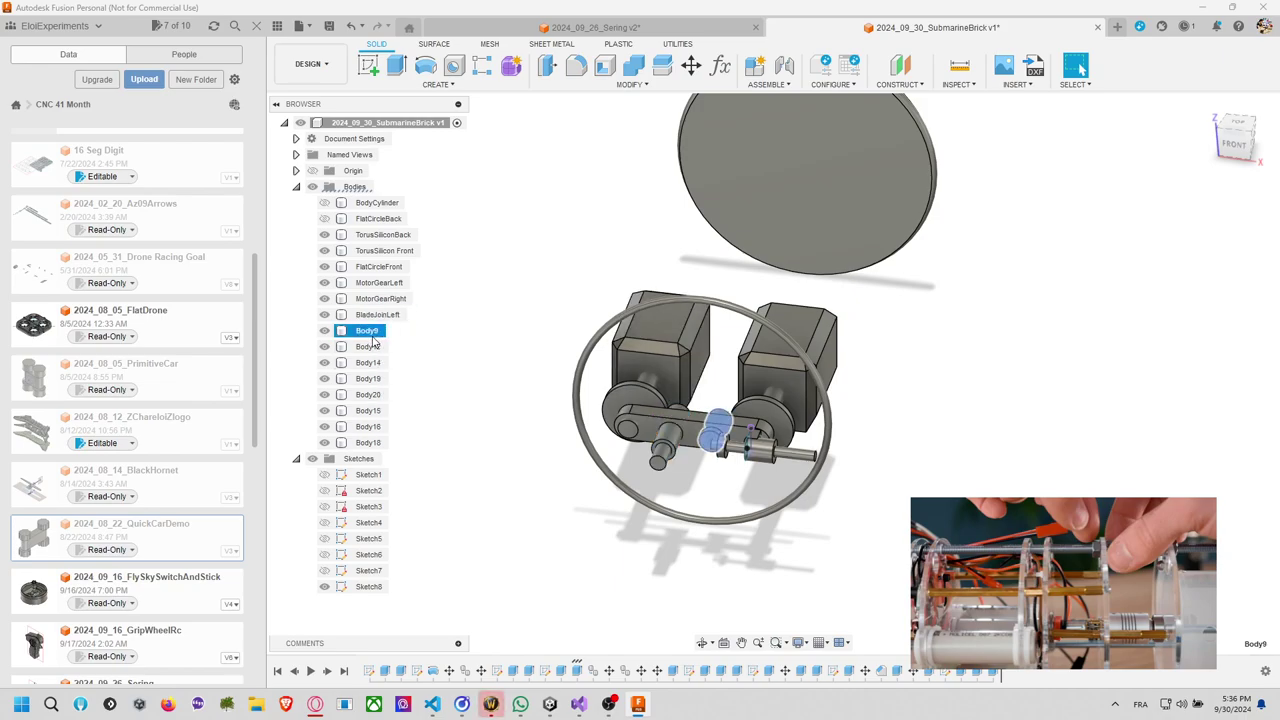
key(F2)
text(BladeJ)
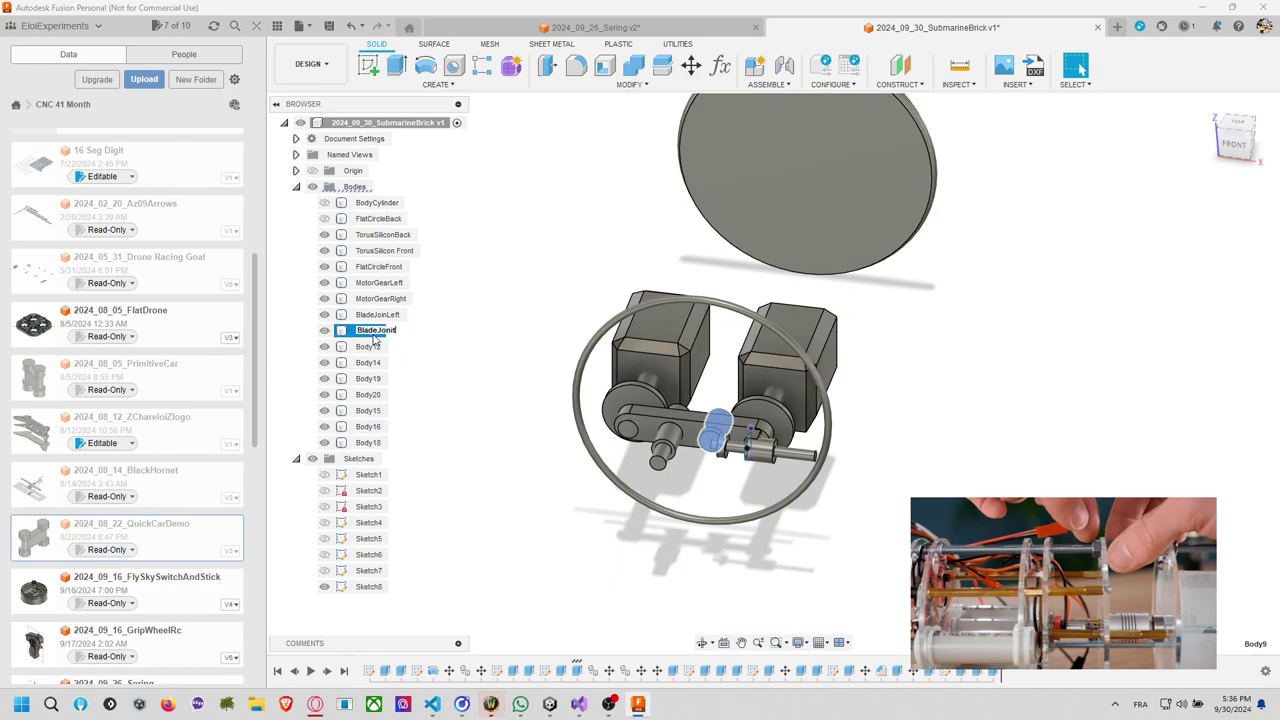
text(oinRight)
key(Return)
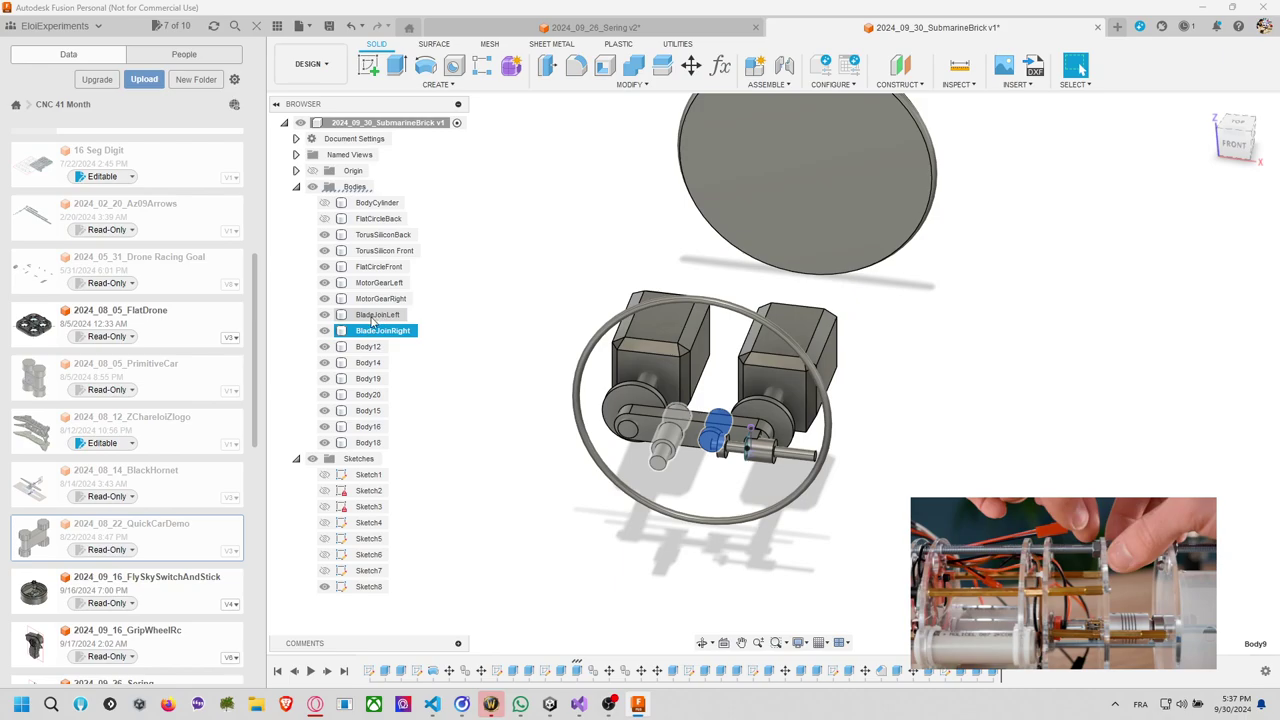
Rename Body12 to BladeRotorHorizontal and BladeJoinLeft to BladeRotorFrontal.
click(368, 347)
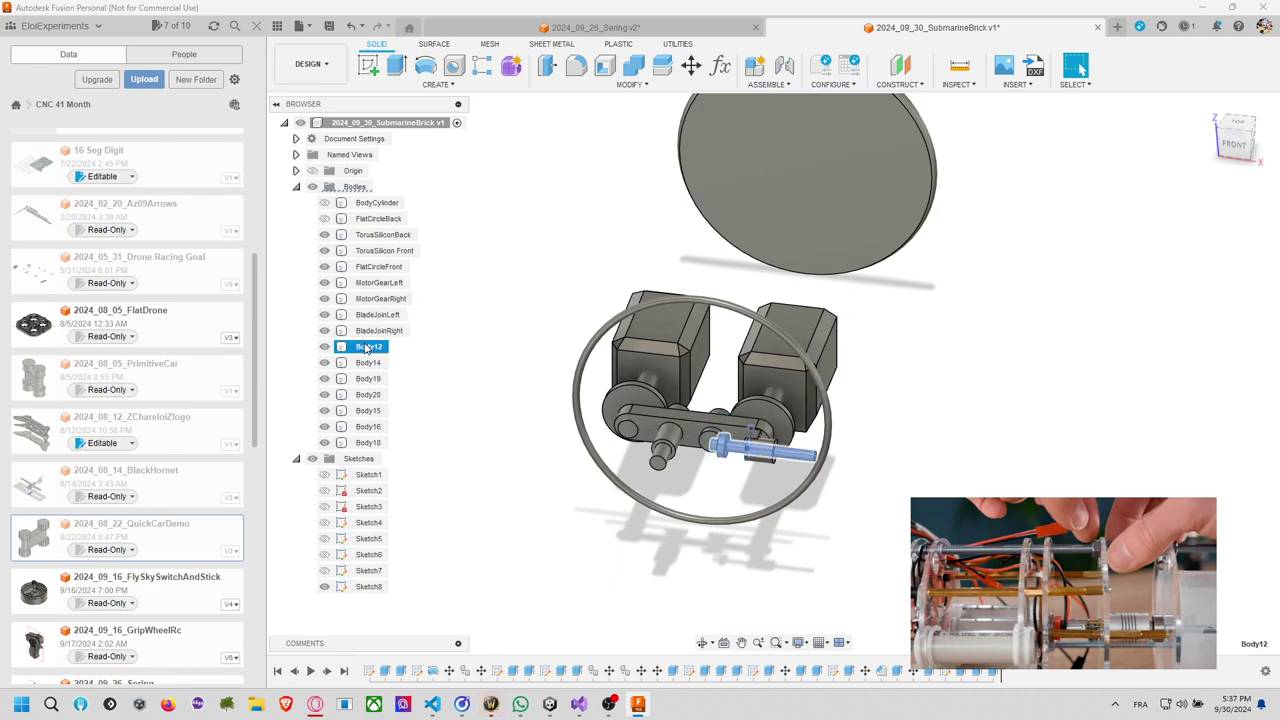
double_click(368, 347)
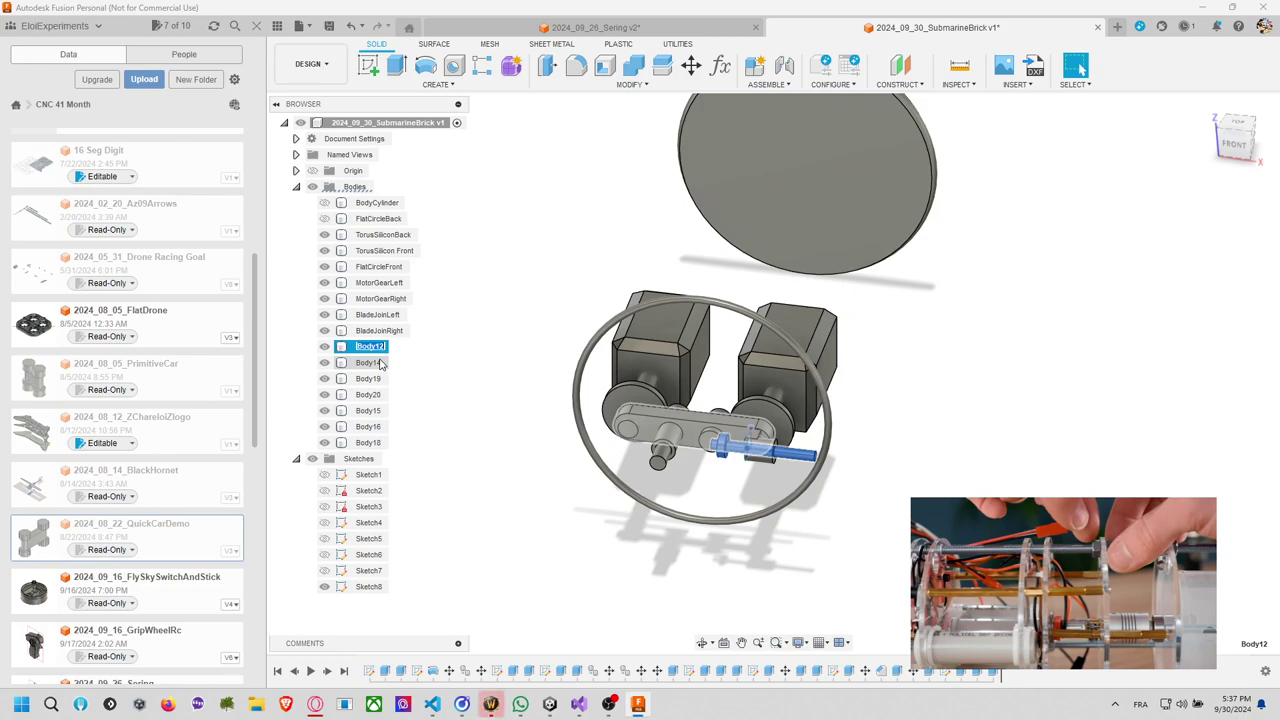
text(Bladel)
text(ot)
text(H)
text(orizontal)
key(Return)
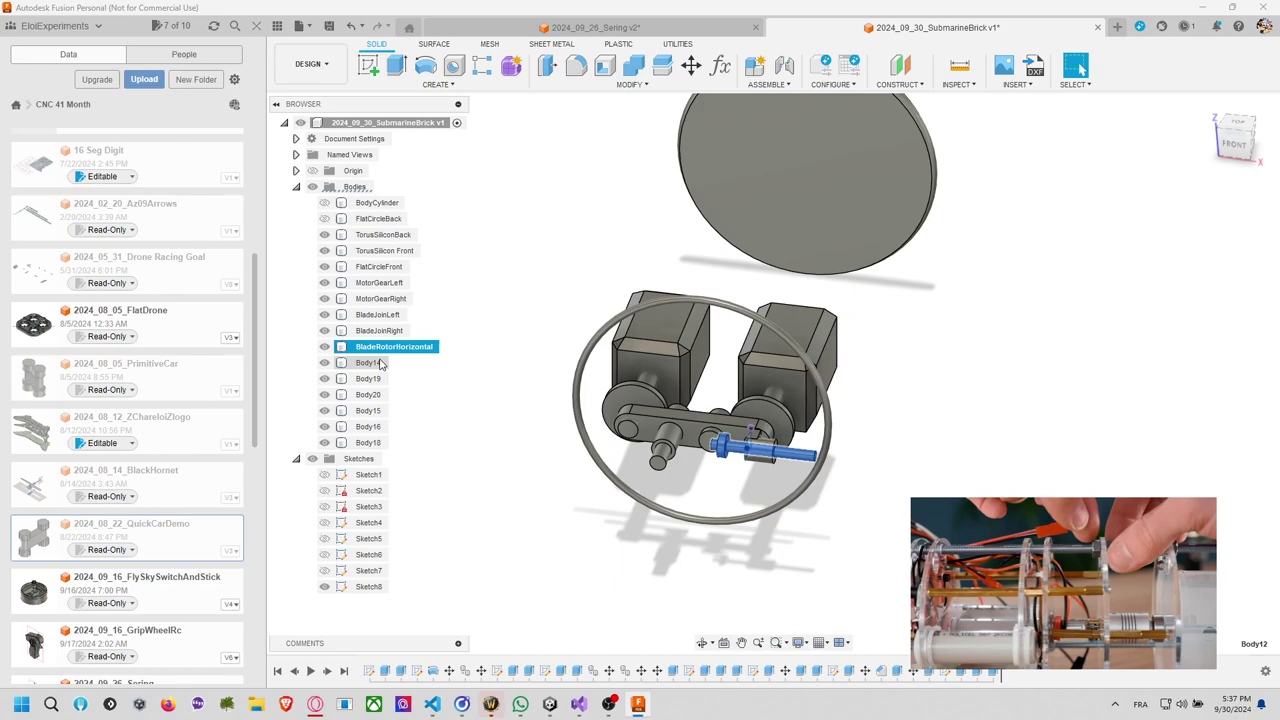
click(380, 330)
click(383, 314)
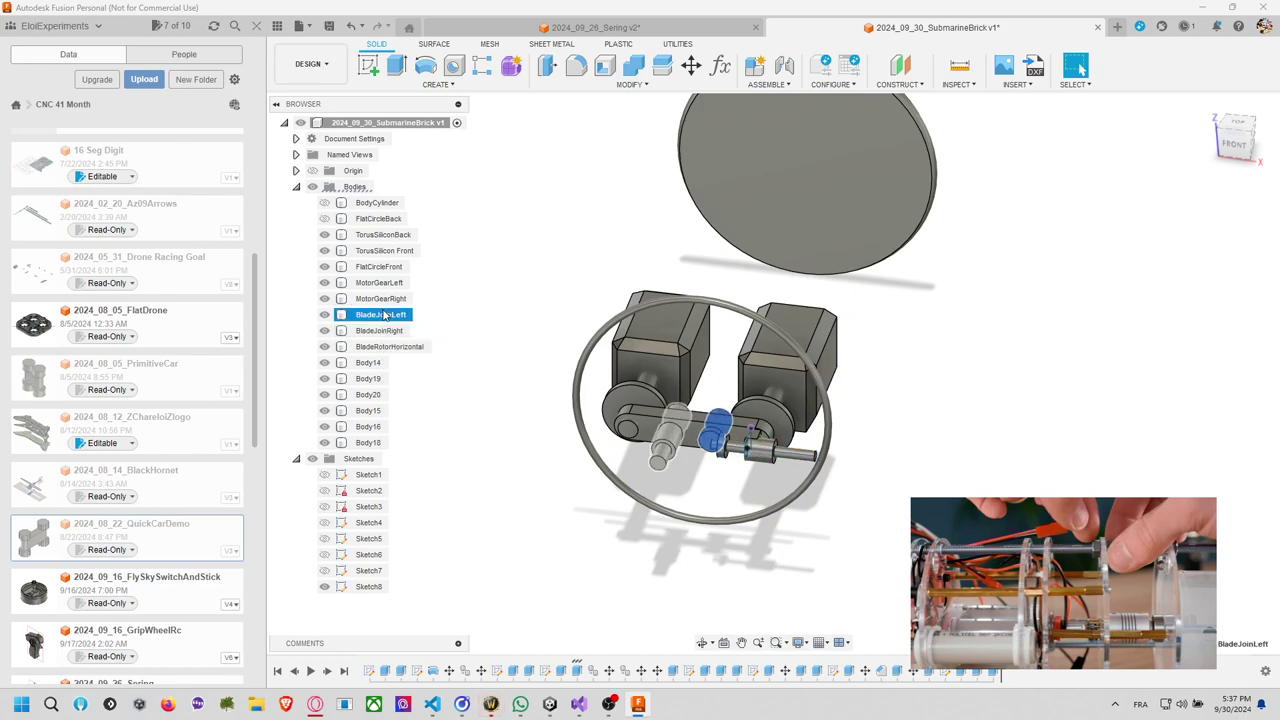
double_click(383, 315)
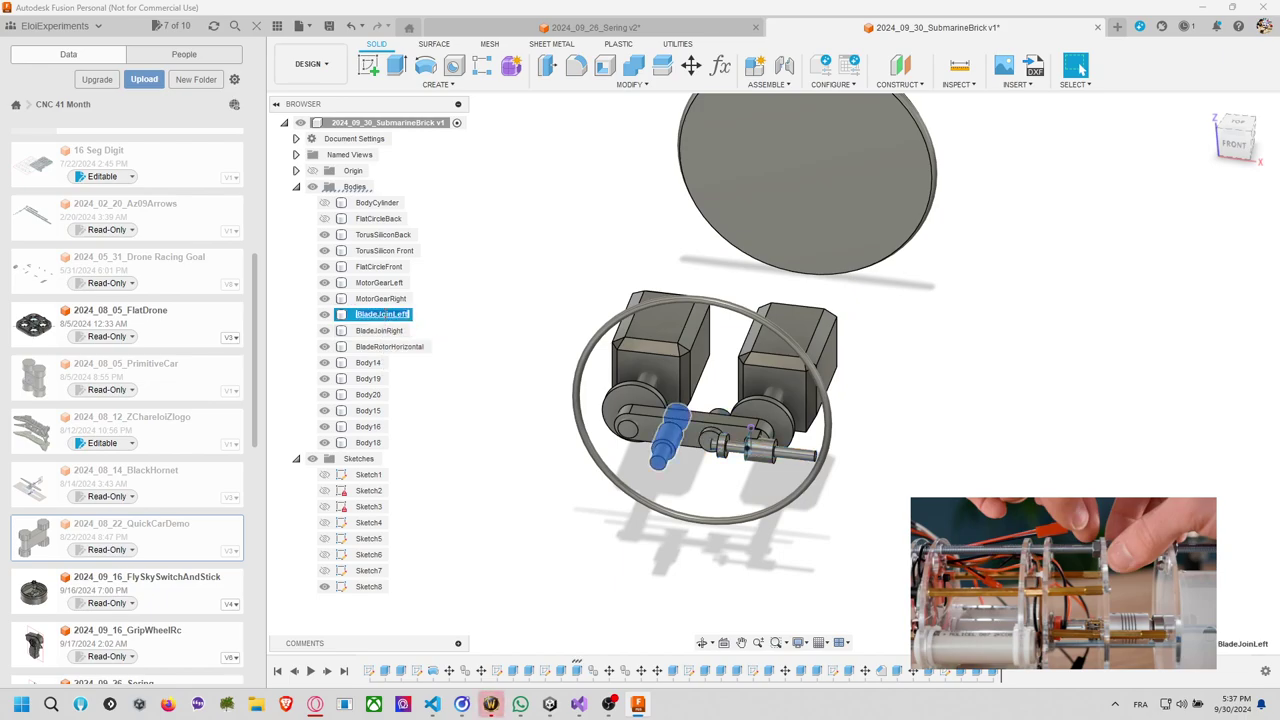
text(BladeRotorV)
key(BackSpace)
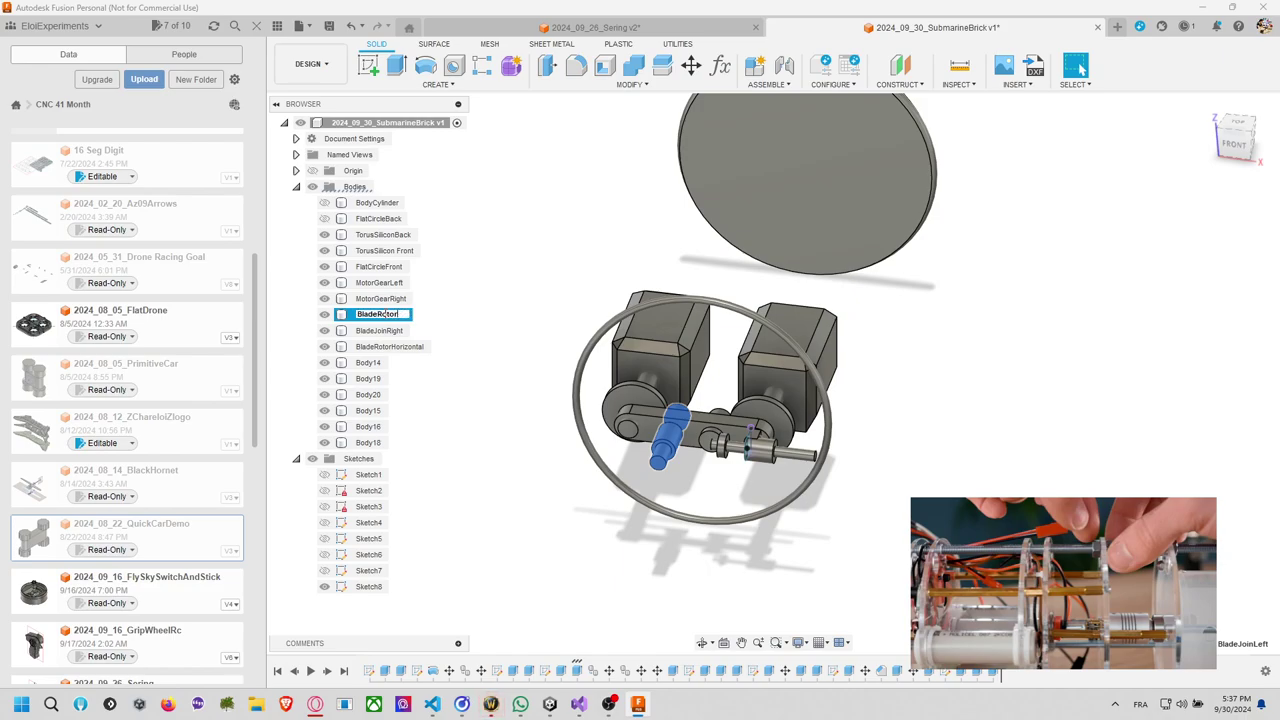
text(Frontal)
key(Return)
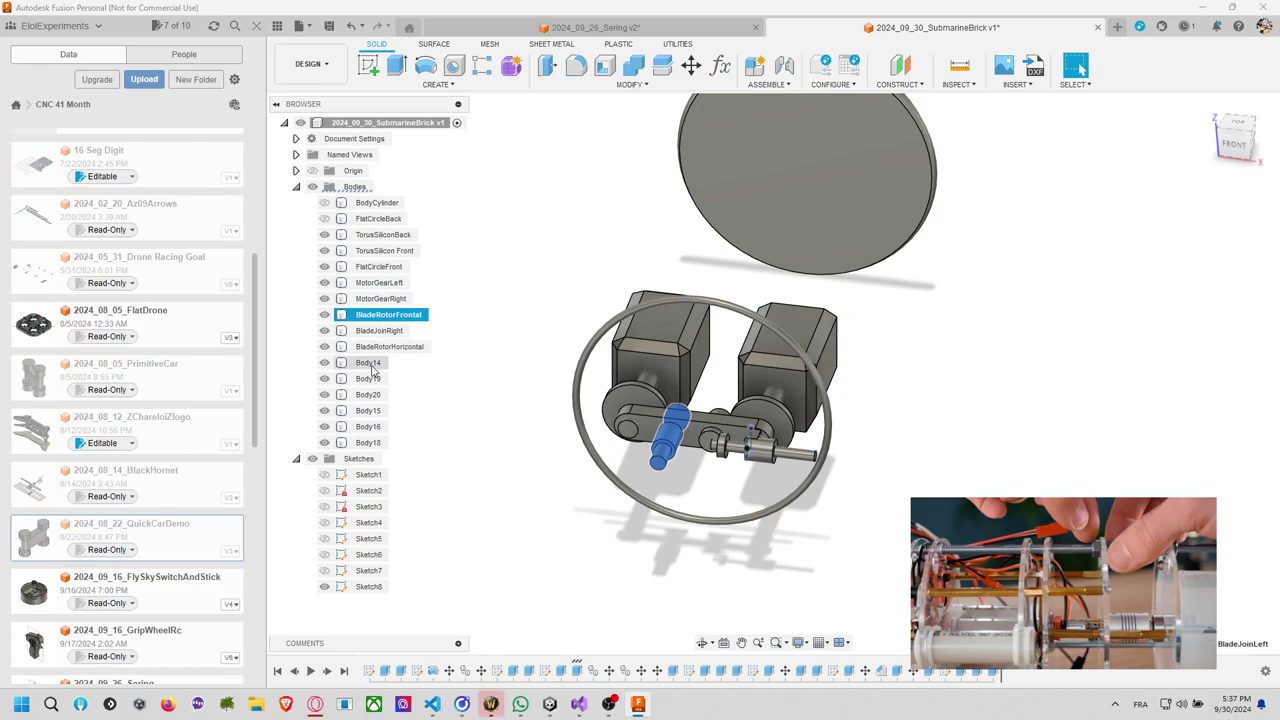
Rename Body14 to PieceKeeper, then orbit to look down on the gears.
click(370, 363)
double_click(370, 363)
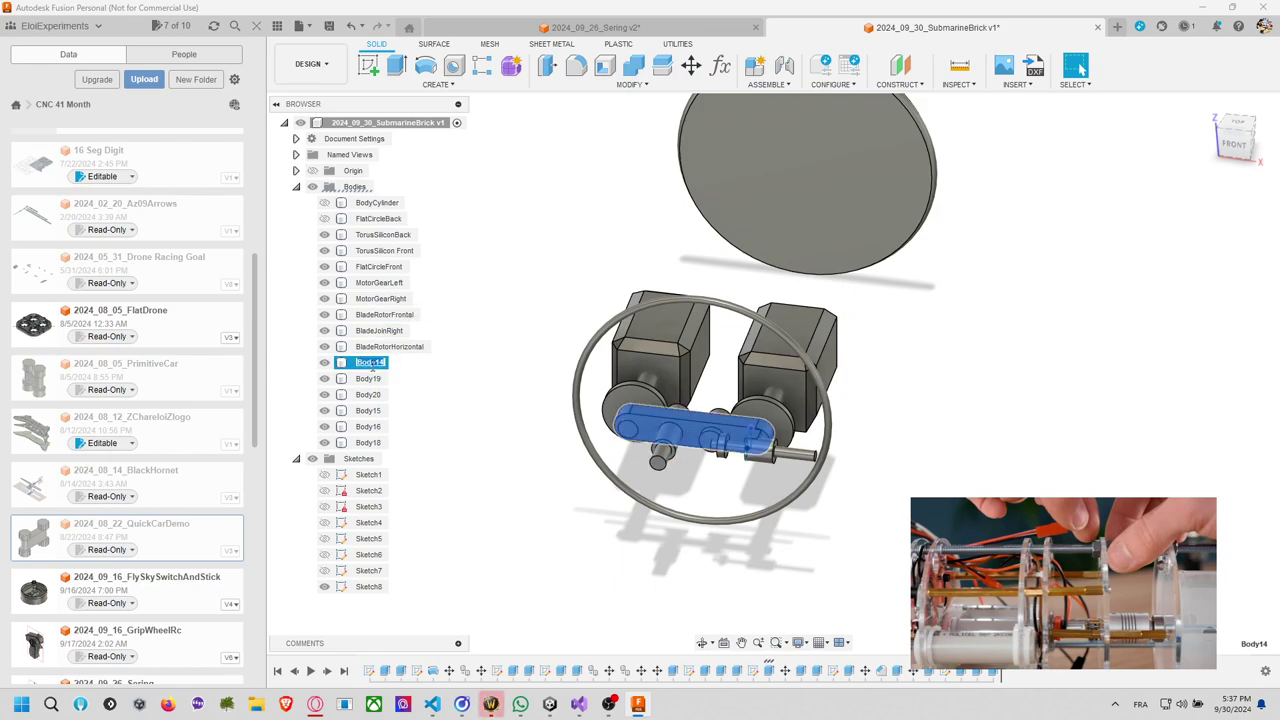
text(PieceKeeper)
key(Return)
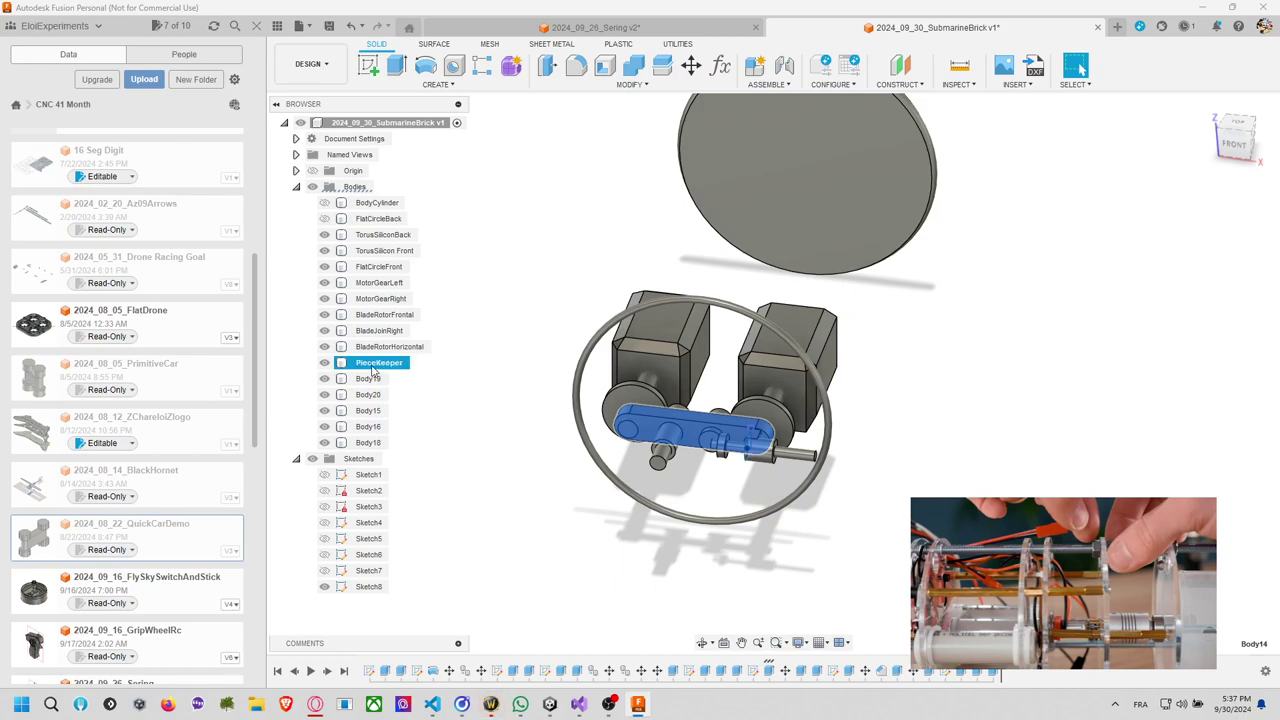
click(372, 379)
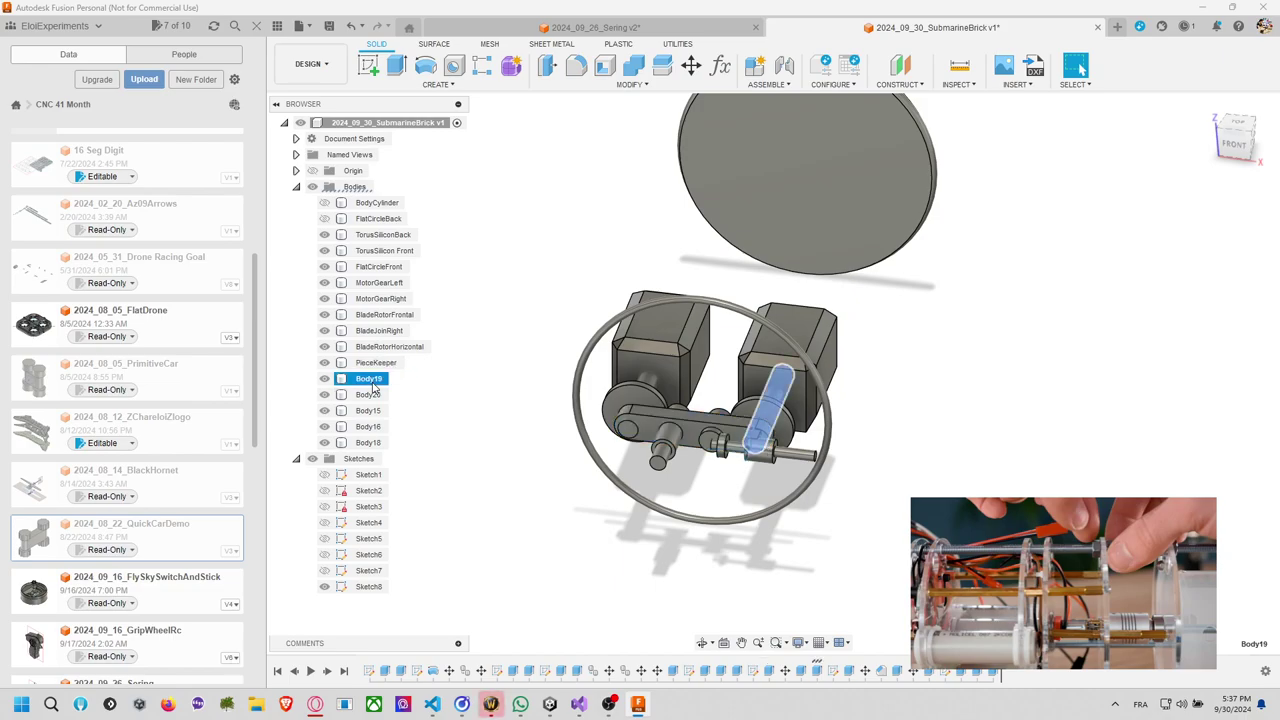
shift+middle_drag(784, 319, 906, 335)
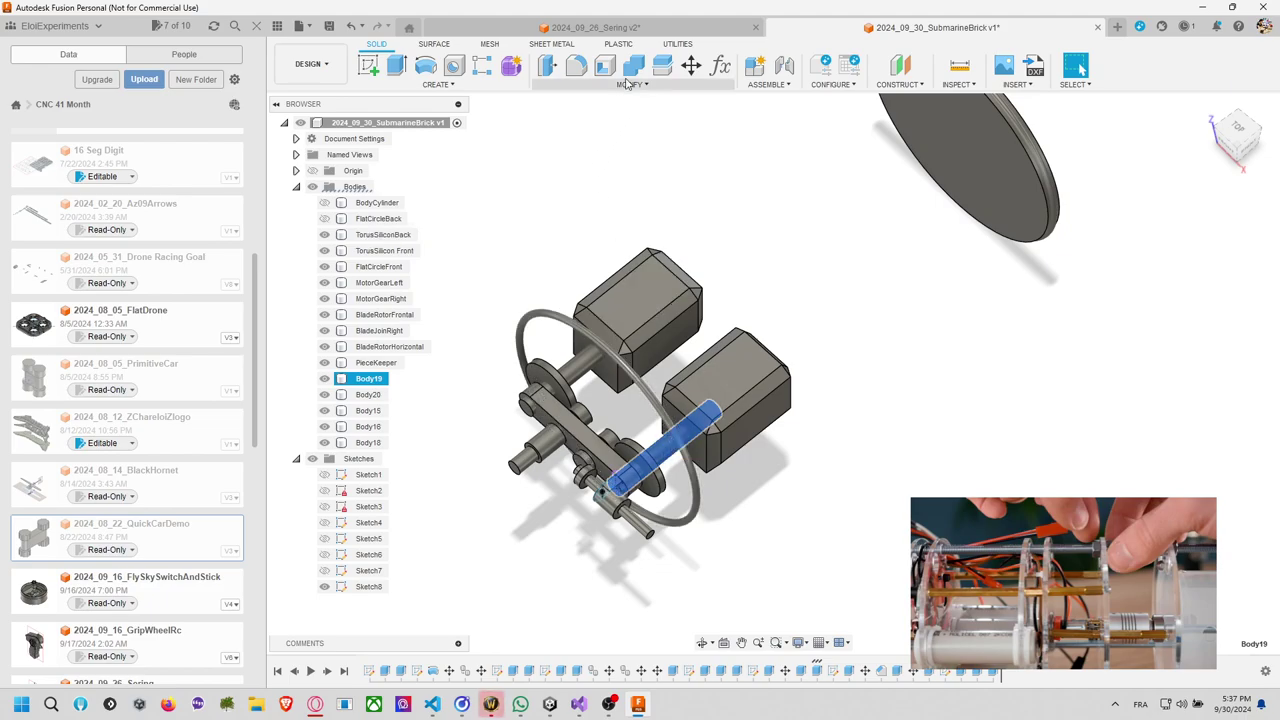
Join the Body20 shaft into MotorGearLeft with Combine.
key(m)
key(Escape)
click(557, 377)
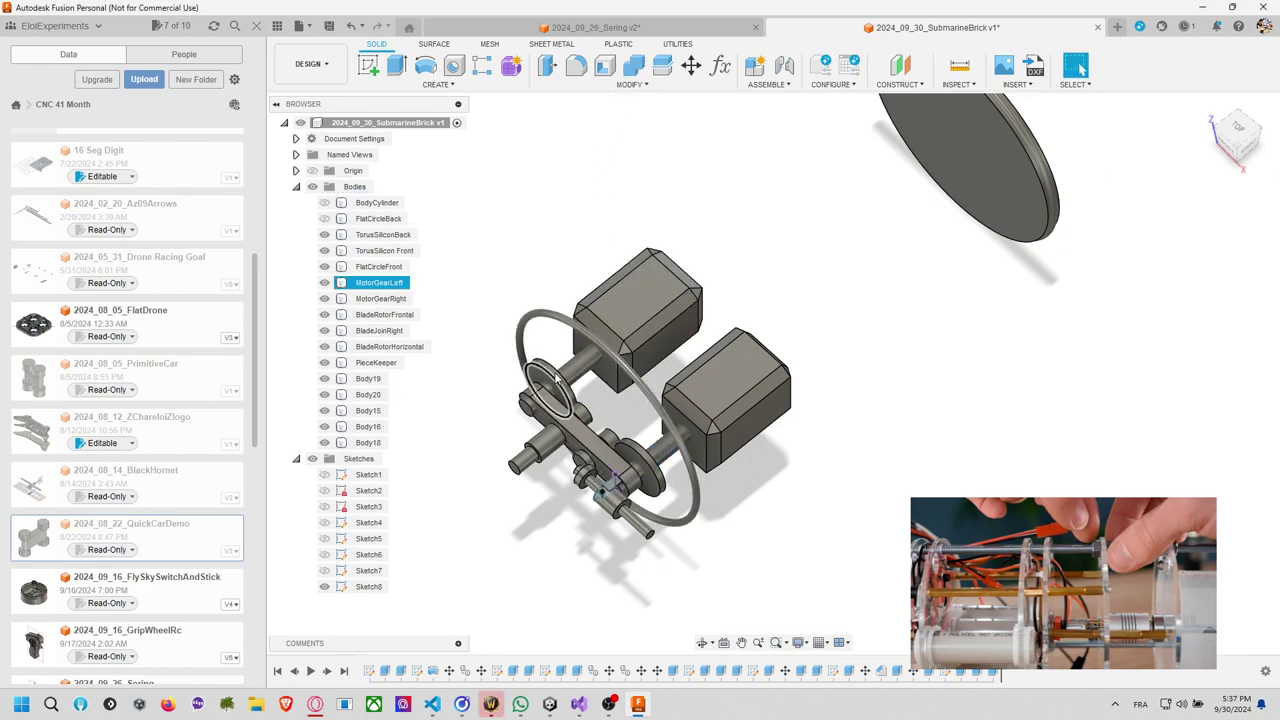
key(Escape)
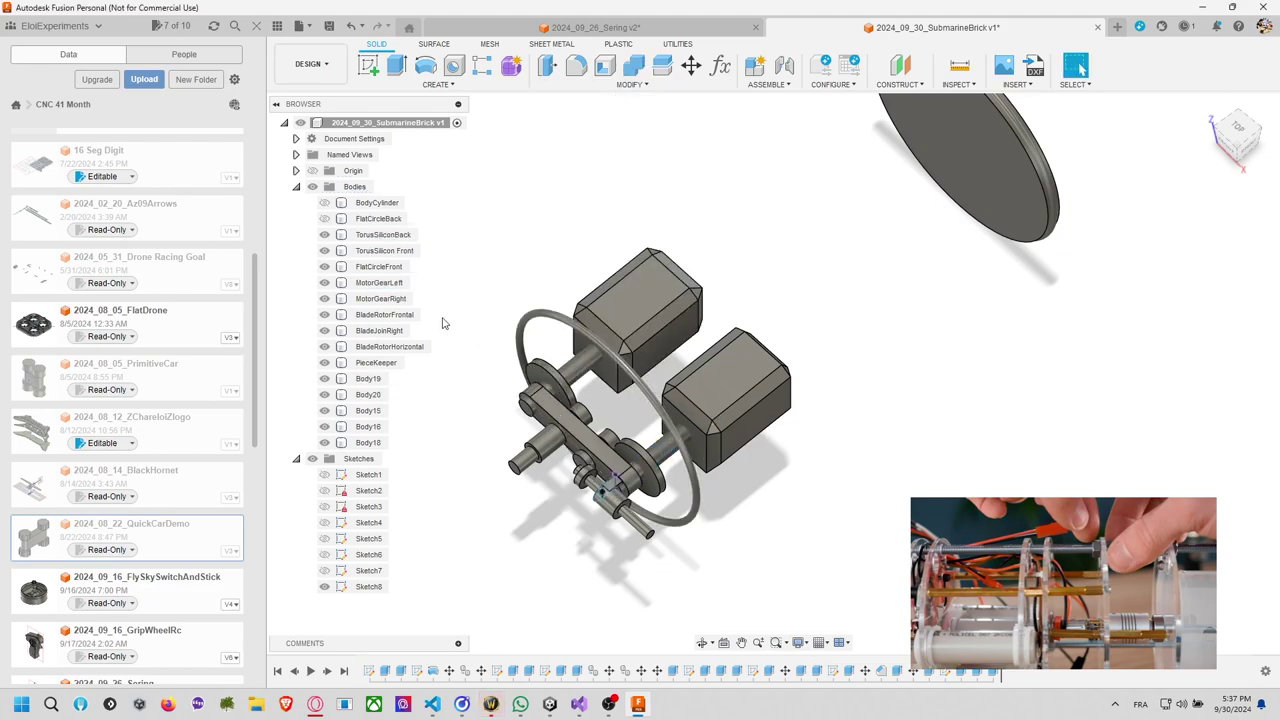
click(396, 285)
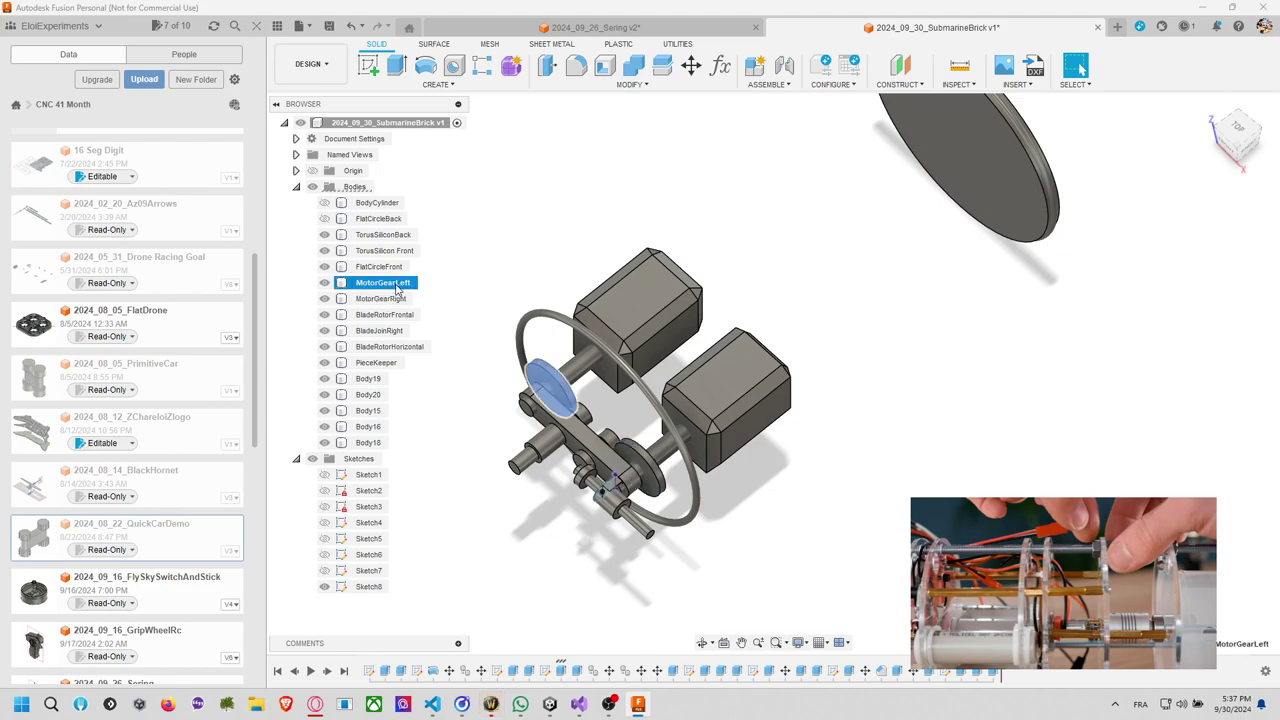
click(633, 65)
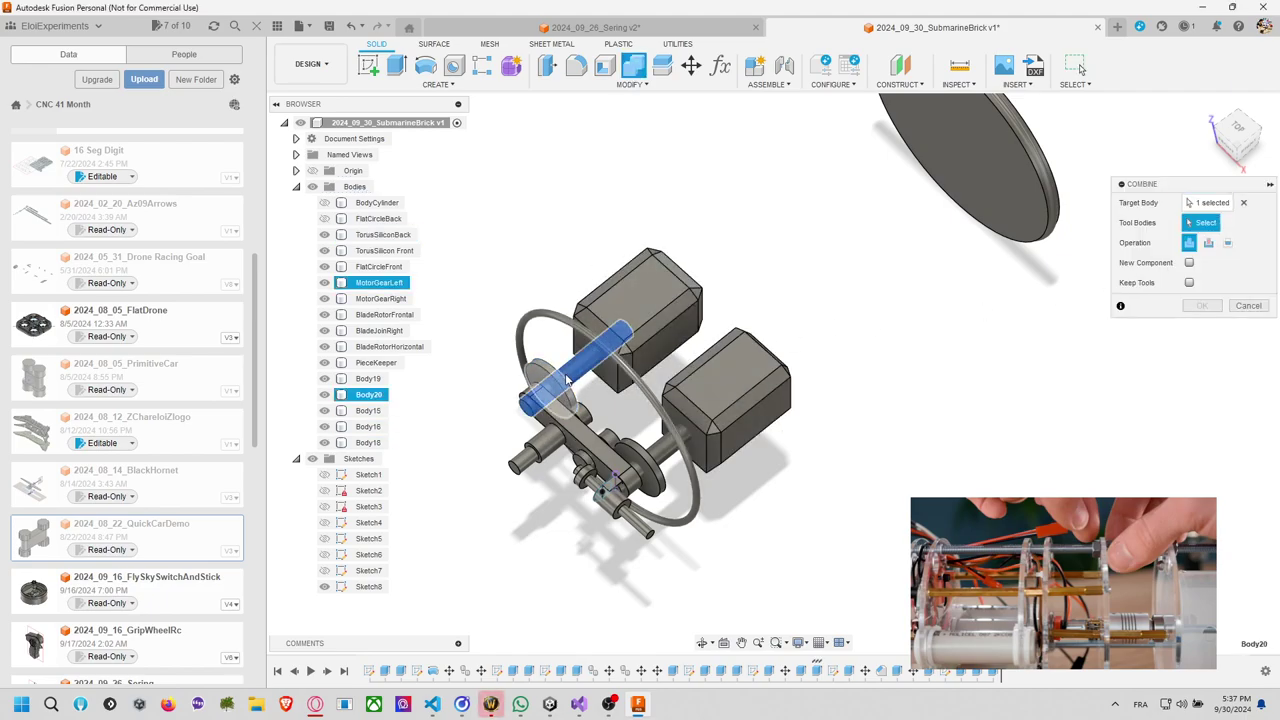
click(565, 383)
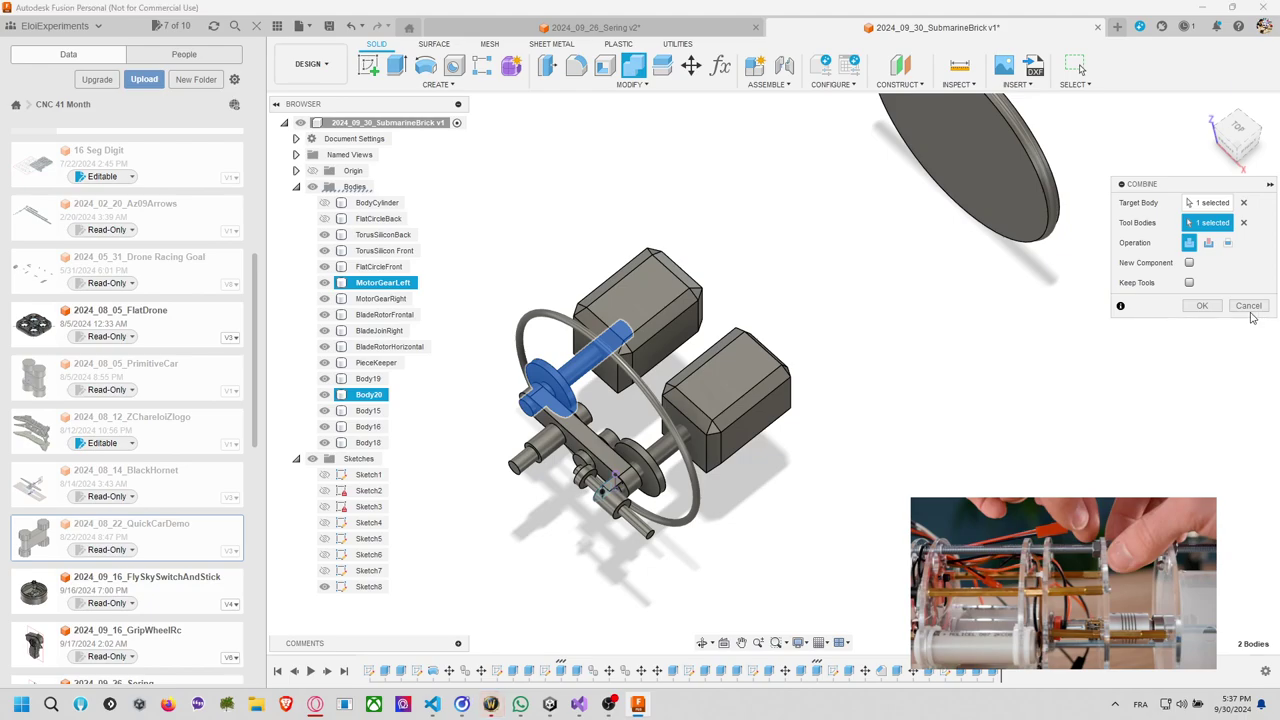
click(1248, 306)
click(633, 65)
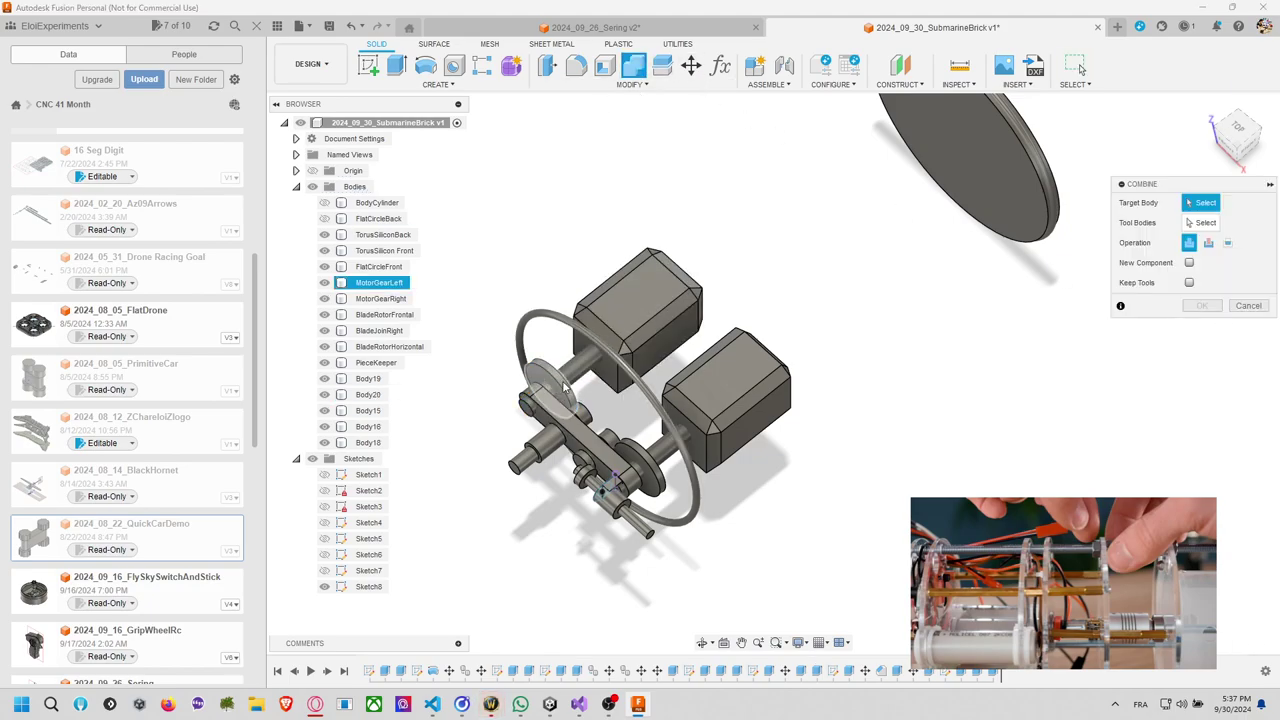
click(576, 373)
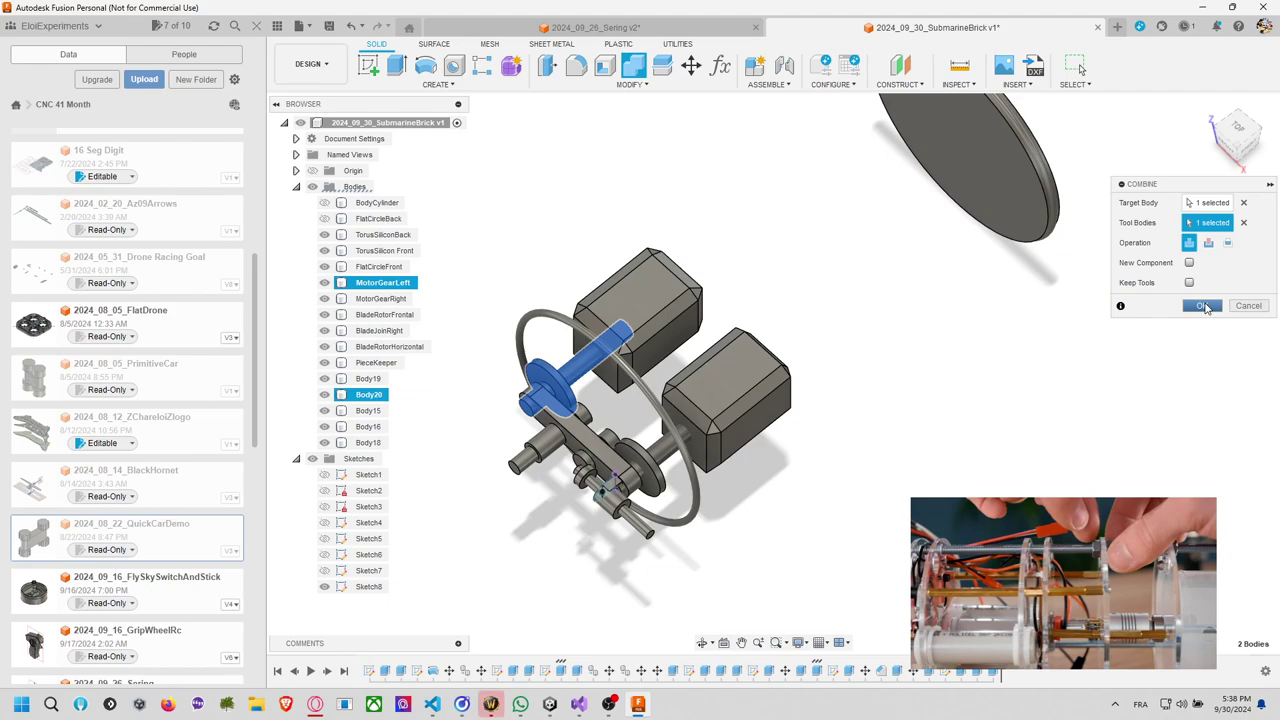
click(1203, 306)
Join the Body19 shaft into MotorGearRight with Combine.
click(633, 65)
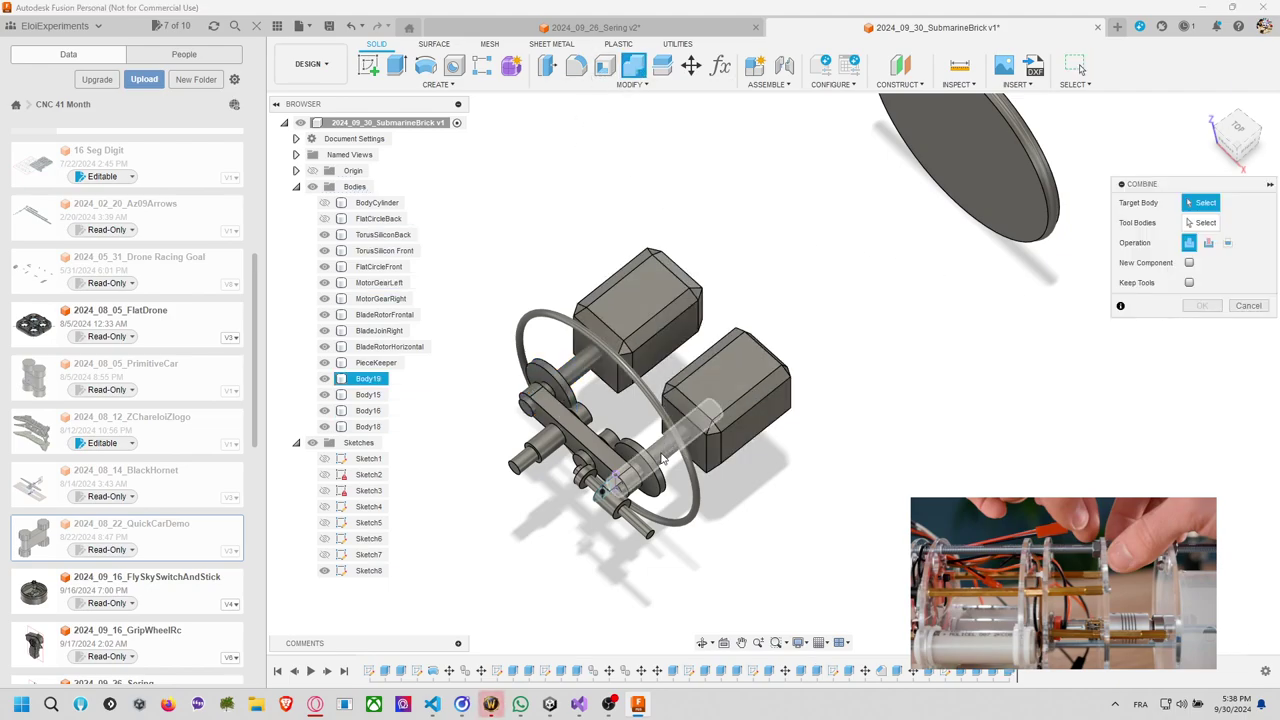
click(661, 458)
click(662, 456)
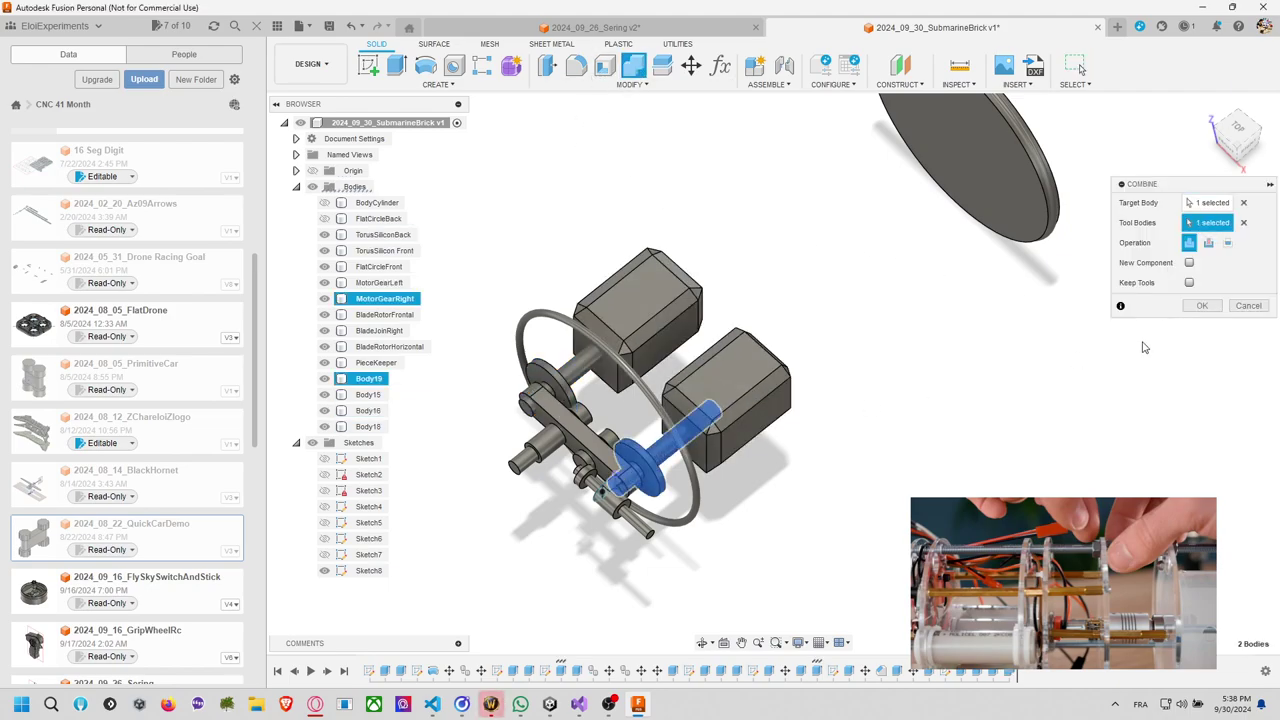
click(1203, 306)
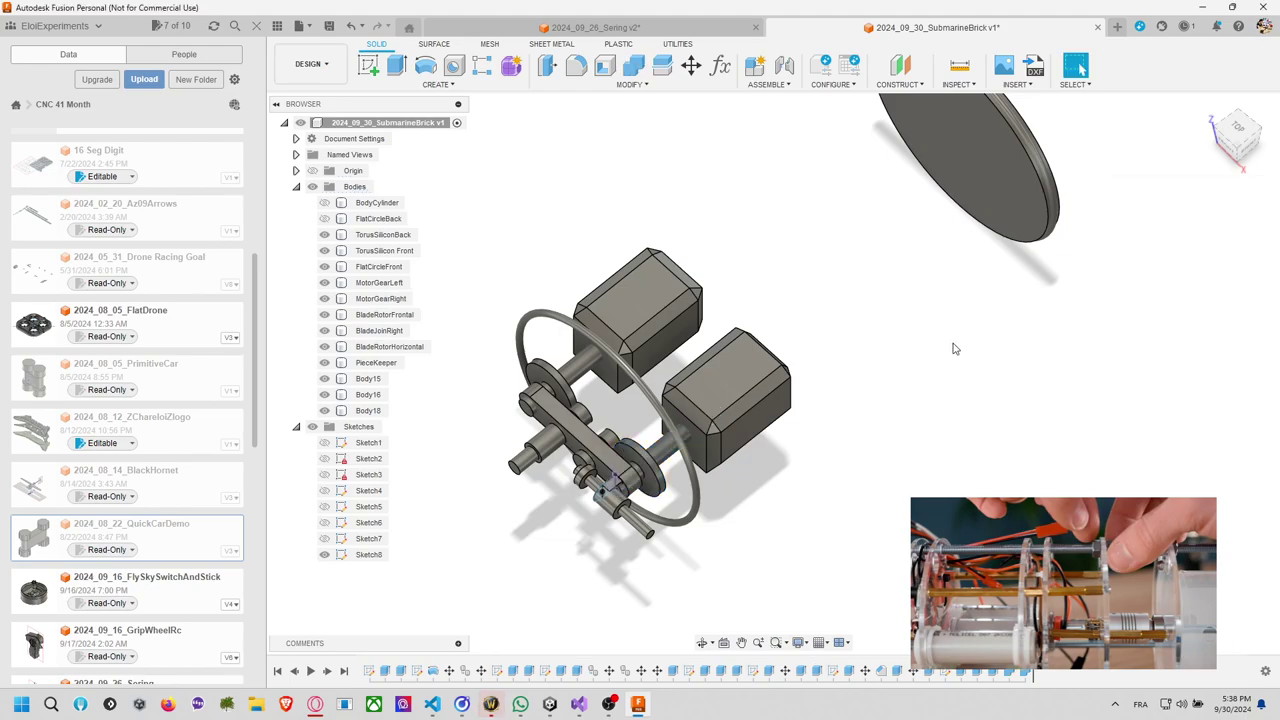
Rename Body15 to MotorFrontal and Body16 to MotorHorizontal.
double_click(370, 378)
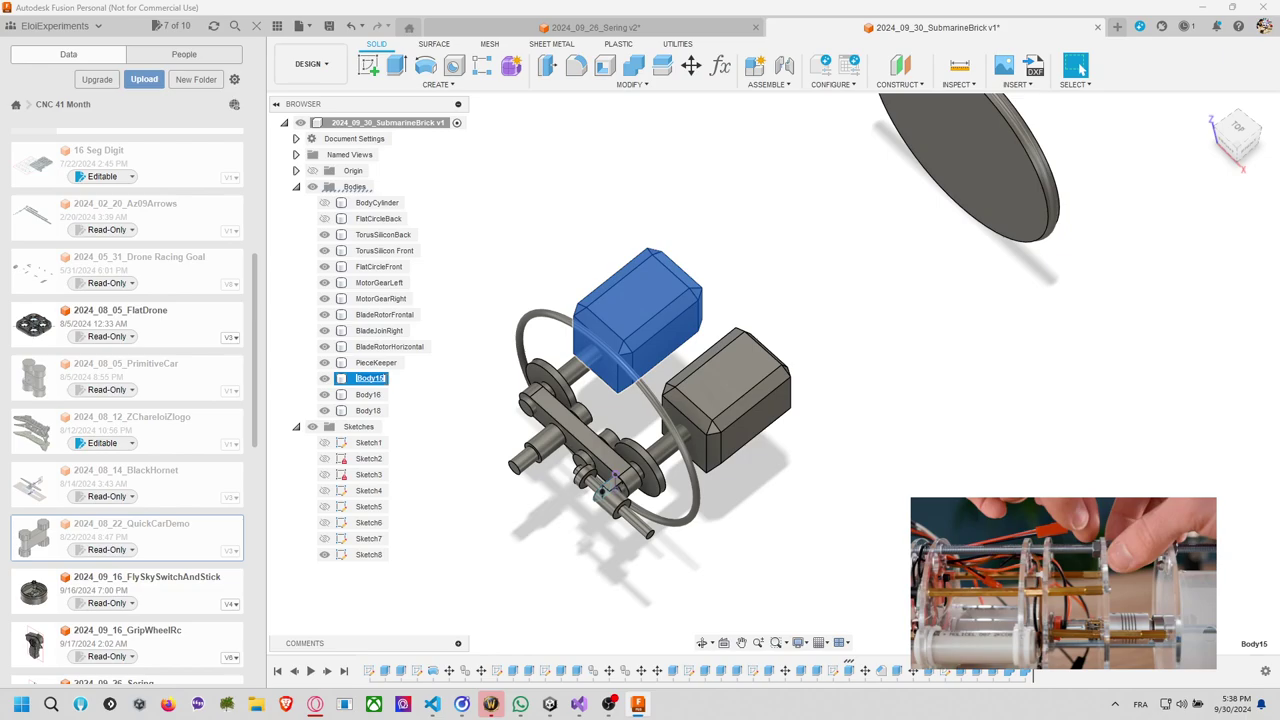
text(MotorFrontal)
key(Return)
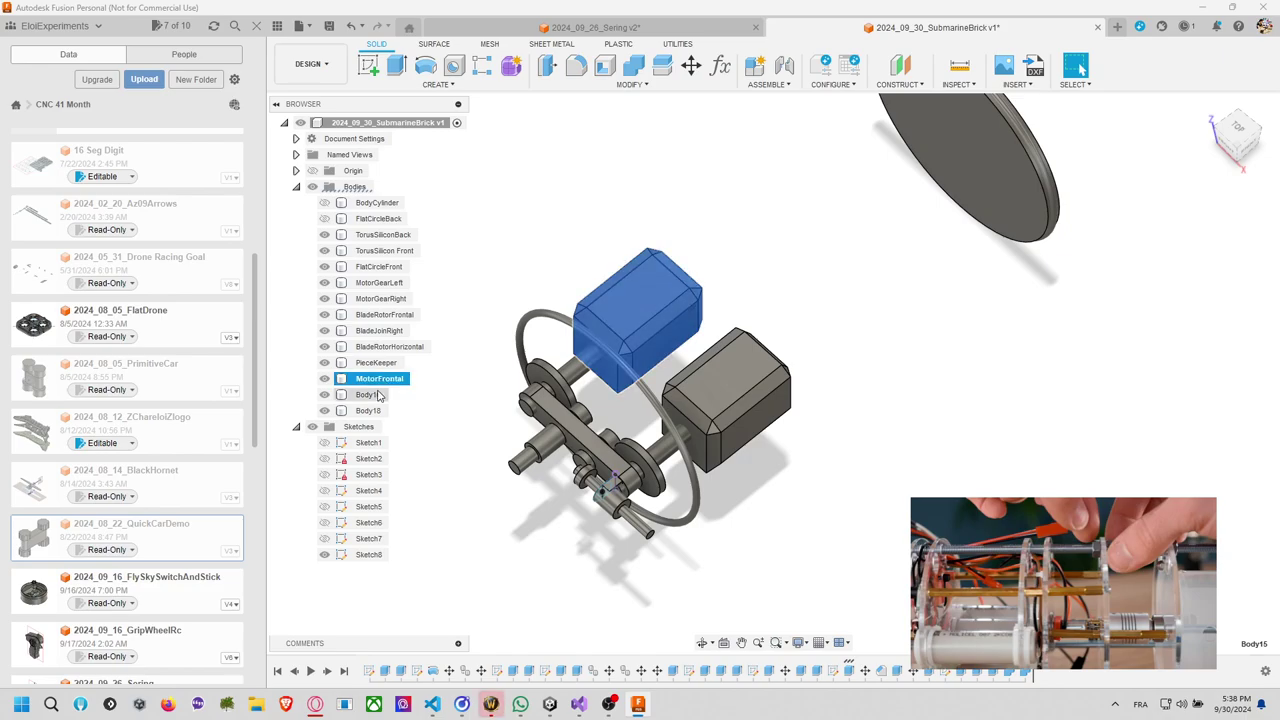
double_click(370, 394)
text(M)
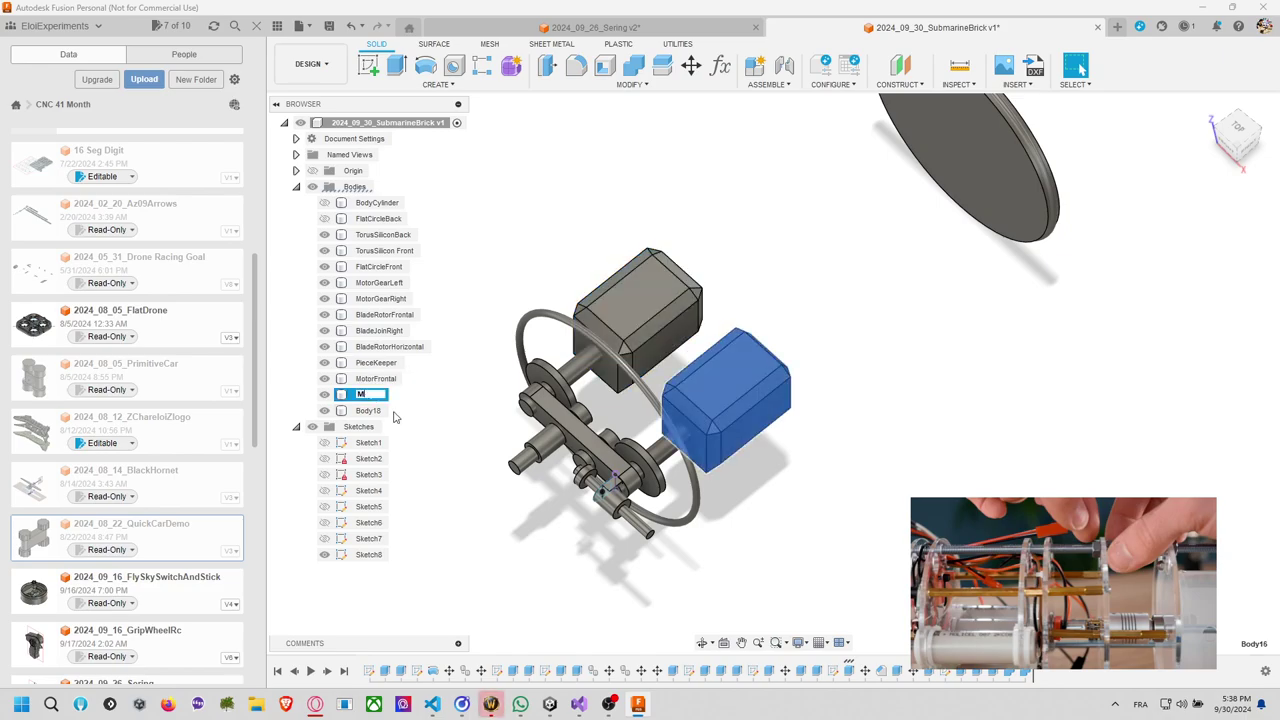
text(otorHorizontal)
key(Return)
Combine Body18 with PieceKeeper into one body.
click(370, 412)
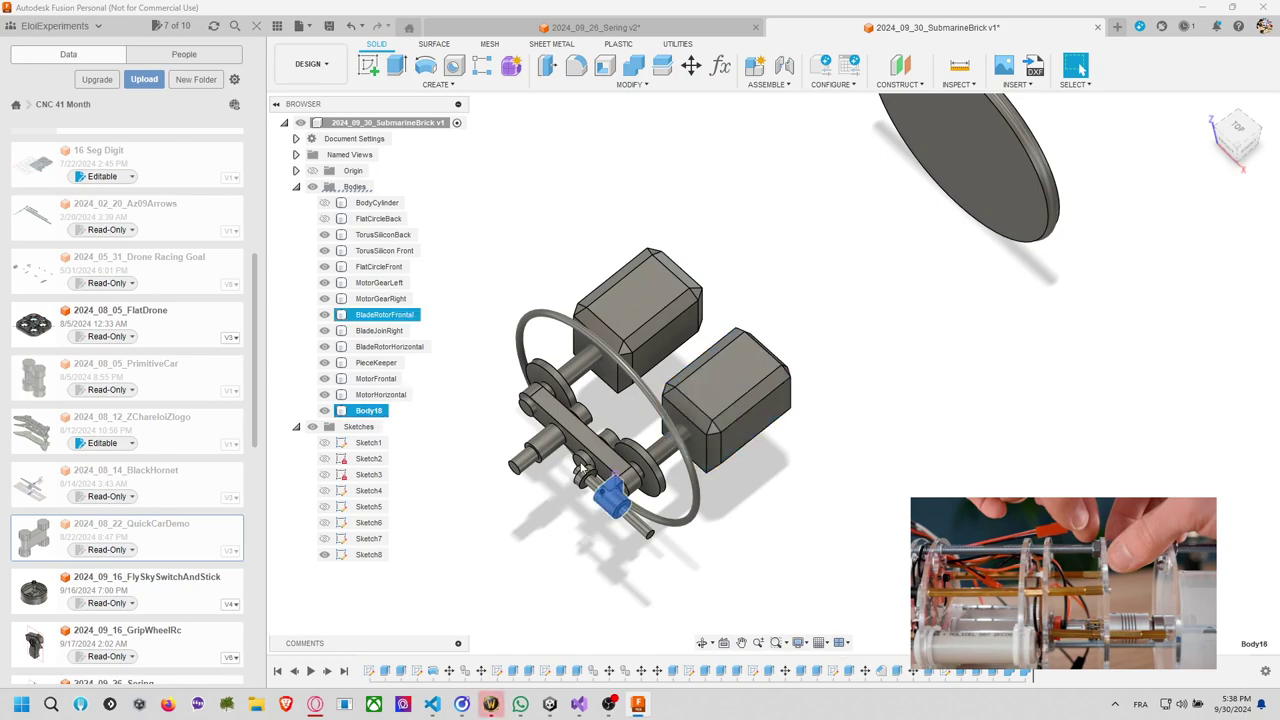
click(633, 65)
click(617, 476)
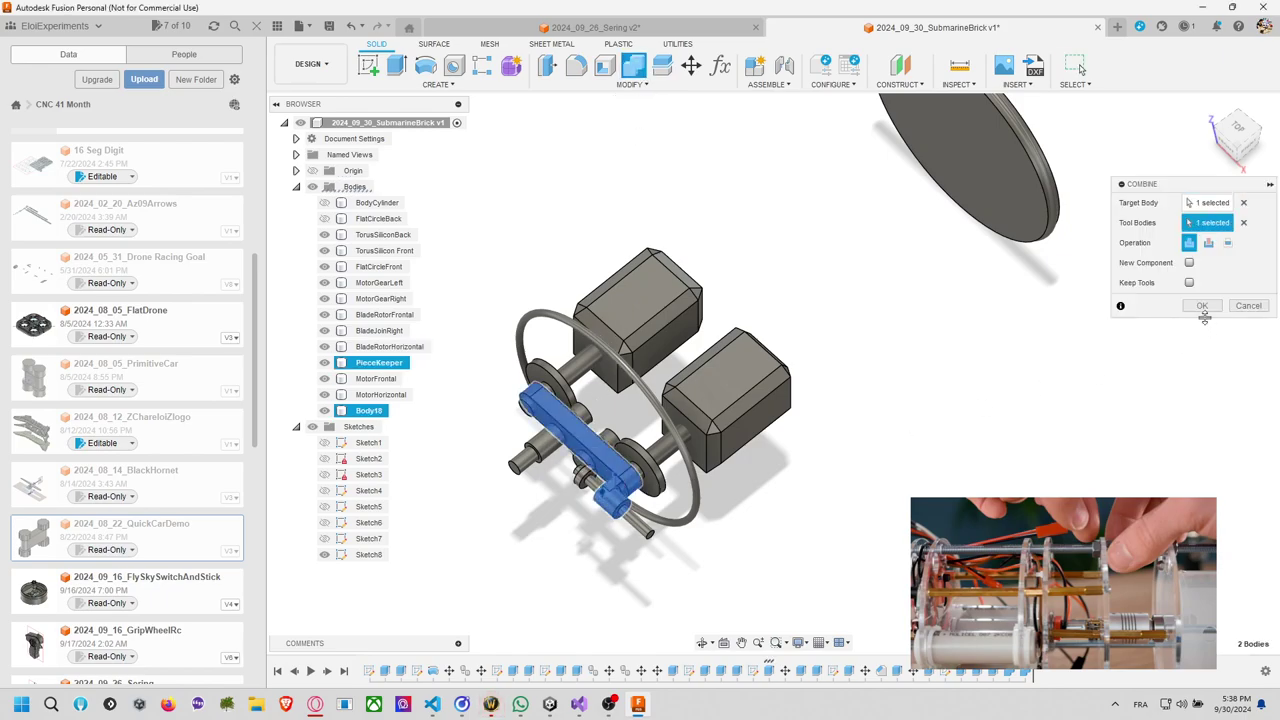
click(1201, 308)
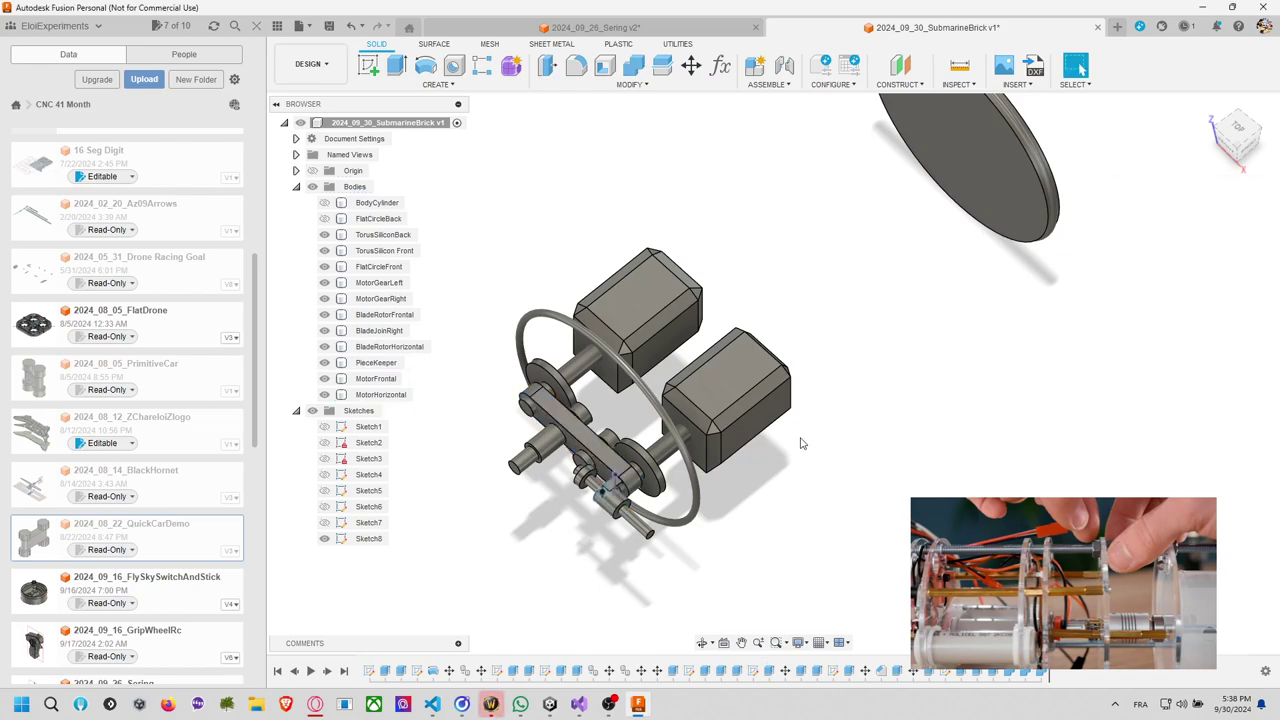
Show the BodyCylinder hull again, view it from the side, and switch to the submarine video.
shift+middle_drag(826, 476, 846, 426)
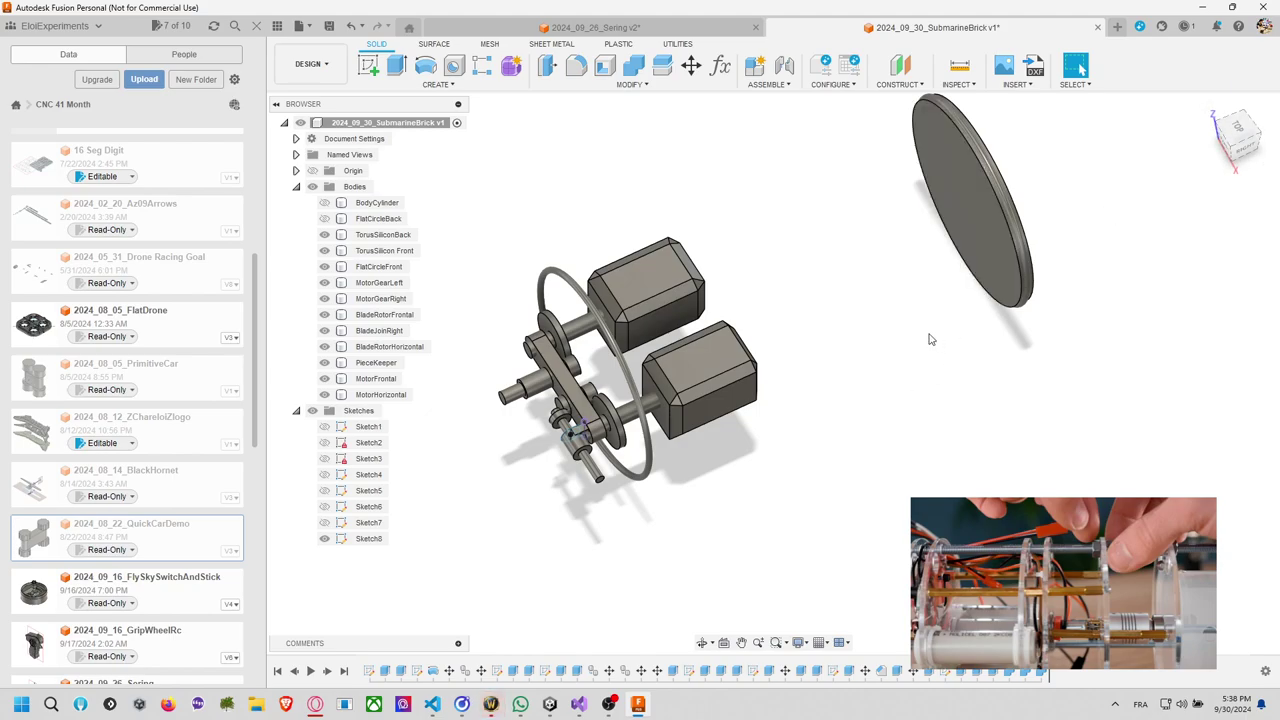
shift+middle_drag(929, 339, 916, 362)
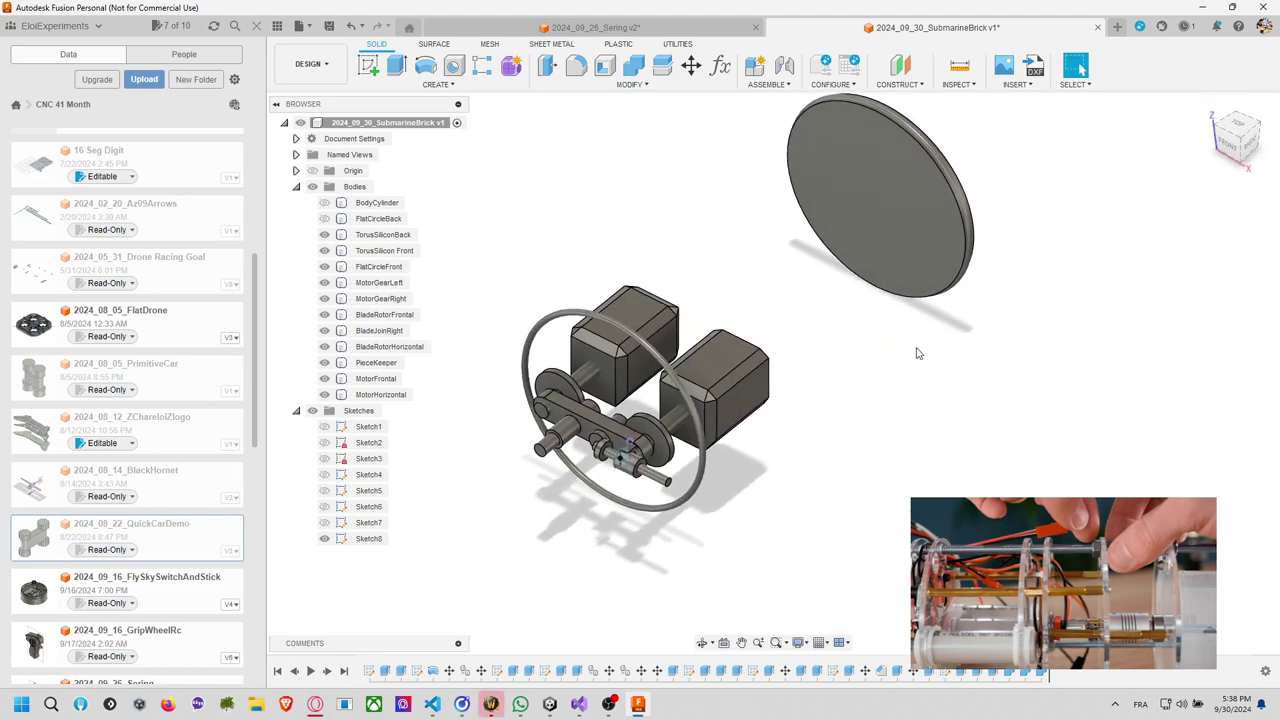
shift+middle_drag(782, 324, 700, 335)
click(324, 203)
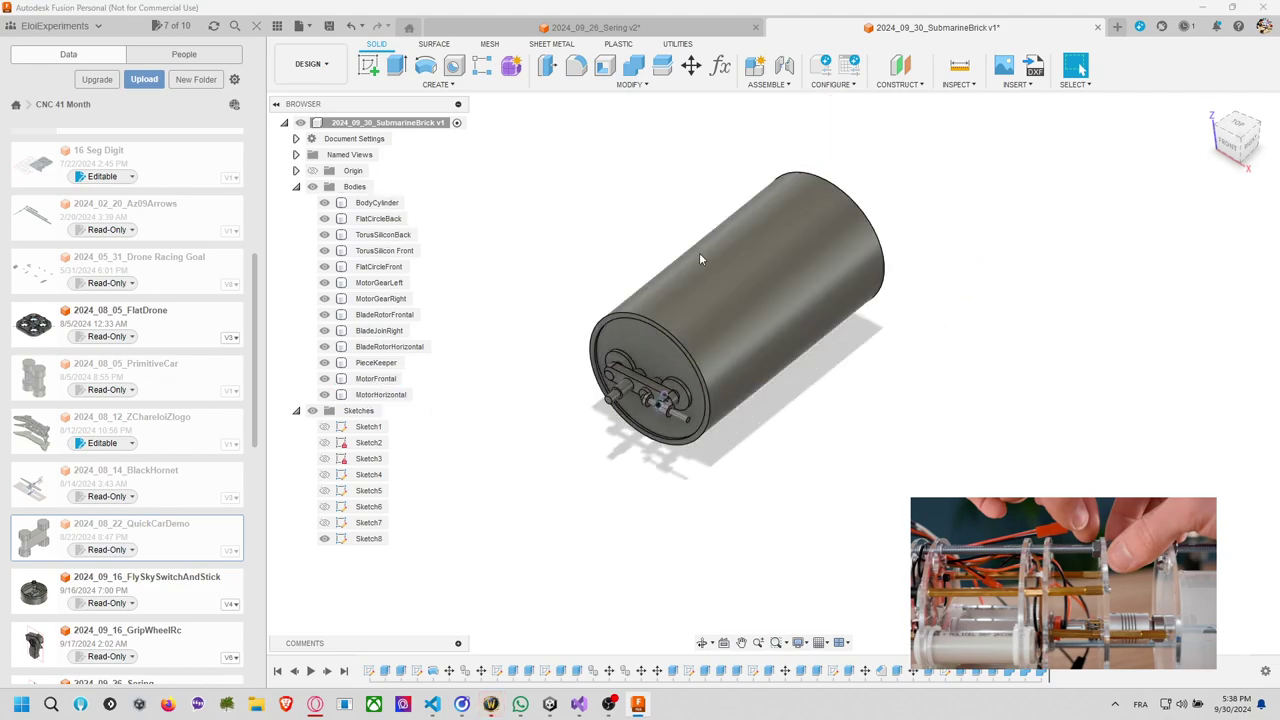
shift+middle_drag(989, 308, 593, 336)
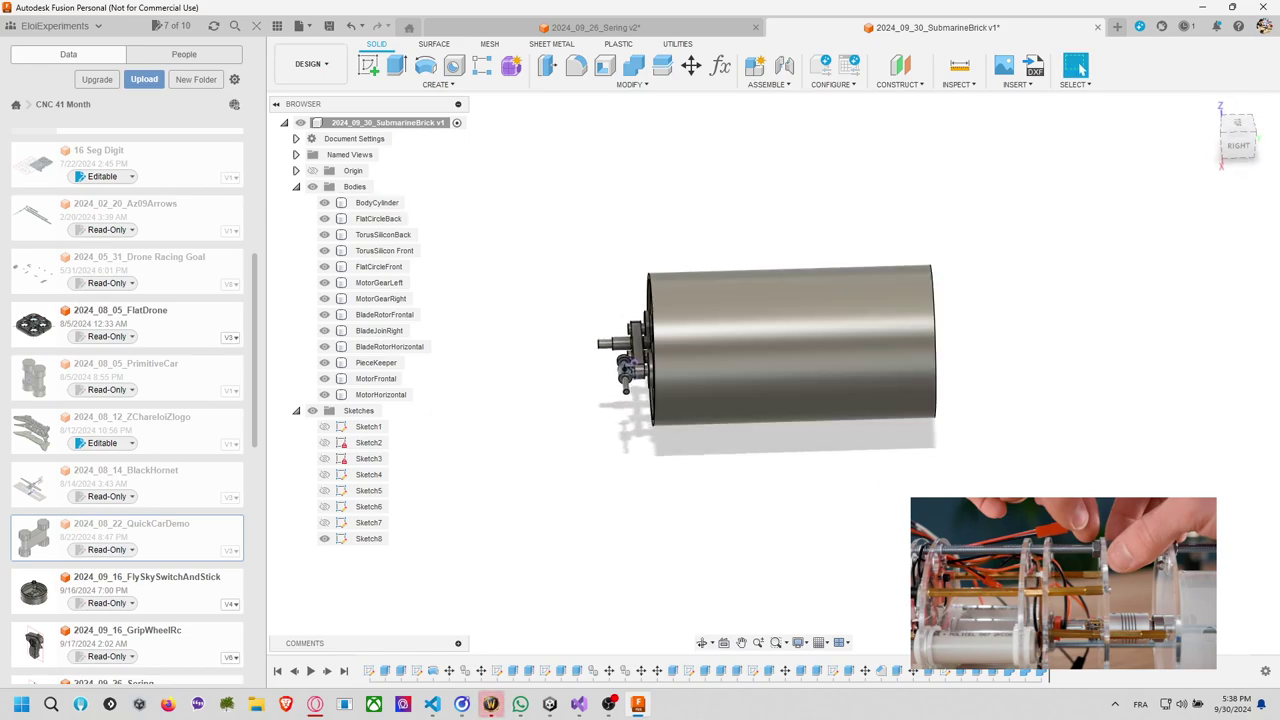
key(alt+Tab)
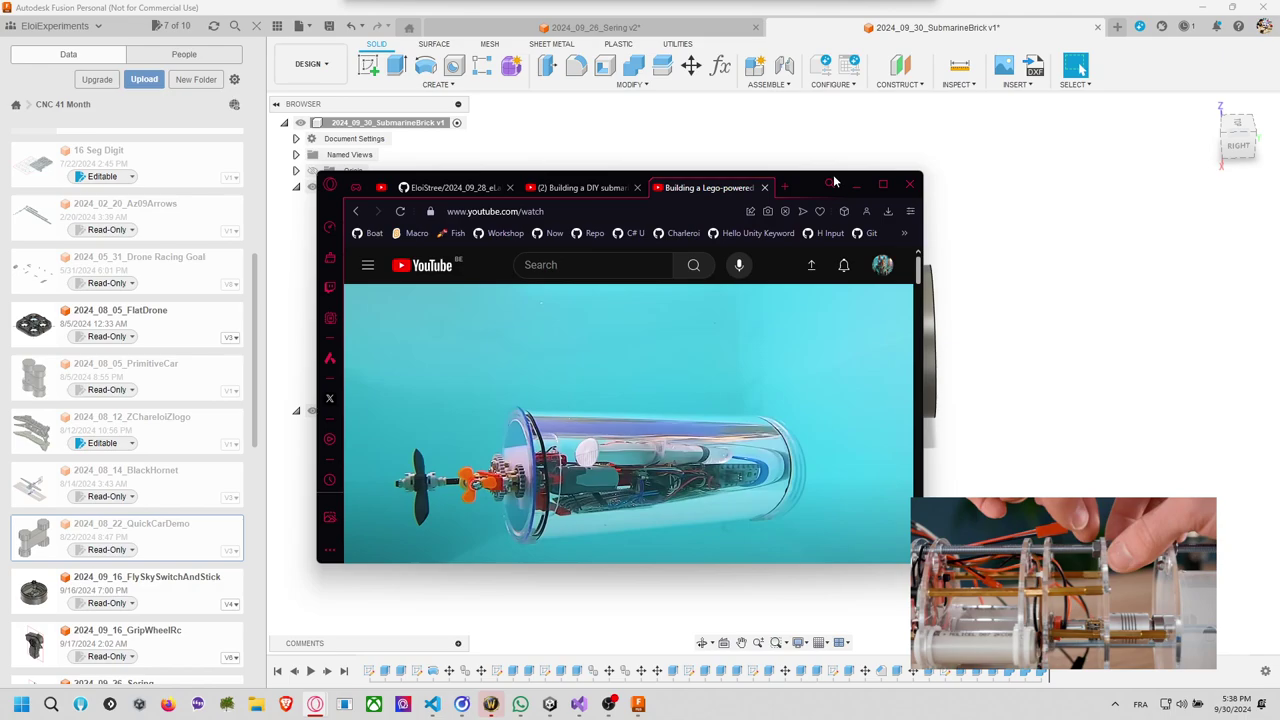
Maximize the browser and seek the submarine video back to 1:43, then to 1:59.
click(874, 185)
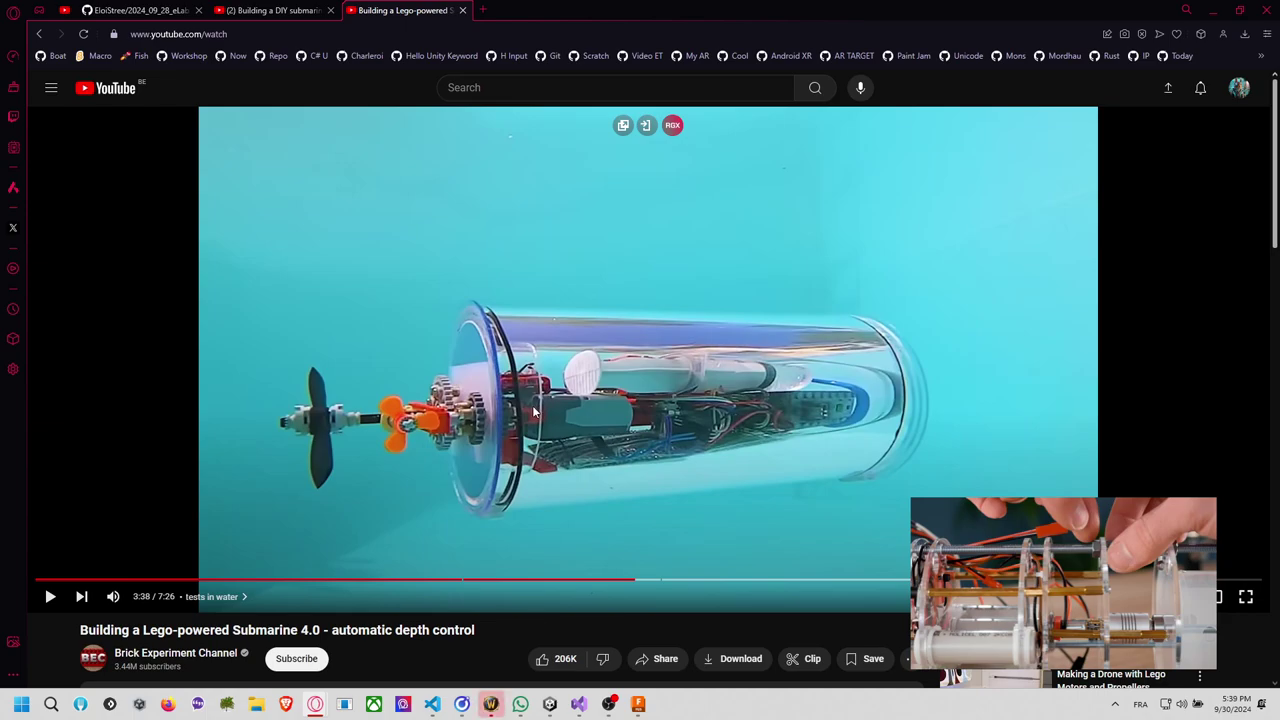
click(324, 576)
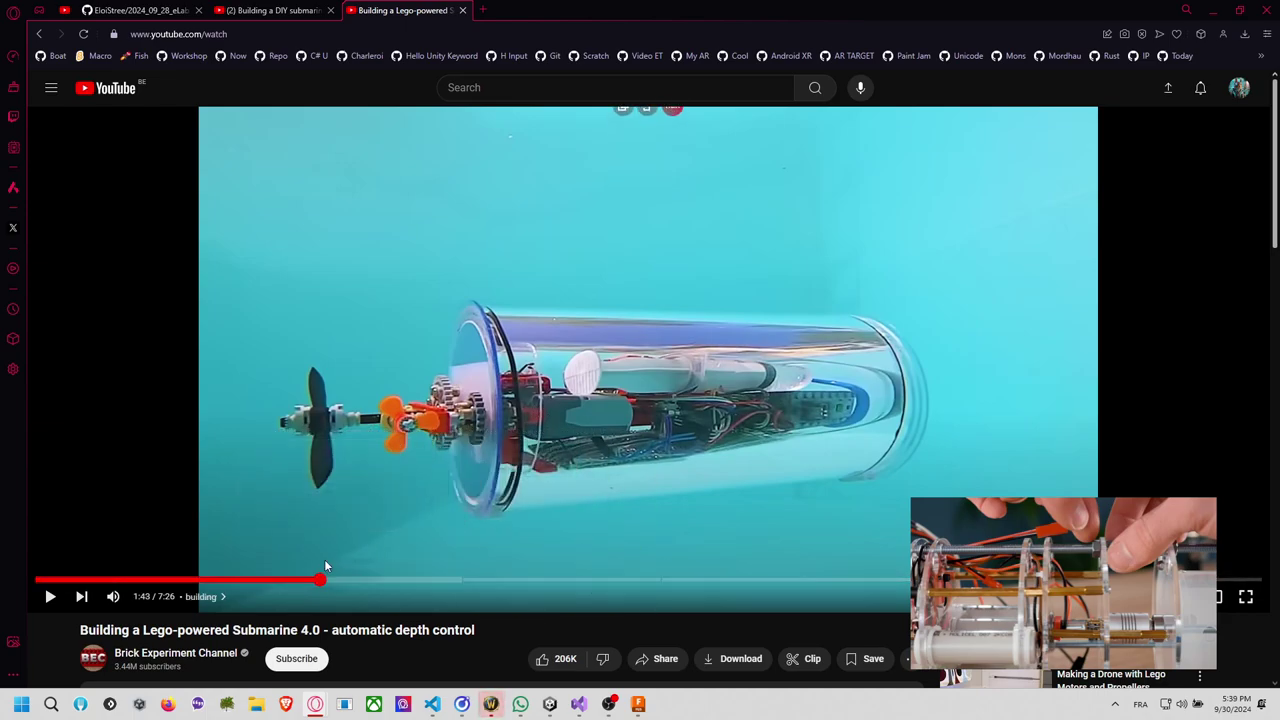
click(362, 579)
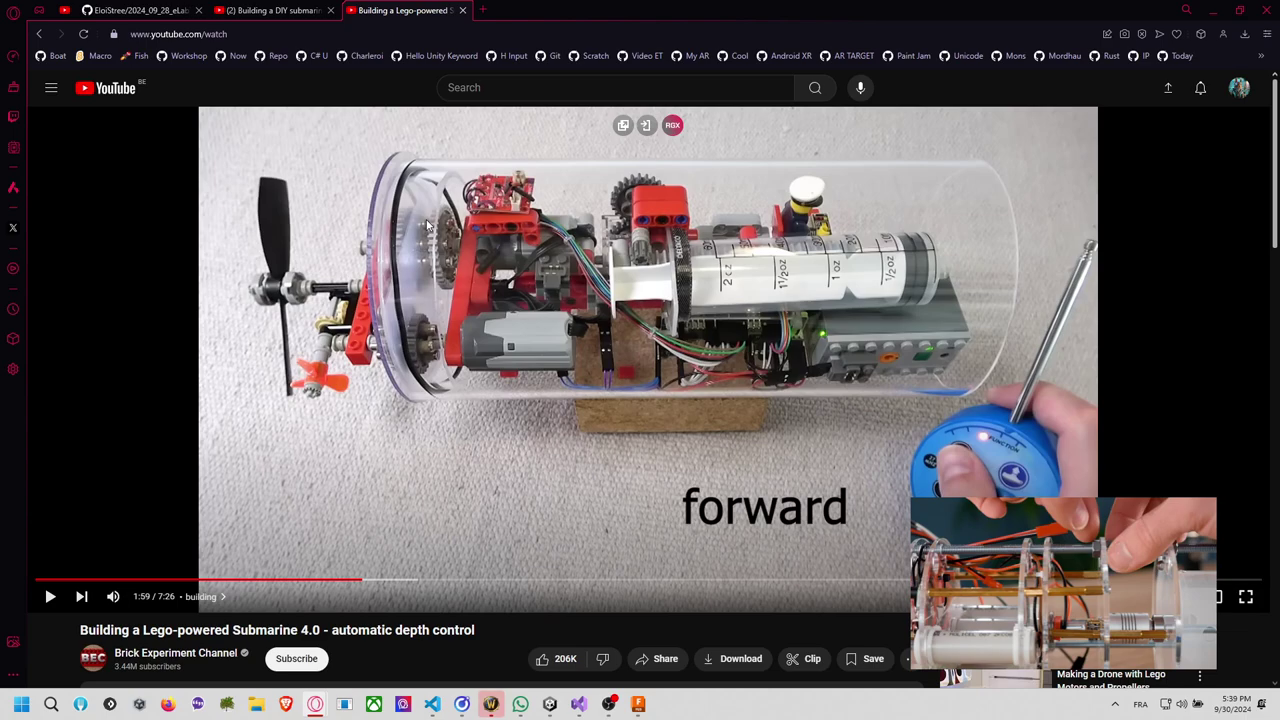
Skim the video through 1:52, 1:17, 0:55, 0:24 and 1:01, stop at 1:07, then return to Fusion.
click(341, 580)
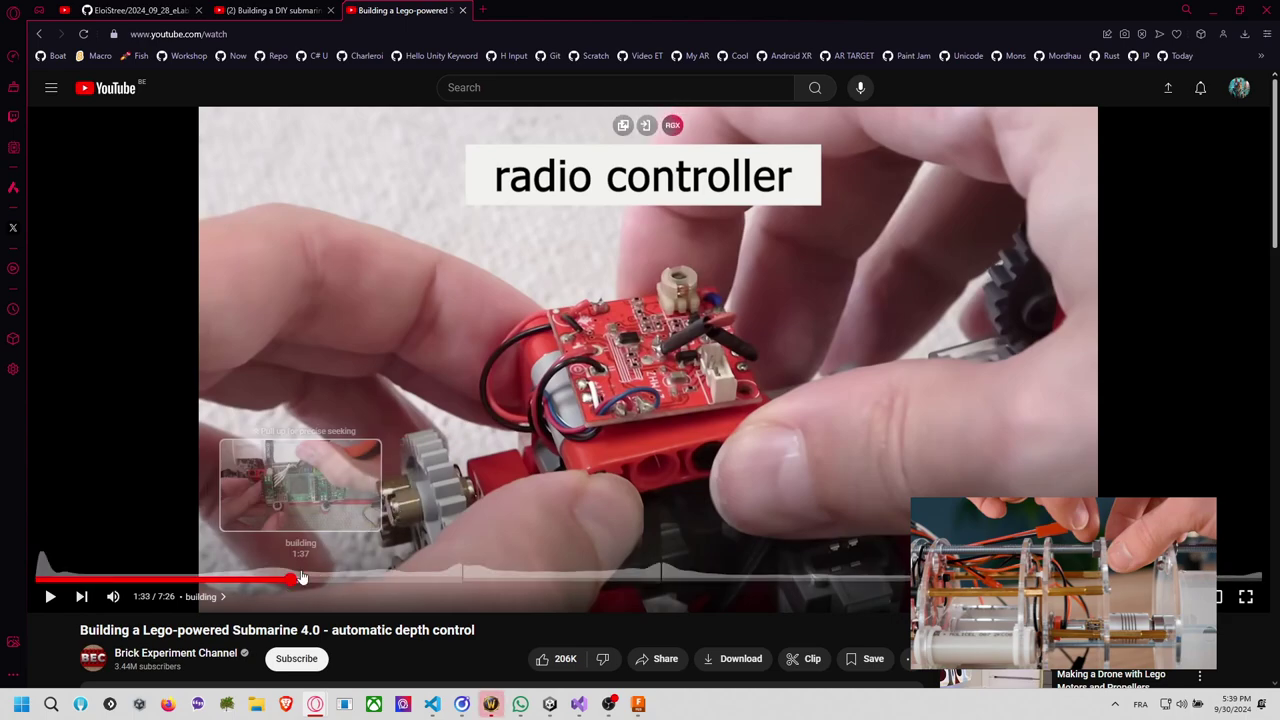
click(291, 580)
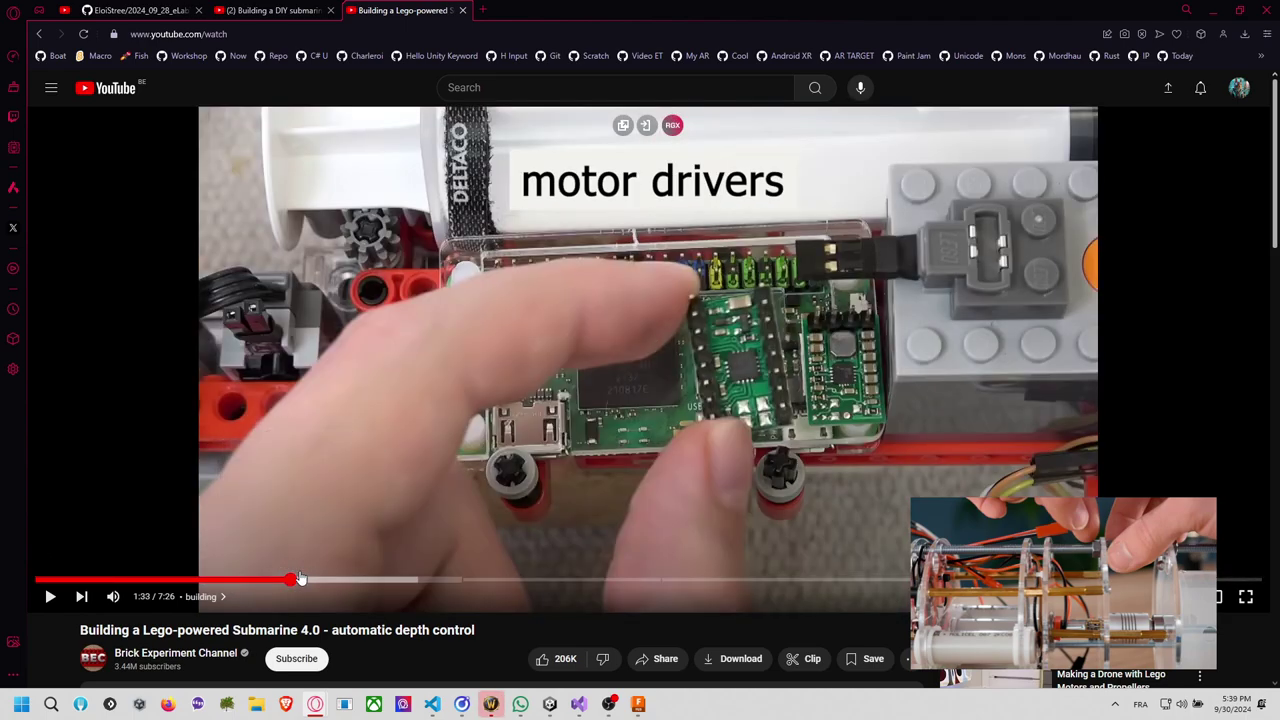
click(245, 579)
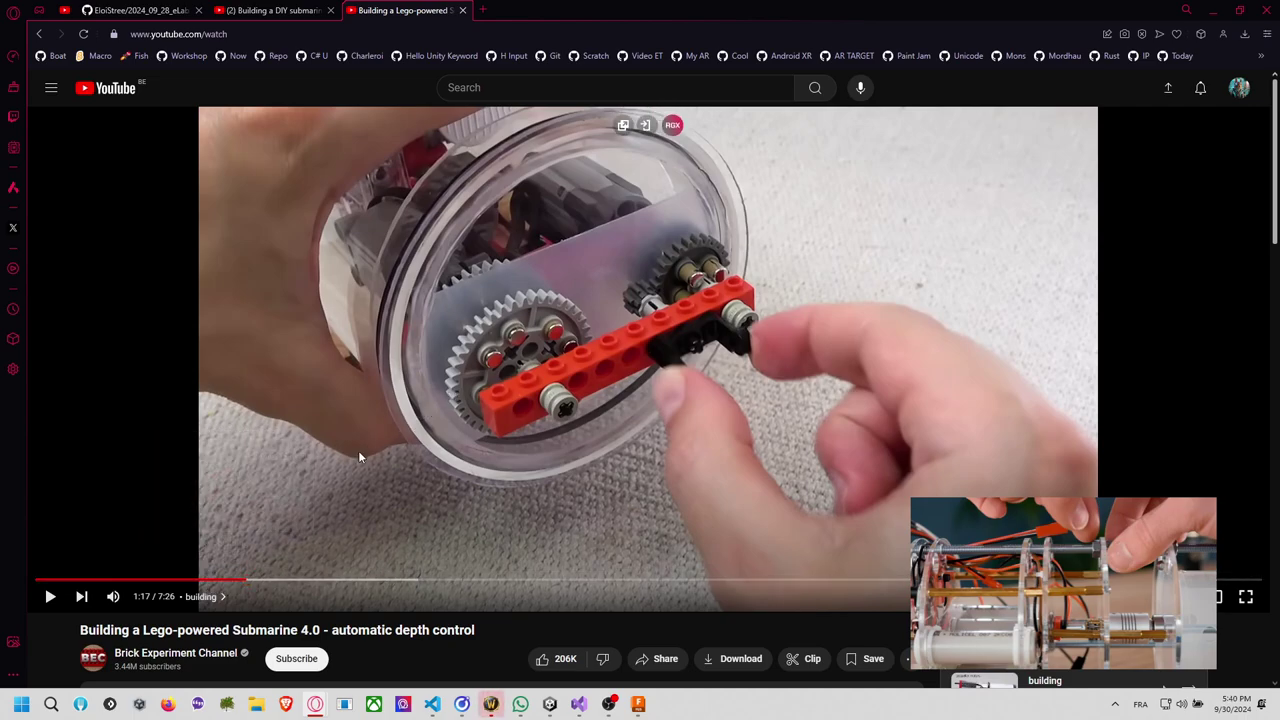
click(187, 579)
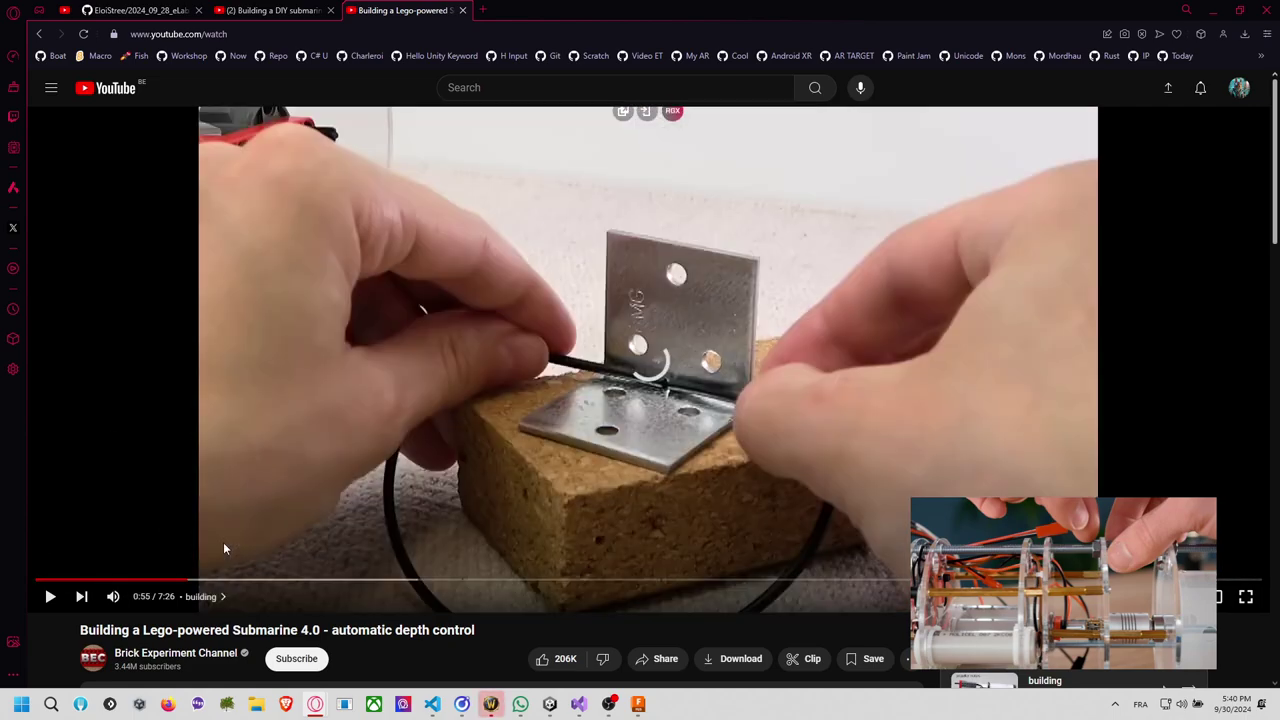
click(104, 580)
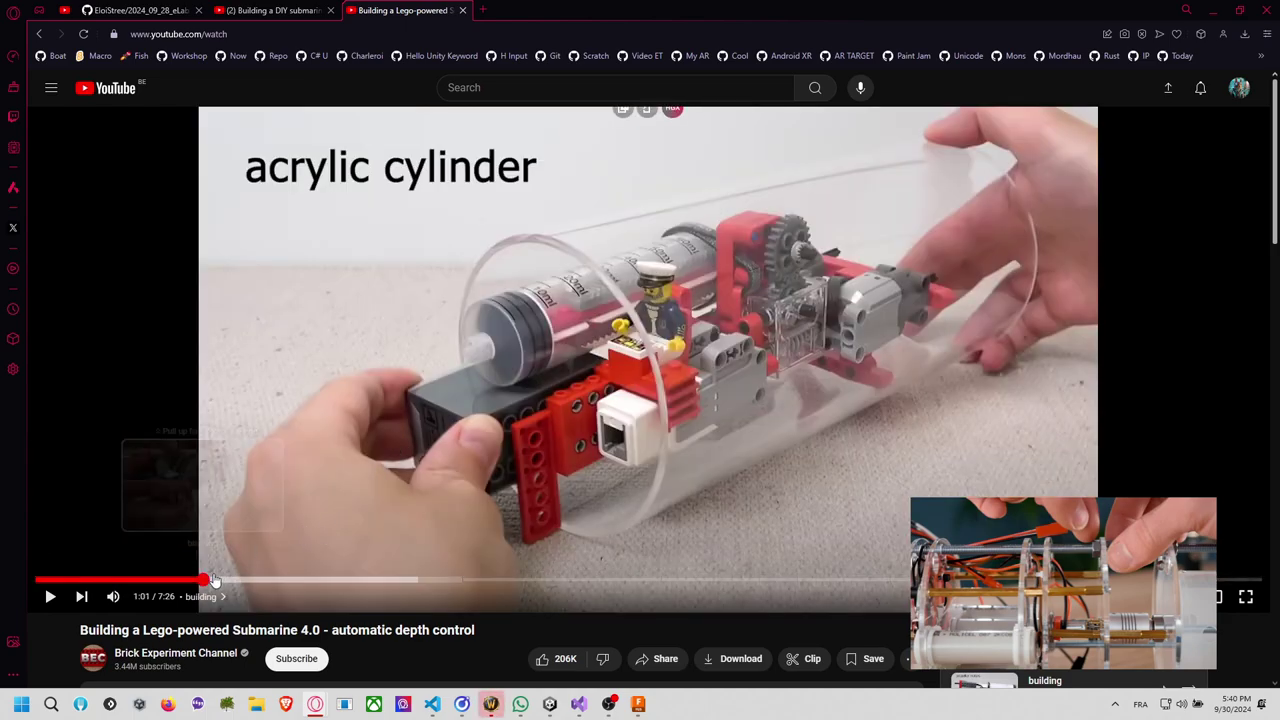
click(204, 580)
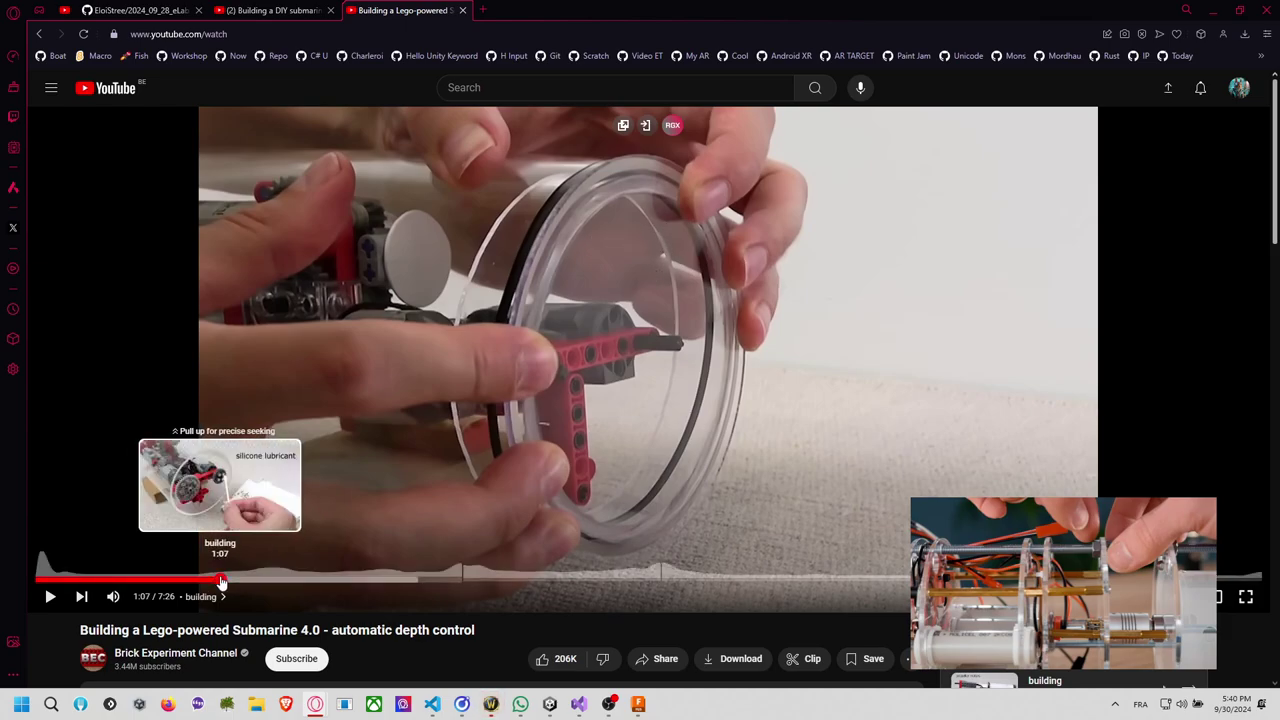
drag(221, 582, 221, 582)
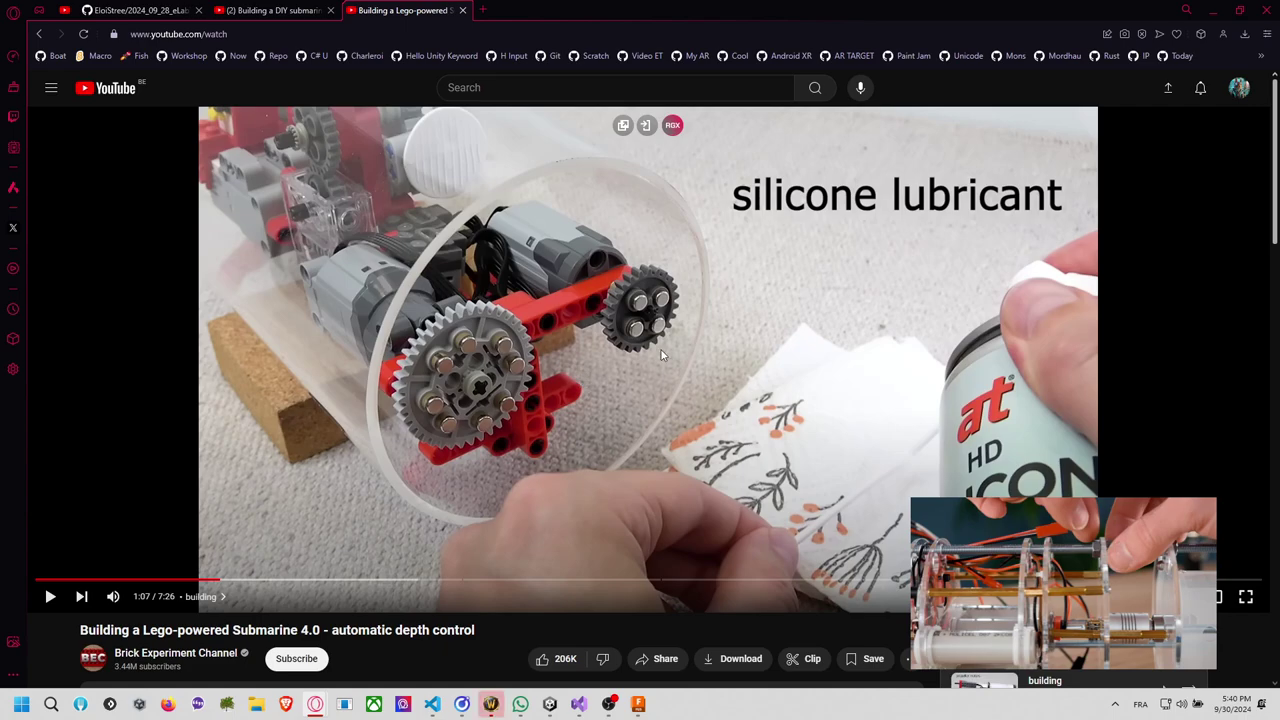
key(alt+Tab)
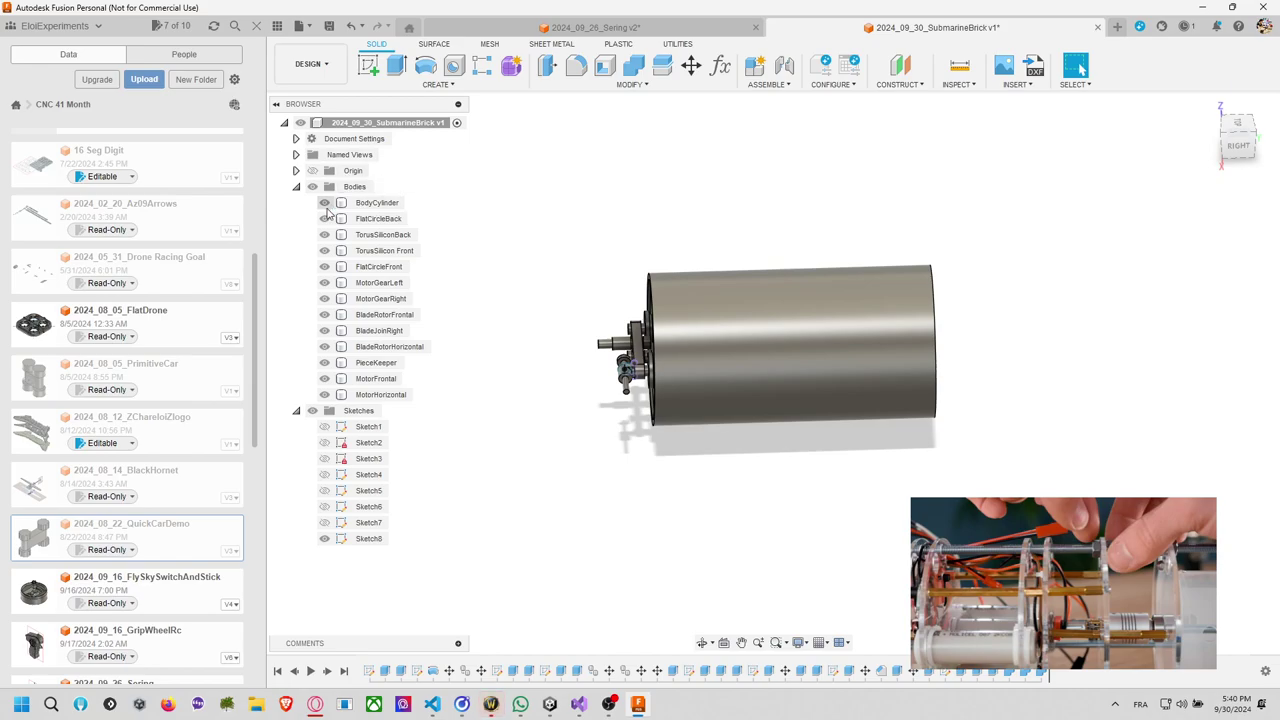
Hide the BodyCylinder hull to reveal the mechanism, then look down onto the motors.
click(324, 202)
scroll(670, 308, up, 3)
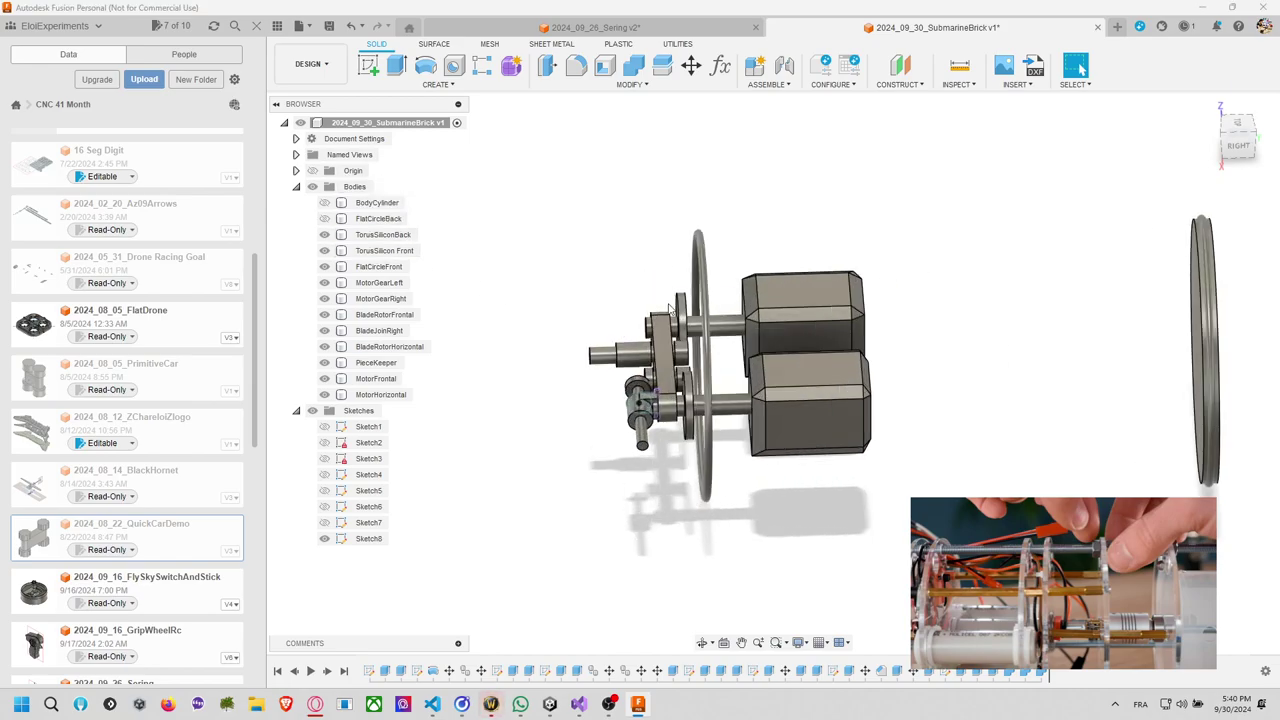
scroll(535, 277, up, 5)
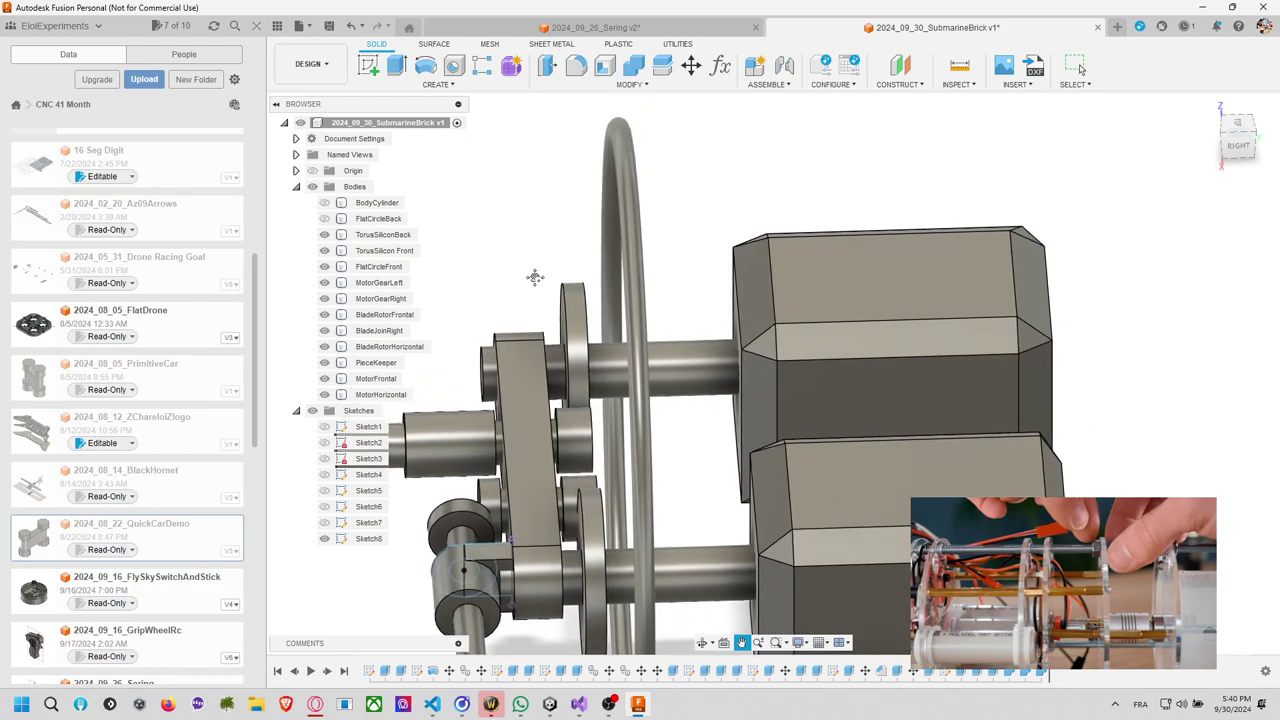
shift+middle_drag(523, 223, 523, 283)
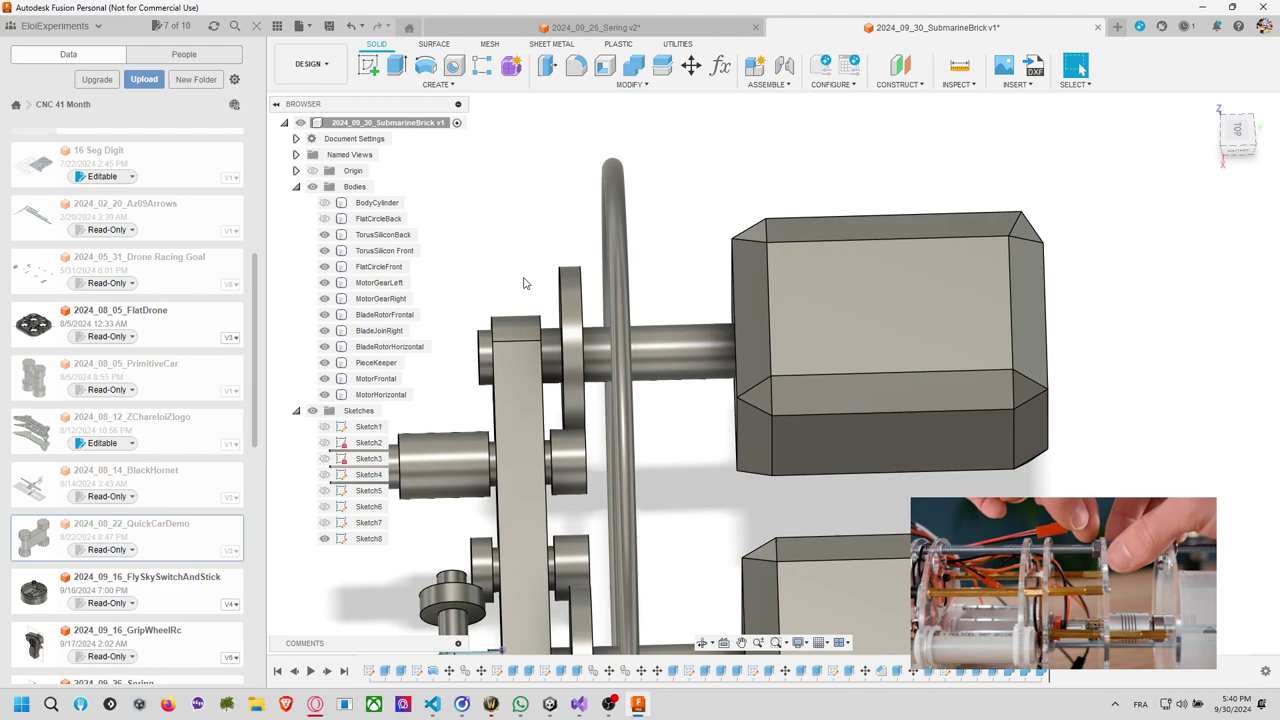
Hide the motor boxes, including MotorFrontal, and frame the gear shafts and frame at an angle.
click(600, 365)
click(657, 356)
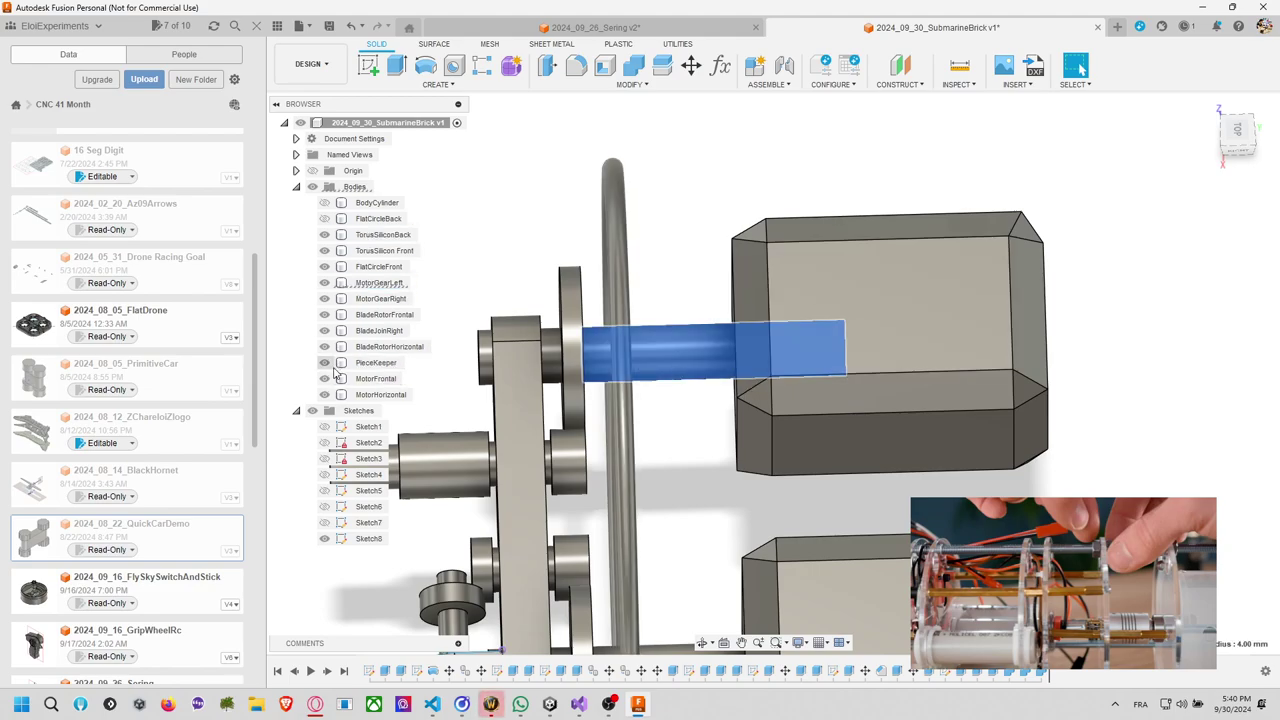
click(324, 379)
middle_drag(883, 380, 885, 345)
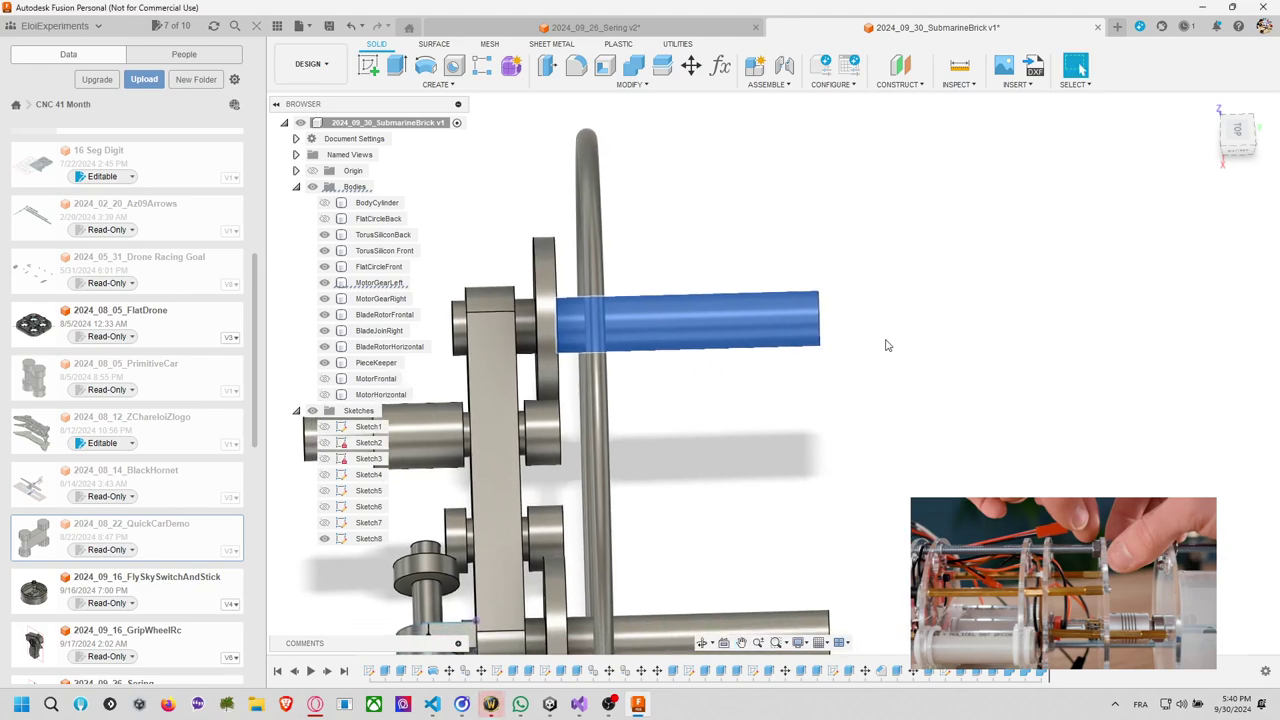
middle_drag(925, 430, 808, 389)
scroll(811, 421, down, 3)
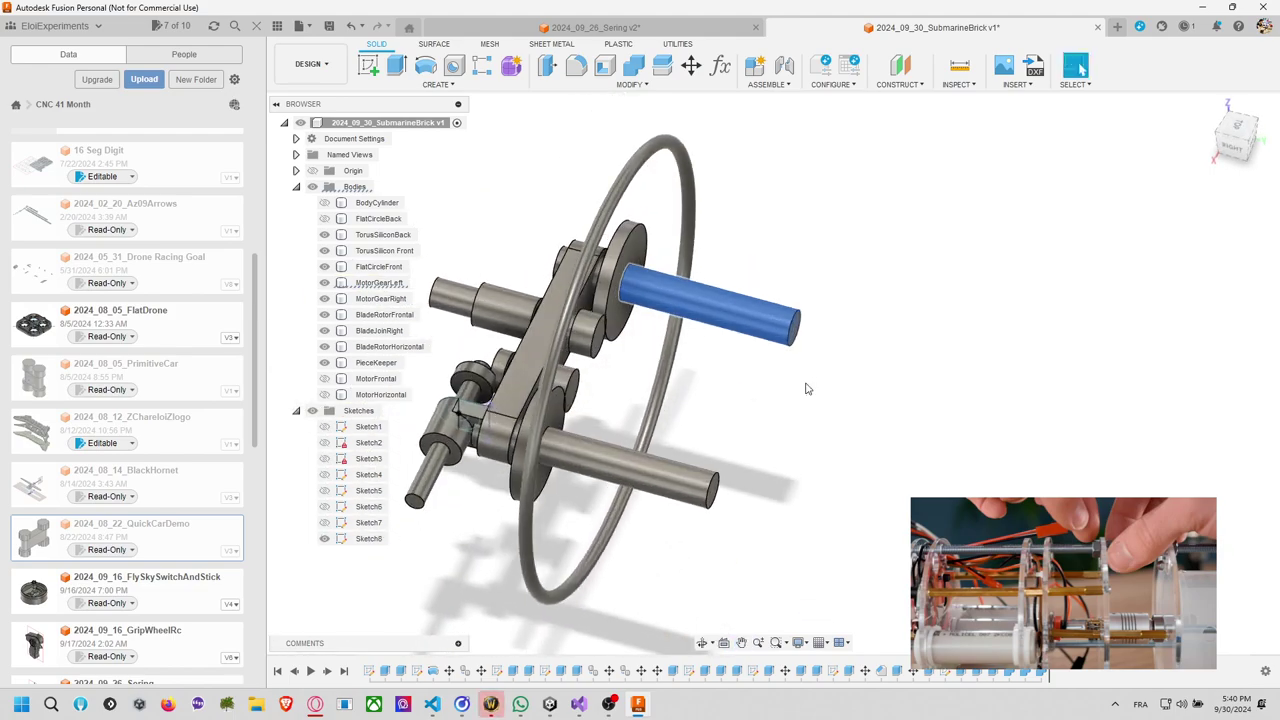
Cut the upper motor gear shaft back 38 mm with an extrusion from its end face.
key(e)
click(795, 334)
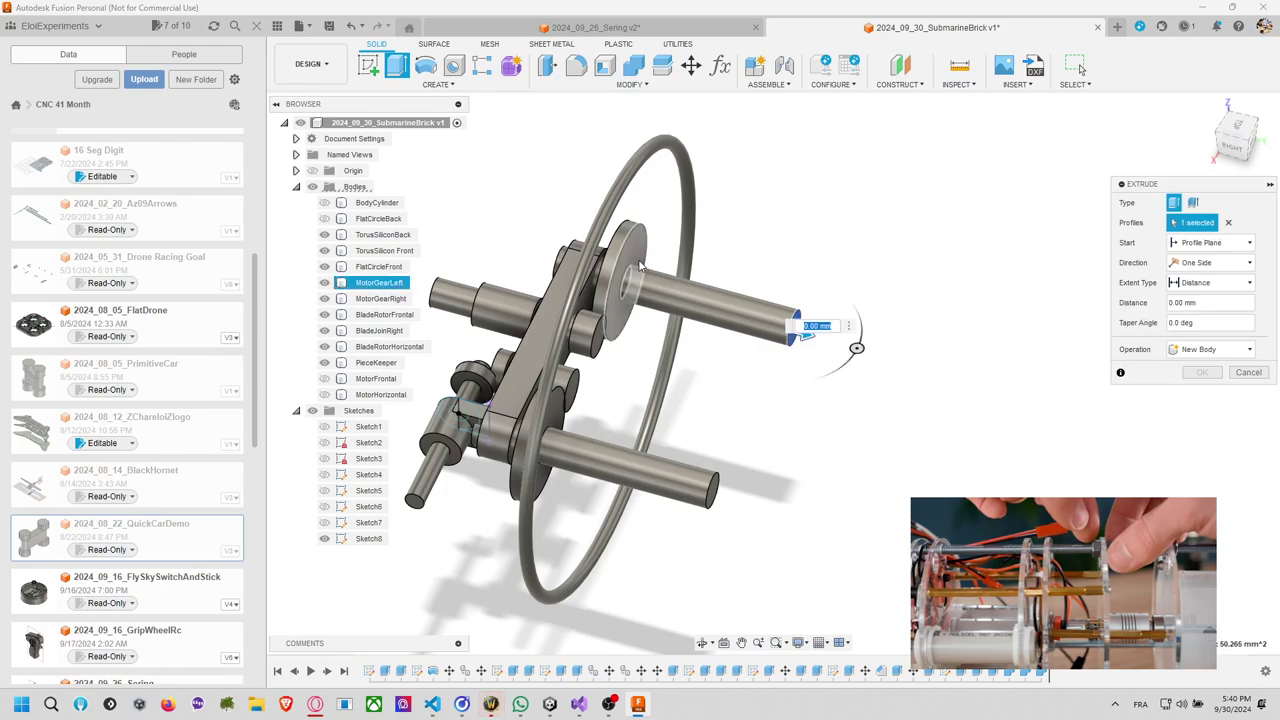
drag(641, 266, 630, 272)
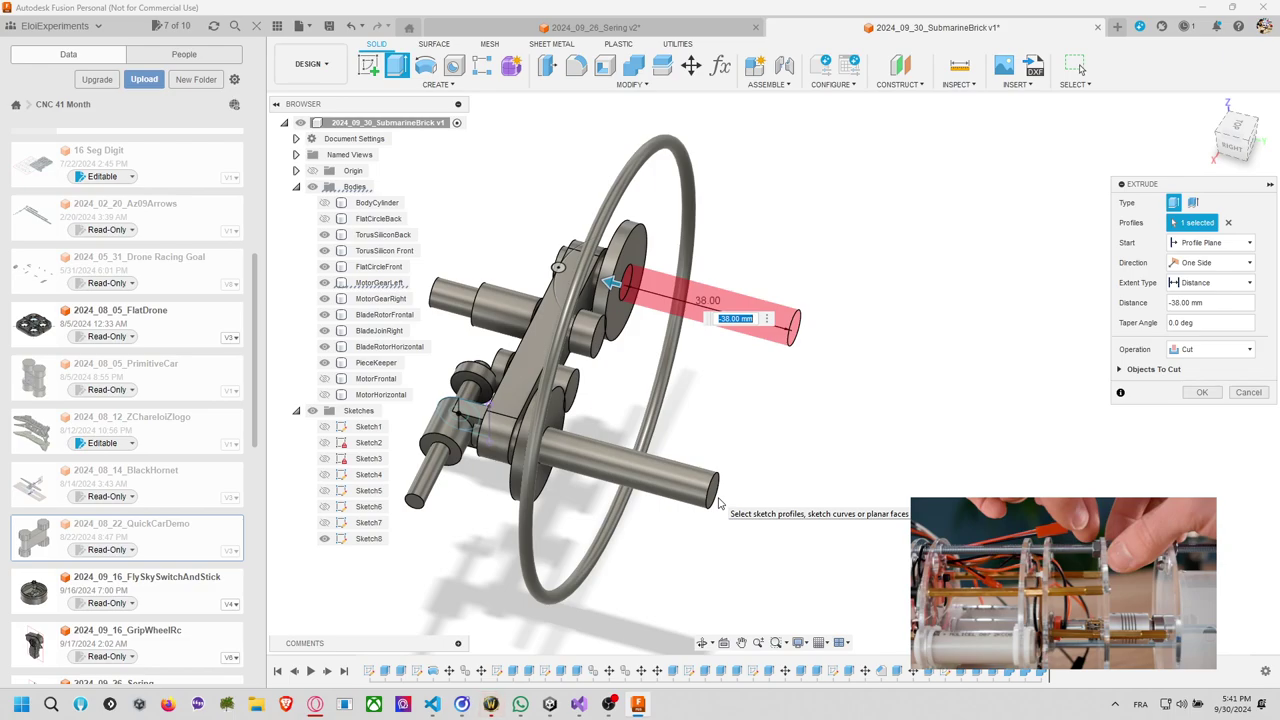
key(Return)
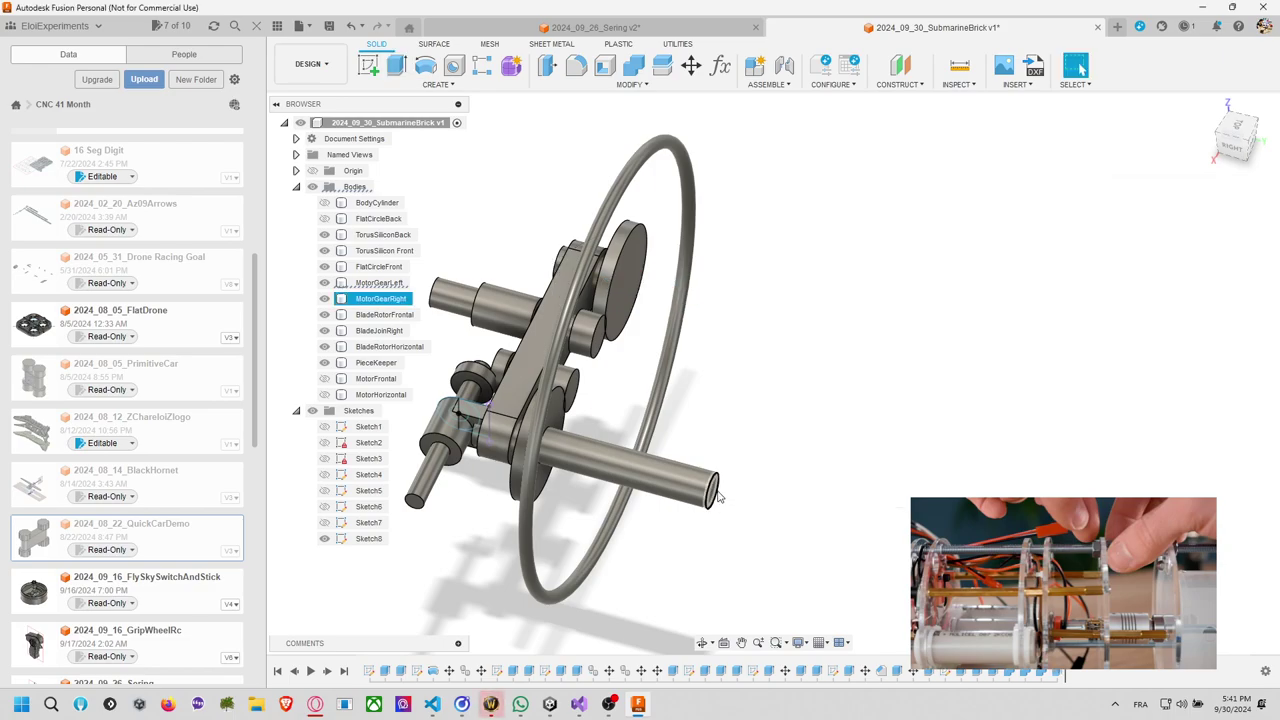
Cut the lower motor gear shaft by -38 mm the same way and view it from the side.
key(e)
click(715, 493)
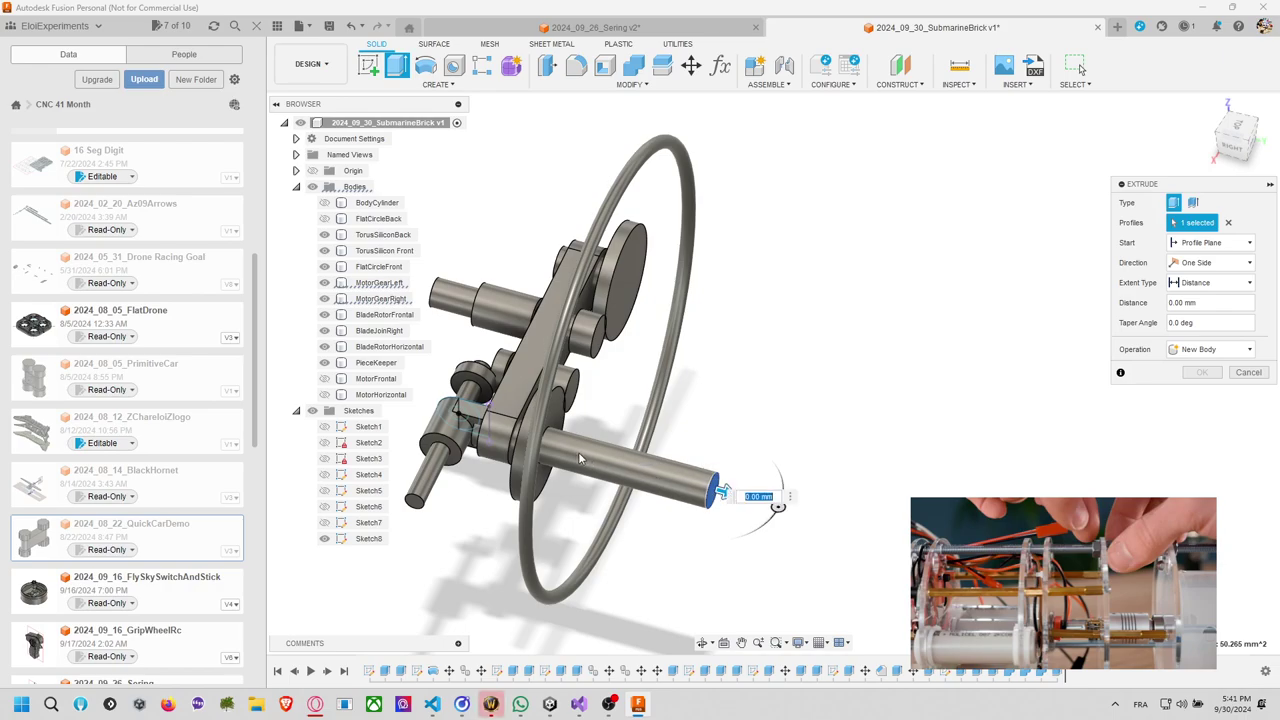
text(-38)
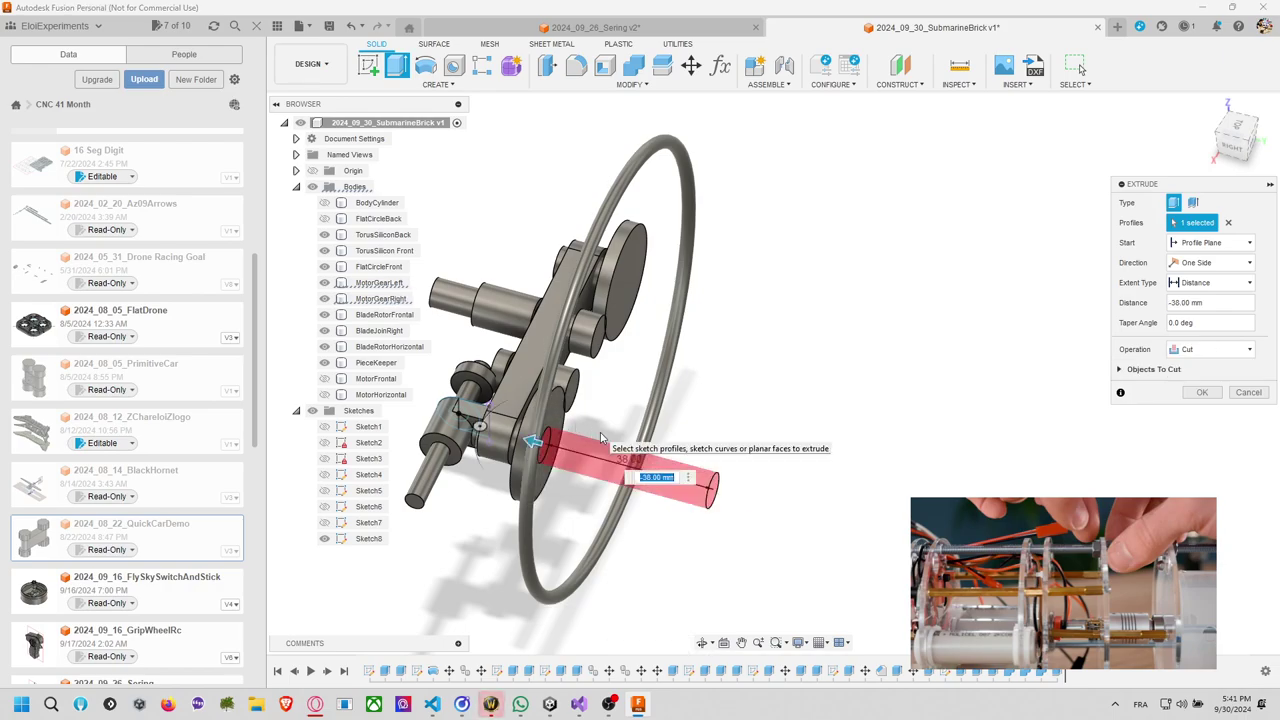
key(Return)
shift+middle_drag(685, 440, 660, 449)
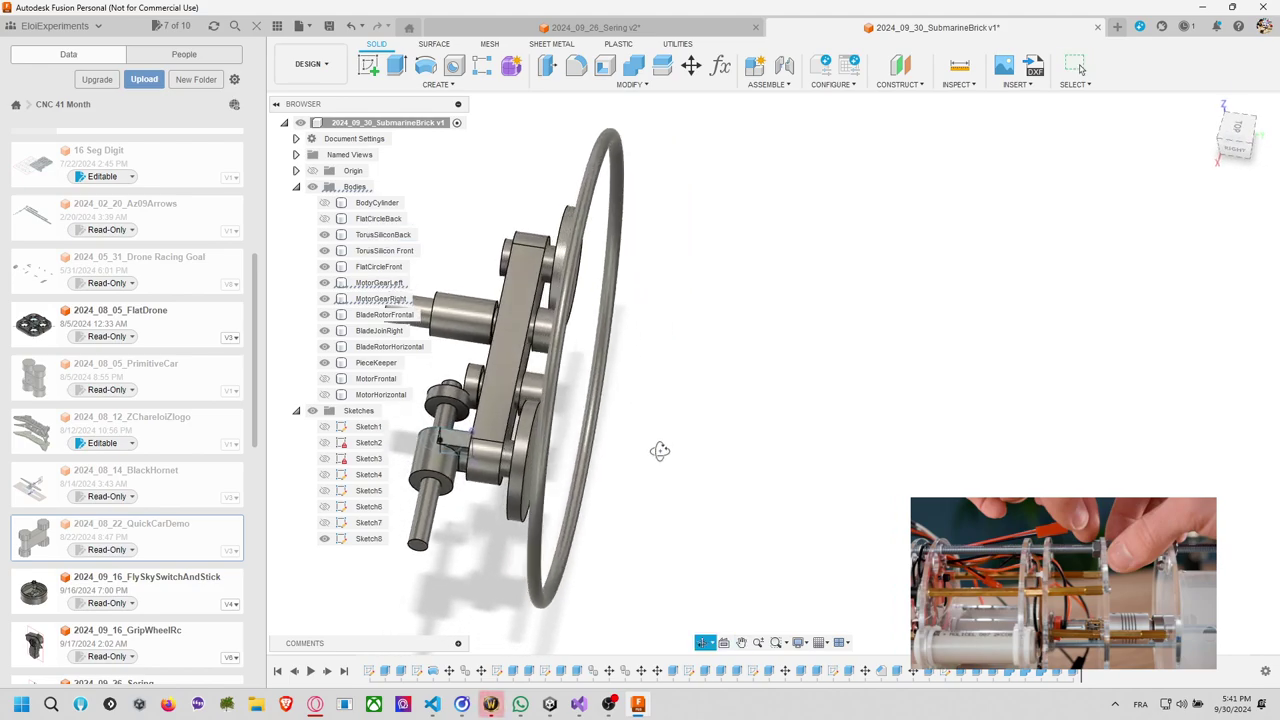
Copy MotorGearLeft and MotorGearRight, translating the copies 25 mm outward.
click(689, 66)
click(563, 257)
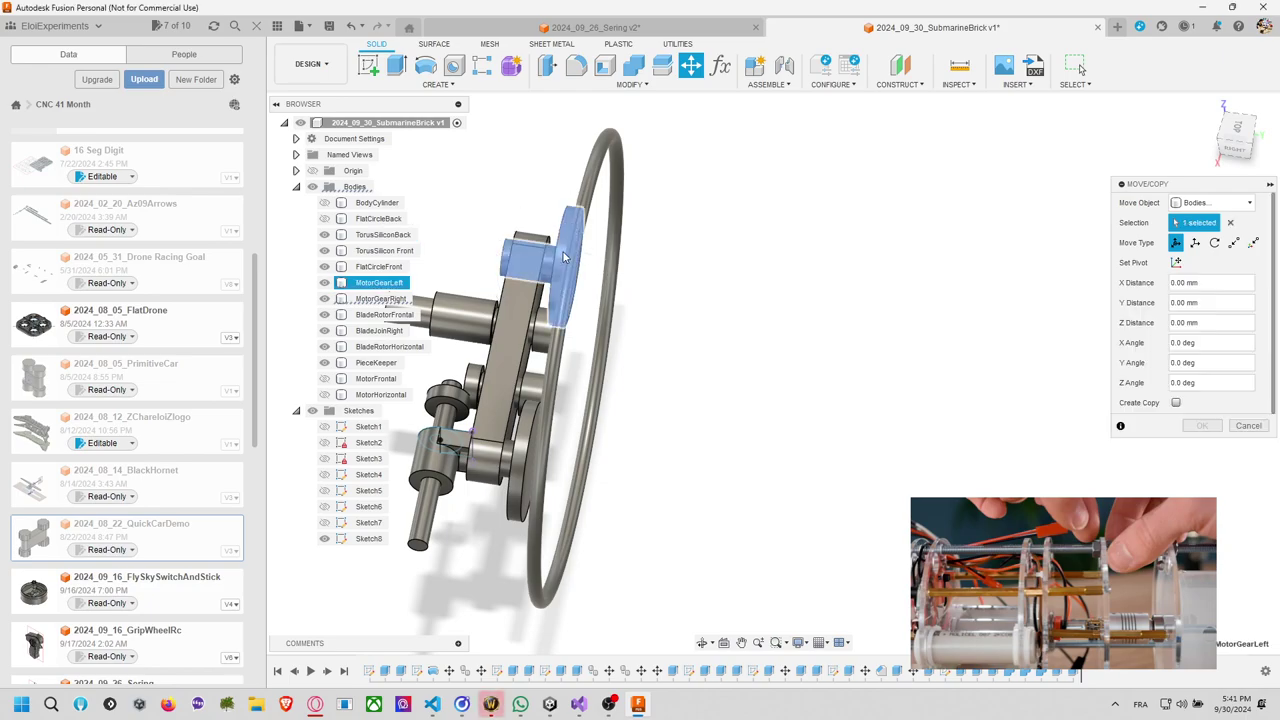
click(518, 441)
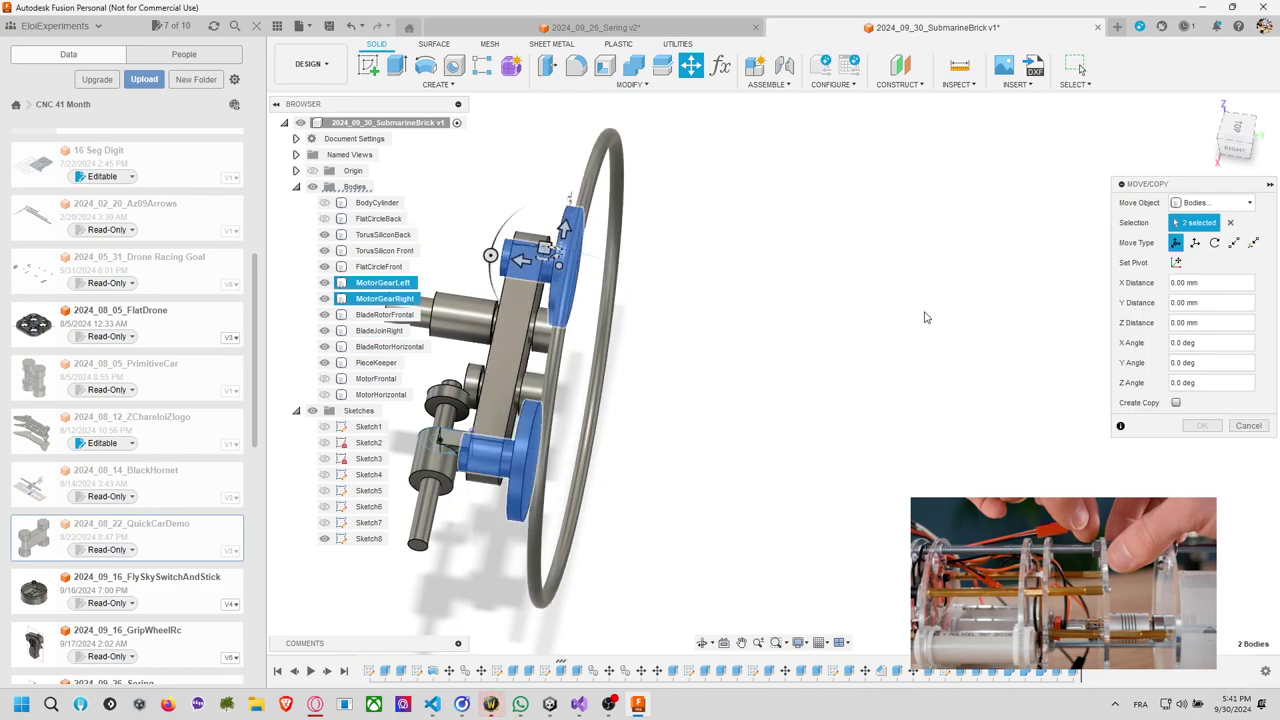
click(1195, 242)
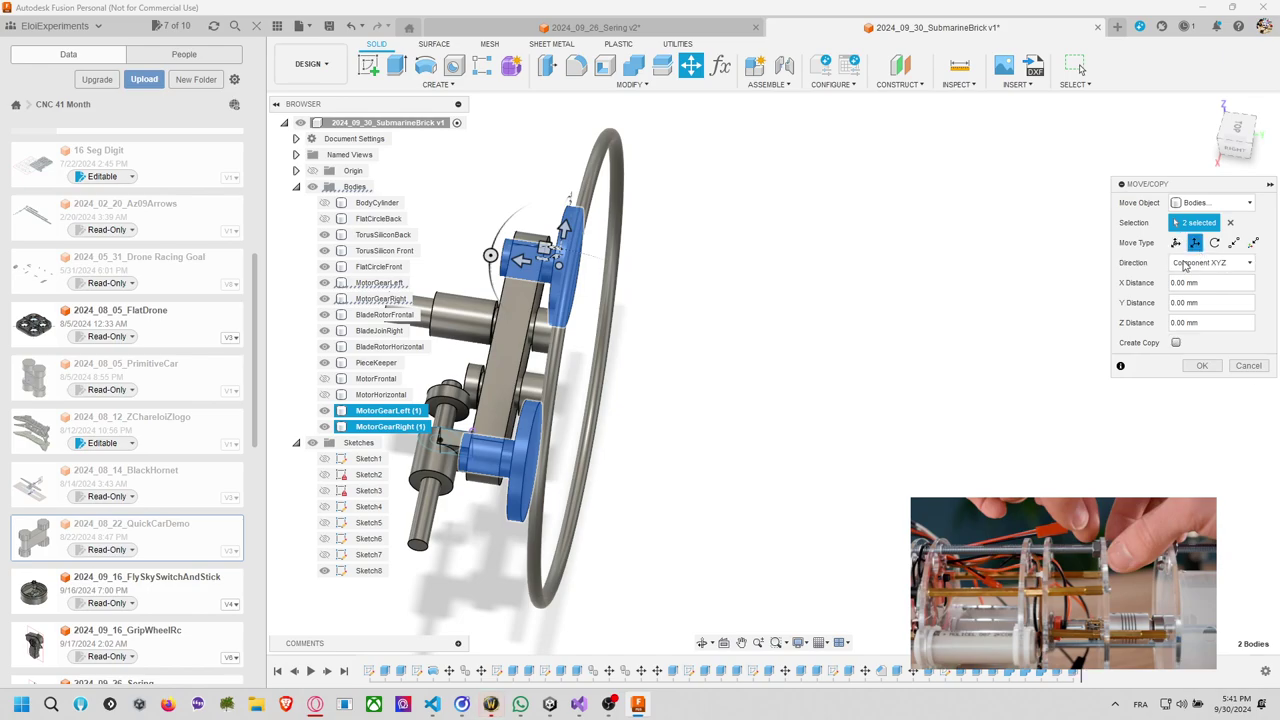
drag(578, 267, 688, 293)
click(1175, 342)
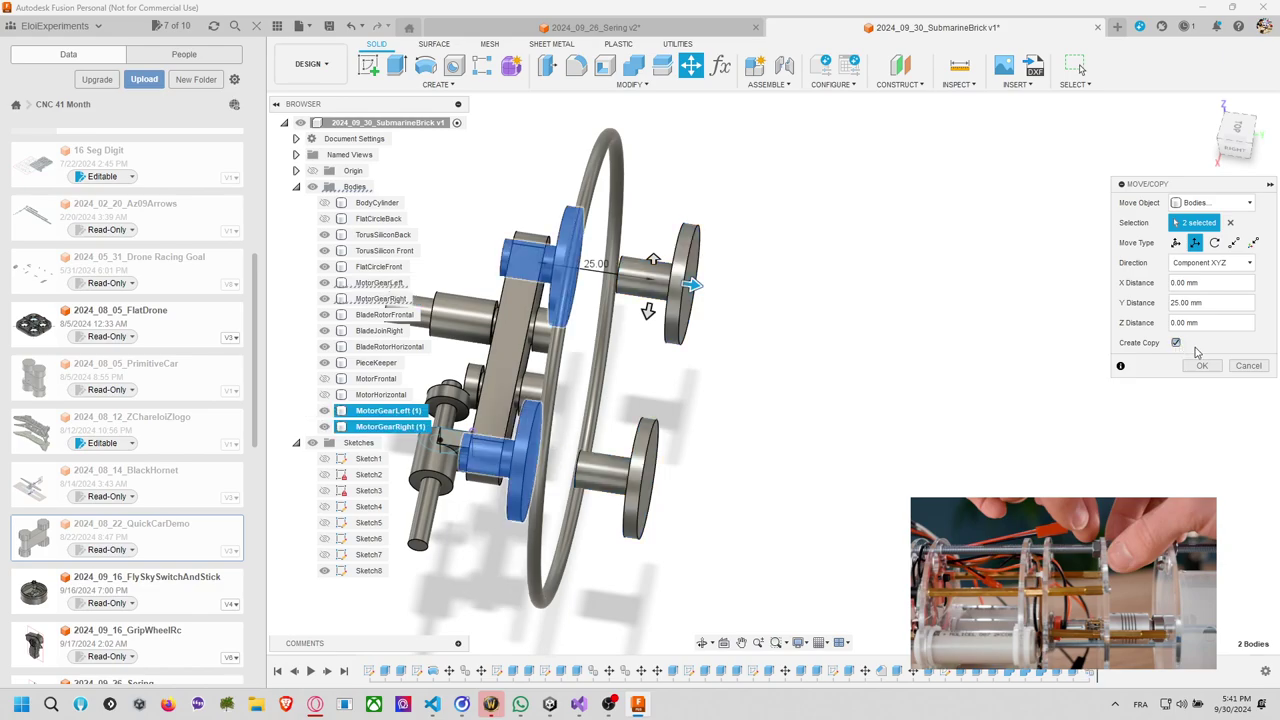
click(1202, 365)
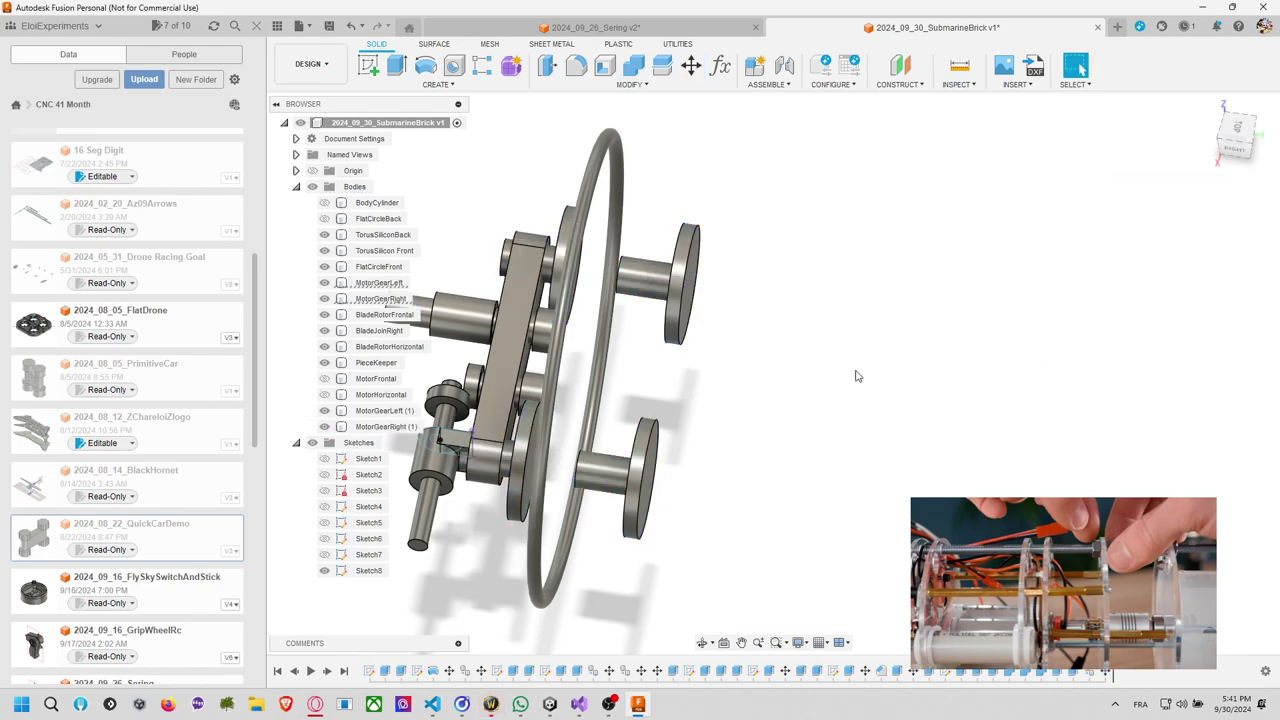
shift+middle_drag(860, 370, 901, 363)
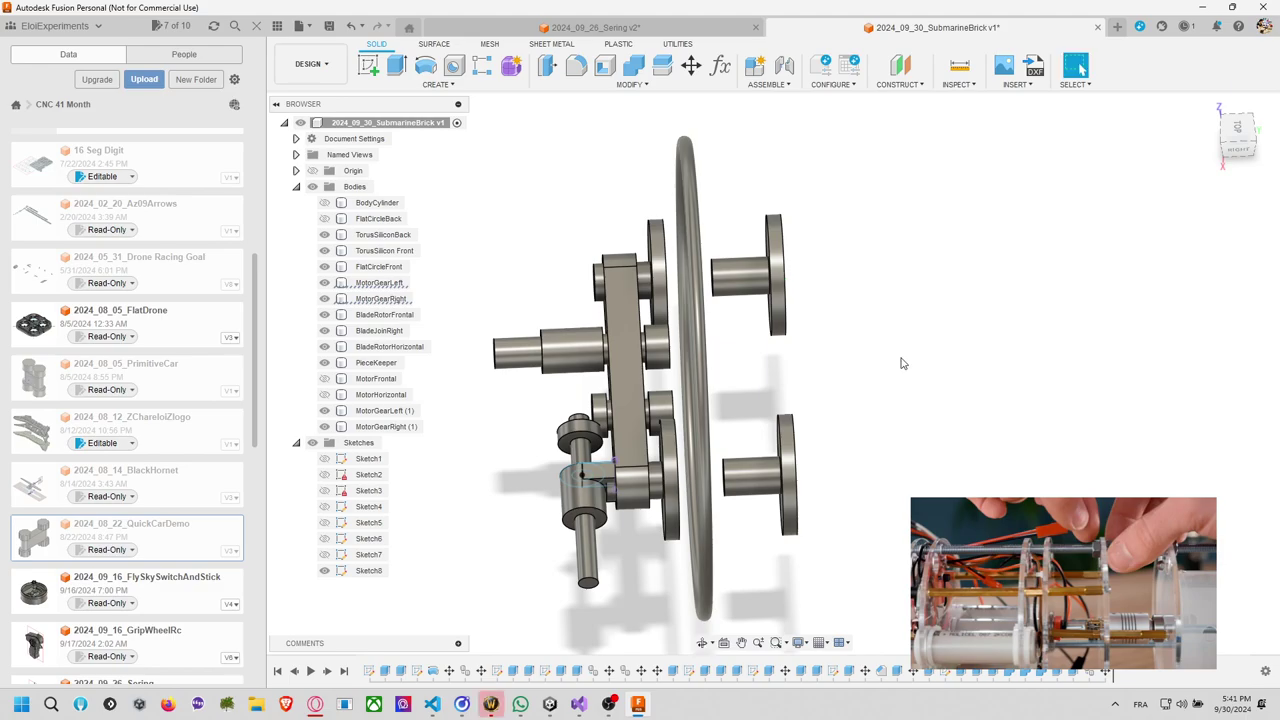
Rotate the copied gears 180° about the gear's circular edge.
click(691, 66)
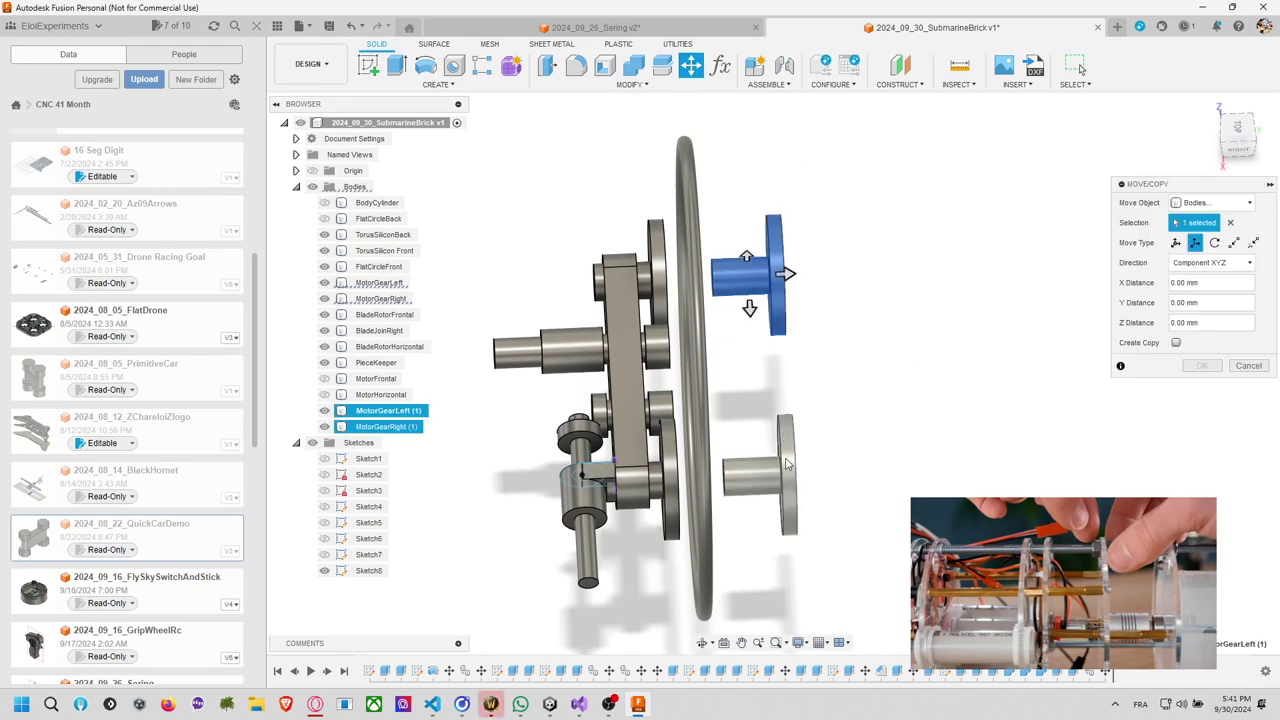
click(1214, 242)
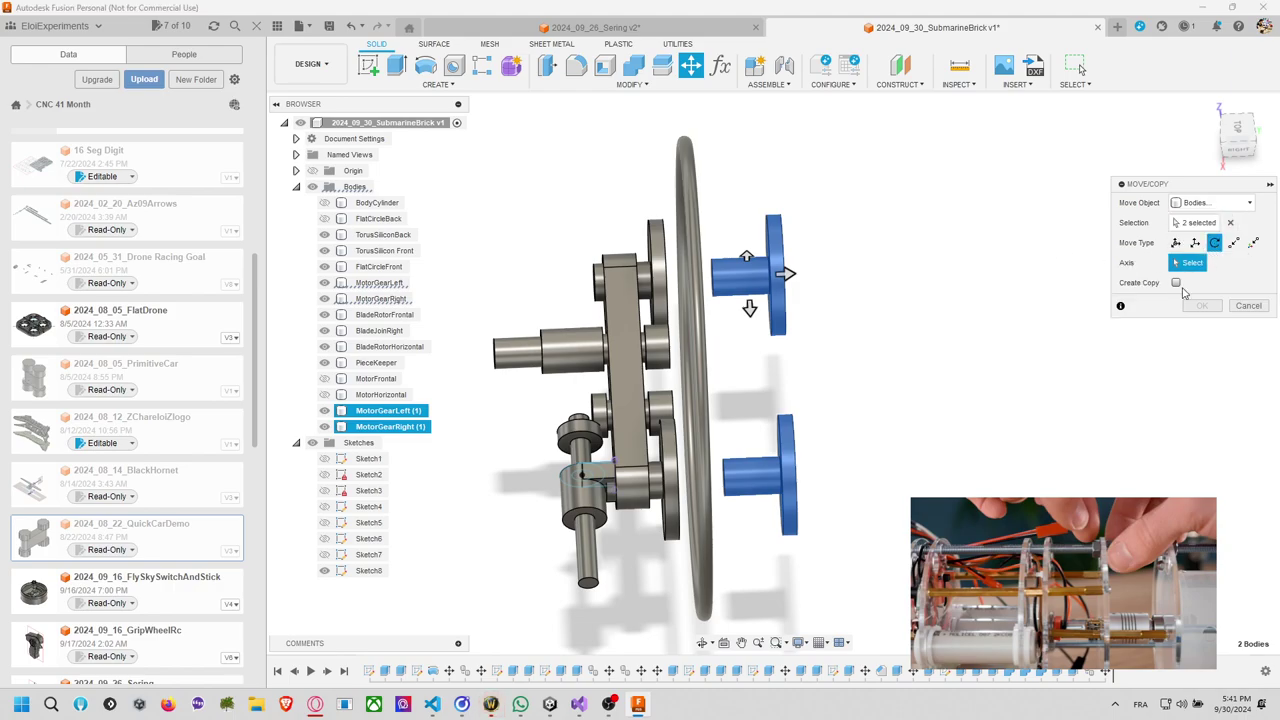
shift+middle_drag(898, 337, 874, 233)
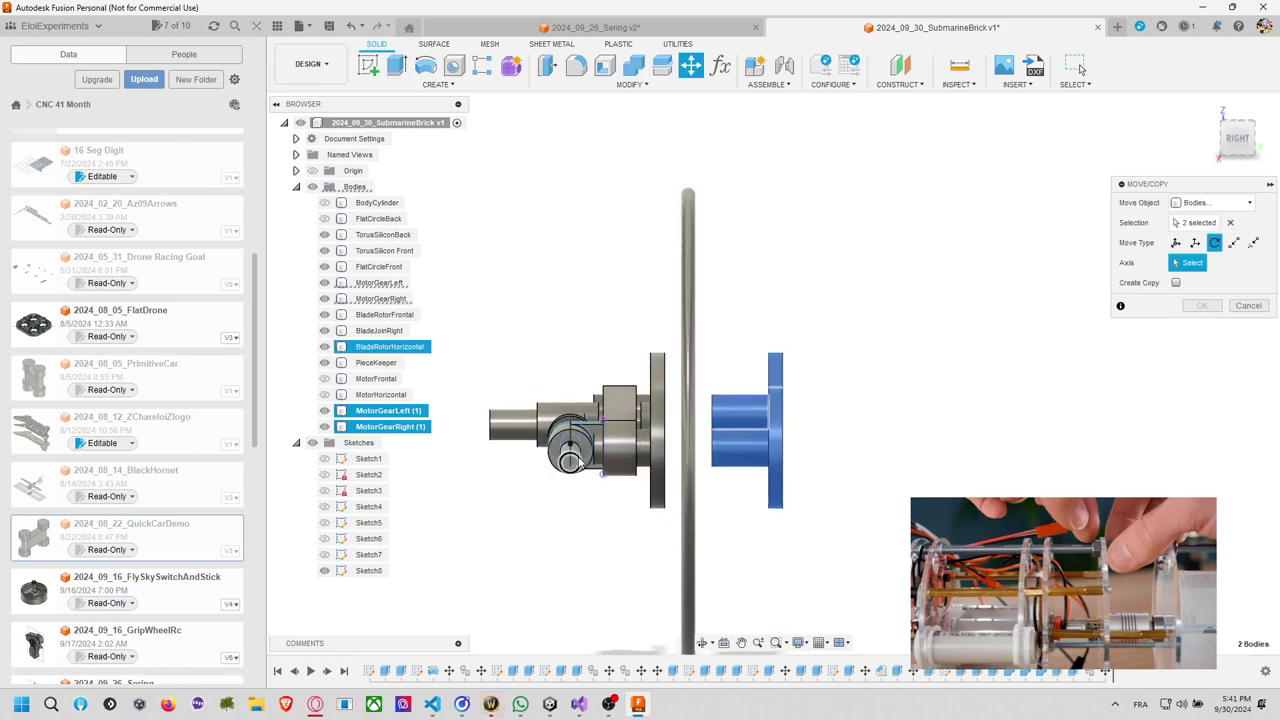
click(570, 462)
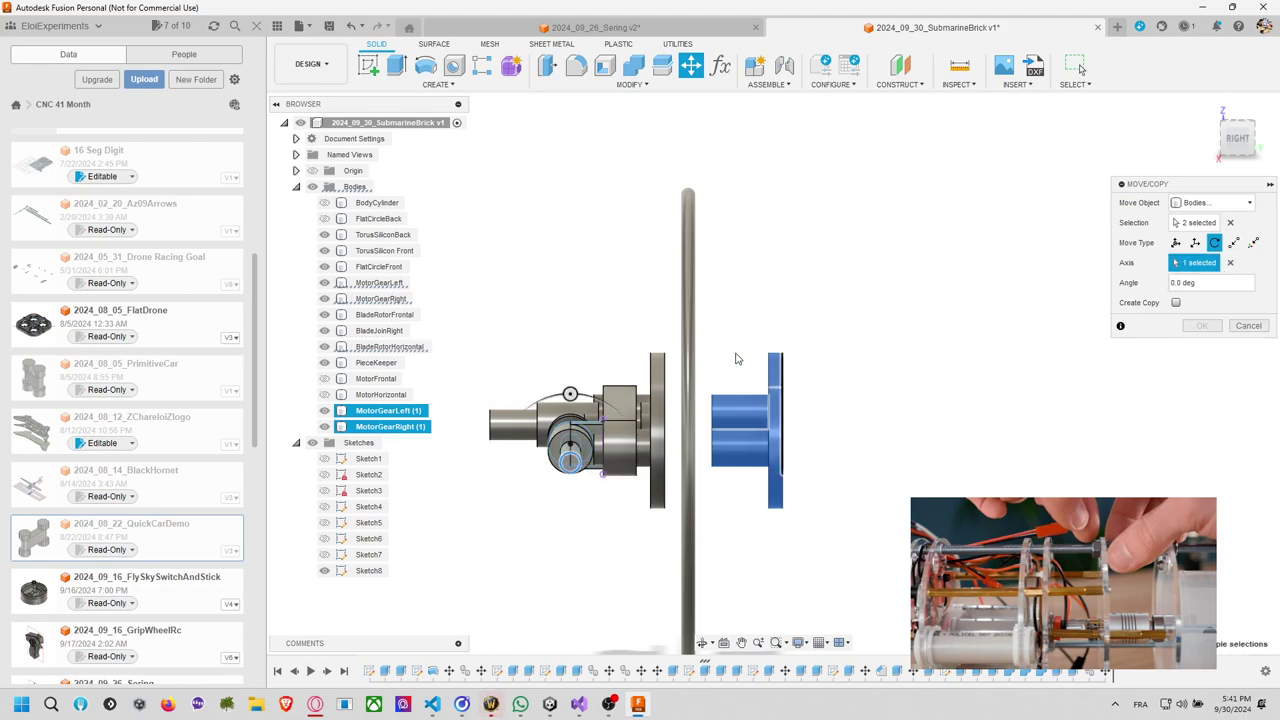
drag(568, 393, 566, 557)
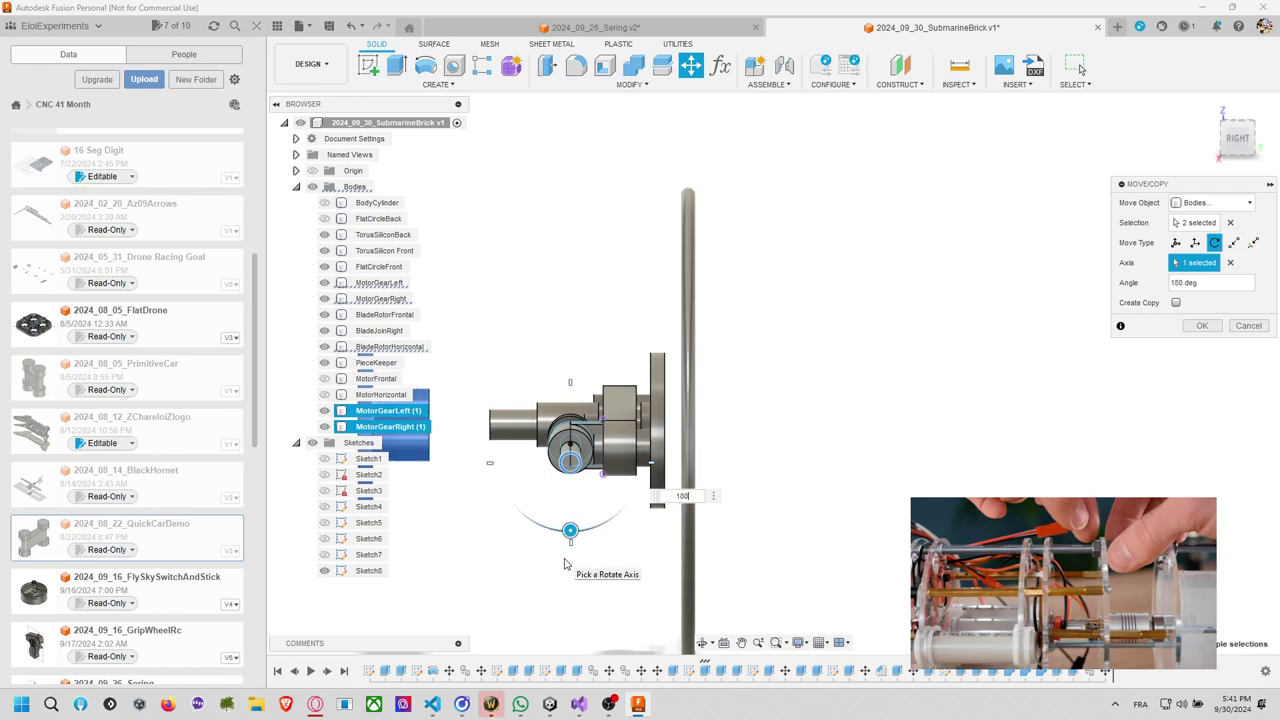
key(Return)
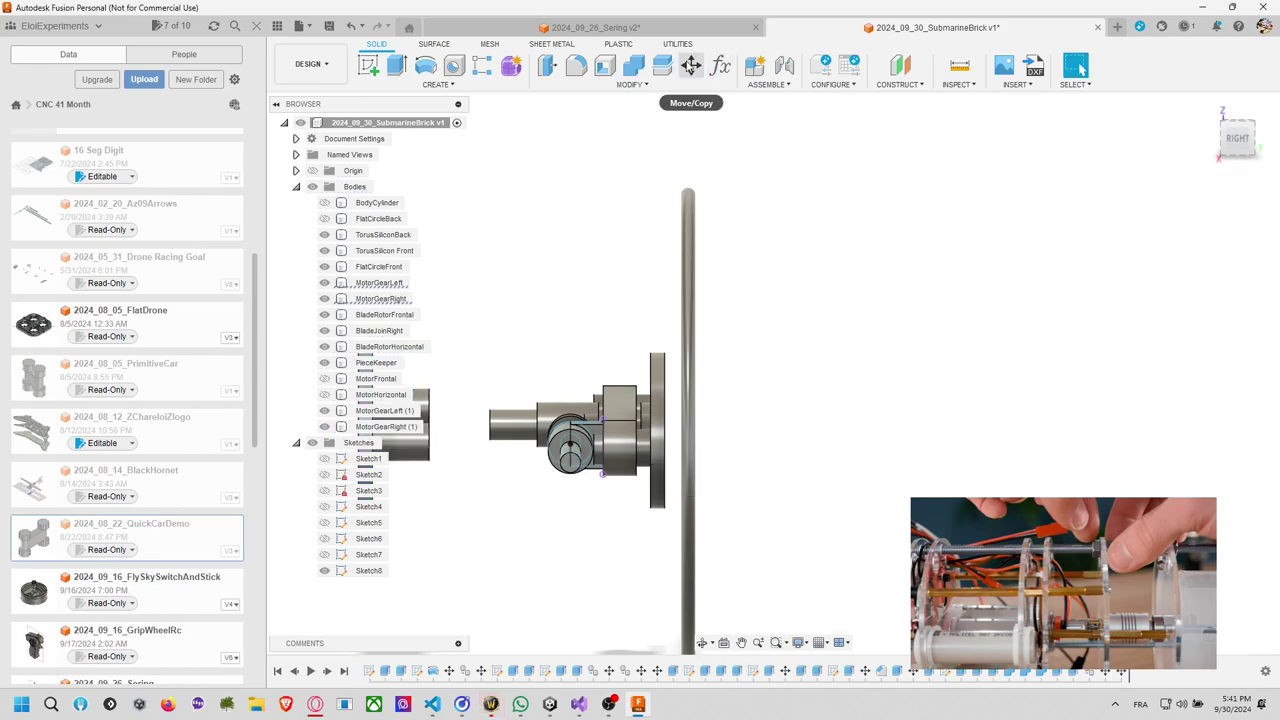
Translate both copied gears 75 mm across to the far side of the disc.
click(691, 65)
scroll(514, 300, down, 2)
click(465, 354)
click(468, 360)
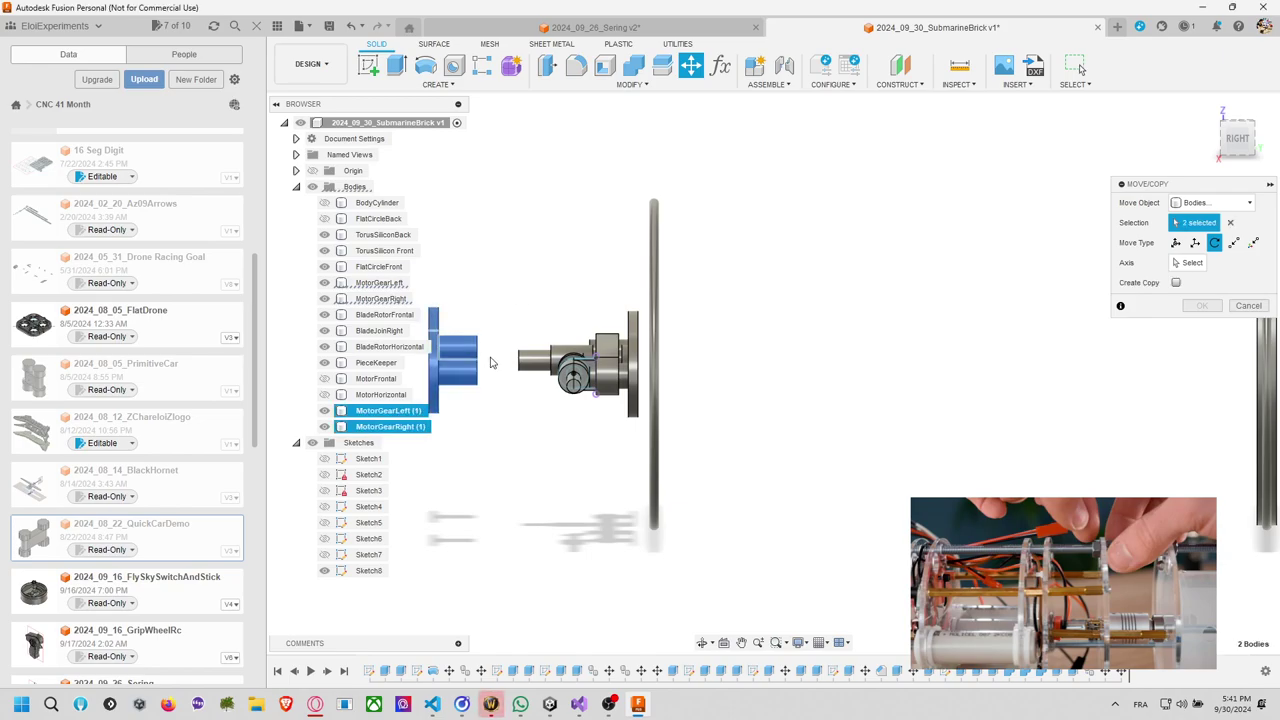
click(1195, 242)
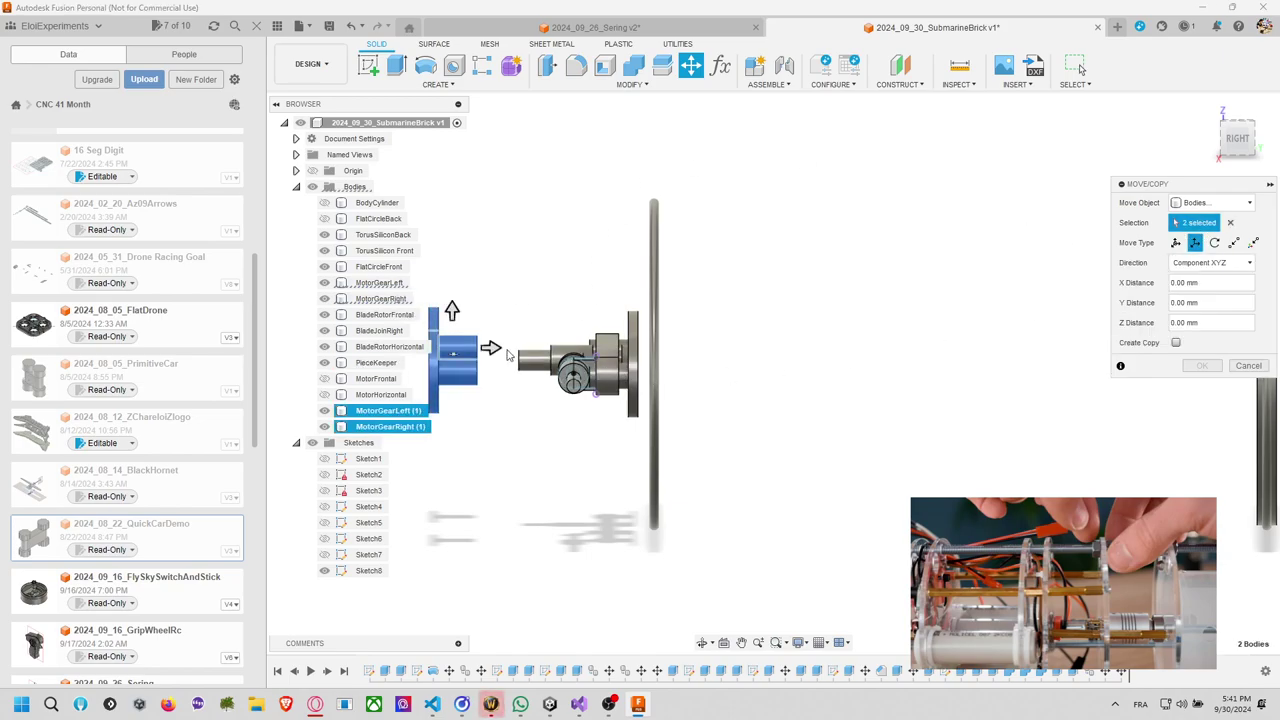
drag(490, 347, 730, 347)
click(1202, 365)
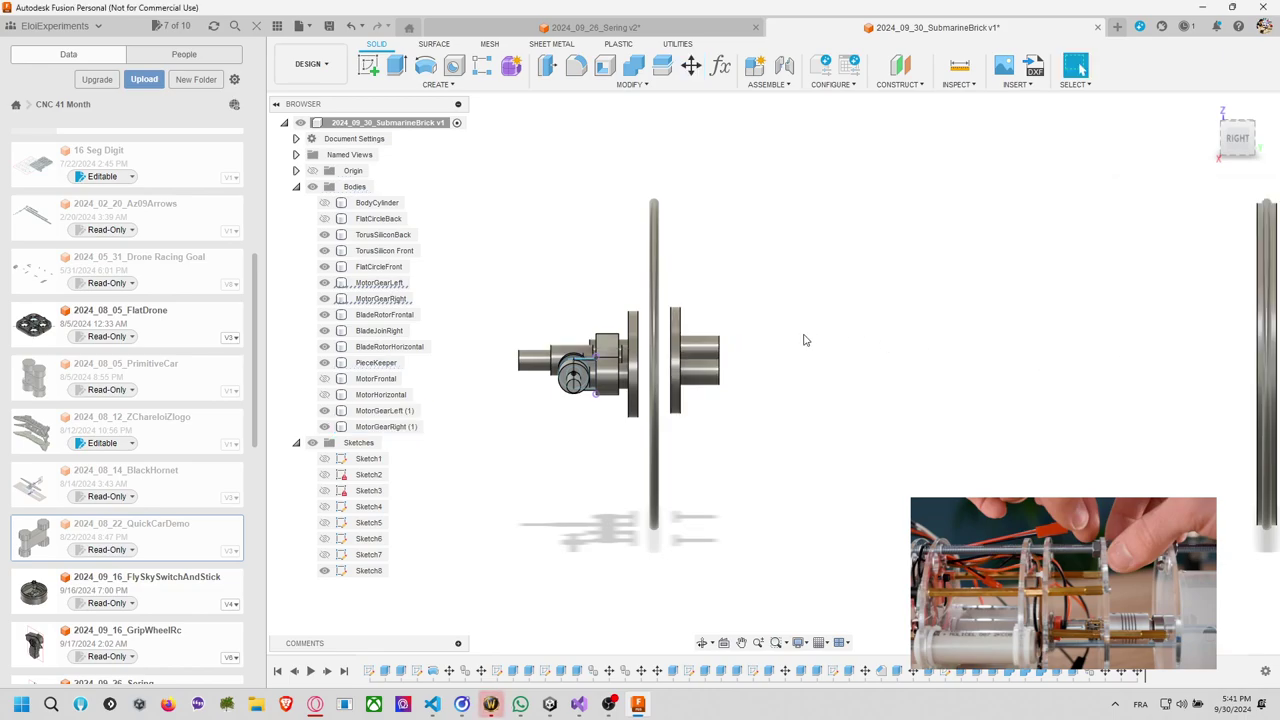
Orbit to an angled view, select the left copied gear, then clear the selection.
shift+middle_drag(756, 315, 700, 343)
click(670, 322)
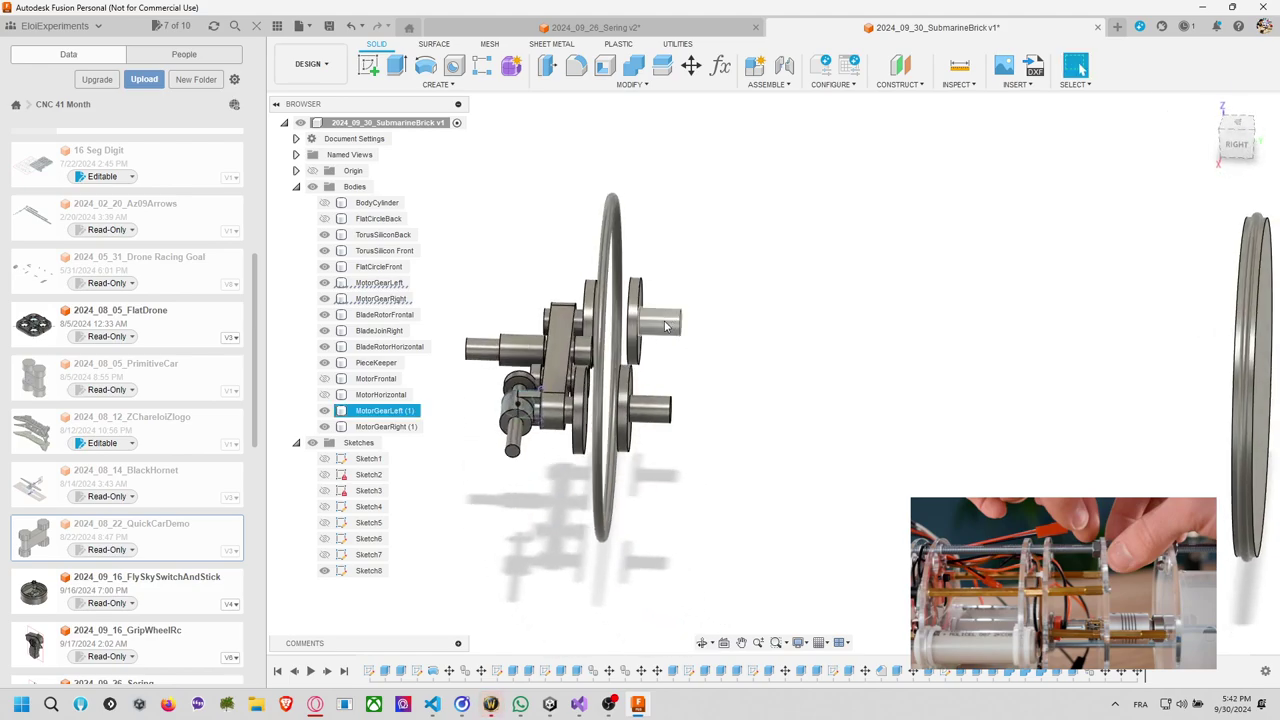
click(699, 306)
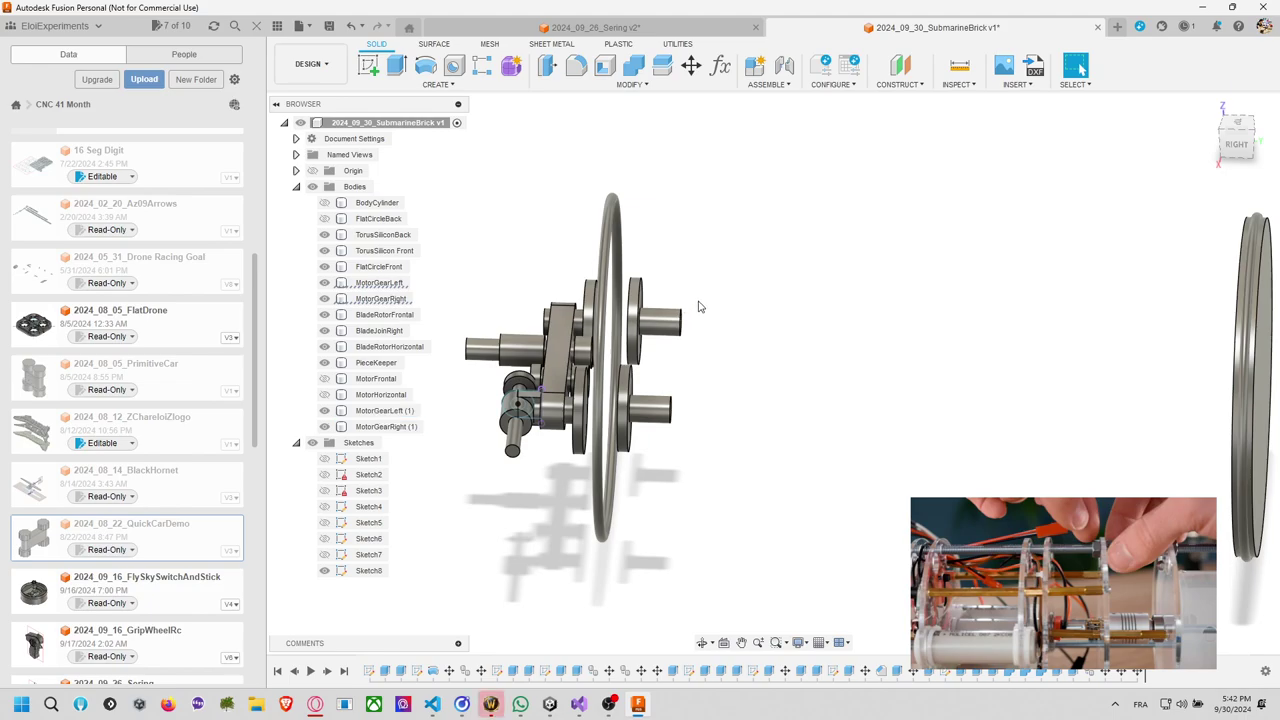
click(676, 323)
scroll(674, 327, up, 1)
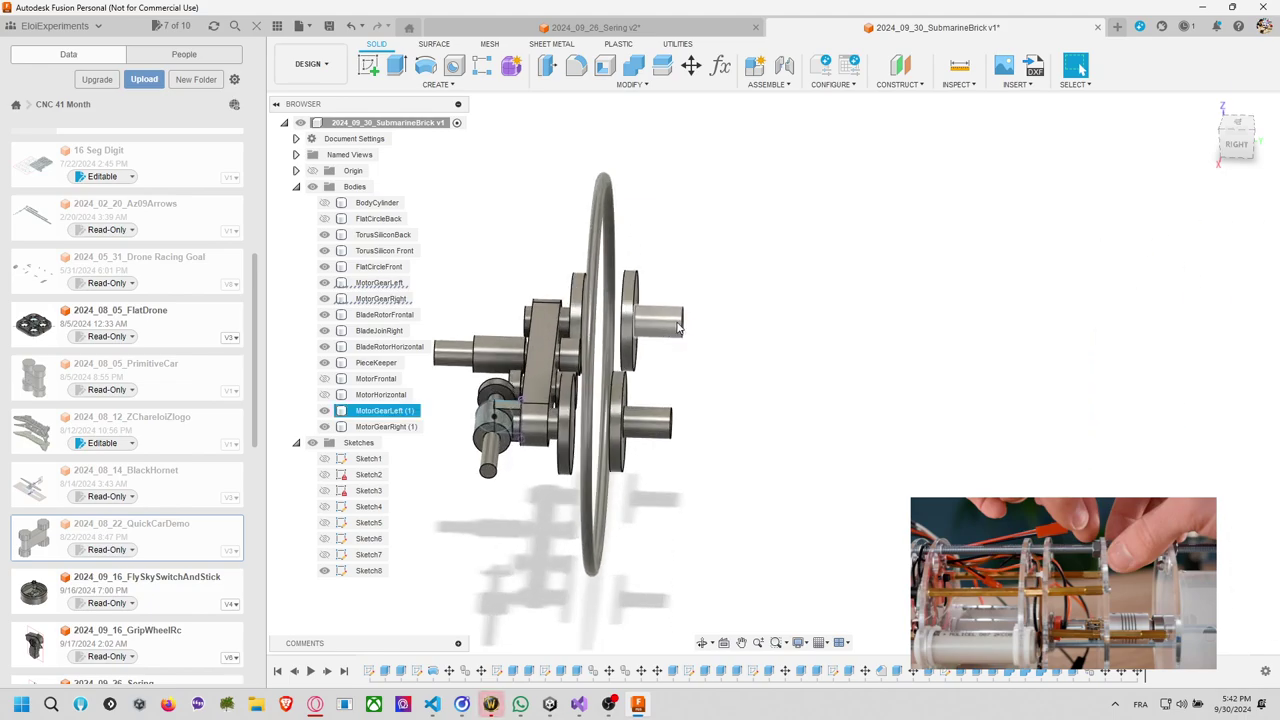
key(Escape)
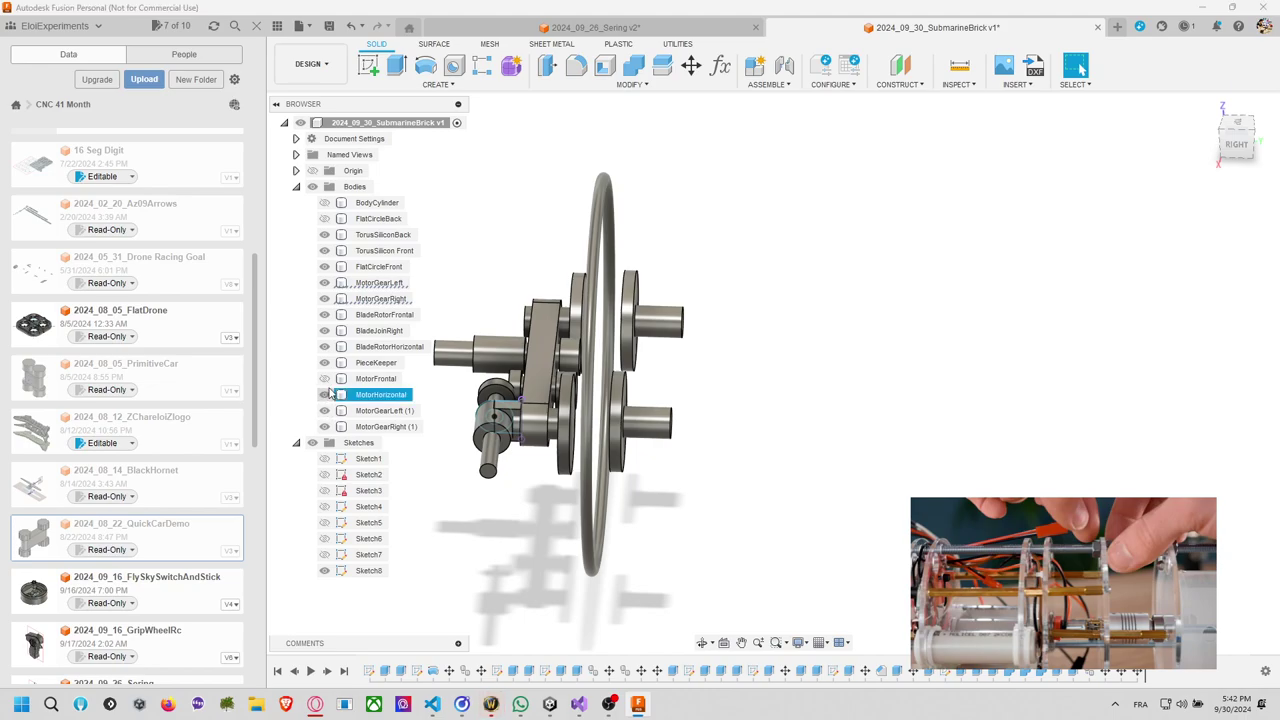
Show both motor bodies again and view the motors and gears from above.
click(324, 394)
click(324, 378)
shift+middle_drag(737, 225, 737, 291)
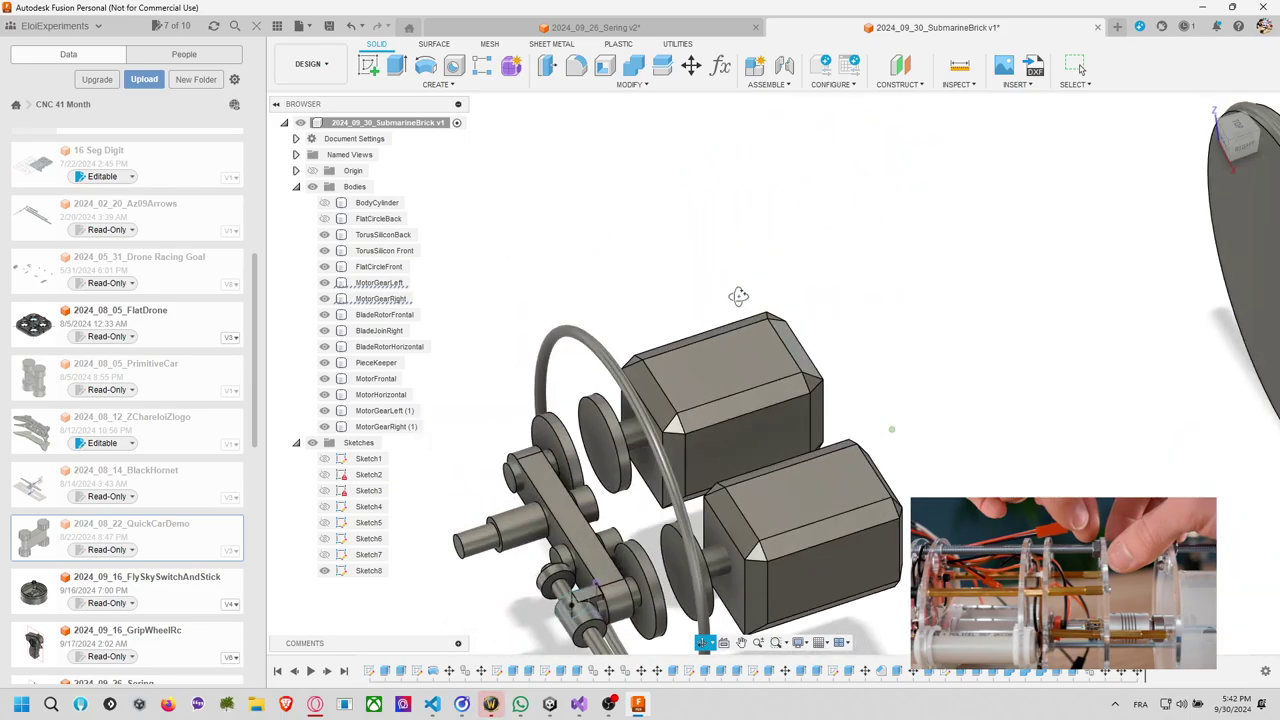
shift+middle_drag(700, 333, 790, 205)
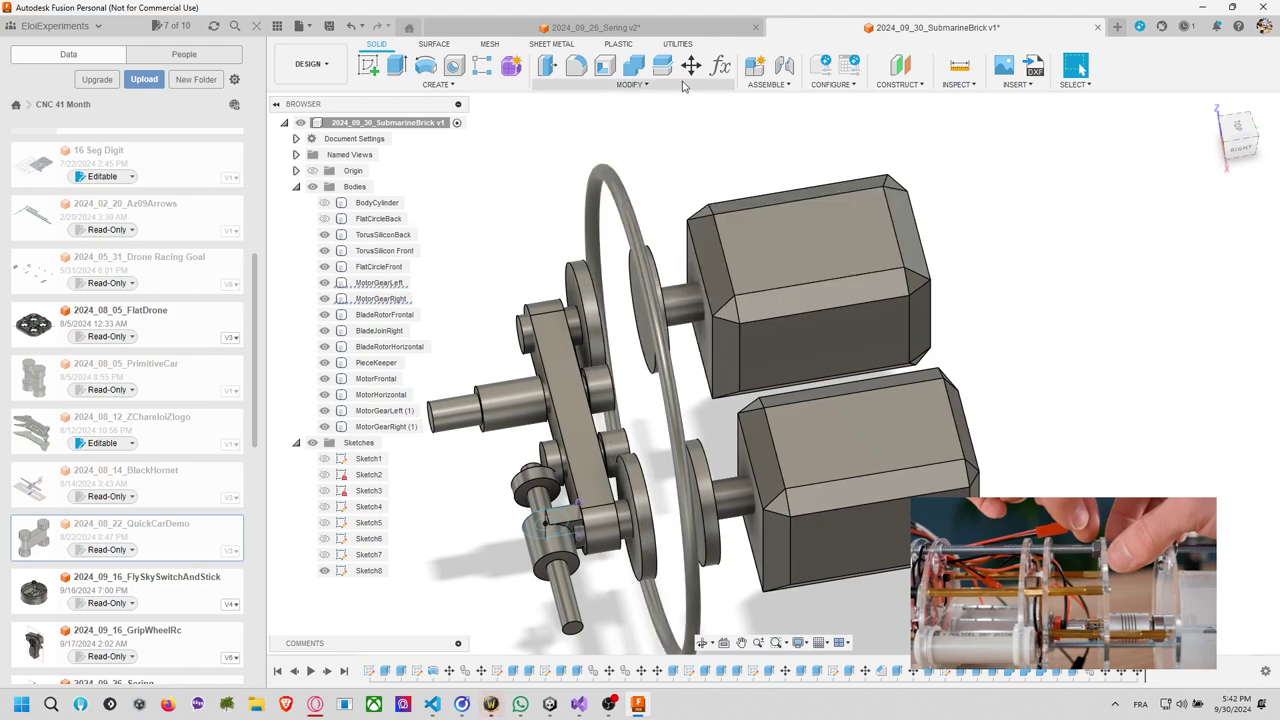
shift+middle_drag(516, 172, 515, 202)
Start a sketch on the left gear face and cancel a Center Diameter Circle.
click(368, 66)
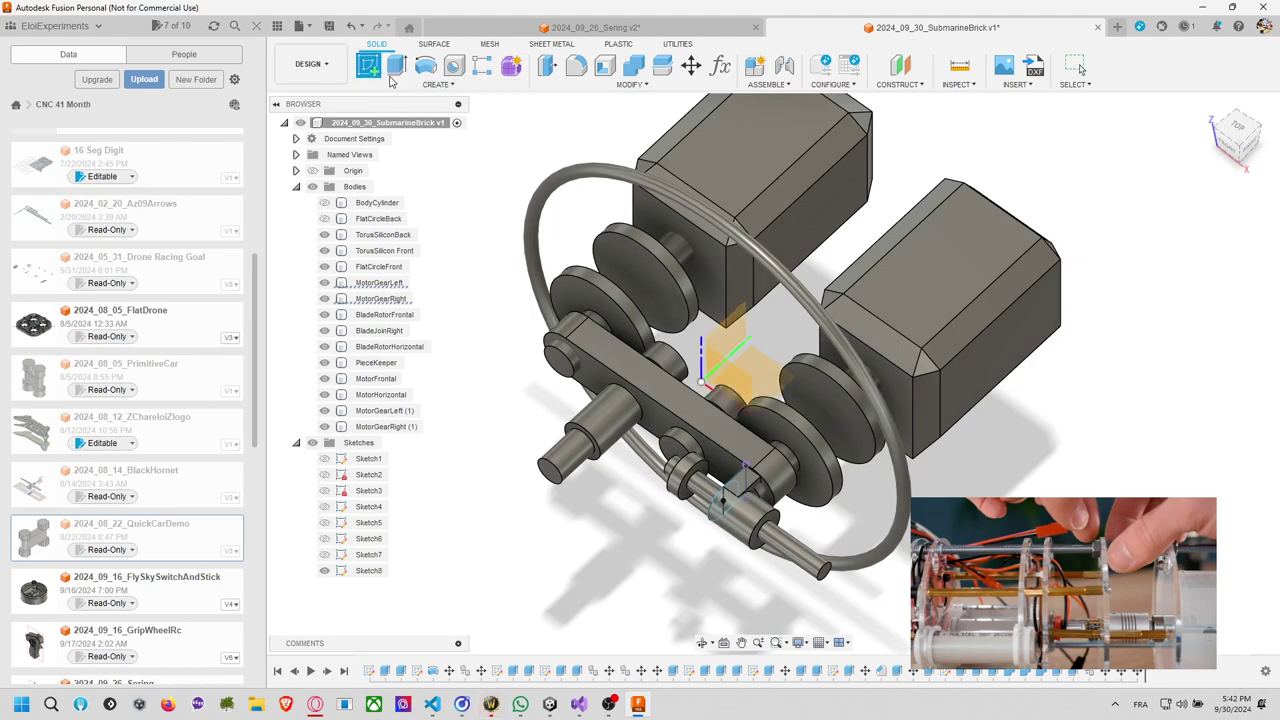
click(742, 348)
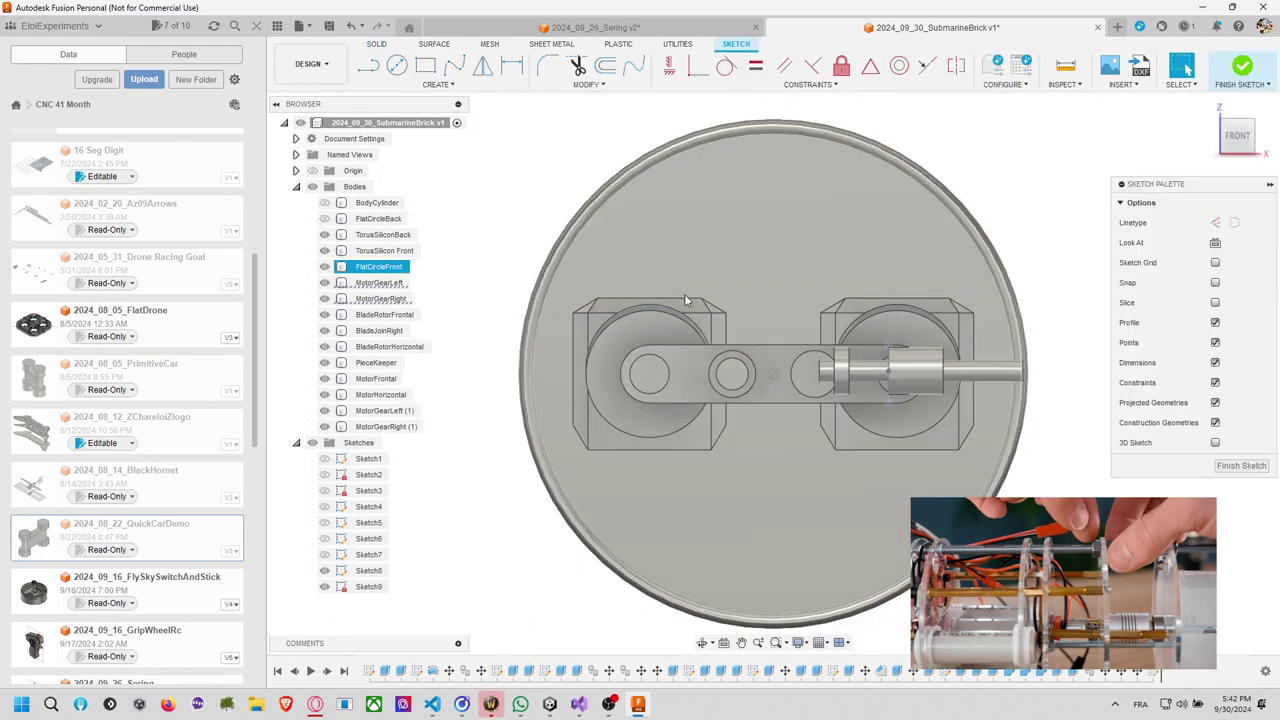
scroll(670, 316, up, 5)
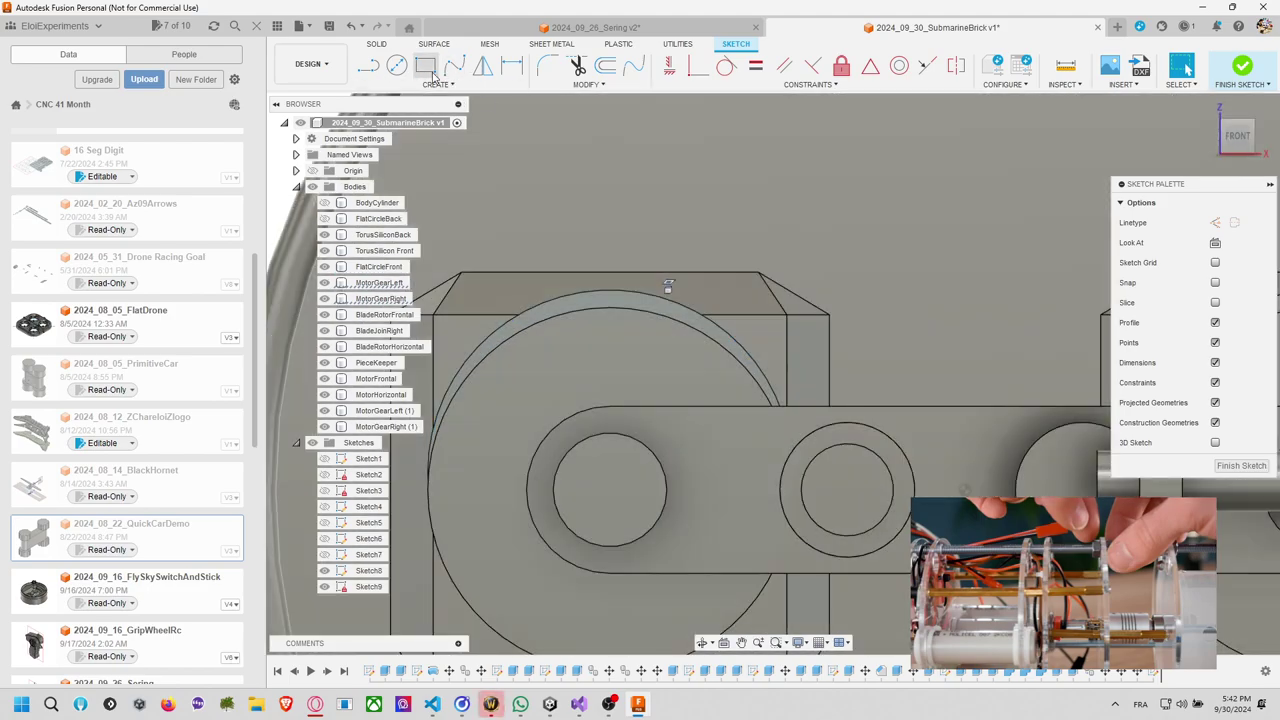
click(396, 66)
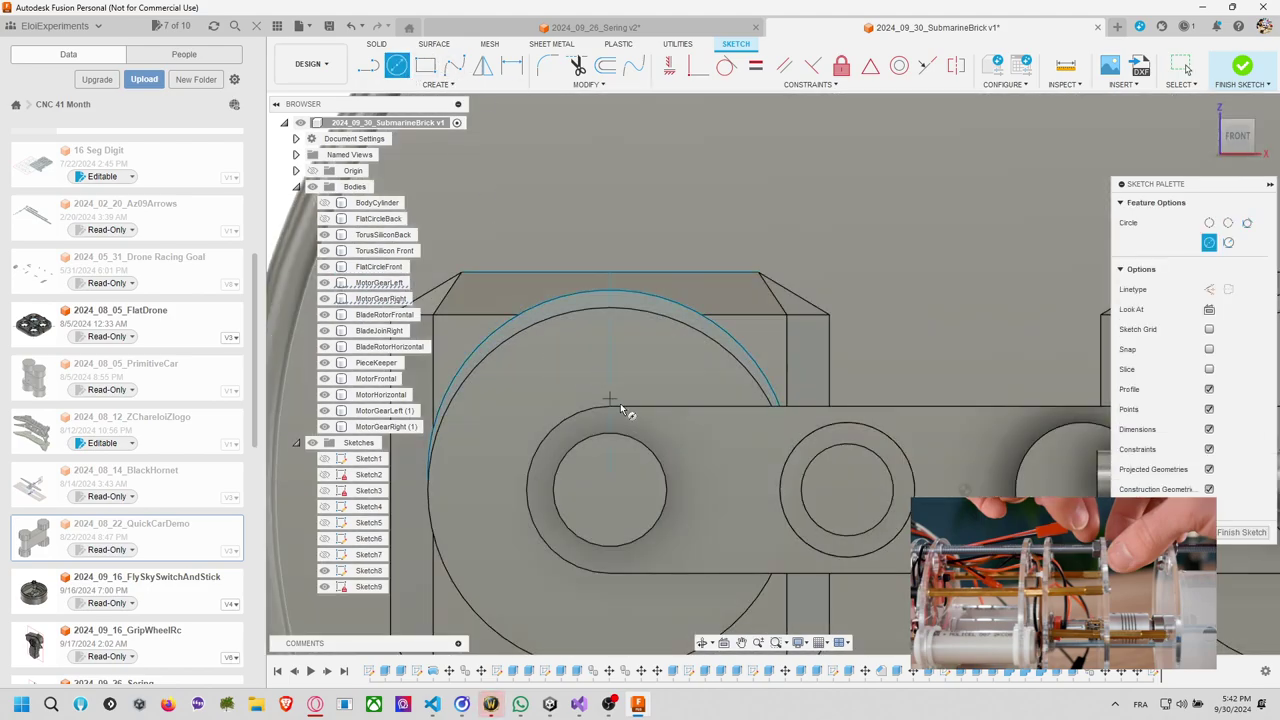
middle_drag(750, 365, 790, 245)
scroll(790, 245, up, 1)
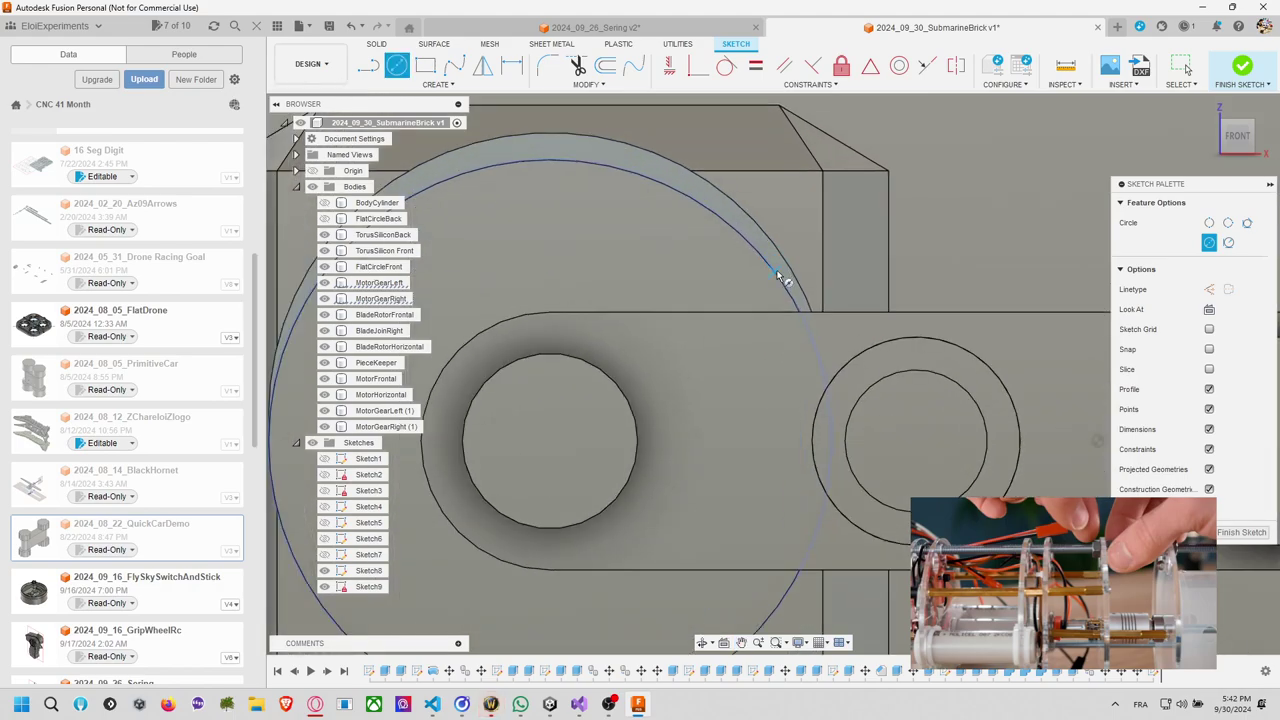
scroll(780, 270, down, 5)
key(Escape)
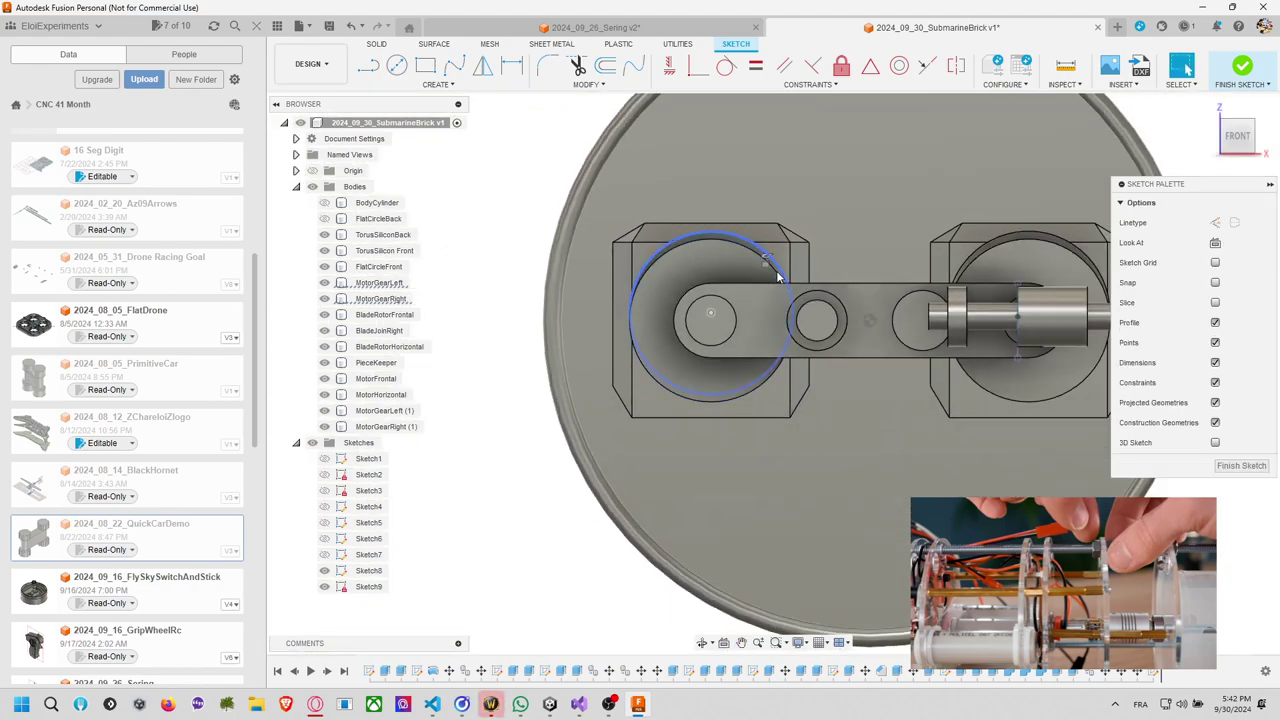
Undo the sketch, the copied gear bodies and the long shaft step.
key(ctrl+z)
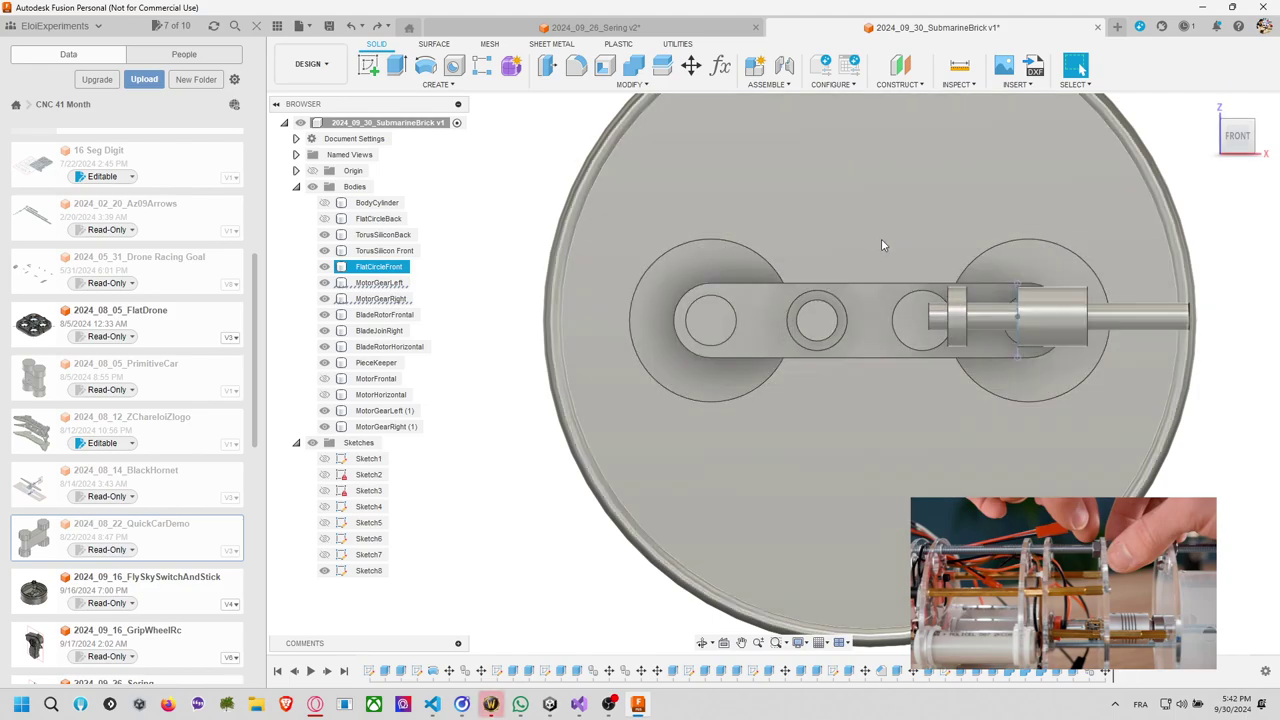
shift+middle_drag(881, 238, 712, 340)
key(ctrl+z)
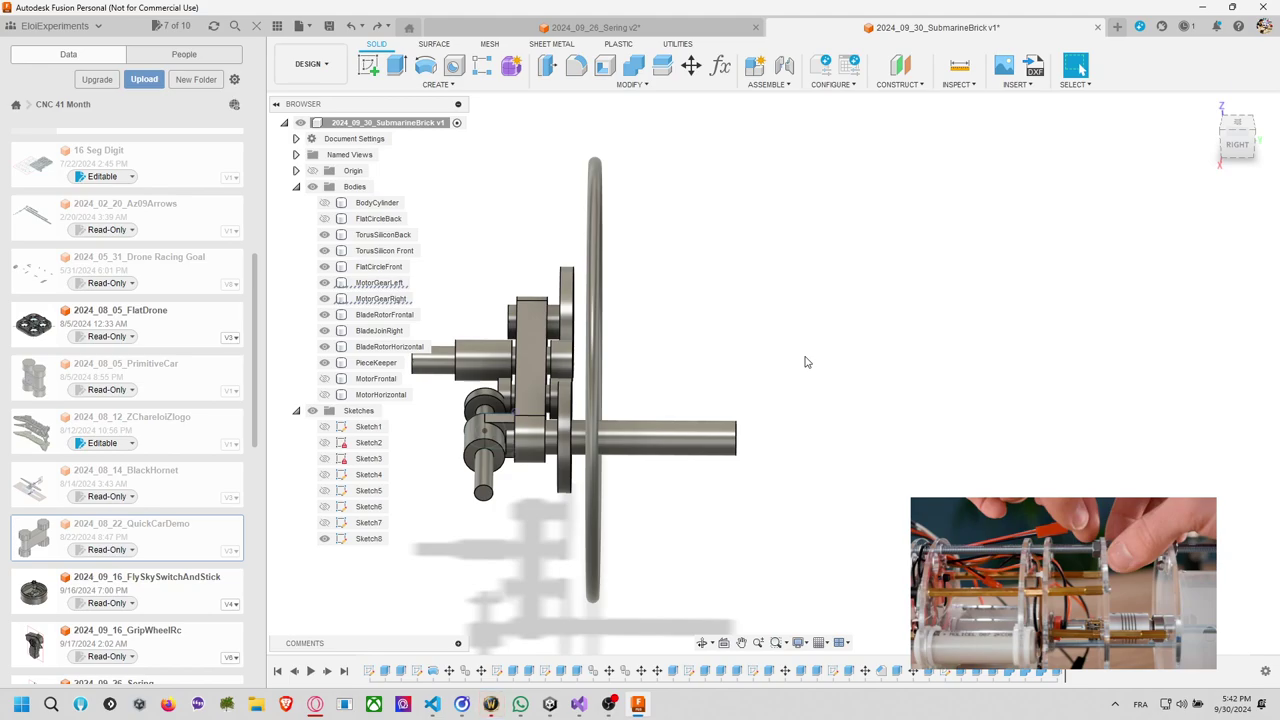
key(ctrl+z)
middle_drag(739, 356, 771, 361)
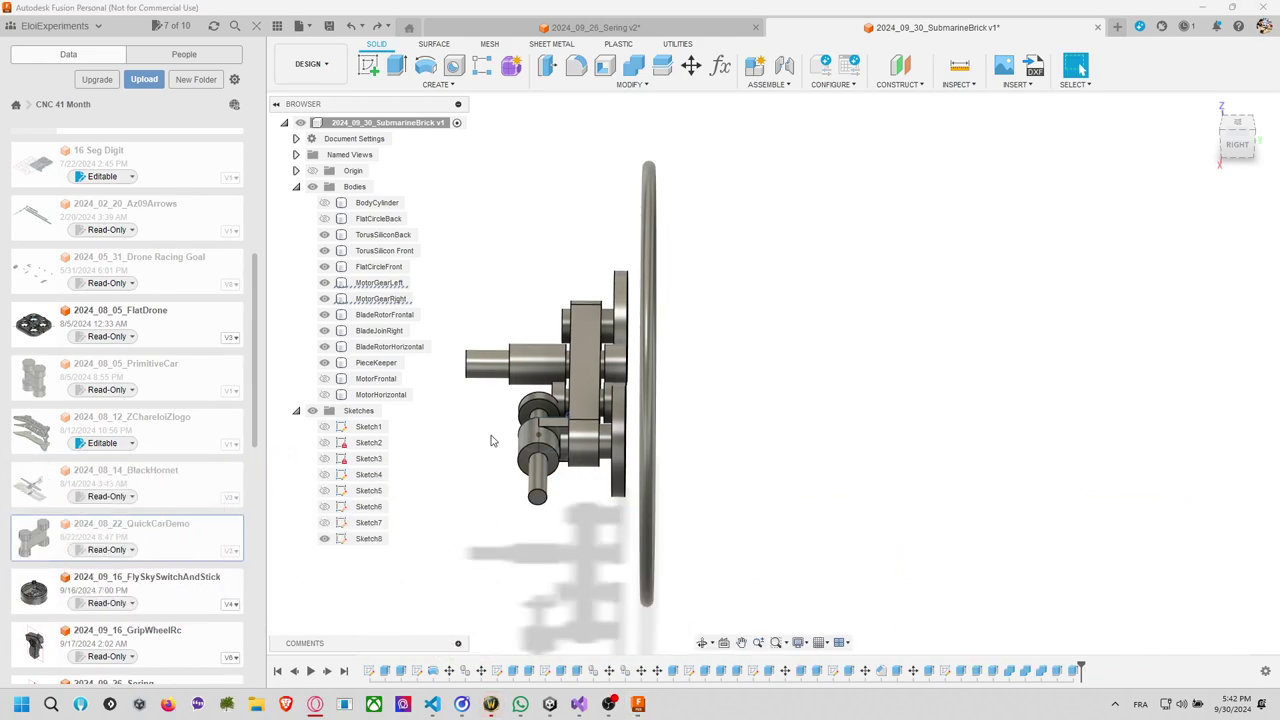
shift+middle_drag(751, 377, 923, 378)
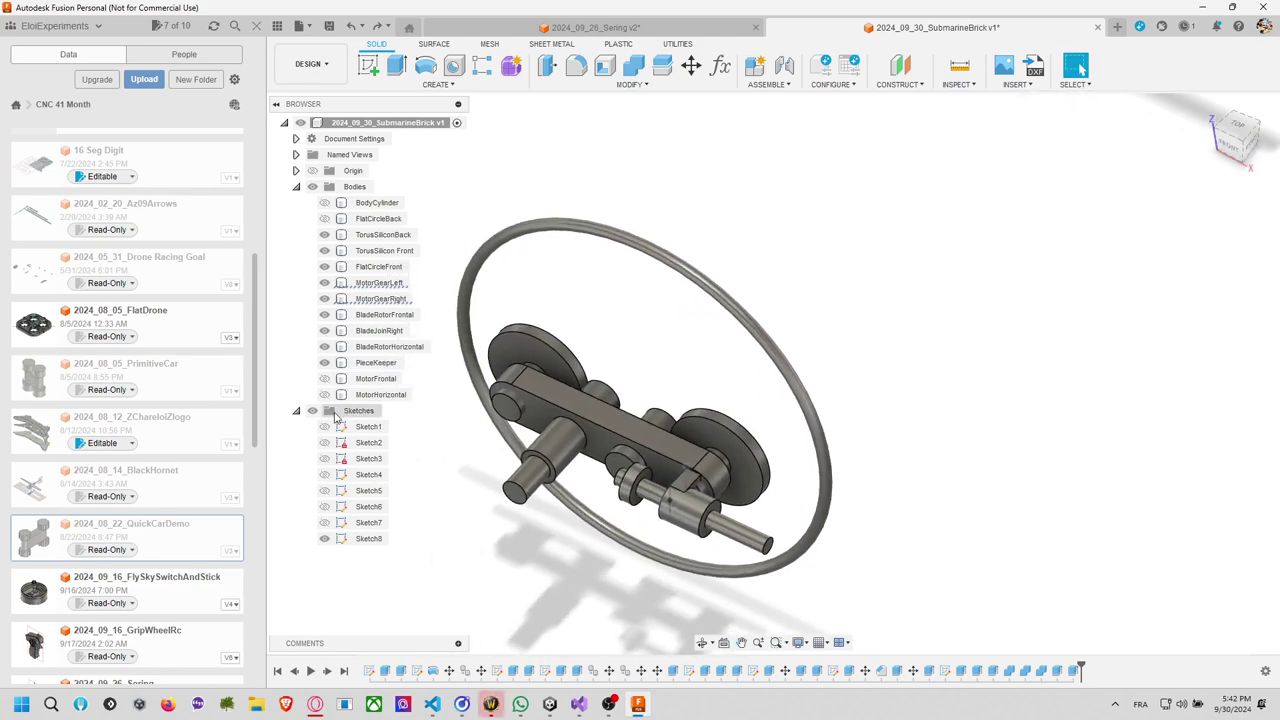
Show Sketch1 again and toggle the visibility of Sketch3's circles.
click(324, 427)
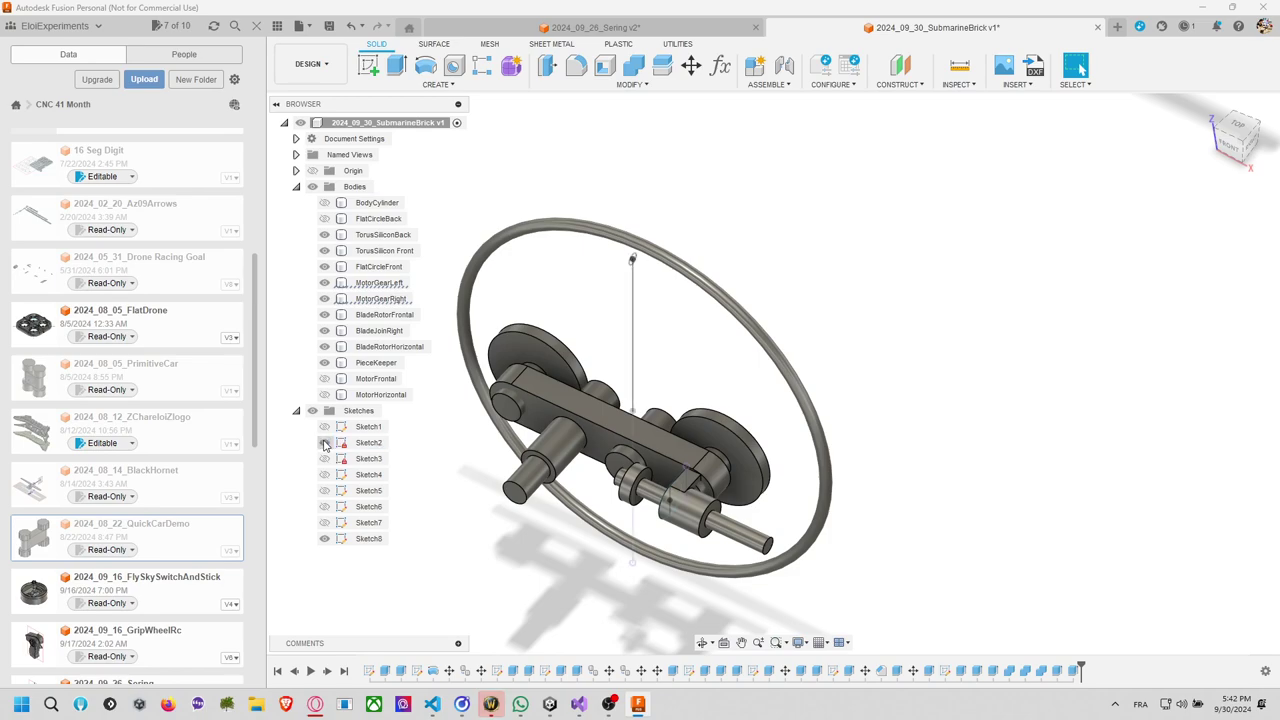
click(323, 460)
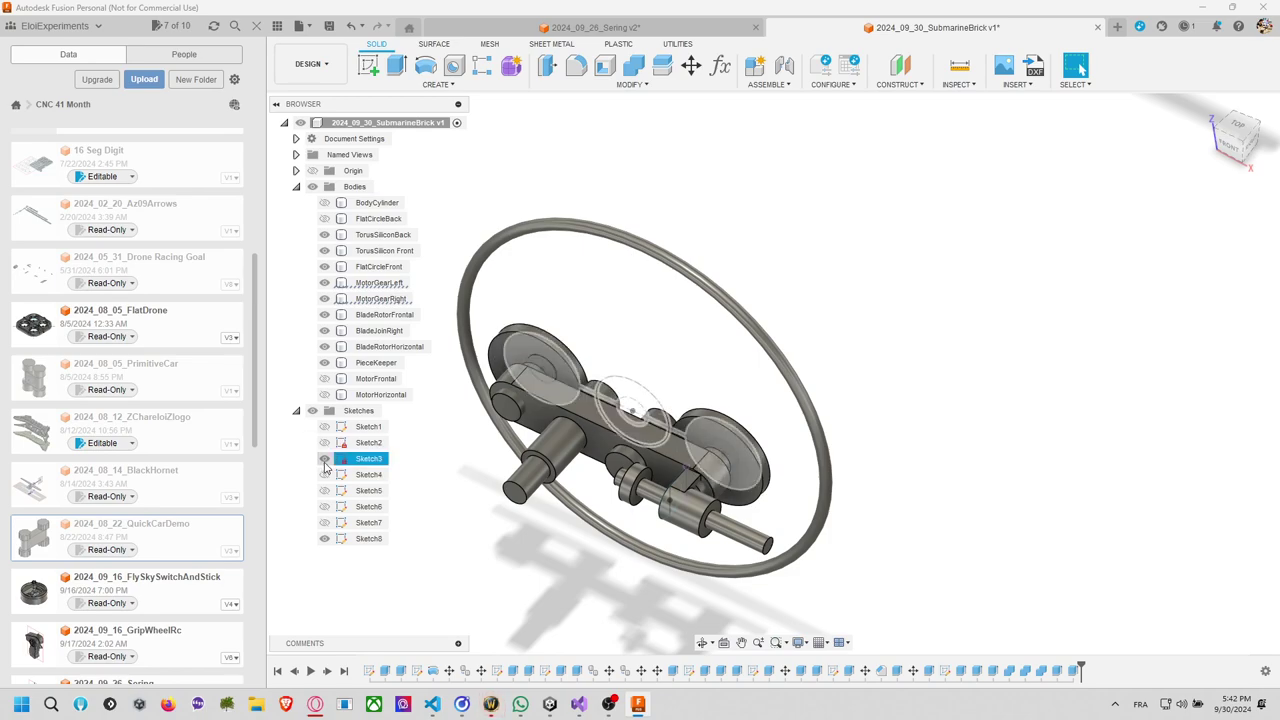
click(324, 462)
click(326, 459)
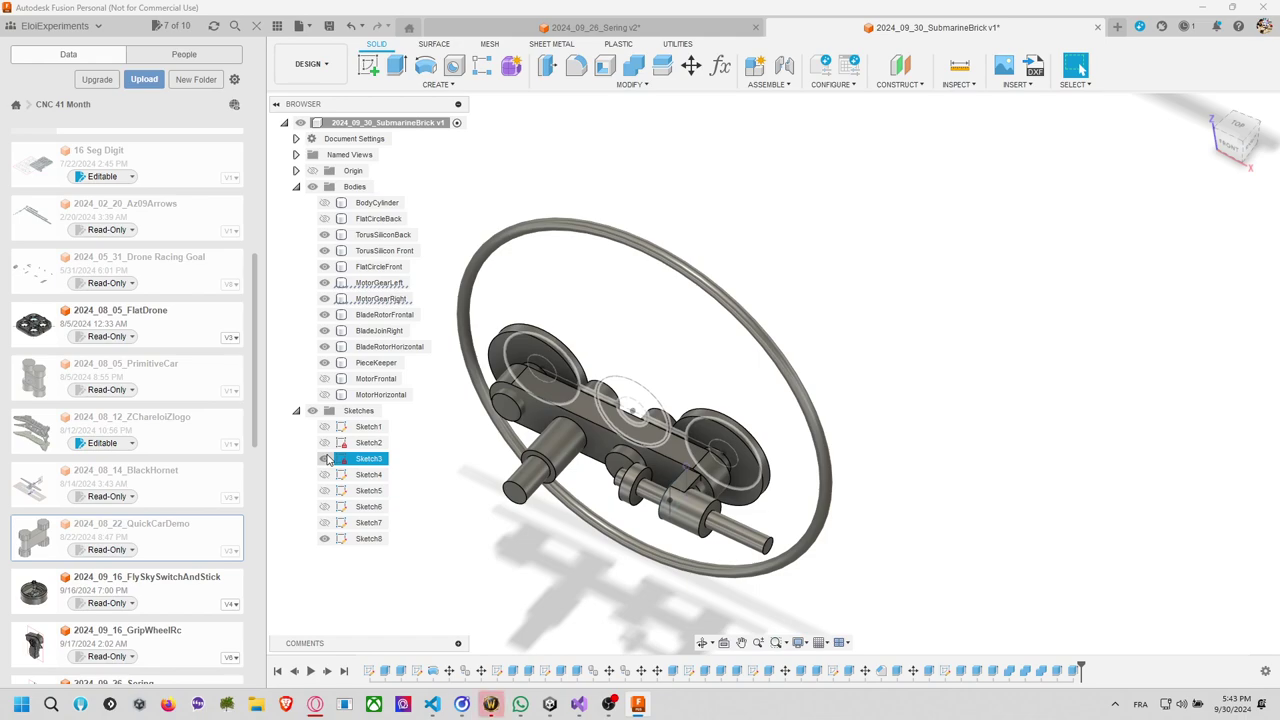
click(324, 459)
click(324, 459)
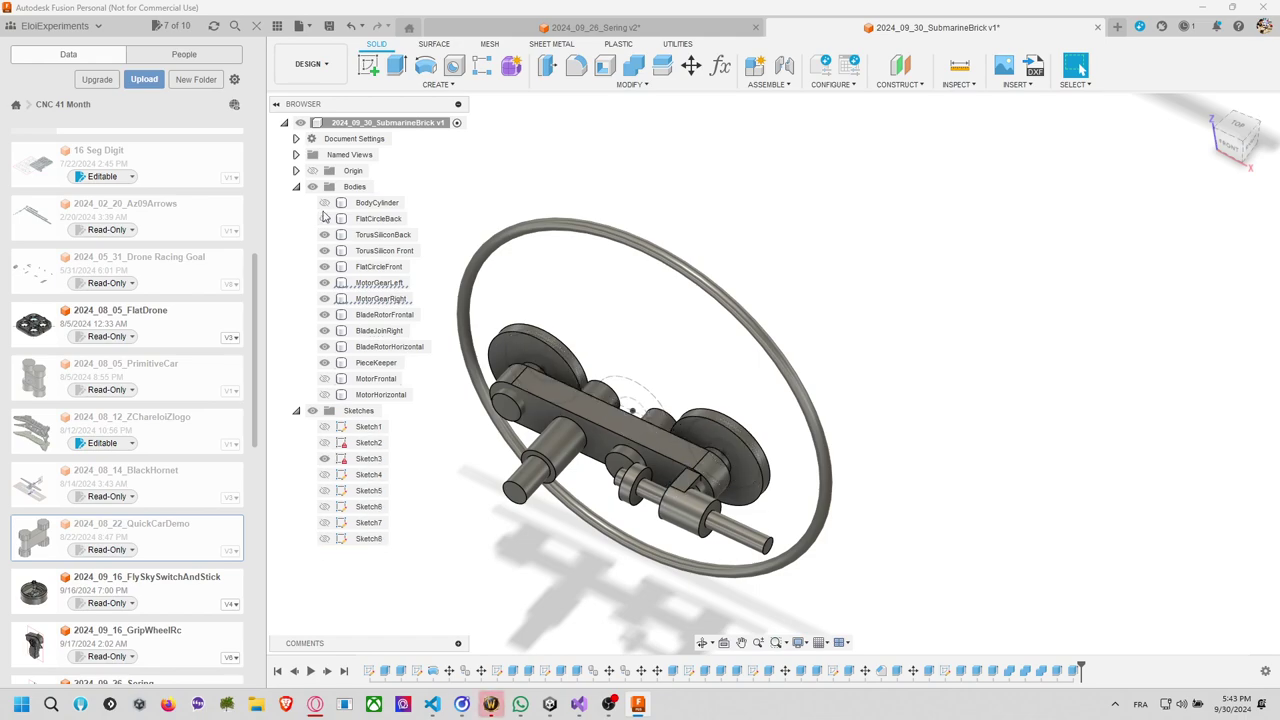
Hide every body, including PieceKeeper, discs and ring, then start extruding the left disc's circle.
click(313, 187)
click(313, 187)
click(325, 363)
click(325, 363)
click(325, 347)
click(325, 331)
click(325, 315)
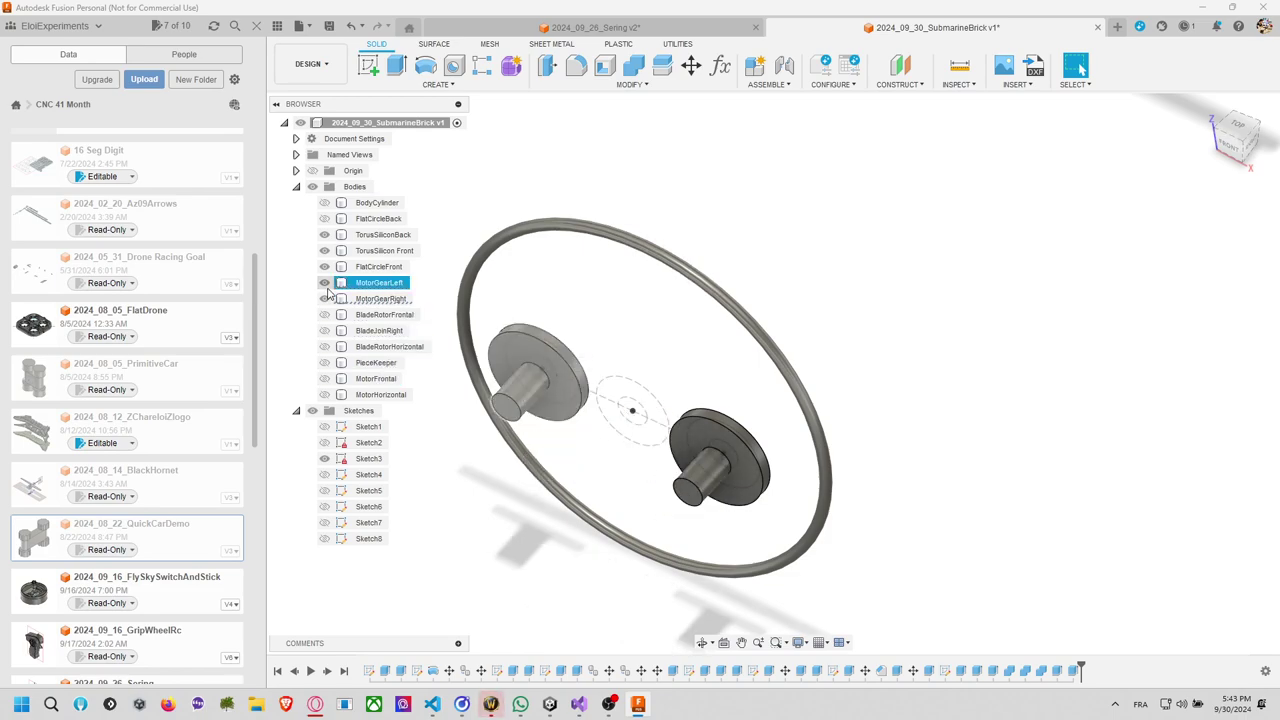
click(326, 299)
click(325, 251)
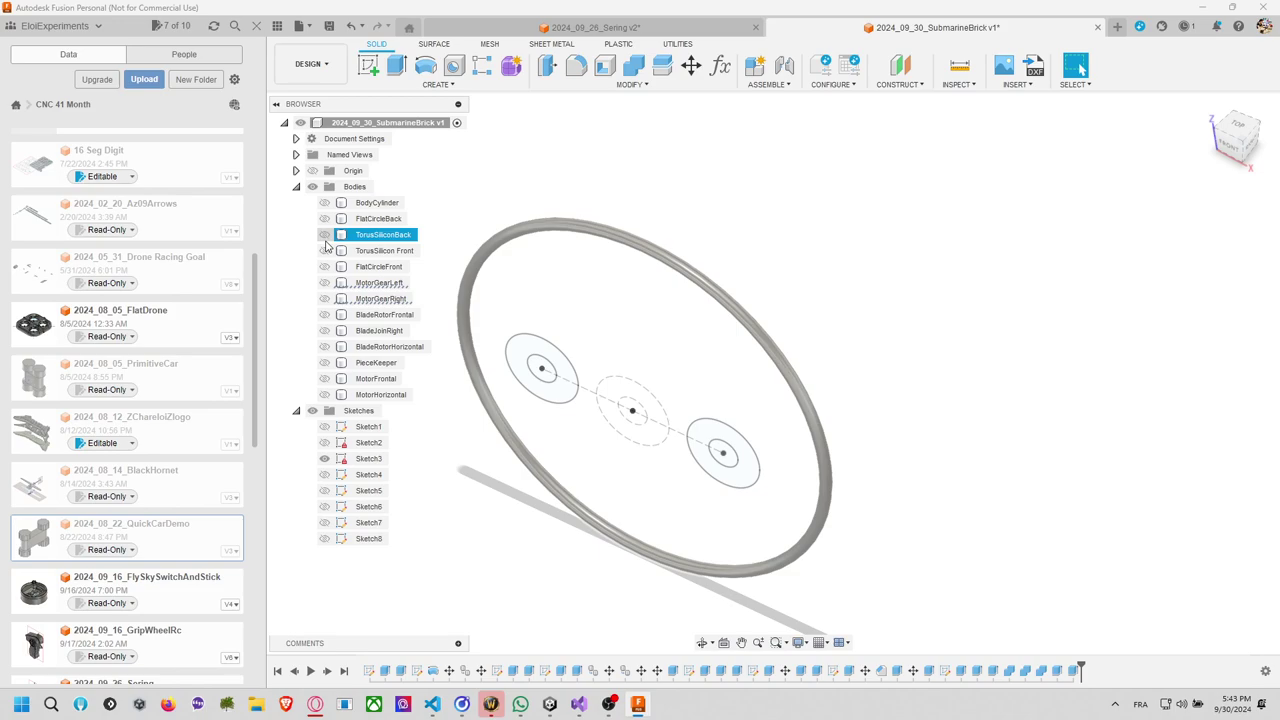
click(325, 235)
click(556, 353)
key(e)
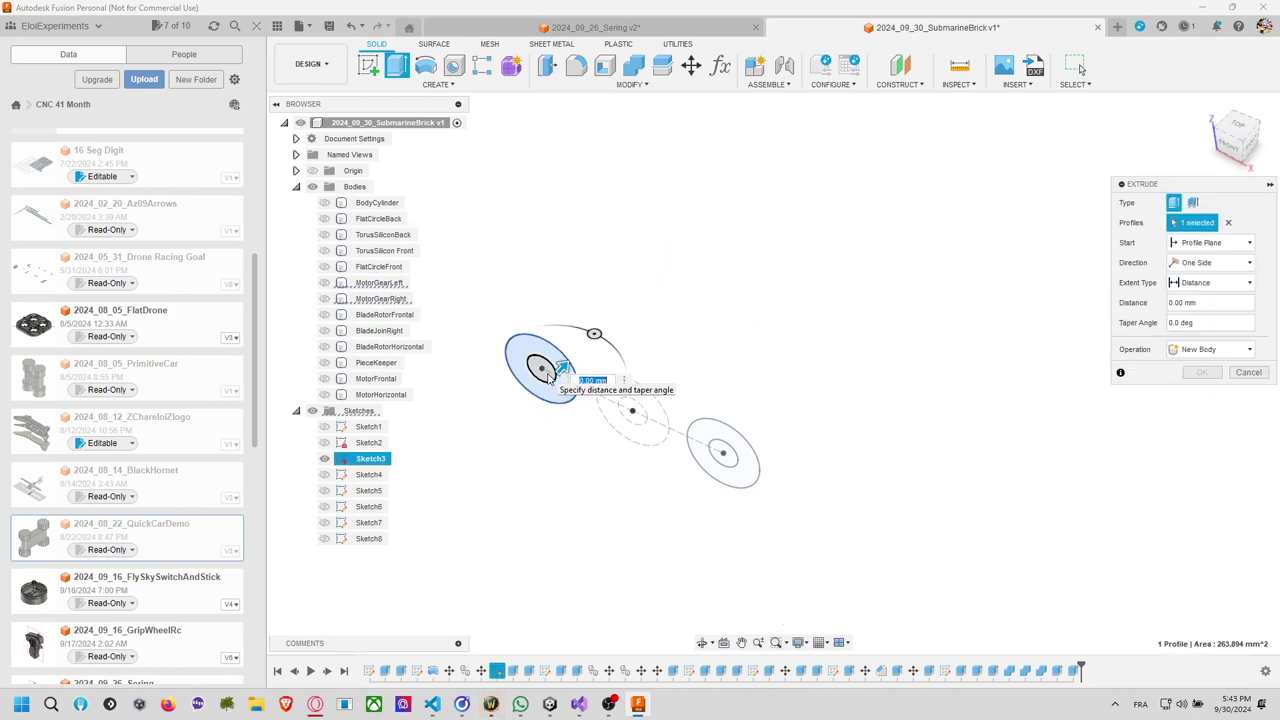
Extrude both small circles 25 mm into new shaft bodies.
click(546, 373)
key(Escape)
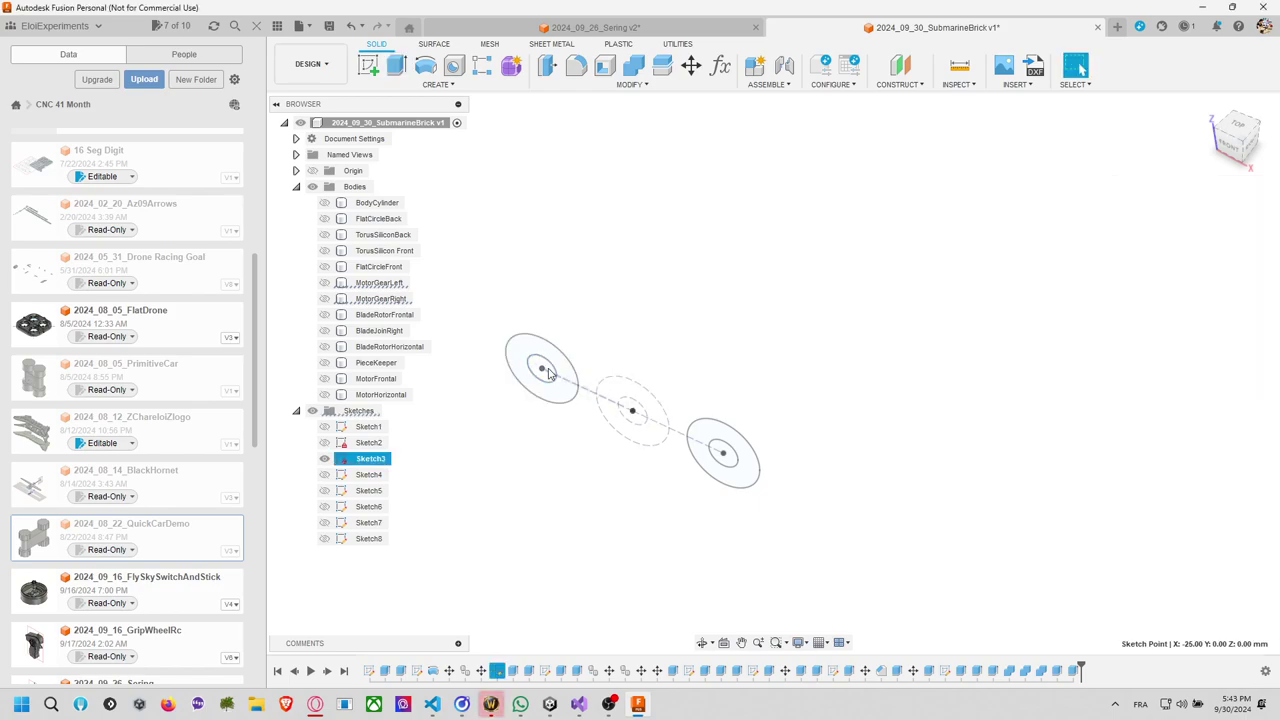
key(e)
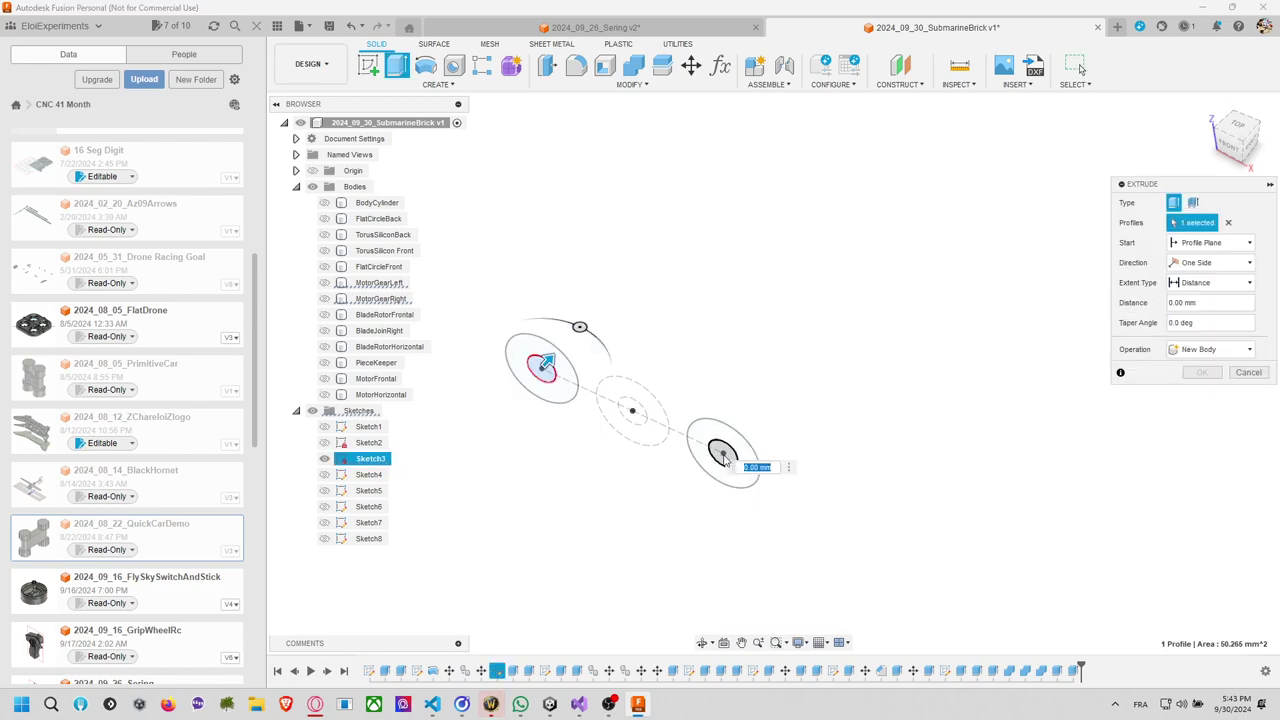
drag(738, 444, 798, 384)
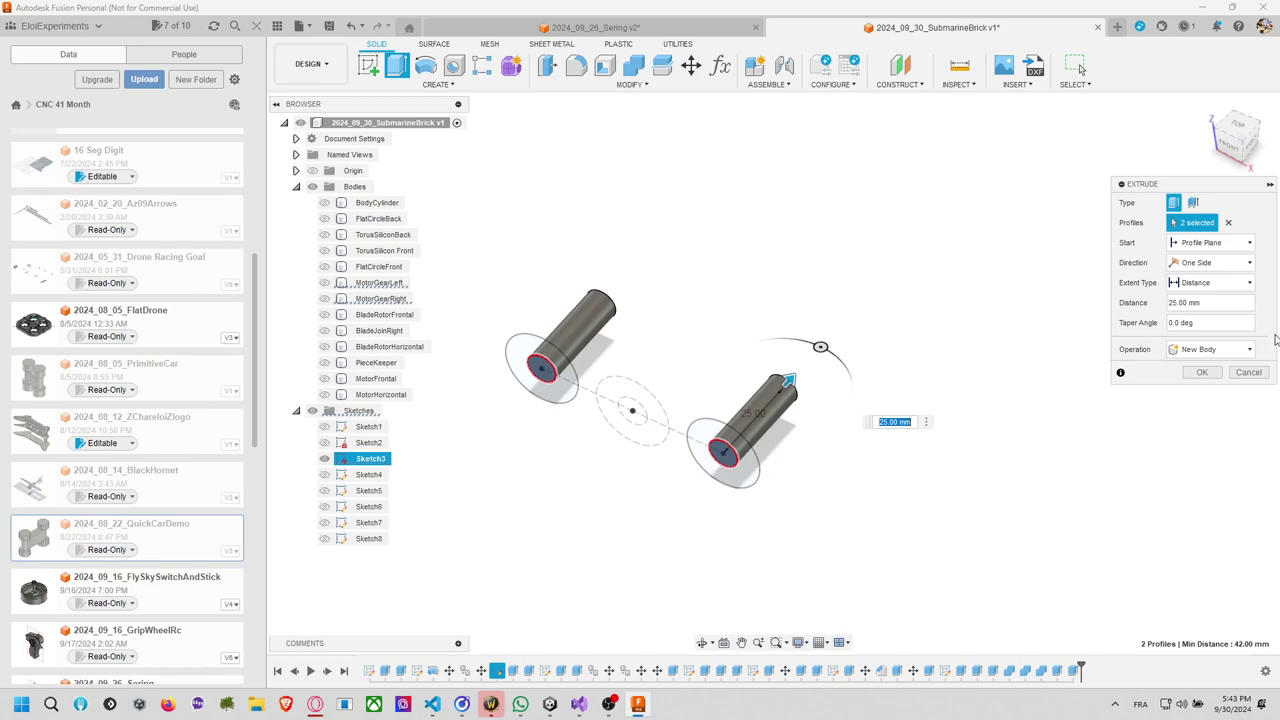
click(1199, 373)
Extrude the four disc and outer ring profiles 5 mm as a Join onto the shafts.
key(e)
click(517, 363)
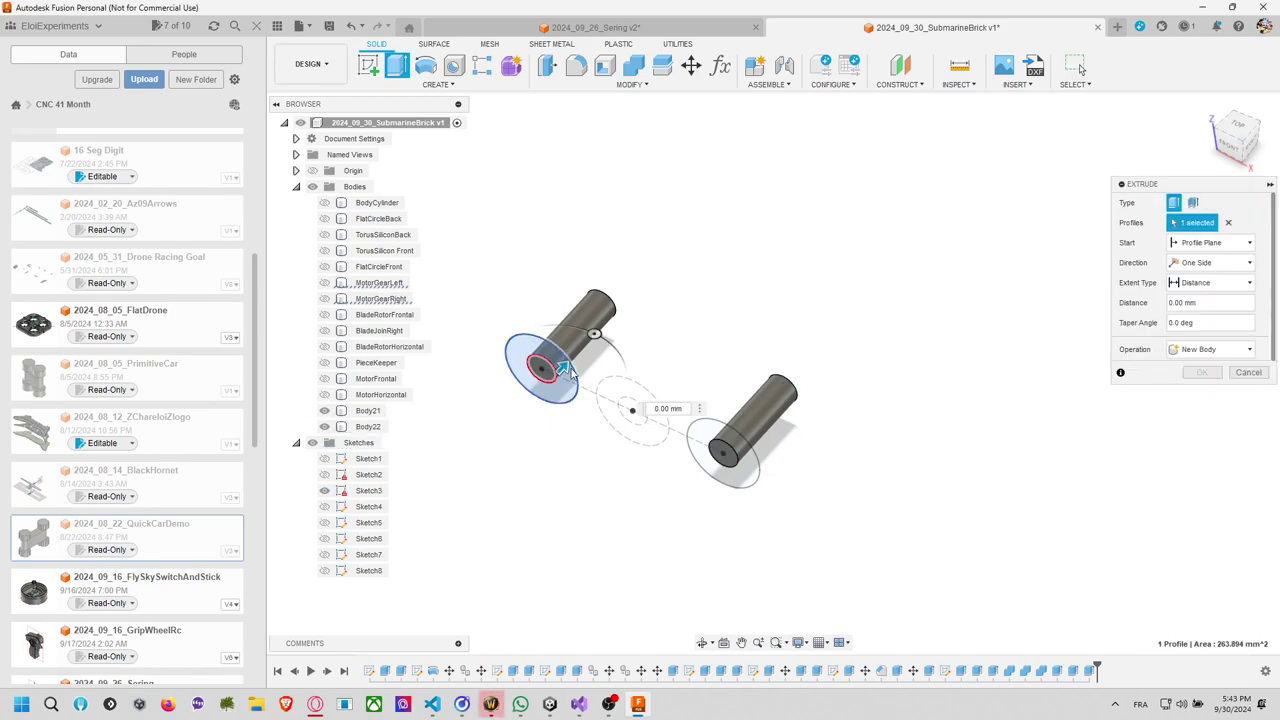
click(742, 474)
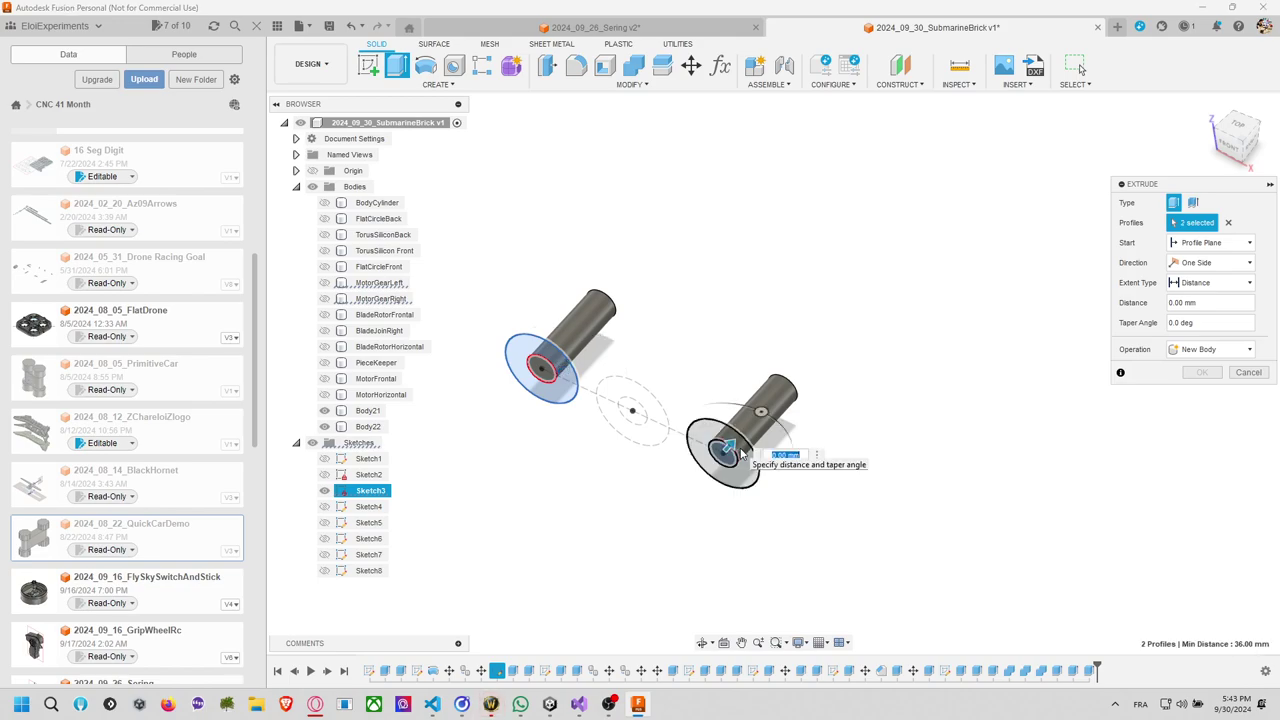
click(750, 484)
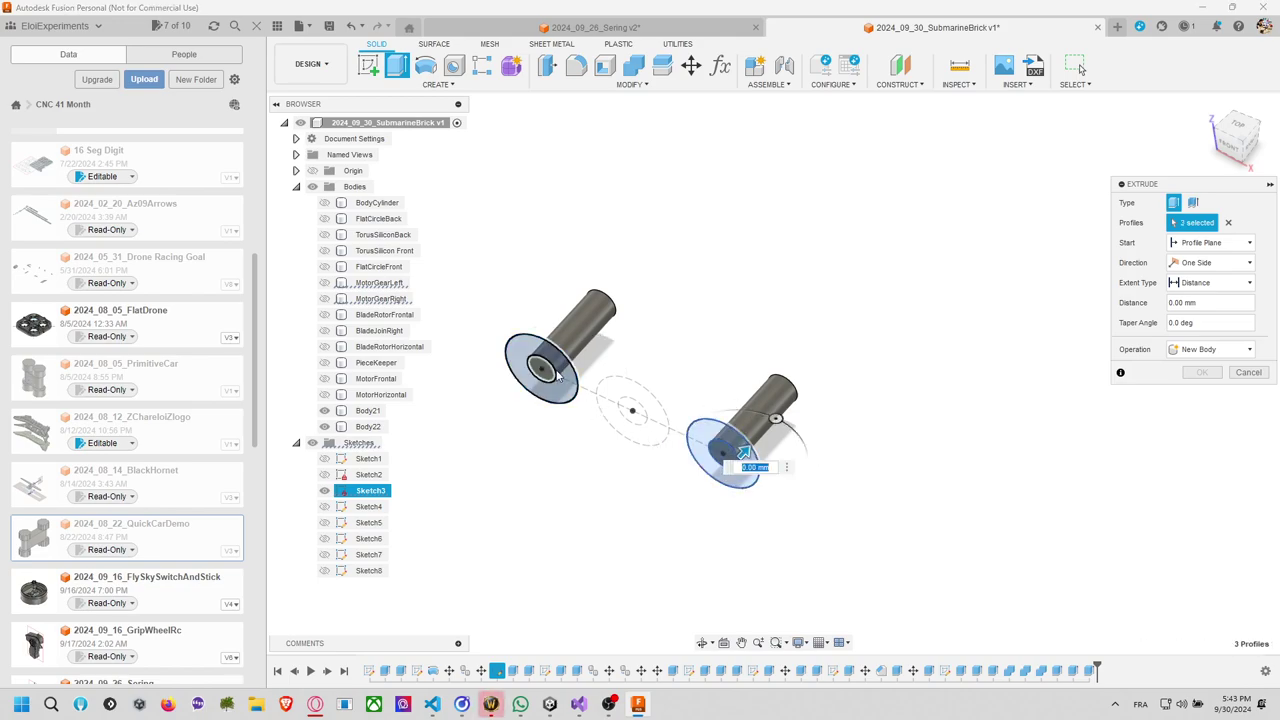
click(572, 392)
drag(548, 362, 570, 356)
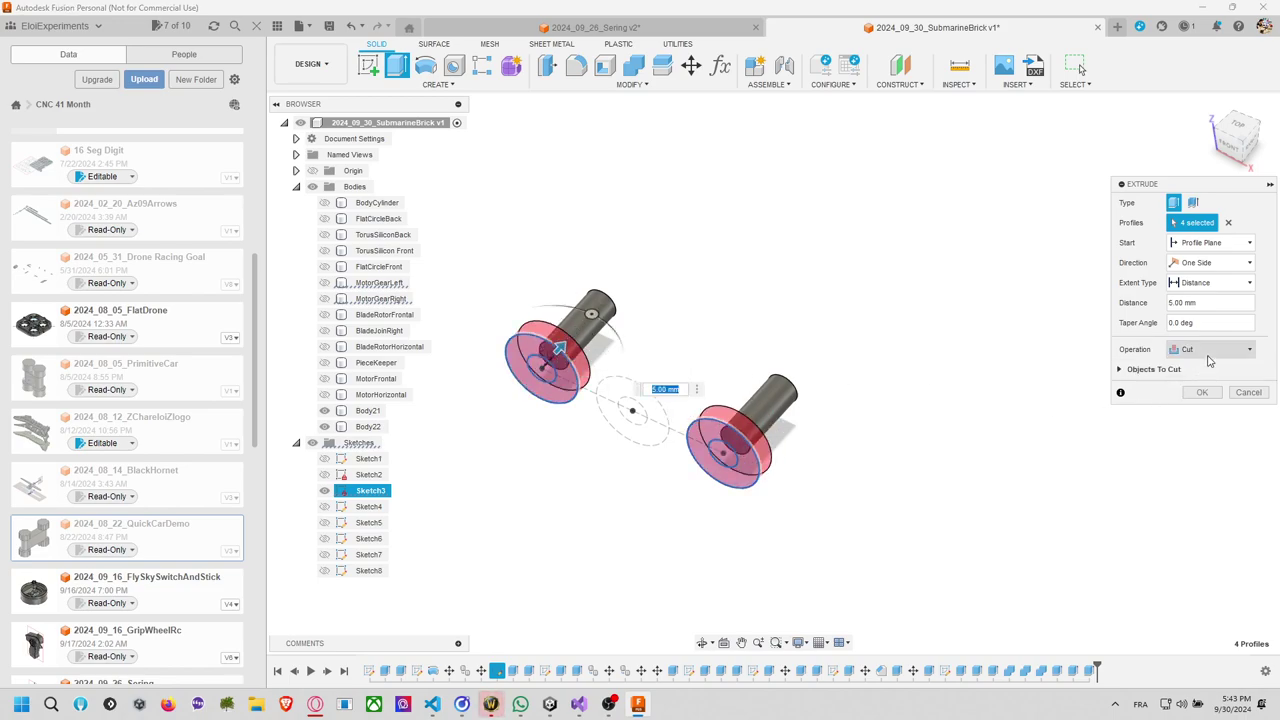
click(1212, 349)
click(1190, 367)
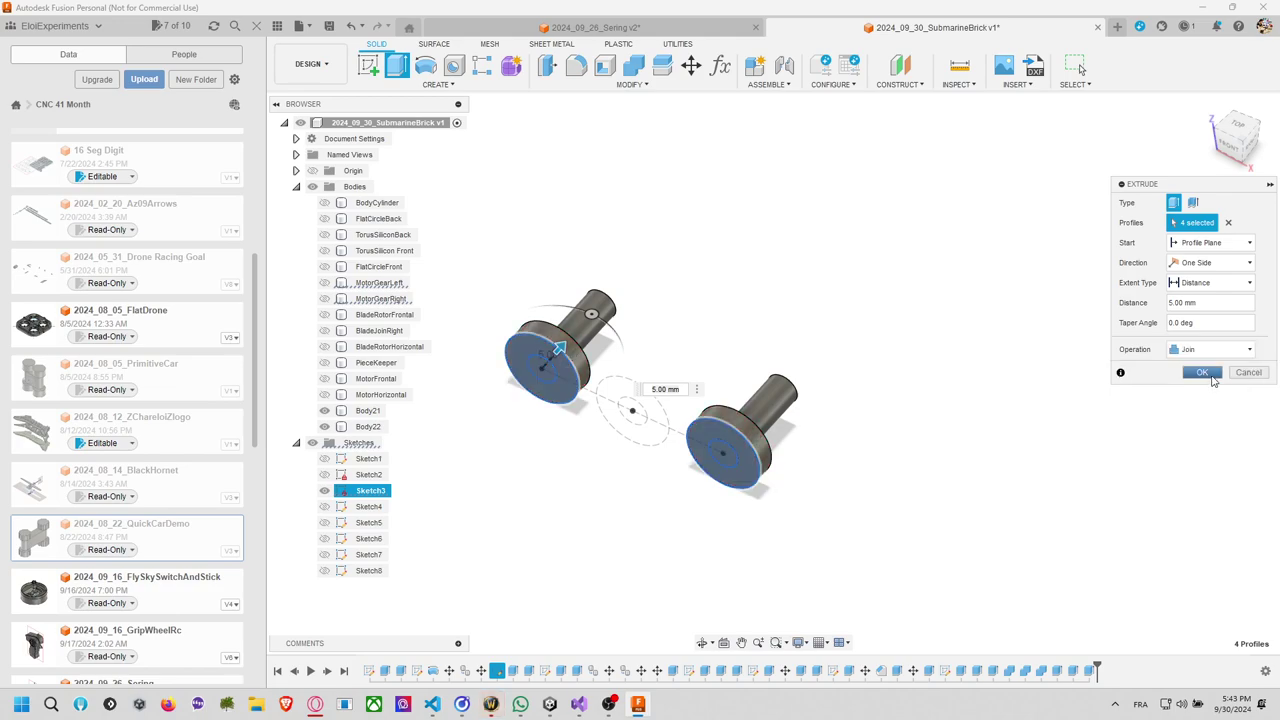
click(1203, 373)
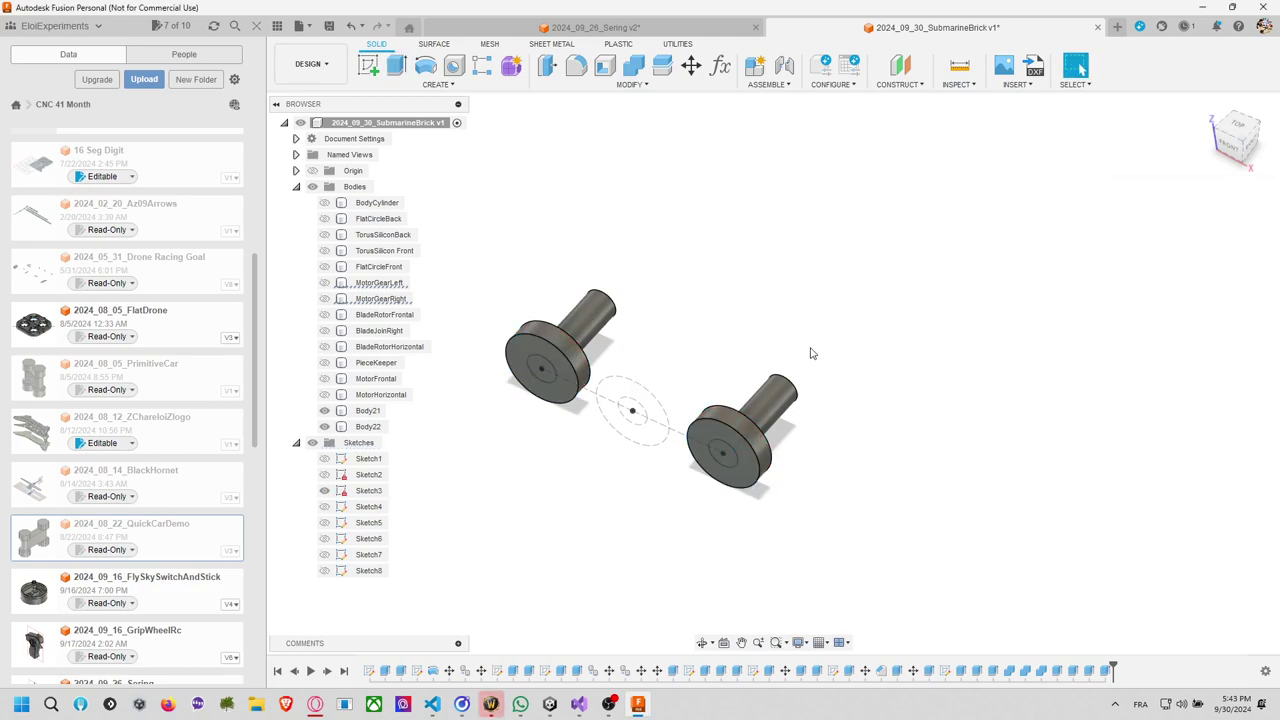
click(368, 65)
Start a sketch on the front plane, trying and cancelling a circle and a rectangle on the disc.
click(622, 362)
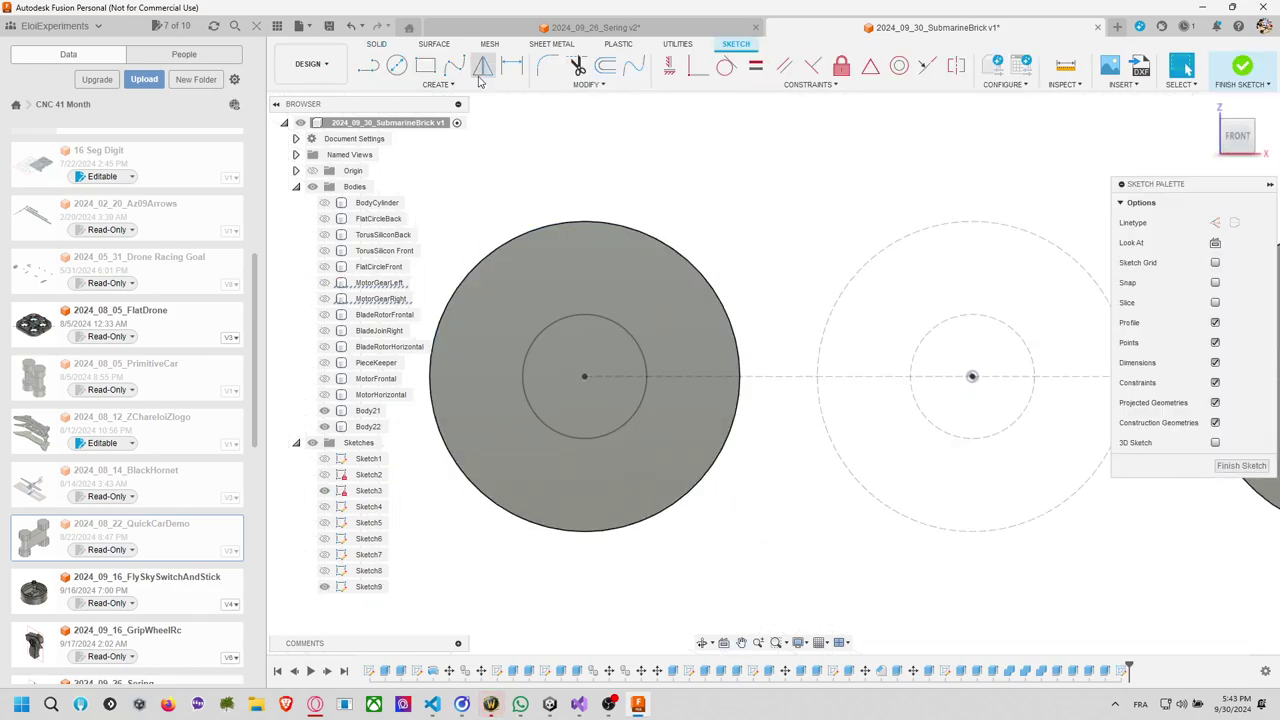
click(396, 65)
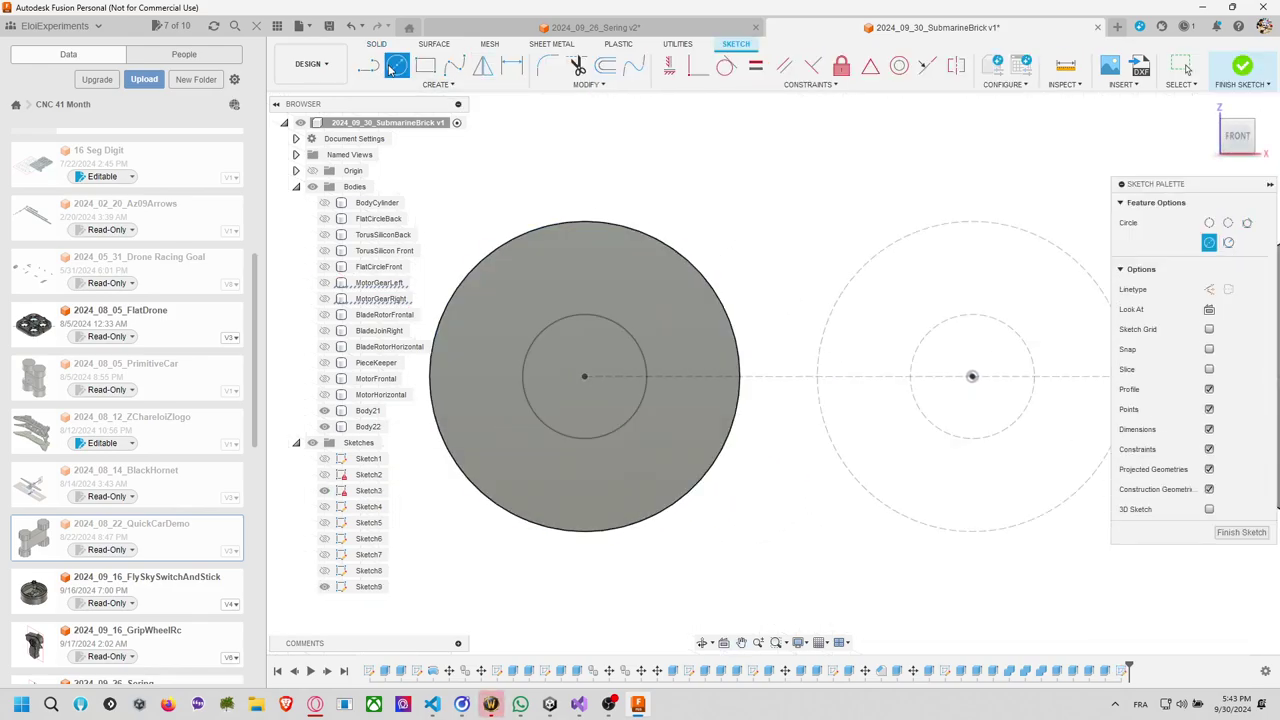
click(585, 266)
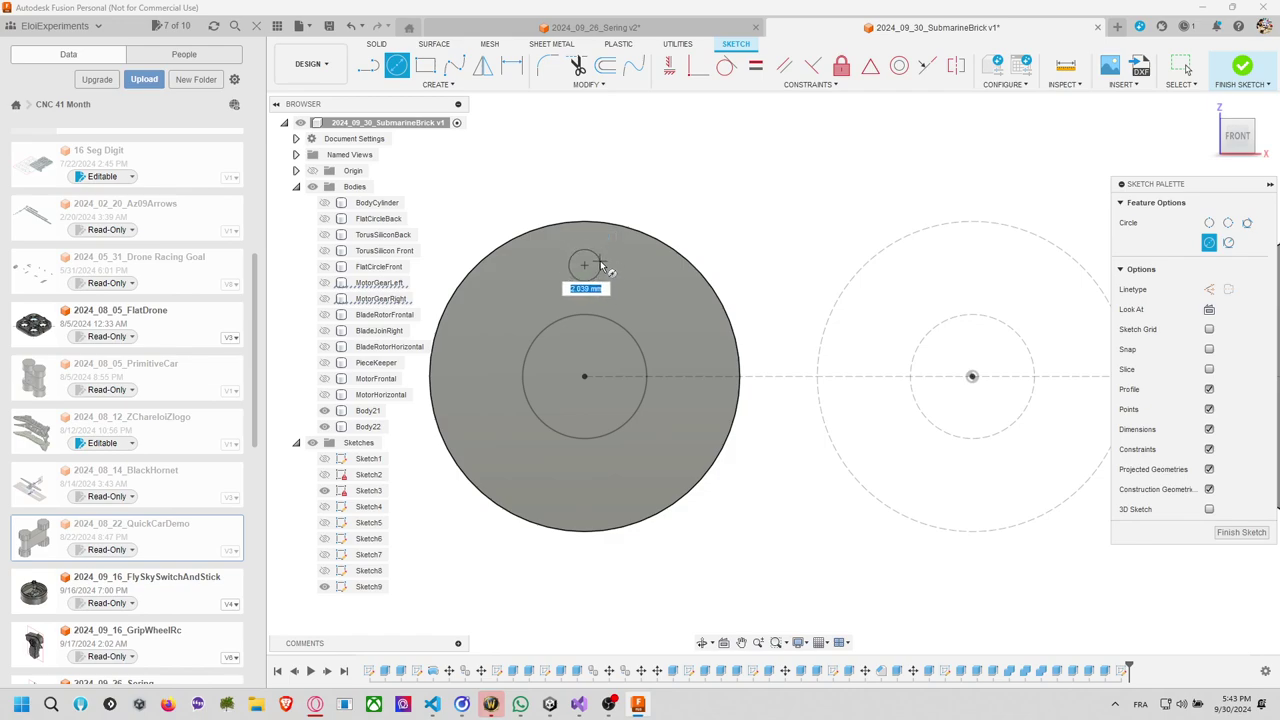
key(Escape)
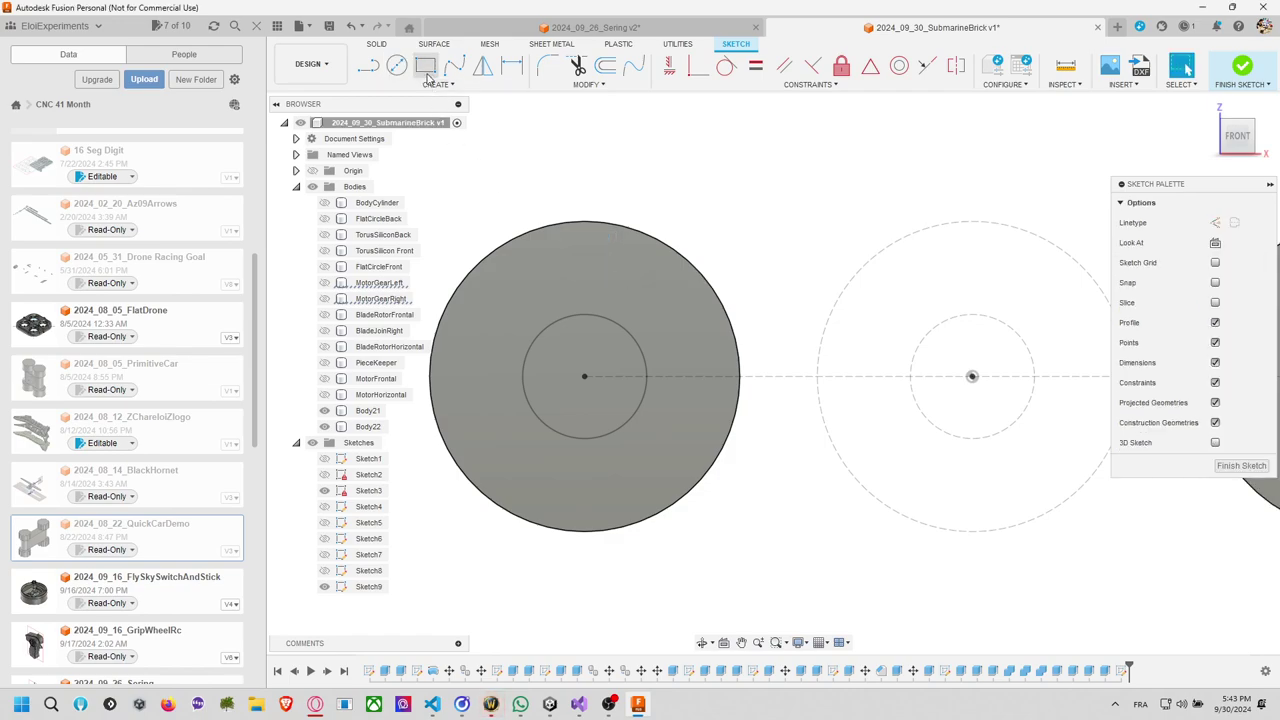
click(426, 66)
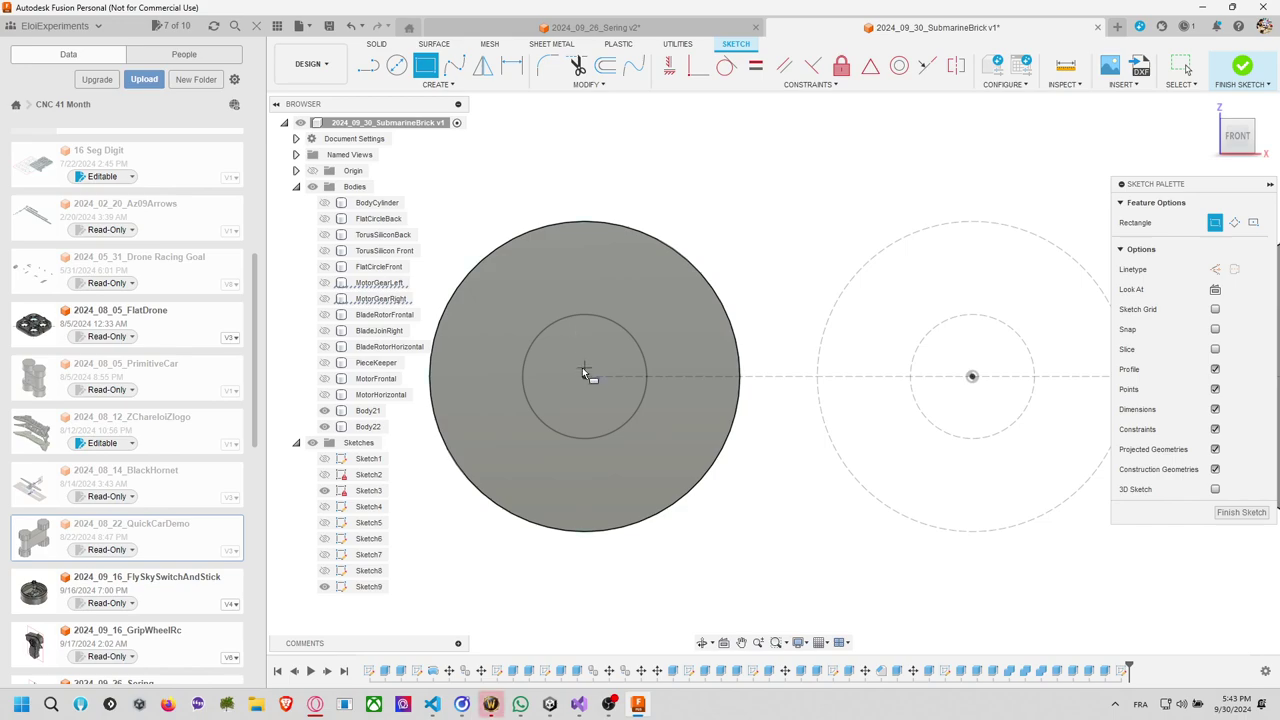
click(585, 270)
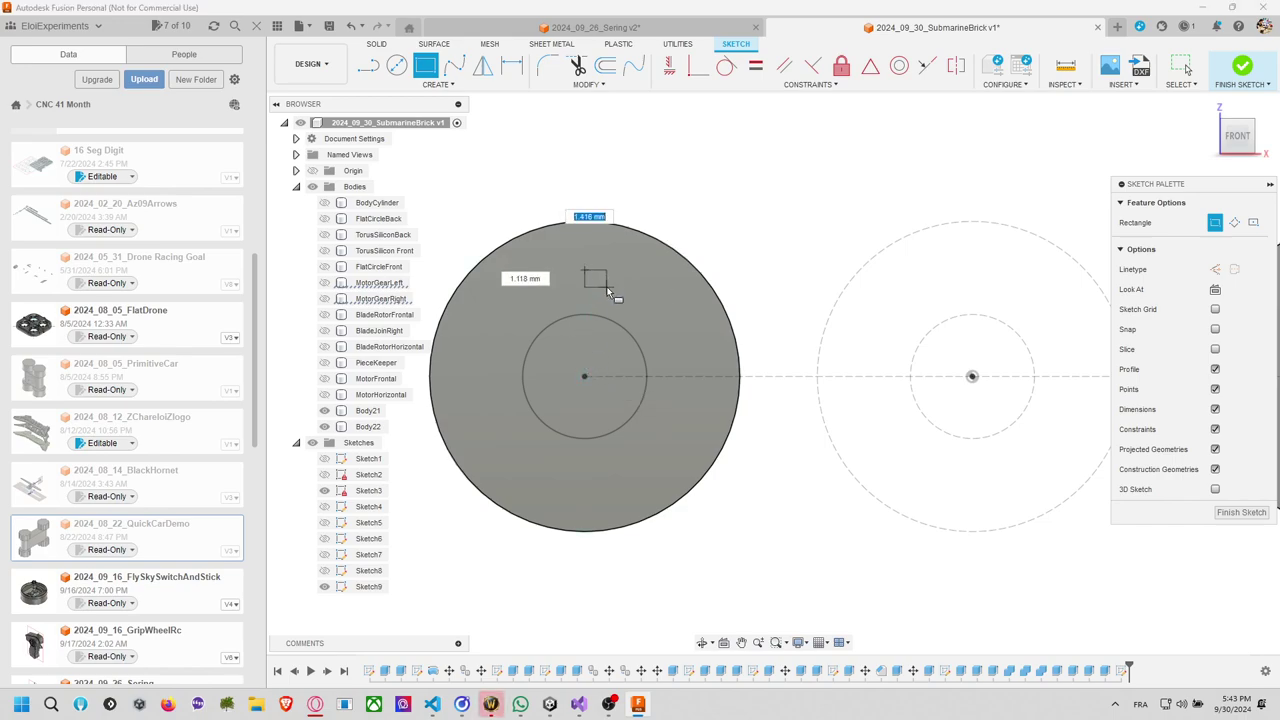
key(Escape)
key(Escape)
Begin a circumscribed polygon with its centre near the disc's top edge.
click(437, 84)
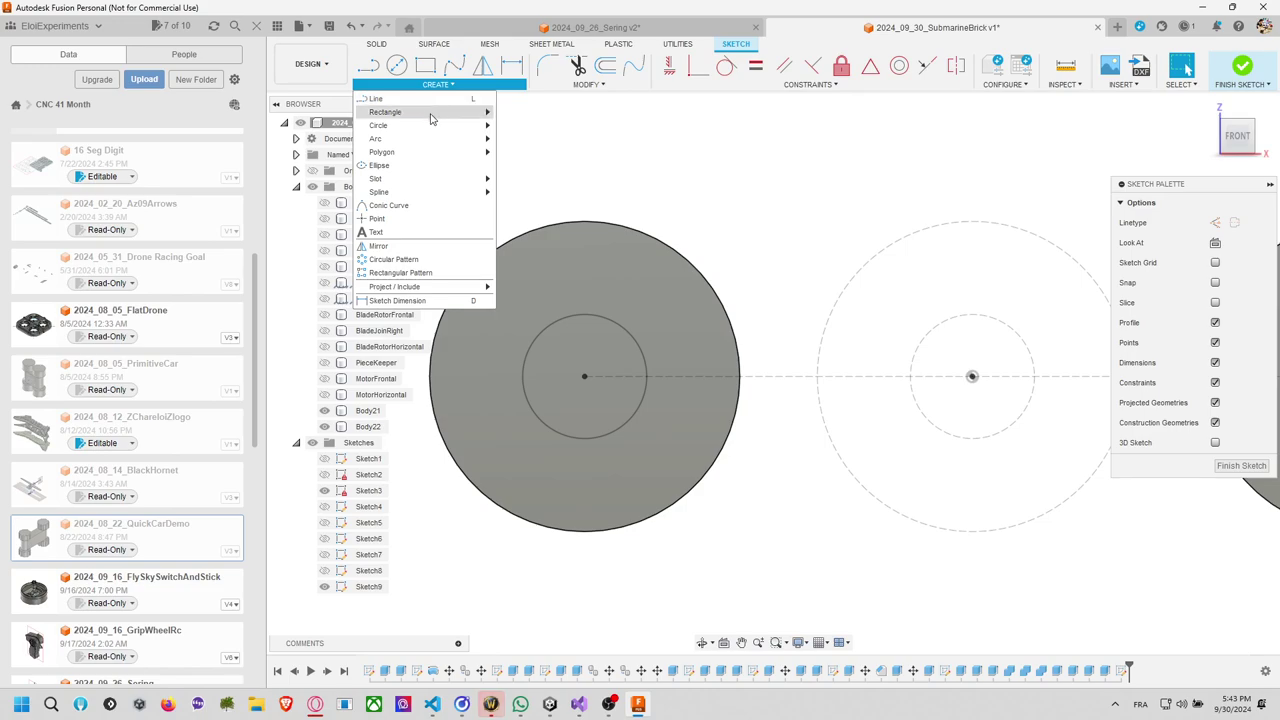
mouse_move(432, 120)
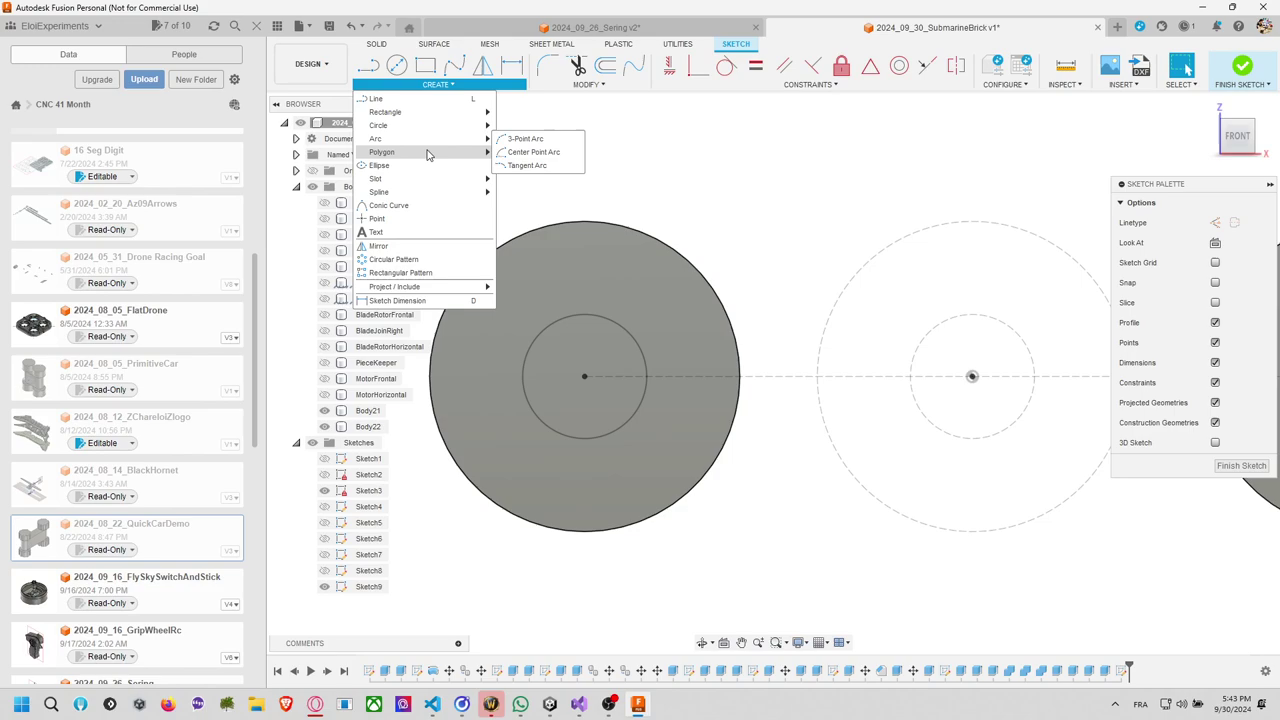
mouse_move(427, 153)
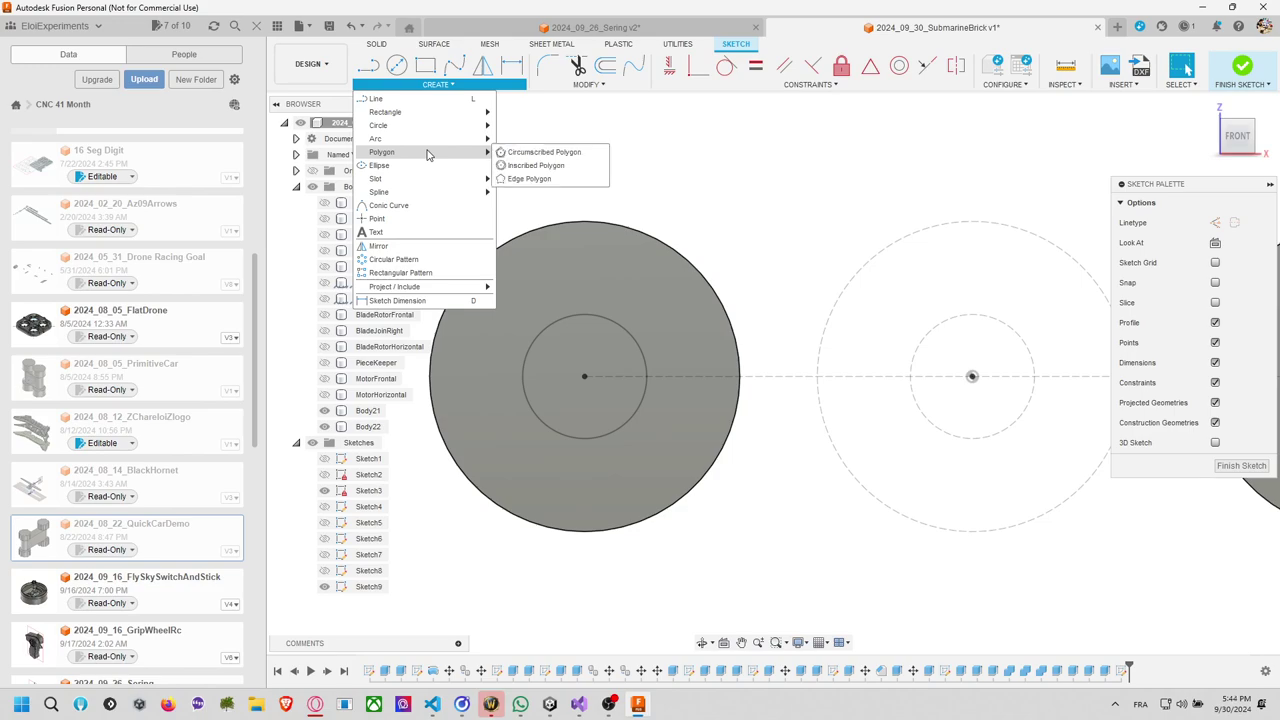
click(505, 158)
click(584, 270)
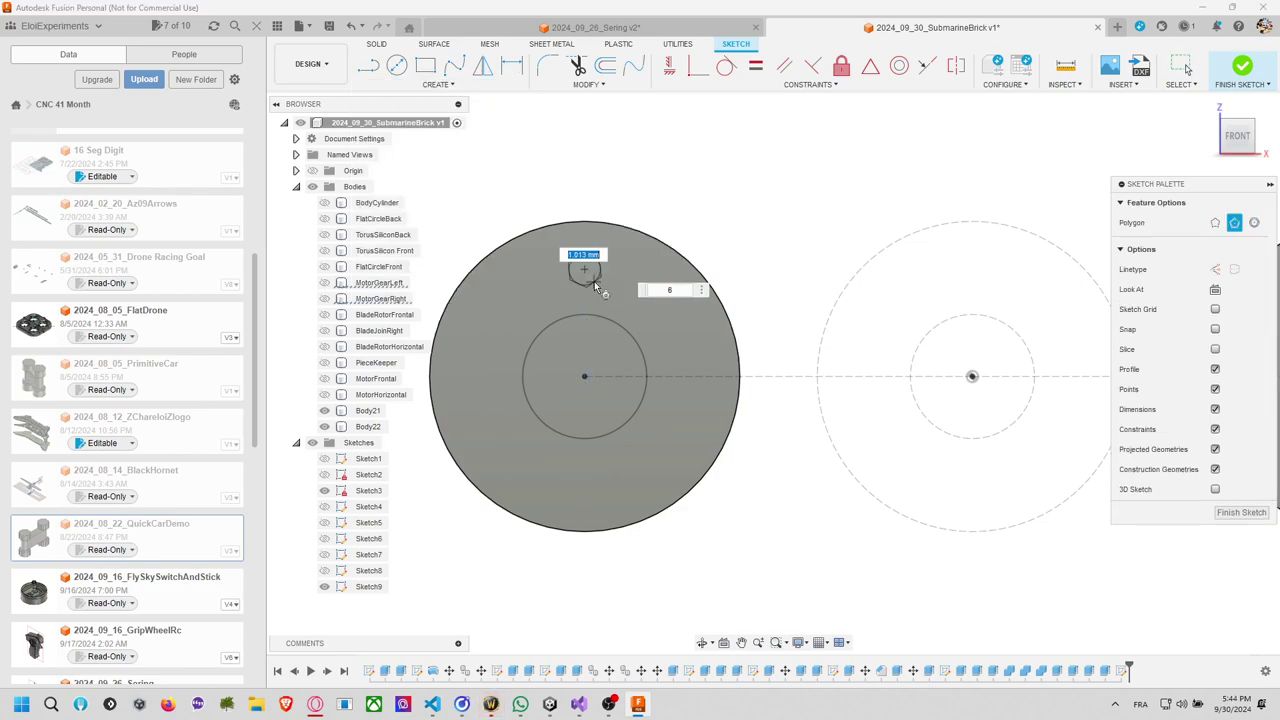
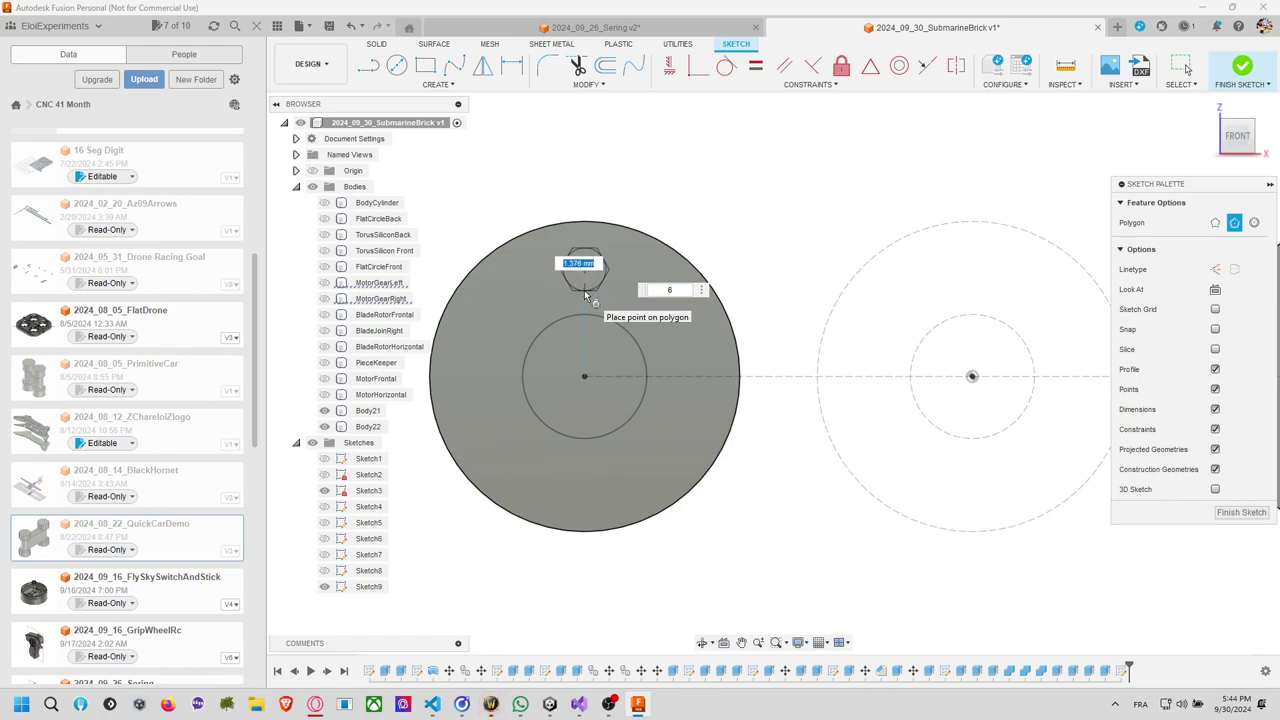
Place a small hexagon near the top edge of the plate face and finish the sketch.
click(585, 292)
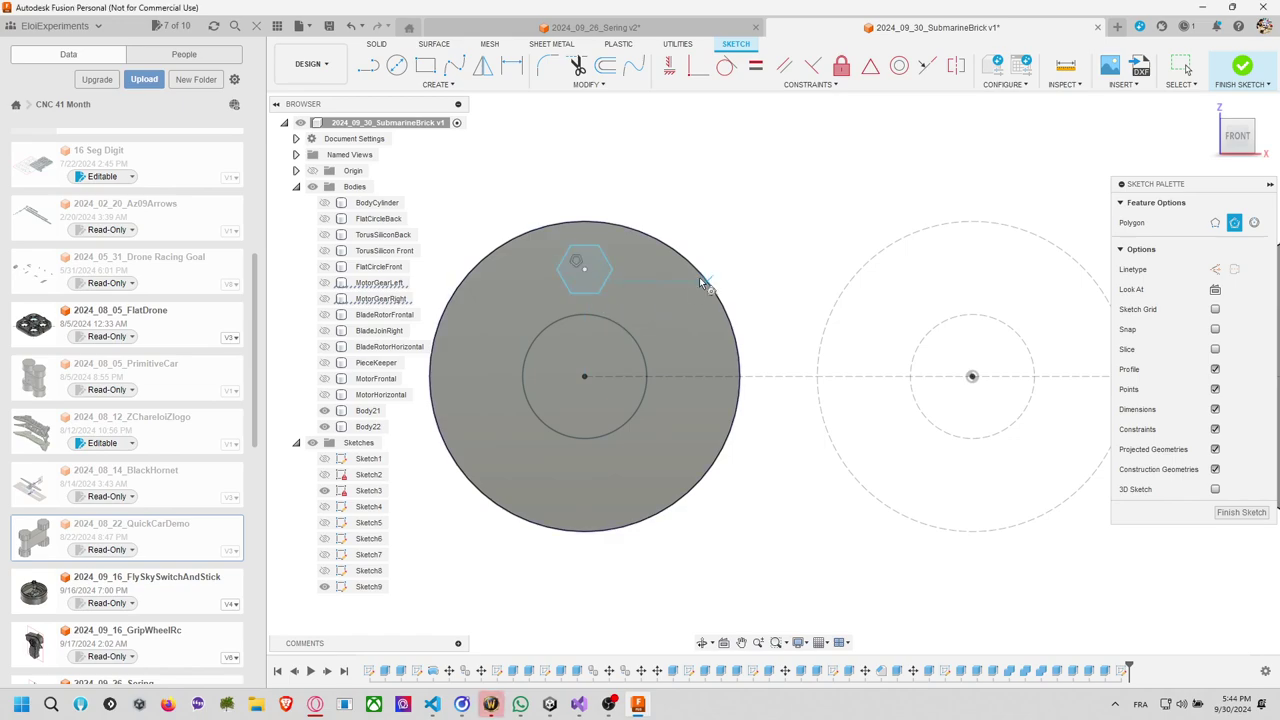
click(1243, 83)
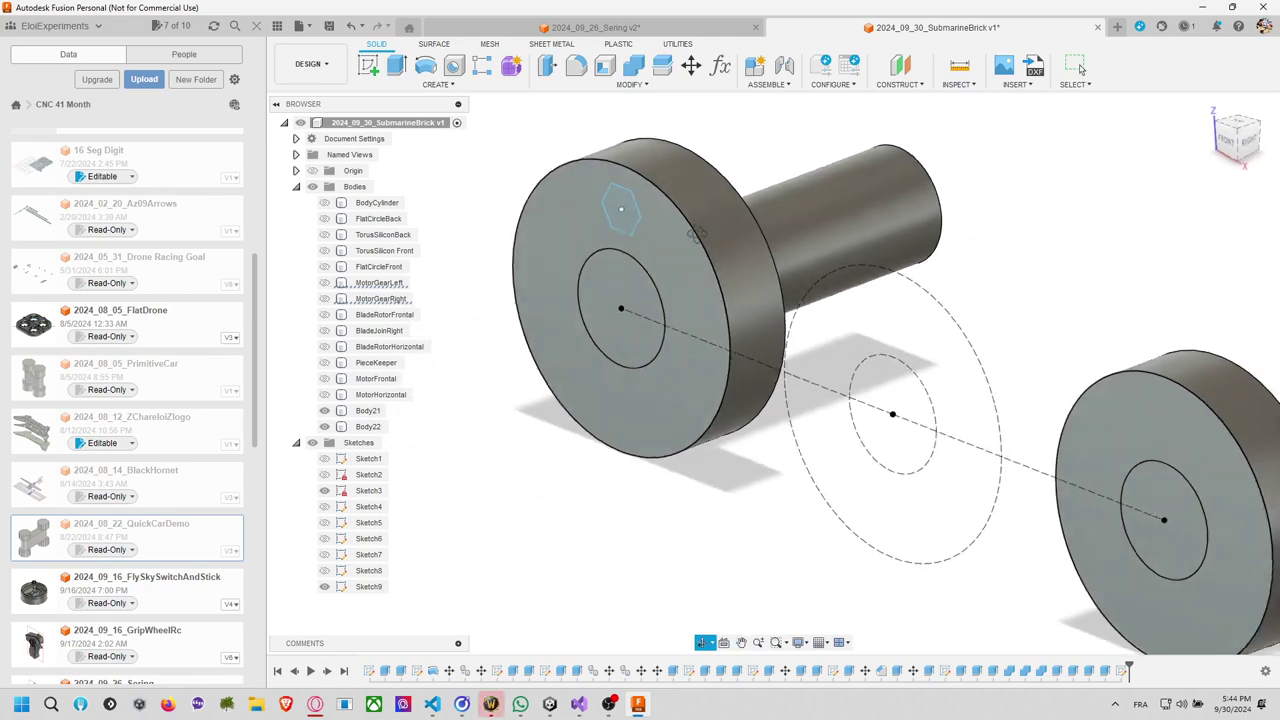
Extrude the hexagon profile -1.00 mm into the plate face.
key(e)
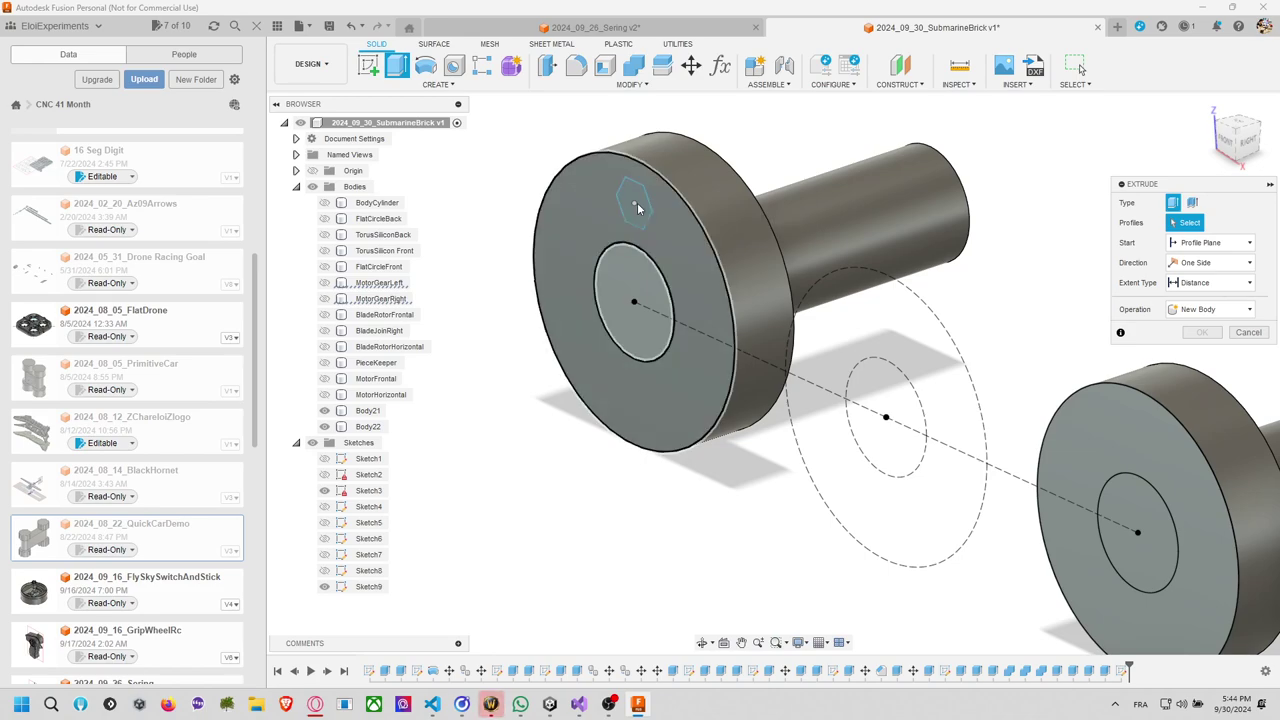
click(638, 207)
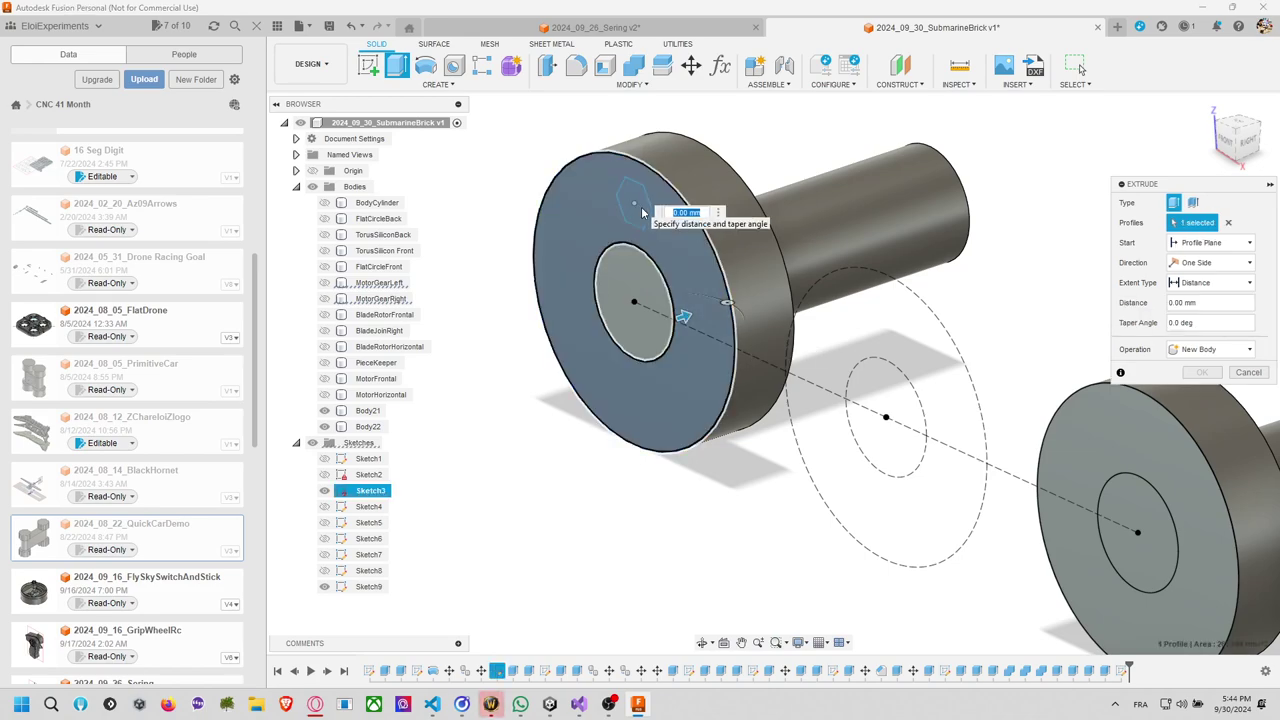
key(Escape)
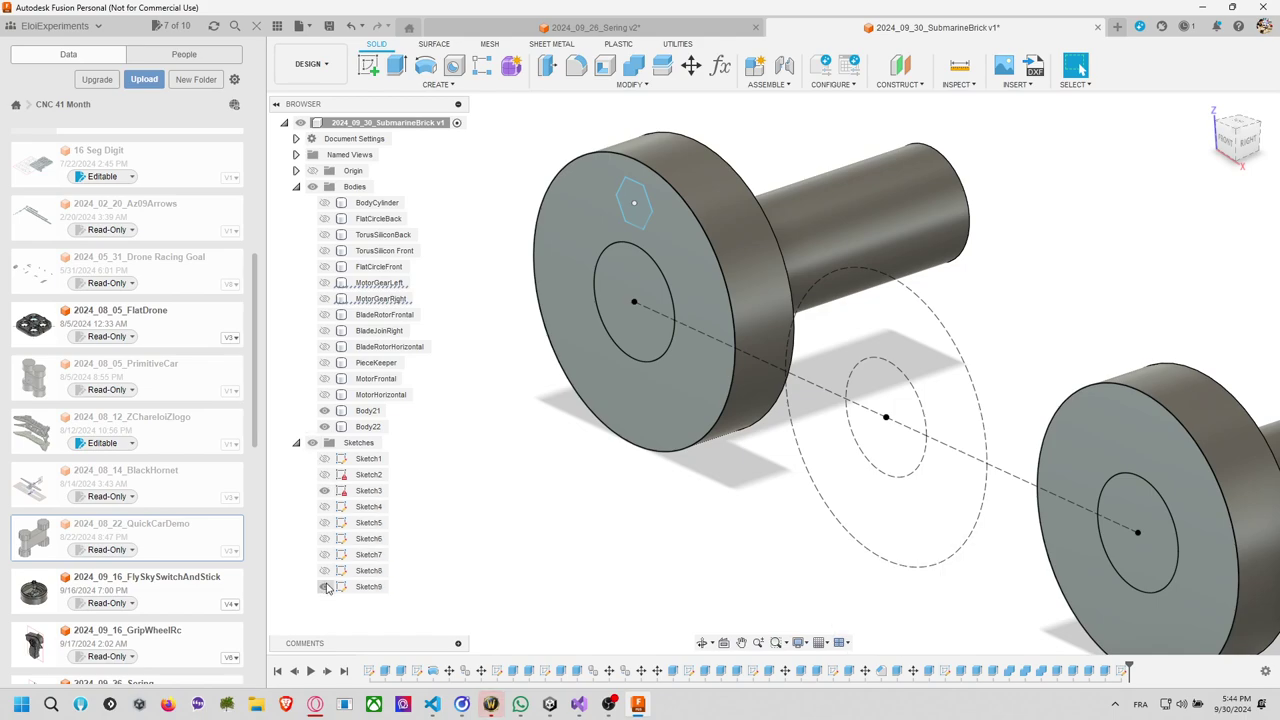
click(324, 490)
key(e)
click(636, 204)
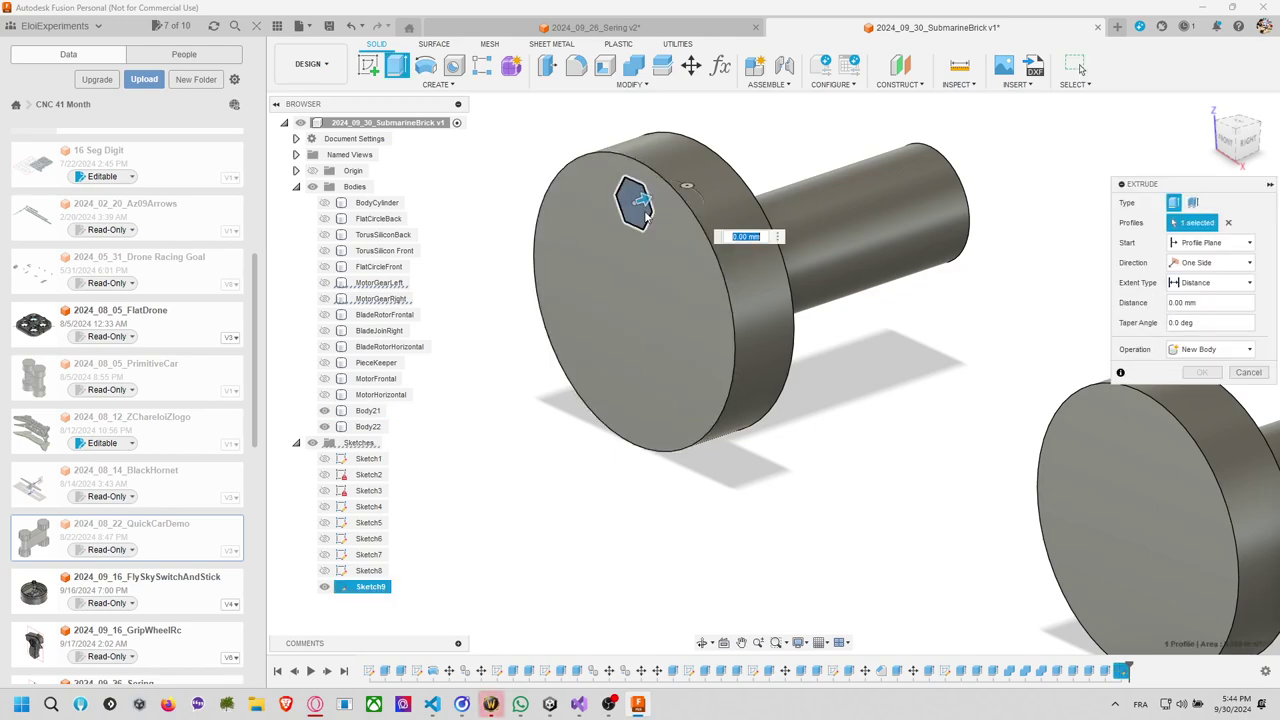
click(640, 208)
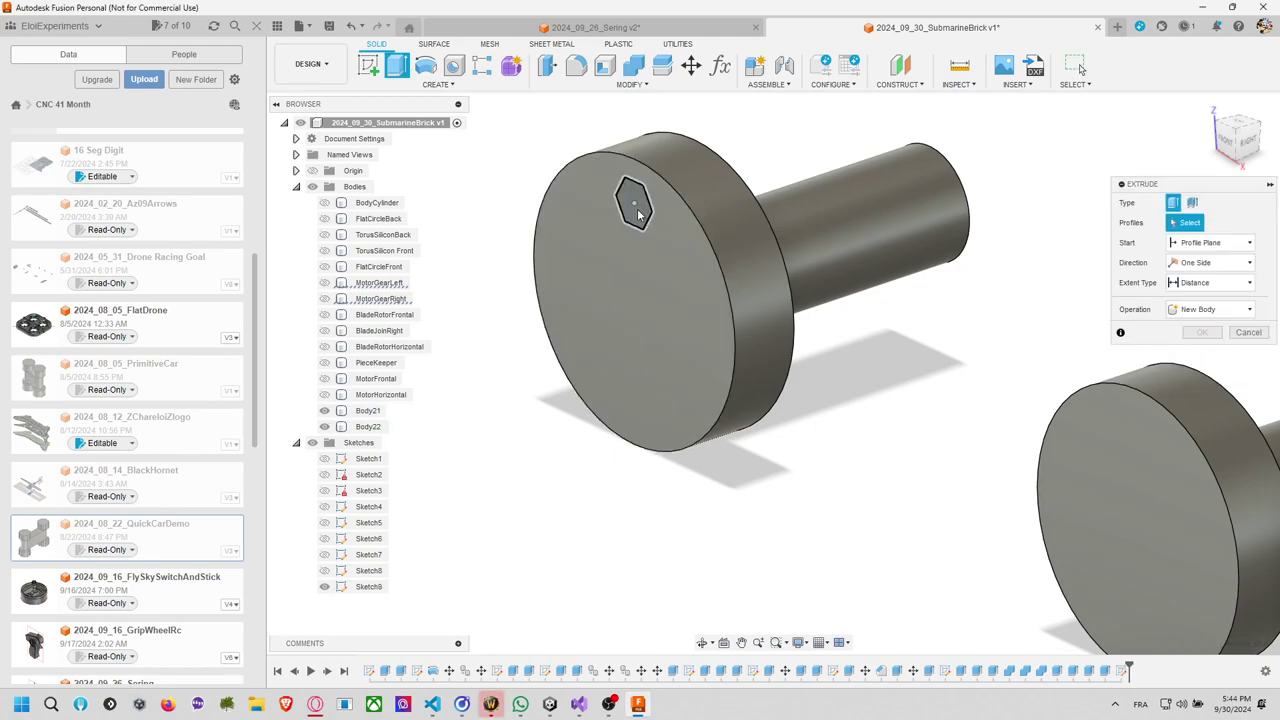
click(637, 208)
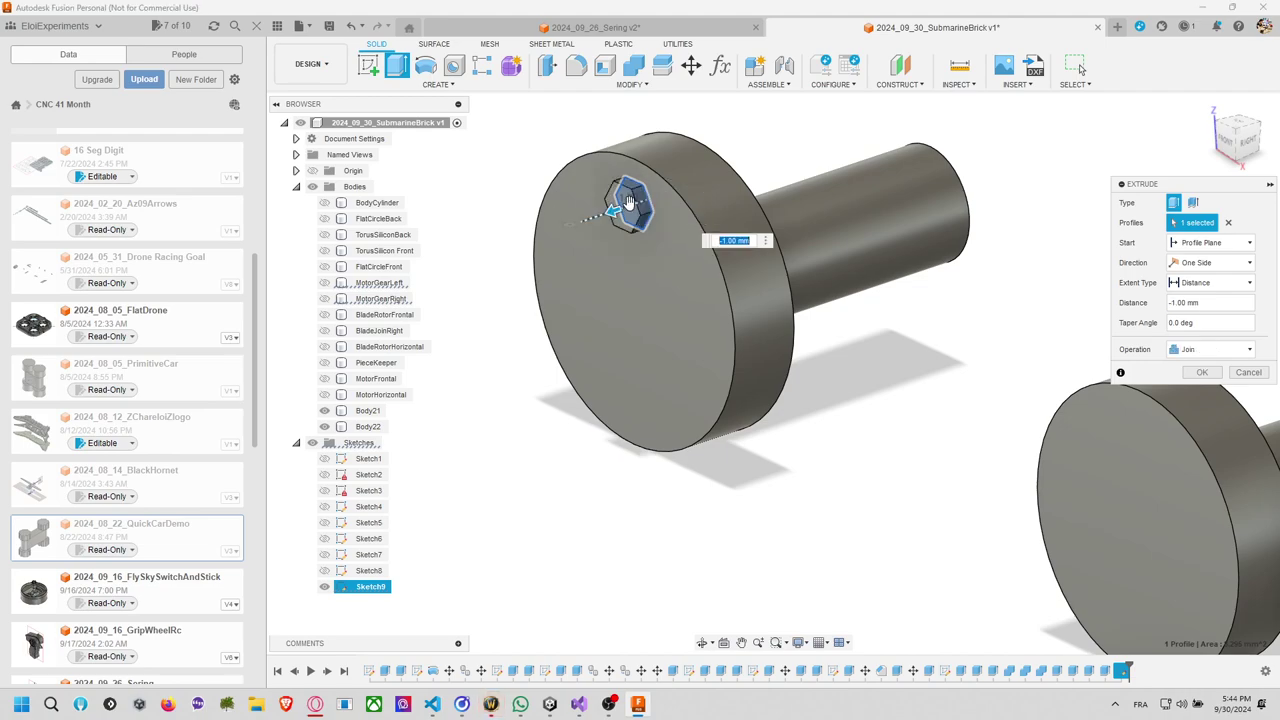
click(1200, 372)
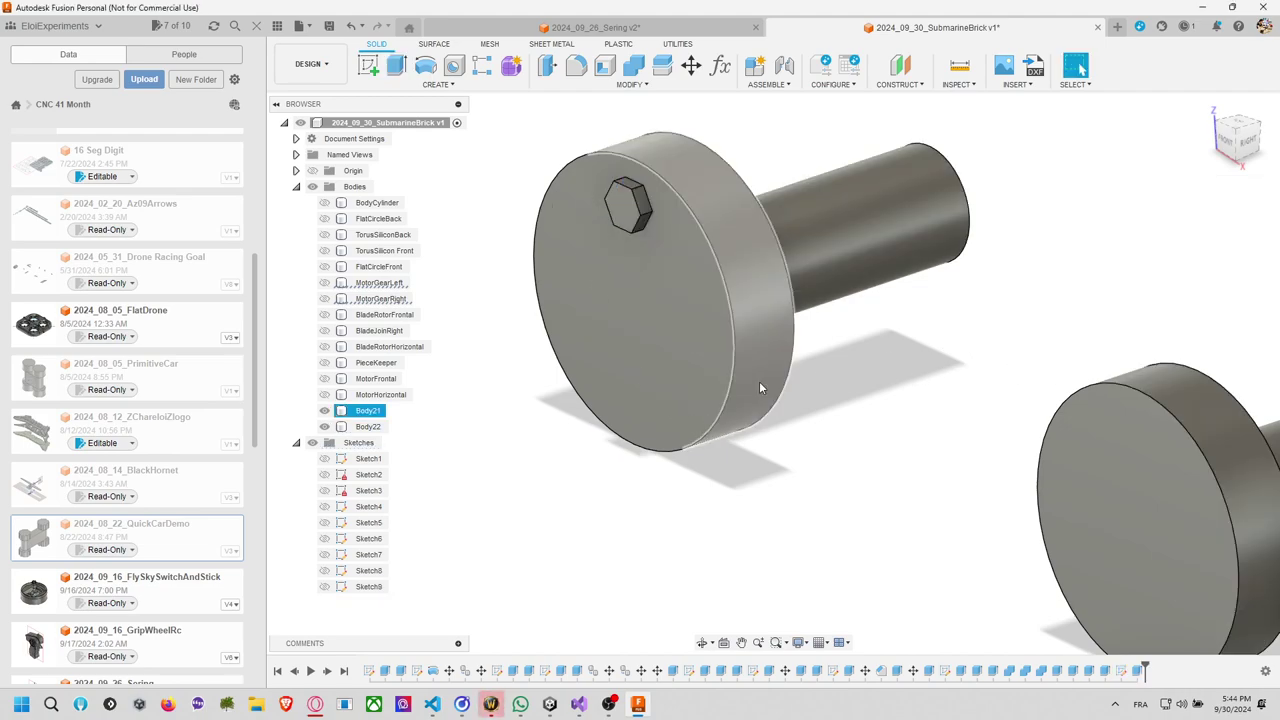
shift+middle_drag(759, 381, 570, 222)
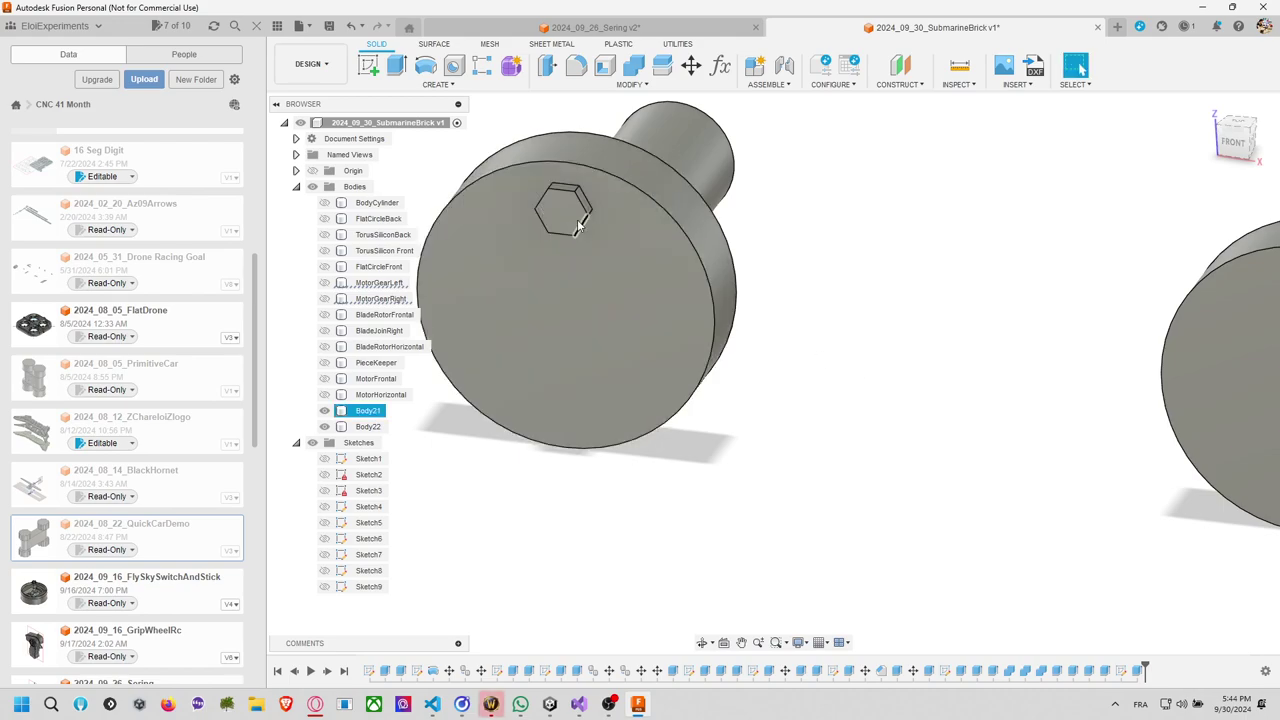
Edit the hexagon extrusion so its operation is New Body, creating Body23.
right_click(1135, 671)
click(1165, 529)
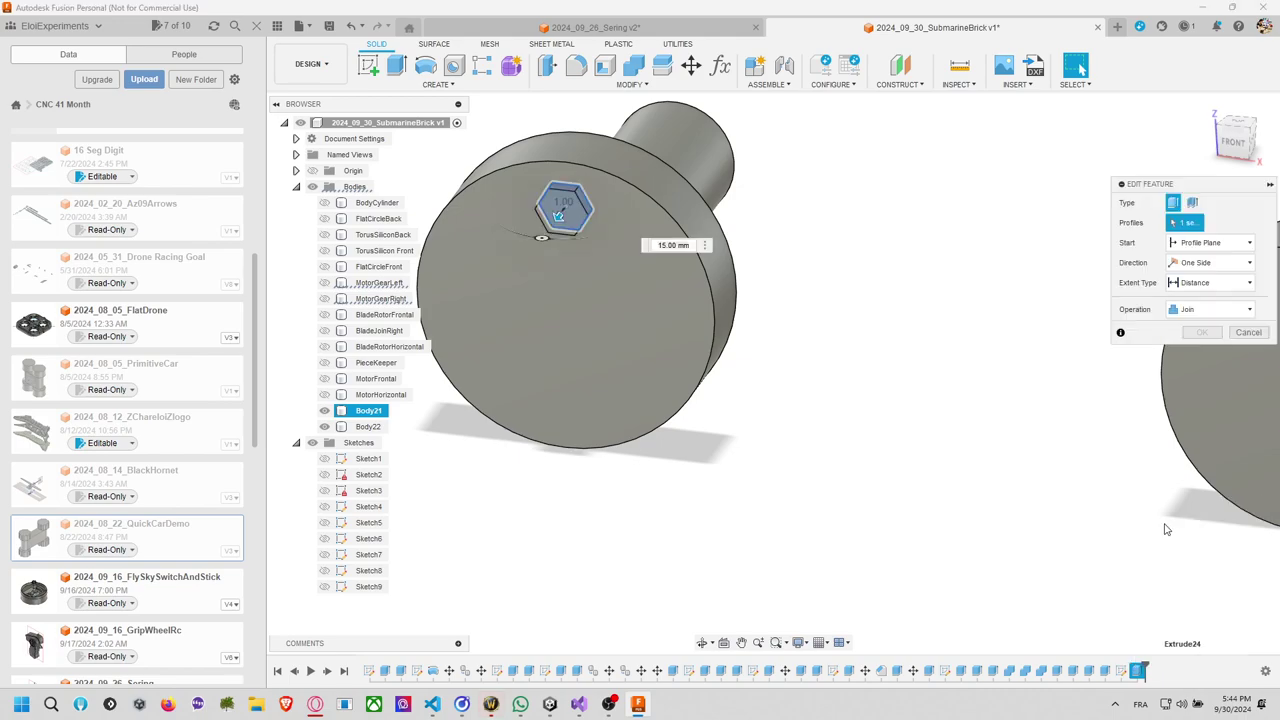
click(1209, 350)
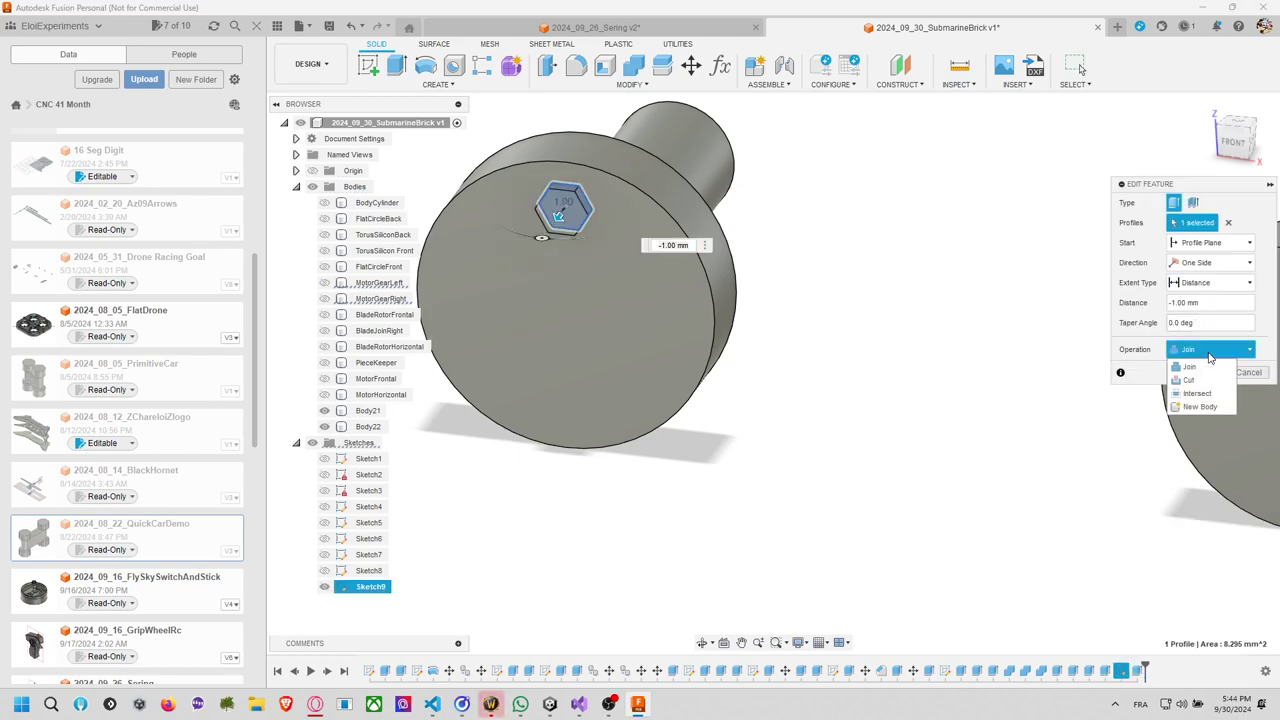
click(1203, 406)
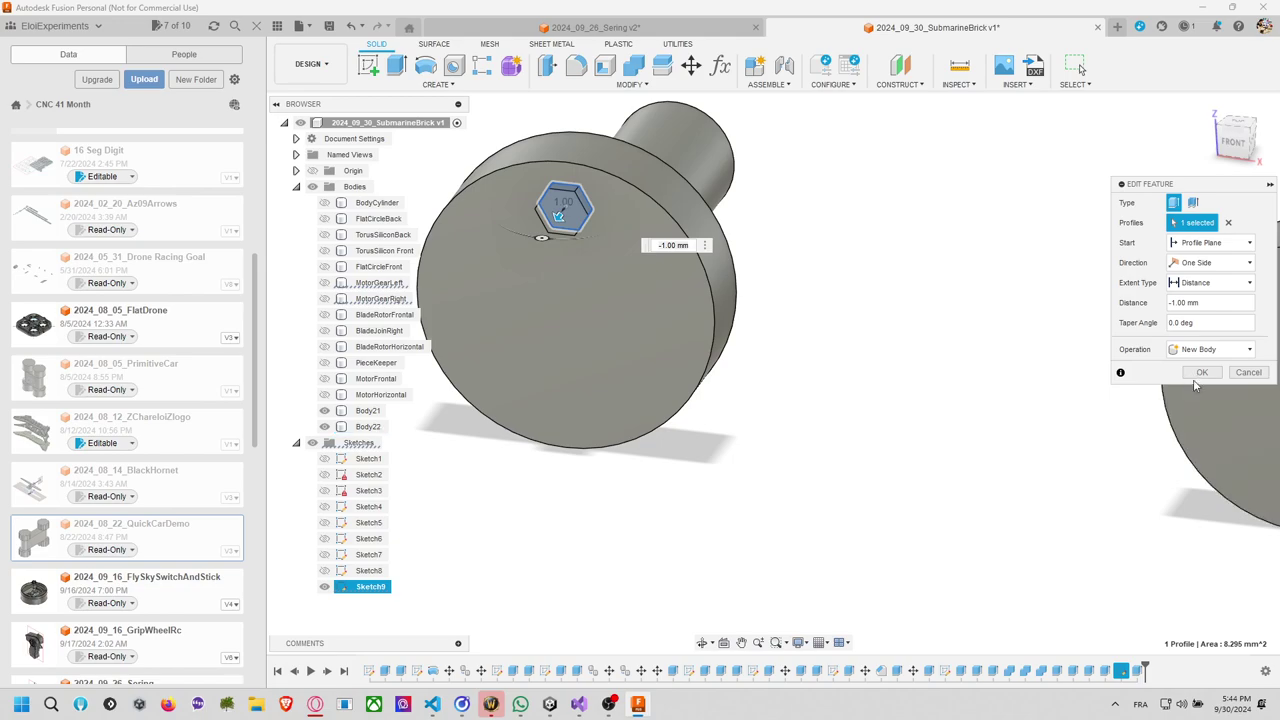
click(1201, 372)
middle_drag(826, 283, 855, 293)
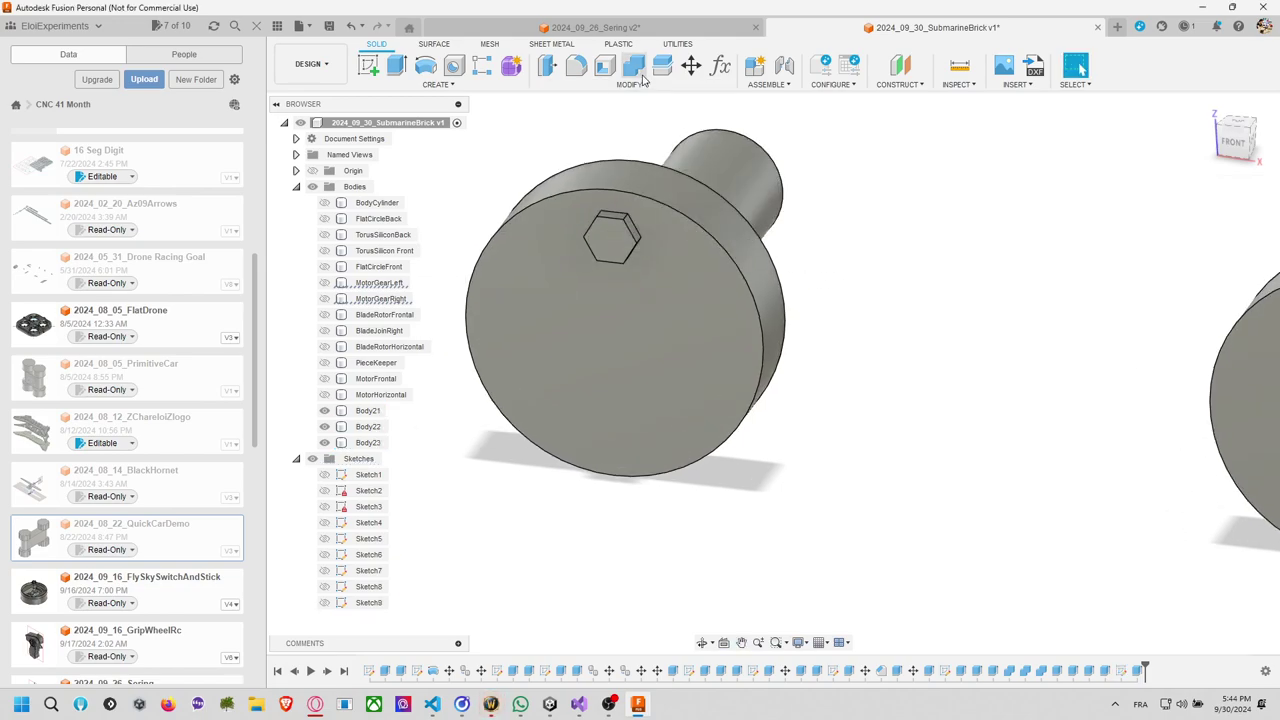
click(482, 66)
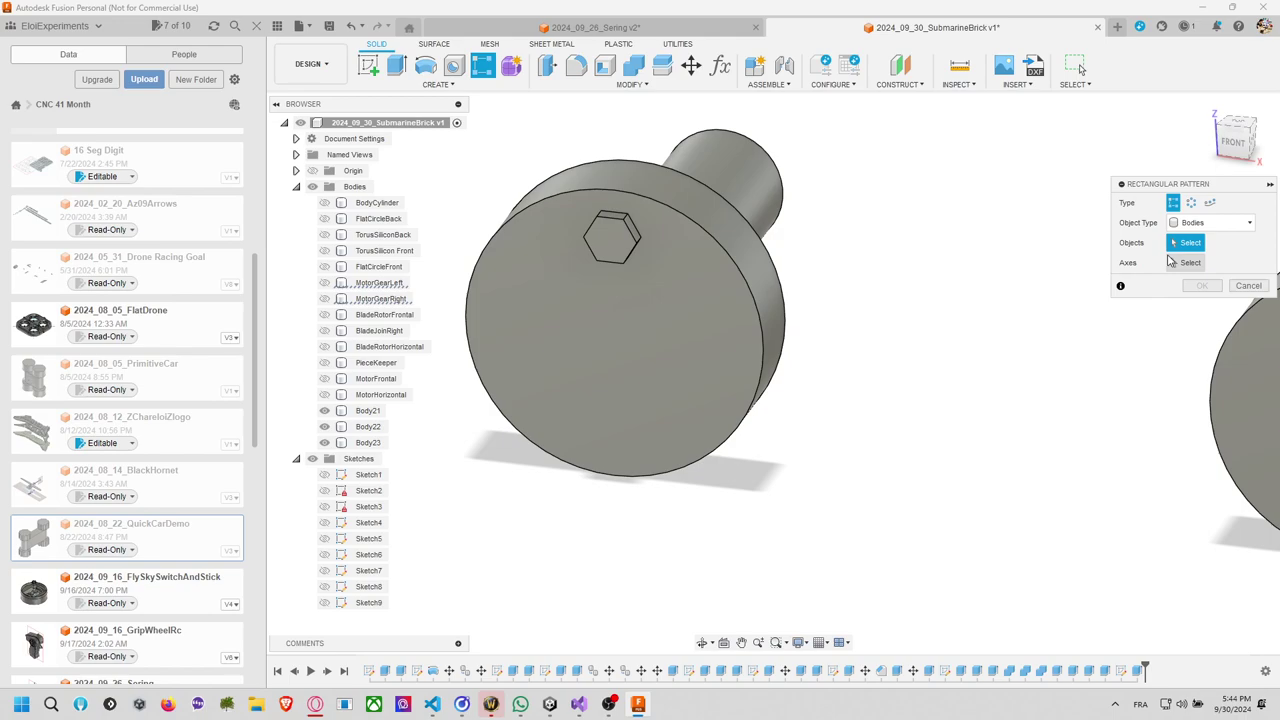
click(1196, 263)
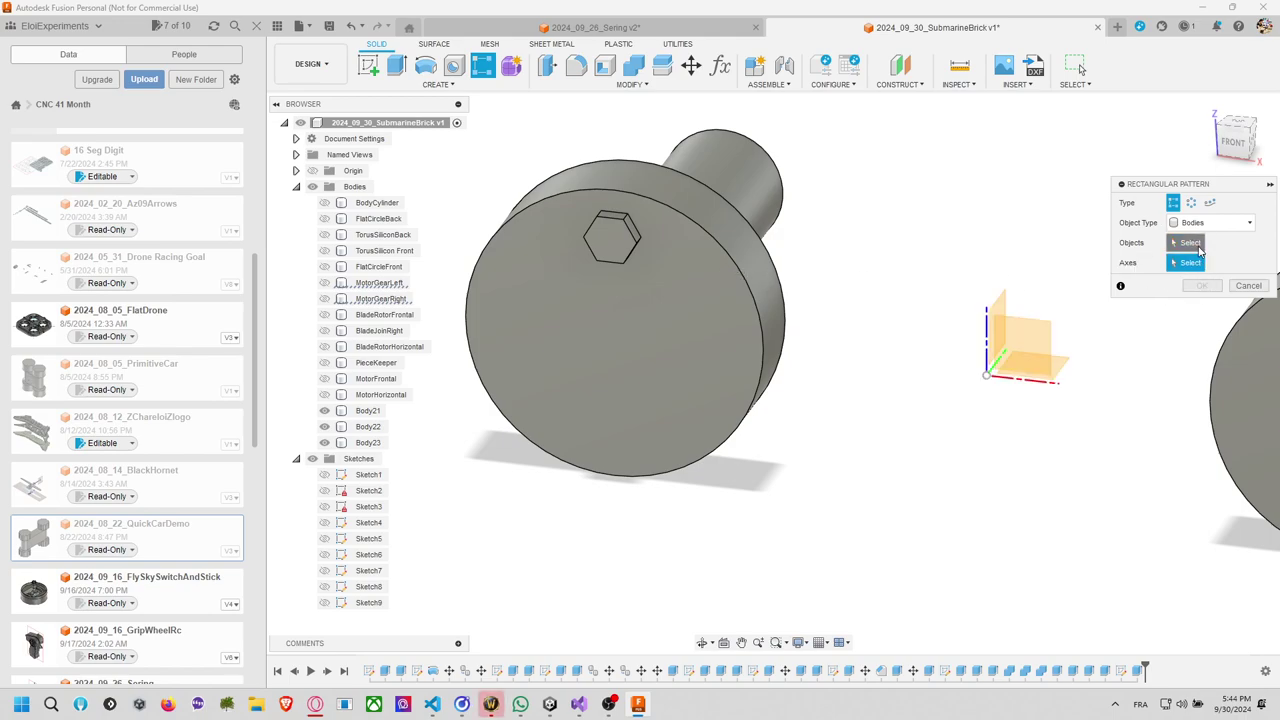
click(612, 238)
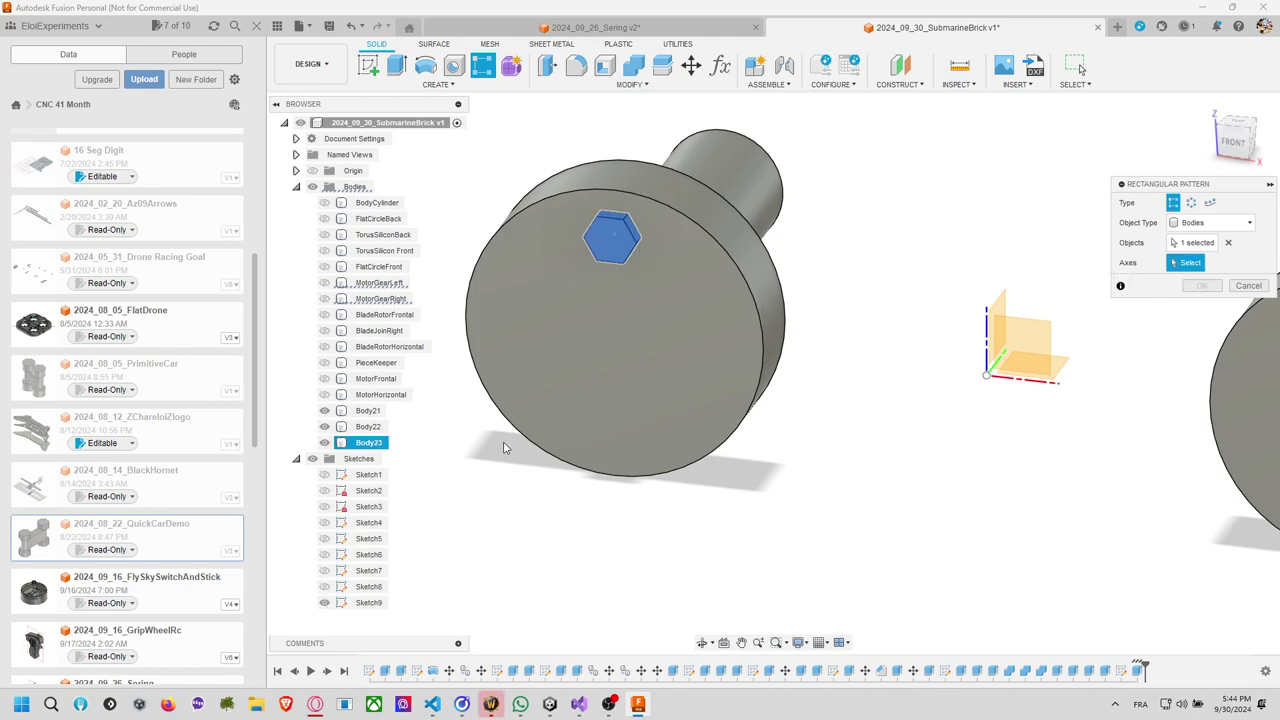
click(324, 586)
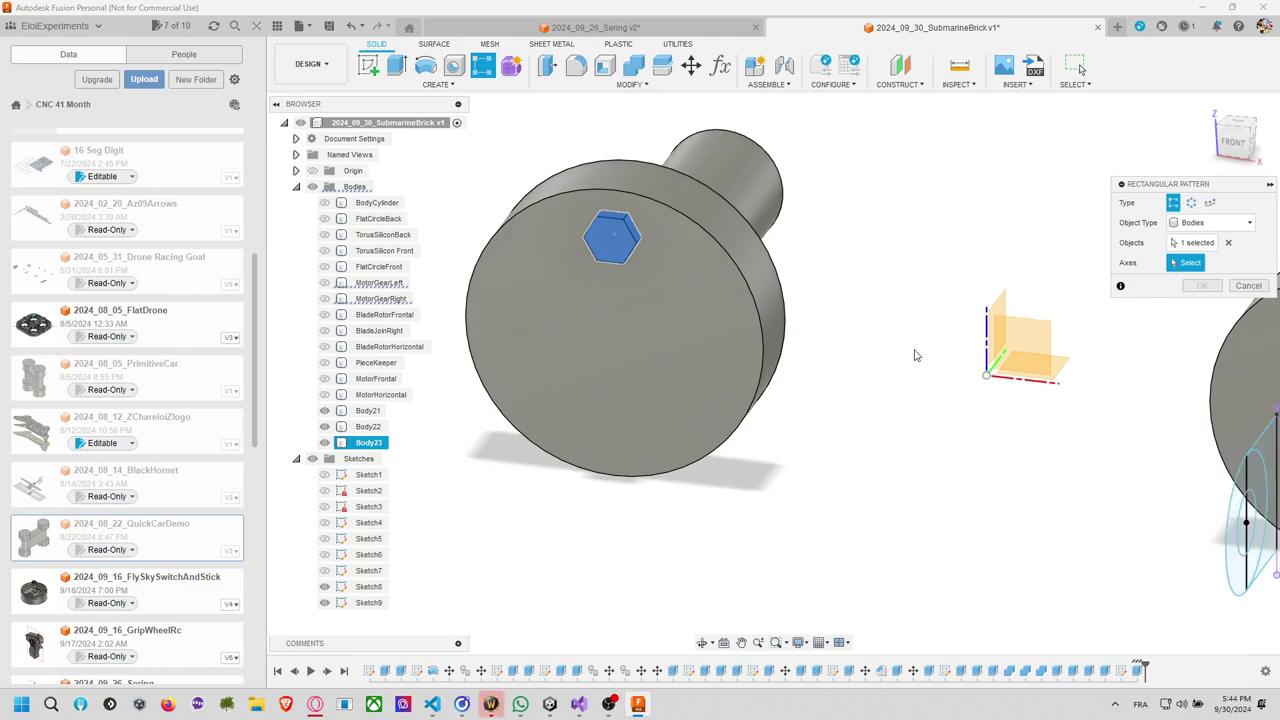
click(1247, 286)
click(437, 84)
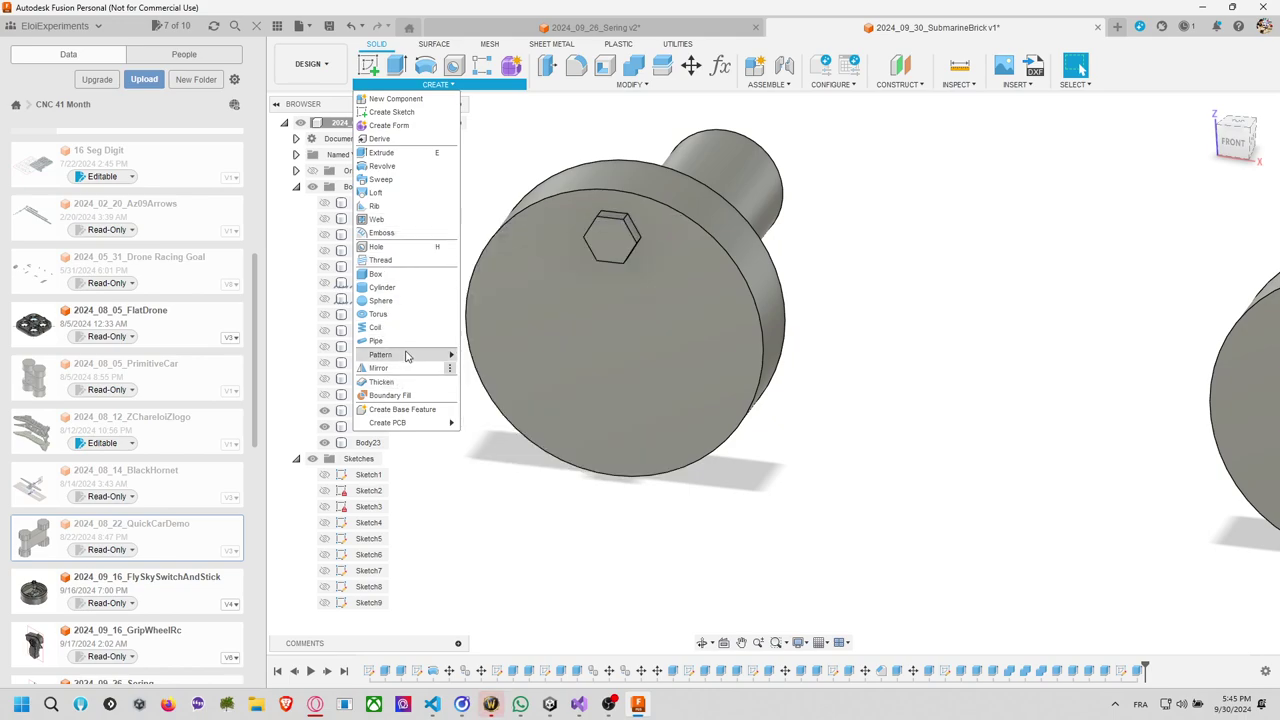
mouse_move(447, 355)
click(492, 368)
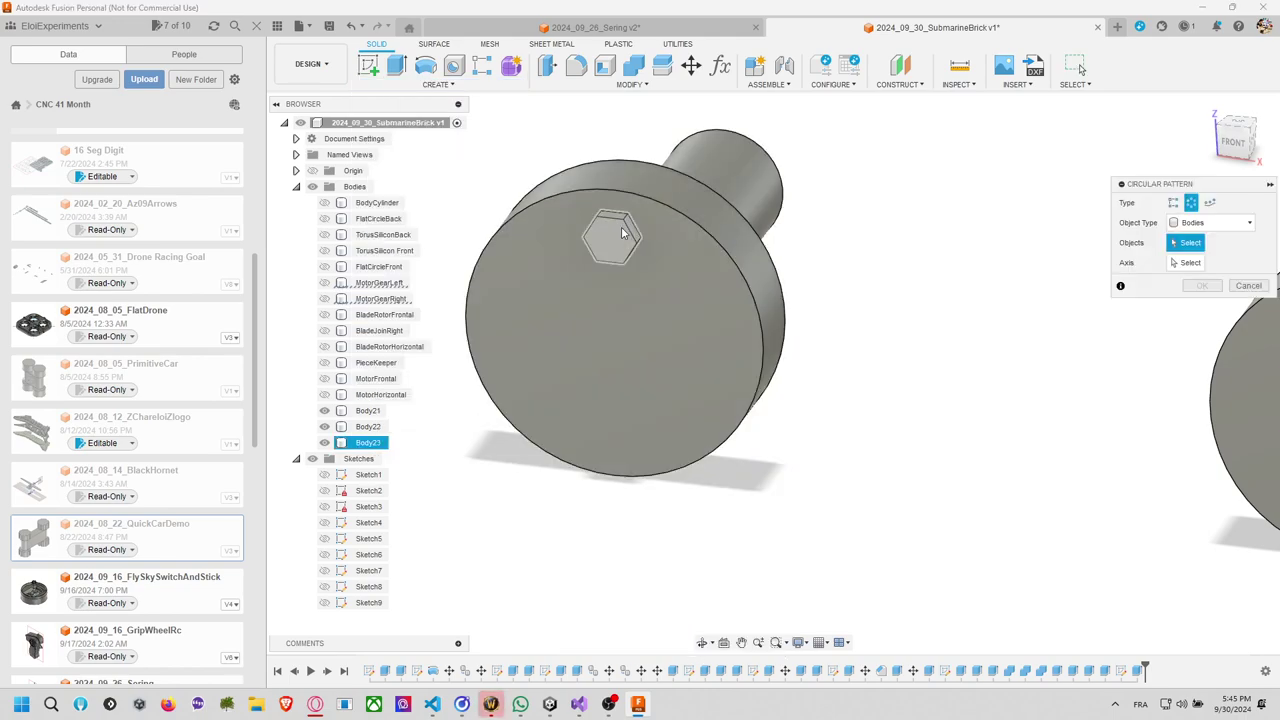
click(613, 236)
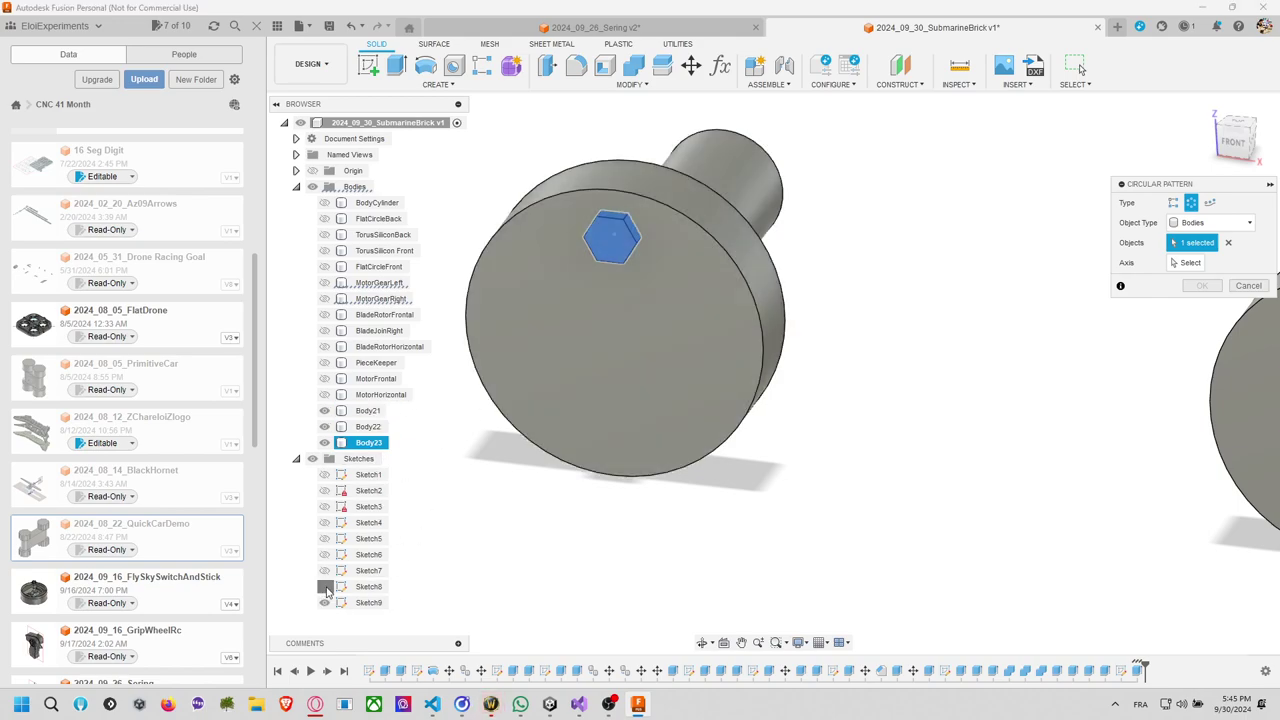
click(324, 587)
click(324, 571)
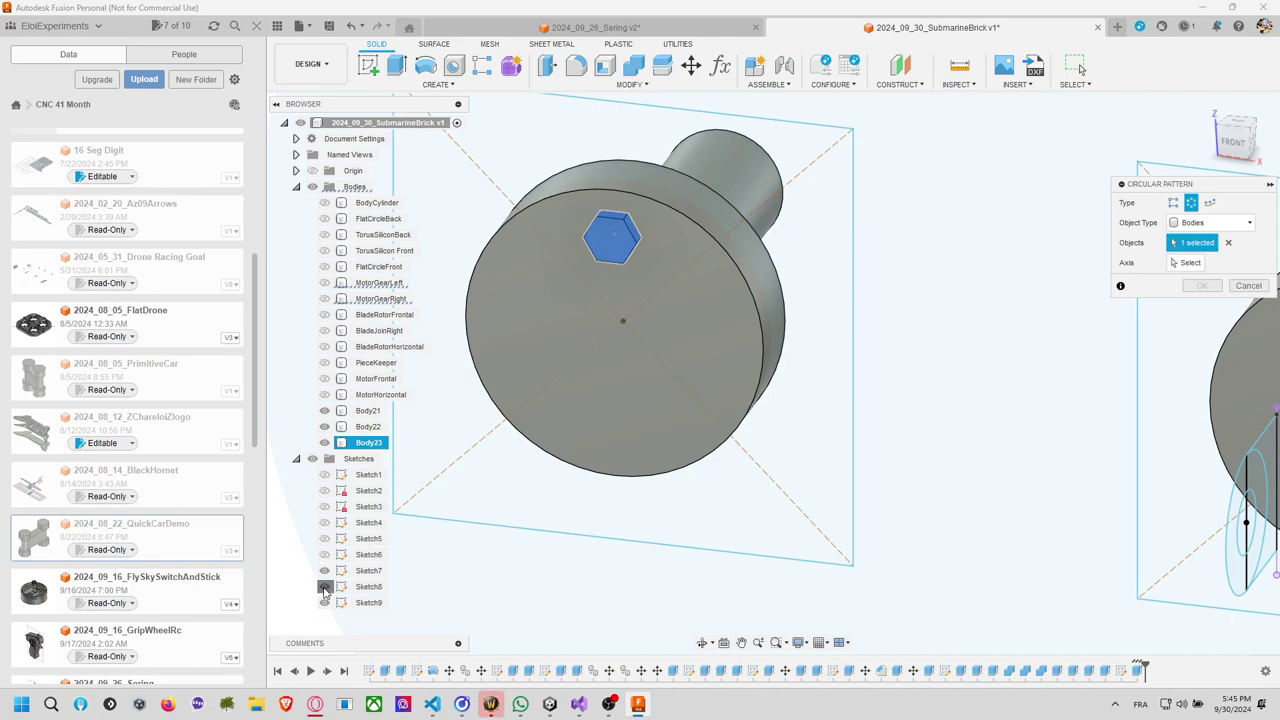
click(324, 588)
click(324, 507)
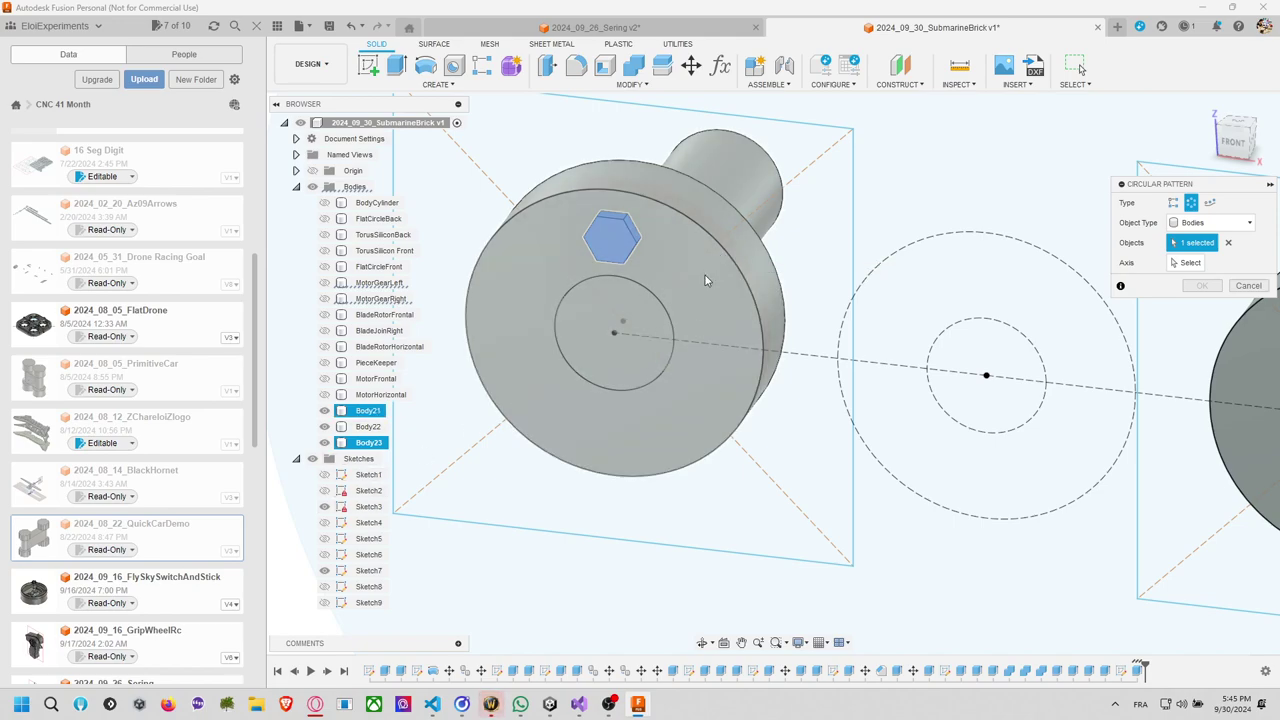
click(706, 276)
Circular-pattern hexagon Body23 around the plate's centre axis with quantity 5.
key(Escape)
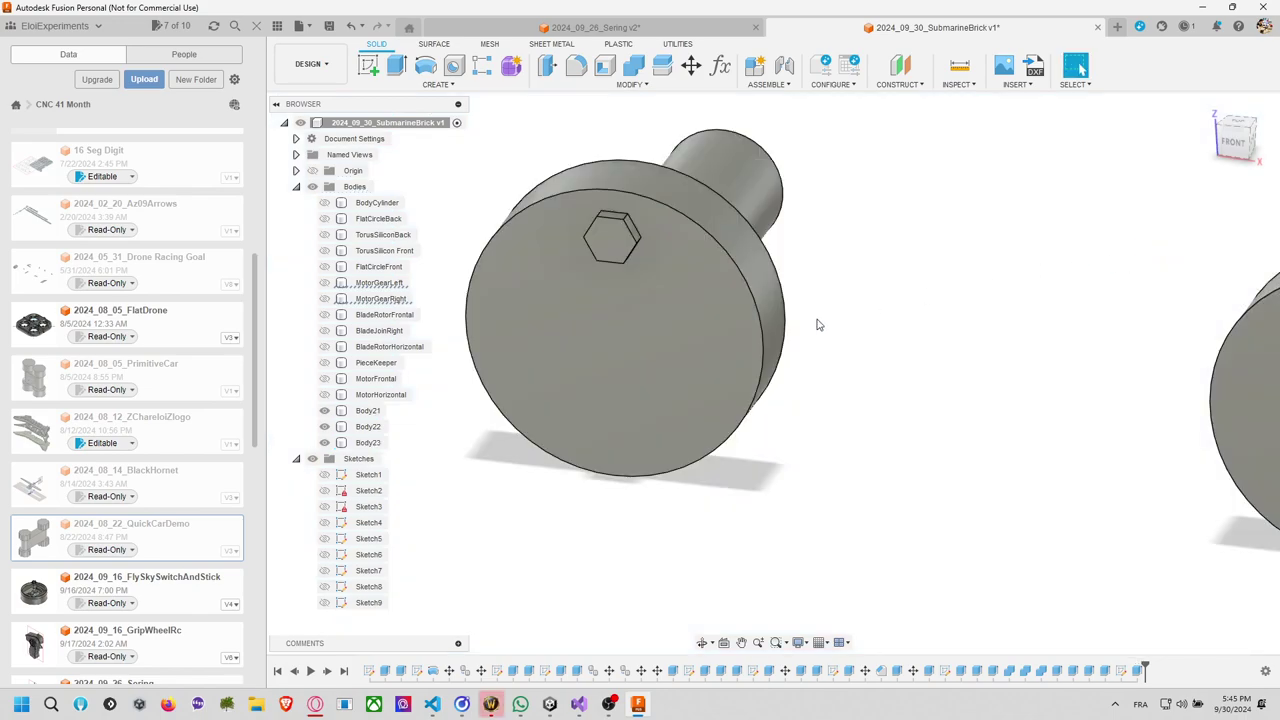
click(360, 506)
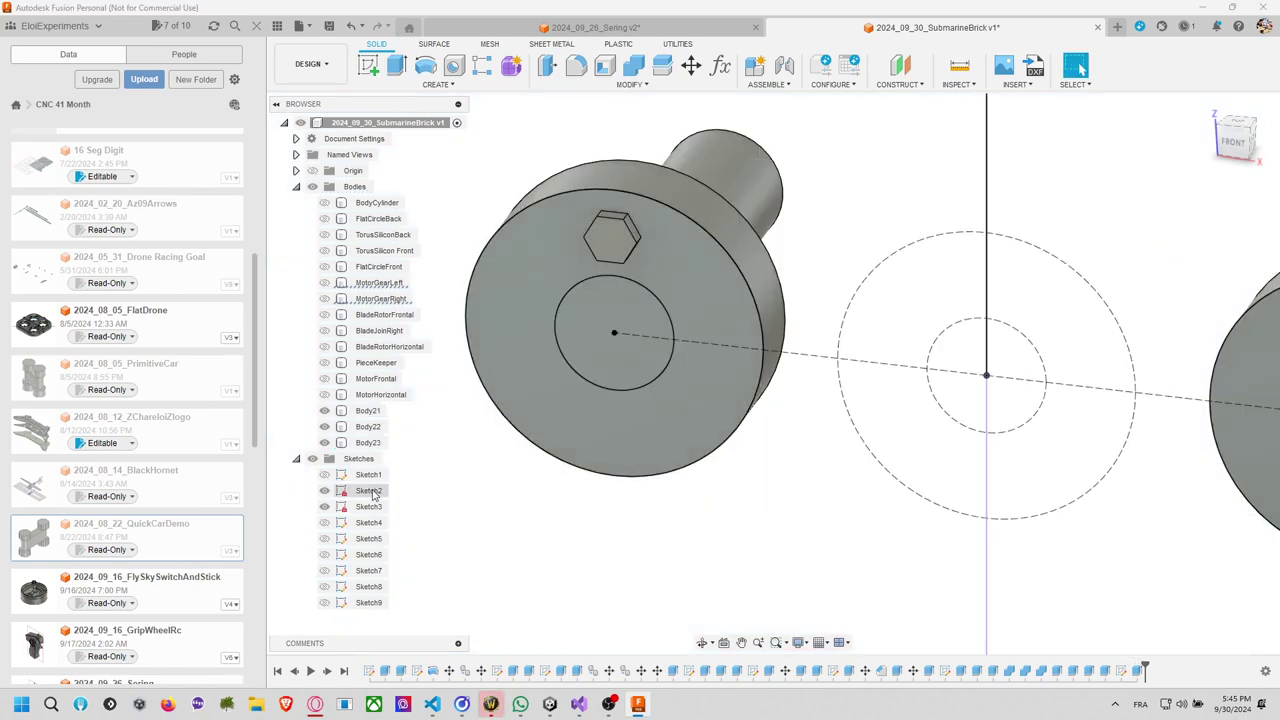
click(442, 86)
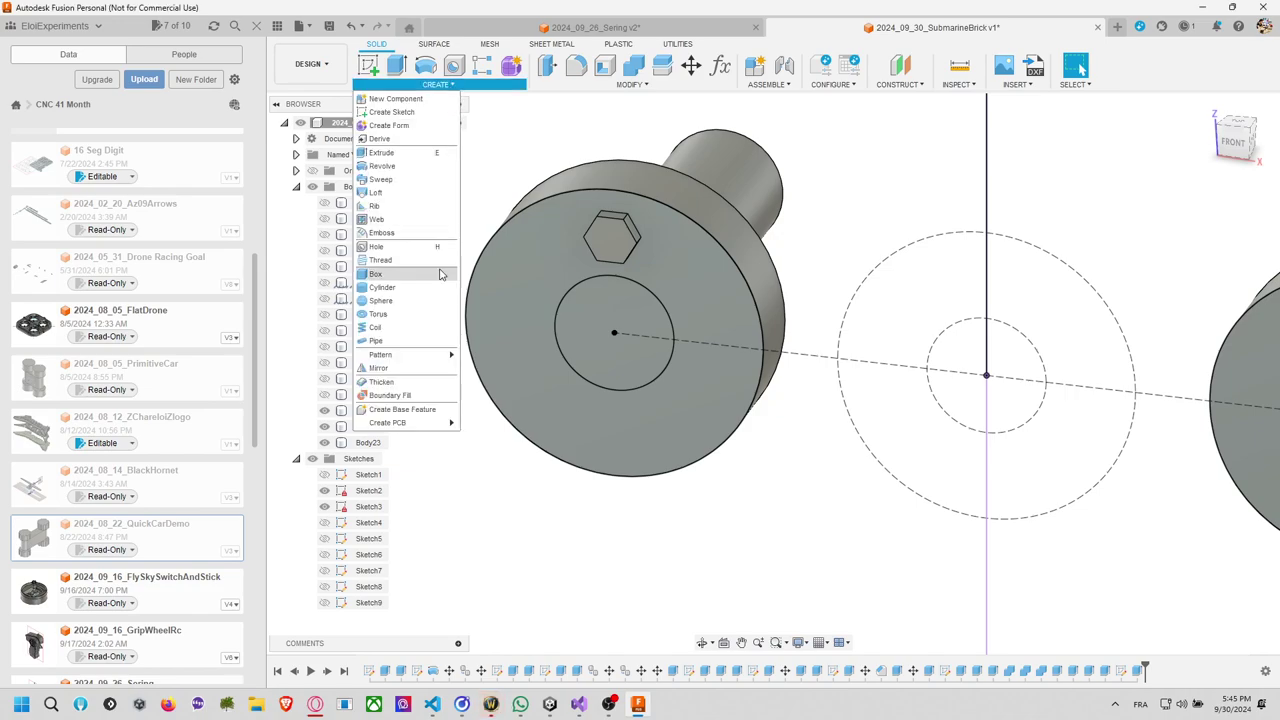
mouse_move(442, 362)
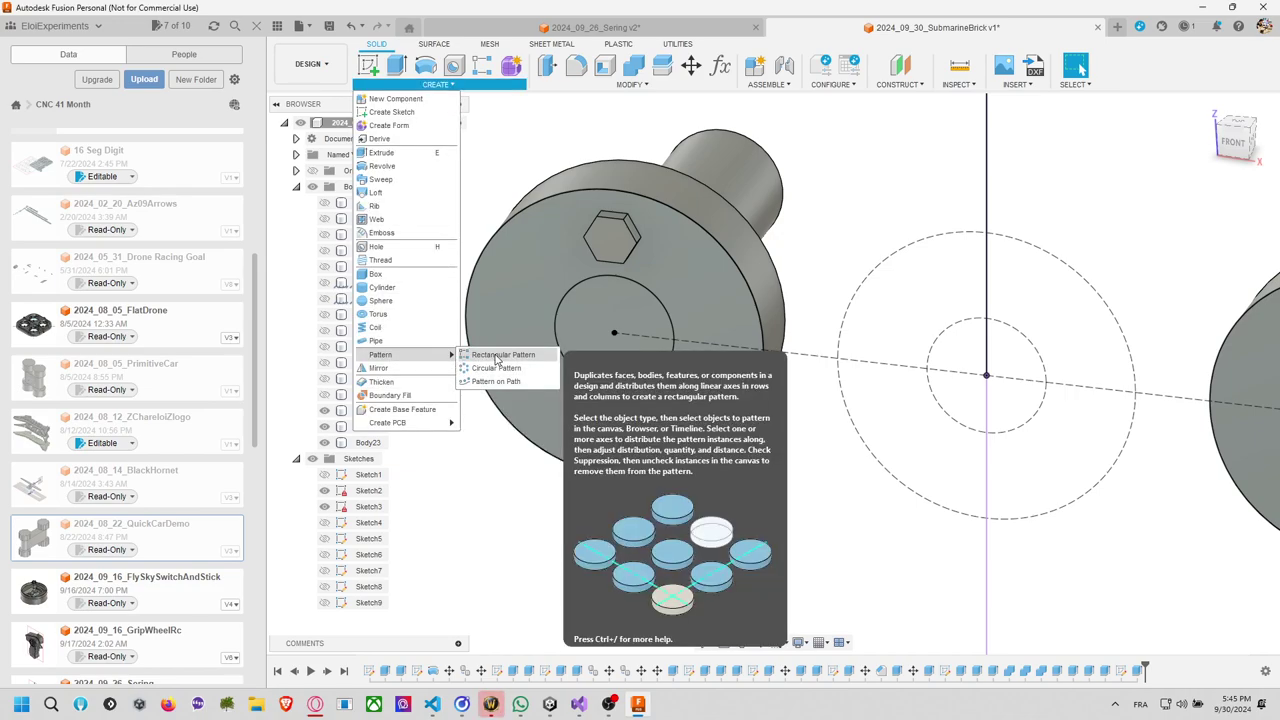
click(496, 368)
click(612, 237)
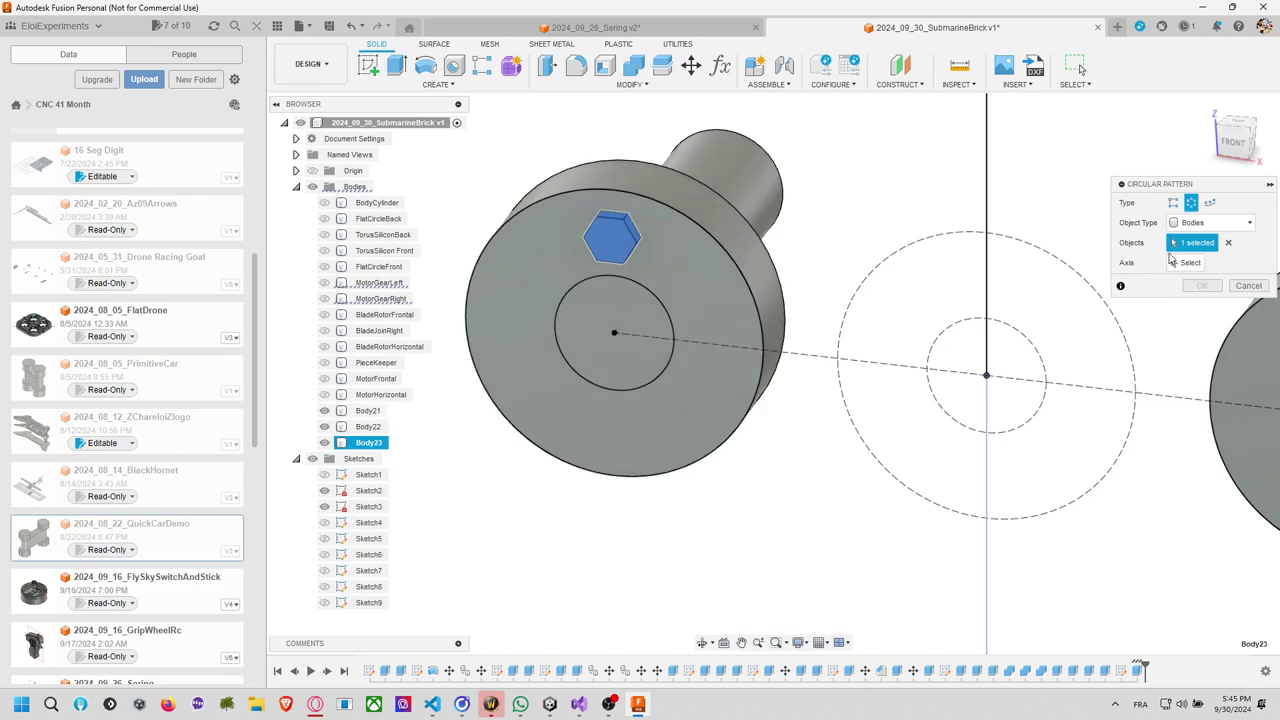
click(1180, 262)
click(636, 281)
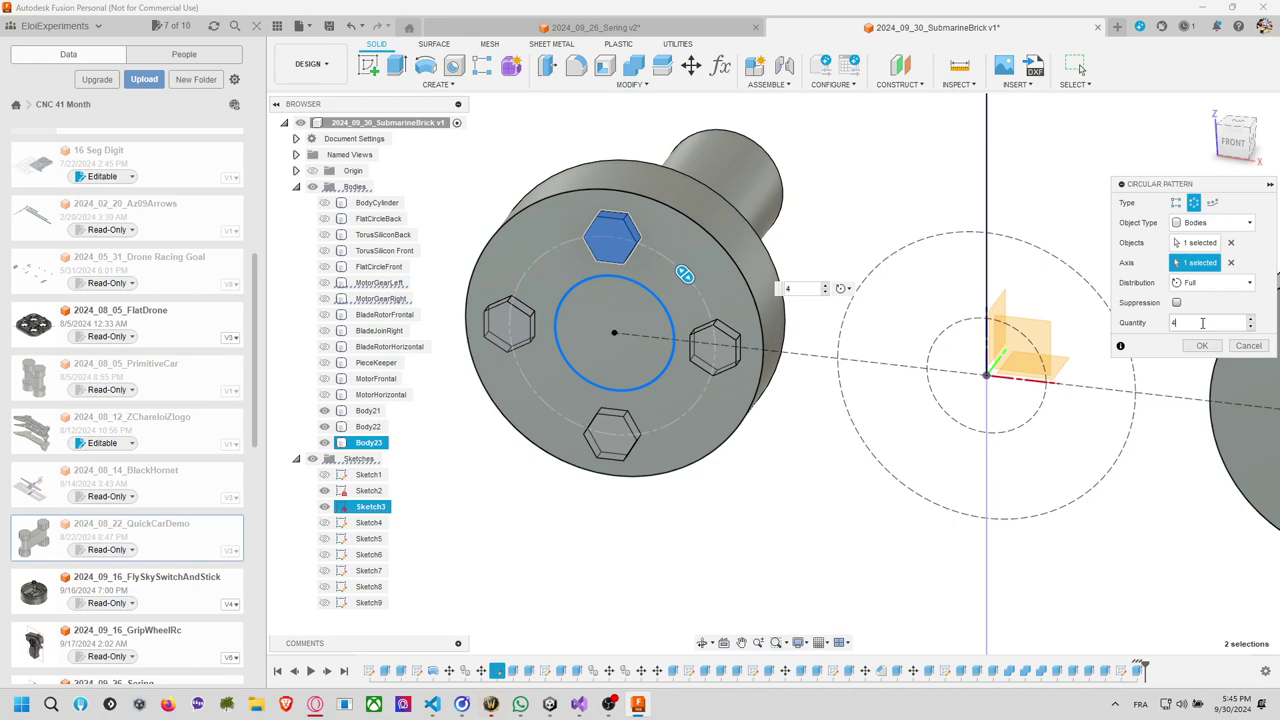
text(5)
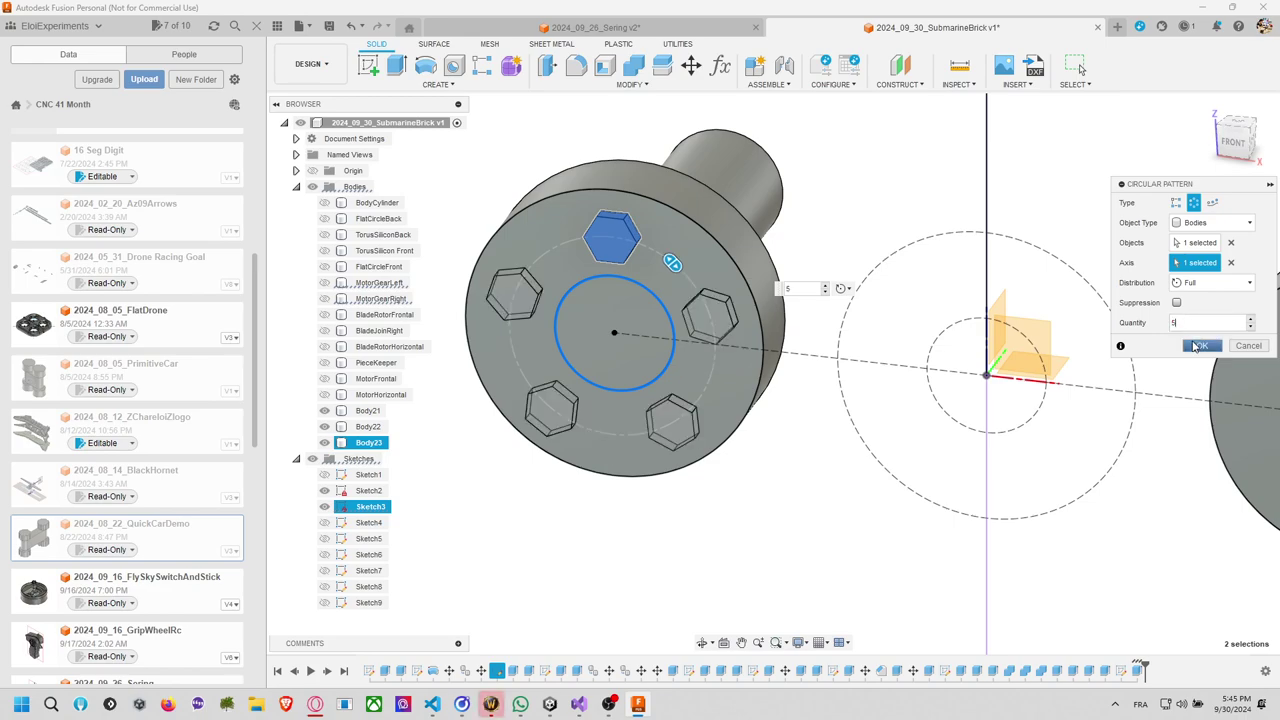
click(1198, 346)
scroll(780, 236, down, 4)
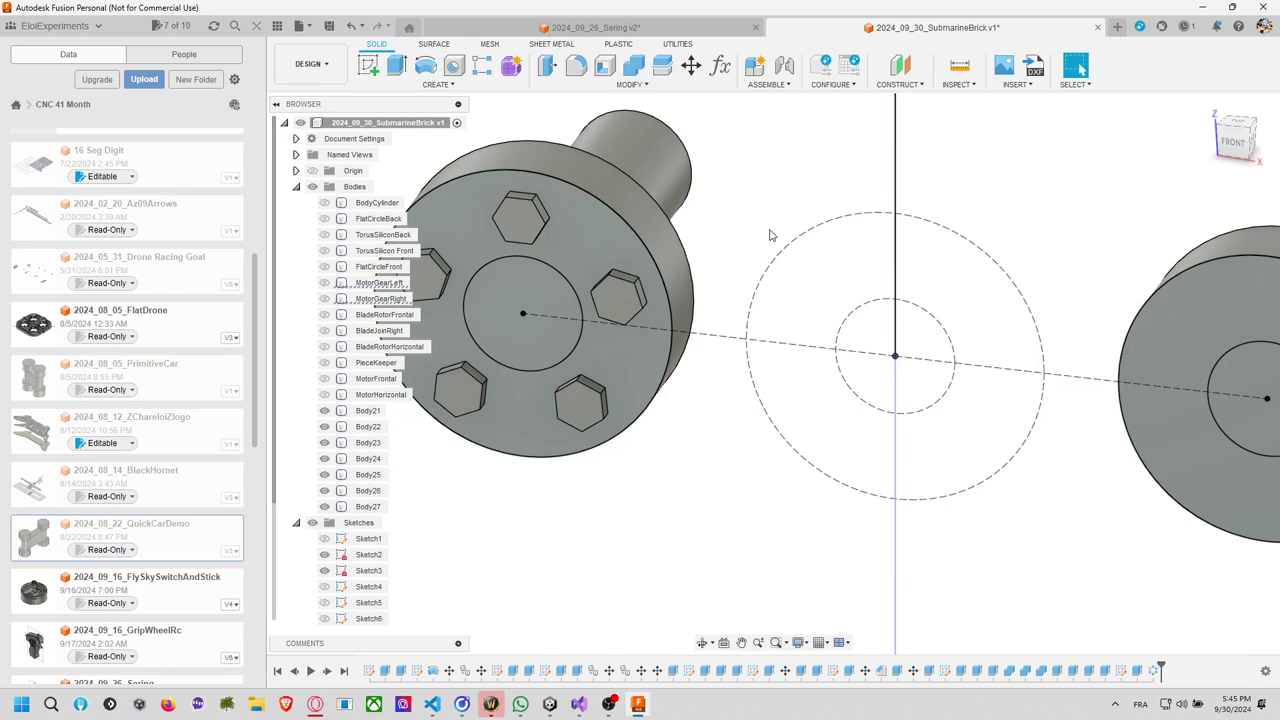
Start Move/Copy and select the five hexagon bodies on the left disc.
click(690, 65)
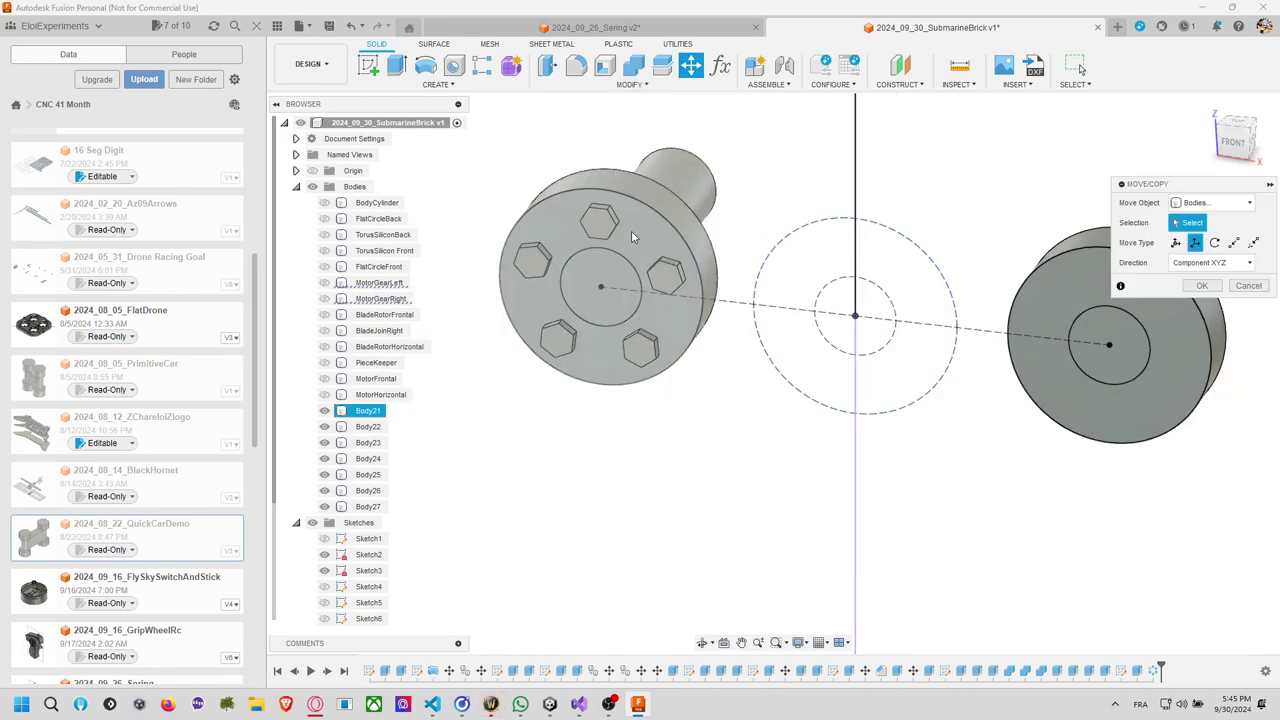
click(603, 234)
click(667, 276)
click(641, 347)
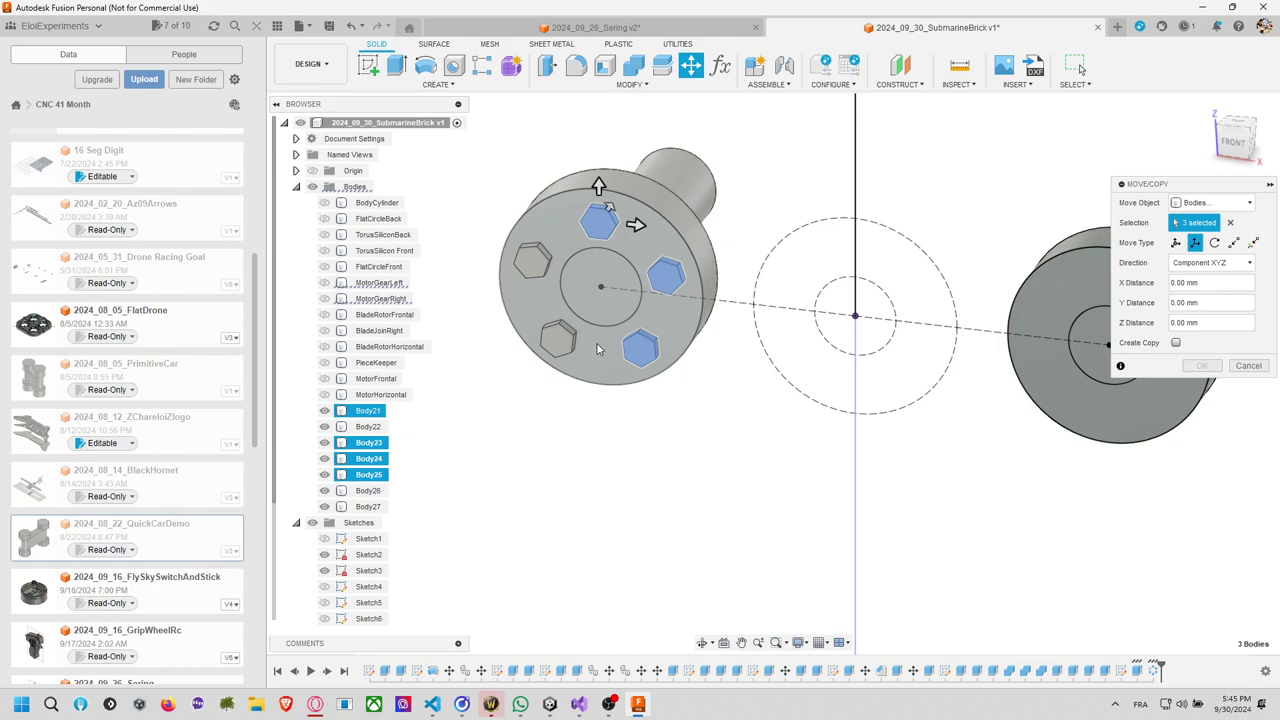
click(562, 340)
click(533, 260)
Copy them point to point from the left cylinder's centre to the right cylinder's centre.
middle_drag(789, 334, 672, 345)
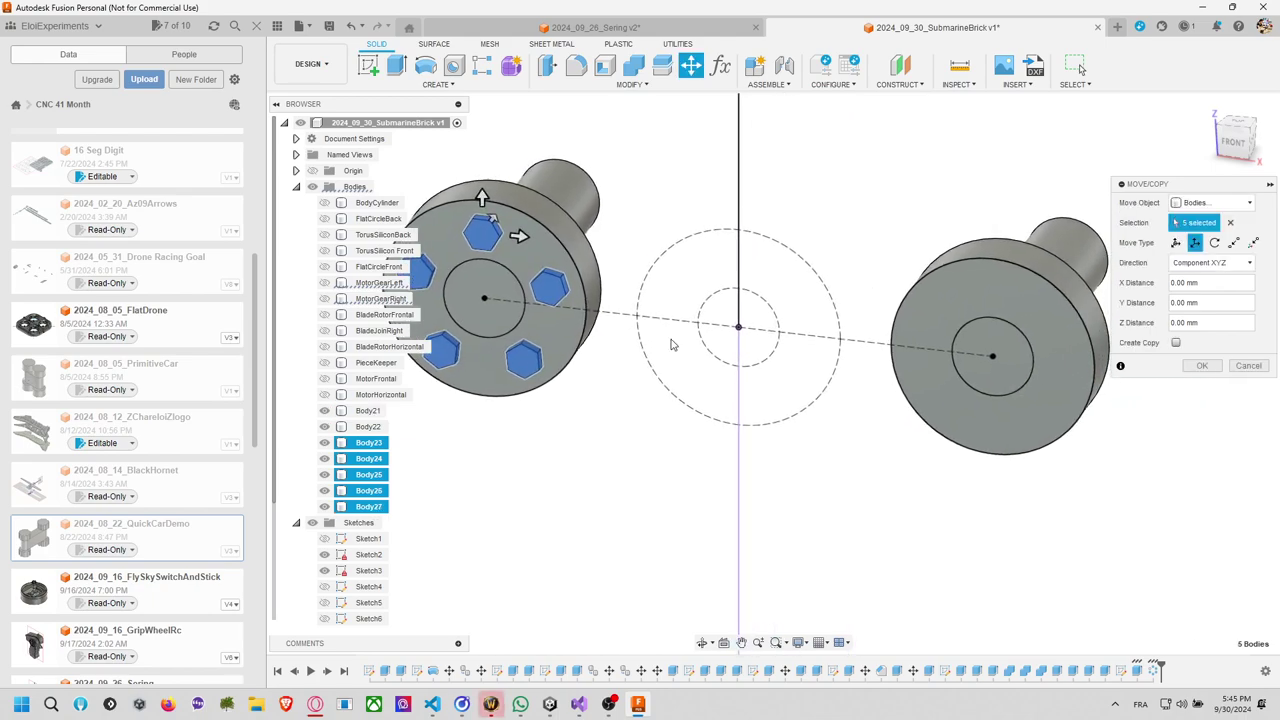
click(1233, 242)
click(484, 298)
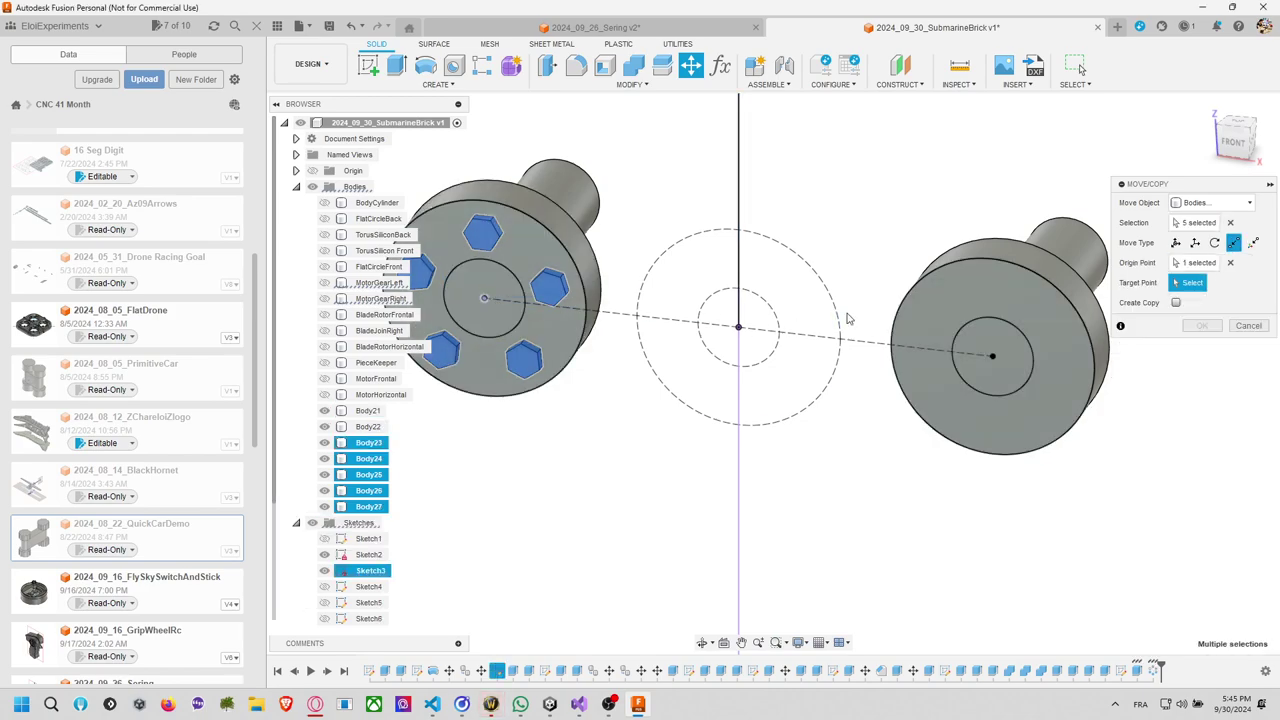
click(992, 356)
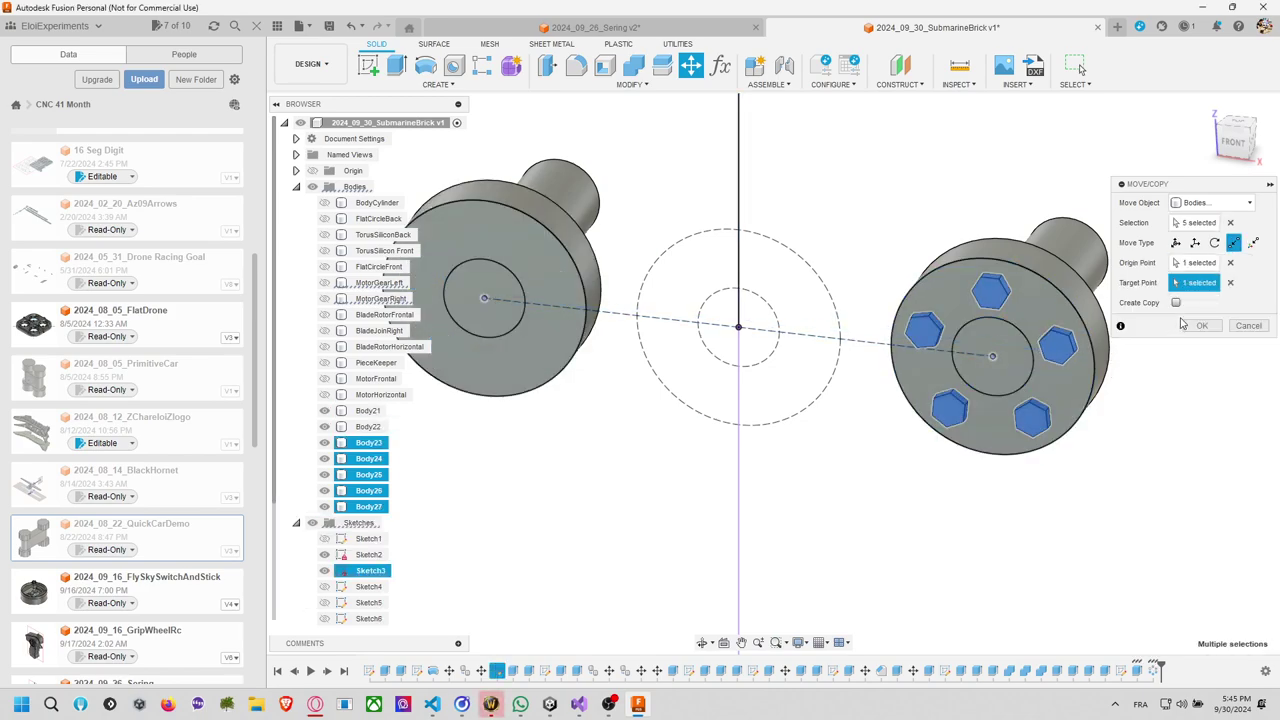
click(1176, 303)
click(1202, 326)
scroll(796, 256, down, 3)
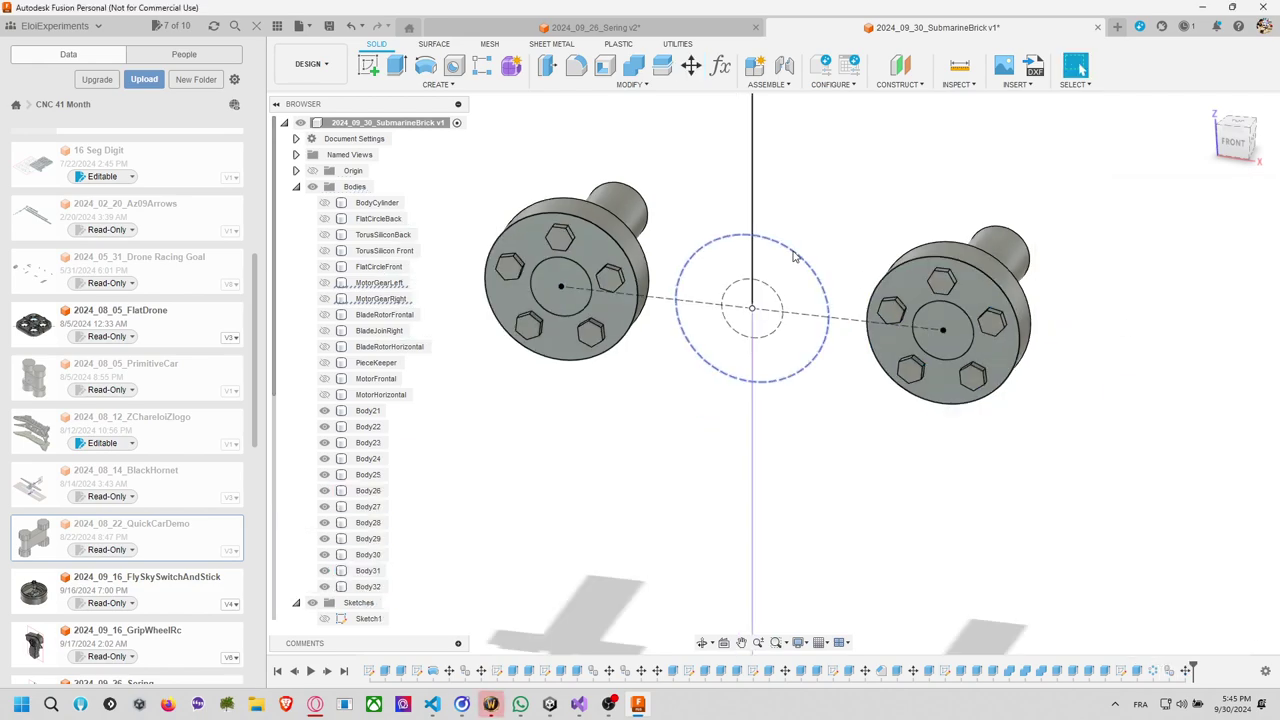
mouse_move(905, 210)
shift+middle_down()
mouse_move(917, 208)
mouse_move(849, 223)
mouse_move(906, 217)
shift+middle_up()
scroll(897, 244, up, 2)
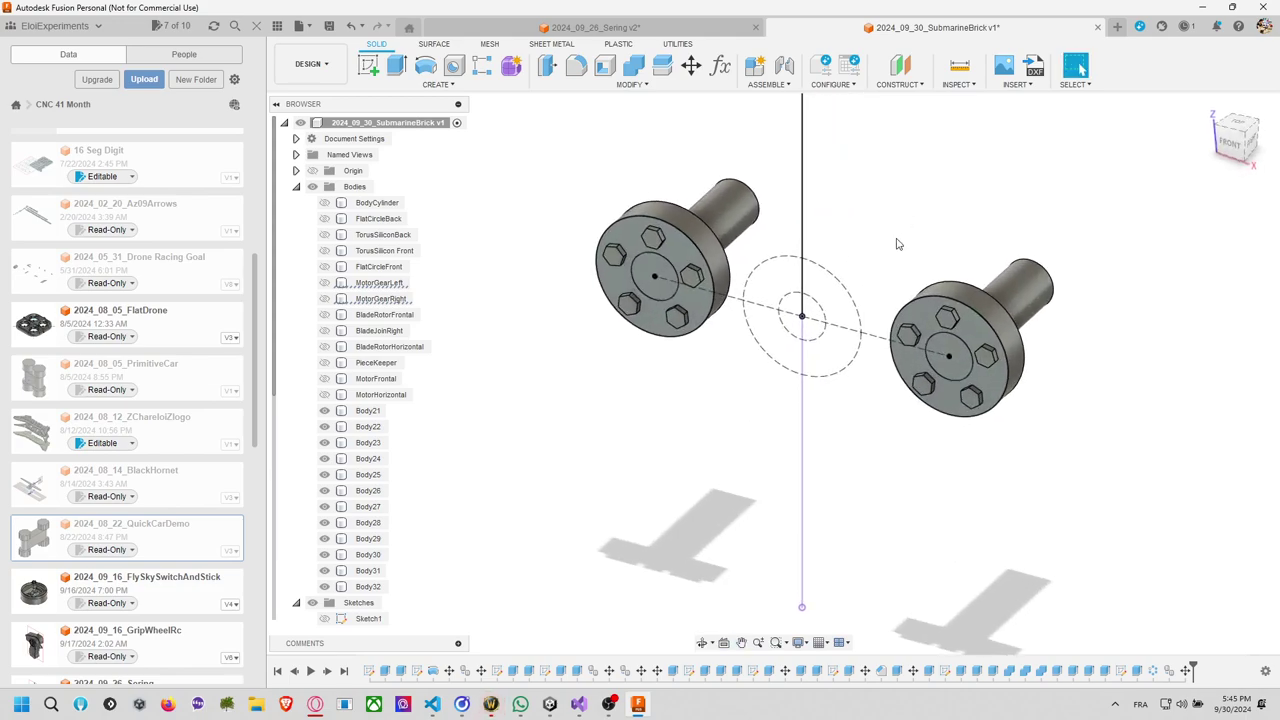
Start Move/Copy and select the hexagon bodies on both rotor parts.
click(691, 66)
click(613, 255)
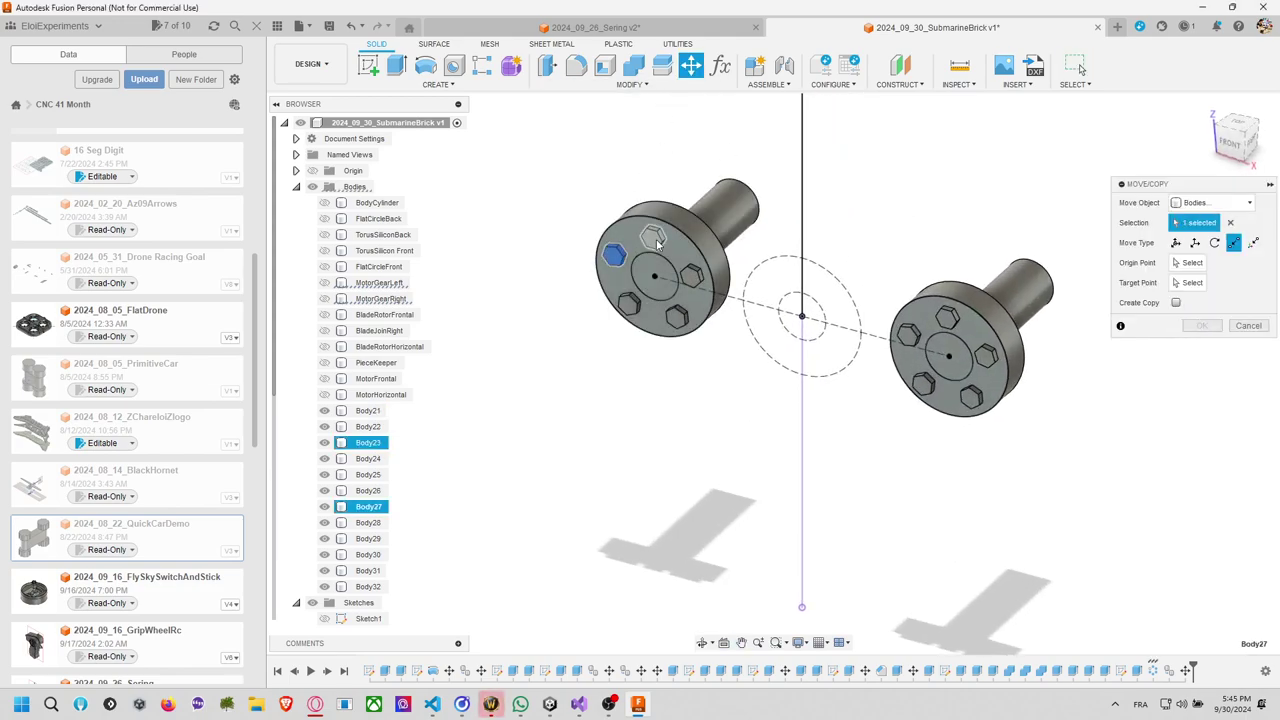
click(652, 237)
click(692, 277)
click(677, 316)
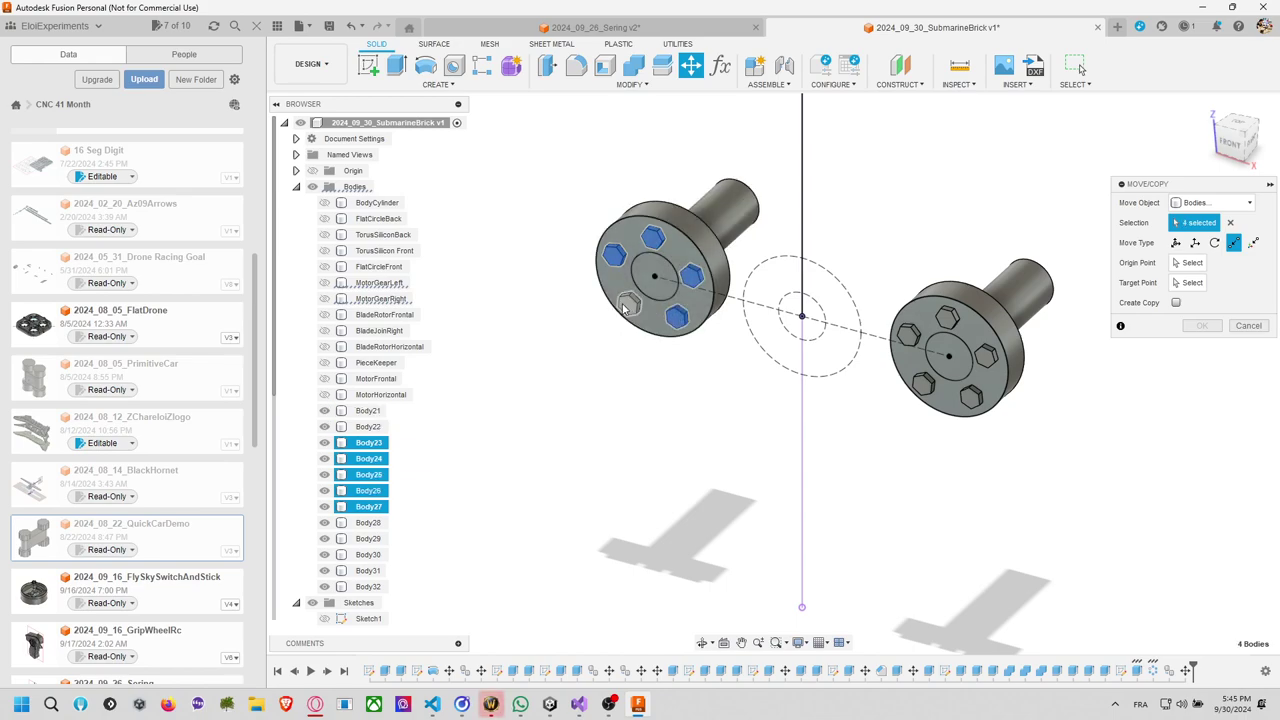
click(907, 335)
click(922, 383)
click(948, 318)
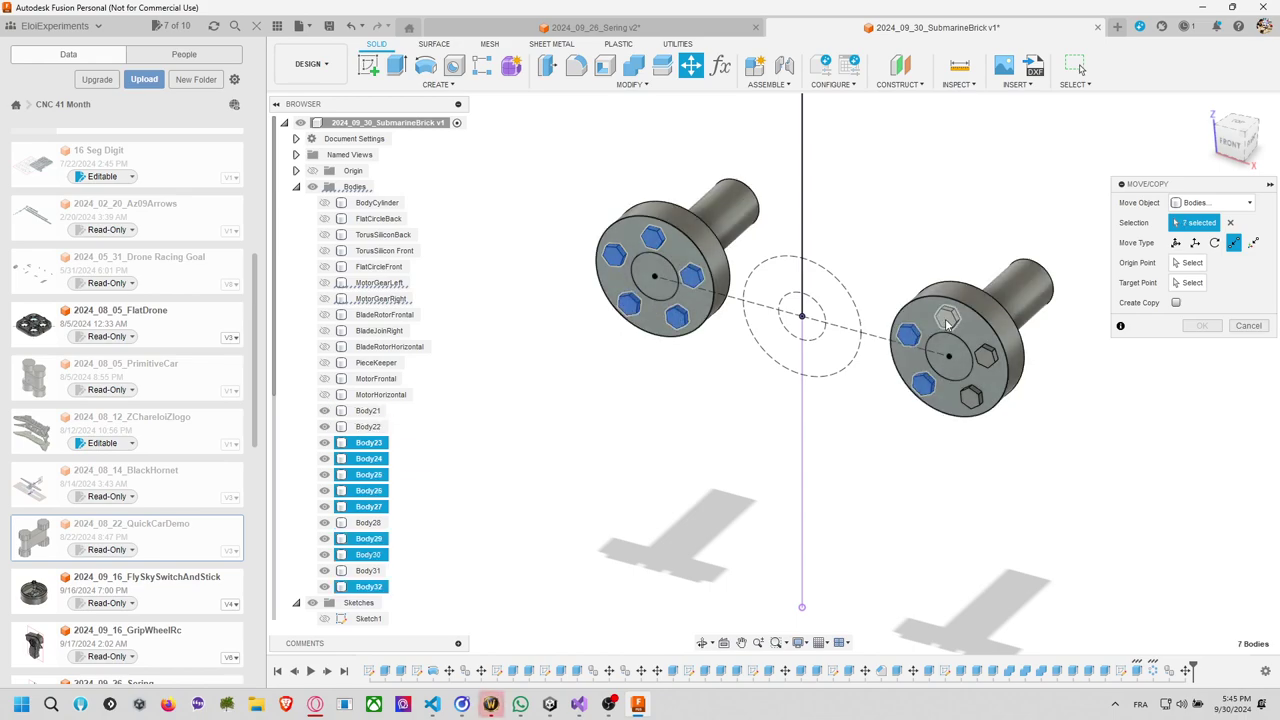
click(985, 362)
Translate copies of the selected hexagons 1.00 mm along Y, with both motor gears shown.
shift+middle_drag(928, 206, 871, 280)
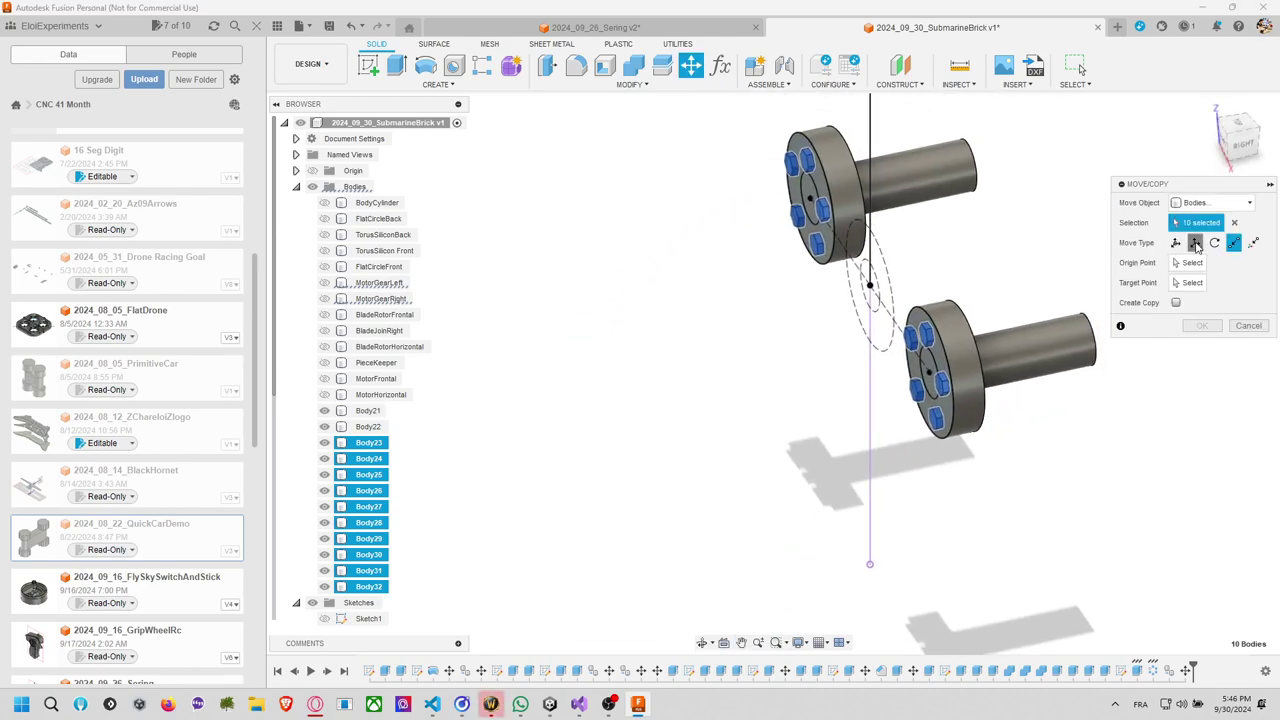
click(1195, 243)
click(1177, 343)
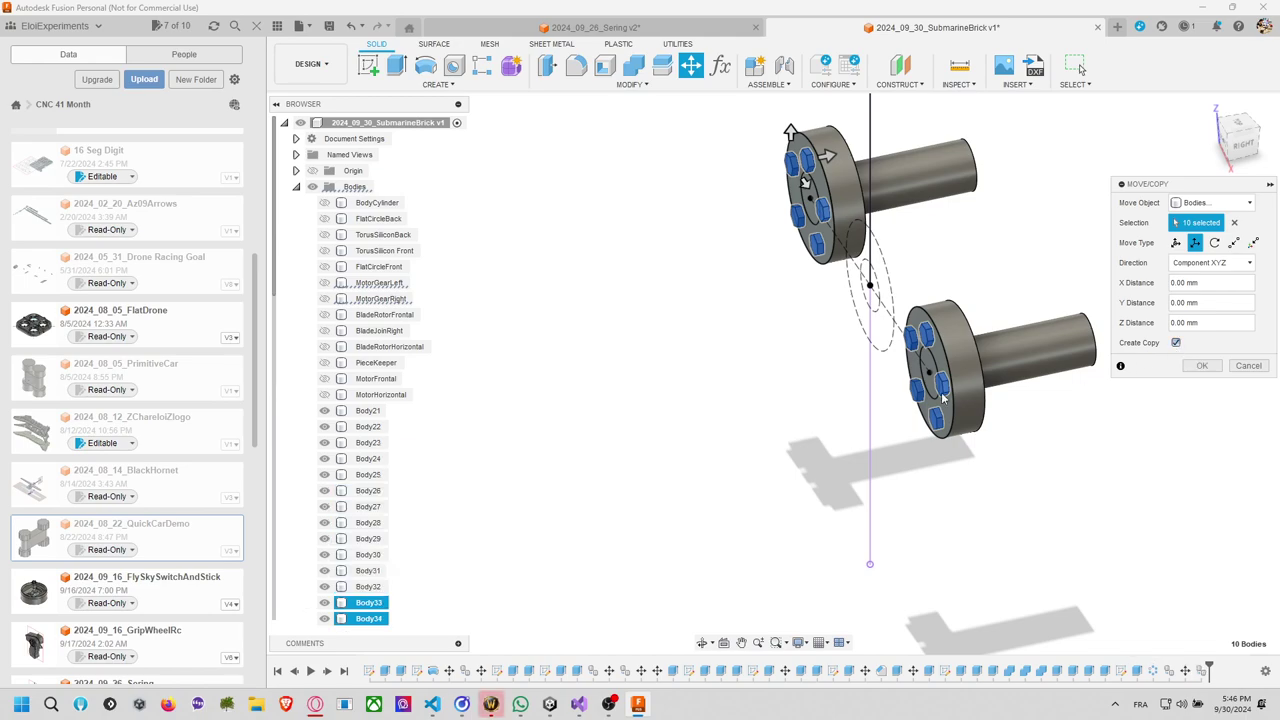
click(328, 316)
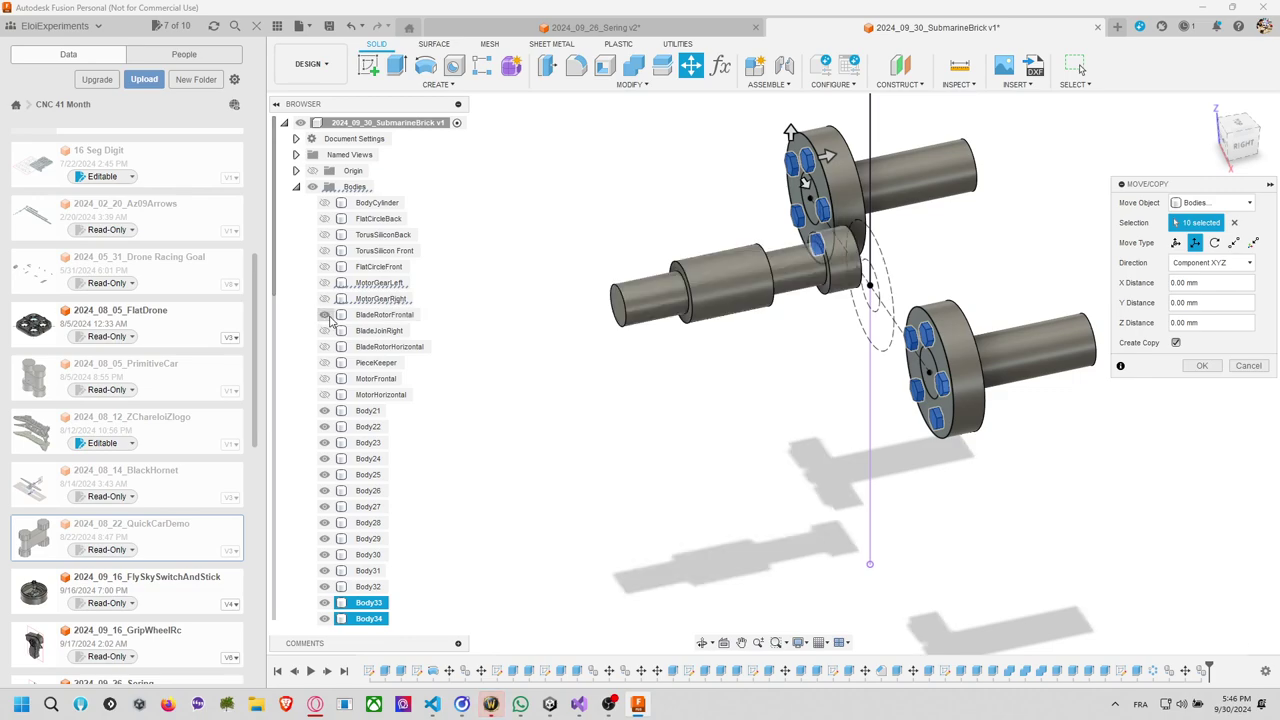
click(328, 316)
click(324, 300)
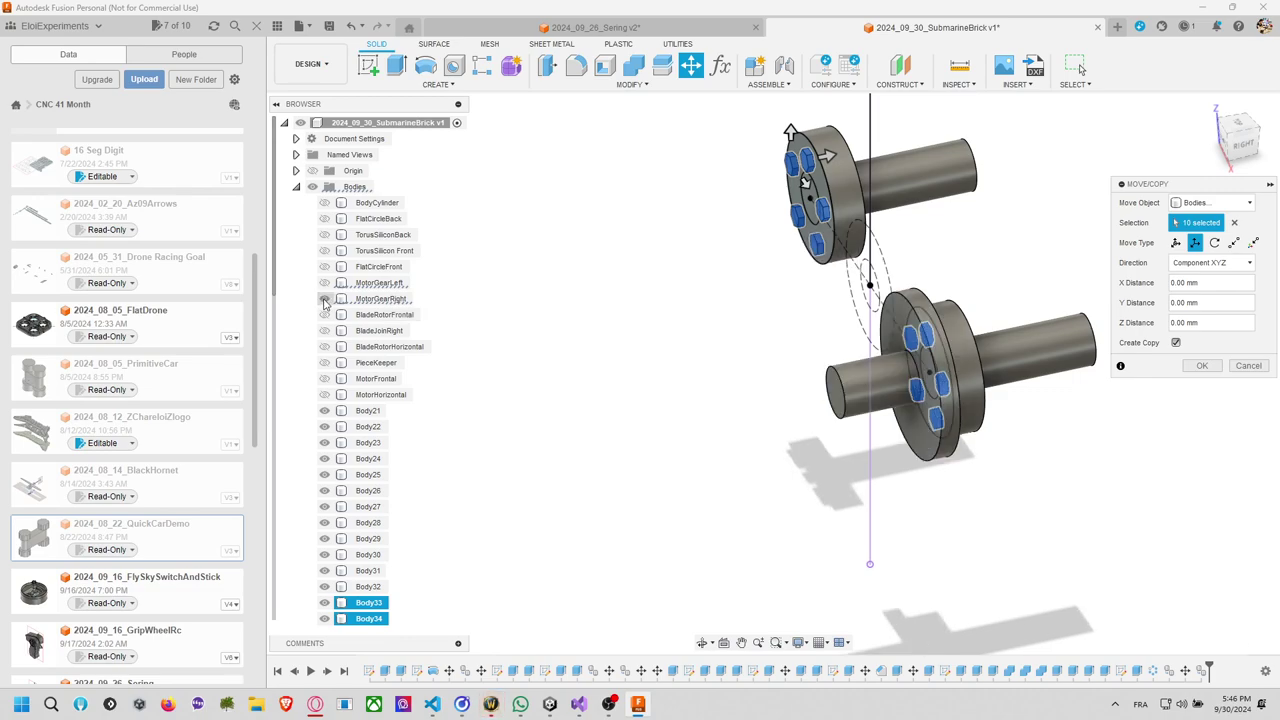
click(325, 284)
shift+middle_drag(948, 214, 943, 254)
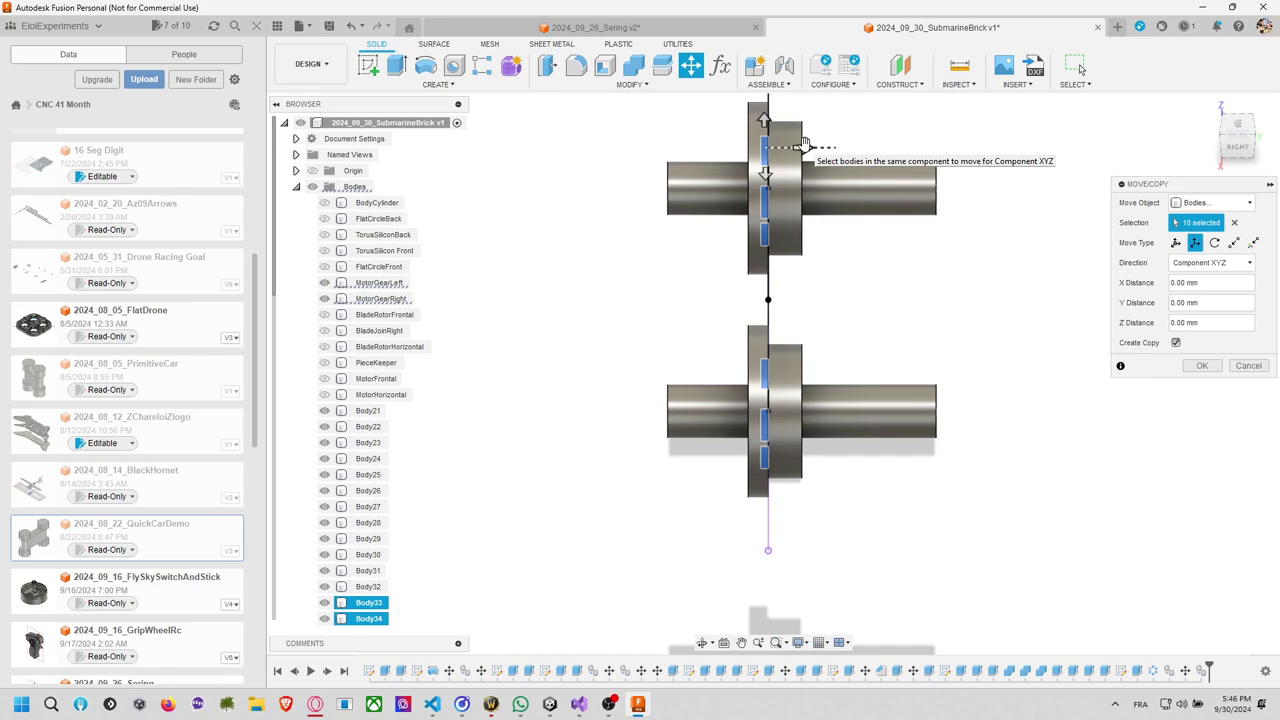
drag(800, 146, 812, 147)
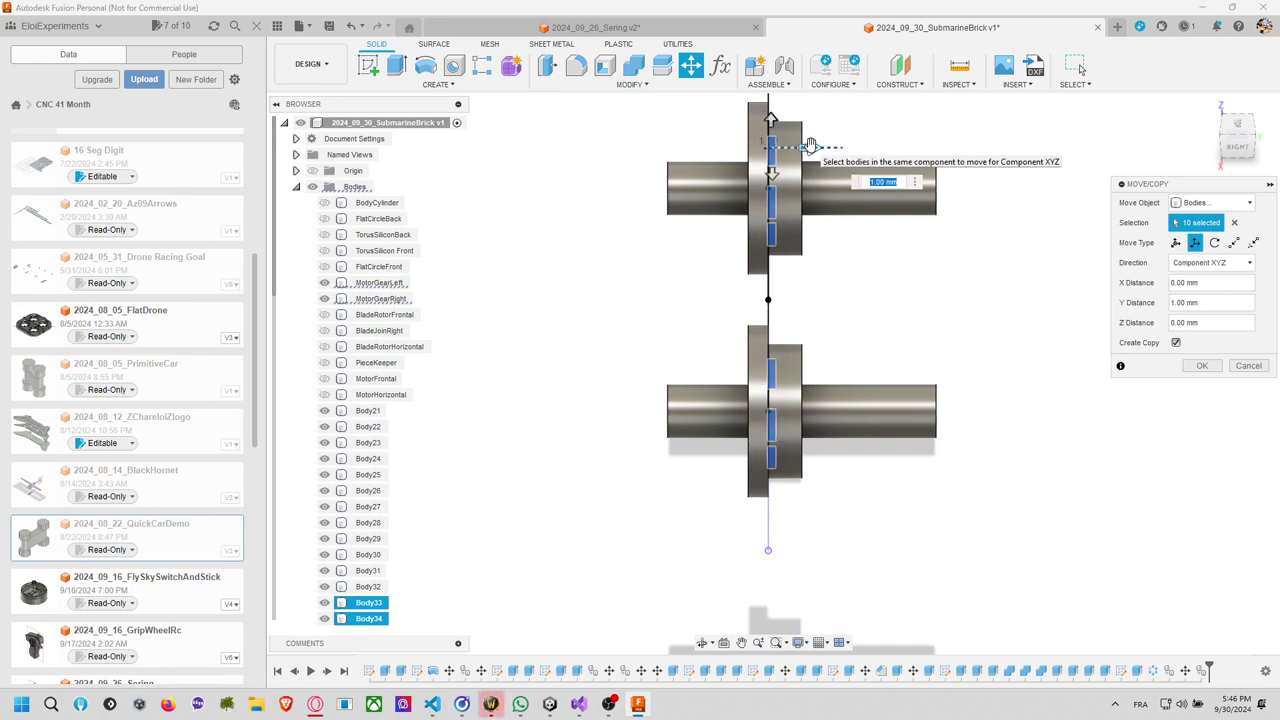
click(1202, 367)
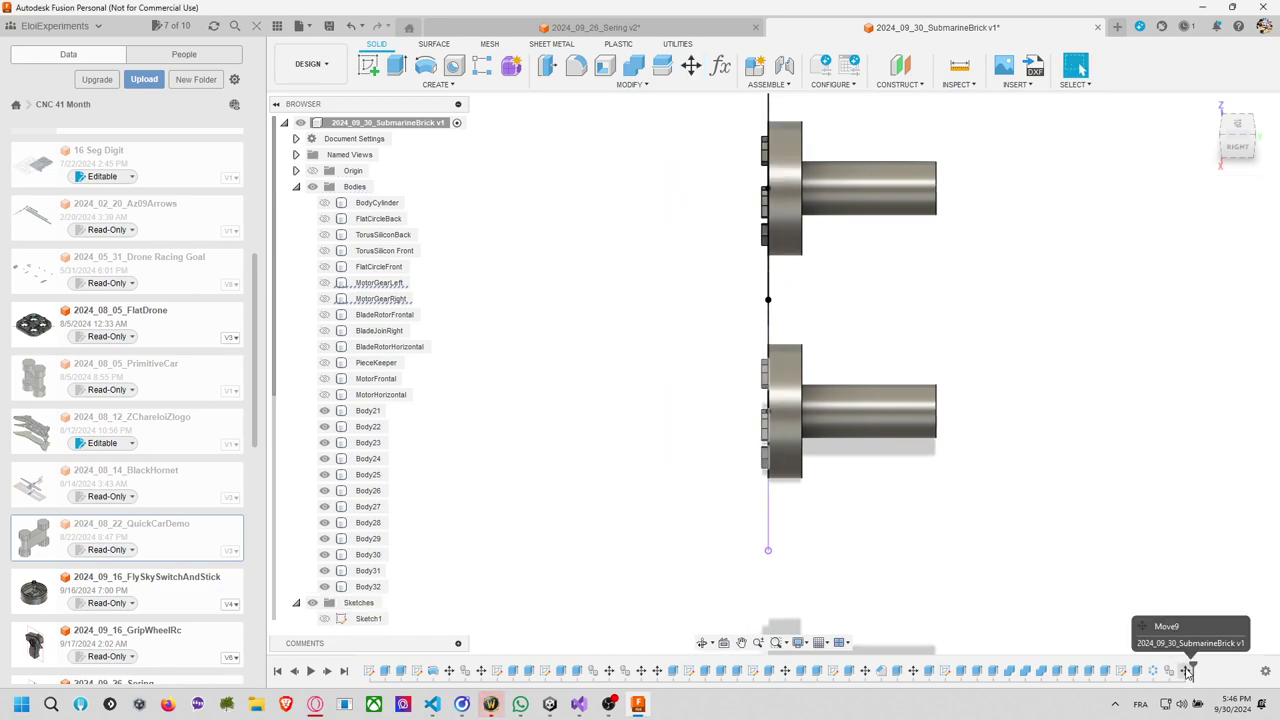
Roll the timeline back, move Body21 and Body22 4.00 mm along Y, then roll forward.
drag(1190, 667, 1127, 663)
key(F6)
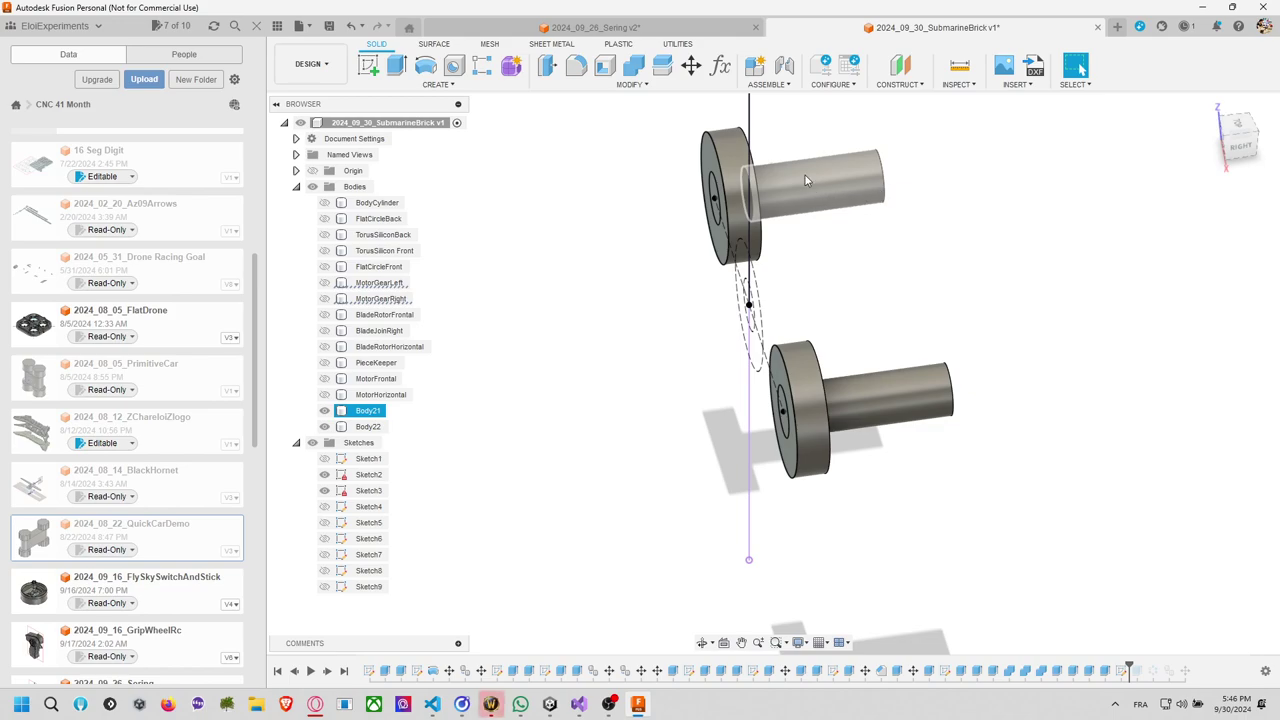
click(691, 65)
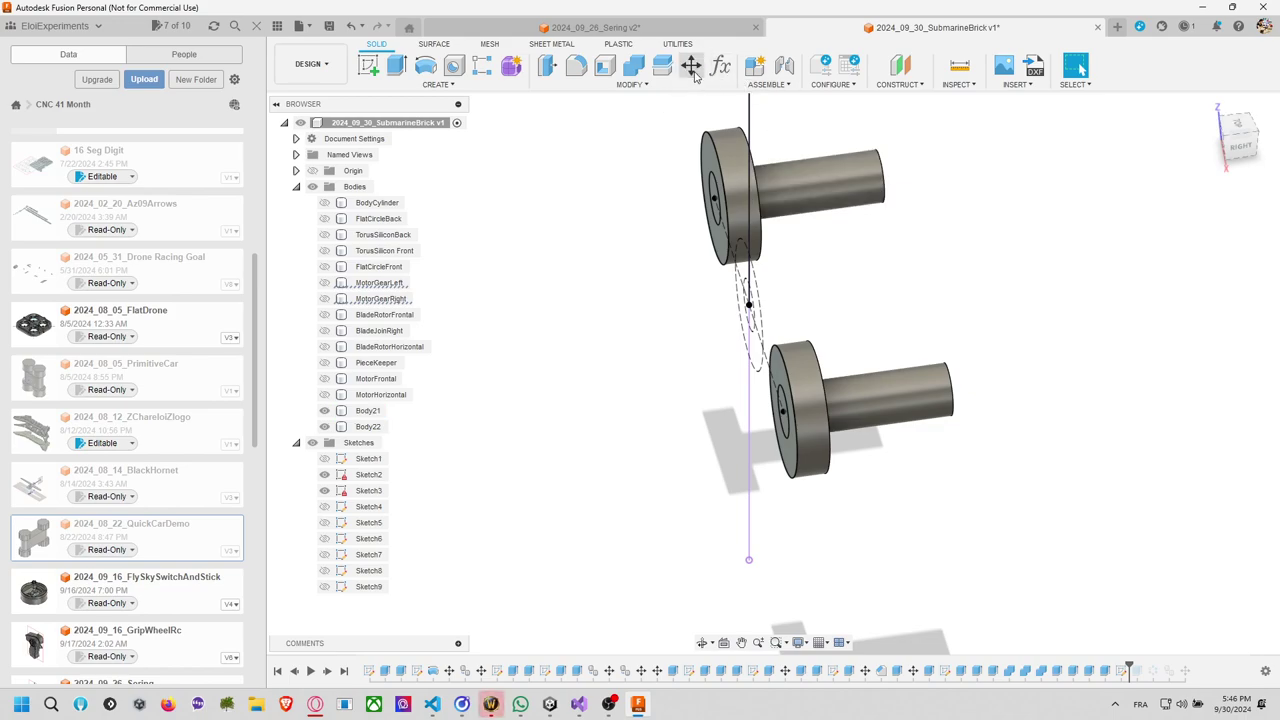
click(804, 180)
click(864, 375)
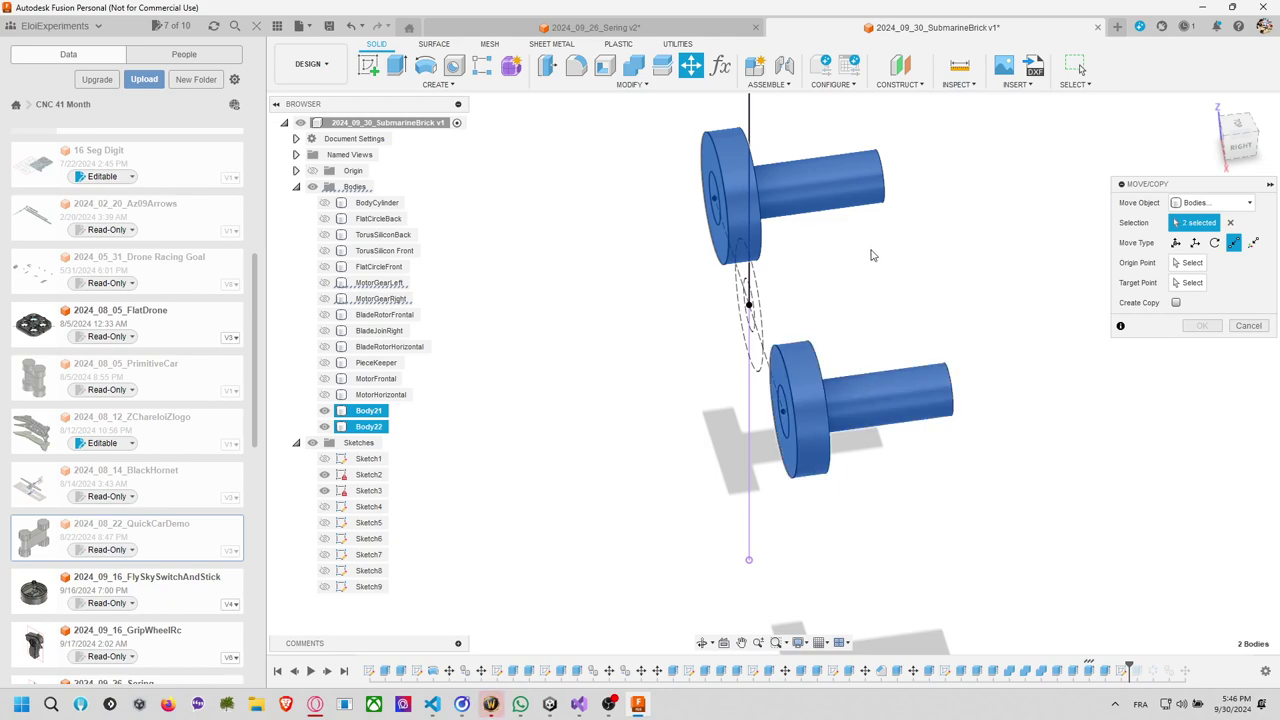
middle_drag(870, 255, 842, 281)
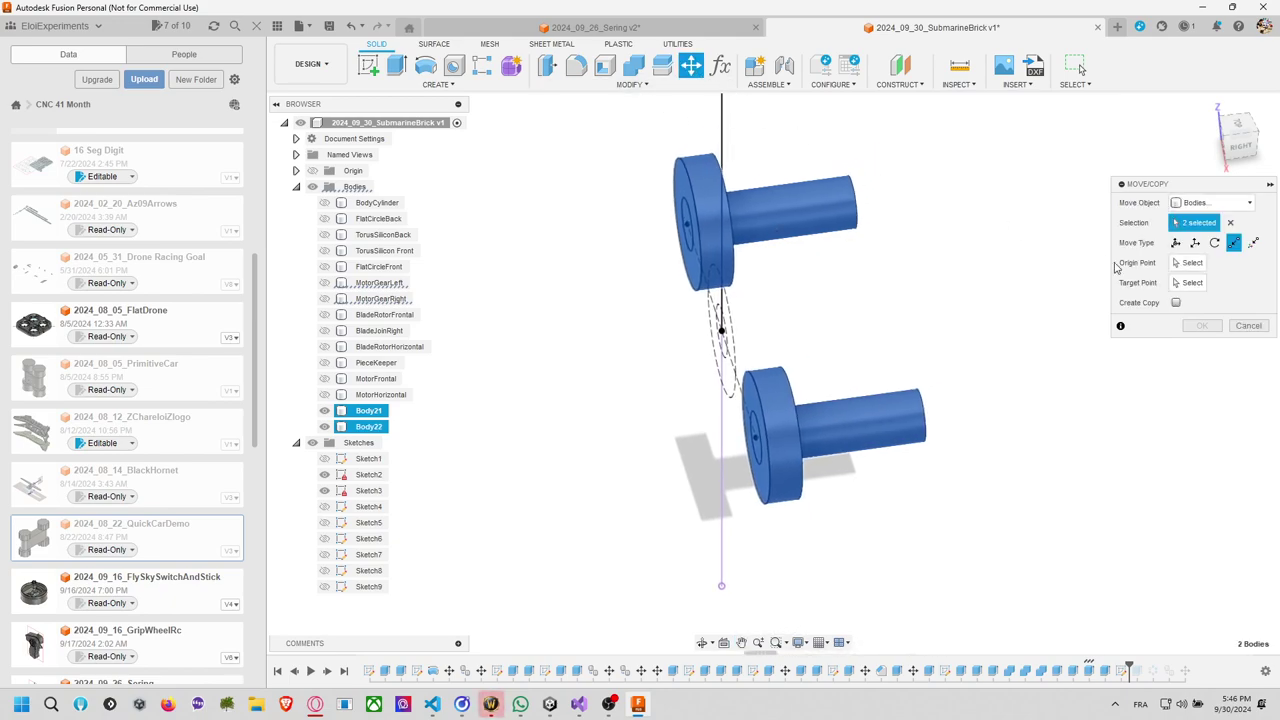
click(1194, 244)
drag(808, 206, 842, 203)
click(1199, 365)
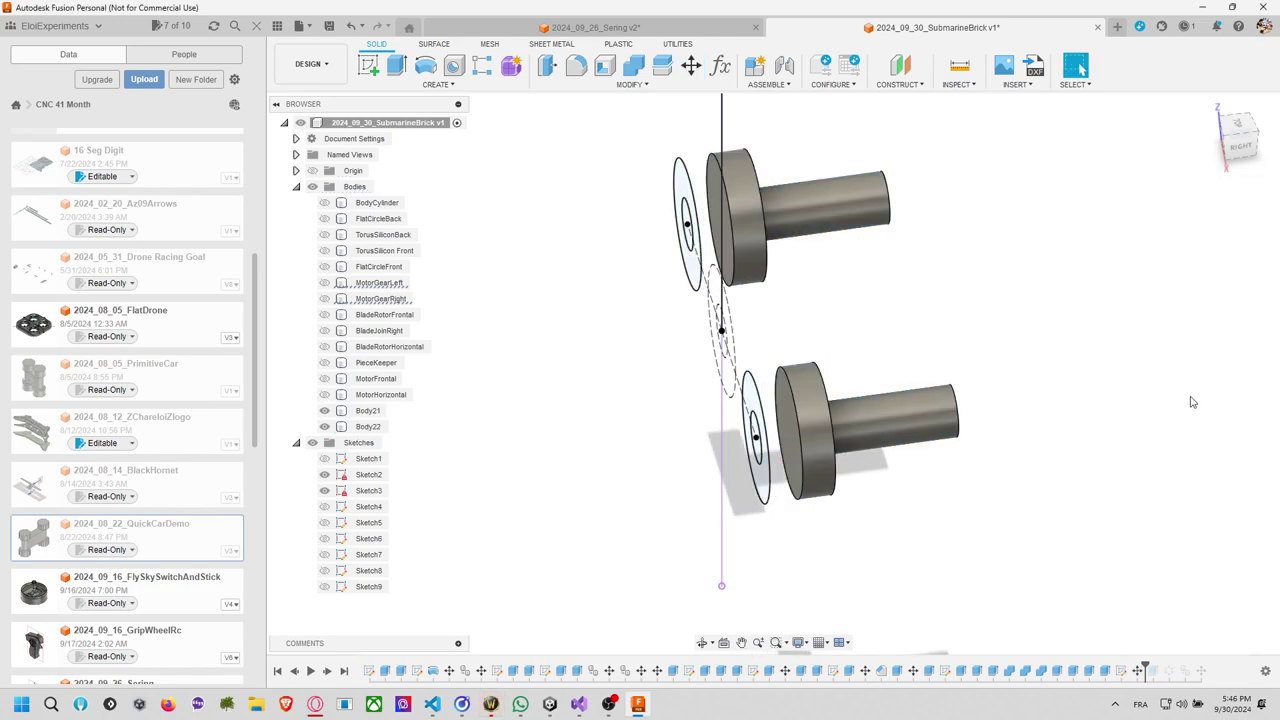
drag(1145, 665, 1208, 670)
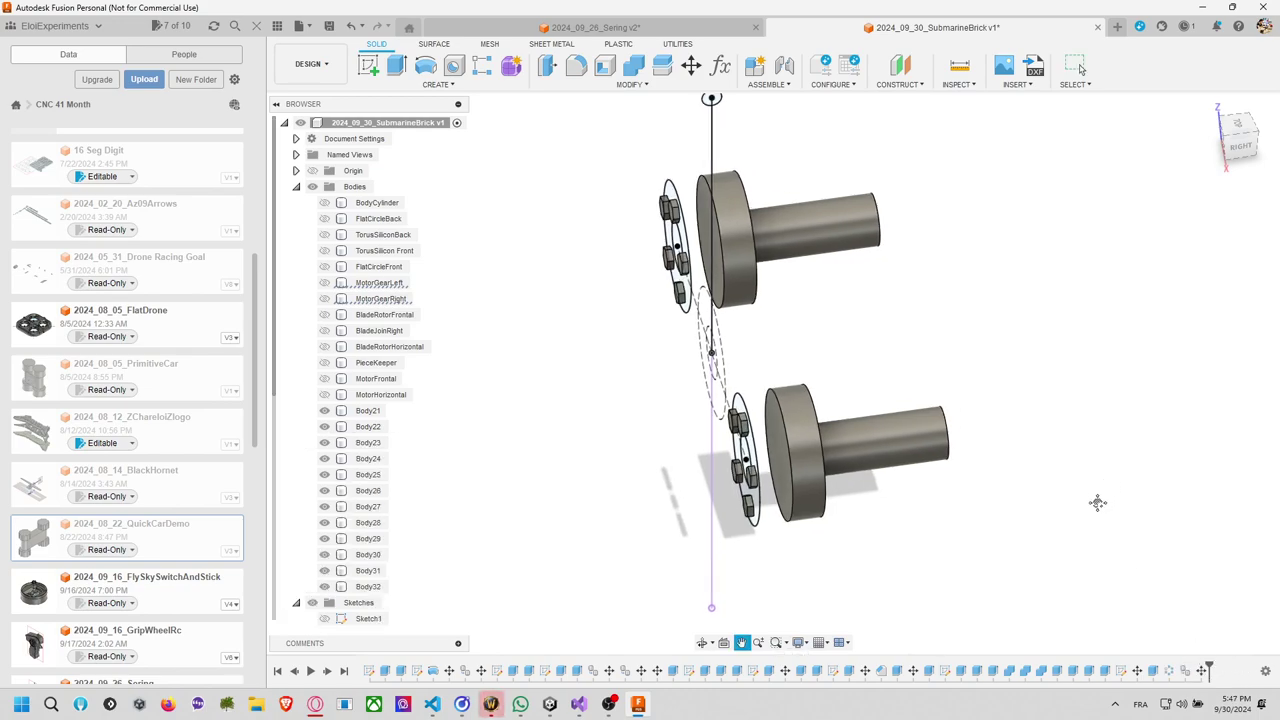
Select several hexagon bodies for a move, then cancel it.
click(690, 65)
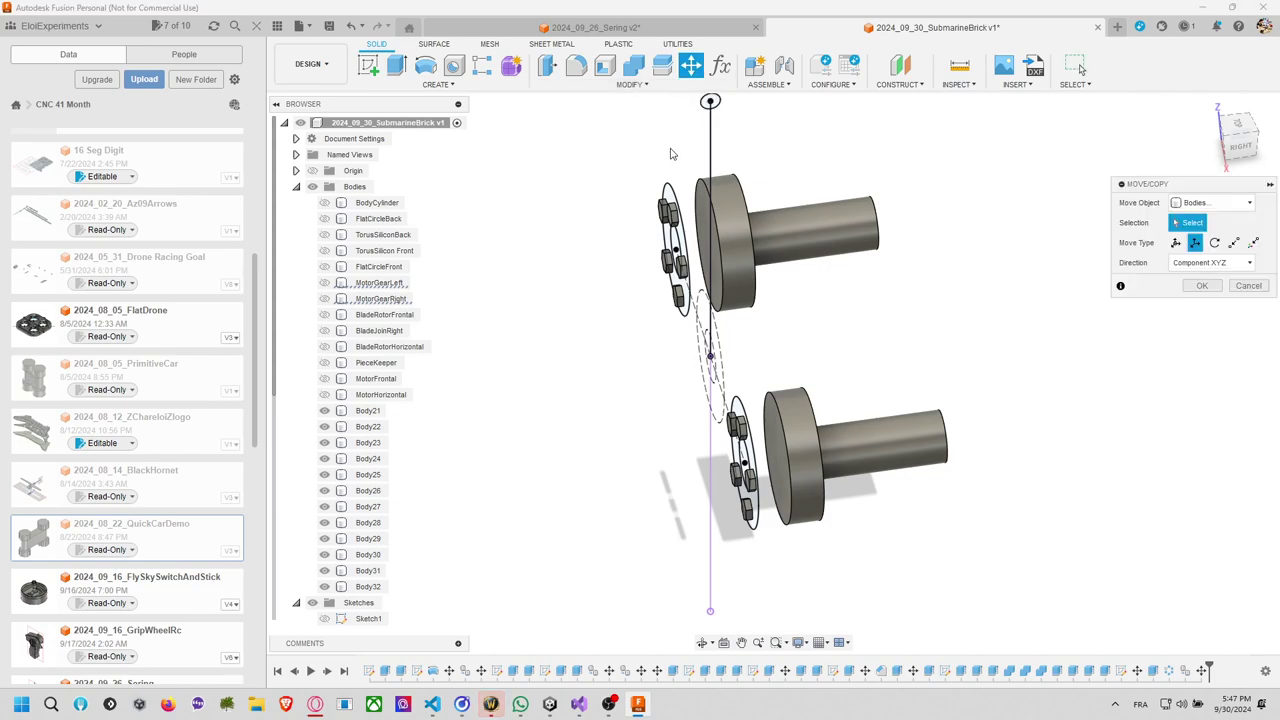
click(672, 212)
click(667, 212)
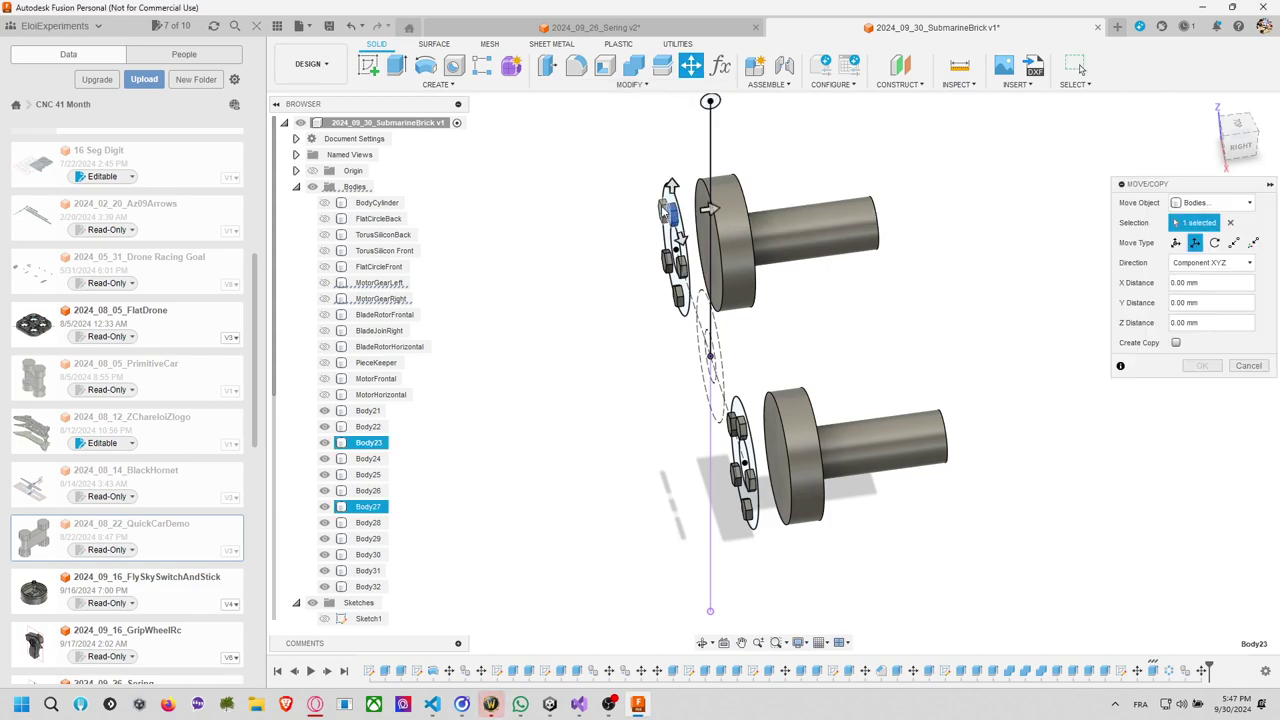
click(665, 260)
click(679, 266)
key(Escape)
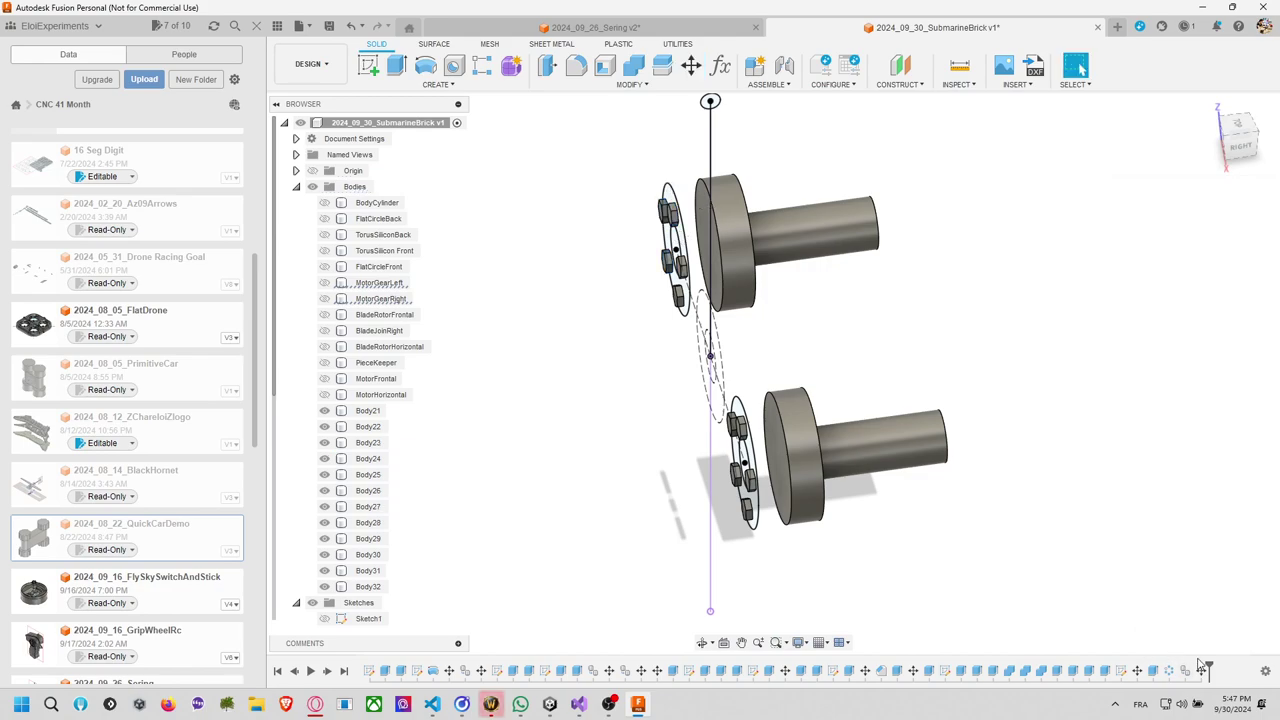
Re-edit and confirm the last extrude feature, then recentre both assemblies.
right_click(1152, 673)
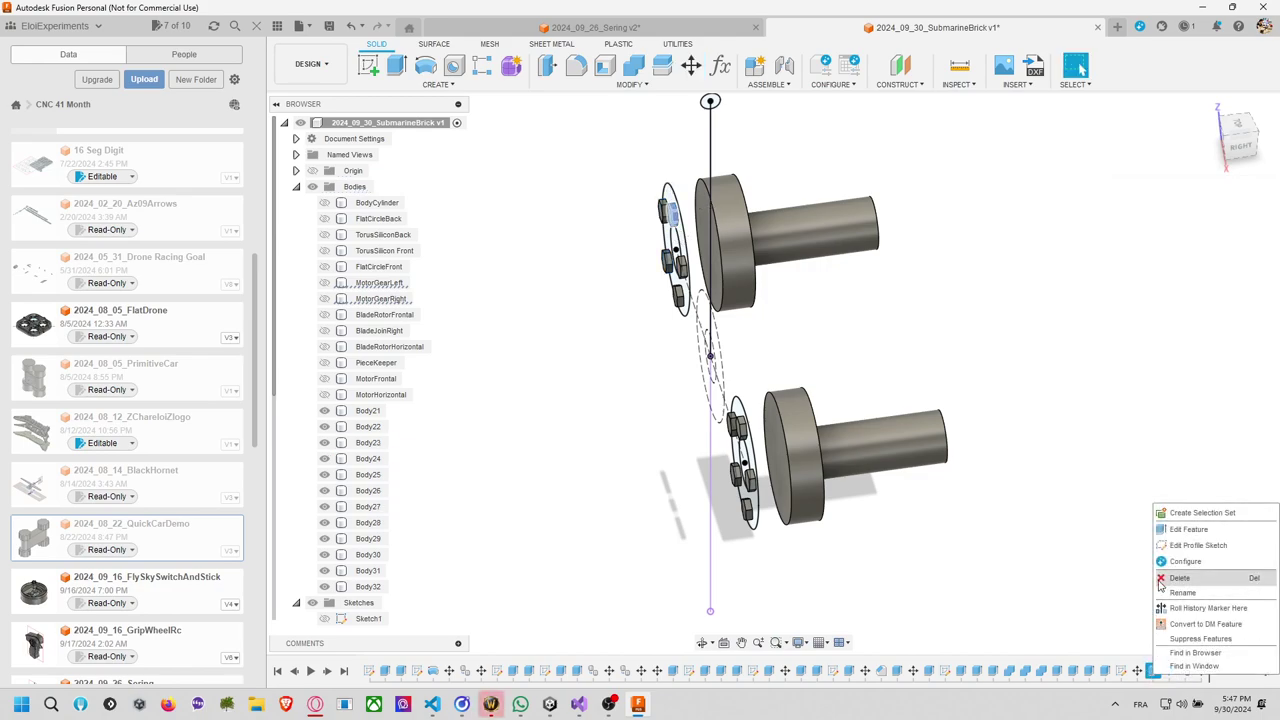
click(1190, 530)
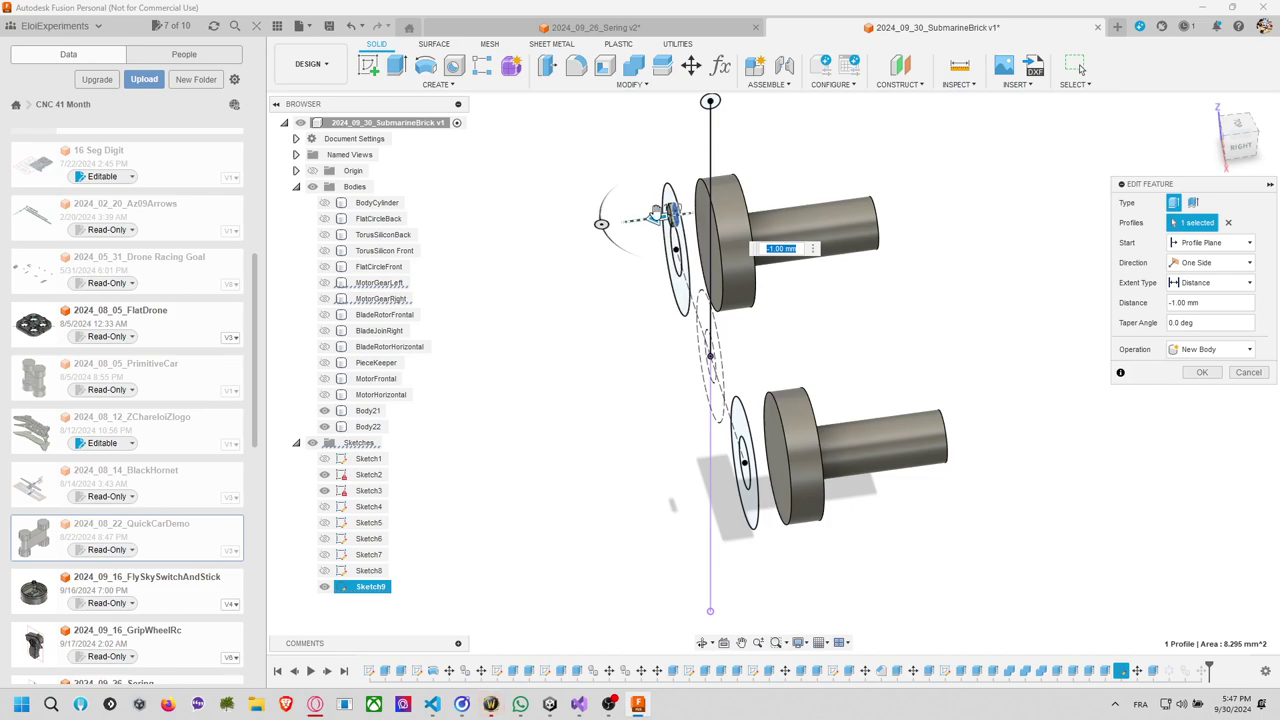
key(Return)
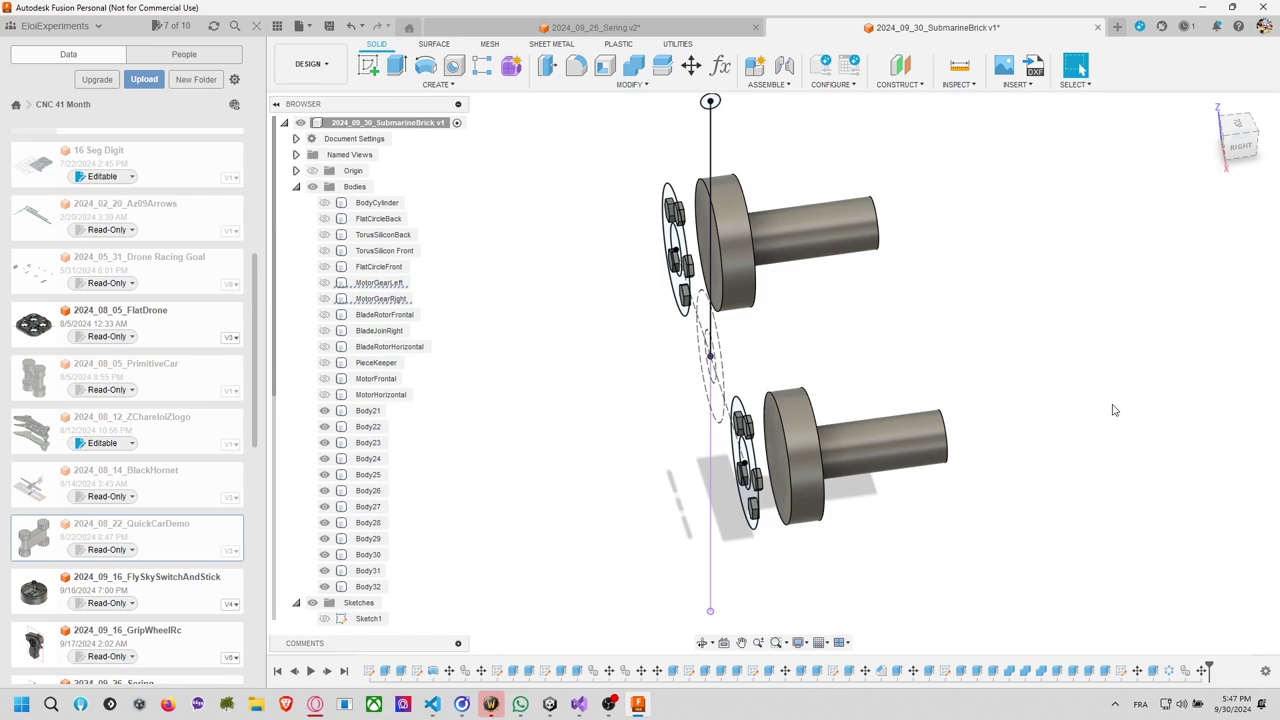
middle_drag(1104, 411, 1076, 420)
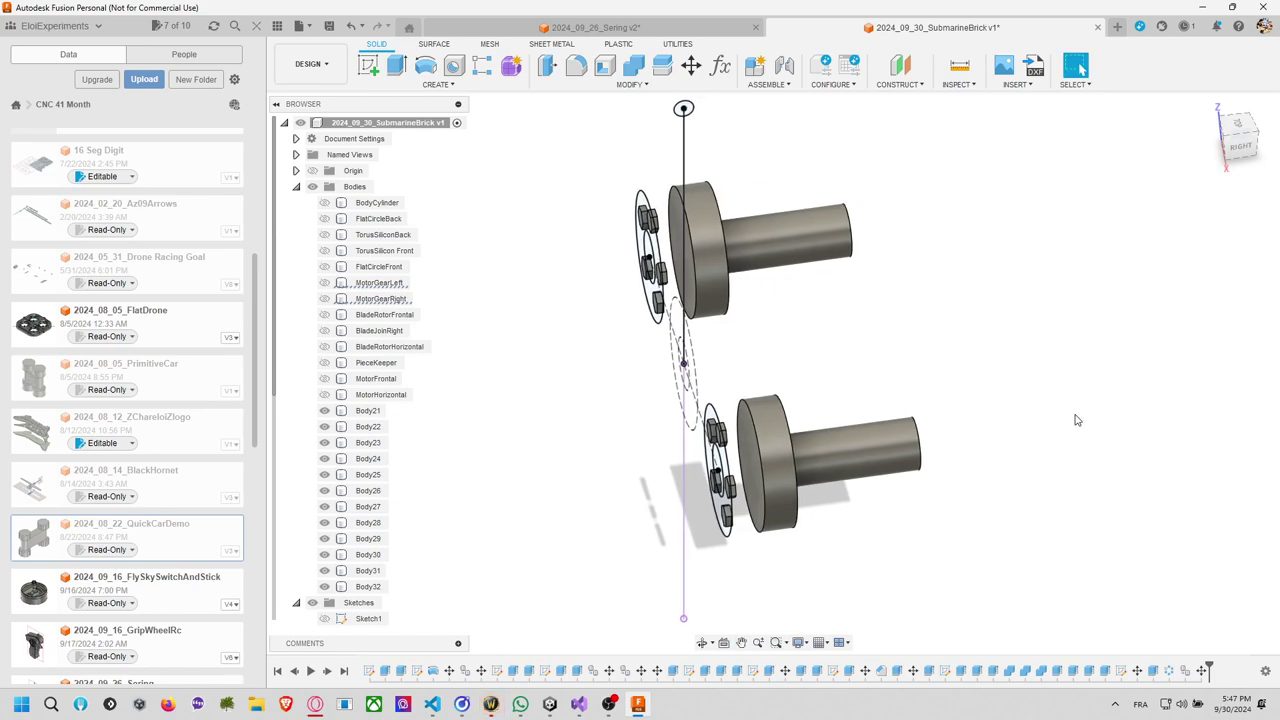
Start Move/Copy and select the bolt bodies on both motor assemblies.
click(690, 64)
click(651, 218)
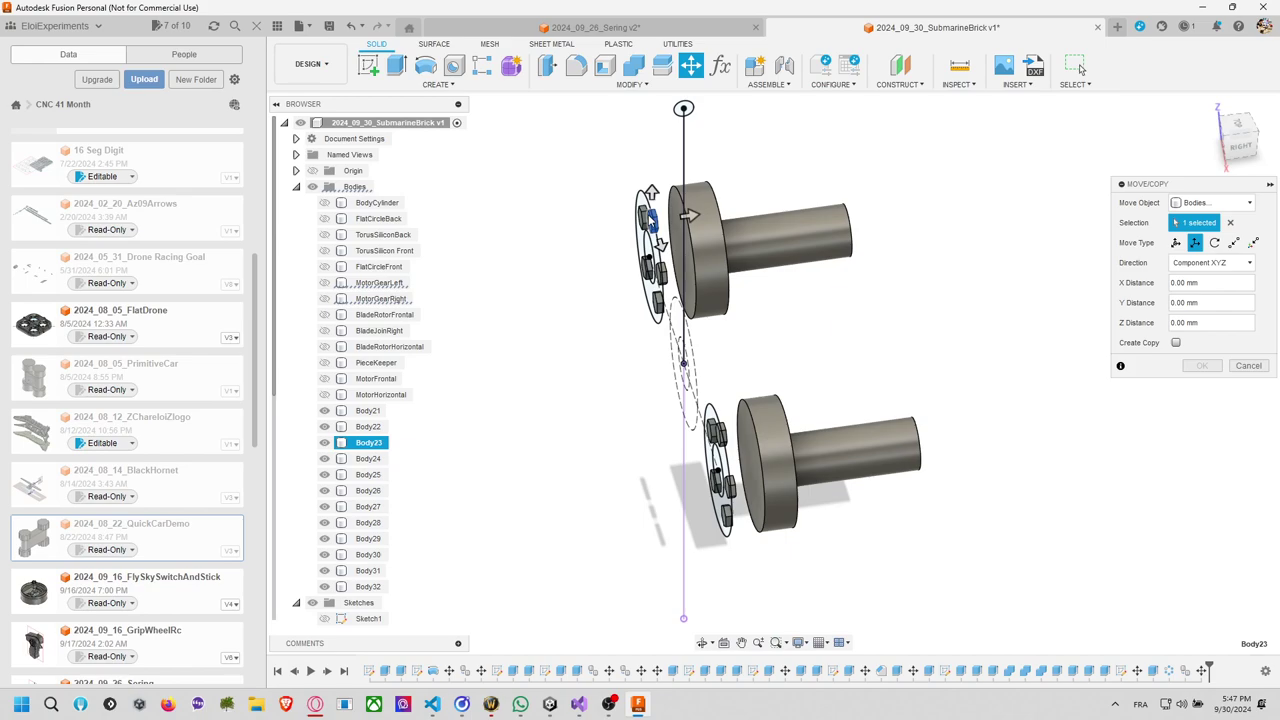
click(648, 262)
click(655, 272)
click(660, 285)
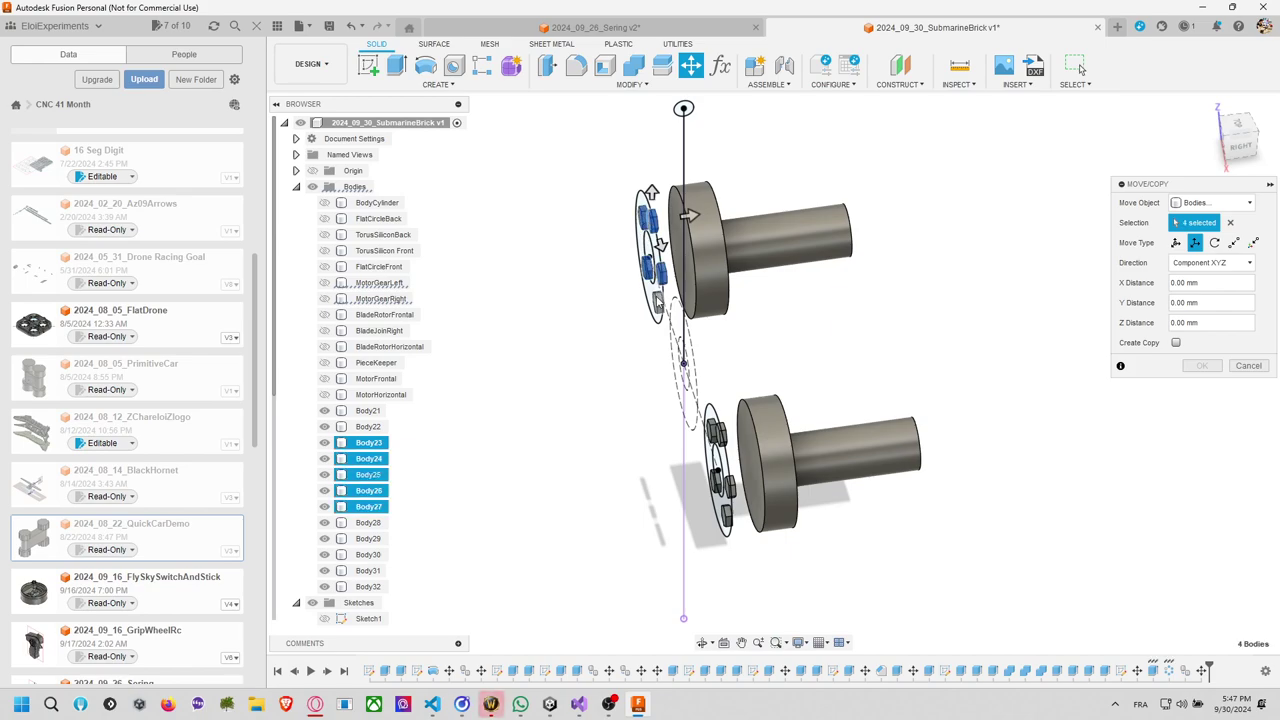
click(718, 428)
click(712, 432)
click(716, 480)
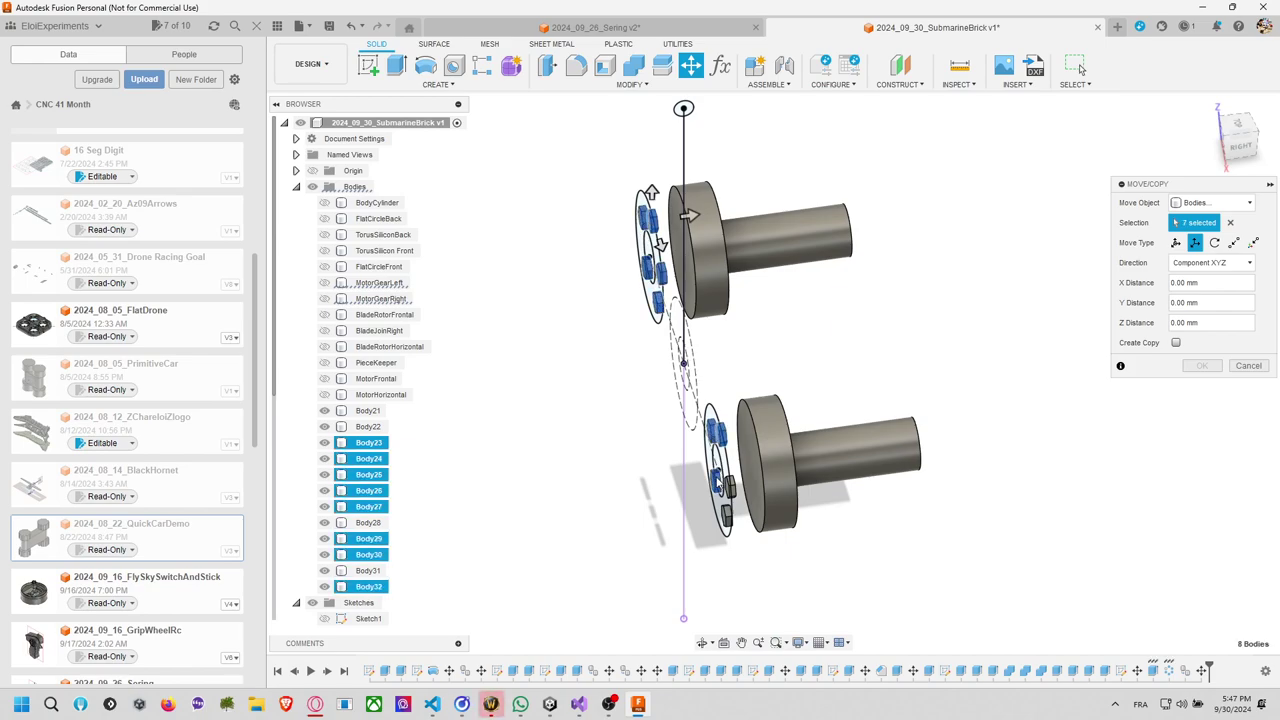
click(766, 460)
click(850, 445)
click(730, 486)
click(764, 456)
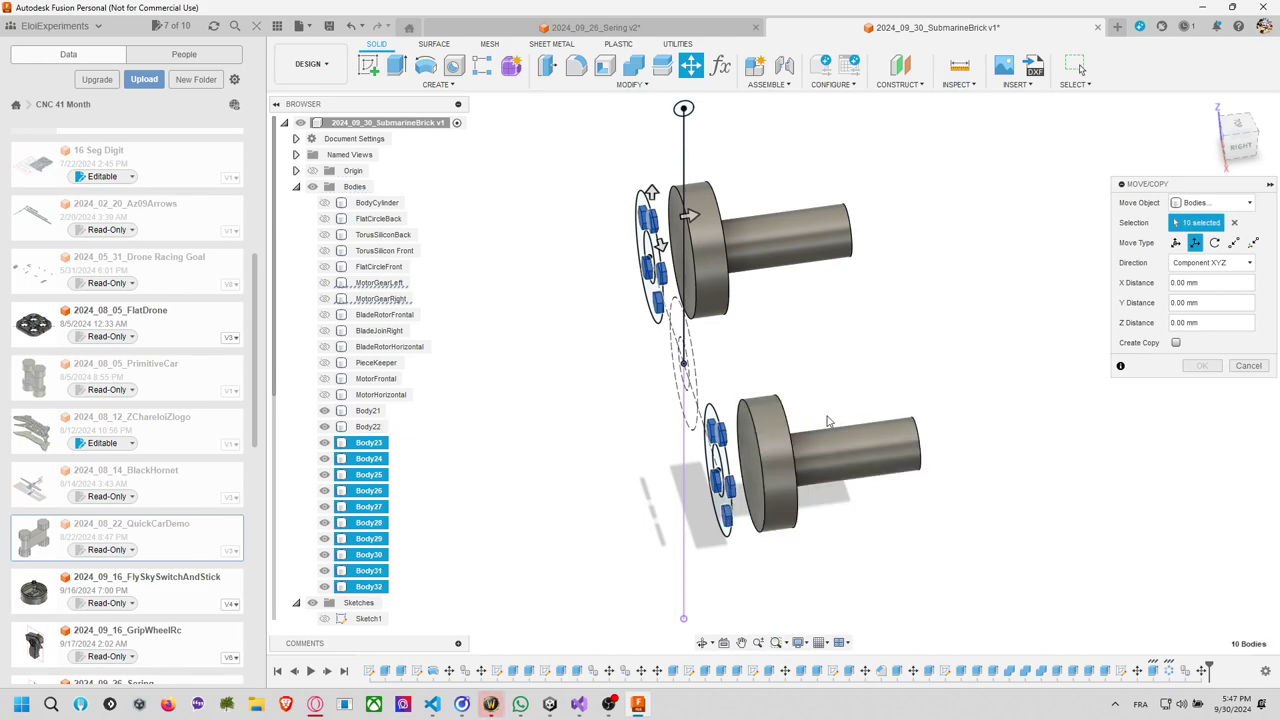
Create copies of the selected bolts shifted 4 mm along Y.
click(1175, 342)
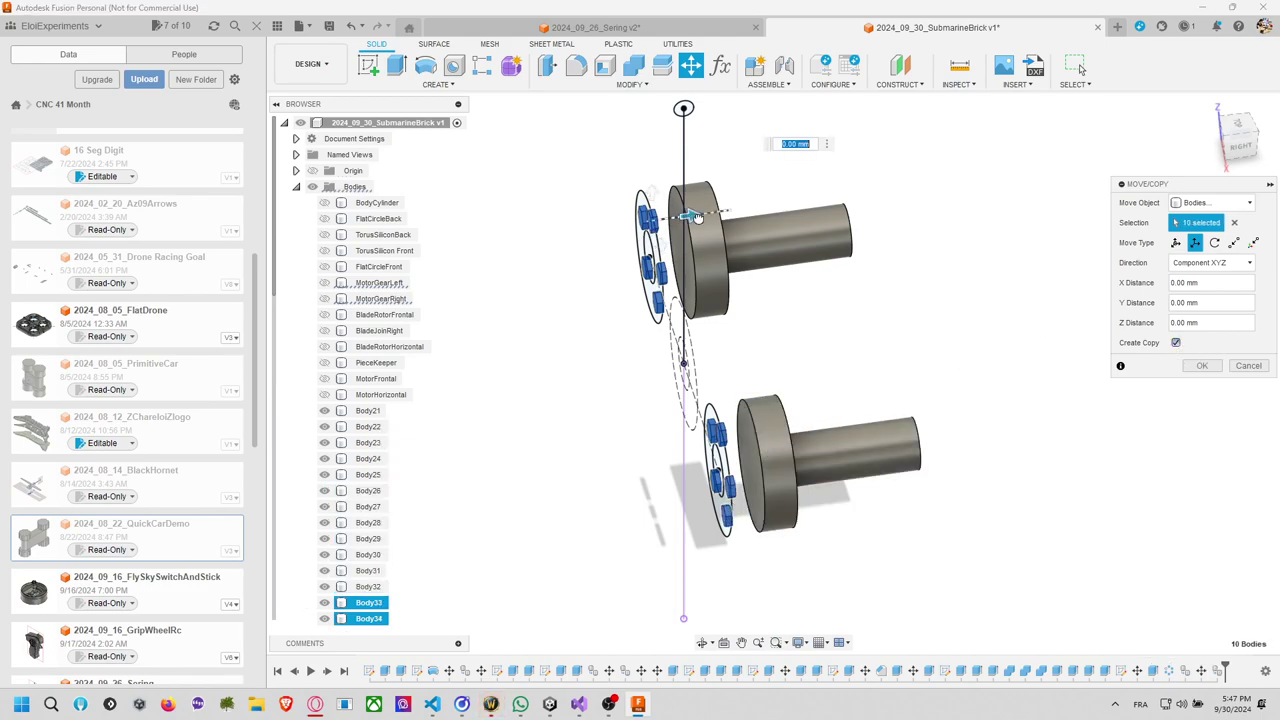
drag(683, 215, 715, 213)
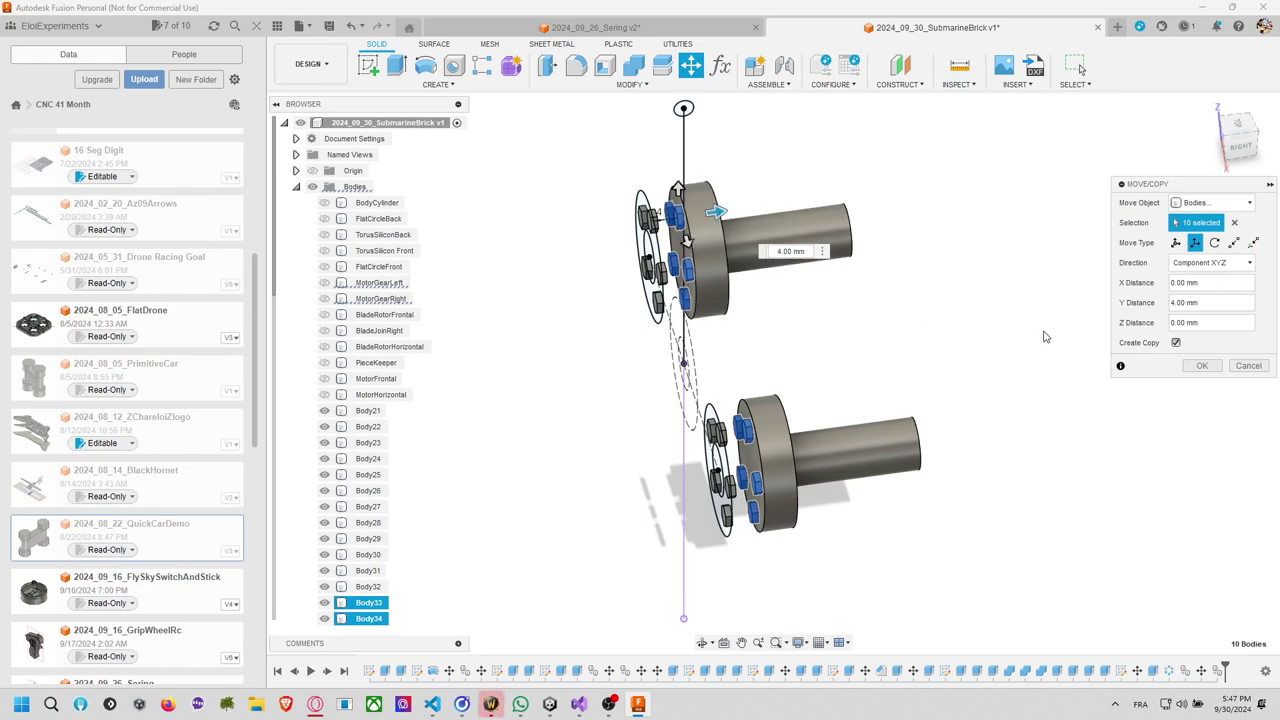
click(1203, 366)
shift+middle_drag(994, 314, 1008, 303)
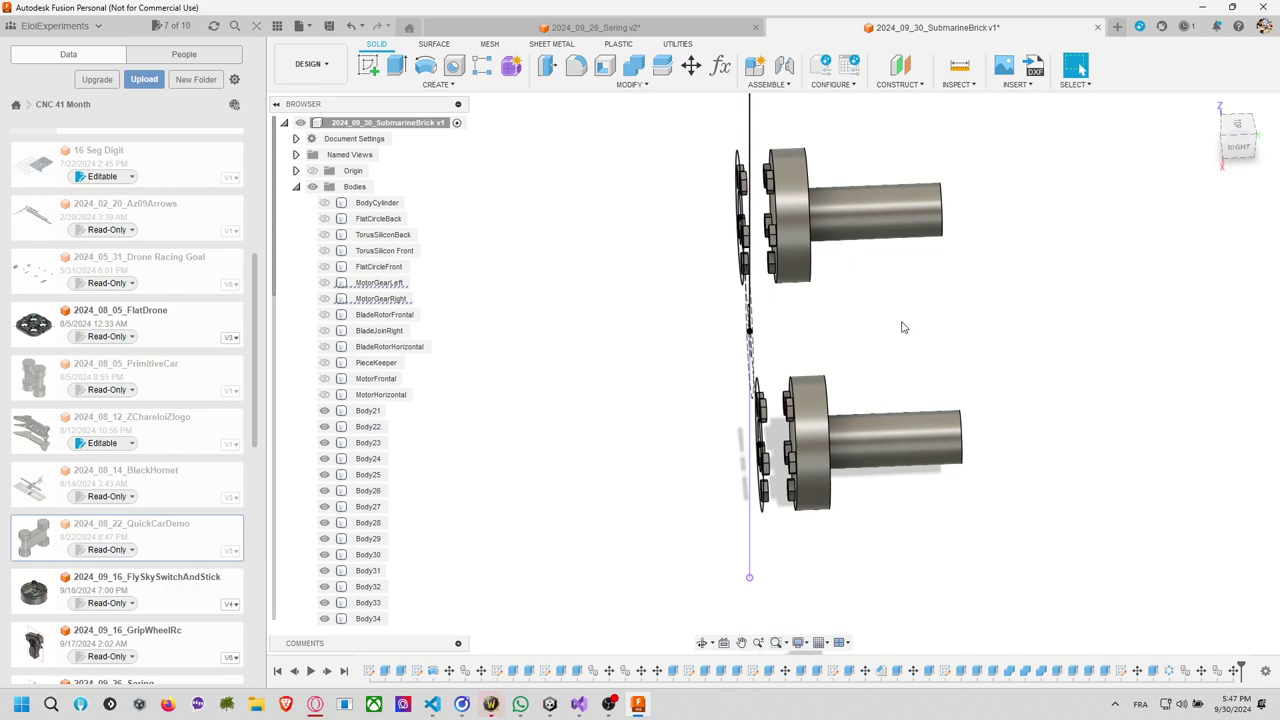
shift+middle_drag(851, 317, 900, 328)
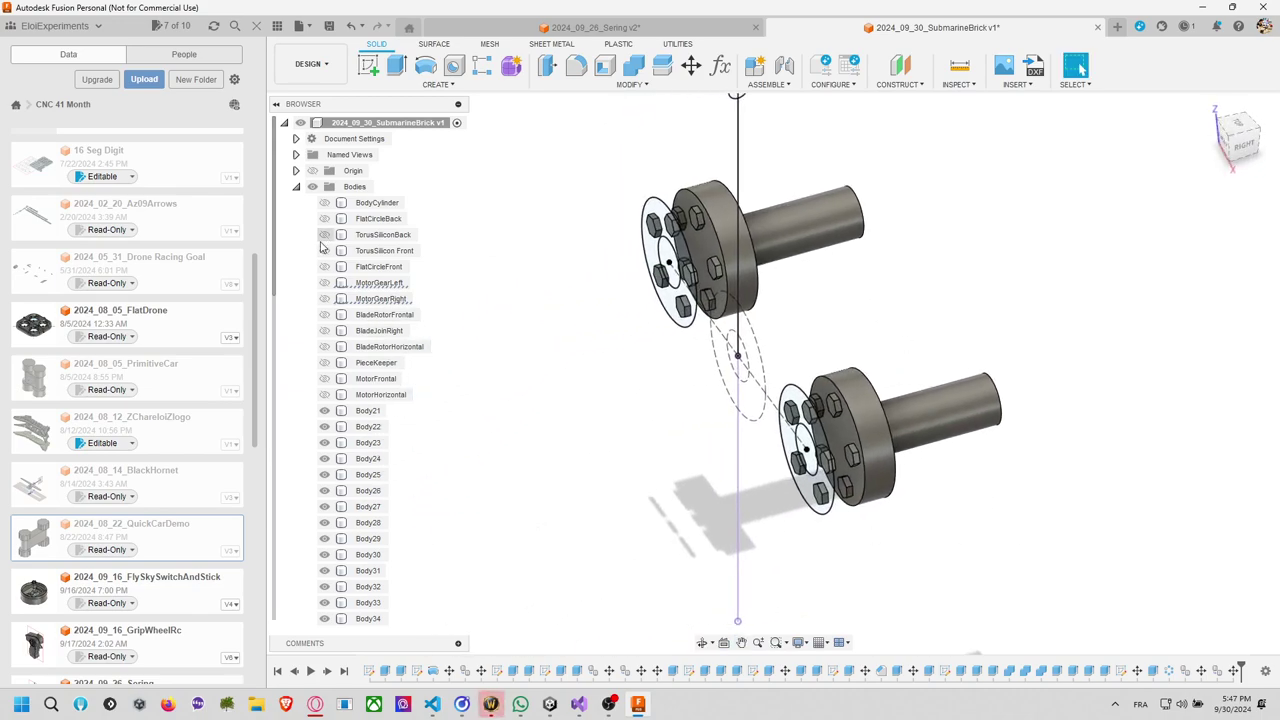
Show the MotorGearRight and MotorGearLeft bodies again.
click(324, 298)
click(324, 282)
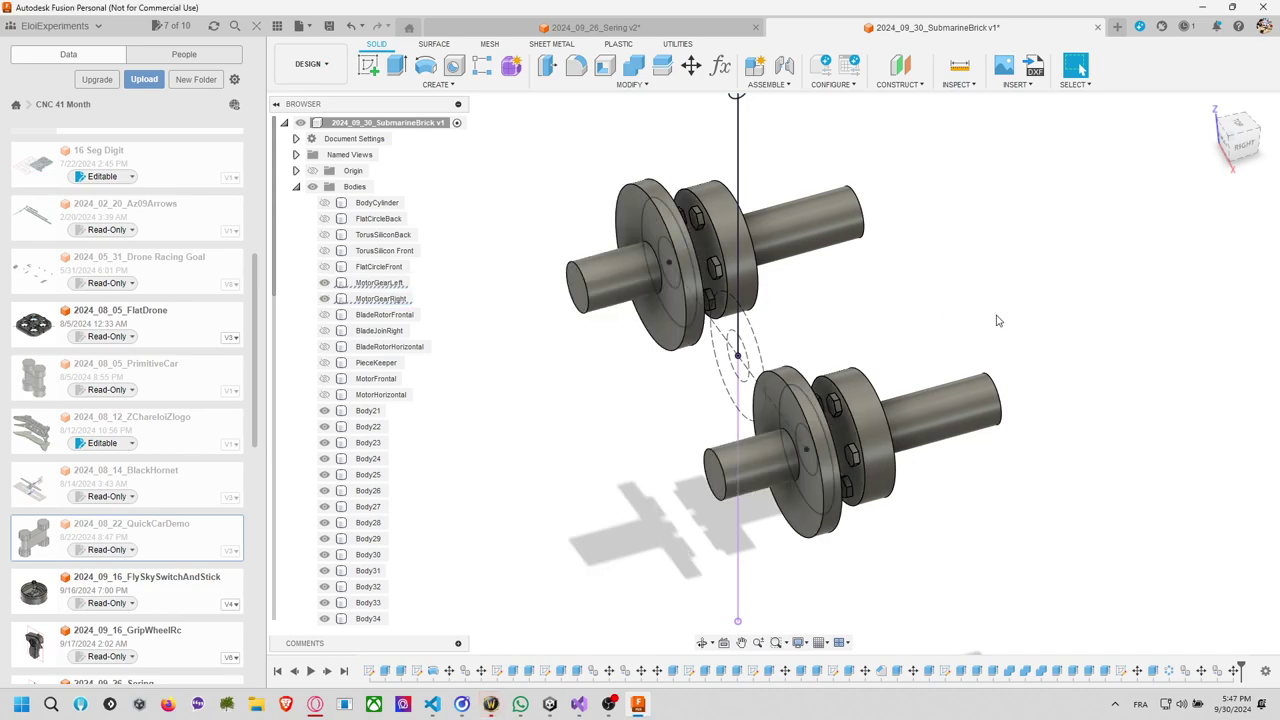
shift+middle_drag(1000, 322, 946, 352)
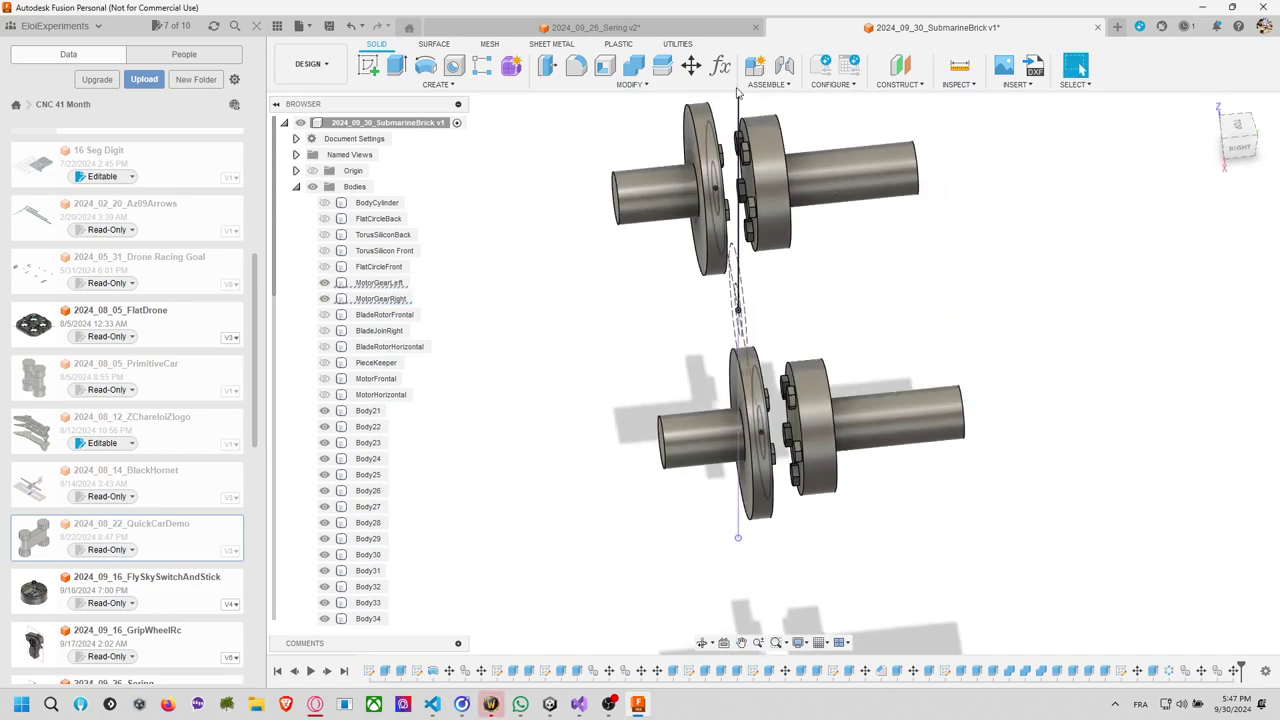
Join the two copied bolt bodies into Body21.
click(633, 65)
click(755, 160)
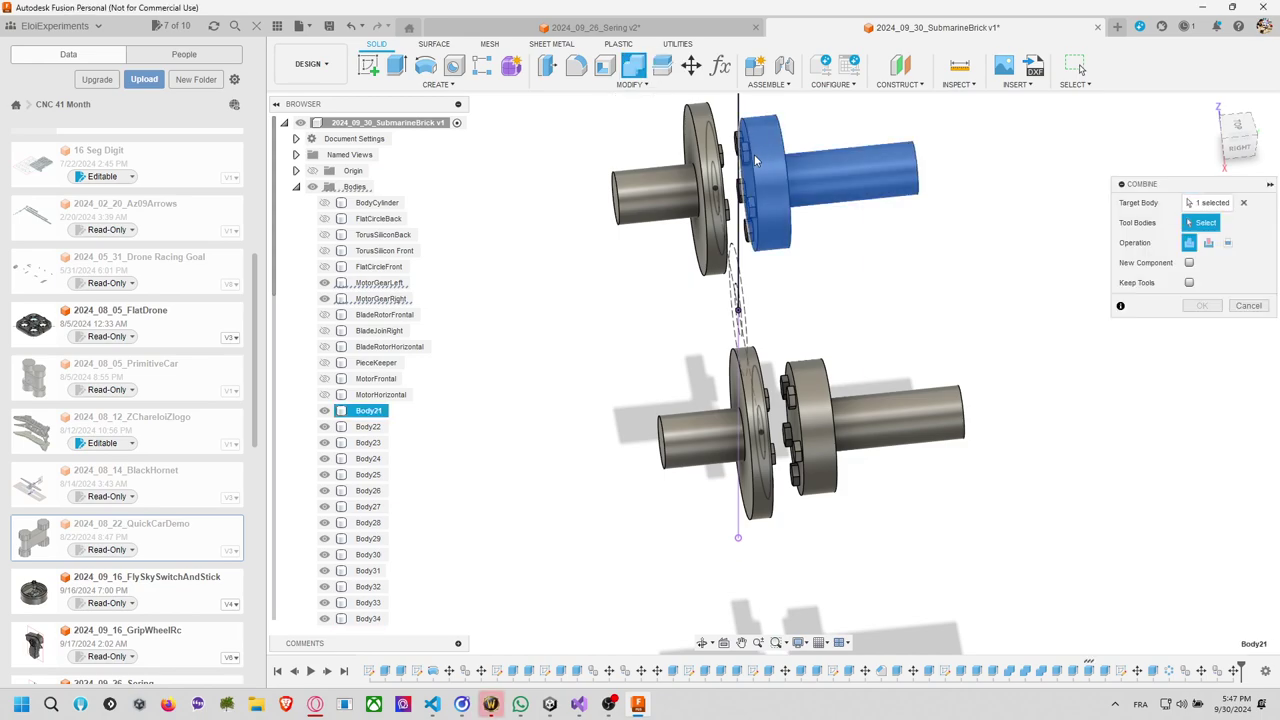
click(750, 152)
click(744, 160)
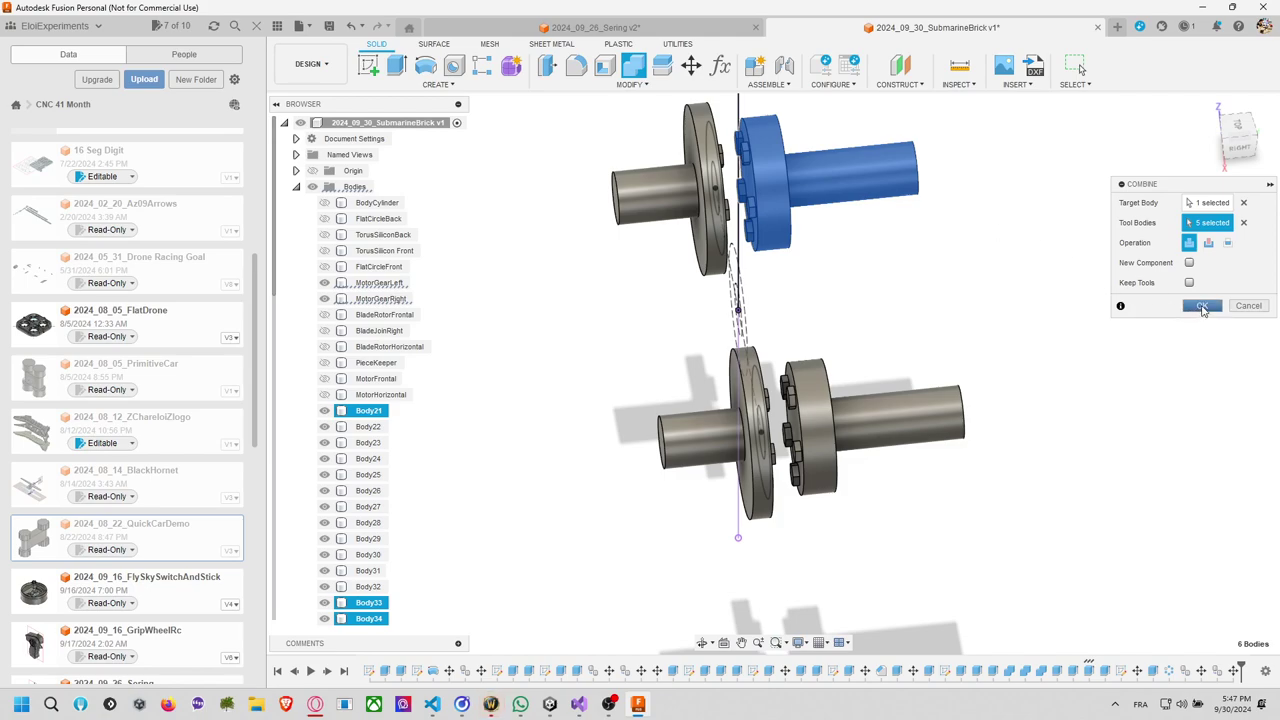
click(1202, 306)
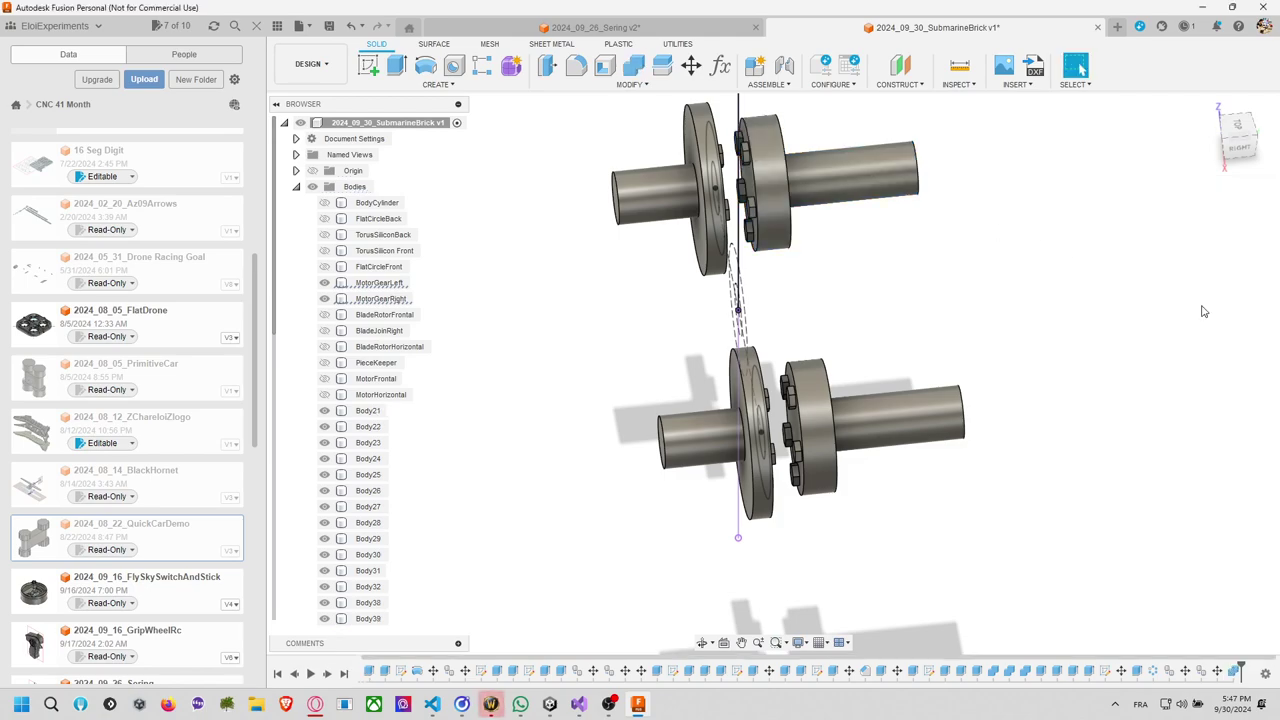
Join the remaining copied bolt bodies into Body22.
click(635, 77)
click(813, 414)
click(800, 405)
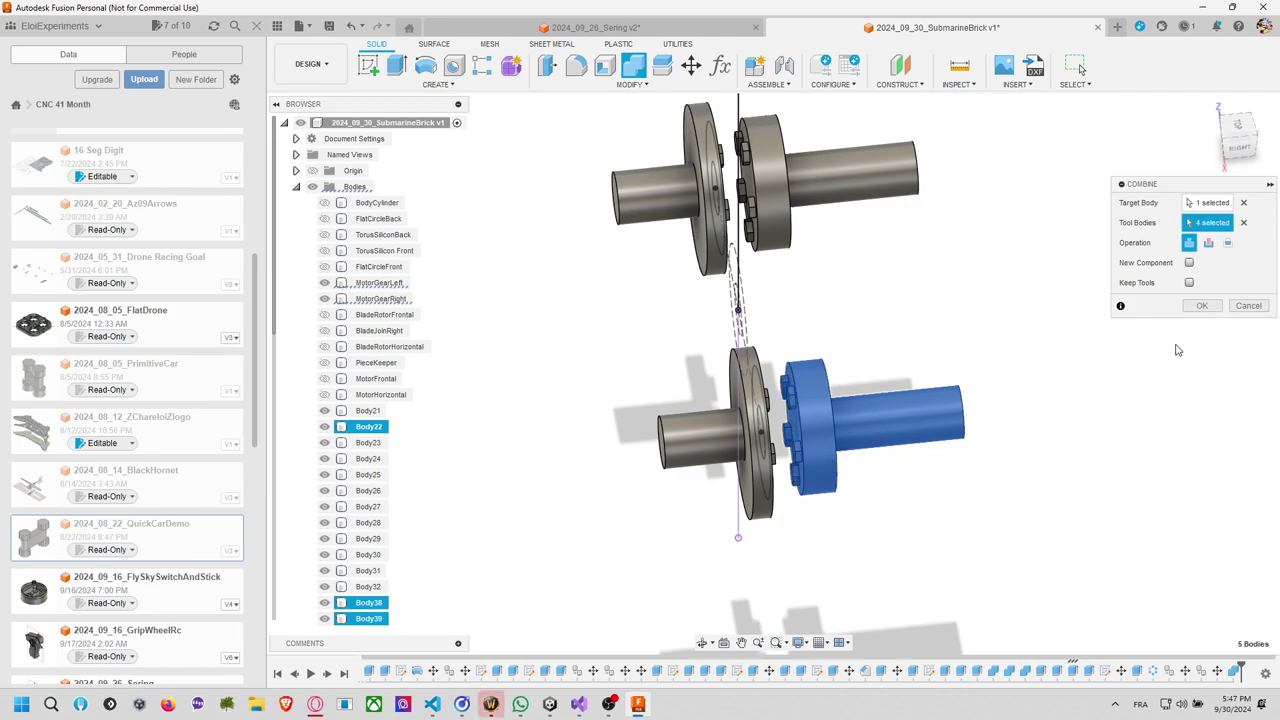
click(1200, 306)
shift+middle_drag(1009, 300, 961, 332)
Join the bolt bodies Body23–Body27 into MotorGearLeft.
click(634, 65)
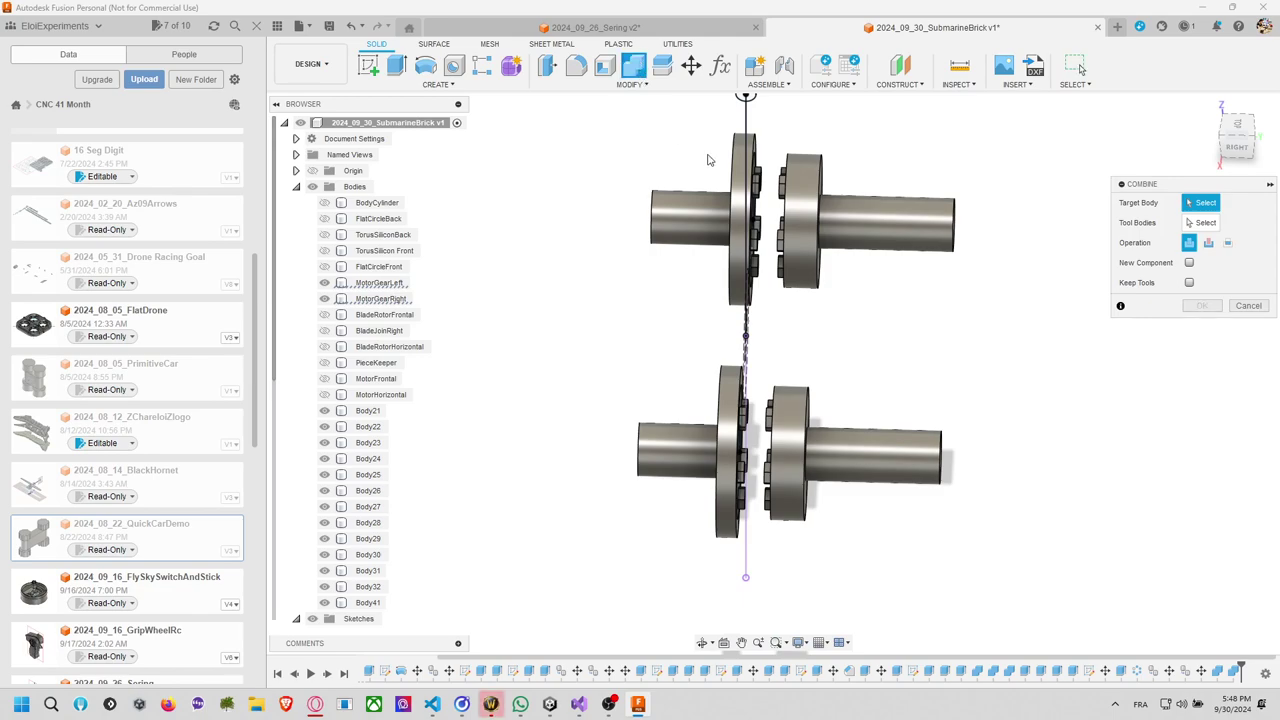
click(743, 183)
shift+middle_drag(760, 185, 846, 212)
click(818, 205)
click(835, 196)
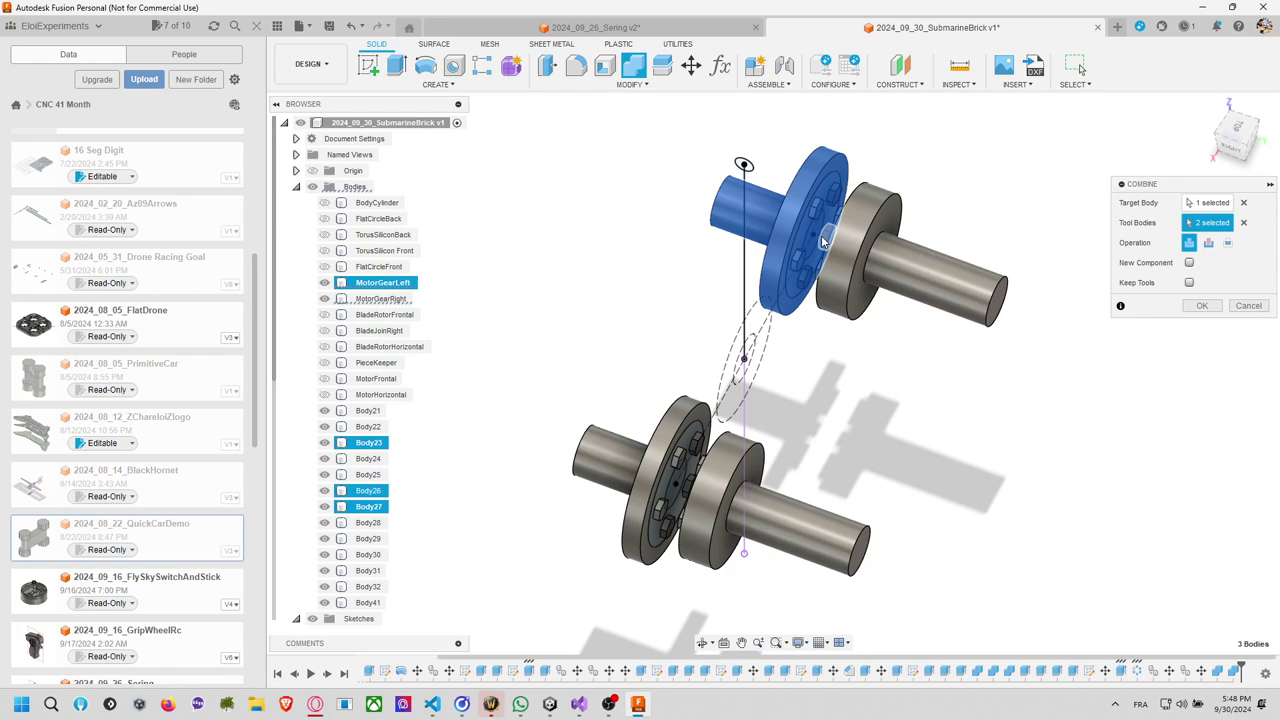
click(806, 282)
click(800, 262)
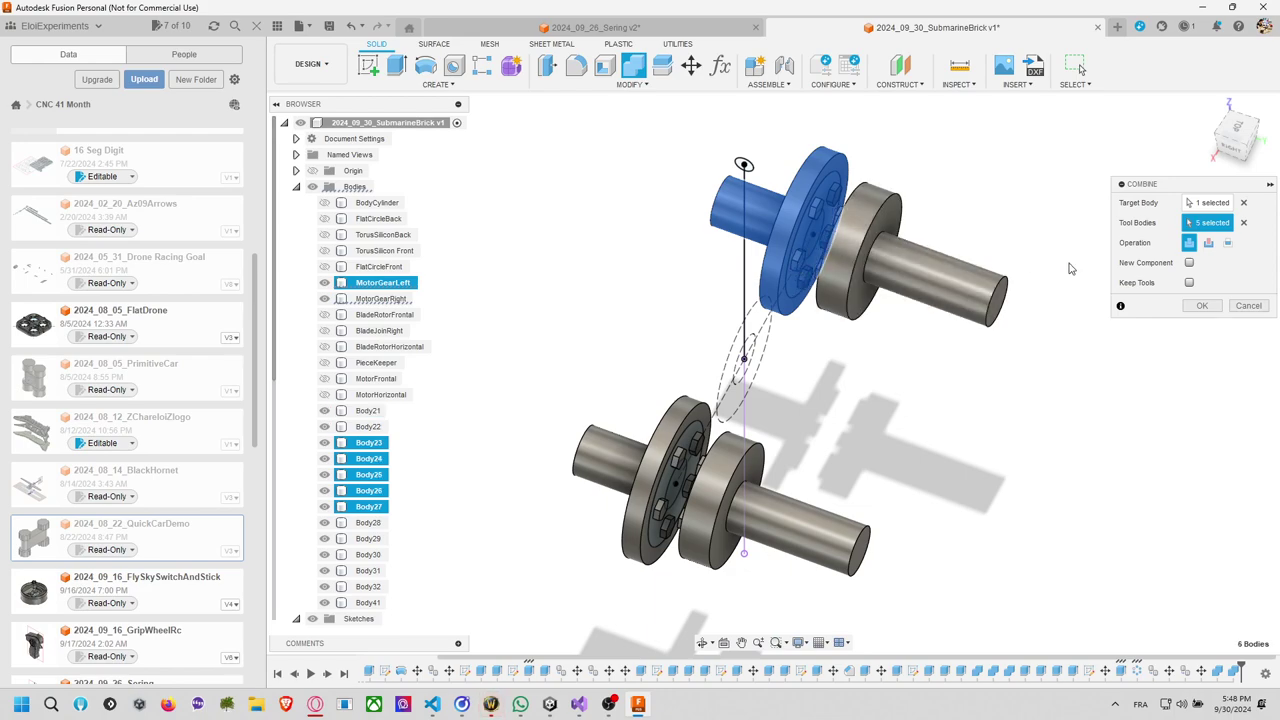
click(1203, 306)
Join the lower gear's bolt bodies Body28–Body32 into MotorGearRight.
click(630, 66)
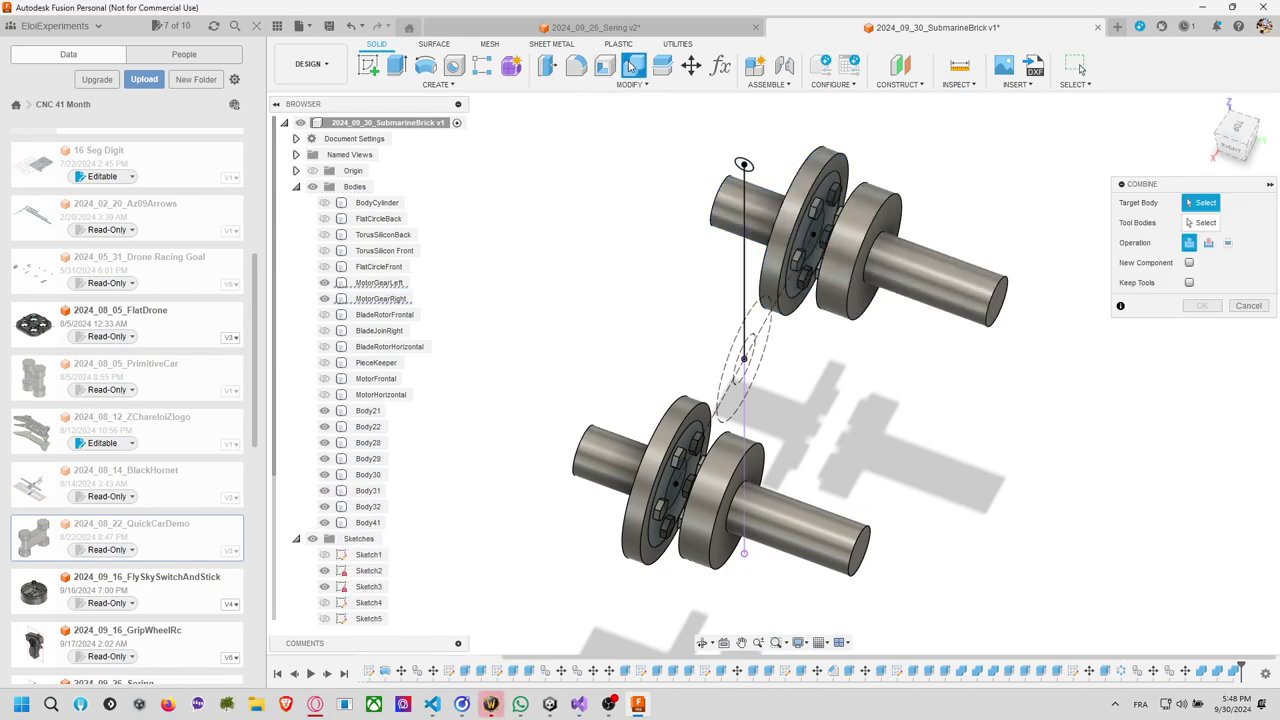
click(697, 440)
click(708, 440)
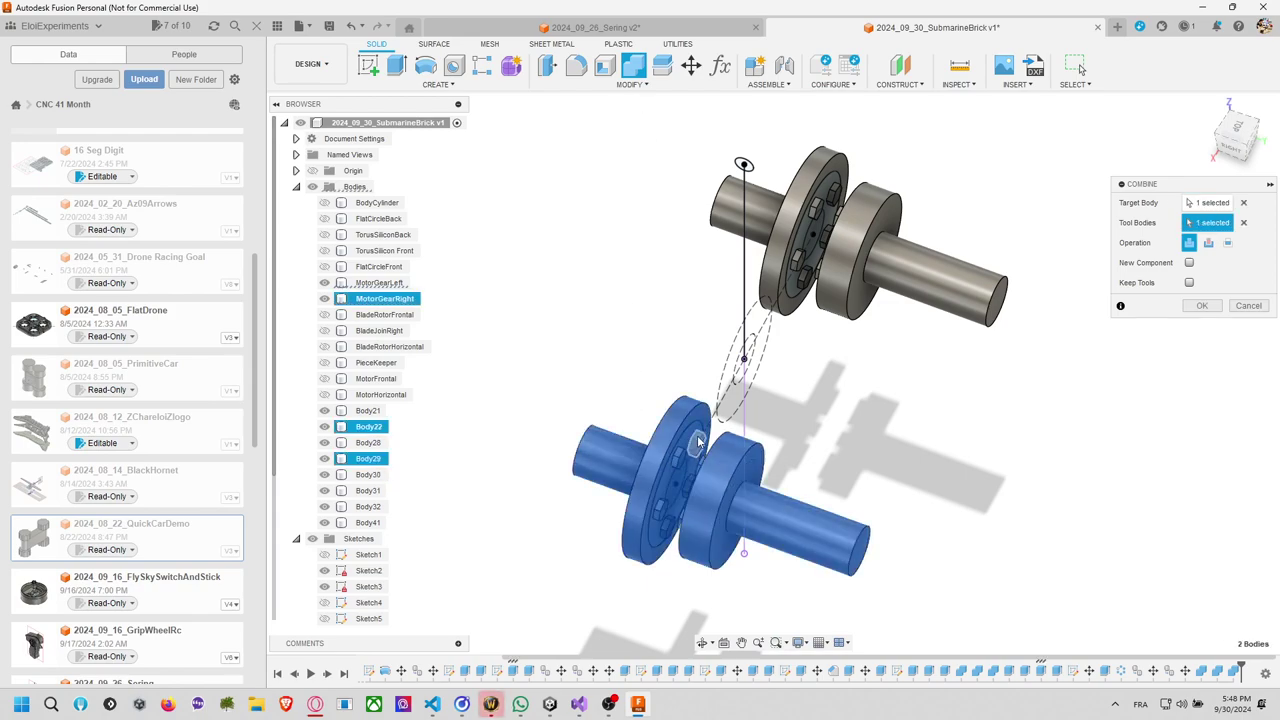
key(Escape)
click(630, 66)
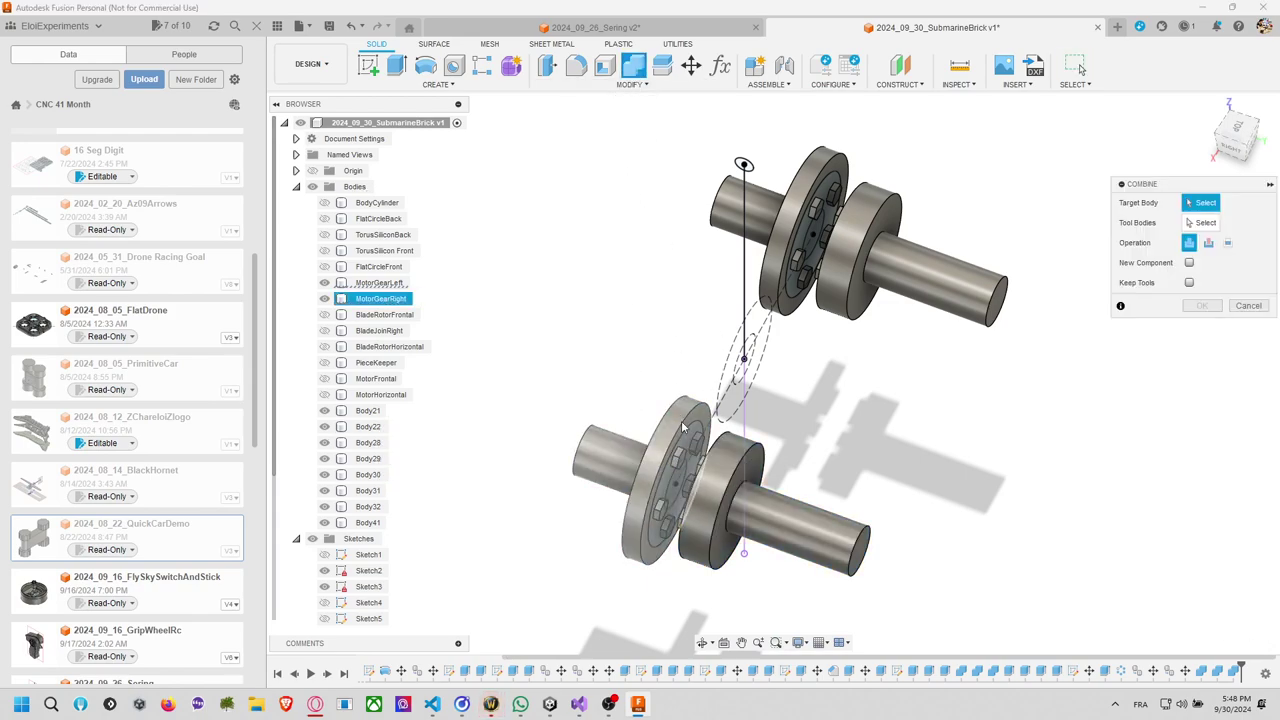
click(700, 445)
click(700, 445)
click(688, 468)
click(683, 495)
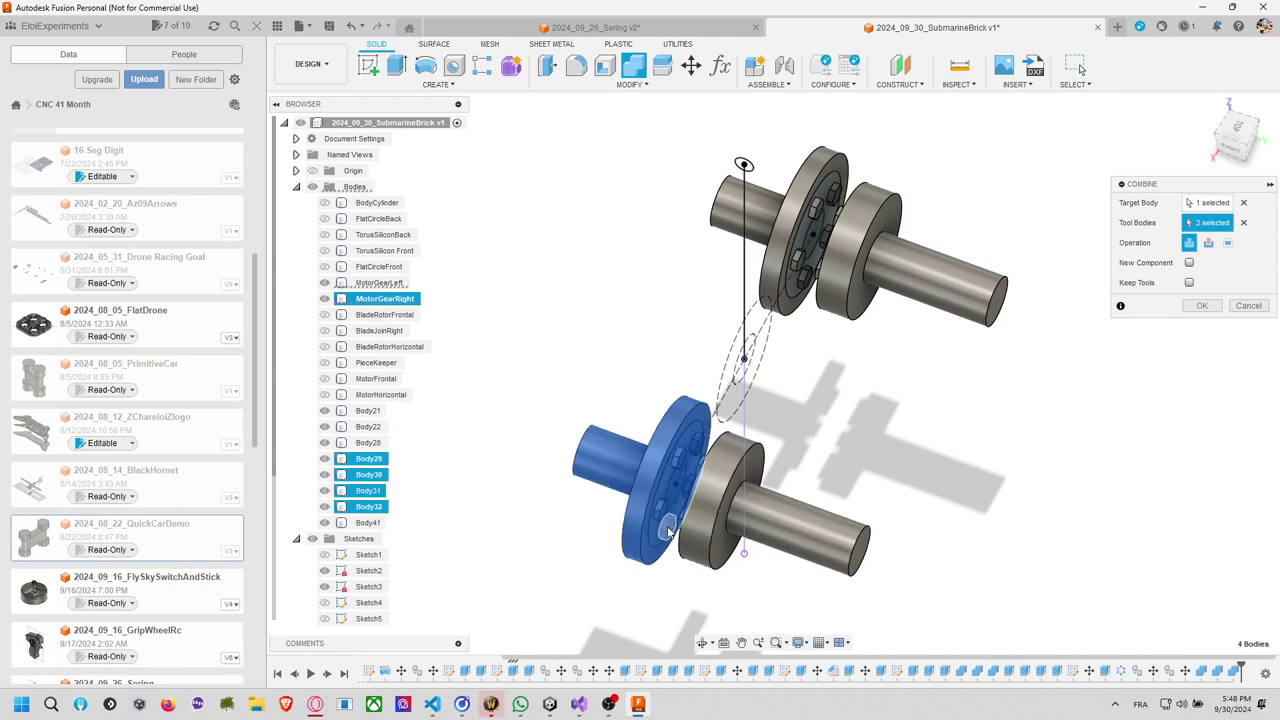
click(664, 518)
click(1201, 306)
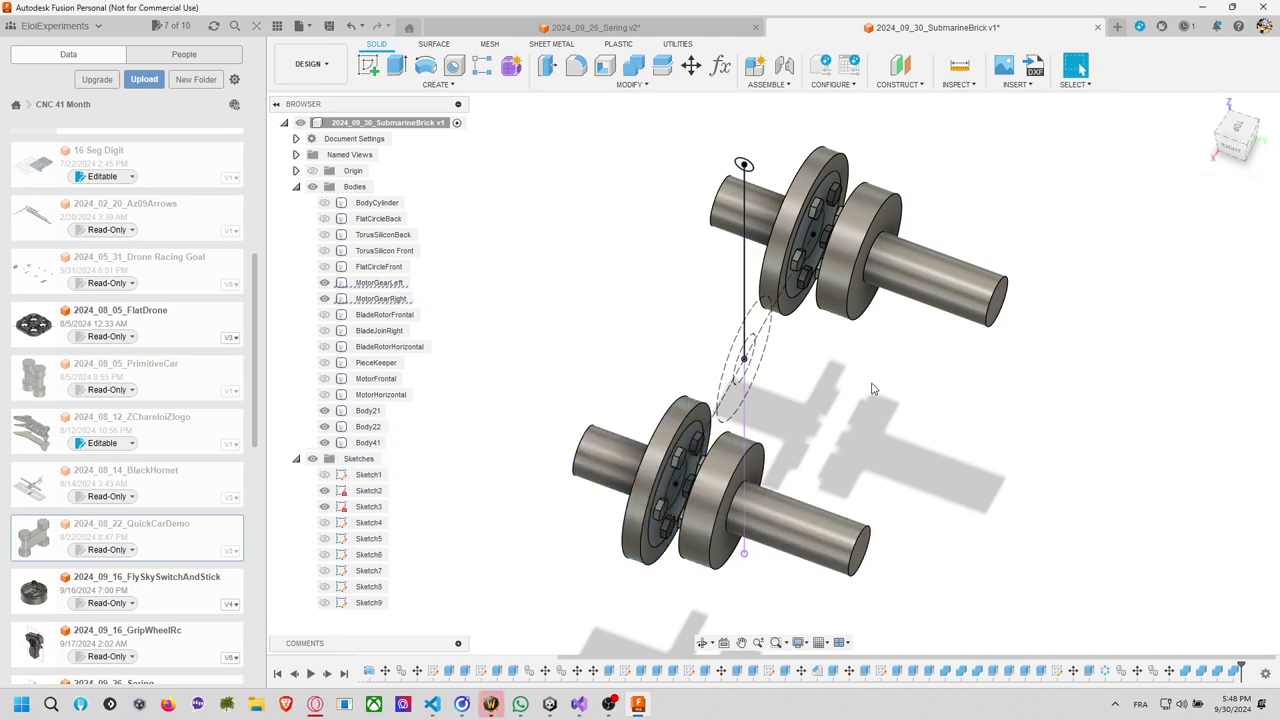
Join Body41 into Body22, leaving only Body21 and Body22.
shift+middle_drag(820, 340, 771, 334)
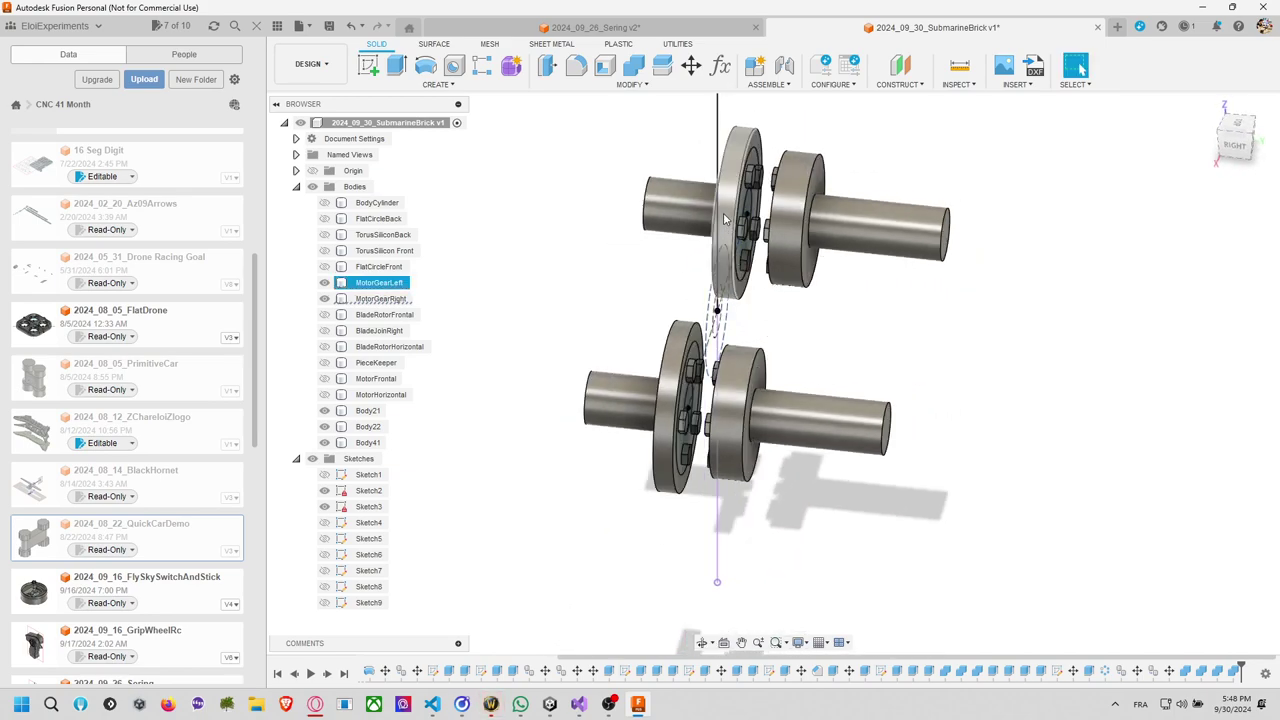
click(368, 442)
ctrl+click(368, 426)
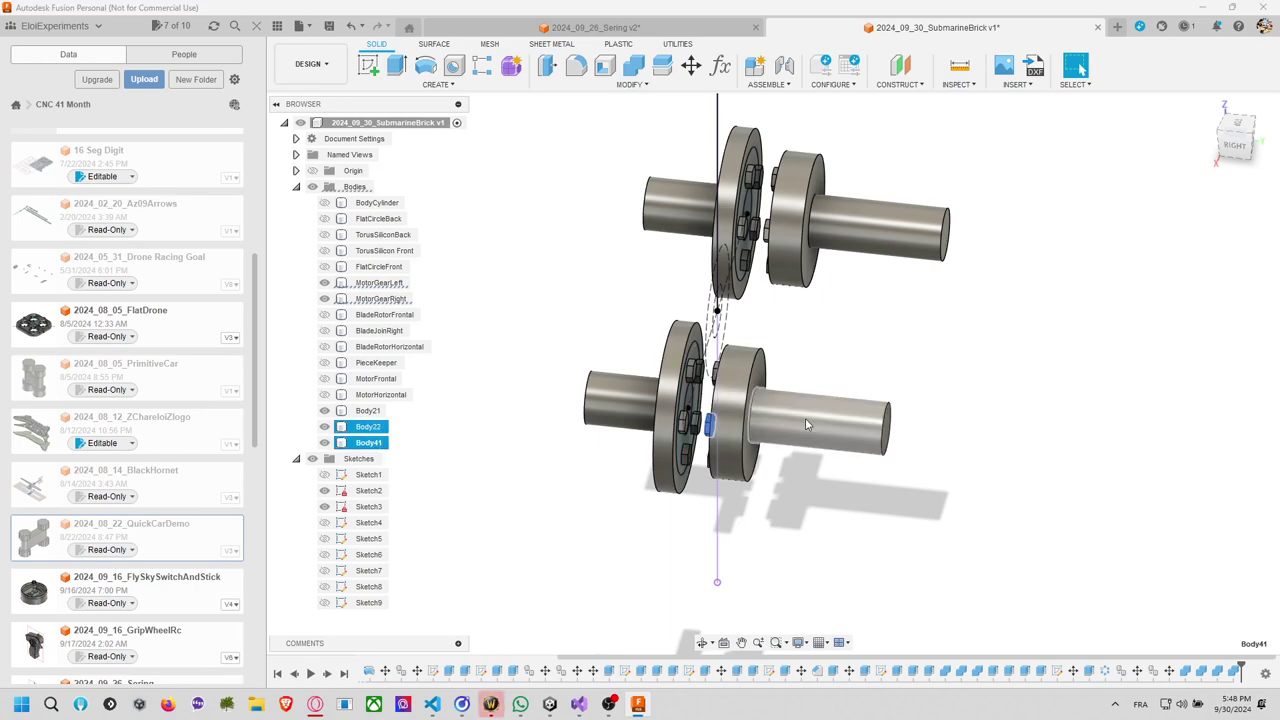
shift+middle_drag(805, 418, 787, 410)
click(633, 65)
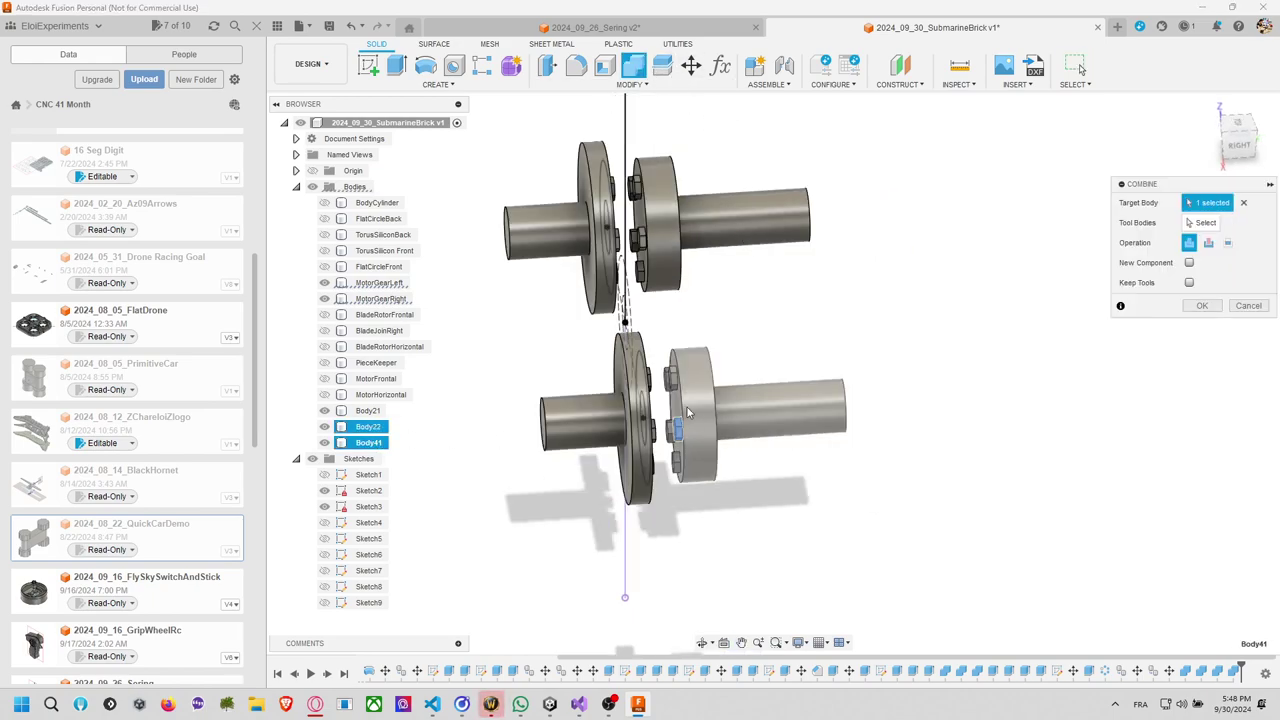
click(685, 436)
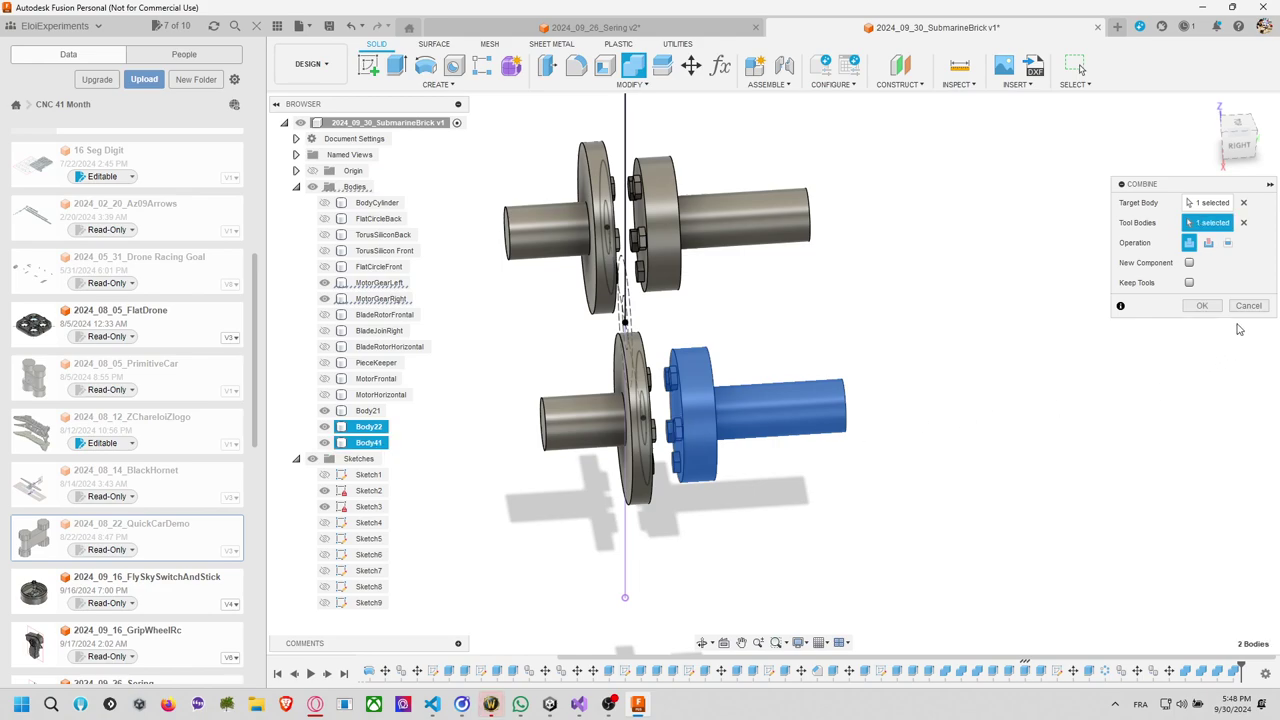
click(1202, 305)
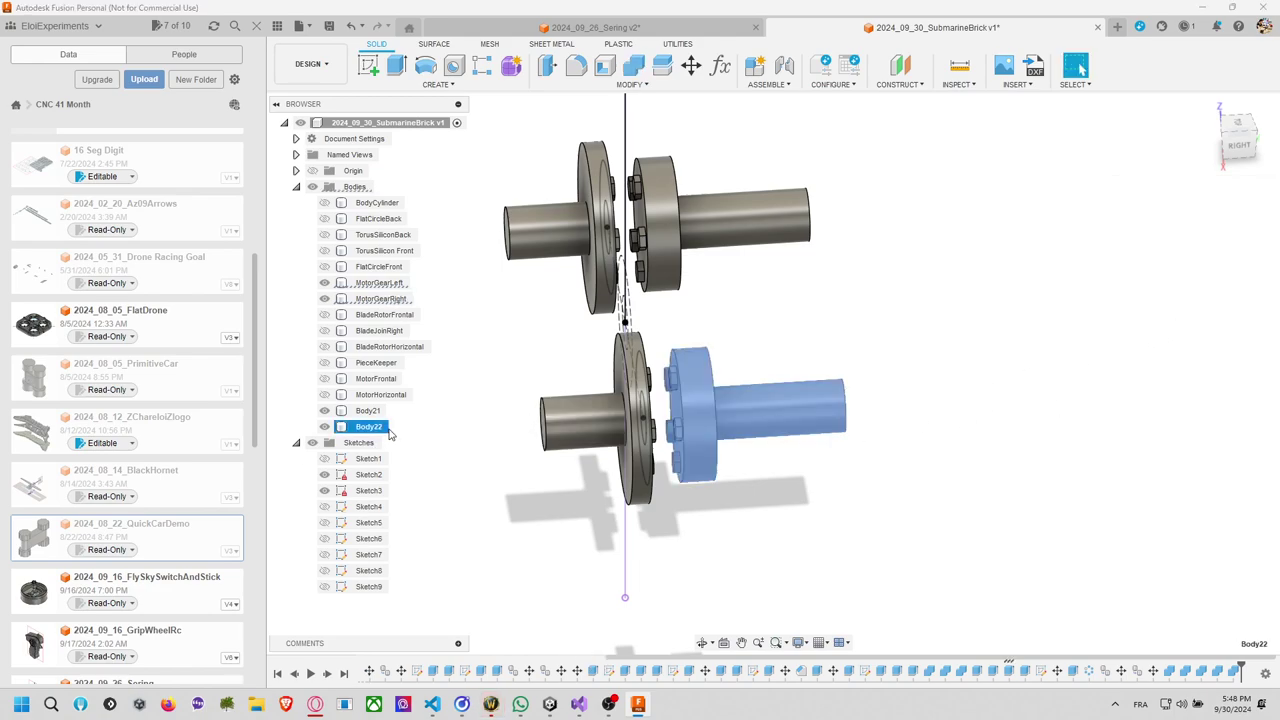
Rename Body21 to MotorMagnetFrontal and Body22 to MotorMagnetLateral in the Browser.
double_click(369, 411)
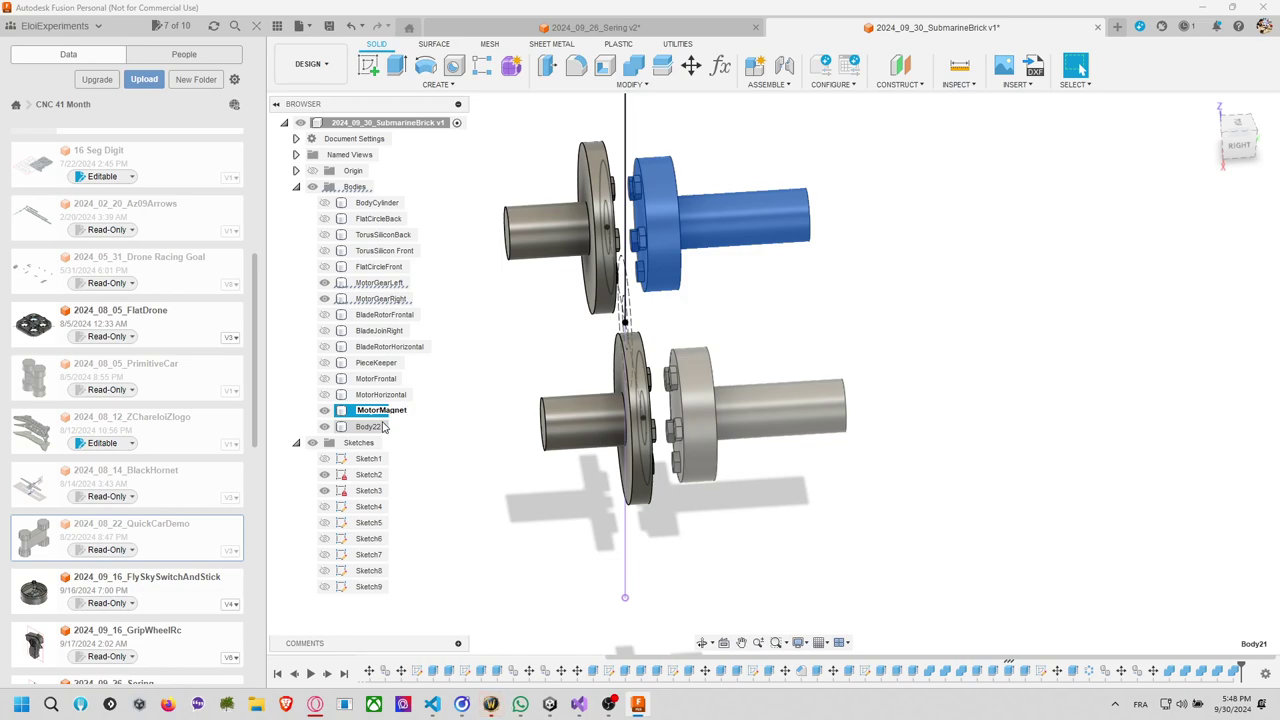
key(BackSpace)
key(BackSpace)
key(Return)
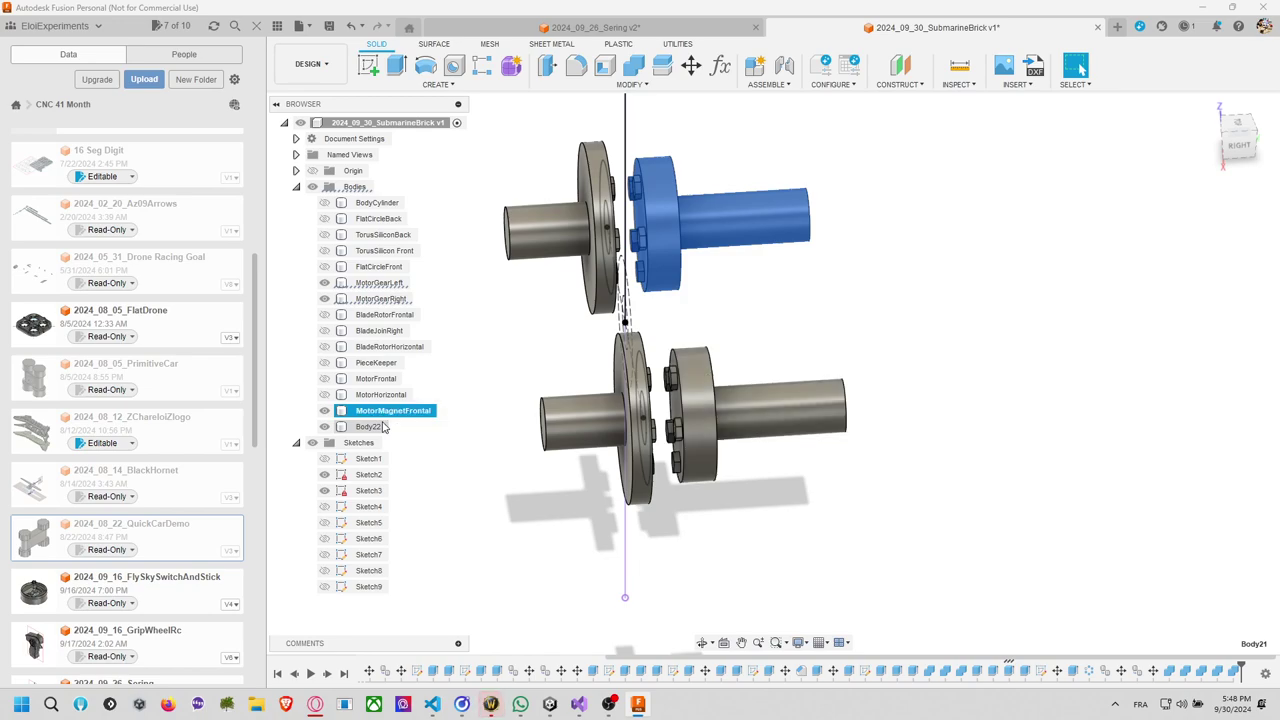
click(368, 427)
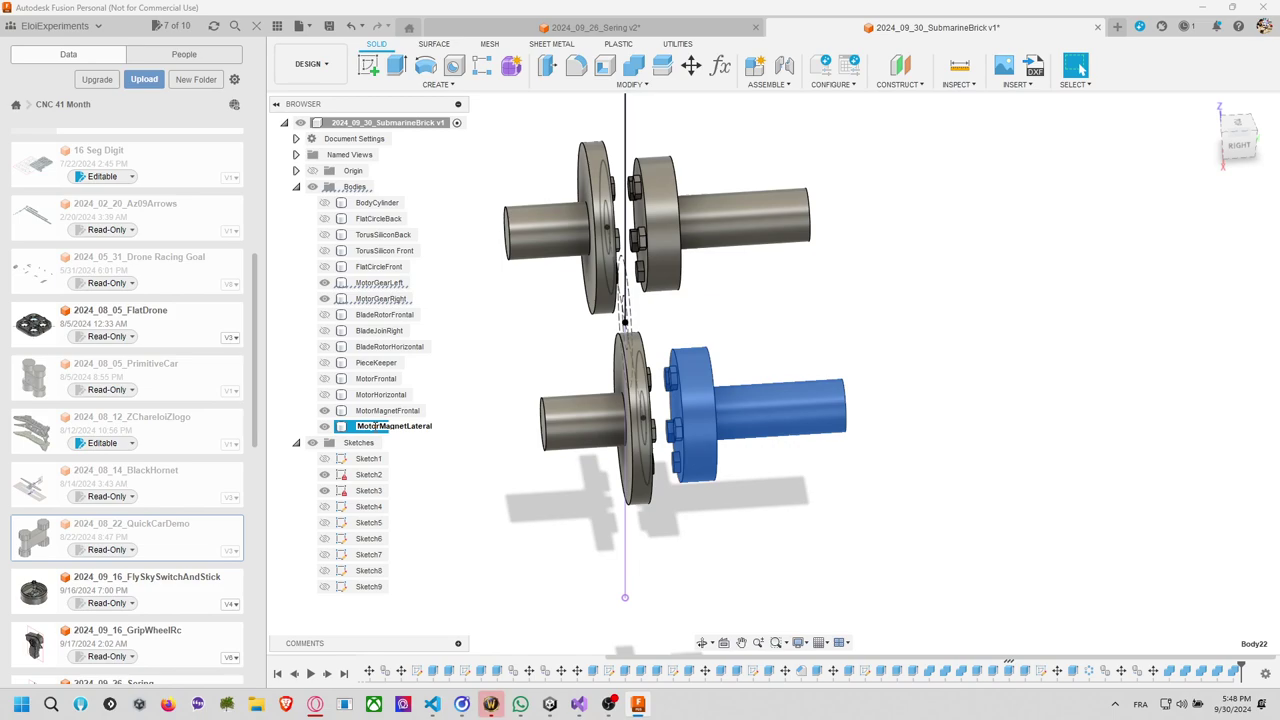
key(Return)
scroll(530, 312, up, 3)
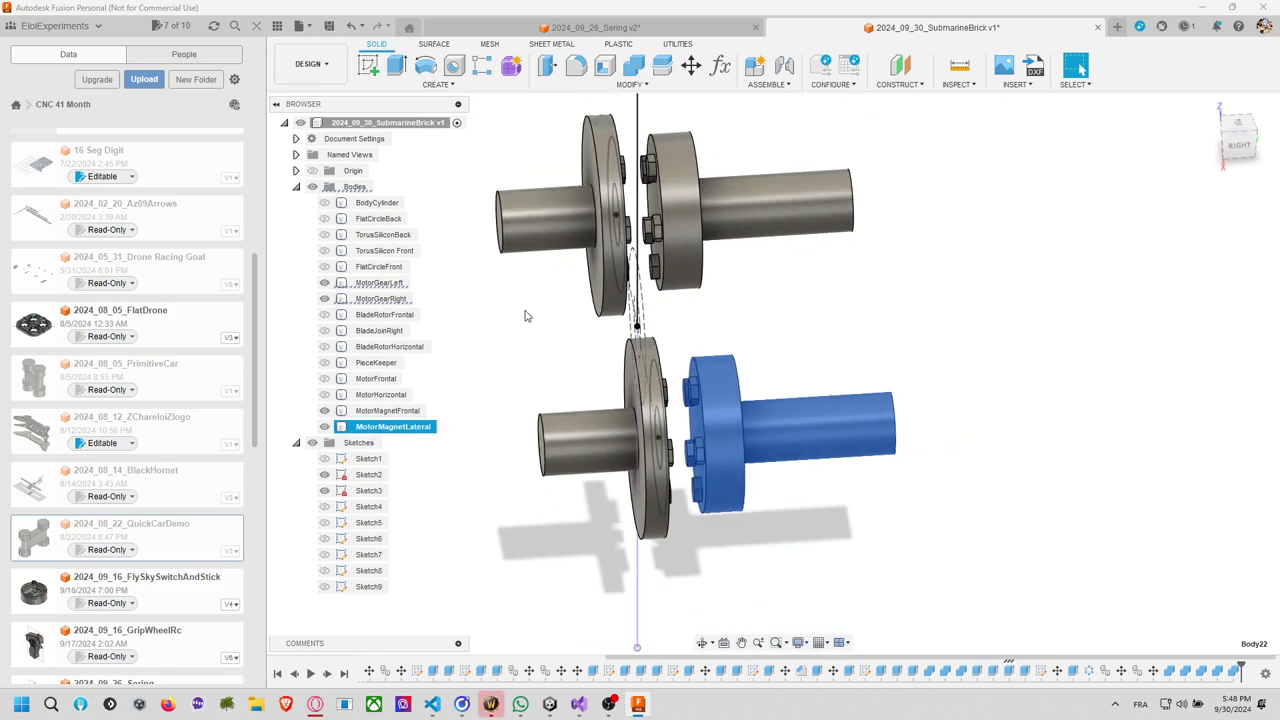
shift+middle_drag(528, 316, 726, 297)
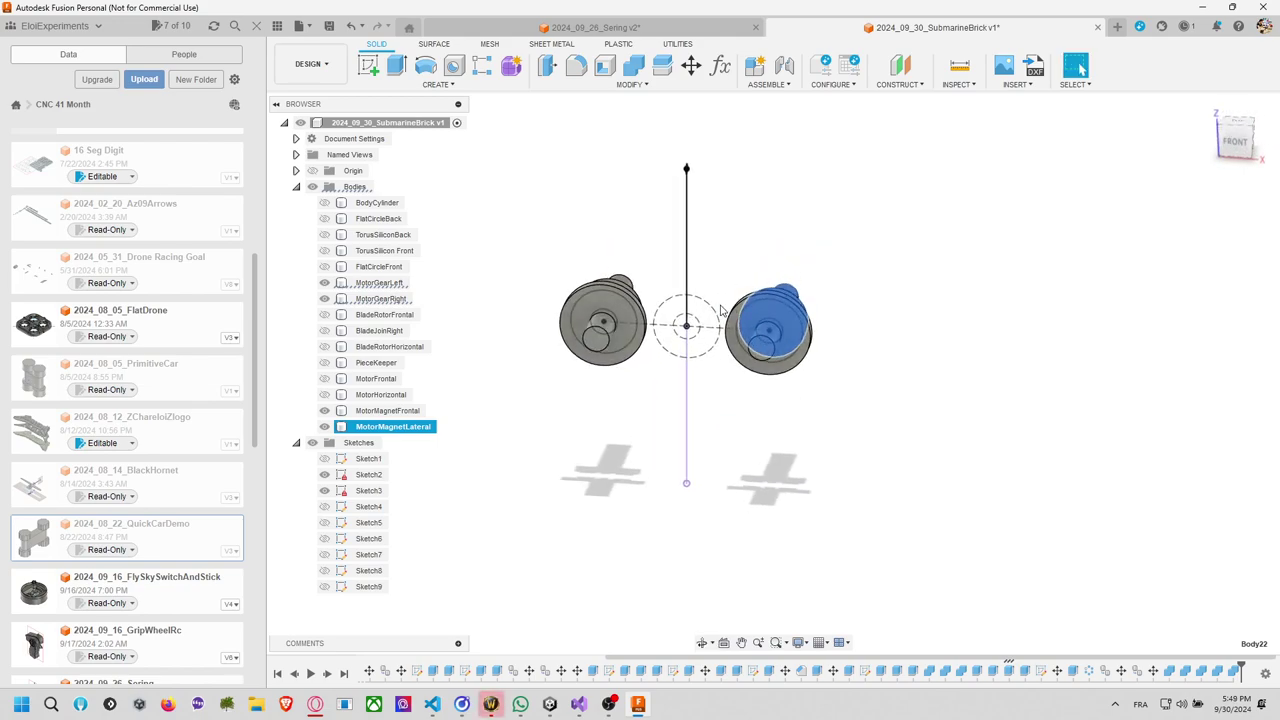
Make BodyCylinder, BladeJoinRight and BladeRotorHorizontal visible in the Browser.
mouse_move(815, 255)
shift+middle_down()
mouse_move(931, 243)
mouse_move(764, 254)
mouse_move(906, 263)
mouse_move(834, 283)
mouse_move(763, 274)
mouse_move(824, 274)
shift+middle_up()
click(872, 266)
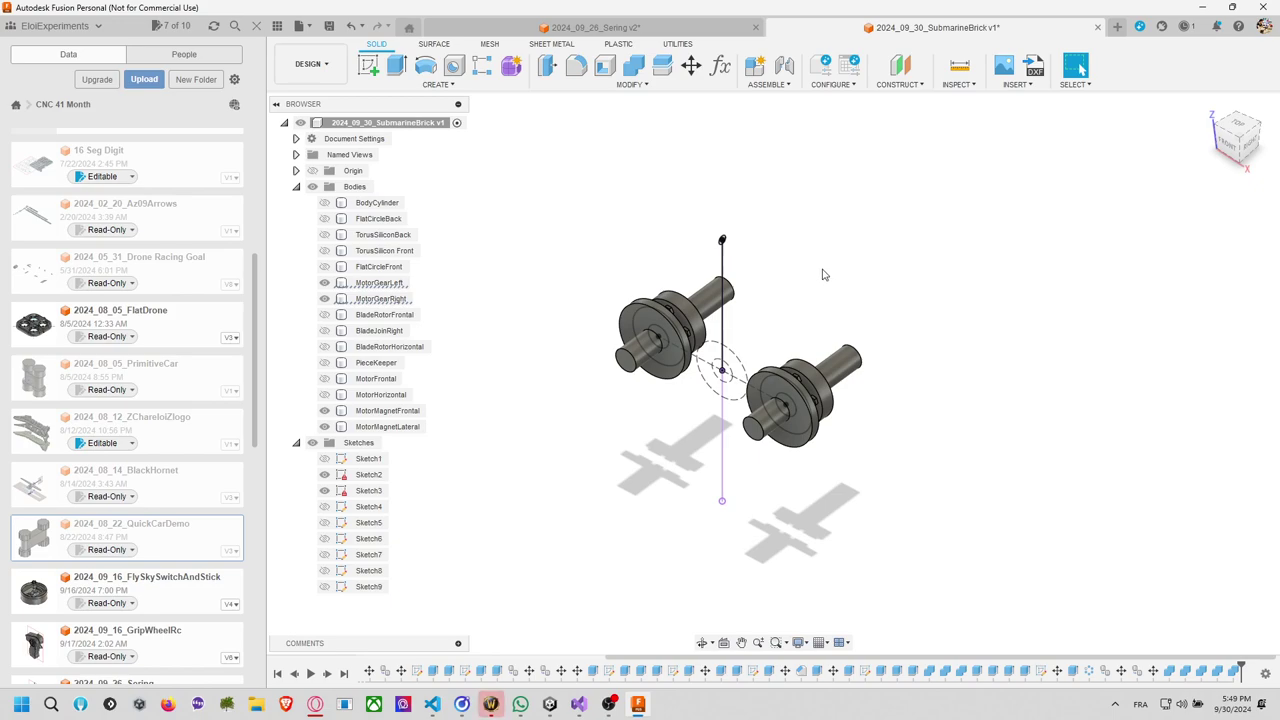
click(324, 202)
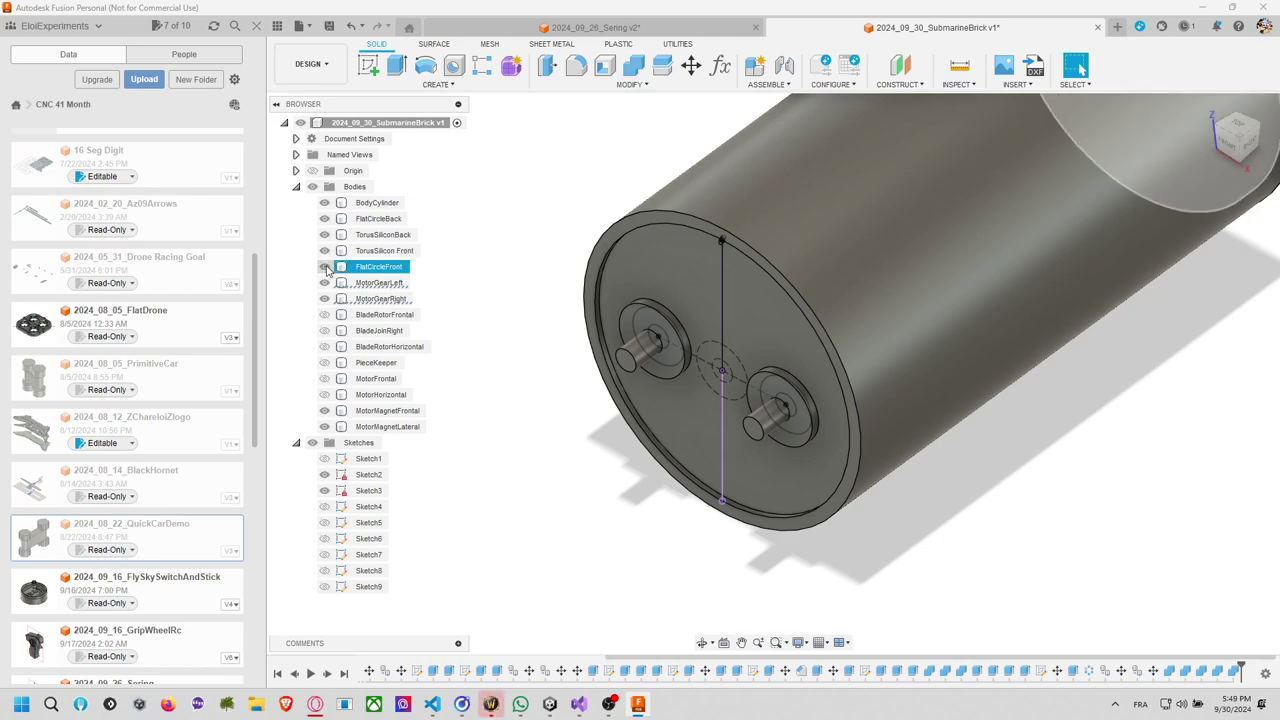
click(325, 330)
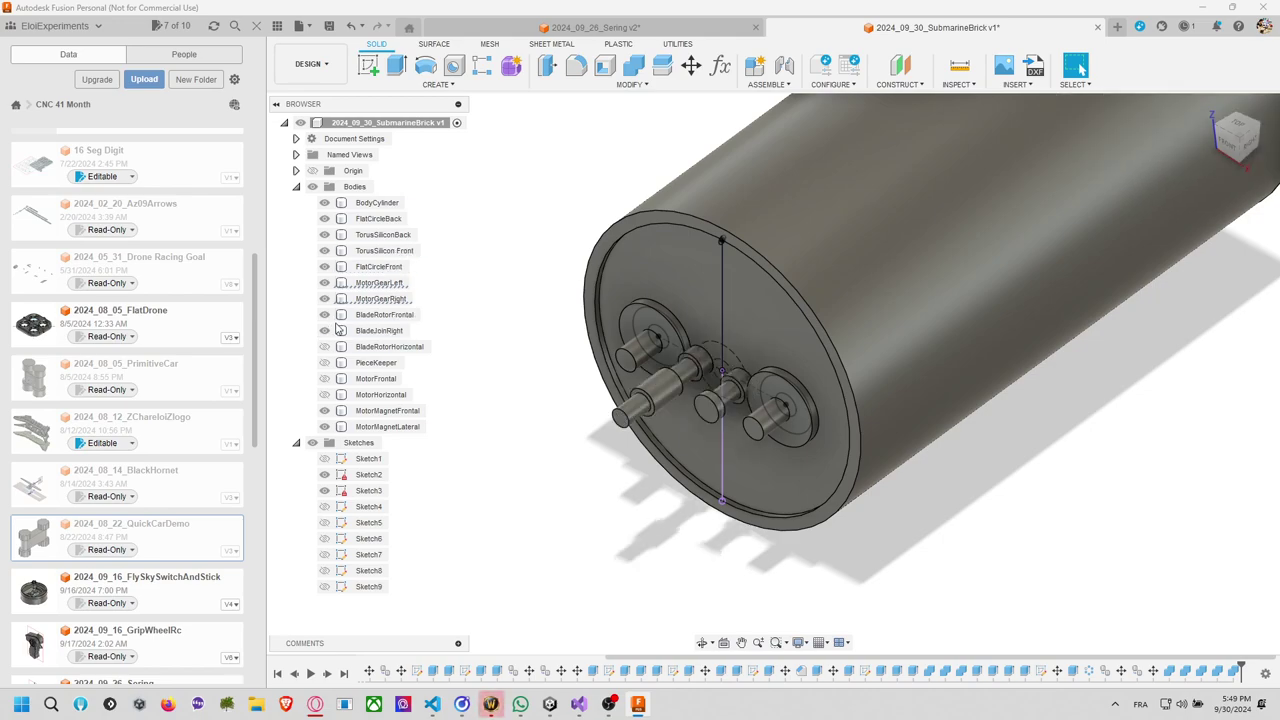
click(324, 346)
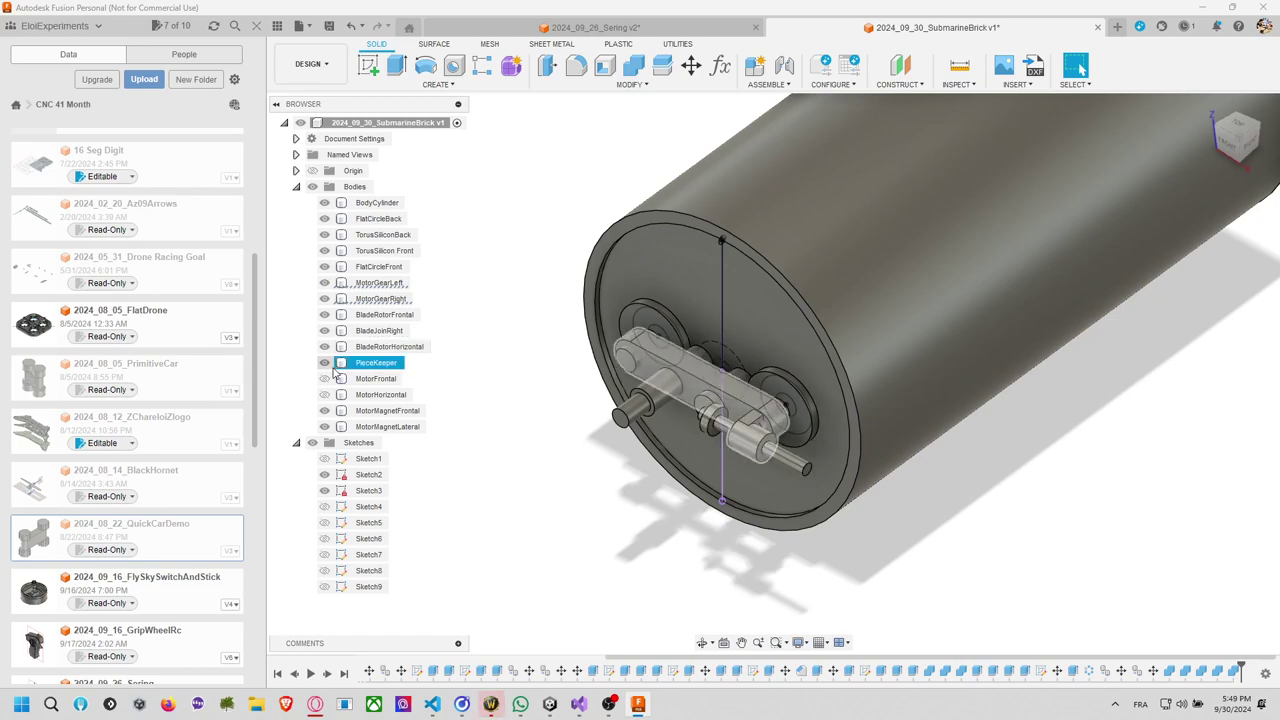
Hide BodyCylinder again and inspect the motors and gear linkage from the side.
click(1023, 383)
shift+middle_drag(1023, 383, 862, 370)
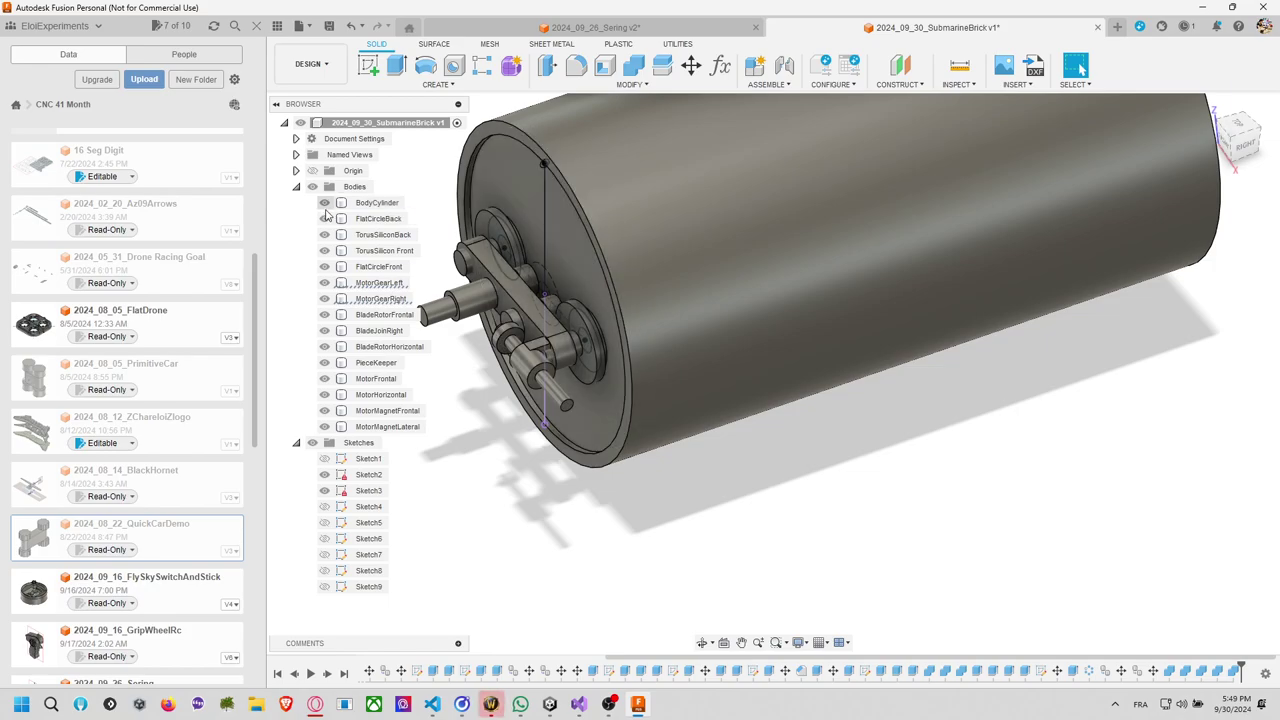
click(324, 202)
shift+middle_drag(915, 300, 920, 400)
click(763, 555)
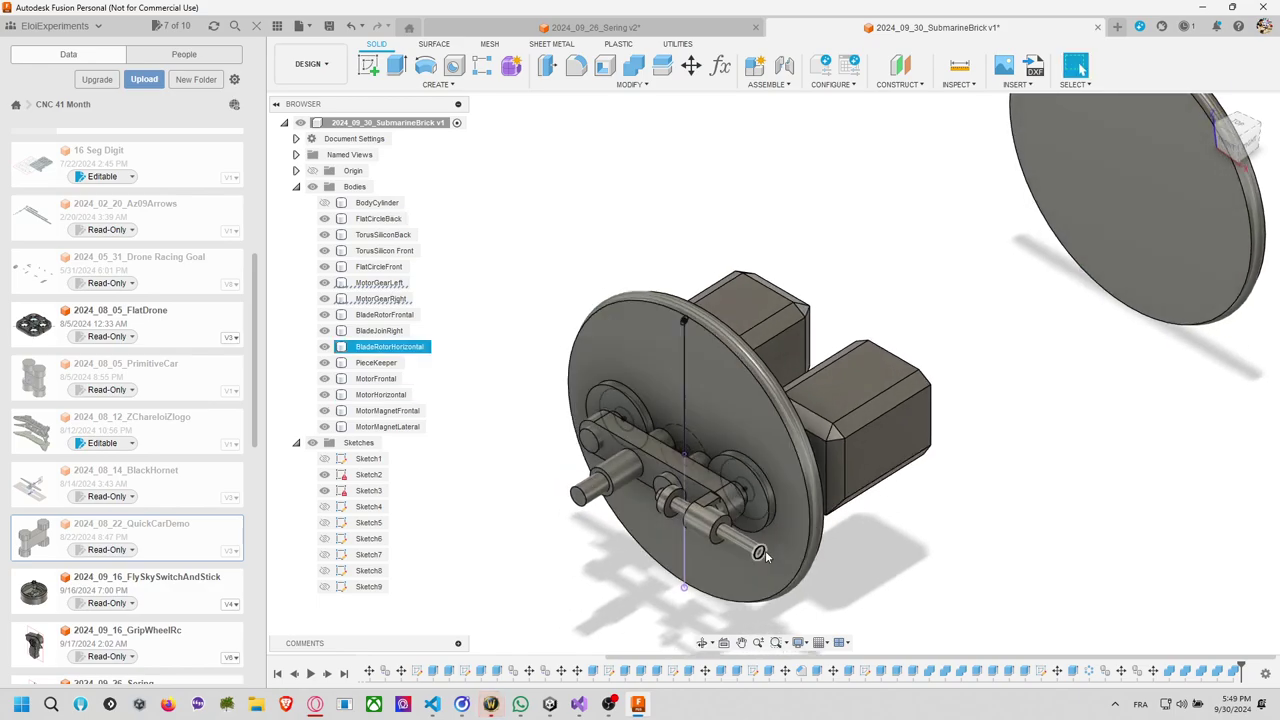
shift+middle_drag(1067, 425, 1010, 368)
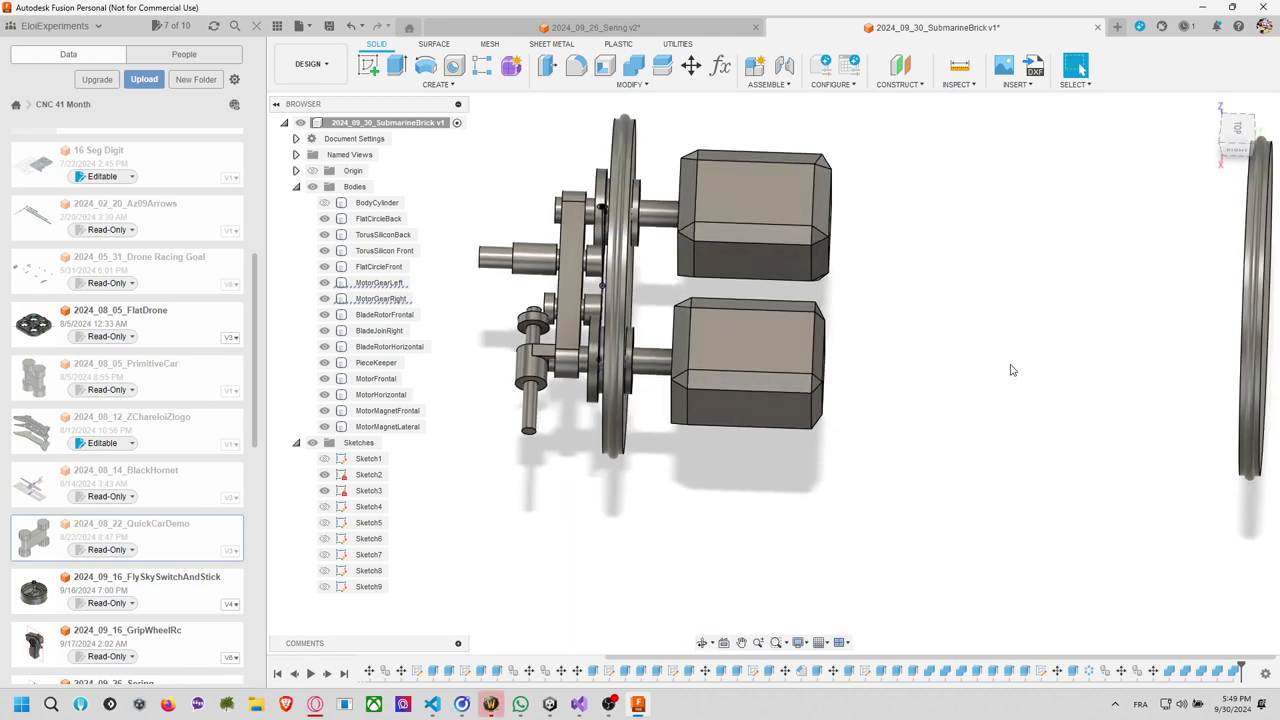
Move MotorMagnetFrontal and MotorMagnetLateral 5.00 mm along Y into the motors.
click(691, 66)
click(665, 212)
click(658, 360)
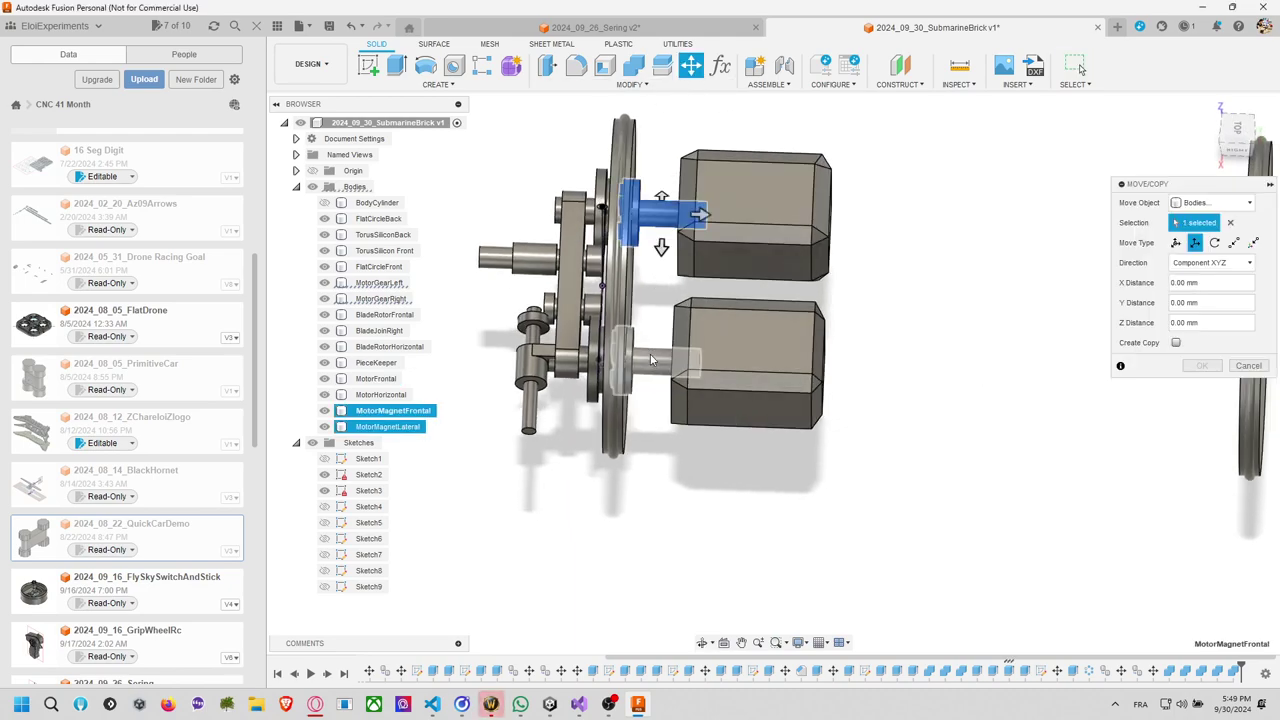
drag(692, 215, 711, 216)
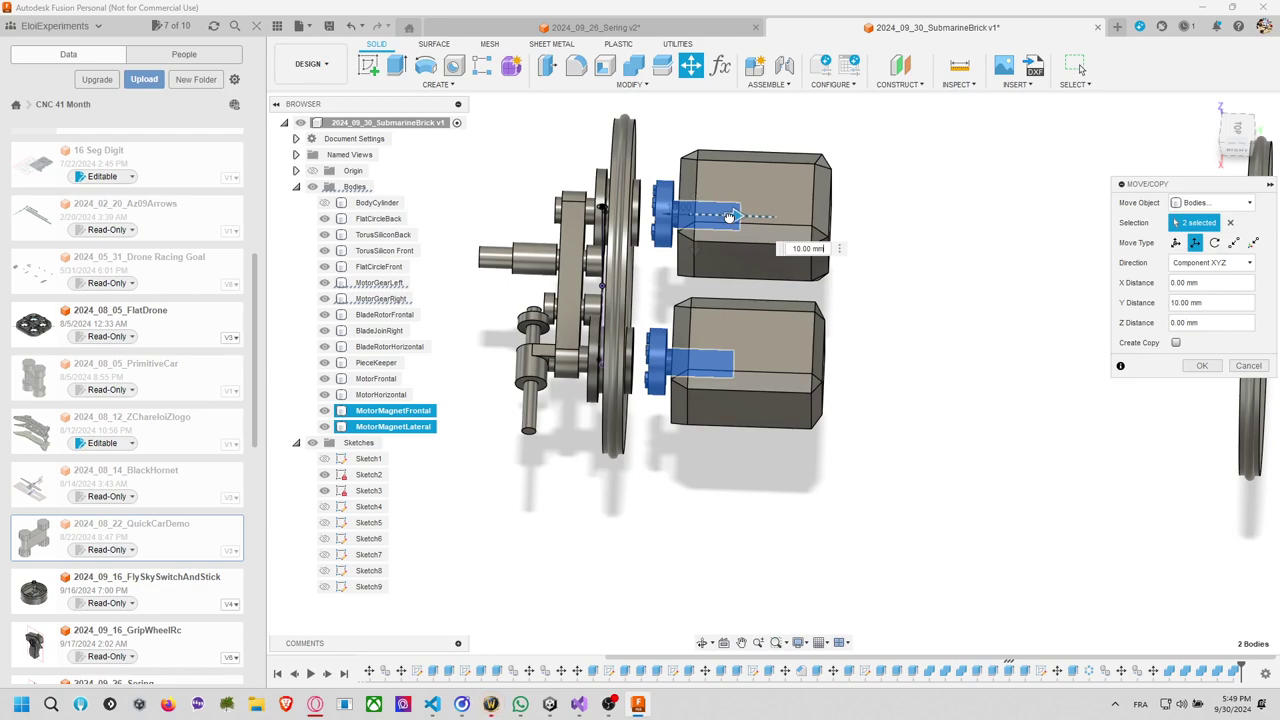
drag(730, 217, 716, 216)
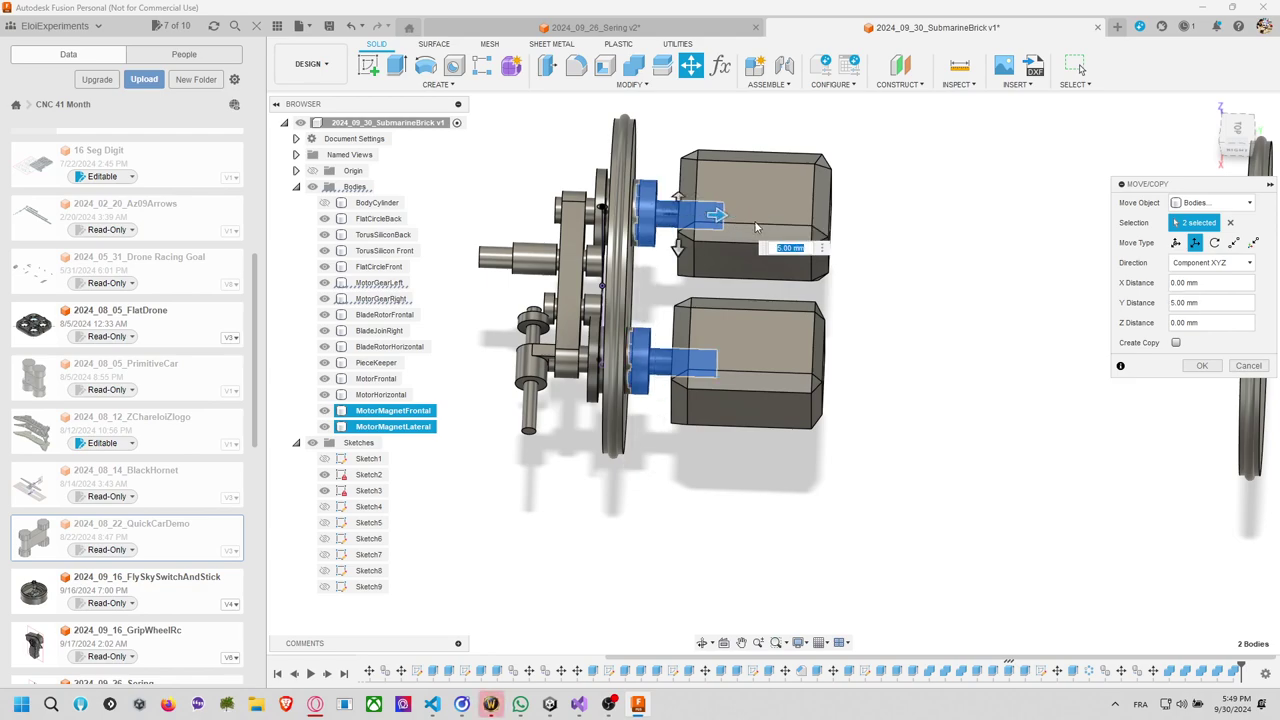
click(1203, 366)
shift+middle_drag(944, 262, 933, 307)
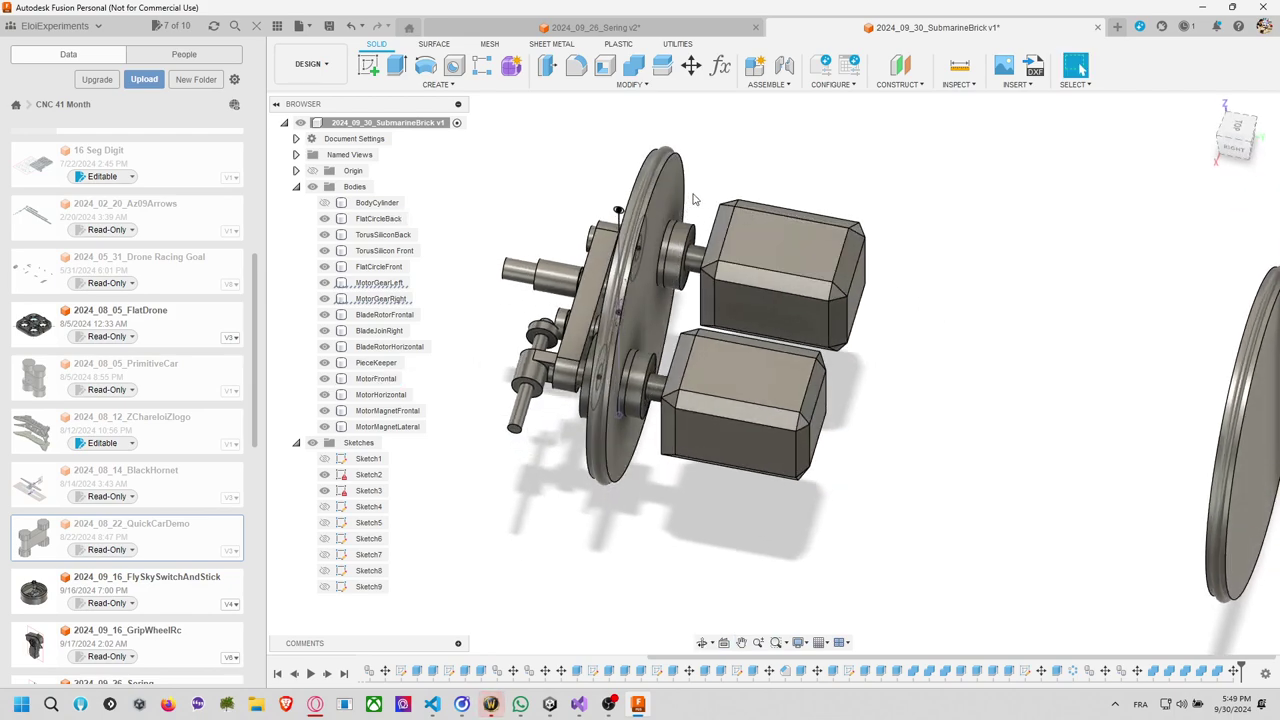
Hide FlatCircleFront, BladeRotorFrontal, BladeJoinRight and BladeRotorHorizontal.
click(417, 671)
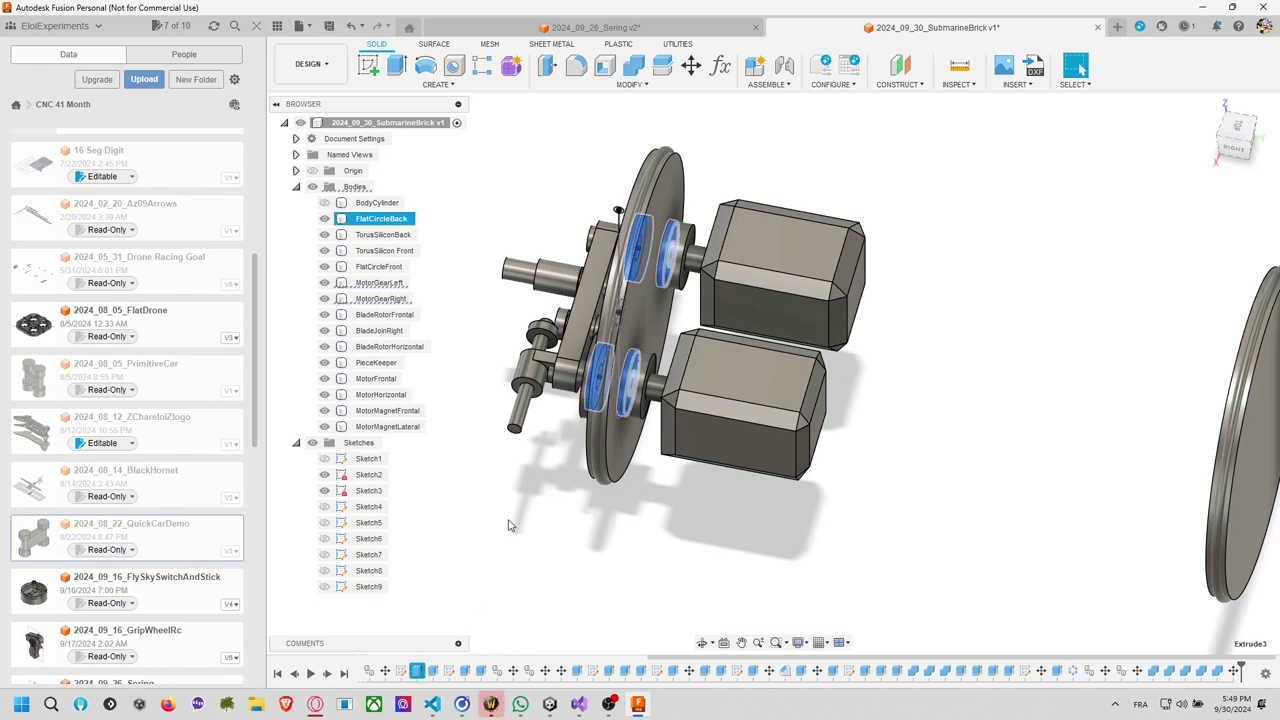
shift+middle_drag(508, 525, 482, 563)
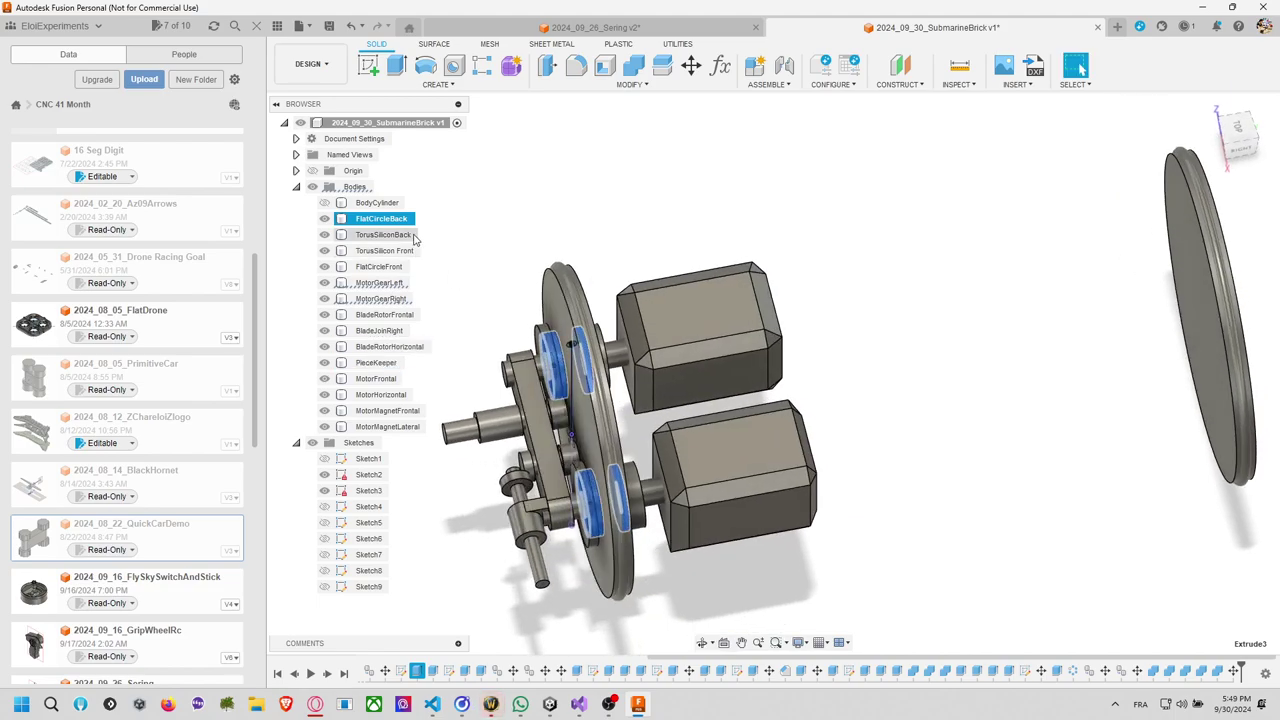
click(380, 234)
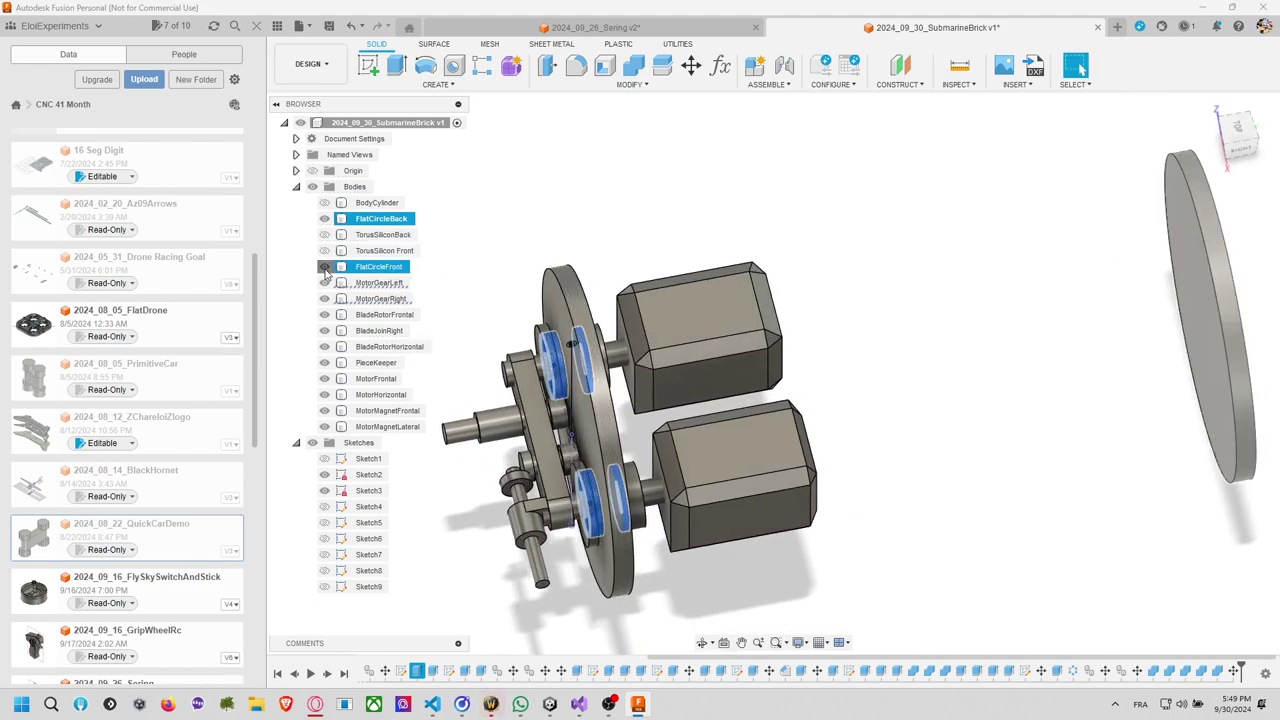
click(324, 266)
click(324, 314)
click(324, 330)
click(324, 346)
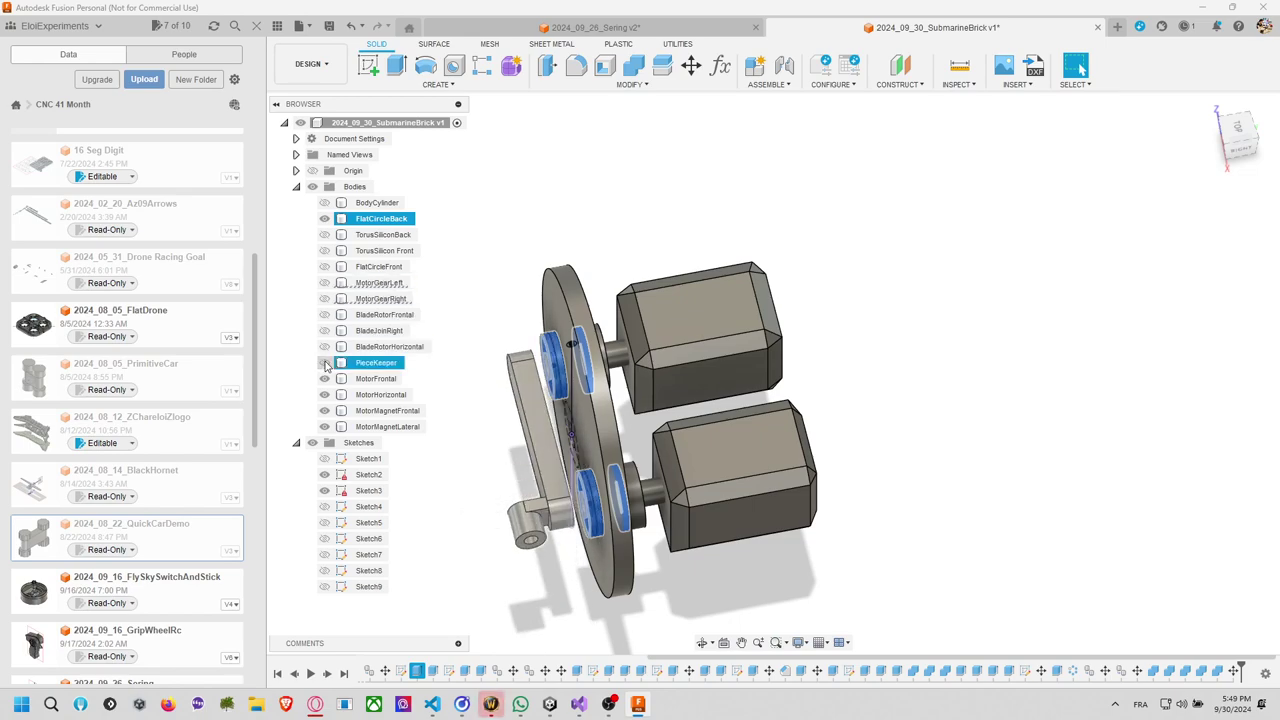
Hide PieceKeeper, both motors and both magnet bodies, then face the back disc.
click(324, 362)
click(324, 378)
click(324, 394)
click(324, 410)
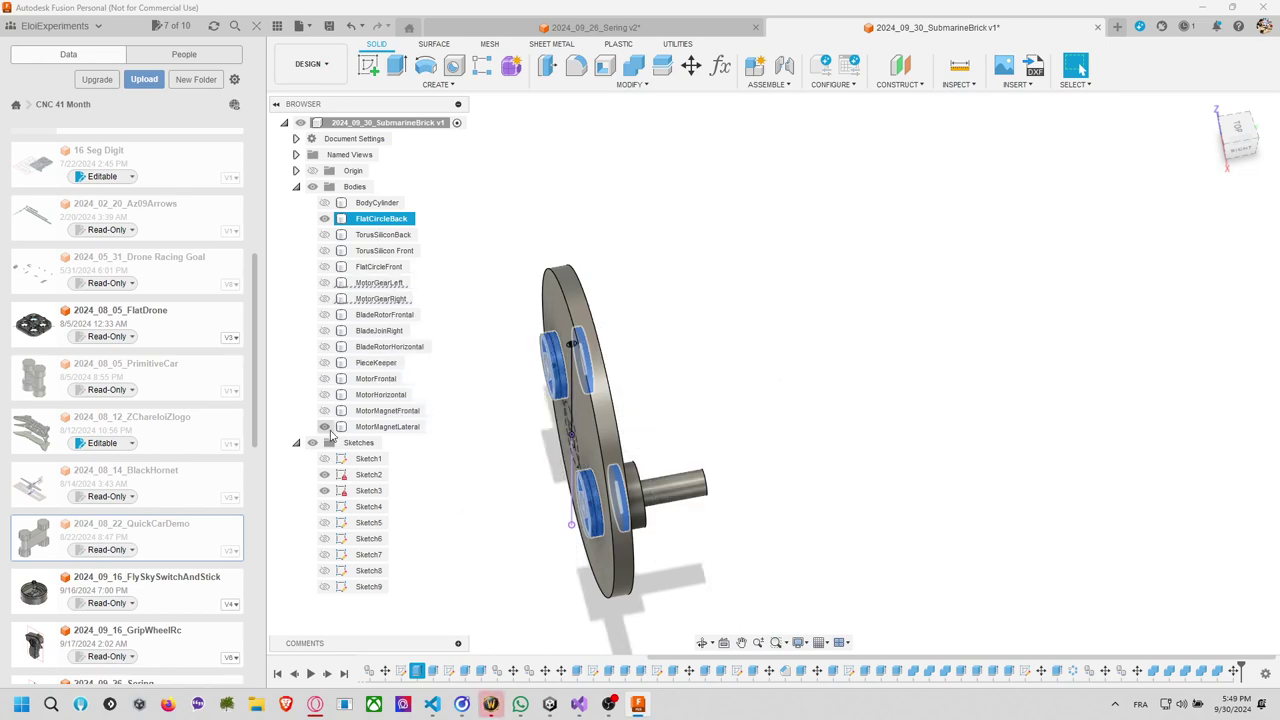
click(705, 398)
click(324, 426)
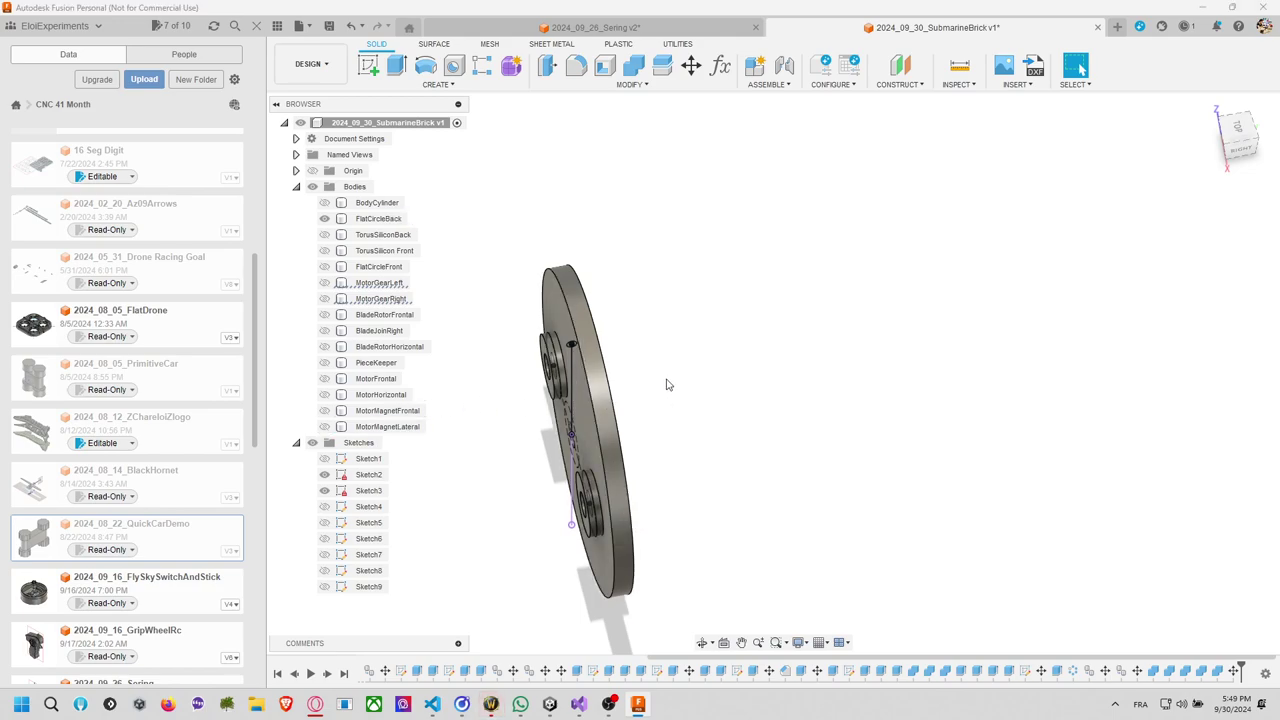
shift+middle_drag(668, 385, 765, 345)
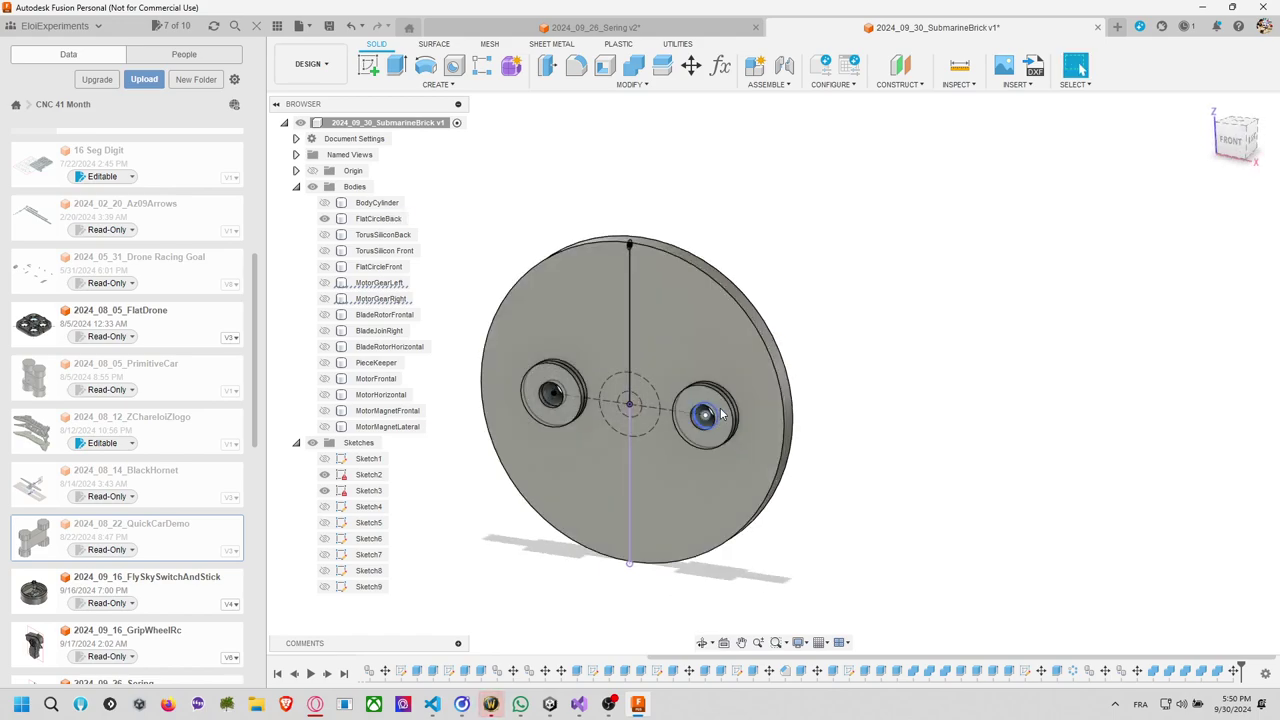
Cut the two circular profiles 4 mm into the back disc.
key(e)
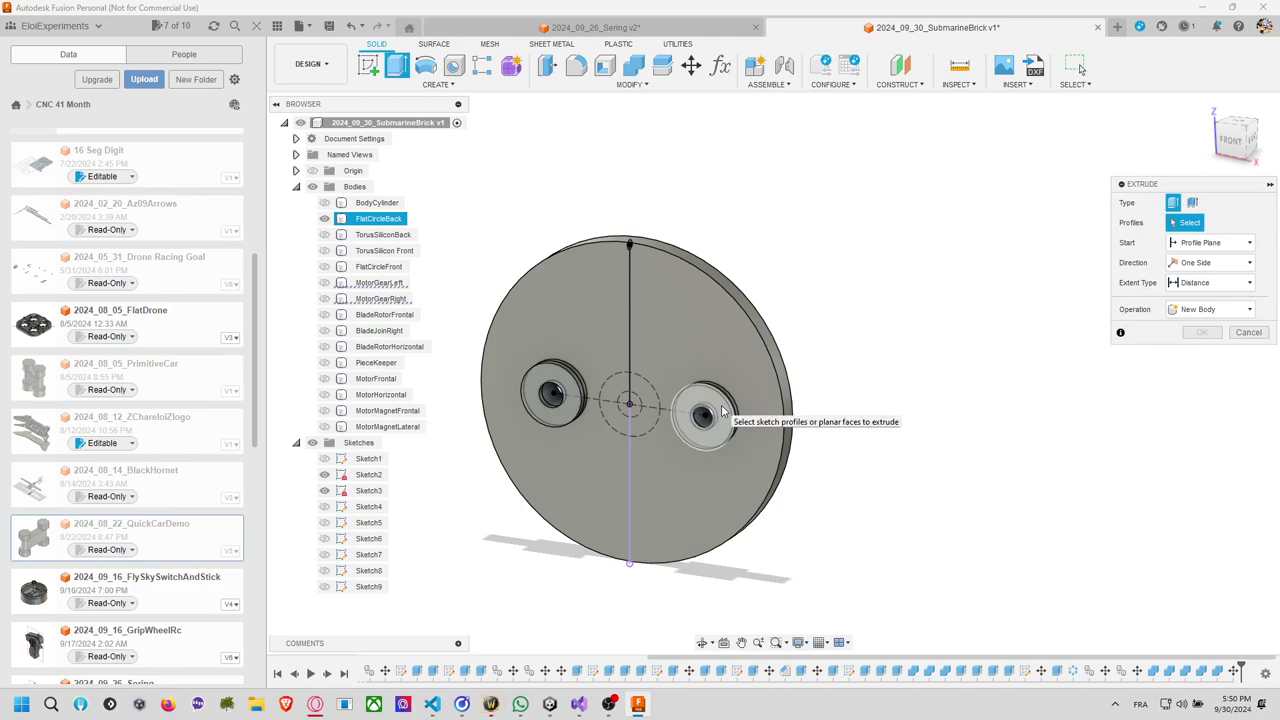
click(722, 410)
click(553, 398)
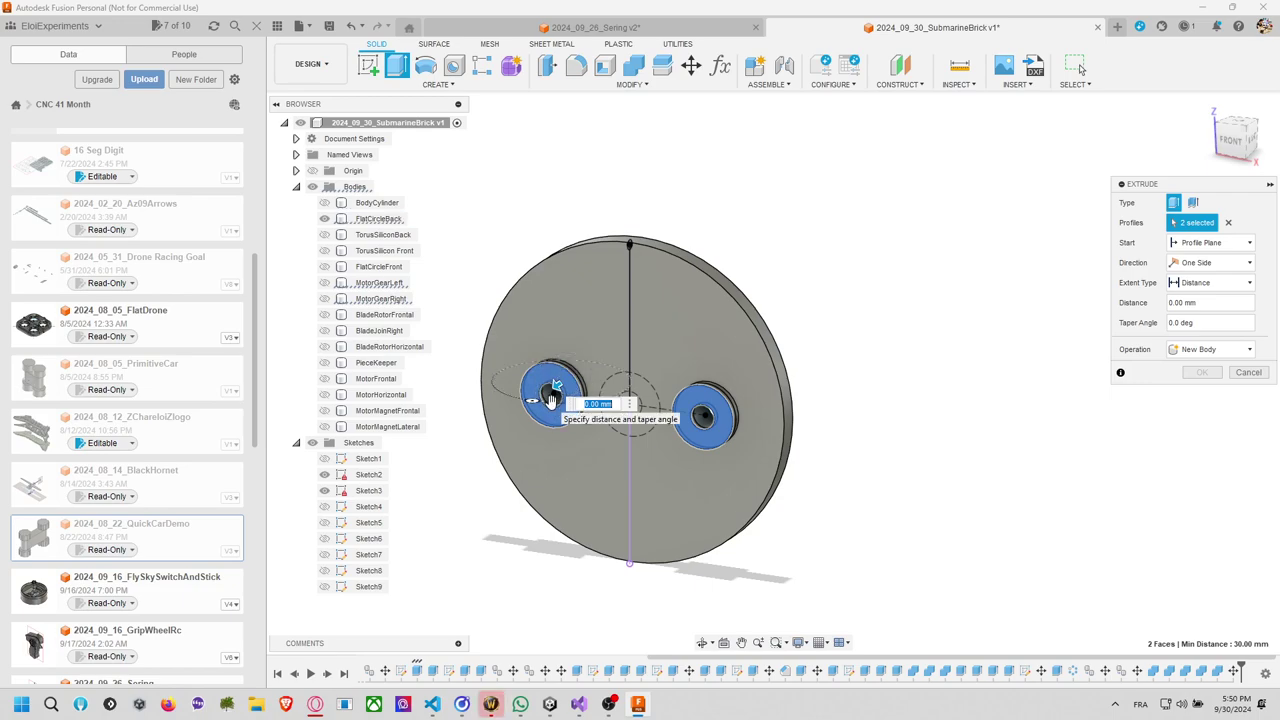
drag(551, 398, 703, 369)
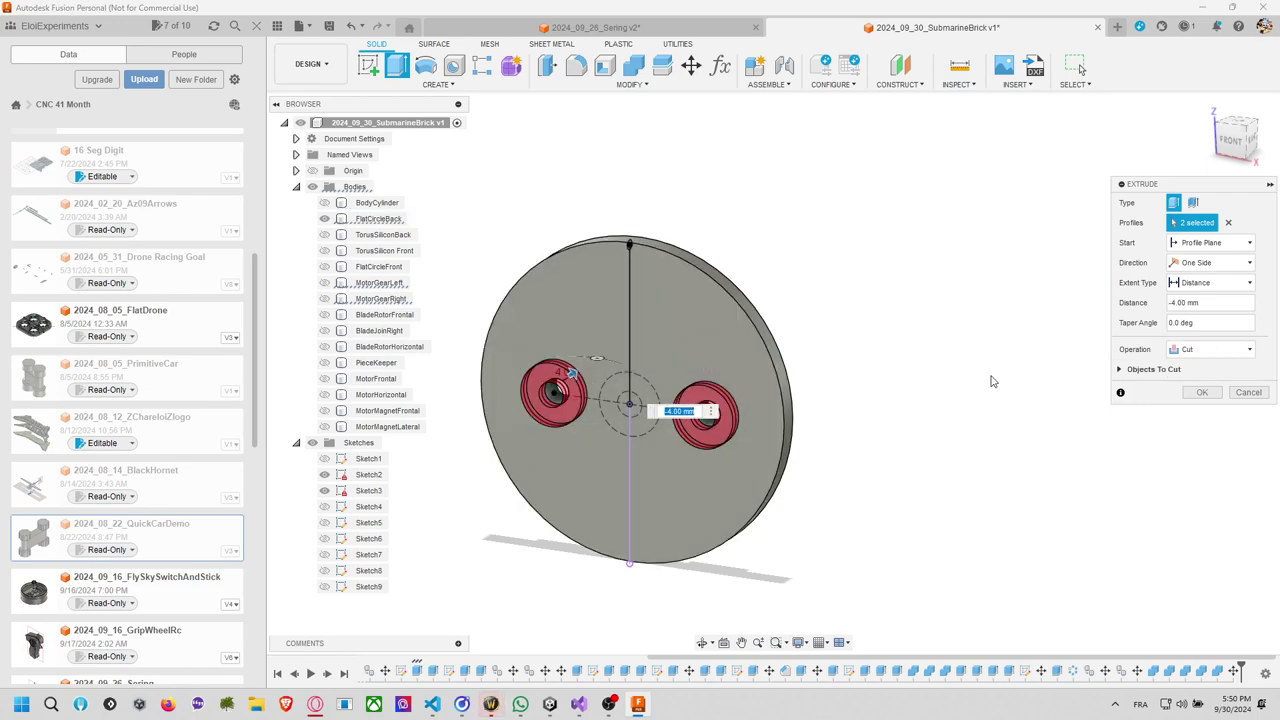
click(1197, 392)
shift+middle_drag(1000, 355, 740, 365)
Cut the upper and lower hole profiles 2 mm deep.
key(e)
click(740, 365)
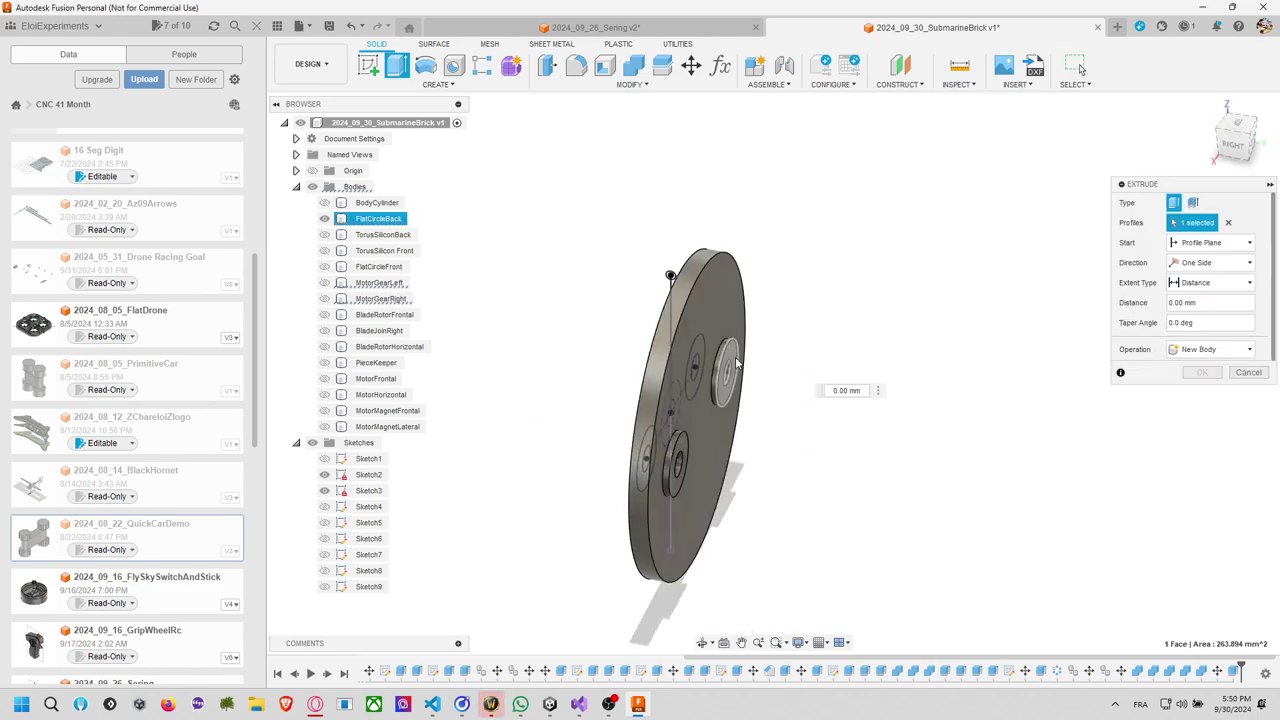
click(677, 460)
text(-2)
key(Return)
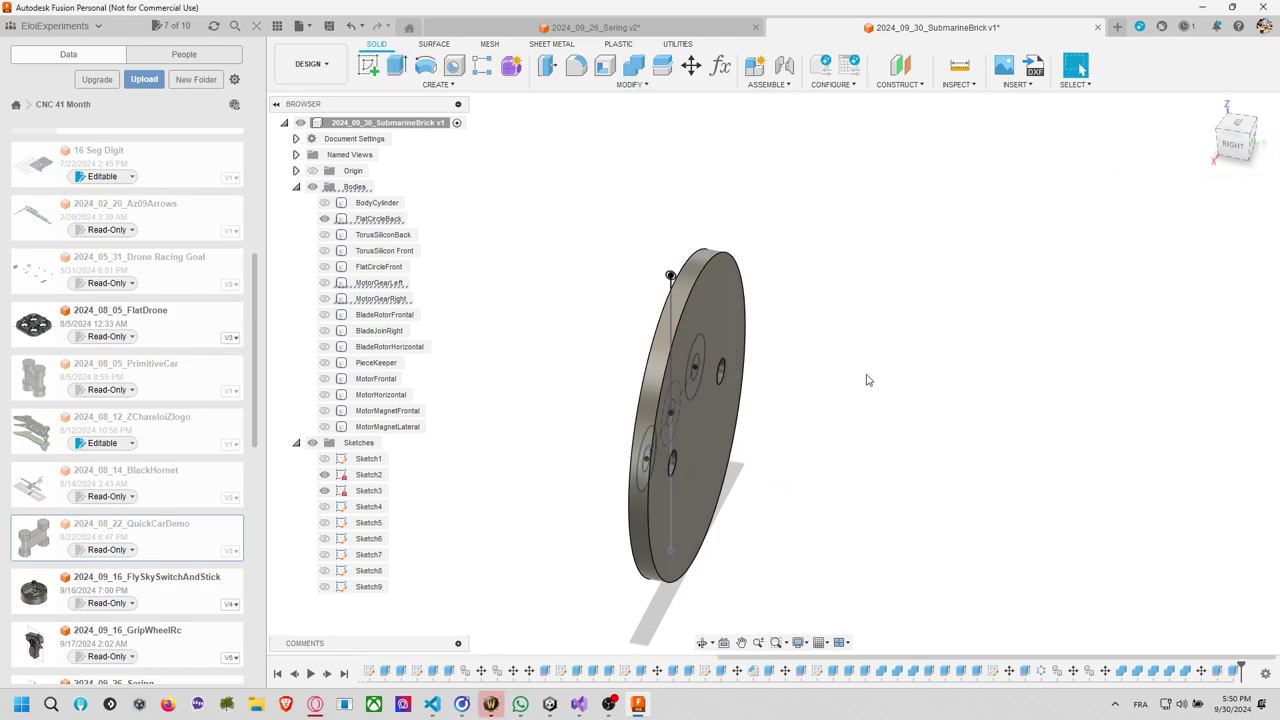
click(786, 420)
shift+middle_drag(786, 420, 740, 440)
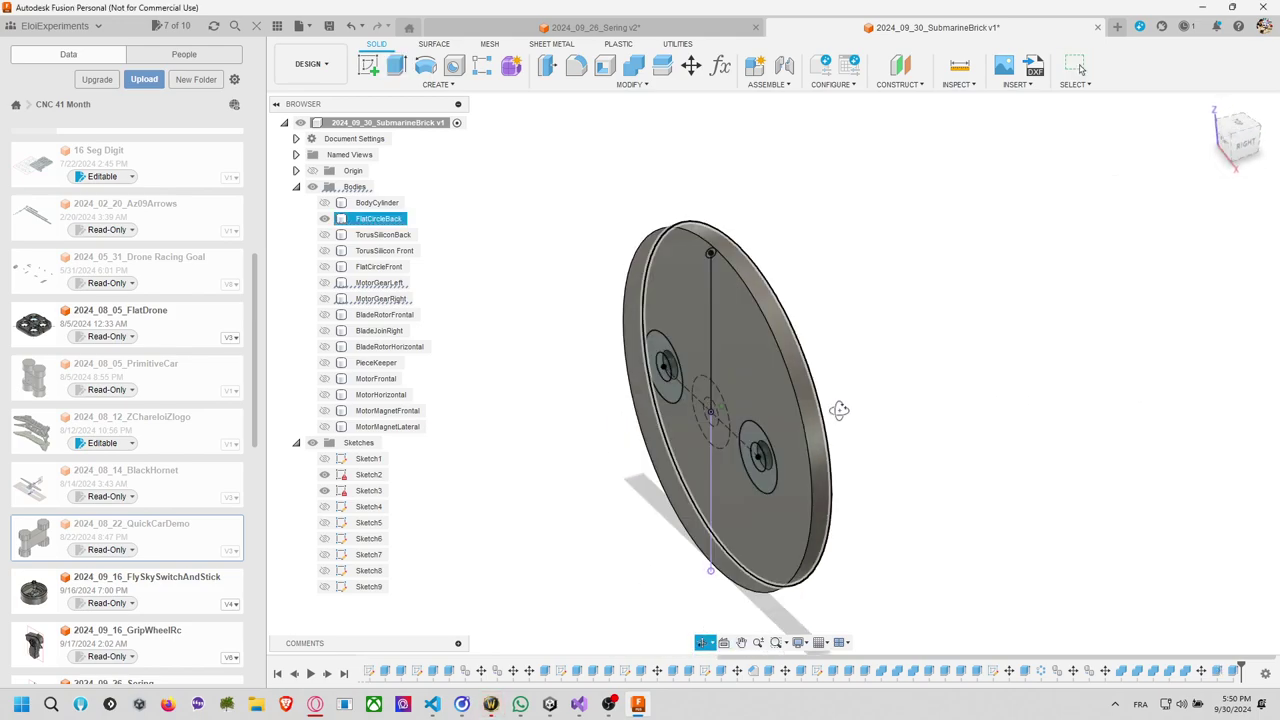
Extrude the upper and lower hole profiles once more and commit.
key(e)
click(663, 366)
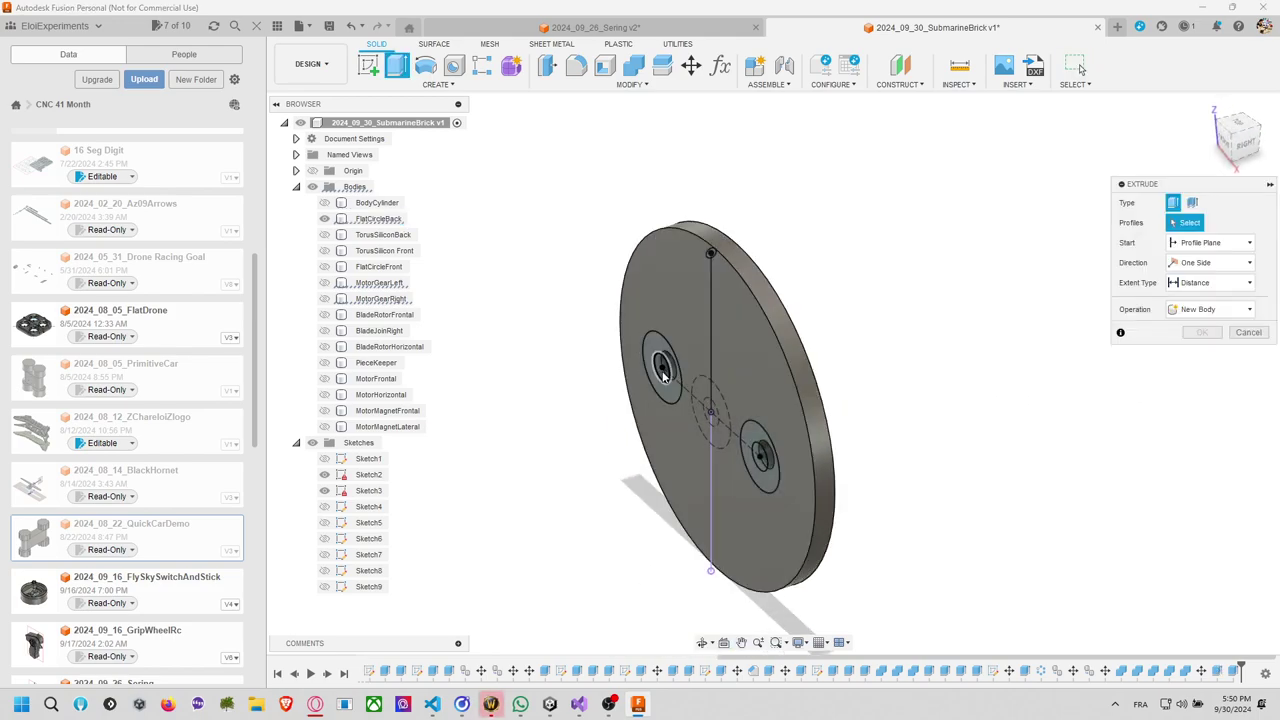
click(760, 456)
shift+middle_drag(870, 430, 961, 394)
key(Return)
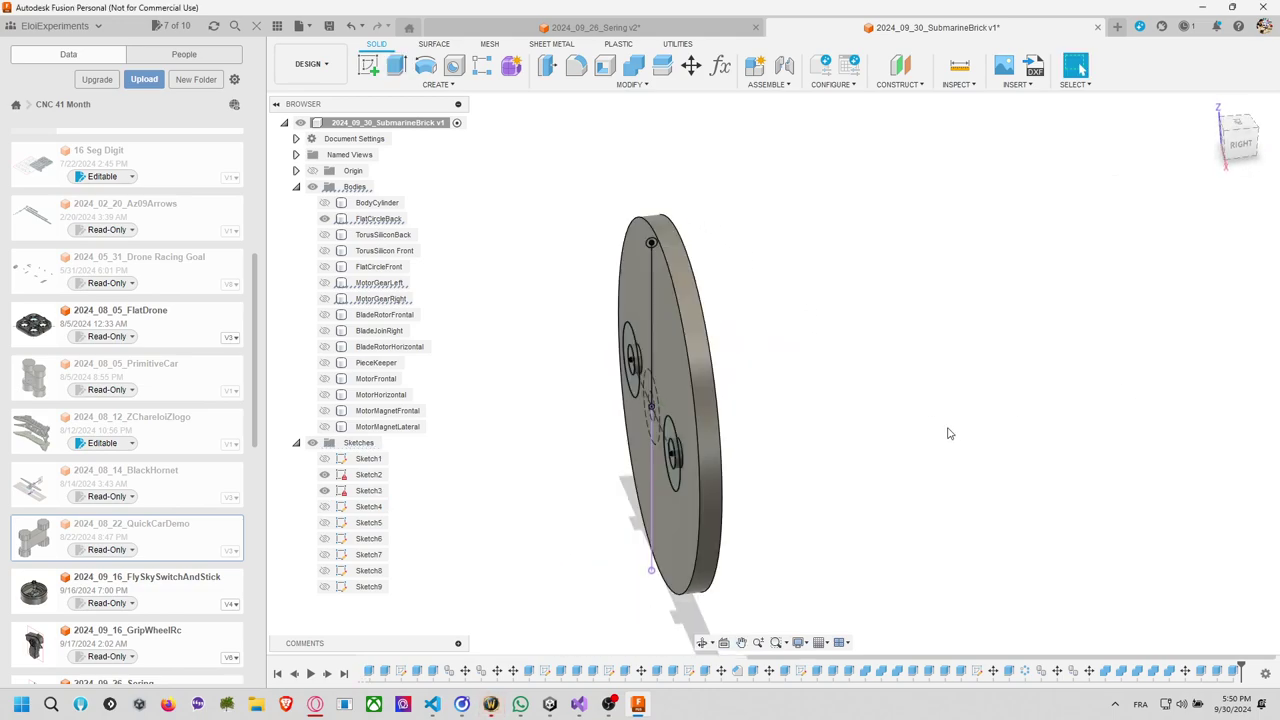
Show BodyCylinder, both motor gears, the blade rotors, BladeJoinRight and PieceKeeper again.
click(324, 202)
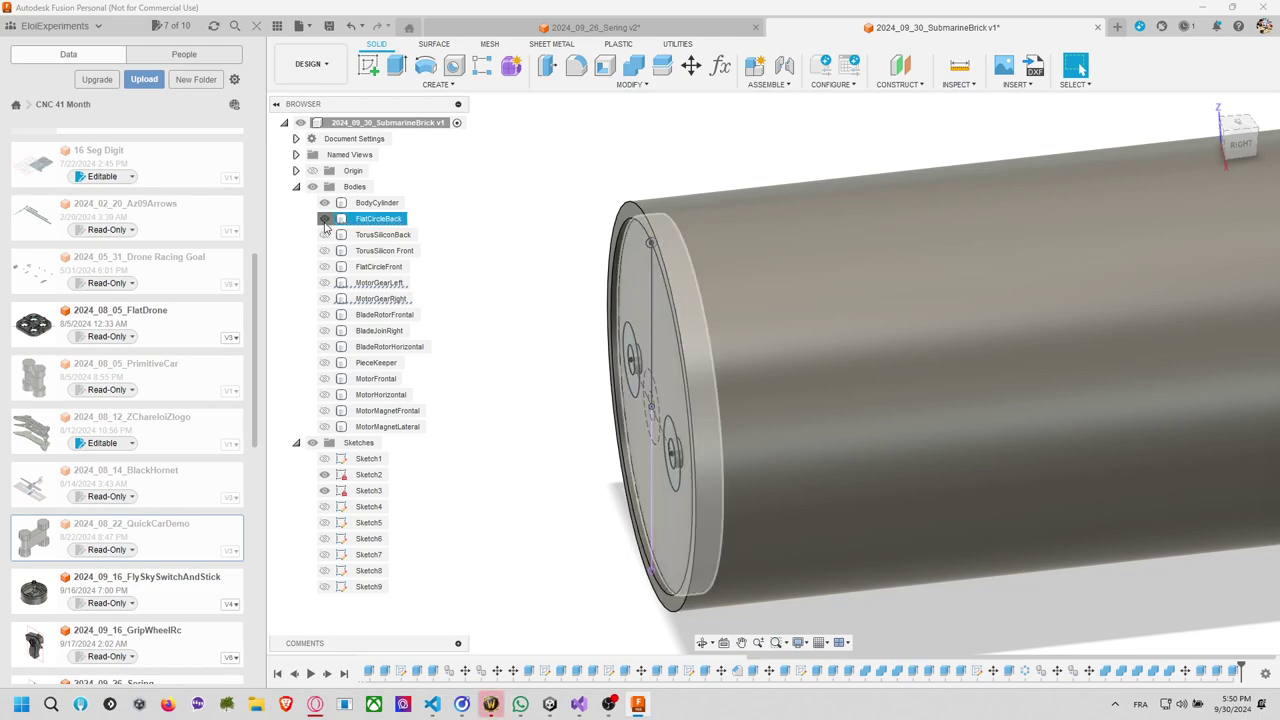
click(324, 282)
click(324, 298)
click(324, 314)
click(324, 330)
click(324, 346)
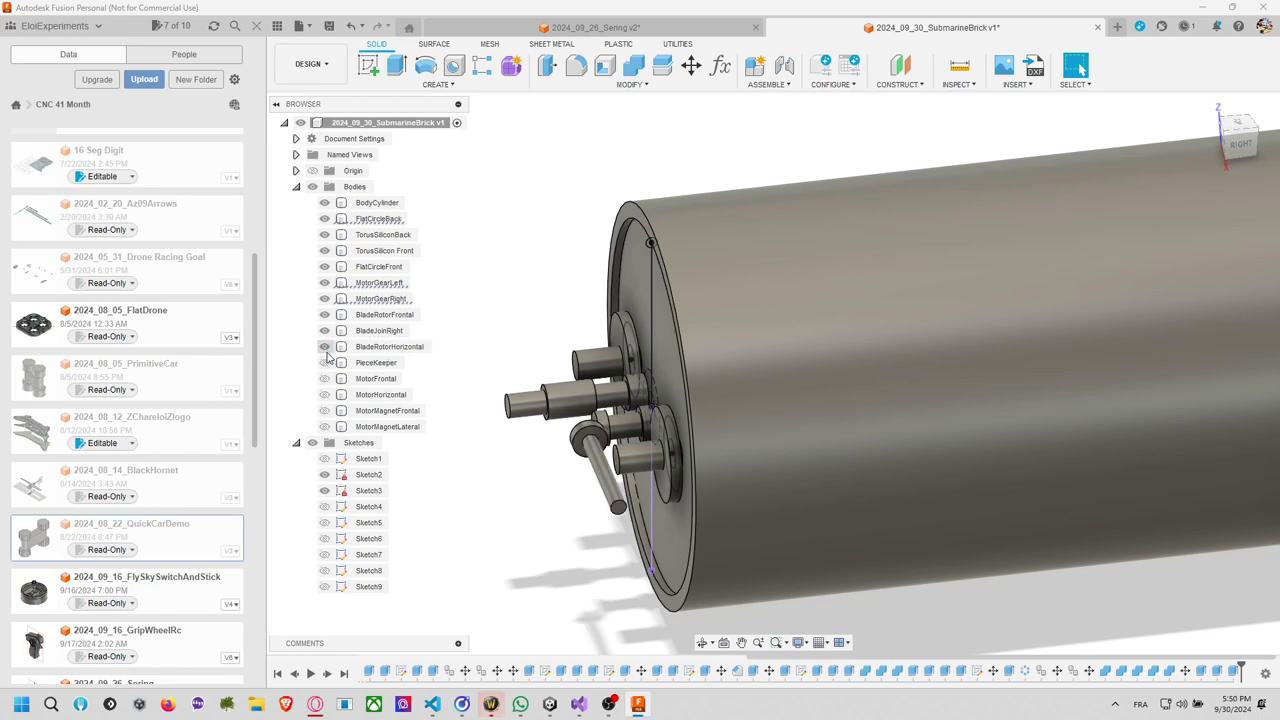
click(324, 362)
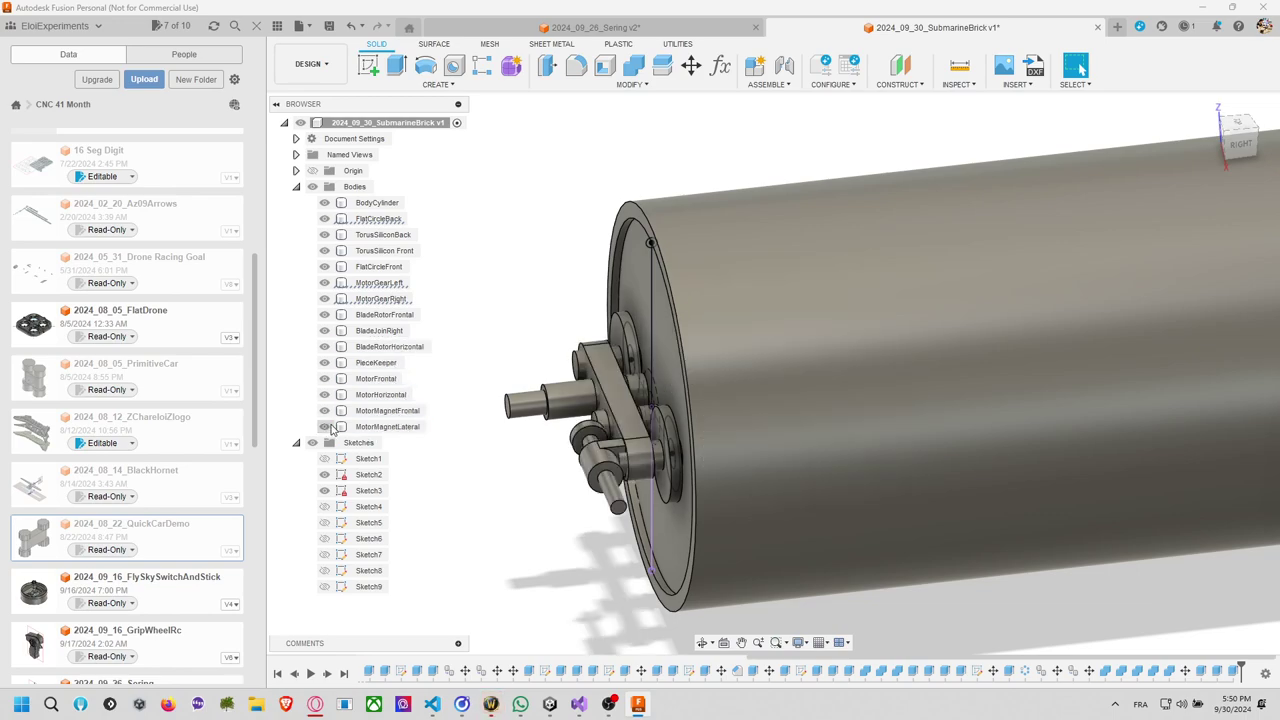
scroll(518, 300, down, 5)
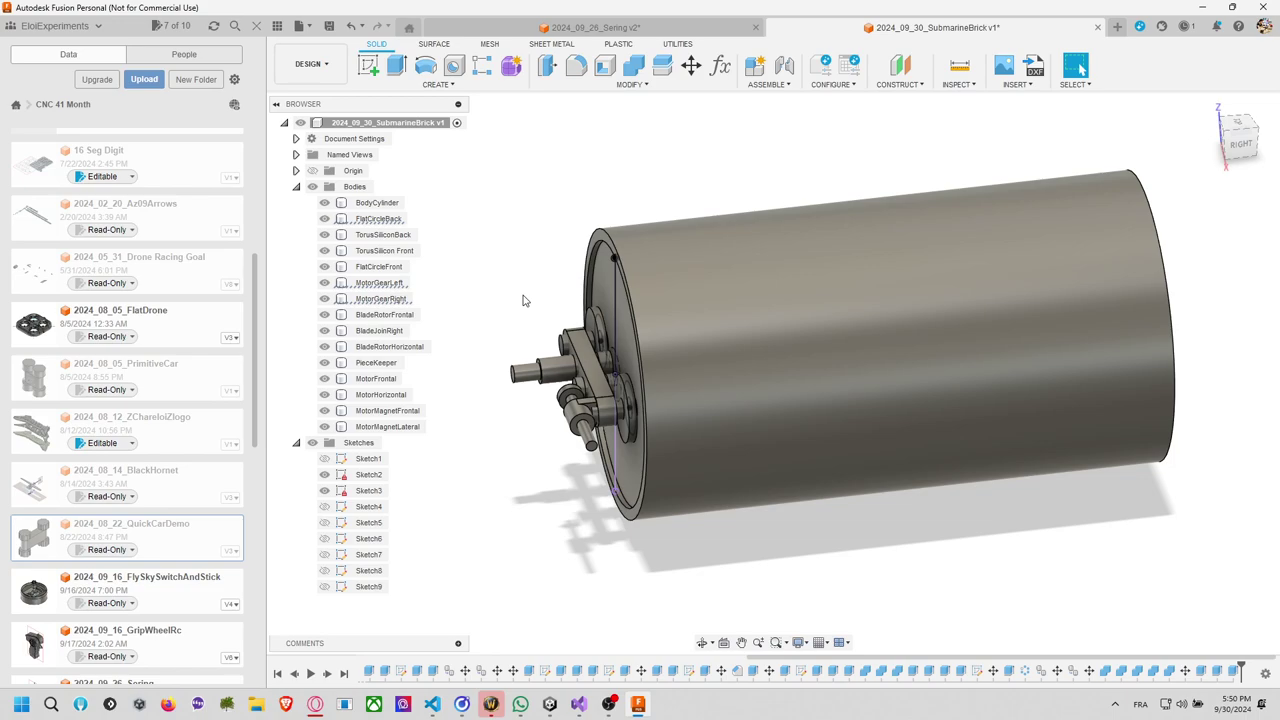
mouse_move(520, 298)
shift+middle_down()
mouse_move(509, 289)
mouse_move(591, 266)
mouse_move(515, 290)
shift+middle_up()
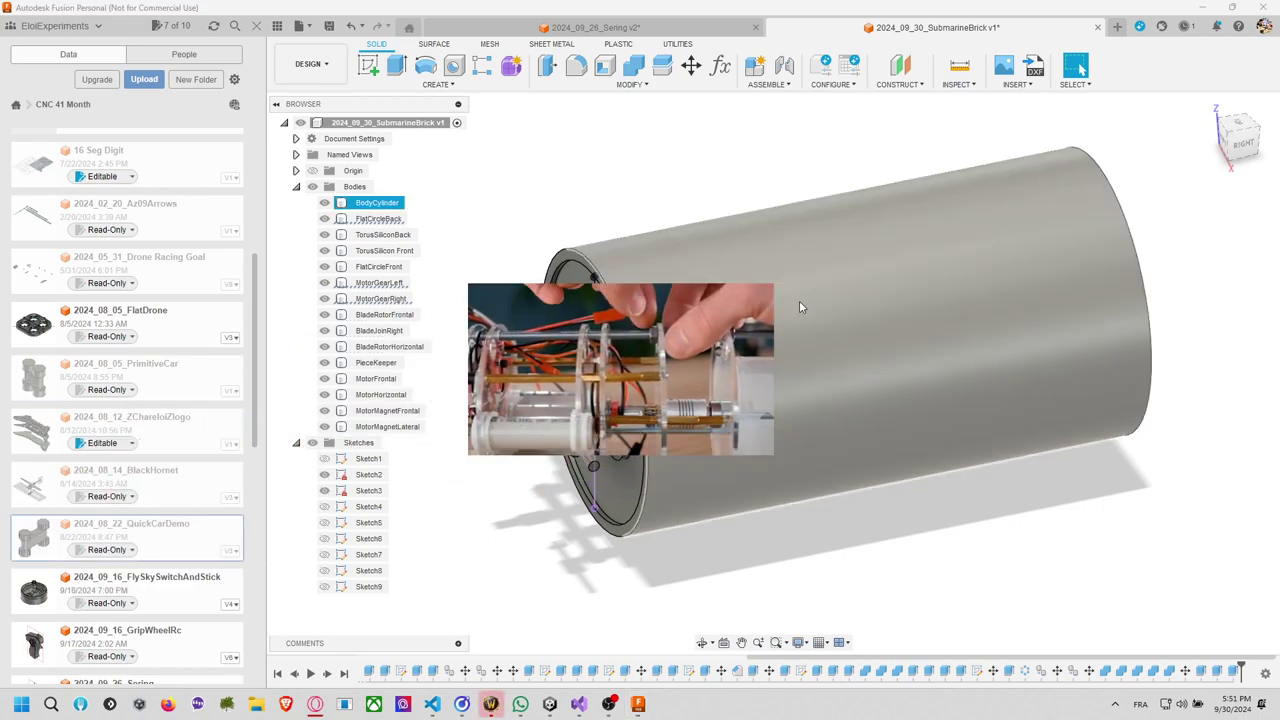
Replay the submarine video from 5:12 in the browser, then pause it.
click(485, 303)
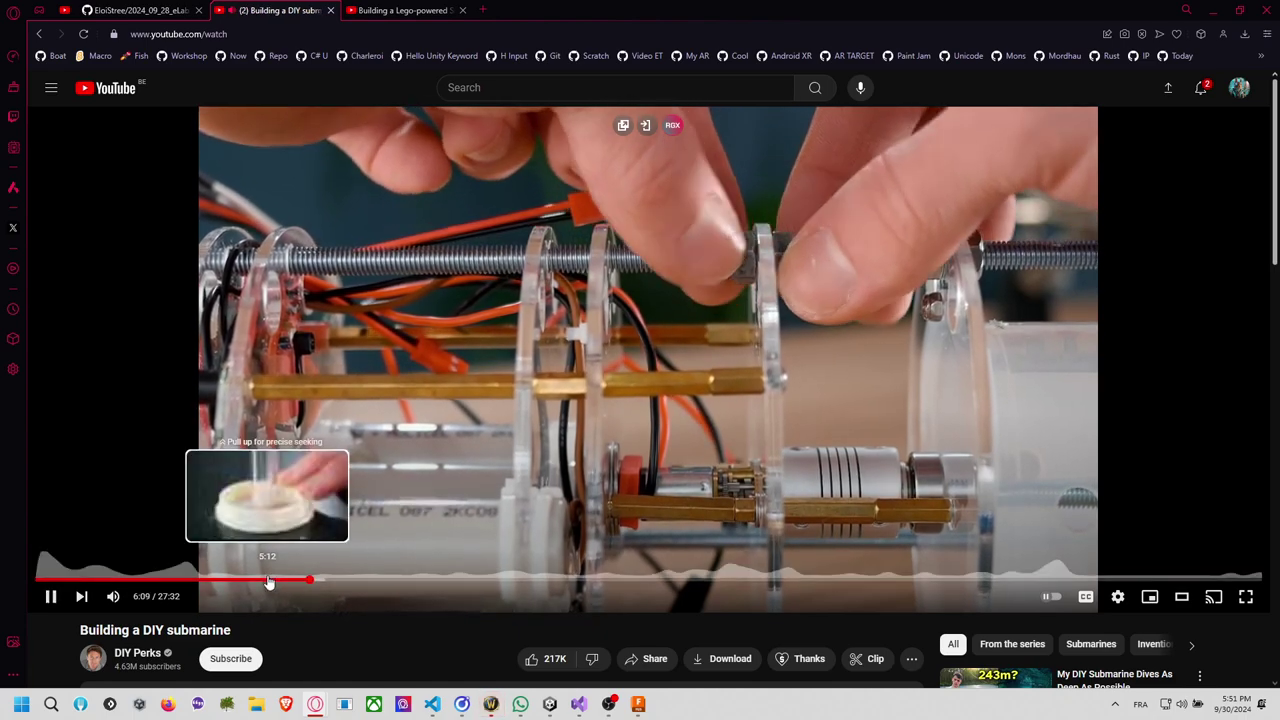
click(268, 580)
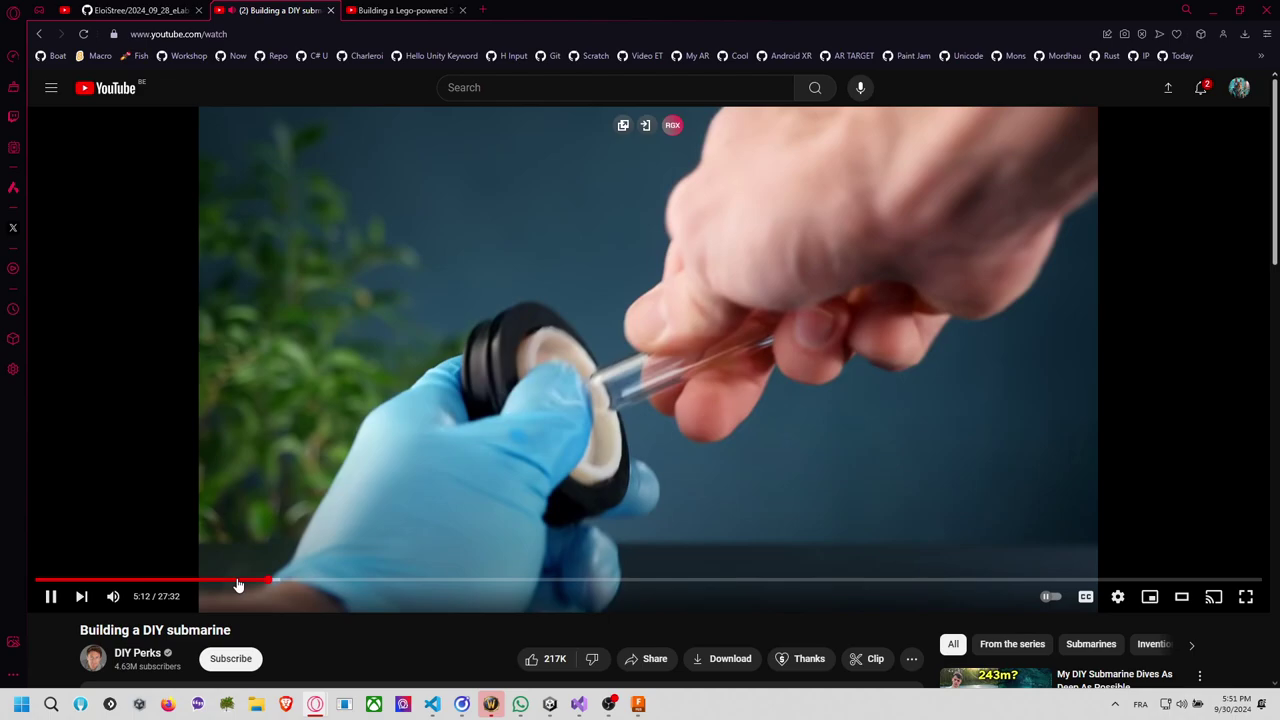
click(530, 418)
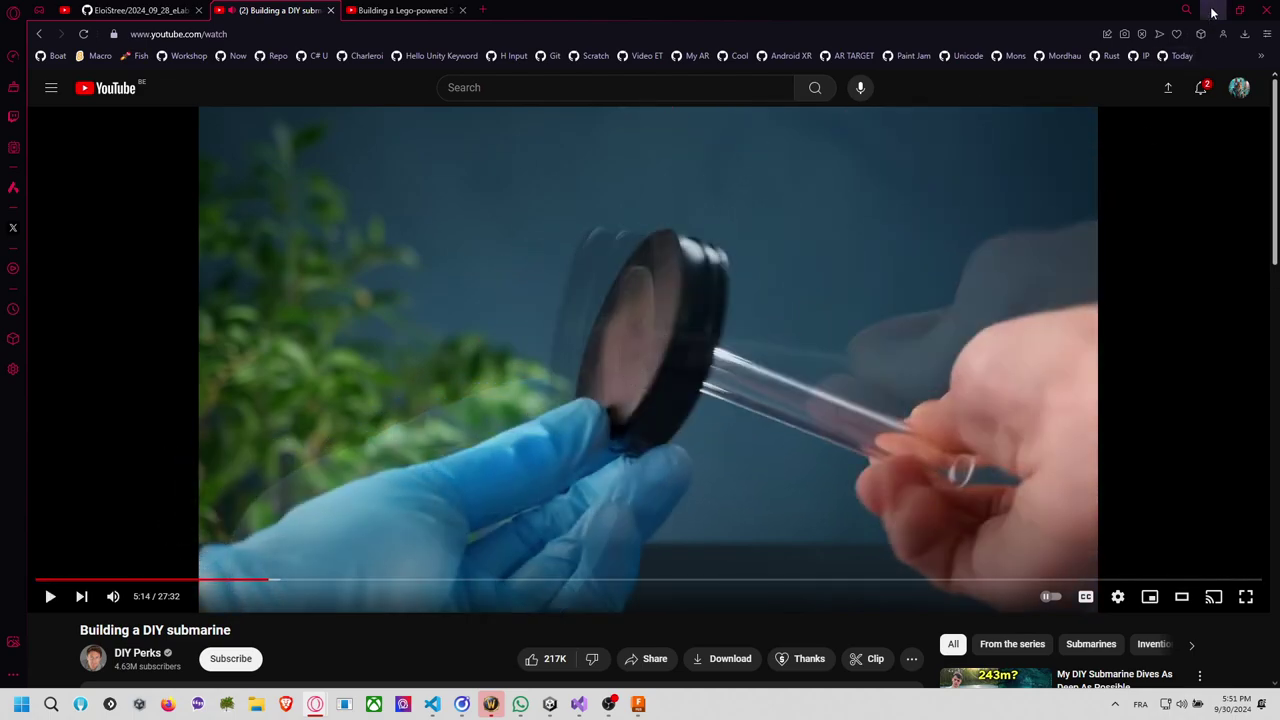
Minimise the browser and return to the Fusion window.
click(1212, 12)
key(alt+Tab)
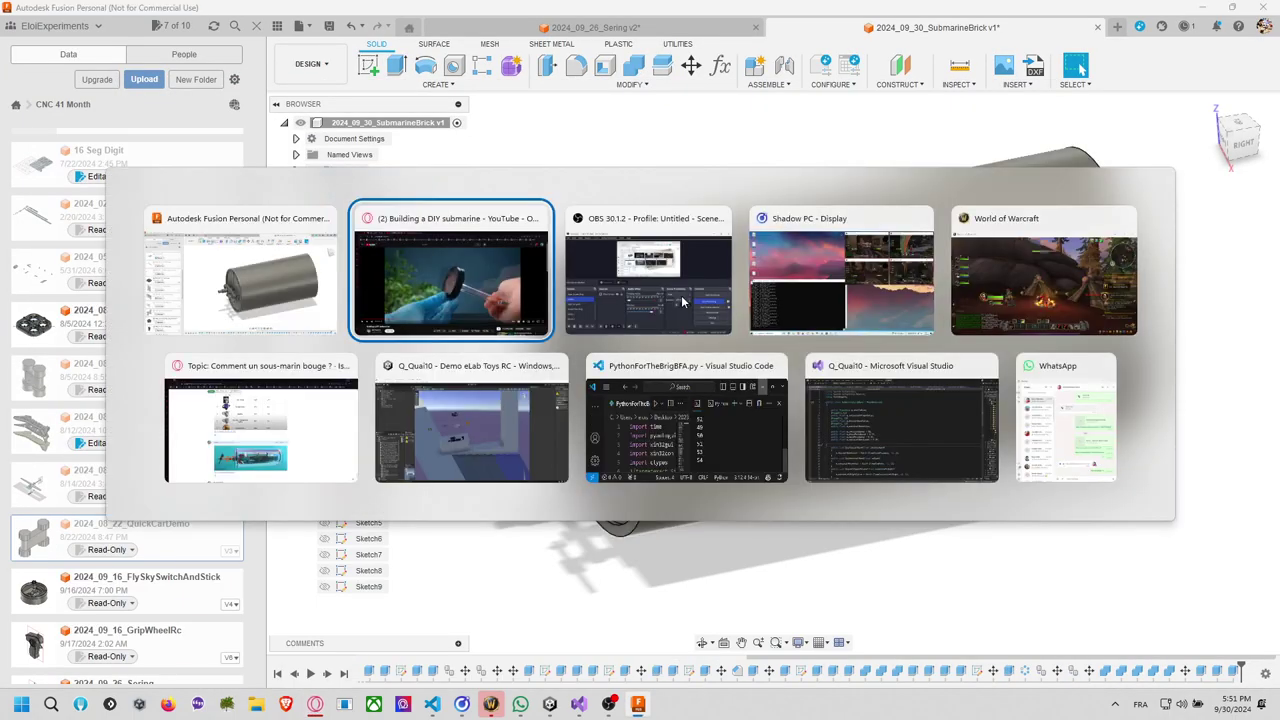
click(285, 295)
key(alt+Tab)
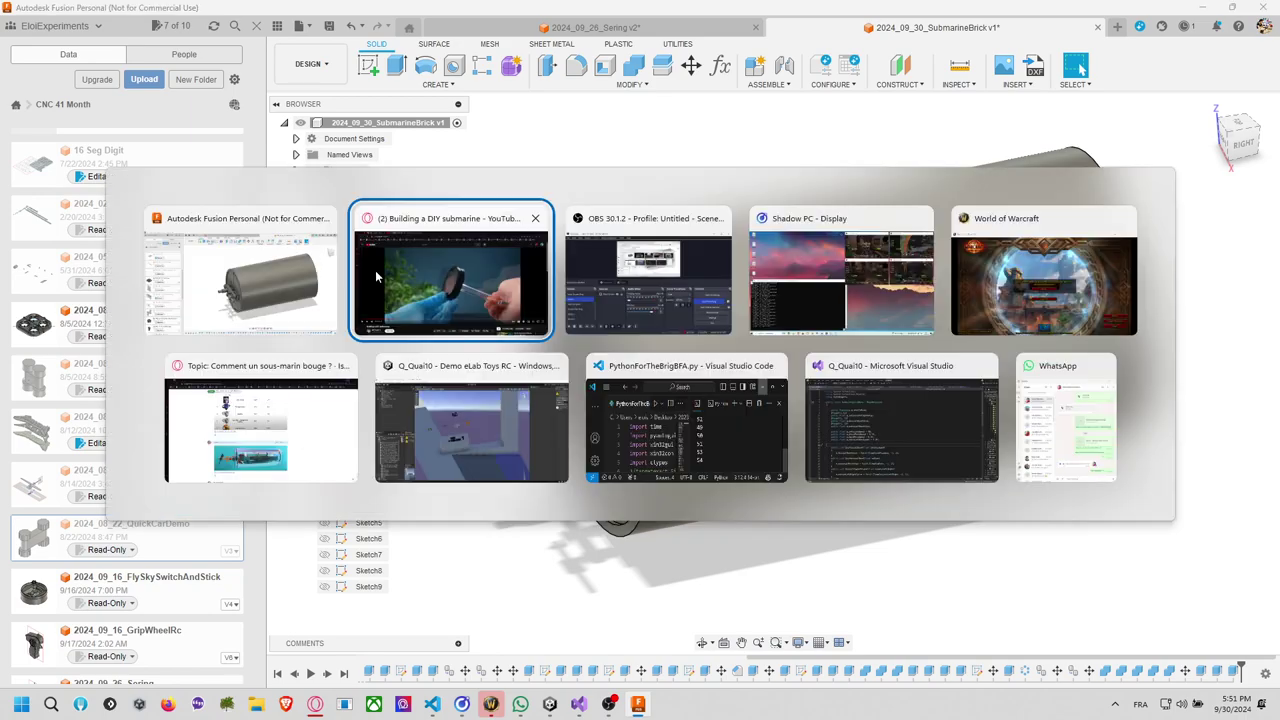
key(Escape)
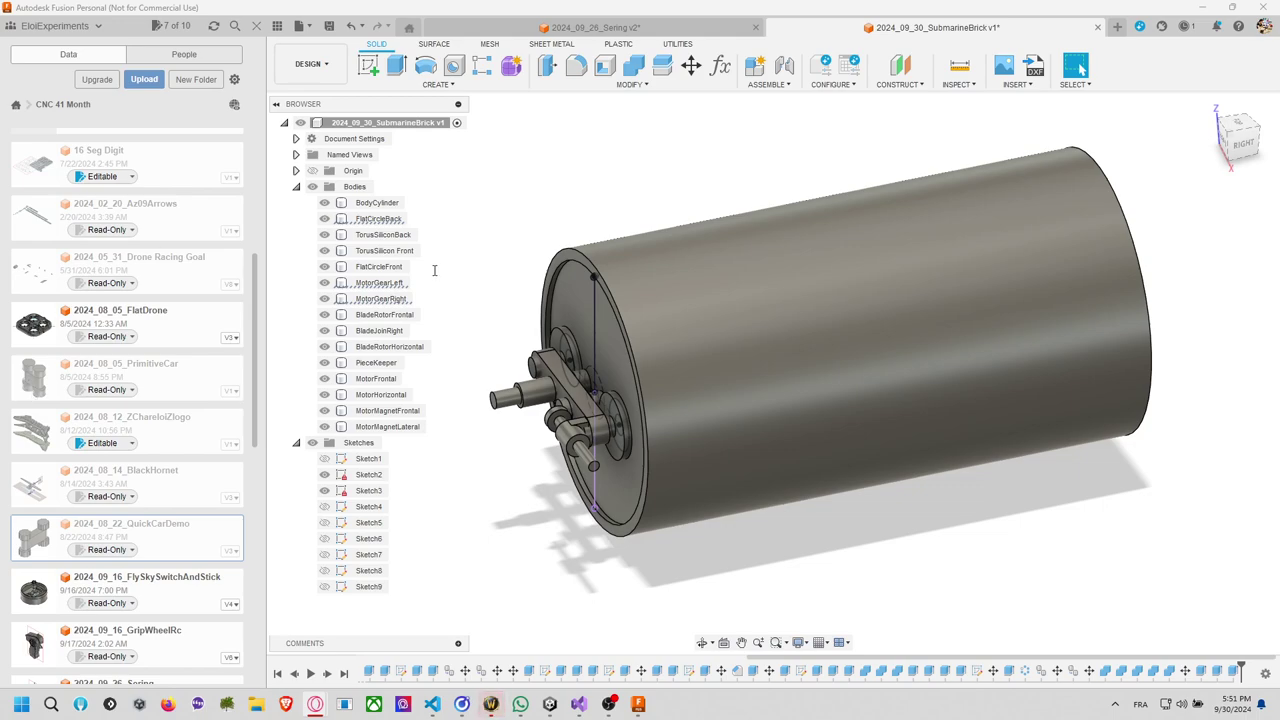
Switch from Fusion to Opera with the Lego-powered Submarine 4.0 video.
key(alt+Tab)
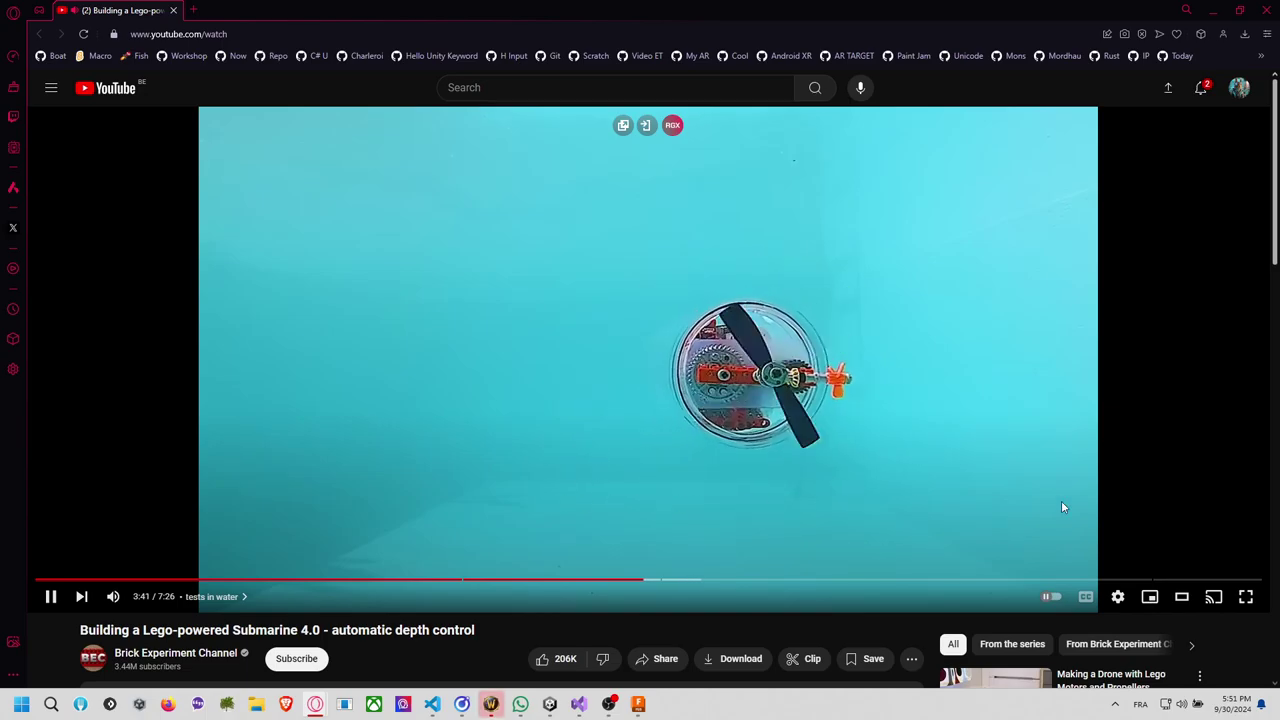
Watch the build section full screen, pause at 0:52 on the o-ring cord, then return to Fusion.
click(1246, 596)
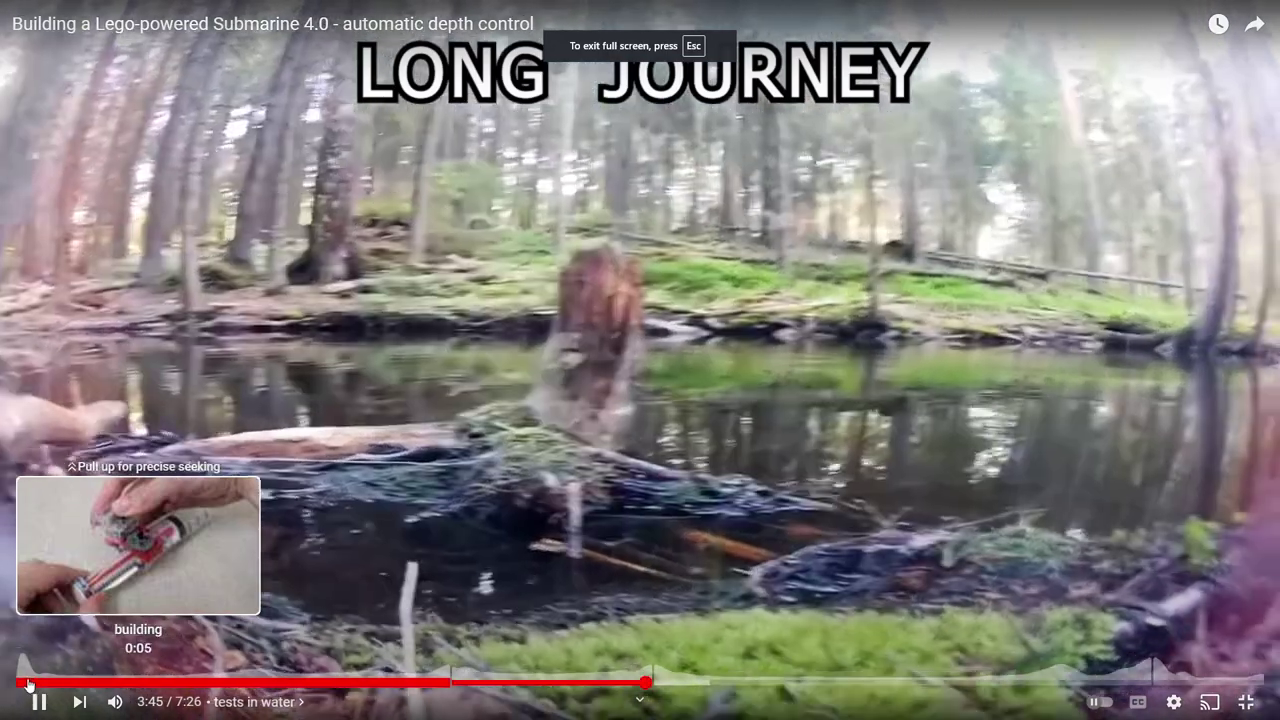
click(27, 684)
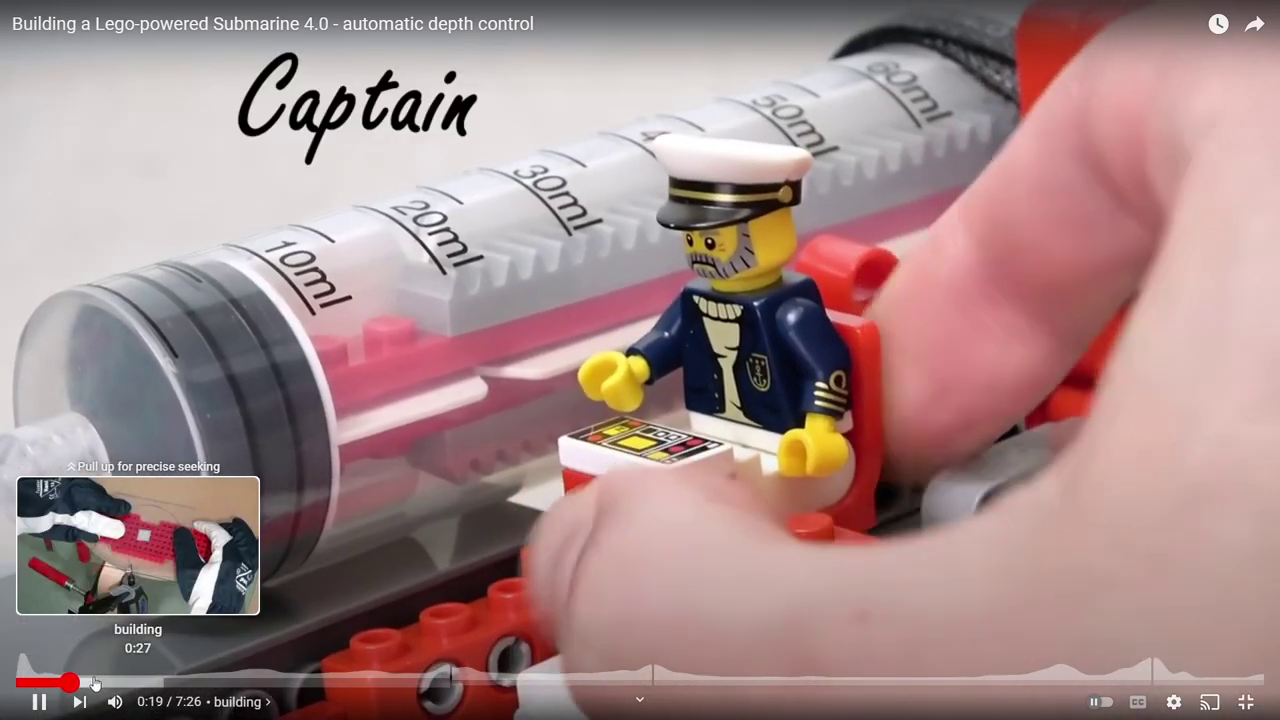
click(93, 682)
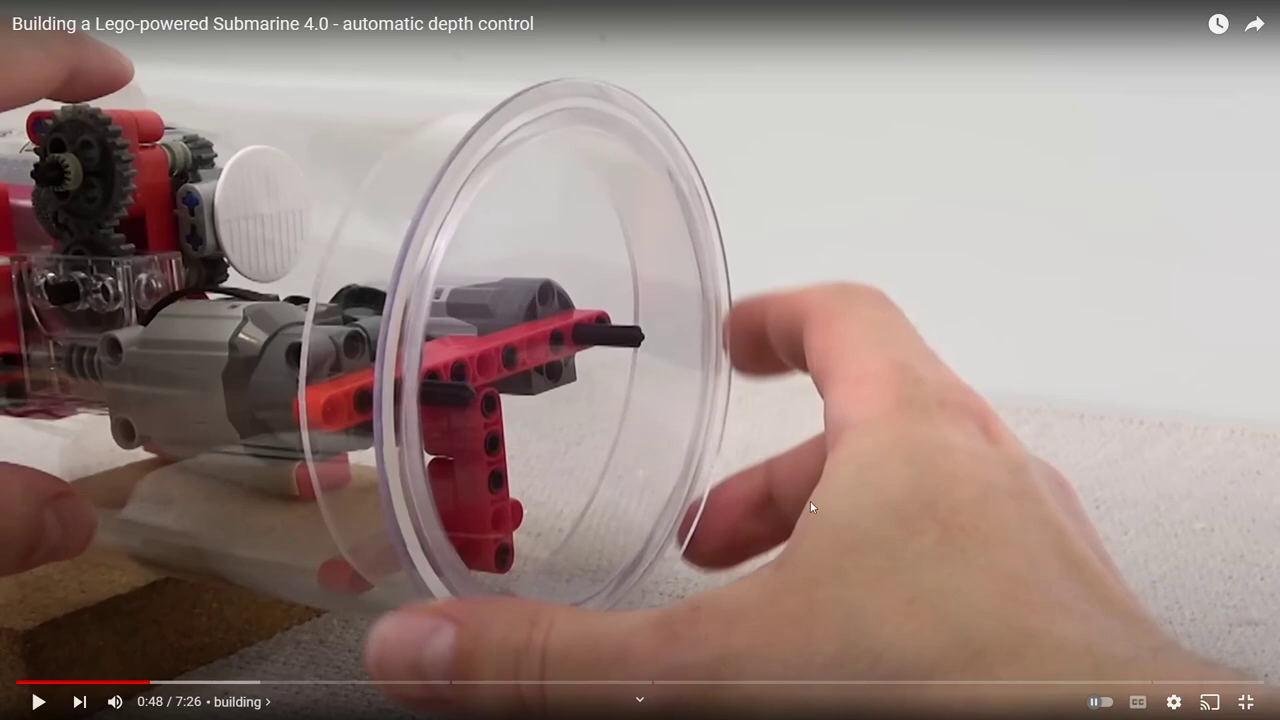
click(39, 702)
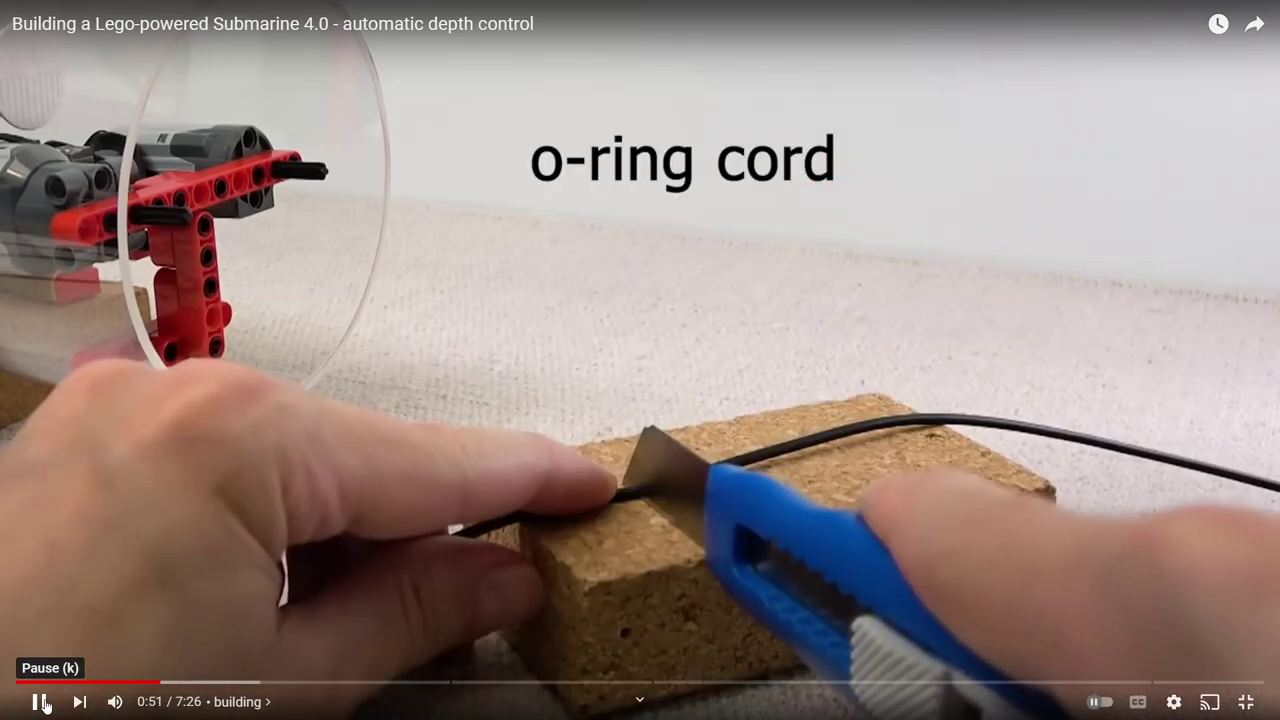
click(40, 702)
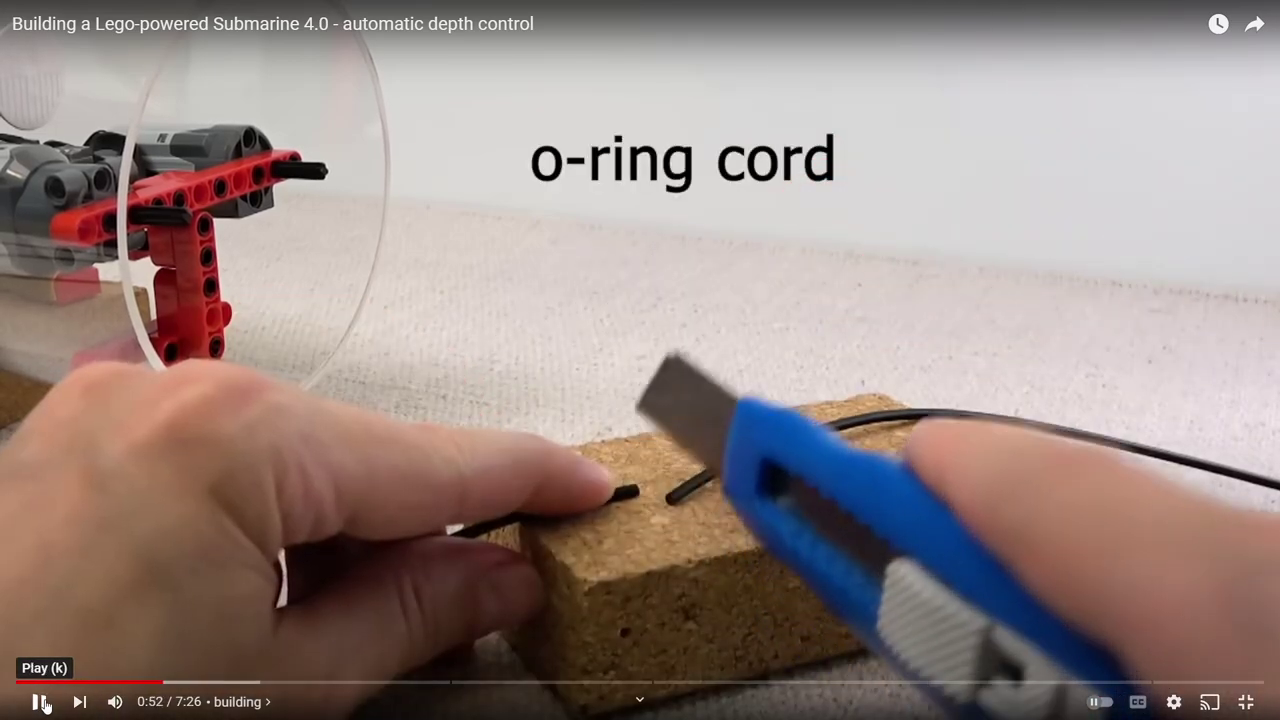
click(1245, 701)
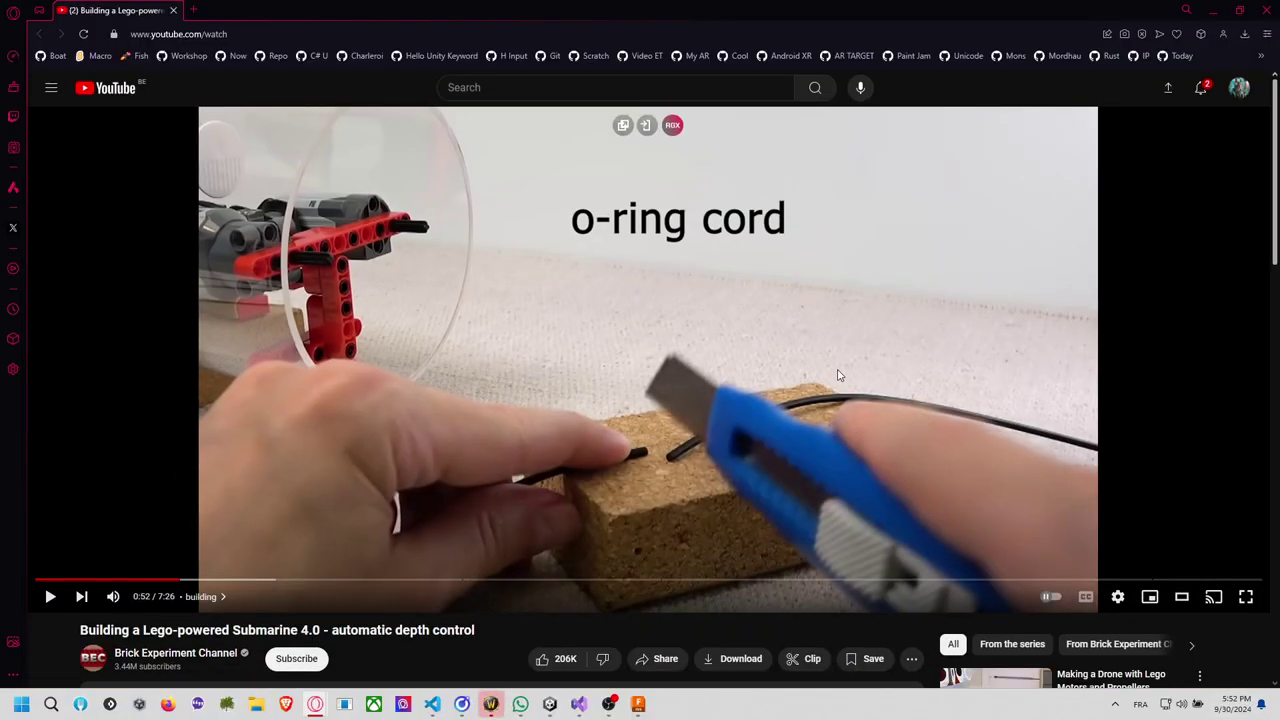
key(alt+Tab)
key(alt+Tab)
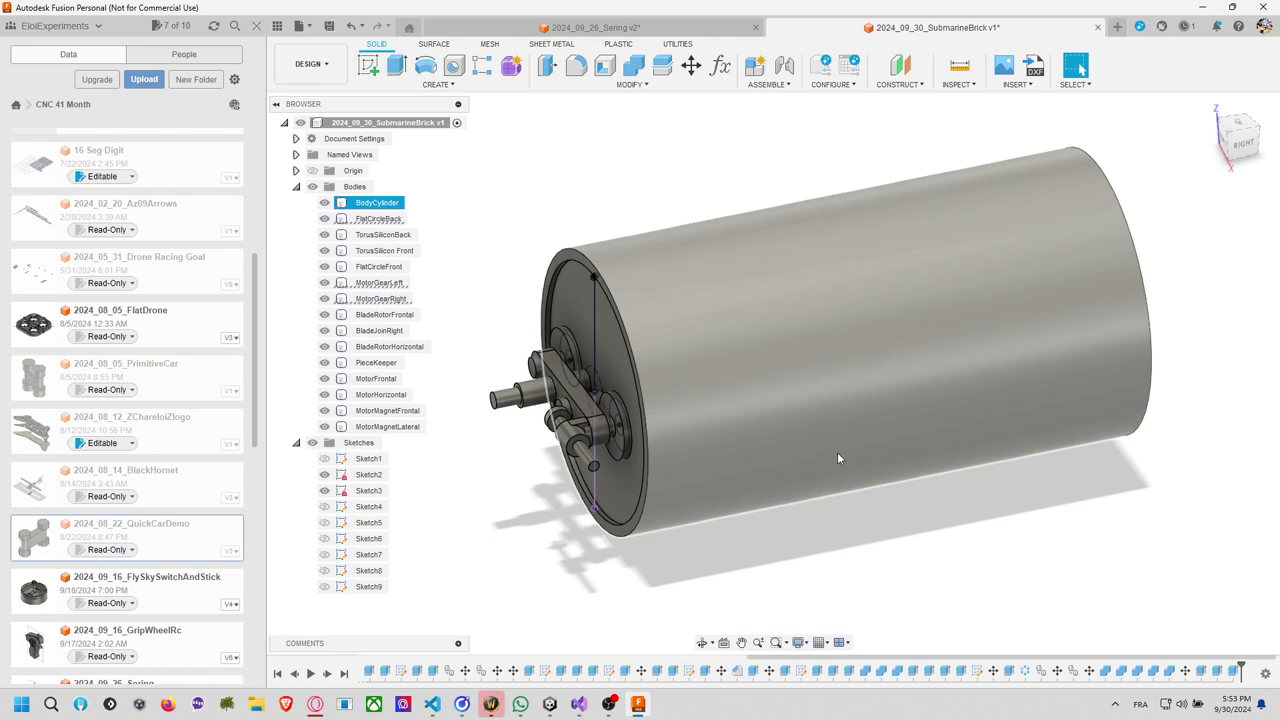
Select the BodyCylinder body at the cylinder's end.
click(855, 514)
click(855, 514)
click(612, 334)
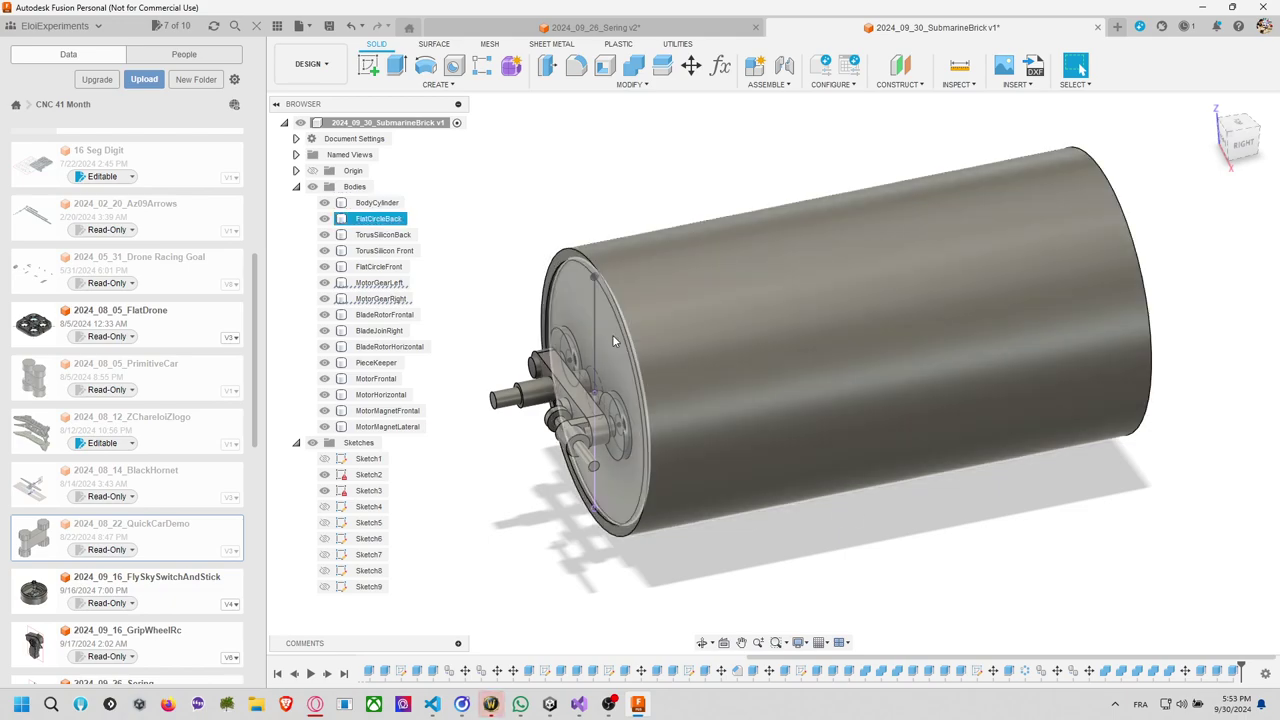
click(668, 297)
click(1180, 405)
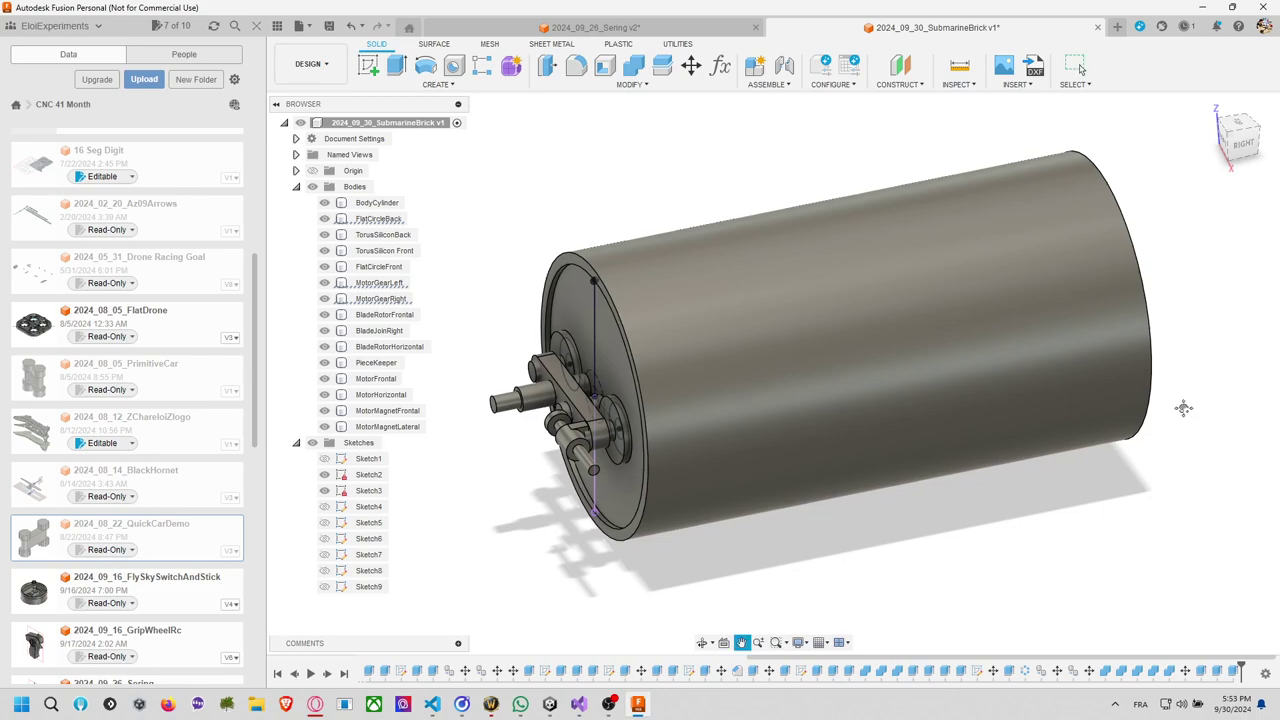
middle_drag(1184, 408, 1134, 435)
click(648, 345)
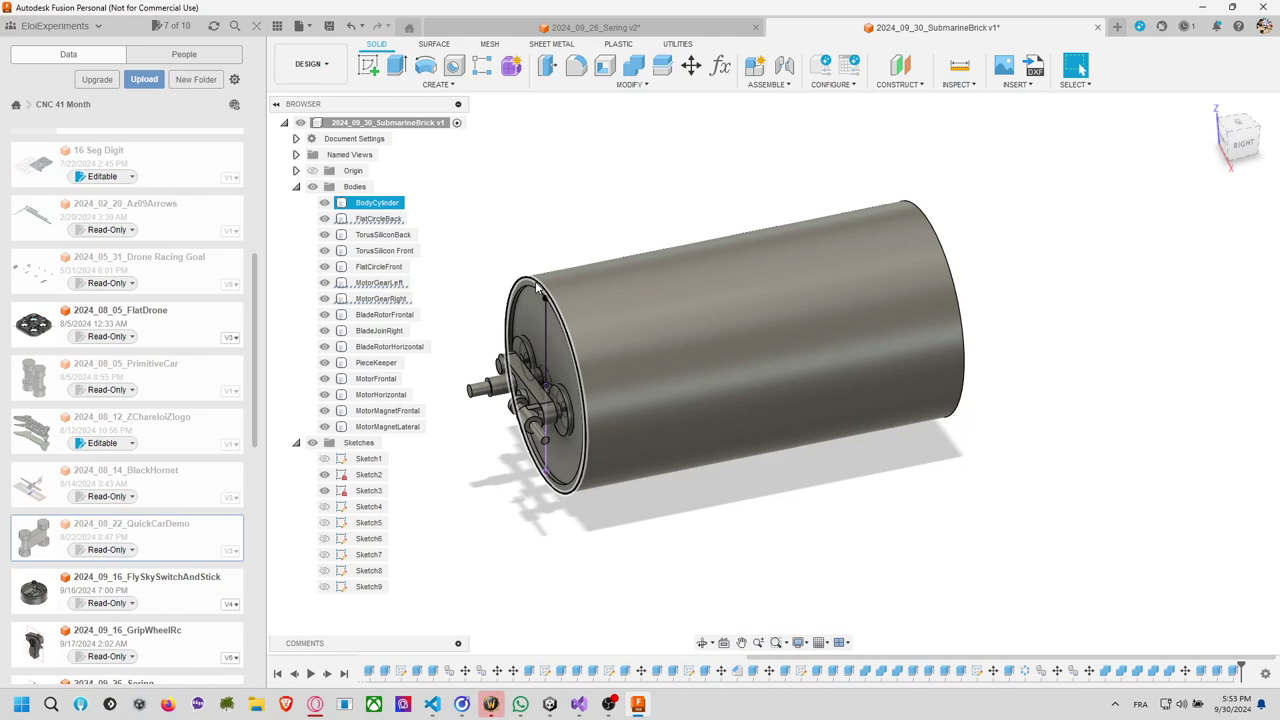
scroll(533, 289, up, 3)
Try cutting the cylinder's rim profile with FlatCircleBack shown, then cancel the cut.
key(e)
click(526, 284)
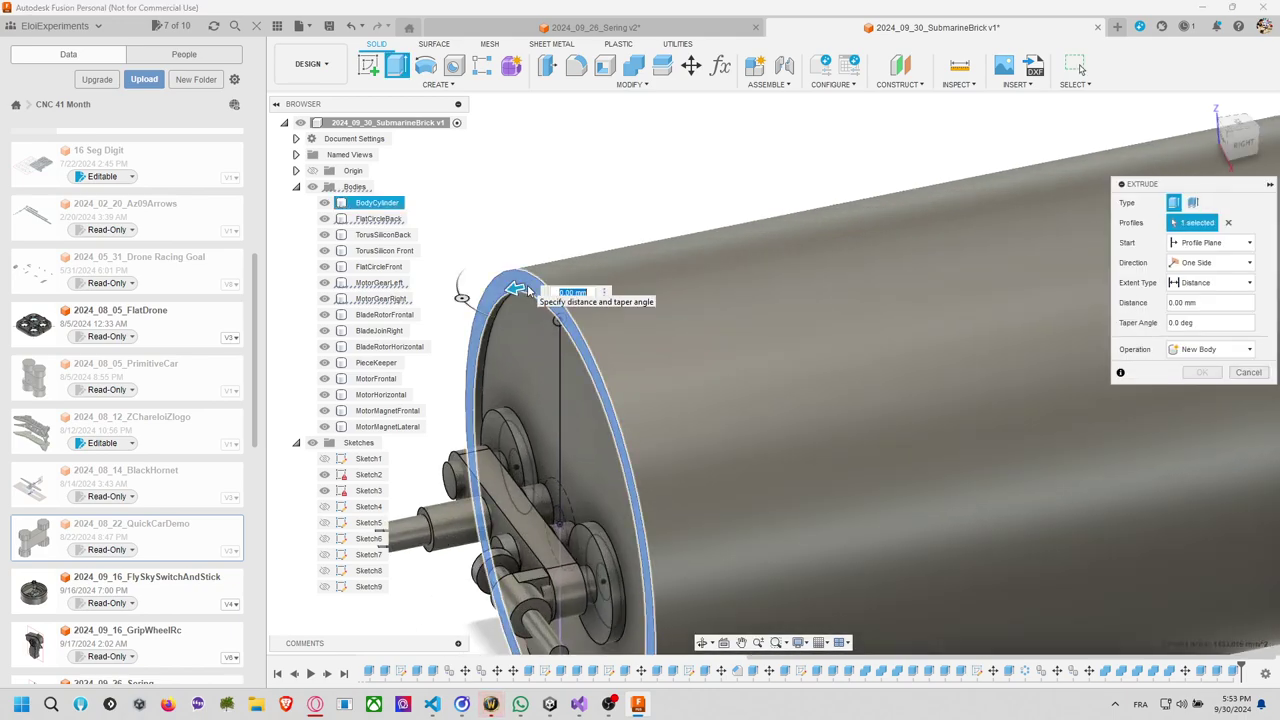
click(324, 219)
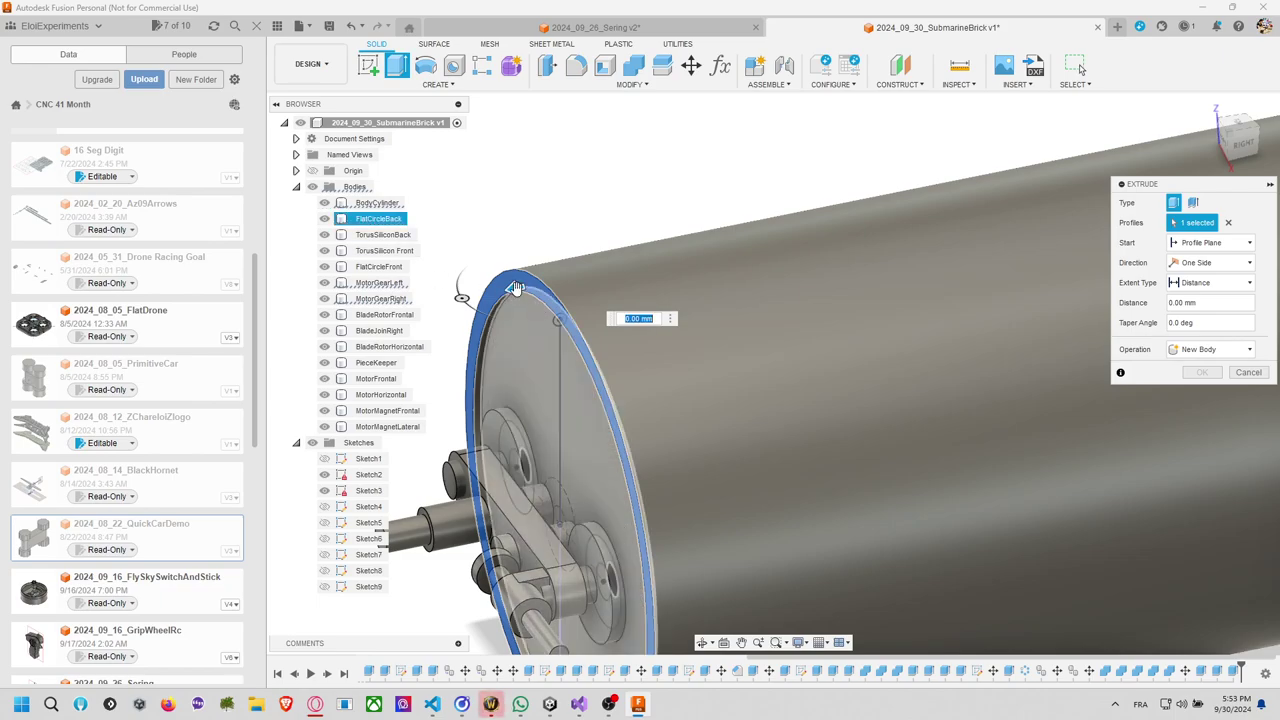
drag(516, 288, 563, 289)
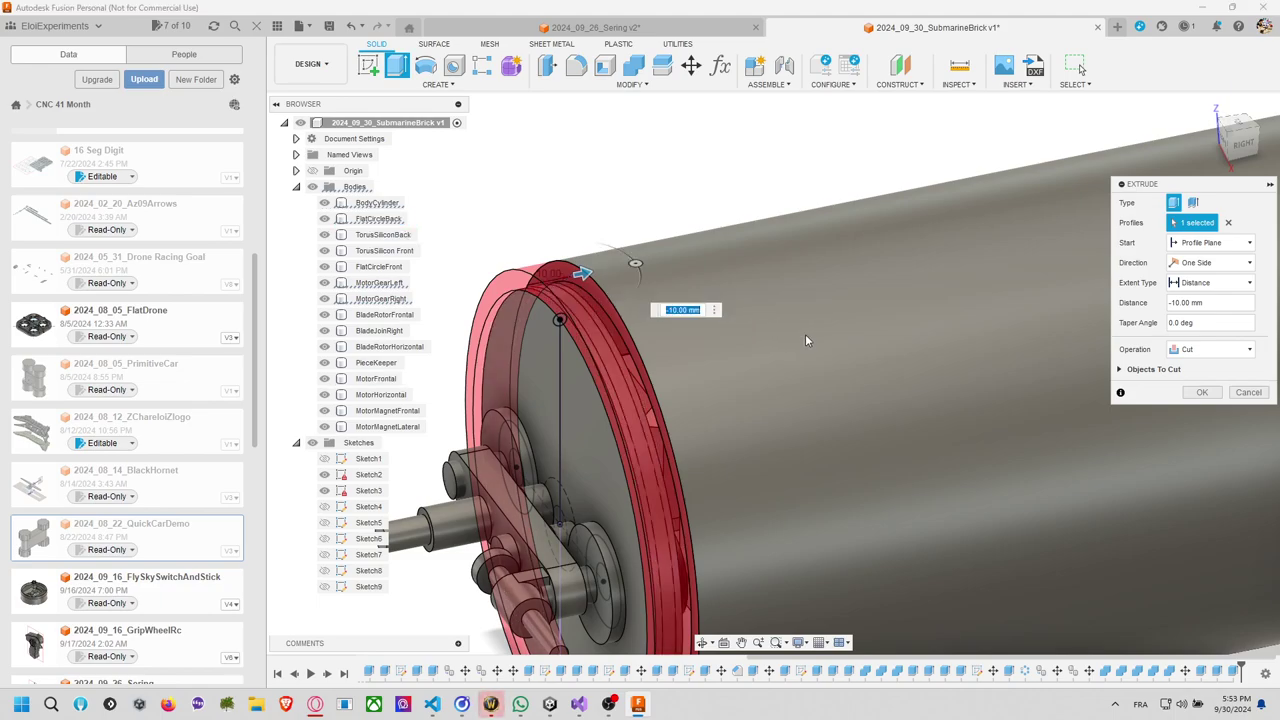
shift+middle_drag(807, 341, 708, 330)
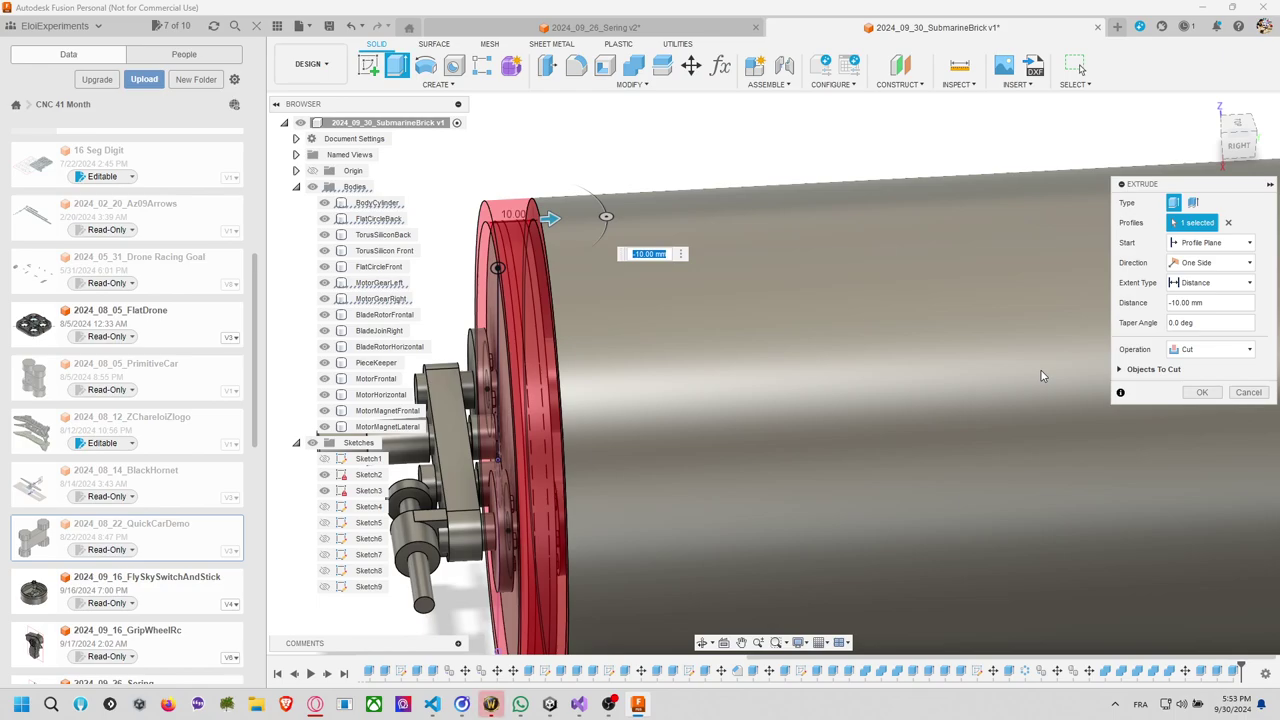
click(1247, 392)
scroll(881, 279, down, 2)
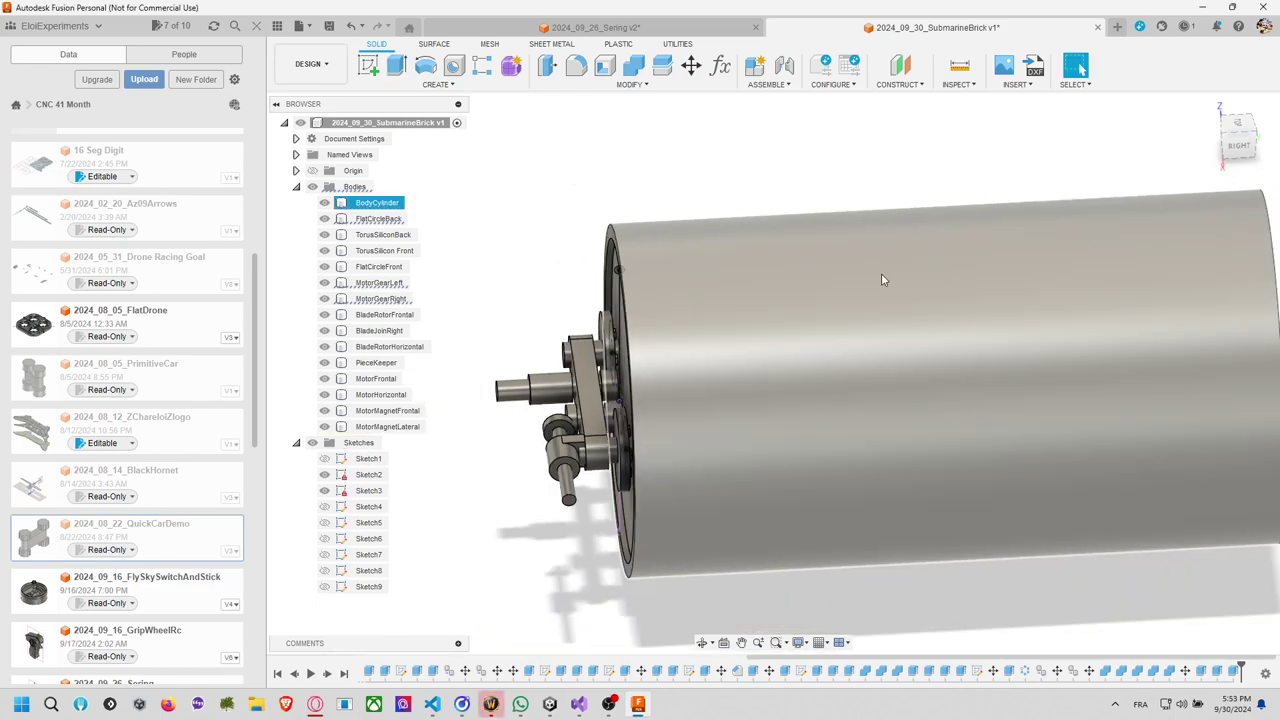
scroll(881, 273, down, 2)
shift+middle_drag(881, 273, 813, 281)
Cut the cylinder's end ring profile 10 mm deep with an extrusion.
key(e)
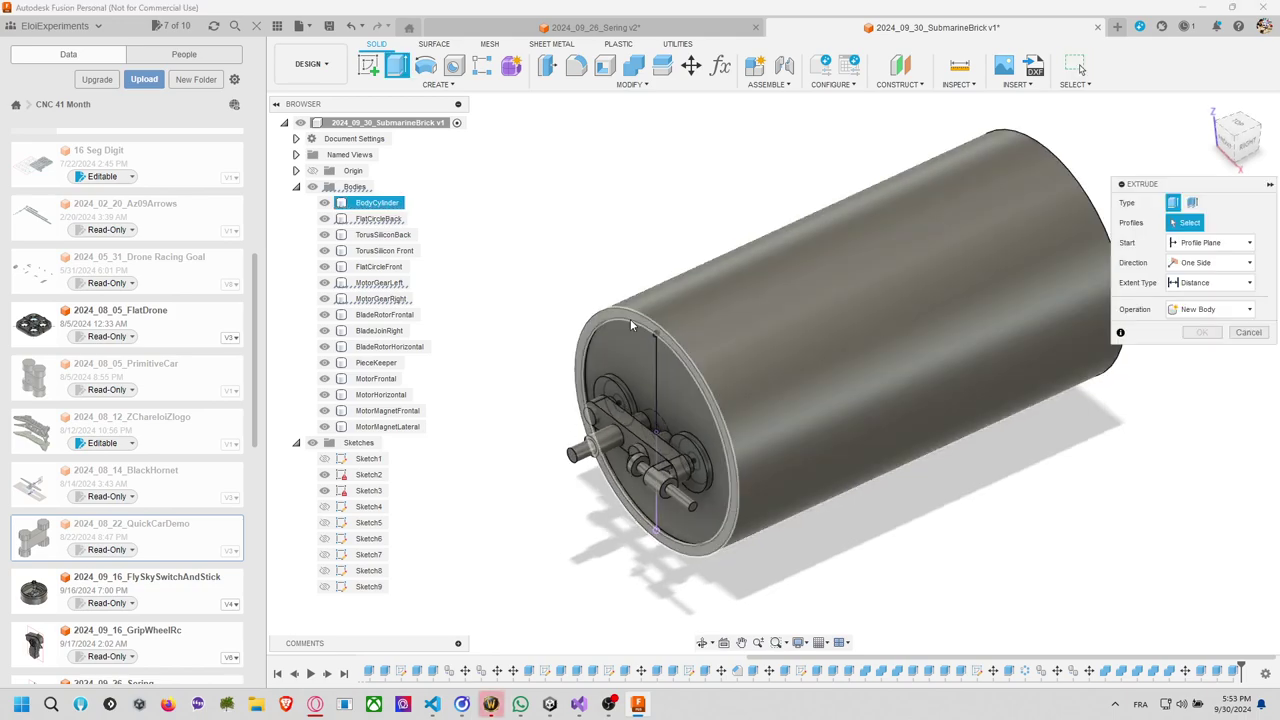
click(630, 319)
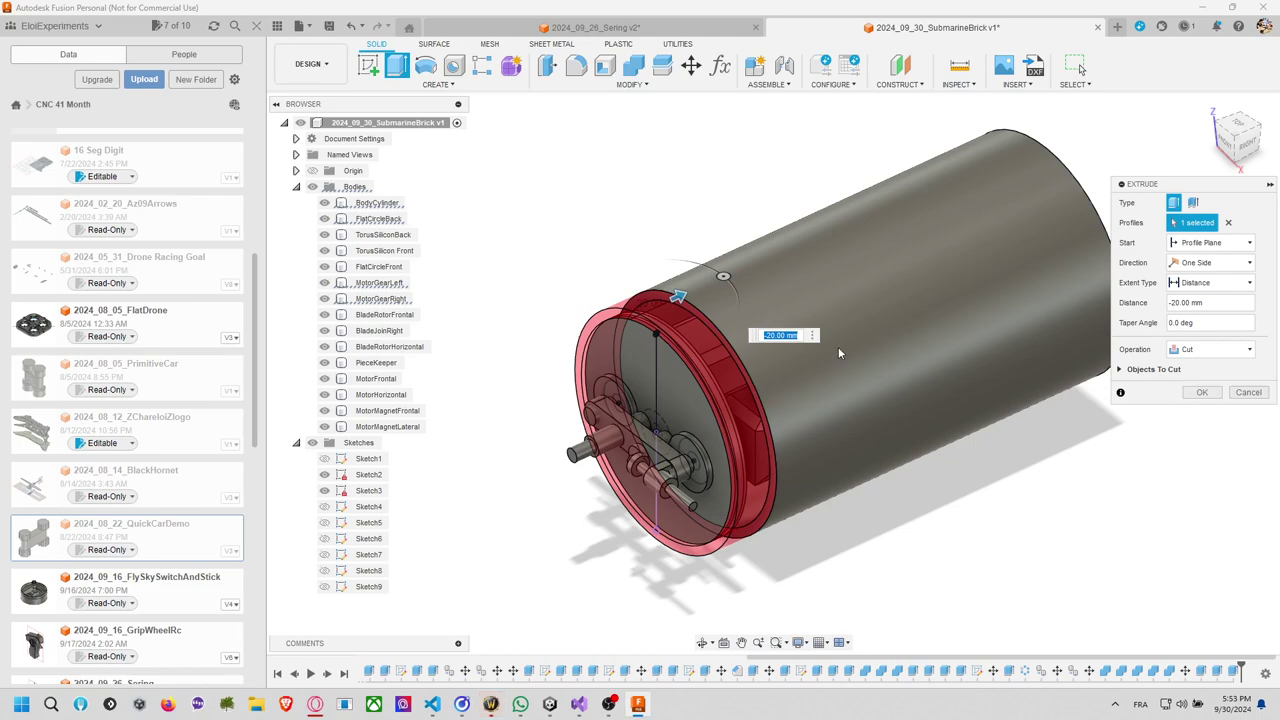
drag(678, 292, 661, 305)
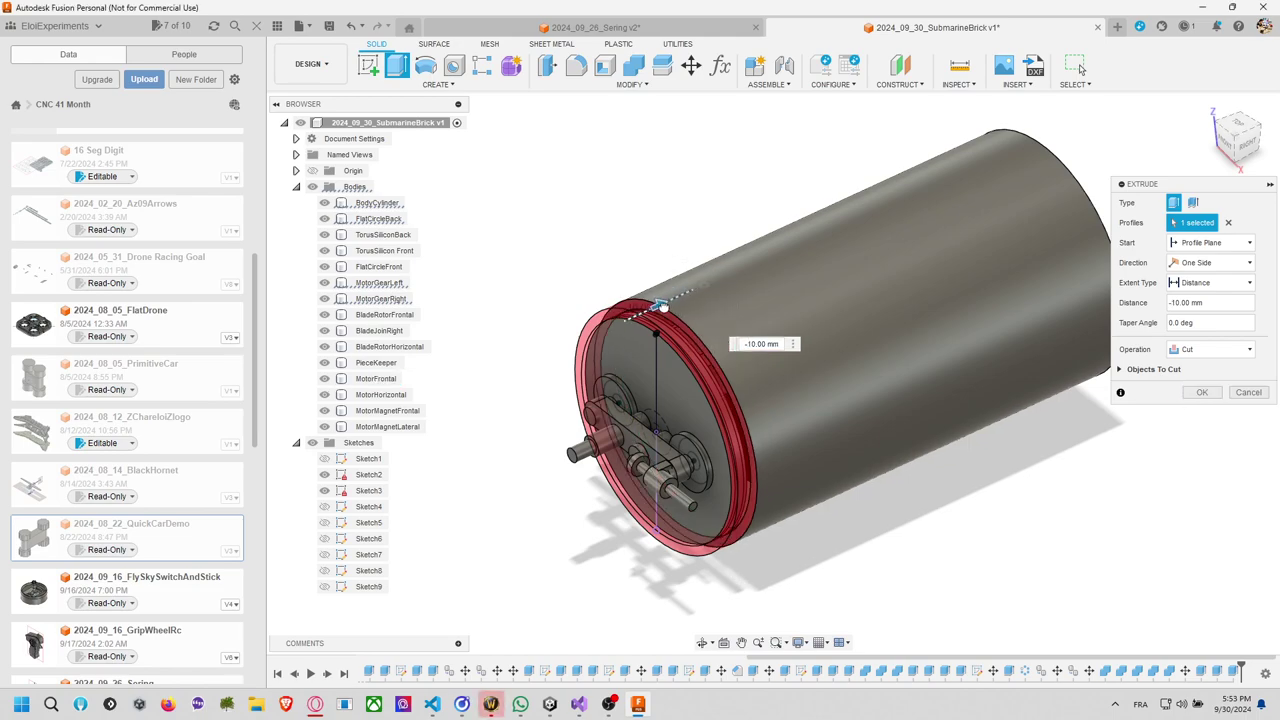
scroll(745, 350, up, 4)
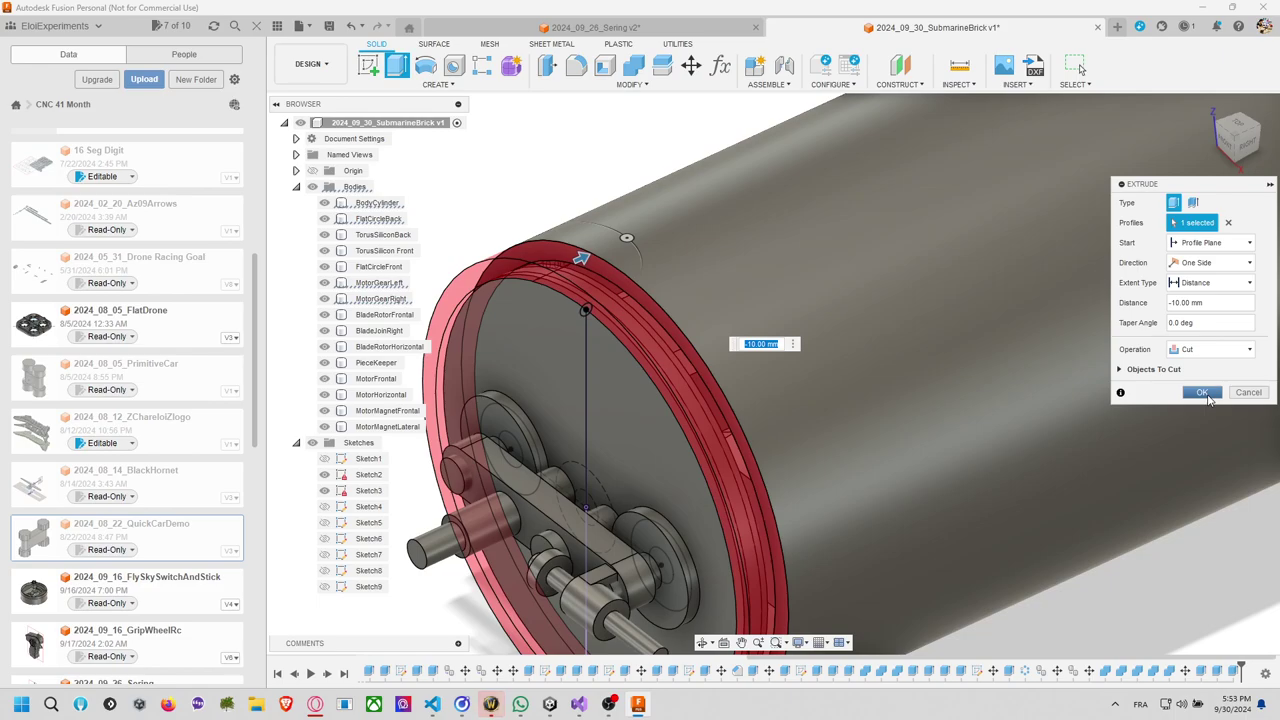
click(1202, 392)
Reopen the cut, toggle the back disc and silicon ring visibility, and reapply it.
shift+middle_drag(1010, 363, 868, 324)
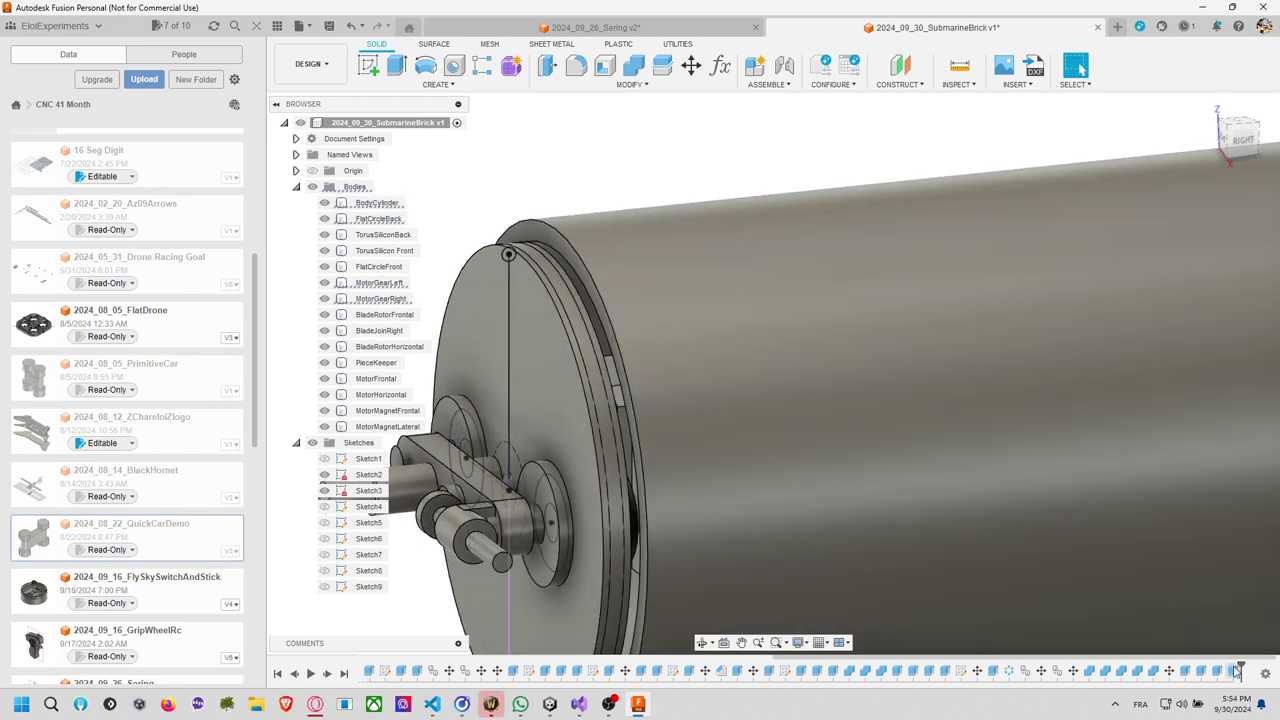
ctrl+click(612, 400)
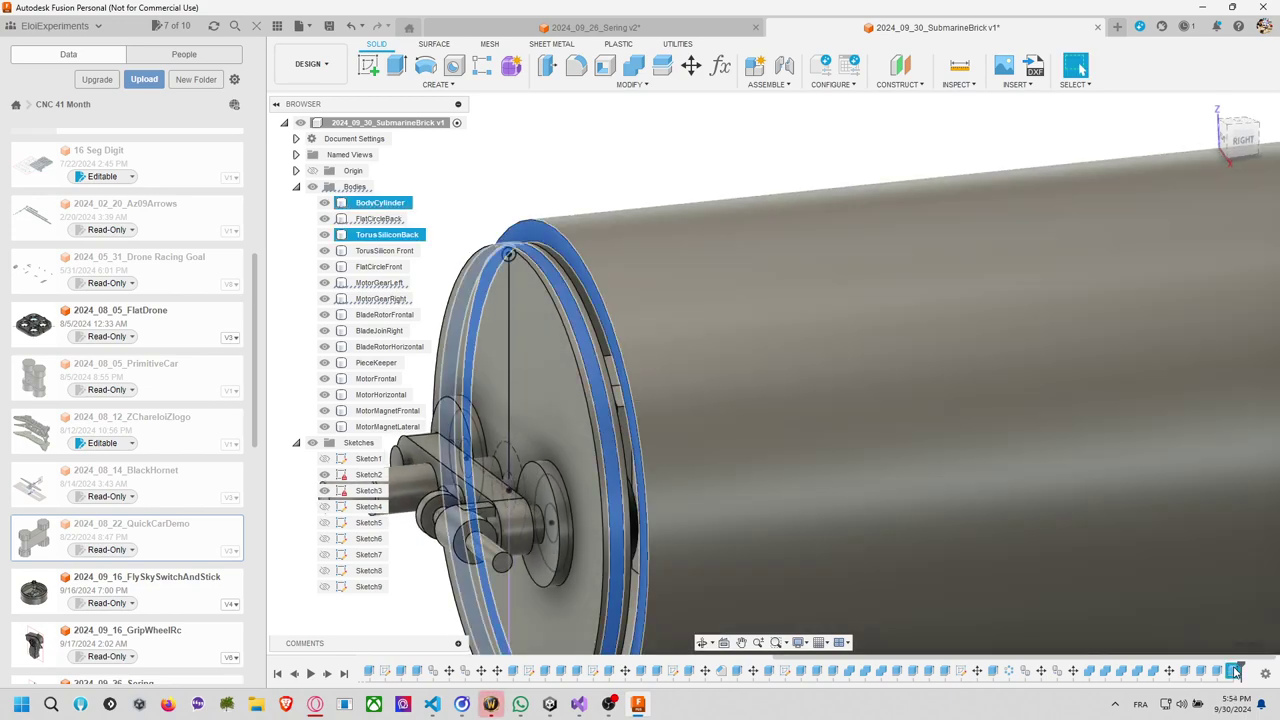
right_click(1172, 607)
click(1193, 540)
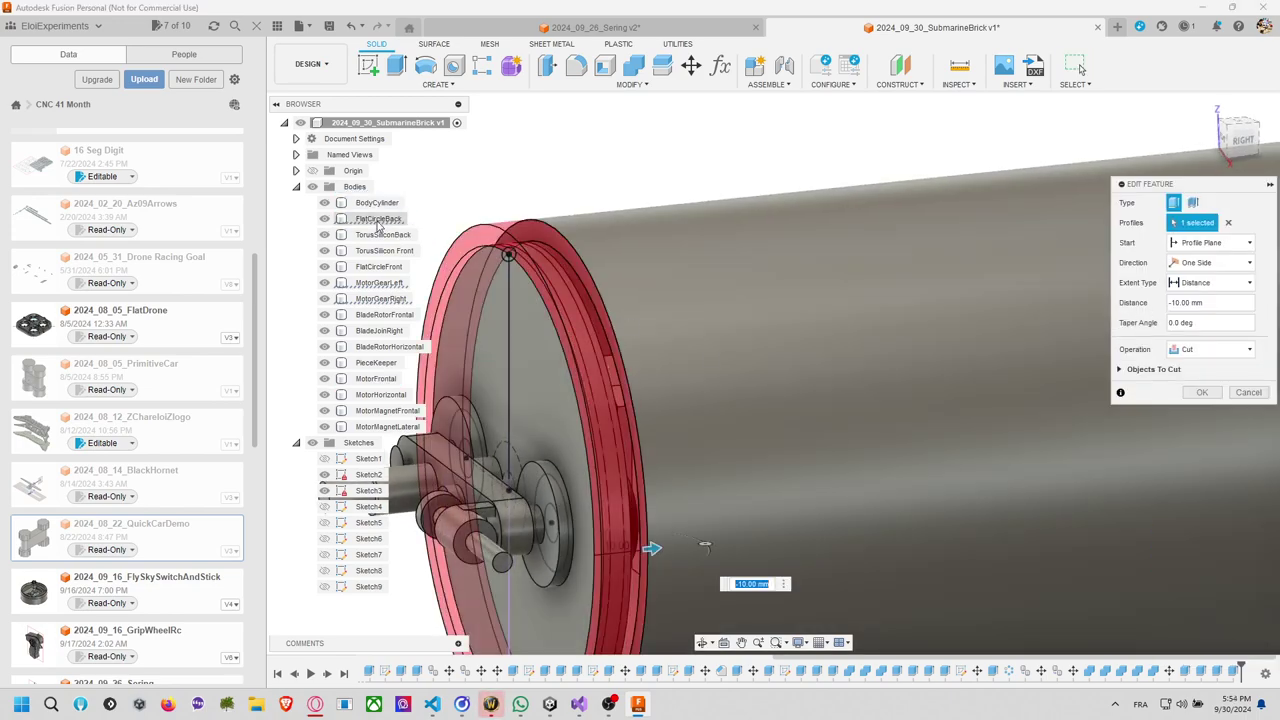
click(323, 219)
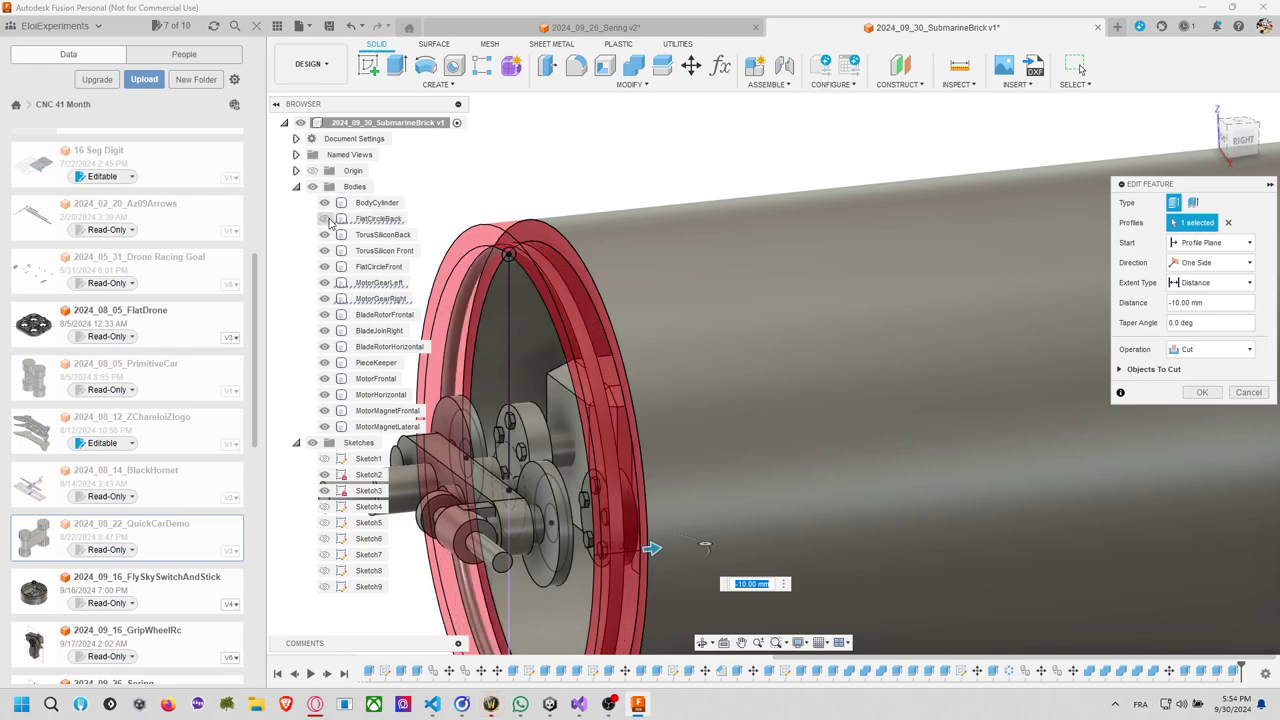
click(324, 219)
click(325, 235)
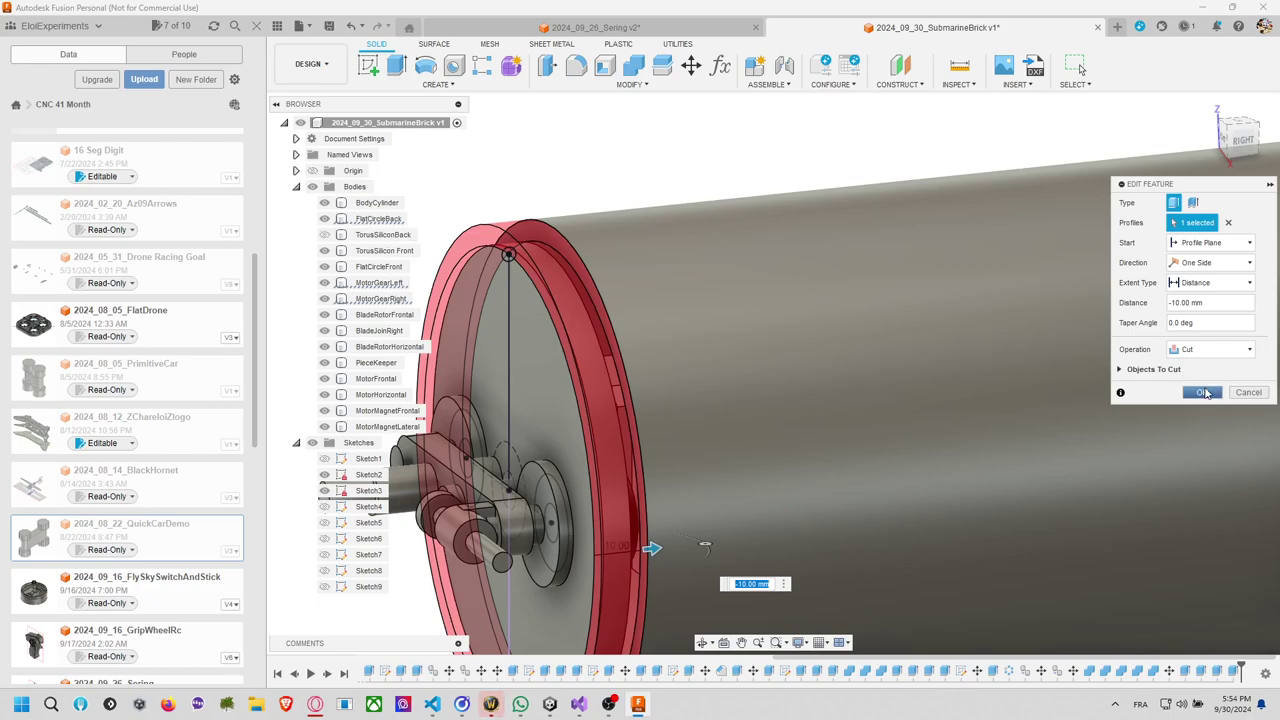
click(1203, 392)
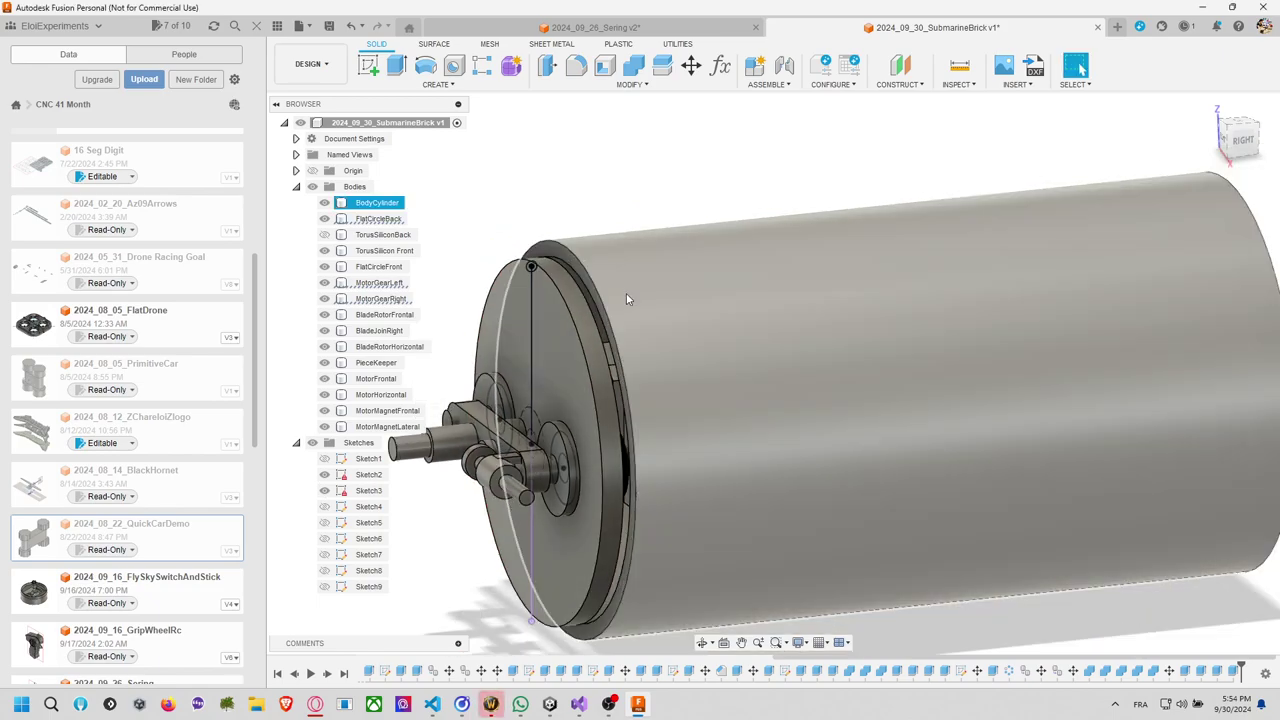
click(591, 308)
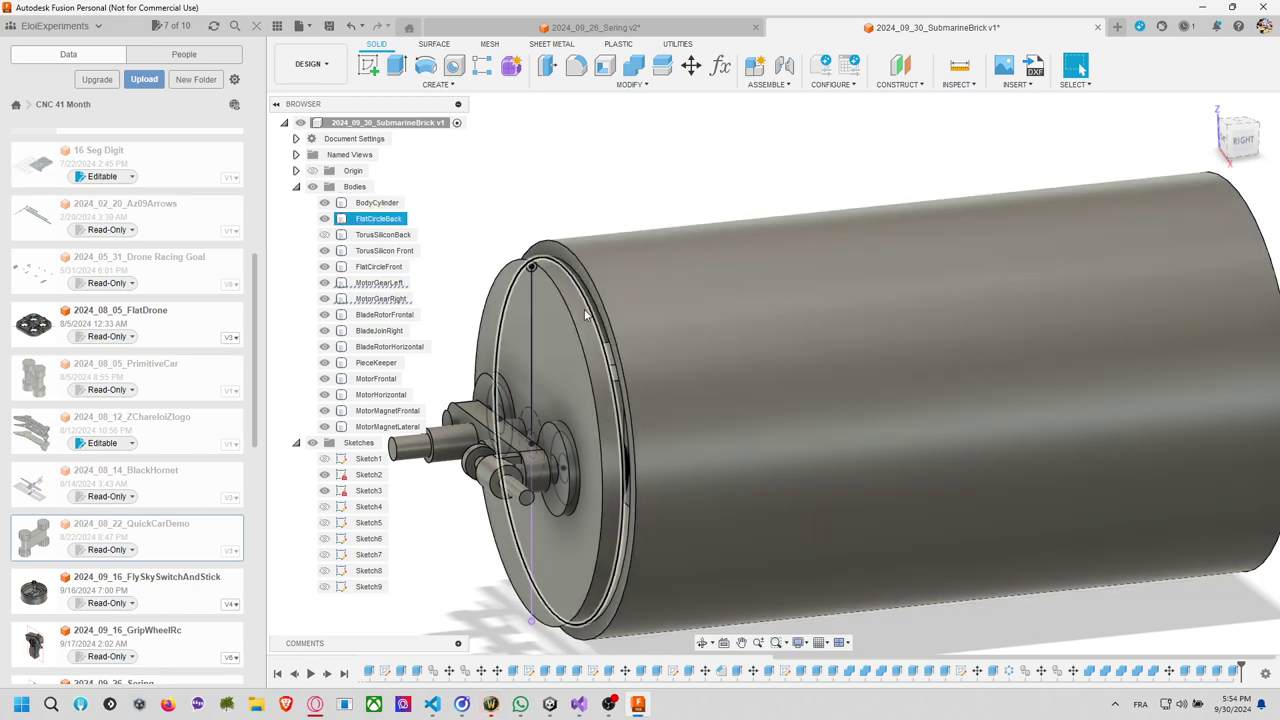
click(582, 312)
click(563, 245)
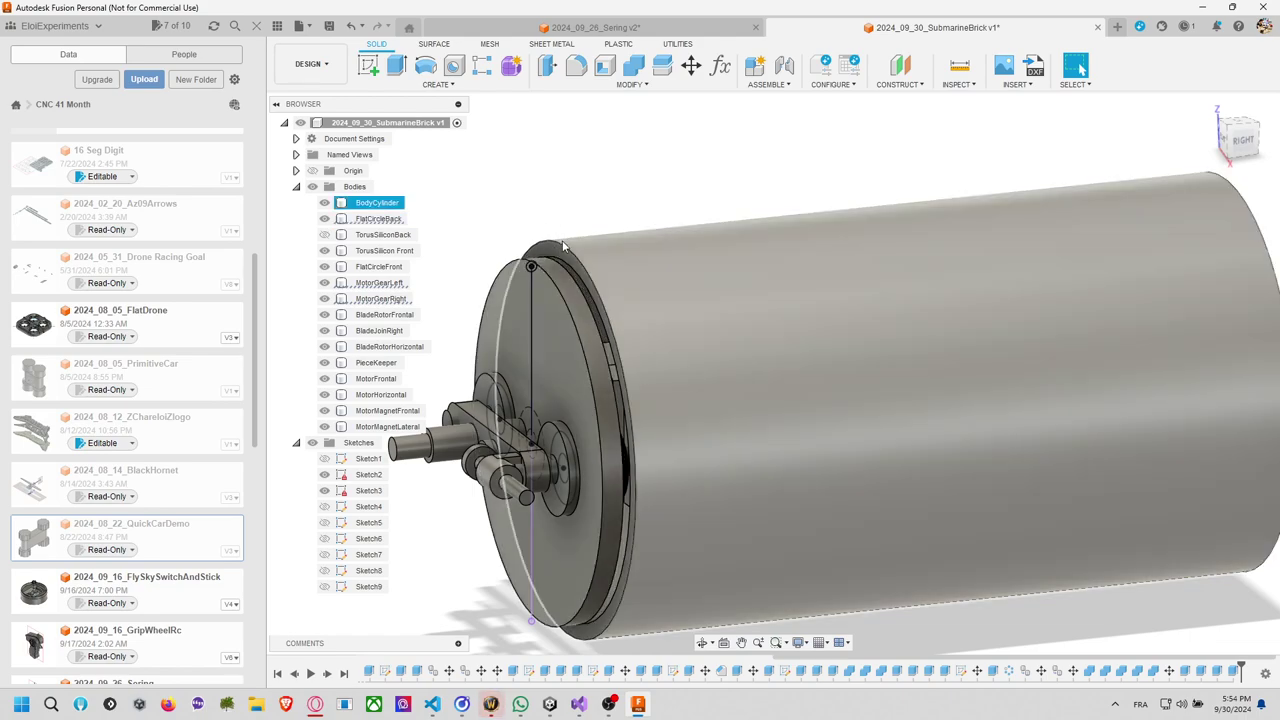
key(Escape)
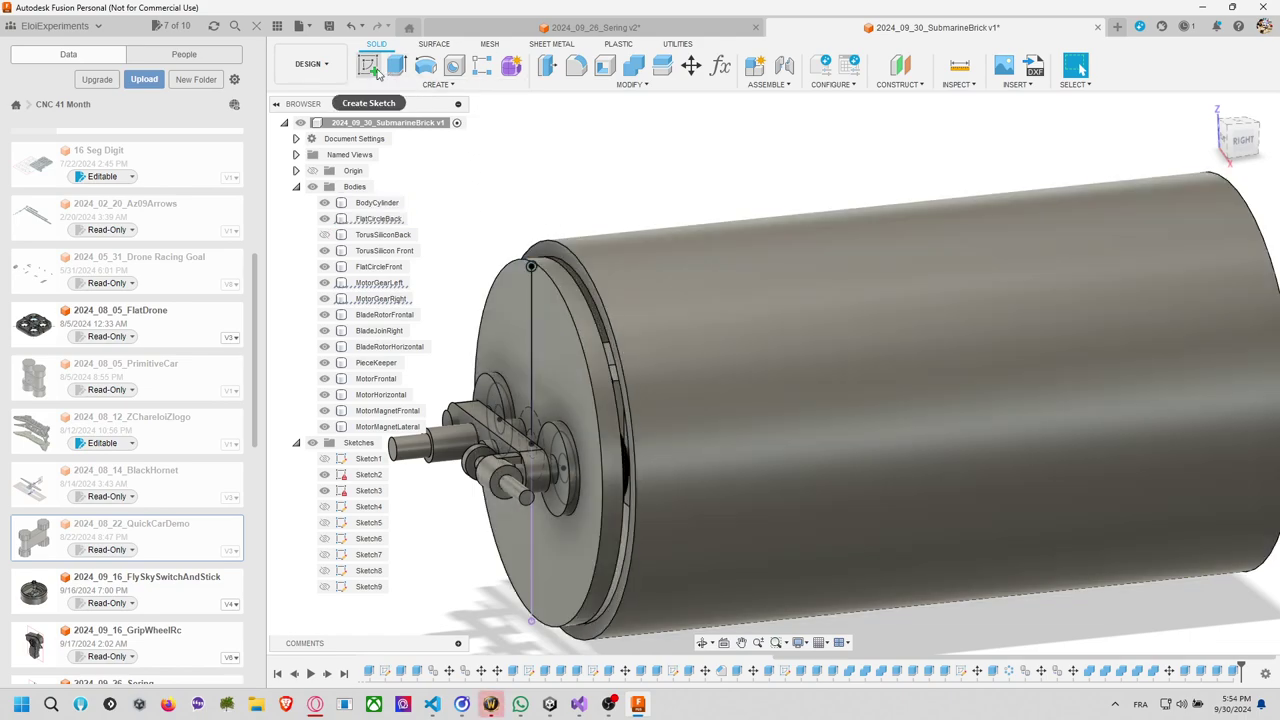
Start a sketch on the back disc face and draw a first circle at the origin.
click(368, 66)
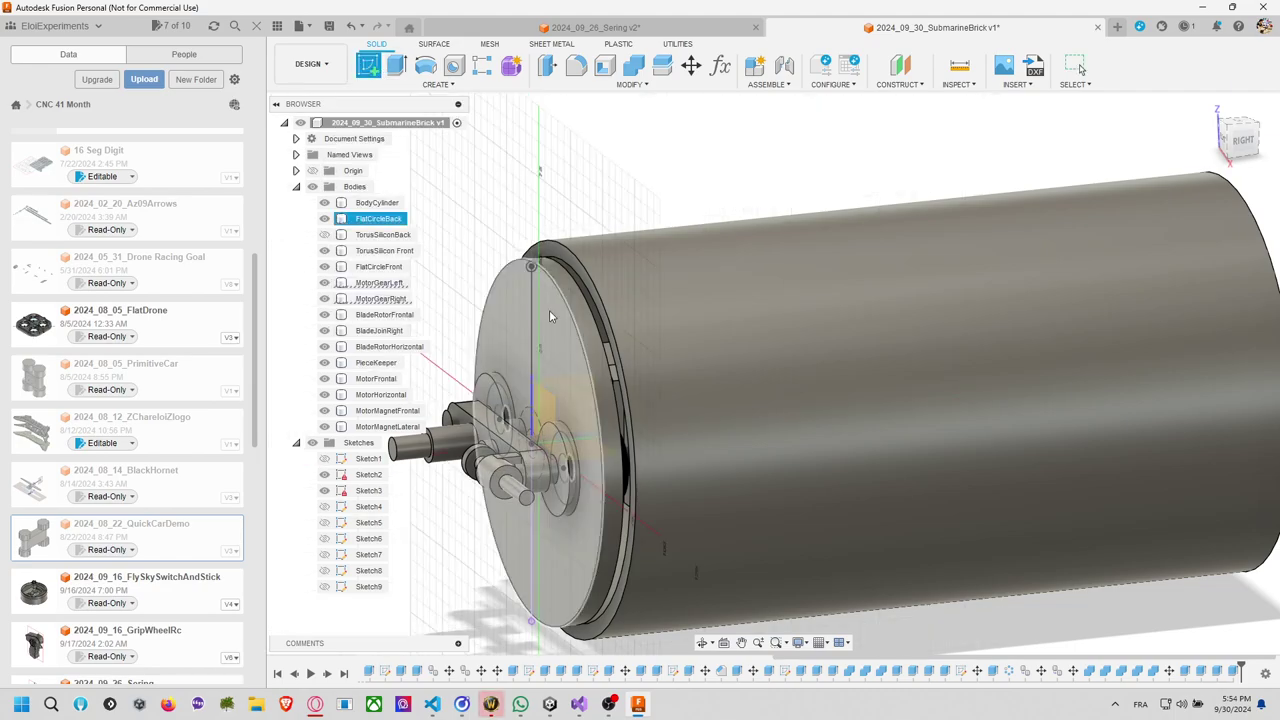
click(551, 318)
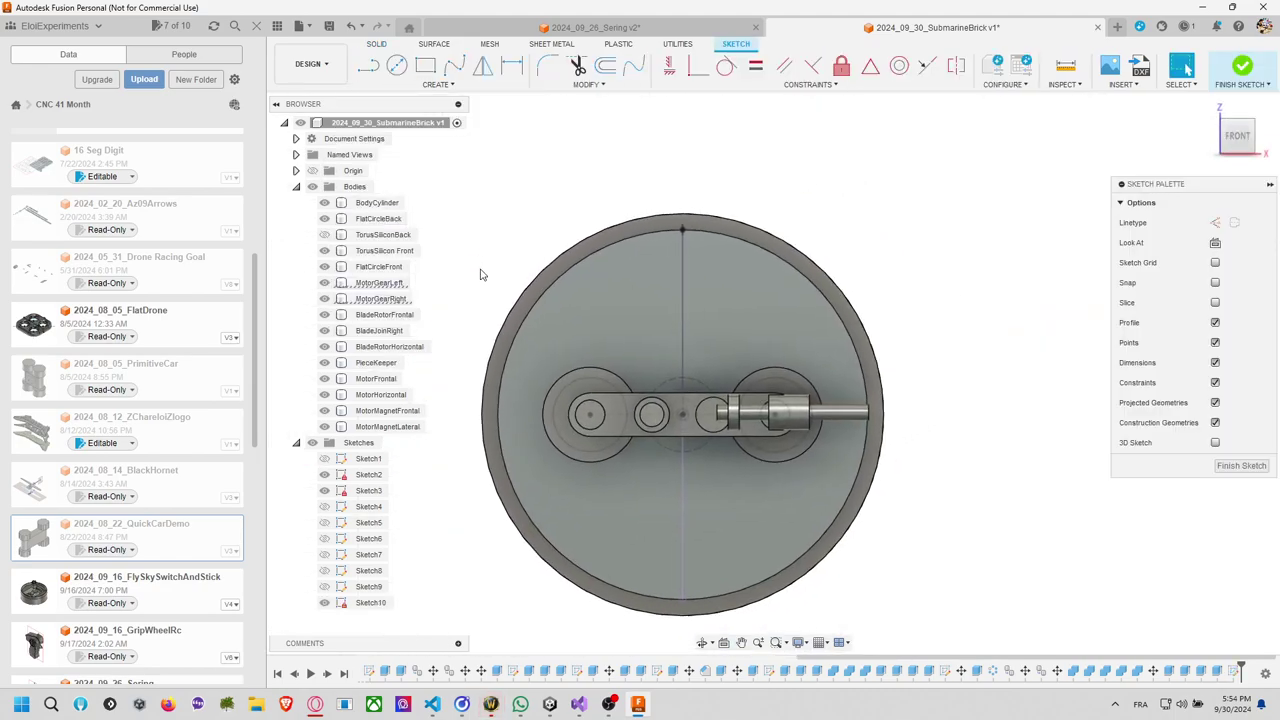
key(c)
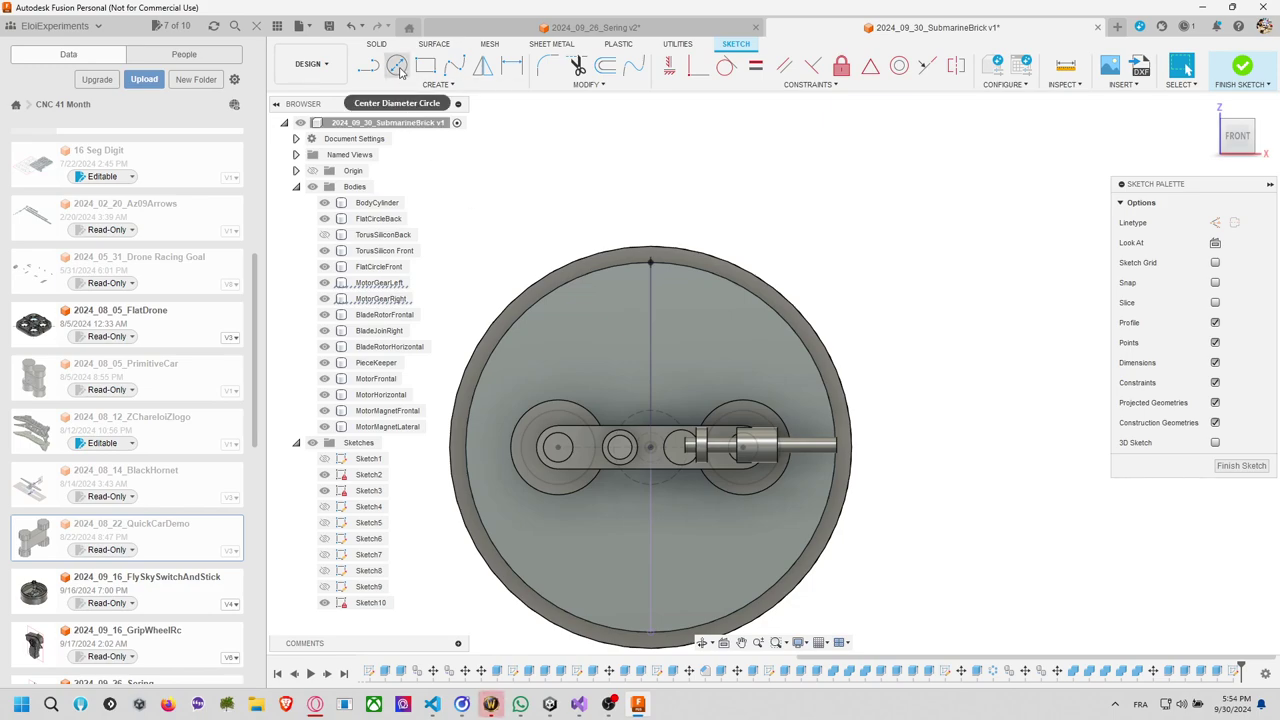
click(650, 446)
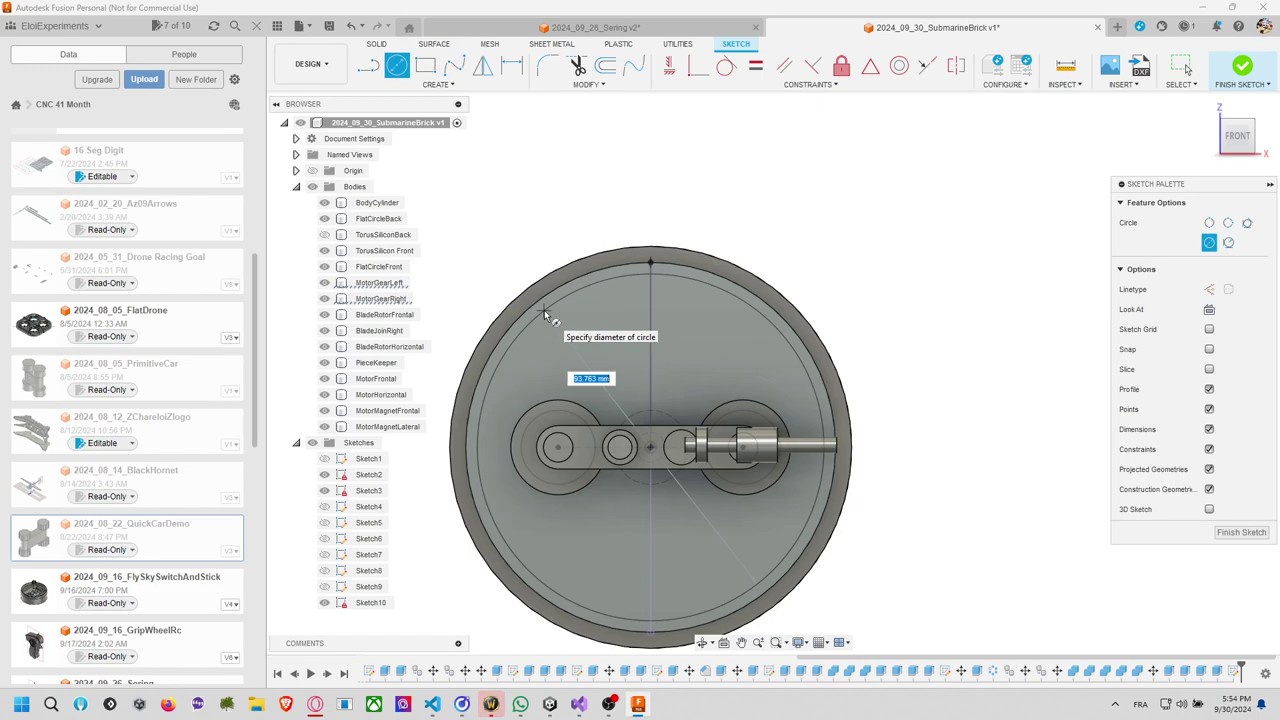
click(544, 311)
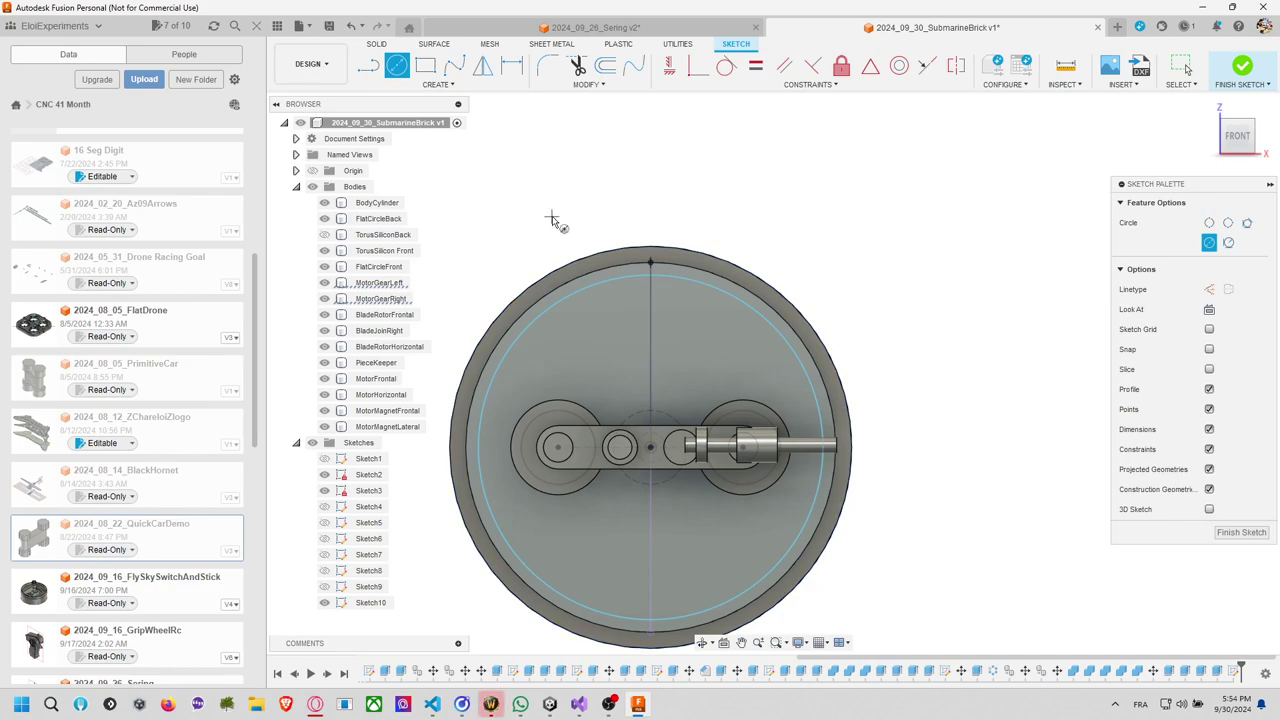
Add two more concentric circles at the origin, the outer one on the rim.
click(650, 448)
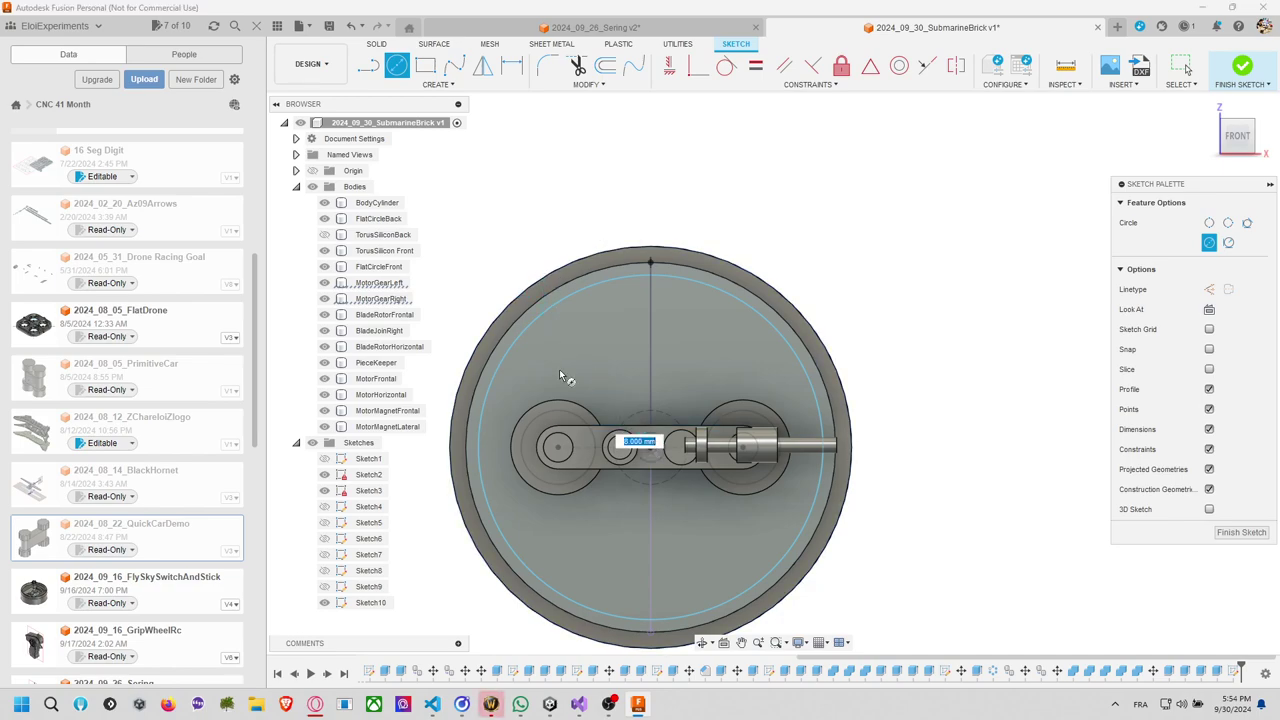
click(510, 316)
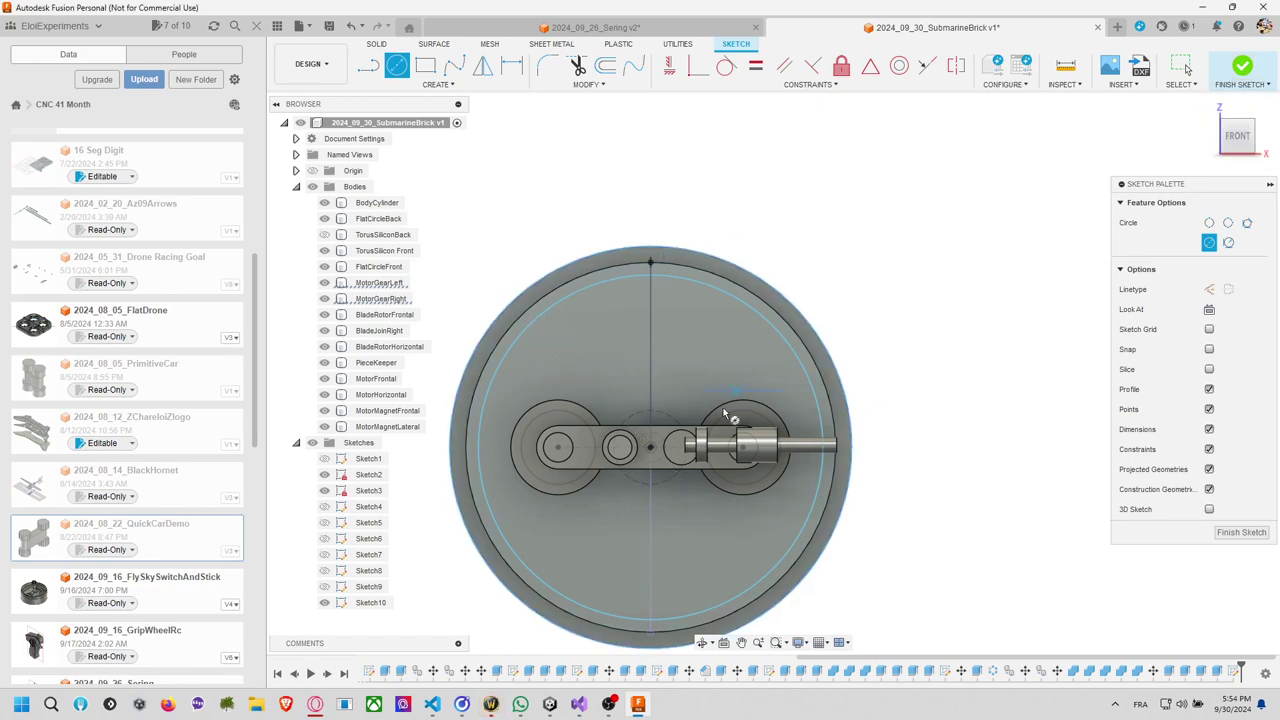
click(650, 447)
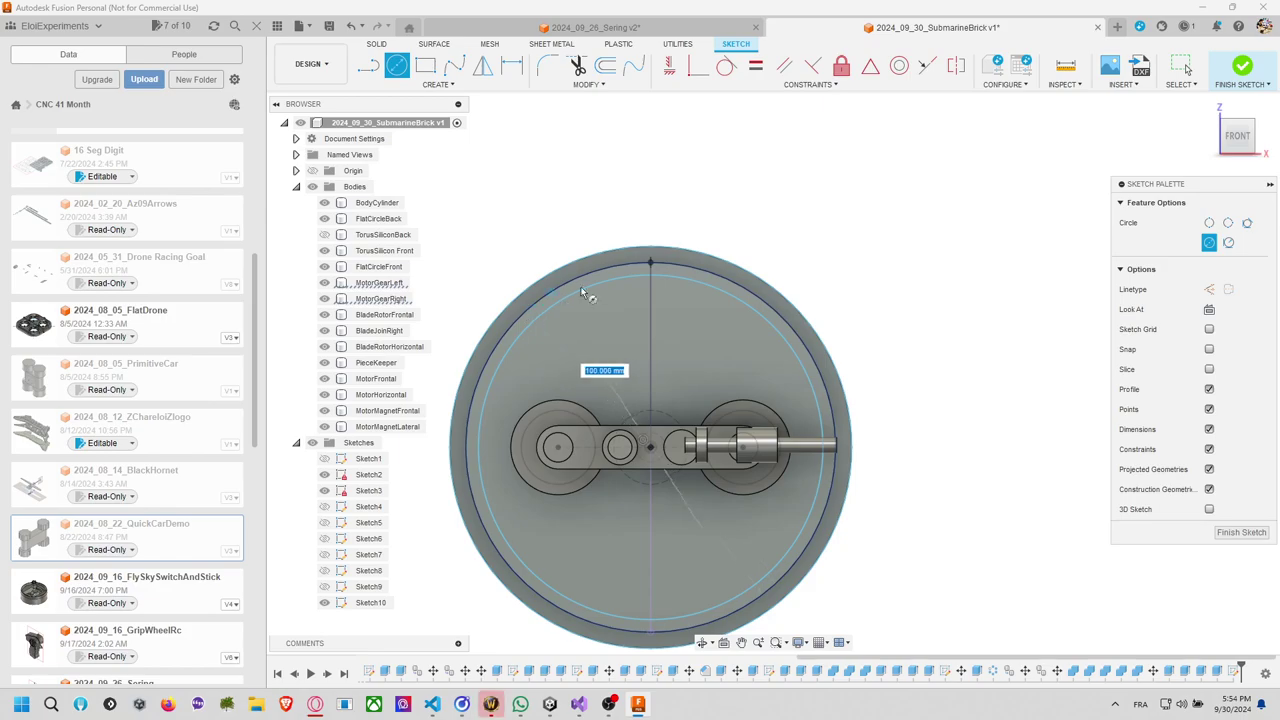
click(650, 265)
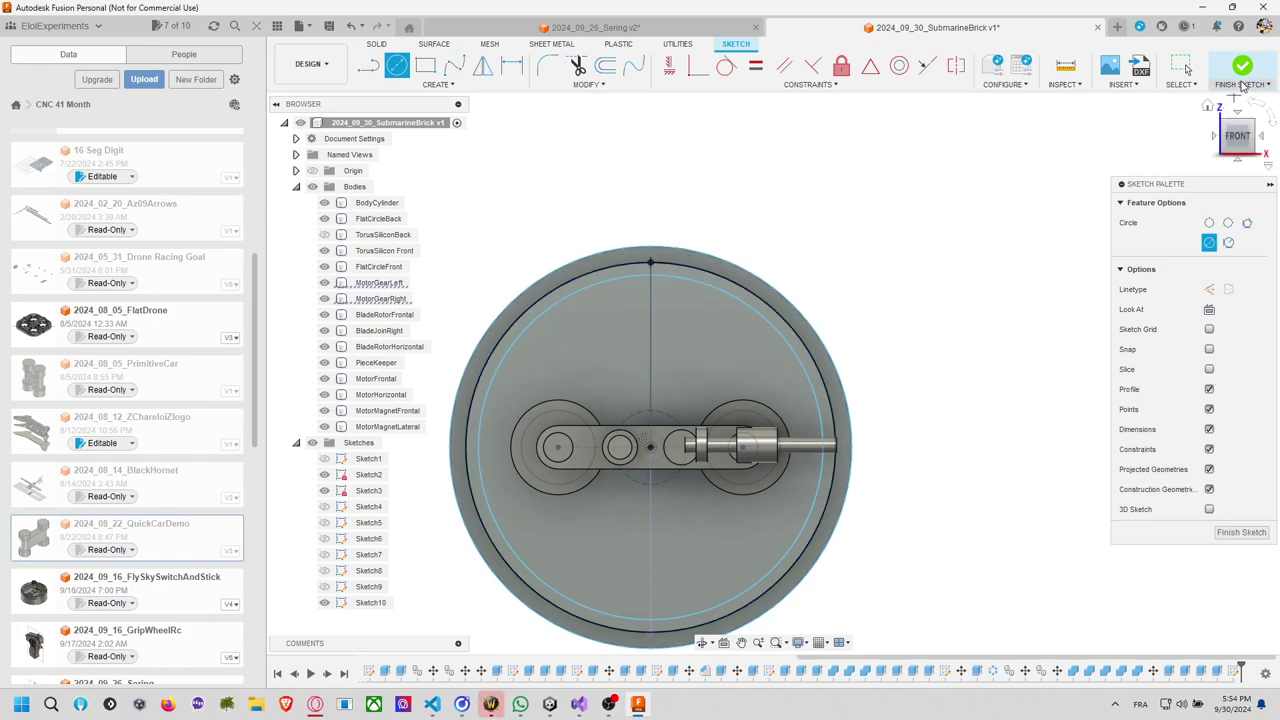
drag(1238, 130, 964, 210)
key(e)
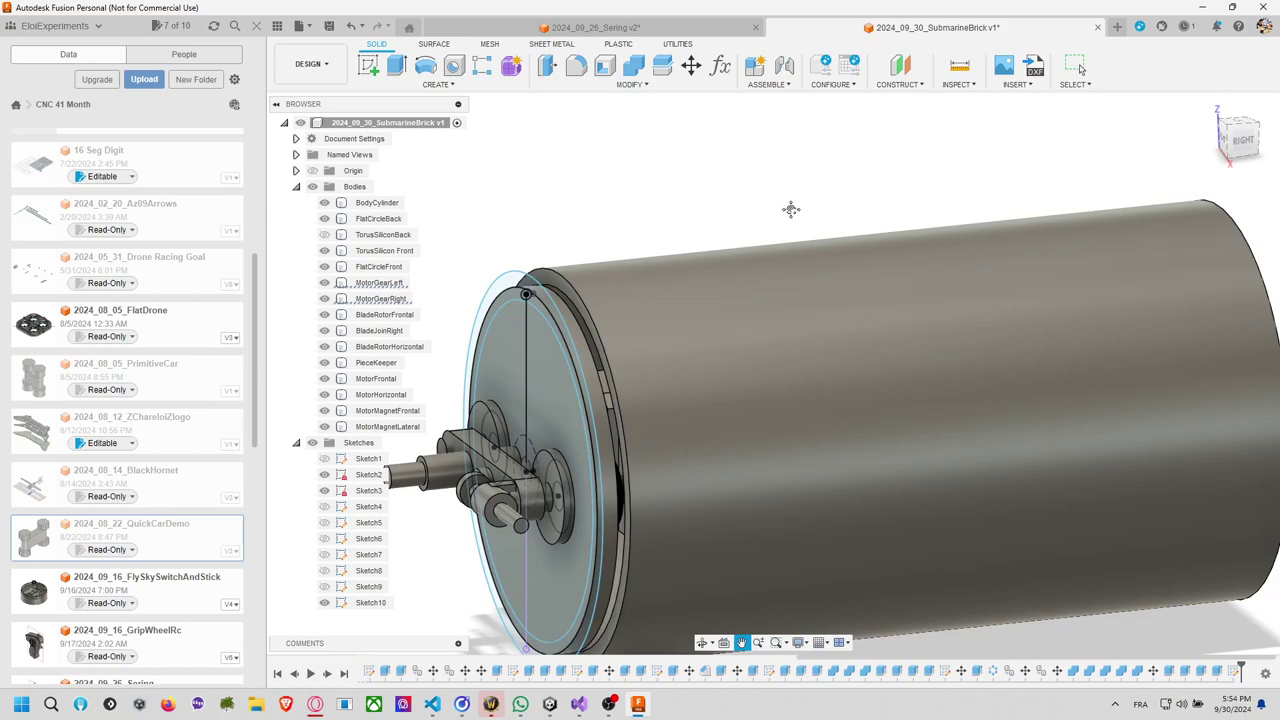
Join-extrude the ring profile 6 mm, hiding the motor bodies and MotorMagnetLateral.
click(570, 334)
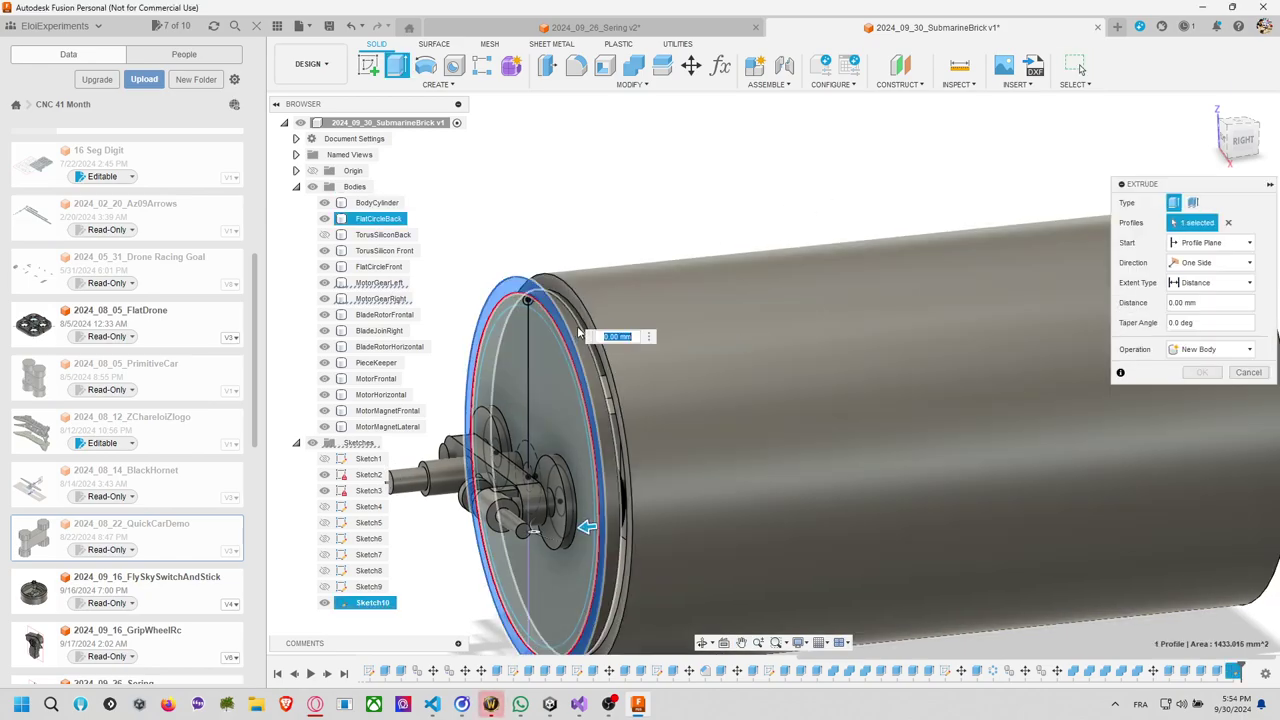
key(Return)
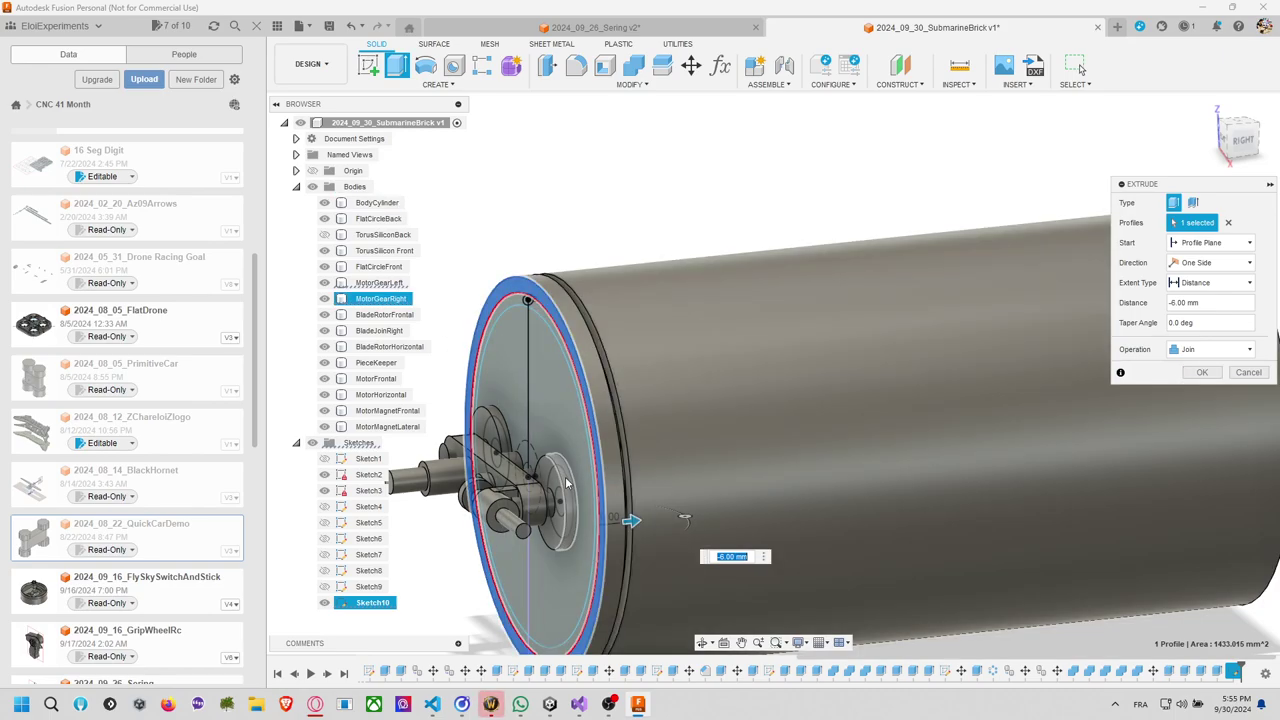
click(324, 346)
click(324, 330)
click(324, 314)
click(324, 298)
click(324, 282)
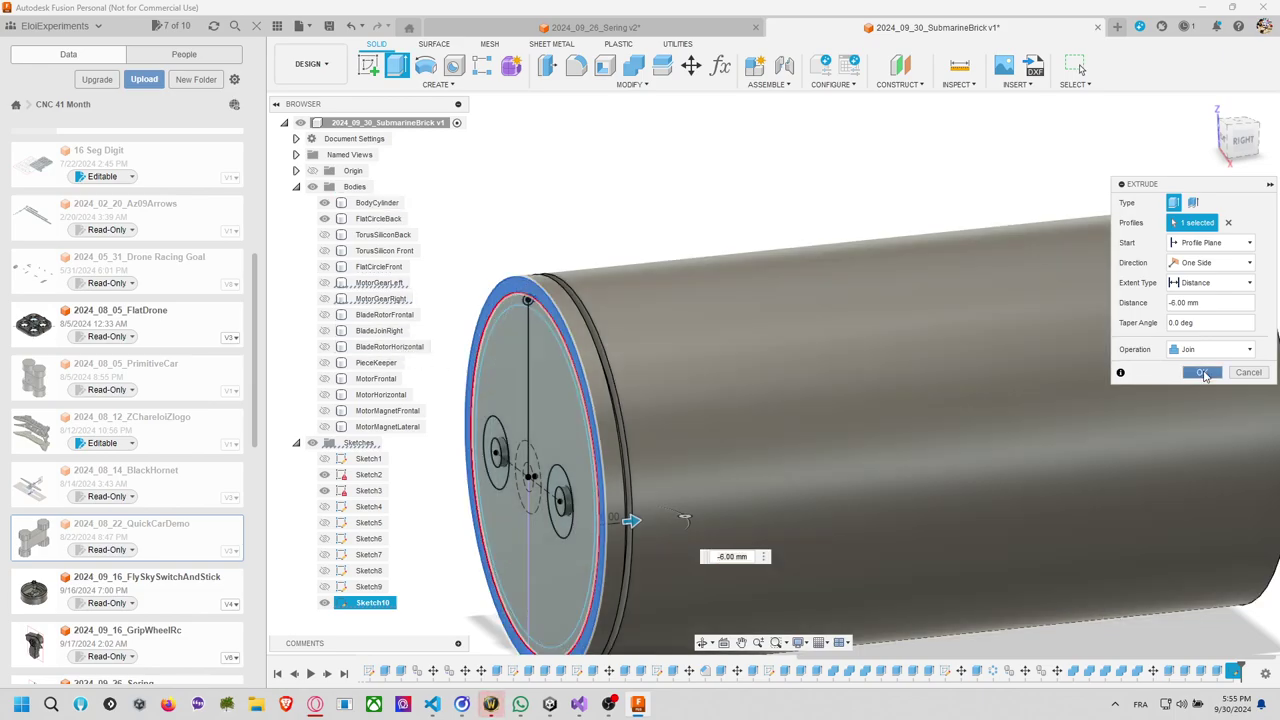
click(1202, 372)
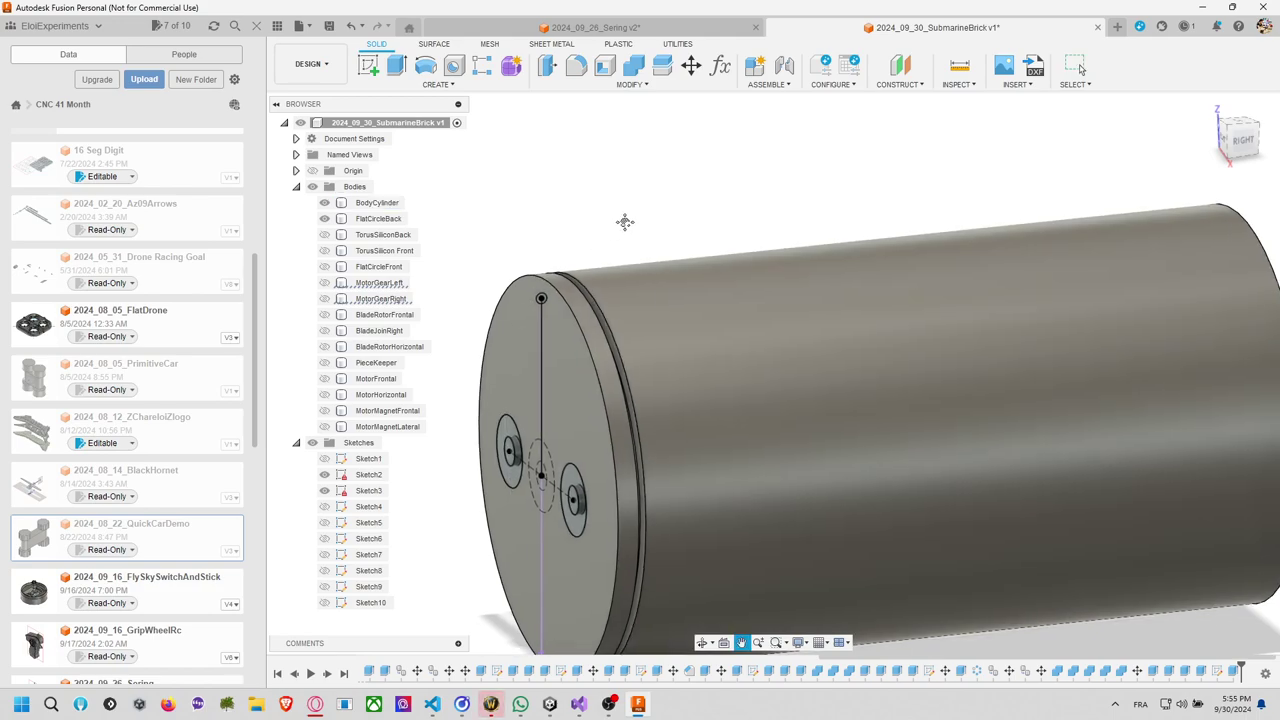
drag(625, 221, 646, 216)
click(325, 427)
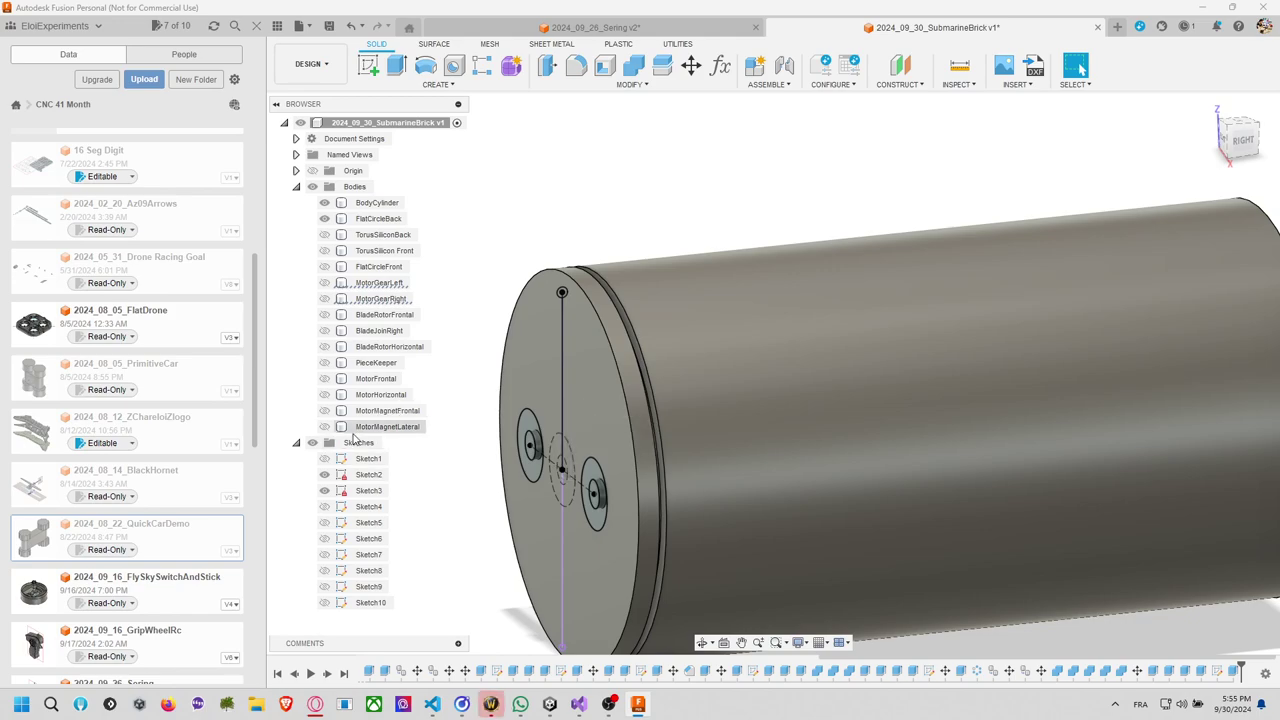
Show Sketch9 and Sketch10, then join-extrude the back face profile 25 mm.
click(324, 587)
click(324, 602)
key(e)
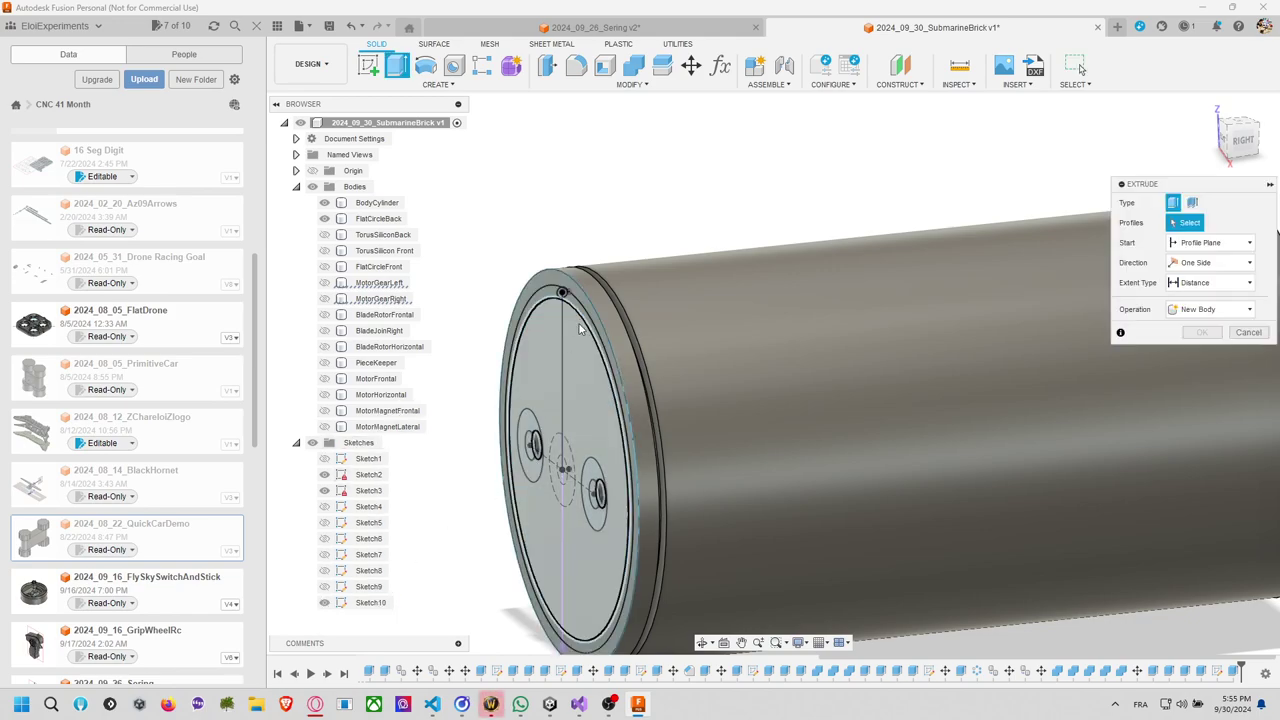
click(585, 318)
mouse_move(585, 318)
shift+middle_down()
mouse_move(669, 323)
mouse_move(640, 343)
mouse_move(651, 366)
mouse_move(511, 560)
shift+middle_up()
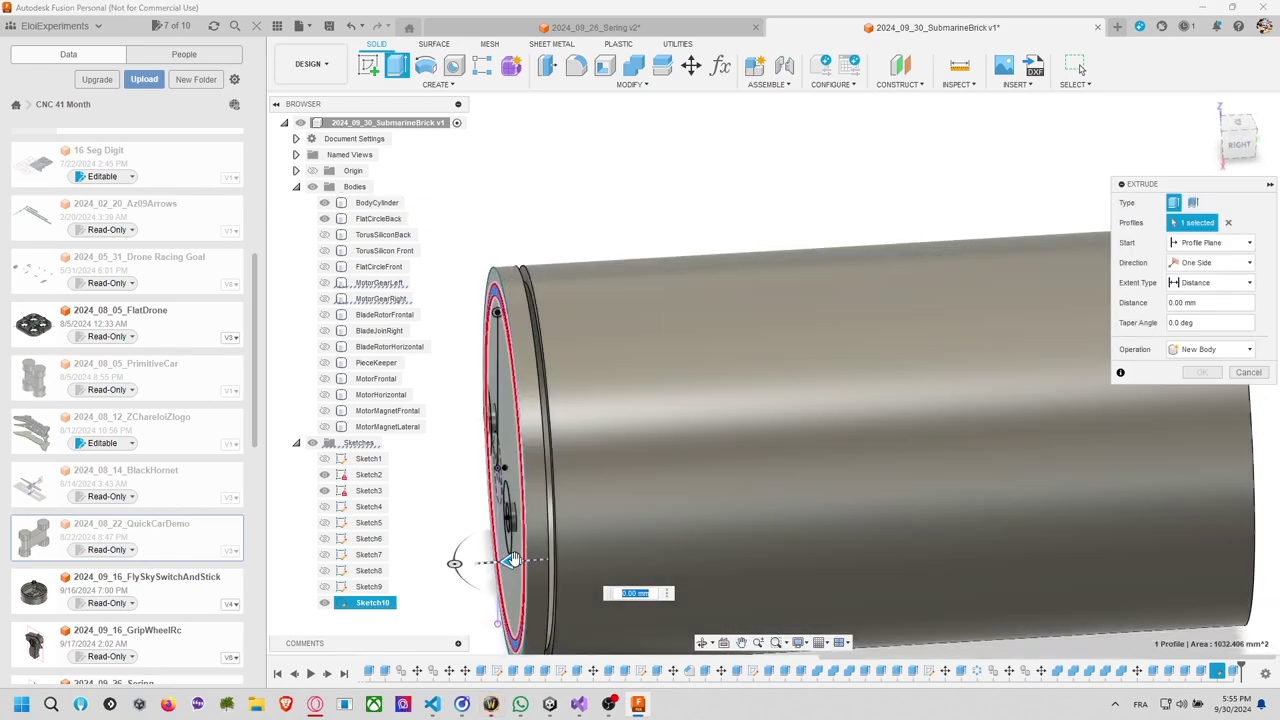
text(-10)
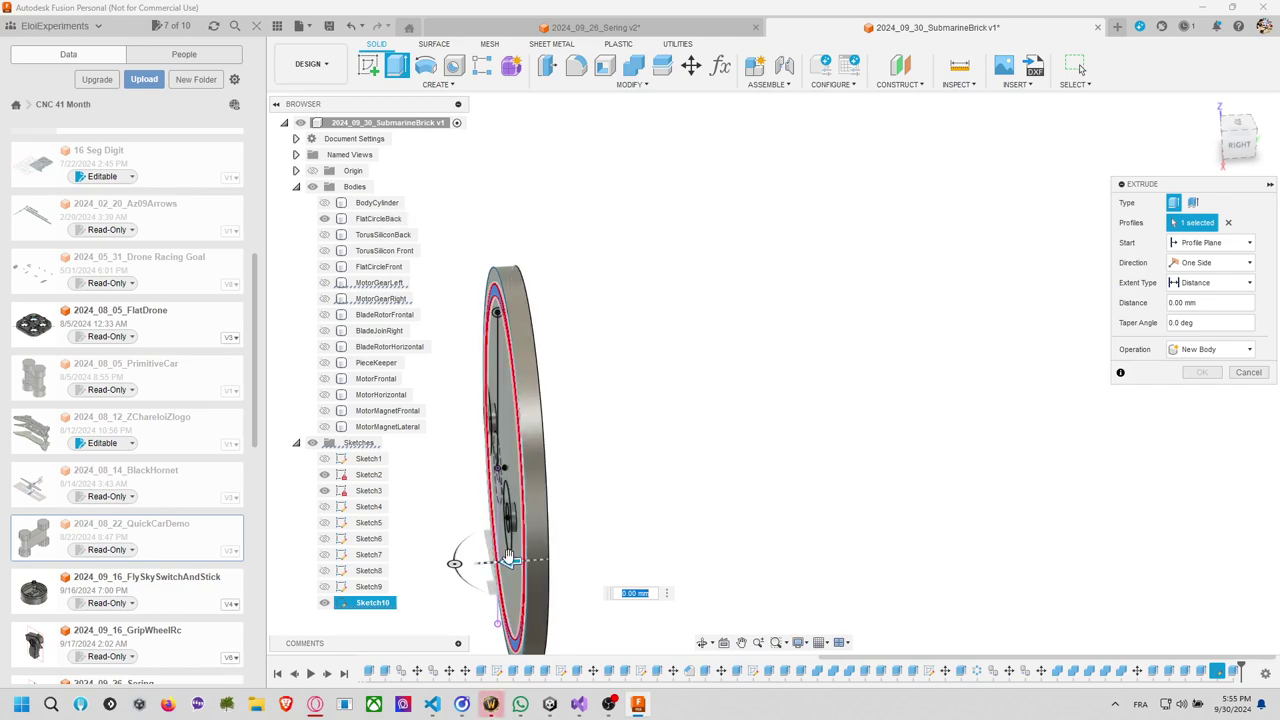
drag(572, 556, 628, 552)
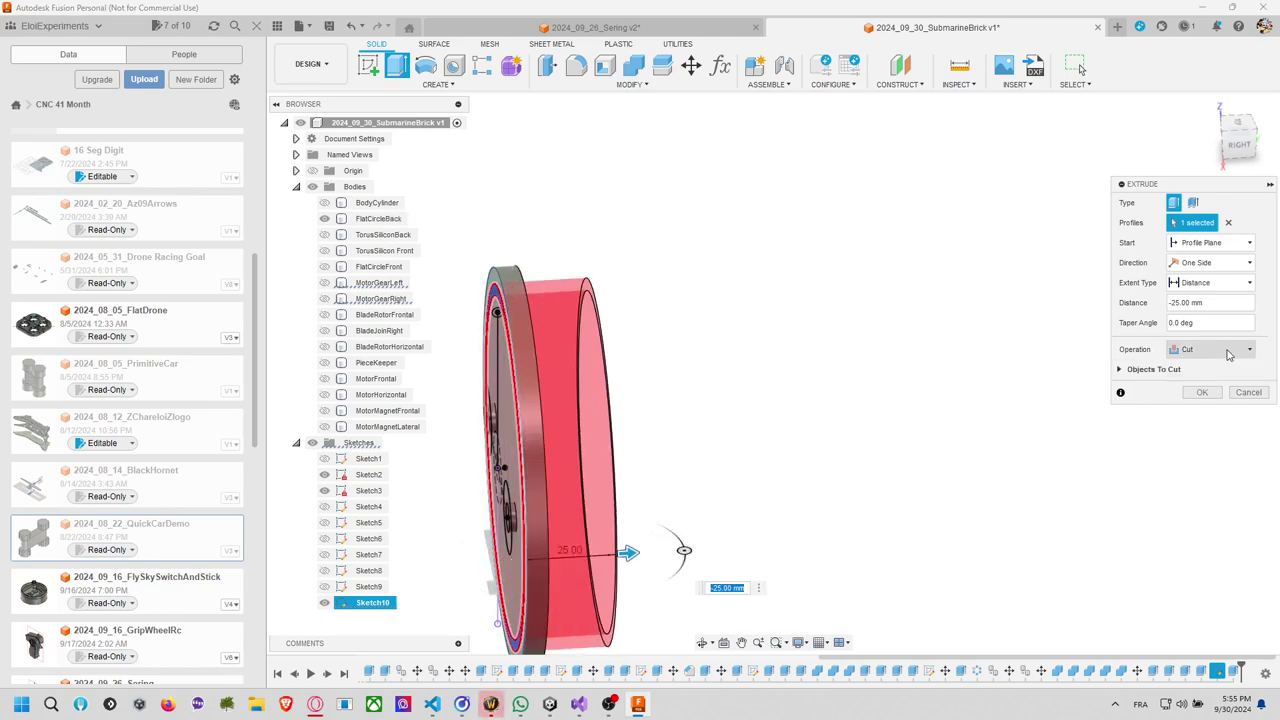
click(1212, 349)
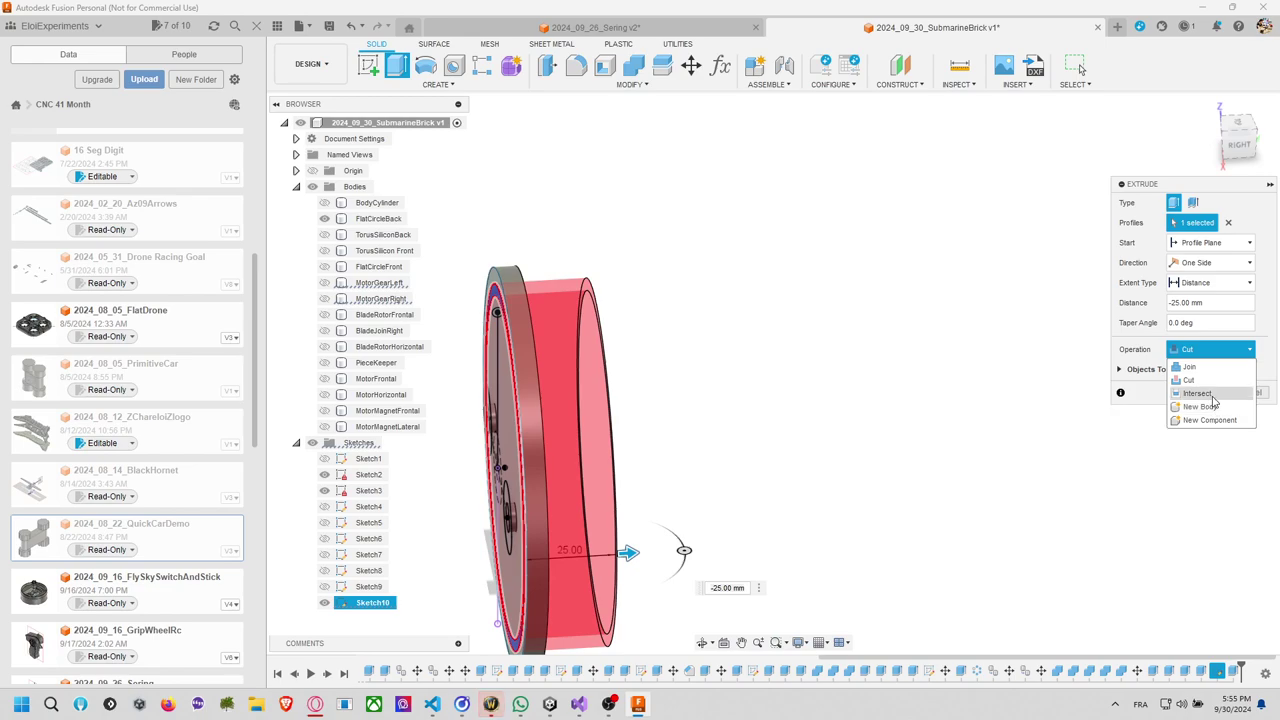
click(1190, 367)
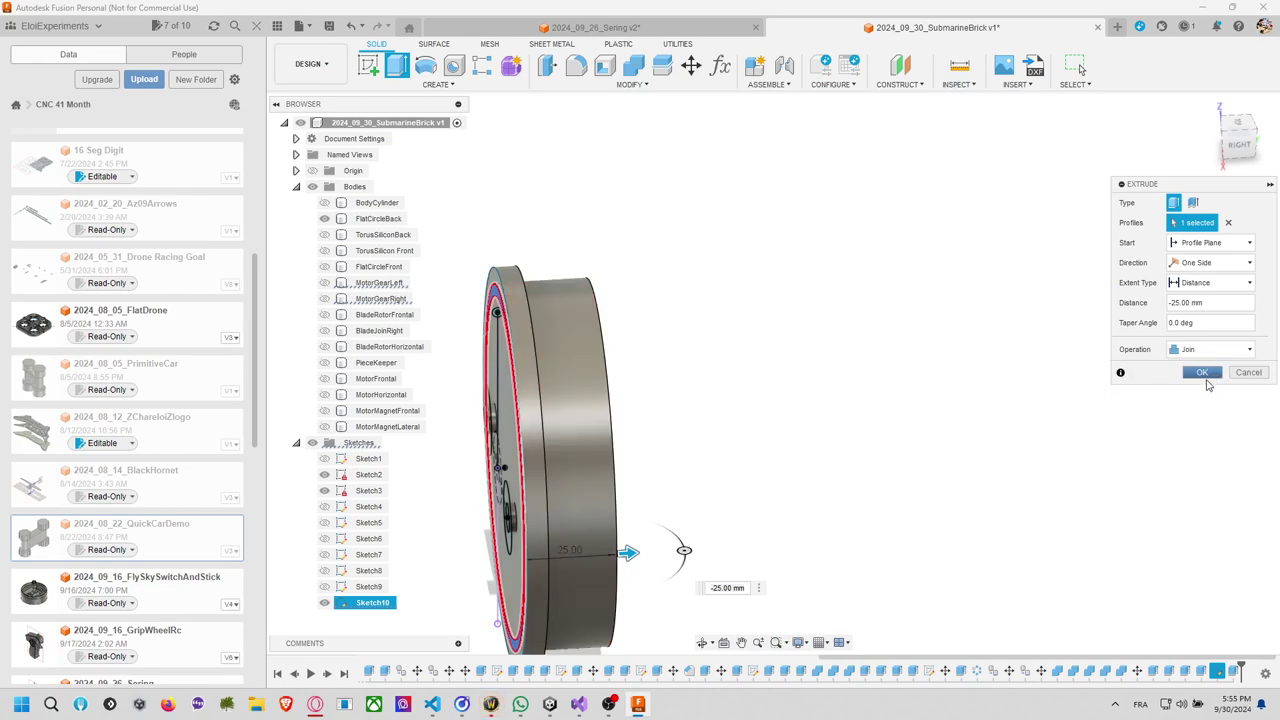
click(1201, 372)
shift+middle_drag(923, 348, 790, 300)
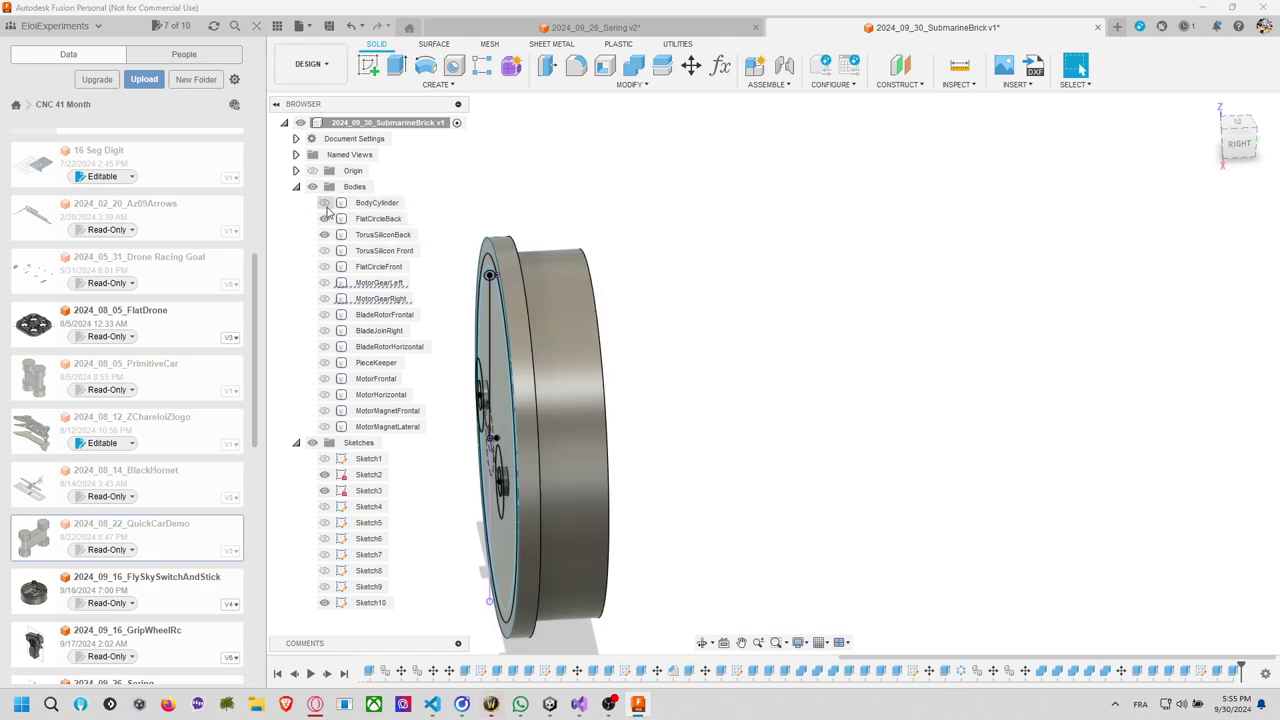
Show TorusSilicon Front and move the TorusSiliconBack ring 10 mm along Y.
click(324, 203)
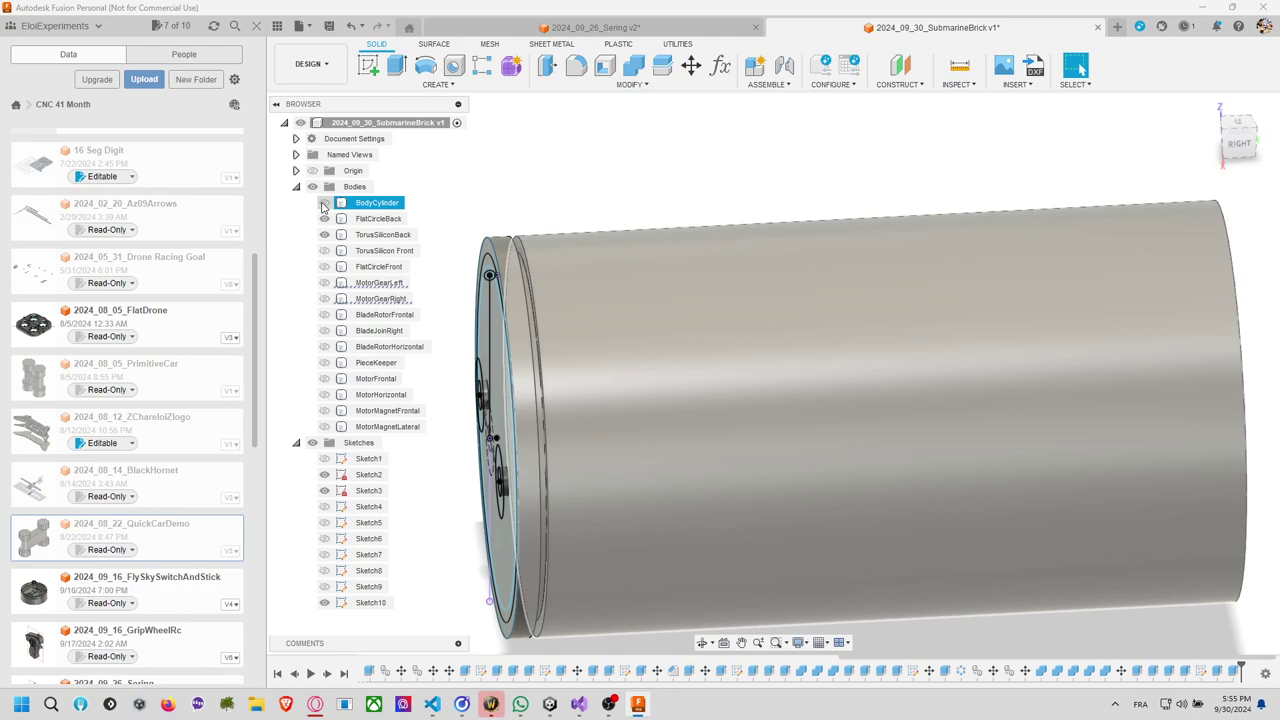
click(324, 203)
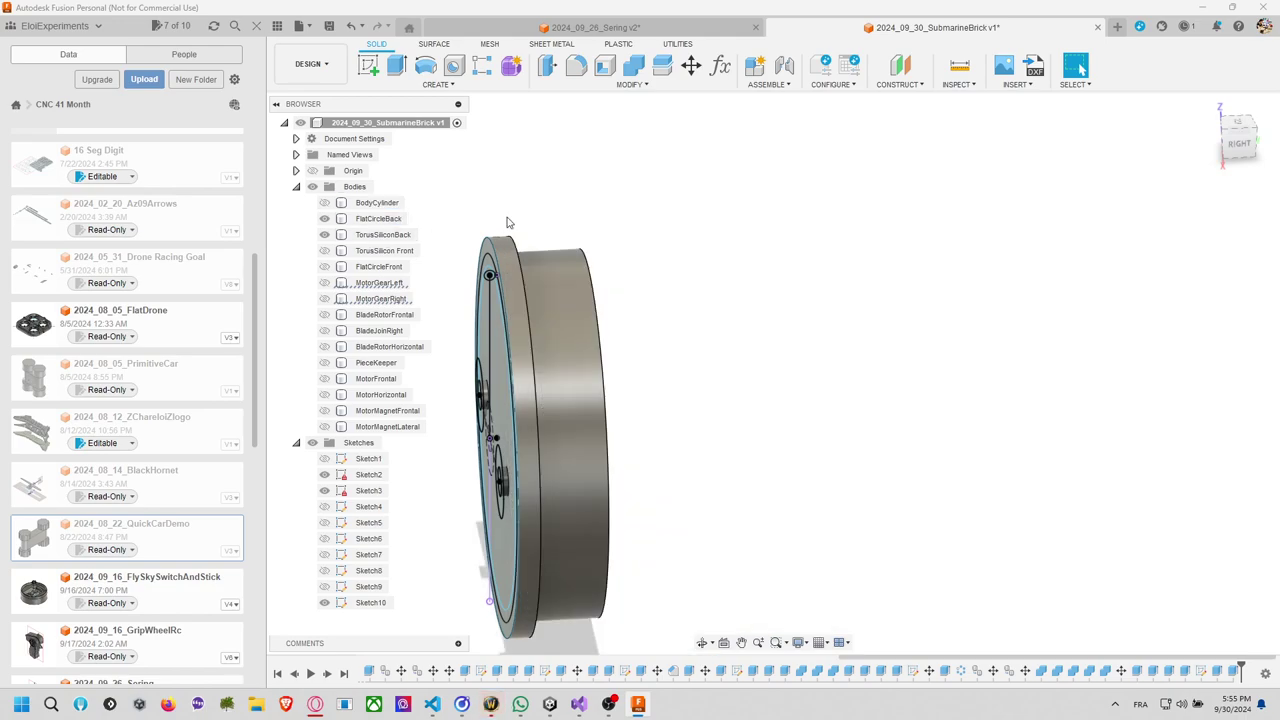
click(324, 251)
scroll(700, 271, down, 1)
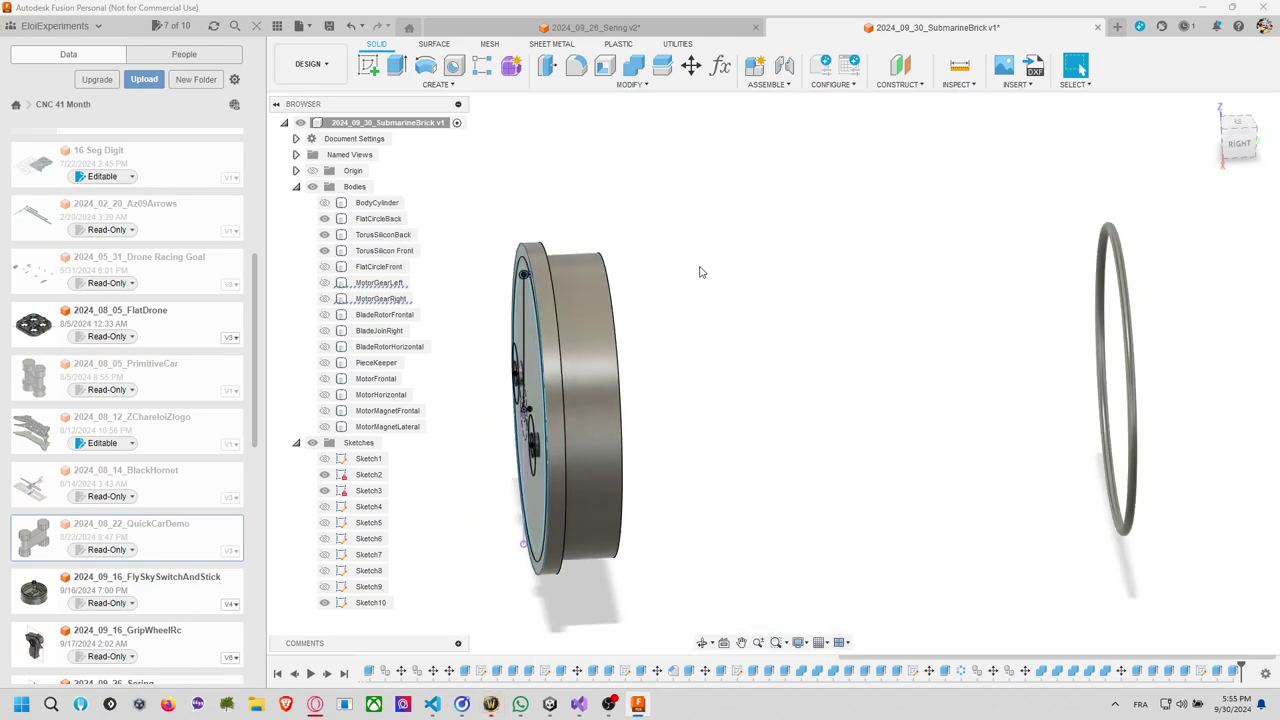
click(407, 235)
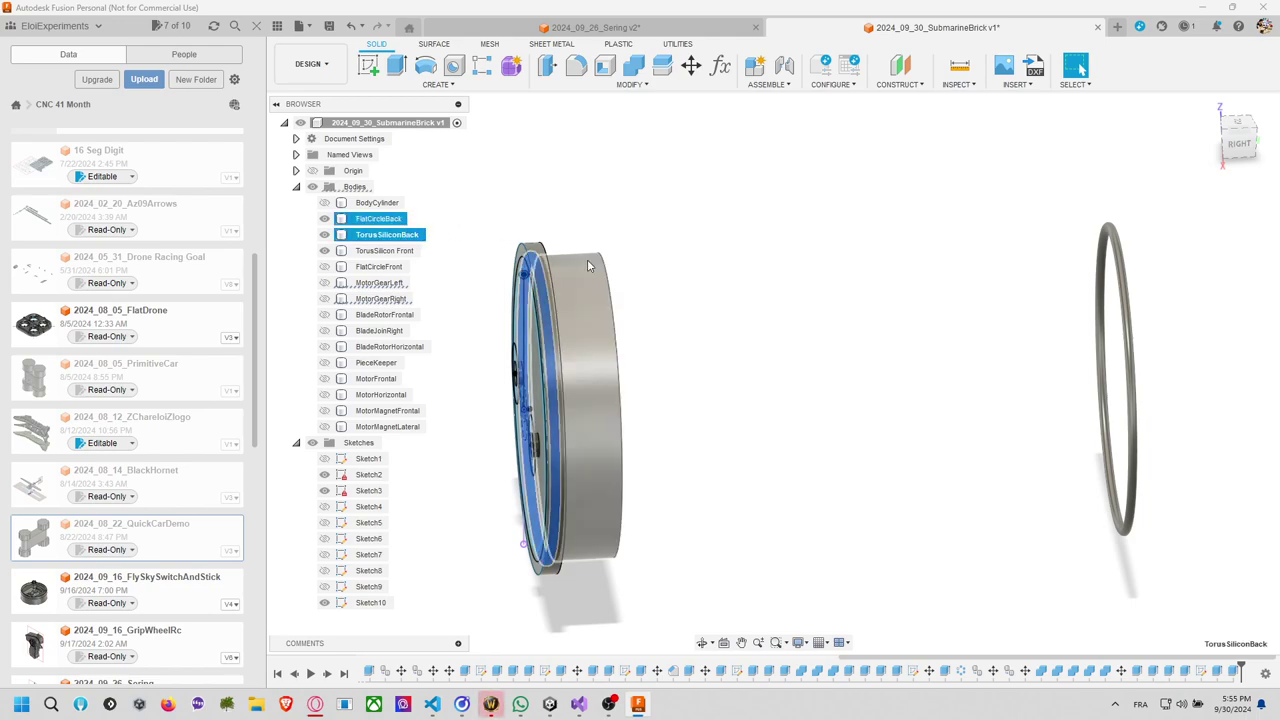
click(691, 65)
drag(558, 405, 606, 405)
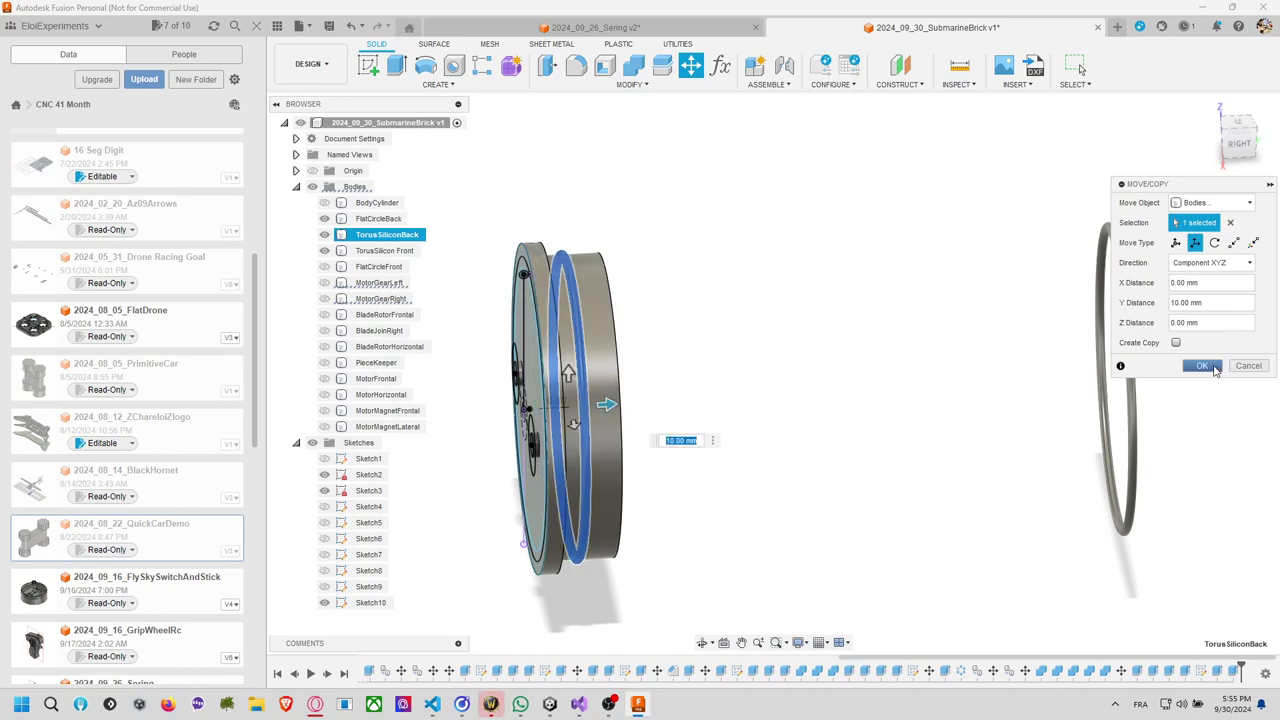
click(1203, 366)
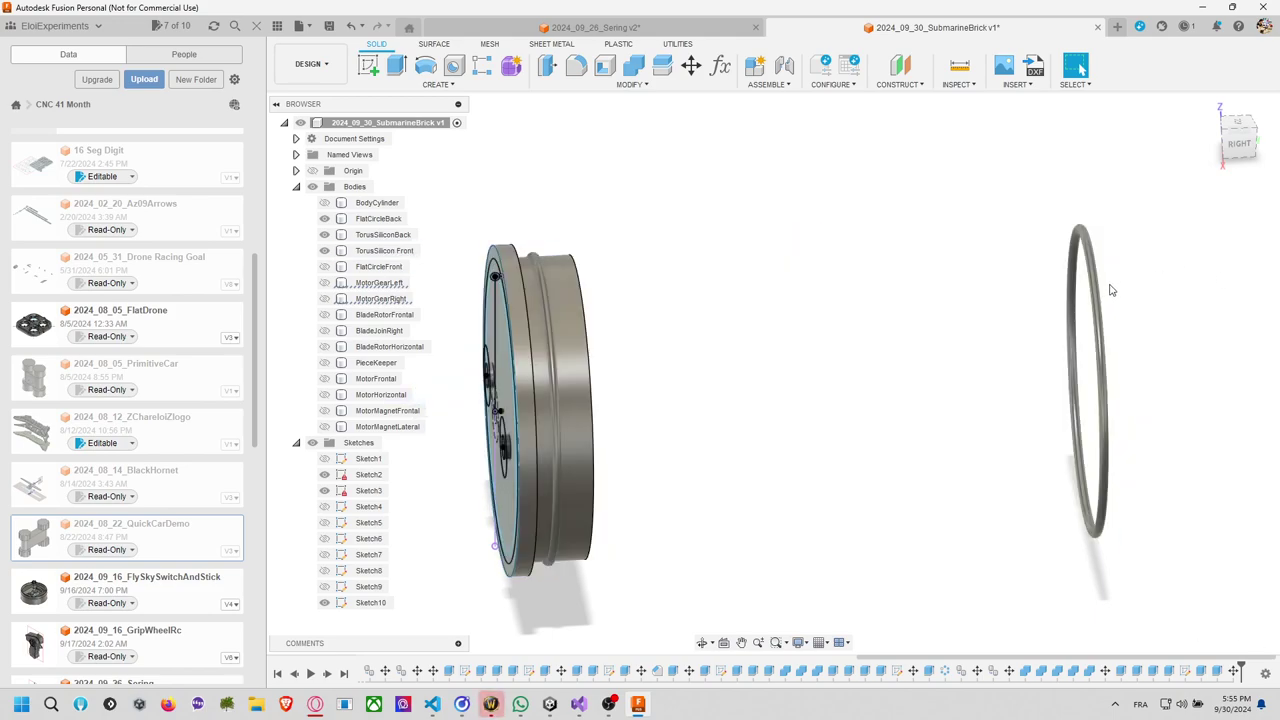
Select the TorusSilicon Front body, keeping its name, and begin a Move/Copy.
click(1100, 292)
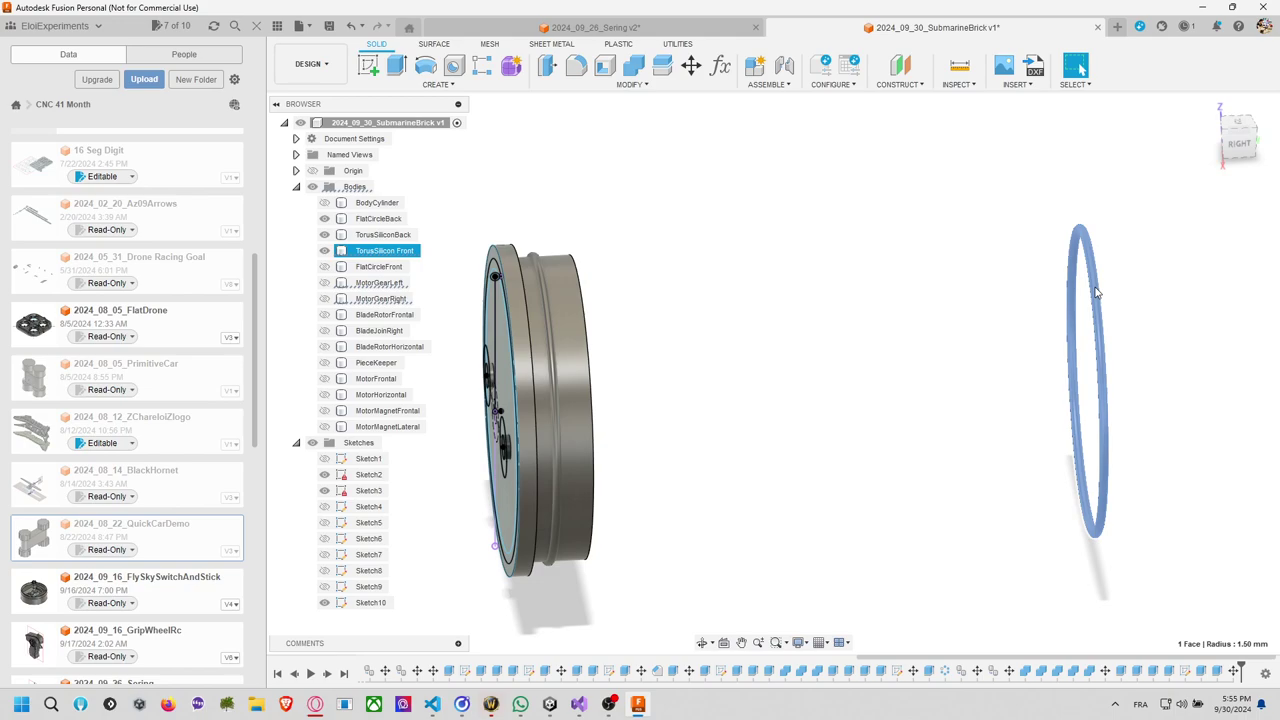
right_click(384, 250)
double_click(369, 249)
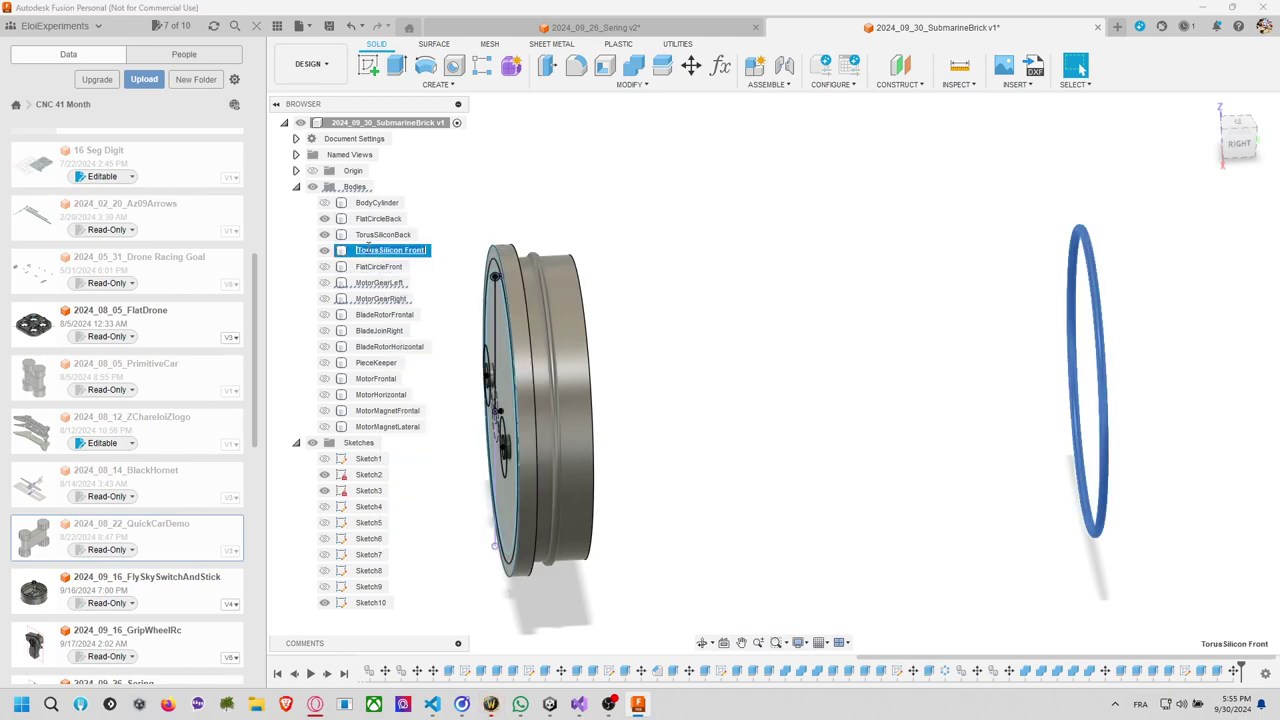
key(Return)
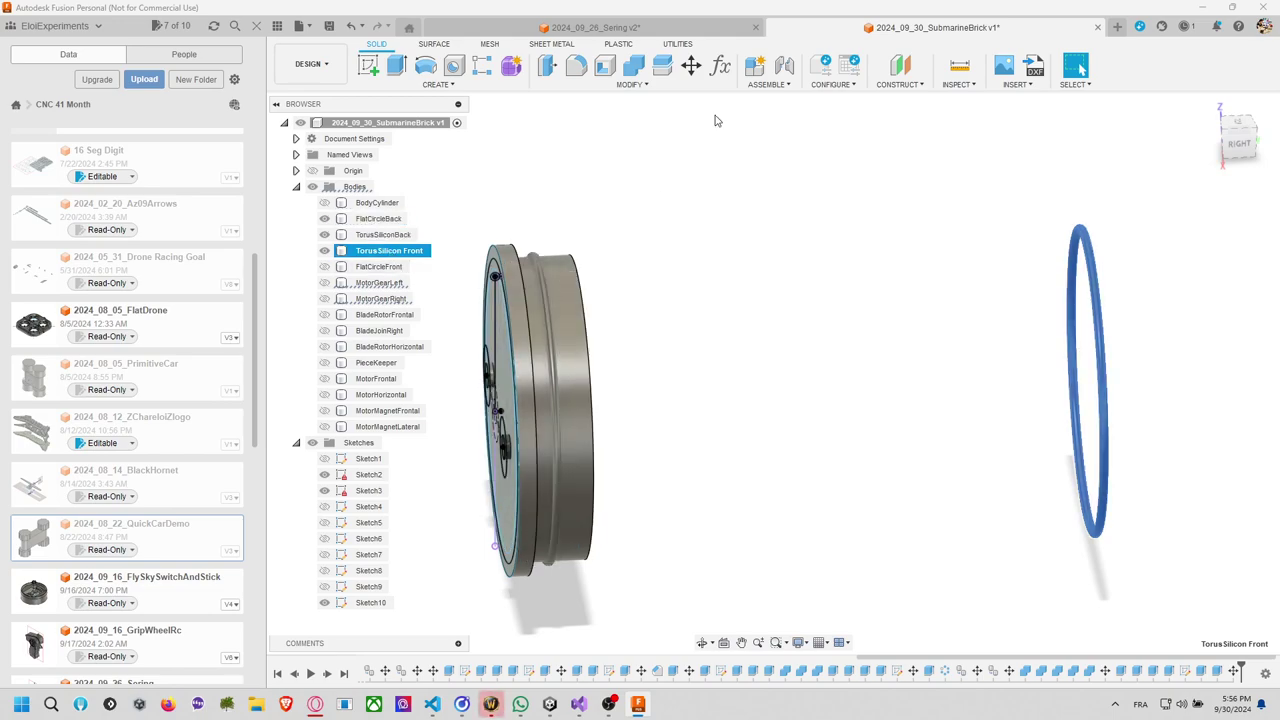
click(691, 66)
Cancel the trial move of both flat discs, then remove the FlatCircleFront body.
click(396, 221)
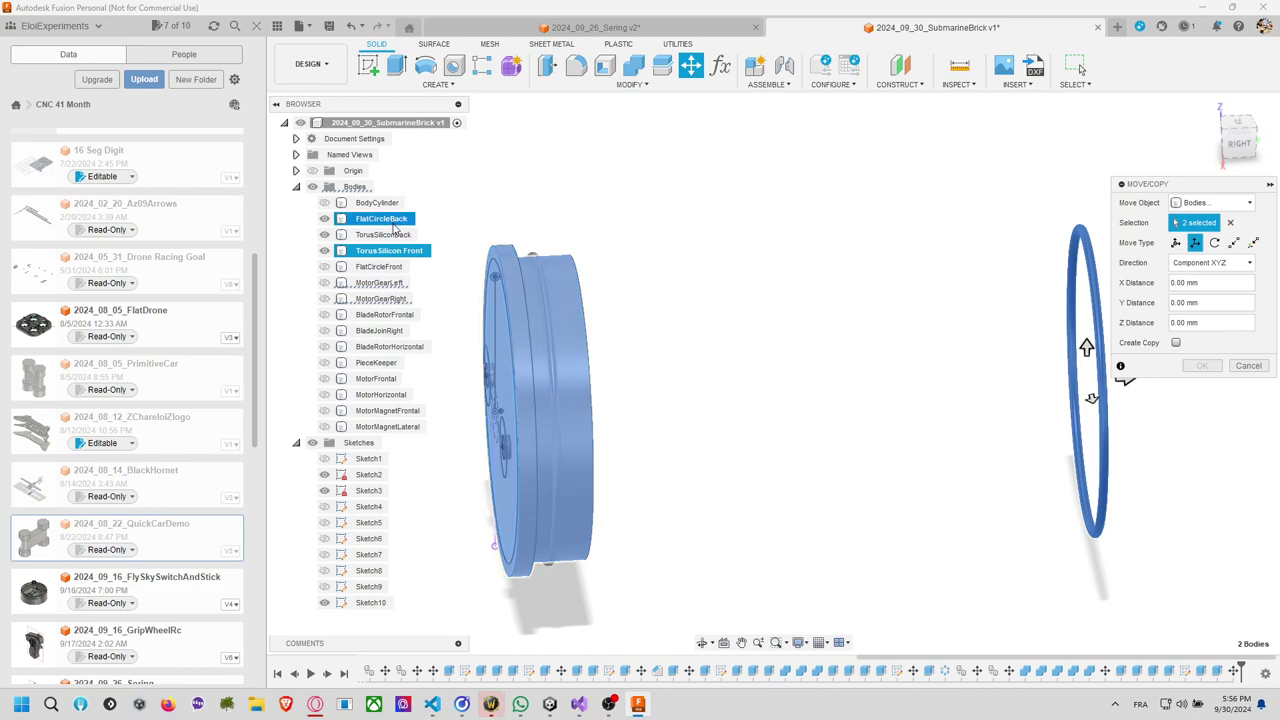
click(380, 266)
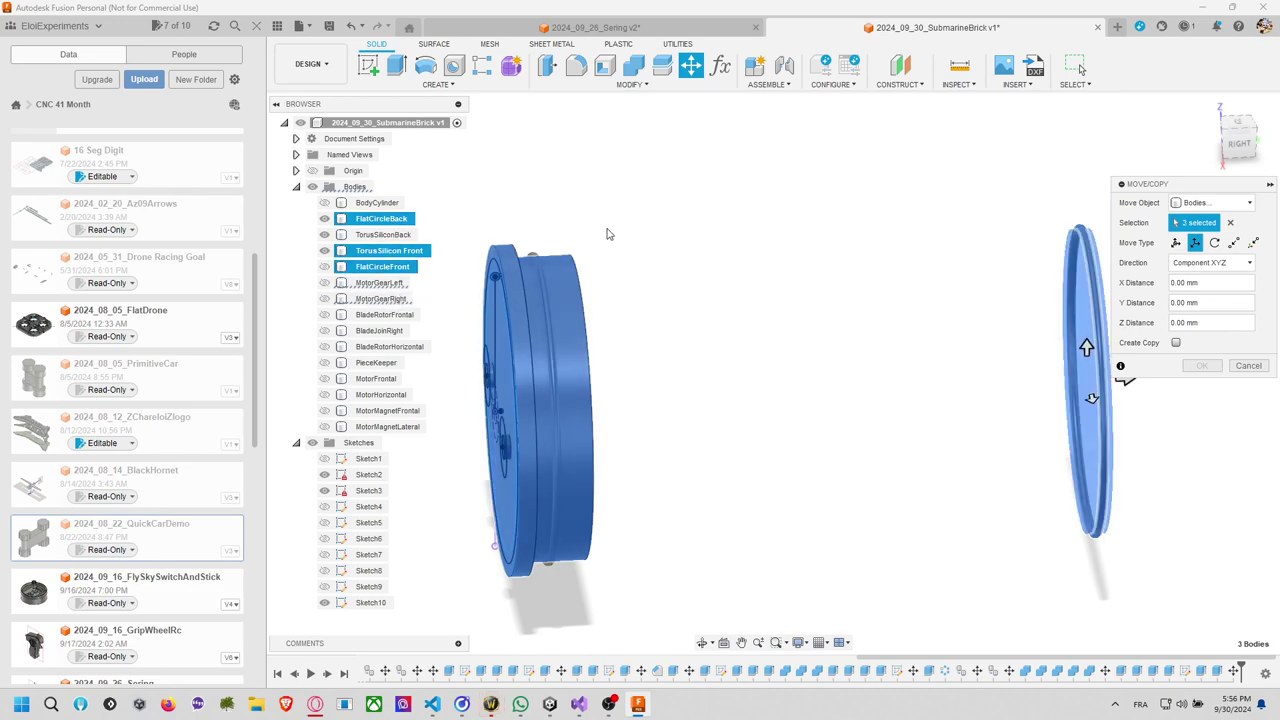
click(1248, 365)
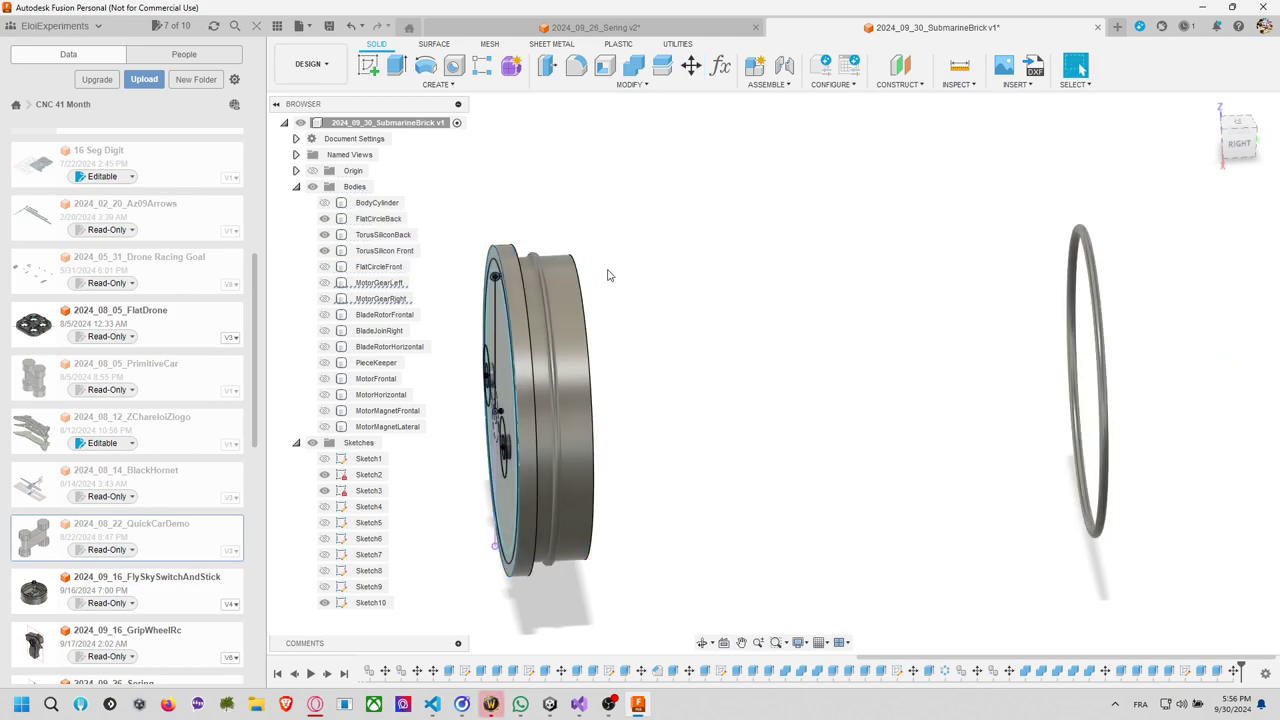
click(398, 268)
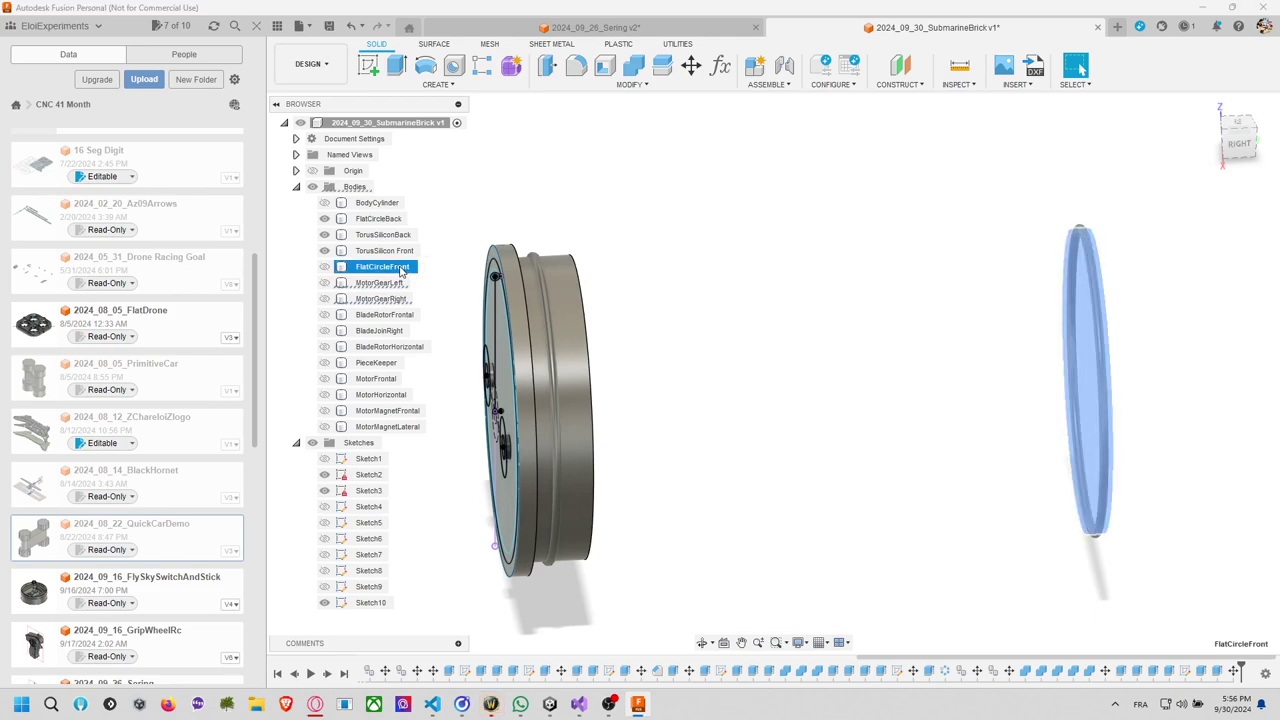
right_click(398, 274)
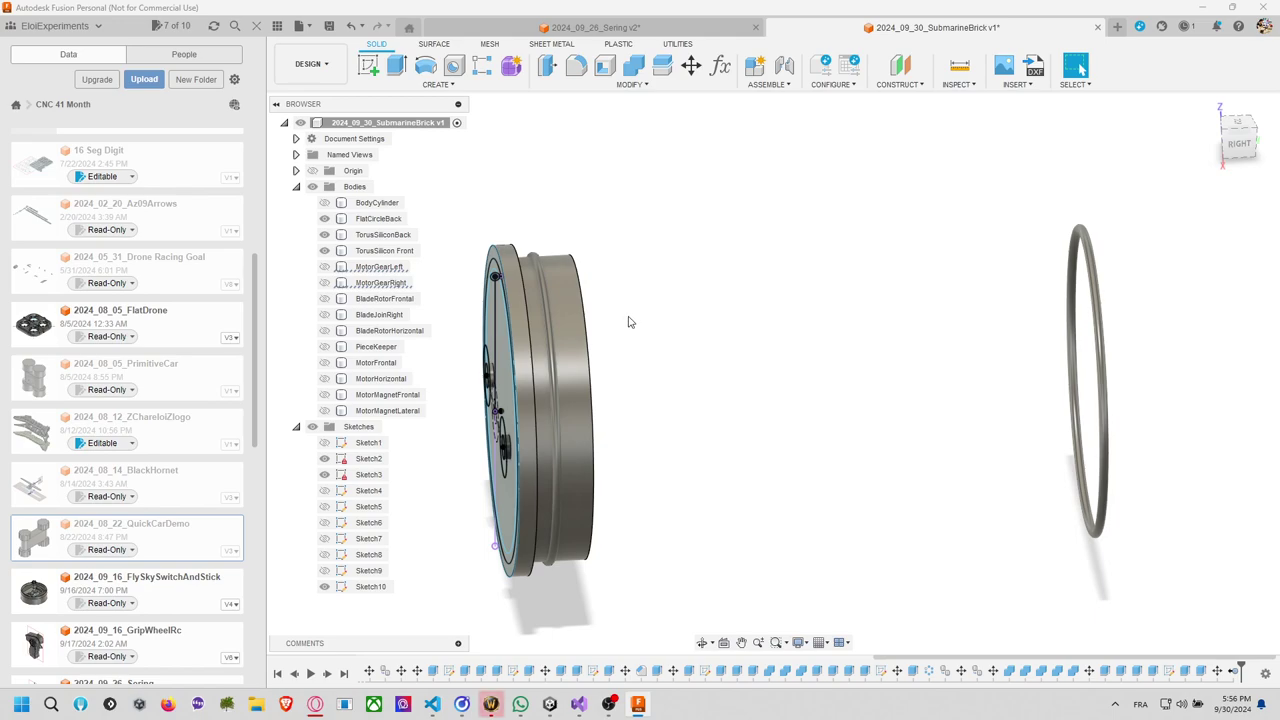
Cancel a second trial move of FlatCircleBack and search shortcuts for 'mir'.
click(691, 65)
click(571, 300)
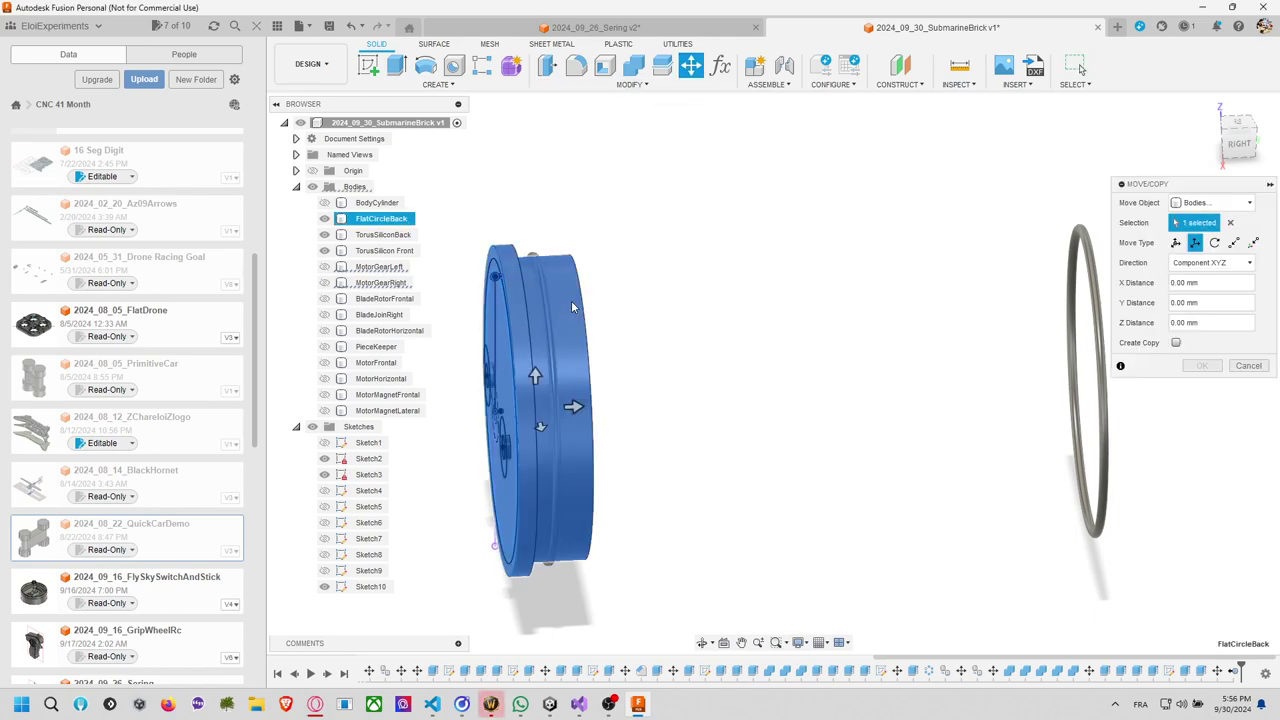
middle_drag(770, 365, 732, 377)
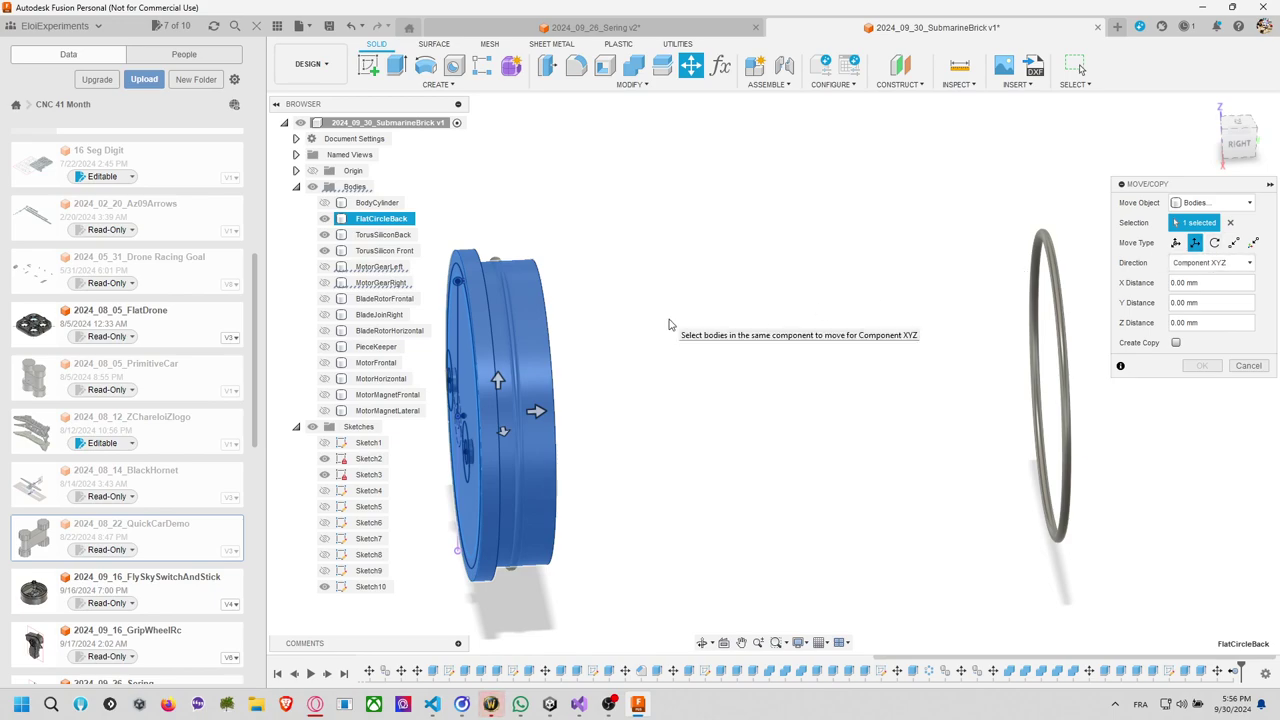
click(1248, 365)
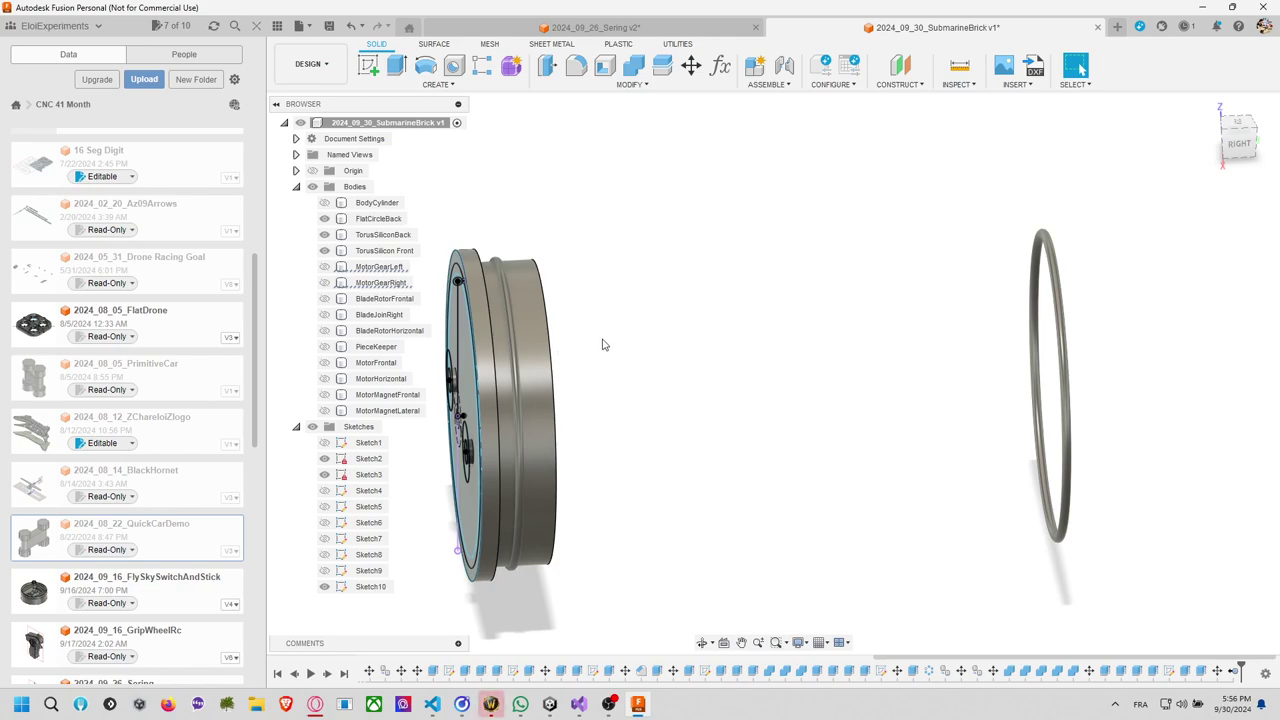
text(s)
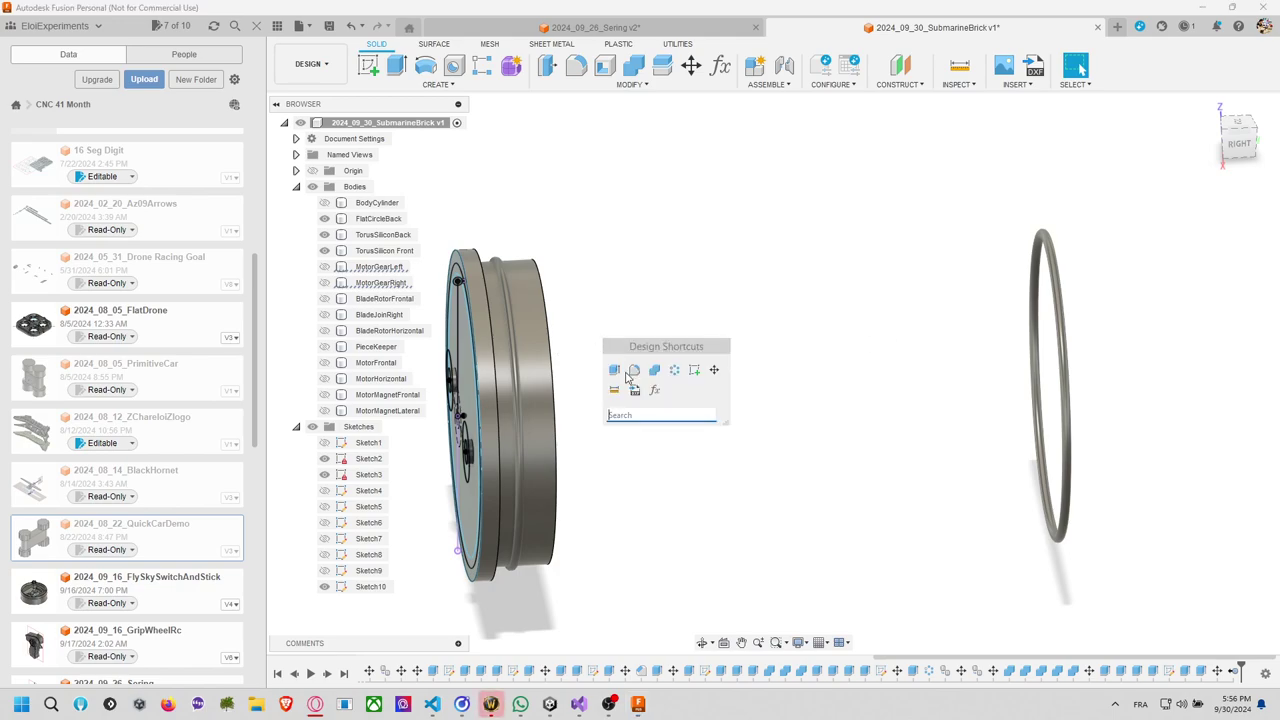
text(mir)
Mirror FlatCircleBack across the chosen plane as a New Body, FlatCircleBack (1).
key(Return)
click(523, 367)
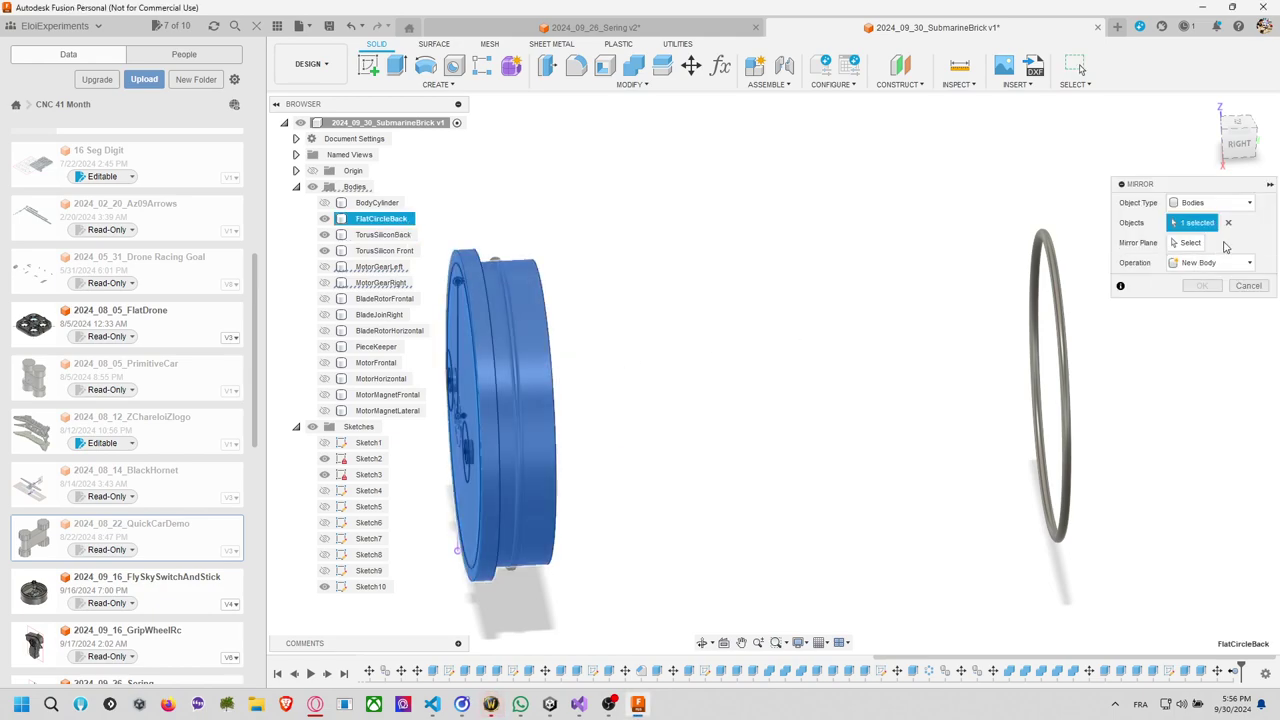
click(1190, 242)
scroll(913, 300, up, 1)
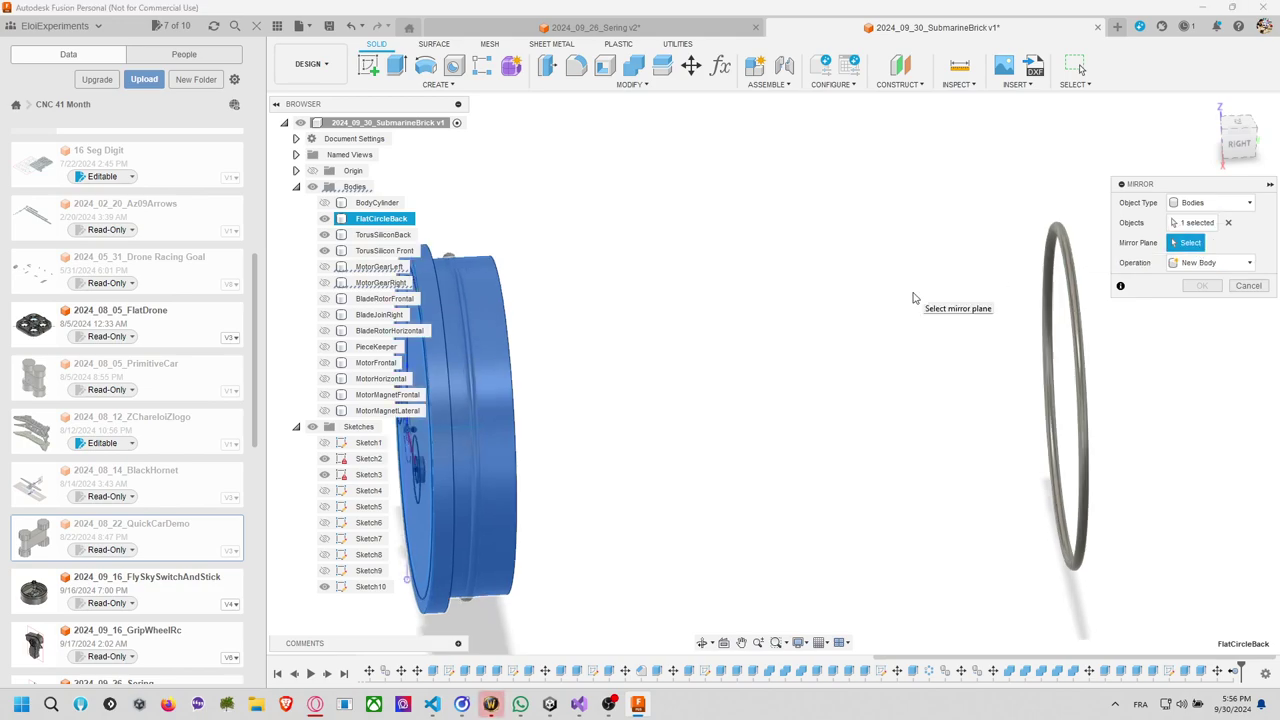
scroll(913, 298, down, 3)
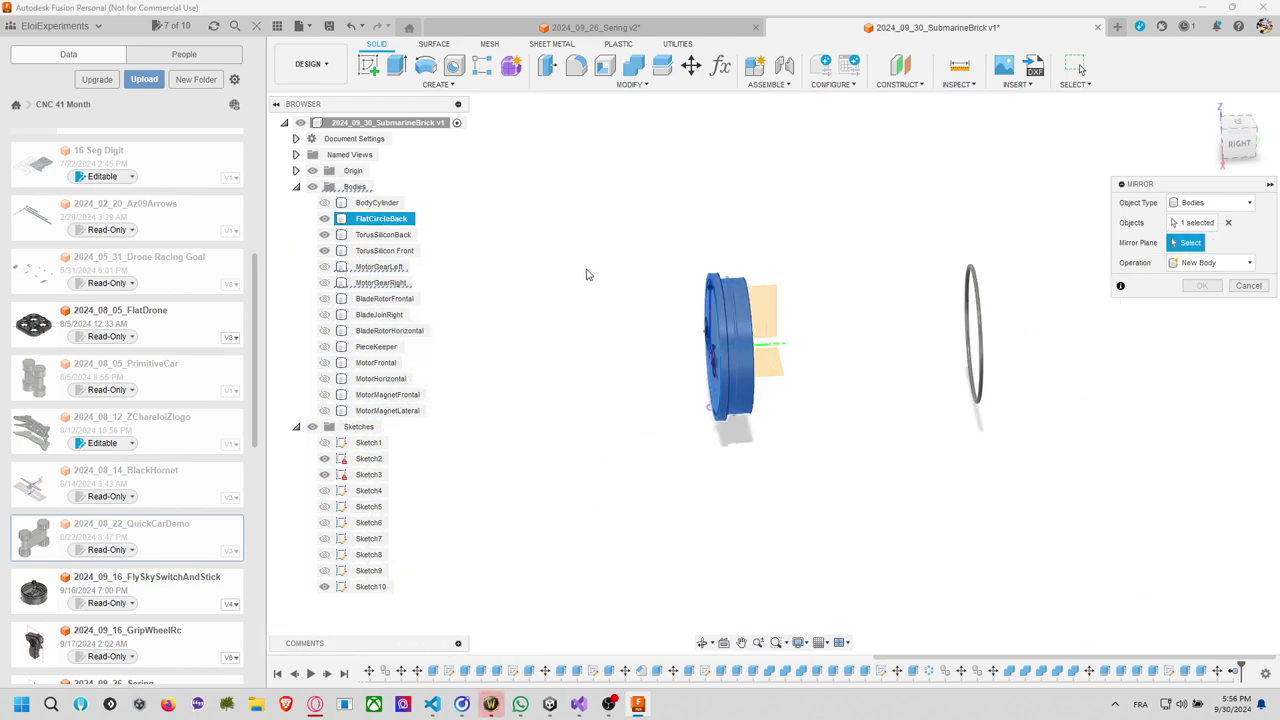
shift+middle_drag(727, 323, 880, 298)
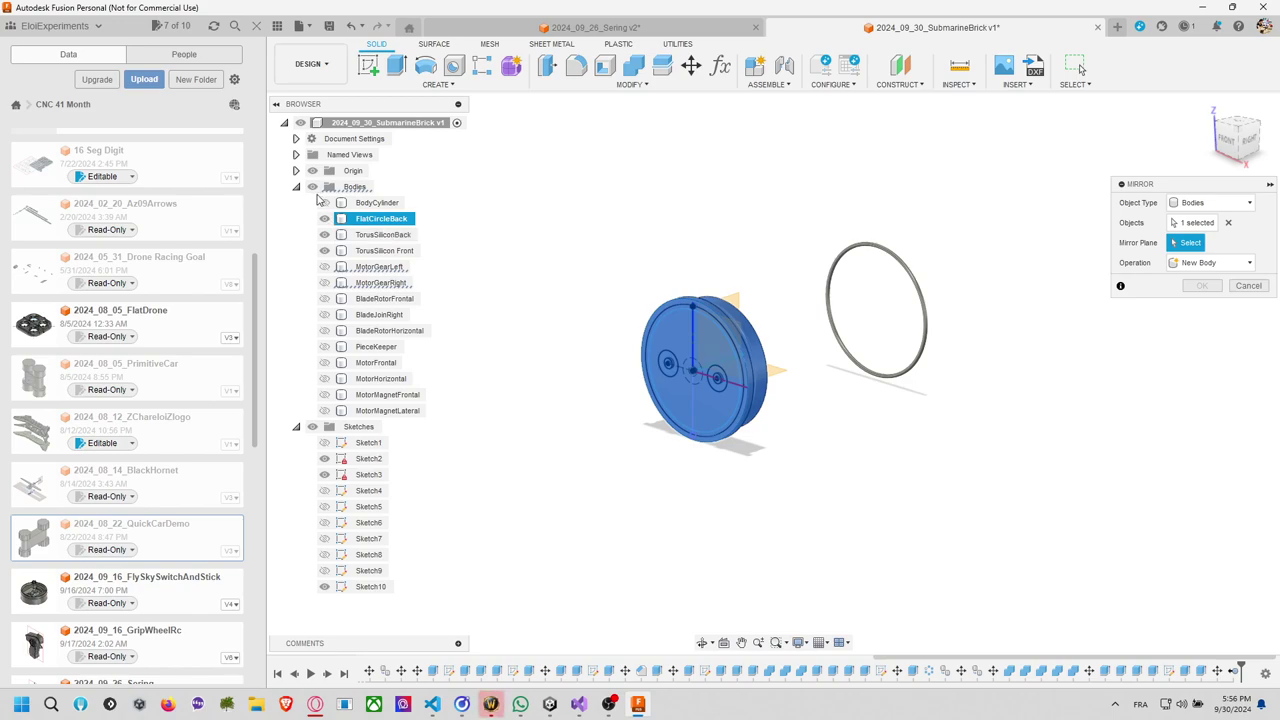
click(727, 346)
shift+middle_drag(817, 311, 760, 377)
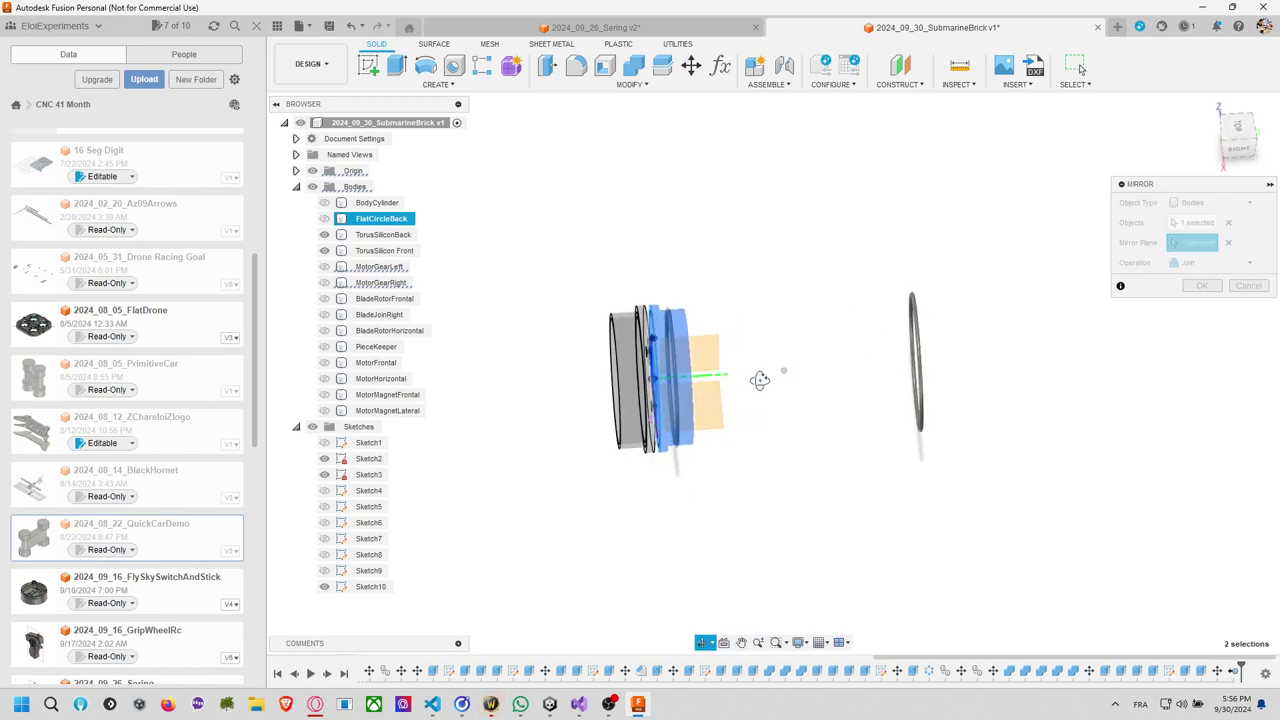
click(1210, 262)
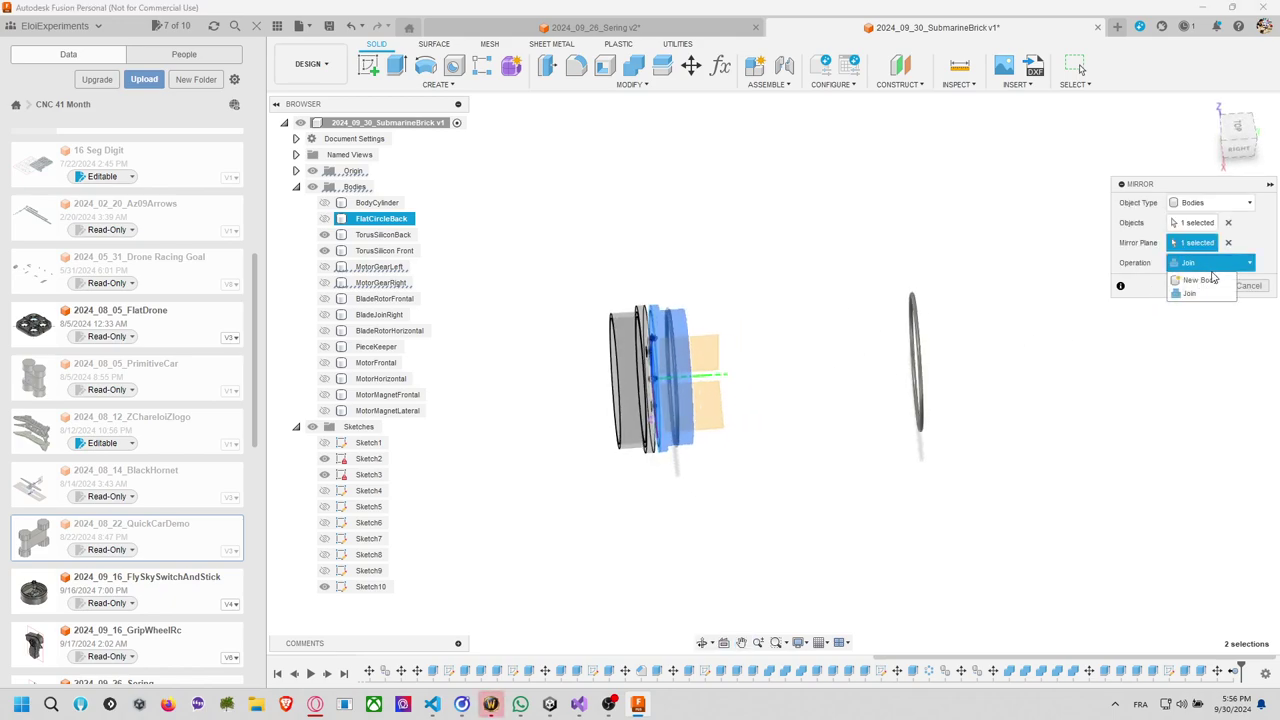
click(1195, 280)
click(1200, 285)
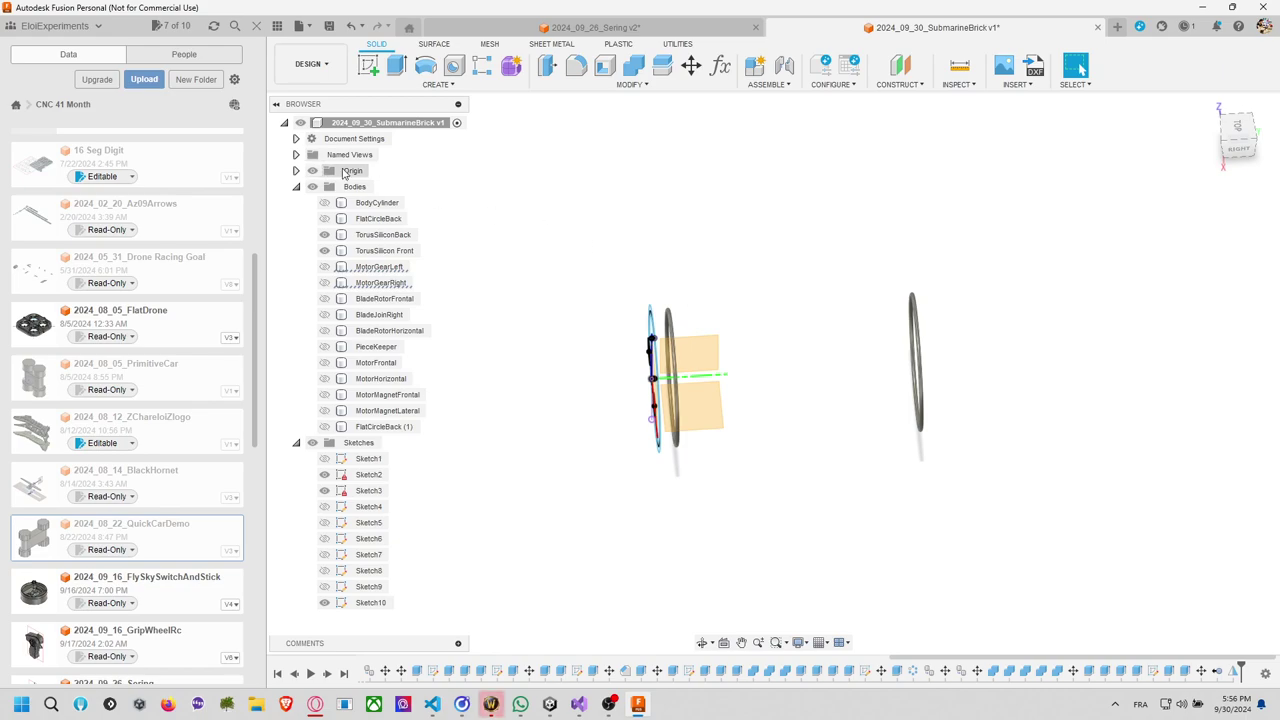
Show both plates and TorusSilicon Front, rename FlatCircleBack (1) to FlatCircleFront, and show BodyCylinder.
click(324, 218)
click(324, 202)
click(324, 202)
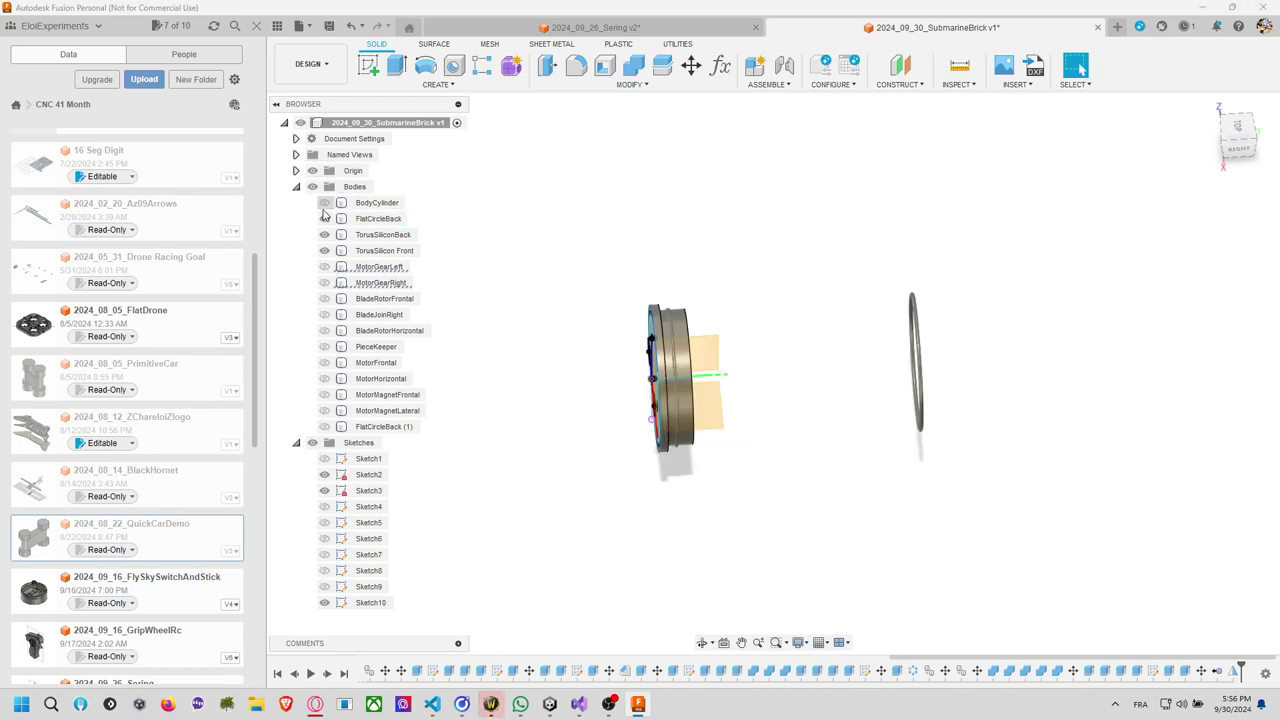
click(324, 251)
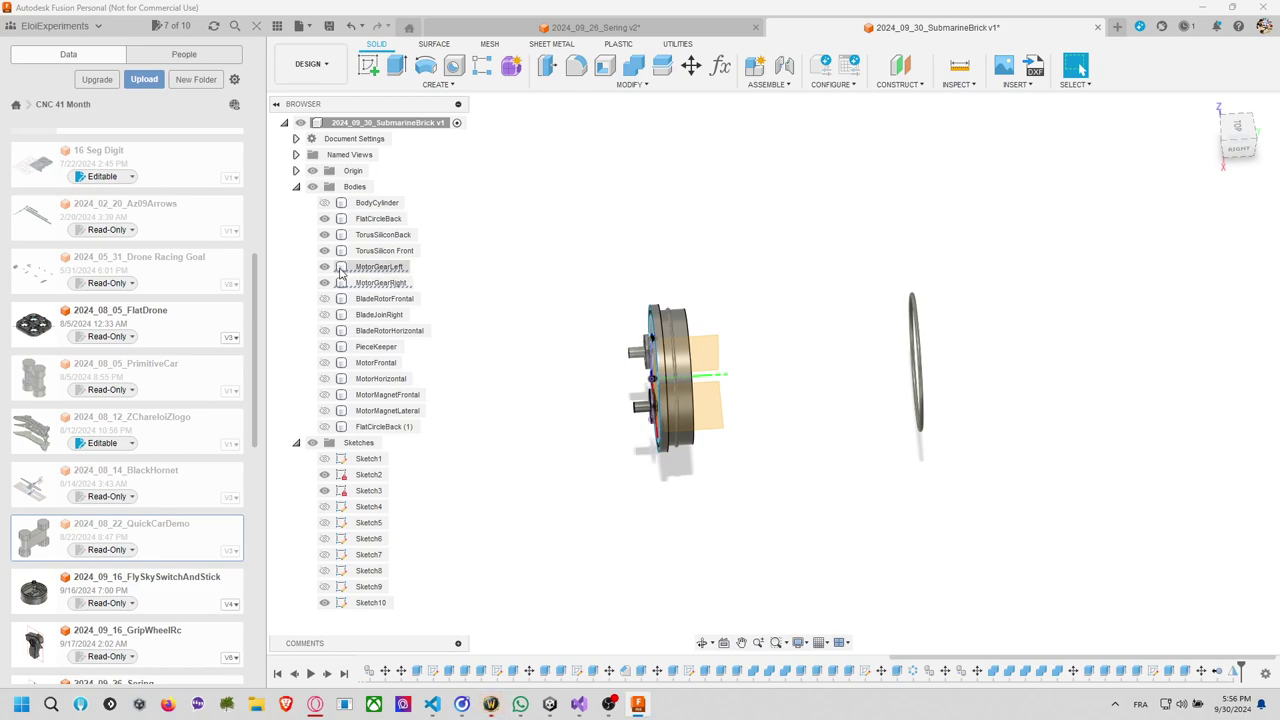
click(324, 426)
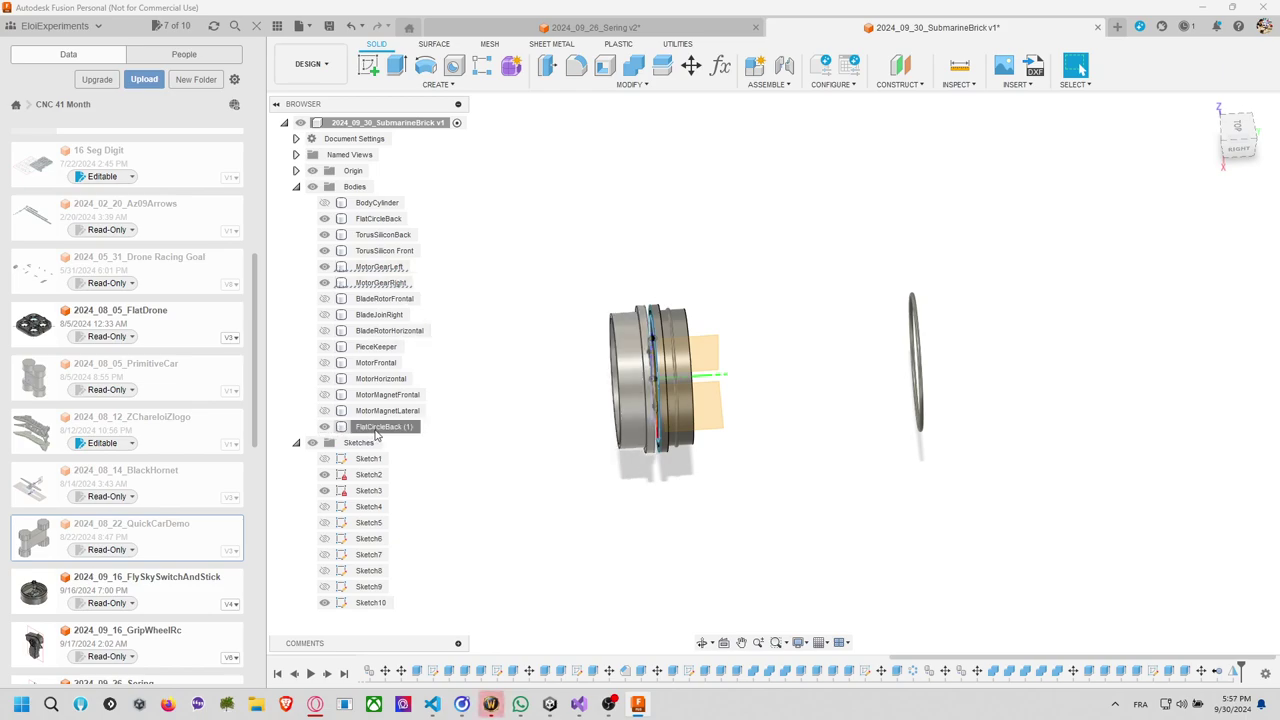
click(377, 430)
click(381, 427)
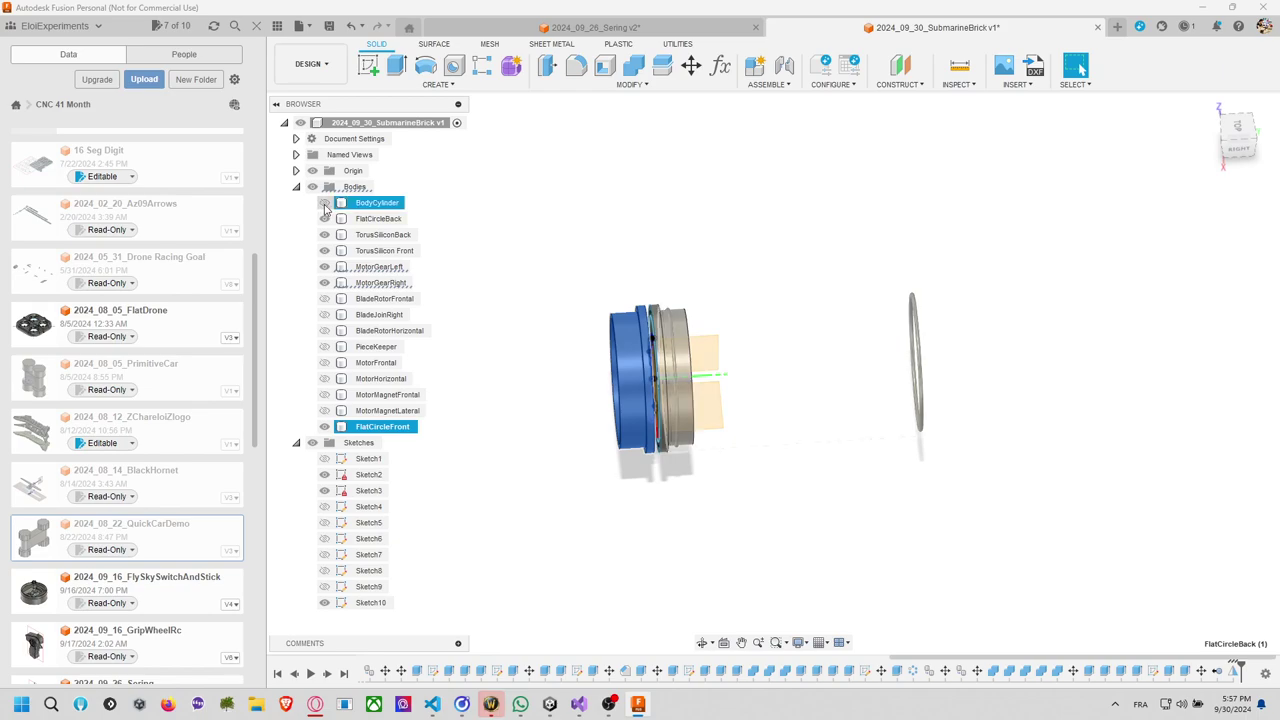
click(324, 202)
click(655, 212)
Move FlatCircleFront point to point onto a point on the cylinder rim.
click(690, 65)
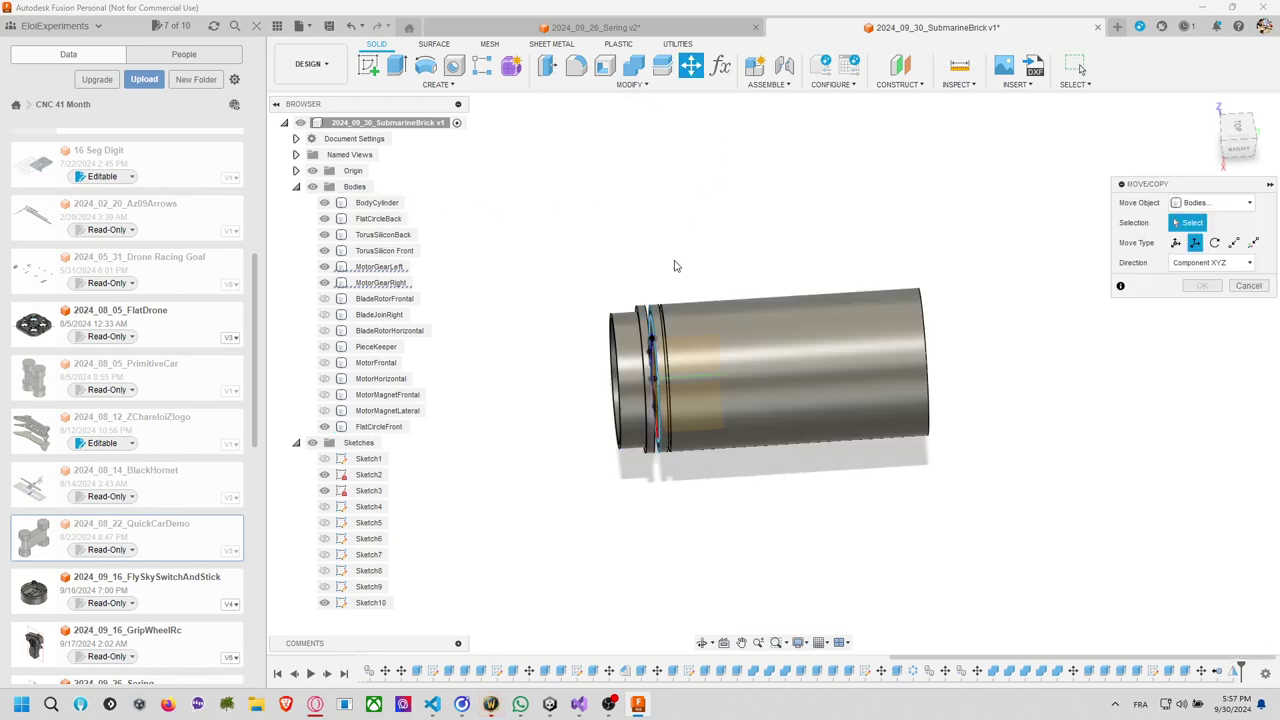
click(632, 380)
shift+middle_drag(851, 261, 829, 249)
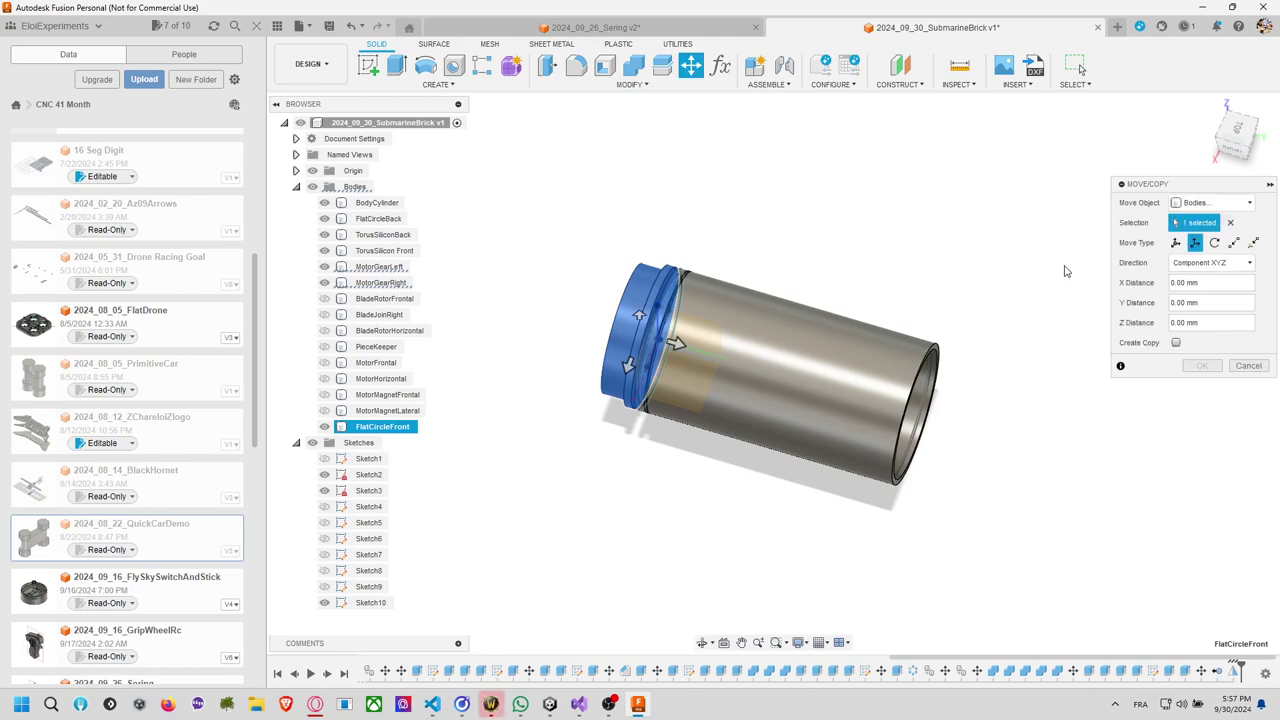
click(1232, 243)
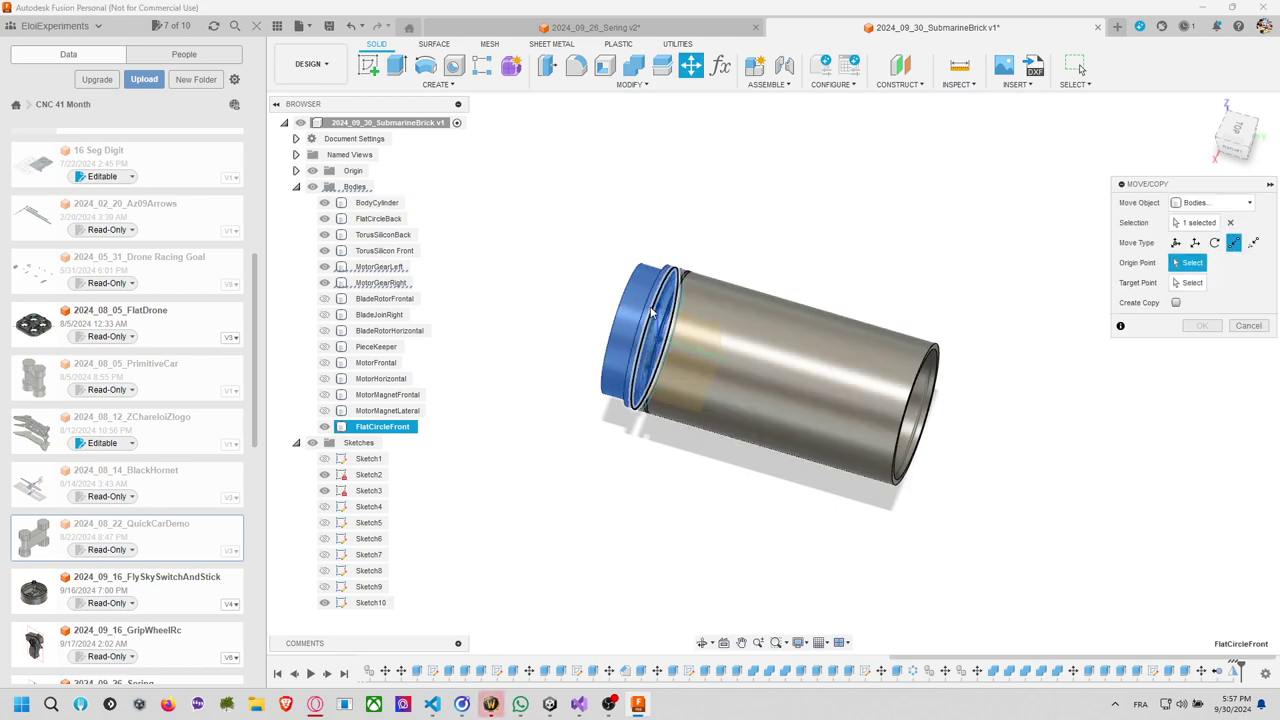
click(814, 331)
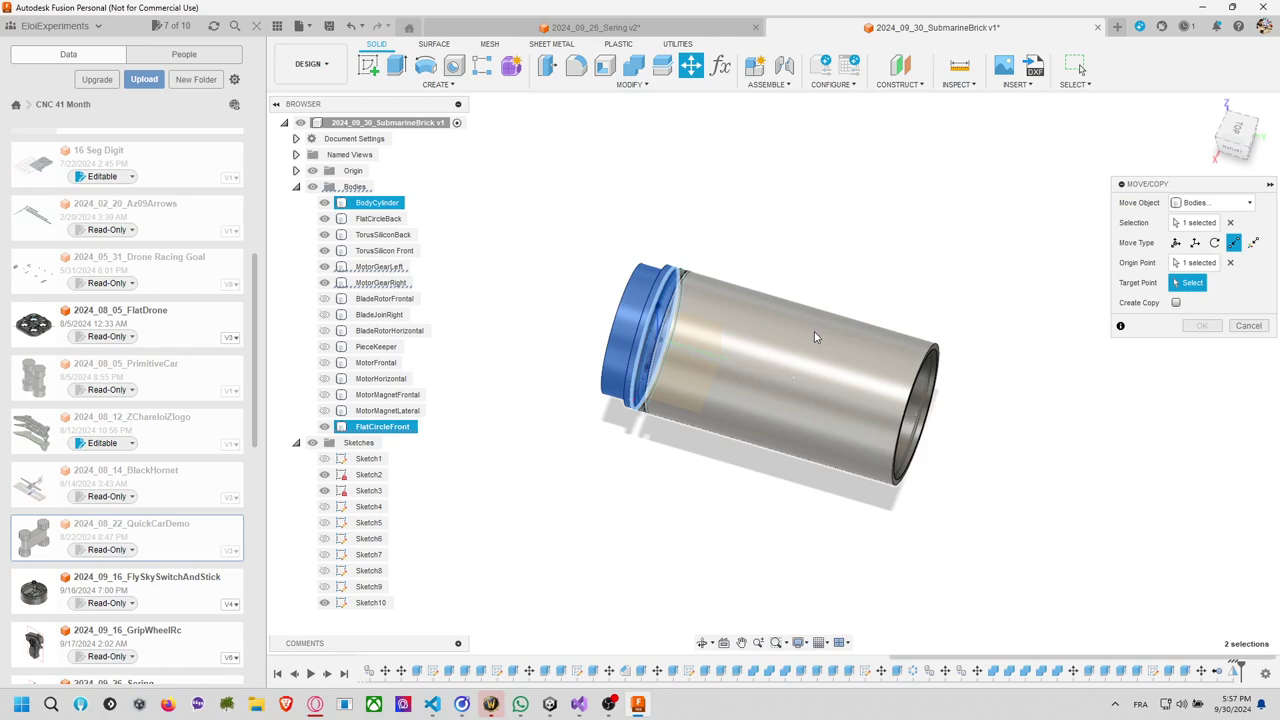
click(925, 358)
key(Return)
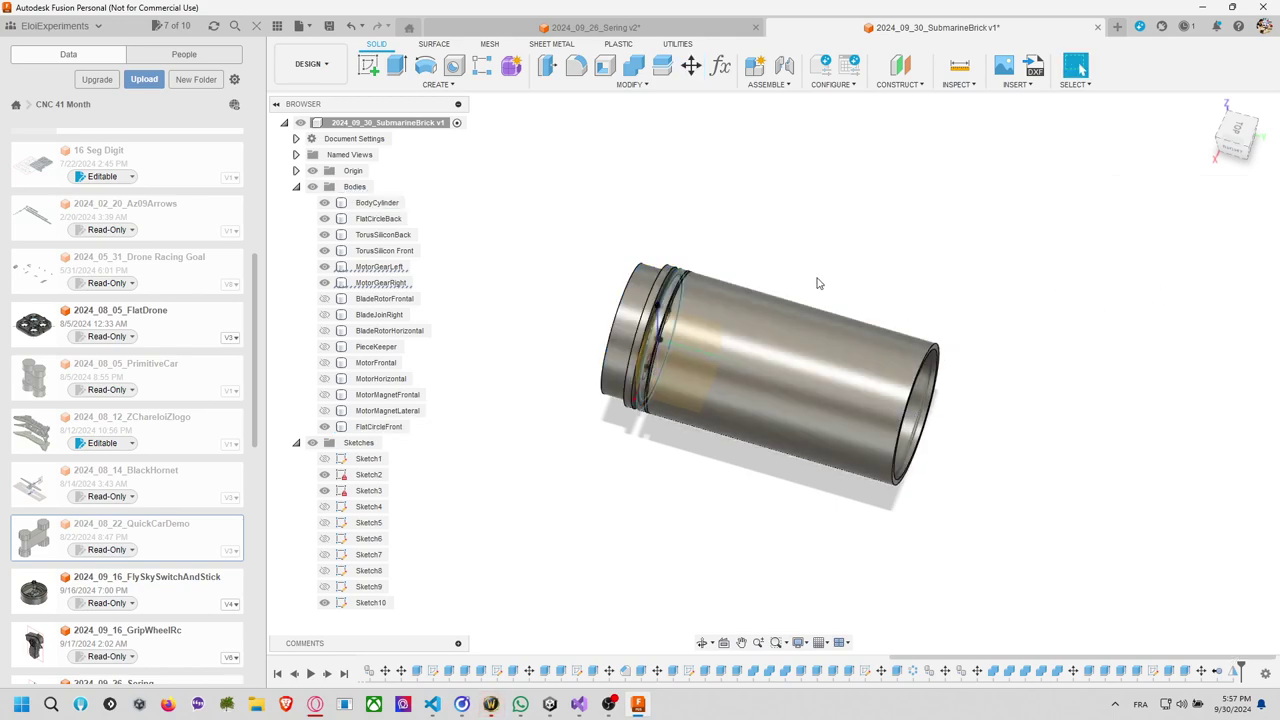
Redo the point-to-point move, snapping FlatCircleFront's rim onto the cylinder's far rim.
click(691, 66)
click(640, 330)
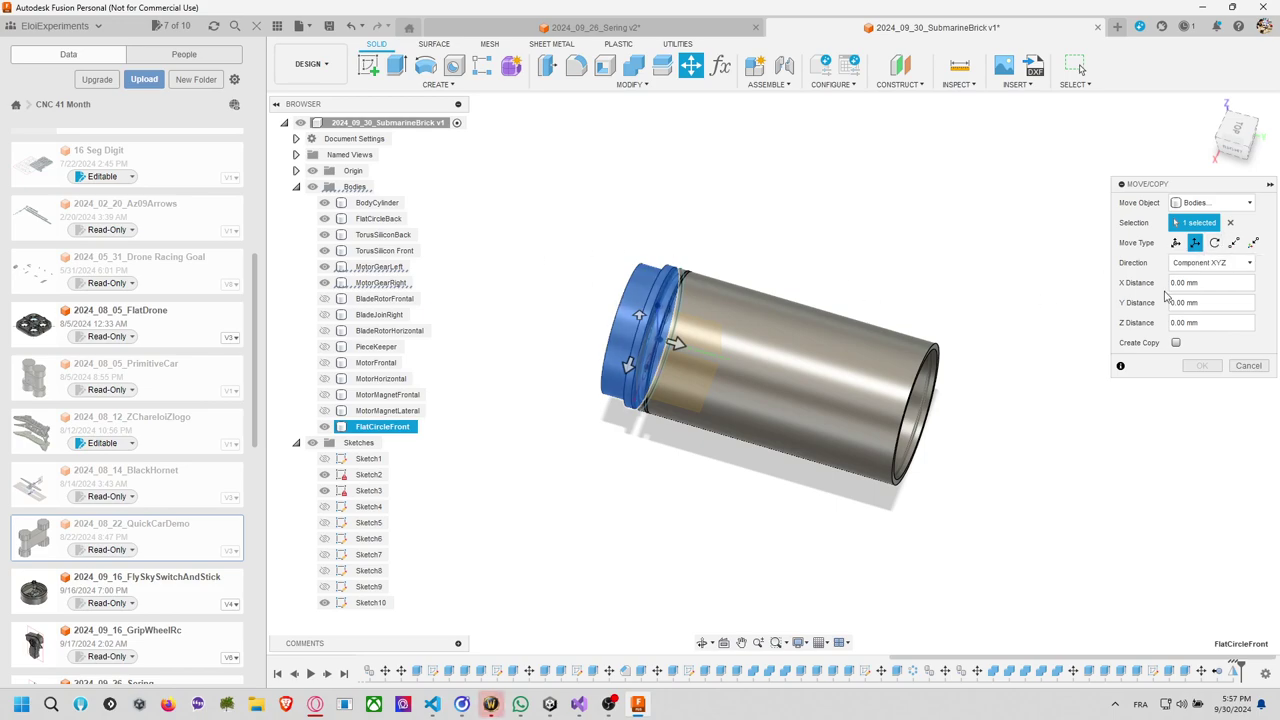
click(1234, 242)
click(655, 297)
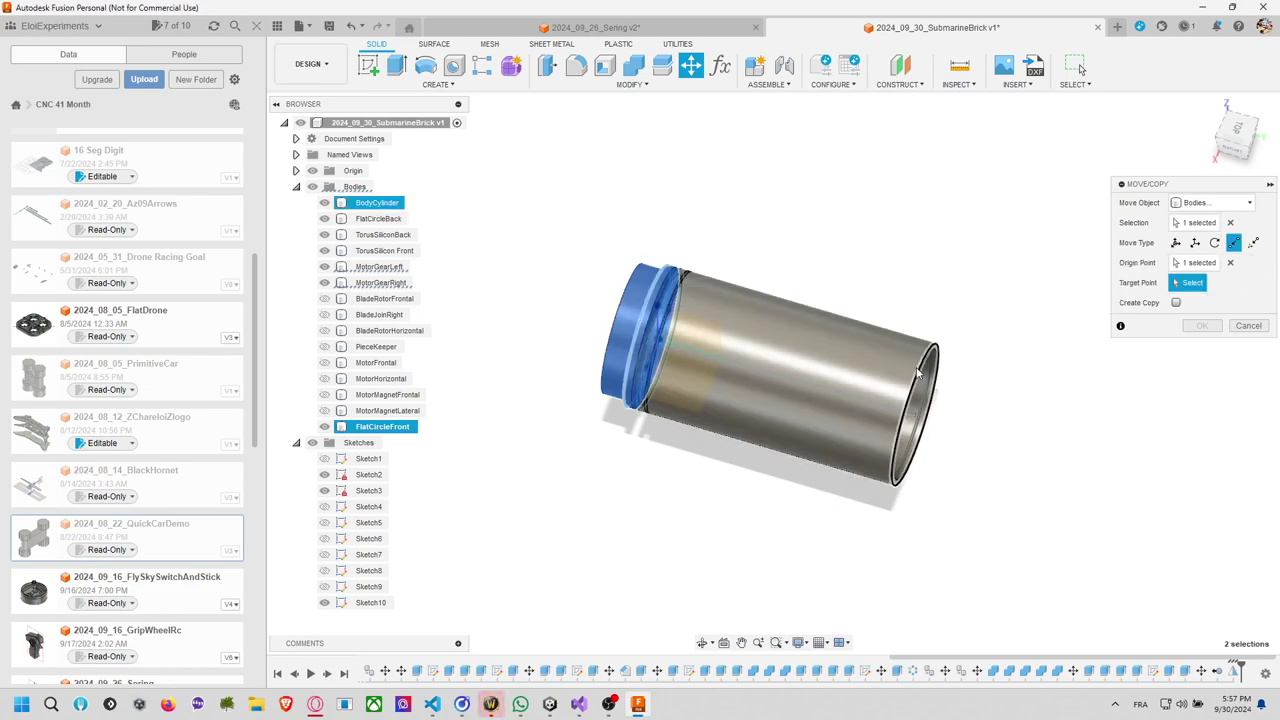
click(920, 373)
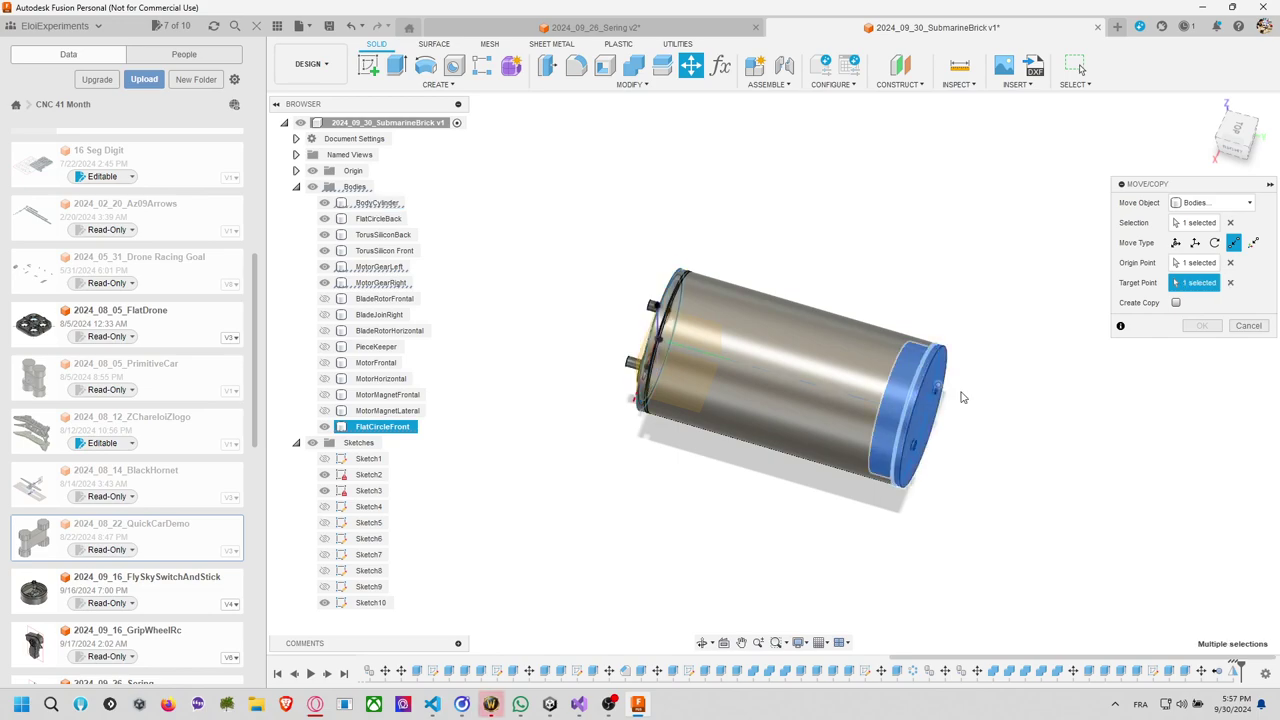
click(1202, 325)
shift+middle_drag(1057, 337, 1003, 466)
scroll(920, 429, up, 4)
scroll(935, 432, up, 5)
Cut away the two pegs on the far end plate with negative extrusions (8 mm, -2 mm).
key(e)
click(888, 222)
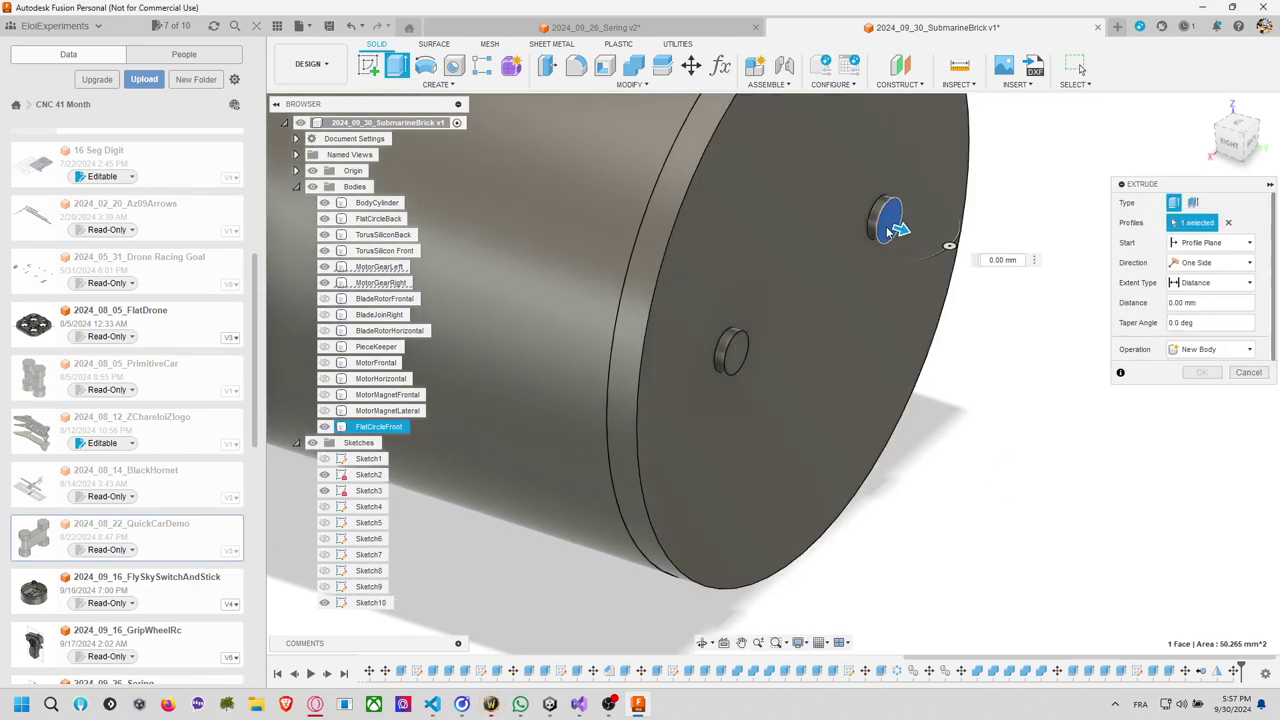
drag(893, 230, 840, 211)
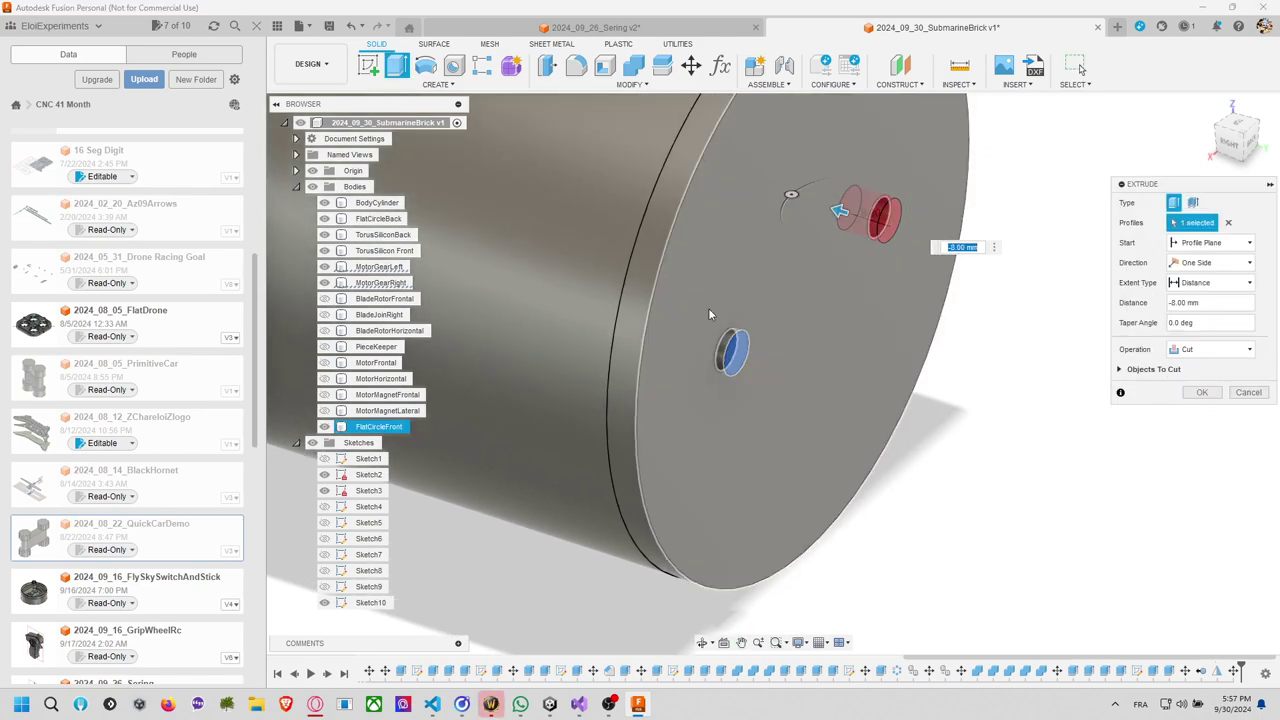
key(Return)
key(e)
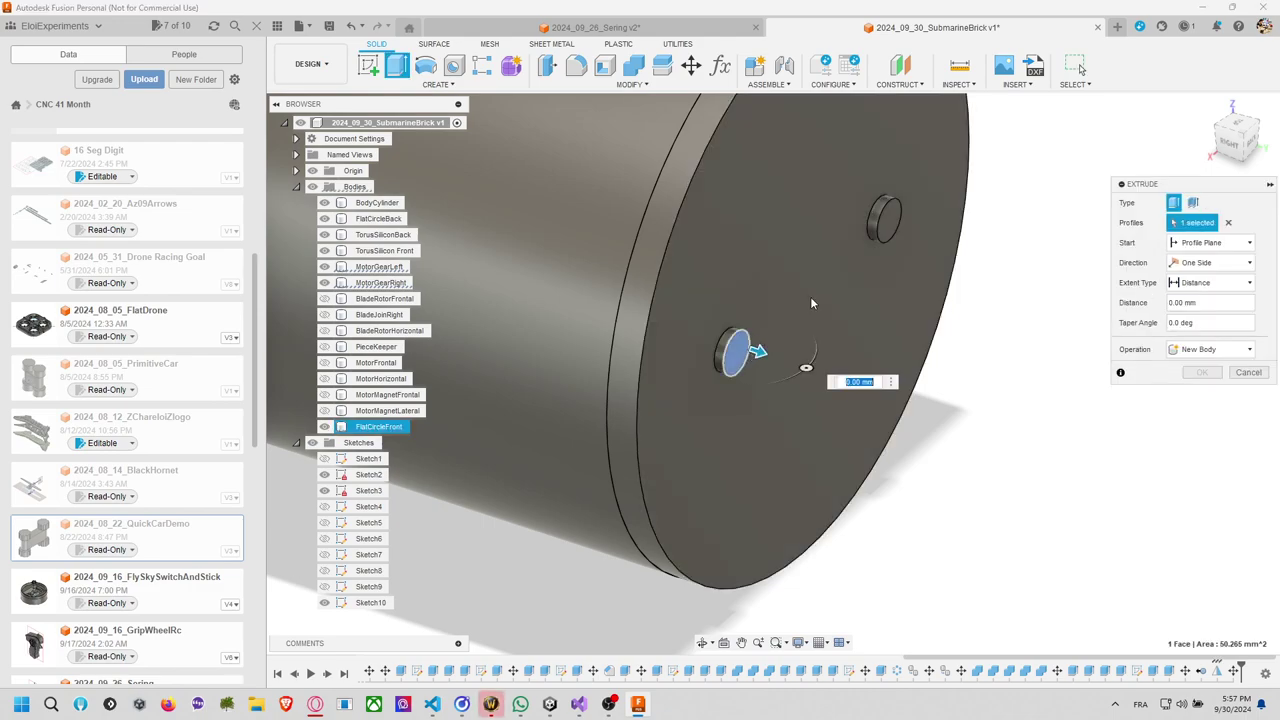
click(886, 222)
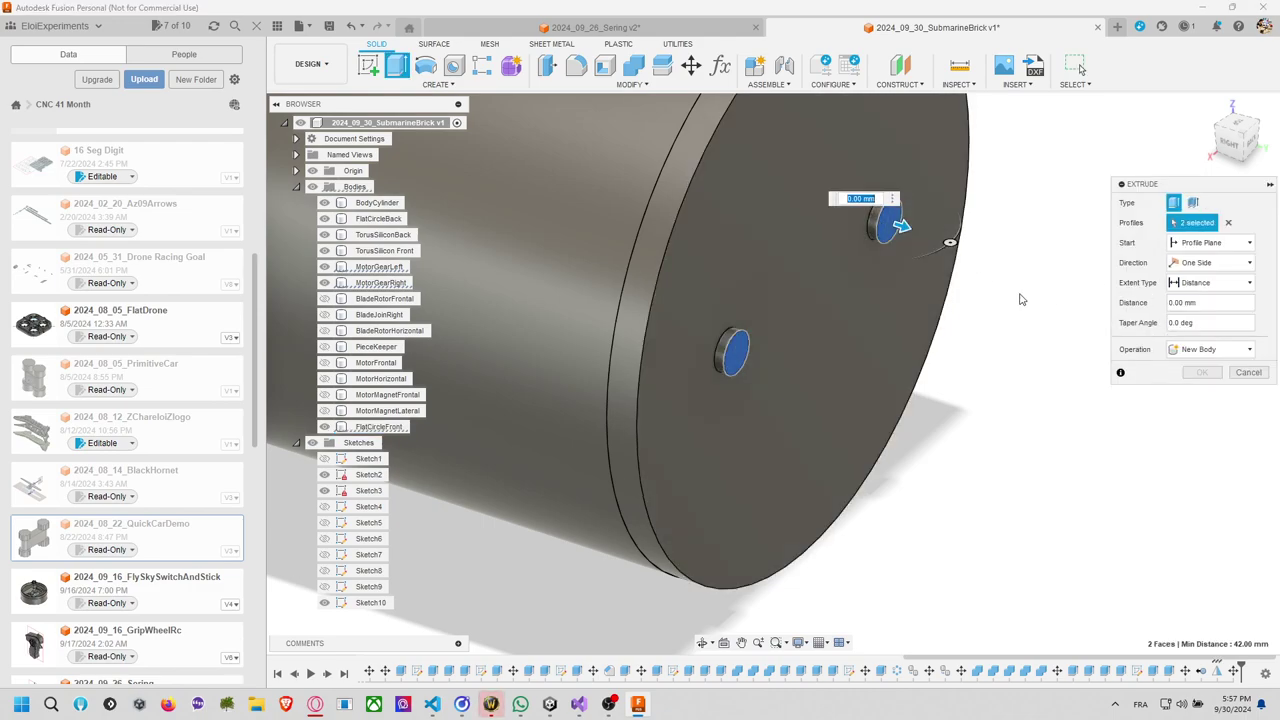
text(-2)
key(Return)
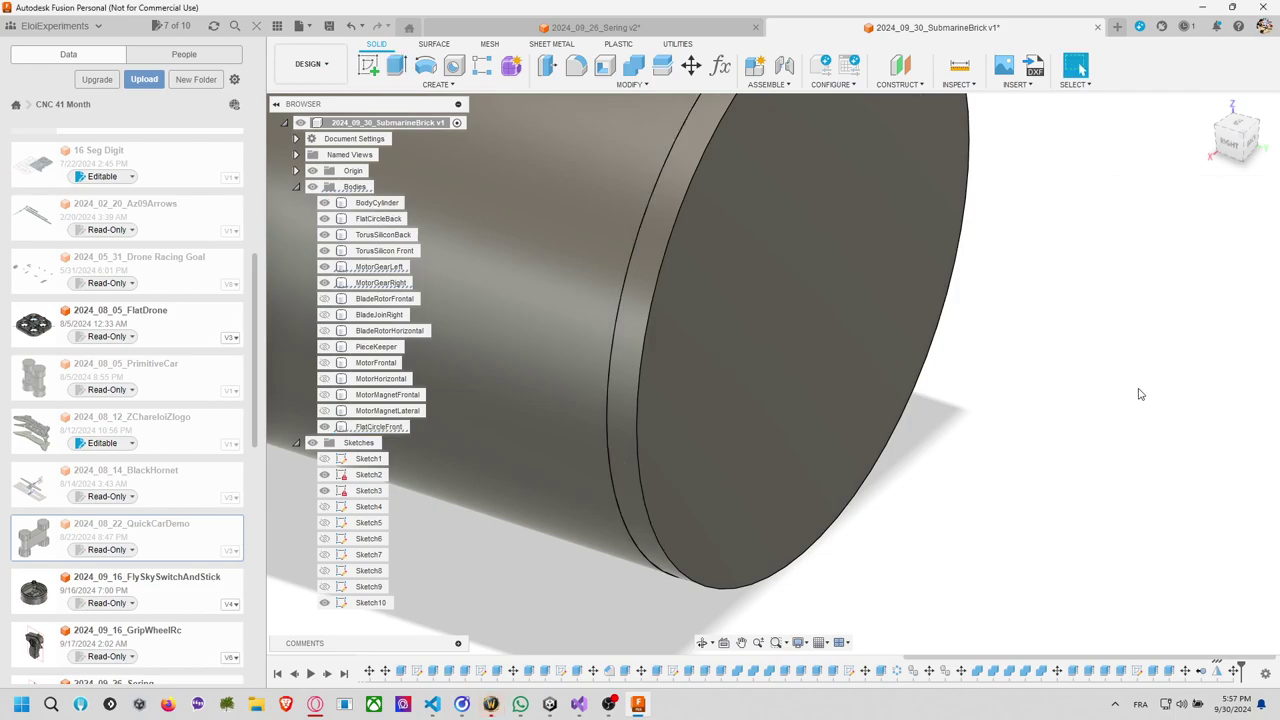
Hide the FlatCircleFront plate and the MotorGearRight and MotorGearLeft shafts.
click(858, 344)
shift+middle_drag(858, 344, 882, 301)
scroll(730, 309, down, 3)
key(v)
key(Escape)
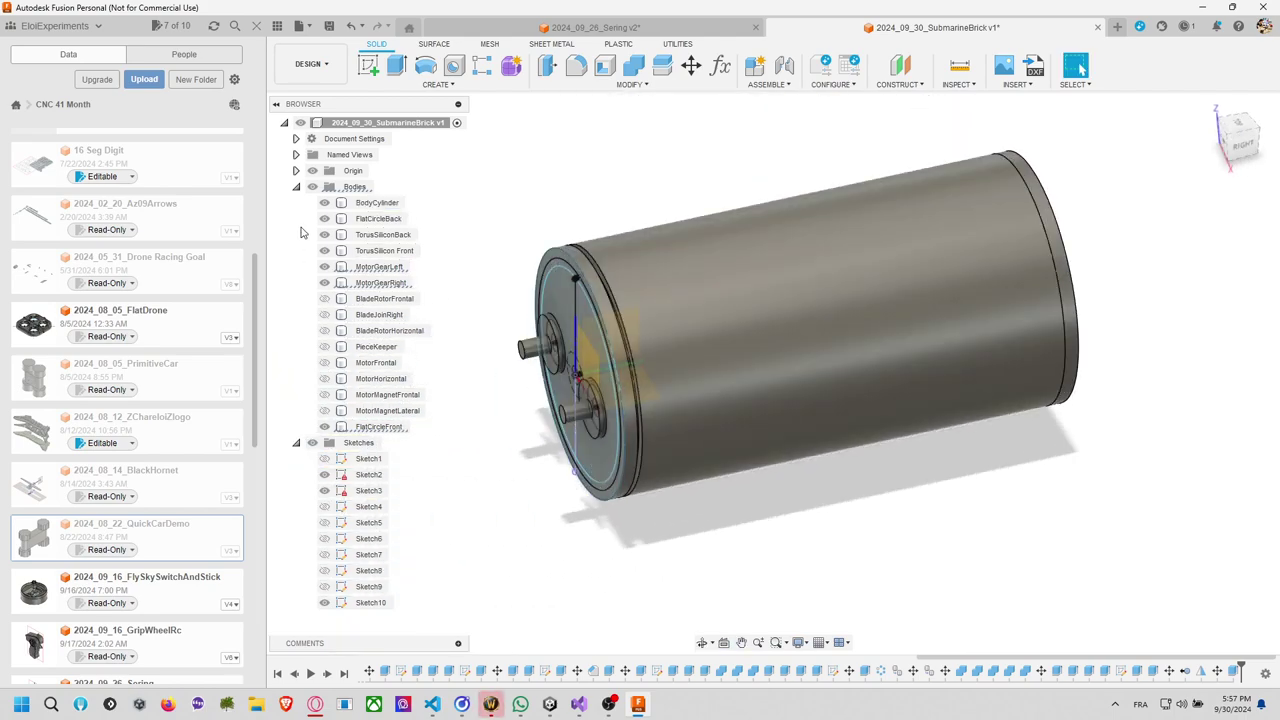
click(324, 283)
click(324, 267)
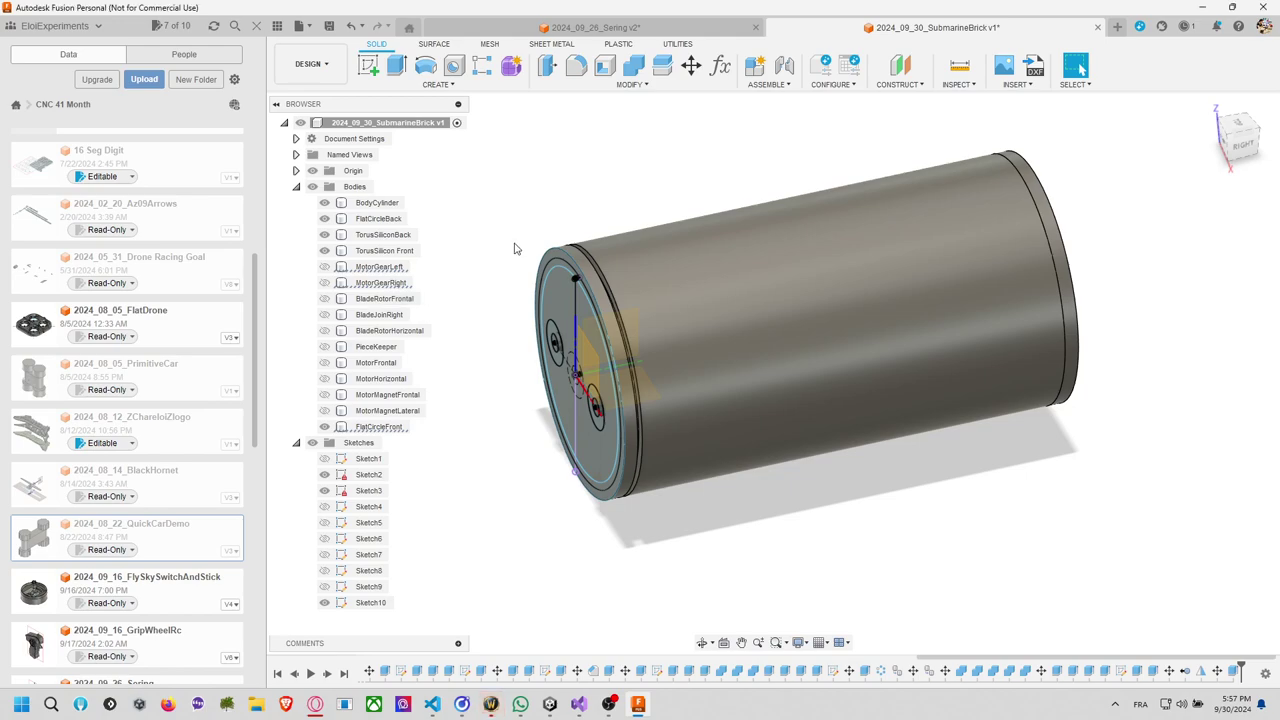
scroll(625, 250, up, 5)
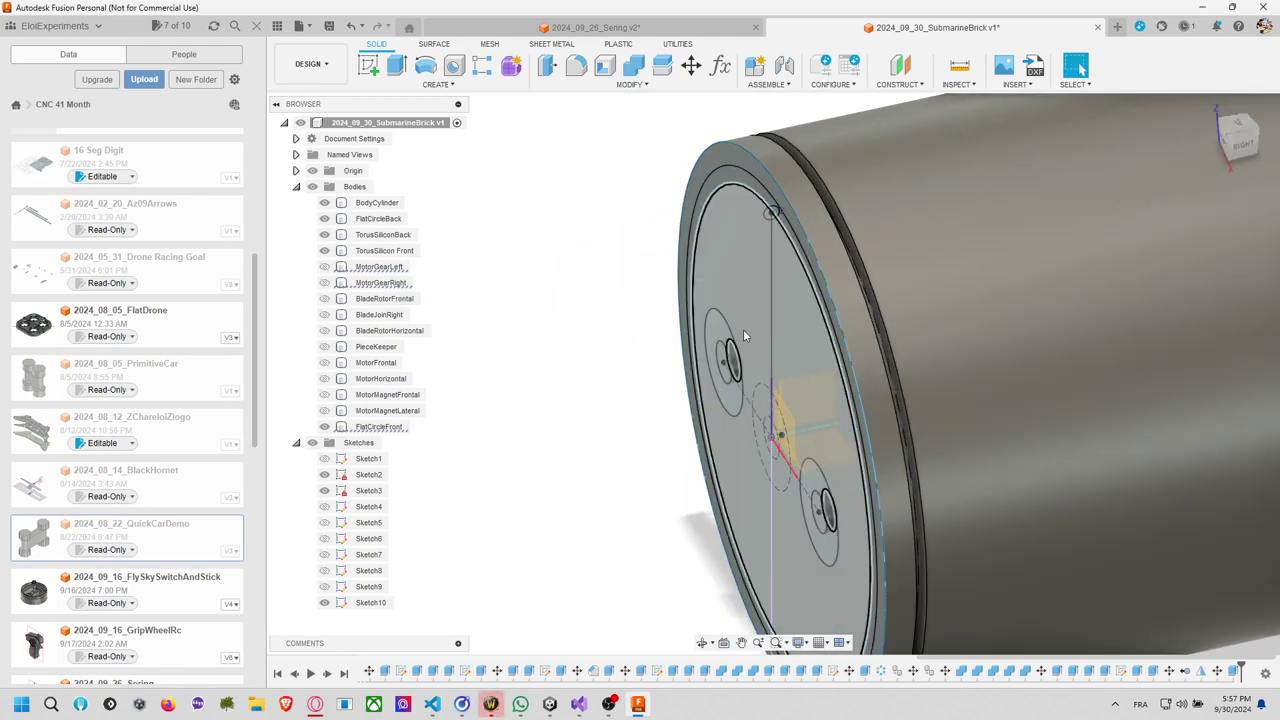
Cut the two front-face hole circles 2 mm deep.
key(e)
click(724, 363)
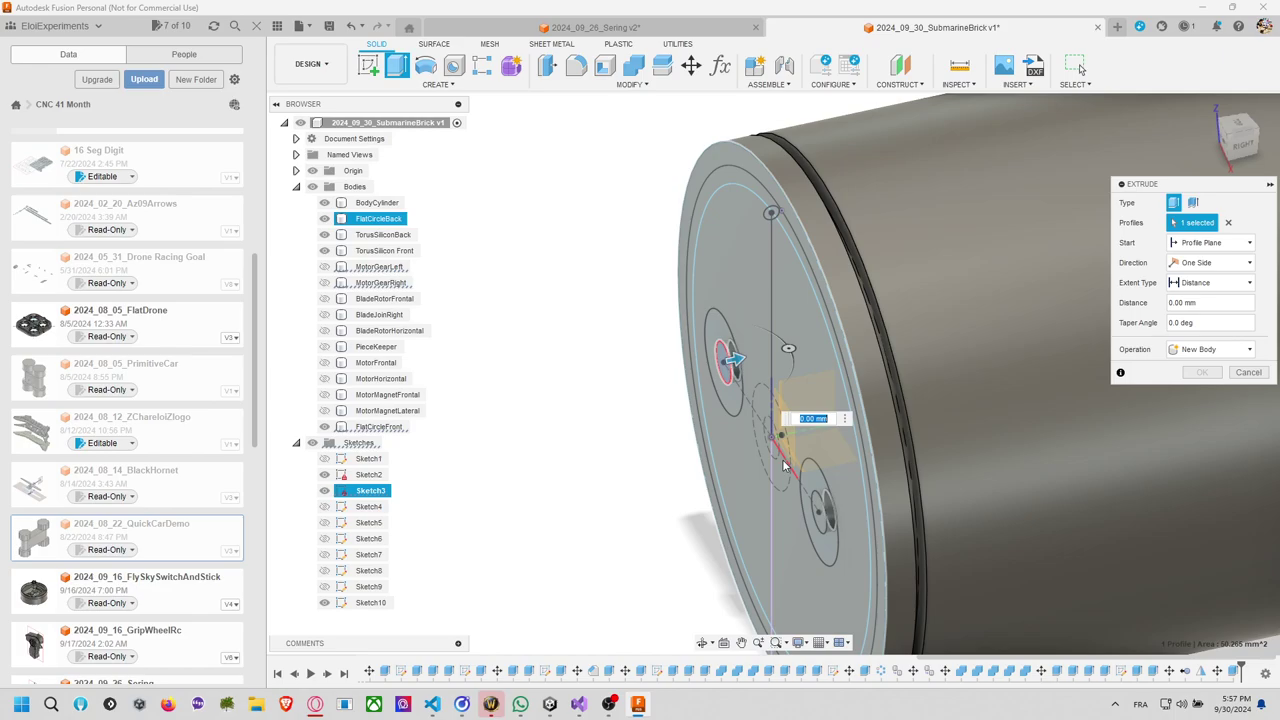
click(818, 507)
text(2)
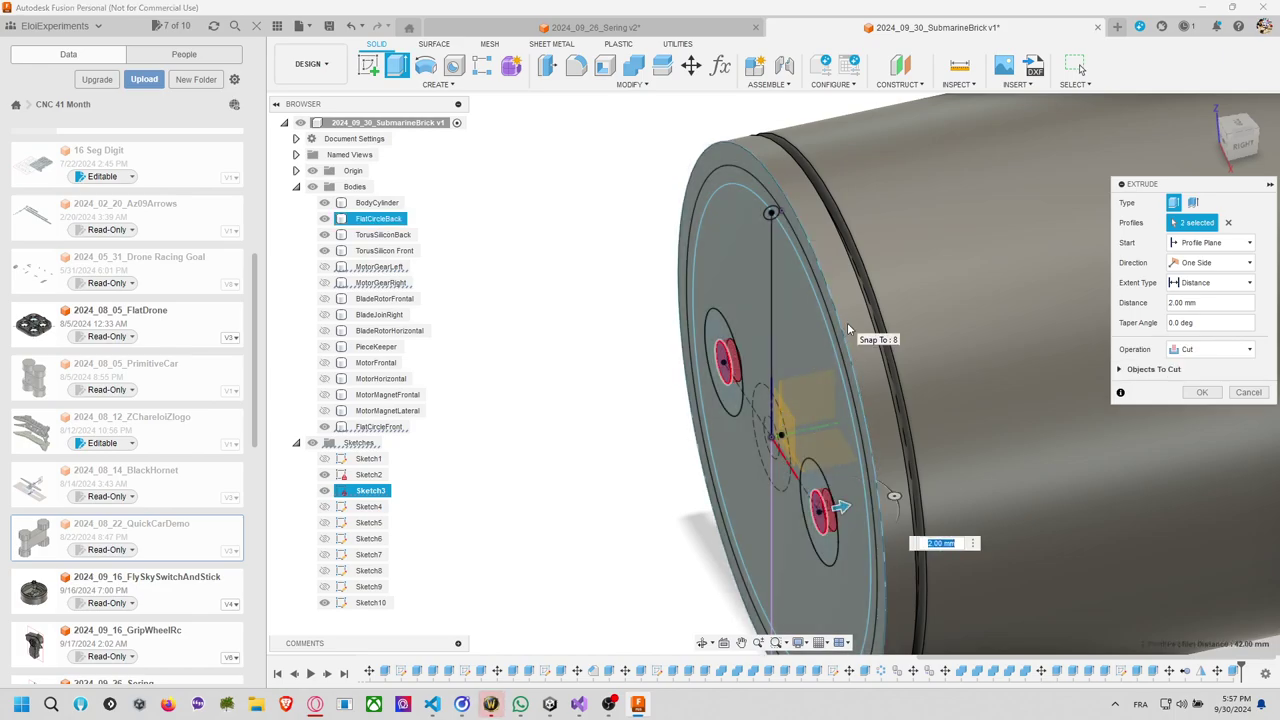
click(1202, 392)
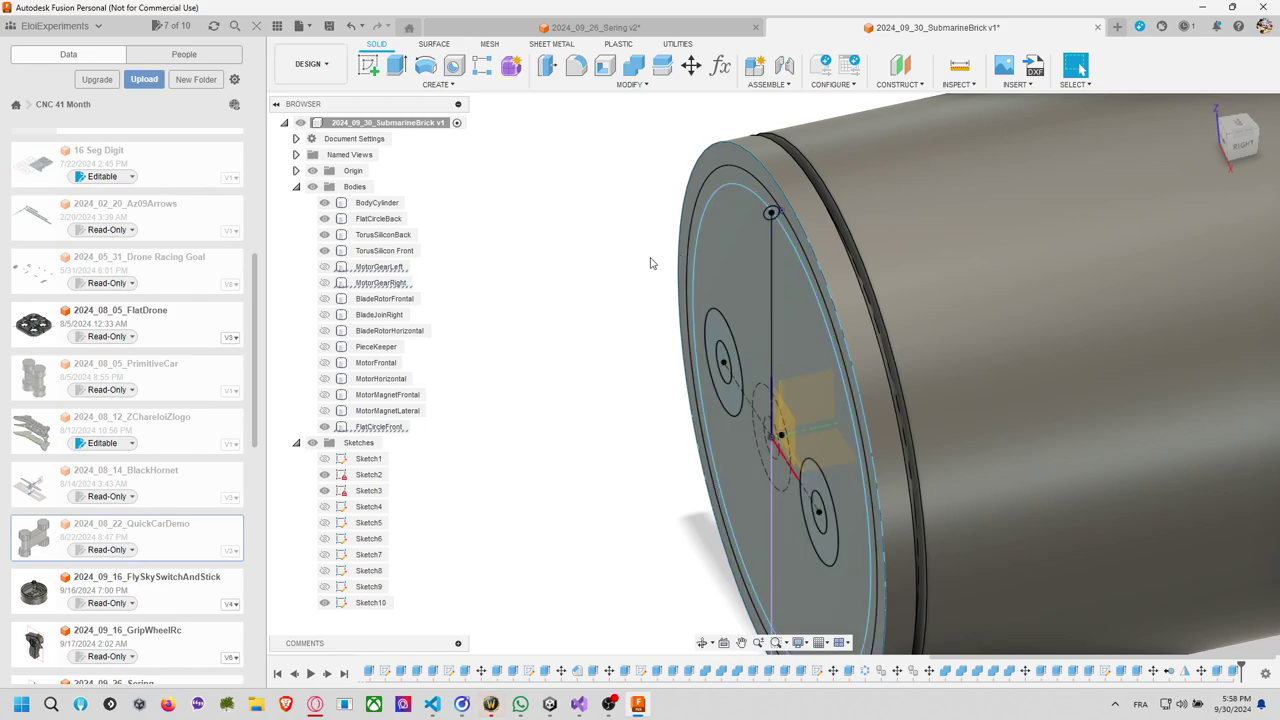
scroll(650, 263, down, 5)
shift+middle_drag(330, 210, 291, 266)
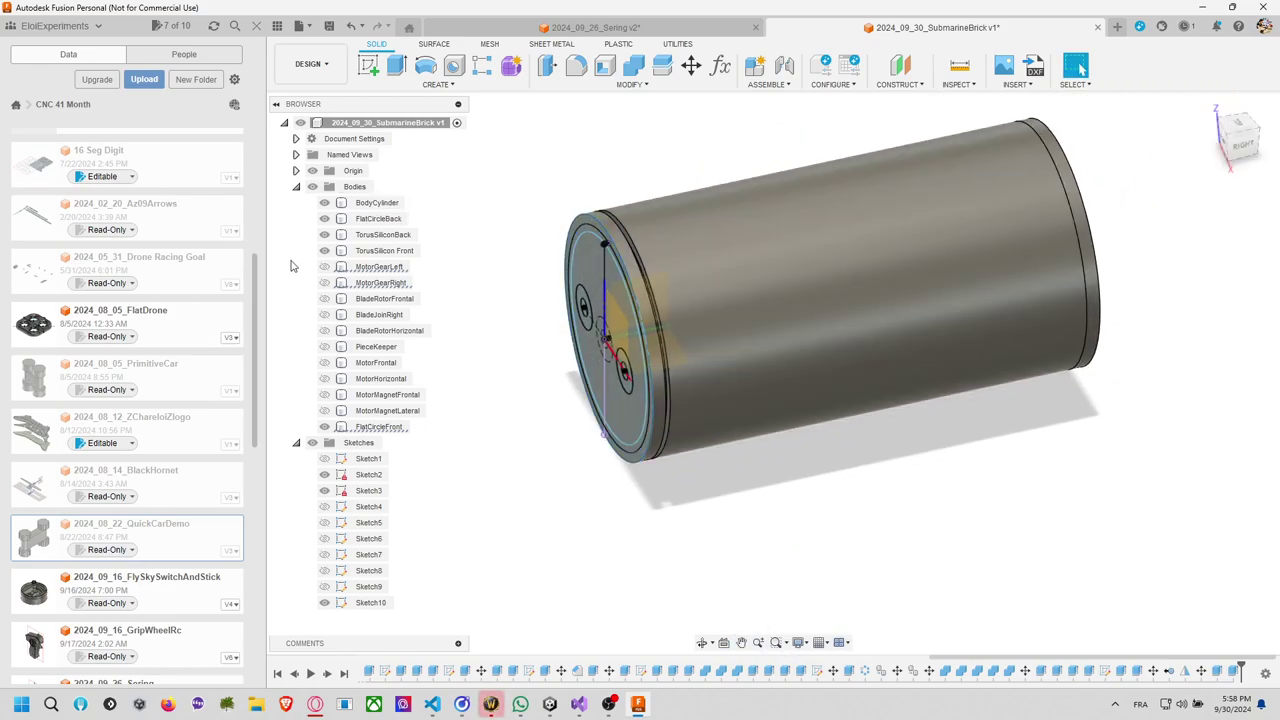
click(323, 270)
click(324, 202)
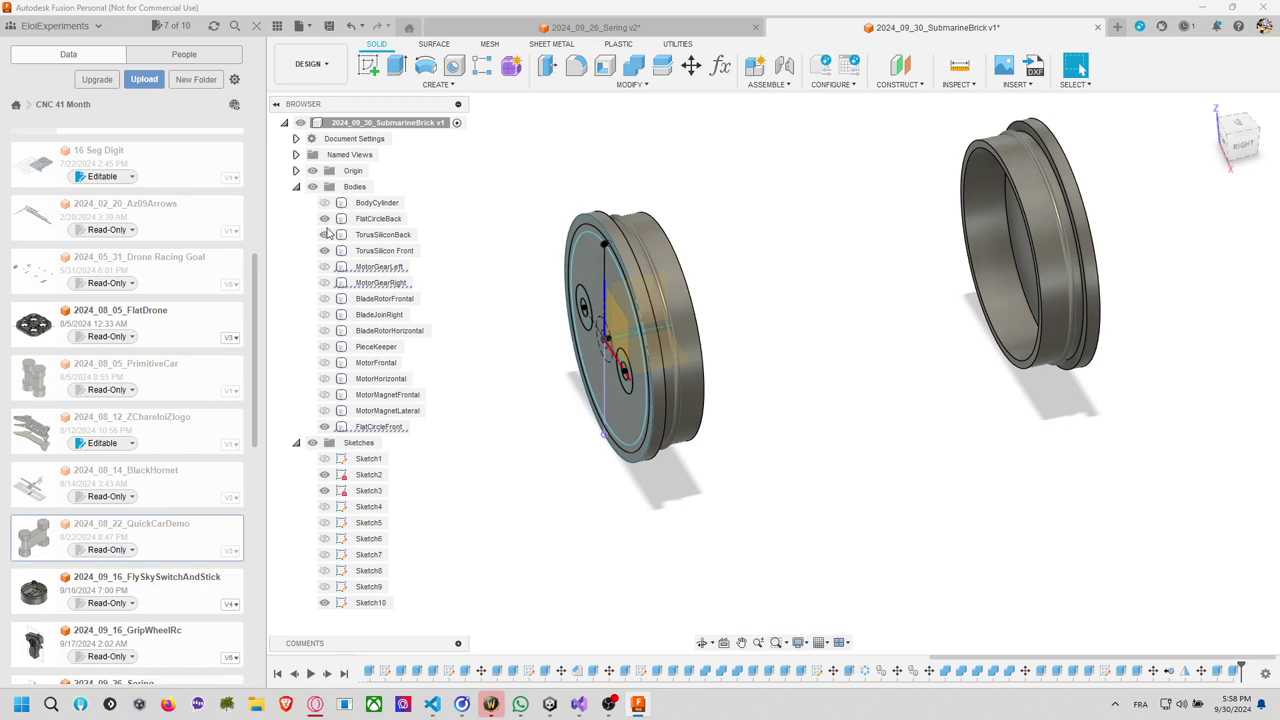
click(326, 251)
click(330, 204)
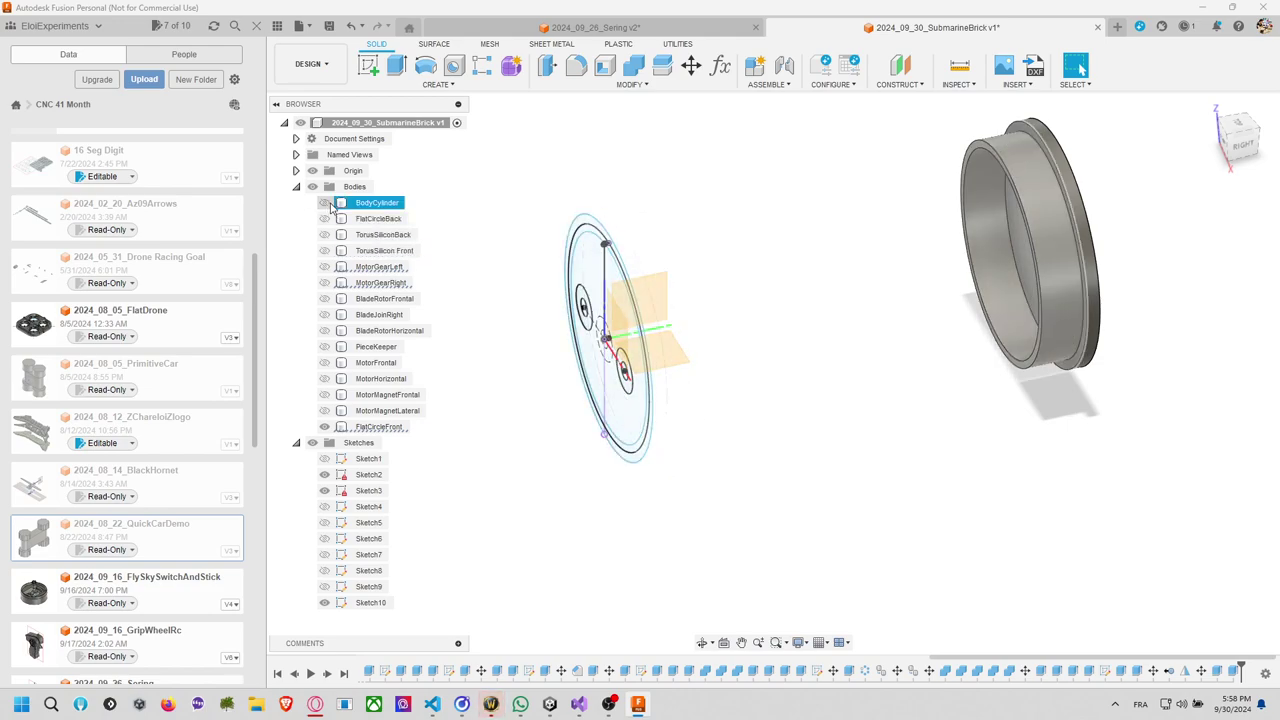
click(324, 203)
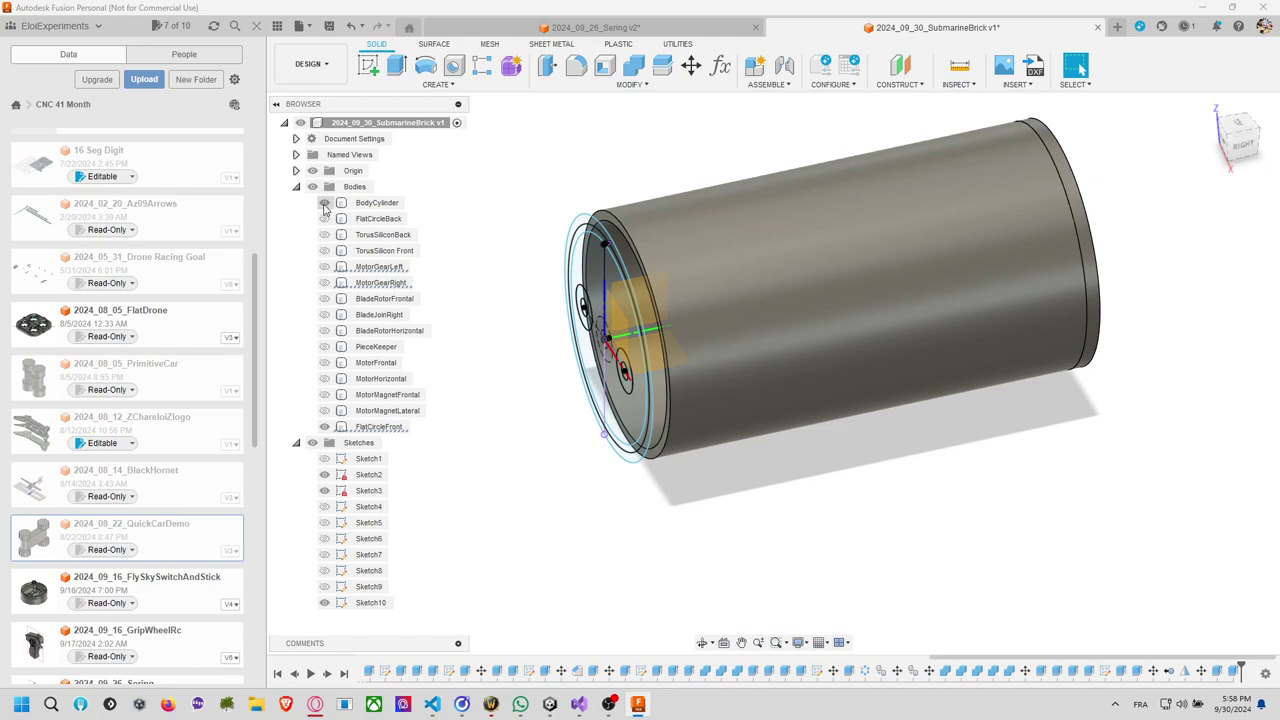
click(324, 203)
click(325, 219)
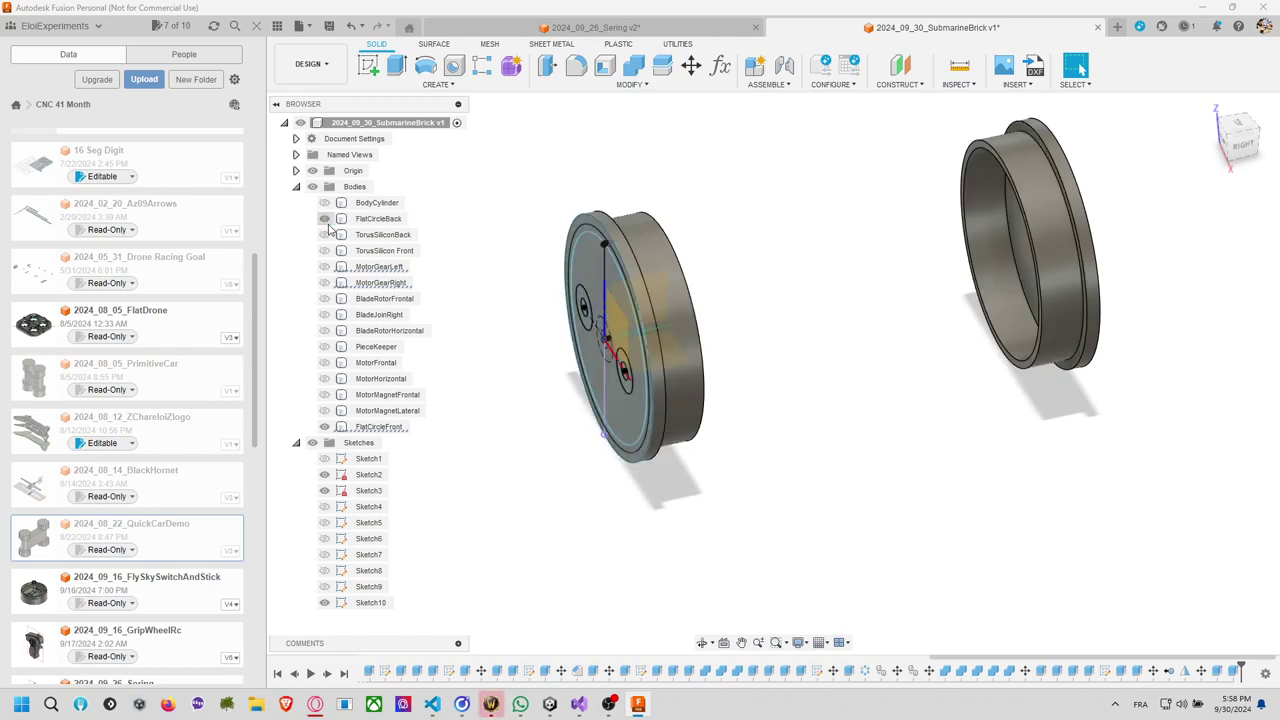
click(324, 203)
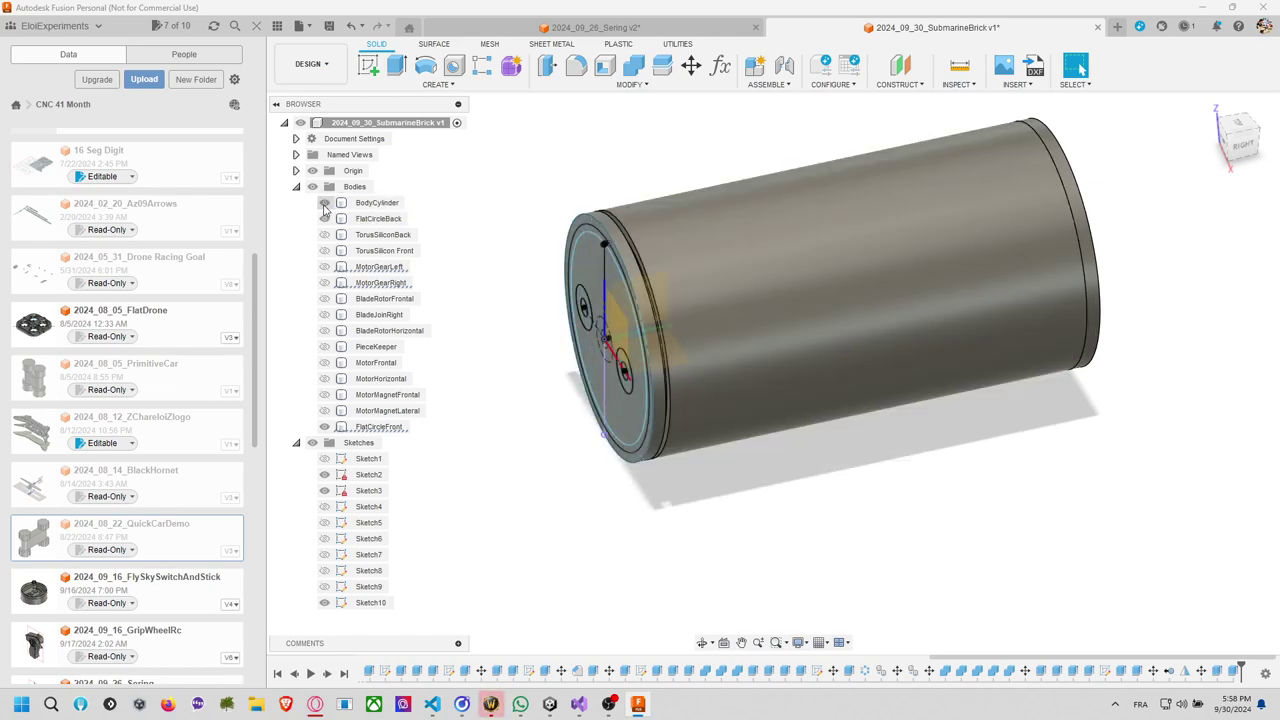
shift+middle_drag(854, 462, 829, 506)
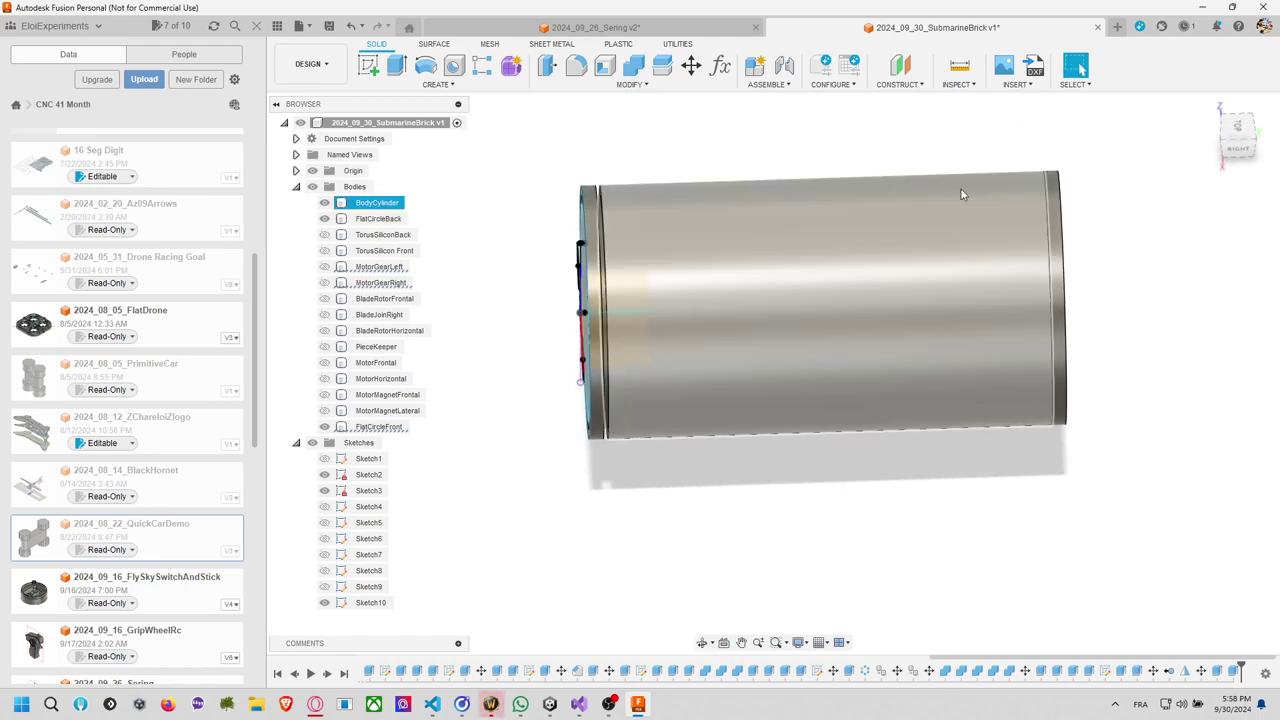
Begin moving FlatCircleFront, BodyCylinder and FlatCircleBack, then cancel that attempt.
click(720, 66)
click(690, 66)
click(1030, 300)
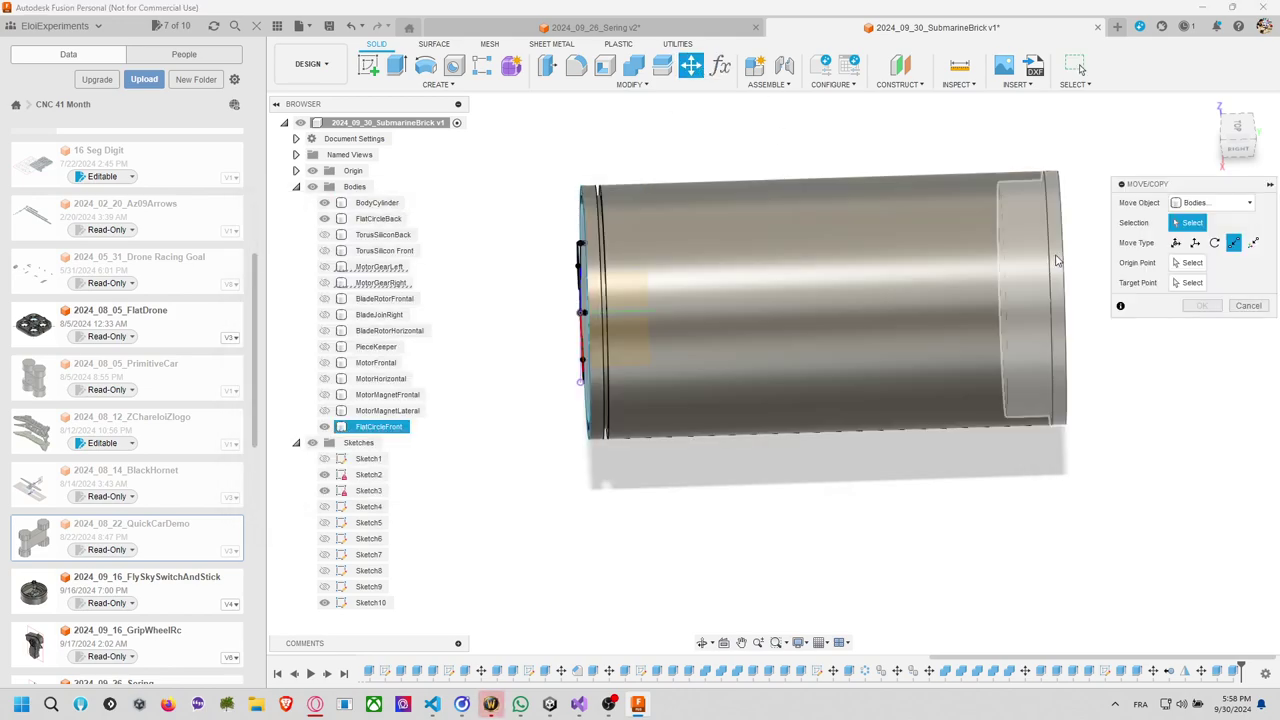
click(889, 236)
click(1195, 242)
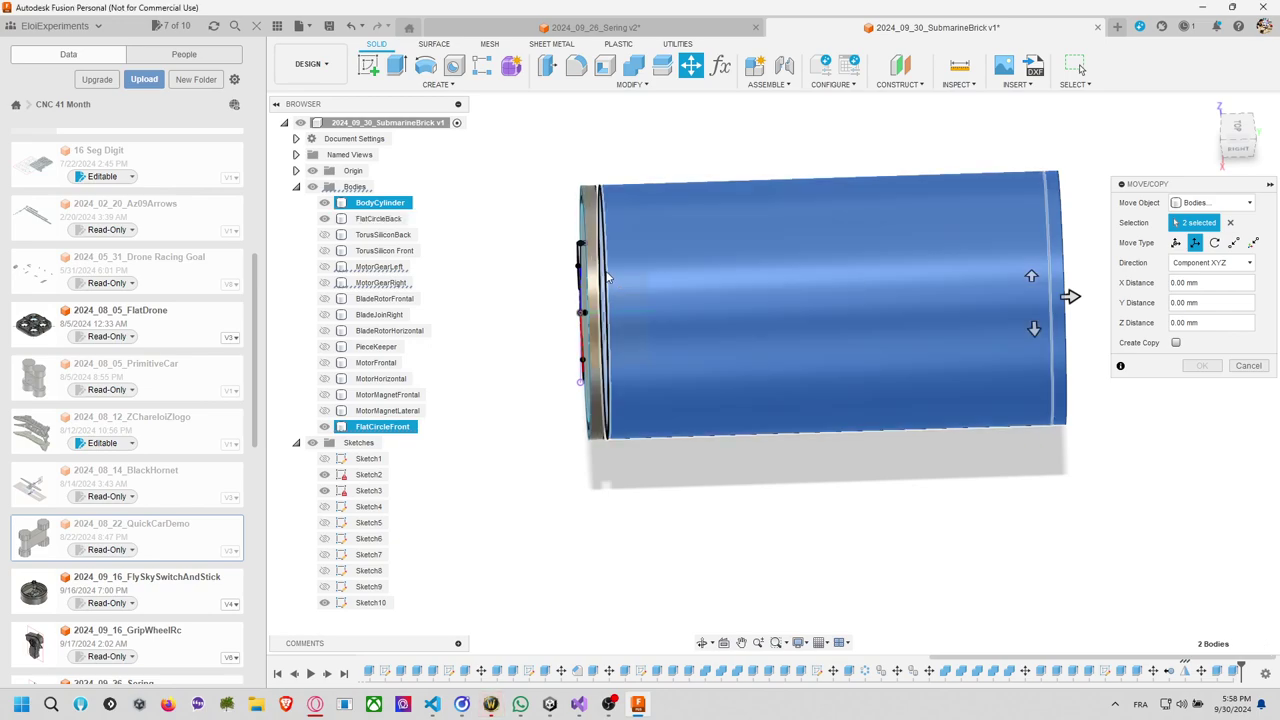
click(596, 212)
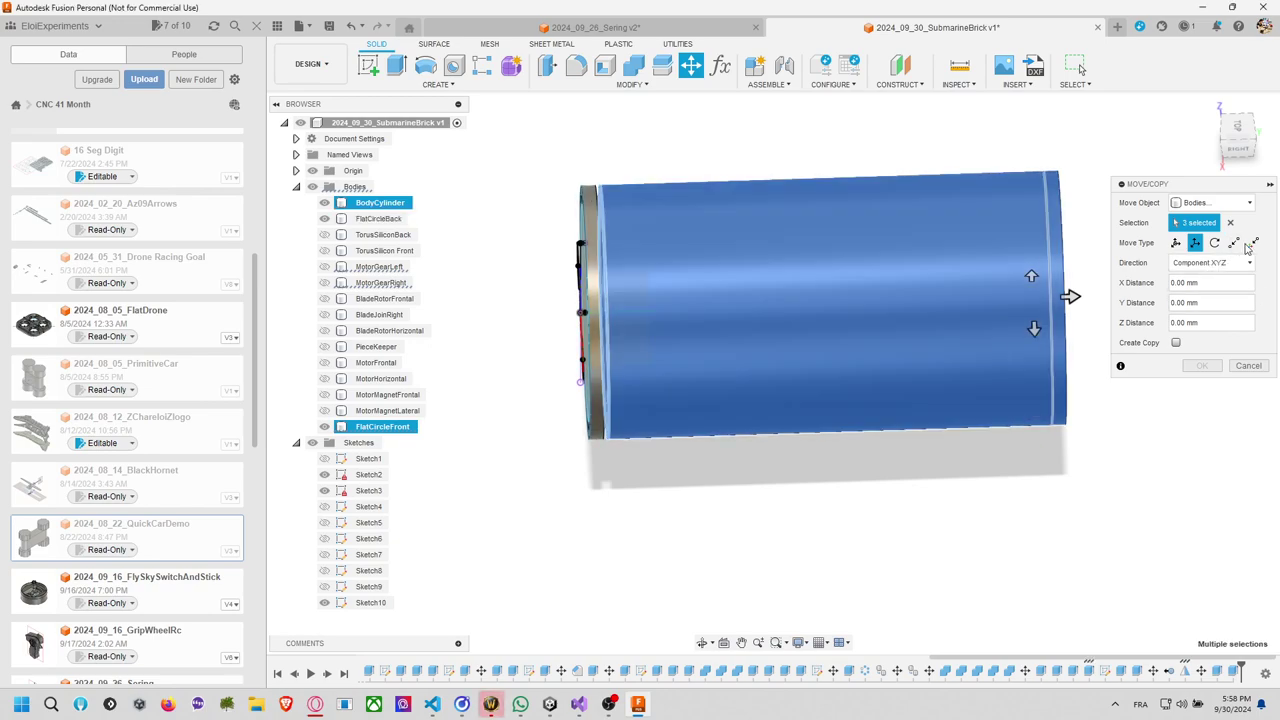
click(1233, 242)
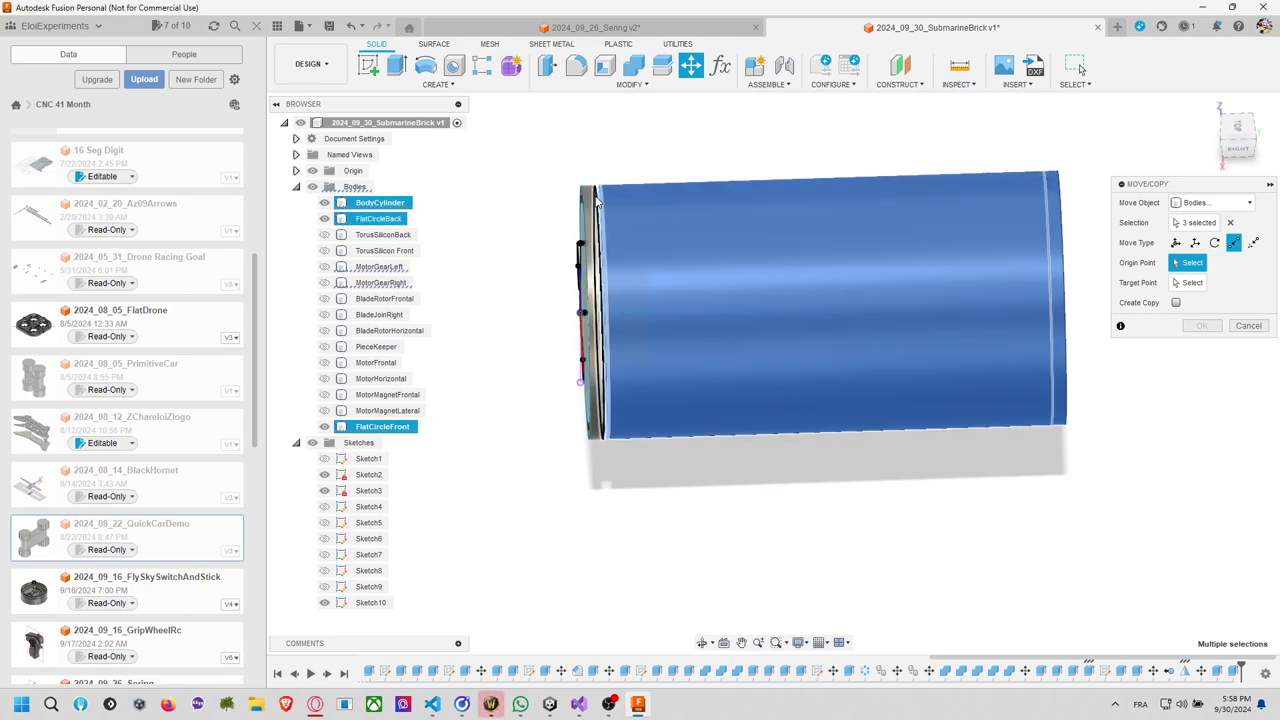
click(600, 210)
click(1248, 325)
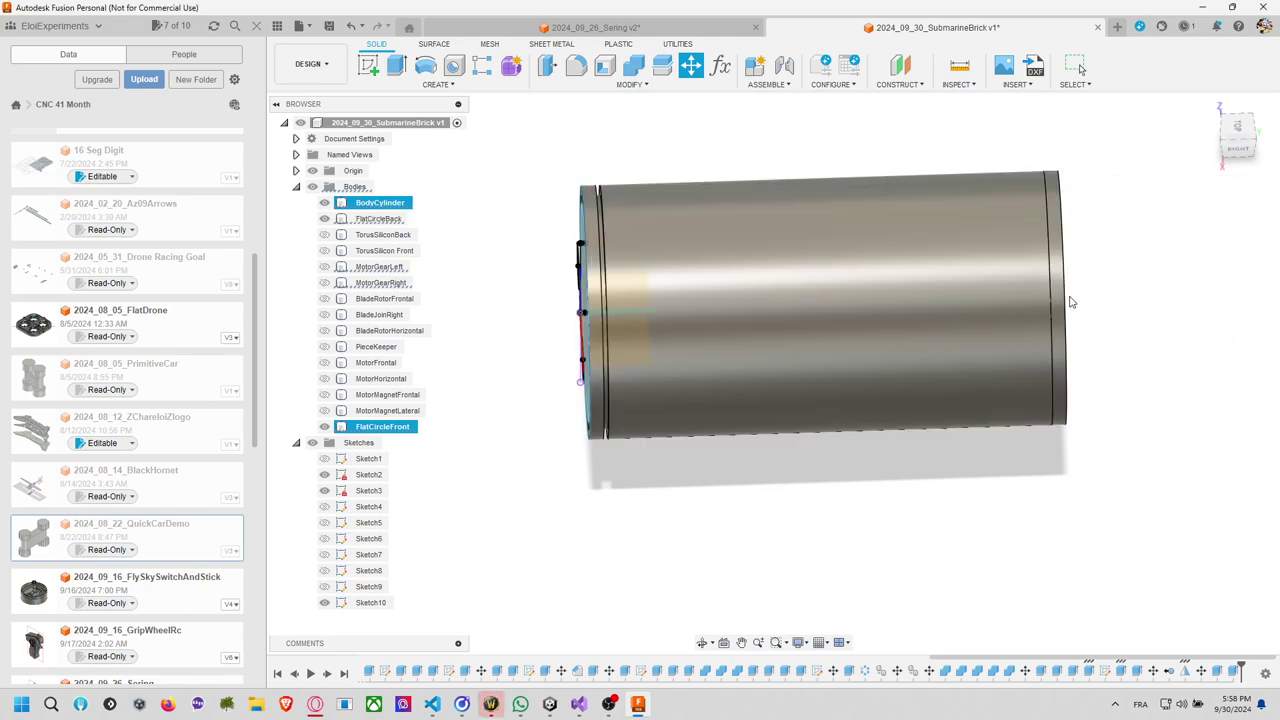
Move FlatCircleFront and BodyCylinder point to point from the cylinder's left end.
click(691, 66)
click(1045, 260)
click(979, 221)
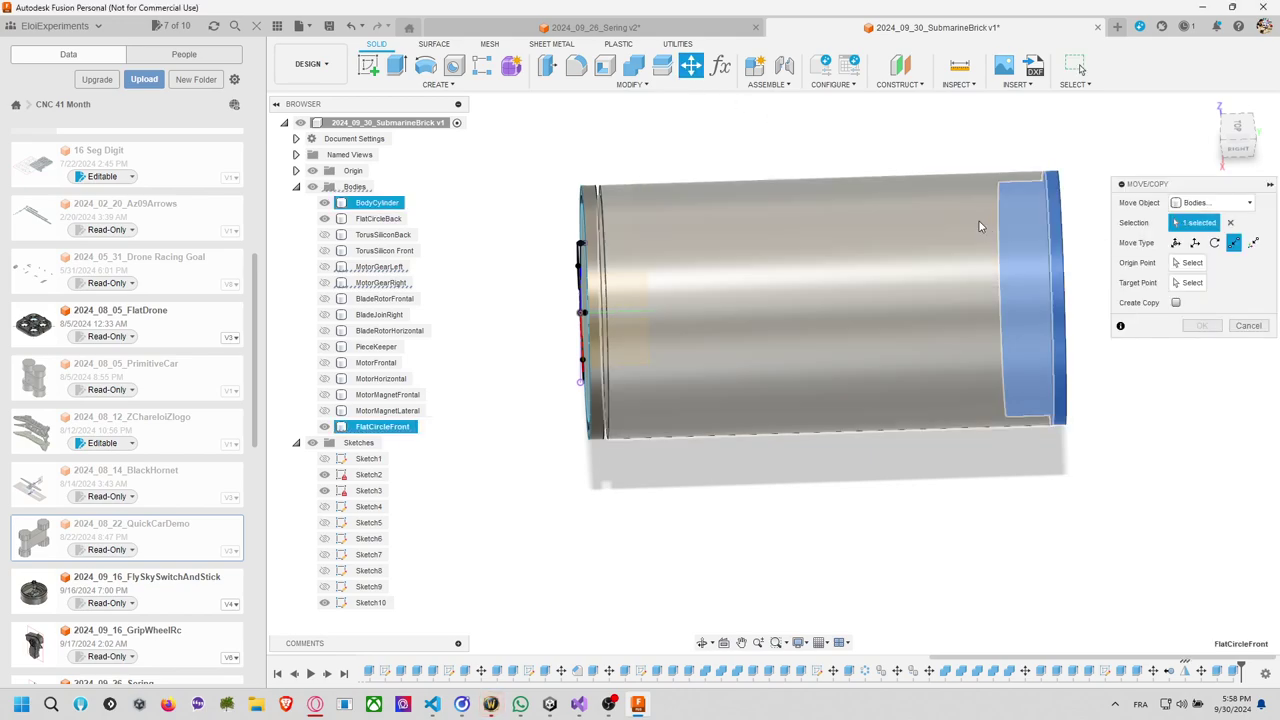
click(603, 207)
click(597, 198)
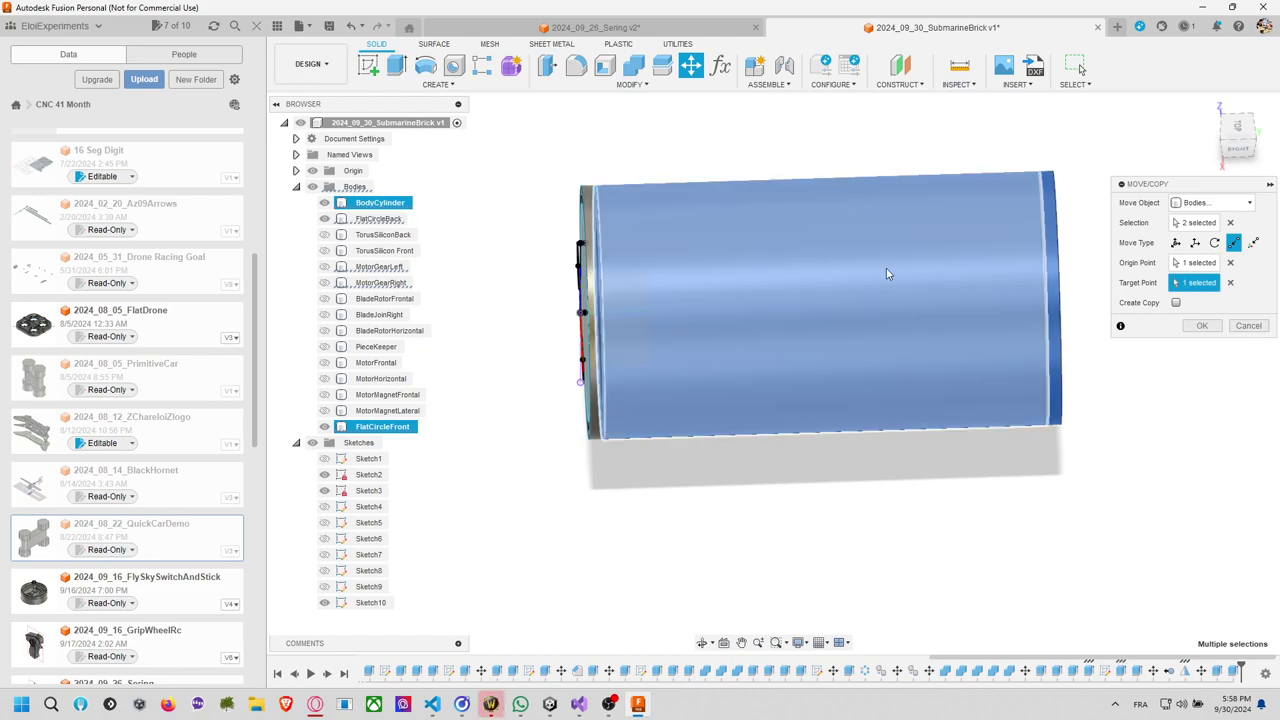
click(1202, 325)
Hide BodyCylinder, keeping the back silicon ring visible.
scroll(532, 210, up, 3)
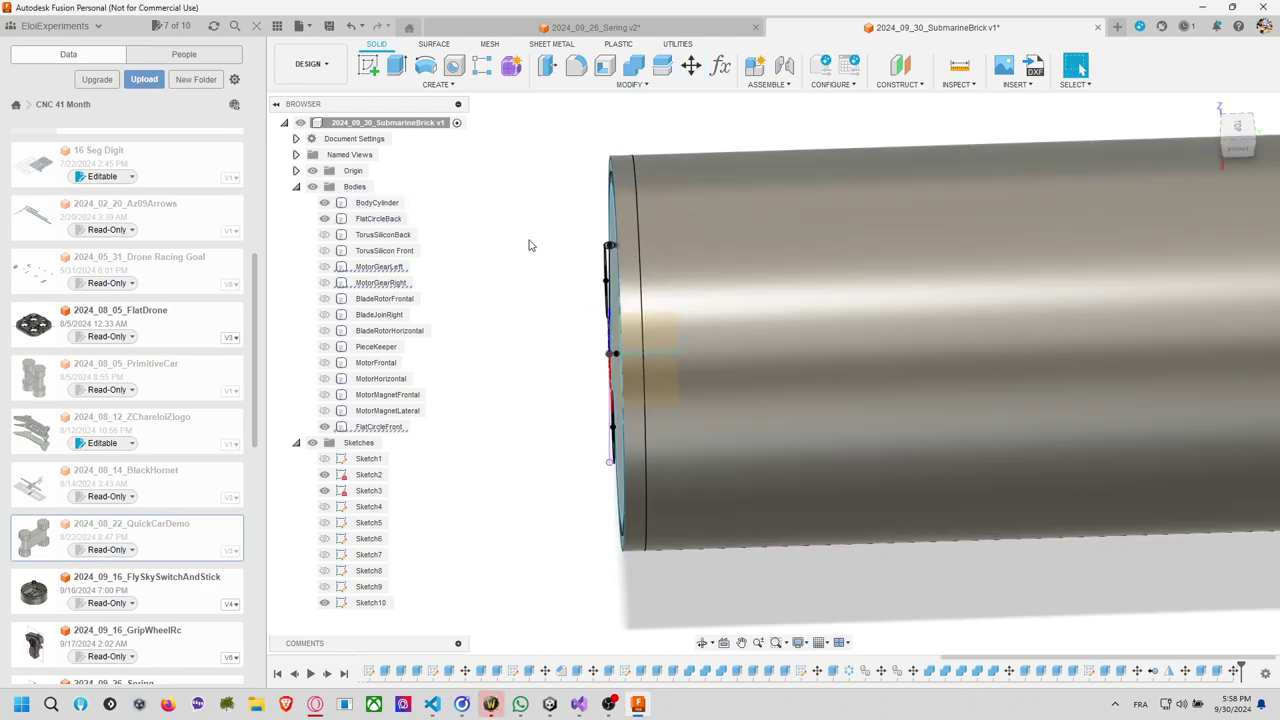
shift+middle_drag(629, 231, 1080, 68)
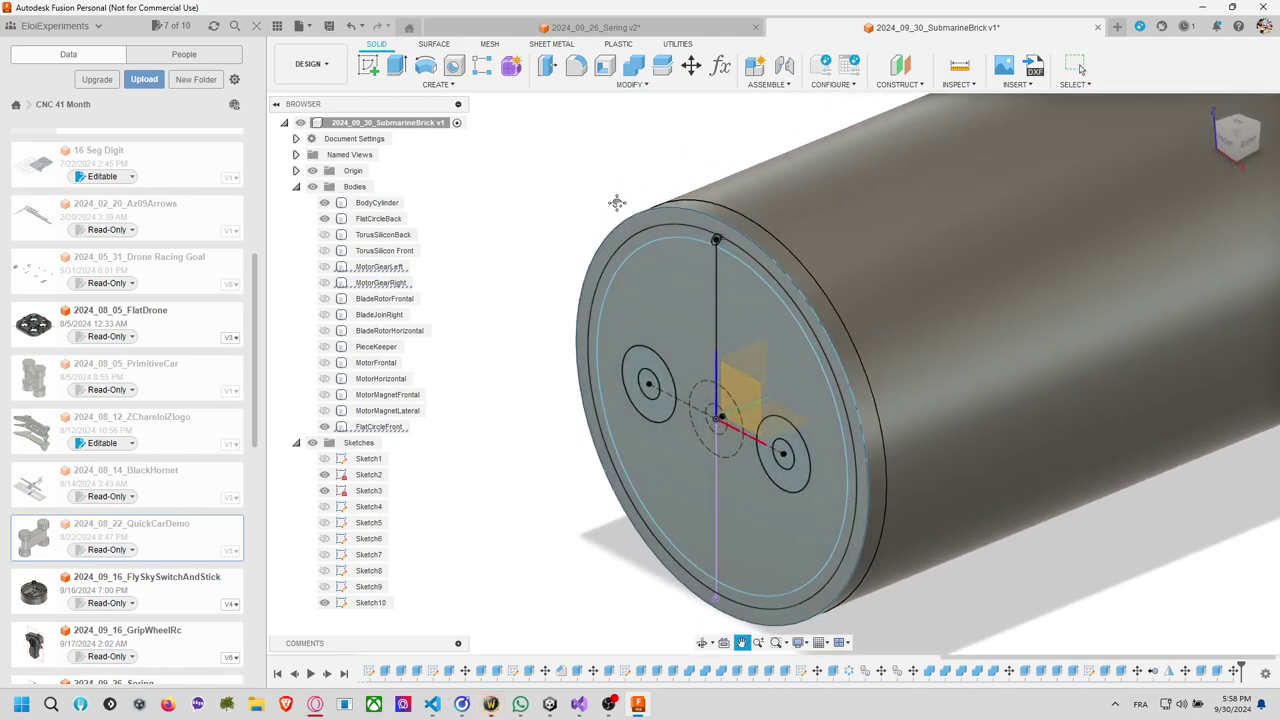
middle_drag(614, 200, 543, 200)
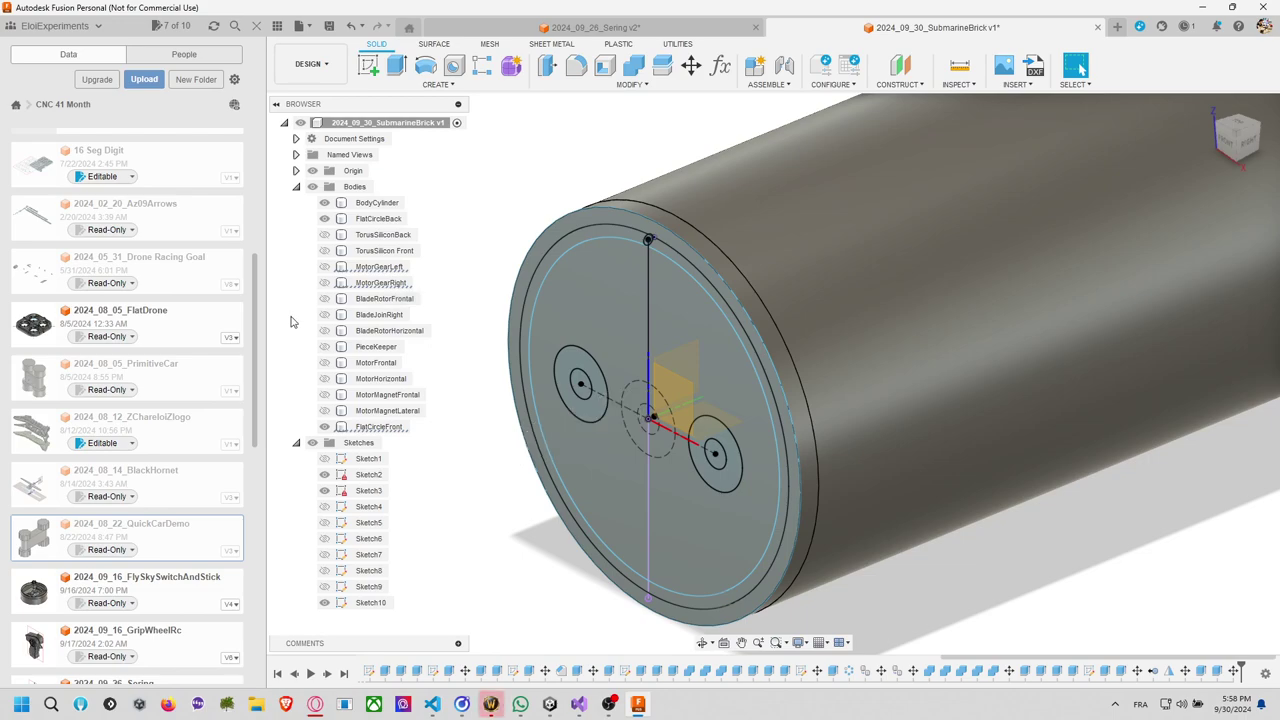
click(329, 238)
click(325, 236)
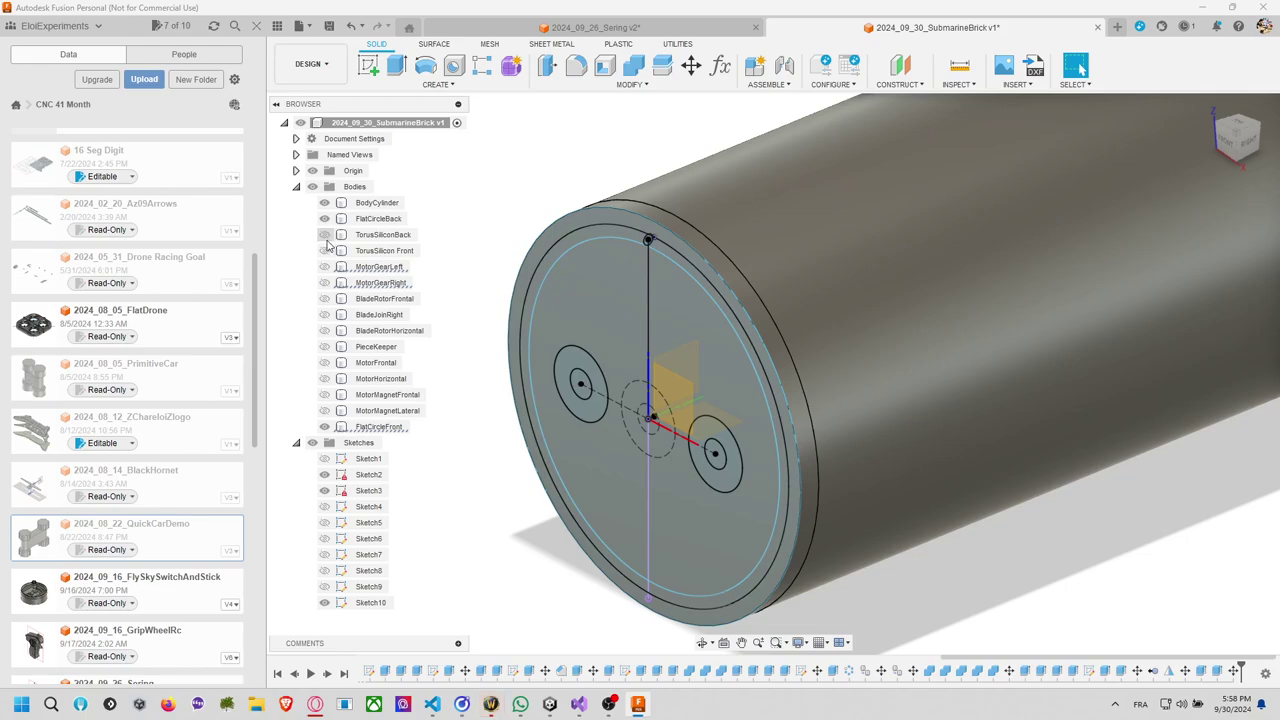
click(324, 203)
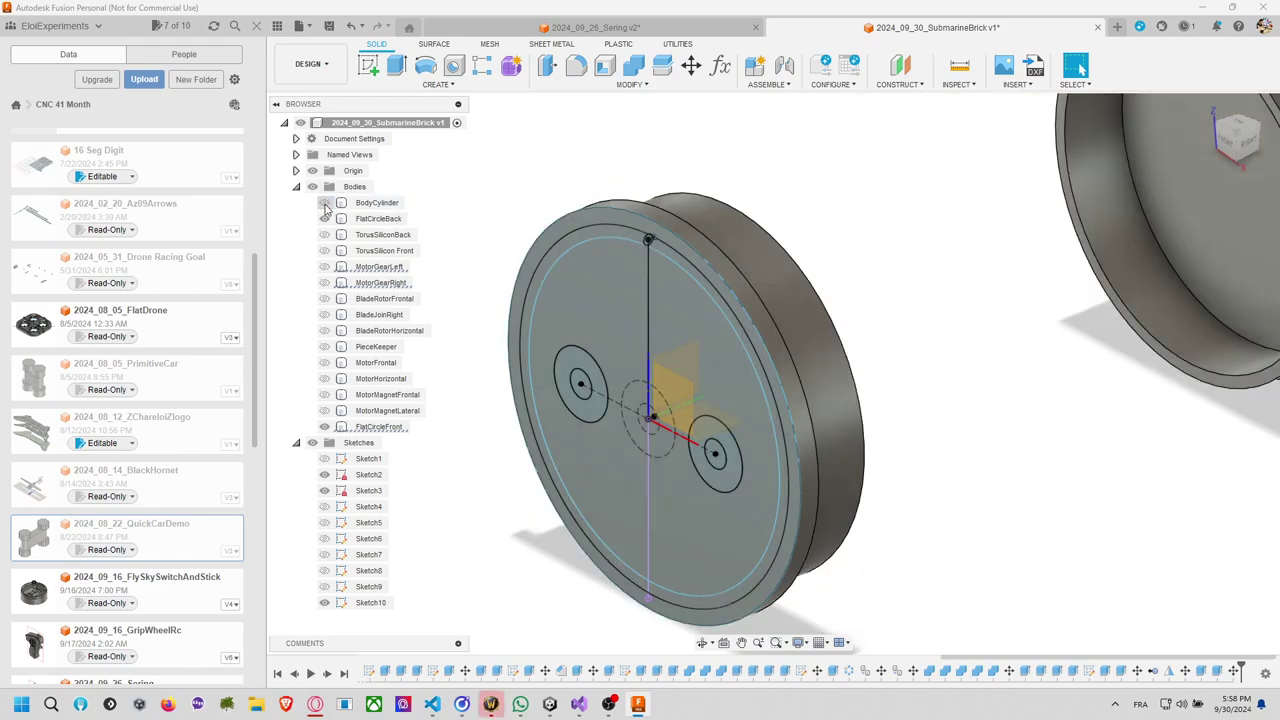
click(325, 235)
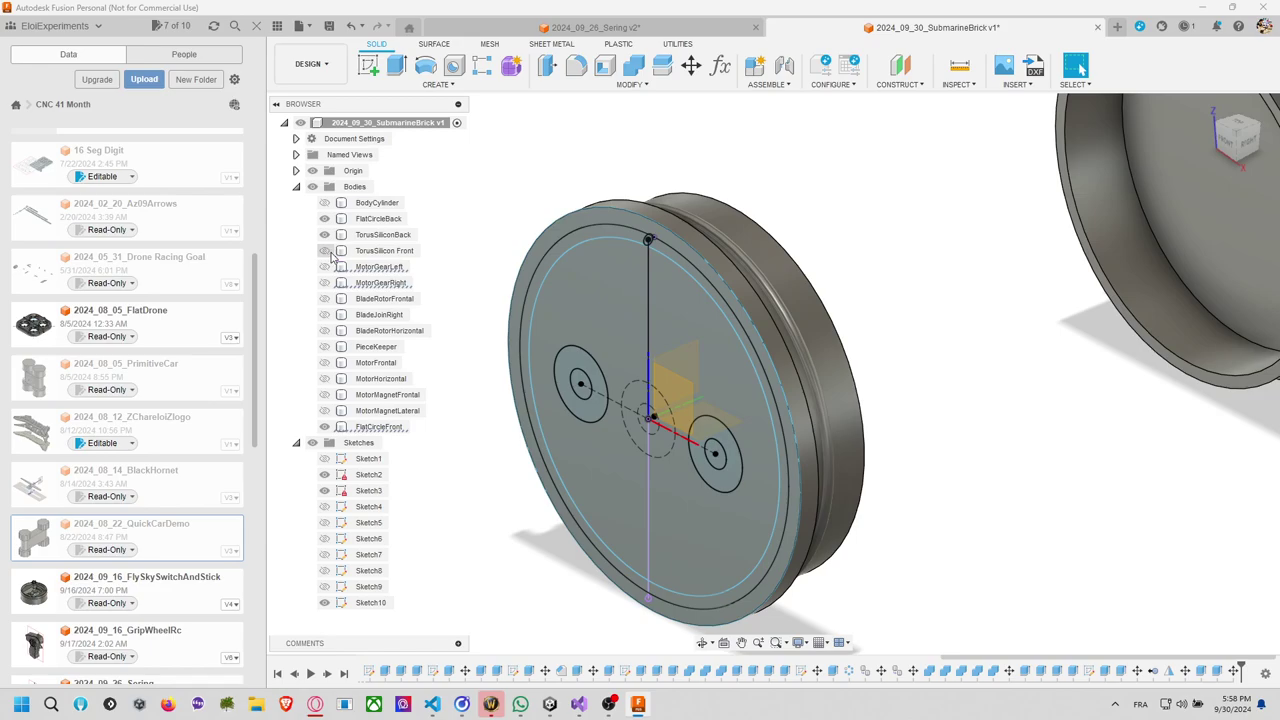
From a straight right-side view, start a Move/Copy on TorusSiliconBack.
scroll(1000, 236, down, 5)
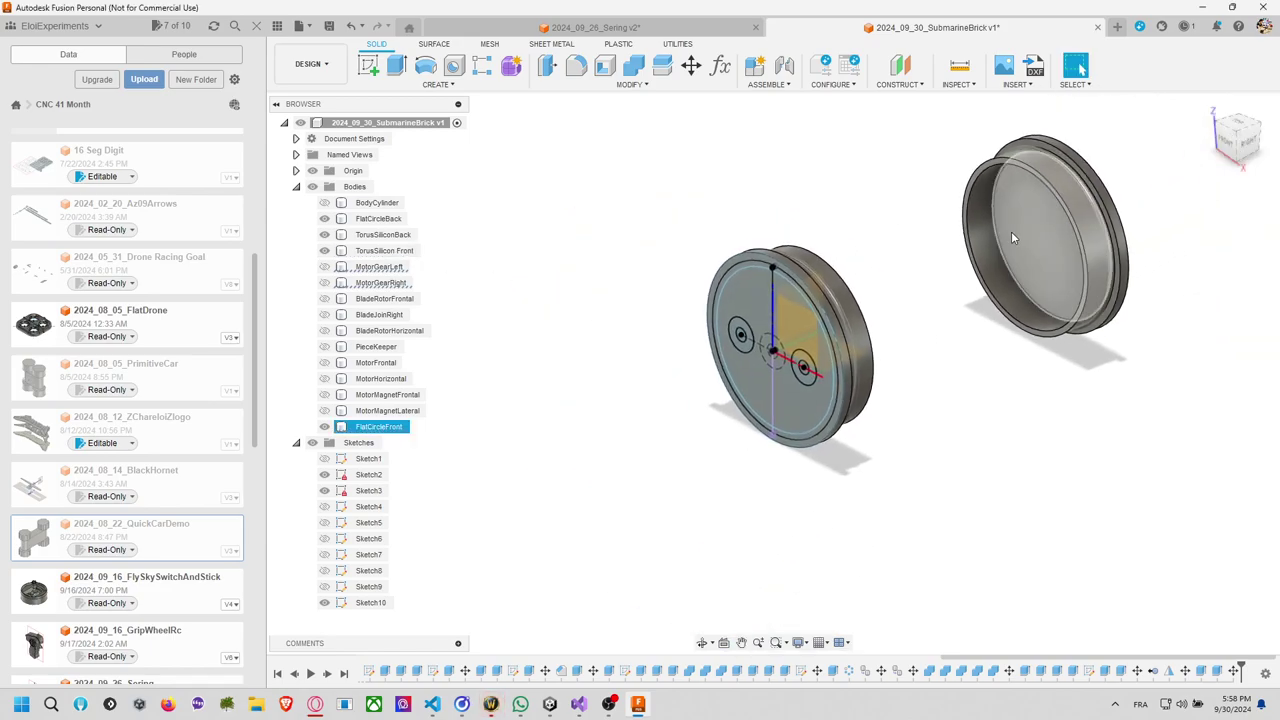
shift+middle_drag(1011, 231, 961, 238)
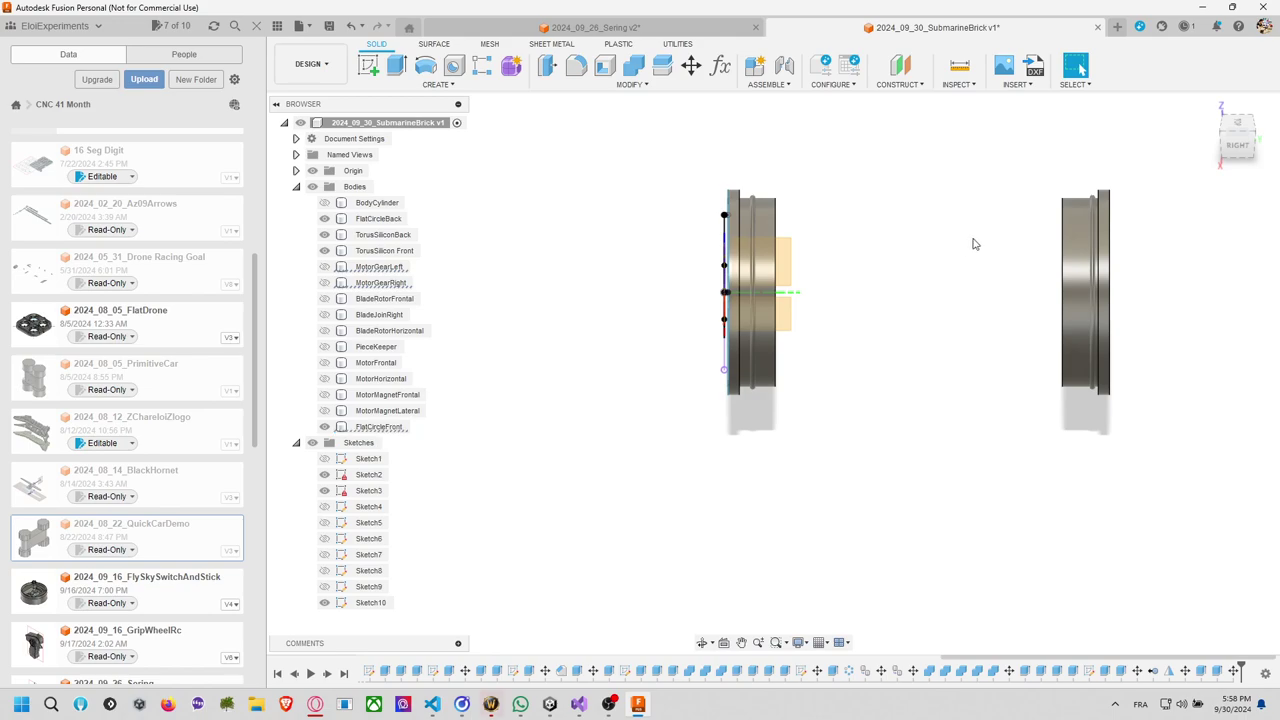
scroll(955, 244, up, 3)
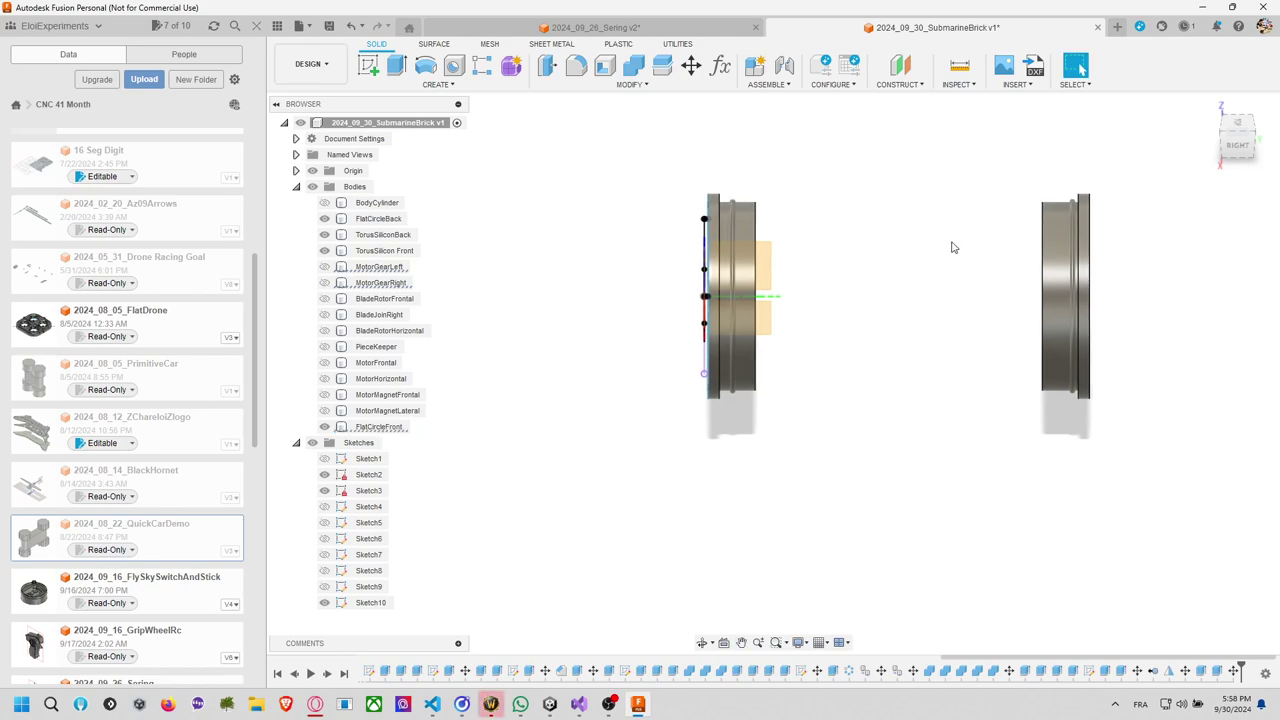
click(691, 66)
click(640, 212)
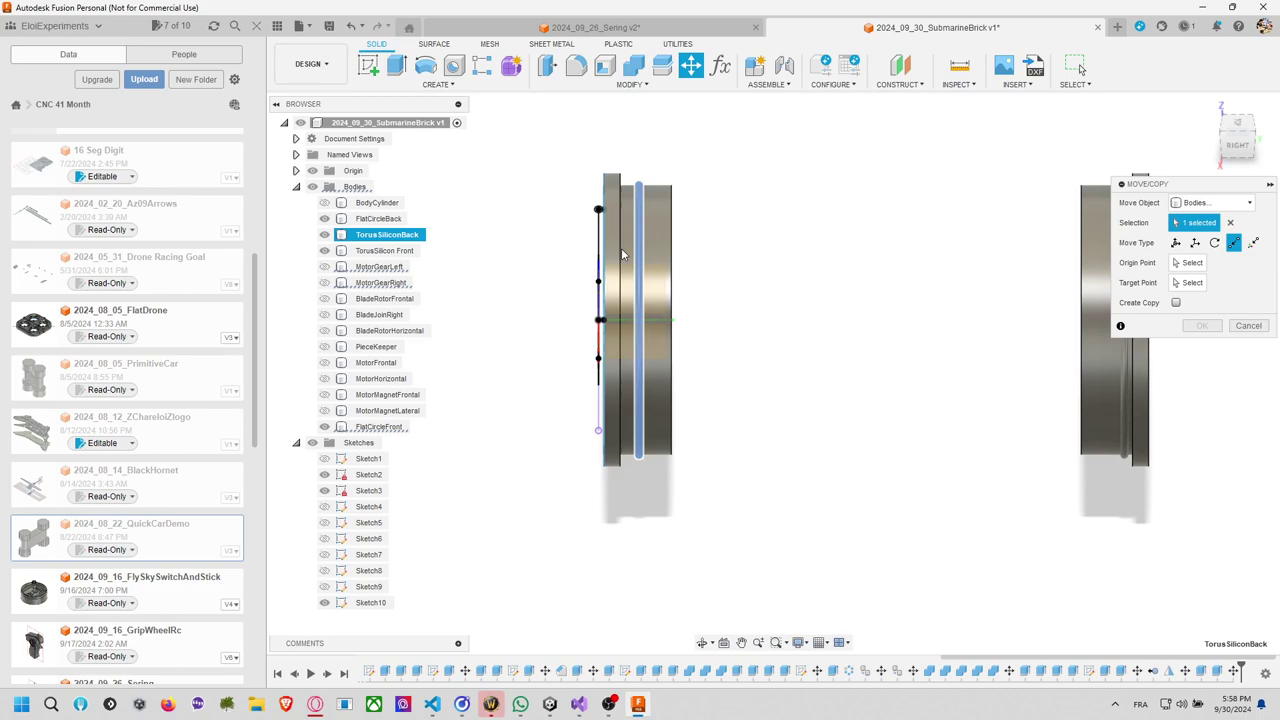
Drop the back-ring move and translate TorusSilicon Front −5 mm along Y.
click(1195, 242)
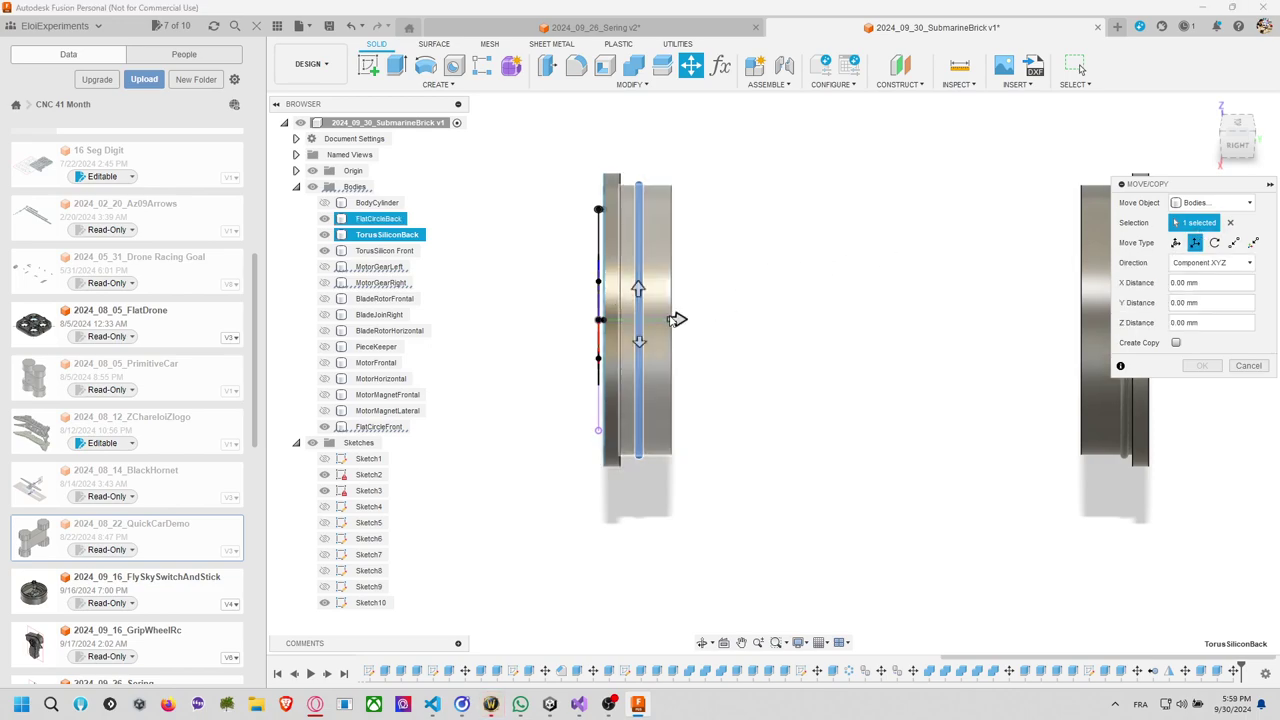
middle_drag(803, 297, 740, 297)
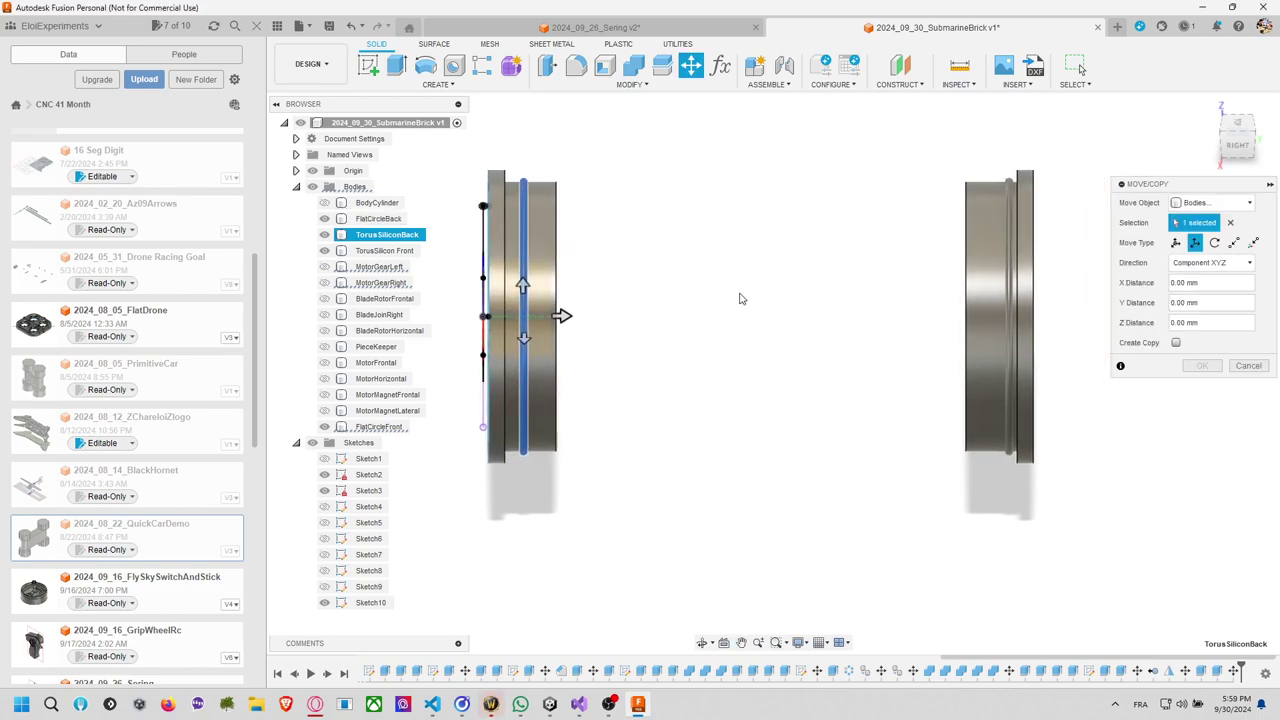
key(Escape)
click(691, 65)
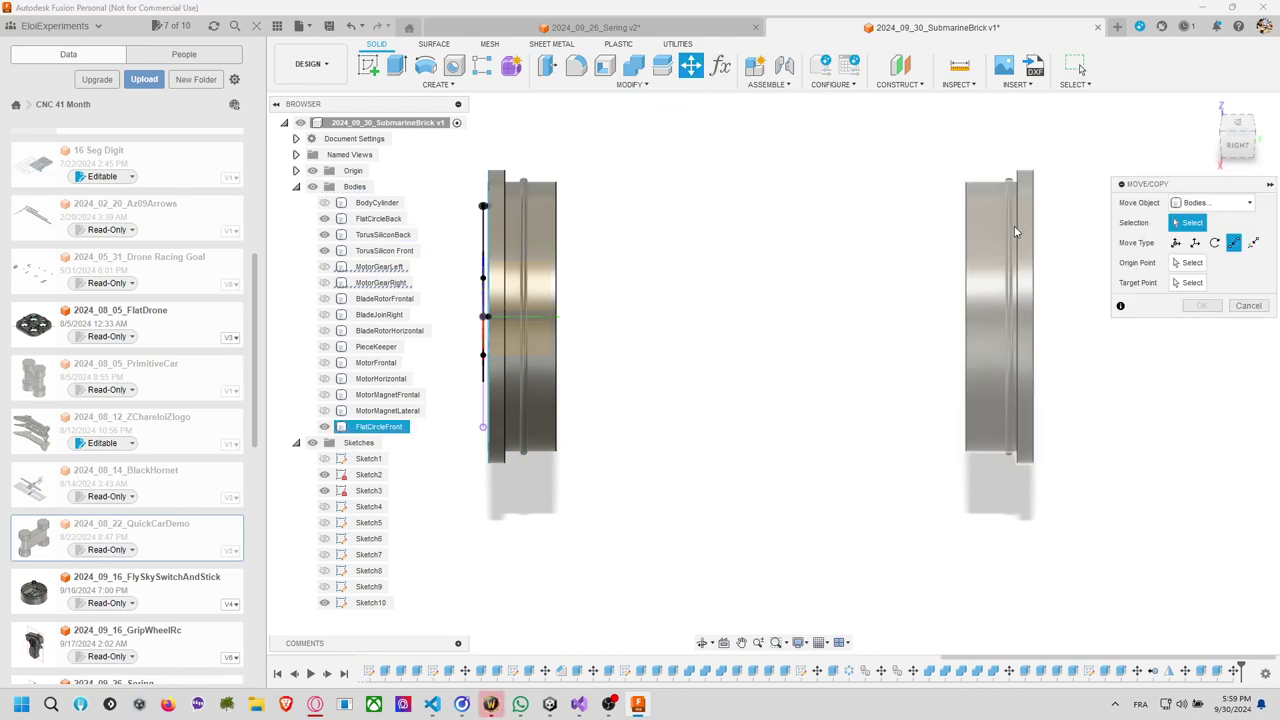
click(1010, 262)
click(1195, 242)
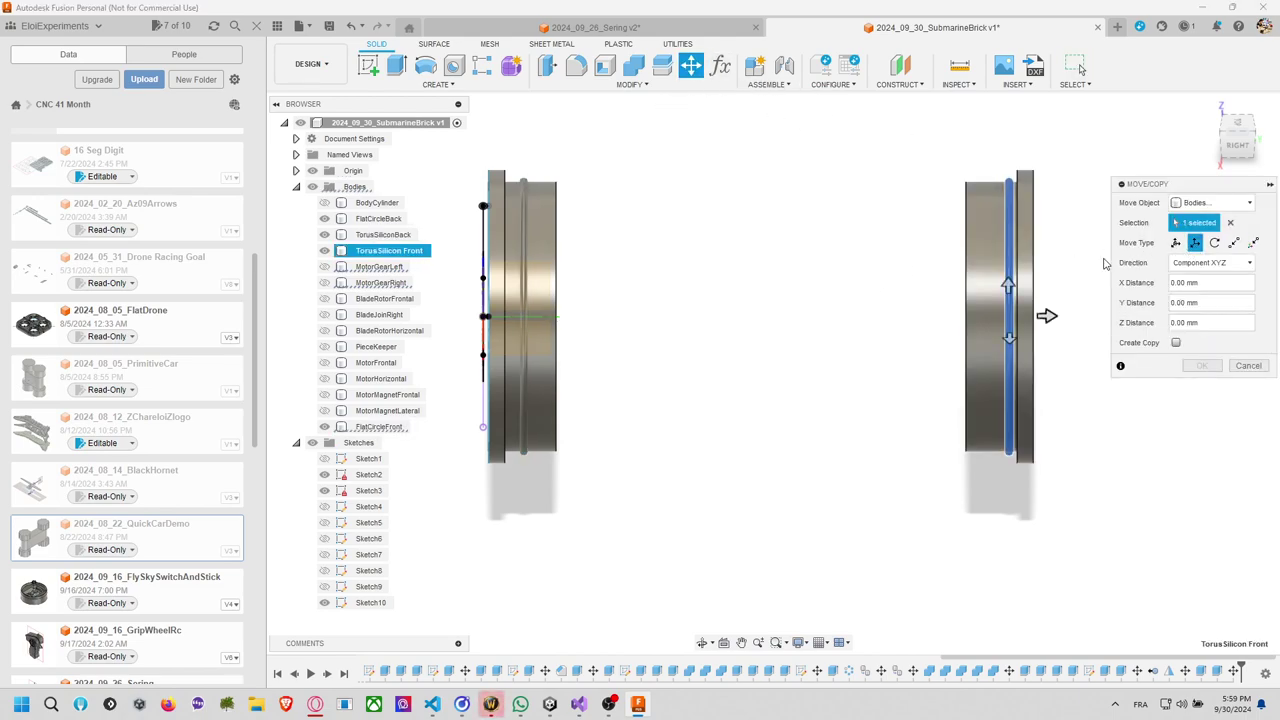
drag(1049, 317, 1043, 320)
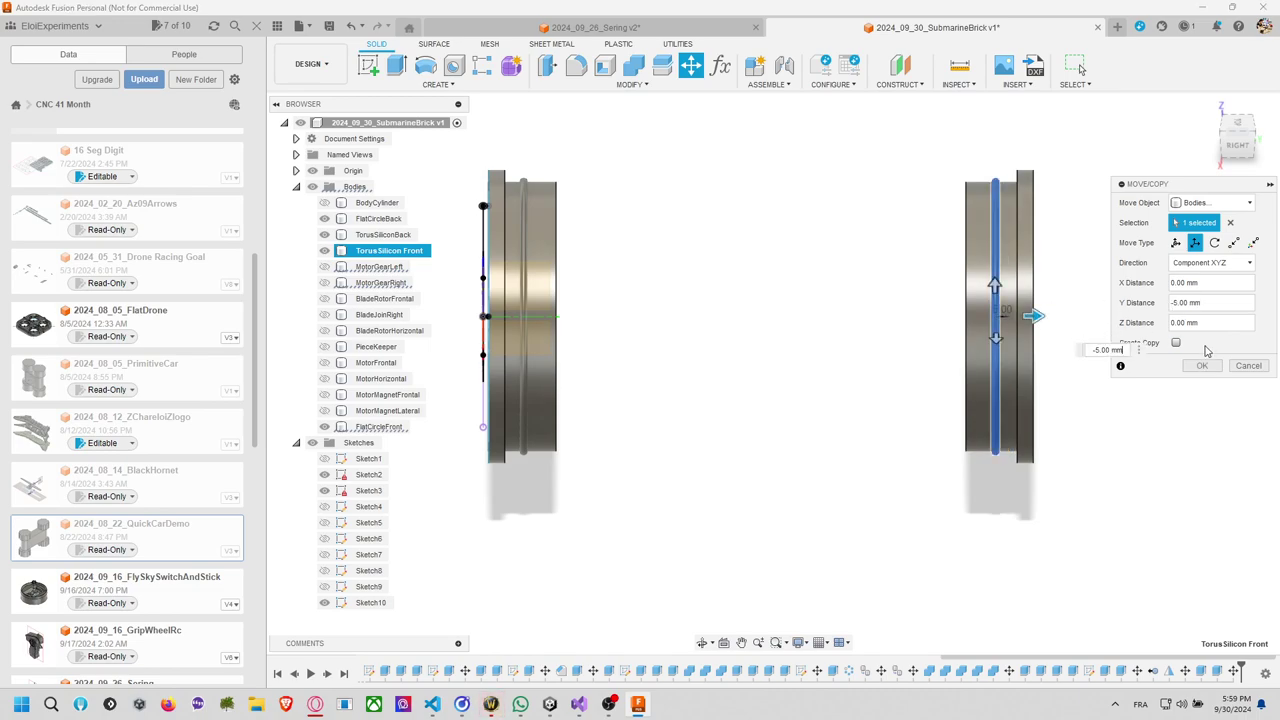
click(1202, 366)
shift+middle_drag(735, 321, 848, 321)
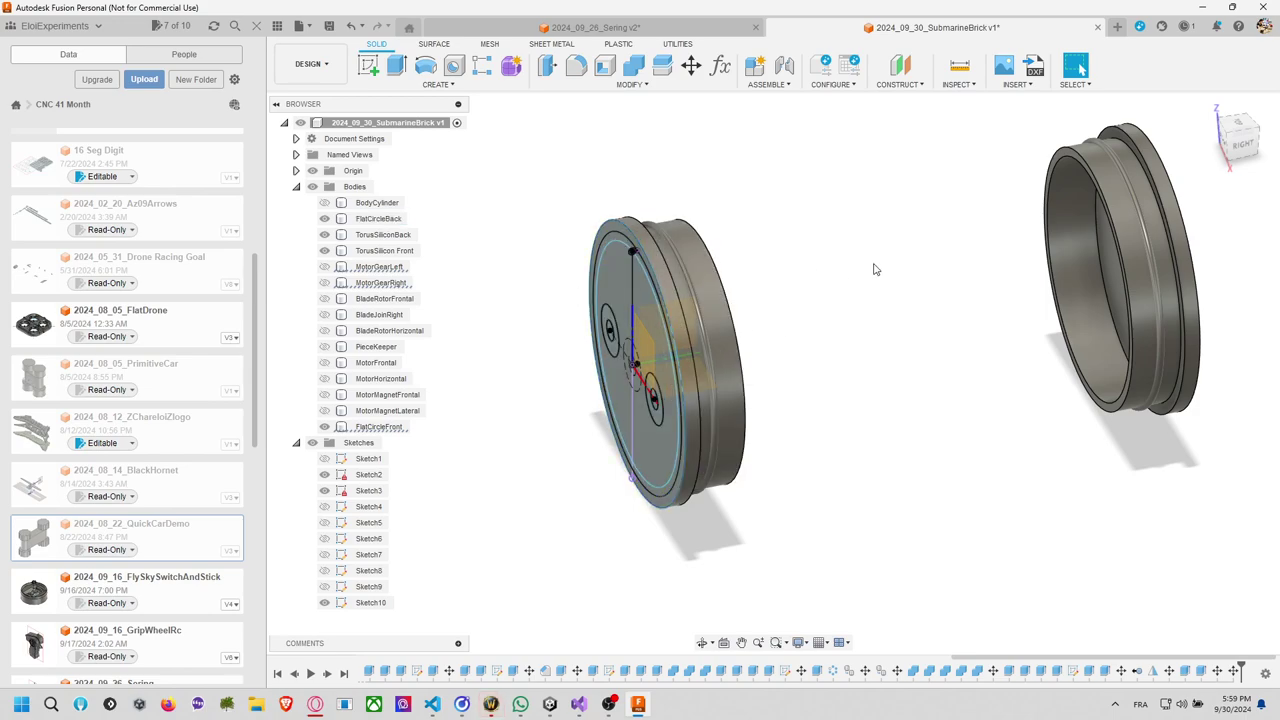
Show MotorGearLeft and BladeRotorFrontal, viewing the end plate from an angled front.
click(325, 267)
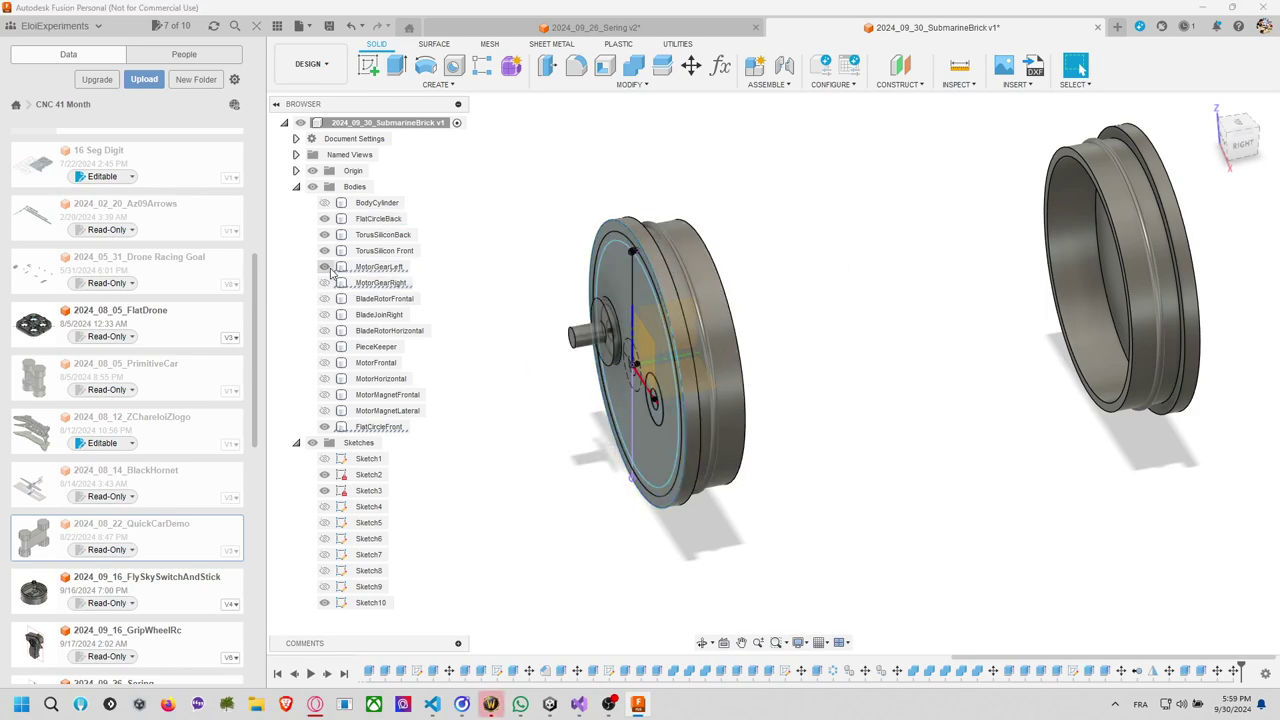
shift+middle_drag(807, 299, 837, 297)
scroll(752, 333, up, 2)
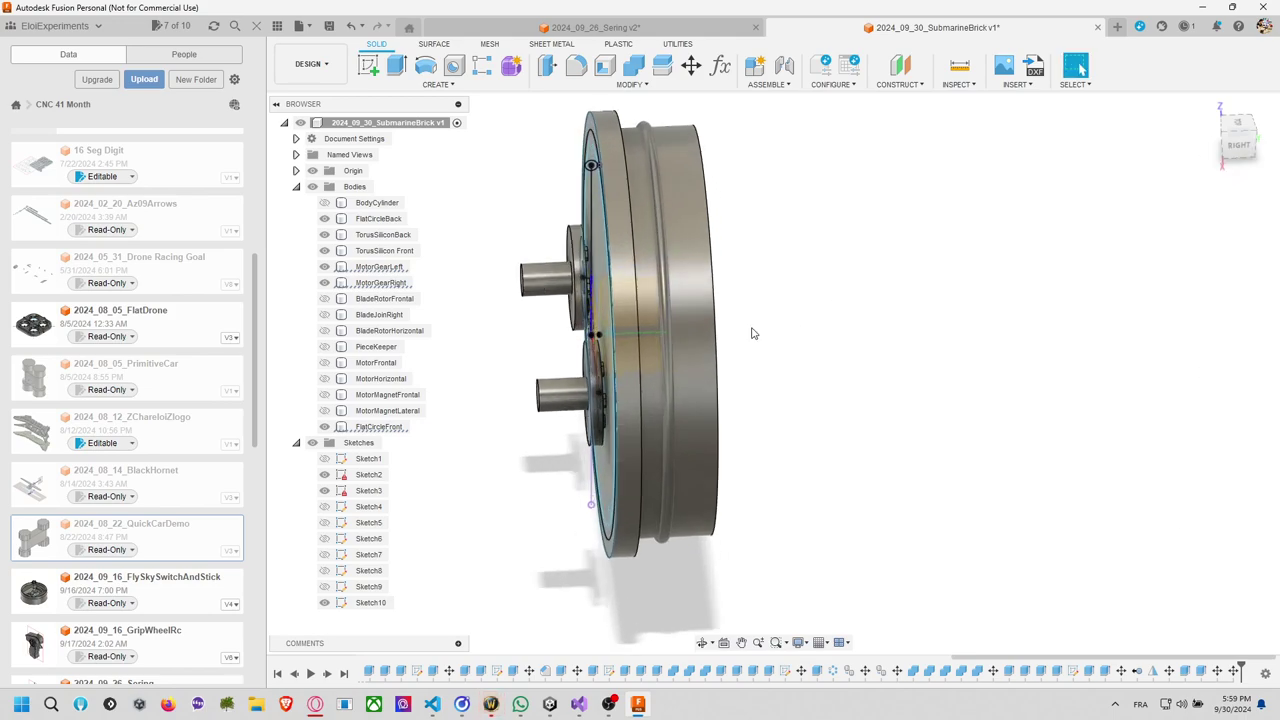
shift+middle_drag(757, 333, 780, 348)
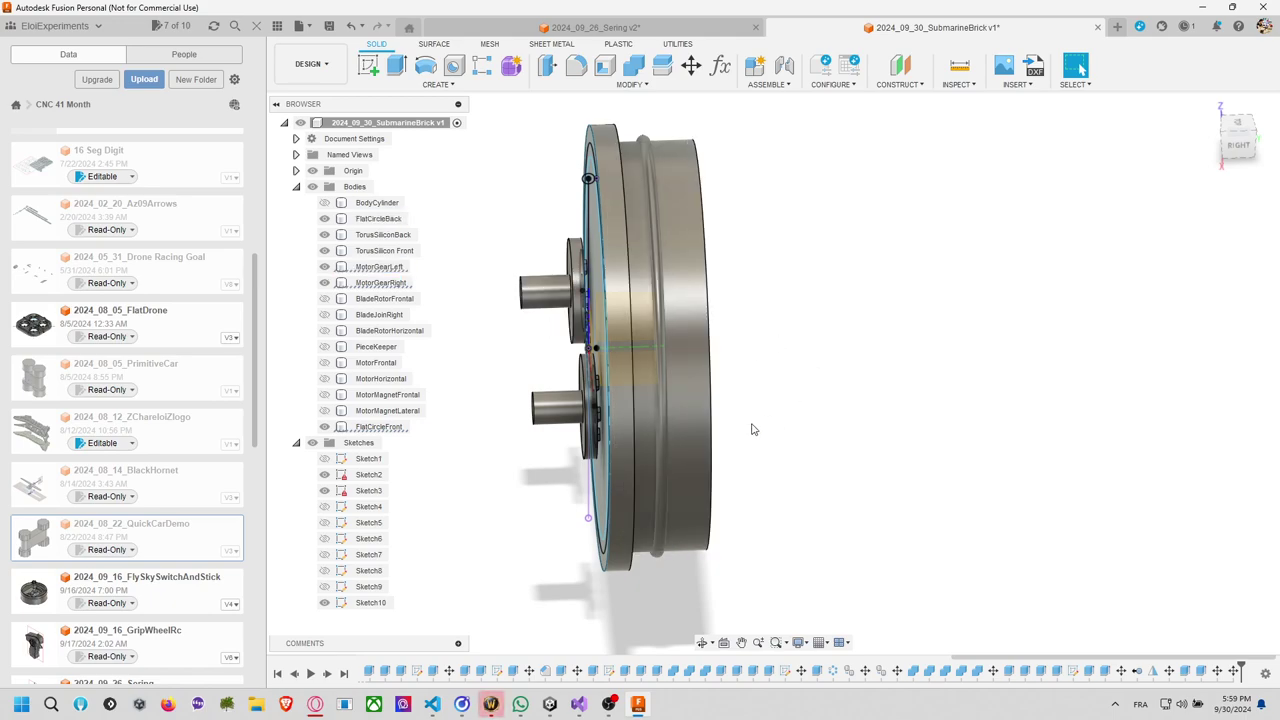
click(324, 298)
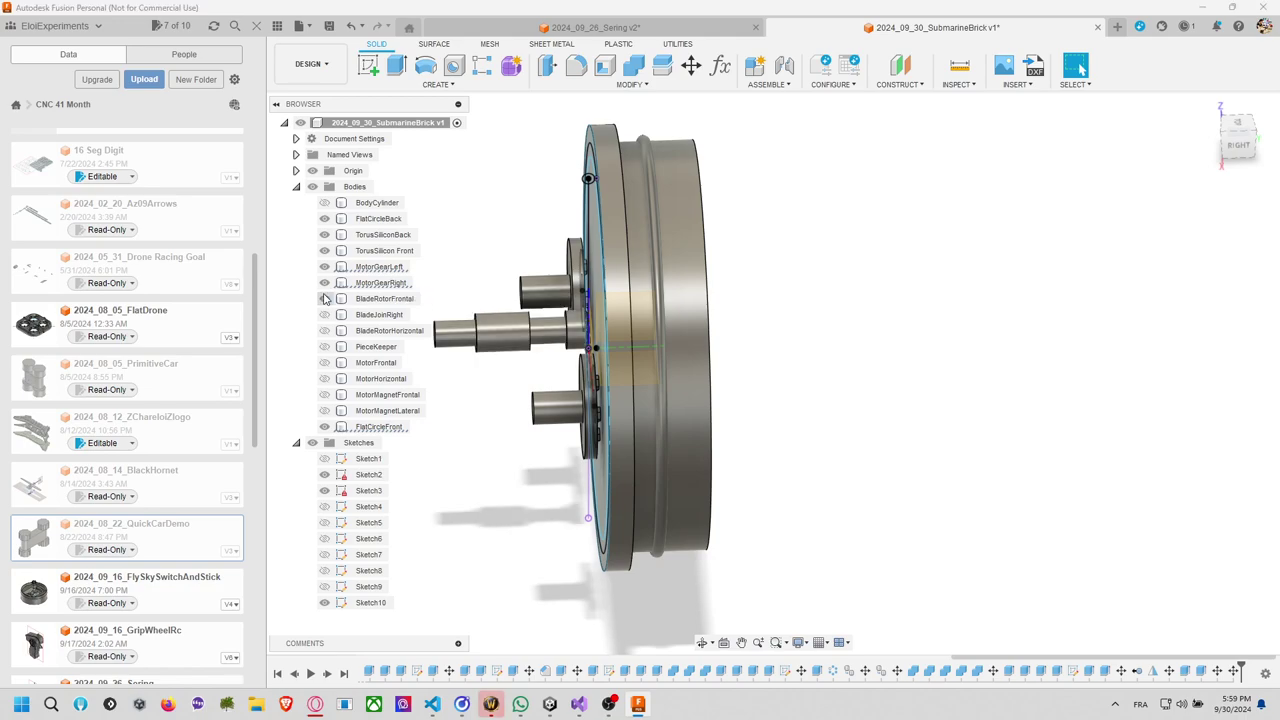
click(578, 315)
shift+middle_drag(517, 360, 736, 422)
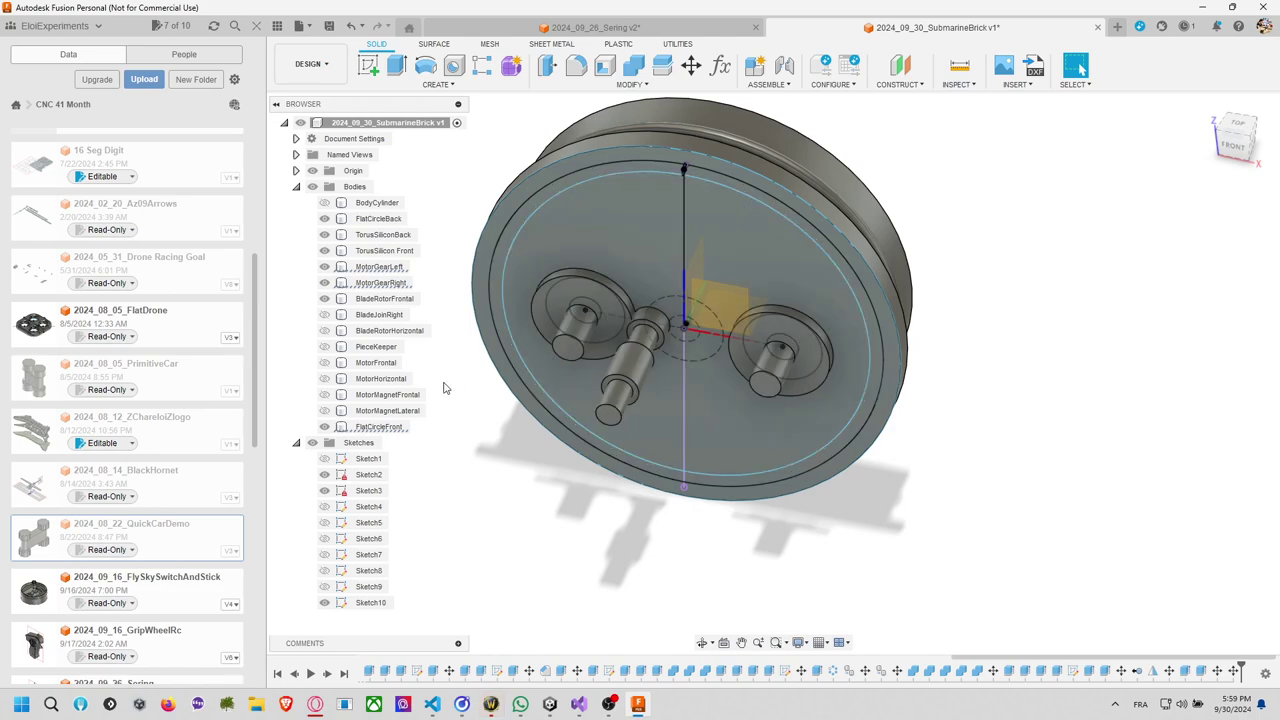
Show the BladeJoinRight and BladeRotorHorizontal shafts and the PieceKeeper link.
click(324, 298)
click(326, 299)
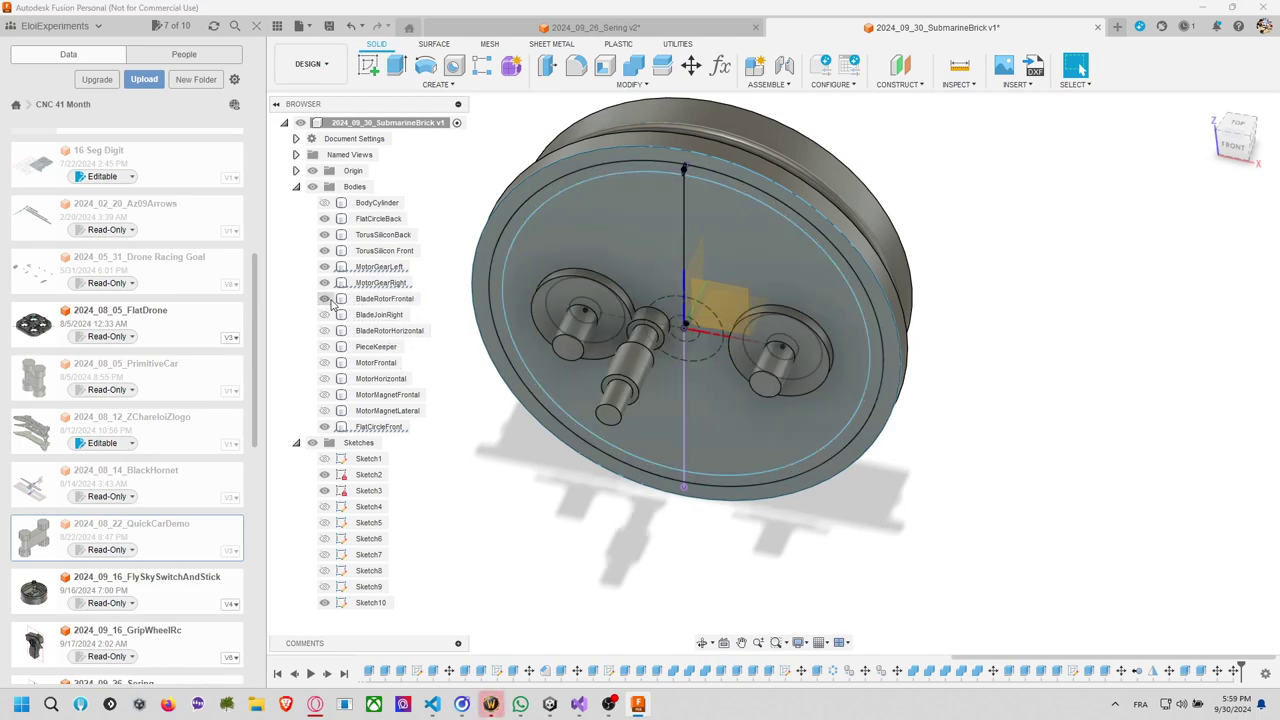
click(324, 315)
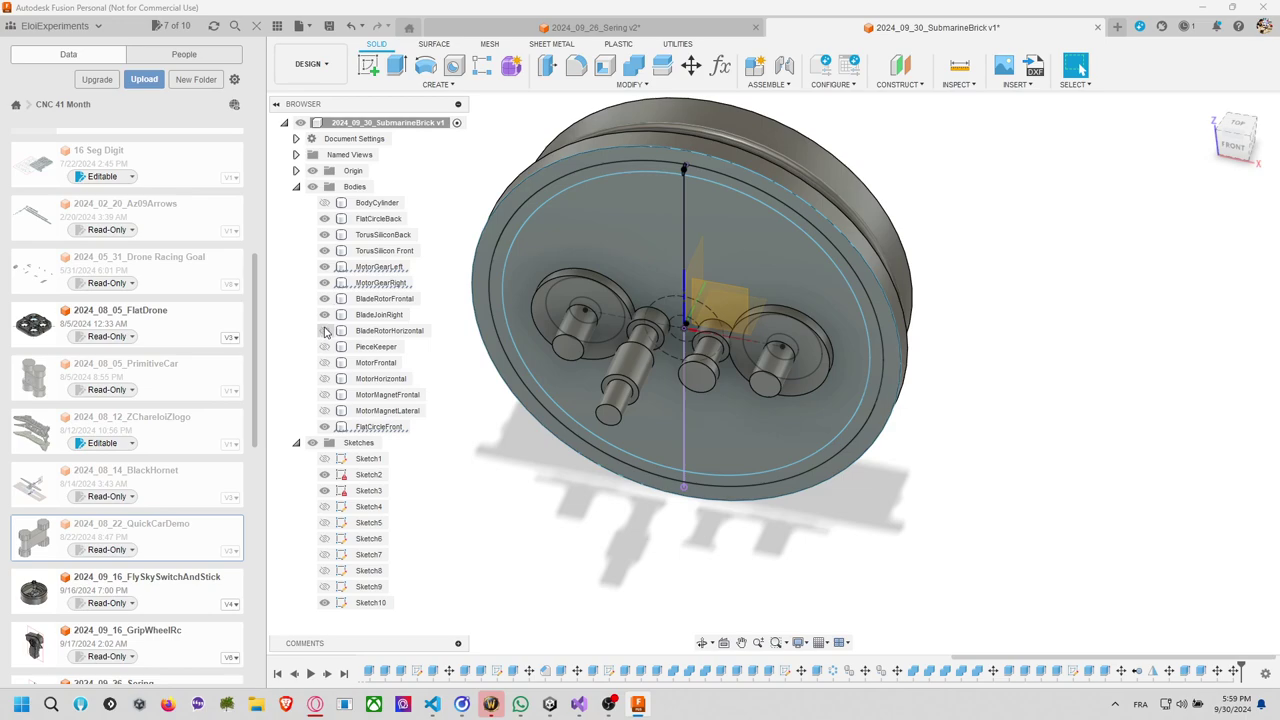
click(324, 331)
click(324, 347)
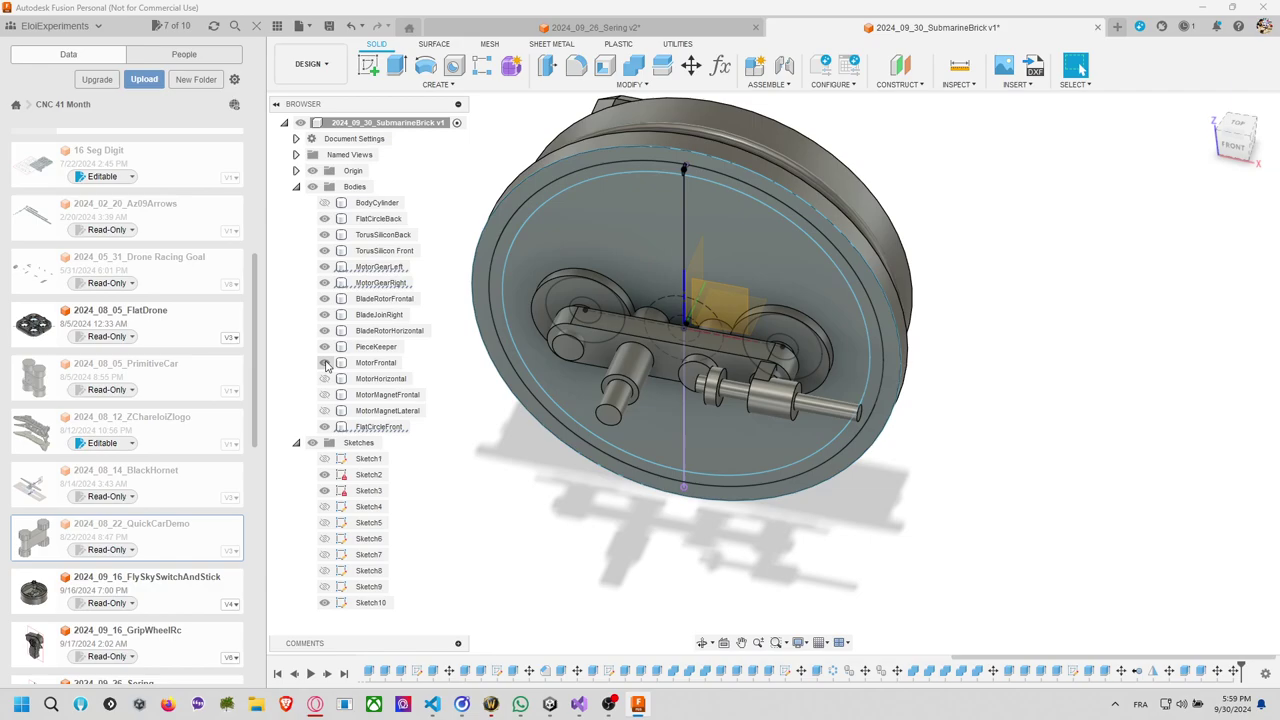
shift+middle_drag(788, 295, 1013, 376)
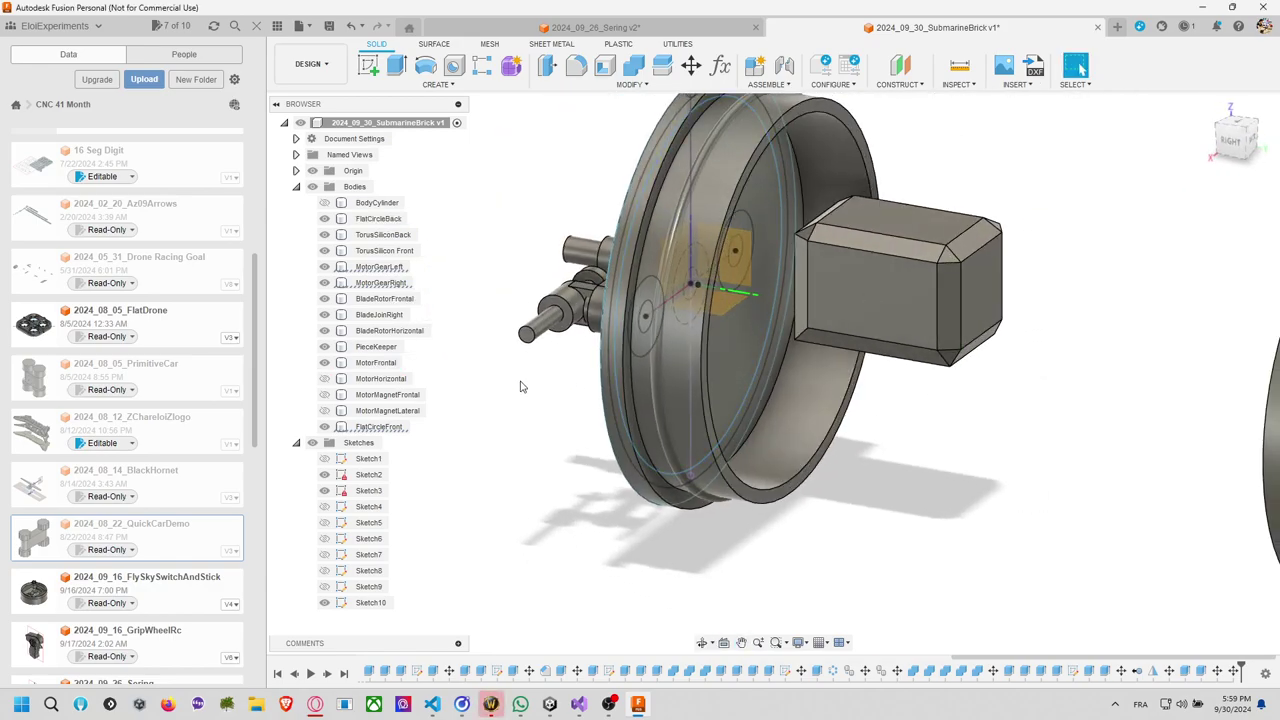
Show MotorHorizontal and MotorMagnetFrontal, then face the end plate.
click(324, 378)
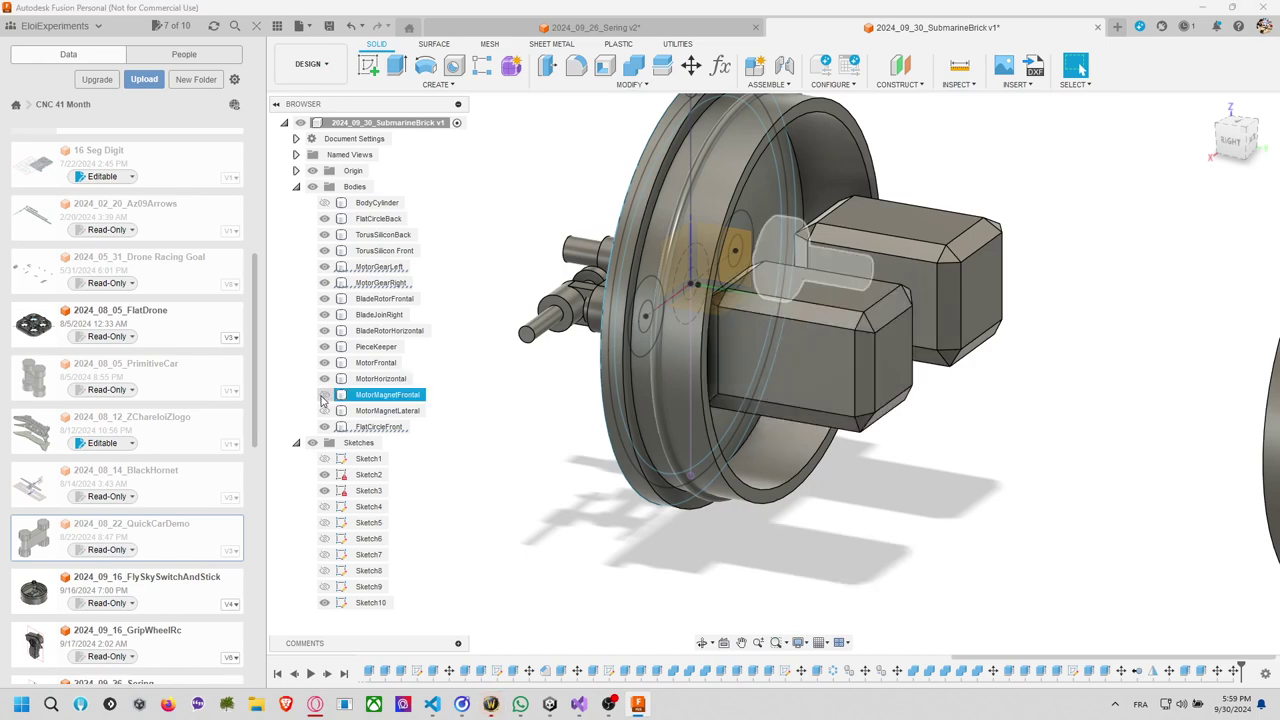
click(324, 394)
mouse_move(948, 398)
shift+middle_down()
mouse_move(997, 429)
mouse_move(1110, 443)
mouse_move(1100, 523)
mouse_move(1144, 440)
mouse_move(957, 406)
shift+middle_up()
scroll(1140, 436, down, 5)
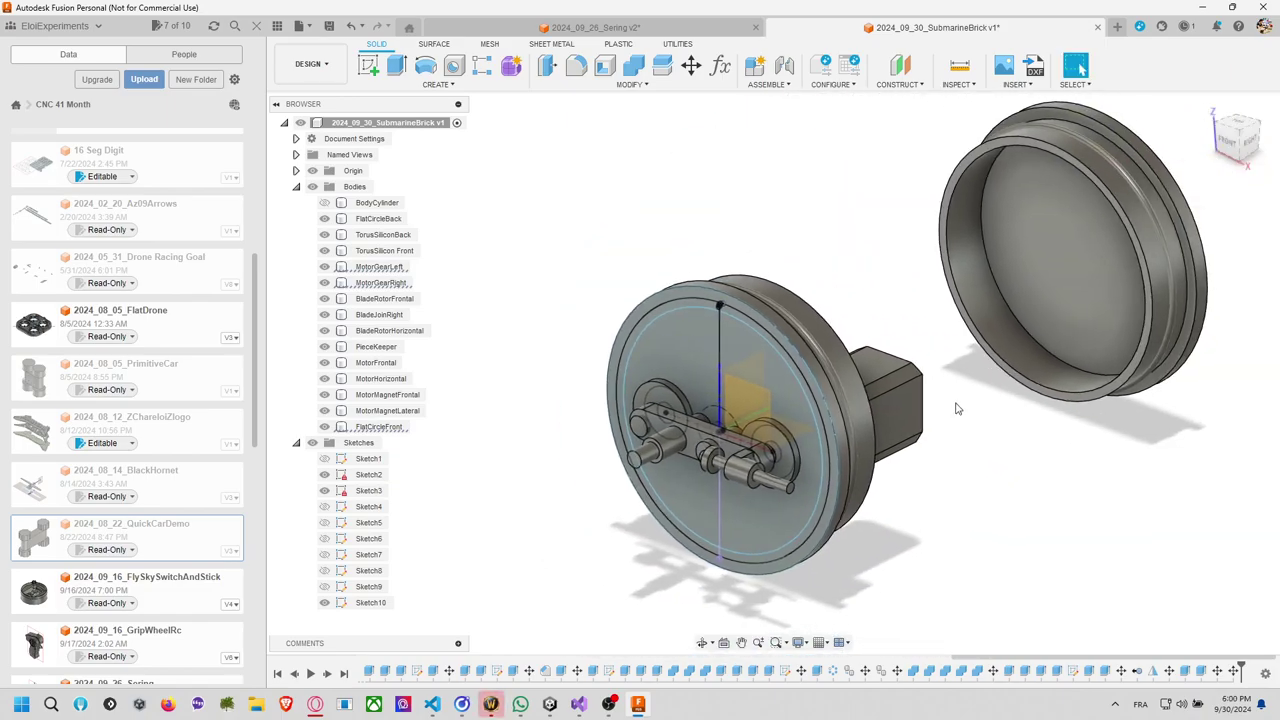
Show BodyCylinder again and orbit to a steeper angle on it.
click(324, 202)
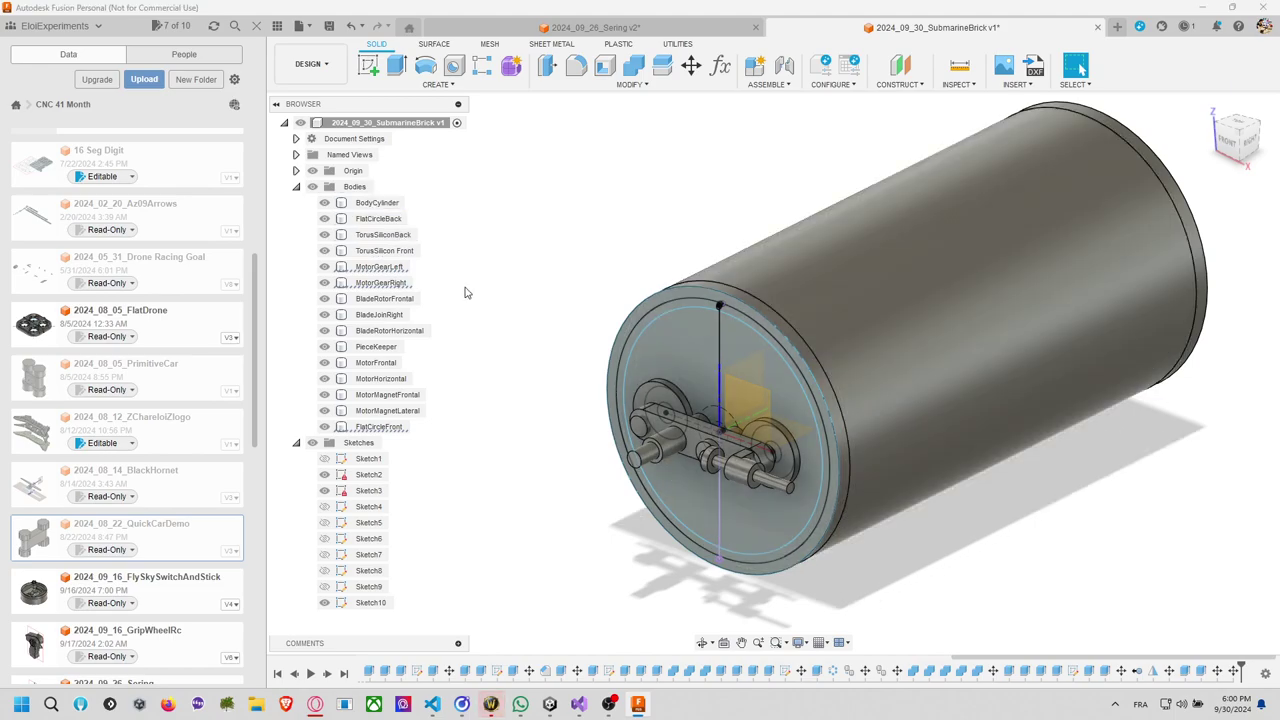
click(392, 396)
click(388, 411)
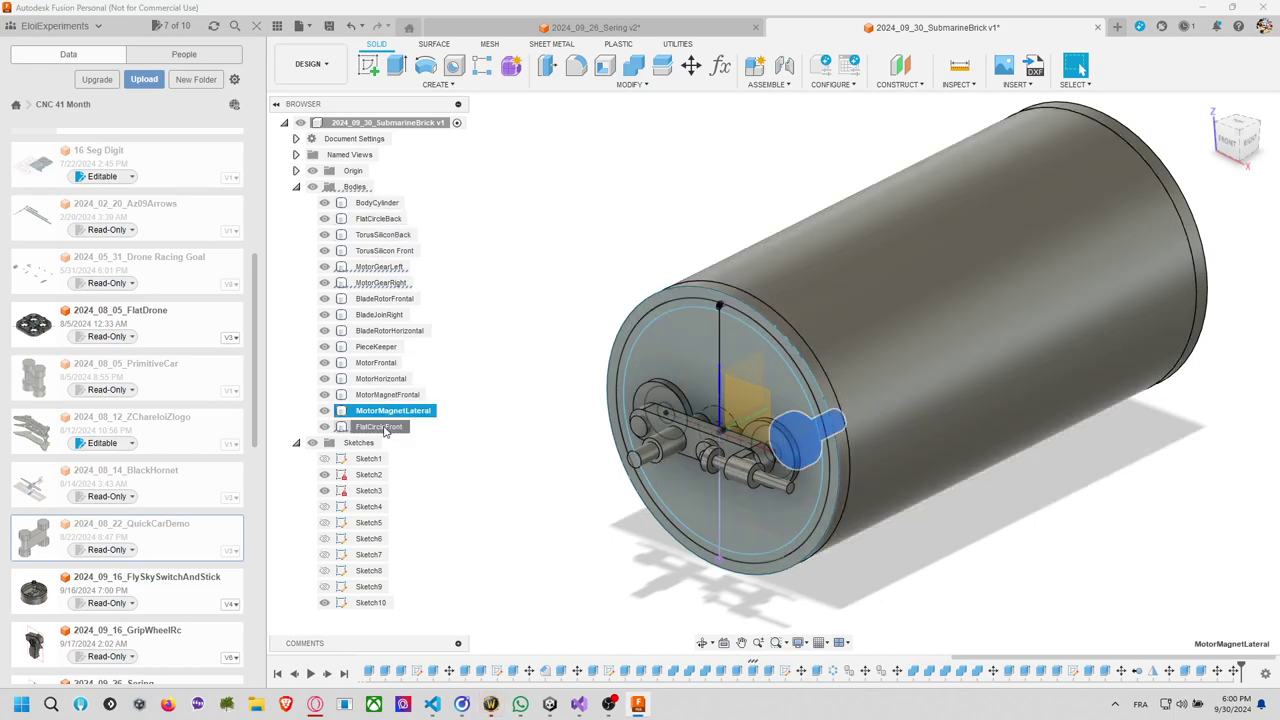
click(1062, 457)
shift+middle_drag(1113, 522, 978, 426)
Zoom in on the motor shaft from the right view and start a new sketch.
click(801, 462)
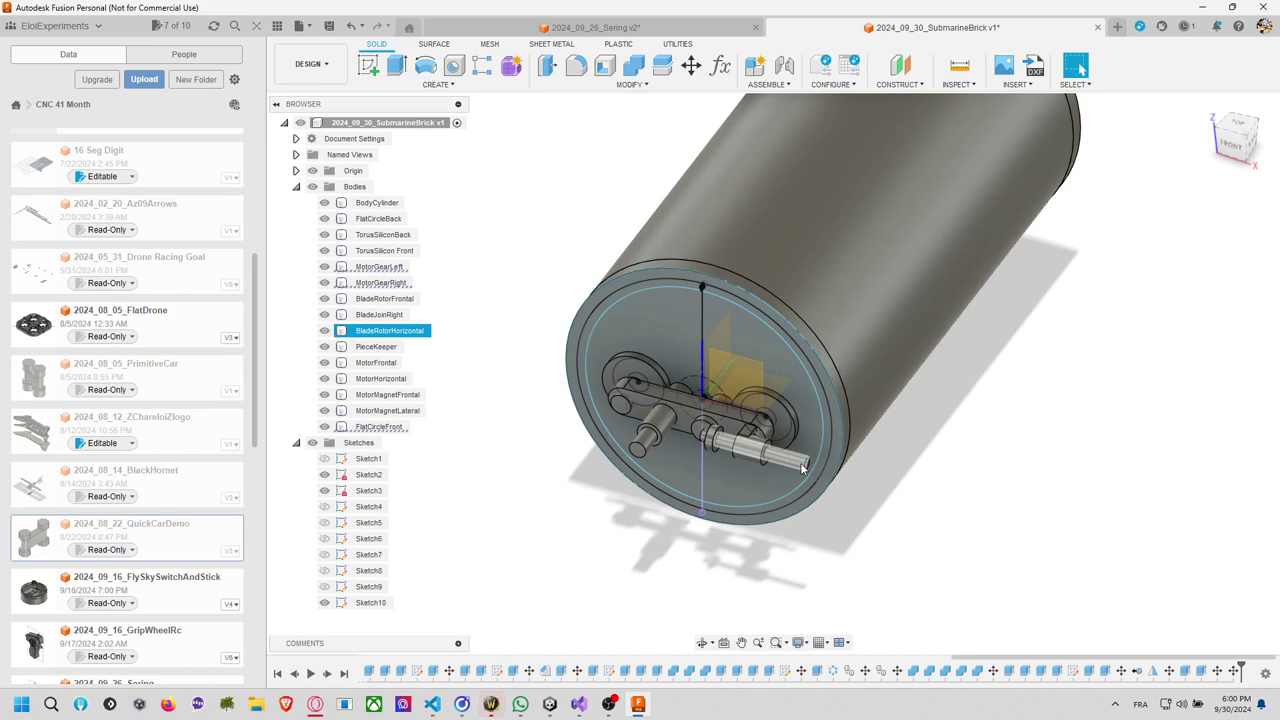
key(Escape)
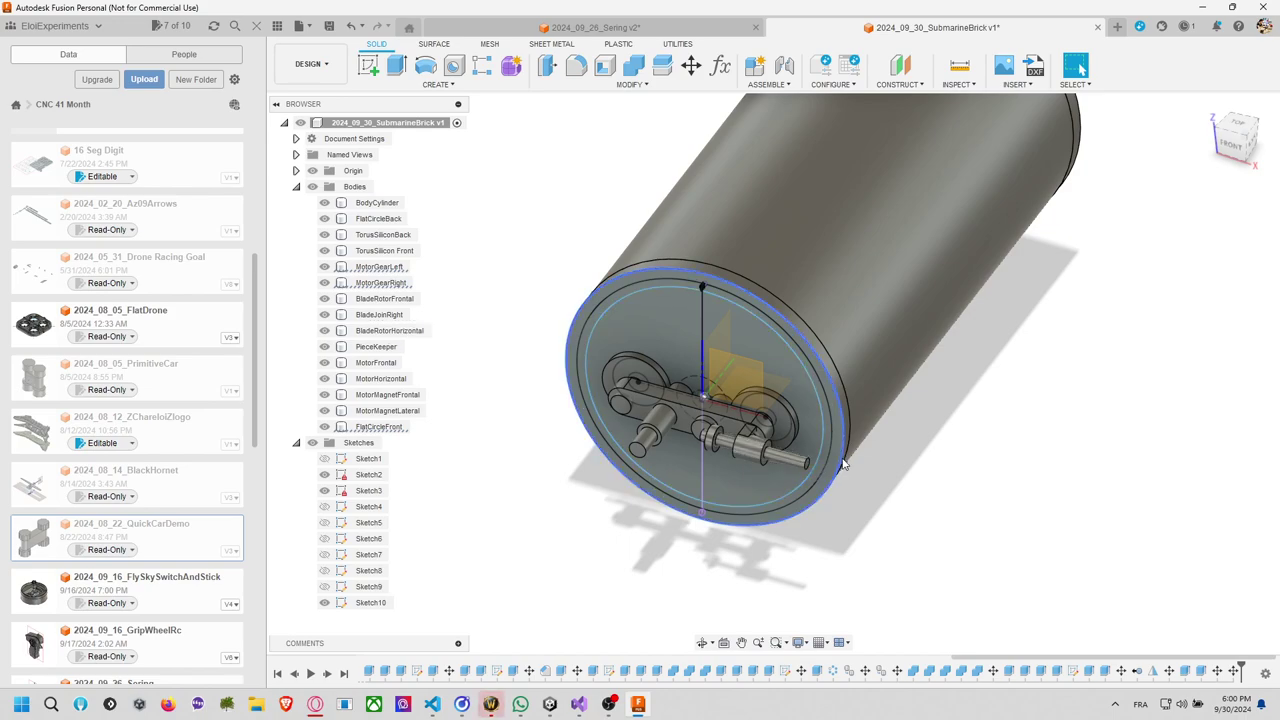
click(1252, 148)
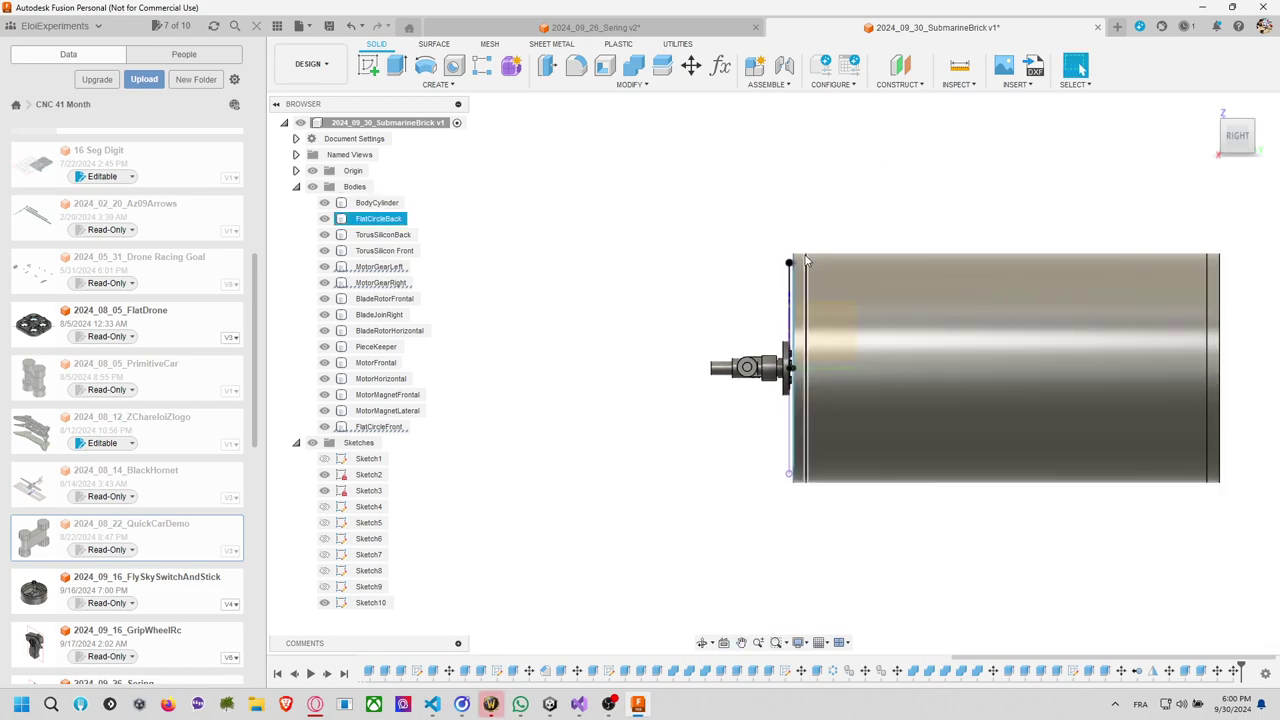
scroll(807, 262, up, 5)
middle_drag(726, 317, 701, 140)
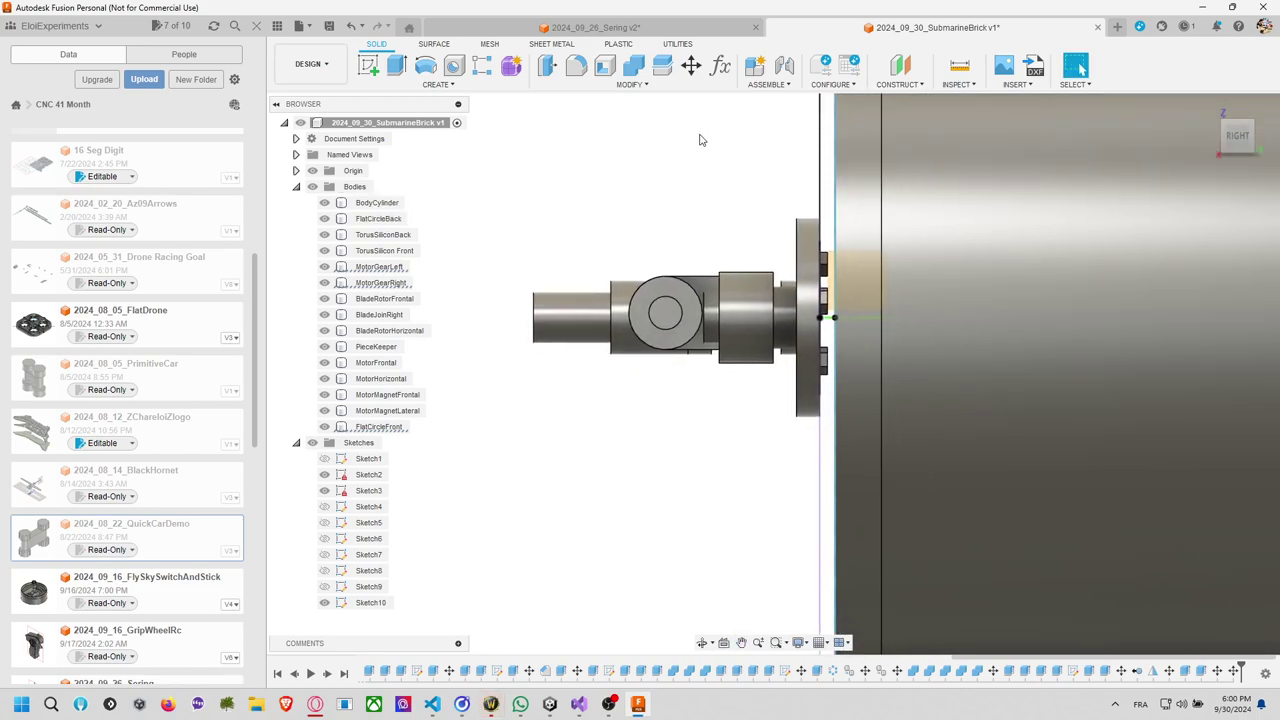
click(368, 65)
On the PieceKeeper's round face, sketch an edge-matching circle and a larger concentric circle.
scroll(663, 251, up, 3)
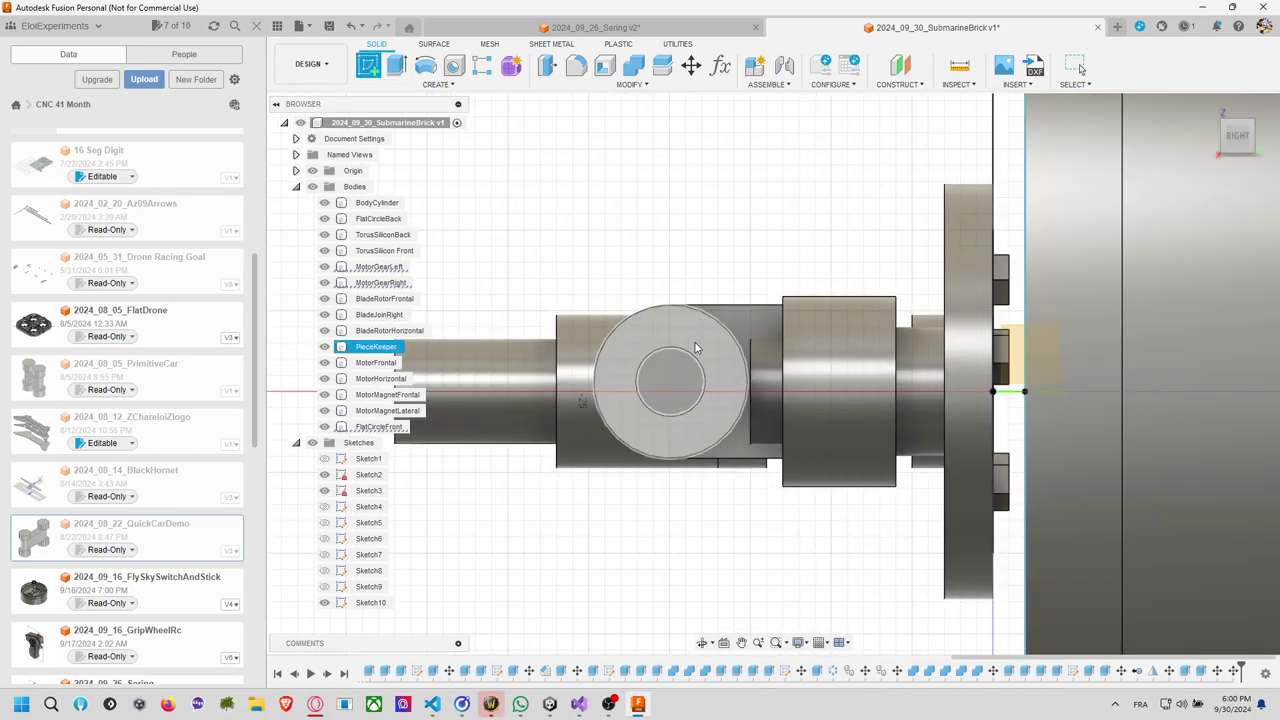
click(680, 343)
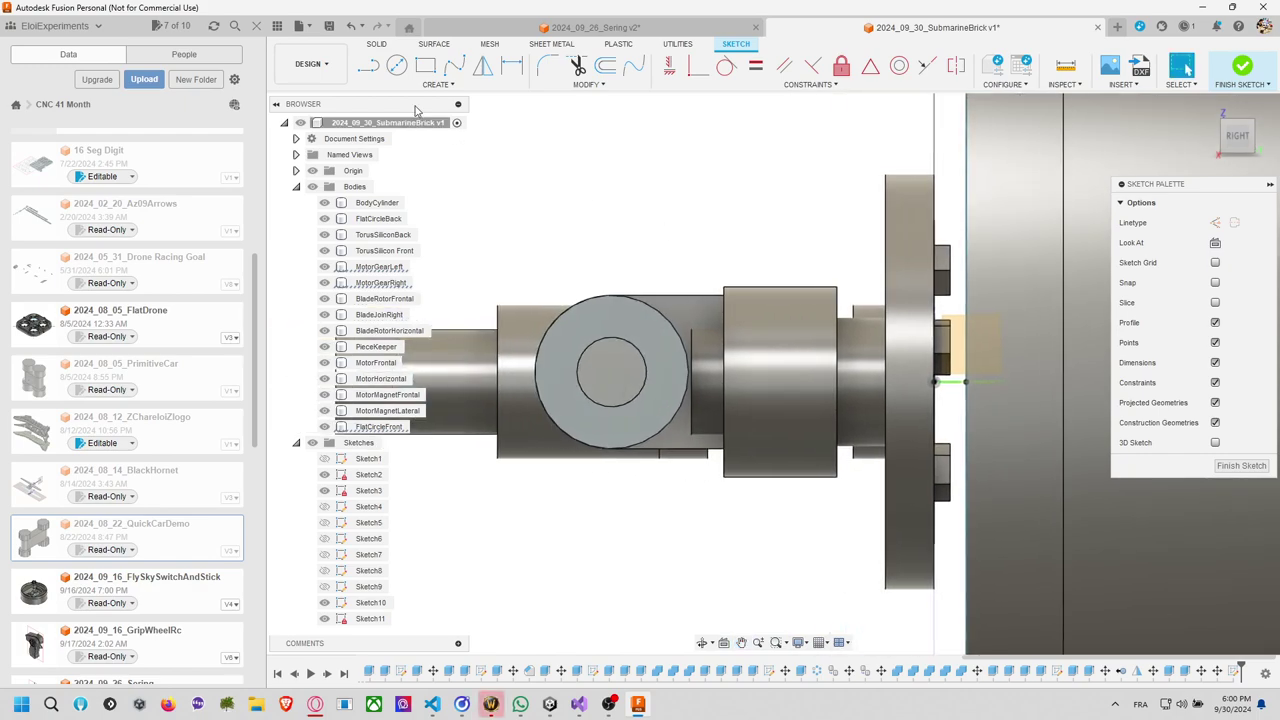
click(399, 68)
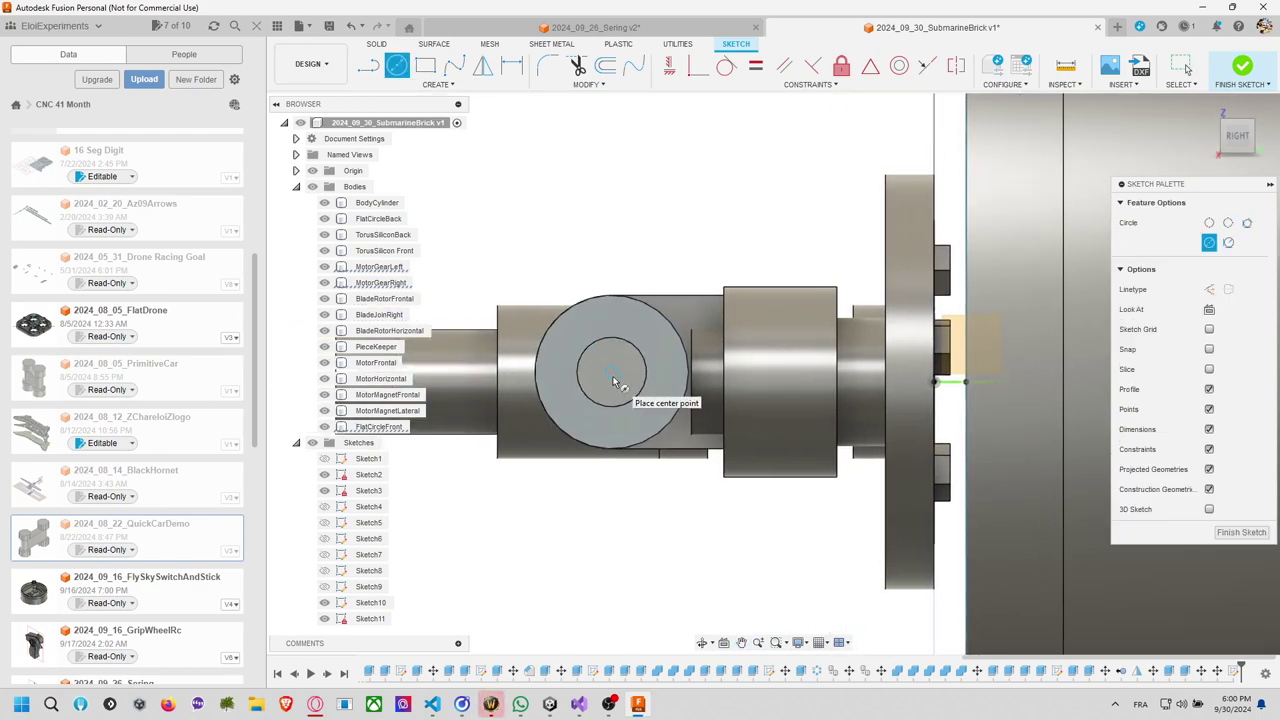
click(613, 375)
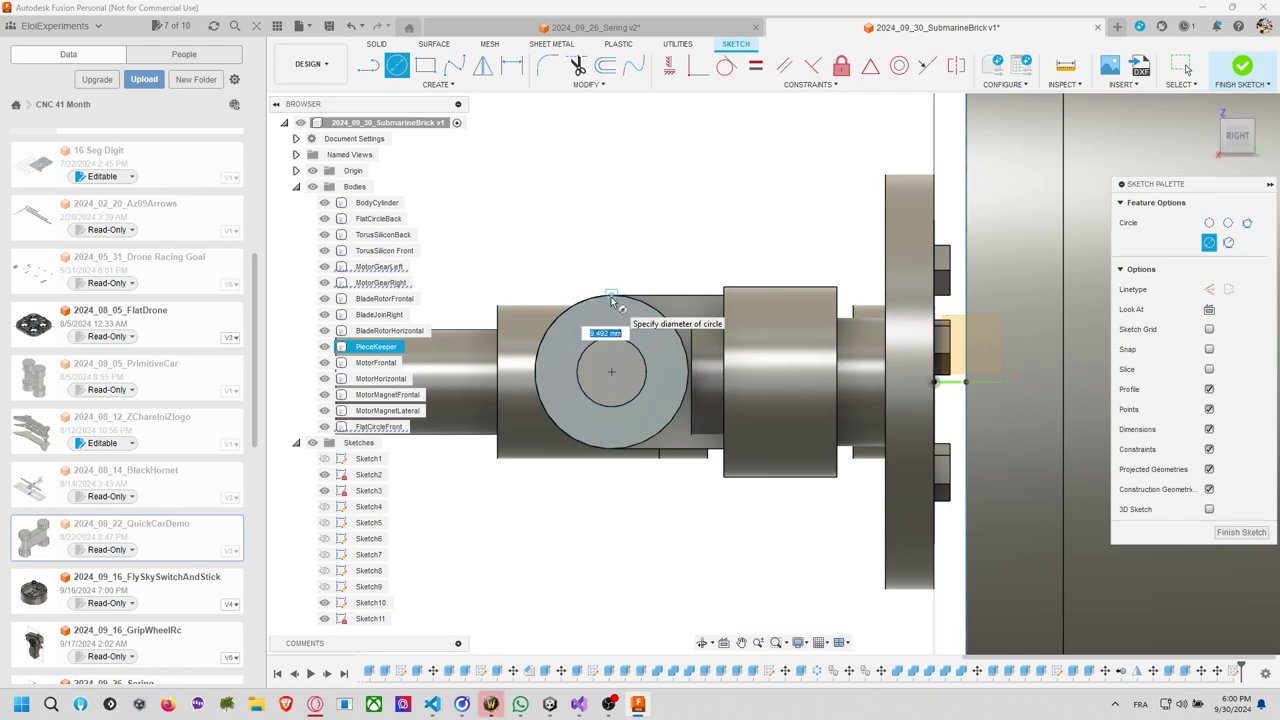
click(612, 299)
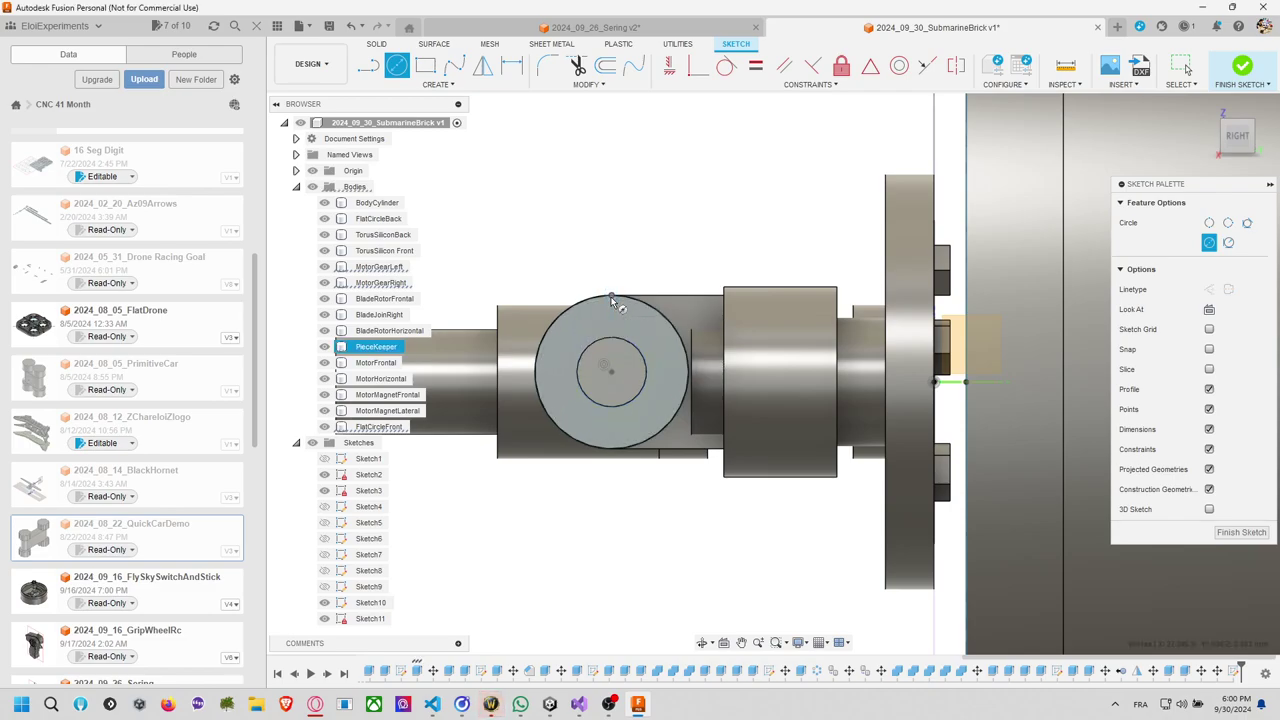
click(612, 375)
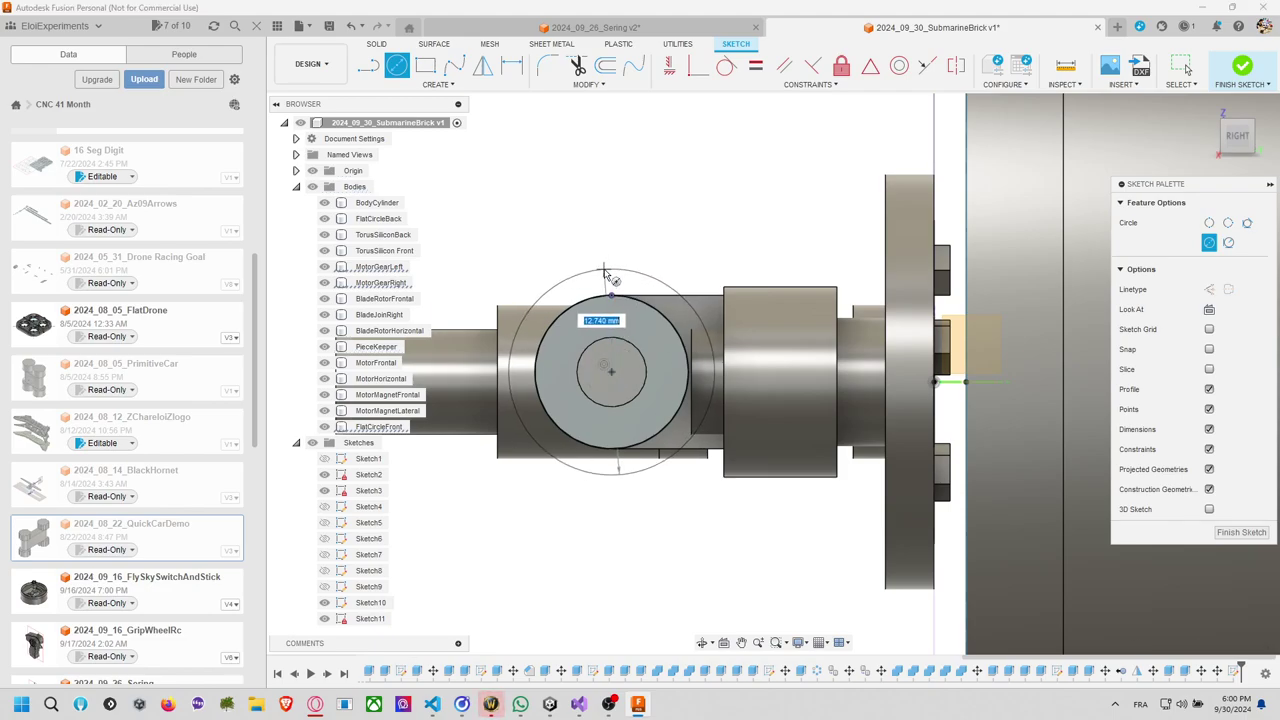
click(604, 272)
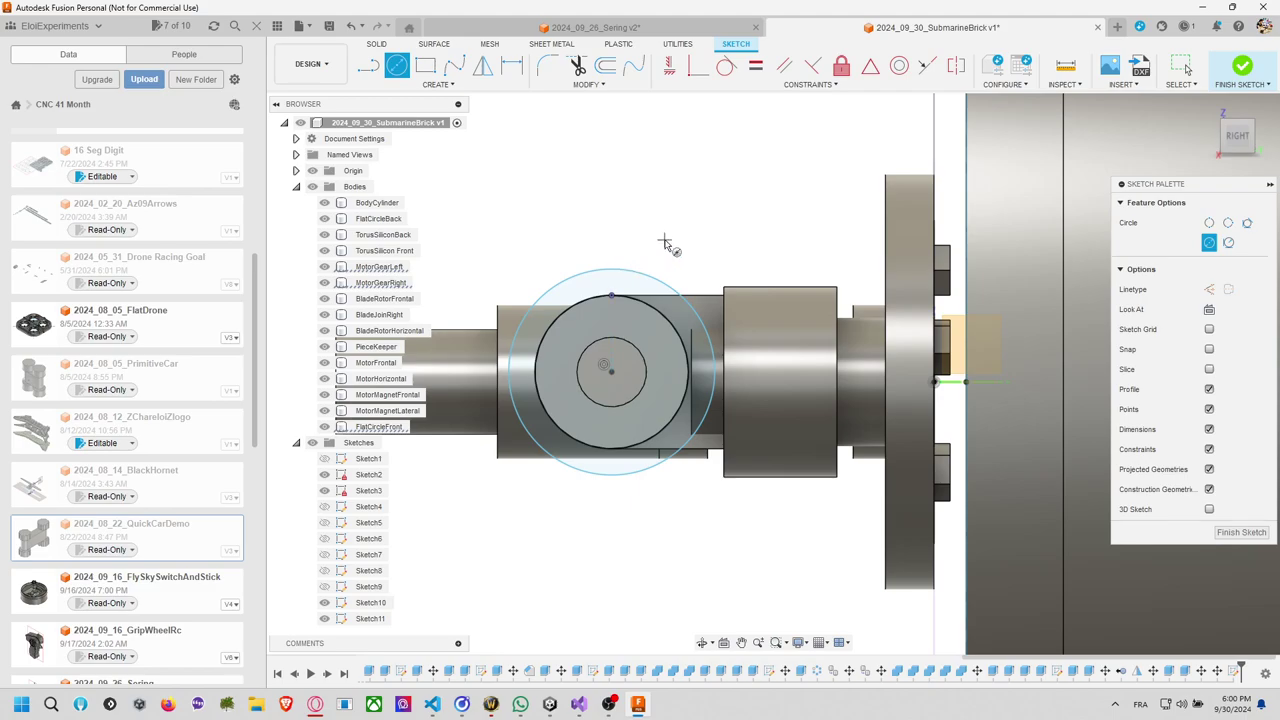
mouse_move(666, 243)
middle_down()
mouse_move(774, 240)
mouse_move(740, 247)
middle_up()
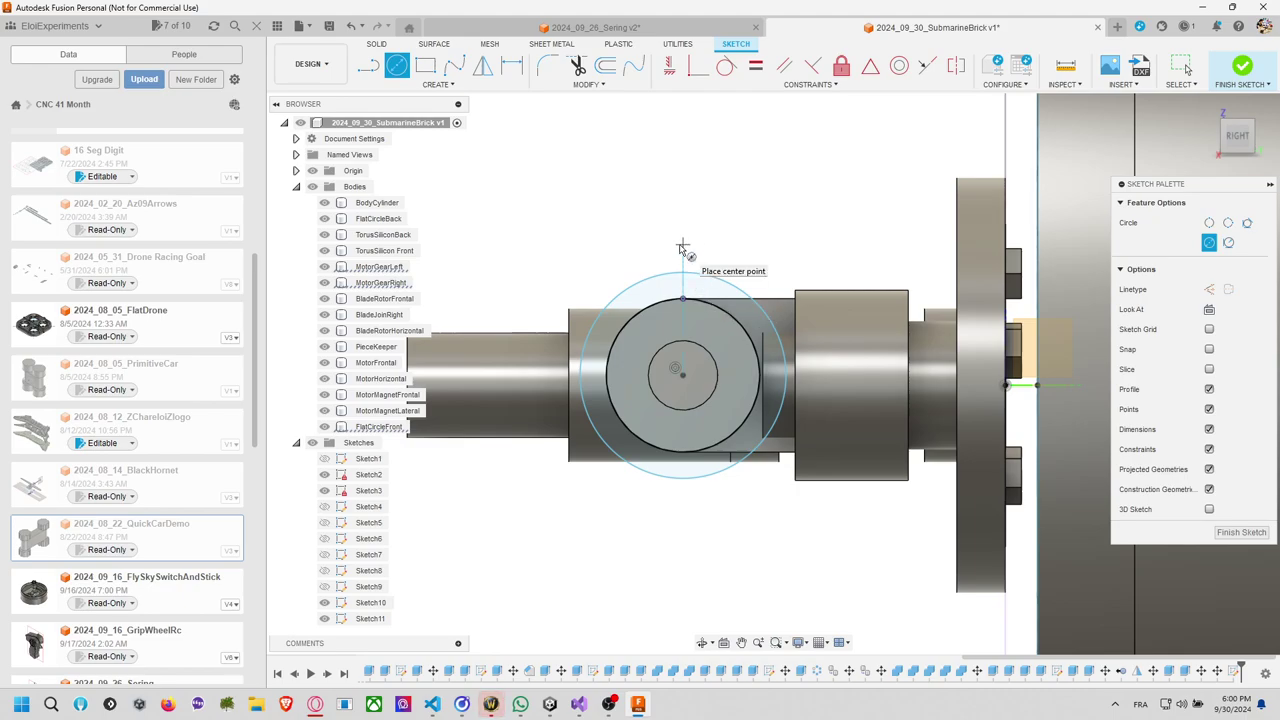
click(1242, 68)
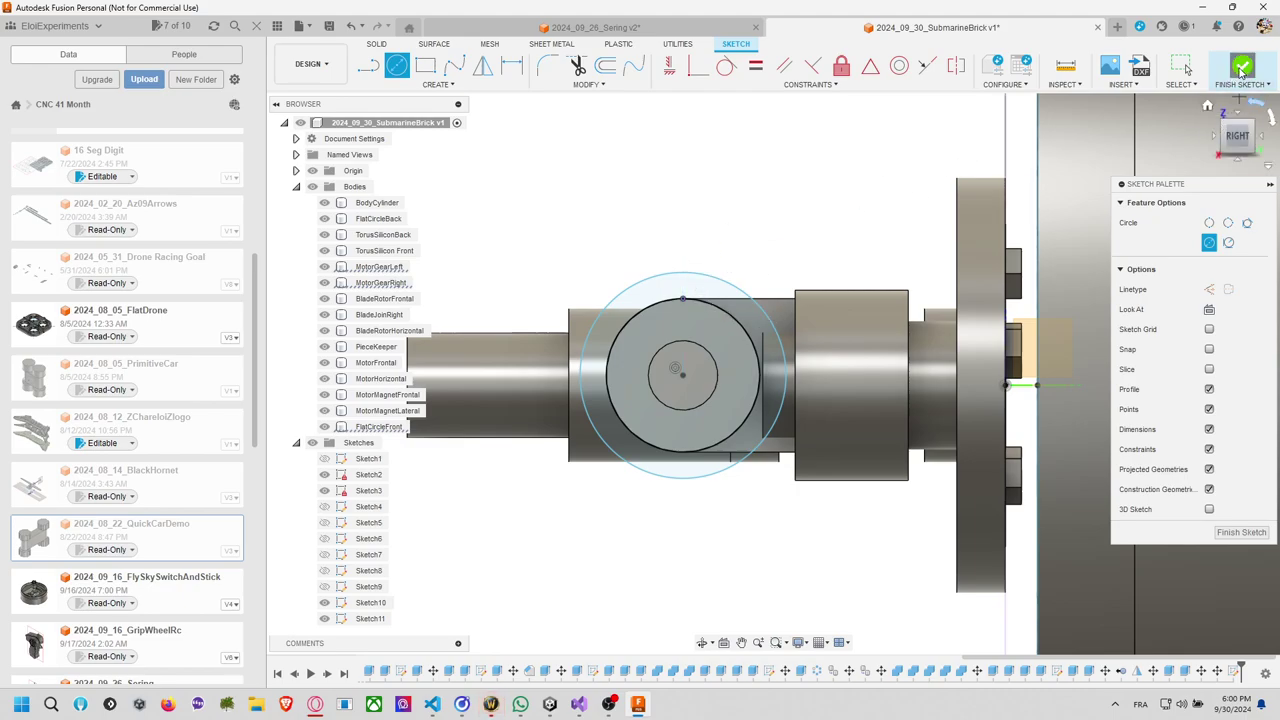
Extrude the ring profile 11 mm as new body Body44, then view the collar from the right.
key(e)
click(737, 323)
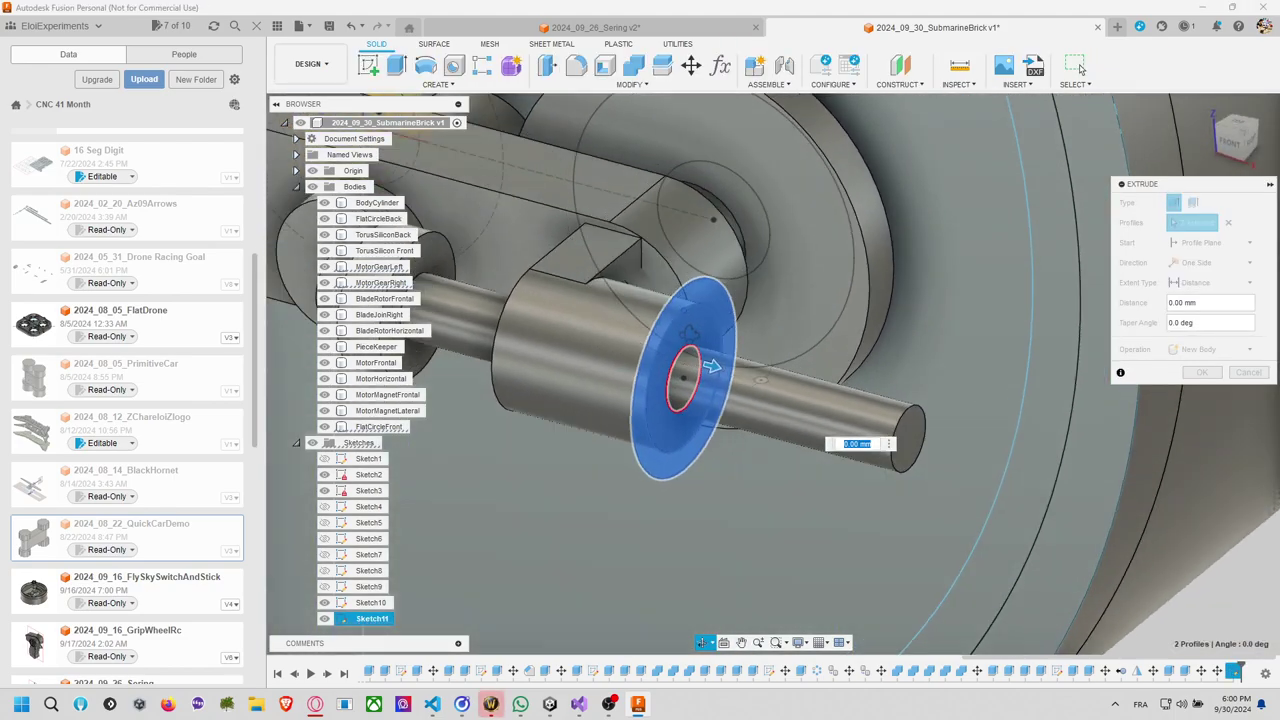
drag(770, 388, 863, 410)
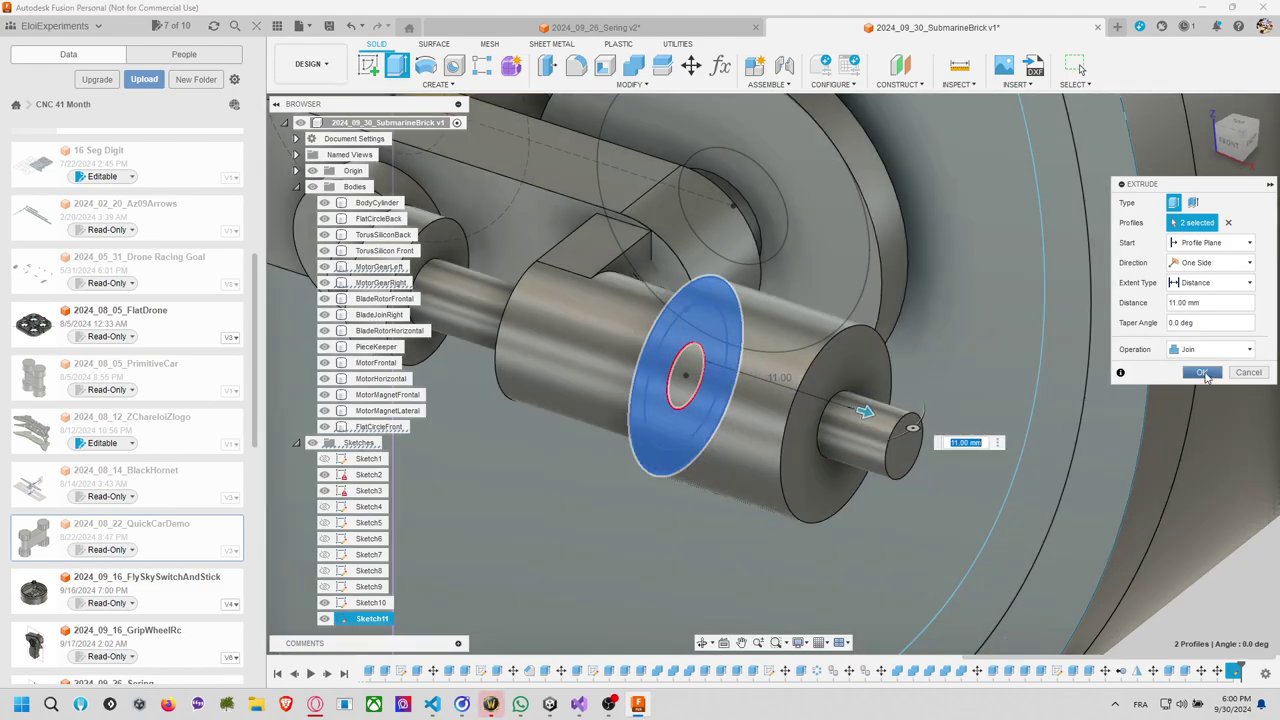
click(1210, 349)
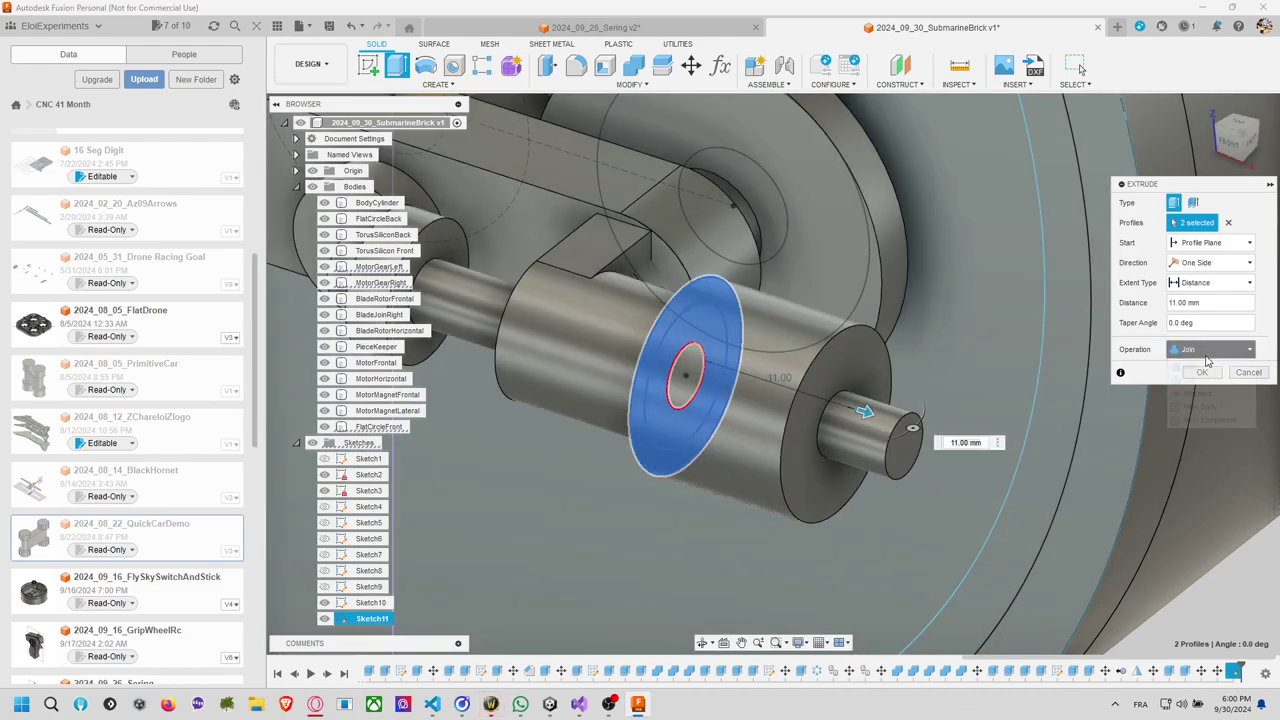
click(1200, 405)
click(1200, 372)
shift+middle_drag(1160, 375, 854, 377)
click(977, 327)
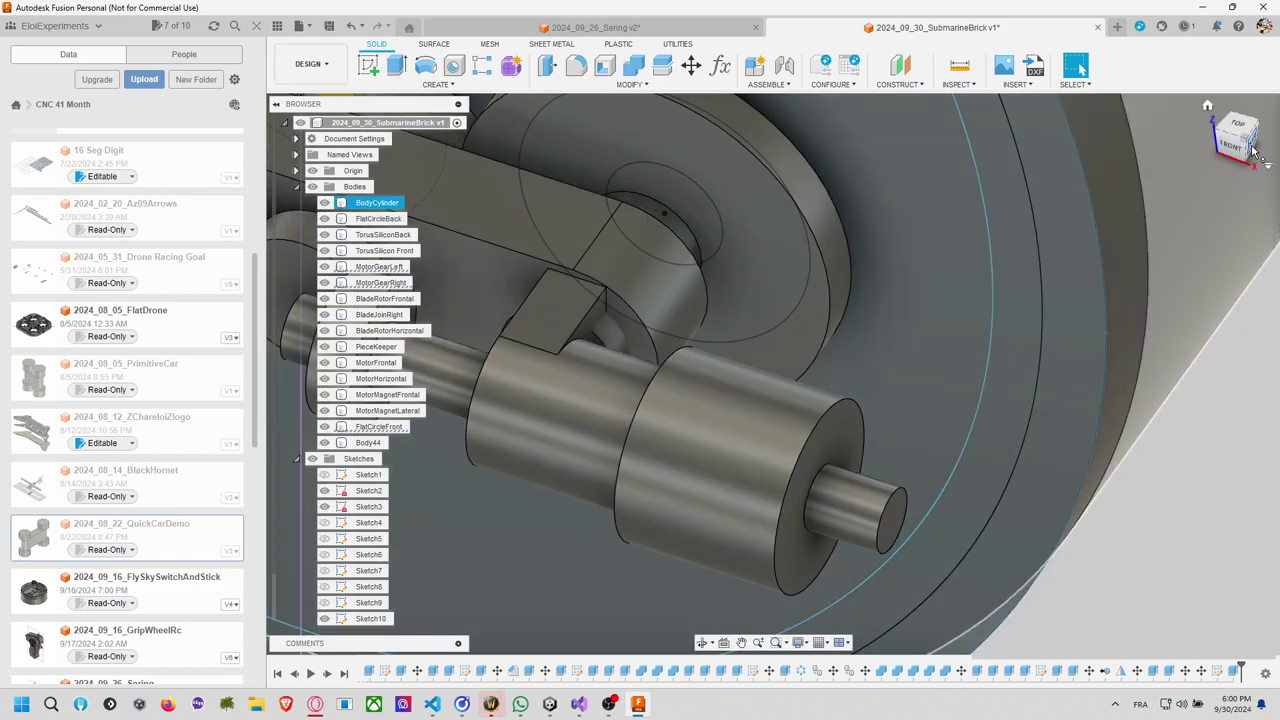
click(1255, 150)
middle_drag(757, 160, 808, 243)
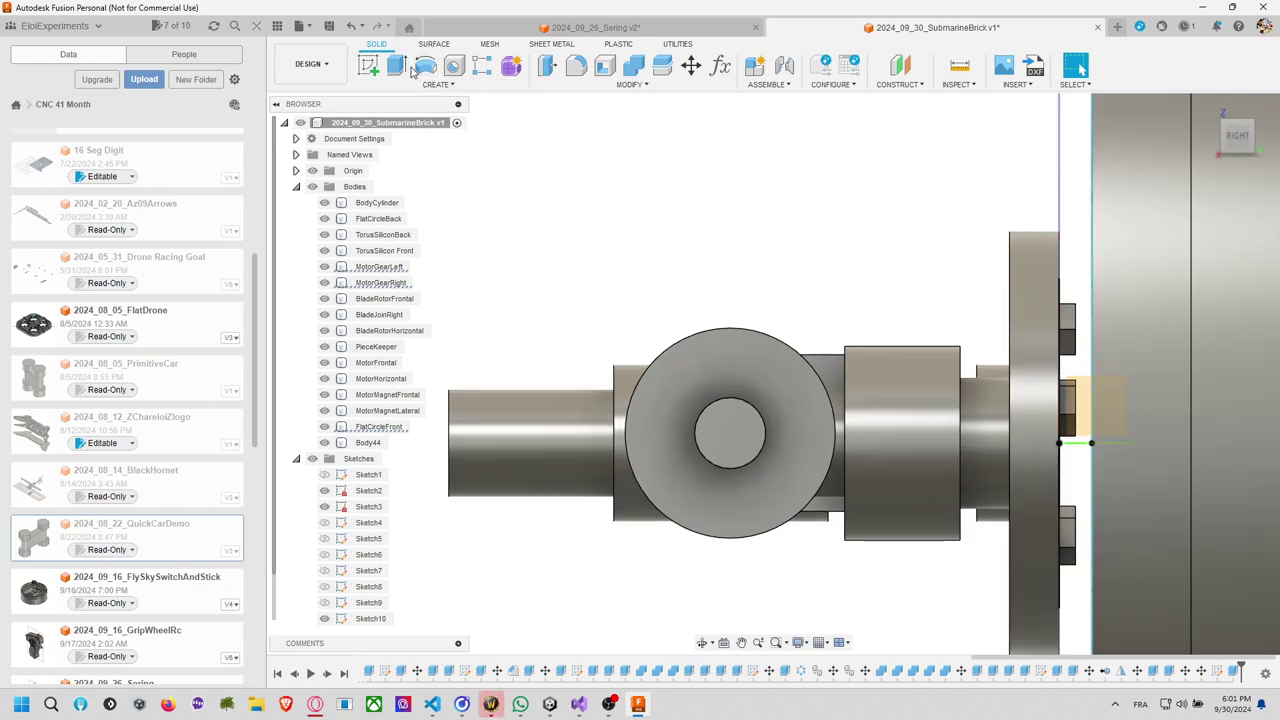
From the front view, start a new sketch on the BladeJoinRight face.
click(1210, 155)
click(1215, 138)
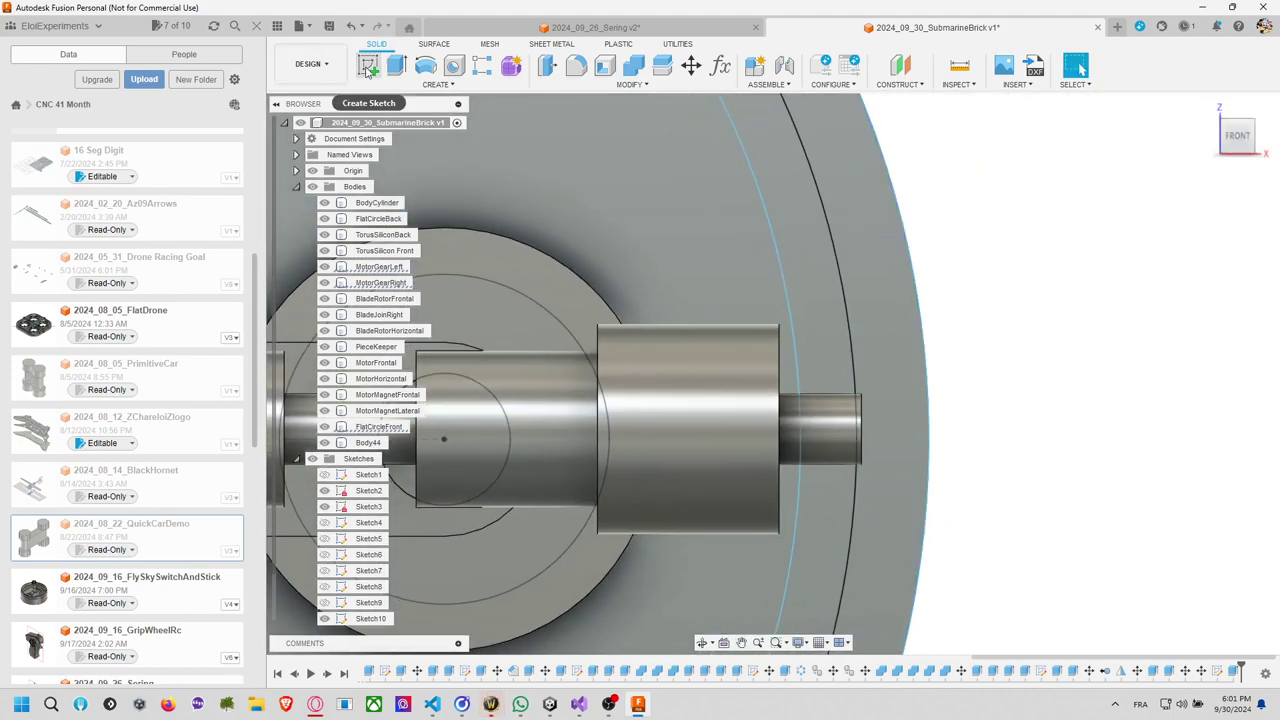
click(367, 66)
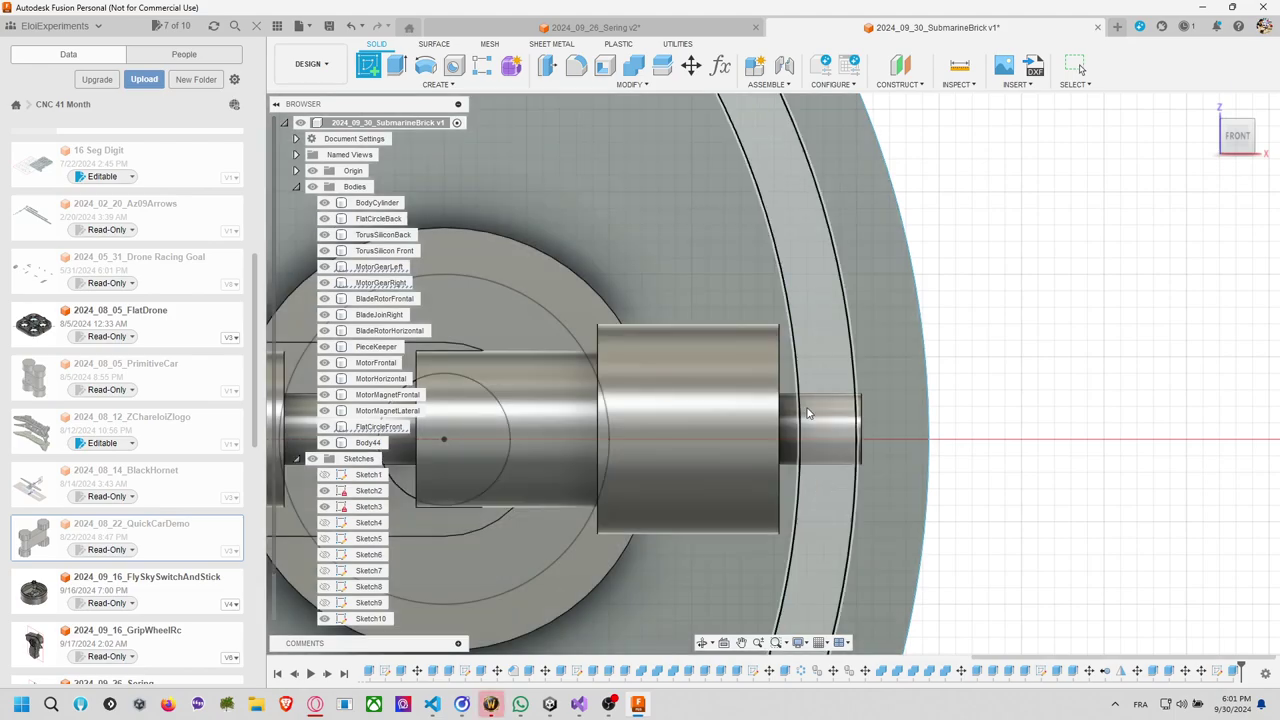
click(808, 413)
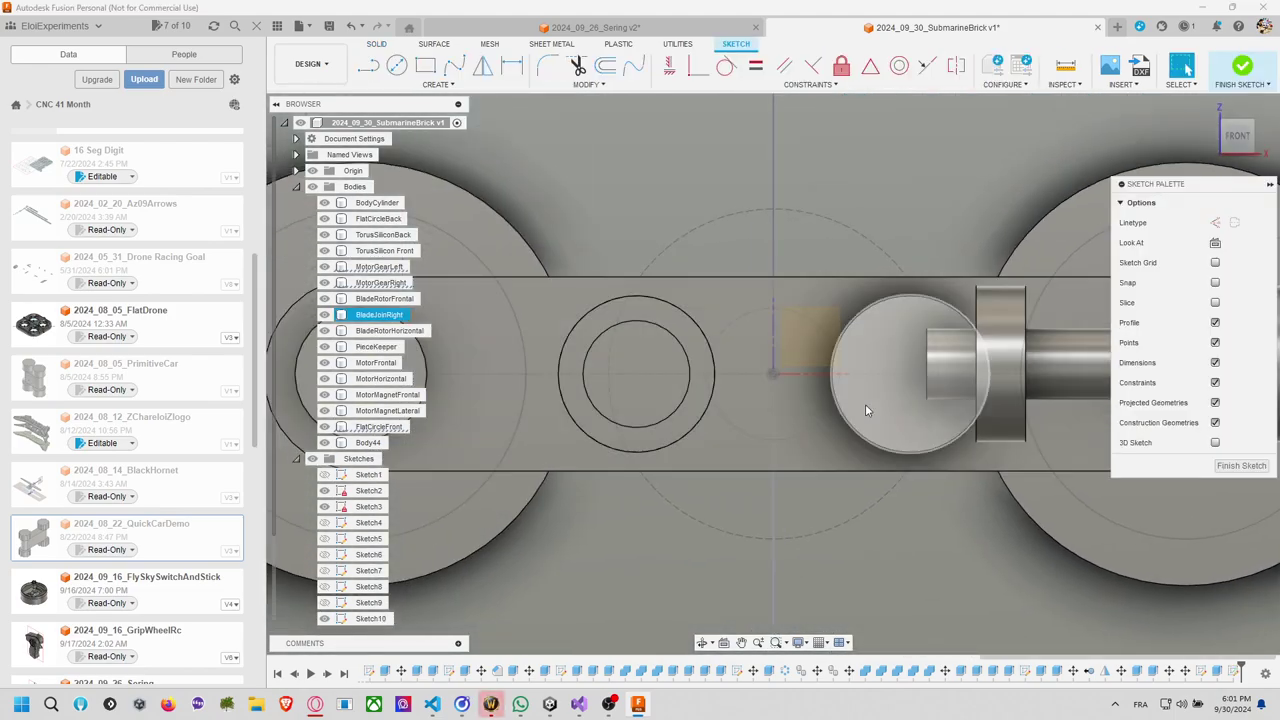
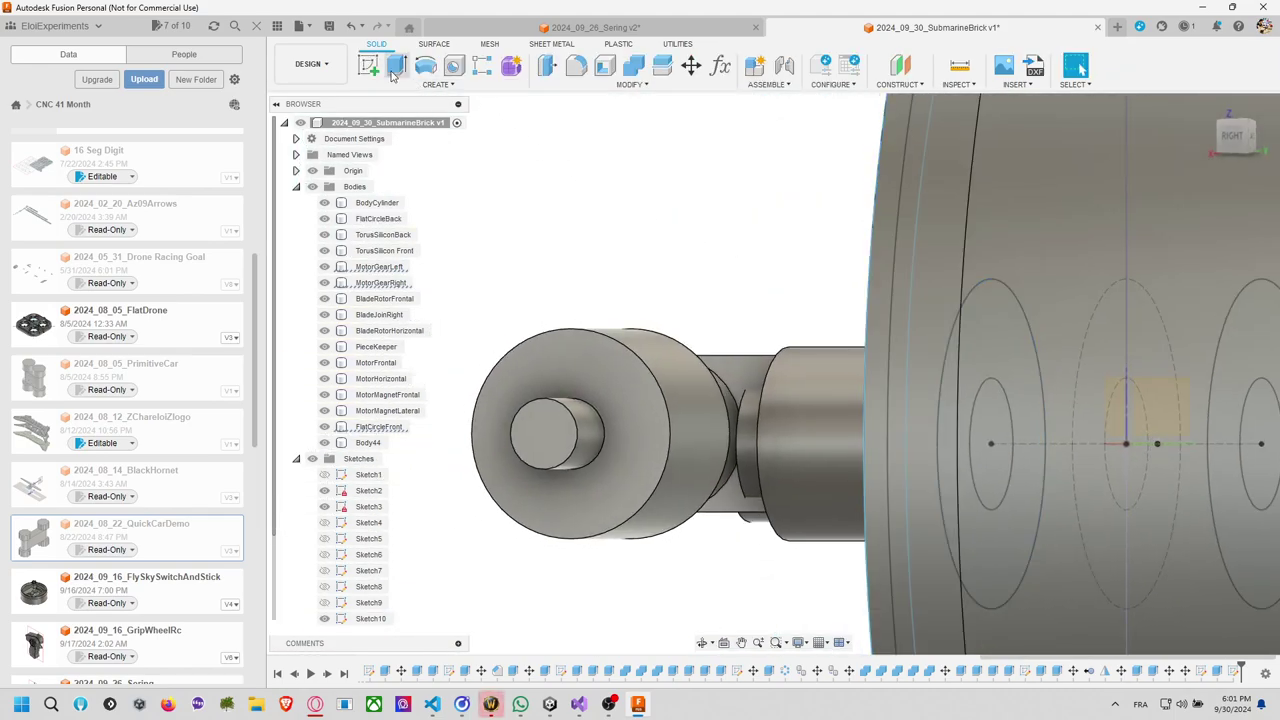
Start a sketch on the disk face and draw a chord across the top of the hub circle.
click(368, 66)
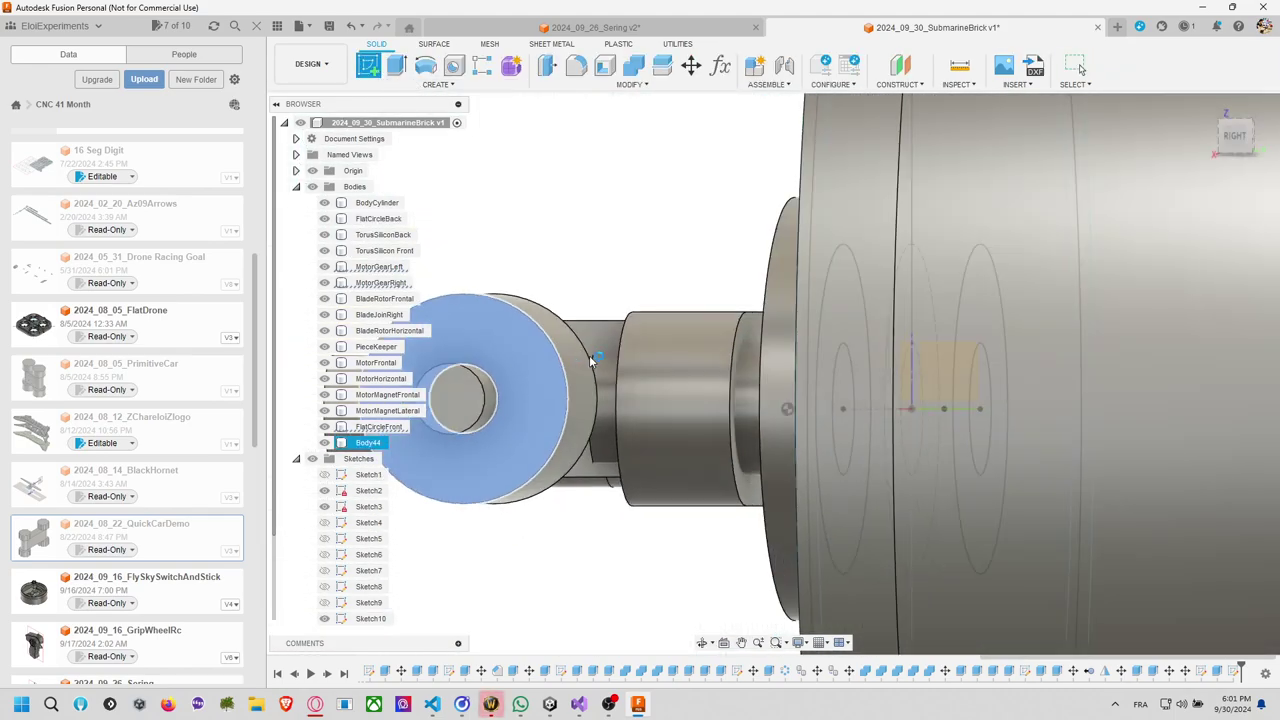
click(589, 355)
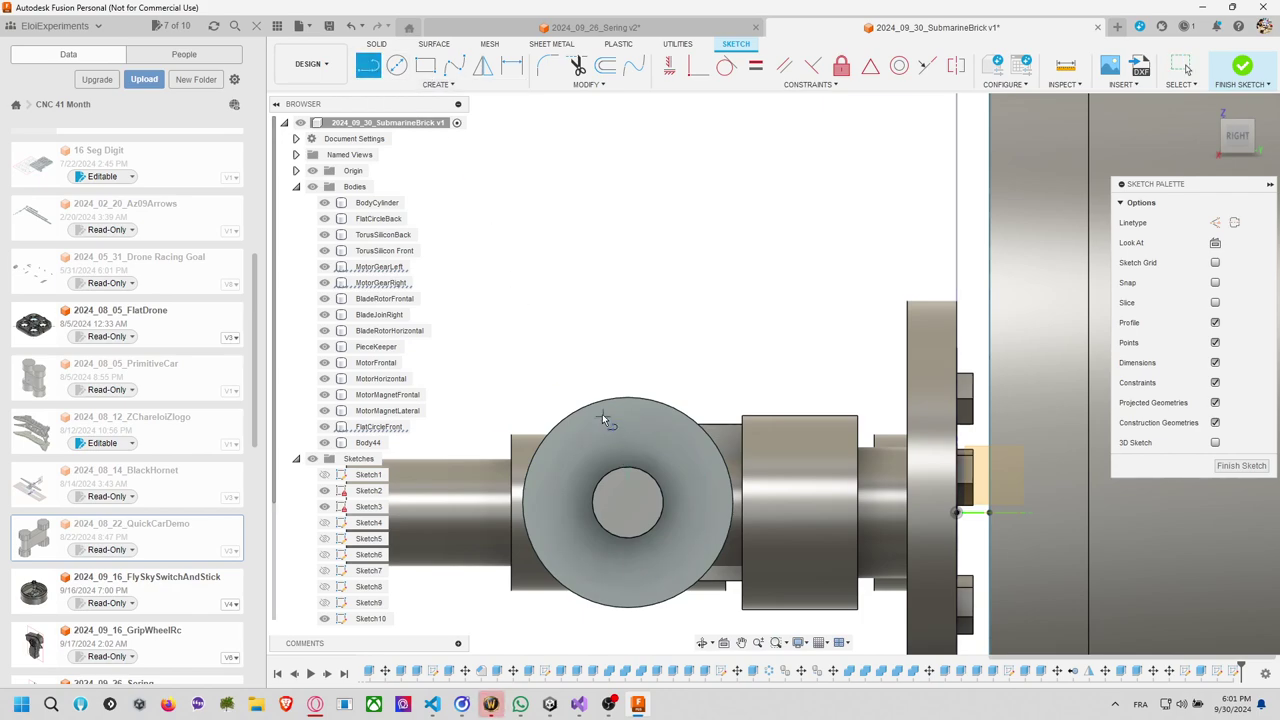
click(599, 409)
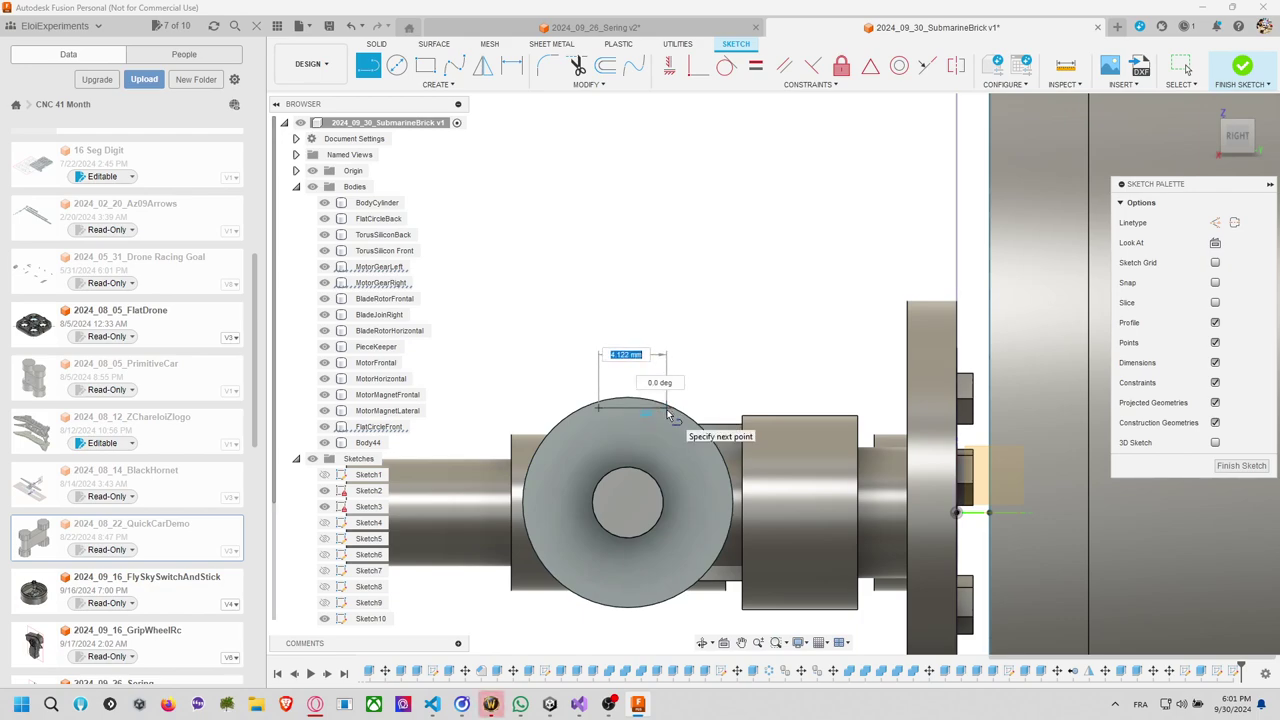
key(Escape)
click(368, 72)
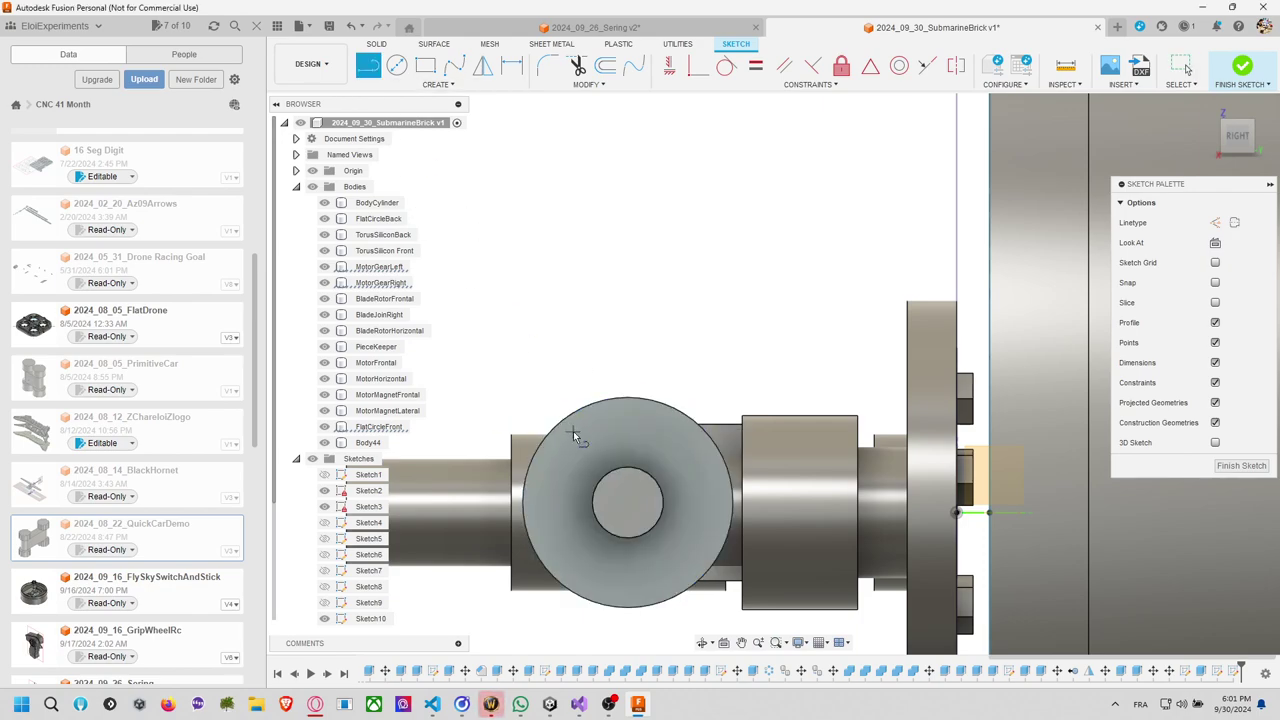
click(562, 422)
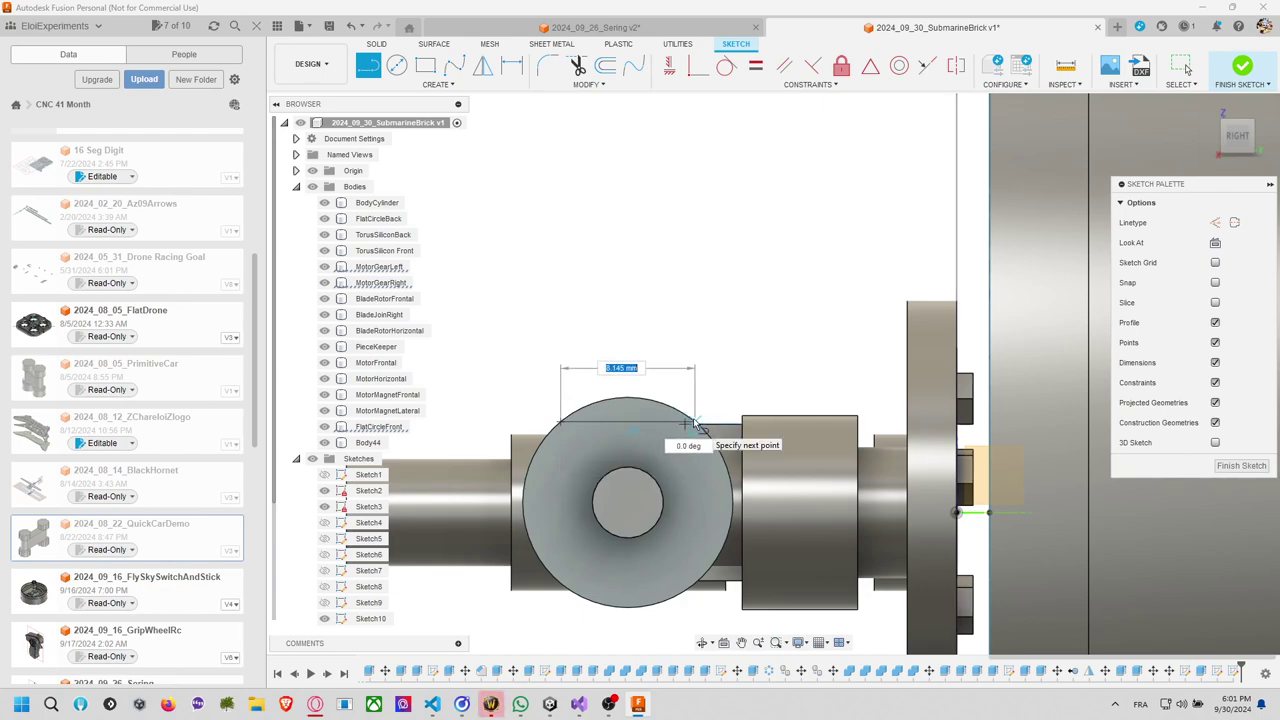
double_click(696, 422)
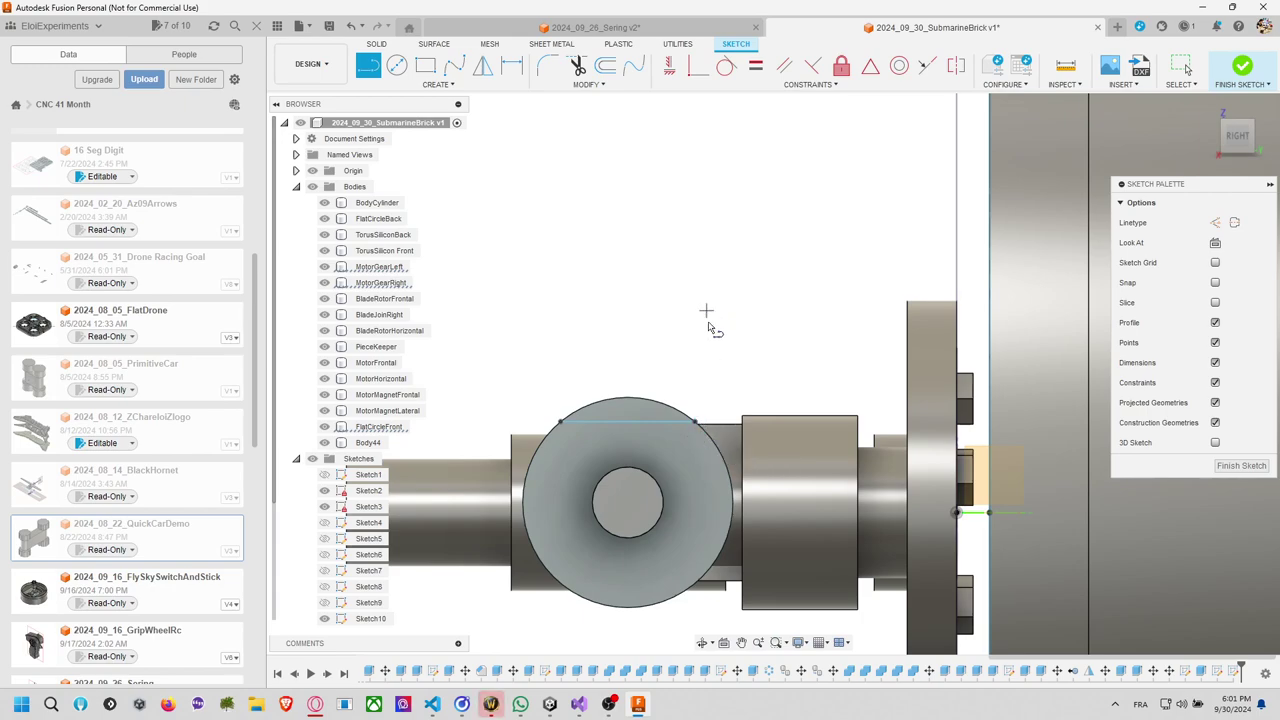
click(696, 421)
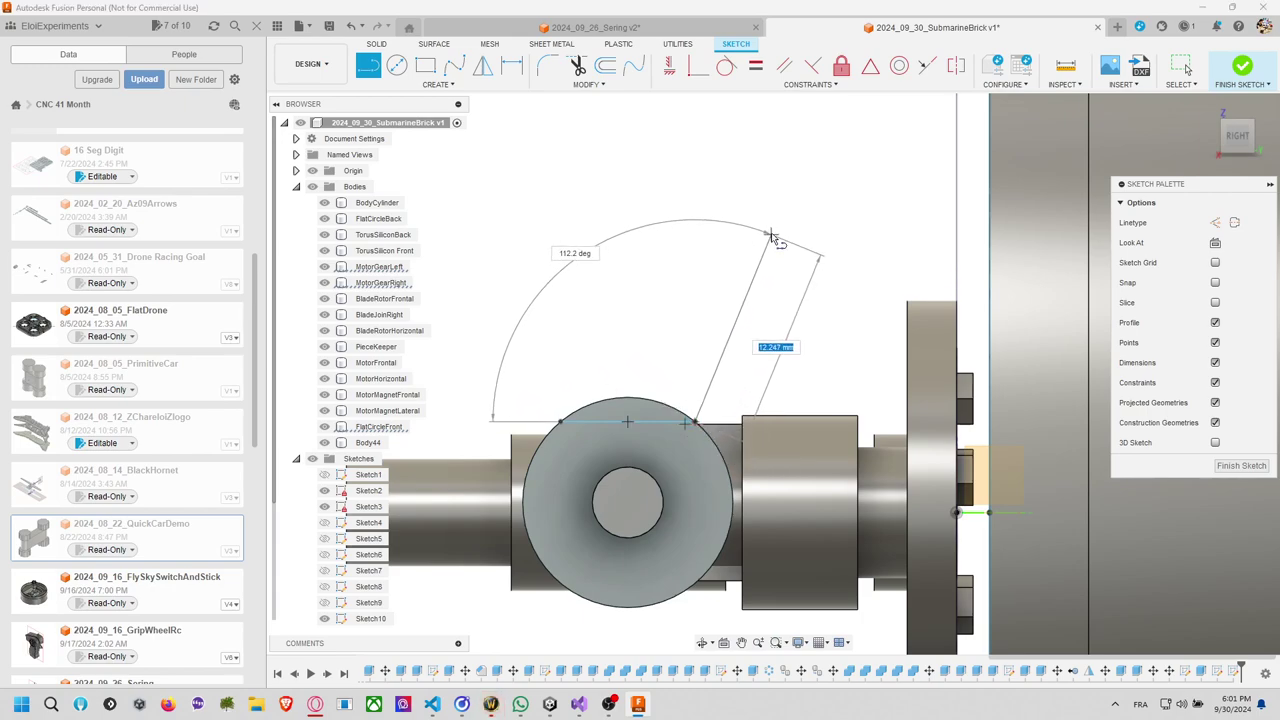
key(Escape)
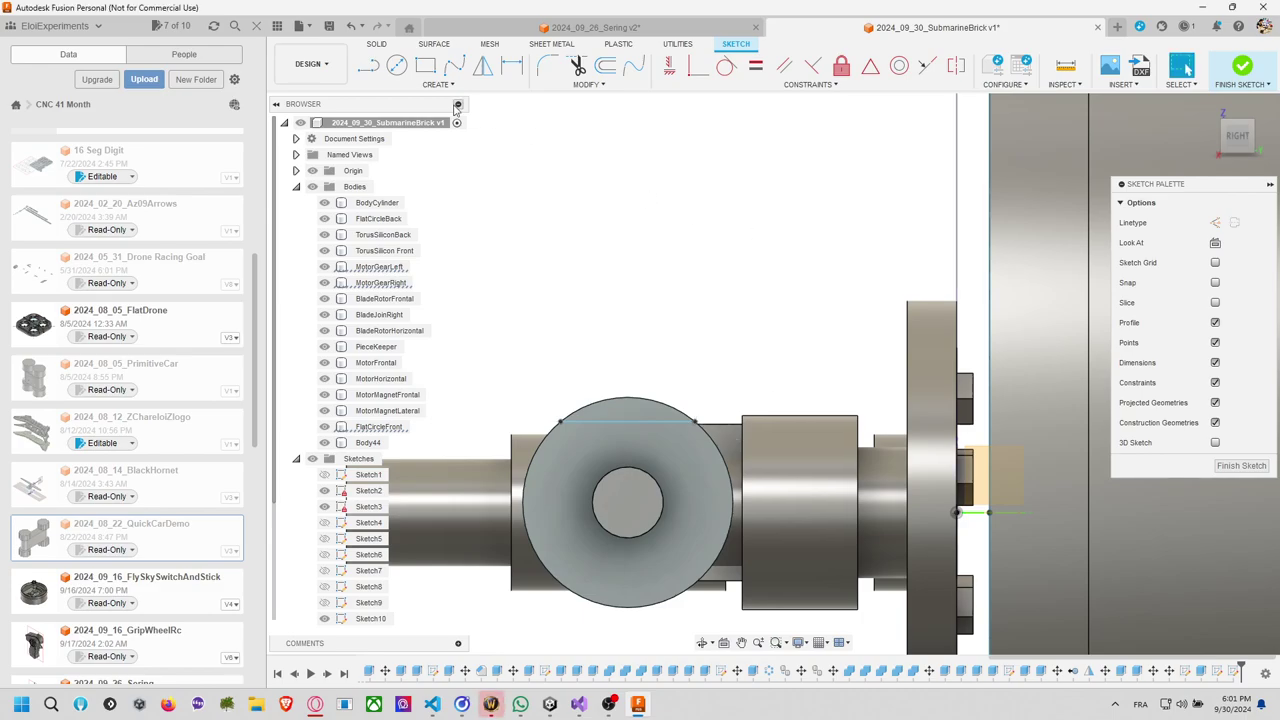
click(376, 76)
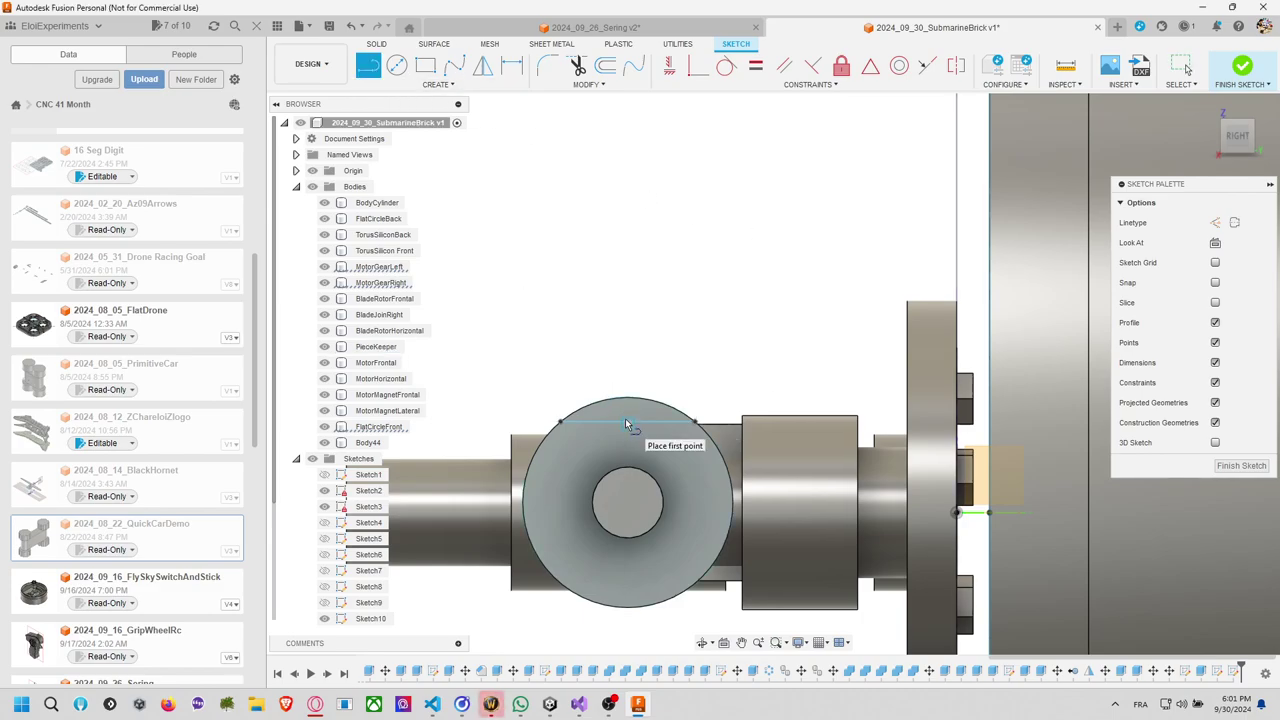
Draw a vertical line up from the circle, the left top edge and side, and the right top edge.
click(627, 423)
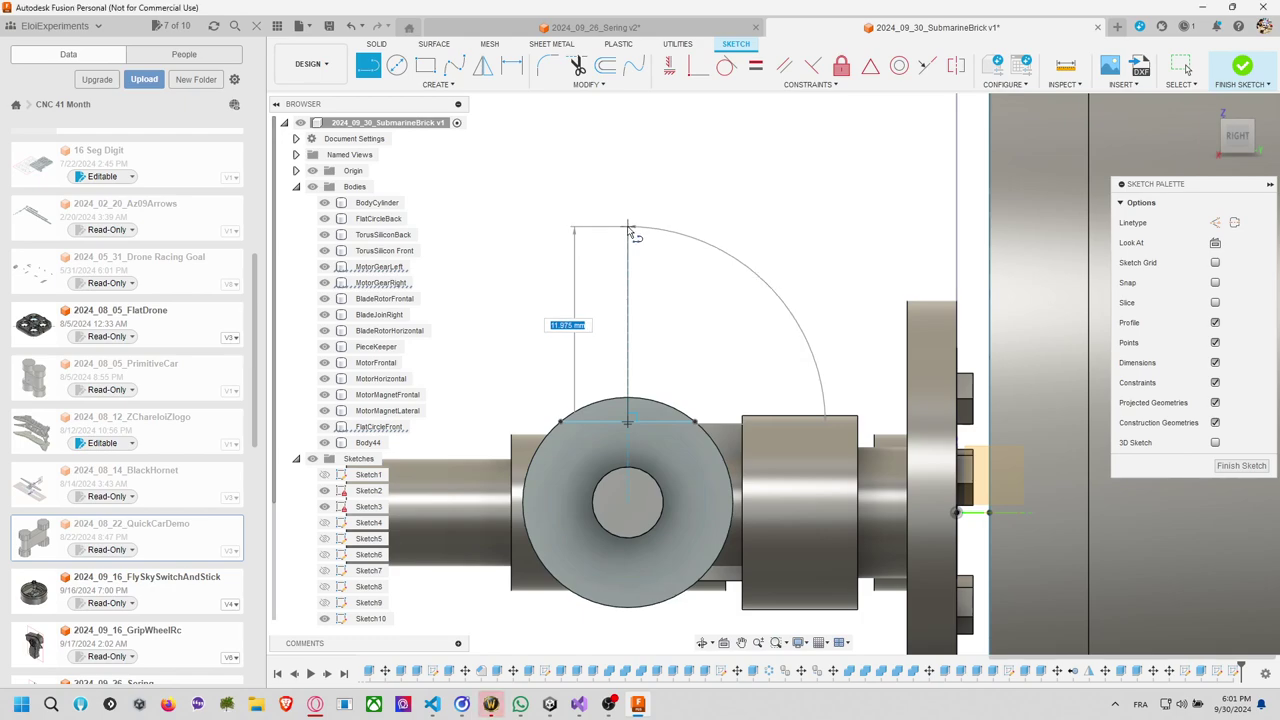
click(627, 228)
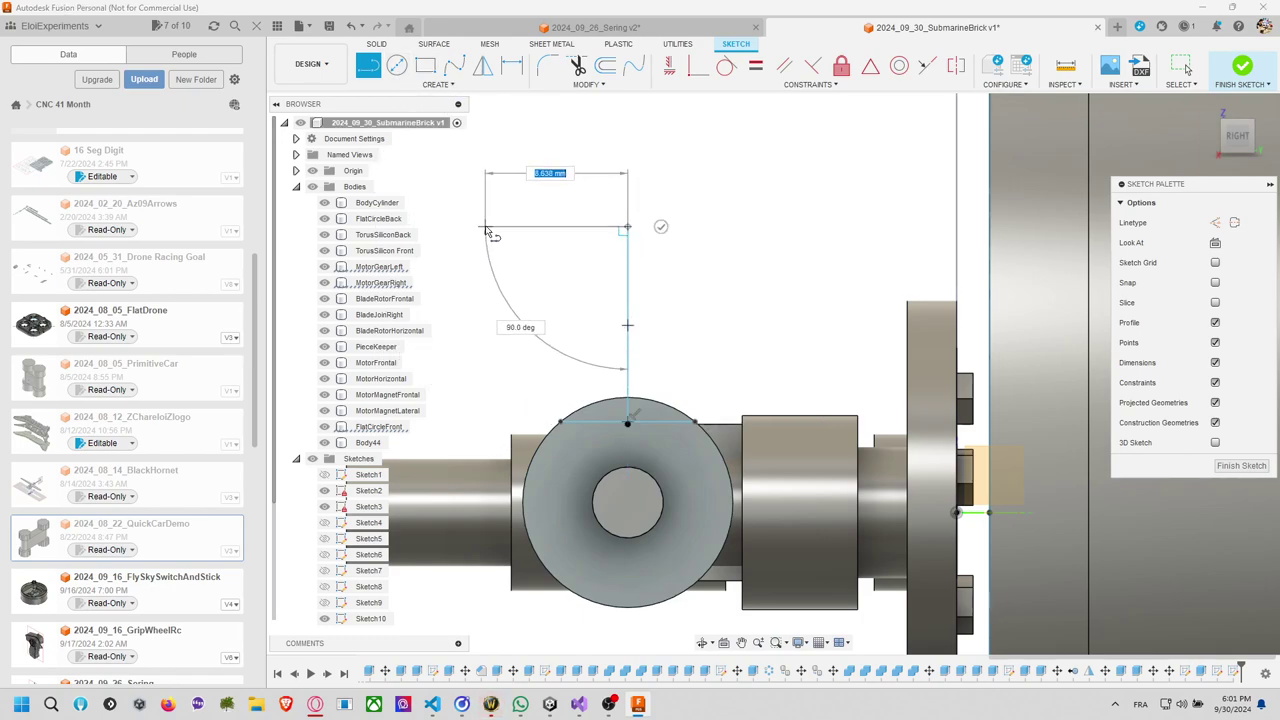
click(485, 228)
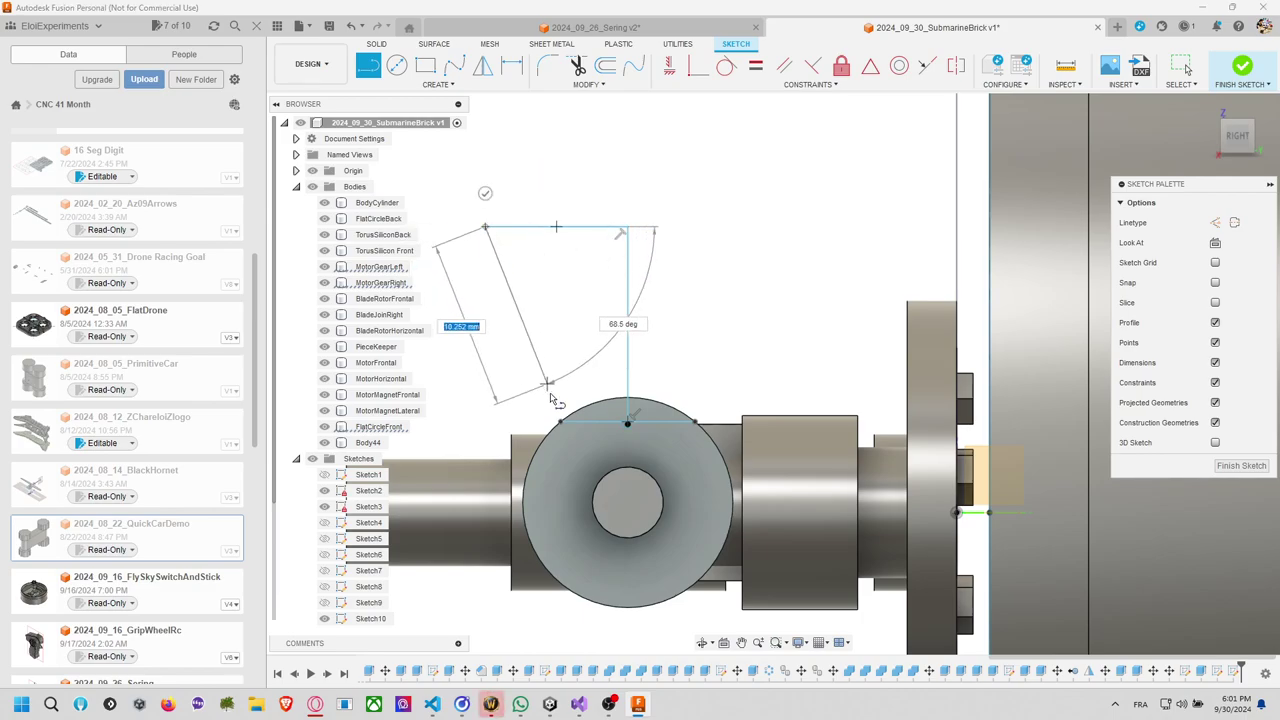
click(561, 423)
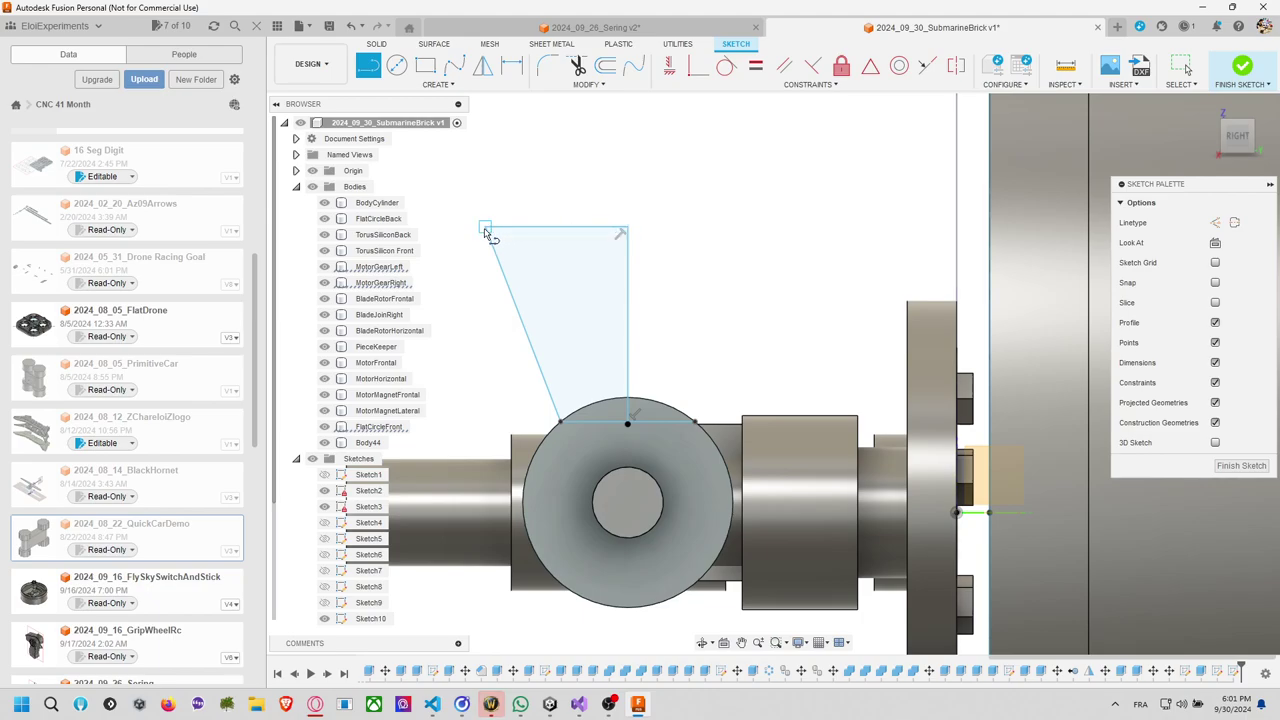
click(627, 229)
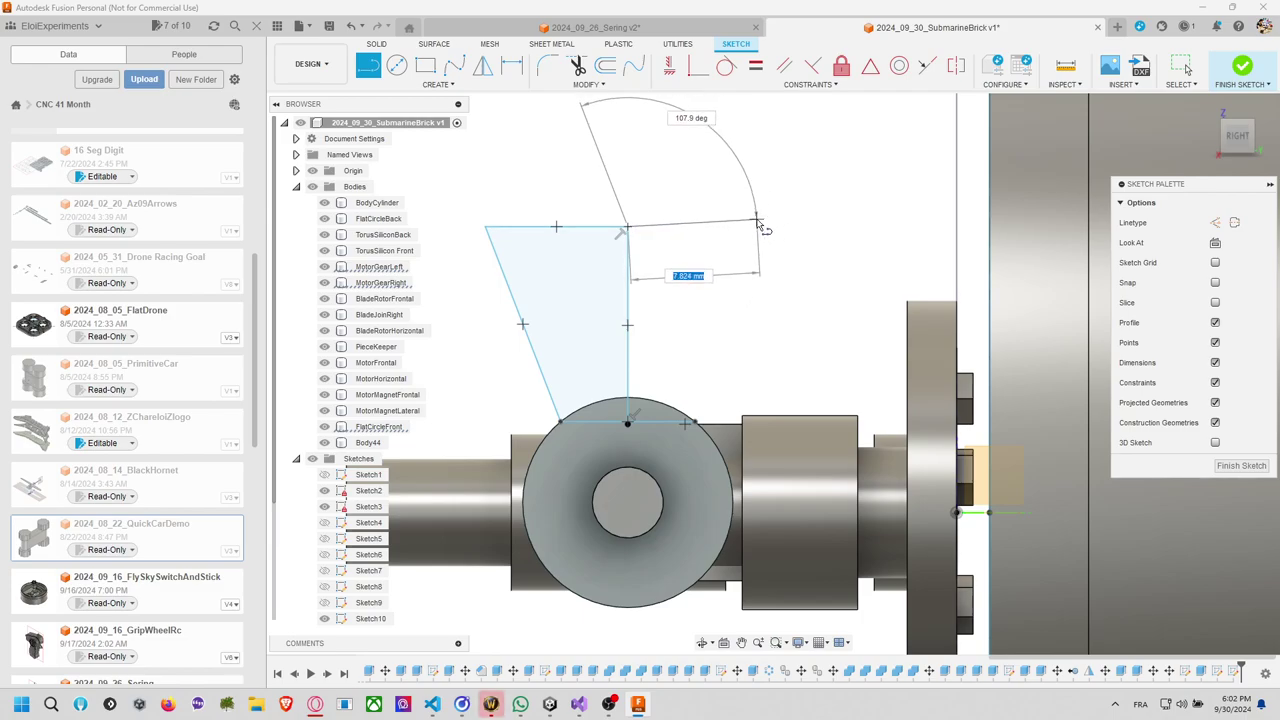
click(756, 227)
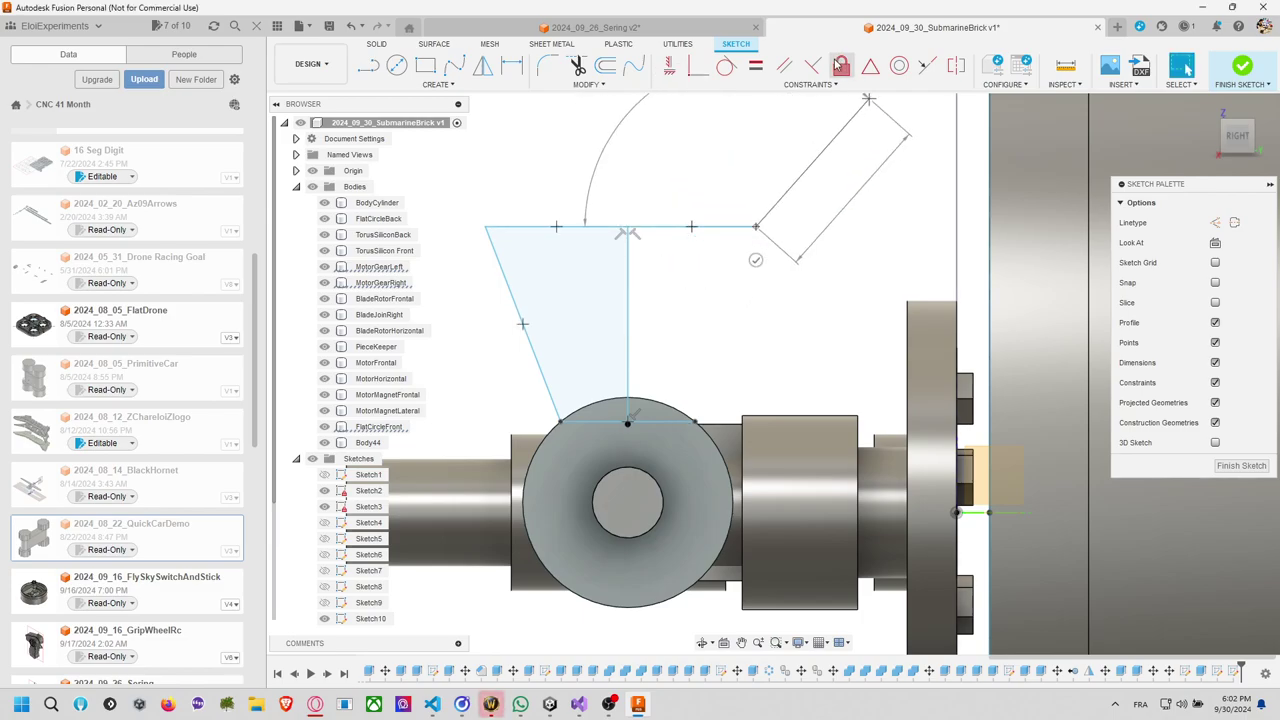
key(Escape)
Make both top edges horizontal, add the right slanted side, and finish the sketch.
click(755, 67)
click(612, 228)
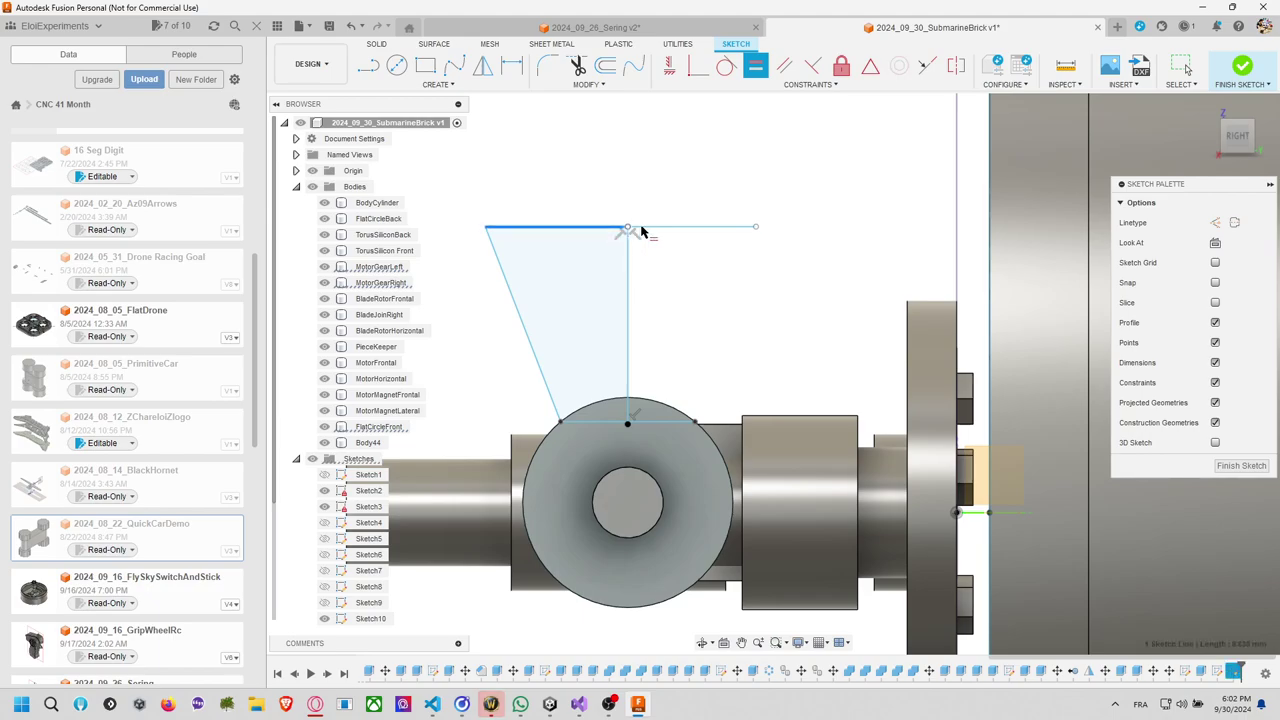
click(660, 227)
click(368, 68)
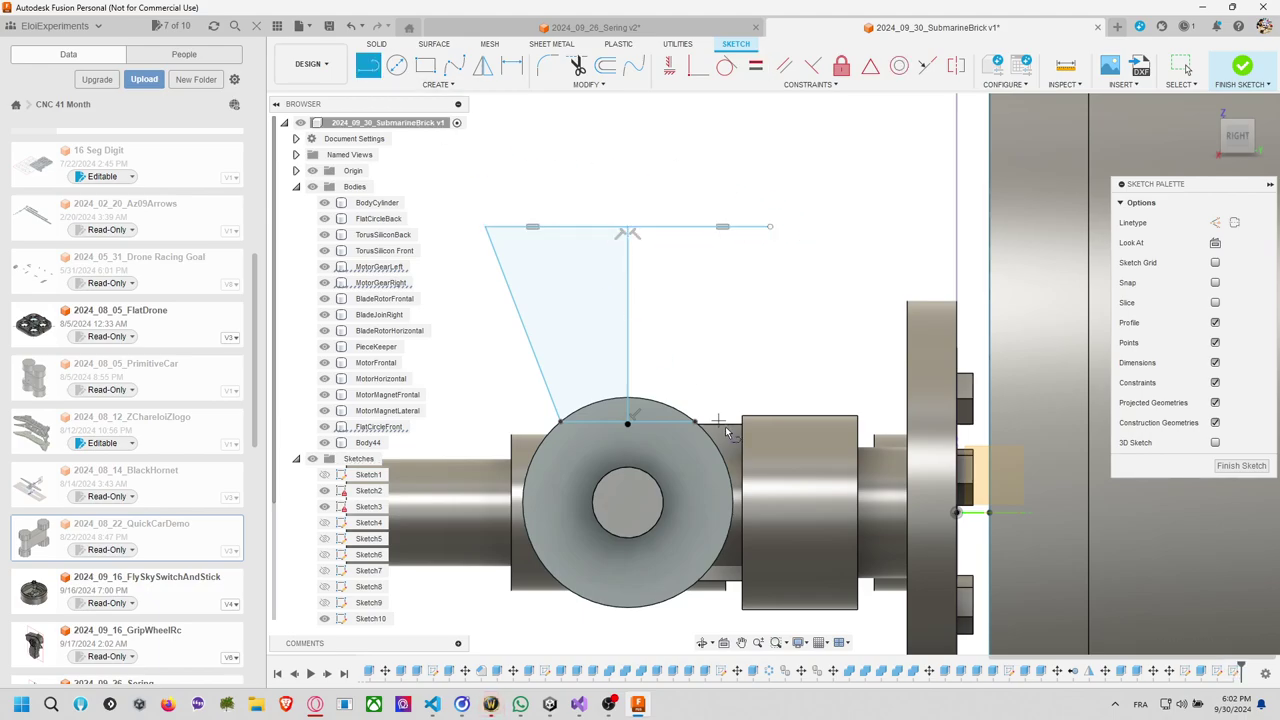
click(698, 422)
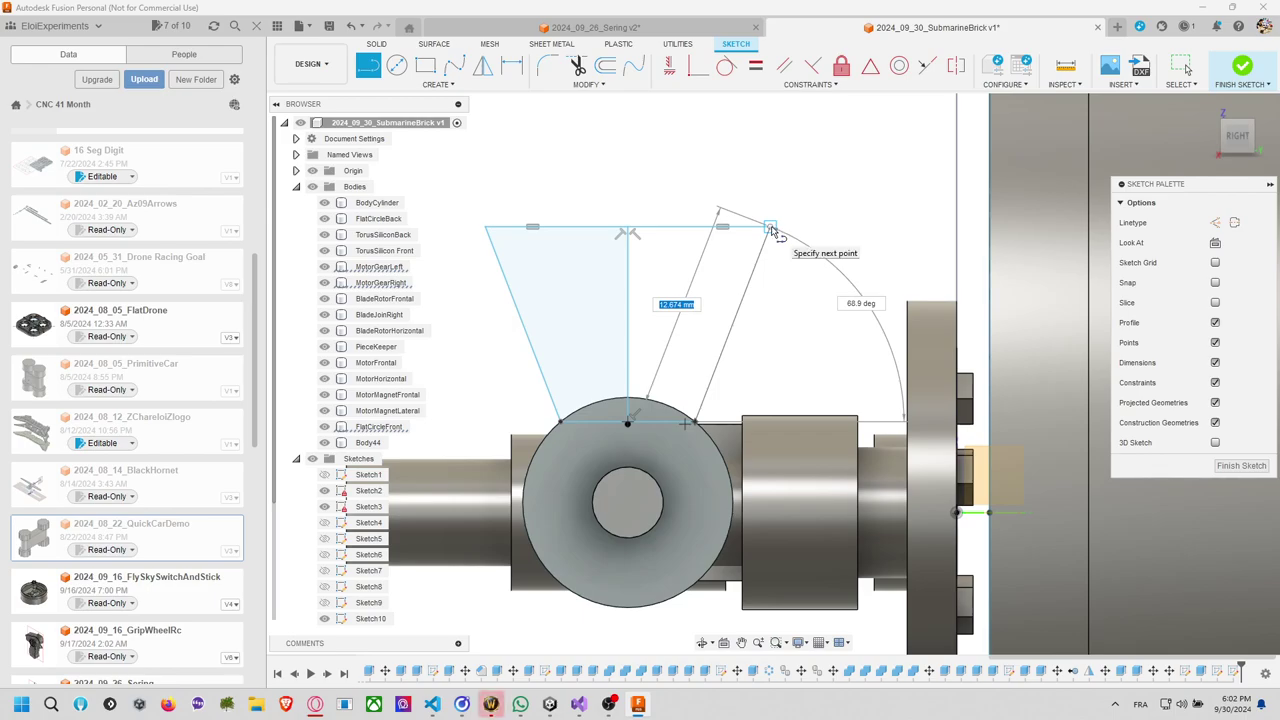
click(769, 227)
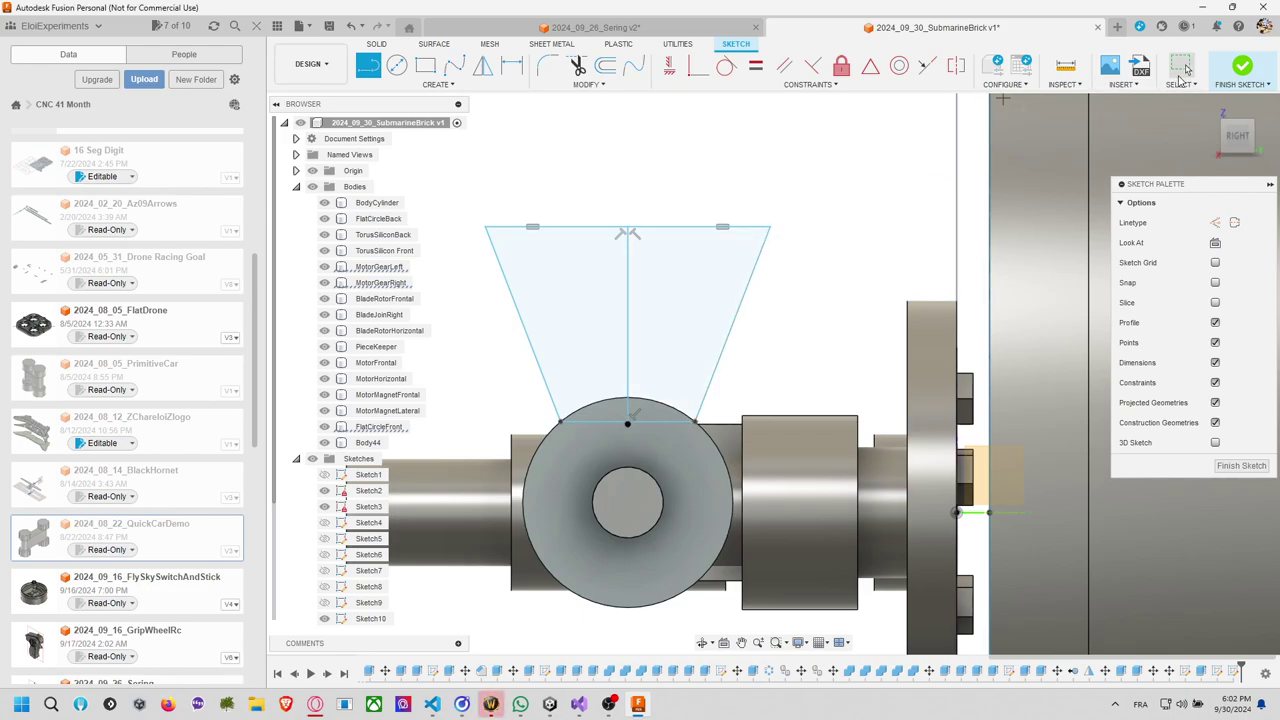
click(1243, 67)
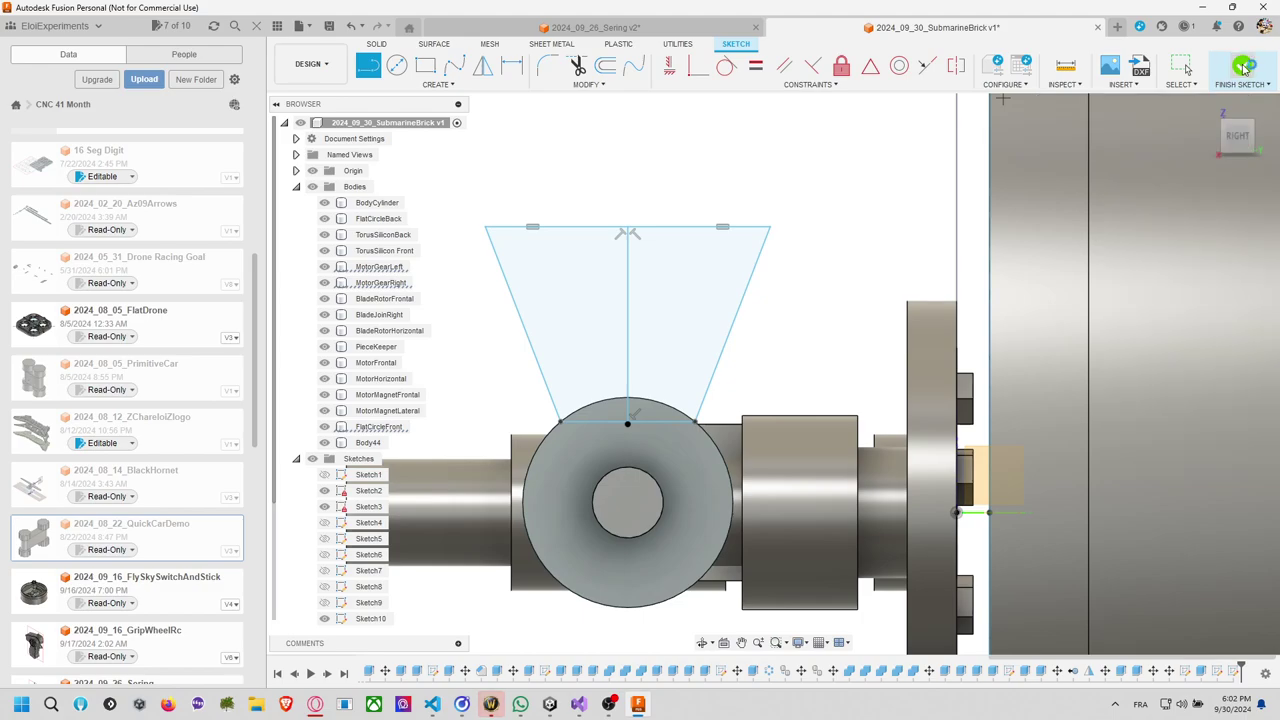
Extrude both blade profiles 5 mm as a New Body.
shift+middle_drag(797, 223, 732, 348)
key(e)
click(648, 303)
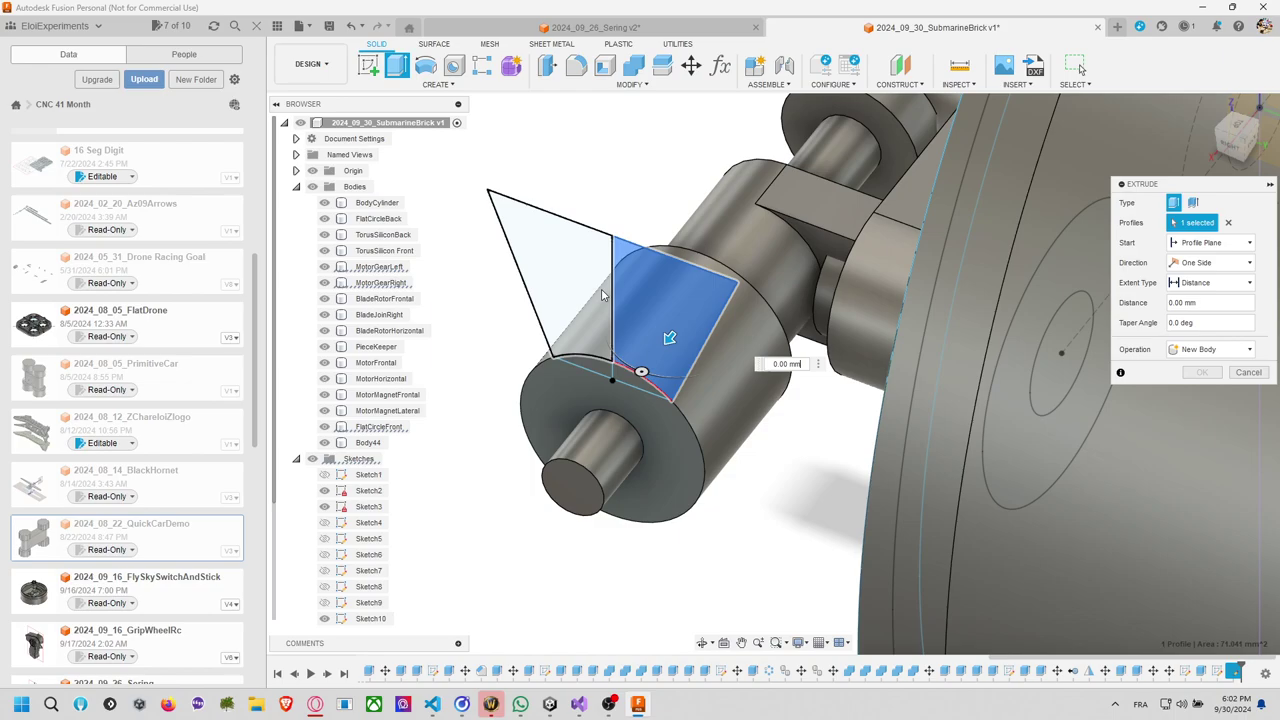
click(605, 310)
text(-3)
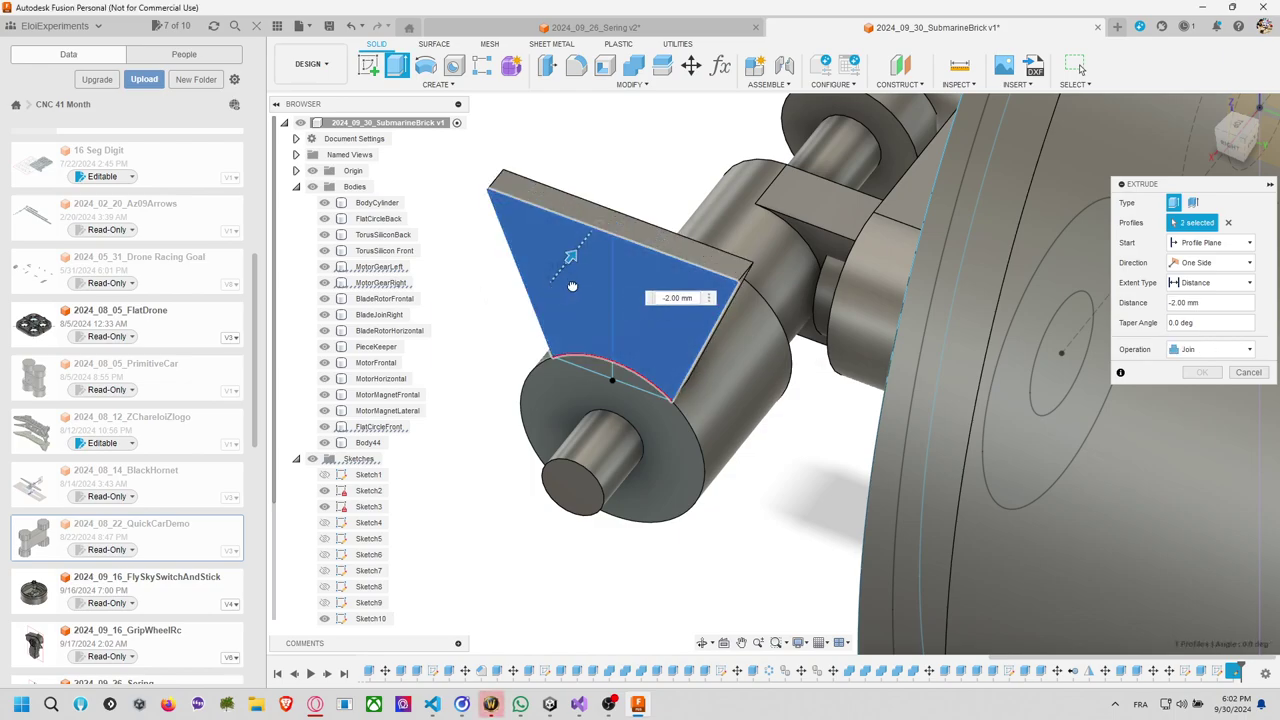
key(BackSpace)
text(6)
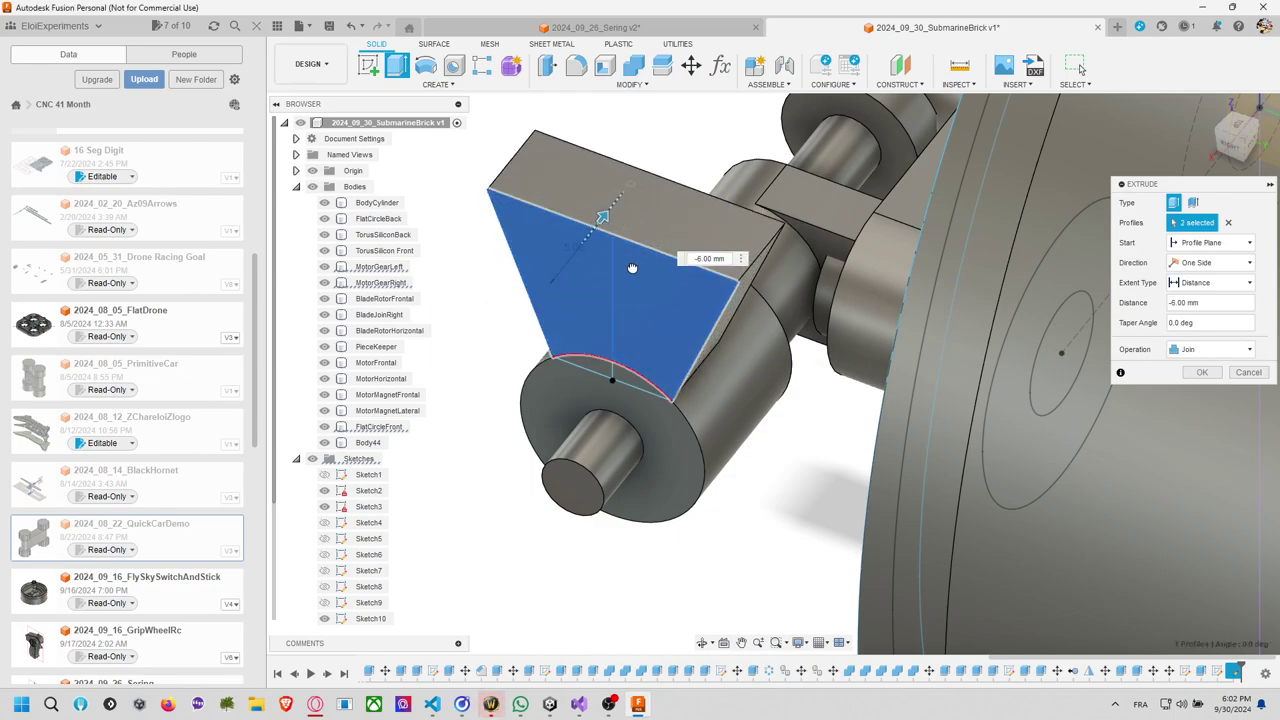
key(BackSpace)
text(5)
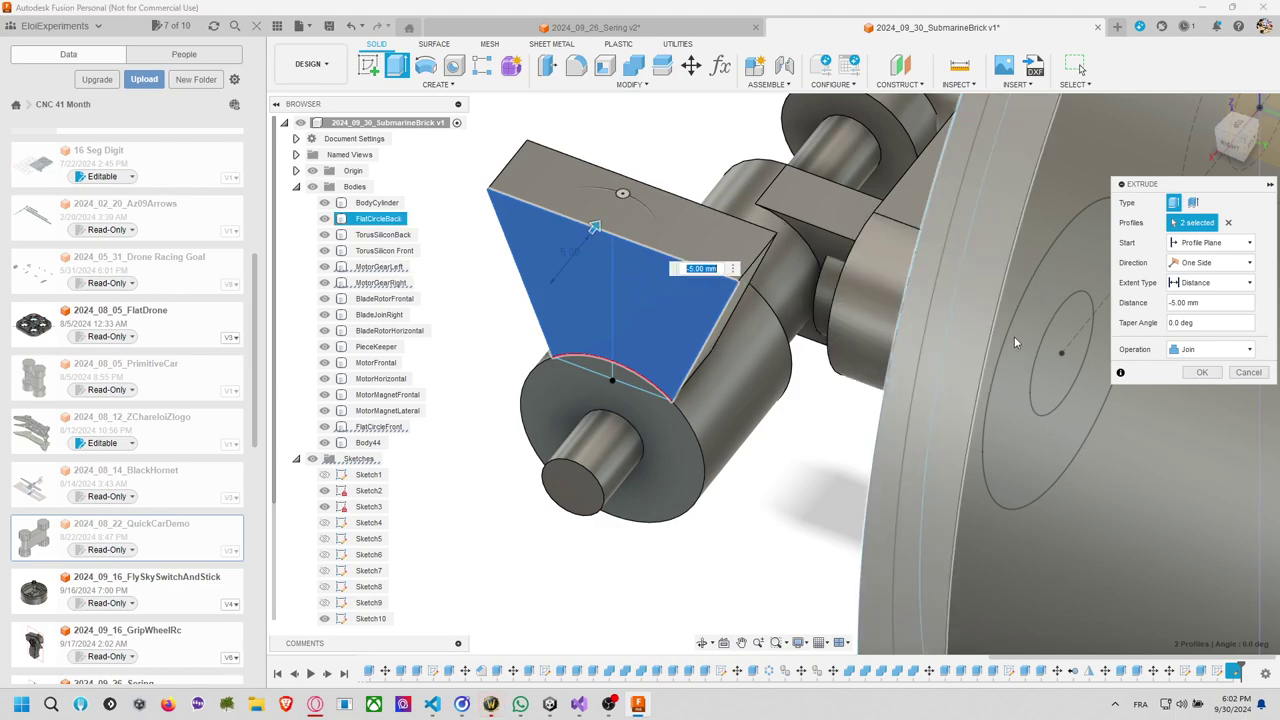
click(1208, 350)
click(1200, 406)
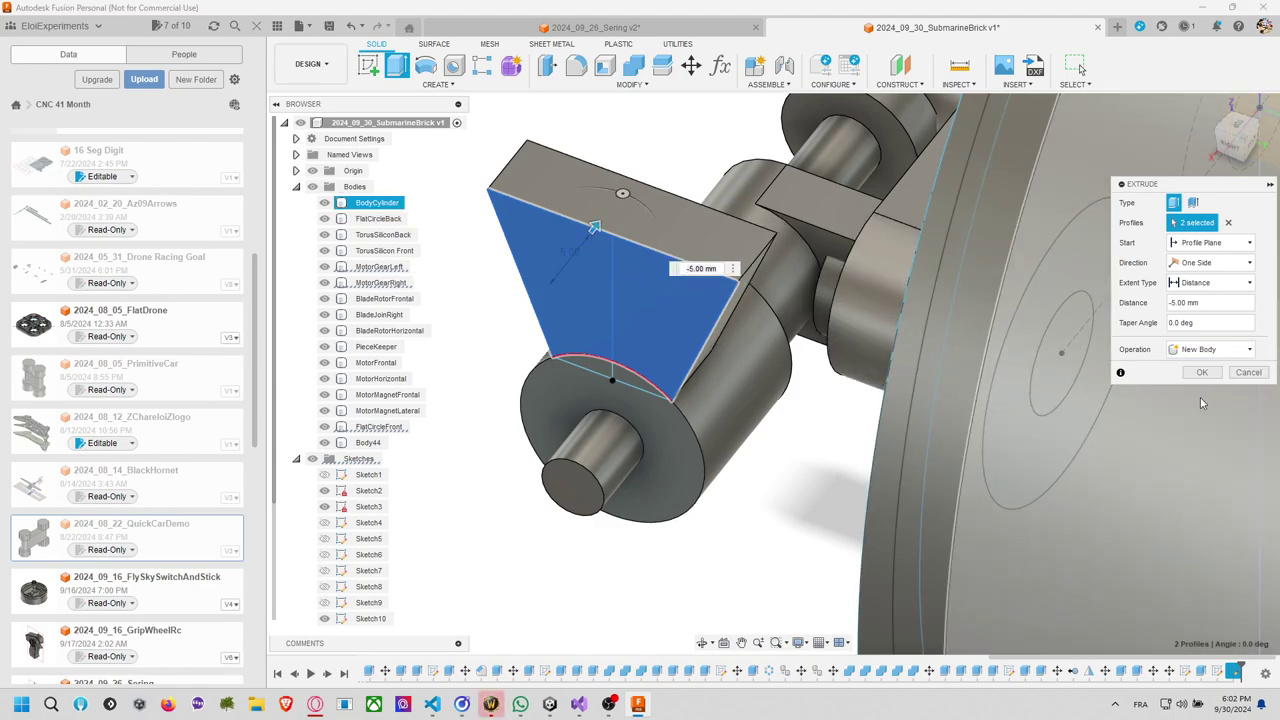
click(1222, 372)
Hide Body44 to inspect the new Body45 blade on its own.
key(Escape)
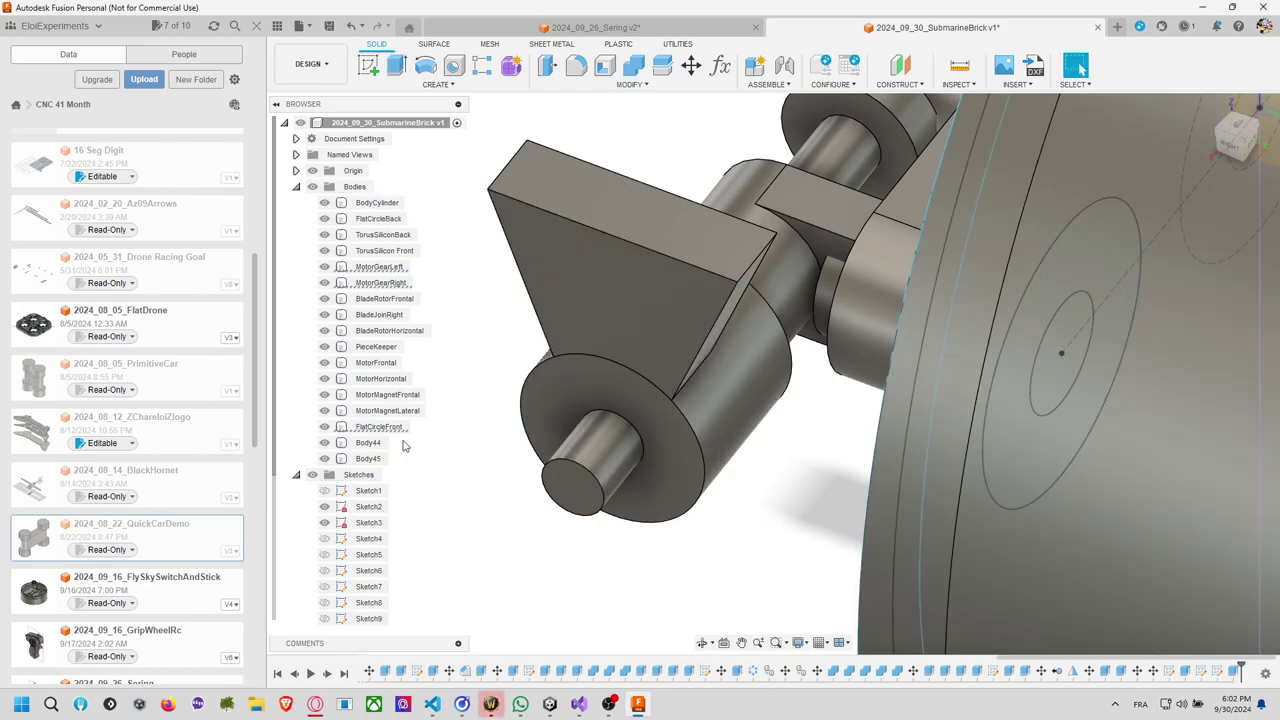
click(323, 443)
click(600, 232)
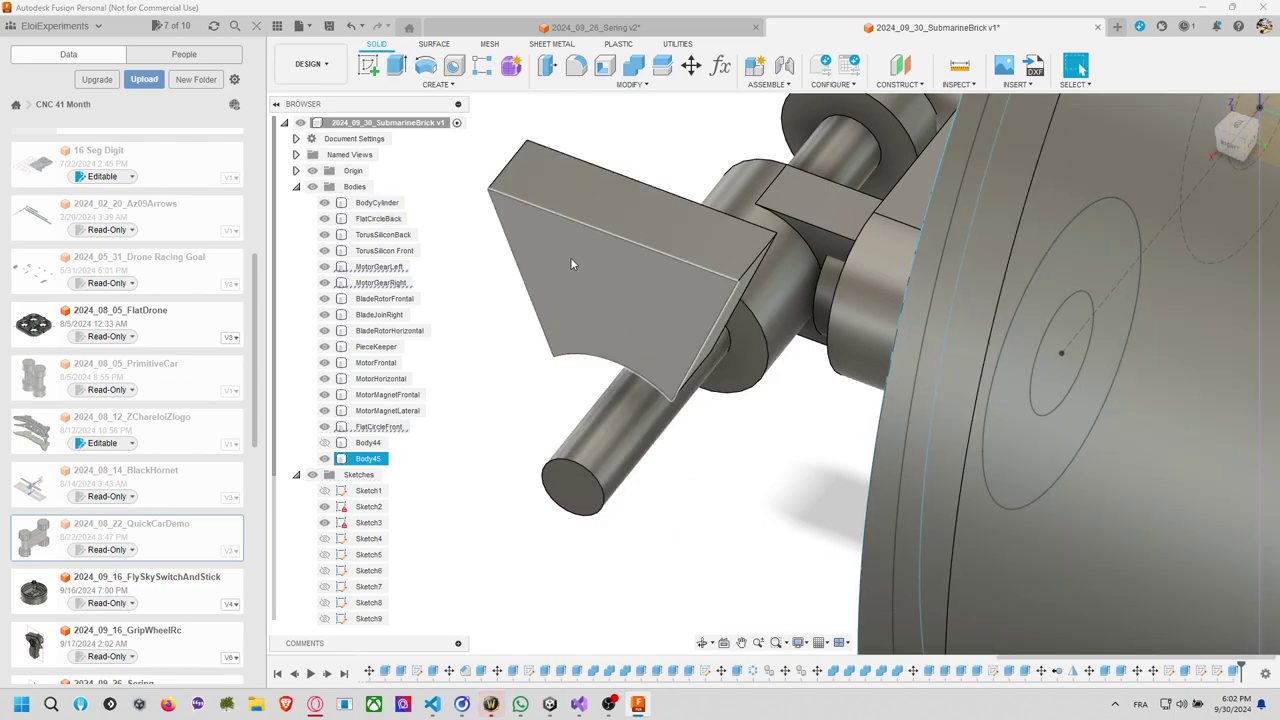
click(488, 402)
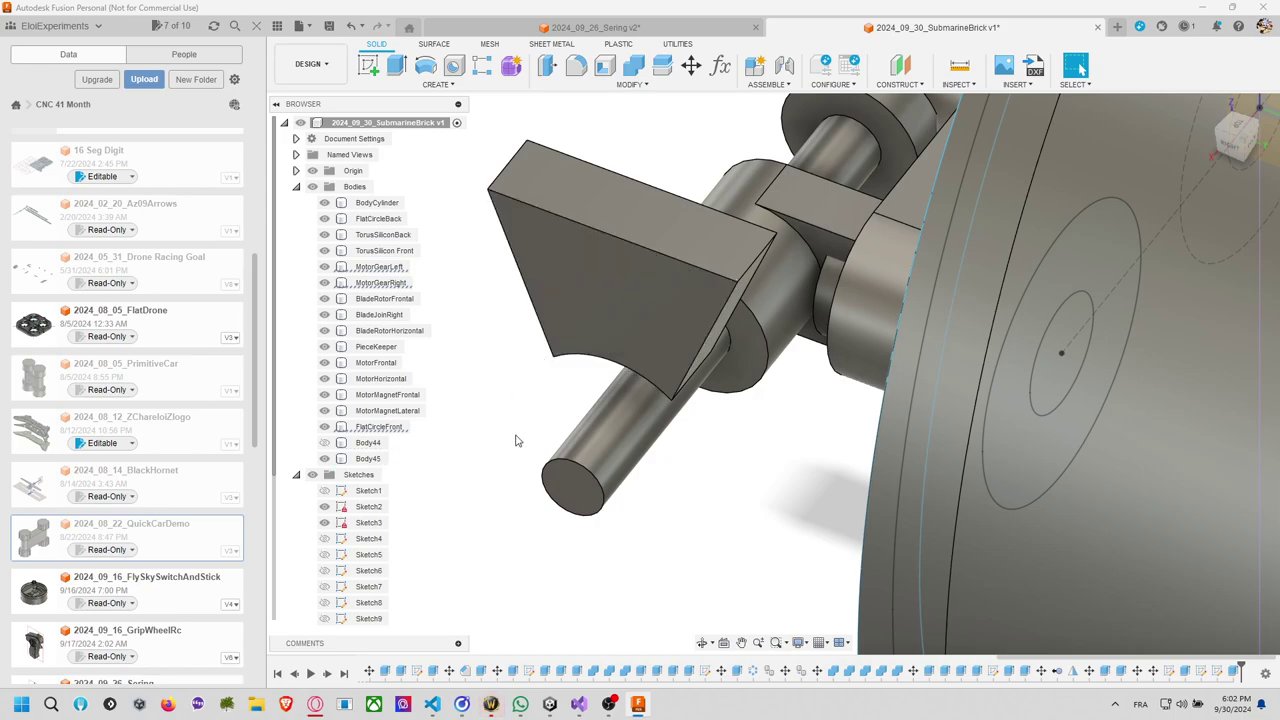
Reopen the blade extrusion from the timeline and confirm it unchanged.
click(1238, 673)
right_click(1238, 673)
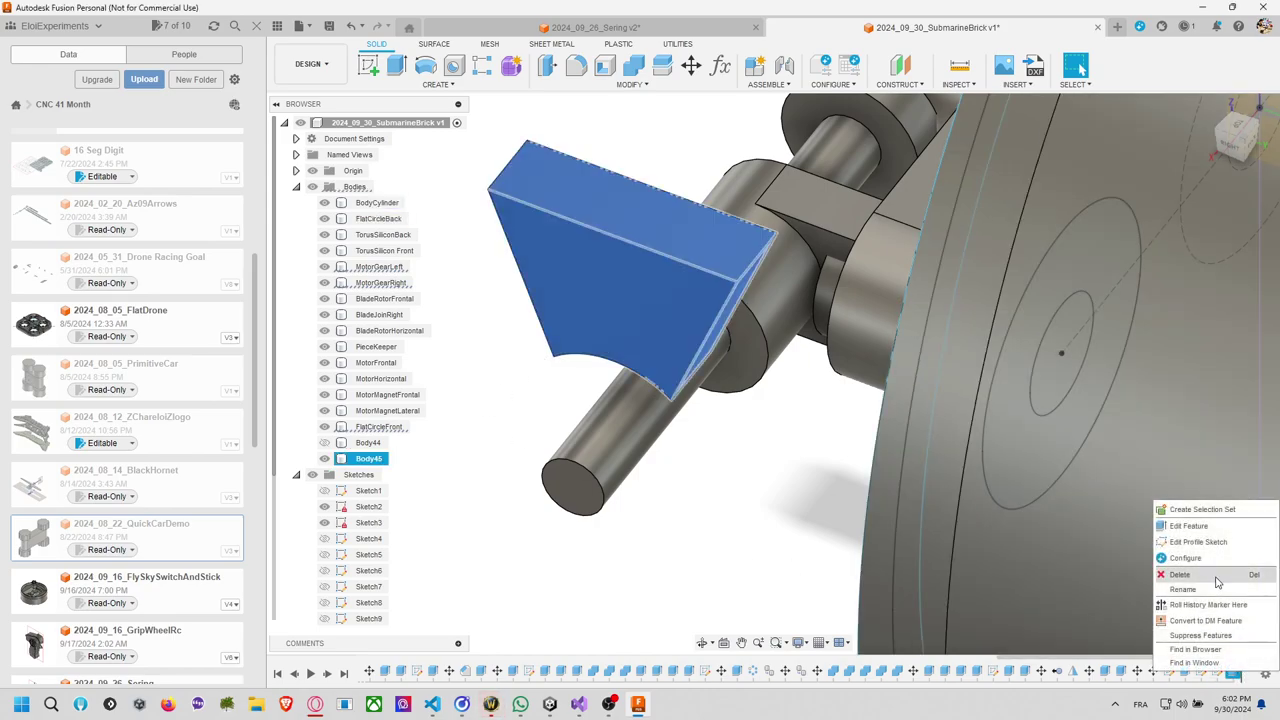
click(1180, 524)
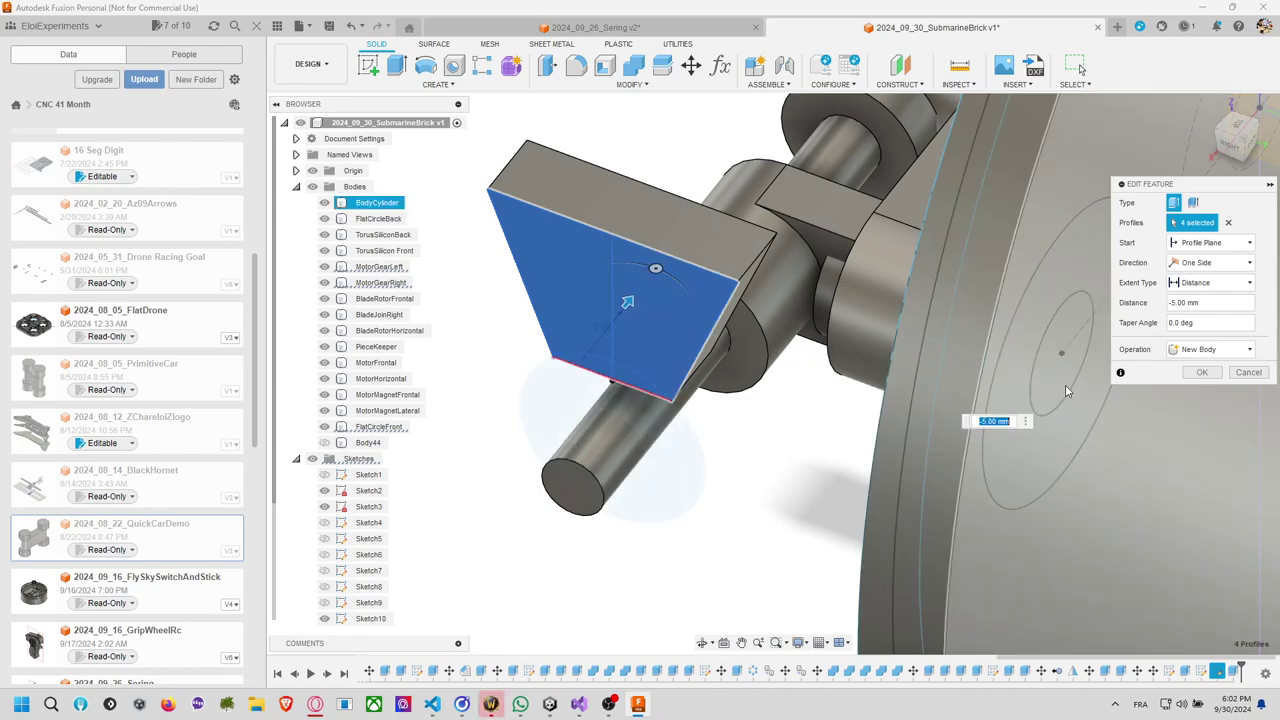
click(1202, 372)
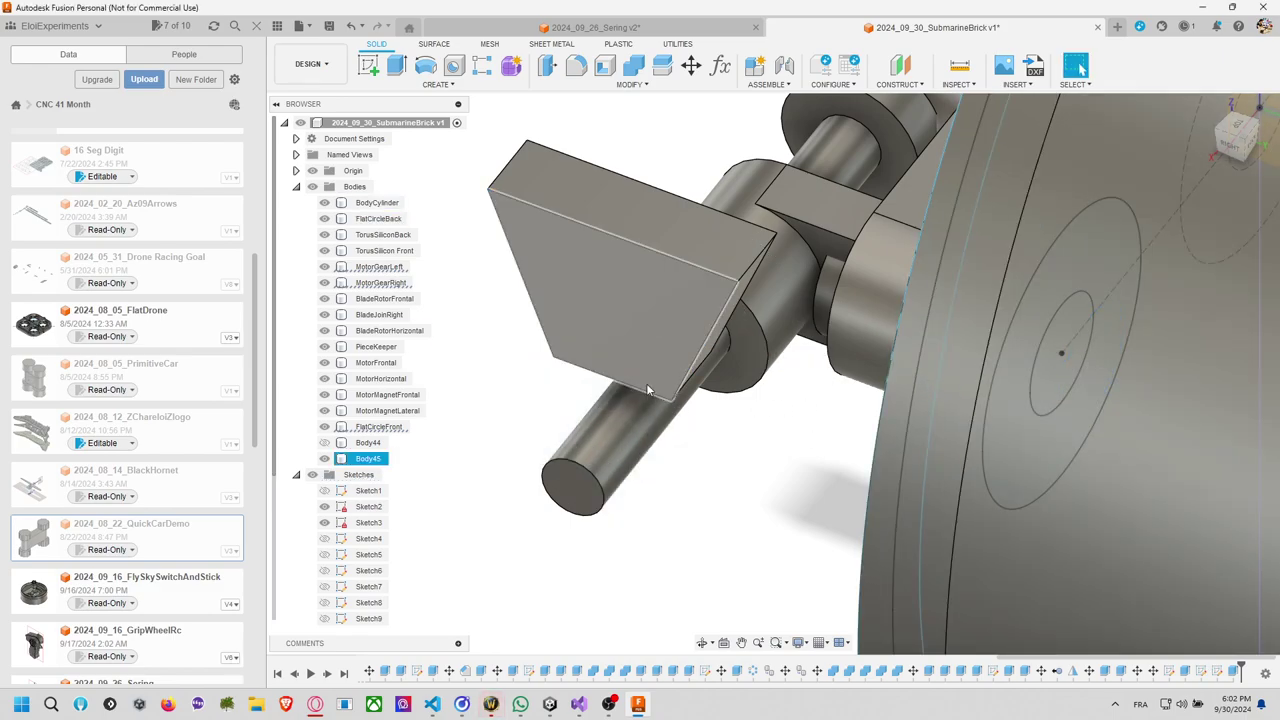
Move the wedge block -2 mm along X and show Body44 again.
key(m)
click(687, 267)
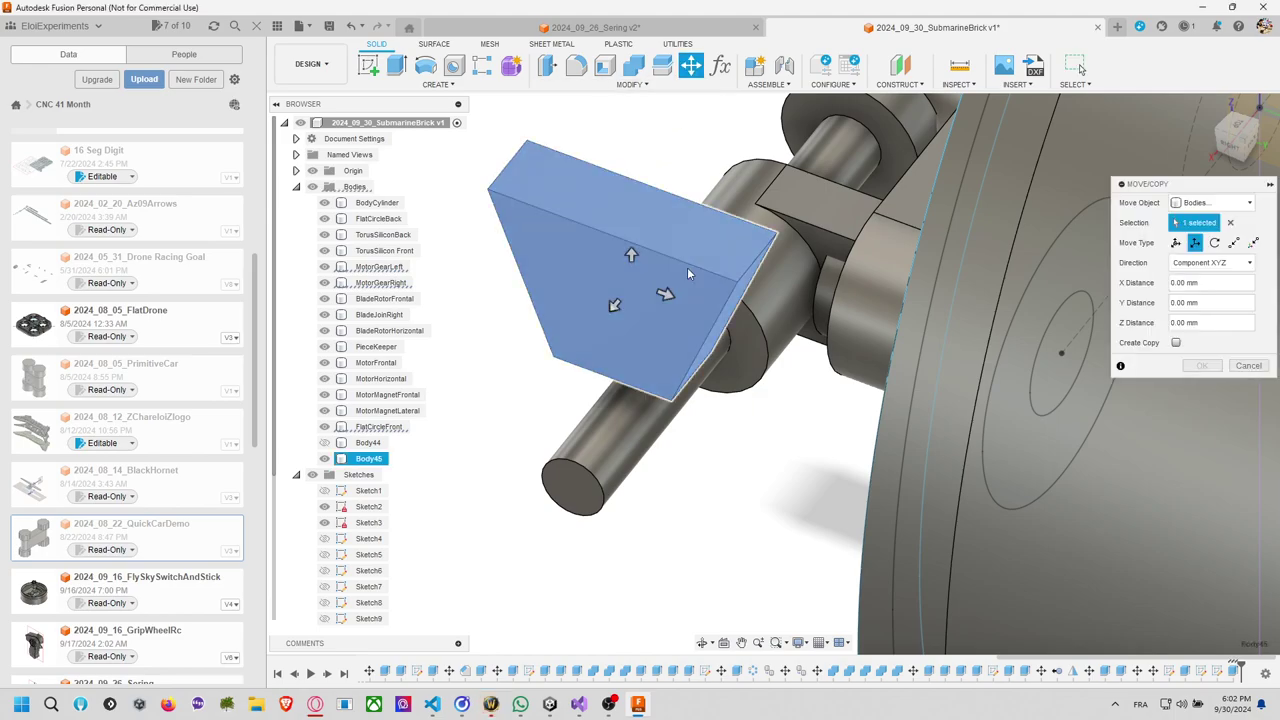
drag(628, 292, 632, 287)
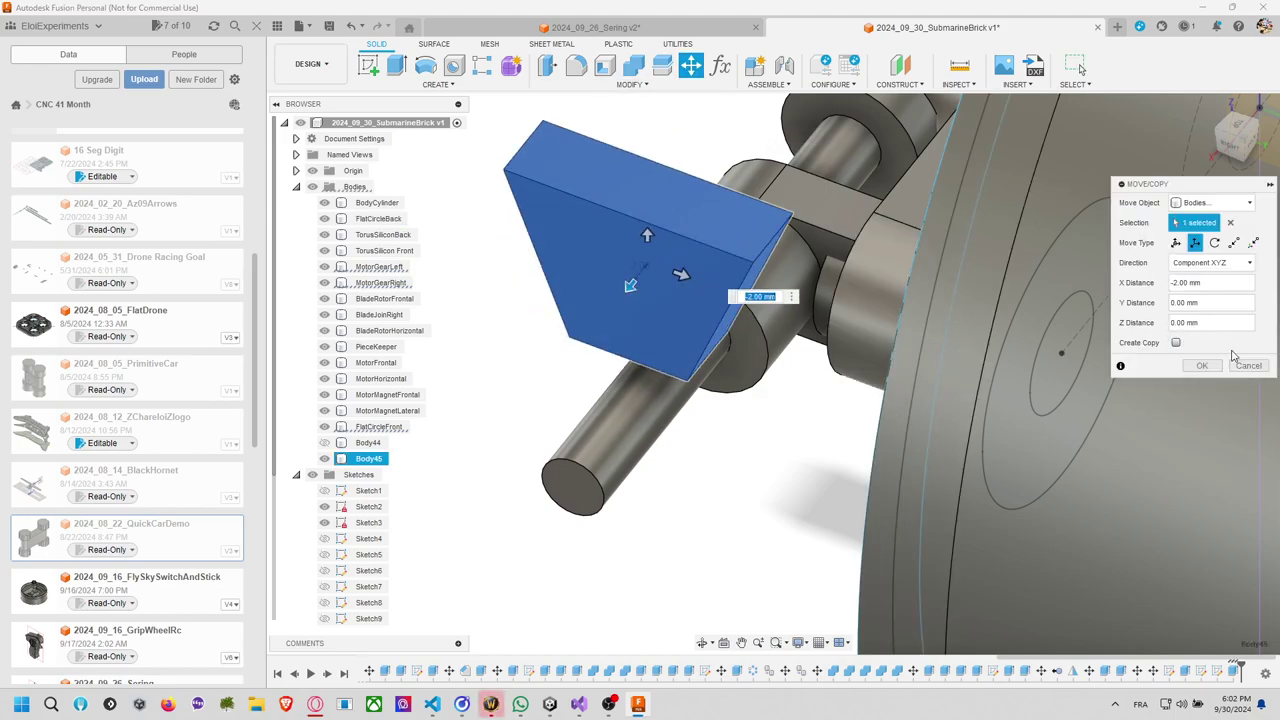
click(1204, 366)
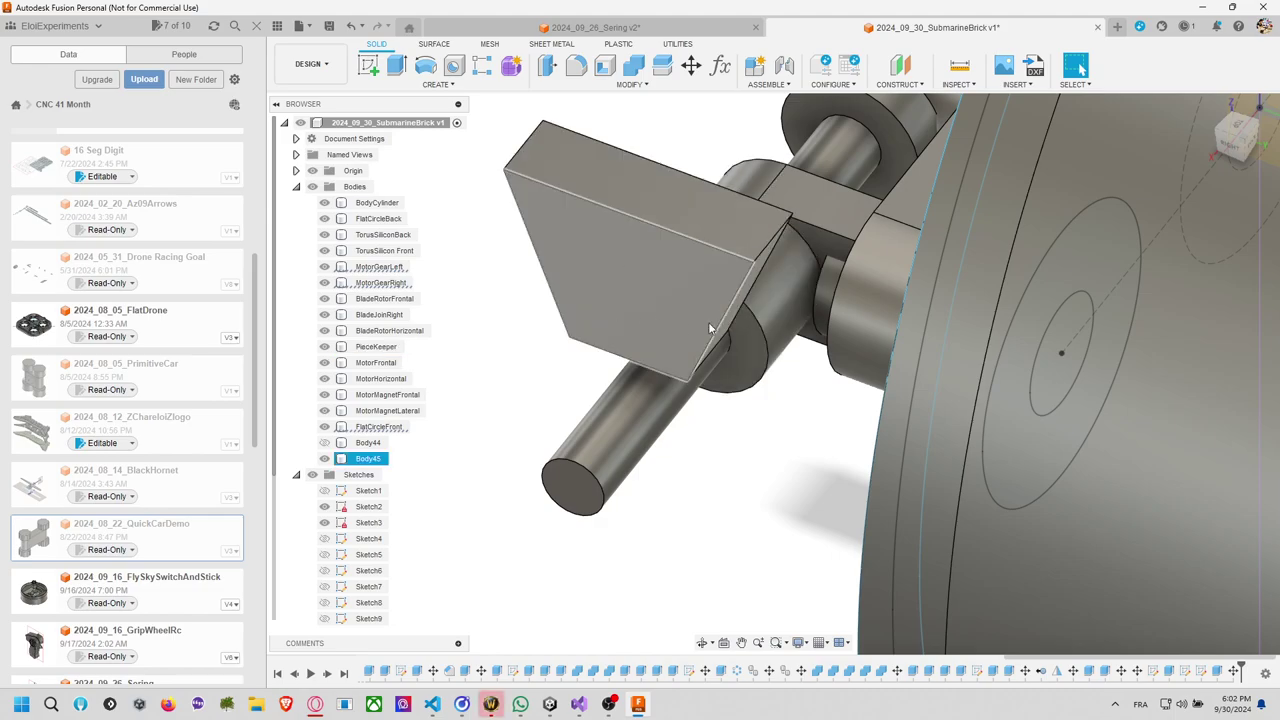
click(324, 442)
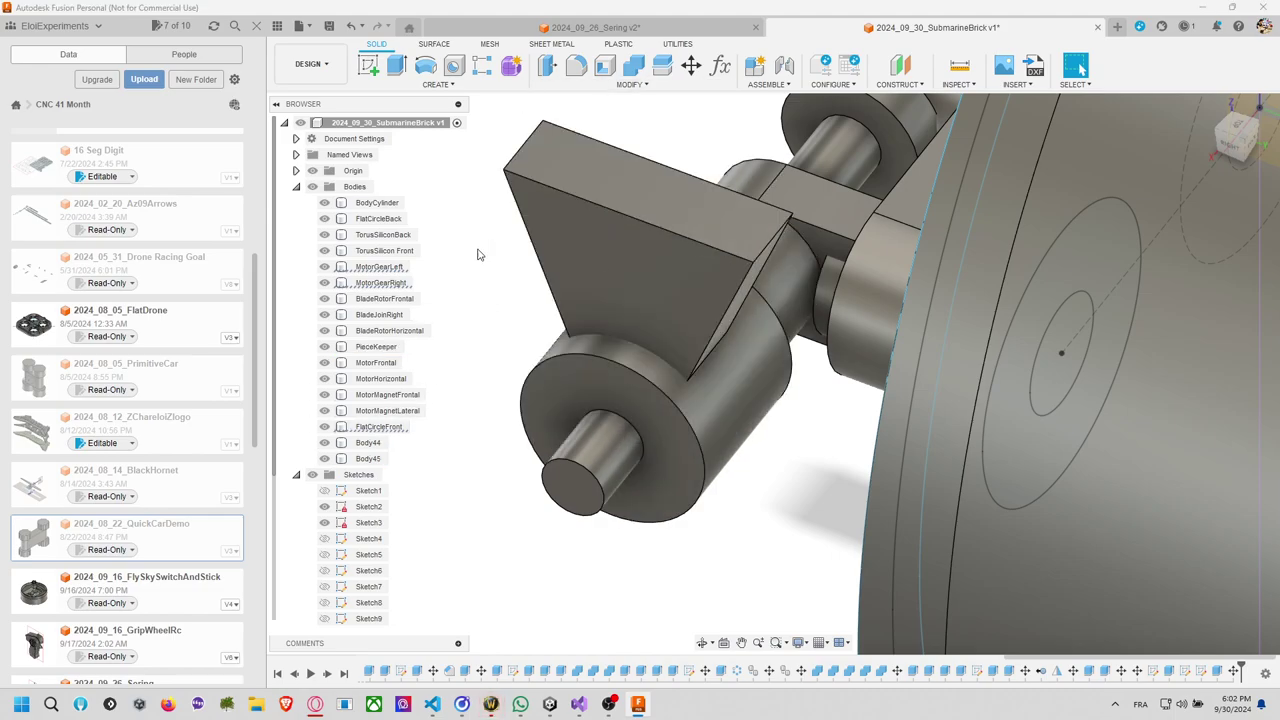
click(440, 84)
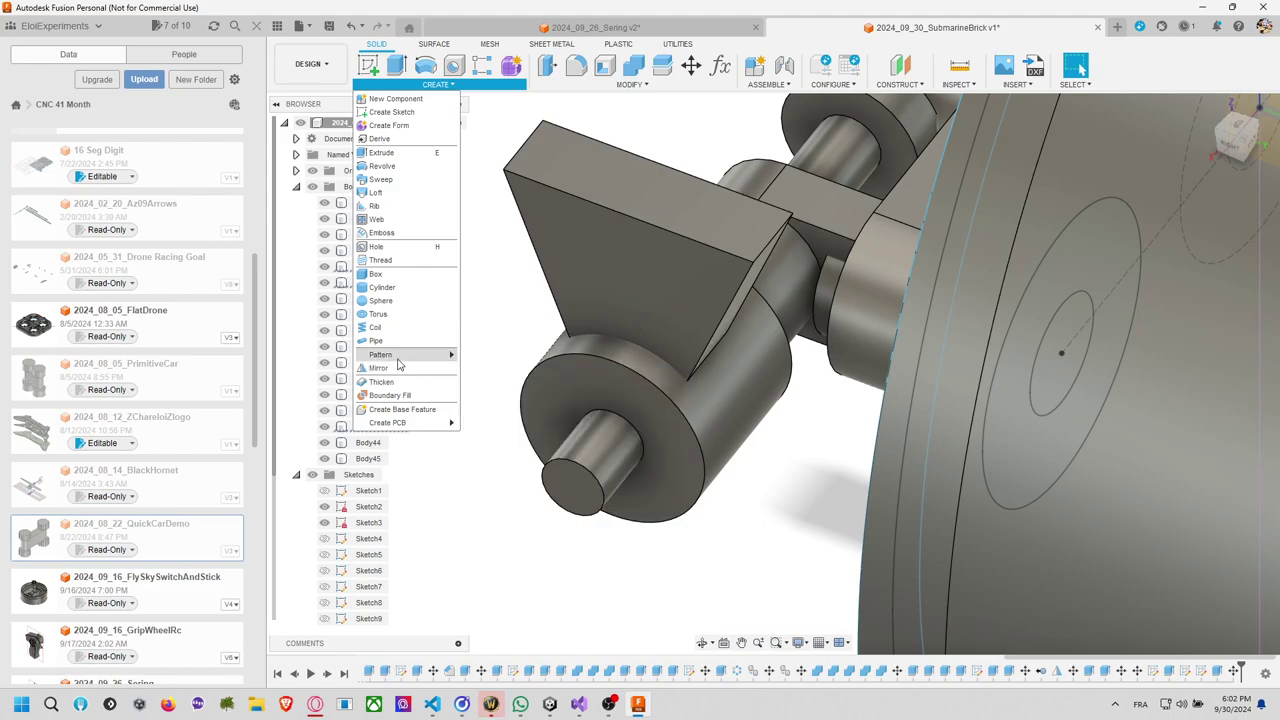
Start Move/Copy on the wedge block, trying the Rotate and Free Move modes.
mouse_move(400, 355)
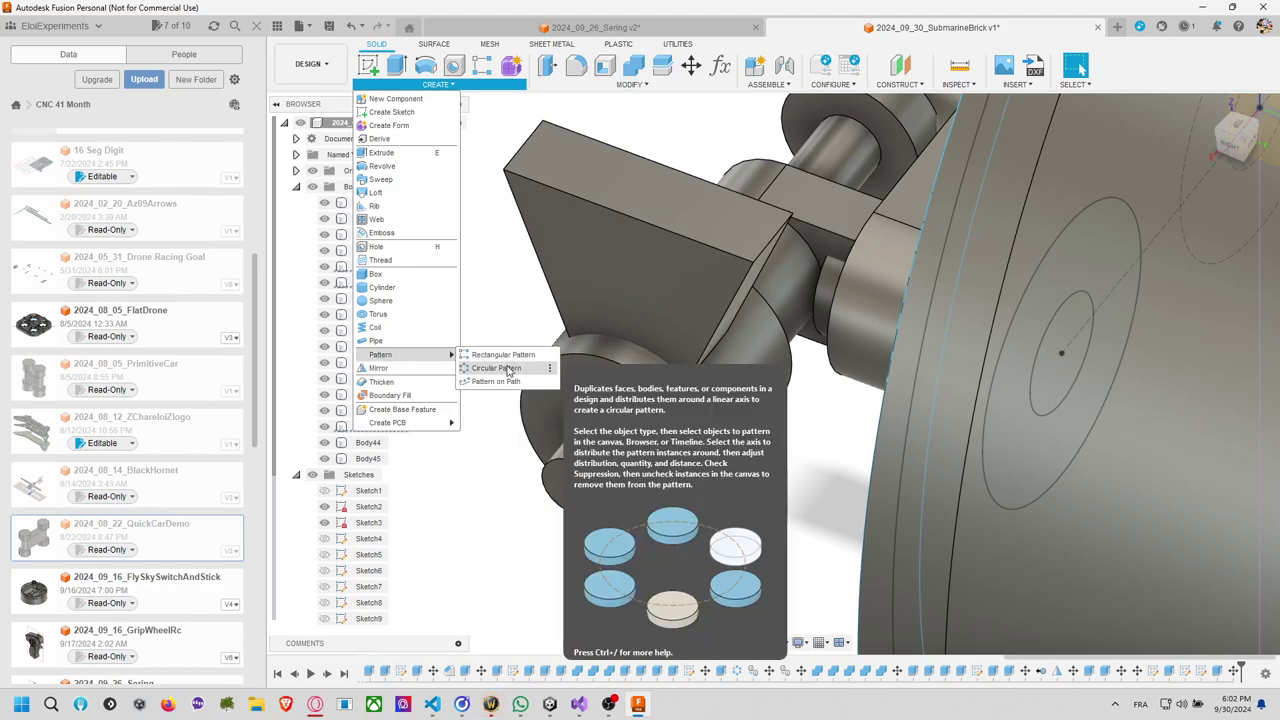
click(691, 65)
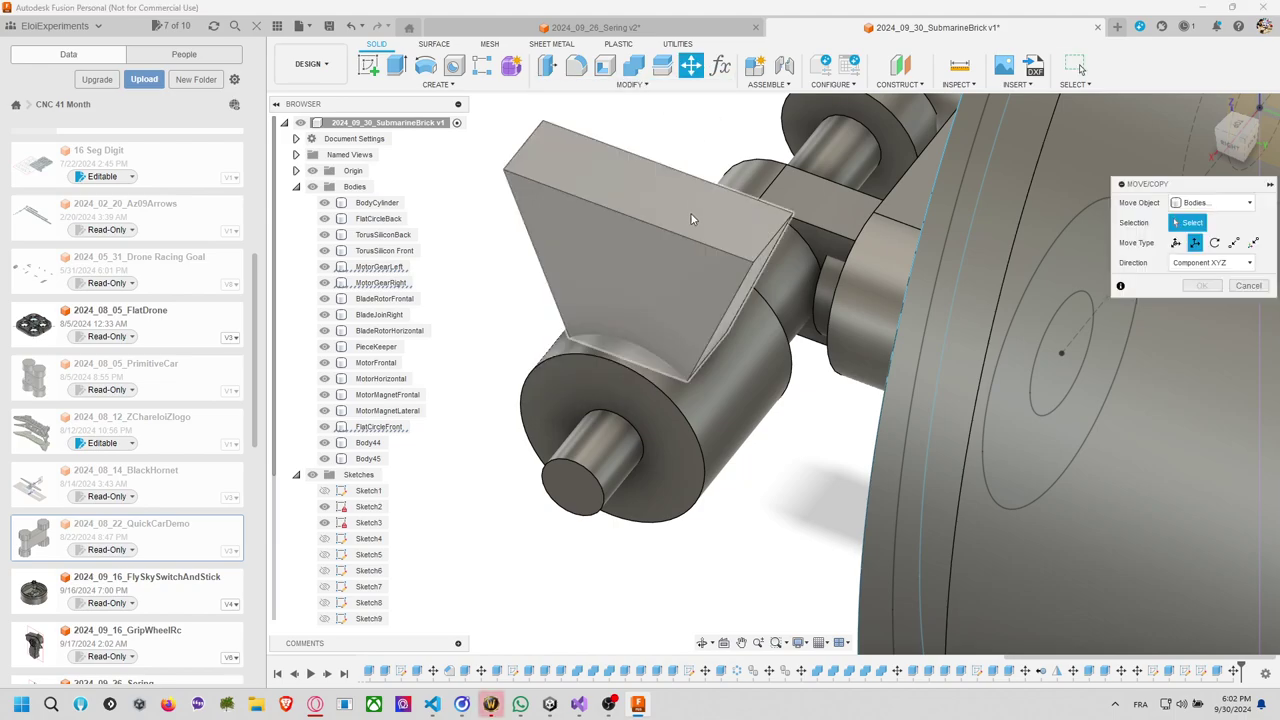
click(704, 230)
key(e)
key(Escape)
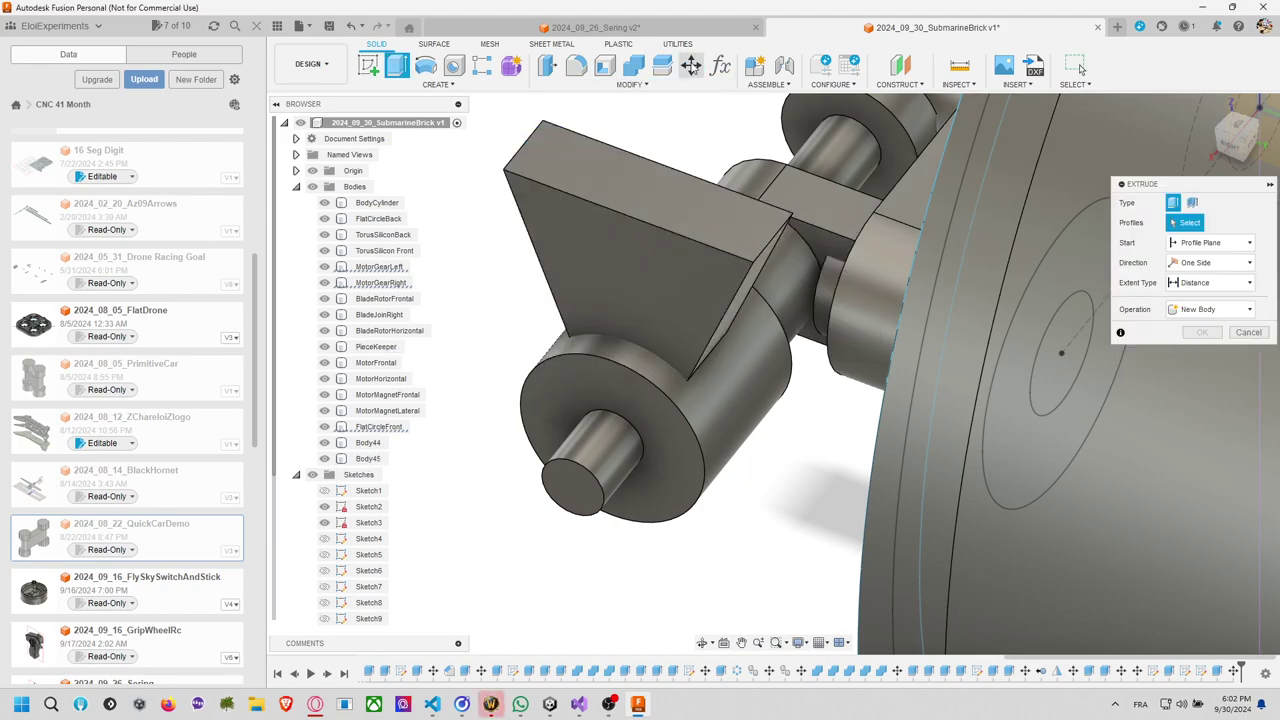
key(m)
click(770, 245)
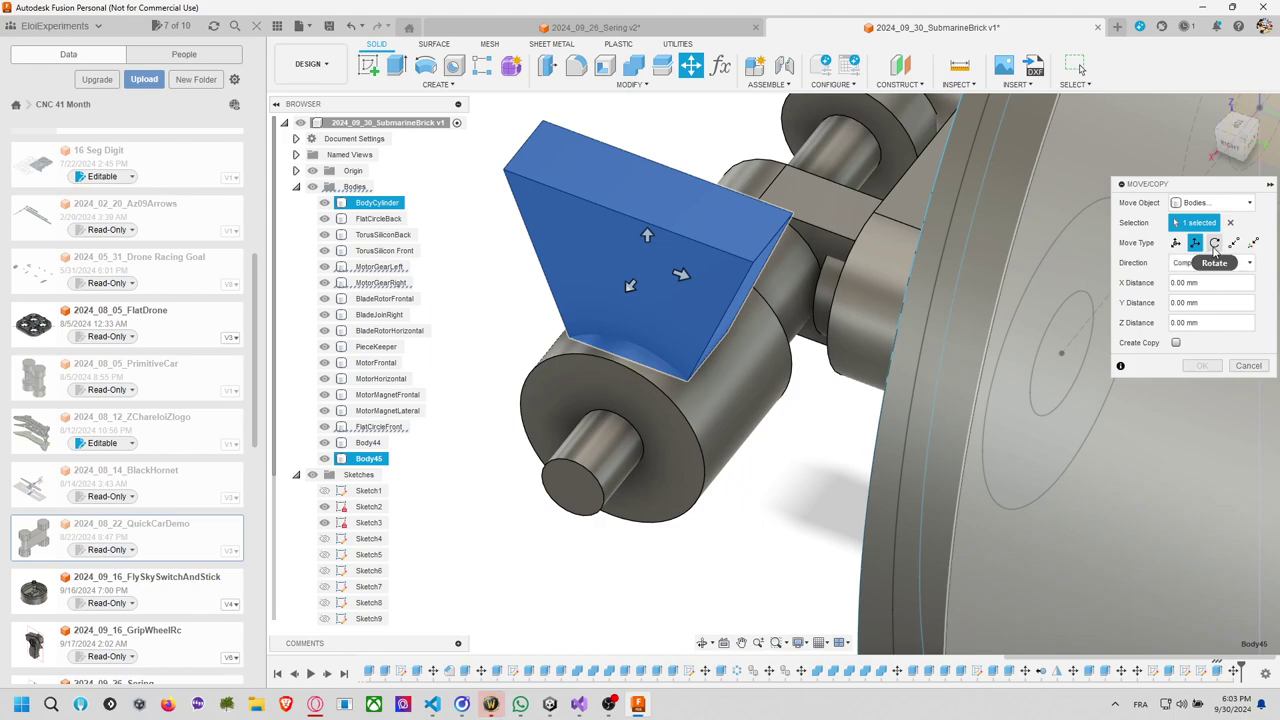
click(1214, 243)
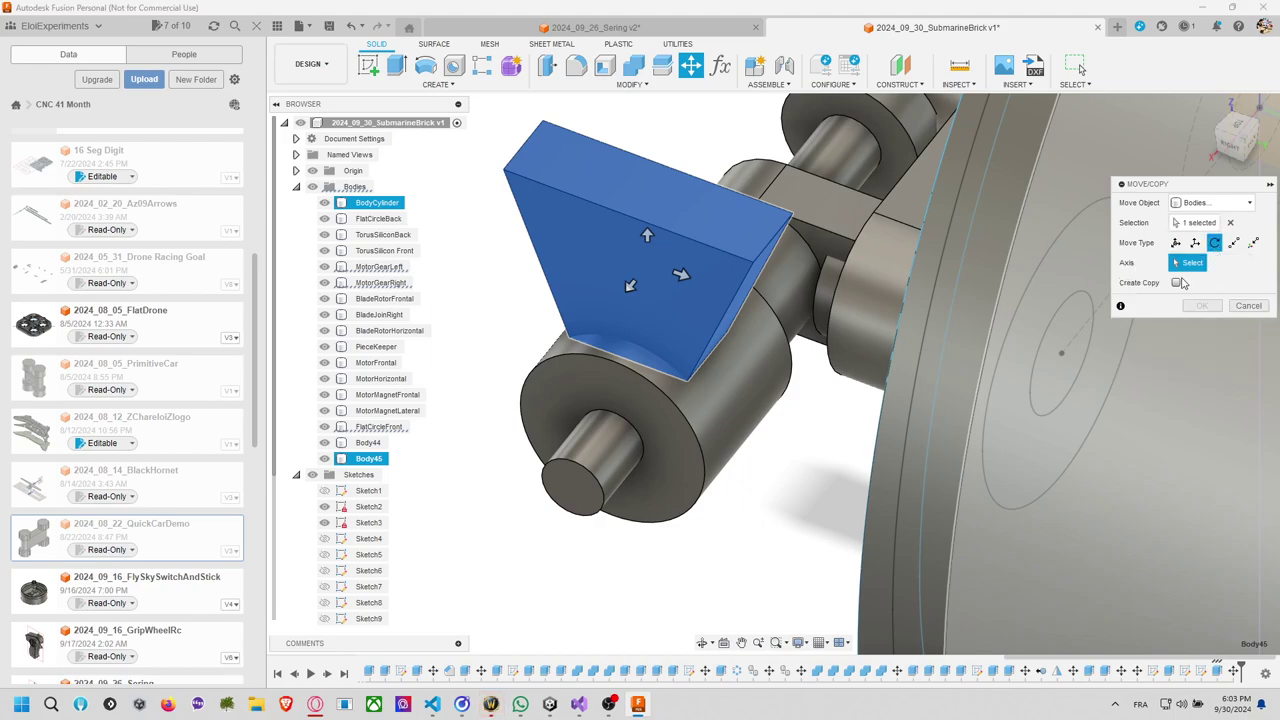
click(1176, 243)
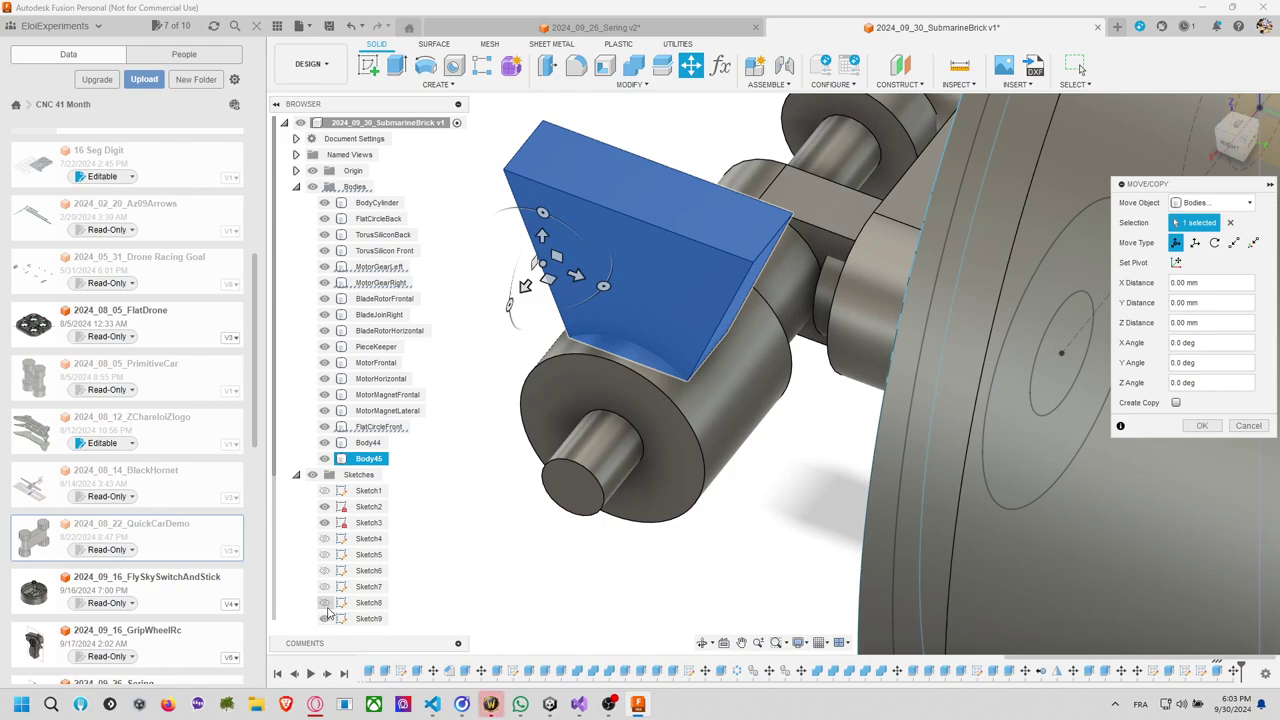
Pick the vertical sketch line as rotation axis, cancel, and roll the timeline back one step.
scroll(482, 538, up, 3)
scroll(482, 538, down, 3)
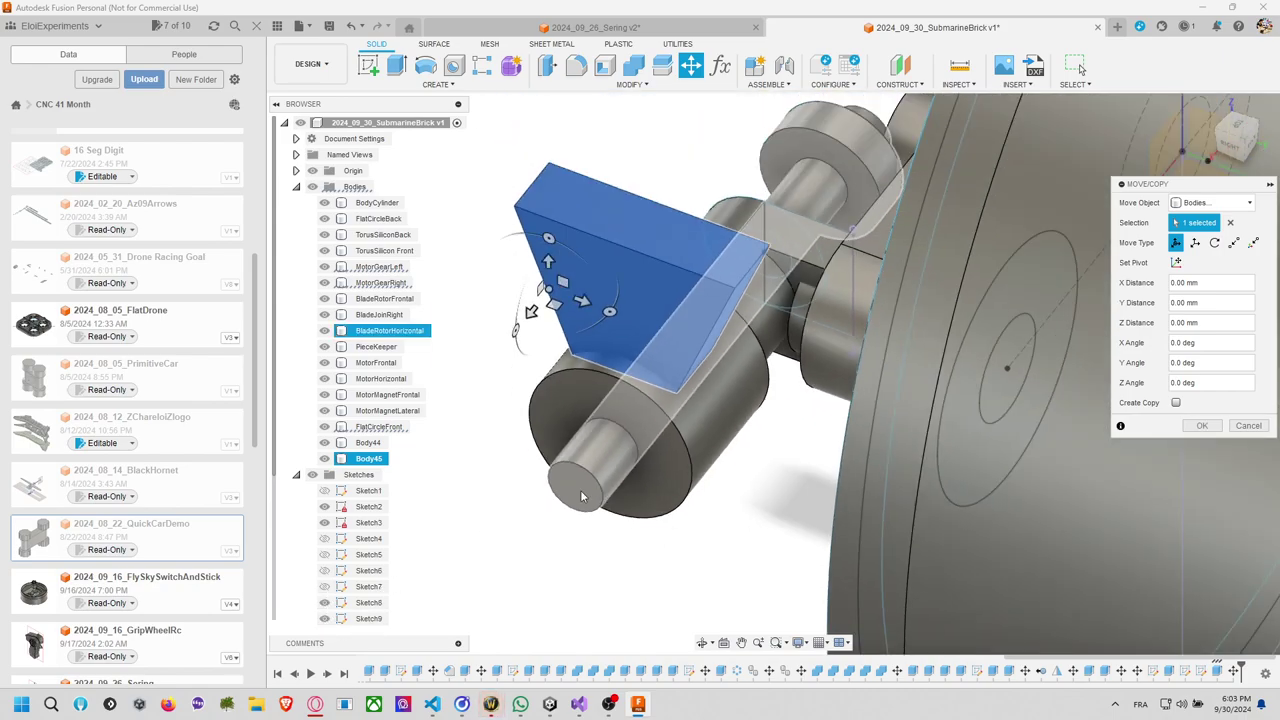
scroll(366, 571, down, 2)
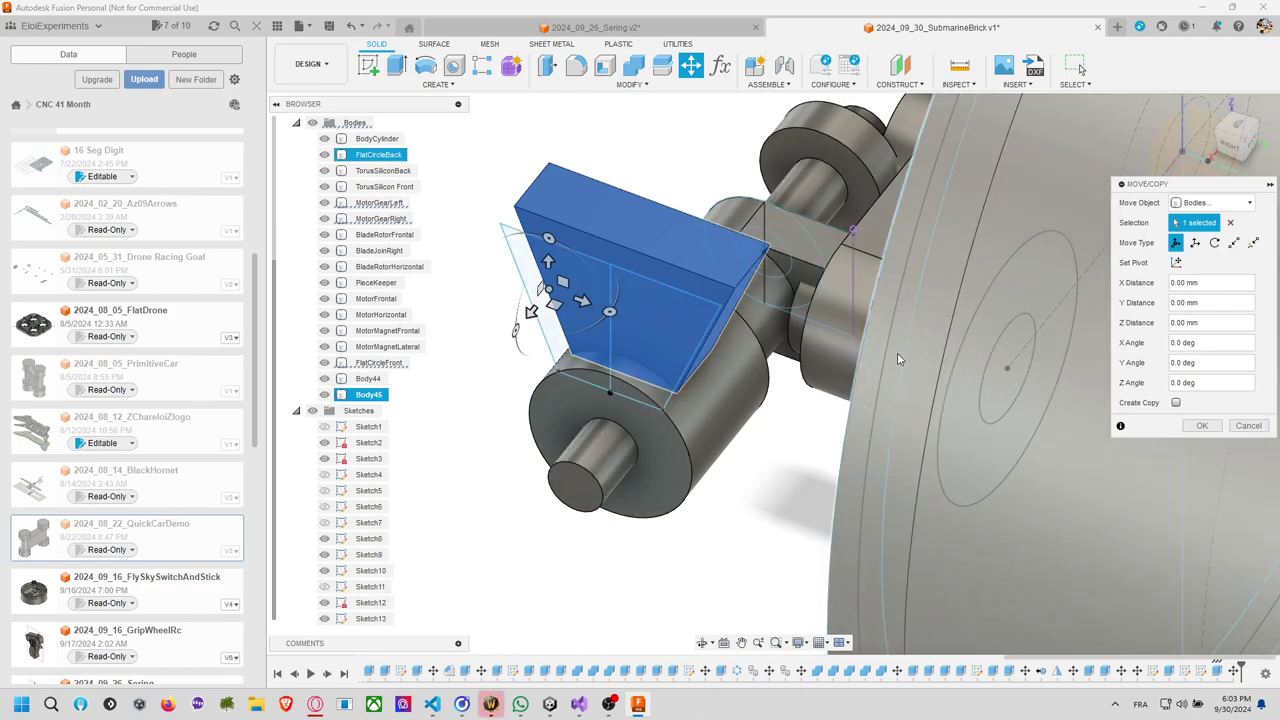
click(1200, 249)
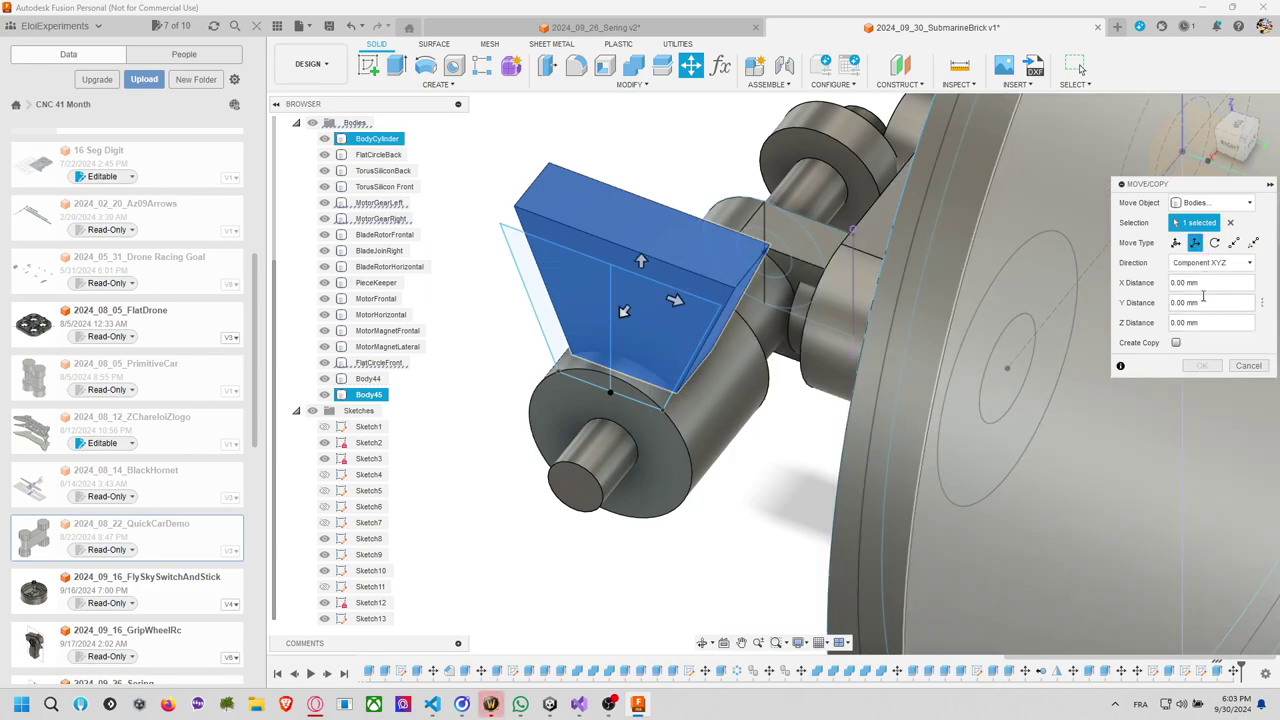
click(1214, 243)
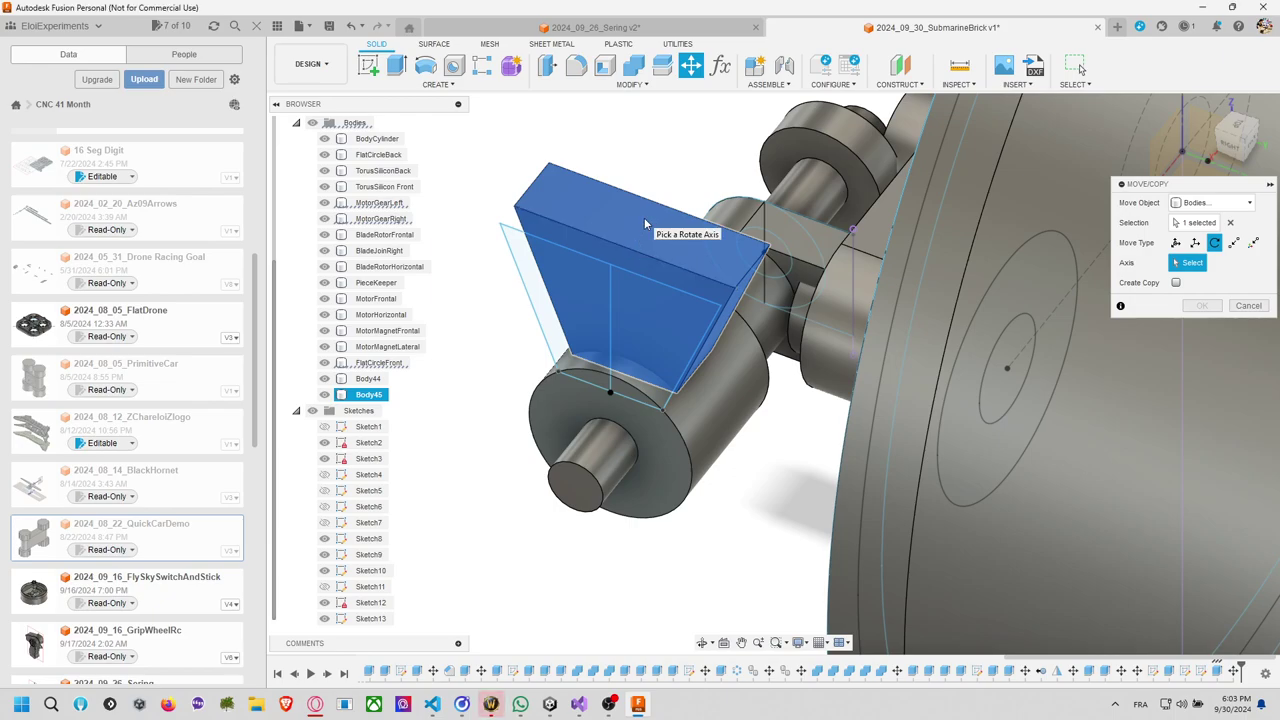
click(611, 326)
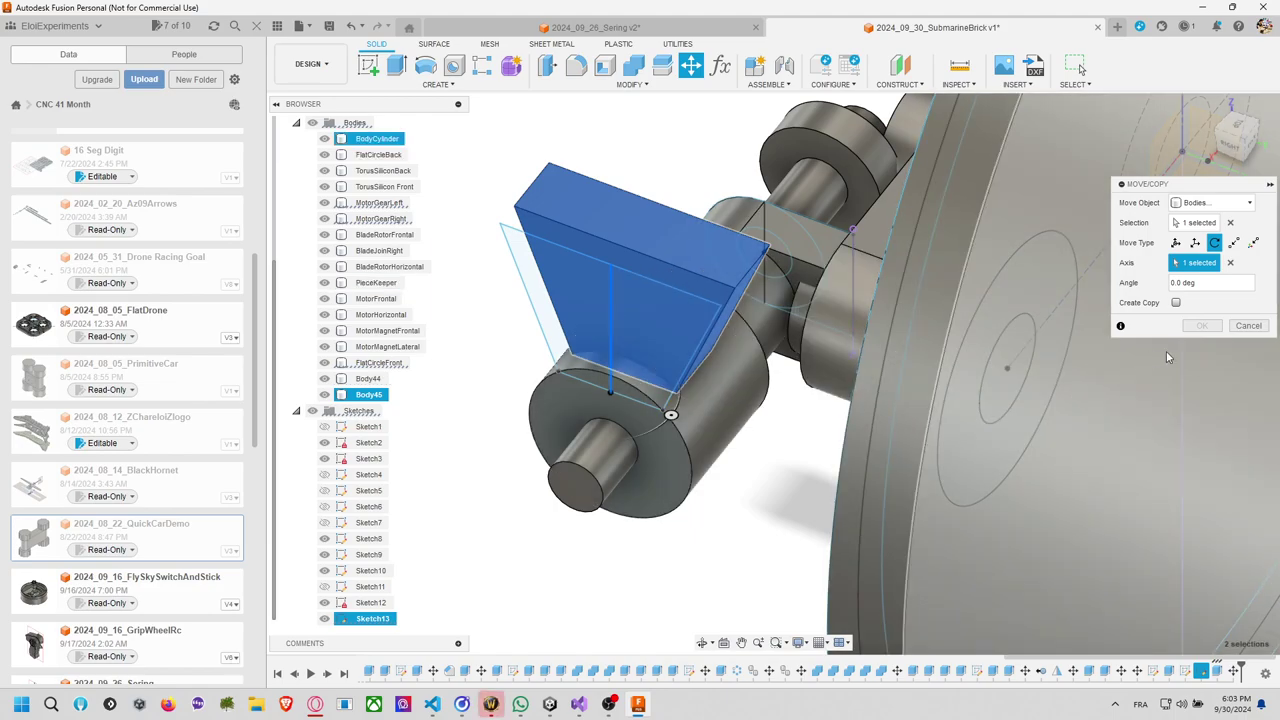
click(1248, 325)
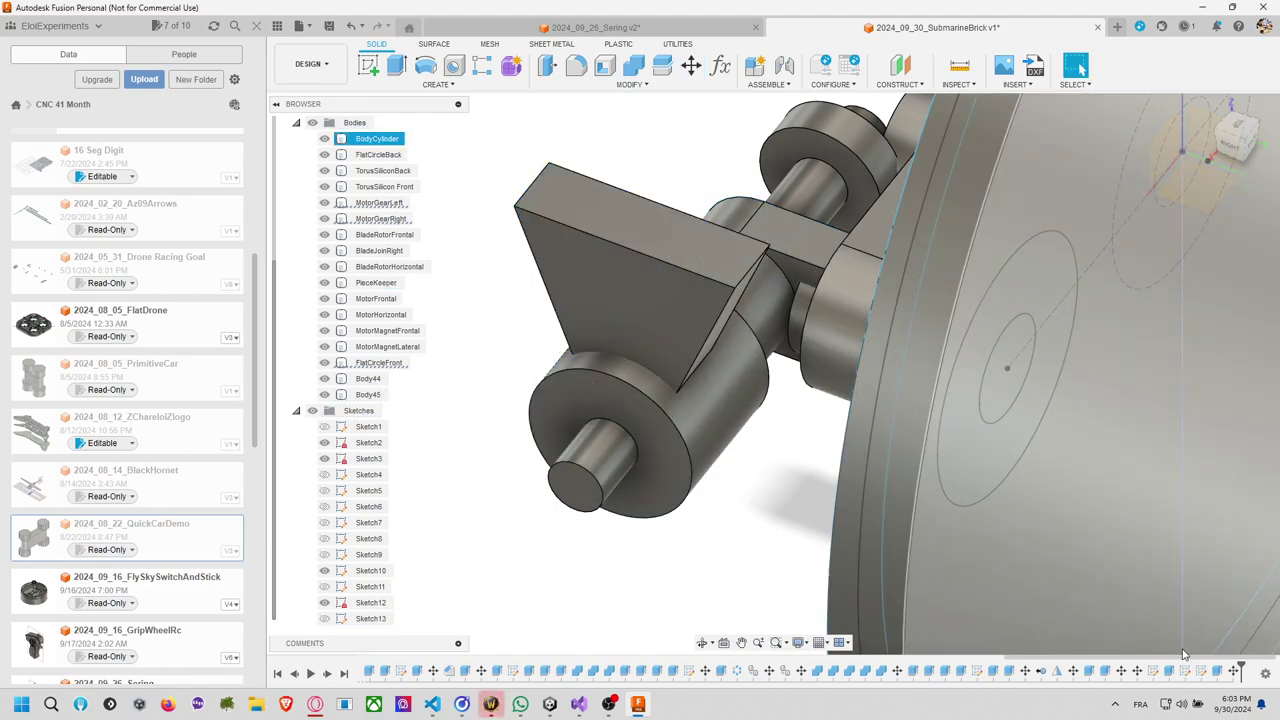
drag(1240, 669, 1222, 667)
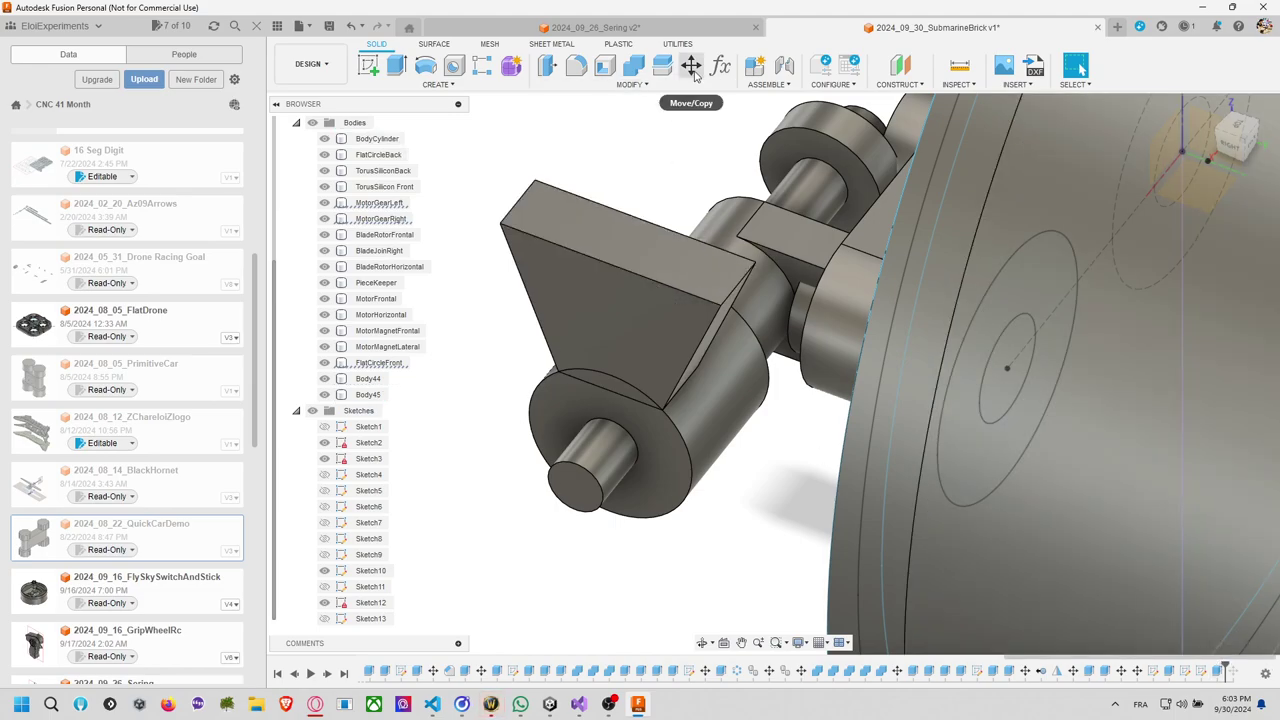
key(ctrl+z)
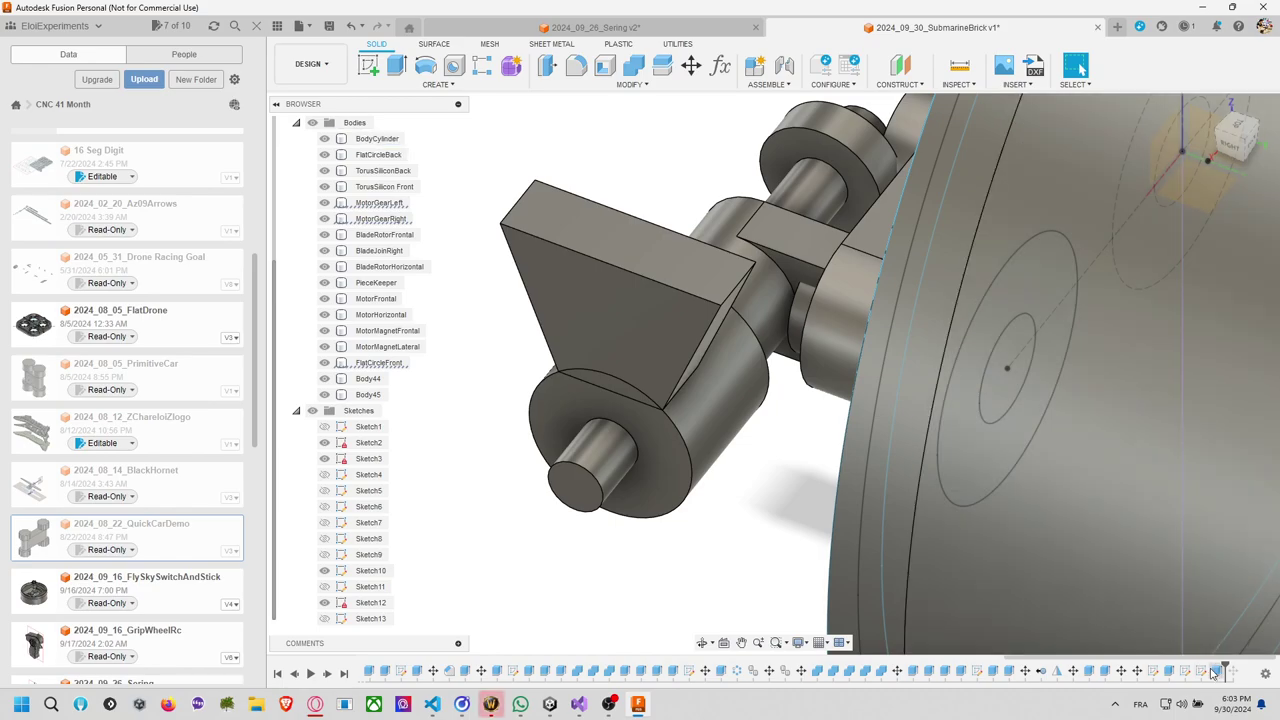
Edit the blade extrusion to Two Sides with 2 mm on each side.
click(1216, 671)
right_click(1216, 671)
click(1185, 523)
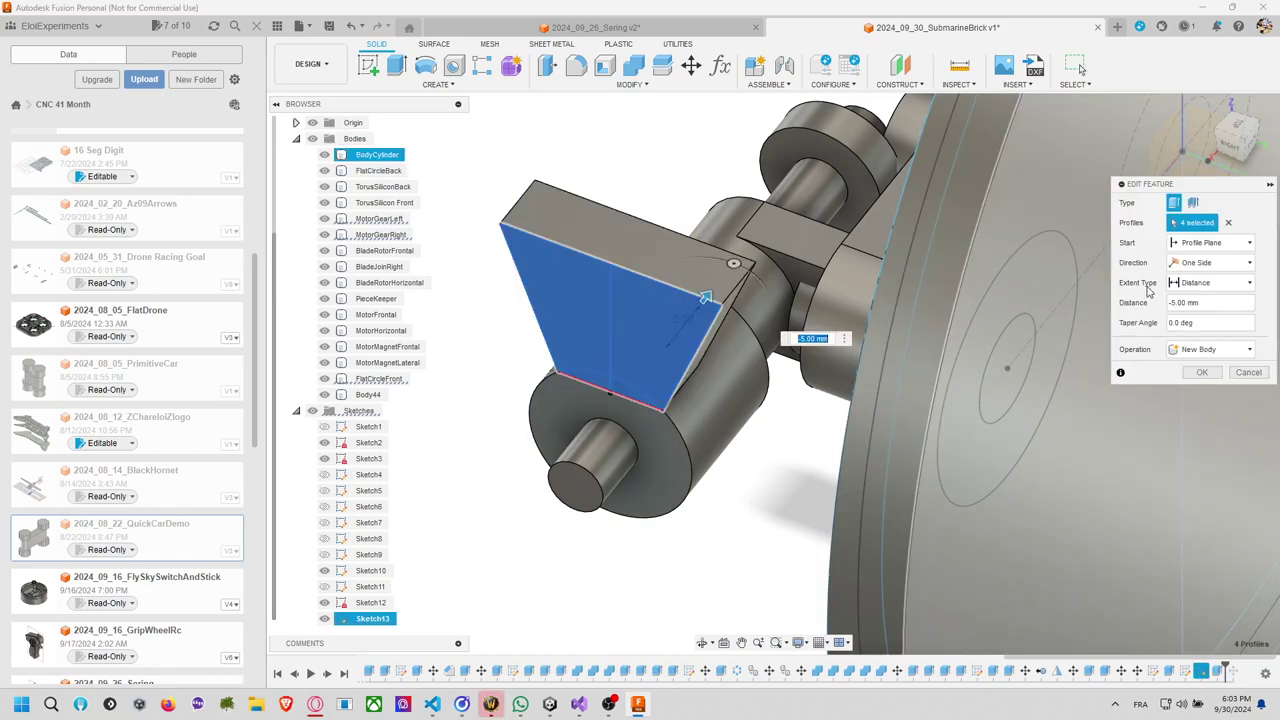
click(1216, 264)
click(1212, 287)
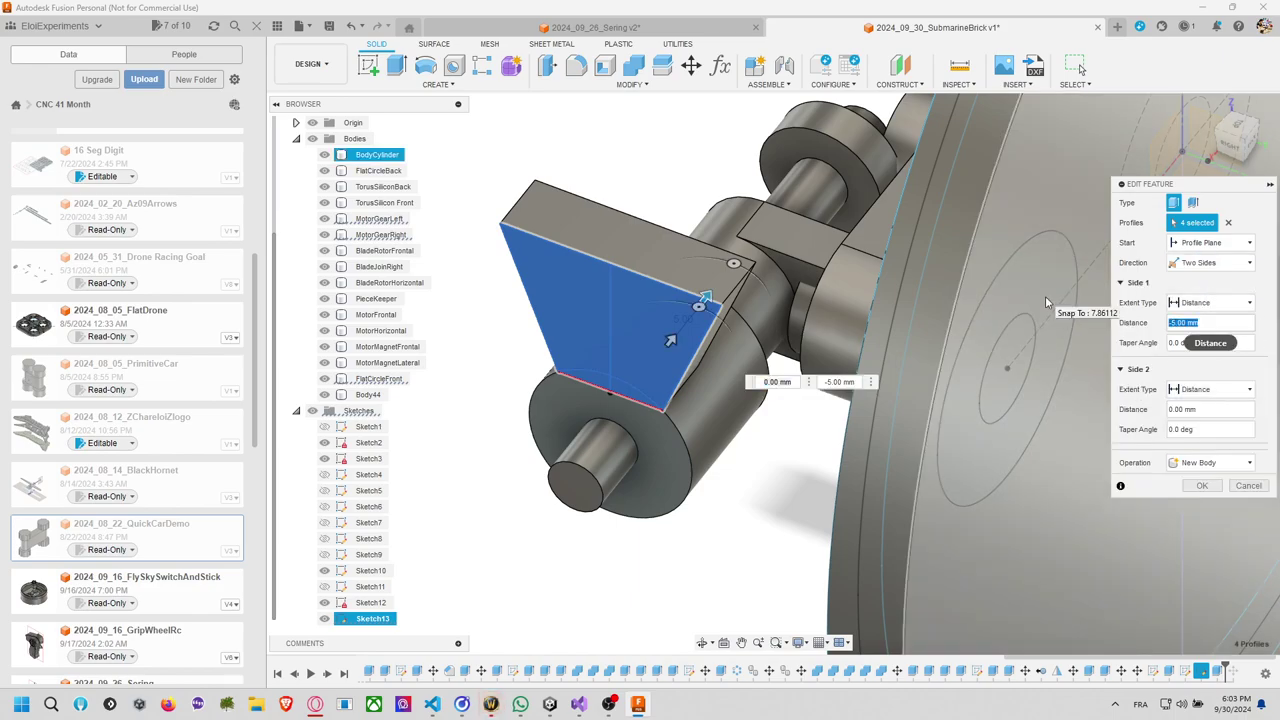
click(1210, 323)
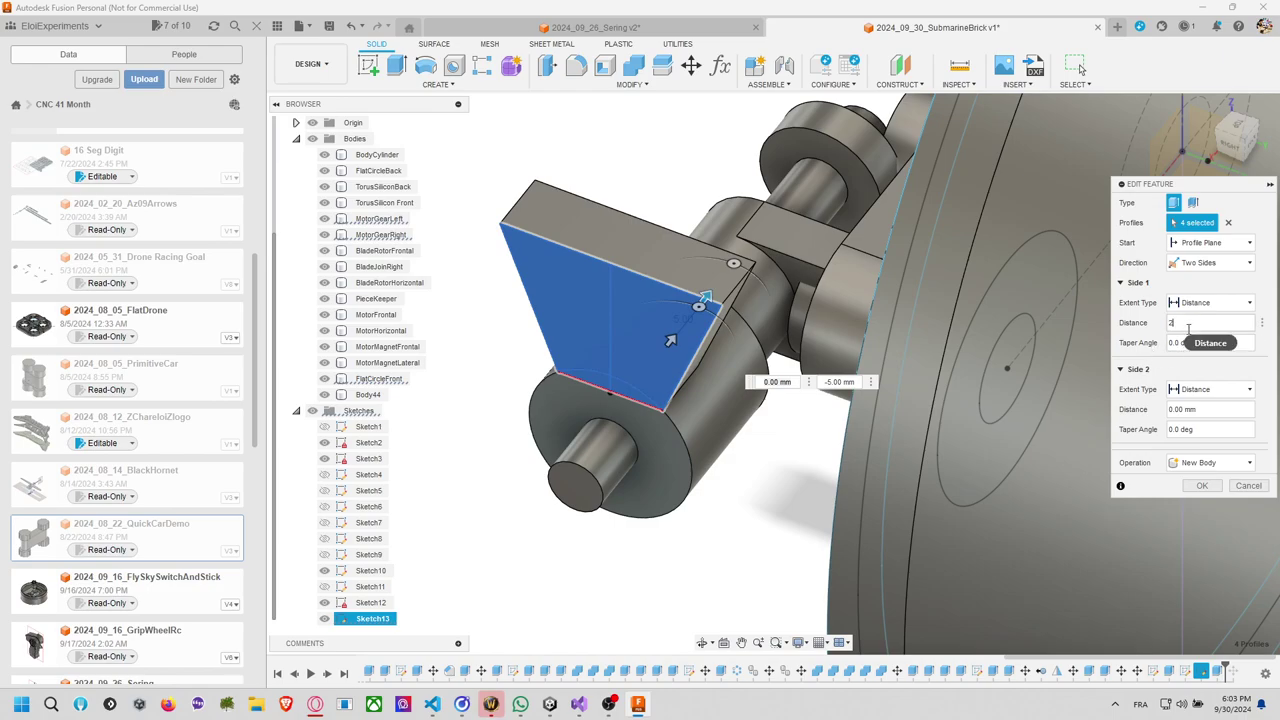
click(1201, 410)
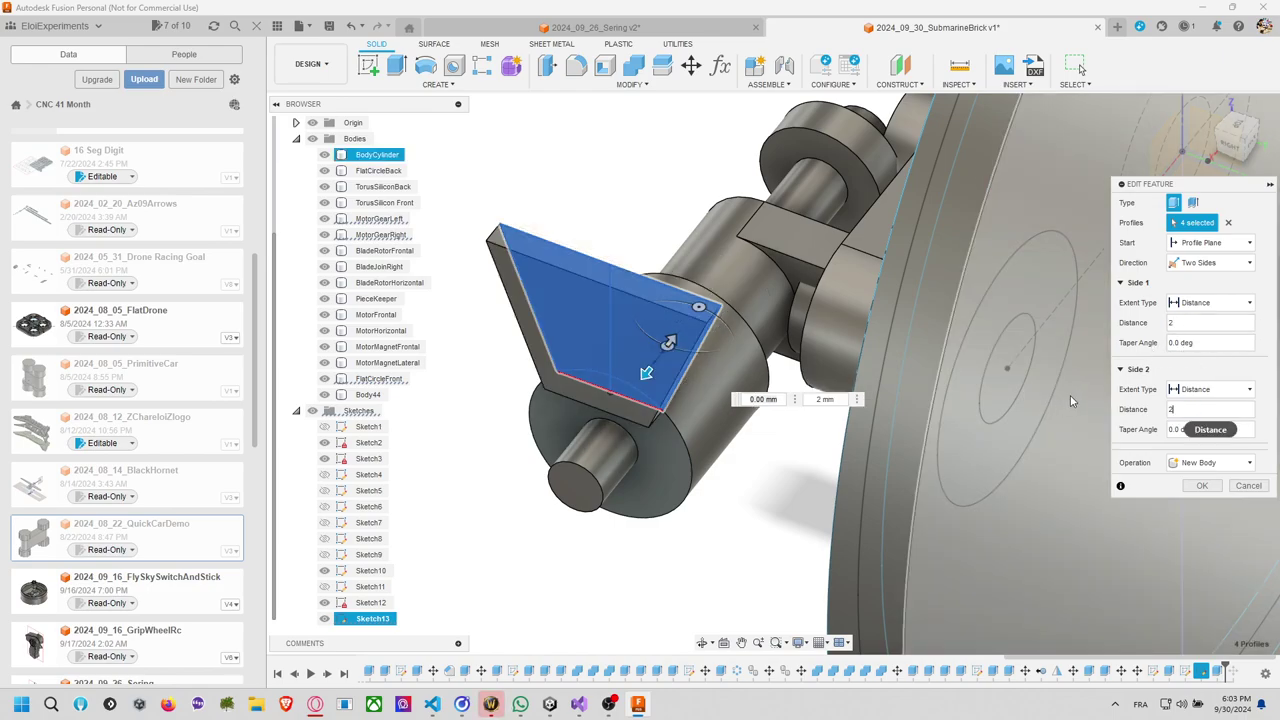
text(2)
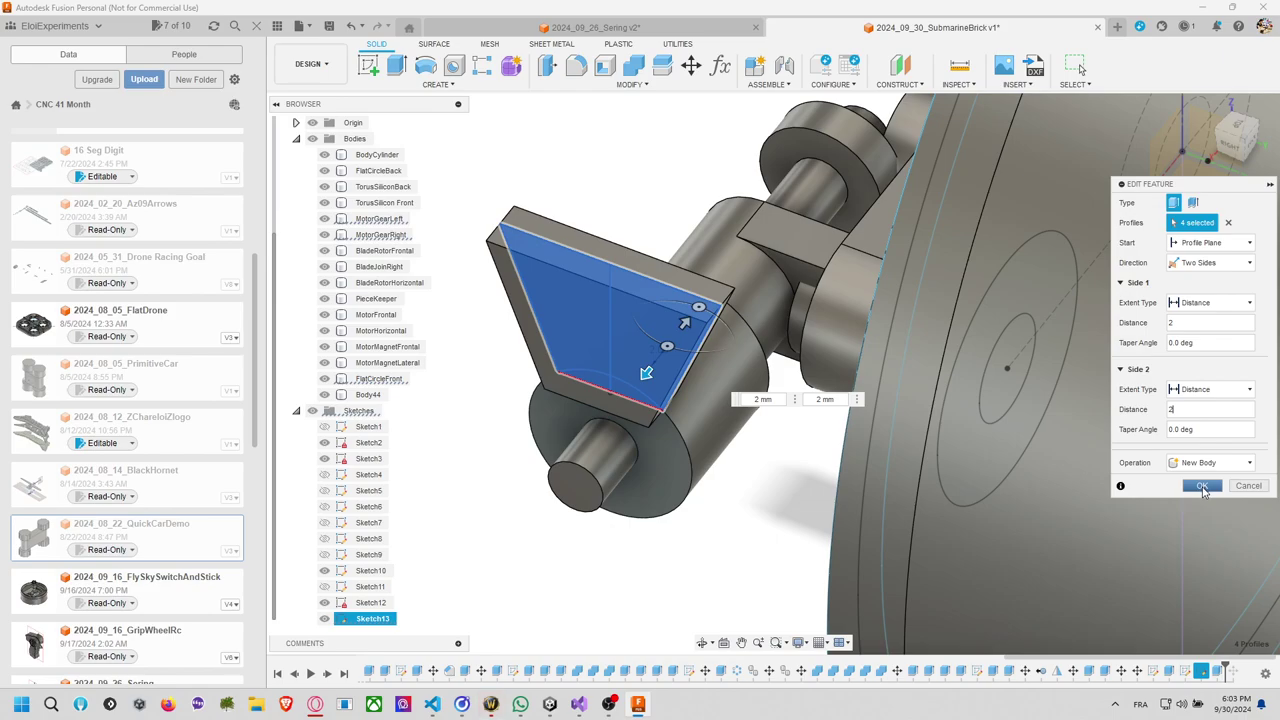
click(1201, 486)
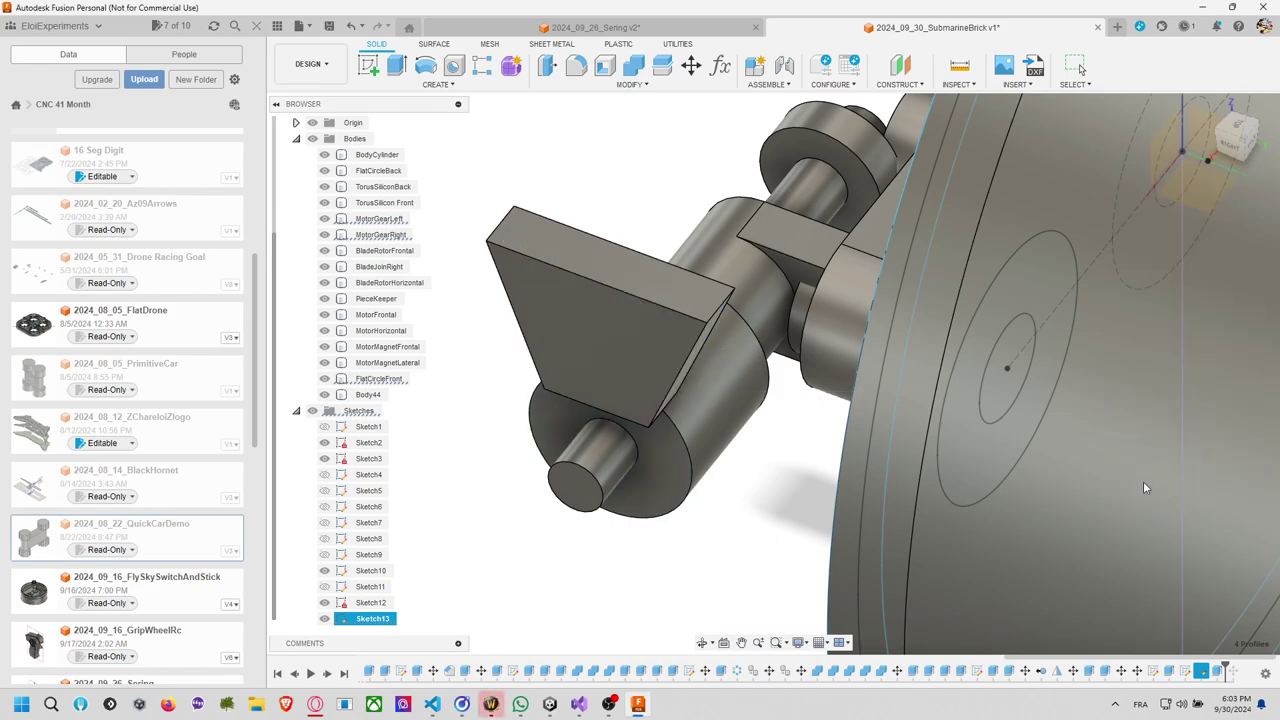
Rotate the wedge blade -40 degrees about its vertical sketch line.
click(692, 67)
click(1215, 244)
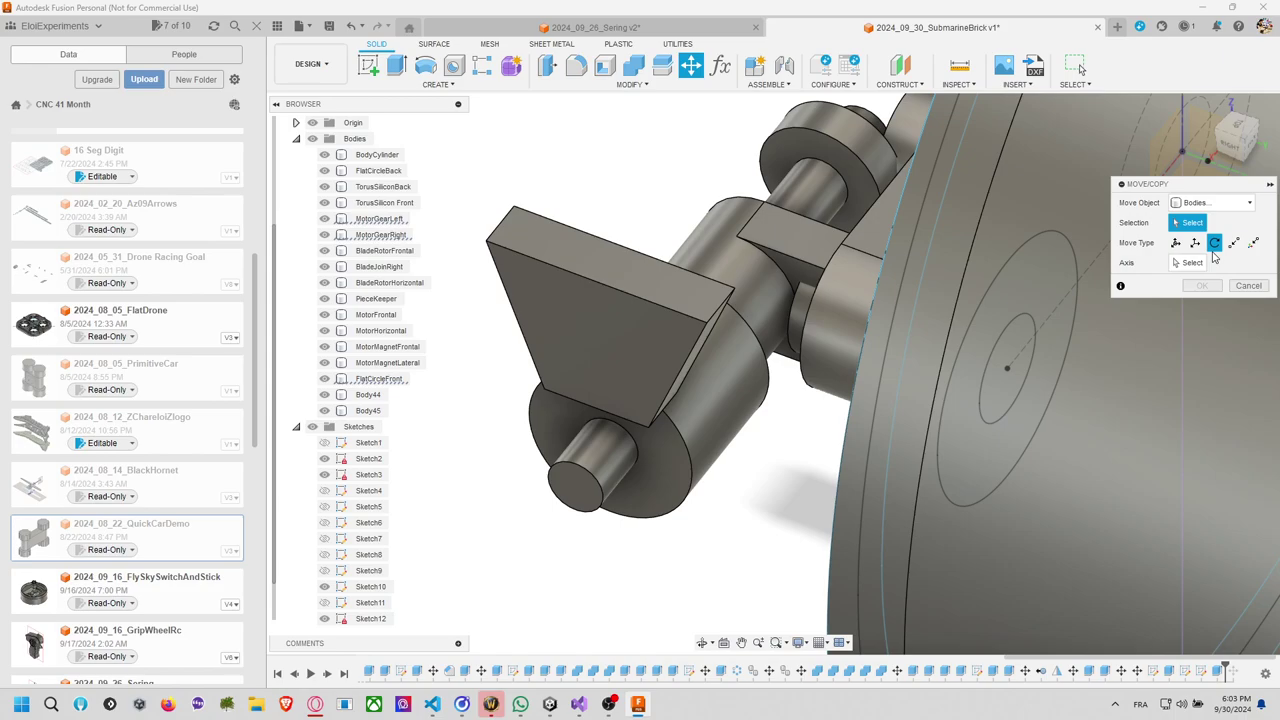
scroll(323, 553, down, 1)
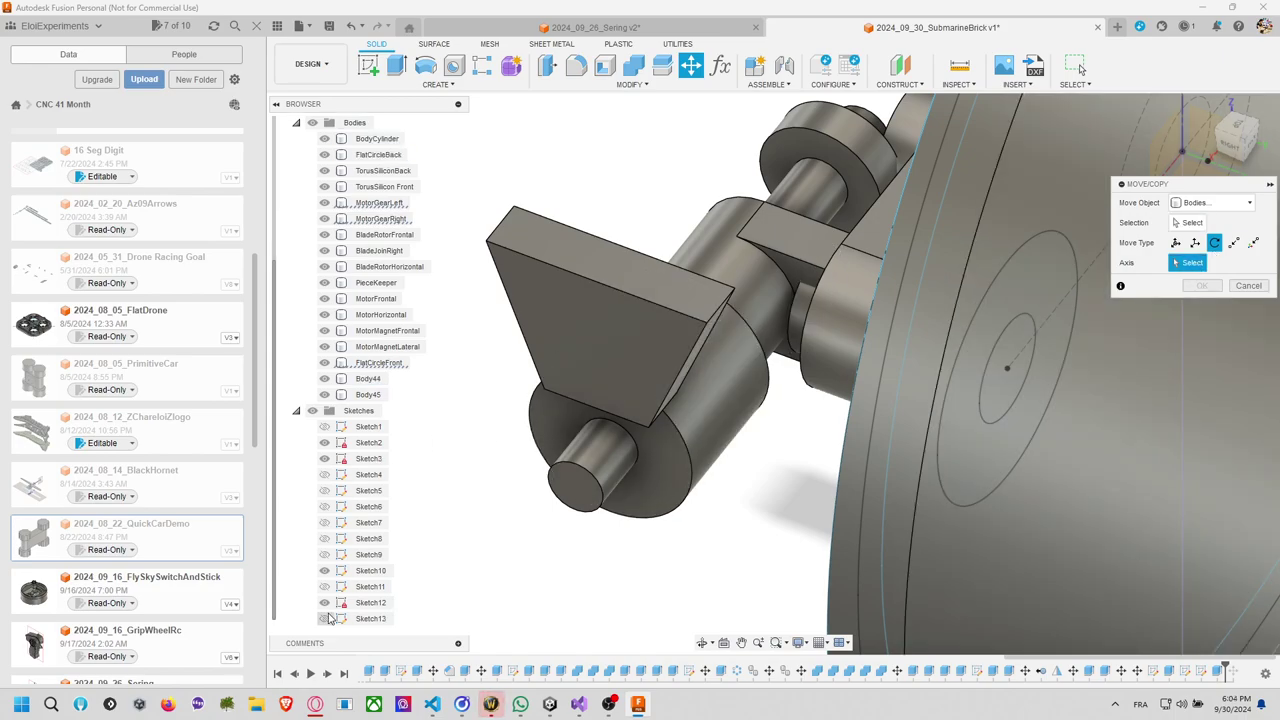
click(612, 347)
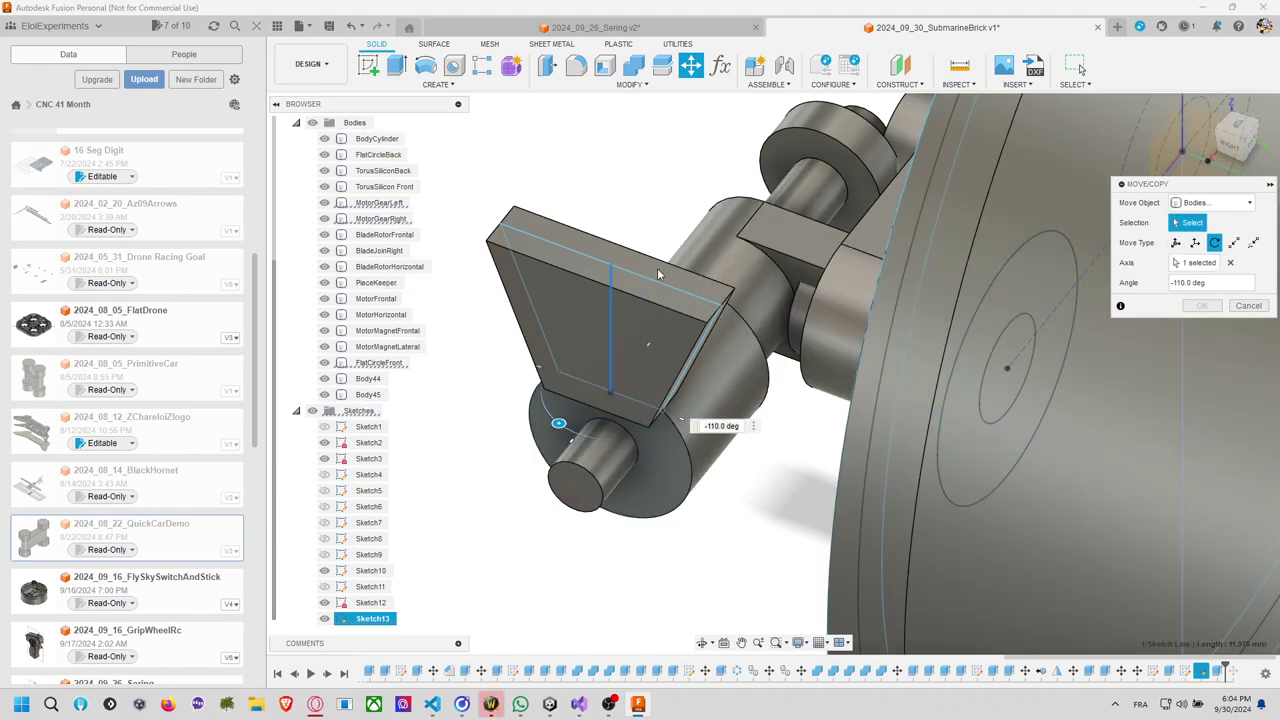
click(1249, 306)
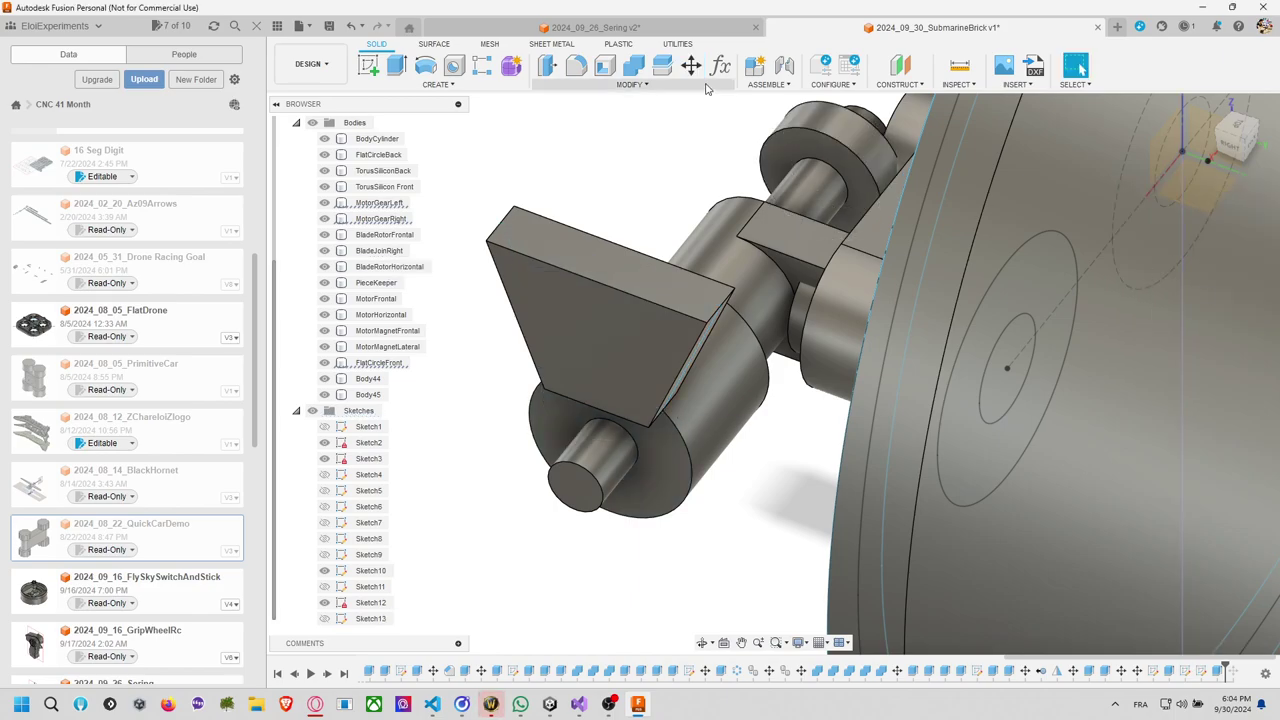
key(m)
click(1198, 244)
click(1215, 243)
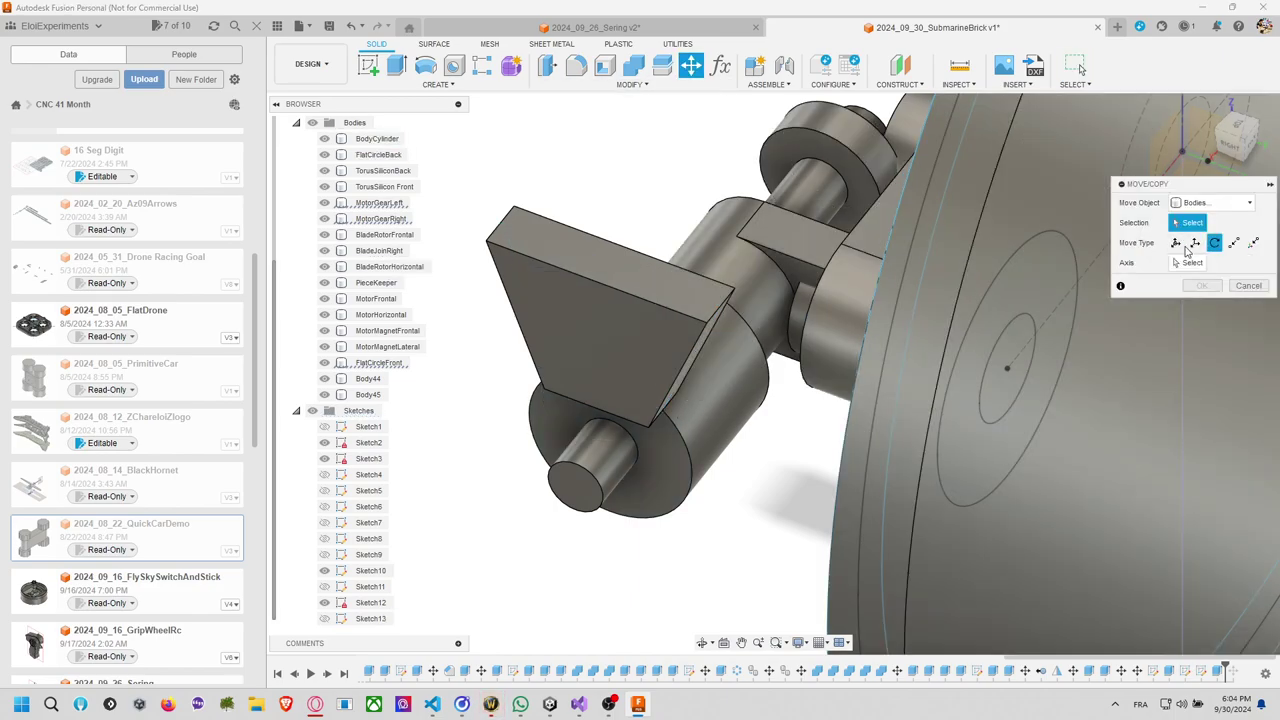
click(655, 262)
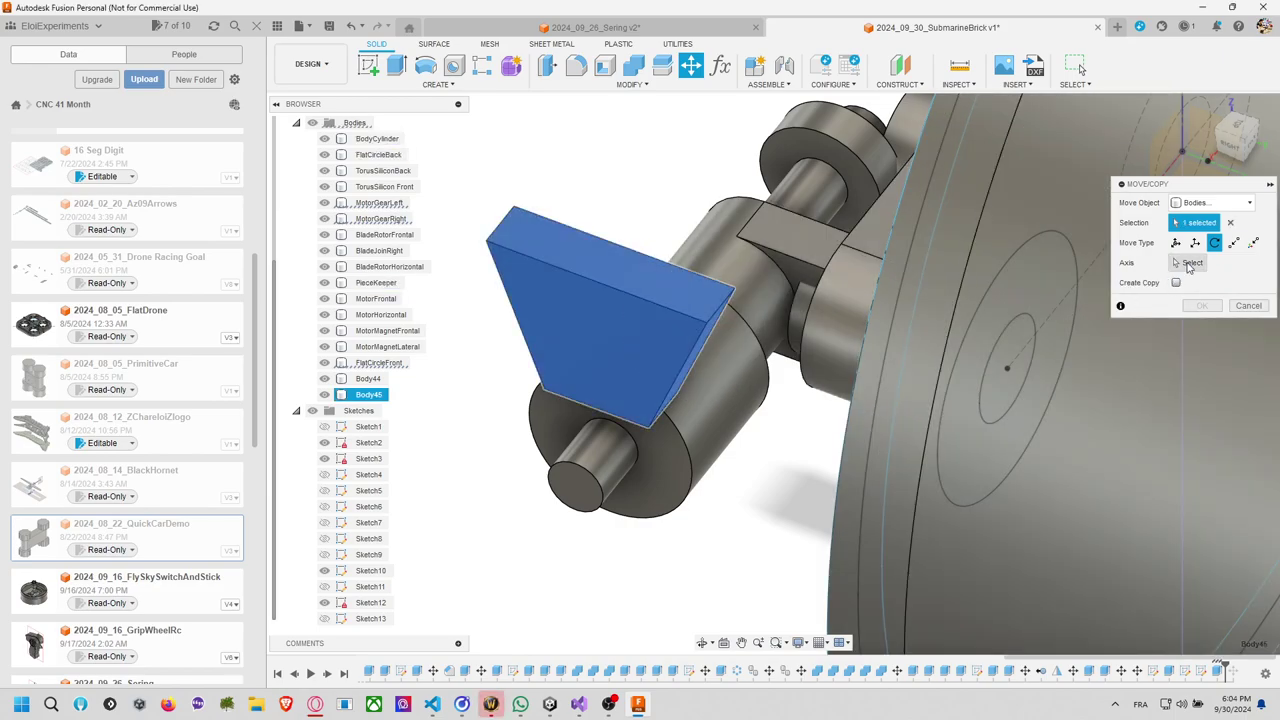
click(1190, 263)
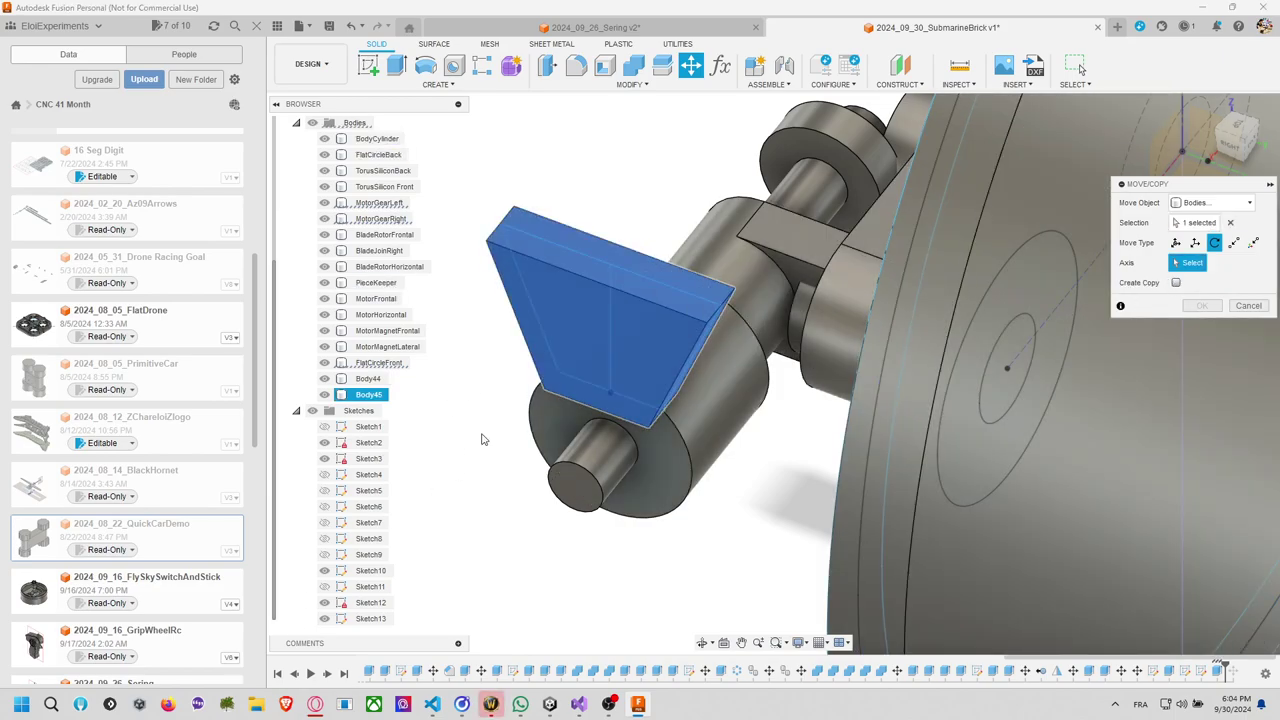
click(610, 336)
drag(671, 414, 632, 433)
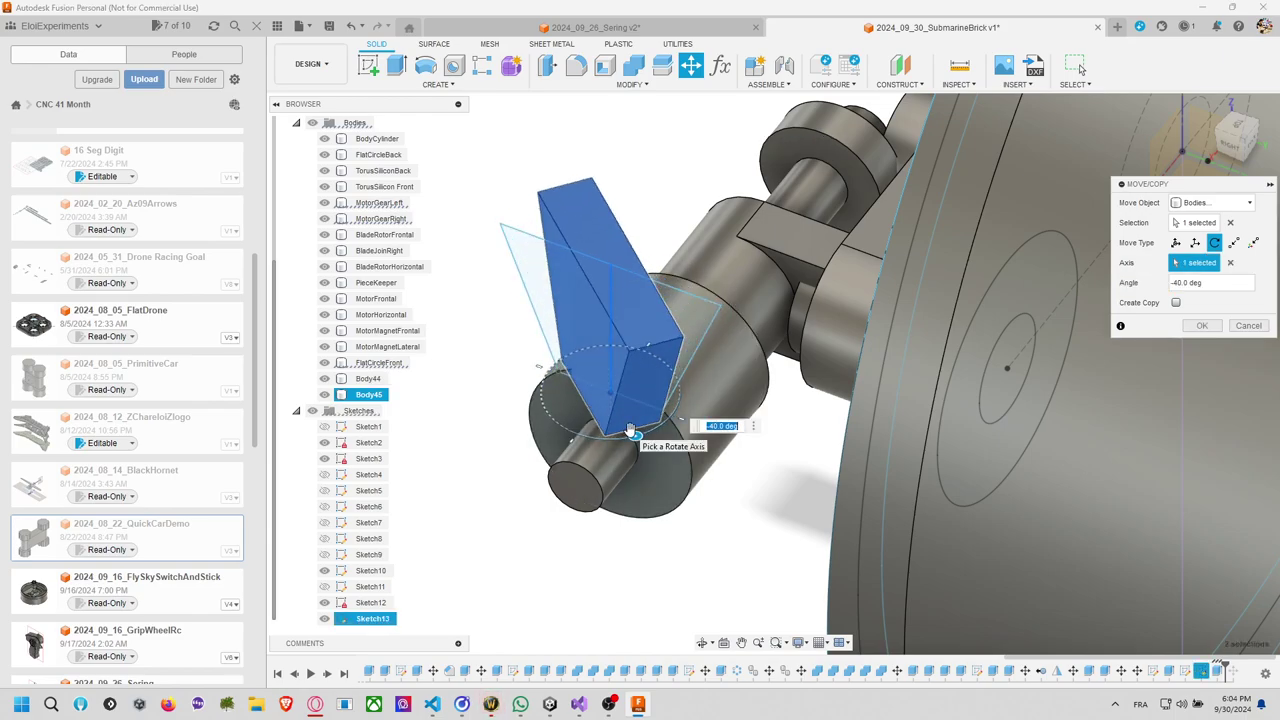
key(Return)
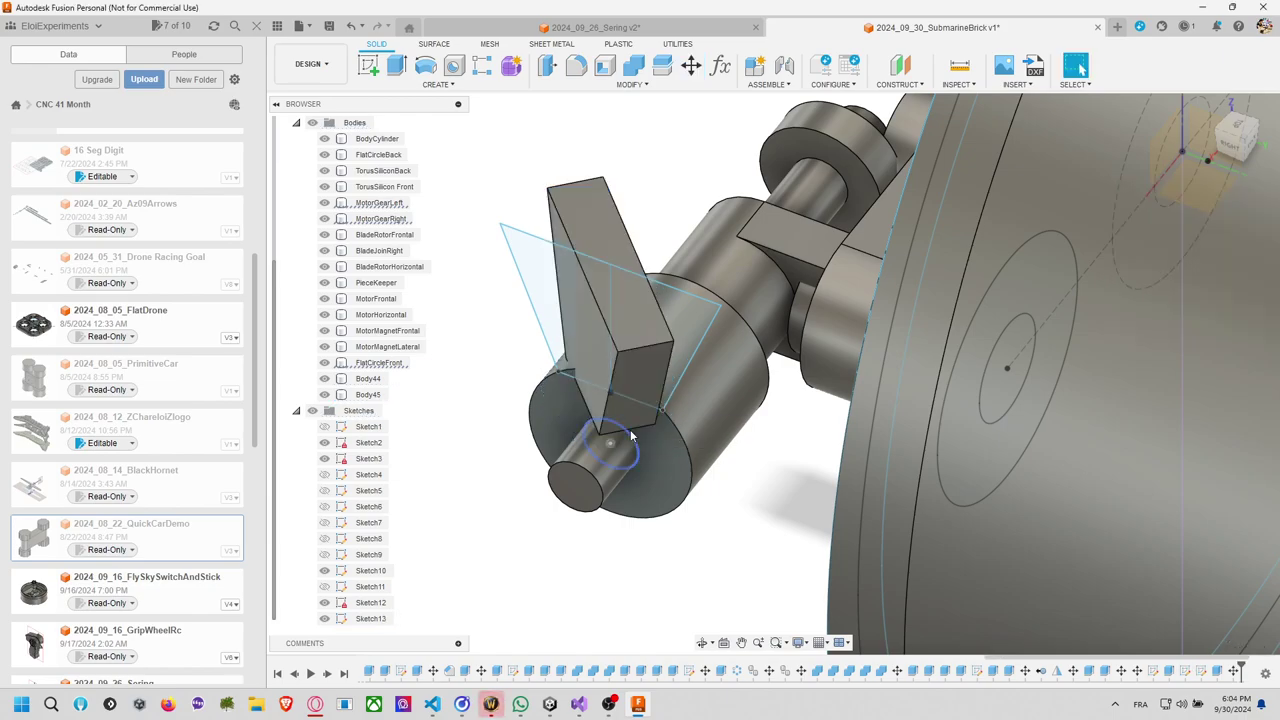
Move the blade body -6 mm along X.
click(691, 66)
click(626, 321)
click(632, 340)
middle_drag(726, 303, 630, 400)
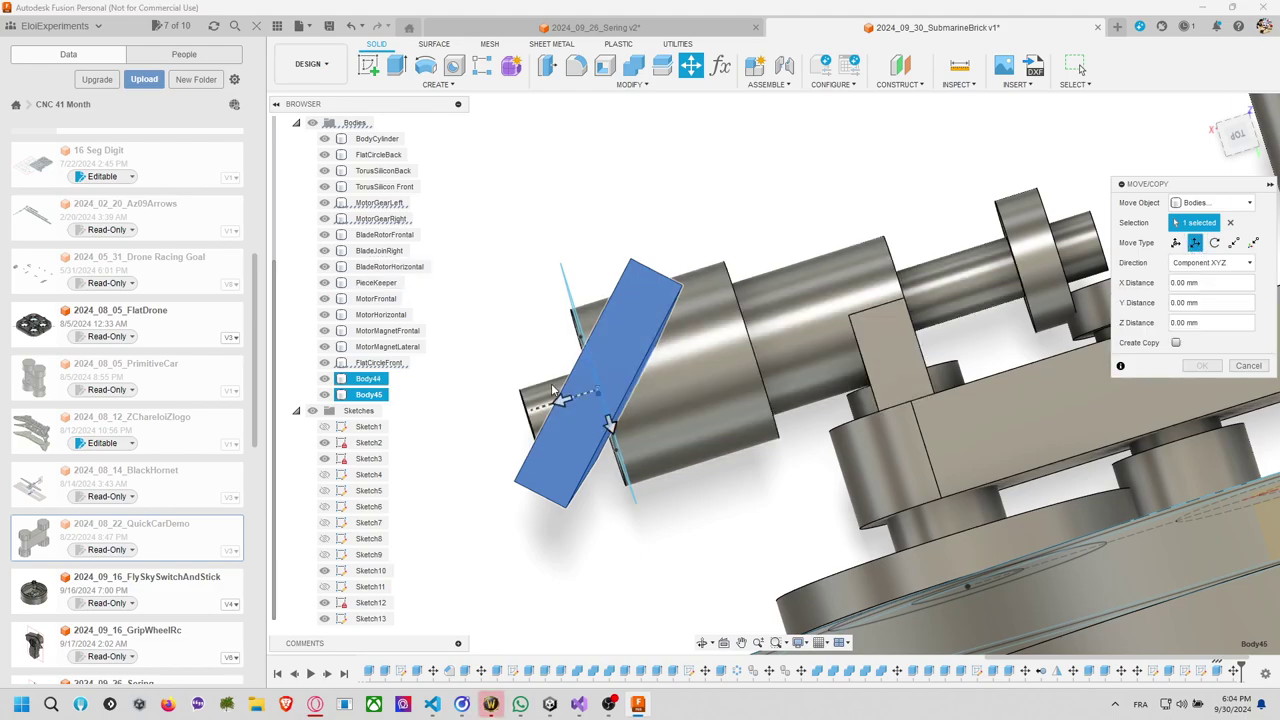
drag(561, 397, 641, 385)
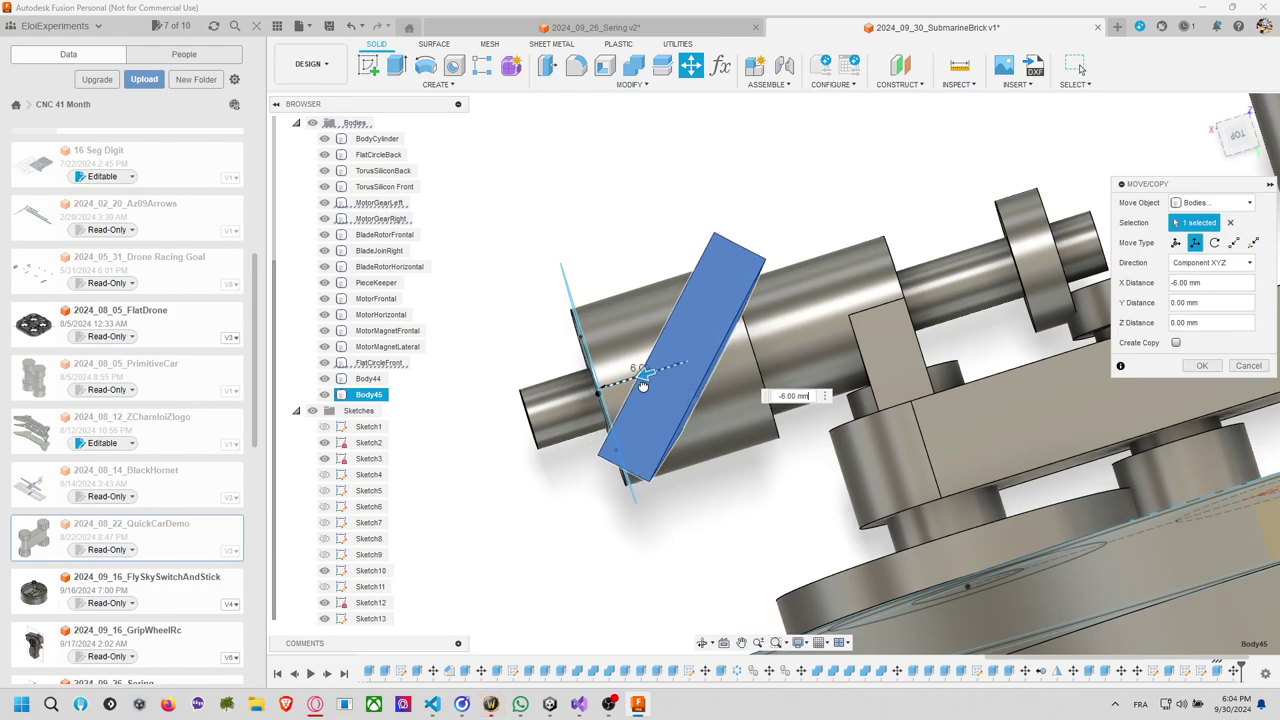
click(1203, 365)
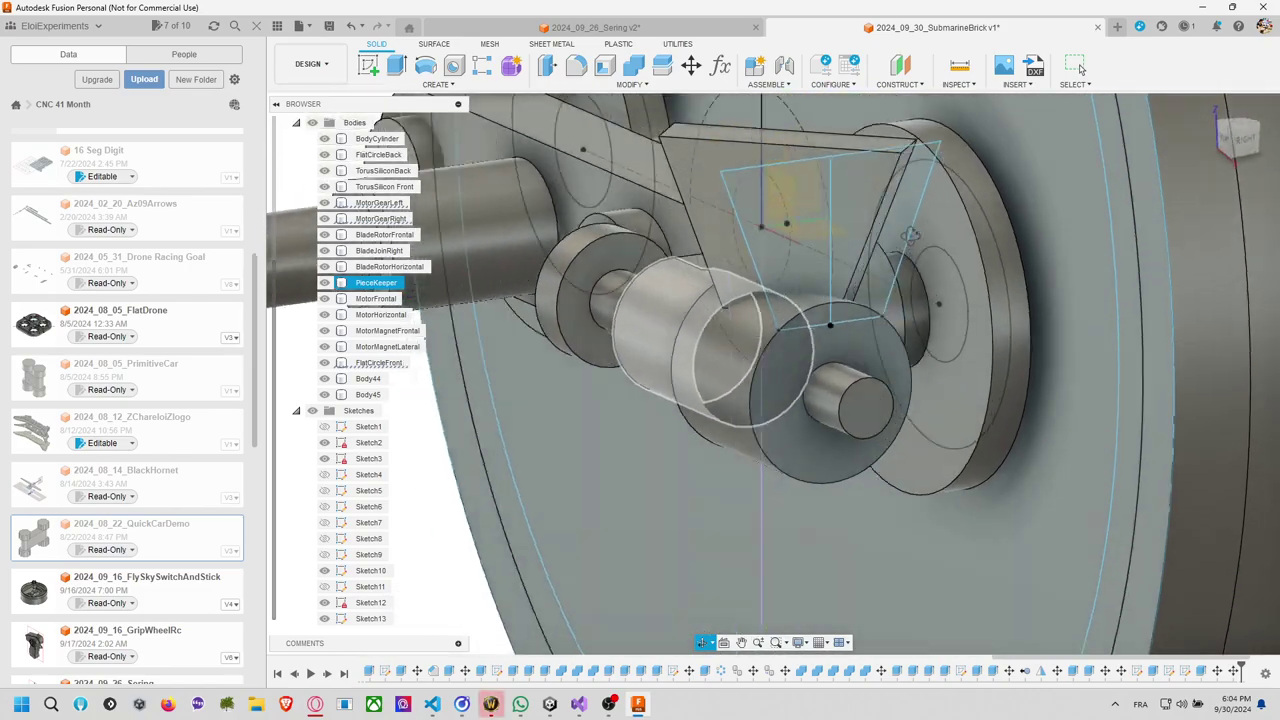
Edit the blade sketch and add a 20 mm length dimension to the vertical line.
shift+middle_drag(910, 235, 876, 377)
click(876, 377)
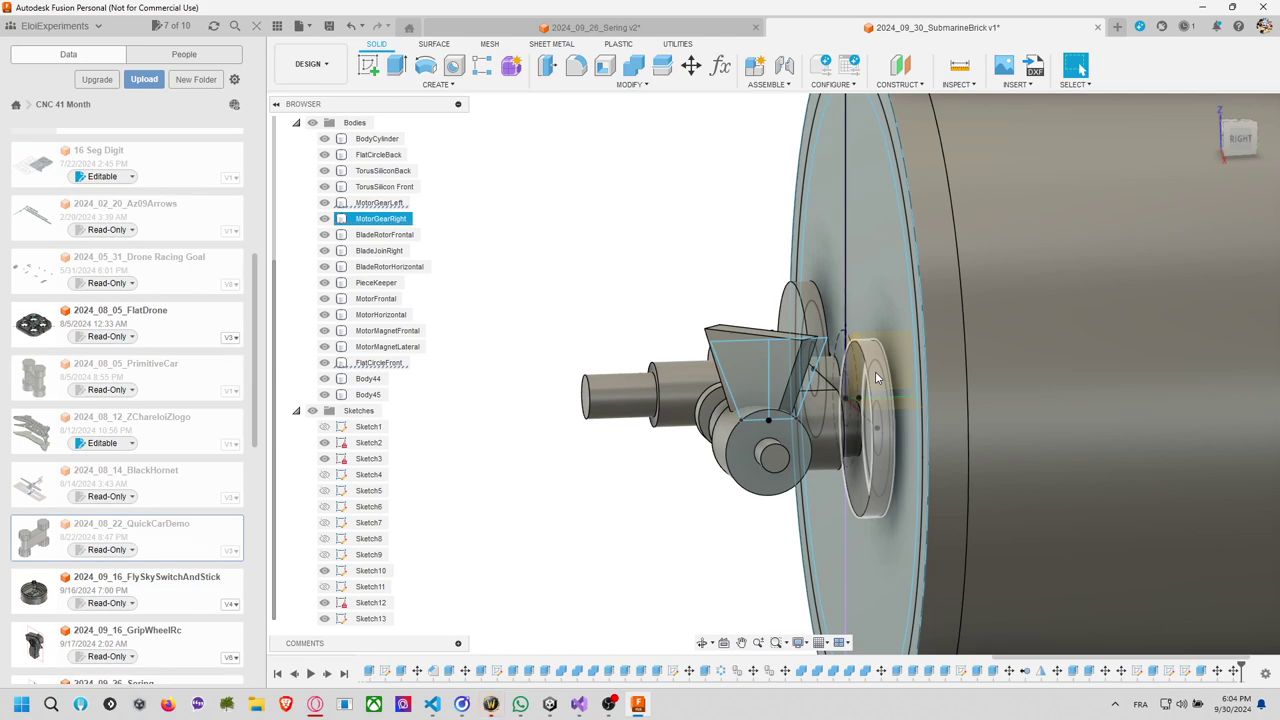
key(Escape)
middle_drag(876, 377, 812, 382)
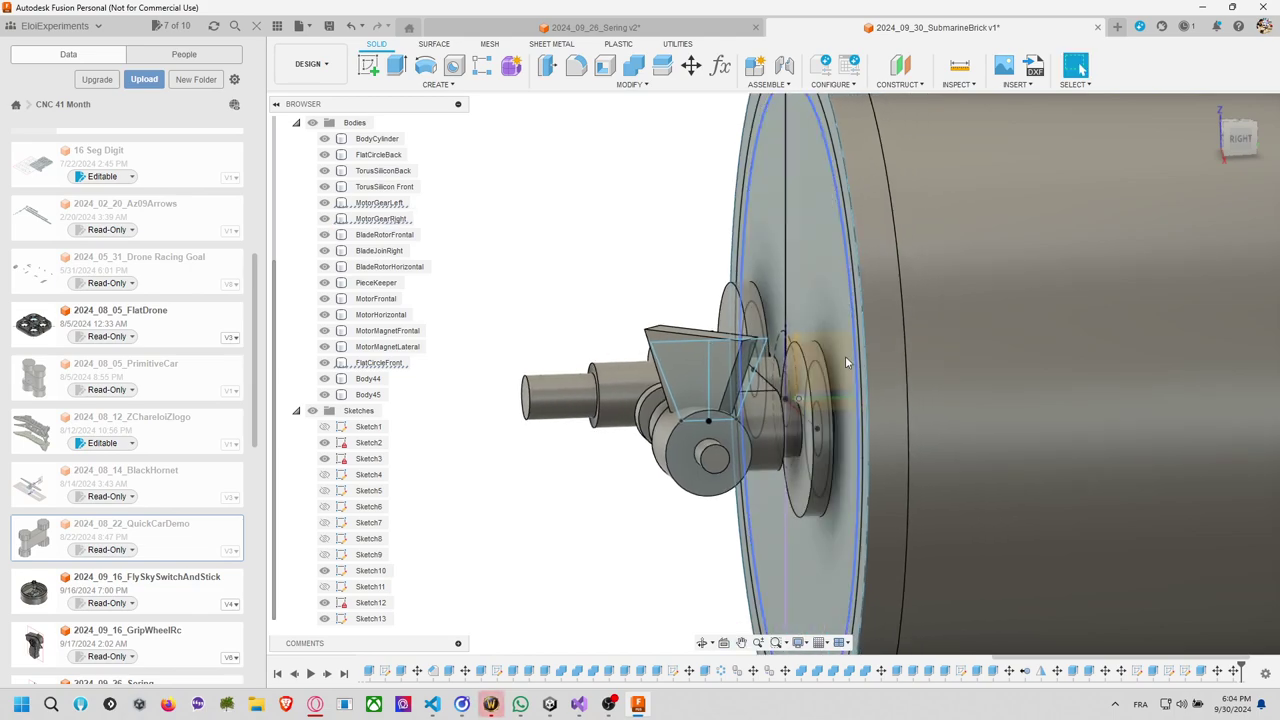
right_click(709, 354)
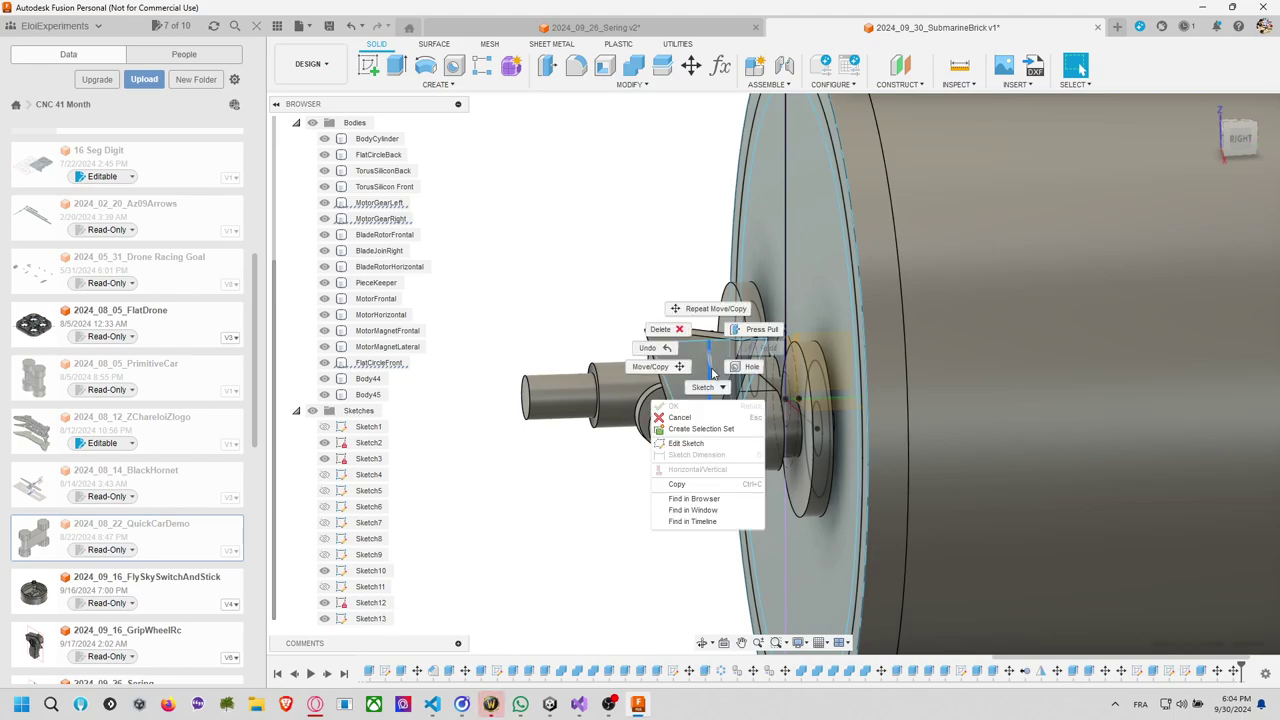
click(707, 443)
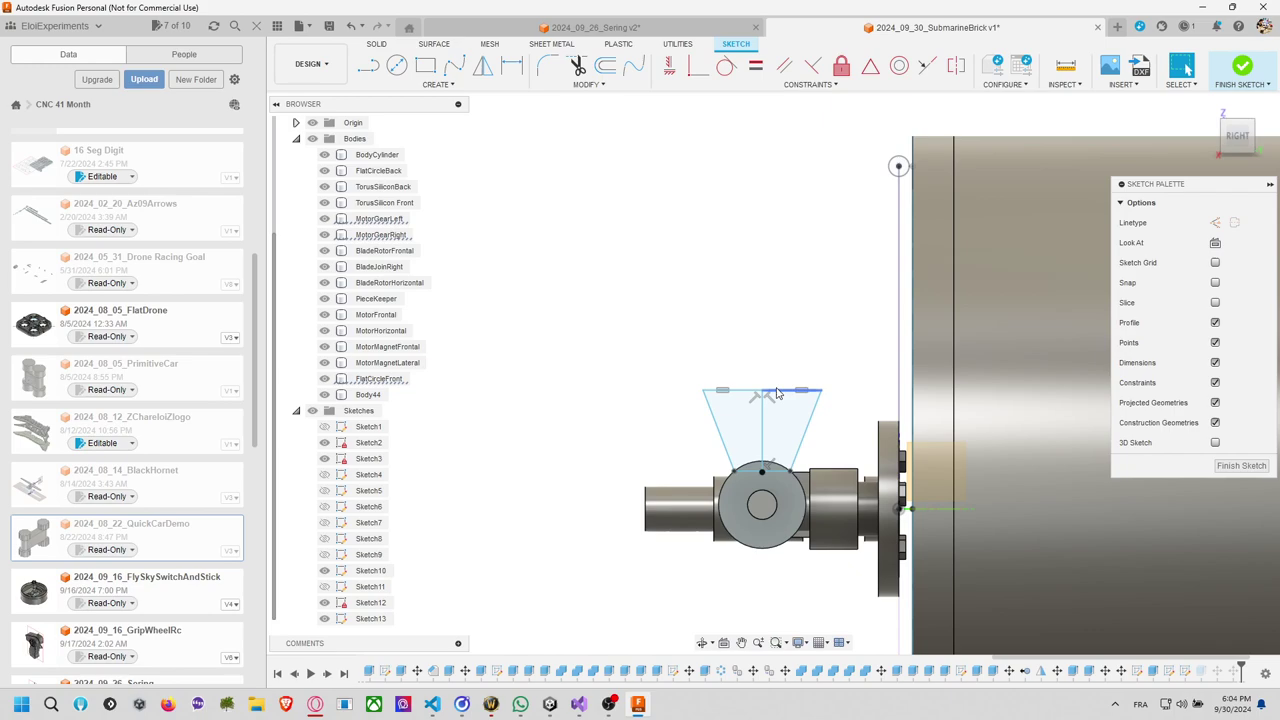
right_click(764, 417)
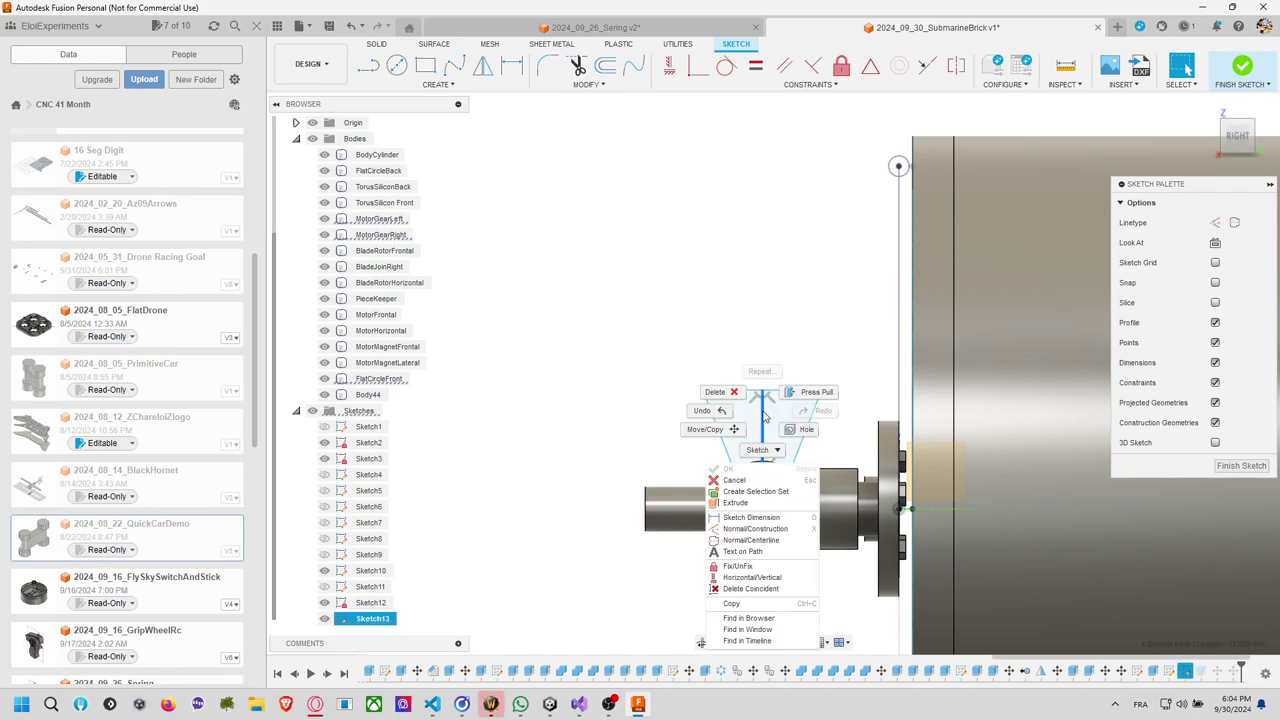
click(760, 504)
click(813, 341)
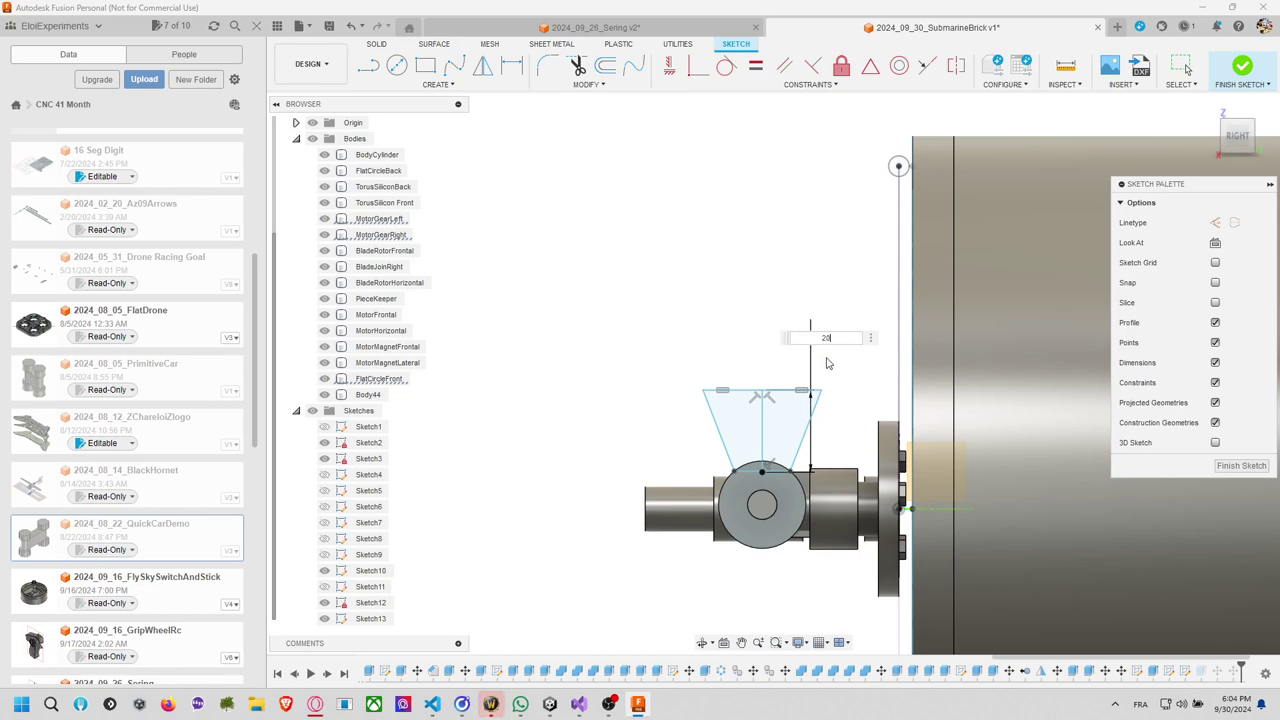
key(Return)
click(1241, 465)
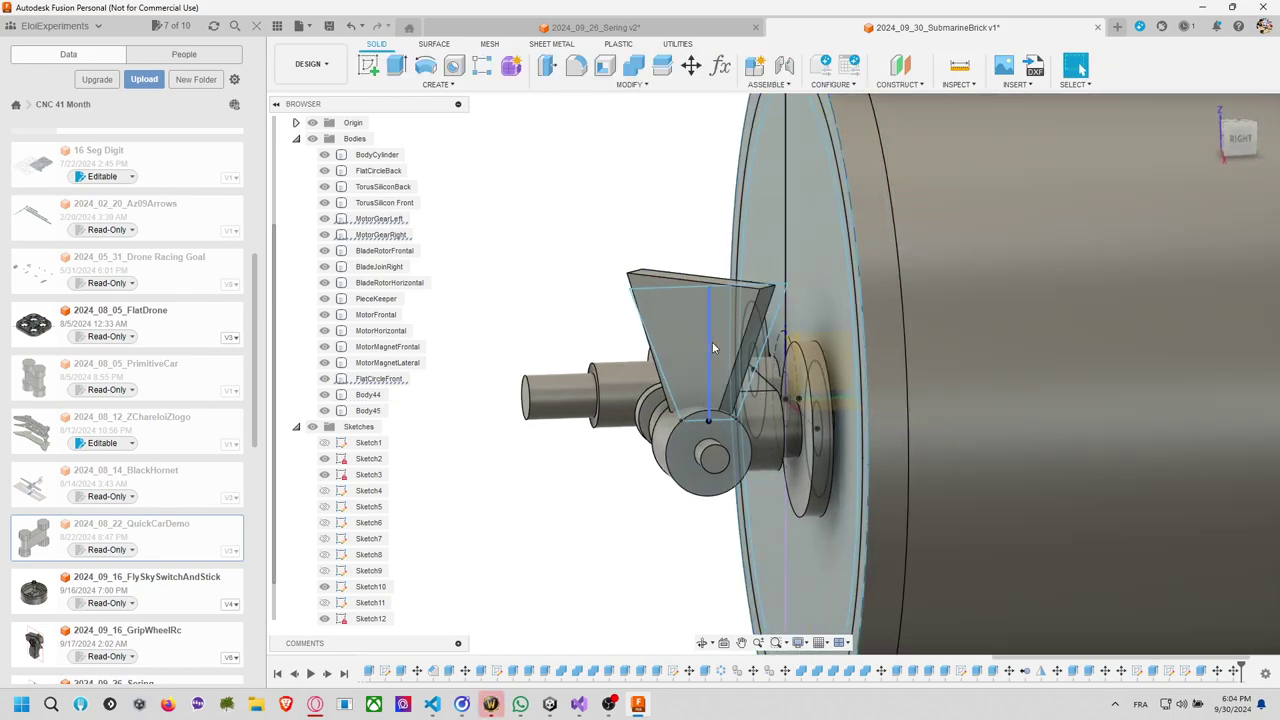
Change the vertical line's dimension from 20 to 15 mm and finish the sketch.
right_click(707, 342)
click(710, 441)
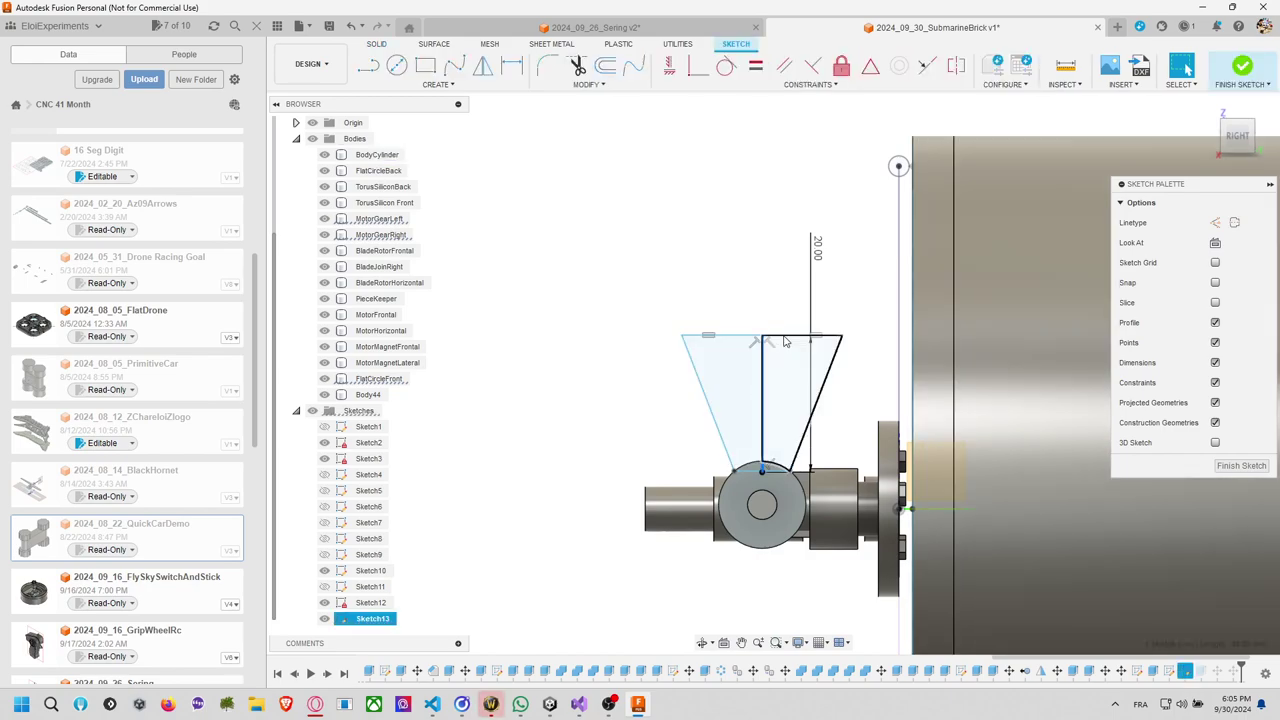
double_click(824, 264)
text(15)
key(Return)
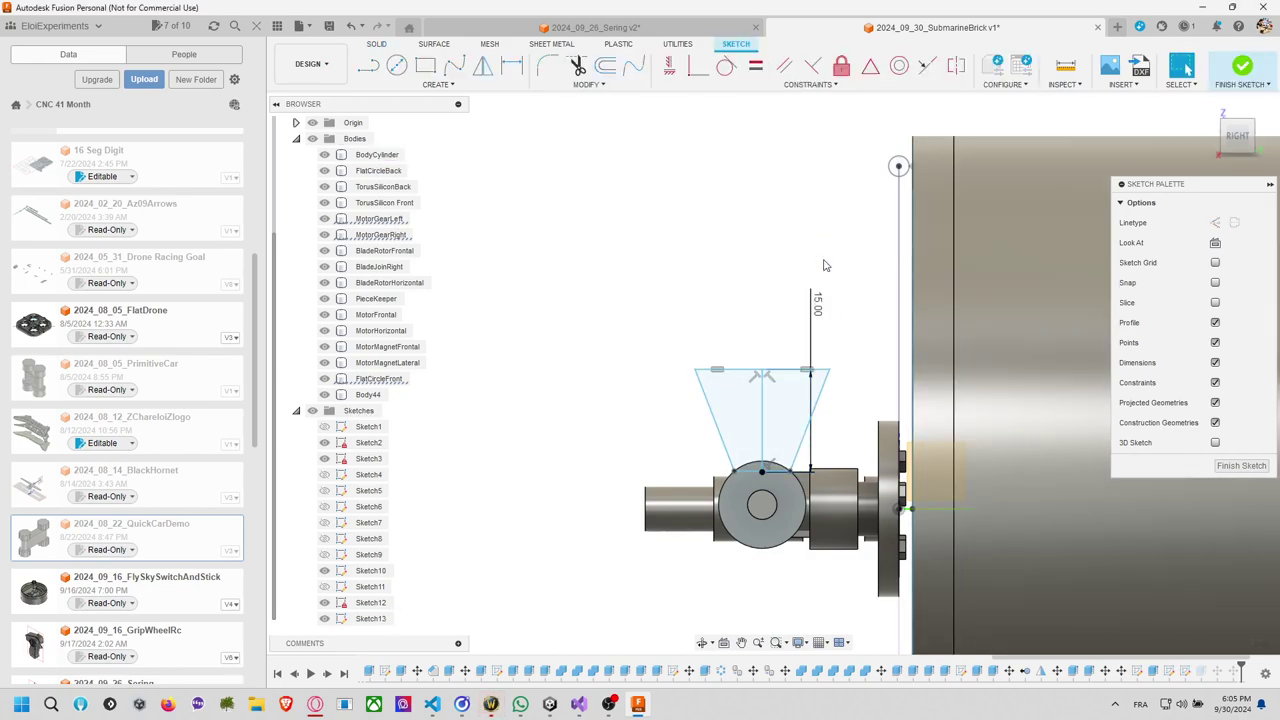
click(1242, 68)
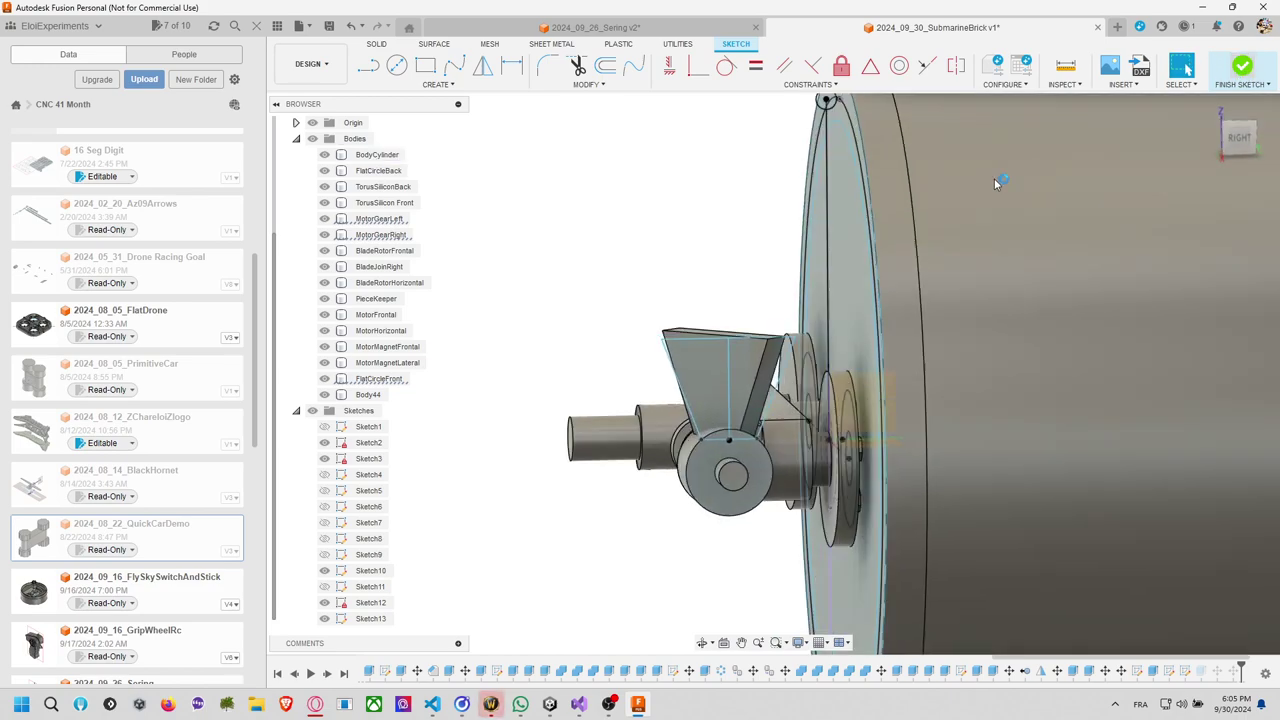
mouse_move(748, 222)
shift+middle_down()
mouse_move(800, 200)
mouse_move(797, 214)
mouse_move(760, 200)
shift+middle_up()
click(437, 84)
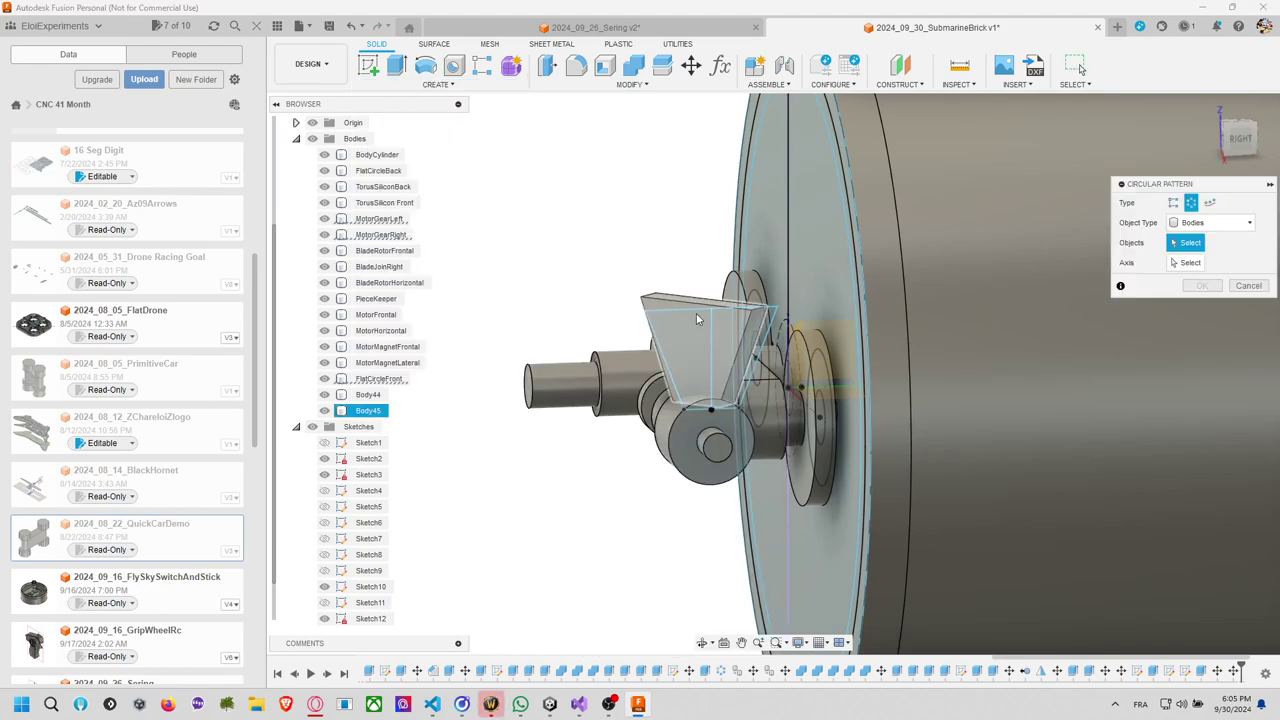
Pattern Body45 five times around the hub's circular edge, creating Body46–Body49.
click(662, 345)
click(1186, 262)
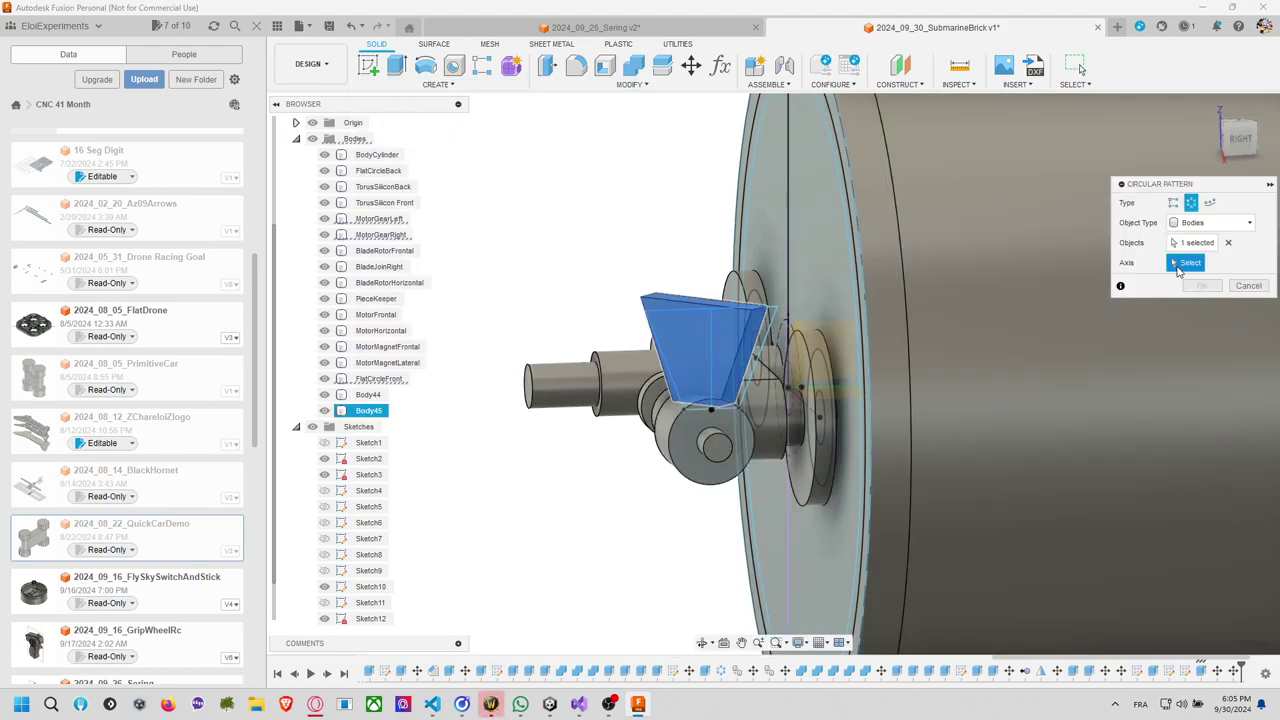
click(757, 440)
mouse_move(648, 336)
shift+middle_down()
mouse_move(543, 414)
mouse_move(540, 398)
mouse_move(677, 423)
mouse_move(655, 398)
mouse_move(577, 392)
mouse_move(800, 362)
shift+middle_up()
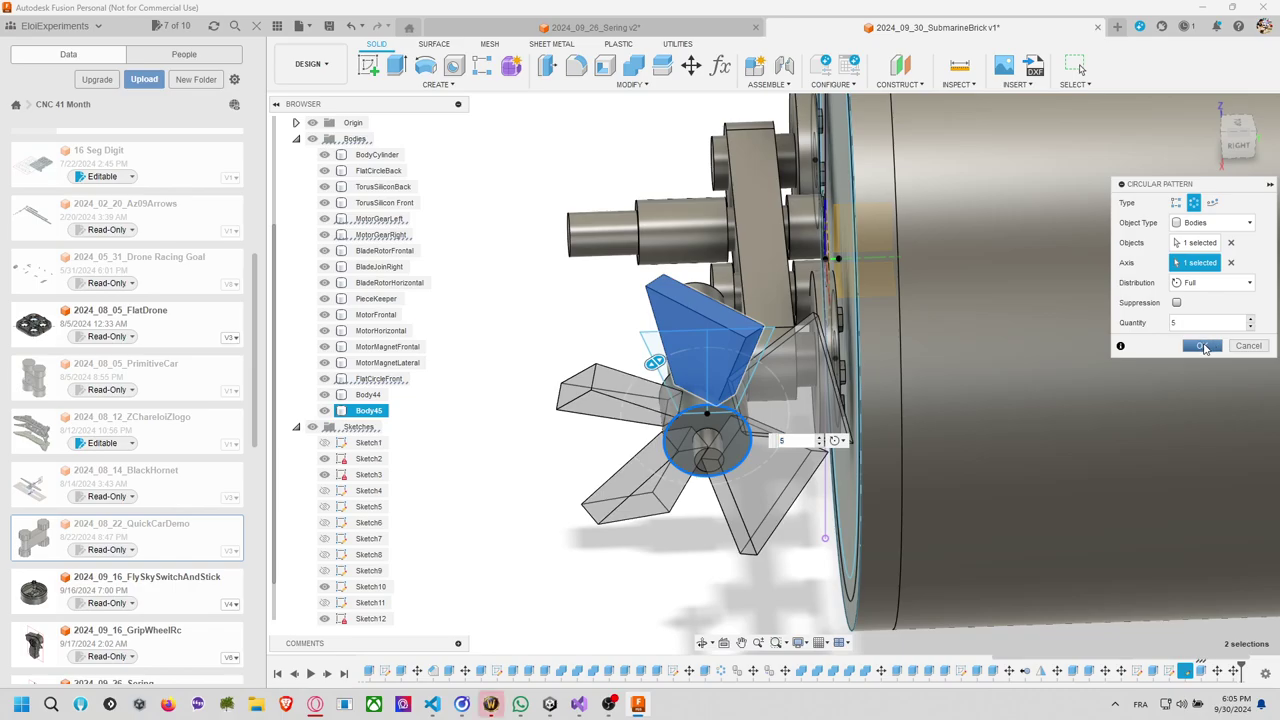
click(1204, 347)
shift+middle_drag(801, 344, 896, 432)
key(Escape)
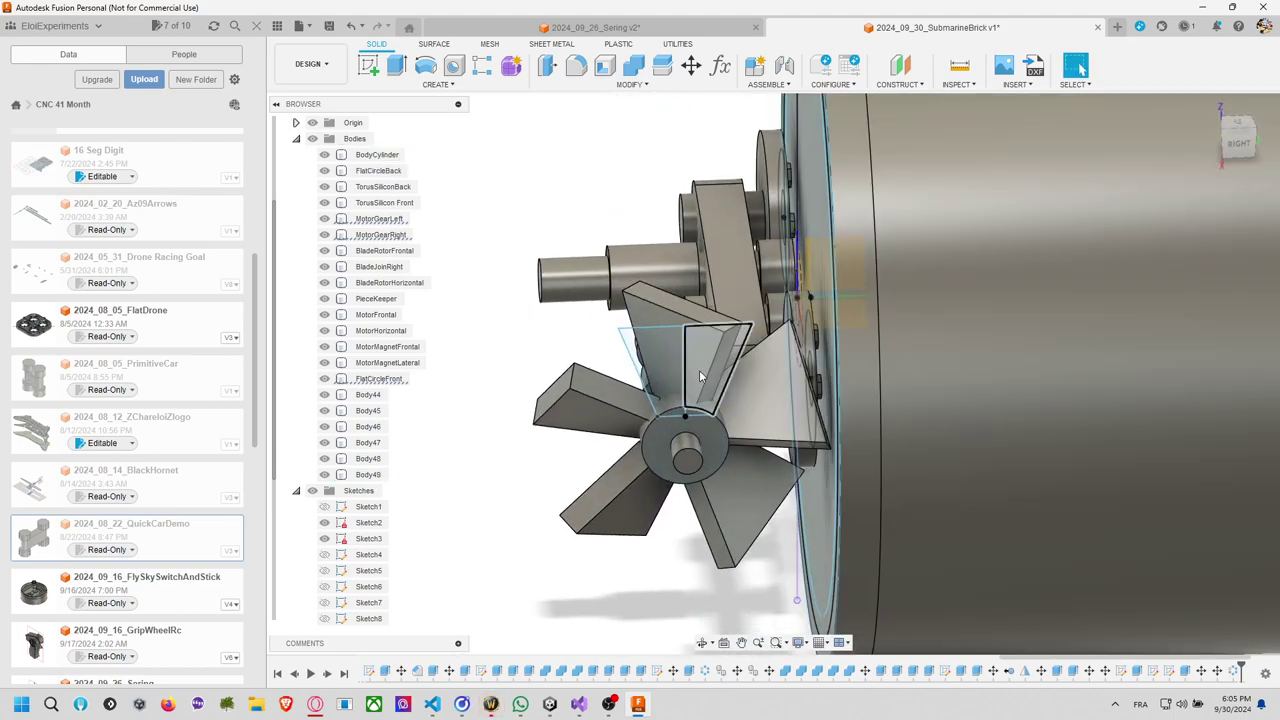
Set one side of the blade extrusion to 1 mm.
right_click(1185, 672)
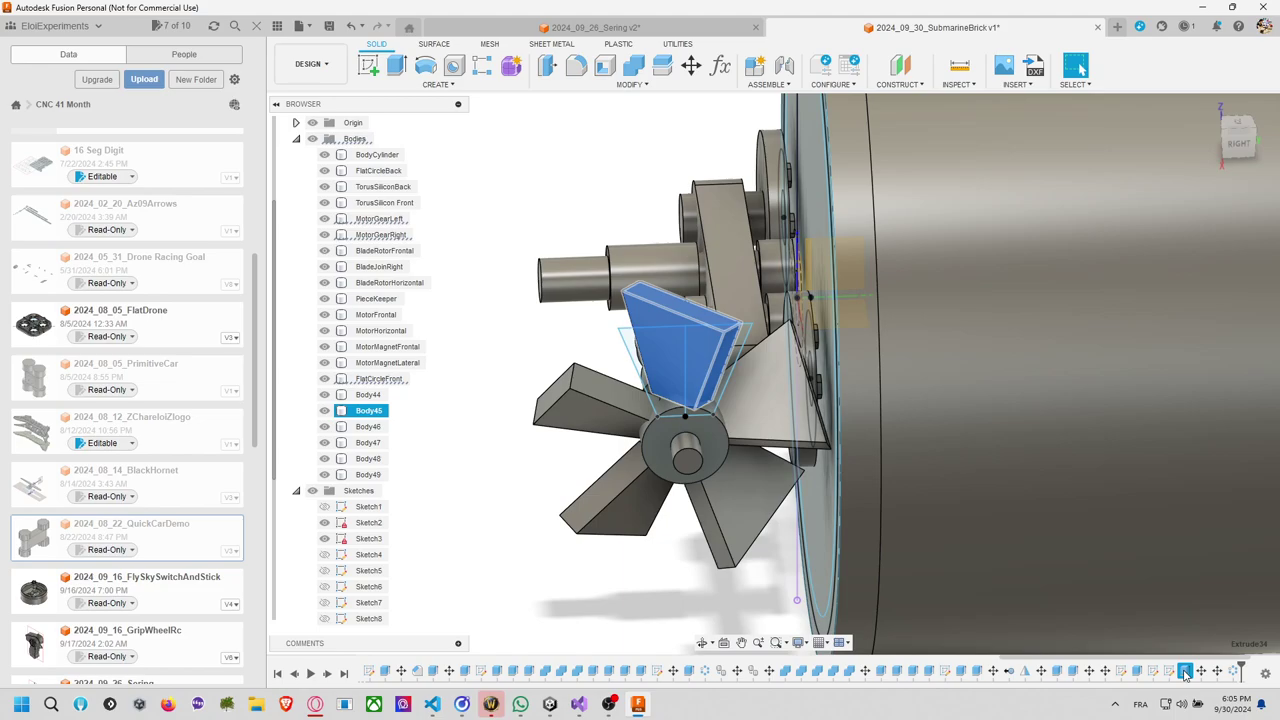
click(1189, 524)
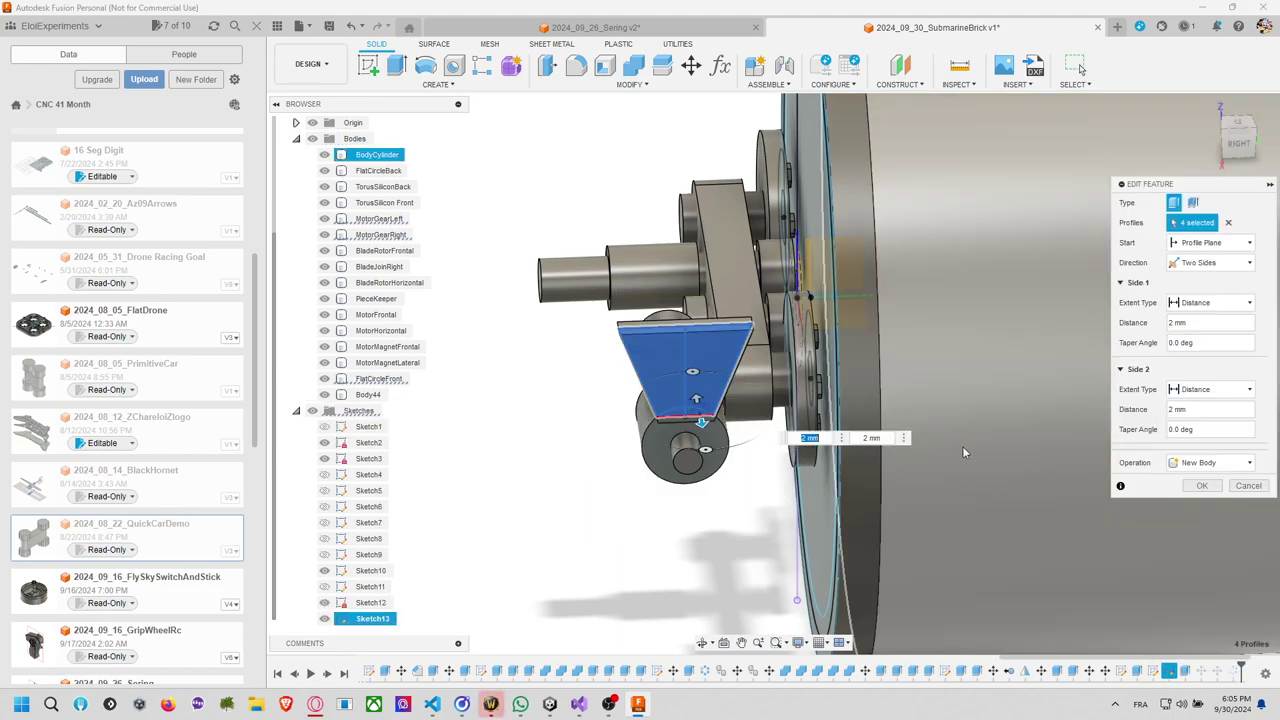
text(1)
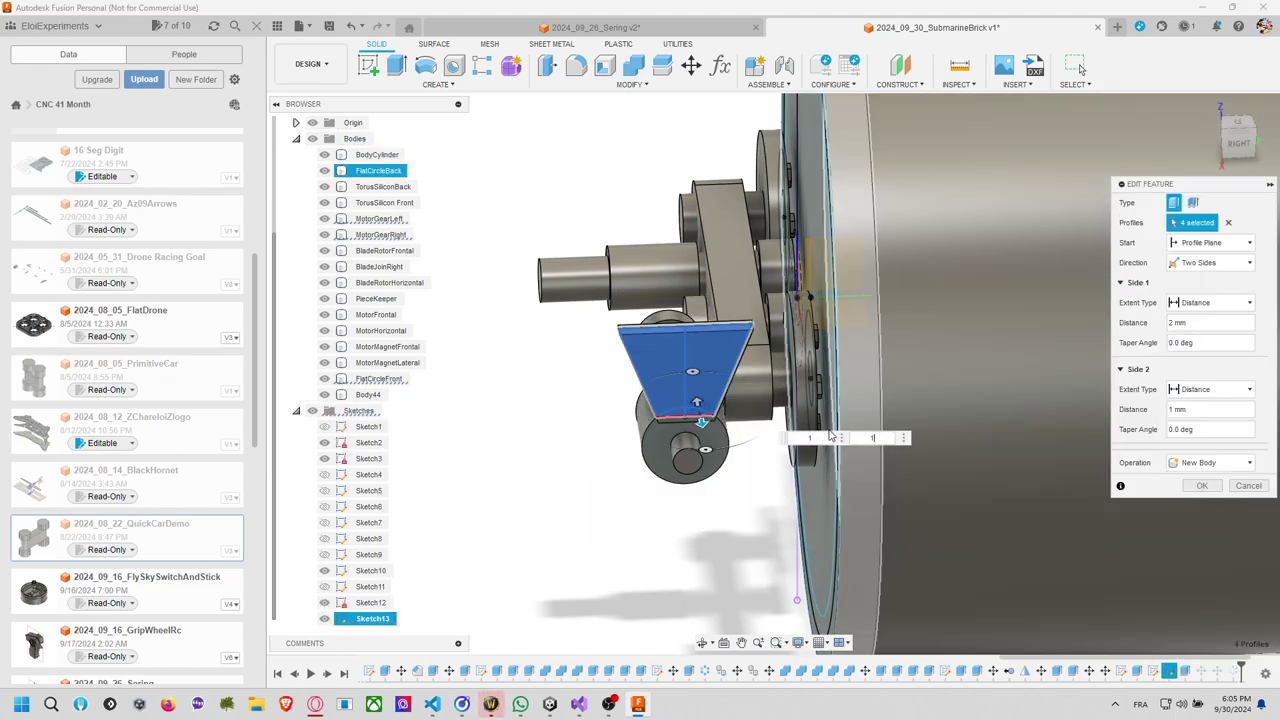
key(Return)
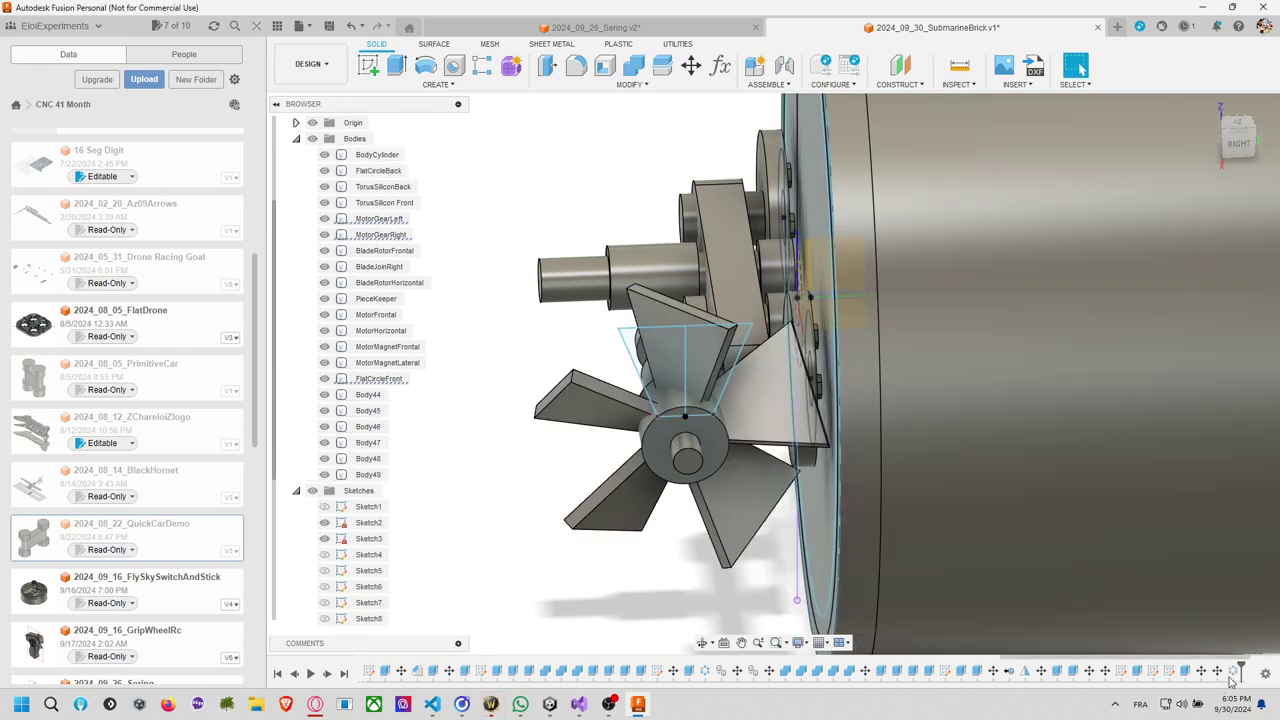
right_click(1234, 672)
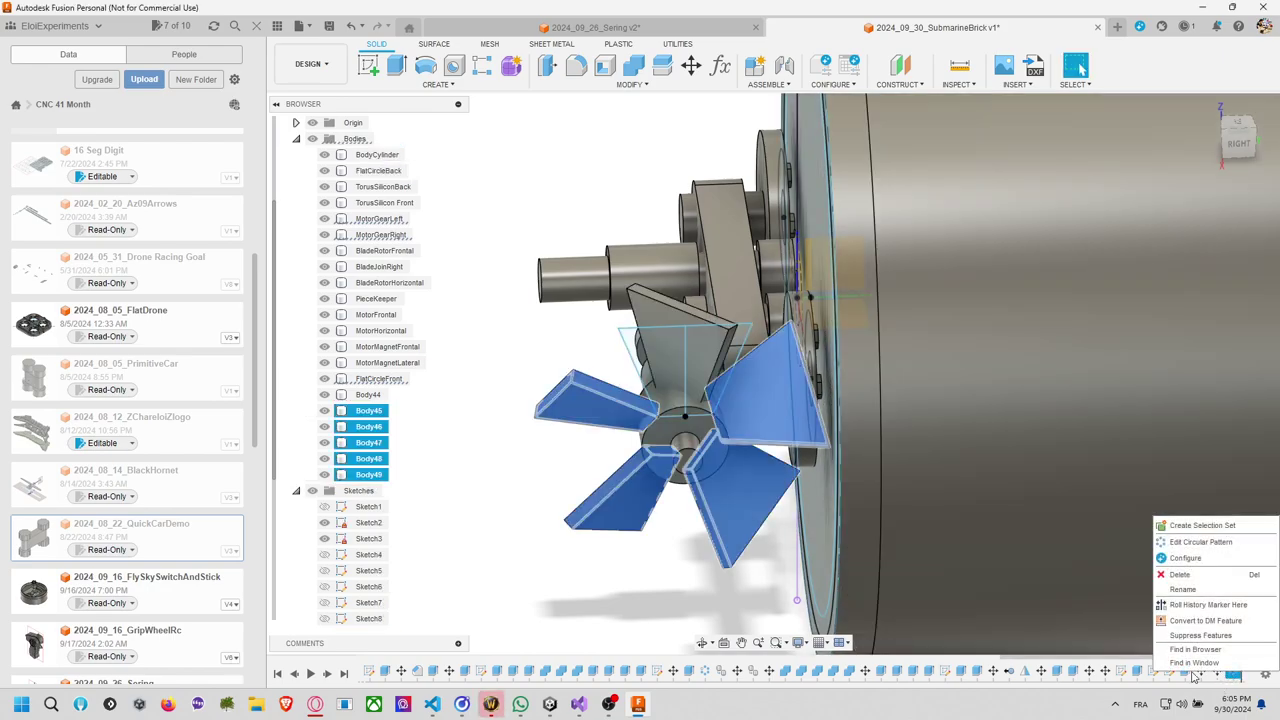
key(Escape)
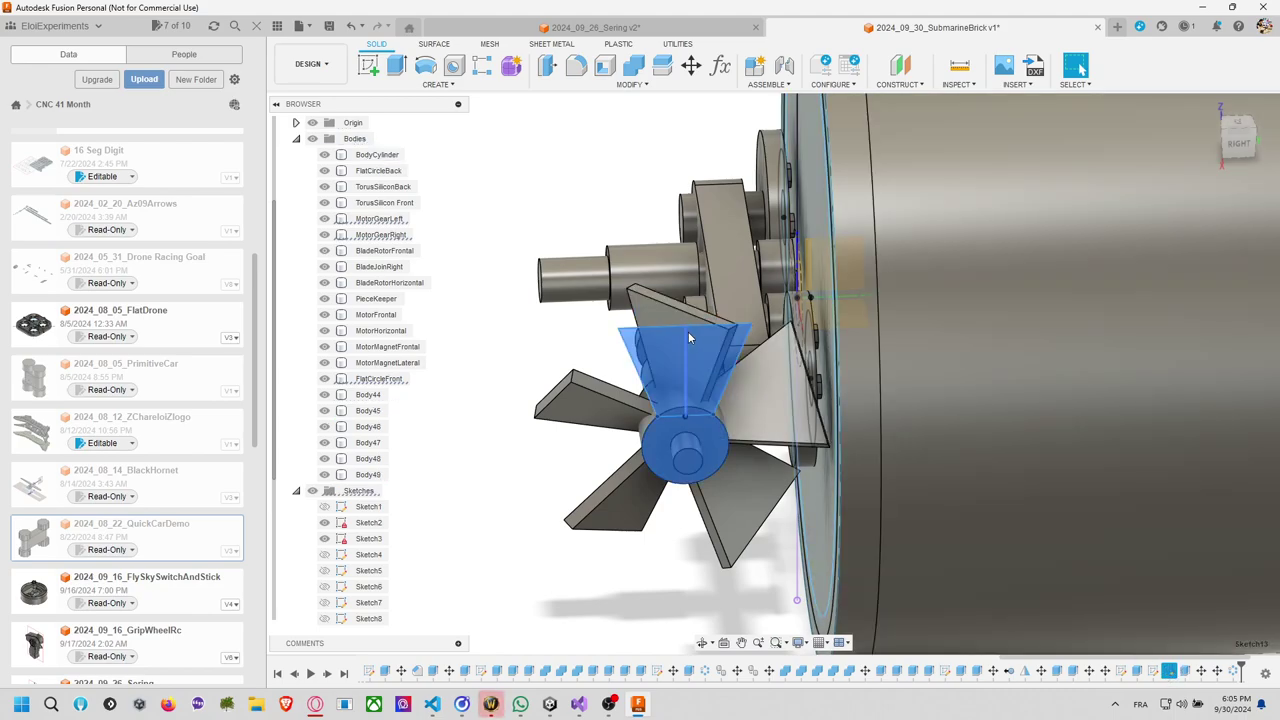
Change the blade sketch's 15 mm height dimension to 13 mm and finish the sketch.
right_click(686, 337)
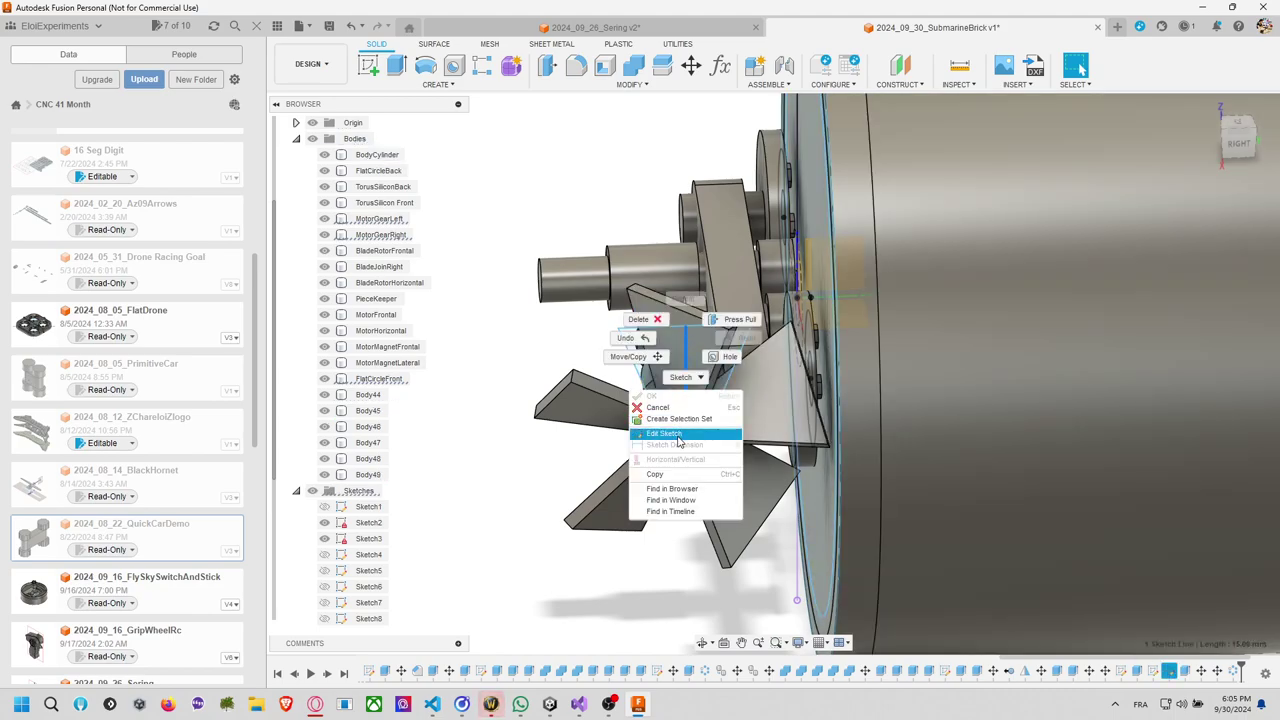
click(686, 435)
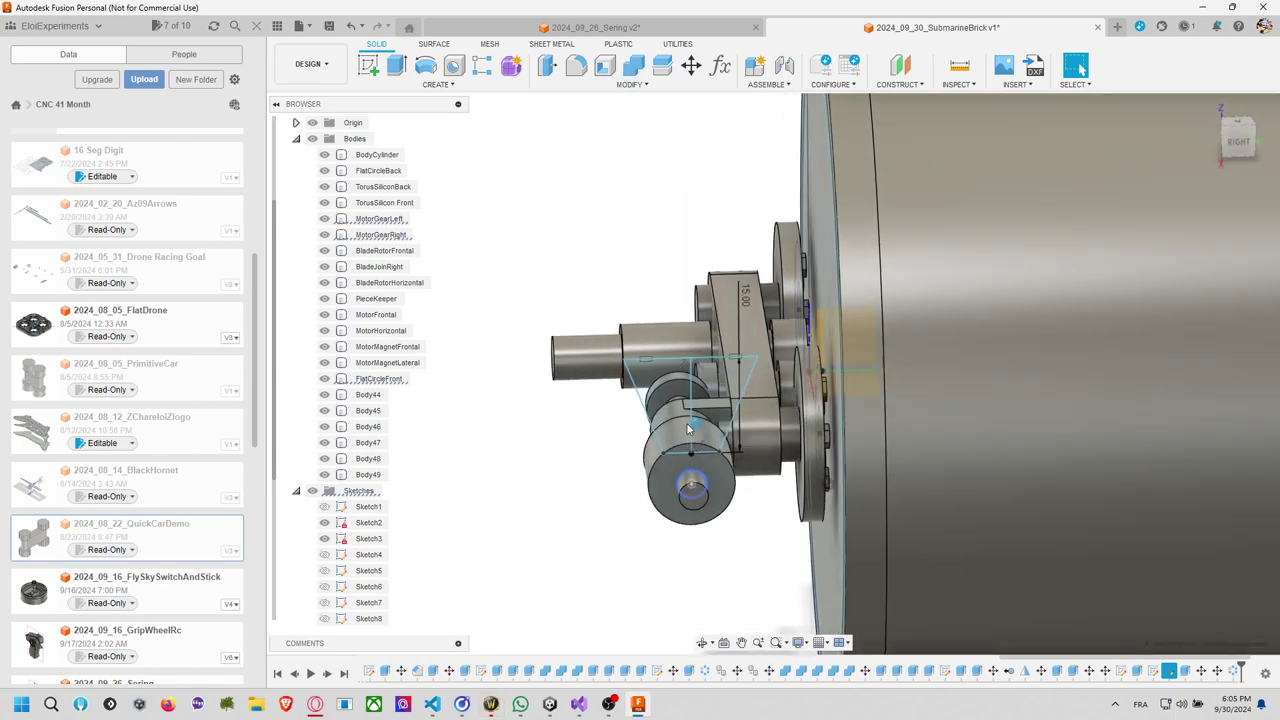
double_click(764, 394)
text(1)
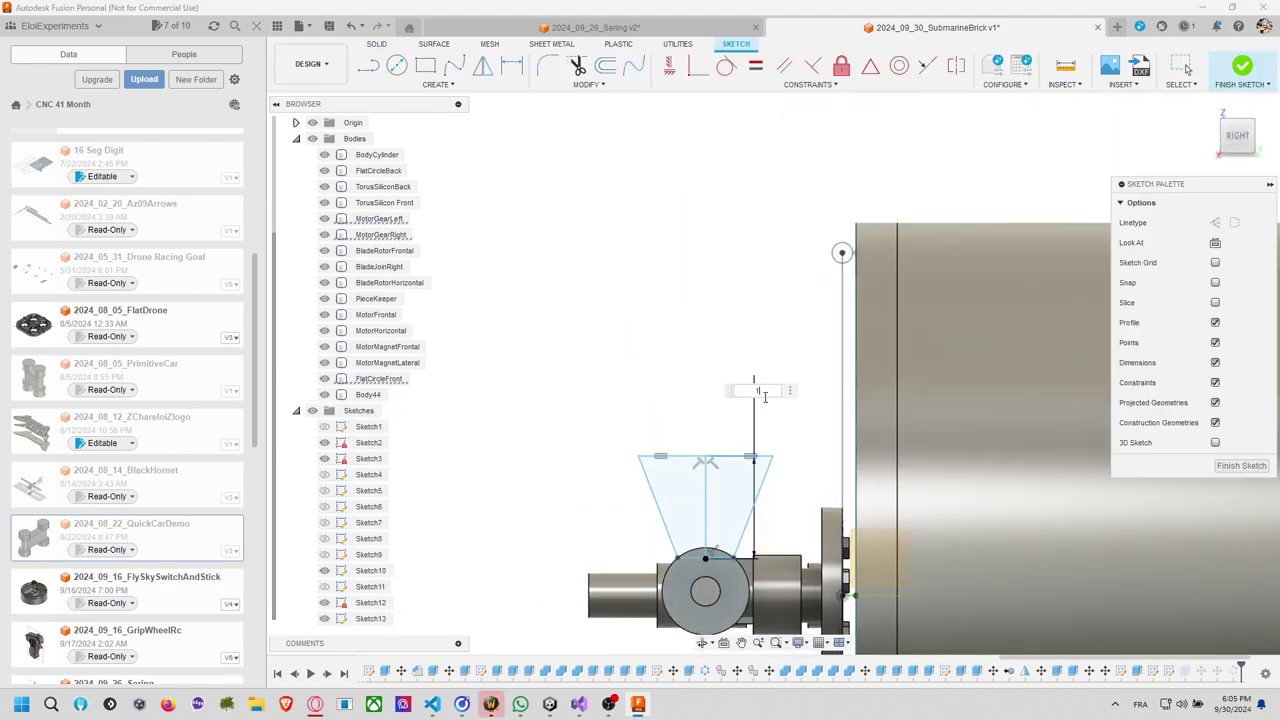
text(3)
key(Return)
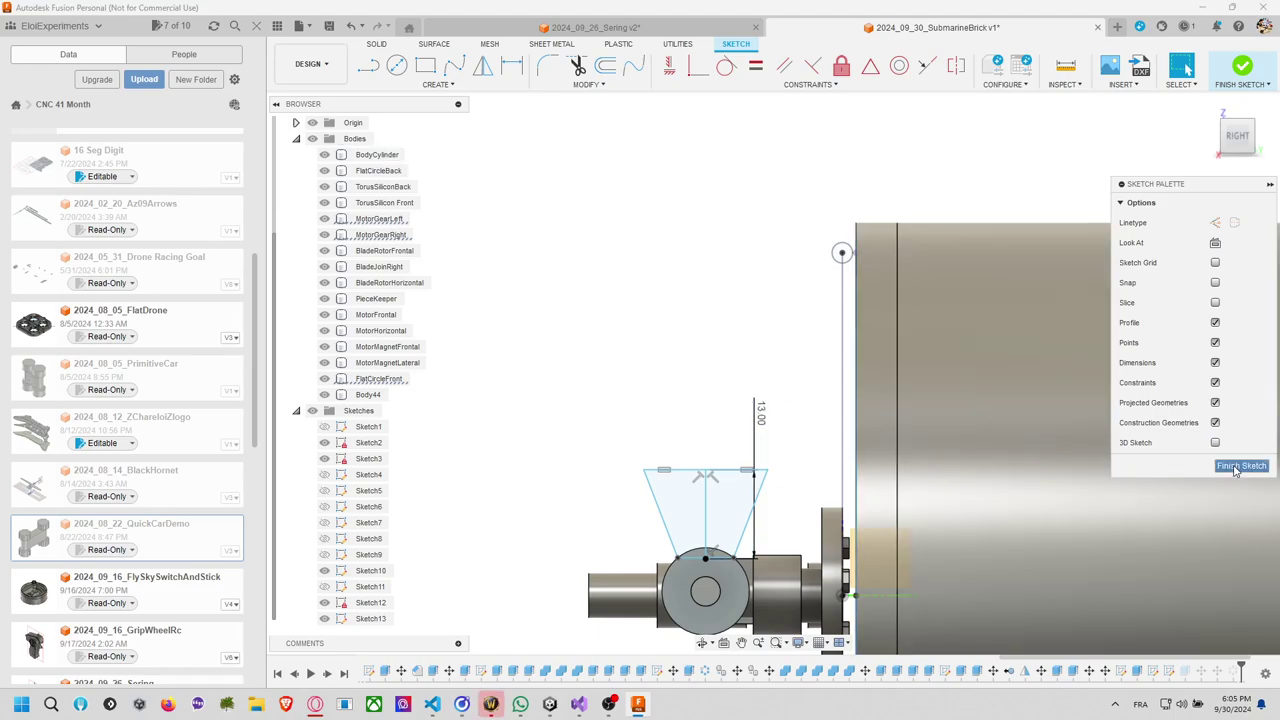
click(1240, 466)
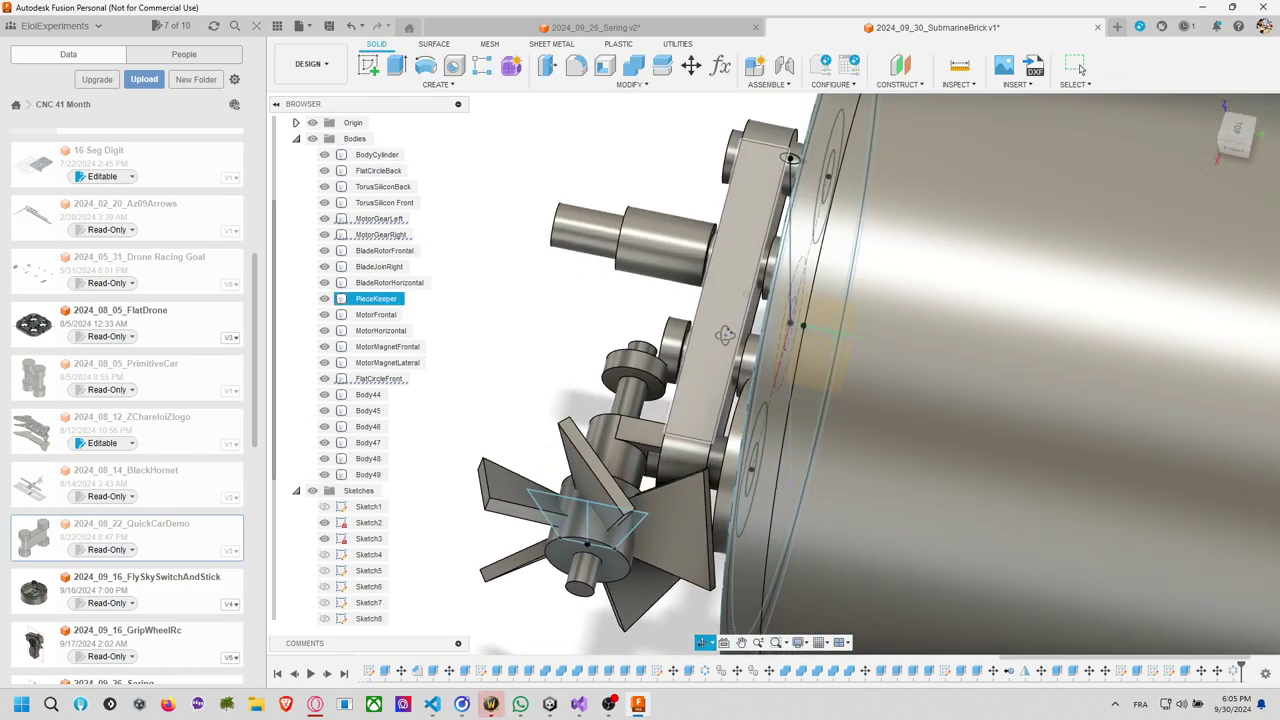
Bring the rotor into view and start a Combine with Body44 as the target body.
shift+middle_drag(724, 334, 850, 300)
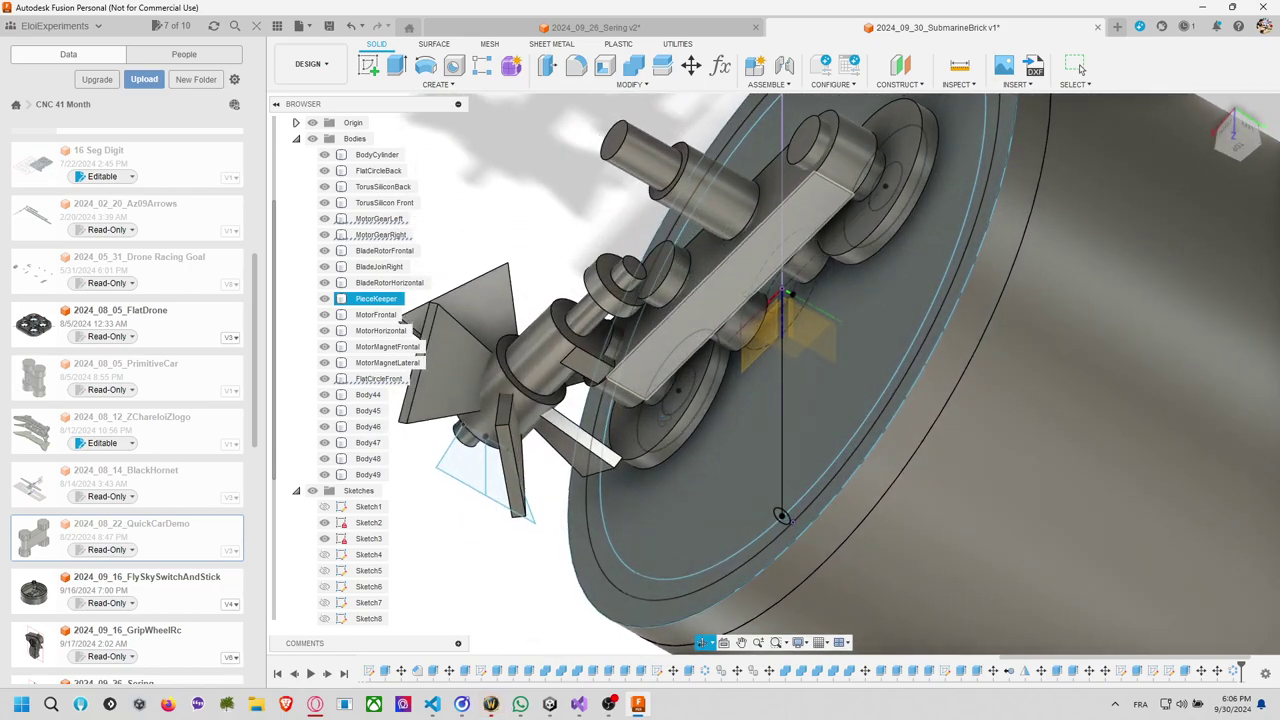
shift+middle_drag(781, 516, 600, 170)
click(585, 127)
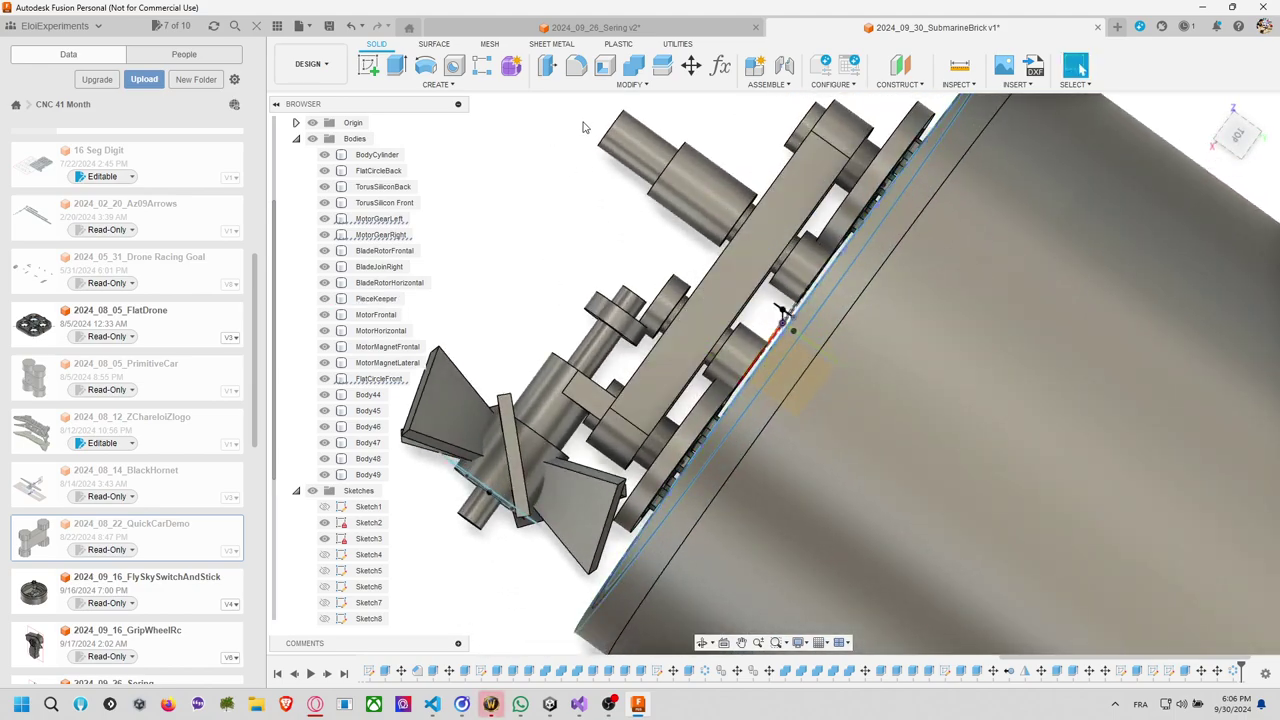
middle_drag(585, 127, 633, 66)
click(633, 65)
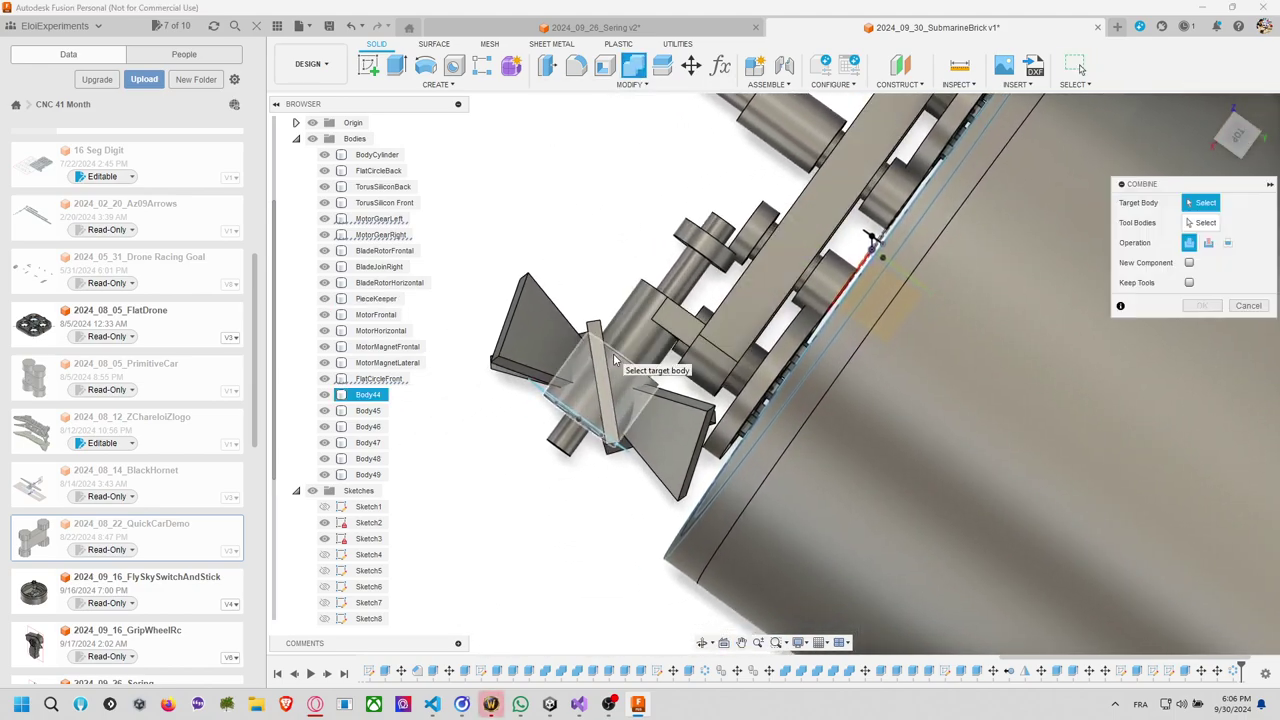
click(614, 360)
Join the five blade bodies, Body45 through Body49, into Body44.
click(560, 330)
shift+middle_drag(560, 330, 645, 360)
click(590, 345)
click(655, 400)
click(632, 504)
click(688, 495)
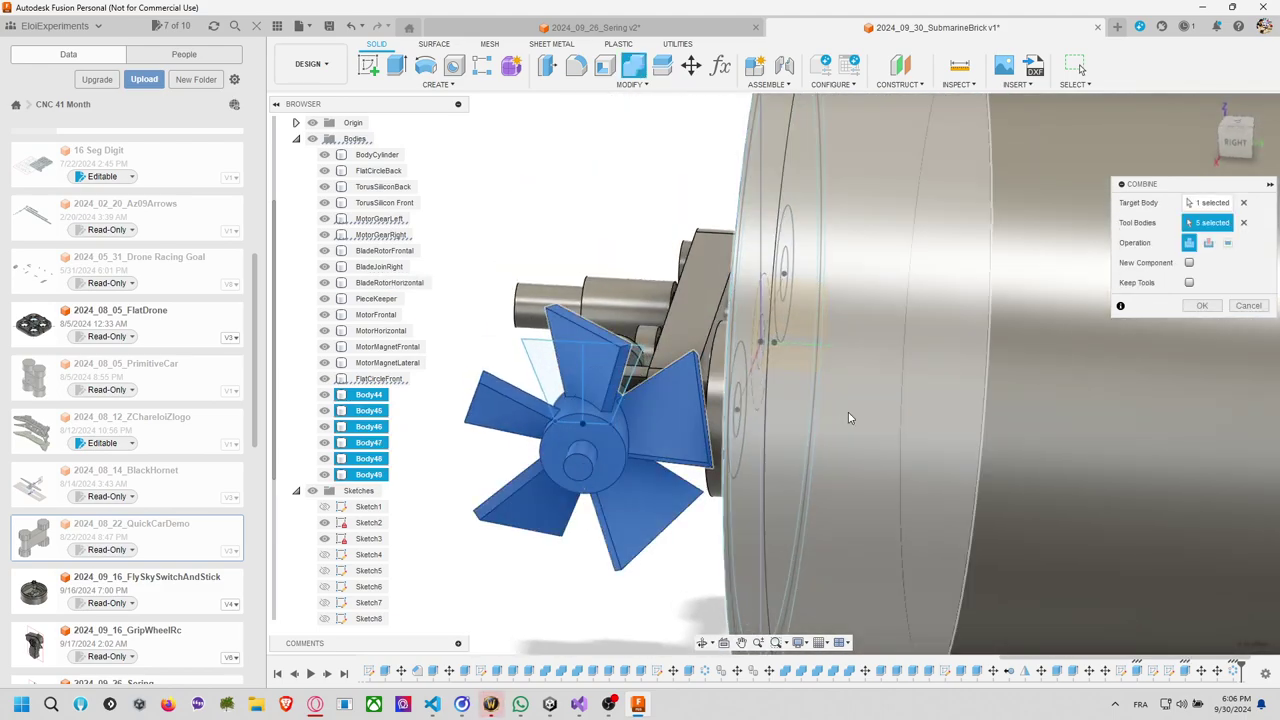
key(Return)
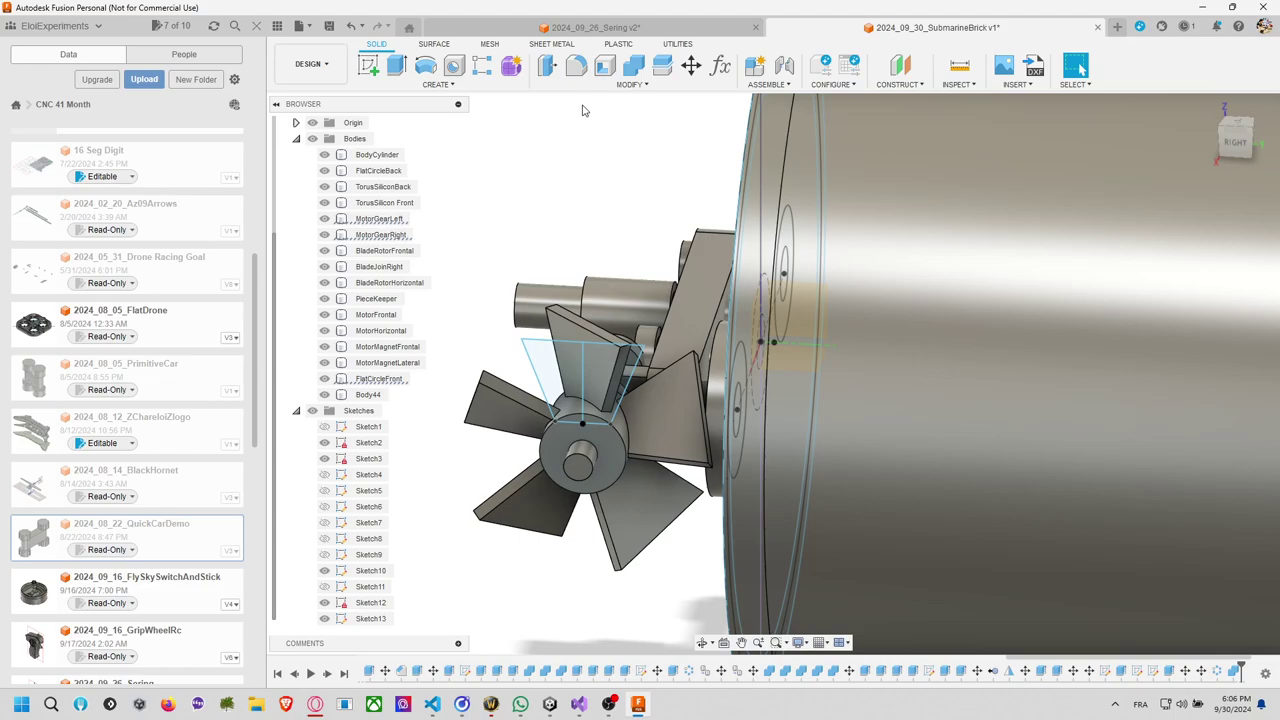
click(690, 66)
Slide the merged Body44 rotor a short distance along its shaft with Move/Copy.
shift+middle_drag(598, 205, 685, 171)
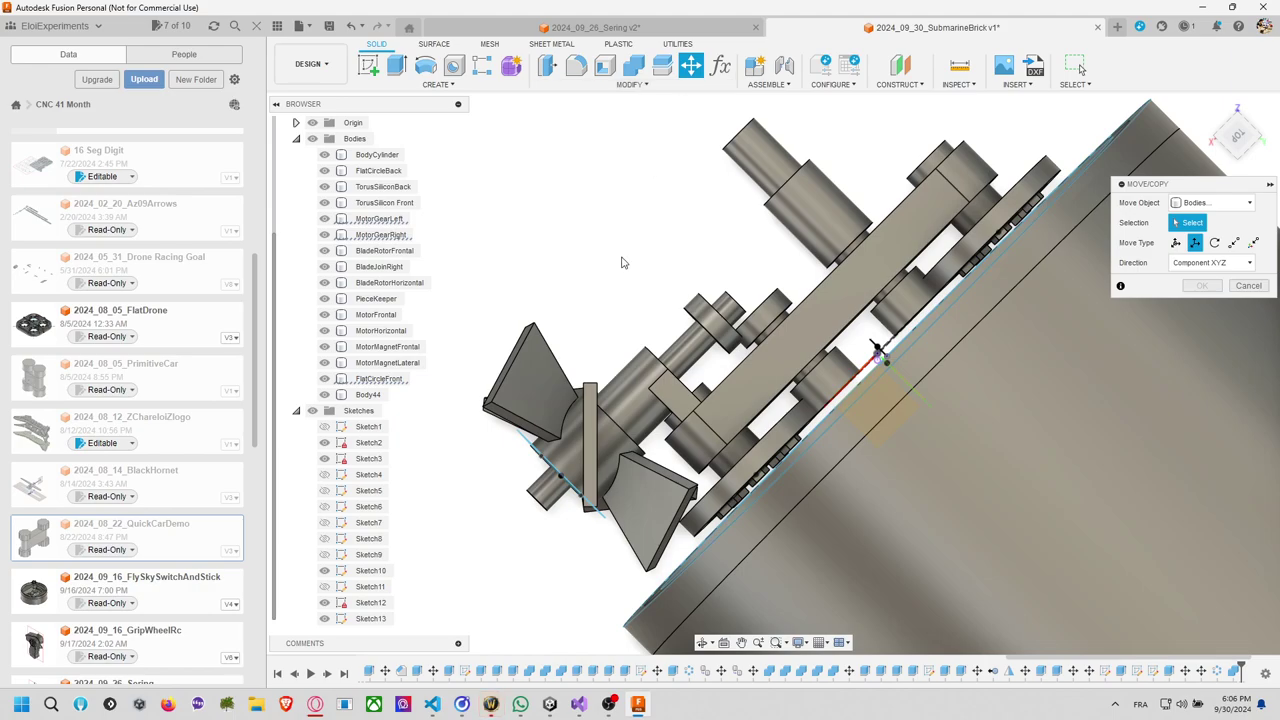
click(605, 433)
drag(556, 480, 545, 490)
key(Return)
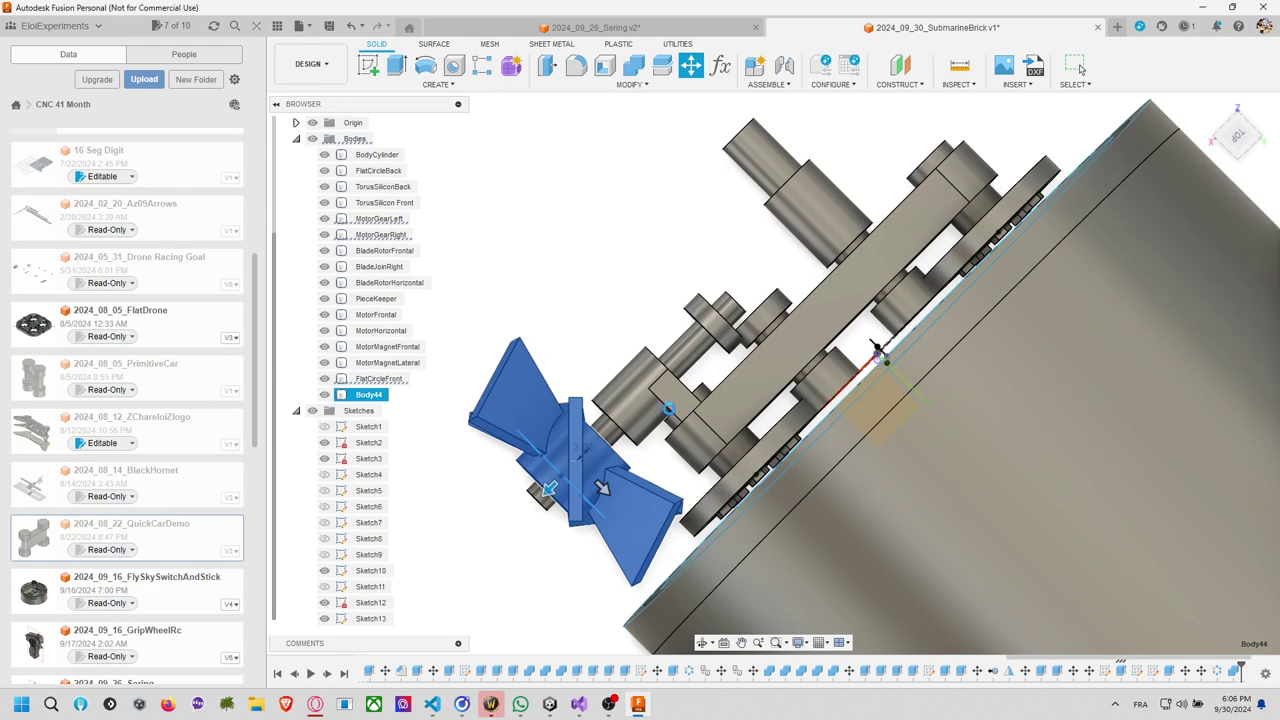
key(Escape)
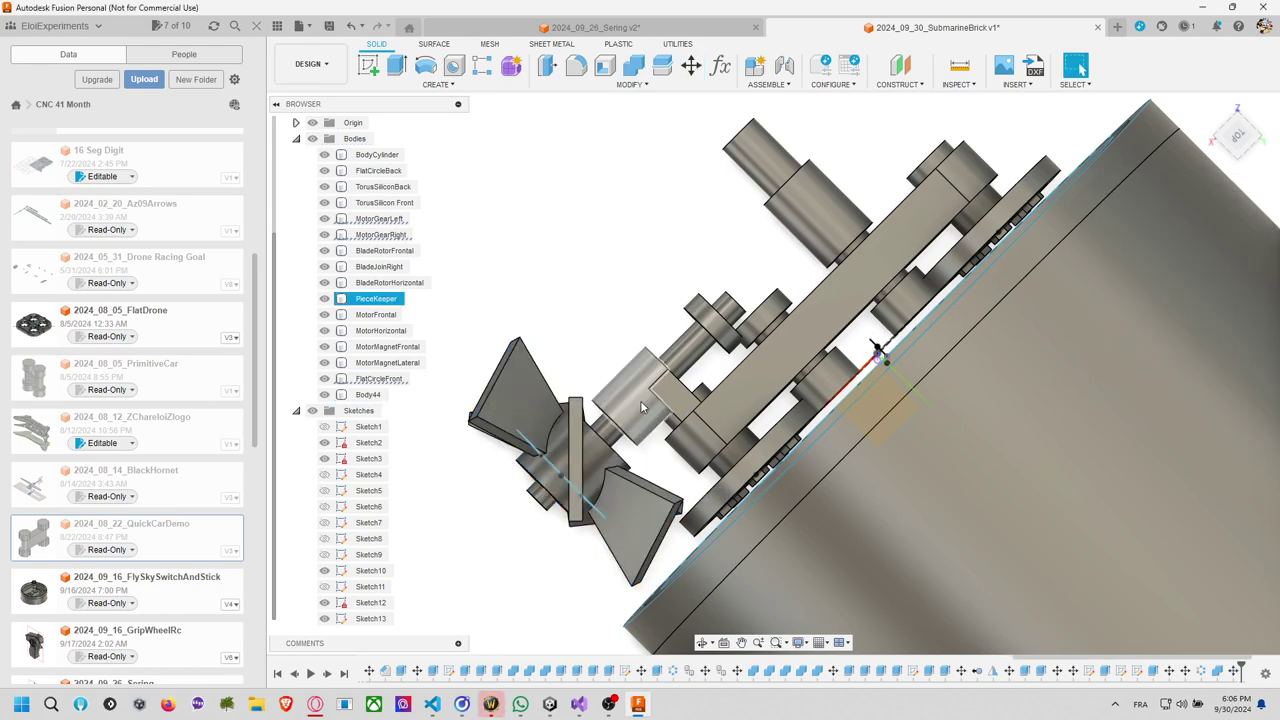
Extrude the front shaft's tip profile 5 mm as a Join.
shift+middle_drag(620, 416, 665, 390)
key(e)
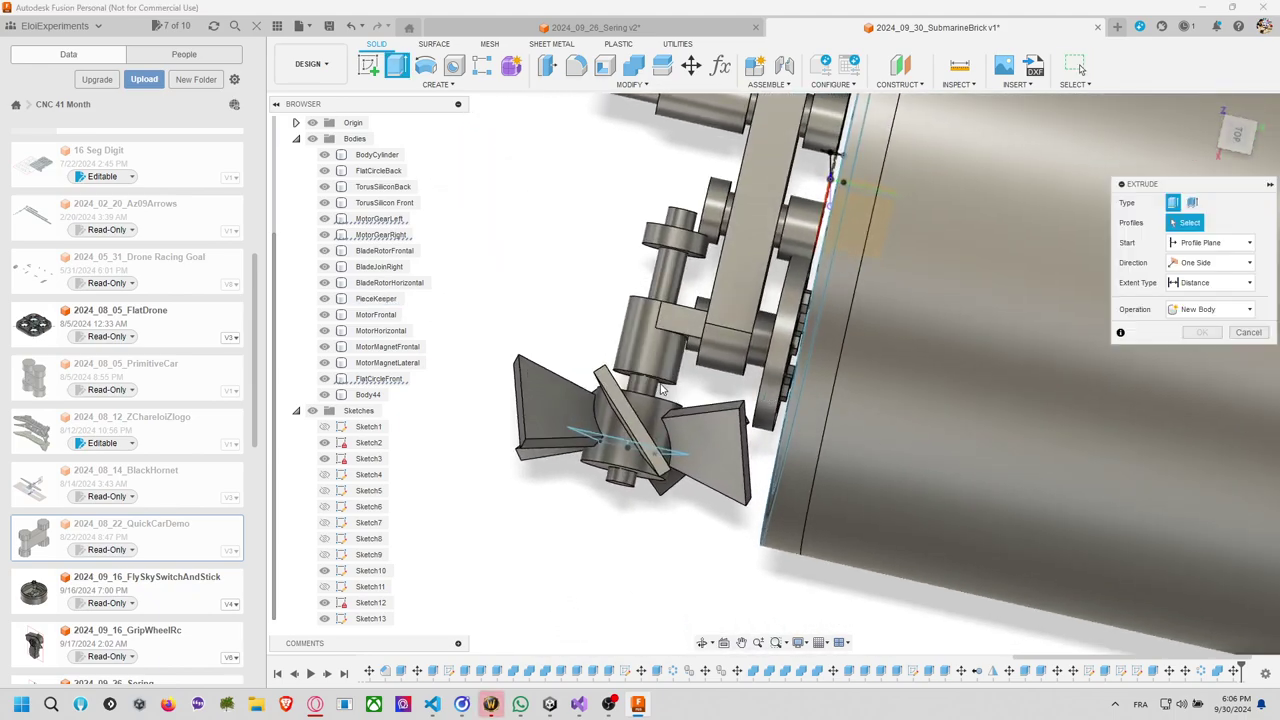
click(659, 386)
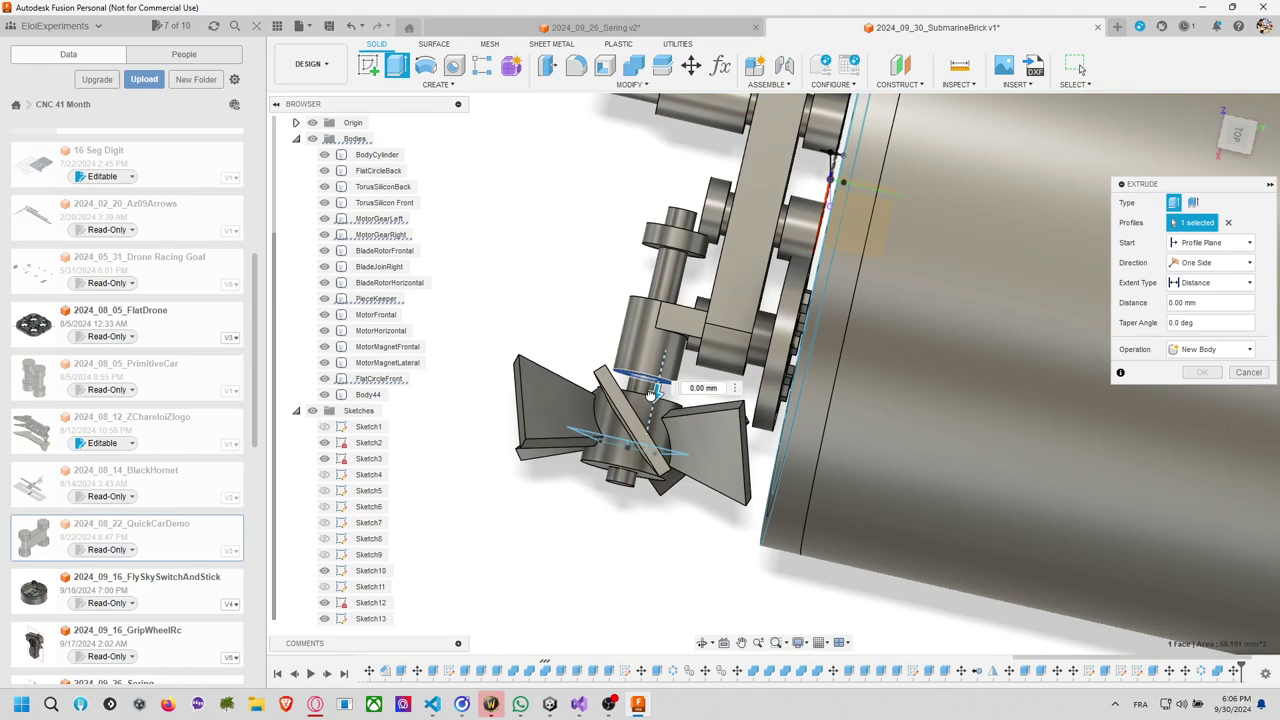
drag(652, 393, 645, 418)
click(1210, 349)
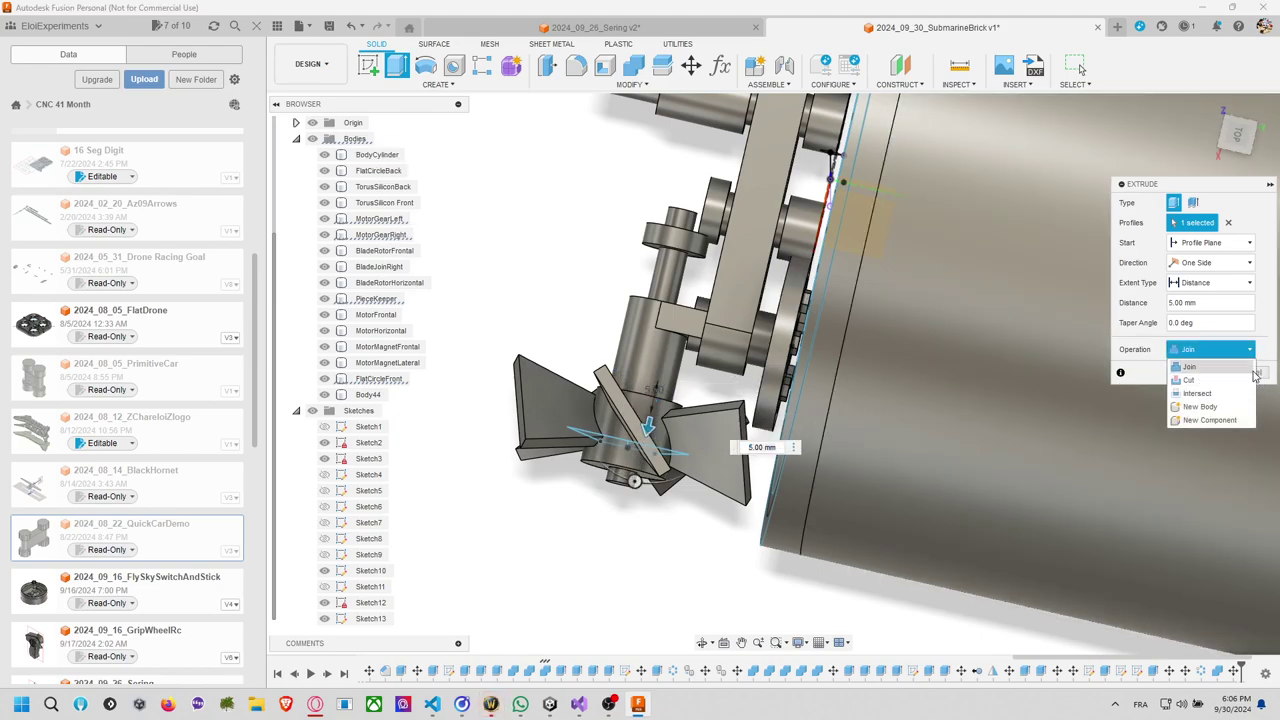
click(330, 395)
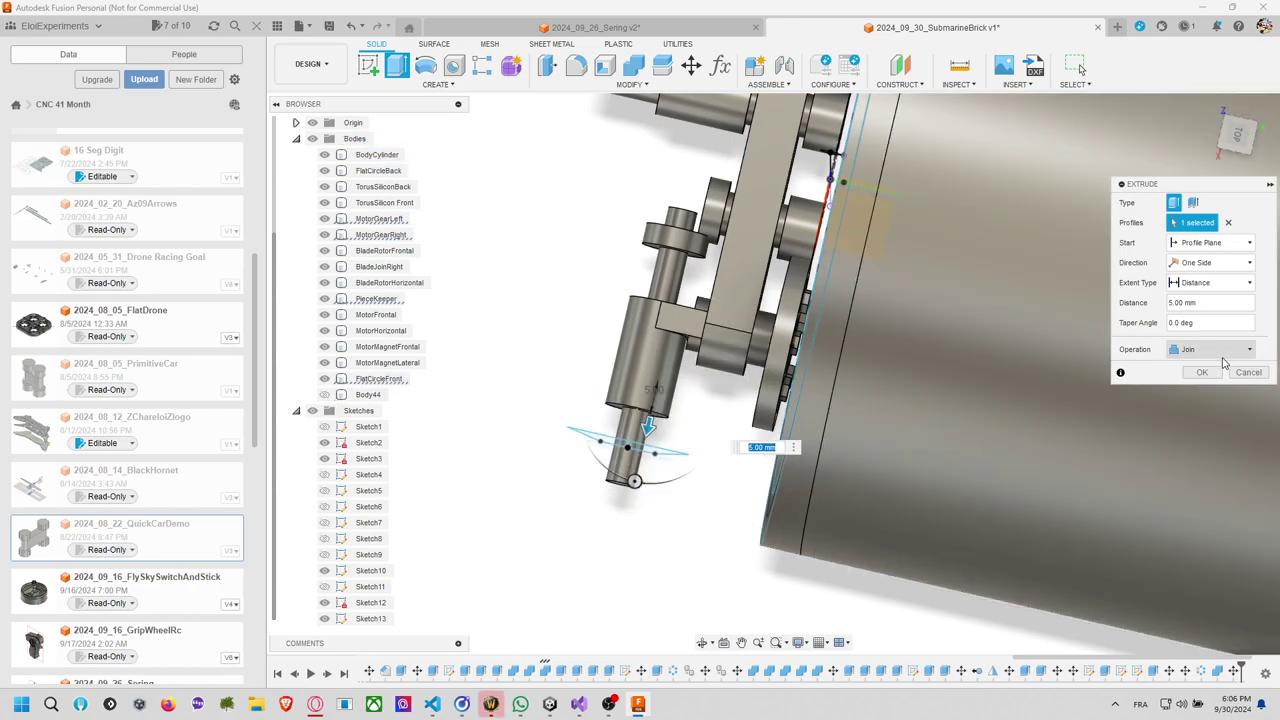
click(1200, 372)
shift+middle_drag(718, 413, 900, 420)
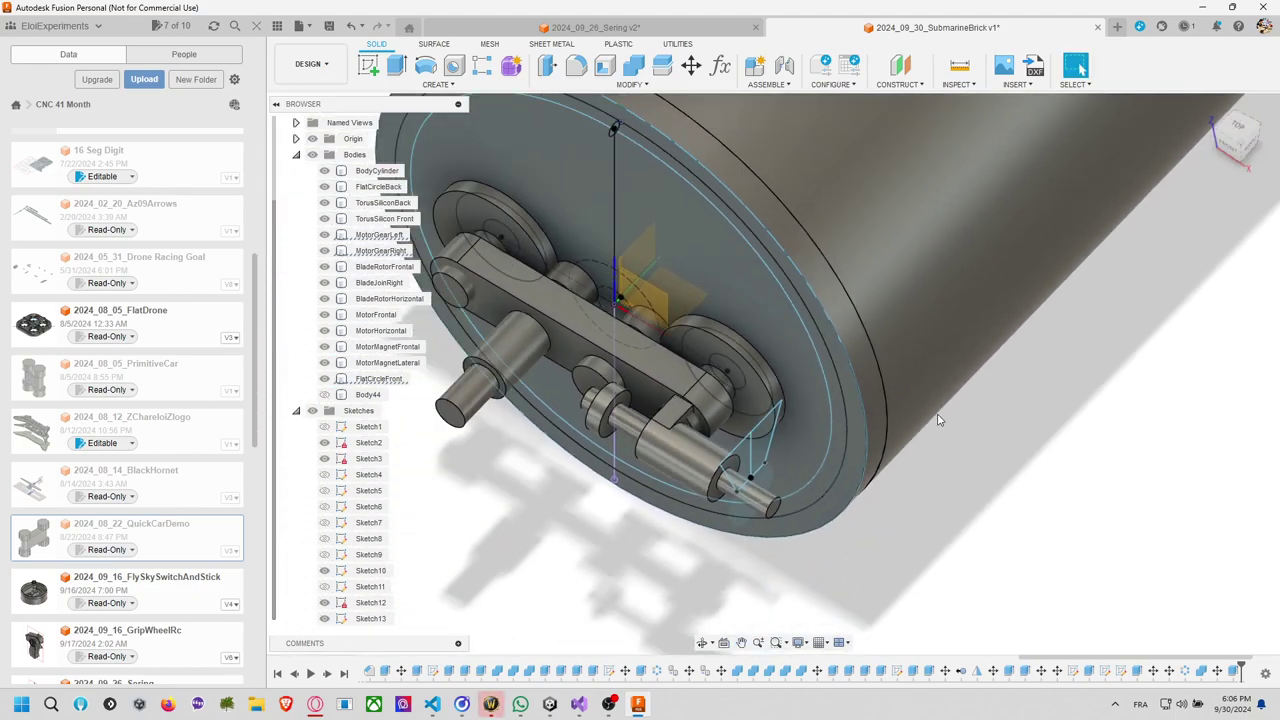
Hide the BladeRotorHorizontal body.
key(Escape)
click(720, 419)
scroll(720, 419, up, 5)
key(v)
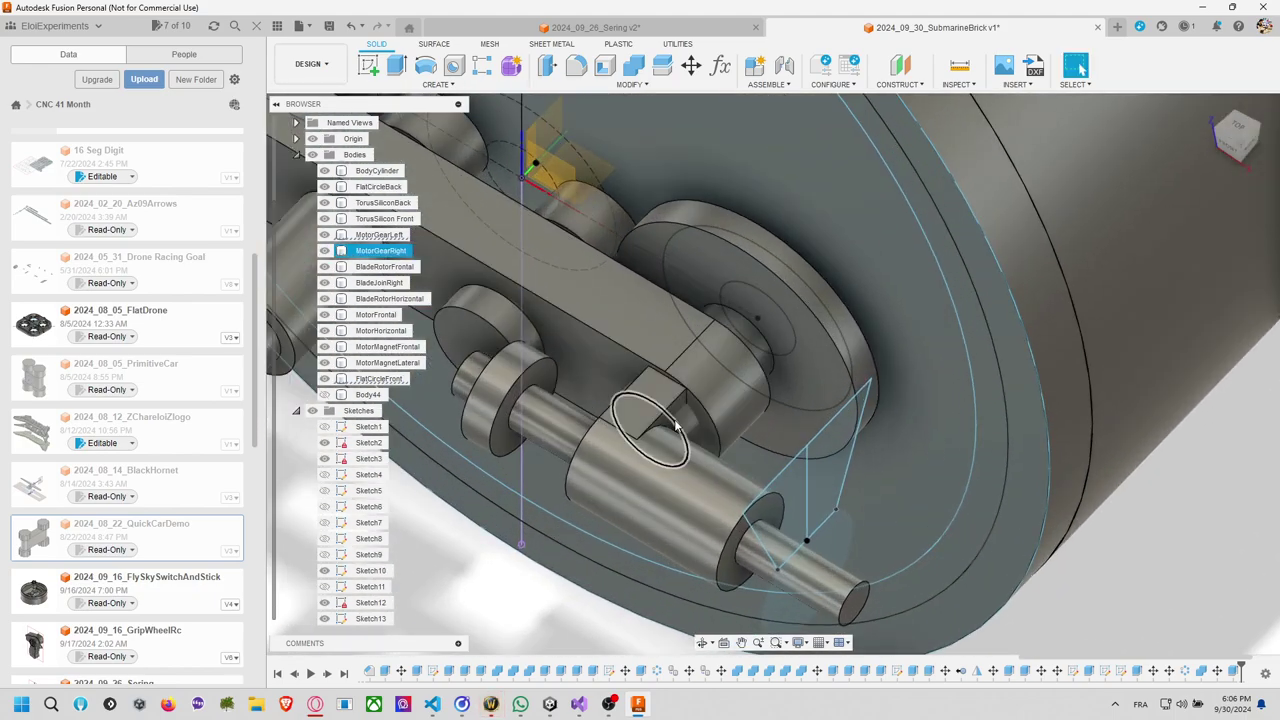
Extrude the square bracket profile on the front shaft 4 mm as a Join.
key(e)
click(681, 410)
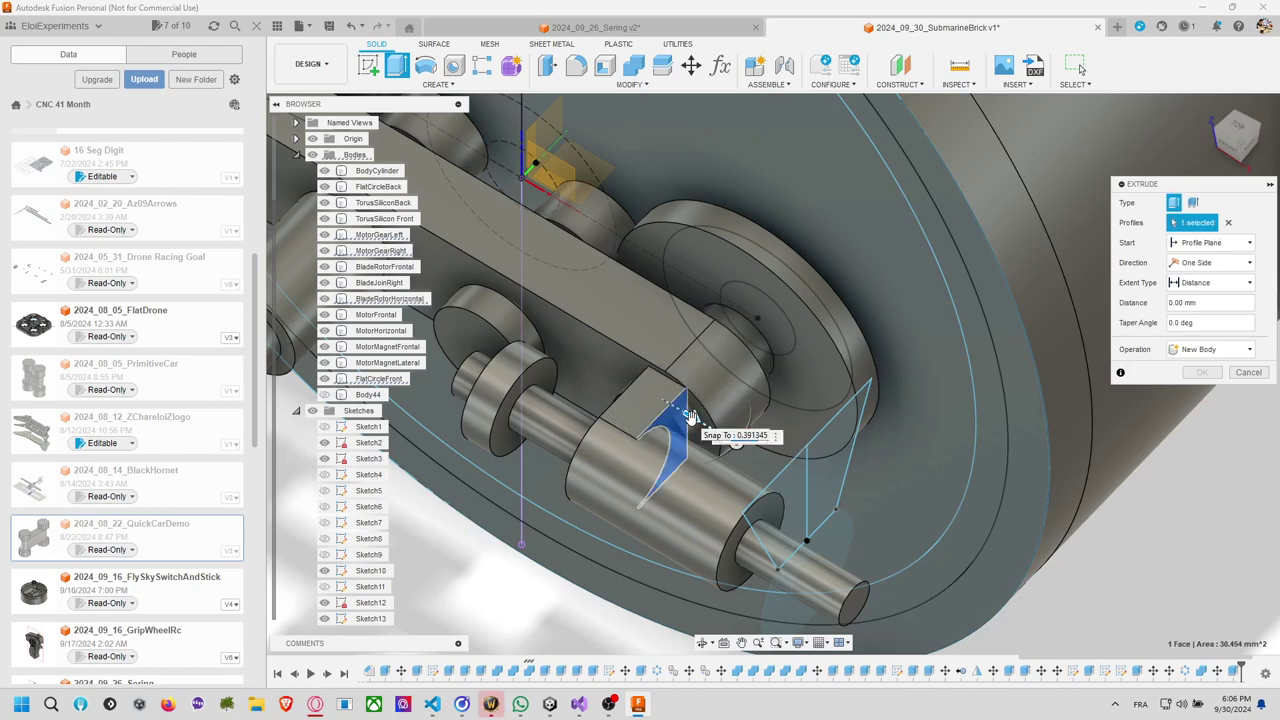
drag(690, 415, 724, 459)
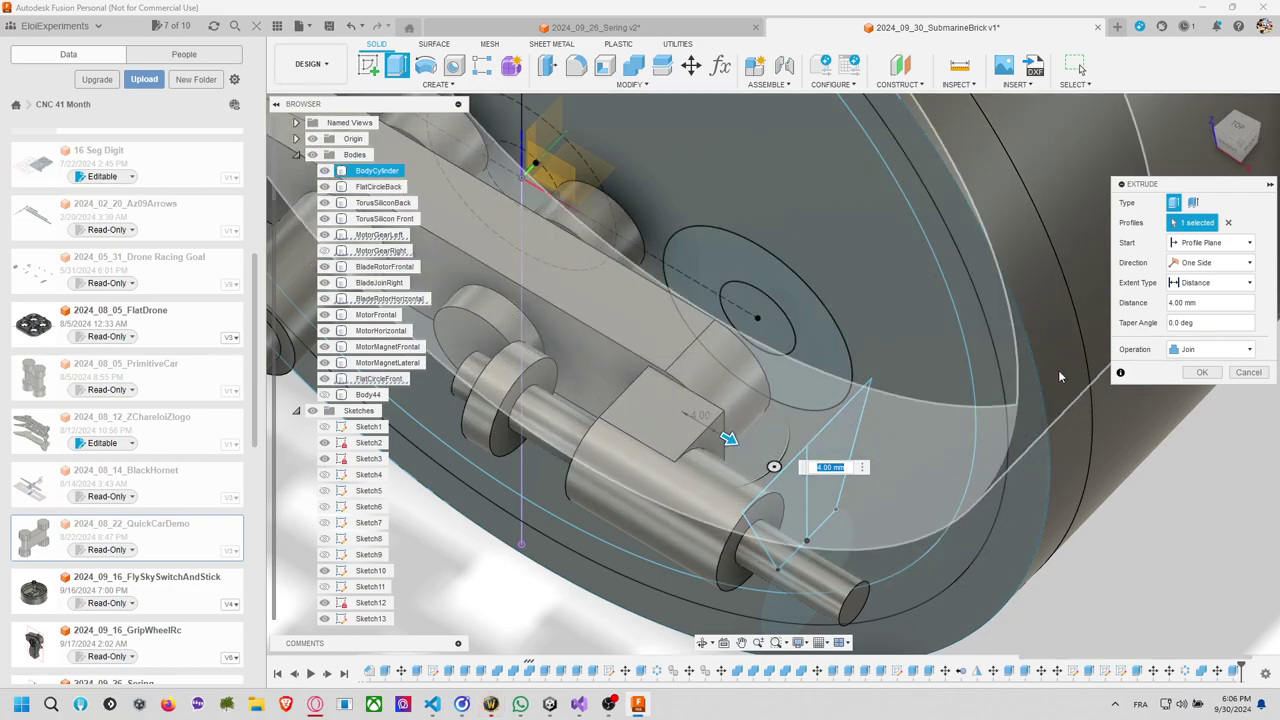
key(Return)
shift+middle_drag(1071, 385, 690, 320)
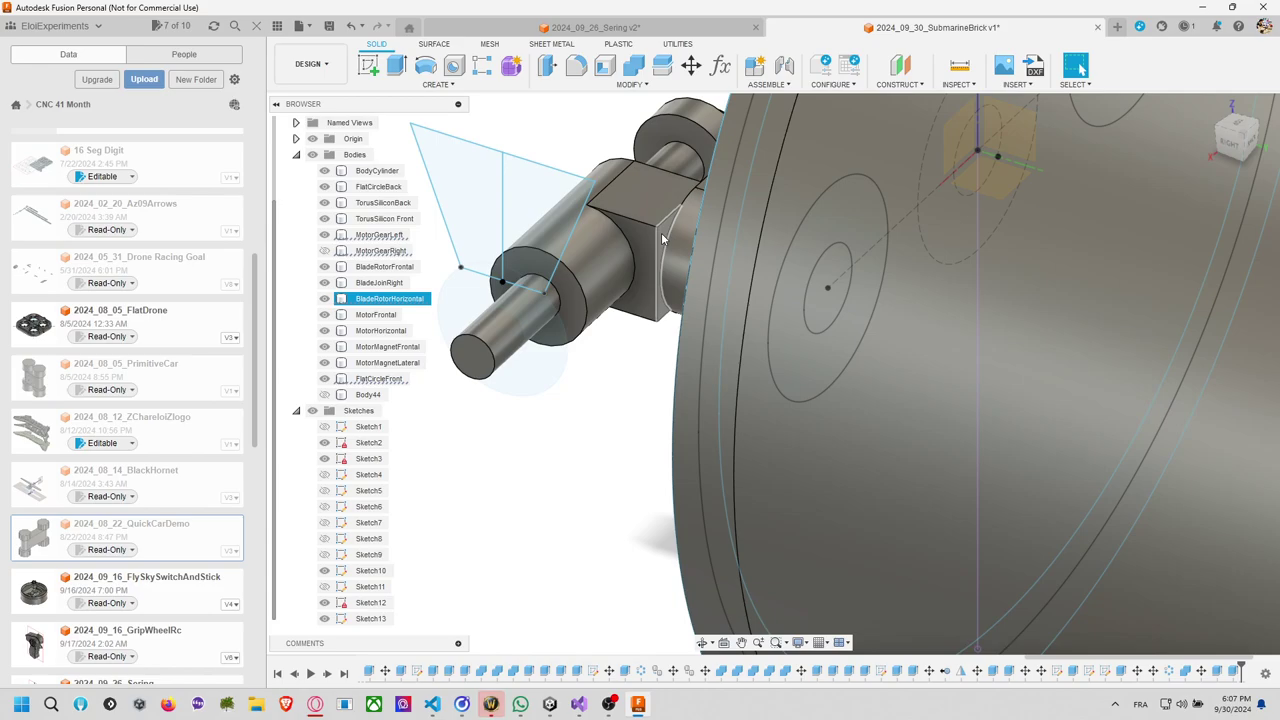
Extrude the square block's side face 7 mm as a Join toward the cylinder.
key(e)
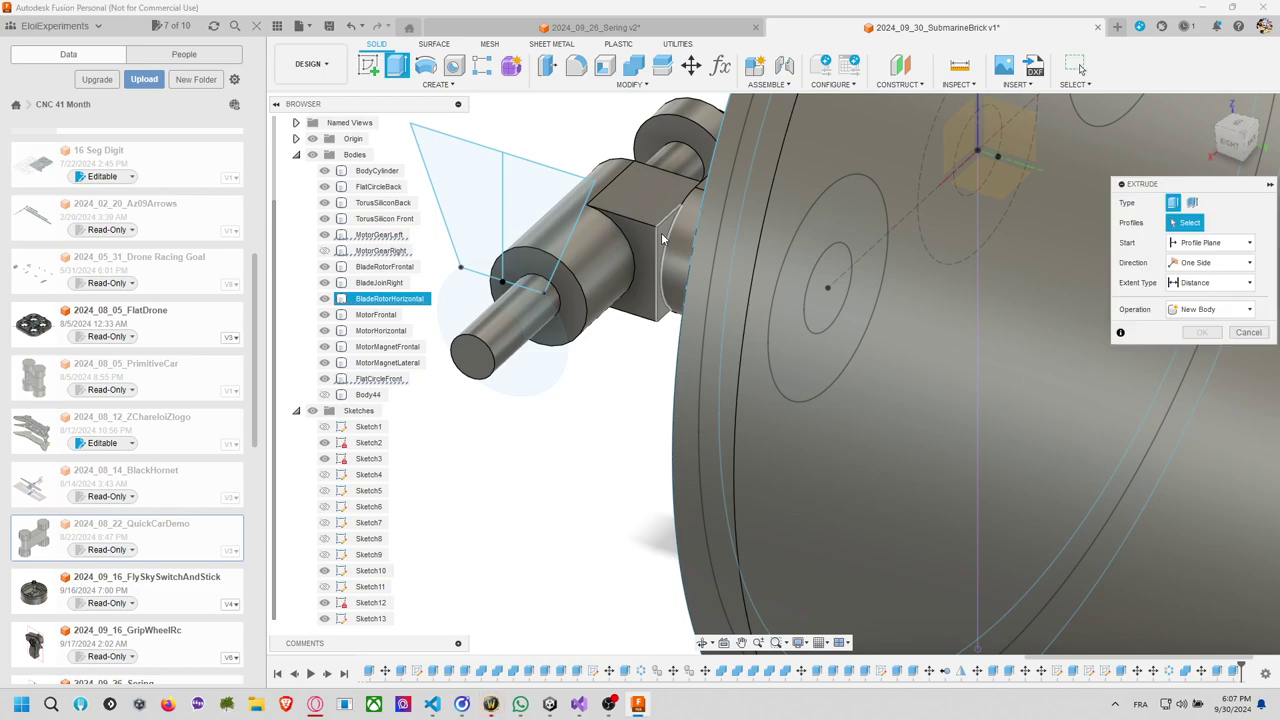
click(661, 236)
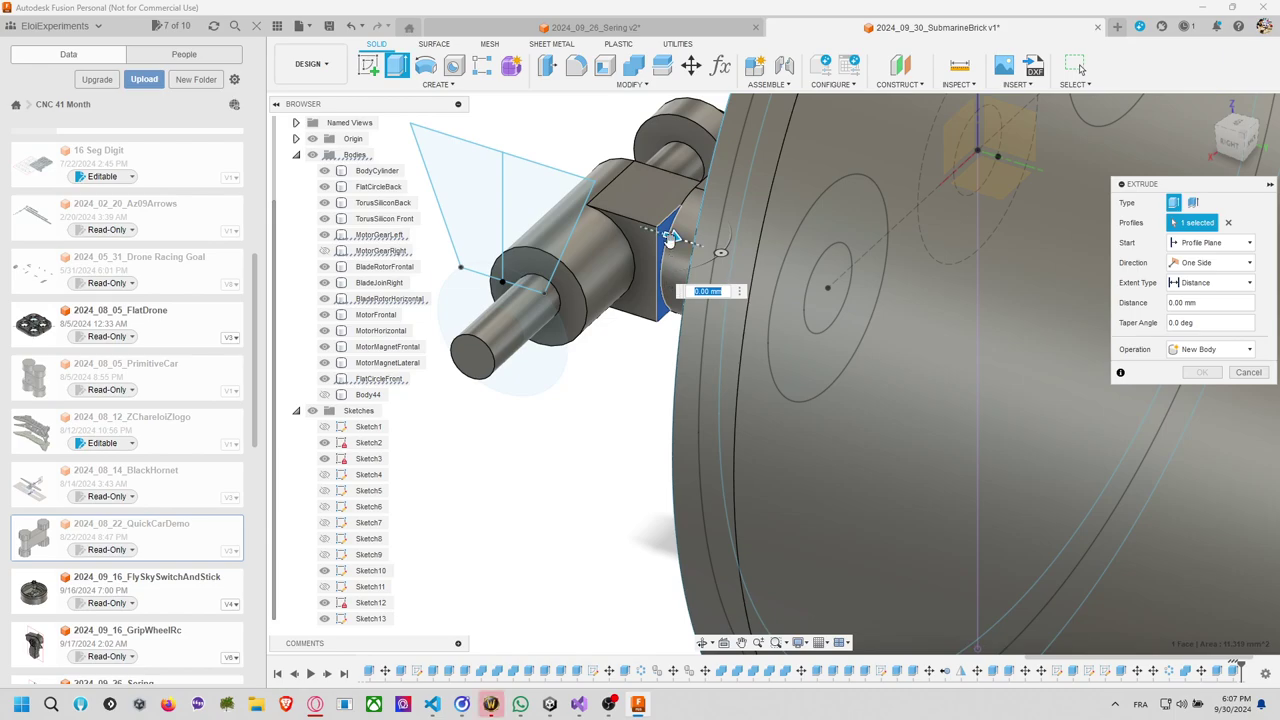
text(3)
shift+middle_drag(680, 271, 810, 268)
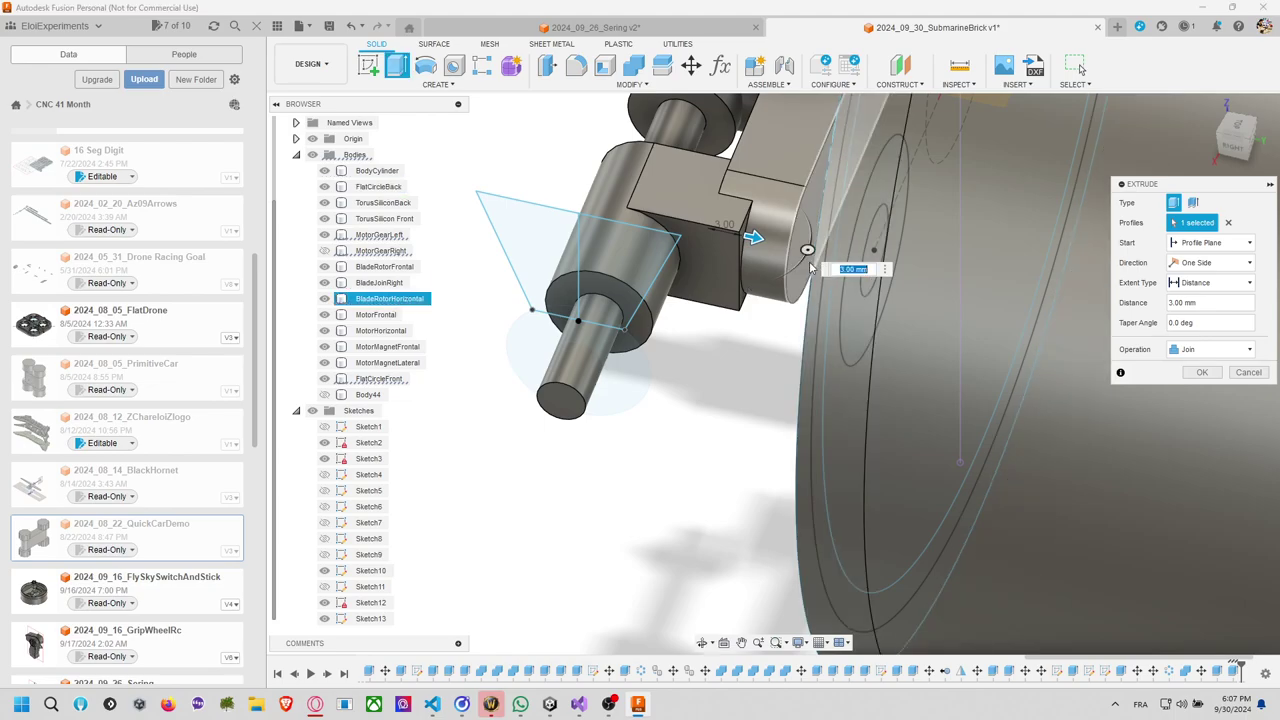
text(7)
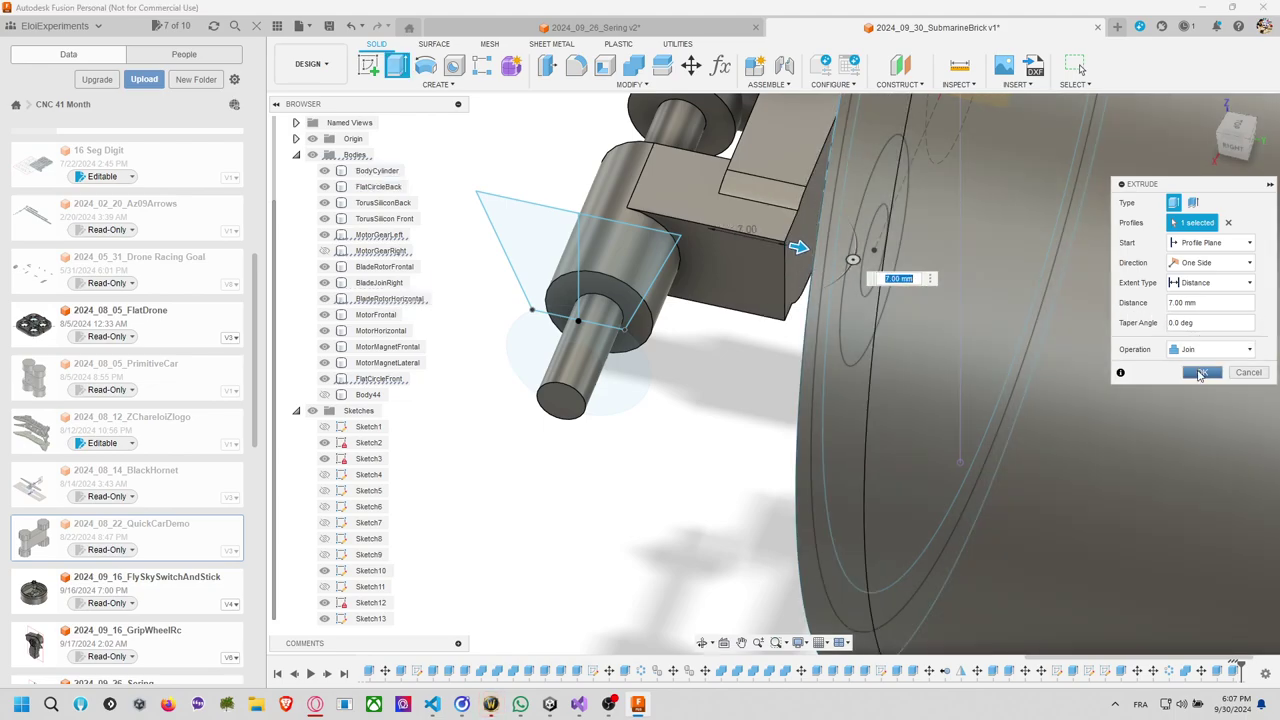
click(1200, 374)
shift+middle_drag(790, 295, 822, 322)
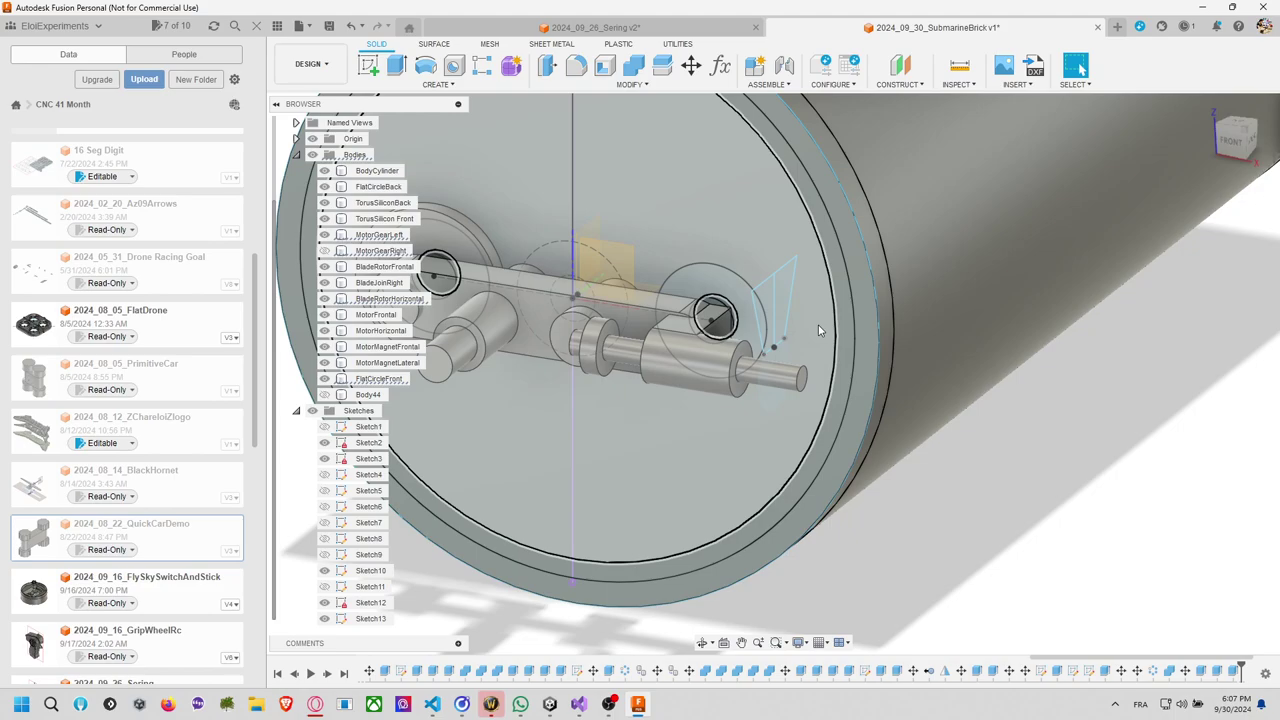
Extrude the square block's small face another 7 mm as a Join.
shift+middle_drag(816, 334, 940, 421)
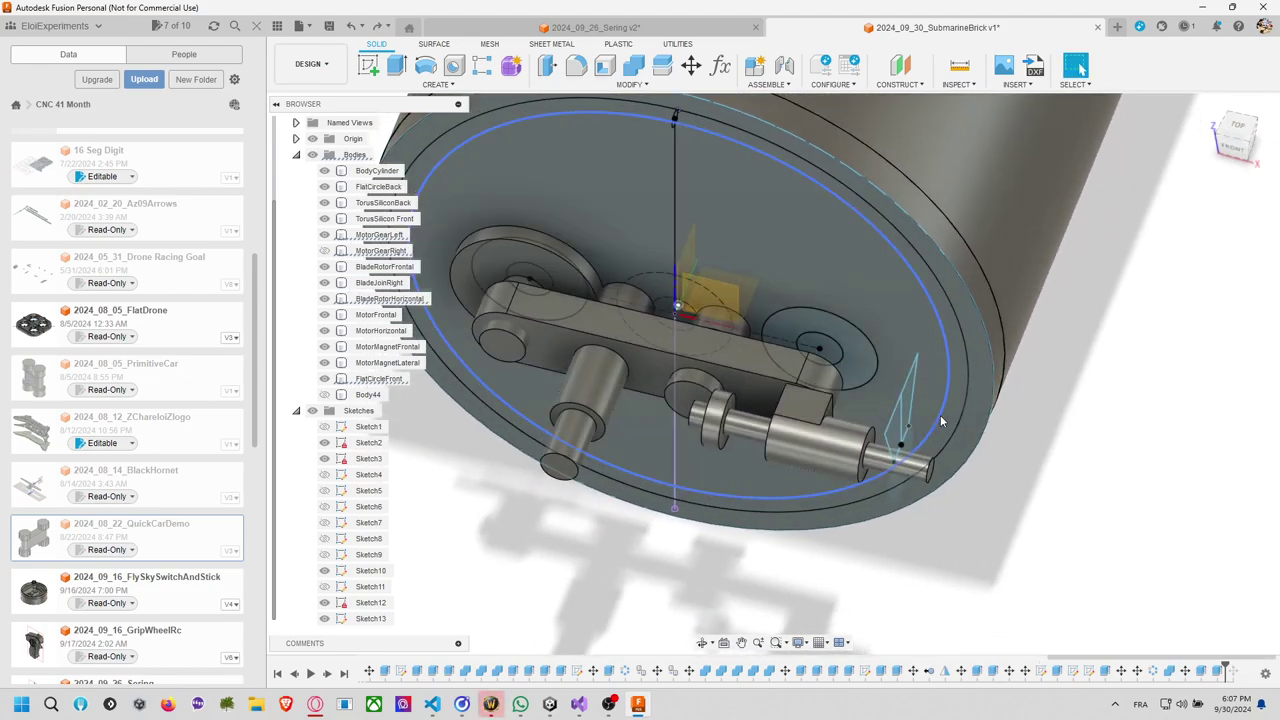
click(389, 298)
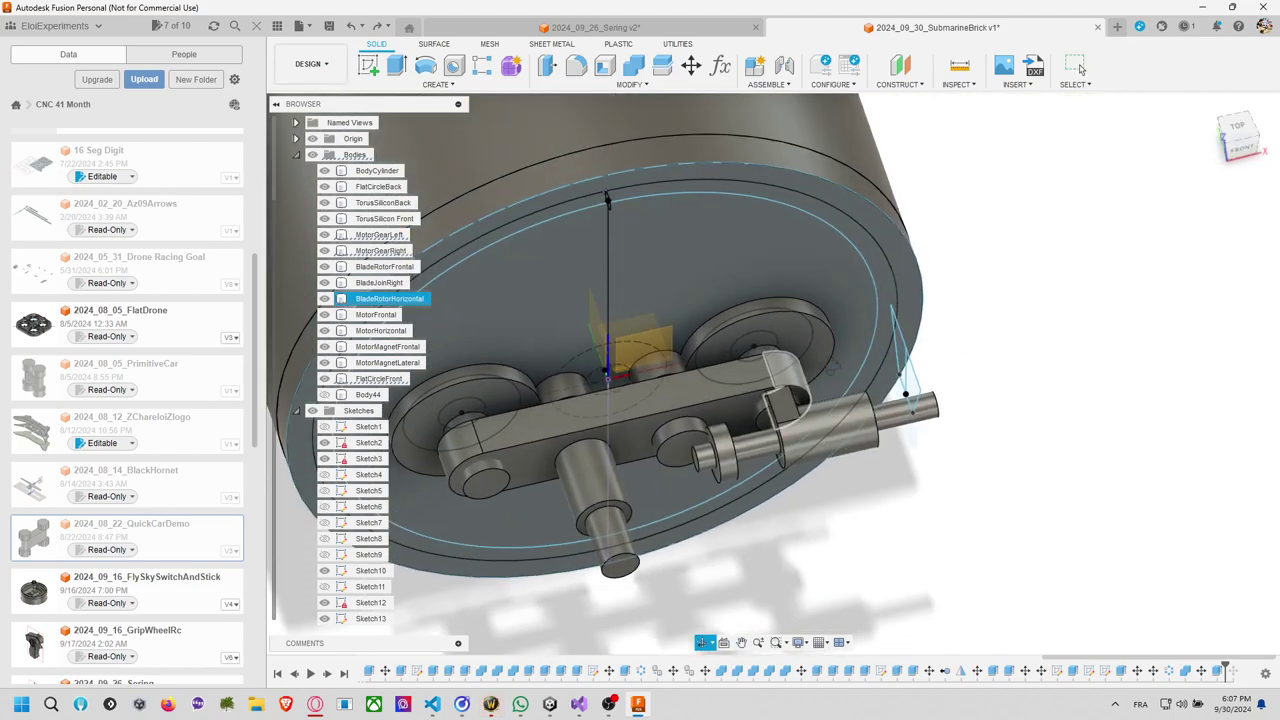
click(1076, 66)
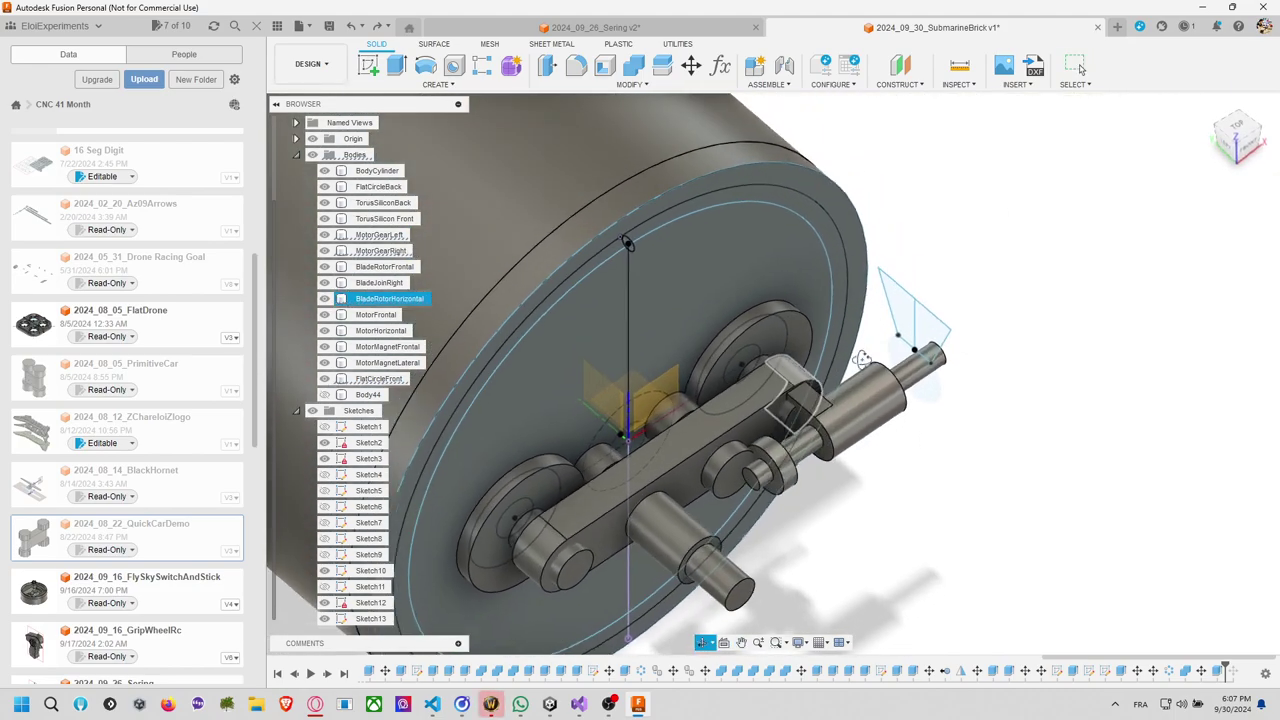
key(e)
click(806, 412)
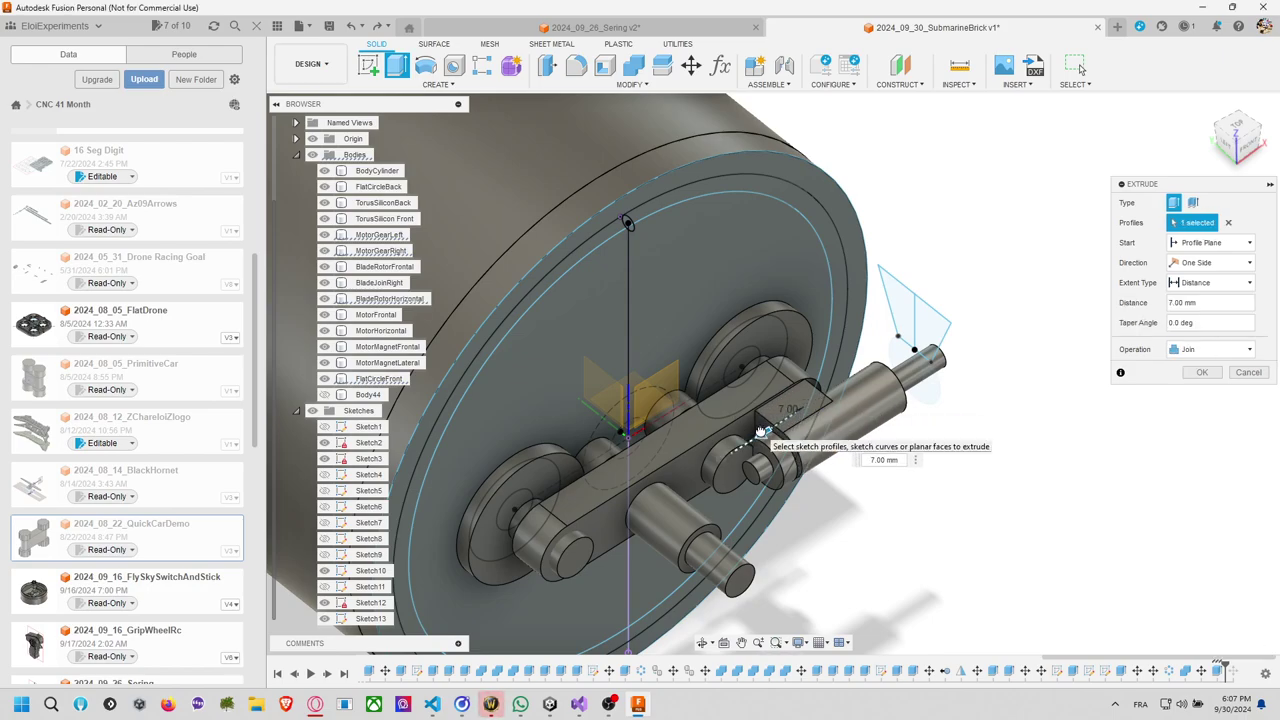
click(1202, 373)
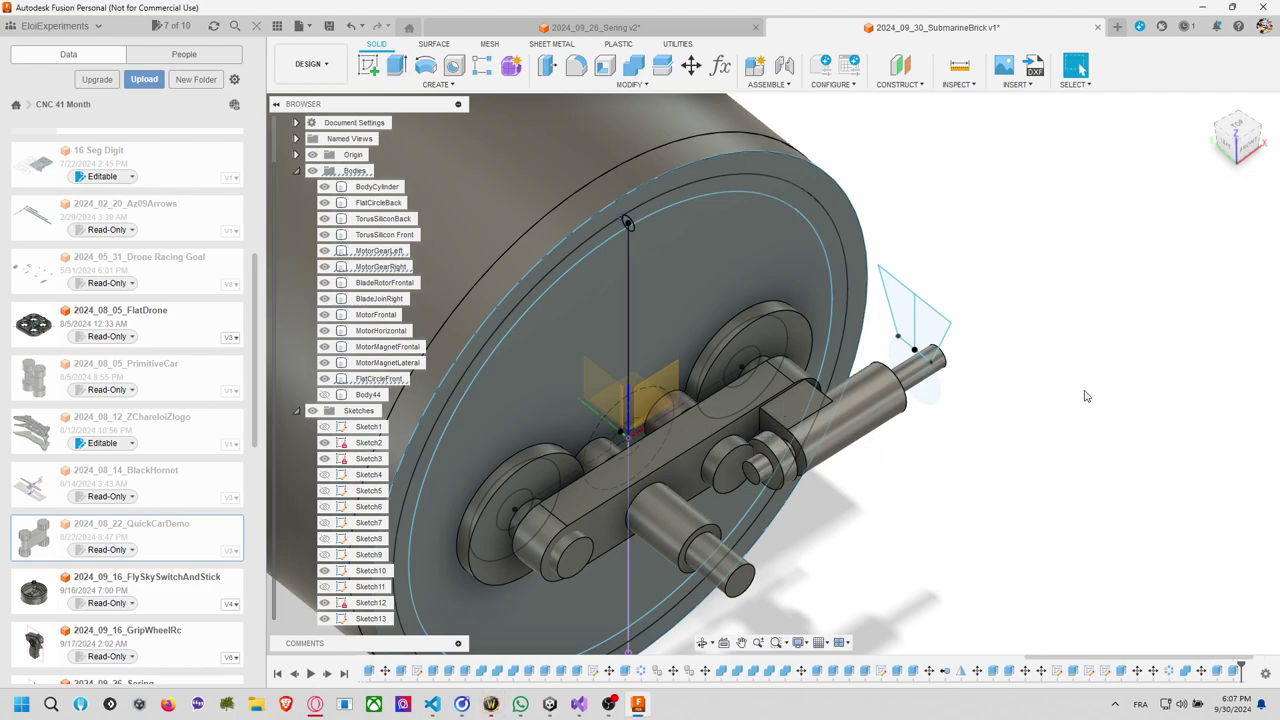
Inspect the model from below and the front, then switch to the YouTube reference video.
shift+middle_drag(1096, 383, 1090, 441)
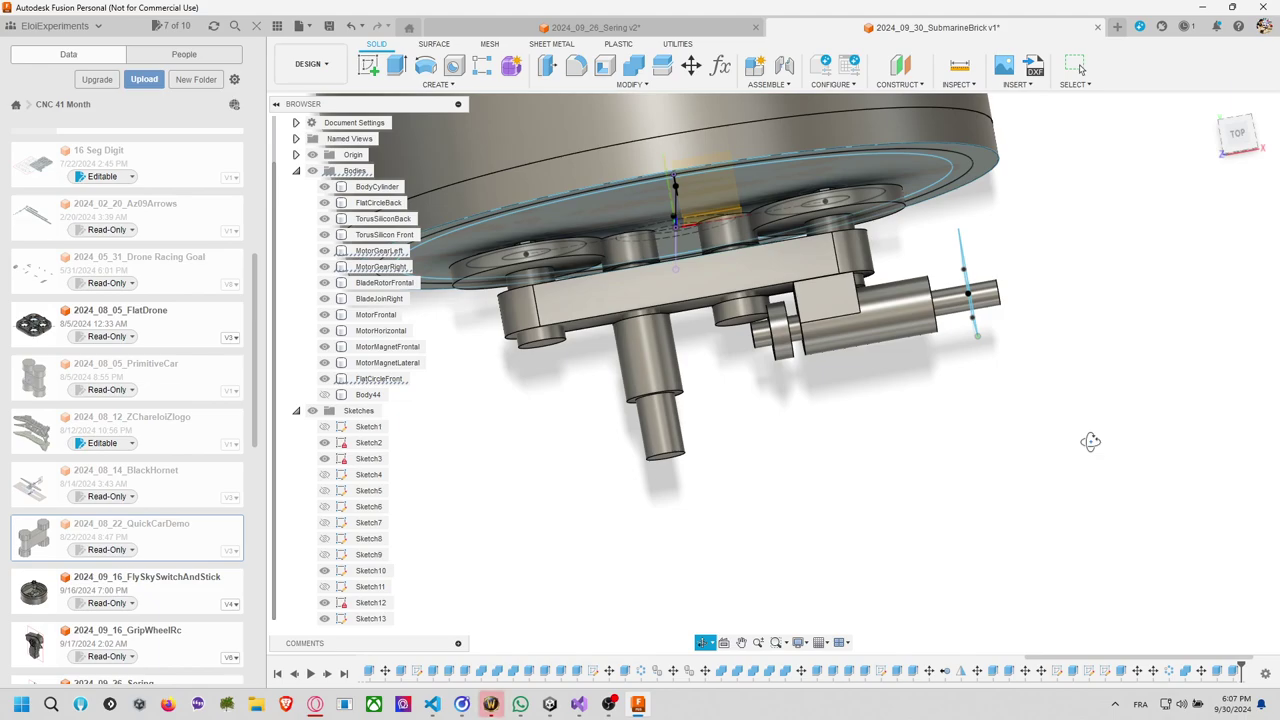
shift+middle_drag(1090, 441, 938, 398)
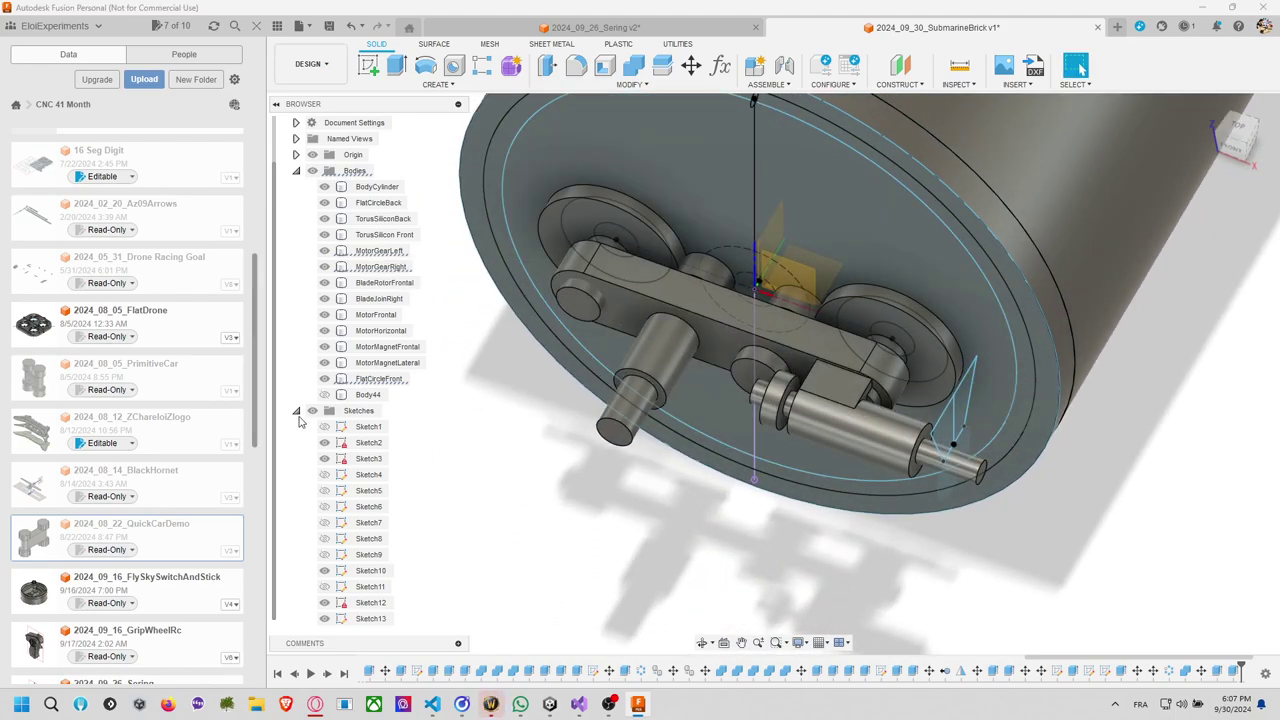
key(alt+Tab)
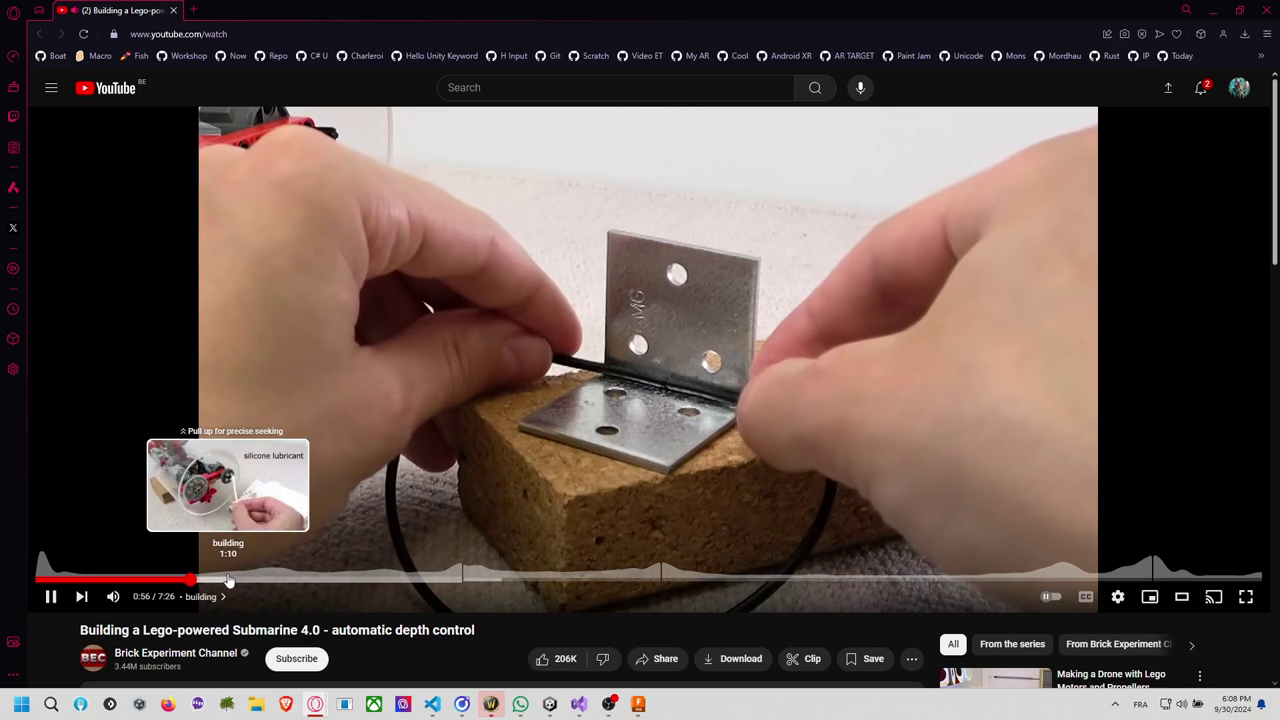
Pause the Lego submarine video at 1:20 on the gear-and-propeller shot.
click(228, 580)
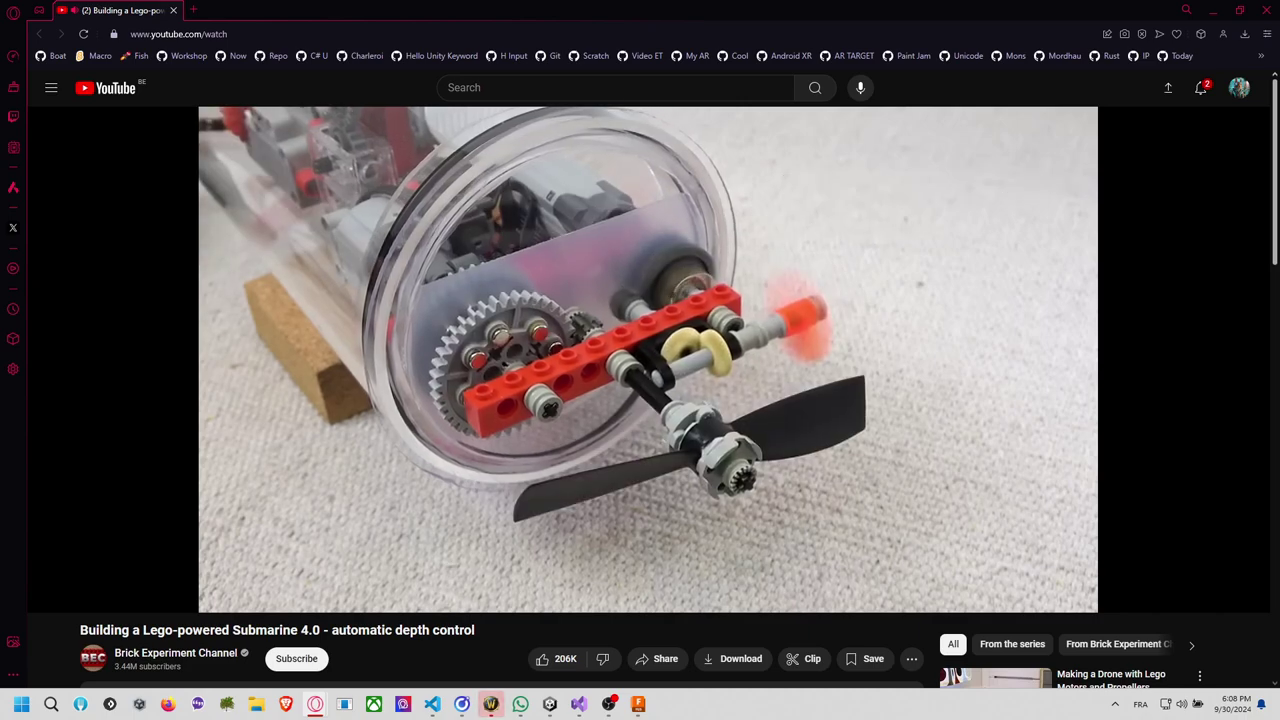
click(283, 579)
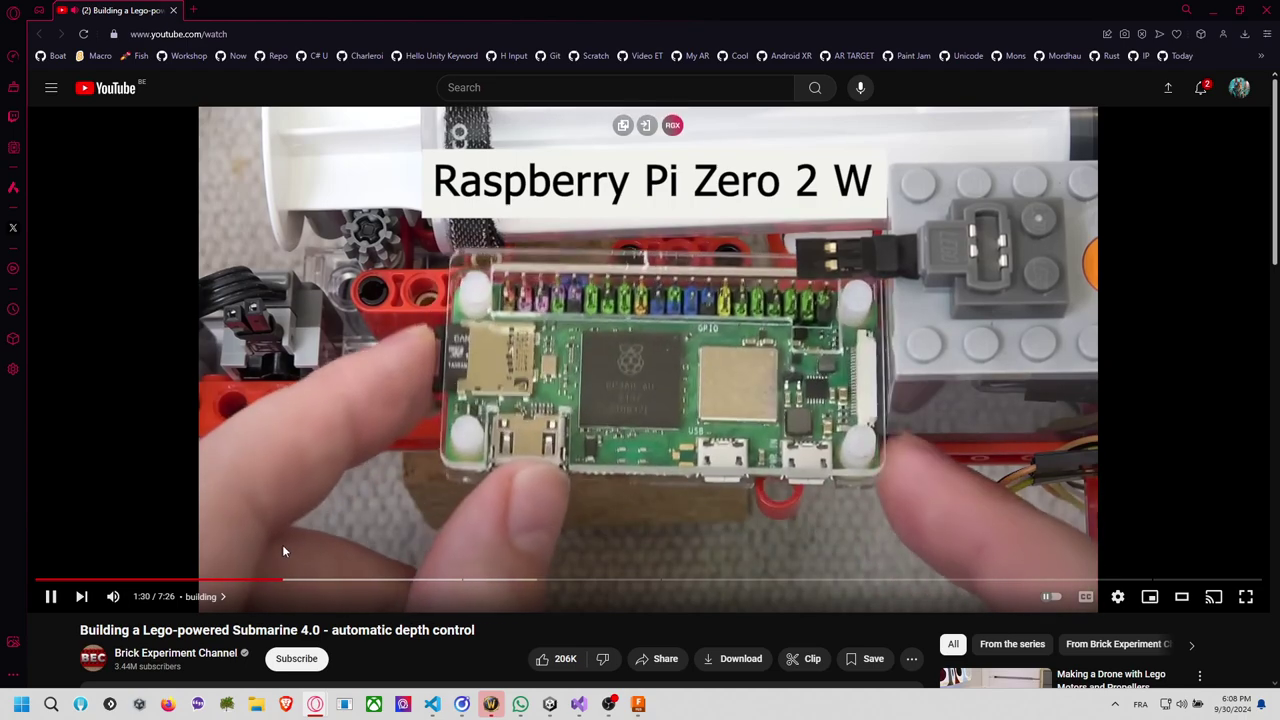
click(251, 579)
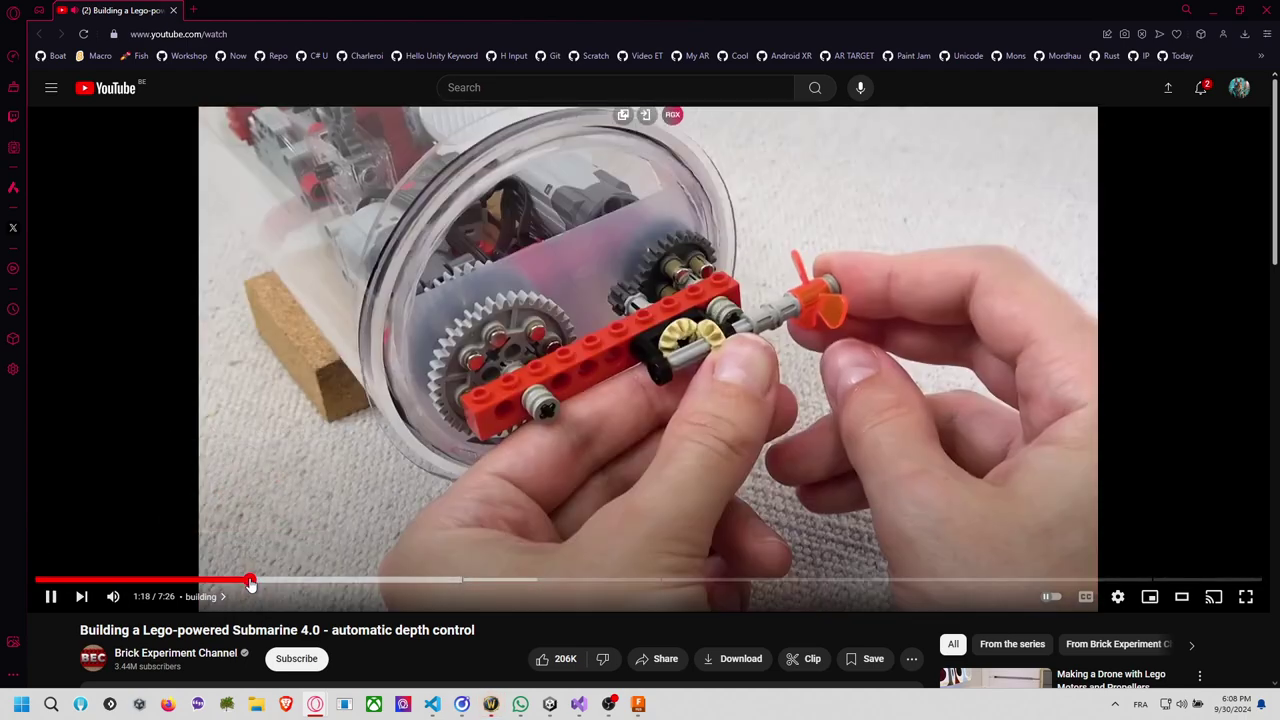
click(508, 418)
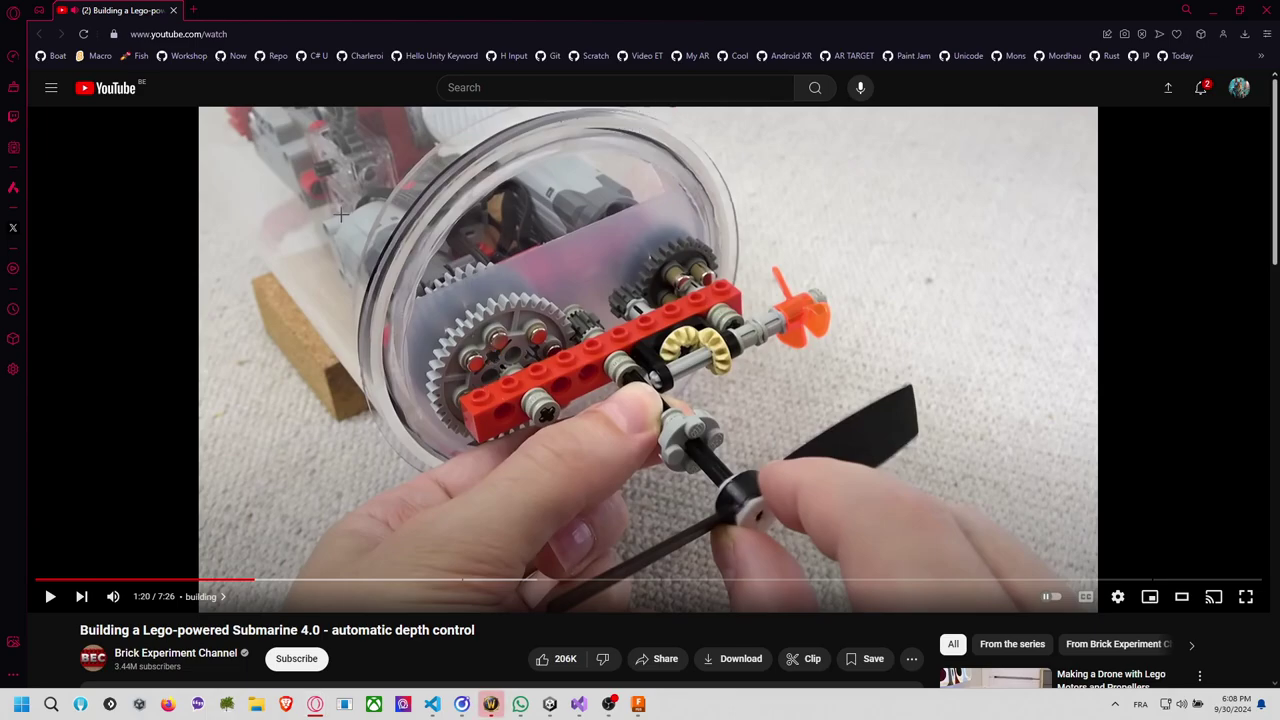
Screenshot the paused frame and copy the video URL at the current time.
key(super+shift+s)
drag(319, 205, 987, 561)
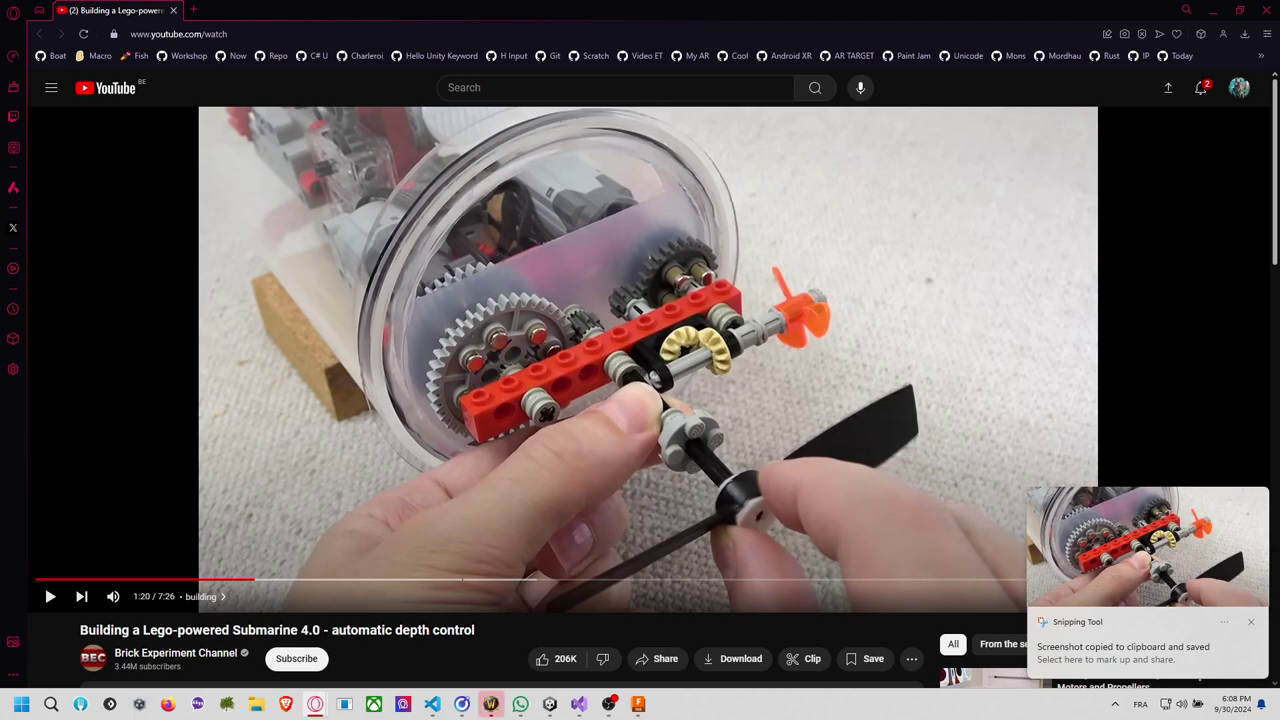
right_click(680, 255)
click(800, 338)
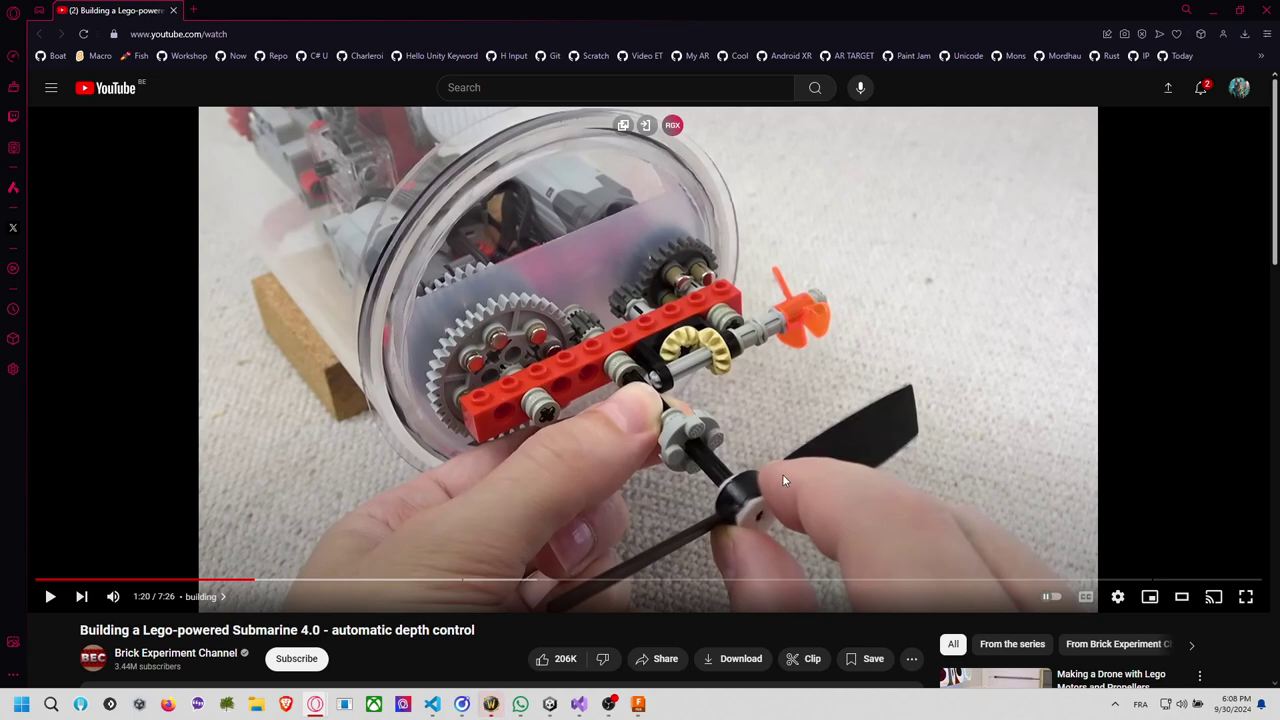
key(alt+Tab)
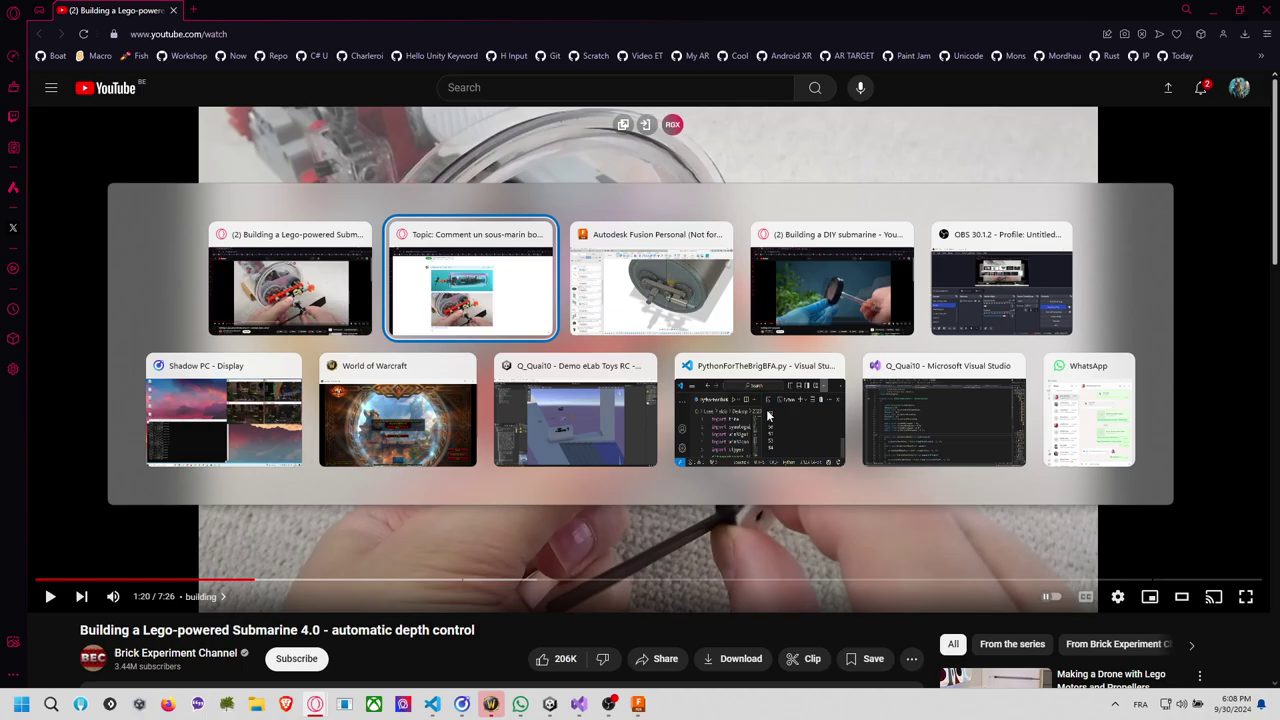
Back in Fusion, roll the timeline forward one feature and make Body44 visible.
key(alt+Tab)
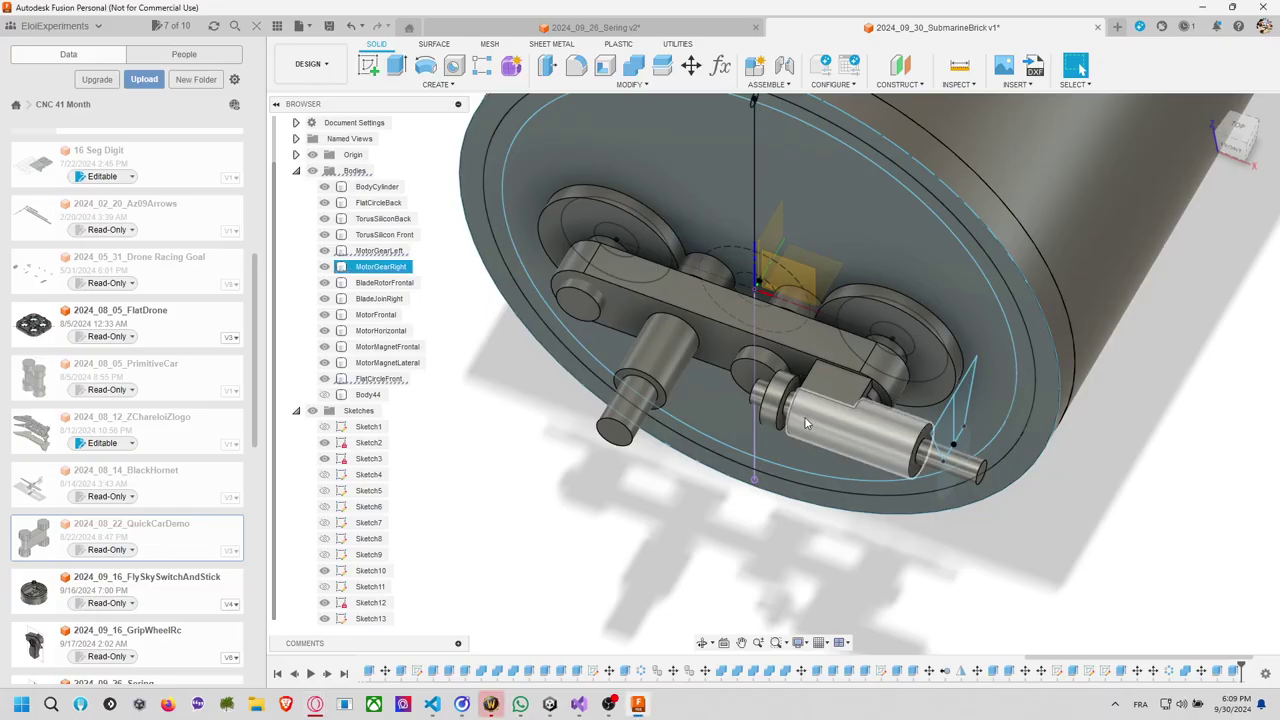
scroll(808, 423, down, 3)
click(1051, 451)
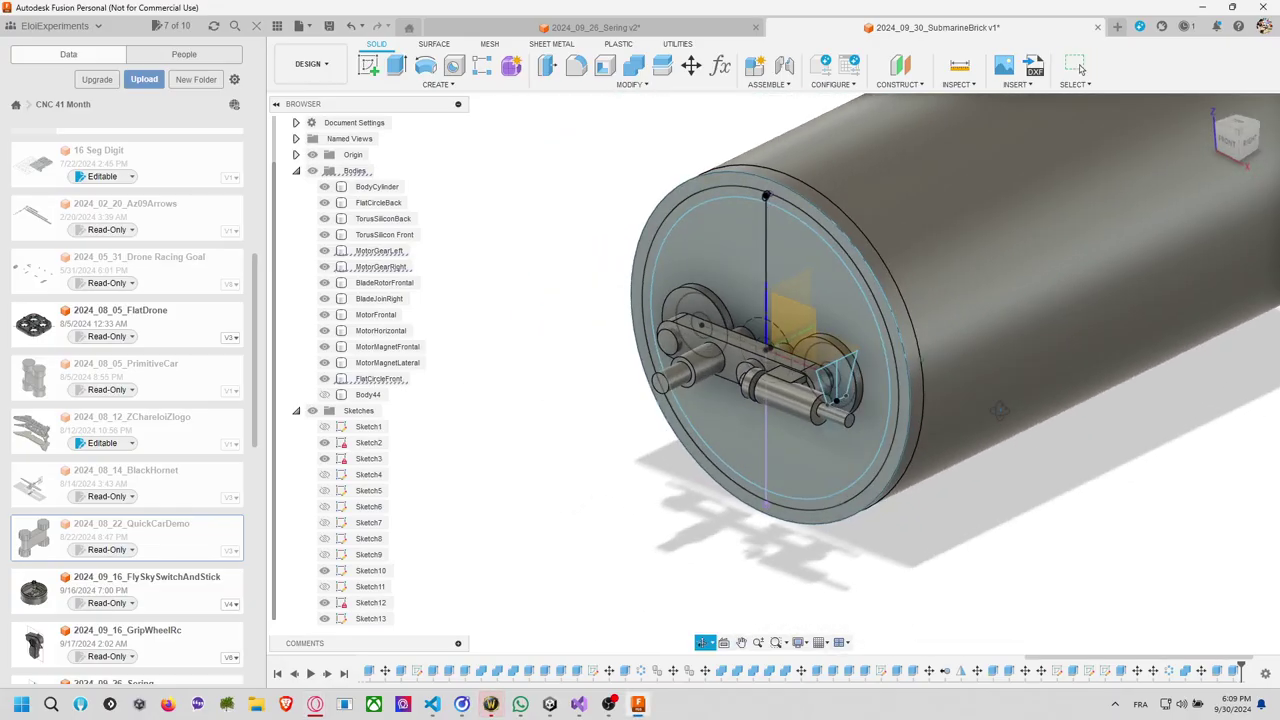
shift+middle_drag(998, 408, 987, 440)
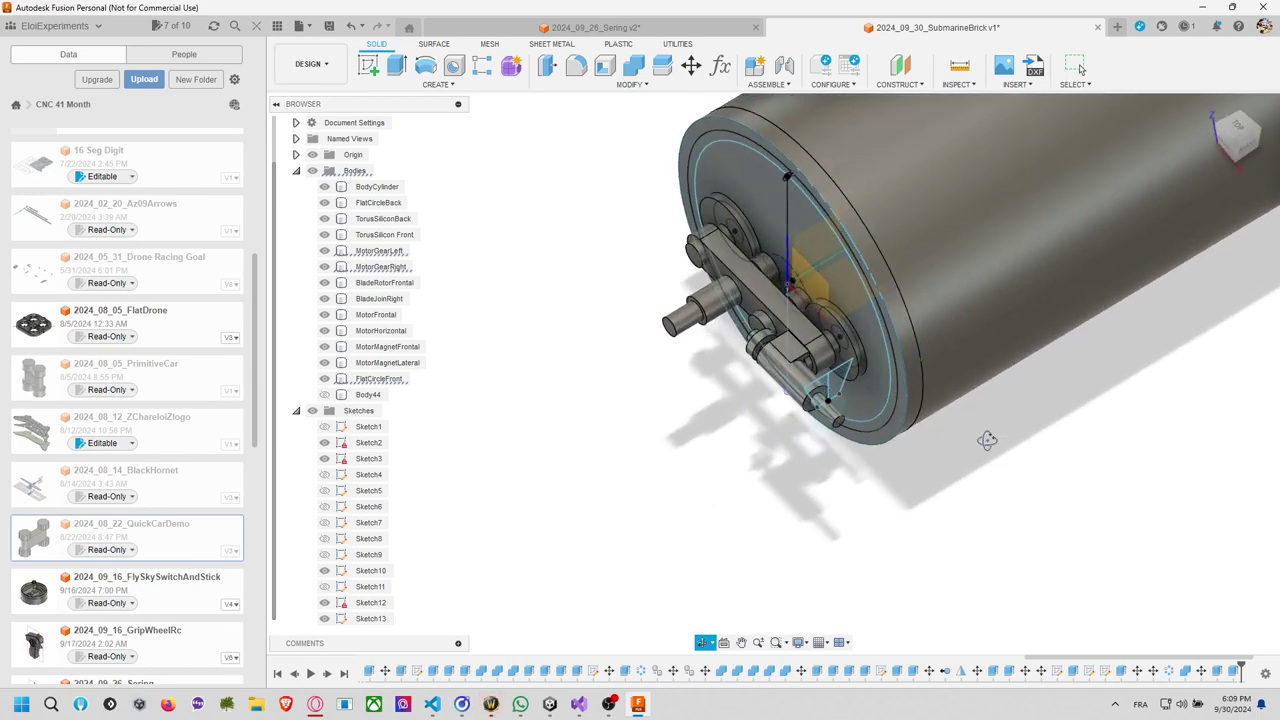
scroll(1124, 672, down, 1)
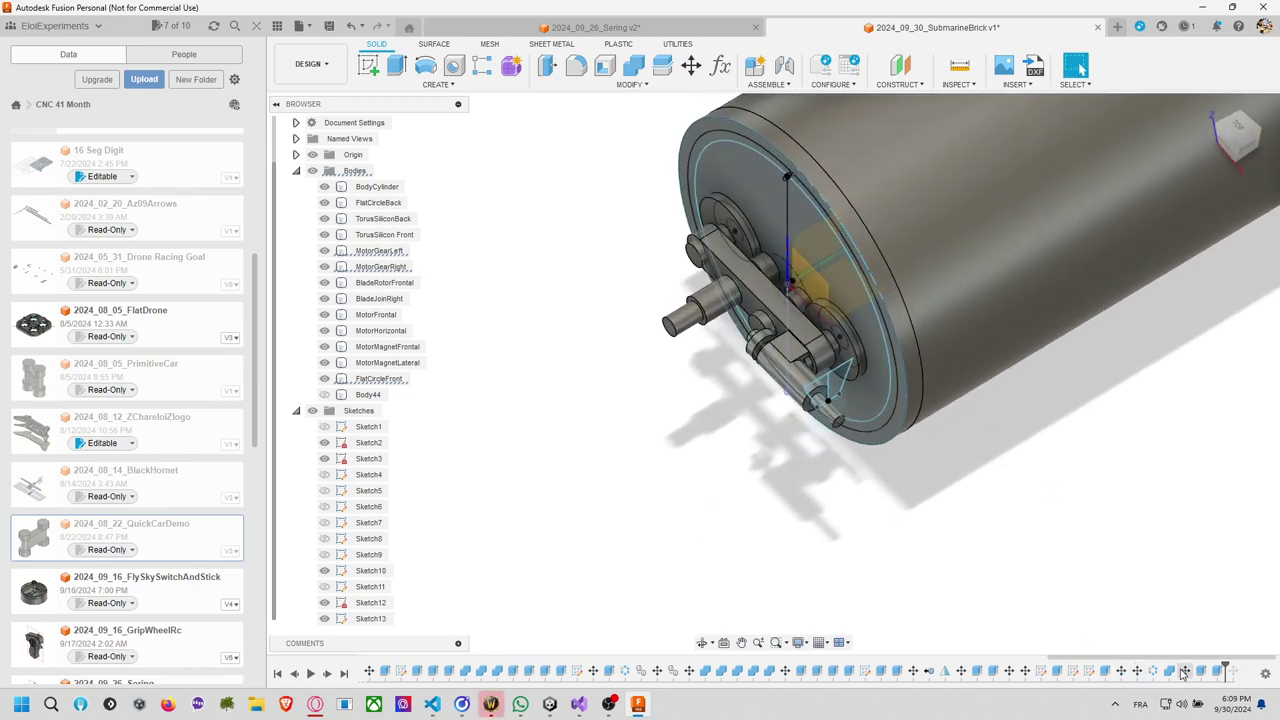
drag(1227, 670, 1241, 666)
click(325, 394)
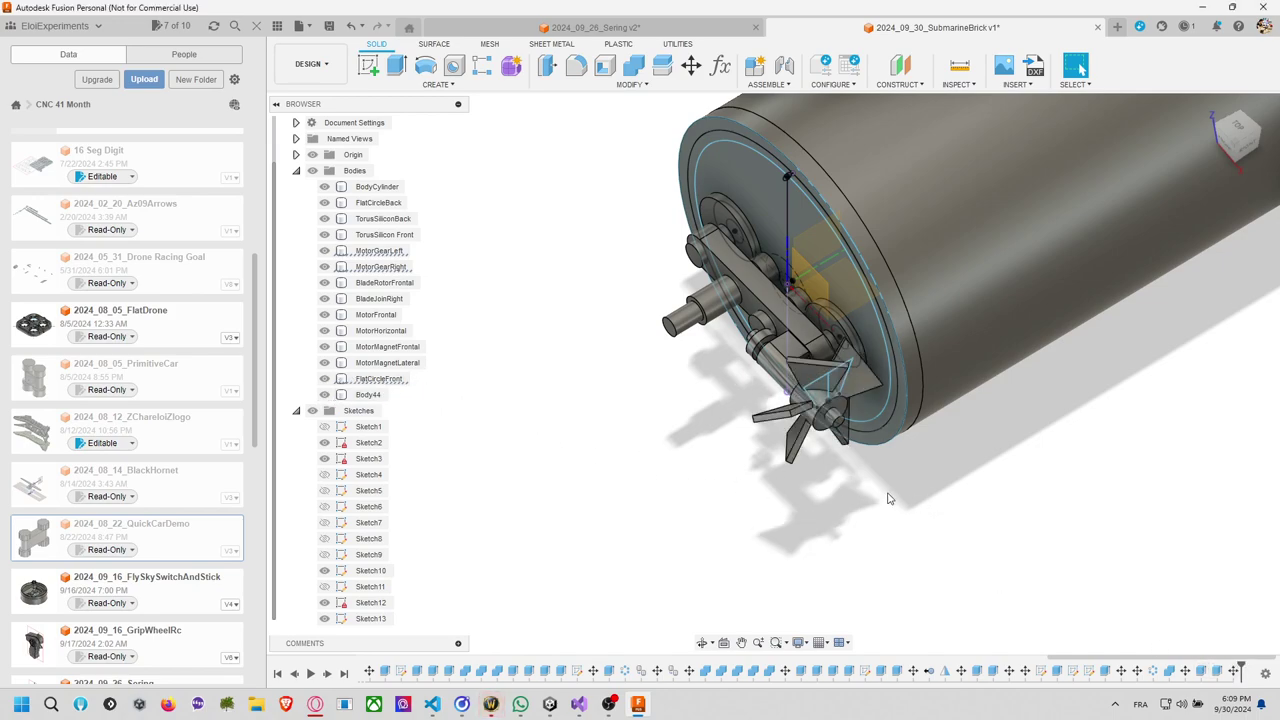
mouse_move(888, 498)
shift+middle_down()
mouse_move(834, 503)
mouse_move(892, 463)
mouse_move(760, 491)
mouse_move(740, 475)
mouse_move(911, 492)
mouse_move(880, 480)
shift+middle_up()
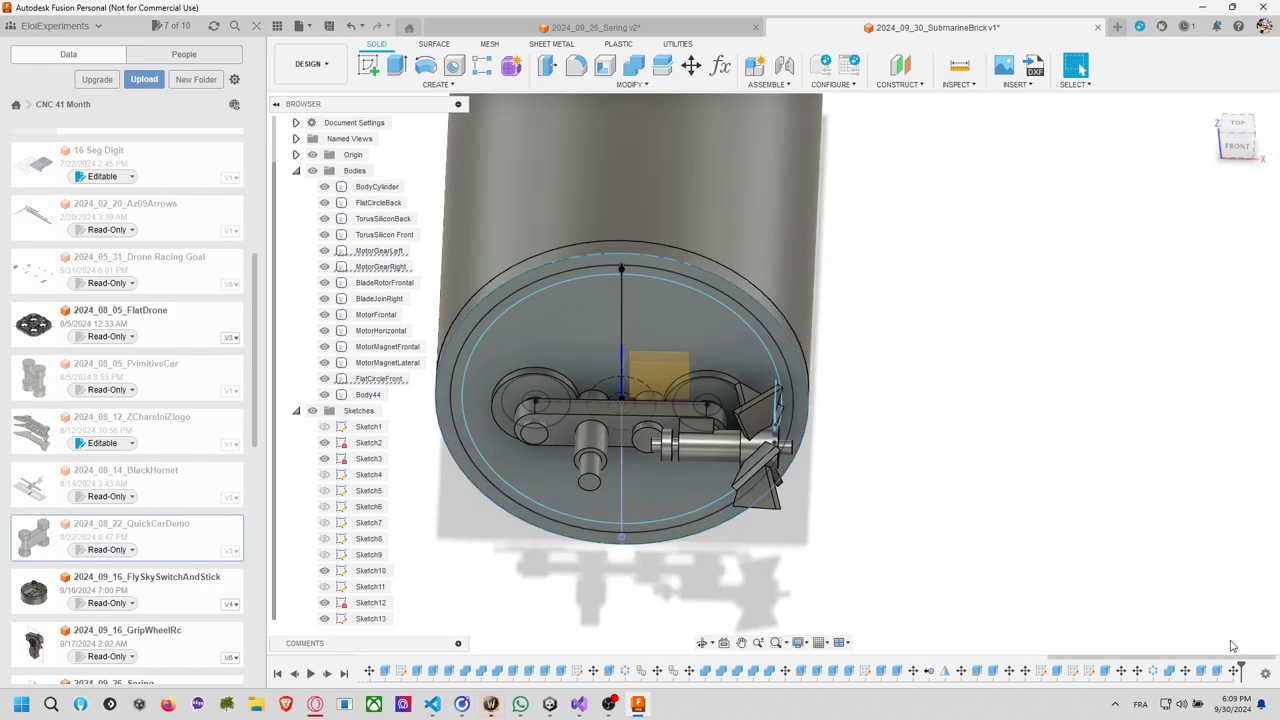
Edit the last Move feature so Body44 shifts 3.00 mm along X instead of -2.00 mm.
right_click(1234, 673)
click(1195, 538)
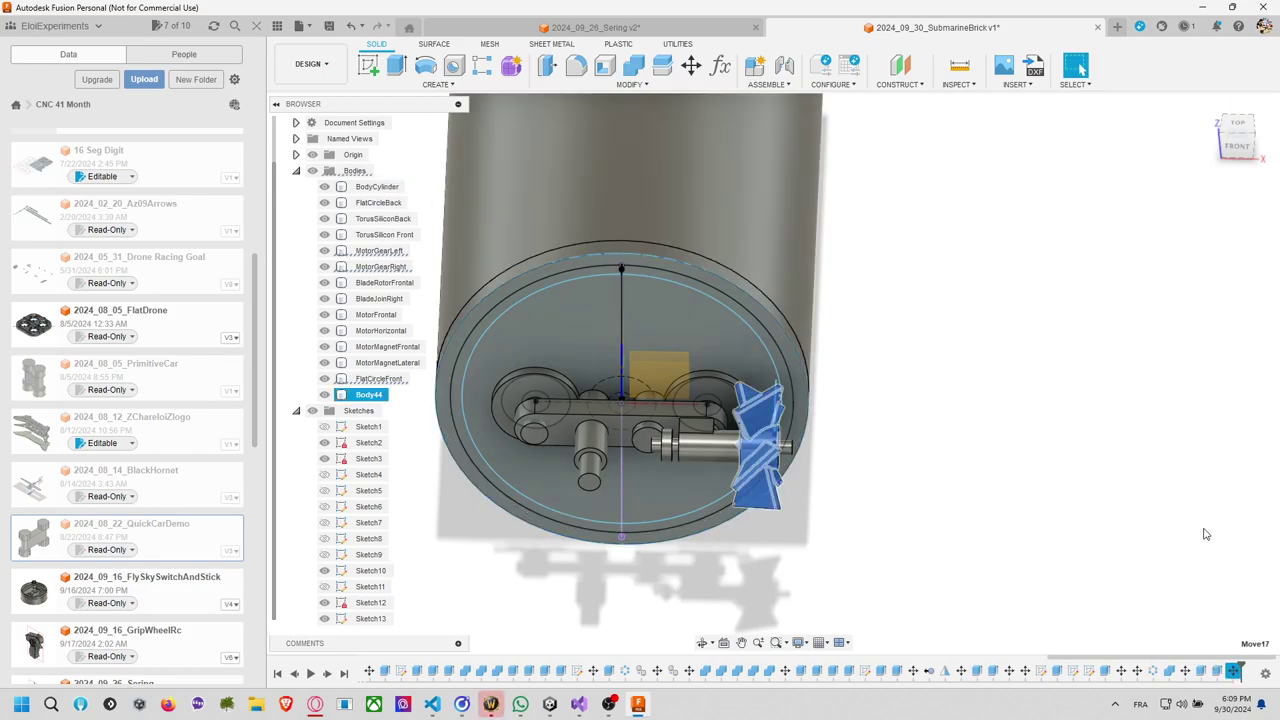
shift+middle_drag(841, 482, 740, 436)
drag(706, 421, 738, 437)
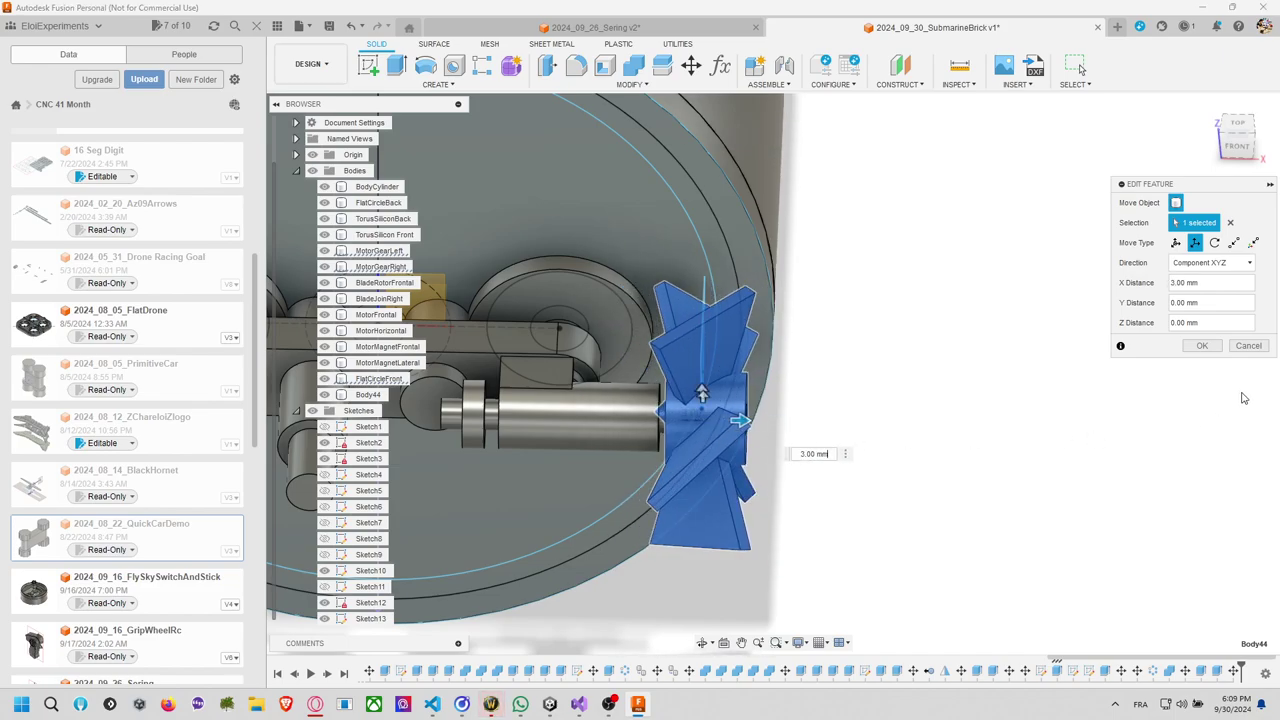
click(1202, 345)
shift+middle_drag(977, 486, 891, 478)
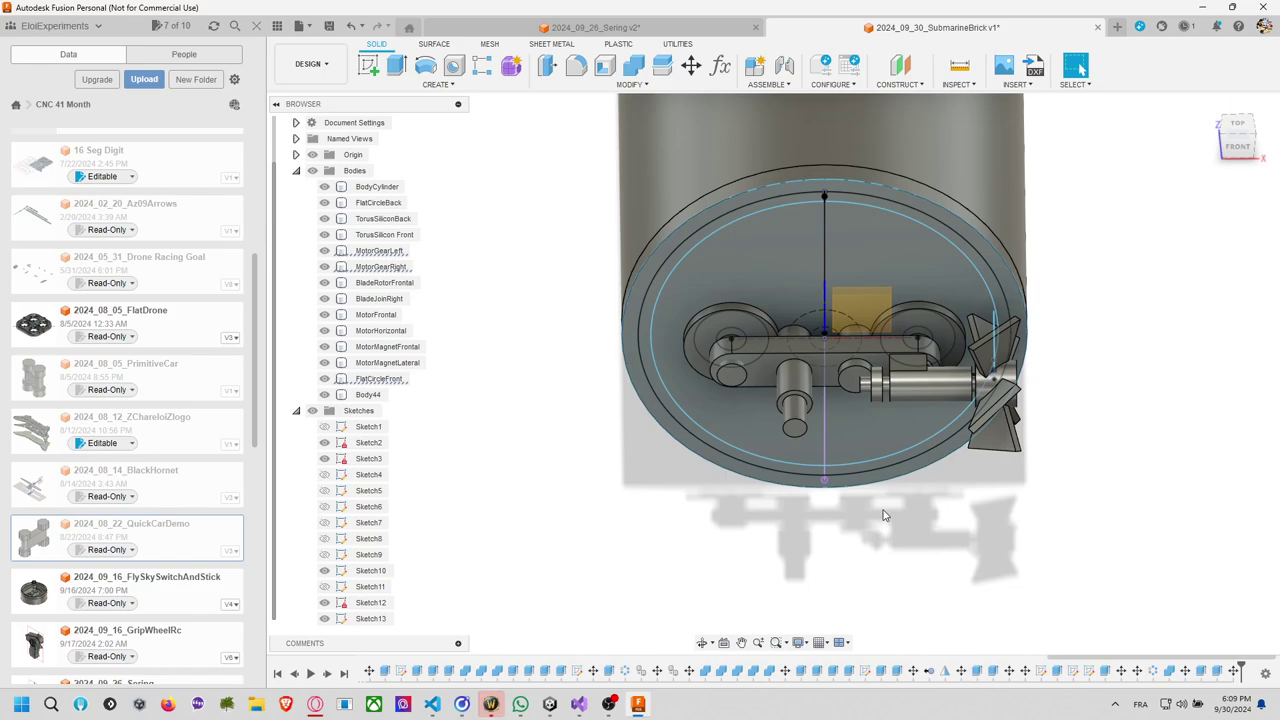
Extrude the front shaft's end face 21 mm to lengthen it.
shift+middle_drag(912, 510, 743, 467)
scroll(965, 520, up, 3)
key(e)
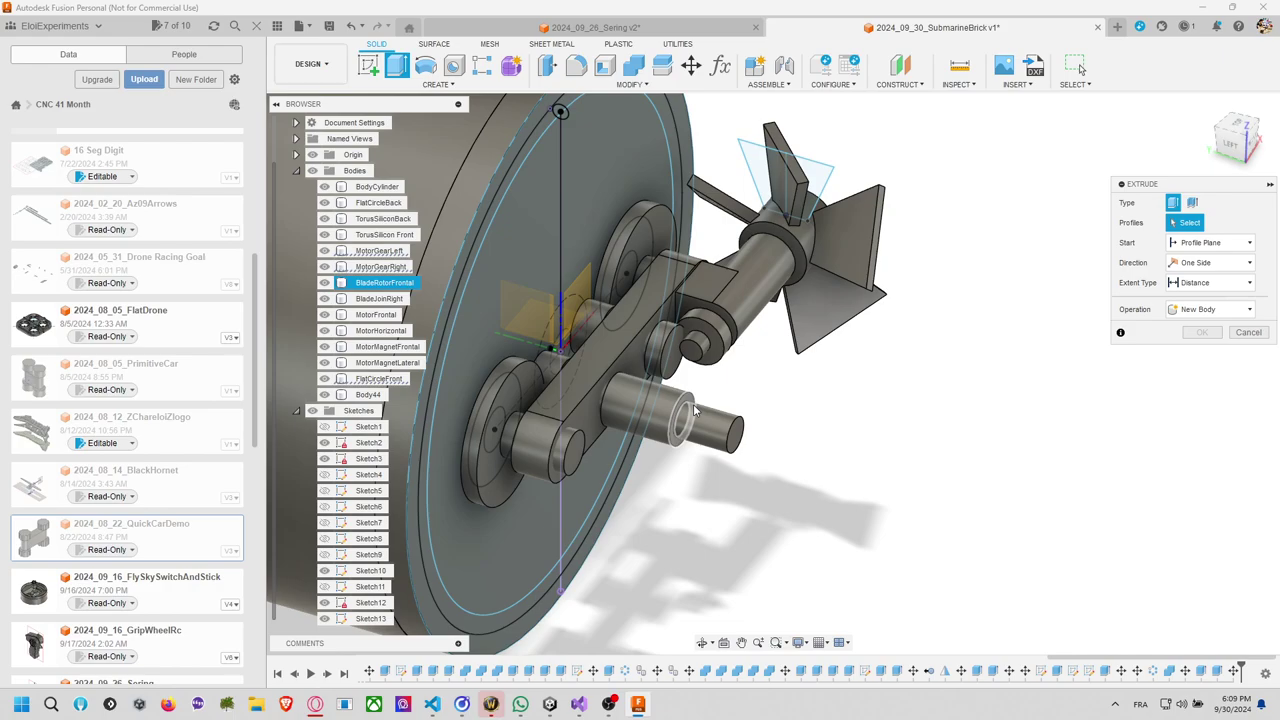
click(695, 408)
drag(705, 404, 865, 462)
click(724, 418)
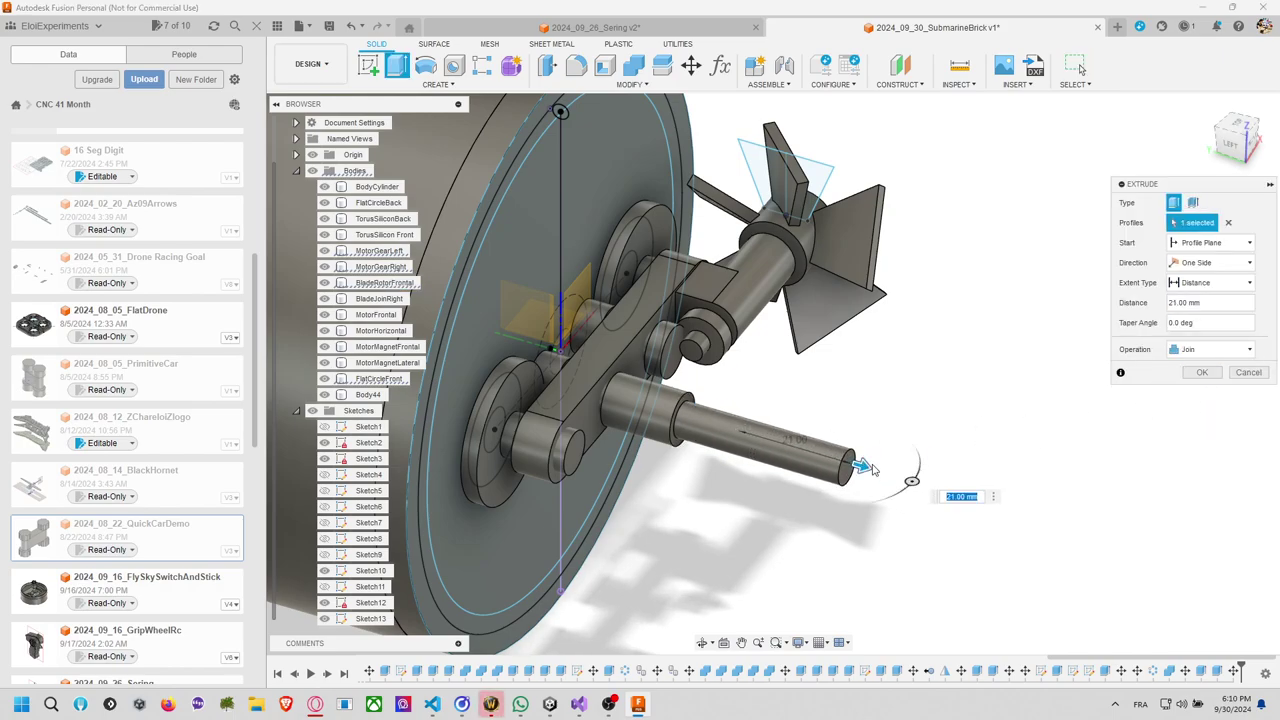
click(1202, 372)
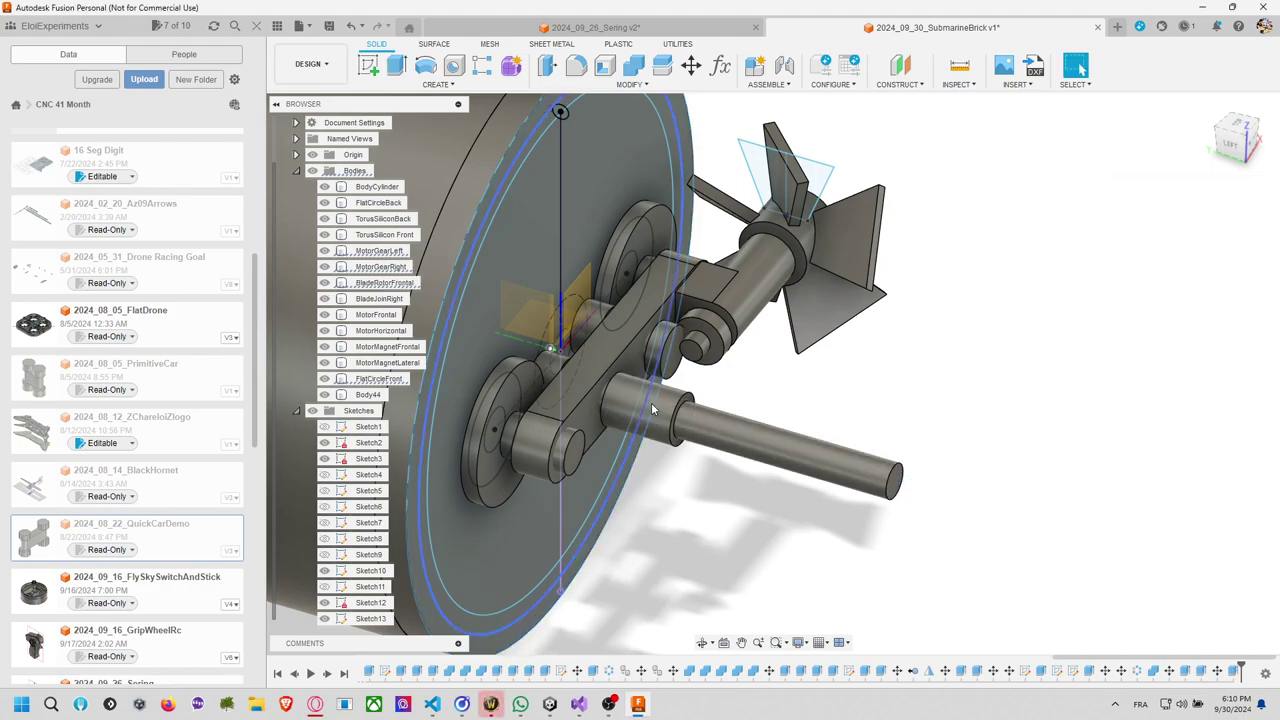
Extrude a ring profile on the shaft -8 mm as the new body Body50.
key(e)
click(718, 426)
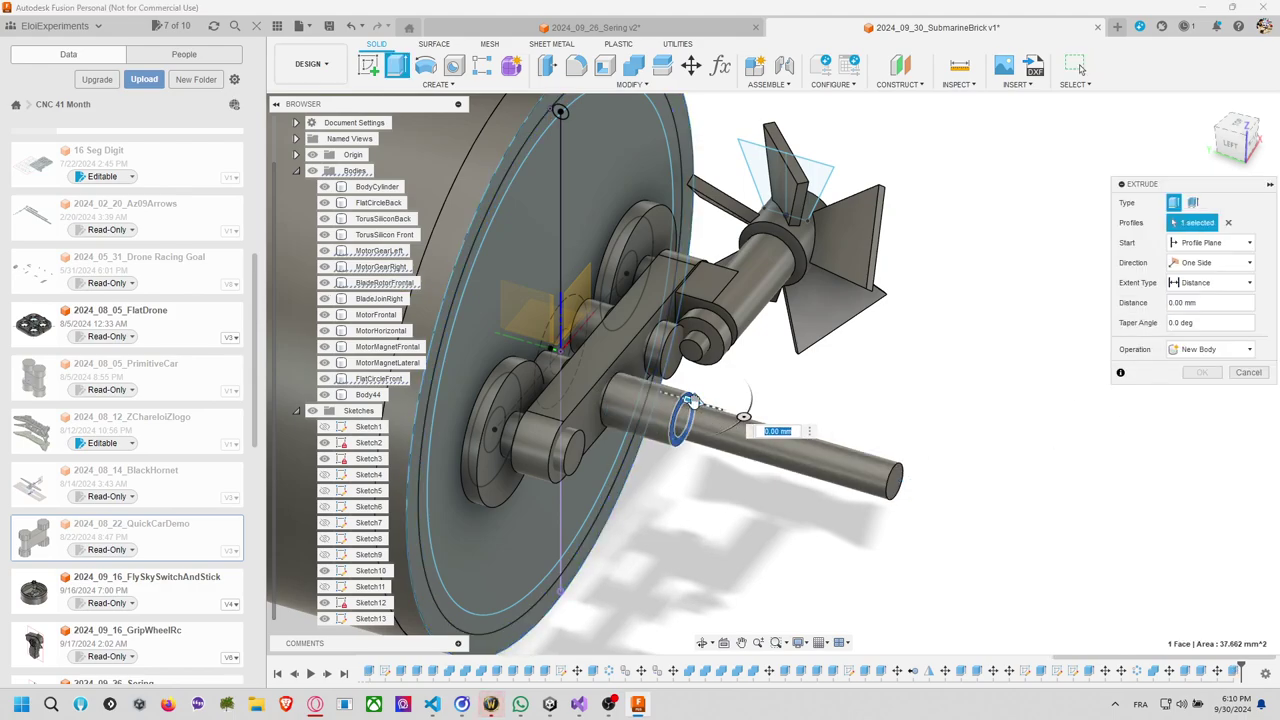
drag(688, 400, 645, 412)
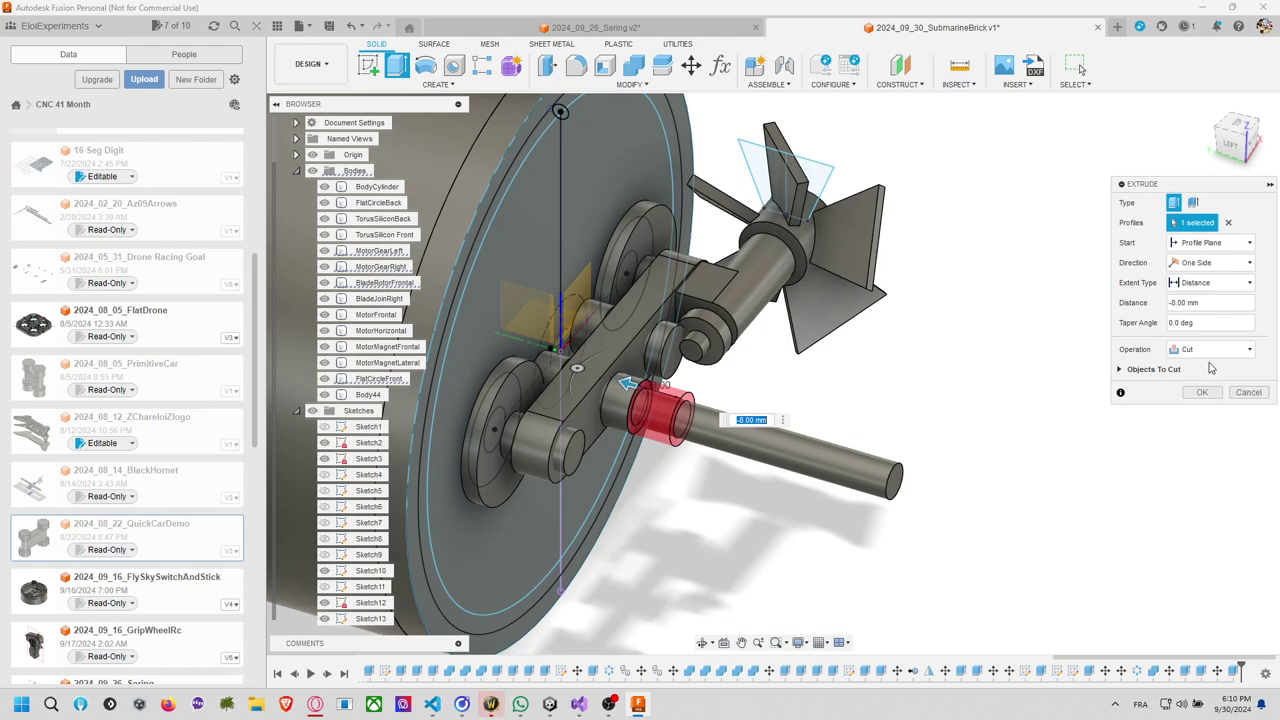
click(1210, 349)
click(1165, 409)
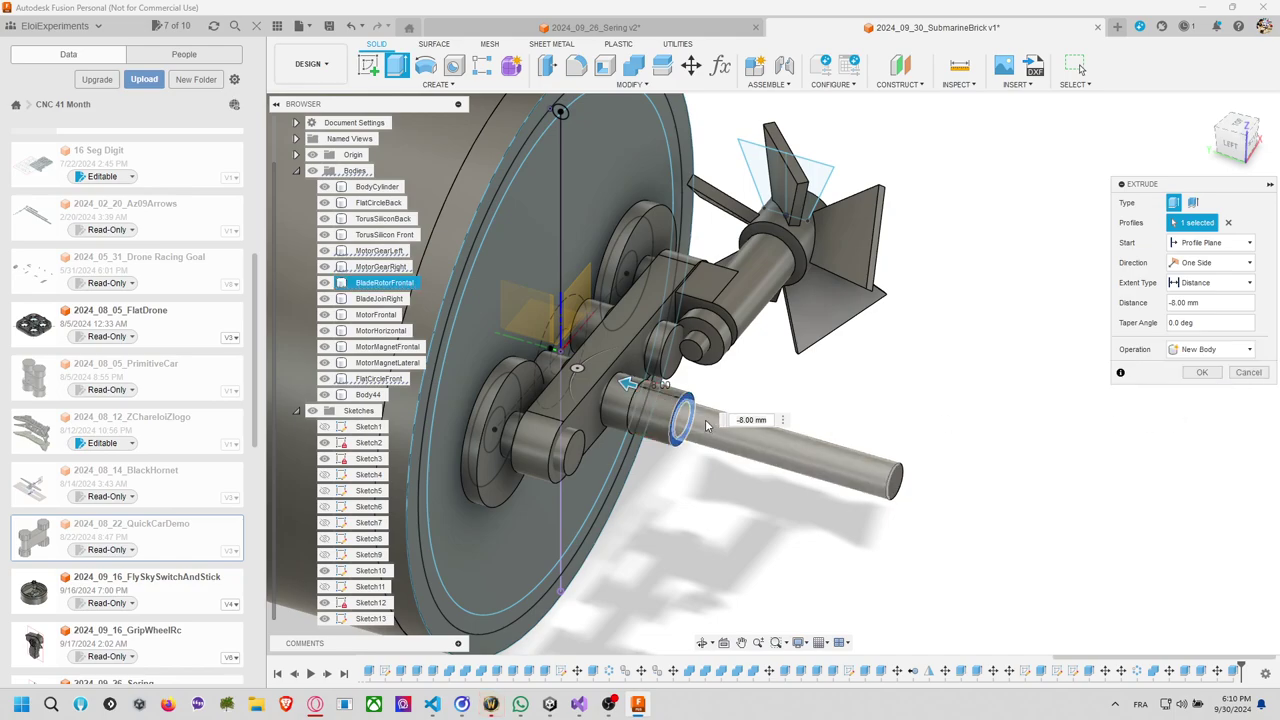
click(1201, 372)
click(692, 70)
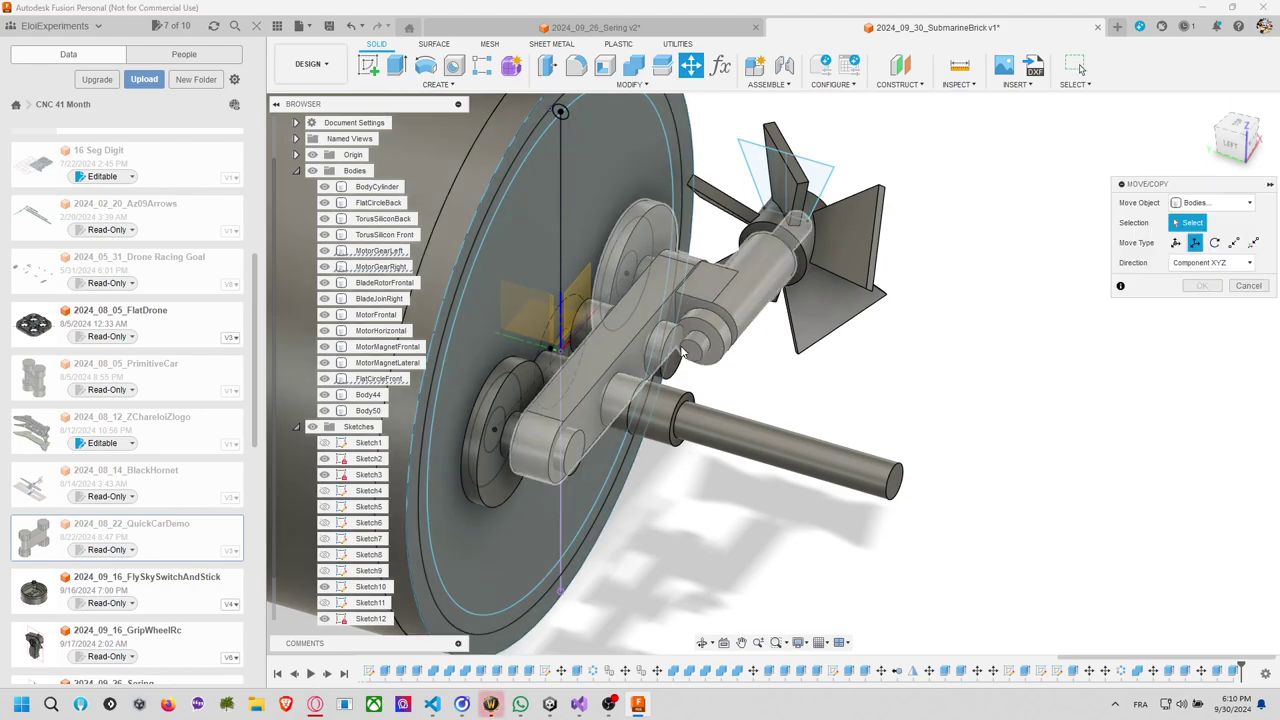
Move the Body50 ring to a Y distance of -23.00 mm along the shaft.
click(663, 411)
drag(665, 418, 800, 457)
shift+middle_drag(795, 400, 814, 389)
drag(818, 447, 766, 447)
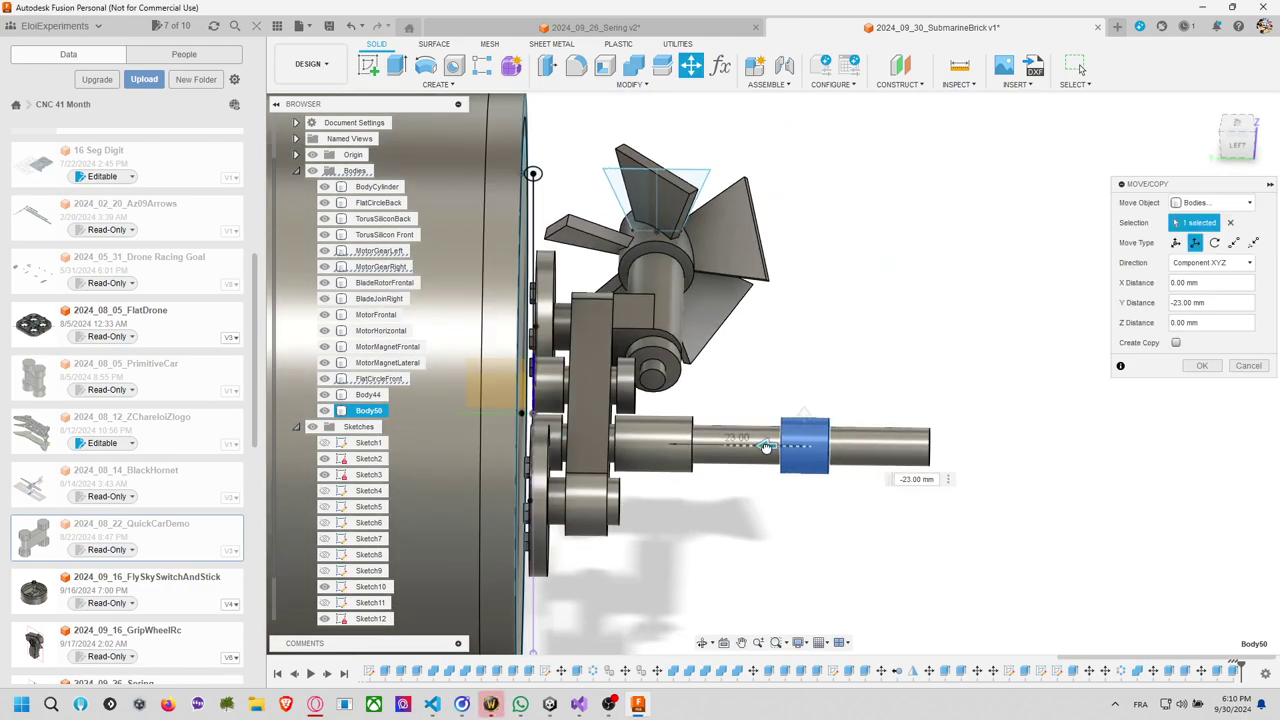
click(1204, 368)
shift+middle_drag(1069, 400, 946, 417)
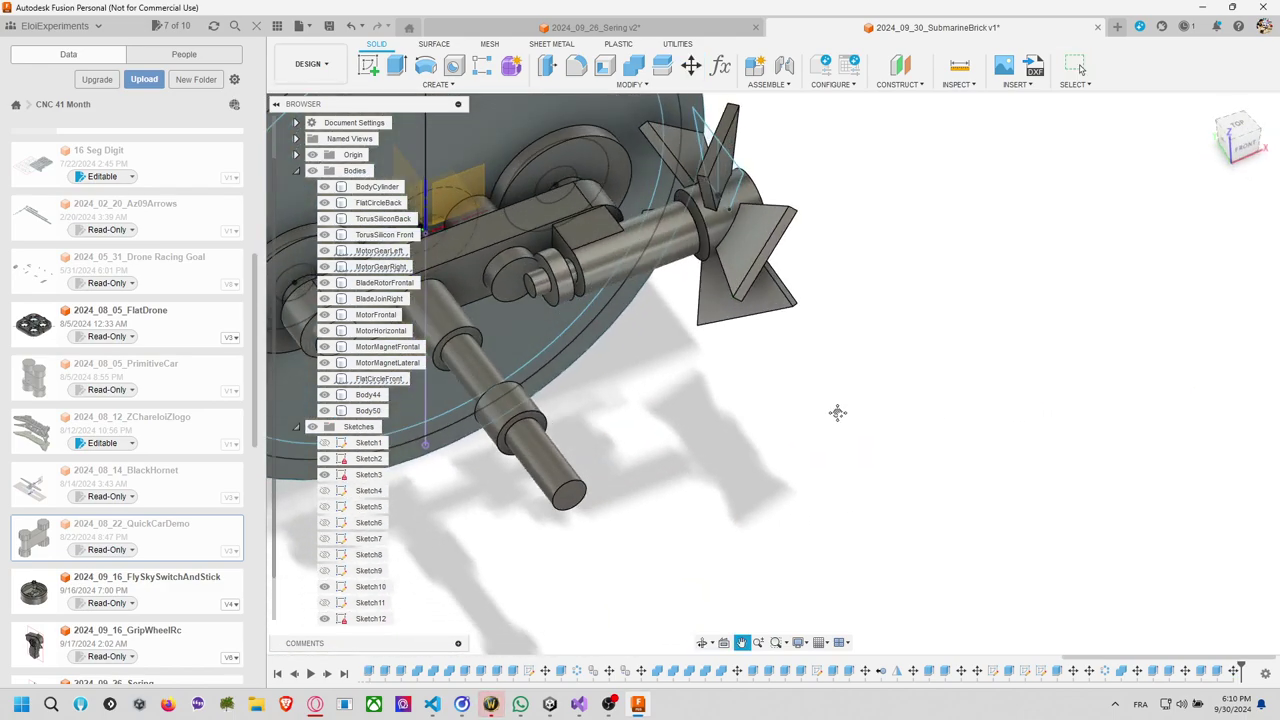
shift+middle_drag(838, 412, 970, 442)
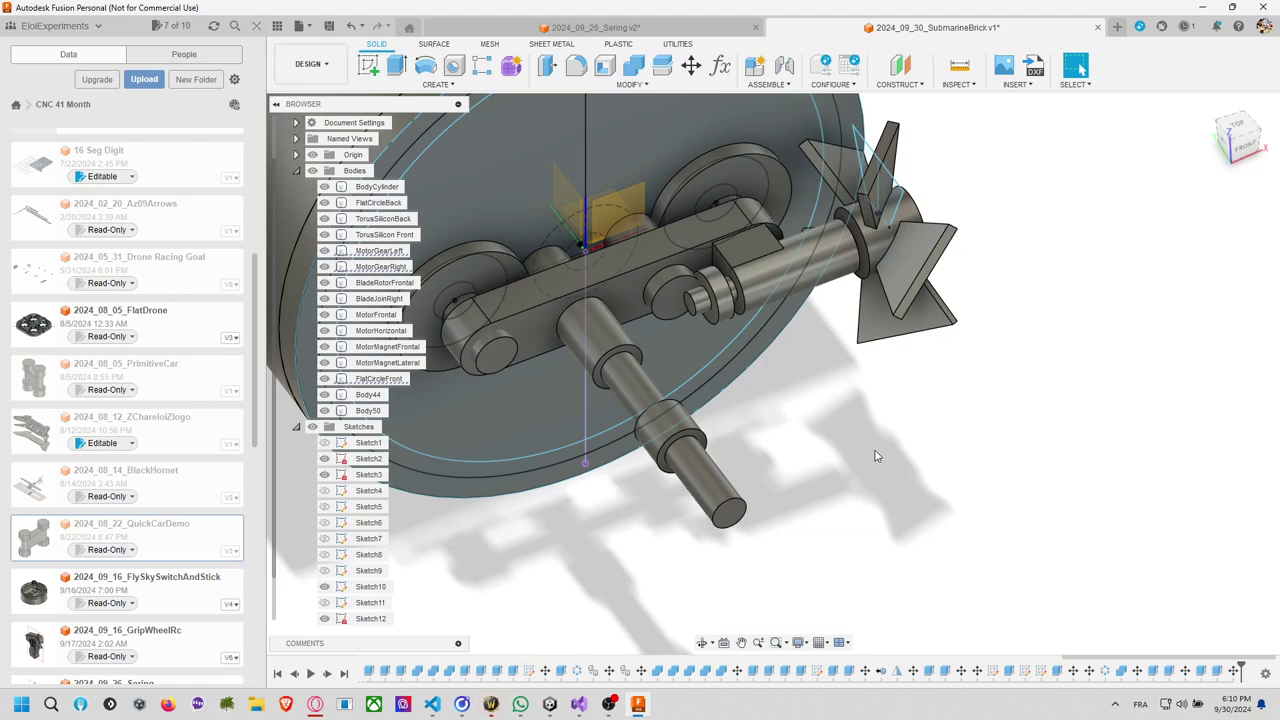
shift+middle_drag(868, 457, 875, 456)
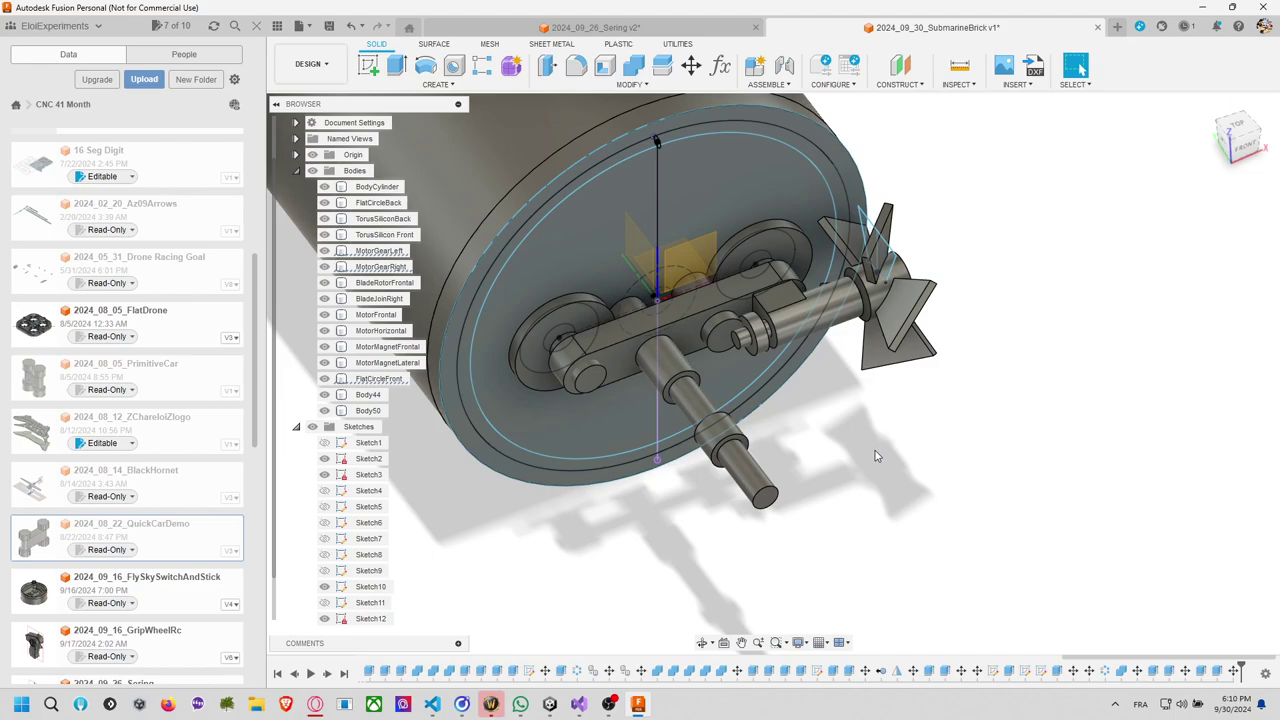
shift+middle_drag(820, 460, 879, 475)
scroll(875, 476, up, 5)
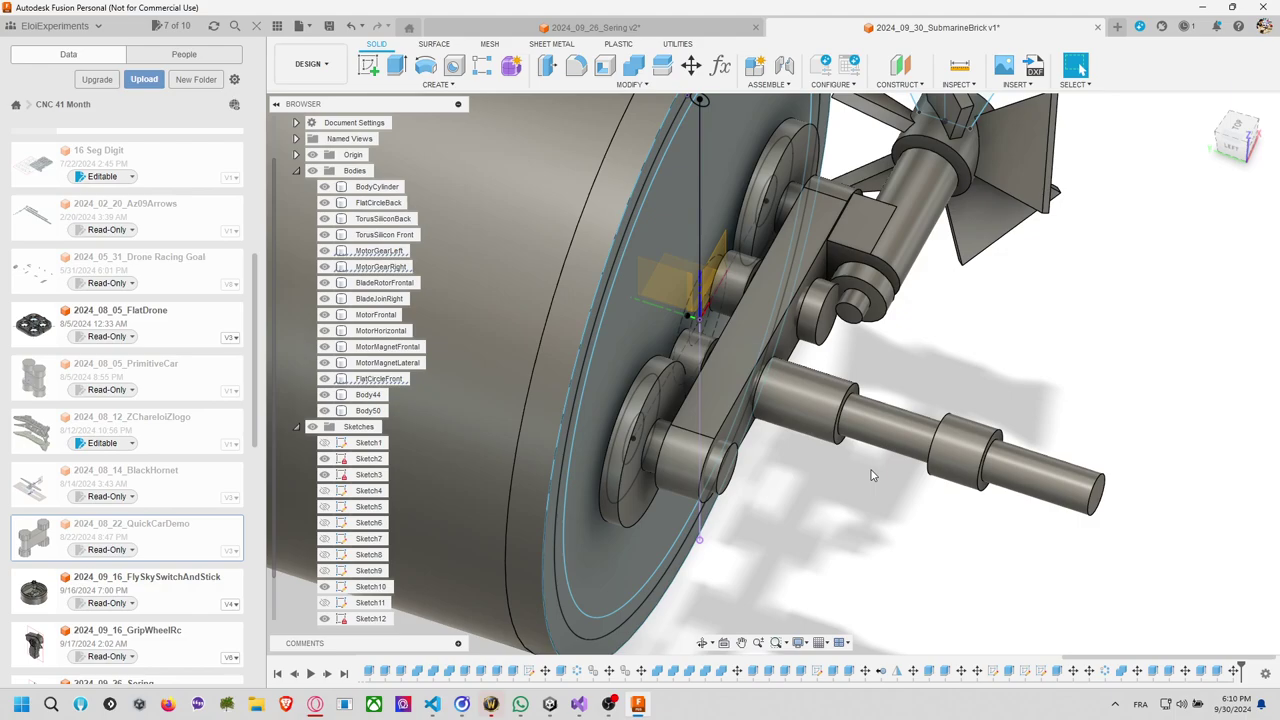
key(e)
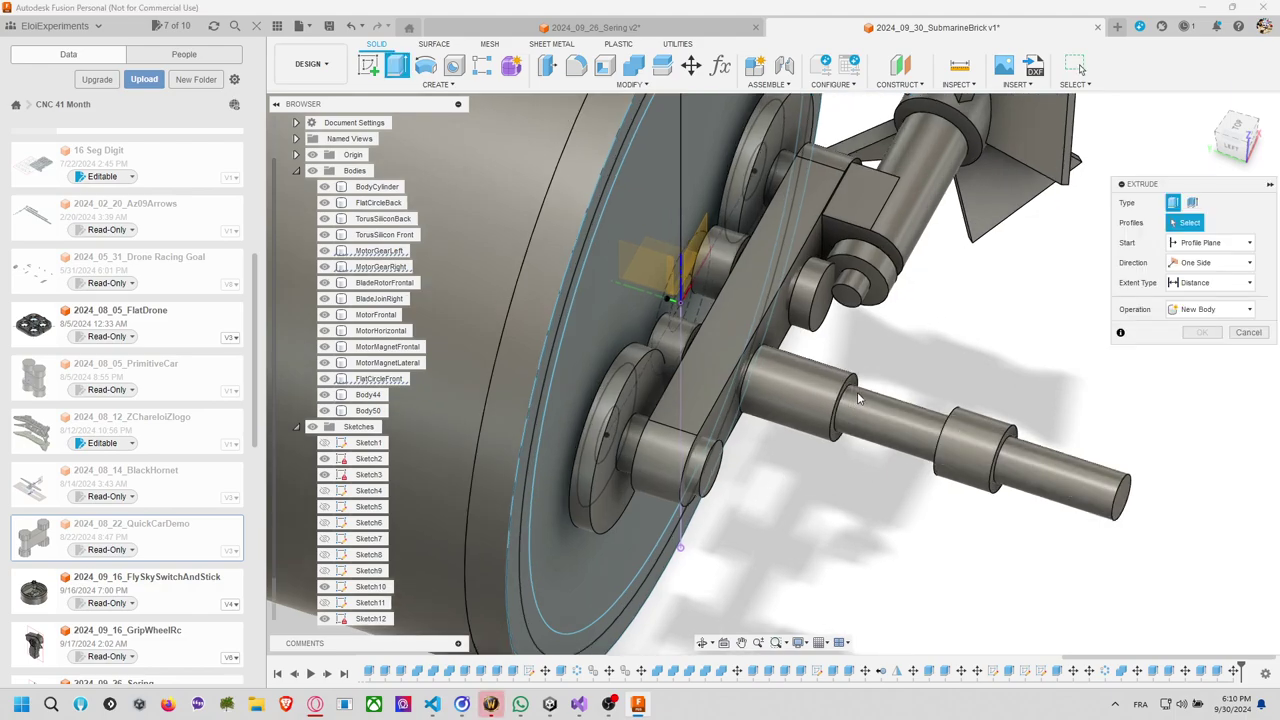
click(852, 395)
drag(862, 390, 781, 363)
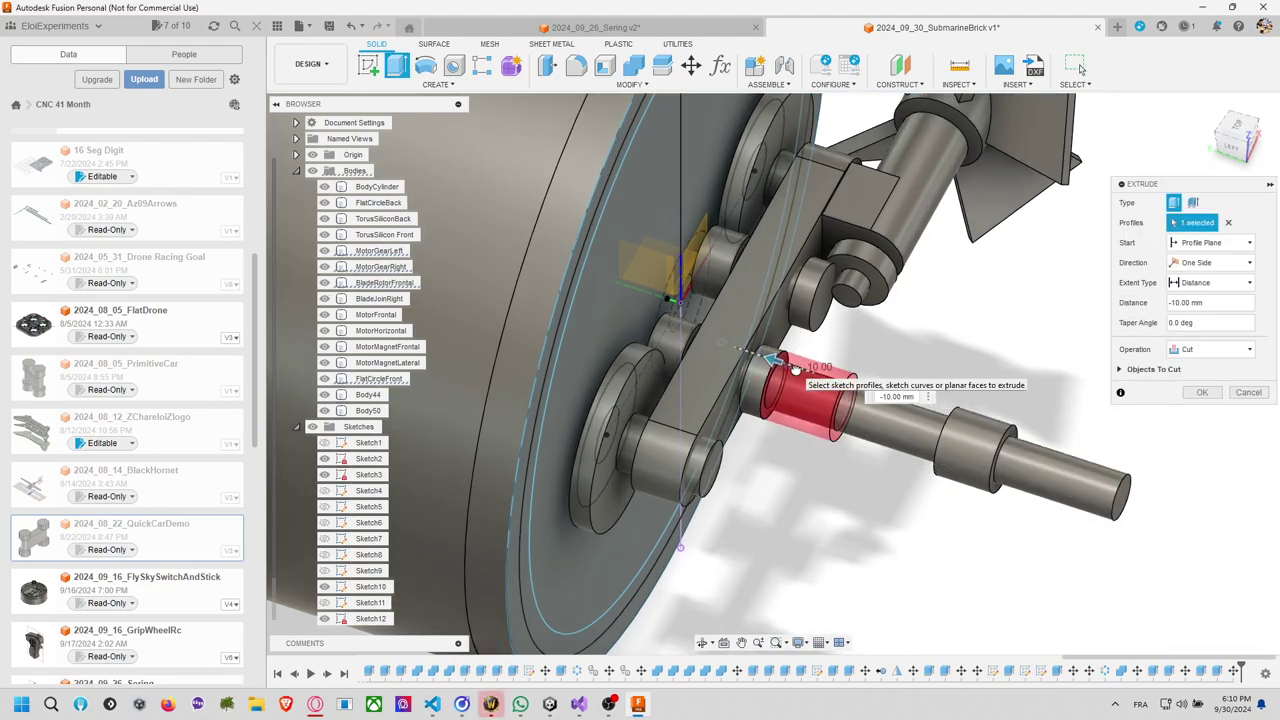
click(1202, 392)
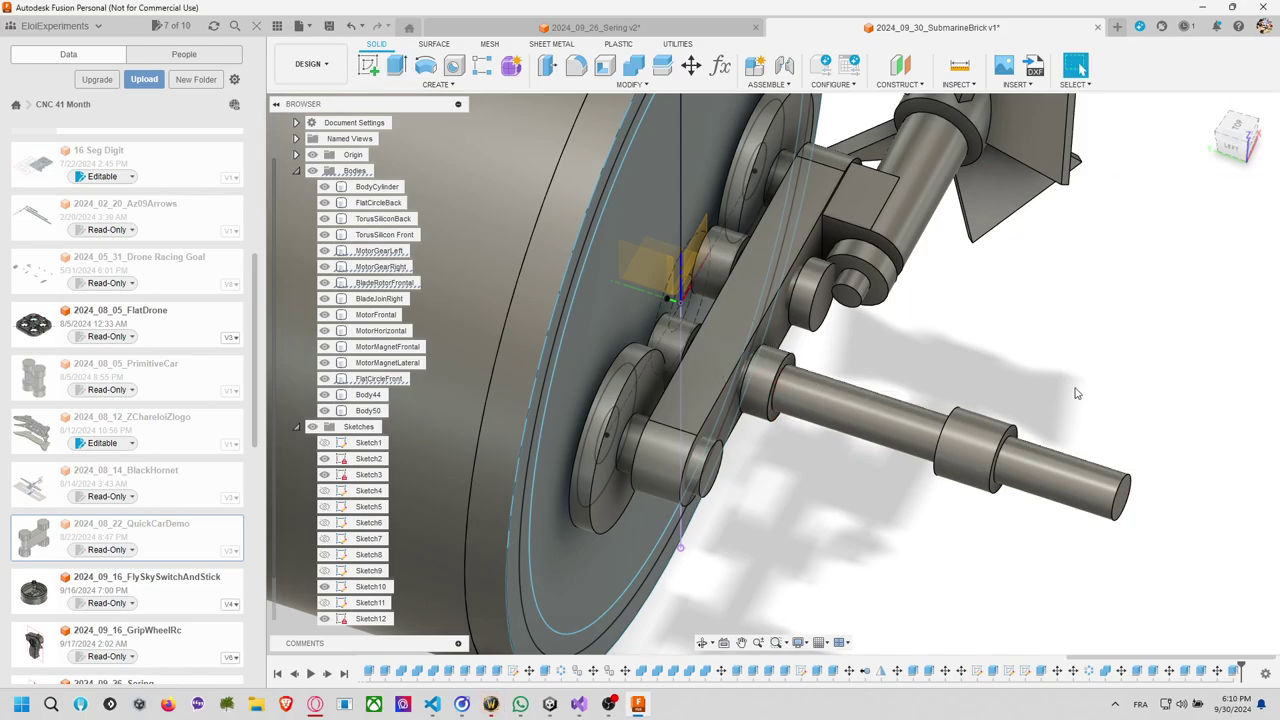
shift+middle_drag(995, 382, 917, 382)
click(917, 382)
click(834, 351)
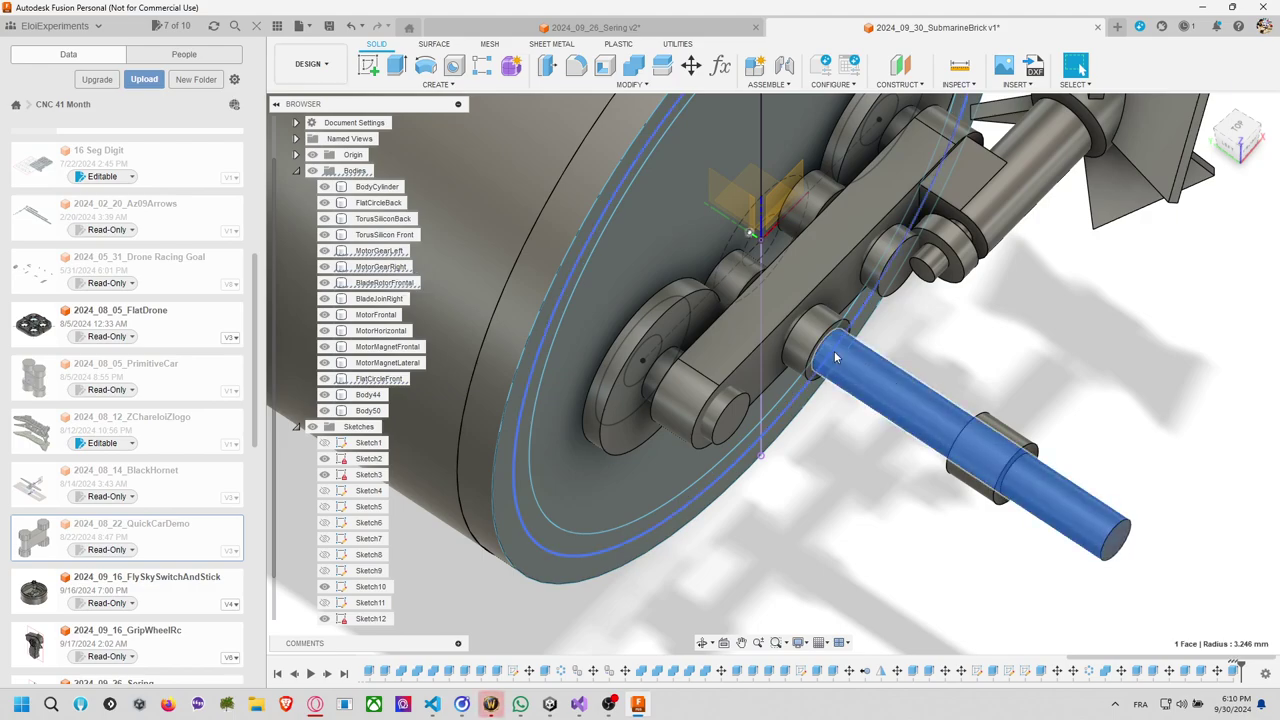
click(739, 284)
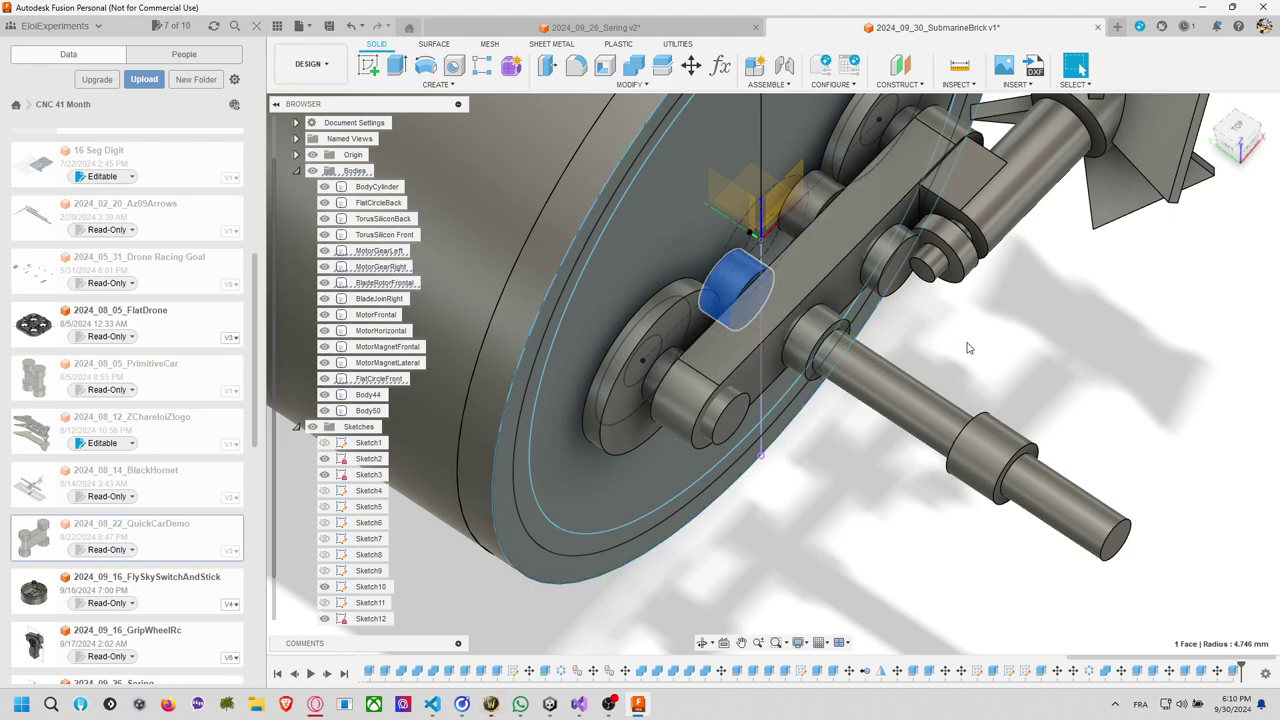
middle_drag(967, 348, 930, 373)
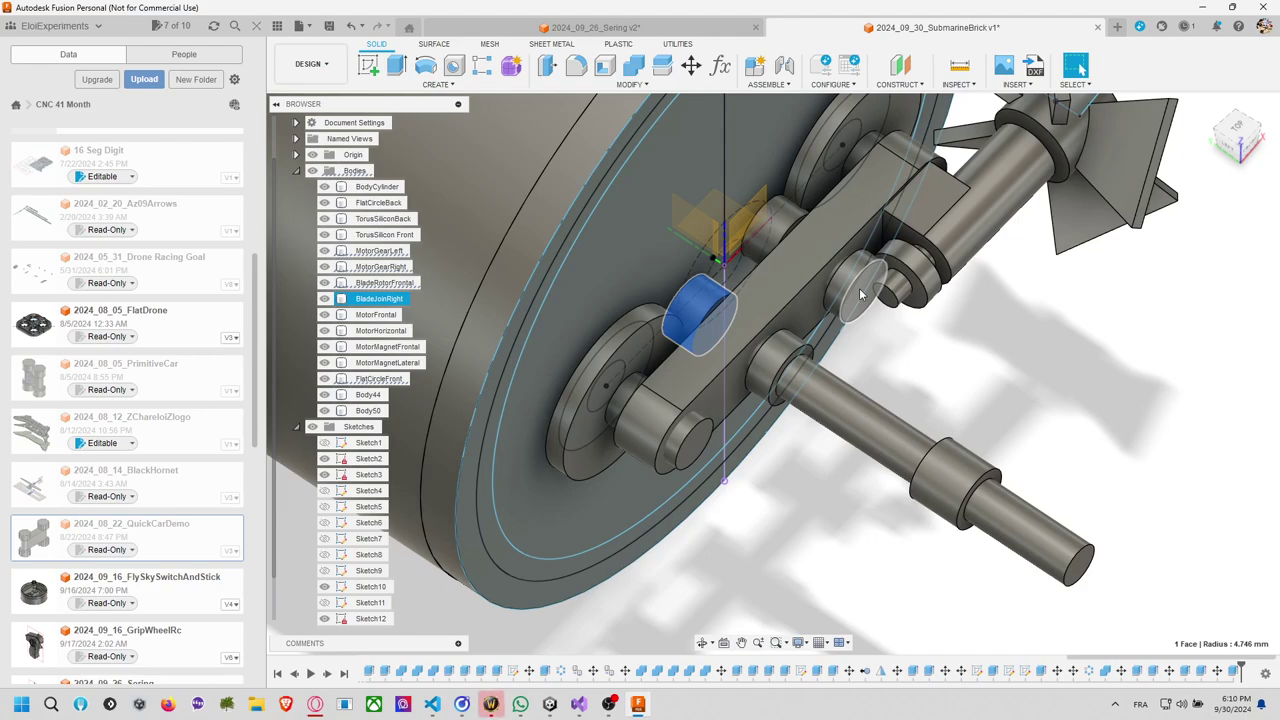
middle_drag(946, 399, 1003, 417)
shift+middle_drag(996, 327, 878, 428)
Extrude the pin face on the right motor gear 1 mm as a Join.
scroll(858, 385, up, 3)
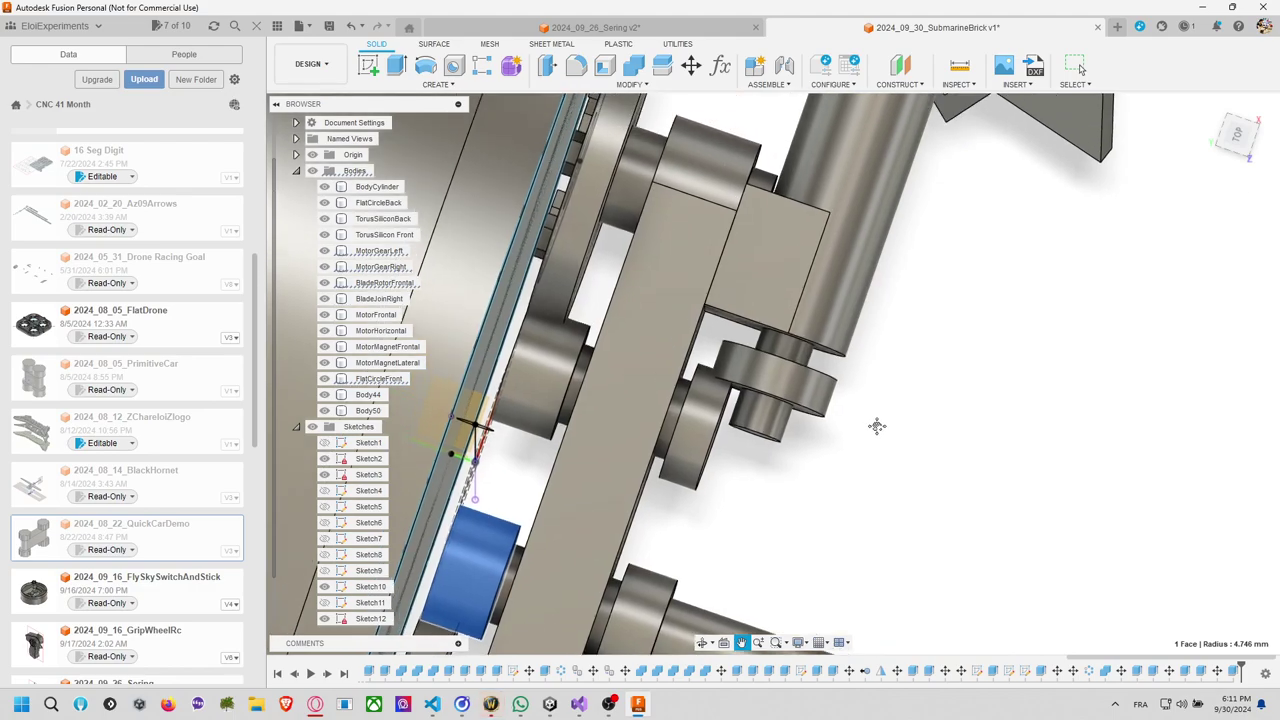
mouse_move(921, 391)
shift+middle_down()
mouse_move(886, 400)
mouse_move(883, 380)
shift+middle_up()
key(e)
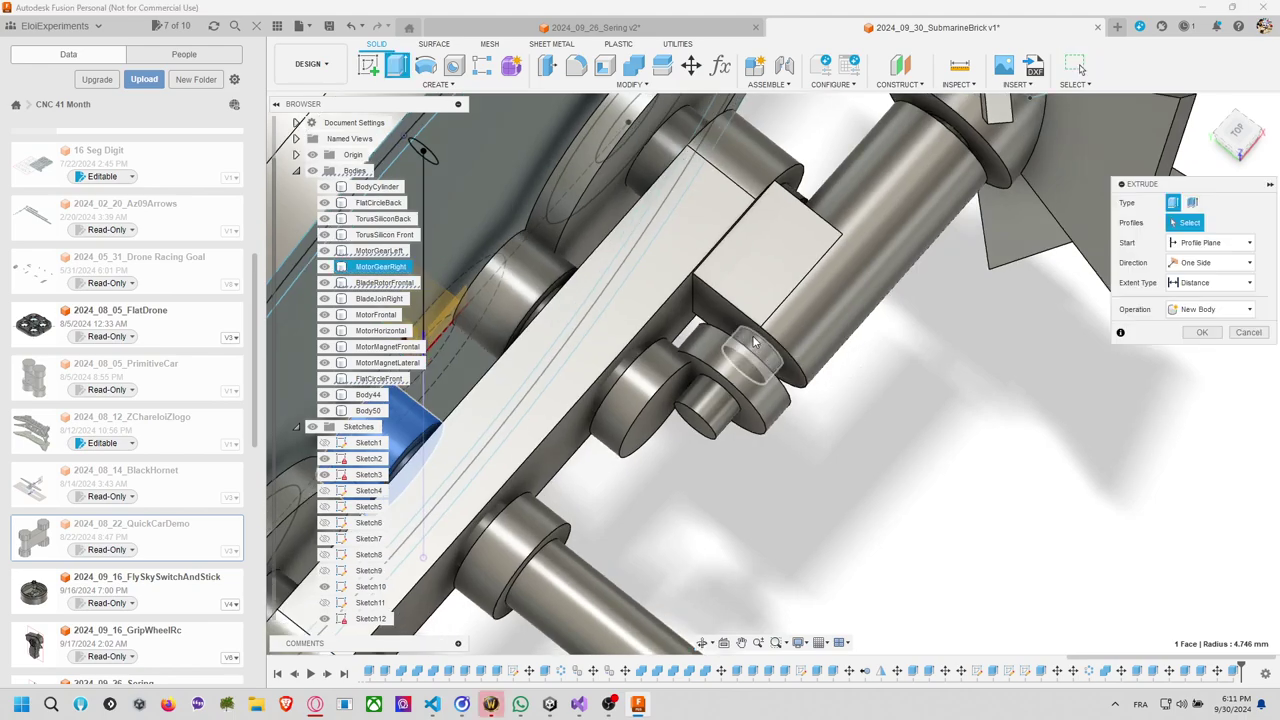
click(735, 336)
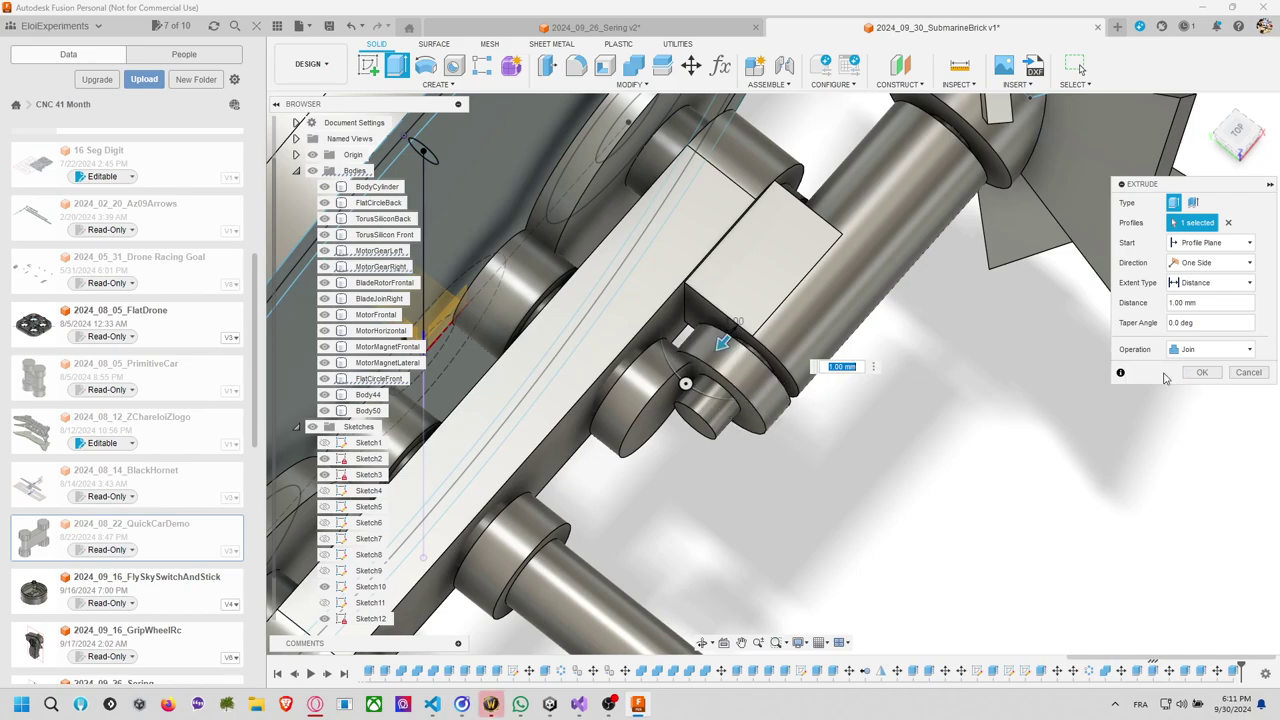
click(1200, 374)
Join a 1 mm extrusion on the ring around the pin and hide BladeJoinRight.
shift+middle_drag(965, 418, 980, 395)
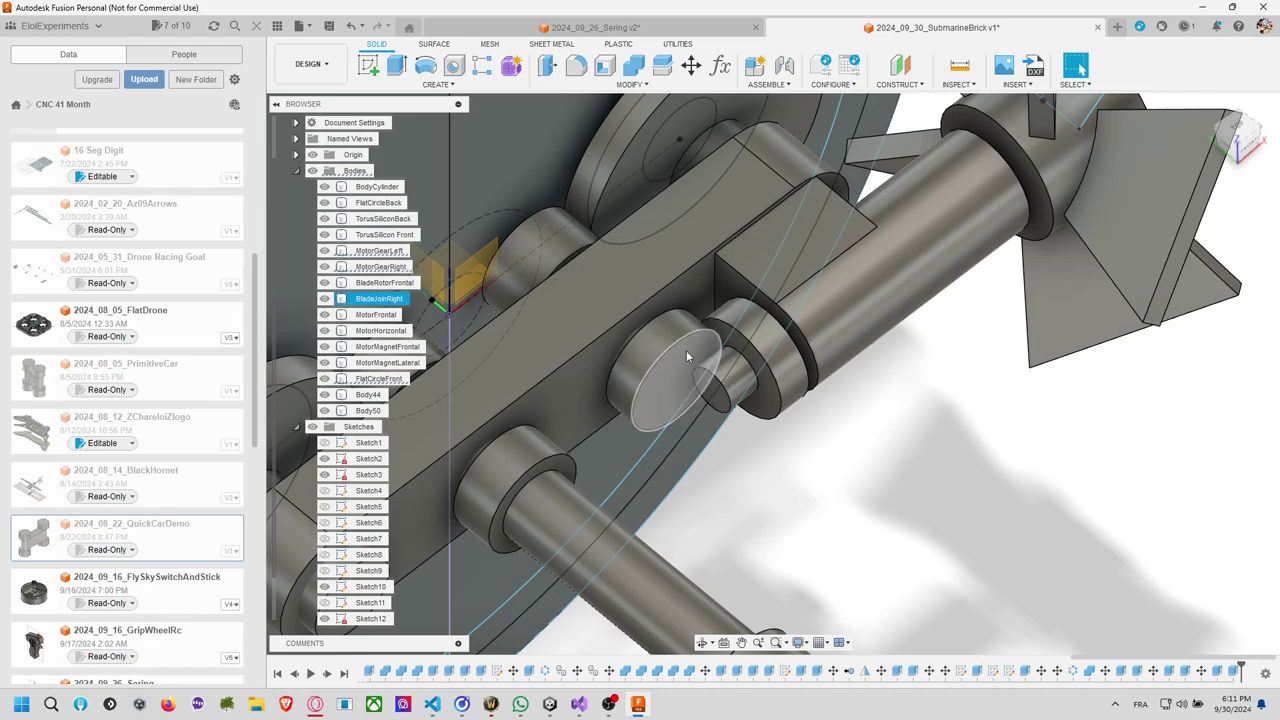
shift+middle_drag(868, 459, 766, 377)
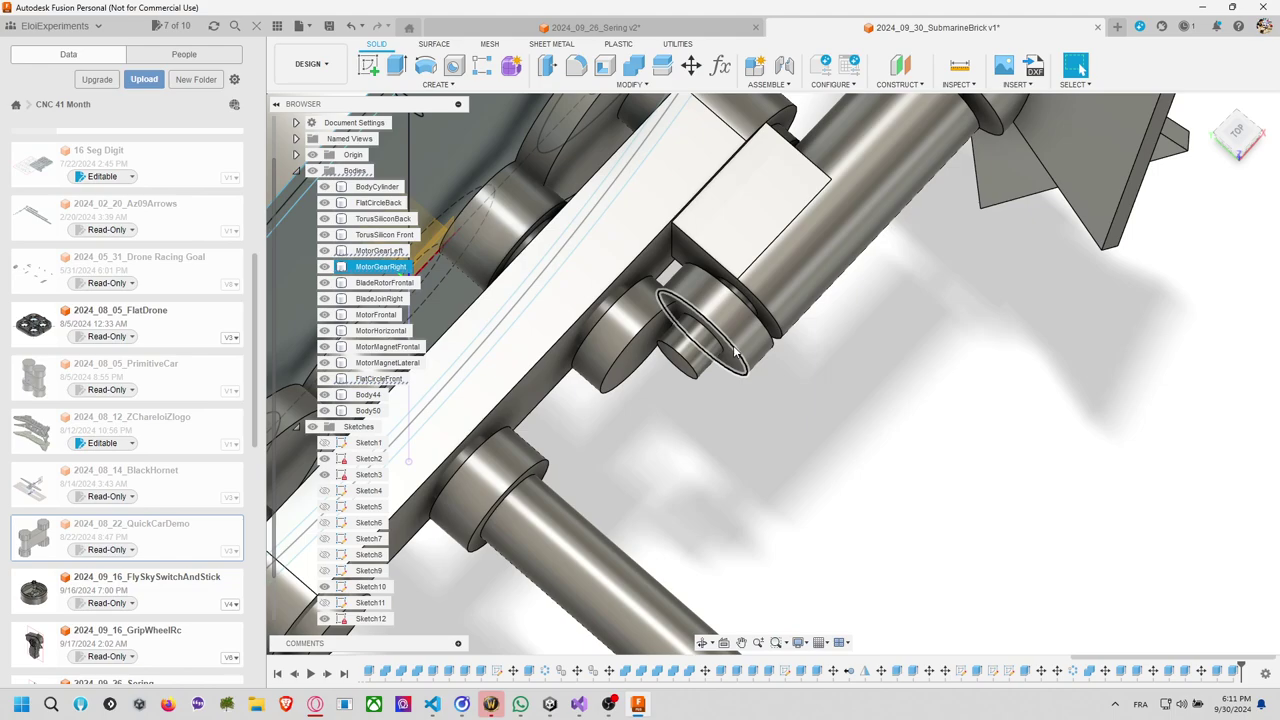
key(e)
click(722, 350)
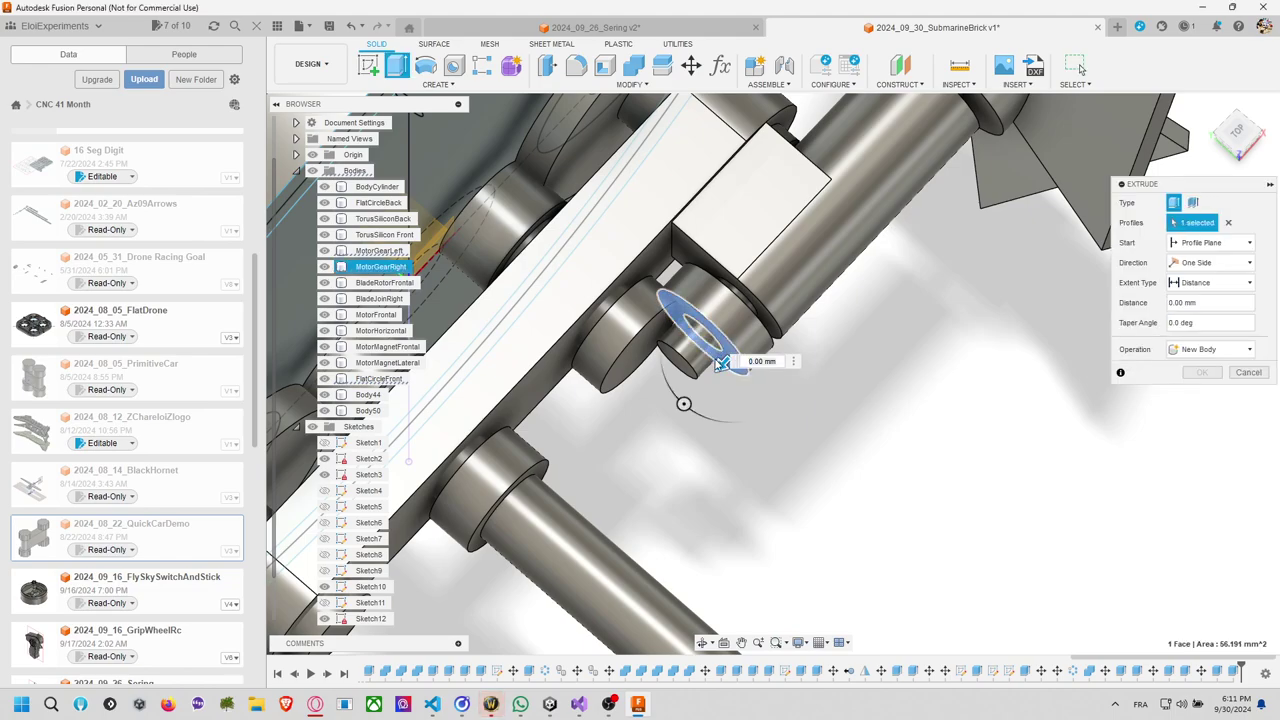
click(714, 380)
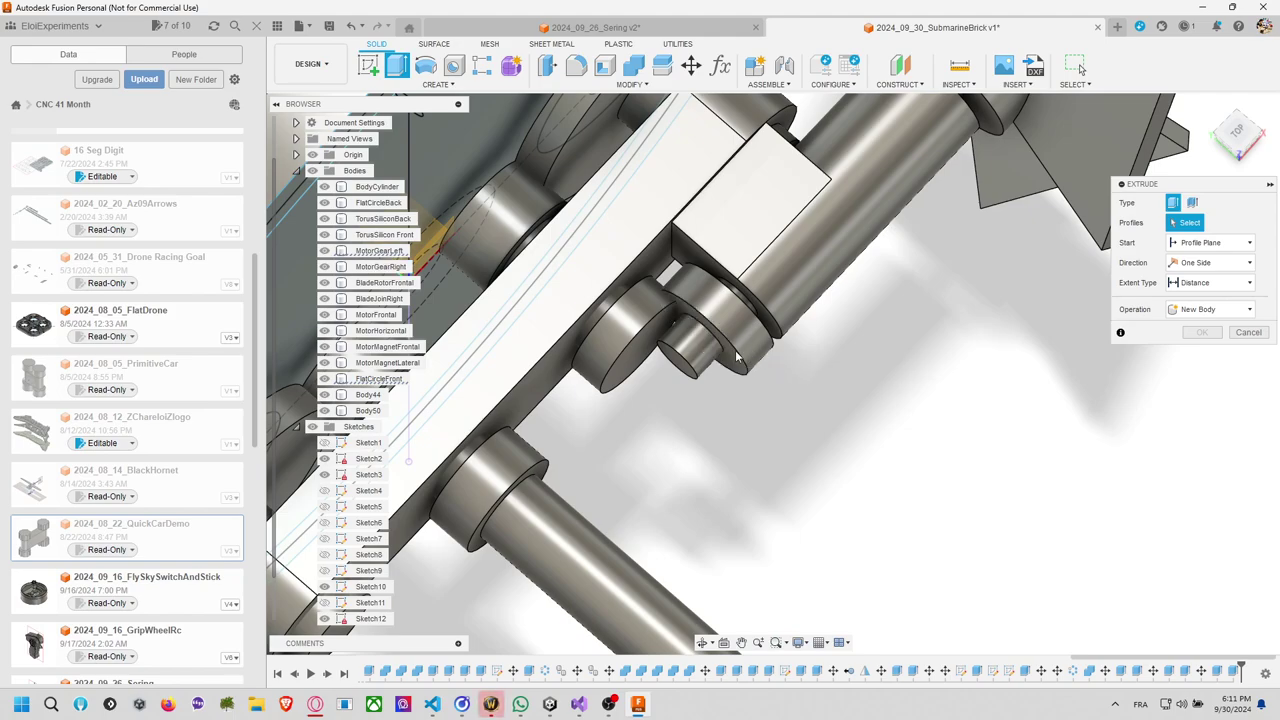
click(731, 365)
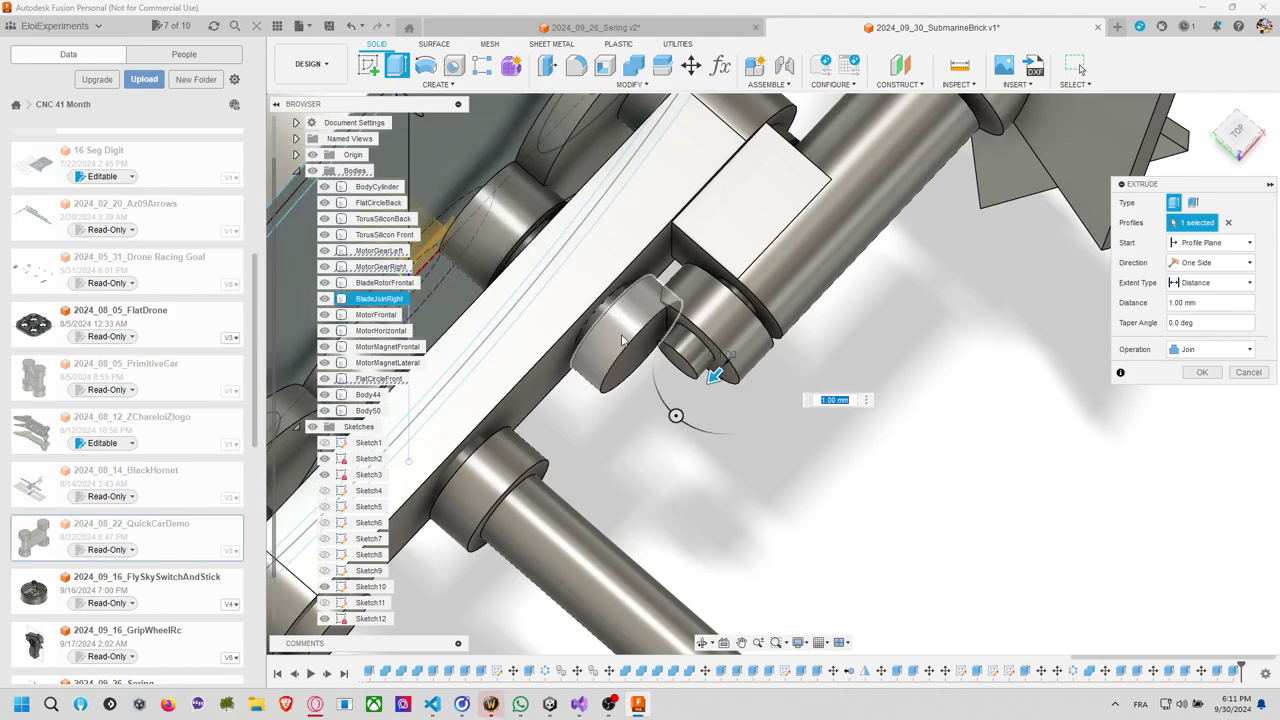
click(324, 298)
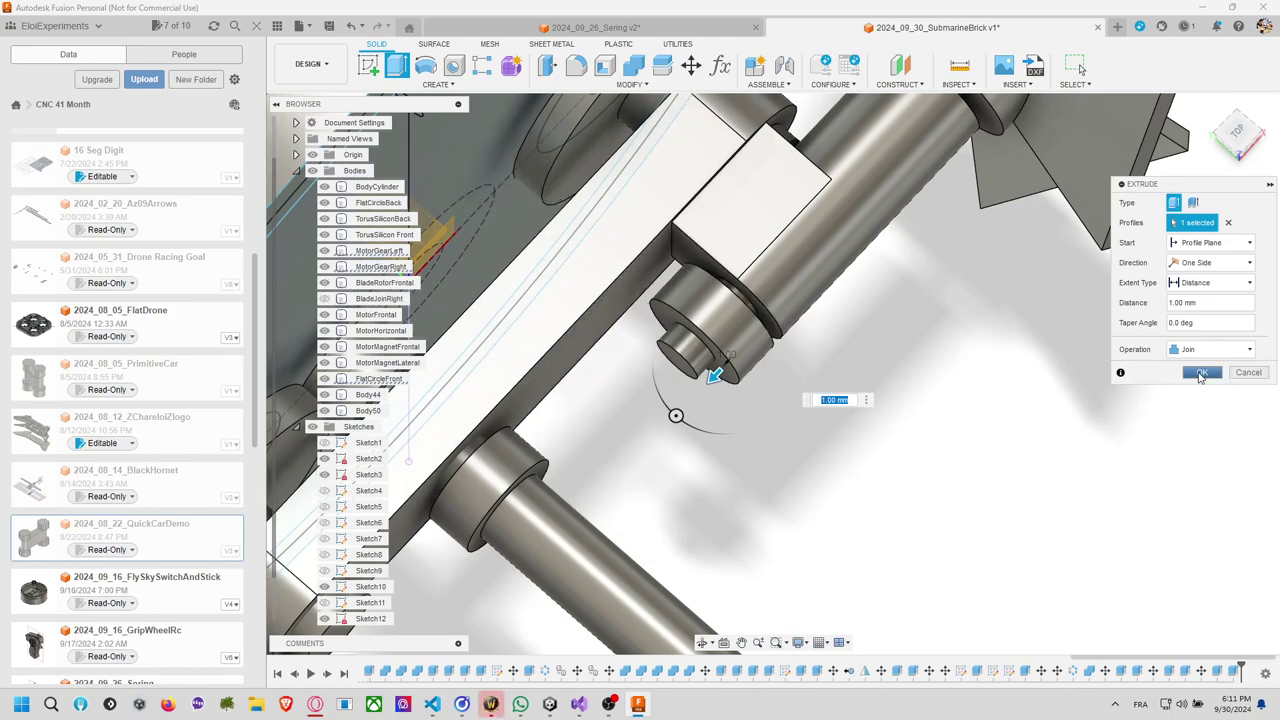
click(1202, 372)
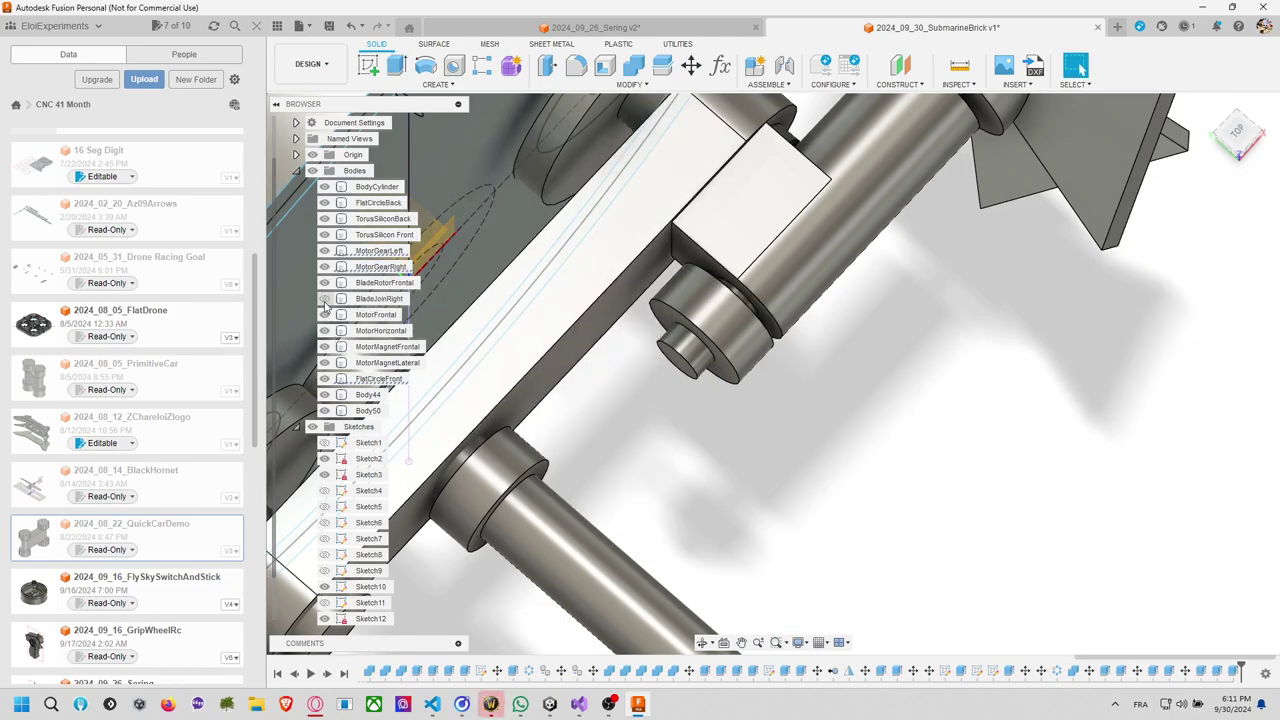
scroll(884, 432, down, 3)
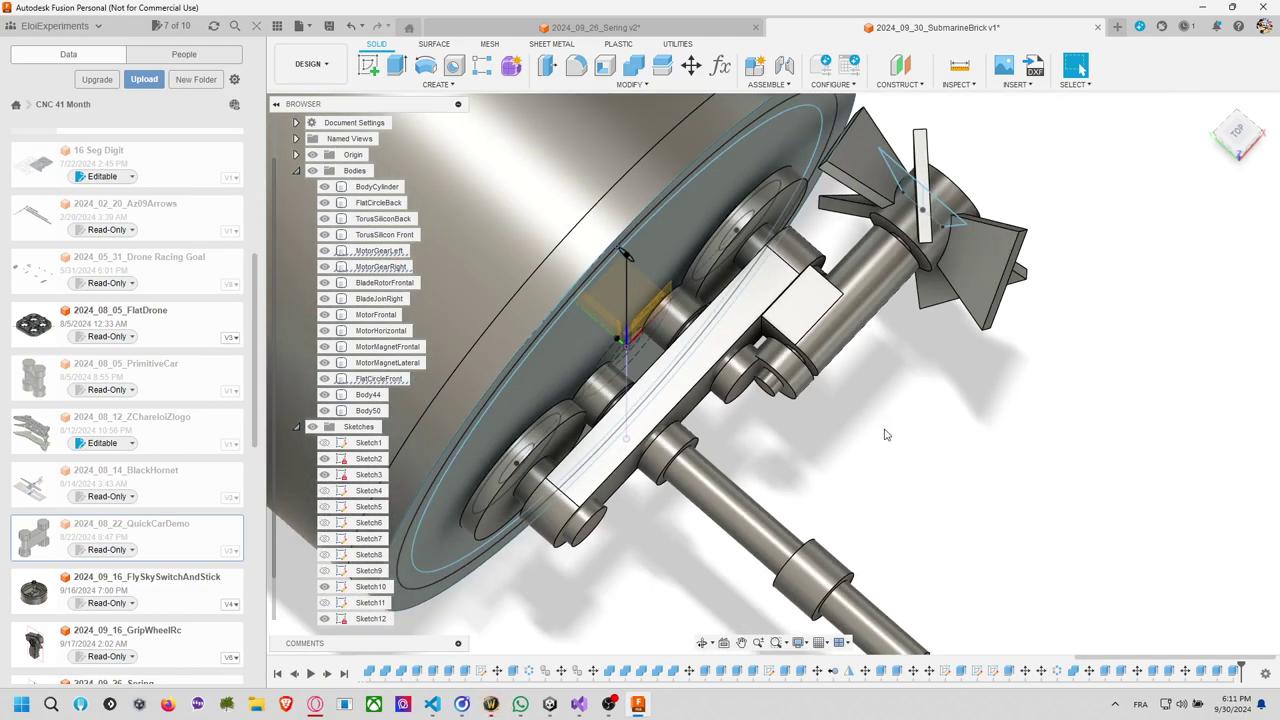
shift+middle_drag(884, 434, 903, 389)
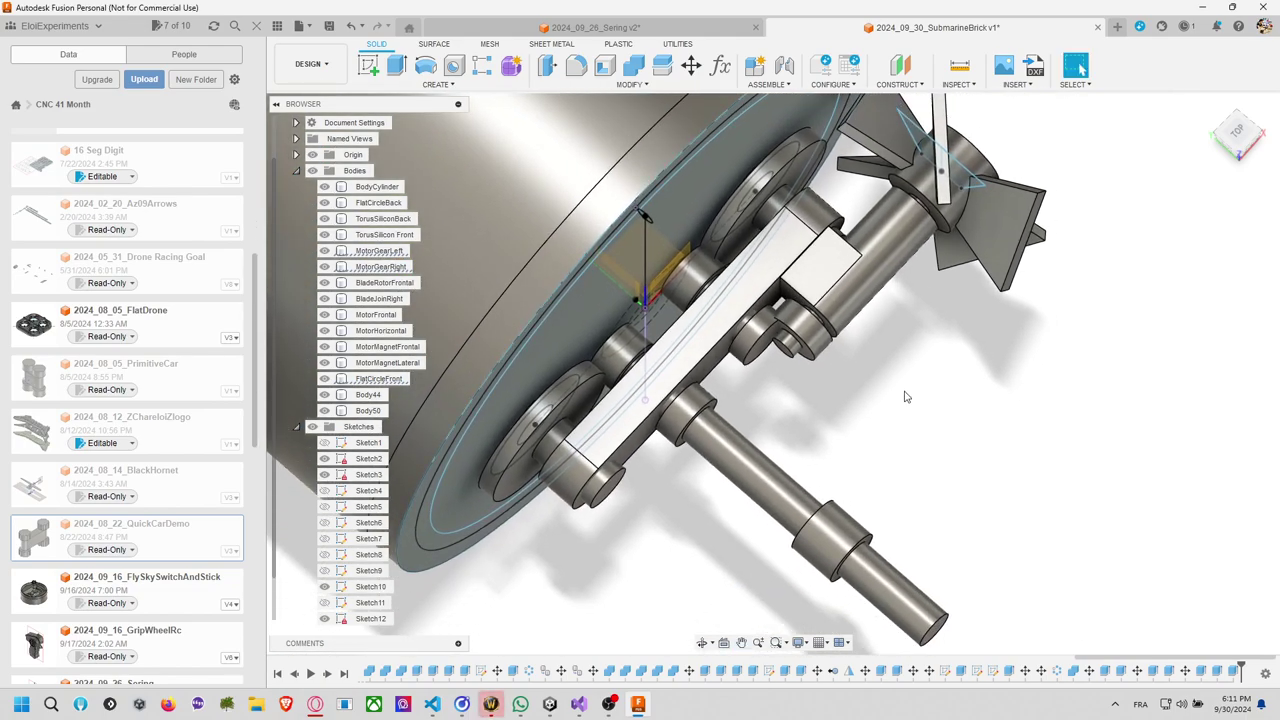
scroll(897, 403, up, 5)
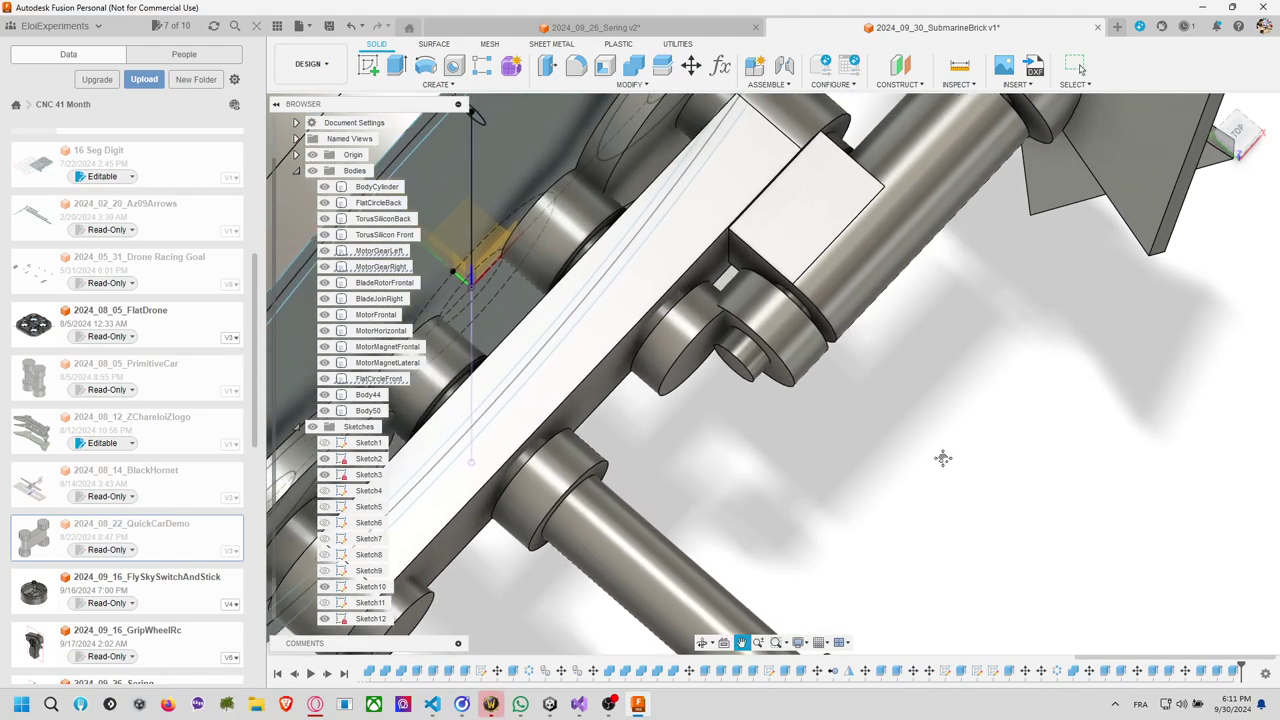
Extrude the small shaft's end face -2 mm so it cuts a recess.
key(e)
click(746, 385)
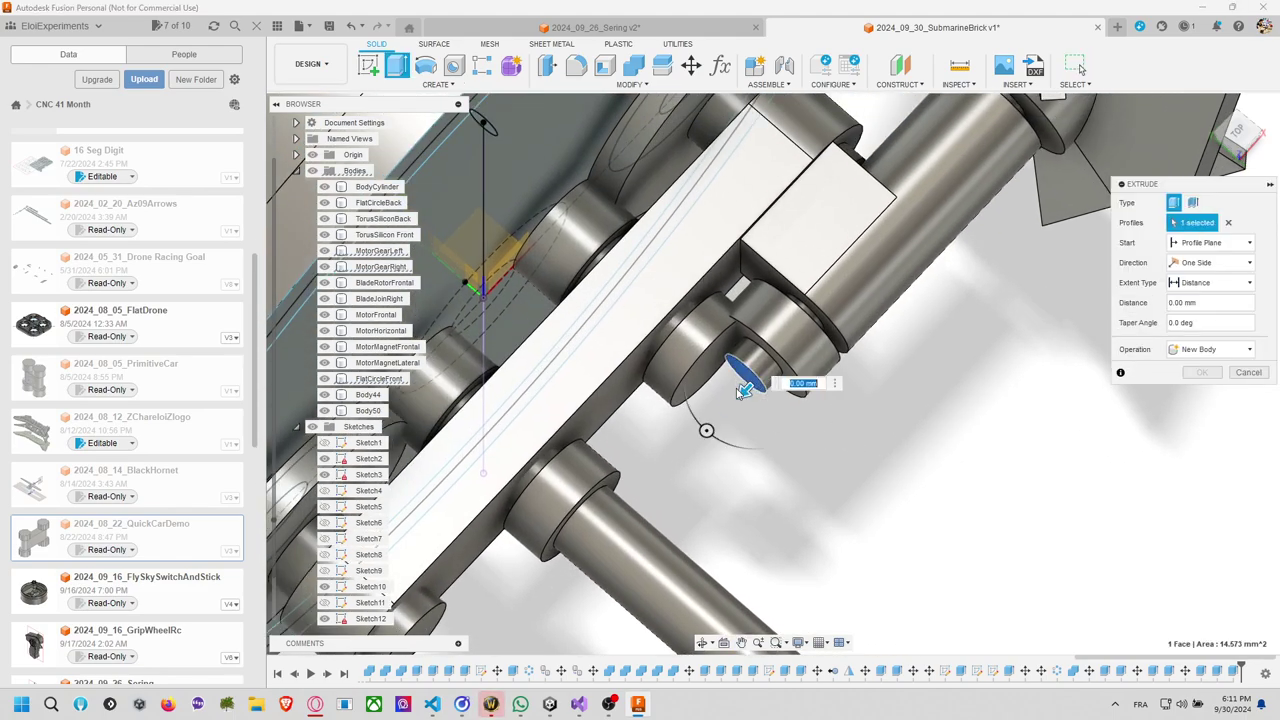
drag(741, 388, 889, 374)
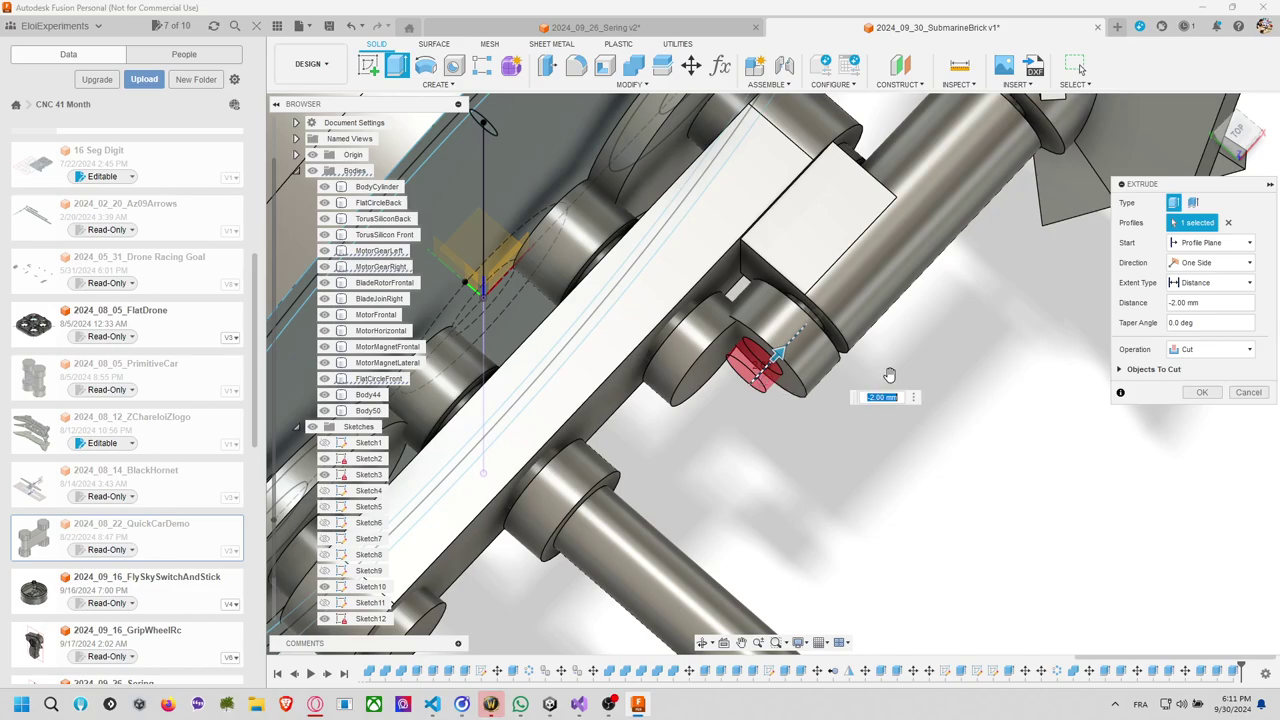
click(1198, 392)
shift+middle_drag(1047, 413, 926, 441)
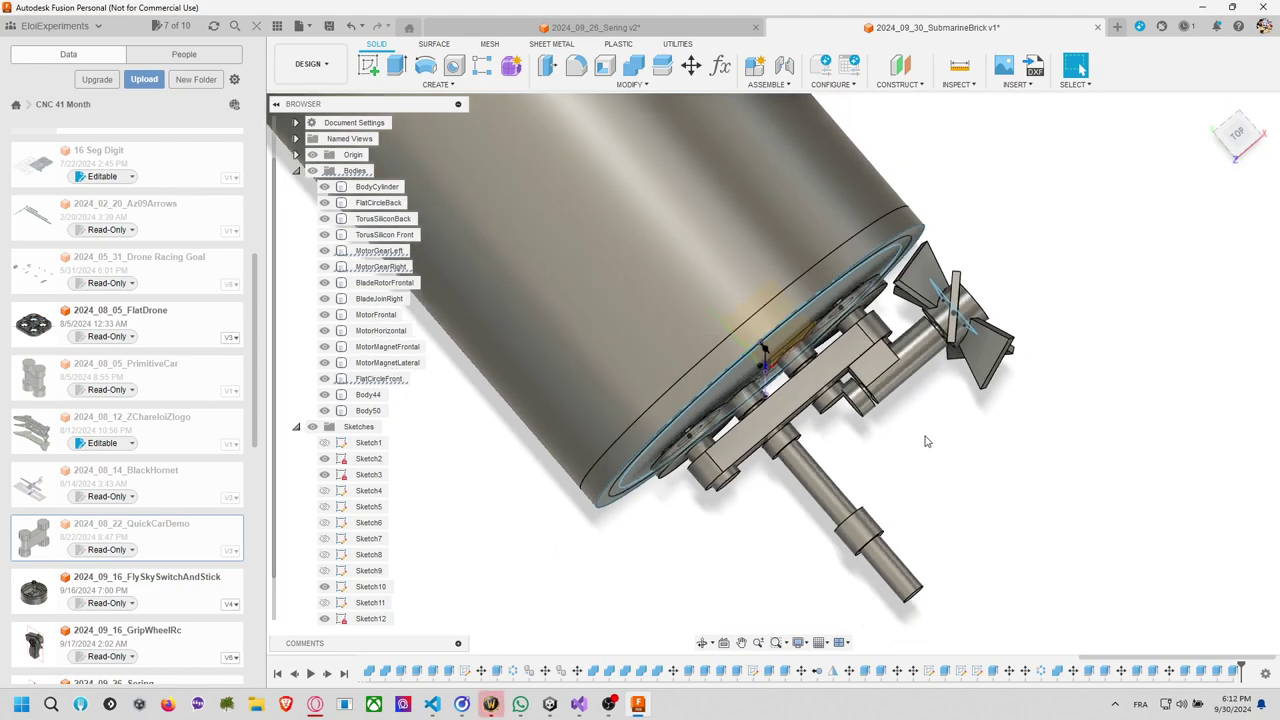
shift+middle_drag(961, 438, 920, 402)
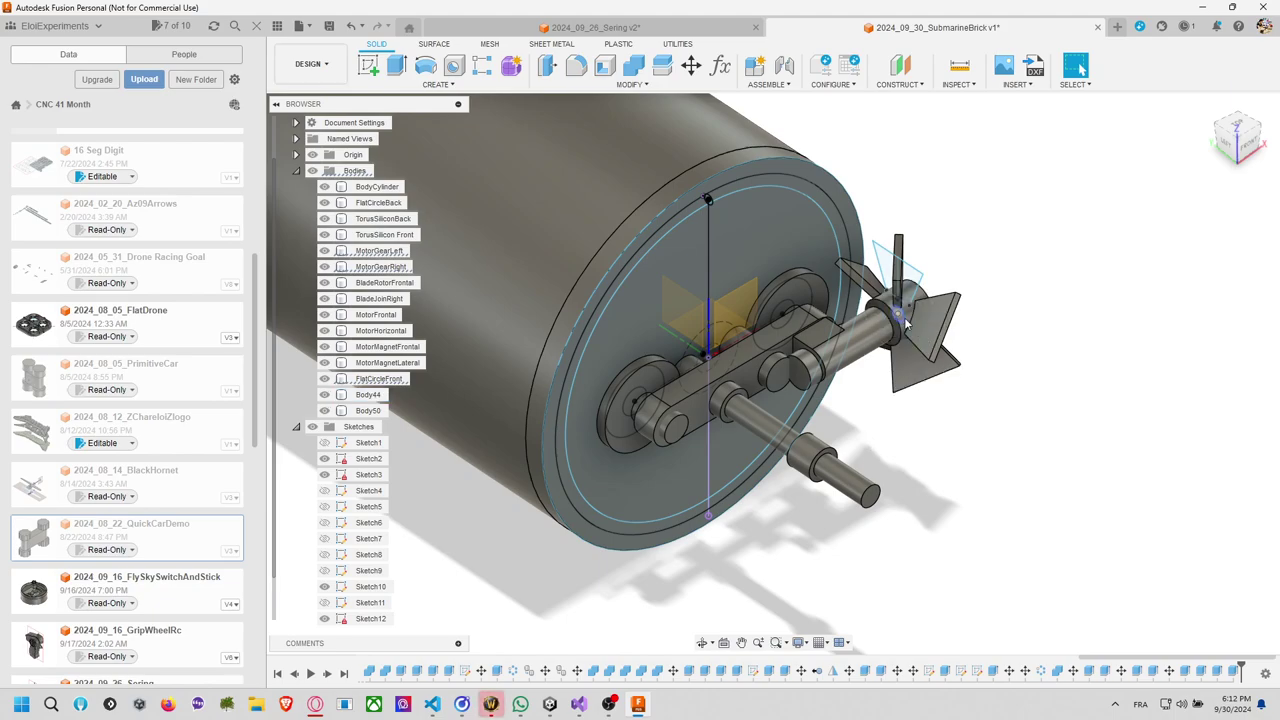
In Front view, sketch concentric circles of 6.492 mm and 11.763 mm on the shaft face.
click(1240, 149)
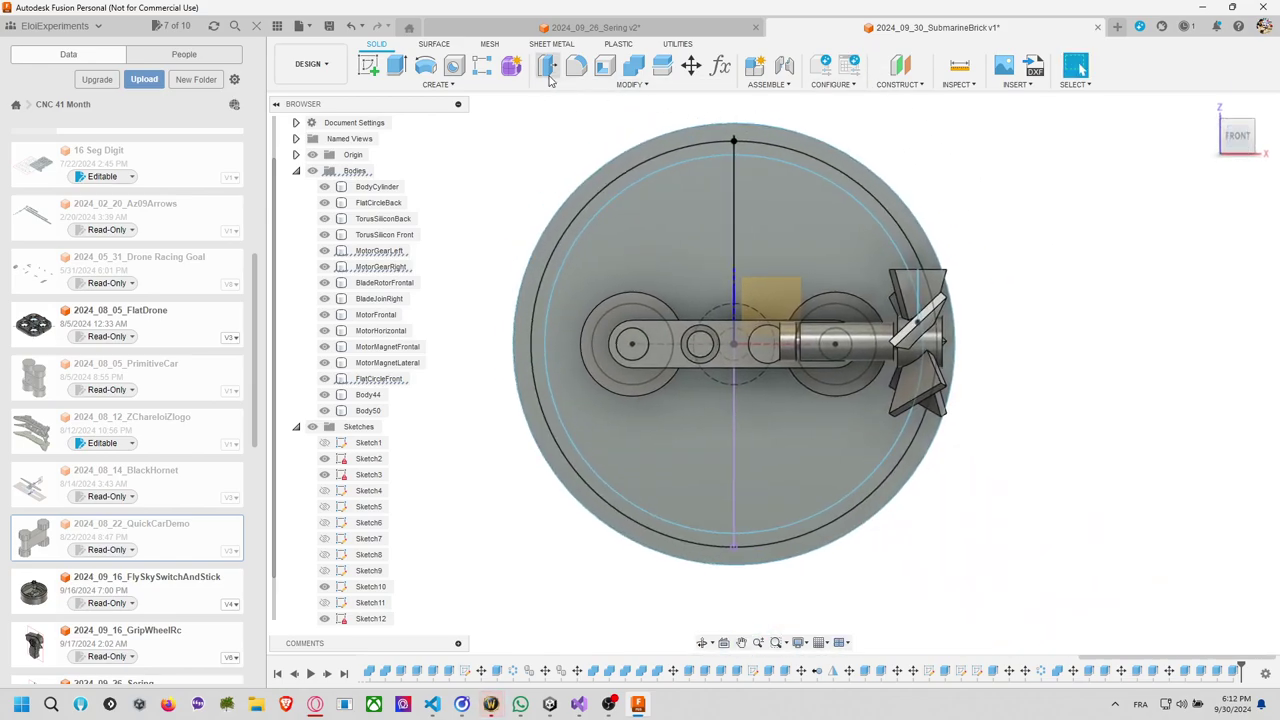
click(368, 65)
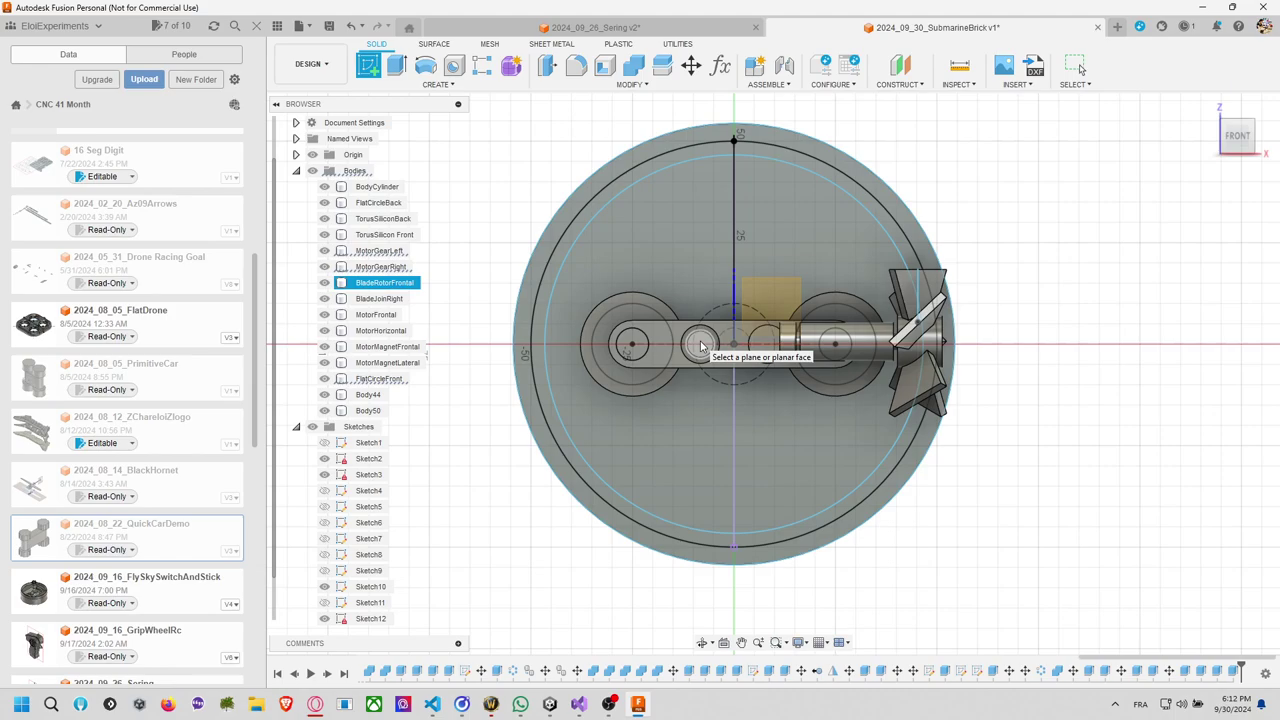
click(701, 345)
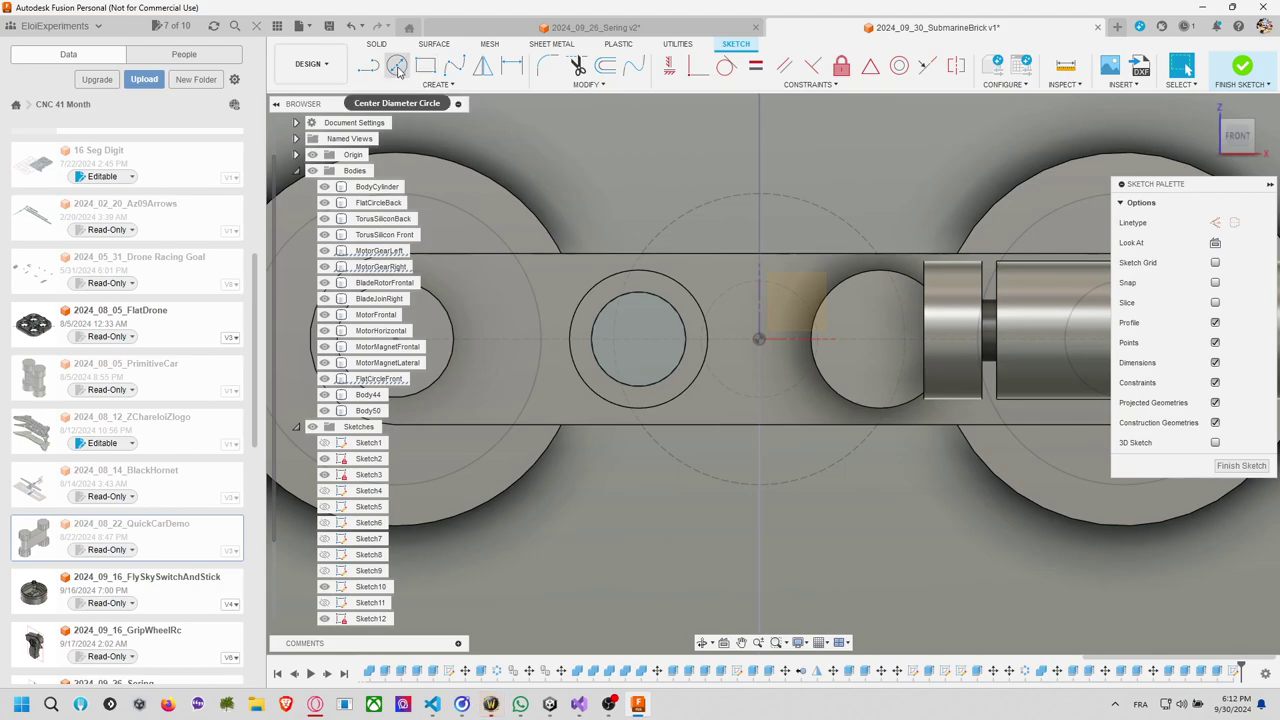
click(397, 66)
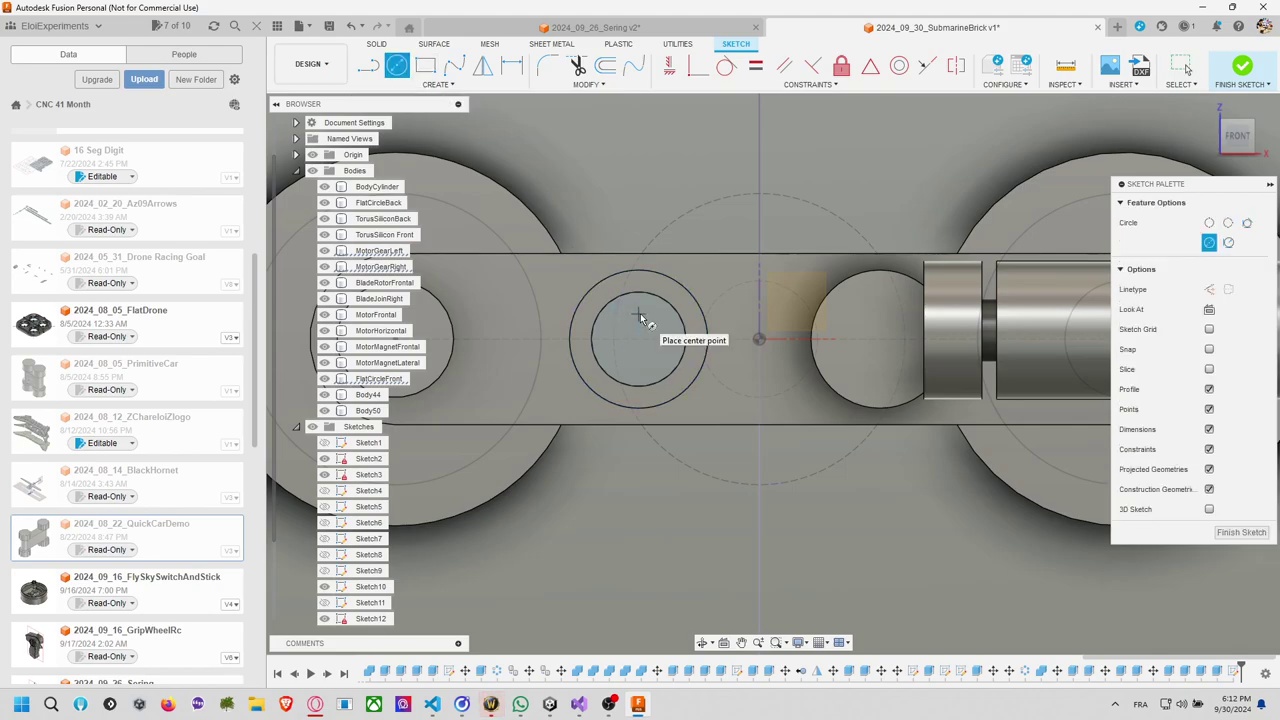
click(638, 338)
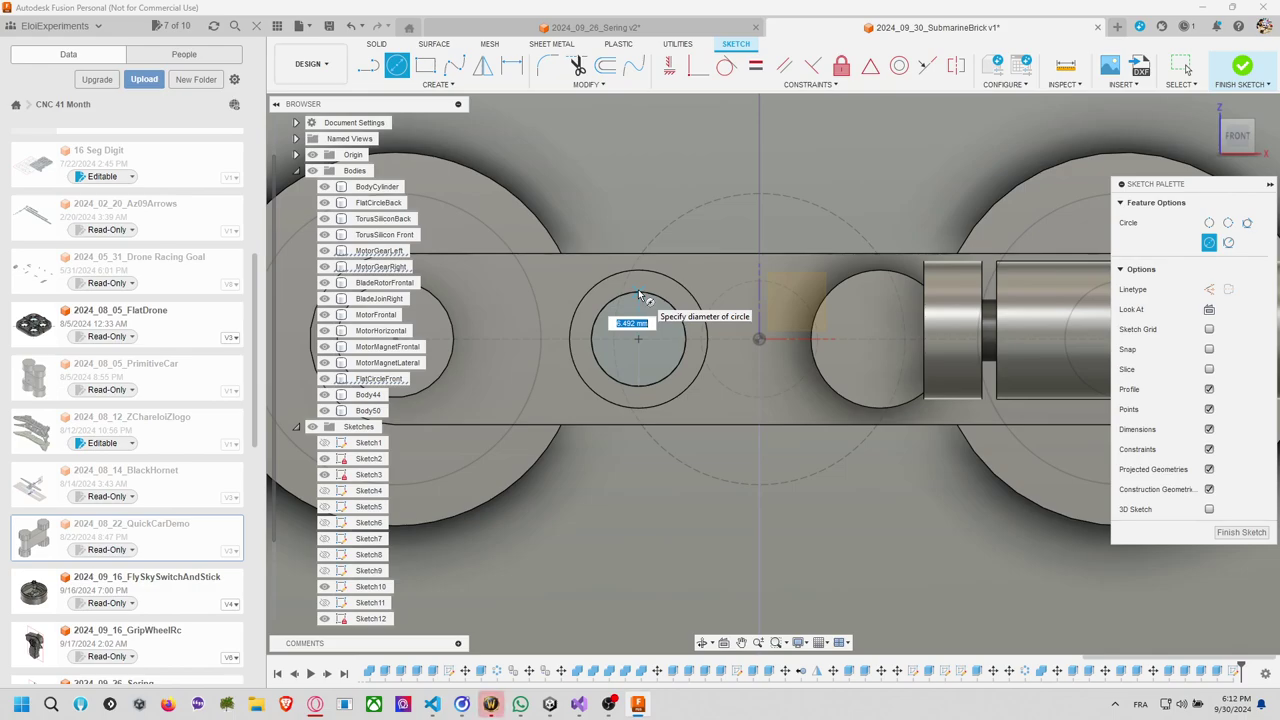
click(640, 294)
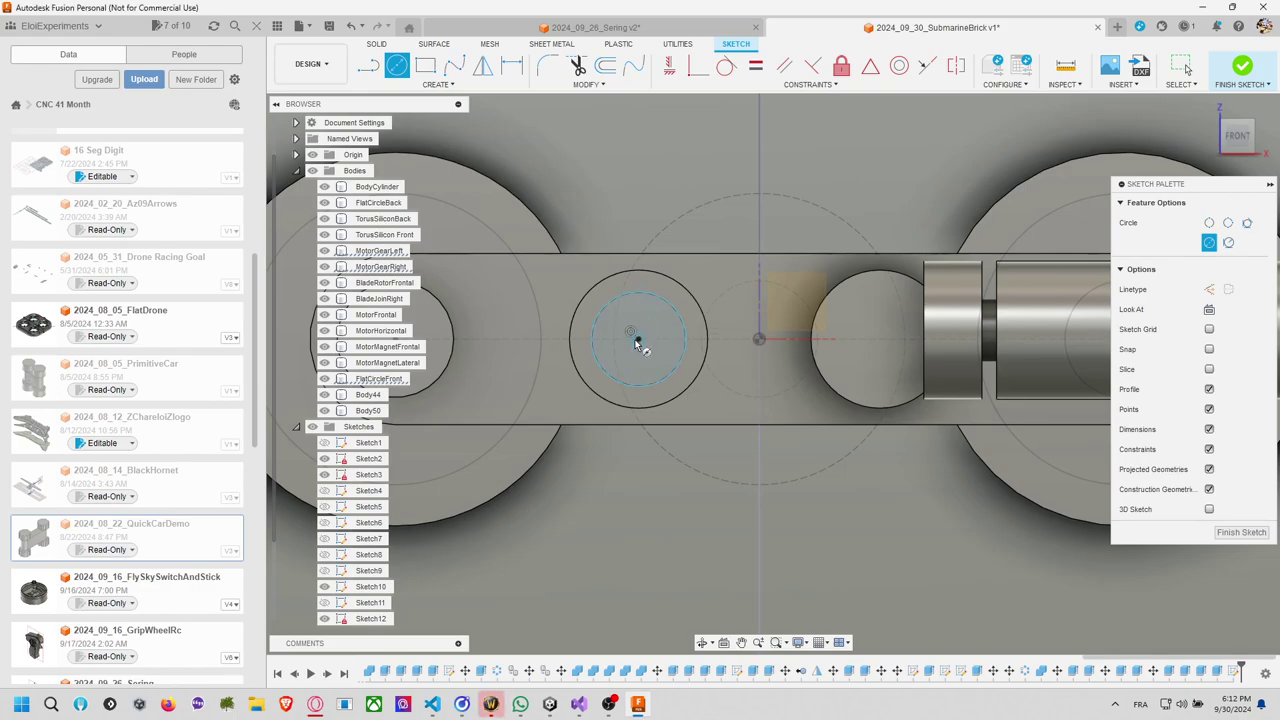
click(638, 338)
click(638, 270)
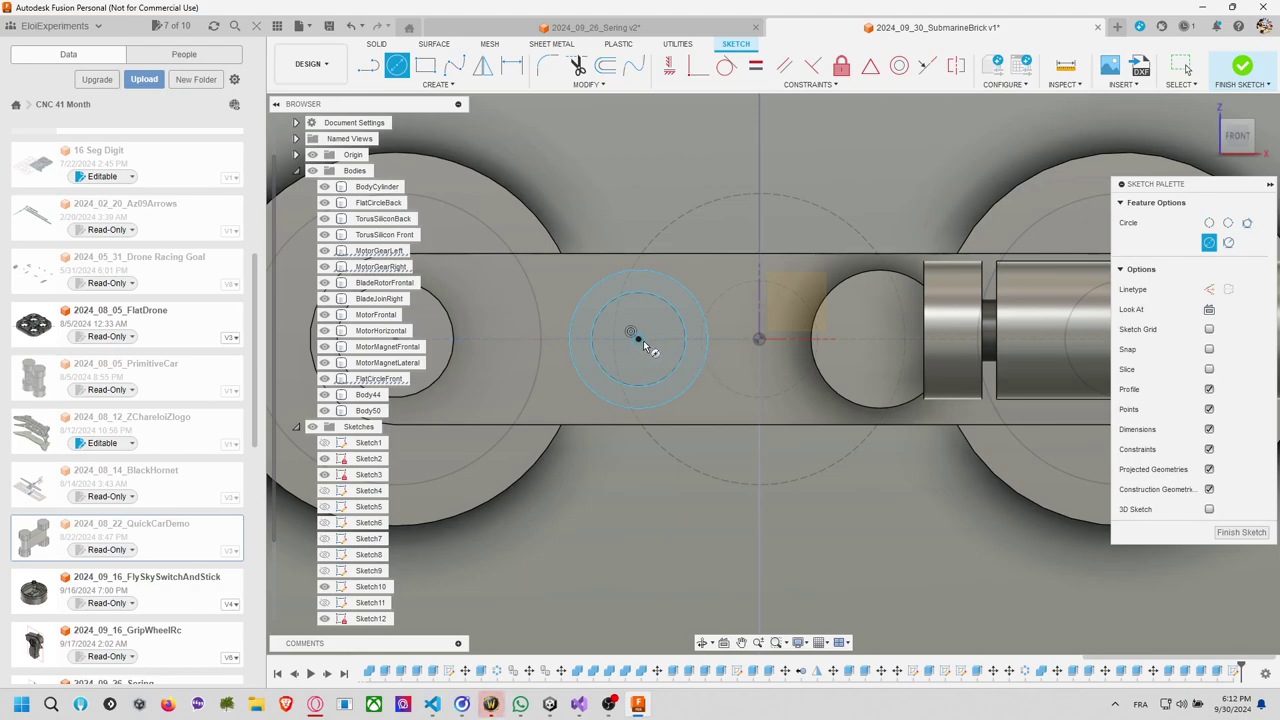
click(640, 340)
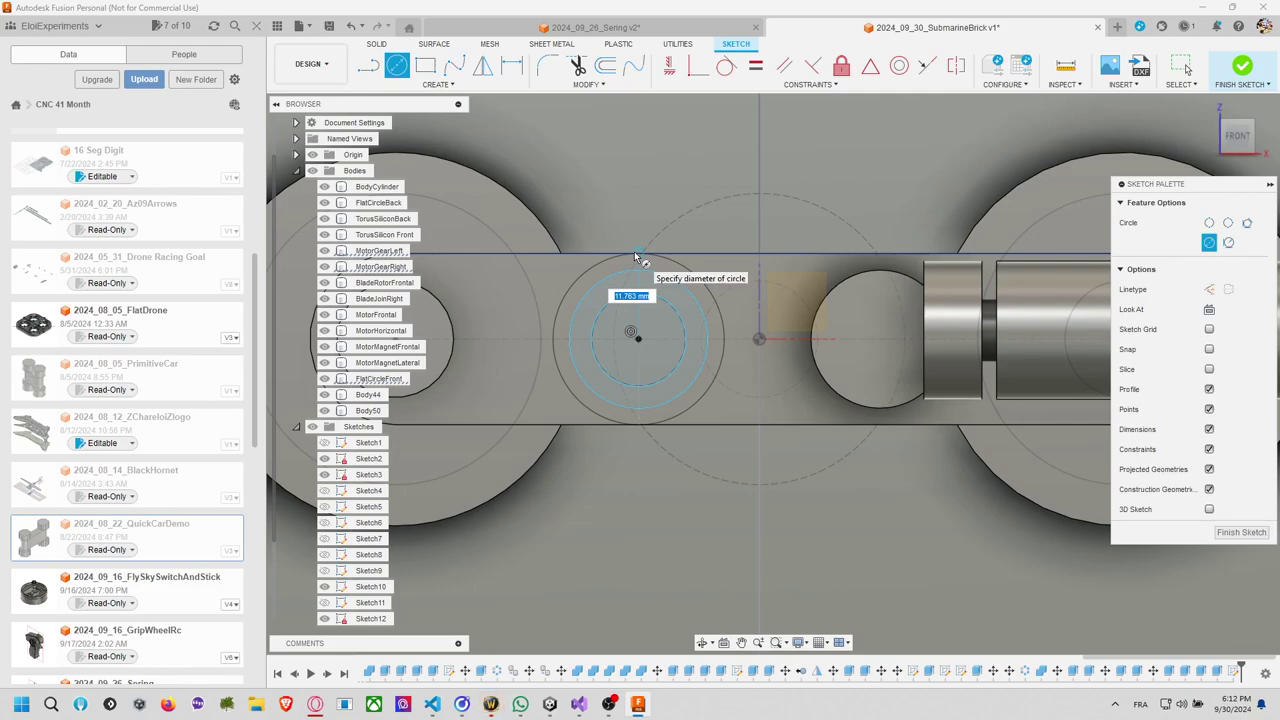
click(636, 257)
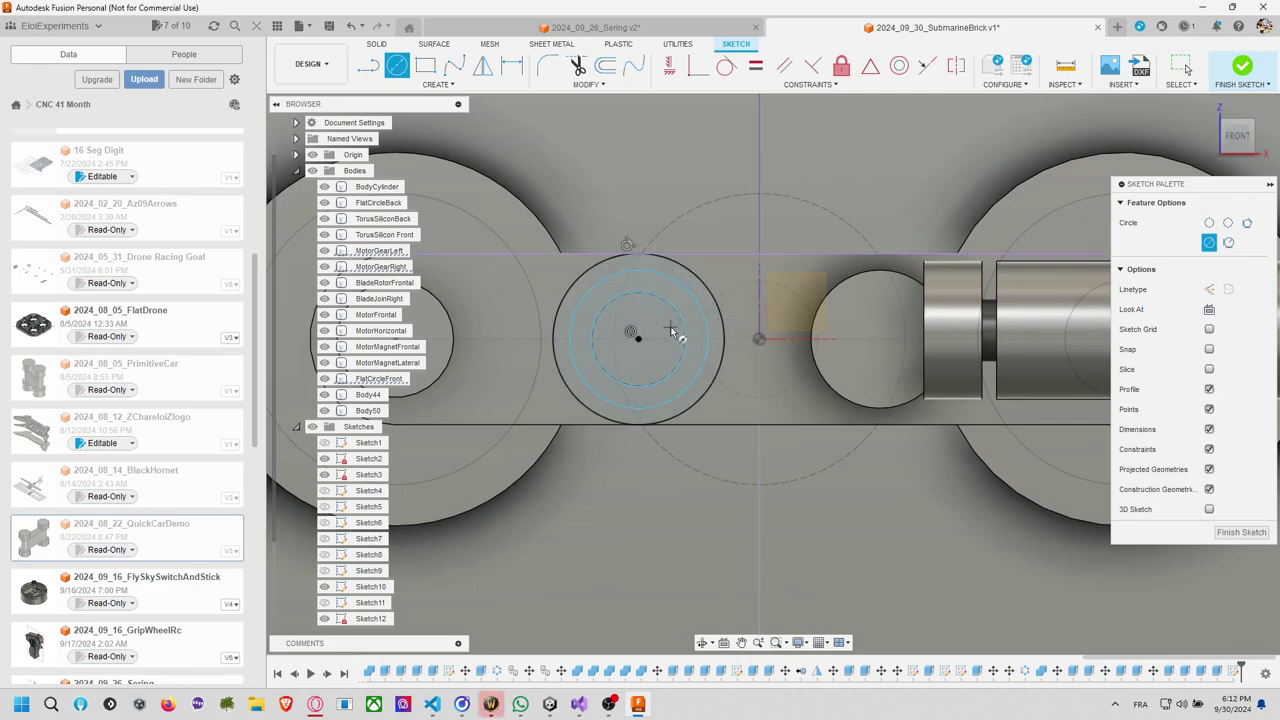
Finish the sketch and start extruding its first ring profile.
click(1242, 66)
mouse_move(899, 185)
middle_down()
mouse_move(930, 203)
mouse_move(707, 455)
middle_up()
key(e)
click(707, 455)
Extrude both ring profiles -15 mm as a Join to form the shaft sleeve.
click(733, 462)
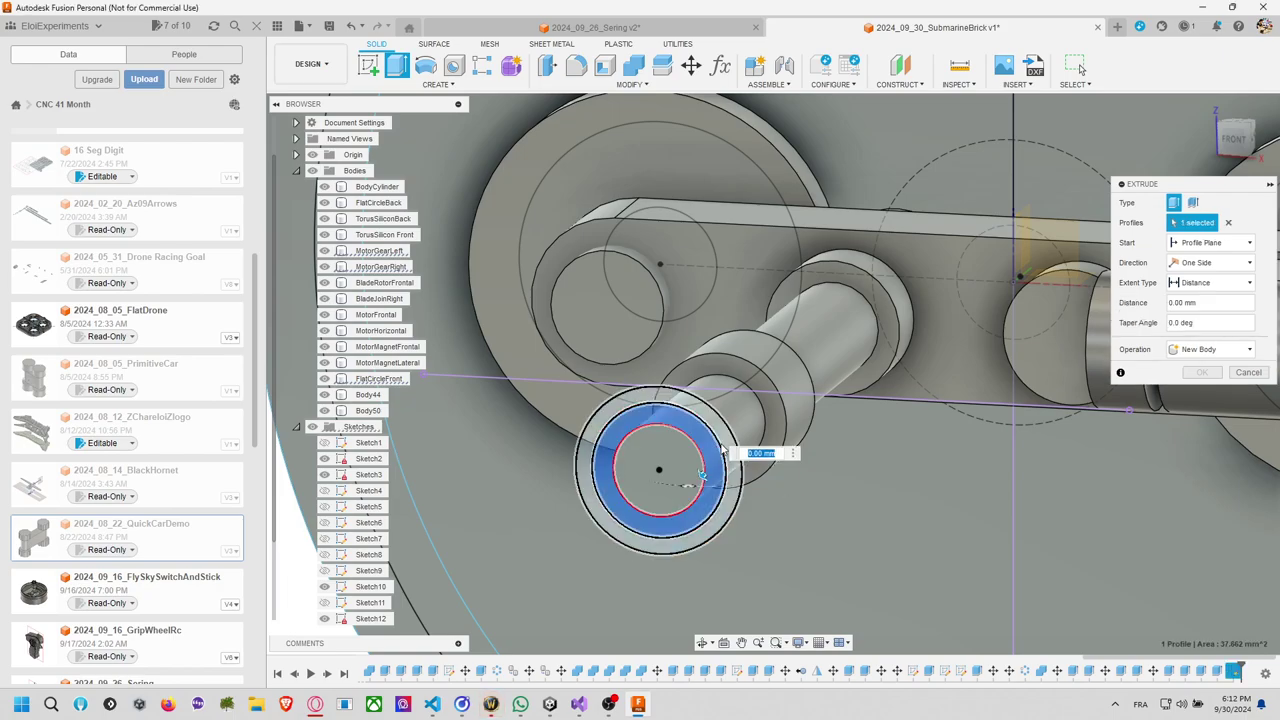
drag(720, 481, 760, 460)
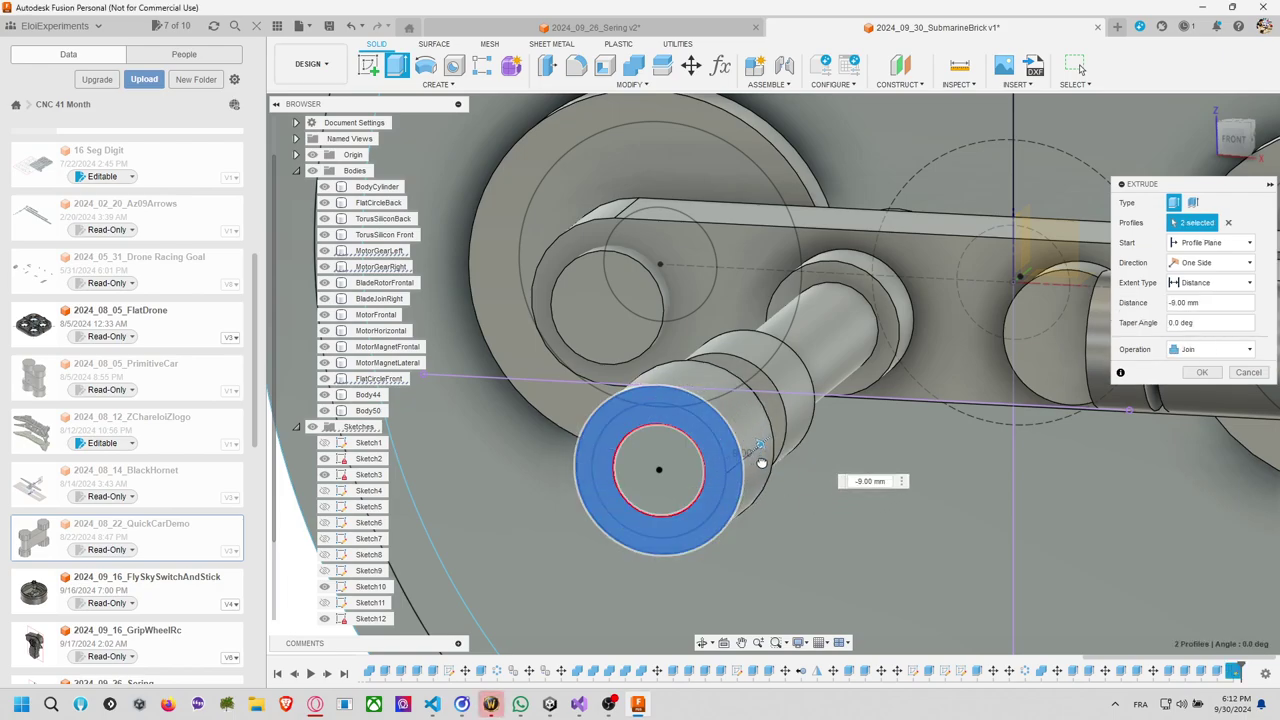
middle_drag(843, 431, 857, 403)
drag(575, 460, 645, 453)
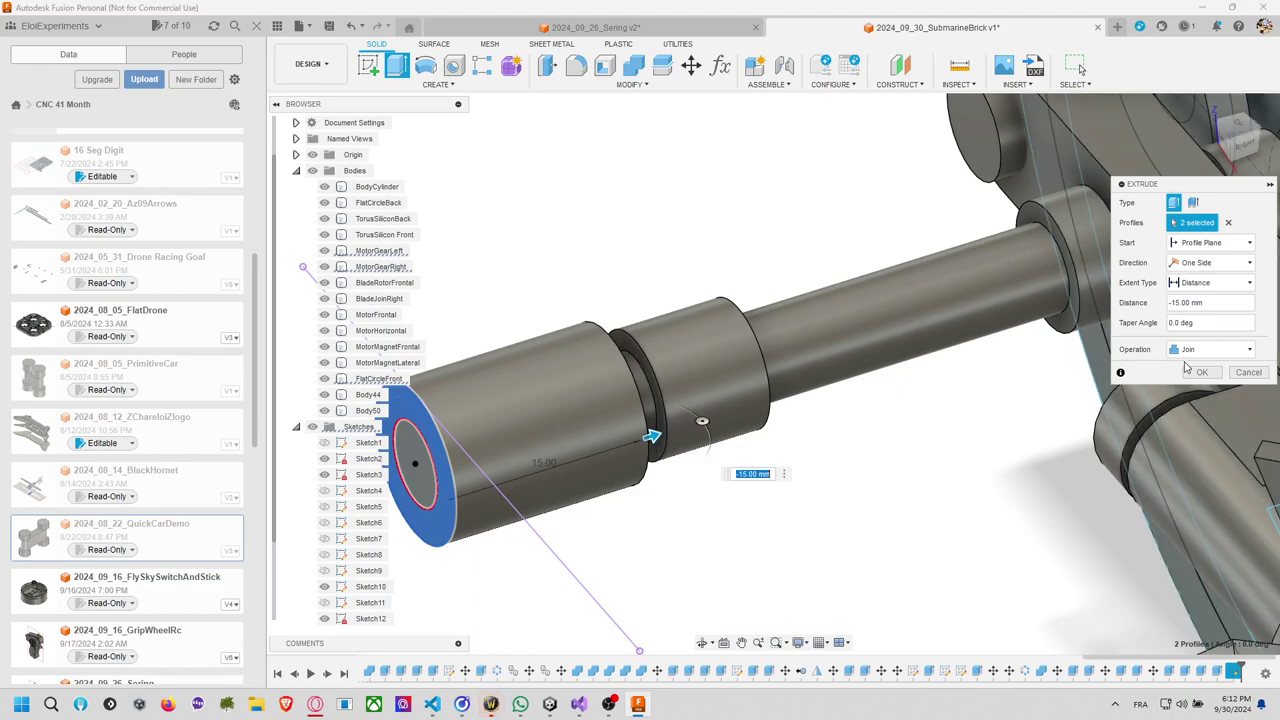
click(1199, 372)
shift+middle_drag(687, 422, 812, 400)
click(1228, 145)
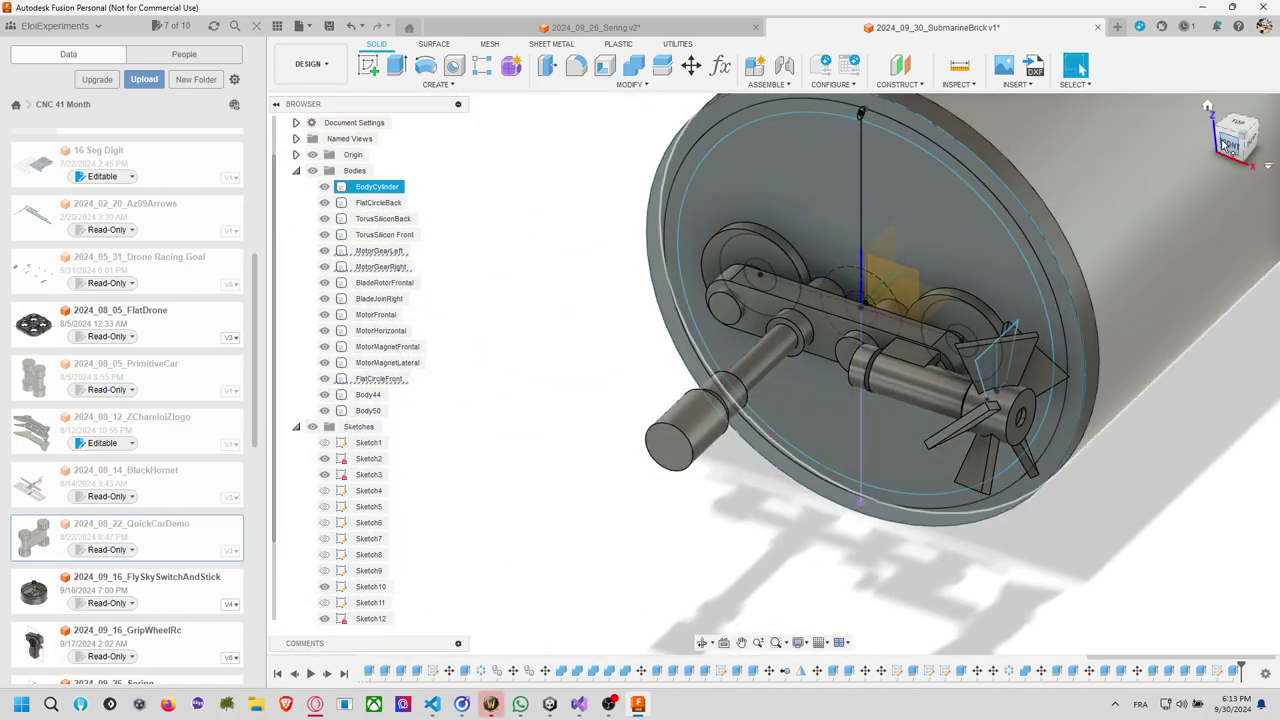
Sketch on the BladeRotorFrontal face in Front view and draw a vertical line across the circle.
click(1228, 145)
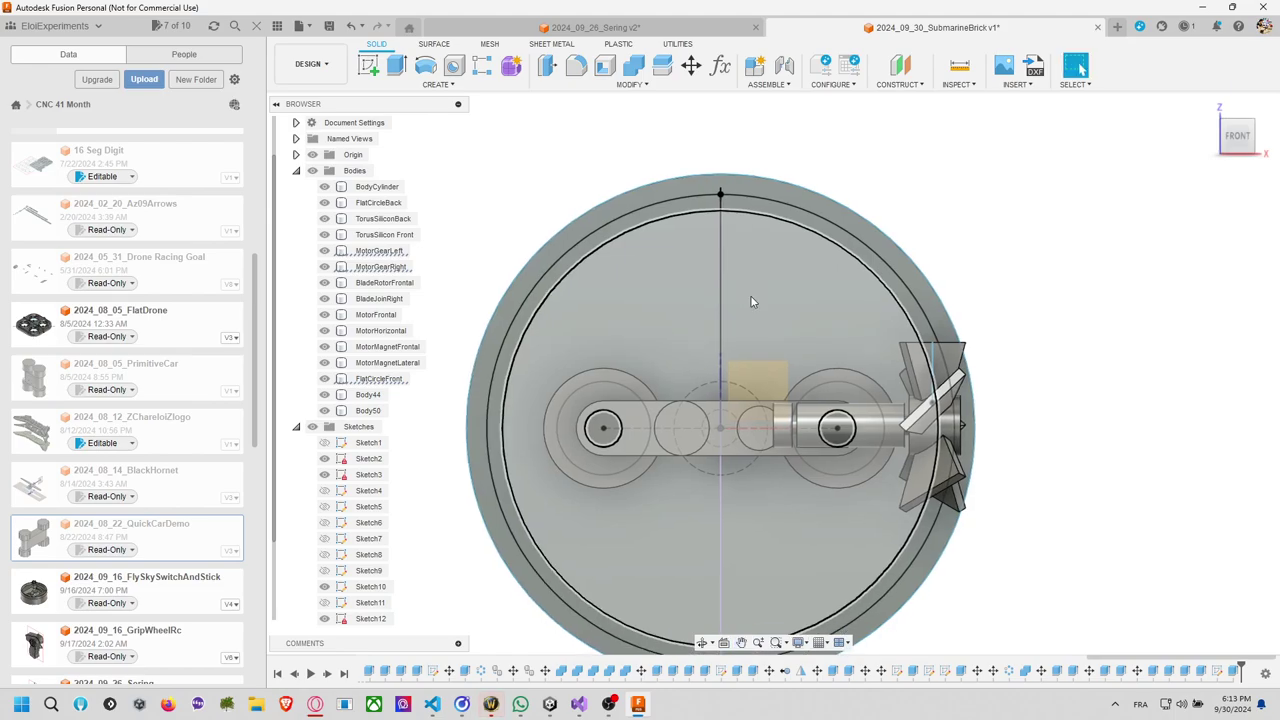
scroll(701, 379, up, 1)
scroll(701, 379, up, 4)
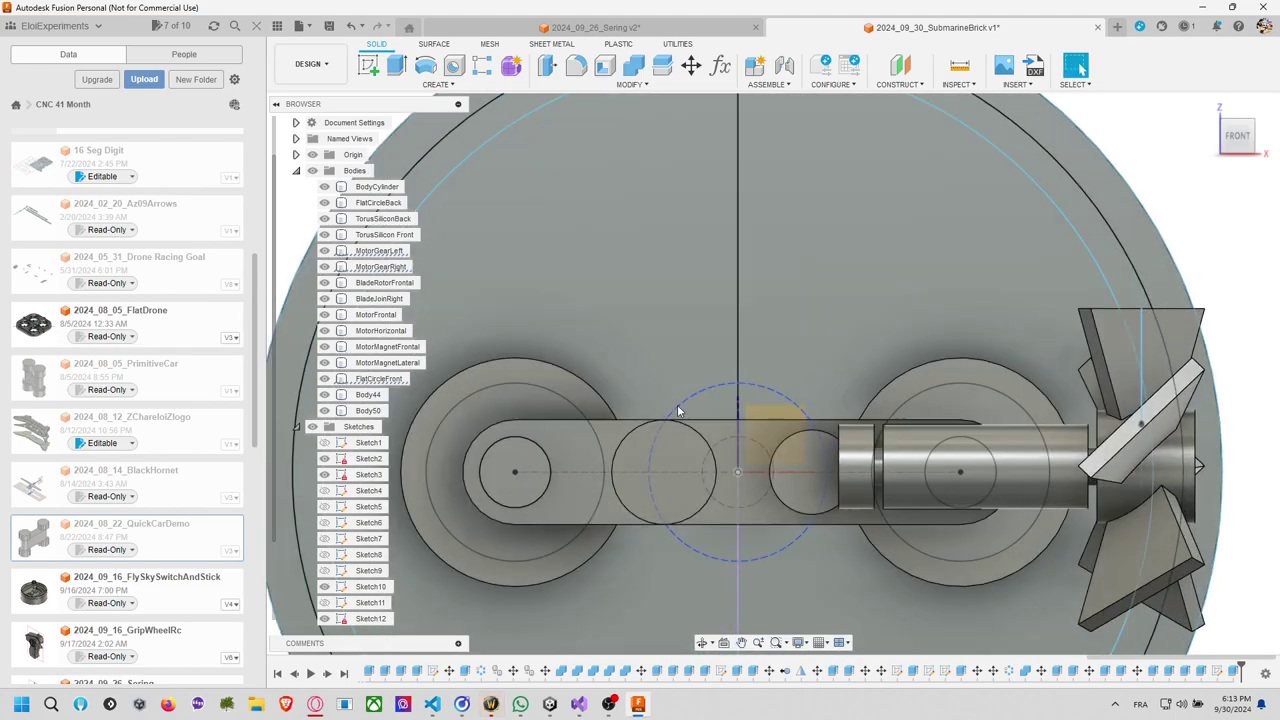
key(Escape)
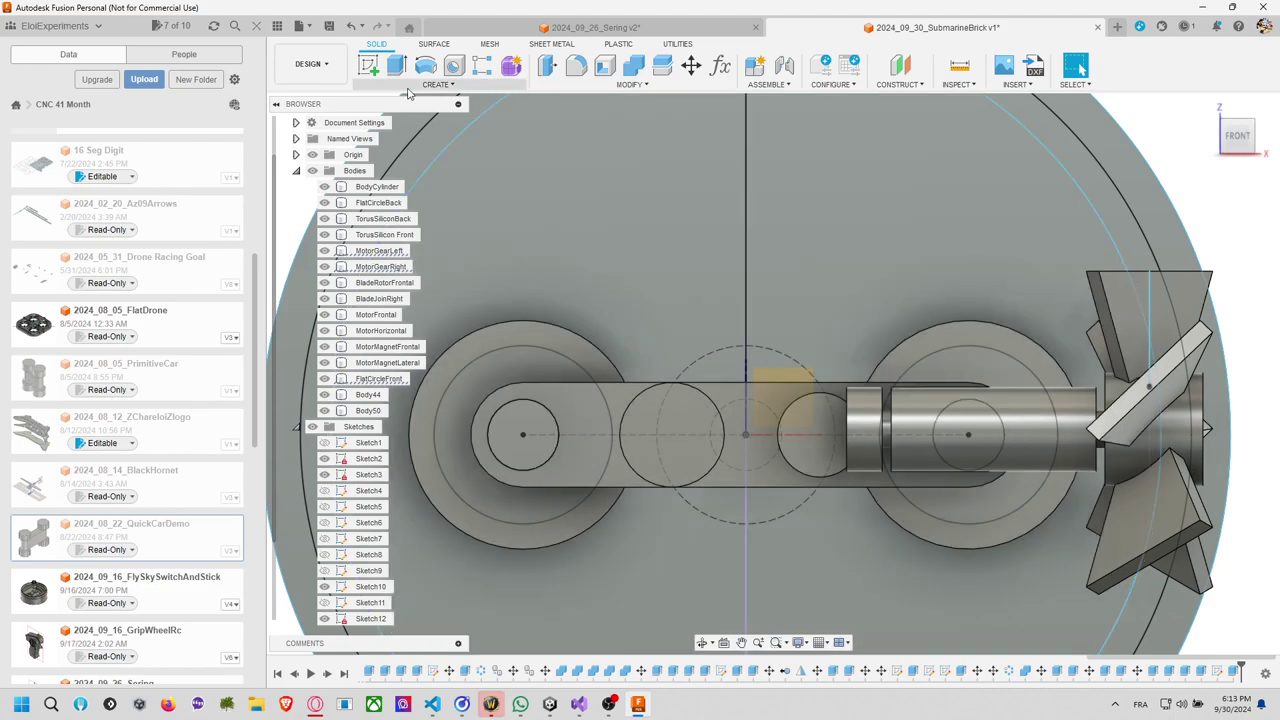
click(368, 65)
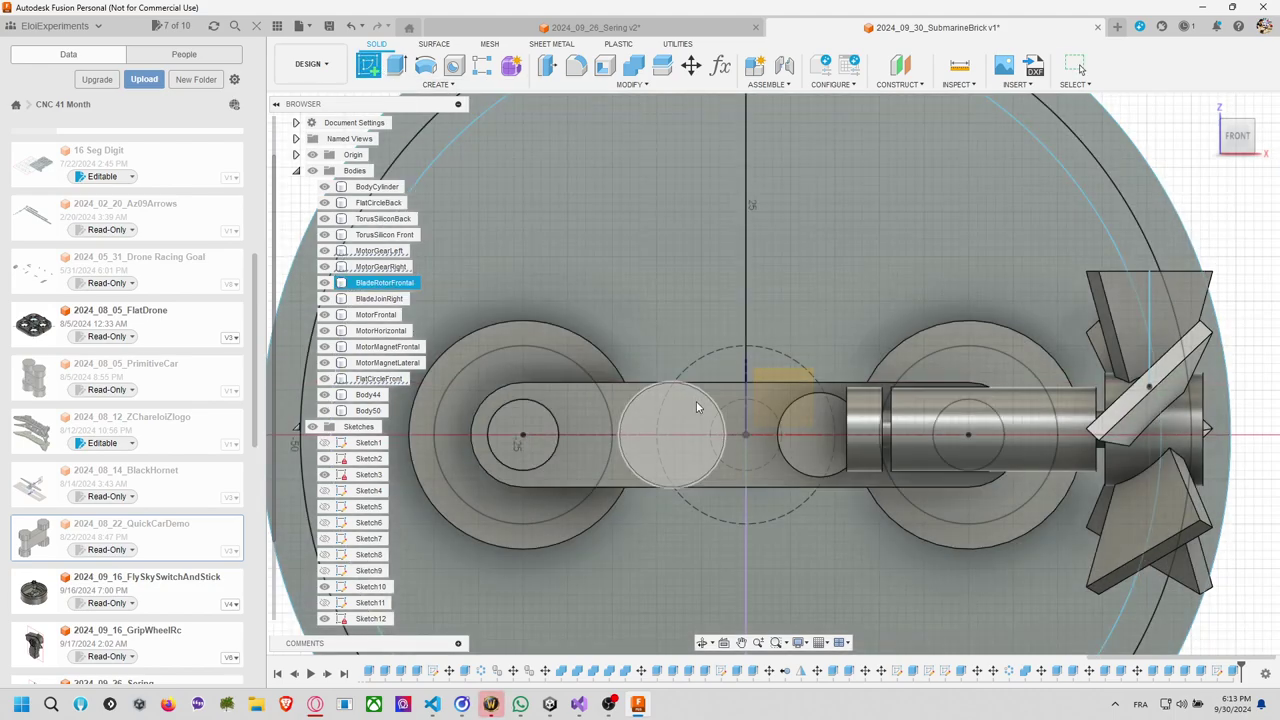
click(697, 406)
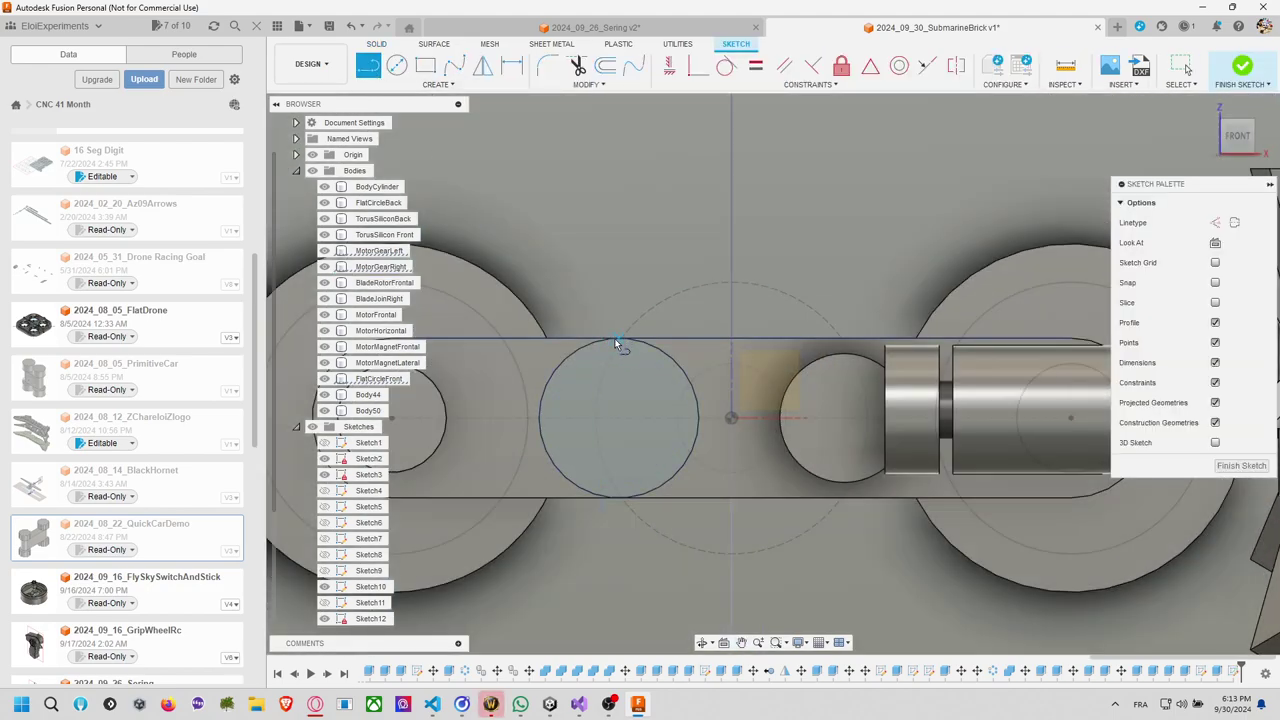
click(620, 338)
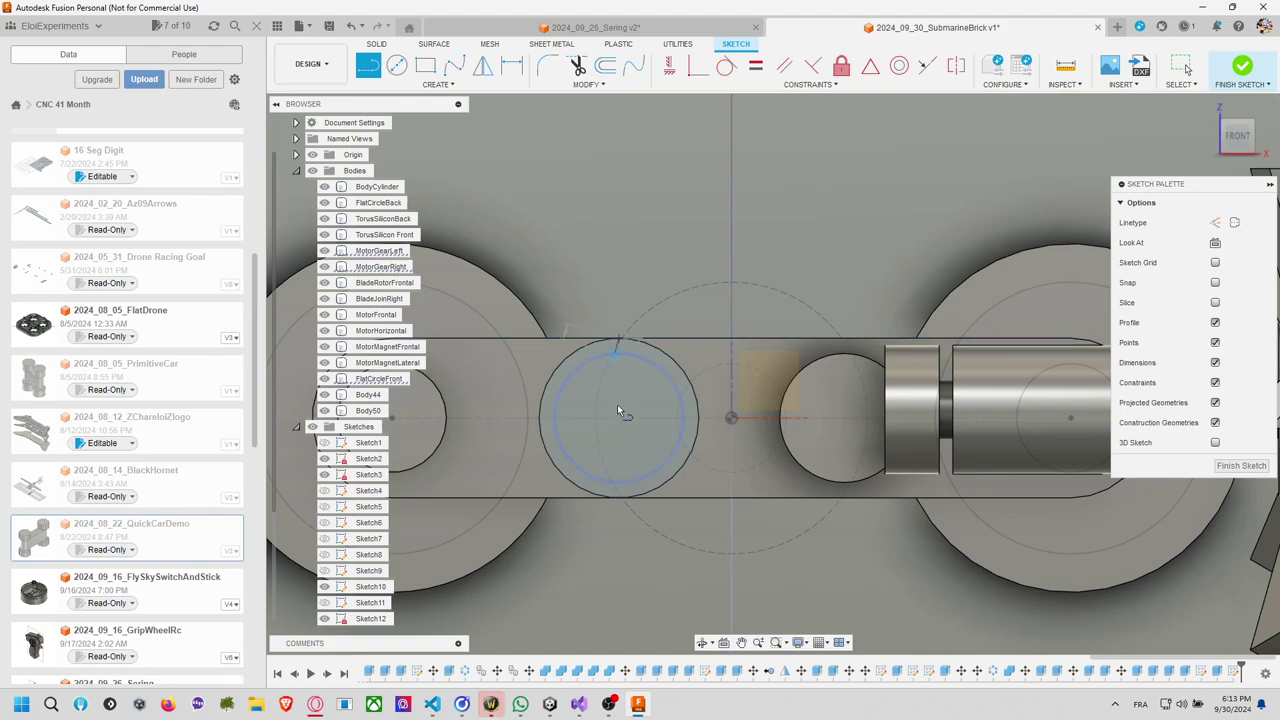
click(620, 497)
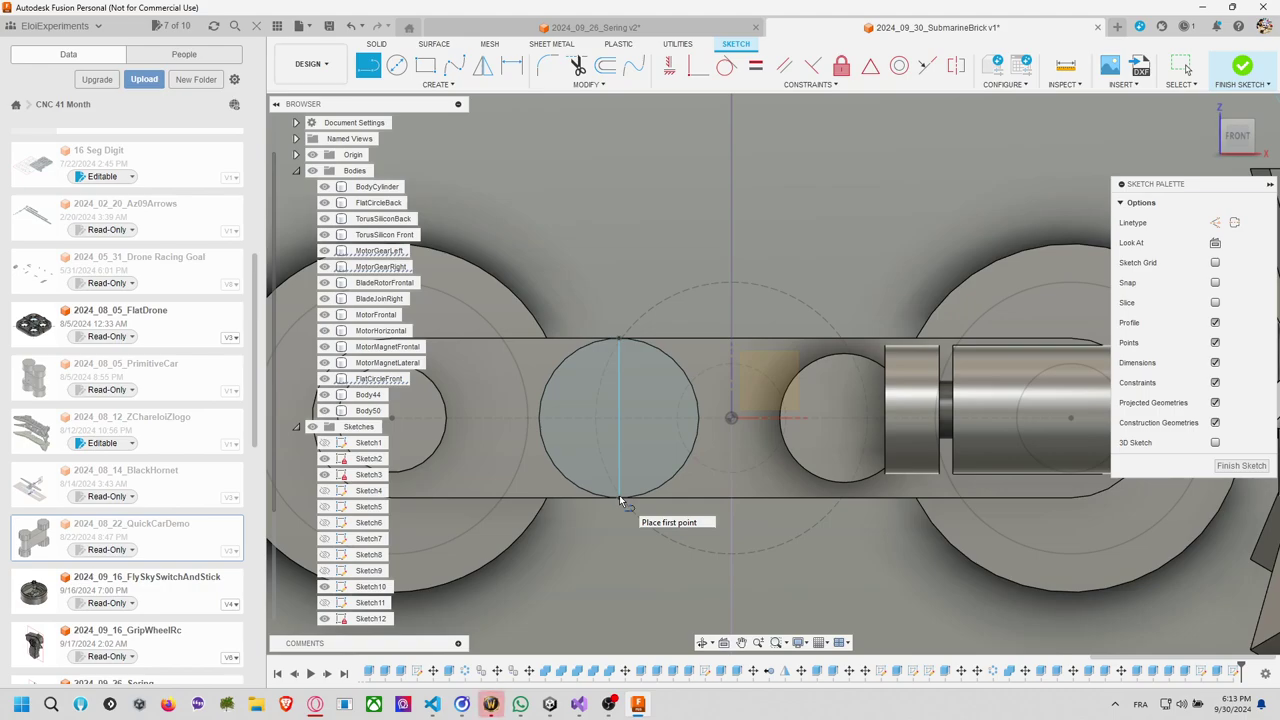
scroll(594, 448, down, 3)
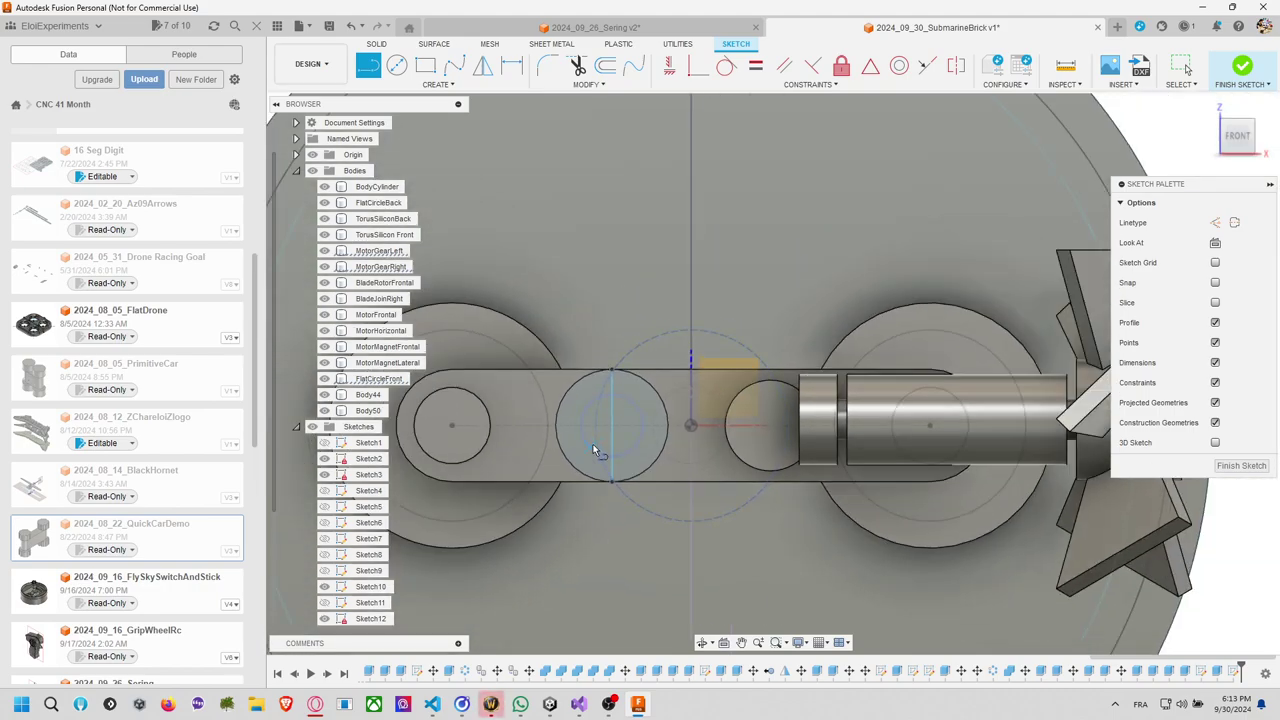
mouse_move(657, 411)
middle_down()
mouse_move(640, 415)
mouse_move(671, 423)
middle_up()
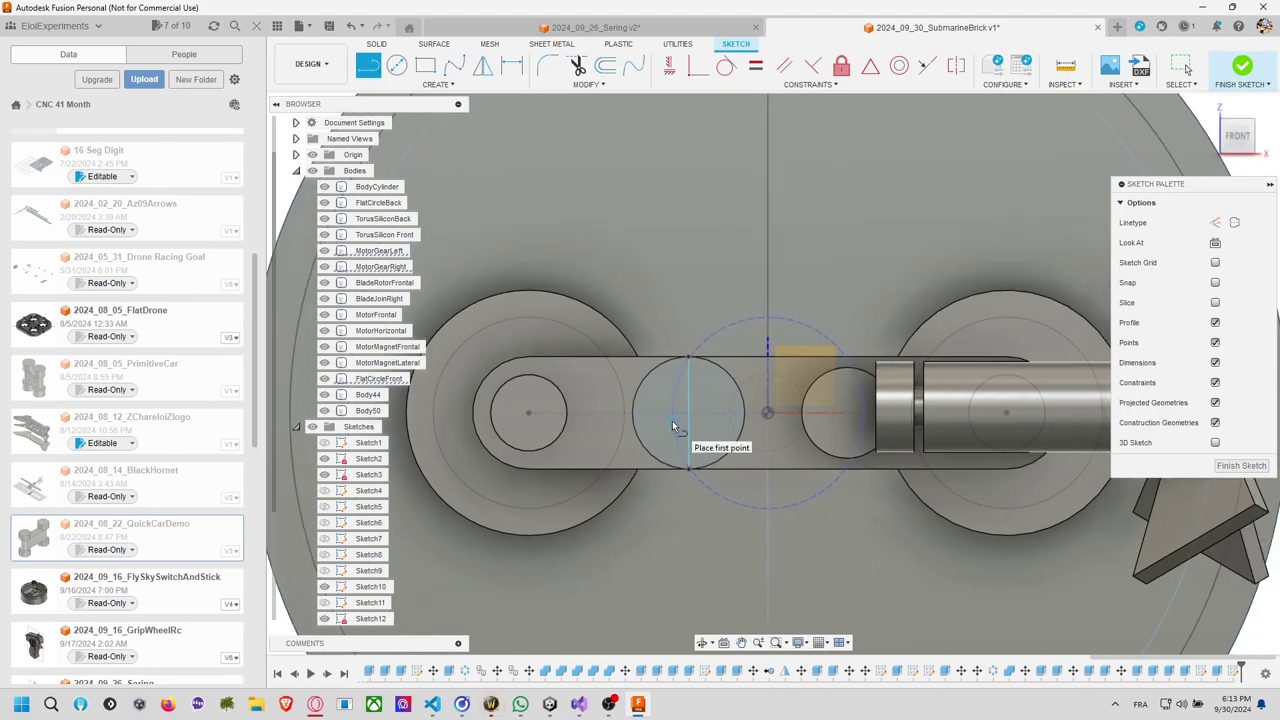
scroll(693, 397, down, 3)
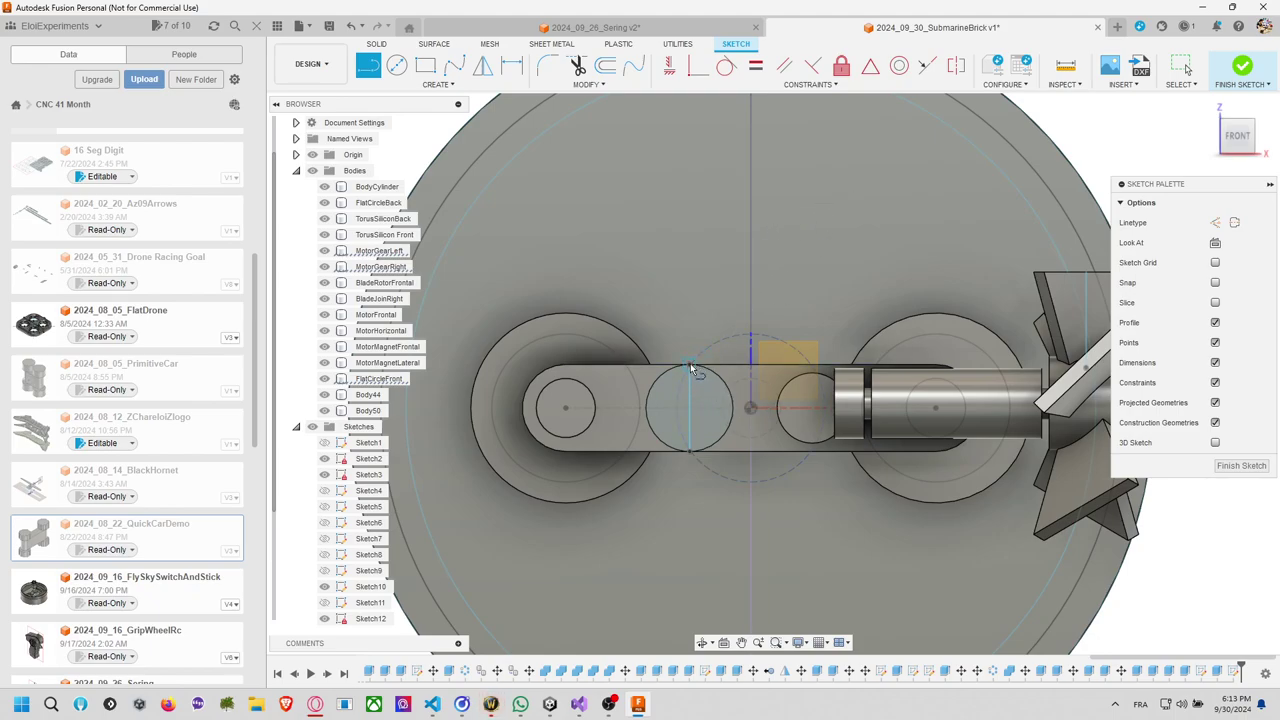
Draw trial horizontal and vertical lines to the left of the rotor circle.
click(690, 366)
middle_drag(489, 364, 610, 364)
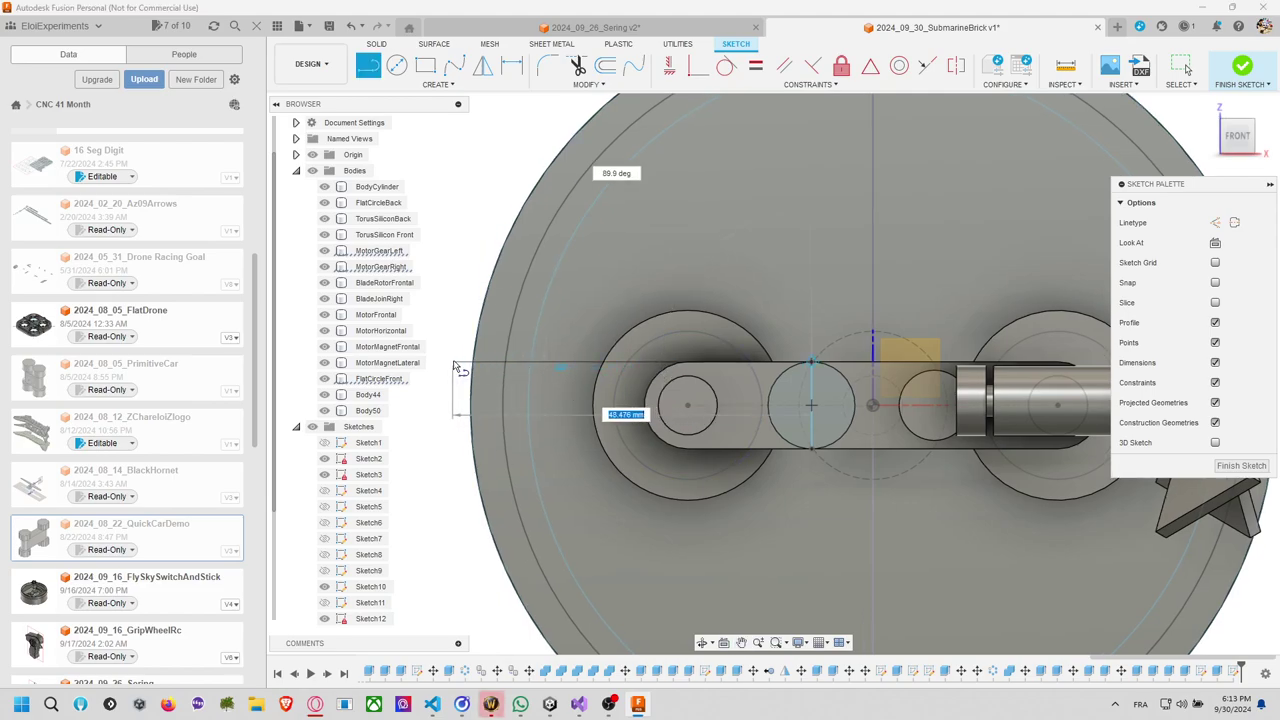
click(493, 366)
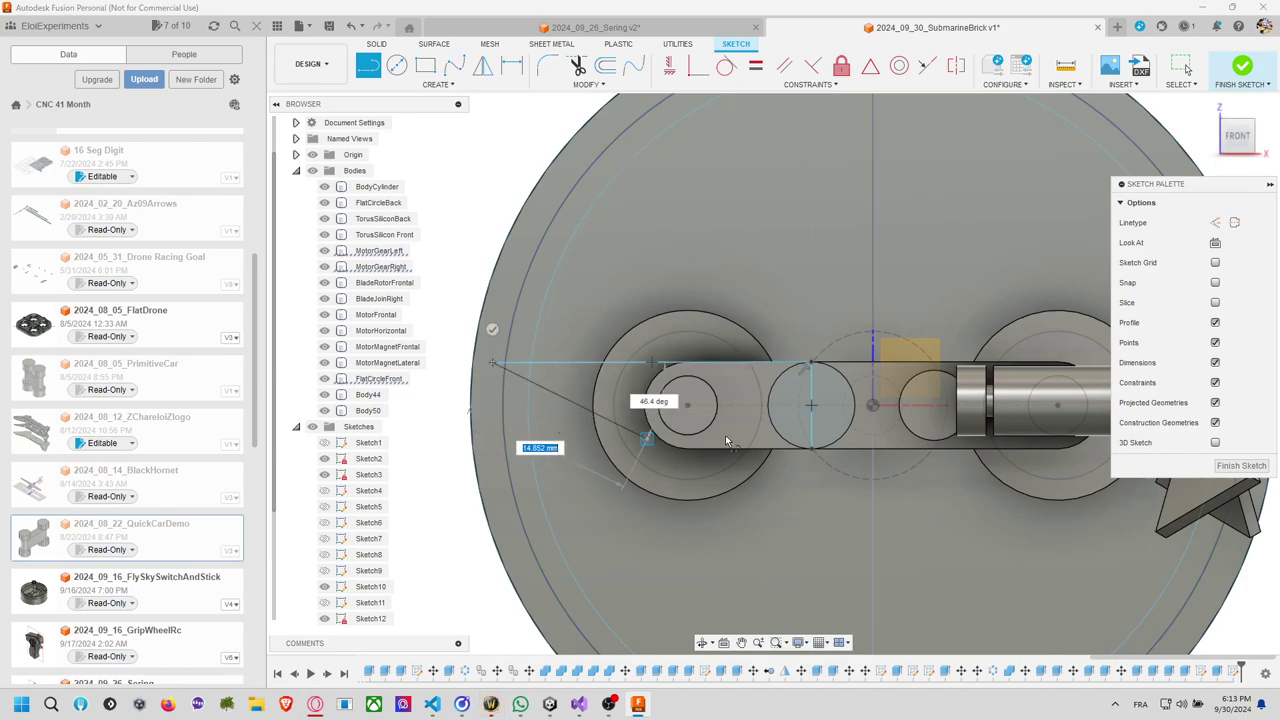
click(494, 450)
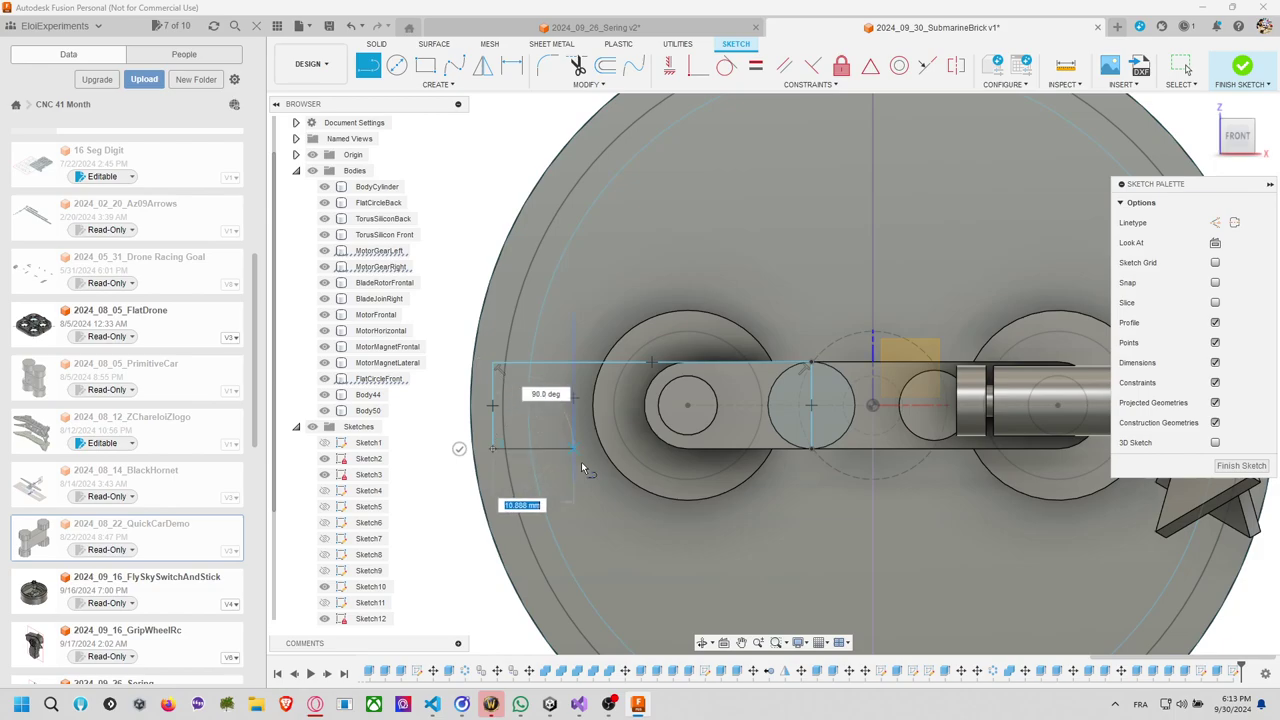
key(Escape)
click(497, 448)
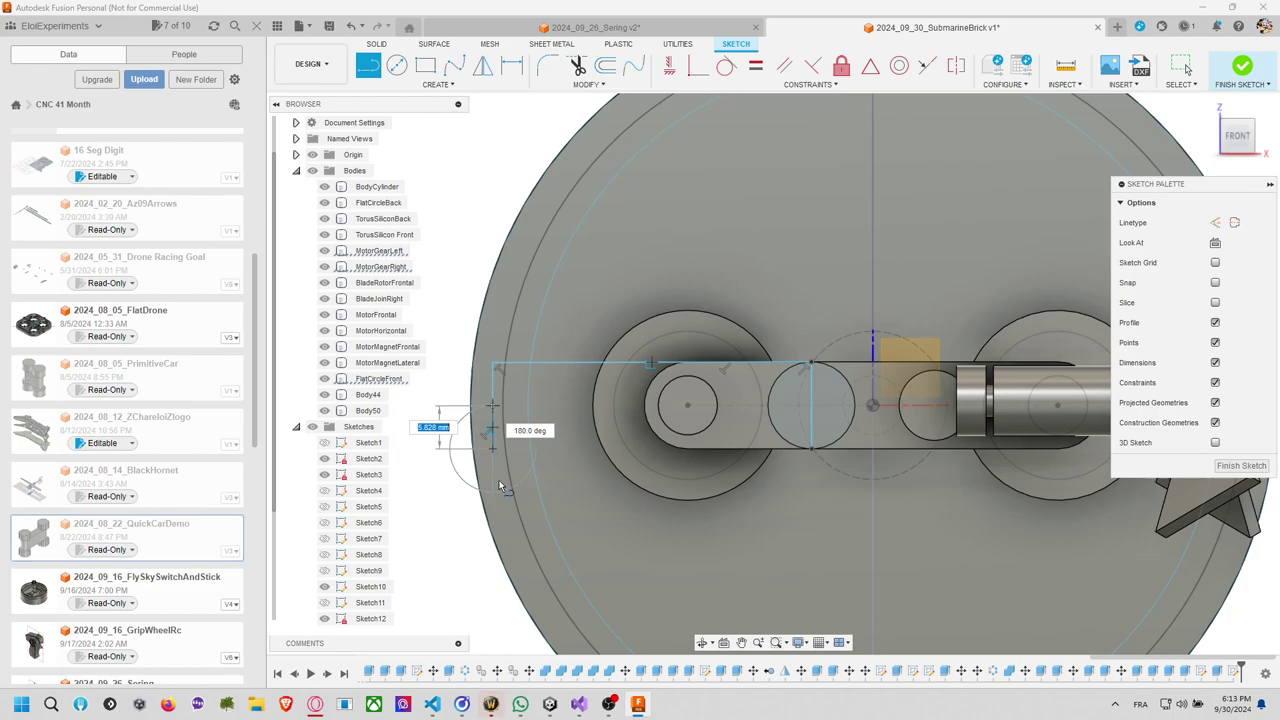
key(Escape)
key(Escape)
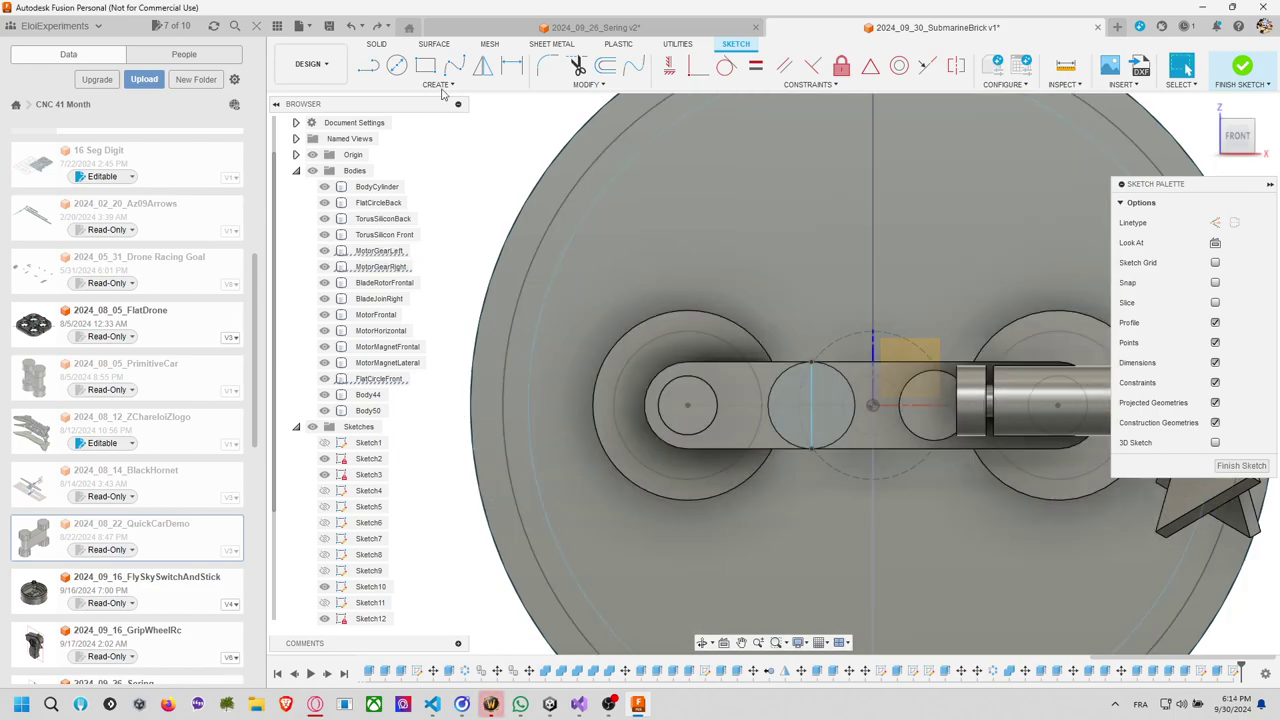
Draw the upper blade half: a line left from the centre, a 10 mm edge, back to the circle top.
click(376, 68)
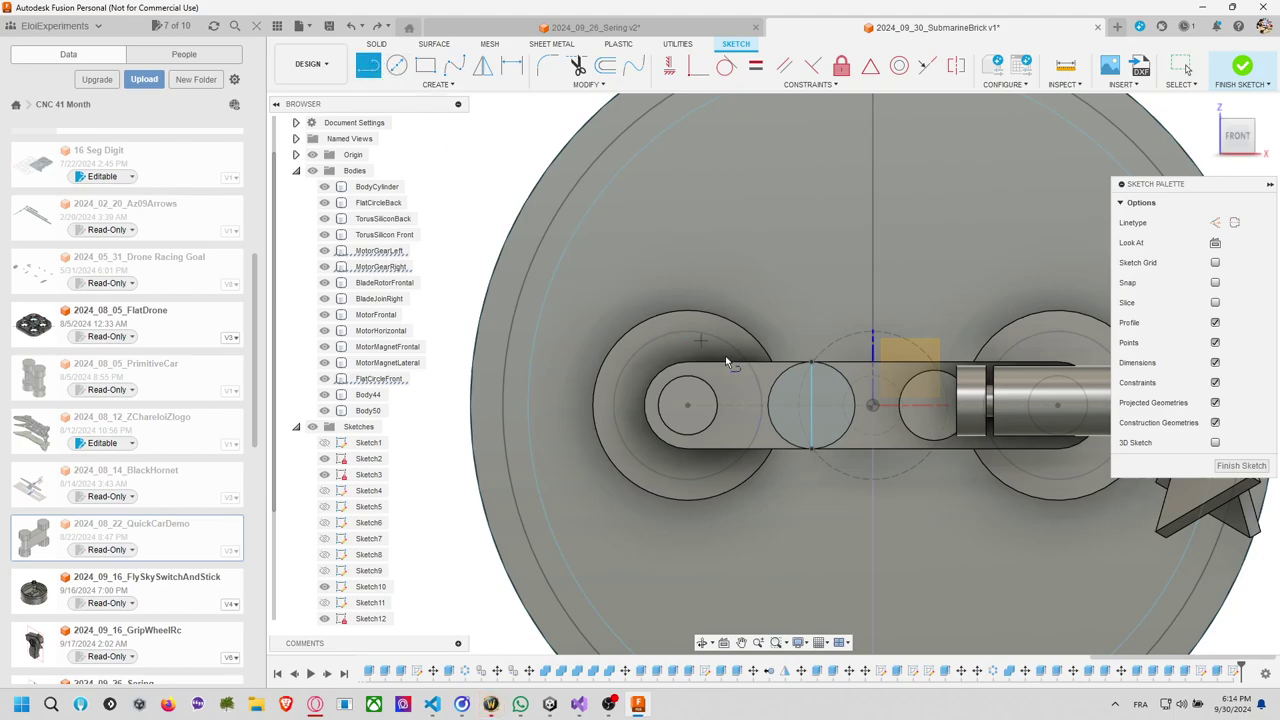
click(812, 405)
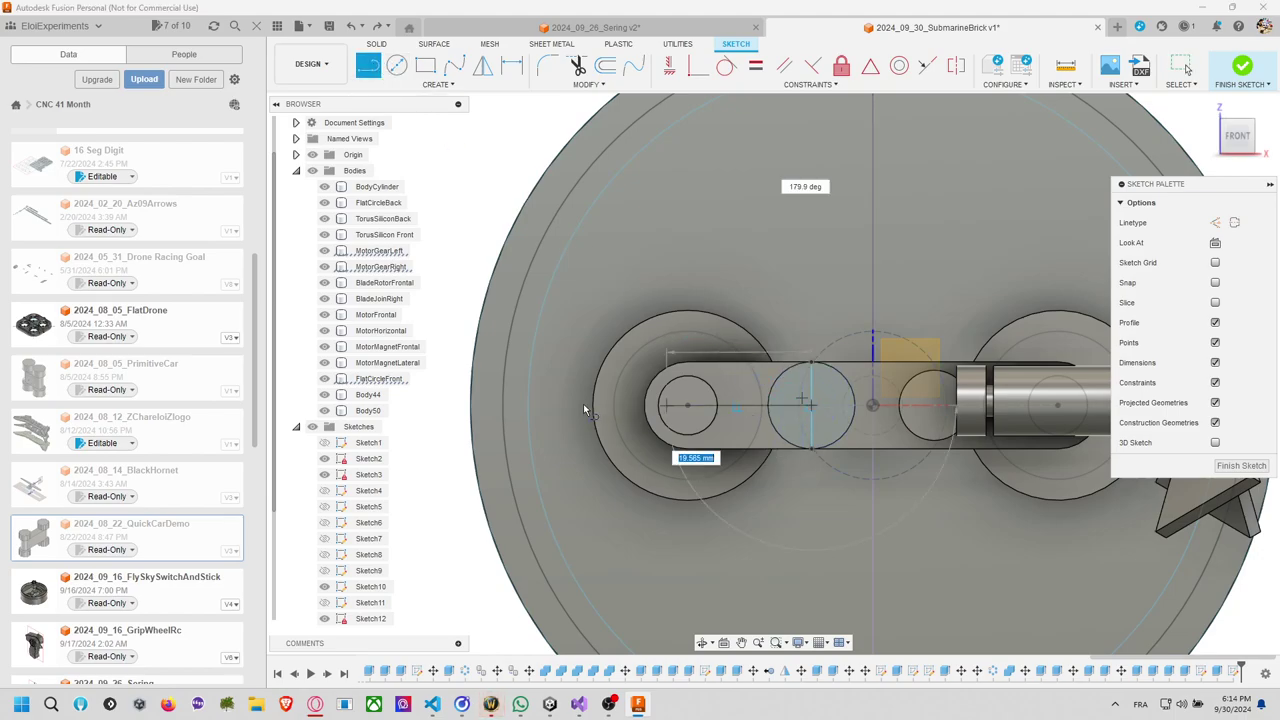
click(514, 405)
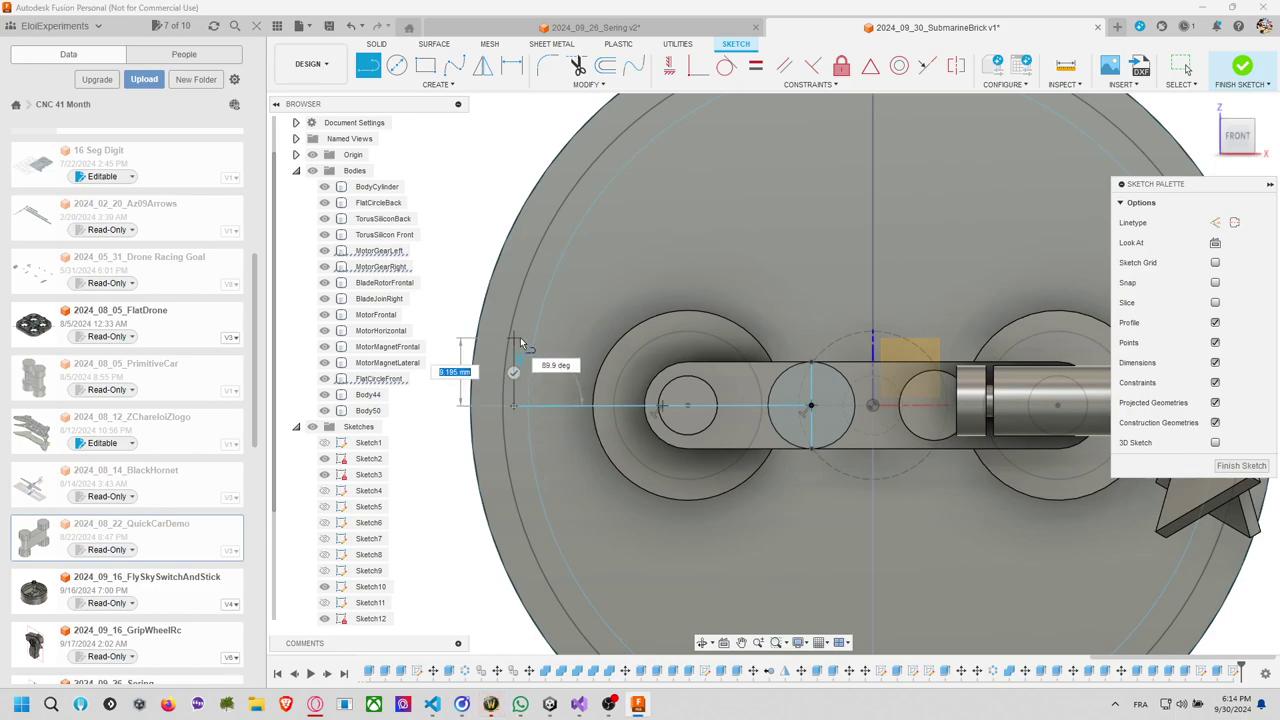
text(10)
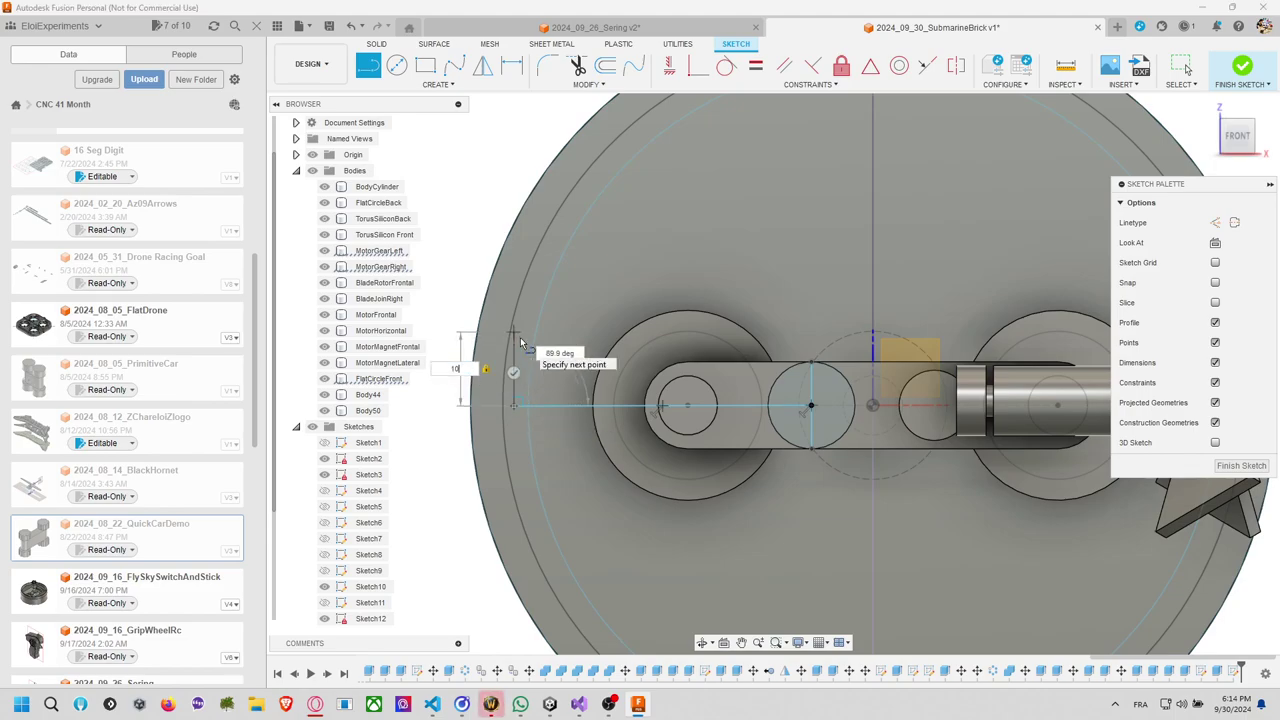
key(Return)
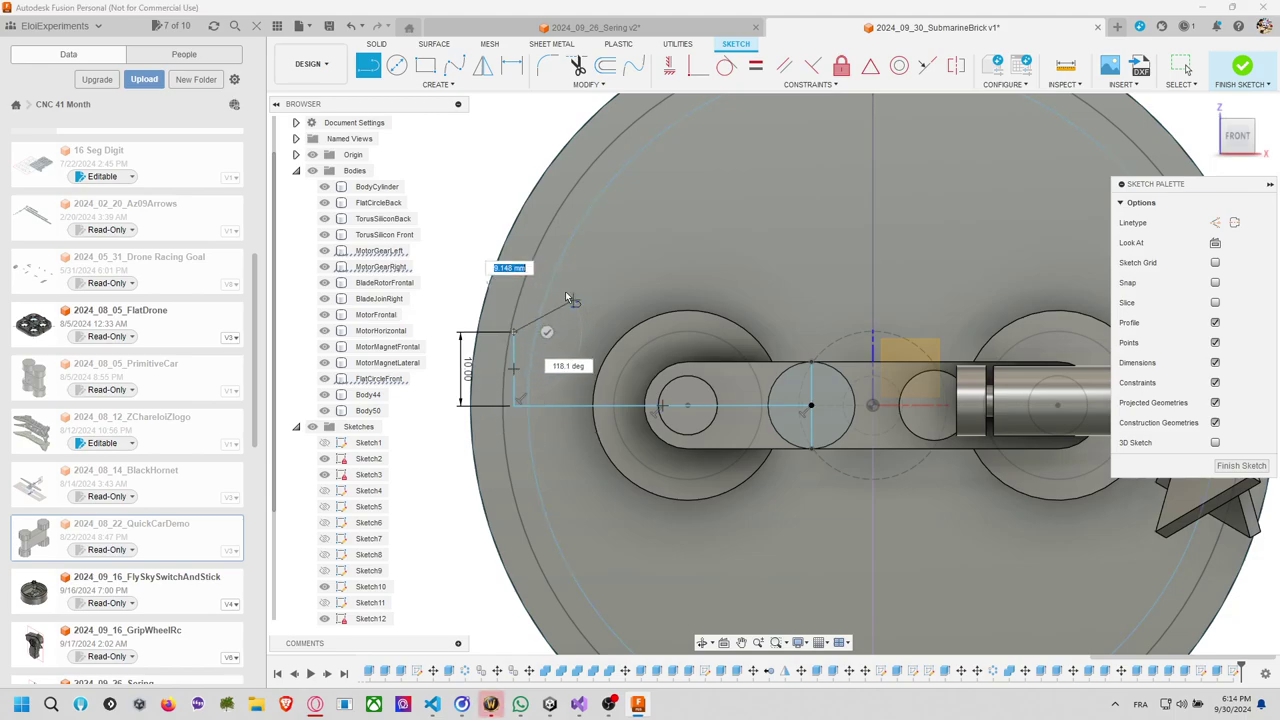
click(811, 363)
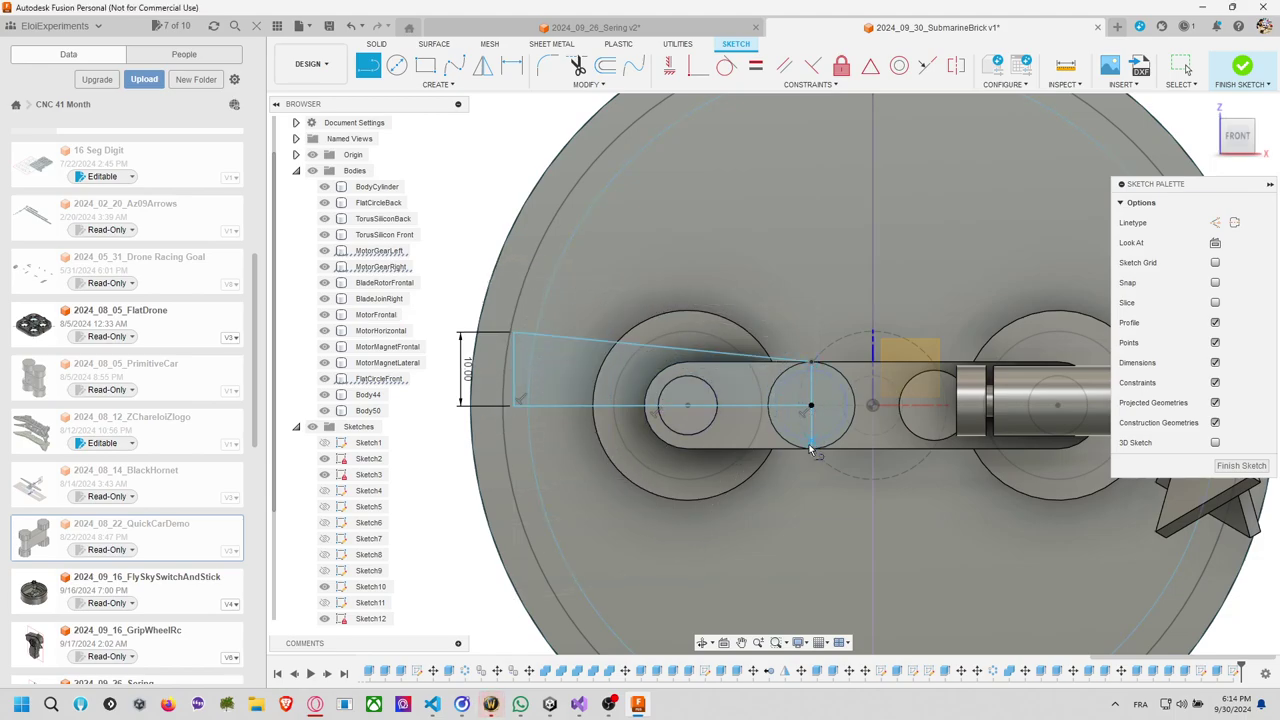
click(811, 452)
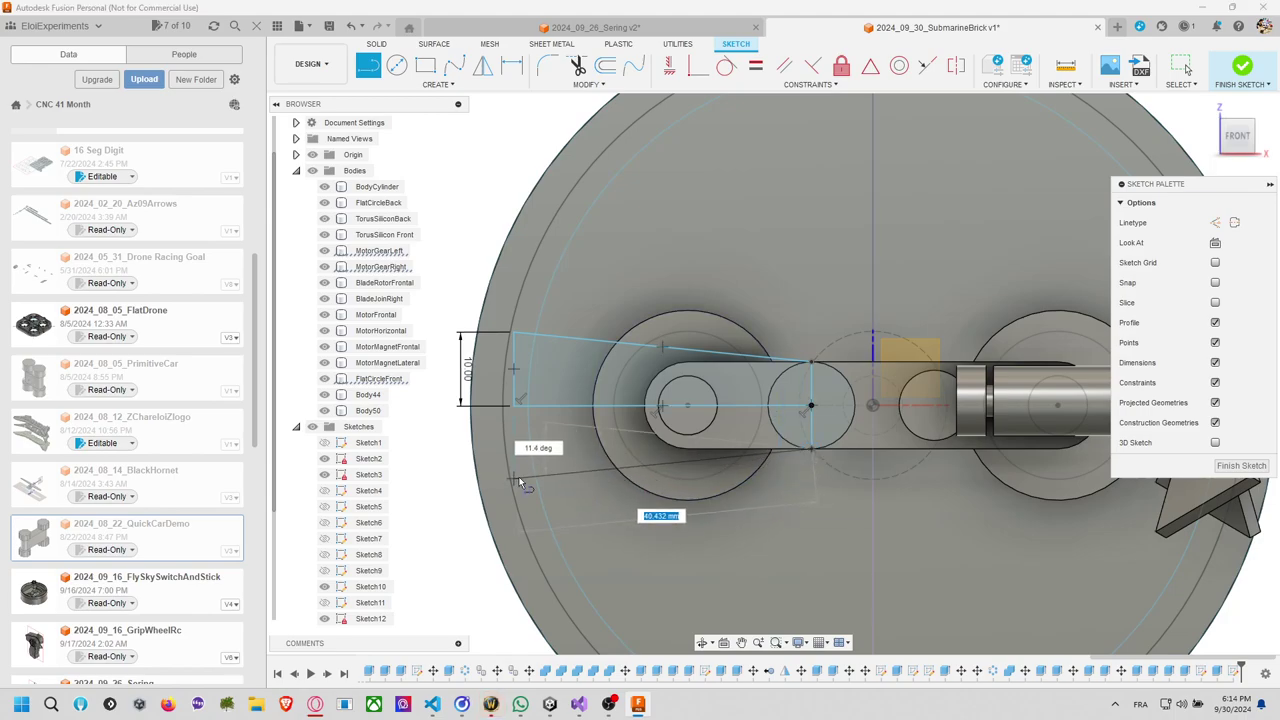
key(Escape)
Add the 10 mm downward outer edge, close it to the circle bottom, and finish the sketch.
key(l)
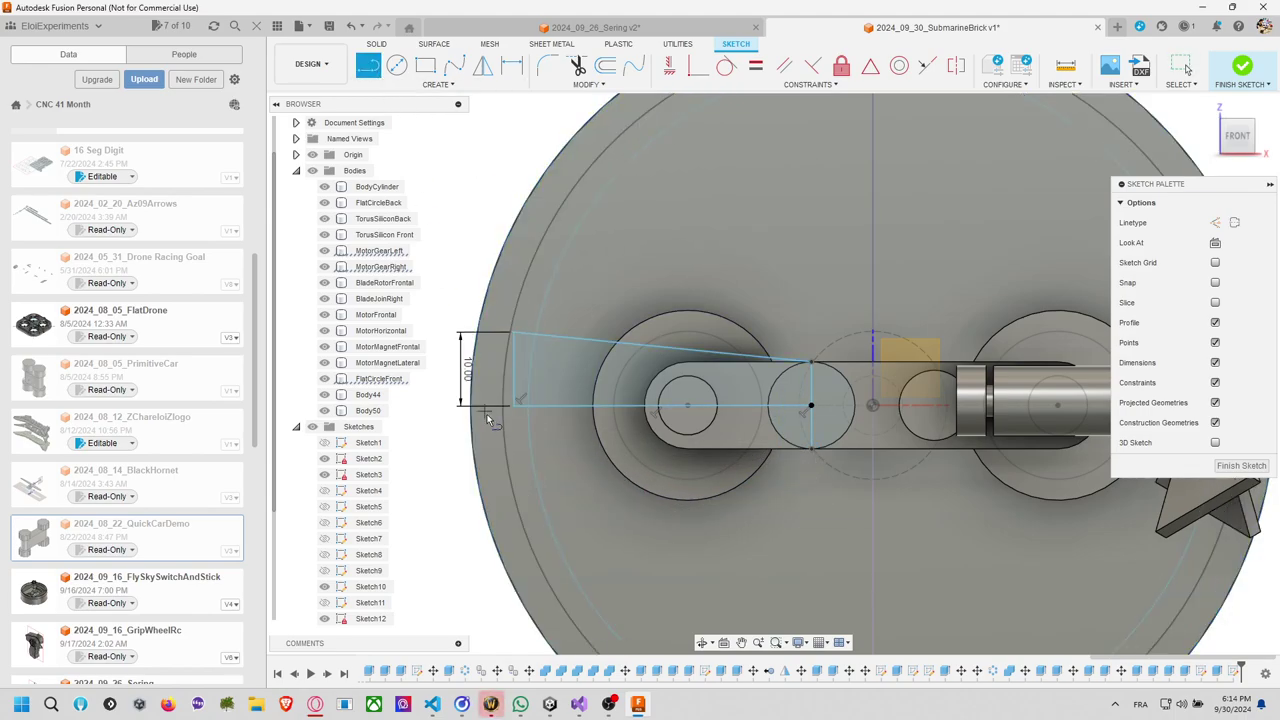
click(518, 408)
text(10)
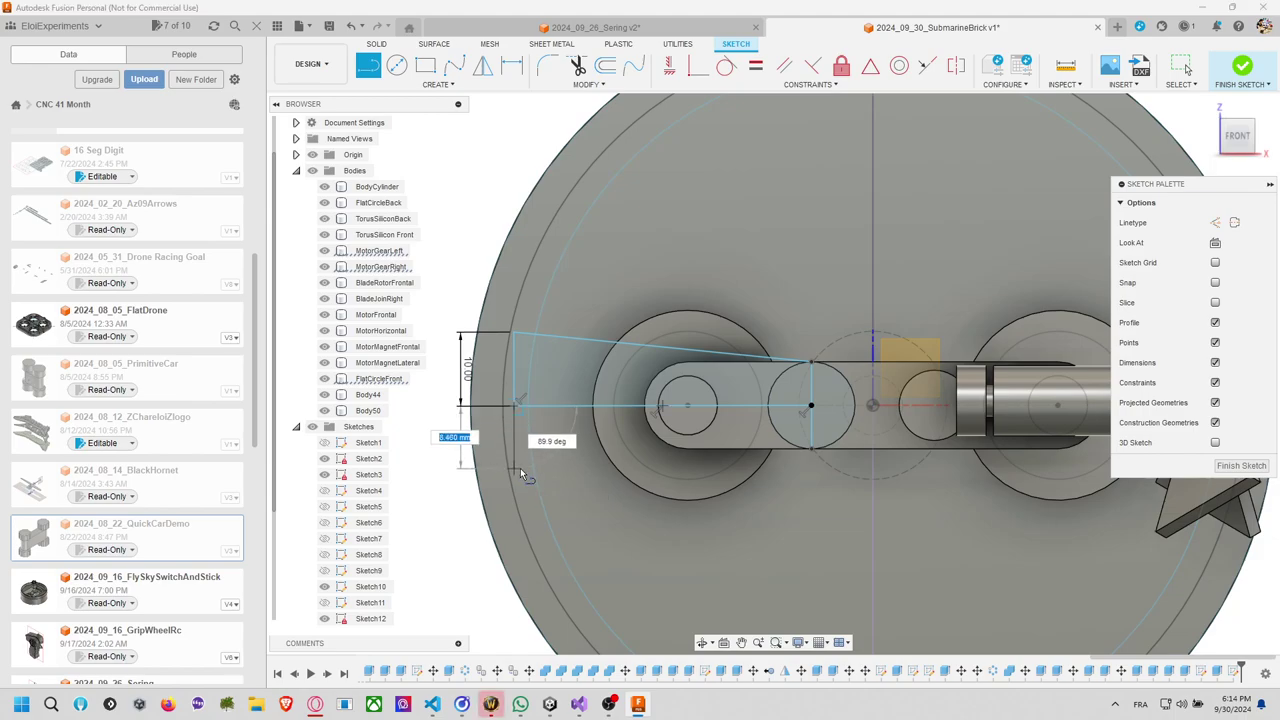
key(Tab)
click(520, 474)
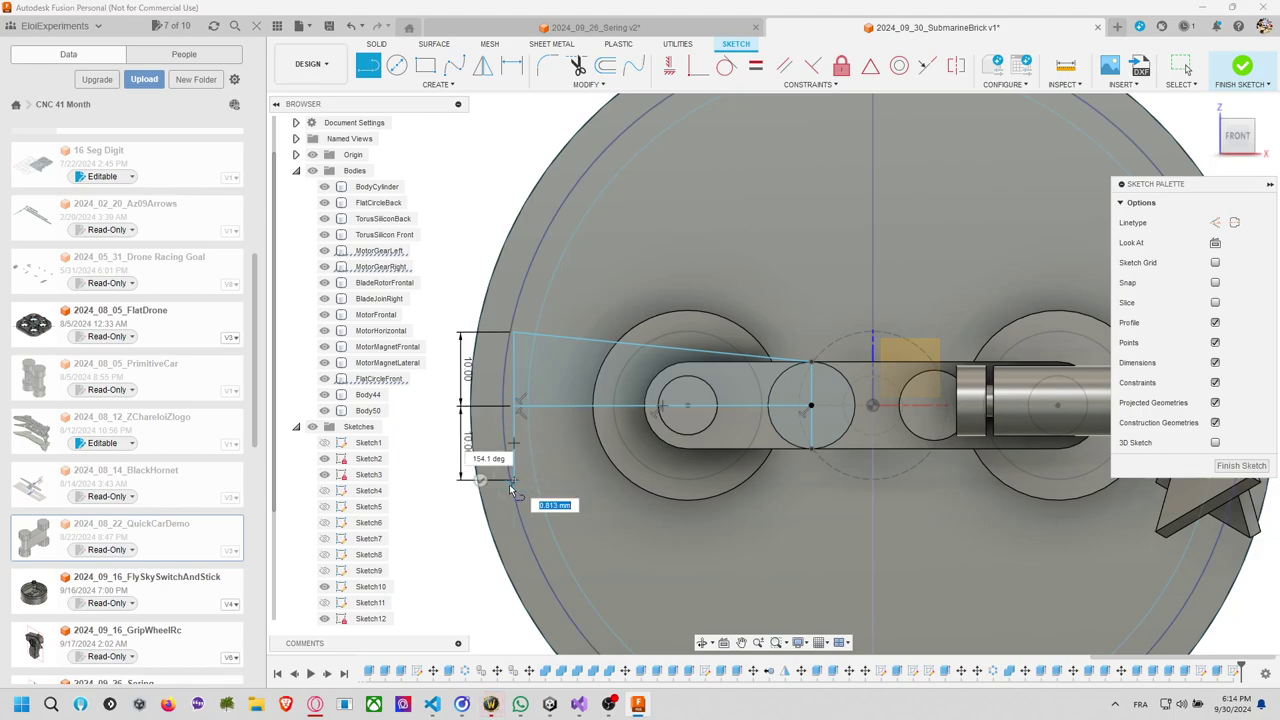
click(813, 452)
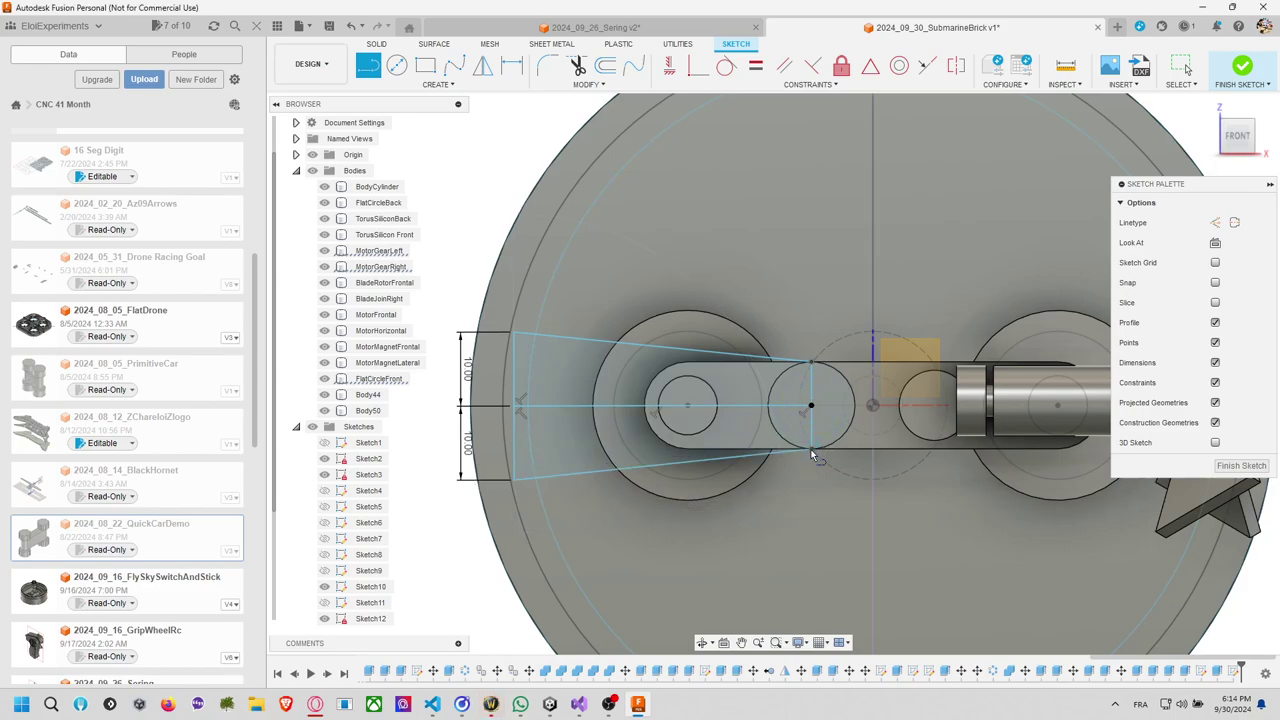
click(1243, 66)
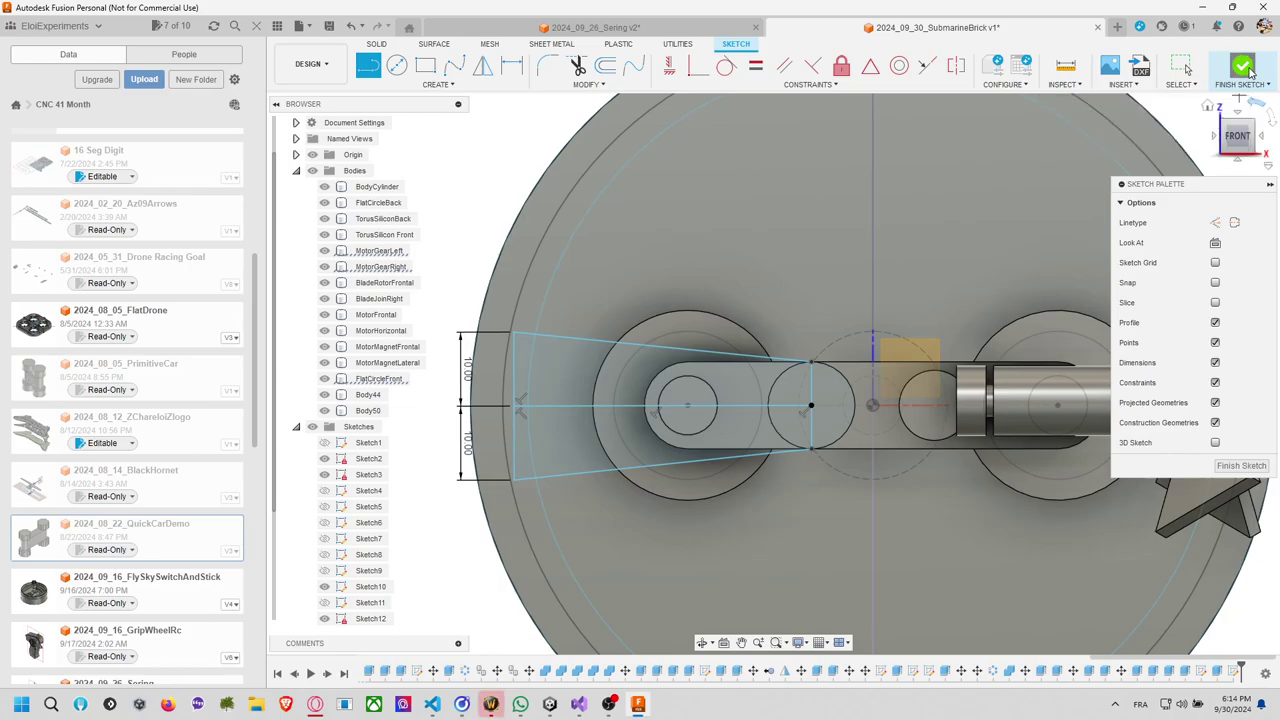
Select the three blade profiles for extrusion, leaving out the shaft's circular end face.
mouse_move(901, 213)
shift+middle_down()
mouse_move(709, 215)
mouse_move(909, 256)
shift+middle_up()
scroll(751, 220, up, 3)
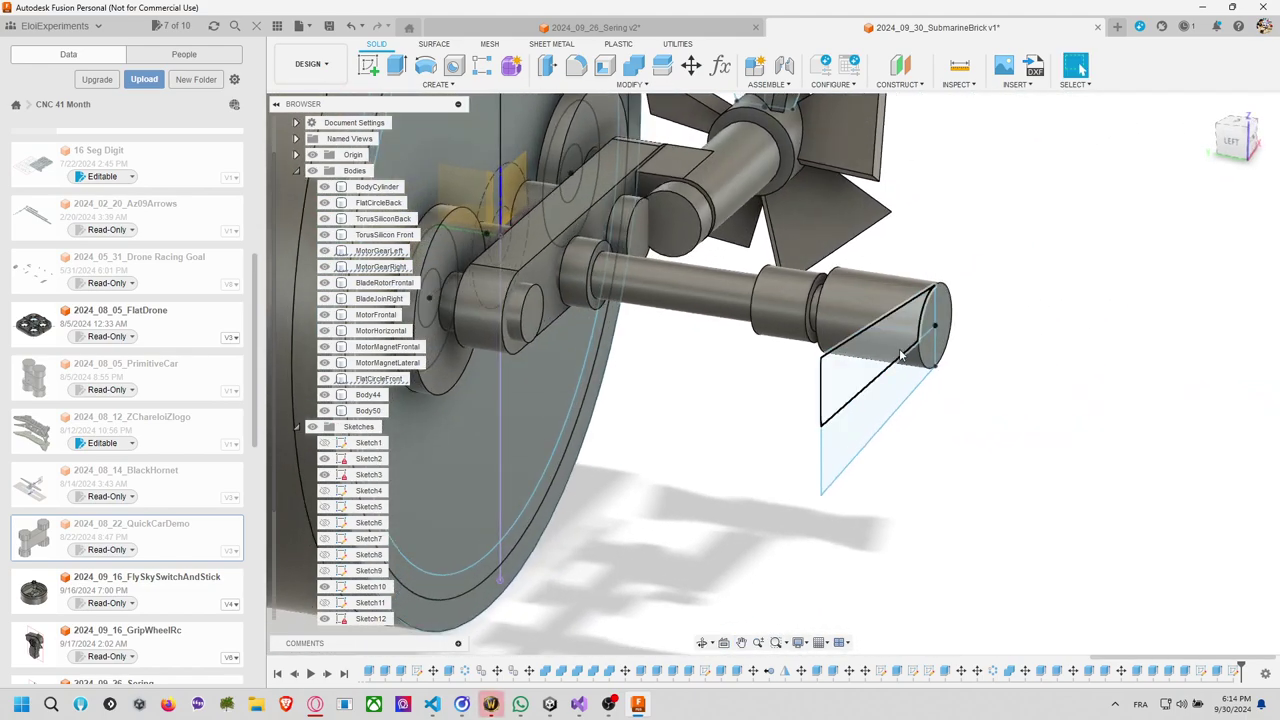
key(e)
click(903, 337)
click(928, 362)
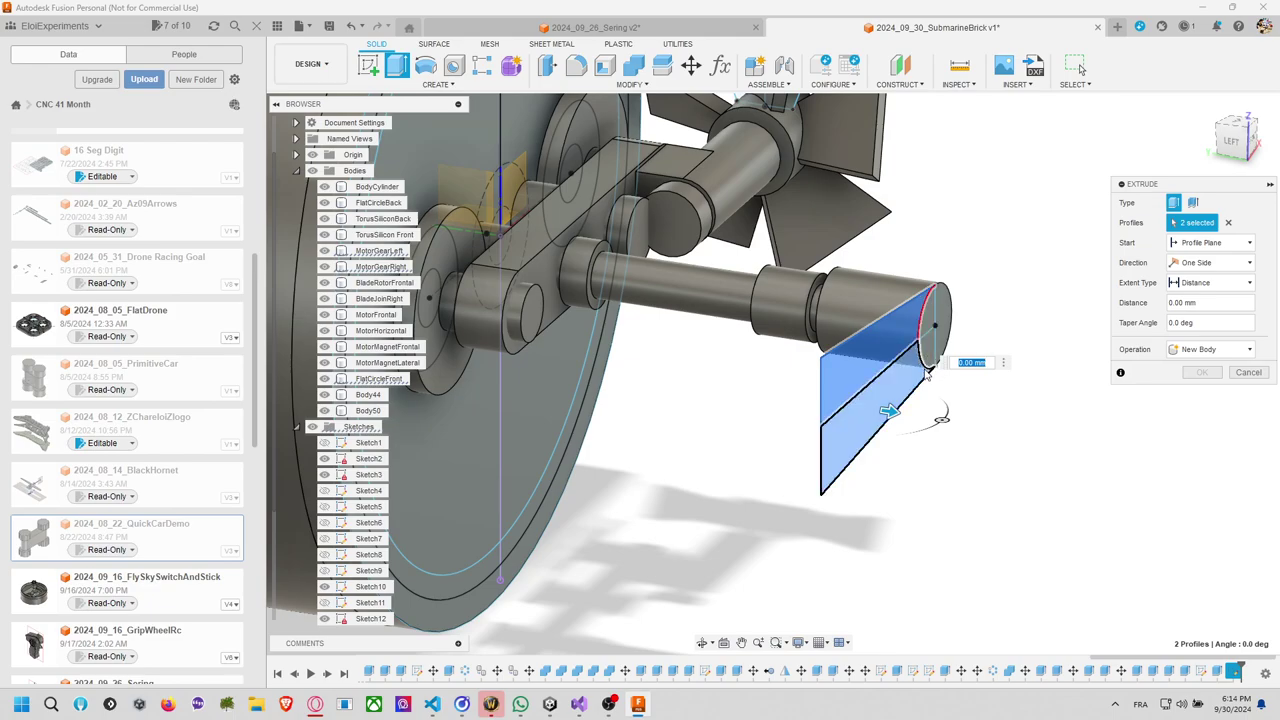
click(933, 343)
click(932, 345)
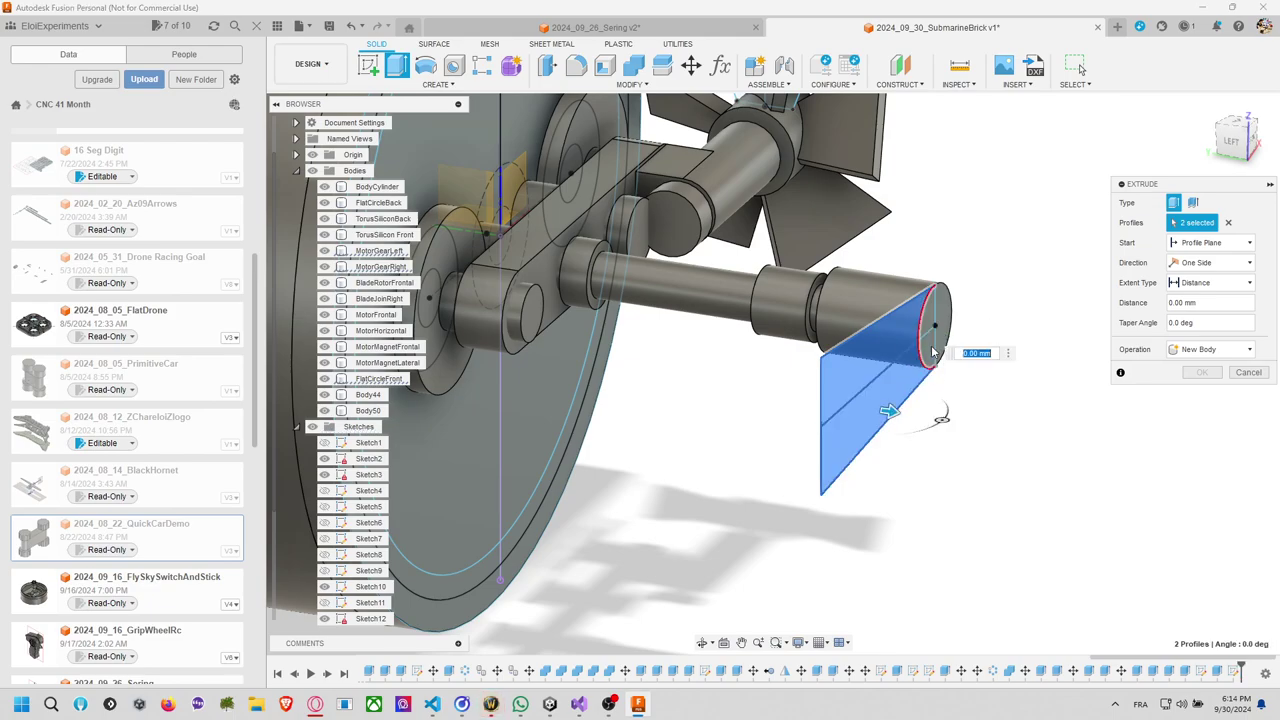
click(930, 348)
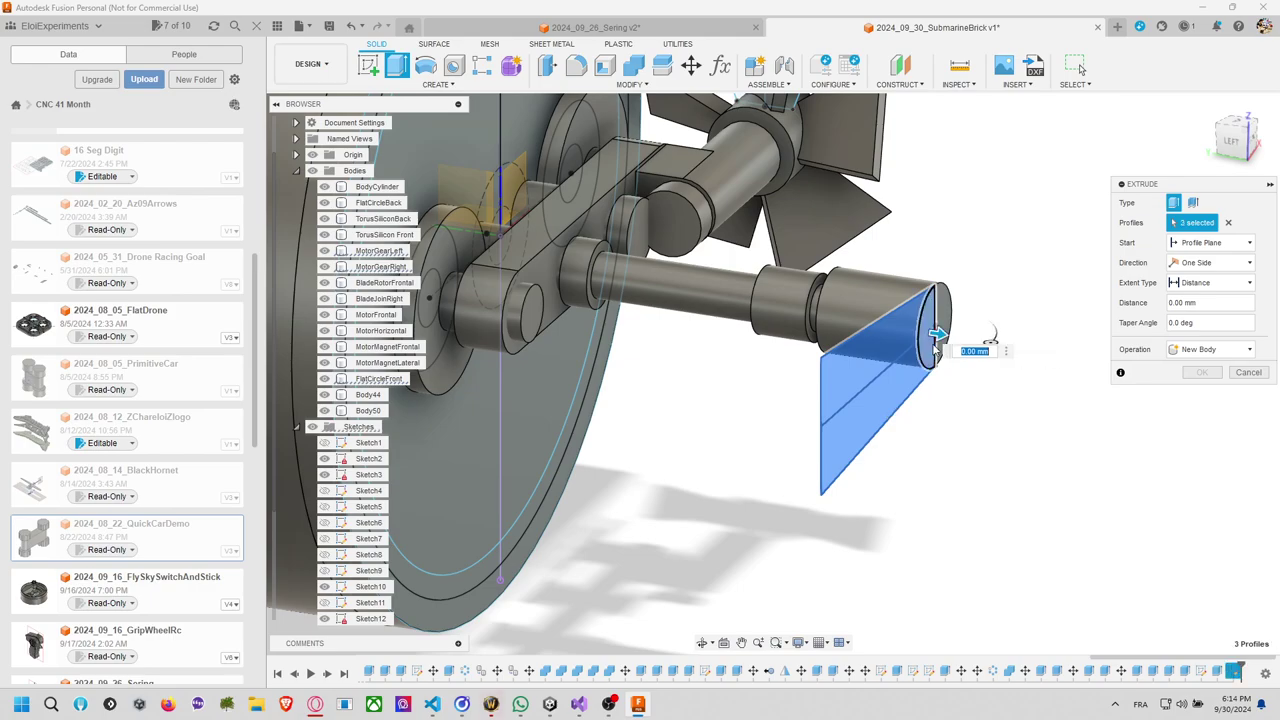
Extrude them 1.5 mm on Two Sides as a New Body, creating Body51.
text(3)
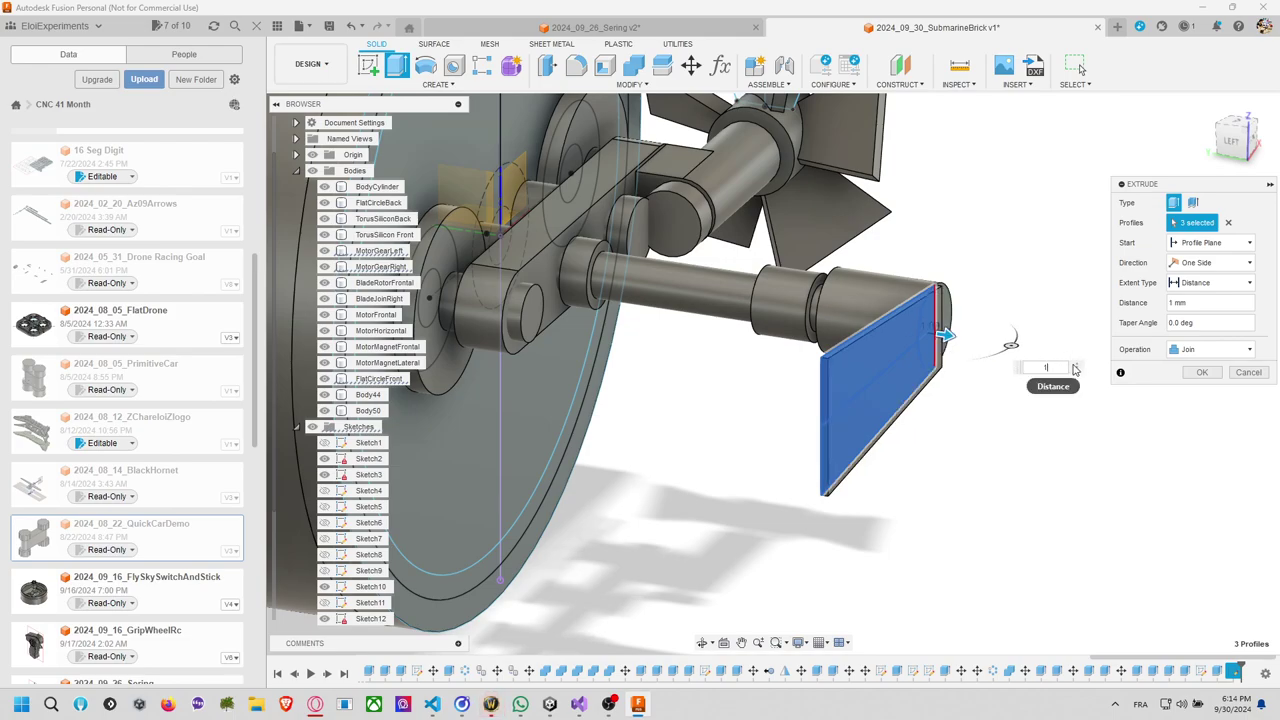
text(3)
key(BackSpace)
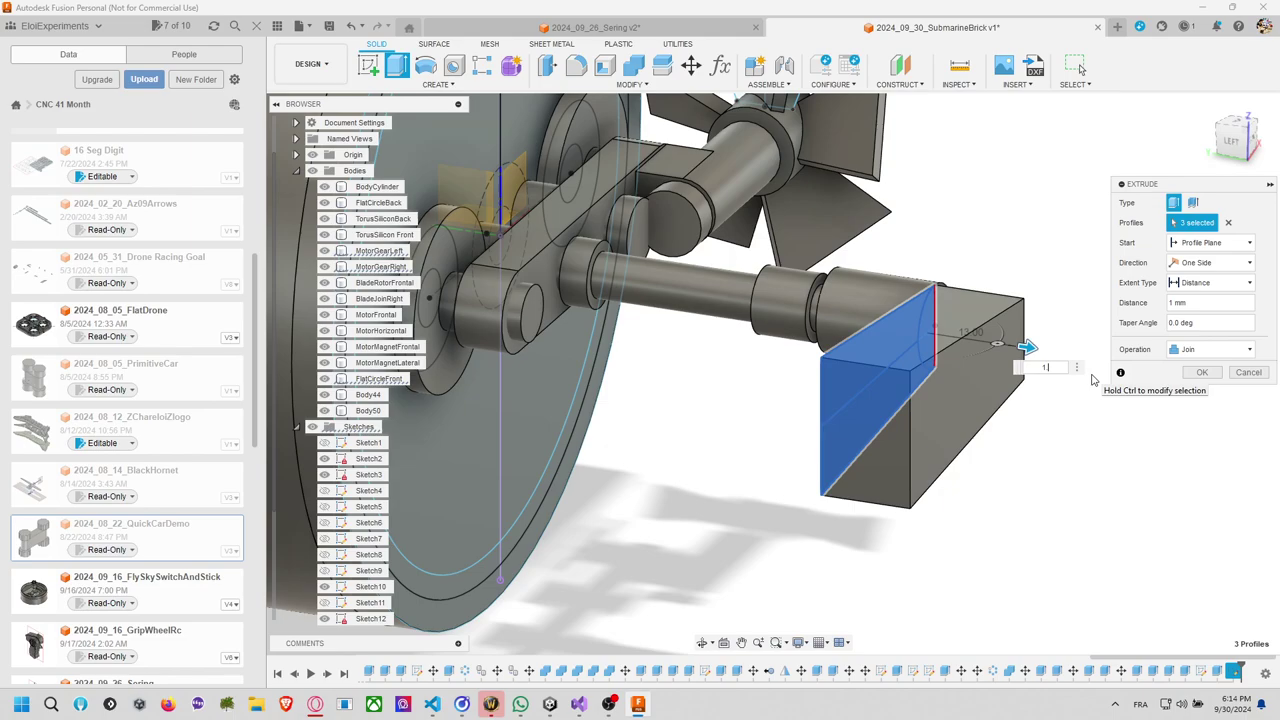
text(.5)
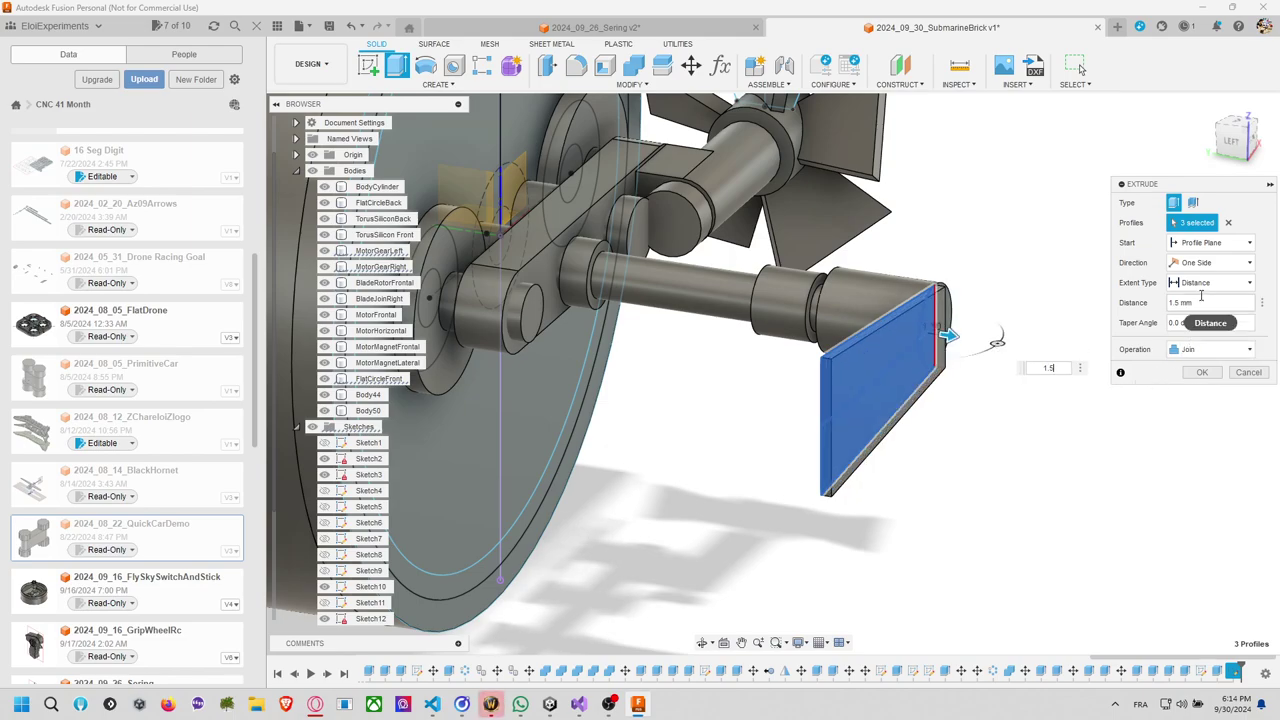
click(1215, 262)
click(1205, 295)
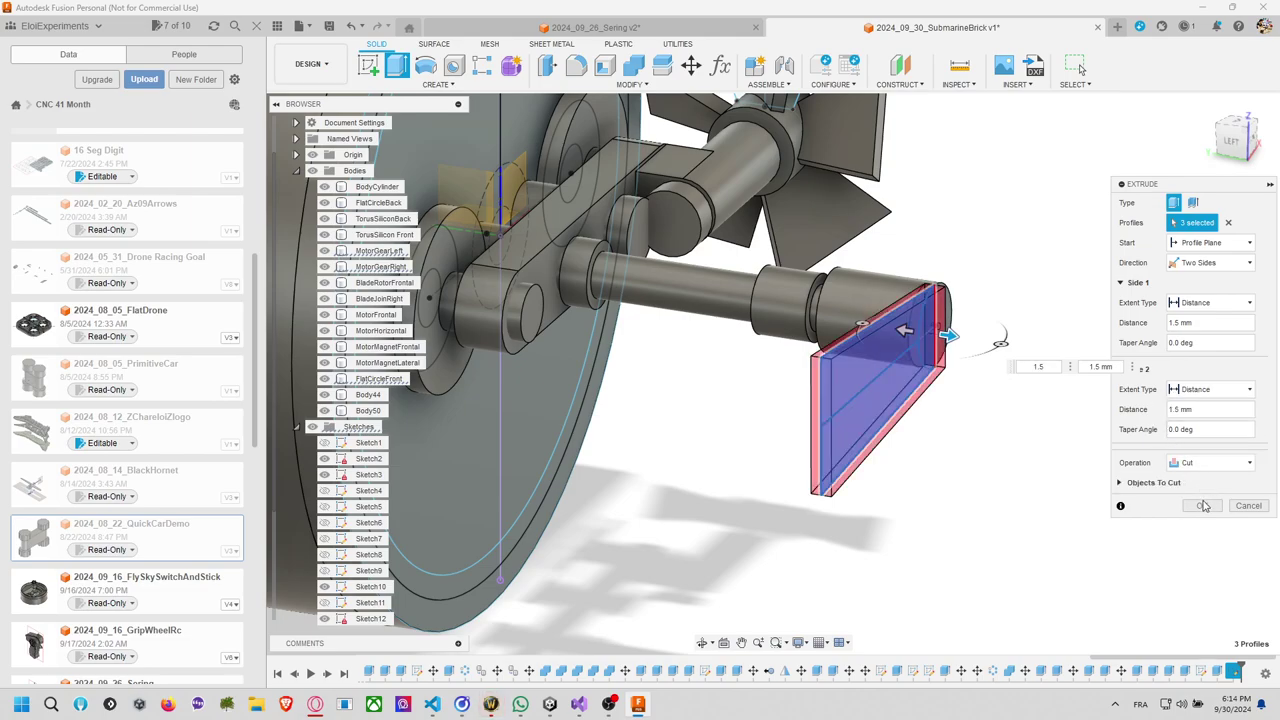
click(1207, 463)
click(1192, 522)
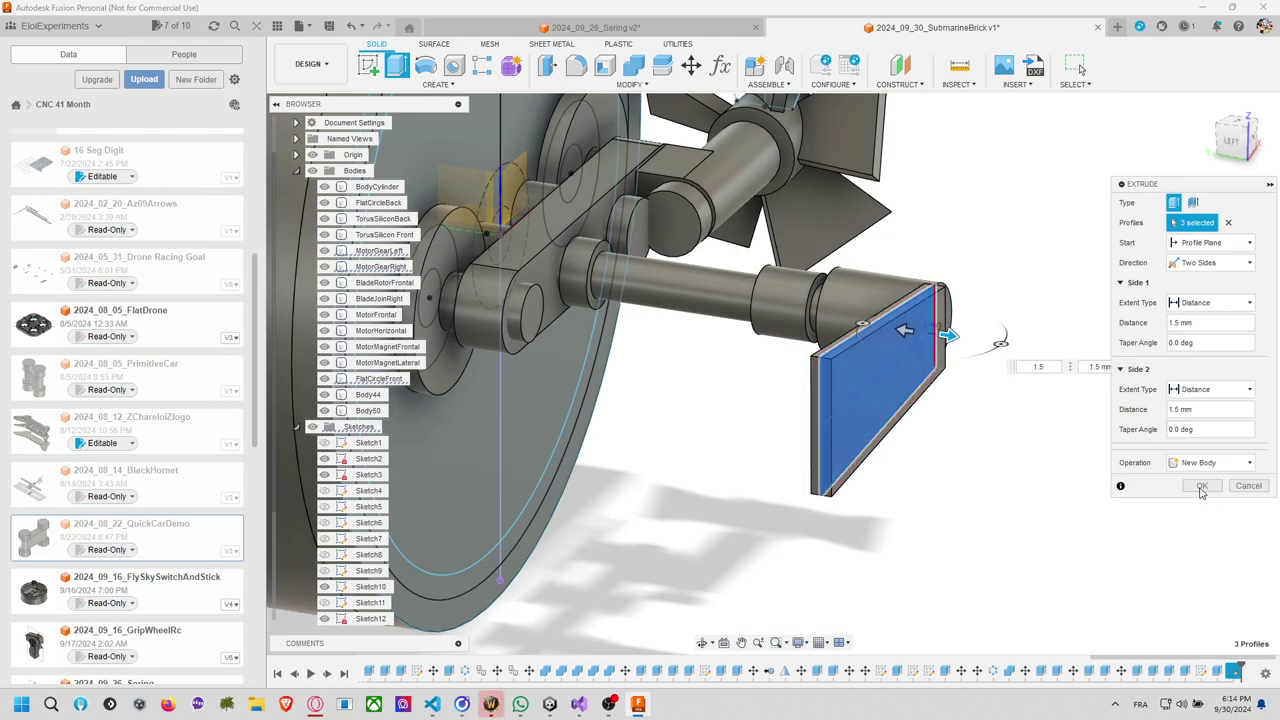
click(1201, 487)
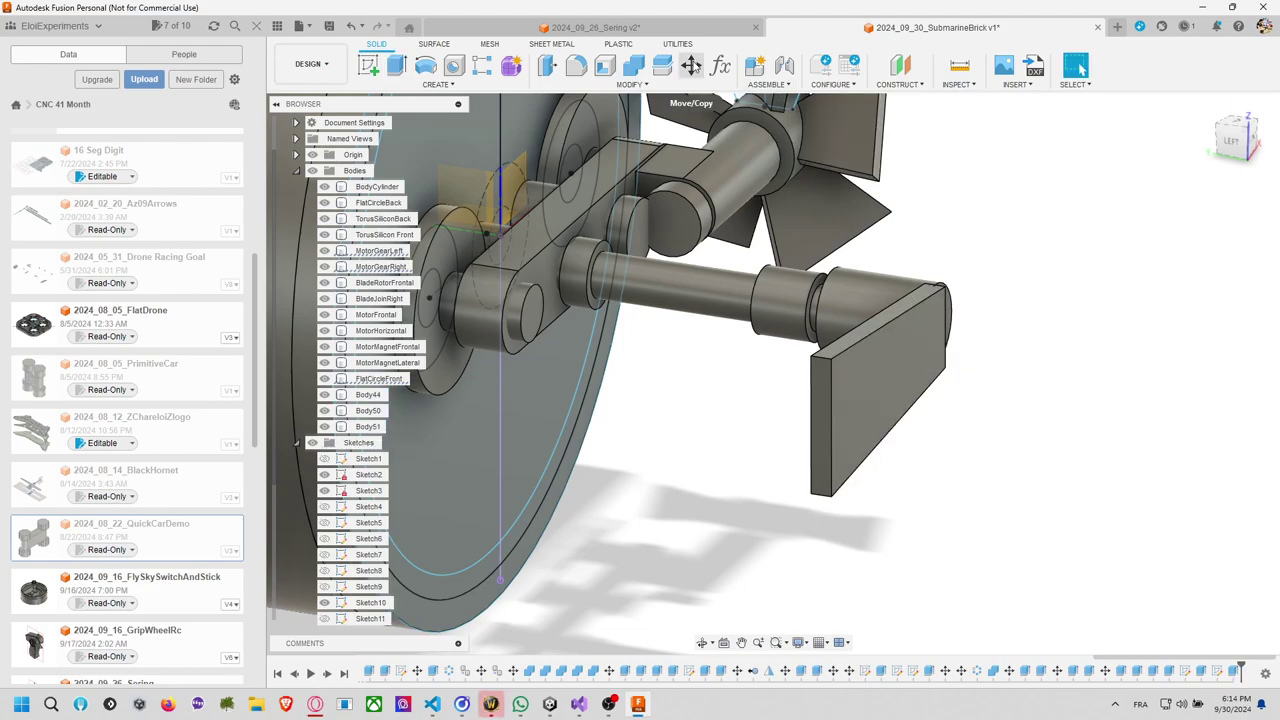
Rotate Body51 -45° about its sketch line.
click(693, 66)
click(895, 334)
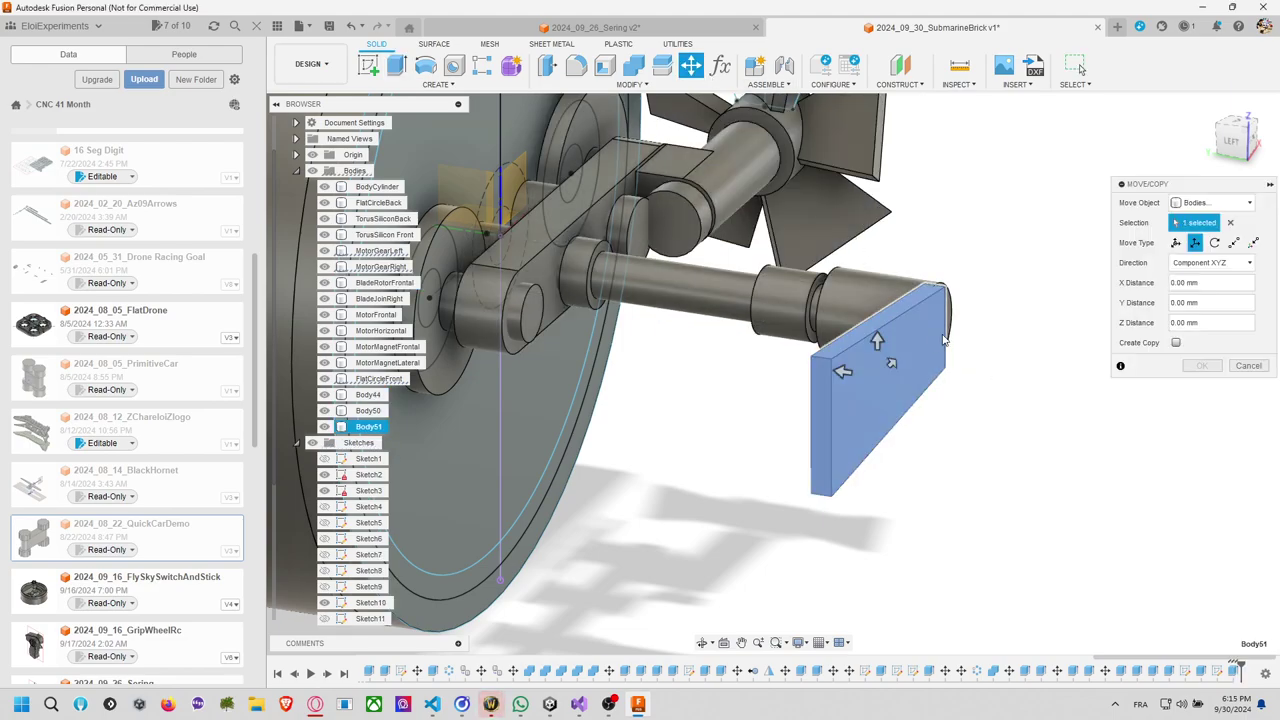
click(1214, 243)
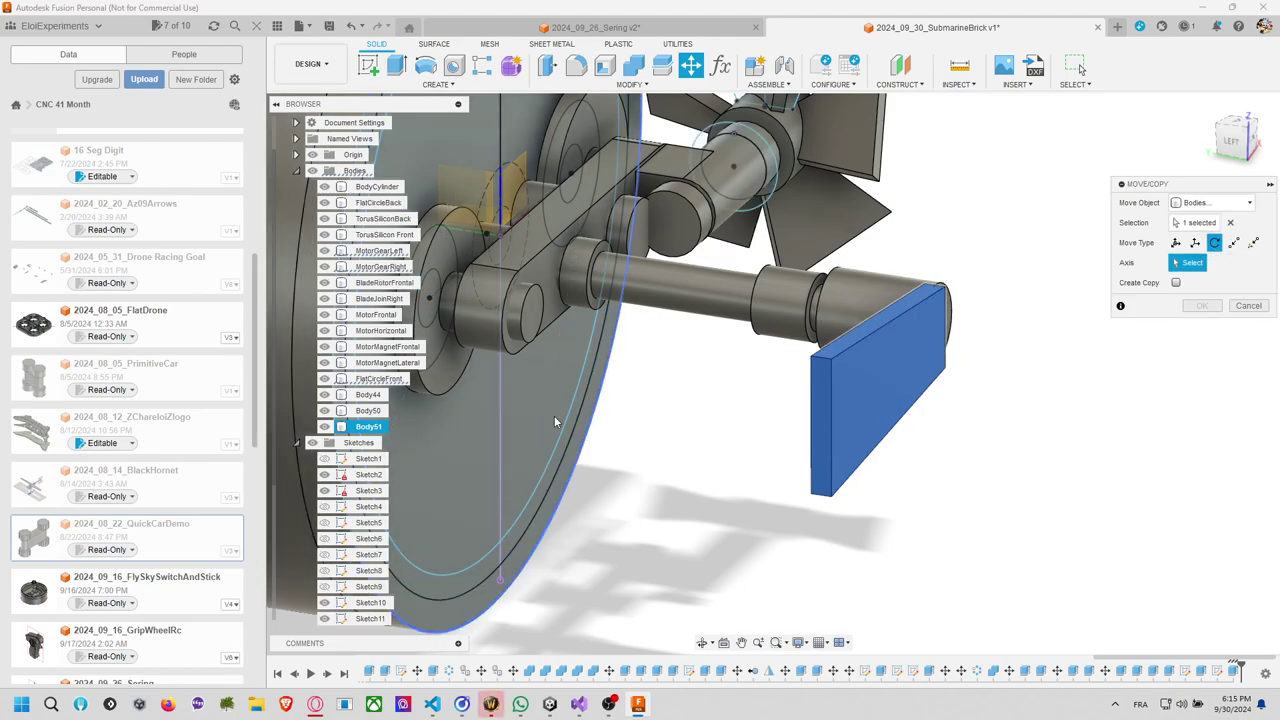
scroll(387, 513, down, 2)
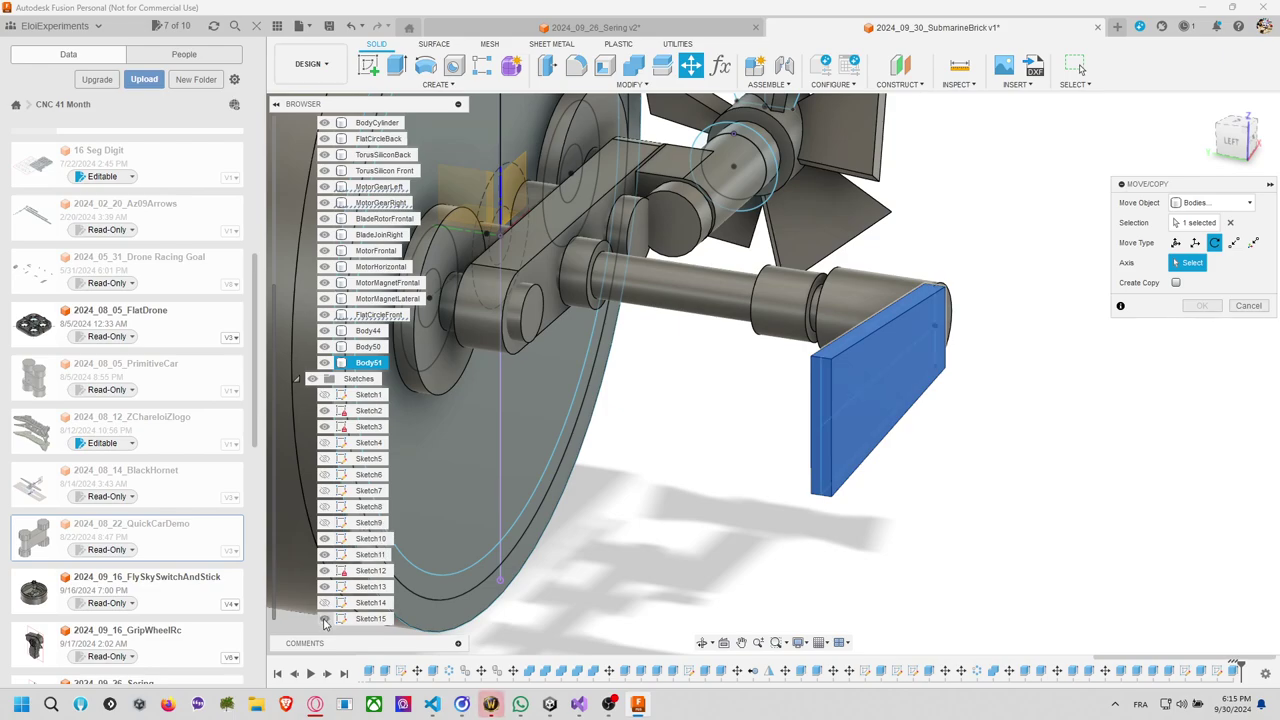
click(860, 398)
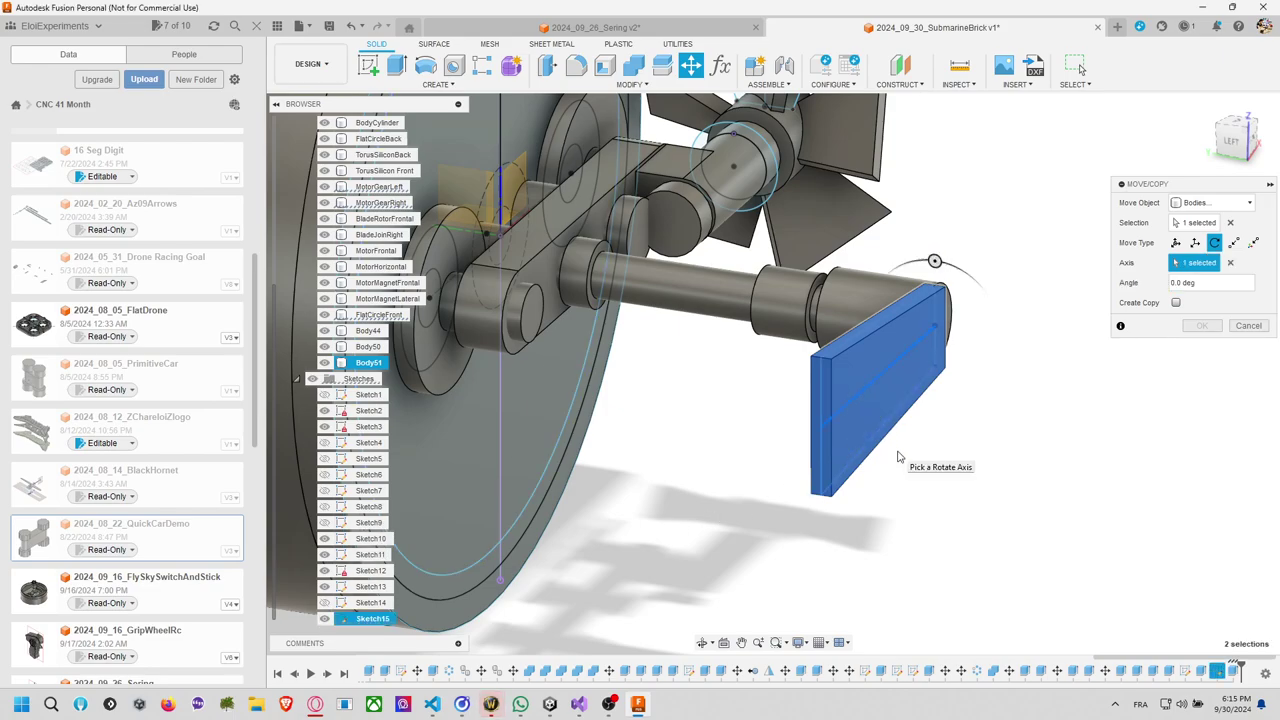
drag(934, 262, 979, 289)
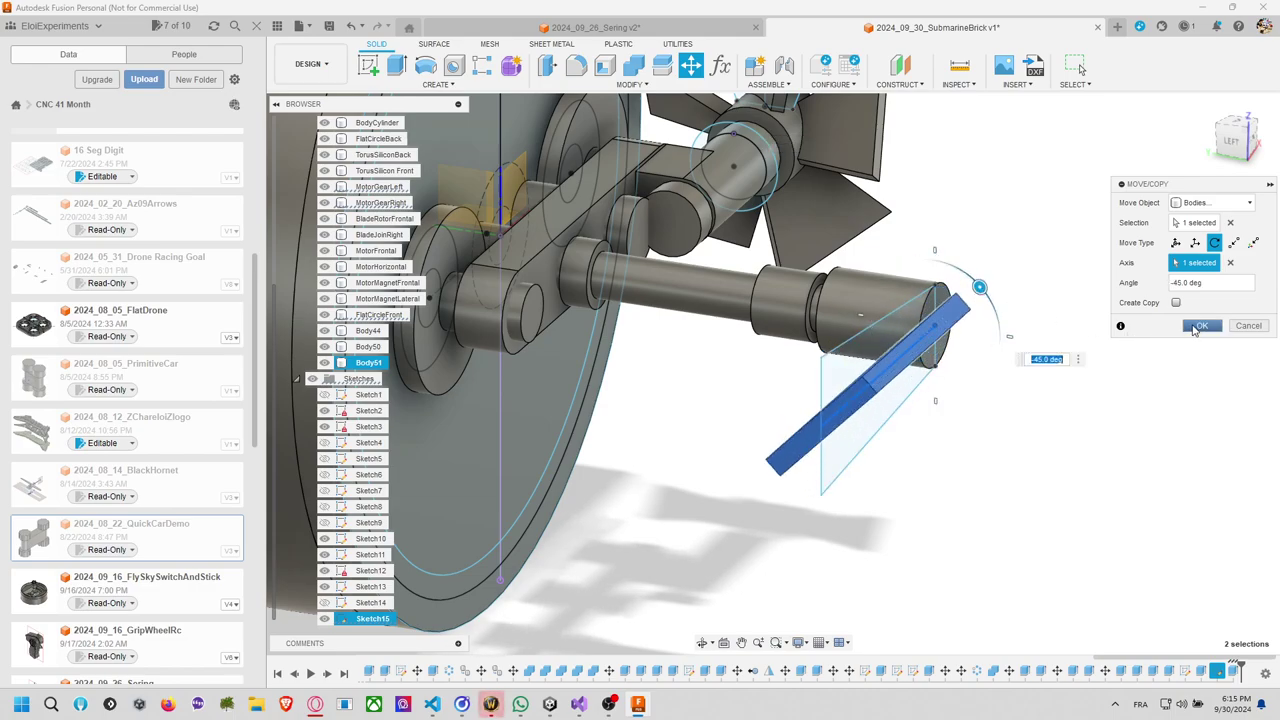
click(1199, 326)
Slide the blade plate 8 mm along the front shaft.
key(m)
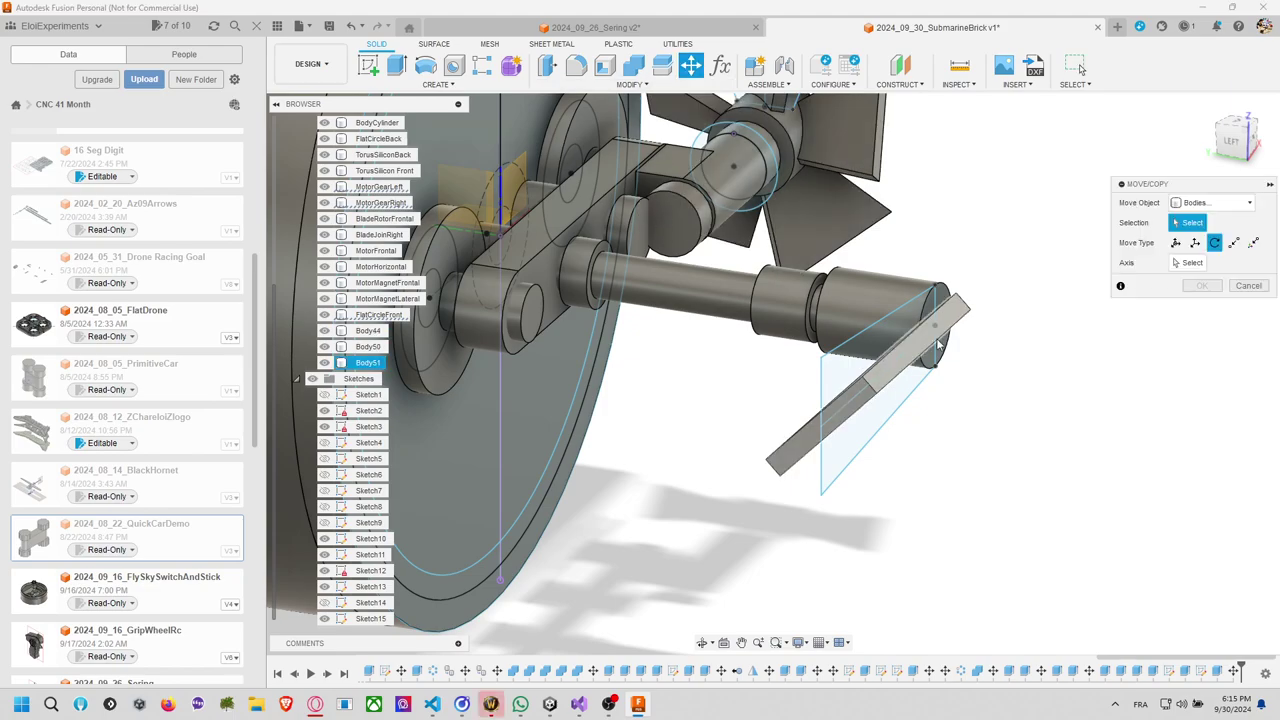
click(930, 348)
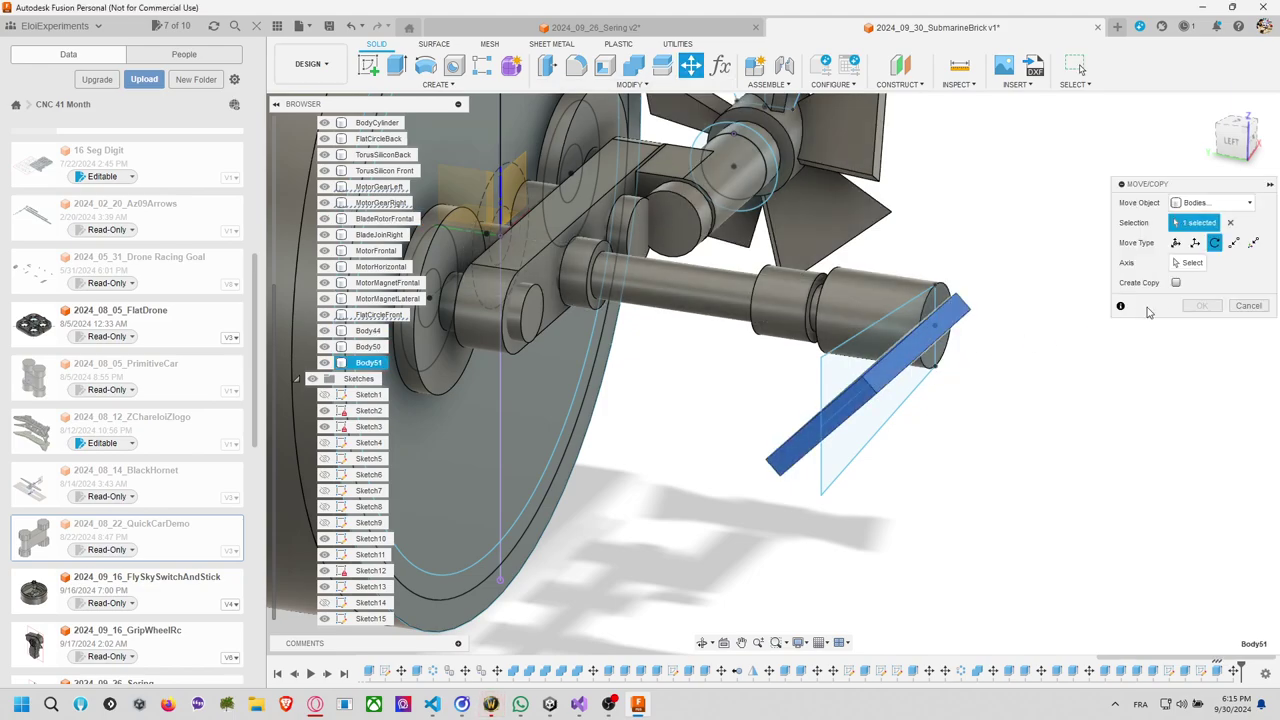
click(1196, 243)
drag(836, 366, 785, 368)
shift+middle_drag(970, 425, 966, 446)
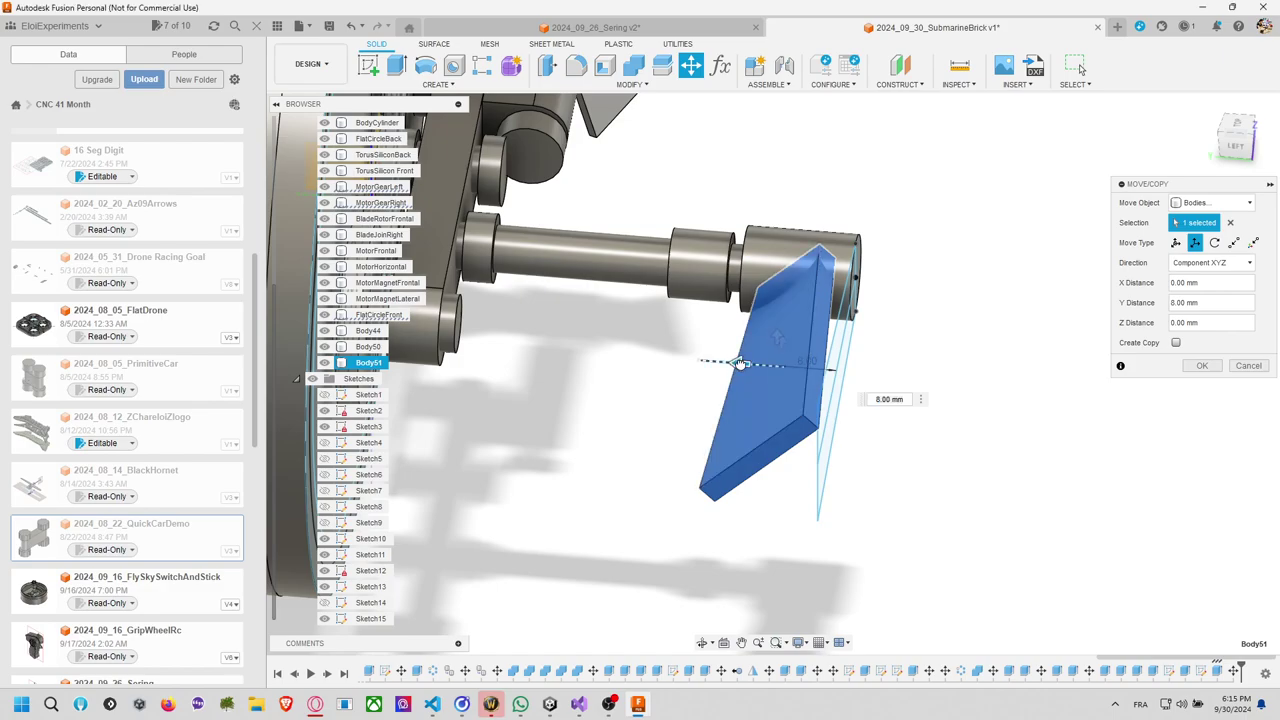
click(1203, 366)
shift+middle_drag(1120, 367, 1094, 383)
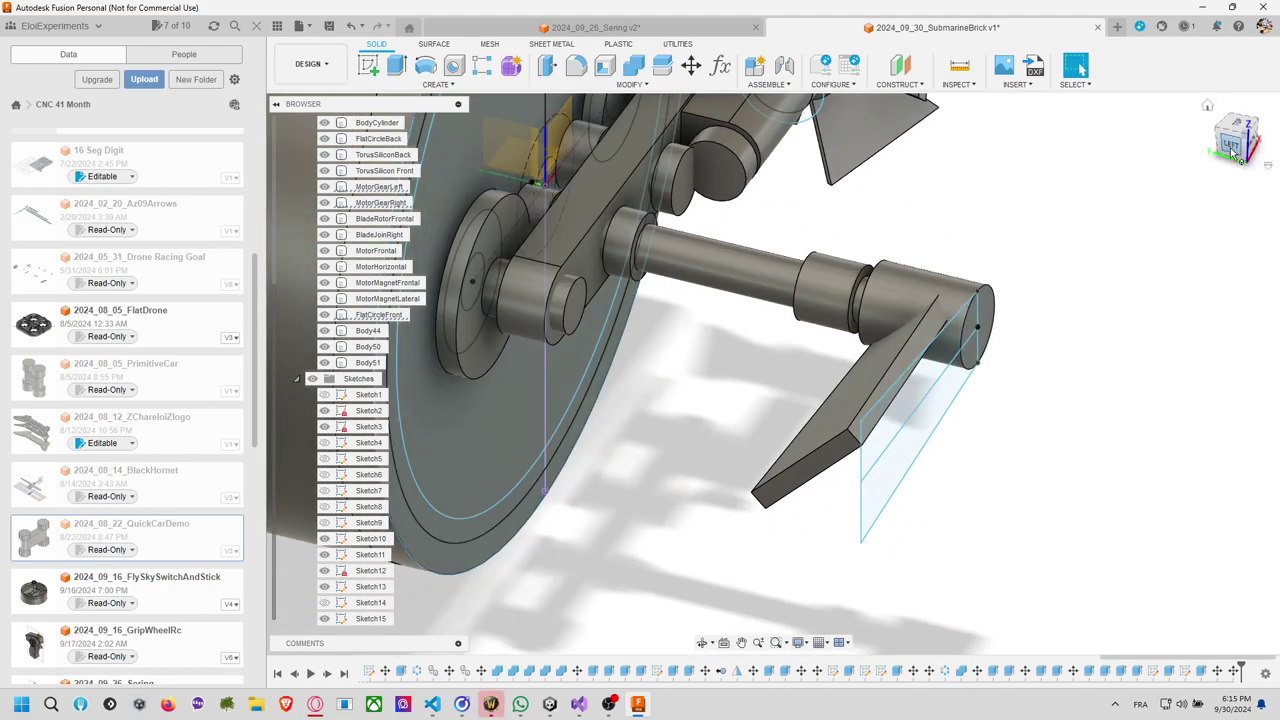
Circular-pattern Body51 about the shaft's circular edge with quantity 2, creating Body52.
click(630, 84)
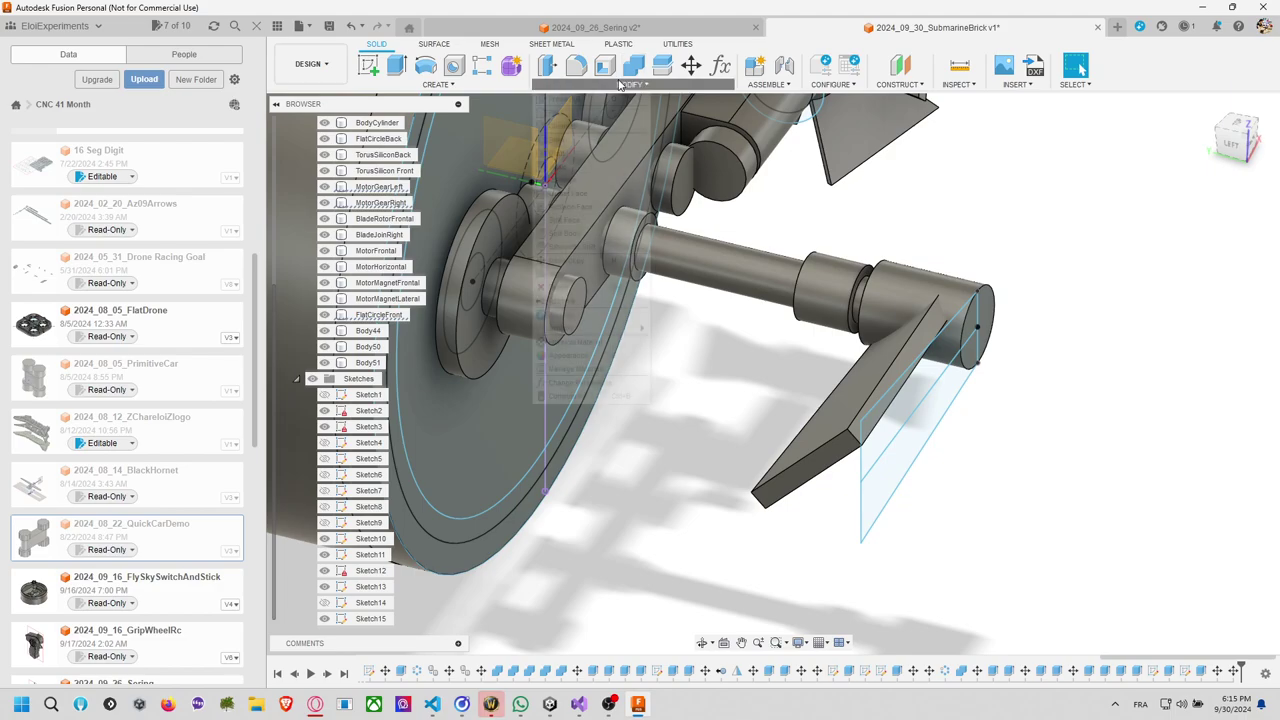
mouse_move(482, 65)
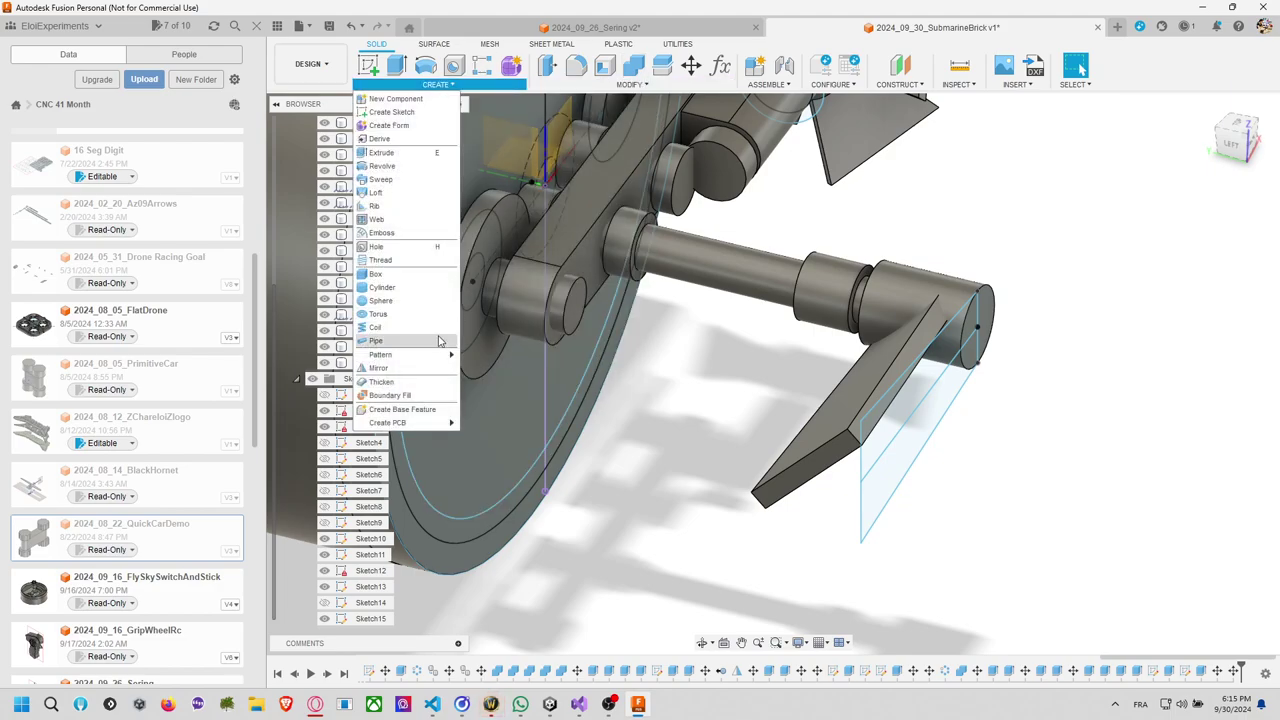
mouse_move(444, 357)
click(495, 368)
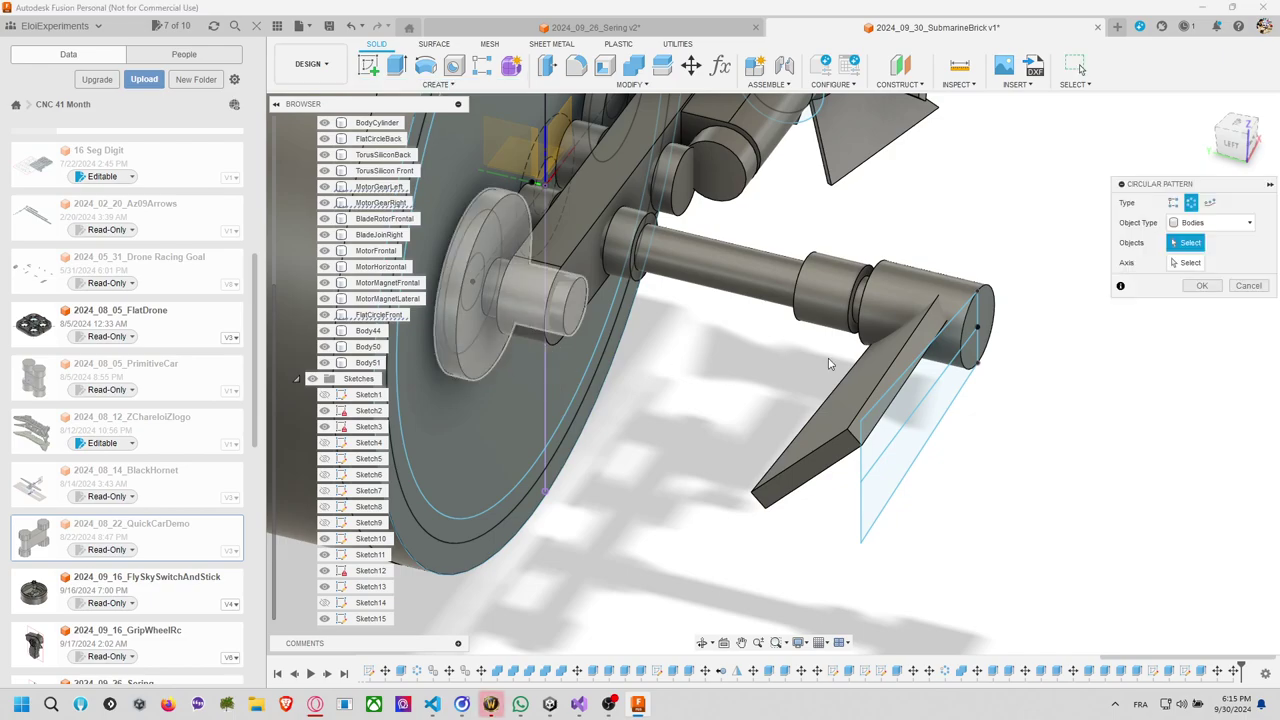
click(879, 361)
click(977, 322)
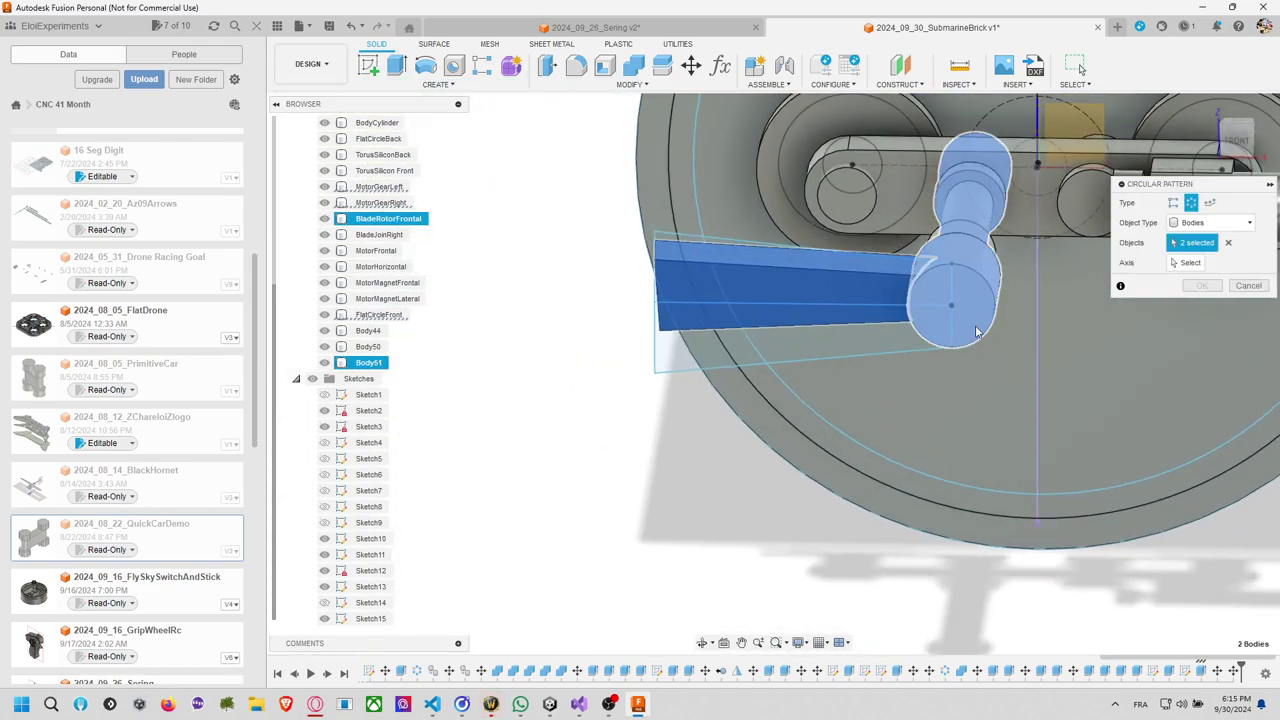
click(975, 318)
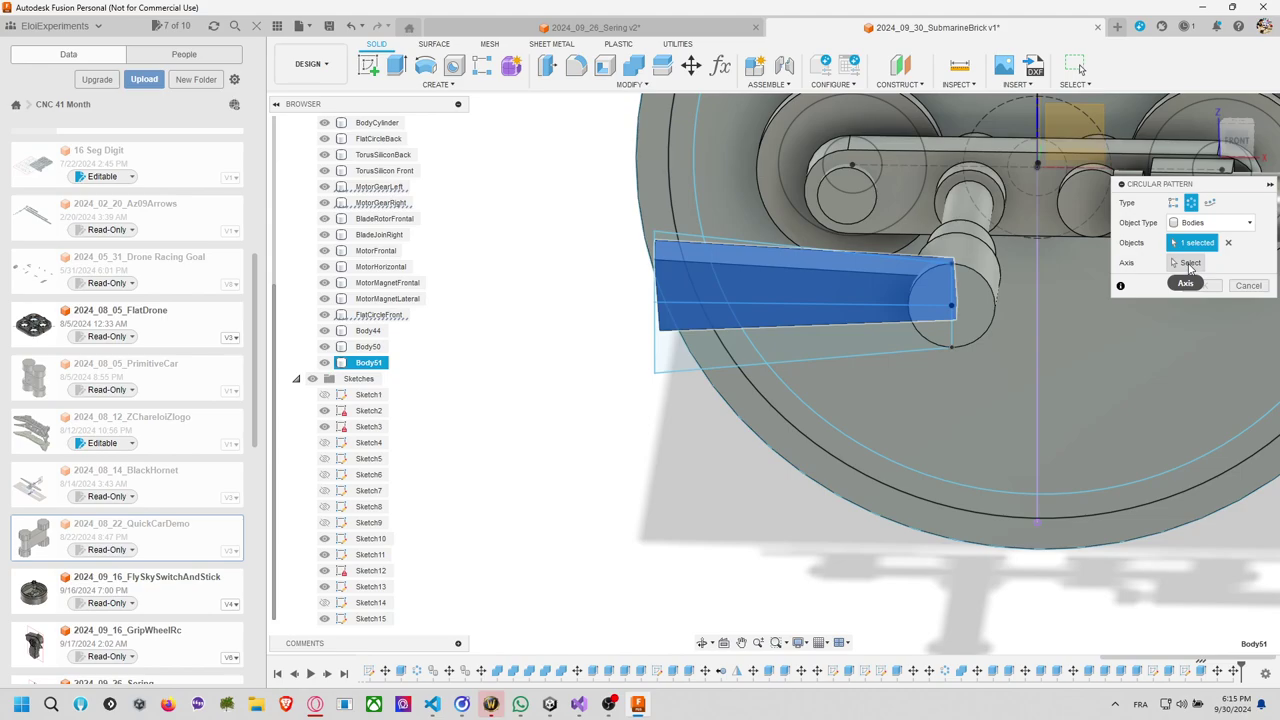
click(993, 302)
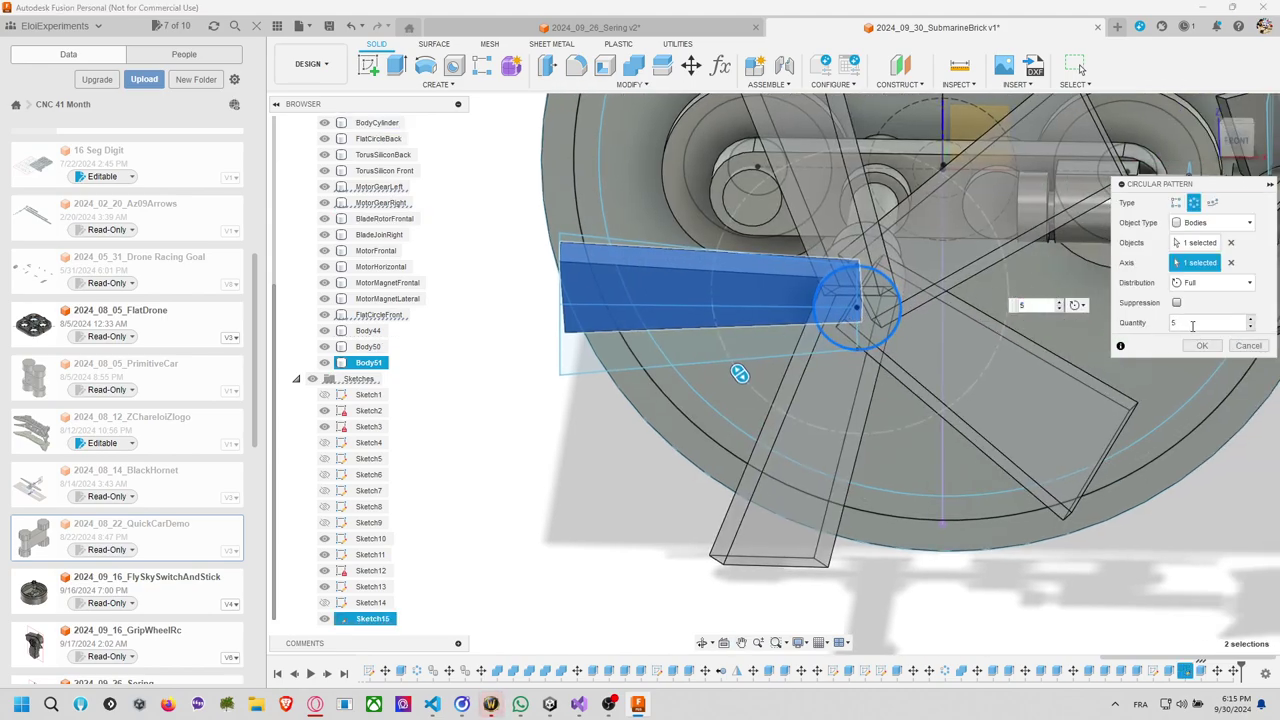
key(ctrl+a)
text(2)
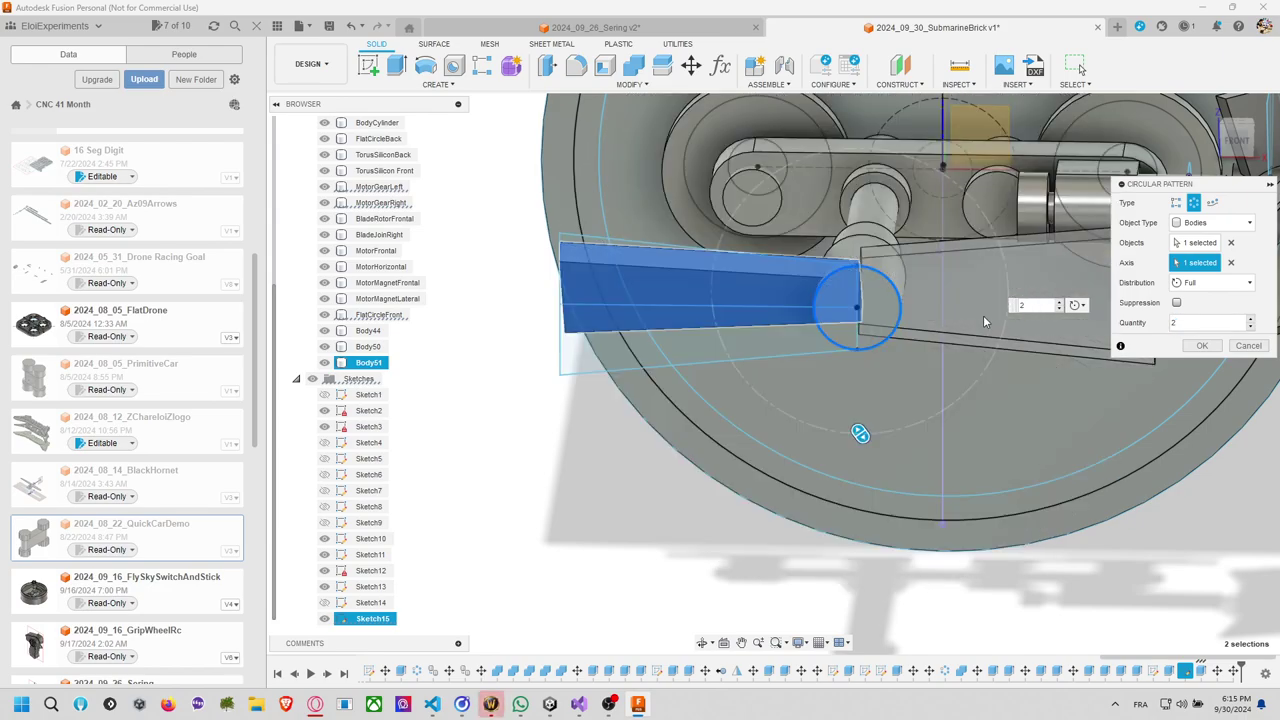
middle_drag(949, 331, 1031, 391)
click(1200, 346)
scroll(1070, 363, down, 3)
middle_drag(1130, 380, 1022, 483)
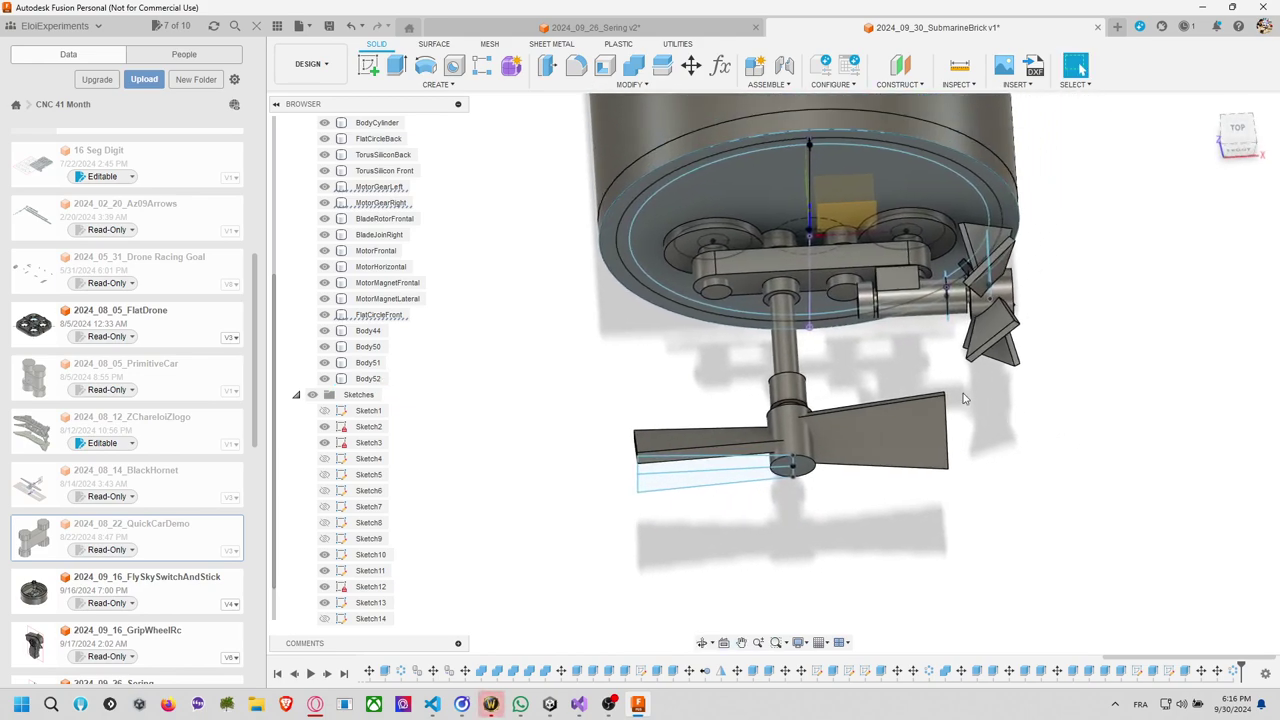
middle_drag(886, 363, 909, 404)
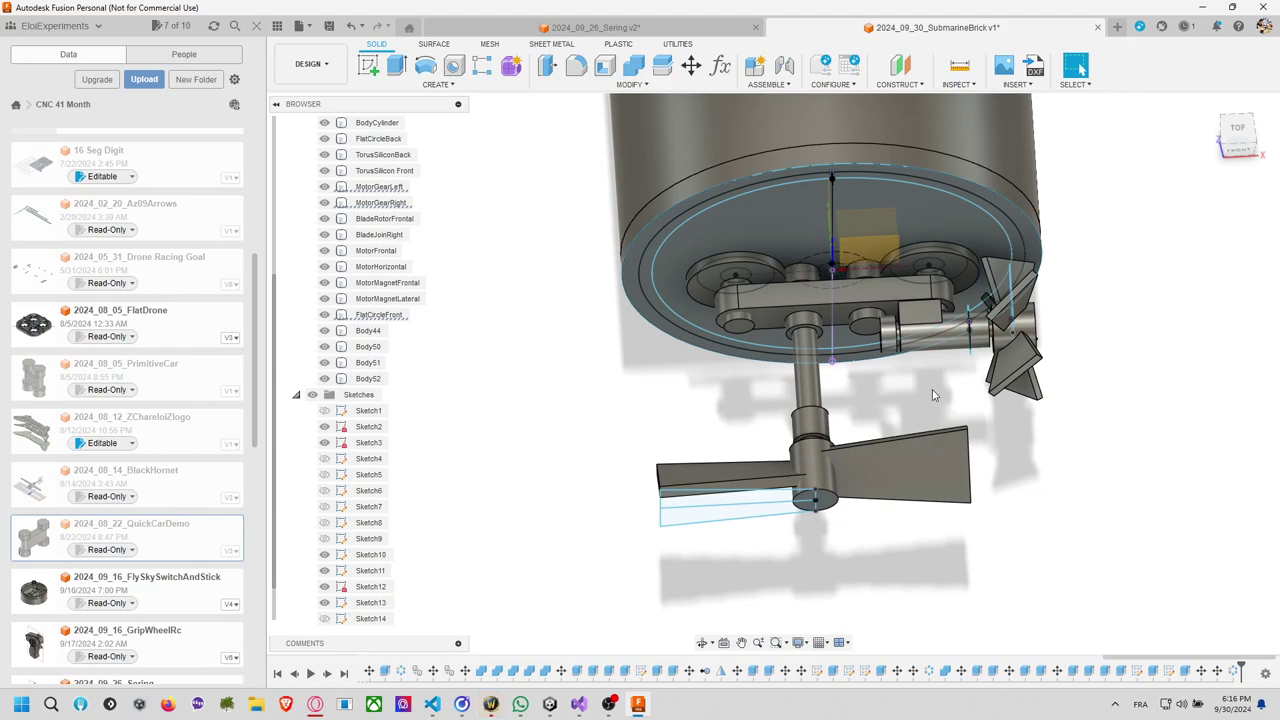
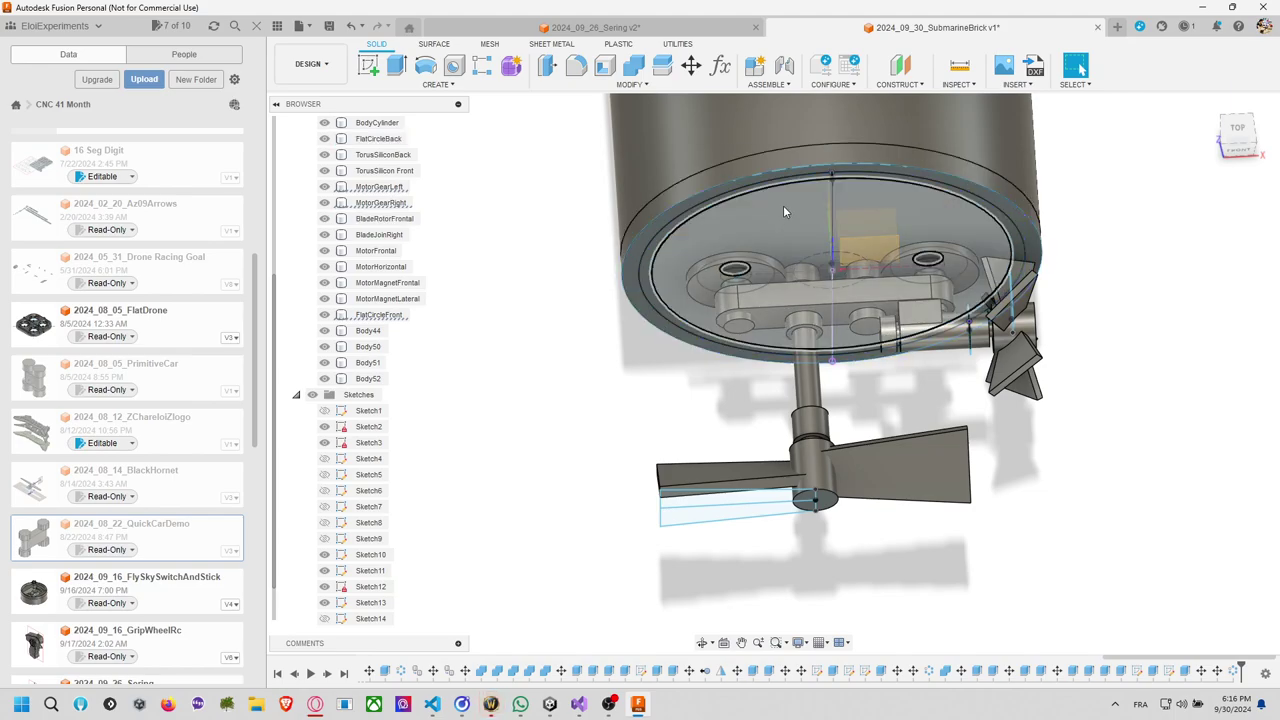
Start Move/Copy on the rotor shaft bodies, then abandon it and an attempted Combine.
click(690, 65)
click(808, 390)
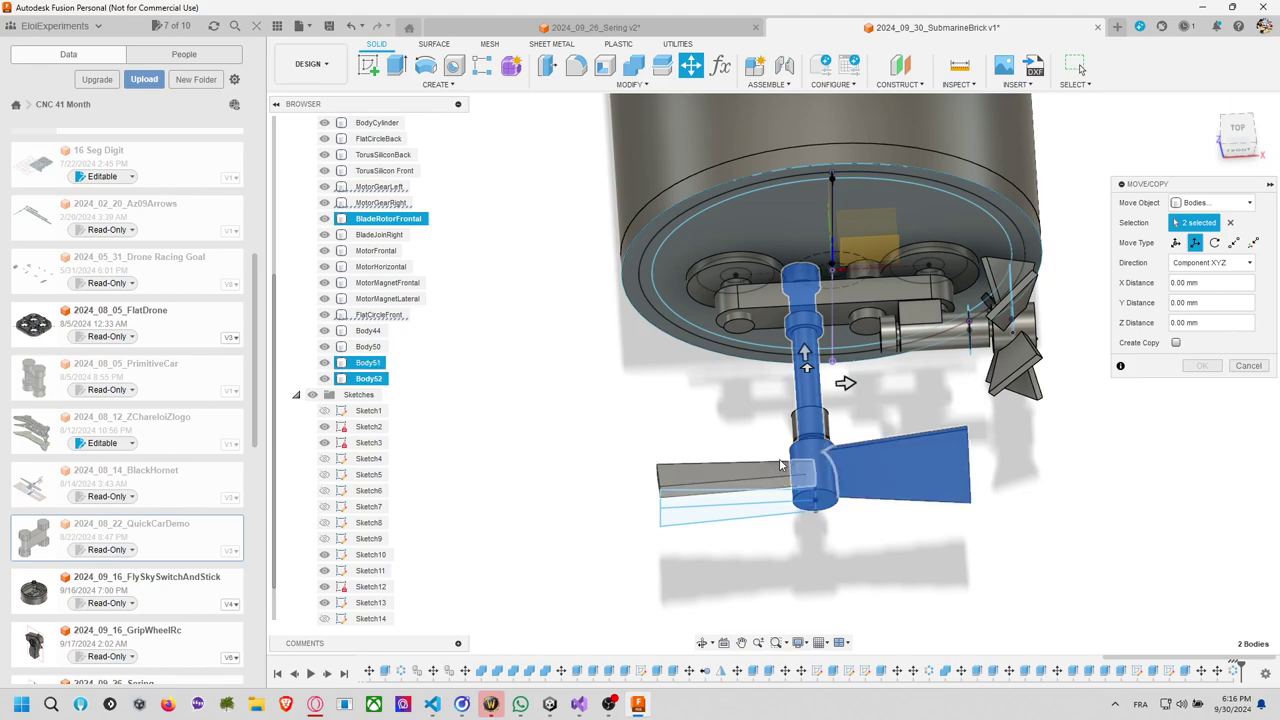
key(Escape)
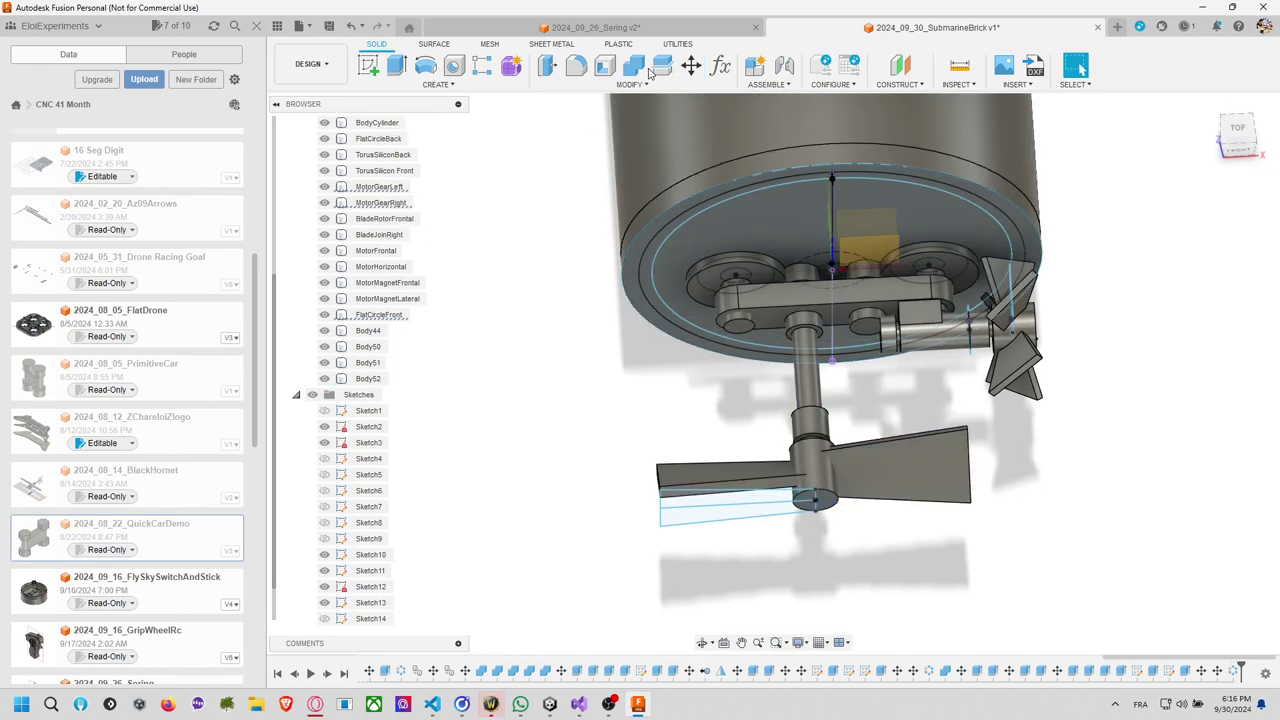
click(638, 68)
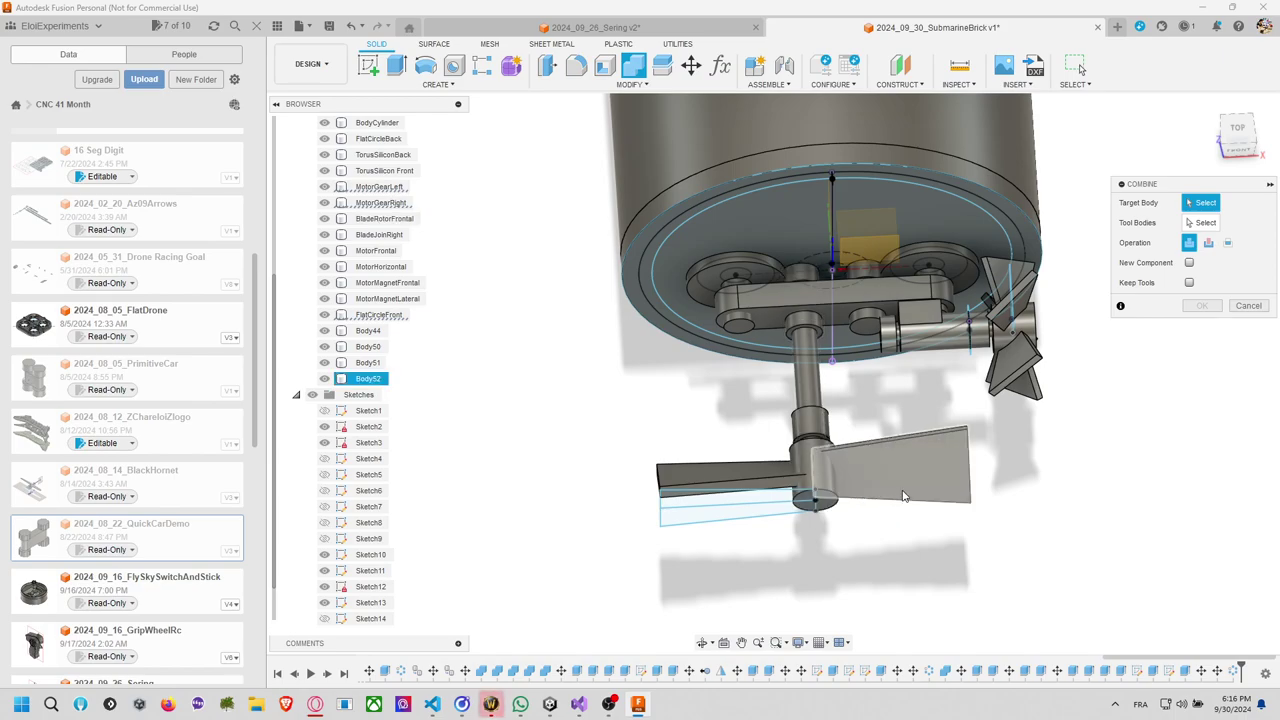
key(Escape)
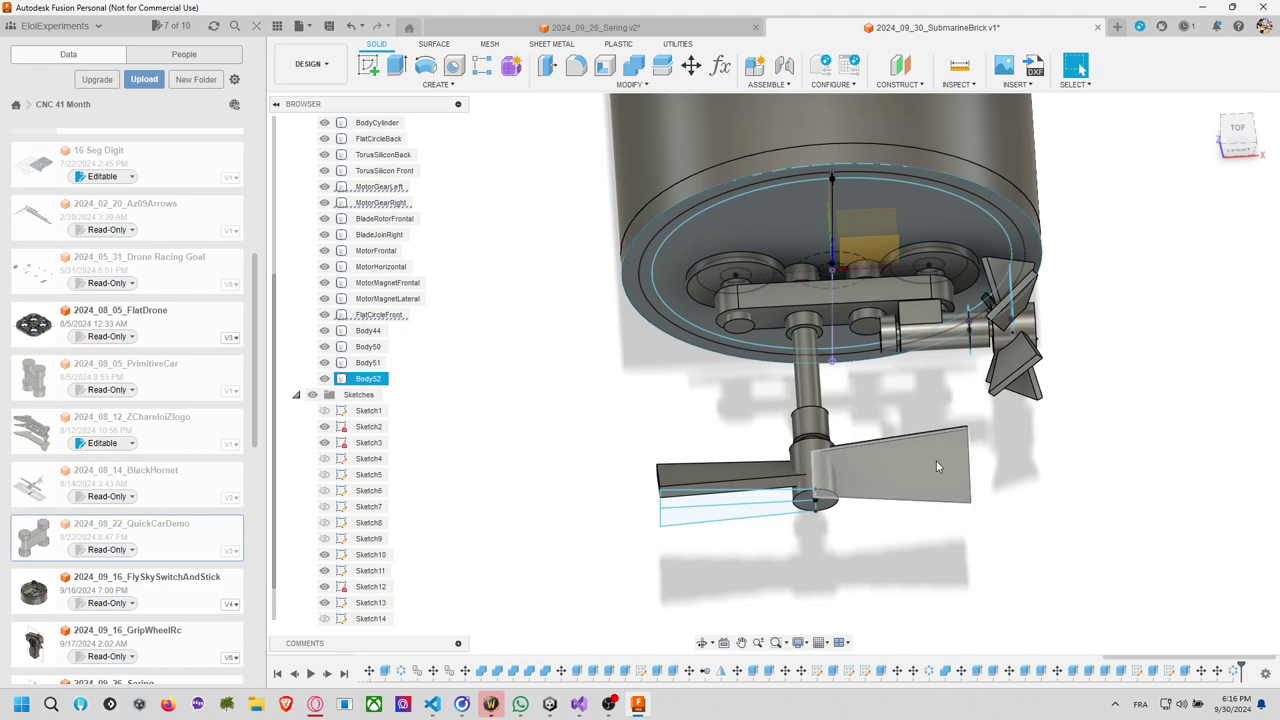
Select Body51, Body50 and the collar's bottom profiles, then begin an extrusion.
click(368, 364)
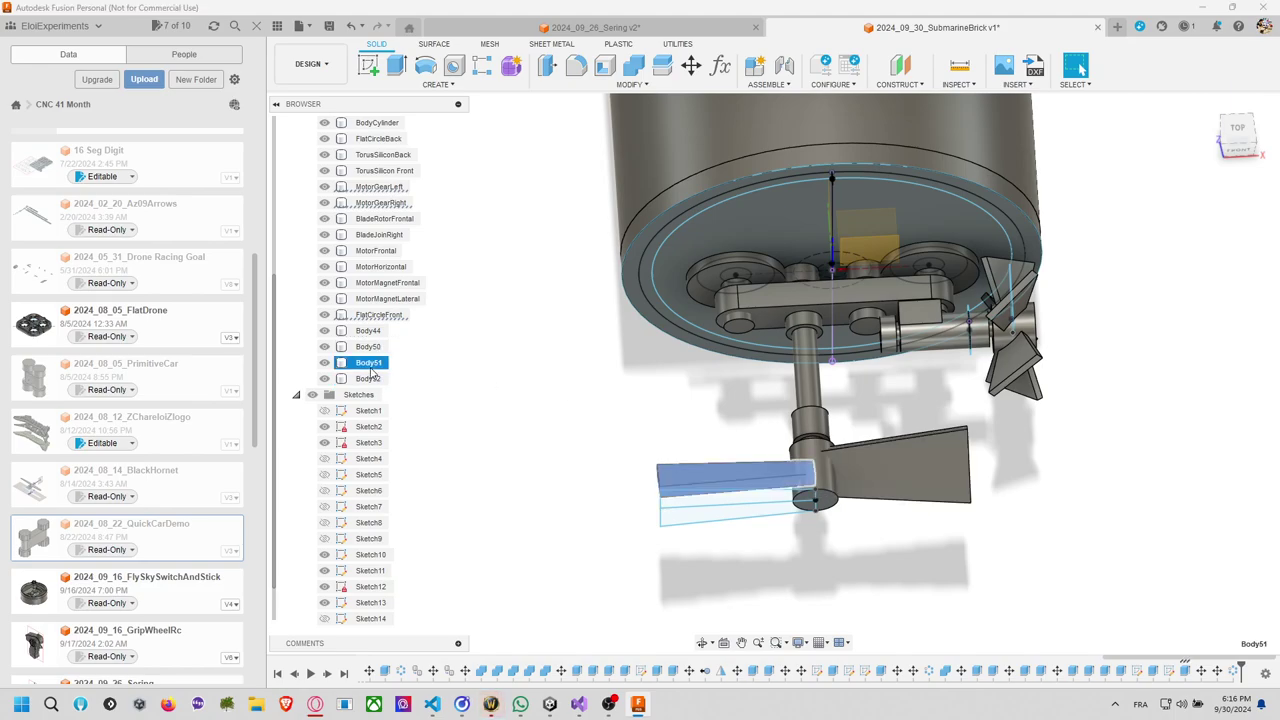
click(369, 347)
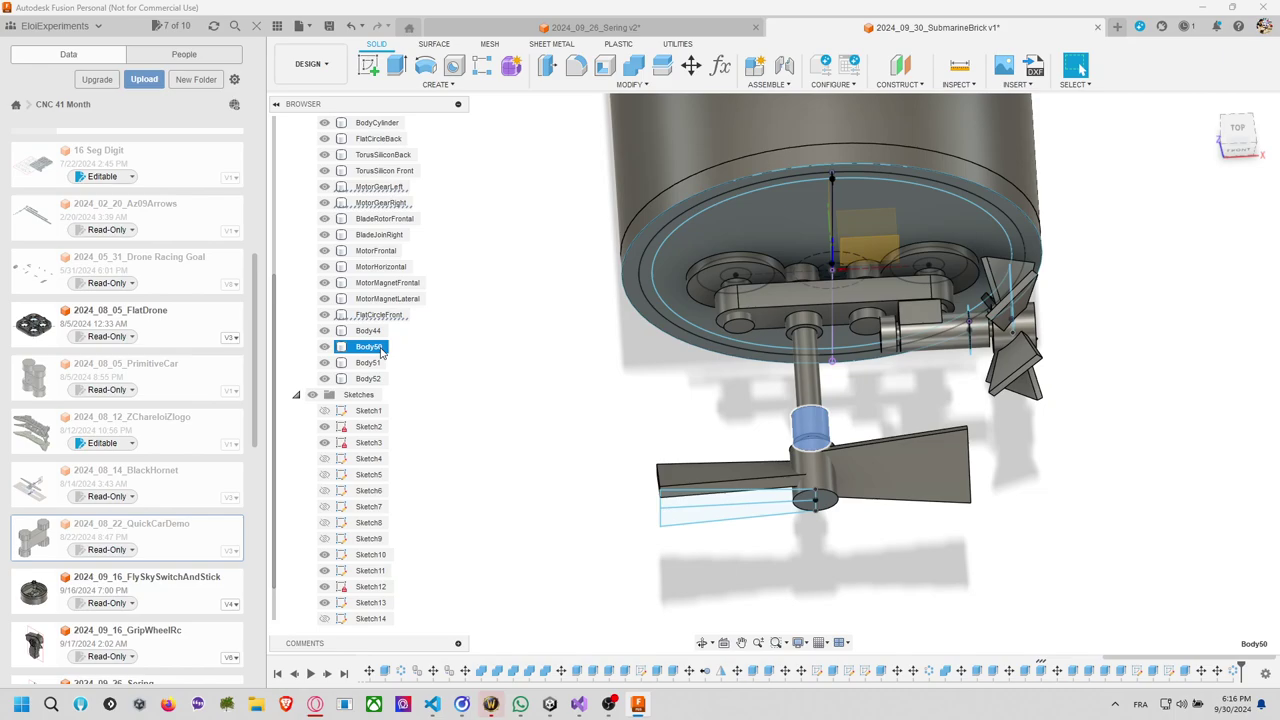
click(820, 498)
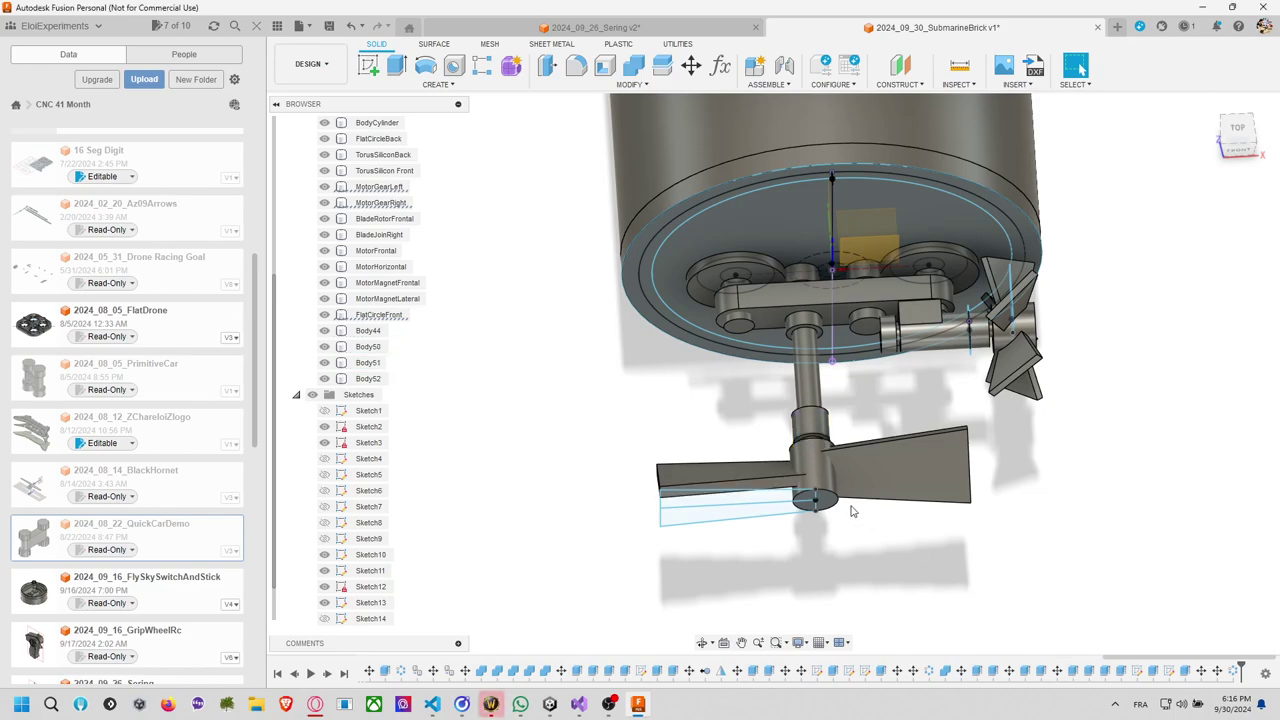
key(e)
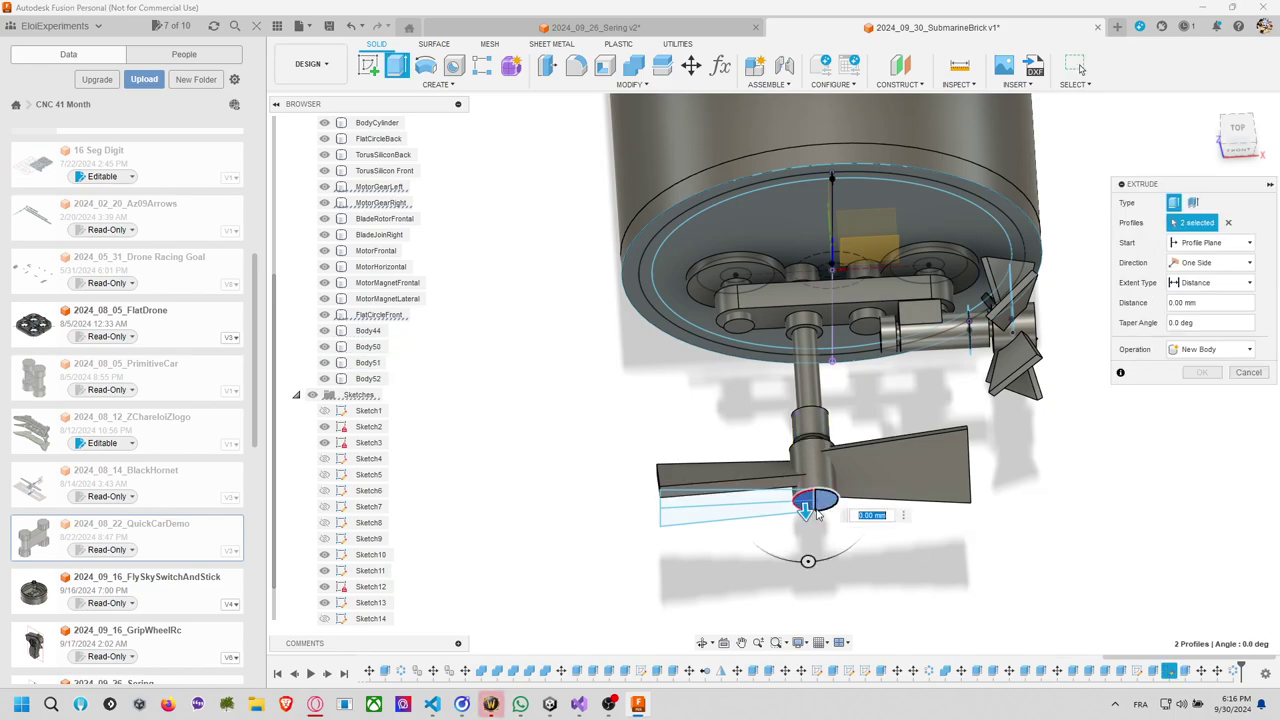
click(820, 508)
drag(818, 502, 828, 455)
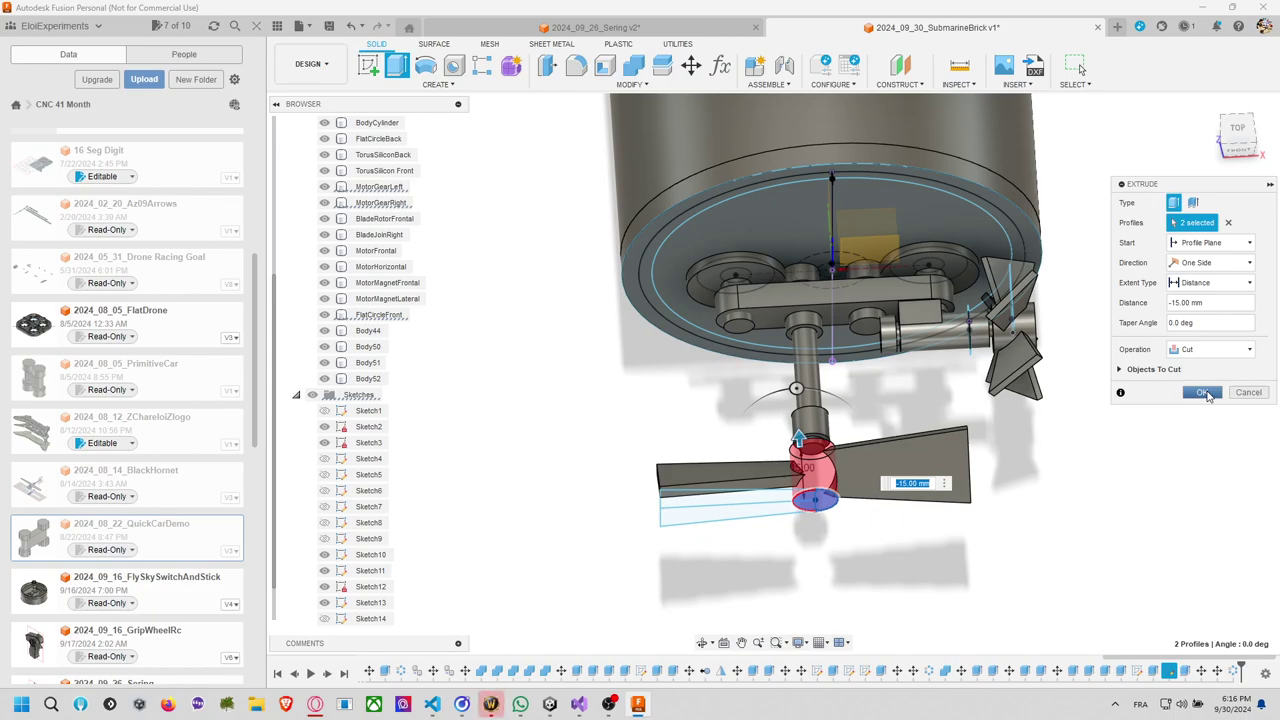
click(1203, 392)
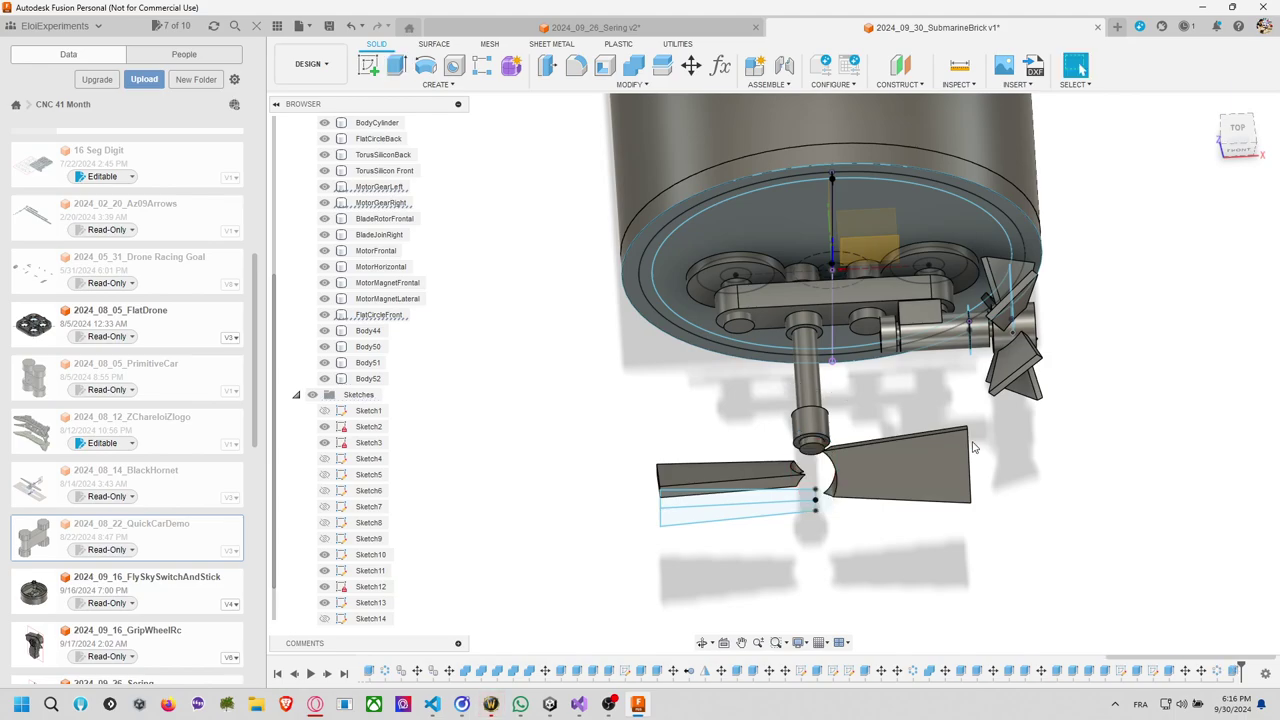
click(808, 458)
key(e)
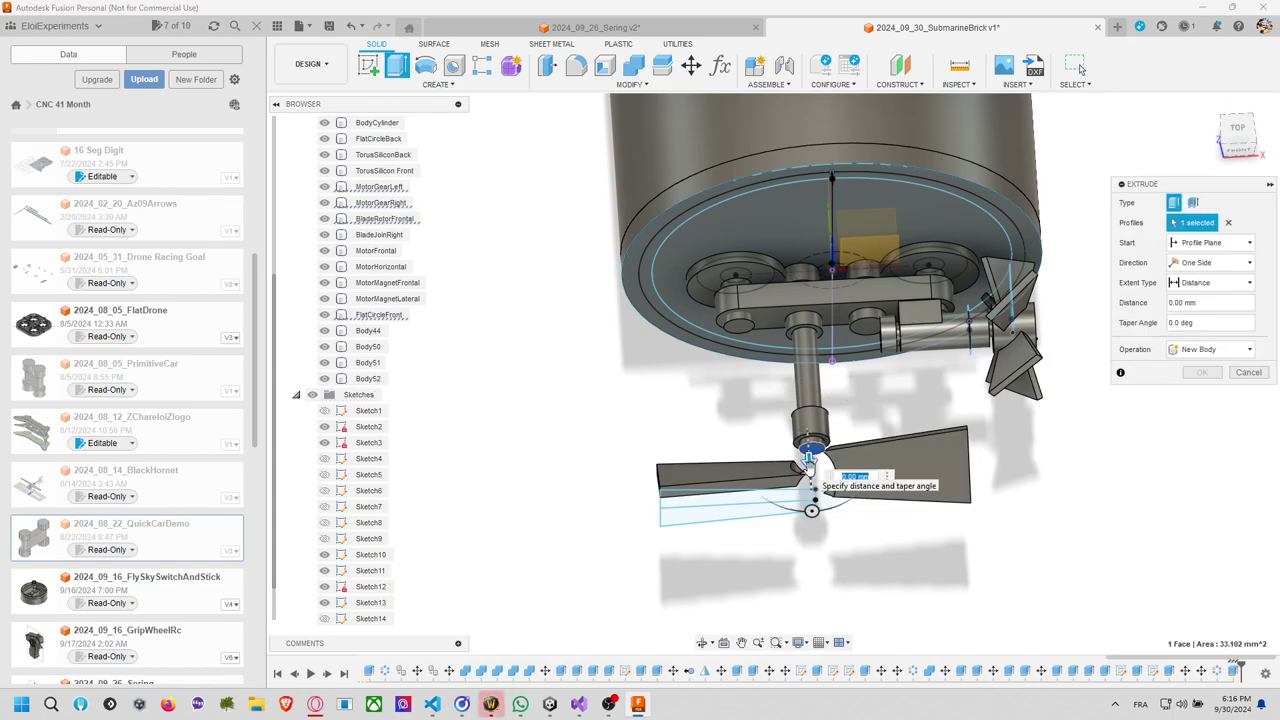
drag(808, 458, 812, 497)
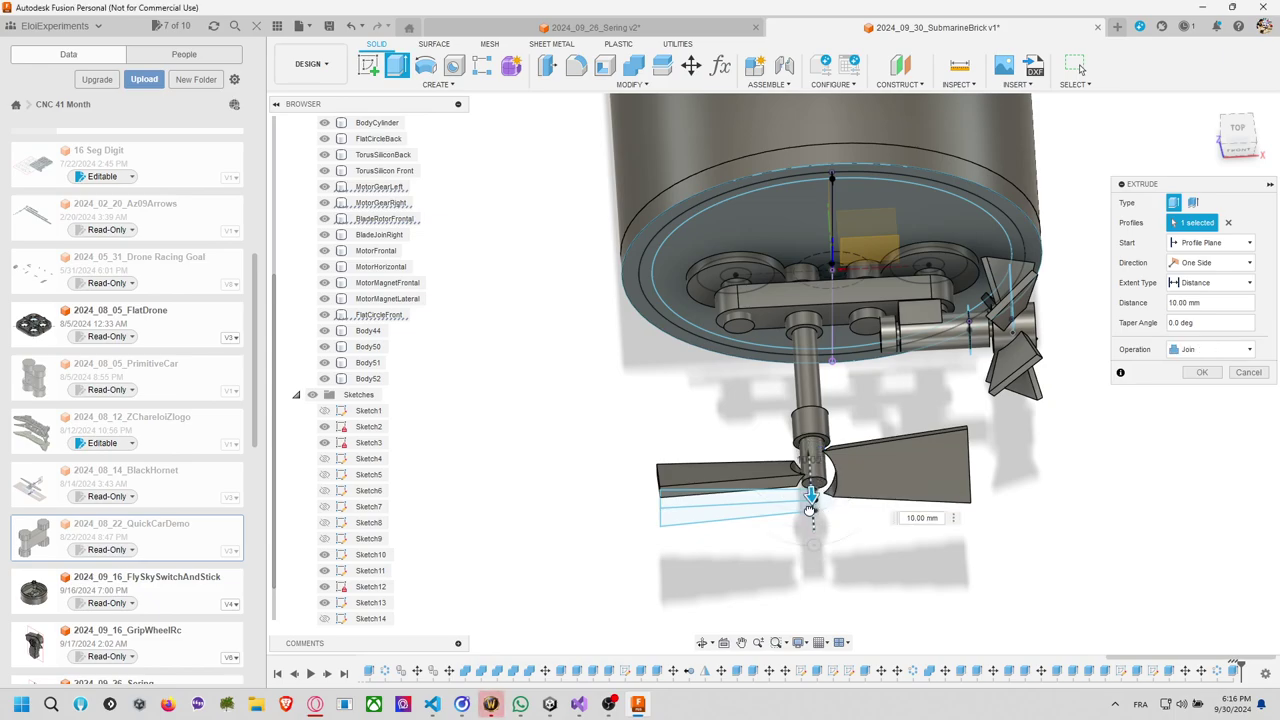
click(1201, 372)
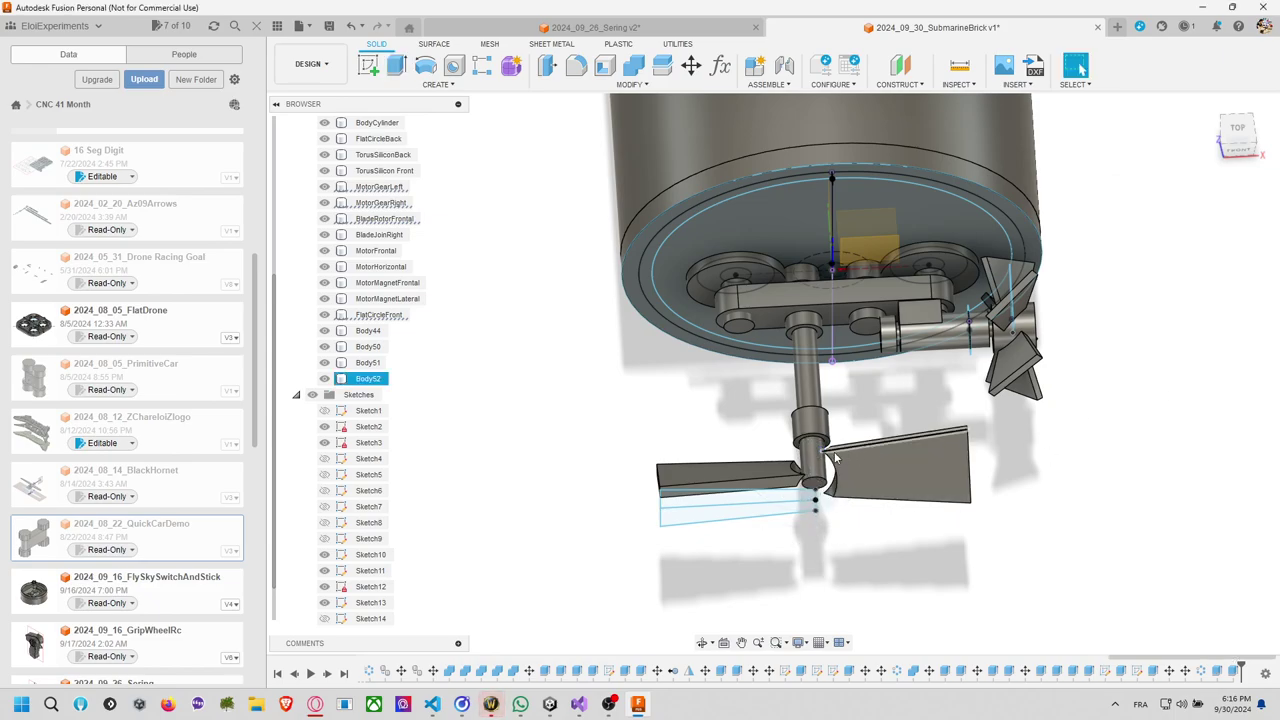
key(e)
click(811, 443)
drag(811, 443, 816, 511)
key(Escape)
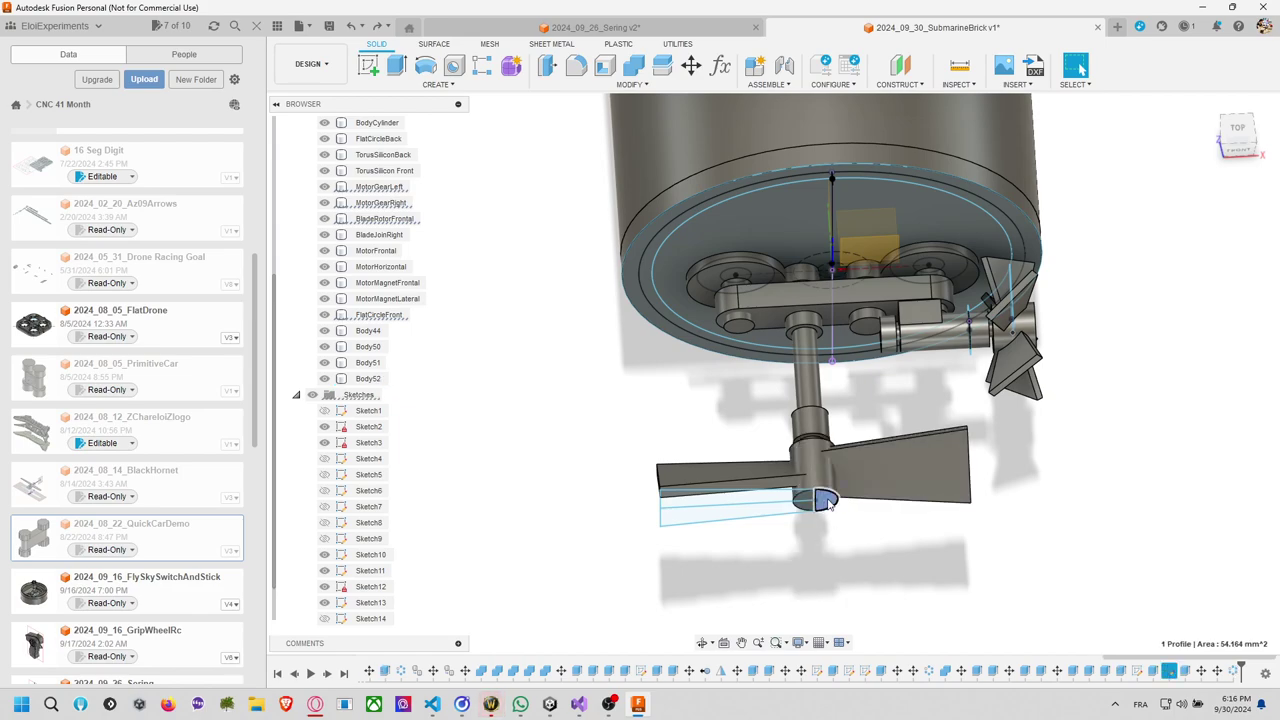
click(826, 466)
click(825, 466)
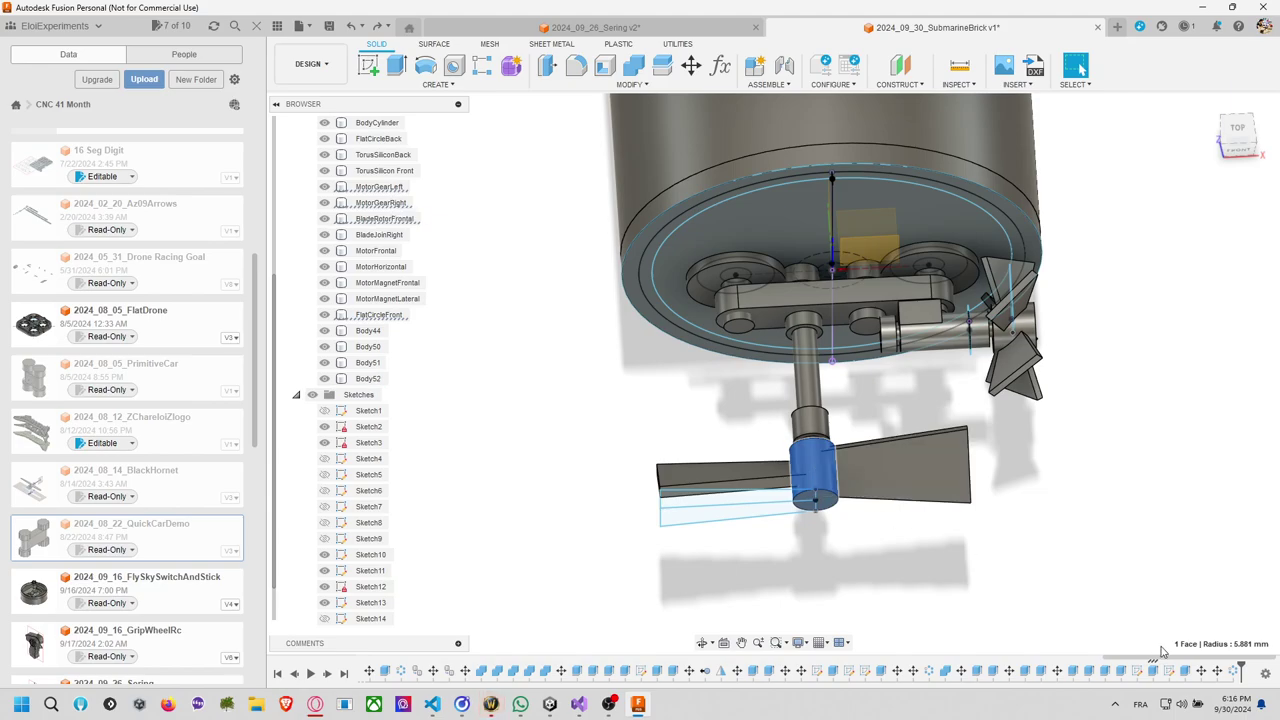
click(1186, 674)
click(1120, 672)
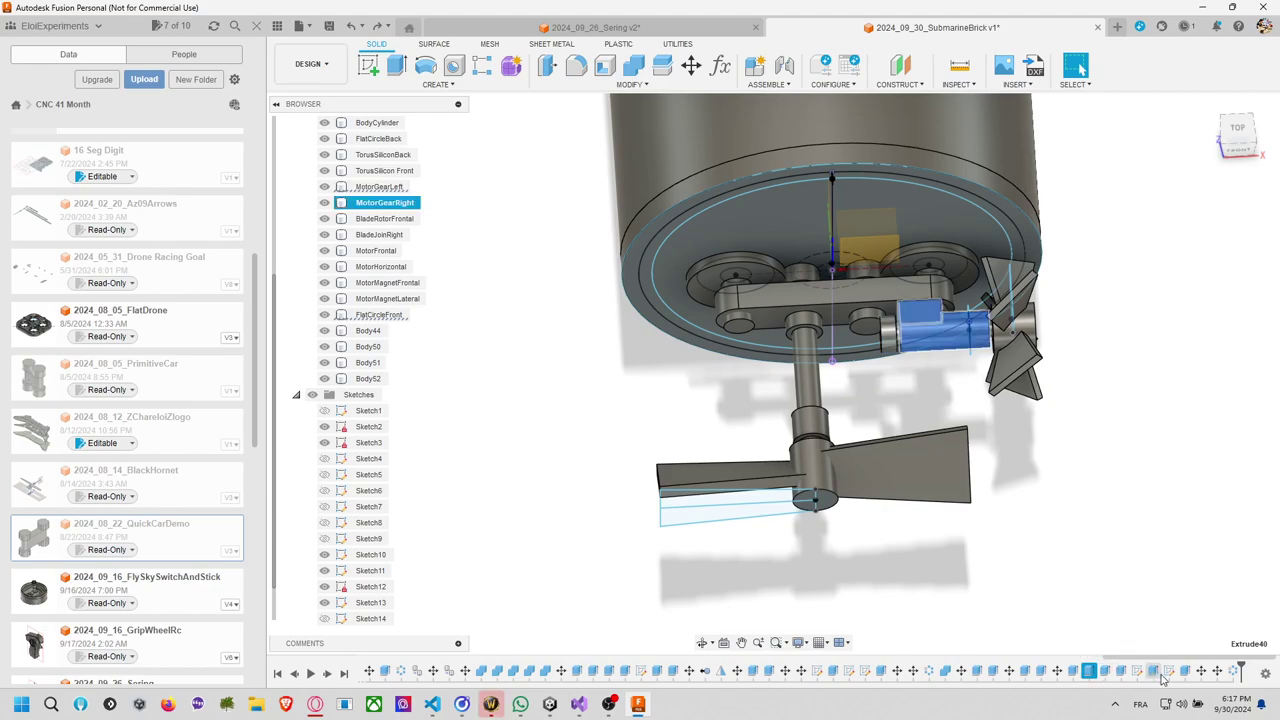
click(1160, 672)
Edit the hub extrude feature so its operation creates a New Body.
right_click(1160, 672)
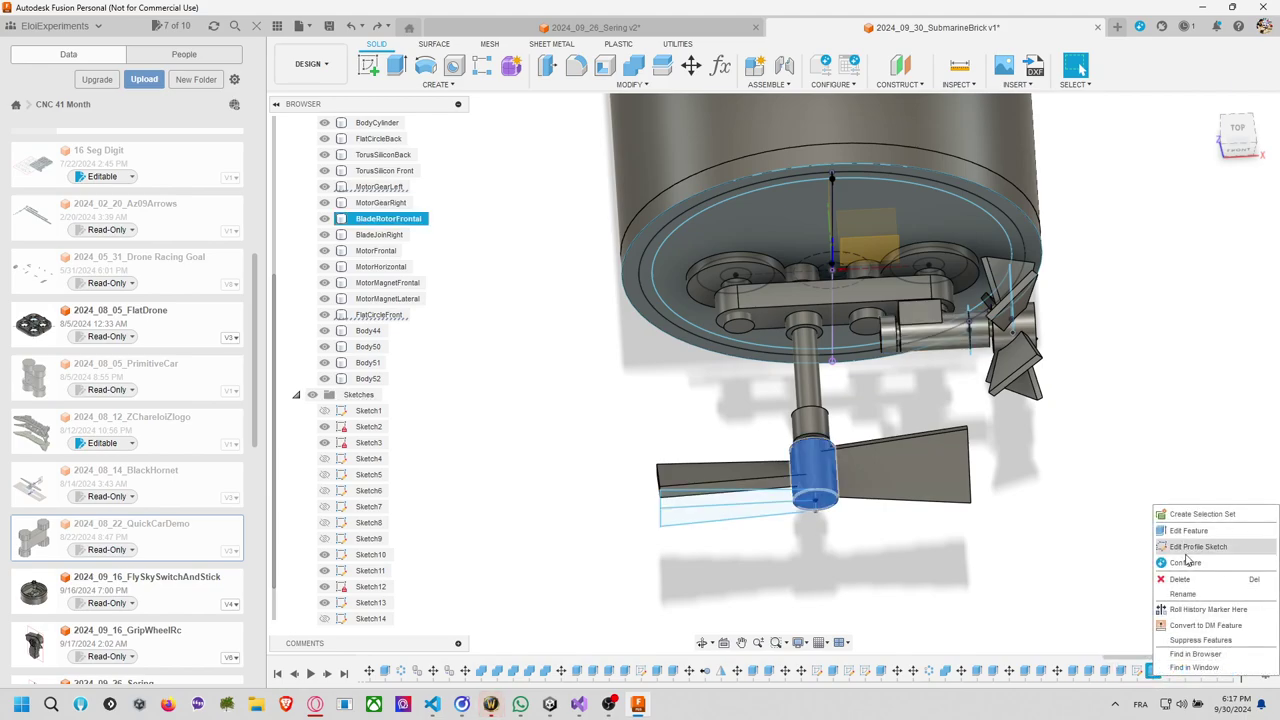
click(1188, 530)
click(1210, 349)
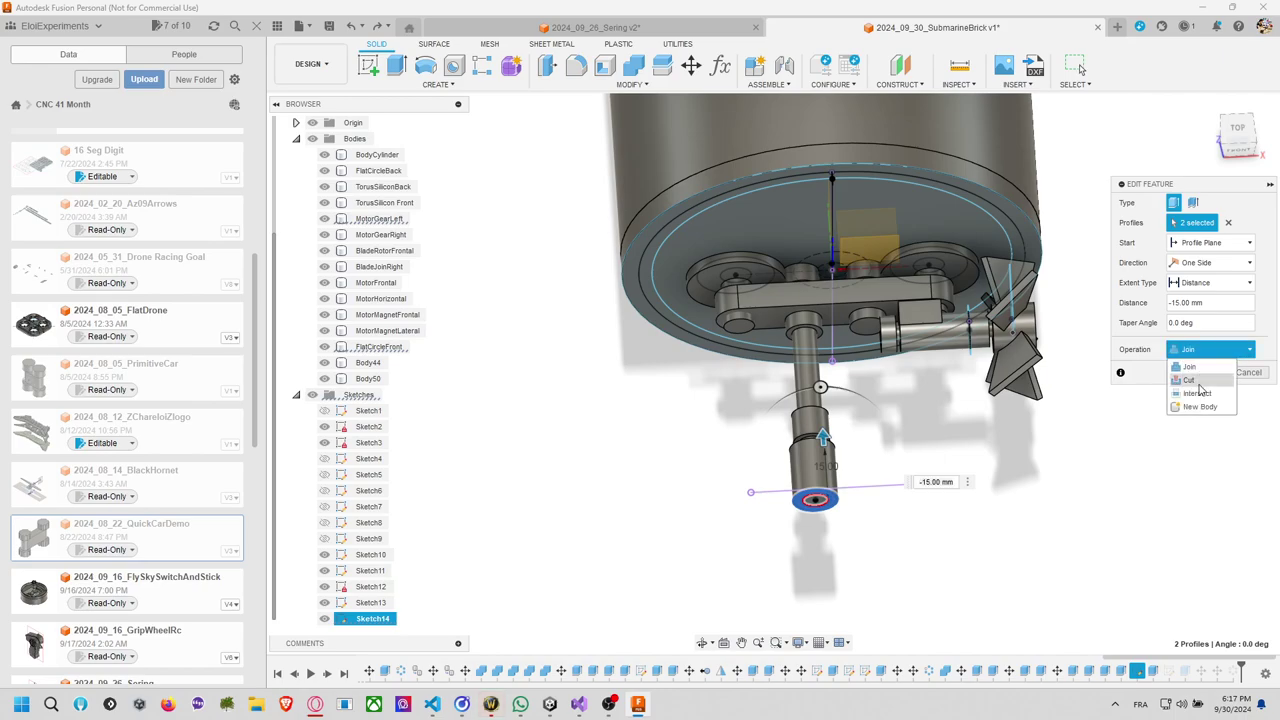
click(1200, 406)
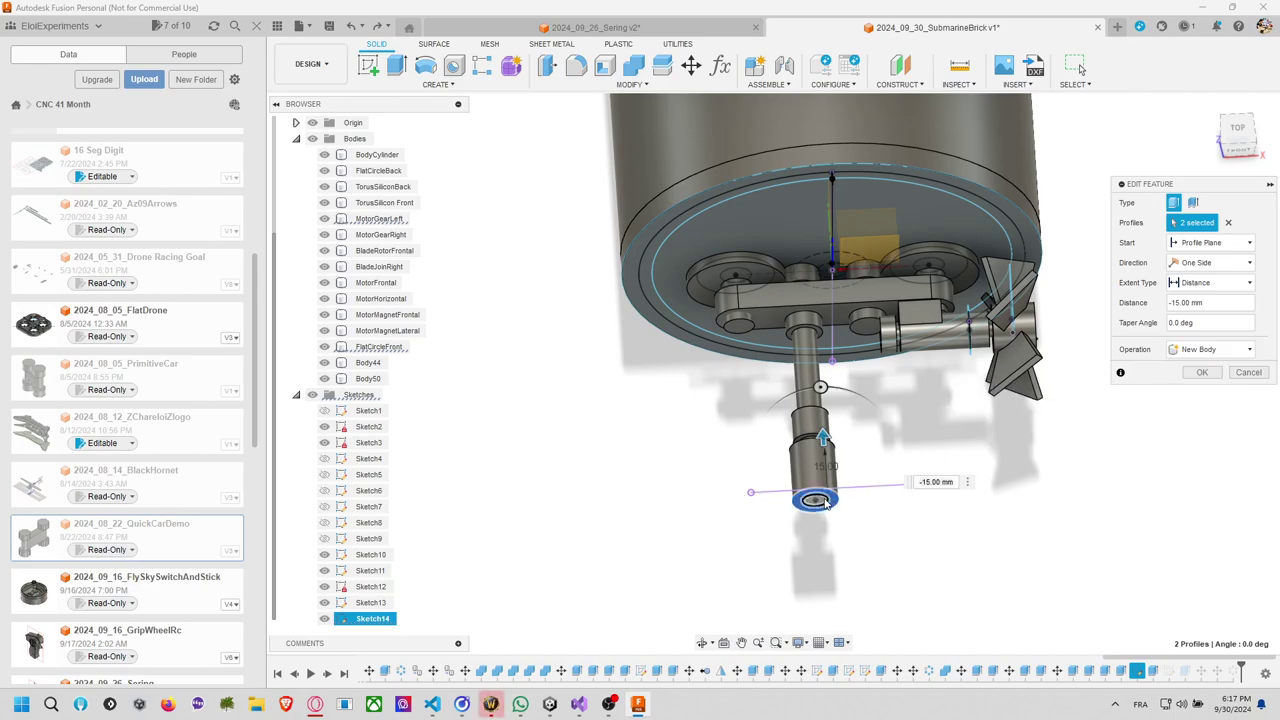
click(1200, 372)
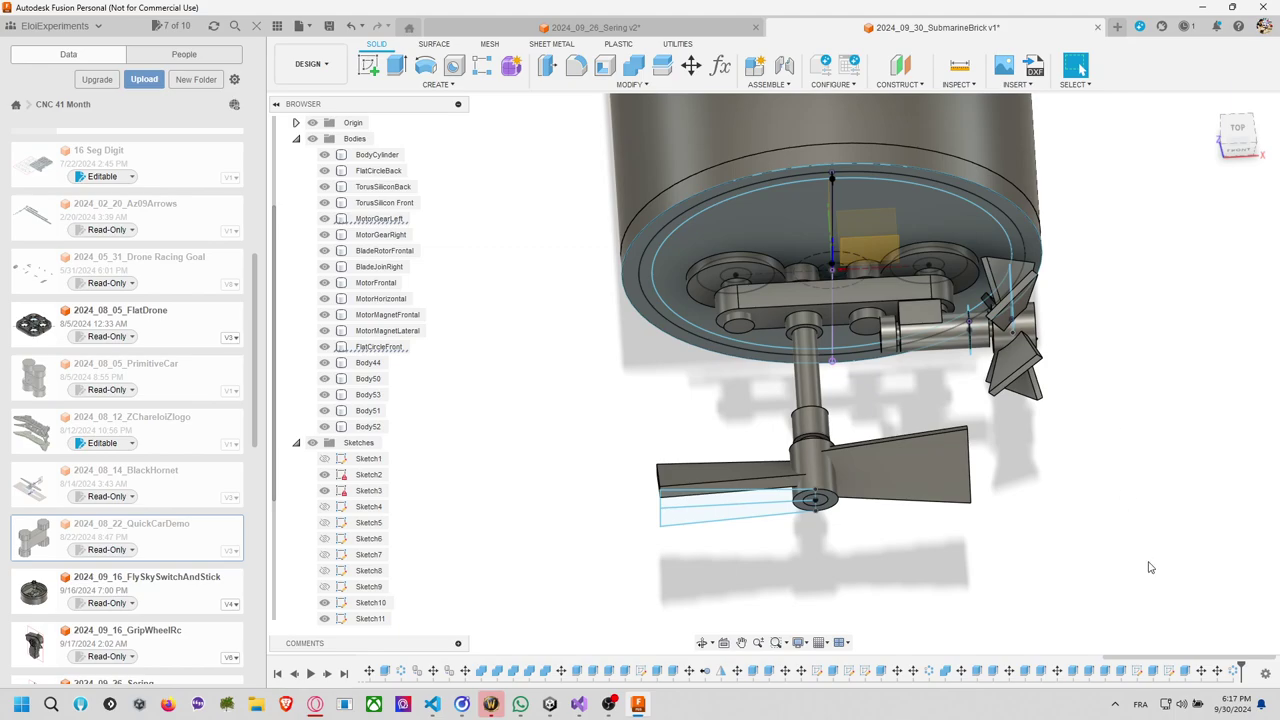
Combine both propeller blades into the hub Body53 as one body.
click(633, 65)
click(815, 478)
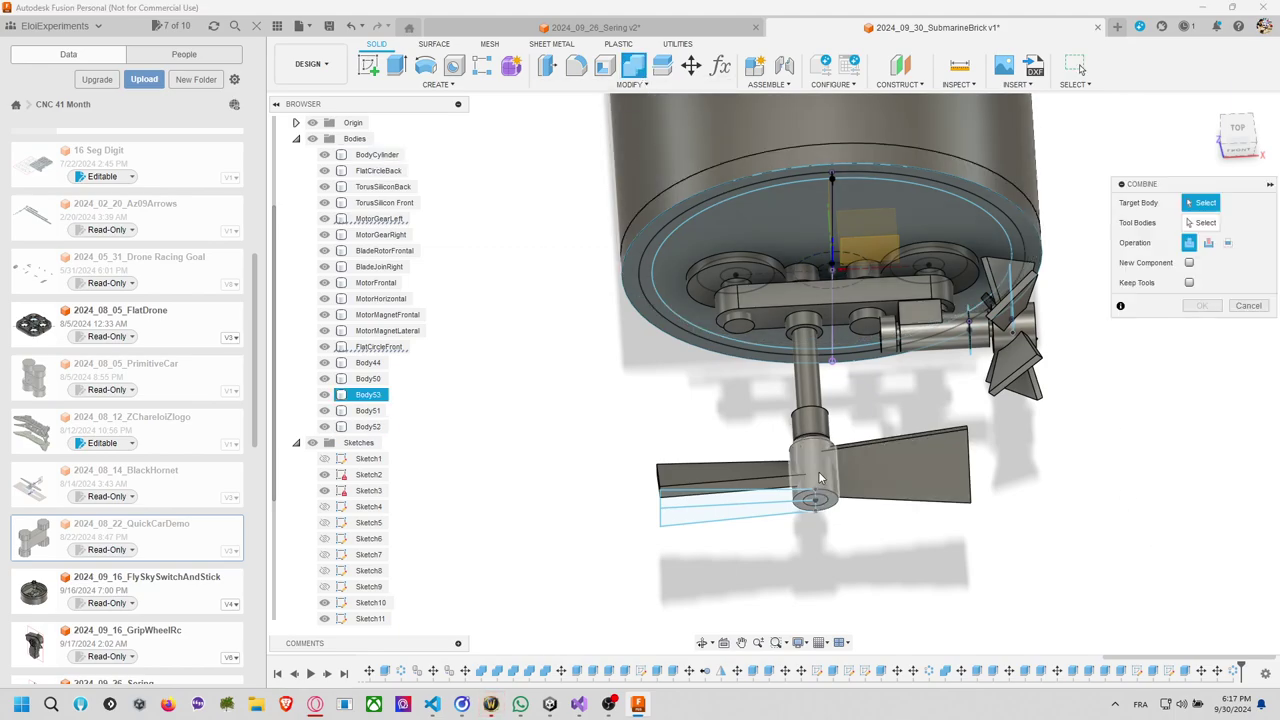
click(901, 479)
click(737, 482)
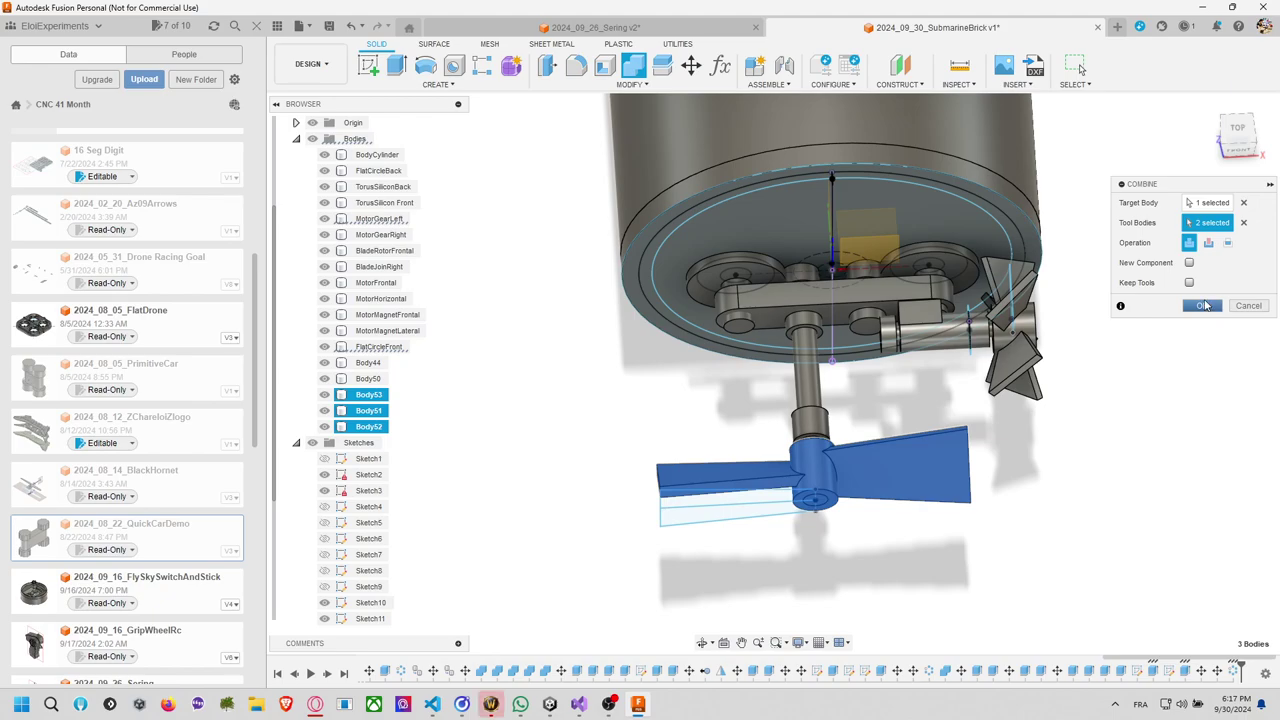
click(1203, 305)
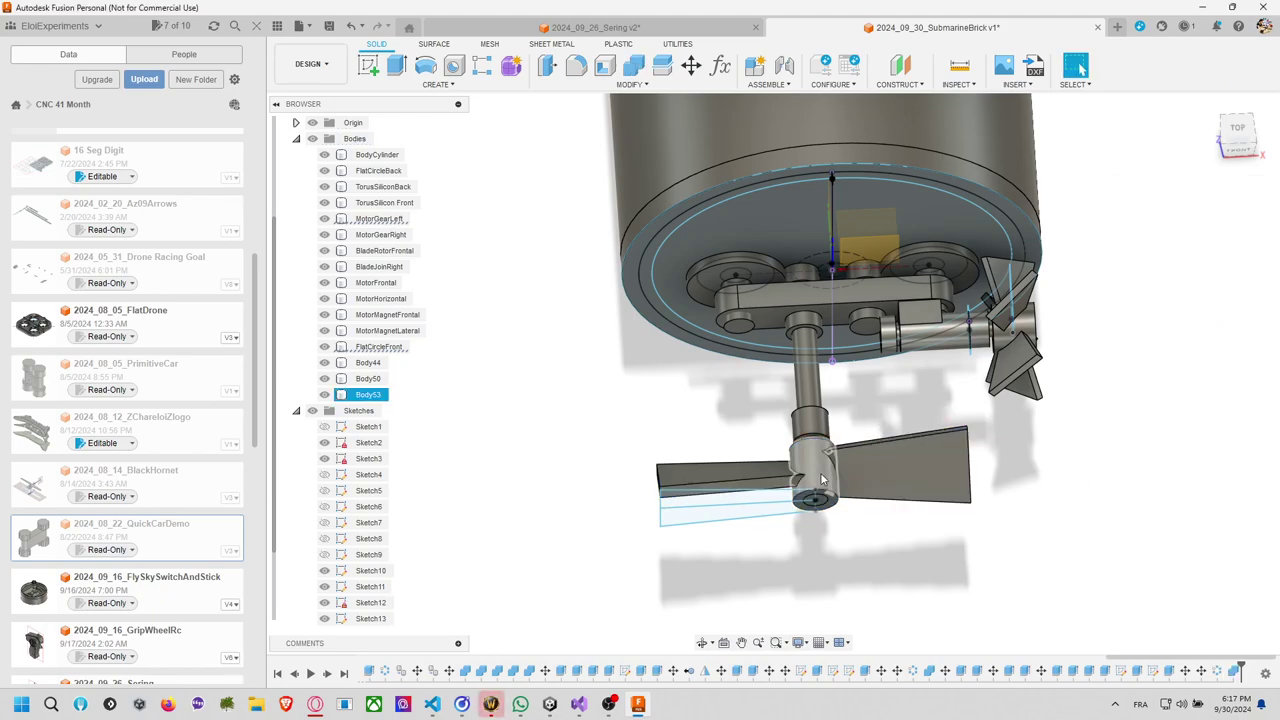
key(Escape)
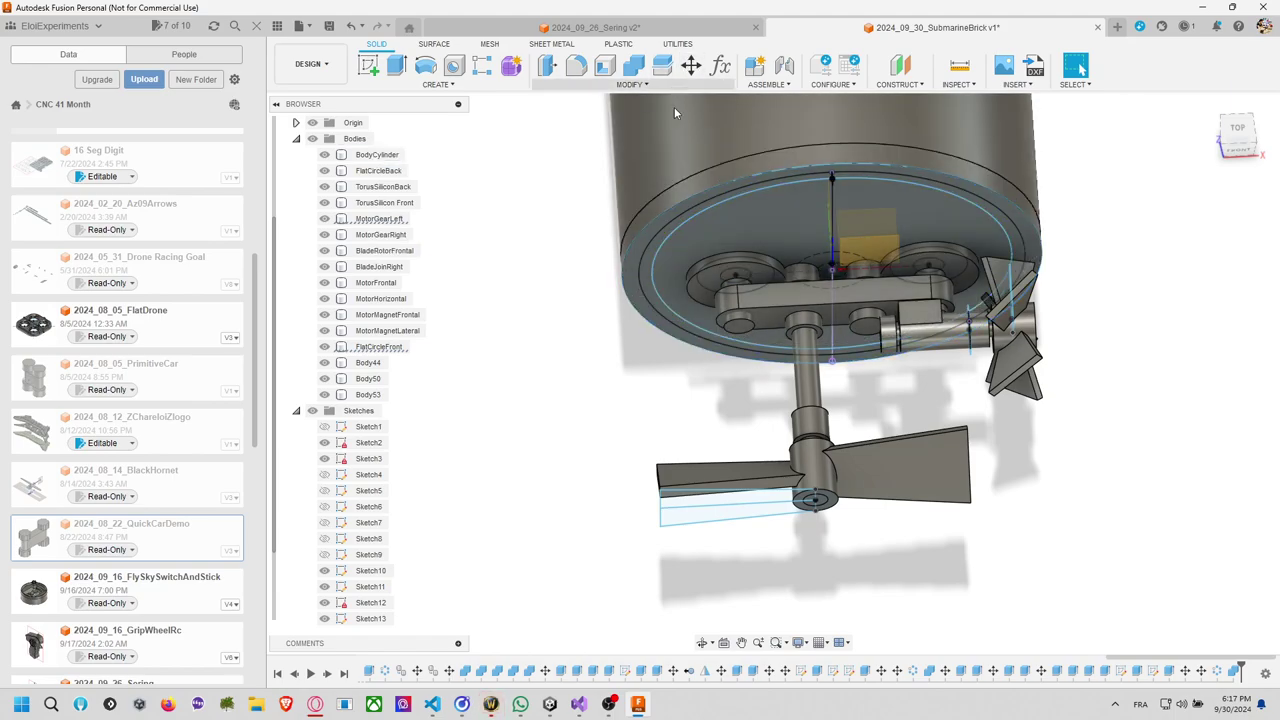
Hide Body53, then try an extrusion on the shaft-end half-circle and cancel it.
click(324, 394)
key(e)
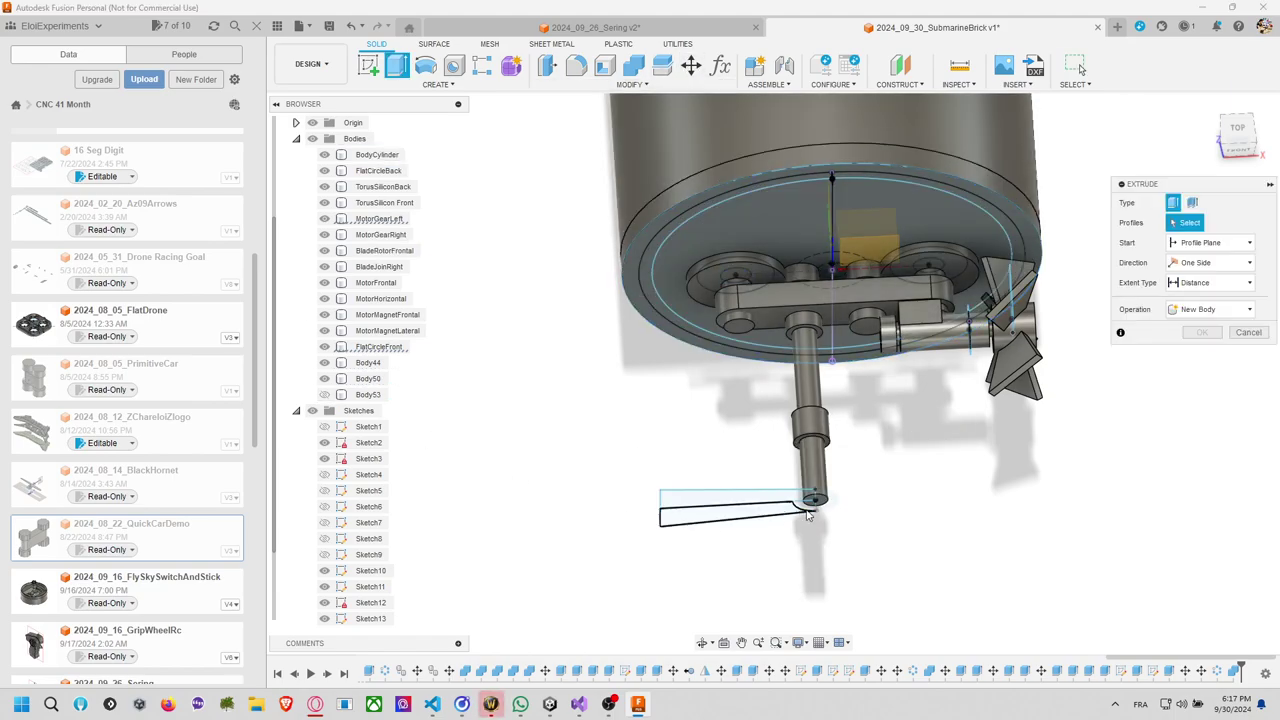
scroll(817, 505, up, 5)
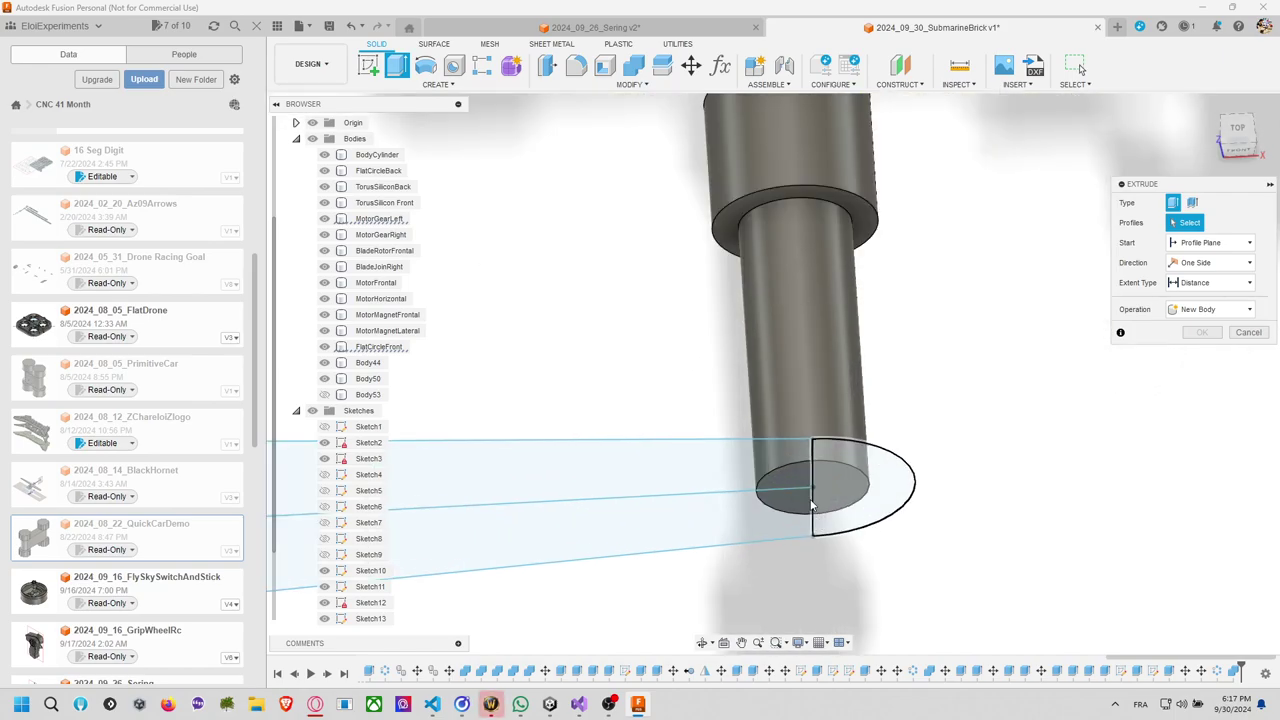
click(849, 508)
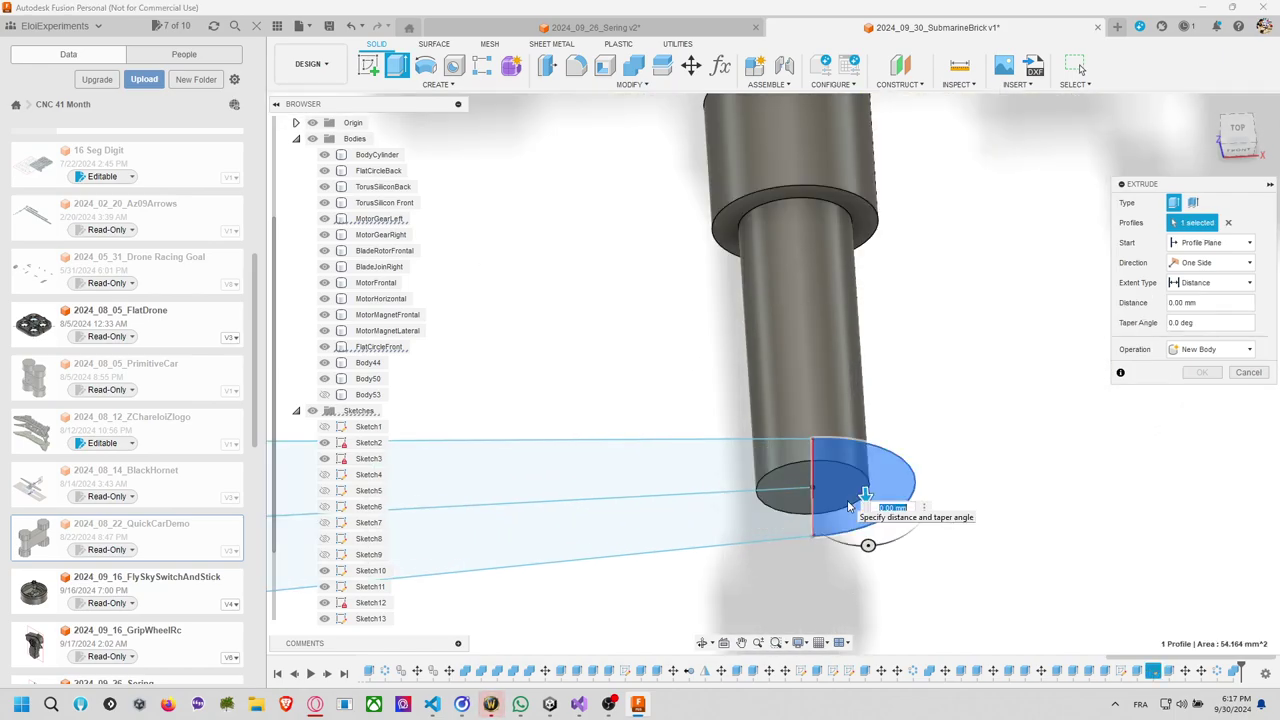
key(Escape)
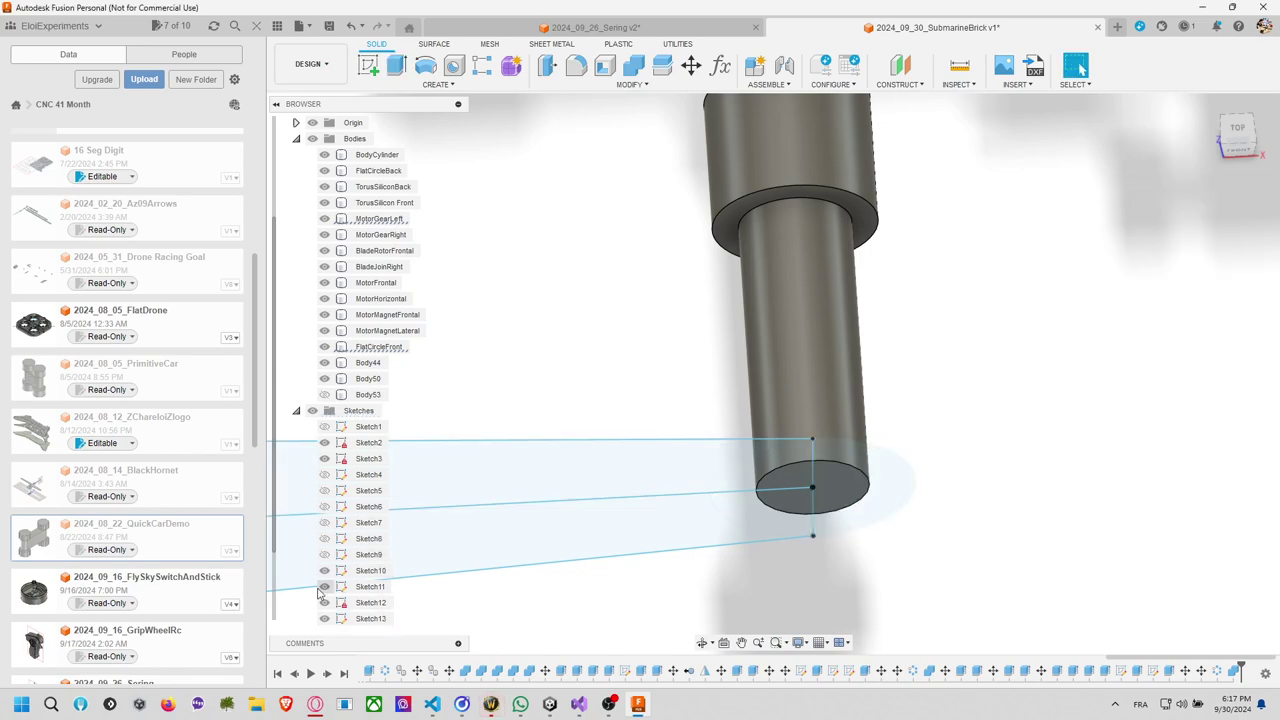
scroll(320, 590, down, 1)
Hide the sketches, cut 1 mm into the shaft end, and show Body53 again.
click(312, 378)
key(e)
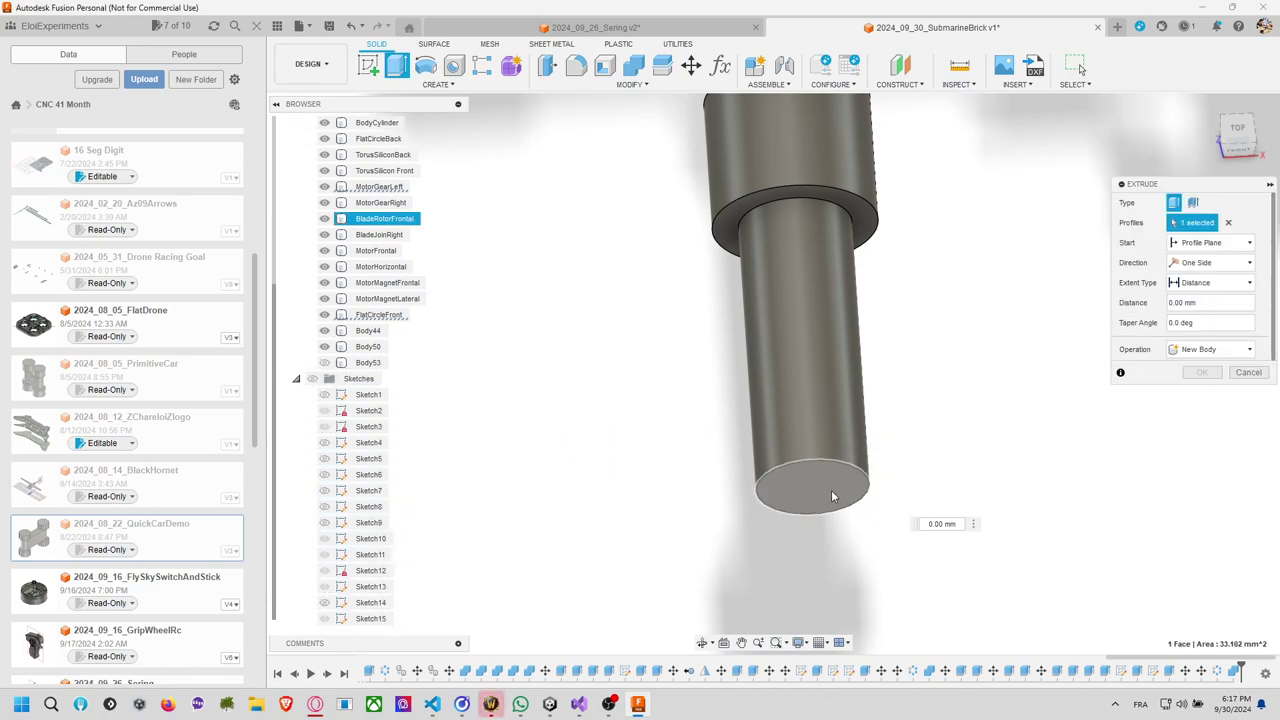
click(835, 480)
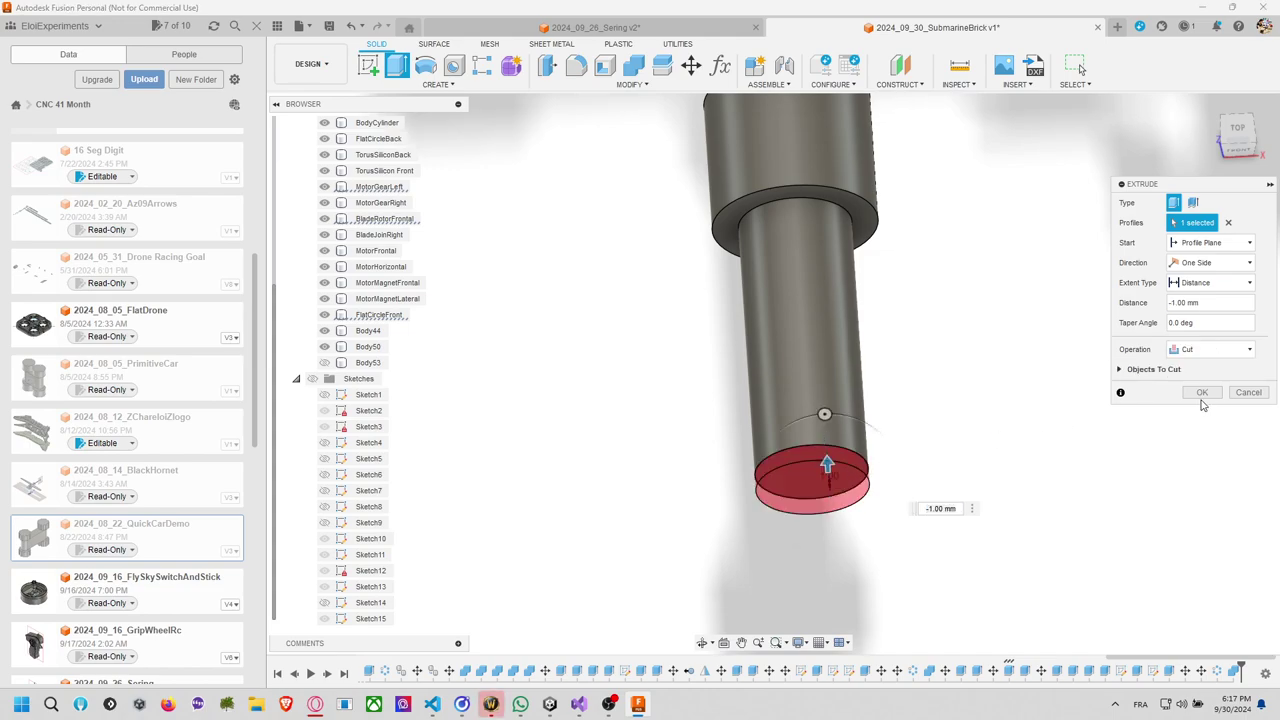
click(1202, 395)
scroll(1100, 423, down, 5)
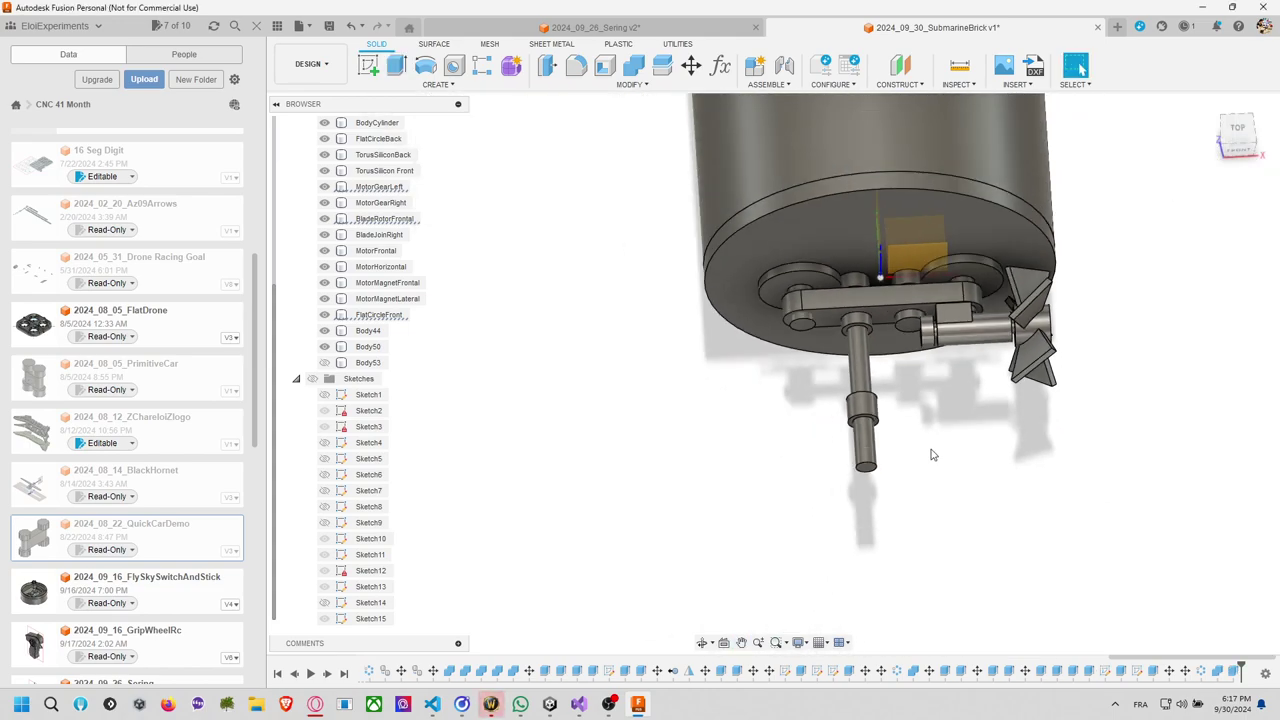
middle_drag(931, 455, 883, 445)
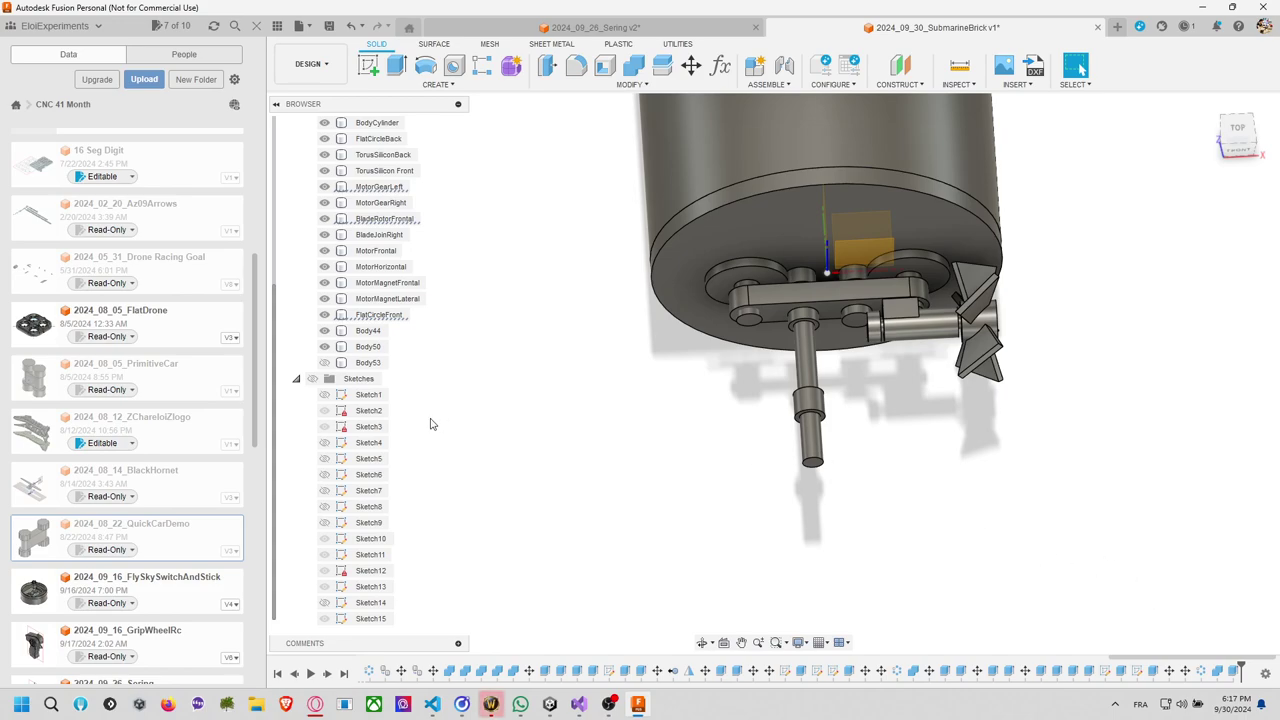
click(324, 362)
mouse_move(1024, 497)
shift+middle_down()
mouse_move(903, 420)
mouse_move(966, 406)
mouse_move(1052, 469)
mouse_move(1037, 487)
shift+middle_up()
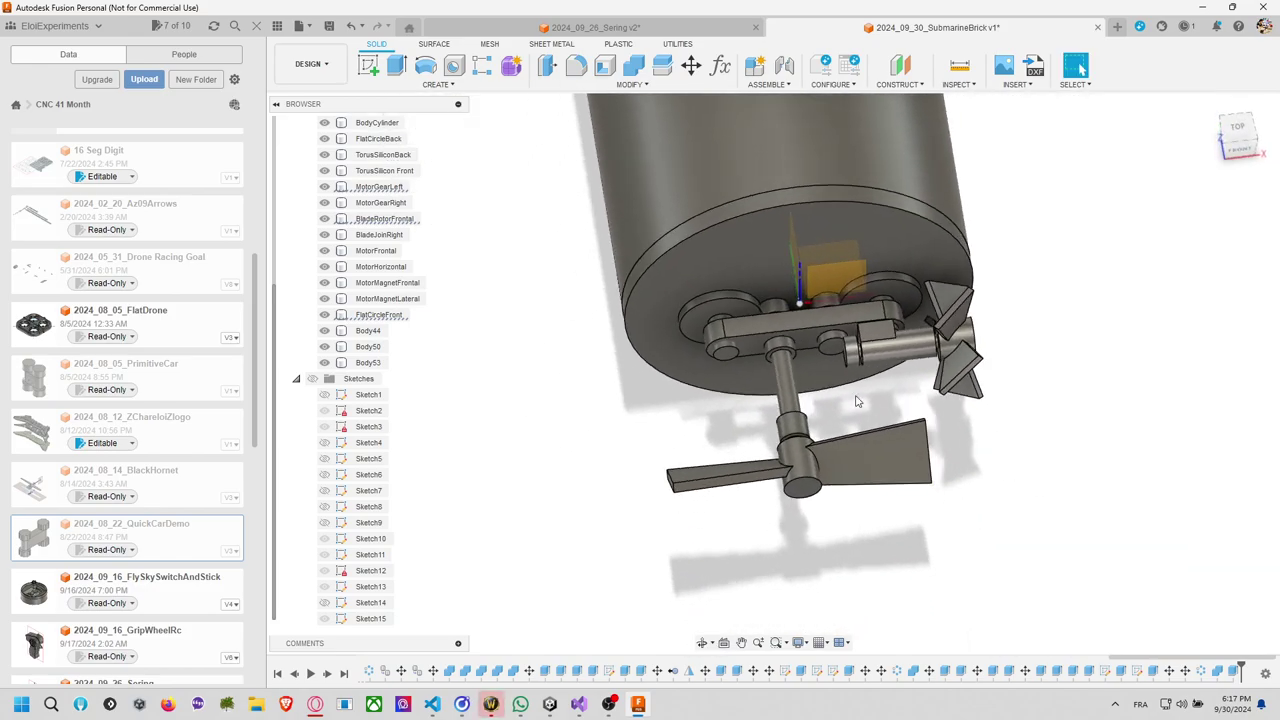
Turn the submarine toward the viewer, select propeller and shaft bodies for a move, then cancel it.
scroll(856, 402, up, 3)
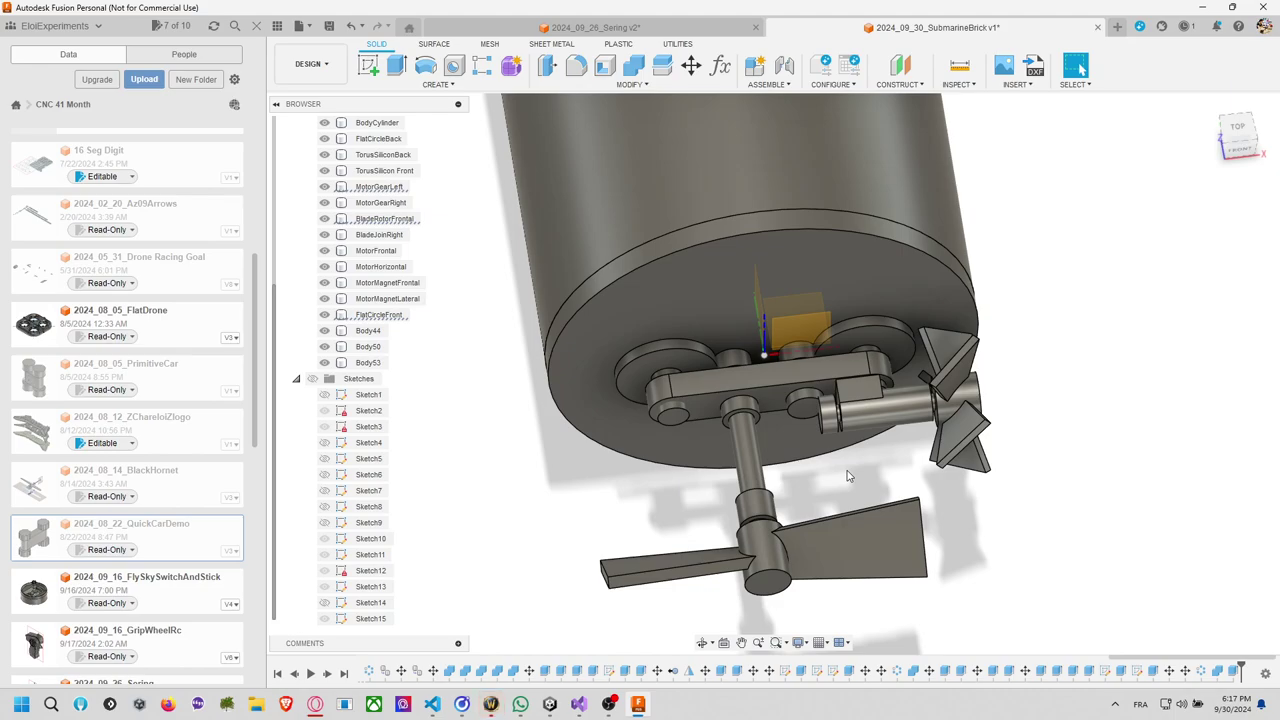
shift+middle_drag(775, 422, 745, 445)
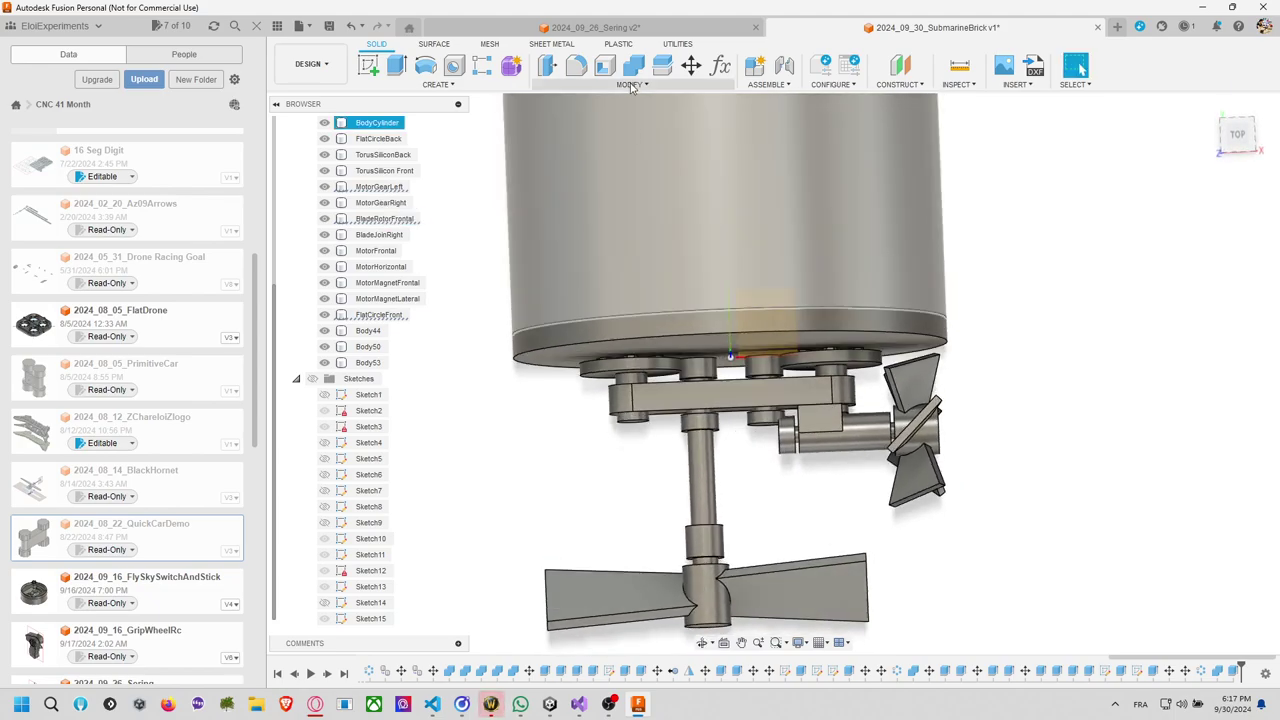
click(691, 65)
click(760, 598)
click(715, 575)
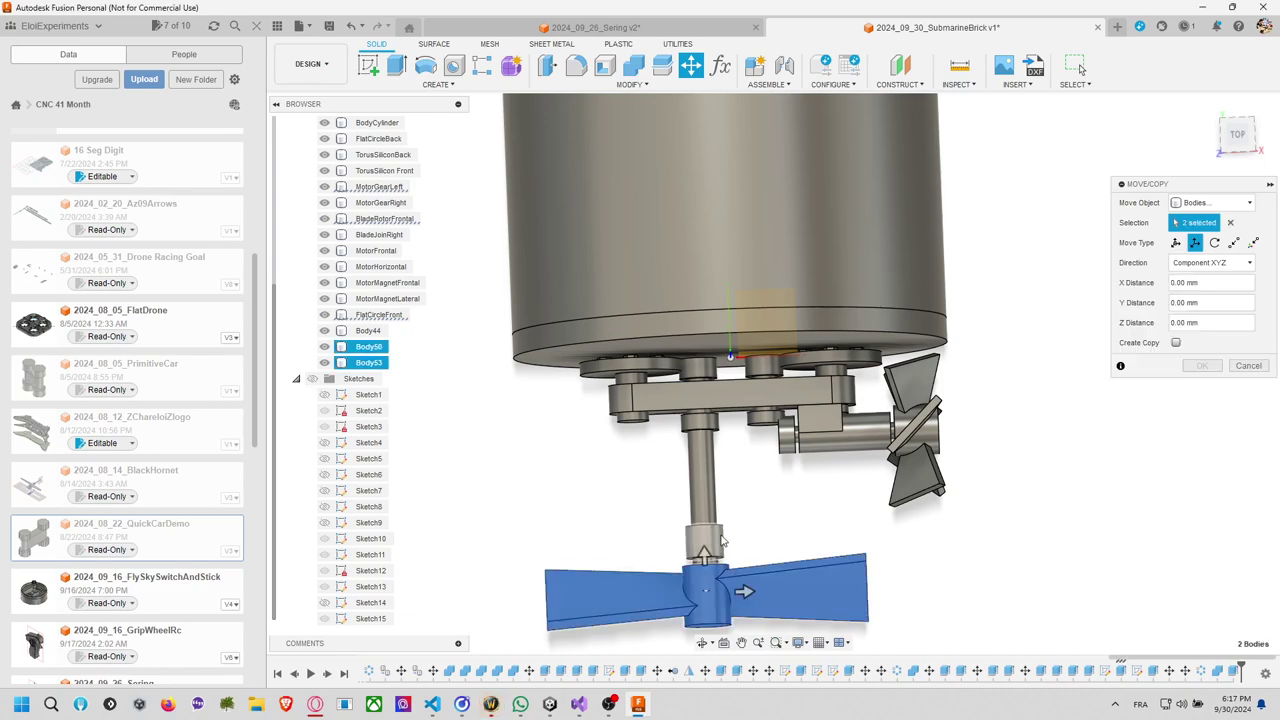
click(710, 488)
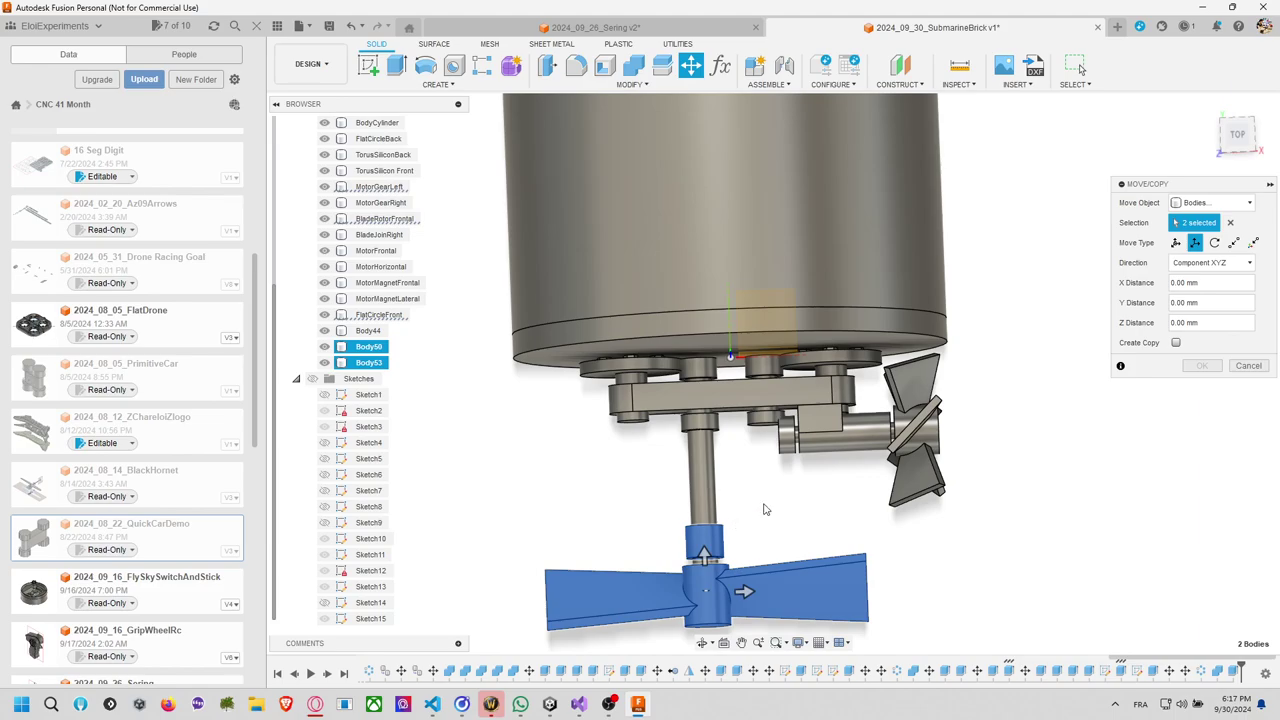
key(Escape)
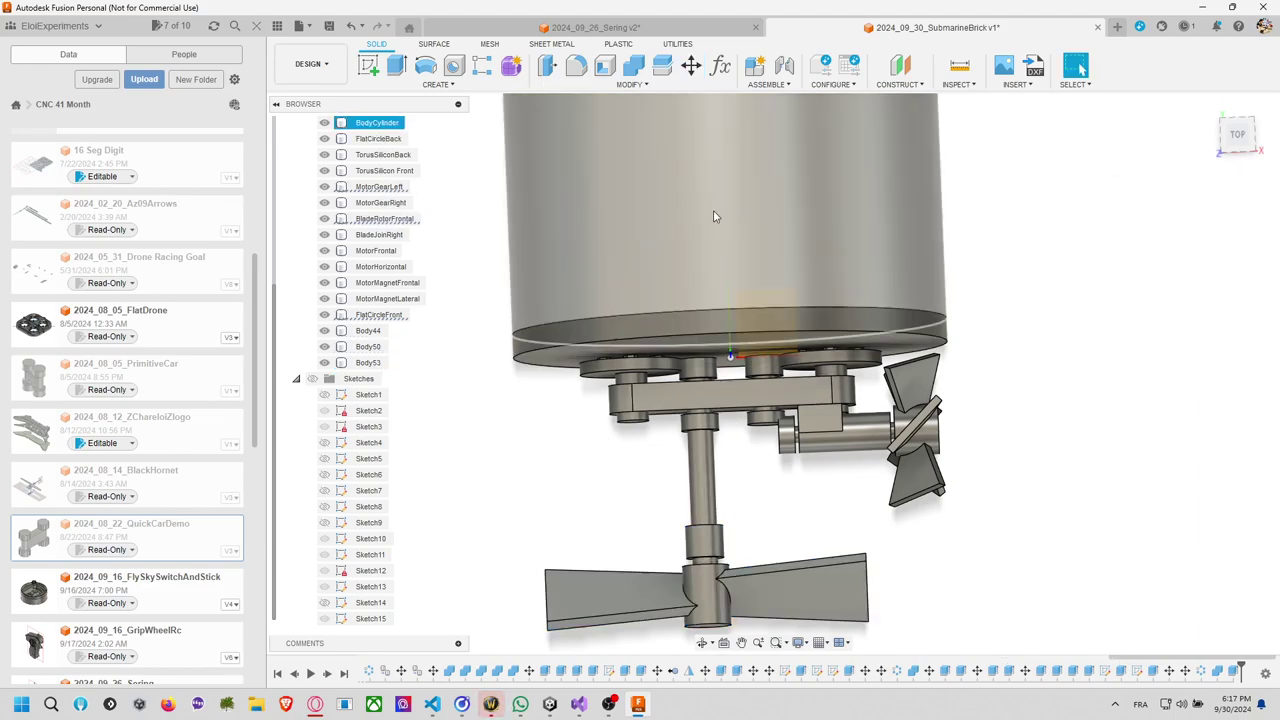
Combine Body50 into the BladeRotorFrontal shaft.
click(633, 66)
click(718, 520)
click(714, 538)
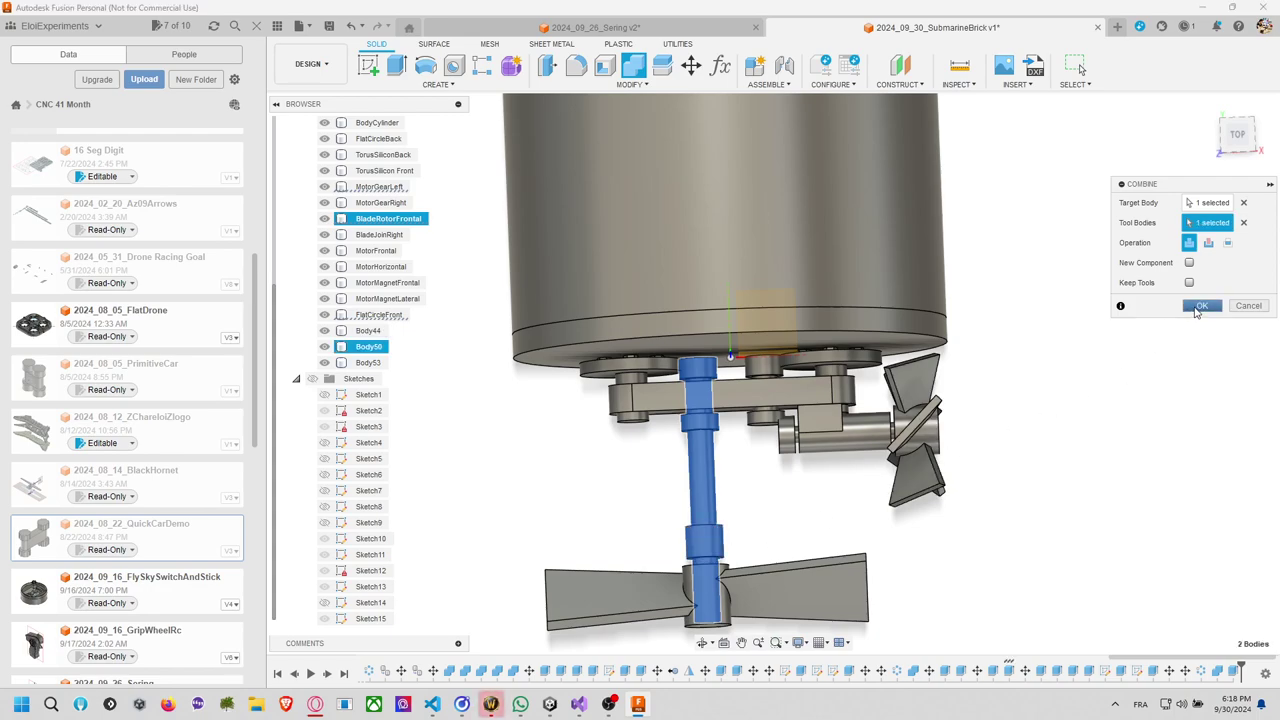
click(1200, 305)
Move BladeRotorFrontal together with Body53 2 mm along X.
click(690, 66)
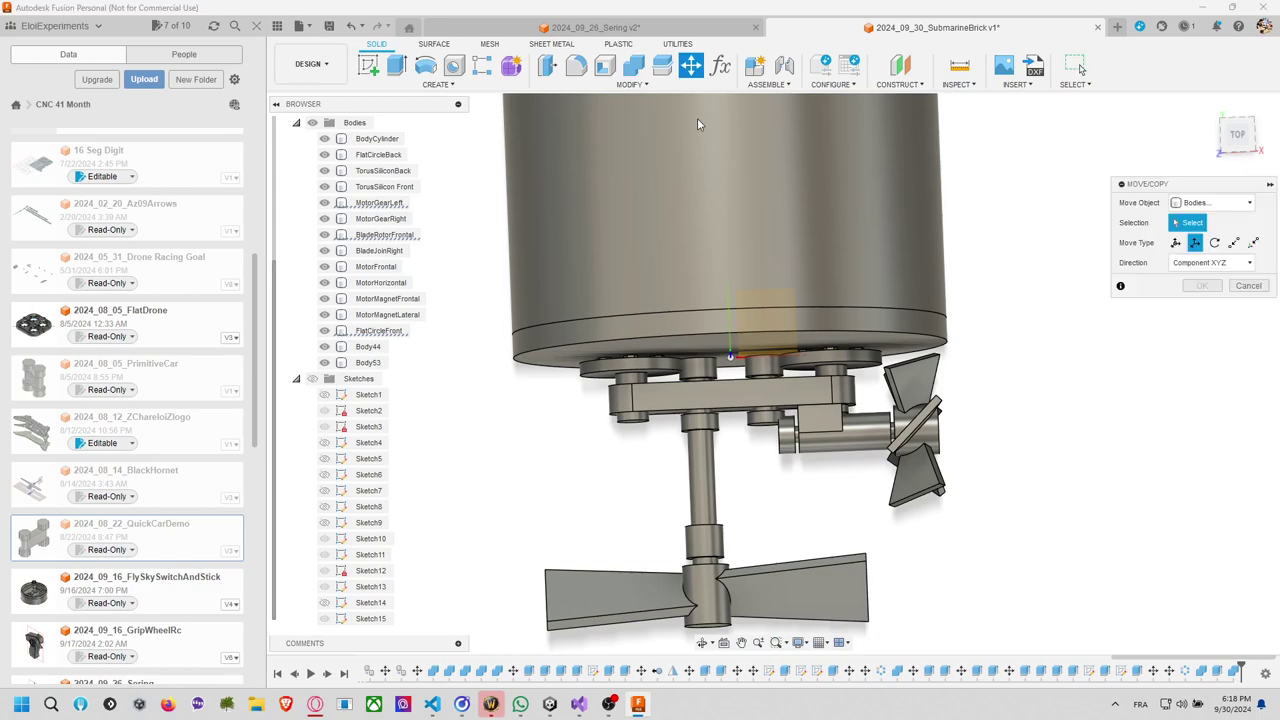
click(720, 466)
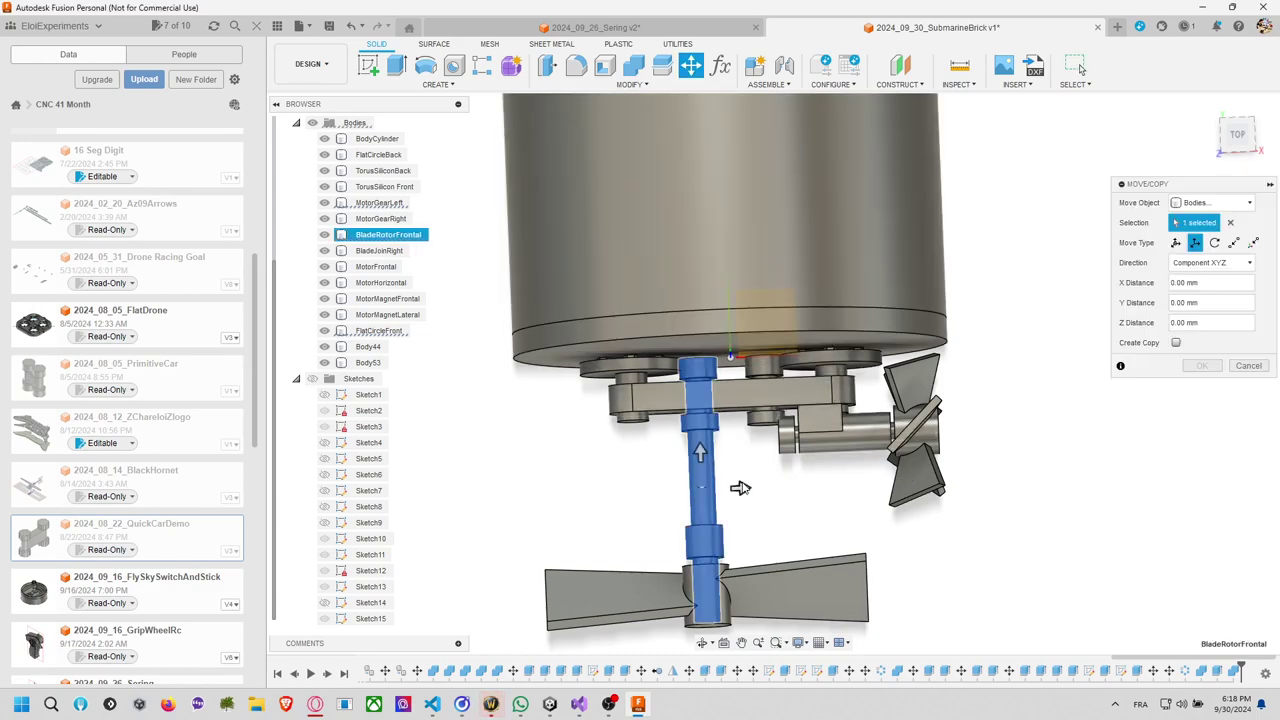
drag(738, 487, 760, 487)
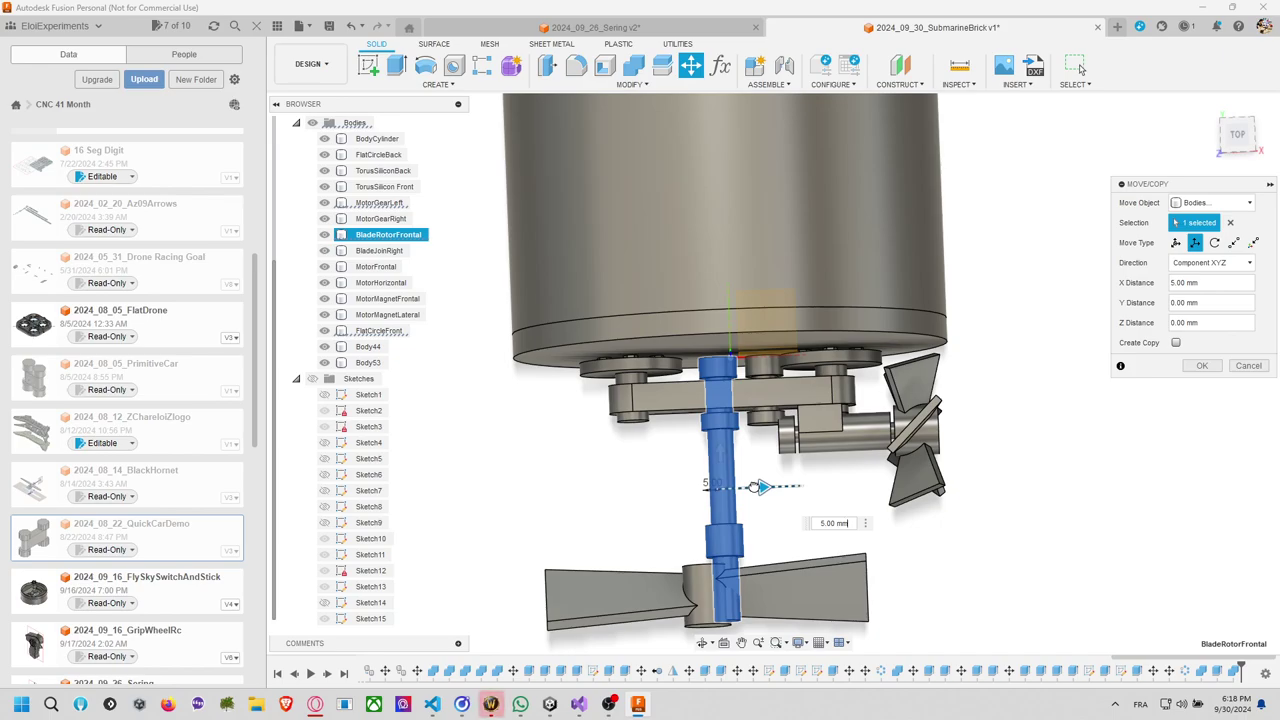
drag(755, 548, 700, 585)
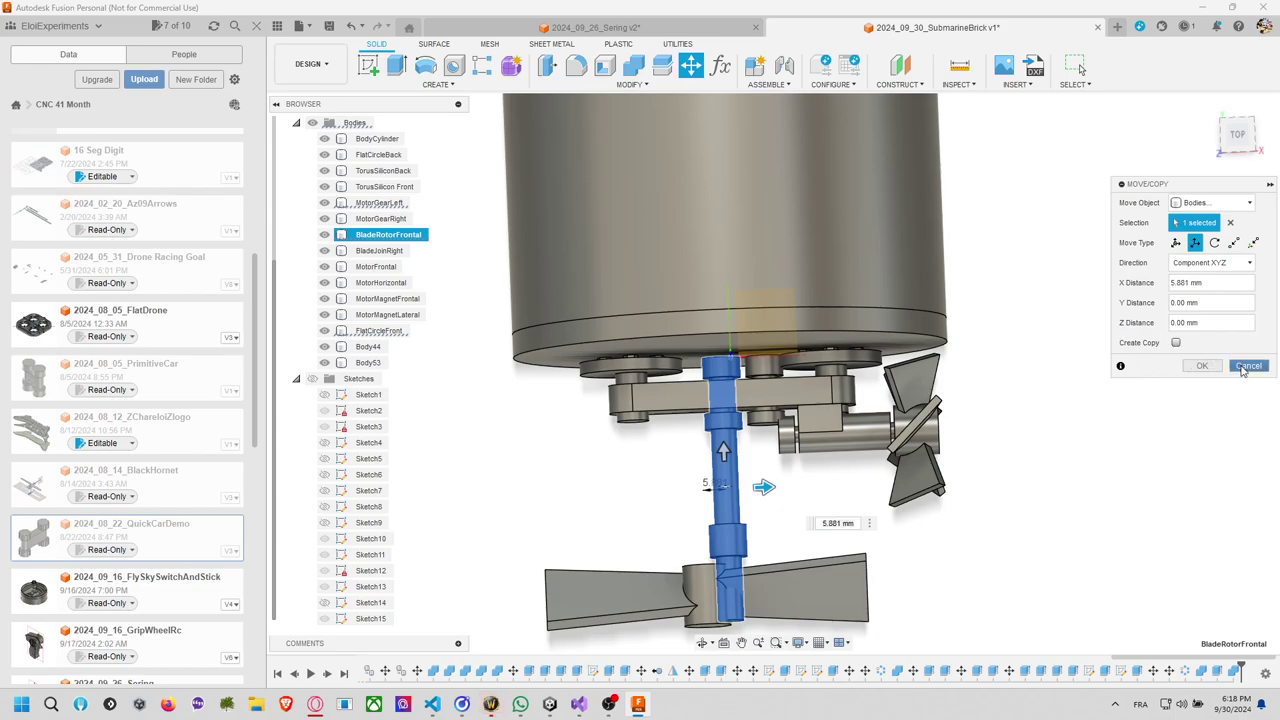
click(1248, 366)
click(692, 66)
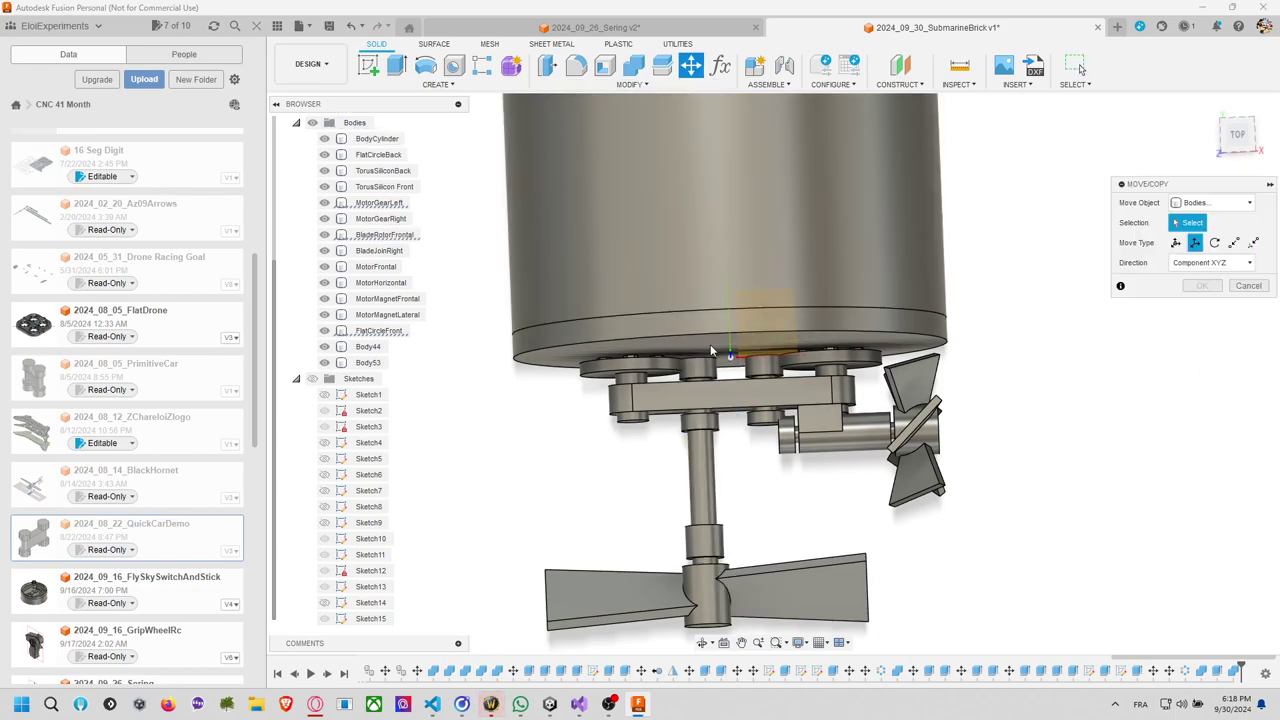
click(705, 468)
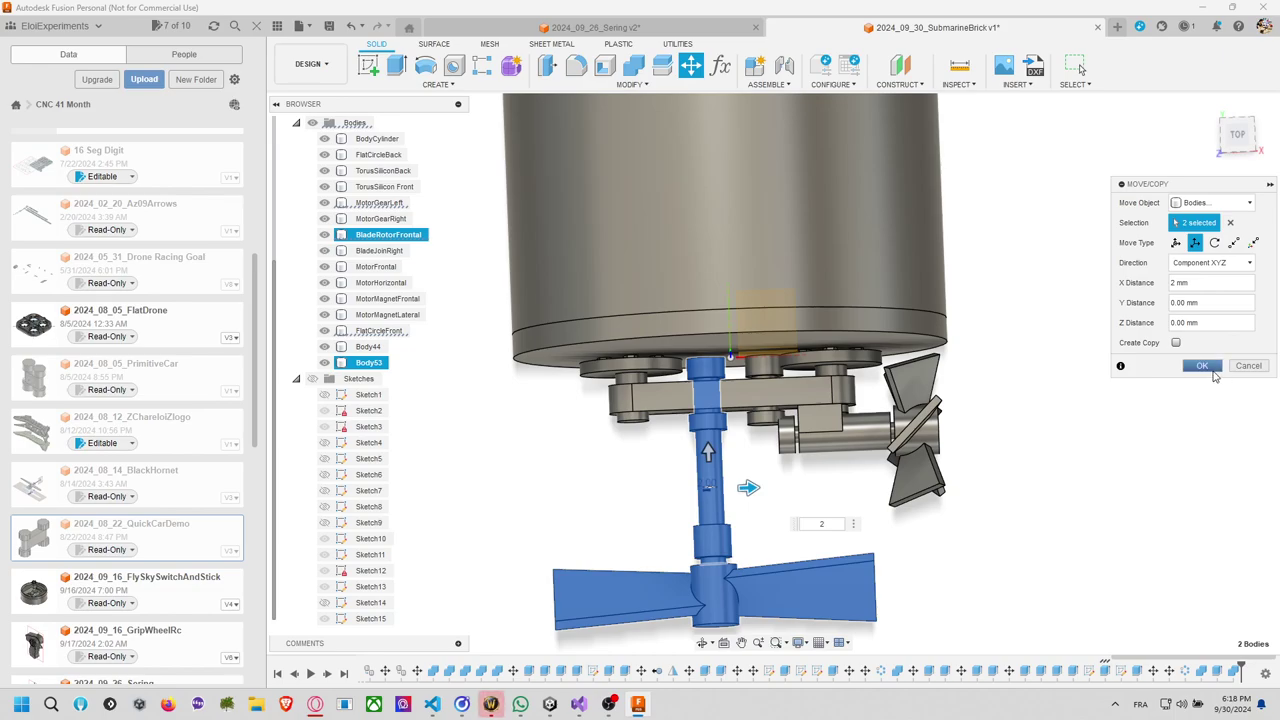
click(1203, 366)
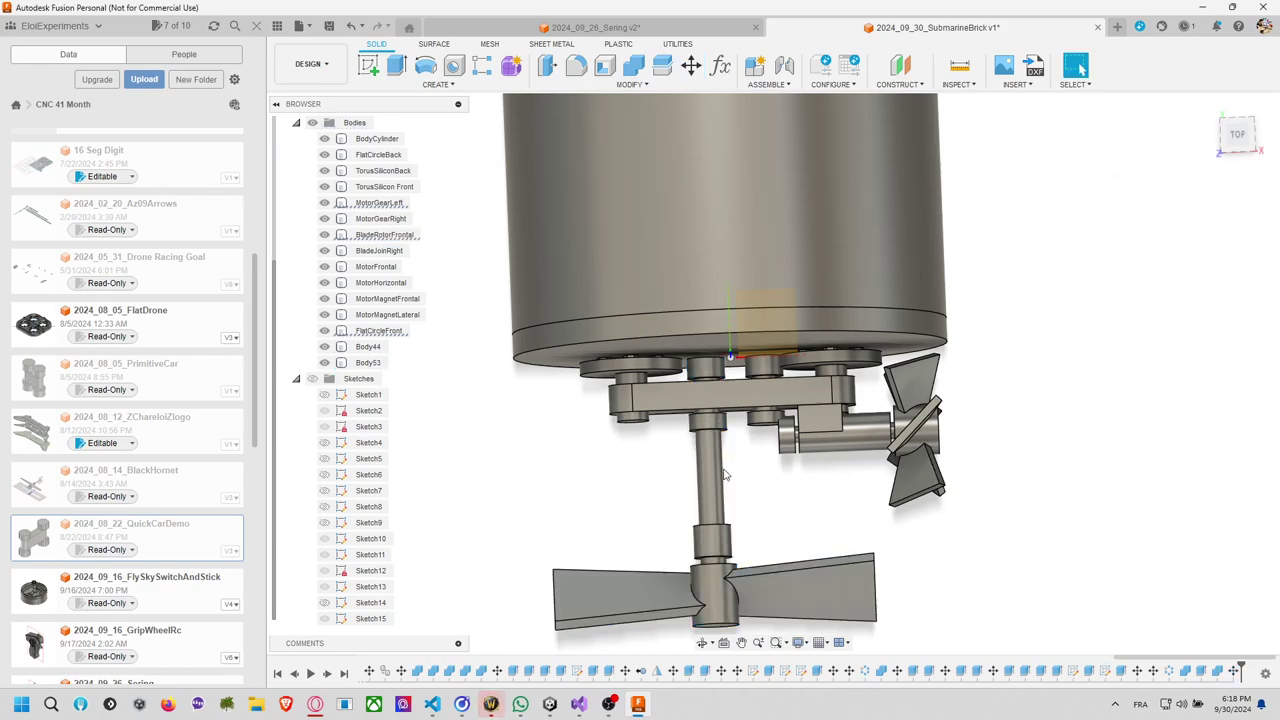
Show Sketch4 on the end cap, leaving Sketch3 hidden, and open Sketch4 for editing from its outer circle.
scroll(660, 497, up, 4)
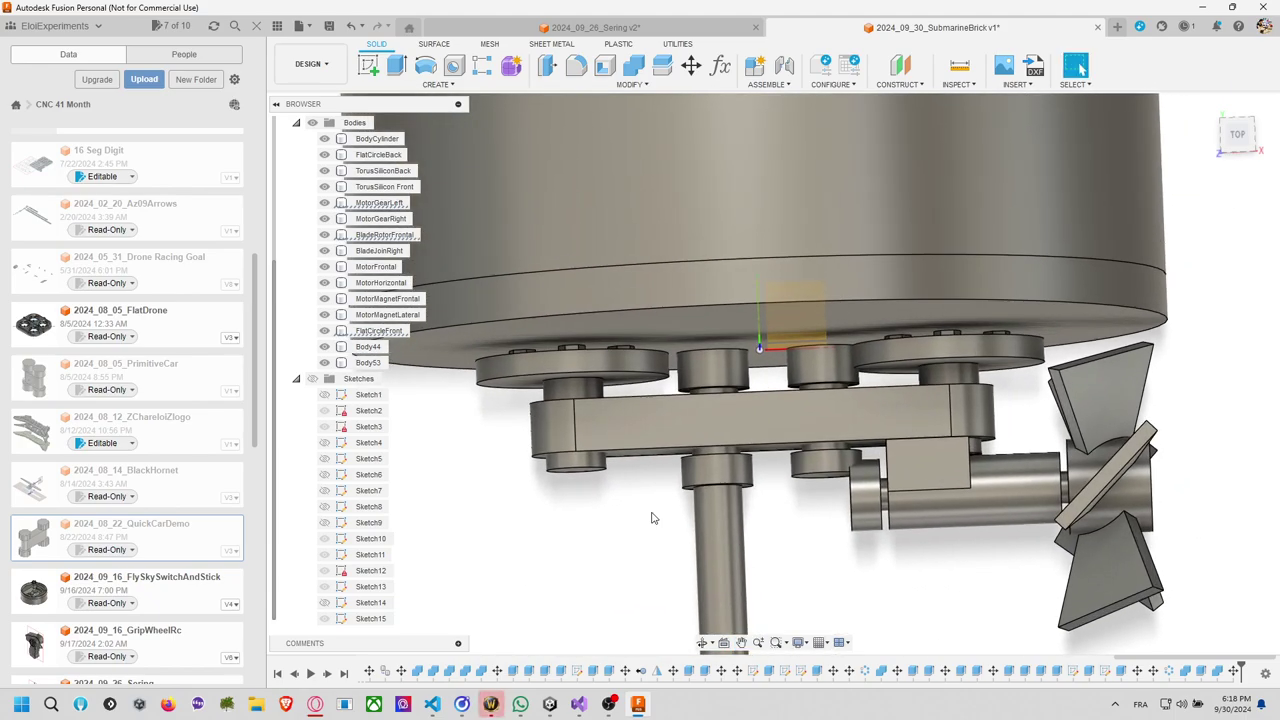
shift+middle_drag(651, 518, 643, 484)
click(643, 490)
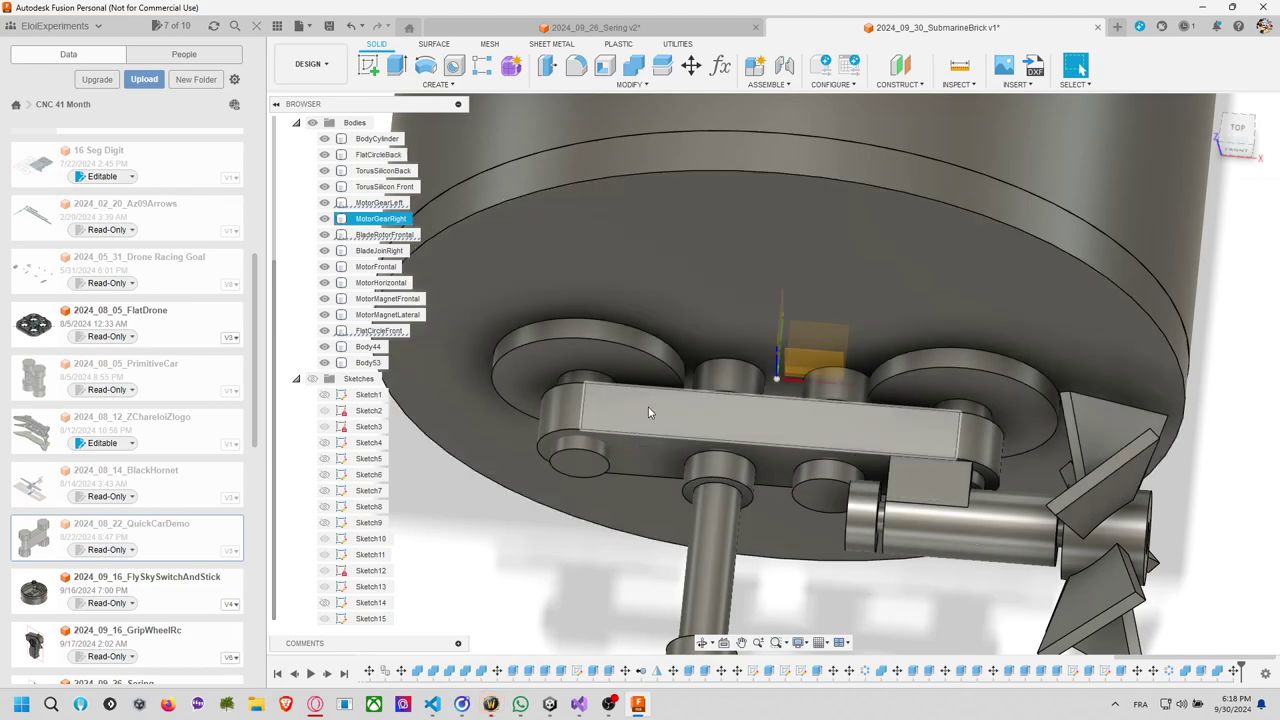
click(324, 394)
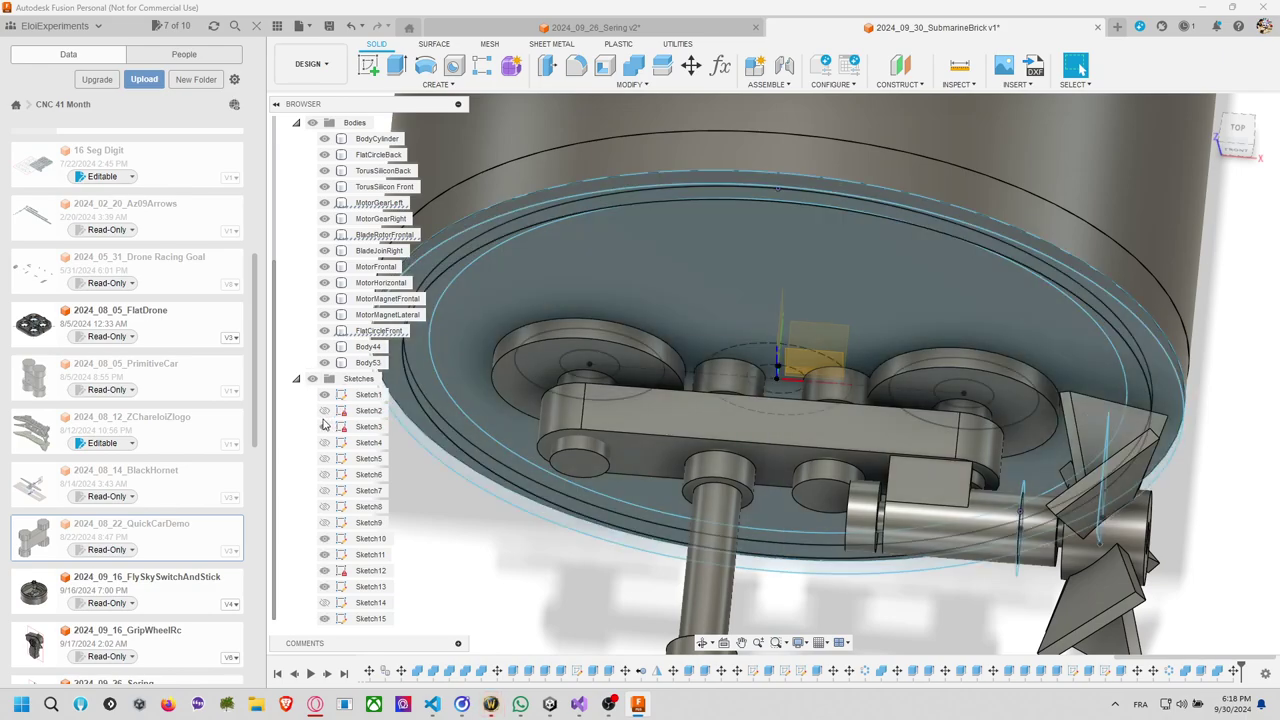
click(324, 426)
click(324, 427)
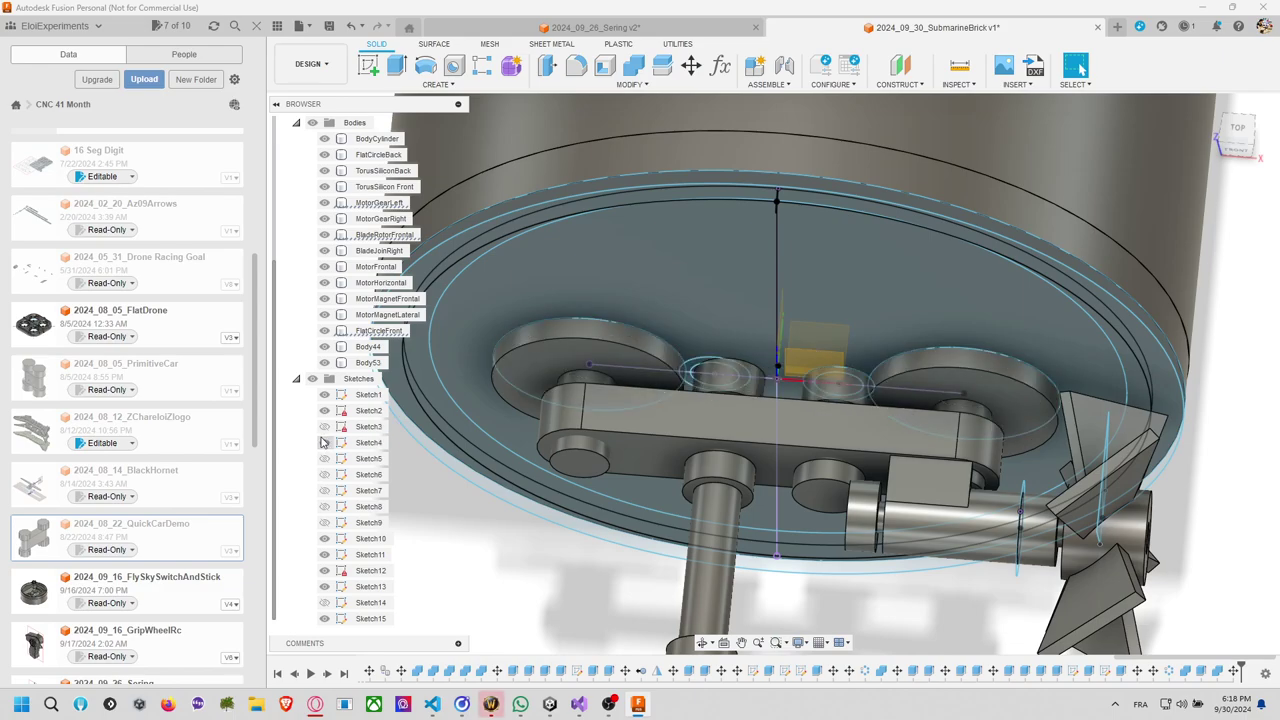
click(324, 444)
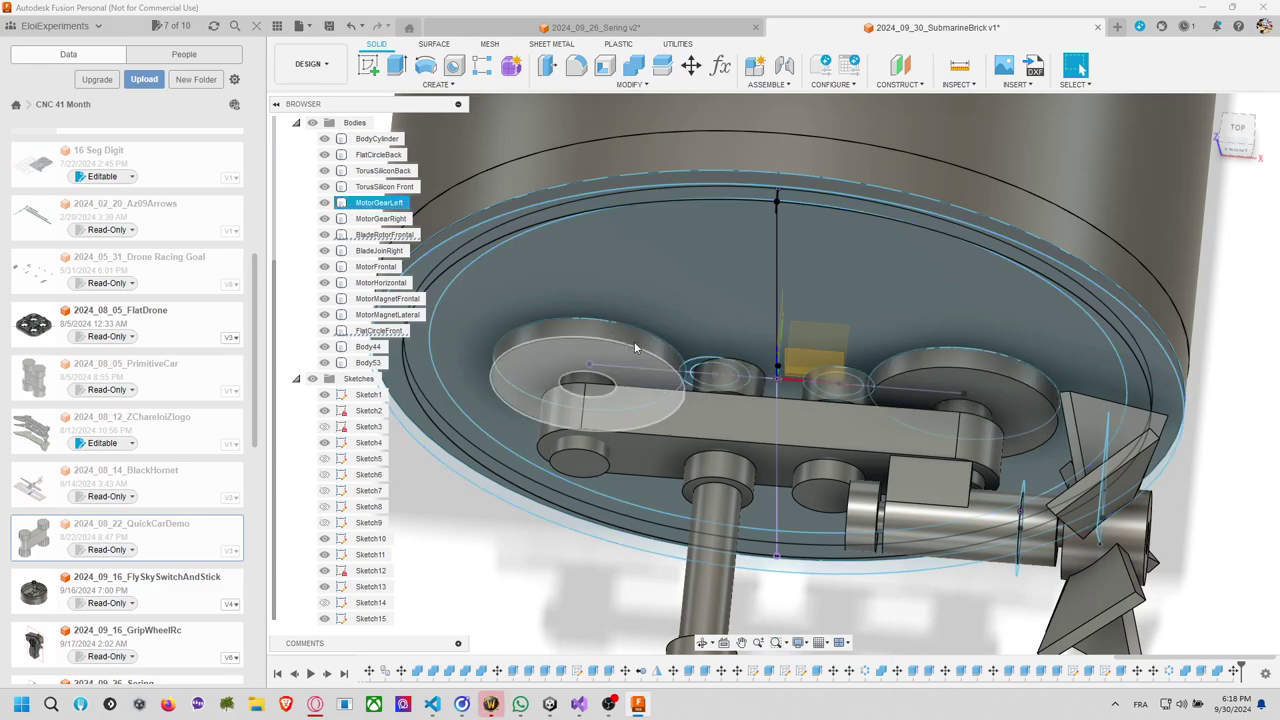
click(636, 329)
right_click(636, 329)
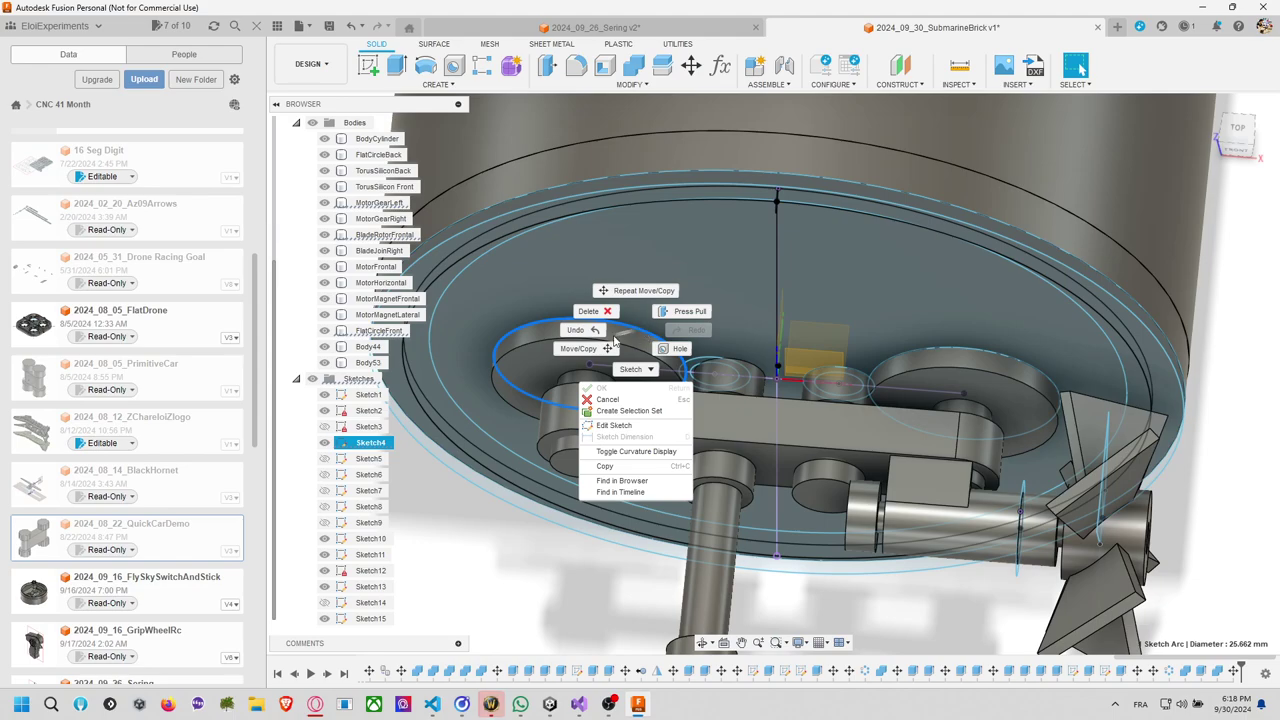
click(613, 425)
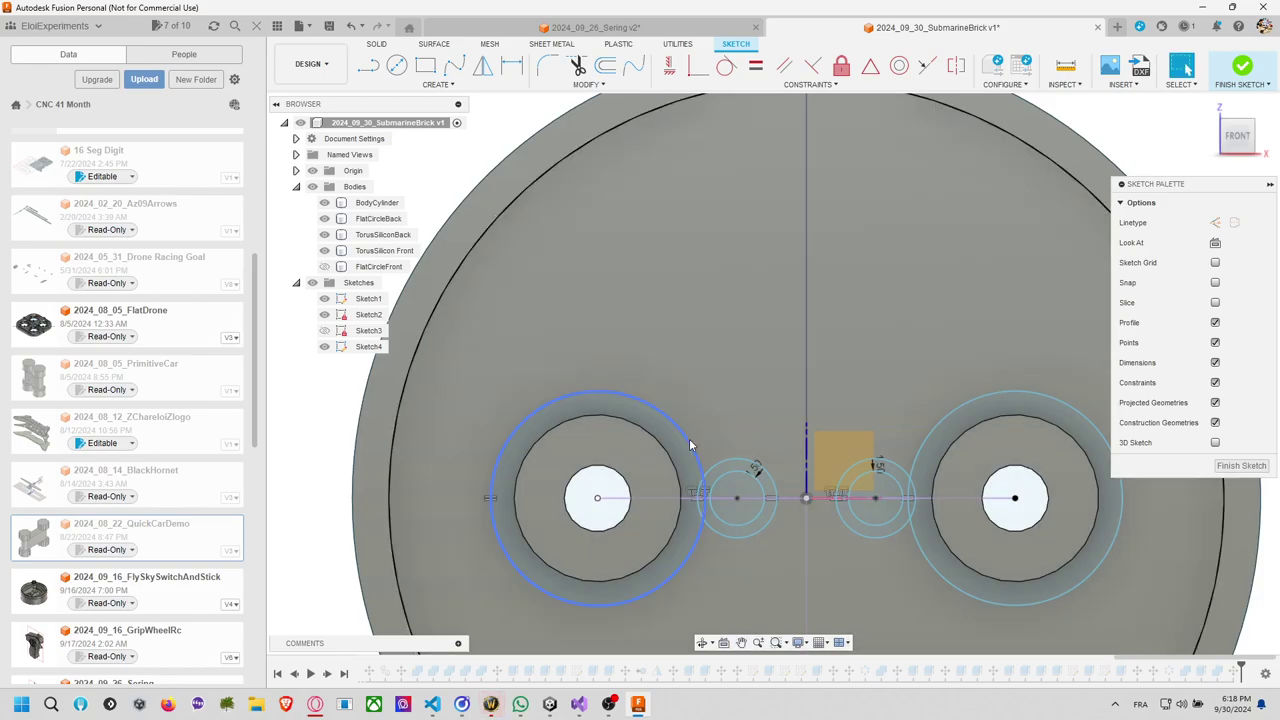
Undo an accidental resize, add a 33.355 mm circle centred on the left gear hole, finish Sketch4.
drag(689, 440, 717, 444)
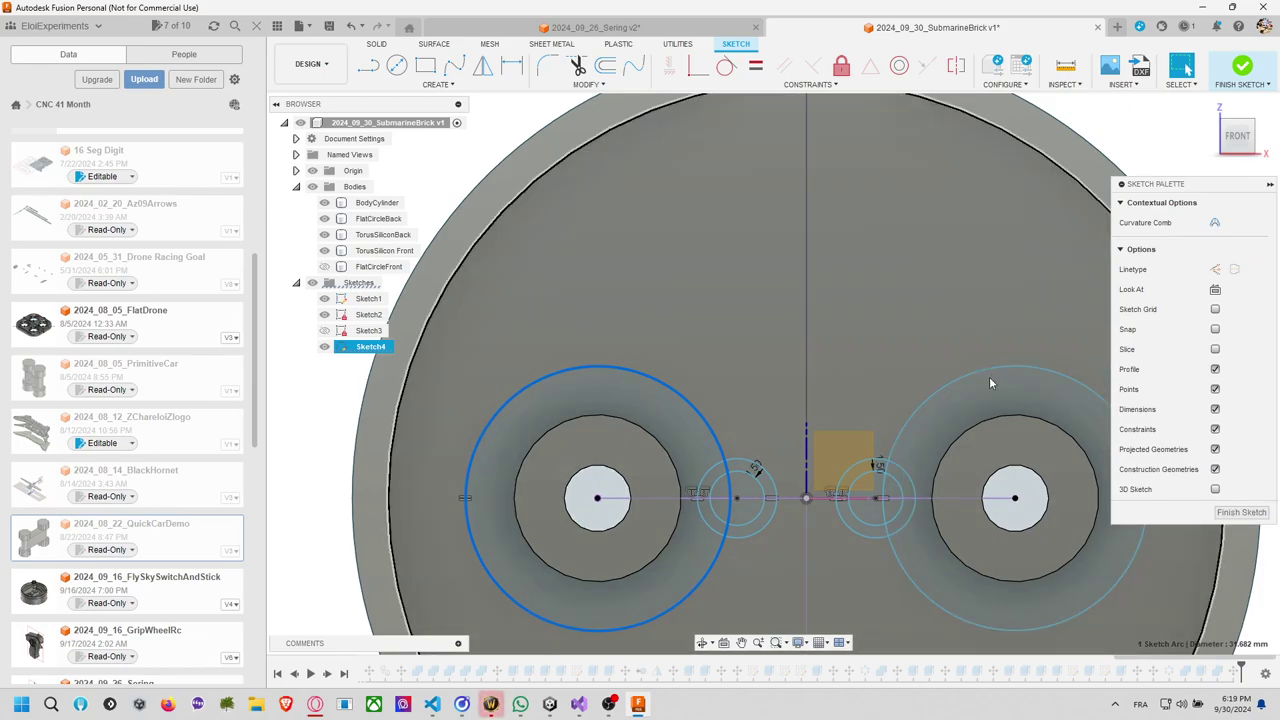
key(Escape)
key(ctrl+z)
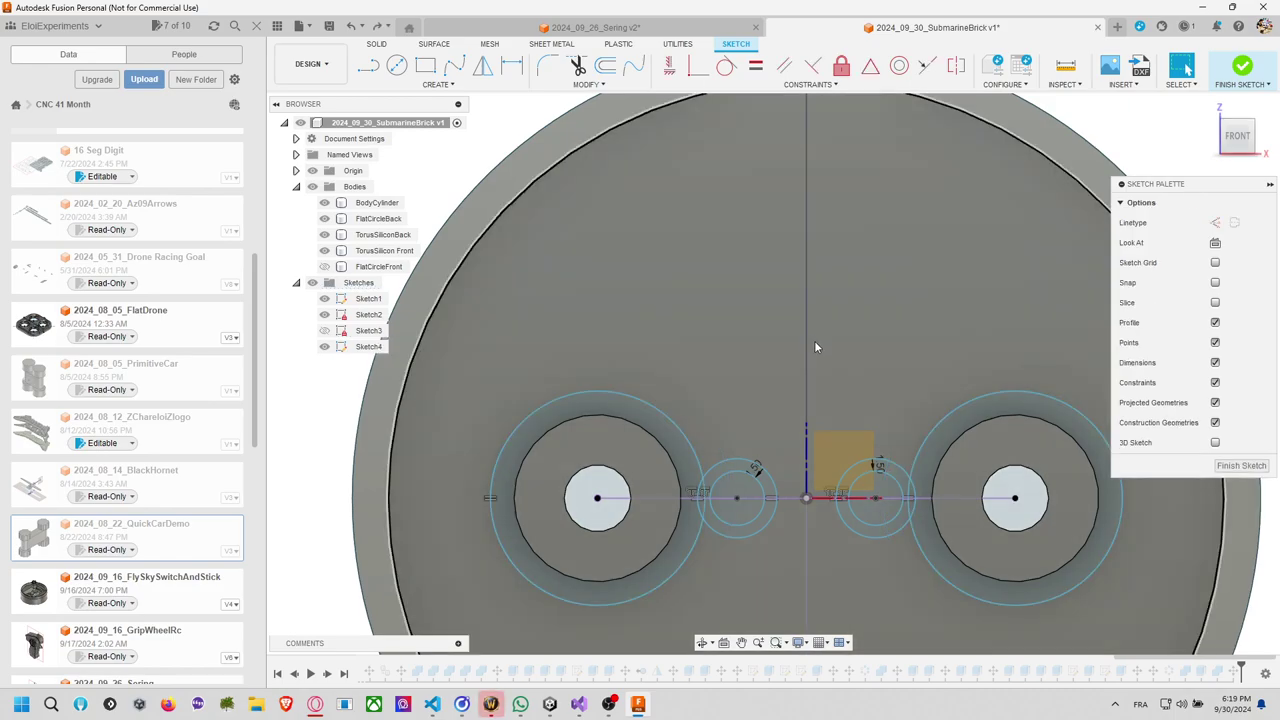
key(c)
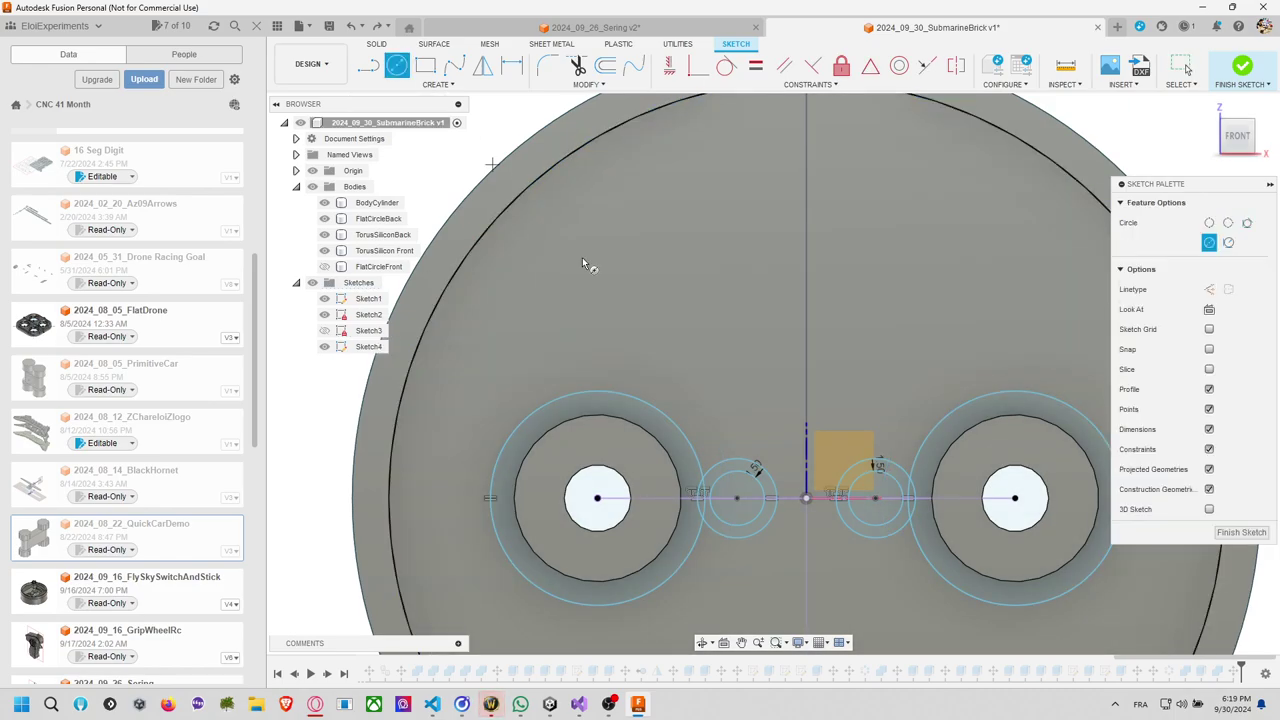
click(597, 498)
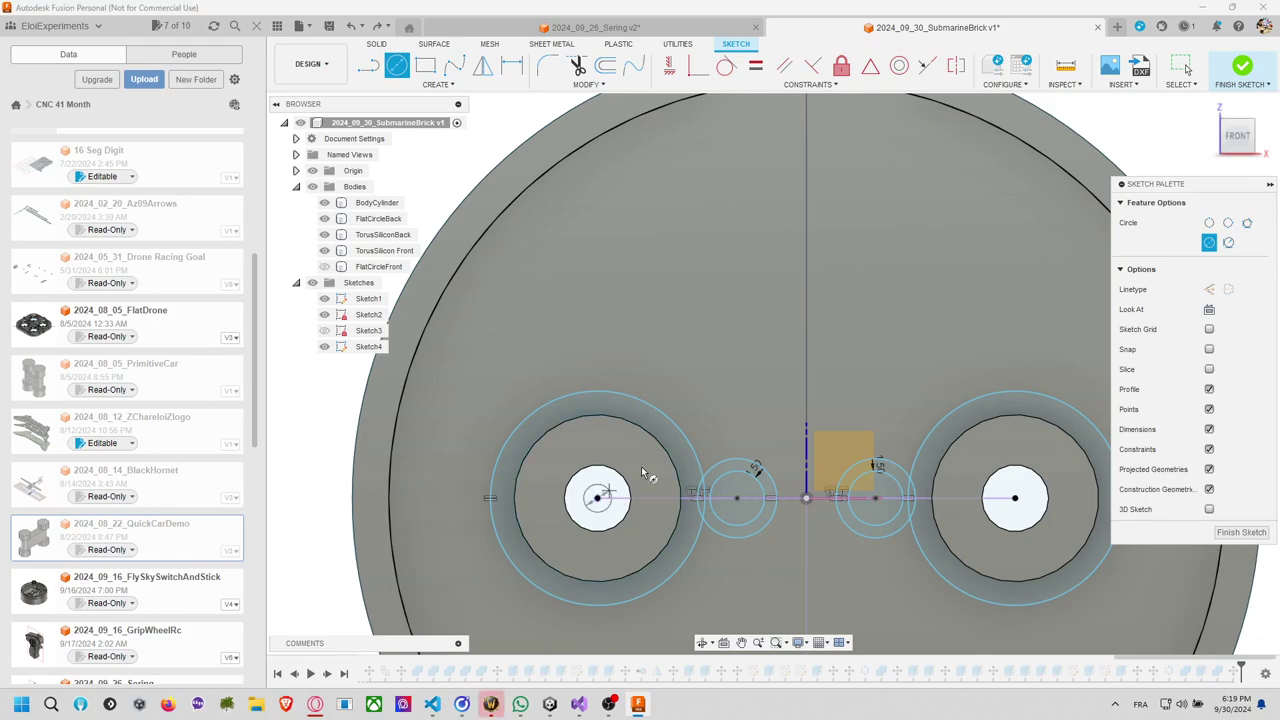
click(700, 410)
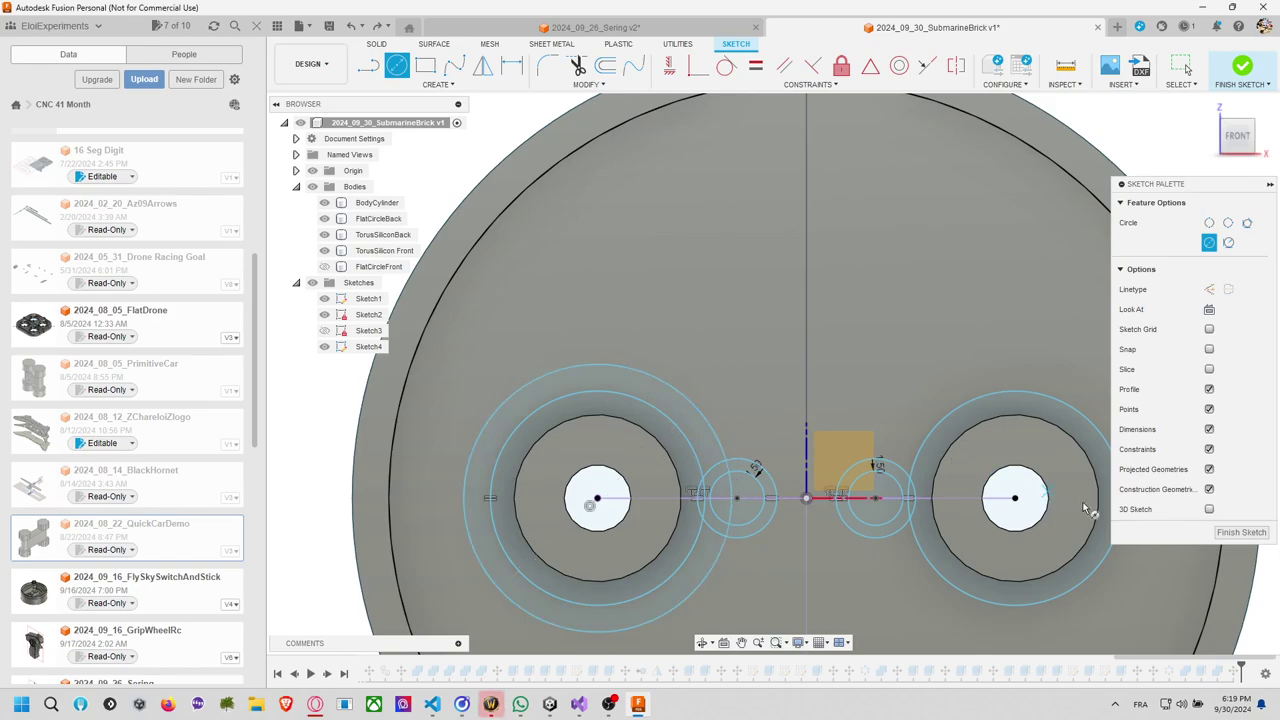
click(1210, 532)
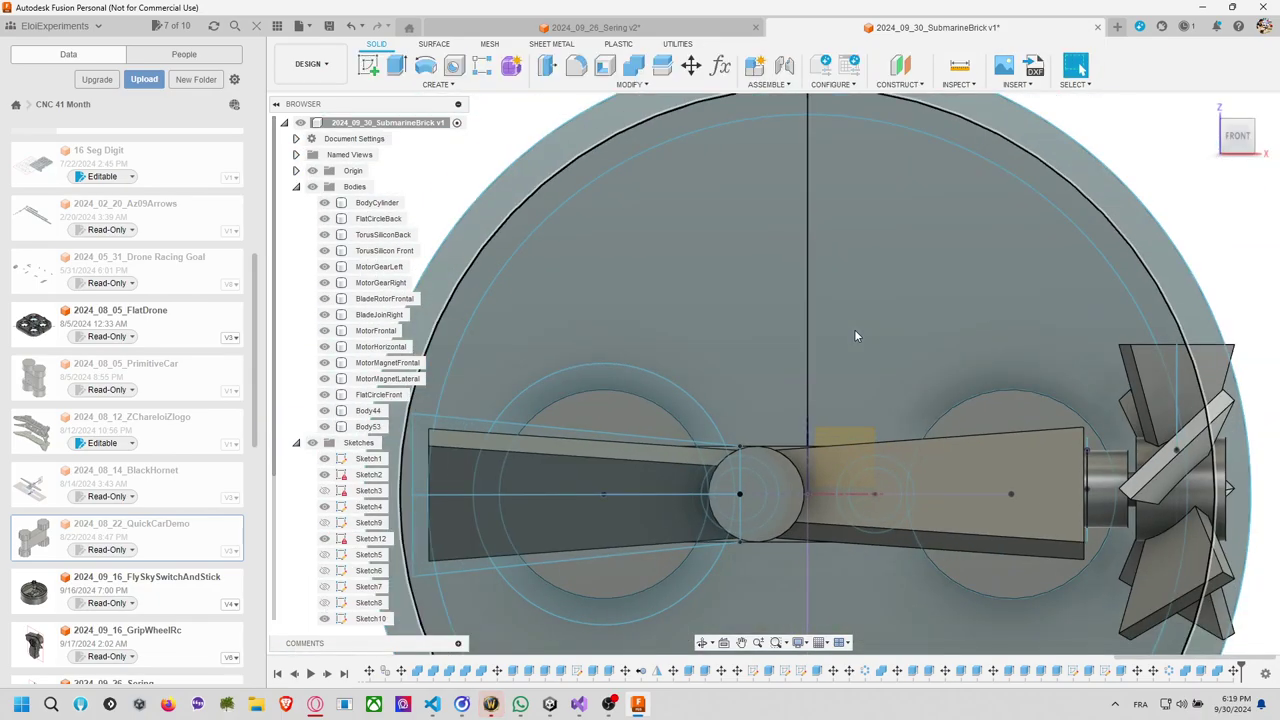
shift+middle_drag(854, 336, 716, 364)
Start an extrusion and pick the ring and notch profiles around the left motor gear.
key(e)
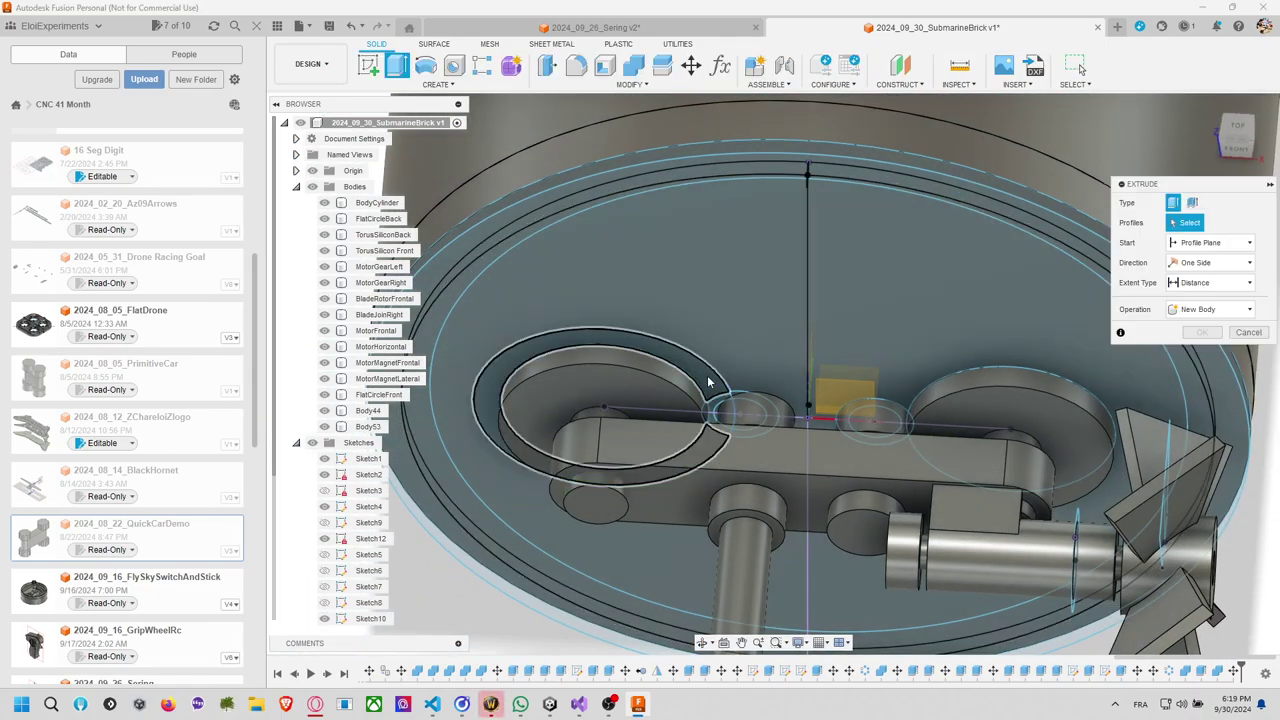
click(486, 400)
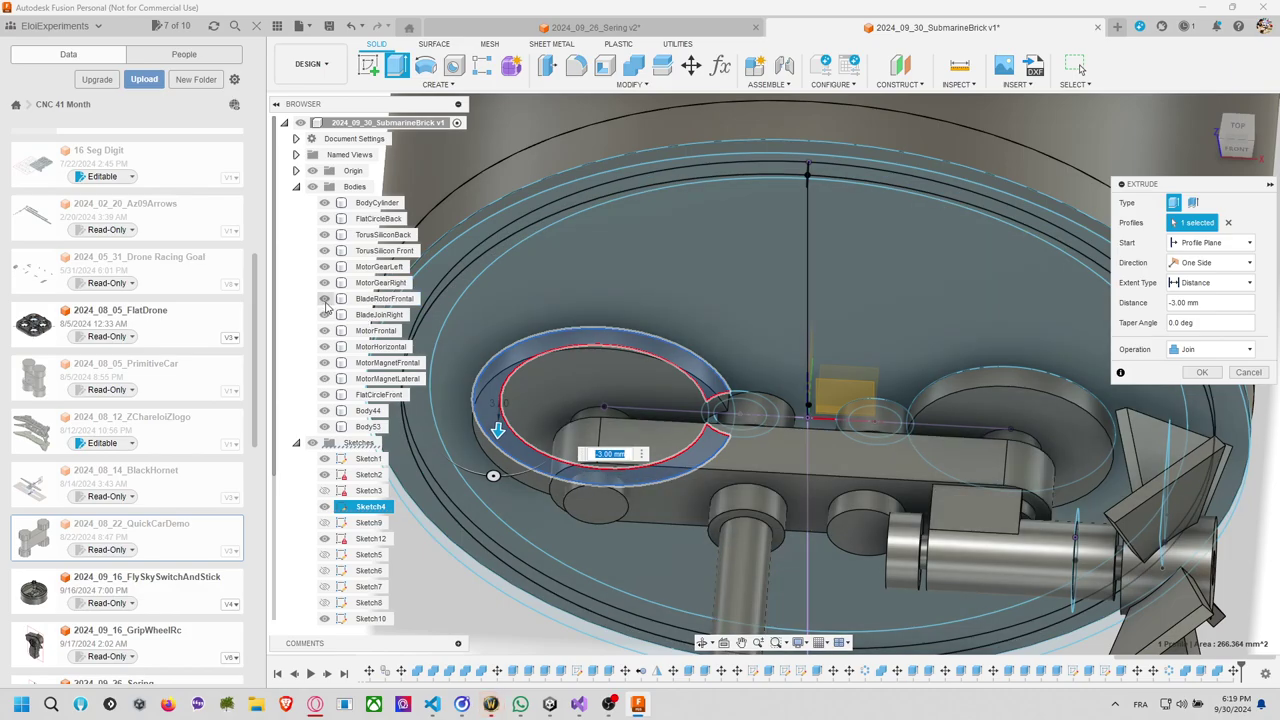
scroll(760, 400, up, 3)
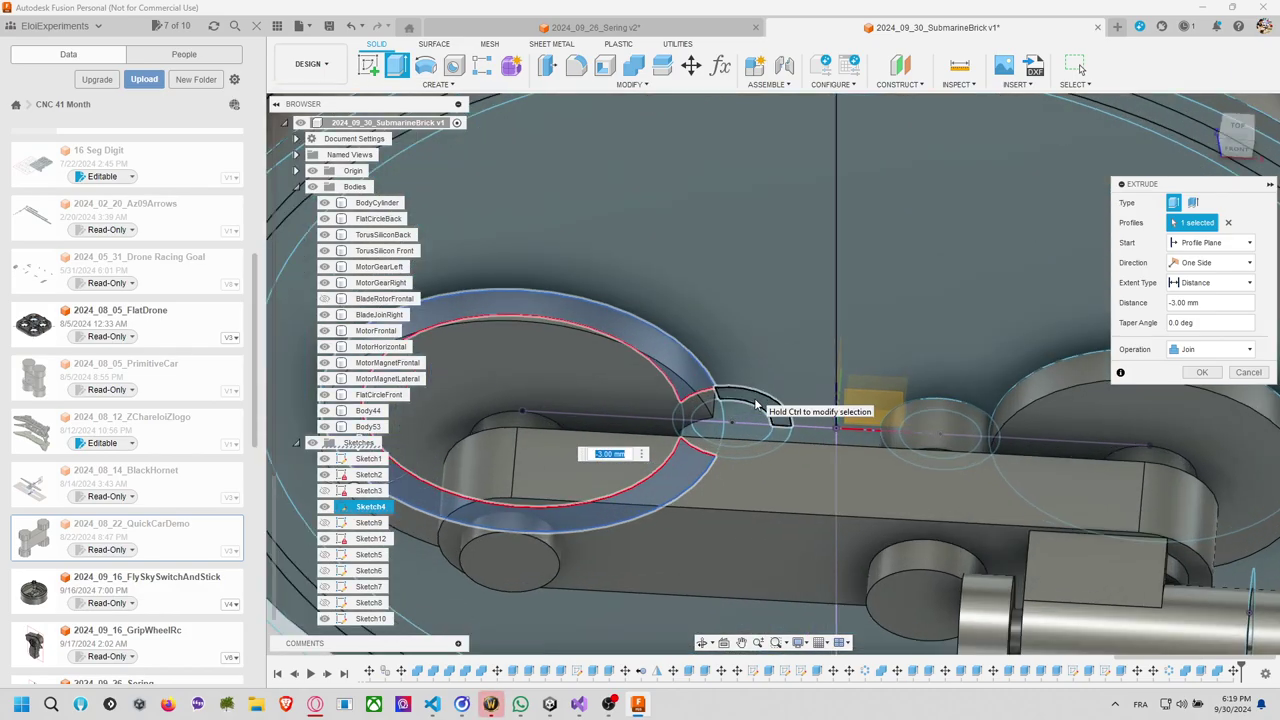
scroll(709, 414, up, 3)
click(700, 448)
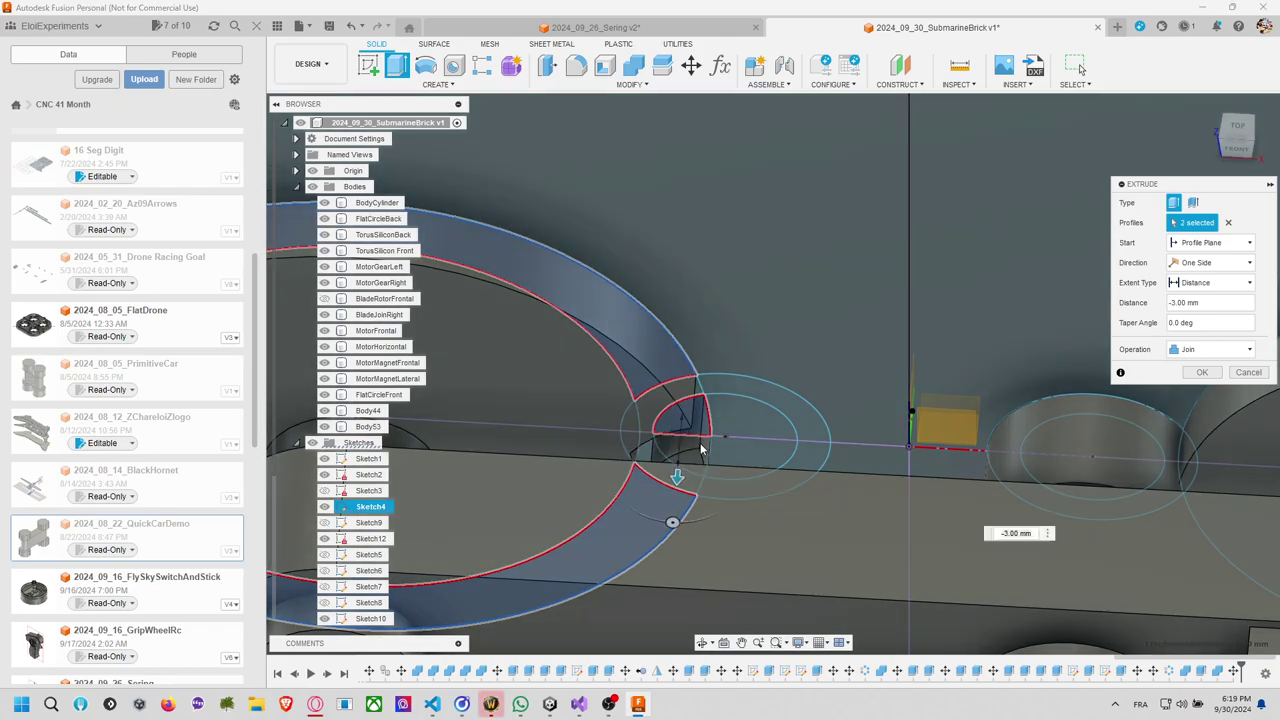
click(690, 420)
click(647, 453)
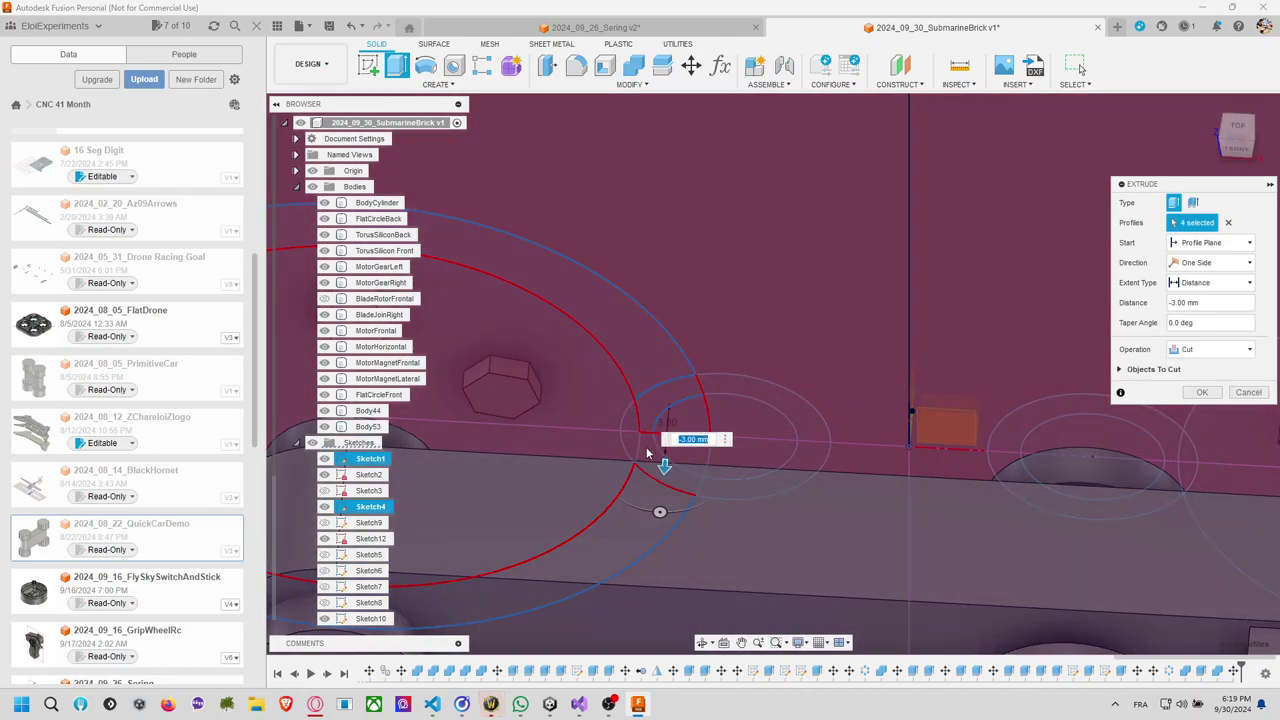
click(645, 452)
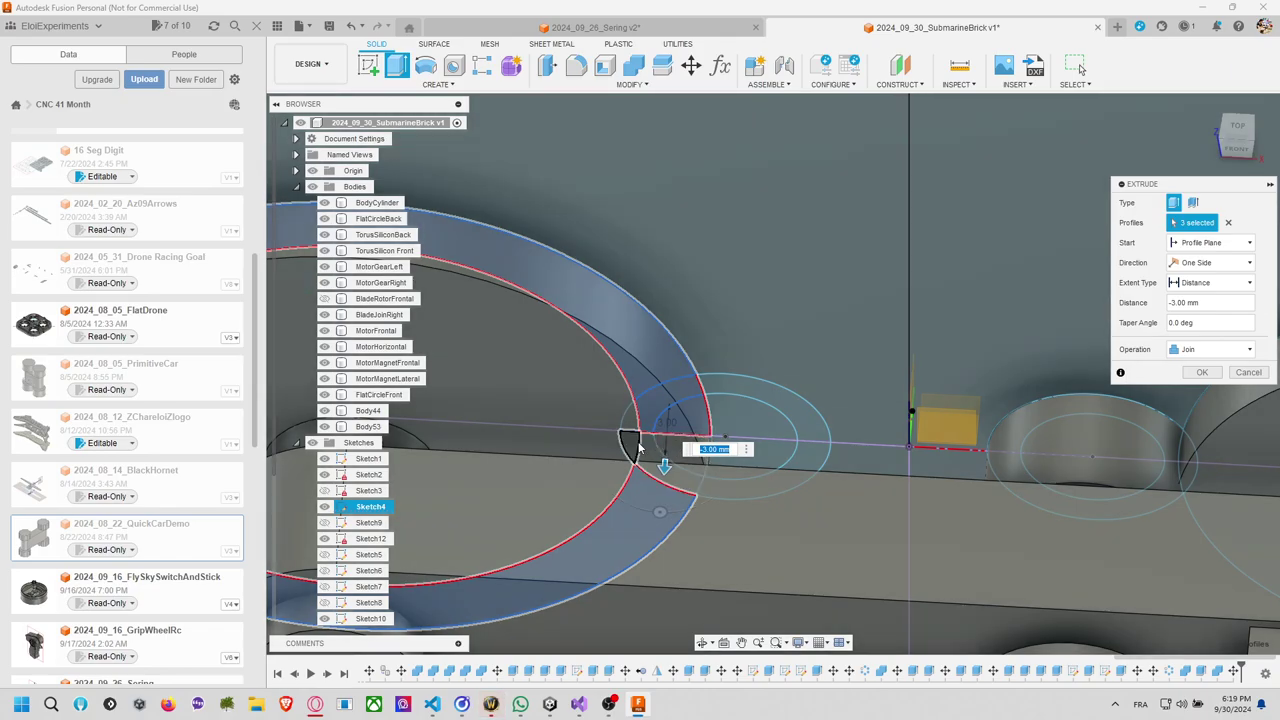
click(637, 447)
click(642, 440)
click(632, 426)
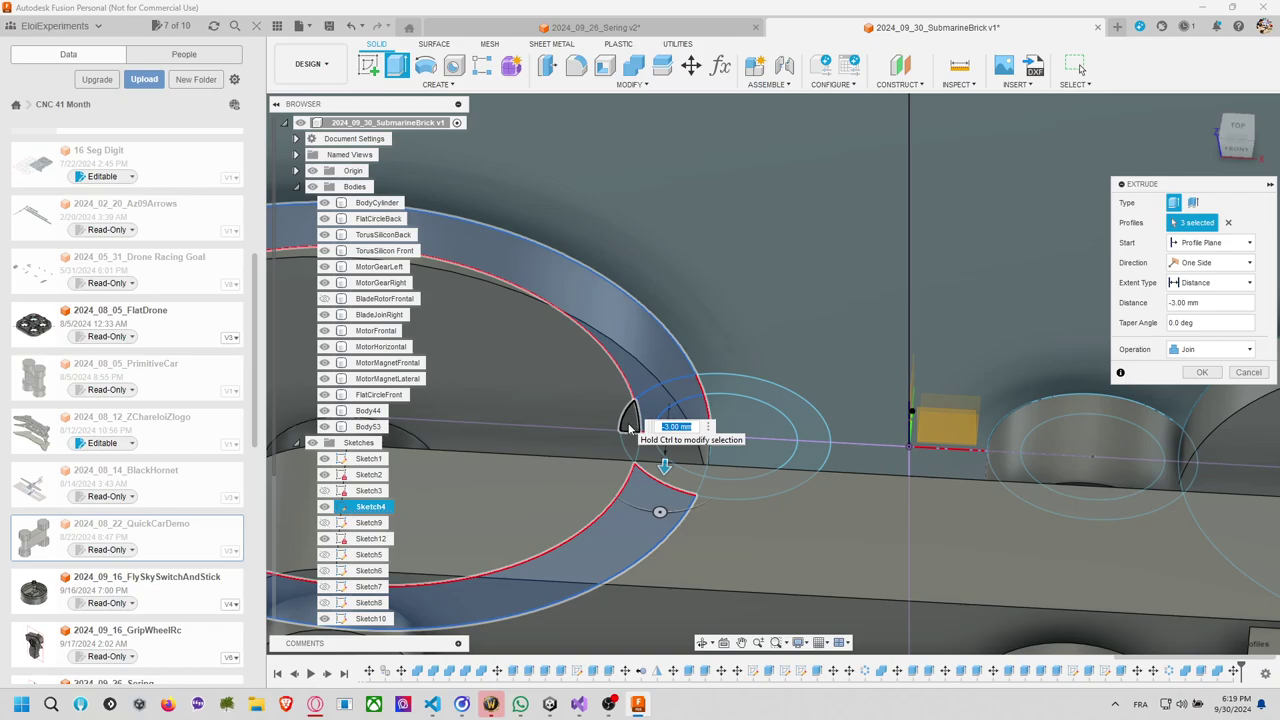
click(629, 427)
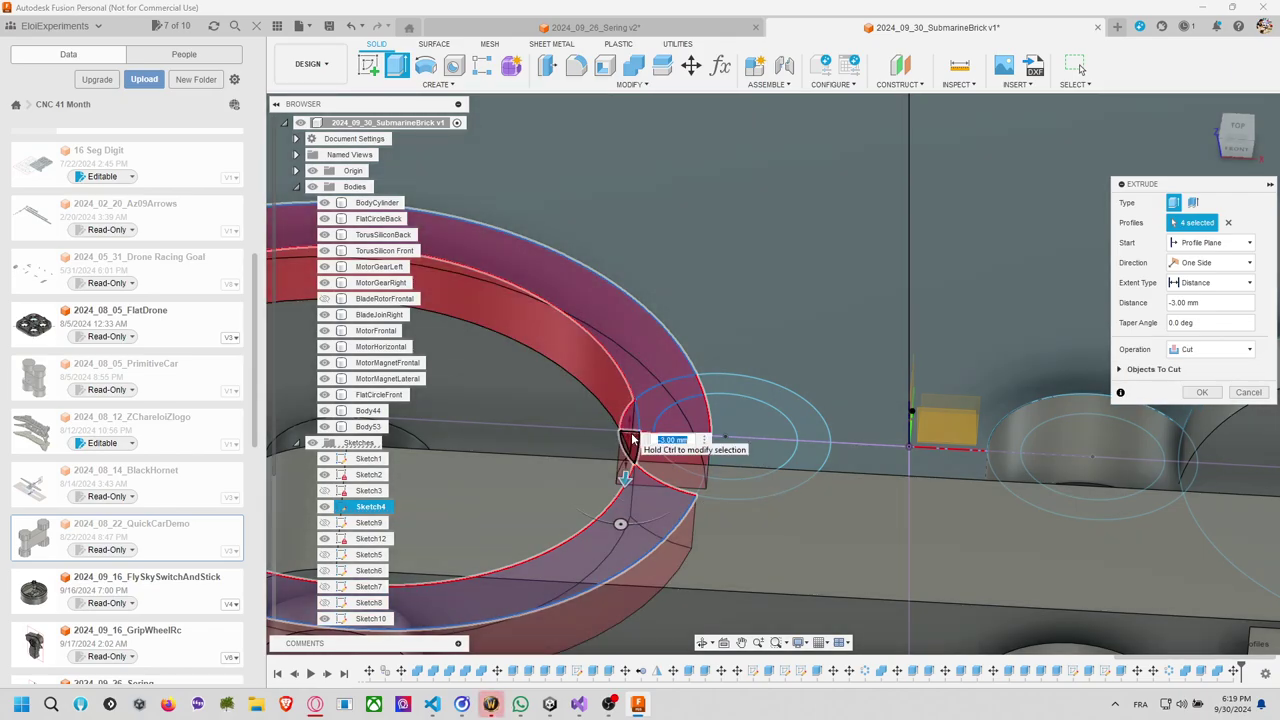
click(632, 437)
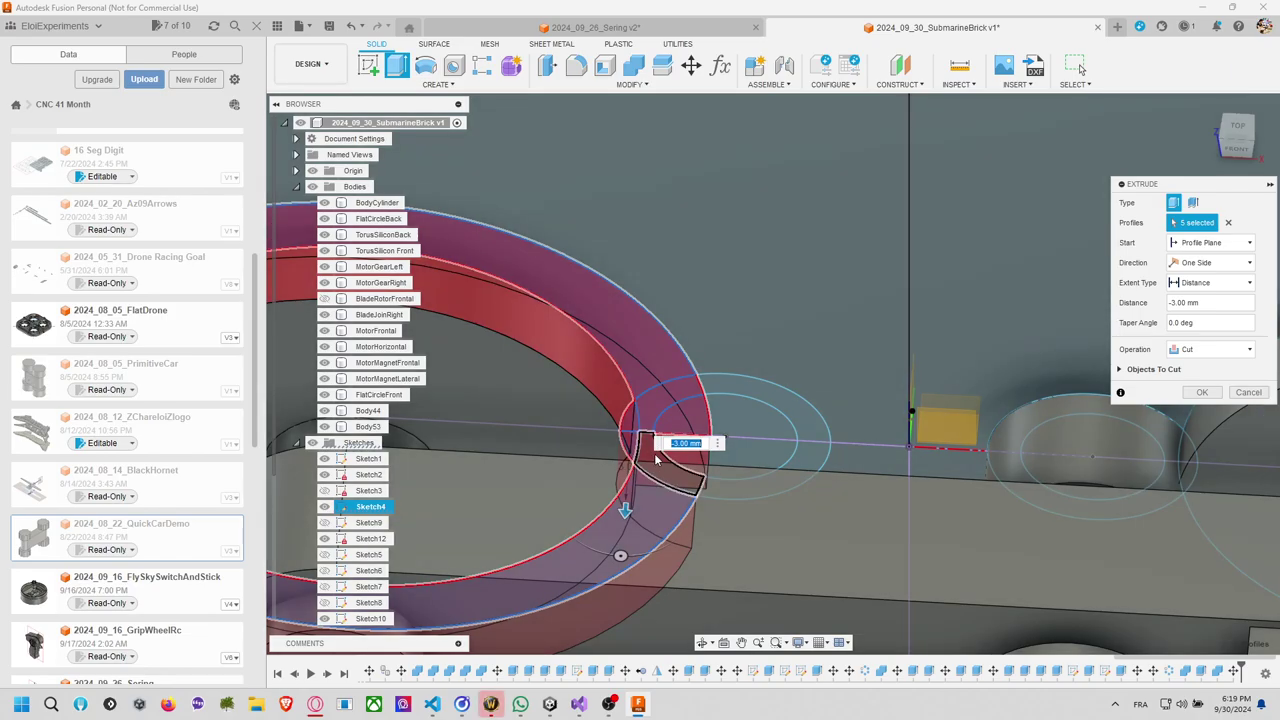
click(658, 457)
scroll(665, 450, down, 5)
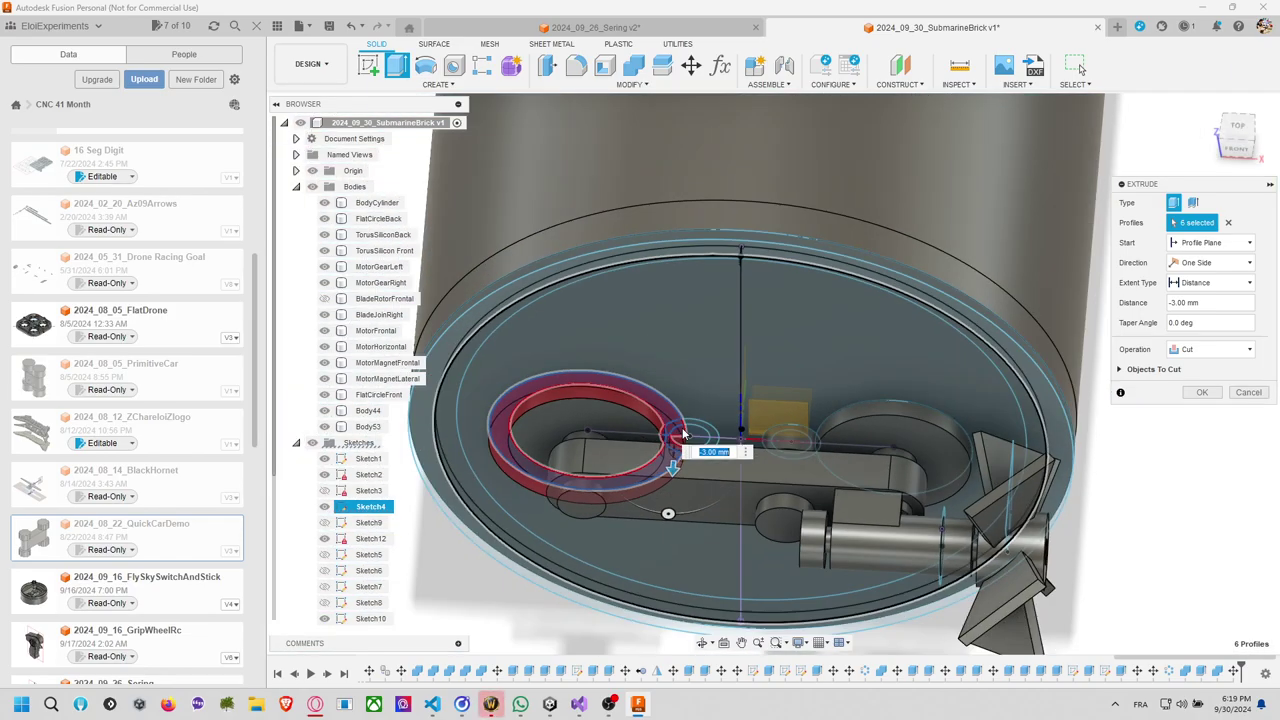
Set the -3 mm extrusion to Join; hide BodyCylinder, FlatCircleBack, TorusSiliconBack and MotorGearRight.
click(1210, 349)
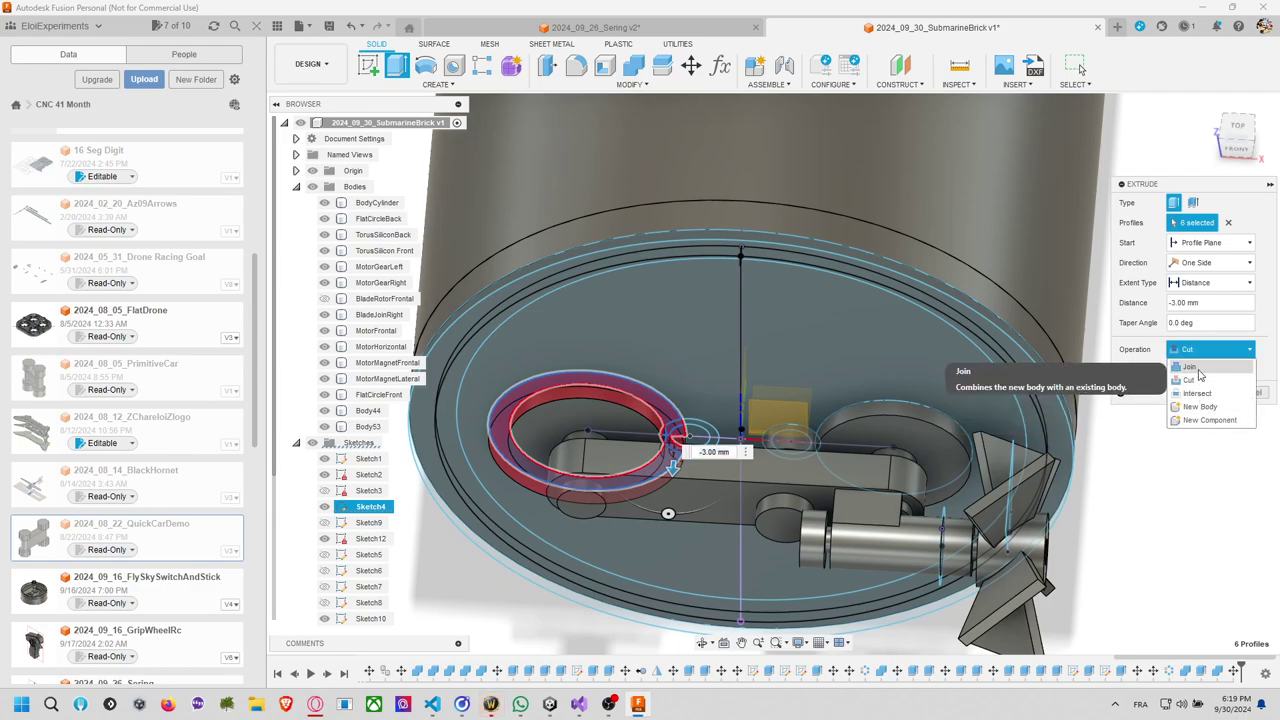
click(1189, 366)
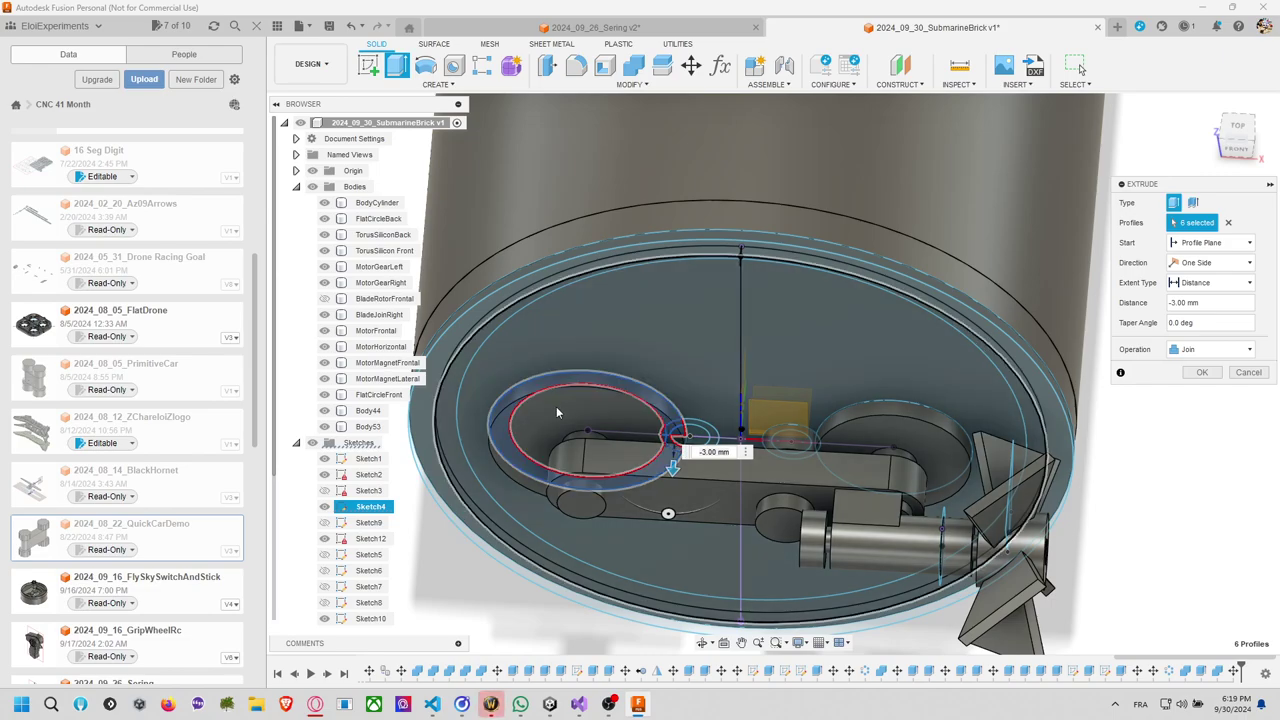
click(324, 218)
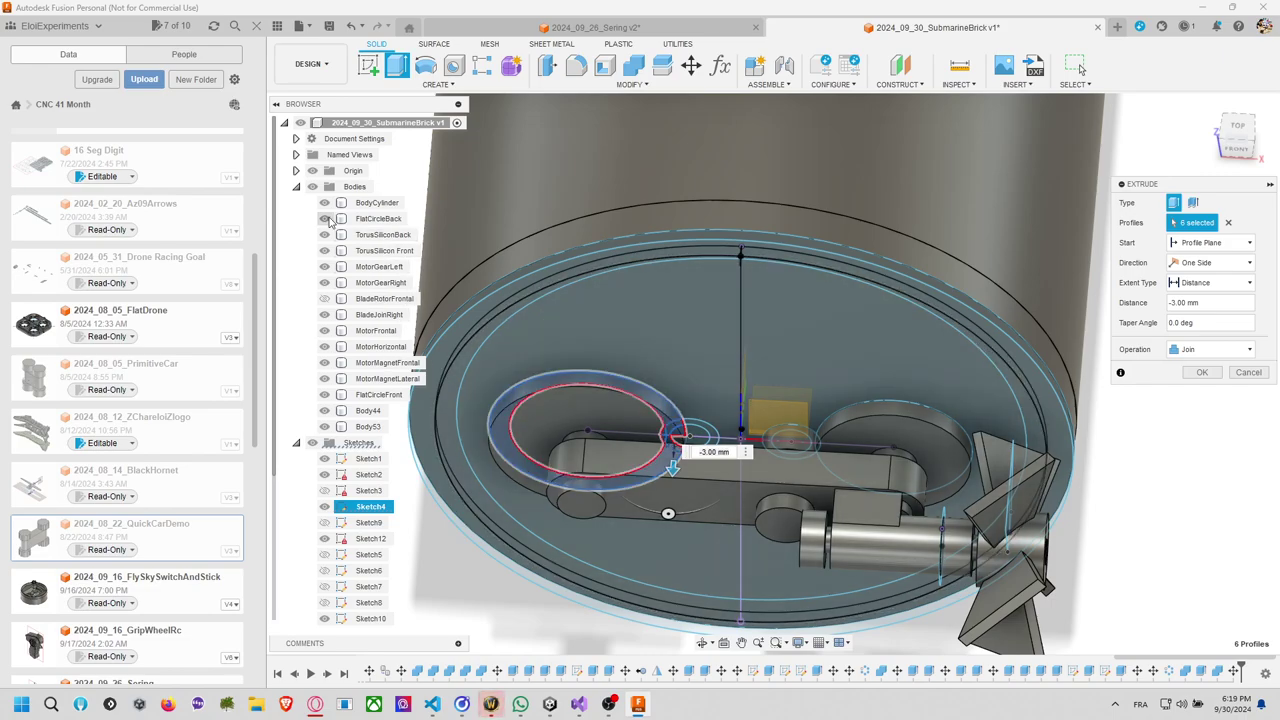
click(324, 202)
click(324, 234)
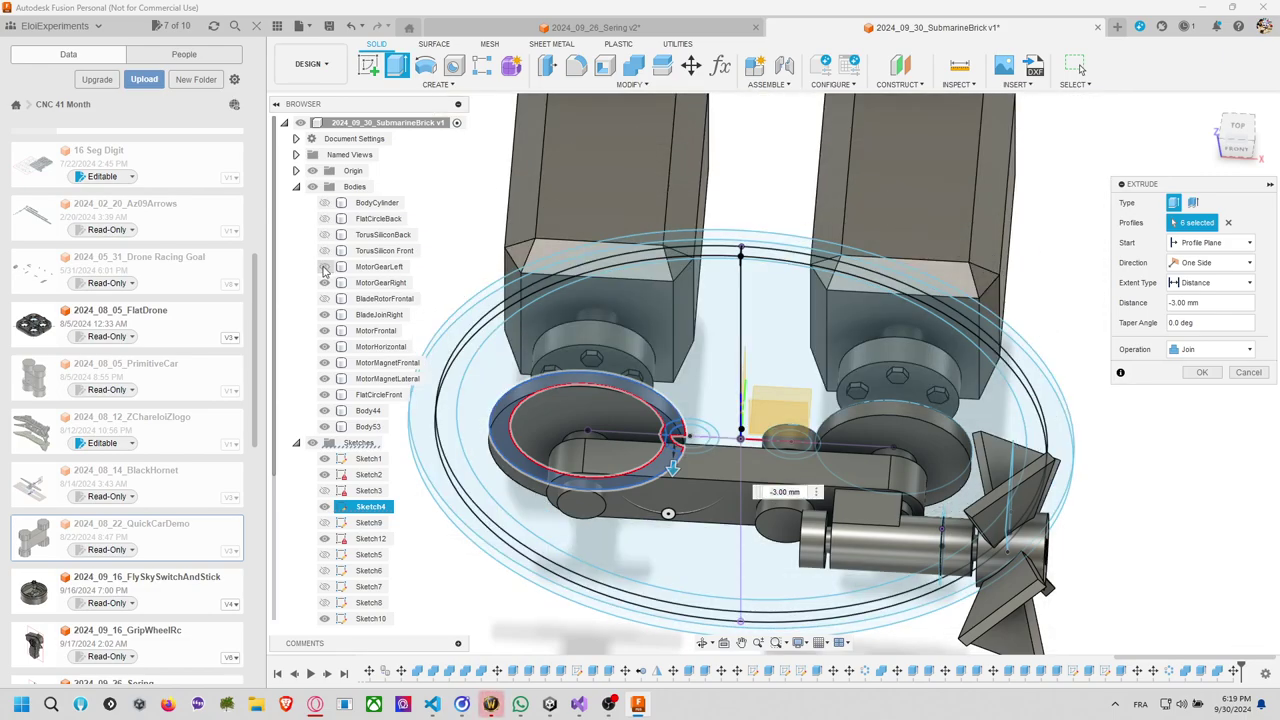
click(324, 266)
click(324, 282)
click(324, 268)
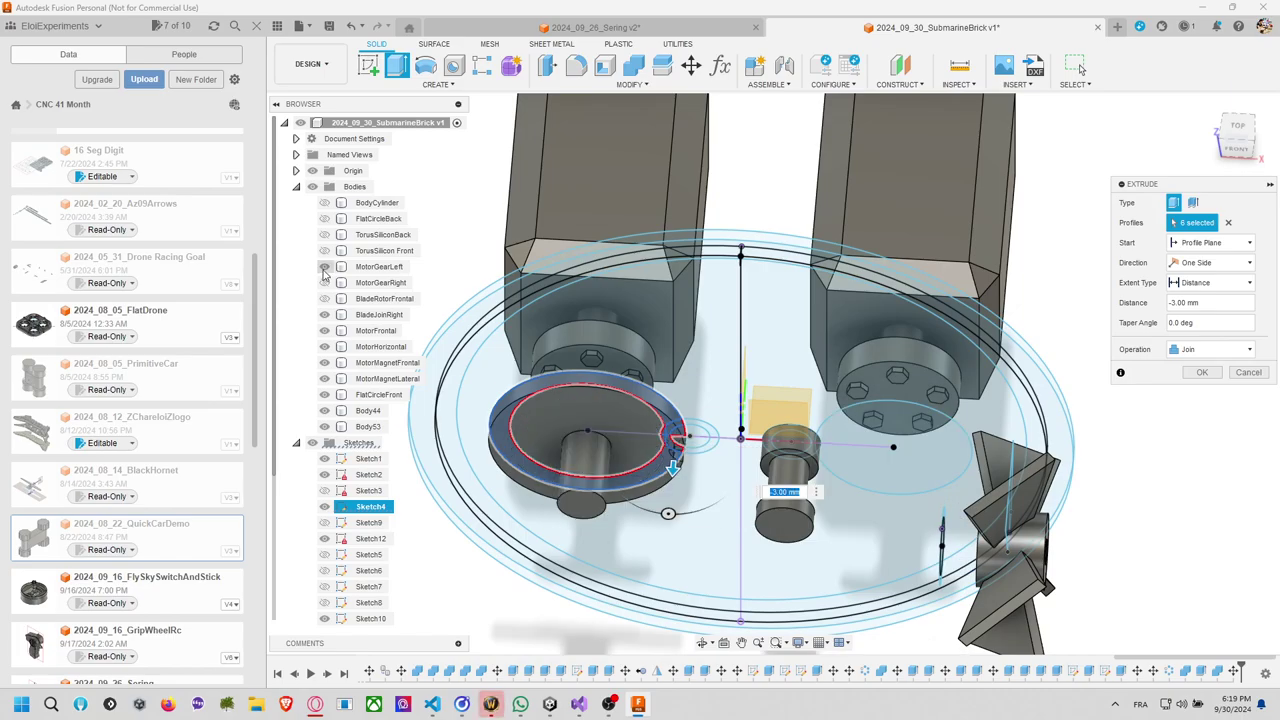
Add the remaining notch profile to the extrusion and check every gap in the ring.
scroll(661, 432, up, 5)
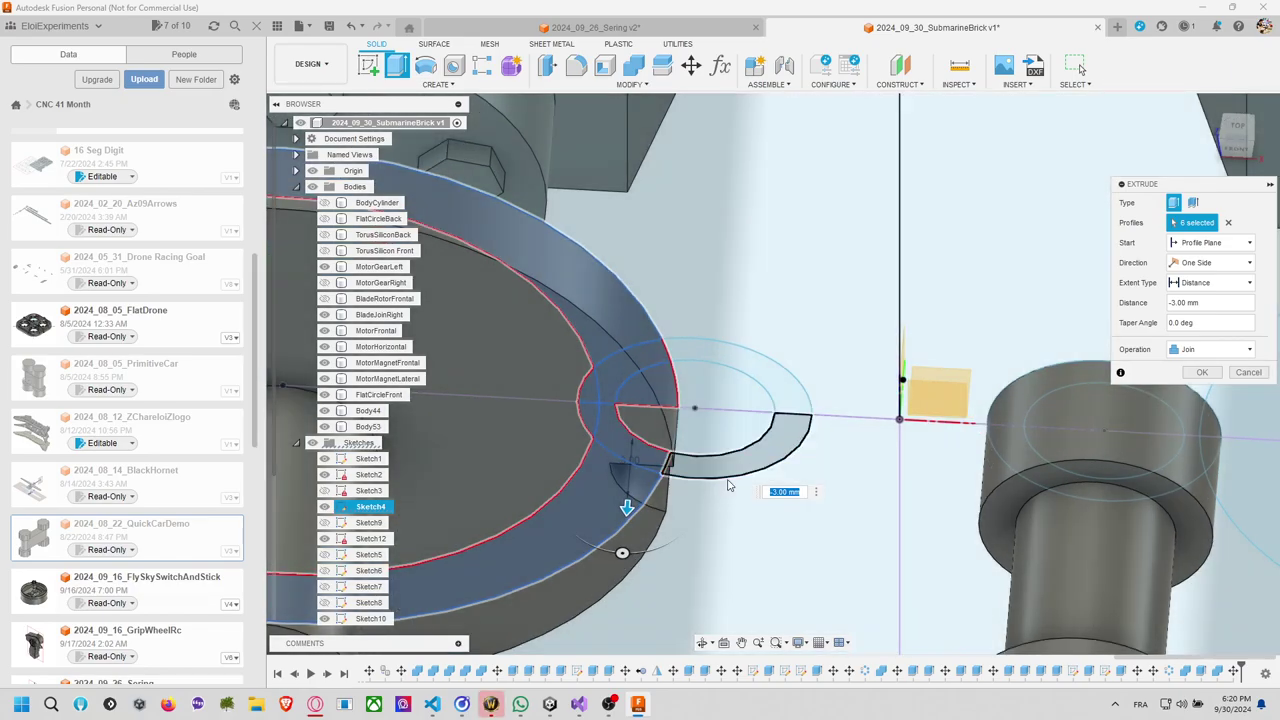
shift+middle_drag(661, 432, 664, 390)
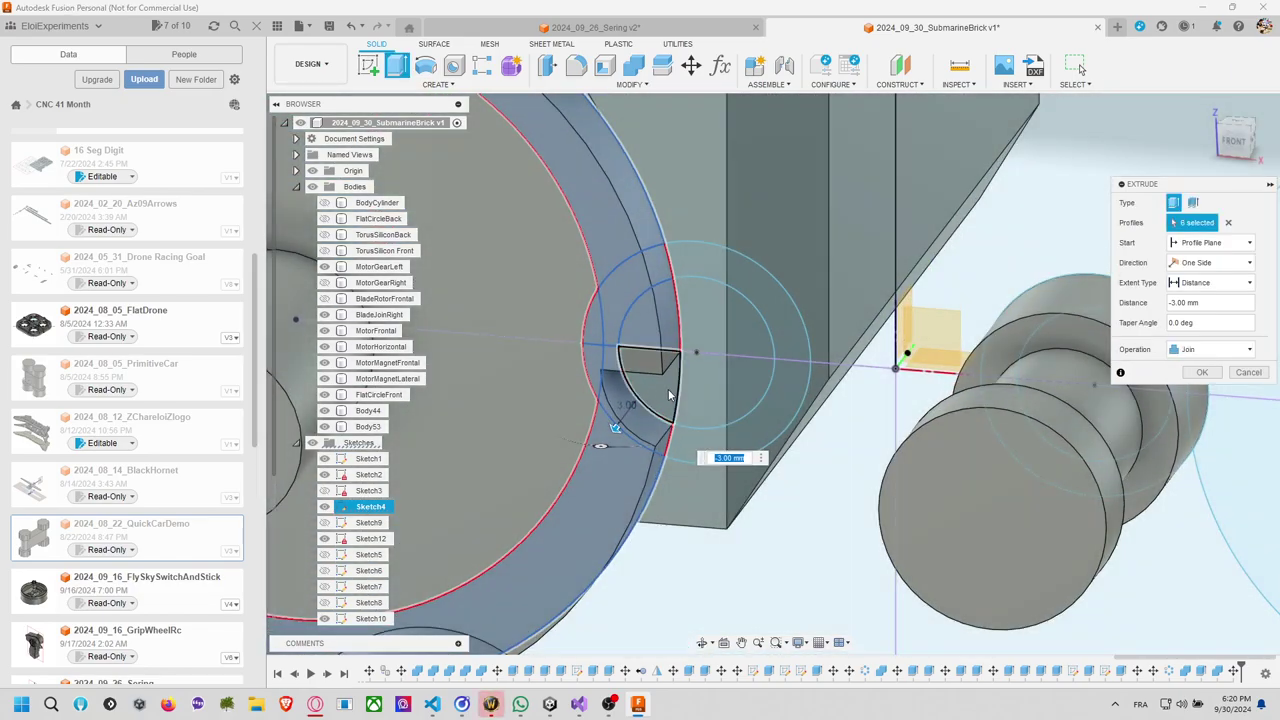
click(669, 394)
scroll(831, 380, down, 5)
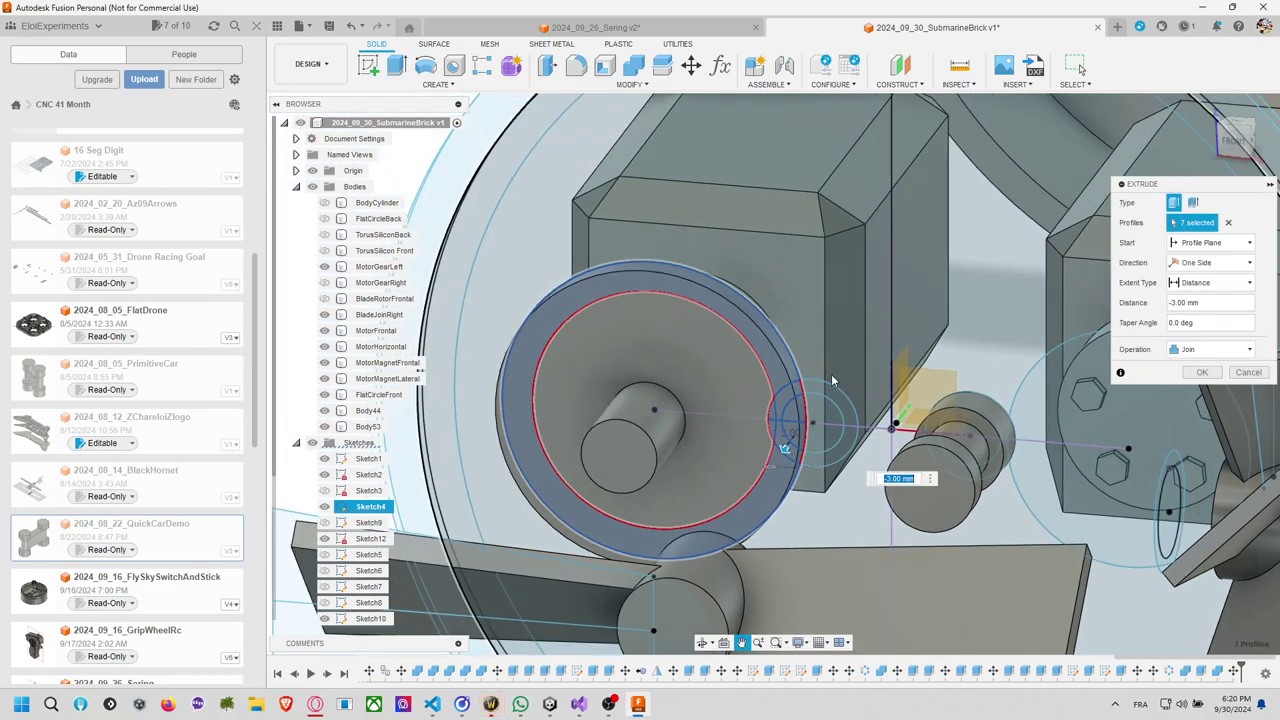
shift+middle_drag(831, 380, 818, 346)
scroll(818, 352, down, 5)
Finish the ring extrusion; show MotorGearRight, TorusSiliconBack, FlatCircleBack and BodyCylinder again.
key(Return)
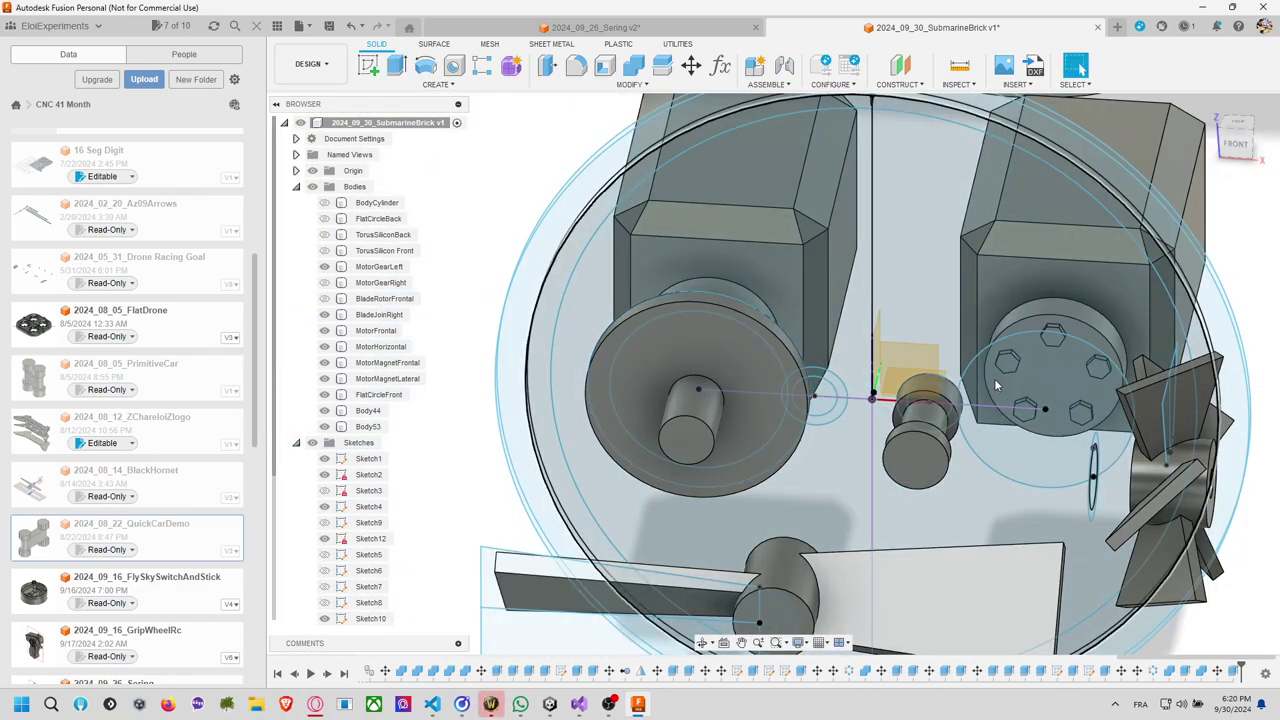
scroll(994, 378, down, 1)
scroll(958, 381, down, 2)
click(324, 250)
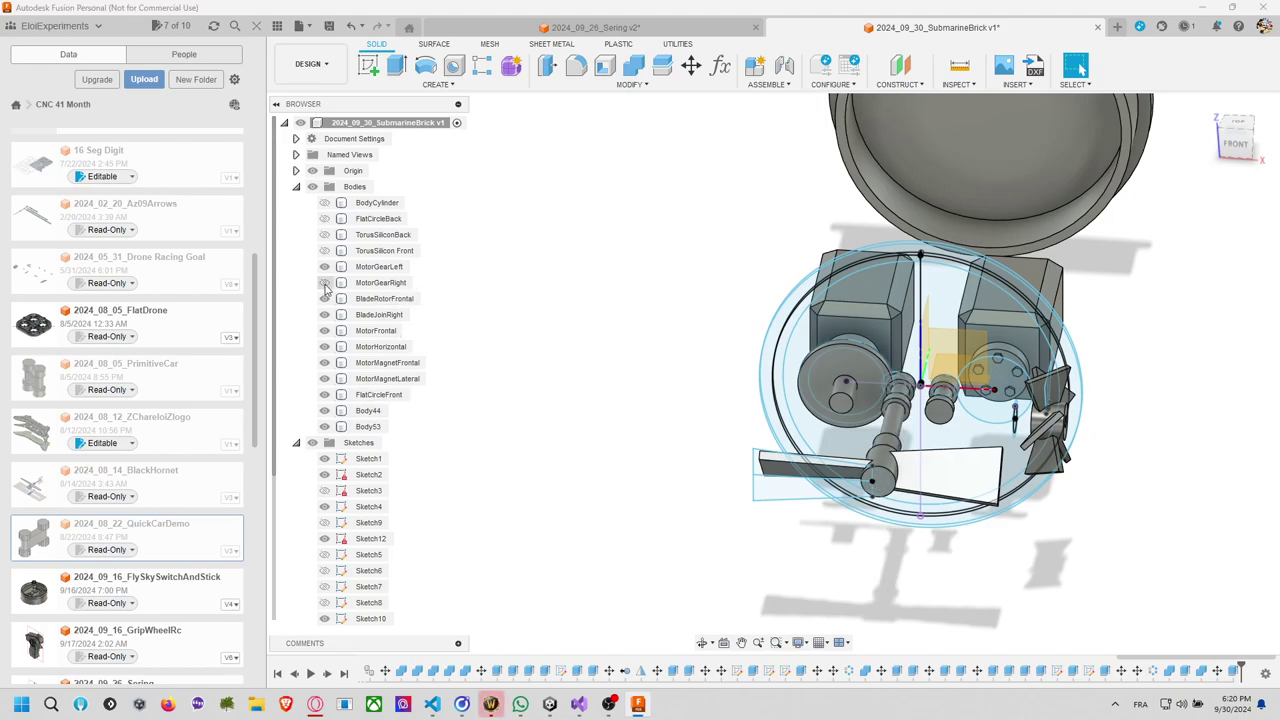
click(324, 234)
click(324, 218)
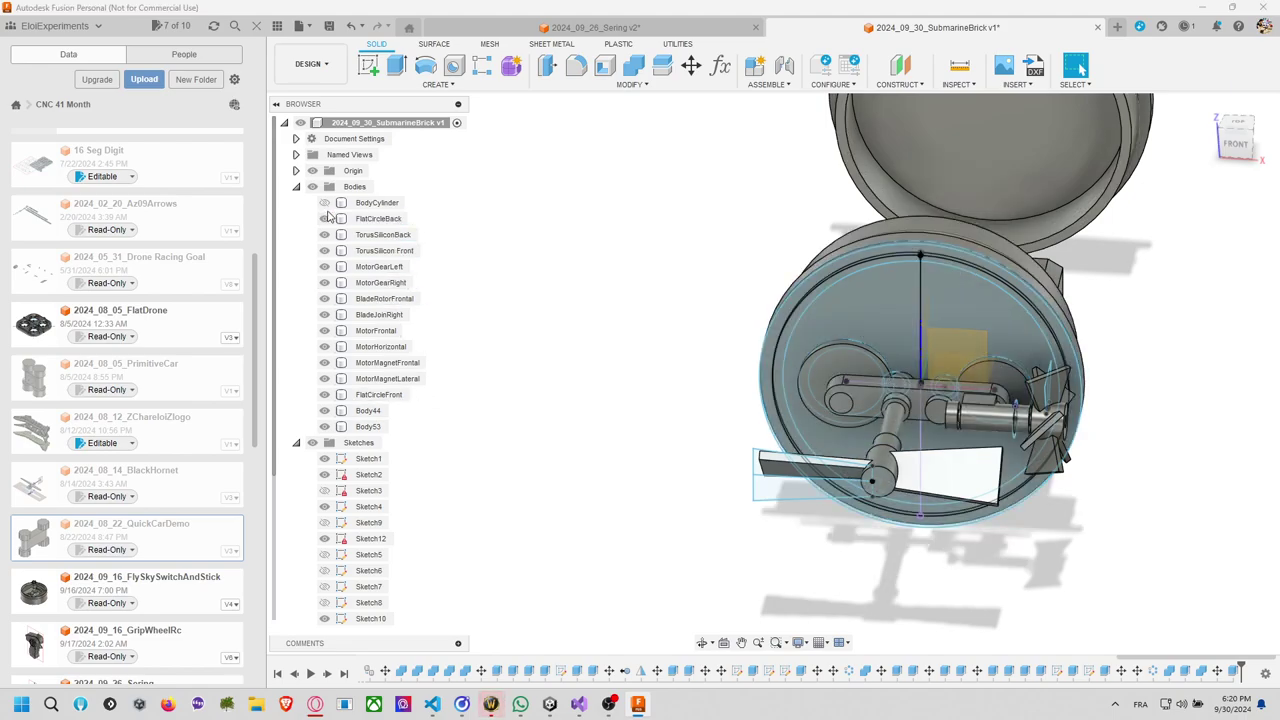
click(324, 202)
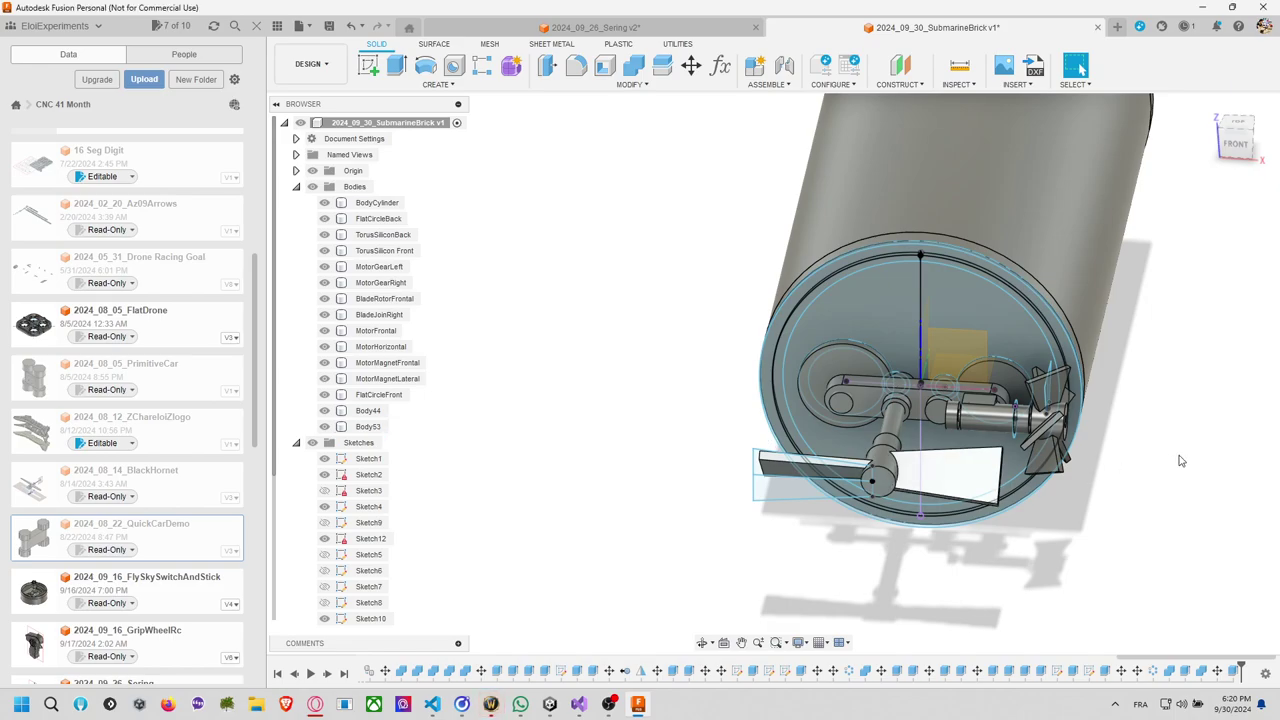
shift+middle_drag(1180, 460, 1068, 499)
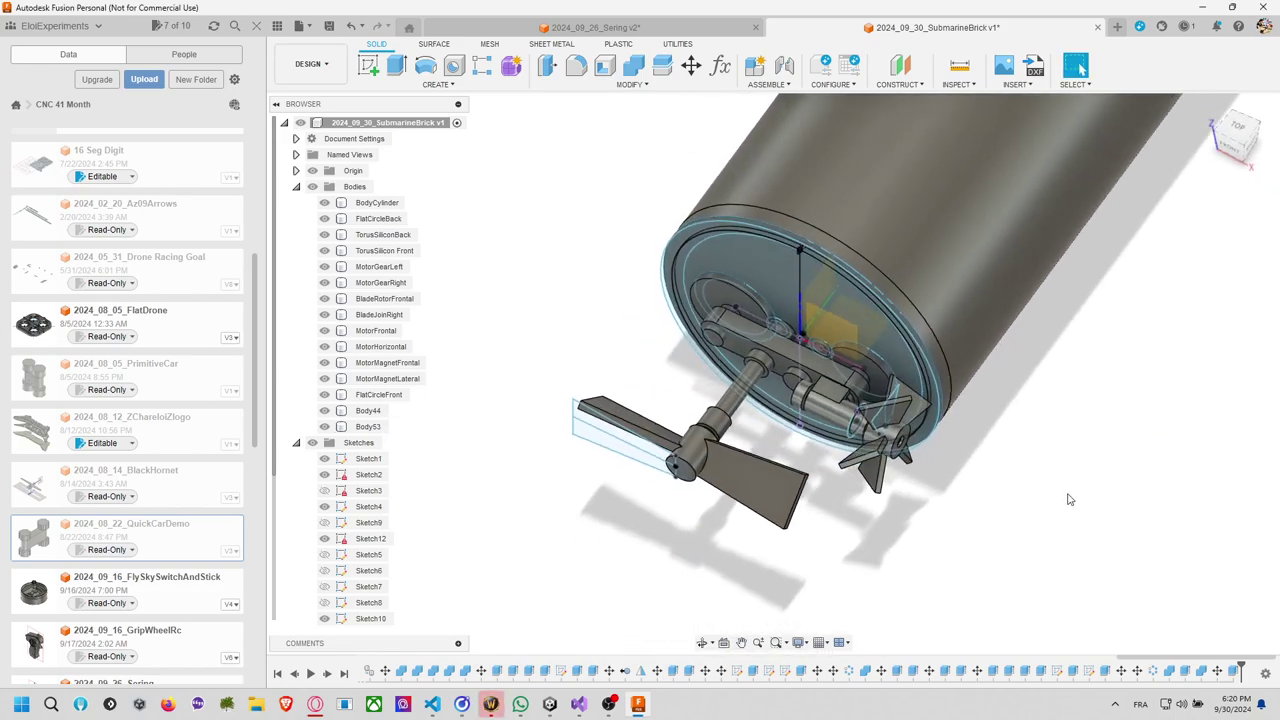
click(832, 269)
scroll(821, 292, up, 5)
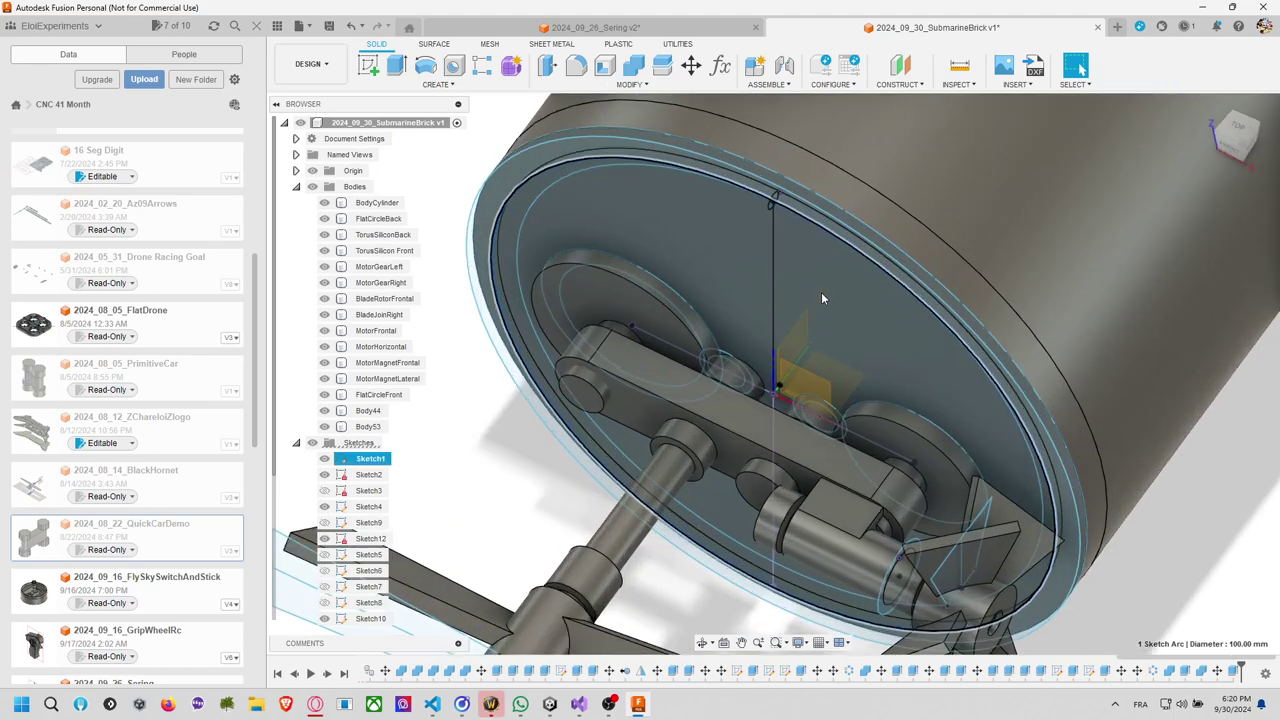
click(664, 467)
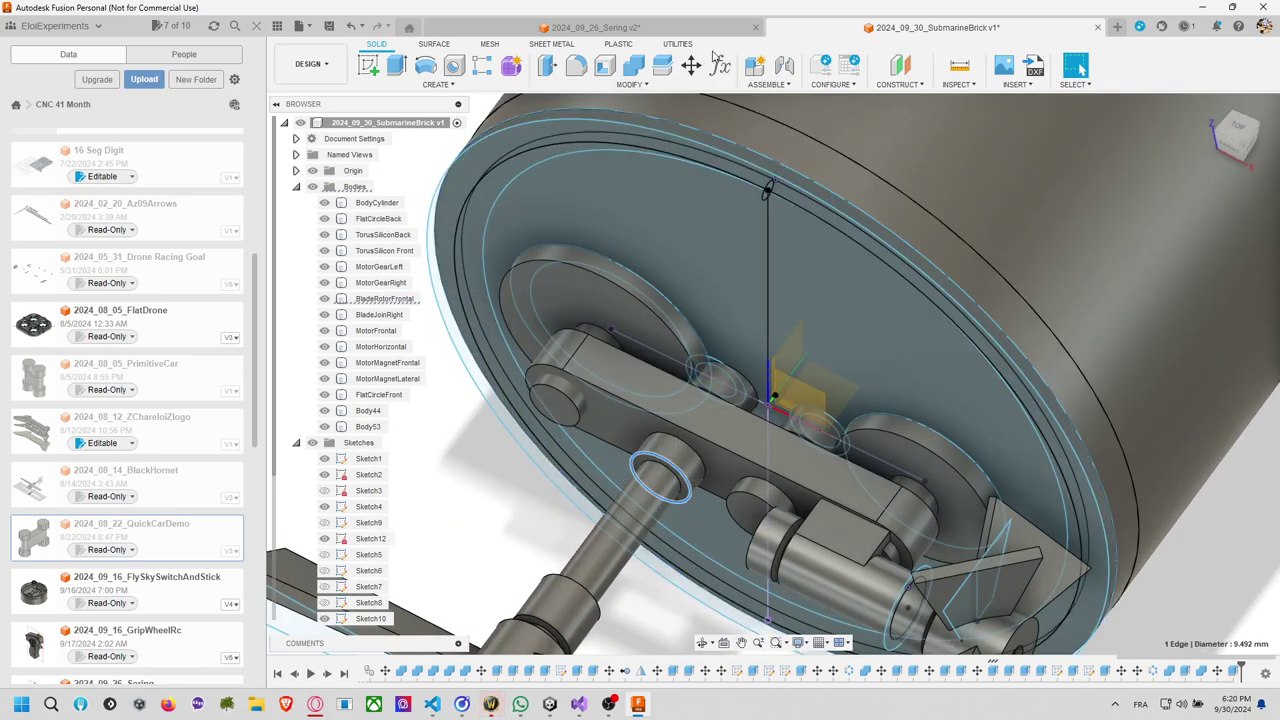
key(m)
click(656, 509)
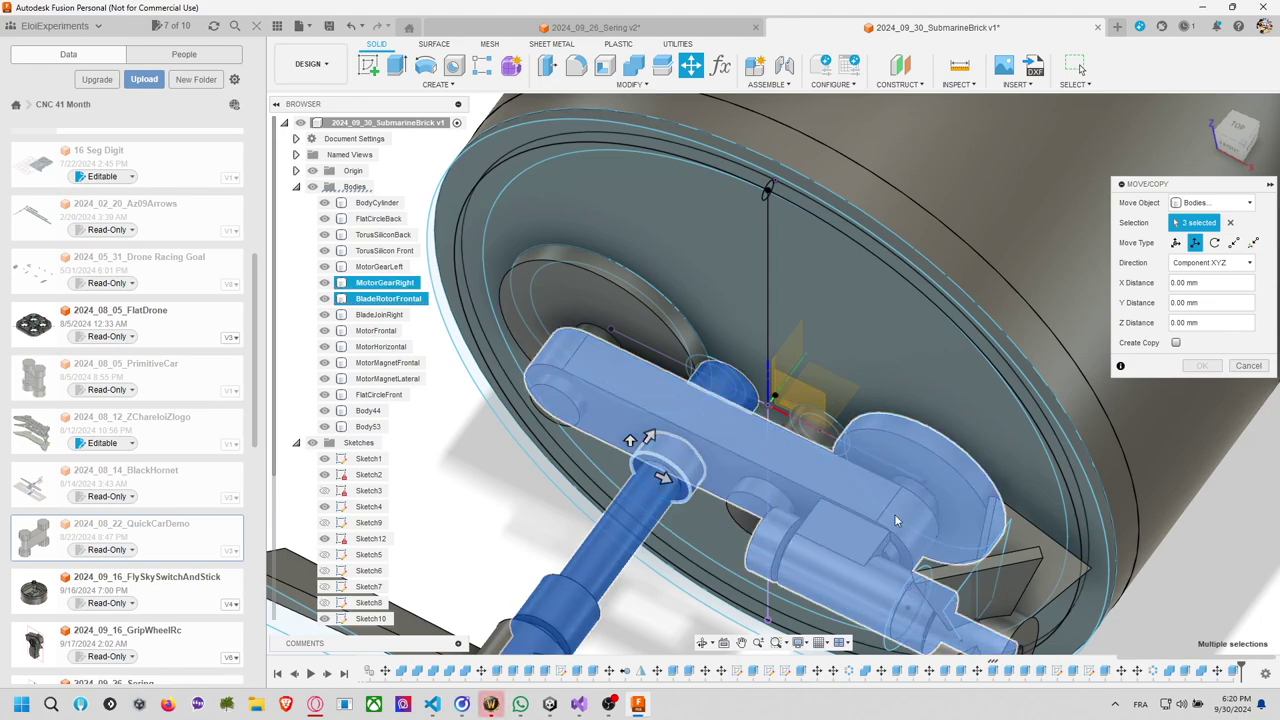
click(862, 483)
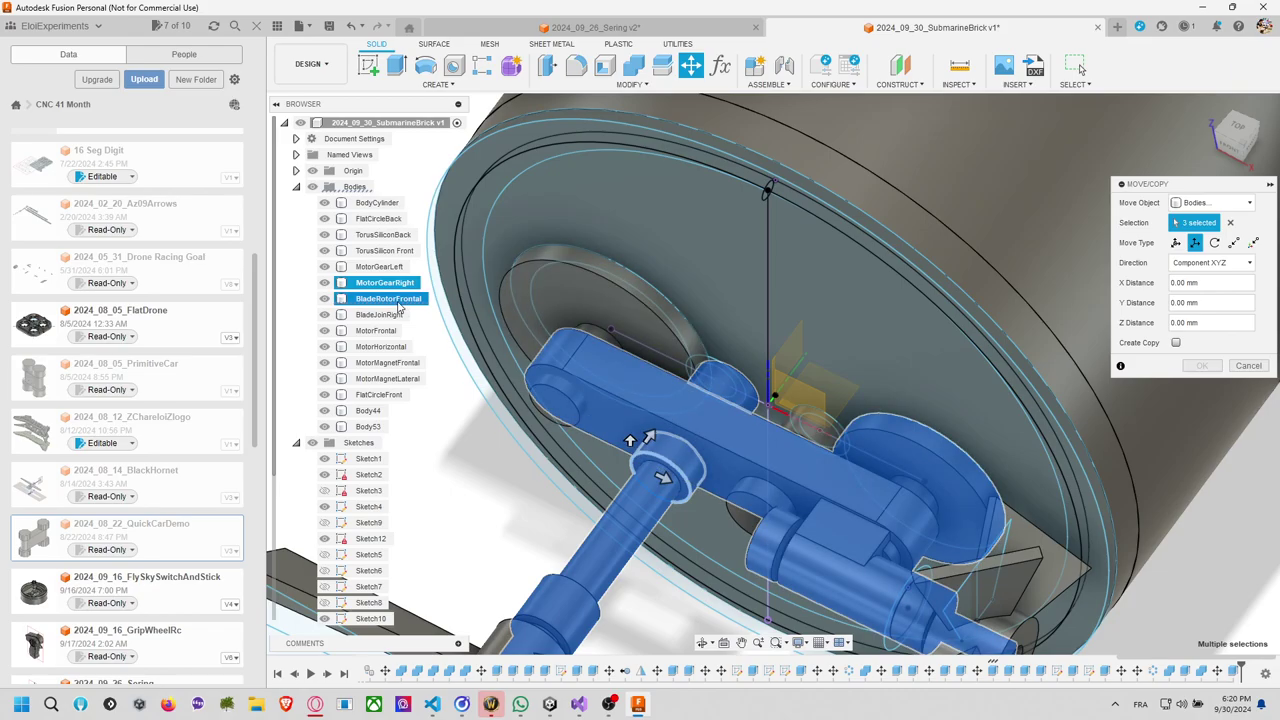
double_click(390, 299)
key(Escape)
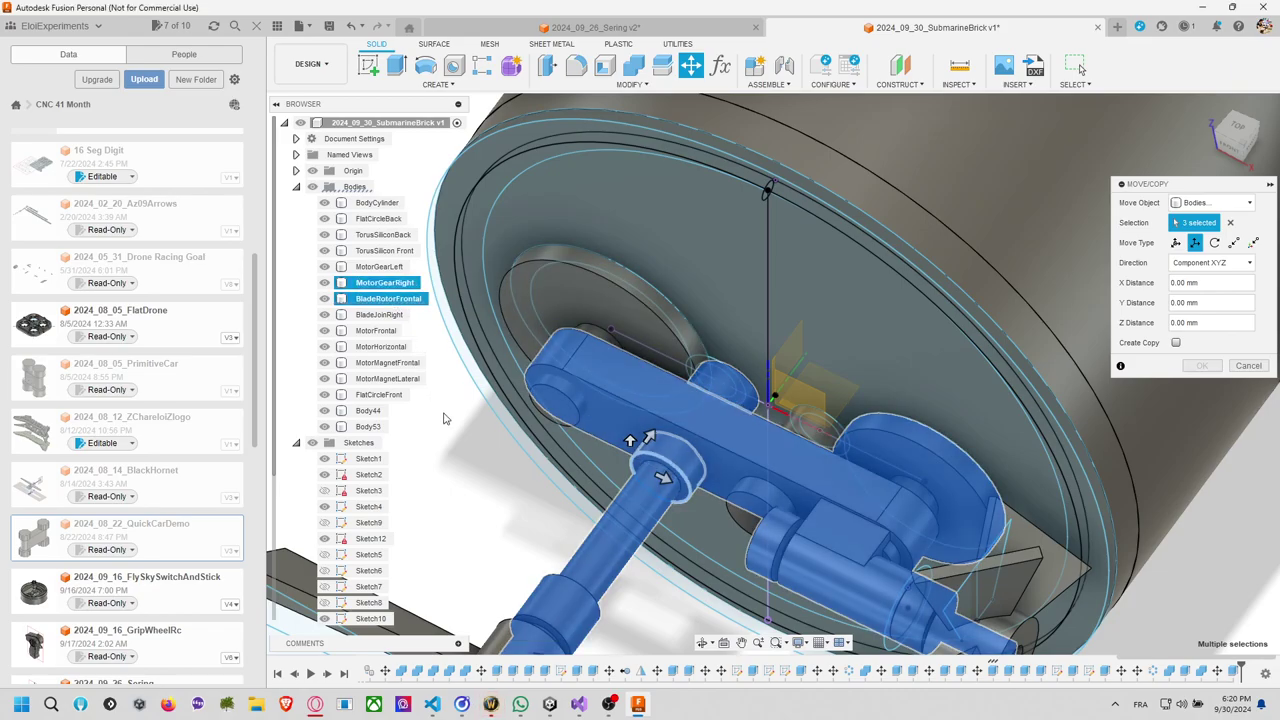
scroll(1120, 480, down, 5)
middle_drag(1131, 467, 1038, 447)
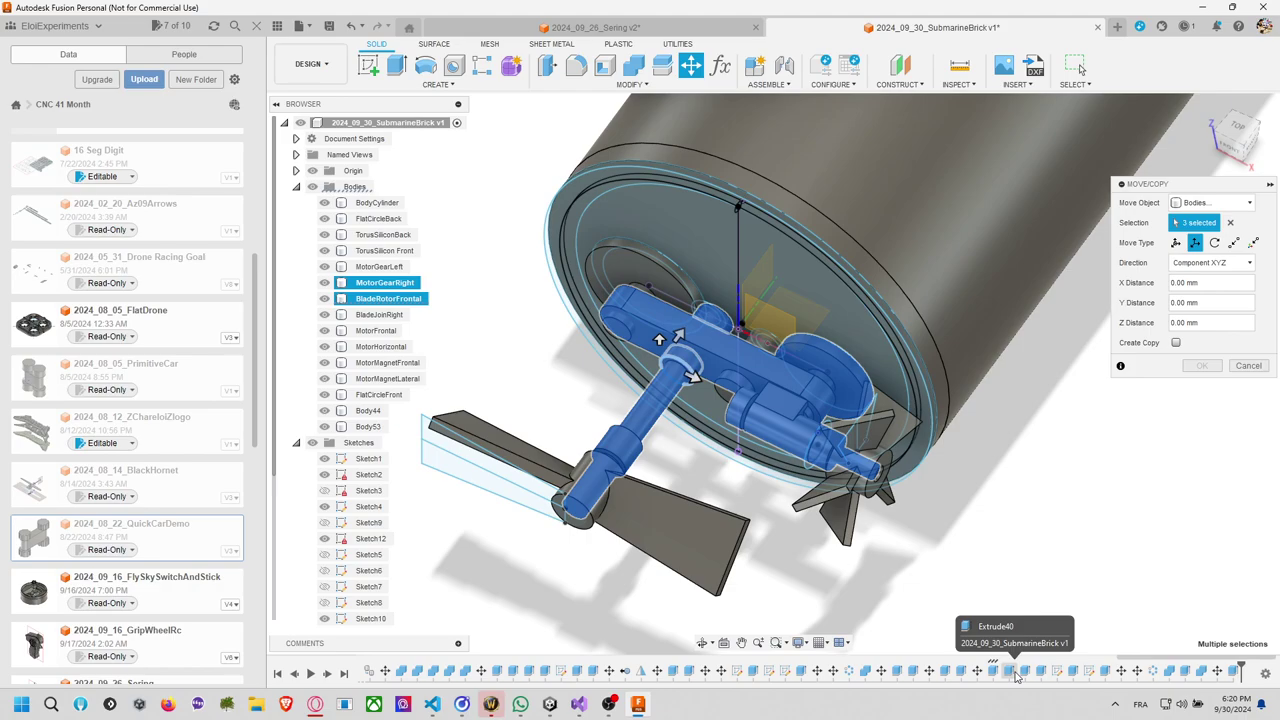
click(1248, 366)
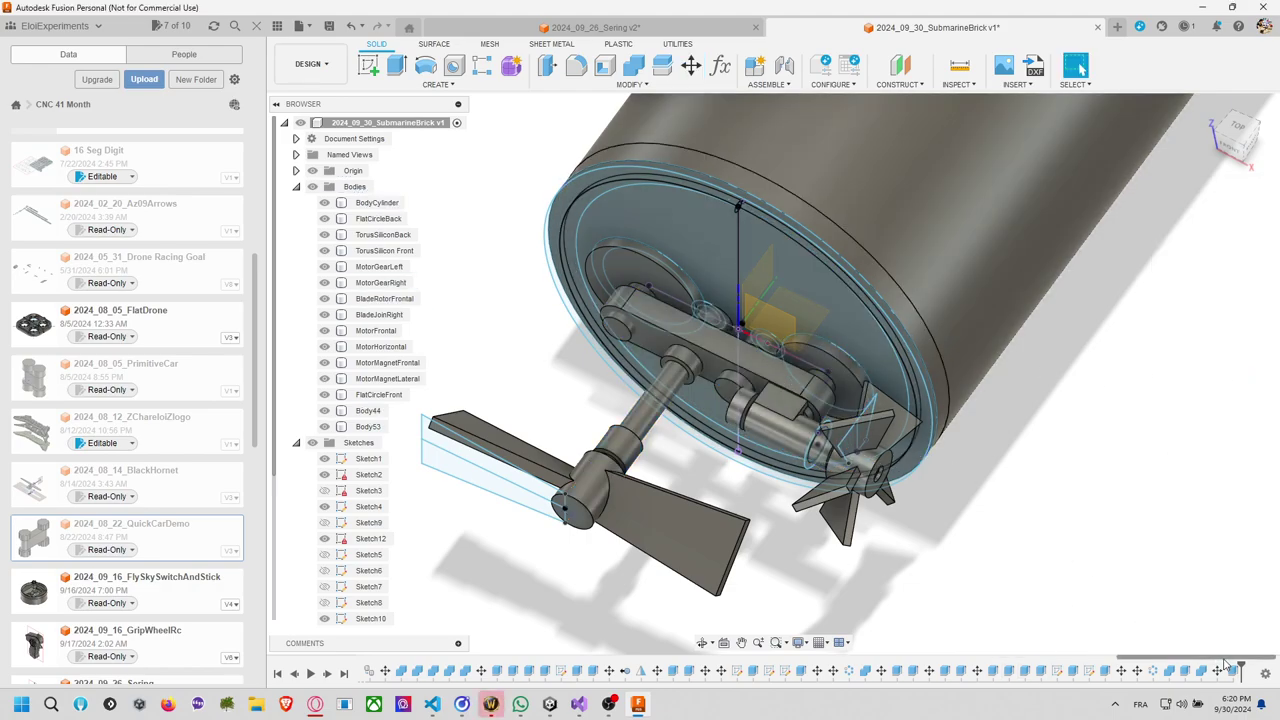
Roll the timeline back, select MotorGearRight and the gear disc for a move, then roll it forward.
drag(1241, 668, 744, 668)
click(792, 370)
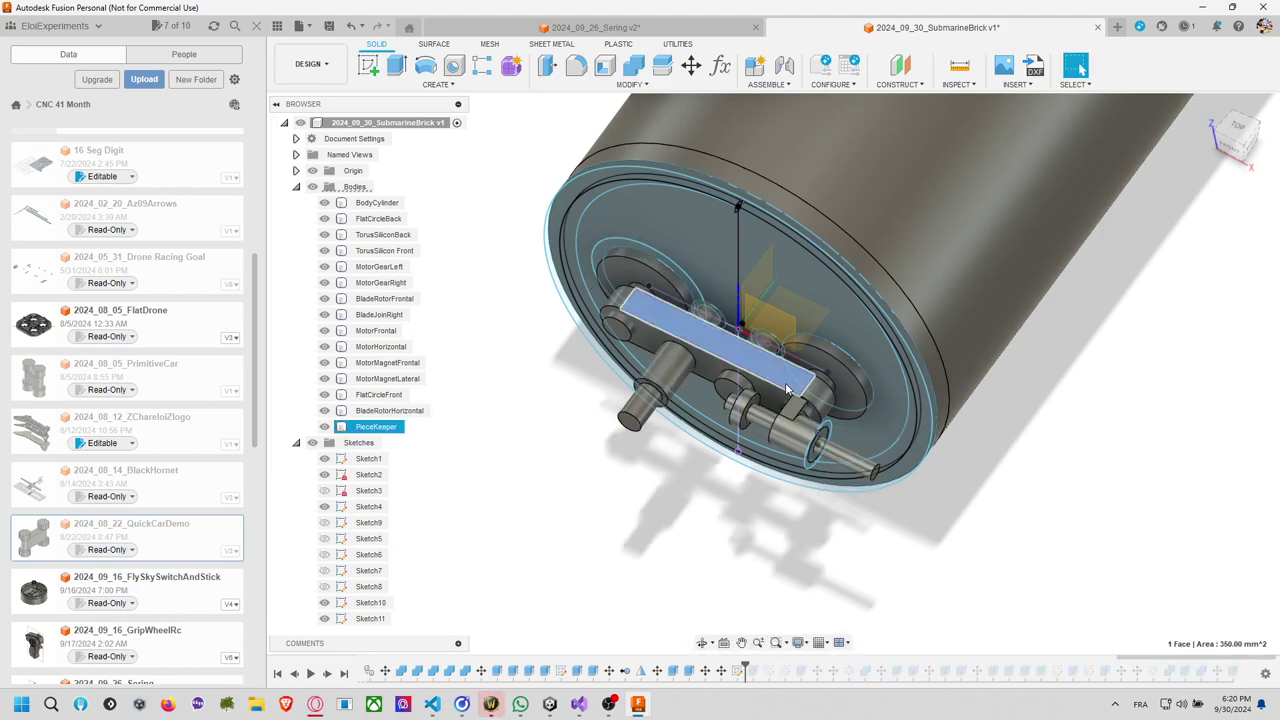
click(852, 382)
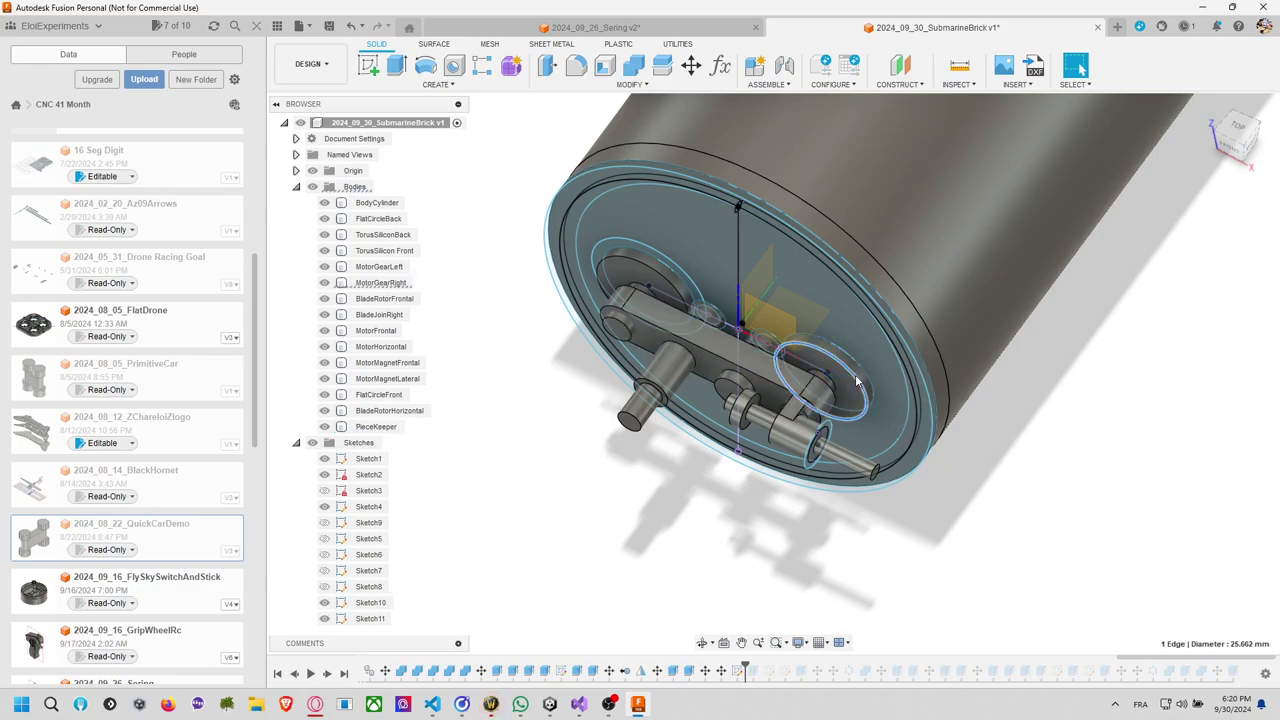
key(m)
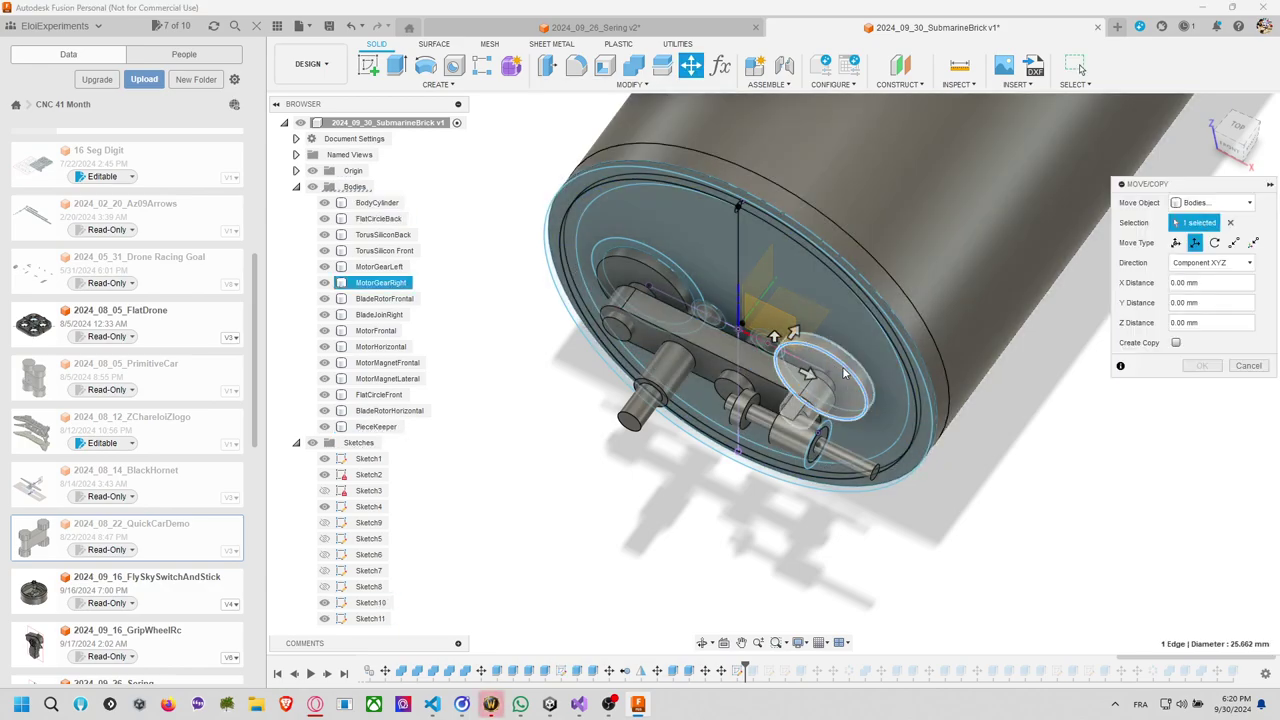
click(852, 372)
scroll(892, 466, up, 3)
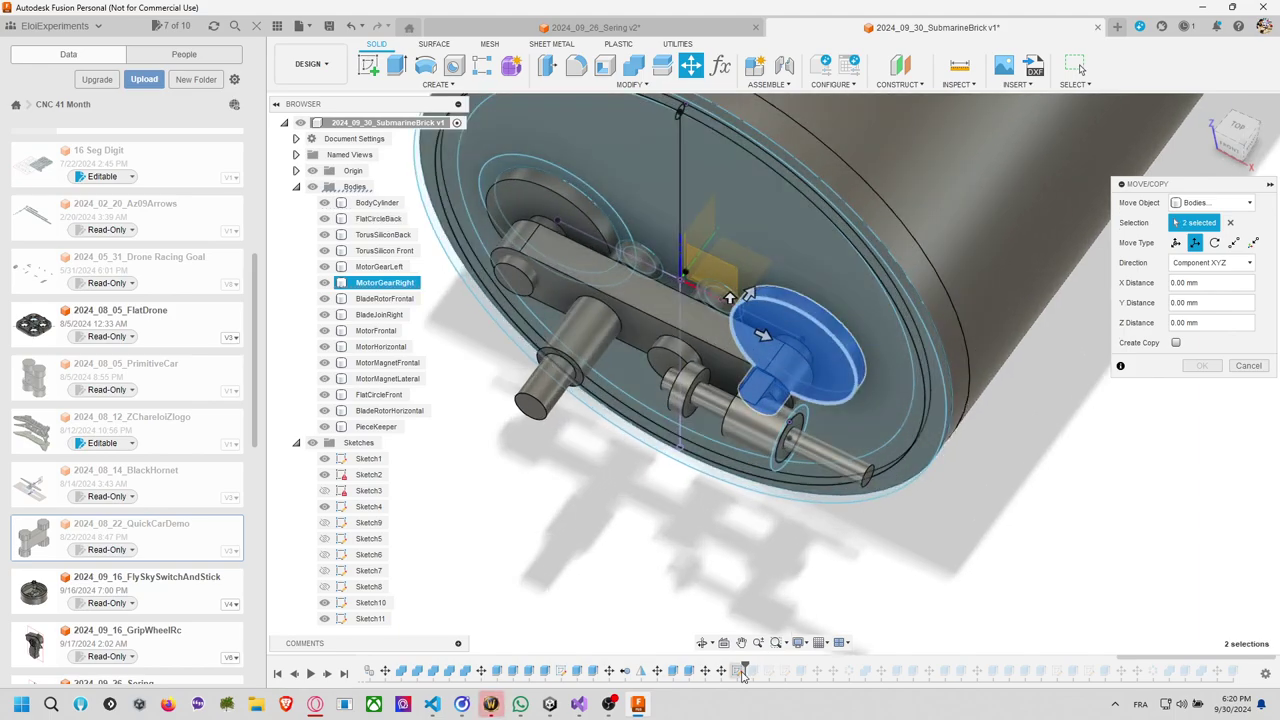
mouse_move(745, 667)
mouse_down()
mouse_move(917, 667)
mouse_move(910, 675)
mouse_up()
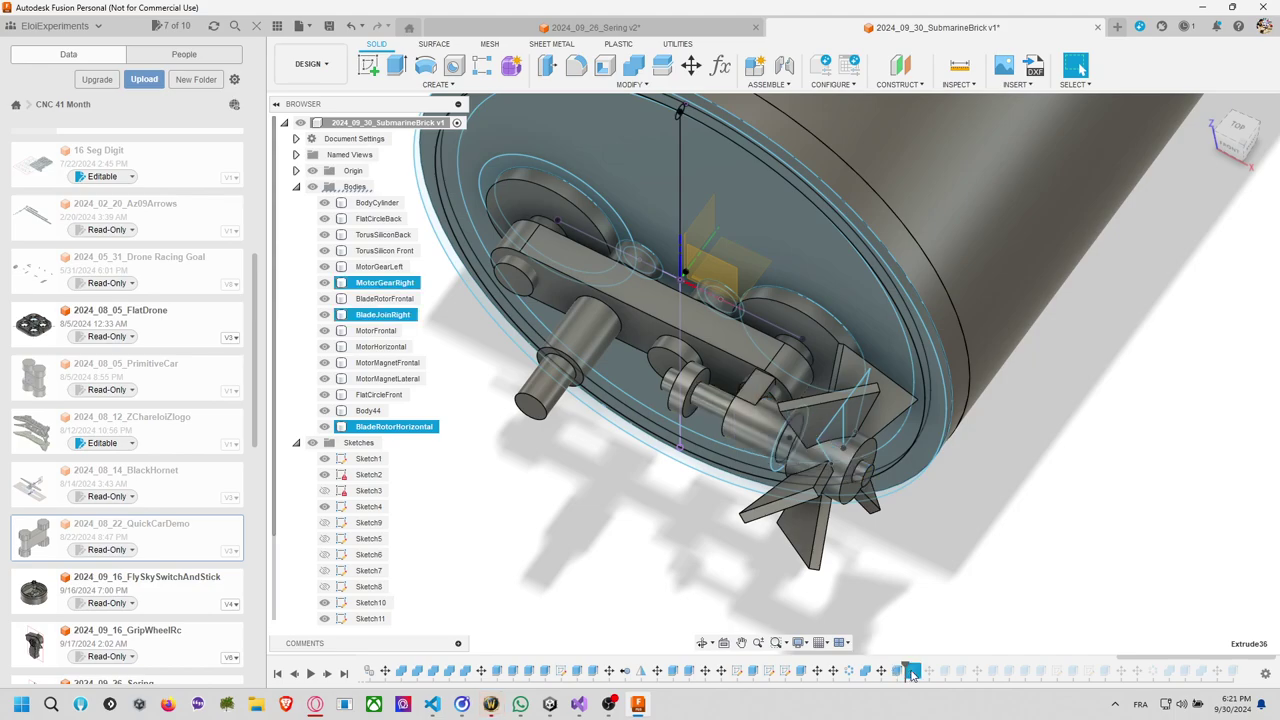
Open the rotor extrude feature for editing from the timeline and cancel without changes.
right_click(912, 675)
click(907, 667)
drag(907, 667, 912, 670)
right_click(912, 670)
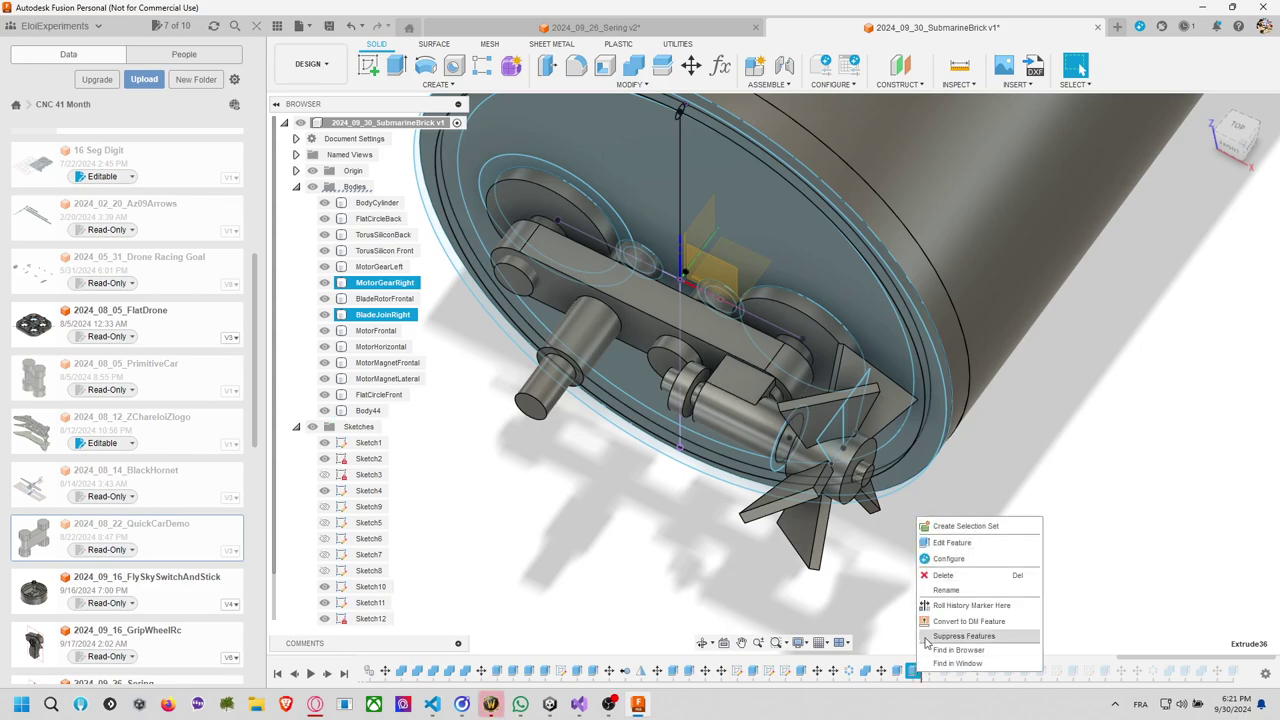
click(952, 543)
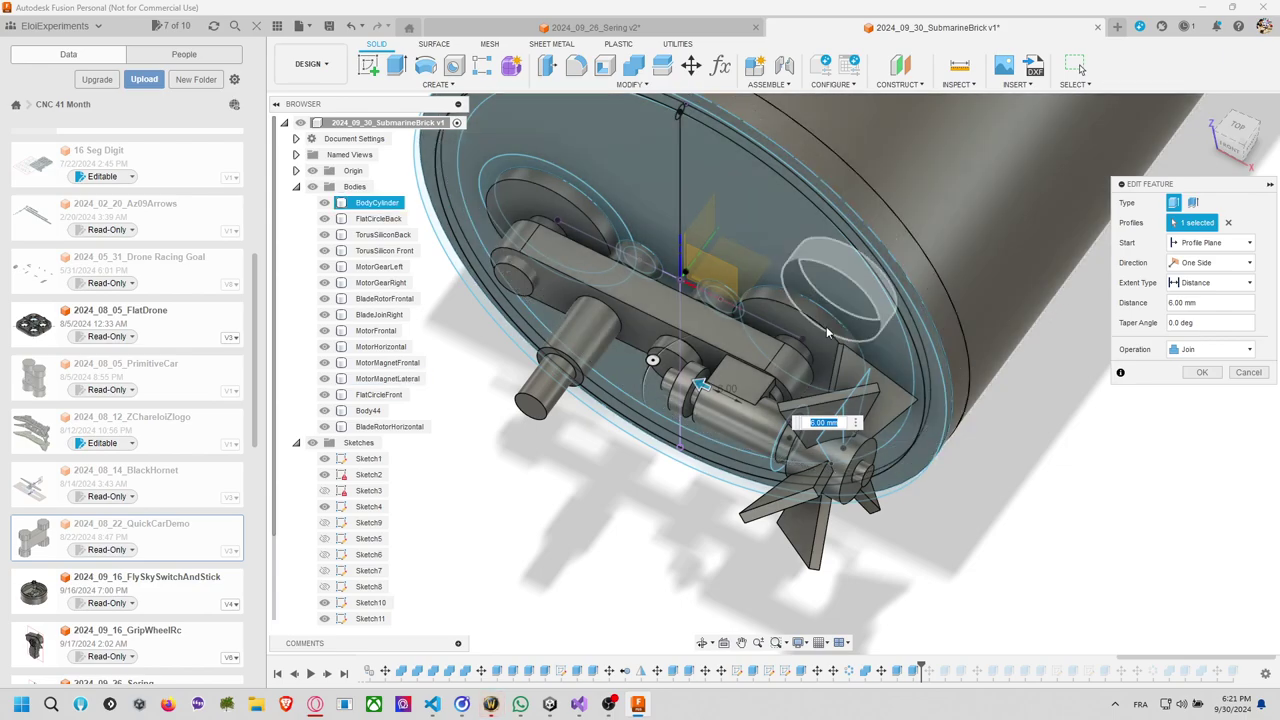
click(1249, 372)
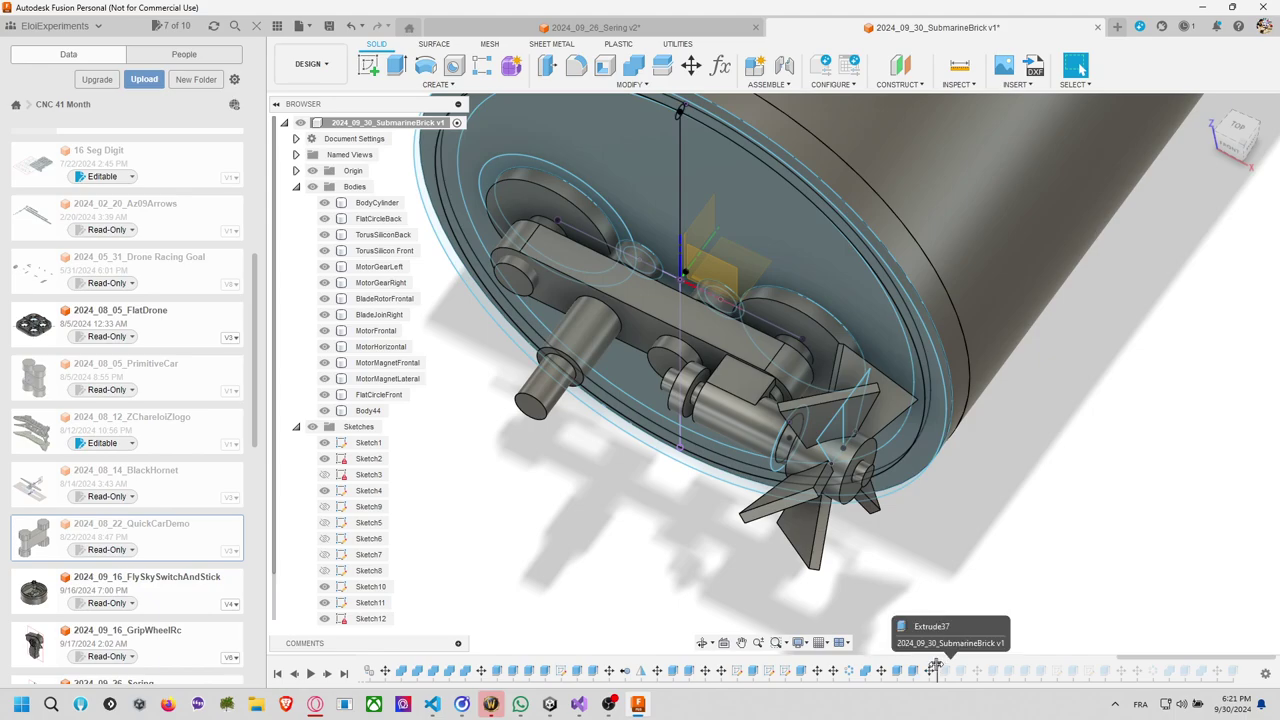
drag(921, 668, 937, 668)
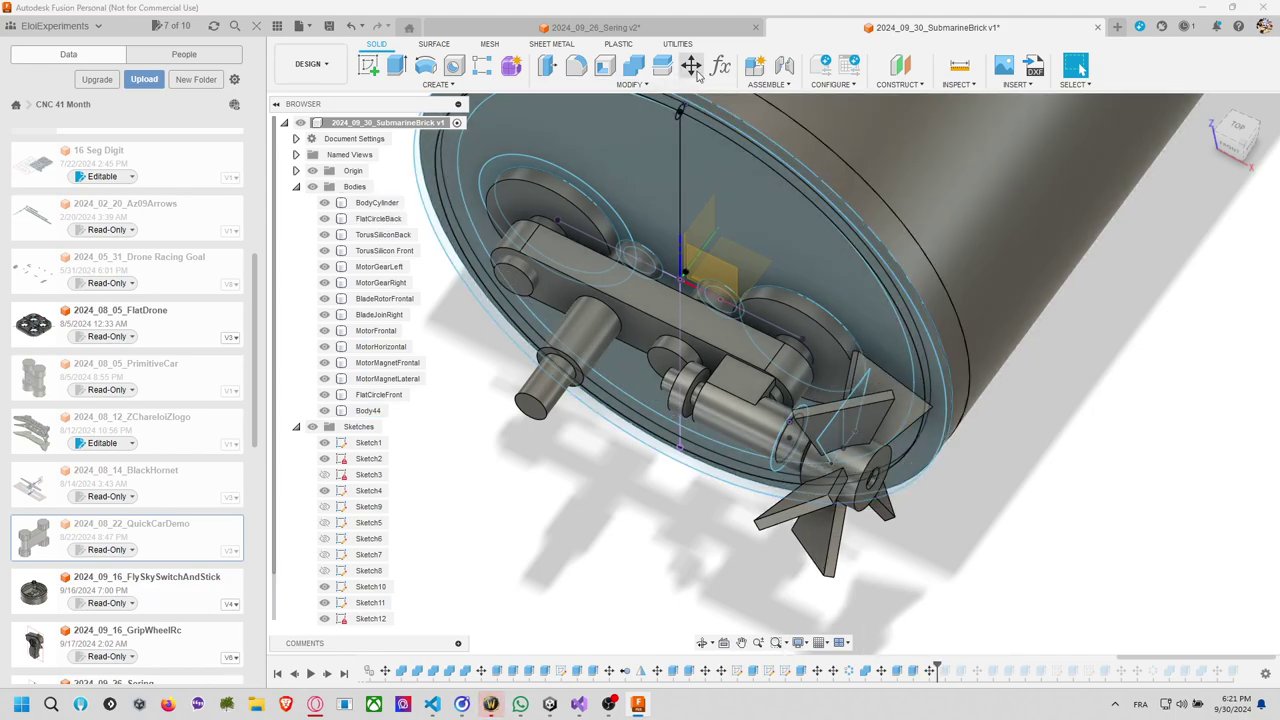
Start moving MotorGearRight while stepping the history marker, then cancel the move.
click(691, 65)
click(740, 330)
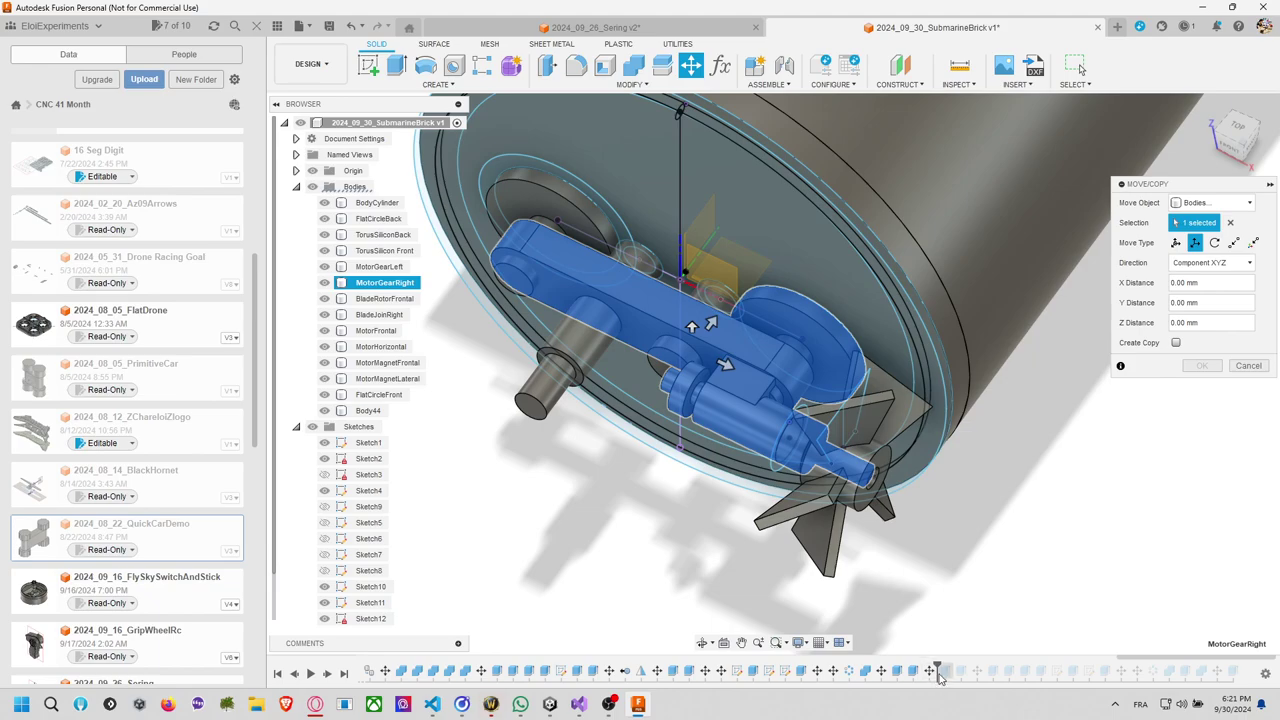
drag(895, 668, 905, 668)
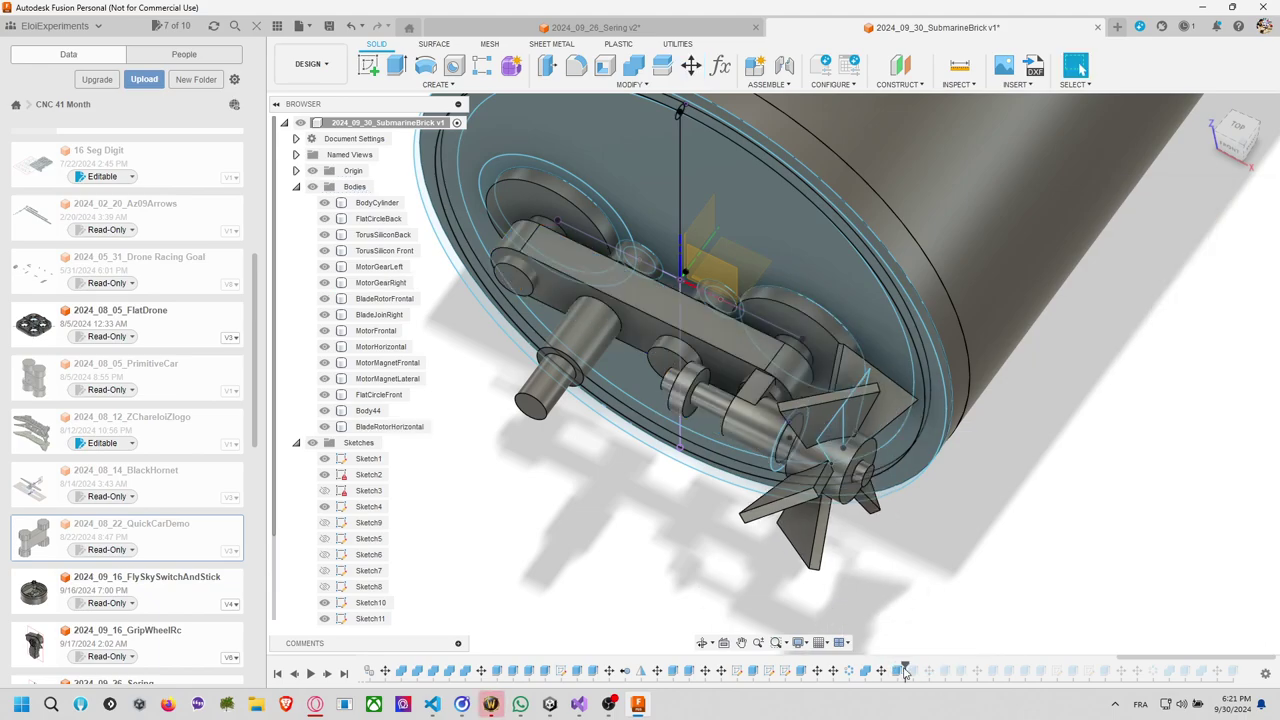
click(814, 314)
key(Escape)
Dismiss the subscription notice and place the history marker just before Extrude36.
click(913, 670)
right_click(913, 670)
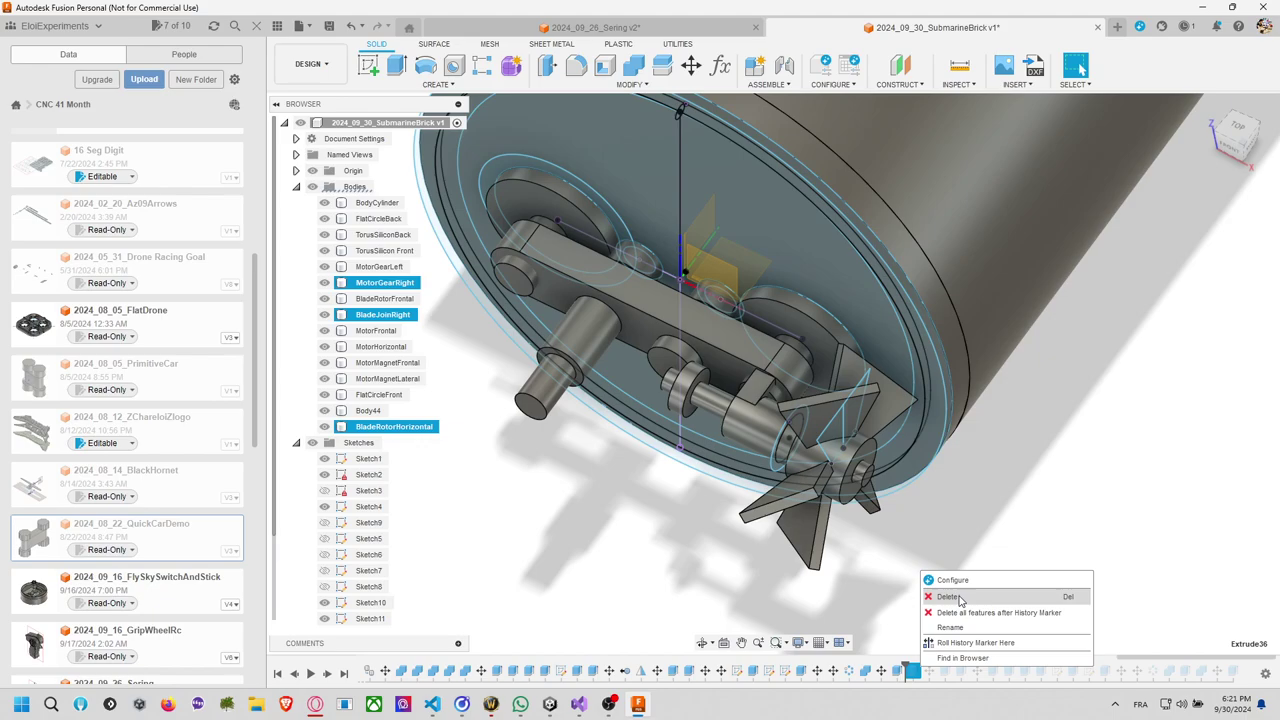
click(952, 580)
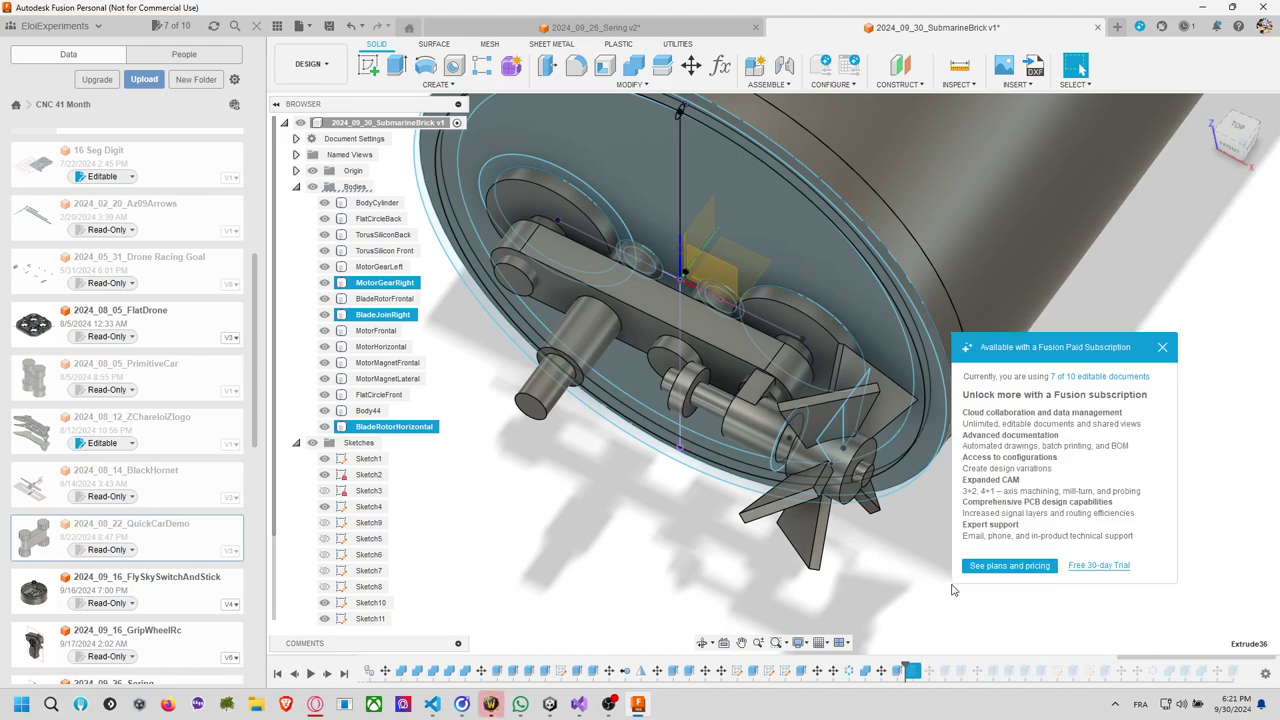
key(Escape)
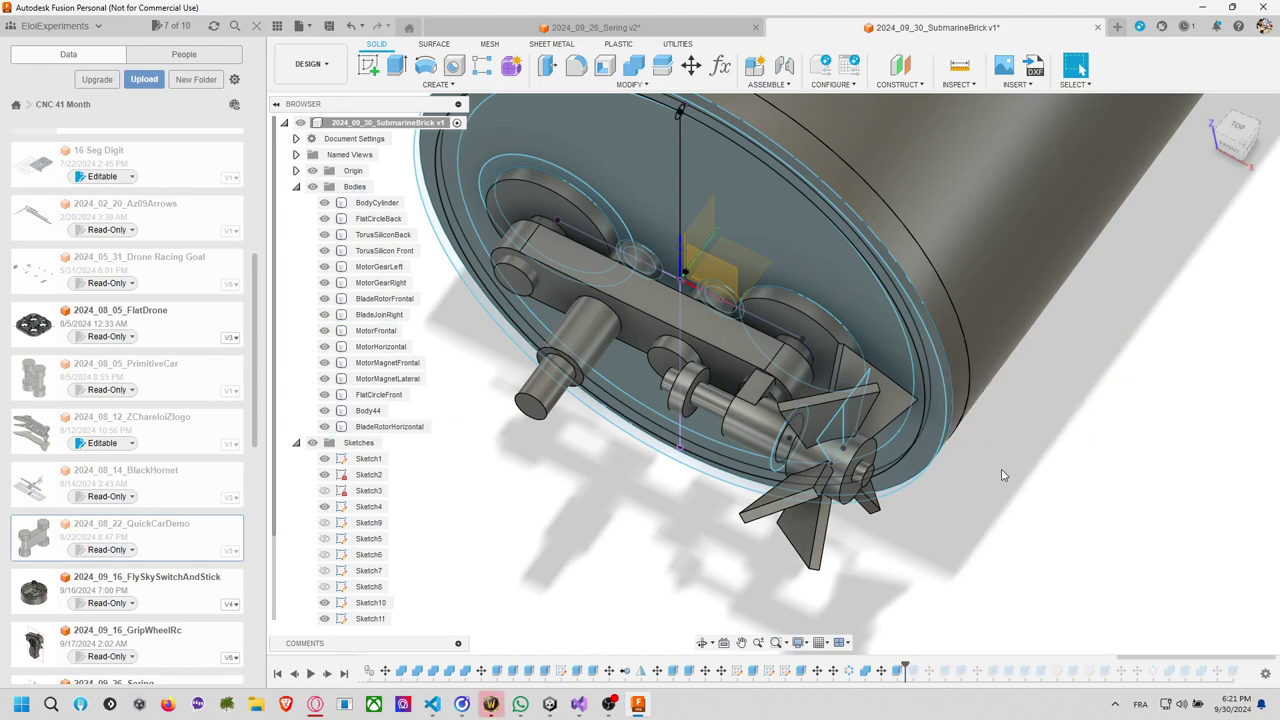
drag(914, 665, 921, 665)
Change the rotor extrude Extrude36's operation to New Body.
right_click(913, 672)
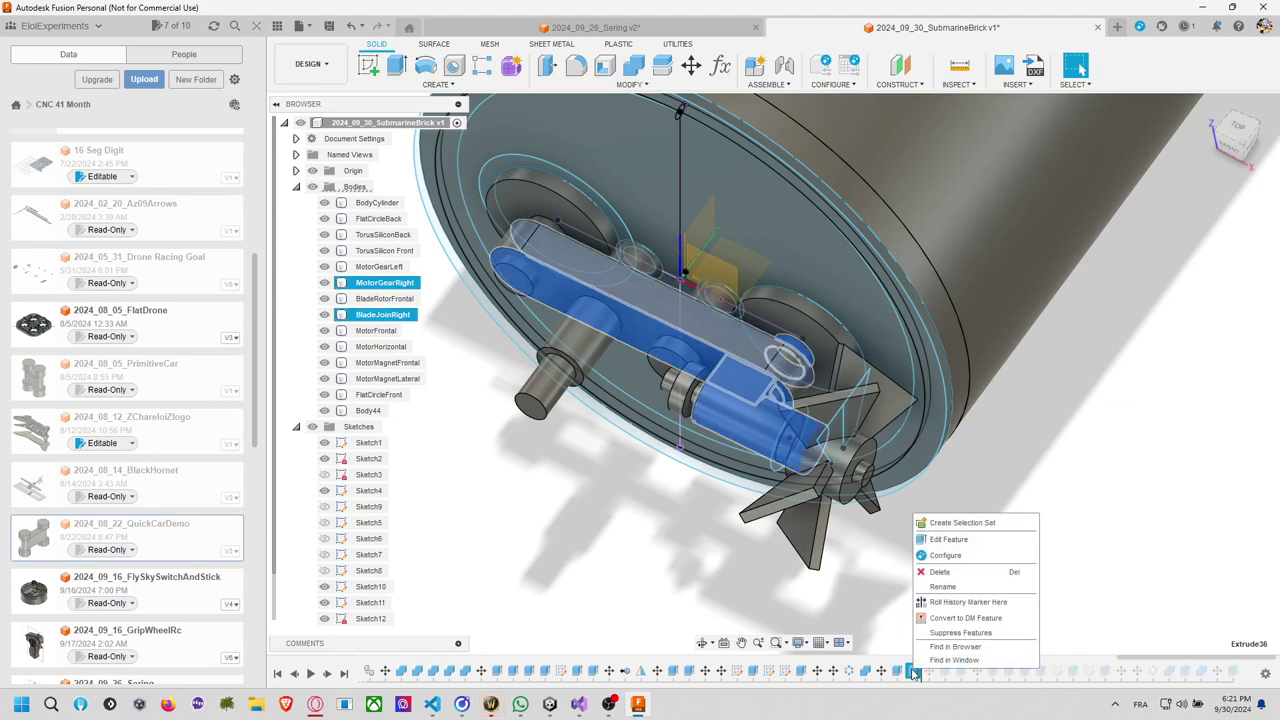
click(965, 542)
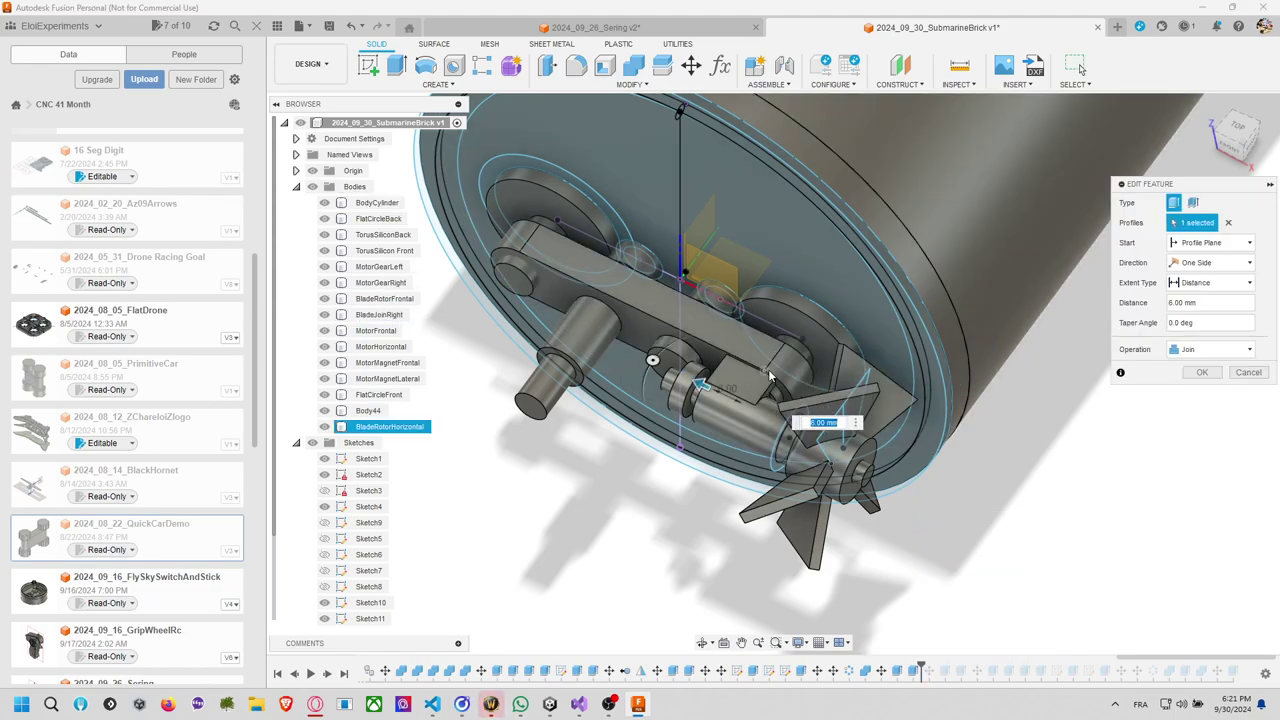
click(1210, 349)
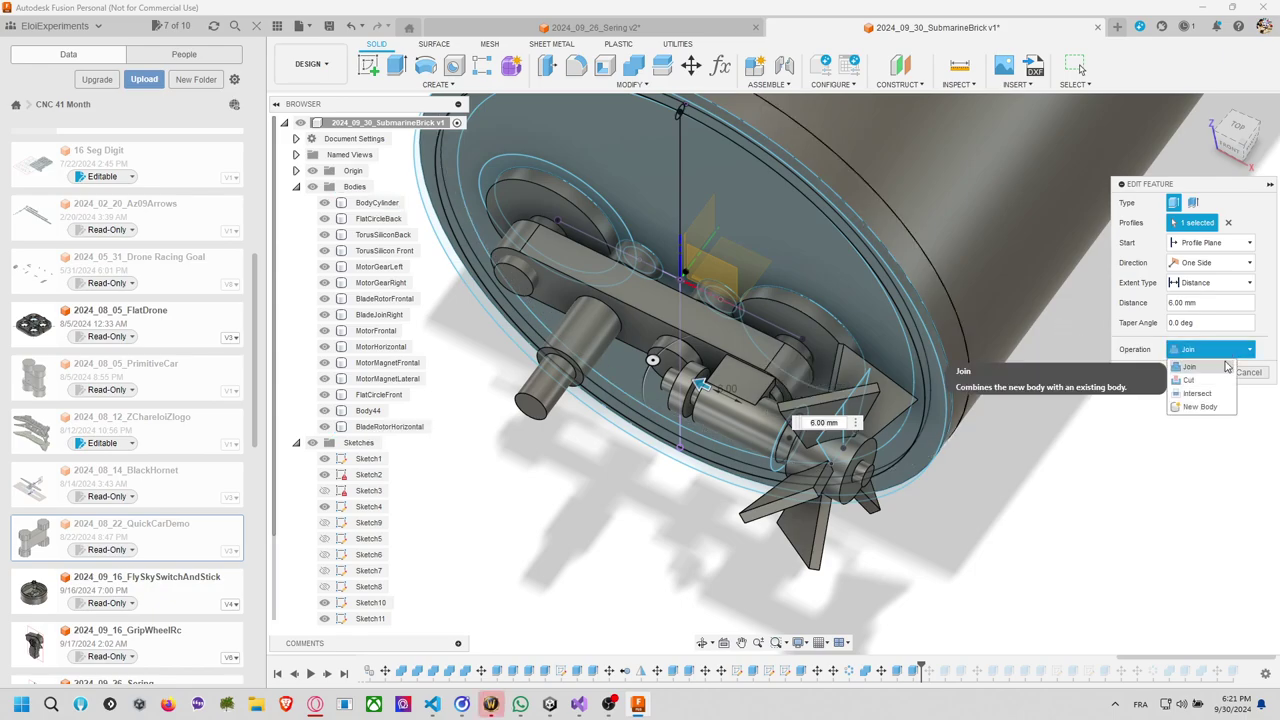
click(1200, 406)
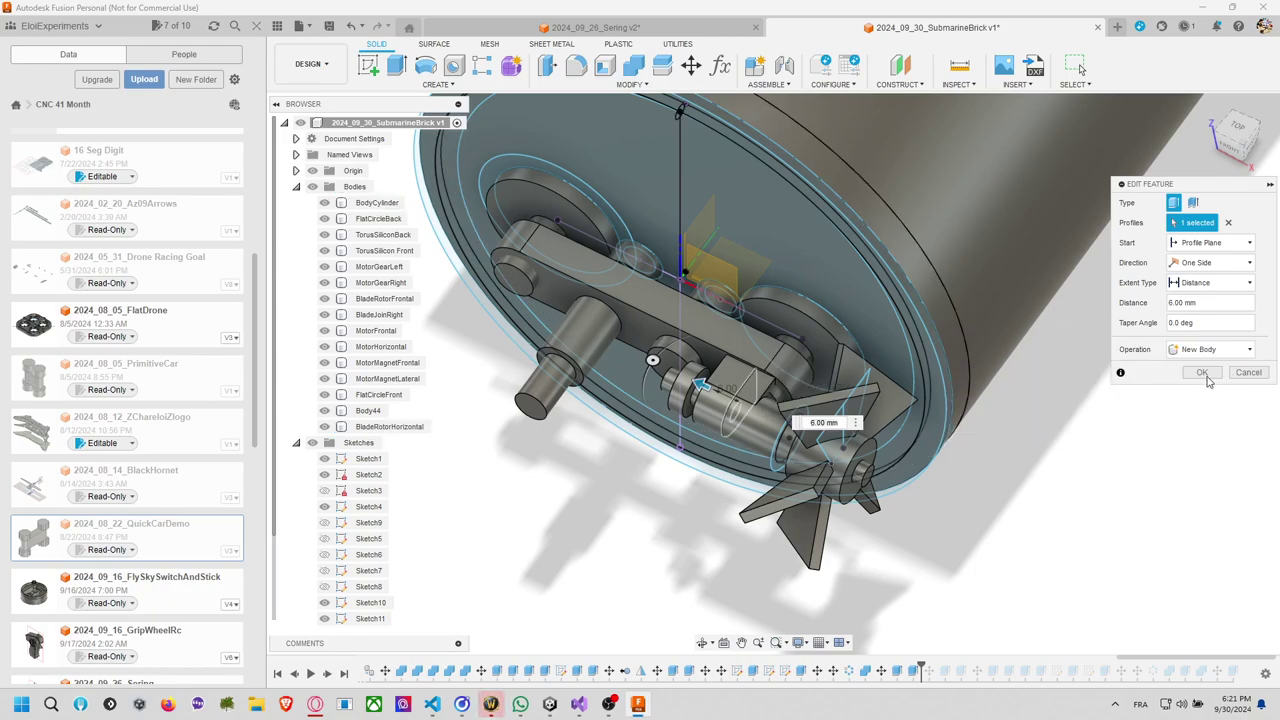
click(1202, 372)
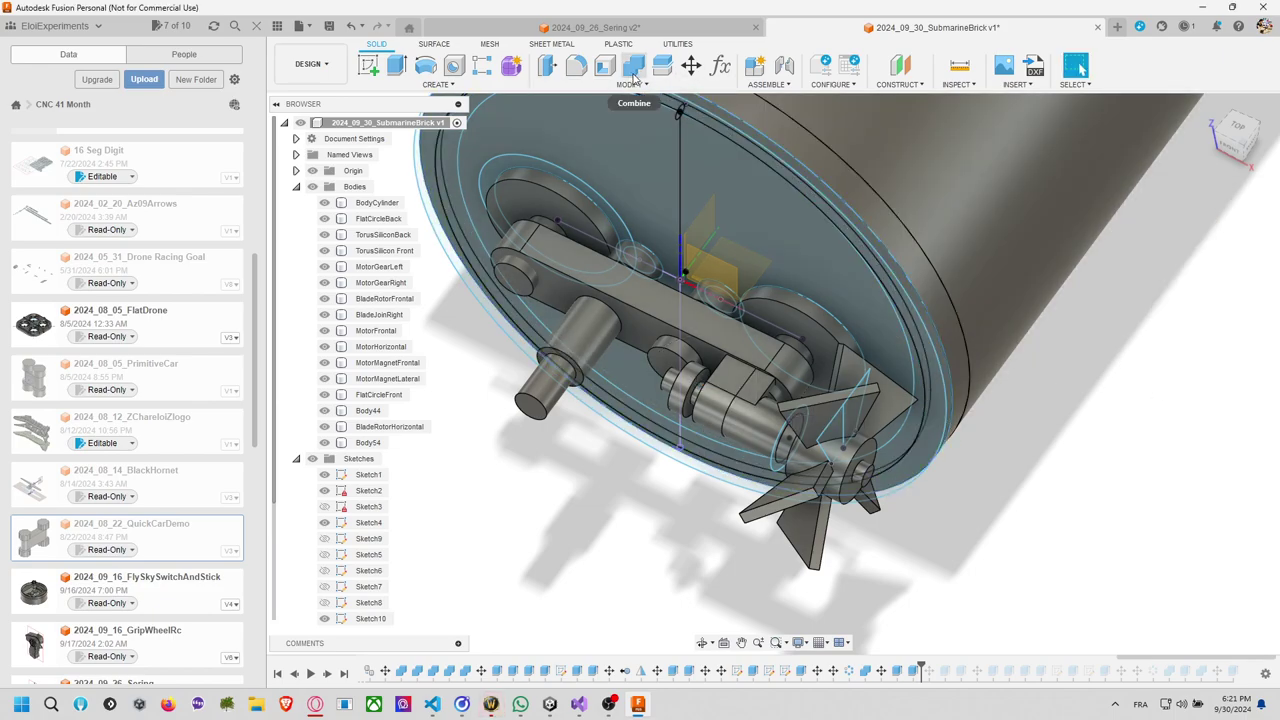
Try combining the rotor arm with the small block body, then cancel and clear the selection.
click(633, 65)
click(743, 333)
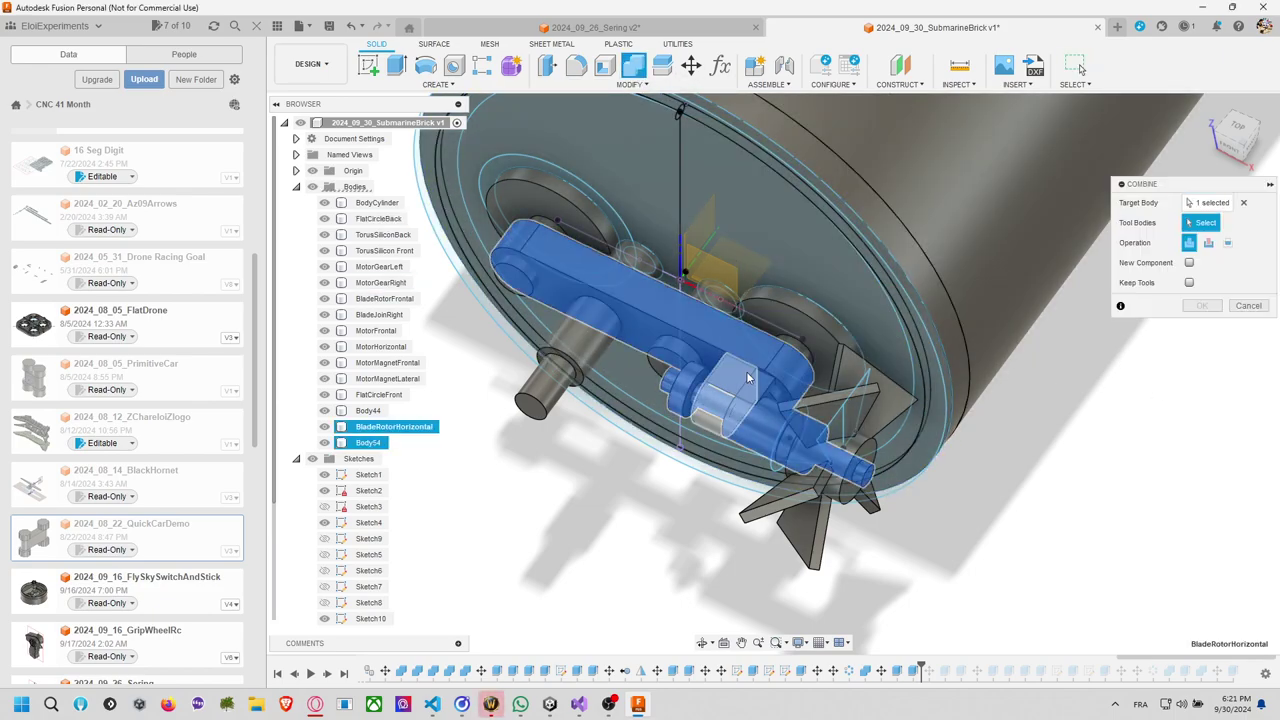
click(746, 375)
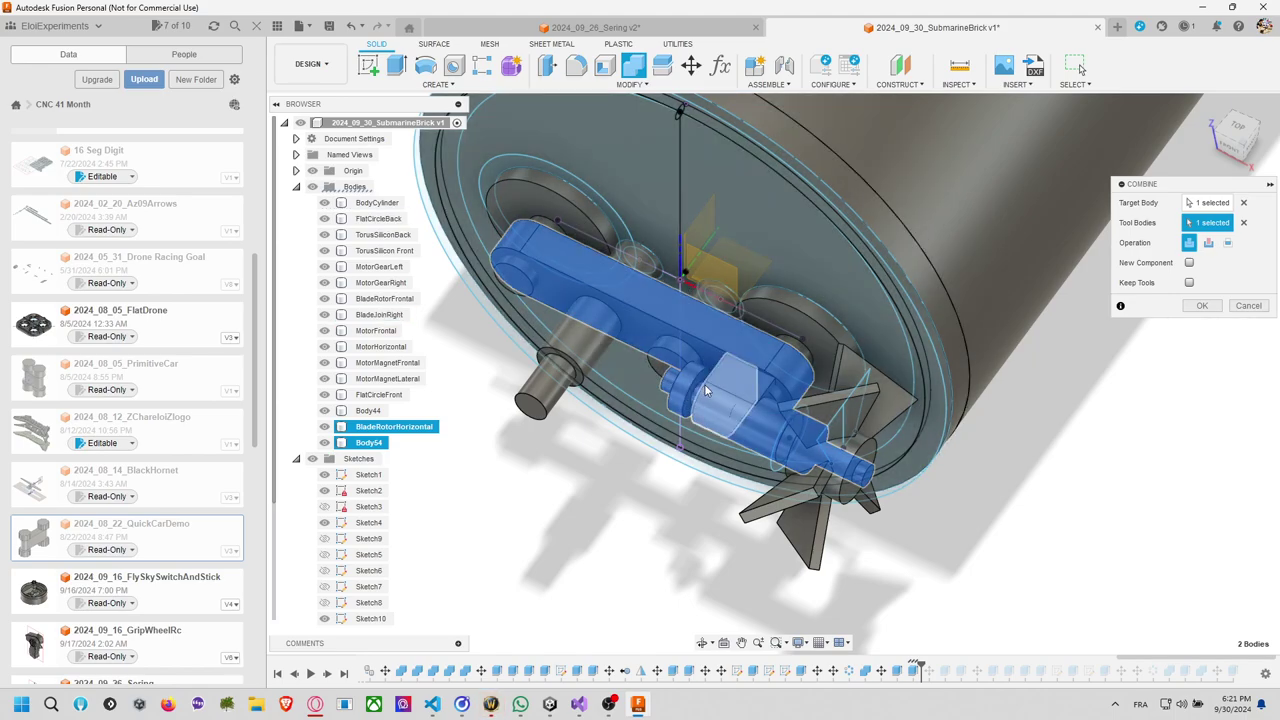
click(1247, 306)
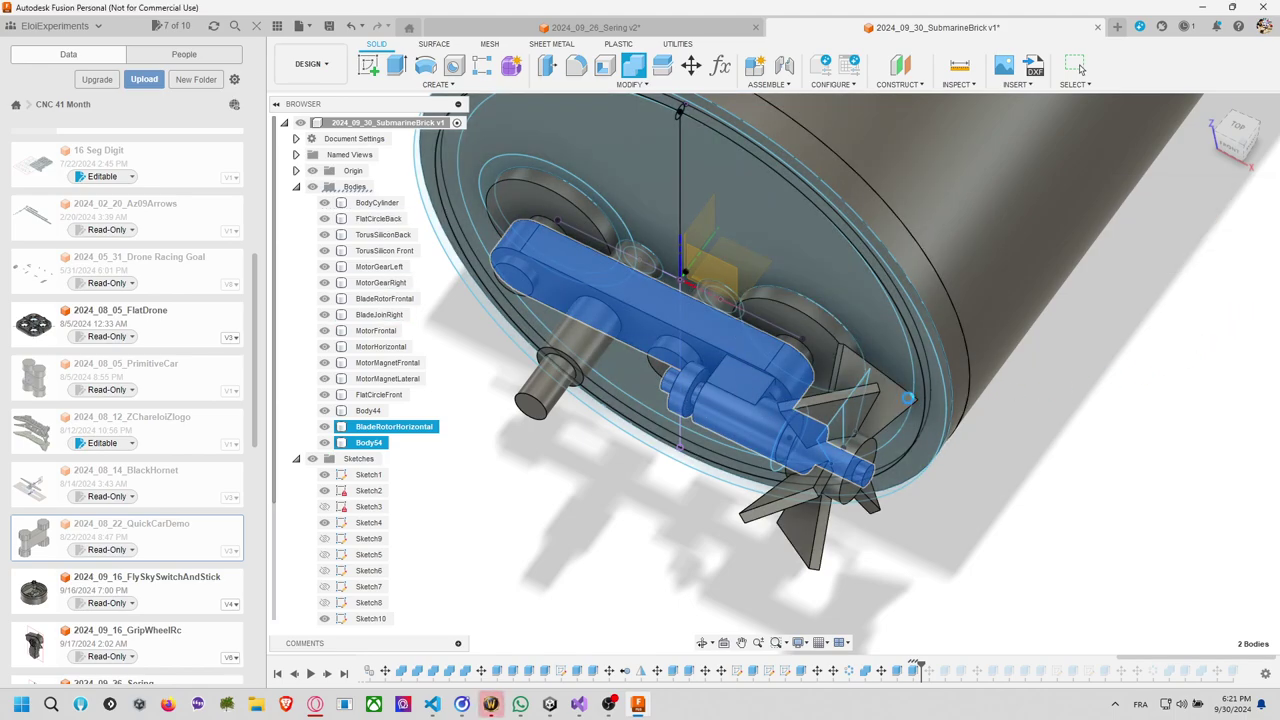
click(1079, 67)
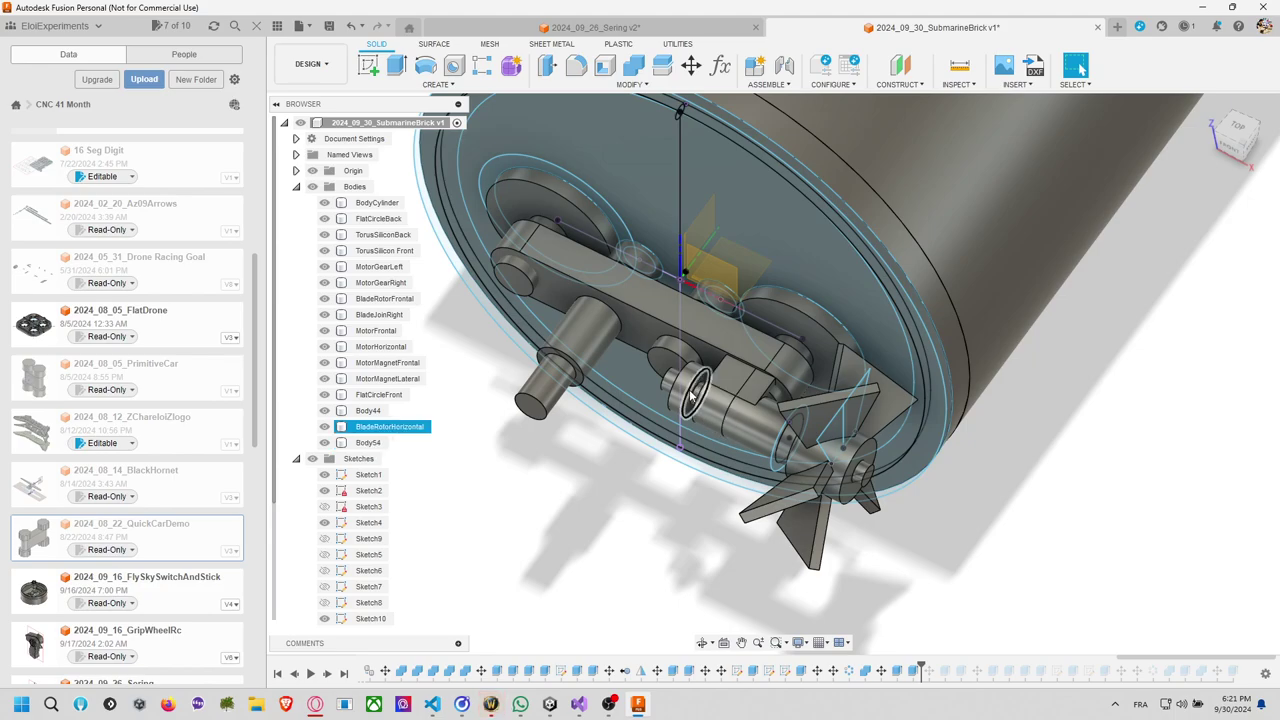
Step history back before Body54 and try moving the rotor arm and shaft faces, then cancel.
key(m)
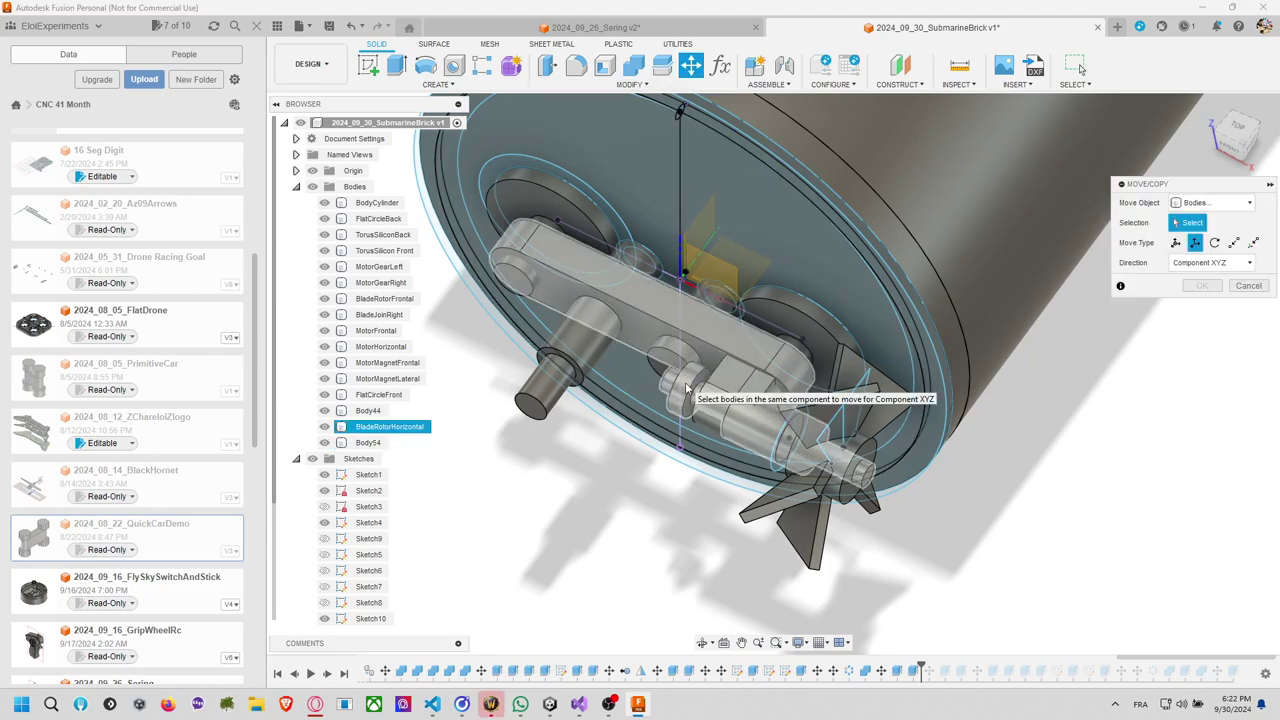
click(686, 389)
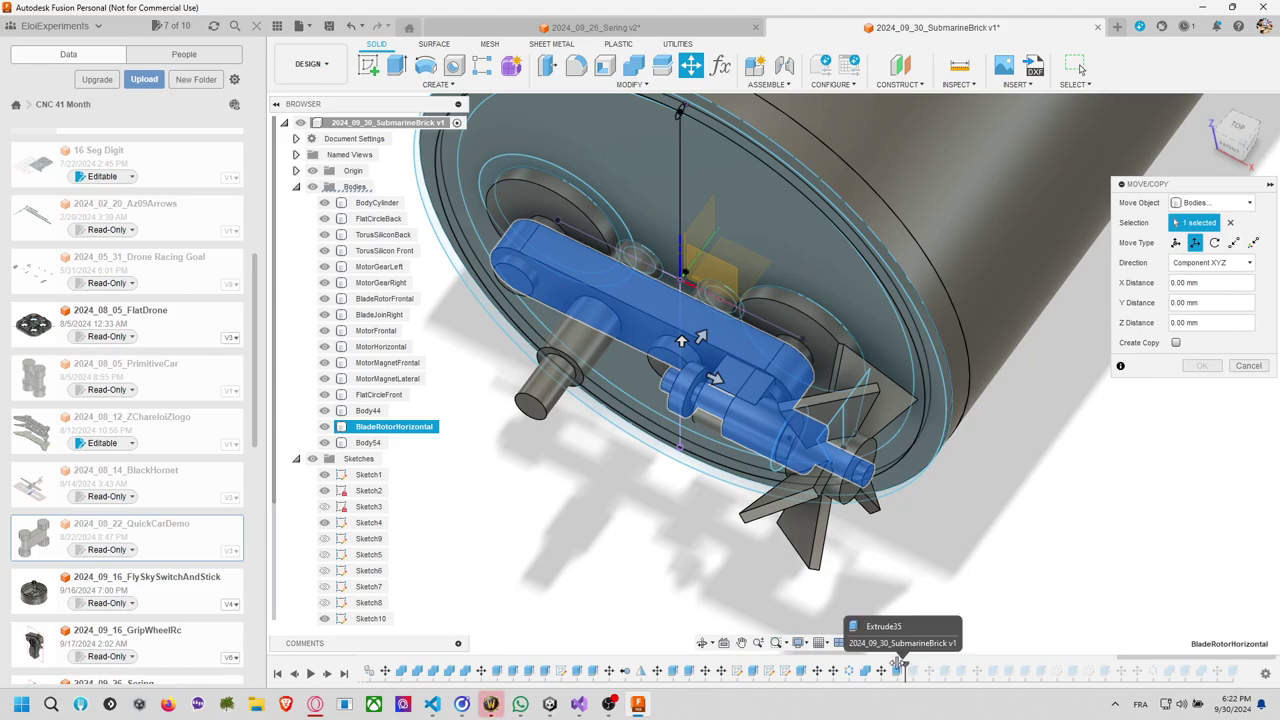
drag(898, 665, 902, 667)
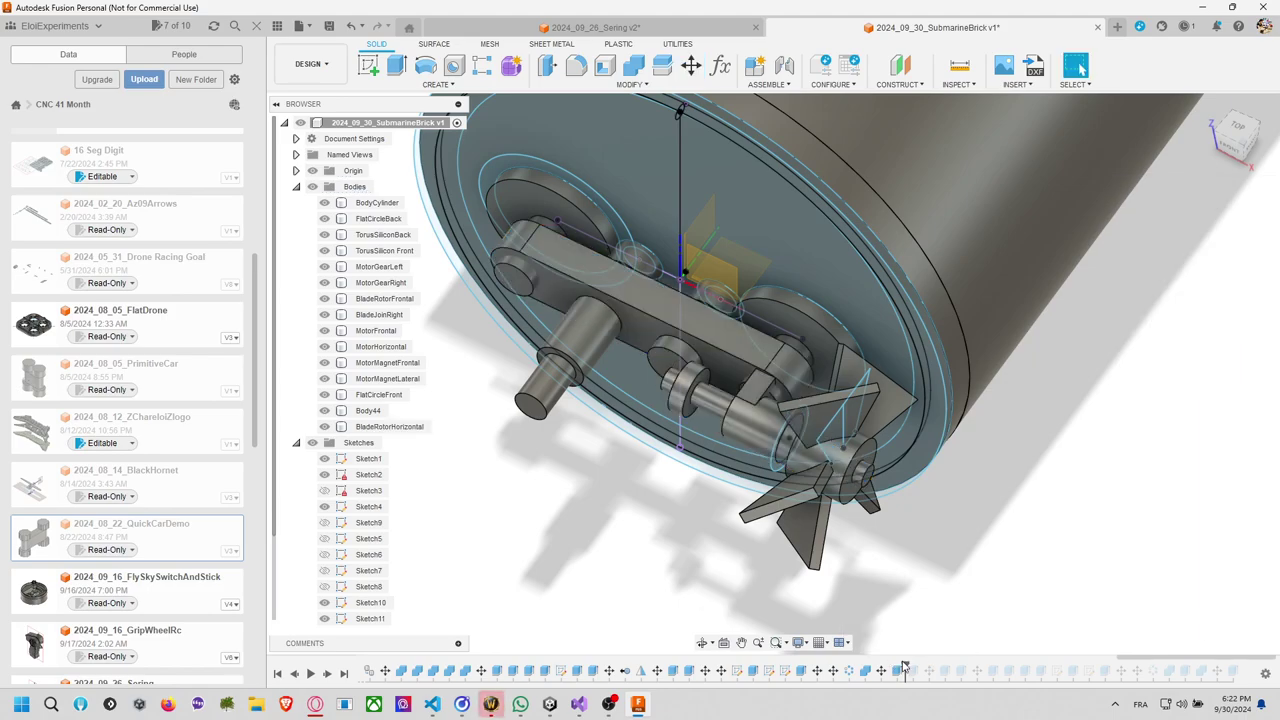
click(715, 398)
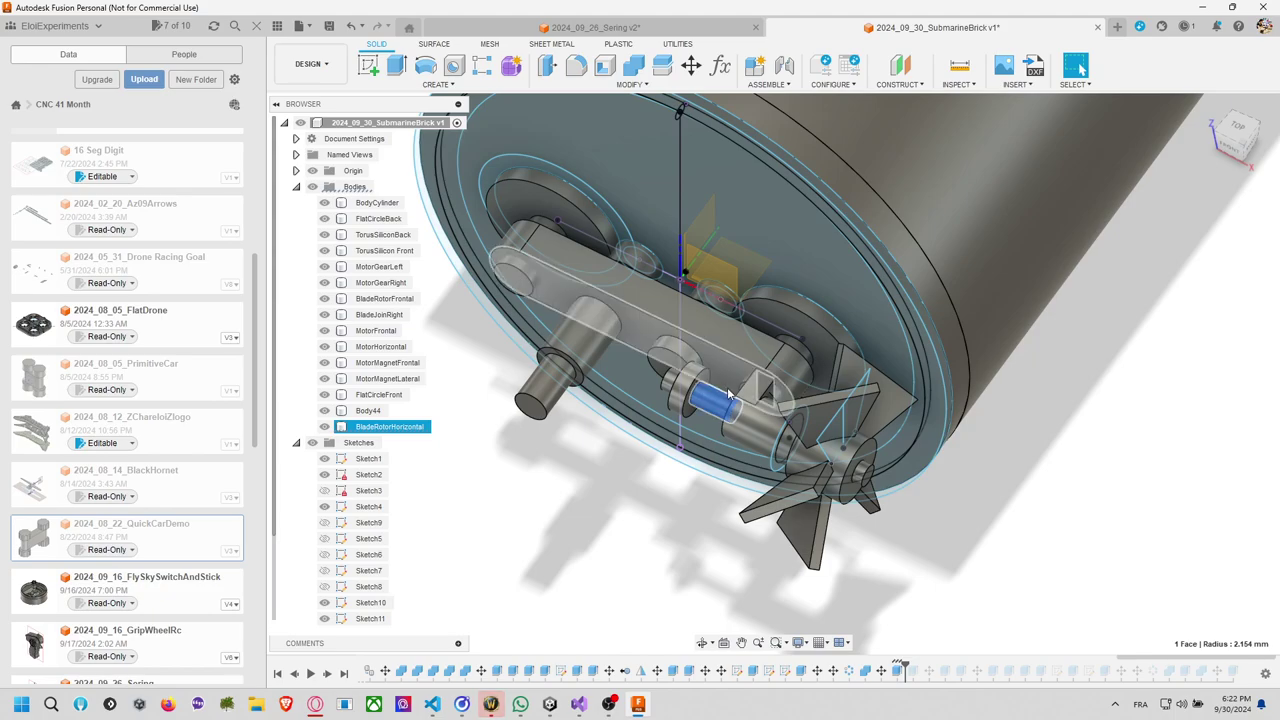
click(692, 68)
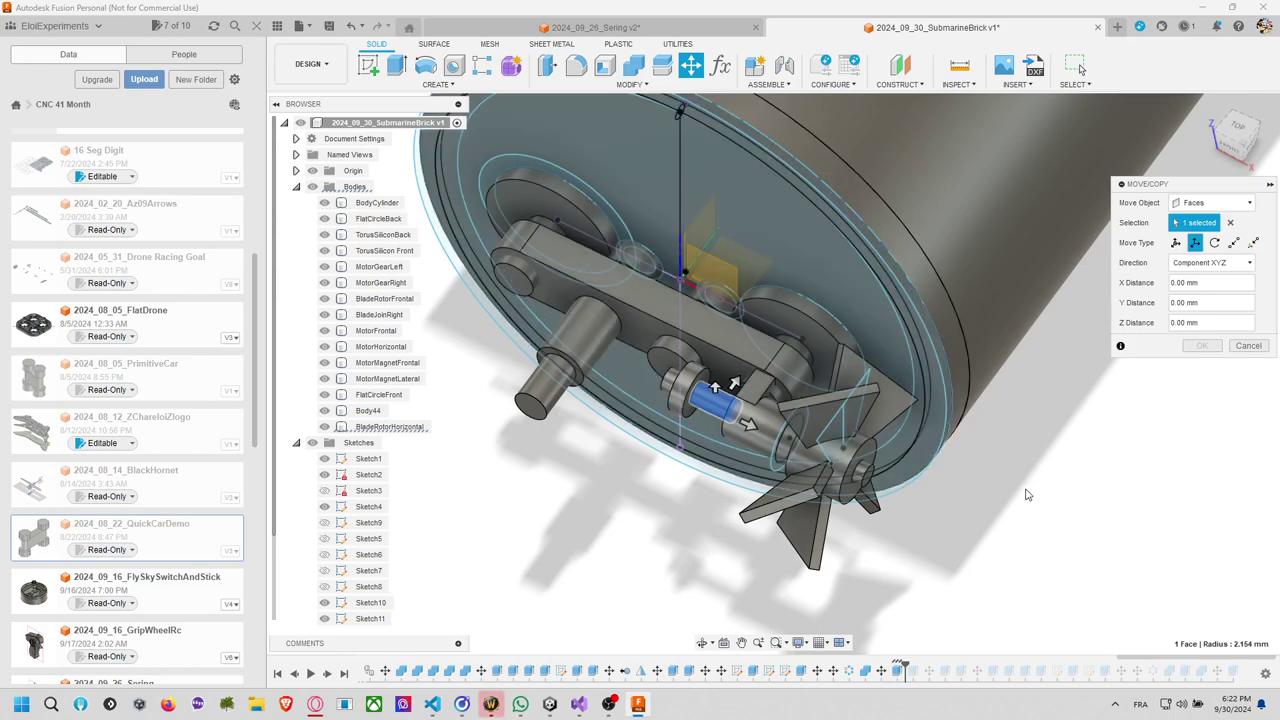
click(805, 452)
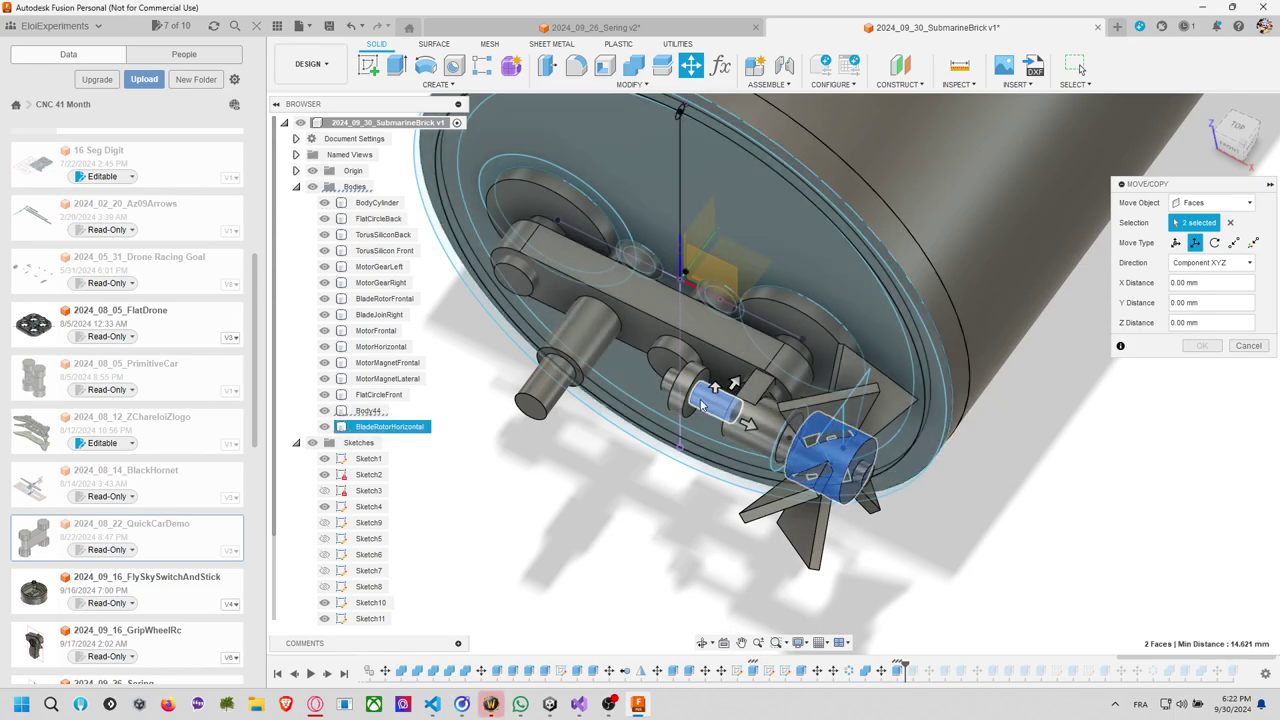
click(672, 382)
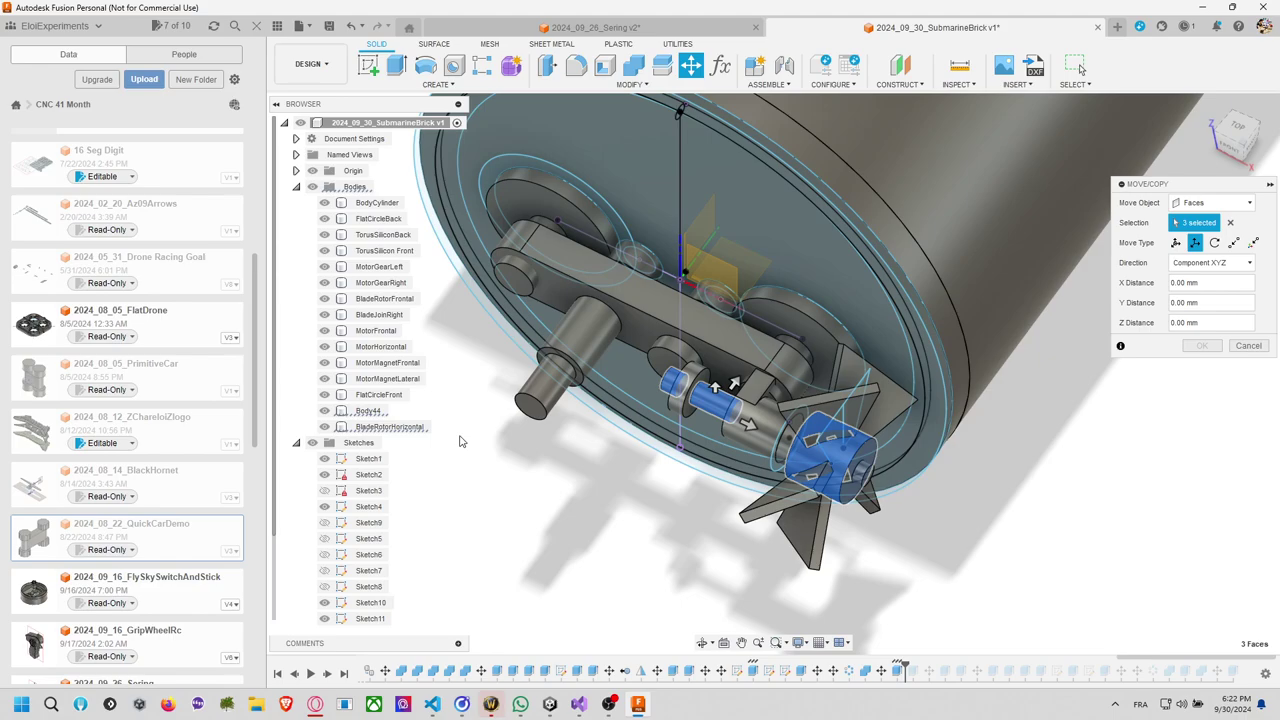
click(1248, 346)
Try moving BladeRotorHorizontal, cancel, and drag the timeline until PieceKeeper reappears.
click(722, 402)
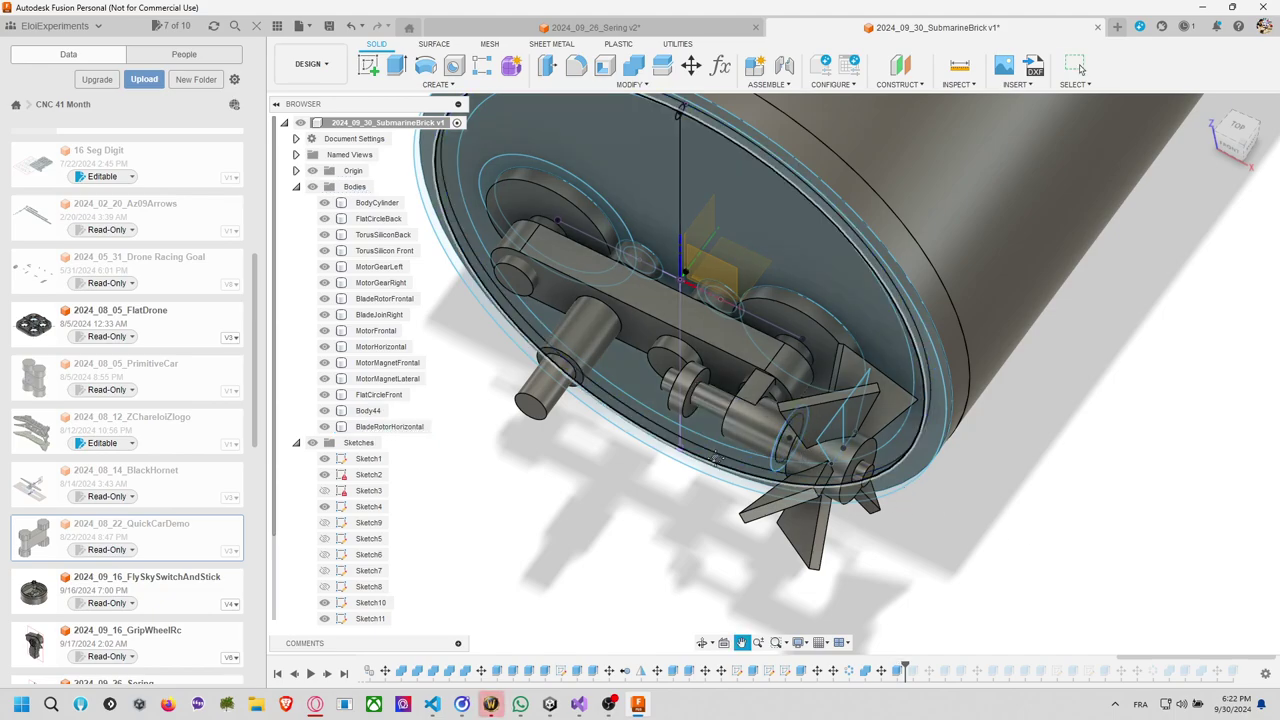
shift+middle_drag(700, 420, 728, 416)
click(720, 392)
key(m)
click(720, 395)
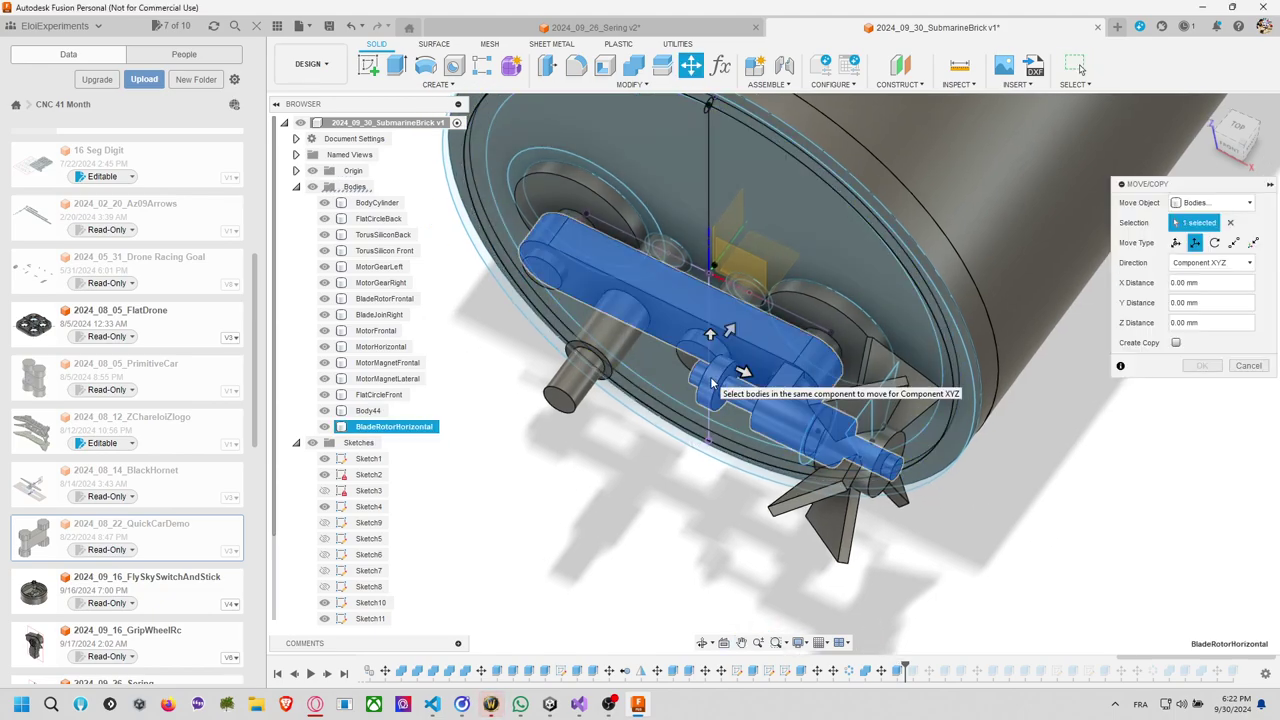
click(1248, 366)
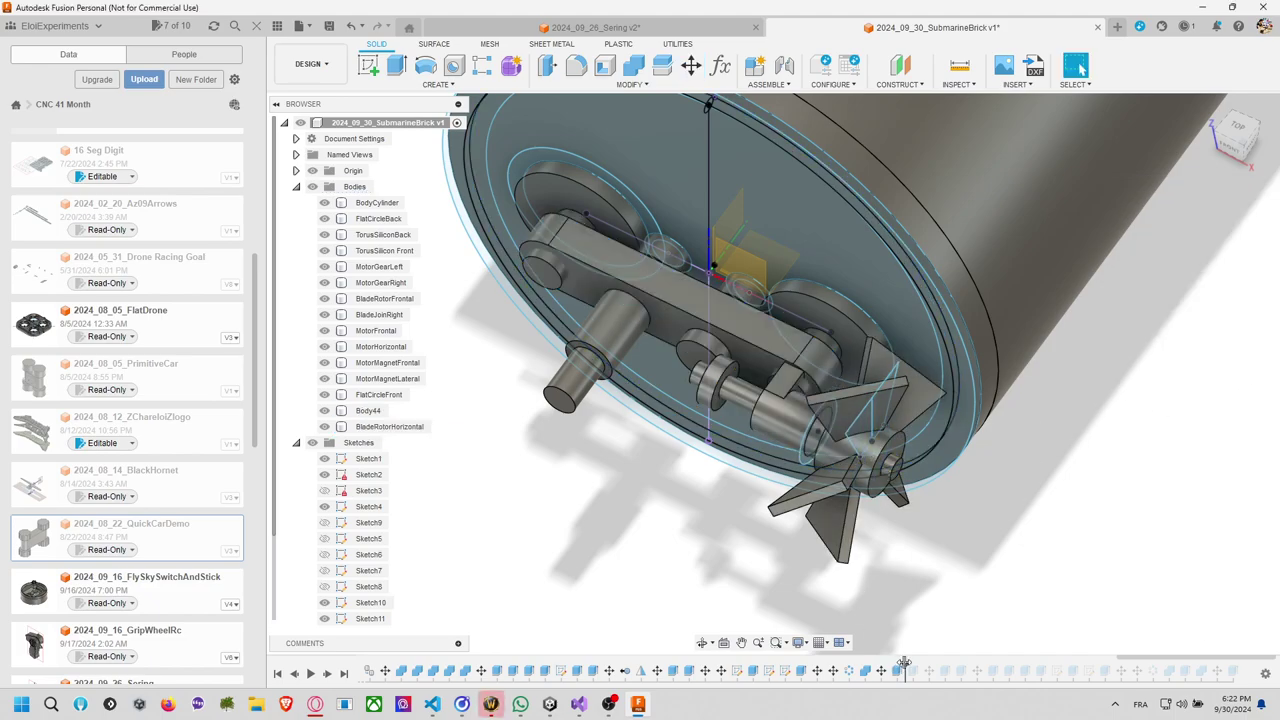
drag(890, 666, 852, 668)
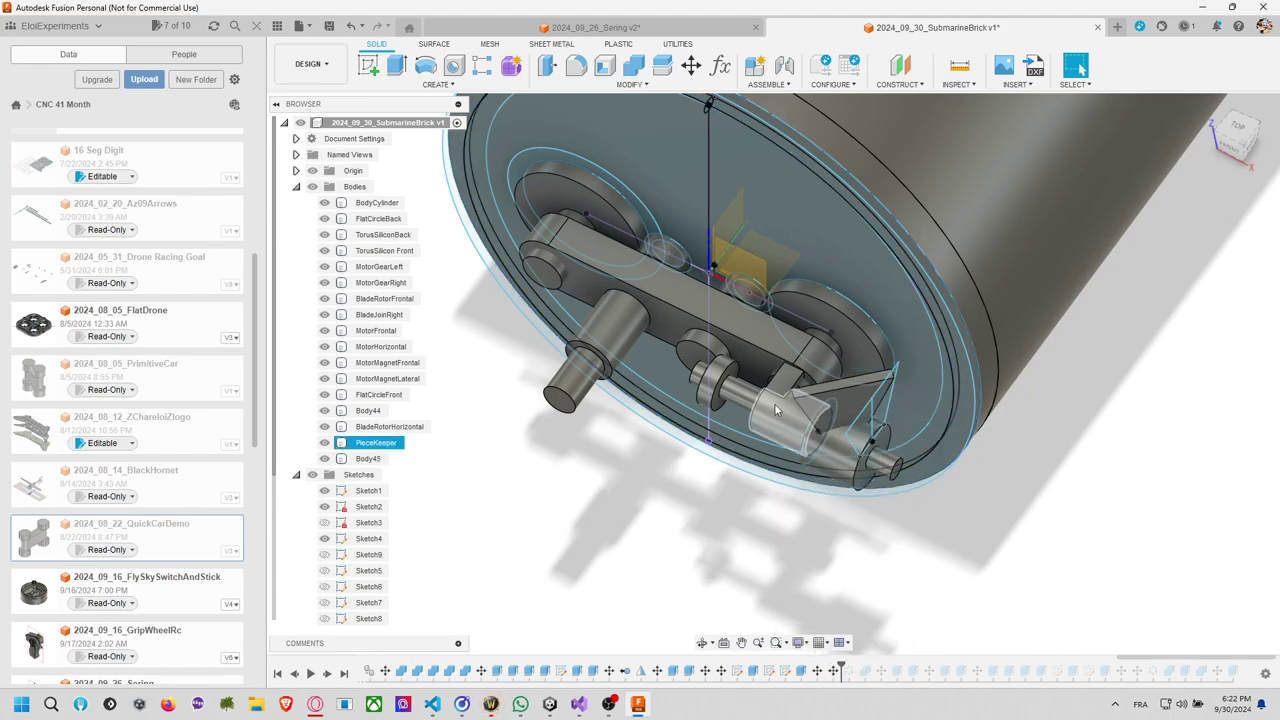
Roll the timeline forward past Combine9, inspecting Body45 and BladeRotorHorizontal along the way.
click(386, 461)
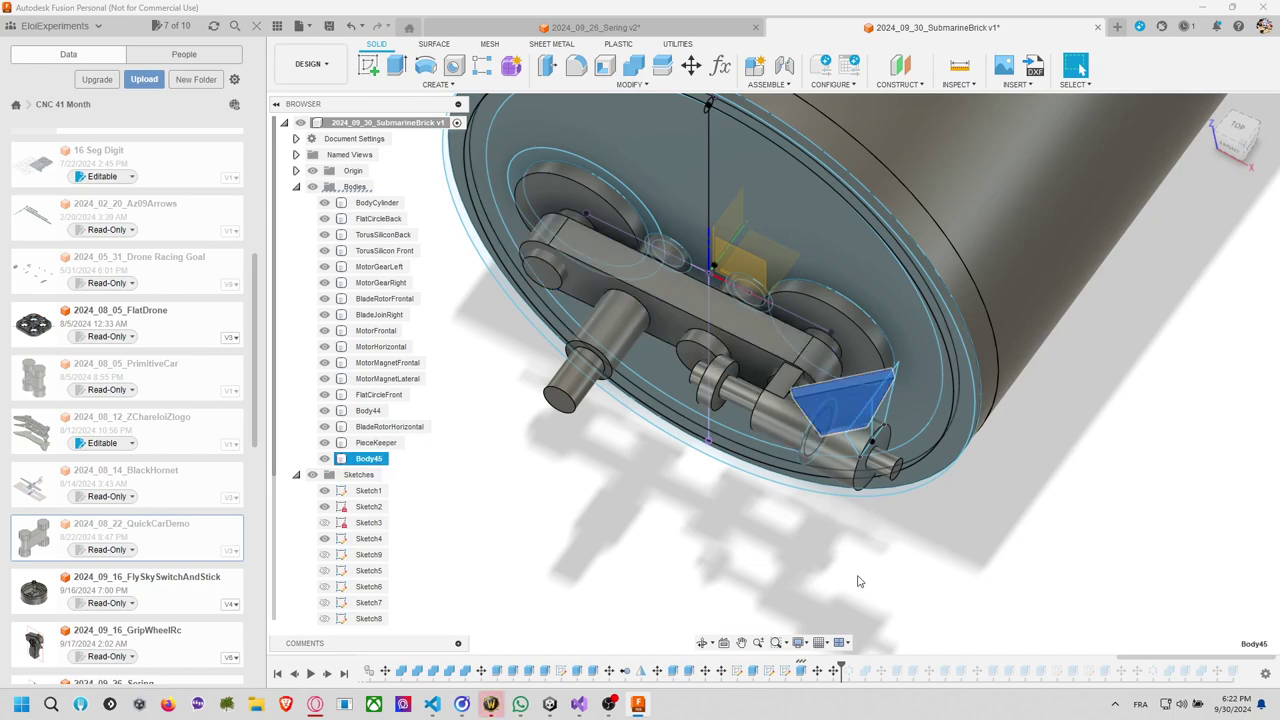
drag(845, 665, 872, 668)
click(865, 672)
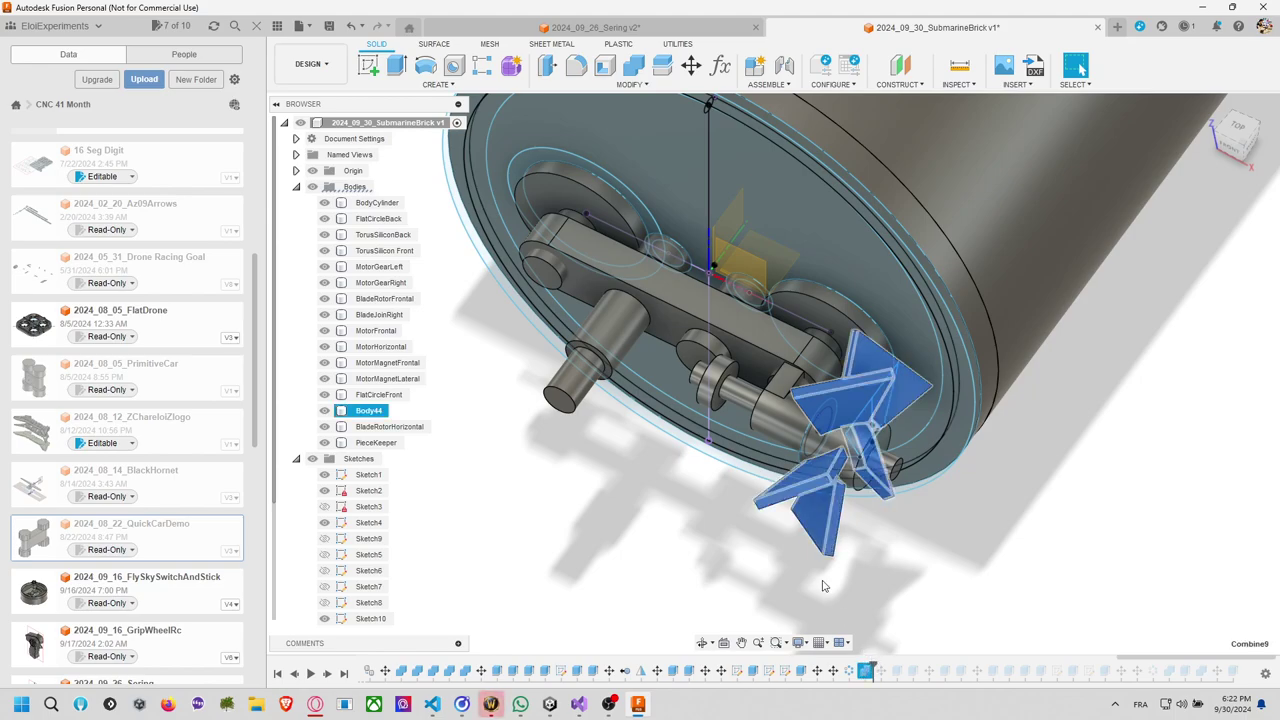
click(390, 427)
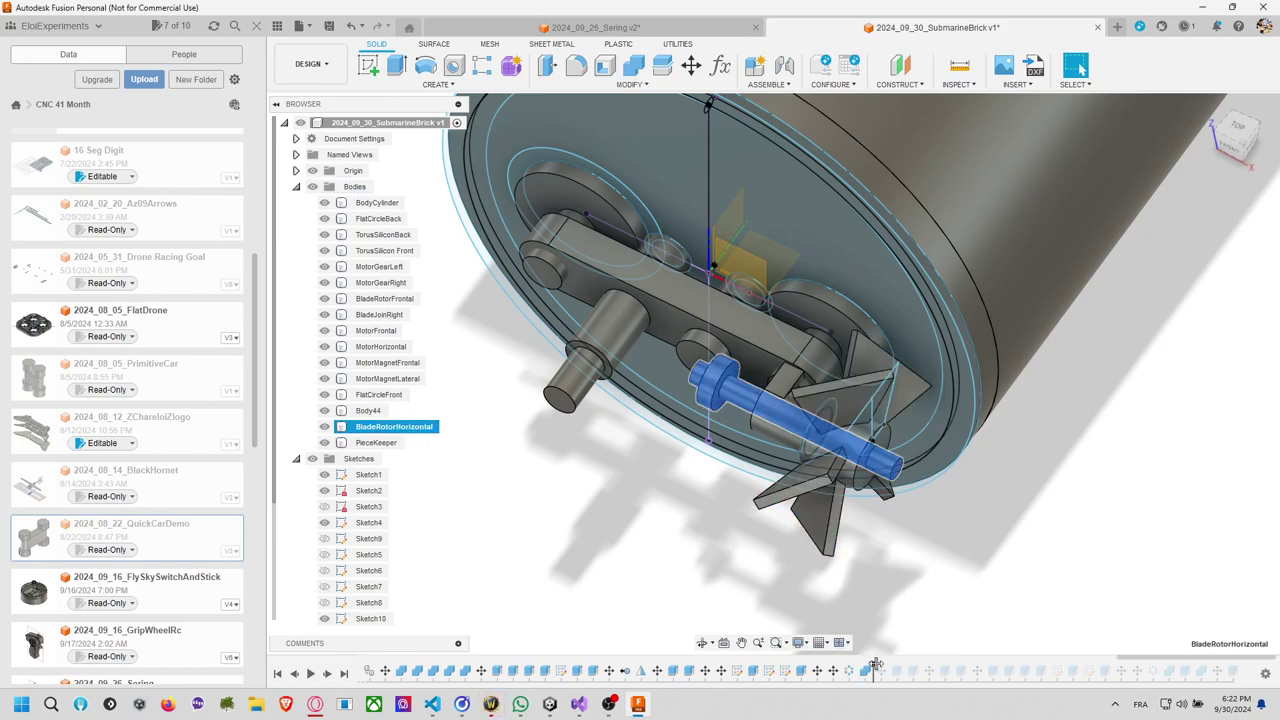
drag(876, 667, 901, 665)
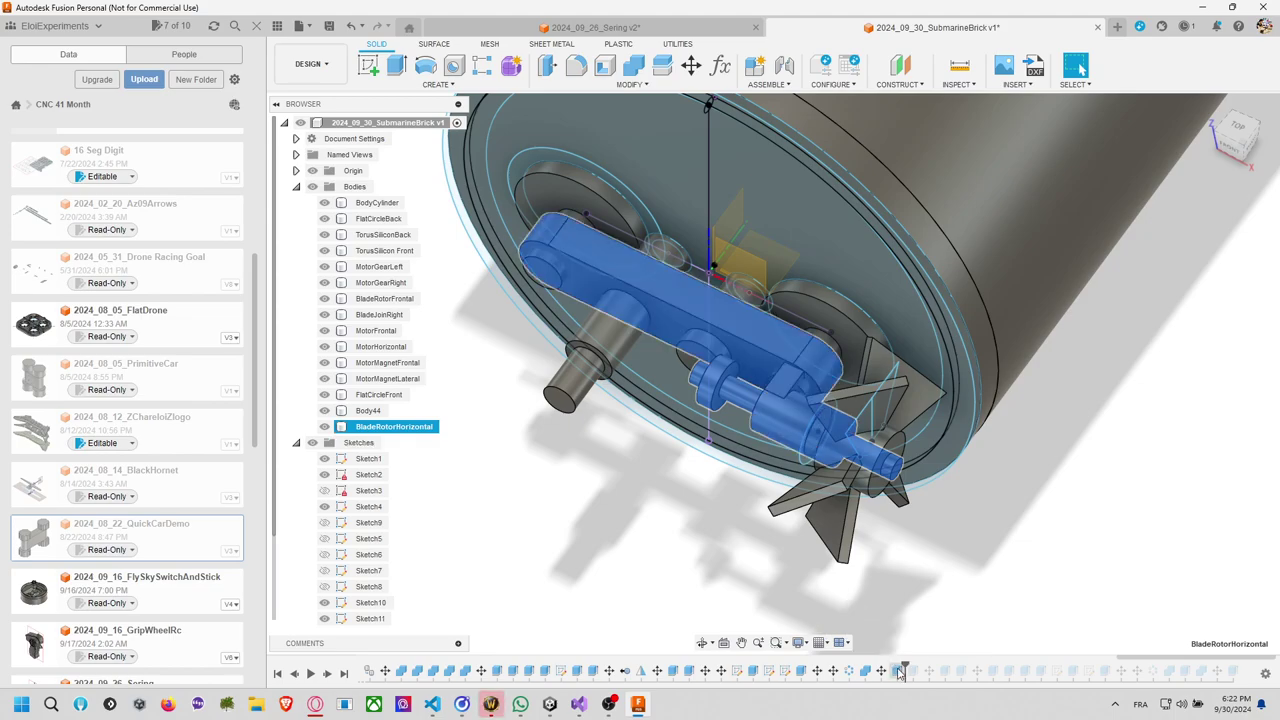
Change Extrude35's operation to New Body.
right_click(897, 671)
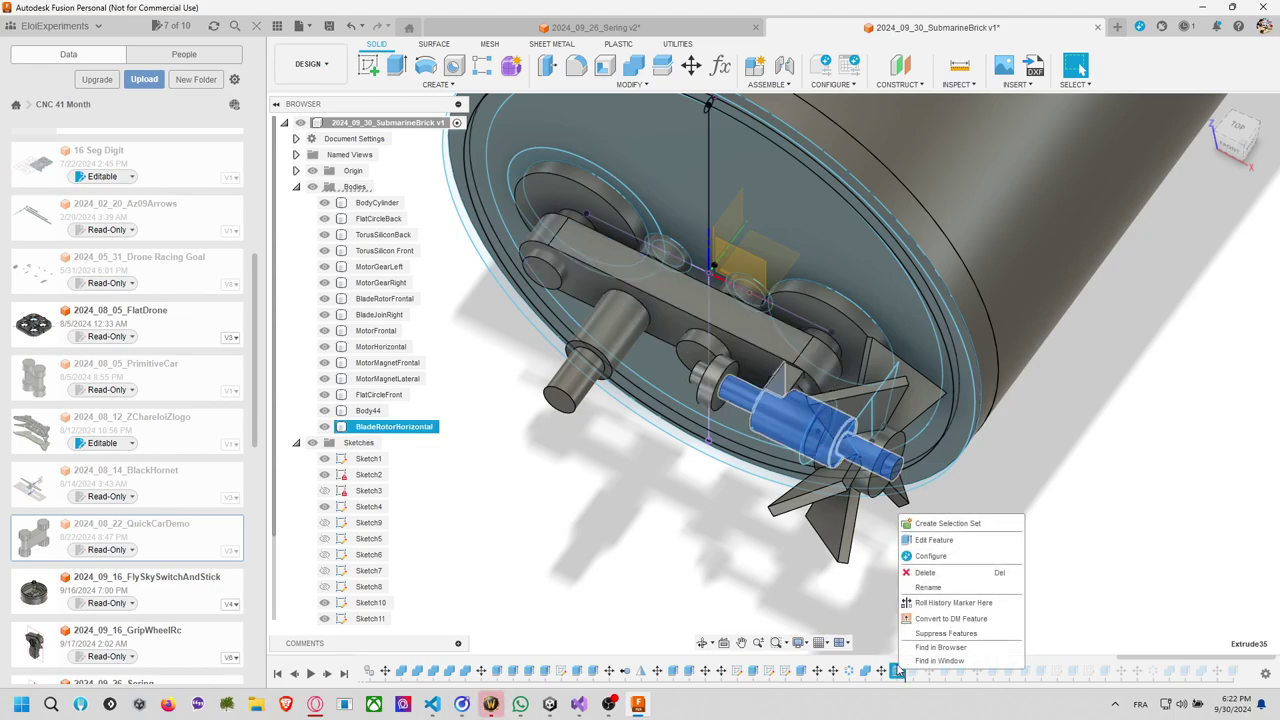
click(938, 540)
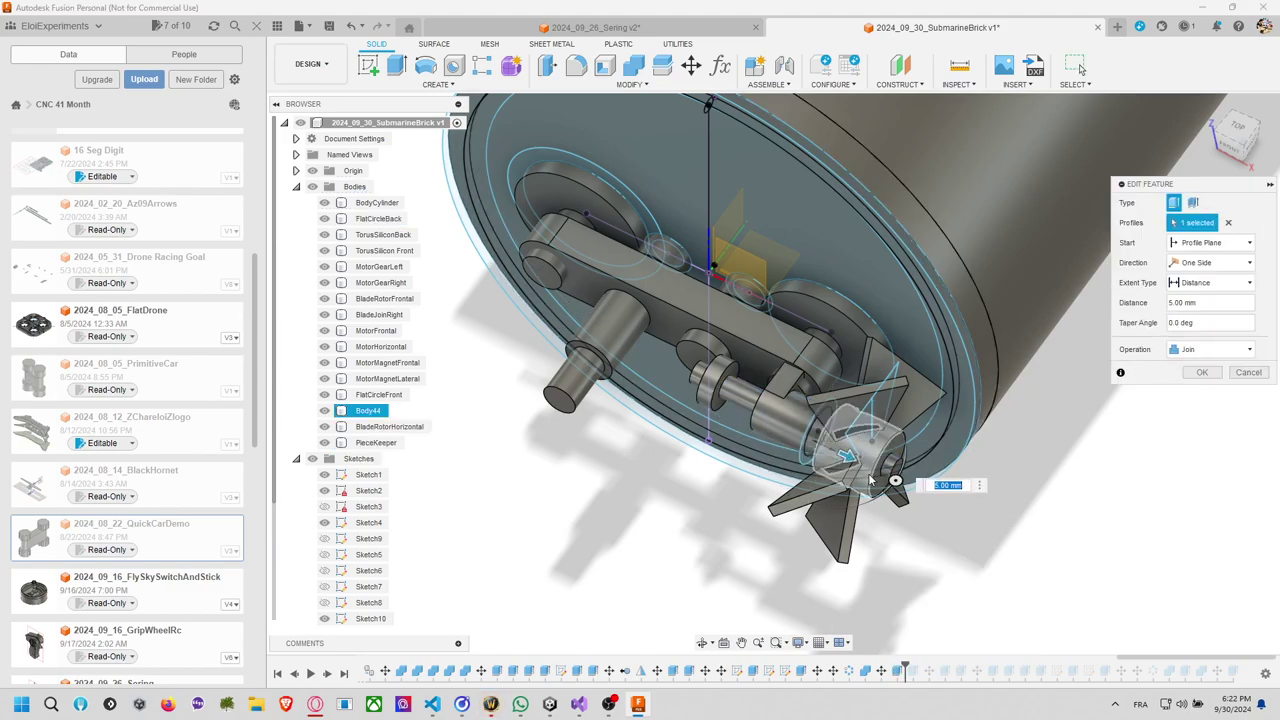
scroll(869, 482, up, 5)
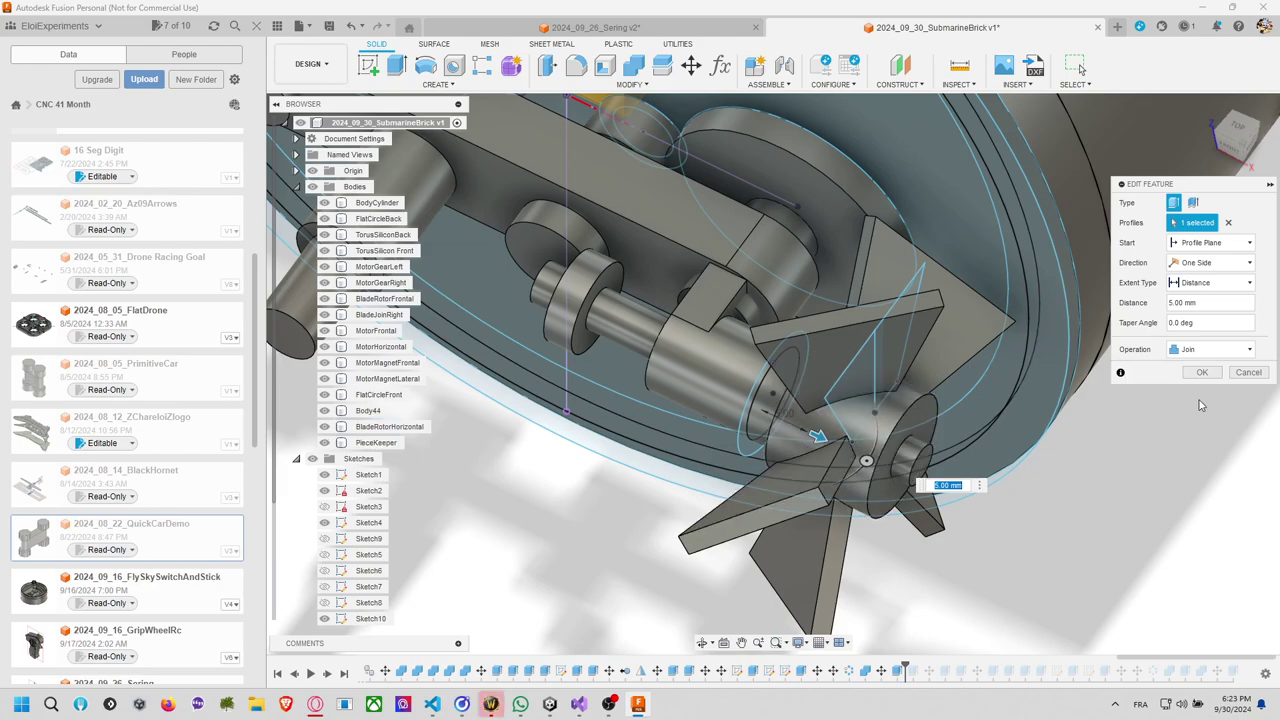
click(1232, 356)
click(1208, 396)
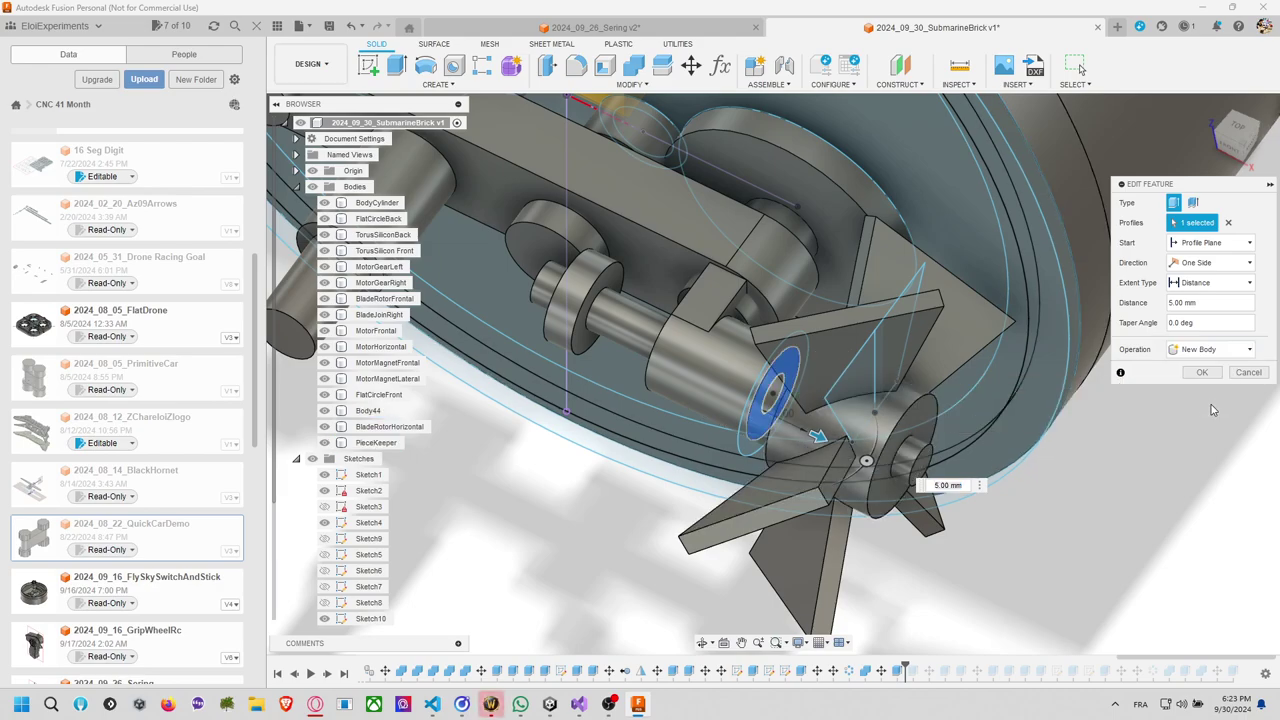
click(1202, 372)
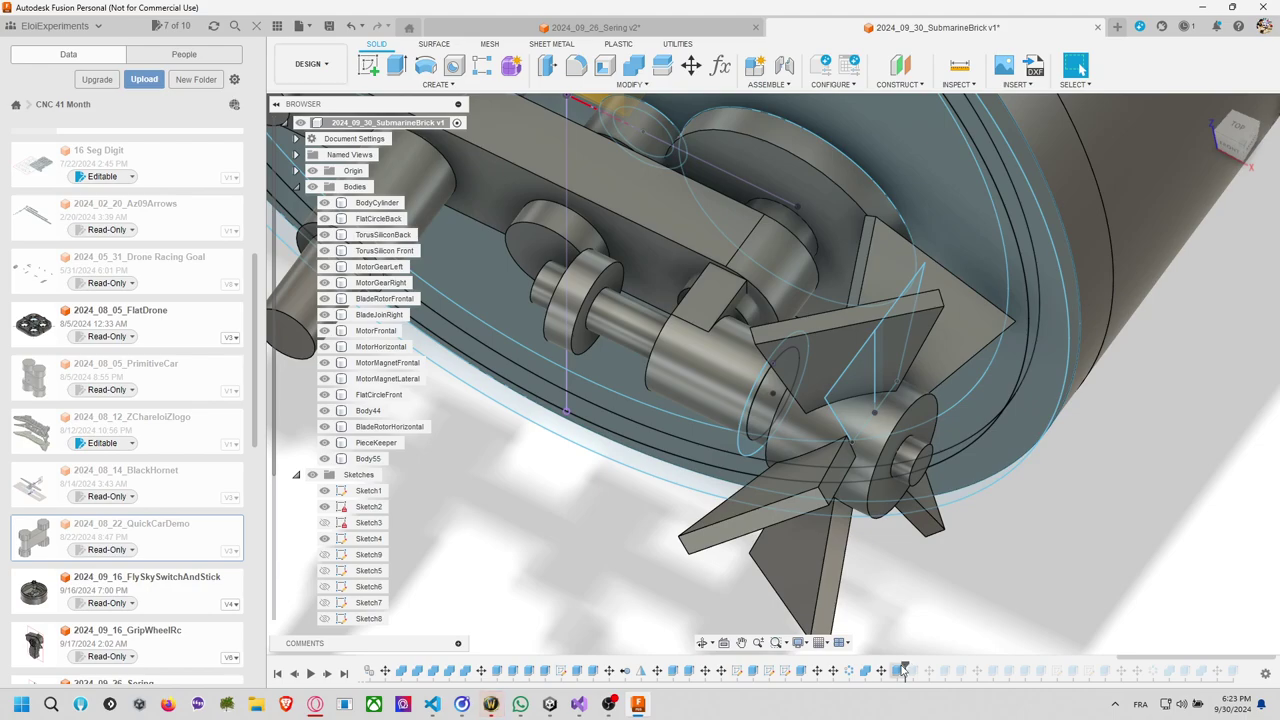
Roll history forward two steps and combine Body55 and Body54 into PieceKeeper.
drag(904, 668, 920, 668)
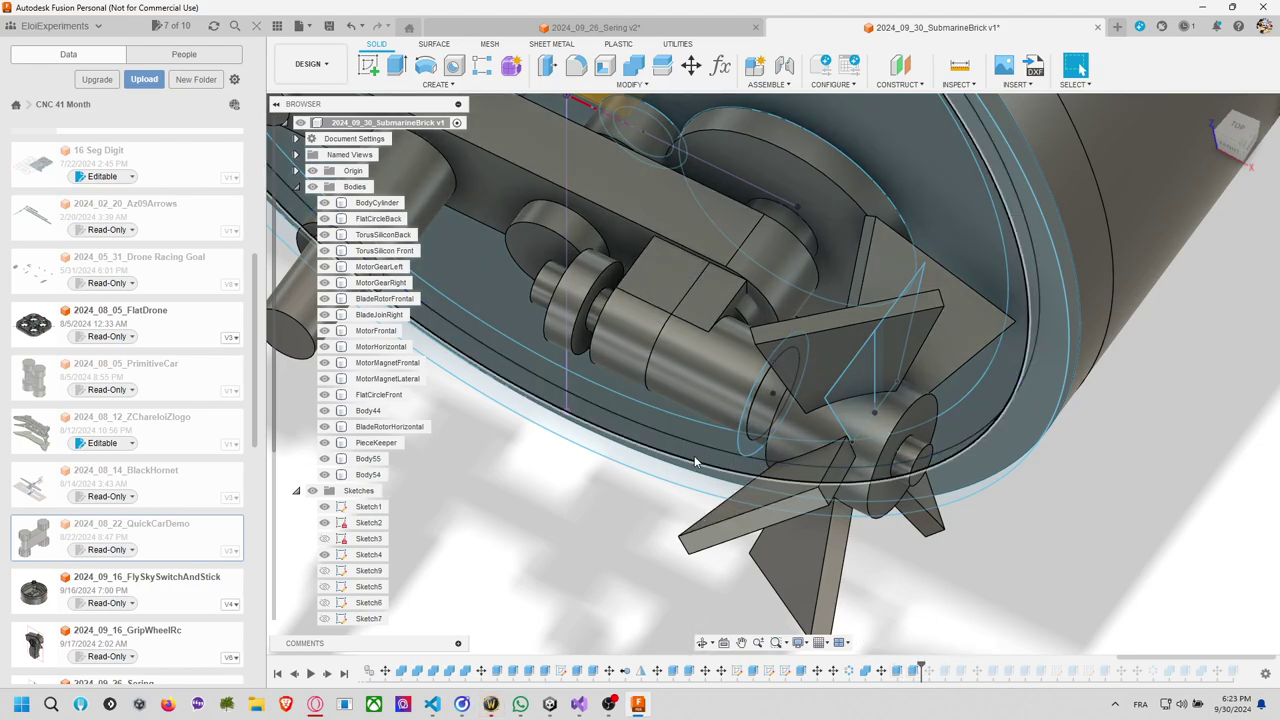
shift+middle_drag(697, 462, 692, 476)
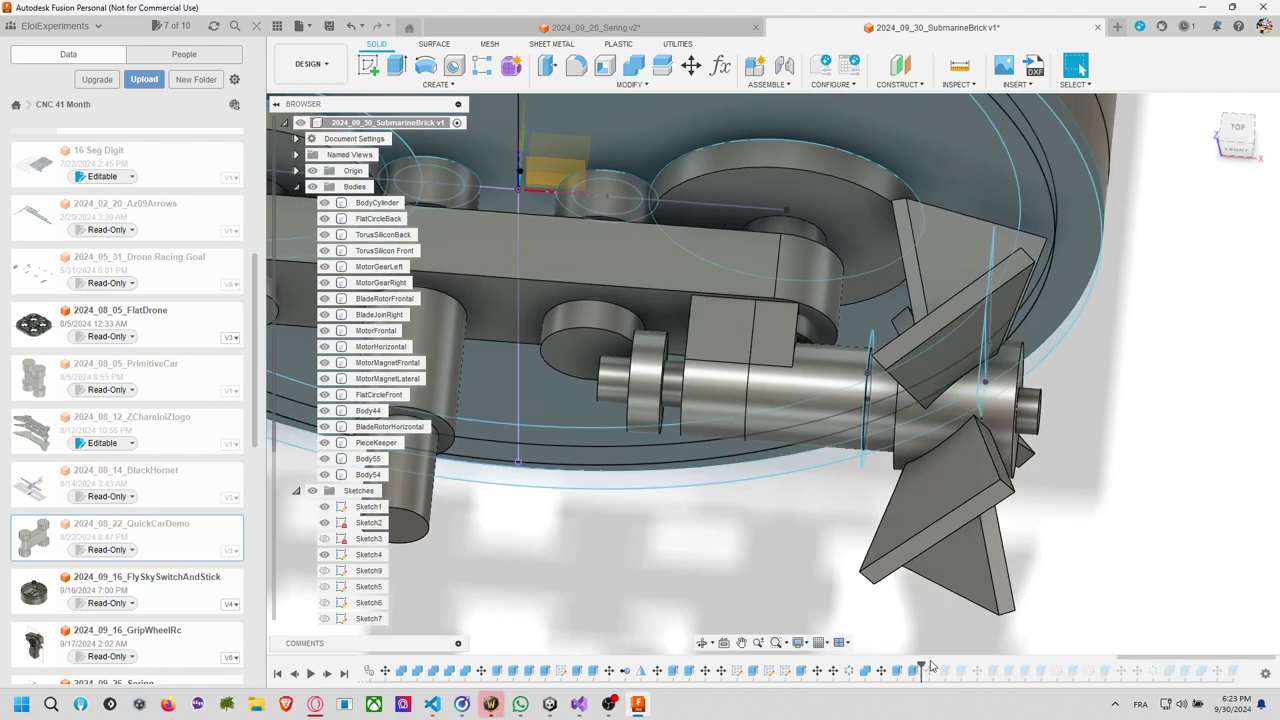
drag(921, 668, 937, 668)
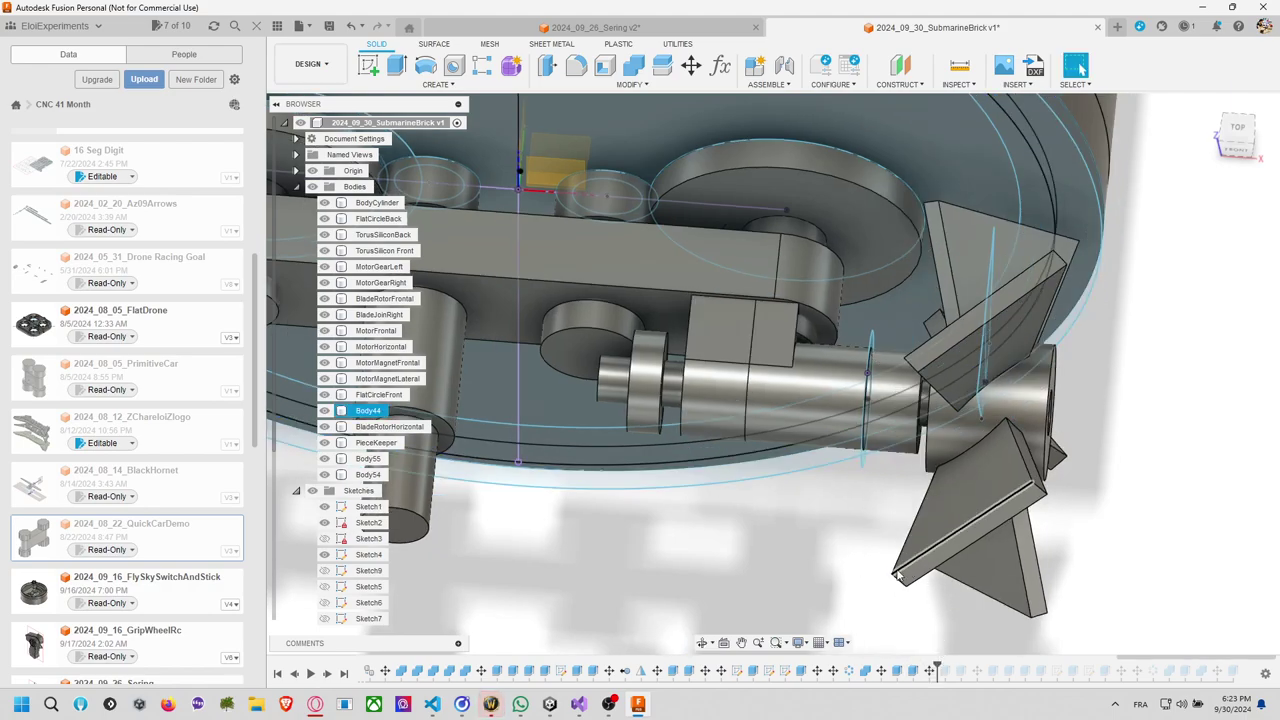
click(633, 65)
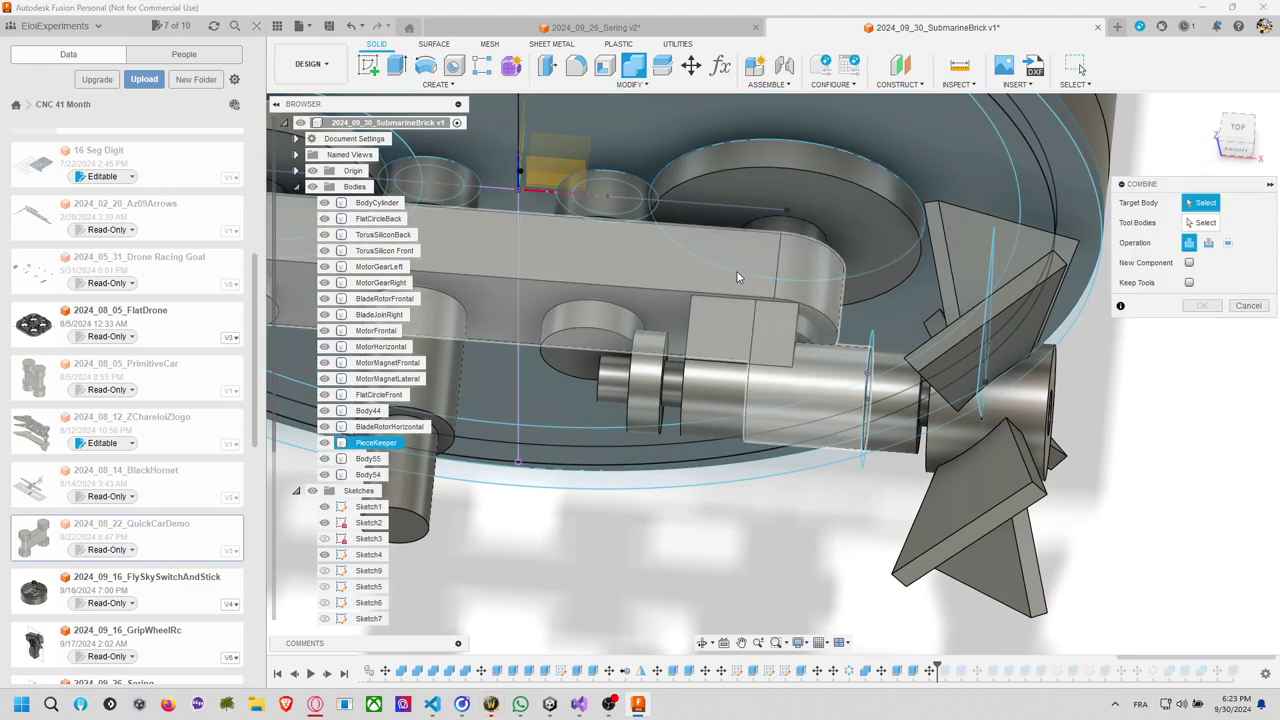
click(736, 277)
click(783, 409)
click(896, 400)
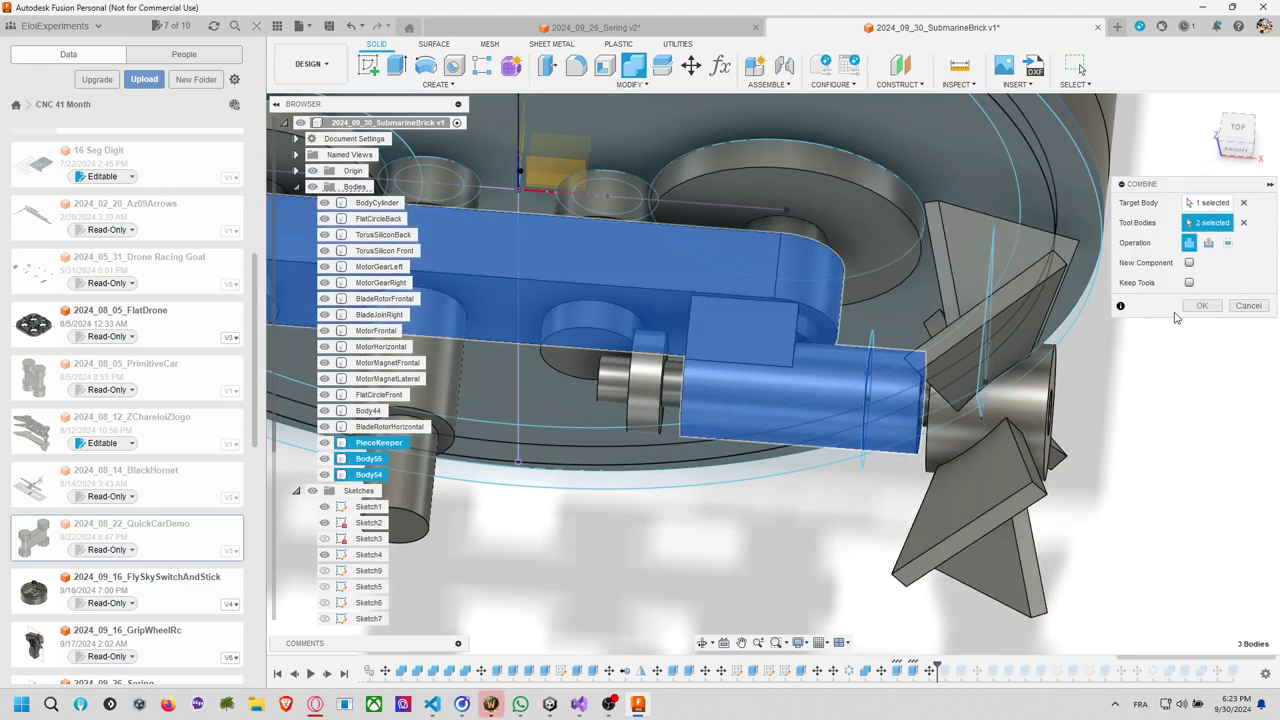
click(1202, 305)
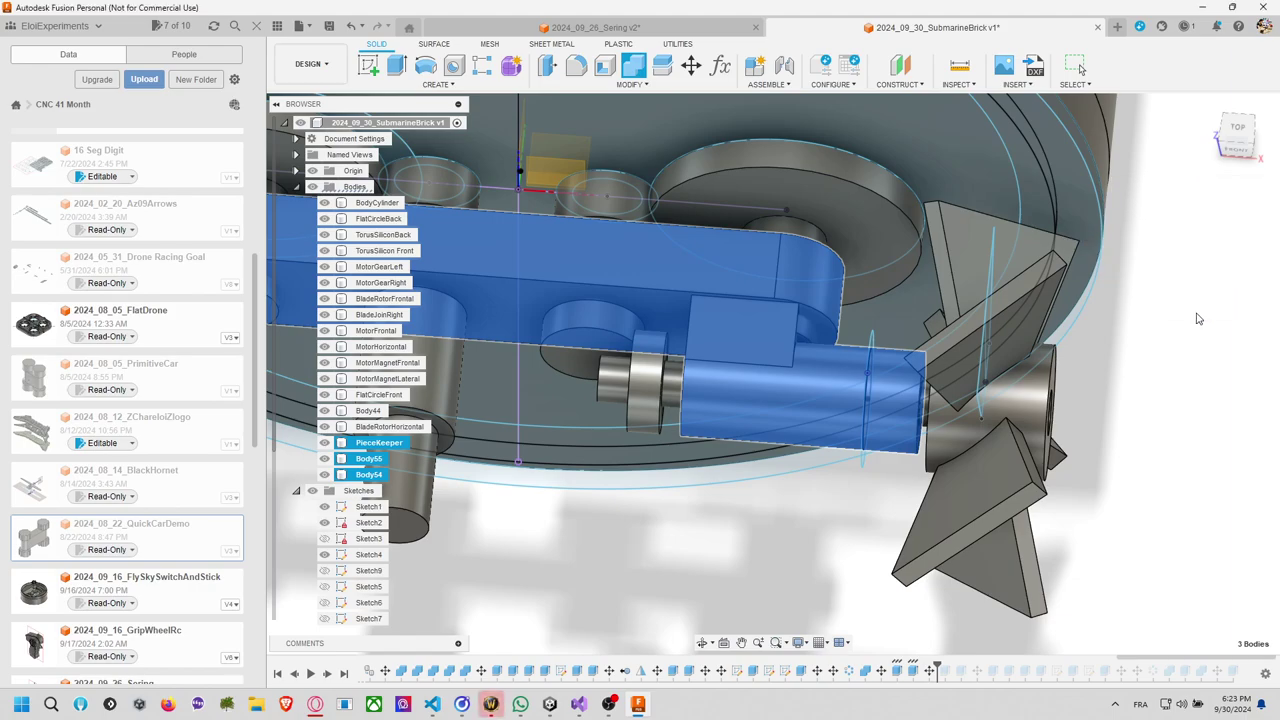
Combine the Body44 propeller blades with the BladeRotorHorizontal shaft.
shift+middle_drag(1139, 333, 1064, 406)
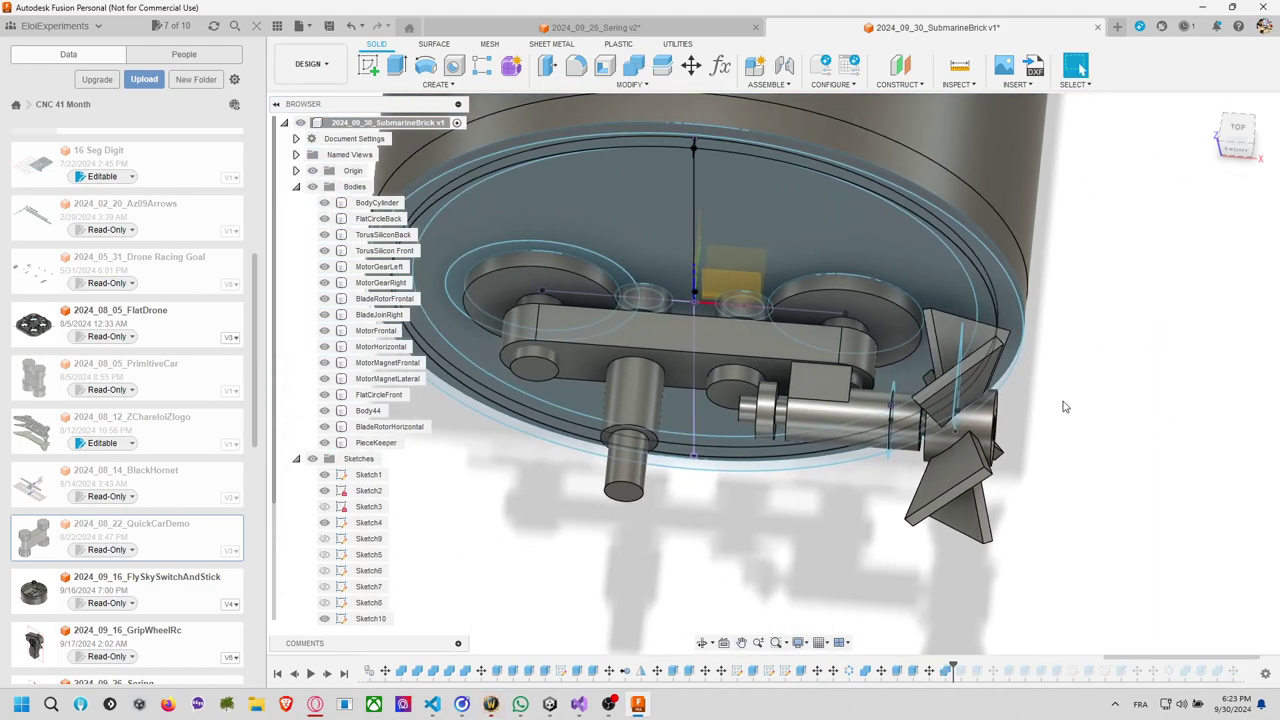
click(762, 412)
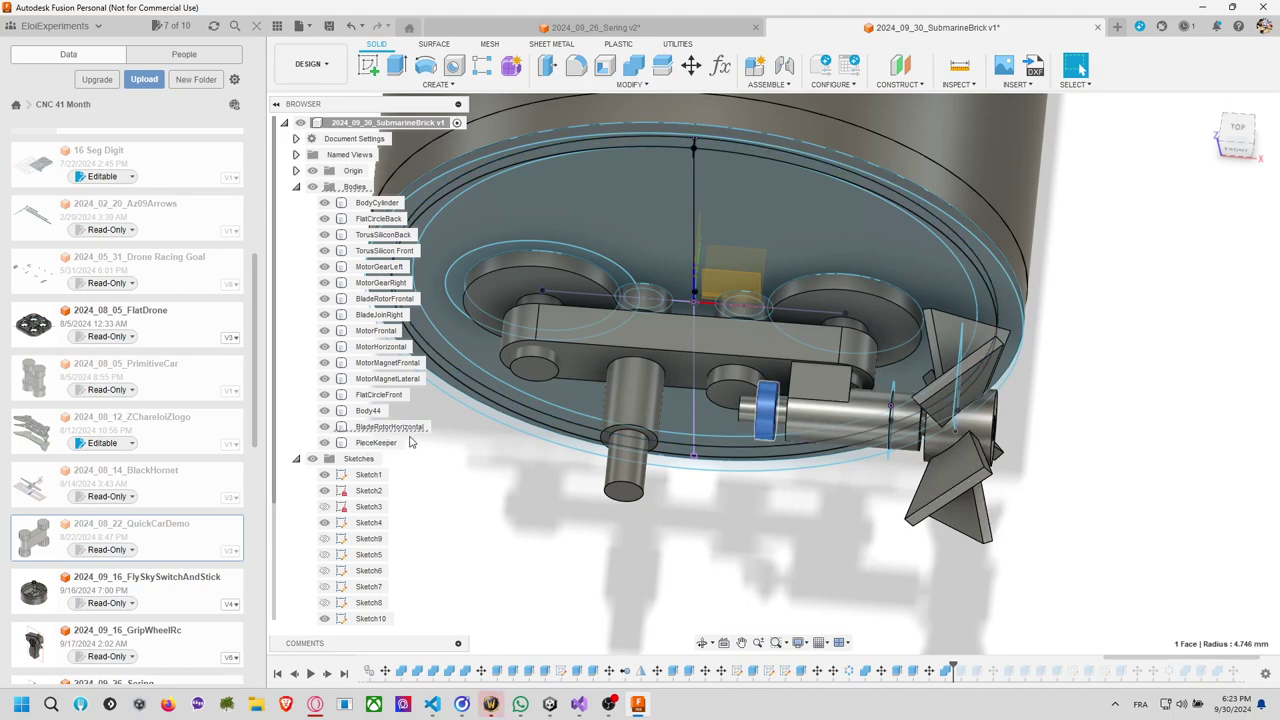
click(410, 431)
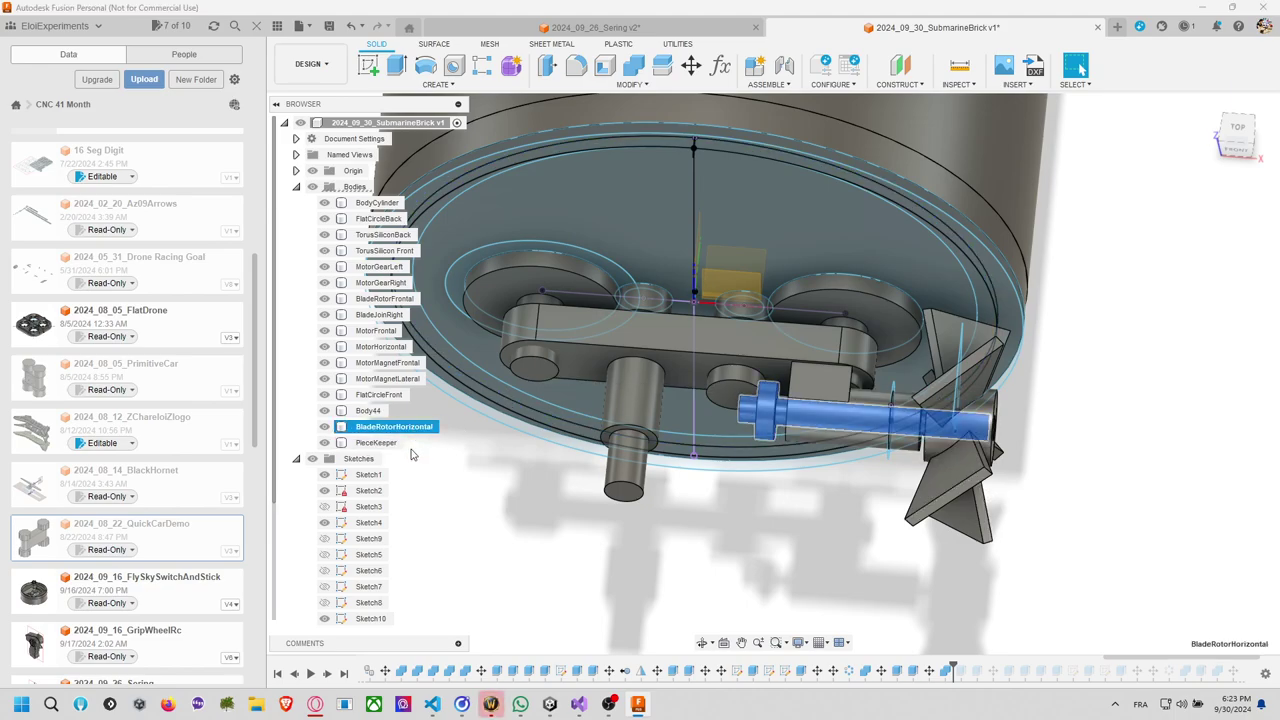
click(385, 444)
click(387, 427)
click(370, 411)
click(633, 65)
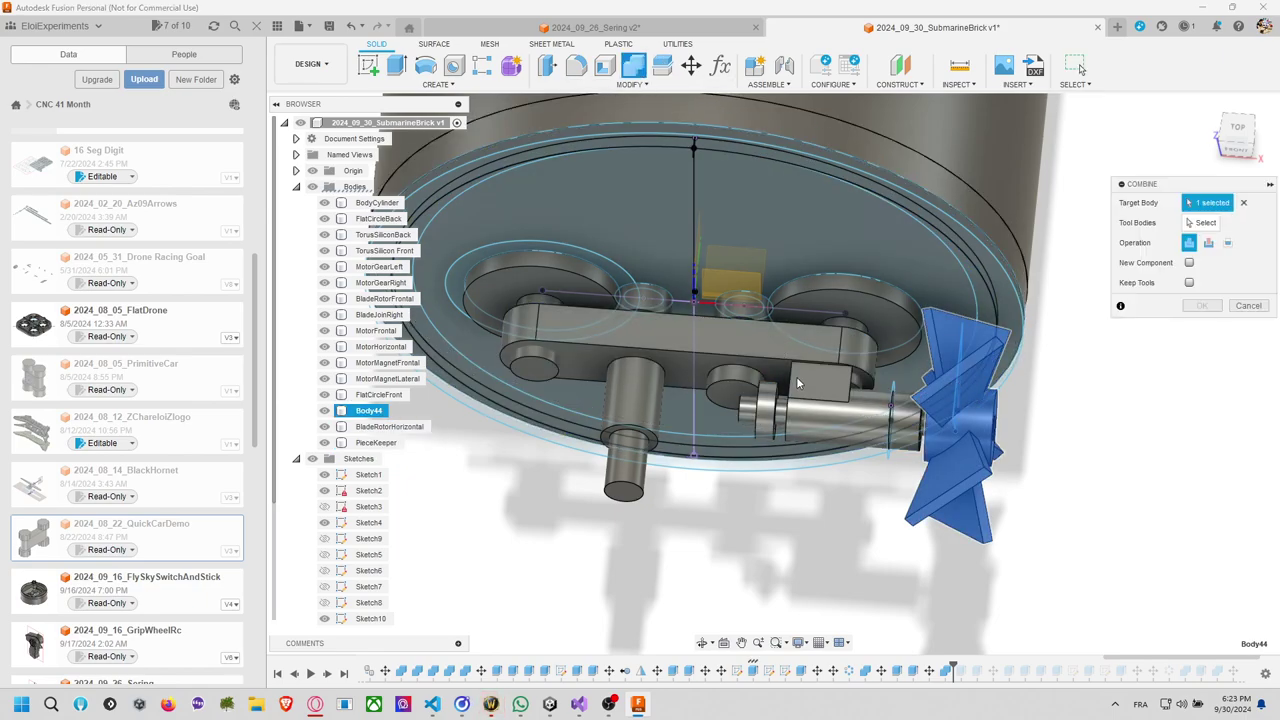
click(944, 400)
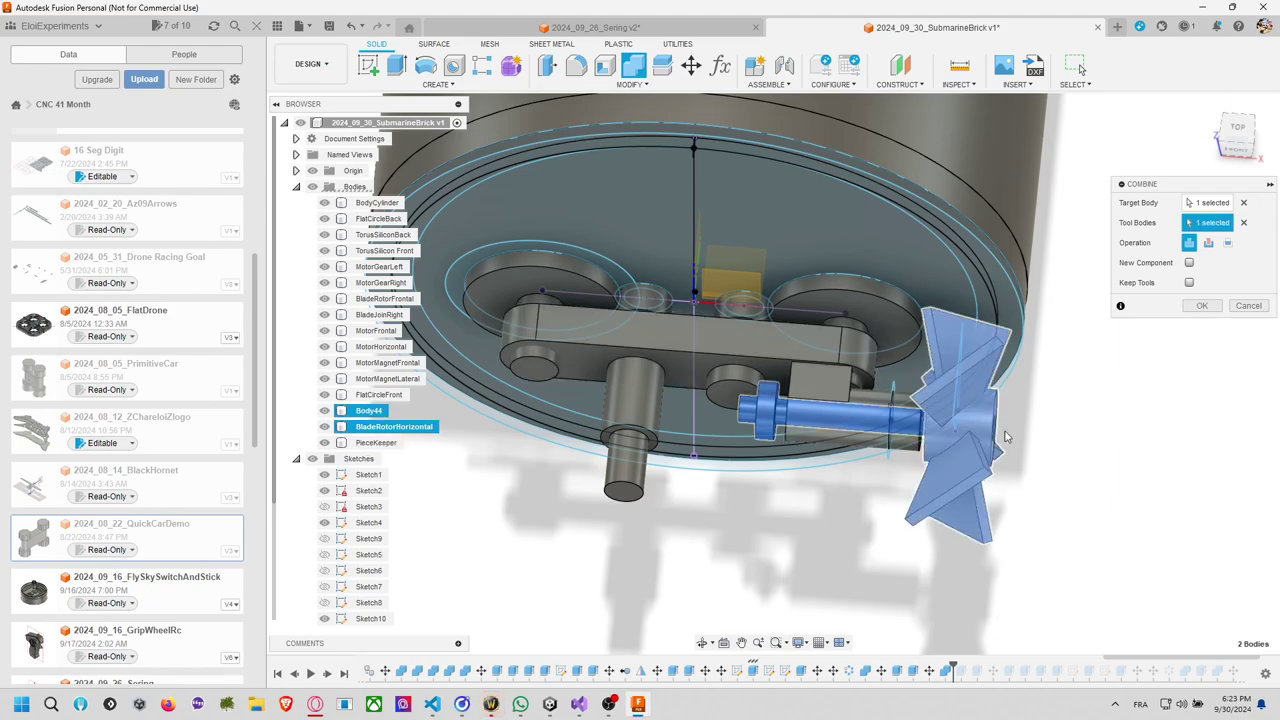
click(1203, 306)
Roll the timeline to the end, then orbit and pan to a side view of the front propeller shaft.
scroll(1160, 376, down, 2)
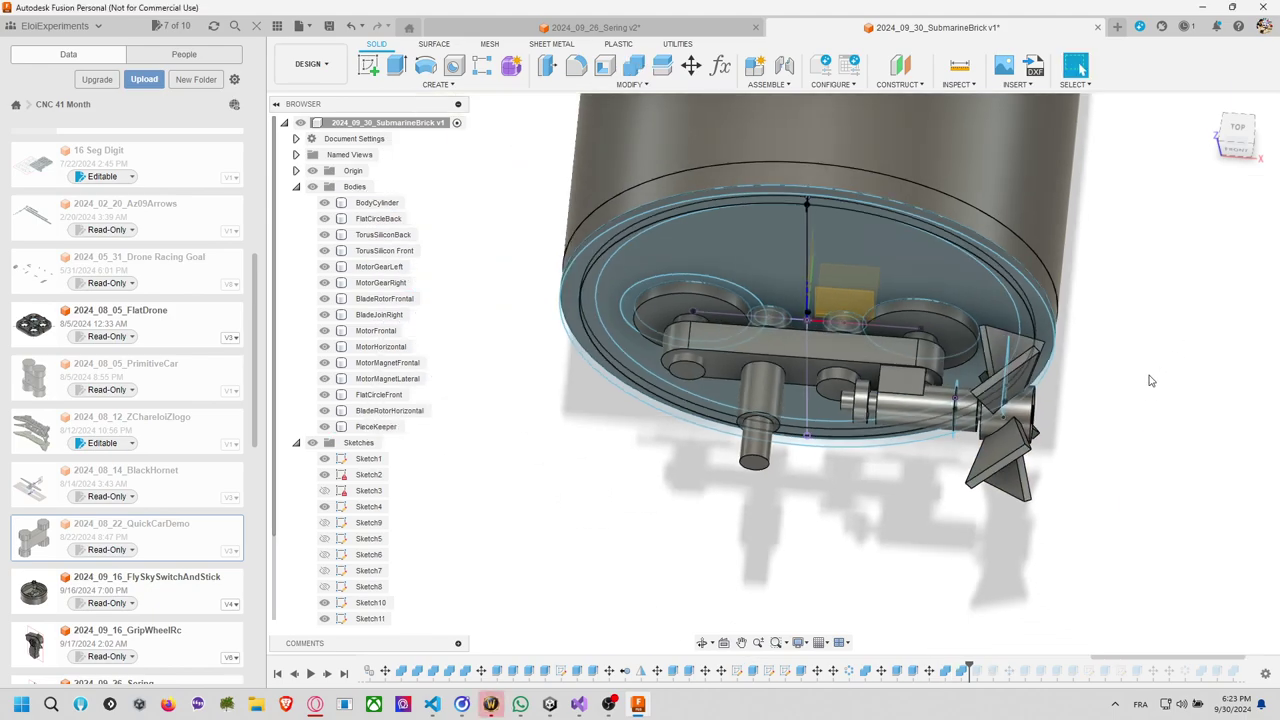
scroll(1149, 375, up, 3)
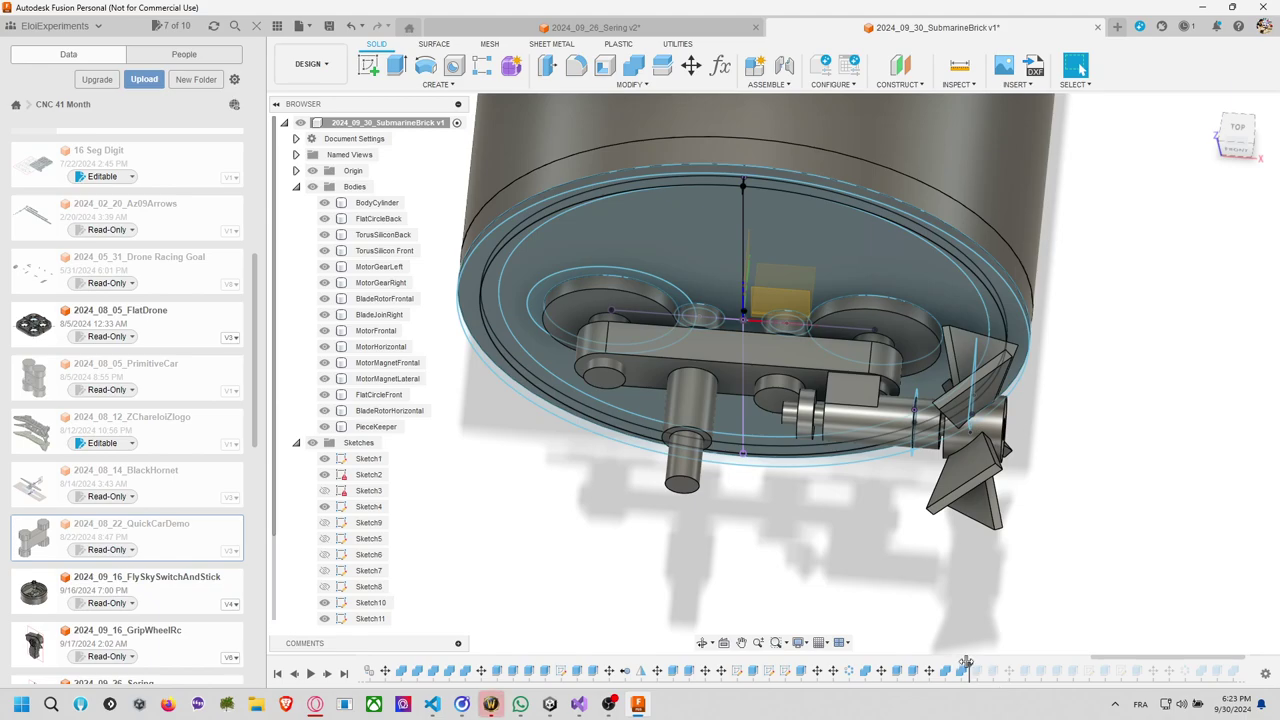
drag(968, 665, 1240, 668)
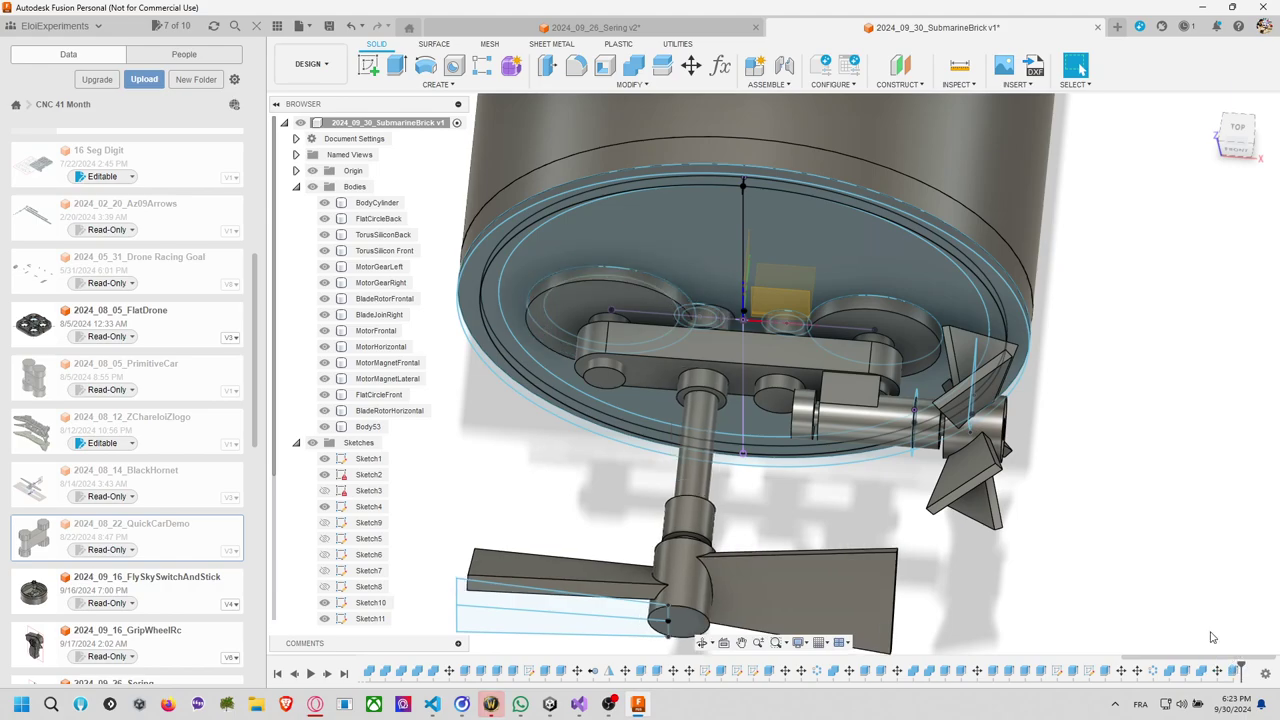
shift+middle_drag(1119, 554, 1018, 523)
middle_drag(996, 428, 910, 520)
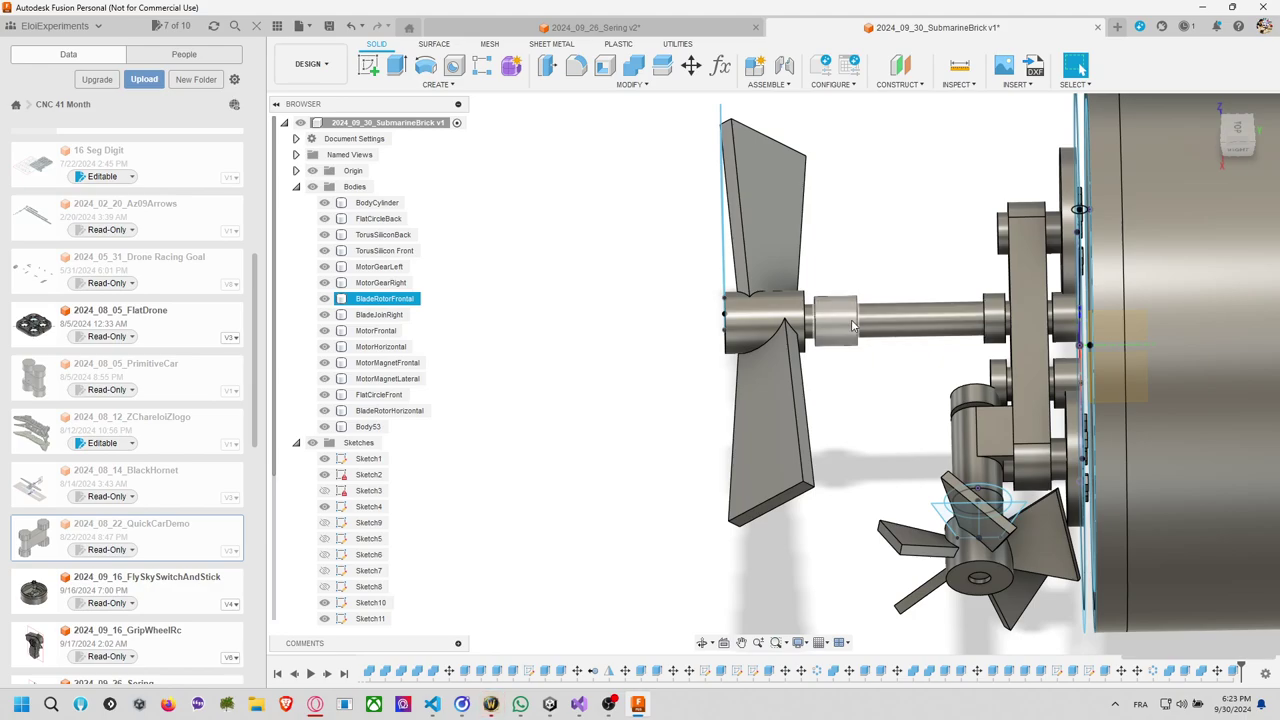
middle_drag(901, 372, 850, 364)
Extend the shaft from its end face with a joined extrusion.
key(e)
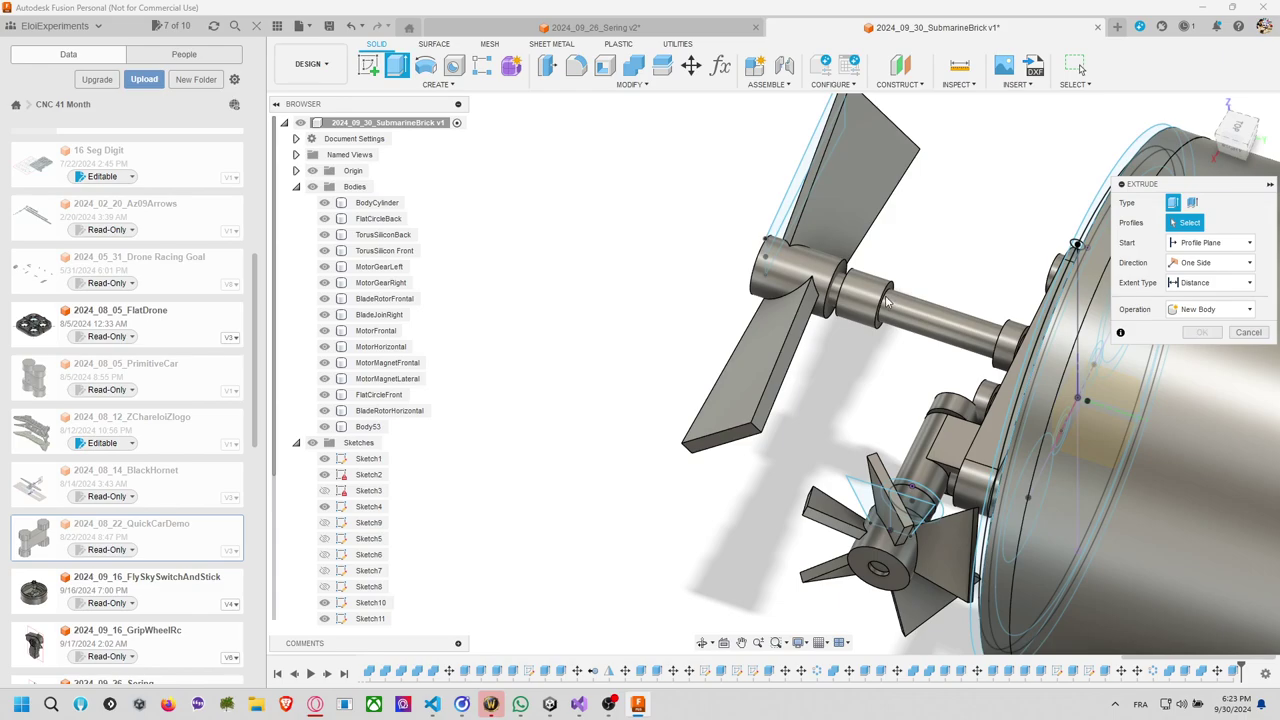
click(888, 292)
drag(898, 292, 930, 303)
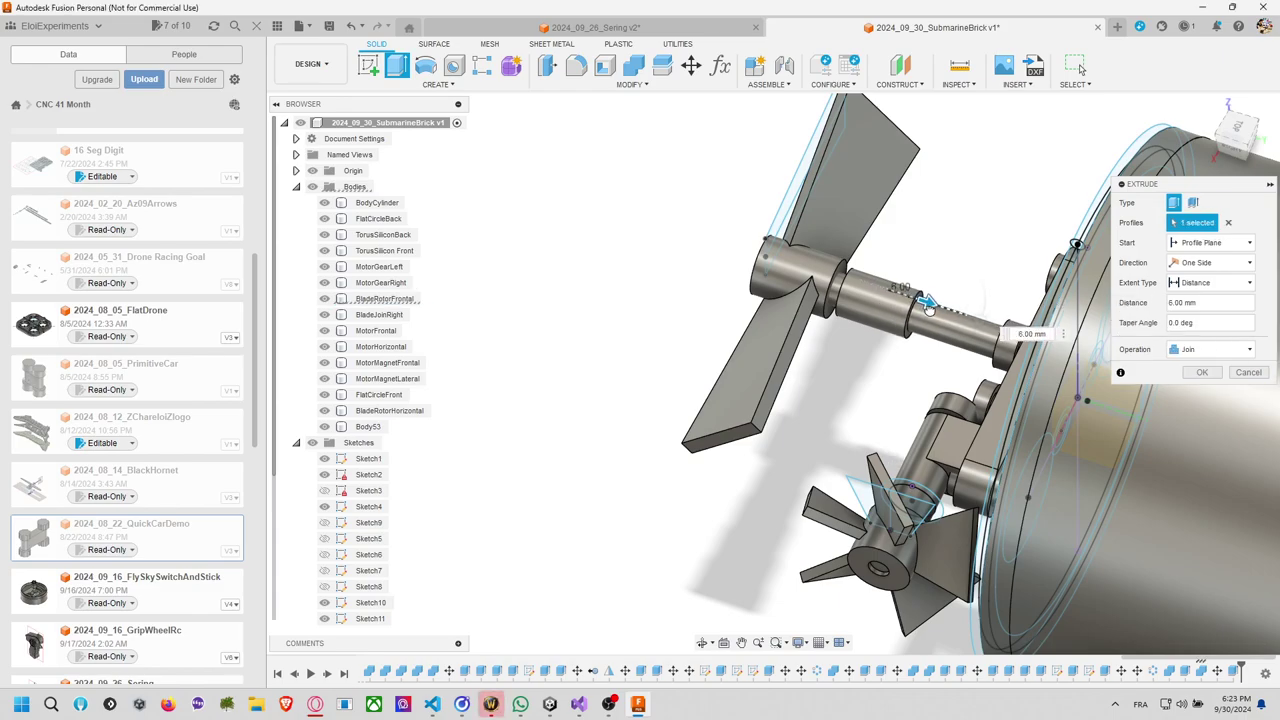
click(1205, 375)
mouse_move(886, 374)
shift+middle_down()
mouse_move(851, 374)
mouse_move(886, 377)
mouse_move(870, 372)
shift+middle_up()
Cut 5 mm back into the shaft face.
key(e)
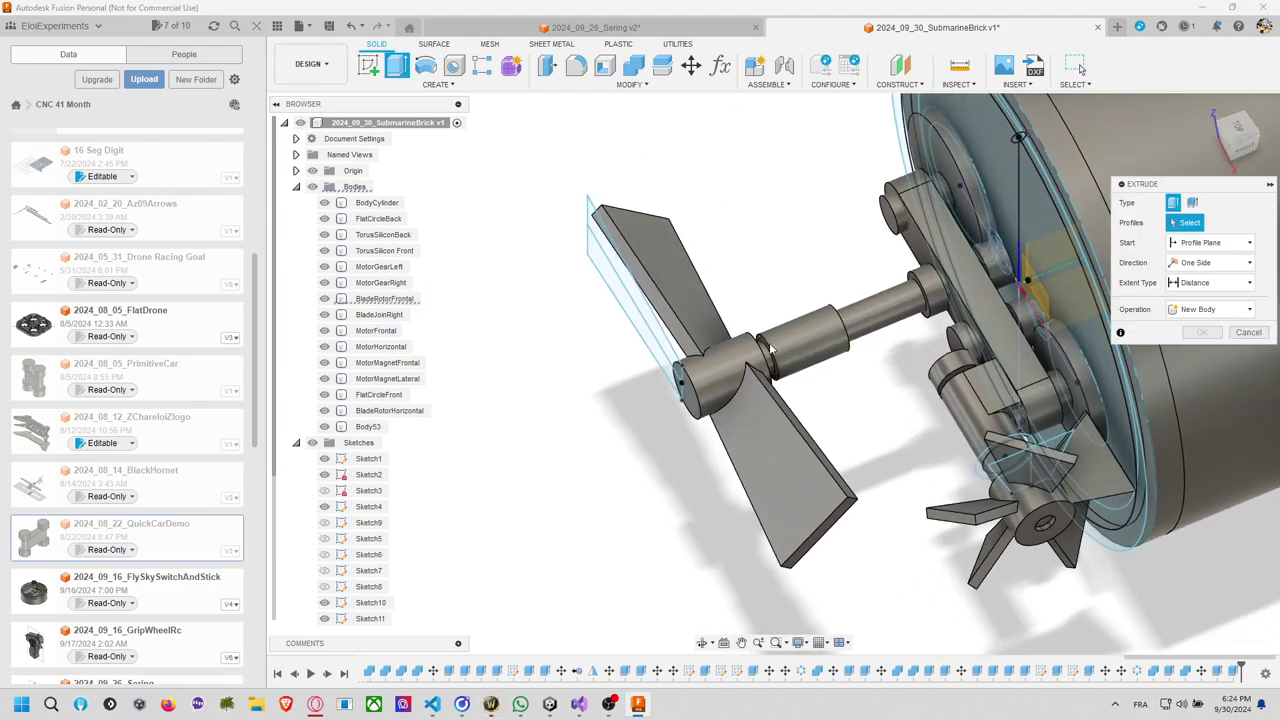
click(762, 345)
drag(762, 345, 800, 330)
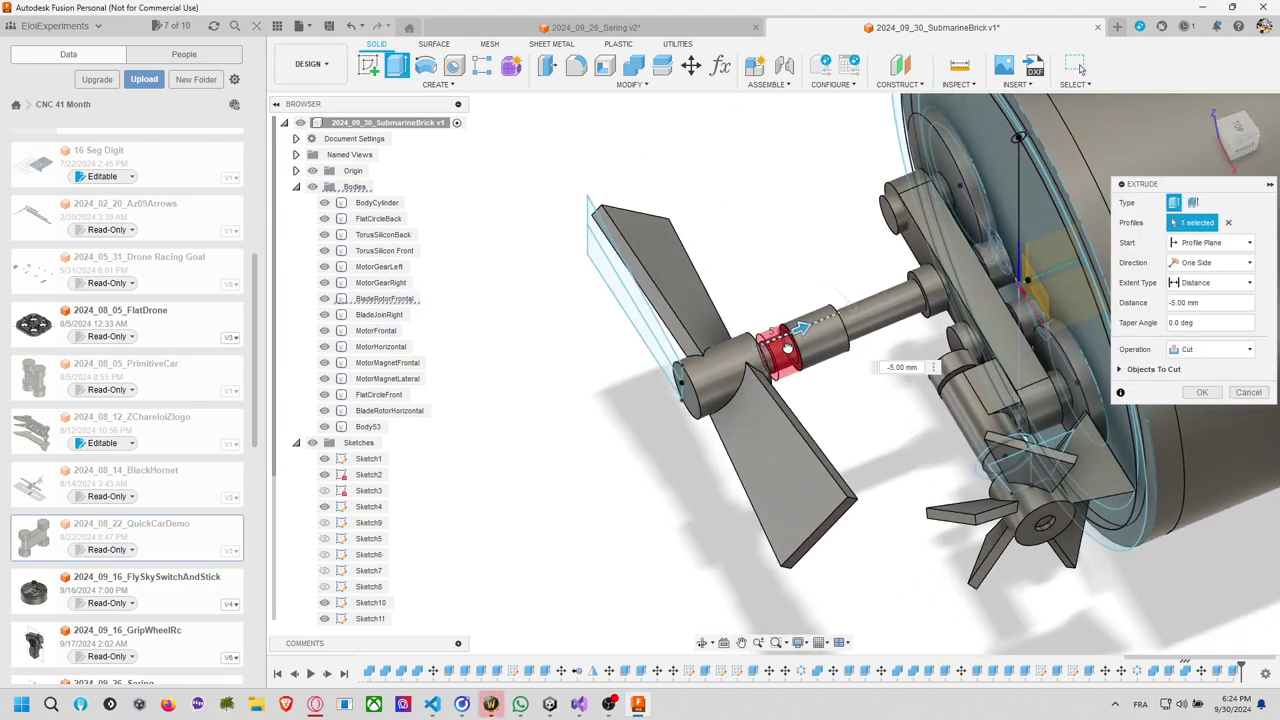
click(1202, 393)
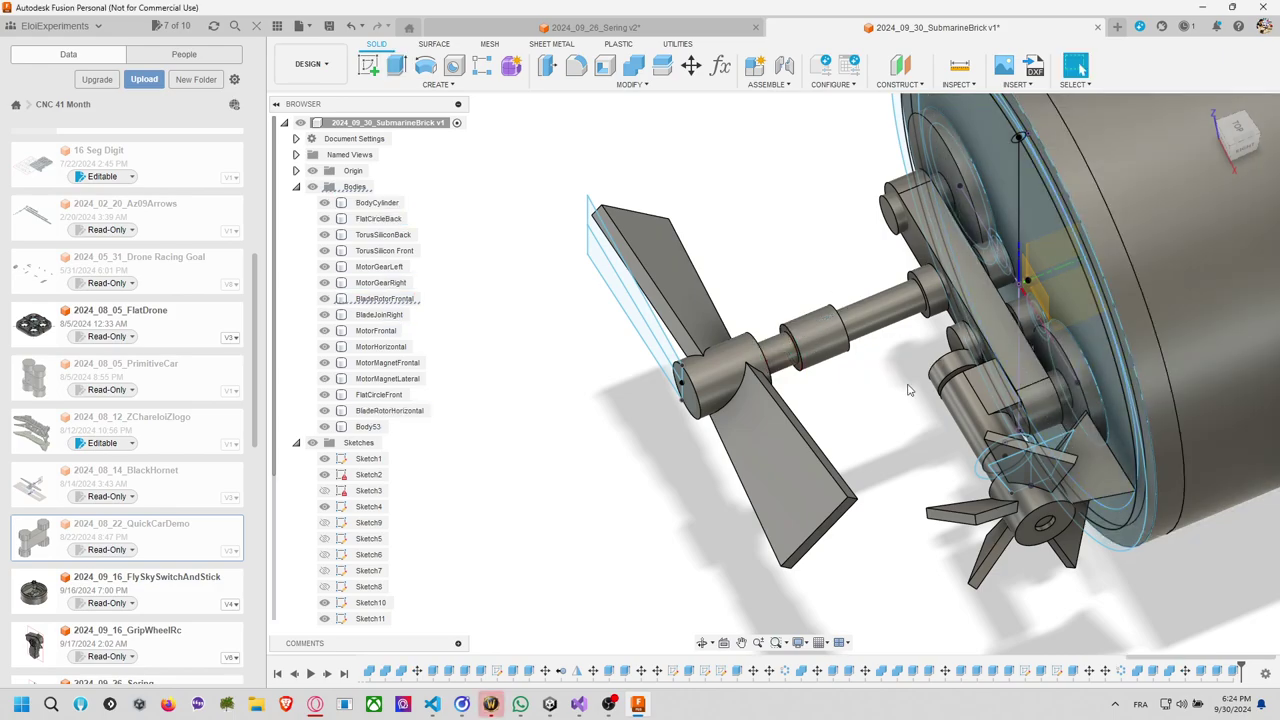
shift+middle_drag(935, 396, 877, 343)
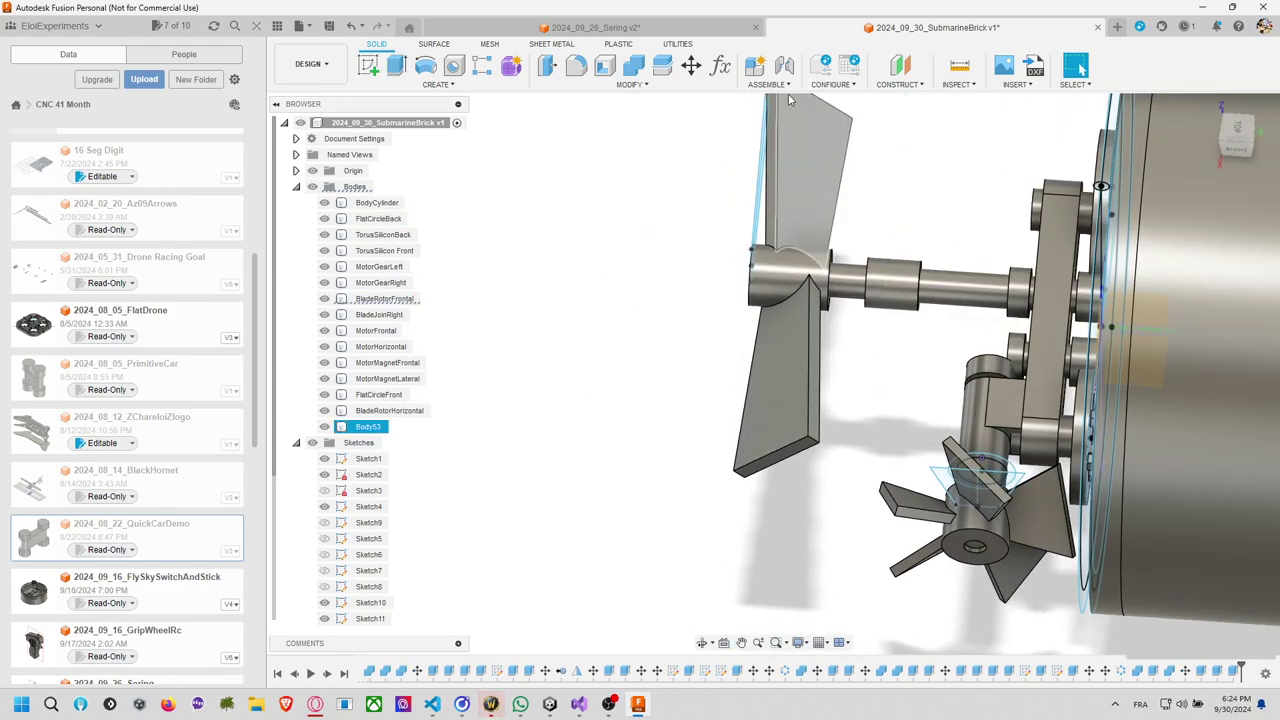
Slide the Body53 blade 6 mm along the shaft.
click(820, 228)
key(m)
drag(829, 280, 860, 282)
click(1204, 368)
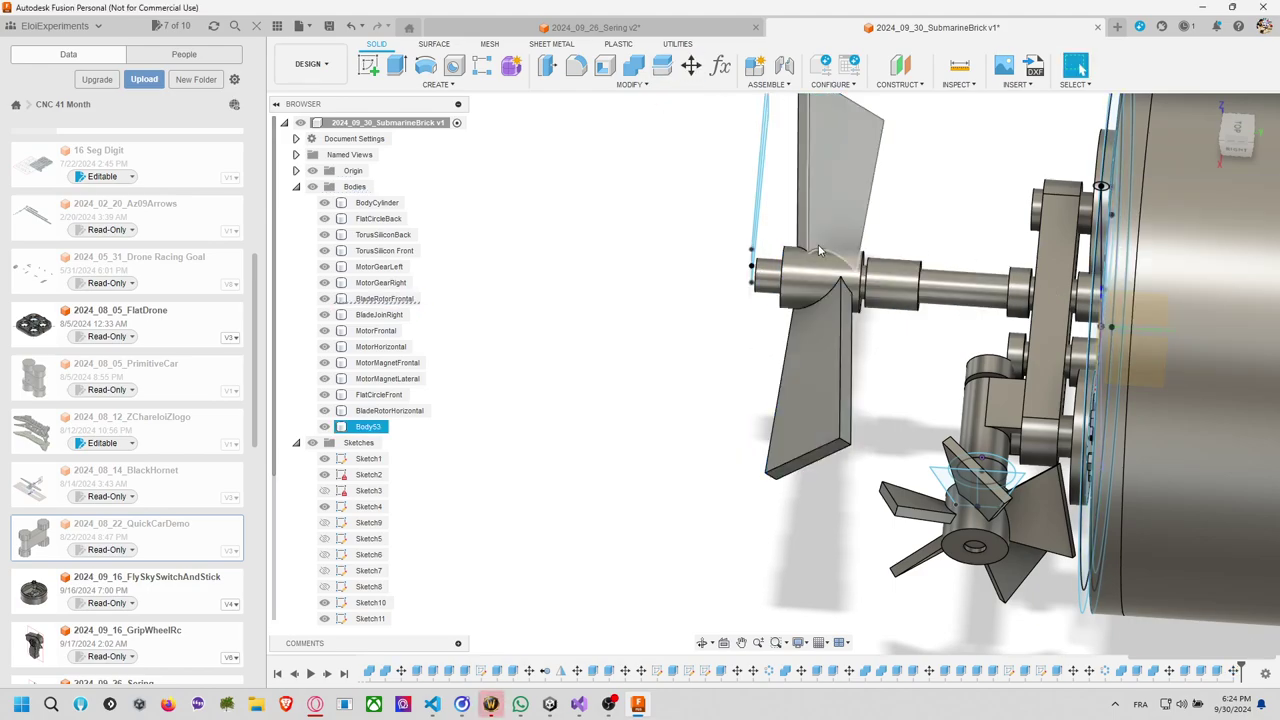
shift+middle_drag(1204, 368, 764, 340)
Cut the shaft end face 7 mm deep, hiding Body53 temporarily to check it.
key(e)
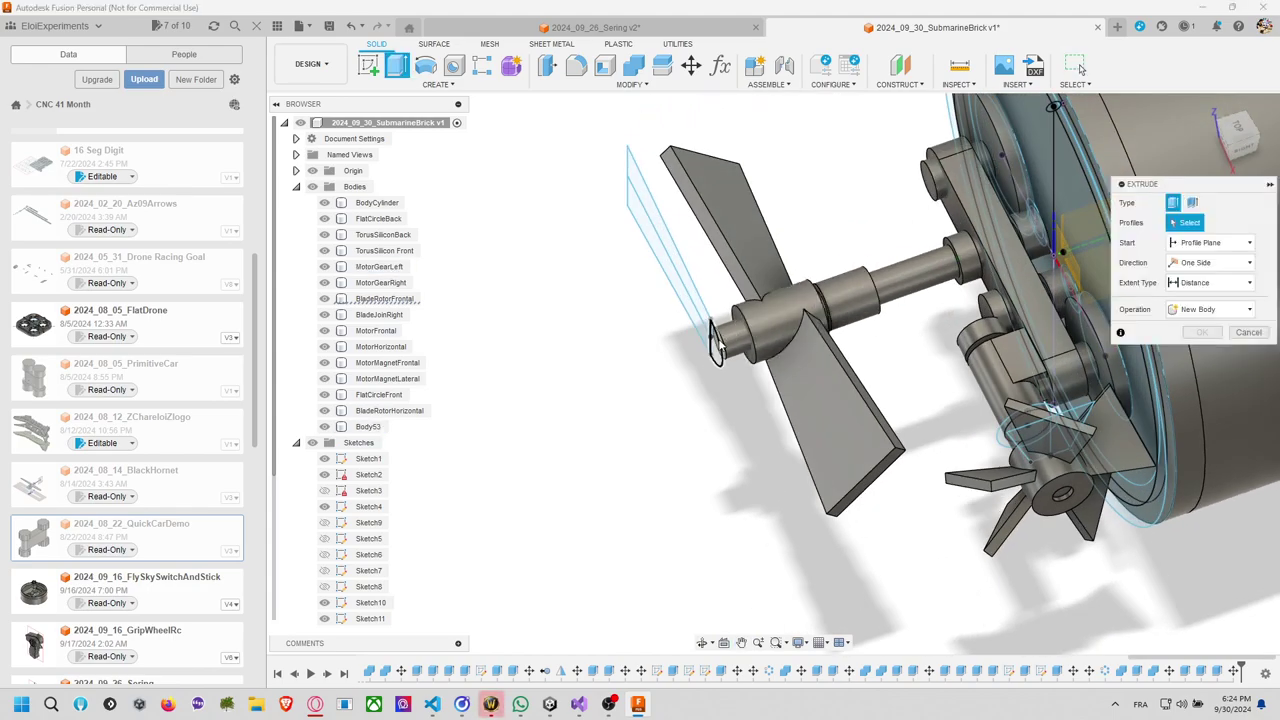
click(712, 342)
drag(710, 342, 765, 323)
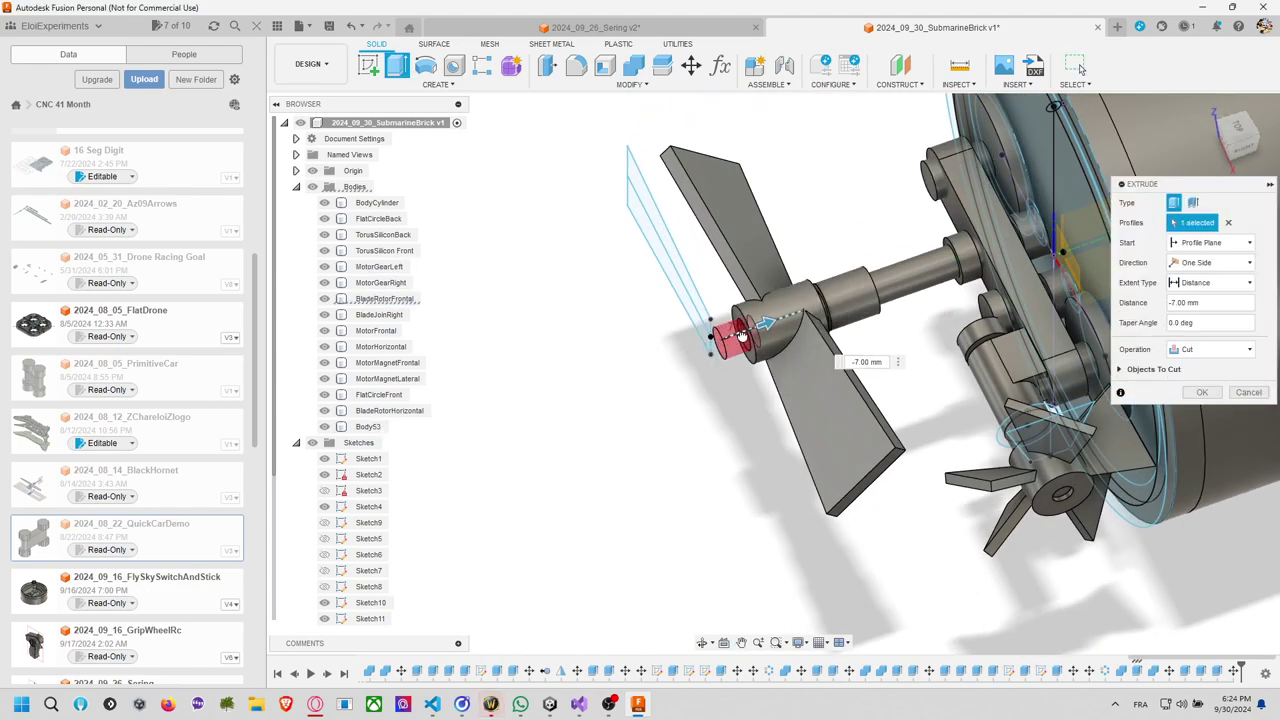
click(1197, 346)
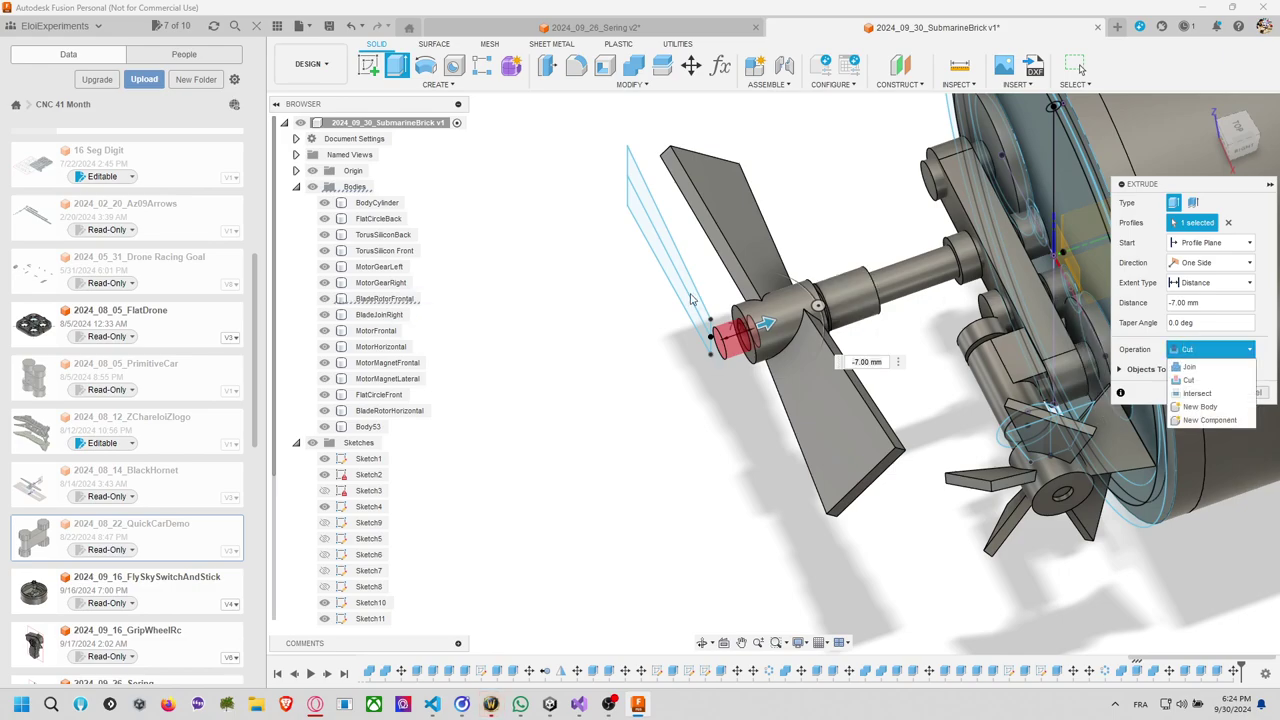
click(324, 426)
click(324, 426)
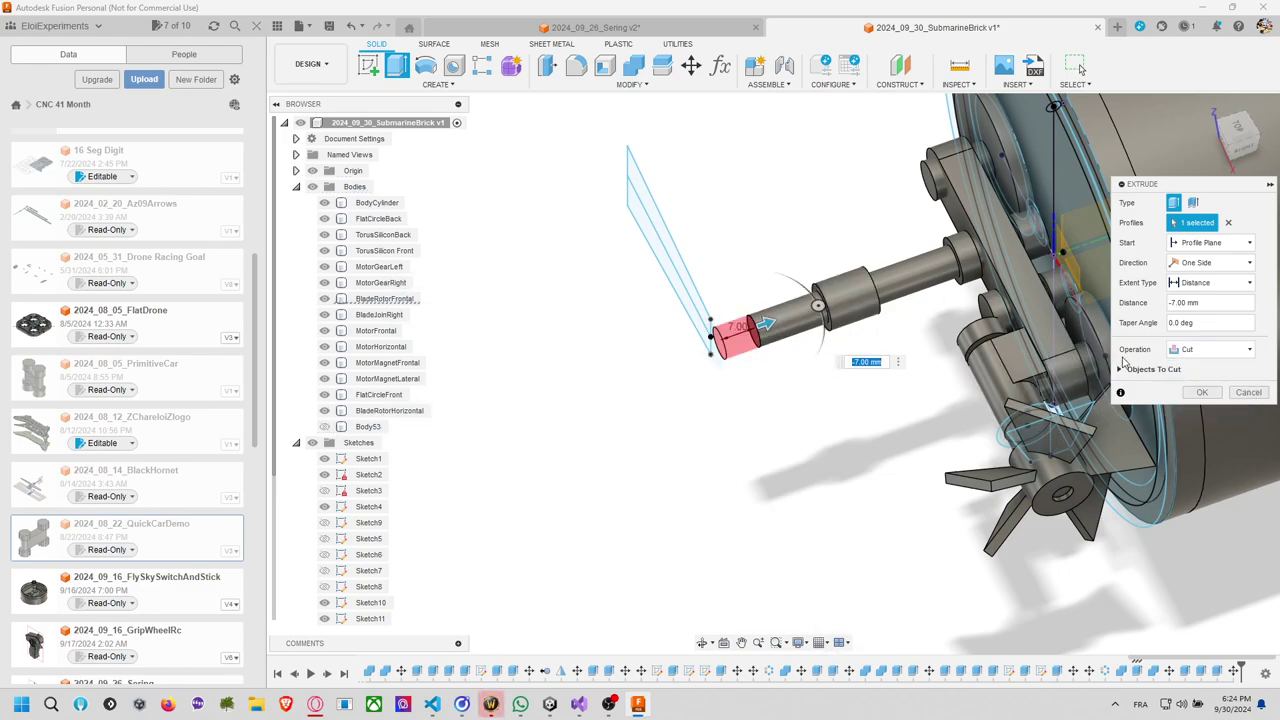
click(1212, 394)
click(324, 426)
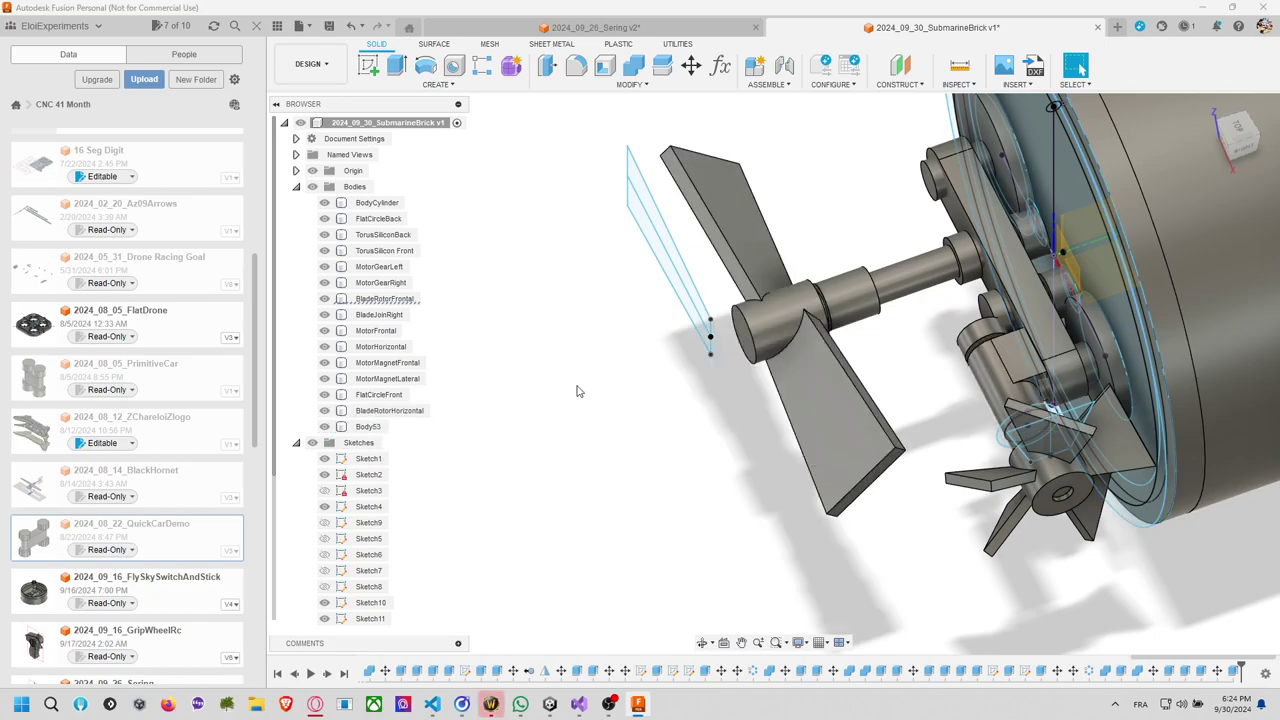
shift+middle_drag(702, 389, 730, 444)
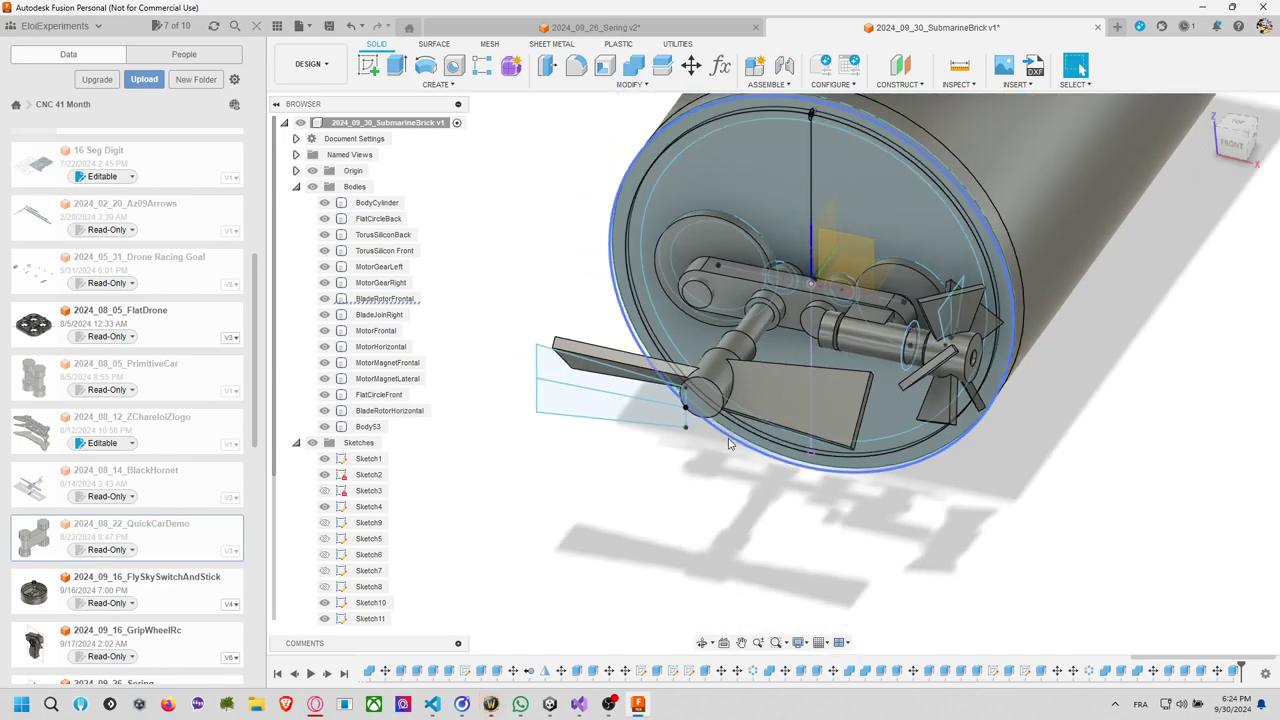
Orbit to a long diagonal view, select the left motor gear disc, and start Move/Copy.
scroll(730, 444, up, 2)
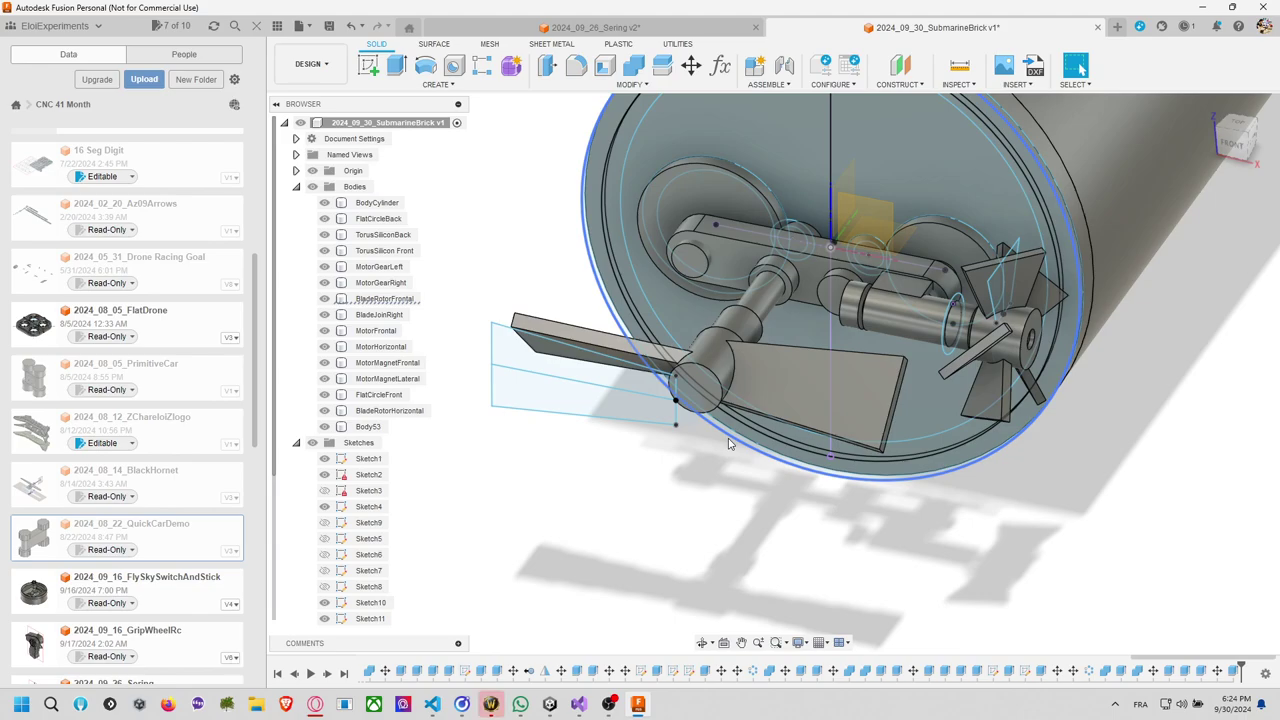
click(807, 380)
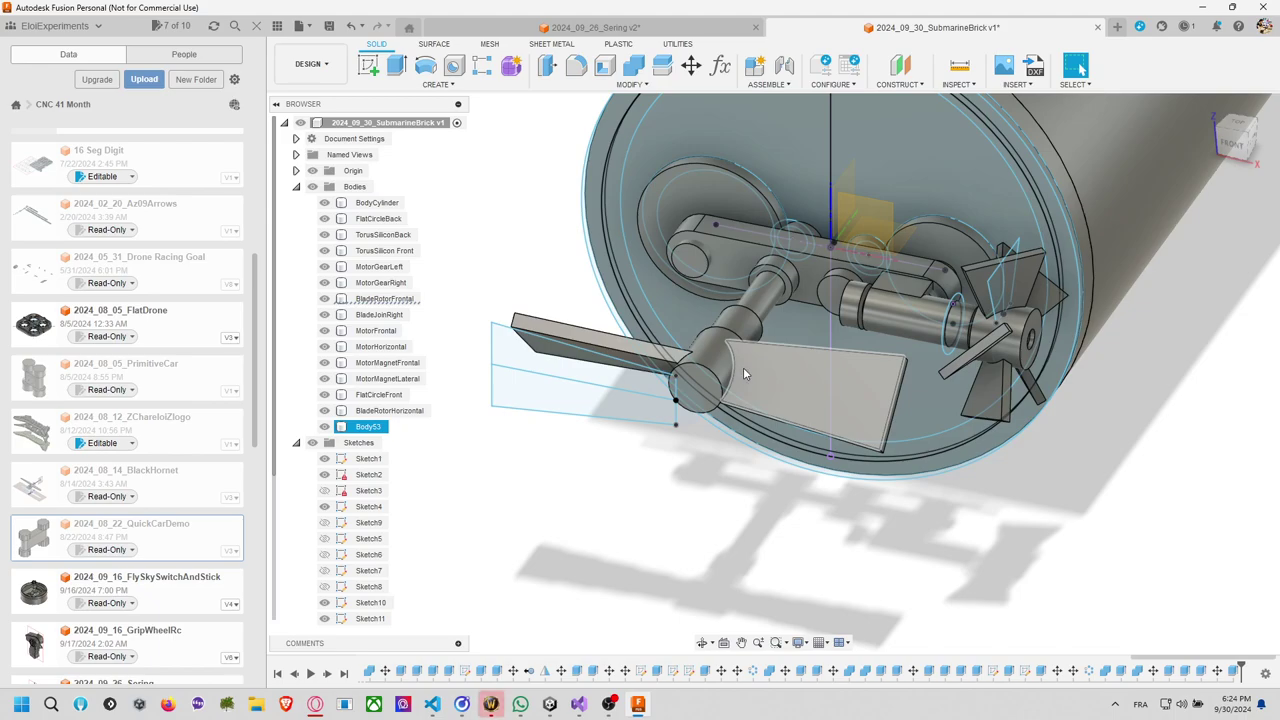
scroll(745, 367, down, 3)
click(1036, 383)
shift+middle_drag(1013, 358, 661, 362)
click(636, 341)
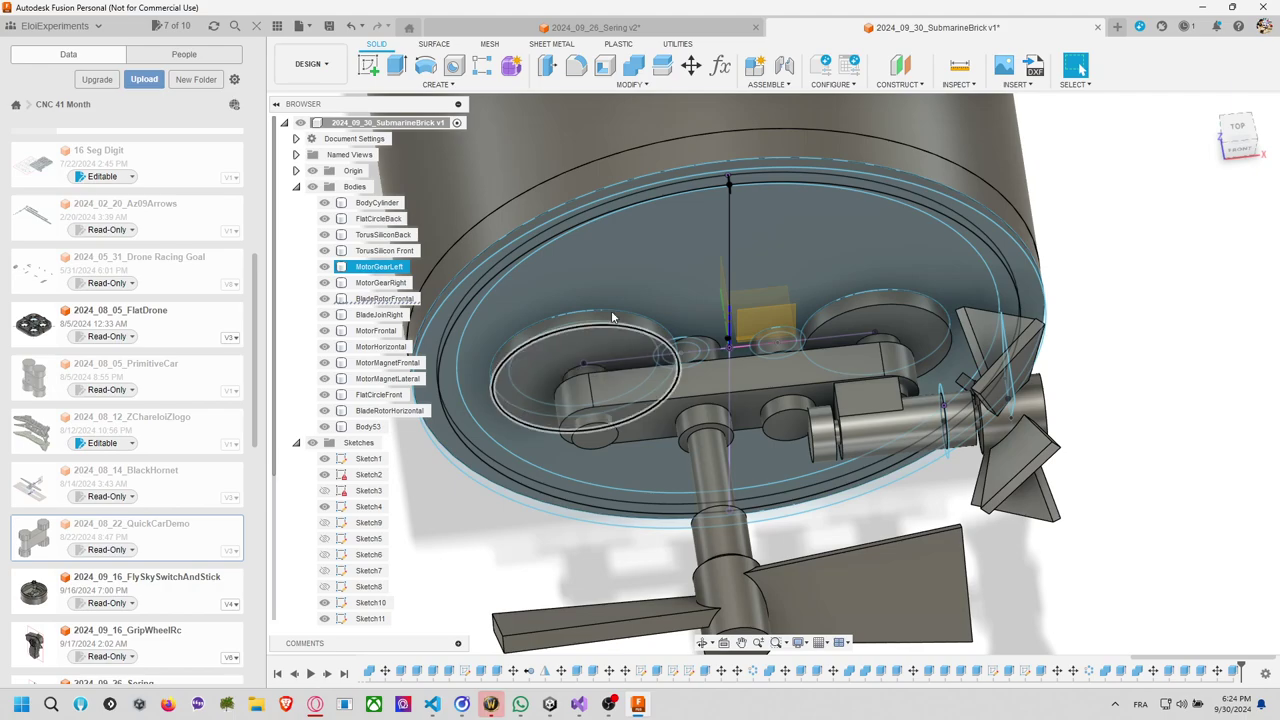
click(690, 65)
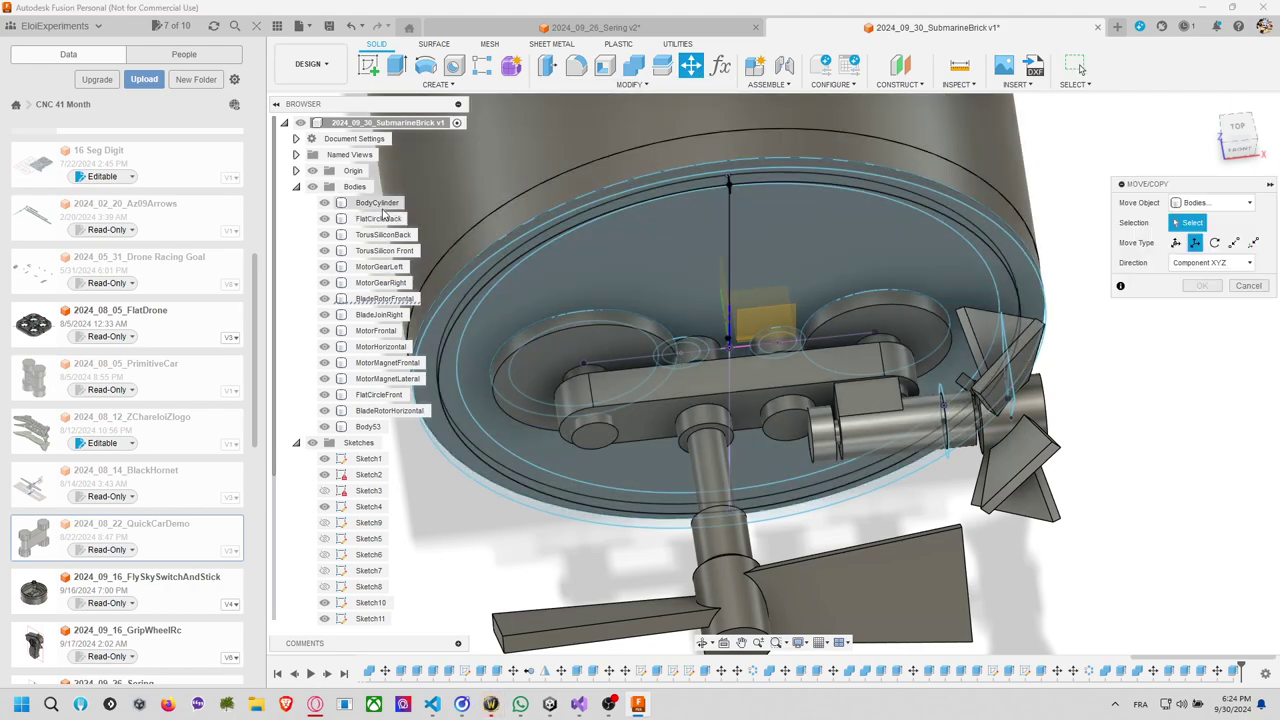
Hide the FlatCircleBack end cap and the TorusSiliconBack ring.
click(324, 218)
click(324, 234)
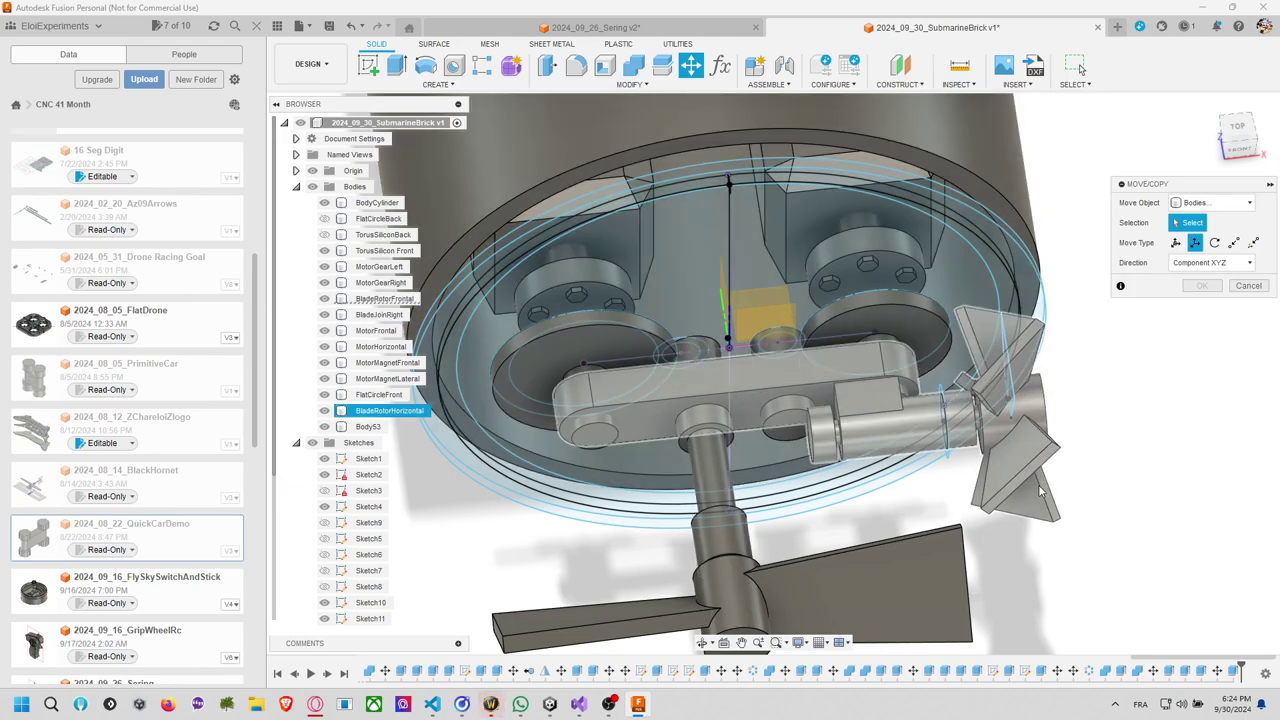
middle_drag(1103, 449, 1048, 300)
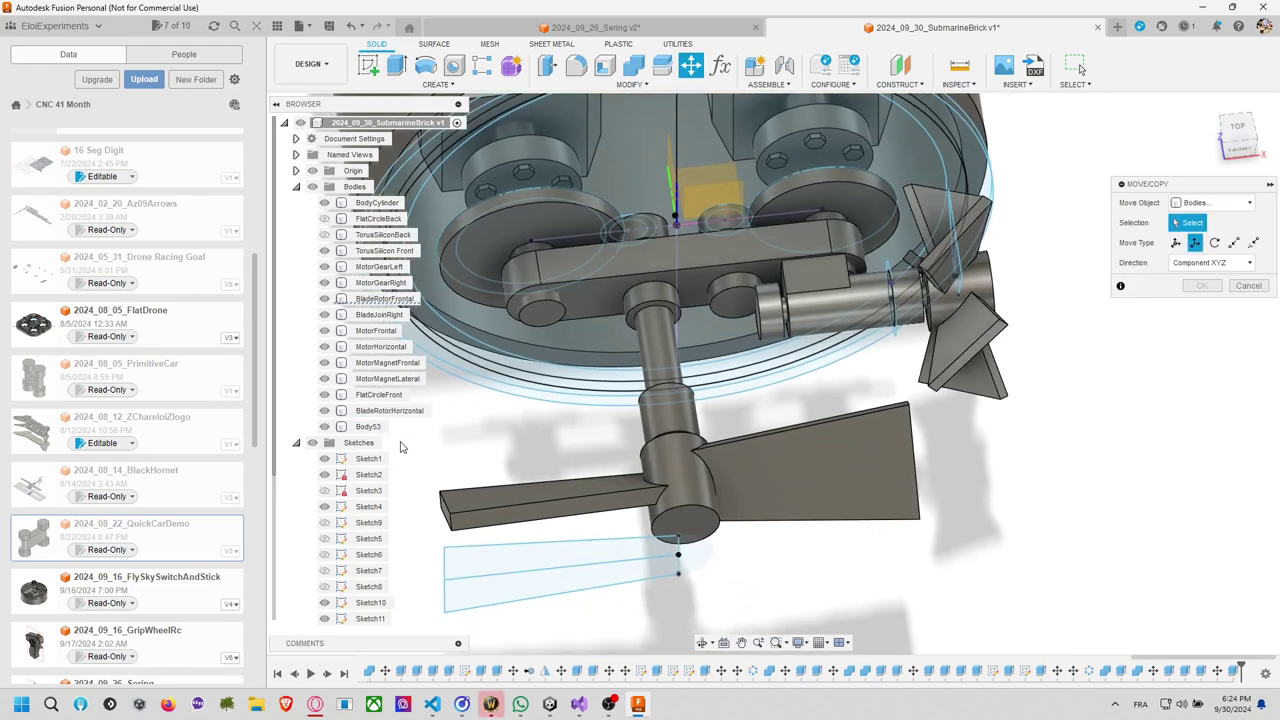
Pick Body53 and the horizontal rotor for moving, cancel, then restart Move/Copy.
click(378, 428)
click(392, 412)
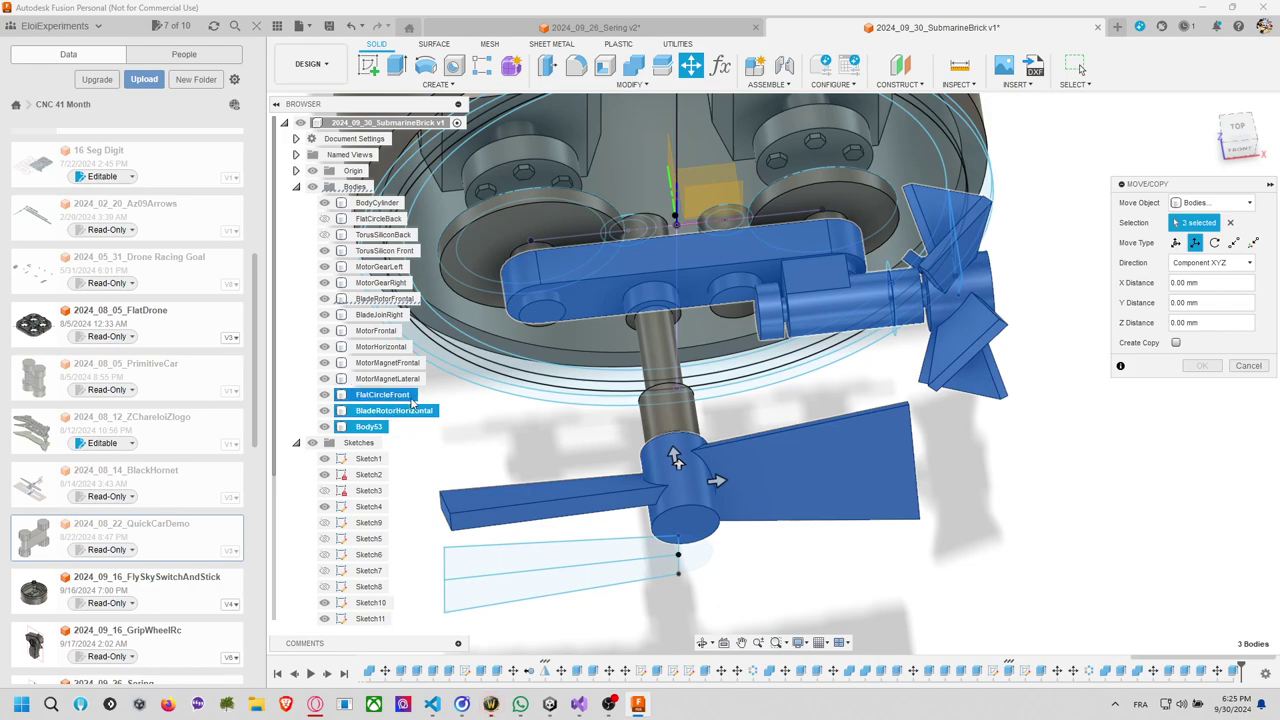
click(1240, 366)
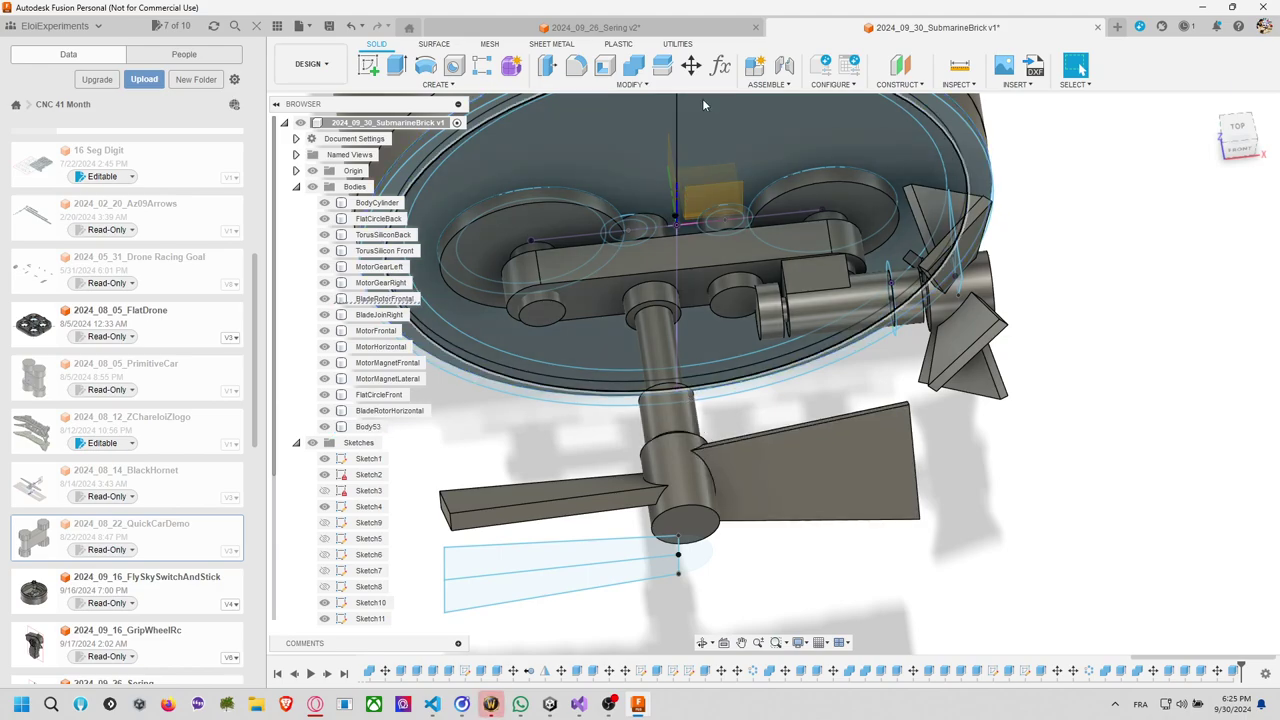
click(690, 66)
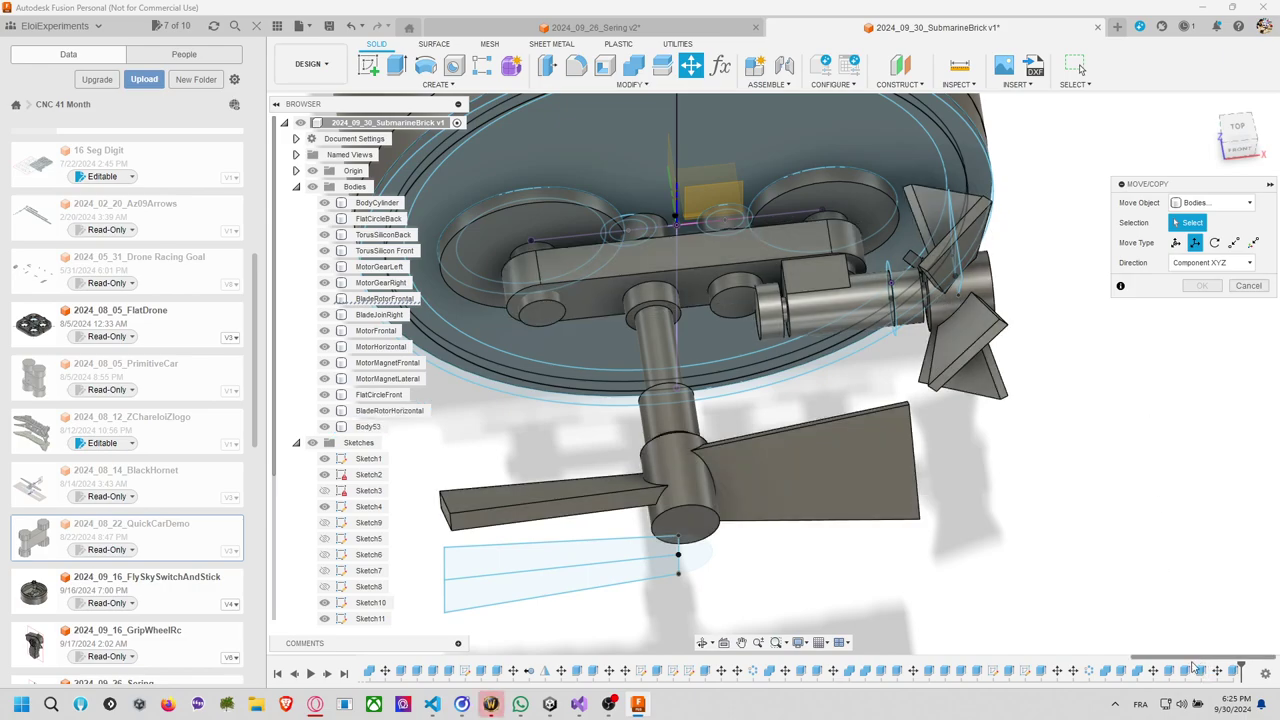
Roll history back and inspect Combine11, Combine10 and Combine13 without changing them.
drag(1243, 672, 1143, 674)
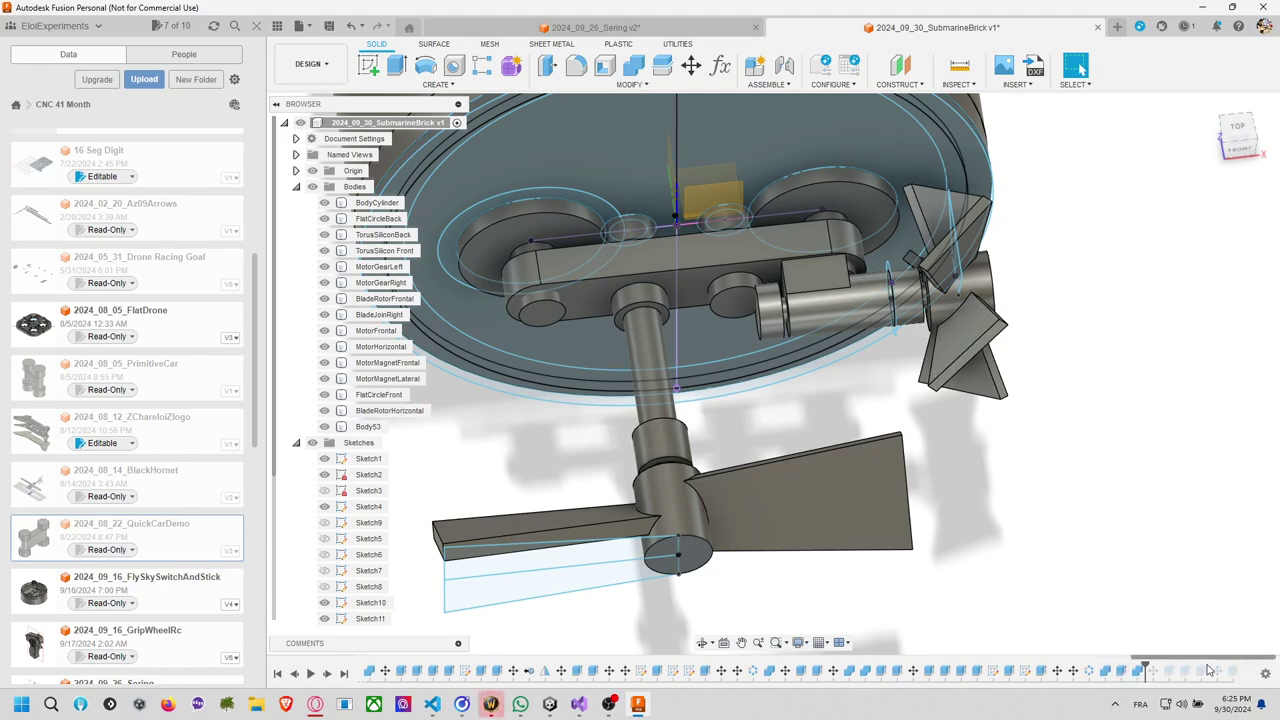
drag(1145, 668, 1130, 670)
click(1137, 670)
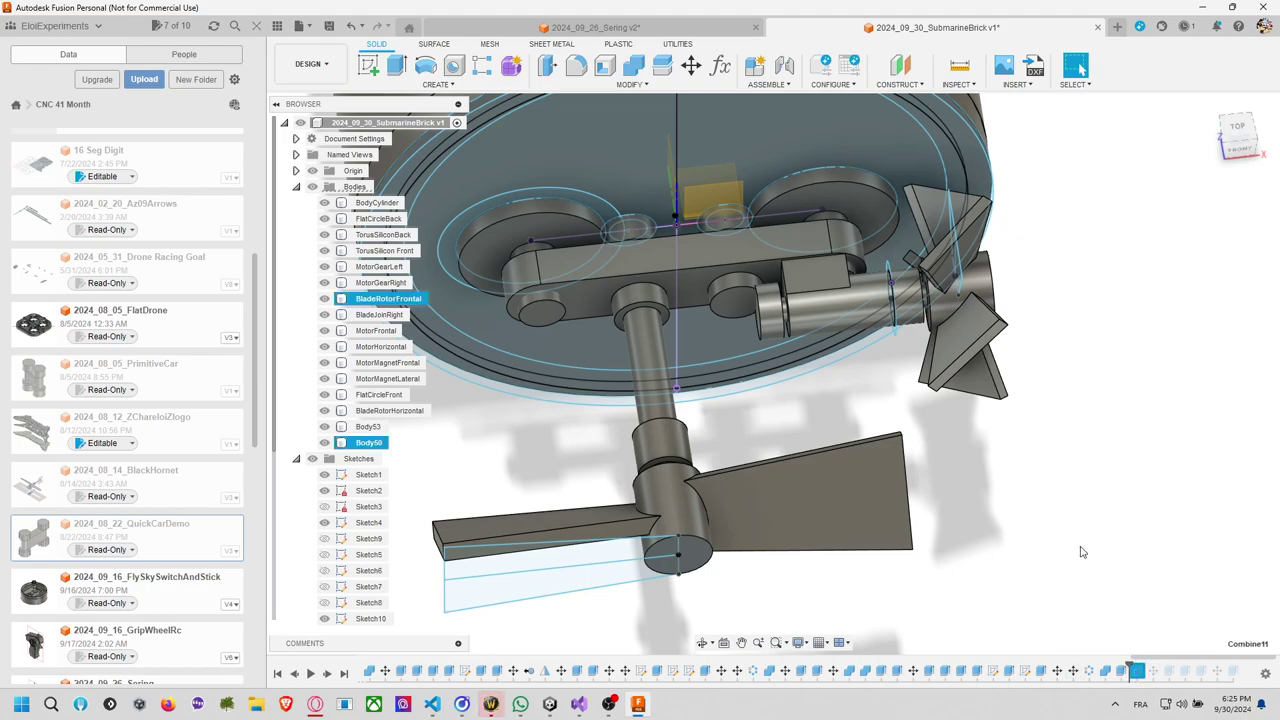
click(381, 413)
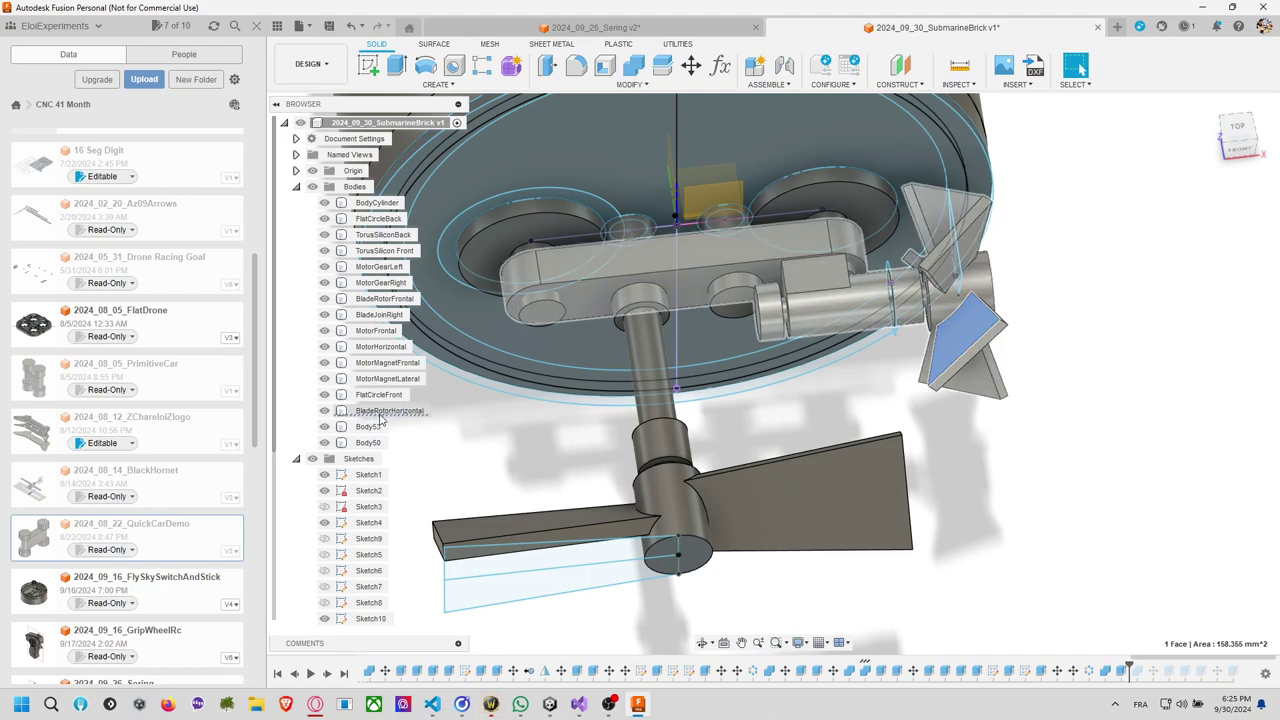
click(1106, 671)
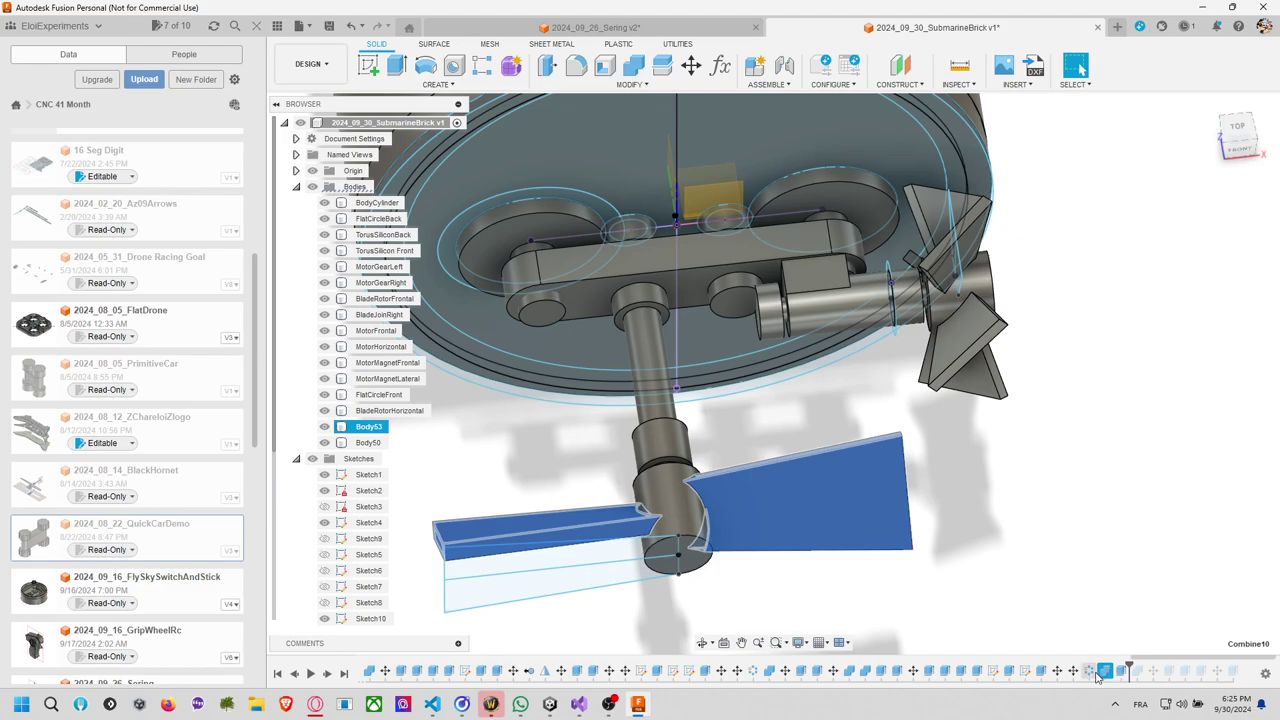
click(865, 671)
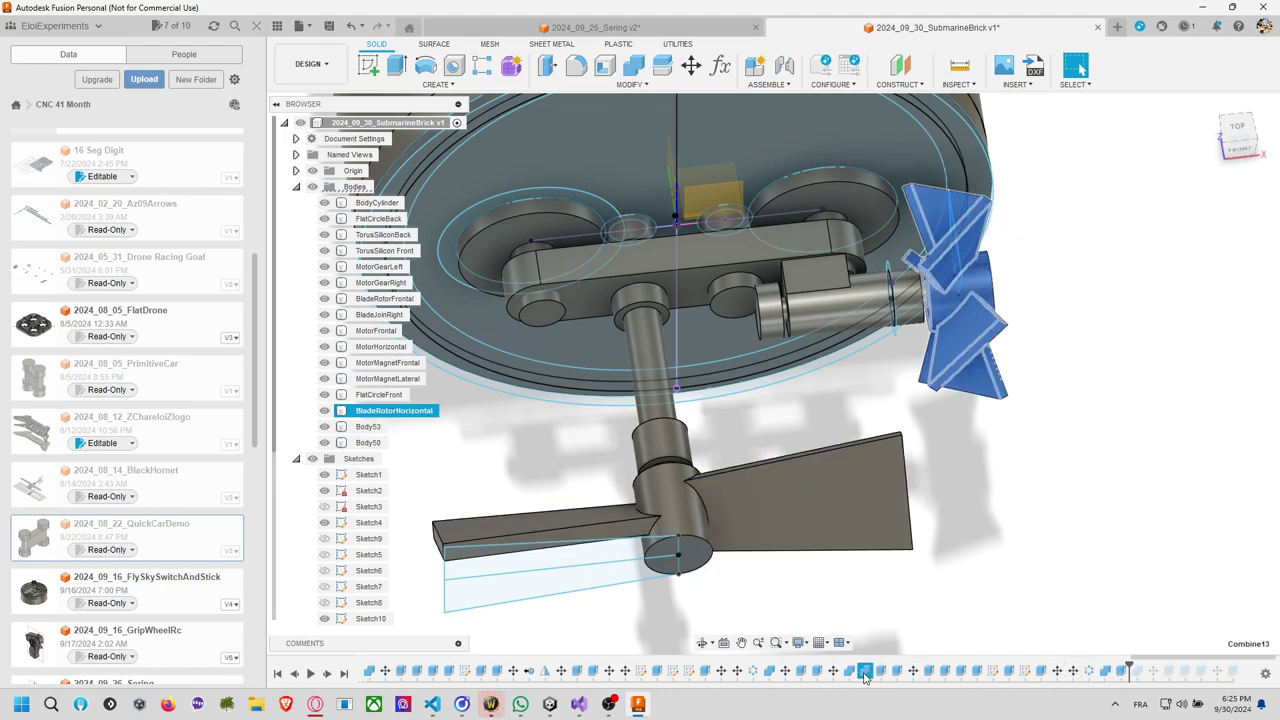
right_click(865, 671)
click(897, 543)
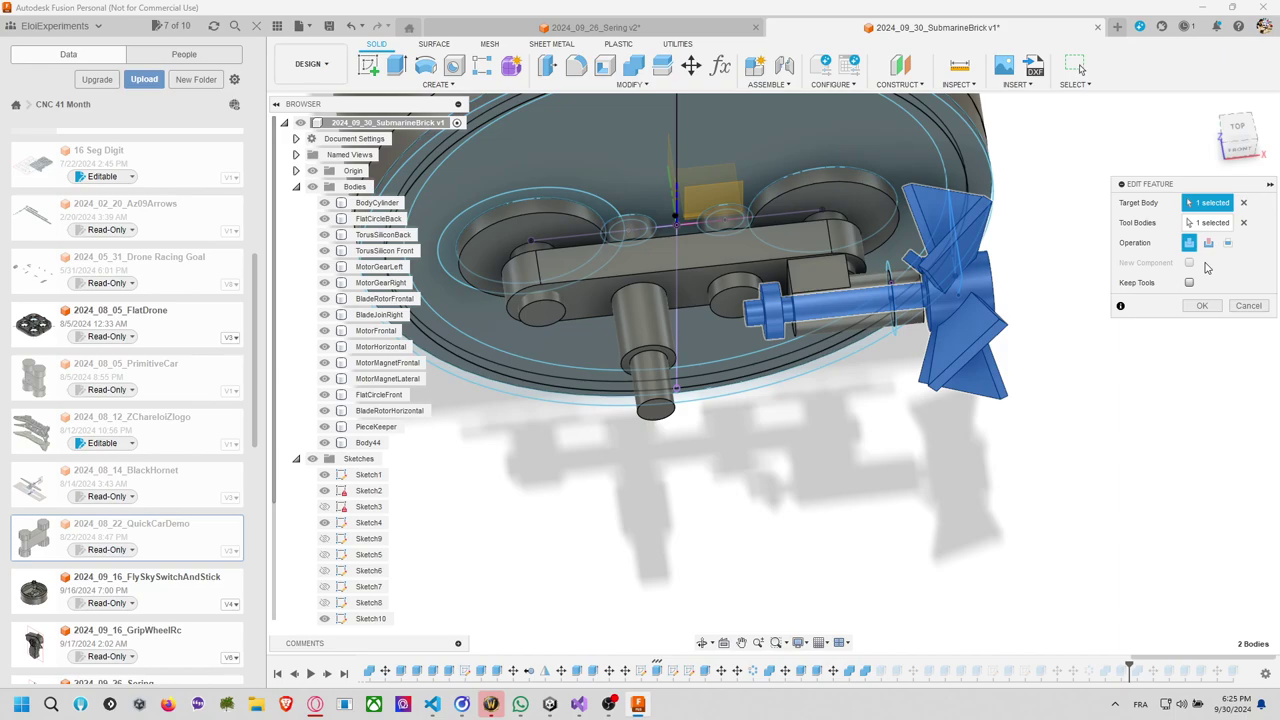
click(1254, 308)
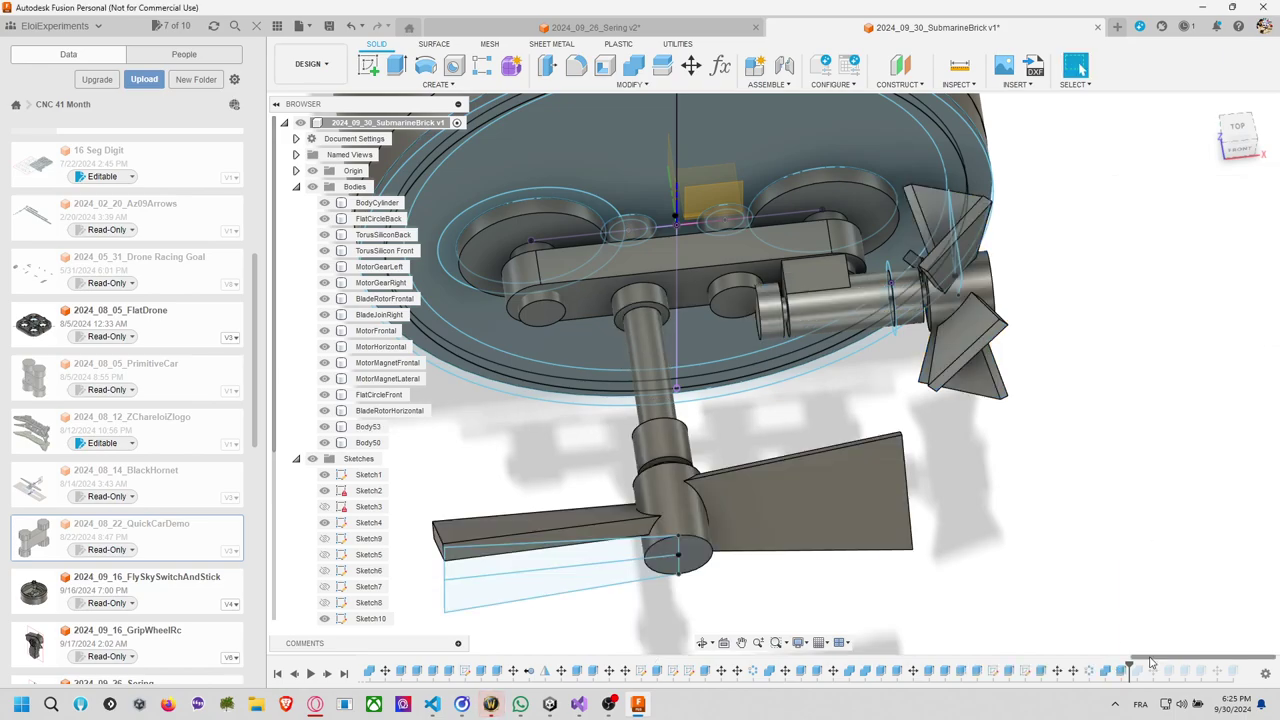
Delete the Combine13 merge from the timeline.
click(1006, 680)
click(866, 671)
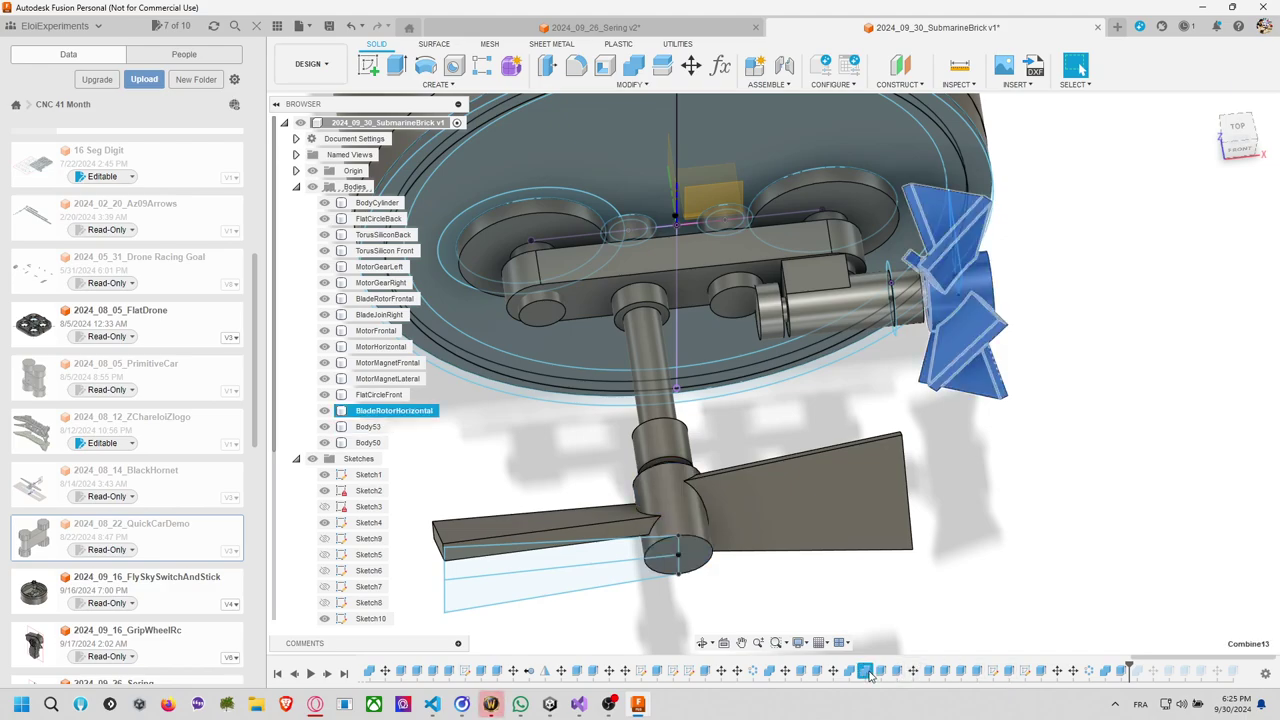
right_click(866, 671)
click(915, 573)
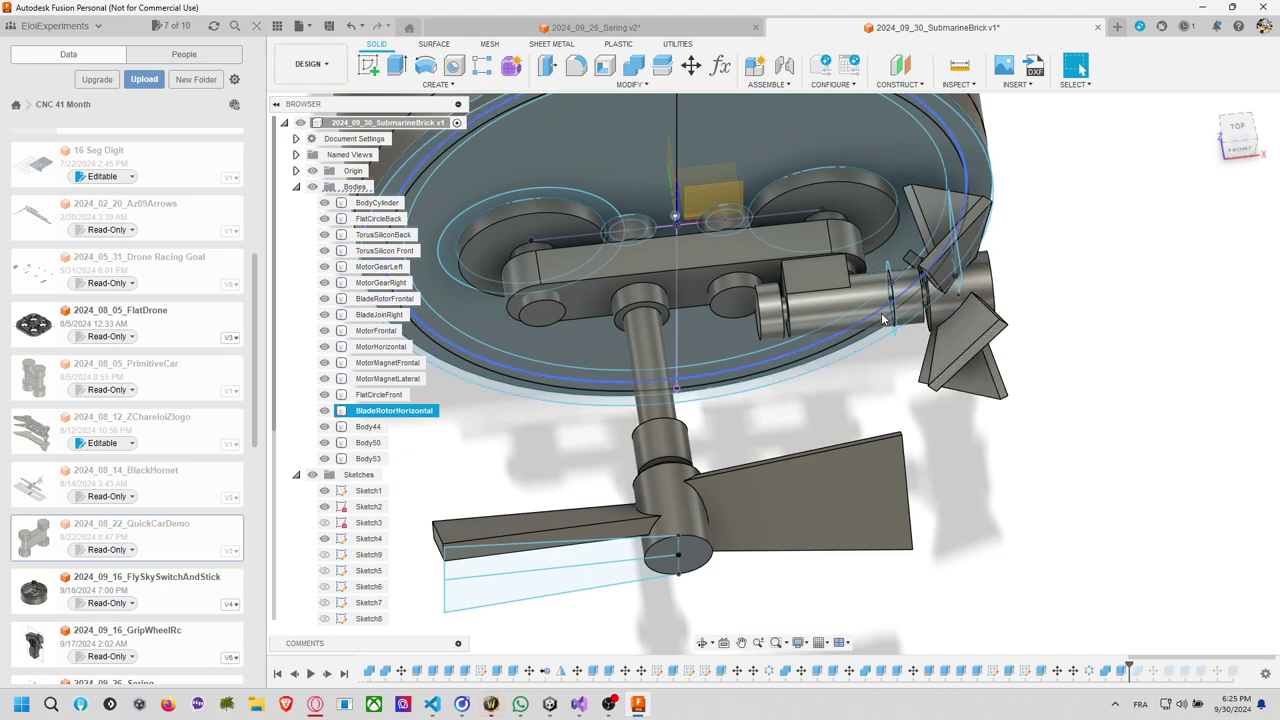
middle_drag(688, 115, 756, 120)
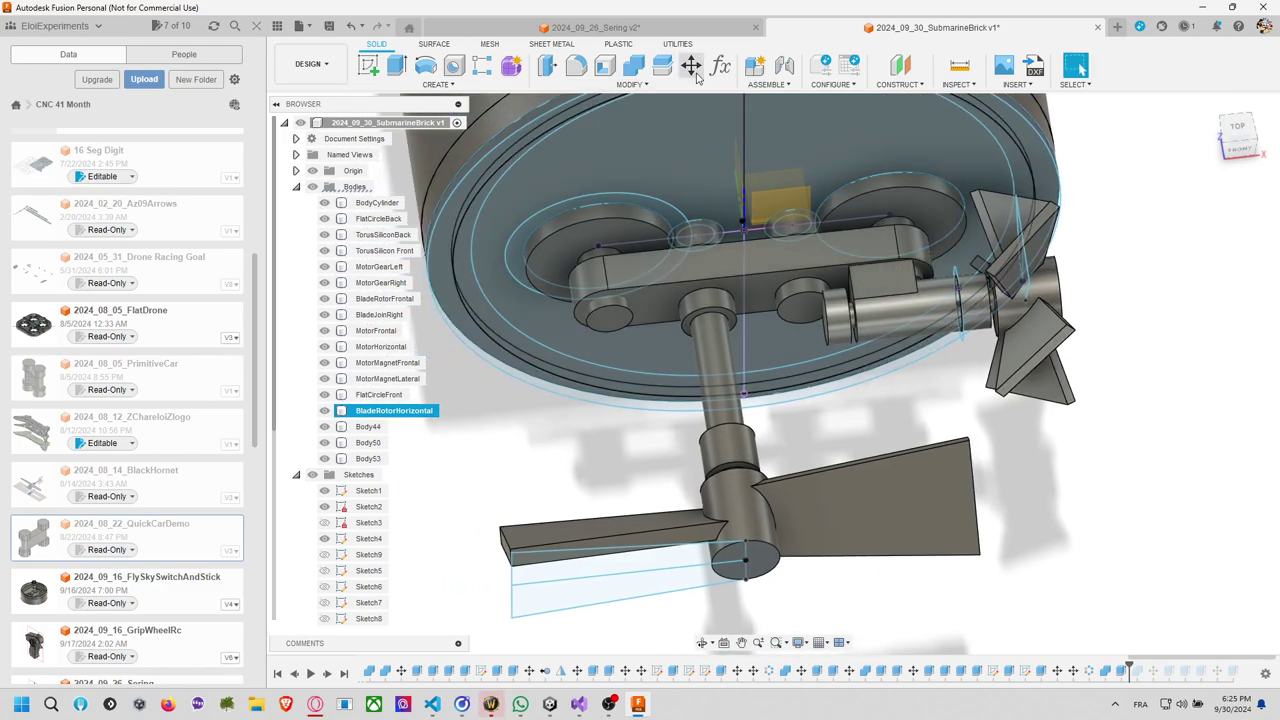
click(690, 65)
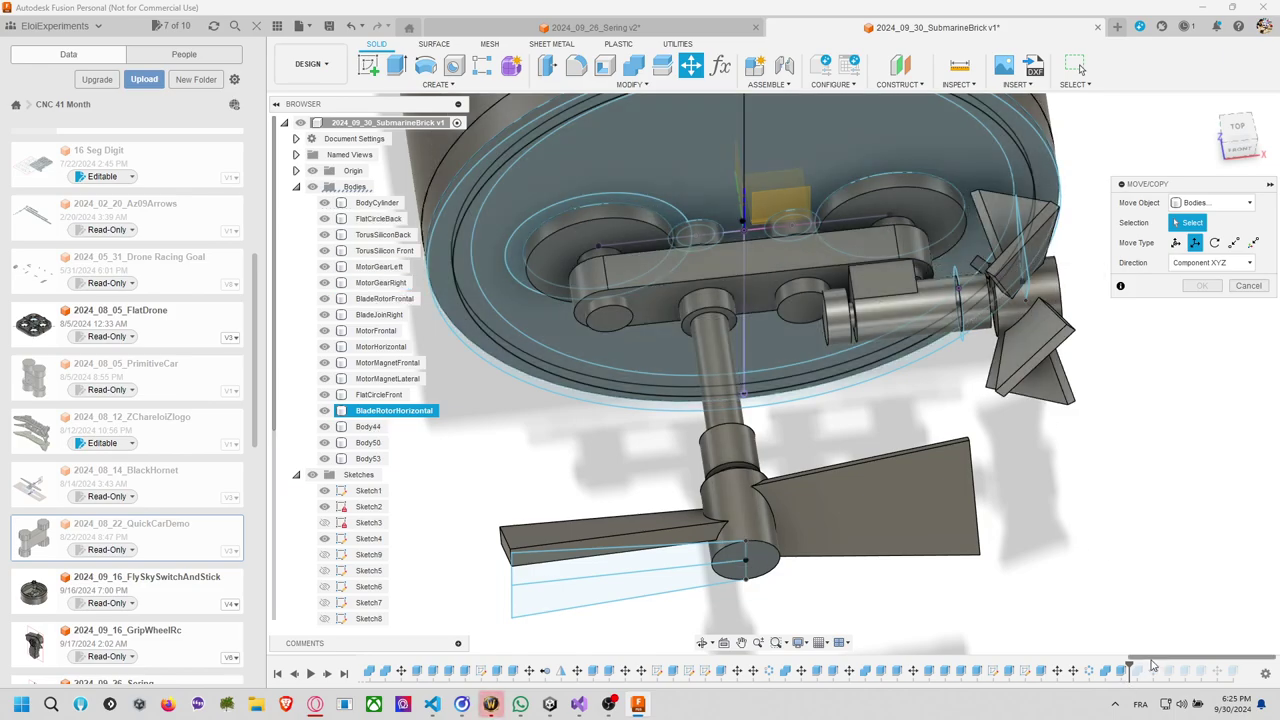
click(1076, 66)
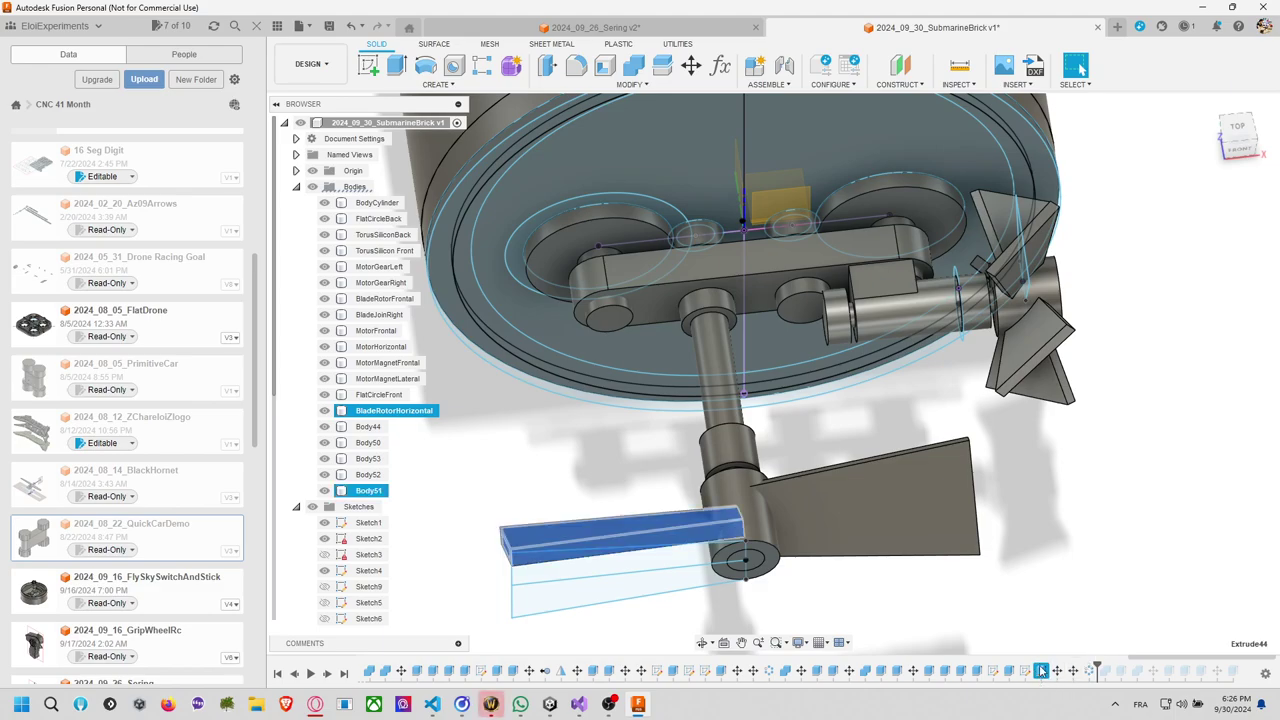
Locate the vertical shaft's Extrude39 feature in the timeline and bring up its options.
click(1009, 670)
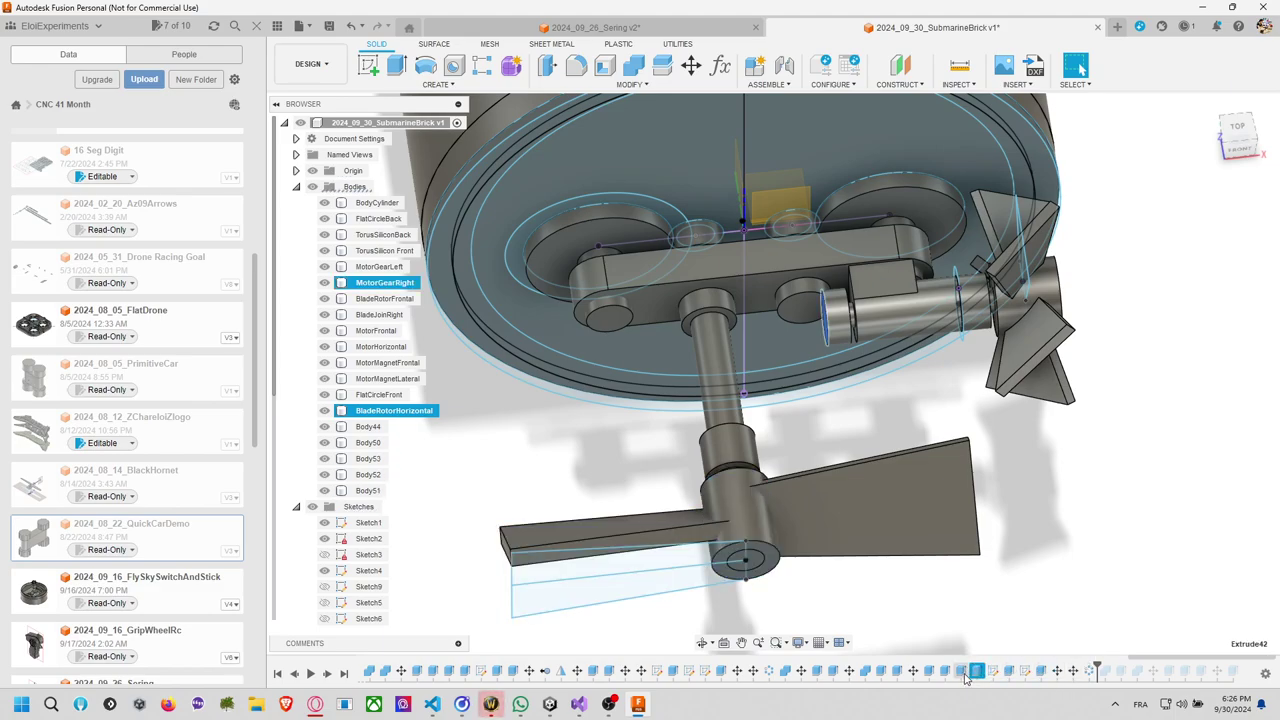
click(948, 673)
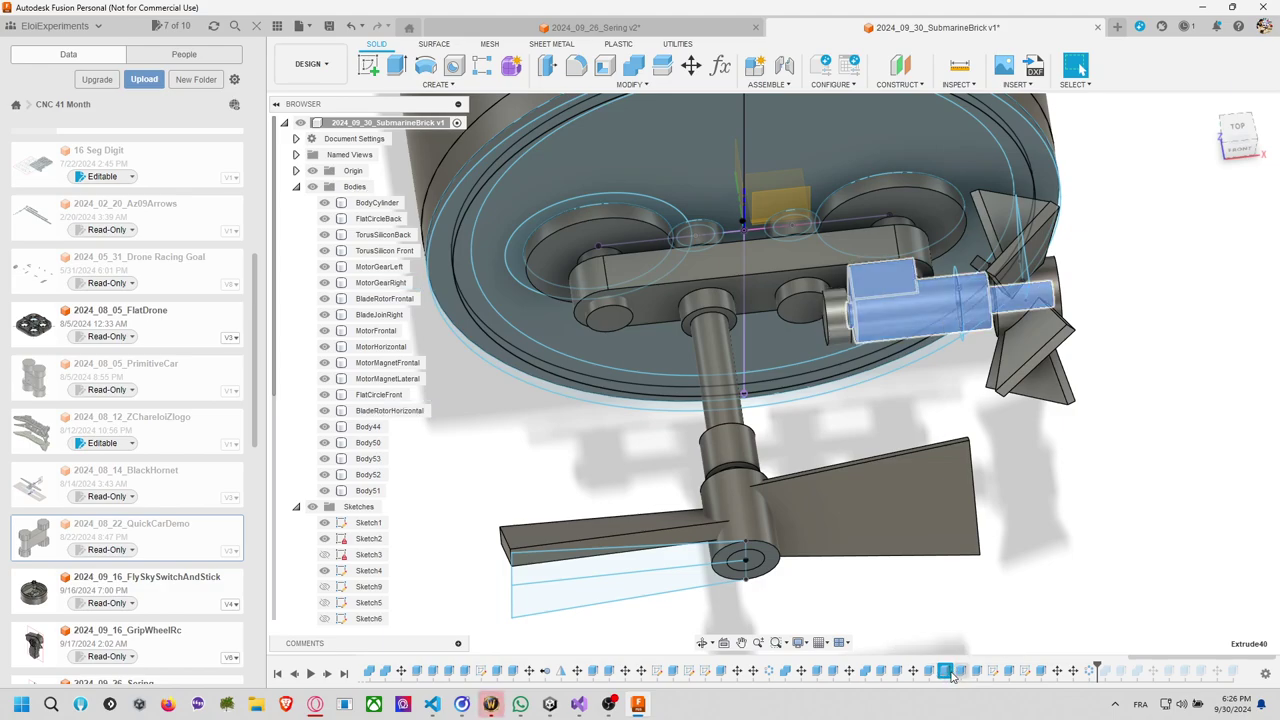
click(929, 672)
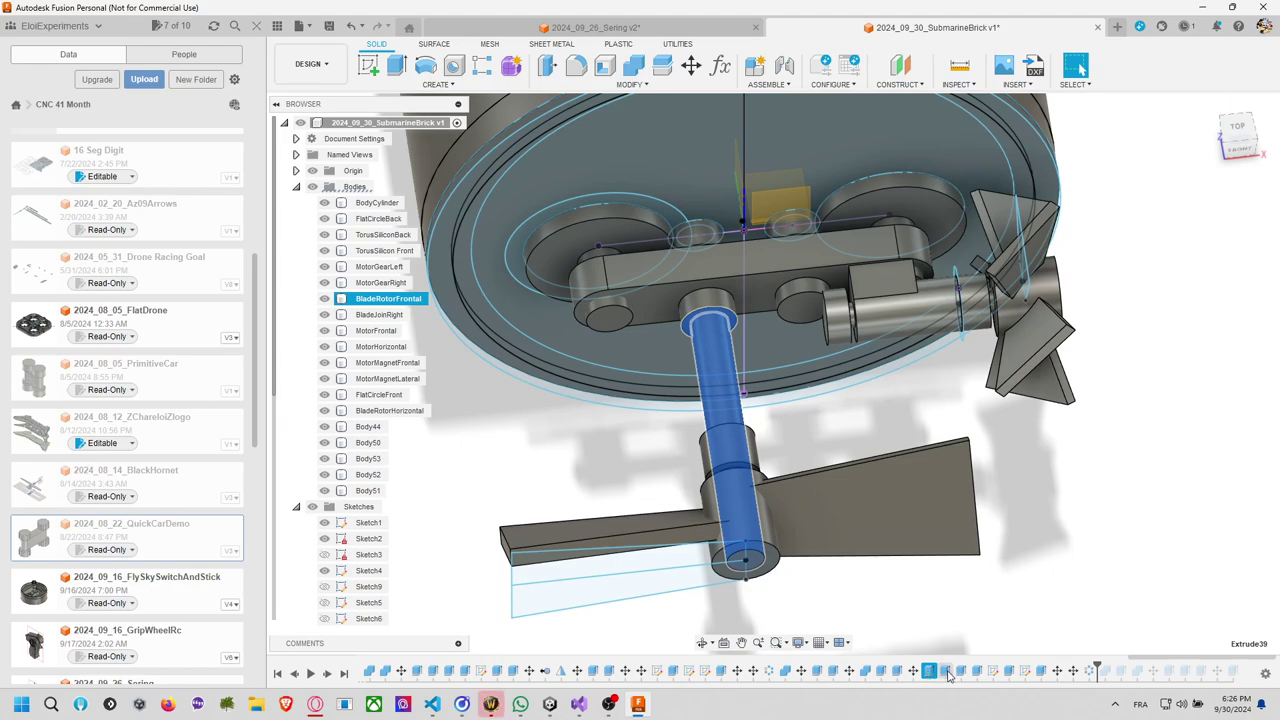
right_click(948, 673)
Change the vertical shaft extrude's operation to New Body.
click(988, 540)
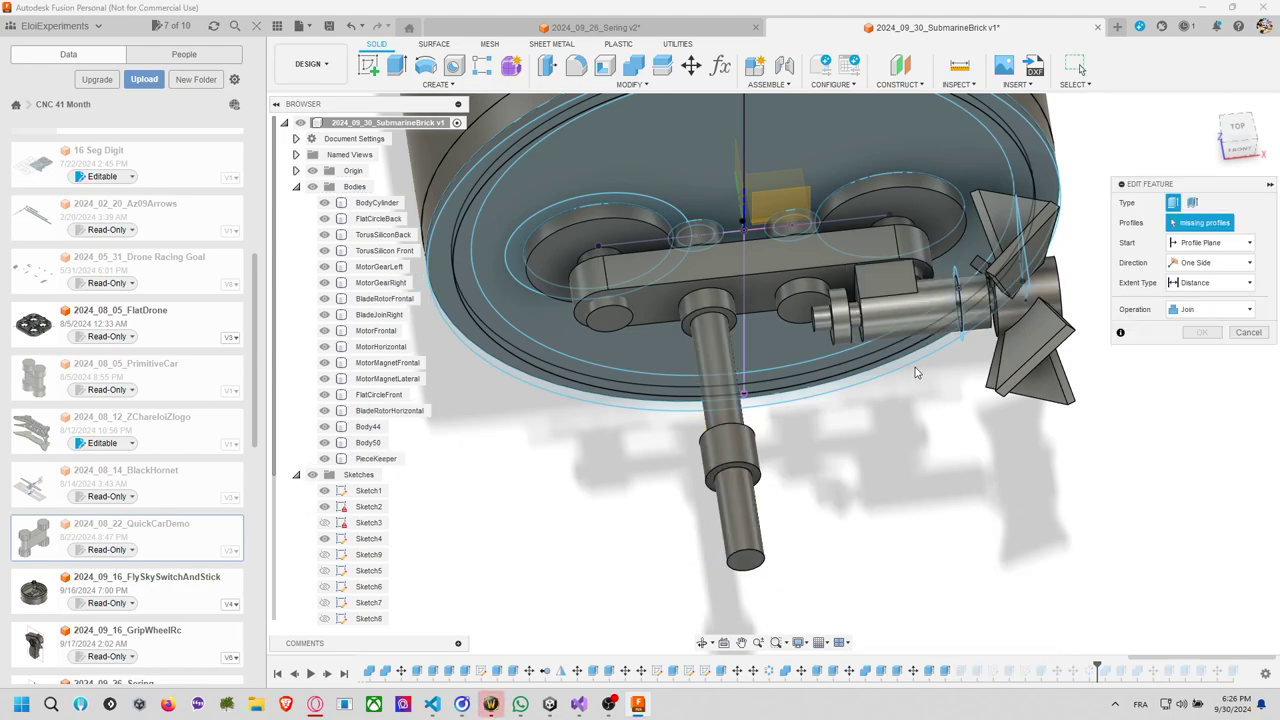
scroll(866, 297, up, 5)
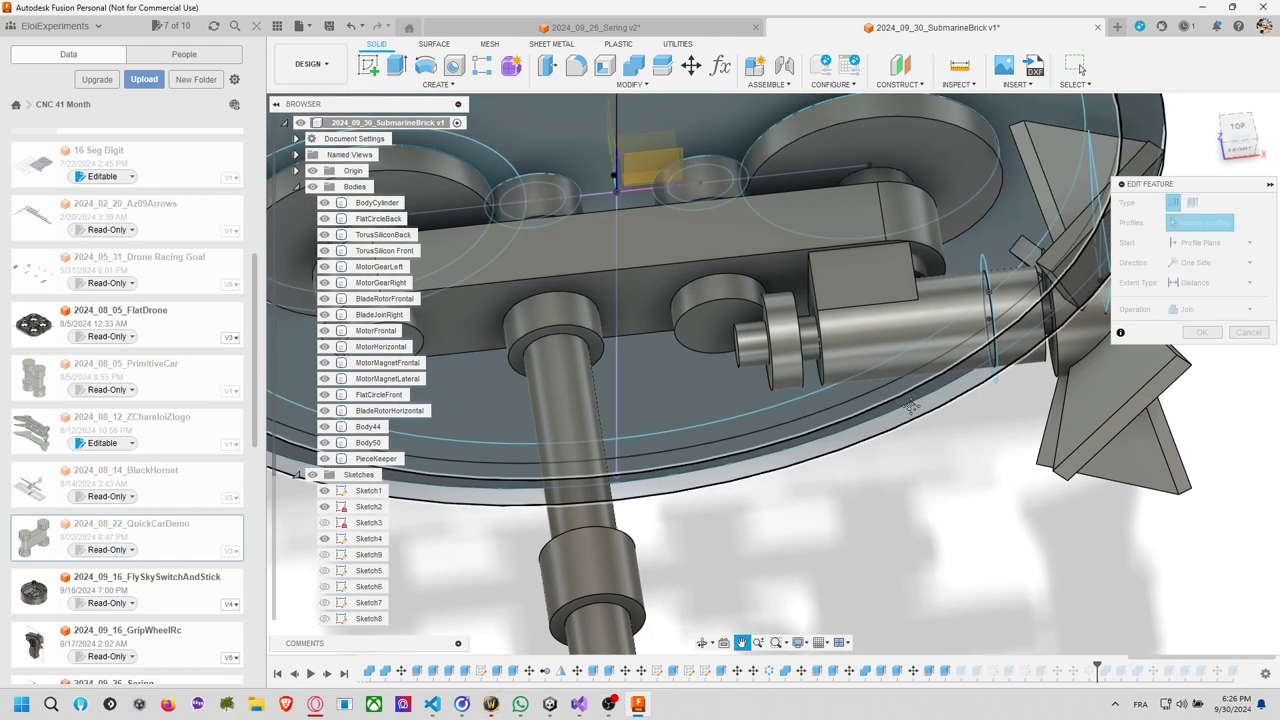
click(1210, 309)
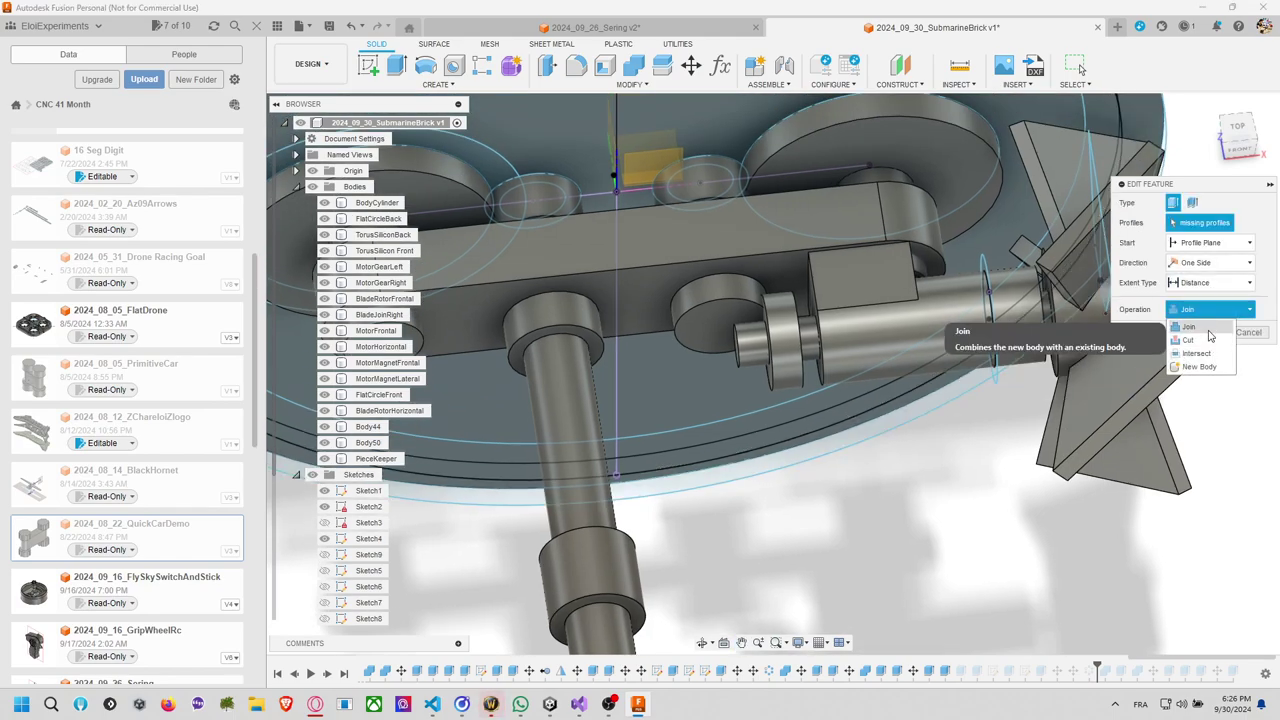
click(1208, 368)
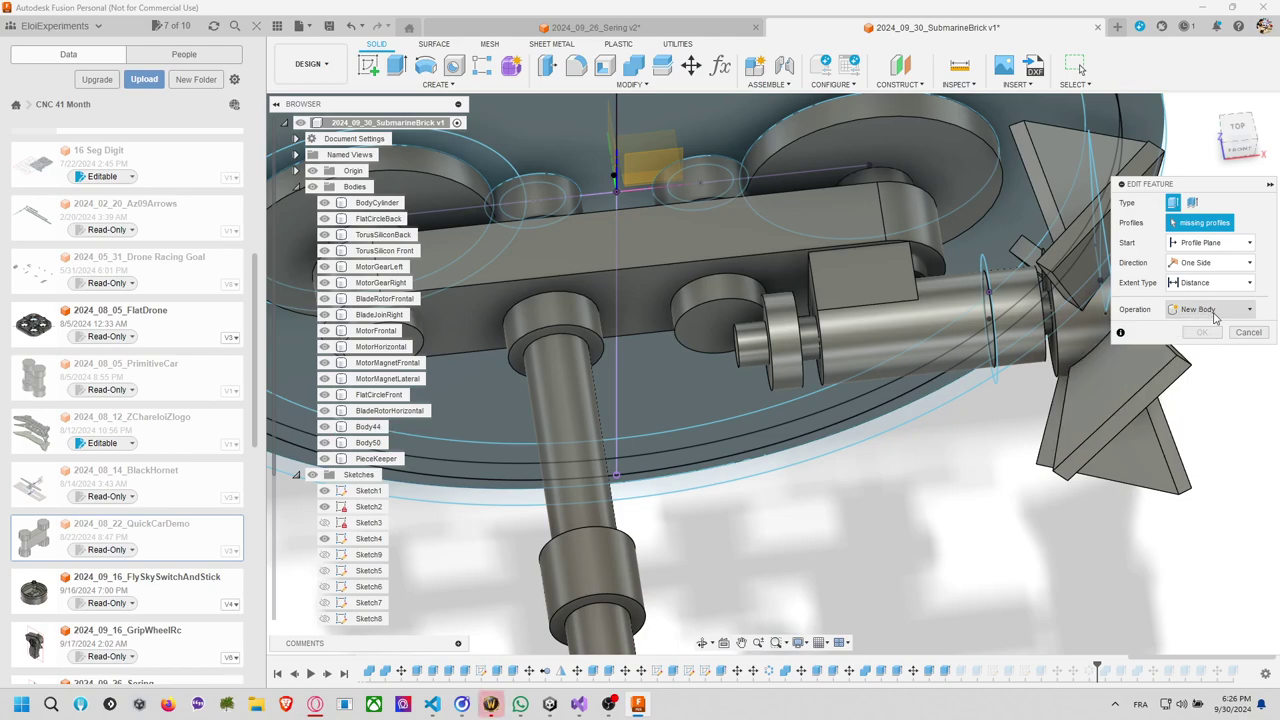
click(1247, 332)
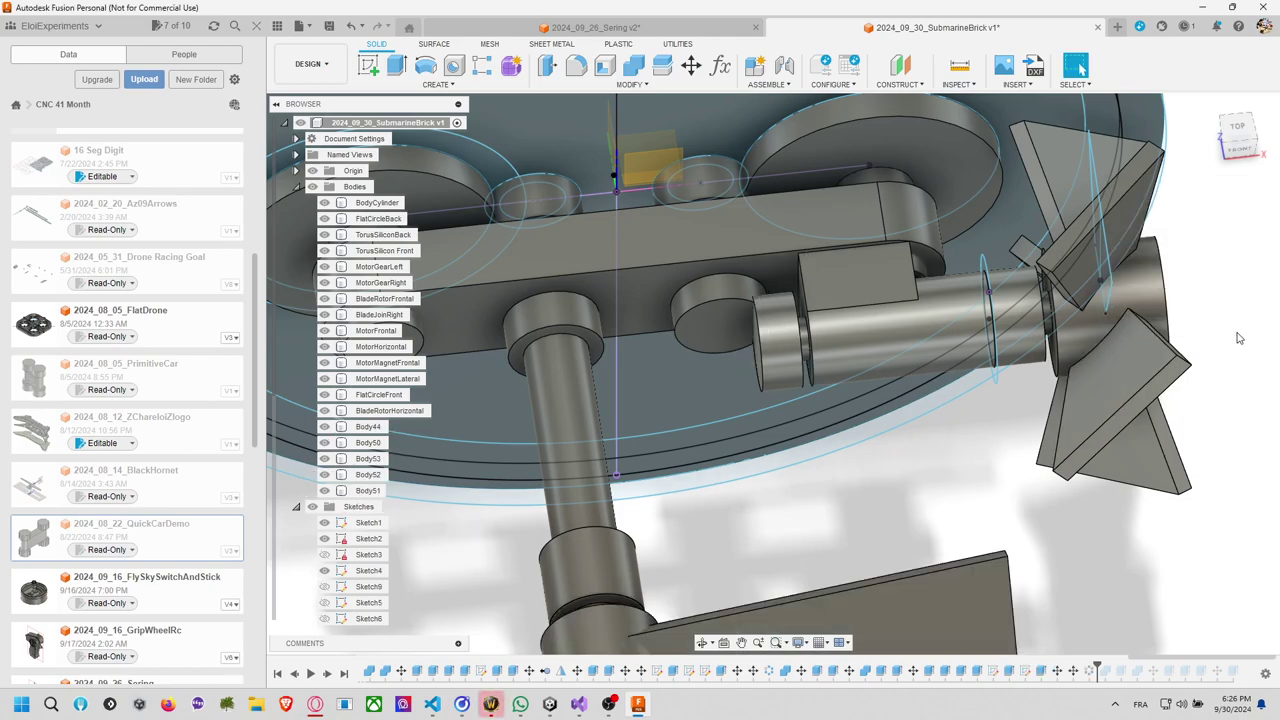
Inspect Extrude44, 42, 40, 39, 37 and Combine12, then roll history back.
click(1040, 670)
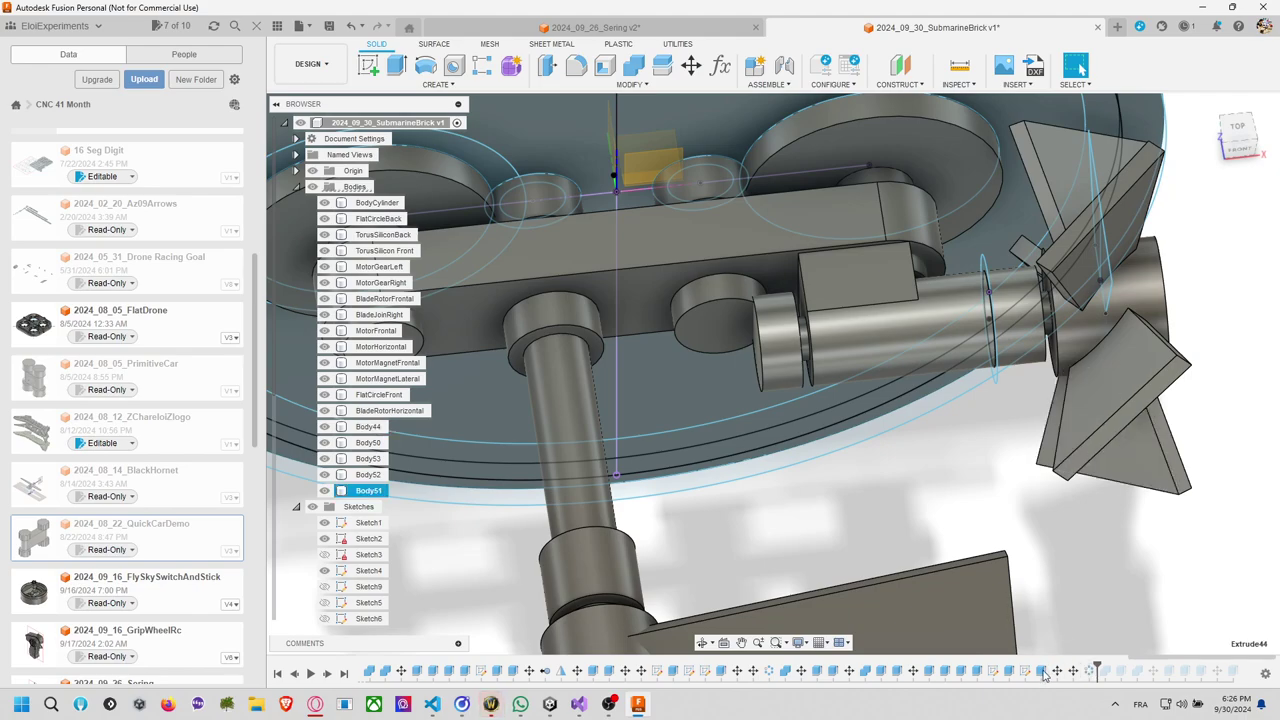
click(978, 672)
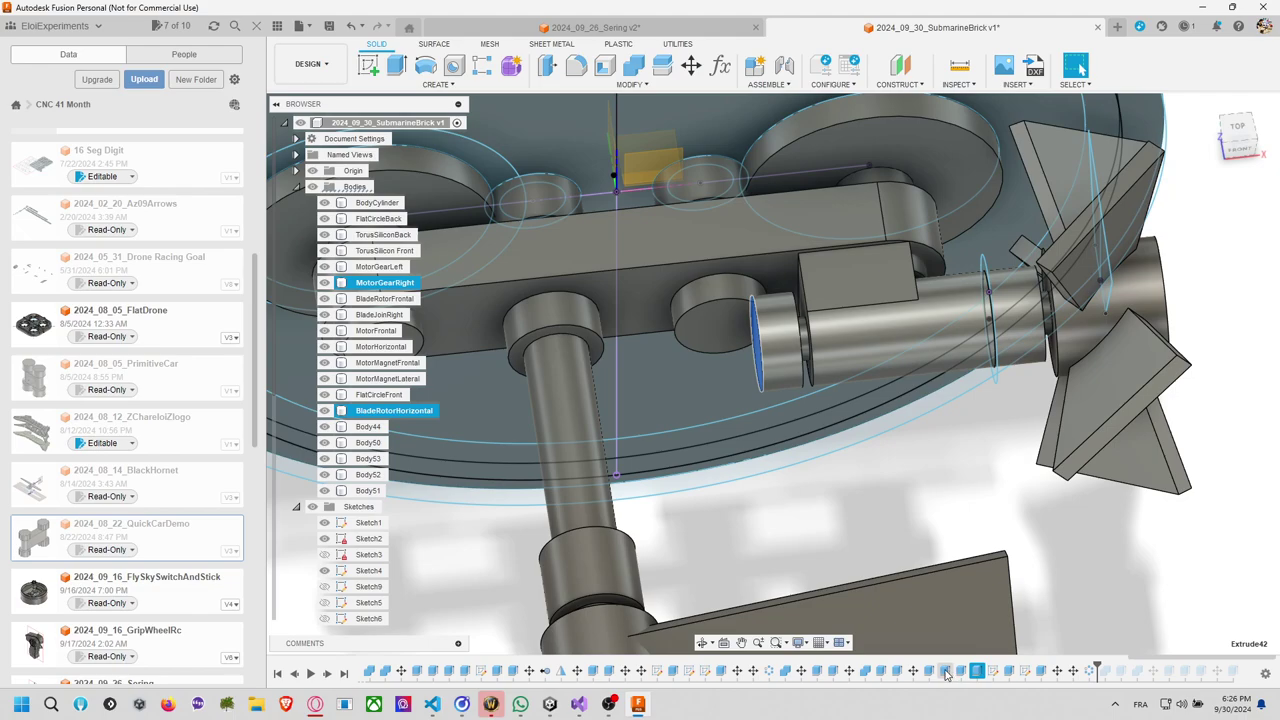
click(944, 671)
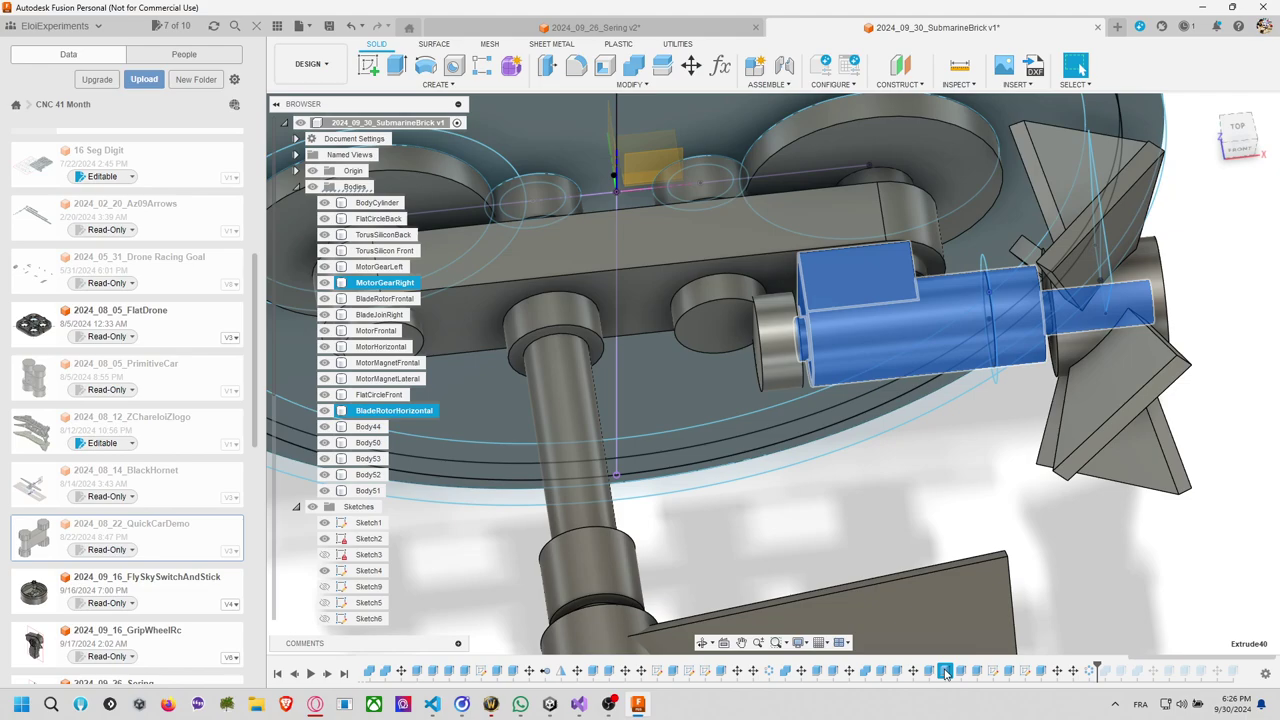
click(929, 671)
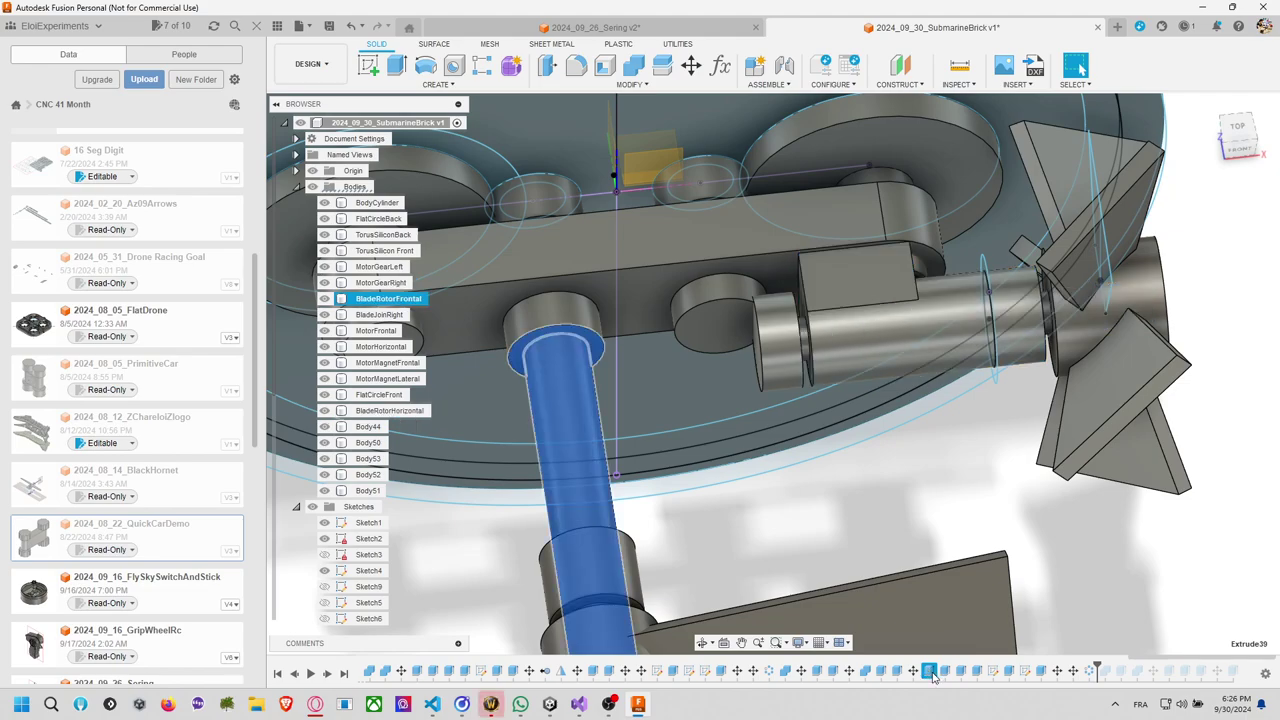
click(880, 672)
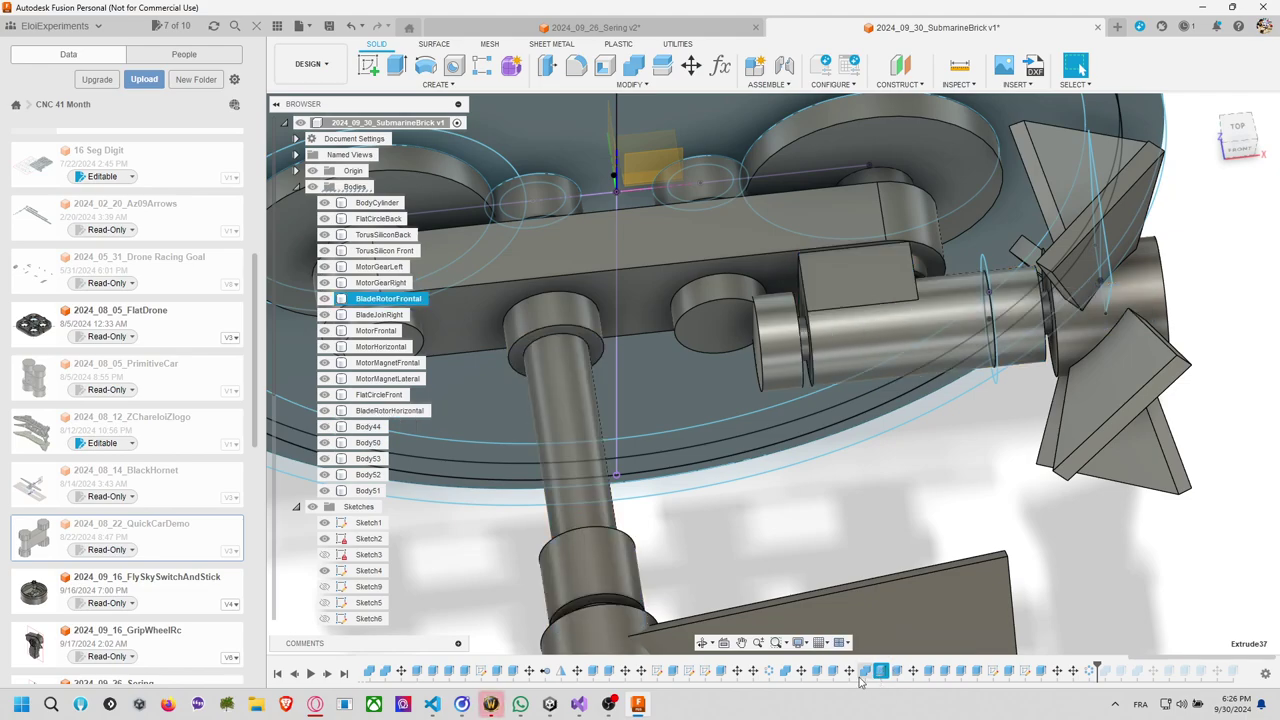
click(1009, 672)
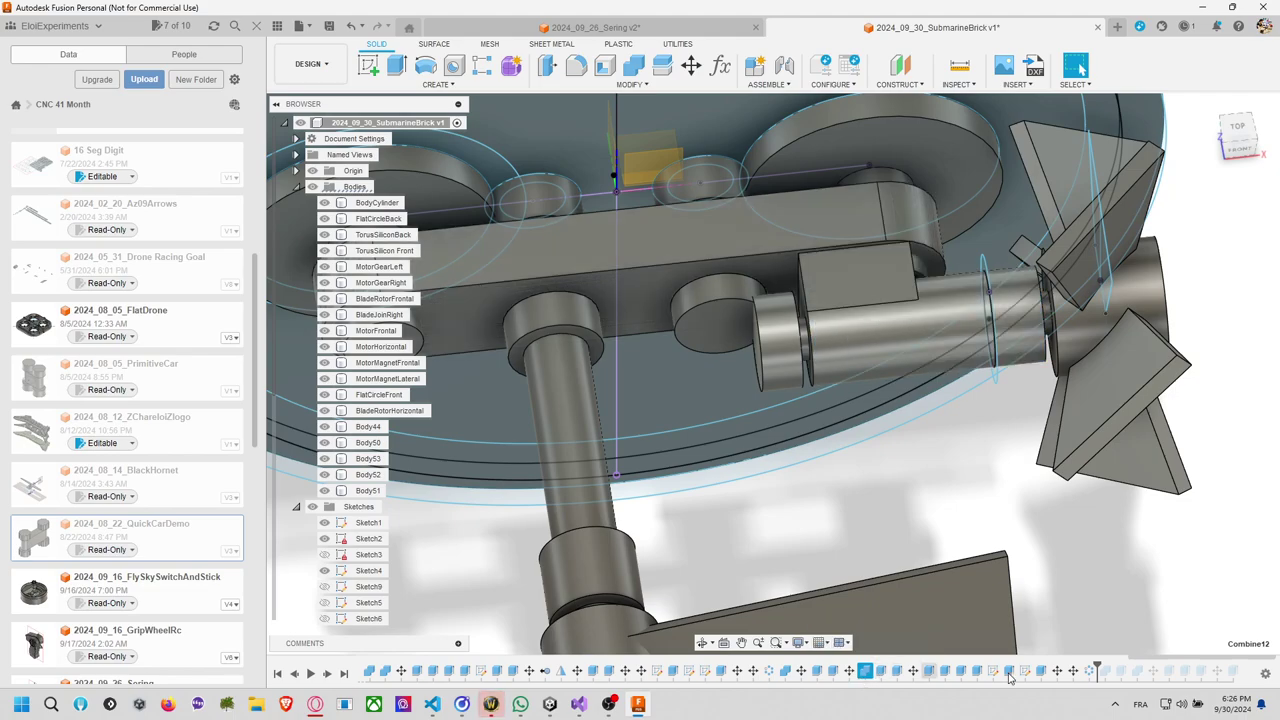
drag(1097, 668, 878, 670)
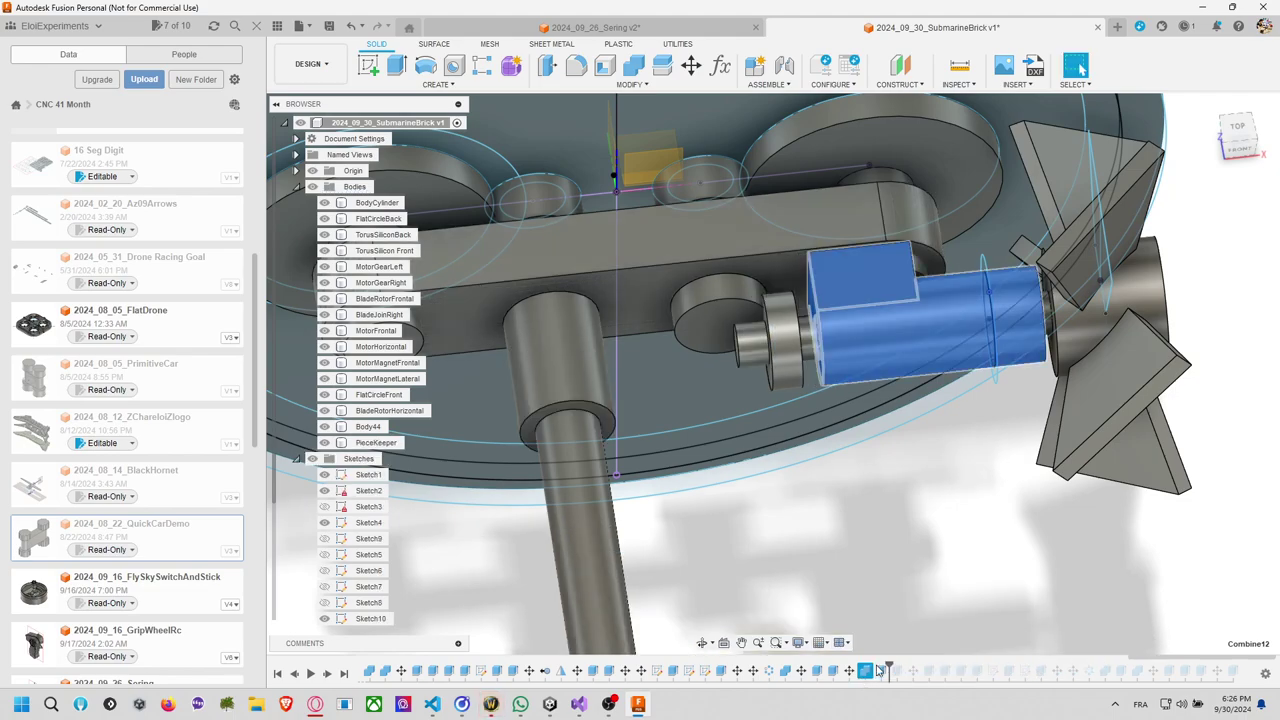
Try moving BladeRotorHorizontal while rolling the timeline past Sketch10, then cancel the move.
click(691, 66)
click(806, 346)
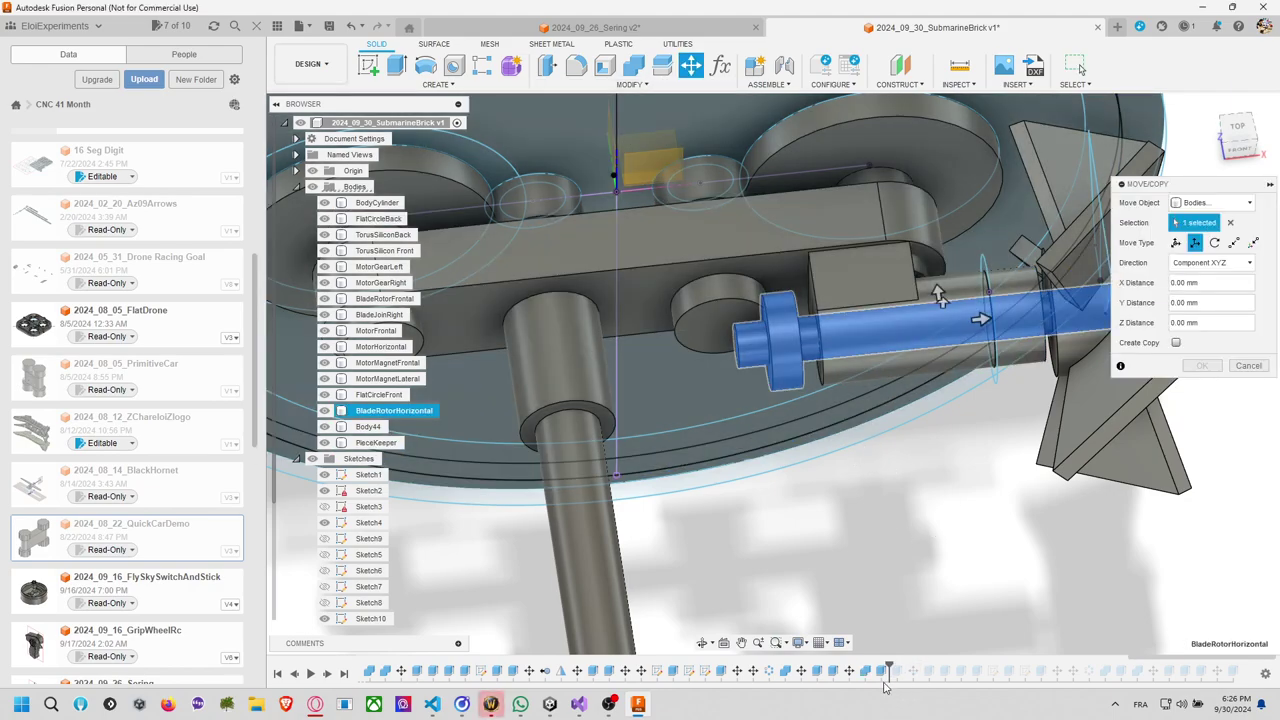
mouse_move(888, 668)
mouse_down()
mouse_move(910, 668)
mouse_move(886, 670)
mouse_up()
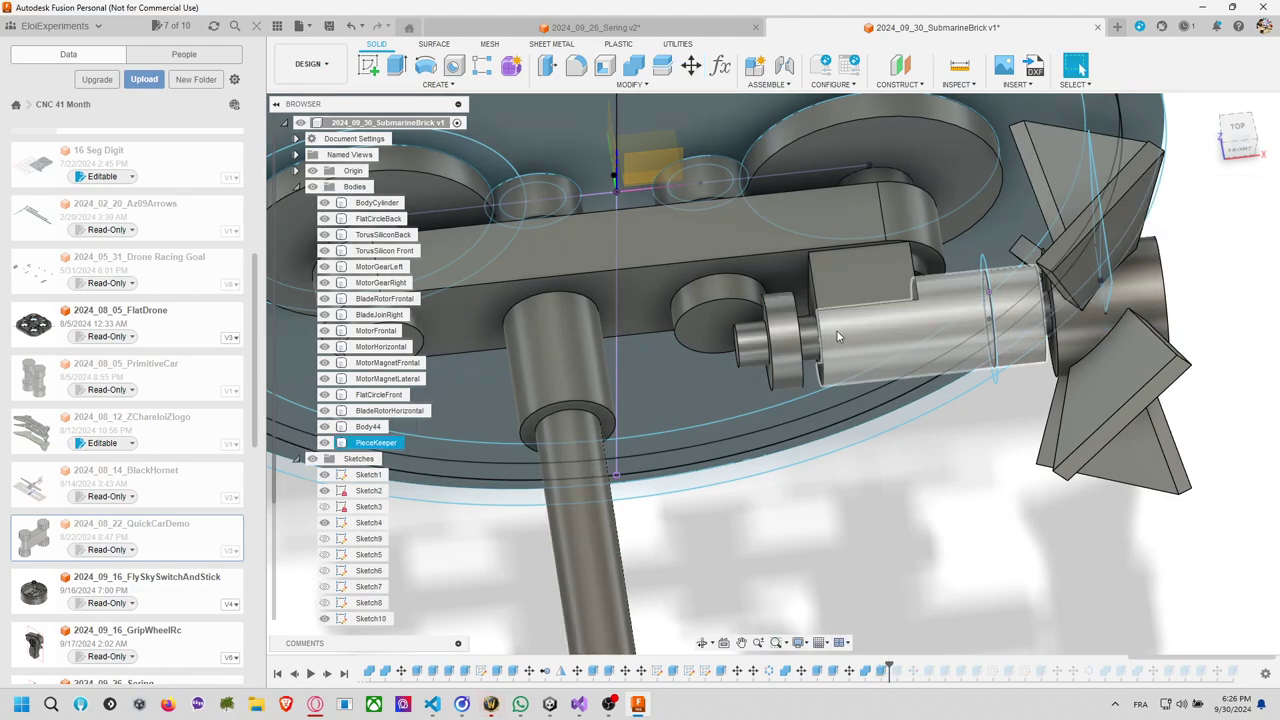
key(m)
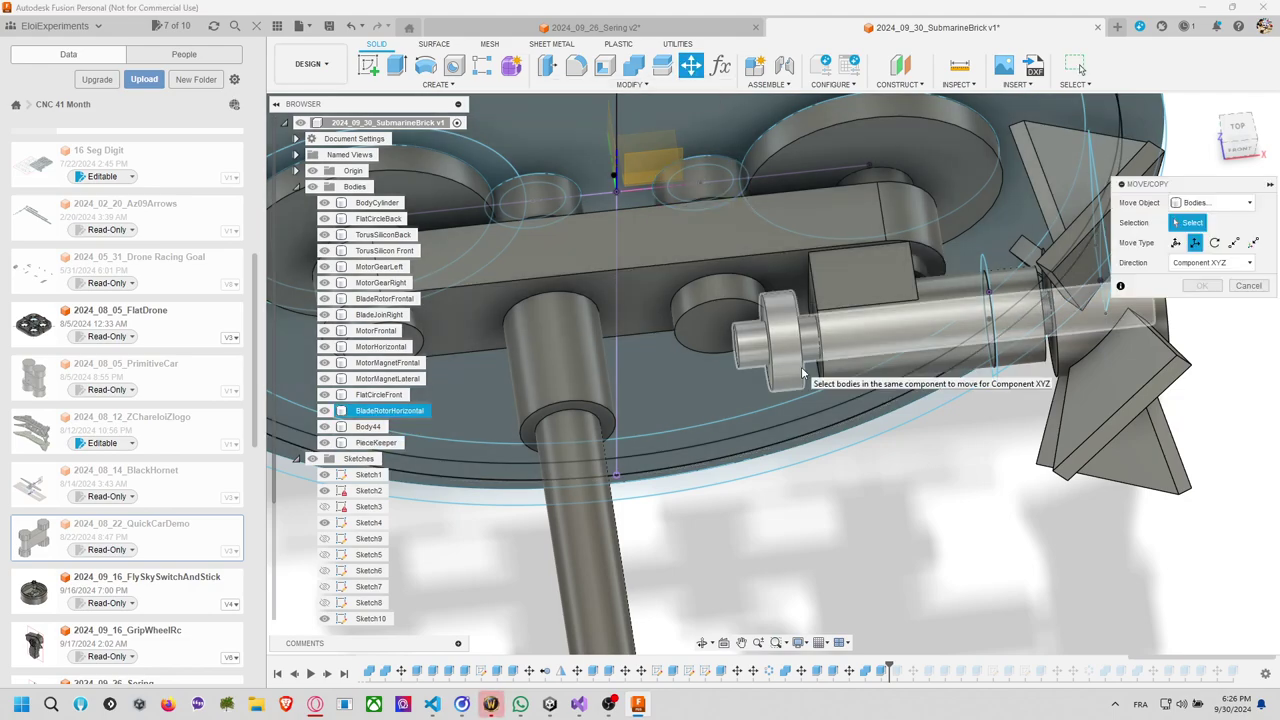
drag(890, 670, 922, 666)
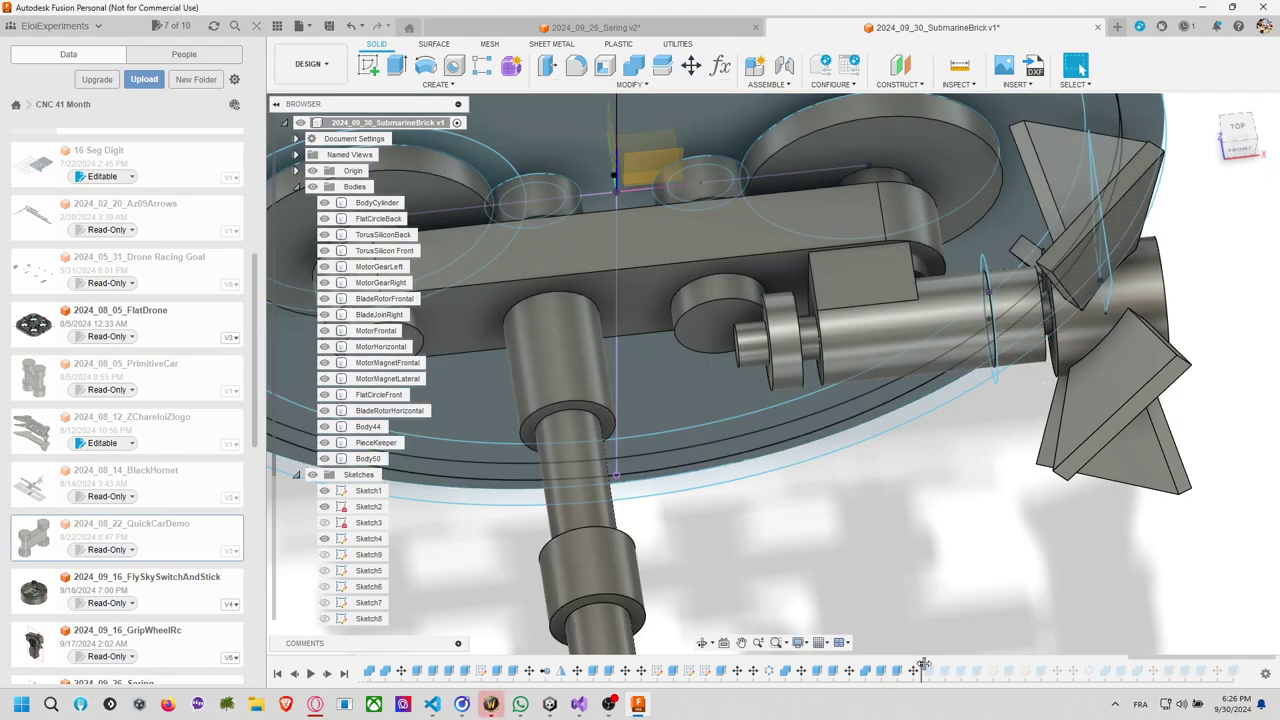
key(m)
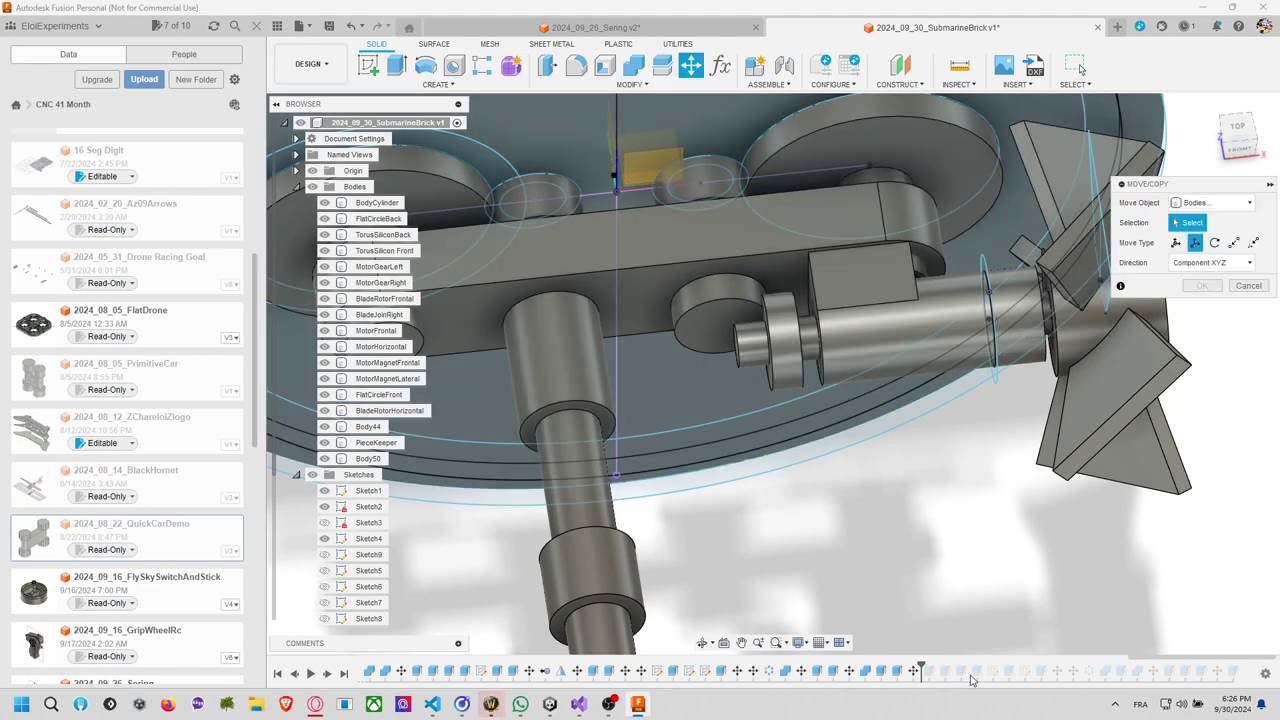
drag(917, 664, 968, 666)
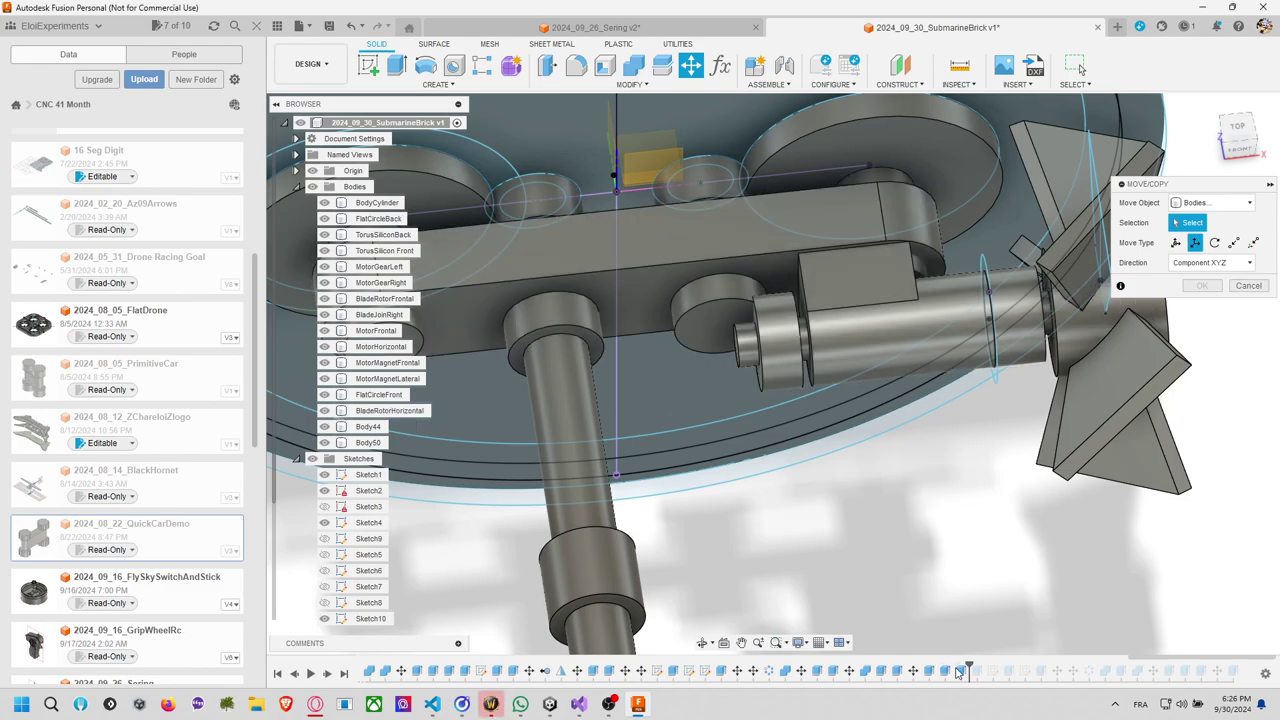
click(1248, 285)
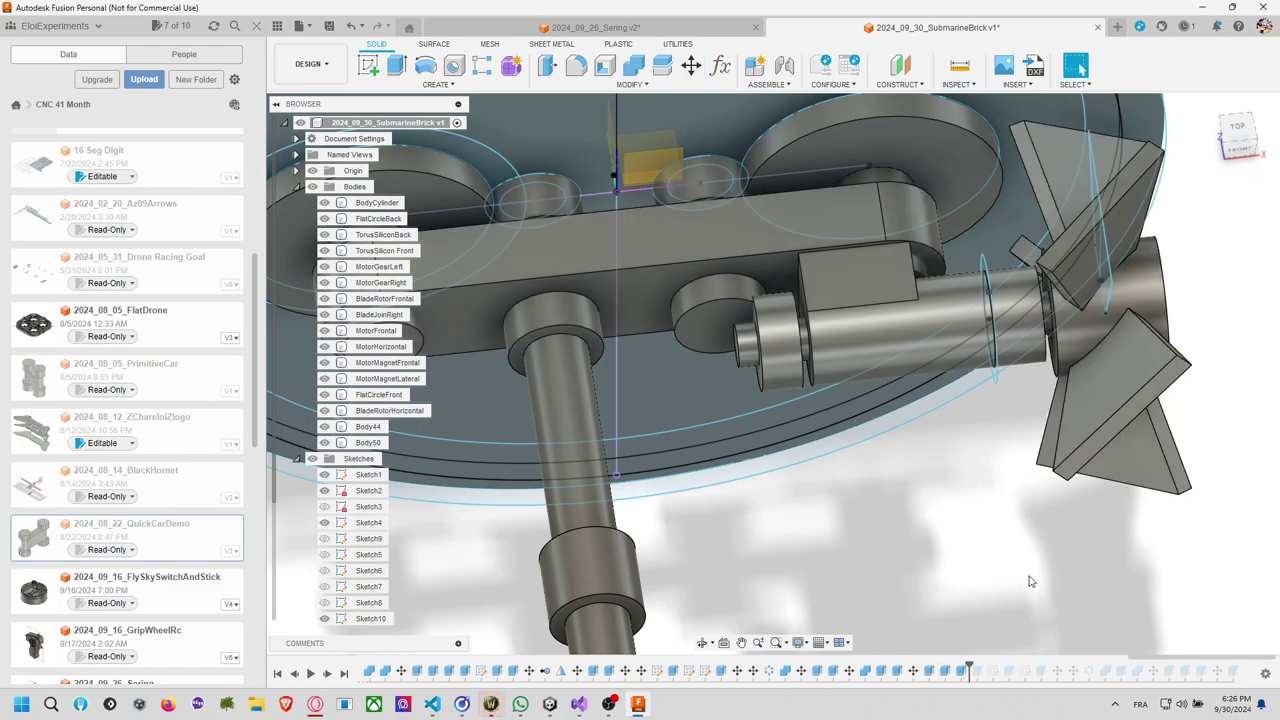
Switch the Extrude40 feature's operation from Join to New Body.
right_click(945, 675)
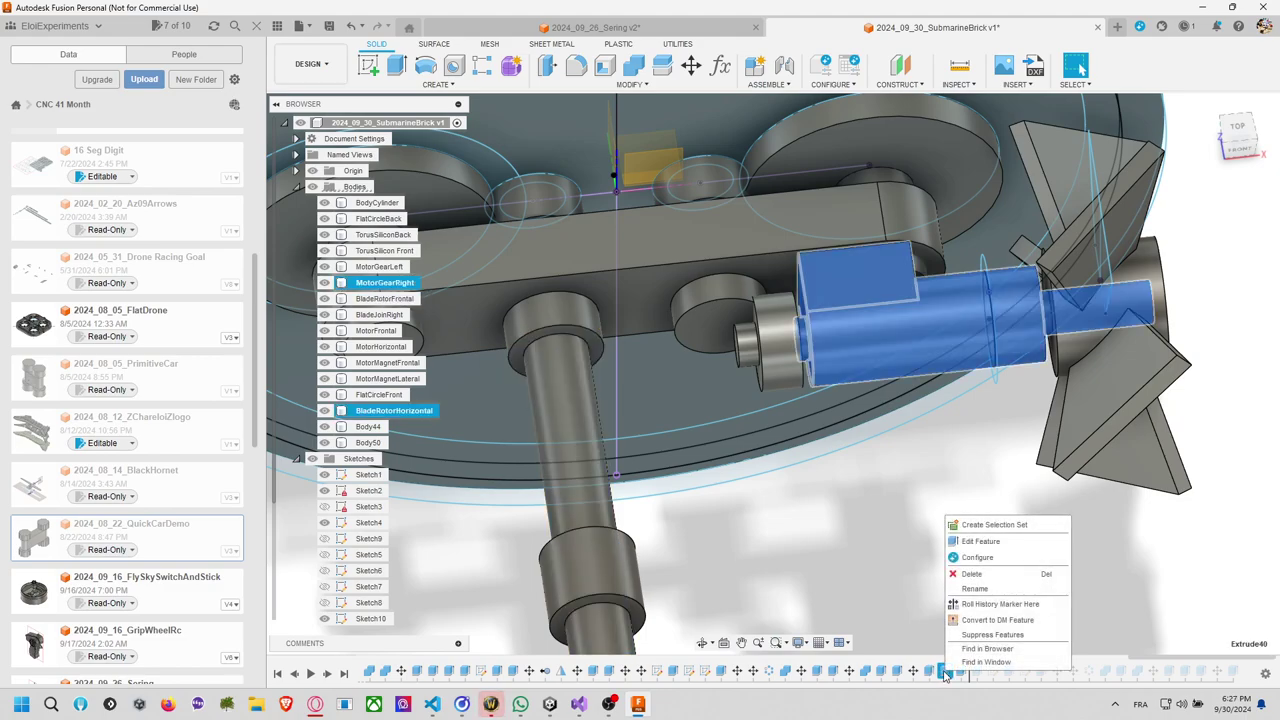
click(996, 548)
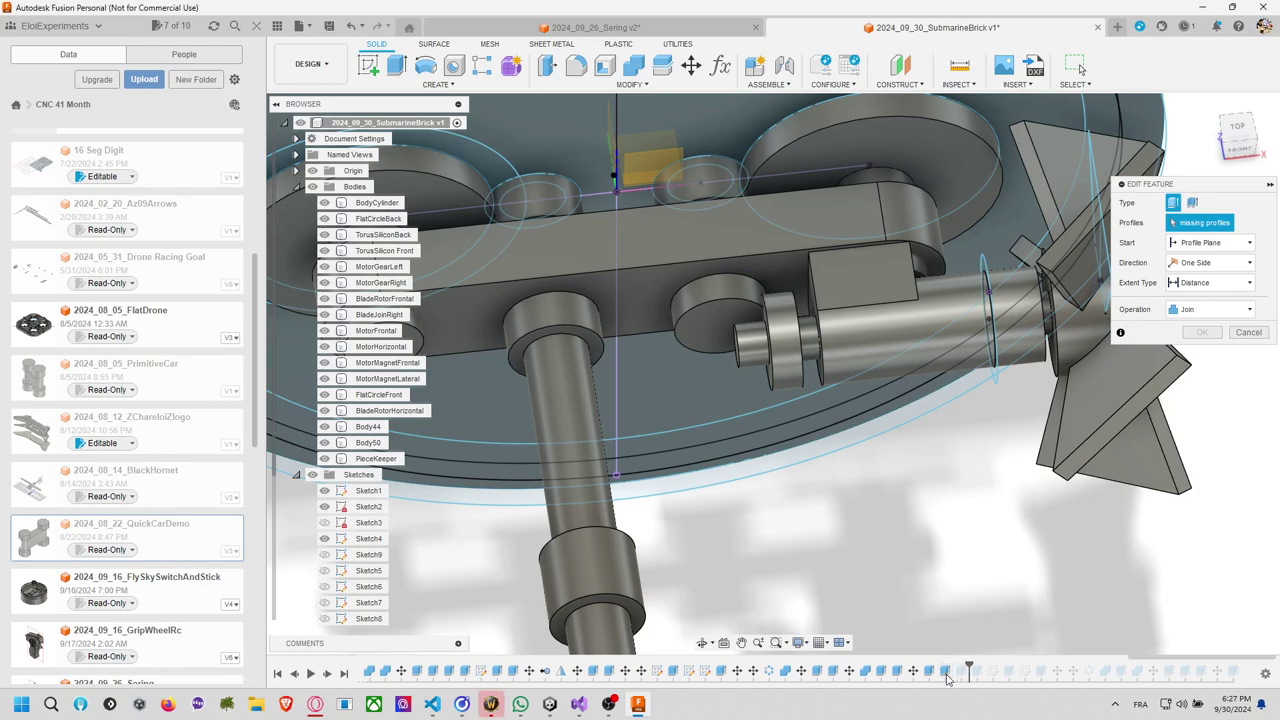
click(1210, 309)
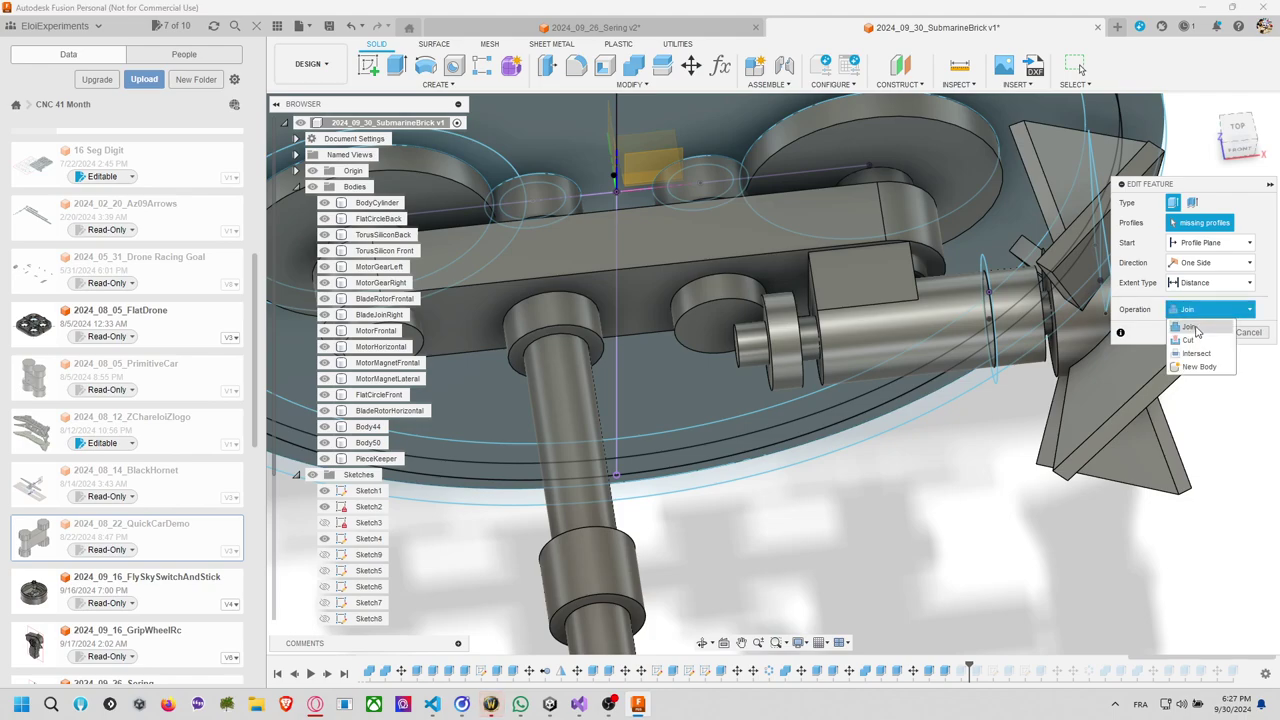
click(1199, 367)
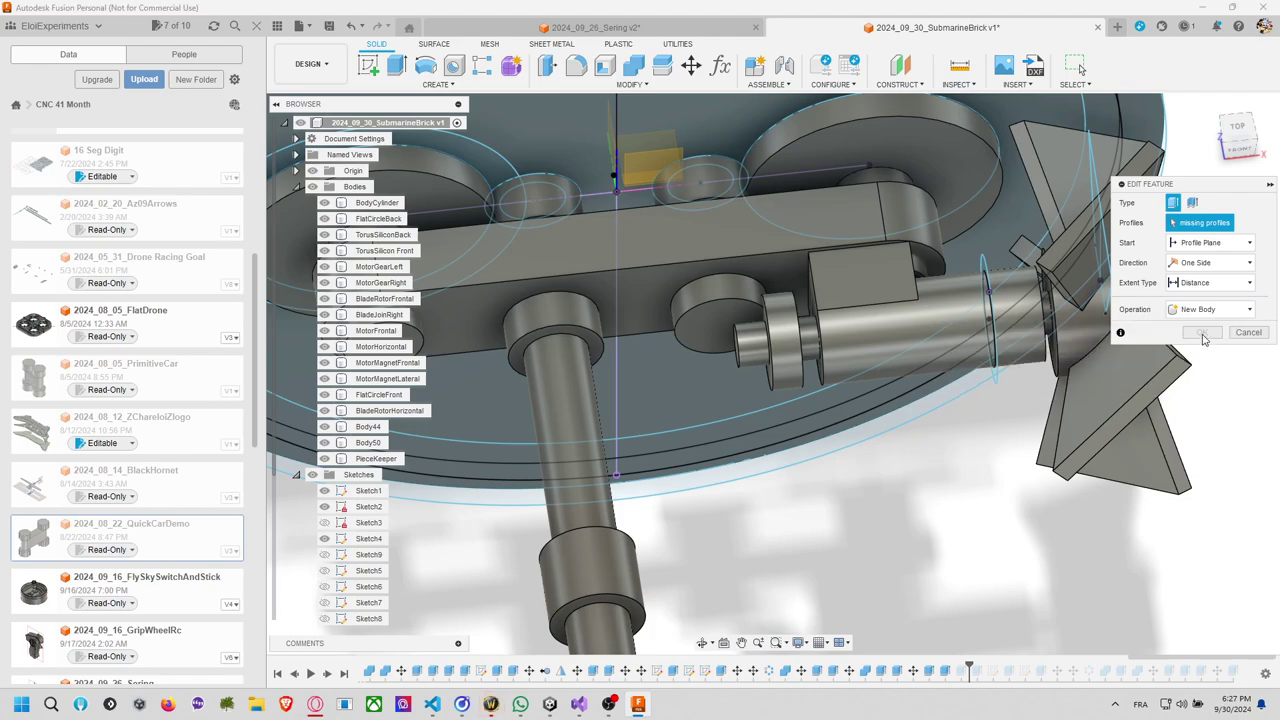
click(1203, 334)
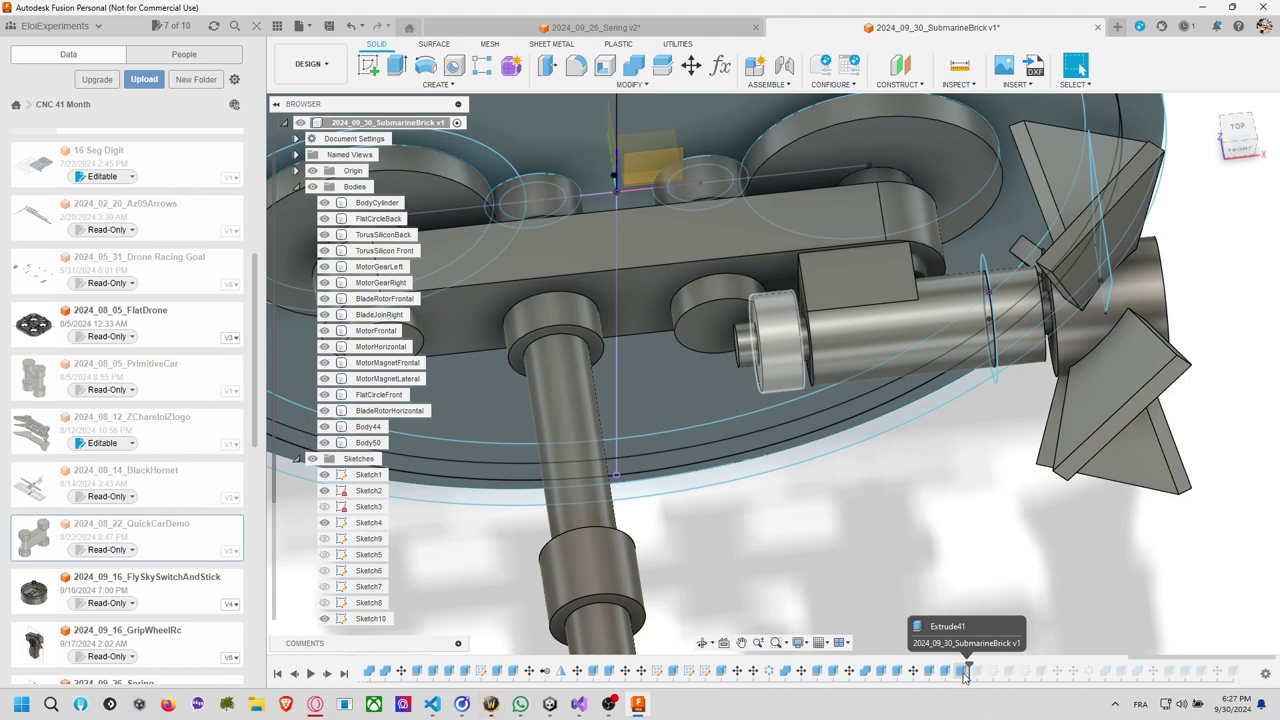
Select Extrude40 in the timeline again and pick an option from its context menu.
click(945, 672)
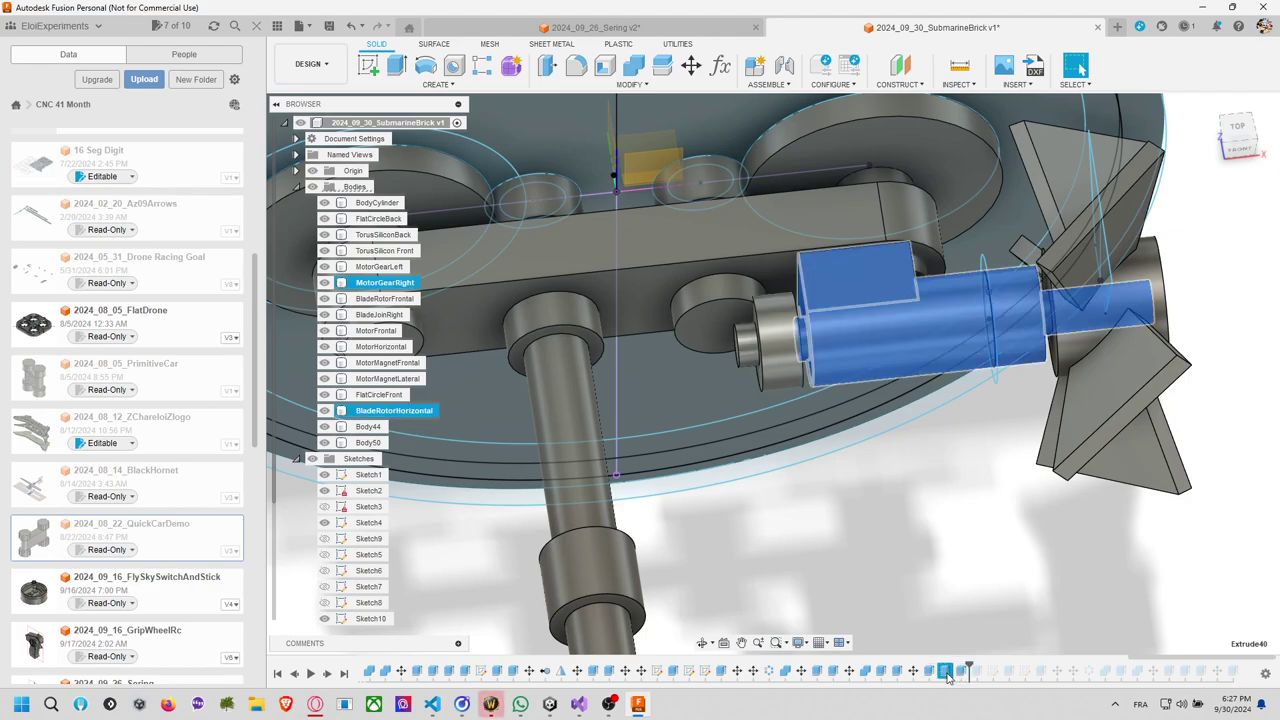
right_click(946, 674)
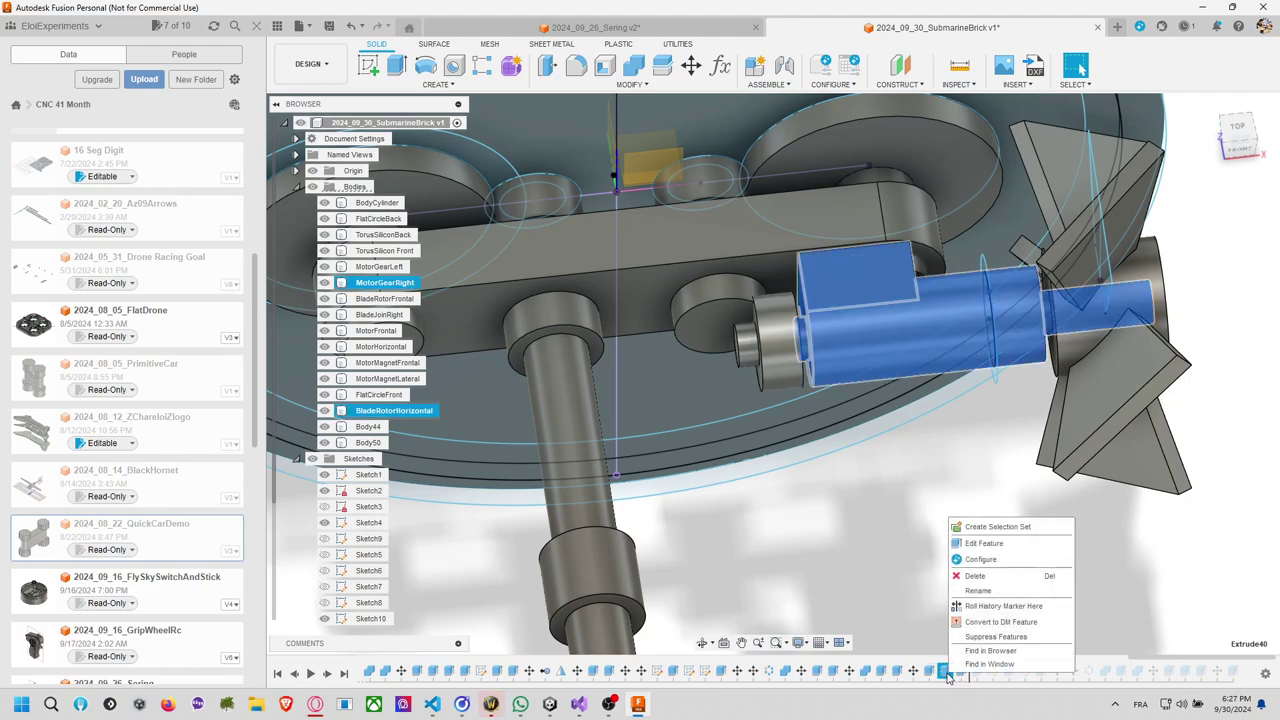
click(960, 573)
scroll(926, 536, down, 2)
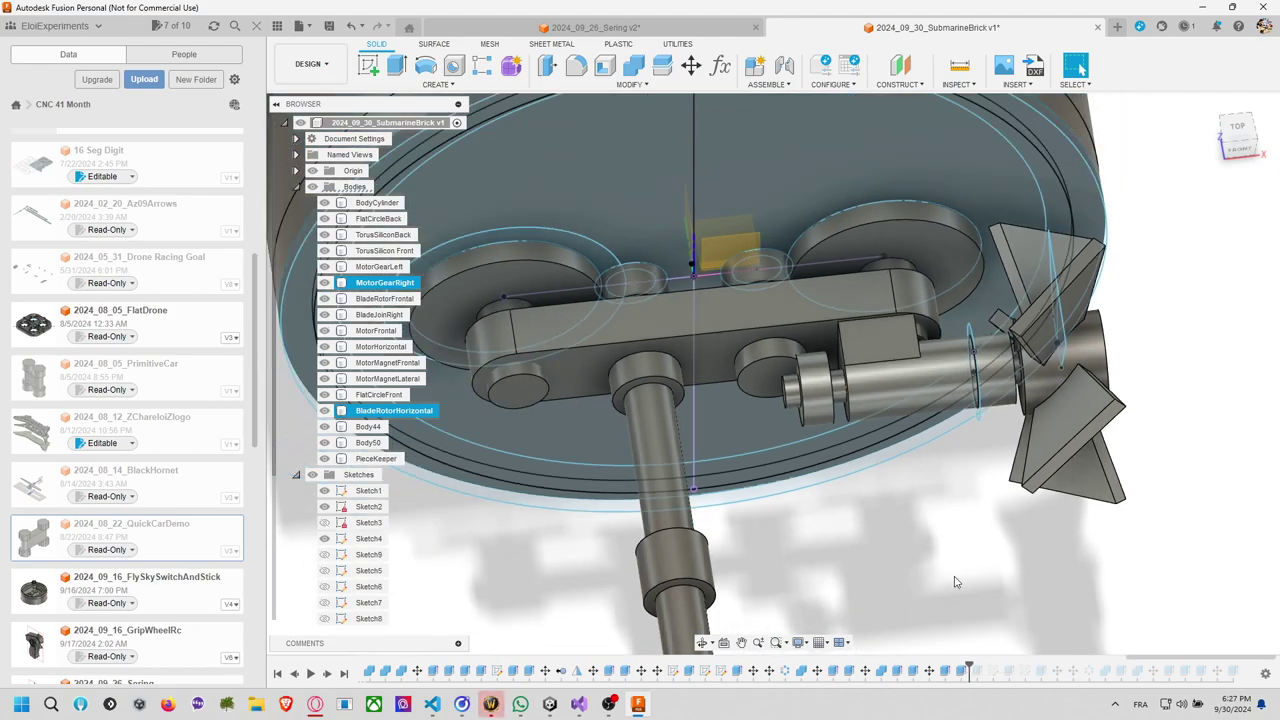
click(978, 672)
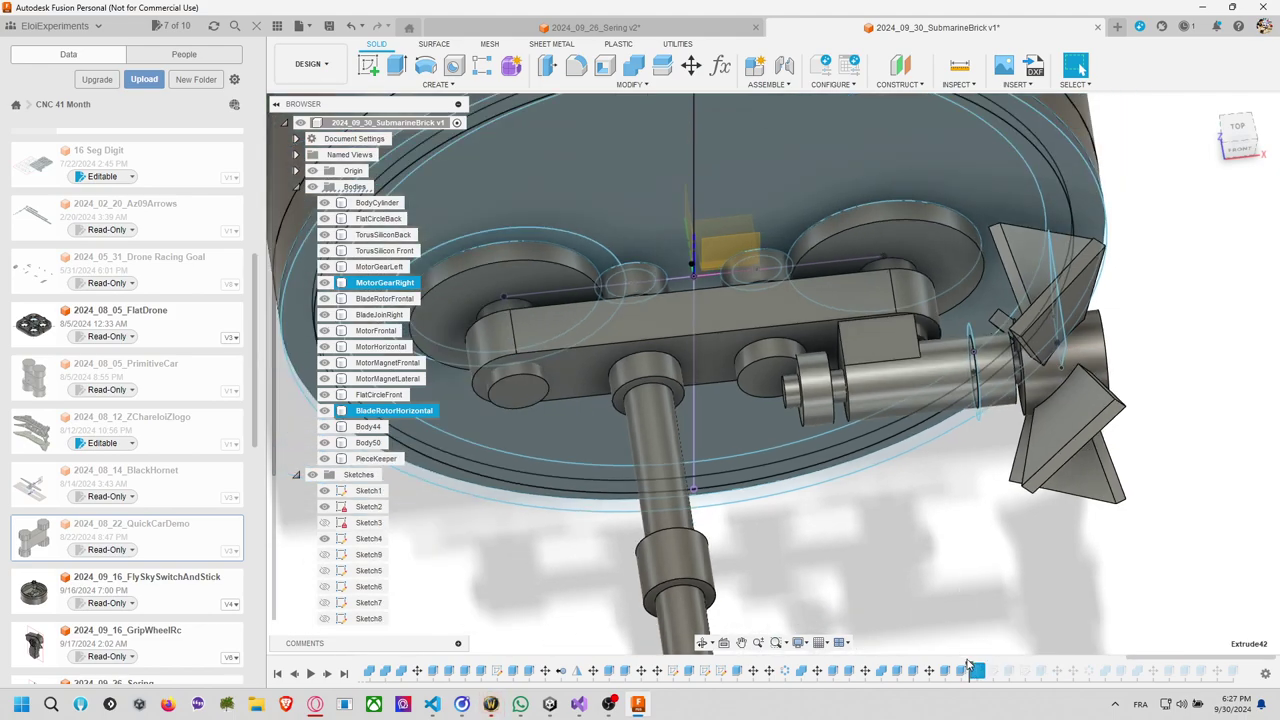
drag(972, 668, 1240, 670)
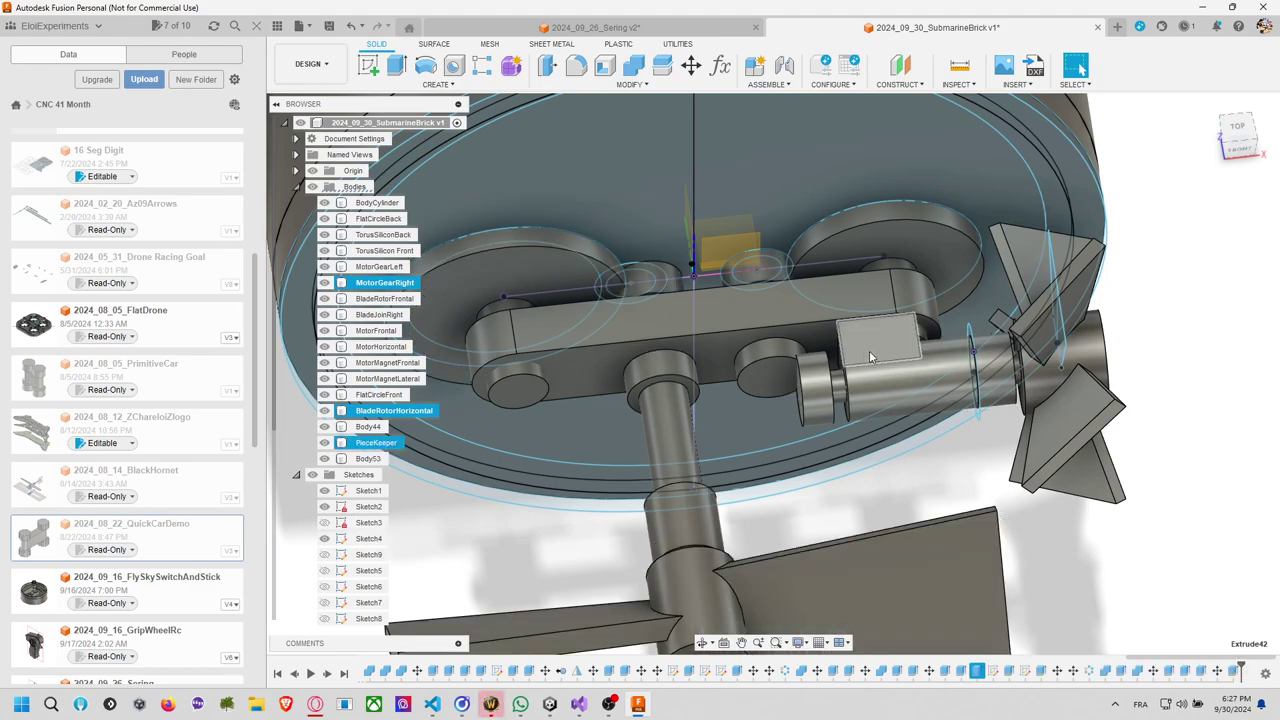
key(m)
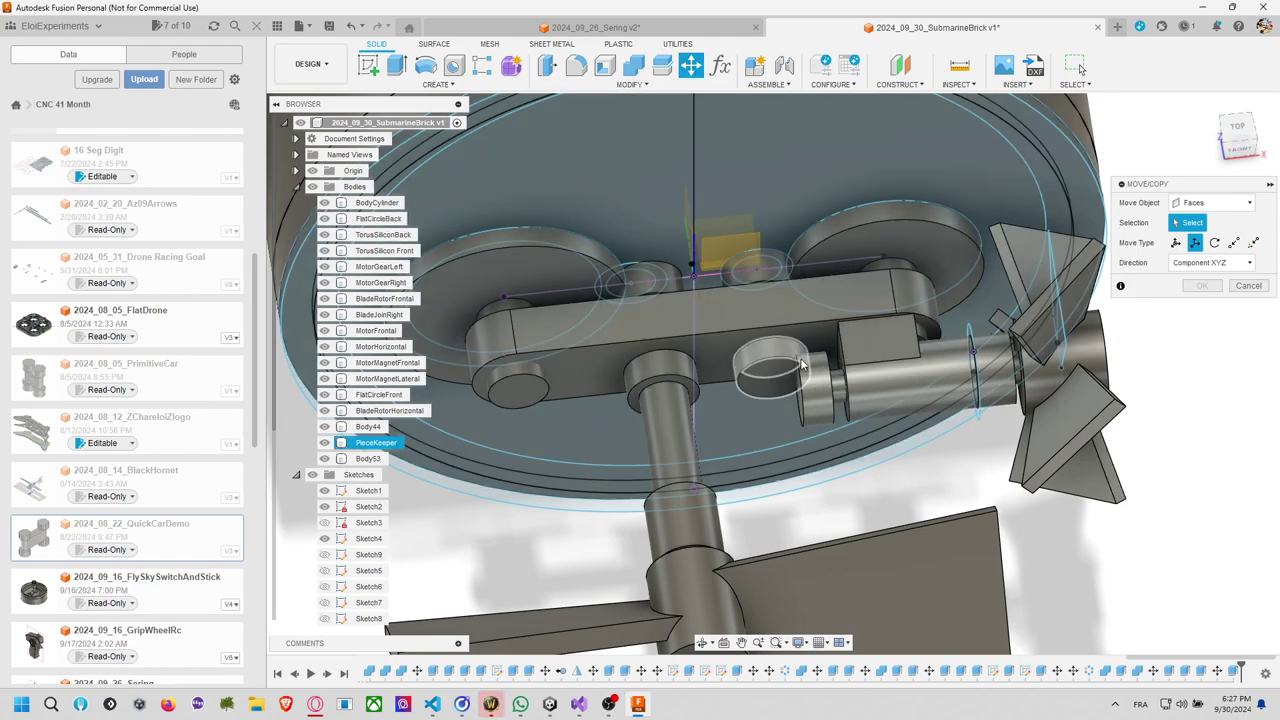
click(818, 385)
click(843, 390)
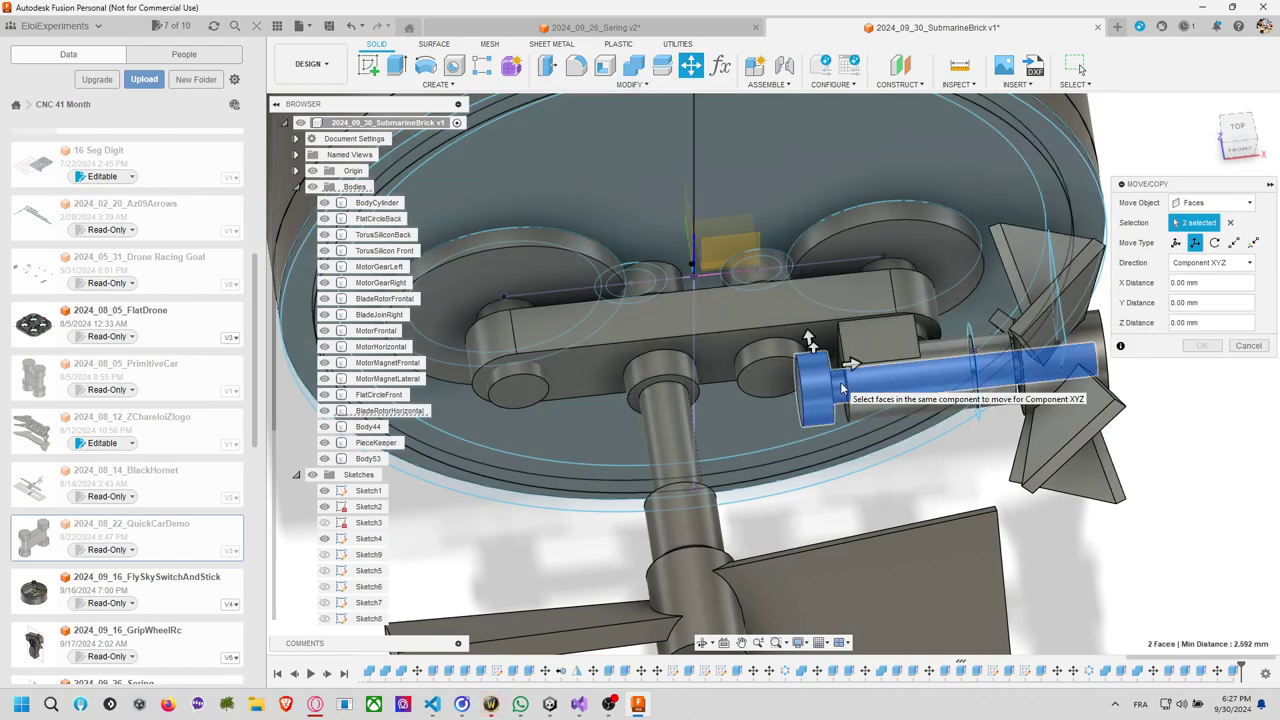
click(1060, 428)
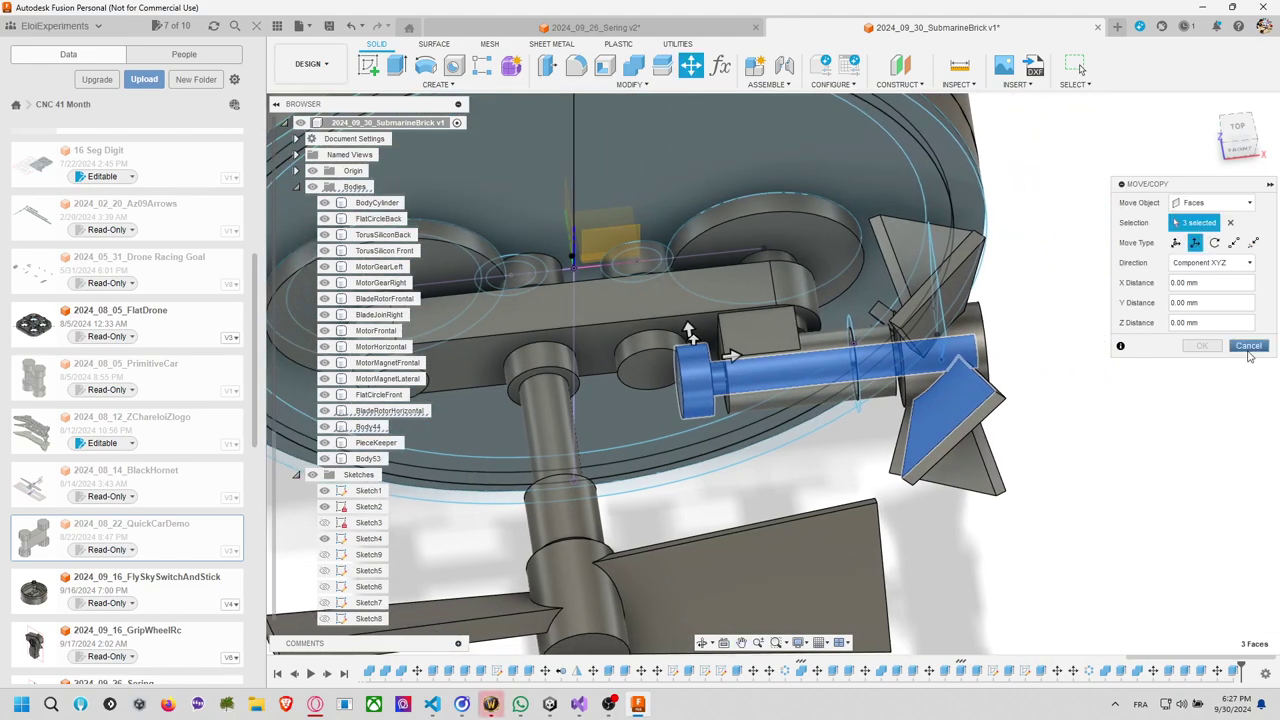
click(1248, 345)
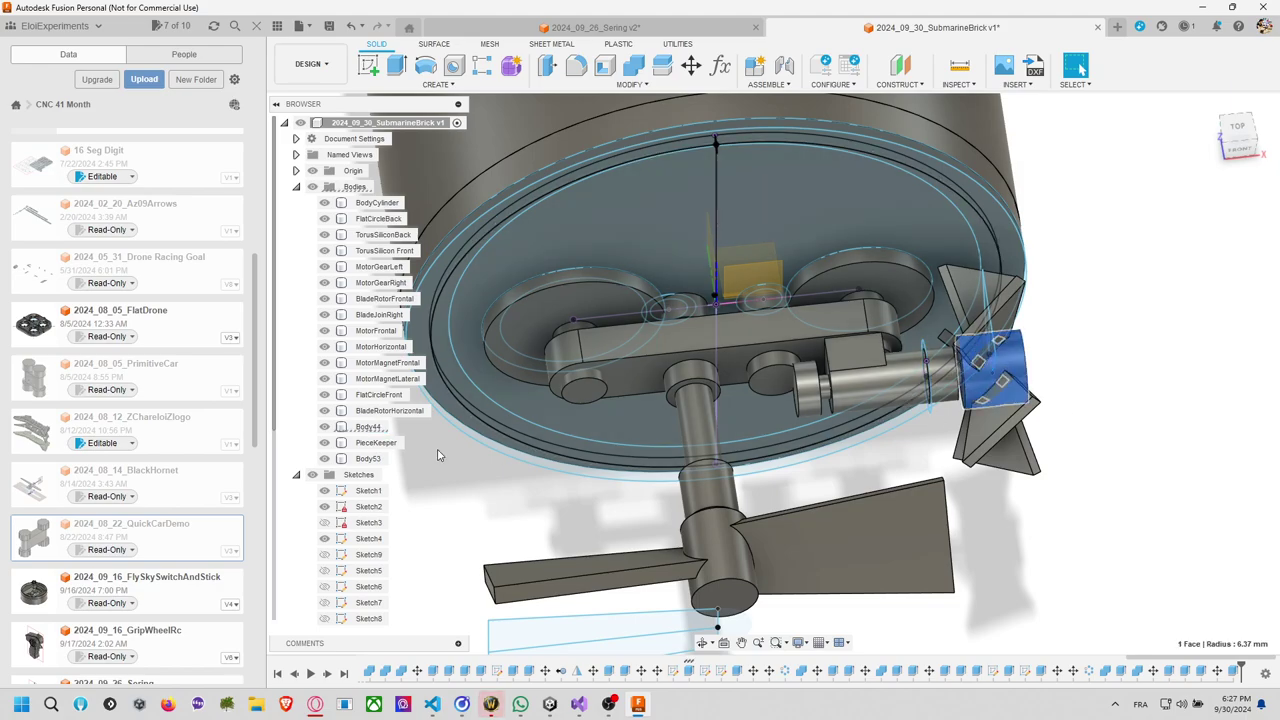
Rename Body44 to LateralBlade and Body53 to FrontalBlade in the browser.
click(368, 429)
double_click(368, 428)
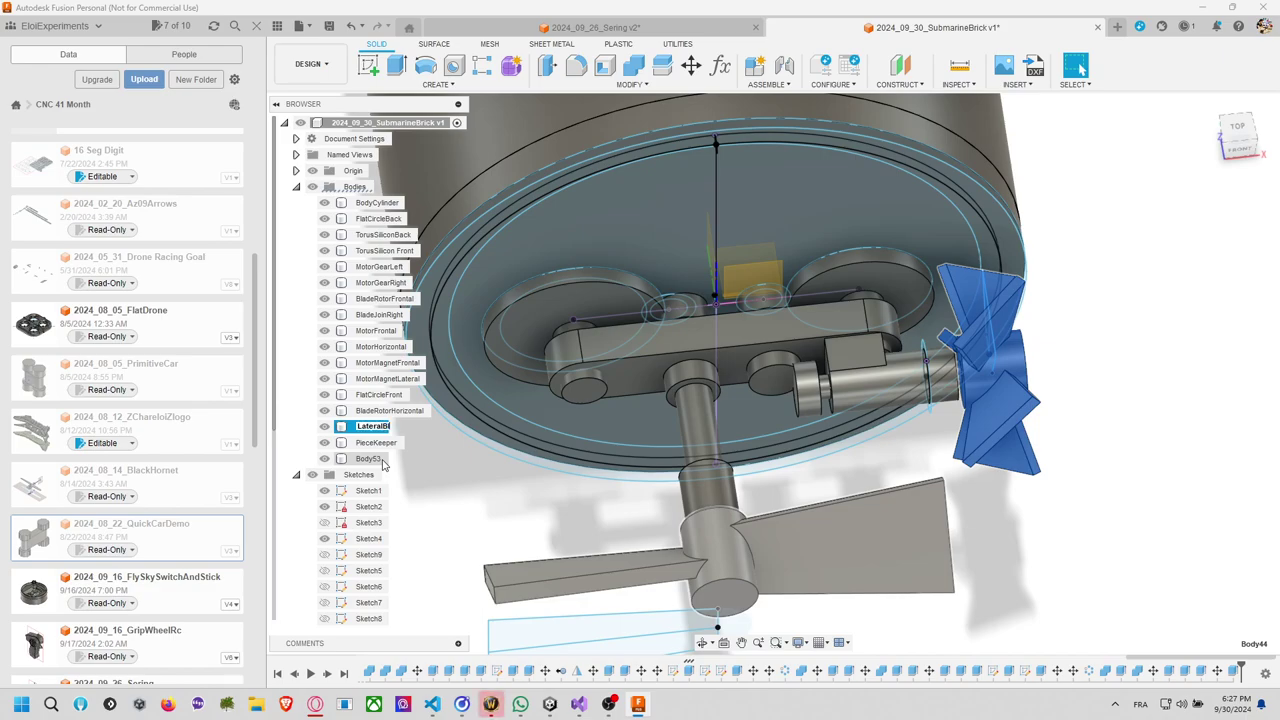
text(LateralBlade)
key(Return)
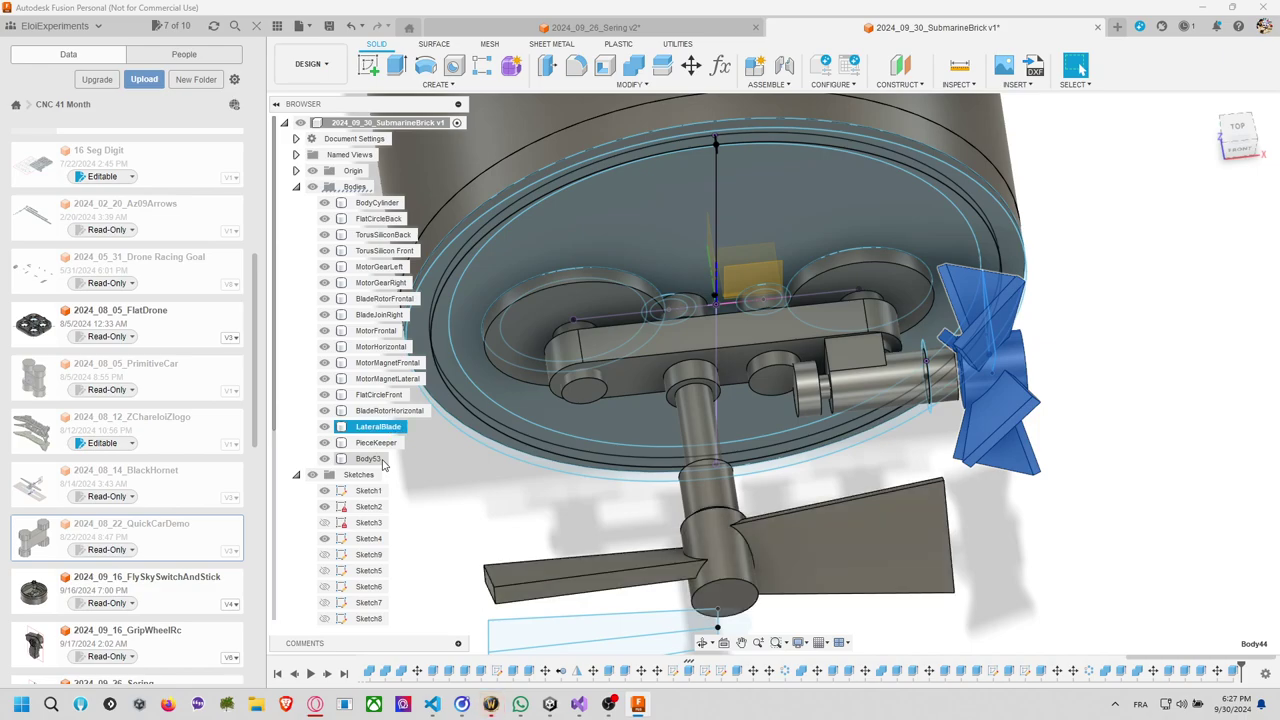
click(378, 444)
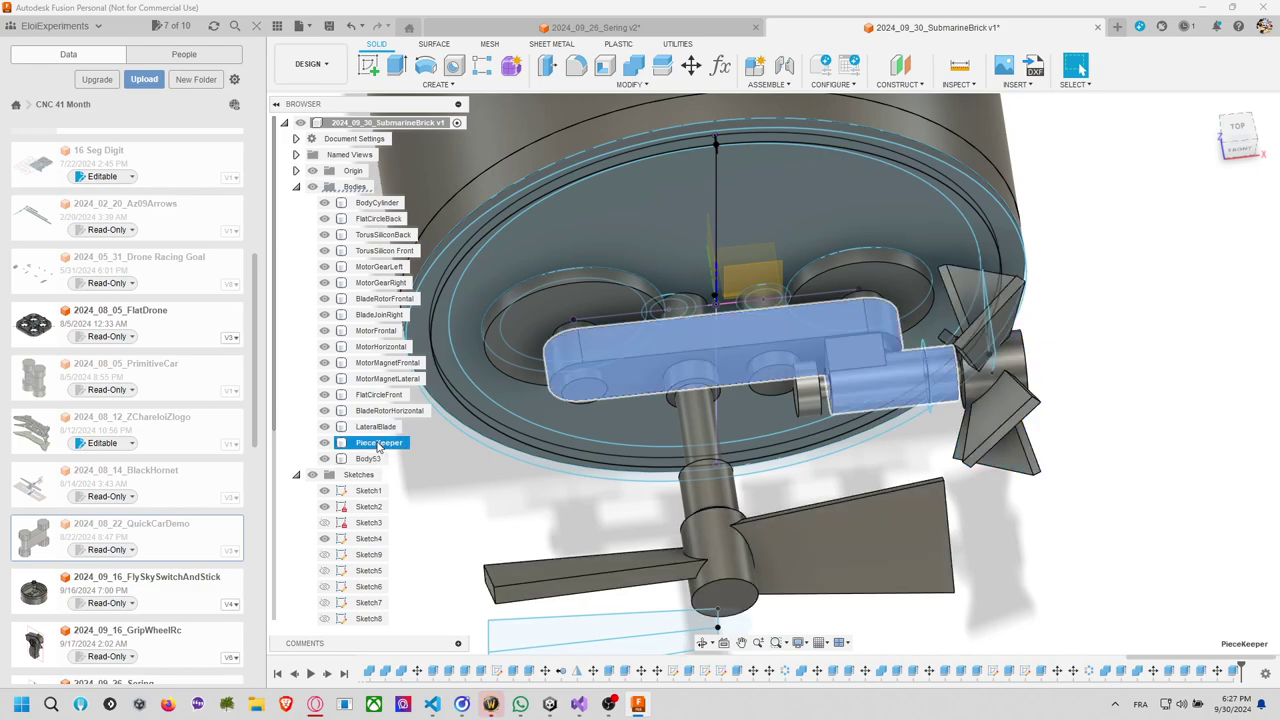
double_click(368, 458)
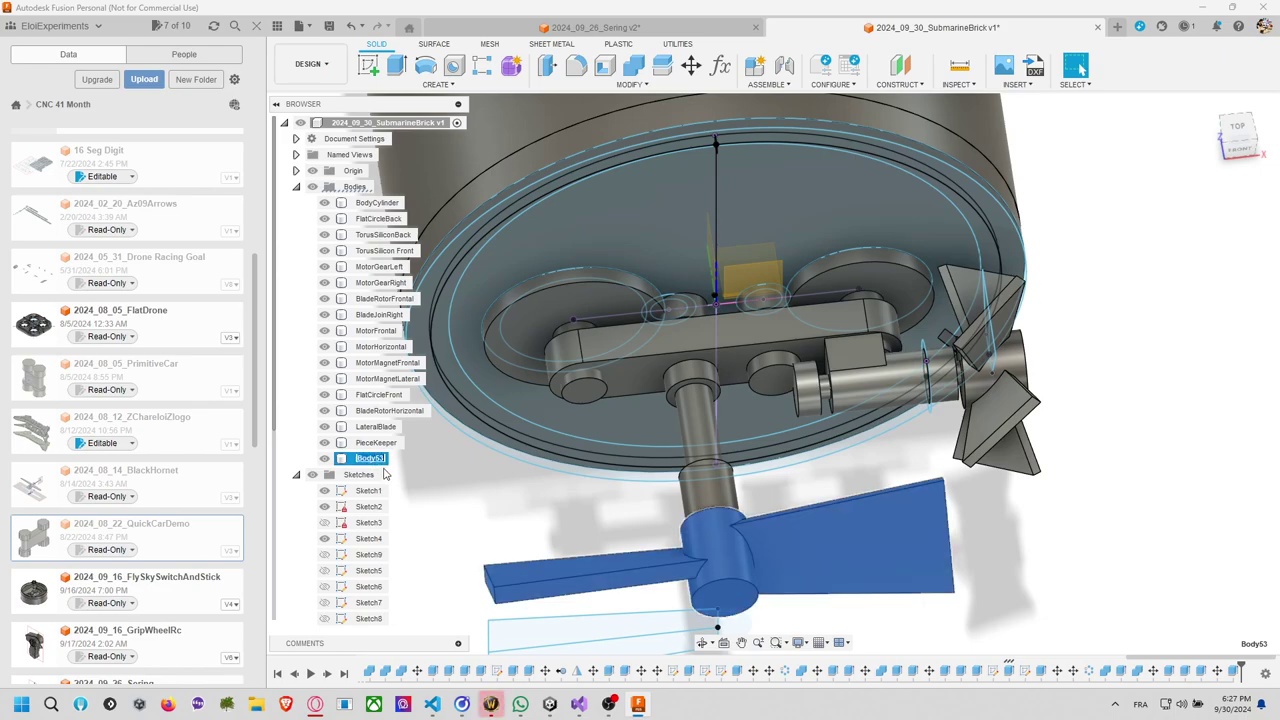
text(FrontalBlade)
key(Return)
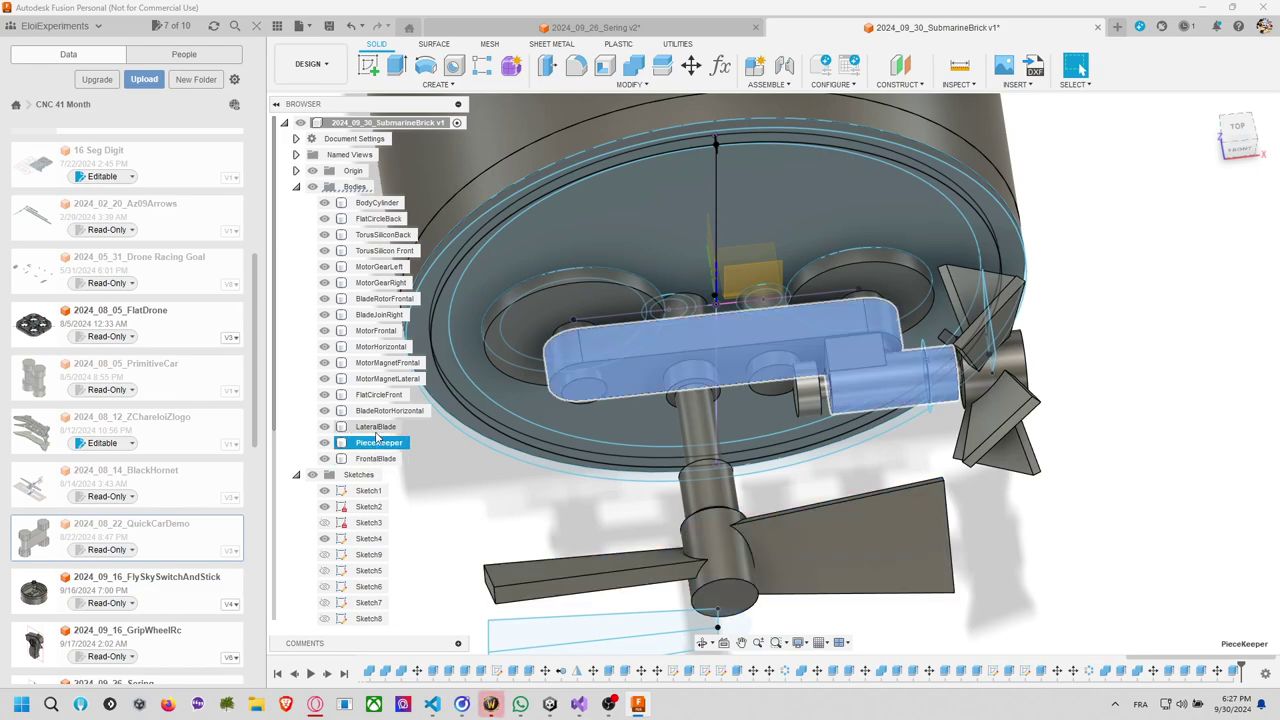
Select LateralBlade, BladeRotorHorizontal and FlatCircleFront to locate them, orbiting around the rotor shaft.
click(380, 428)
click(390, 413)
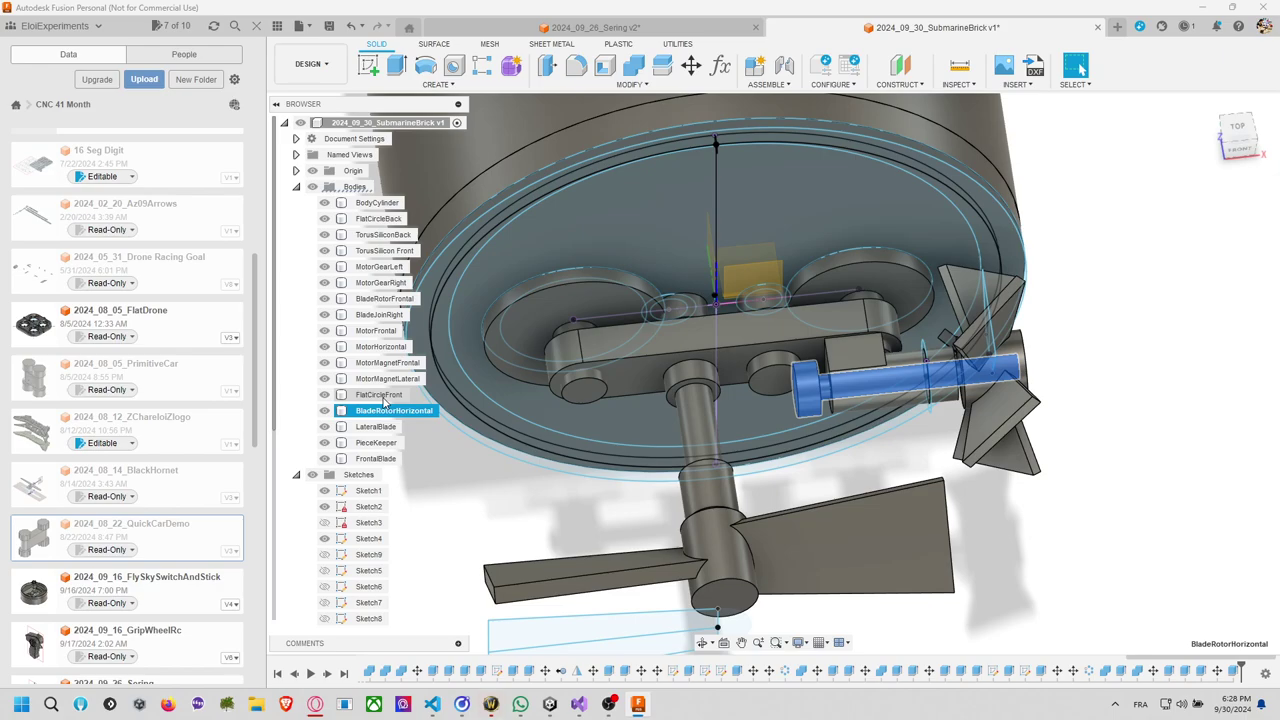
click(386, 396)
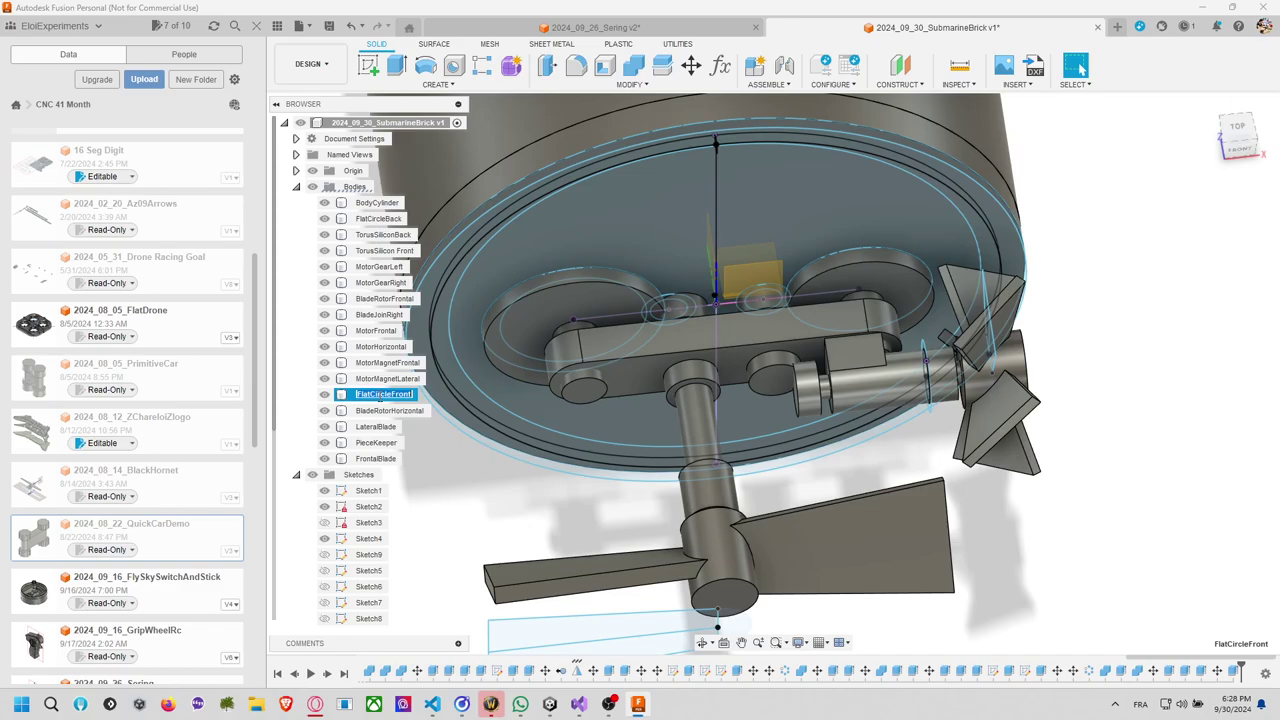
click(388, 413)
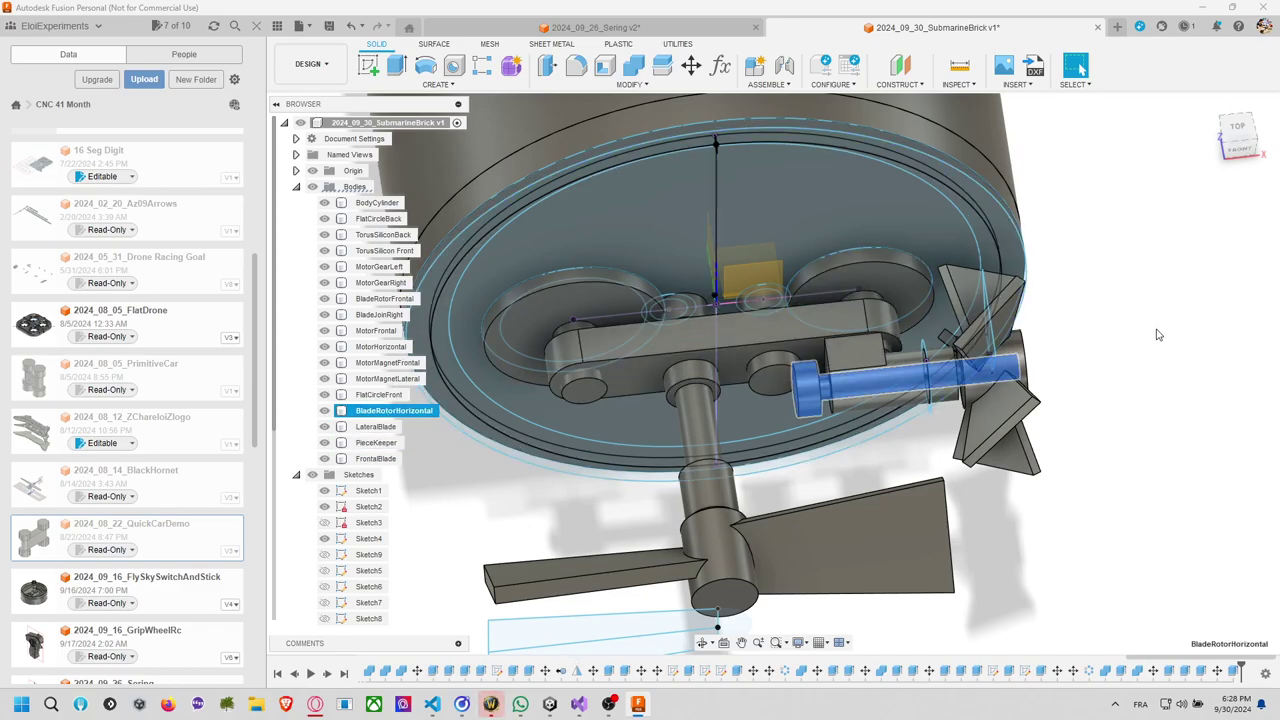
shift+middle_drag(841, 296, 900, 200)
Identify the FlatCircleFront, motor, magnet and join bodies, then rename BladeJoinRight to GearJoinLateral.
shift+click(837, 414)
ctrl+click(377, 202)
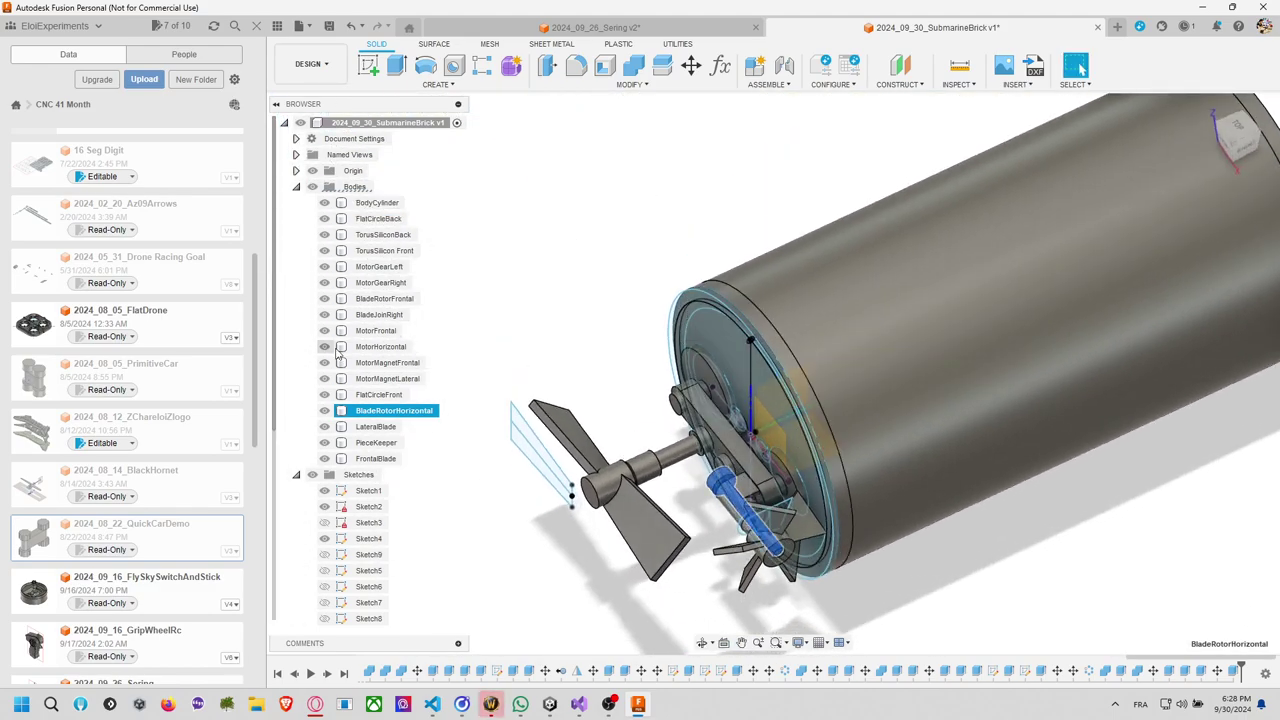
click(382, 395)
click(381, 379)
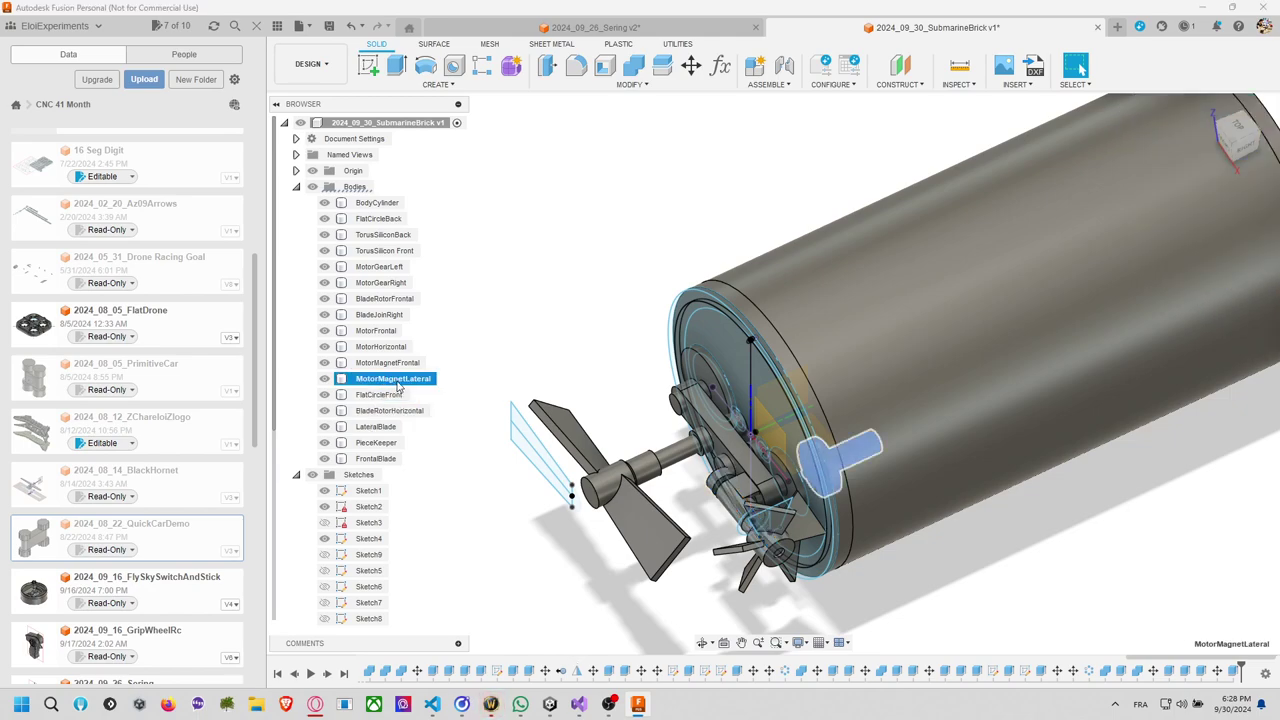
click(387, 363)
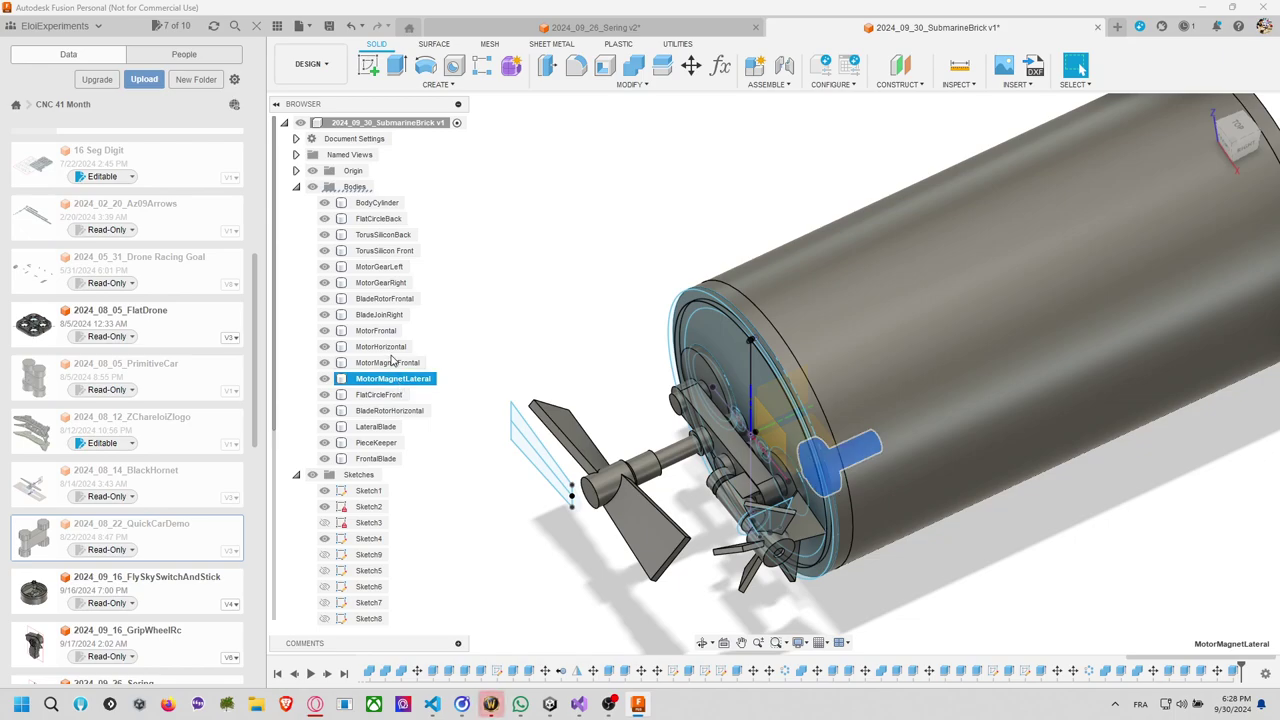
click(384, 347)
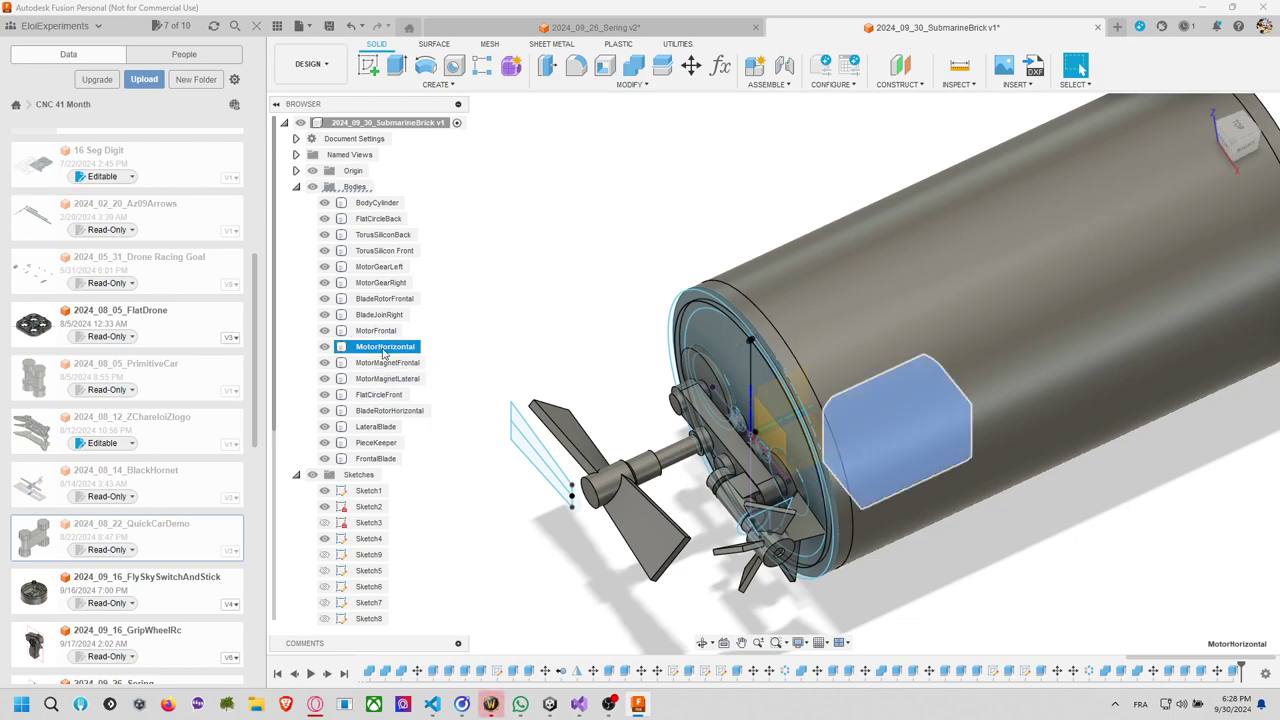
click(378, 330)
click(383, 315)
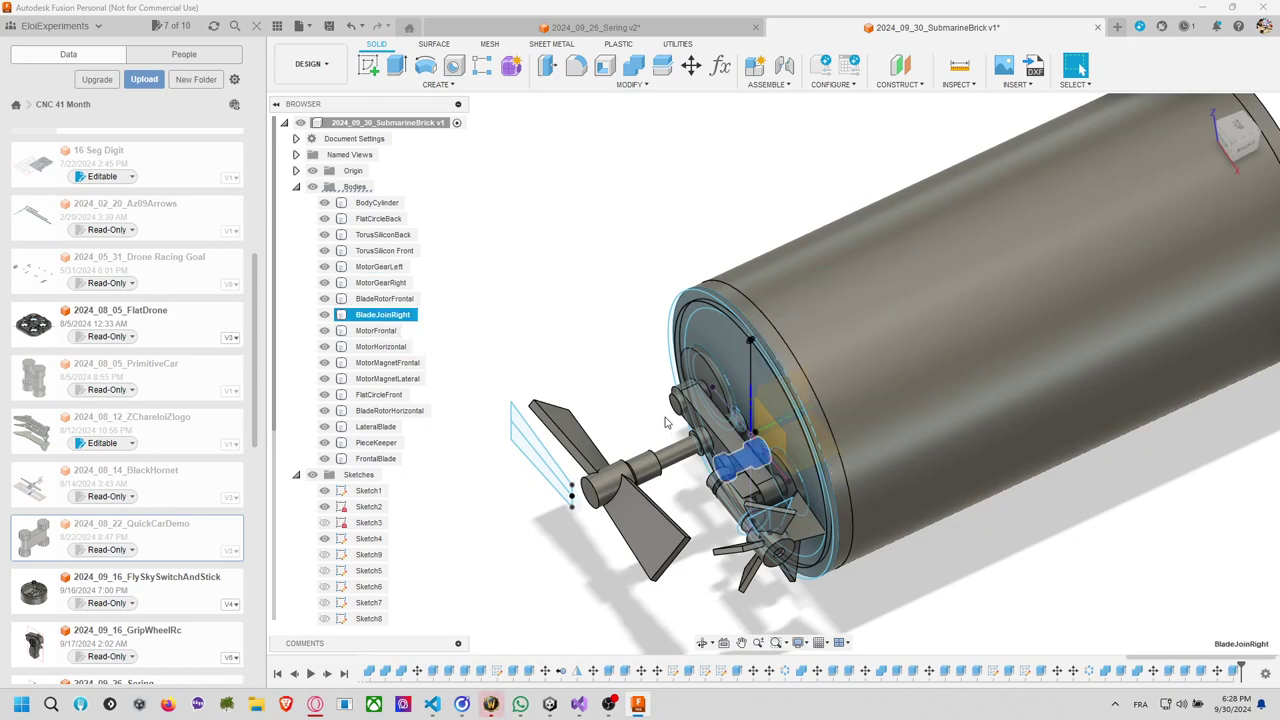
double_click(401, 318)
key(Return)
Check BladeRotorFrontal, both motor gears, silicone rings, FlatCircleBack and the hull, then clear selection.
click(397, 300)
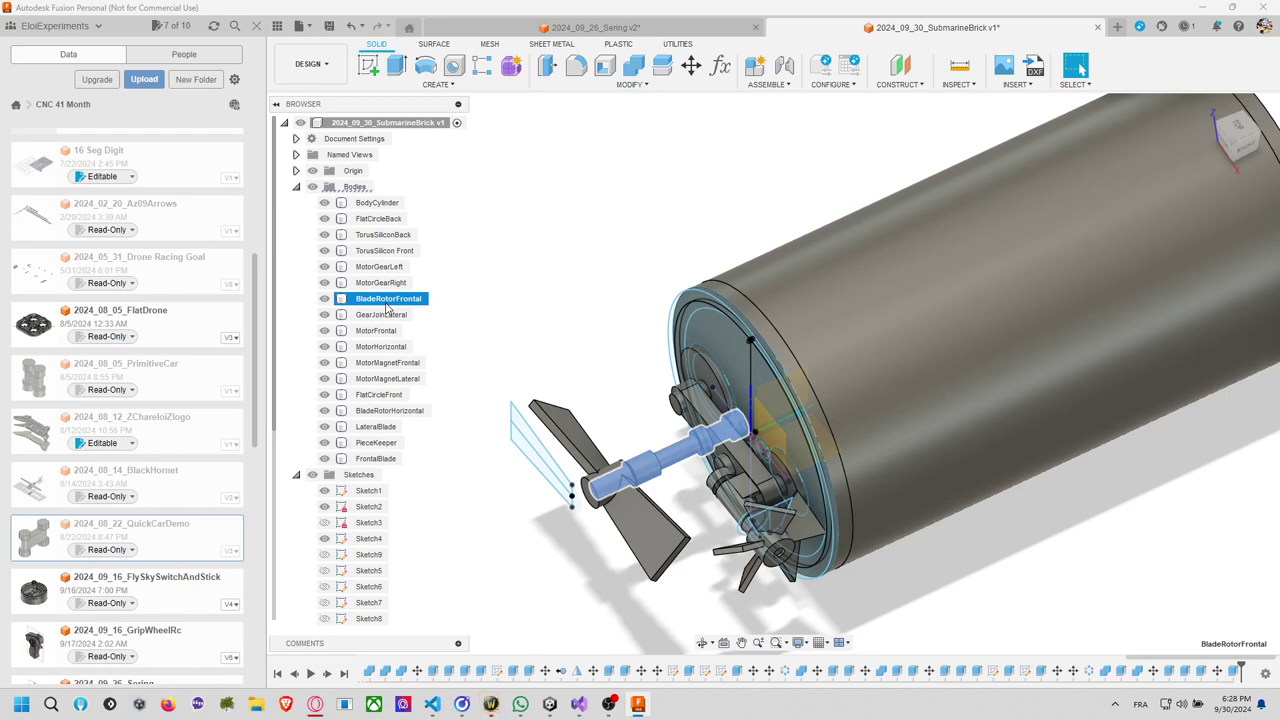
click(402, 284)
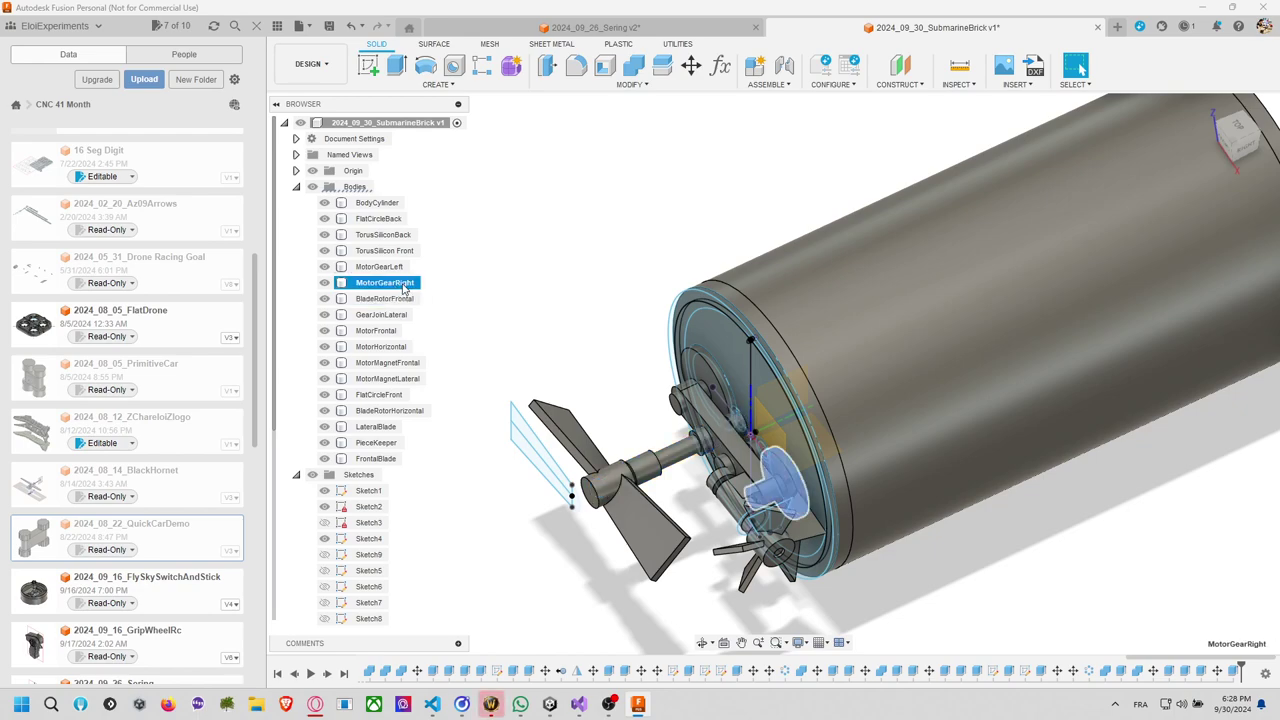
click(396, 267)
click(392, 251)
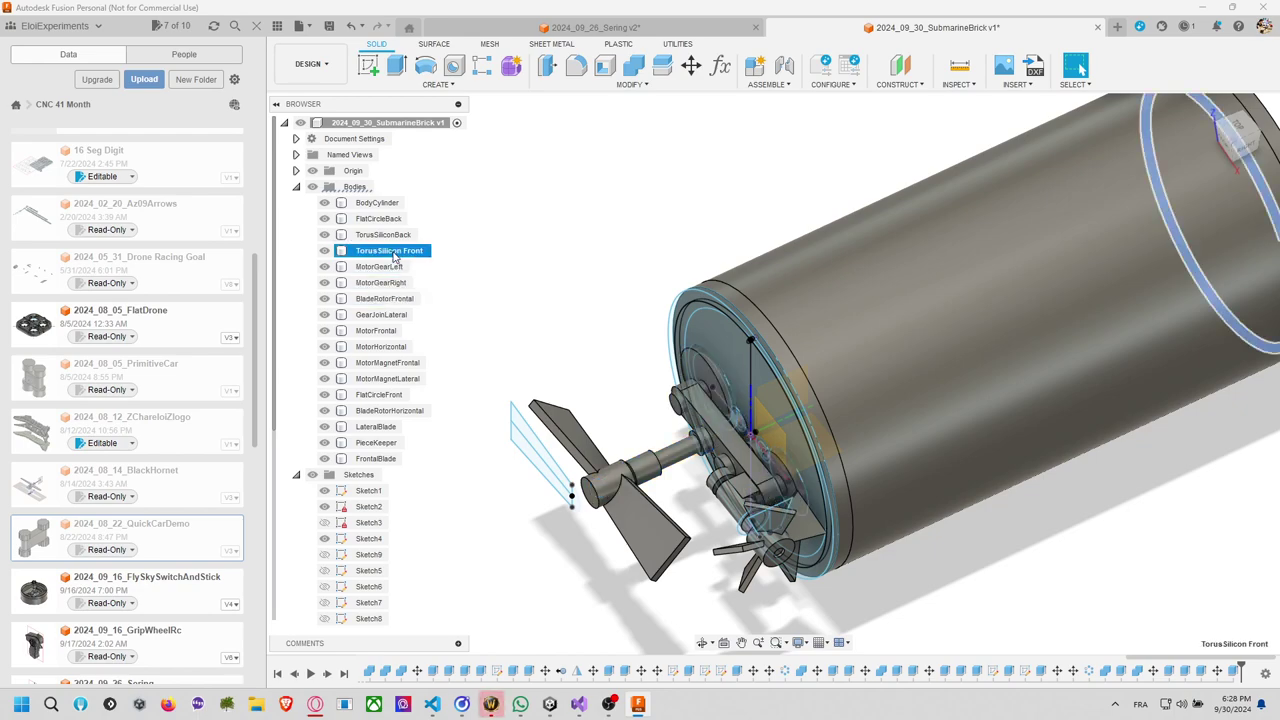
click(386, 235)
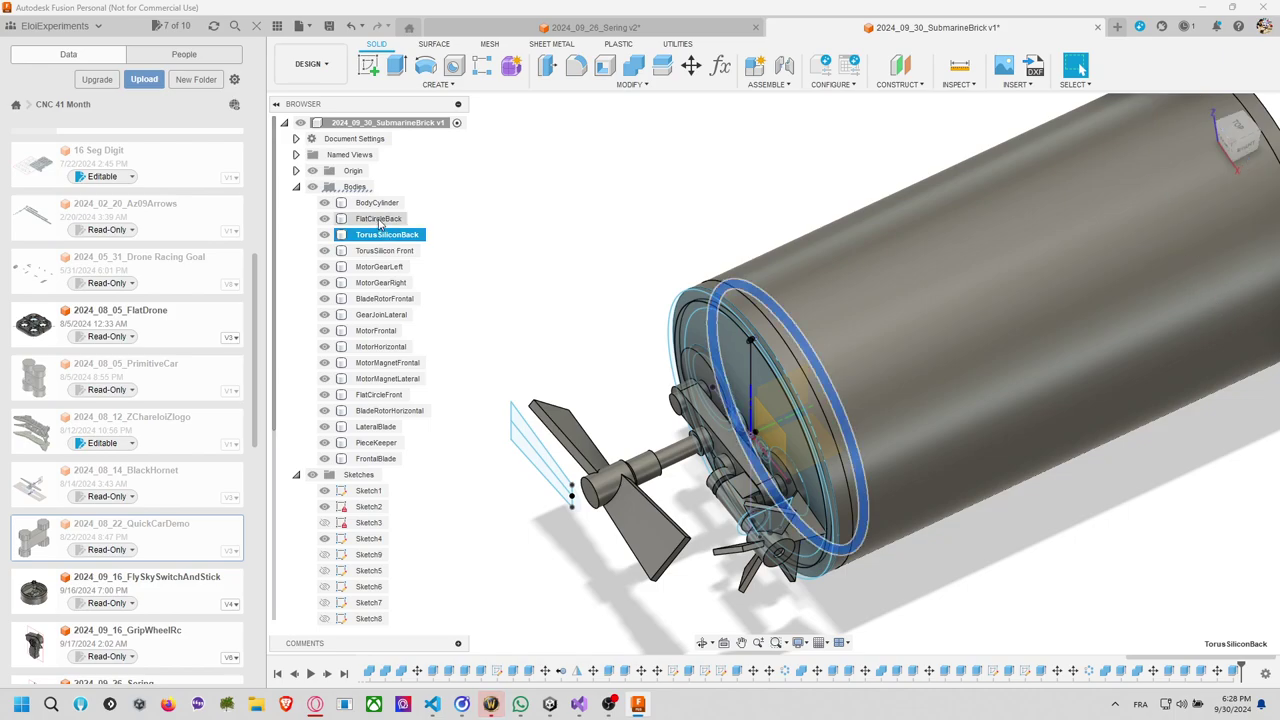
click(379, 221)
click(377, 203)
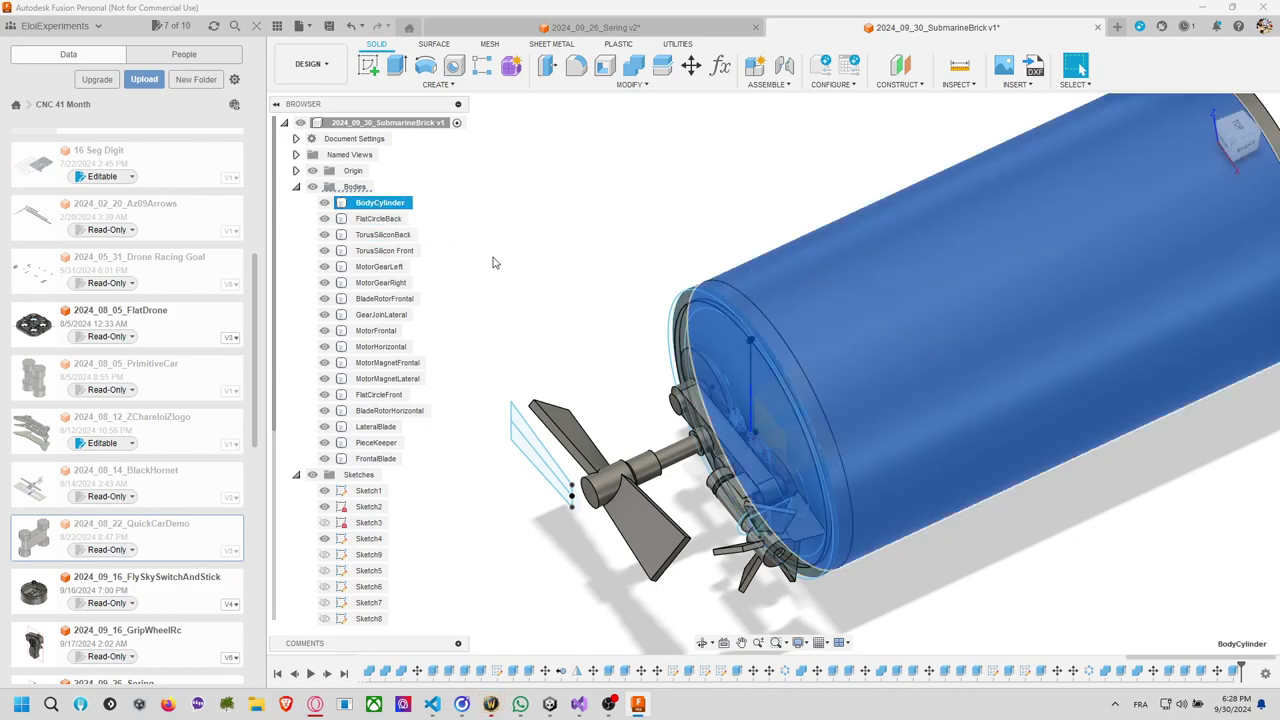
click(534, 266)
View the submarine from above and save it as 2024_09_30_SubmarineBrick v2.
scroll(539, 279, down, 3)
shift+middle_drag(900, 460, 1012, 330)
shift+middle_drag(1080, 68, 1164, 408)
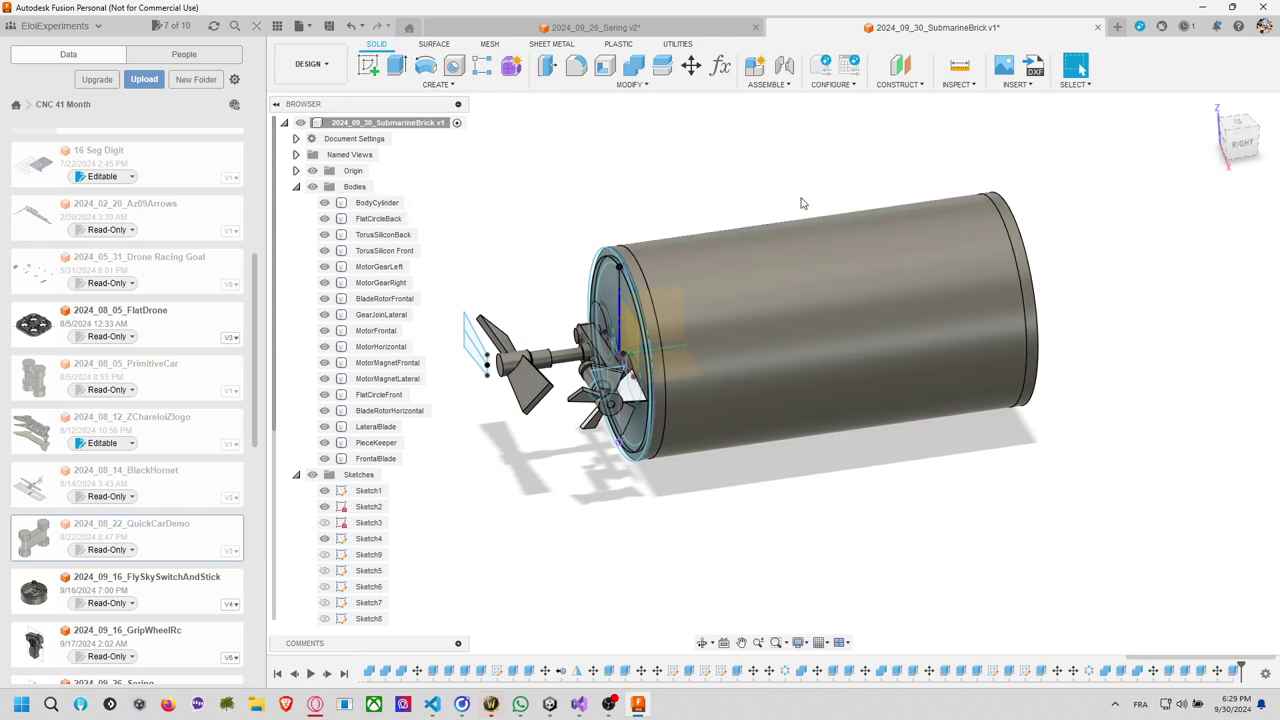
shift+middle_drag(805, 207, 712, 190)
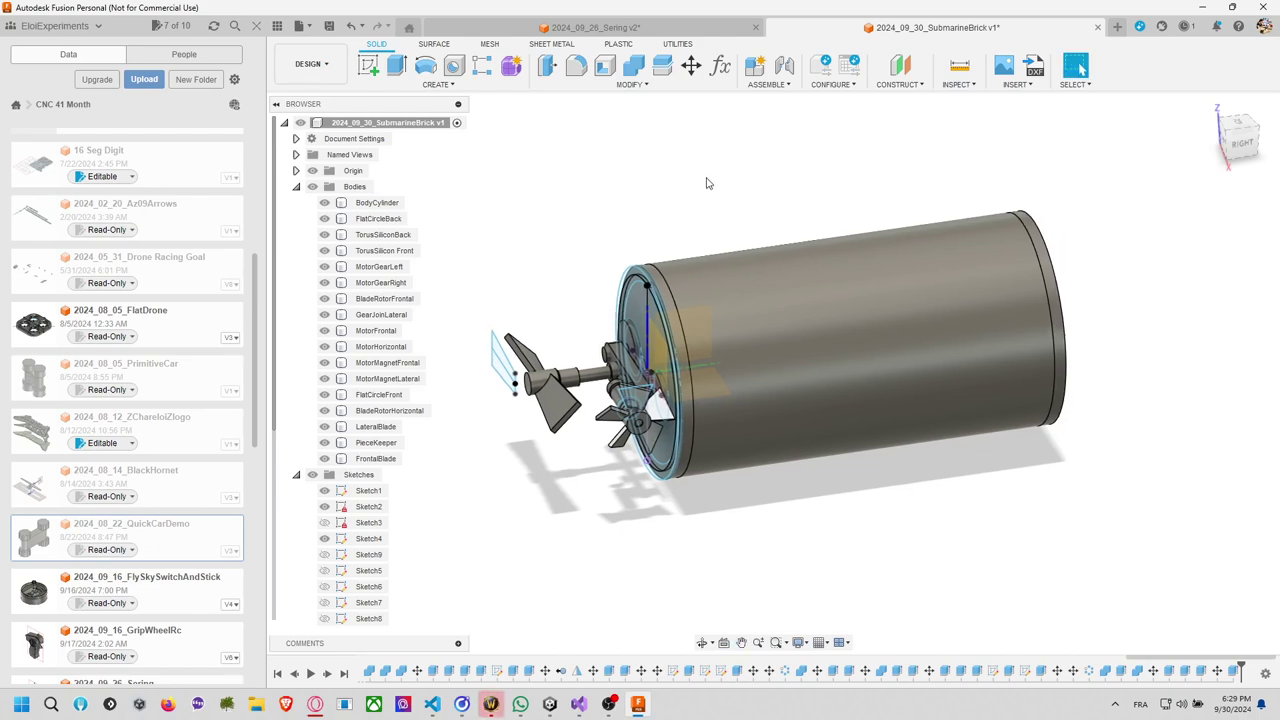
key(ctrl+s)
click(638, 377)
Review the hull, front silicone ring and GearJoinLateral, keeping the ring's original name.
click(392, 203)
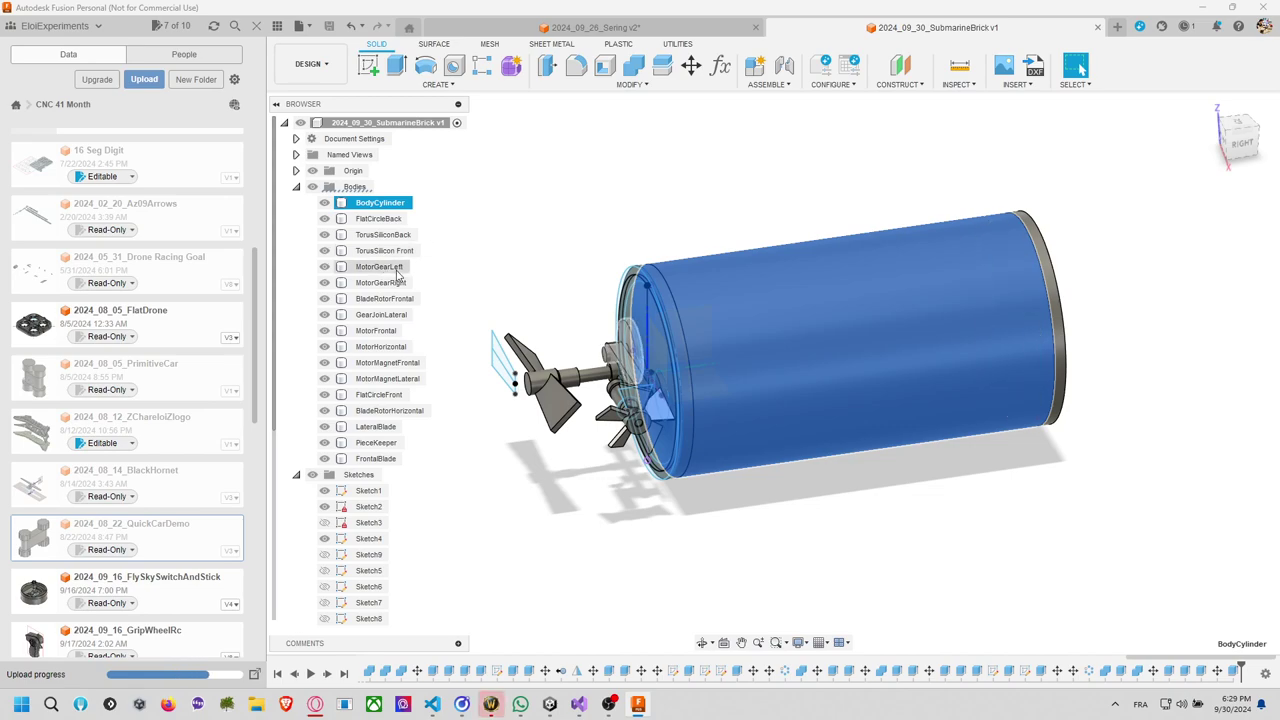
click(396, 252)
click(396, 251)
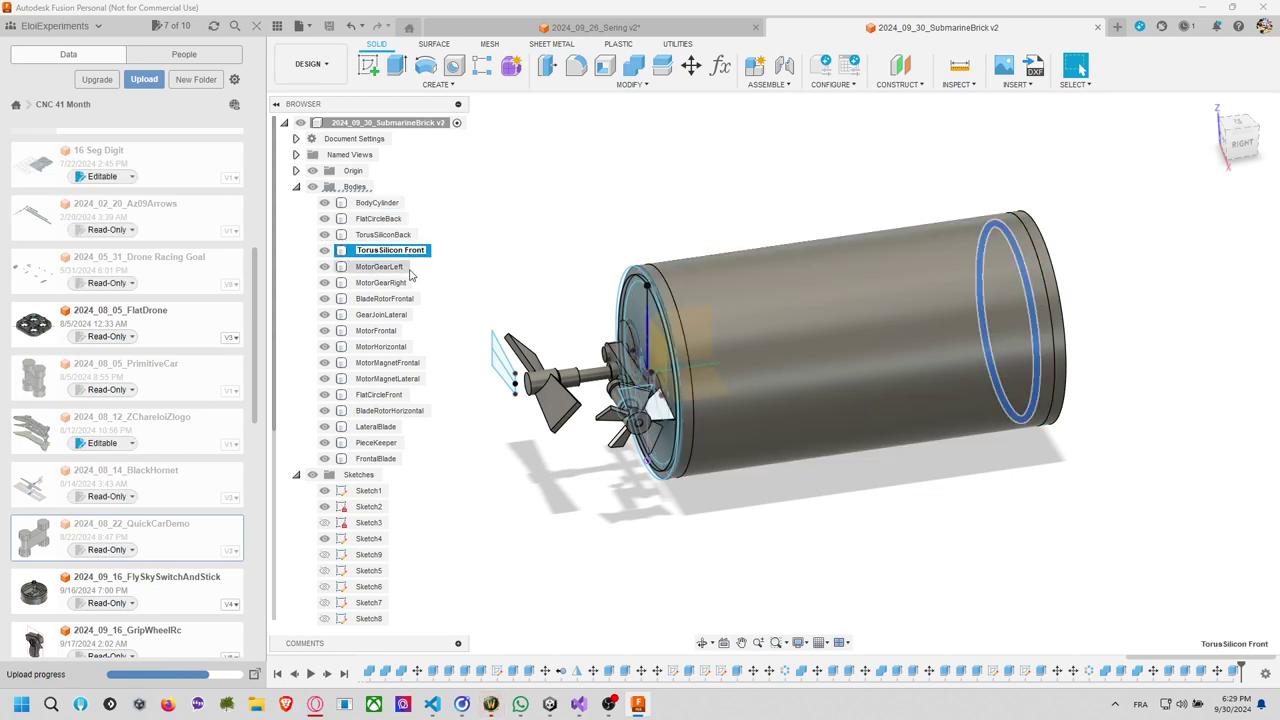
key(Escape)
key(Escape)
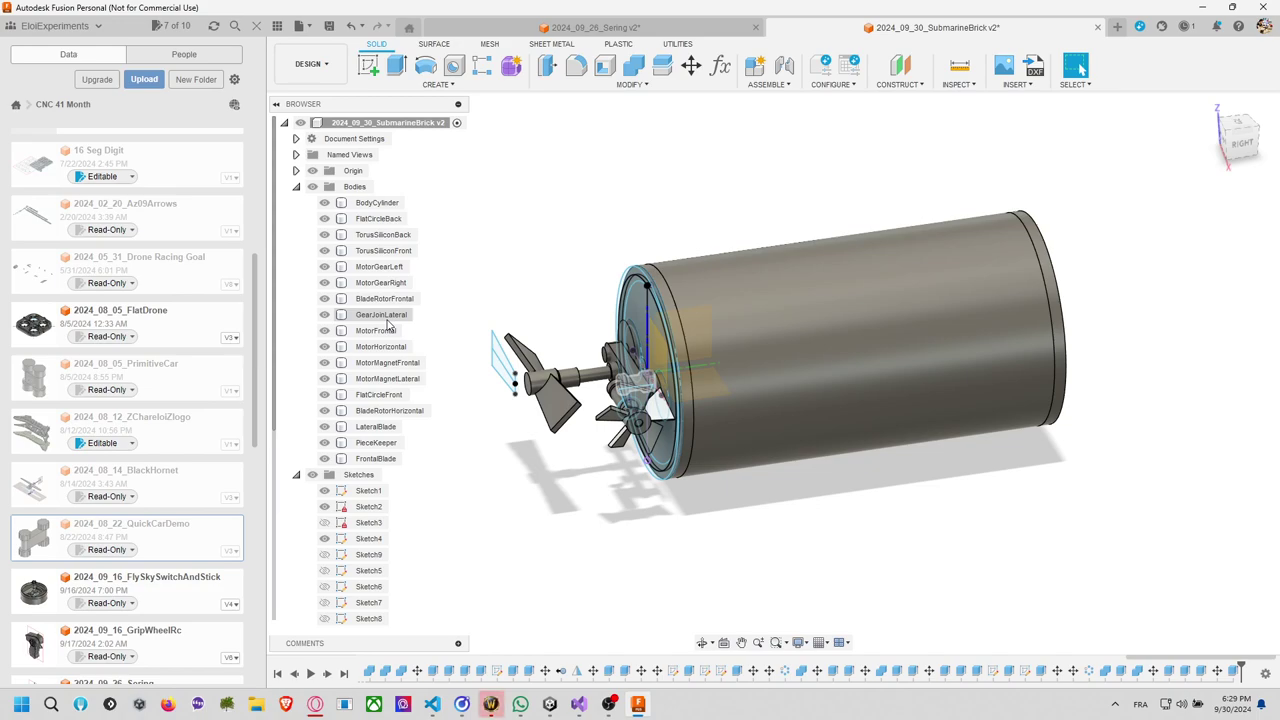
click(384, 315)
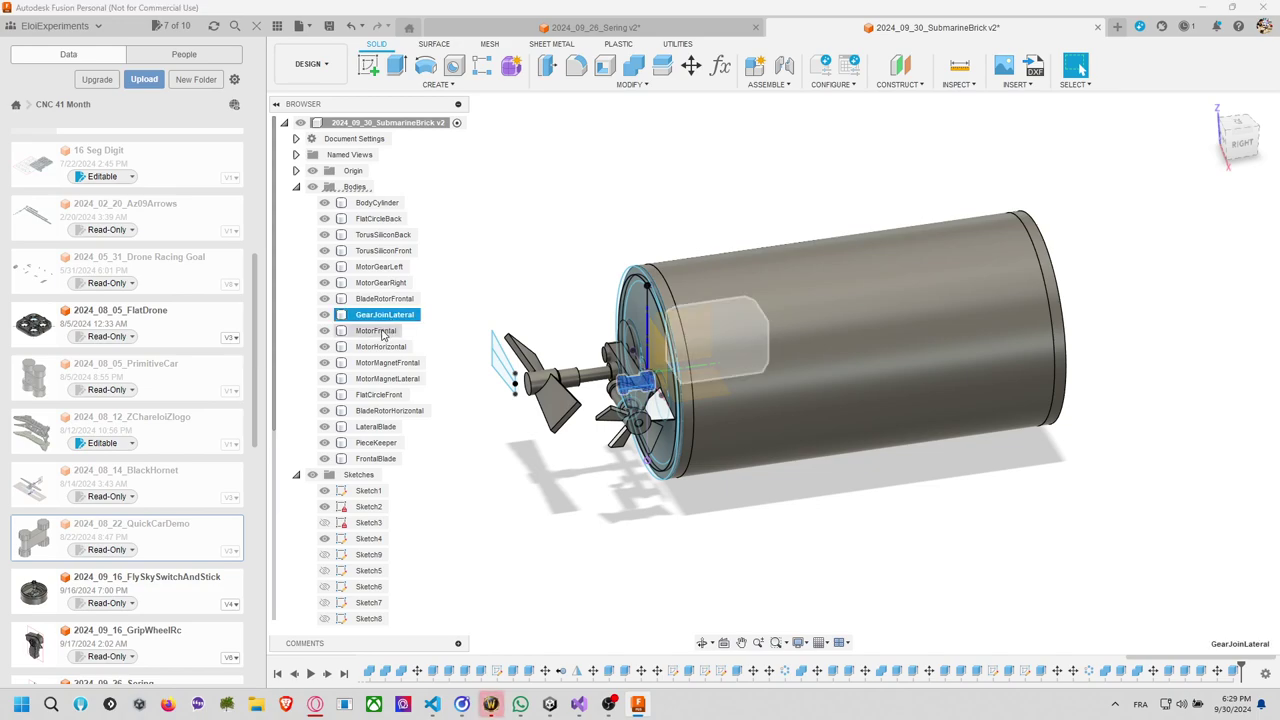
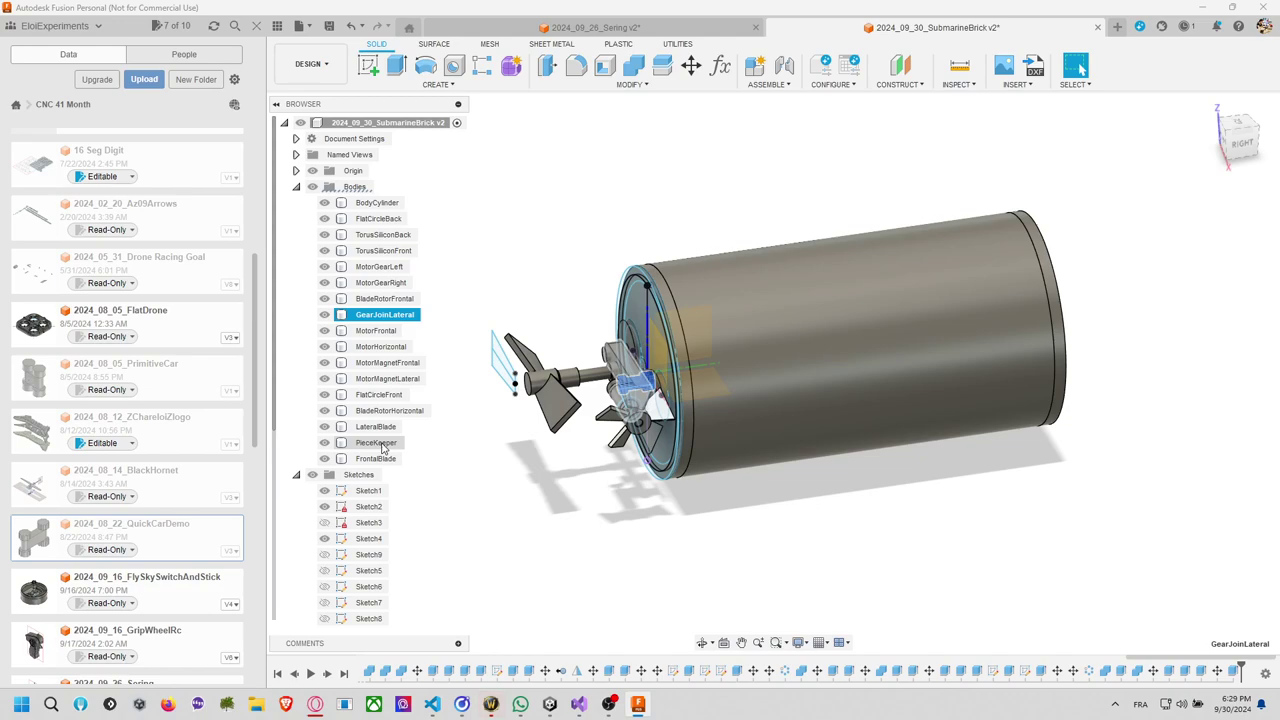
Check the LateralBlade, PieceKeeper and FrontalBlade bodies, then save a new design version.
click(384, 433)
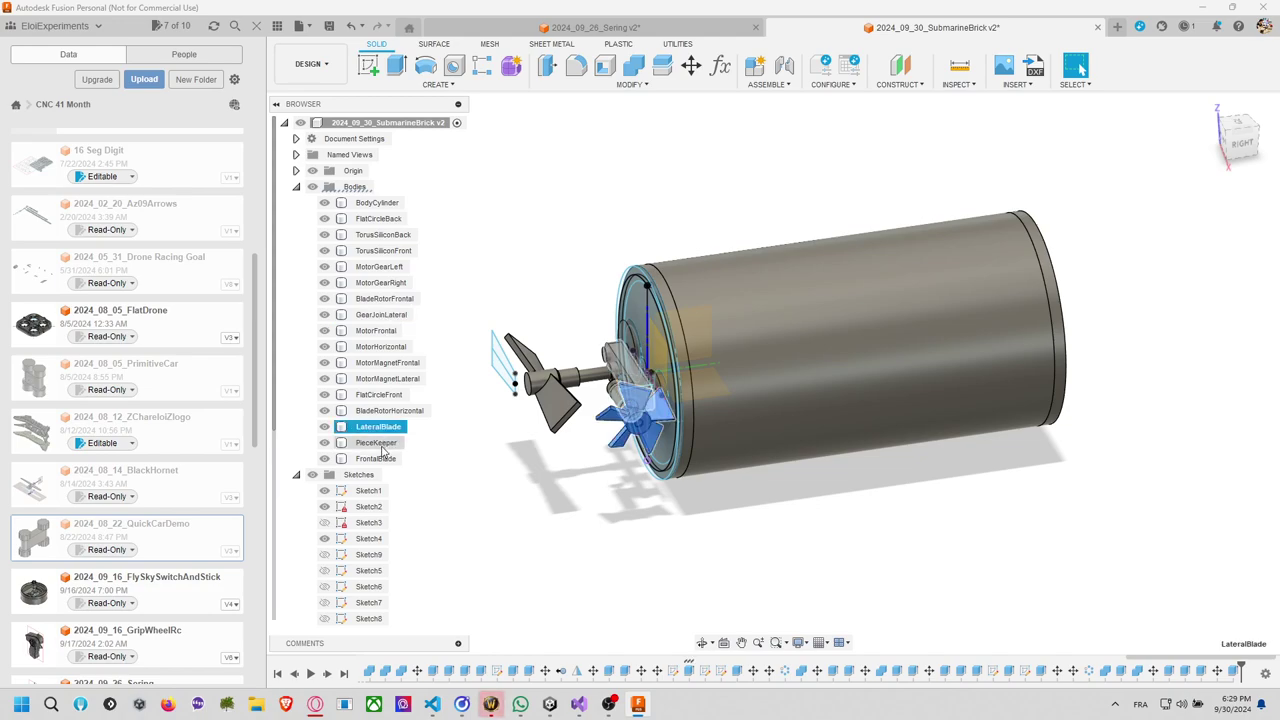
click(384, 442)
click(379, 458)
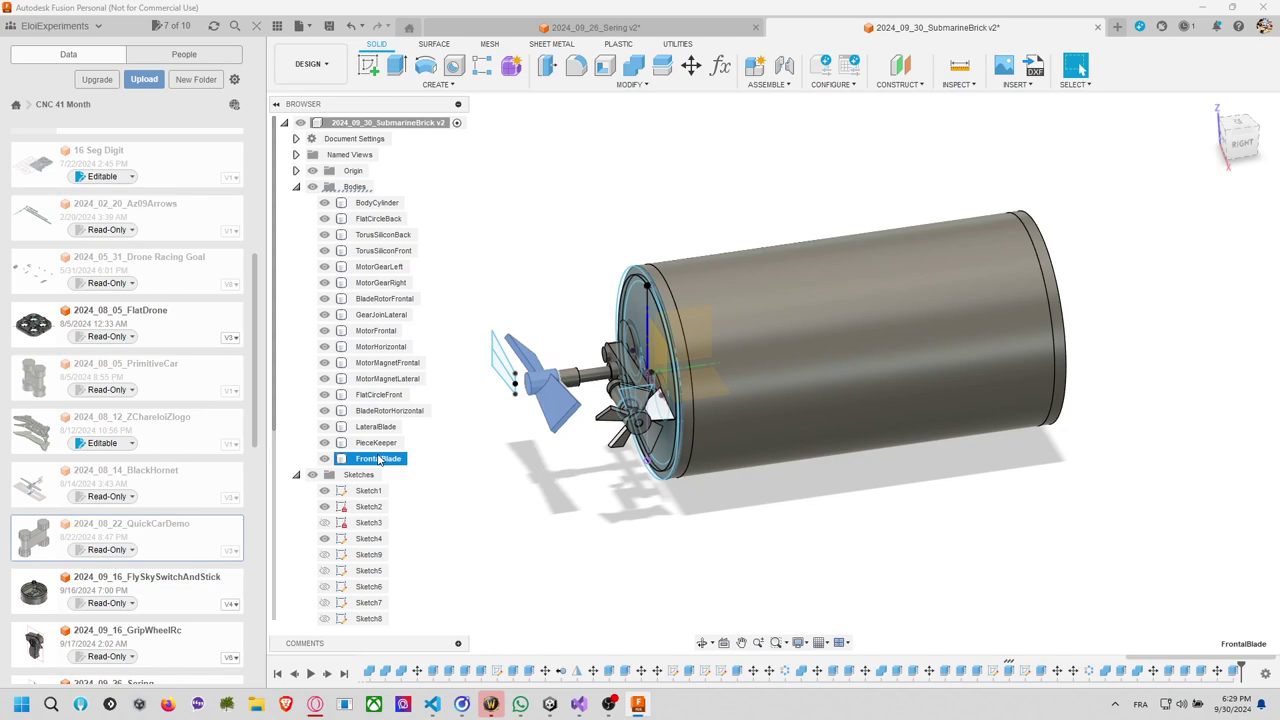
click(468, 507)
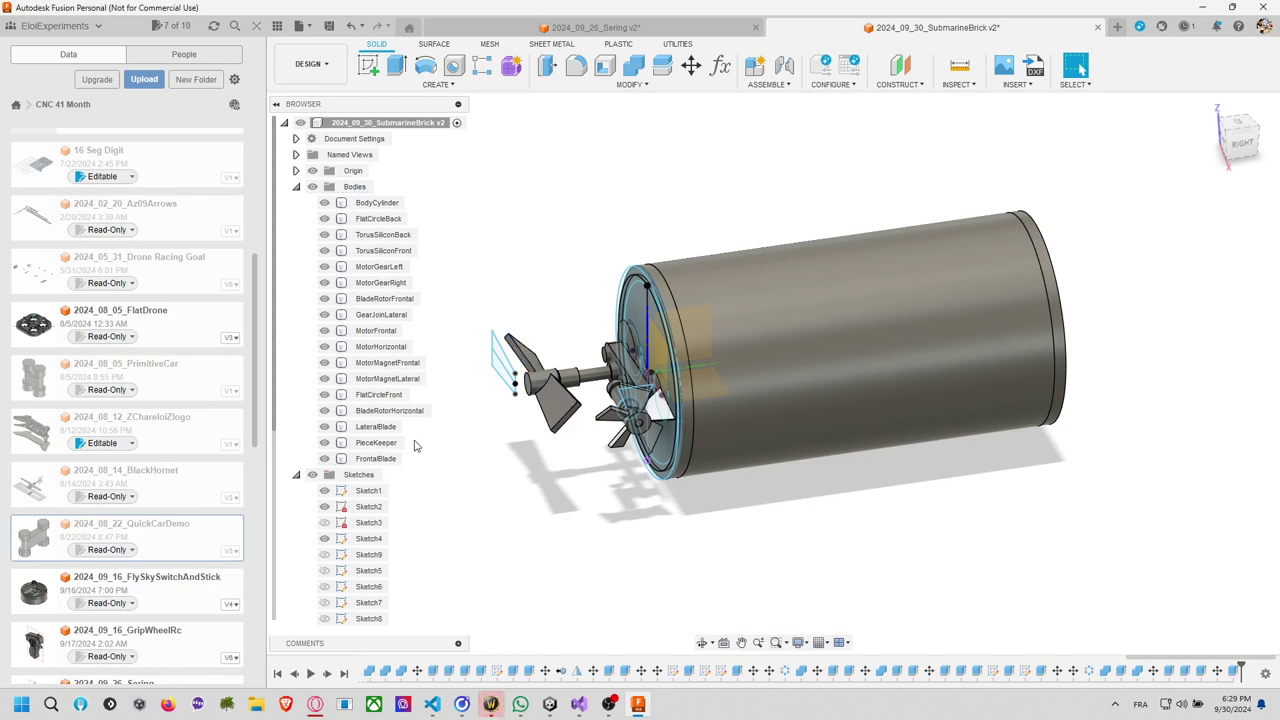
key(ctrl+s)
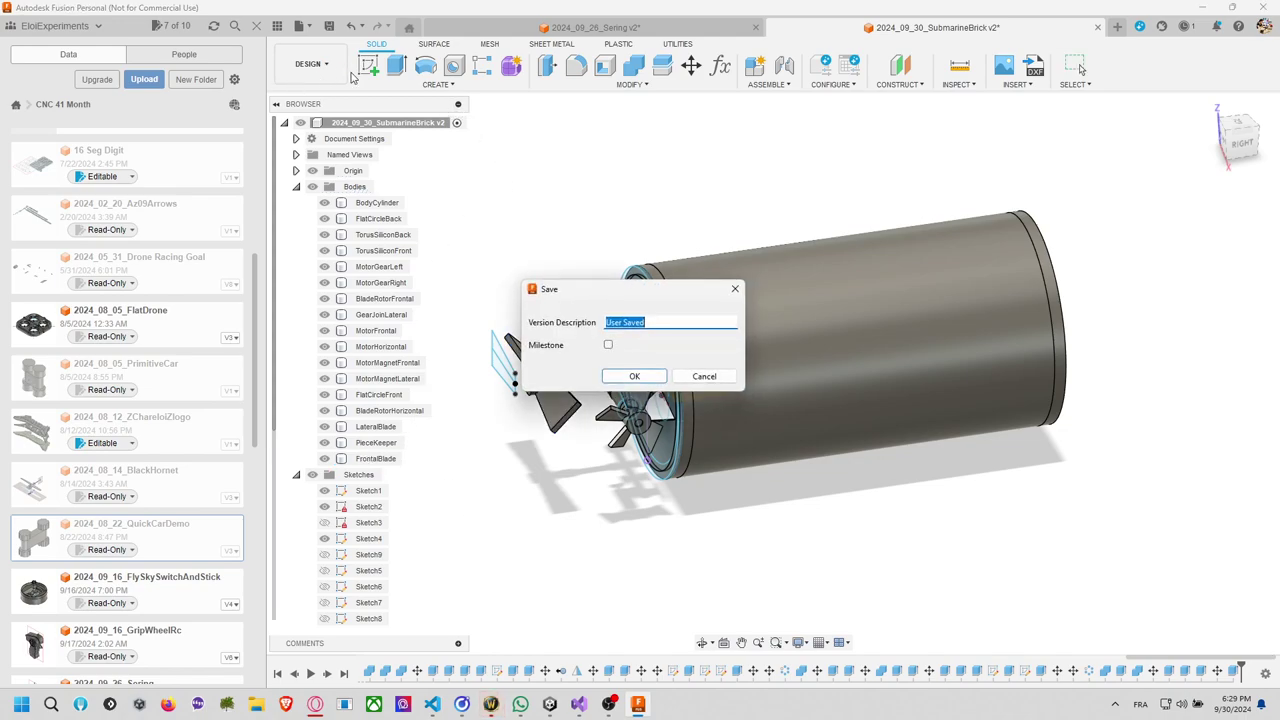
key(Return)
click(314, 63)
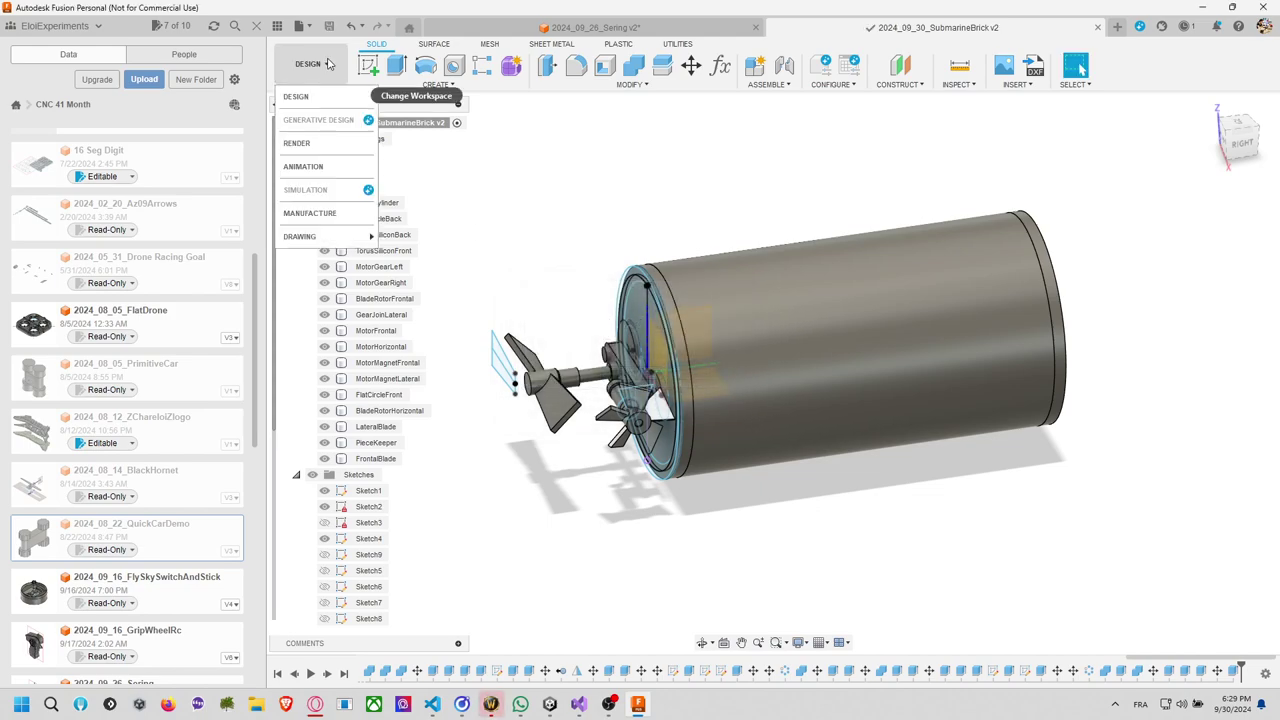
Start an export of the design with the EloiStree3D folder as its location.
click(300, 26)
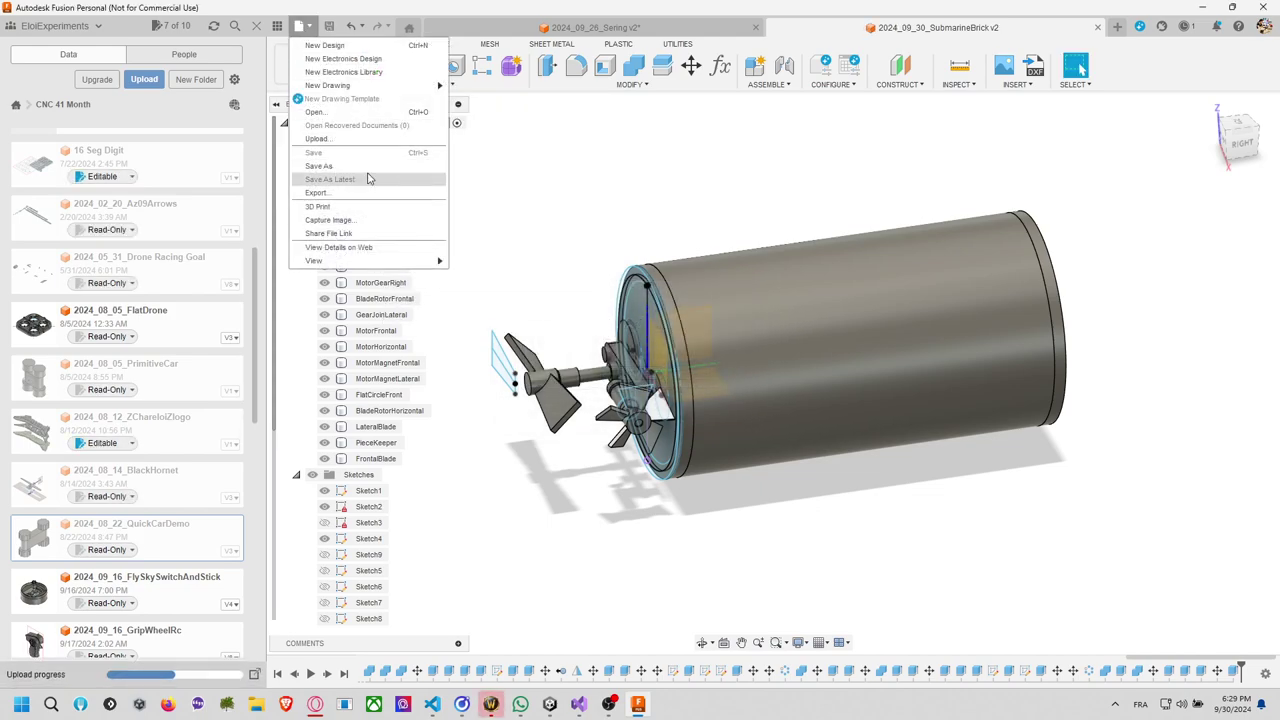
click(345, 192)
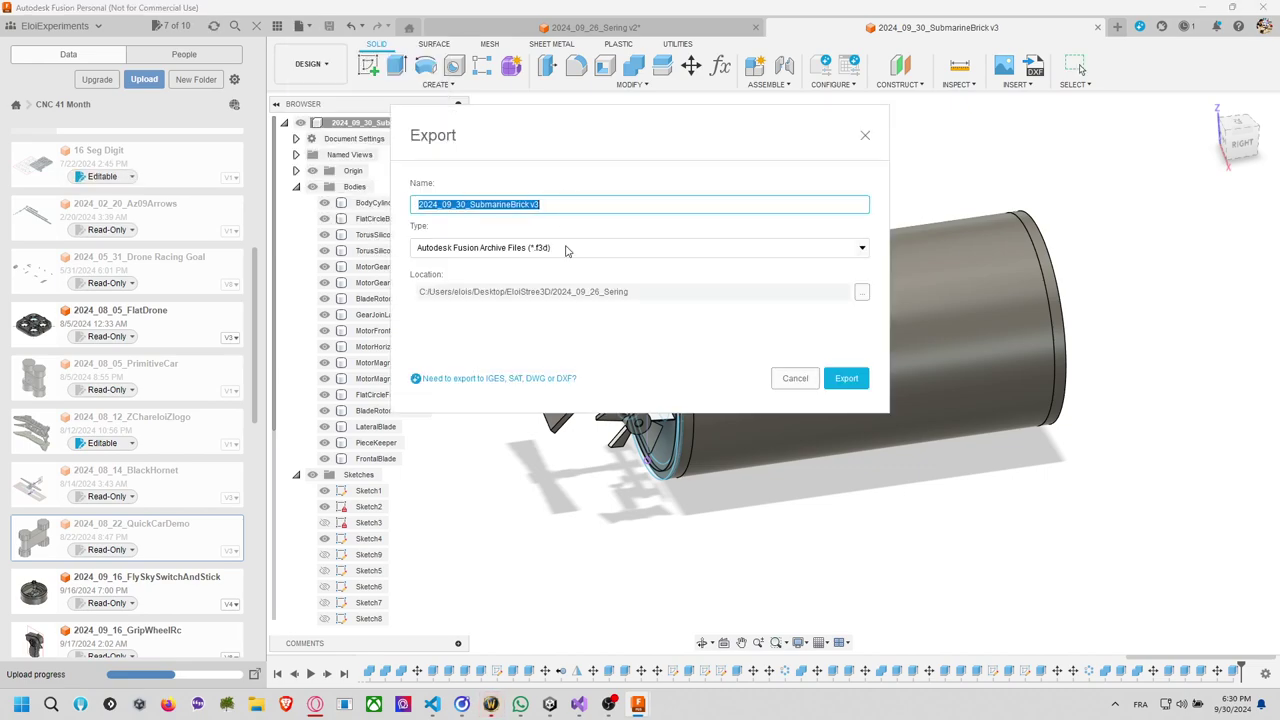
click(862, 293)
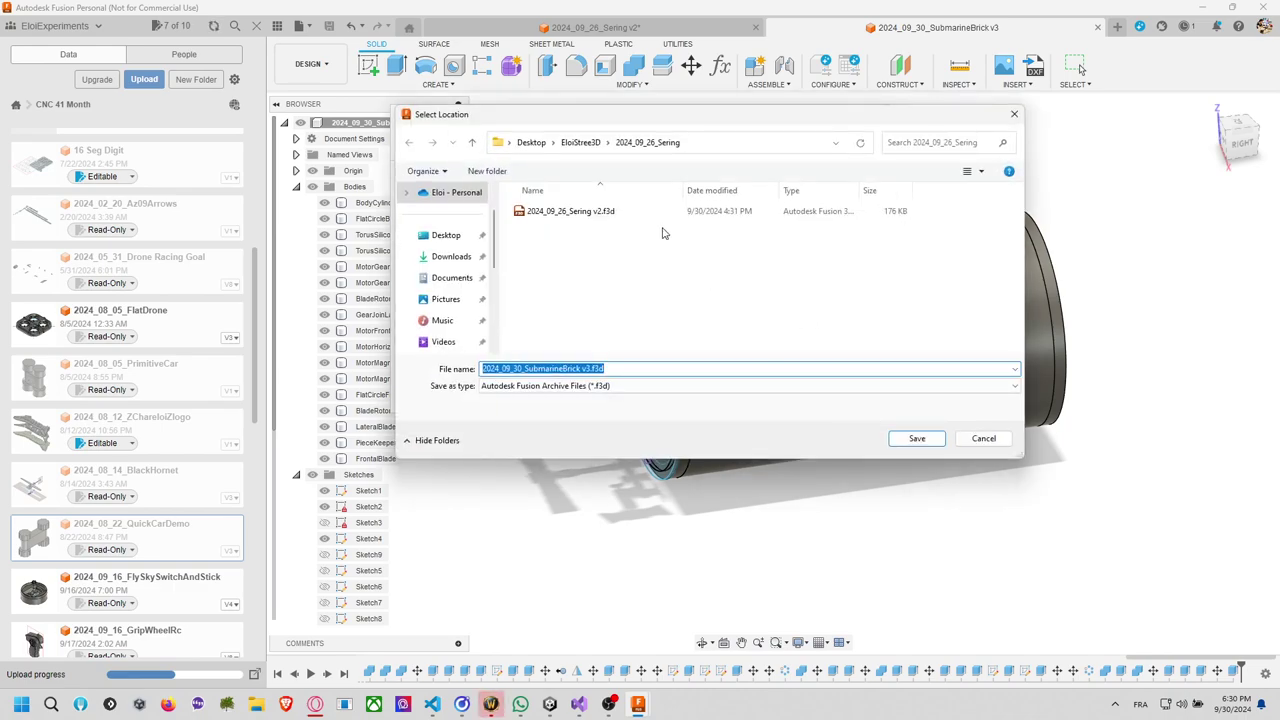
click(598, 145)
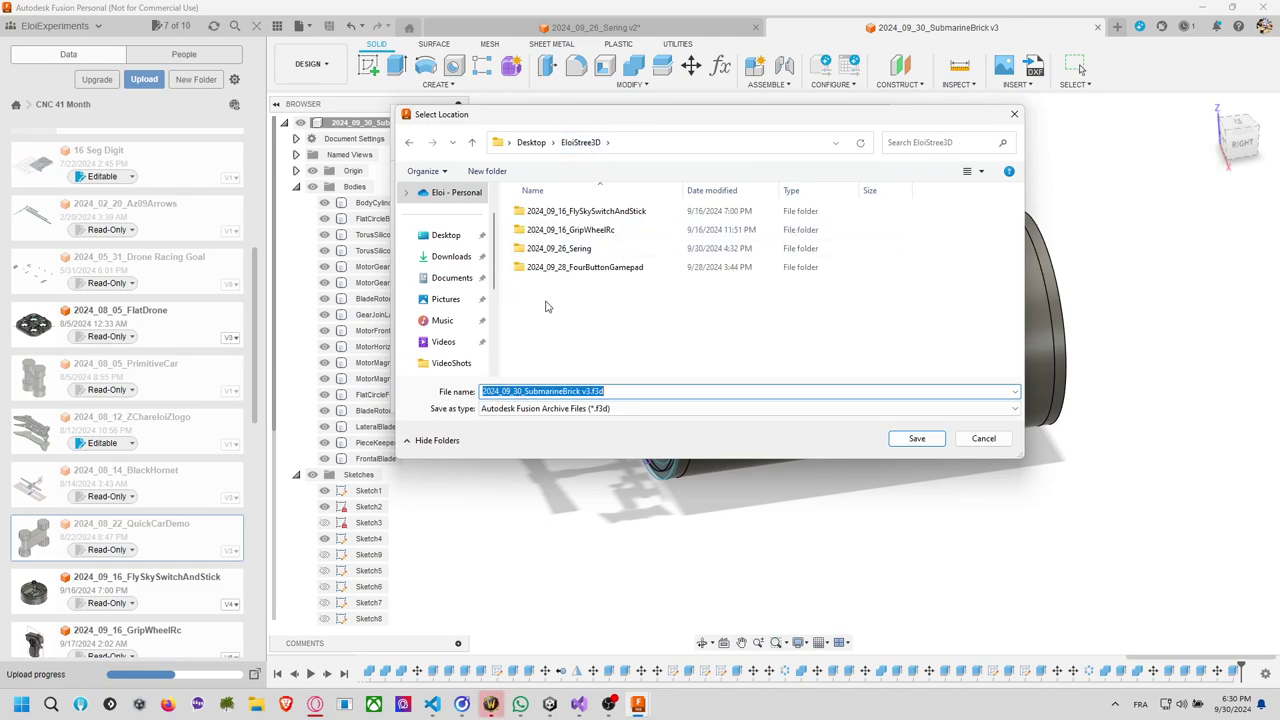
Create a new 2024_09_30_SubmarineBrick folder in EloiStree3D, named after the design.
click(613, 392)
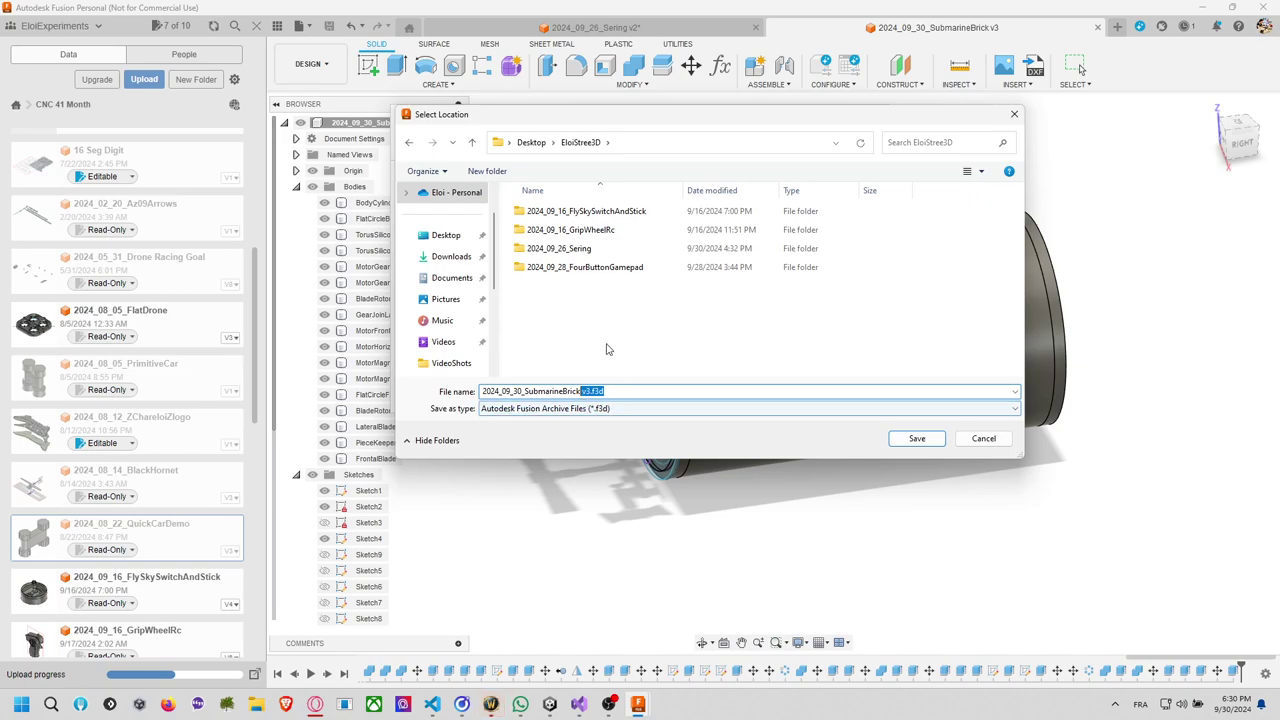
drag(578, 391, 475, 394)
key(ctrl+c)
click(487, 171)
key(ctrl+v)
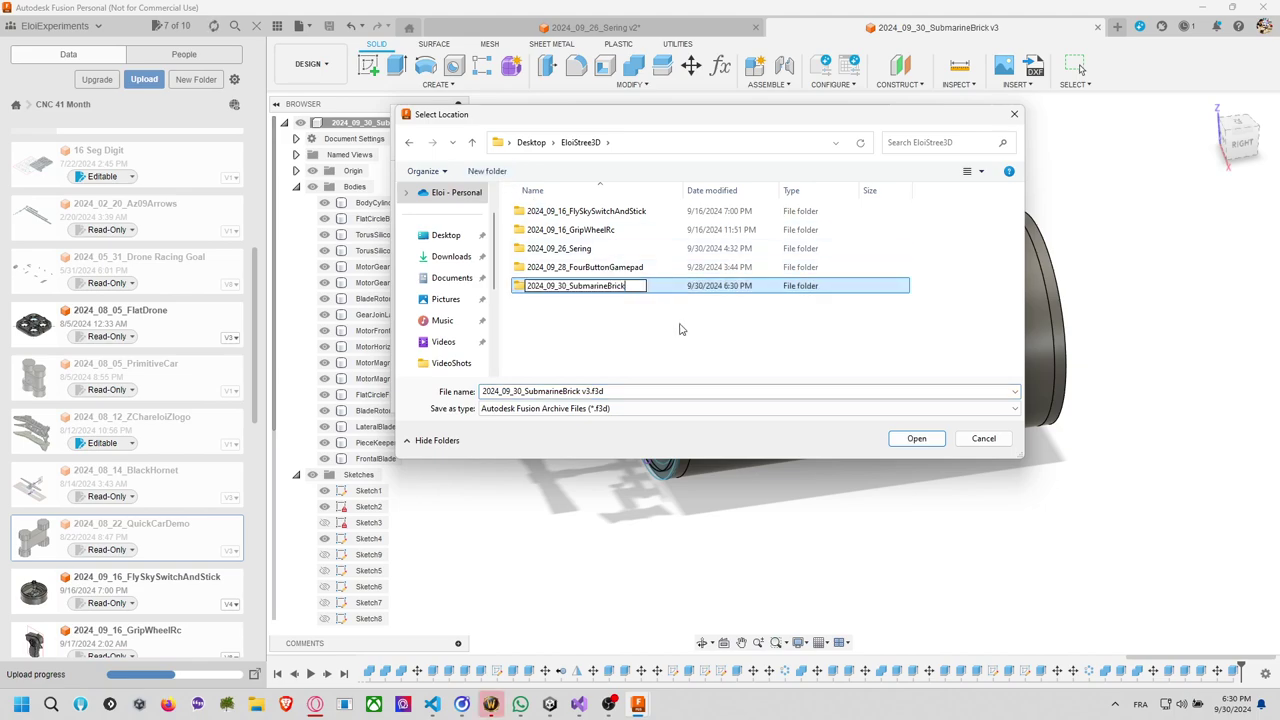
key(Return)
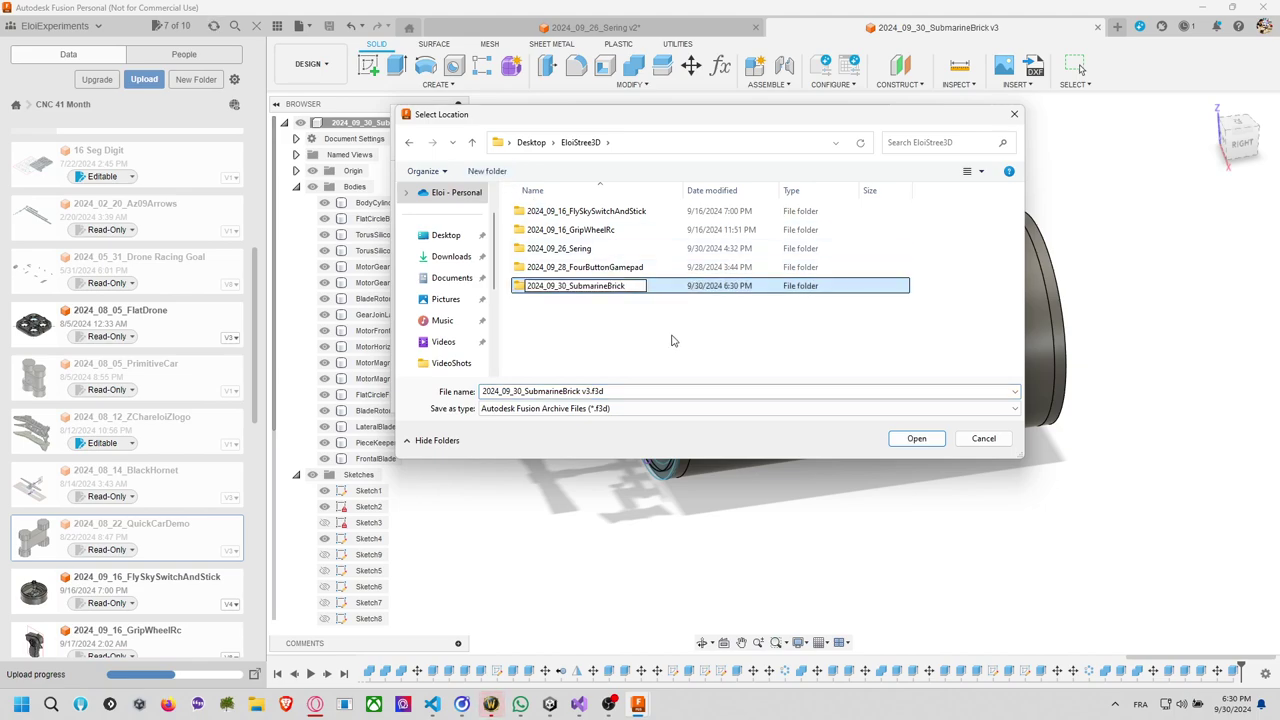
click(677, 335)
Rename the 2024_09_26_Sering folder to 2024_09_30_Sering.
click(566, 252)
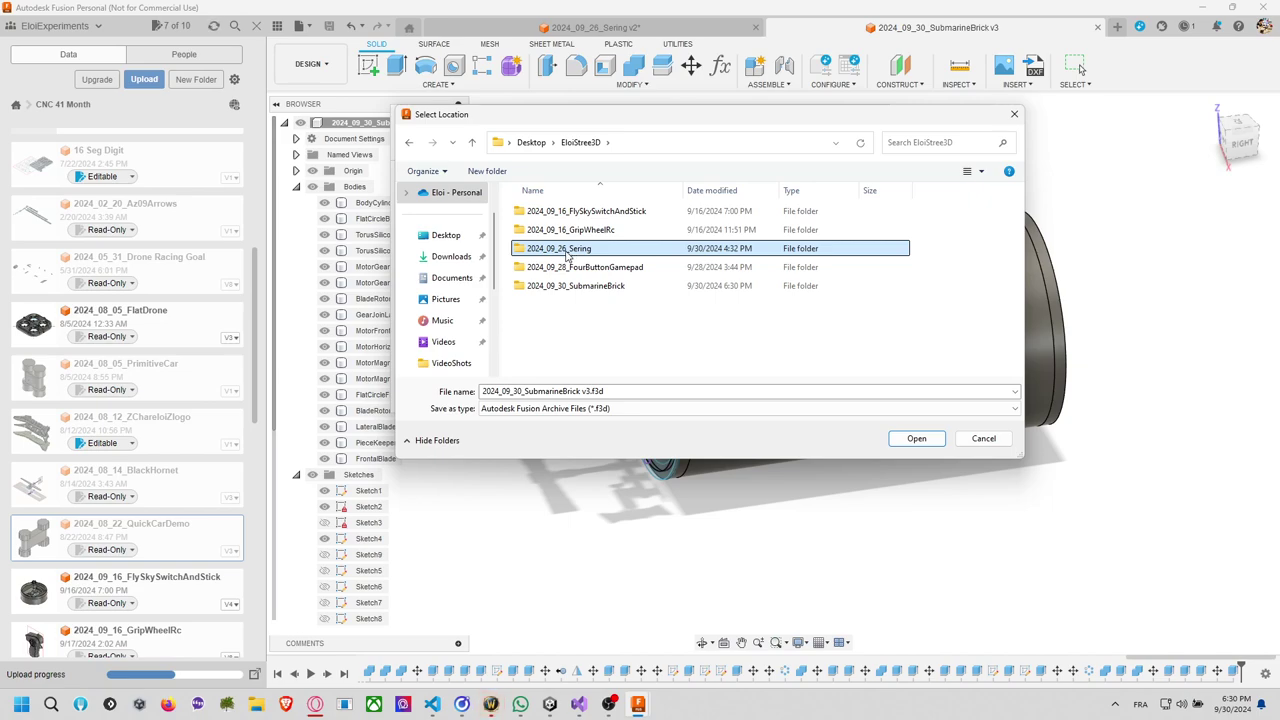
click(566, 252)
click(564, 250)
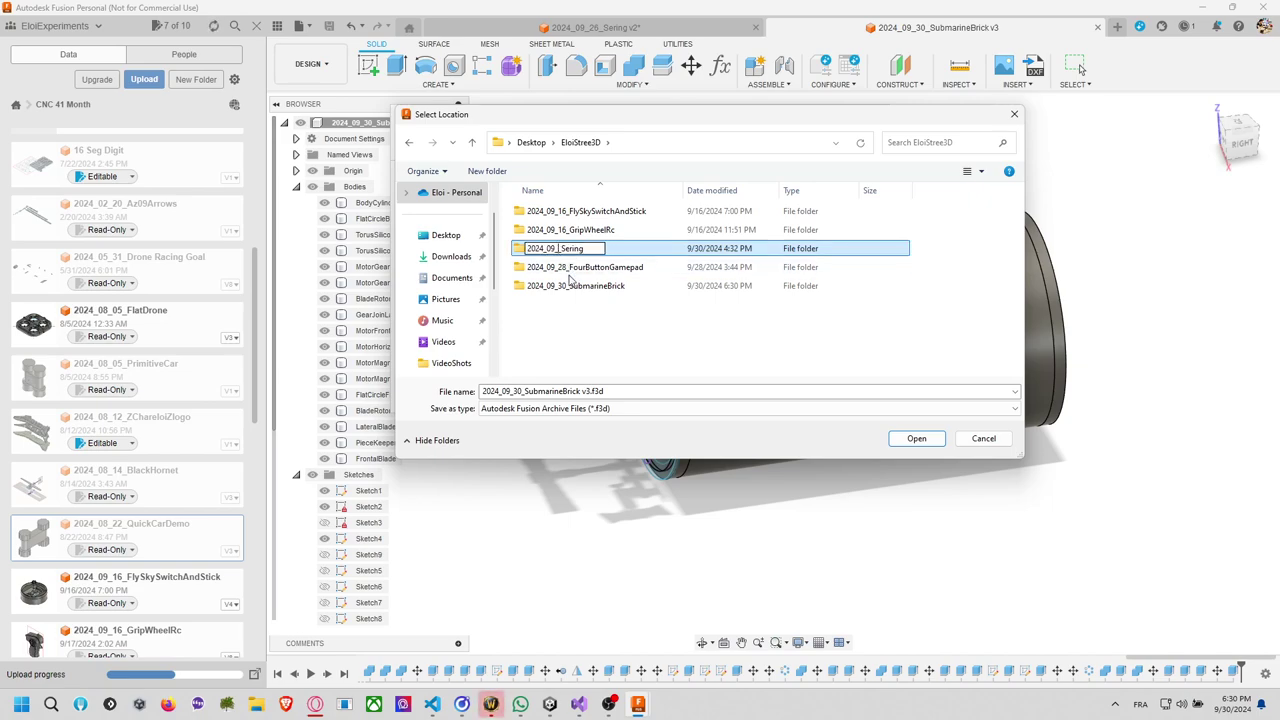
text(30_)
click(628, 323)
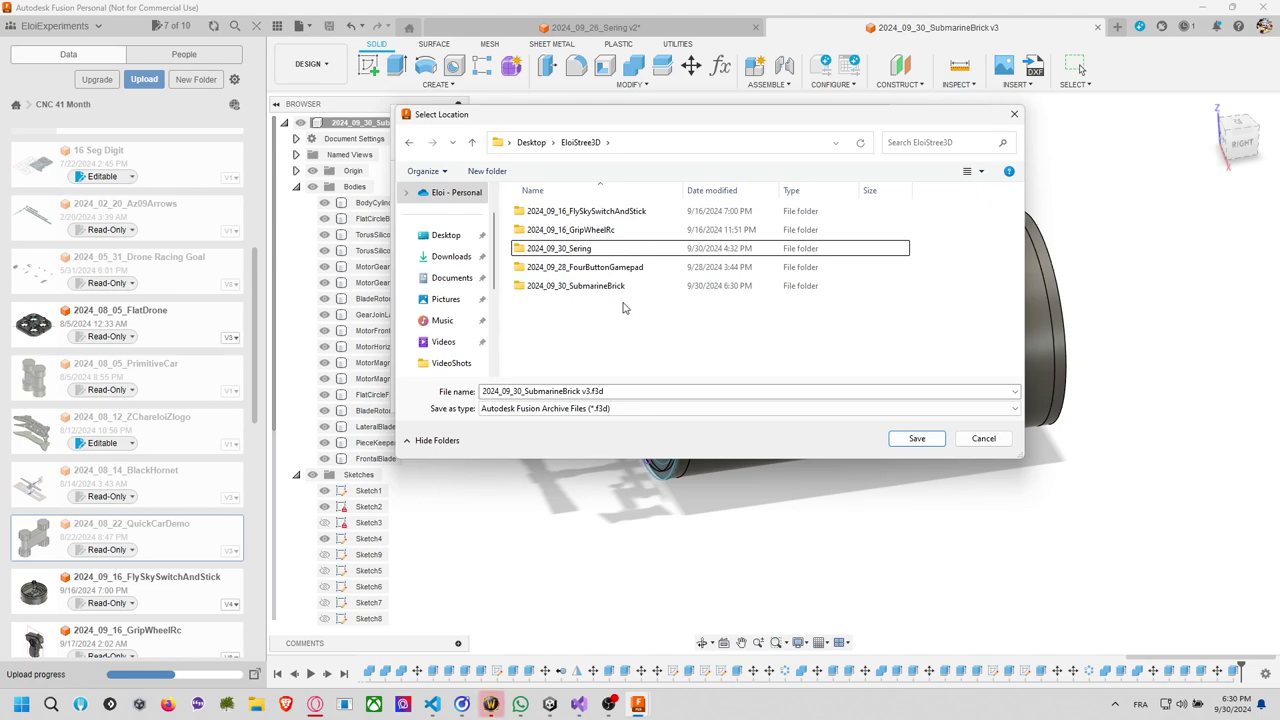
Export the design as an .f3d into the 2024_09_30_SubmarineBrick folder.
click(612, 288)
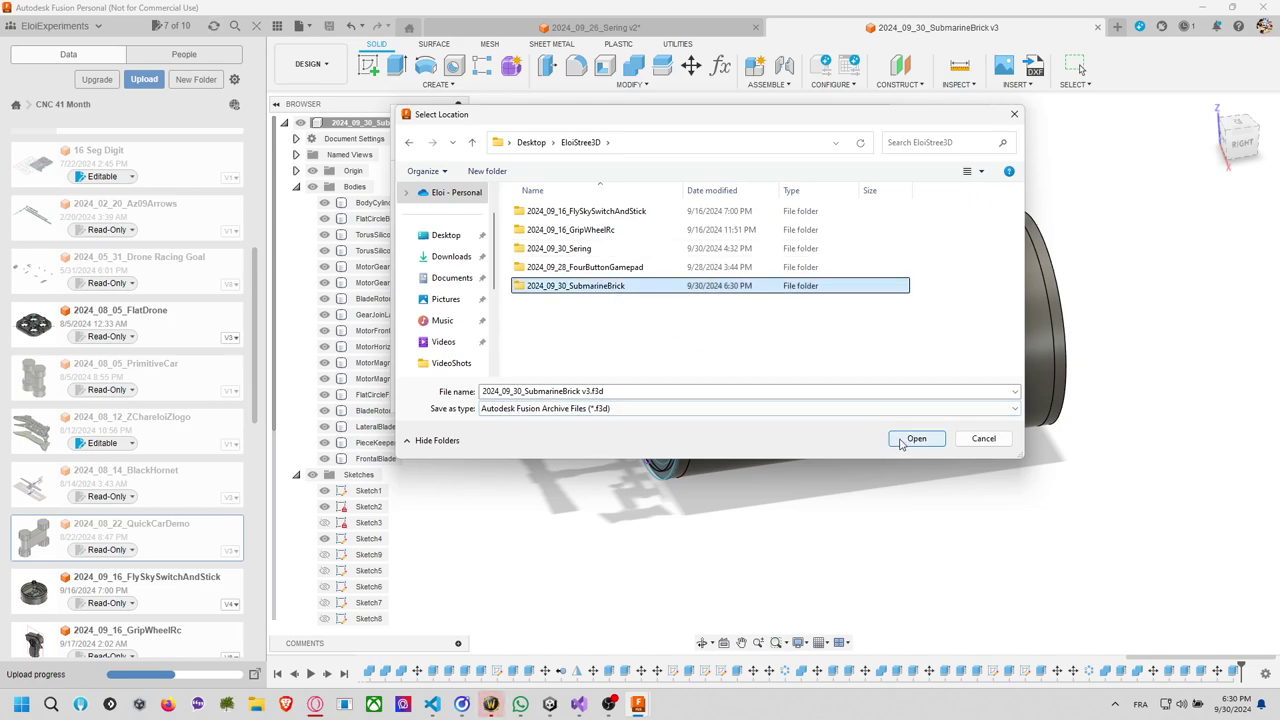
double_click(641, 288)
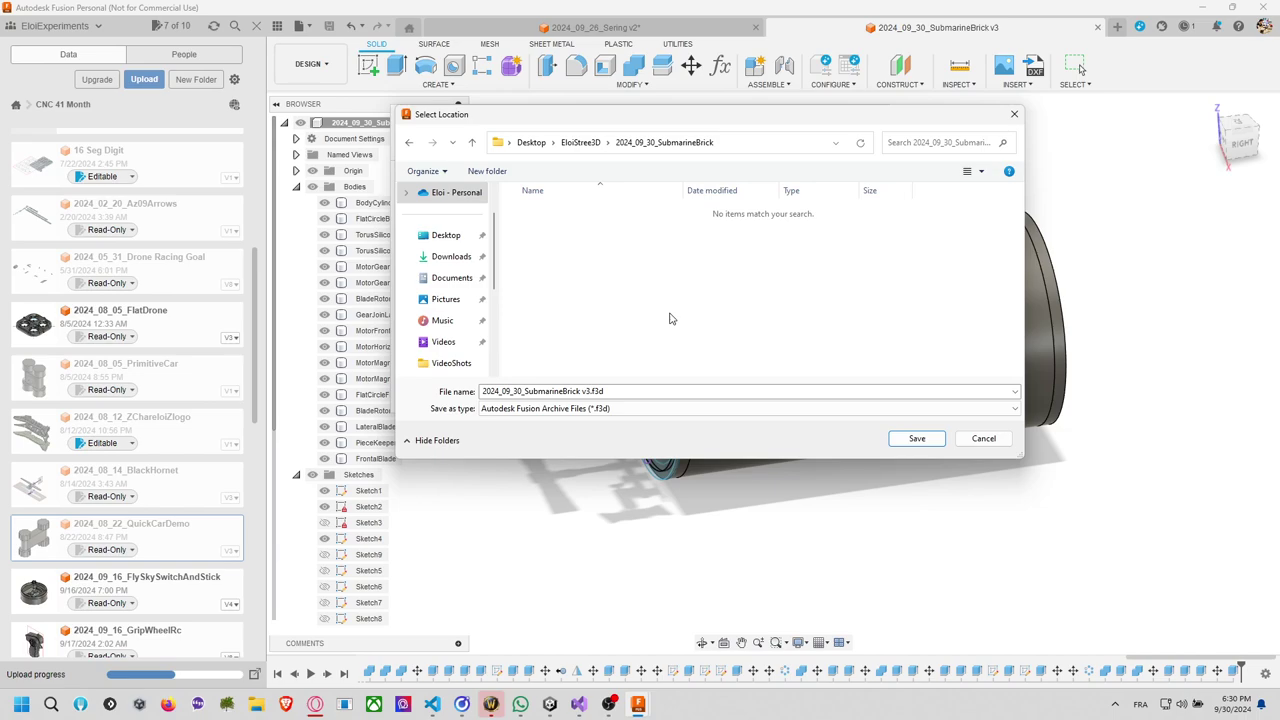
click(917, 438)
click(845, 378)
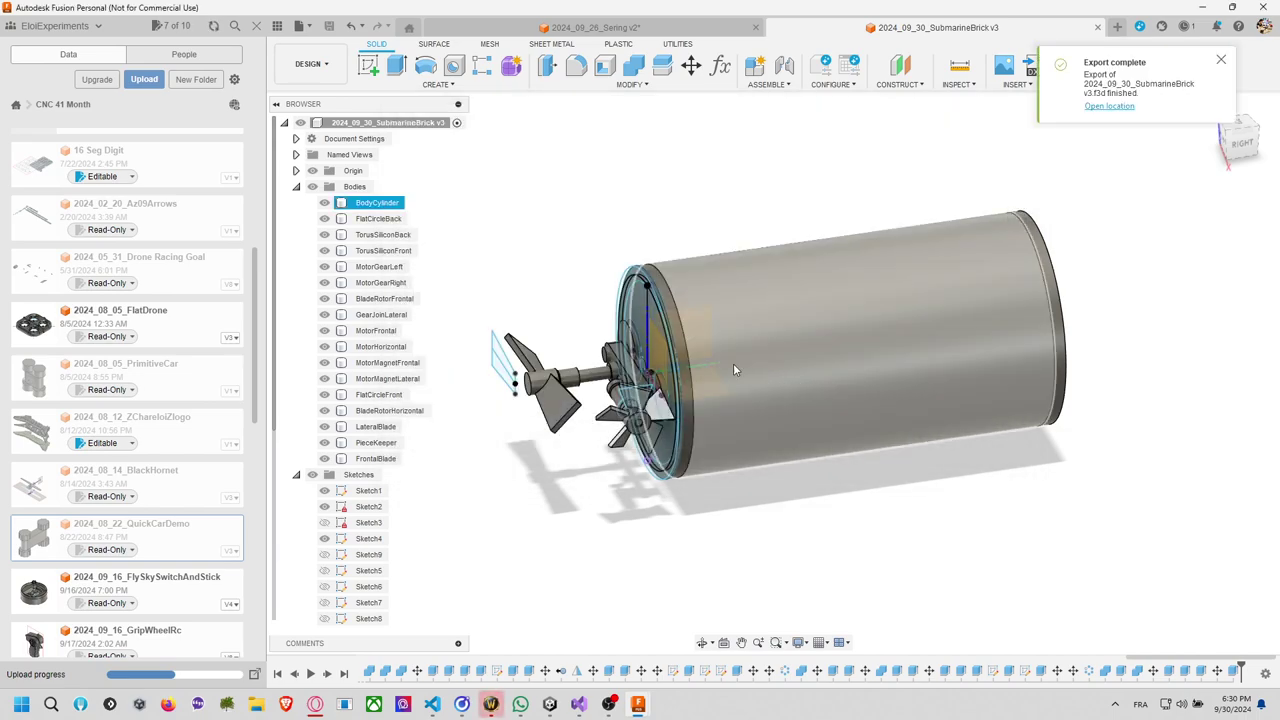
Select all bodies and export the design as FBX Files (*.fbx).
click(372, 204)
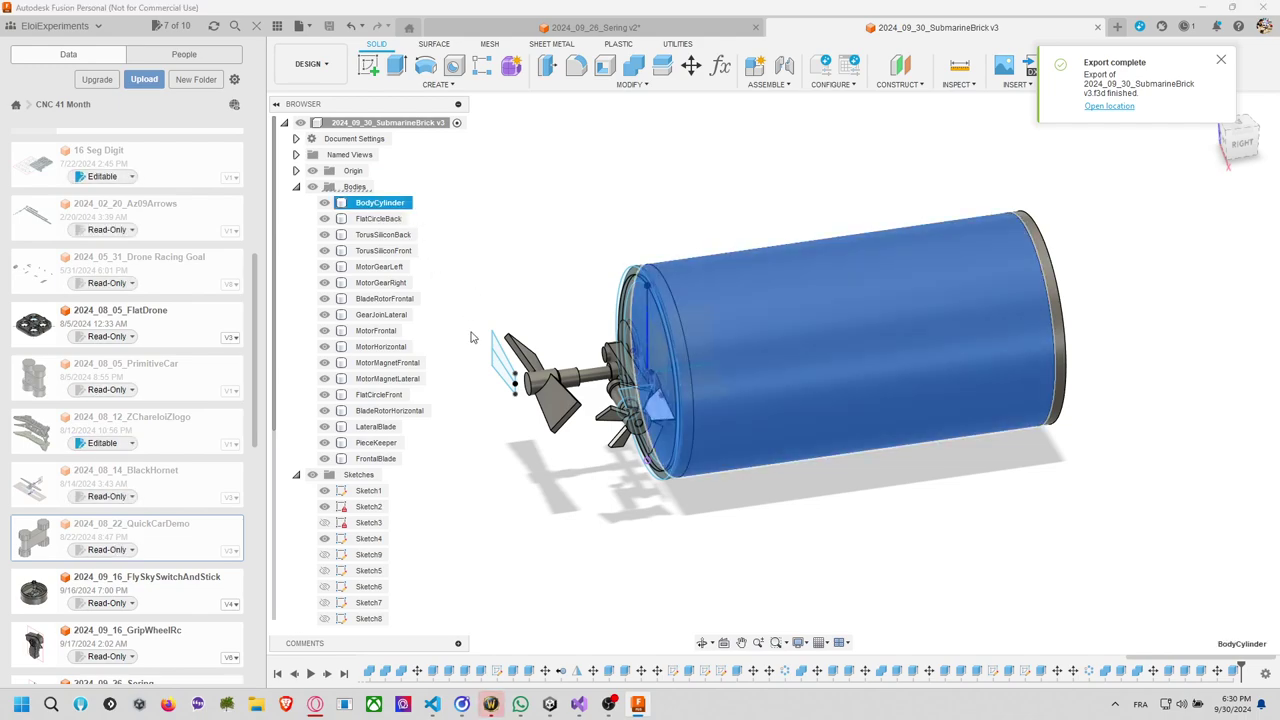
click(370, 189)
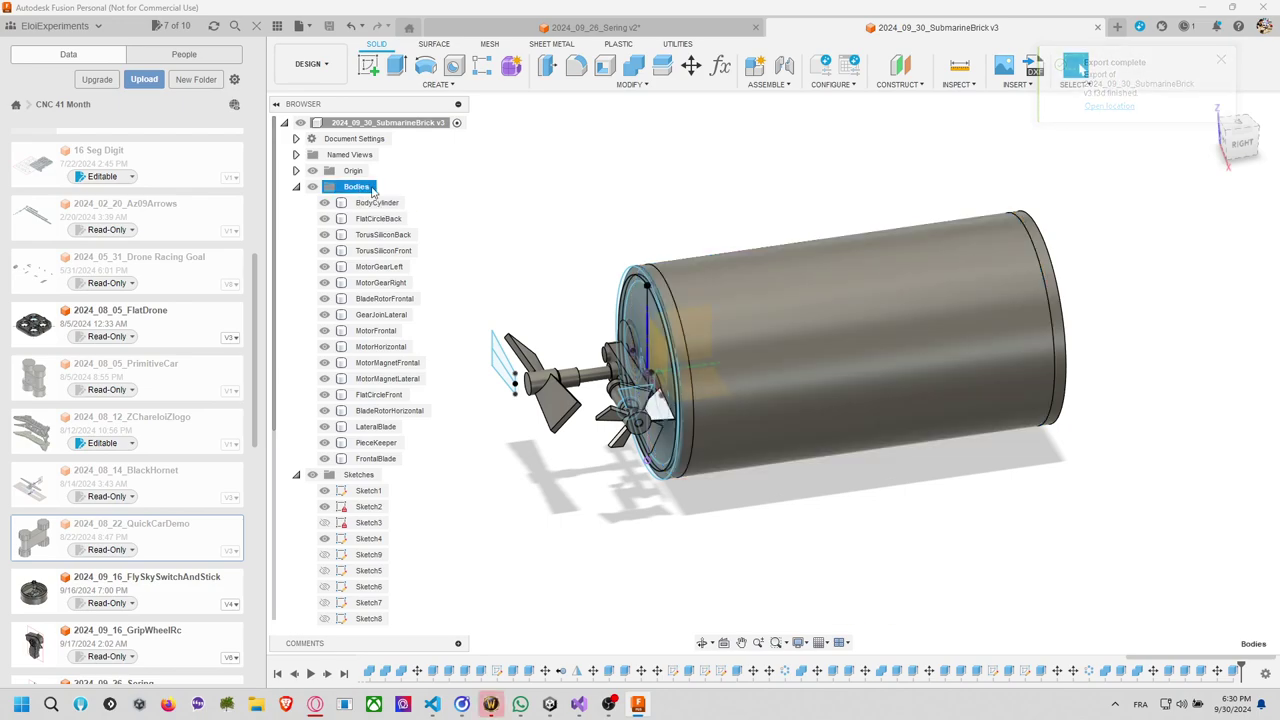
click(304, 28)
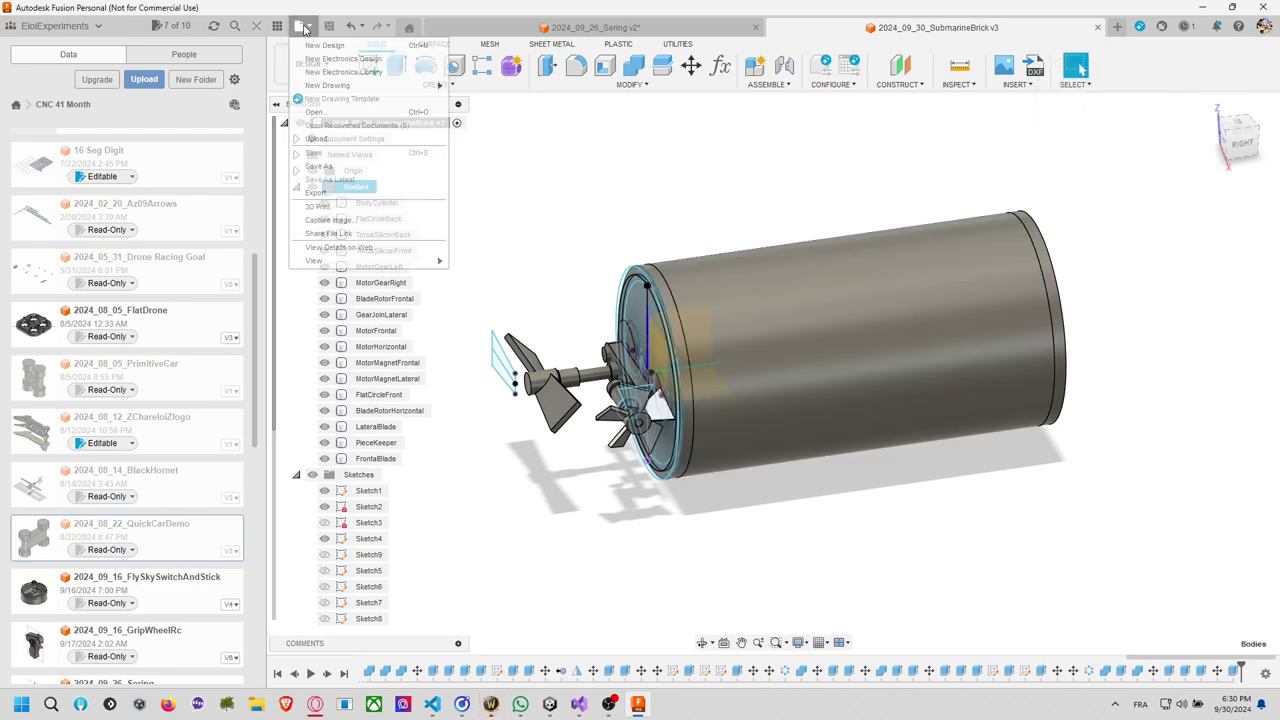
click(378, 197)
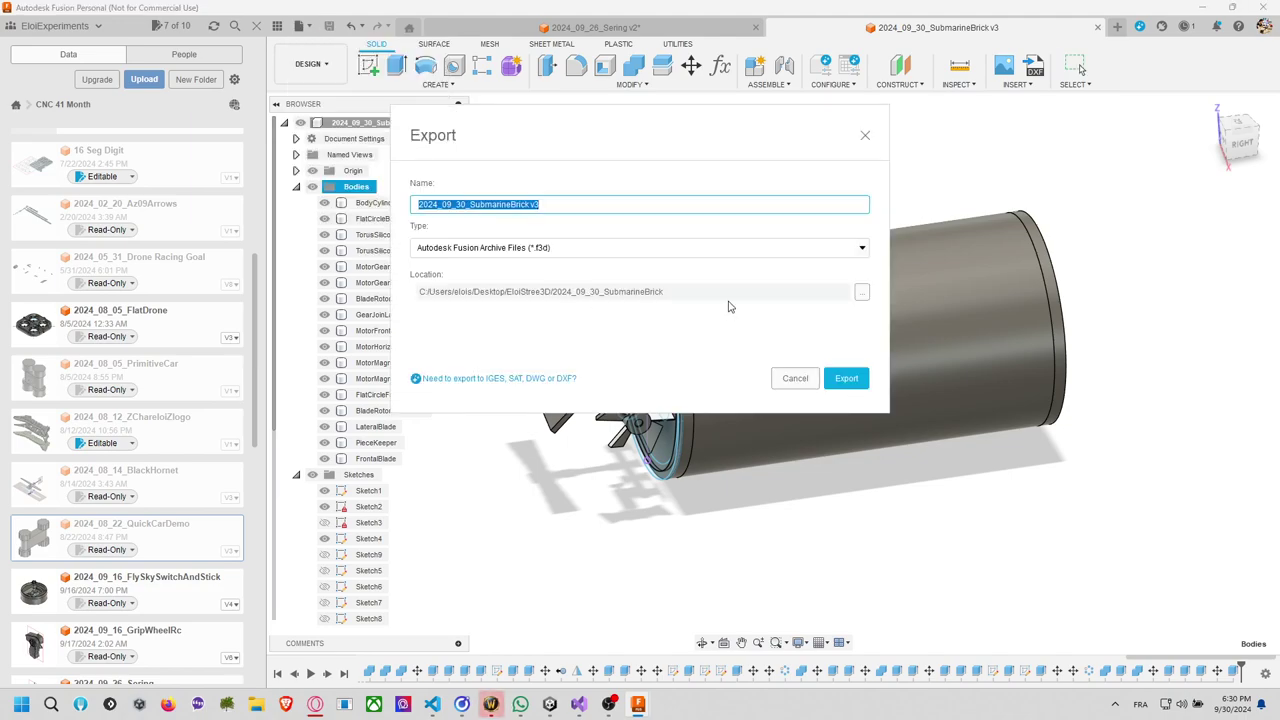
click(718, 250)
click(505, 318)
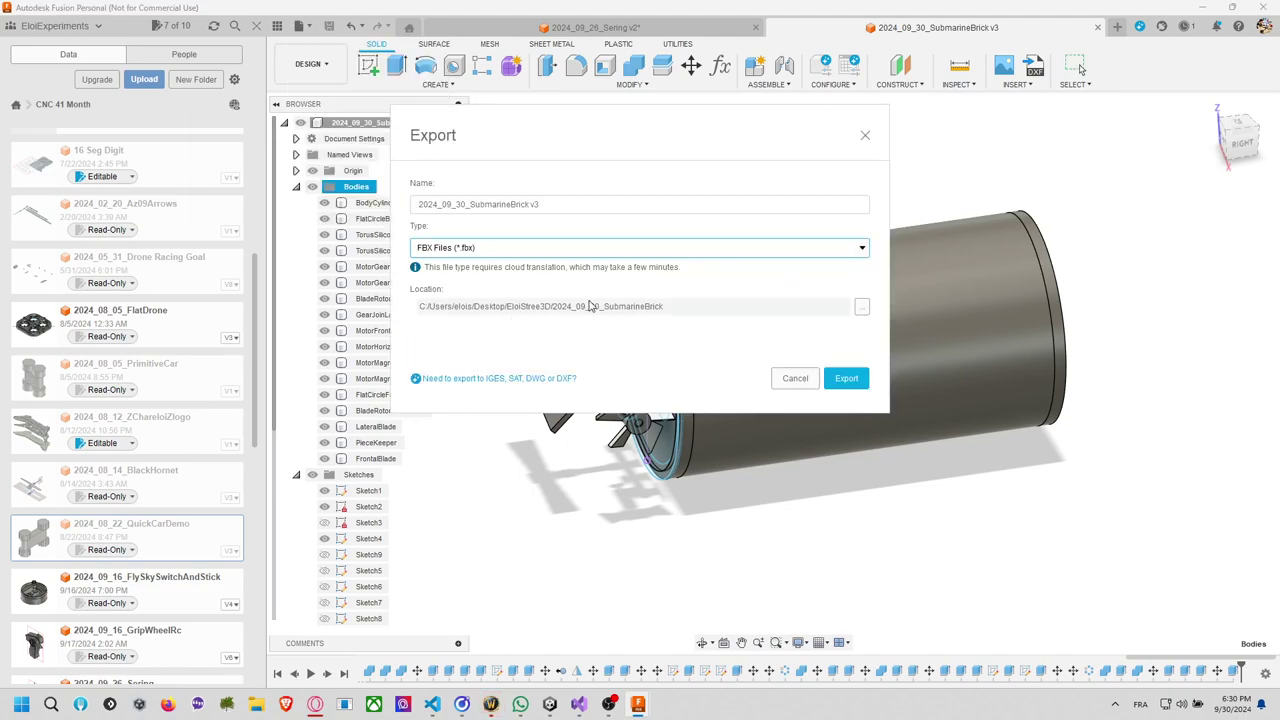
click(846, 378)
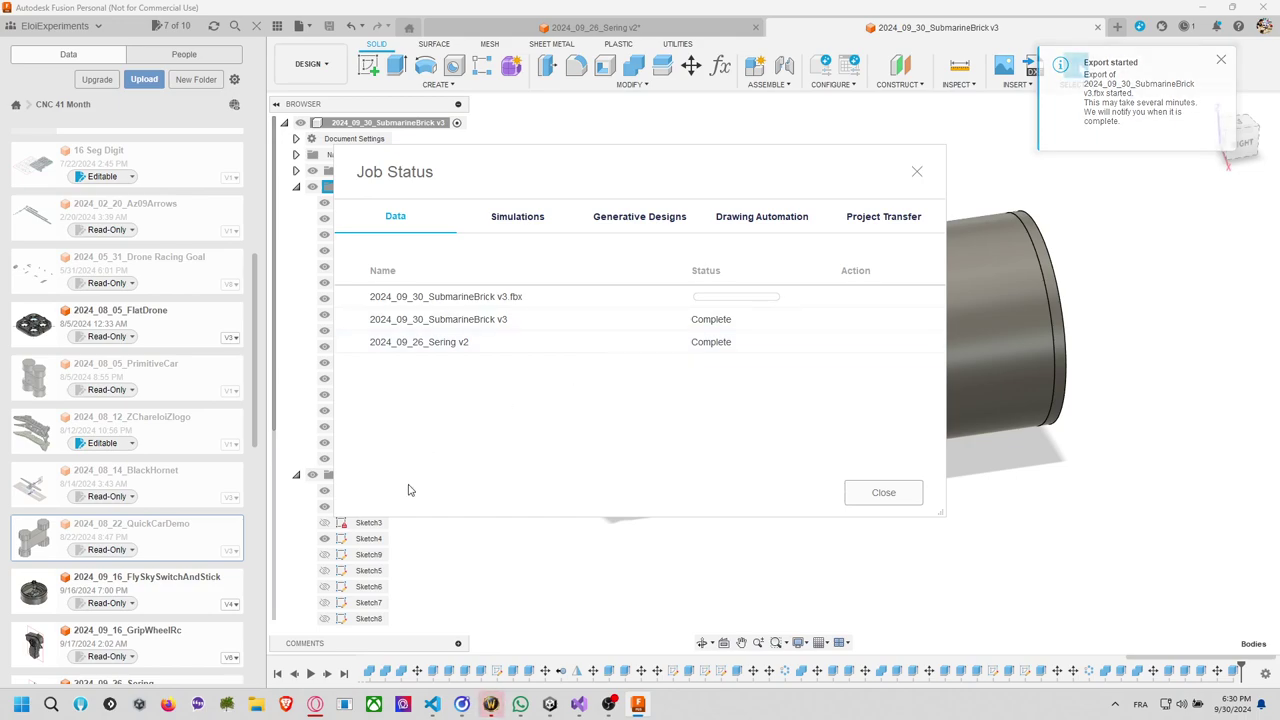
click(257, 704)
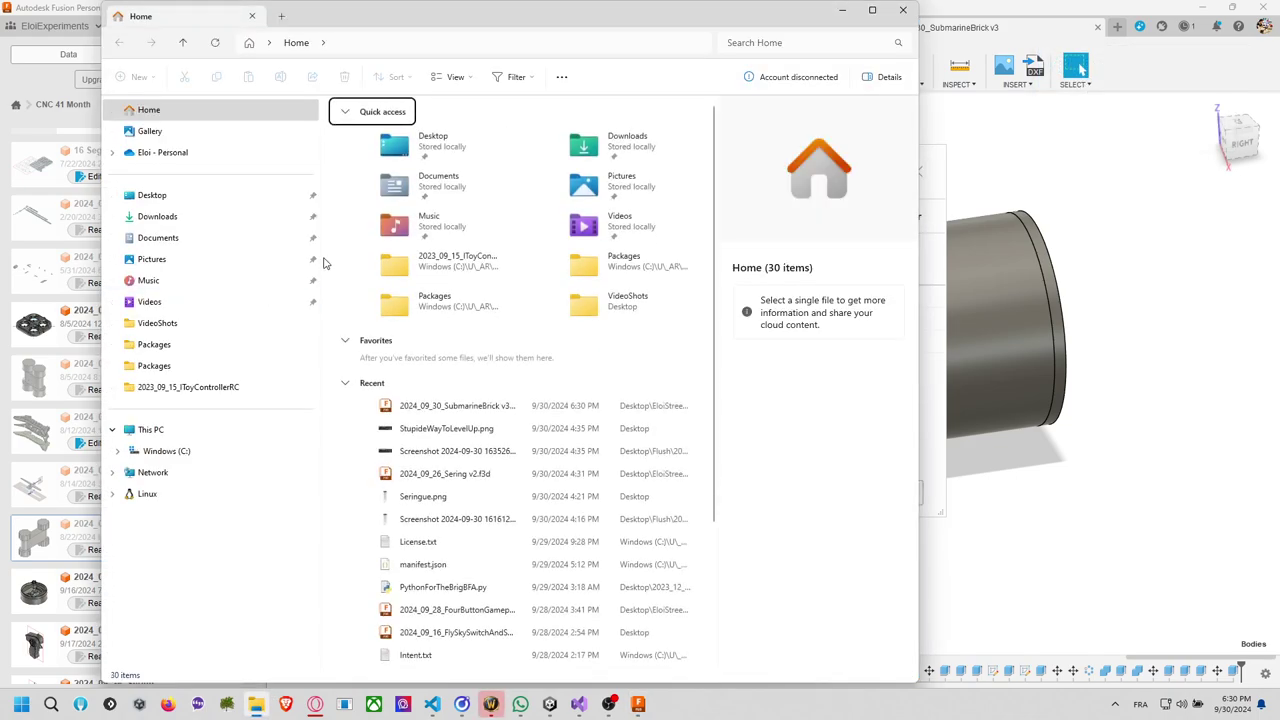
Browse from the Desktop through EloiStree3D into the 2024_09_30_SubmarineBrick folder.
click(214, 216)
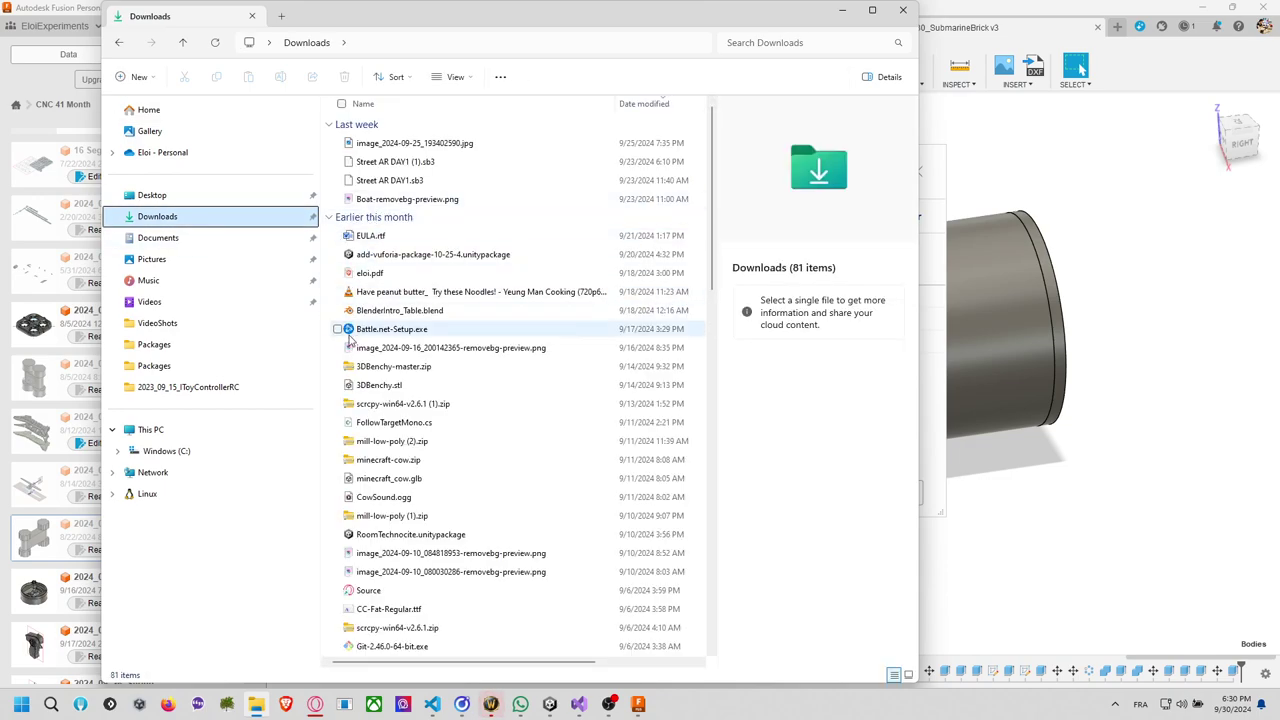
click(152, 195)
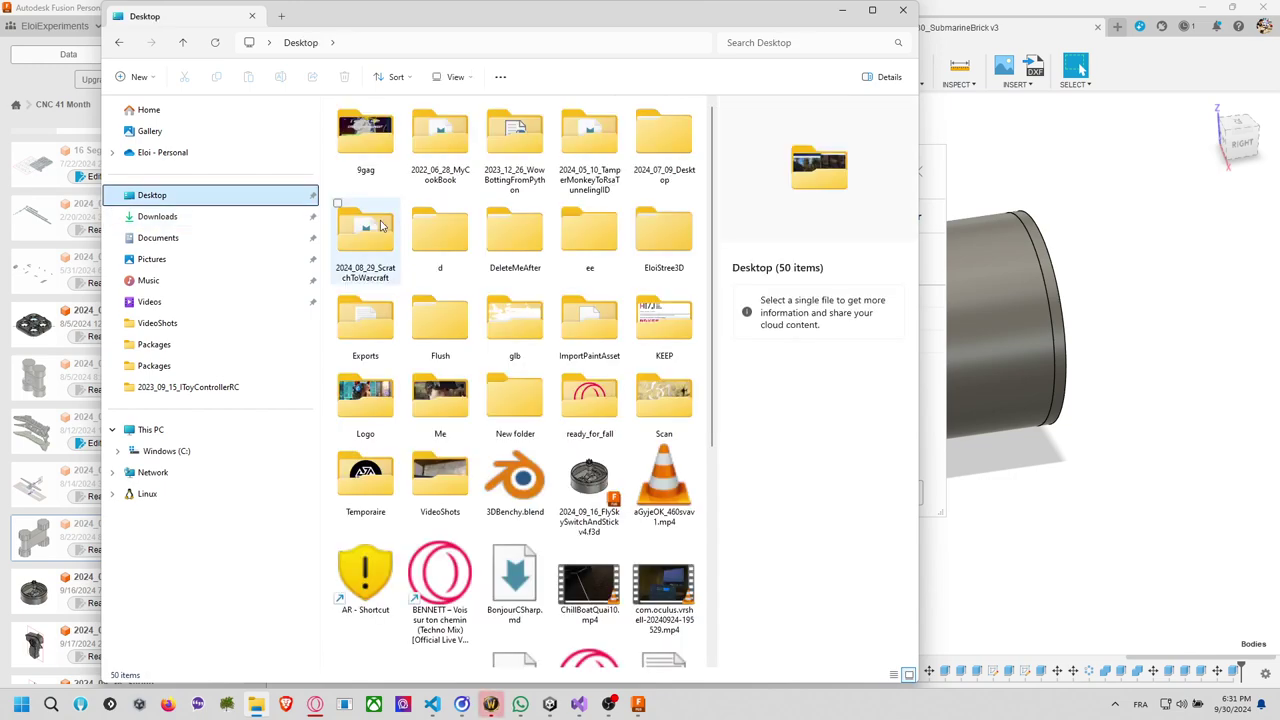
click(440, 232)
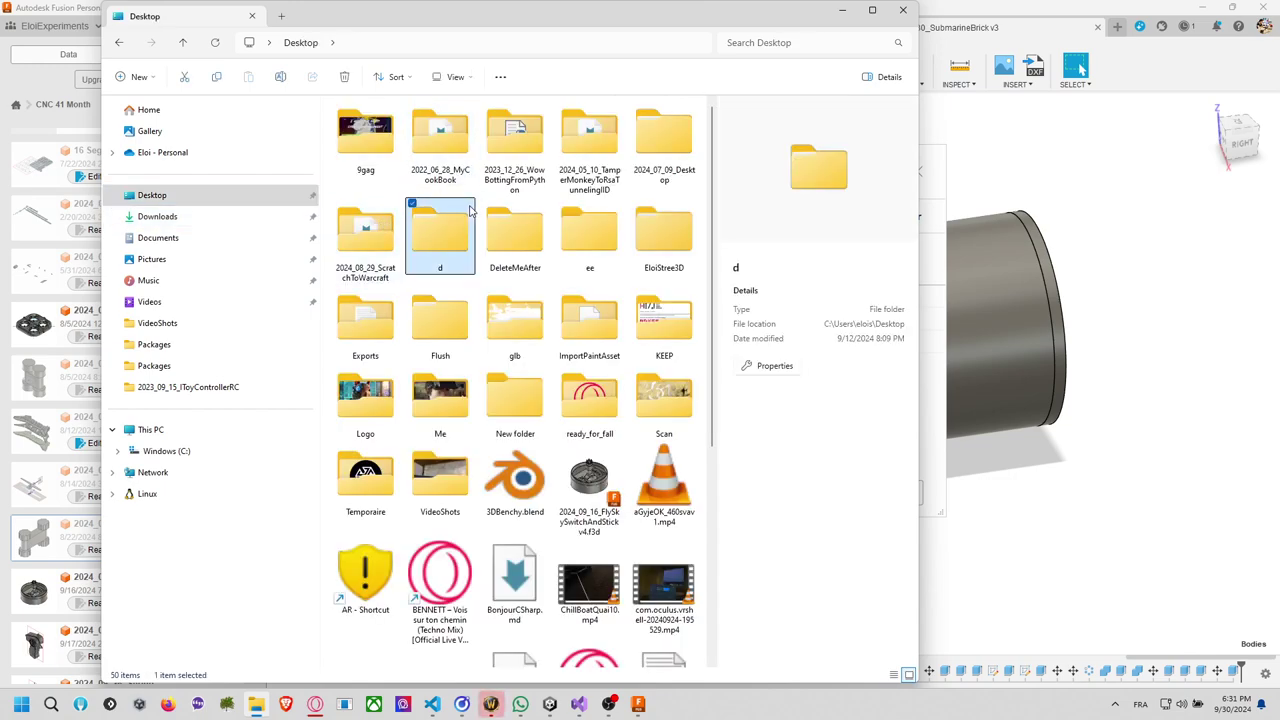
text(se)
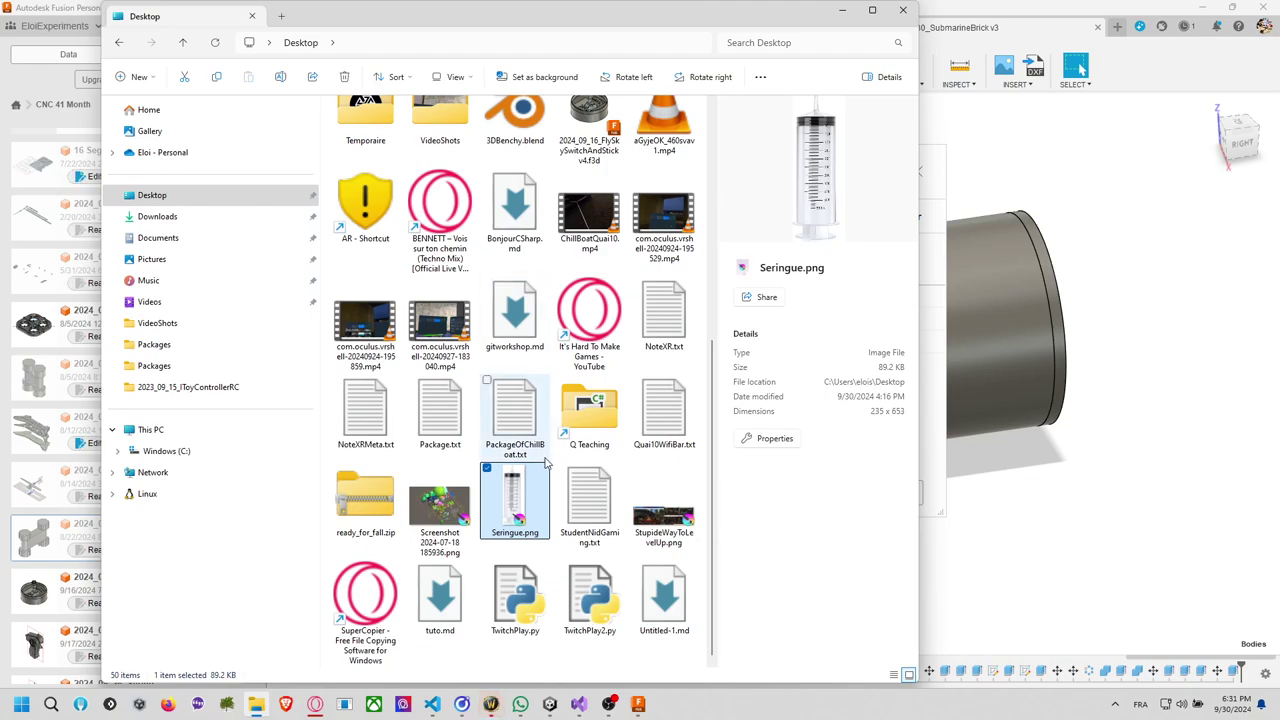
text(e)
double_click(664, 135)
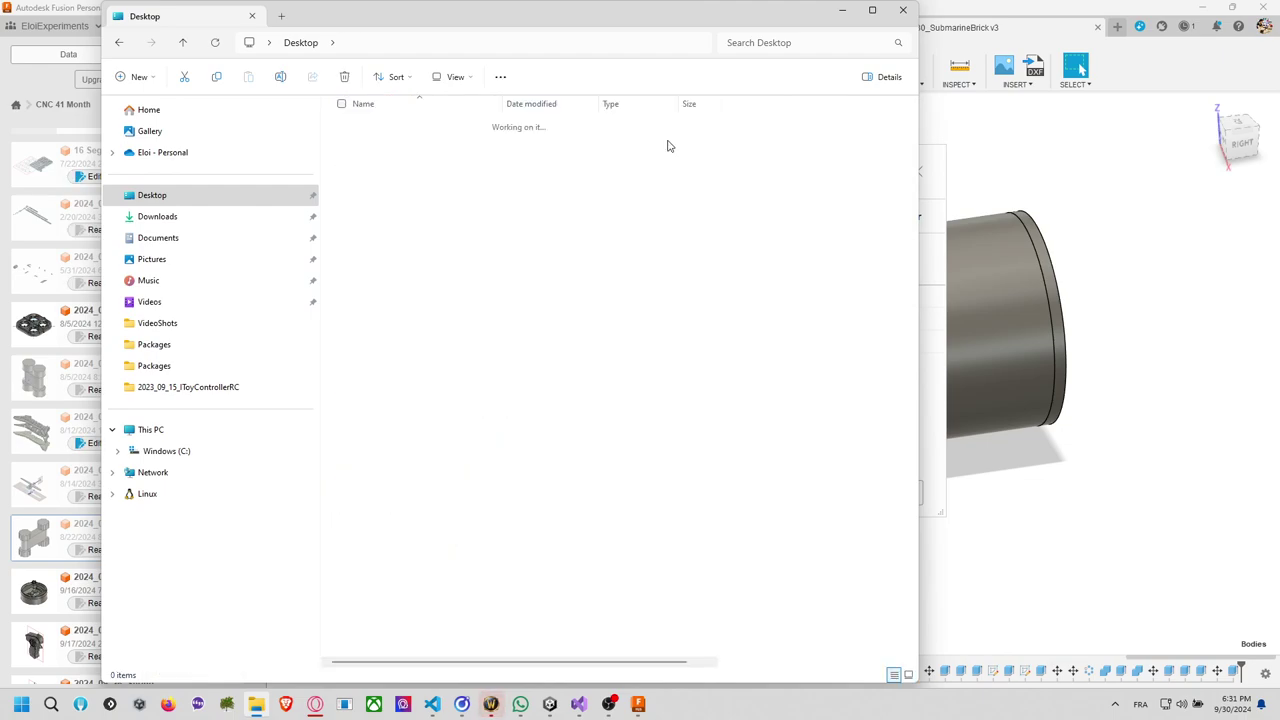
double_click(445, 200)
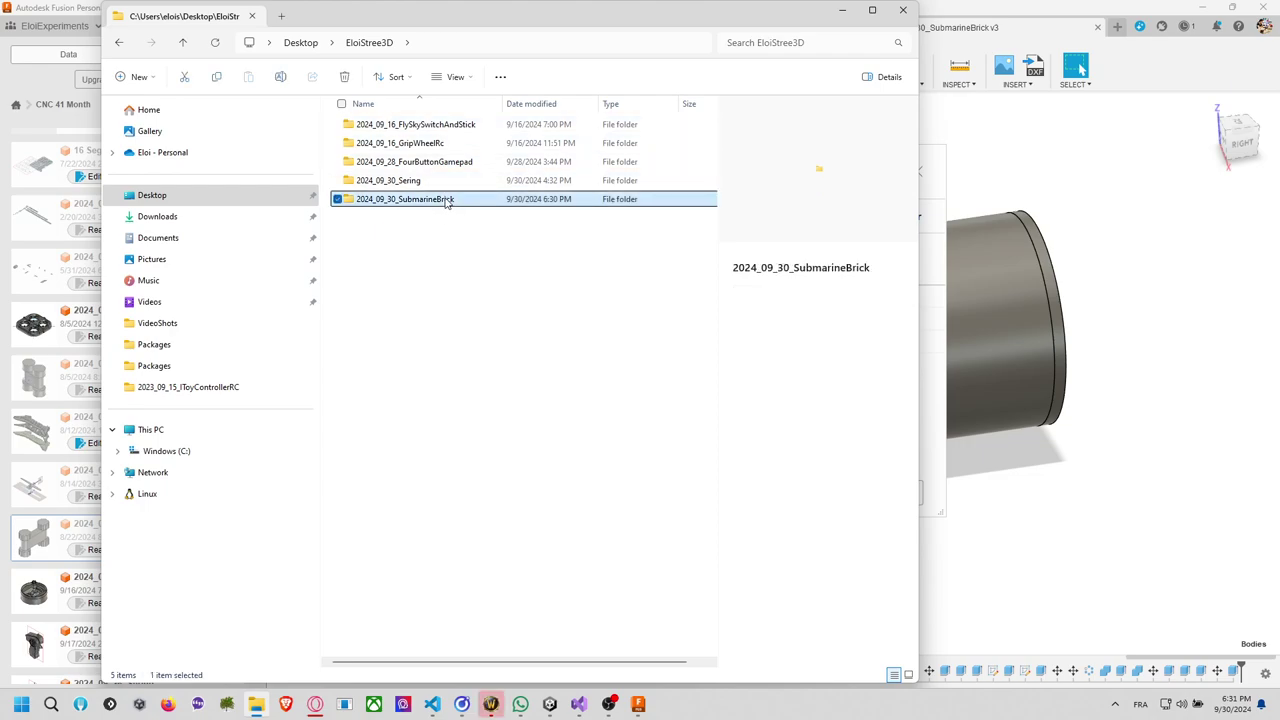
Reveal the exported FBX from Fusion's Job Status and copy its folder path.
click(937, 402)
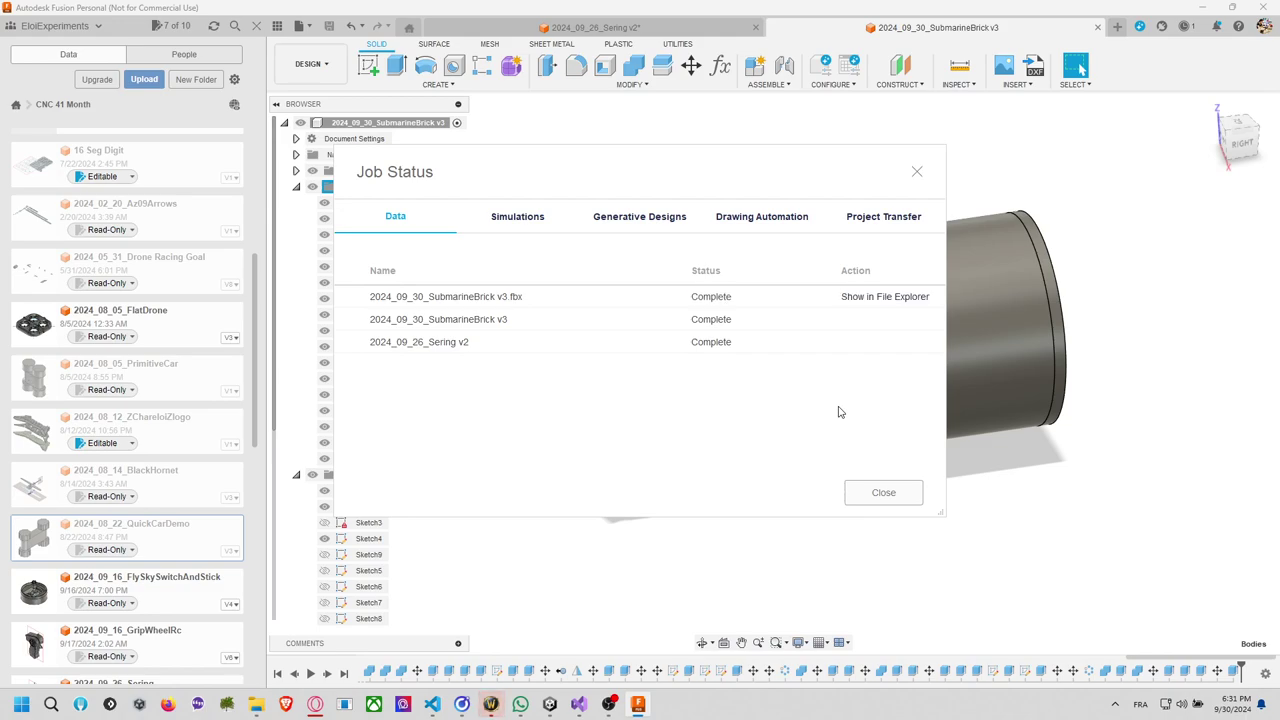
click(900, 300)
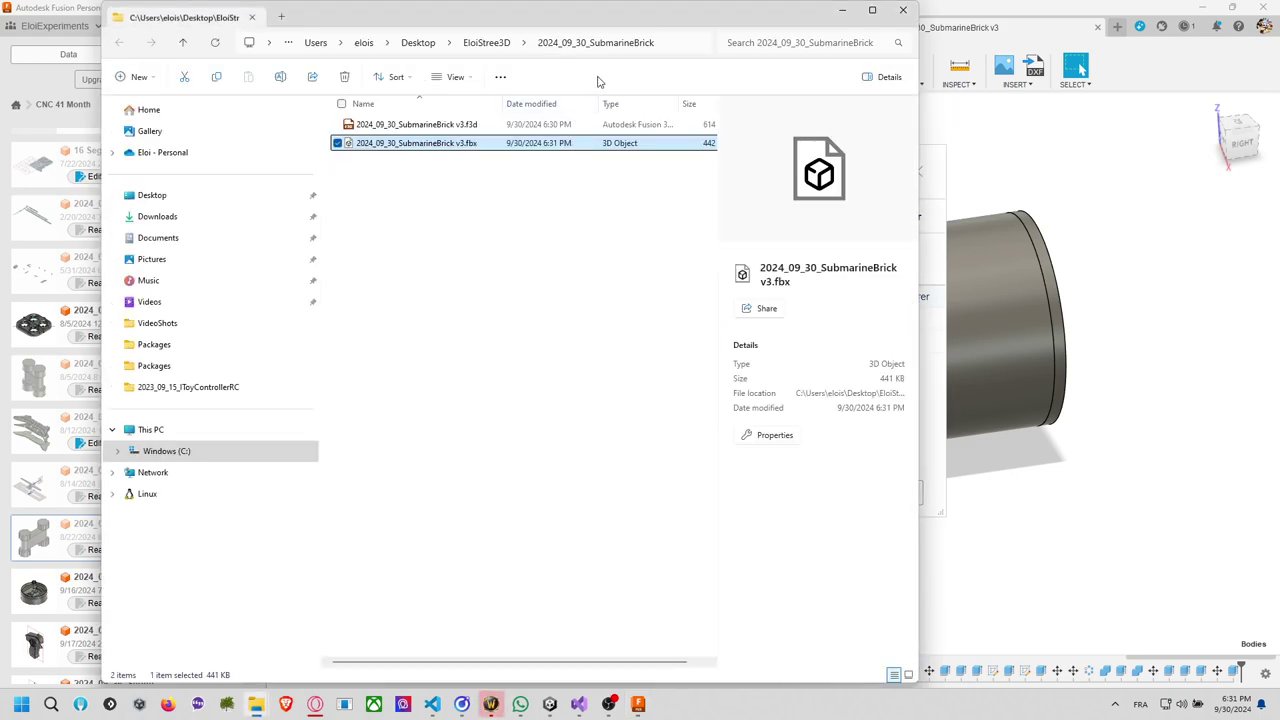
click(670, 45)
key(ctrl+c)
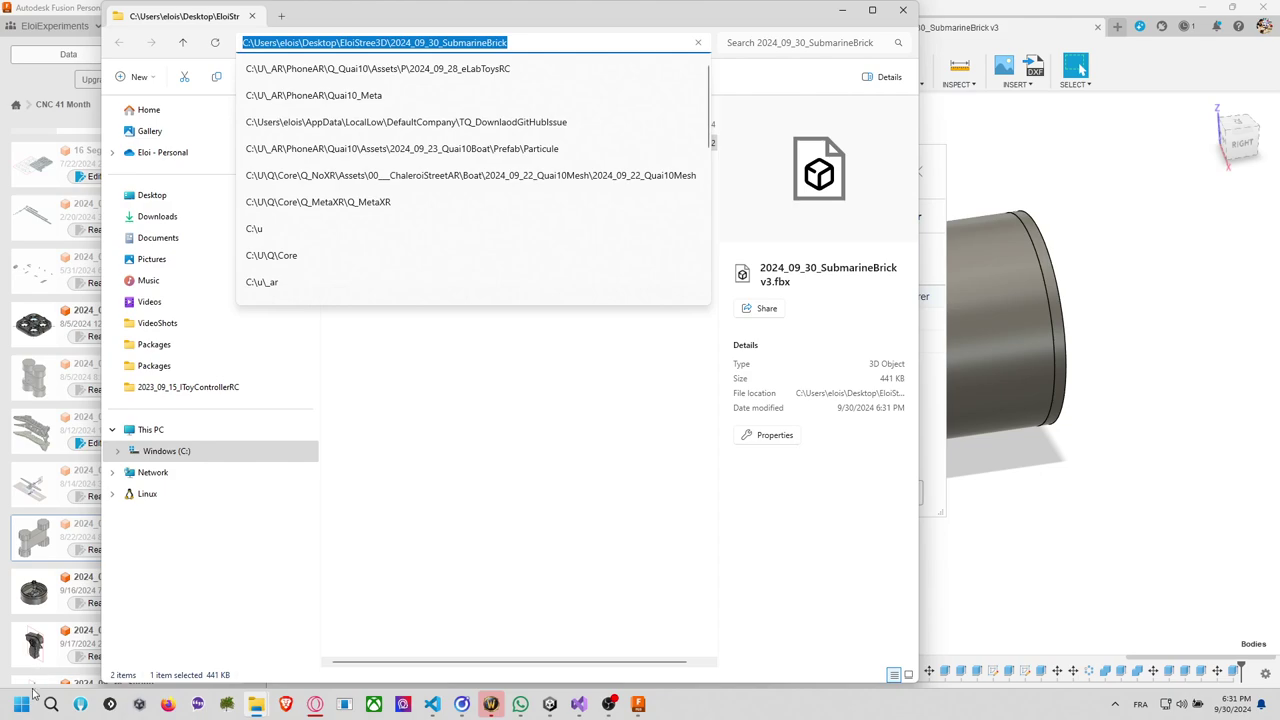
click(24, 705)
Launch Blender and delete the default camera, light and cube.
text(blender 4.1)
key(Return)
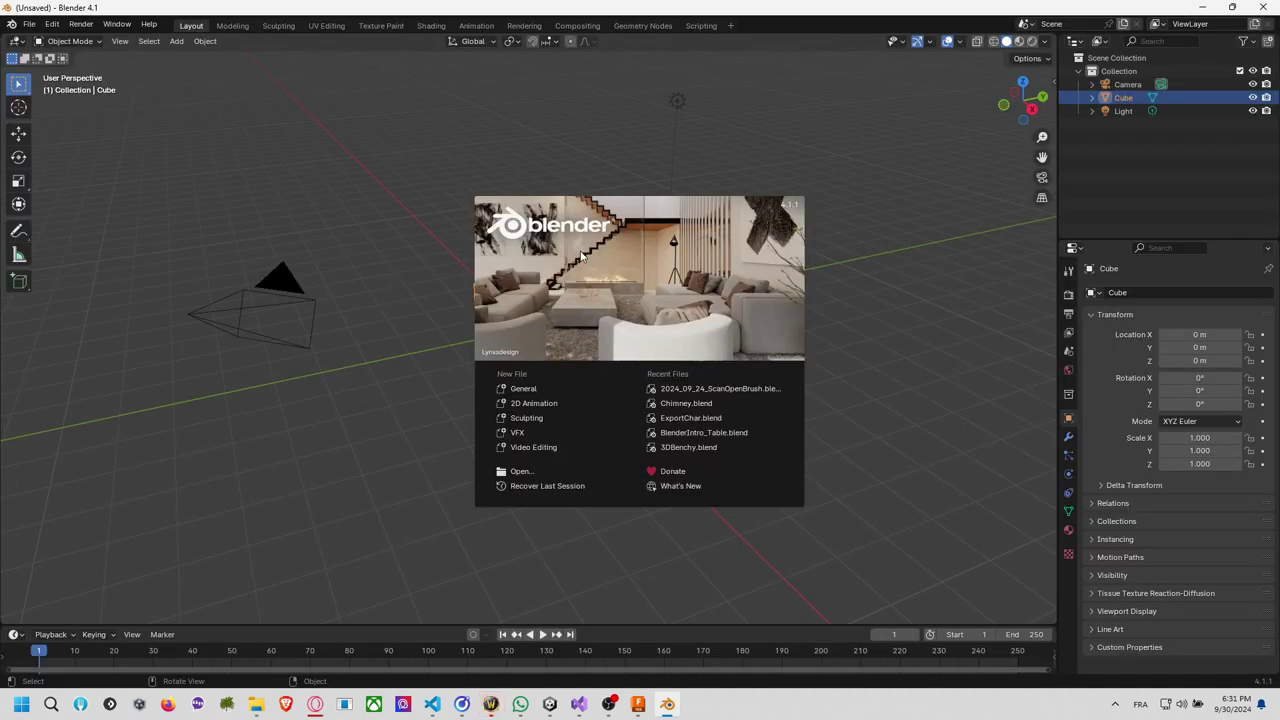
click(435, 251)
click(307, 305)
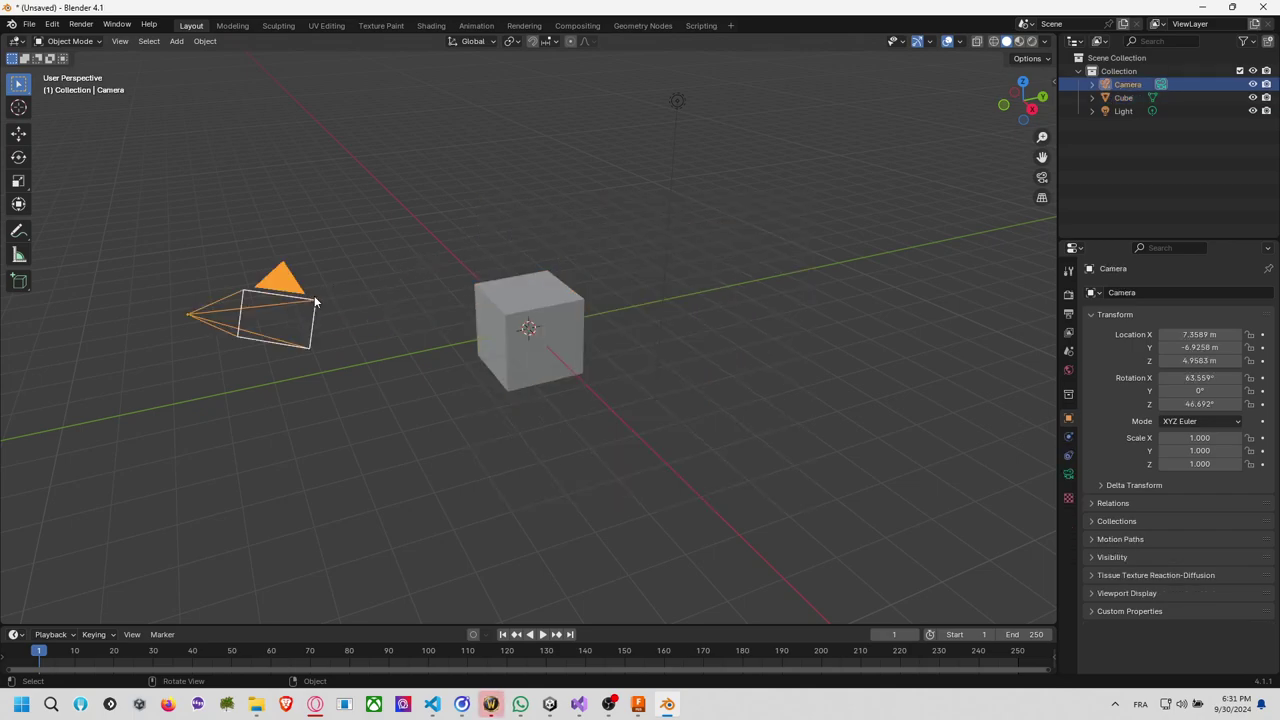
key(Delete)
click(677, 101)
key(Delete)
click(512, 295)
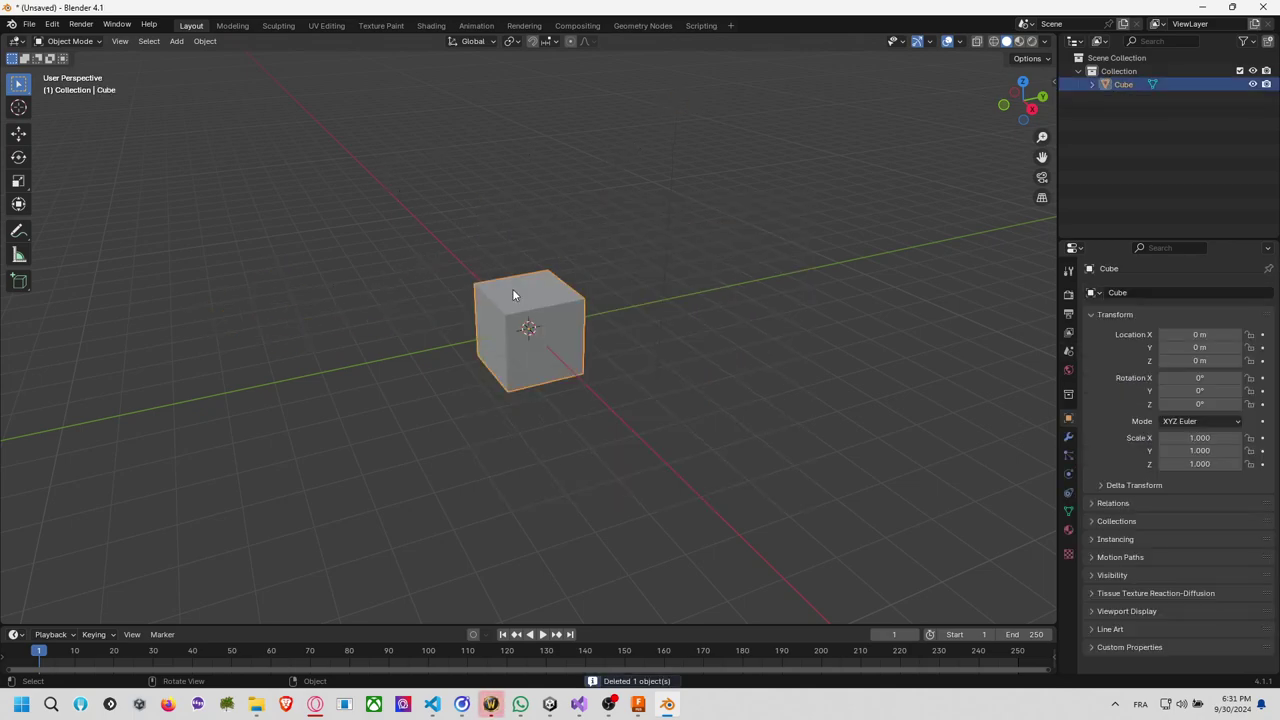
key(Delete)
Import the SubmarineBrick v3 .fbx from the pasted SubmarineBrick folder path.
click(29, 24)
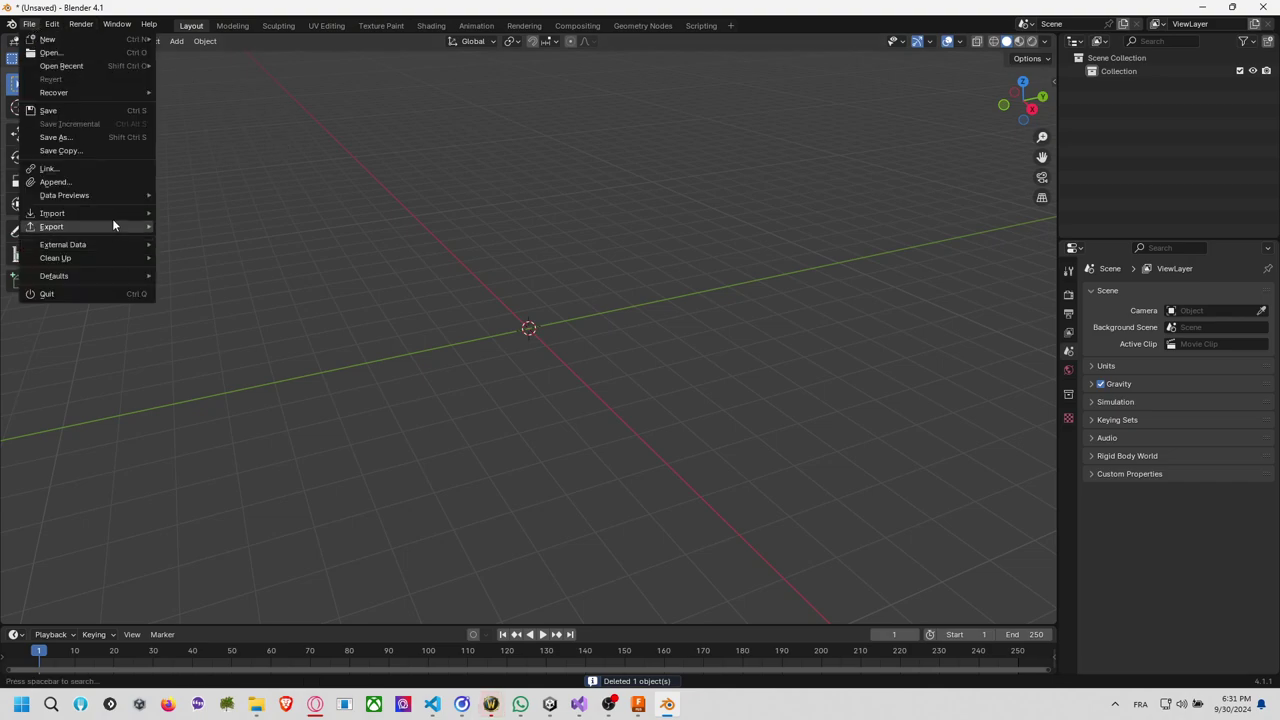
mouse_move(125, 212)
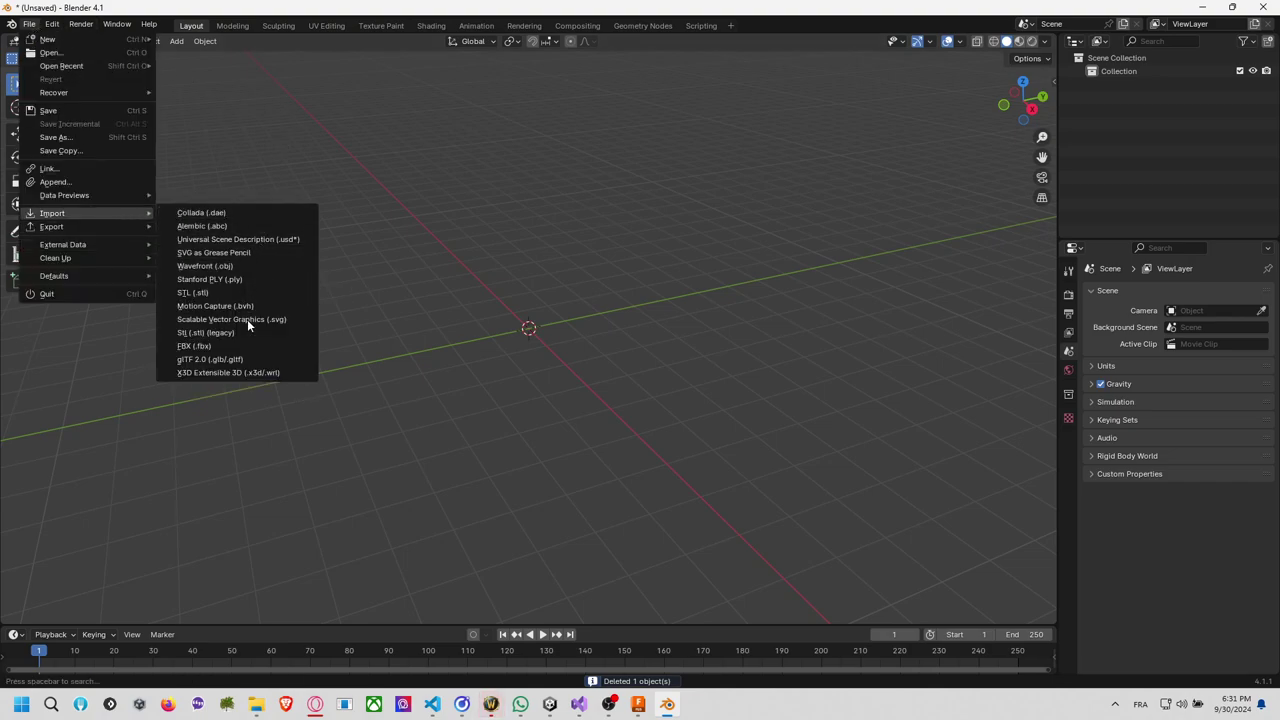
click(248, 346)
click(675, 165)
key(ctrl+v)
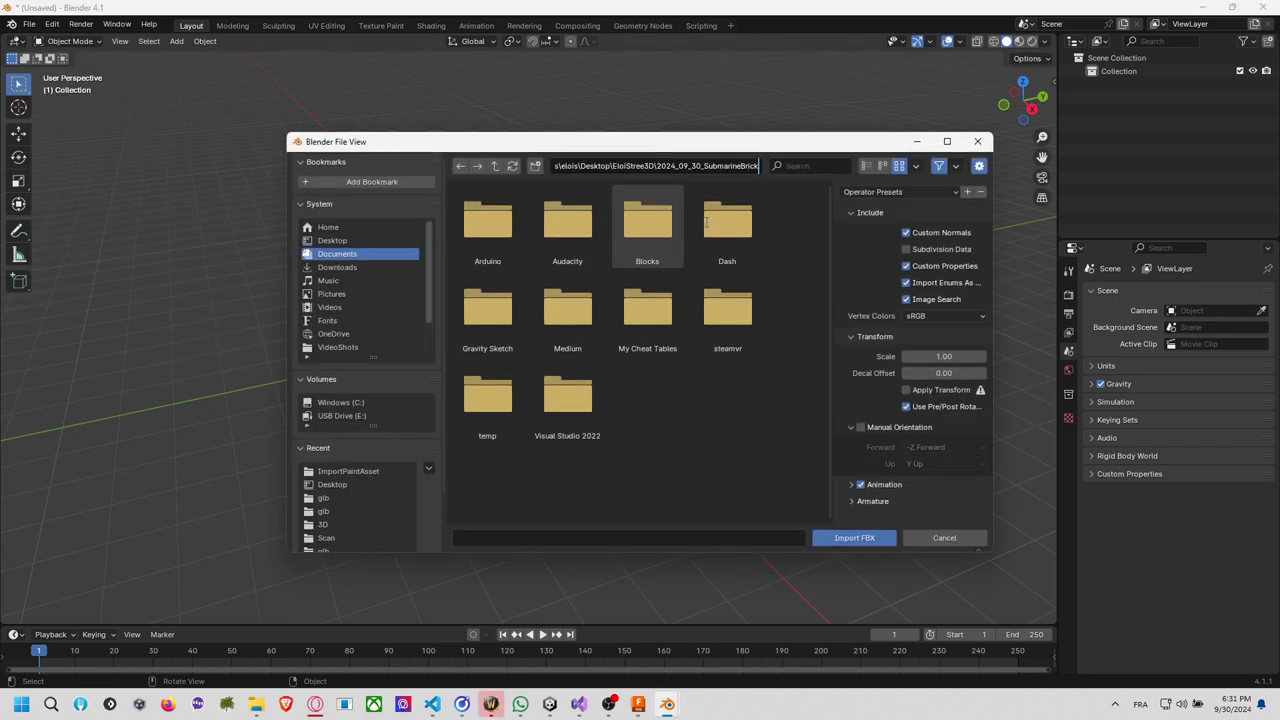
key(Return)
click(489, 224)
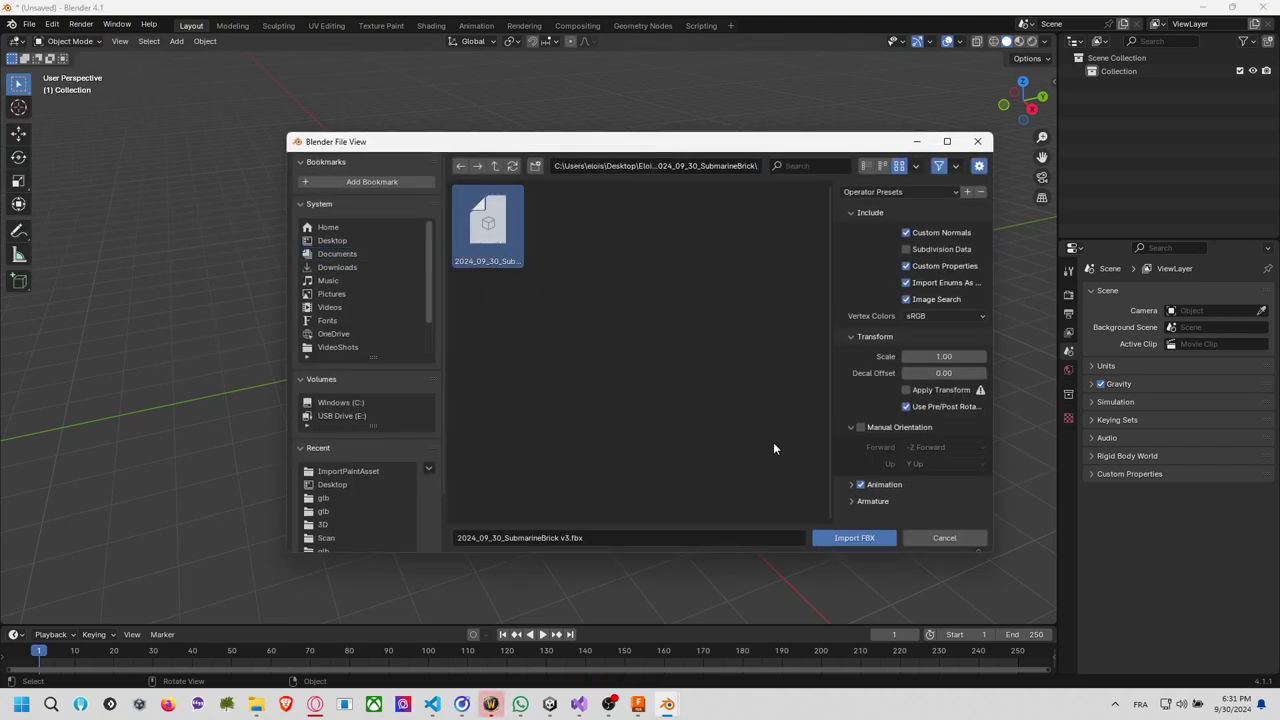
click(840, 539)
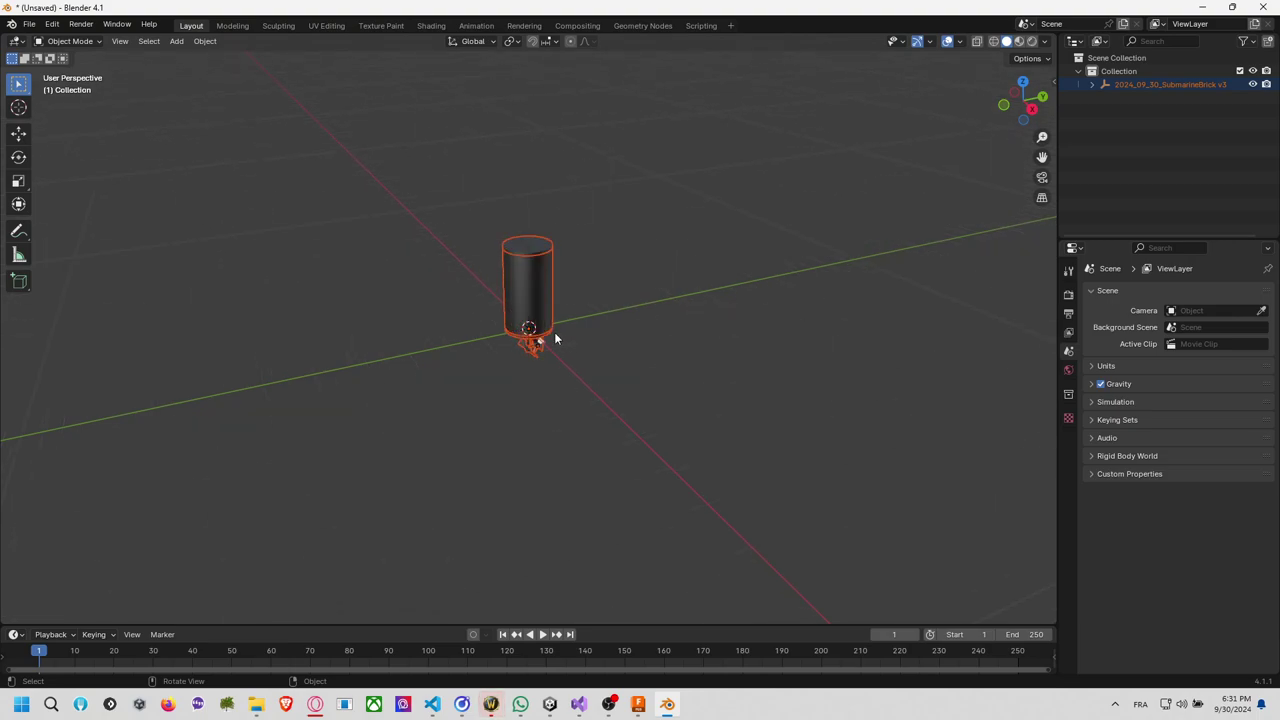
Orbit the model and inspect parts like BladeRotorFrontal and FlatCircleBack in the outliner.
scroll(554, 339, up, 10)
middle_drag(721, 425, 911, 297)
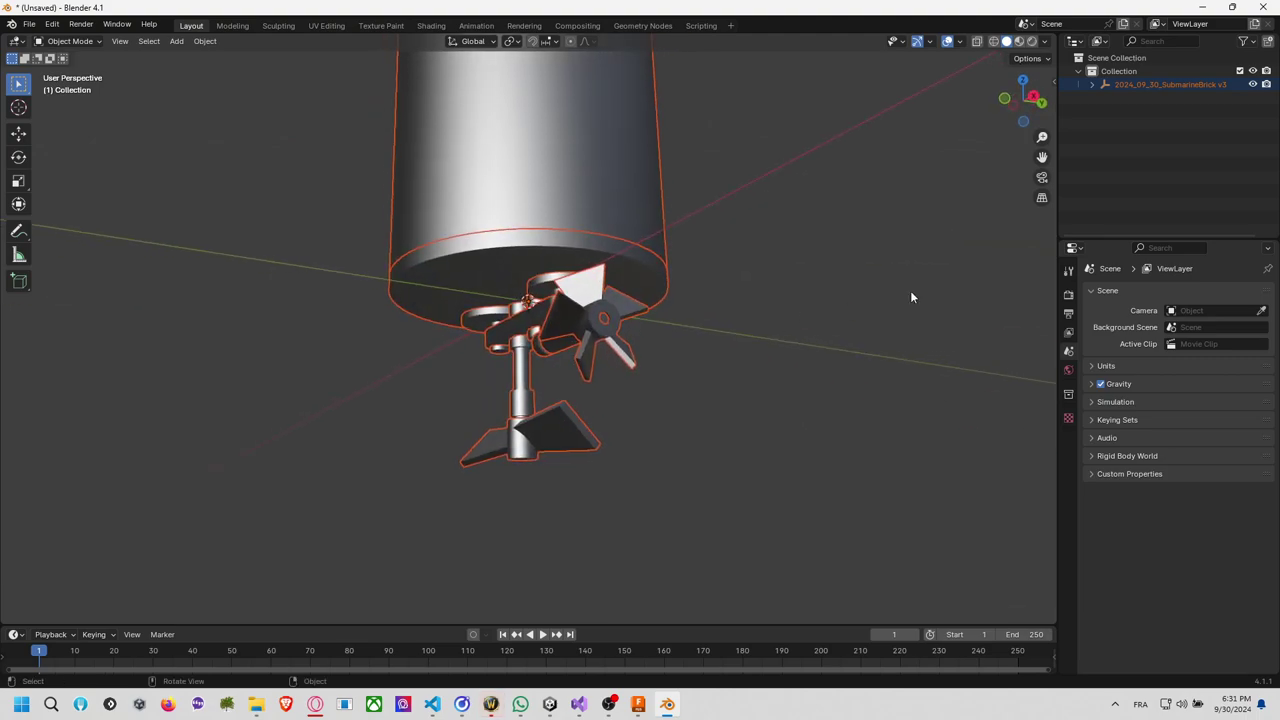
click(1092, 85)
click(1159, 111)
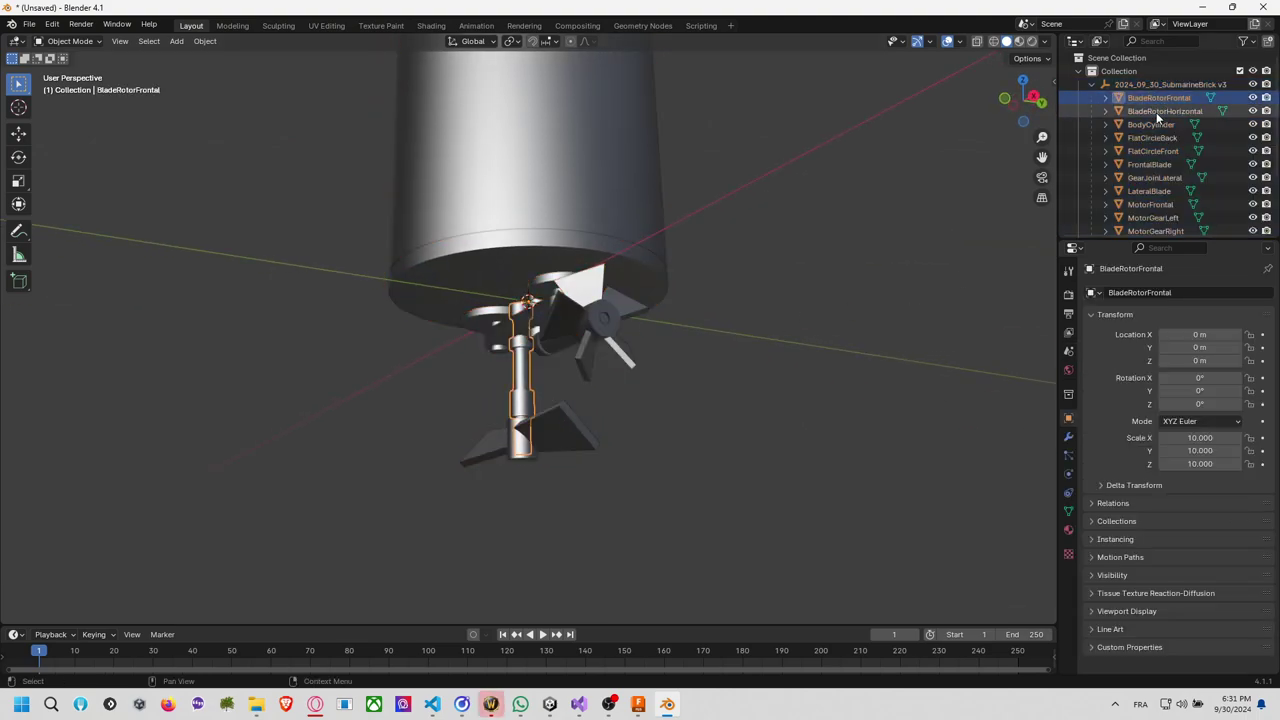
click(1156, 138)
middle_drag(860, 400, 858, 357)
Reveal the exported v3 .fbx in File Explorer and drag it over to Unity.
key(alt+Tab)
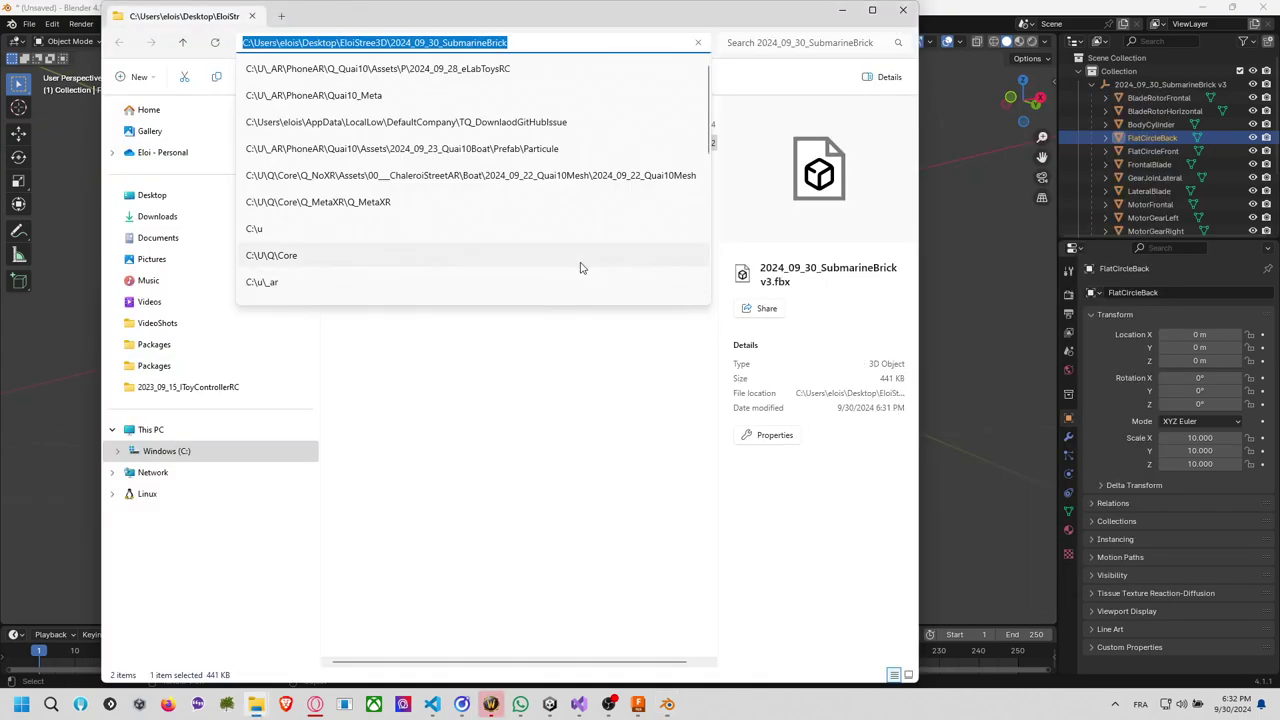
key(alt+Tab)
key(Tab)
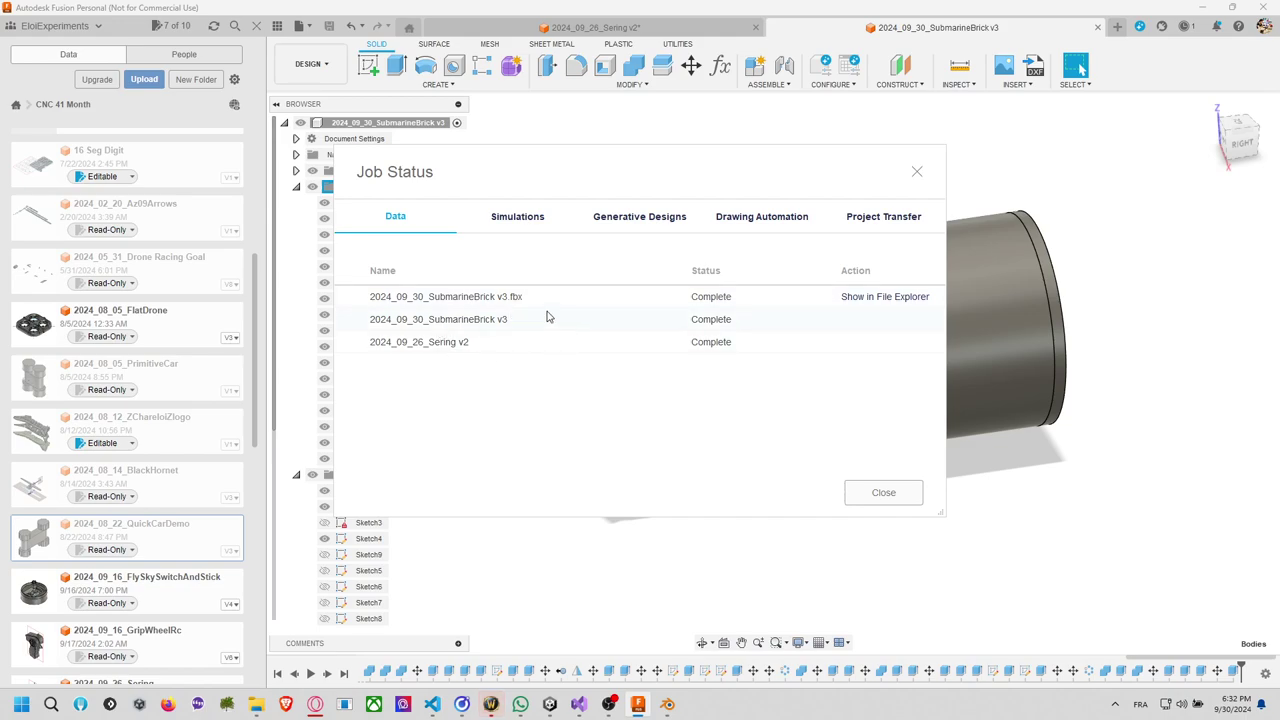
click(864, 298)
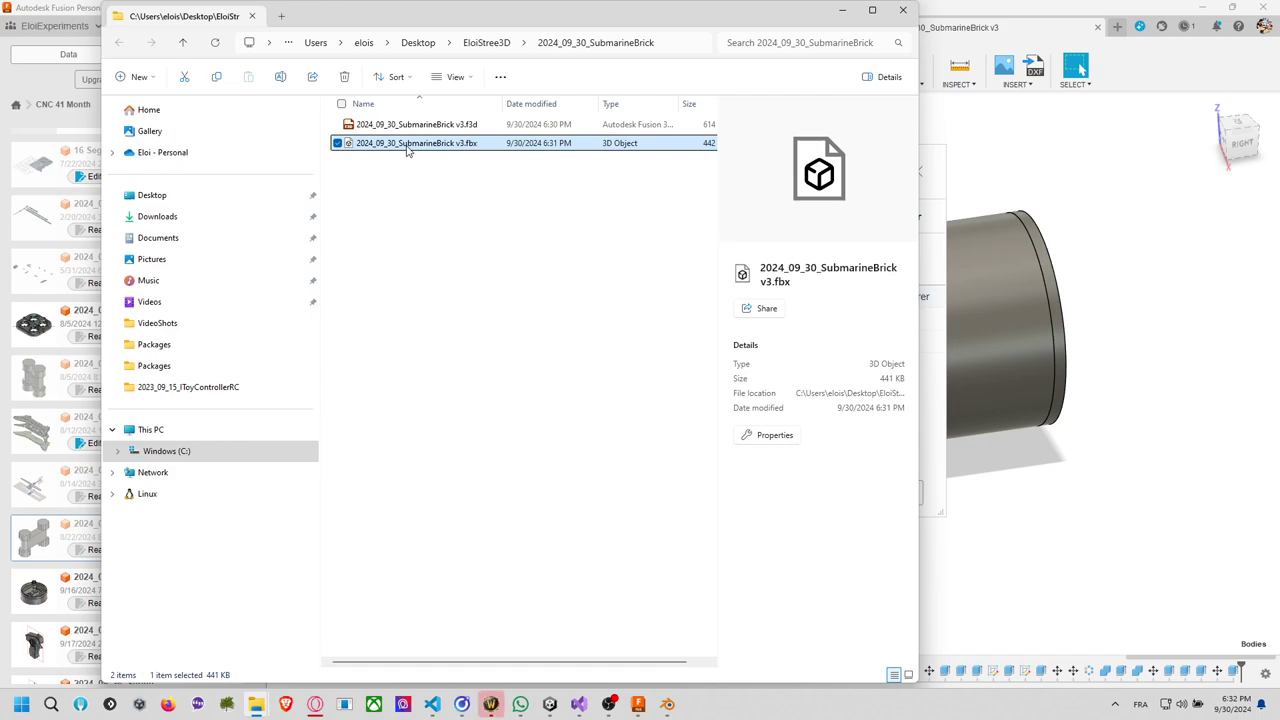
drag(406, 147, 616, 274)
key(alt+Tab)
key(alt+Tab)
key(alt+Tab)
key(alt+Tab)
key(alt+Tab)
key(alt+Tab)
key(alt+Tab)
key(alt+Tab)
key(alt+Tab)
key(alt+Tab)
key(alt+Tab)
drag(600, 373, 251, 476)
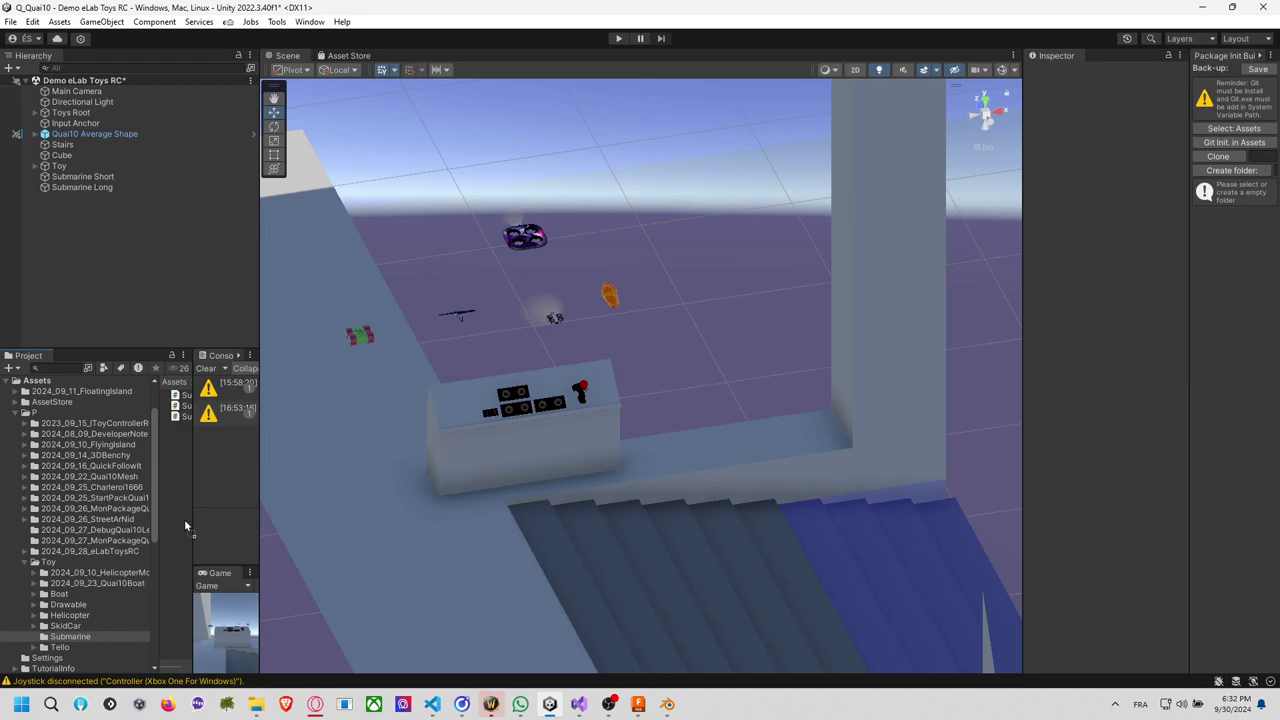
Drop the .fbx into Toy/Submarine assets, place the model in the scene and raise it.
drag(185, 525, 78, 642)
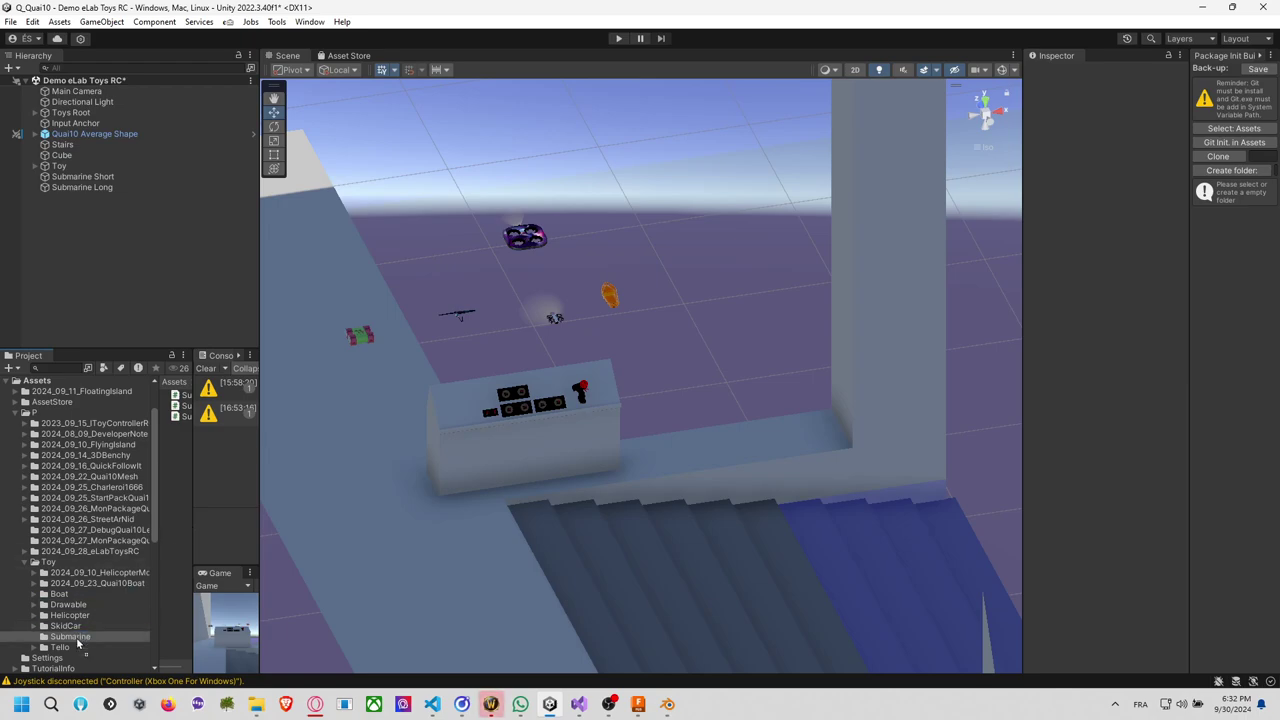
drag(73, 637, 73, 637)
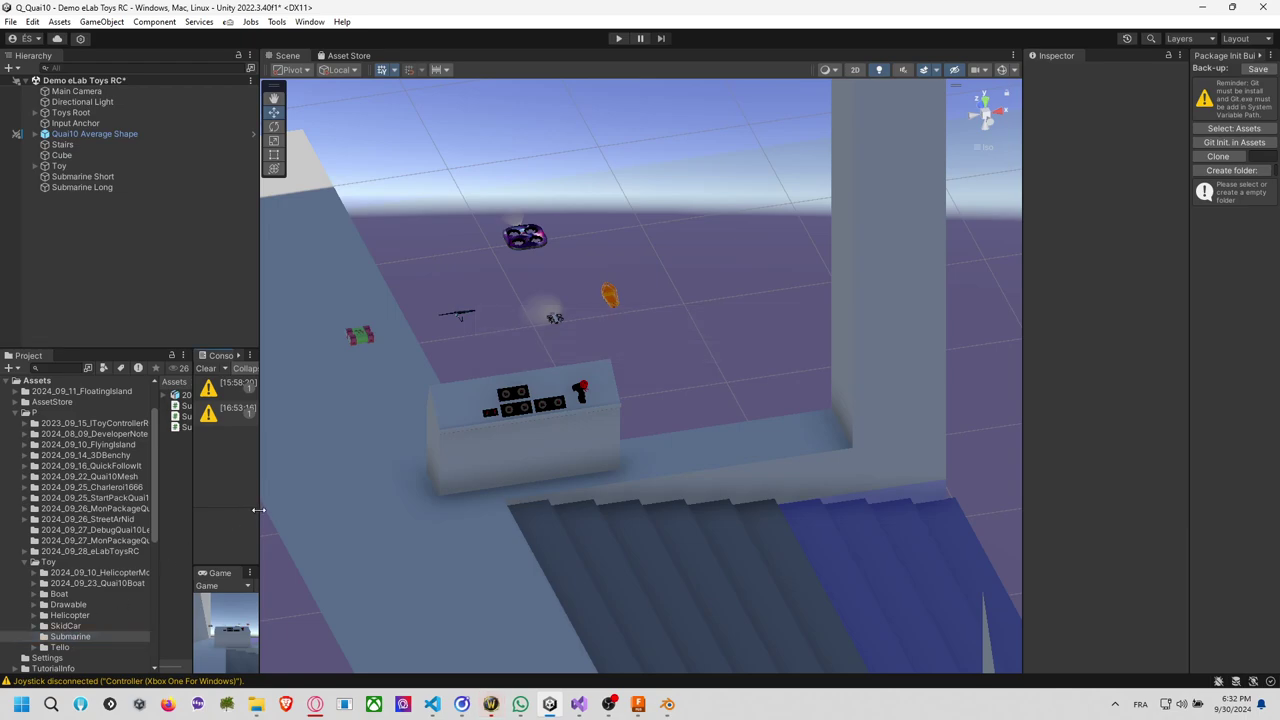
drag(256, 511, 514, 506)
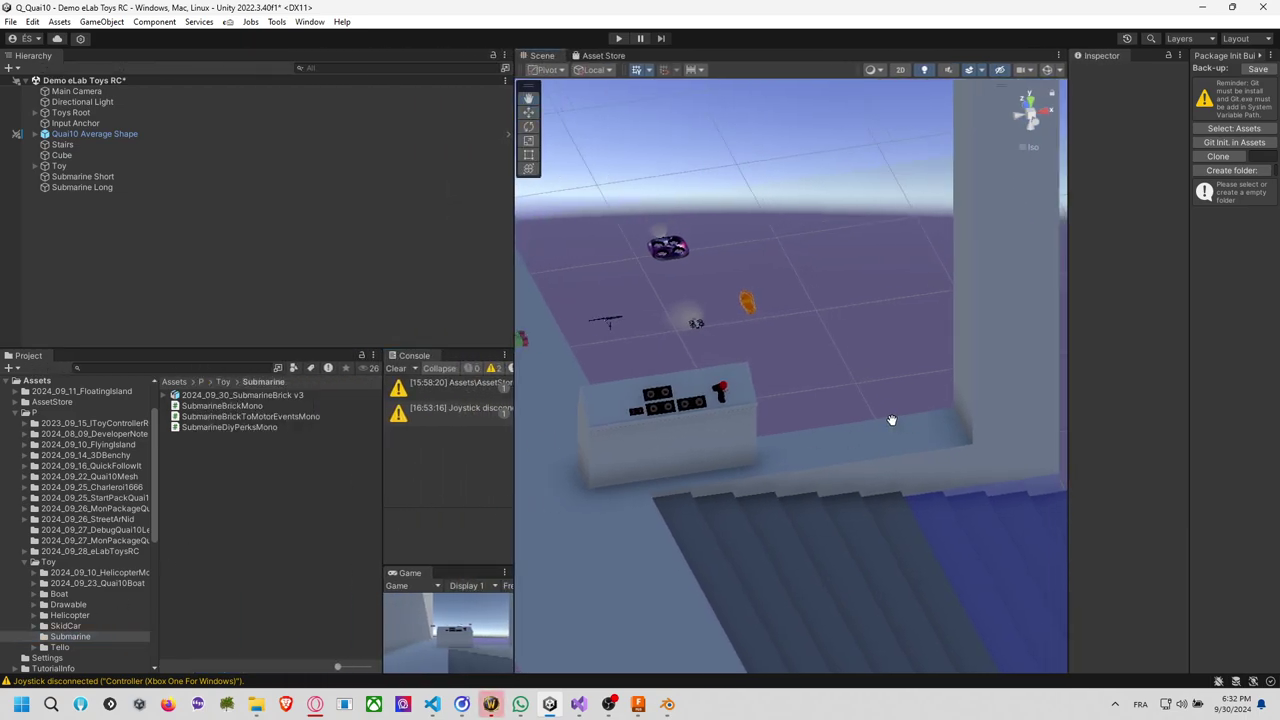
drag(276, 392, 257, 296)
double_click(150, 198)
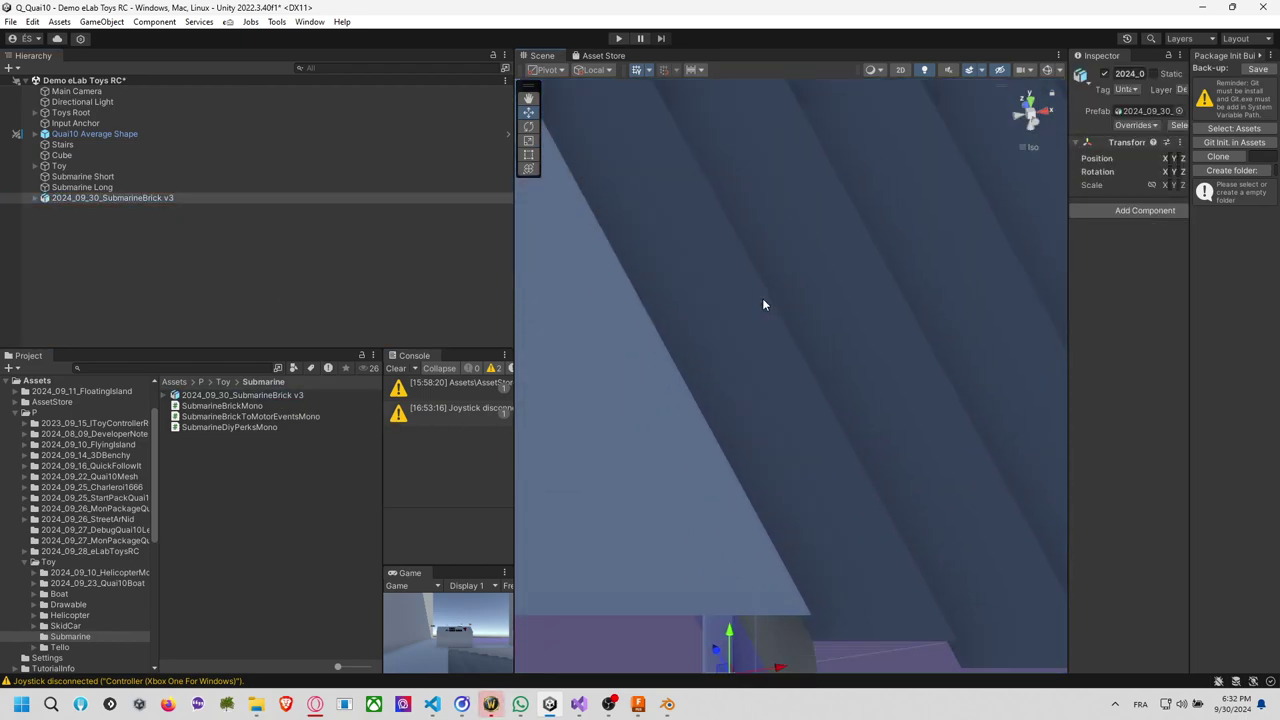
scroll(781, 348, up, 5)
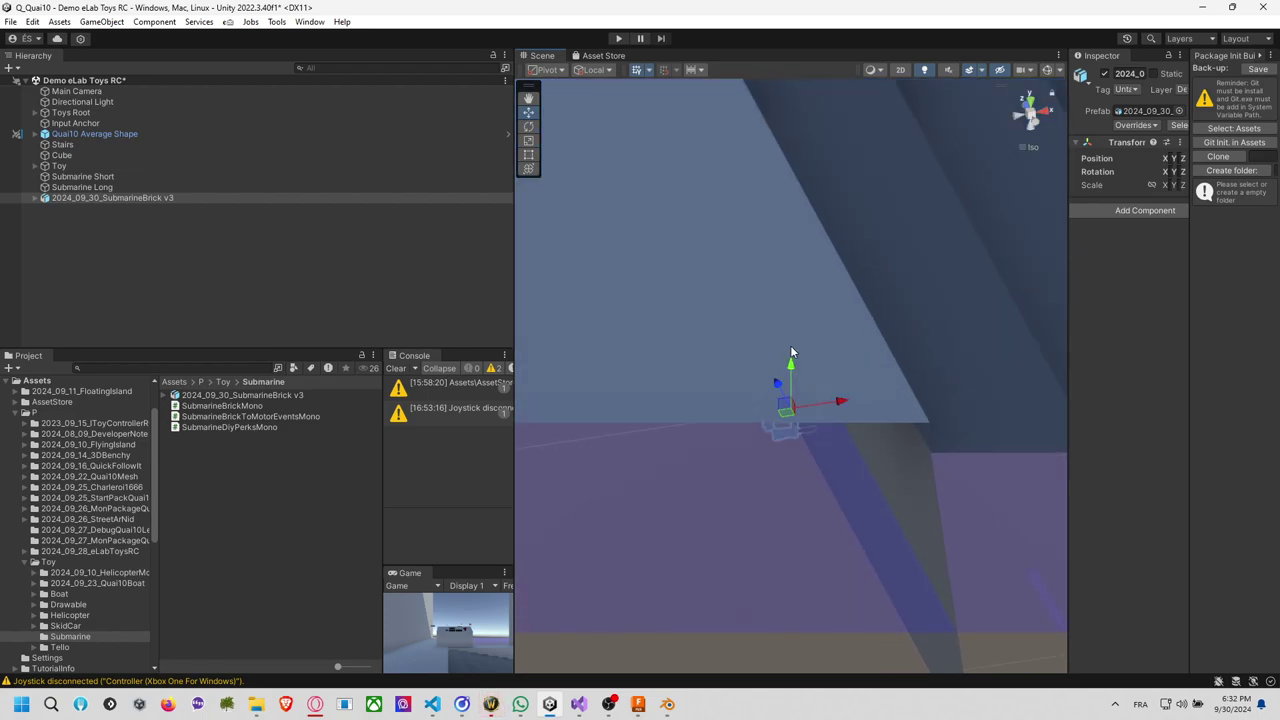
alt+drag(732, 437, 700, 420)
Discard a stray empty object and parent SubmarineBrick v3 under Submarine Short.
click(87, 238)
right_click(87, 238)
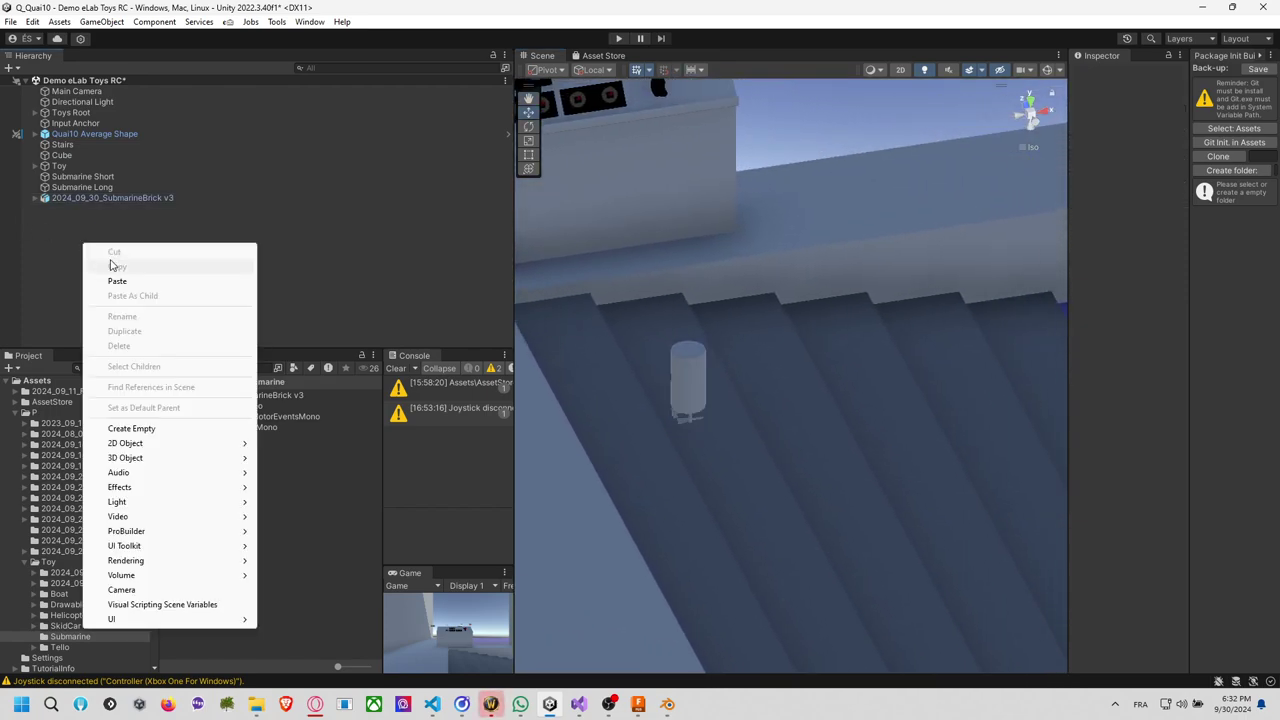
click(166, 432)
text(Sub)
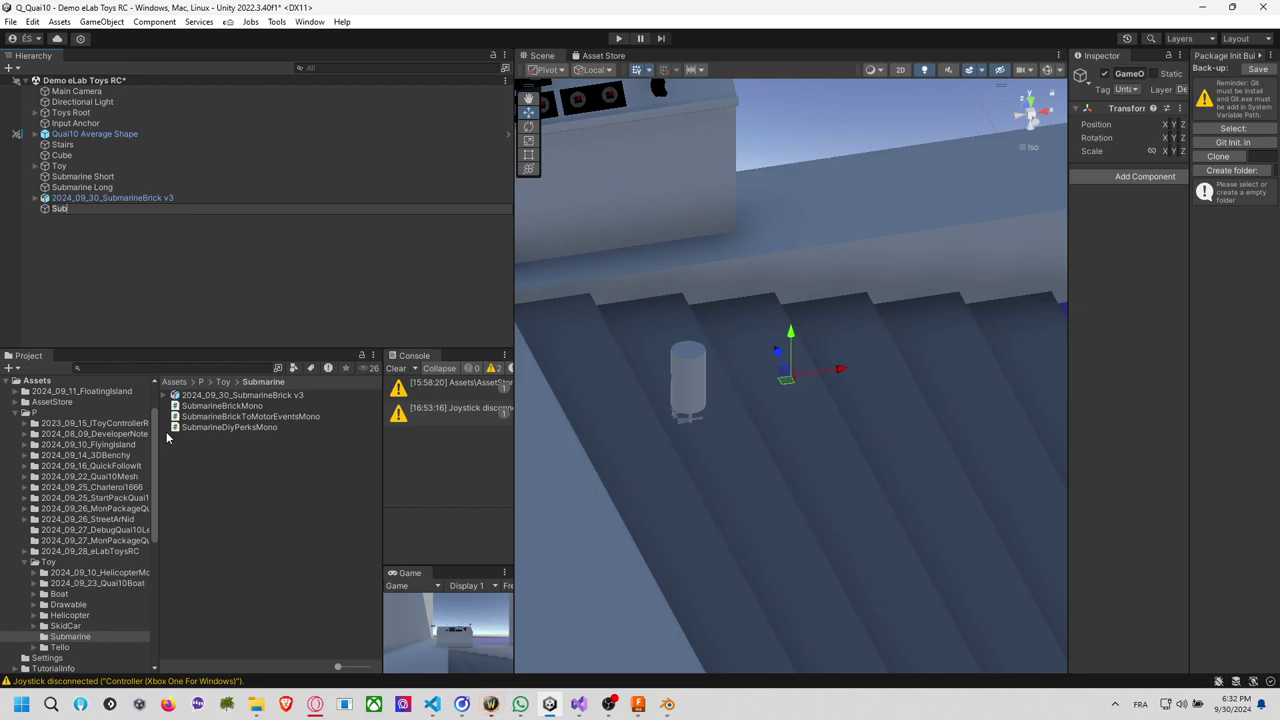
key(Escape)
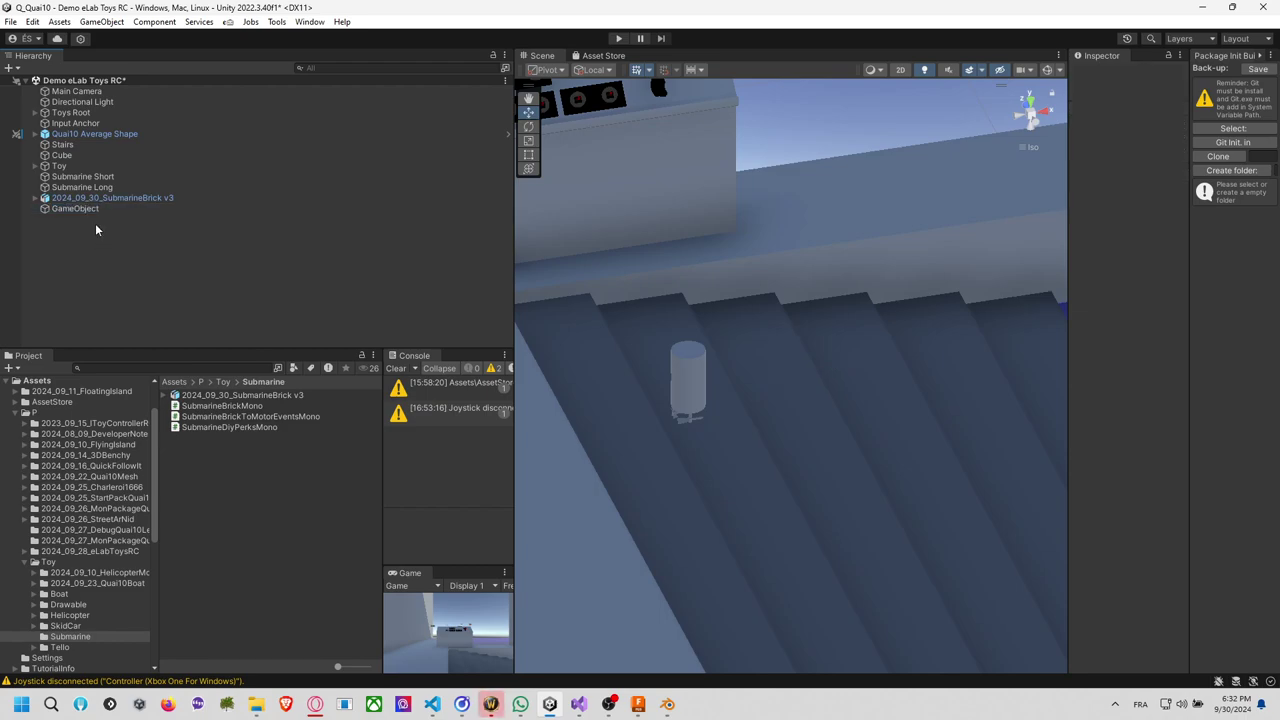
click(93, 210)
key(Delete)
click(108, 198)
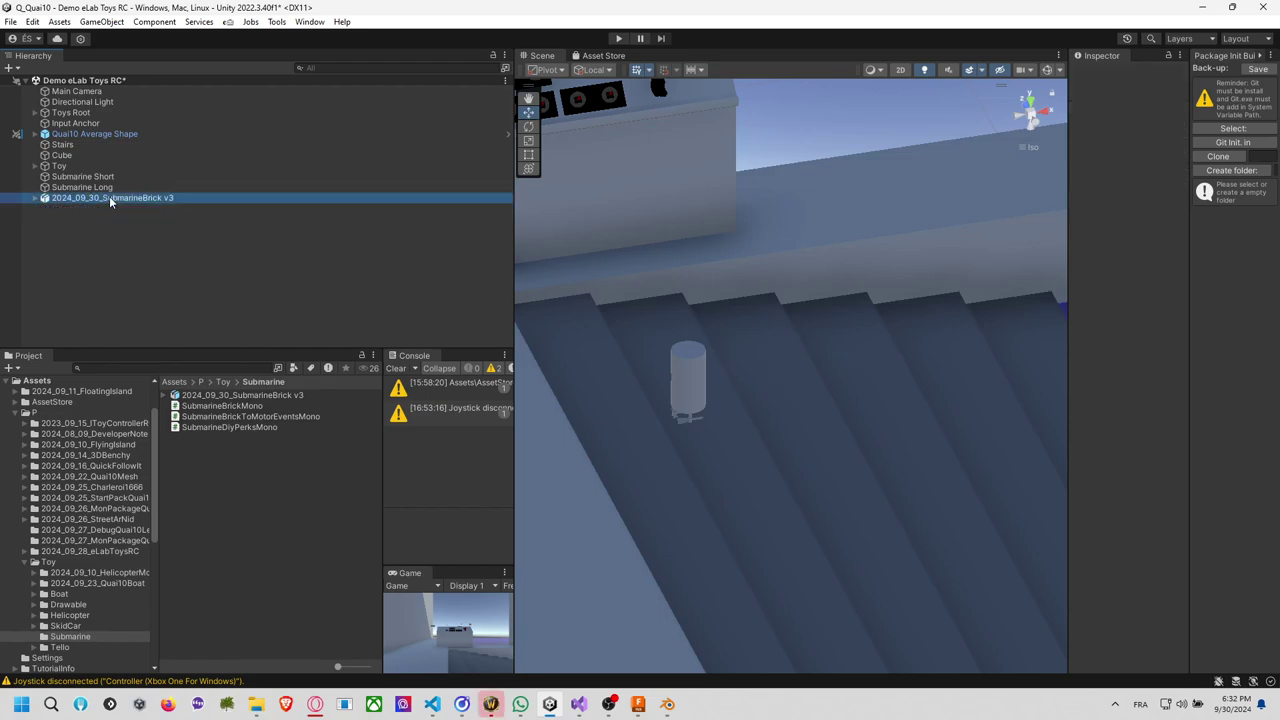
drag(109, 198, 121, 181)
Create two empty children of Submarine Short named Mesh and Size.
right_click(120, 177)
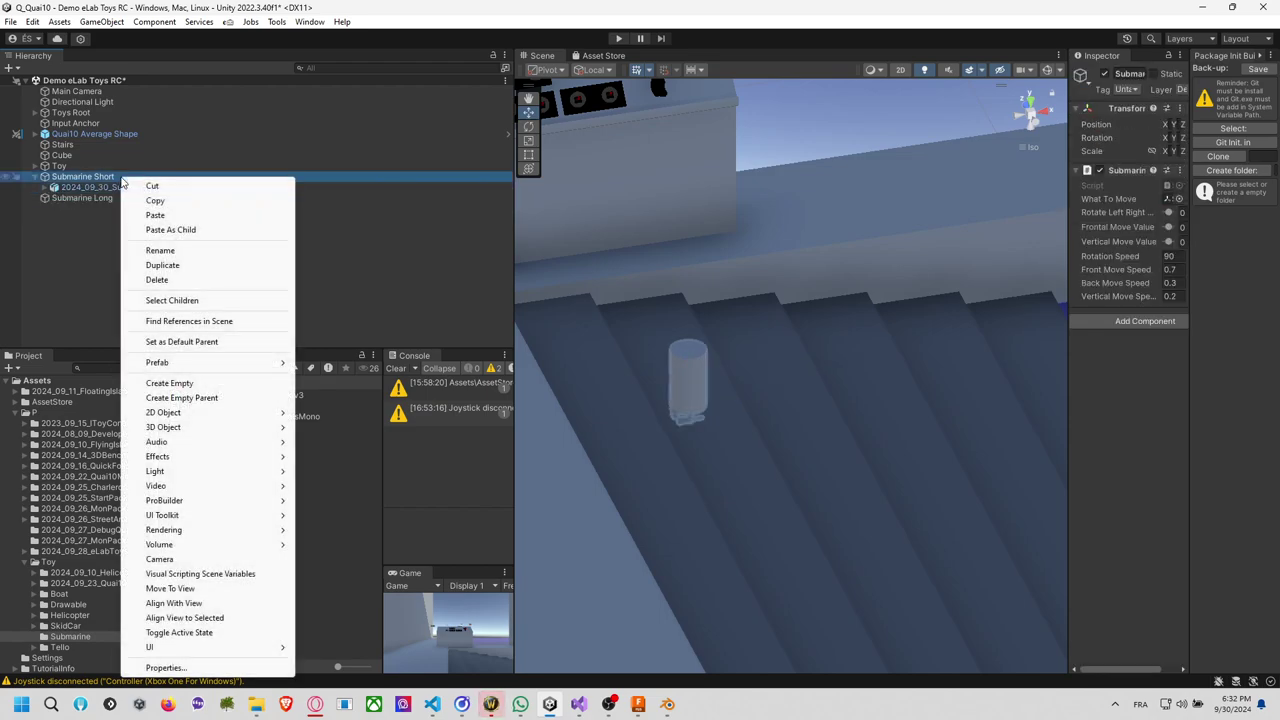
click(189, 386)
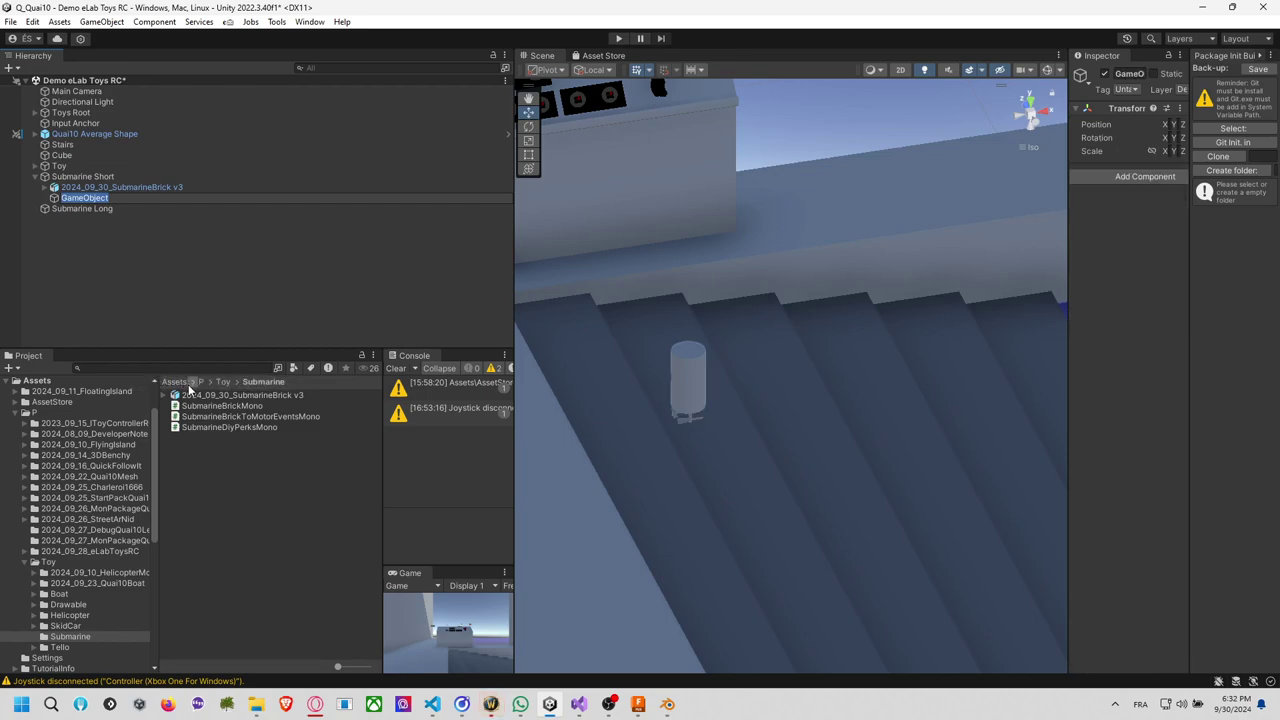
text(Mesh)
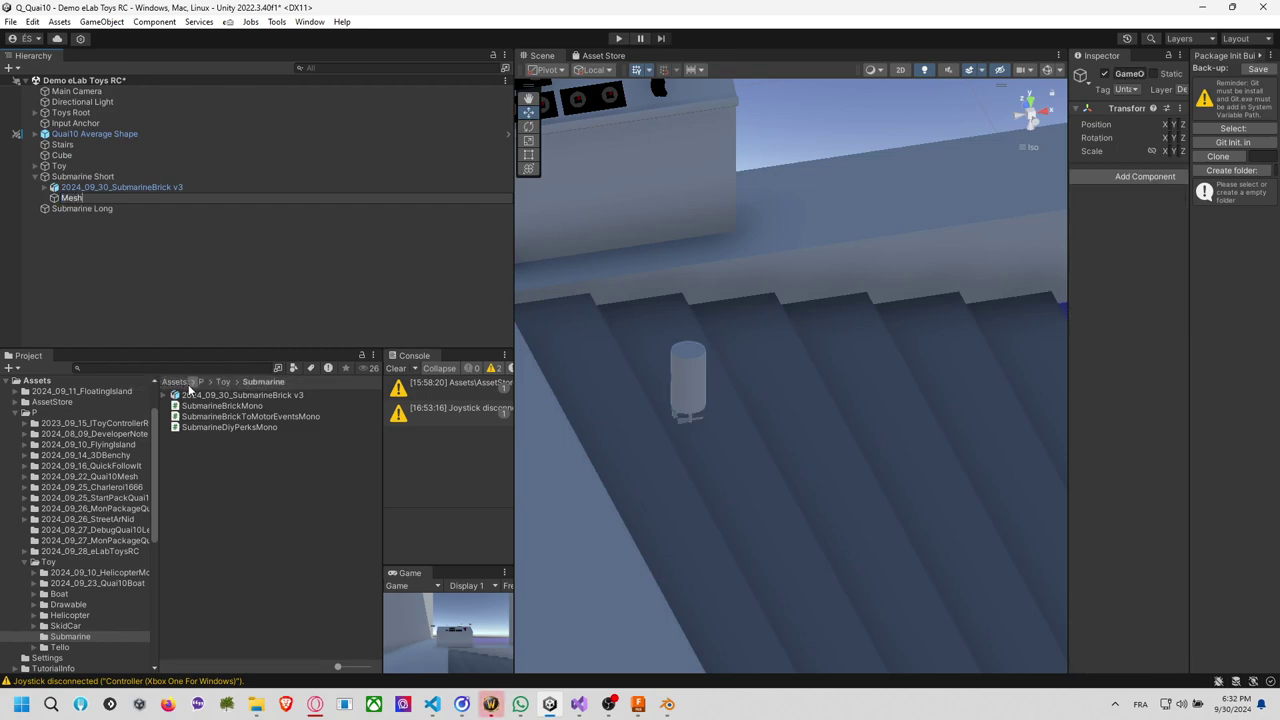
key(Return)
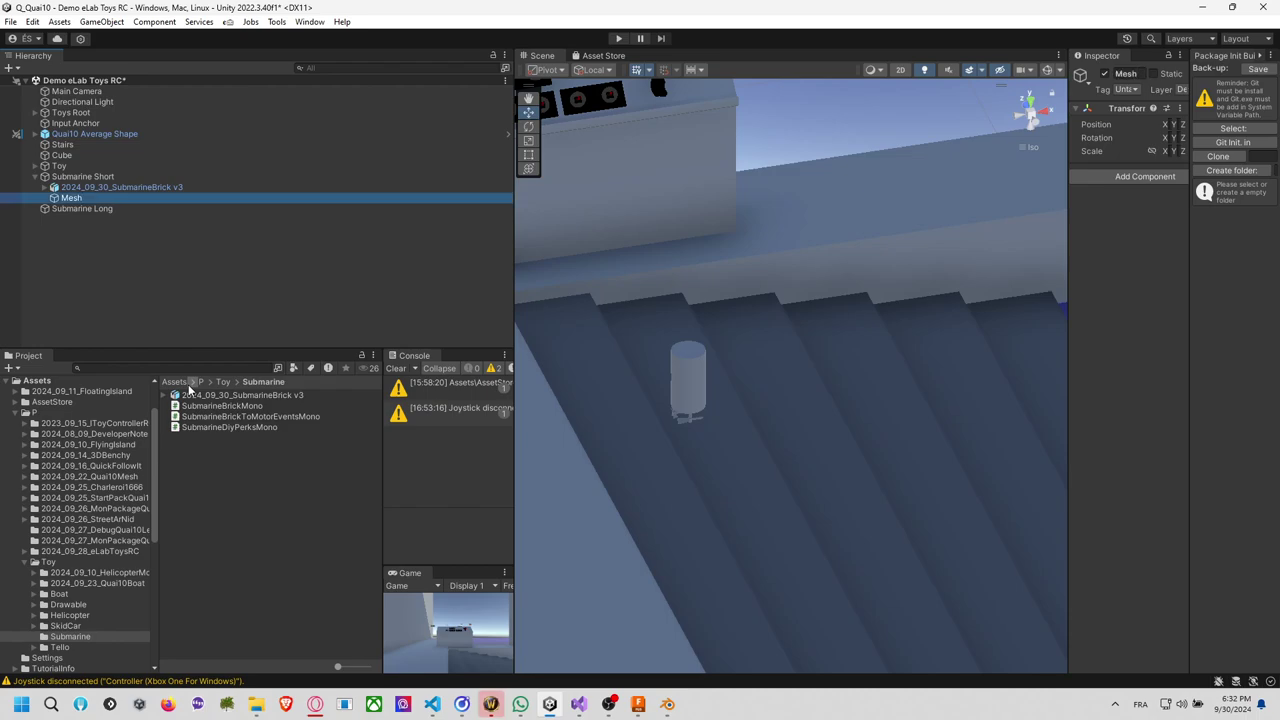
click(110, 177)
right_click(110, 177)
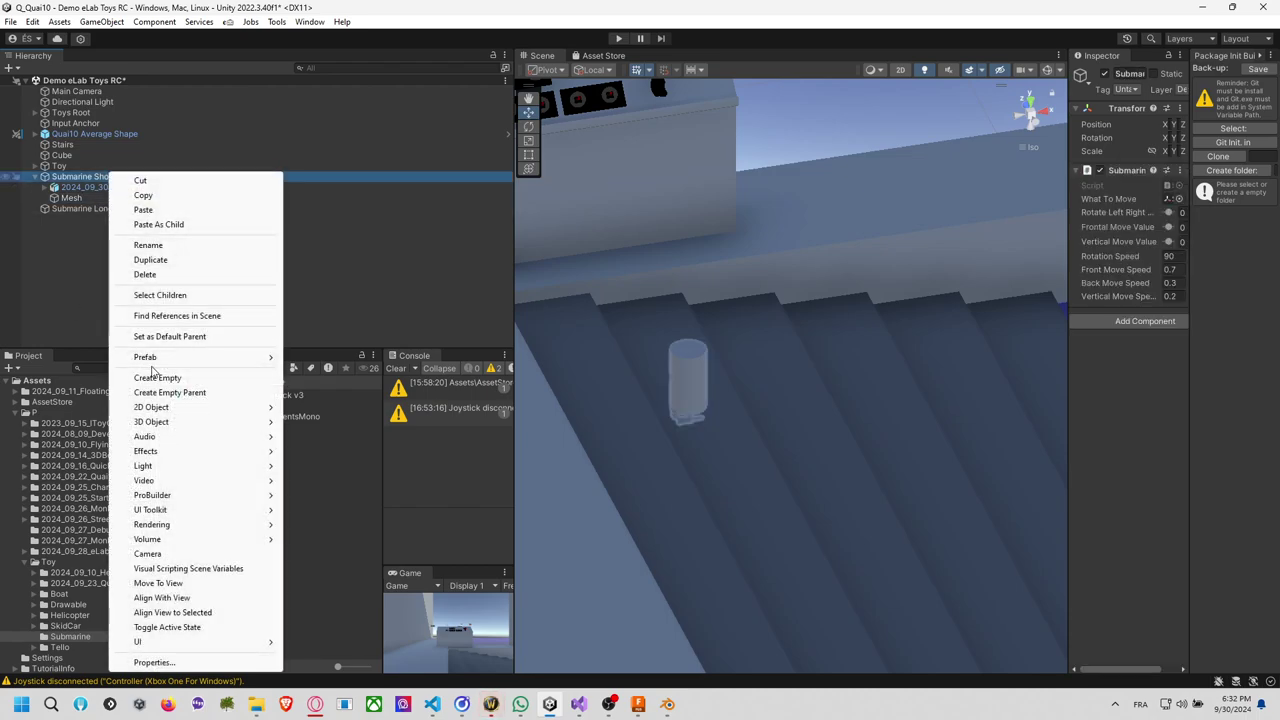
click(157, 379)
key(Return)
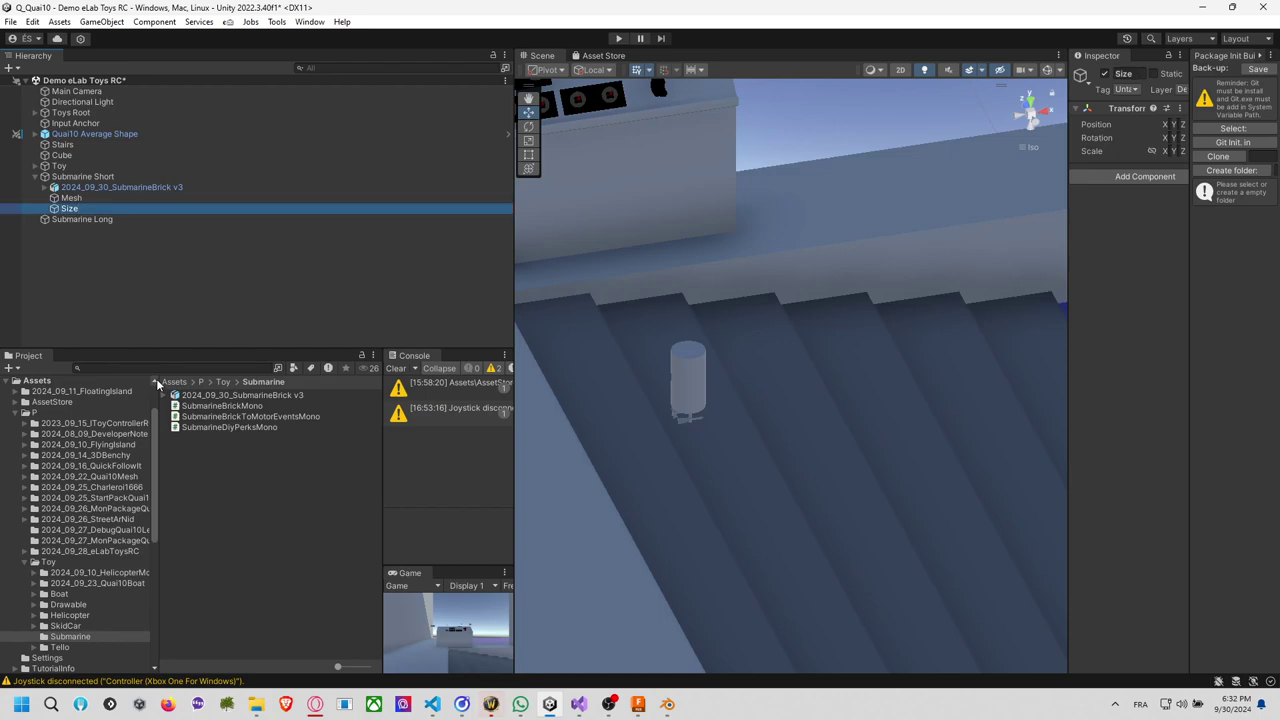
Nest Mesh inside Size and put the SubmarineBrick v3 model inside Mesh.
click(71, 199)
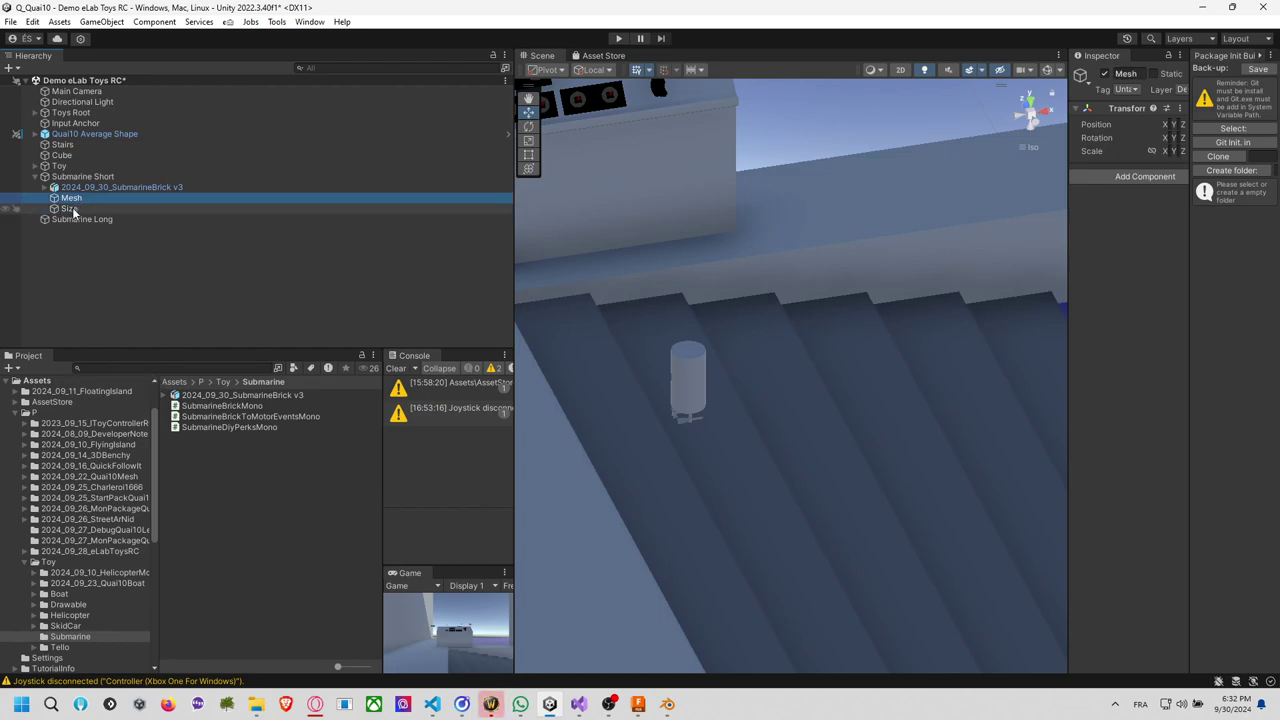
click(79, 209)
mouse_move(81, 212)
mouse_down()
mouse_move(80, 183)
mouse_move(91, 189)
mouse_move(80, 197)
mouse_up()
click(68, 187)
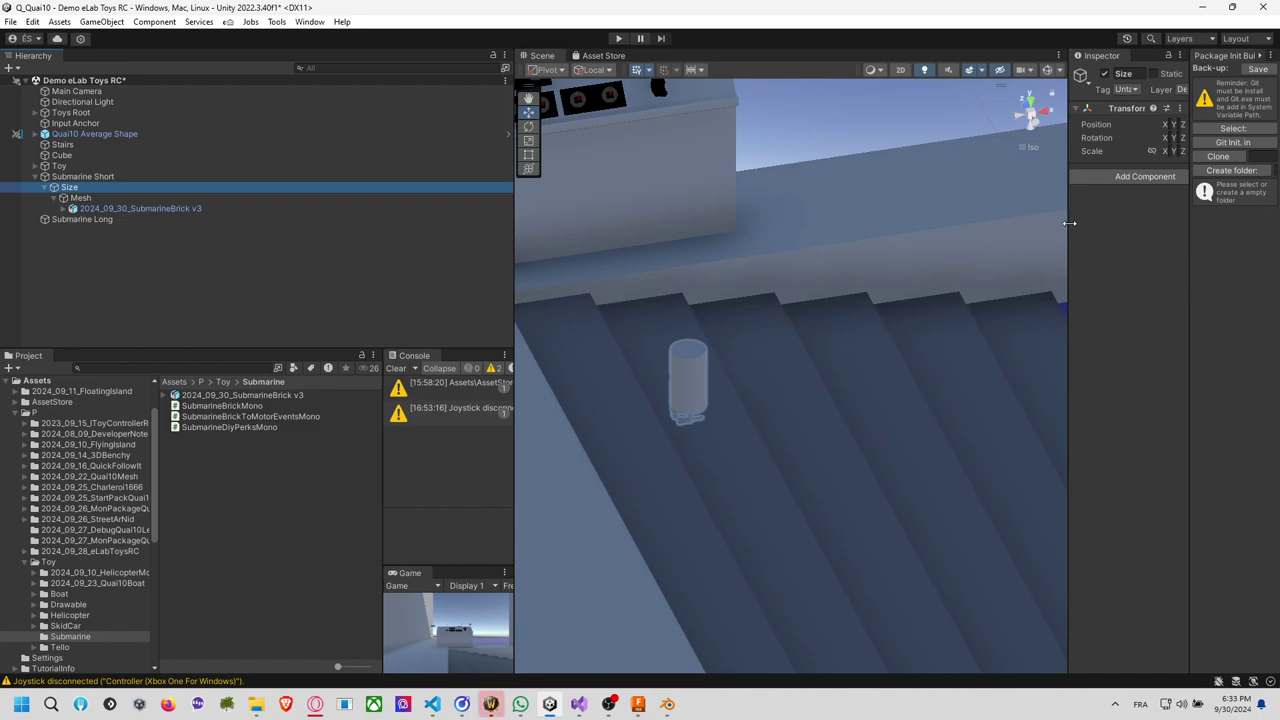
drag(1069, 223, 997, 223)
click(131, 199)
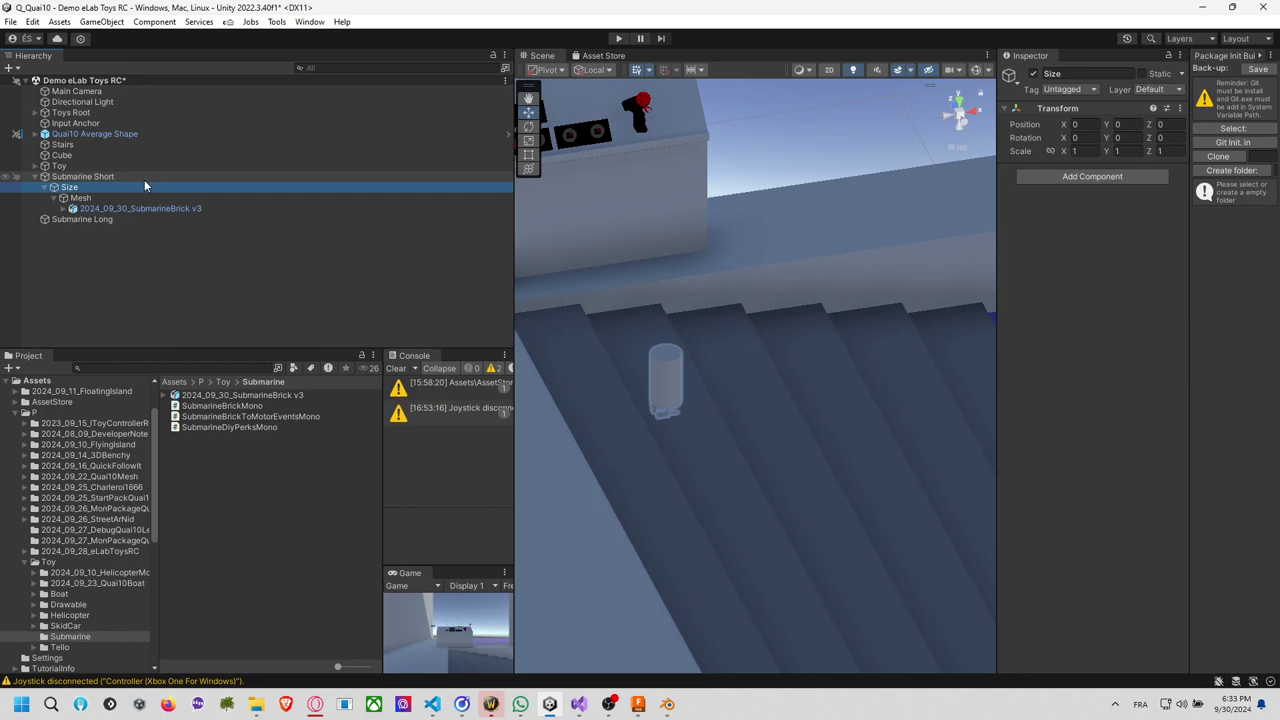
Set position 0, 0, 0 on Size, Mesh and the SubmarineBrick v3 model together.
click(144, 179)
key(f)
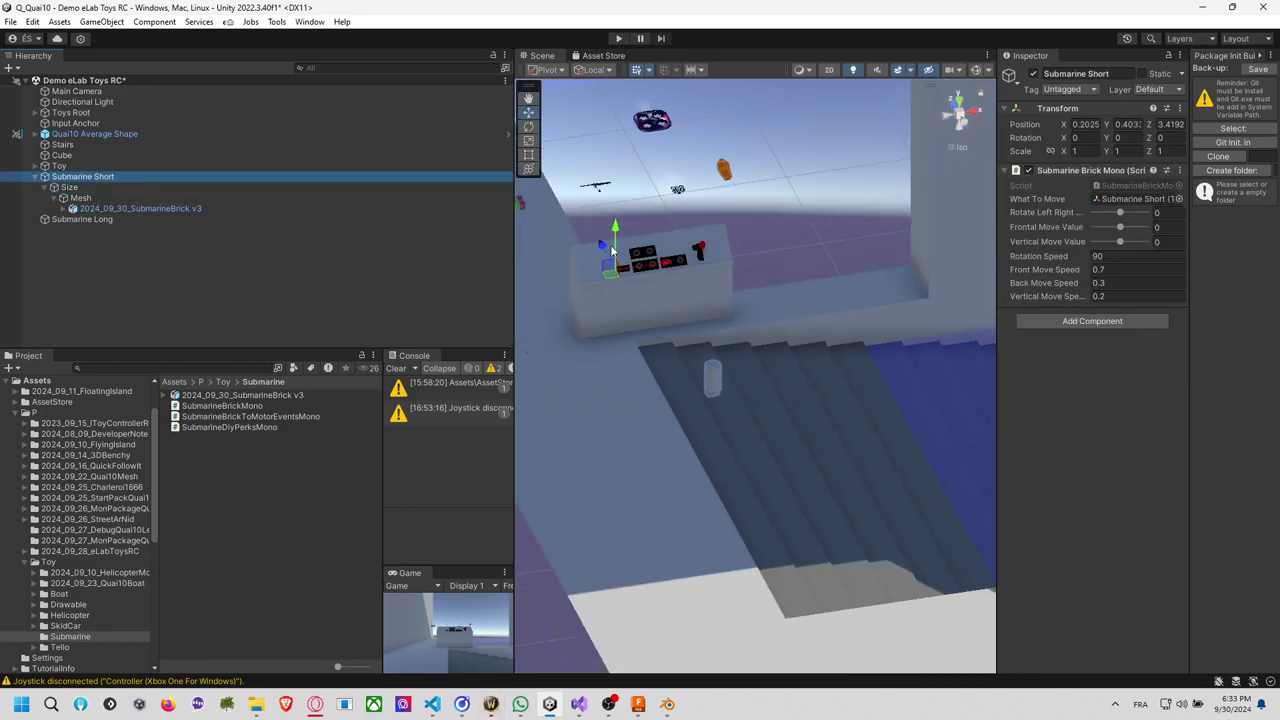
click(114, 209)
shift+click(68, 187)
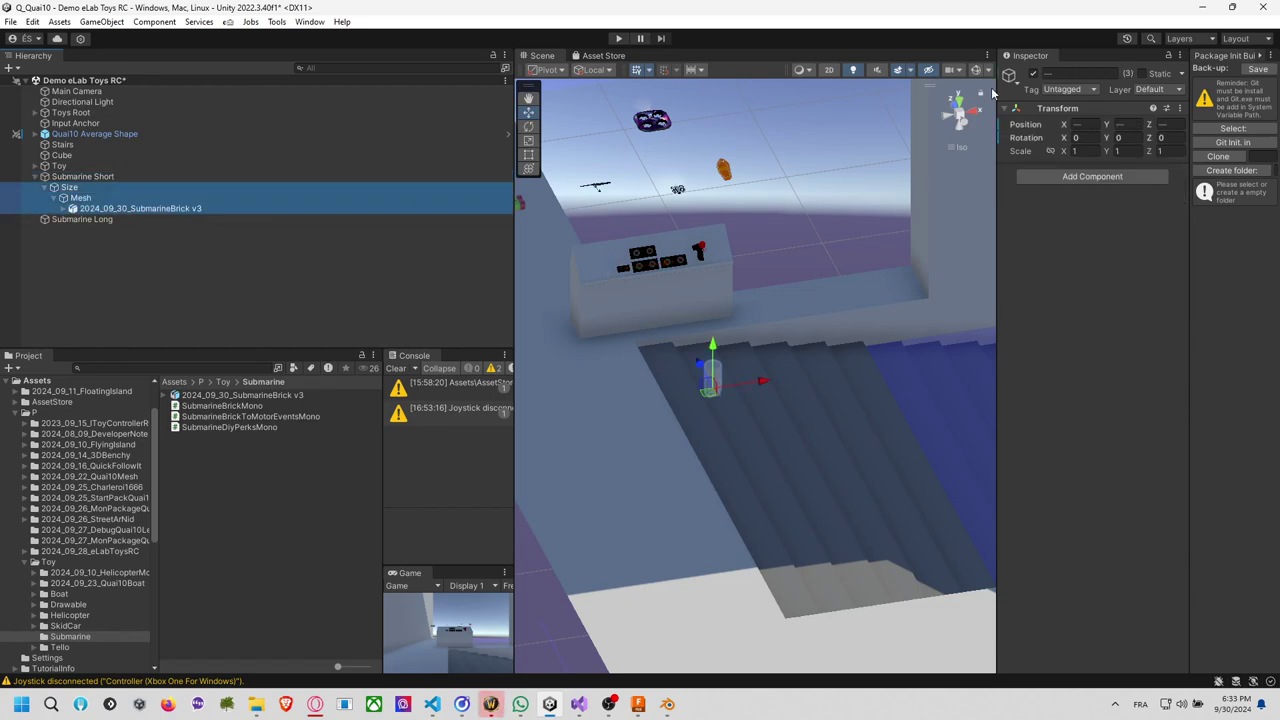
click(1093, 123)
text(0)
click(1122, 124)
text(0)
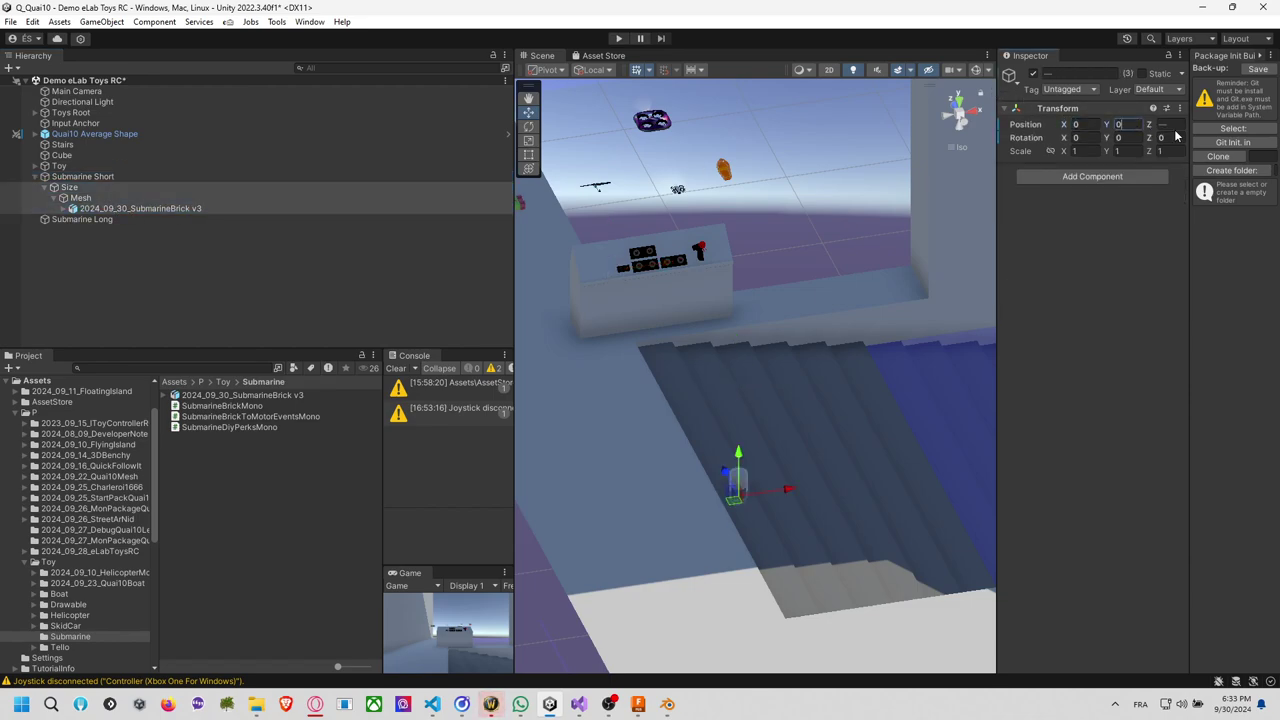
click(1173, 124)
text(0)
middle_drag(729, 213, 822, 266)
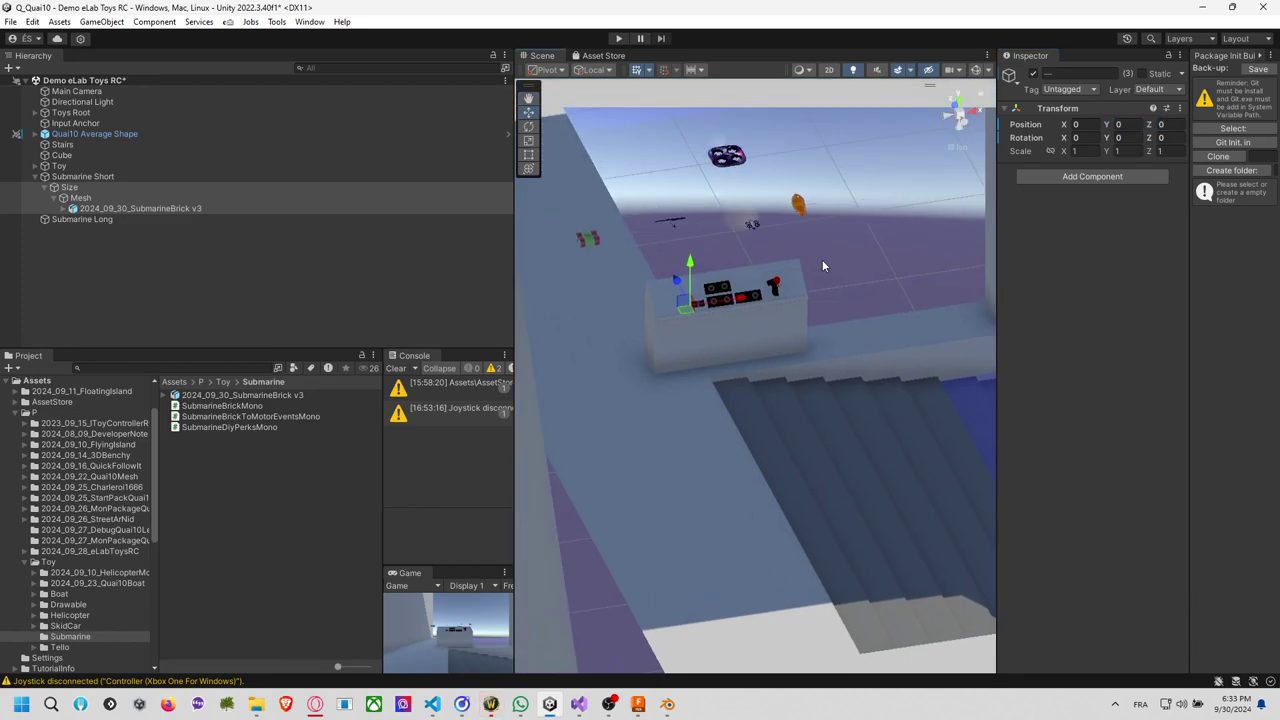
Rotate the SubmarineBrick v3 model 90° on X so the hull lies horizontal.
click(202, 197)
key(f)
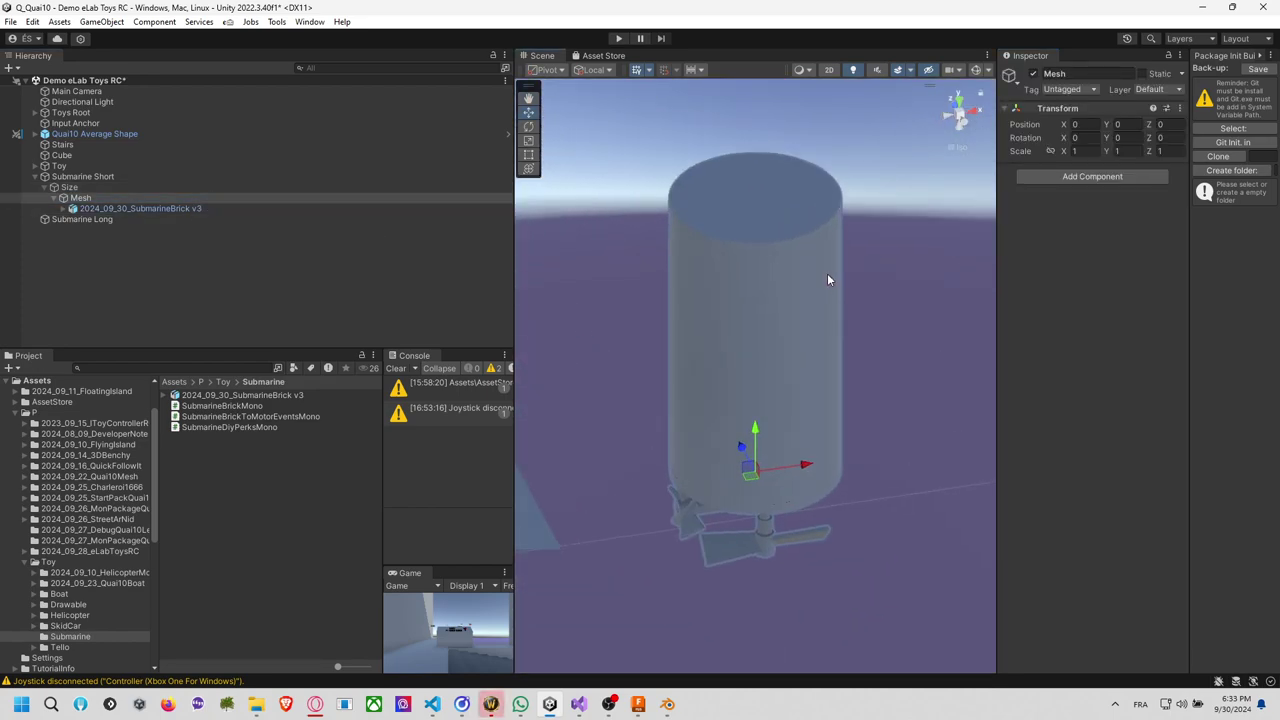
alt+drag(826, 298, 637, 281)
click(123, 178)
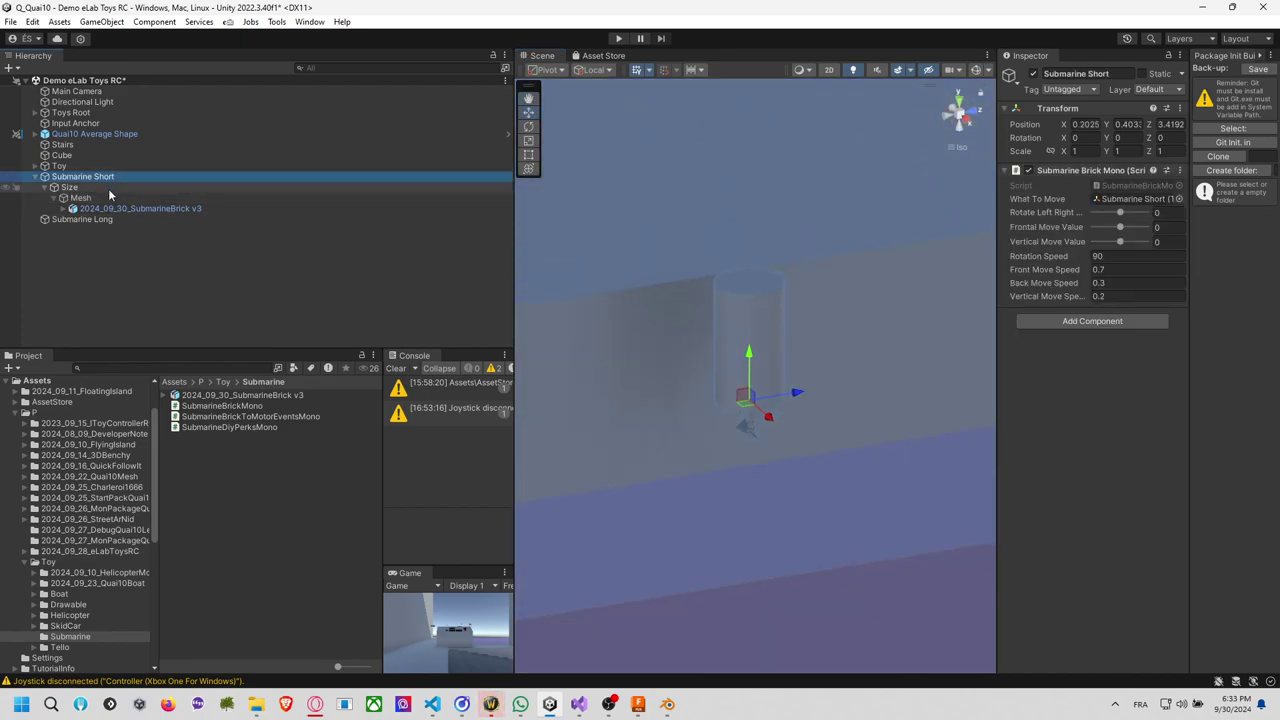
click(108, 188)
click(95, 198)
click(120, 208)
key(e)
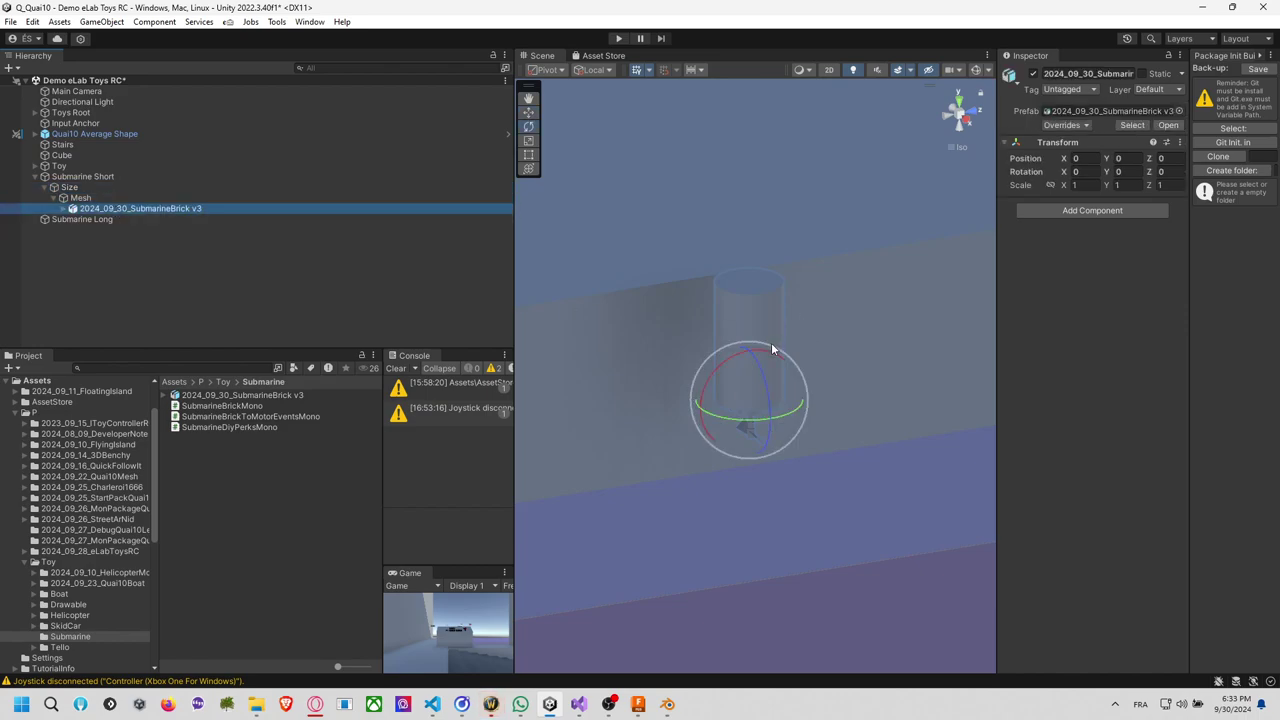
drag(734, 358, 910, 361)
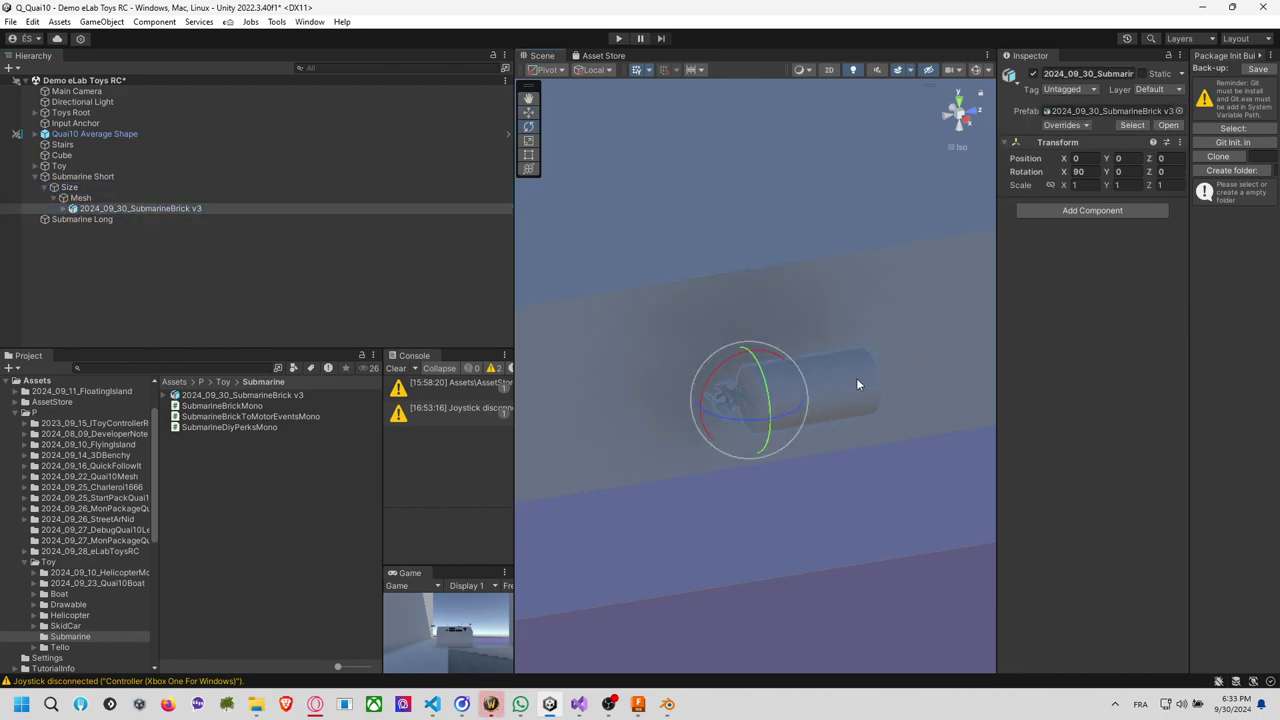
scroll(802, 421, up, 2)
middle_drag(802, 421, 737, 298)
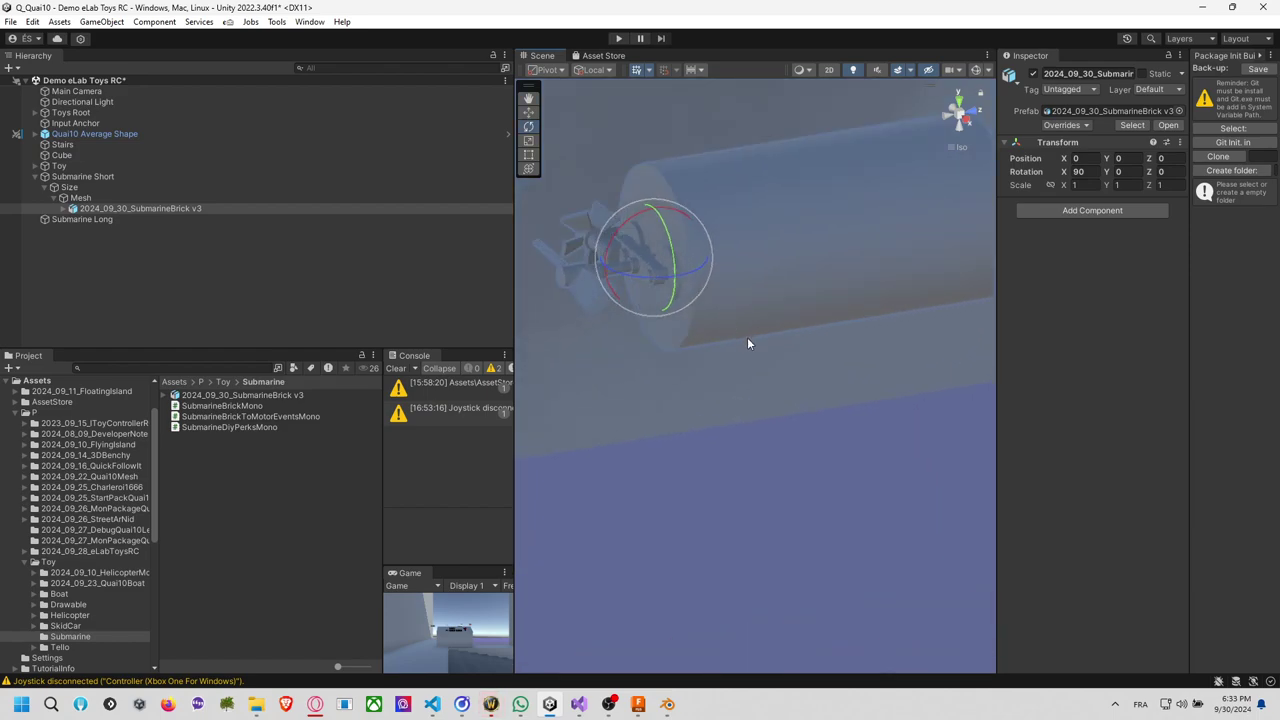
middle_drag(747, 343, 684, 328)
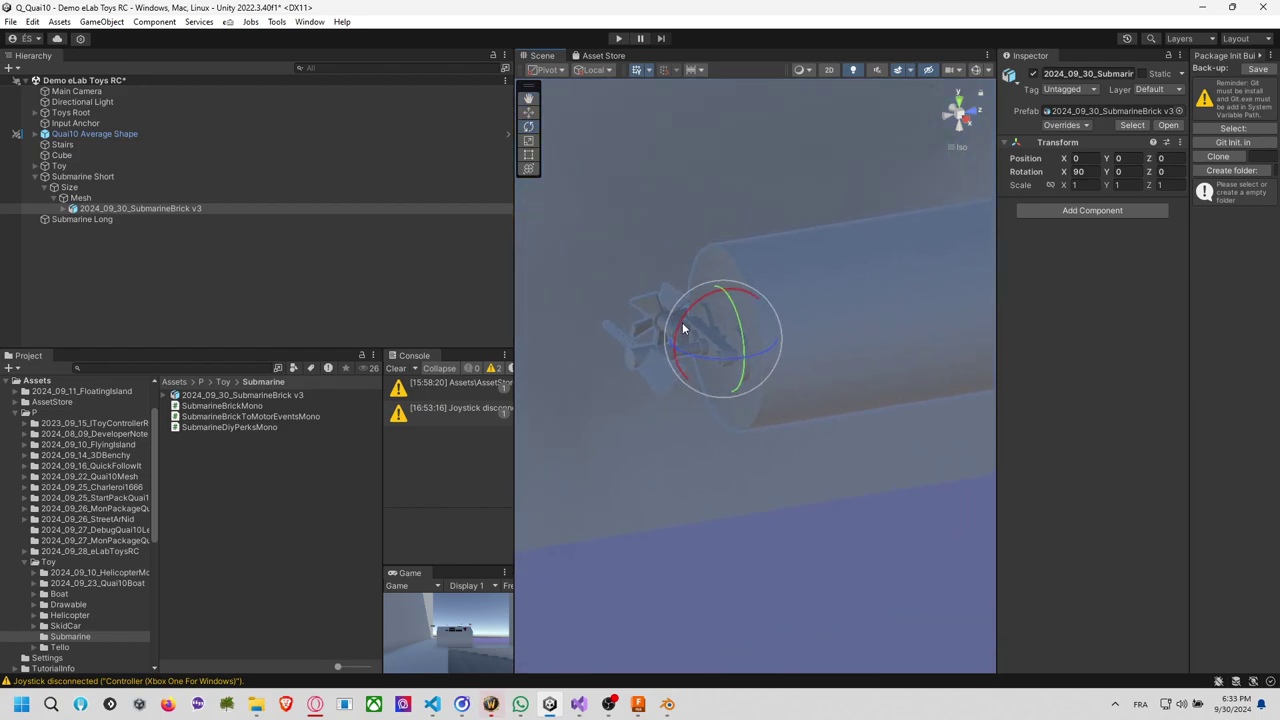
right_drag(682, 328, 767, 370)
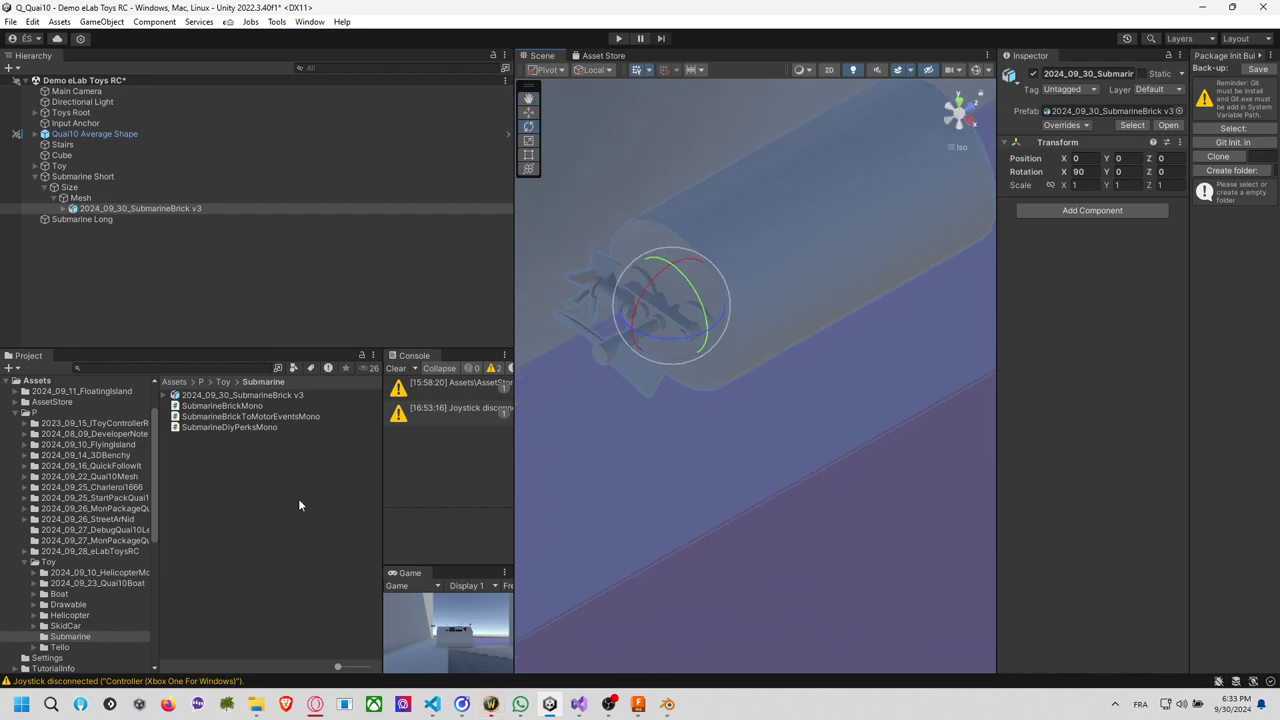
Create a folder named BrickSubmarine inside Toy/Submarine and open it.
right_click(246, 502)
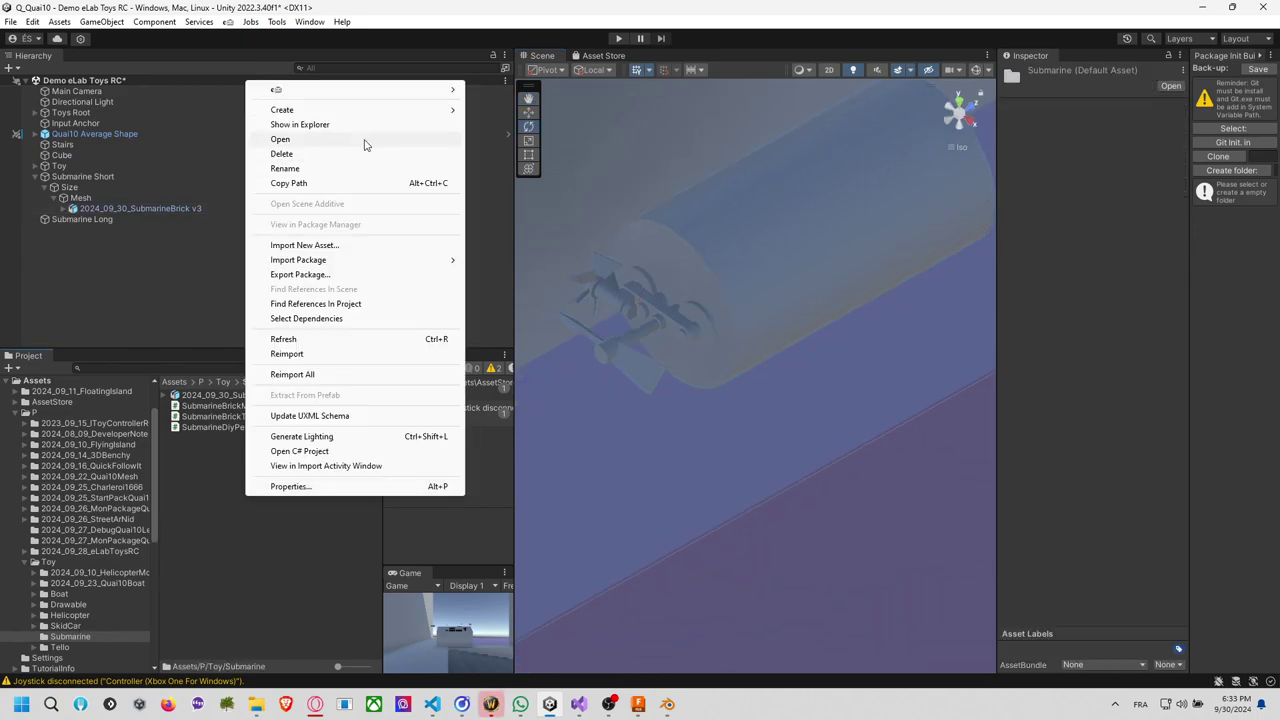
mouse_move(394, 110)
click(515, 23)
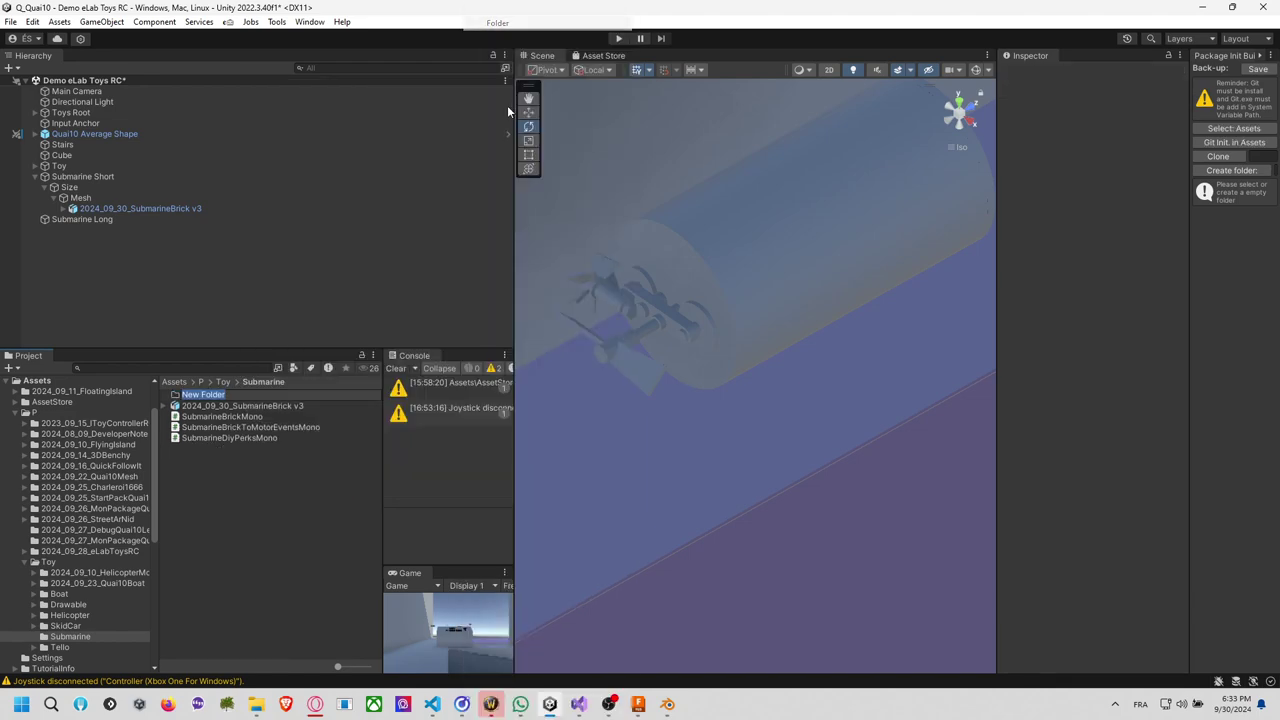
text(Brick)
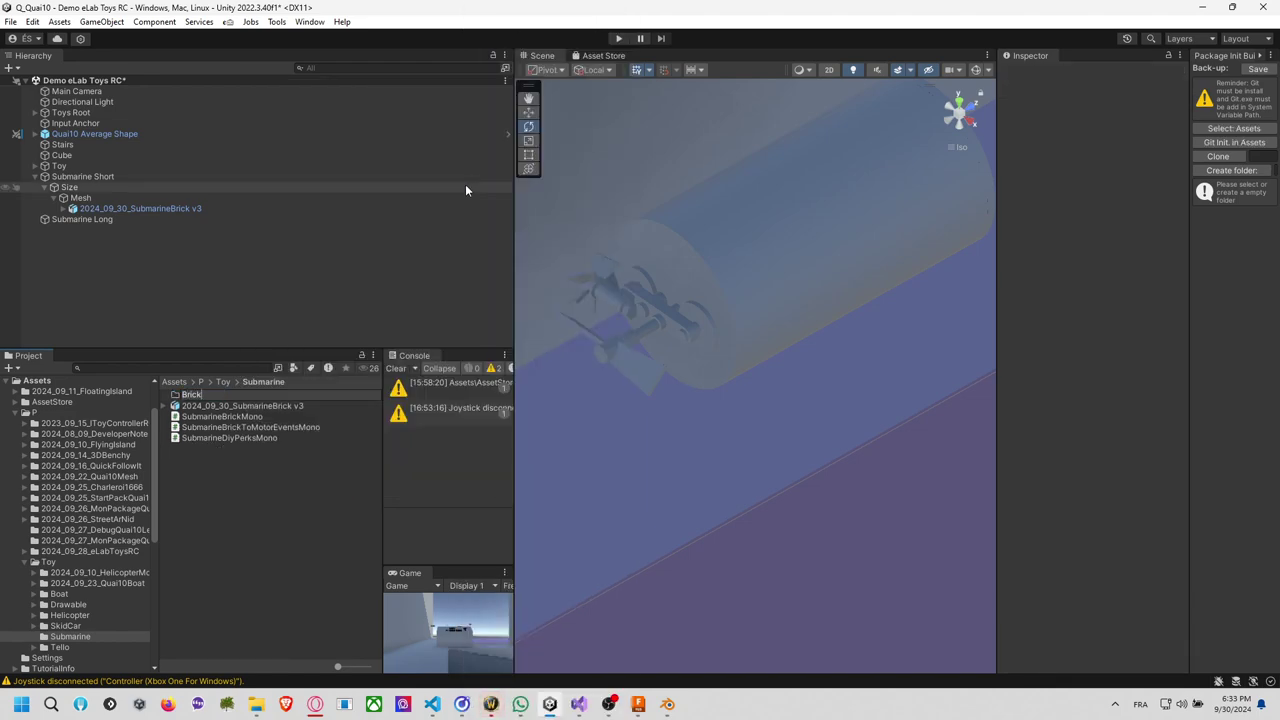
text(Submarine)
key(Return)
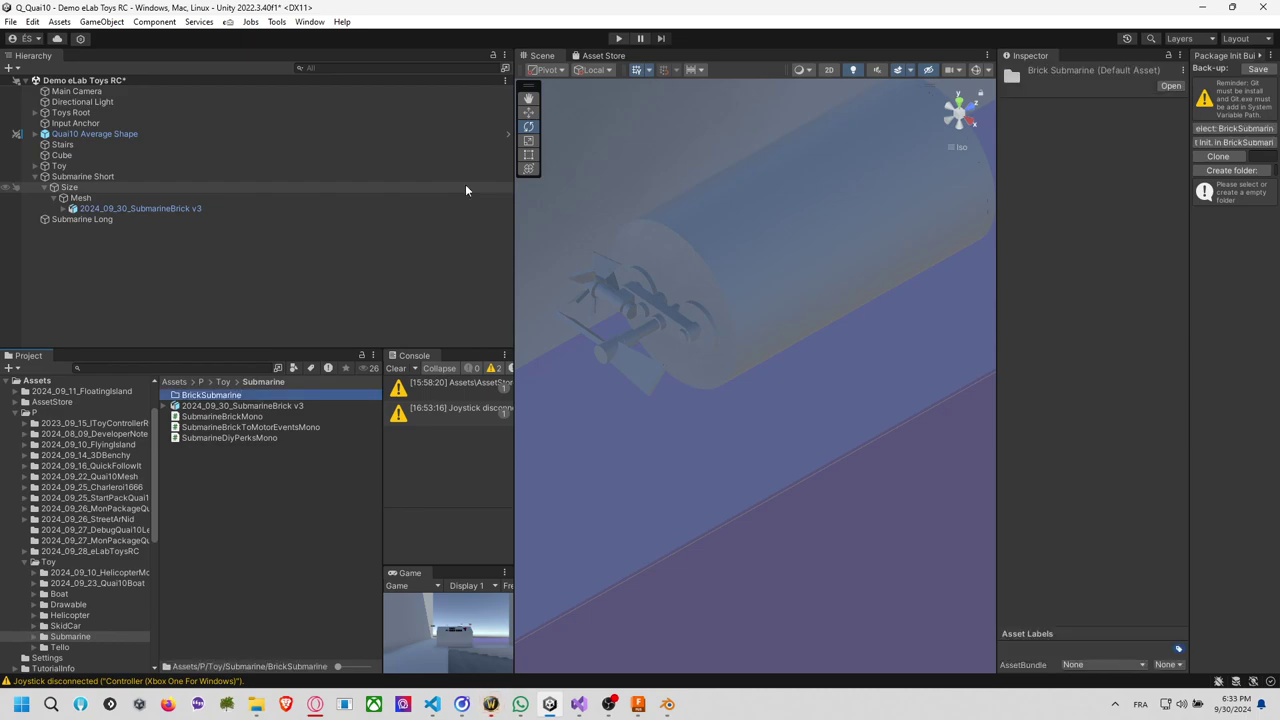
double_click(240, 396)
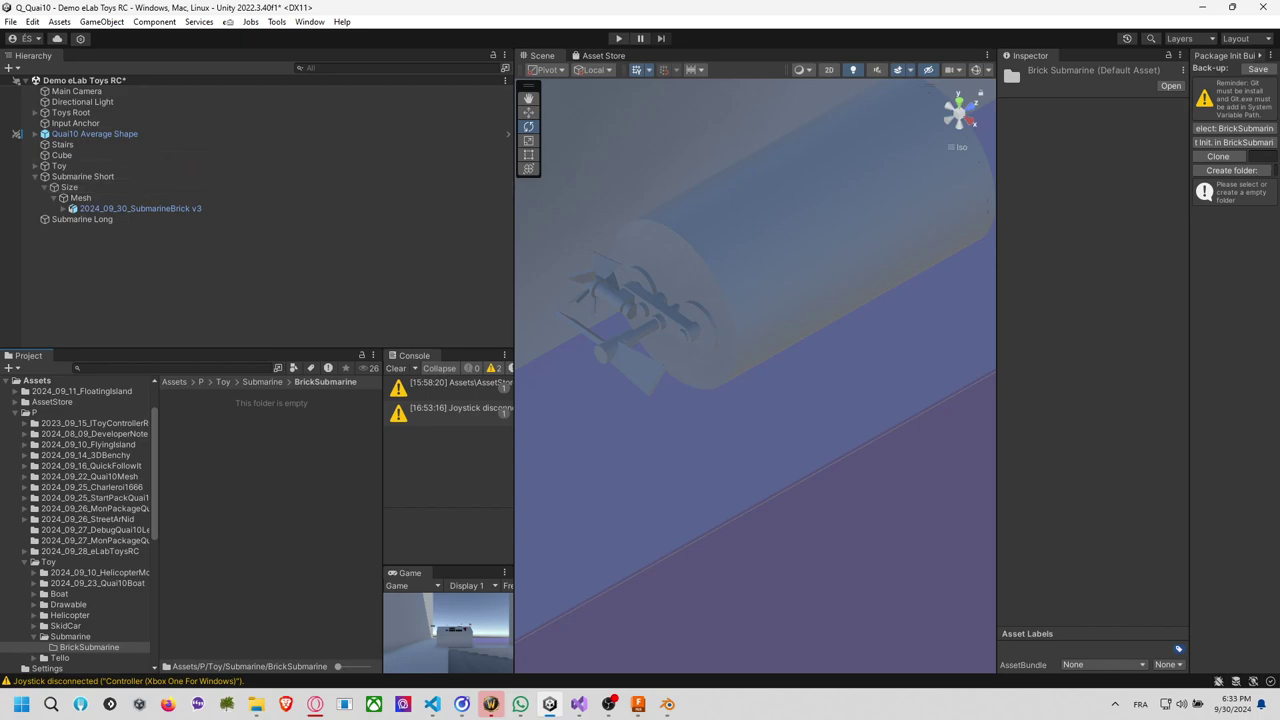
Open the issue's Lego-powered submarine YouTube video, then reveal BrickSubmarine in File Explorer.
click(315, 704)
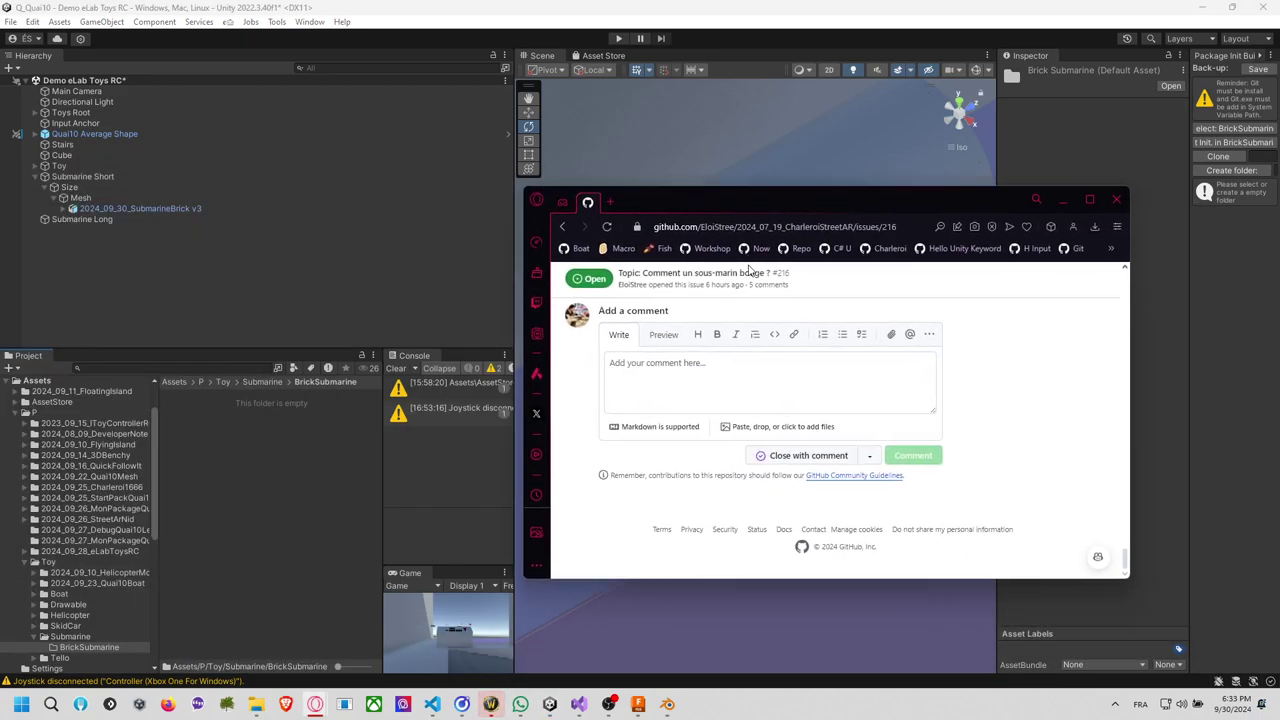
middle_click(610, 455)
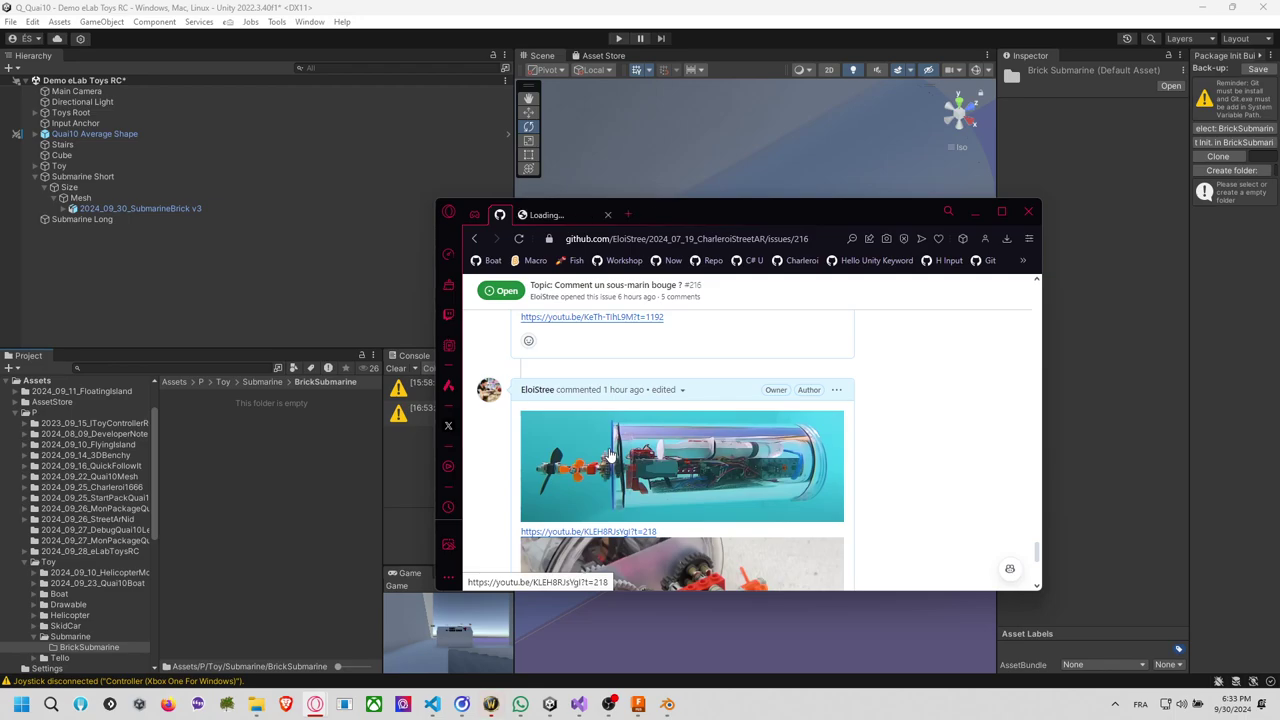
click(582, 216)
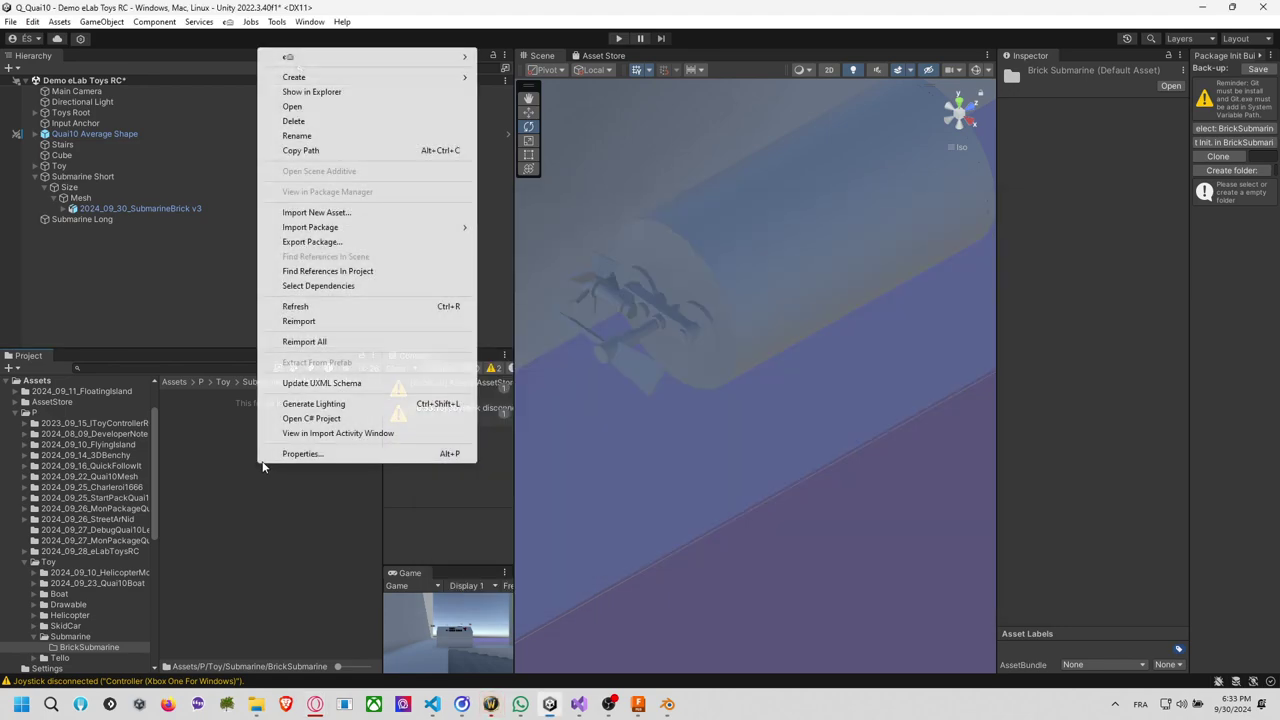
right_click(266, 469)
click(329, 95)
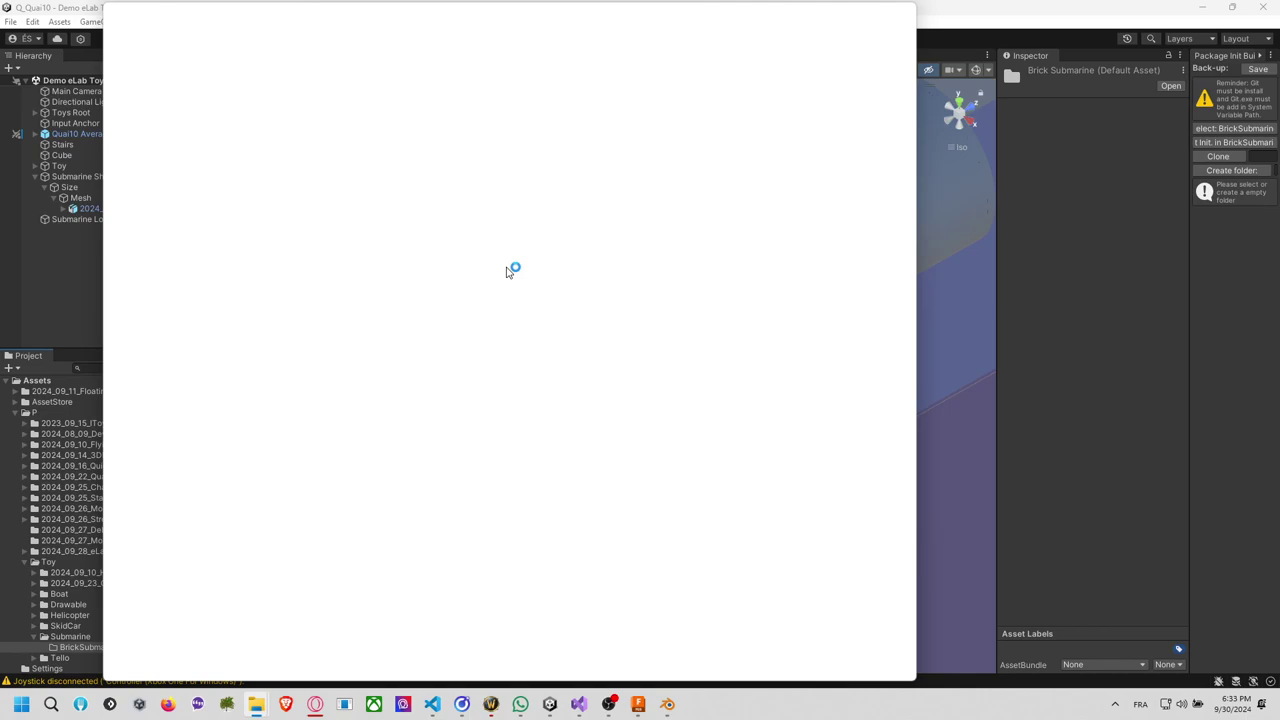
Drop a link to the YouTube submarine video from Opera into the BrickSubmarine folder.
key(alt+Tab)
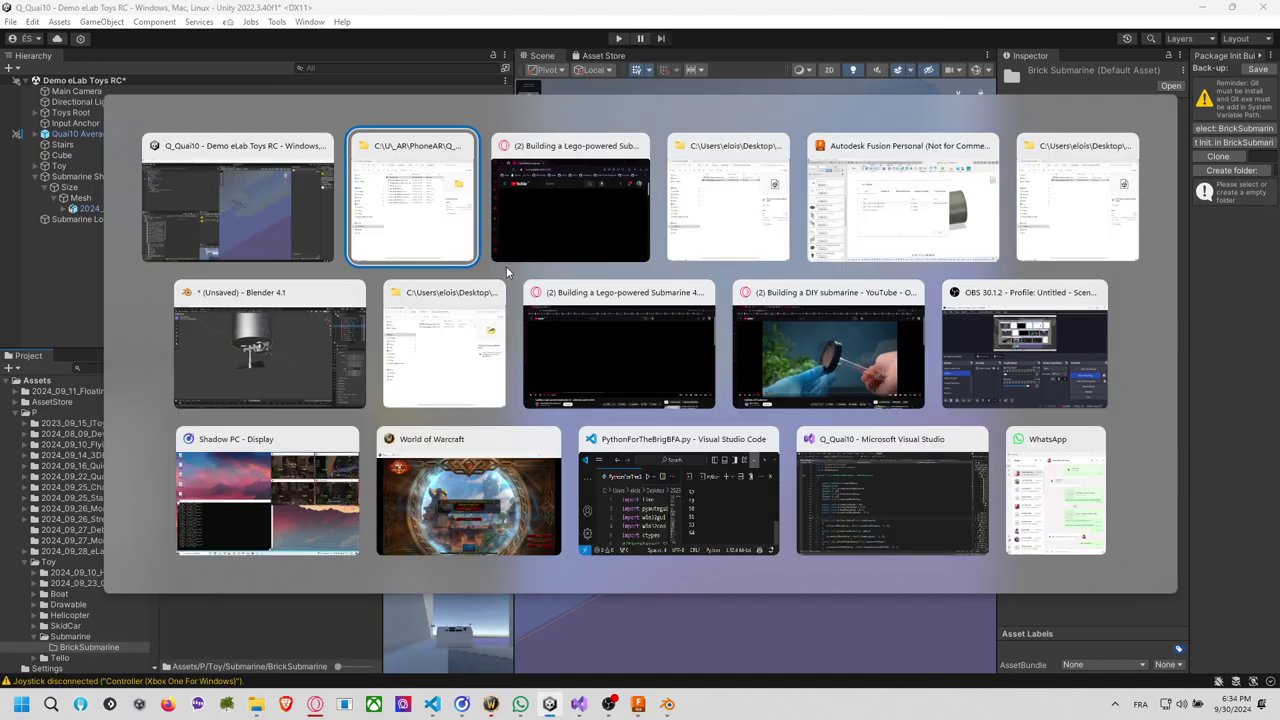
key(alt+Tab)
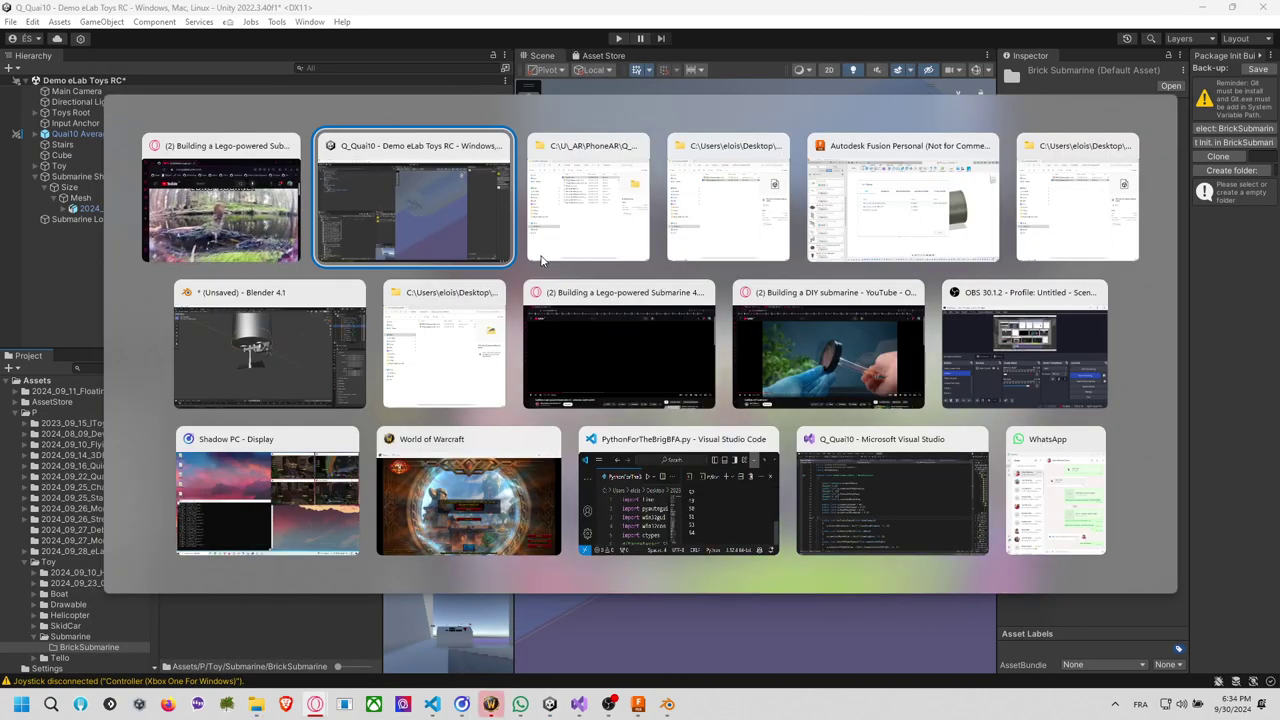
click(540, 255)
double_click(436, 126)
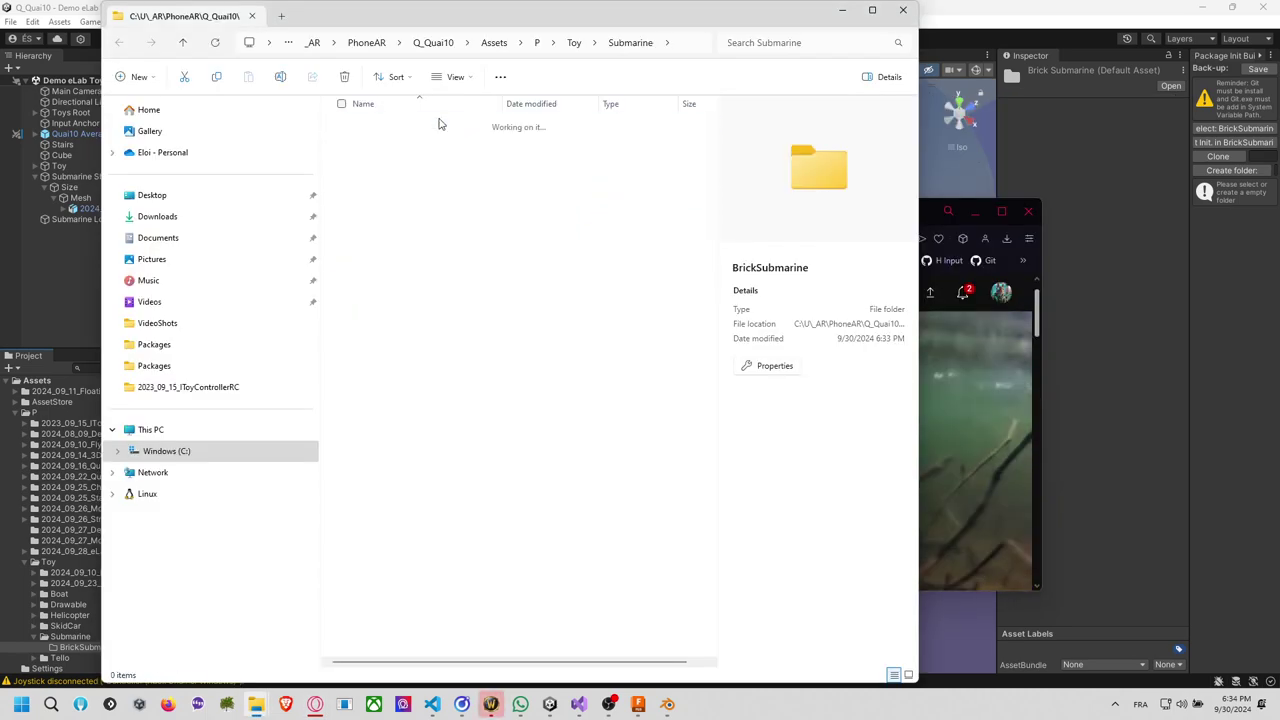
click(993, 377)
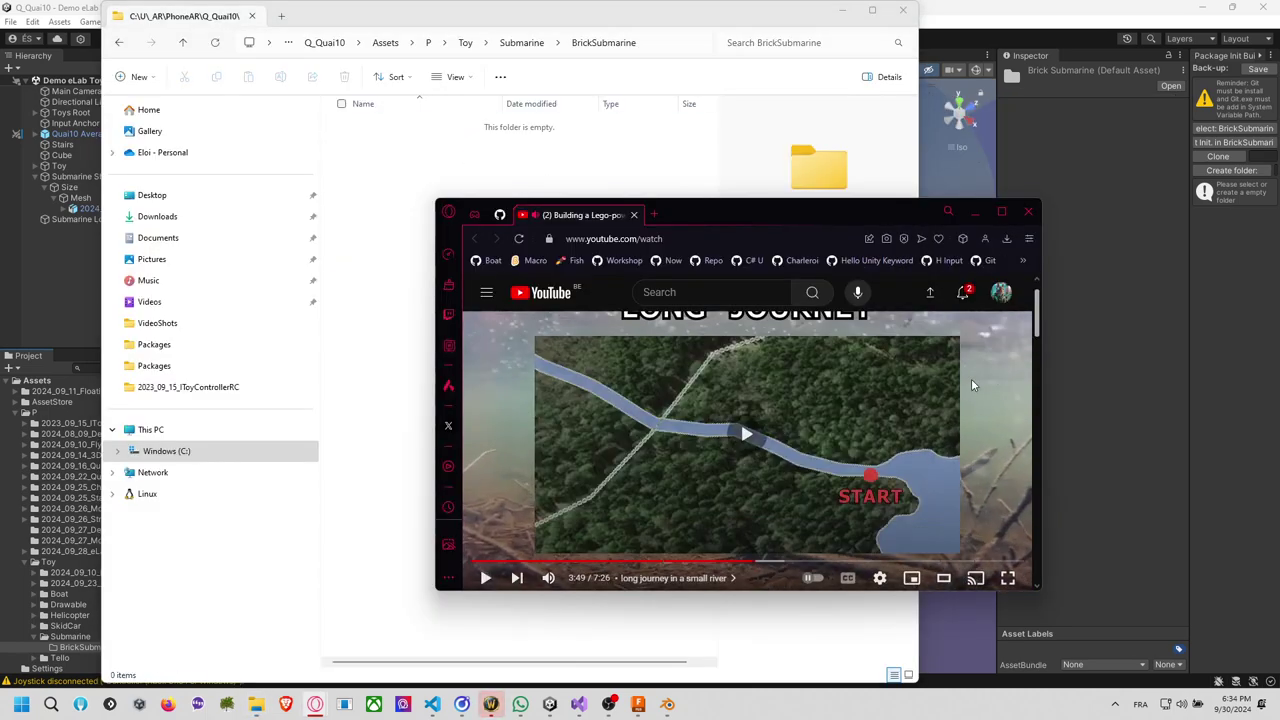
drag(548, 238, 420, 262)
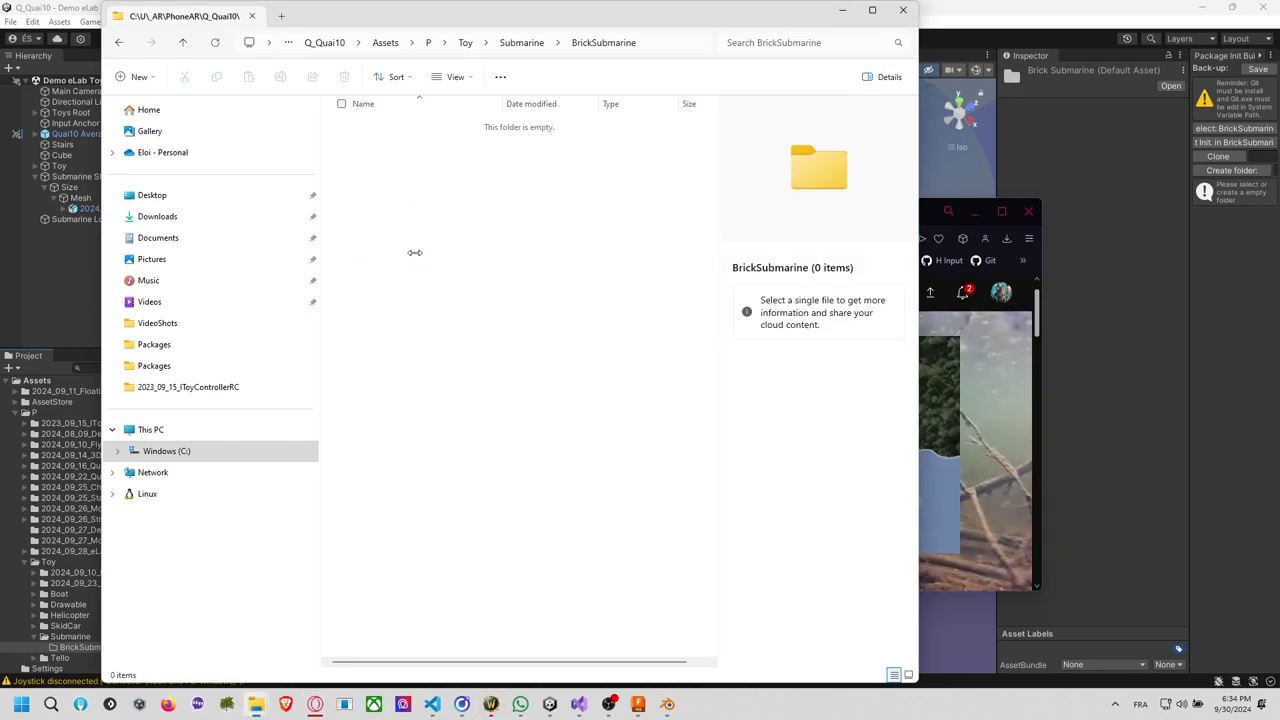
Rename the video shortcut to CreditToSource and minimize Explorer to return to Unity.
click(397, 124)
text(CreditTo)
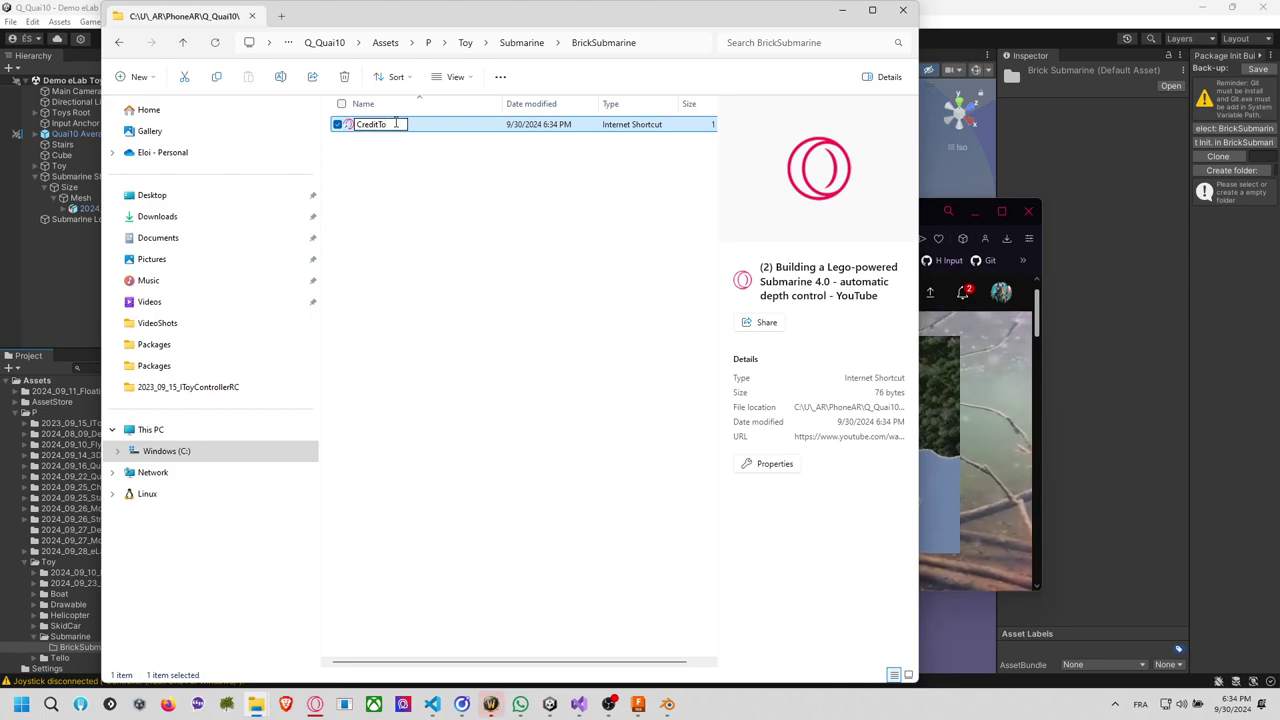
key(Return)
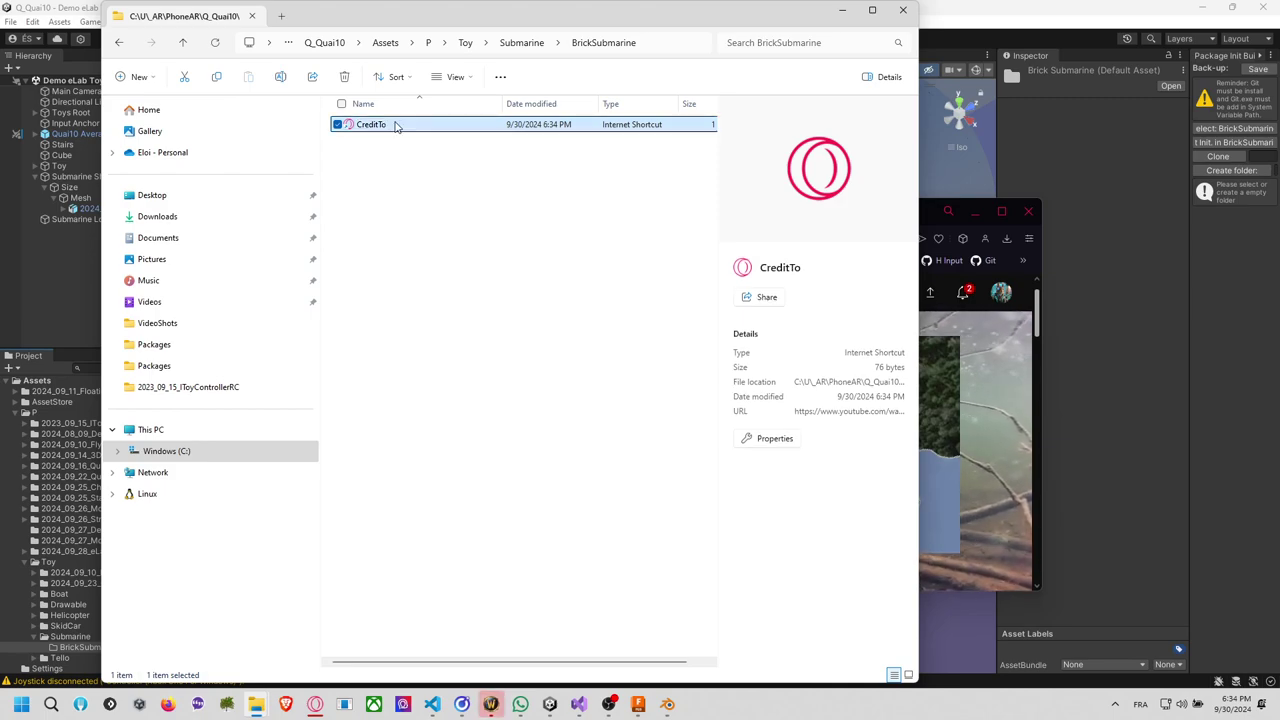
click(924, 215)
click(924, 210)
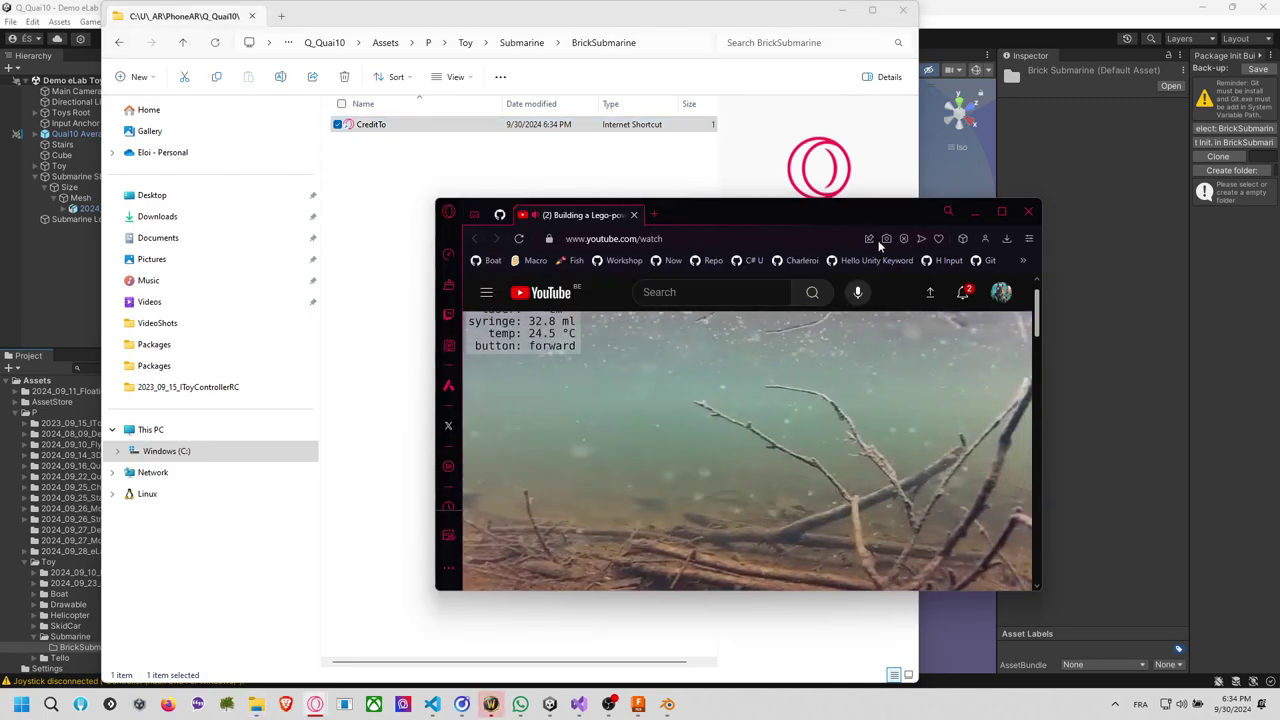
click(390, 125)
click(390, 125)
key(End)
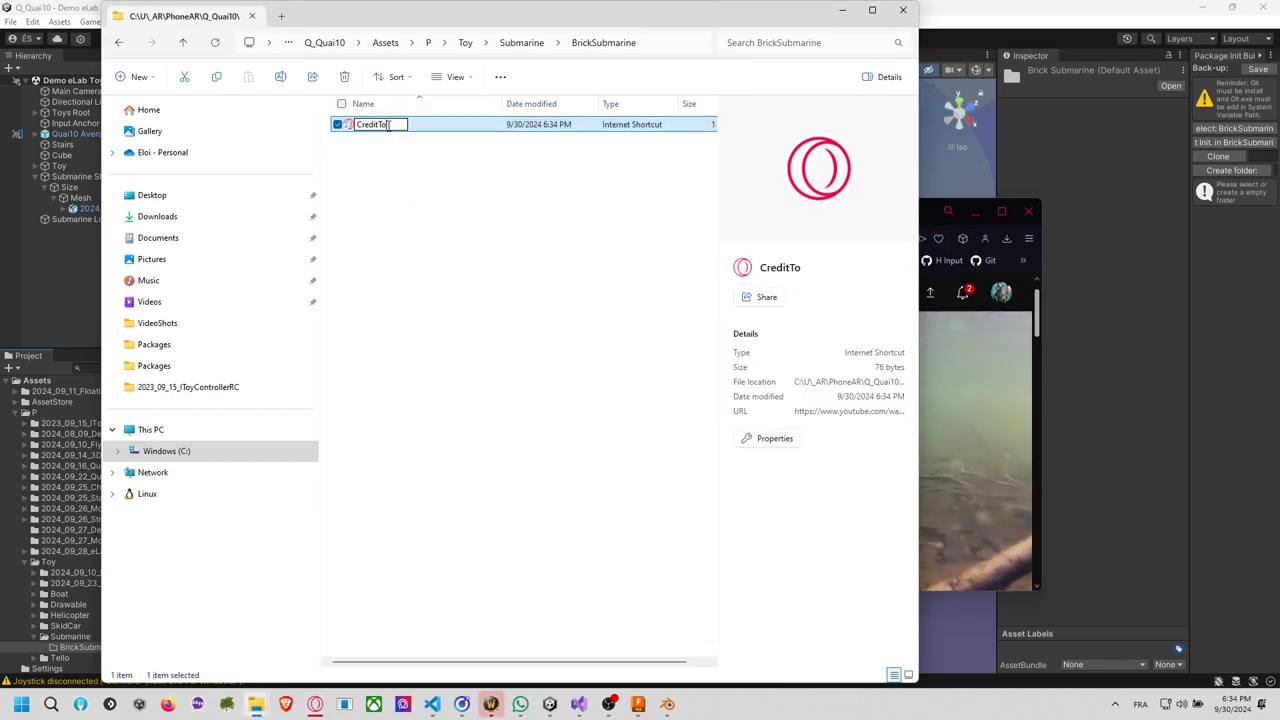
text(Source)
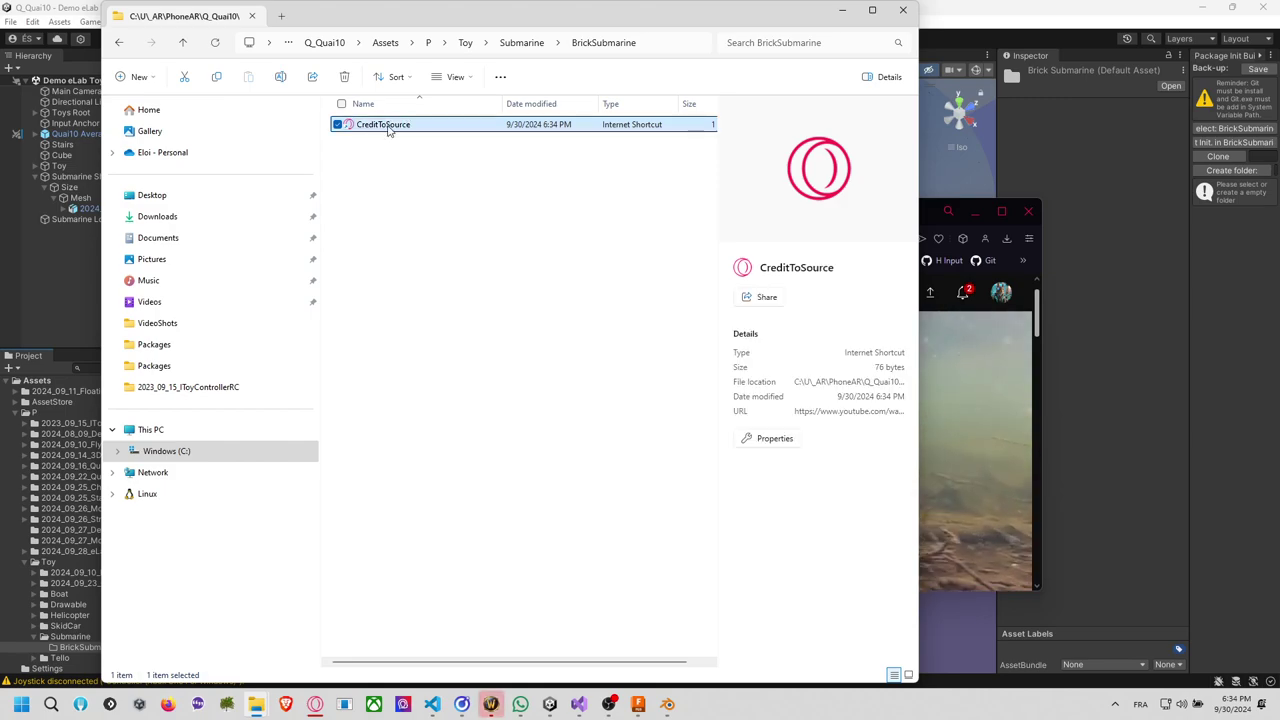
click(842, 10)
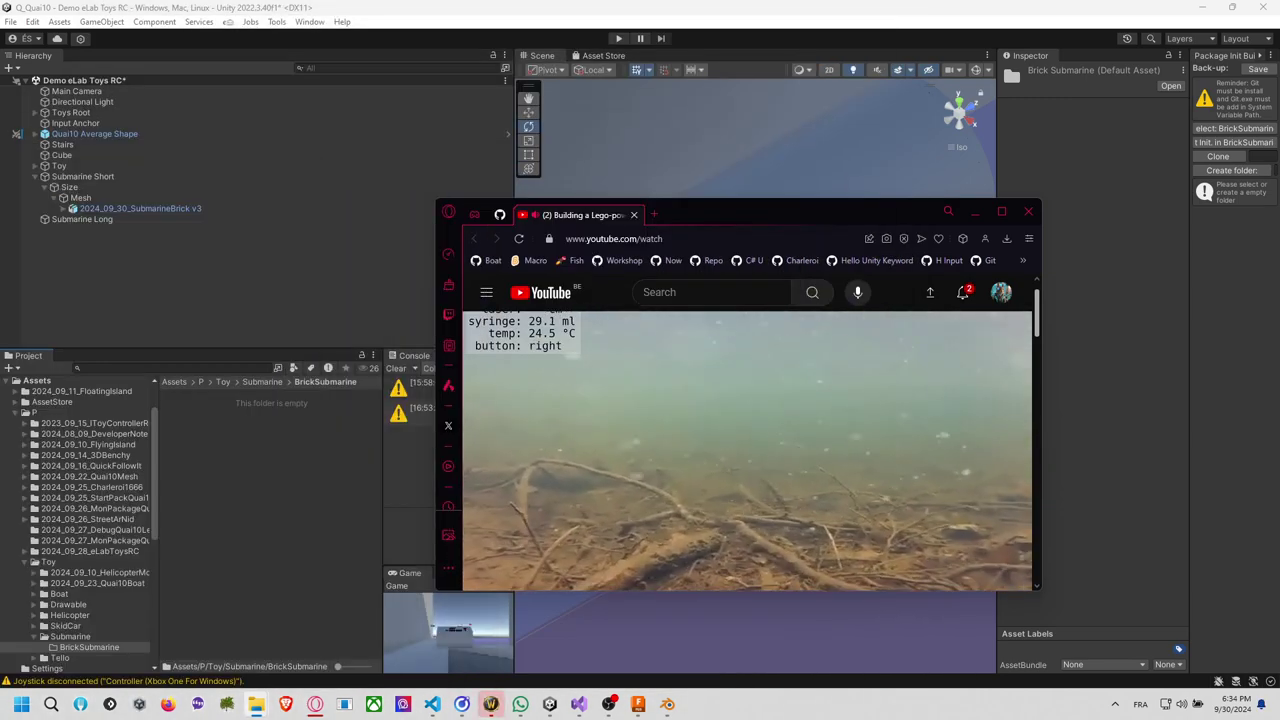
Clear the Console, enlarge the Project panel and show the Submarine folder's contents.
drag(738, 204, 183, 238)
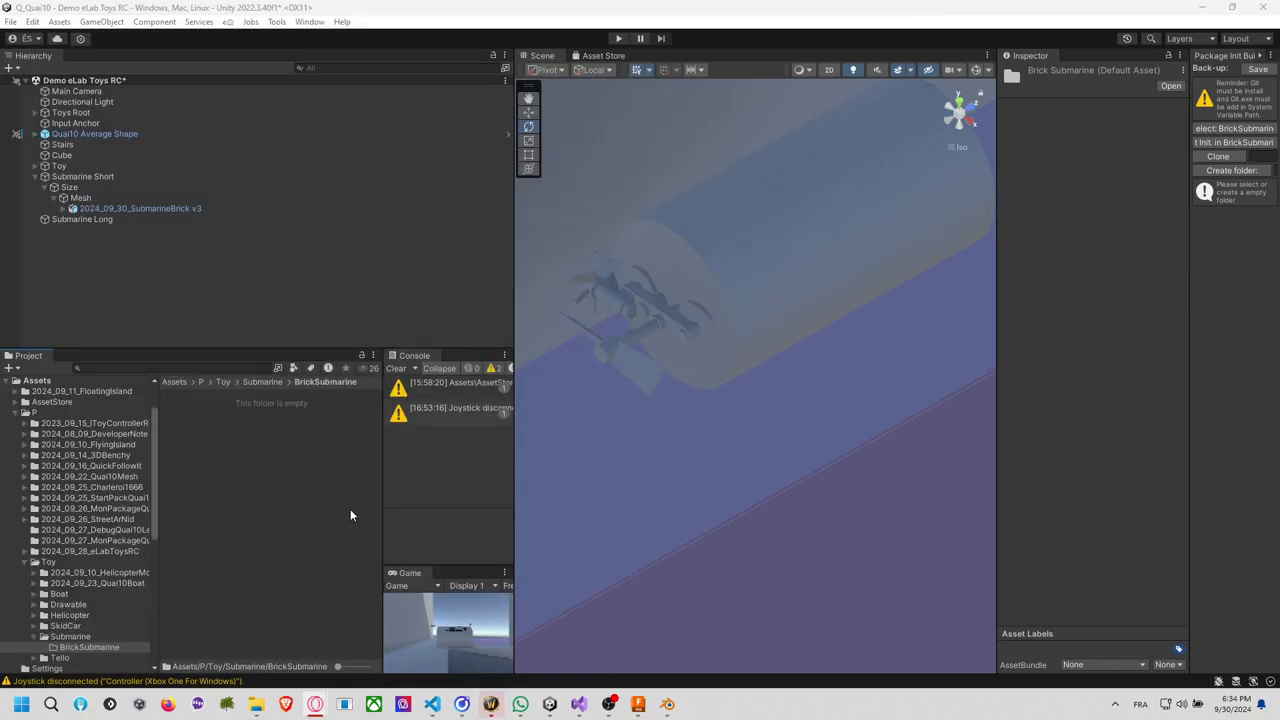
click(398, 368)
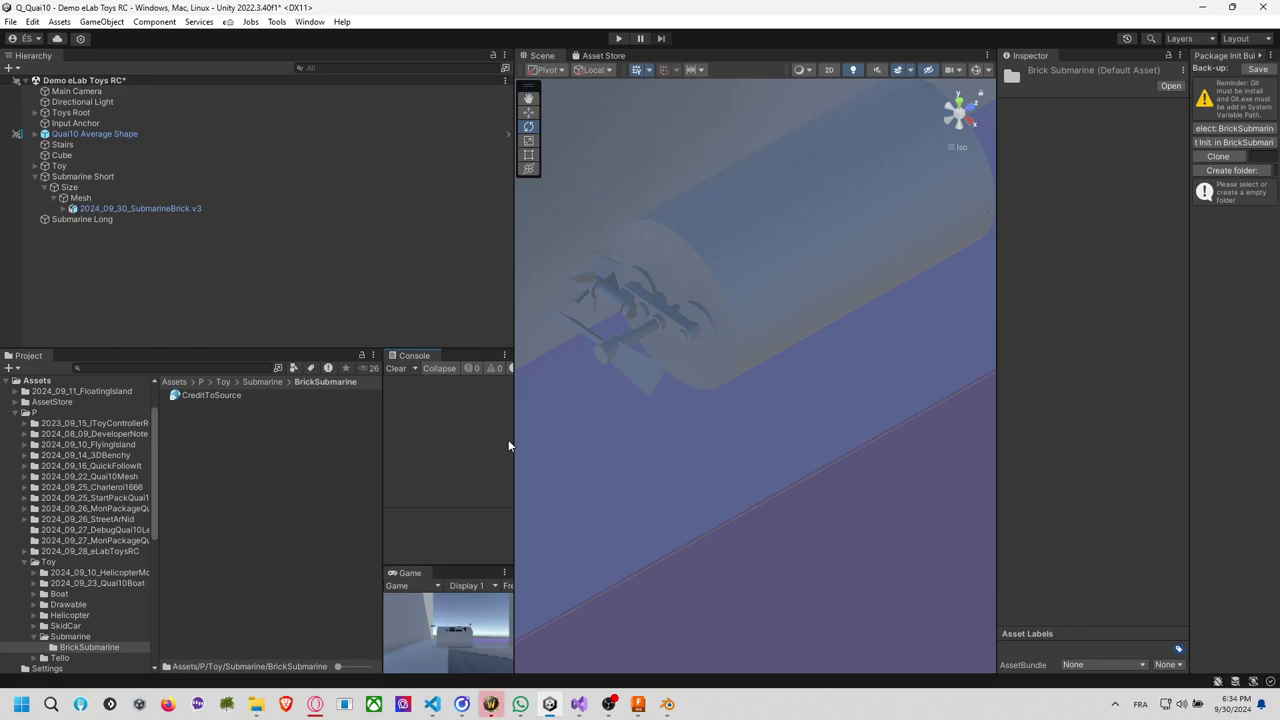
drag(513, 438, 624, 438)
drag(411, 349, 411, 312)
click(302, 434)
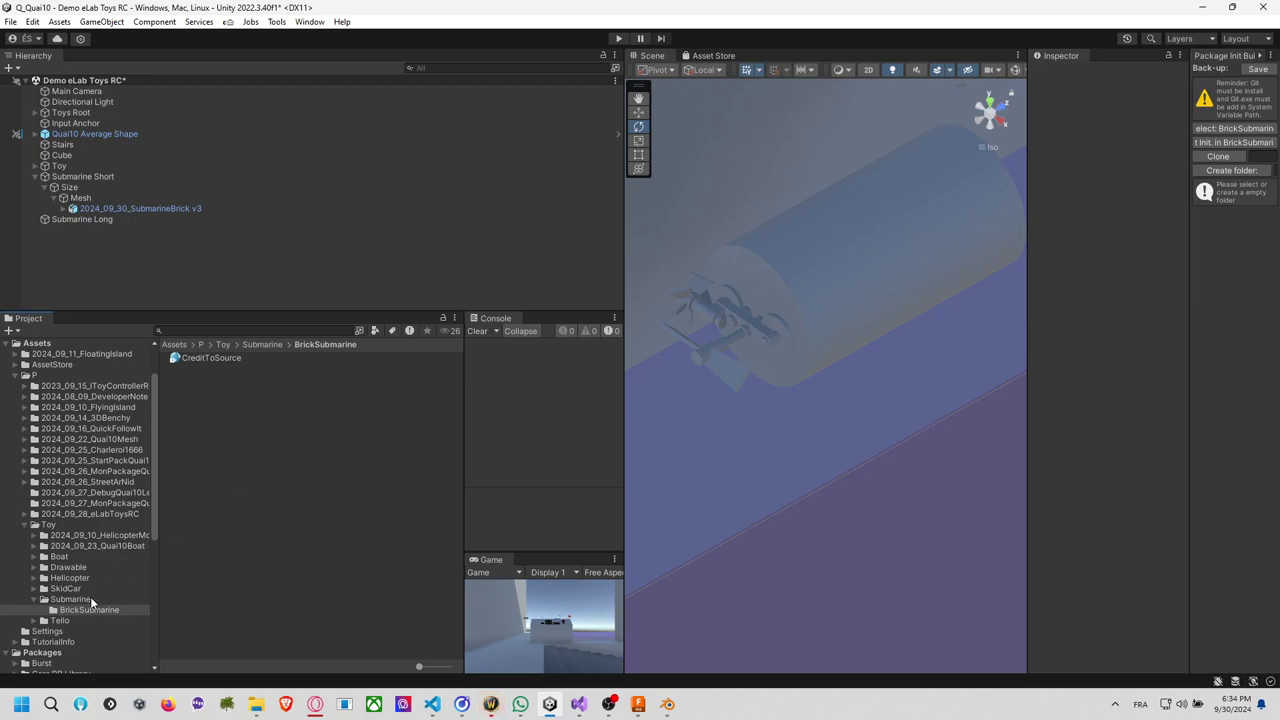
click(91, 600)
Move the submarine brick model into BrickSubmarine and rename it SubmarineBrickv3.
drag(243, 375, 258, 360)
click(260, 362)
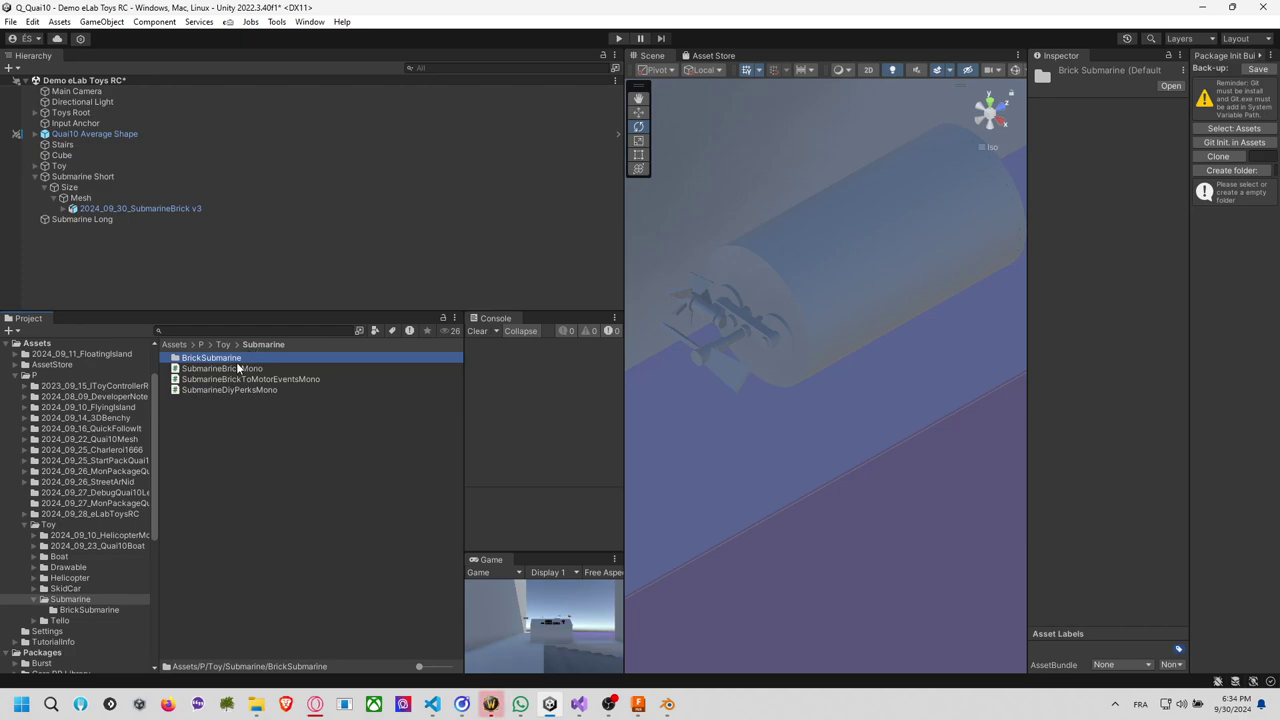
double_click(242, 358)
click(239, 406)
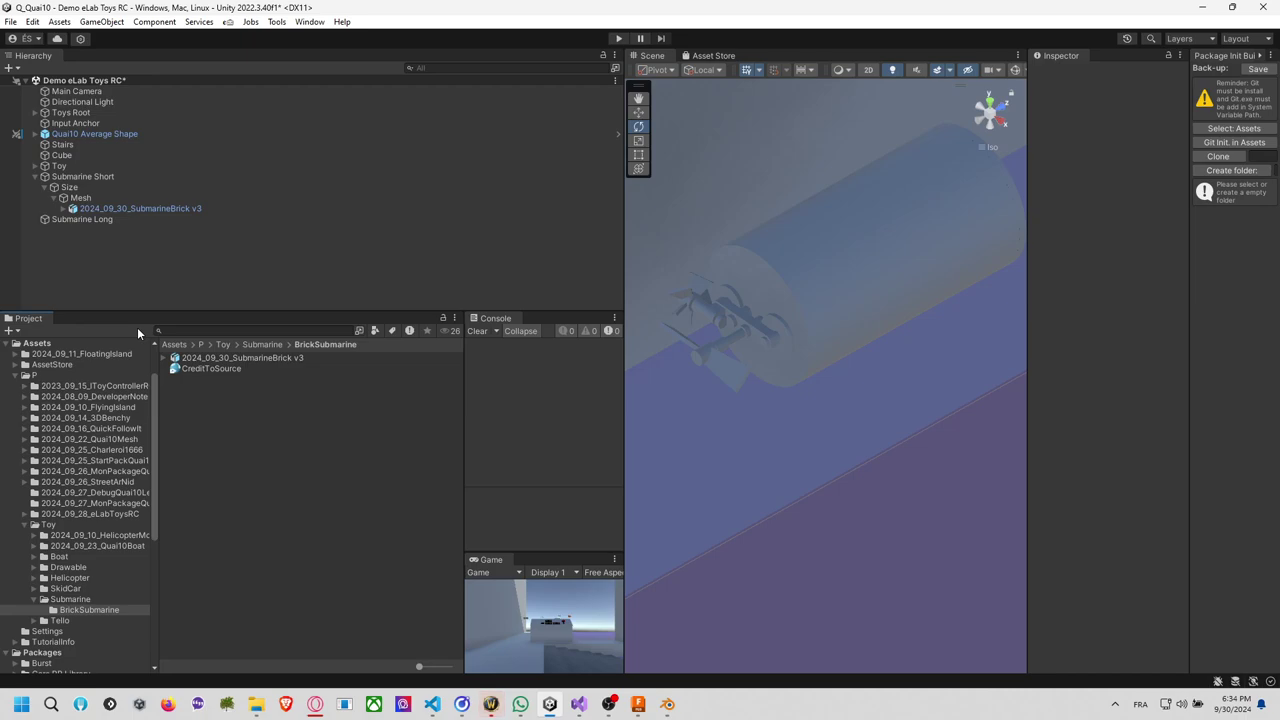
click(298, 360)
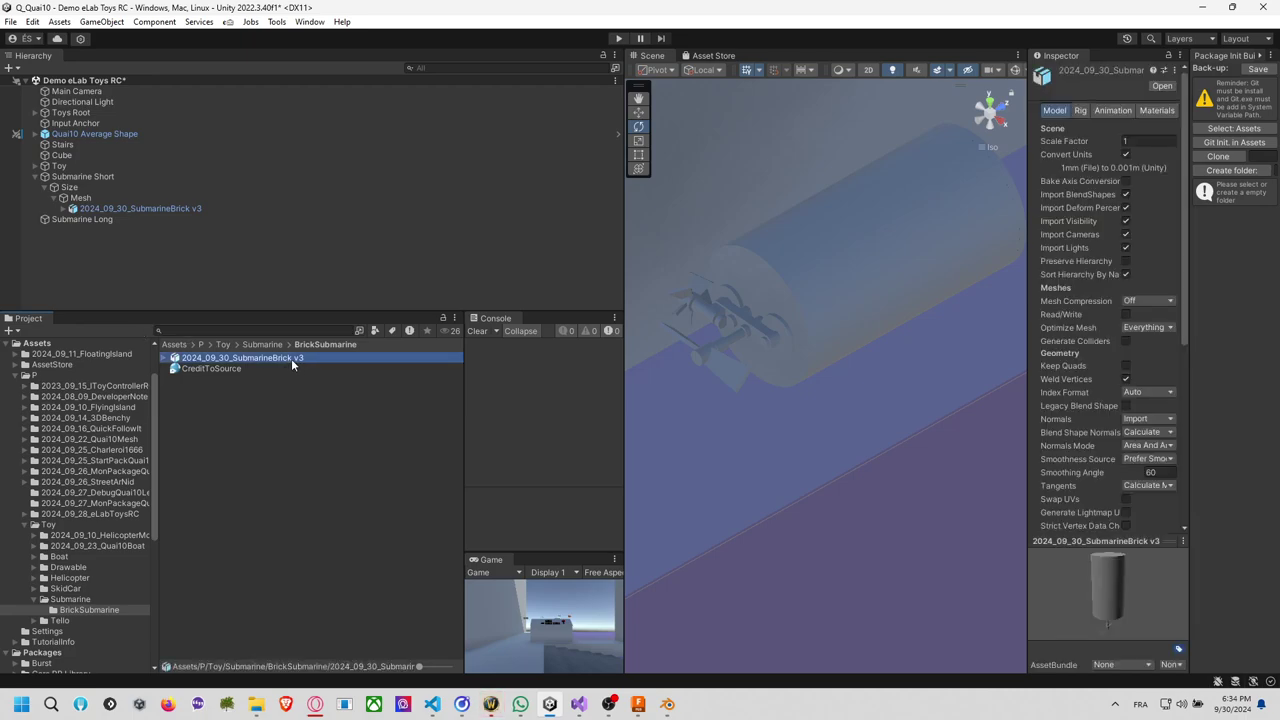
click(296, 360)
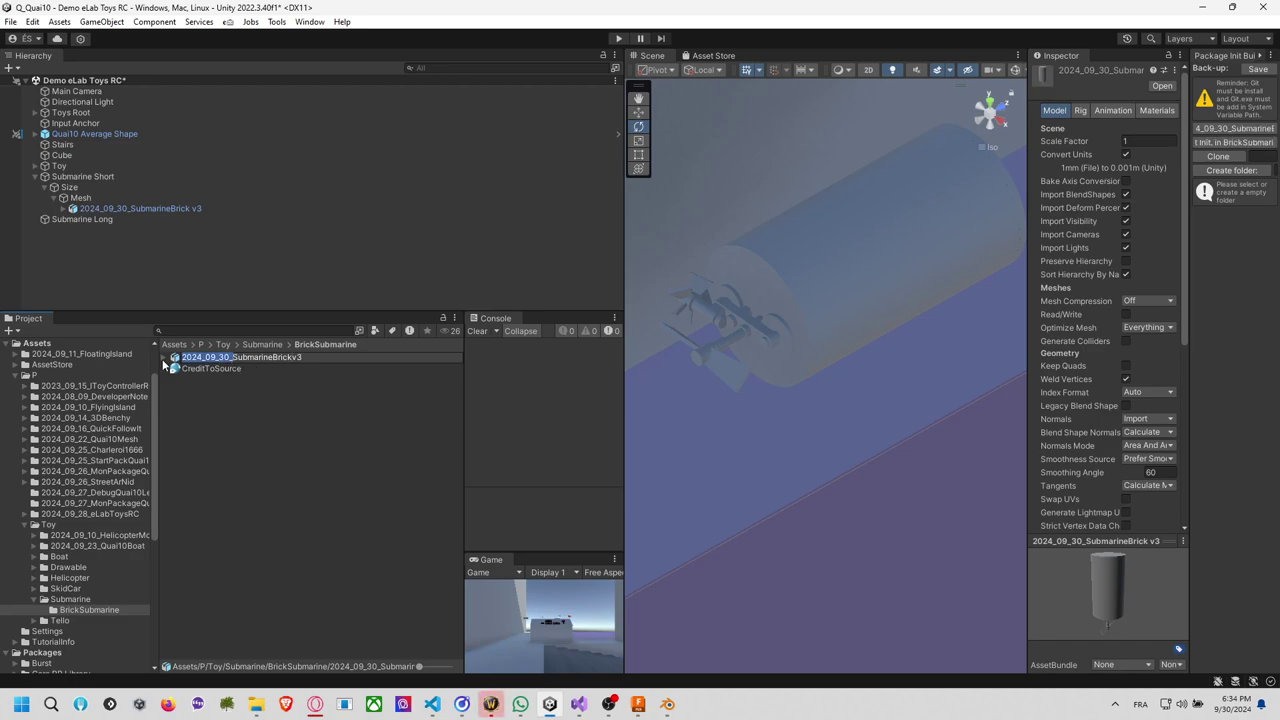
key(BackSpace)
key(Return)
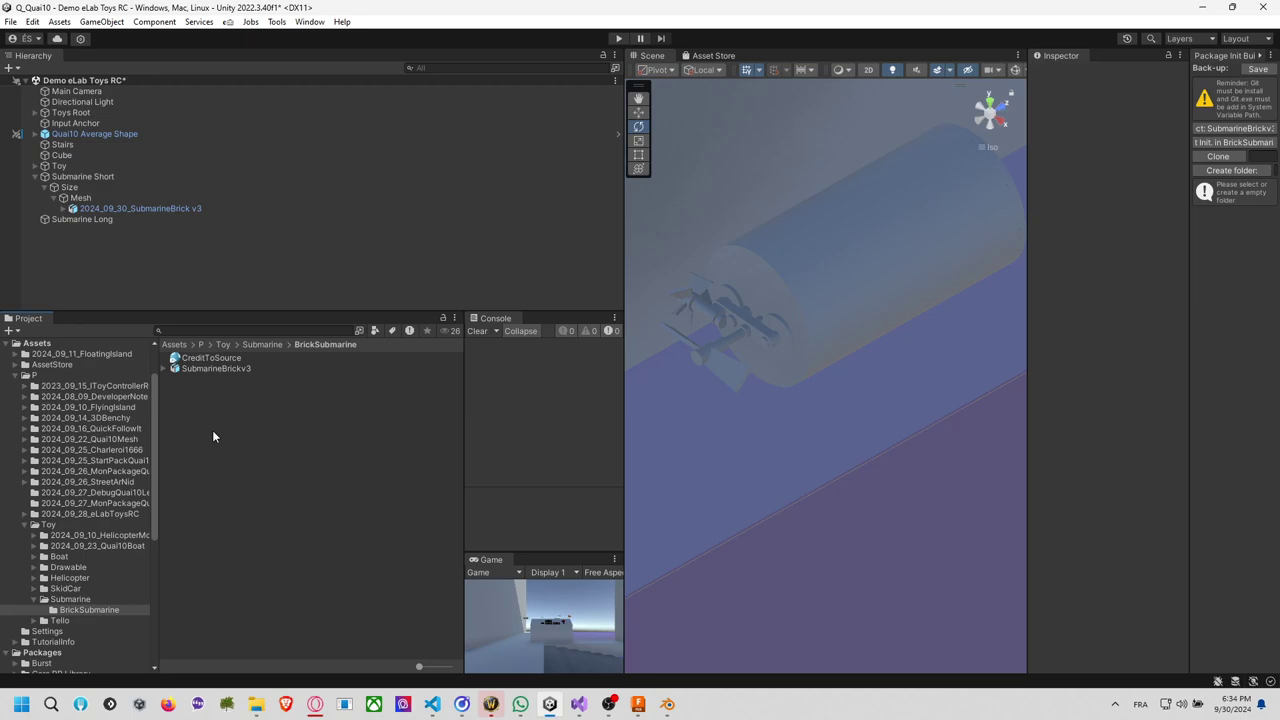
Create a 3D folder and move SubmarineBrickv3 into it.
key(ctrl+shift+n)
text(3D)
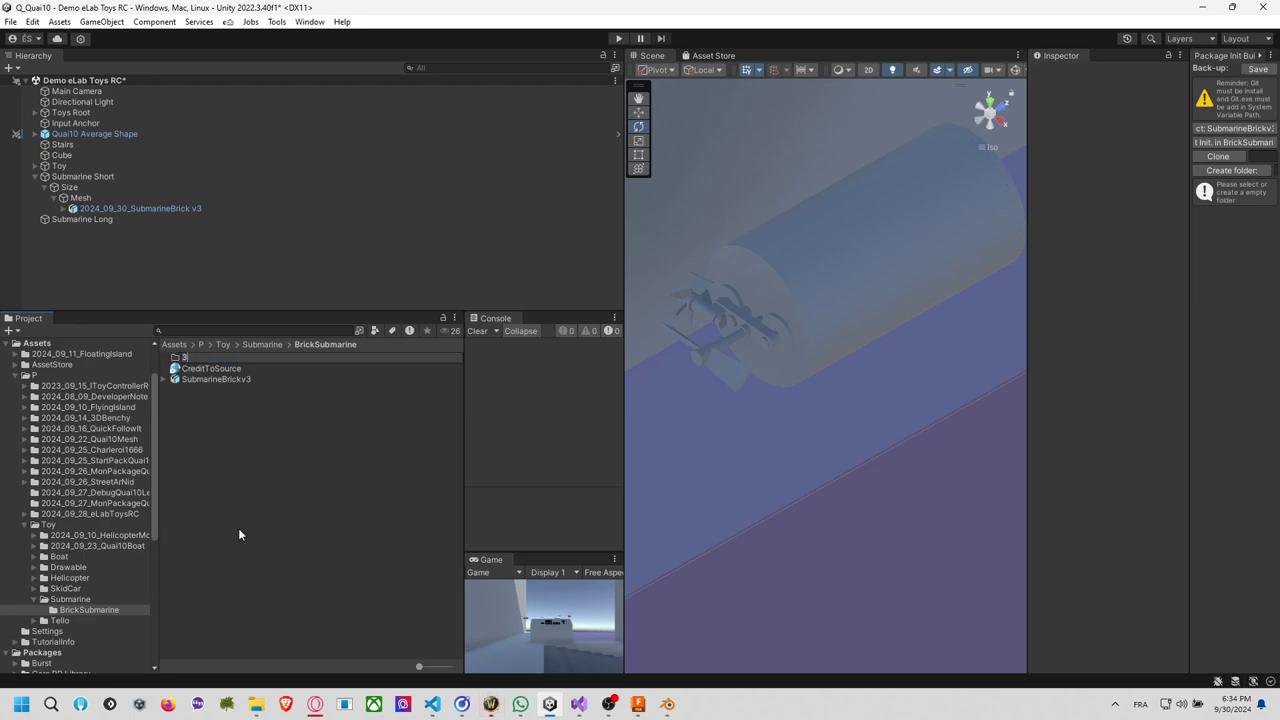
key(Return)
drag(198, 380, 231, 362)
Create a Material folder inside BrickSubmarine and open it.
click(228, 394)
right_click(215, 420)
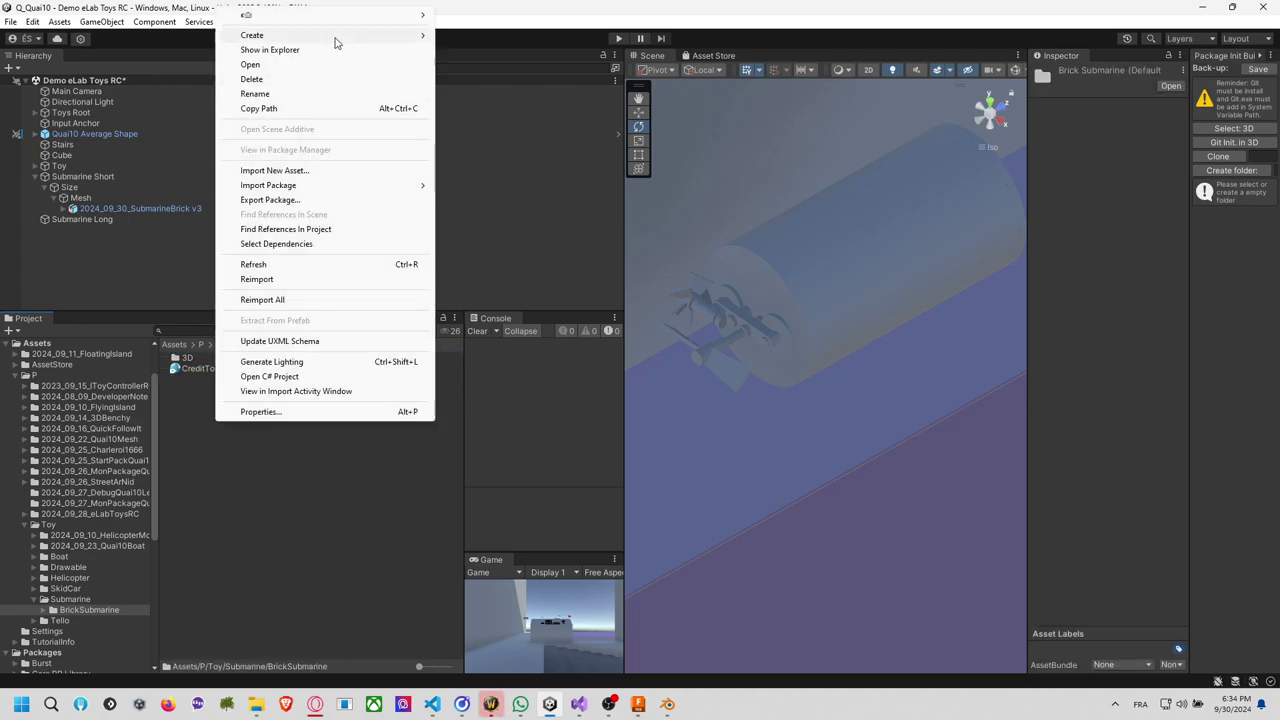
mouse_move(341, 35)
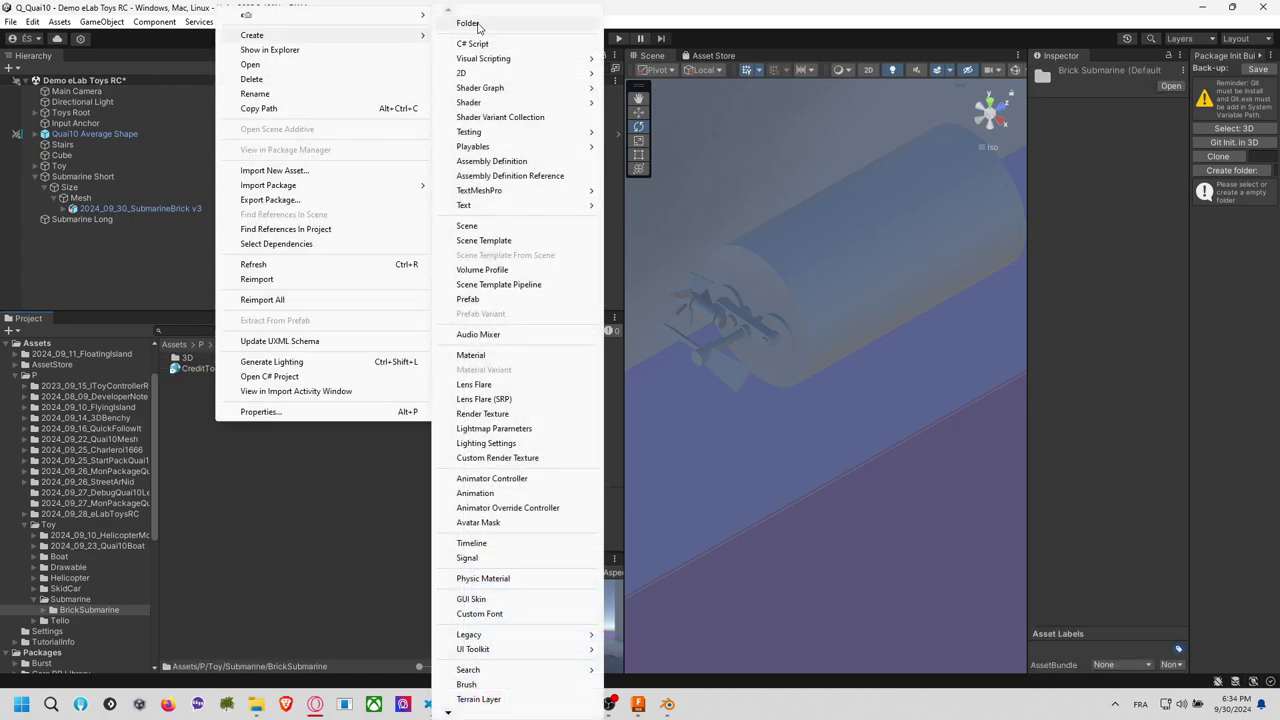
click(480, 24)
text(Mate)
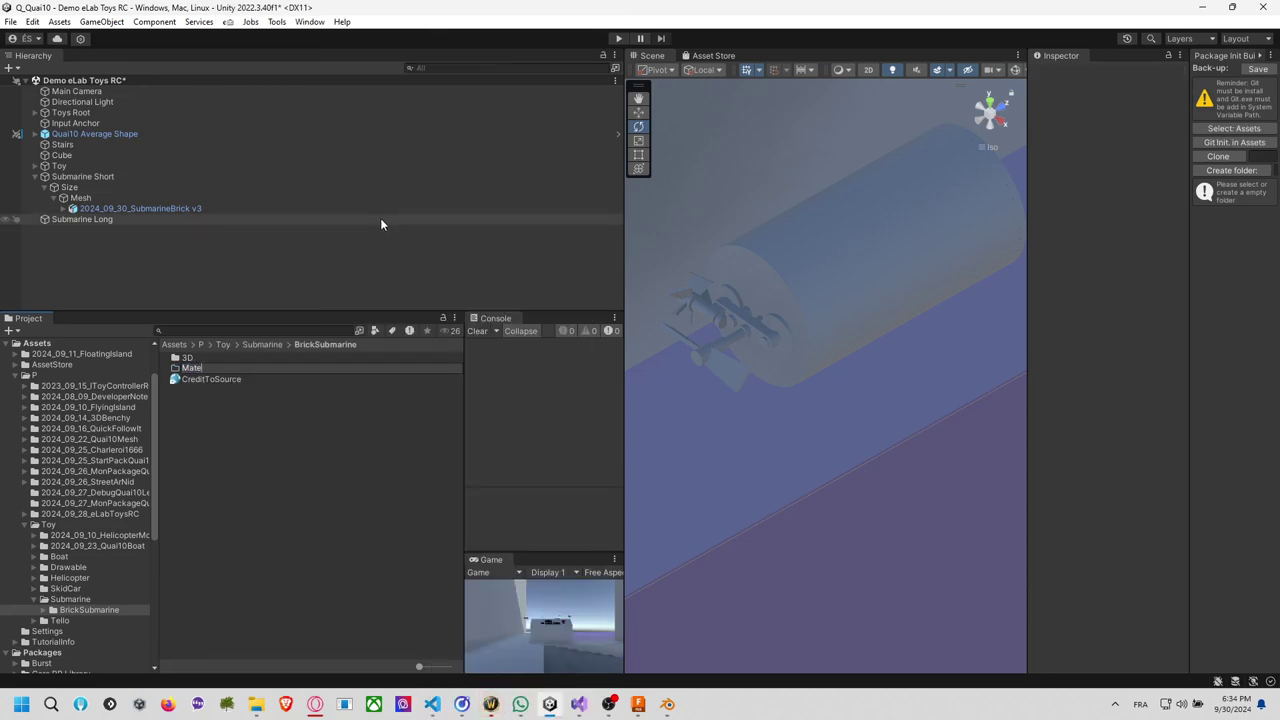
text(rial)
key(Return)
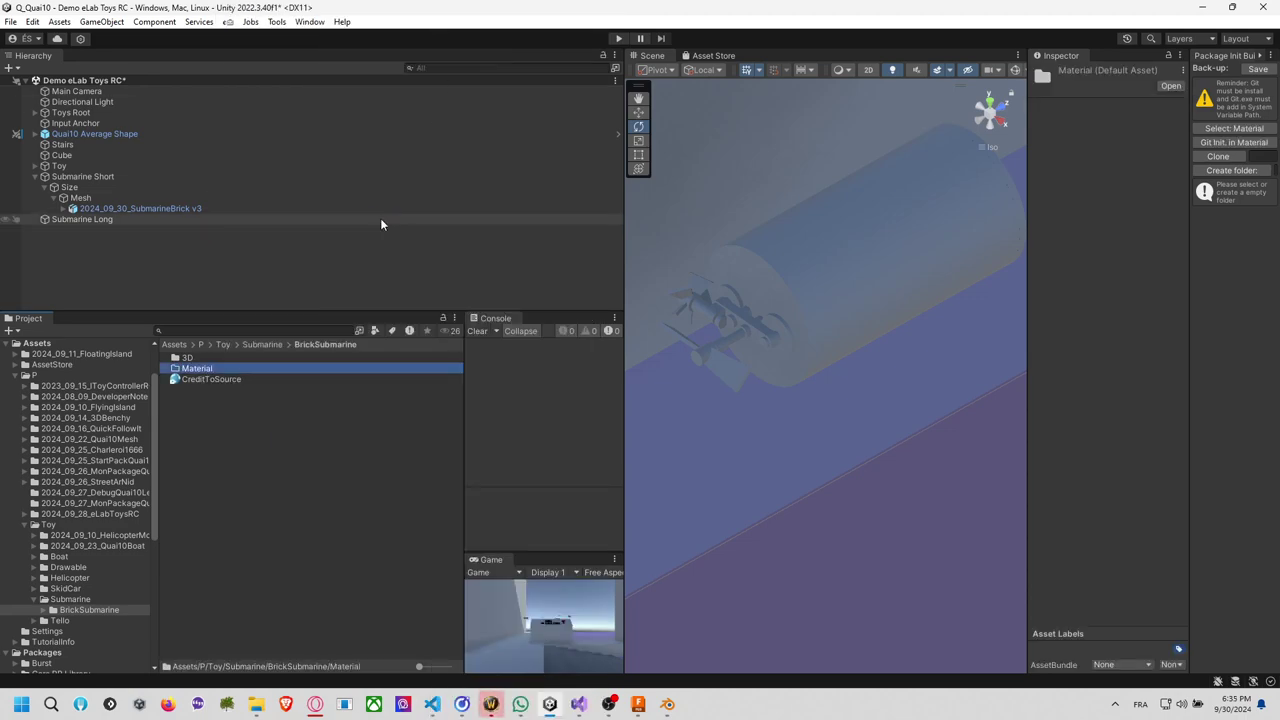
double_click(245, 369)
Create a new material named Mat_BrickBladeFrontal, leaving its shader unchanged.
right_click(228, 435)
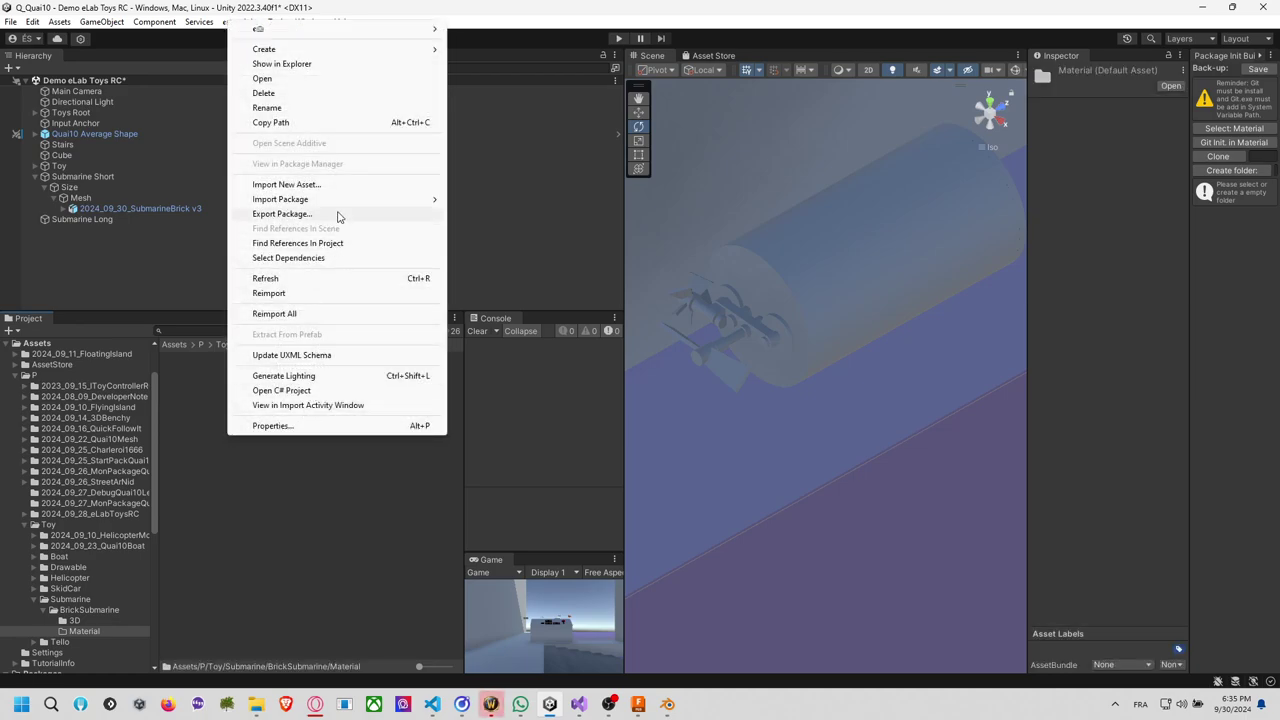
mouse_move(351, 50)
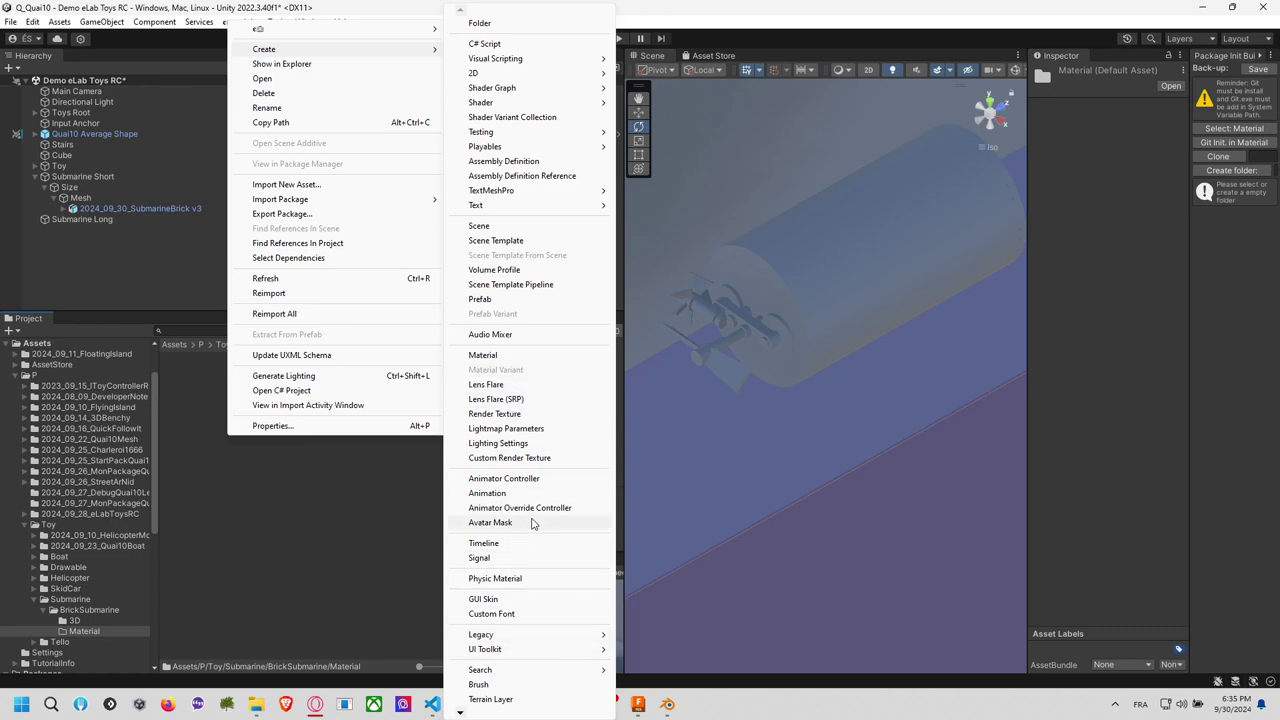
click(484, 355)
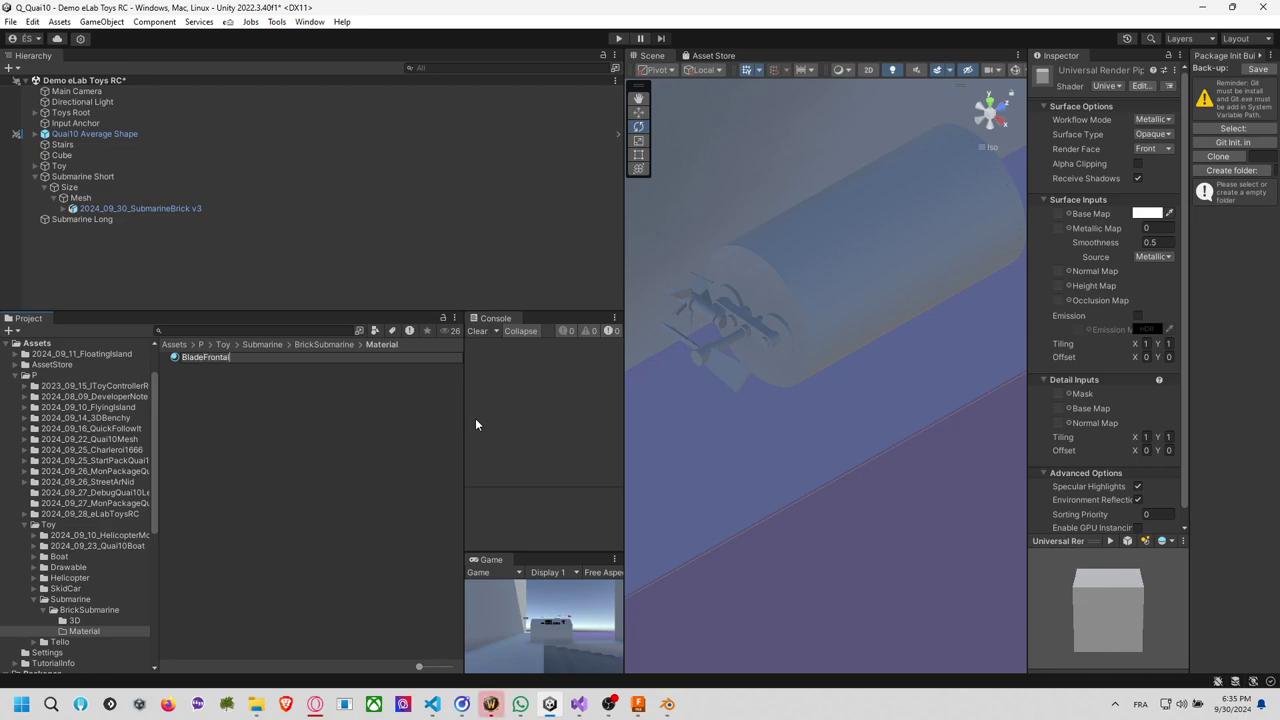
text(BladeFrontal)
key(Home)
text(Mat_Brick)
key(Return)
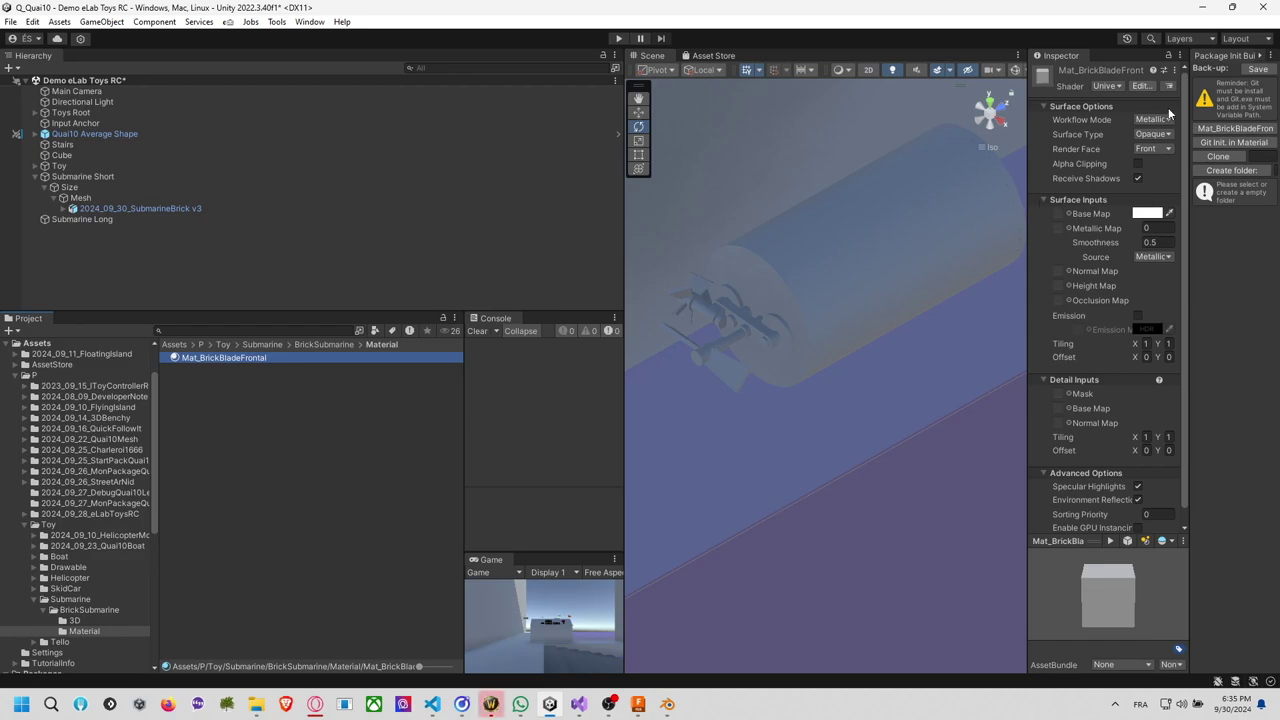
click(1141, 86)
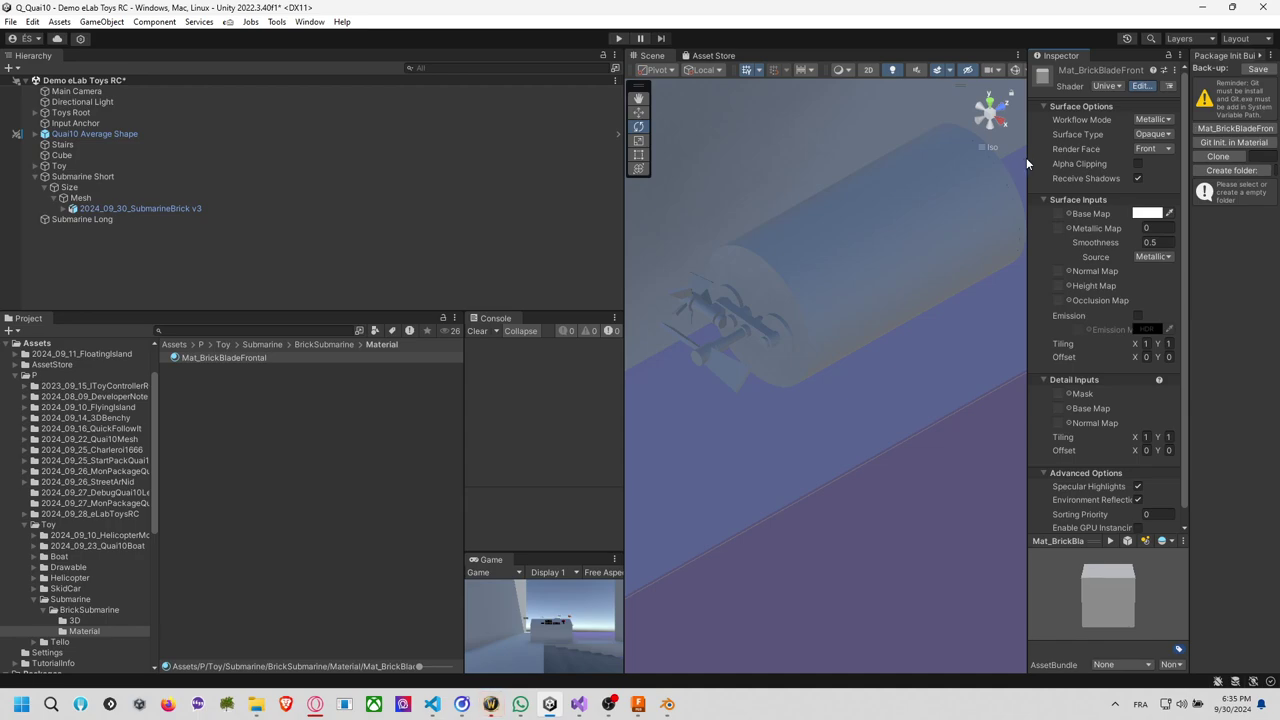
click(812, 214)
Keep Mat_BrickBladeFrontal on the URP Lit shader and set its base colour to red FF0000.
drag(1026, 188, 966, 175)
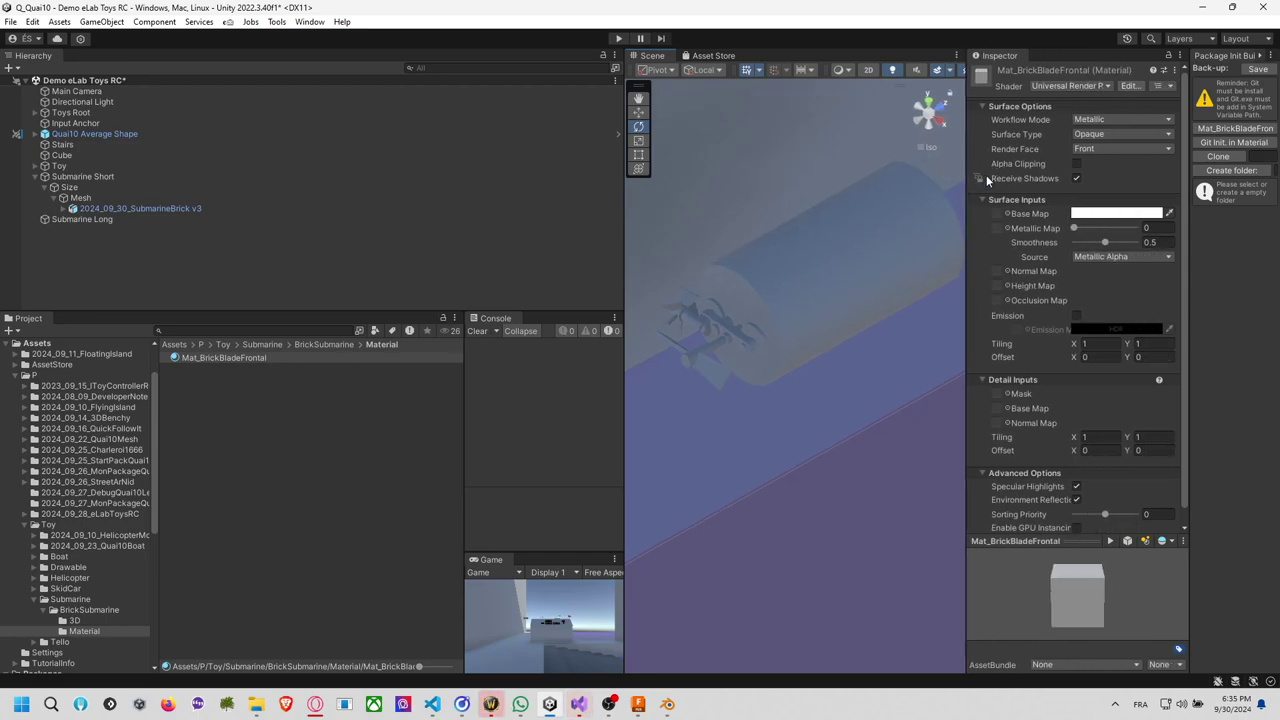
click(1070, 86)
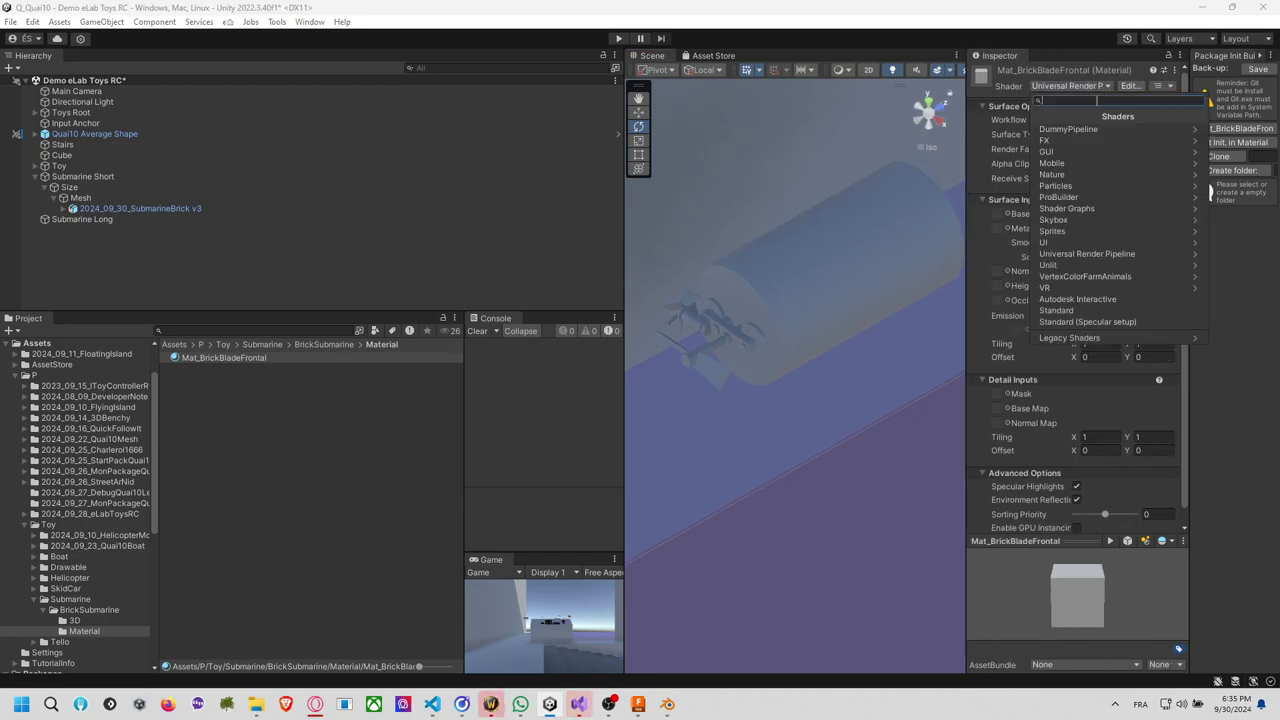
click(1096, 254)
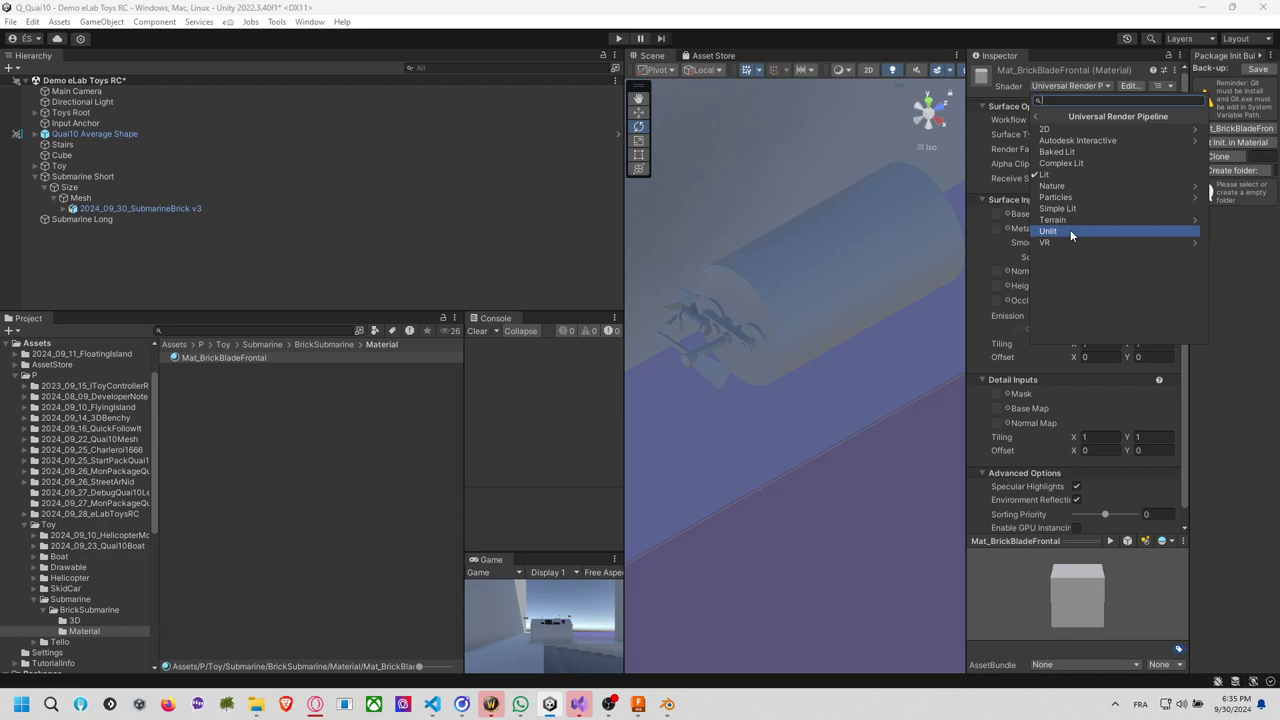
click(1076, 176)
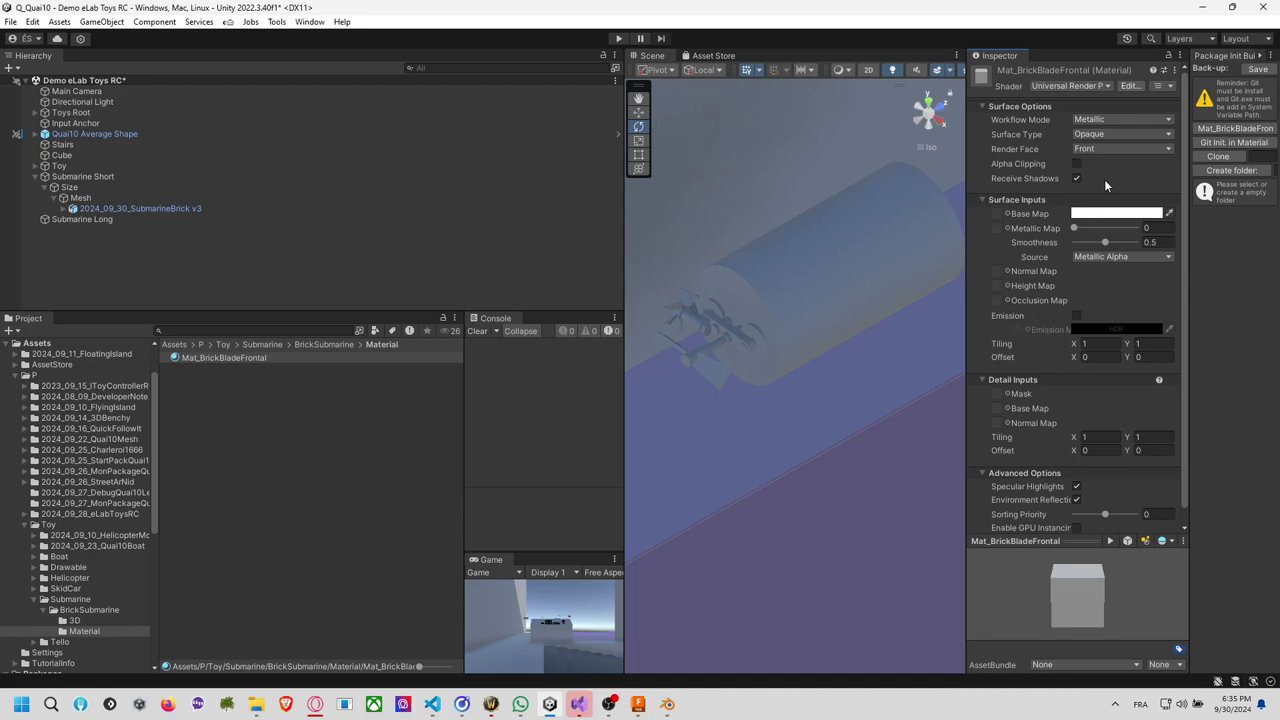
click(1116, 213)
click(1150, 297)
drag(1140, 301, 1218, 272)
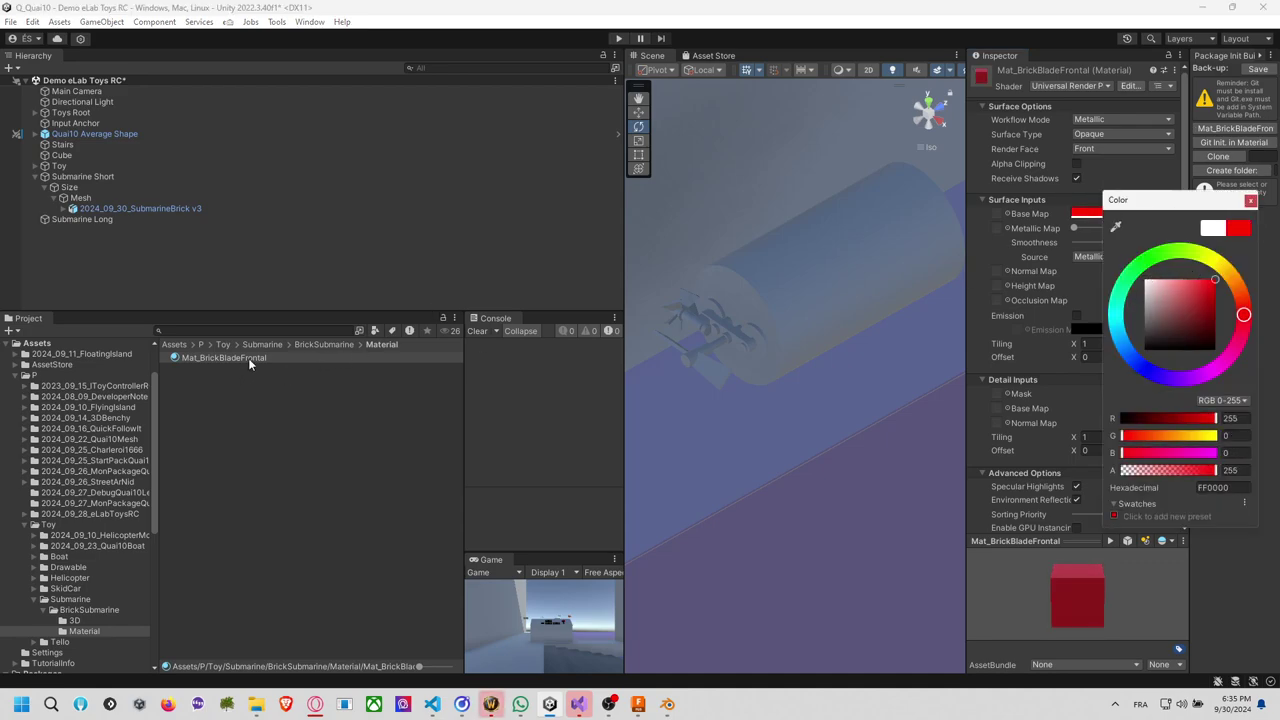
Apply the red material to the submarine's frontal blade in the Scene.
drag(249, 356, 720, 378)
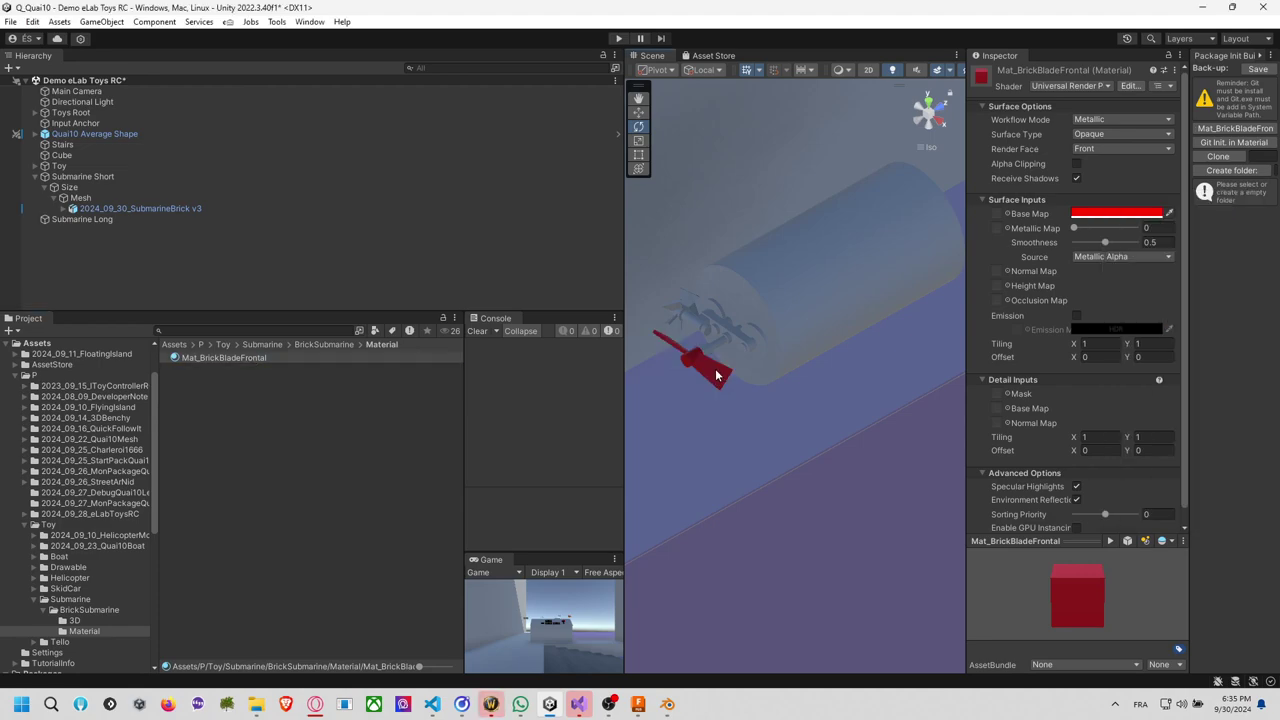
click(302, 412)
click(280, 359)
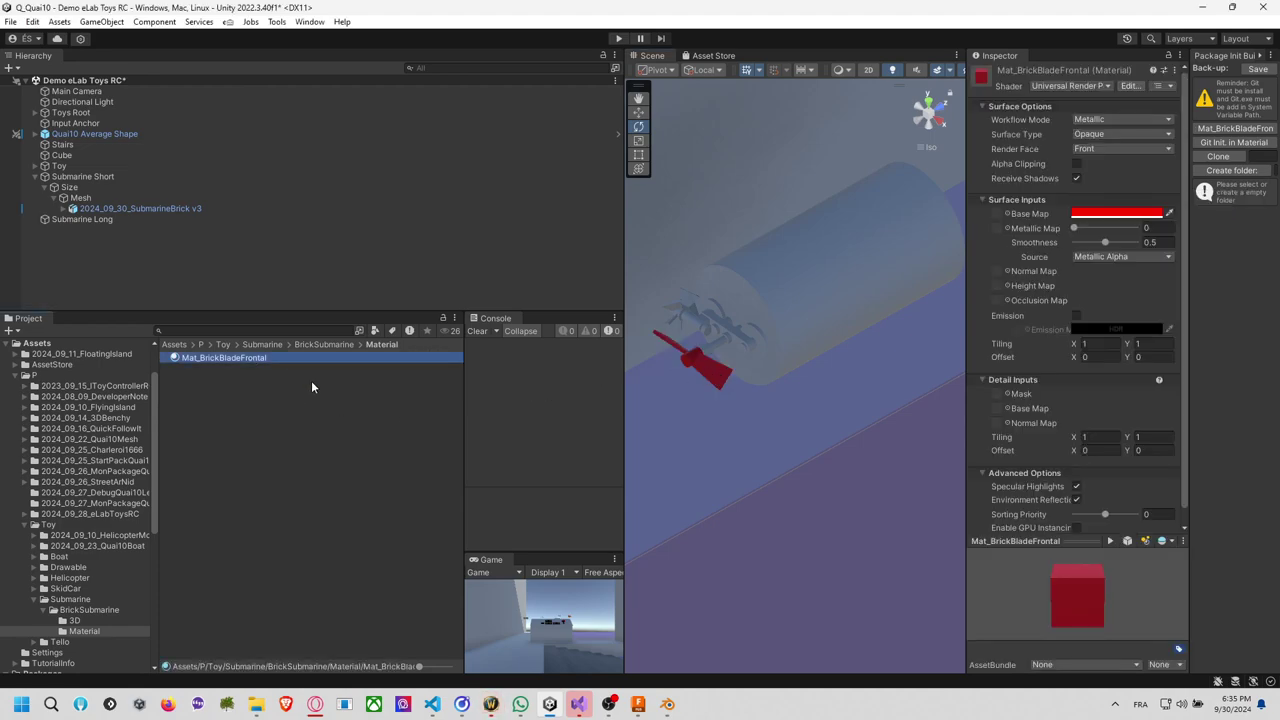
Duplicate the blade material and name the copy Mat_BrickBladeLateral.
key(ctrl+d)
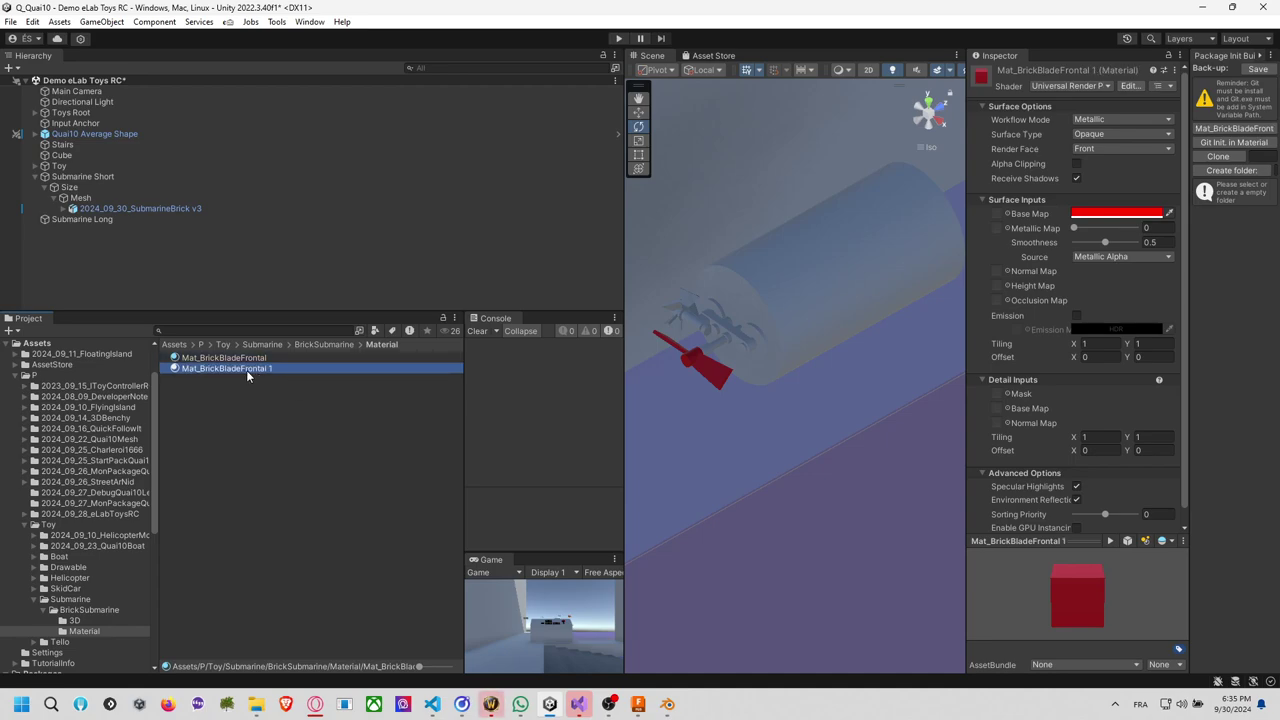
click(241, 368)
text(Later)
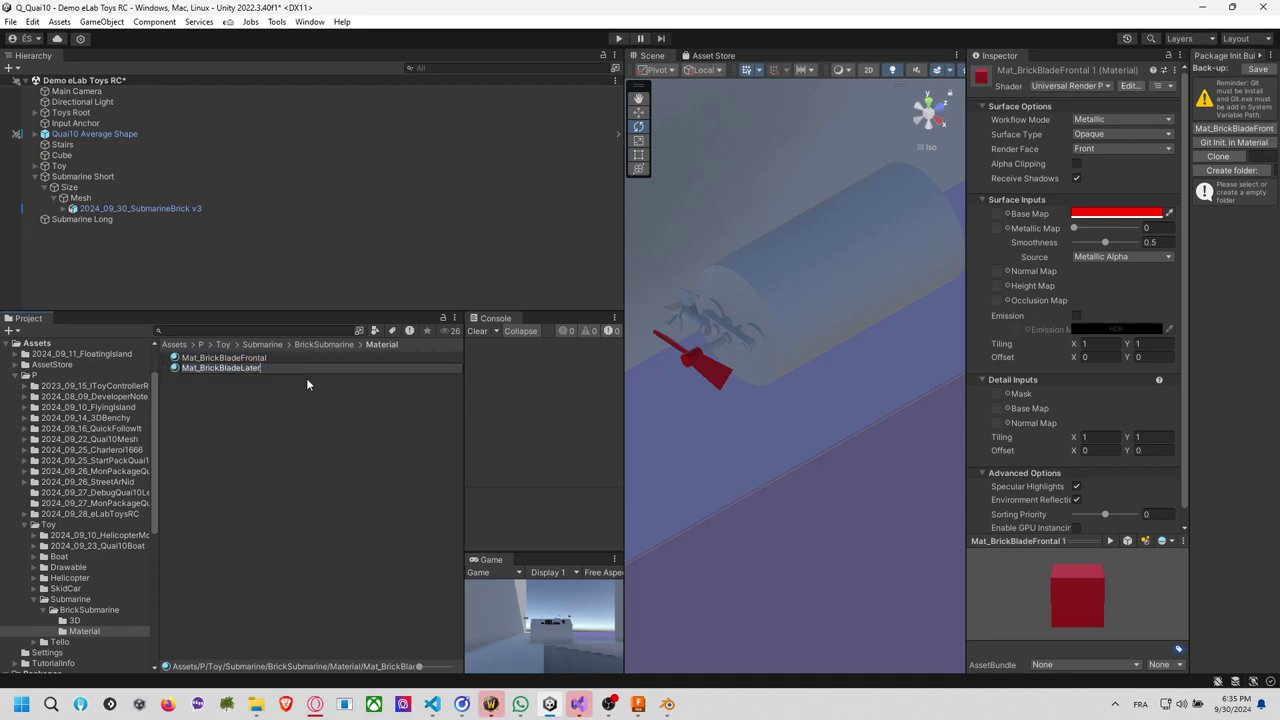
text(al)
key(Return)
Set Mat_BrickBladeLateral's base colour to green 1C9A0E.
click(1101, 214)
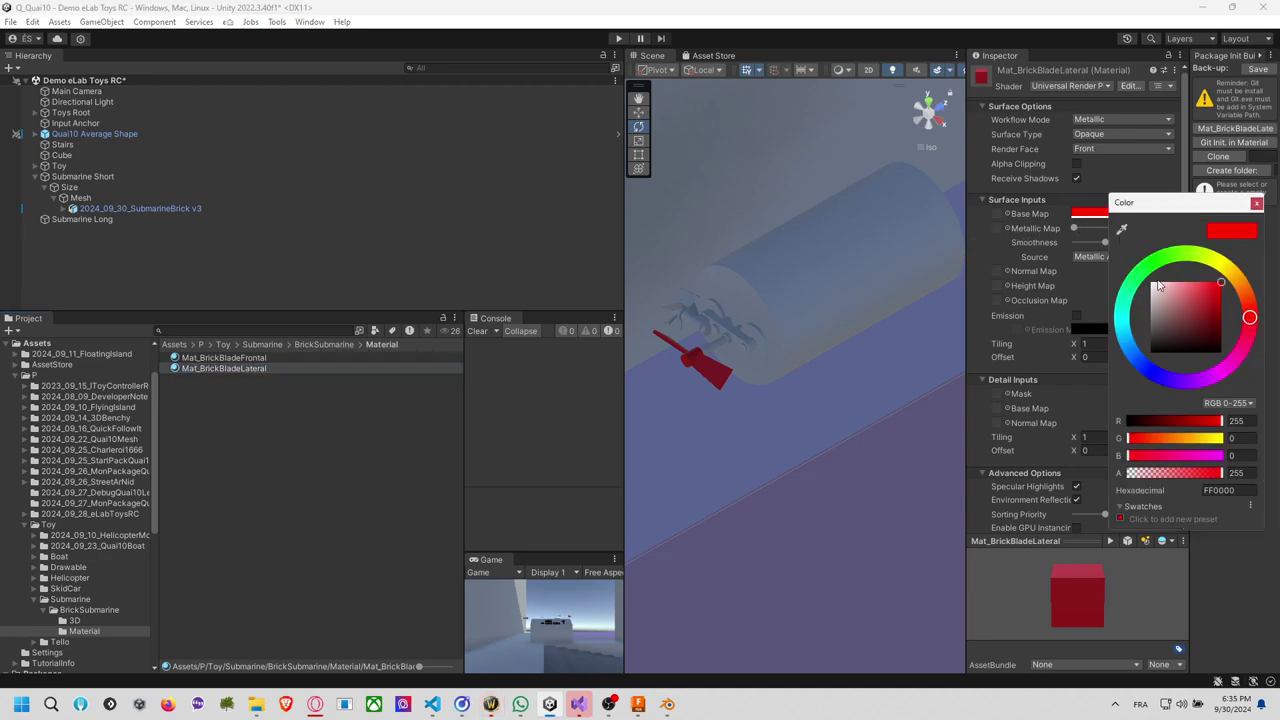
drag(1203, 322, 1175, 260)
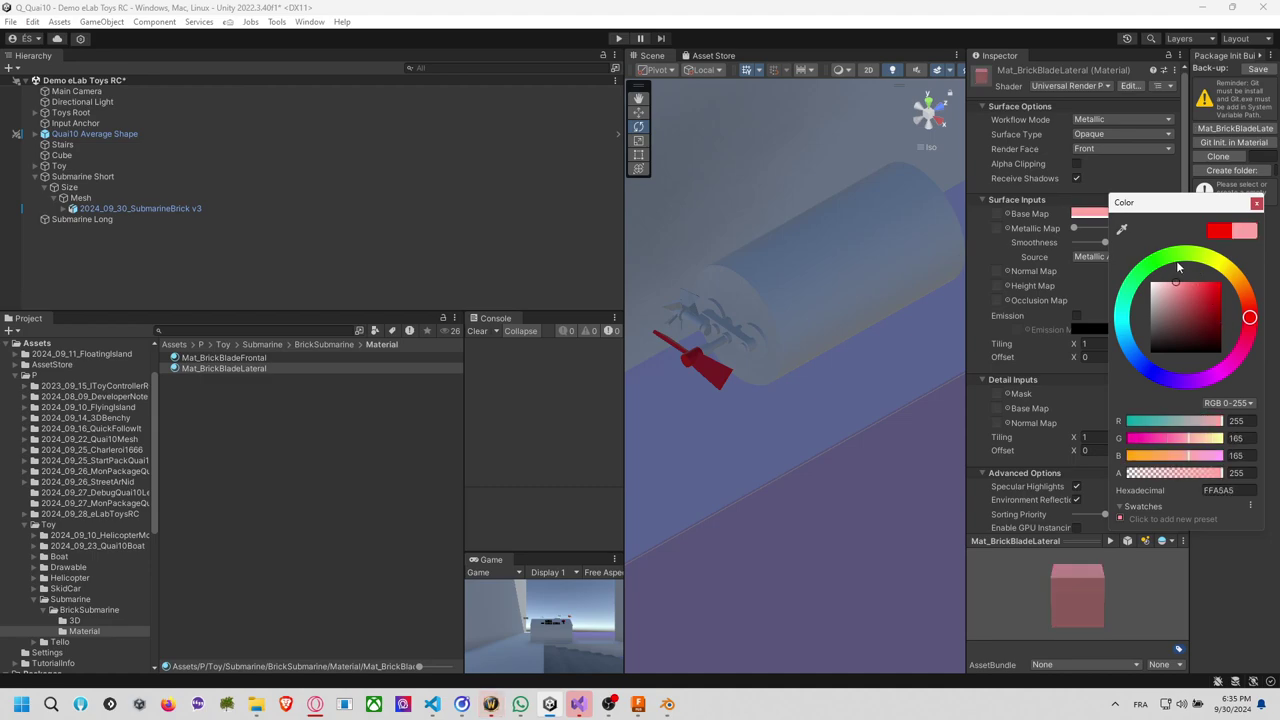
drag(1165, 383, 1249, 324)
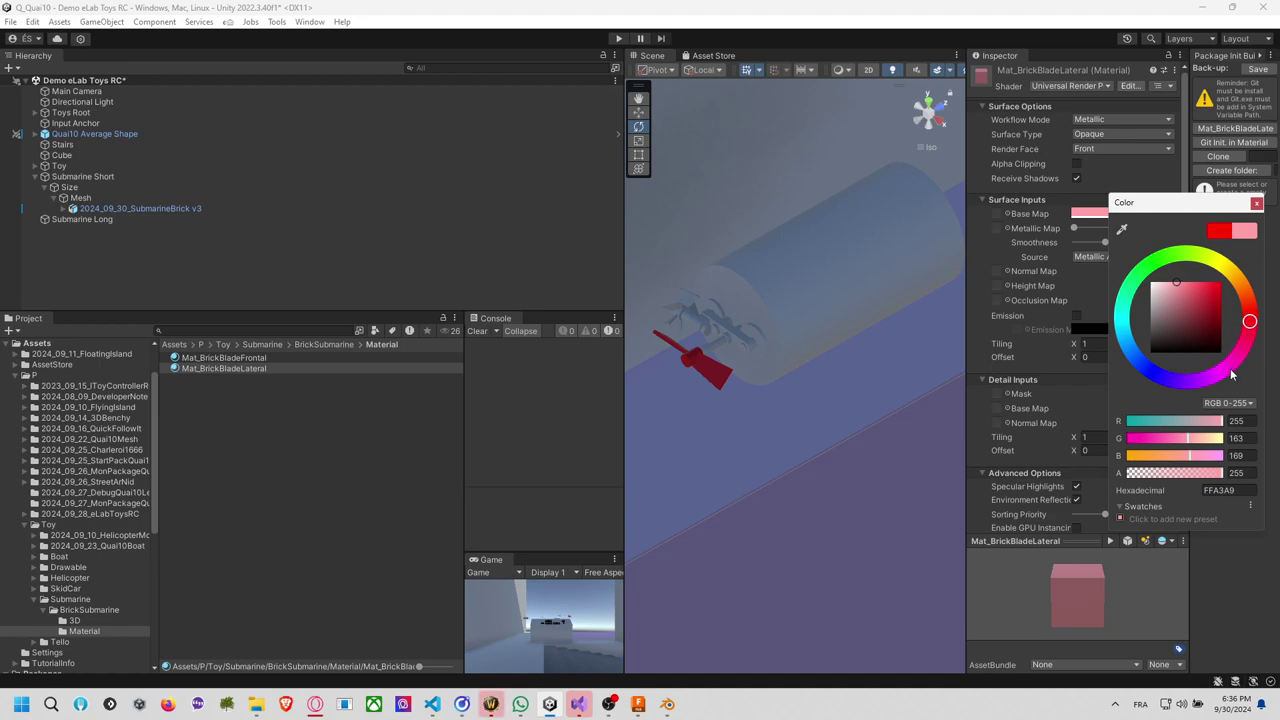
drag(1231, 374, 1233, 378)
mouse_move(1247, 302)
mouse_down()
mouse_move(1248, 291)
mouse_move(1218, 310)
mouse_move(1237, 317)
mouse_up()
click(1165, 258)
Apply the green material to the side blades, then select the SubmarineBrick v3 model.
drag(254, 374, 683, 316)
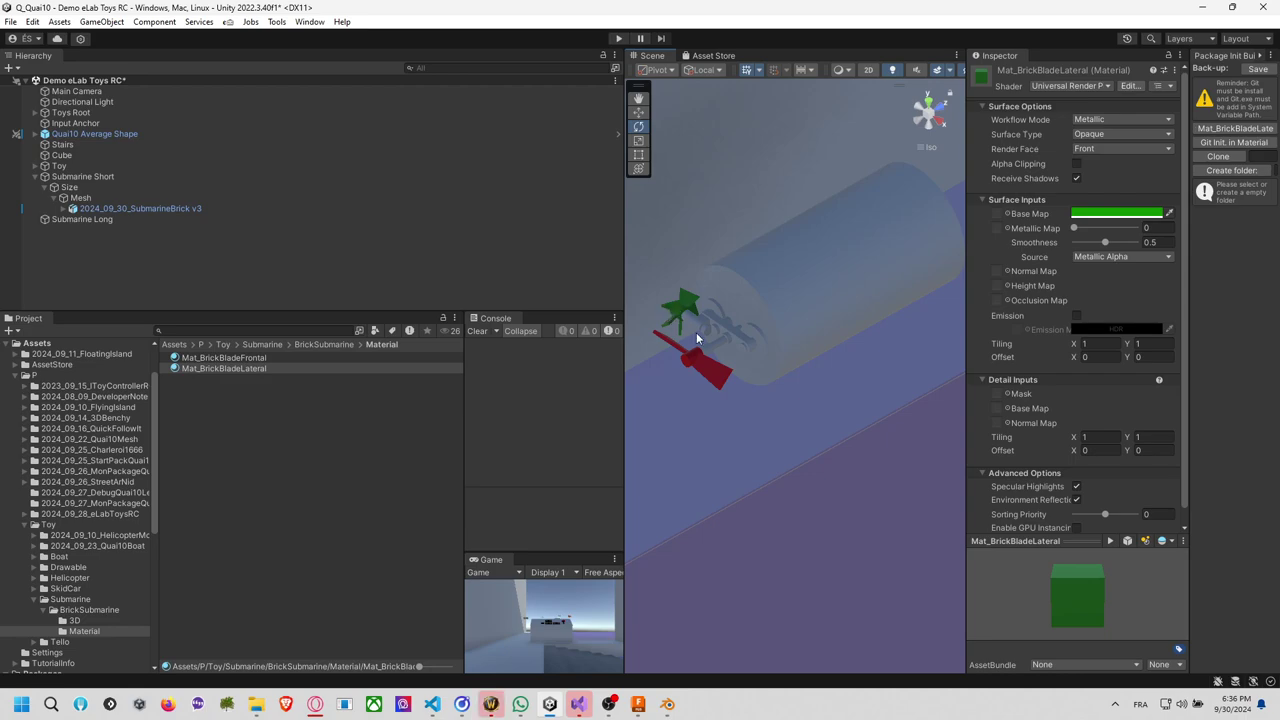
scroll(728, 335, down, 2)
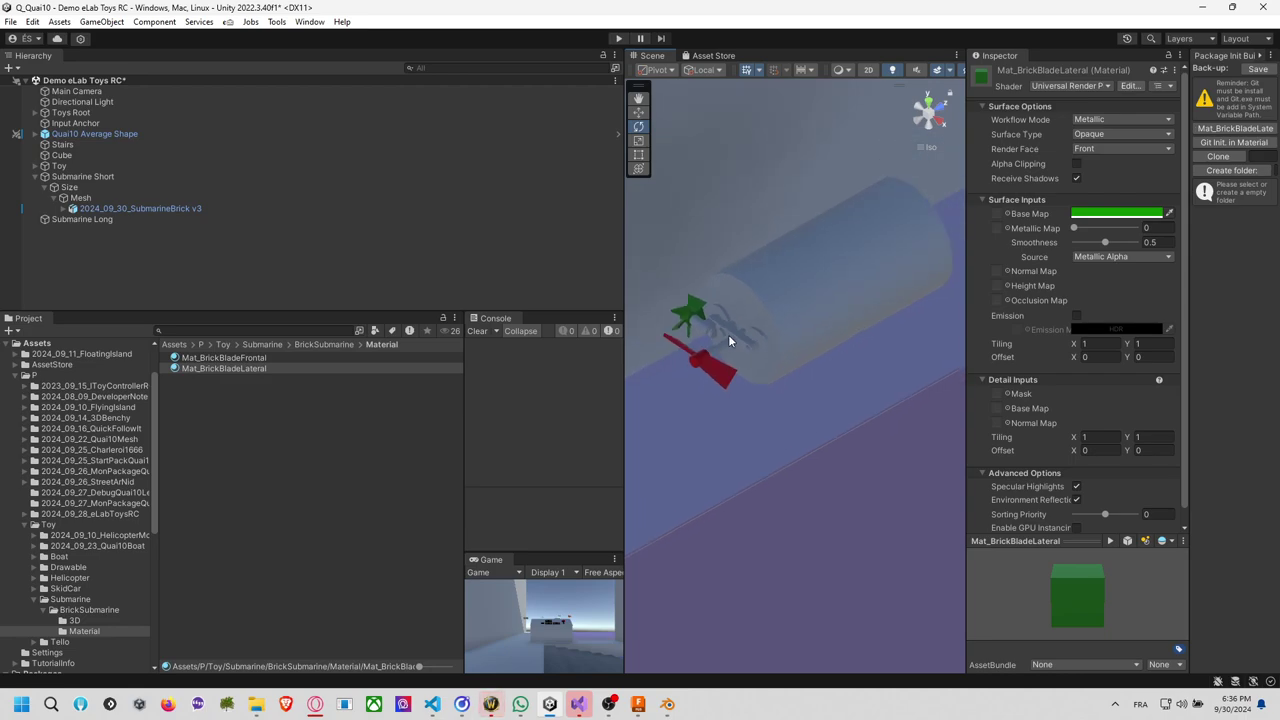
click(729, 340)
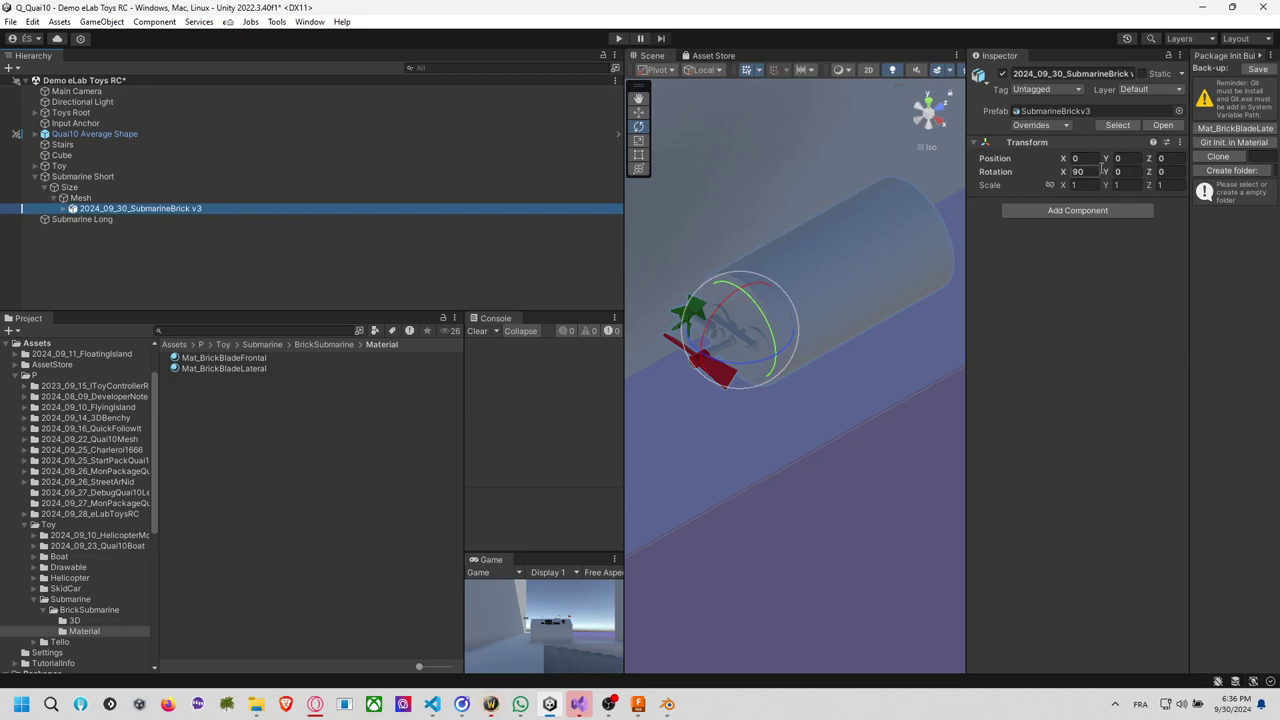
Set the SubmarineBrick v3 model's rotation to X -90 and Z 180.
click(1102, 171)
text(-90)
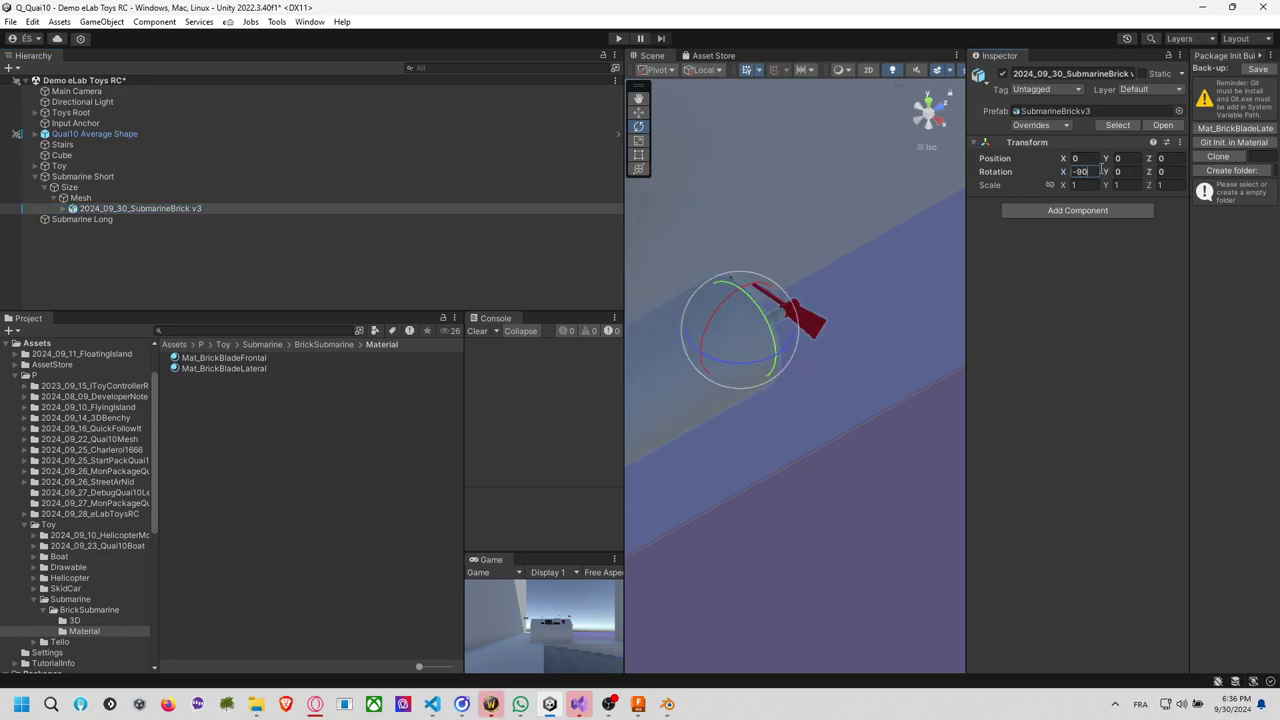
key(BackSpace)
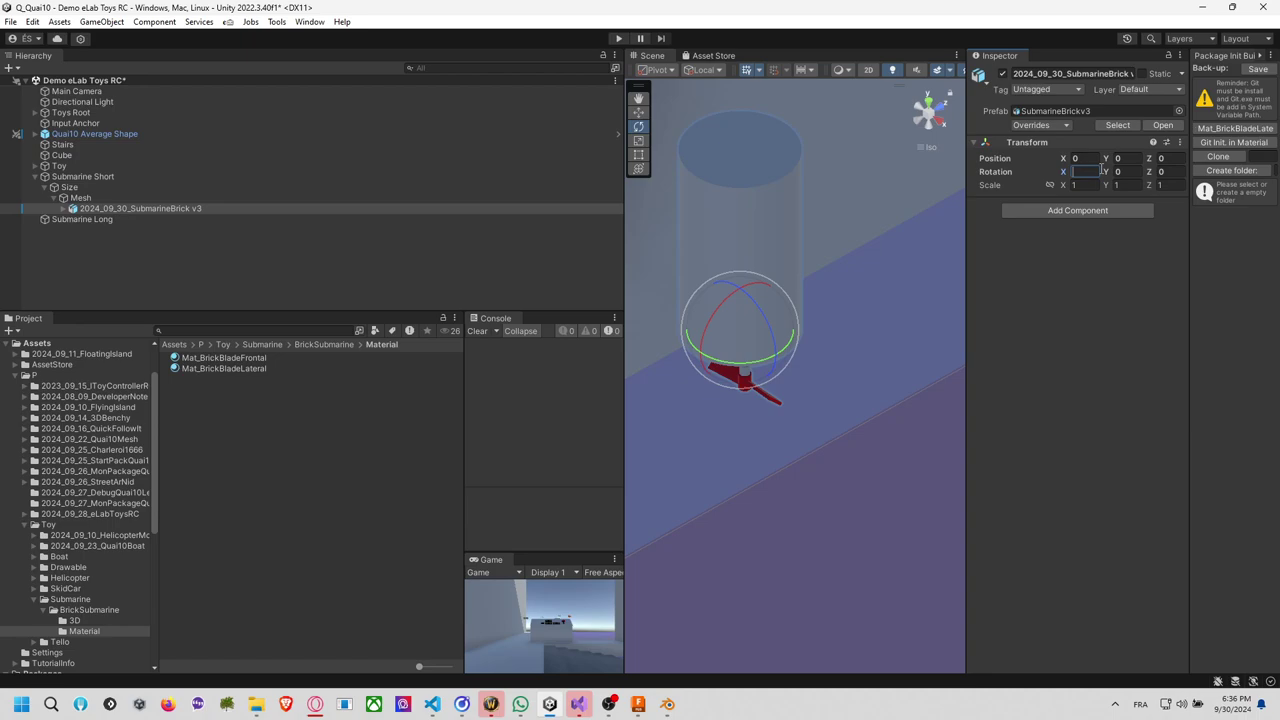
text(90)
key(Tab)
key(Tab)
text(180)
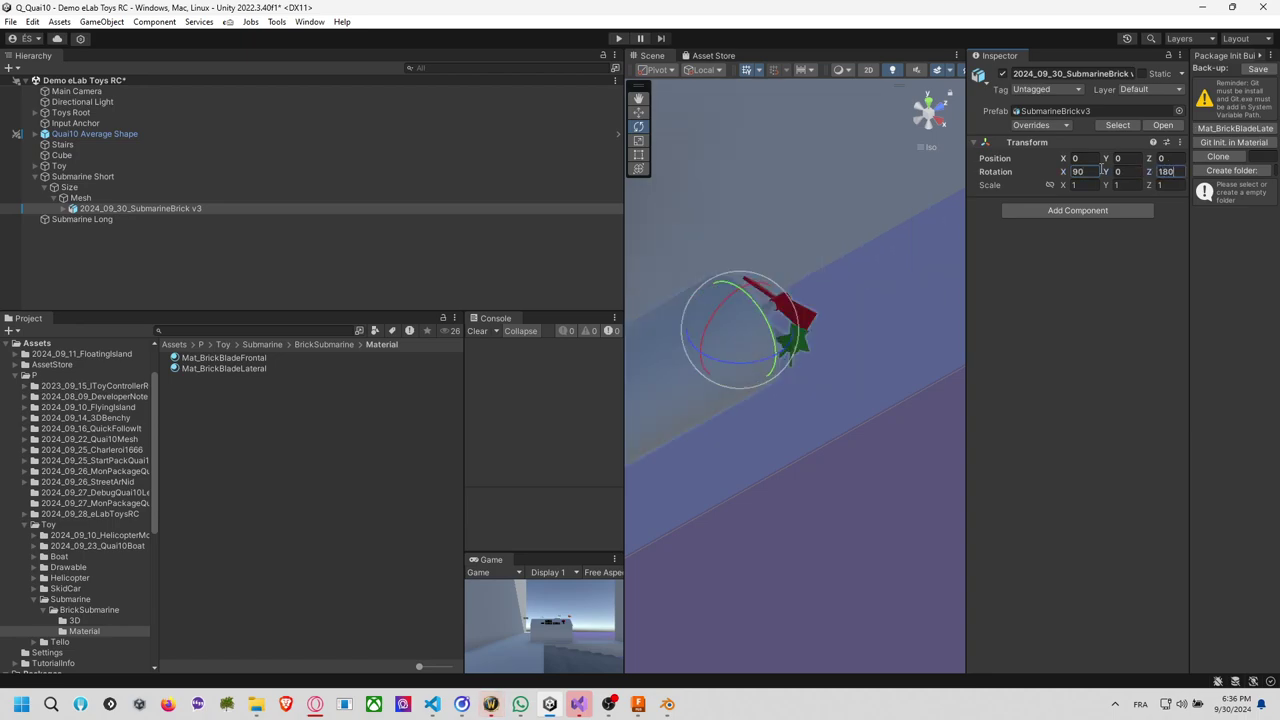
click(1099, 171)
text(-90)
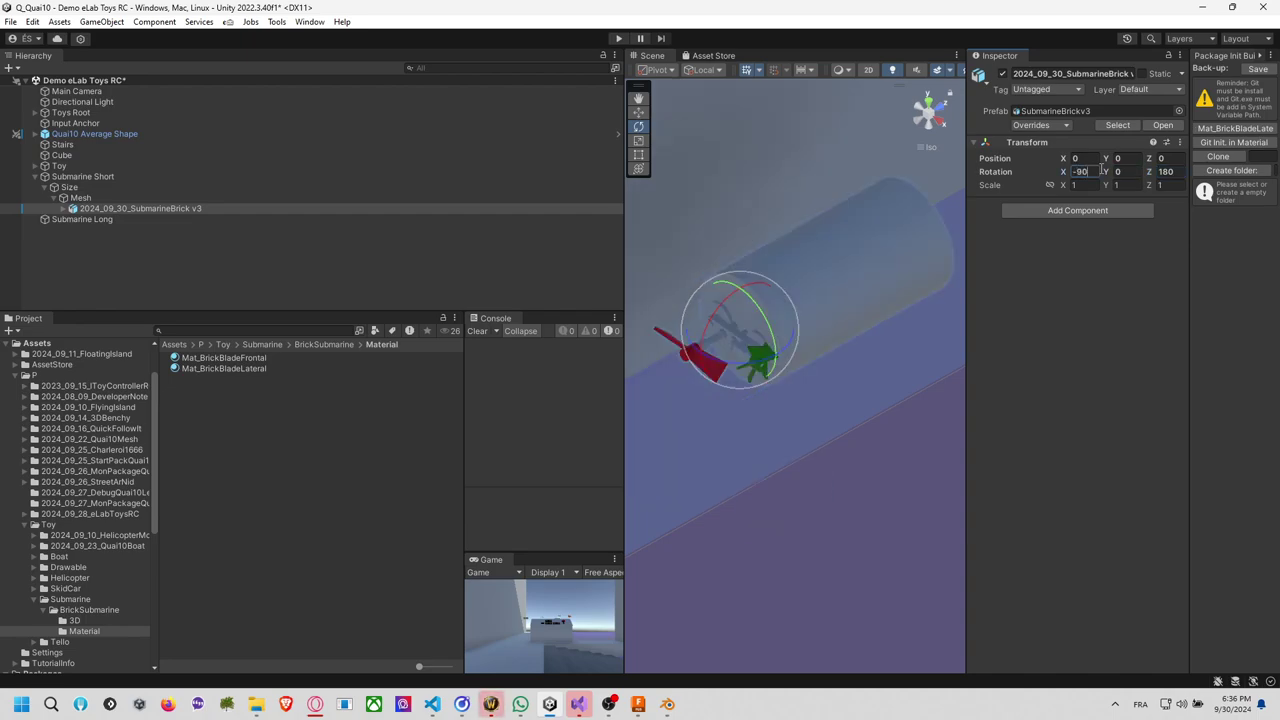
Duplicate Mat_BrickBladeLateral and select the part of the copy's name after Mat_Brick.
click(344, 468)
scroll(760, 410, up, 5)
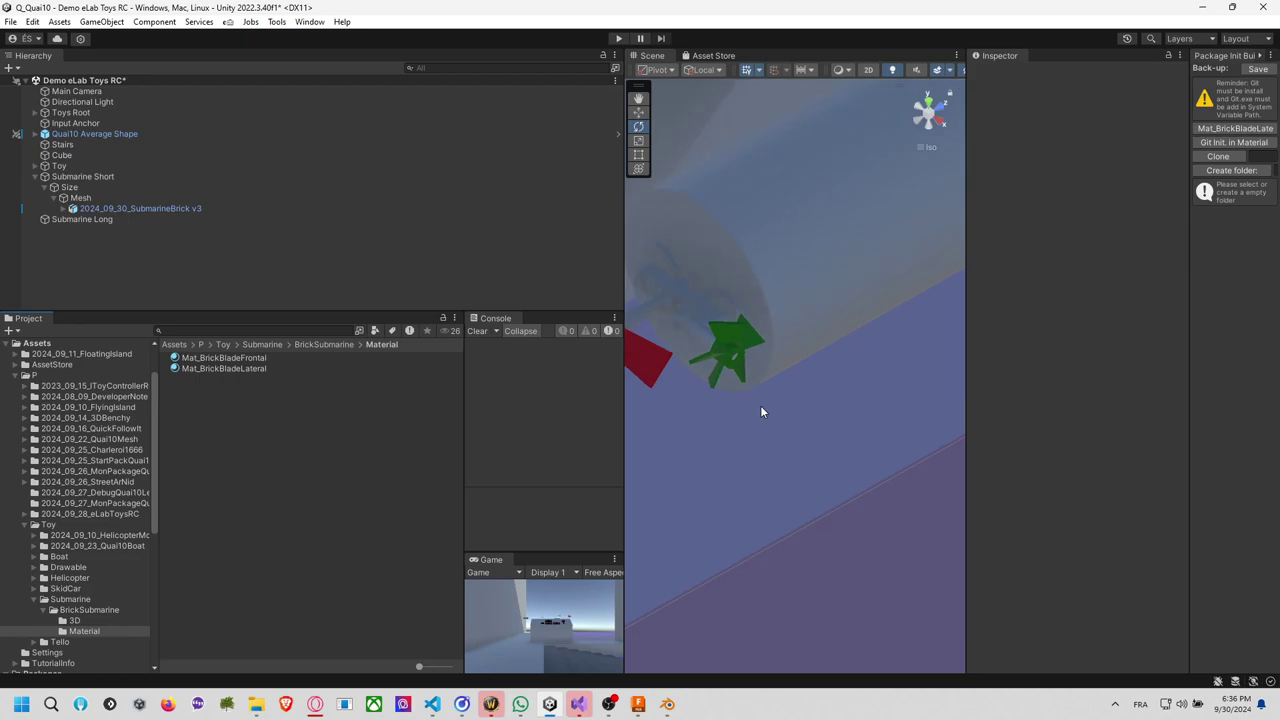
scroll(742, 402, down, 2)
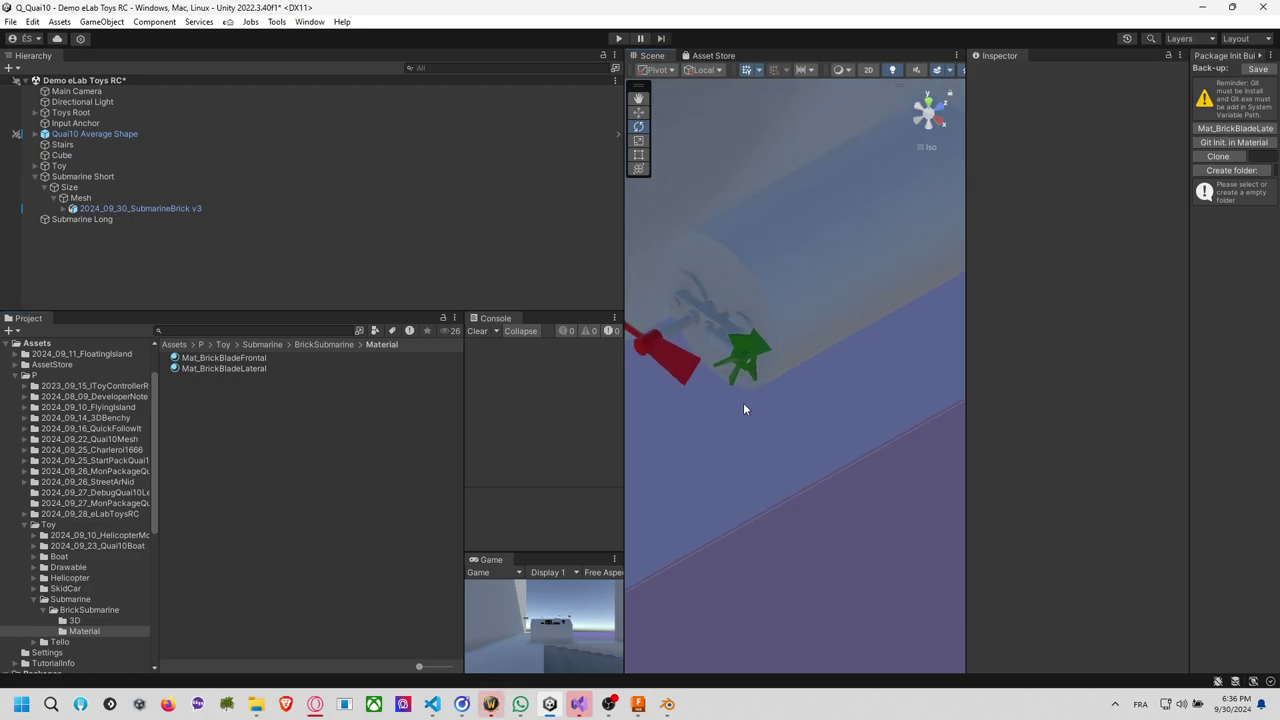
click(240, 368)
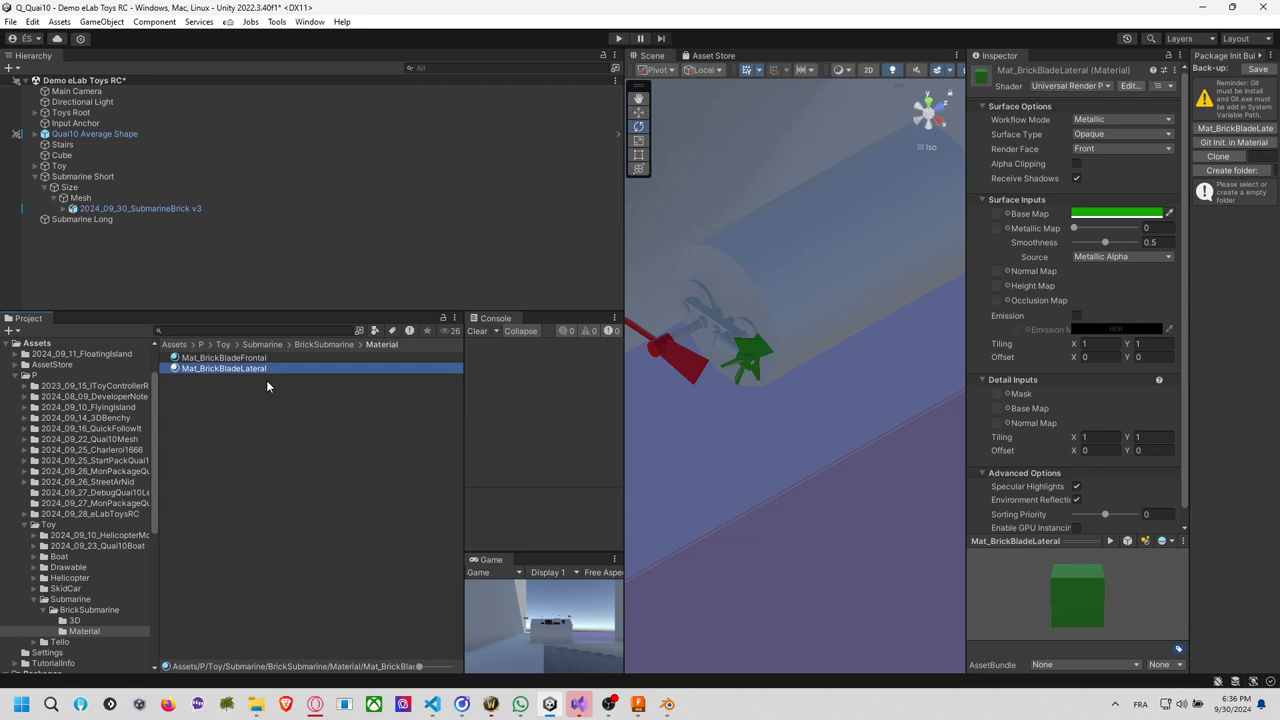
key(ctrl+d)
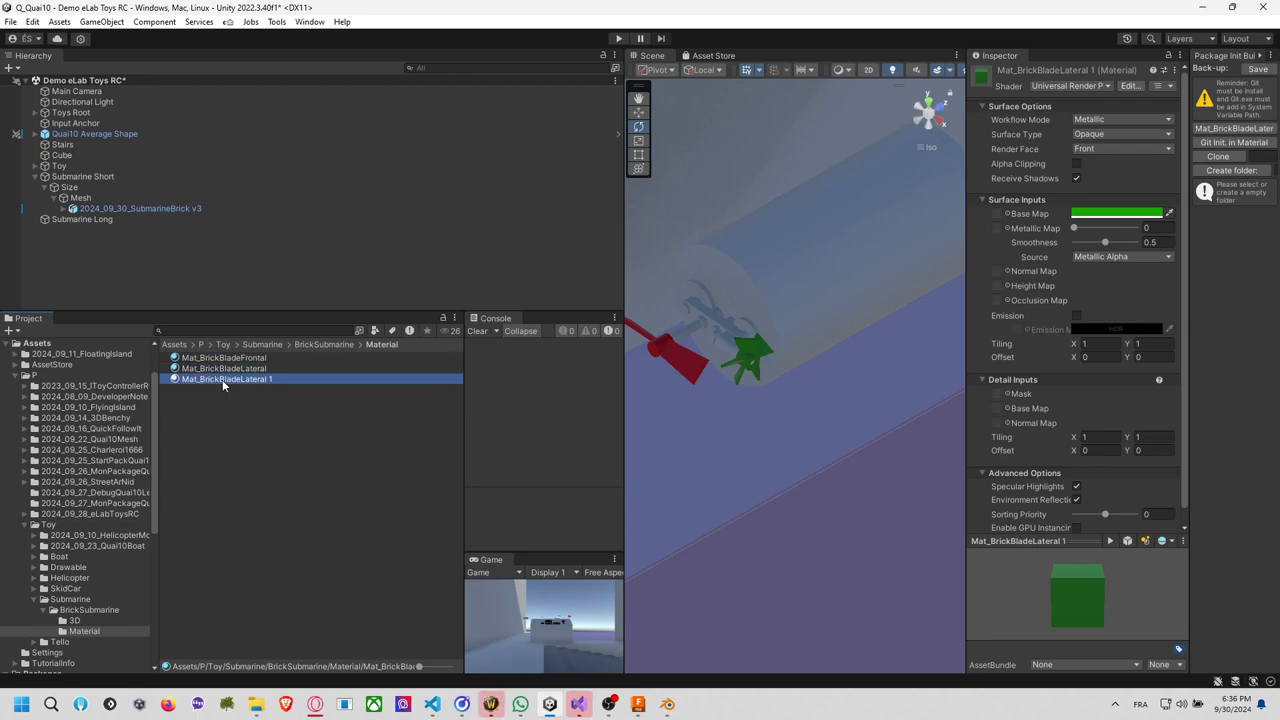
click(223, 380)
drag(219, 381, 256, 388)
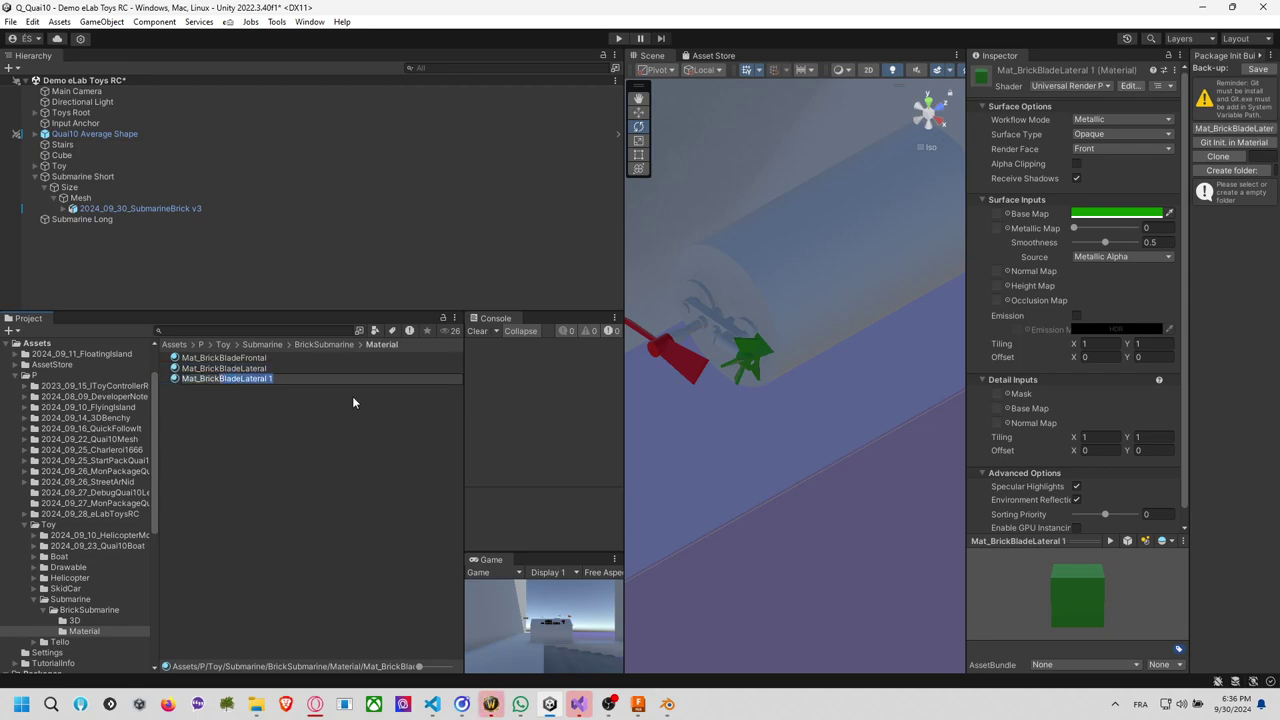
Rename the copy Mat_BrickPieceKeeper, apply it to the keeper piece and colour it pink-red DE4058.
text(PieceKeepe)
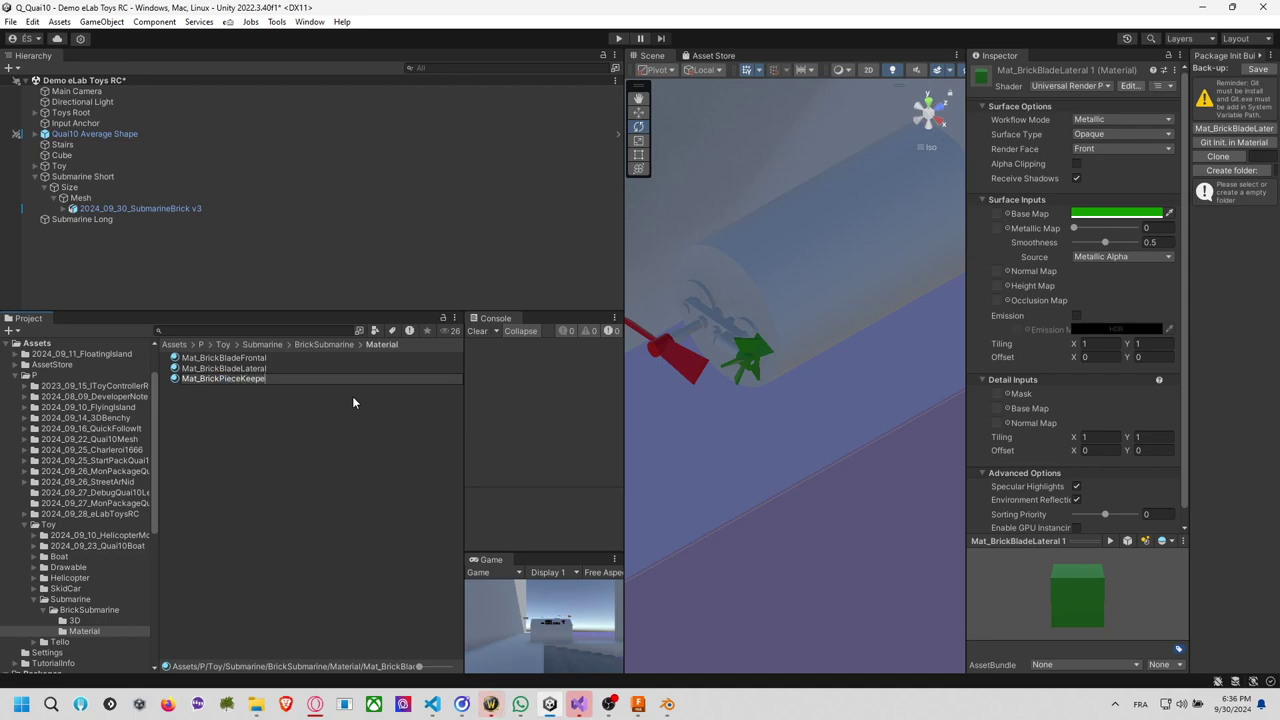
text(r)
key(Return)
drag(220, 380, 718, 324)
click(1115, 213)
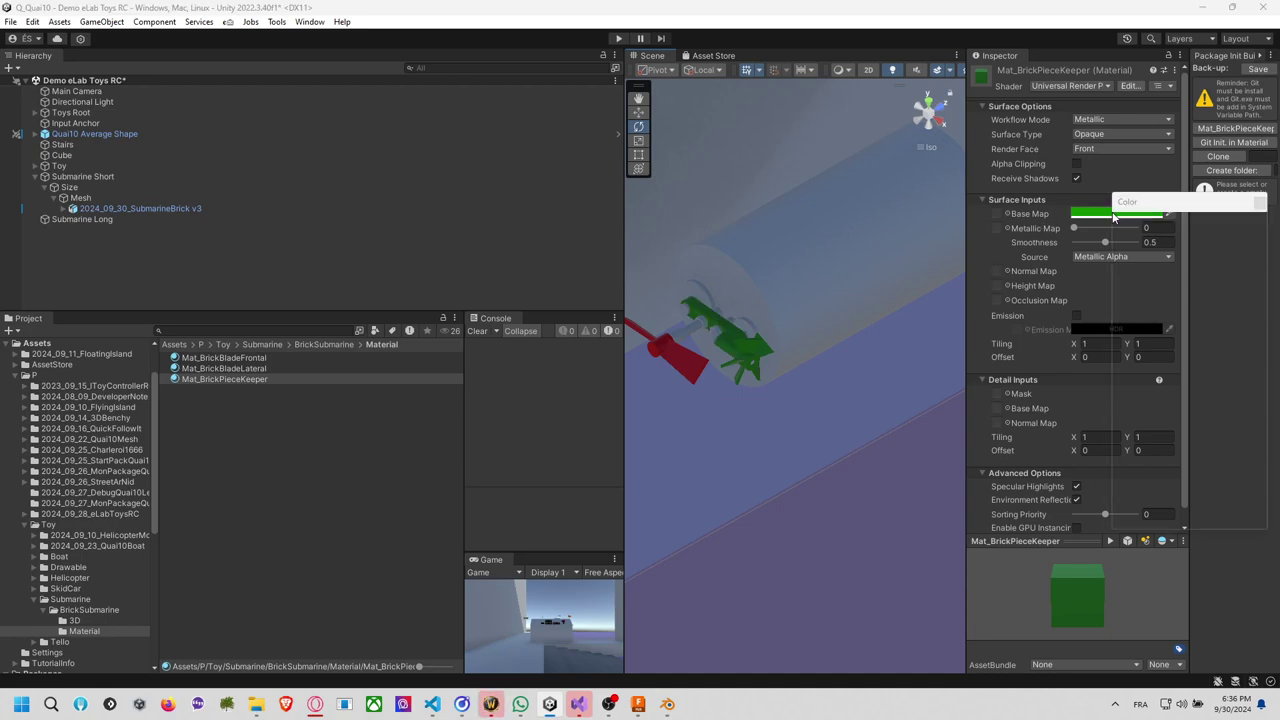
click(1252, 327)
click(1204, 317)
drag(1204, 317, 1206, 293)
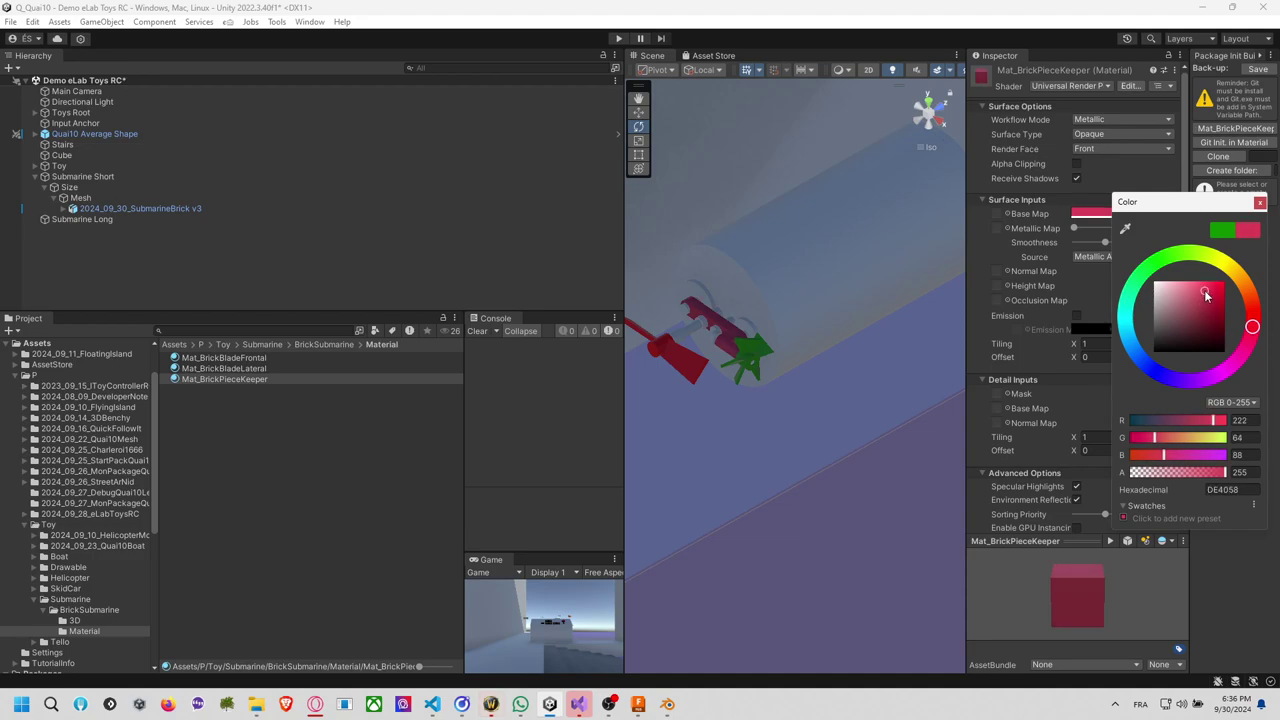
click(1259, 203)
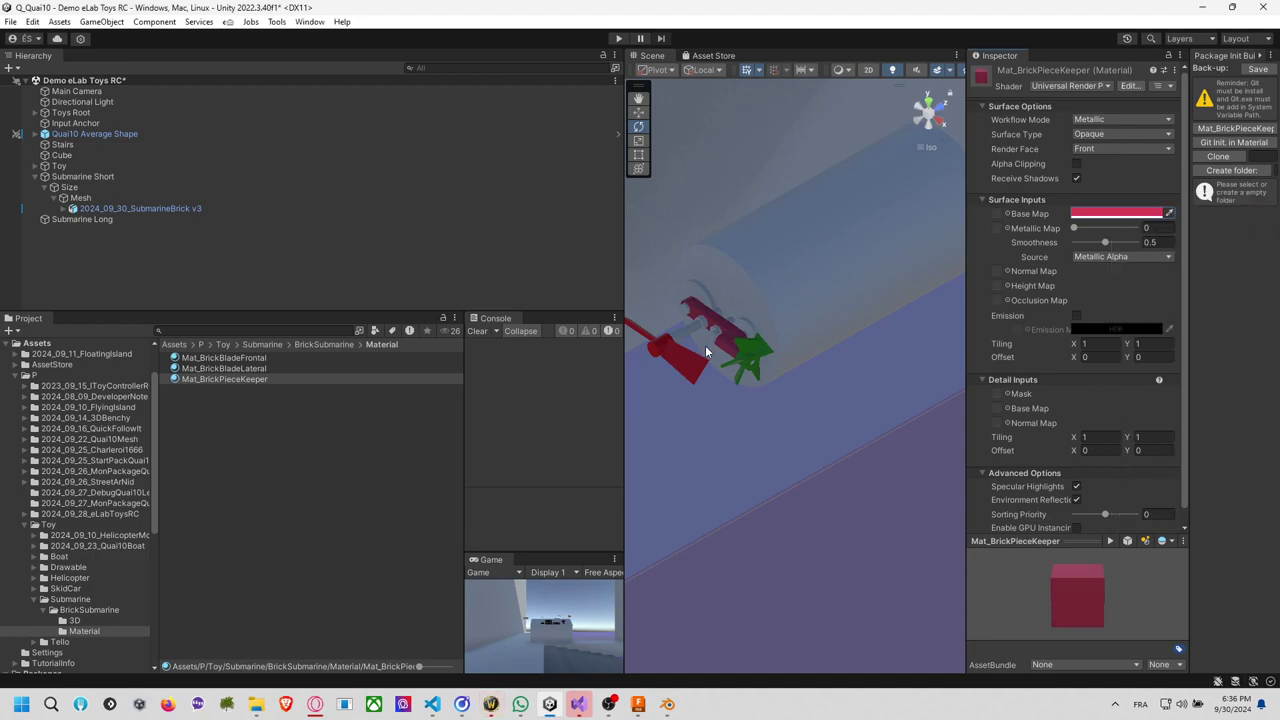
middle_drag(705, 345, 765, 383)
scroll(764, 378, up, 5)
Duplicate the piece keeper material and rename the copy Mat_BrickAluminium.
key(ctrl+d)
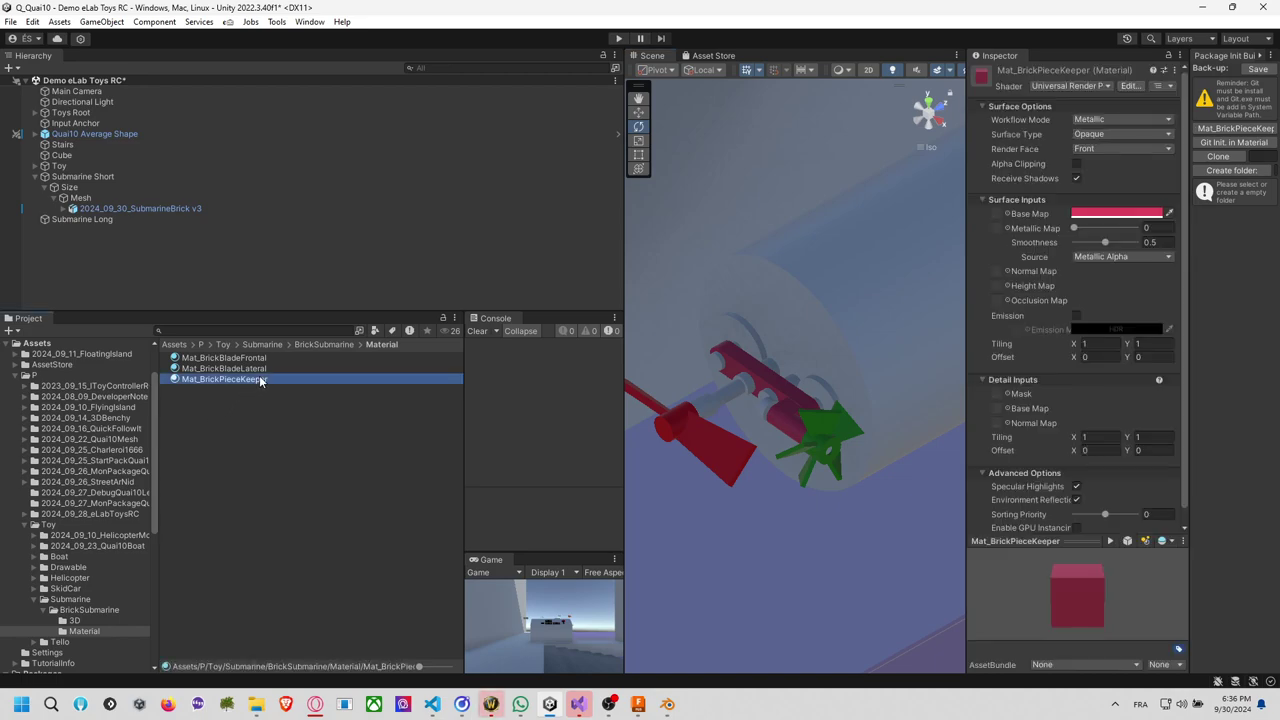
key(F2)
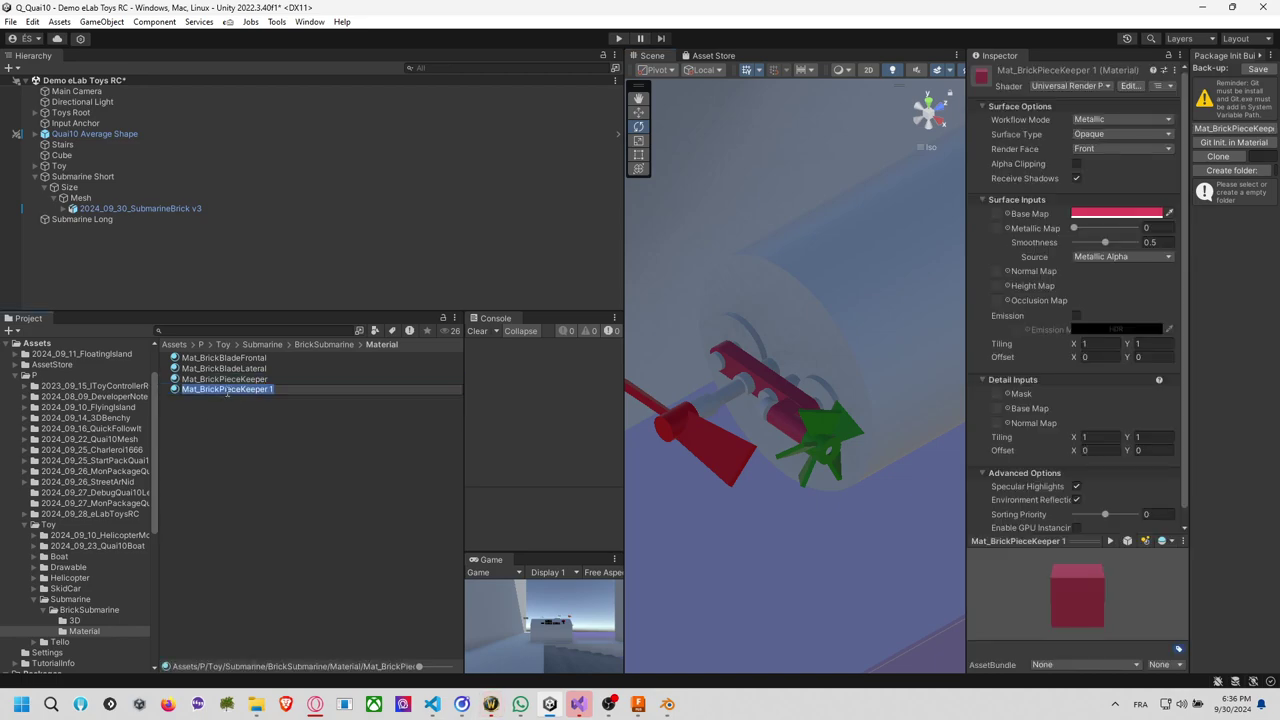
key(Return)
text(Aluminium)
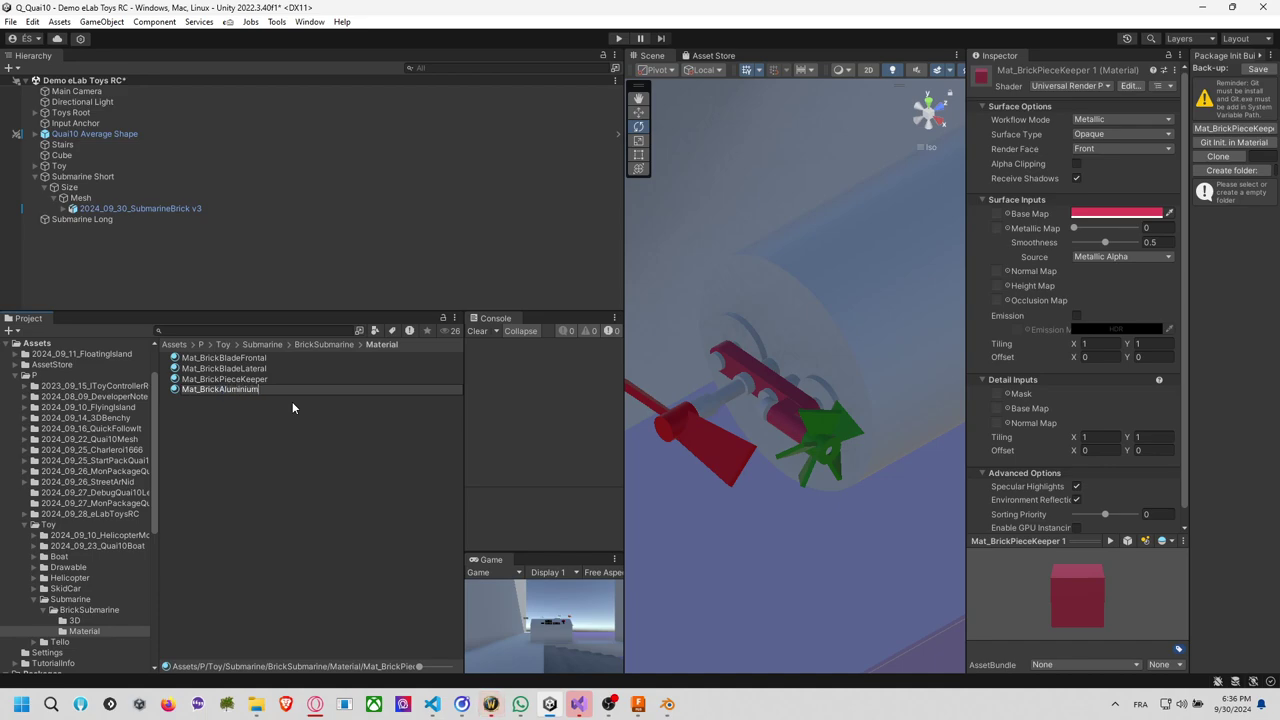
key(Return)
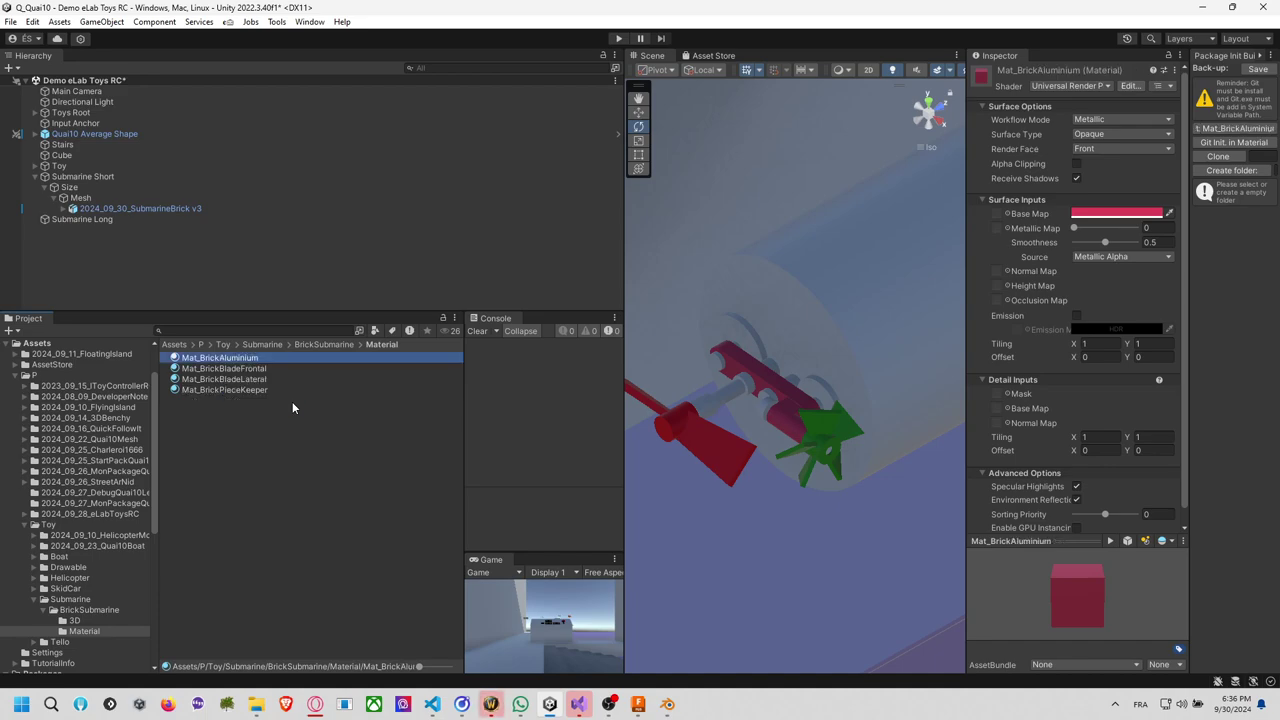
Set Mat_BrickAluminium's base colour to grey 727272.
drag(228, 363, 743, 342)
click(1116, 213)
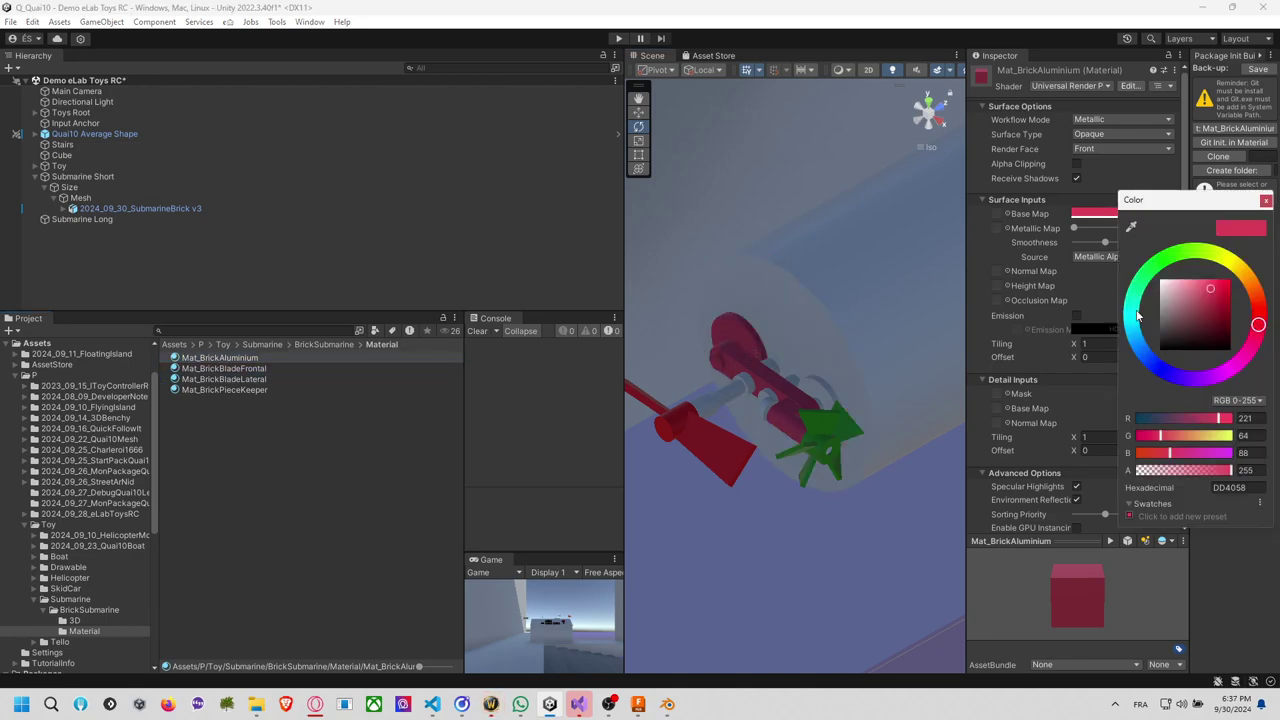
click(1162, 313)
drag(1162, 313, 1160, 318)
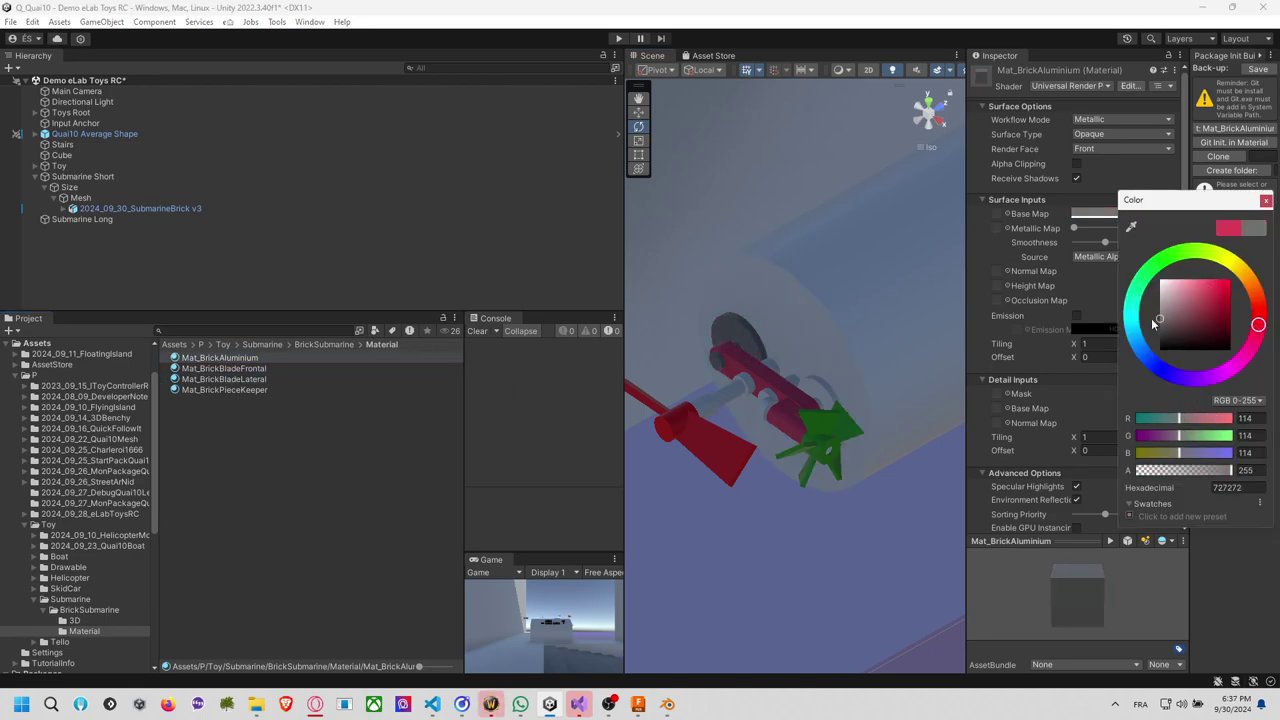
click(1266, 202)
Apply Mat_BrickAluminium to the large disc, the rod and other parts, then select Mat_BrickPieceKeeper.
drag(230, 360, 815, 381)
drag(255, 367, 746, 395)
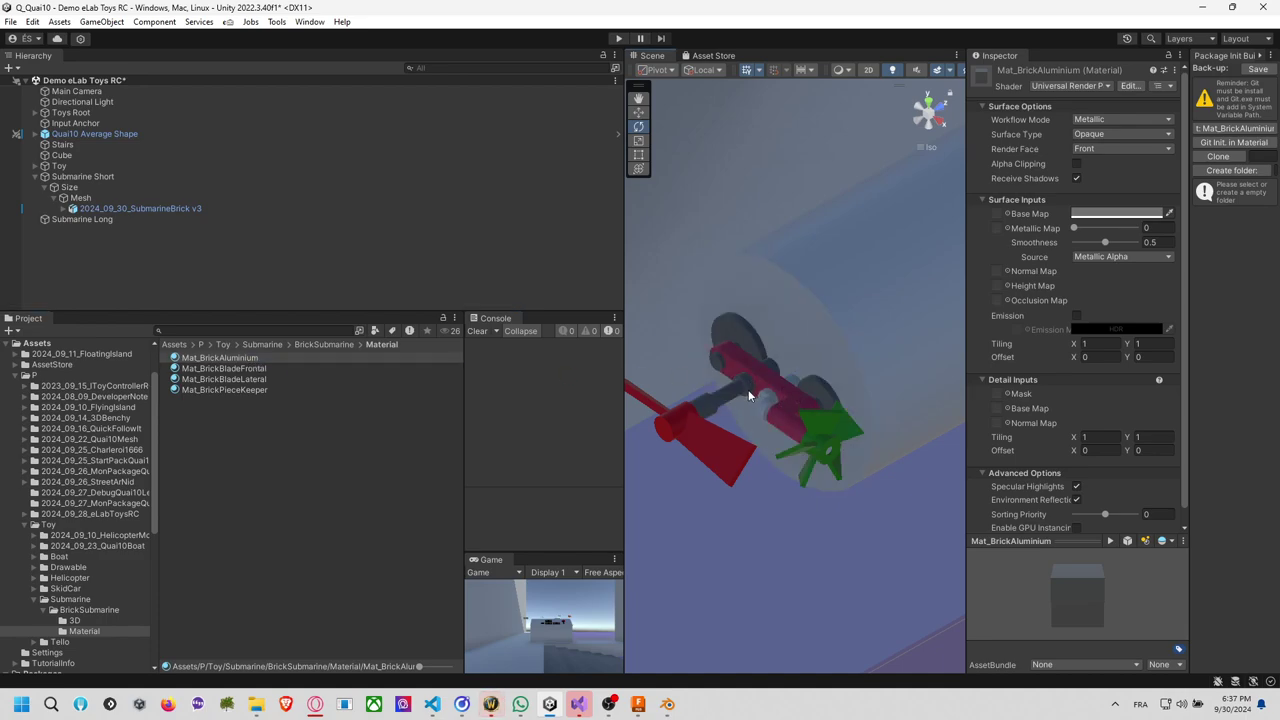
scroll(727, 400, up, 3)
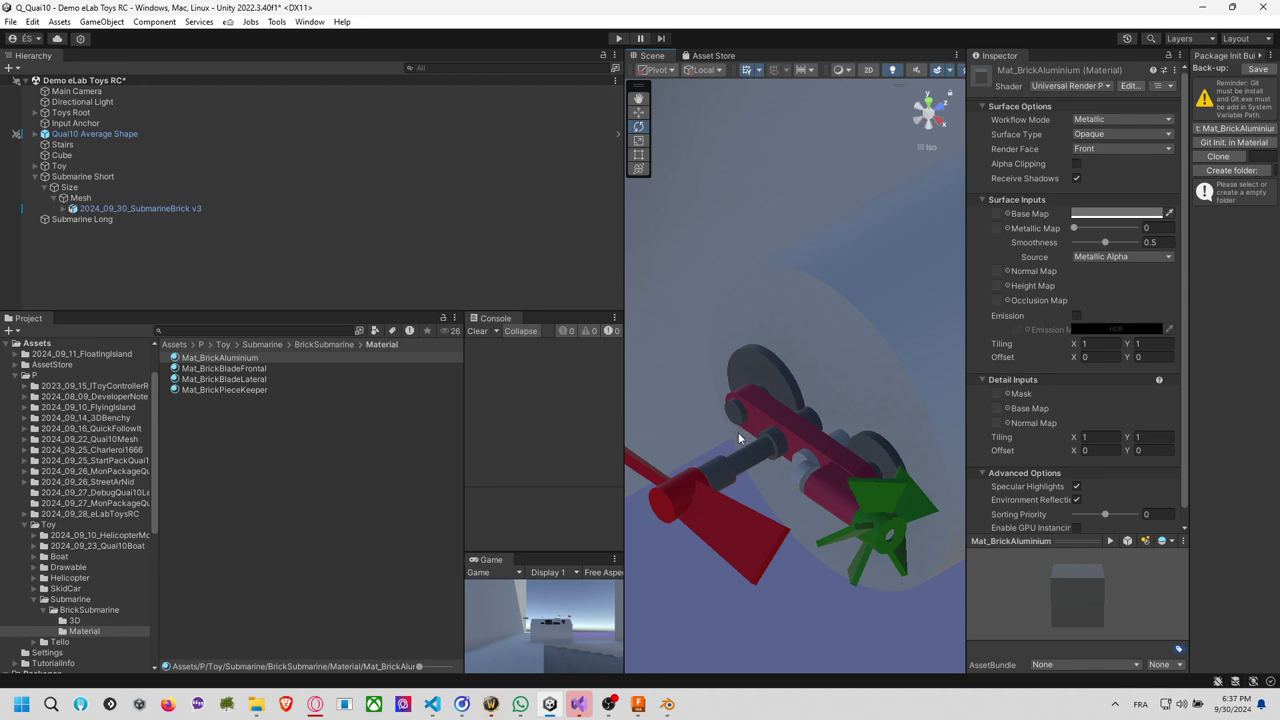
drag(252, 368, 836, 503)
scroll(810, 436, down, 2)
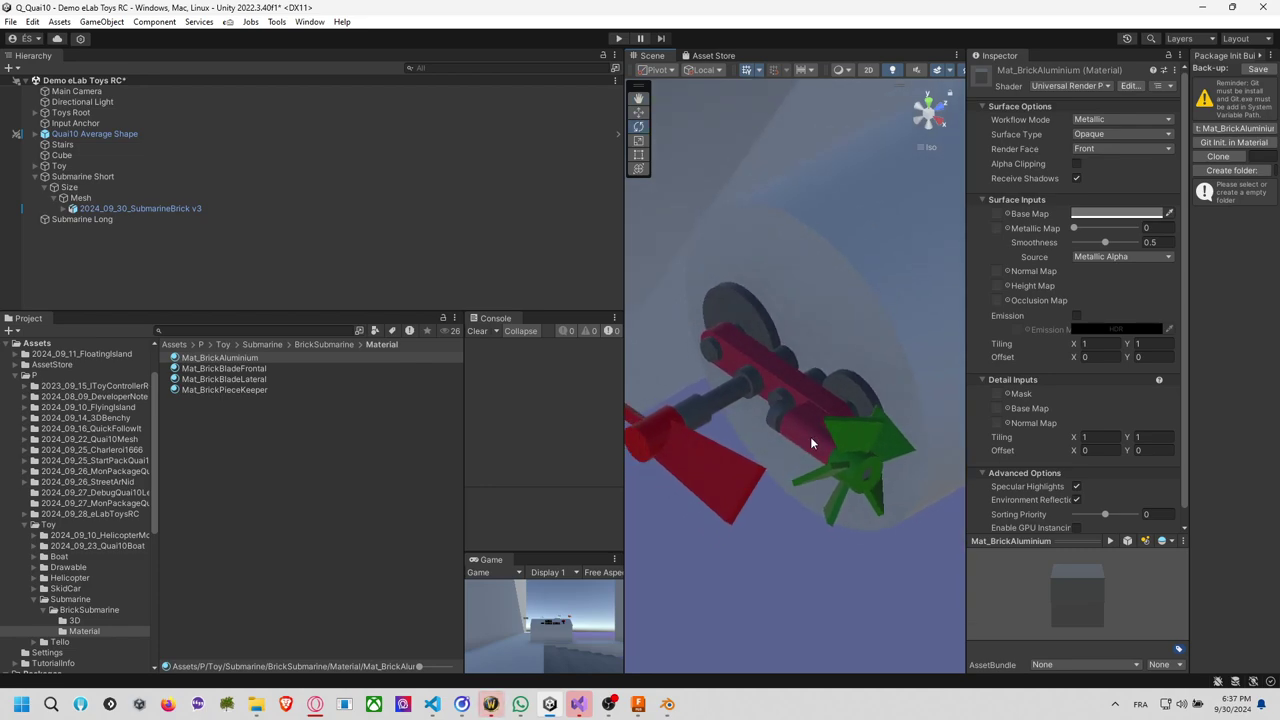
scroll(780, 437, down, 3)
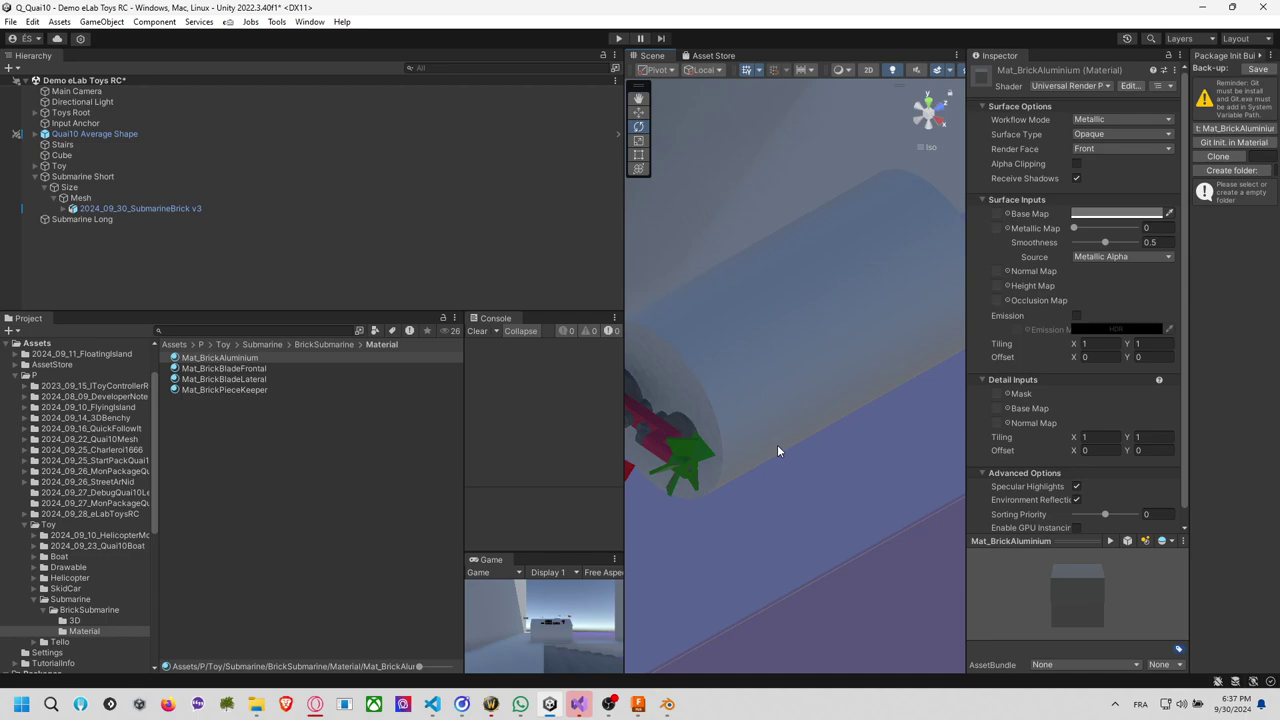
click(240, 390)
Duplicate Mat_BrickPieceKeeper as Mat_BrickGlass and apply it to the hull cylinder.
key(ctrl+d)
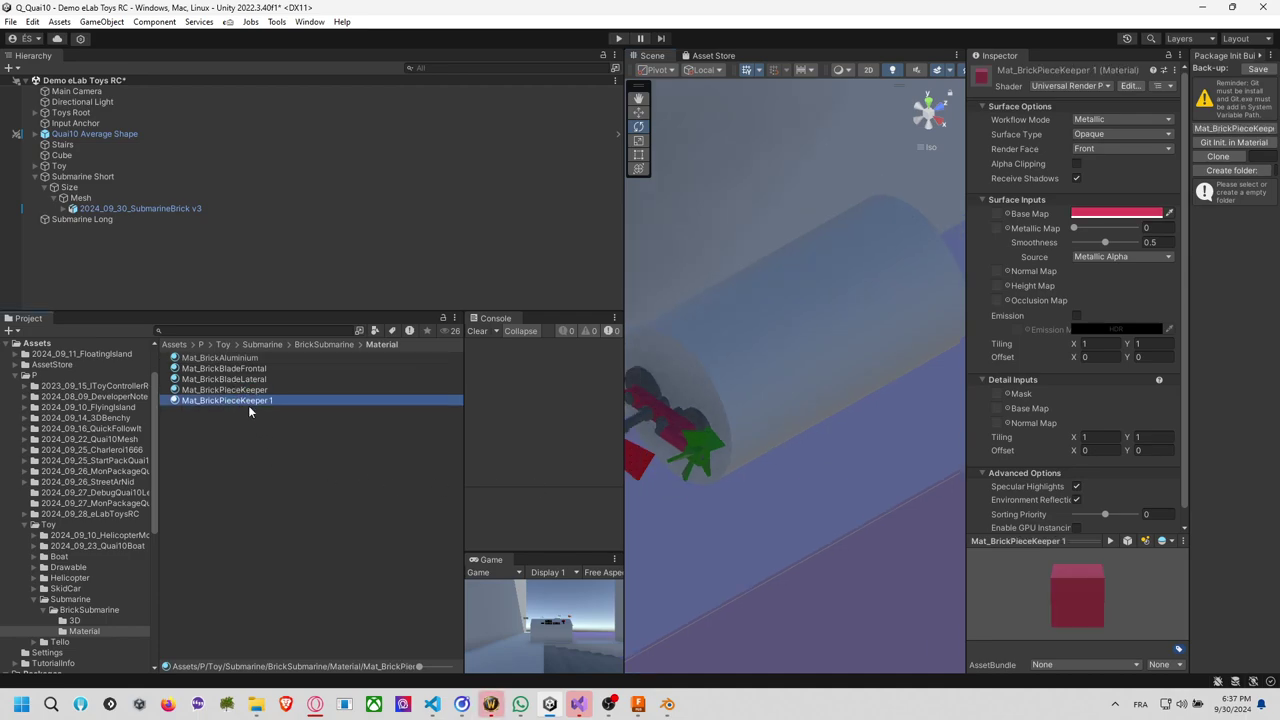
click(191, 400)
click(218, 399)
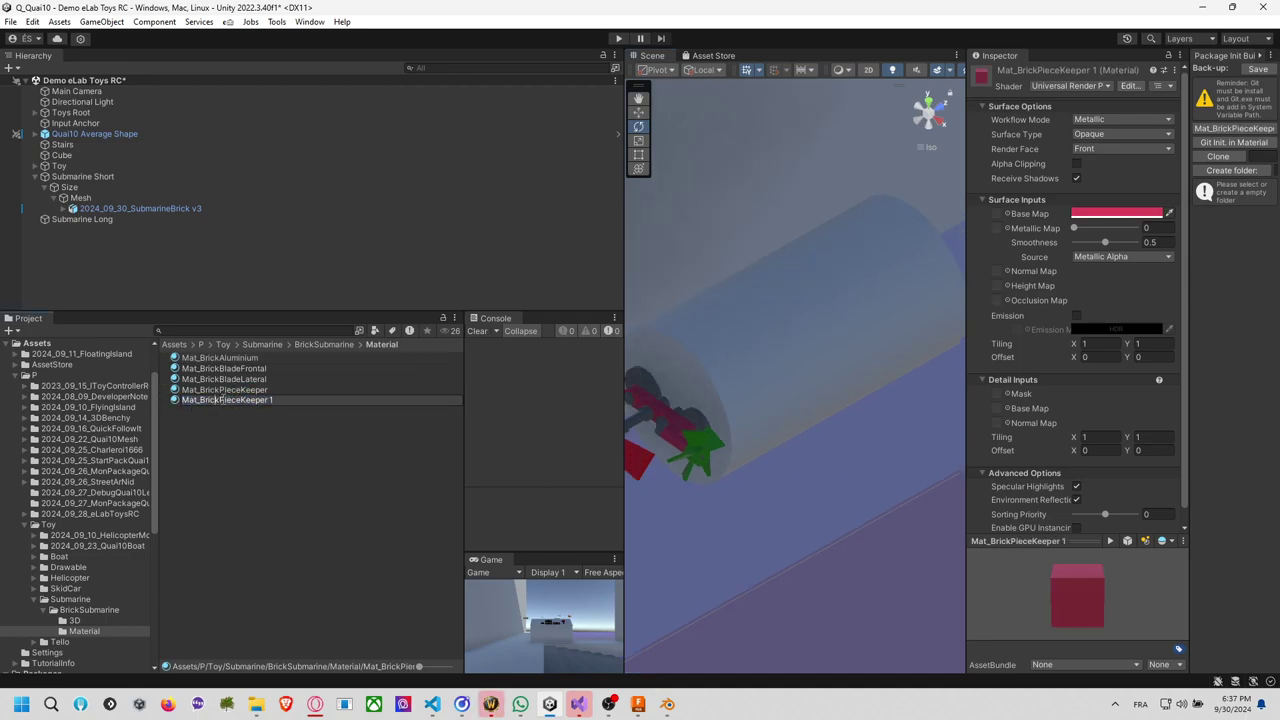
drag(218, 399, 321, 418)
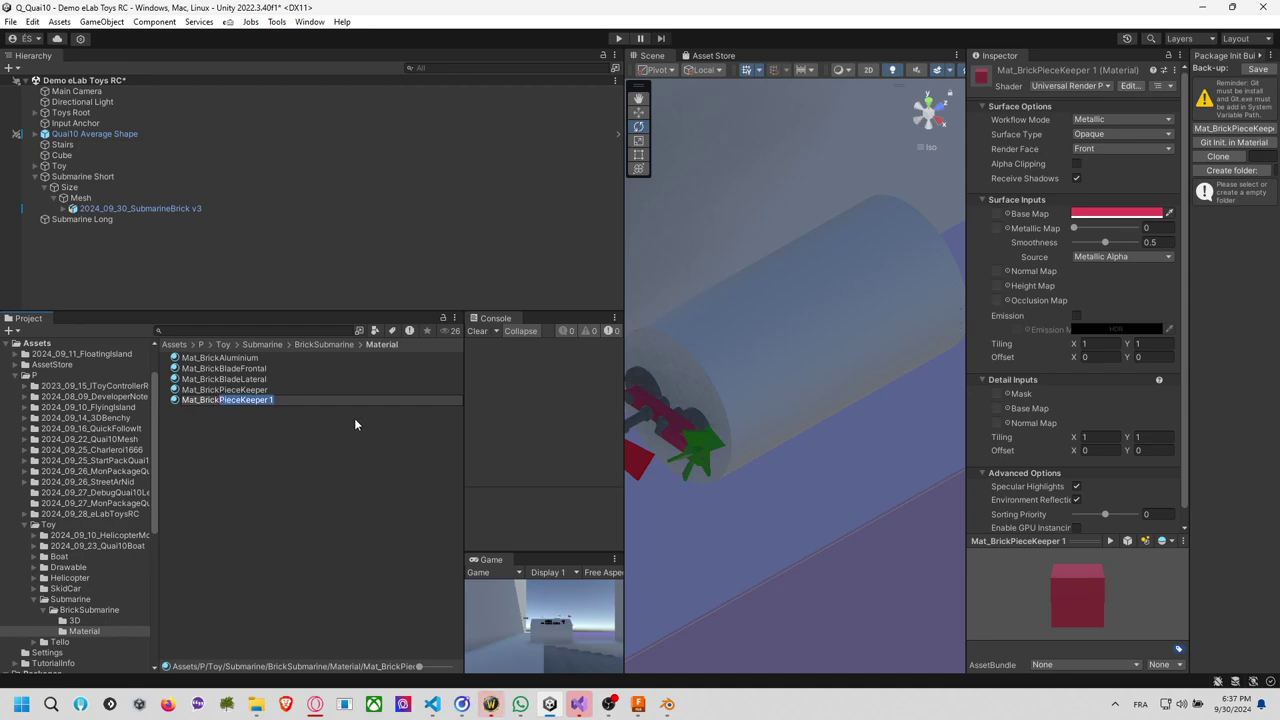
text(Glass)
key(Return)
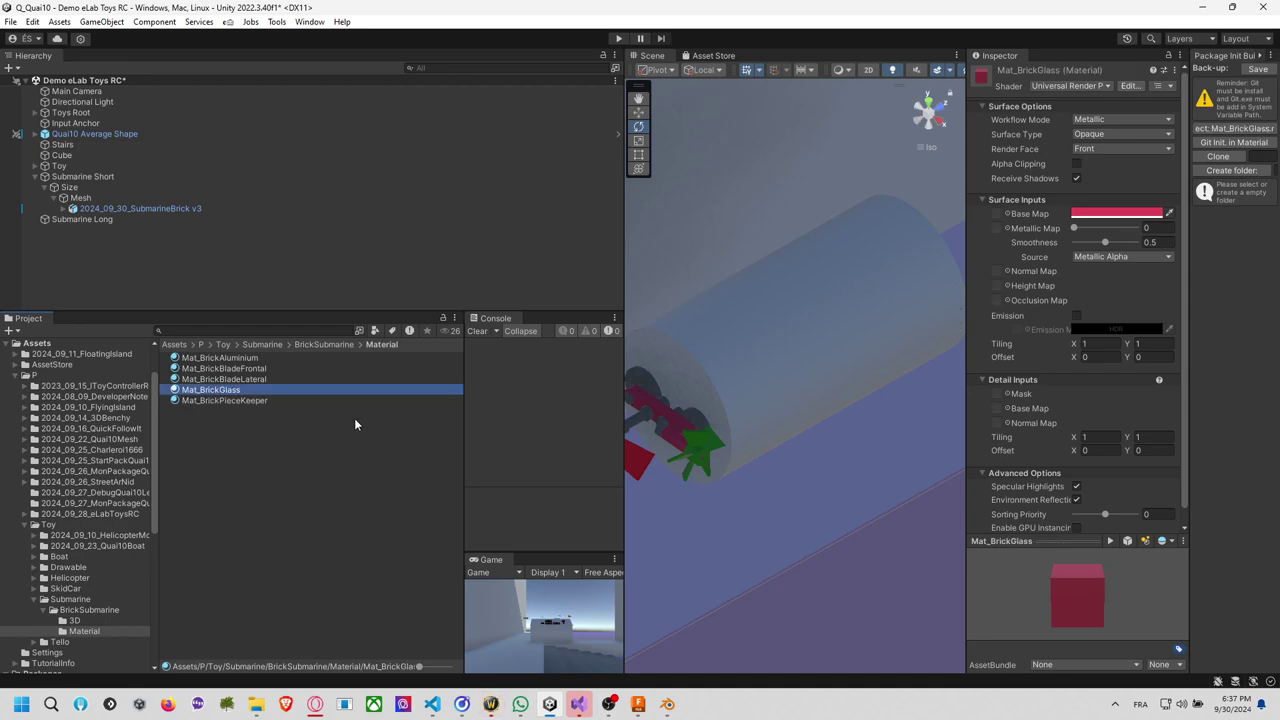
drag(261, 389, 813, 365)
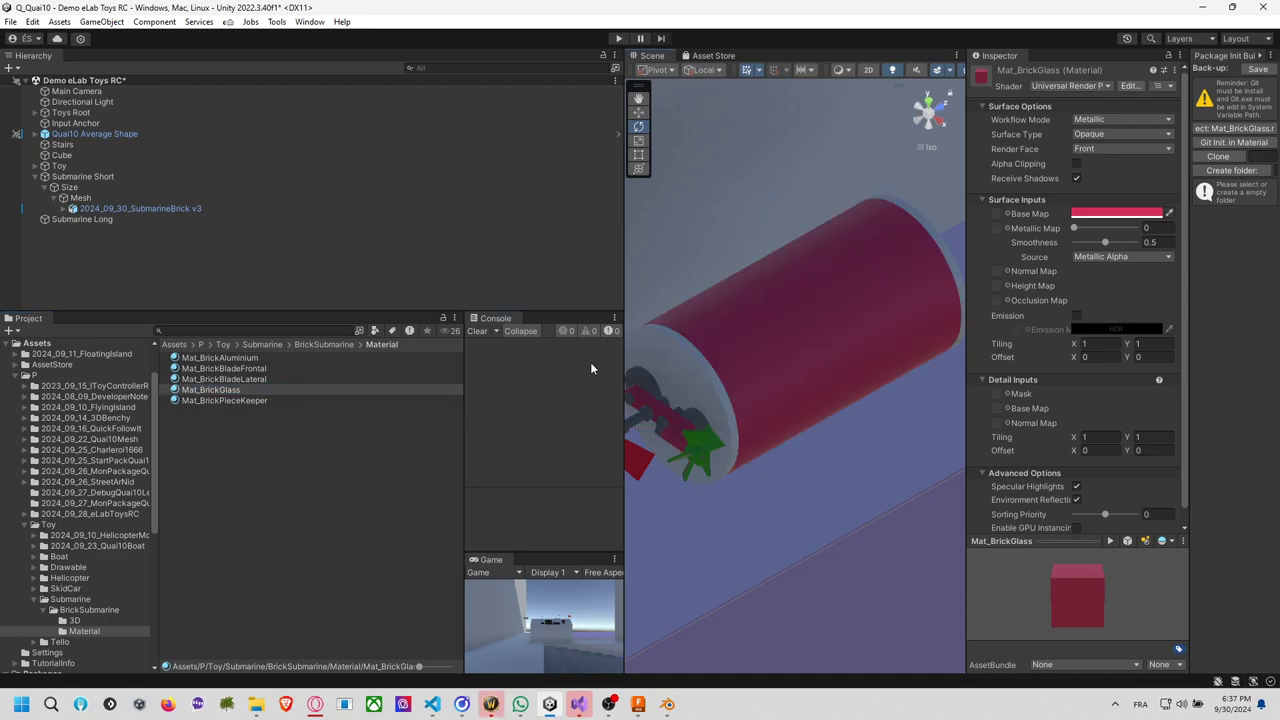
middle_drag(697, 362, 802, 380)
alt+drag(802, 380, 857, 357)
key(e)
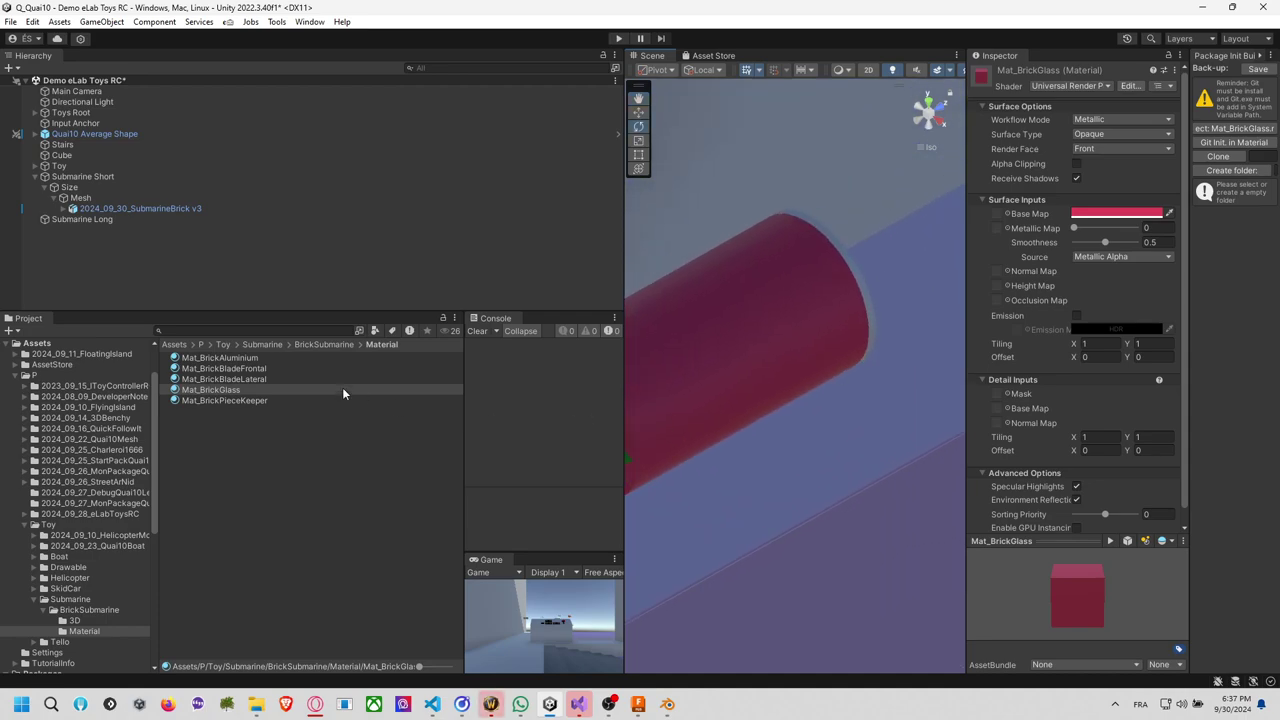
Give Mat_BrickGlass a light grey B0B0B0 base colour with alpha about 51 and a Transparent surface type.
drag(234, 389, 853, 267)
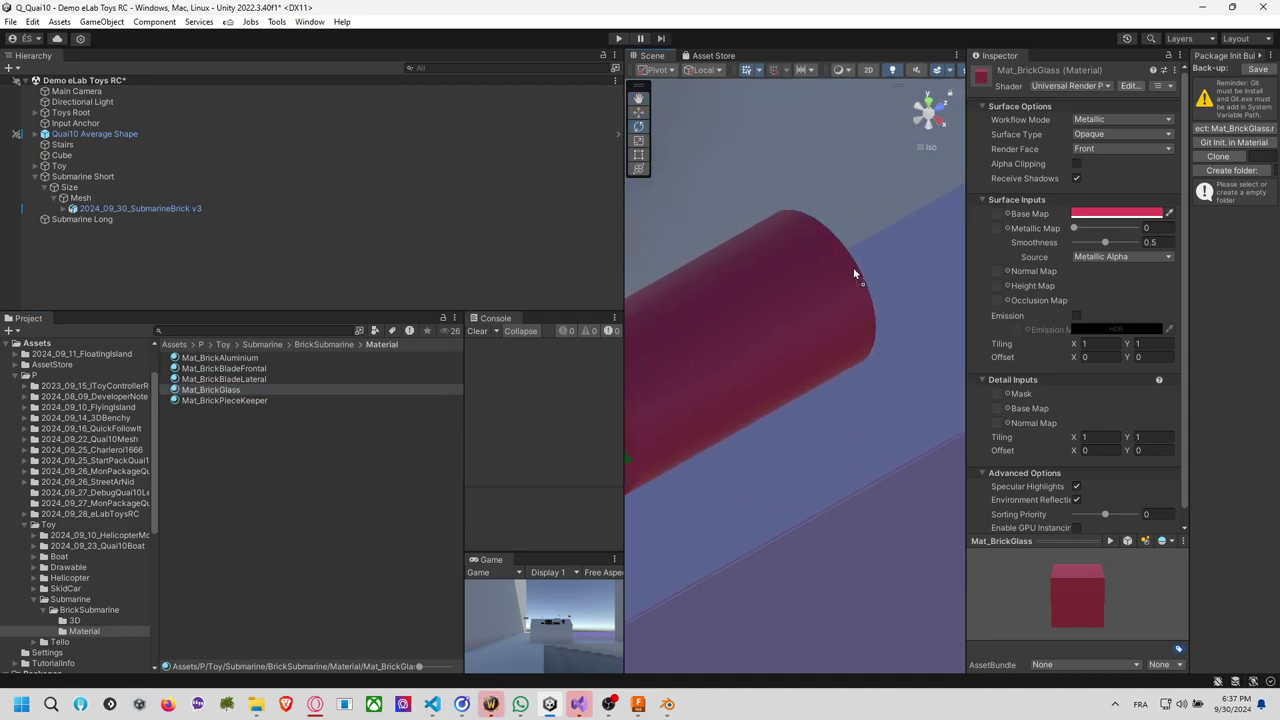
click(1110, 213)
click(1160, 298)
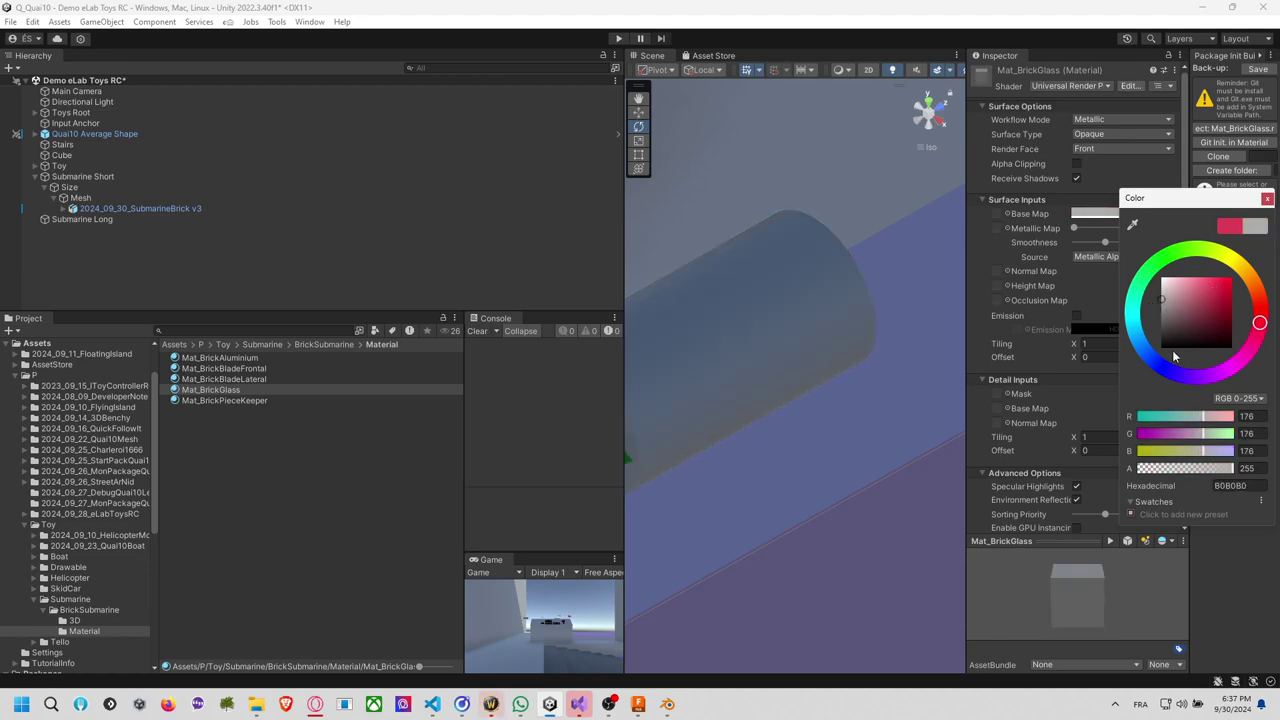
drag(1185, 471, 1159, 471)
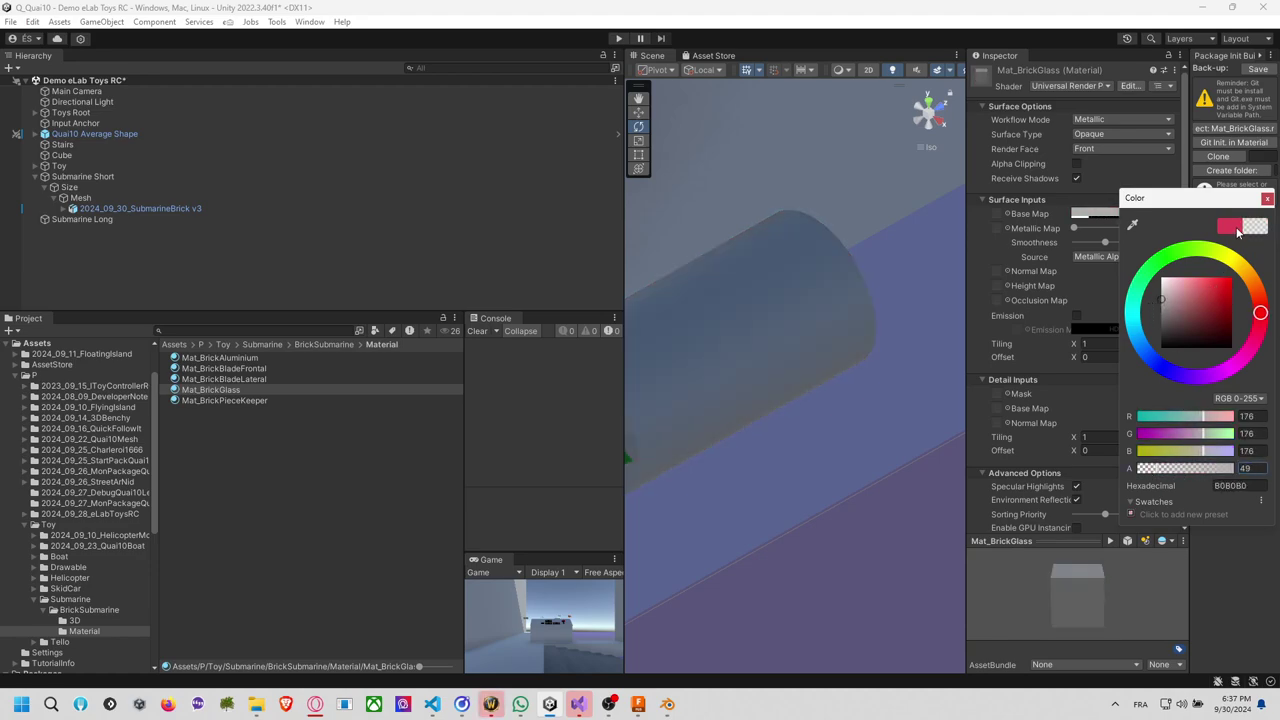
click(1266, 198)
click(1120, 134)
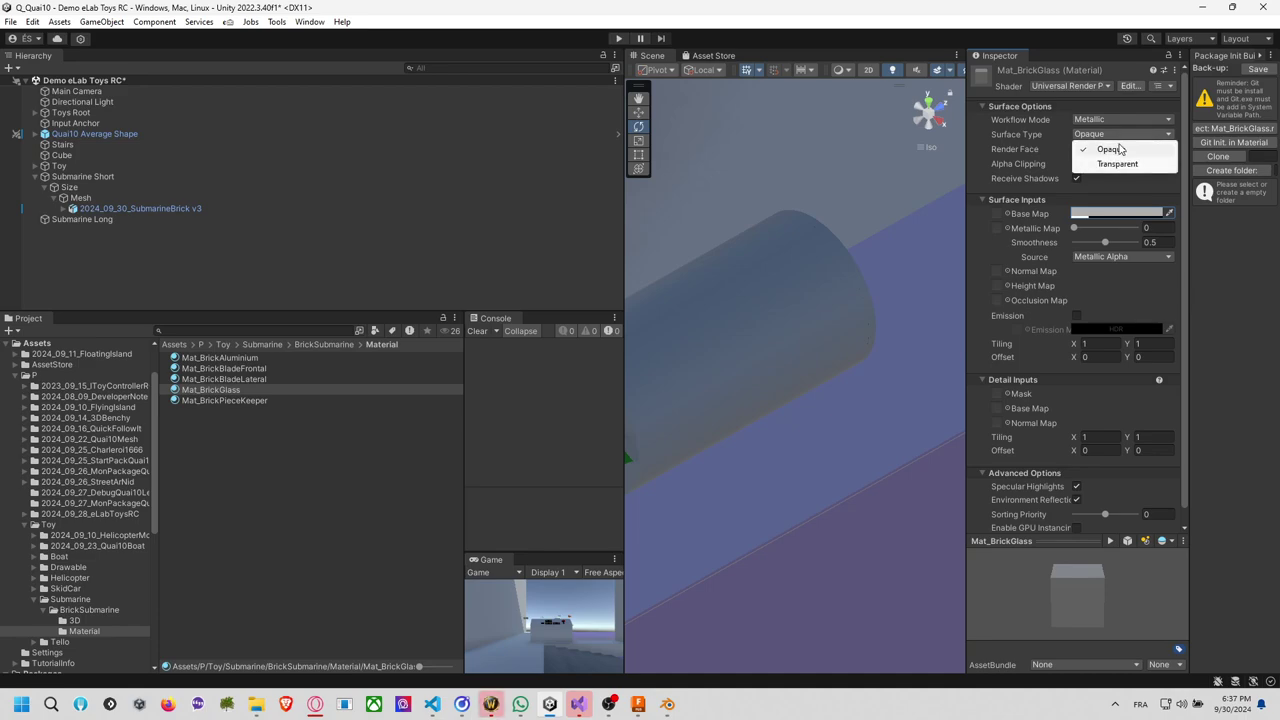
click(1110, 160)
middle_drag(890, 288, 915, 341)
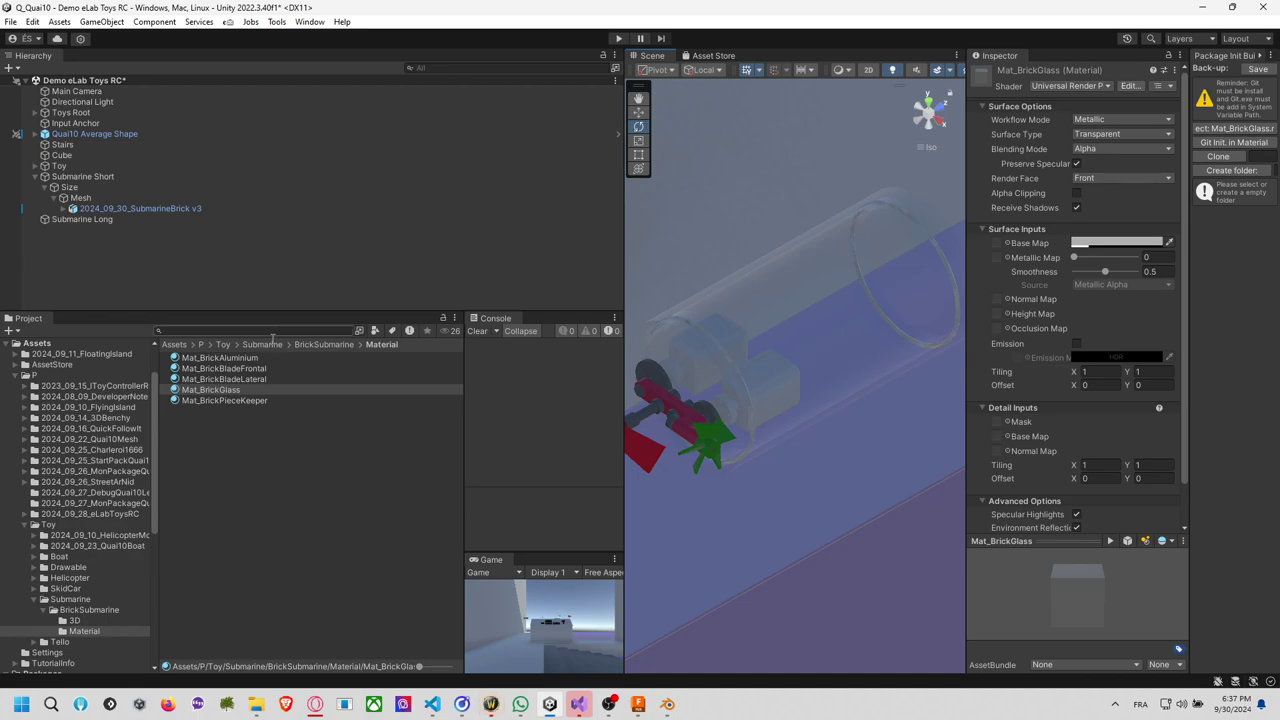
Duplicate Mat_BrickGlass and rename the copy Mat_BrickSilicon.
click(238, 400)
click(240, 389)
key(ctrl+d)
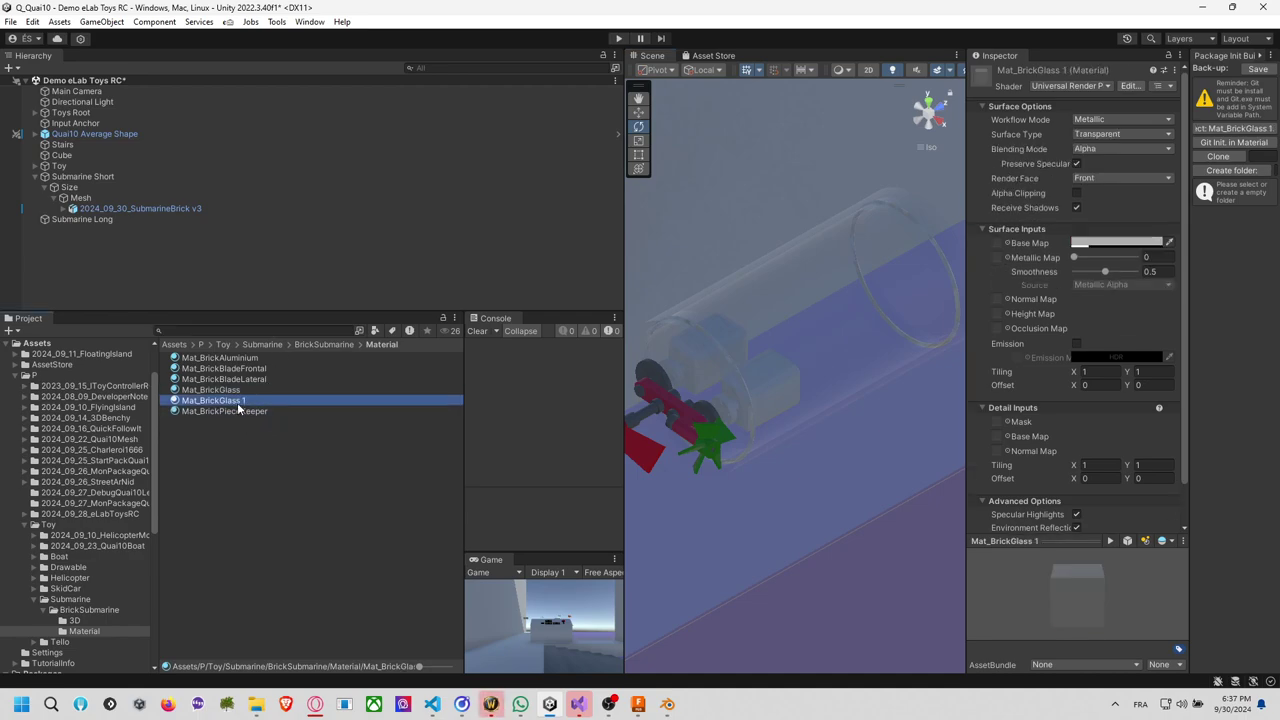
click(224, 405)
drag(217, 400, 290, 402)
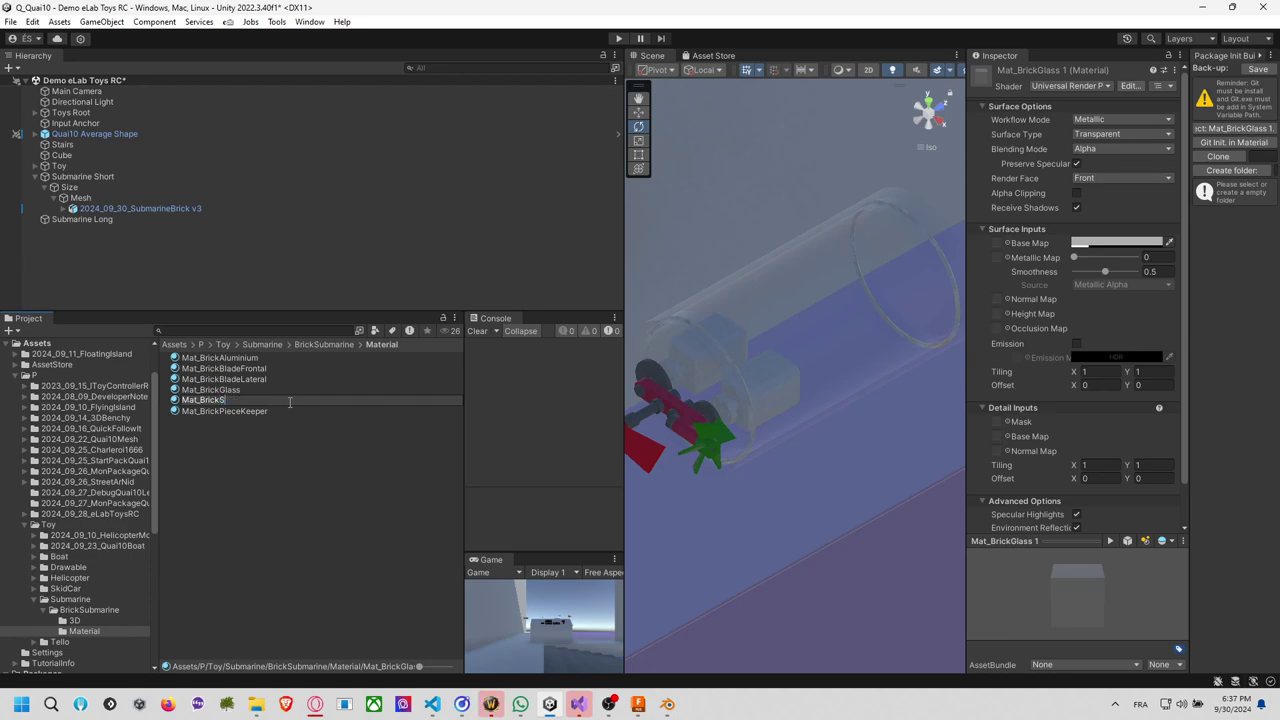
text(Silicon)
key(Return)
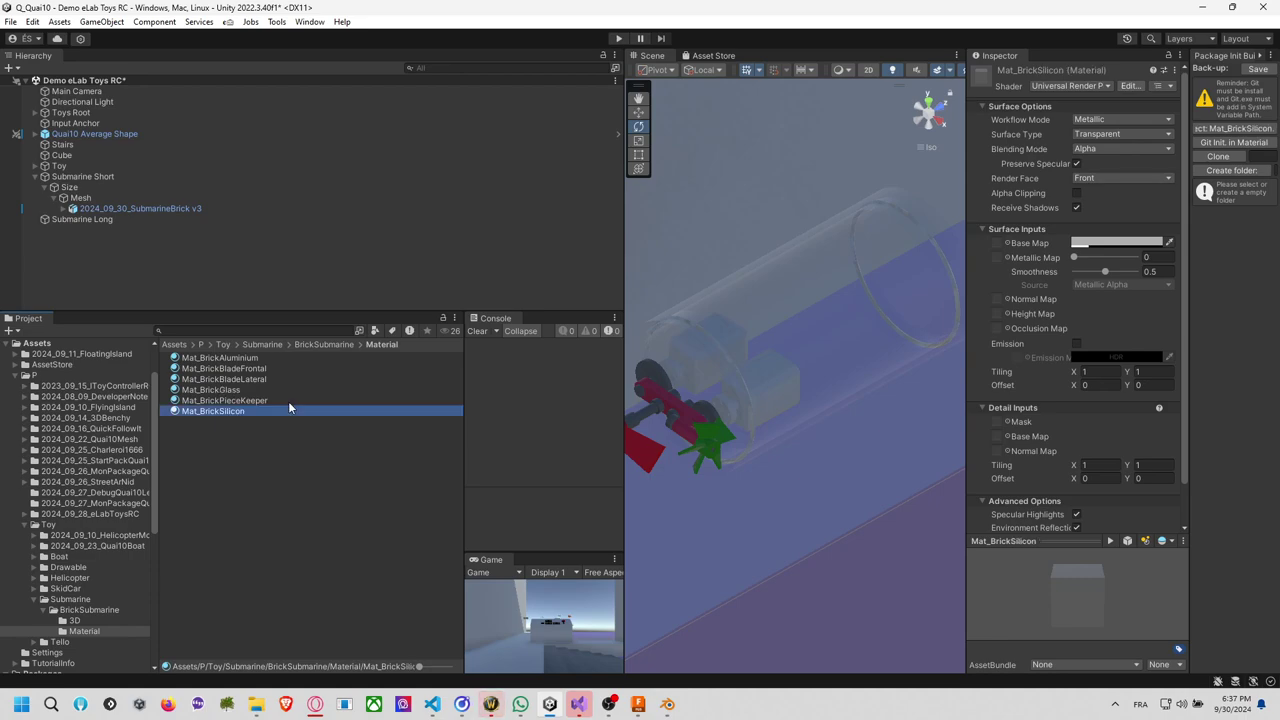
Darken Mat_BrickSilicon's base colour to 2E2E2E.
click(1100, 242)
drag(1141, 342, 1131, 372)
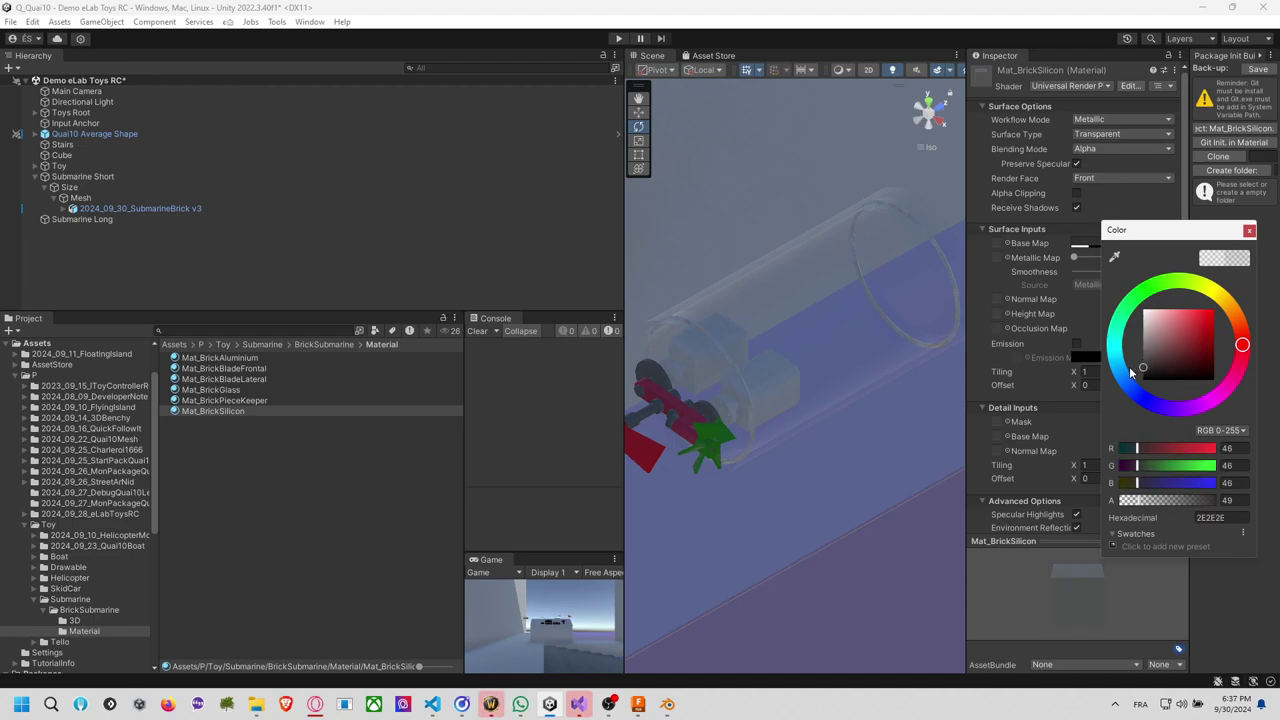
click(1249, 231)
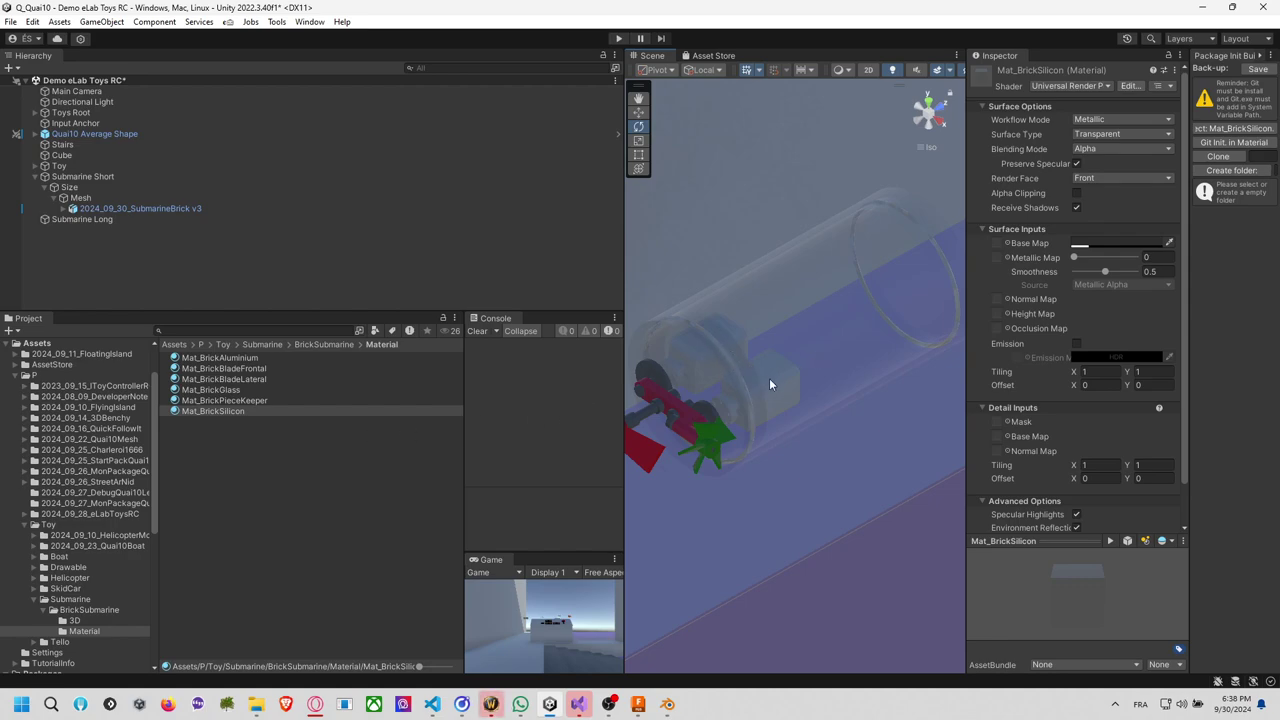
Assign Mat_BrickSilicon to the TorusSiliconBack ring of SubmarineBrick v3.
alt+drag(769, 378, 703, 388)
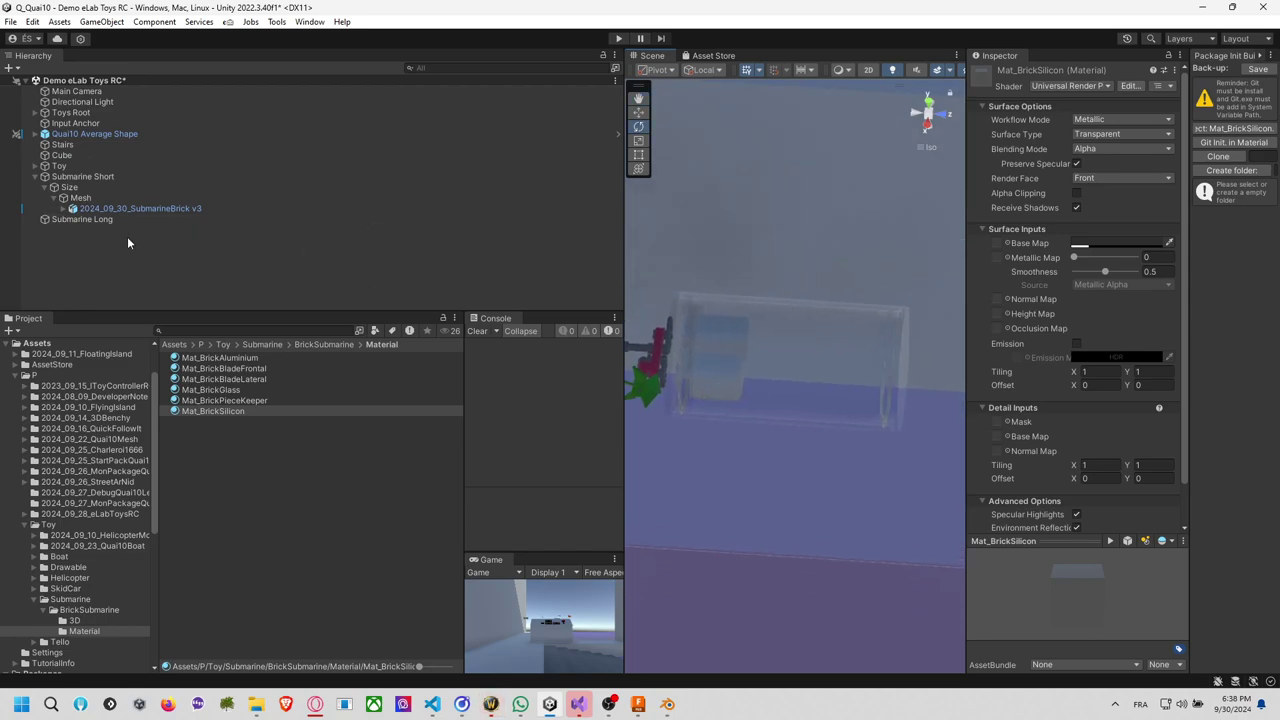
click(62, 208)
scroll(108, 232, down, 3)
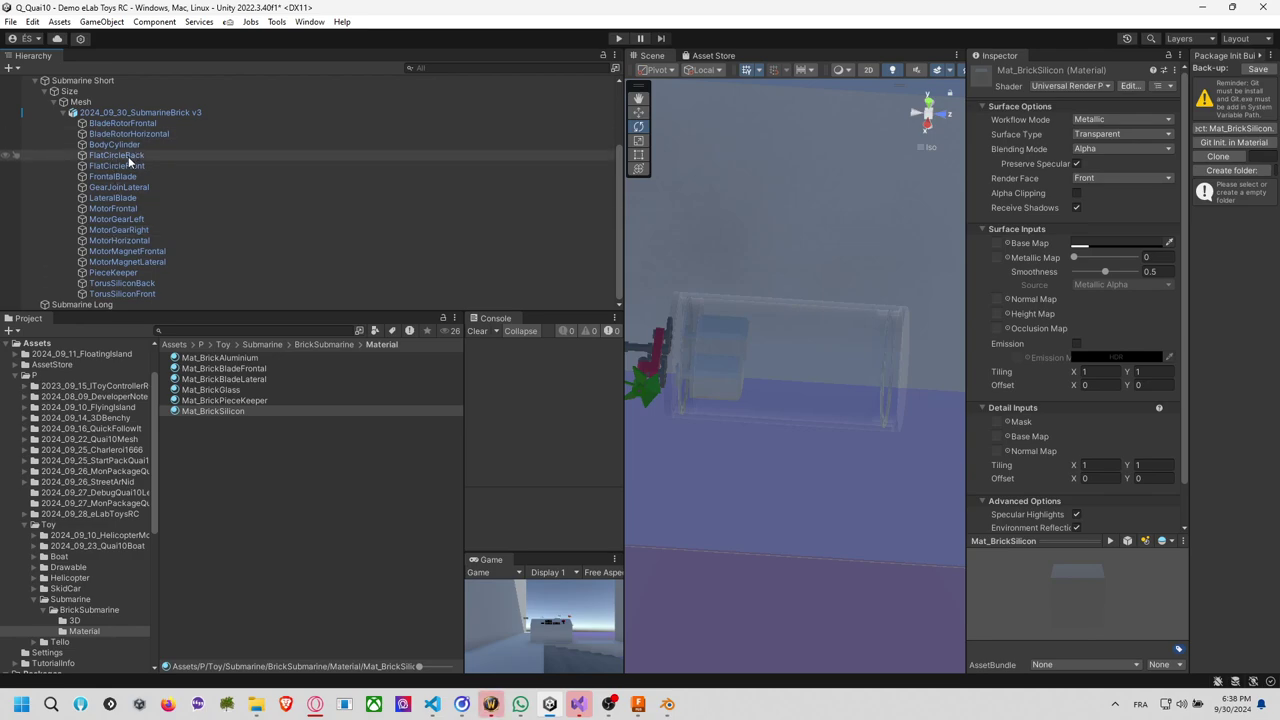
click(122, 199)
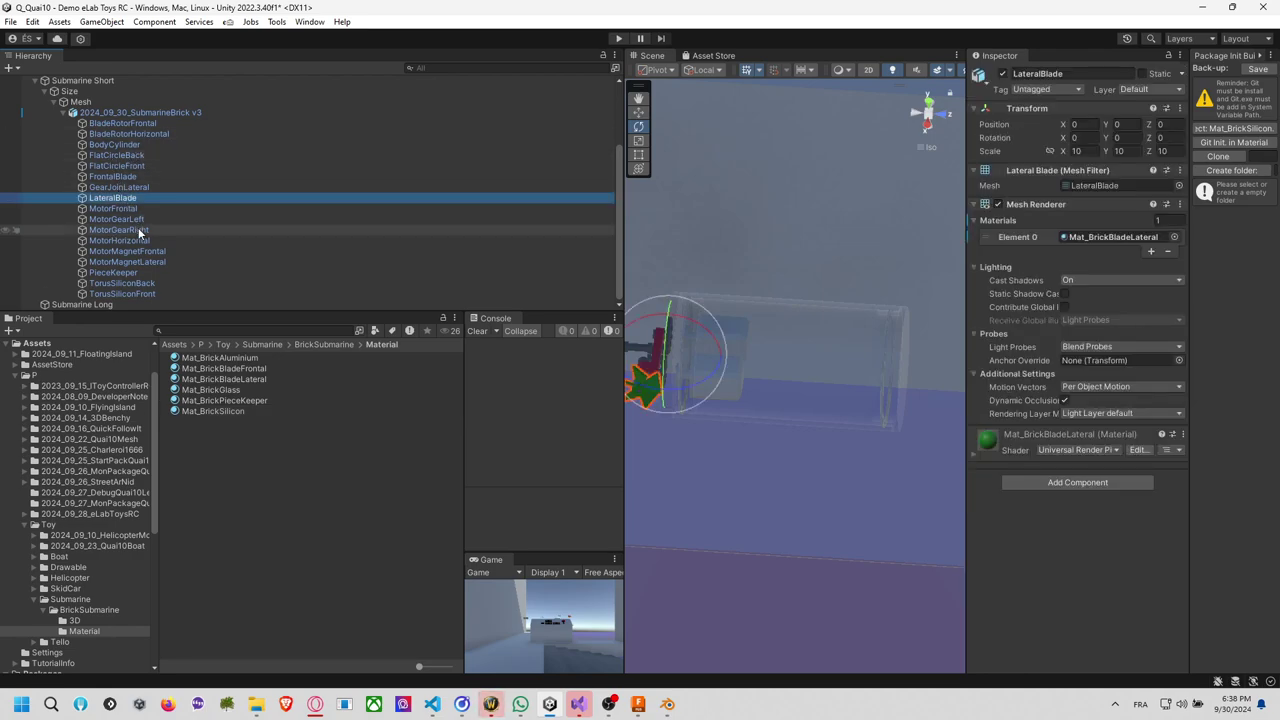
click(141, 294)
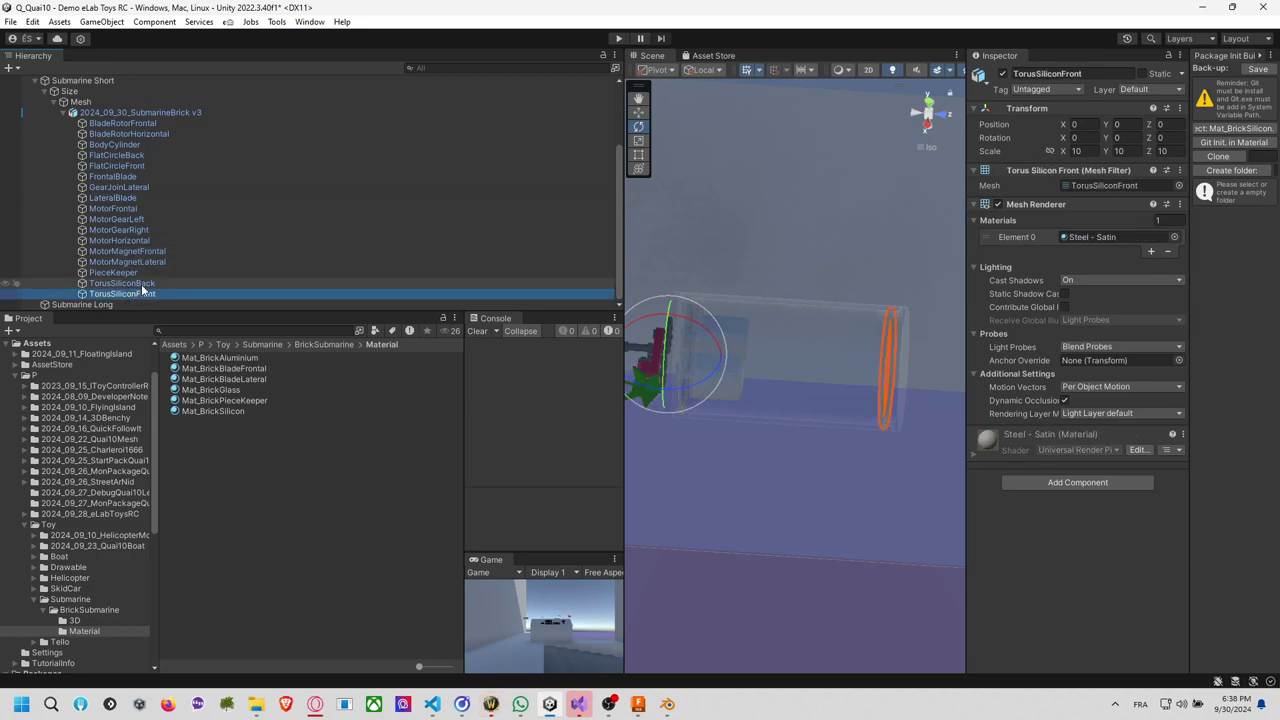
click(142, 285)
drag(222, 413, 150, 294)
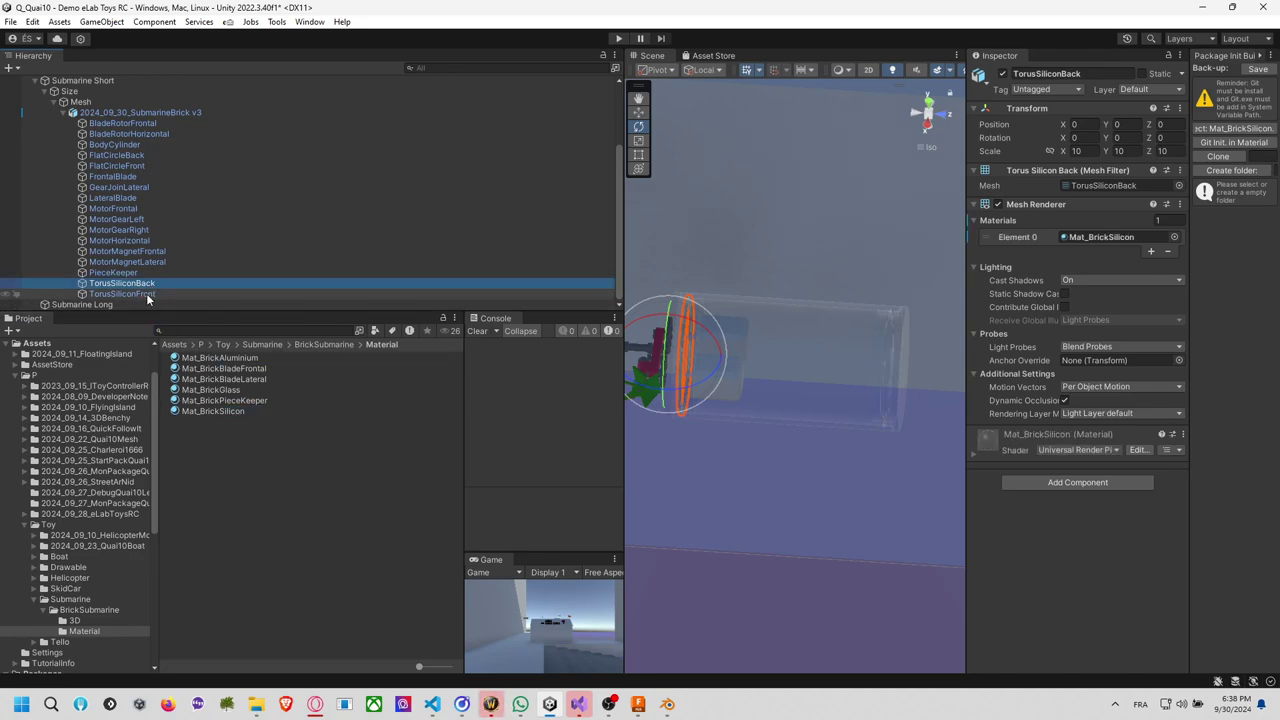
Switch Mat_BrickSilicon's Surface Type to Opaque and reselect the asset.
click(1120, 236)
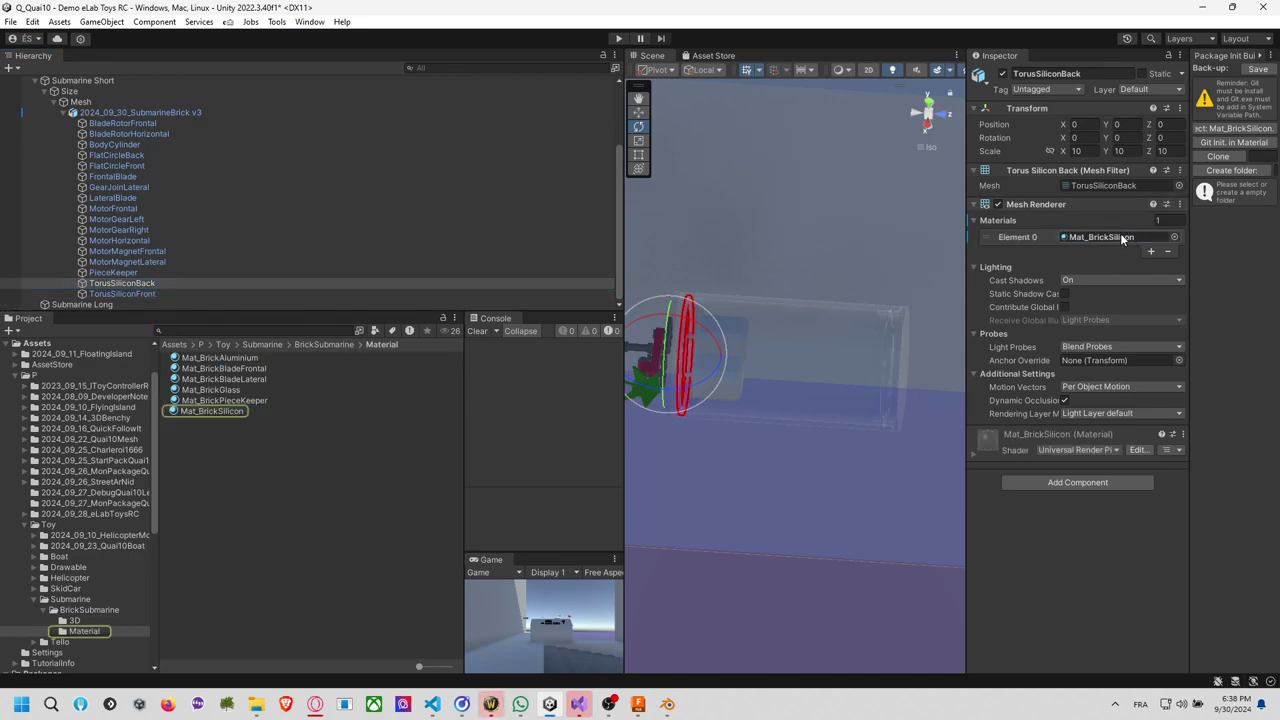
click(263, 412)
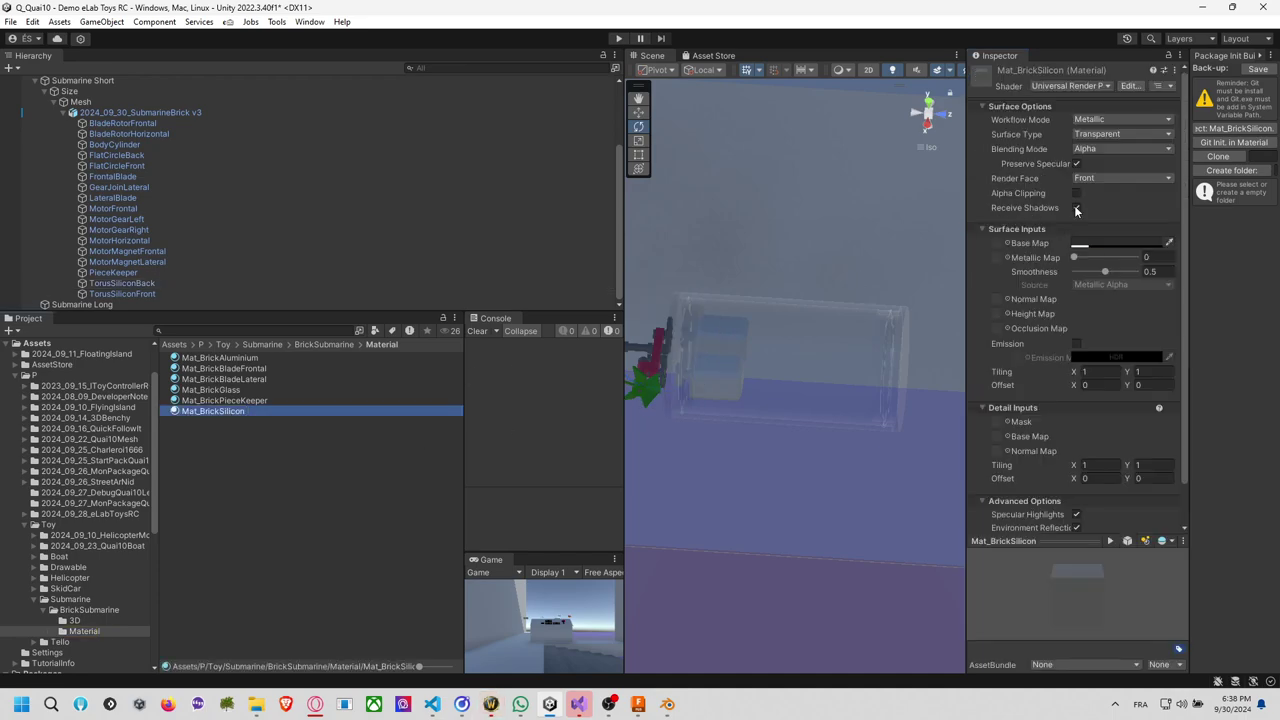
click(1109, 135)
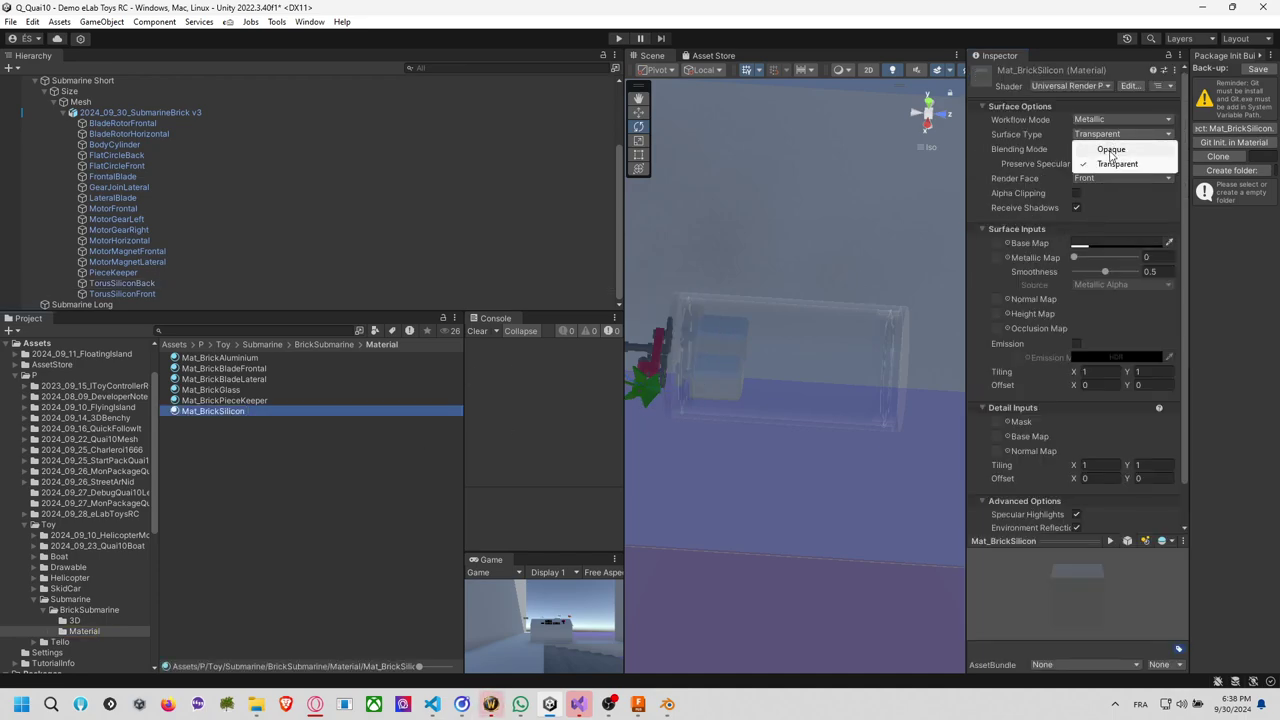
click(1107, 150)
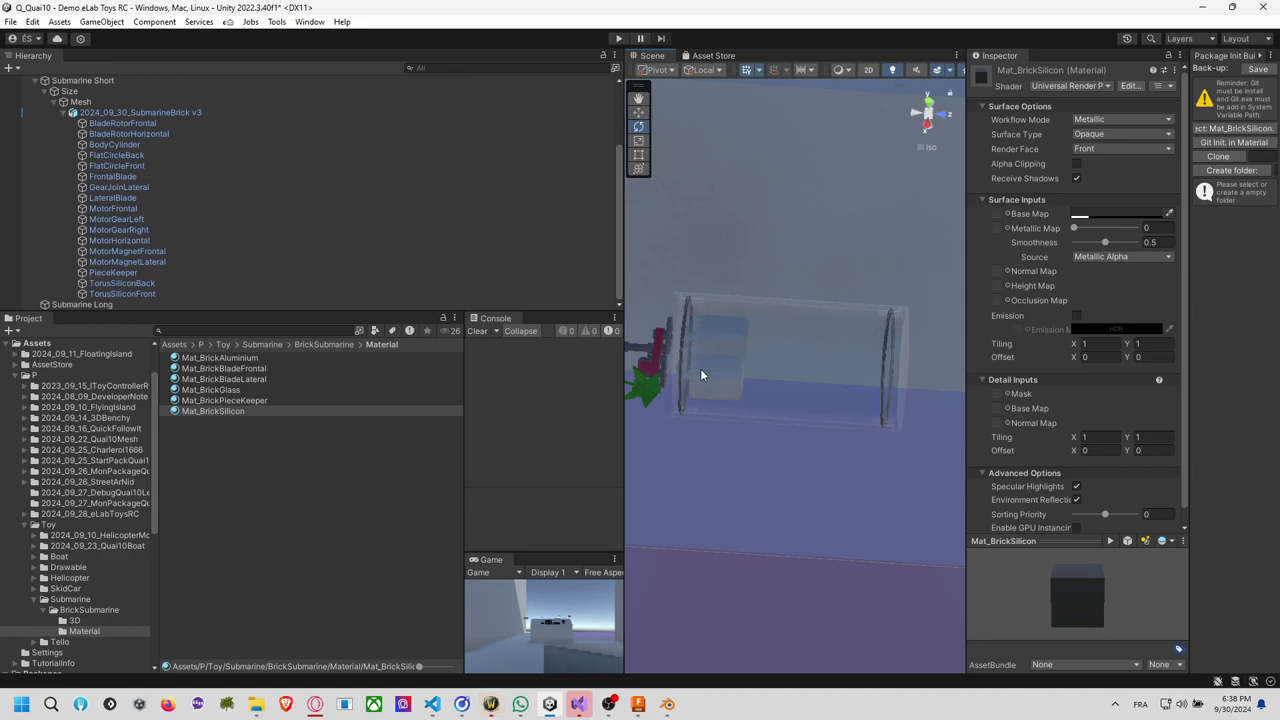
scroll(700, 370, up, 5)
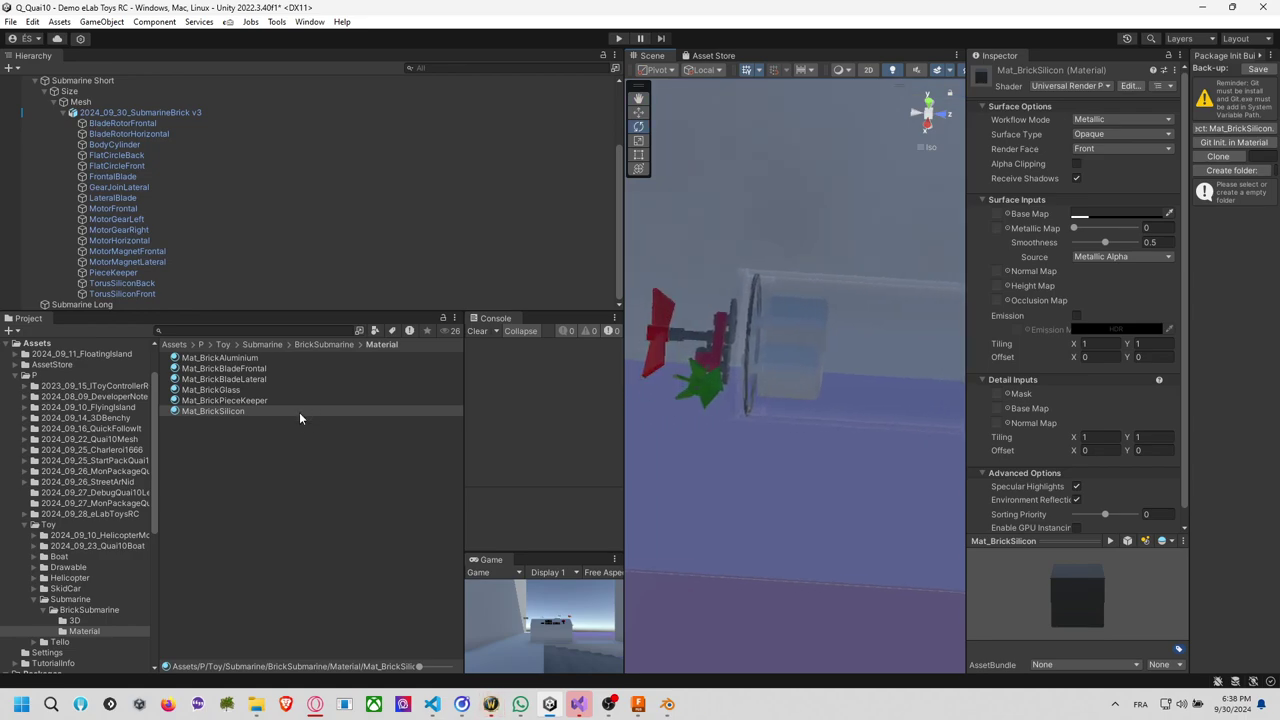
click(245, 408)
Duplicate the silicon material and name the copy Mat_BrickMotor.
key(ctrl+d)
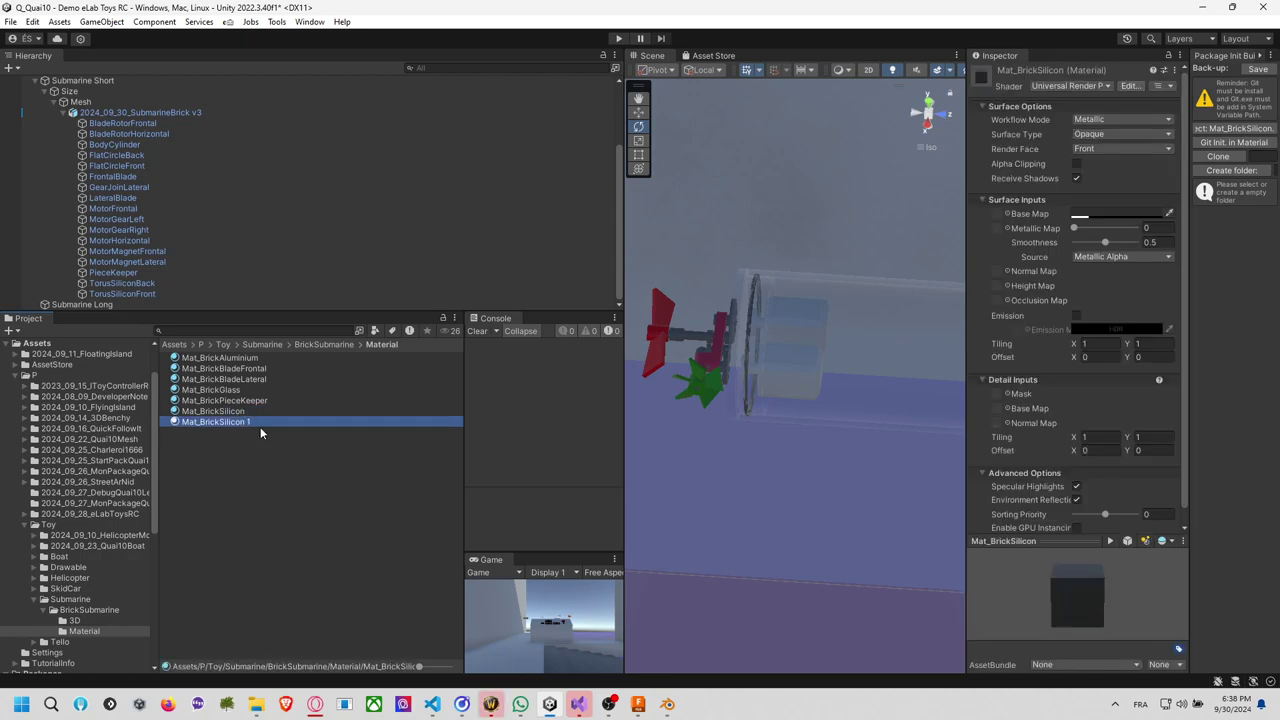
key(F2)
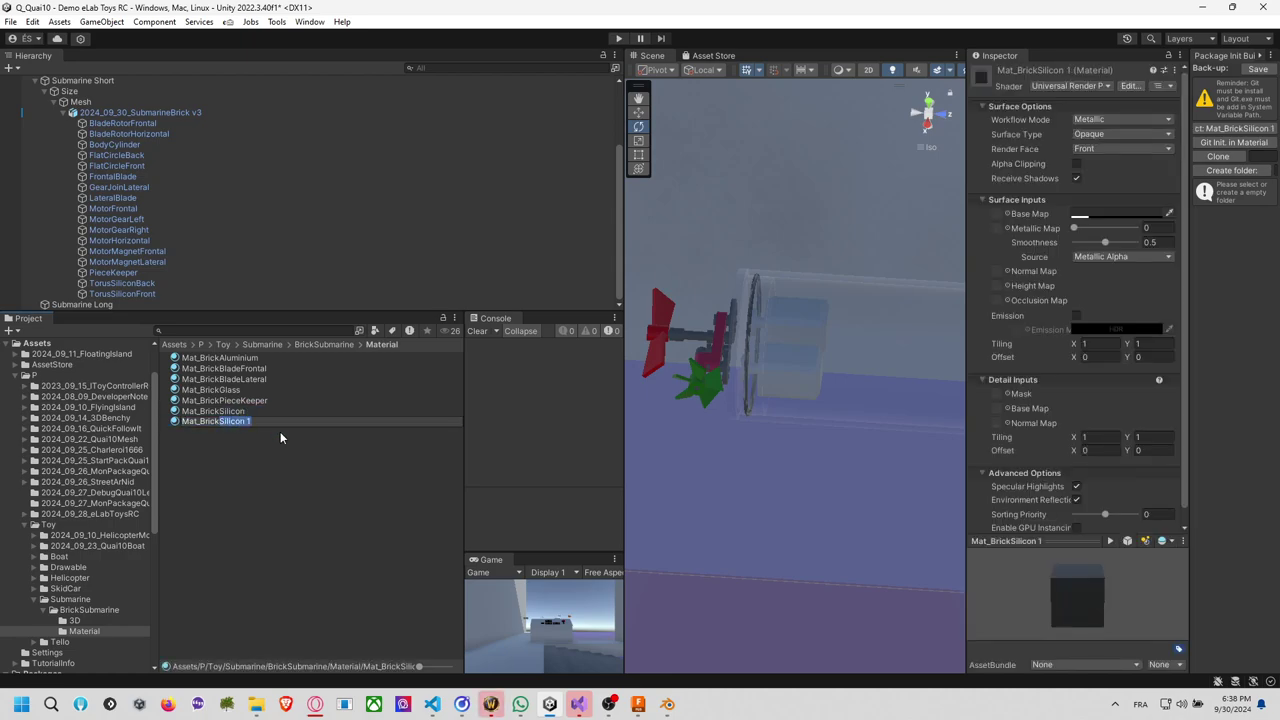
text(Mat_BrickMotor)
key(Return)
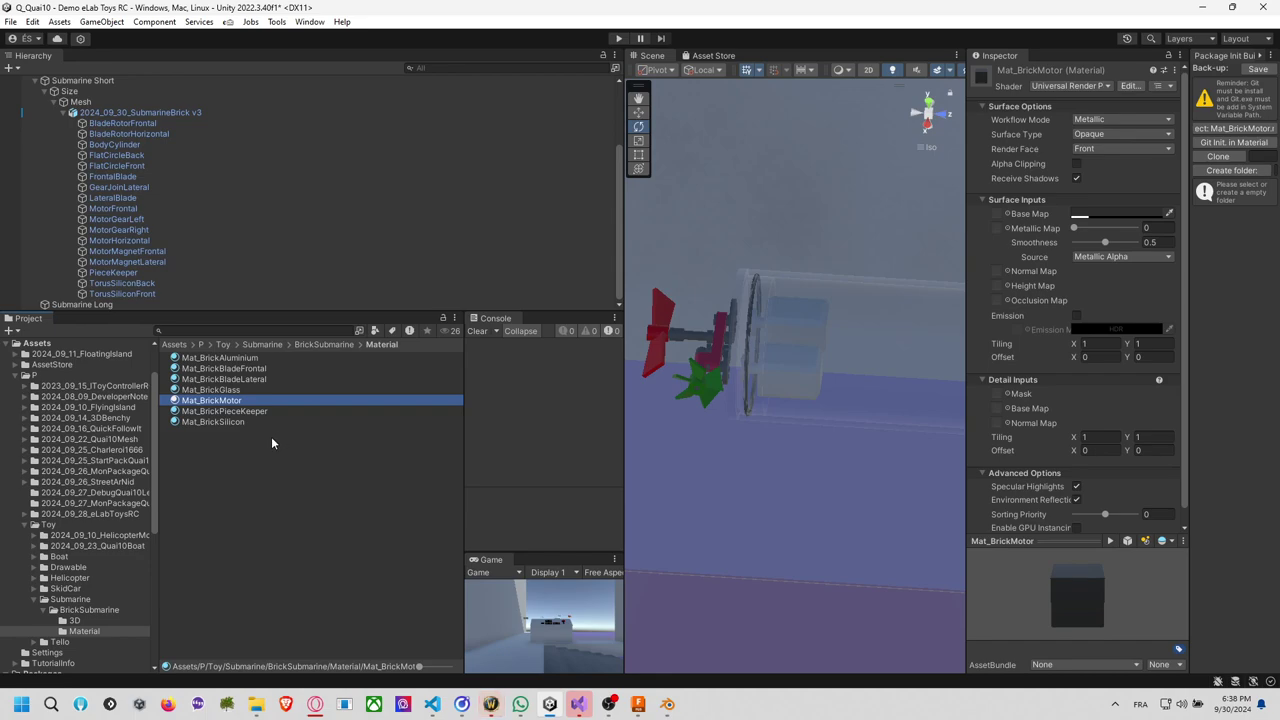
Apply Mat_BrickMotor to the motor cylinder, front motor ring and MotorMagnetFrontal.
drag(230, 402, 807, 376)
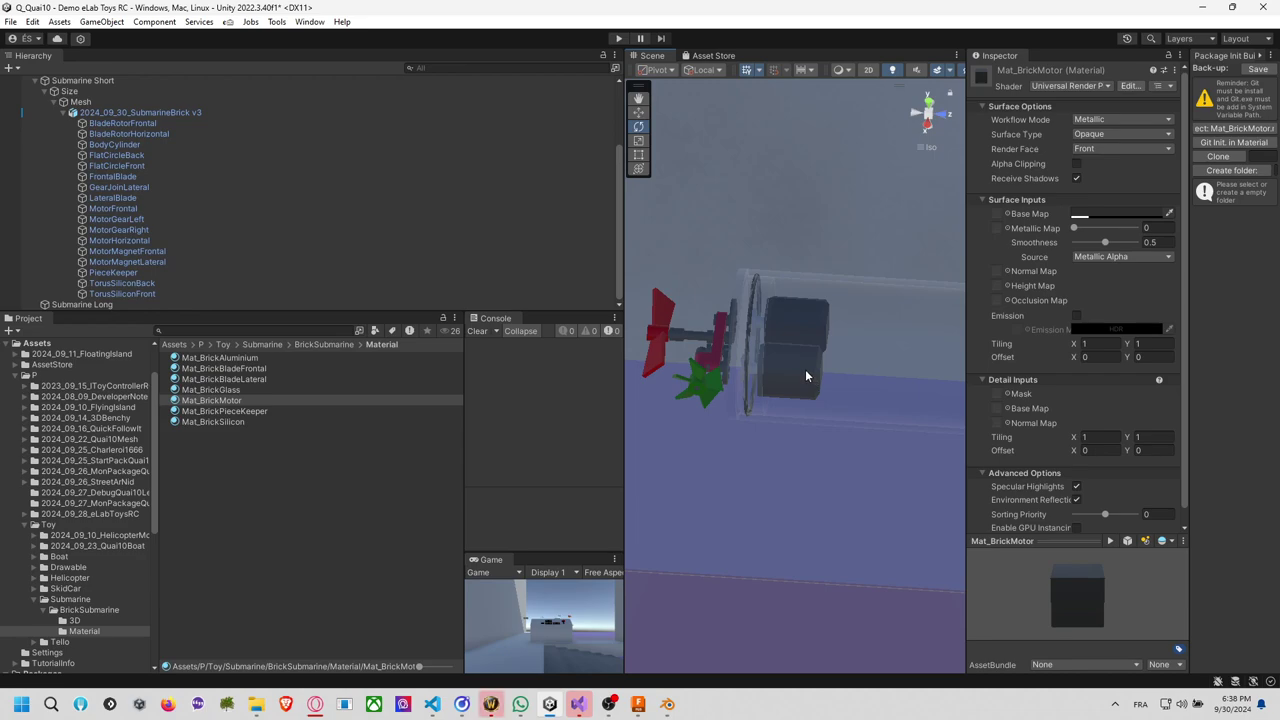
mouse_move(218, 400)
mouse_down()
mouse_move(794, 309)
mouse_move(756, 323)
mouse_move(250, 330)
mouse_move(120, 218)
mouse_up()
drag(224, 375, 145, 258)
drag(234, 358, 150, 266)
Orbit and pan around the motor assembly to check the dark grey parts, then deselect.
scroll(687, 381, up, 3)
scroll(756, 452, up, 4)
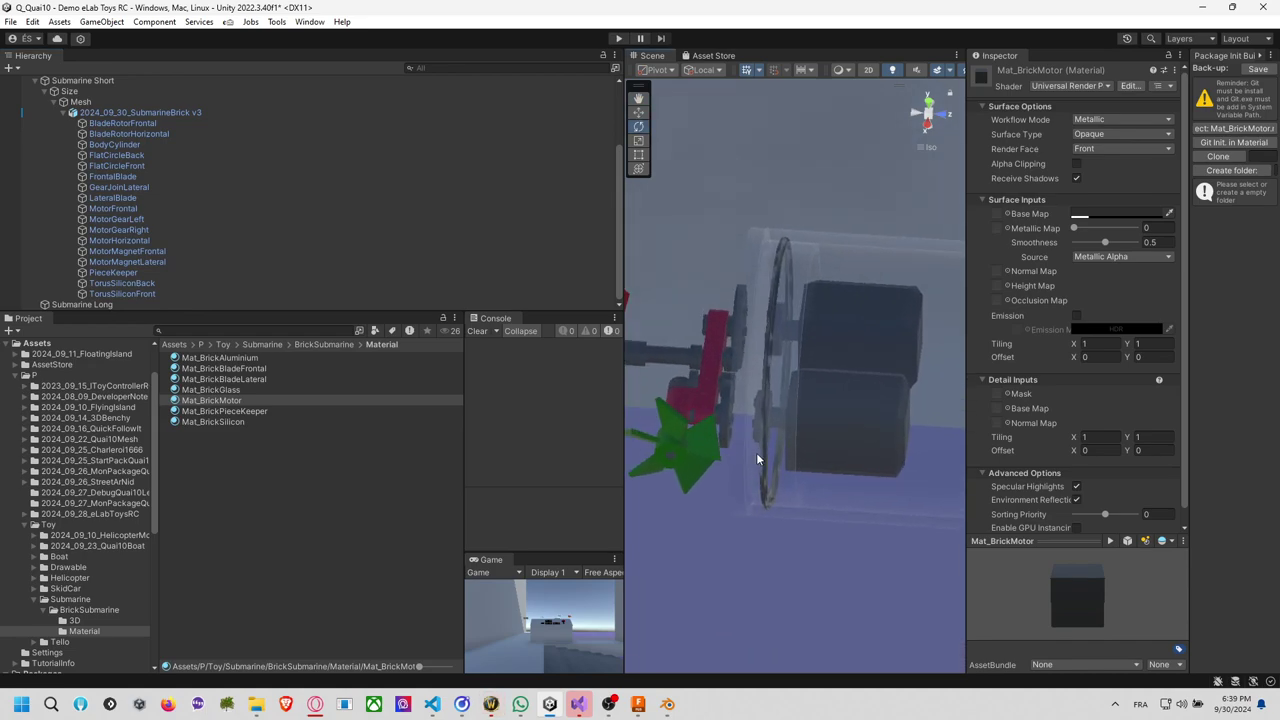
scroll(754, 454, down, 3)
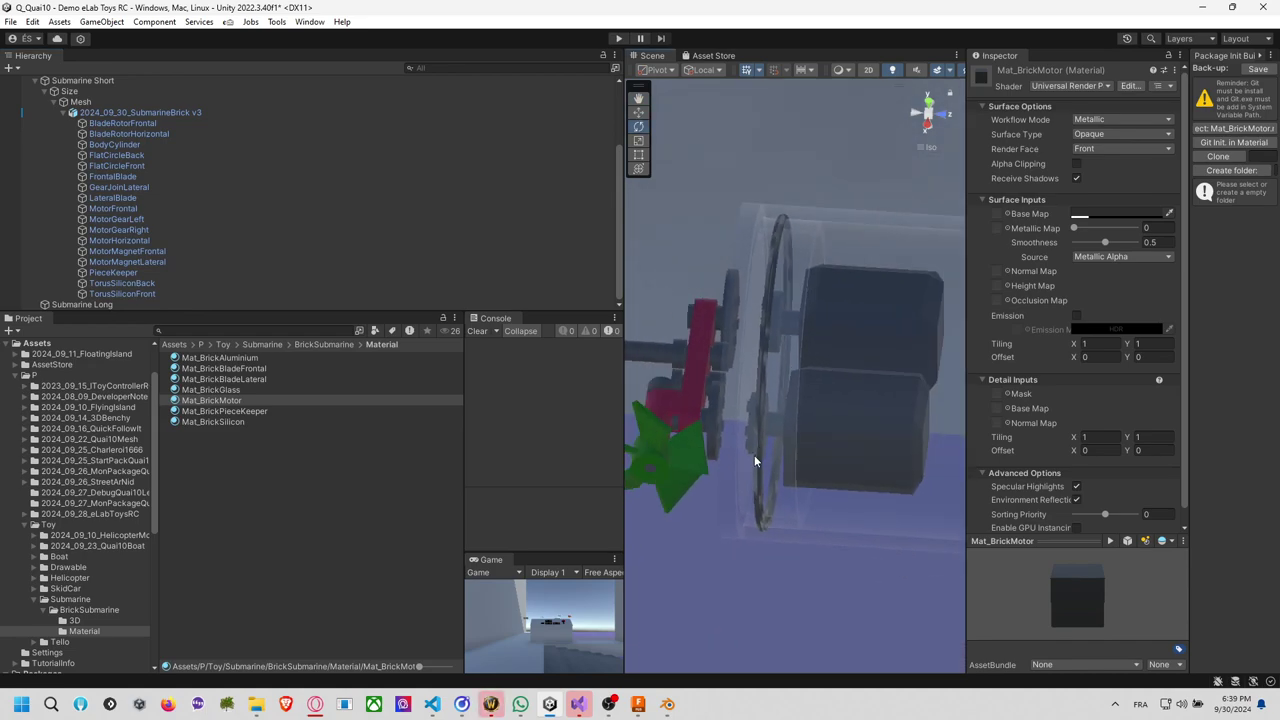
alt+drag(720, 434, 799, 433)
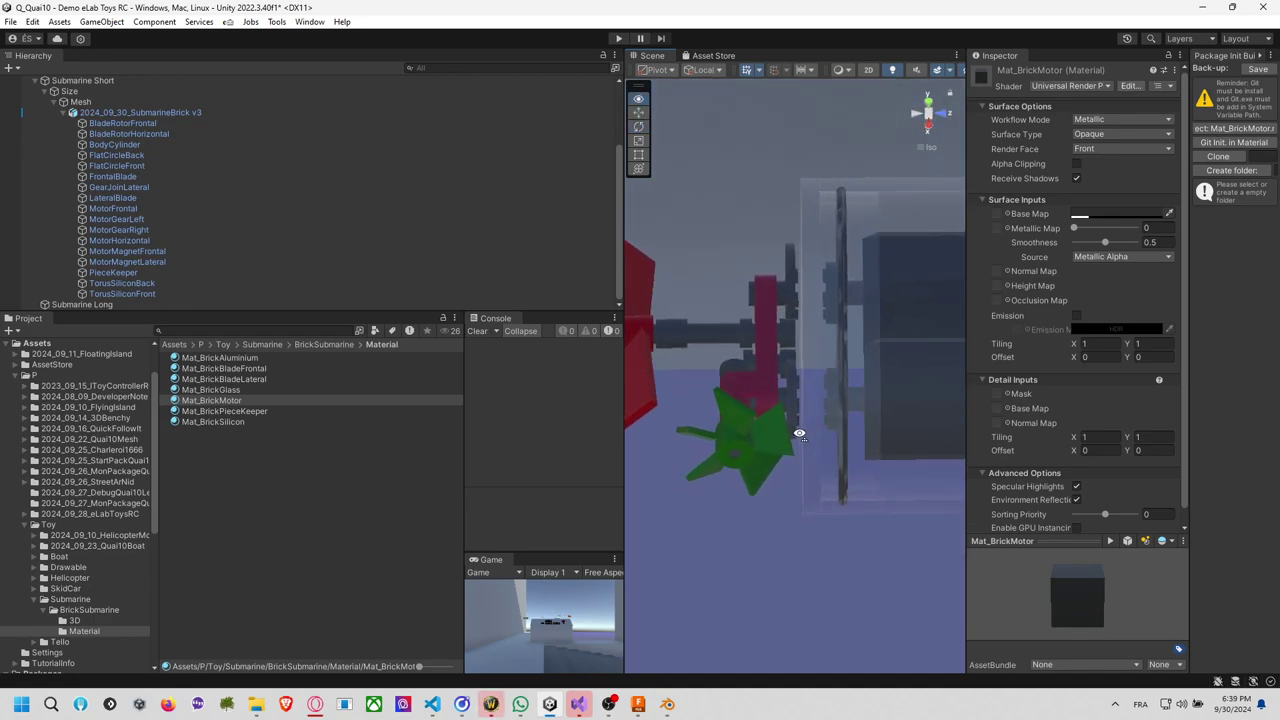
scroll(845, 356, down, 3)
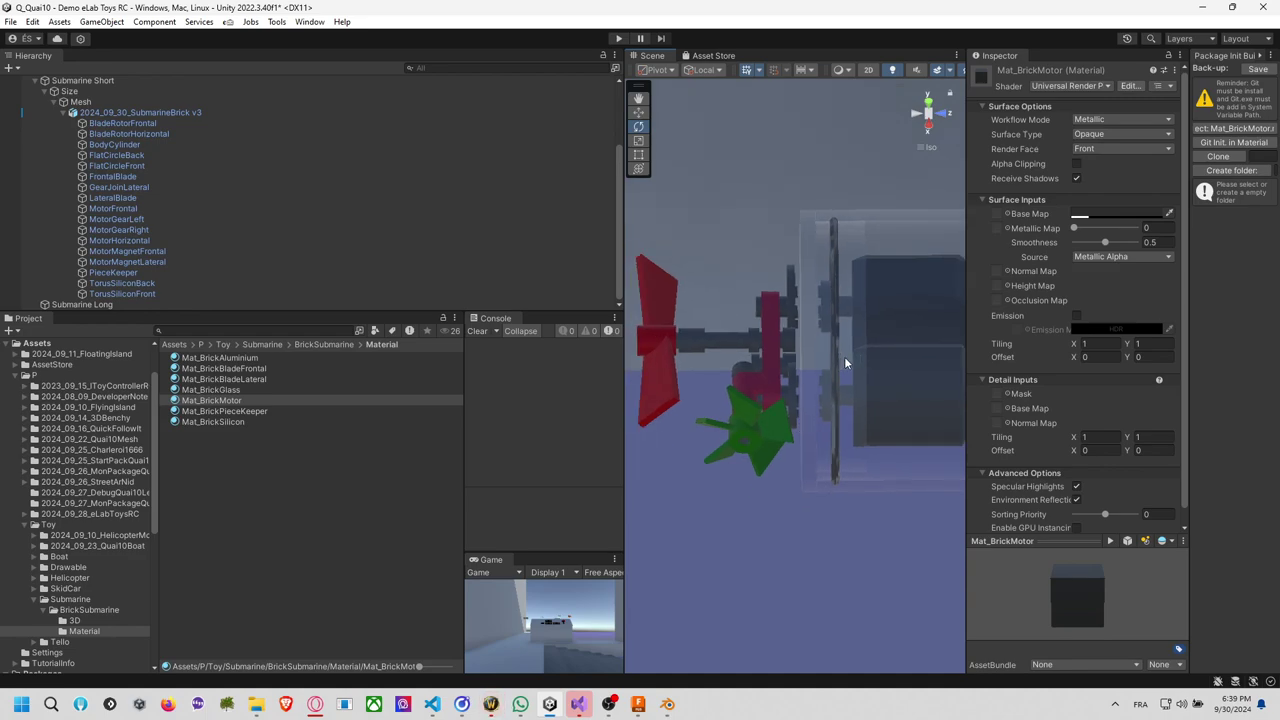
middle_drag(844, 356, 740, 363)
alt+drag(791, 375, 878, 414)
click(339, 480)
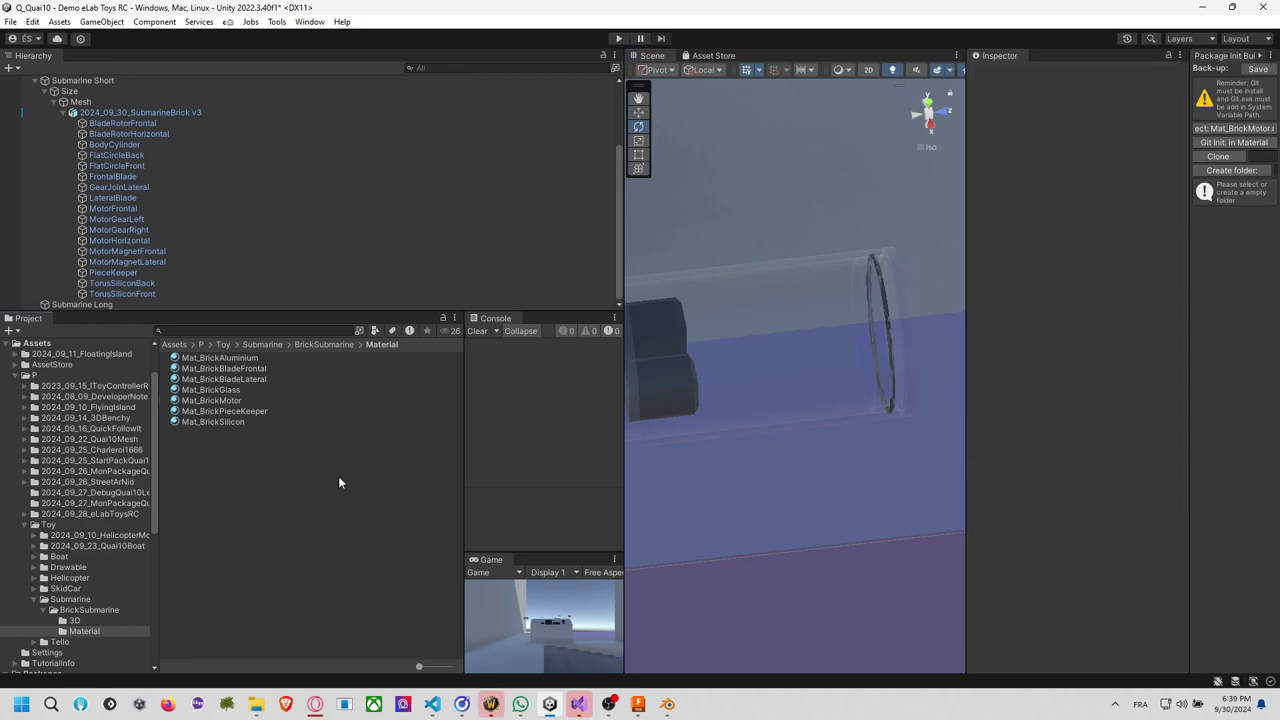
mouse_move(257, 707)
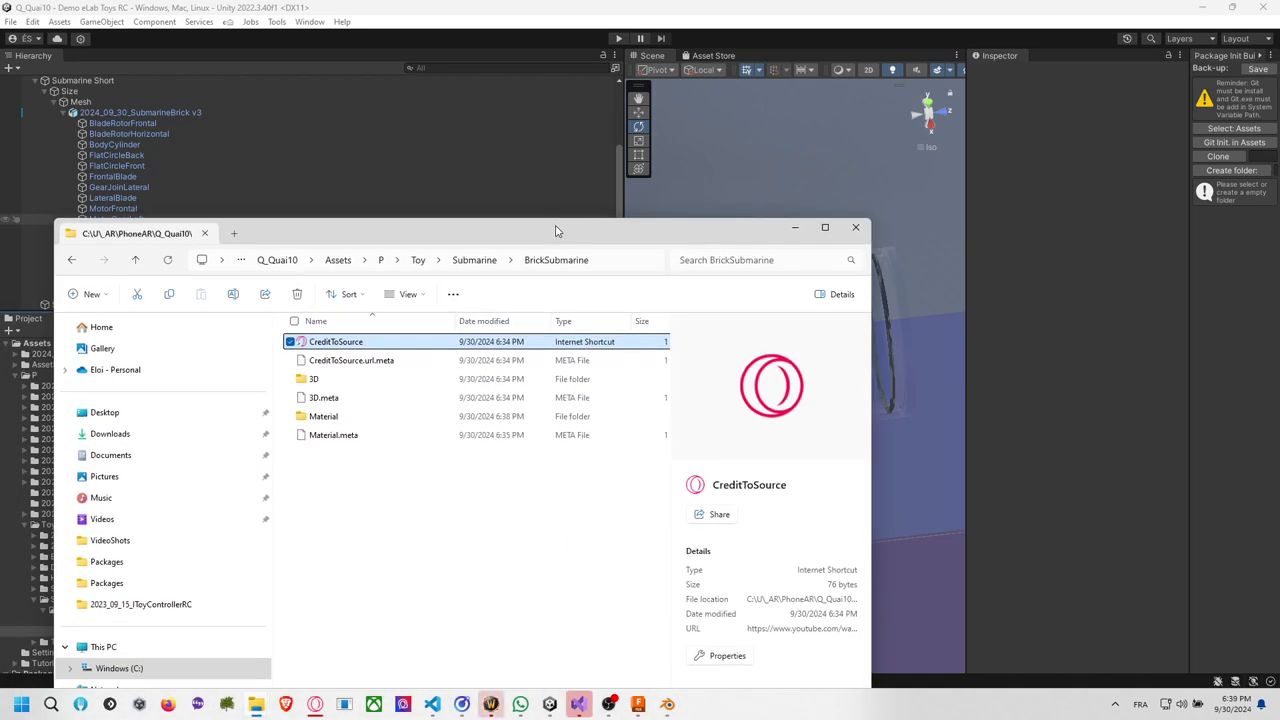
Go to the Desktop in File Explorer and open the 3D projects folder.
click(163, 412)
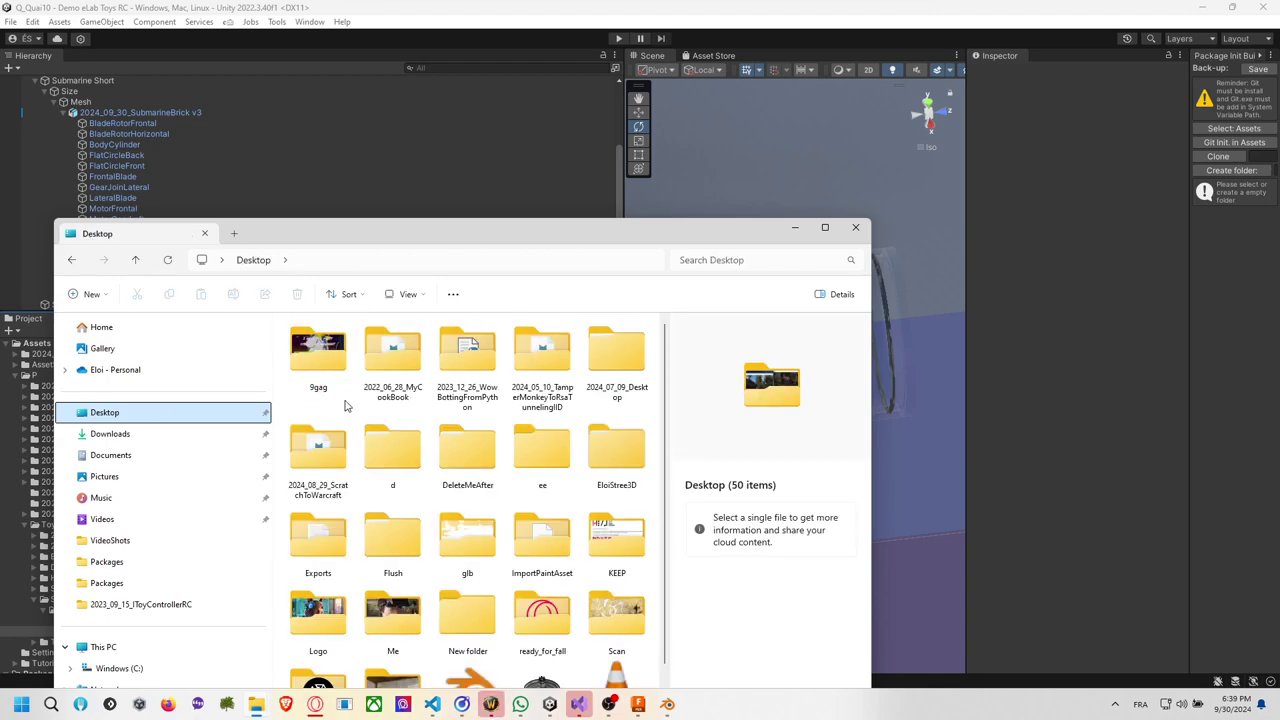
click(634, 650)
scroll(505, 537, down, 5)
key(s)
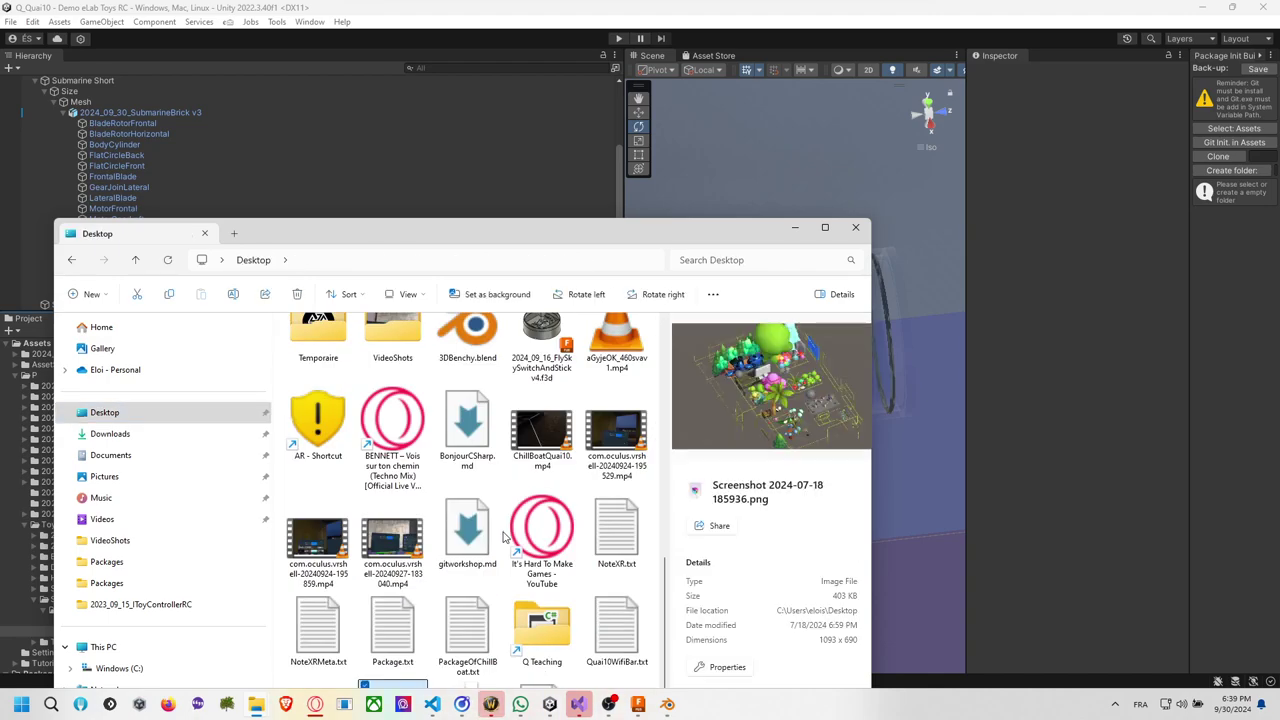
scroll(506, 541, up, 5)
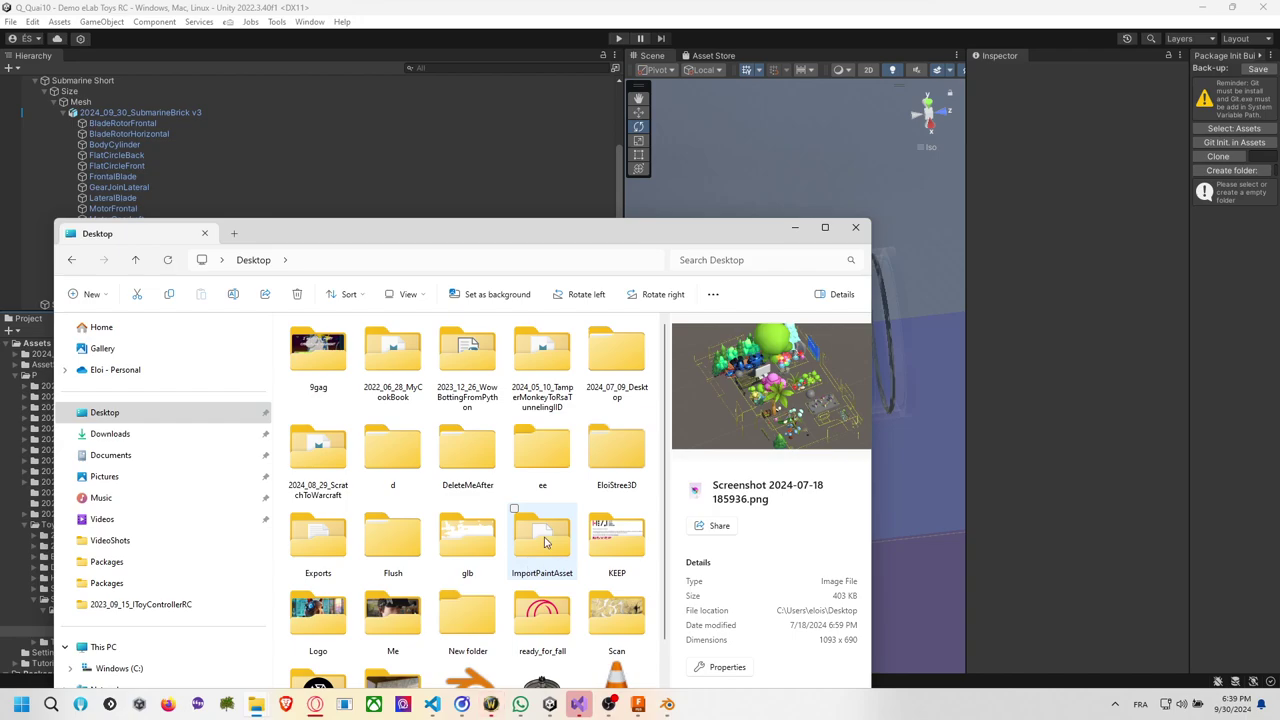
click(545, 541)
key(s)
key(e)
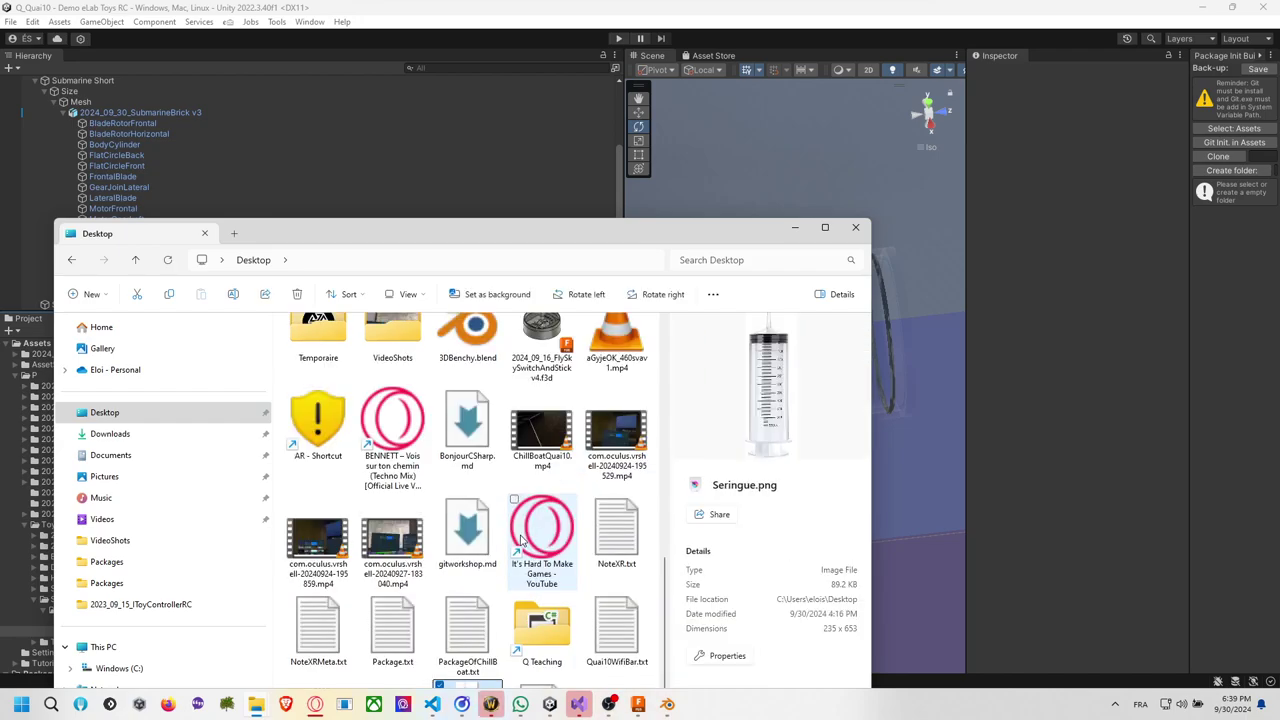
key(e)
key(l)
key(Return)
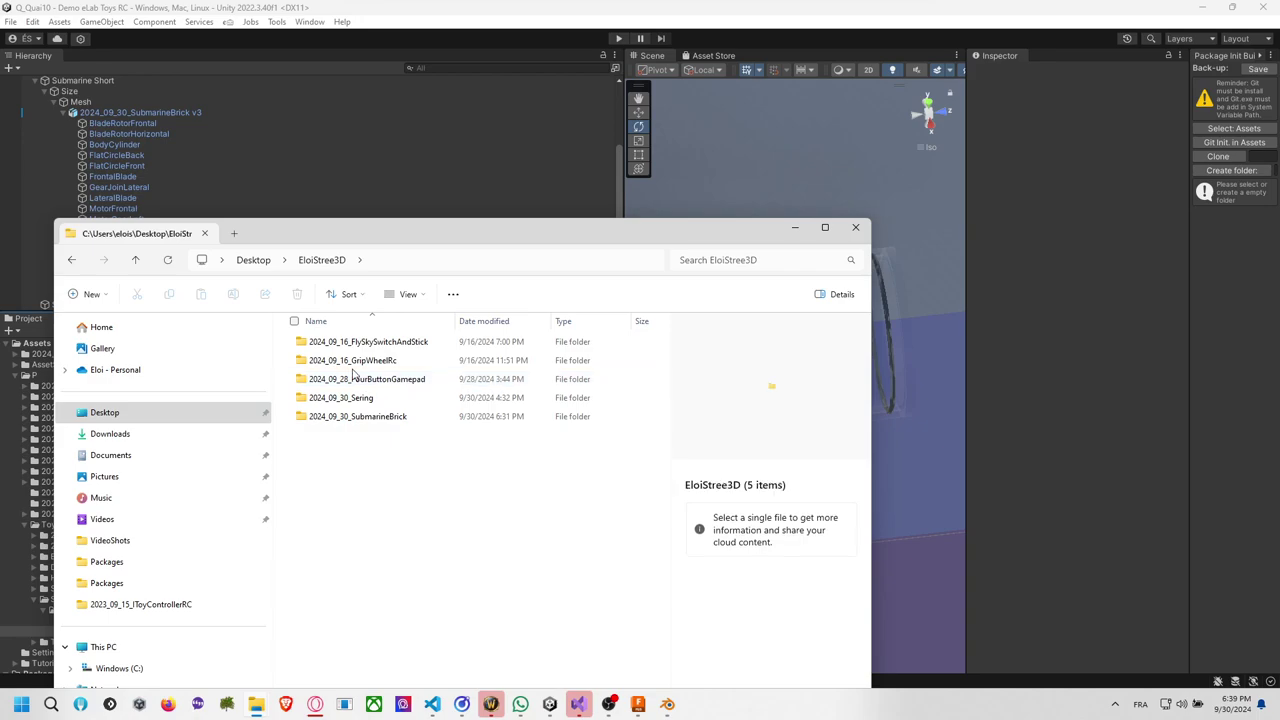
Open 2024_09_30_Sering and carry SeringIn.obj and SeringOut.obj over to Unity.
double_click(355, 398)
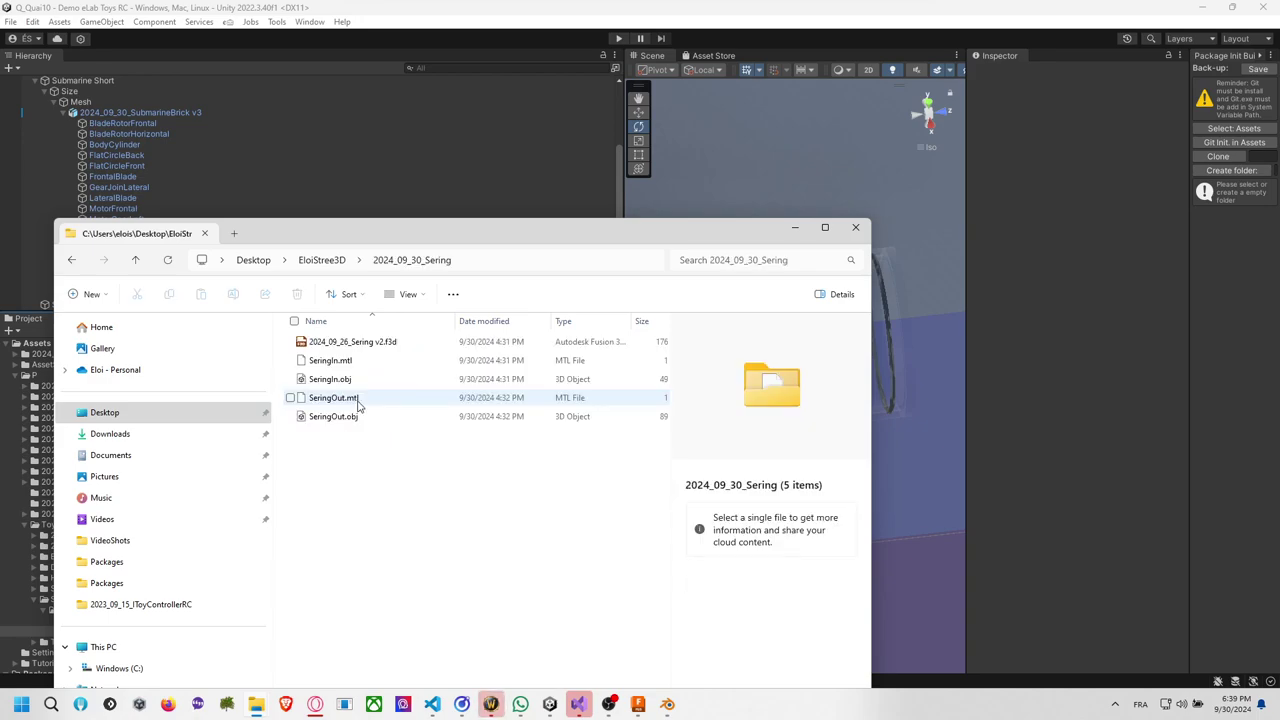
click(344, 383)
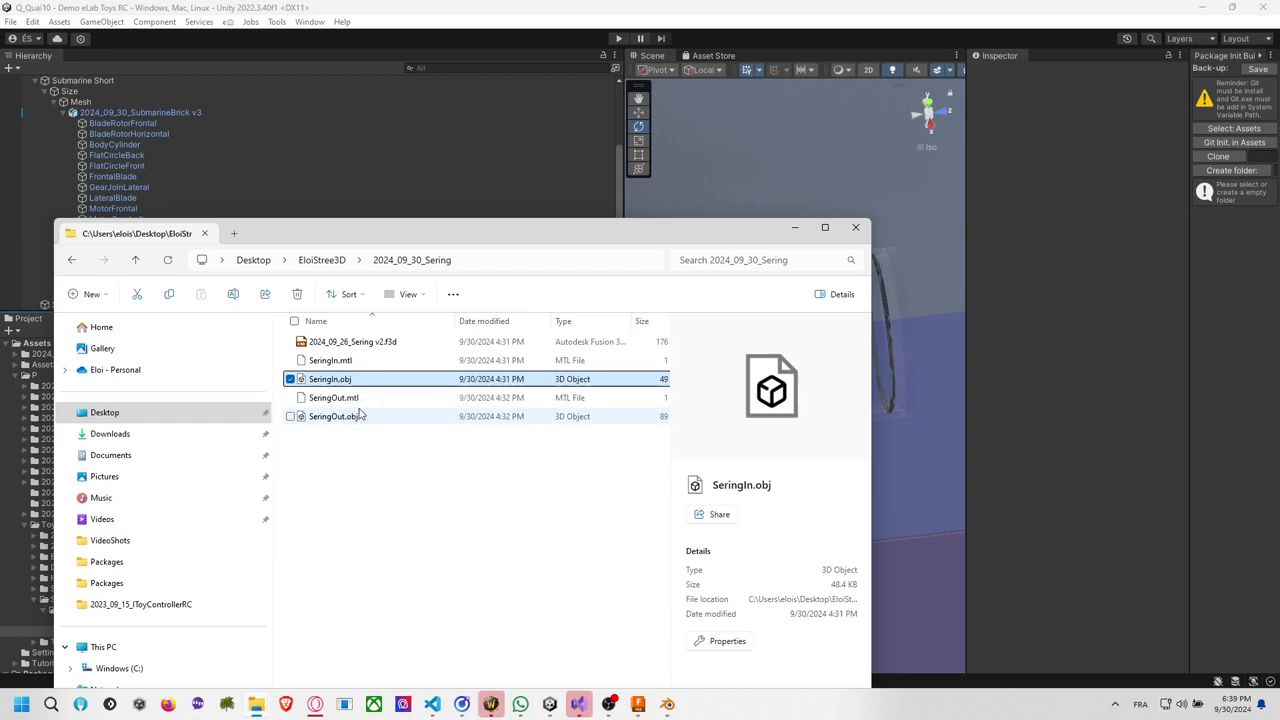
ctrl+click(368, 416)
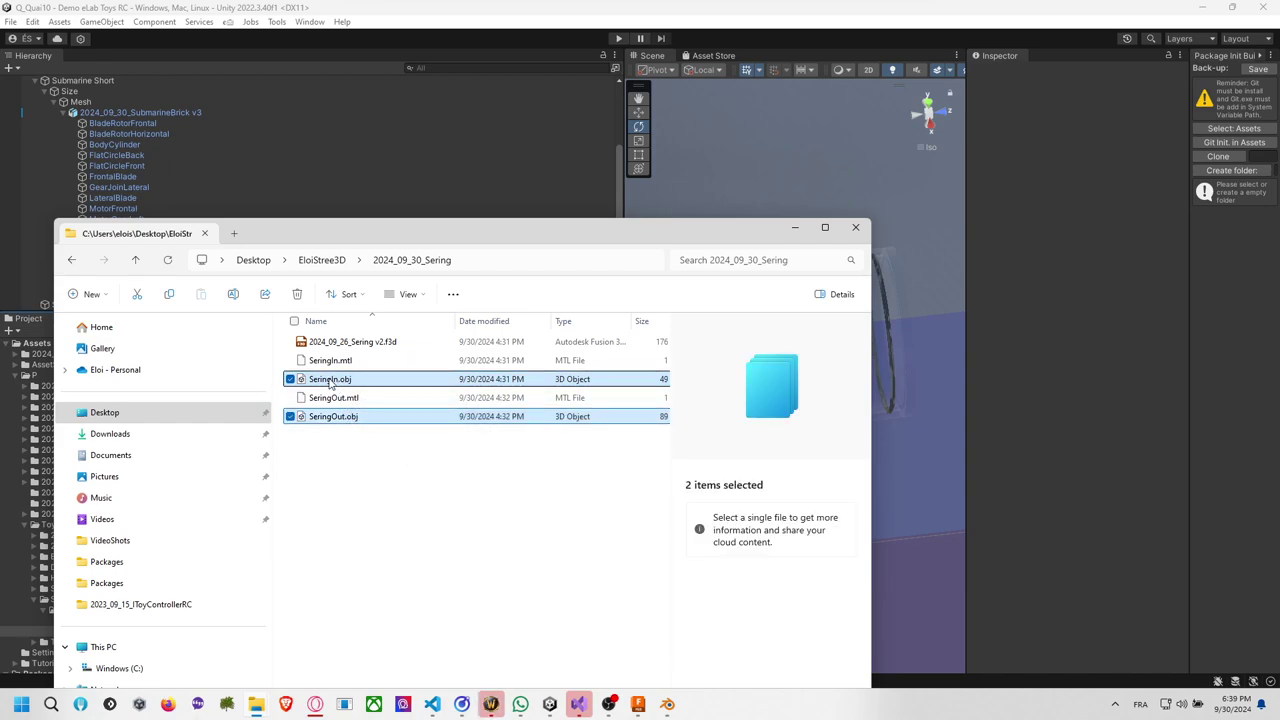
drag(346, 376, 409, 422)
key(alt+Tab)
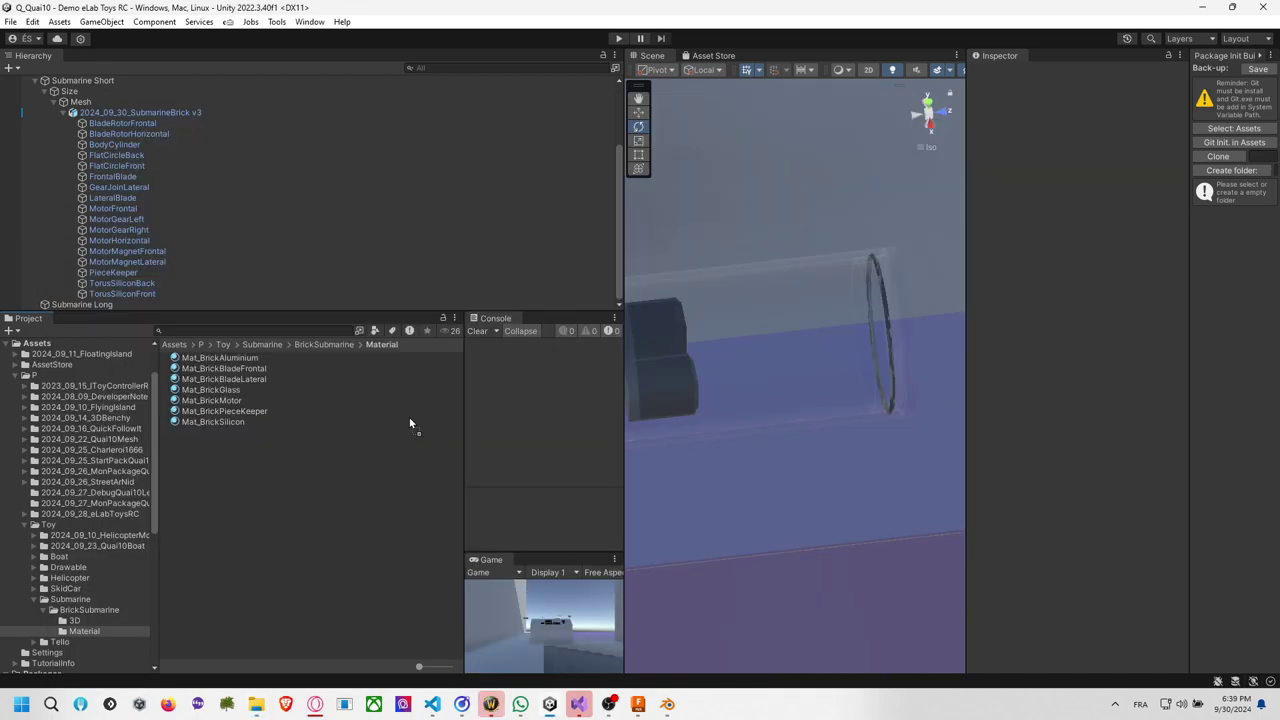
Import the syringe files into Submarine and move them into a new Sering folder.
drag(250, 487, 115, 605)
right_click(256, 488)
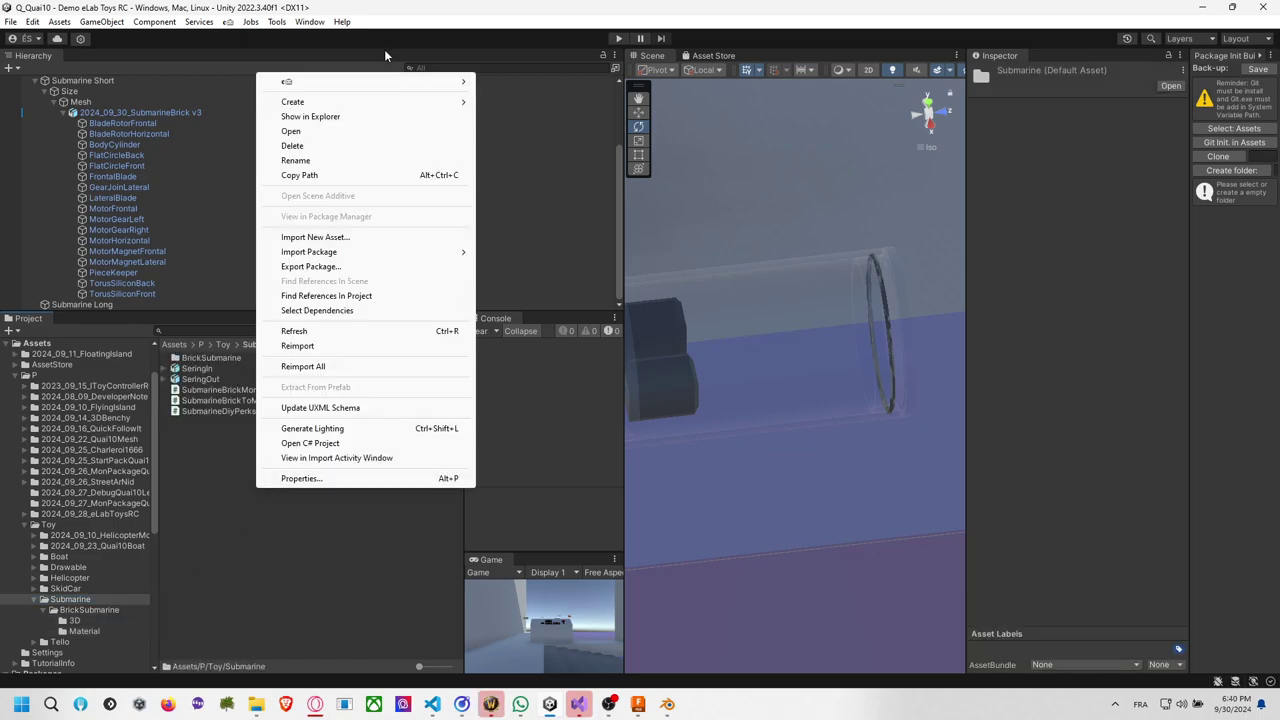
mouse_move(423, 101)
click(510, 22)
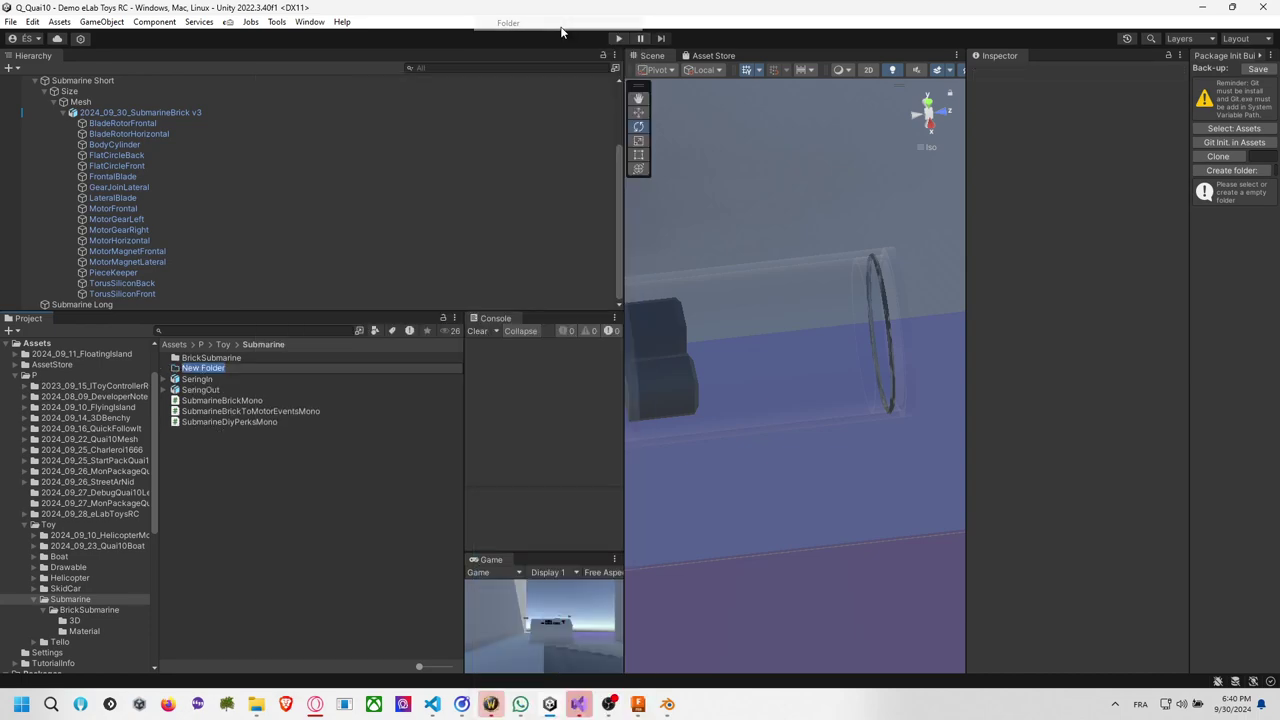
text(Sering)
key(Return)
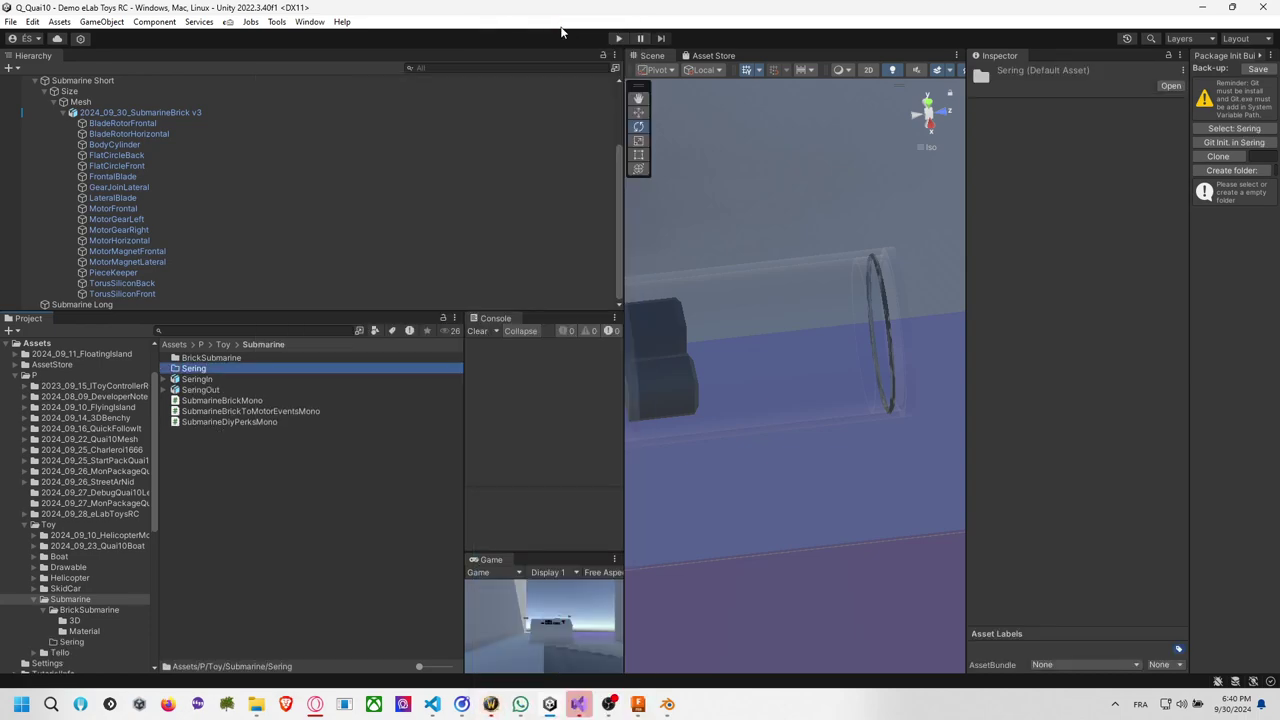
click(206, 390)
shift+click(199, 379)
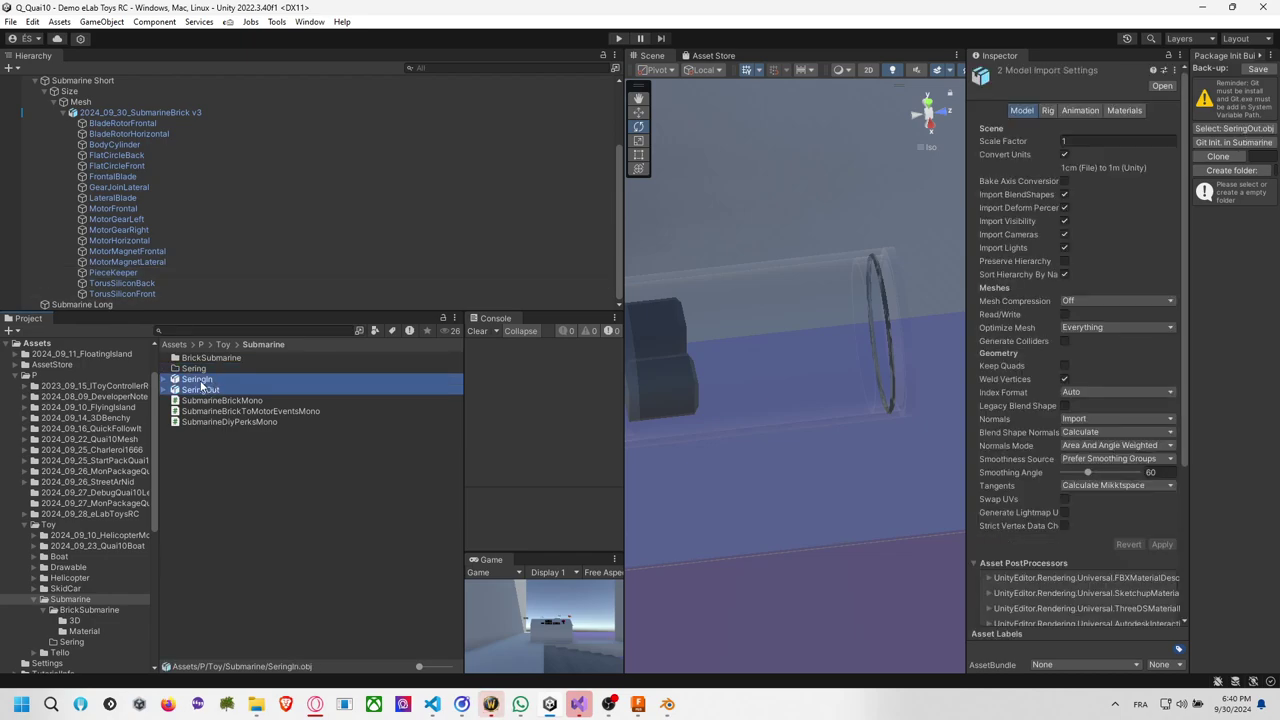
drag(199, 379, 205, 369)
double_click(205, 369)
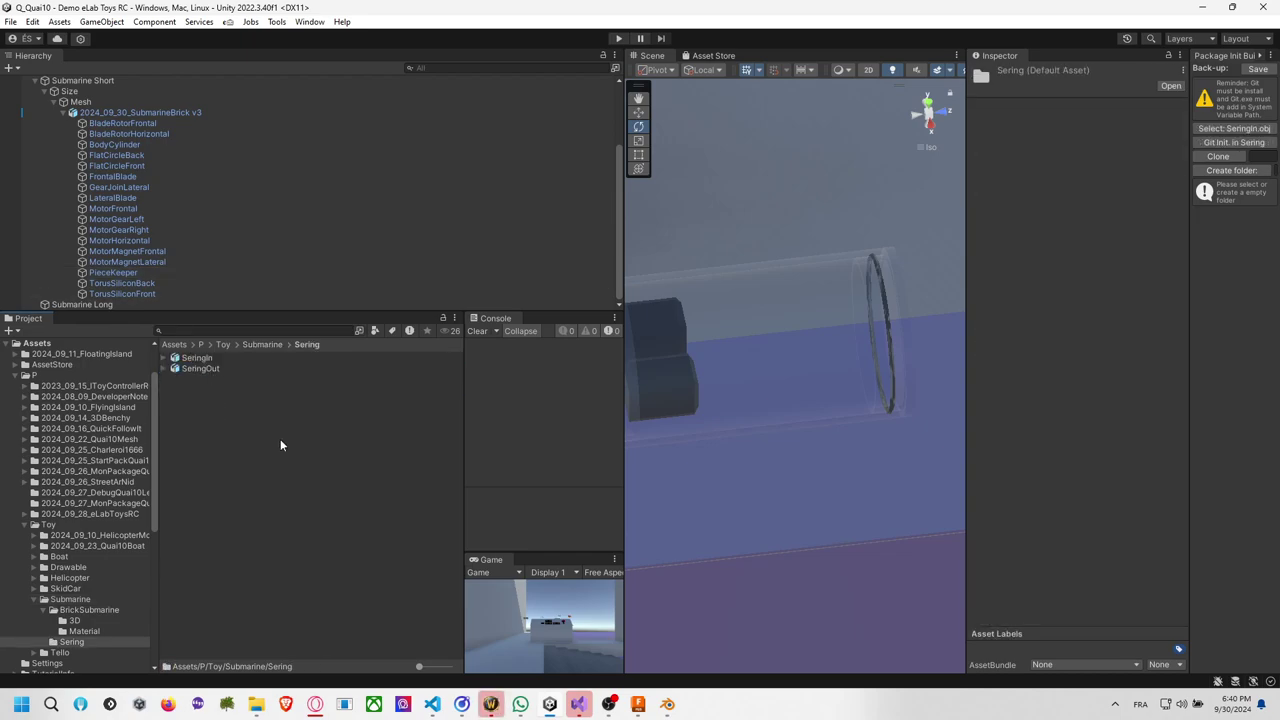
Review SeringIn and SeringOut import settings, then place both models under Mesh in the Hierarchy.
click(219, 362)
right_drag(780, 545, 802, 427)
middle_drag(802, 427, 858, 368)
scroll(885, 365, up, 2)
scroll(885, 365, down, 2)
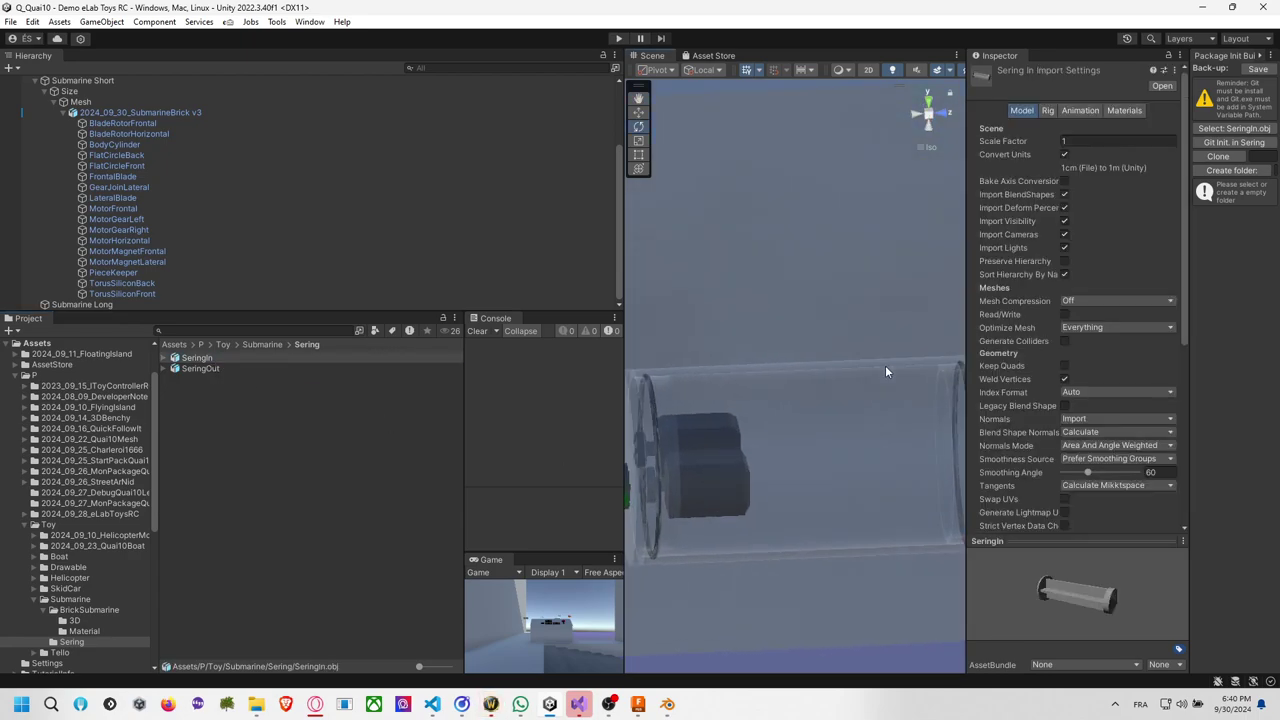
scroll(857, 367, down, 3)
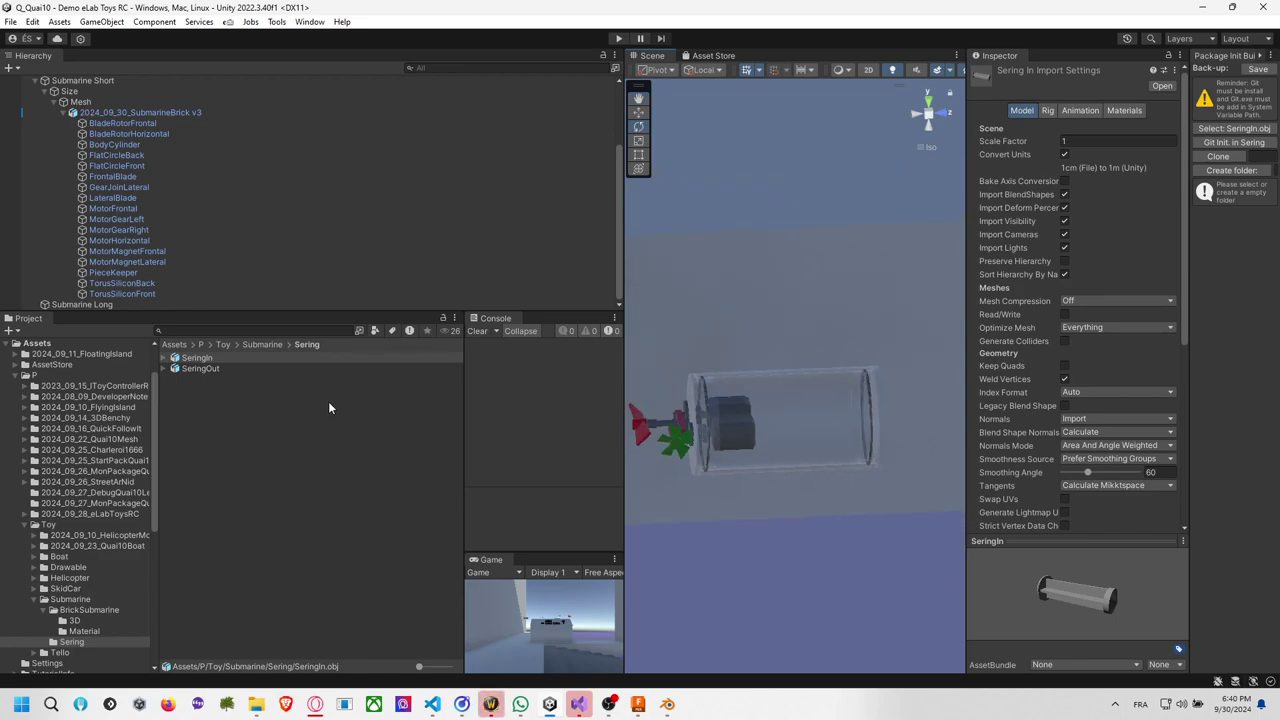
click(290, 402)
click(200, 369)
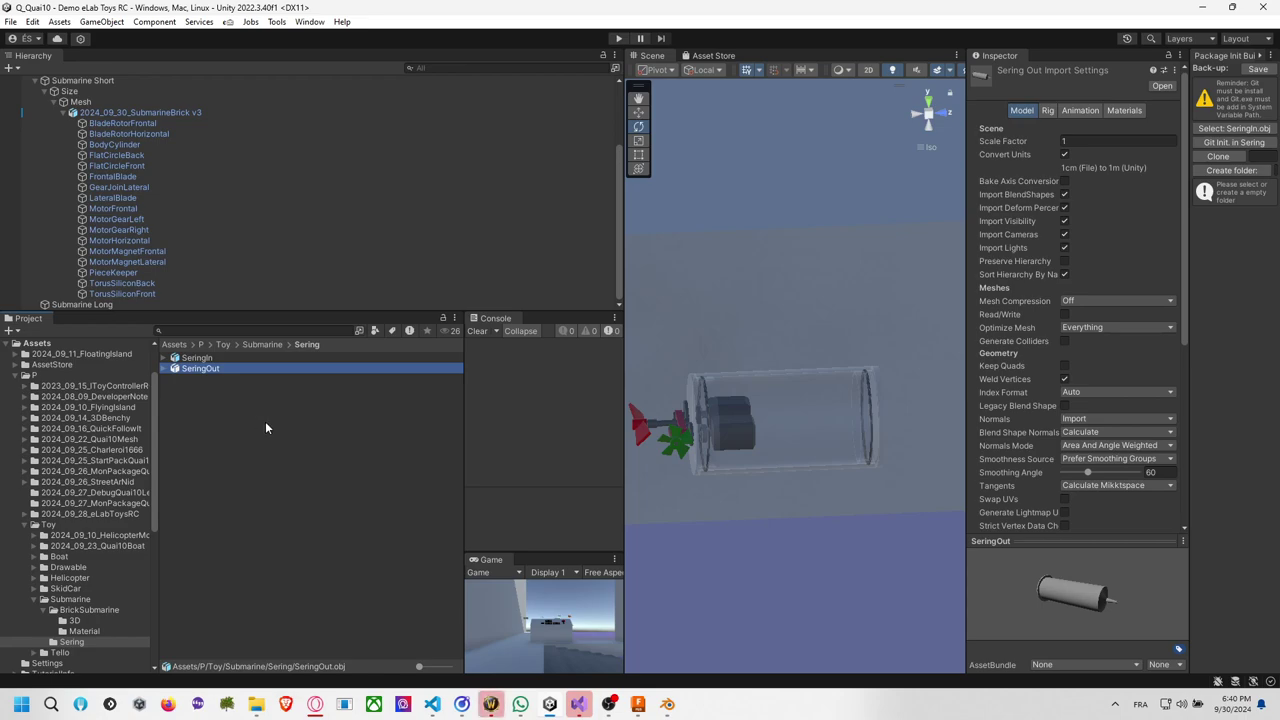
click(247, 359)
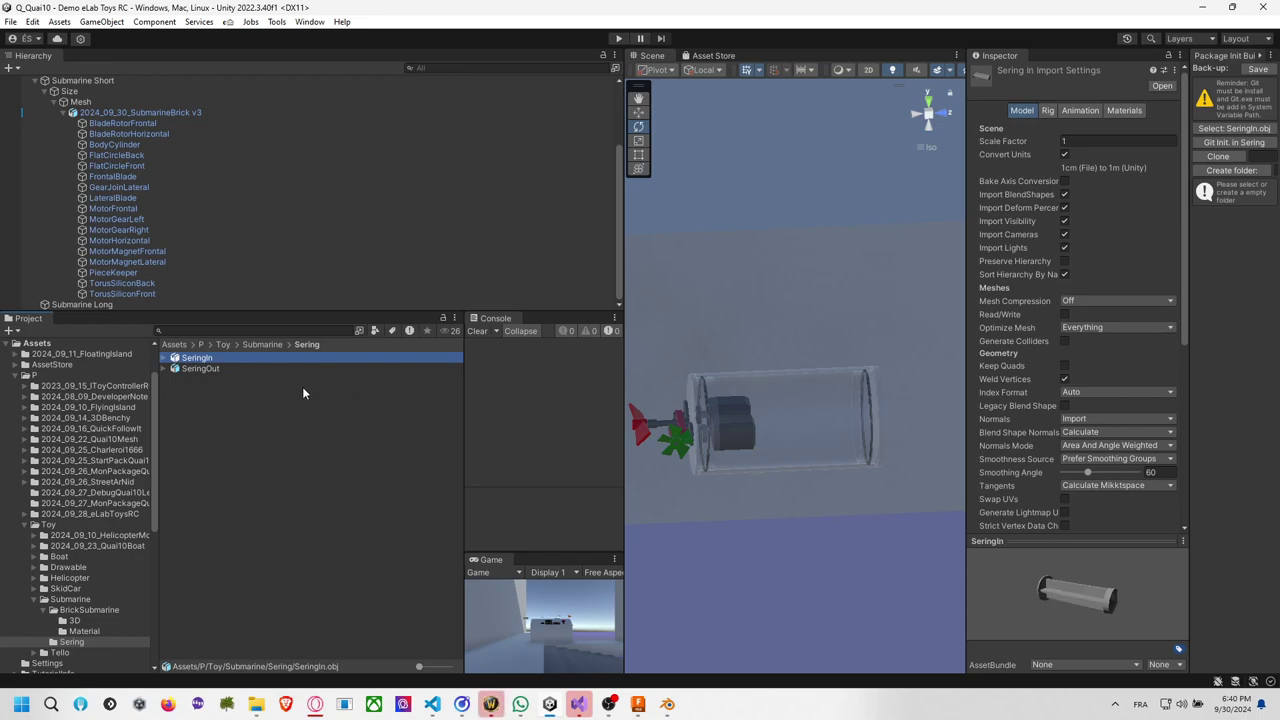
shift+click(232, 368)
drag(200, 360, 136, 116)
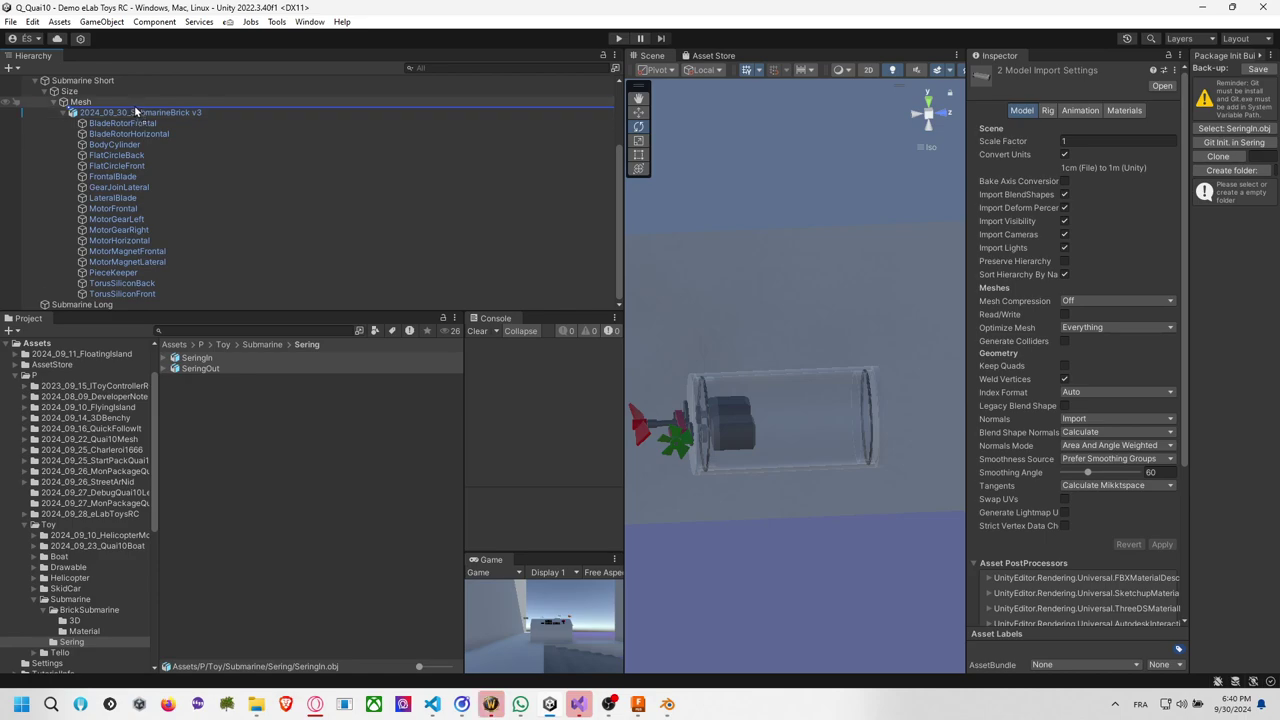
Shift both syringes along X, frame them, and raise them inside the hull in Right view.
click(108, 124)
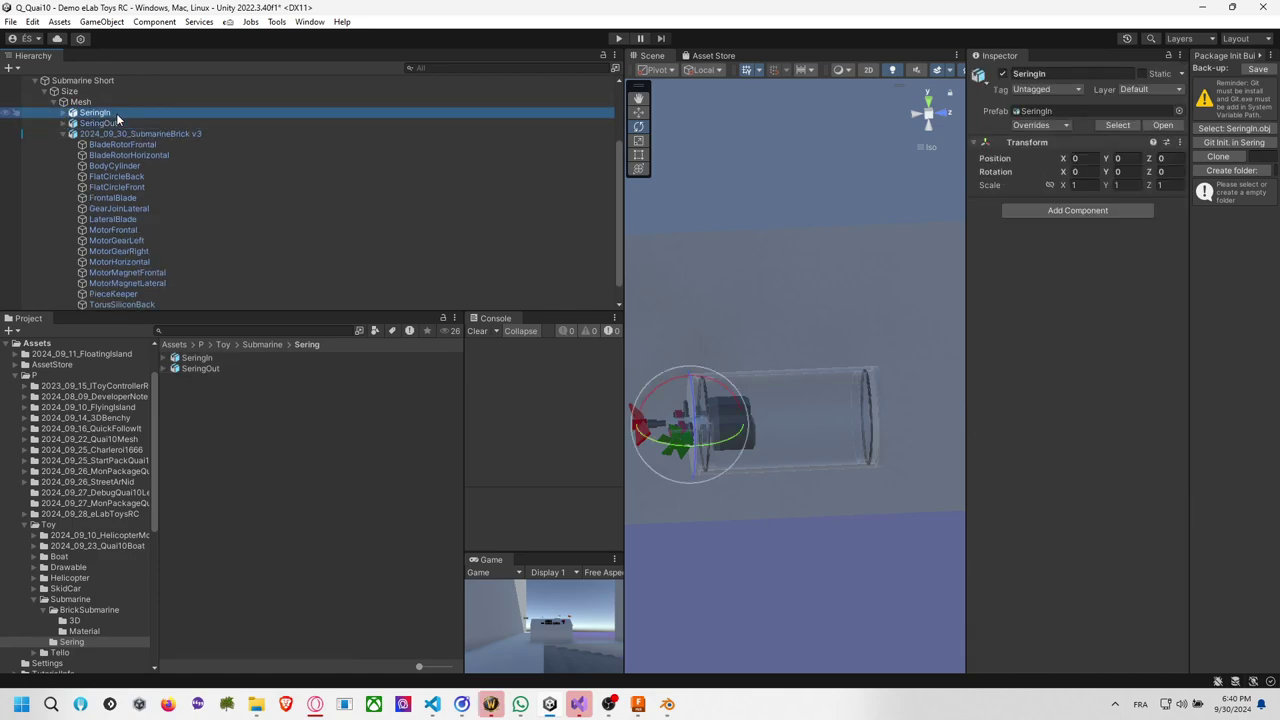
shift+click(95, 113)
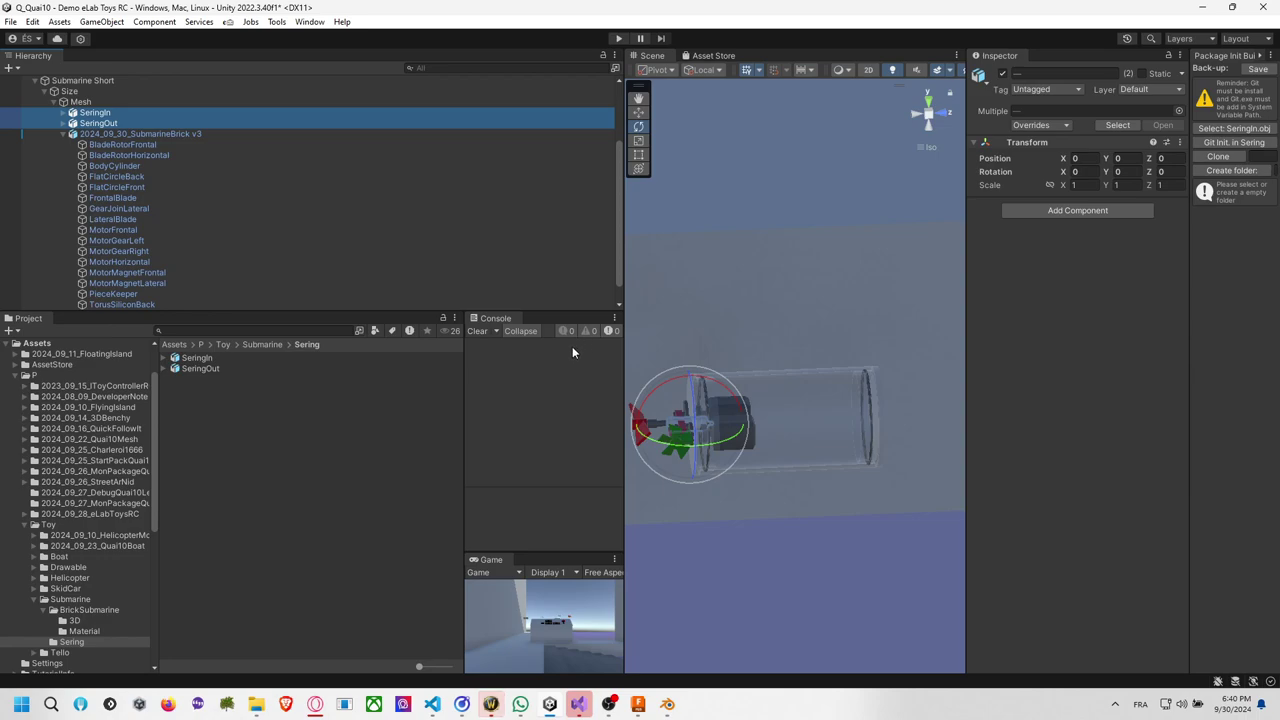
click(638, 112)
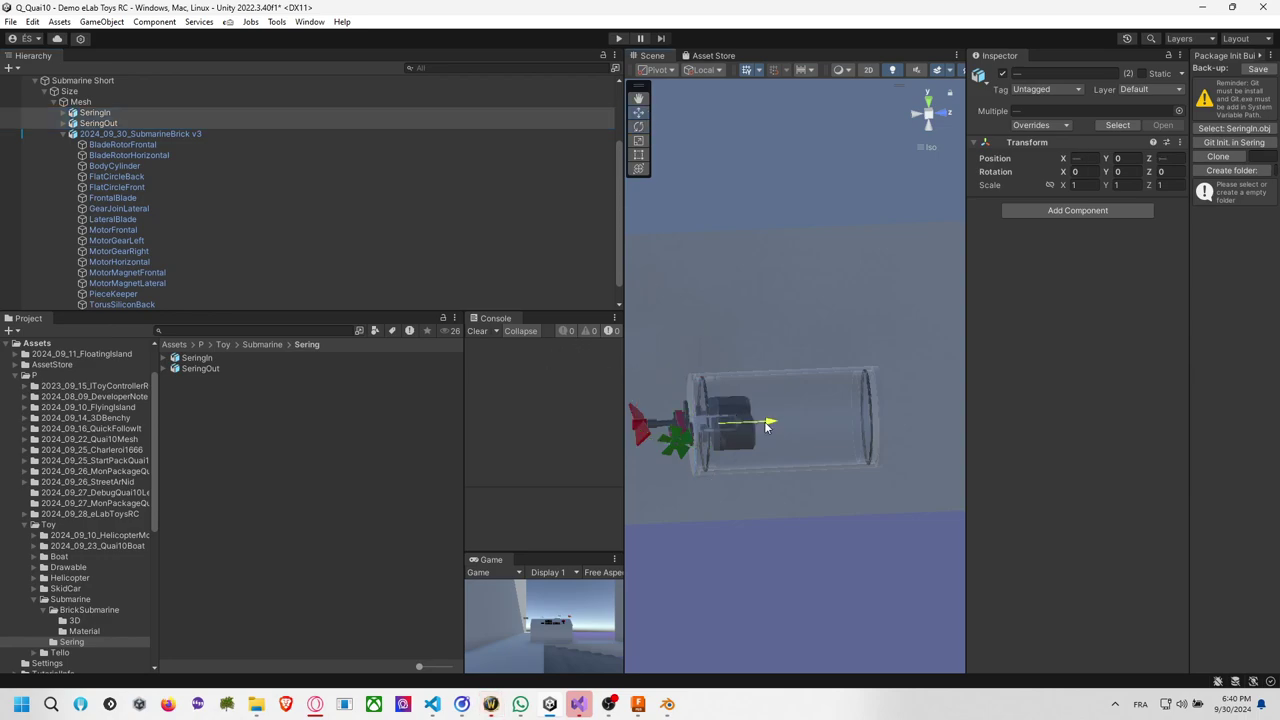
drag(760, 420, 835, 432)
key(f)
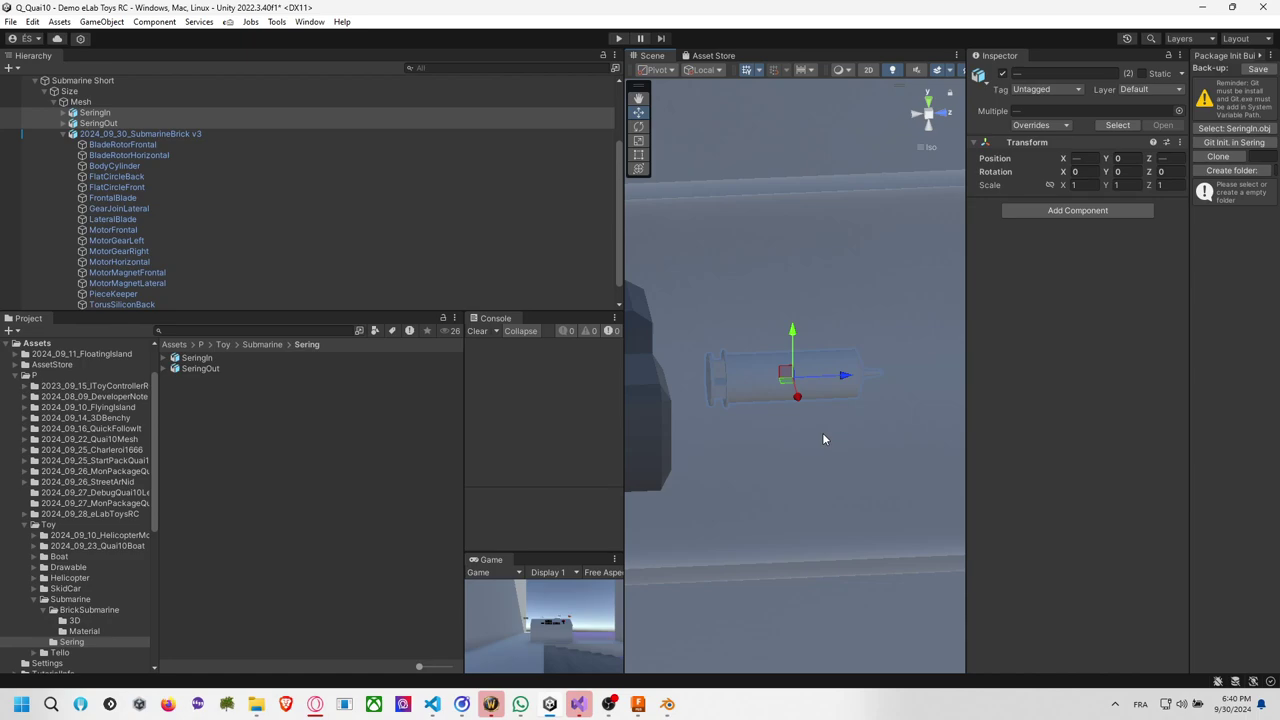
scroll(880, 280, down, 2)
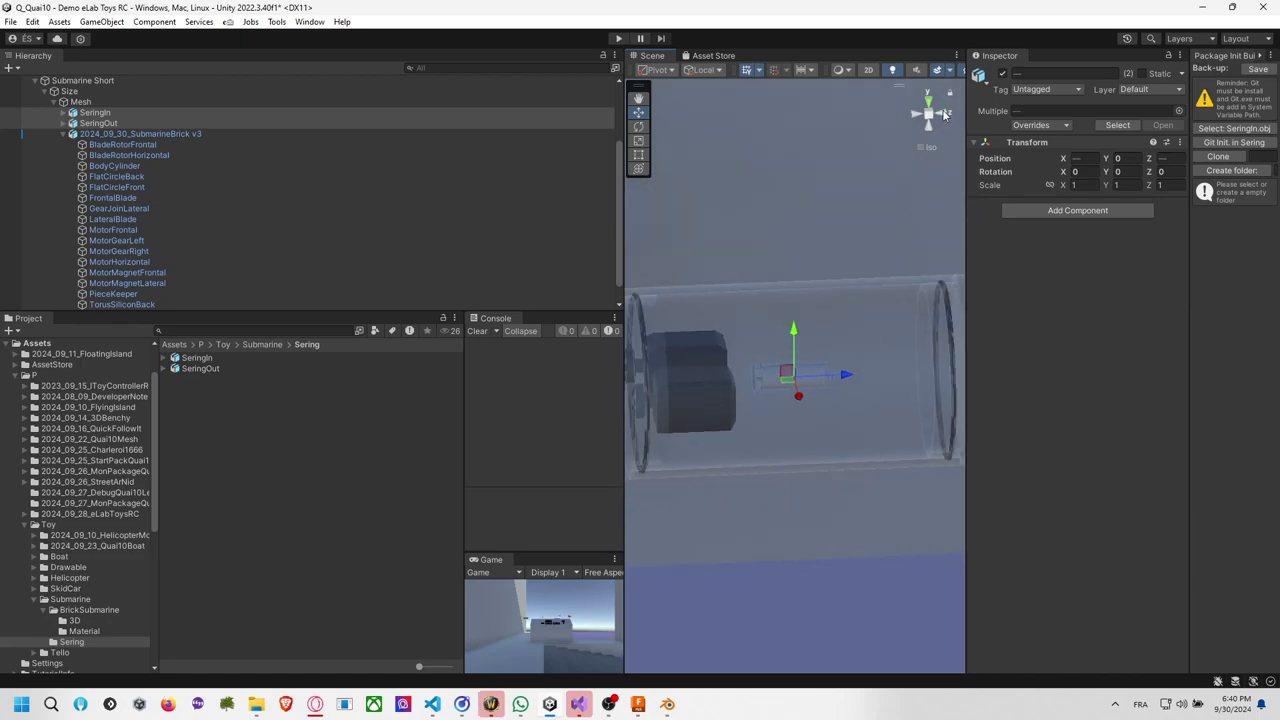
click(945, 113)
click(914, 113)
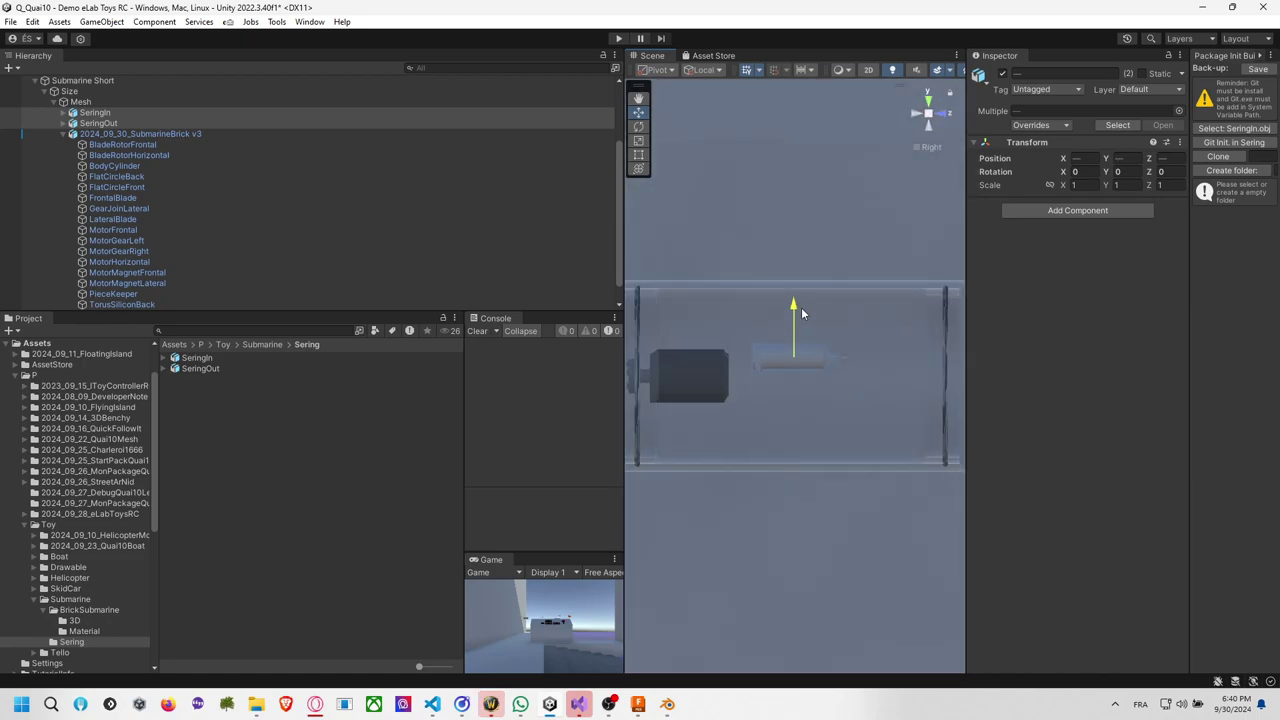
drag(801, 307, 808, 280)
Scale both syringes uniformly up to about 1.89.
key(e)
key(r)
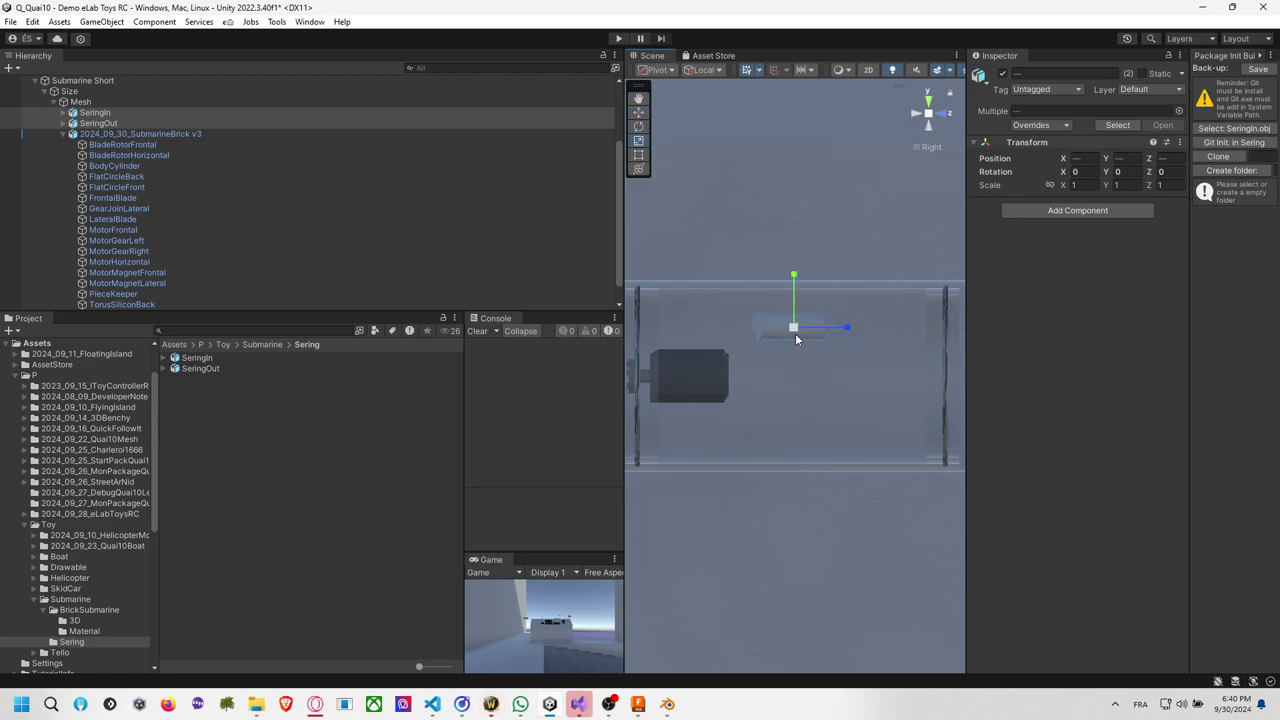
drag(794, 328, 857, 346)
key(w)
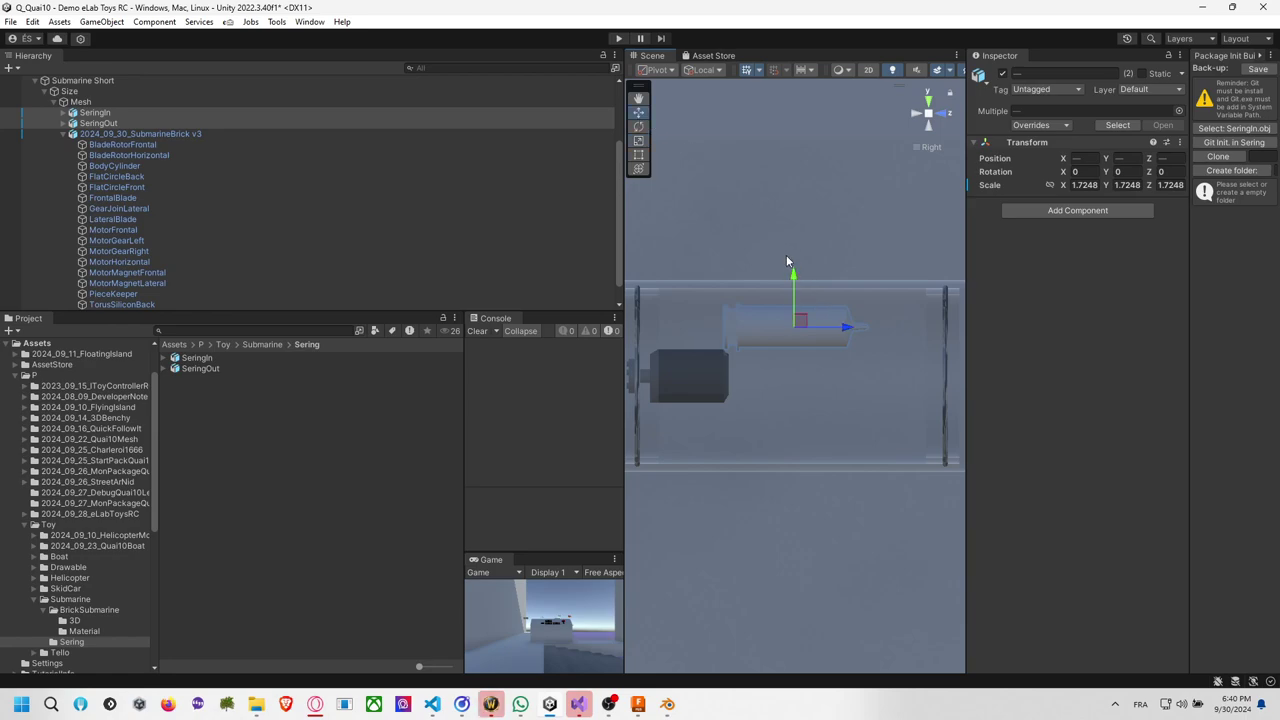
key(e)
key(r)
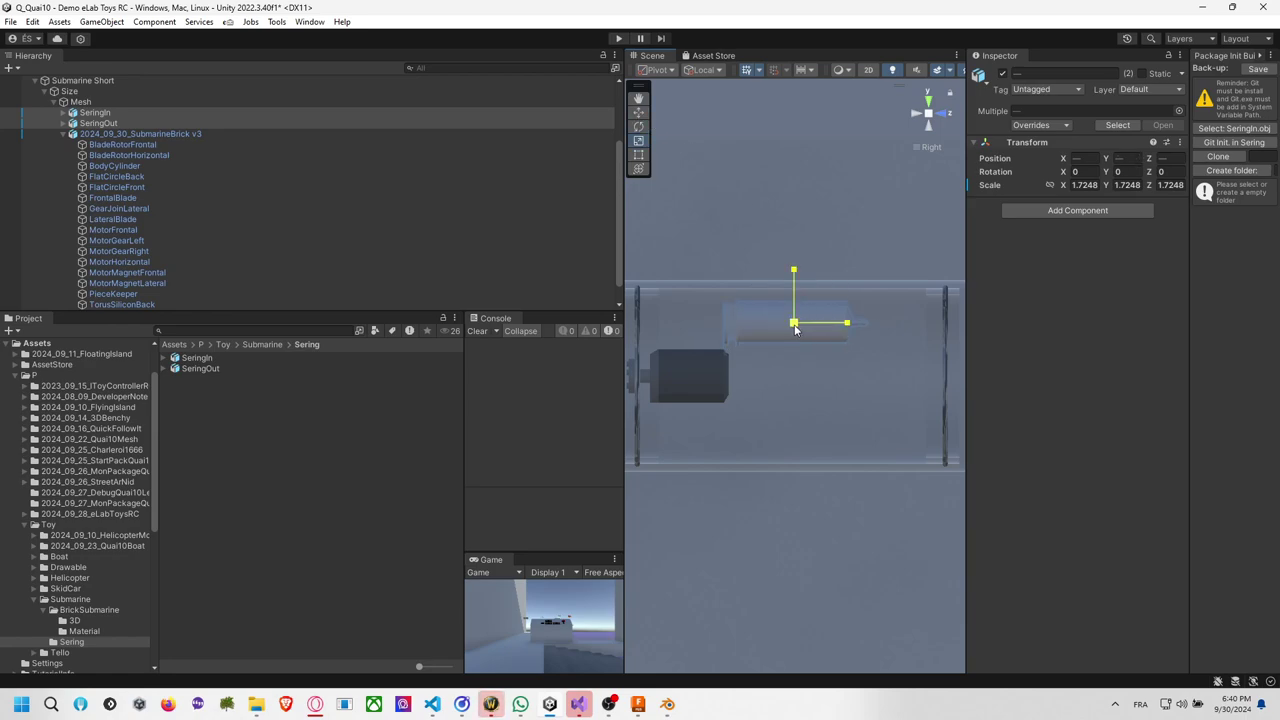
mouse_move(796, 330)
mouse_down()
mouse_move(808, 330)
mouse_move(790, 320)
mouse_up()
click(638, 112)
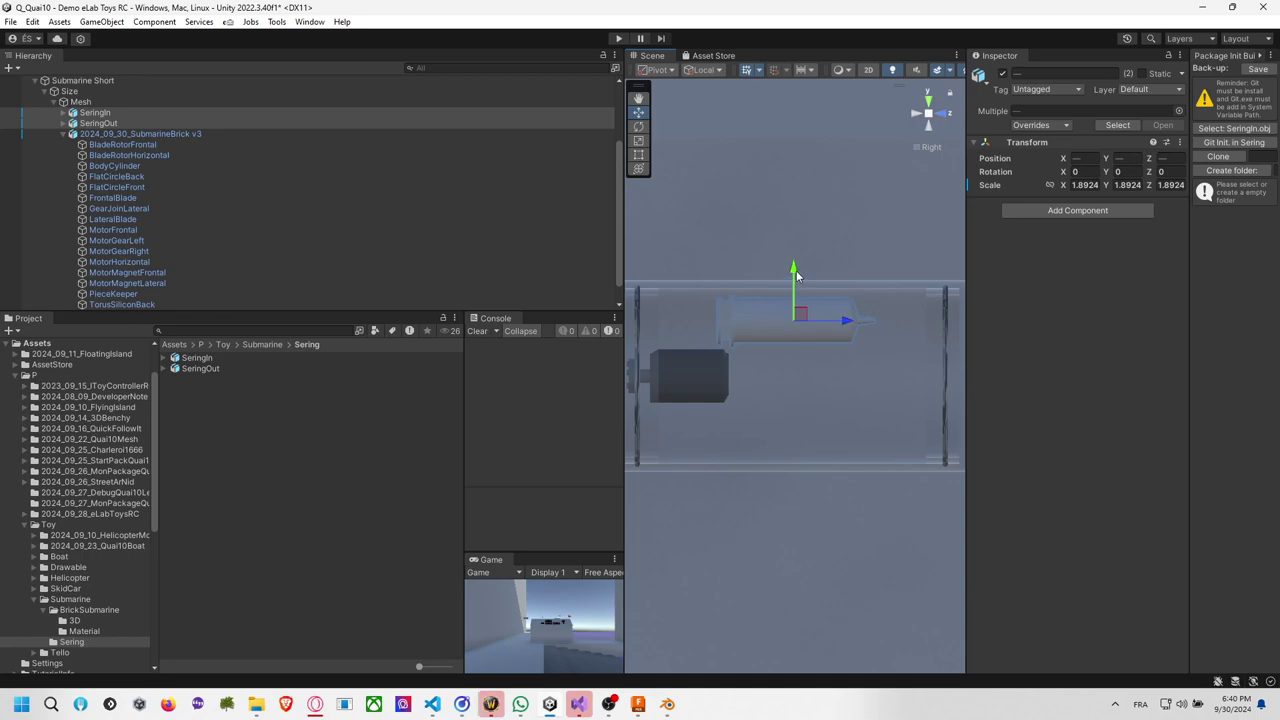
Slide SeringIn along its length within the hull and recentre the view.
click(722, 328)
drag(843, 322, 796, 333)
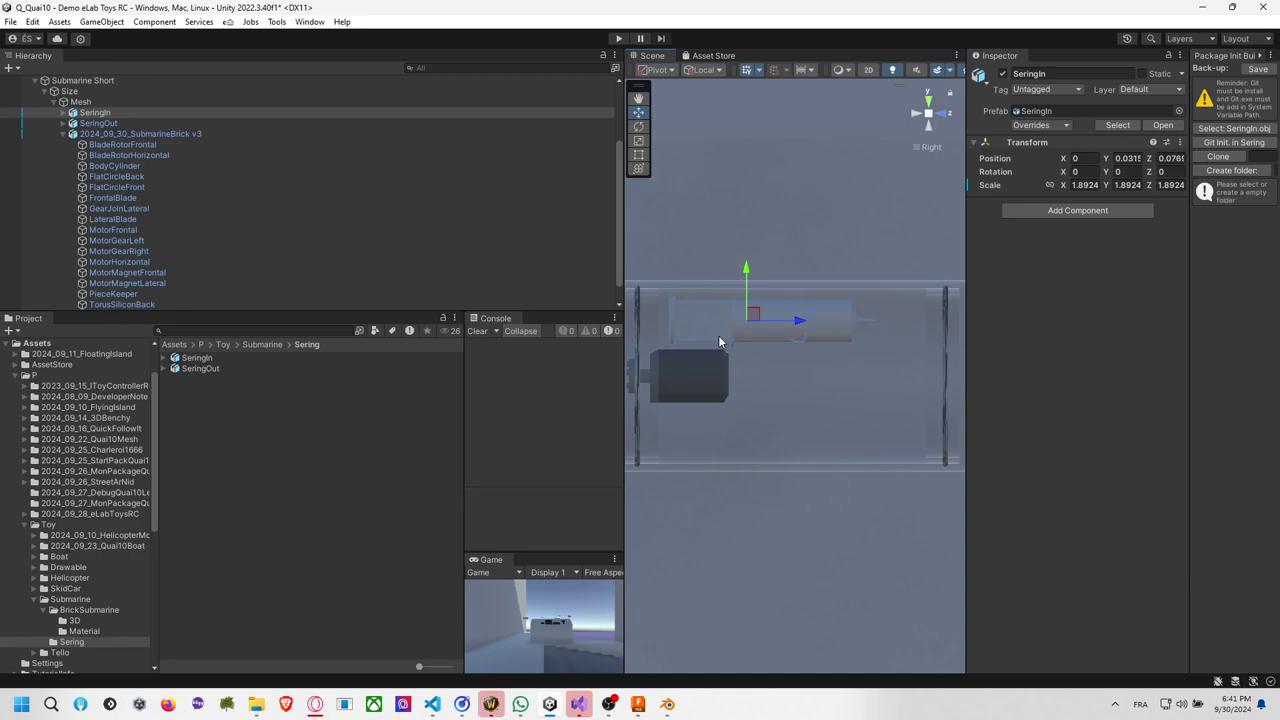
scroll(740, 333, up, 3)
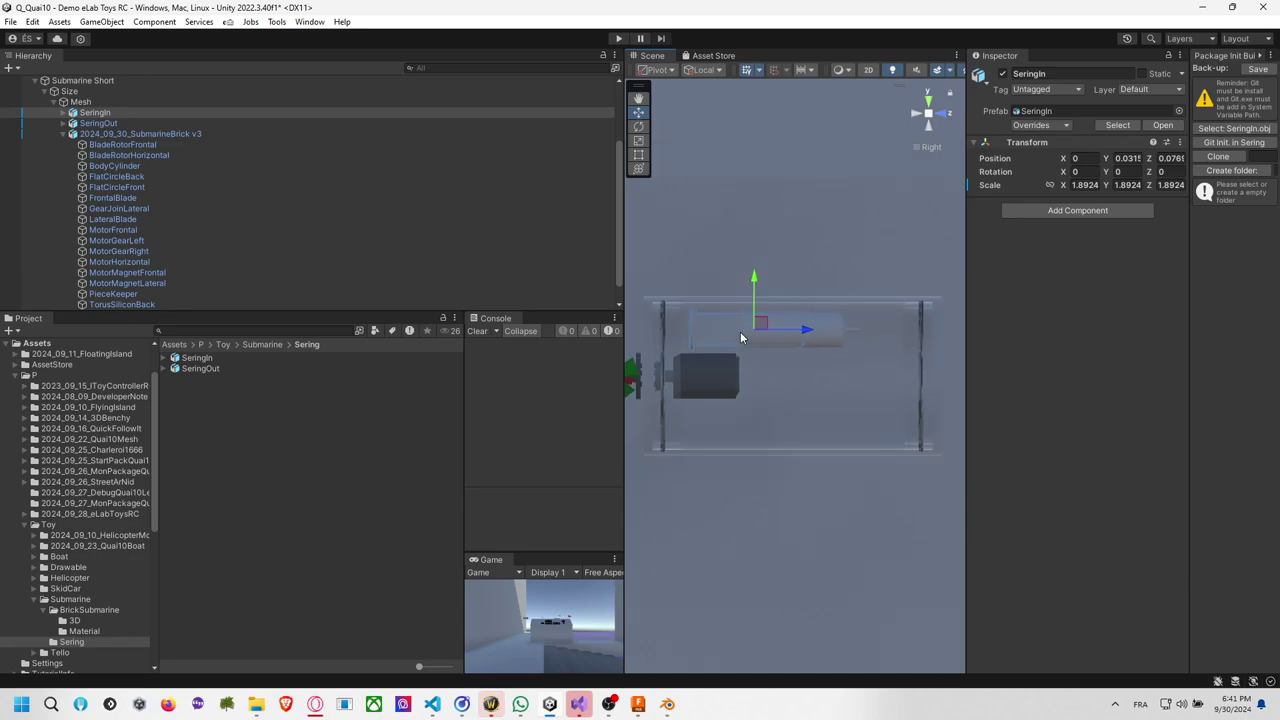
middle_drag(746, 337, 757, 385)
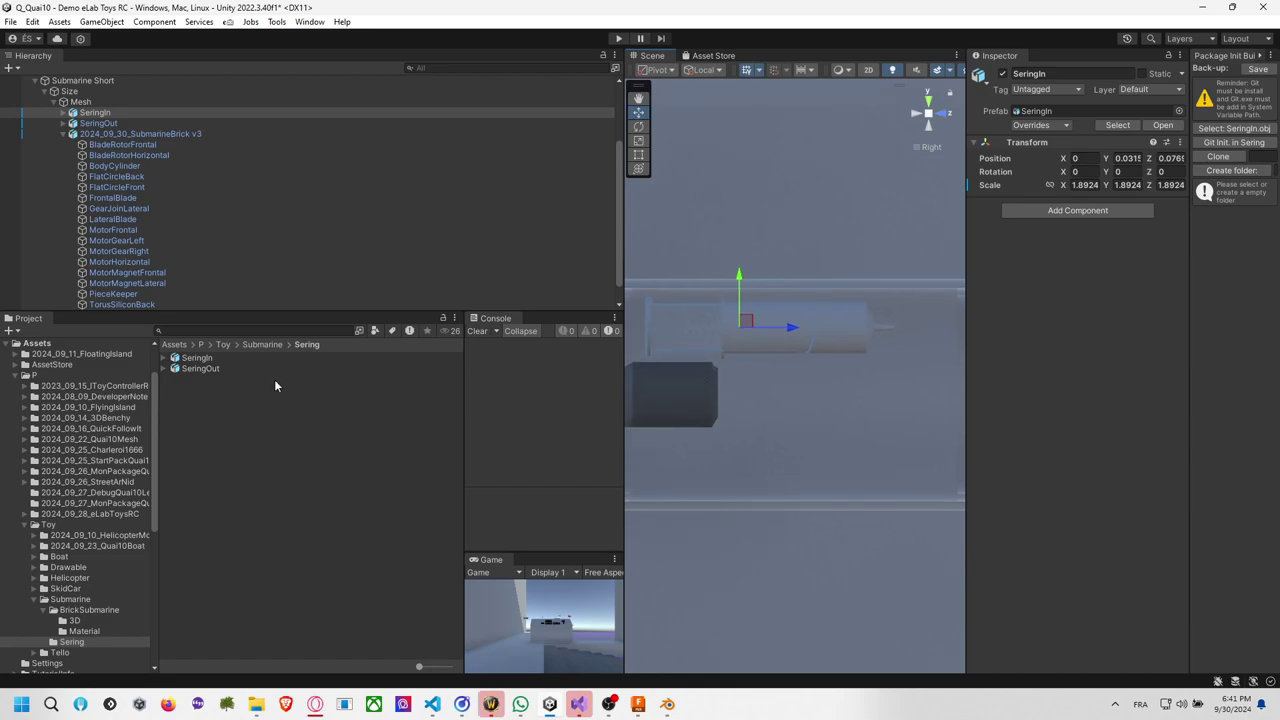
click(201, 369)
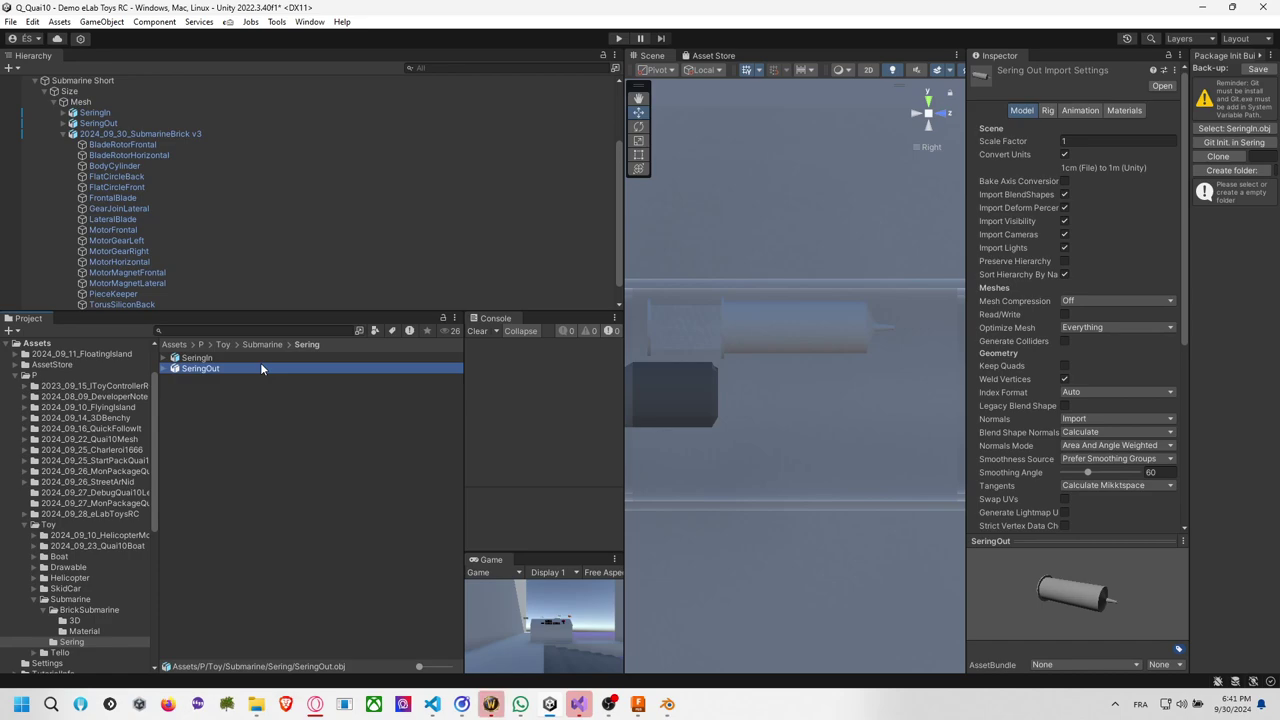
click(285, 358)
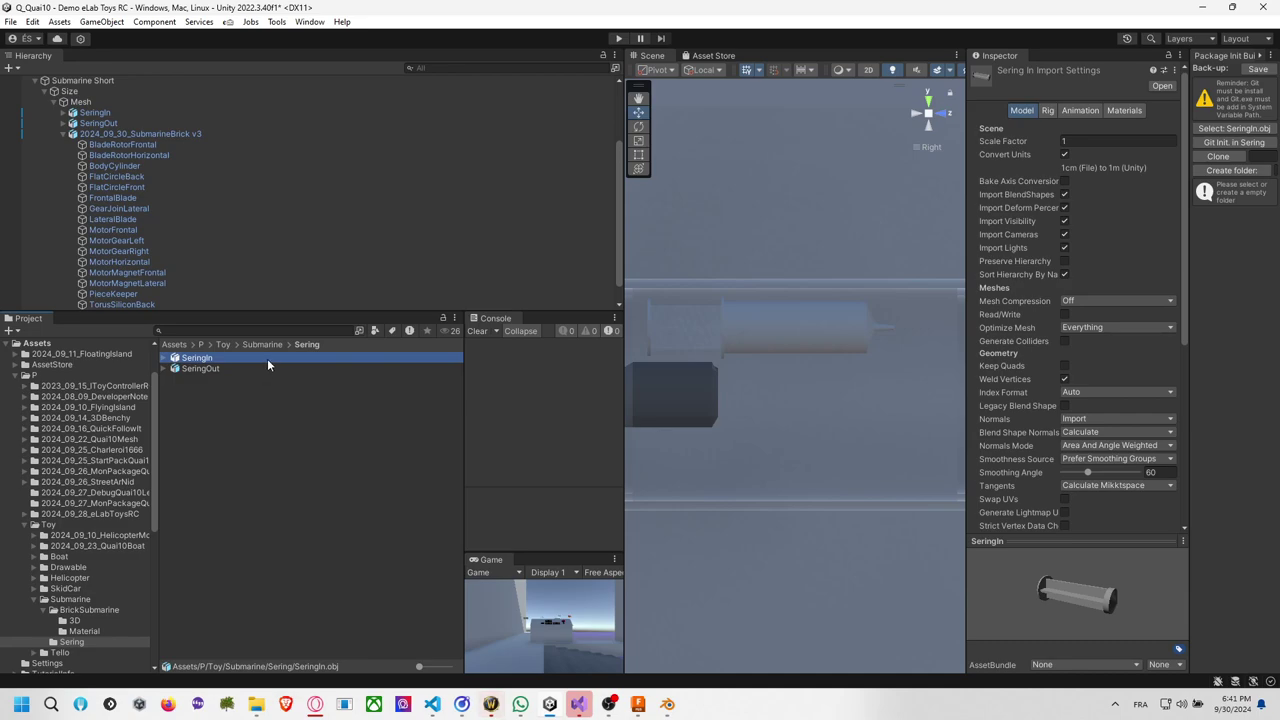
Use Show in Explorer on SeringIn to open the Toy/Submarine/Sering folder on disk.
right_click(268, 358)
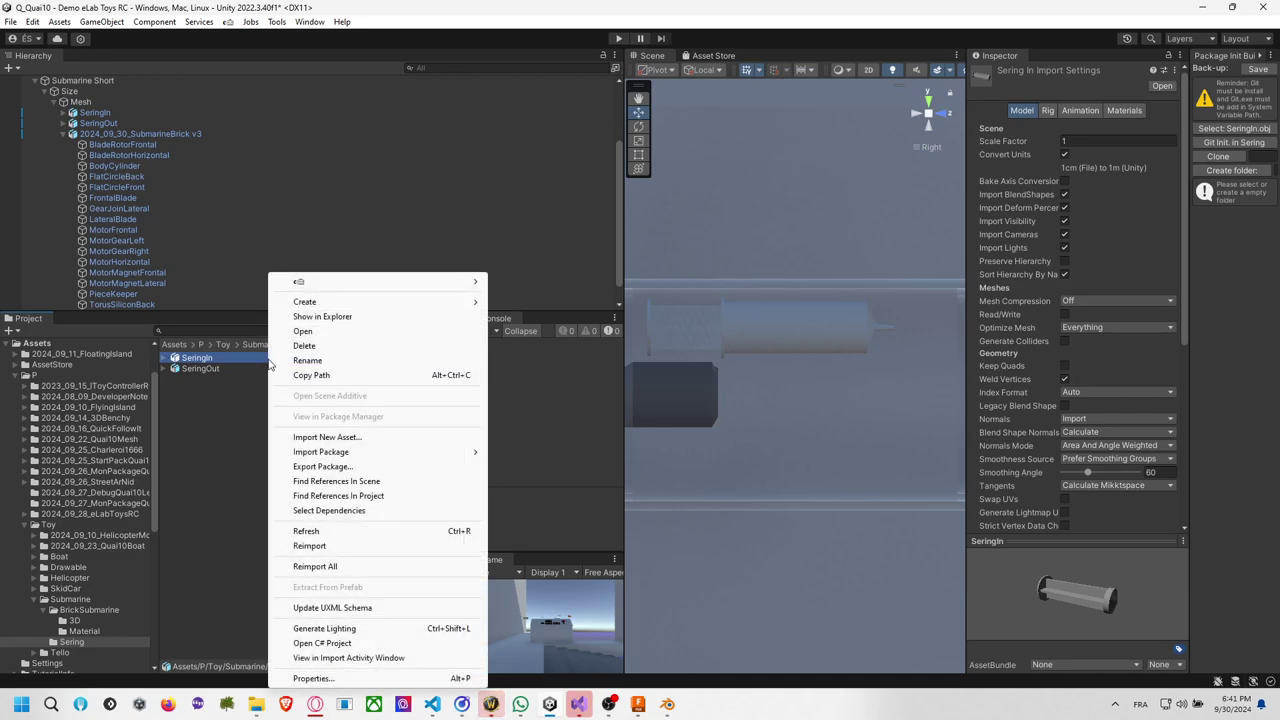
click(340, 318)
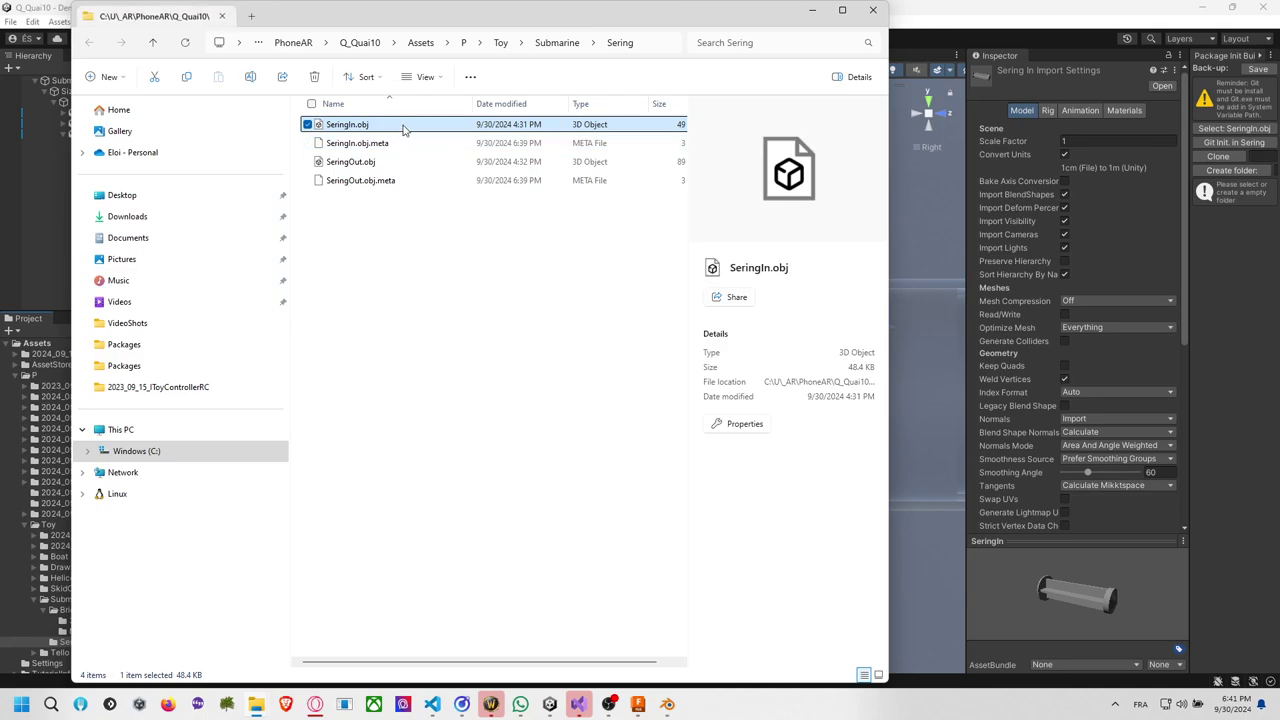
click(667, 704)
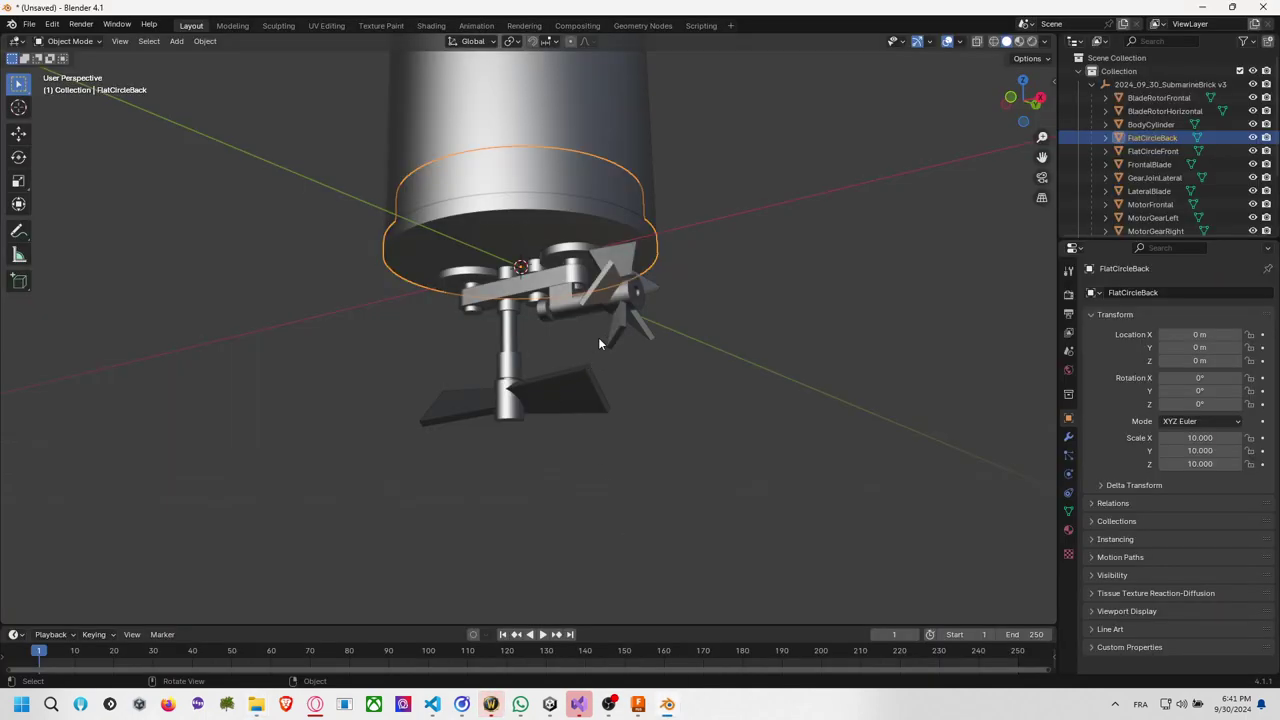
key(alt+Tab)
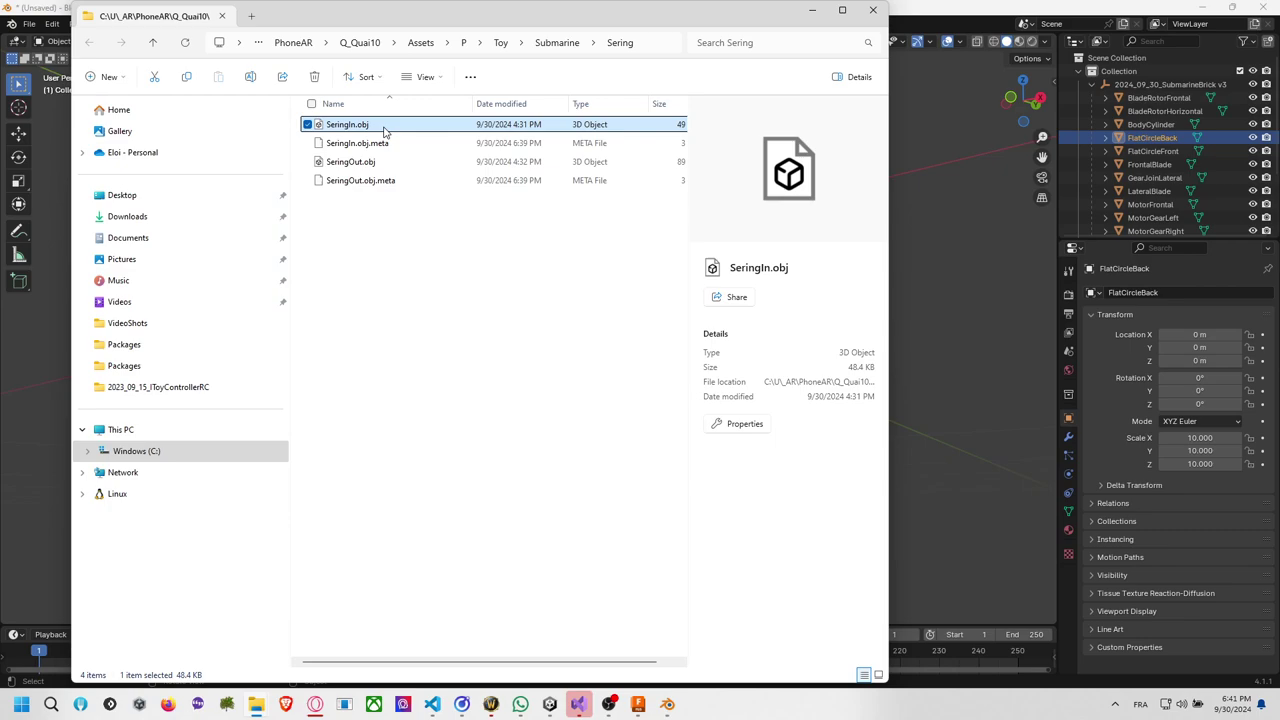
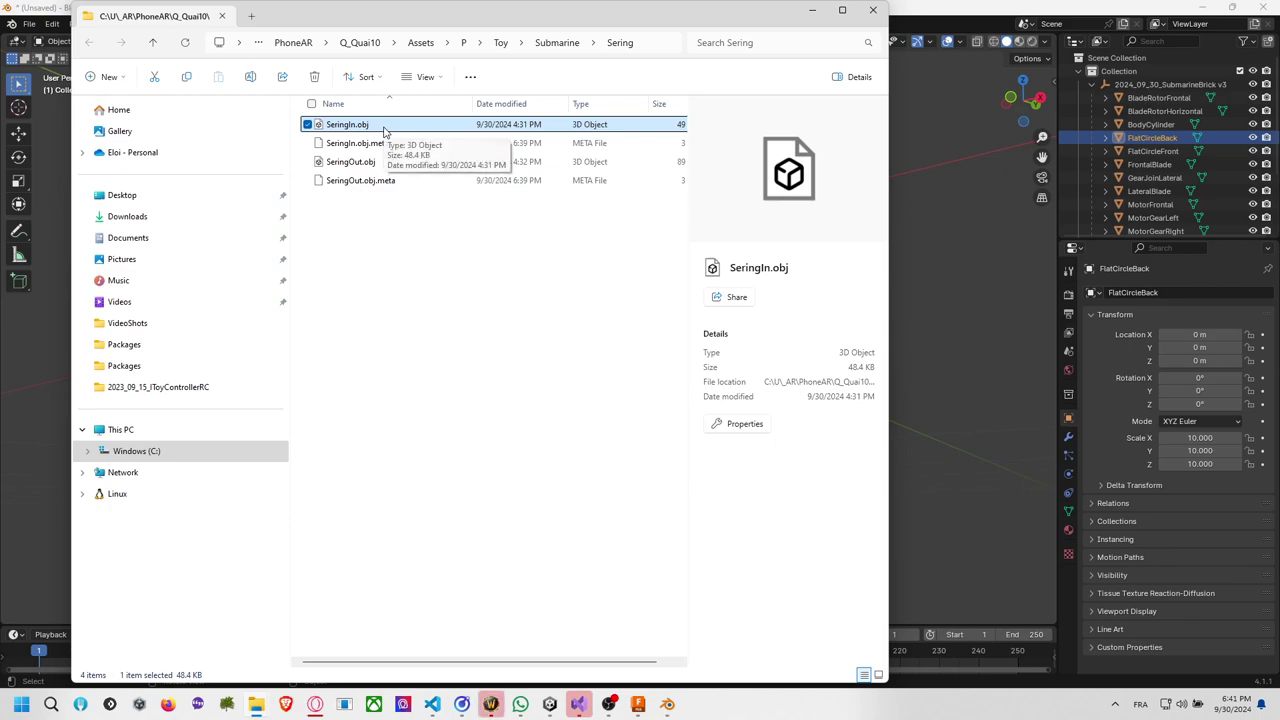
Close the Job Status window and open the 2024_09_26_Sering syringe design.
click(640, 706)
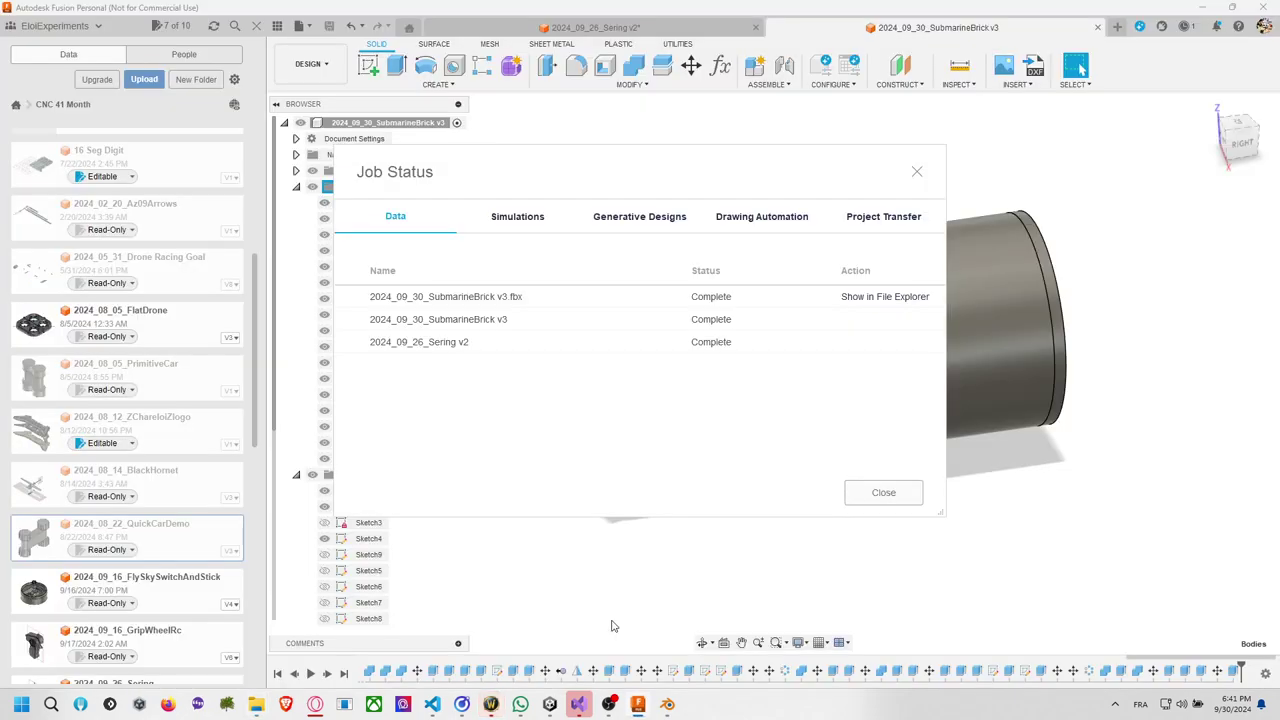
click(884, 492)
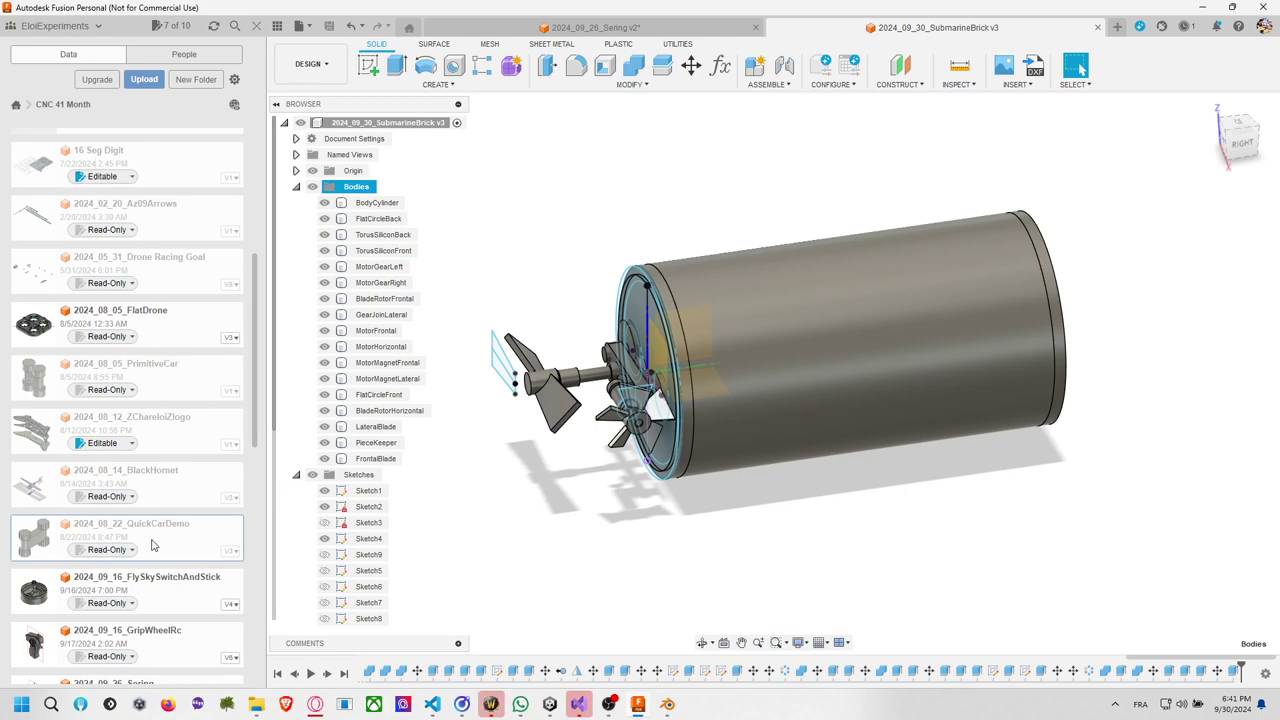
scroll(152, 545, down, 10)
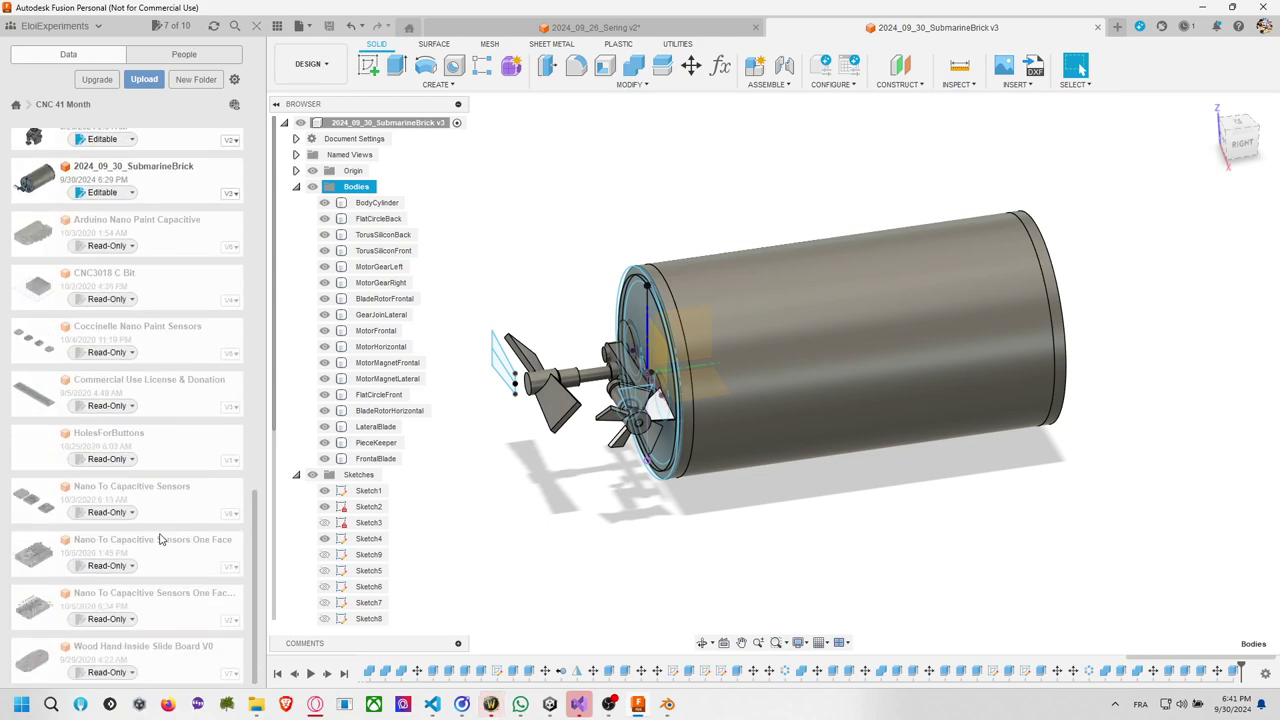
scroll(159, 539, up, 5)
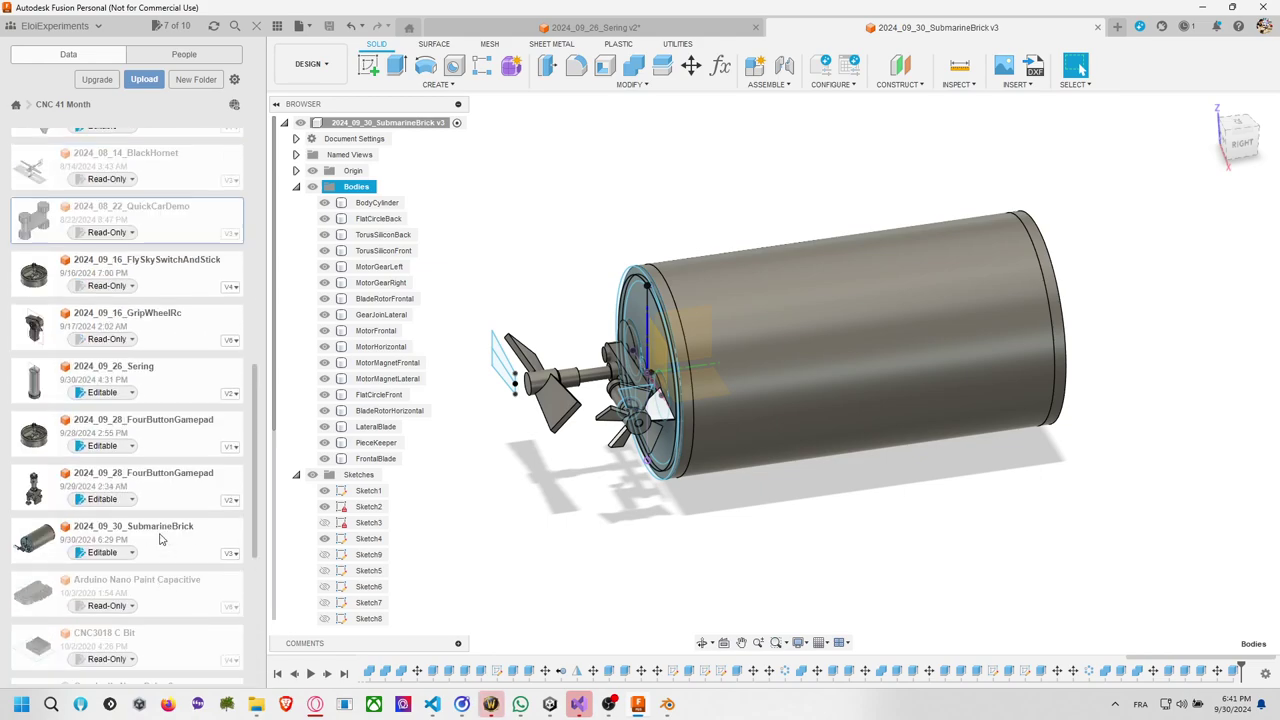
double_click(133, 377)
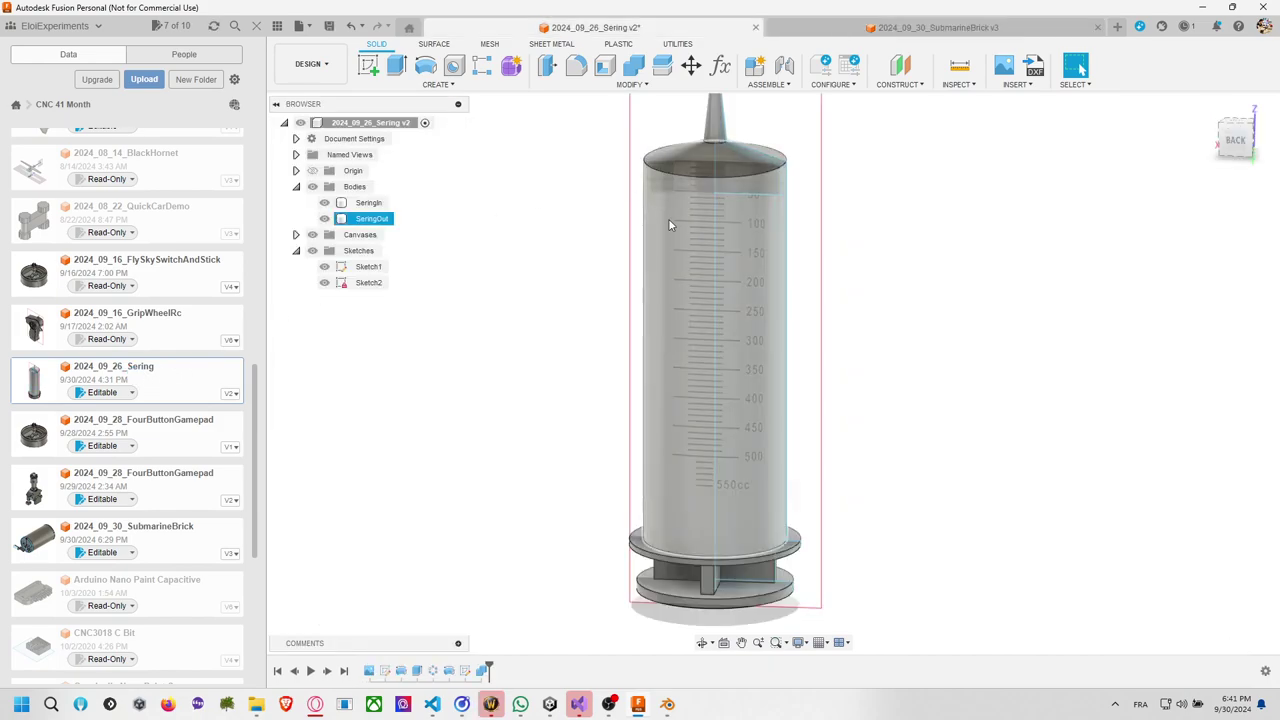
Save a new version of the syringe design and hide the SeringIn body.
key(ctrl+s)
click(635, 375)
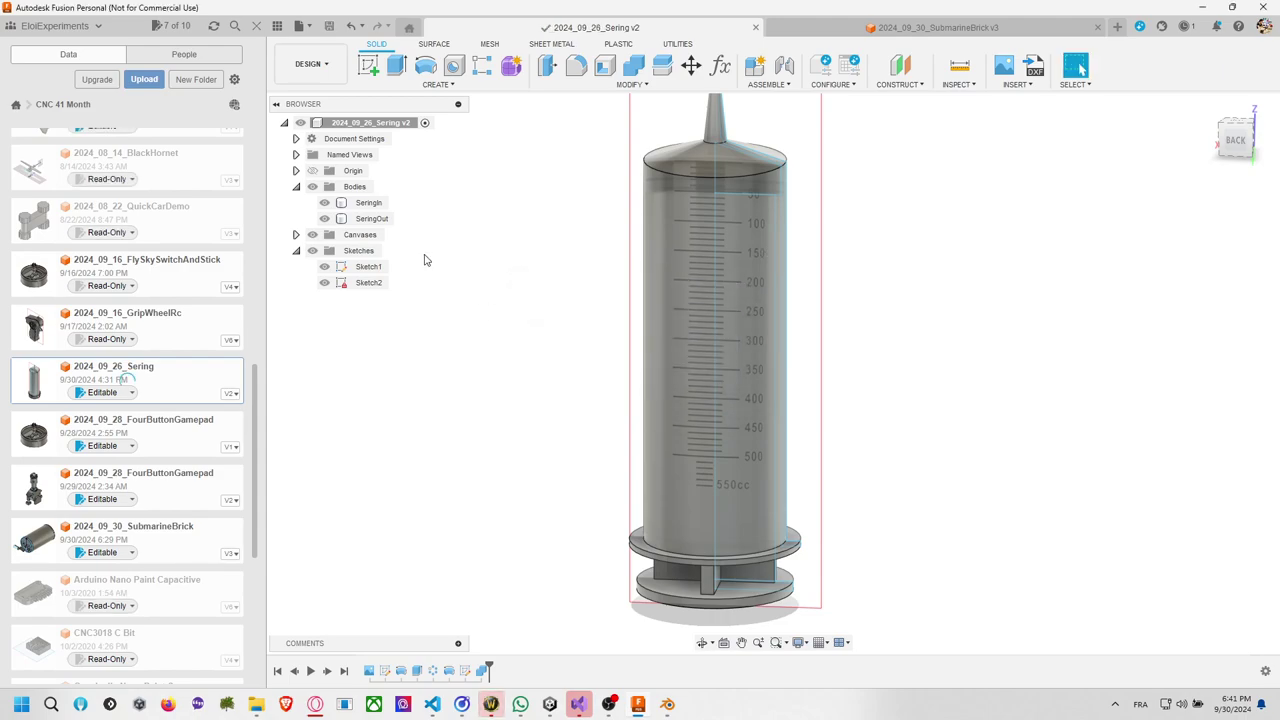
click(370, 218)
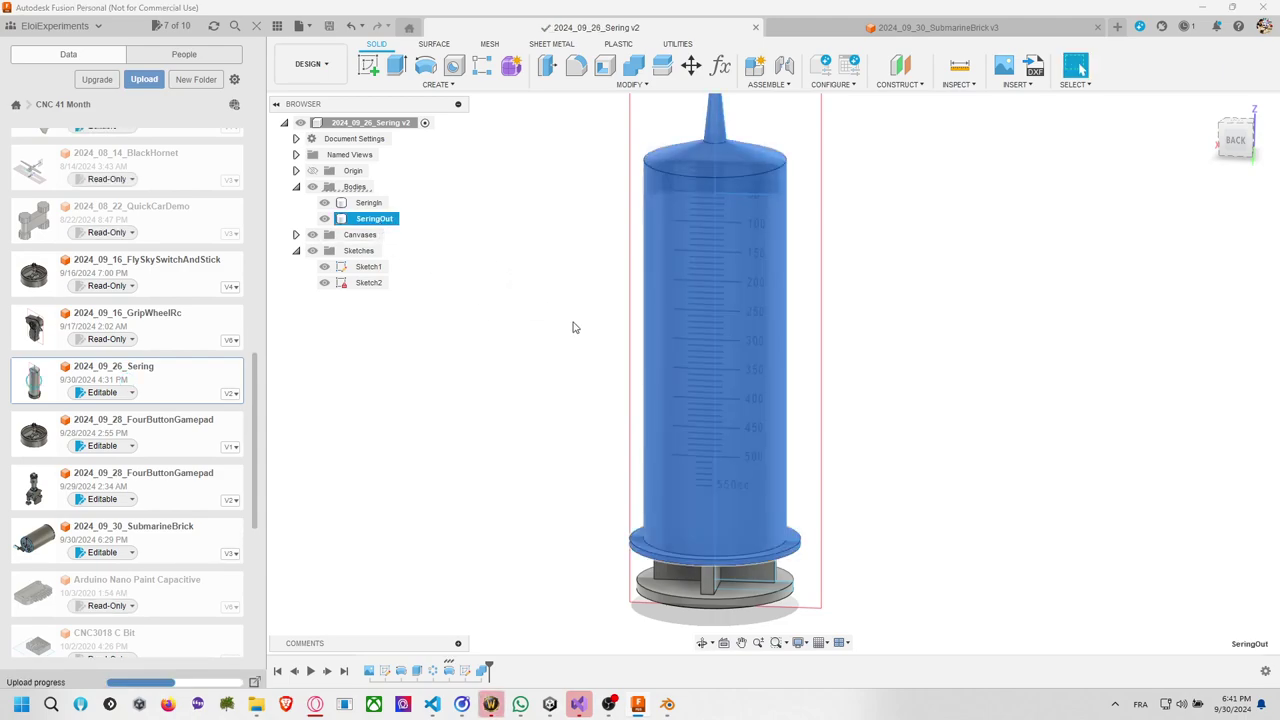
click(1236, 140)
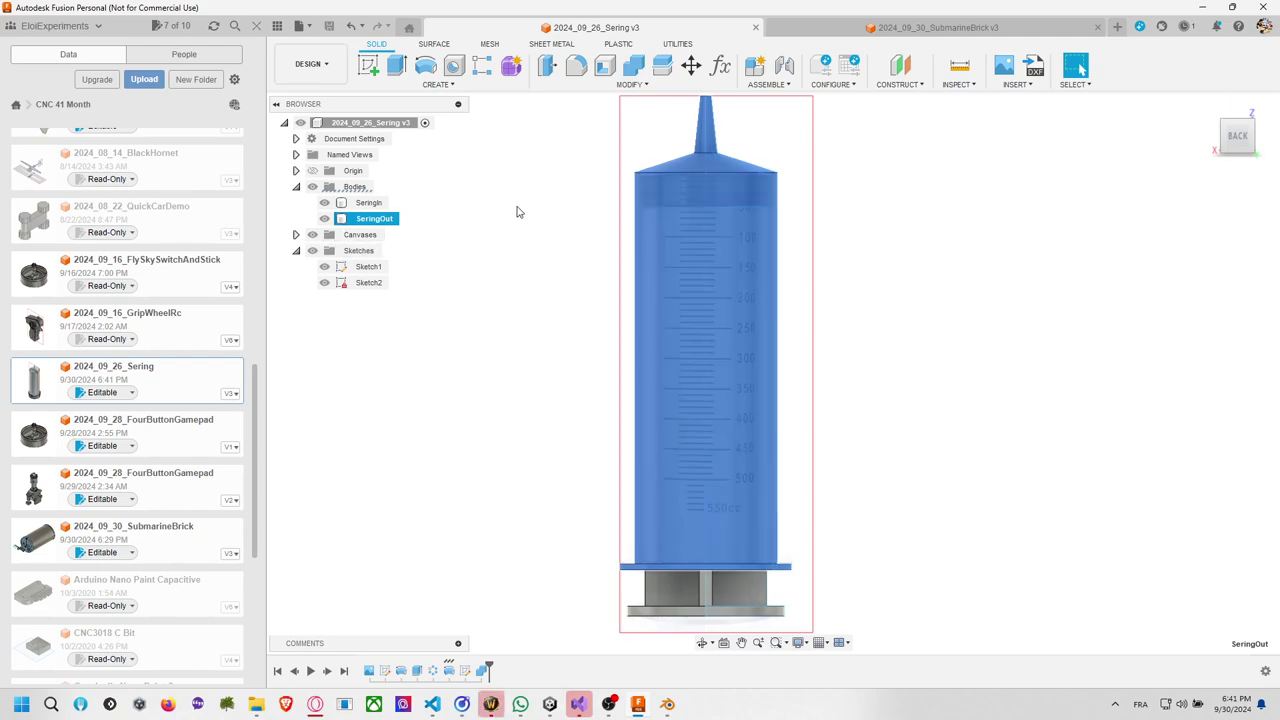
click(324, 203)
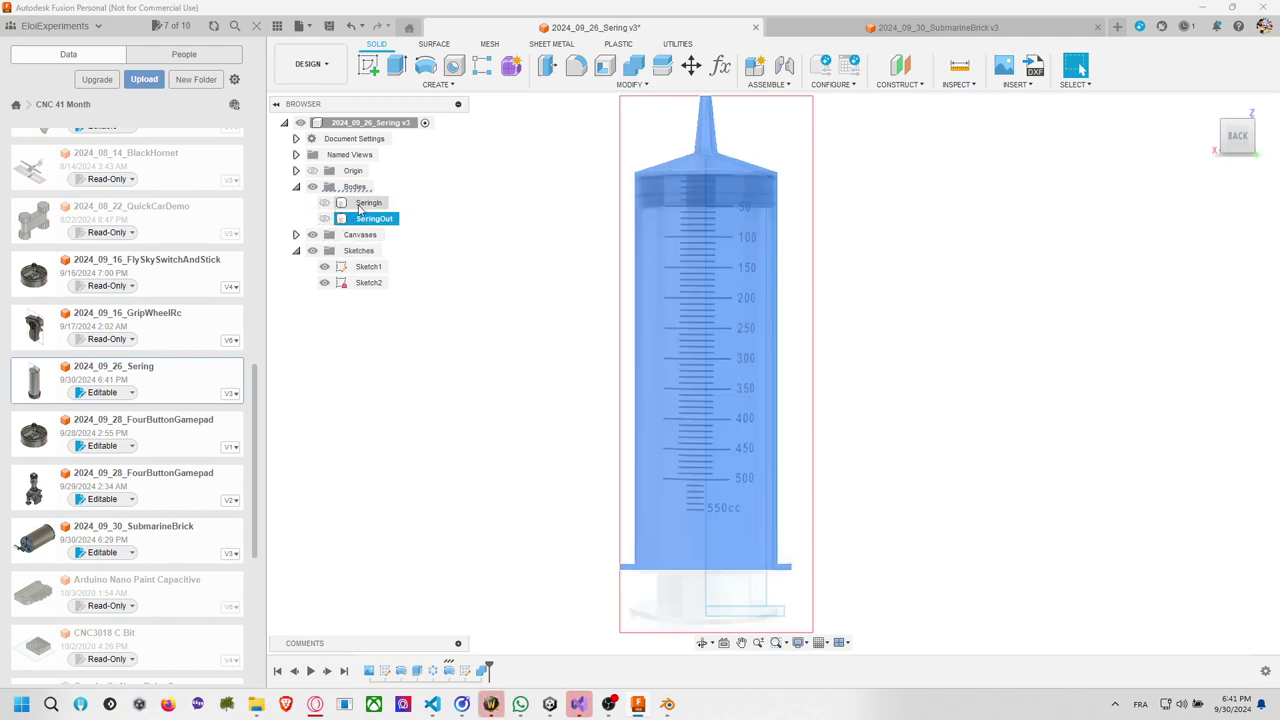
click(880, 272)
scroll(866, 268, up, 3)
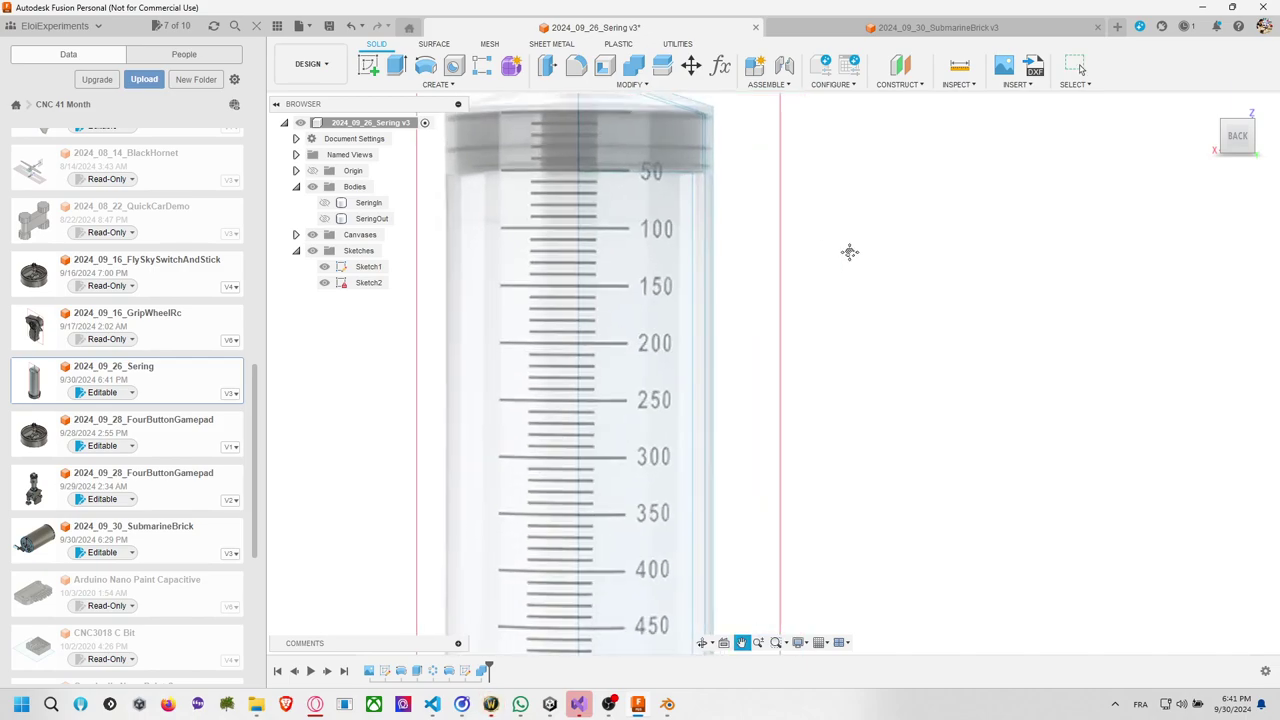
middle_drag(849, 251, 900, 440)
scroll(651, 157, up, 2)
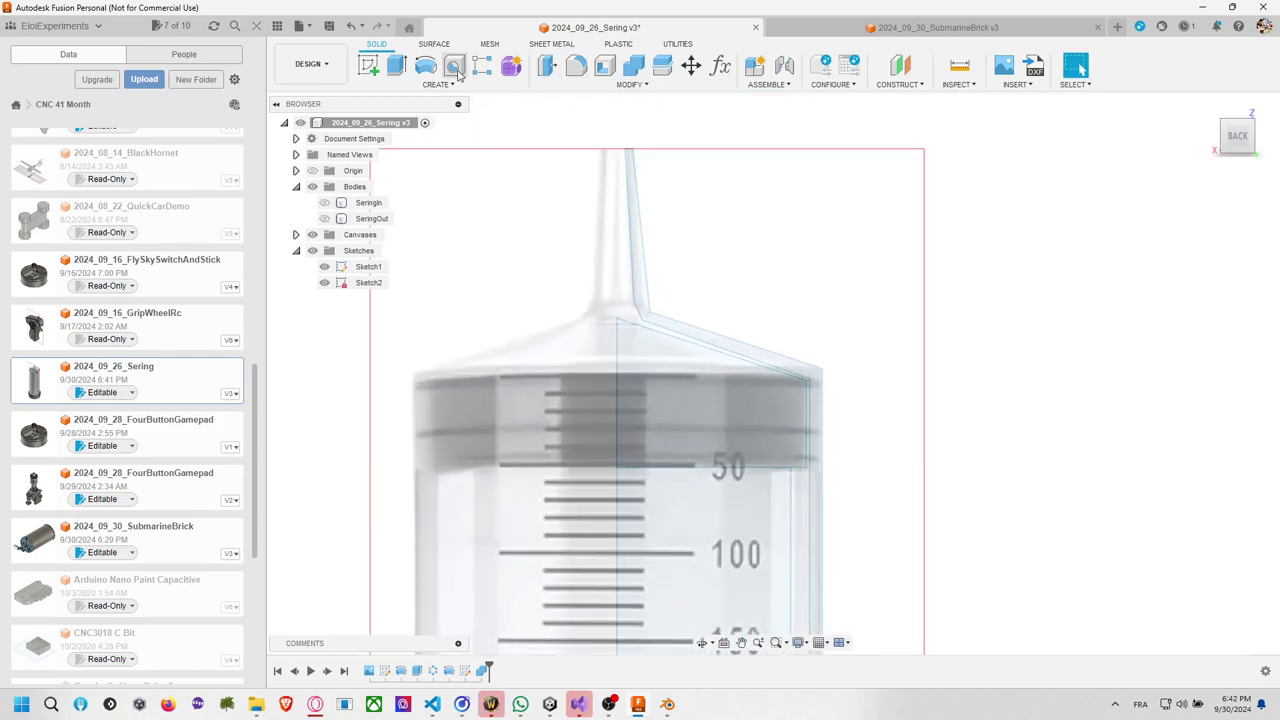
Revolve the top barrel profile 360° around the vertical sketch line into new body Body8.
click(425, 66)
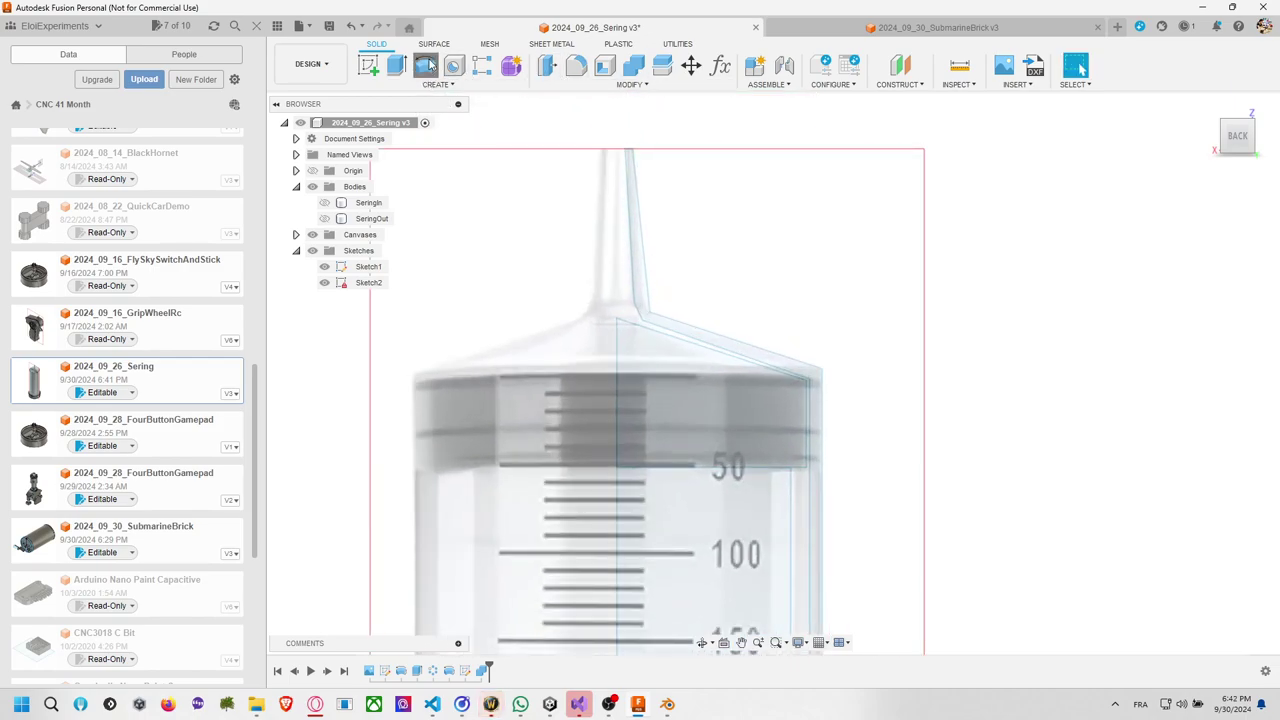
click(737, 391)
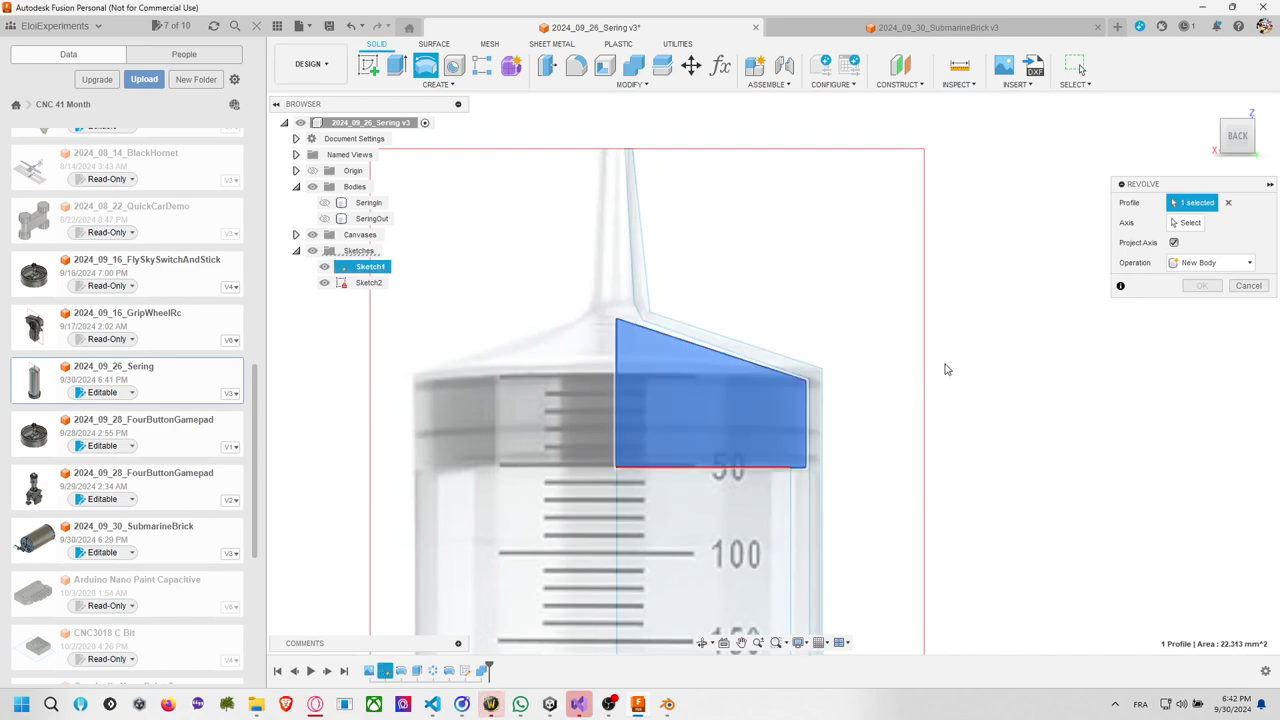
click(455, 84)
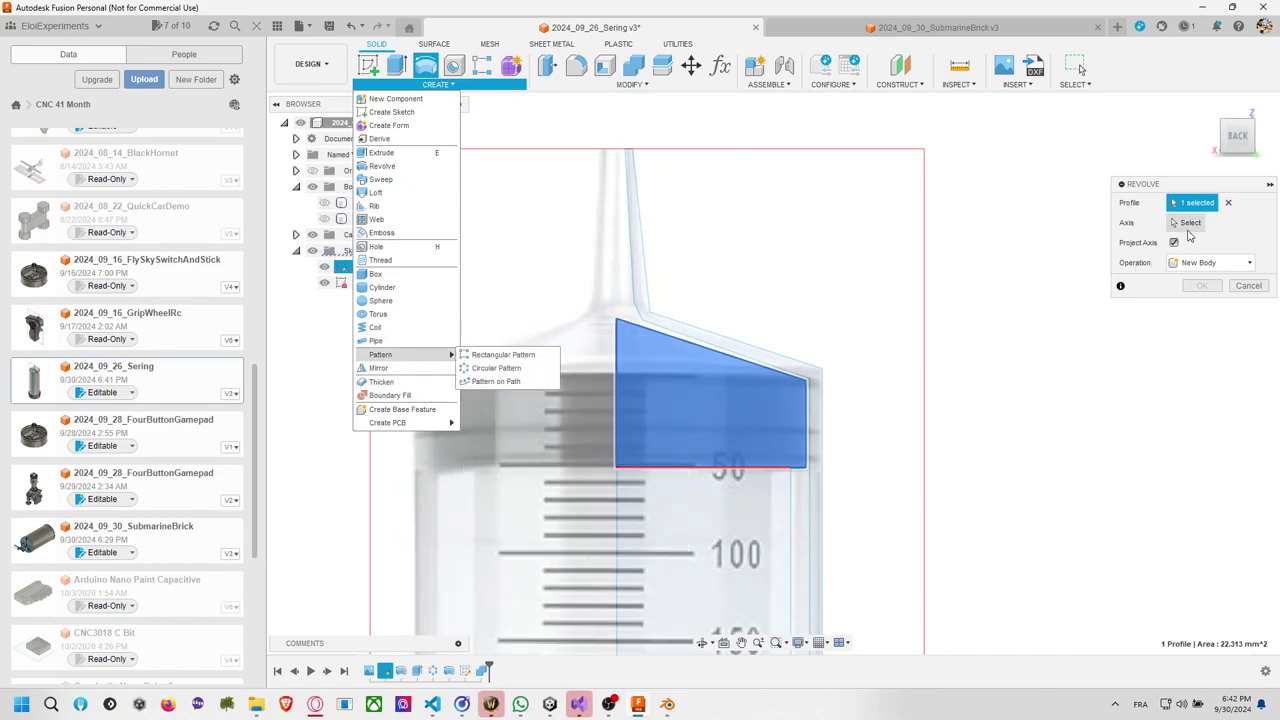
click(1186, 222)
click(619, 458)
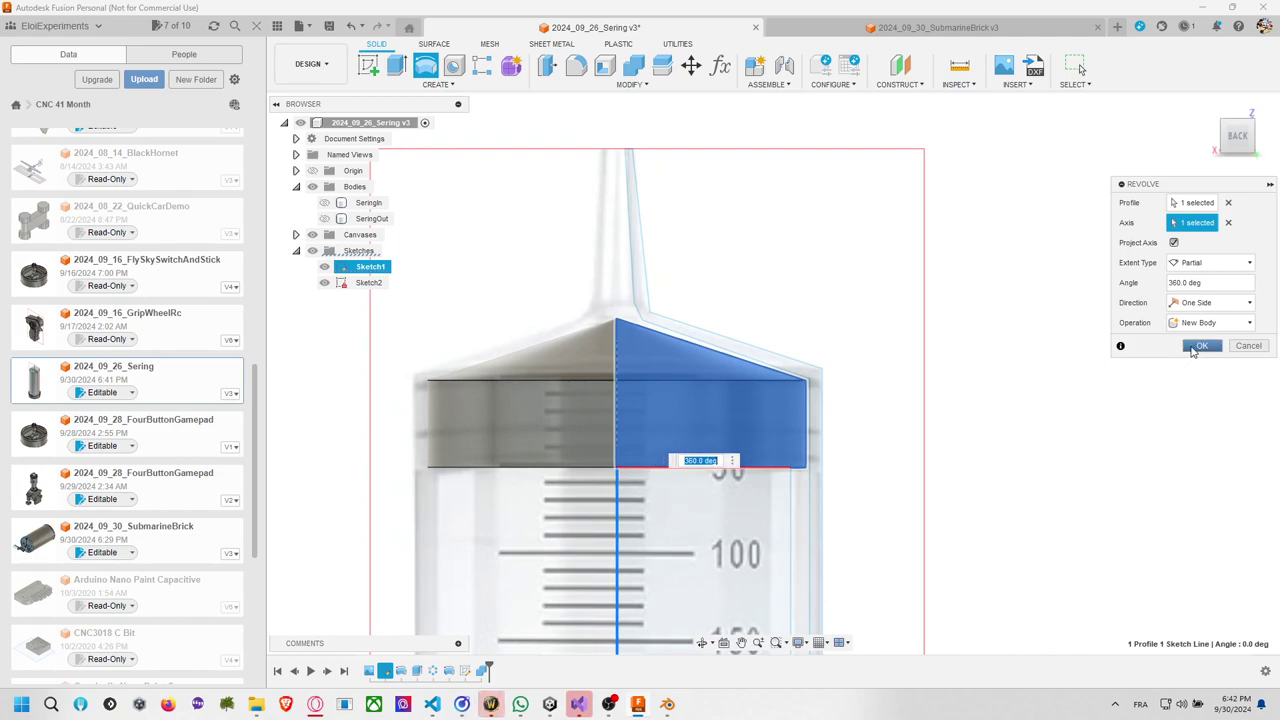
click(1200, 346)
Rename the new Body8 to SeringTip.
click(366, 236)
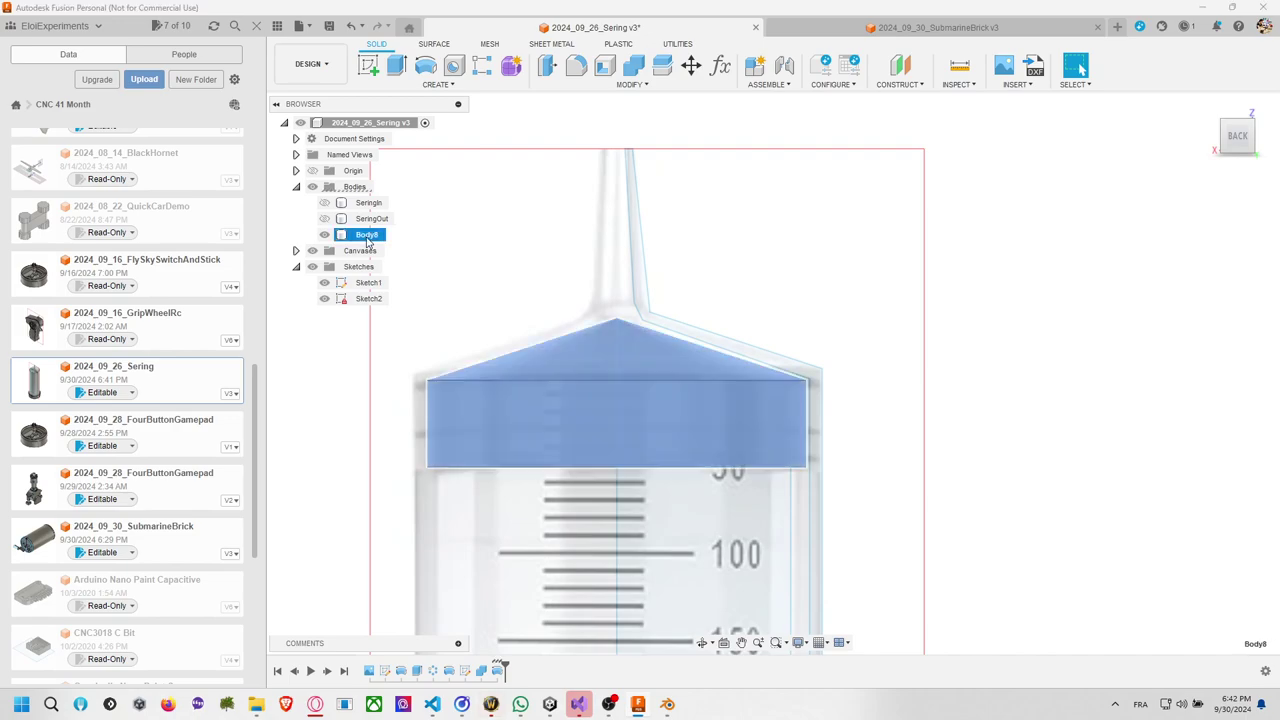
double_click(366, 236)
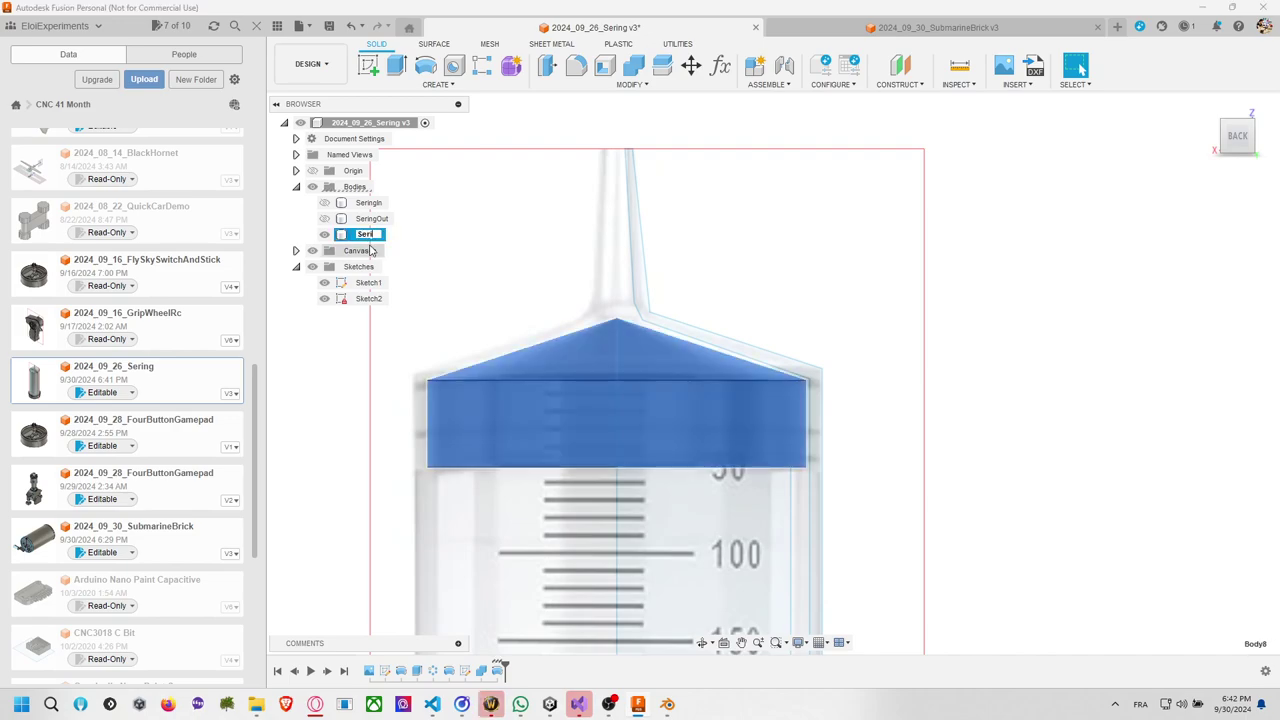
key(Return)
scroll(951, 377, down, 5)
middle_drag(1034, 480, 898, 220)
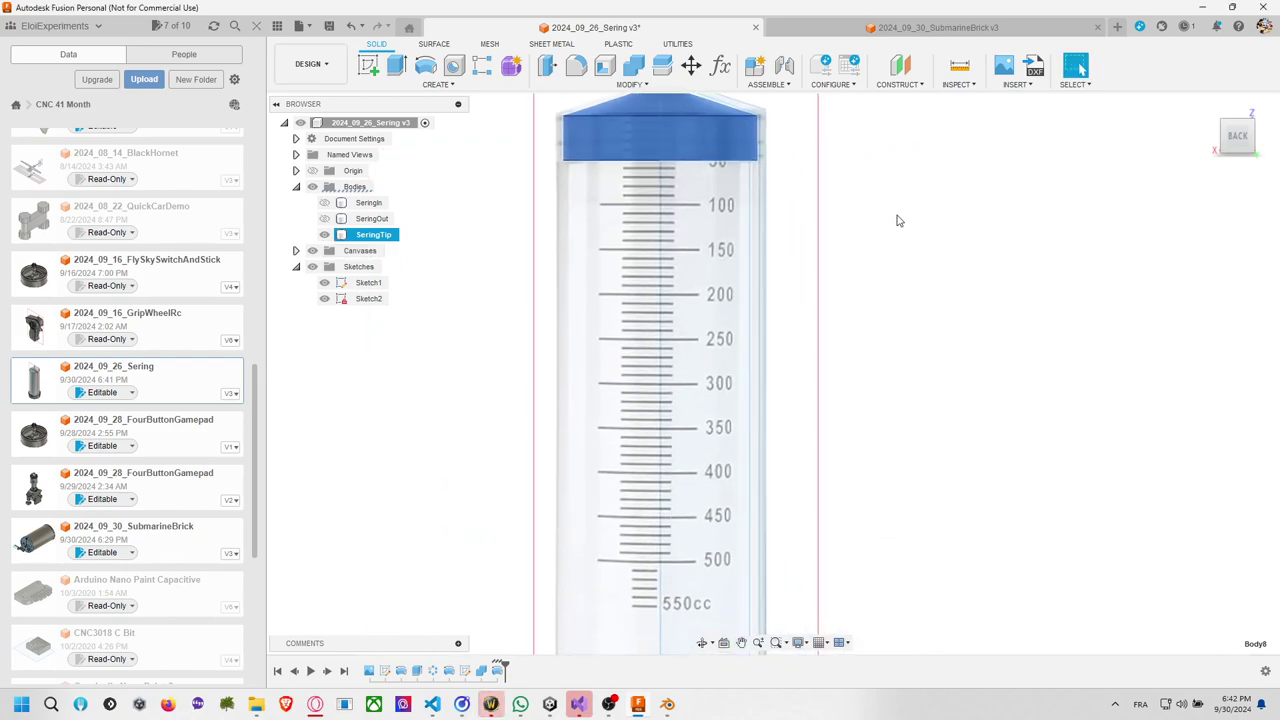
scroll(895, 220, down, 3)
scroll(875, 238, up, 1)
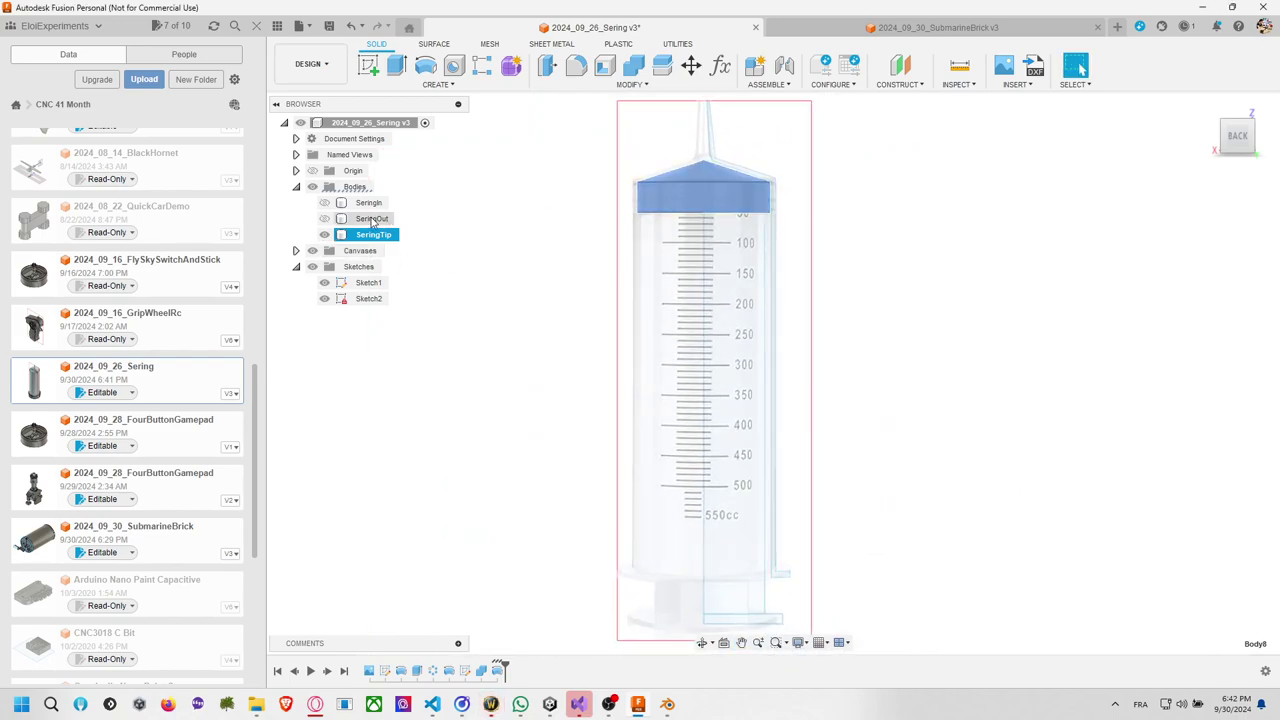
Copy the SeringIn body as SeringIn (1) and hide the original SeringIn.
click(372, 219)
click(368, 203)
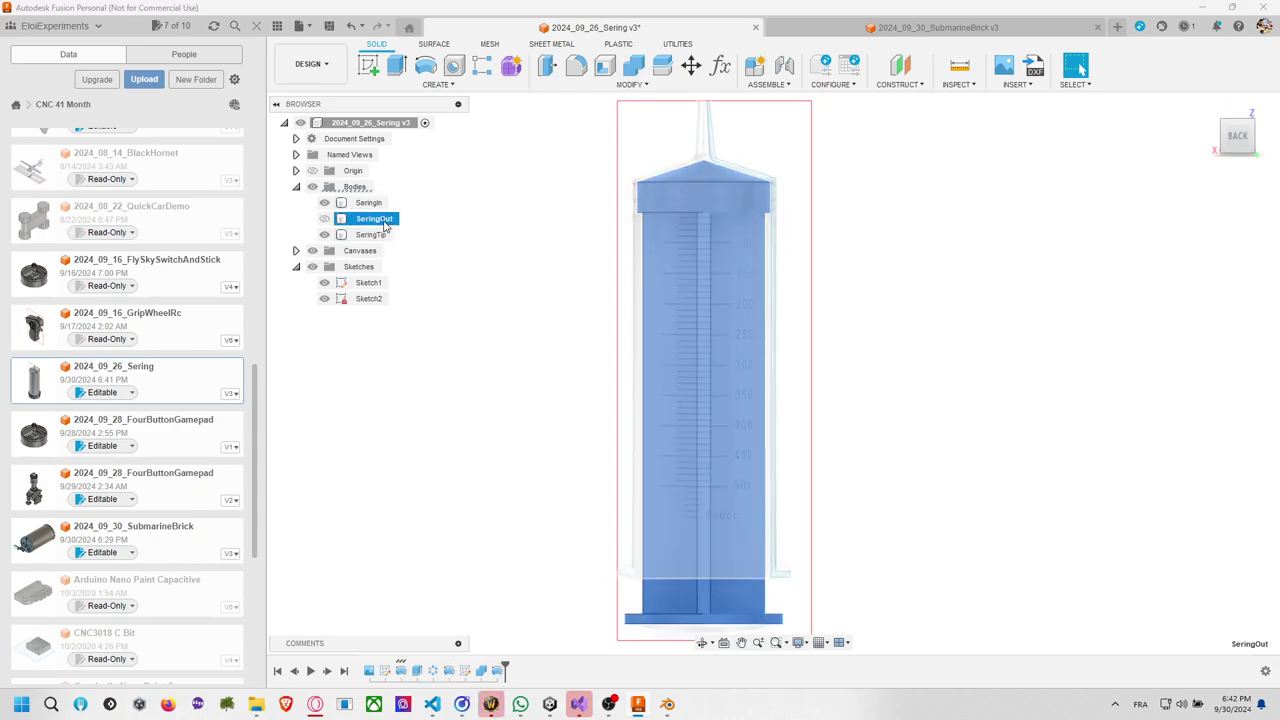
right_click(380, 212)
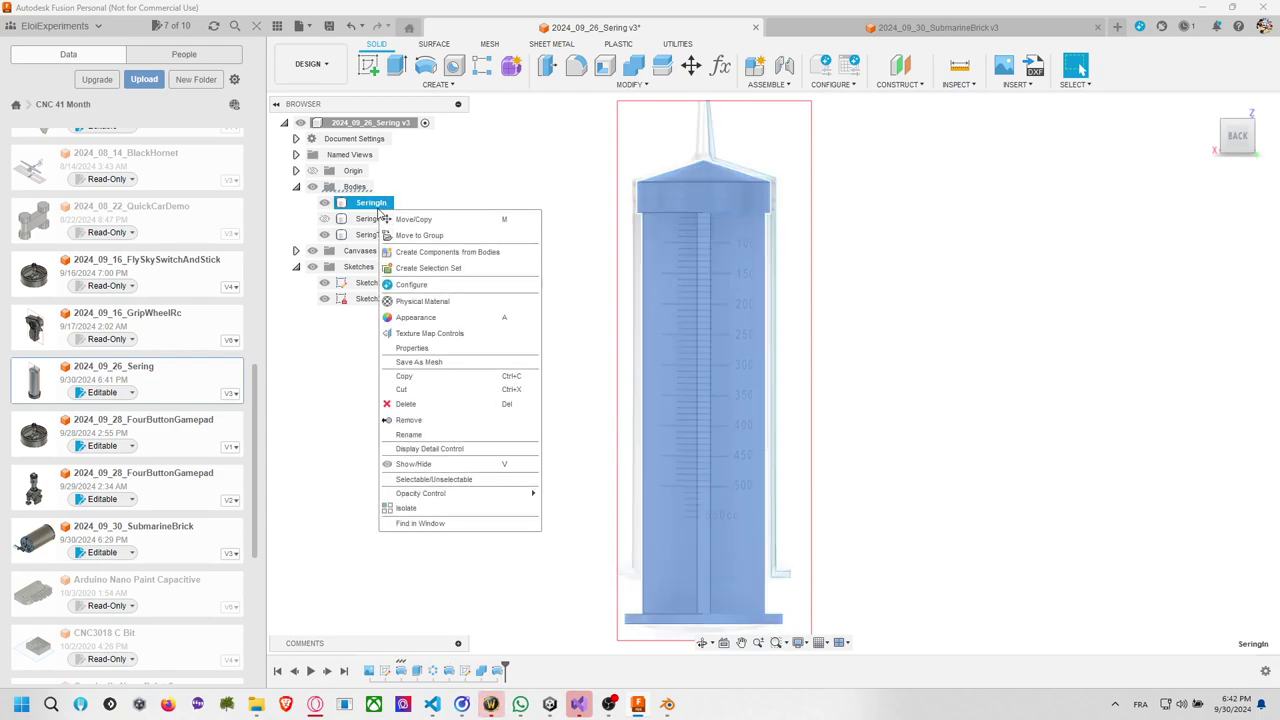
click(690, 65)
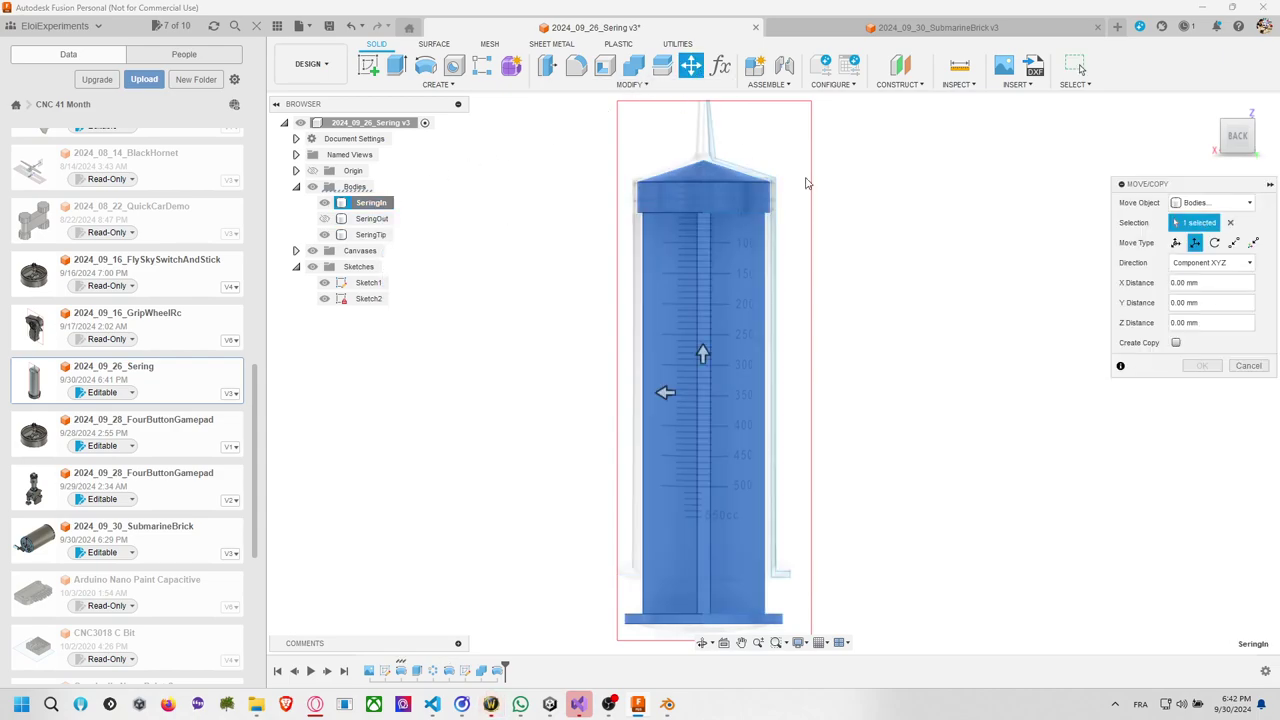
click(1176, 343)
click(1201, 365)
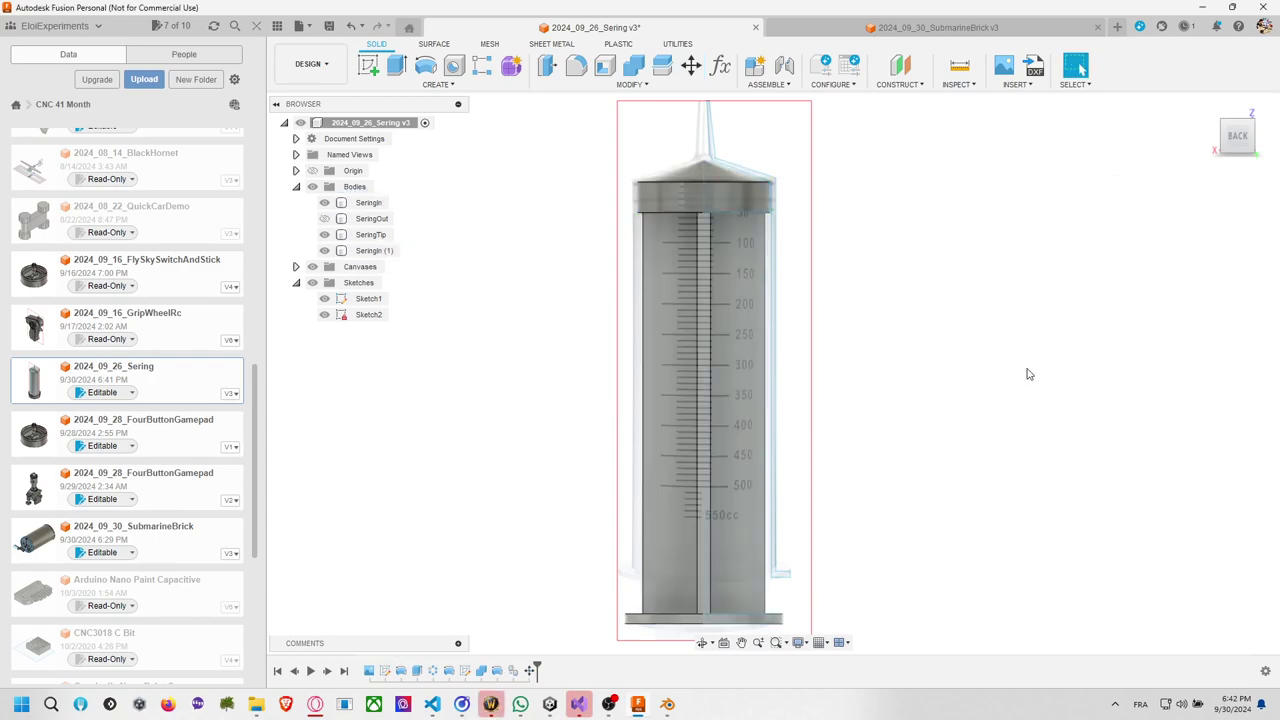
click(324, 203)
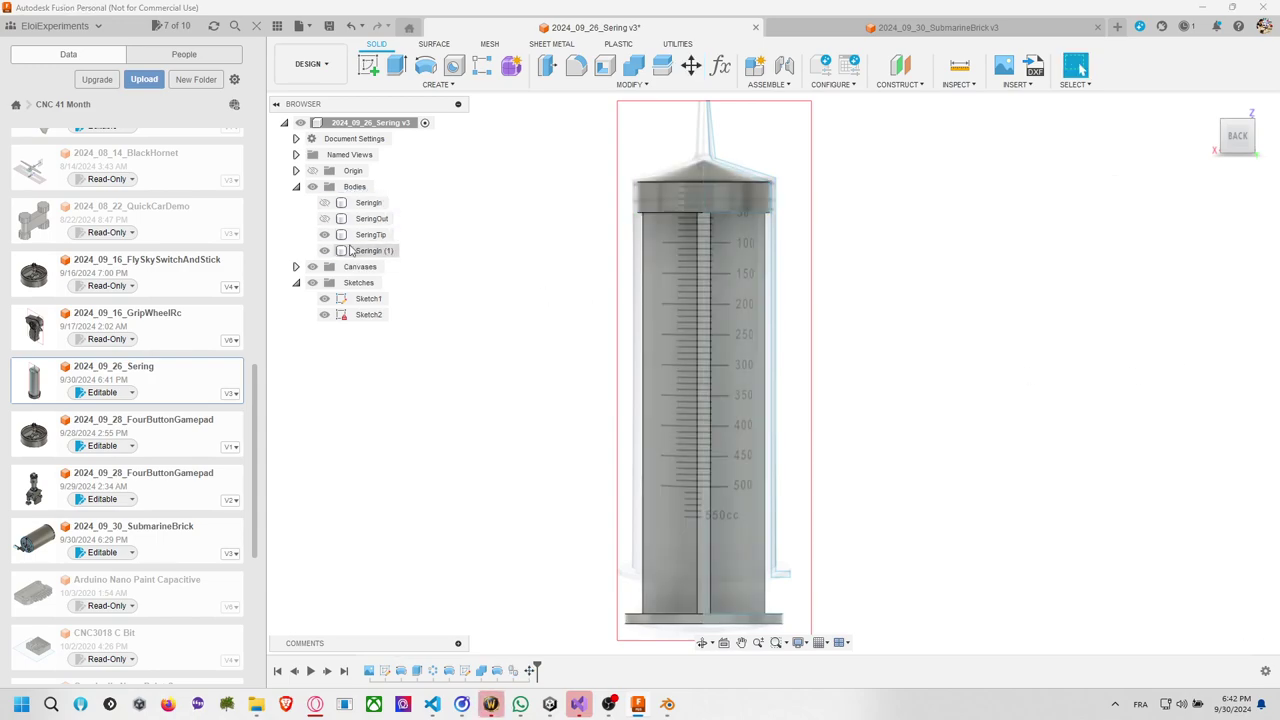
Combine-cut SeringTip from SeringIn (1), then reopen and reconfirm the combine.
click(633, 65)
click(688, 226)
click(697, 206)
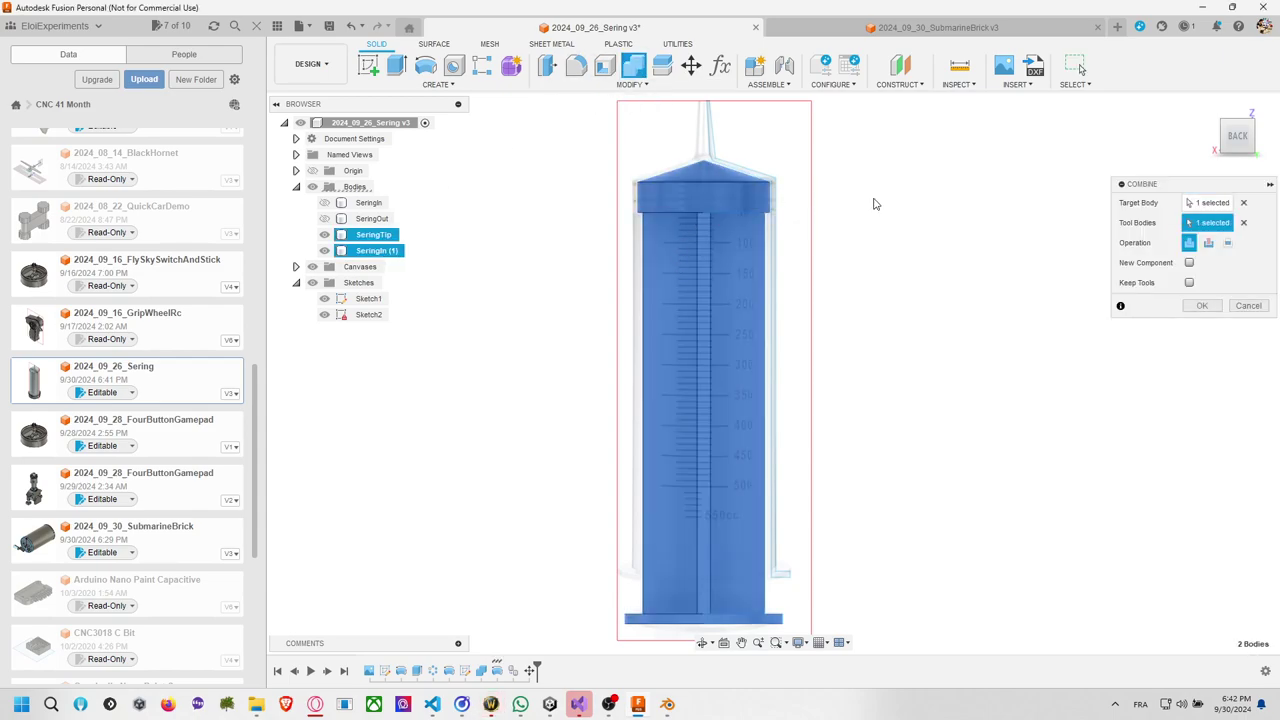
click(1208, 242)
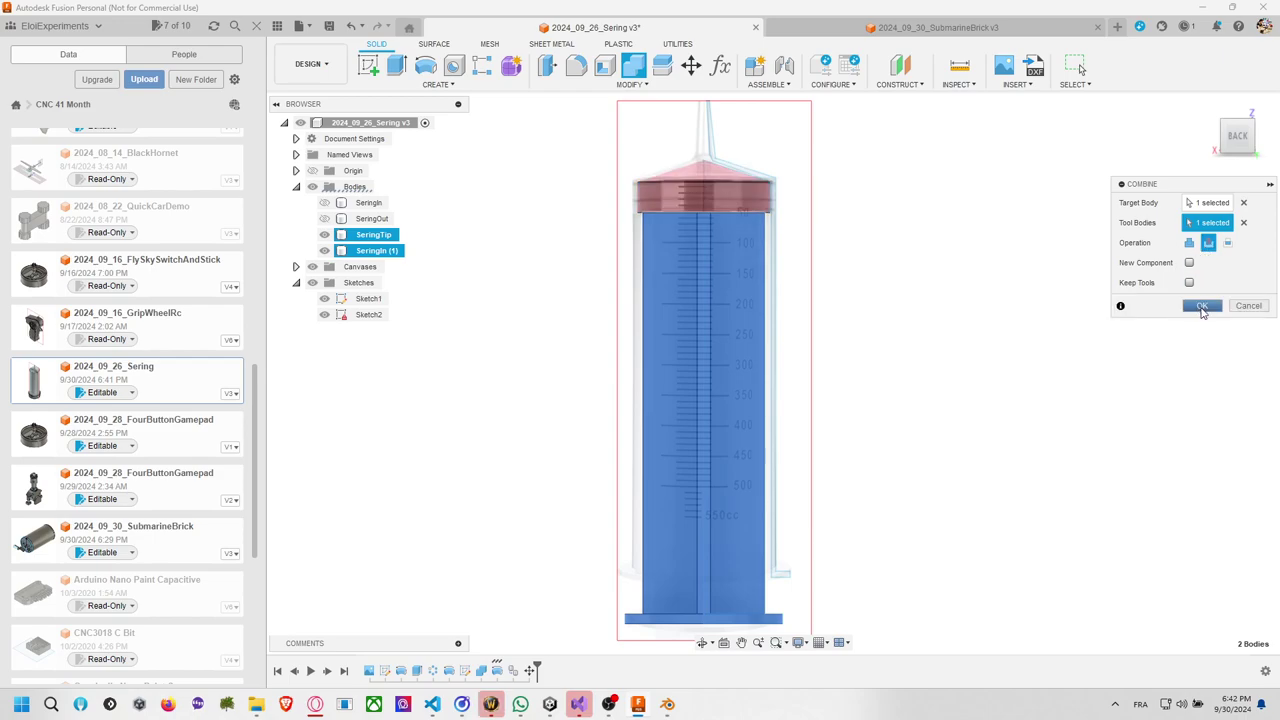
click(1201, 306)
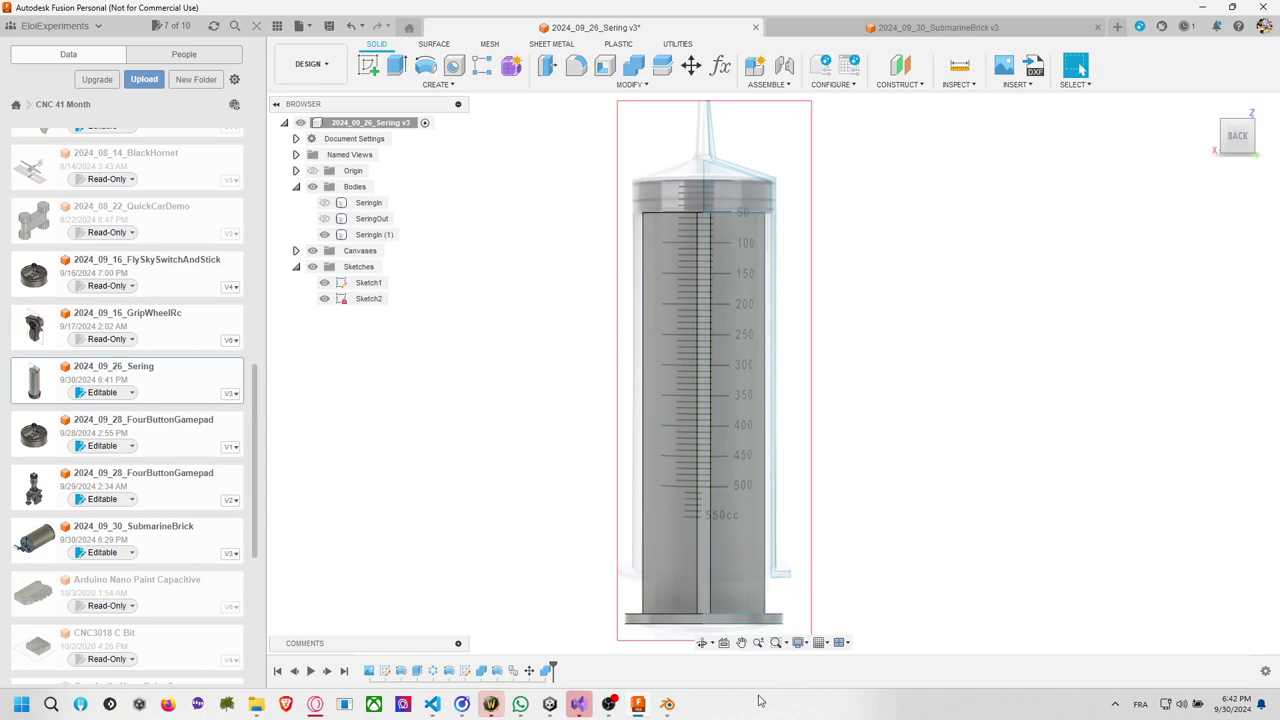
right_click(553, 674)
click(597, 555)
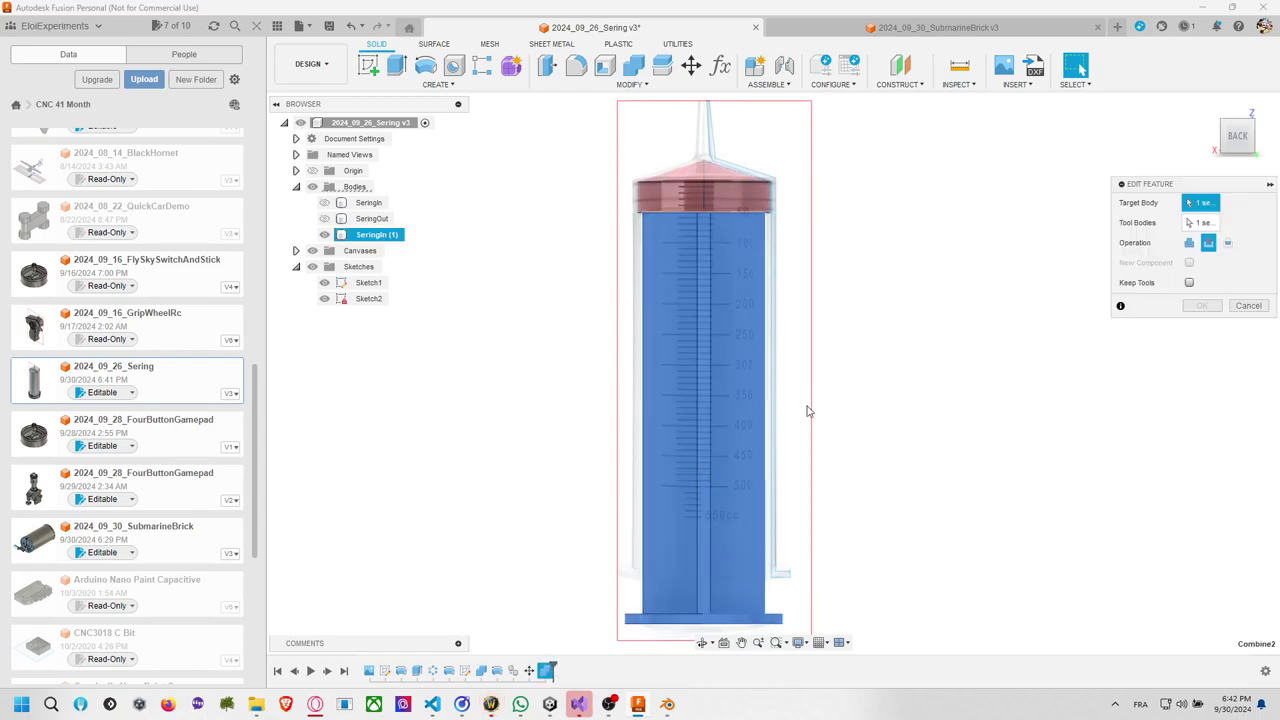
click(1201, 306)
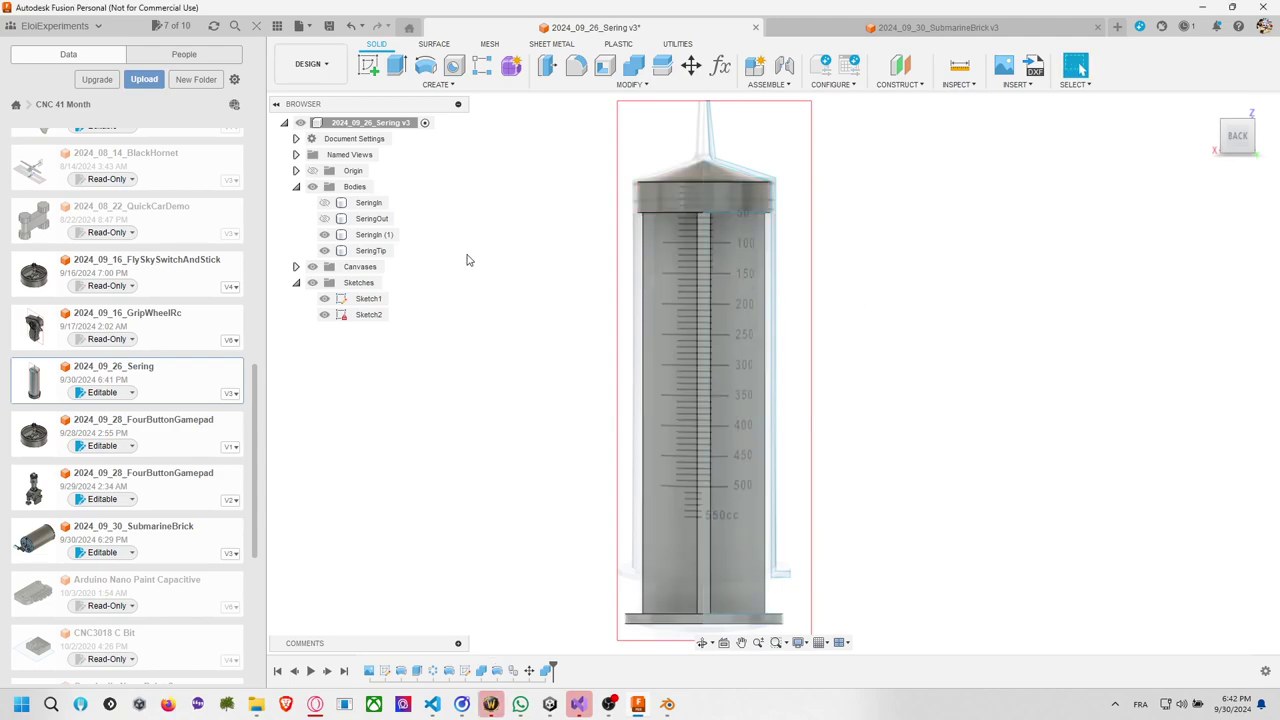
click(377, 235)
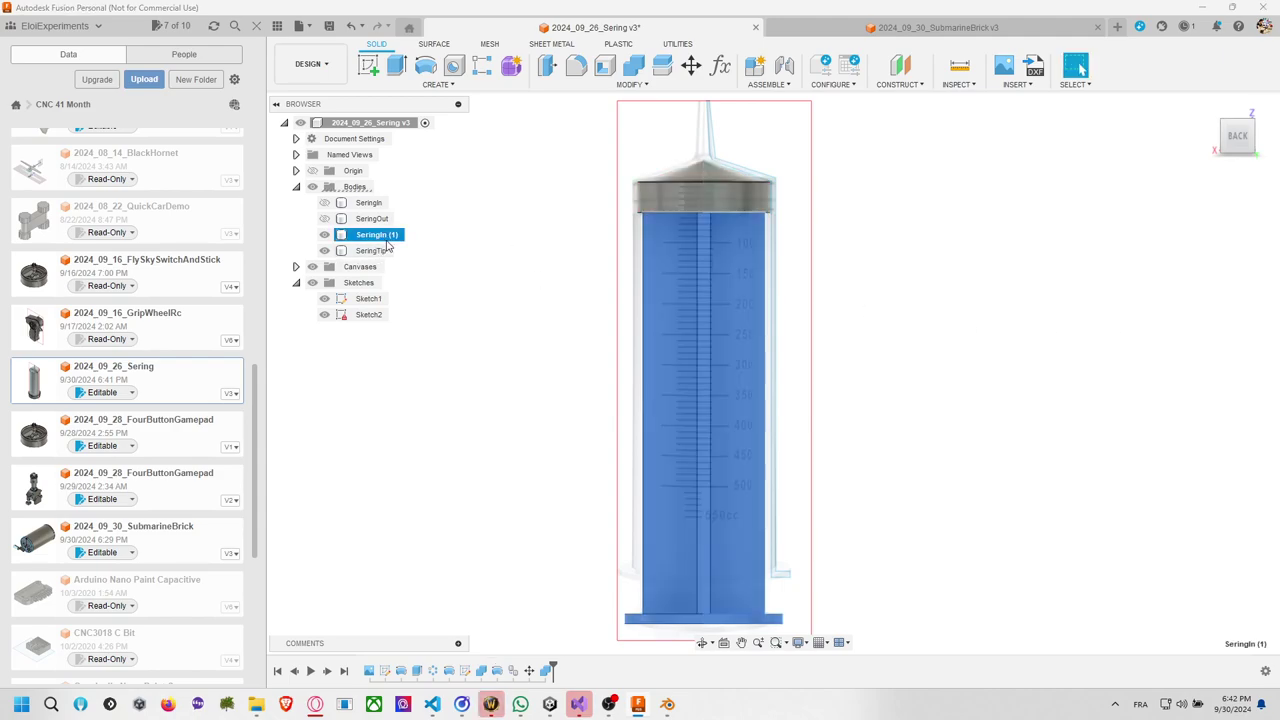
Rename SeringIn (1) to SeringPusher and keep the SeringTip name unchanged.
double_click(377, 236)
click(386, 234)
double_click(375, 250)
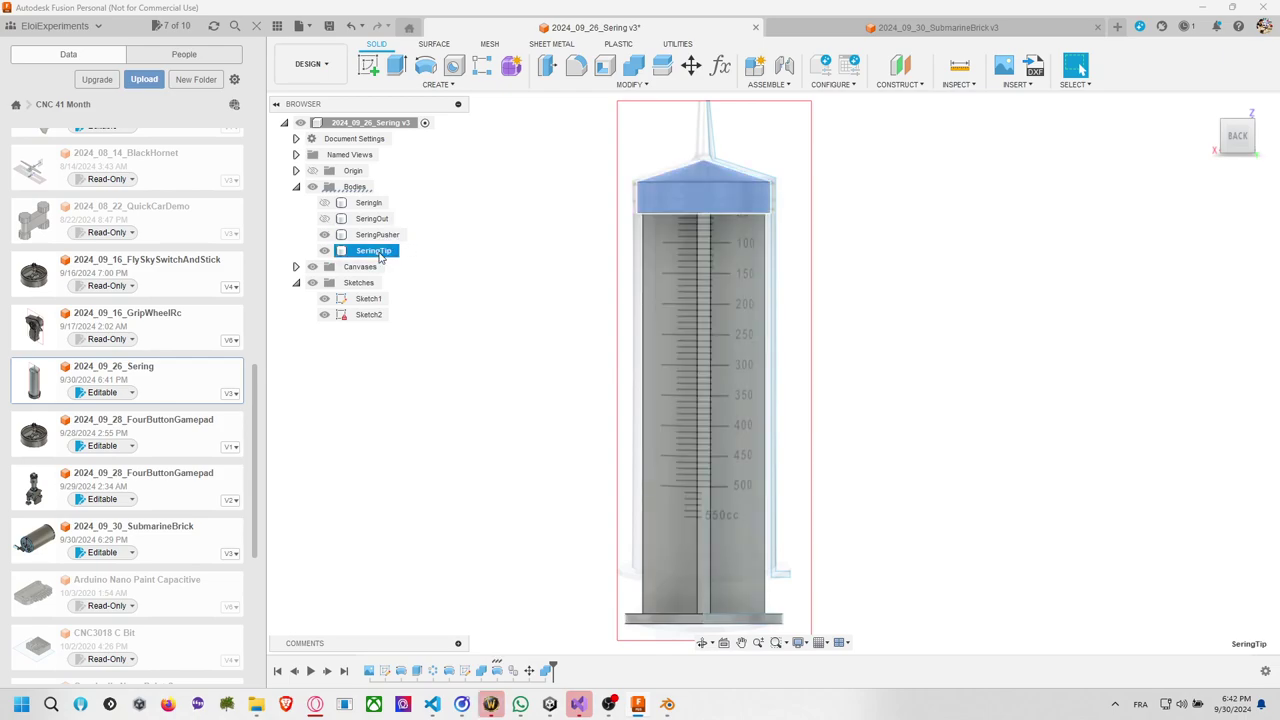
key(Return)
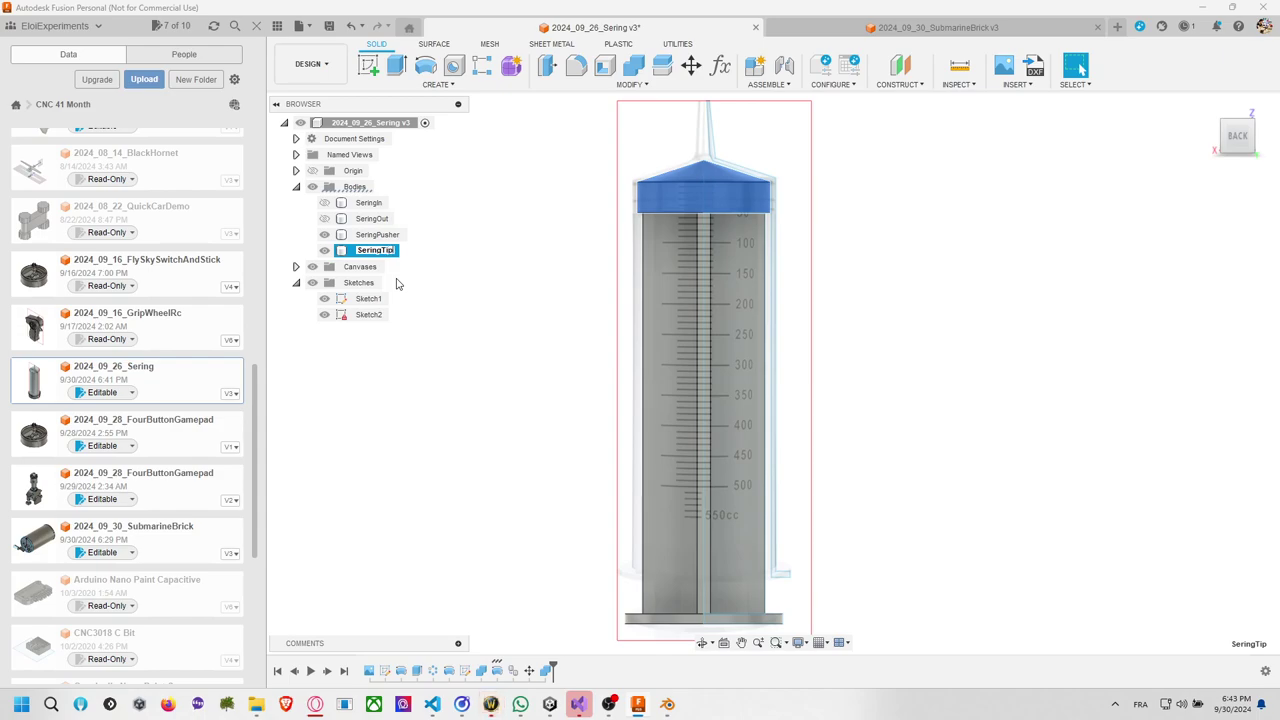
key(Return)
Export SeringPusher as an OBJ mesh into the 2024_09_30_Sering folder.
click(375, 234)
right_click(375, 234)
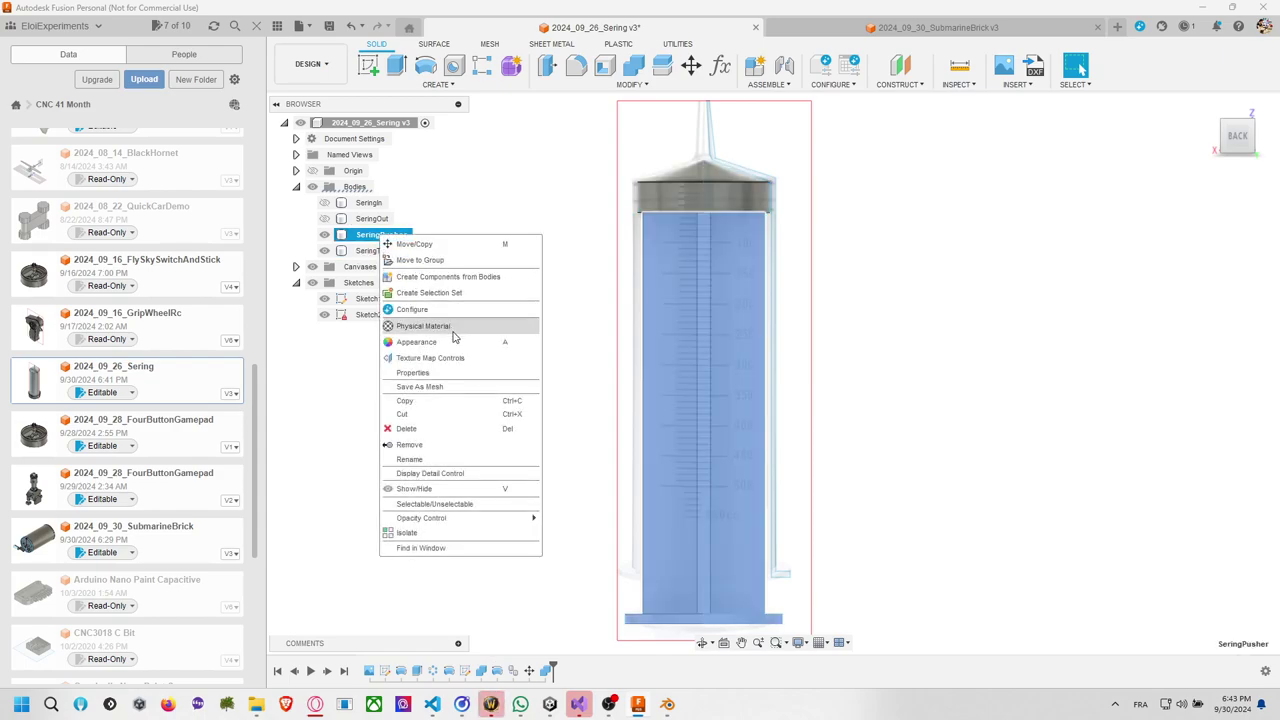
click(465, 387)
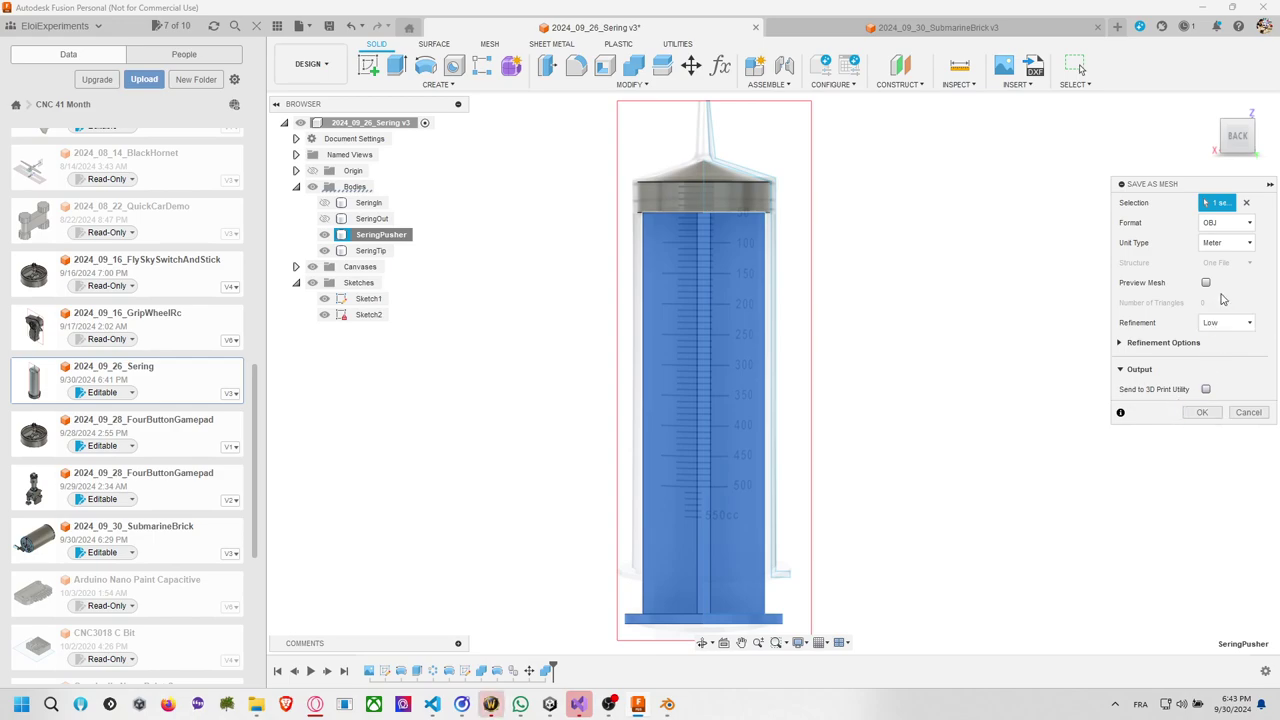
click(1203, 413)
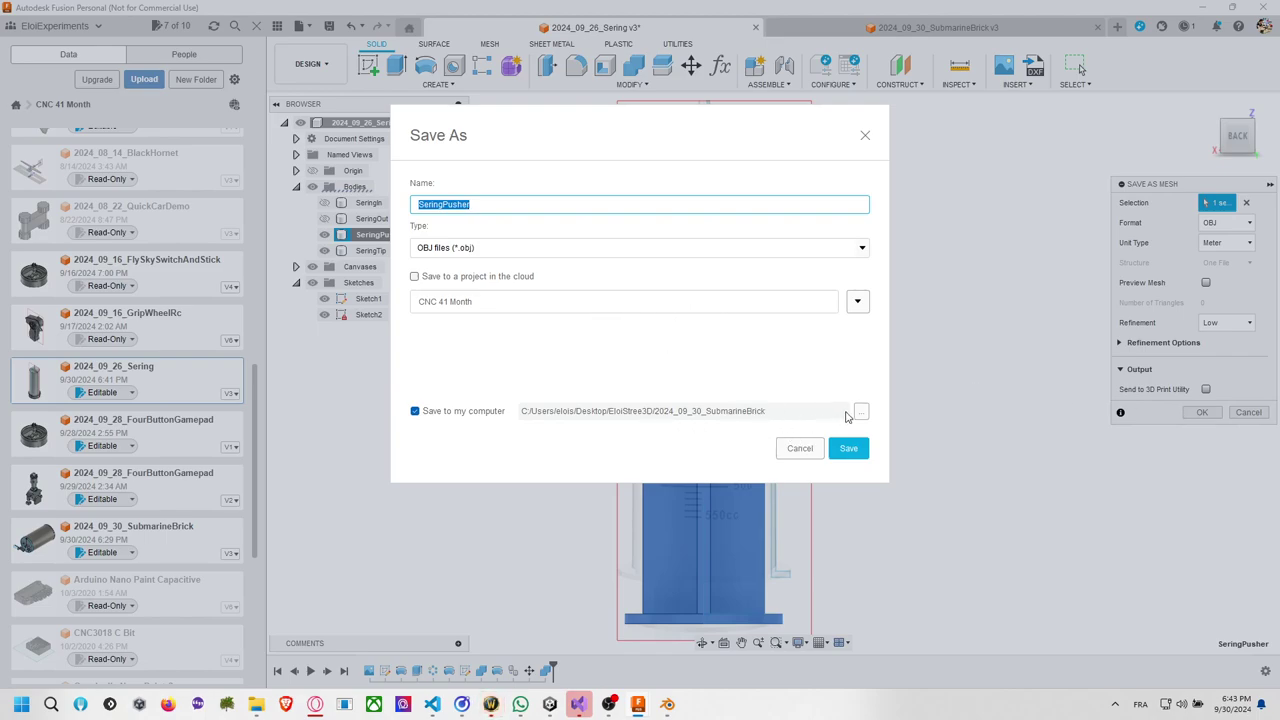
click(860, 412)
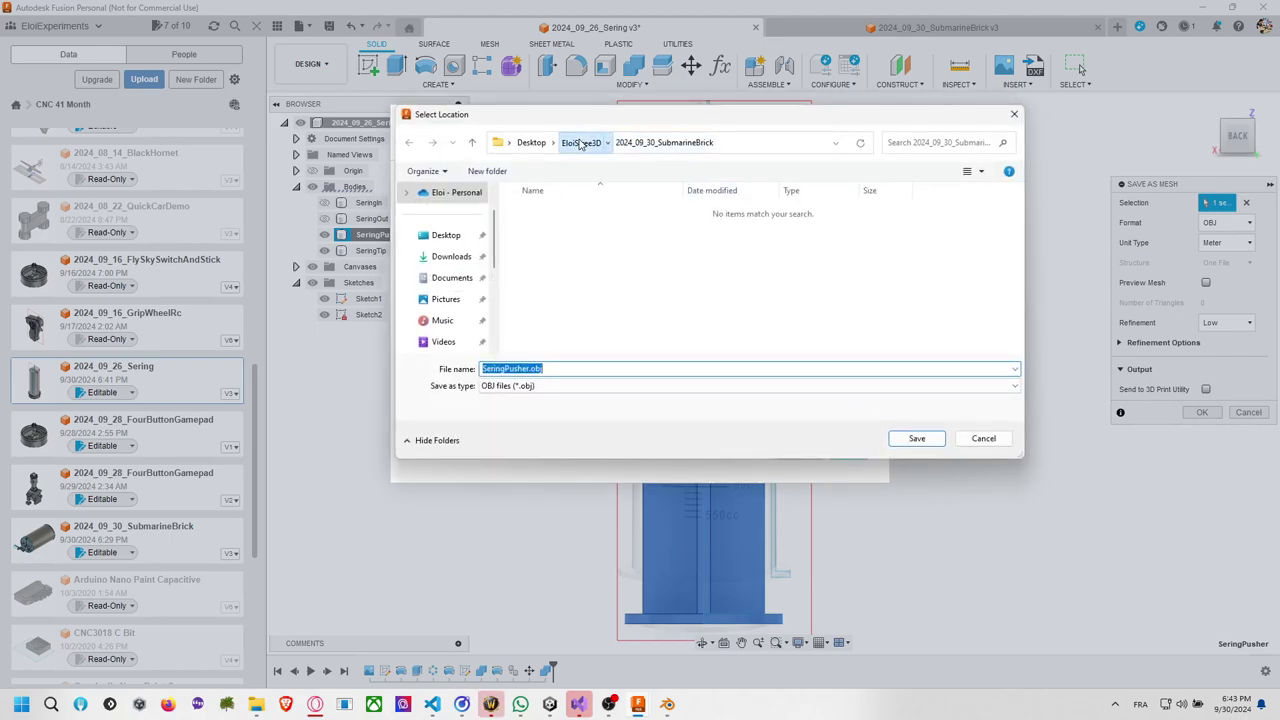
click(580, 143)
double_click(596, 267)
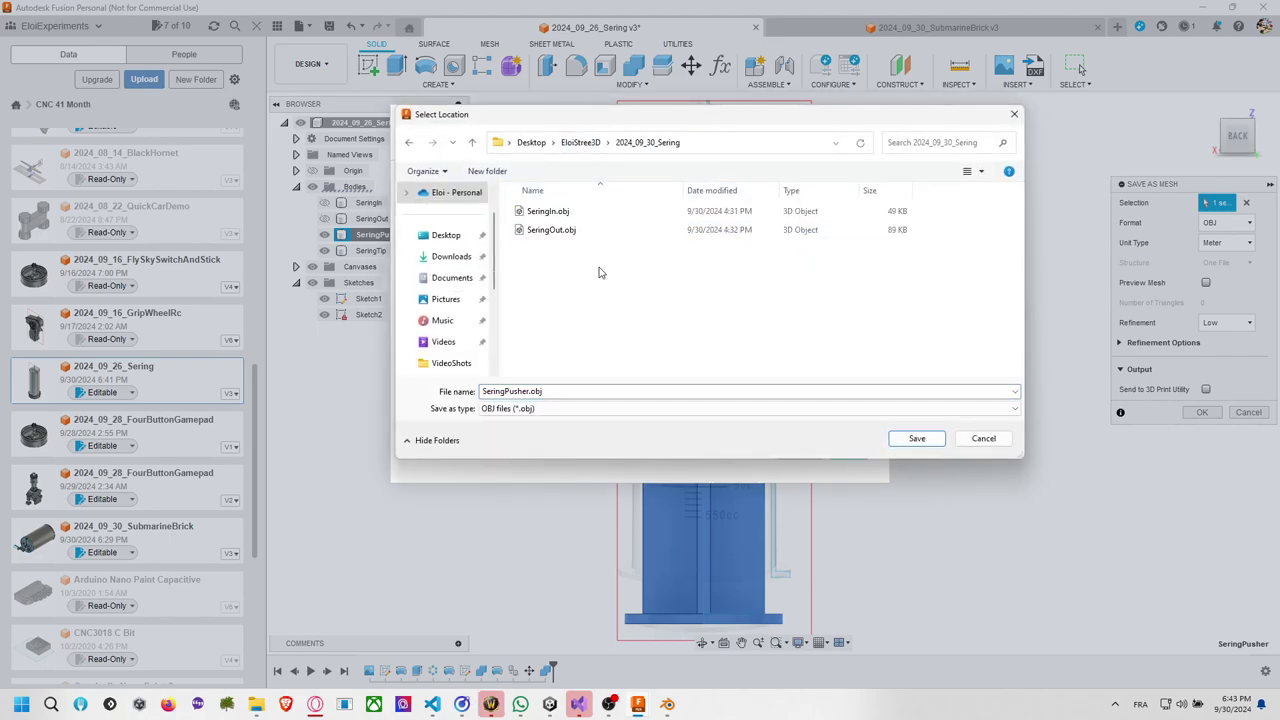
click(912, 438)
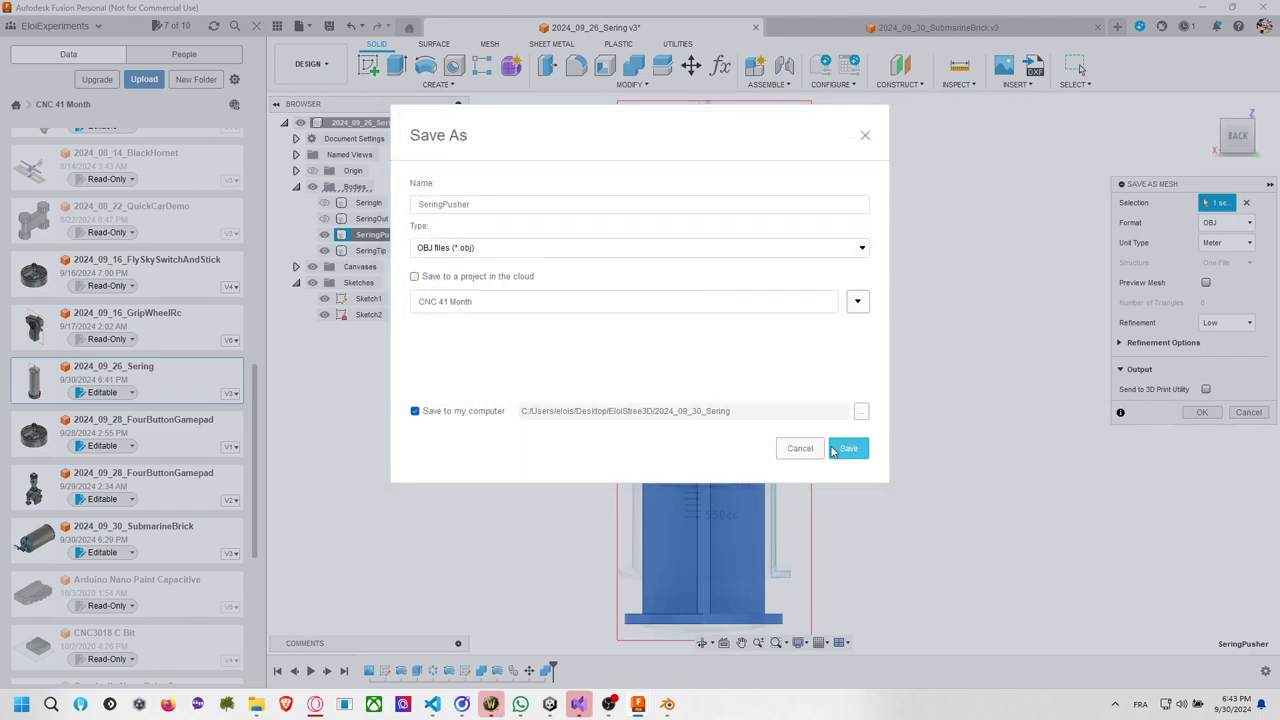
click(847, 449)
key(alt+Tab)
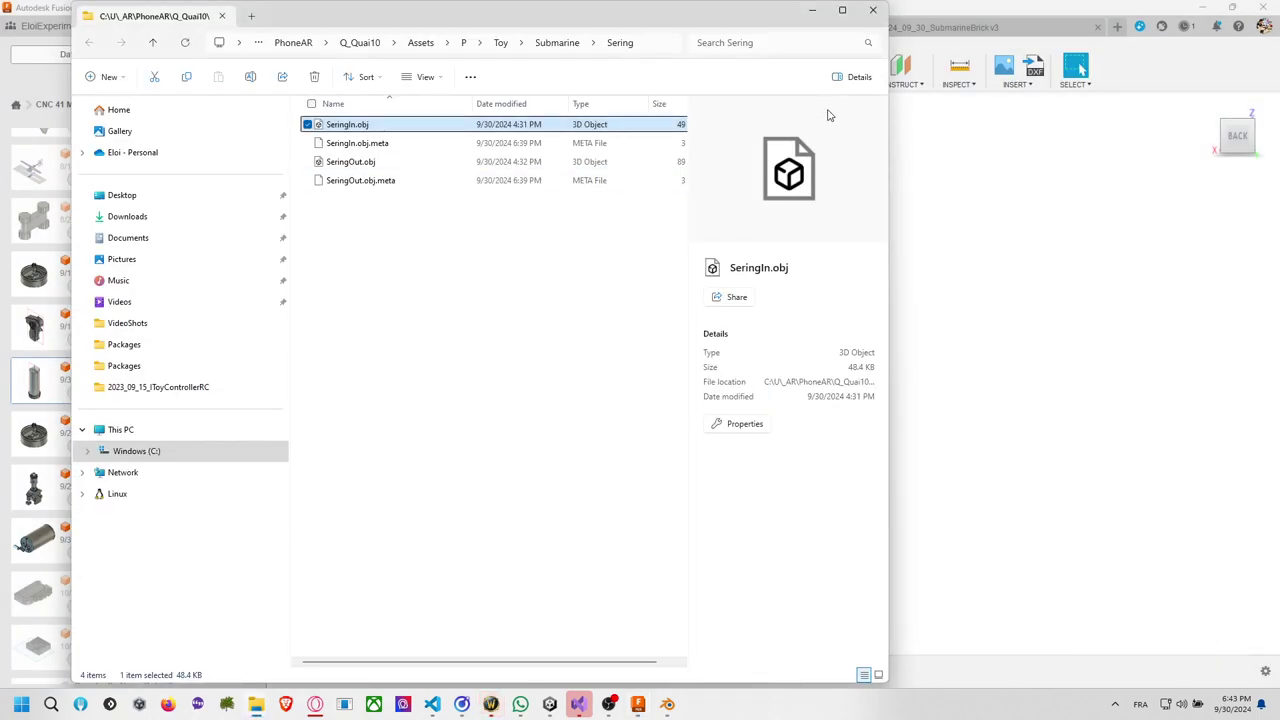
key(alt+Tab)
Export SeringTip as an OBJ mesh to the same folder.
click(372, 250)
right_click(376, 251)
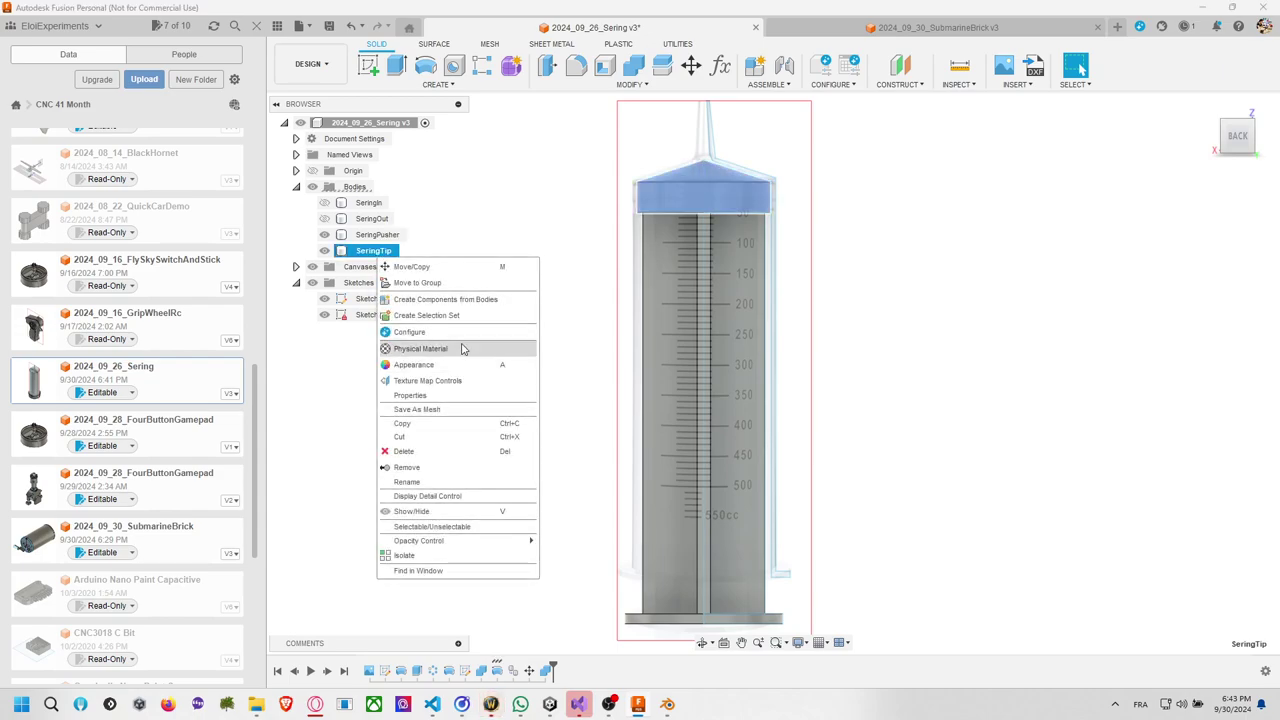
click(462, 409)
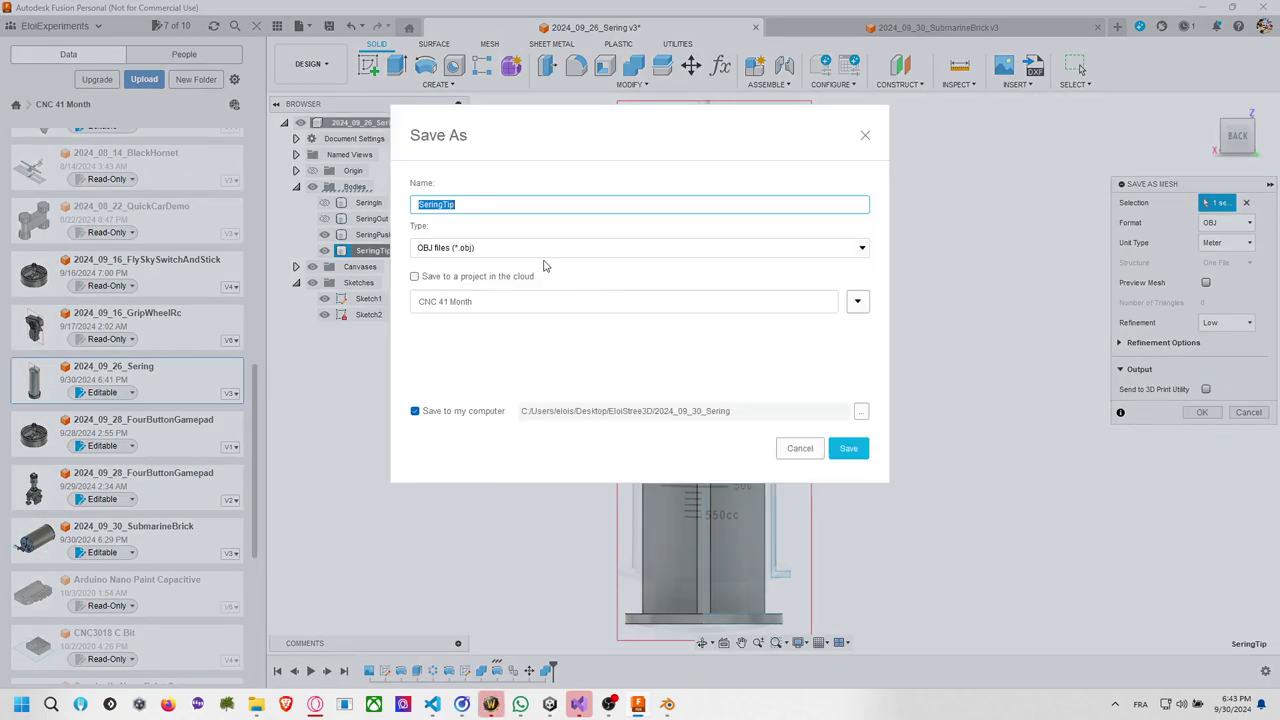
click(848, 448)
key(alt+Tab)
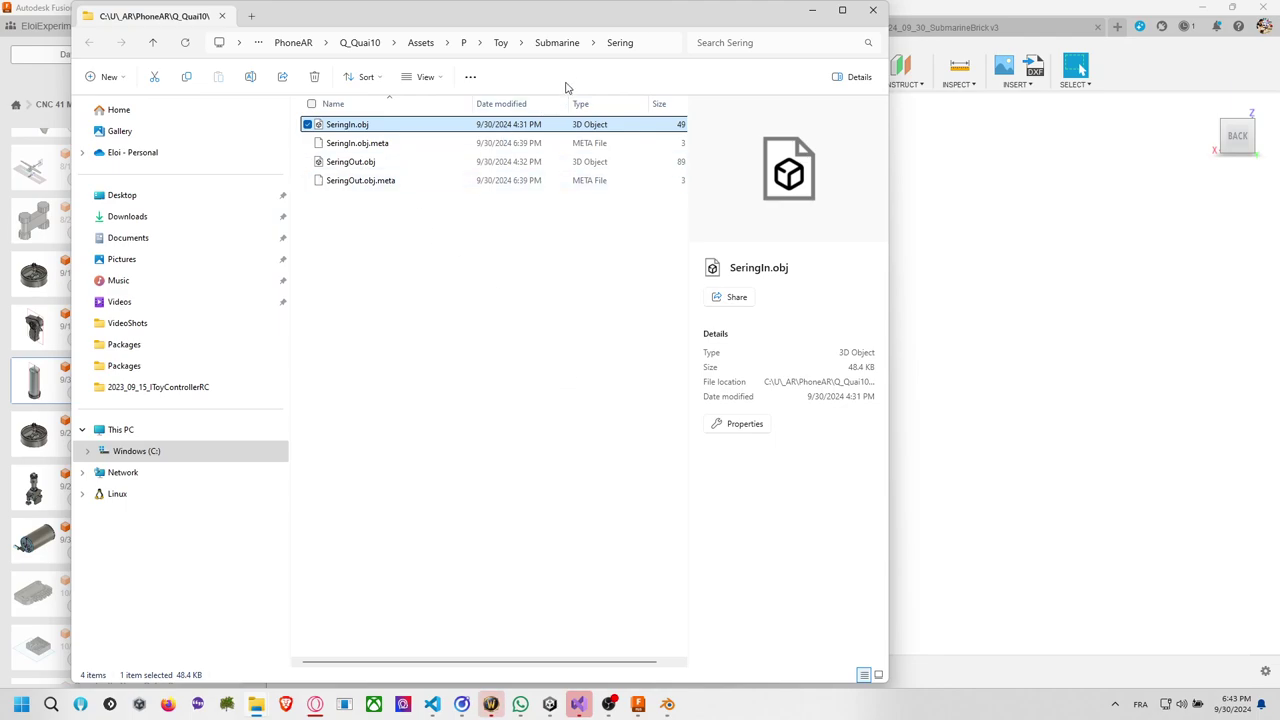
Move SeringPusher.obj and SeringTip.obj from 2024_09_30_Sering into Unity's Assets\P\Toy\Submarine\Sering folder.
key(alt+Tab)
key(alt+Tab)
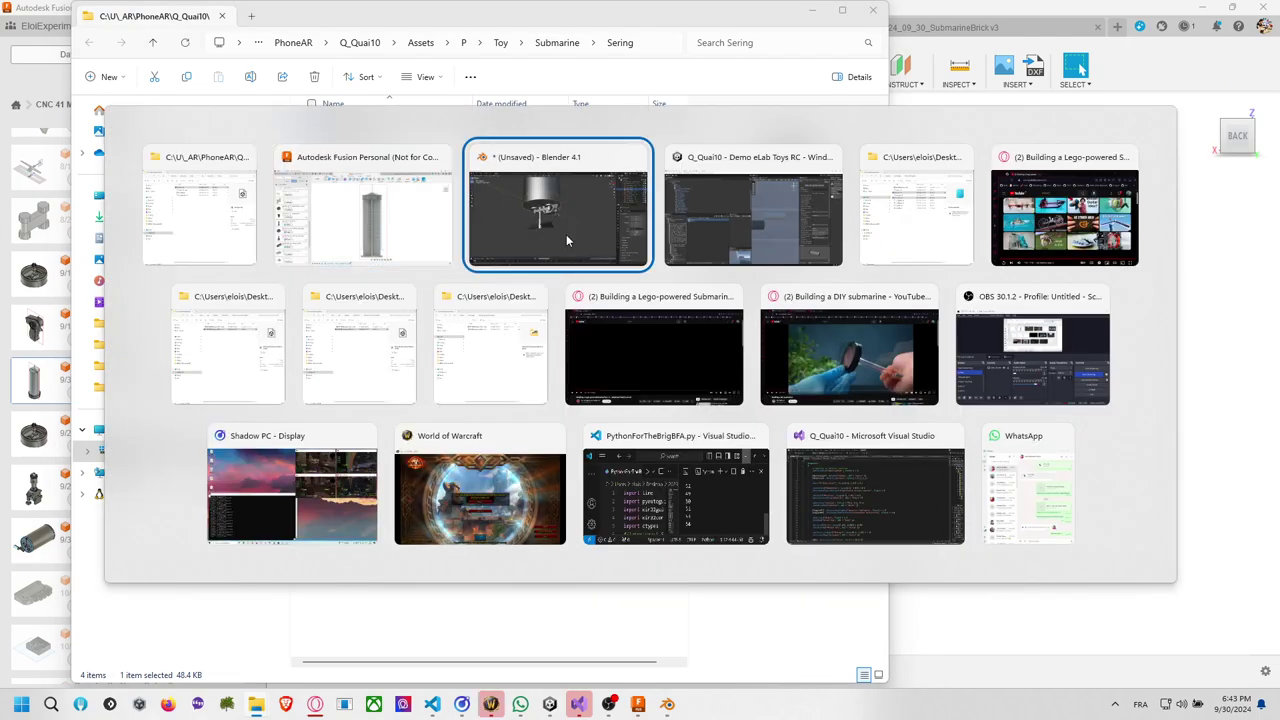
click(455, 300)
click(372, 453)
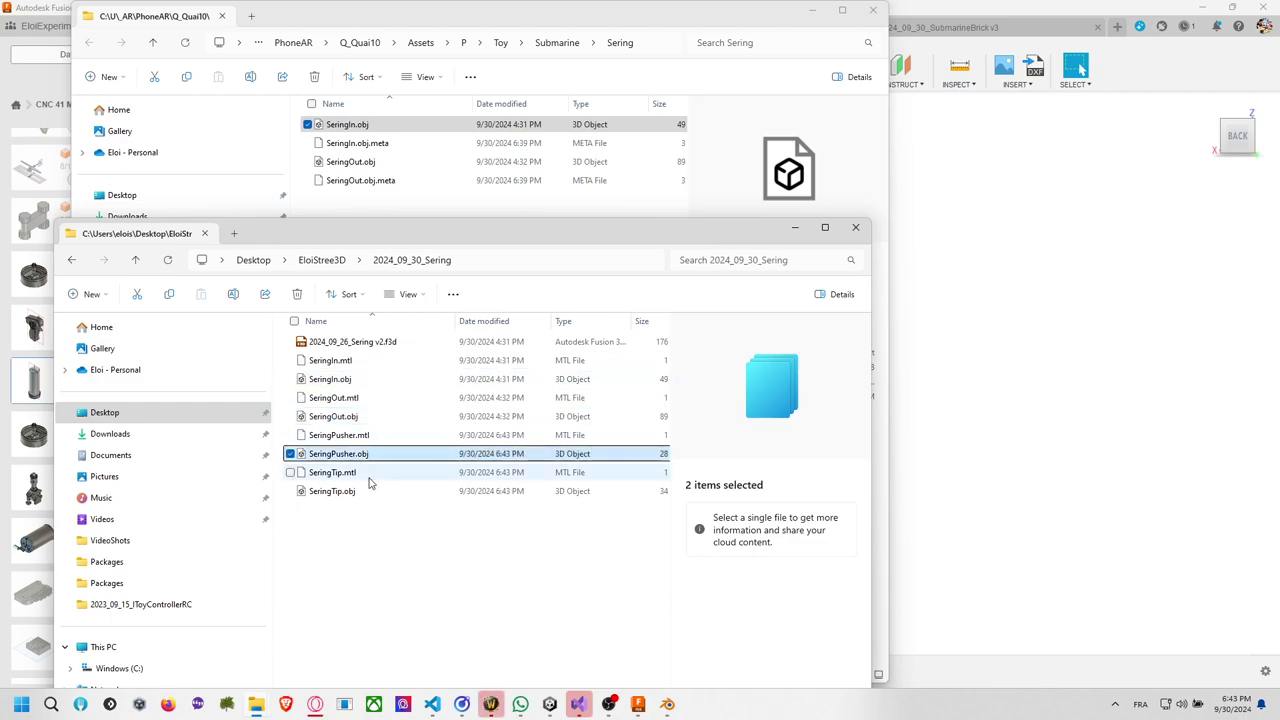
ctrl+click(372, 489)
drag(372, 489, 482, 486)
key(alt+Tab)
key(alt+Tab)
key(alt+shift+Tab)
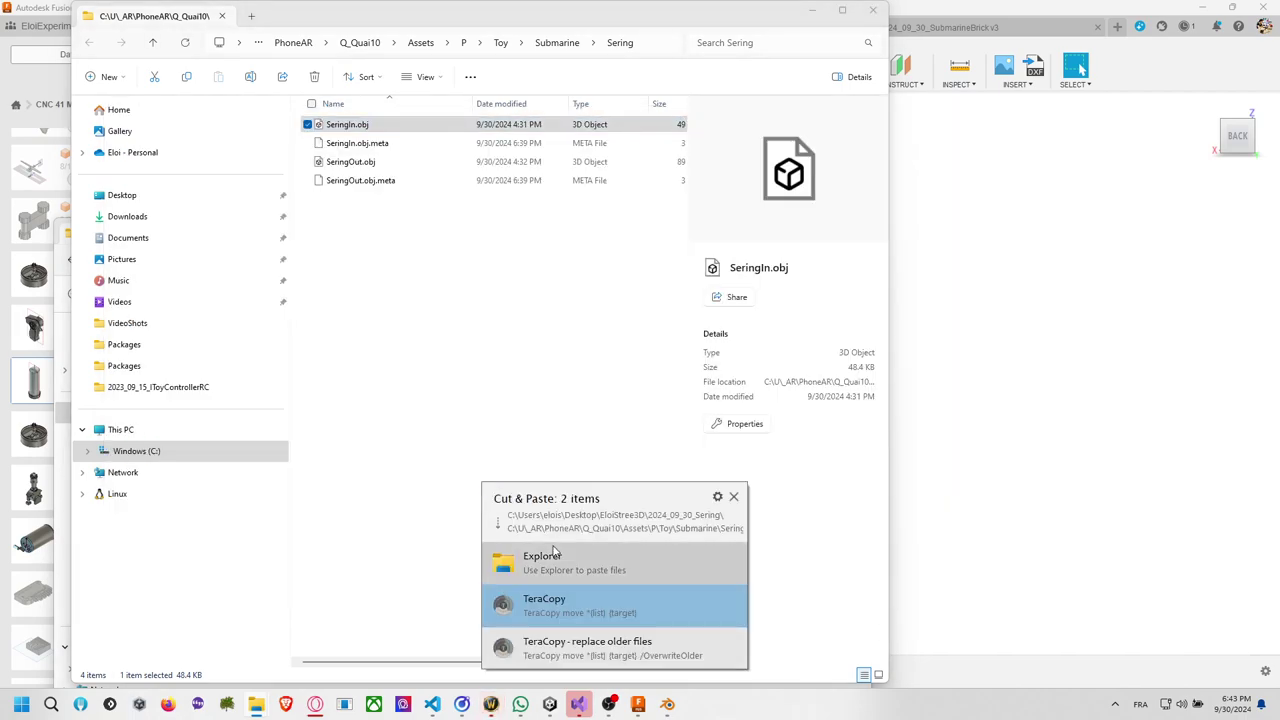
click(554, 558)
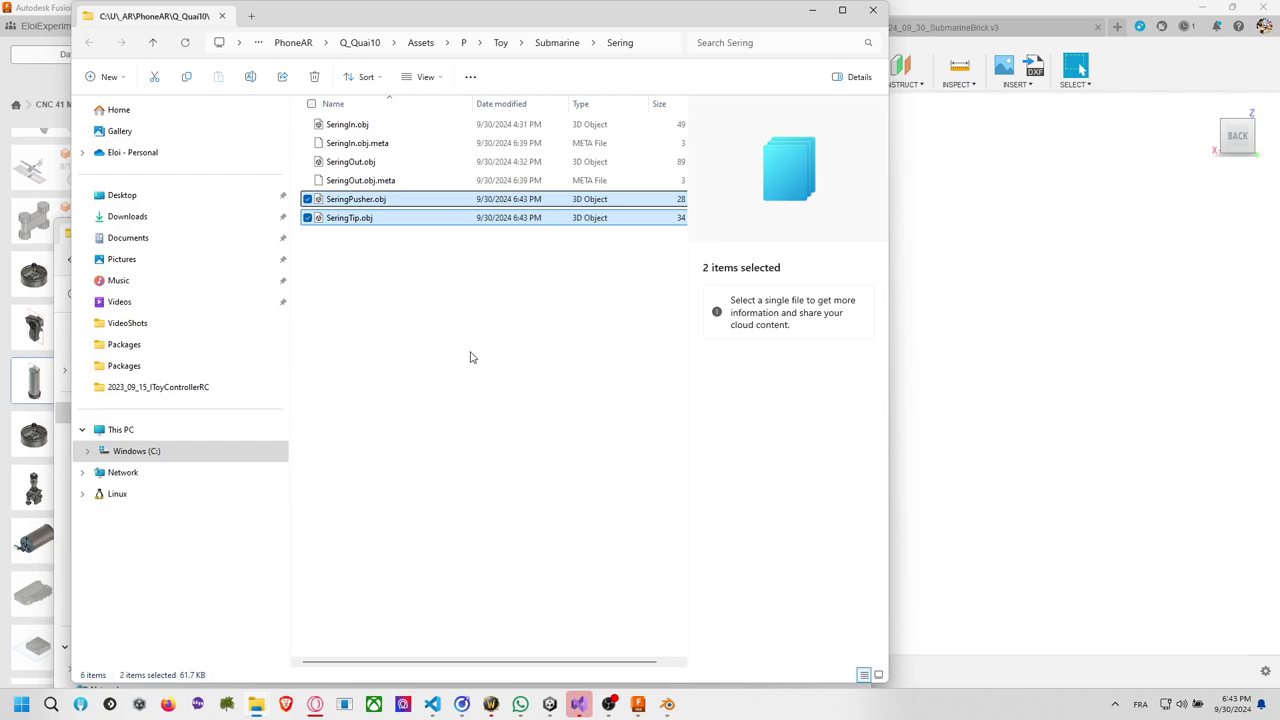
click(492, 704)
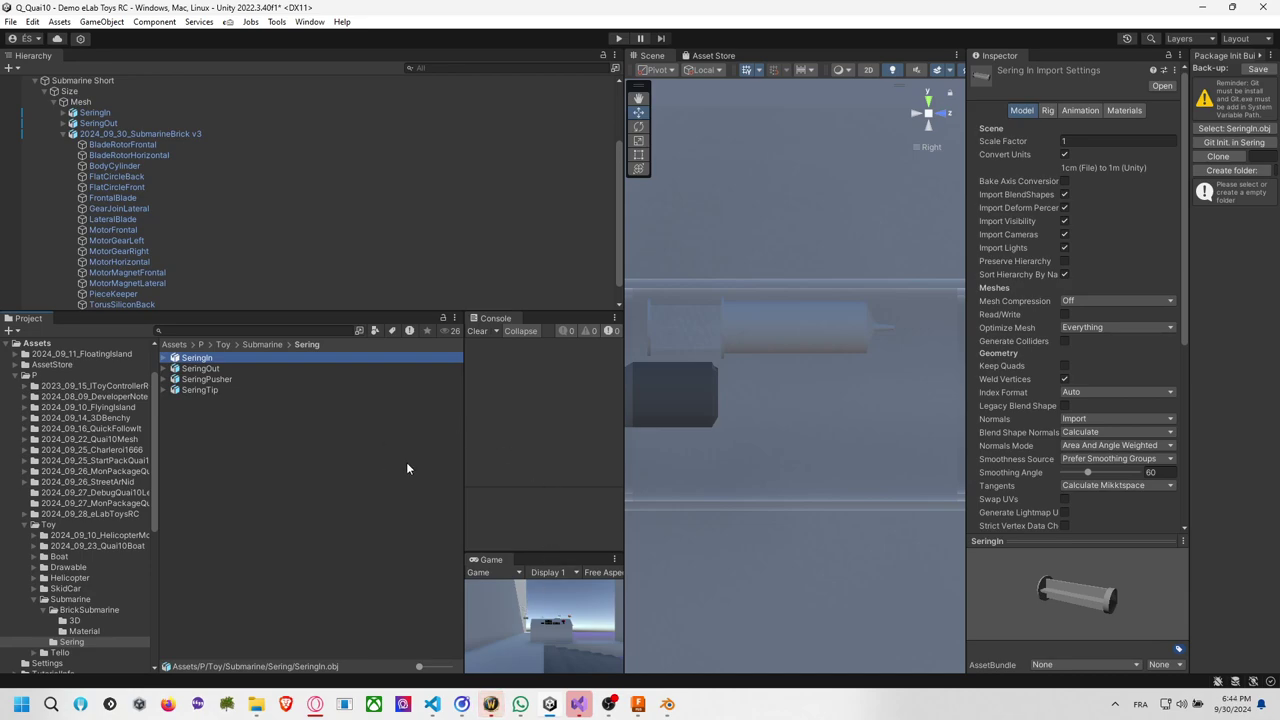
Drop SeringTip and SeringPusher into the scene and delete SeringOut, then undo it.
click(735, 340)
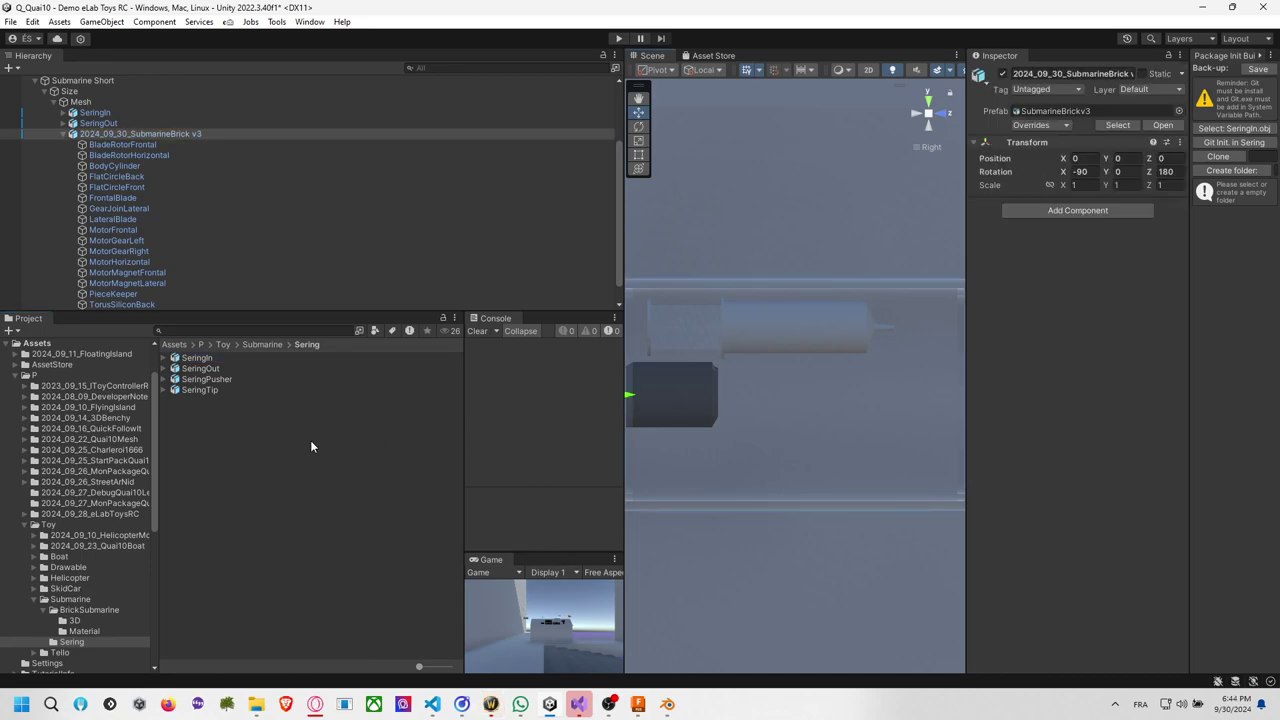
click(218, 390)
ctrl+click(226, 380)
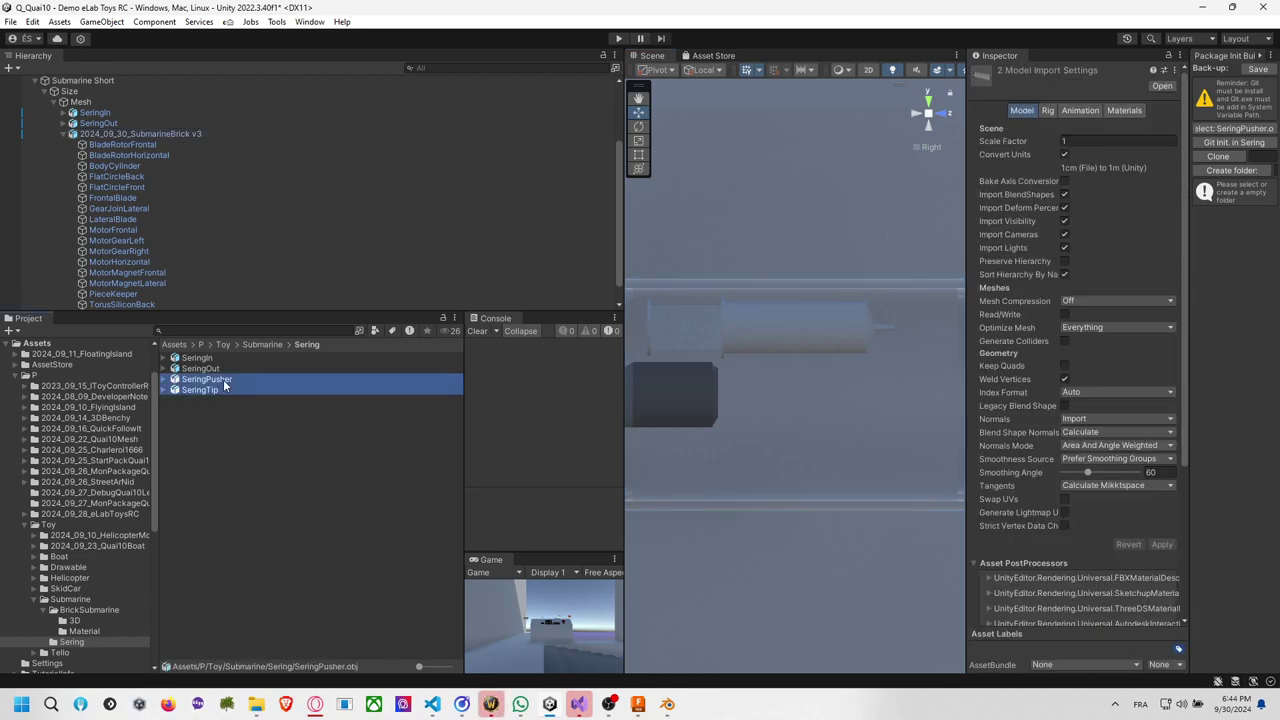
drag(224, 385, 125, 113)
click(121, 155)
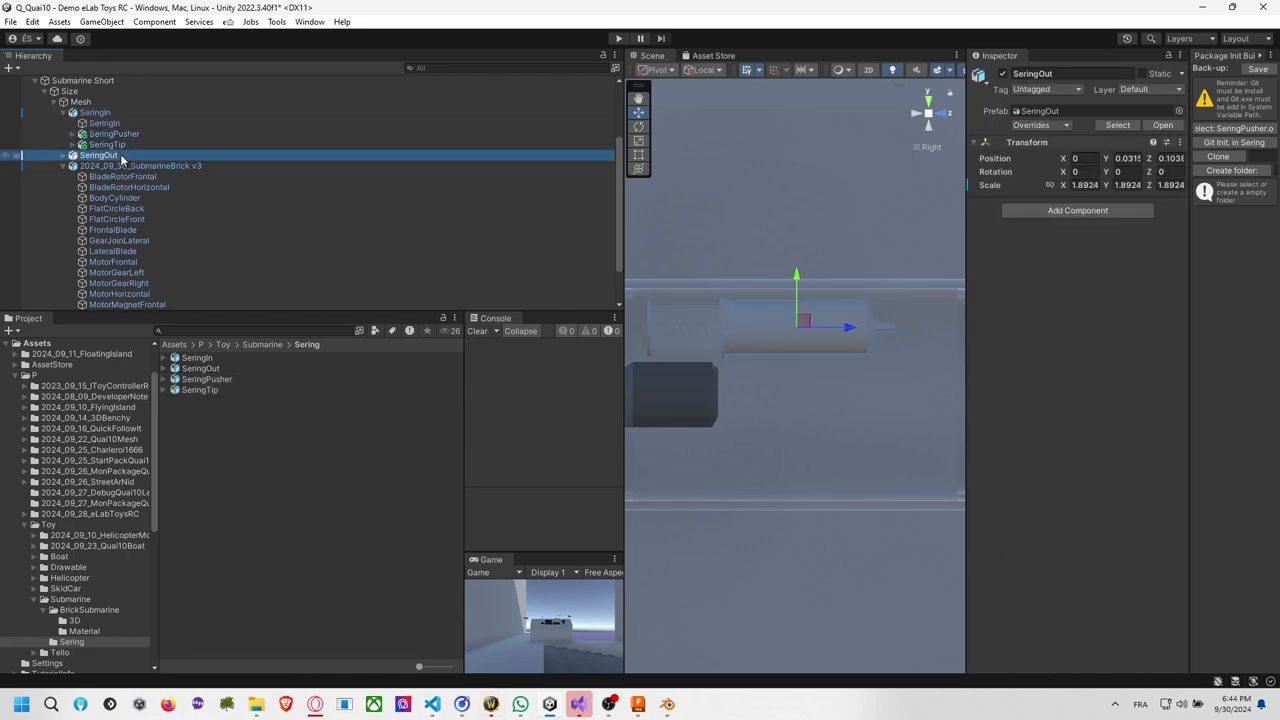
key(Delete)
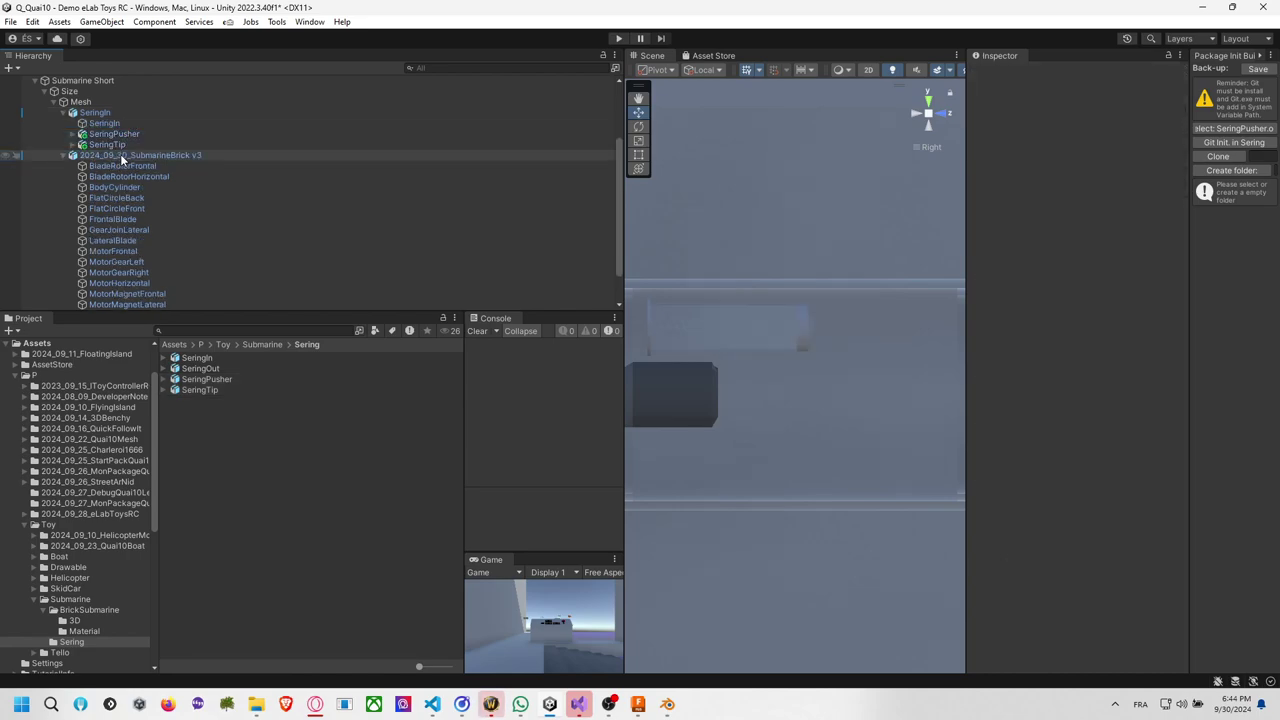
key(ctrl+z)
key(ctrl+z)
key(ctrl+z)
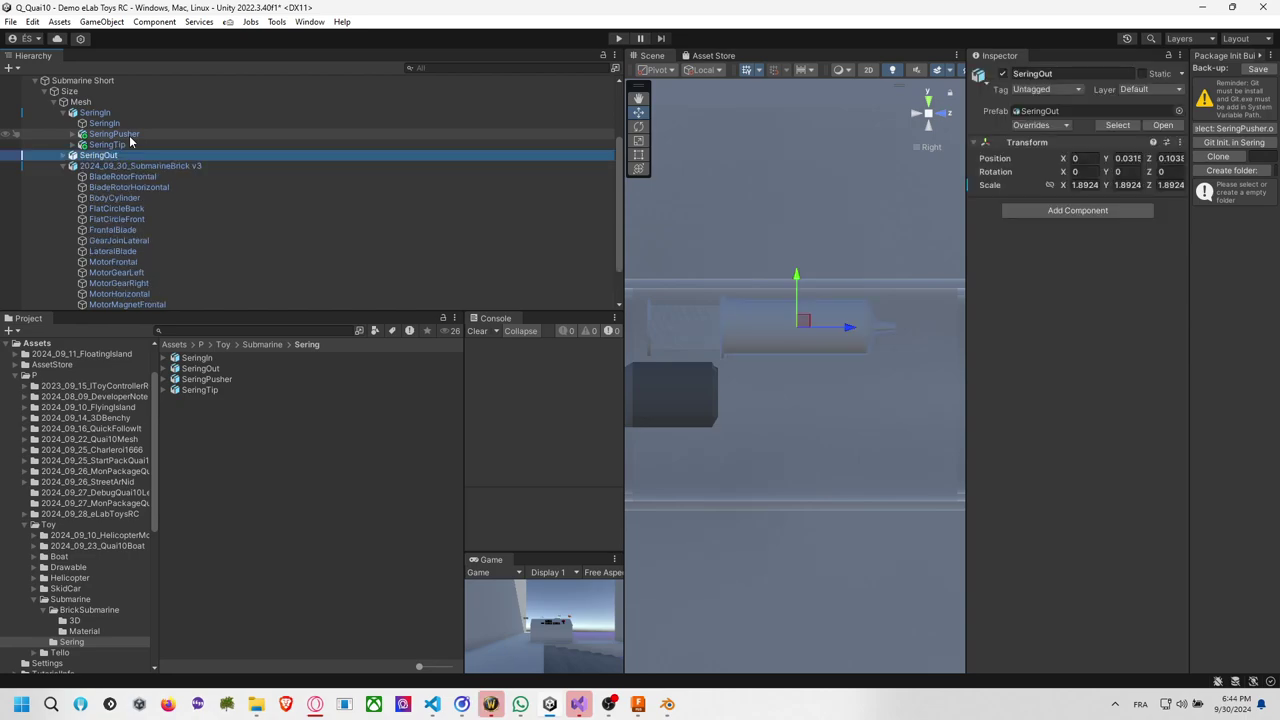
Delete SeringIn and add SeringPusher and SeringTip under the Mesh object.
click(122, 113)
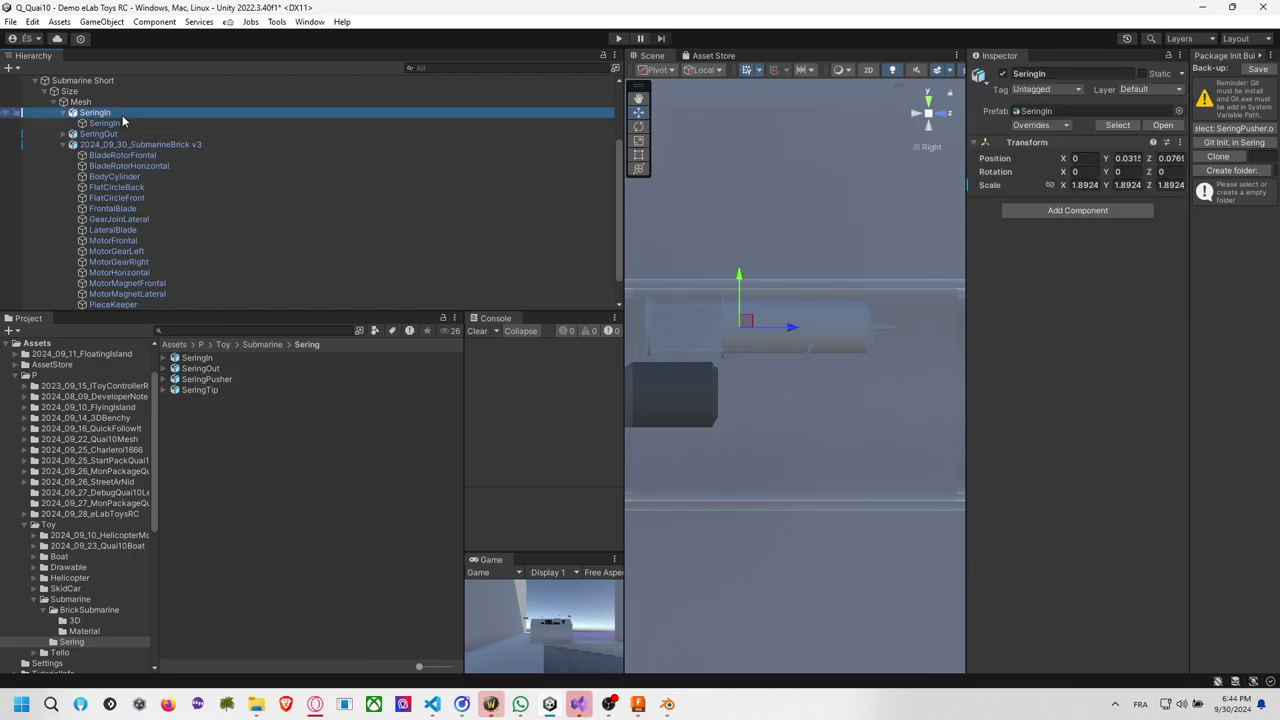
key(Delete)
click(205, 379)
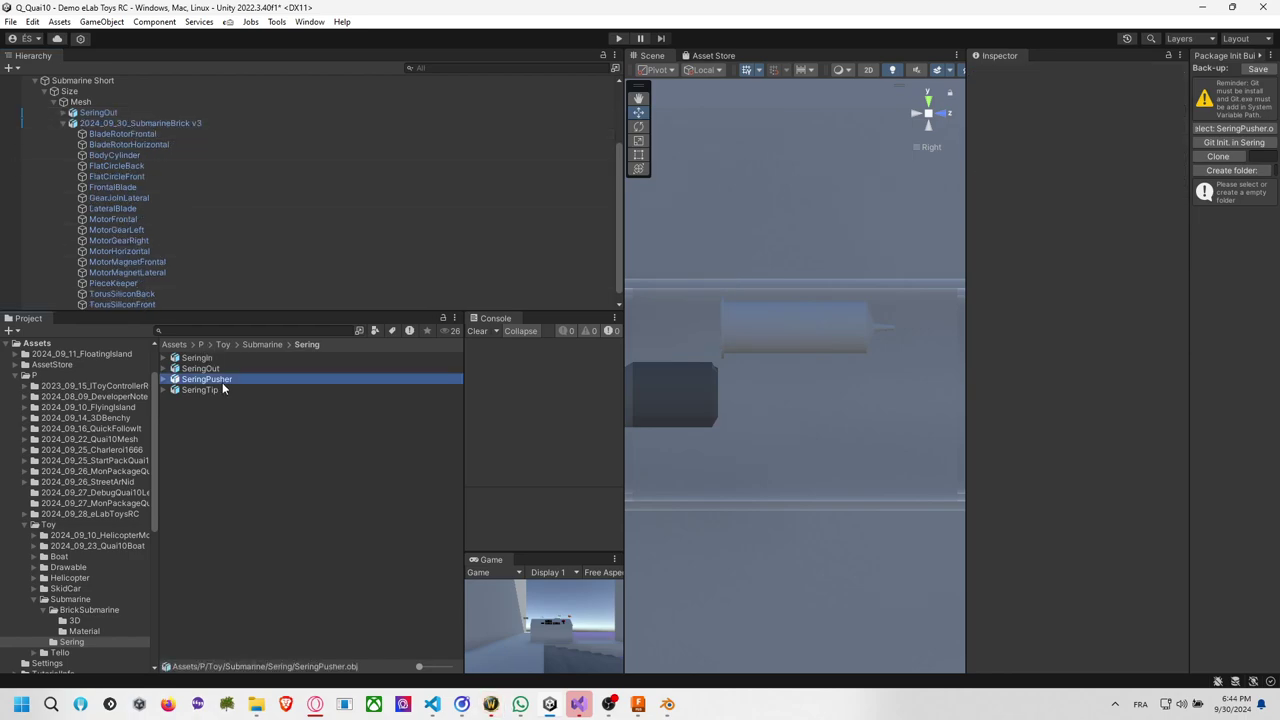
shift+click(218, 392)
drag(224, 377, 106, 104)
Try moving the new meshes along and above the submarine, then undo both moves.
scroll(706, 380, down, 2)
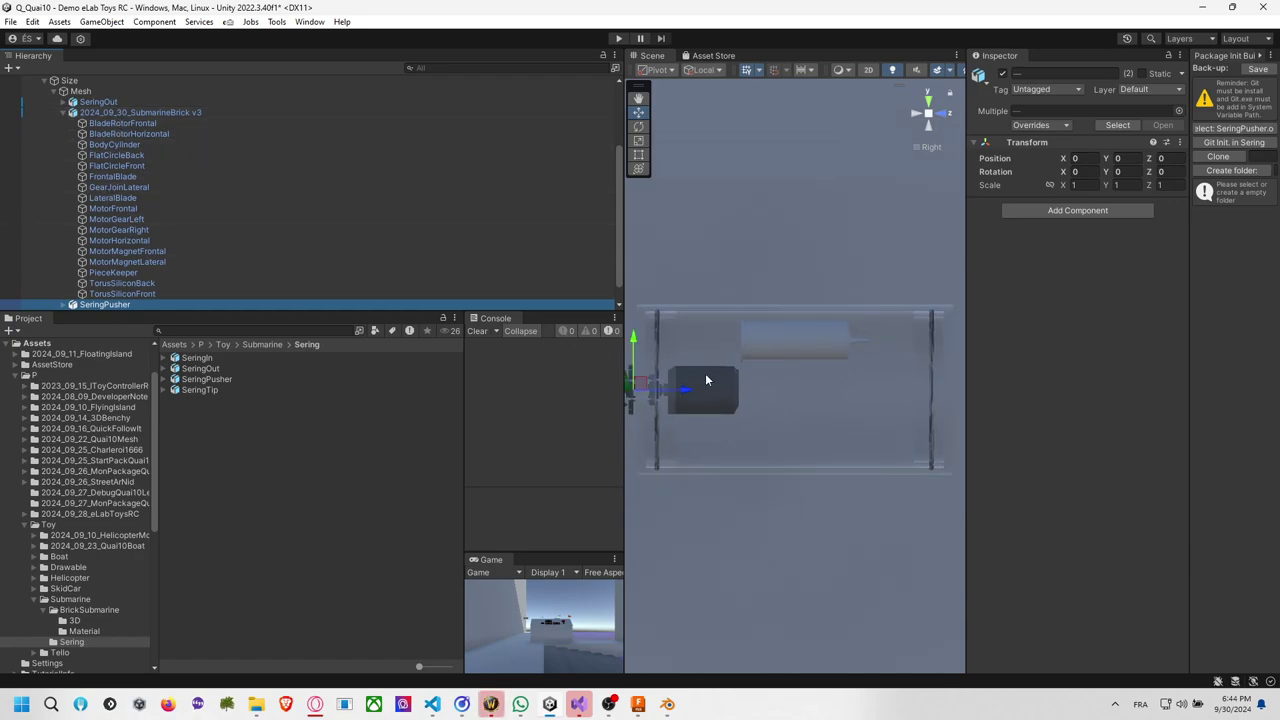
drag(686, 389, 840, 397)
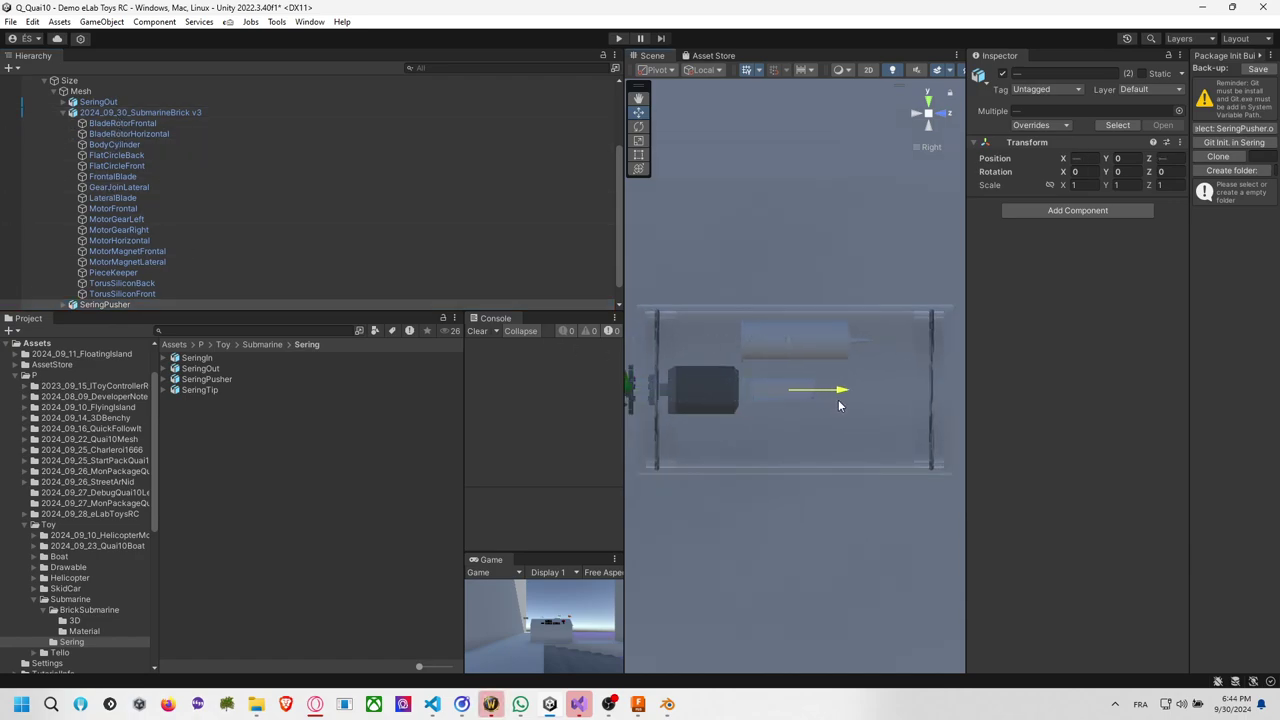
drag(786, 347, 792, 295)
scroll(792, 295, up, 3)
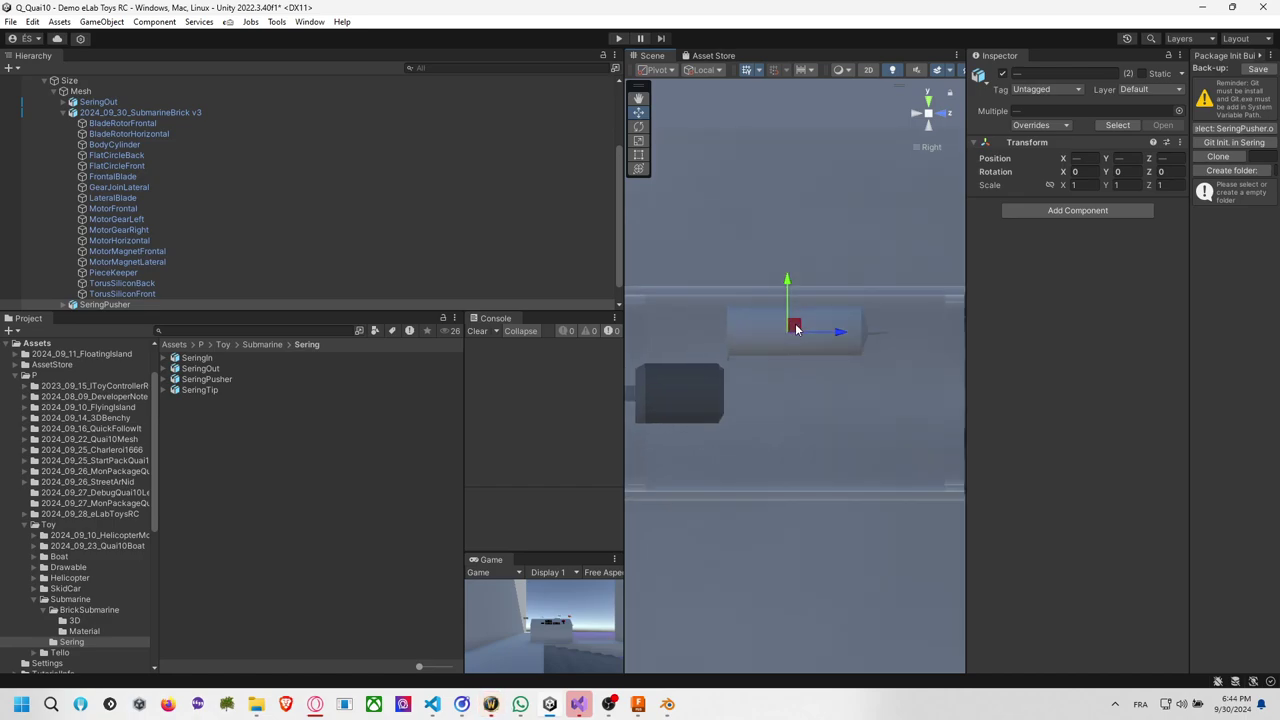
scroll(789, 336, up, 2)
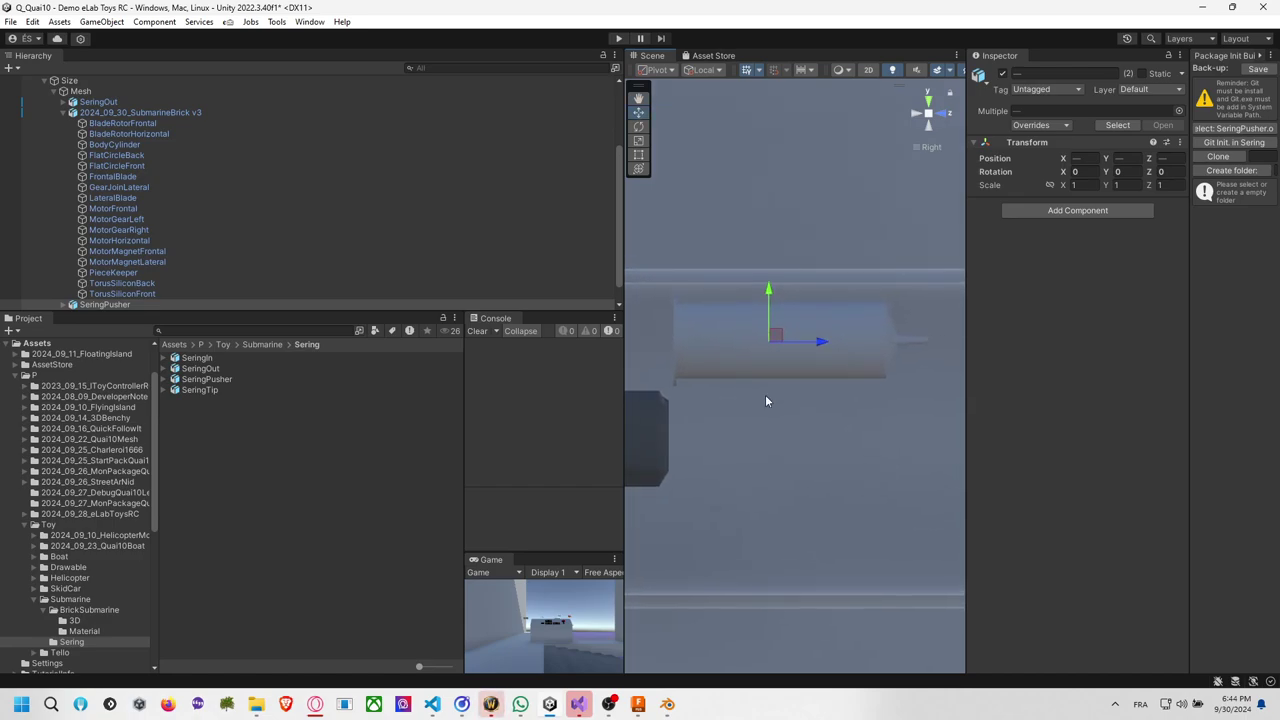
key(ctrl+z)
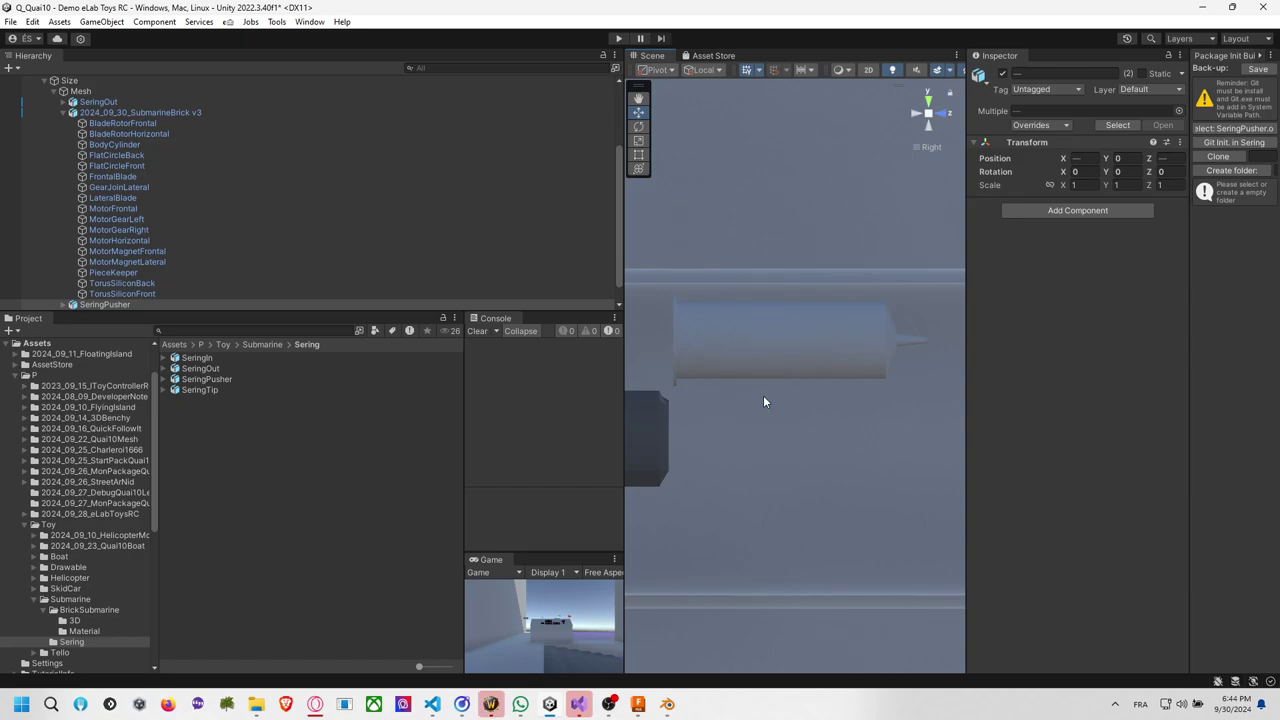
key(ctrl+z)
scroll(767, 400, down, 2)
scroll(768, 400, down, 3)
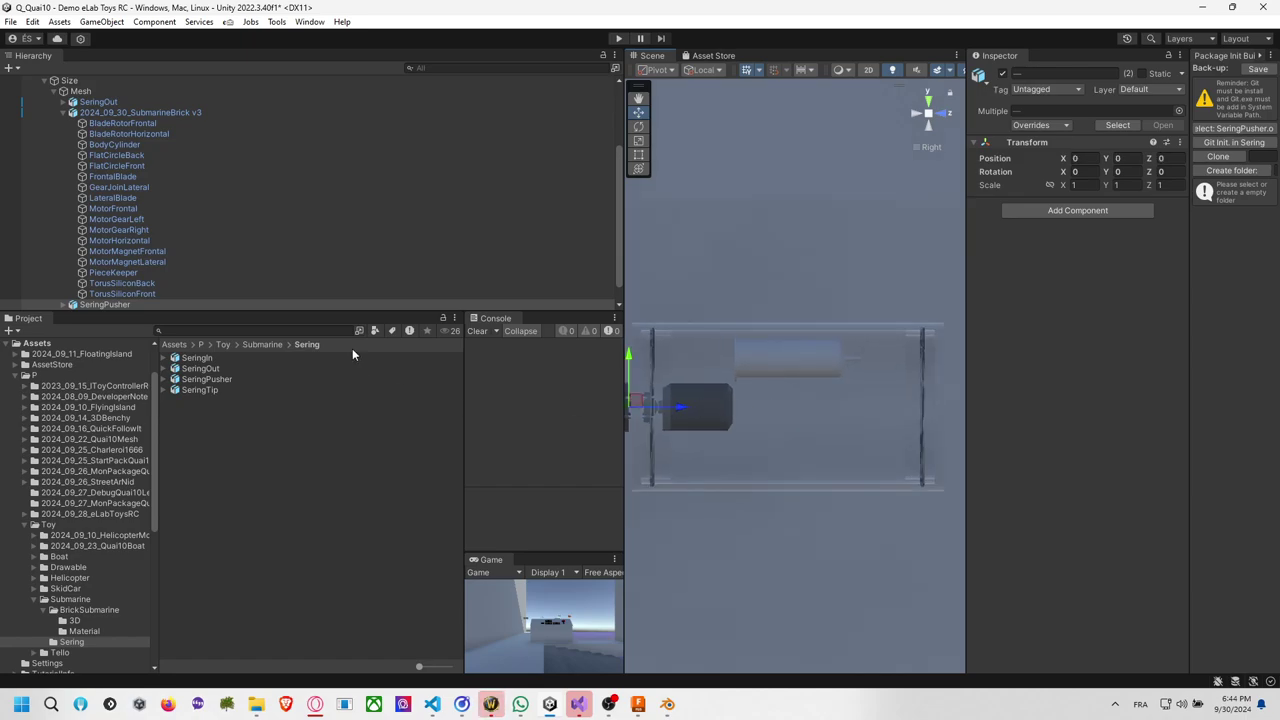
Add the SeringIn prefab under Mesh, delete SeringOut, and place SeringPusher and SeringTip beside SeringIn.
drag(200, 358, 122, 113)
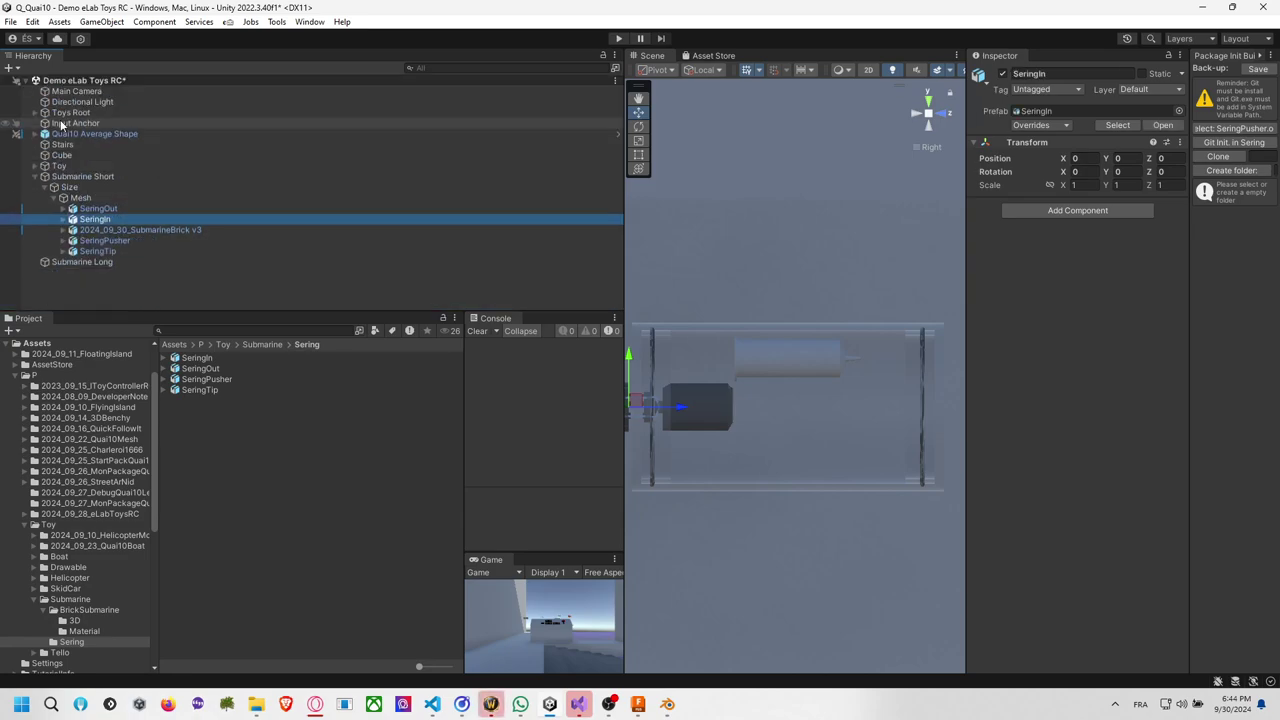
key(Up)
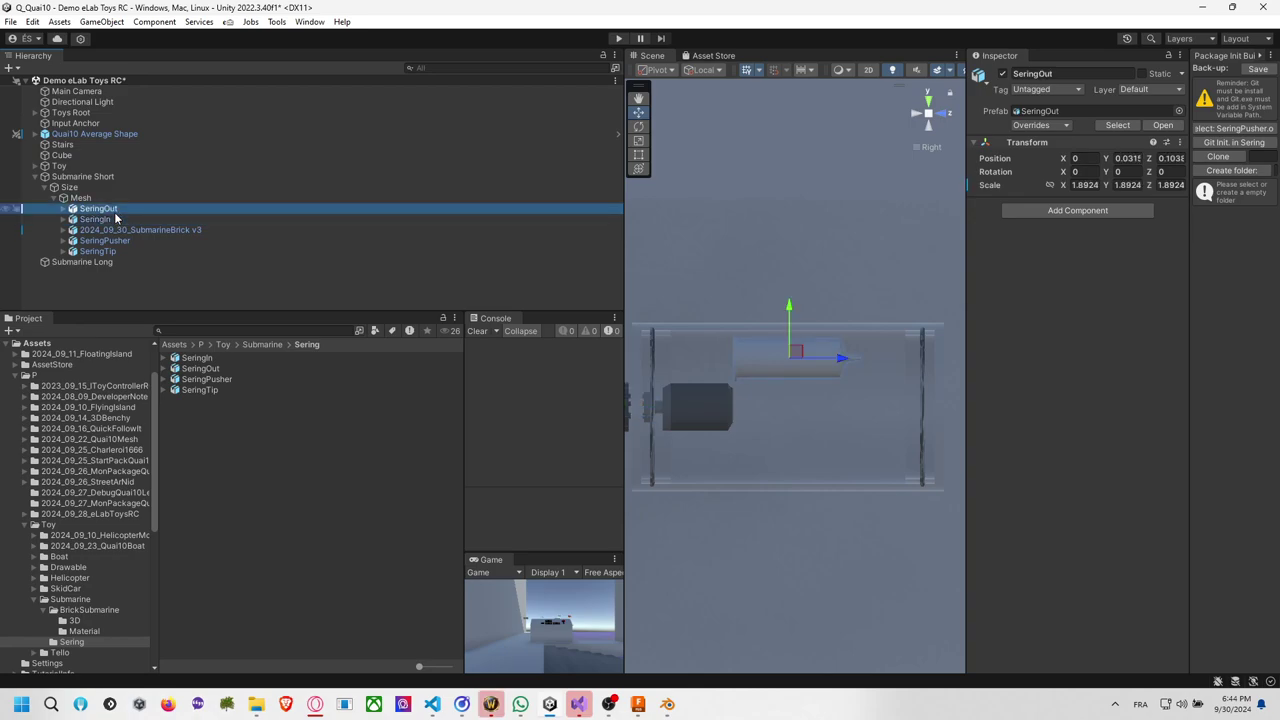
key(Delete)
click(115, 240)
shift+click(115, 230)
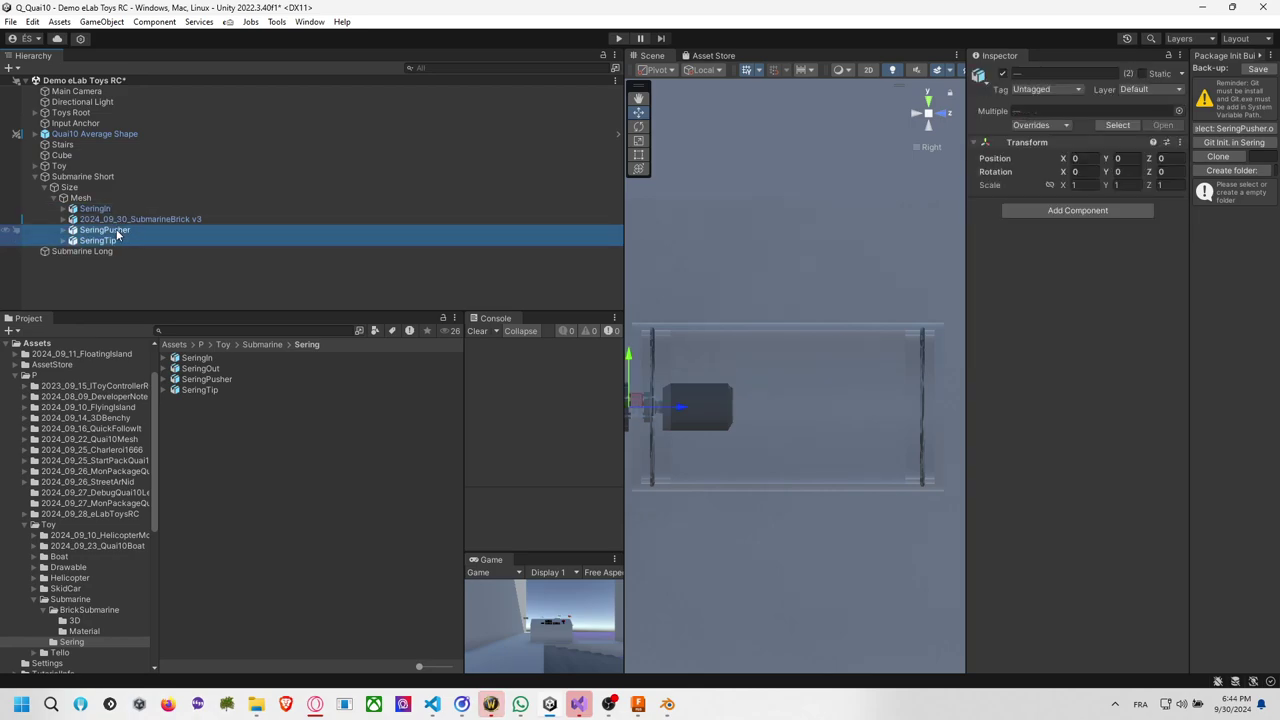
drag(115, 230, 120, 219)
Create an empty child object named Sering under Mesh.
right_click(88, 197)
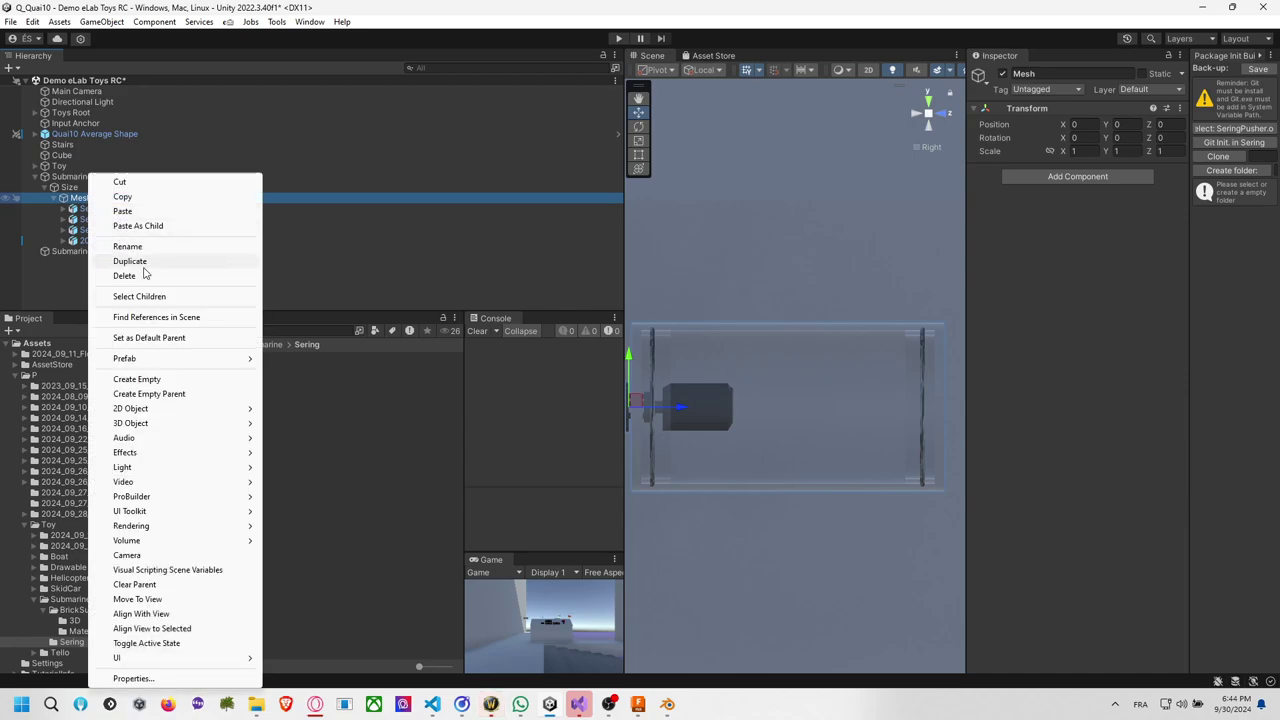
click(170, 376)
text(Se)
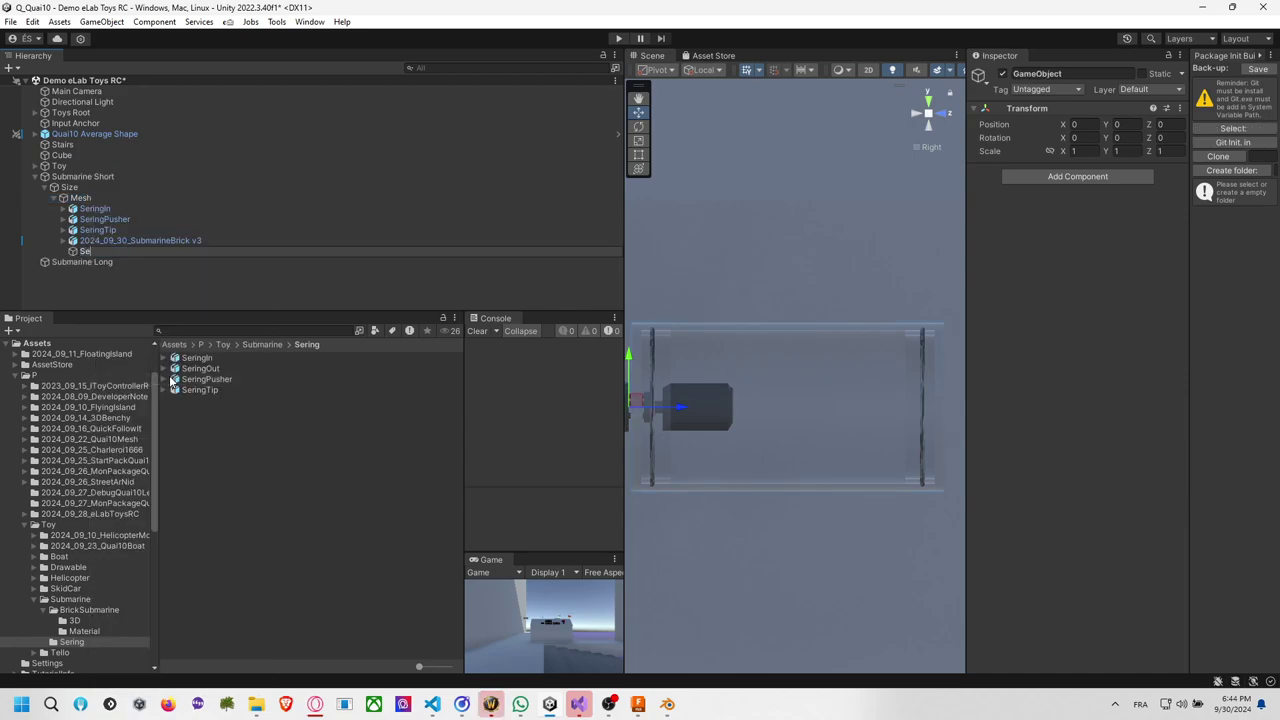
text(ring)
key(Return)
Create an empty Submarine object inside Mesh and set its position to 0, 0, 0.
key(ctrl+shift+n)
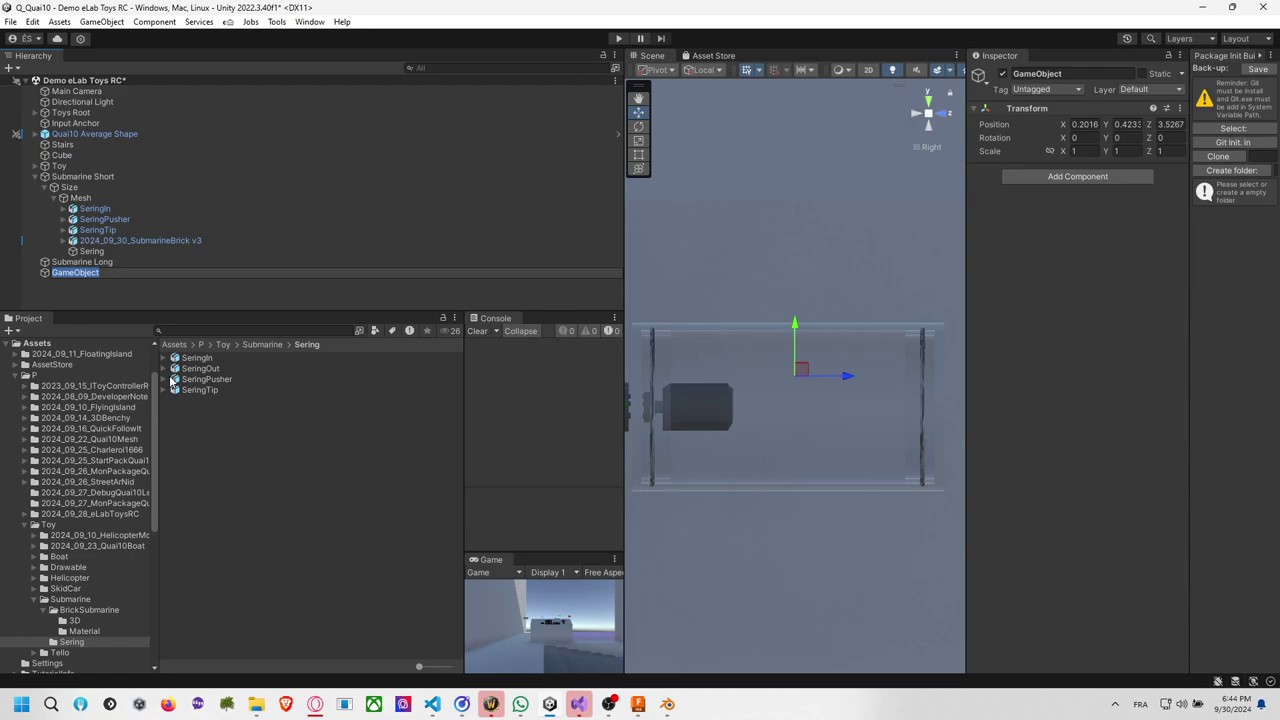
text(SubMar)
key(BackSpace)
key(BackSpace)
key(BackSpace)
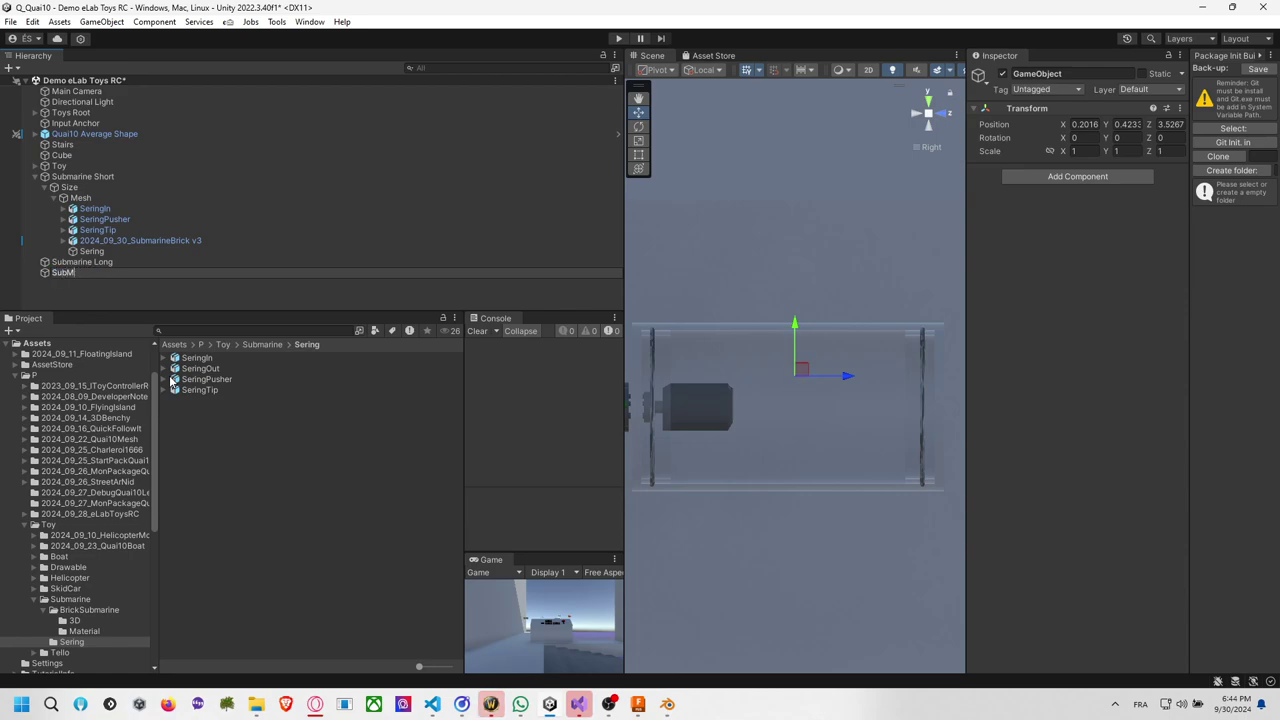
text(marine)
key(Return)
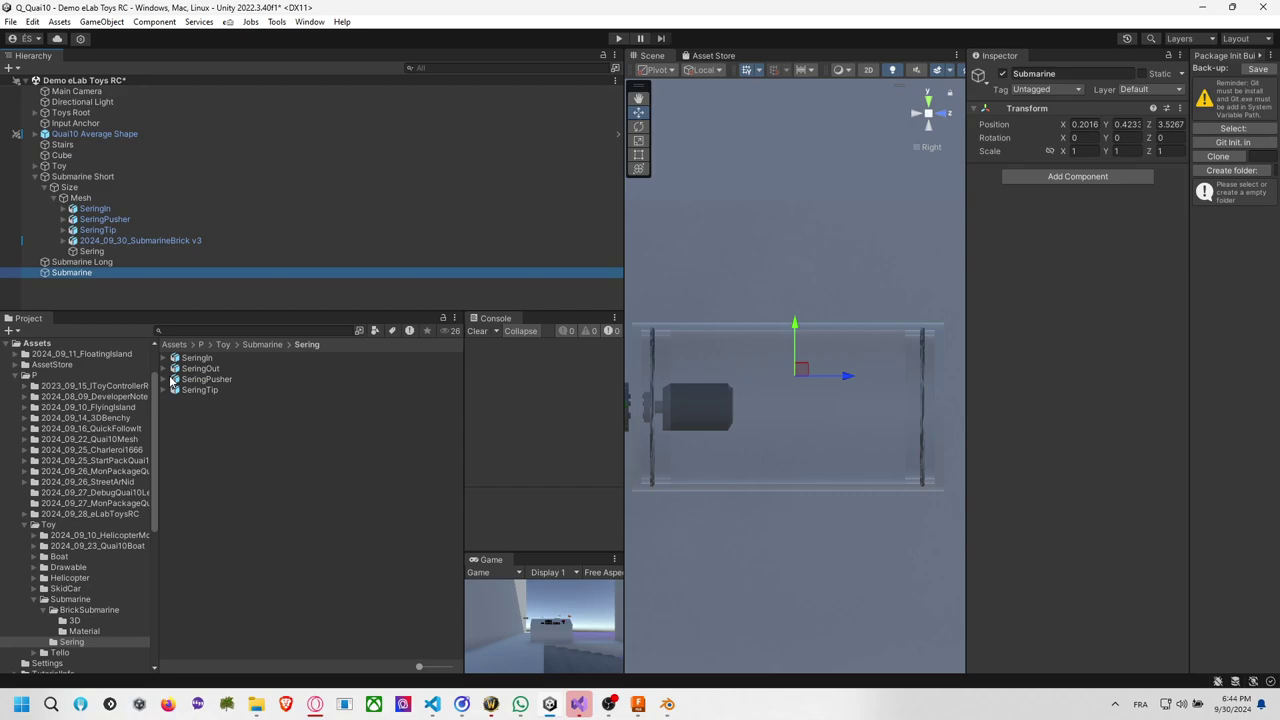
drag(62, 274, 104, 207)
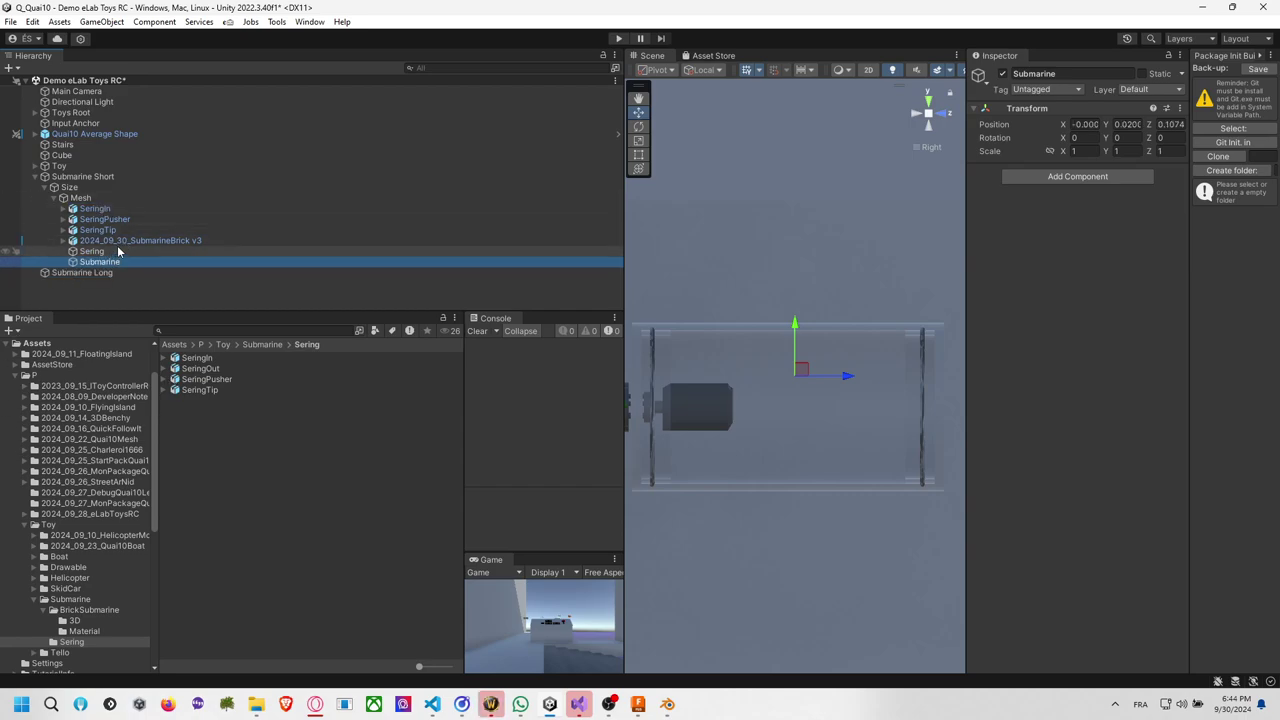
click(1085, 124)
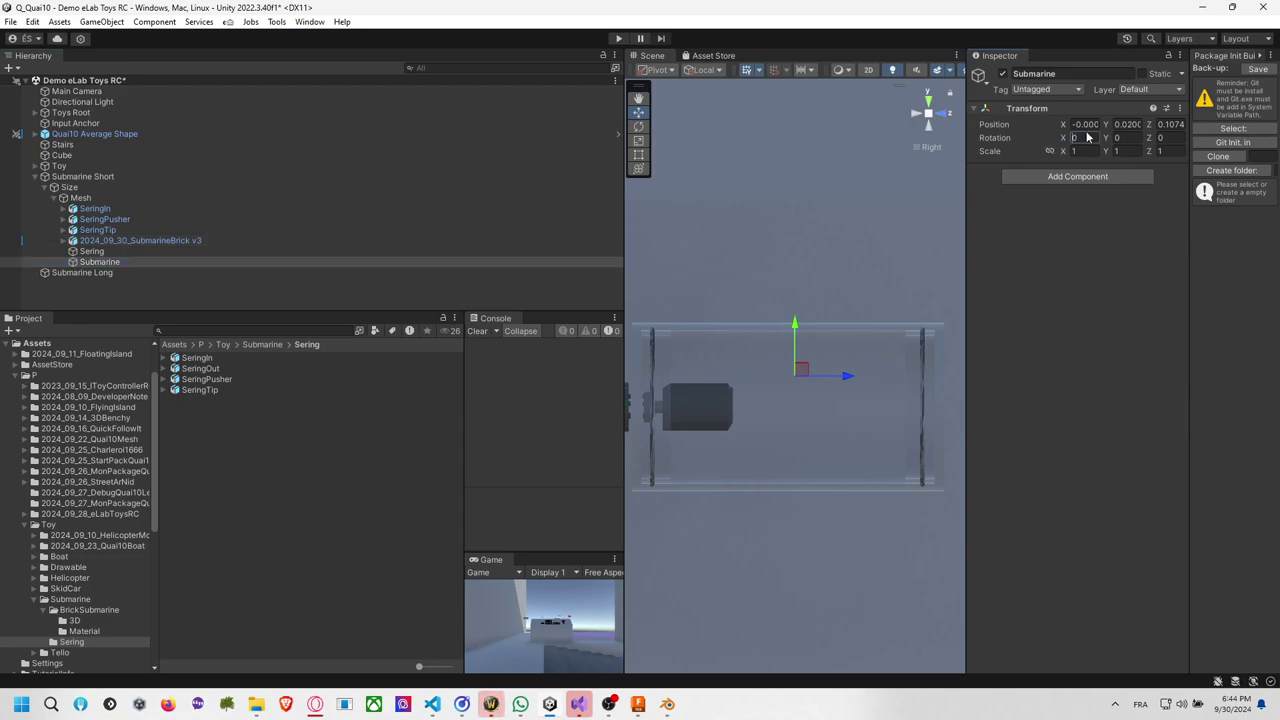
text(0)
key(Tab)
text(0)
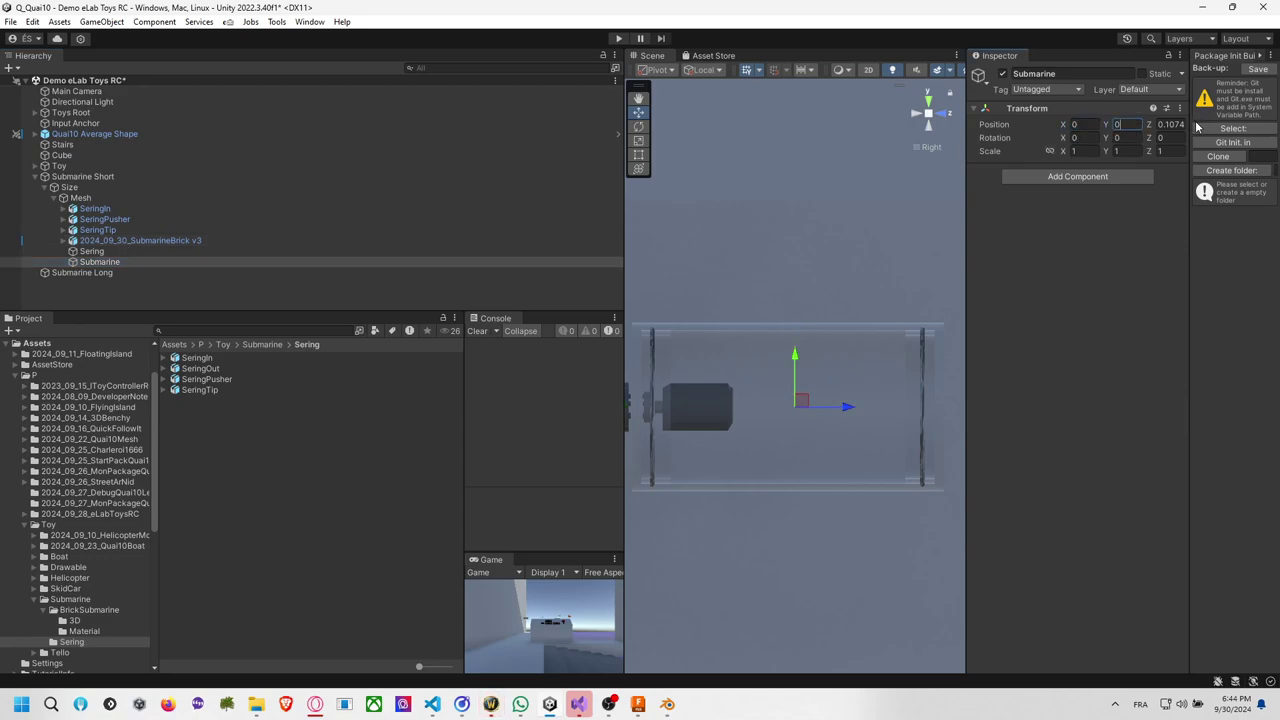
key(Tab)
text(0)
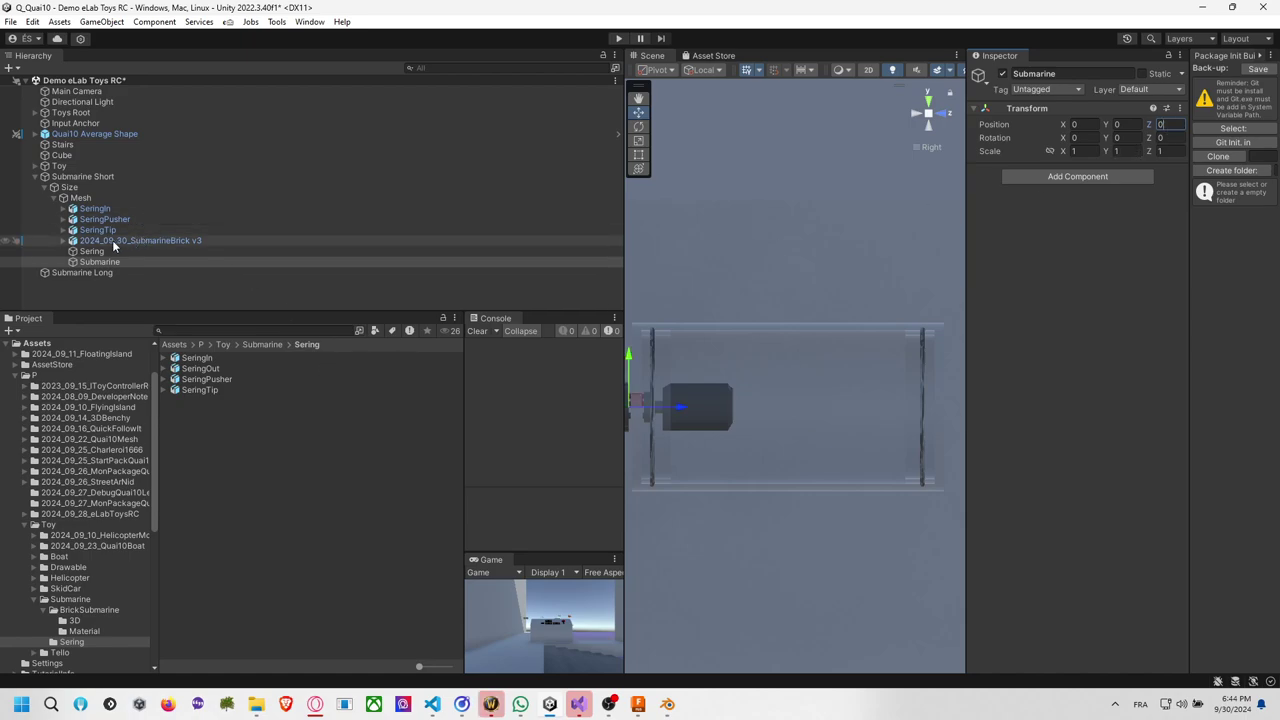
Move SubmarineBrick v3 into Submarine and SeringIn, SeringPusher, SeringTip into Sering.
drag(112, 240, 112, 262)
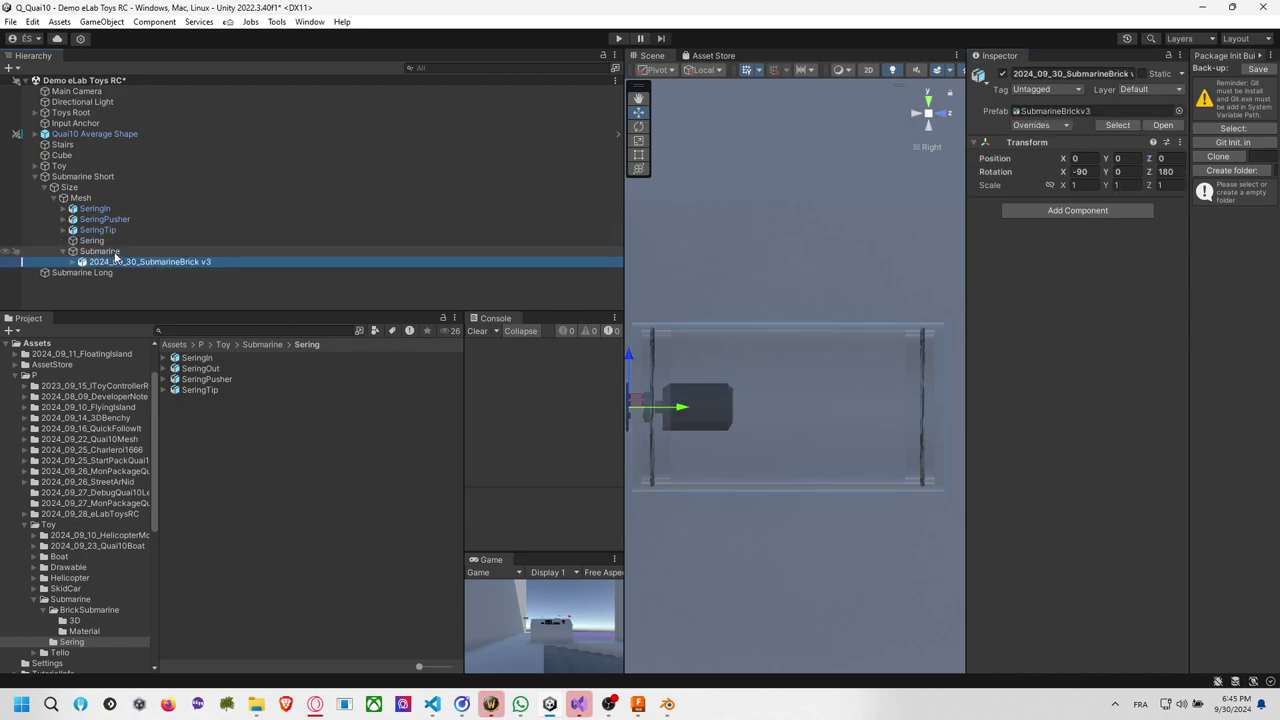
click(114, 241)
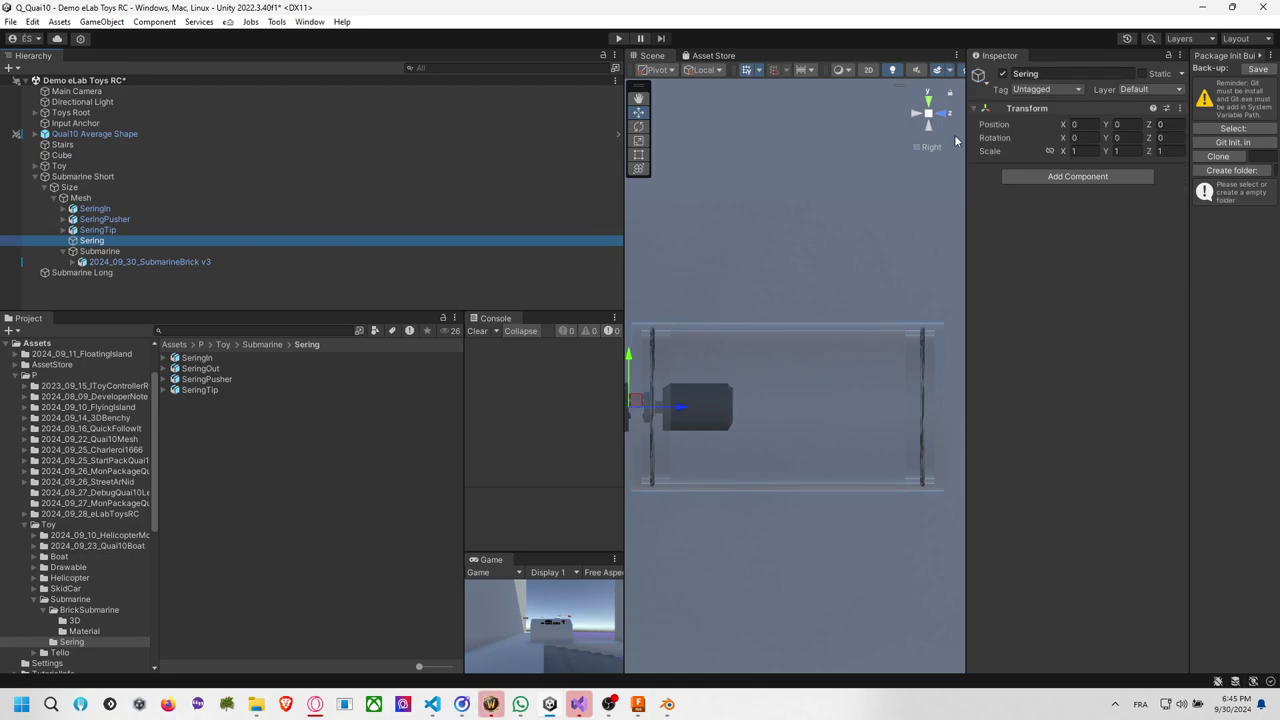
click(98, 230)
shift+click(105, 210)
drag(110, 245, 110, 242)
click(116, 220)
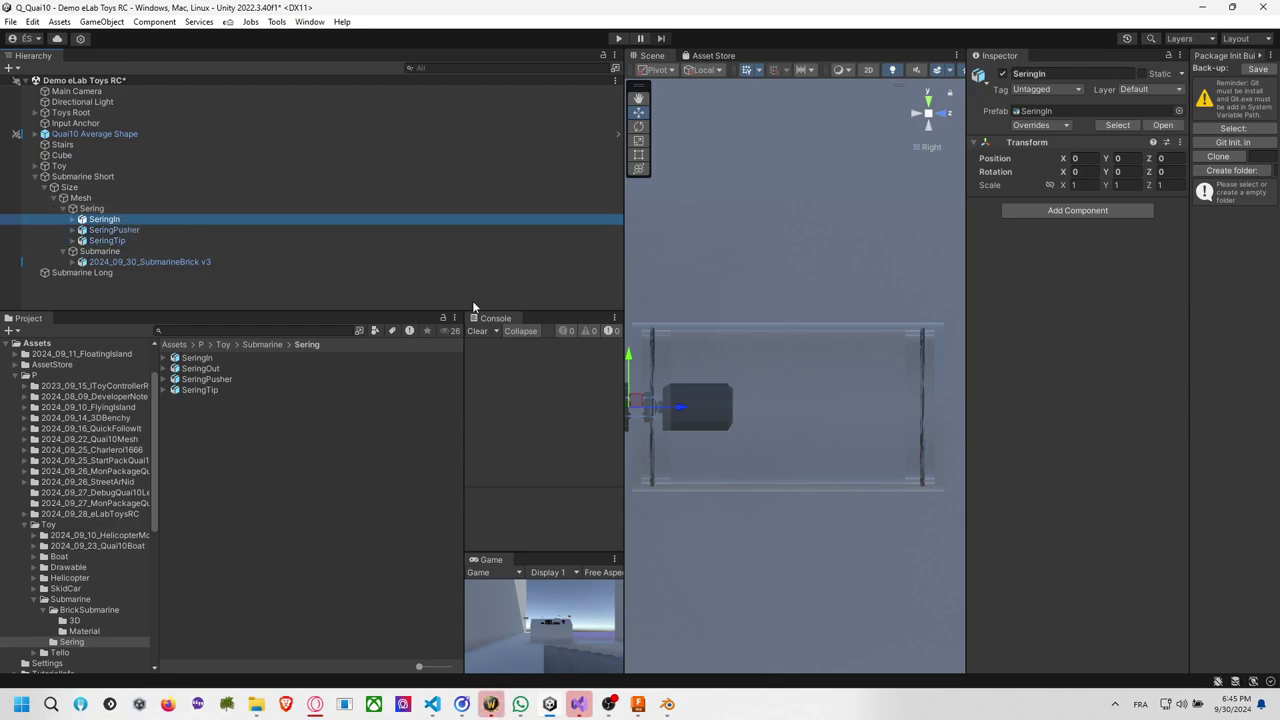
Select the Sering group and move it up and forward inside the hull.
scroll(768, 365, up, 5)
scroll(801, 368, down, 3)
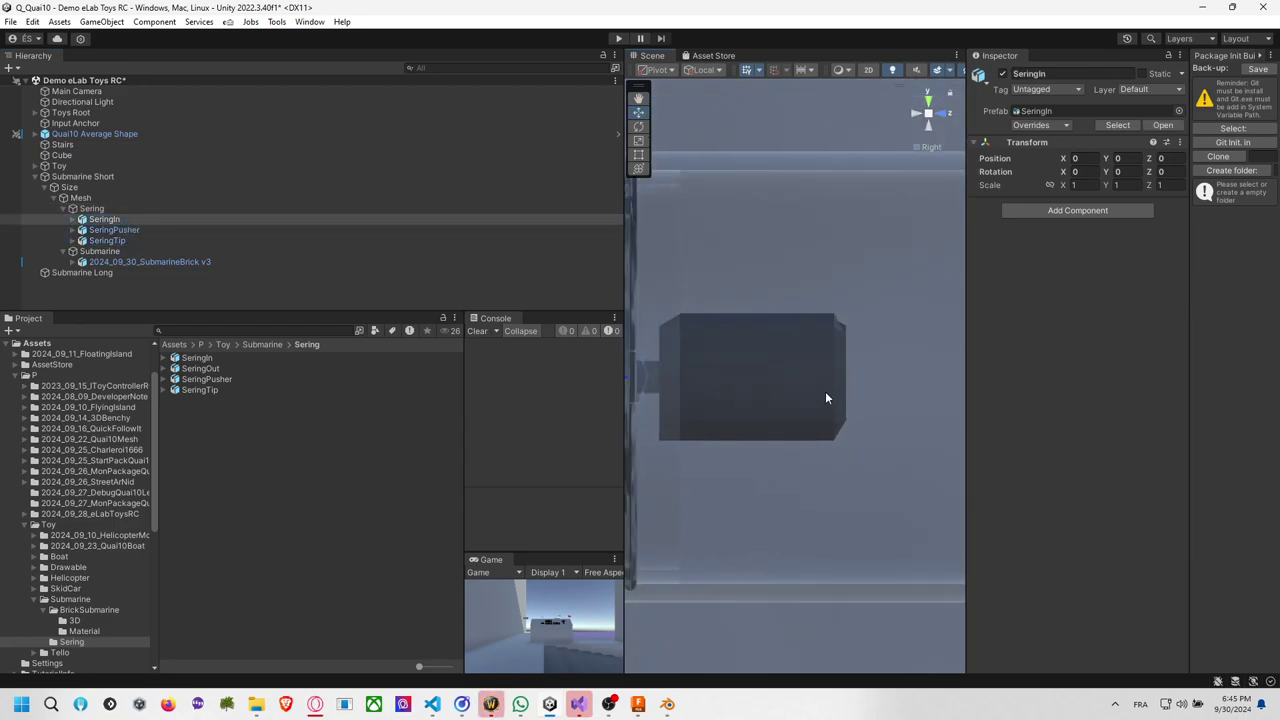
scroll(825, 398, down, 4)
shift+click(144, 242)
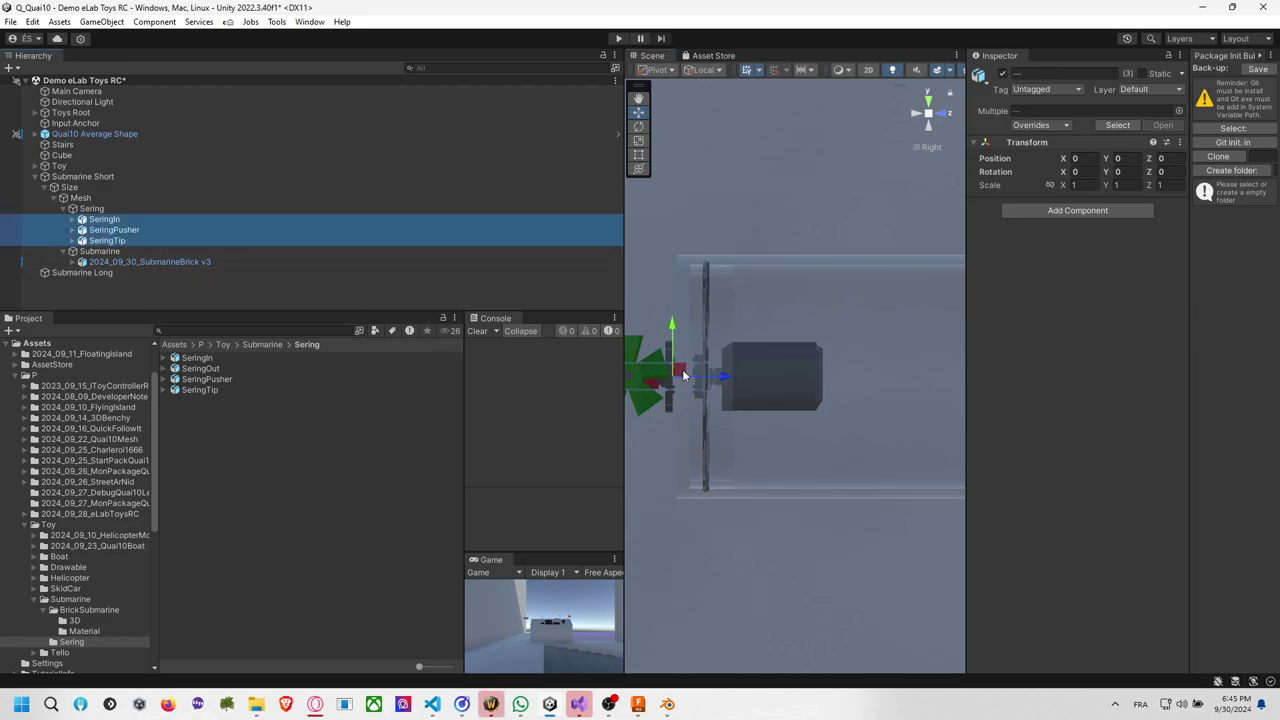
click(128, 209)
drag(679, 372, 886, 306)
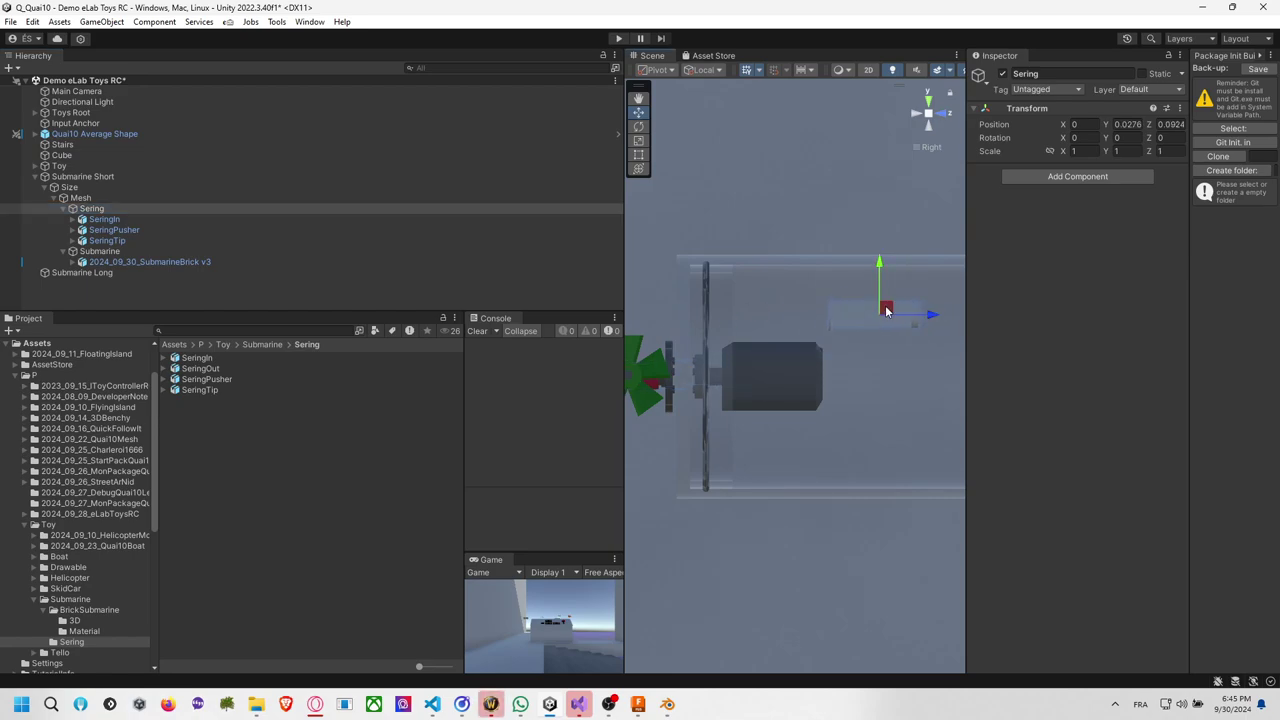
key(f)
key(e)
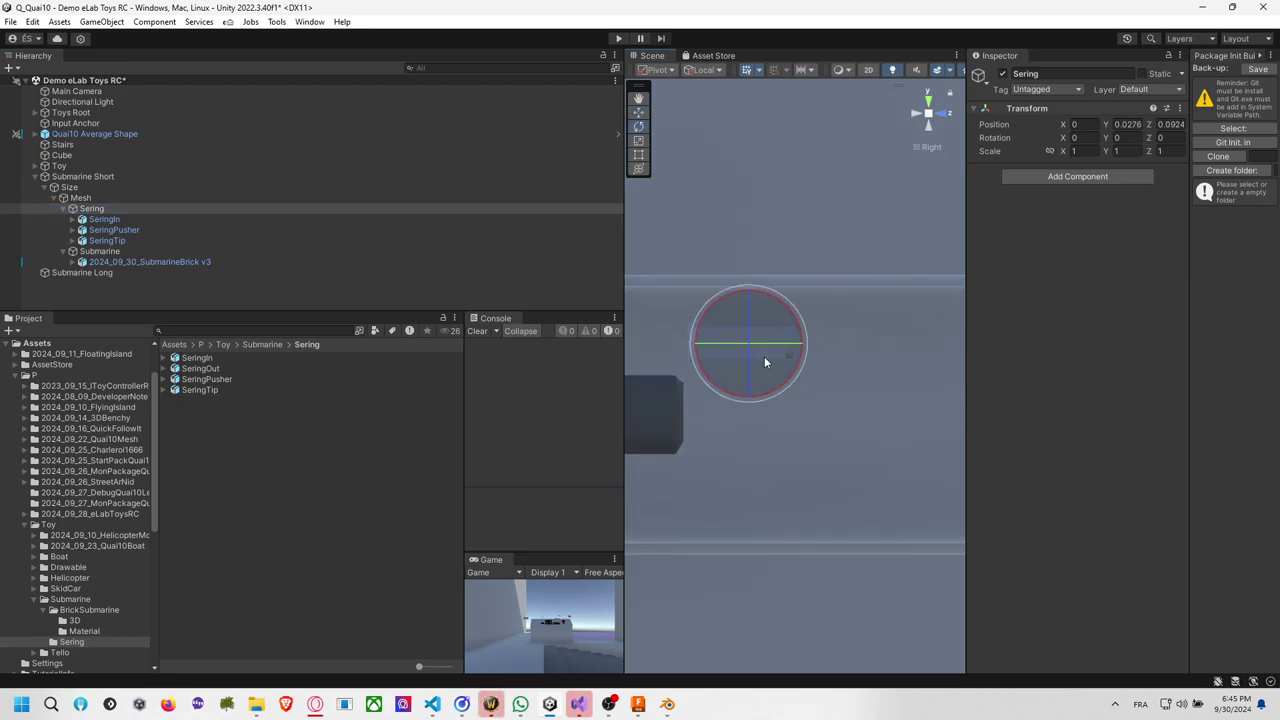
key(w)
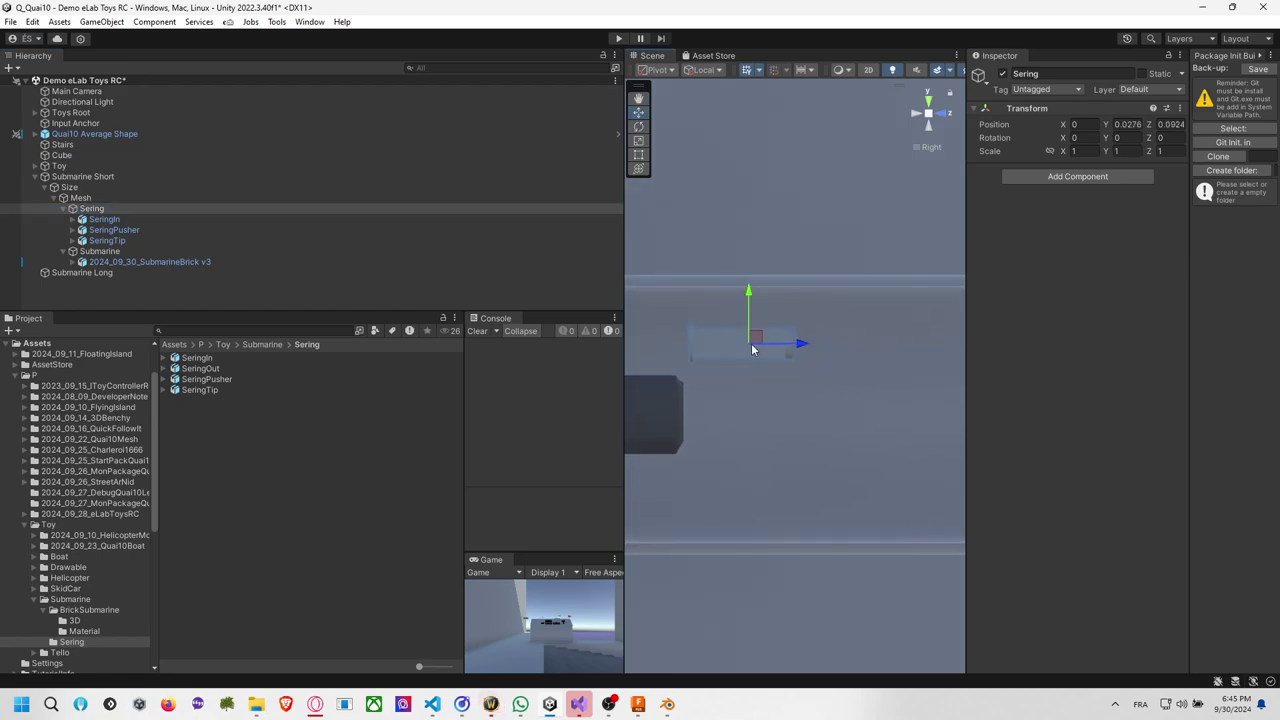
Delete SeringIn and add the SeringOut prefab into the Sering group.
click(128, 222)
click(137, 232)
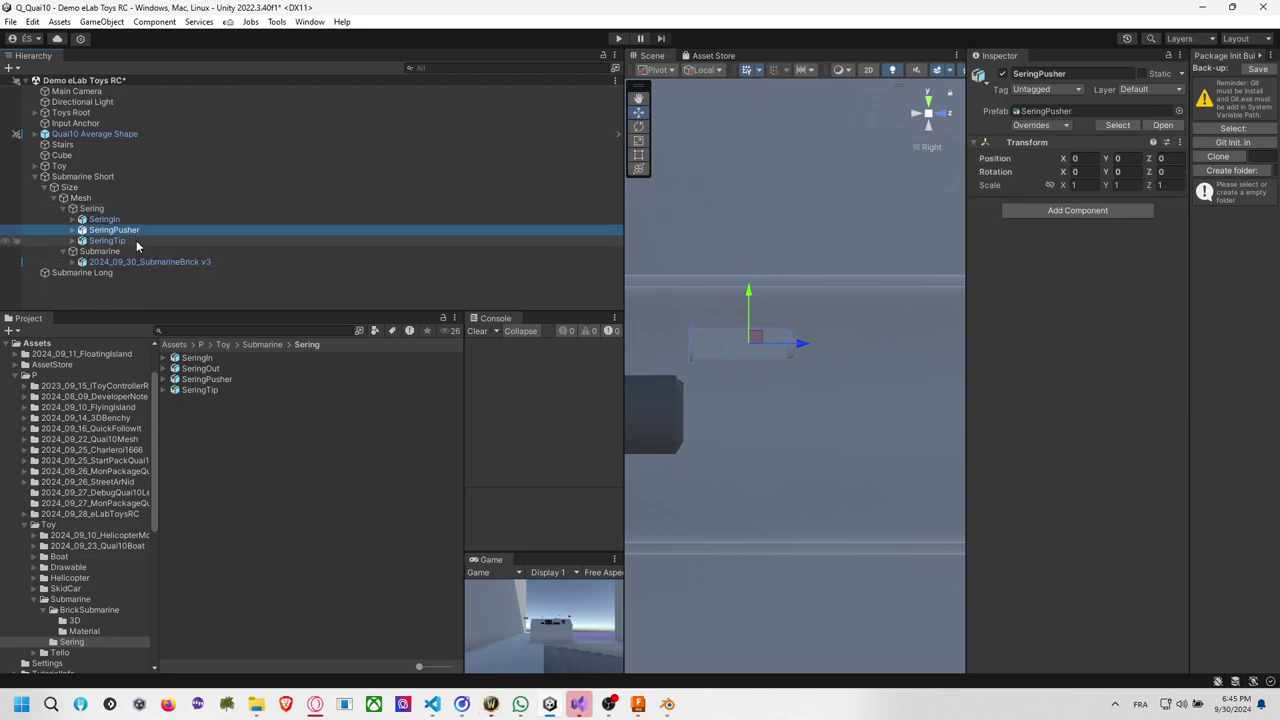
click(147, 242)
click(137, 221)
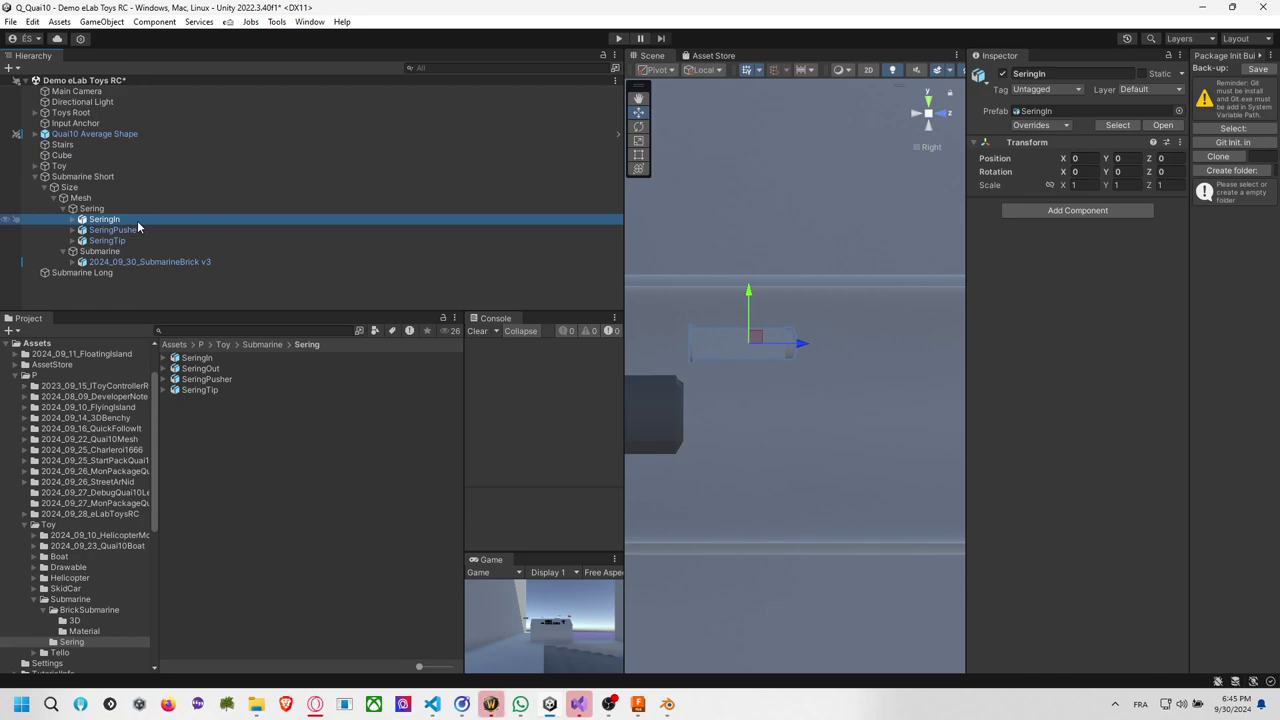
key(Delete)
drag(205, 370, 120, 220)
click(117, 210)
Scale Sering to about 1.95 and raise it to Y 0.0317 above the motor.
key(e)
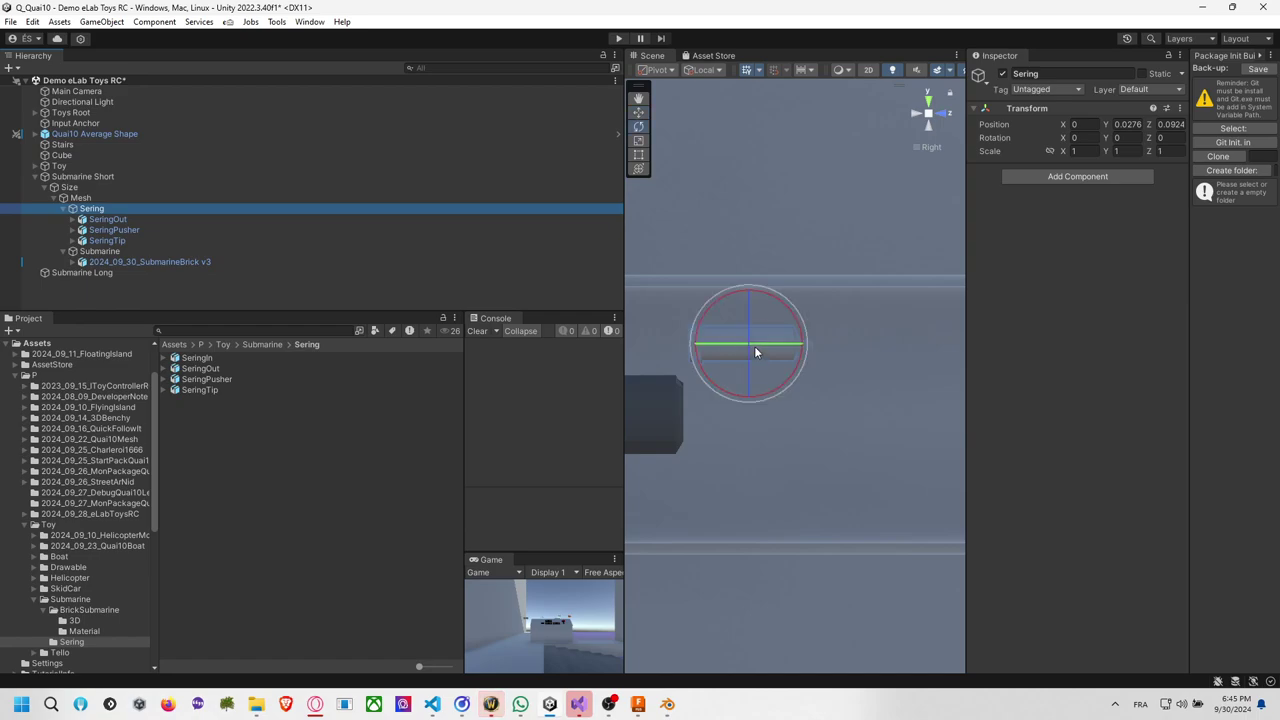
key(r)
drag(749, 346, 846, 350)
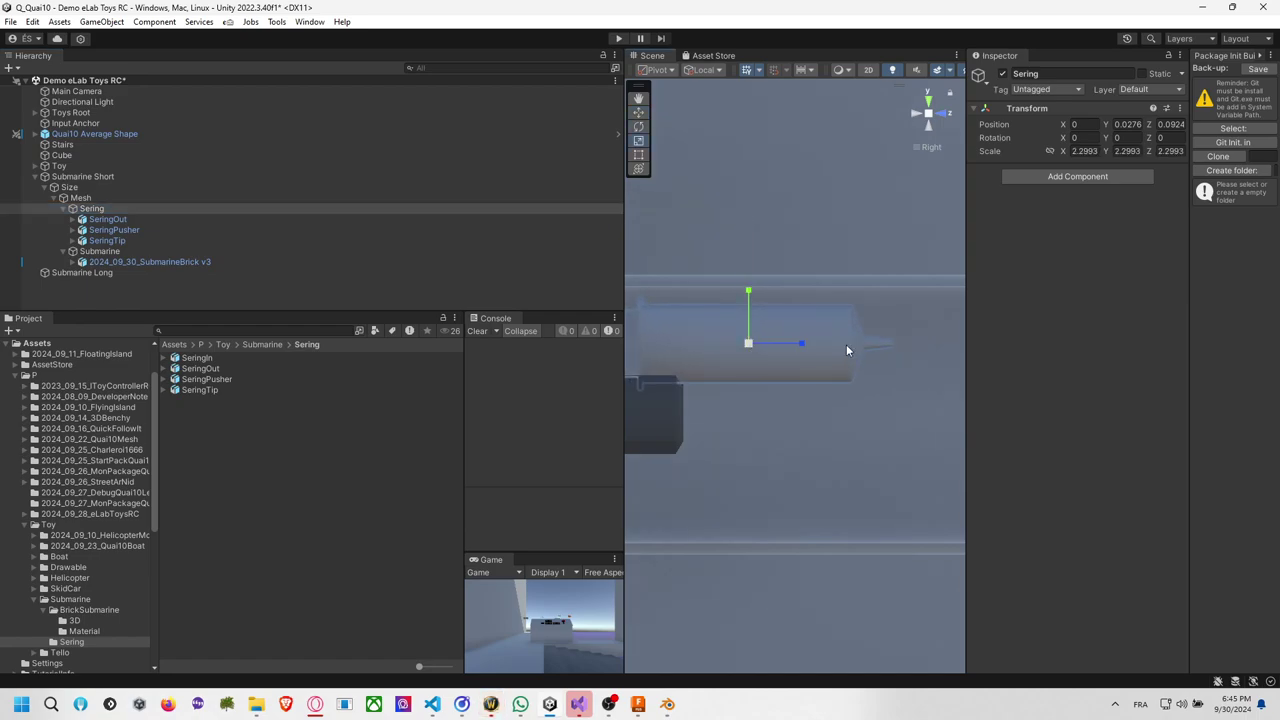
middle_drag(846, 350, 838, 387)
drag(767, 369, 862, 376)
key(w)
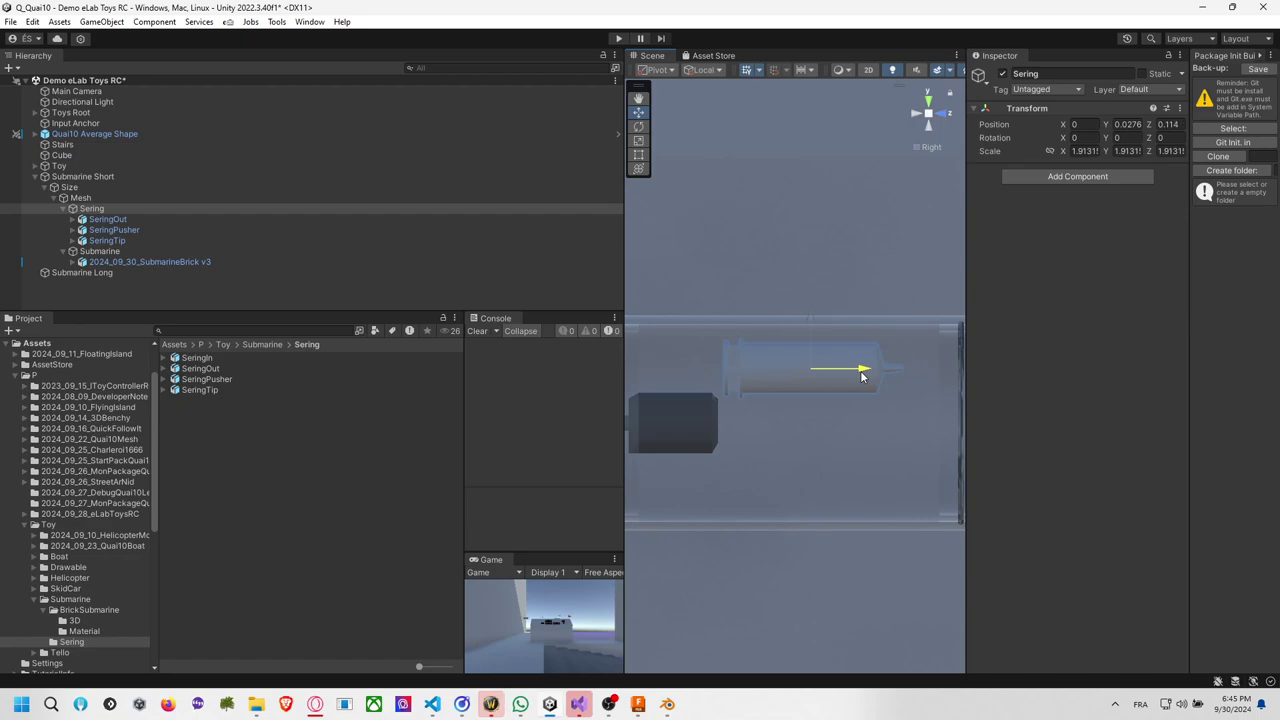
drag(817, 328, 818, 315)
key(r)
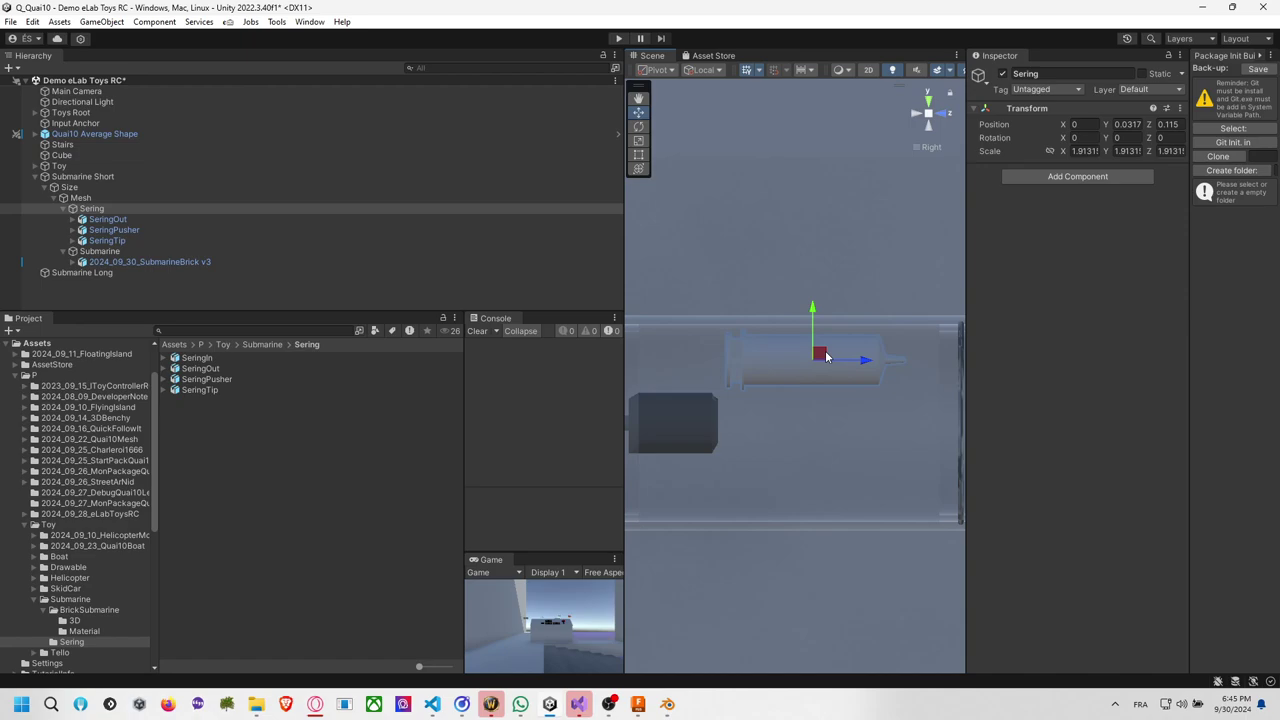
key(e)
key(r)
drag(813, 362, 816, 369)
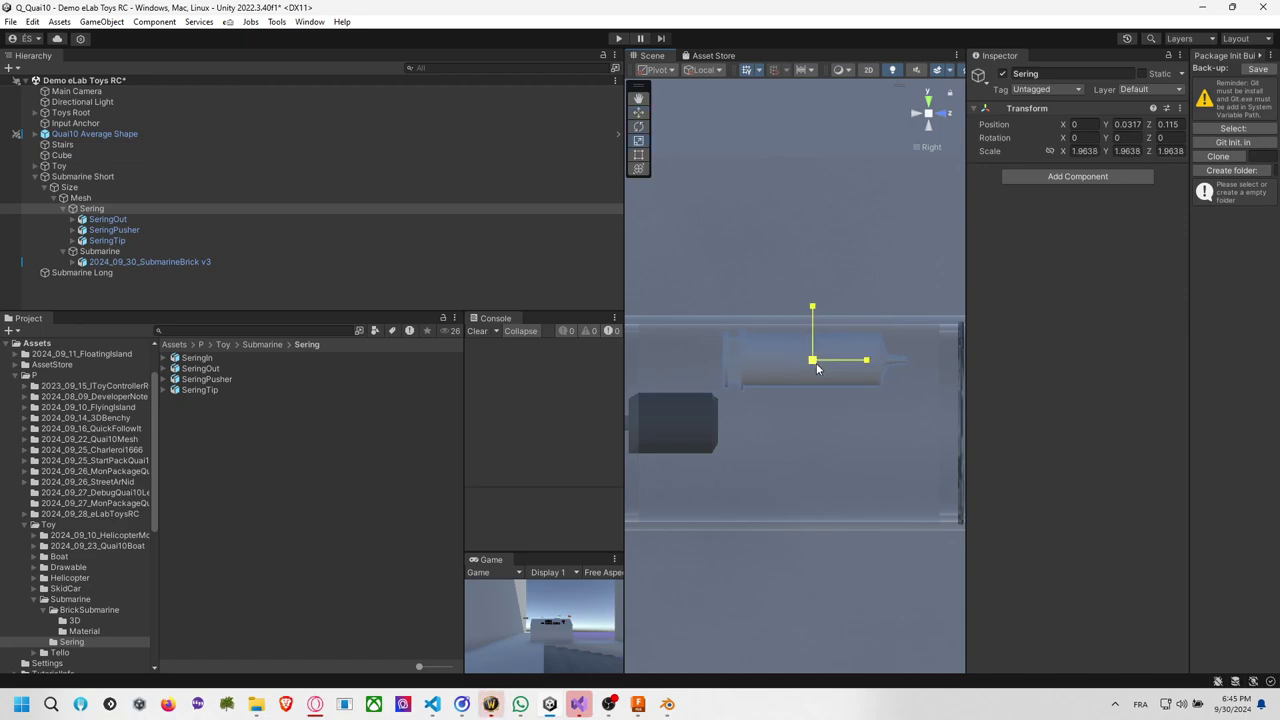
click(864, 288)
middle_drag(854, 295, 791, 312)
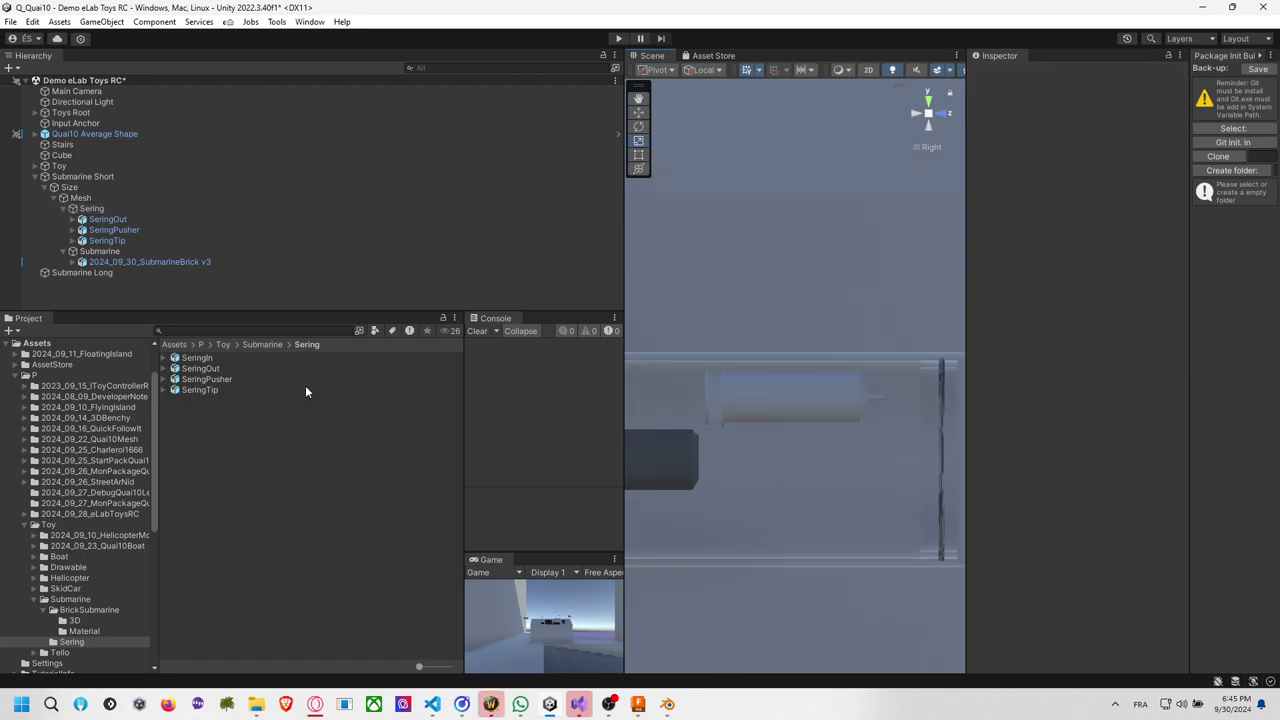
Create a new material named Mat_SeringPlastic in the Sering folder.
right_click(238, 455)
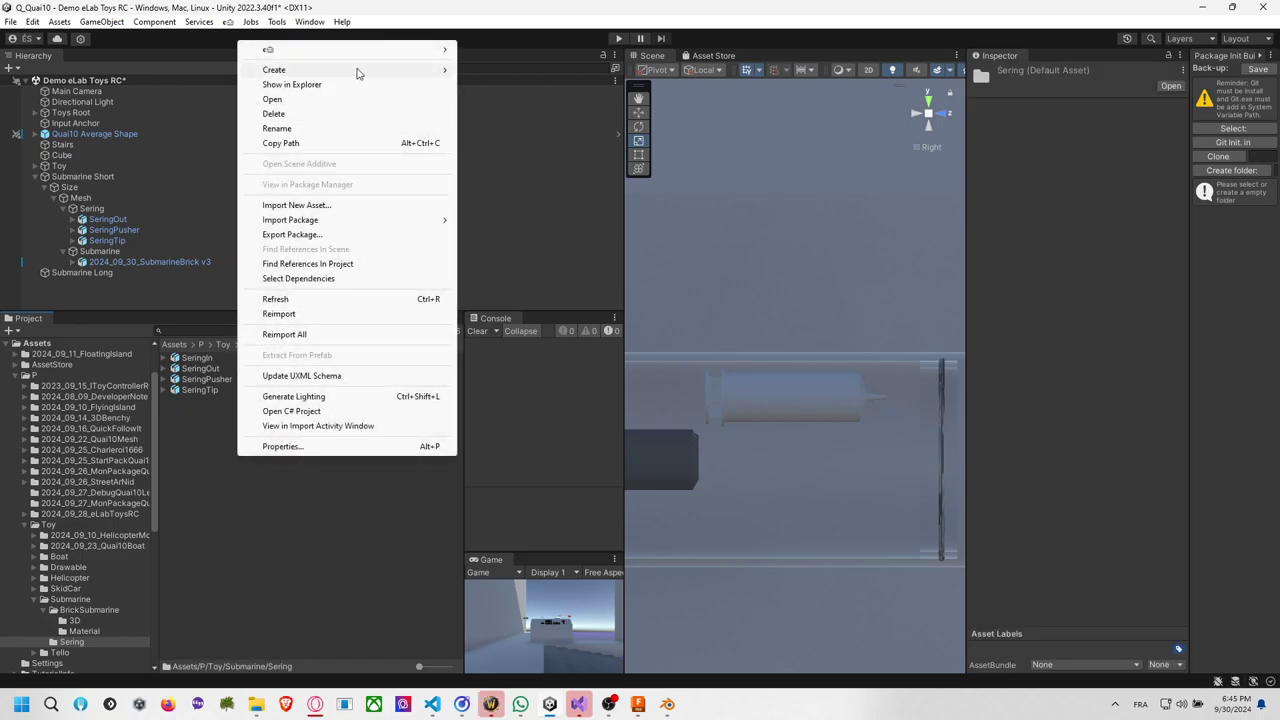
mouse_move(357, 73)
click(528, 356)
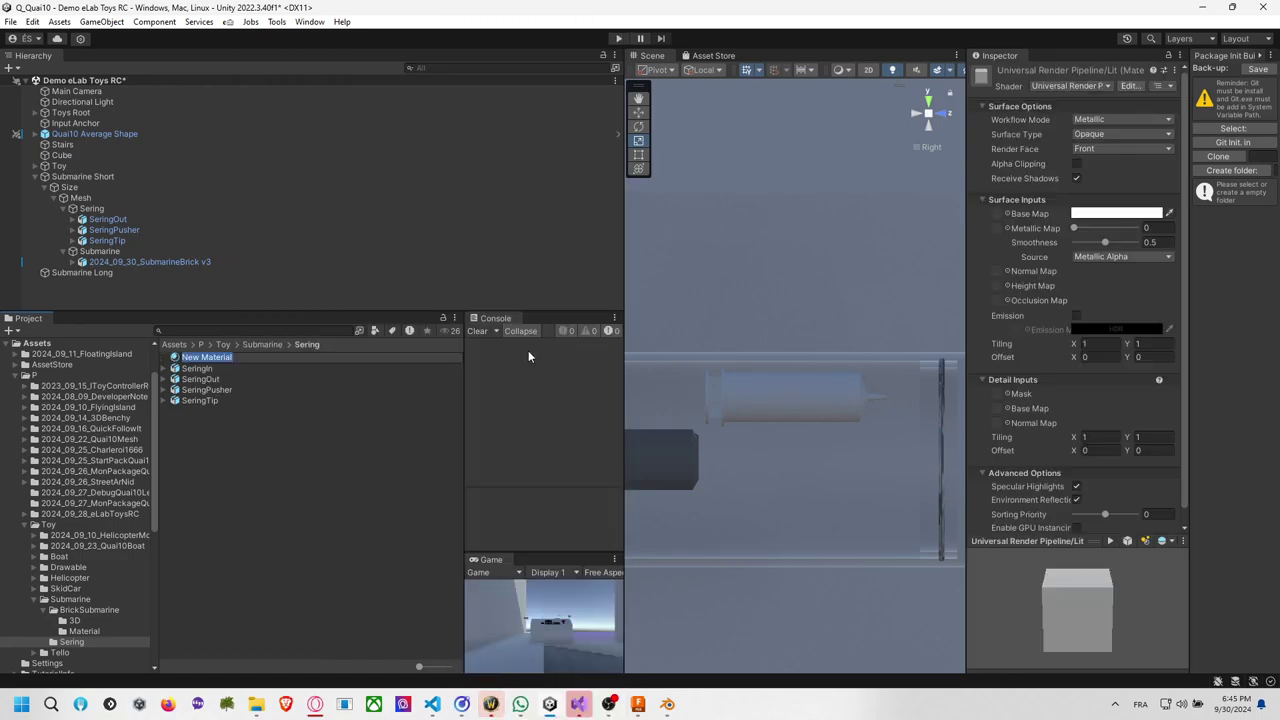
text(M)
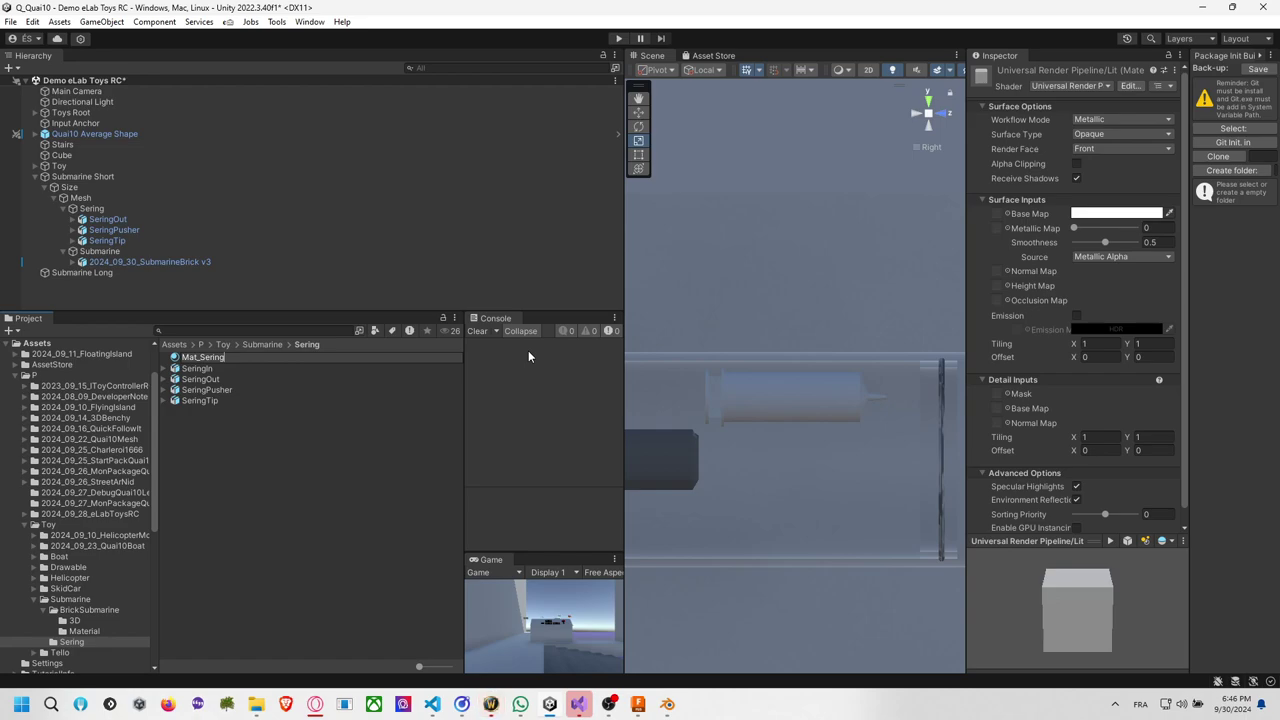
text(stic)
key(Return)
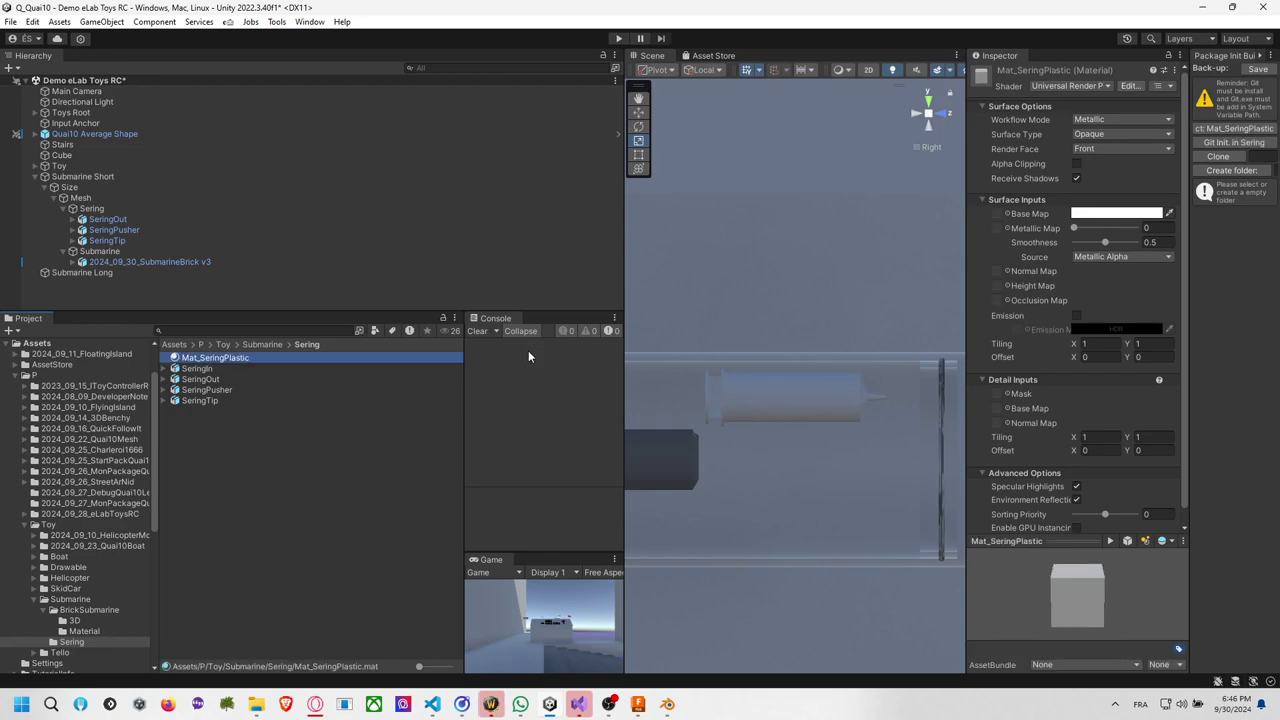
Try the new material on the syringe tube and hide the Submarine object.
drag(357, 368, 396, 424)
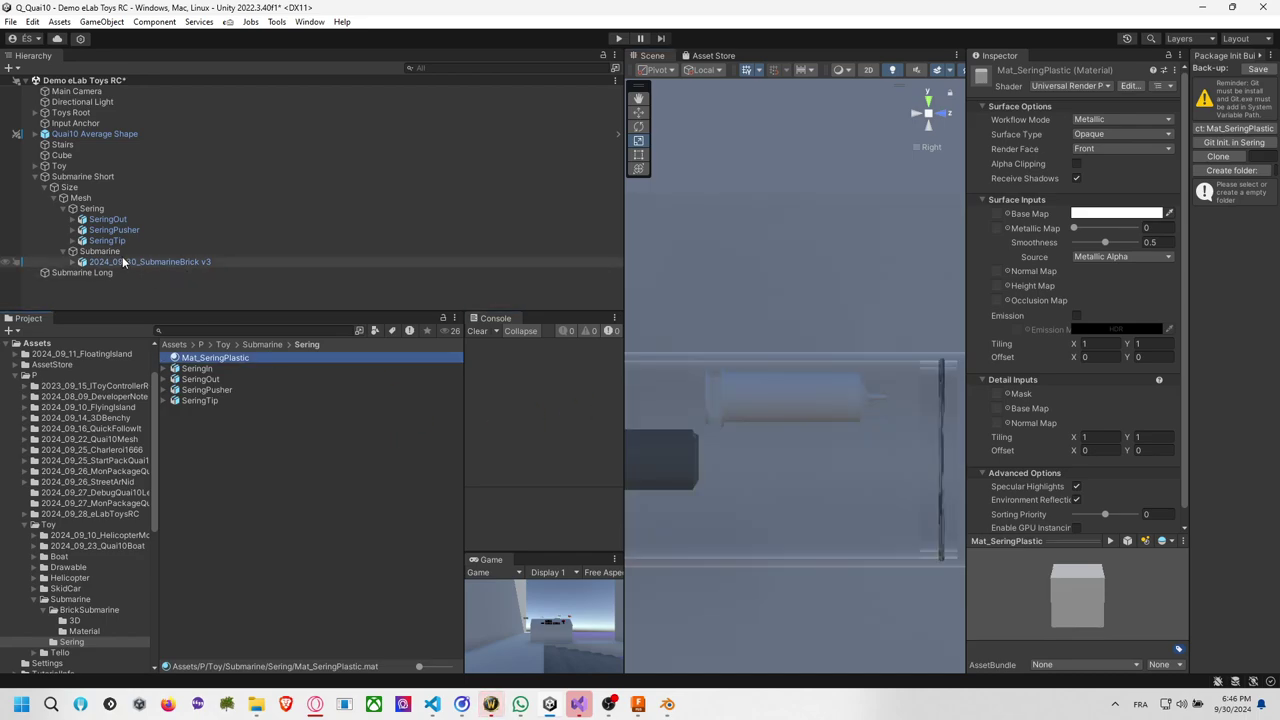
click(336, 251)
click(1003, 74)
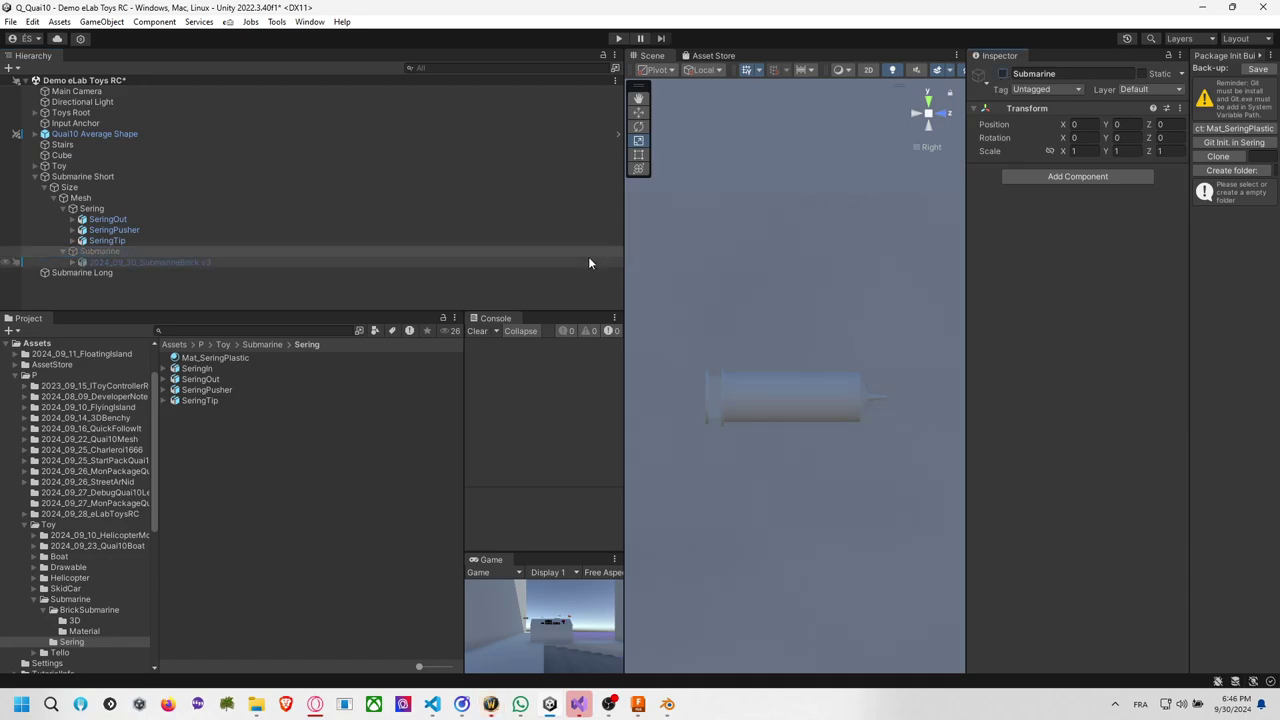
Apply Mat_SeringPlastic to the syringe tube and duplicate it as Mat_SeringBlackTip.
drag(228, 359, 715, 398)
drag(256, 361, 774, 409)
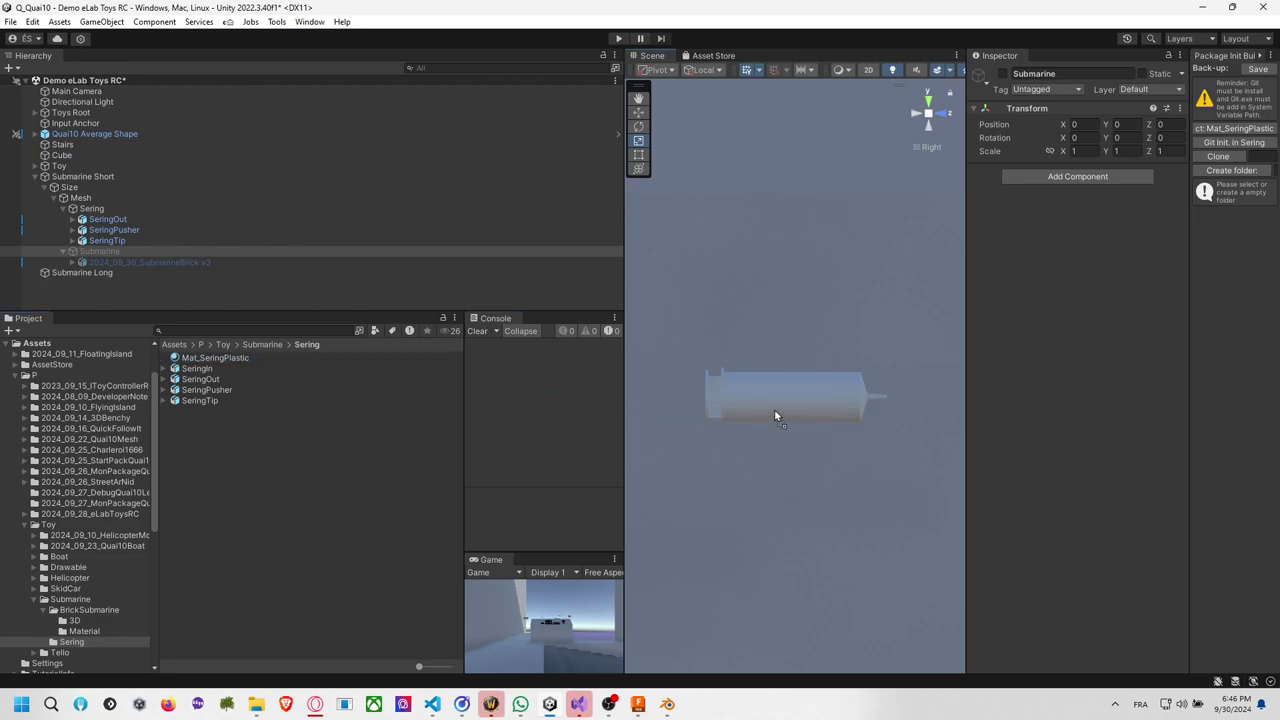
click(236, 362)
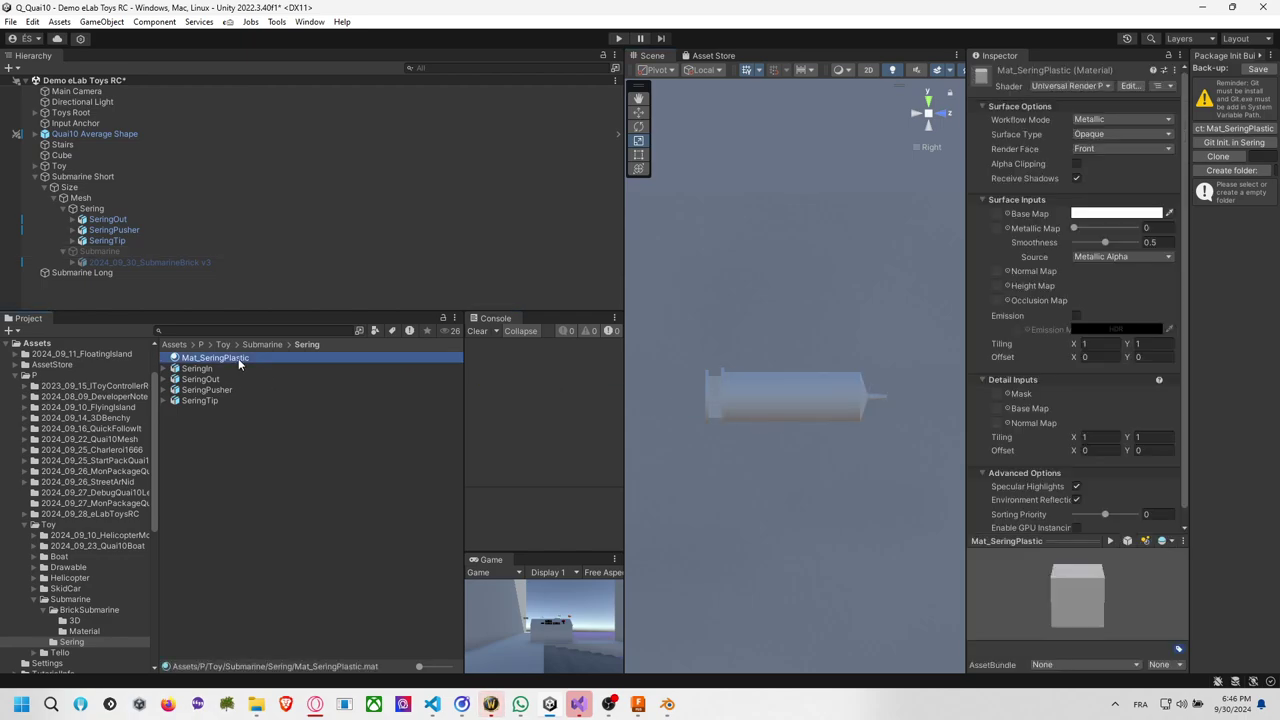
key(ctrl+d)
key(F2)
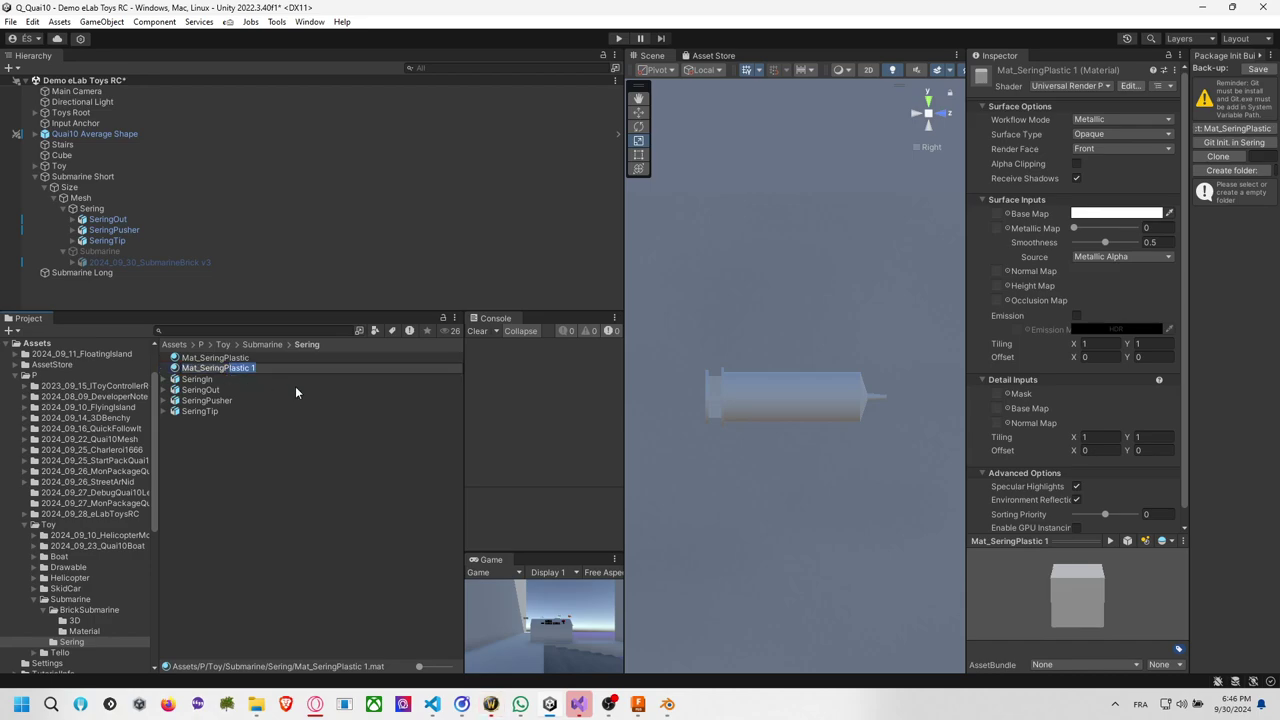
key(BackSpace)
key(BackSpace)
key(BackSpace)
key(BackSpace)
key(BackSpace)
key(BackSpace)
key(BackSpace)
key(BackSpace)
key(BackSpace)
text(BlackTip)
key(Return)
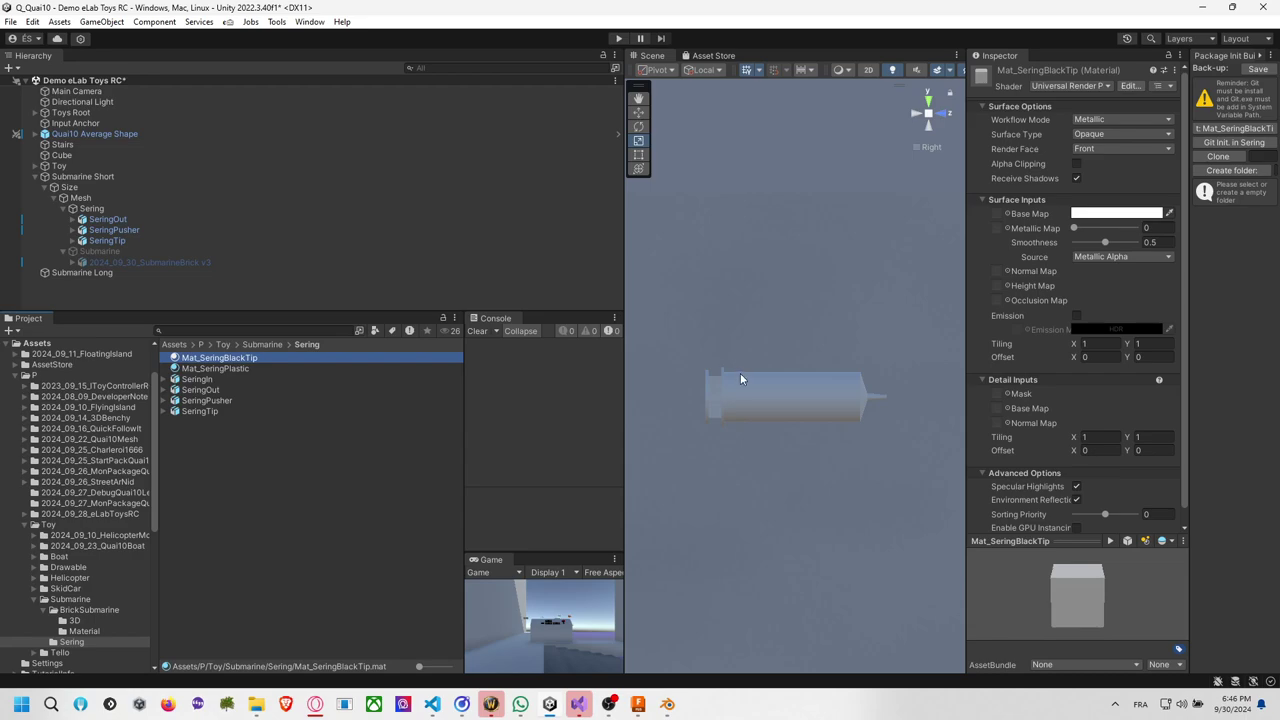
Set Mat_SeringBlackTip's base colour to black and assign it to SeringTip.
click(1118, 213)
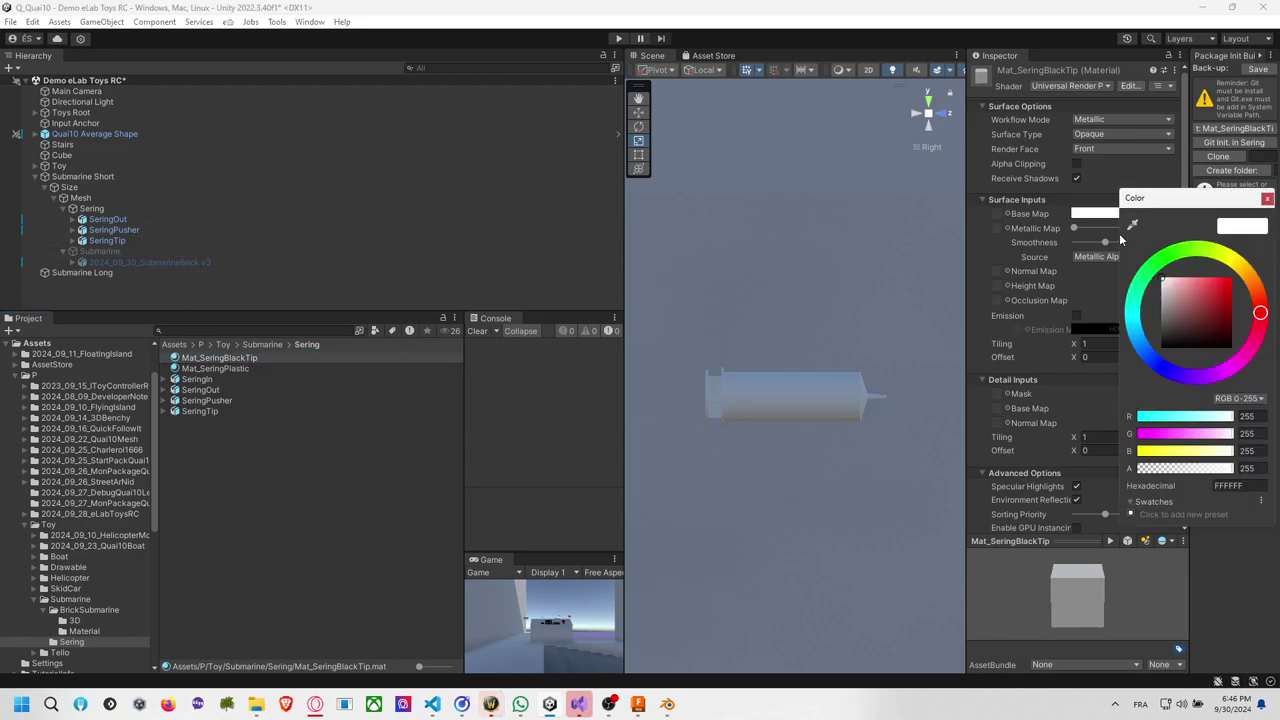
drag(1165, 300, 1200, 347)
click(1267, 198)
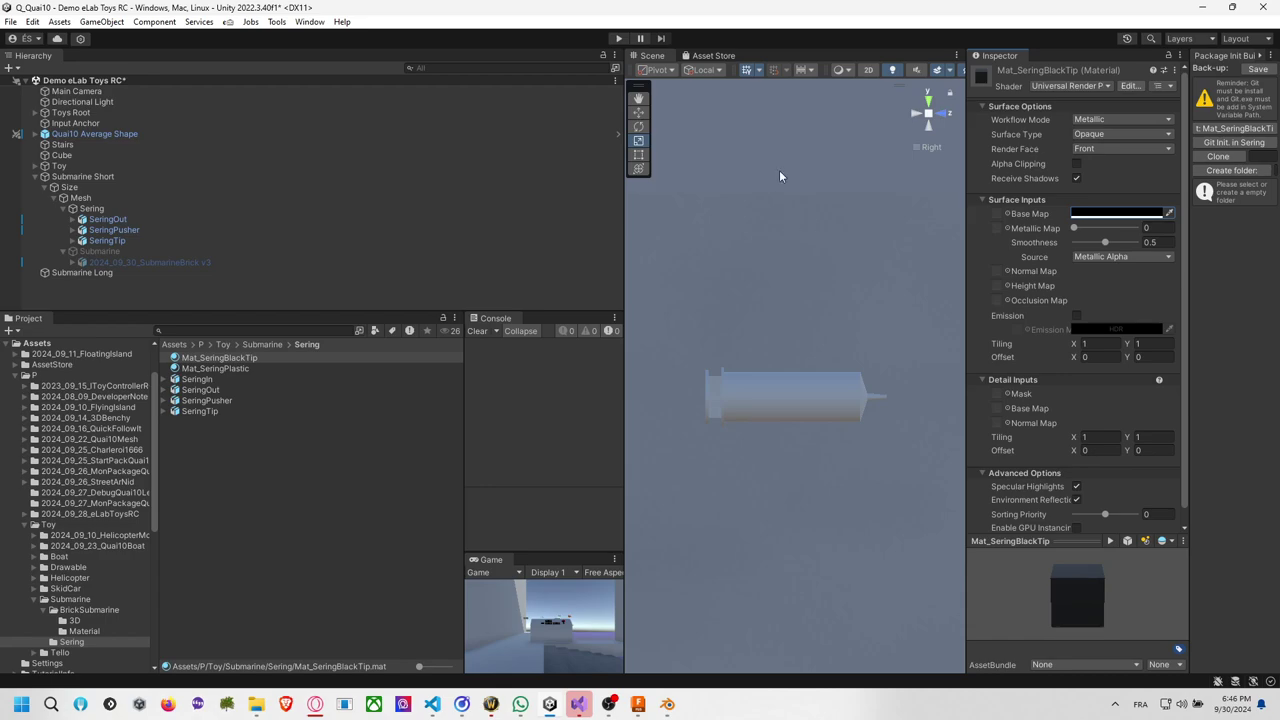
drag(219, 358, 78, 242)
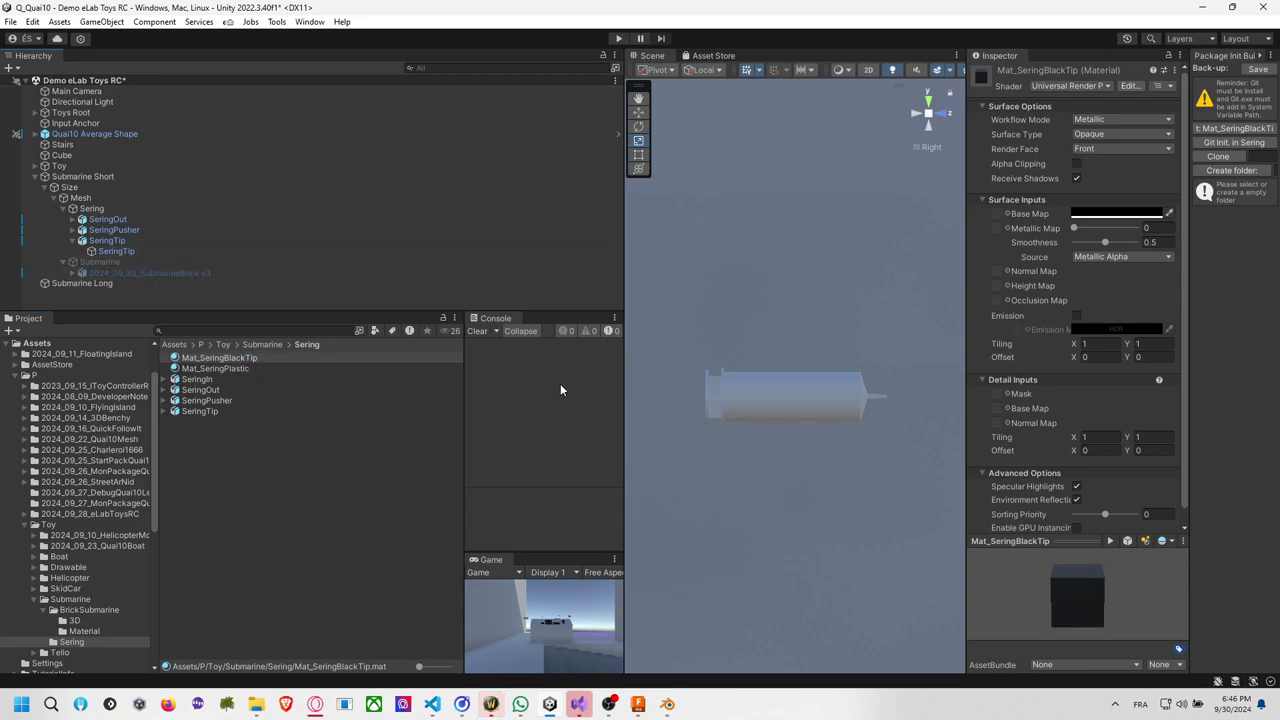
click(820, 412)
Set Mat_SeringPlastic's surface to Transparent with a grey, nearly see-through base colour.
click(260, 368)
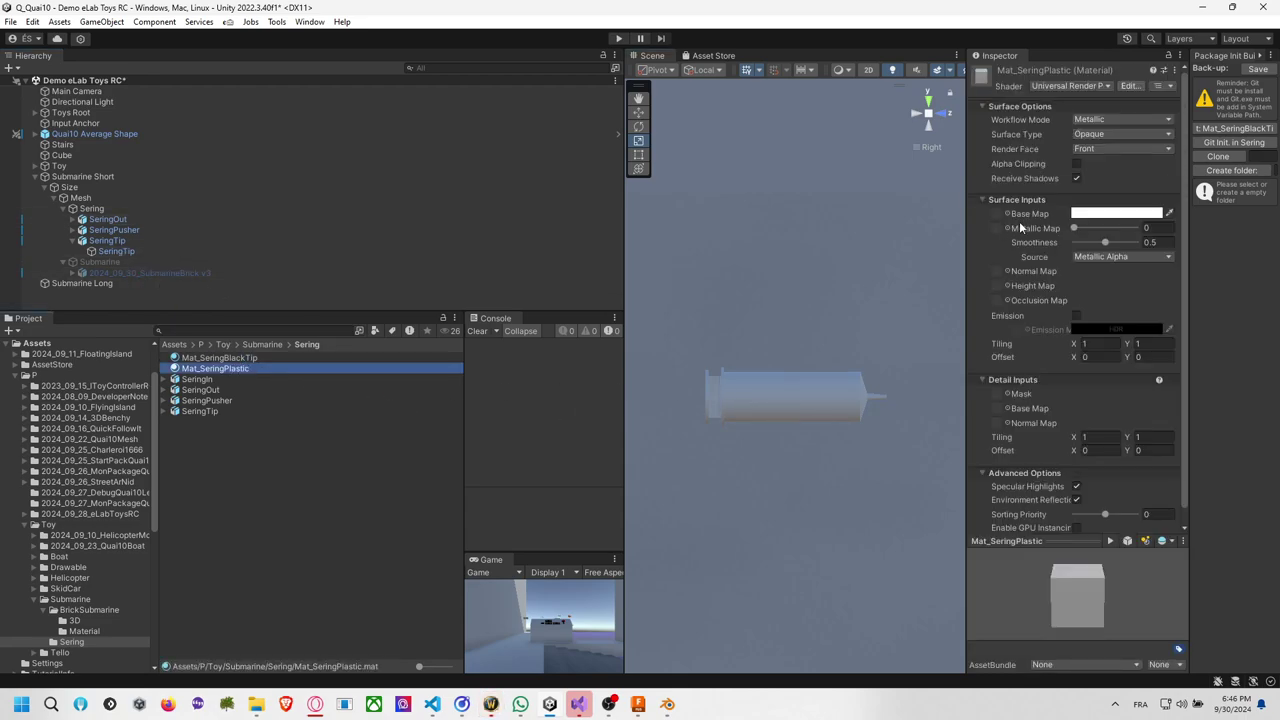
click(1108, 137)
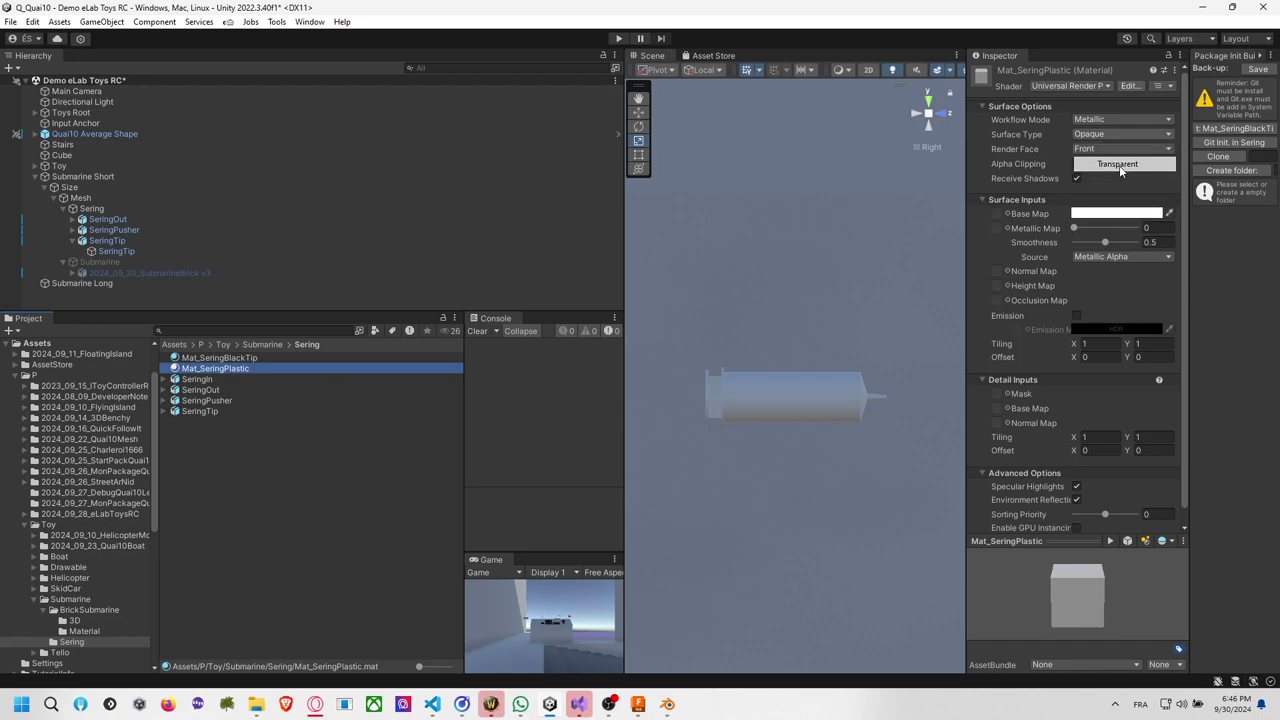
click(1119, 165)
click(1107, 245)
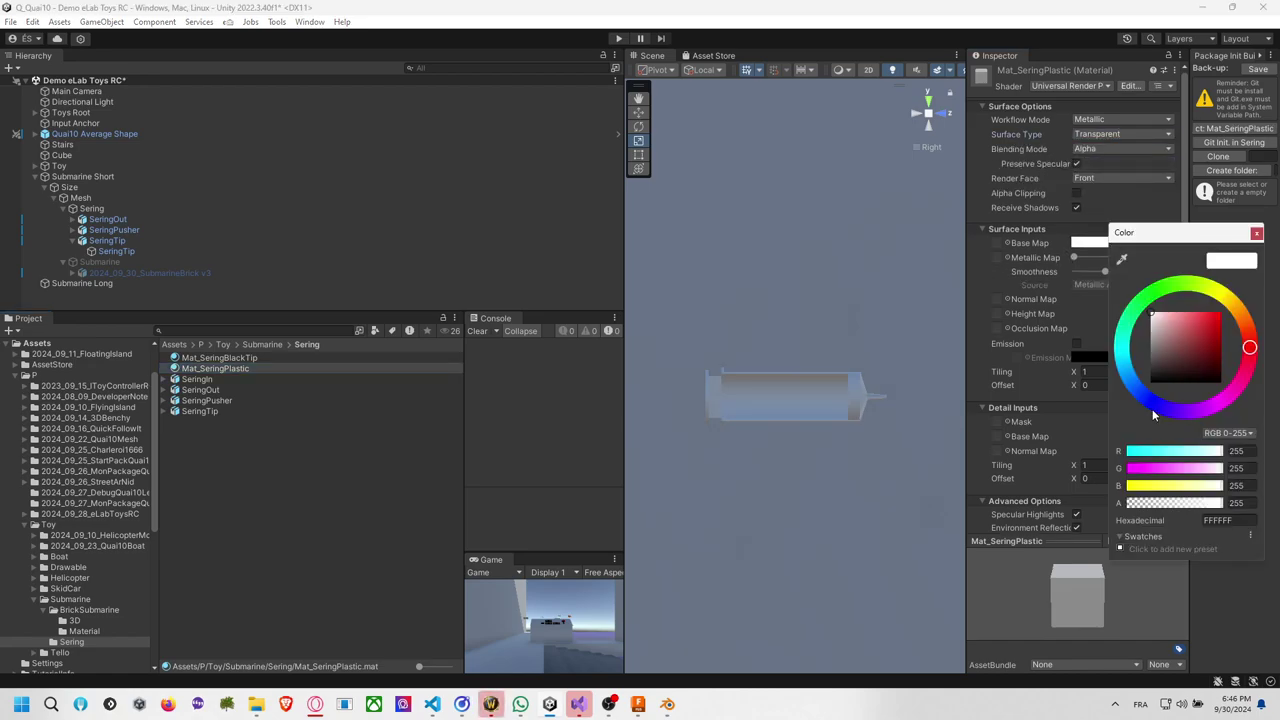
scroll(807, 412, up, 5)
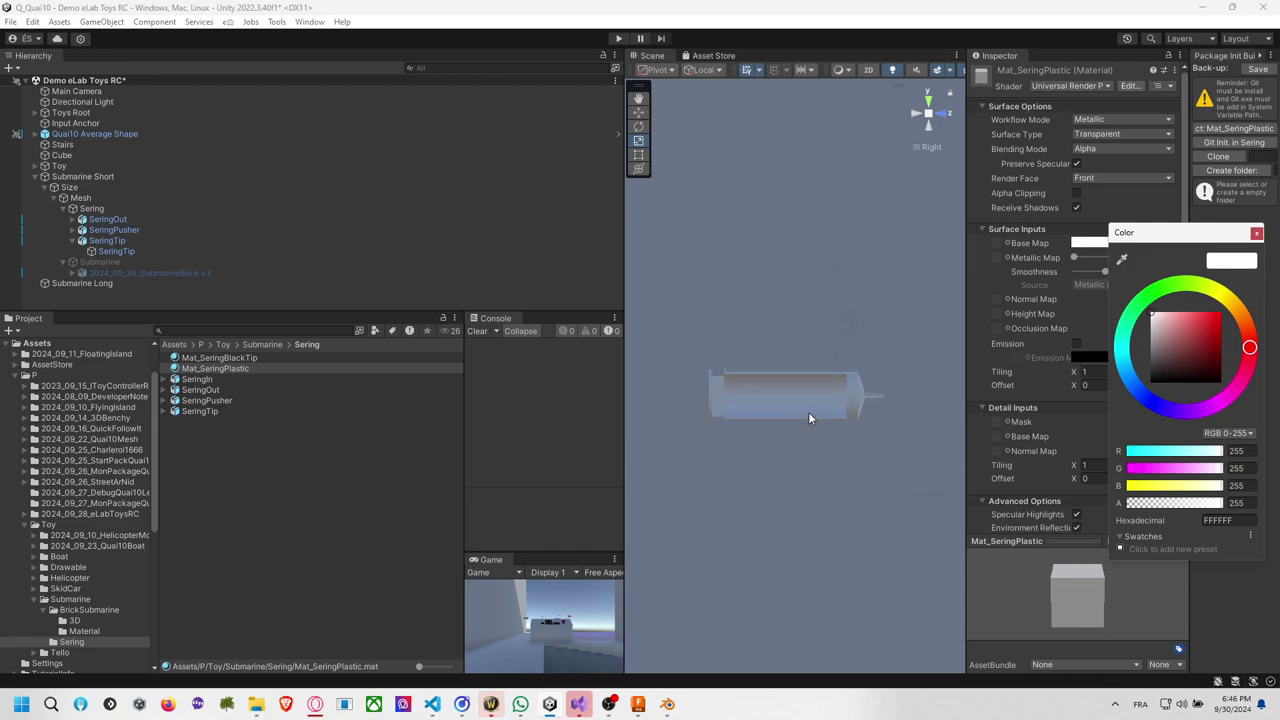
click(1150, 360)
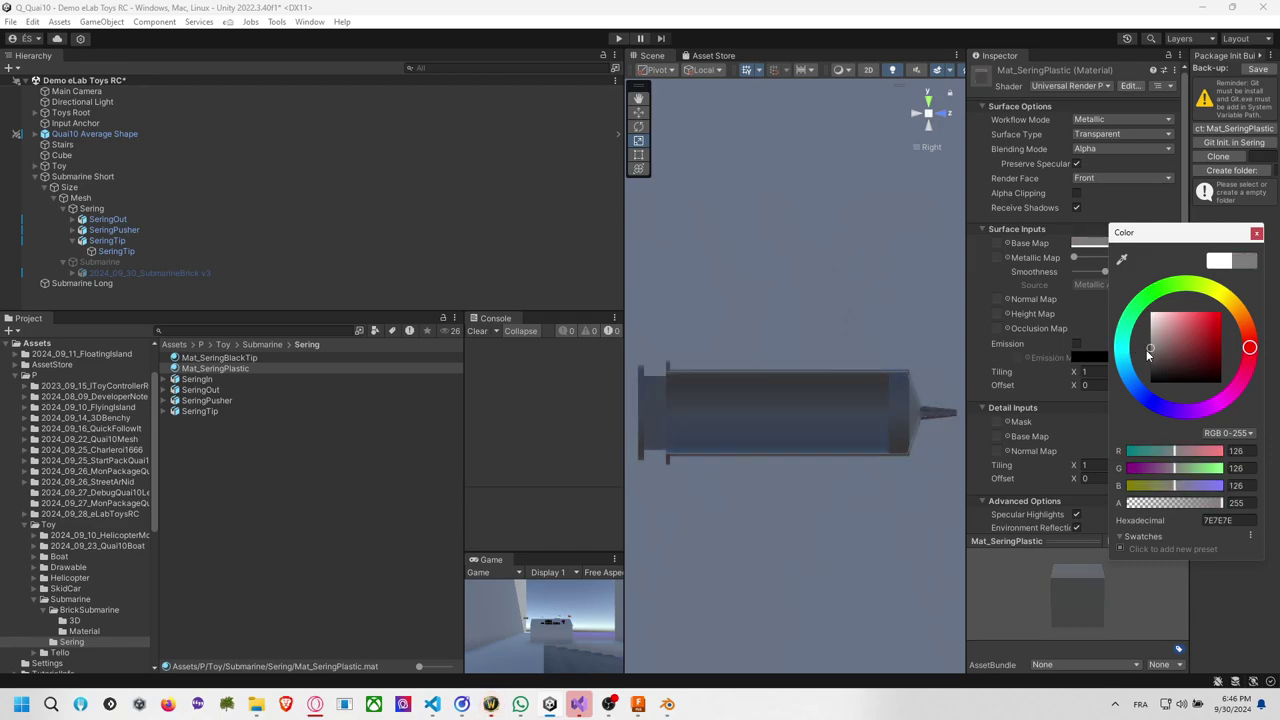
click(1168, 503)
drag(1168, 503, 1140, 510)
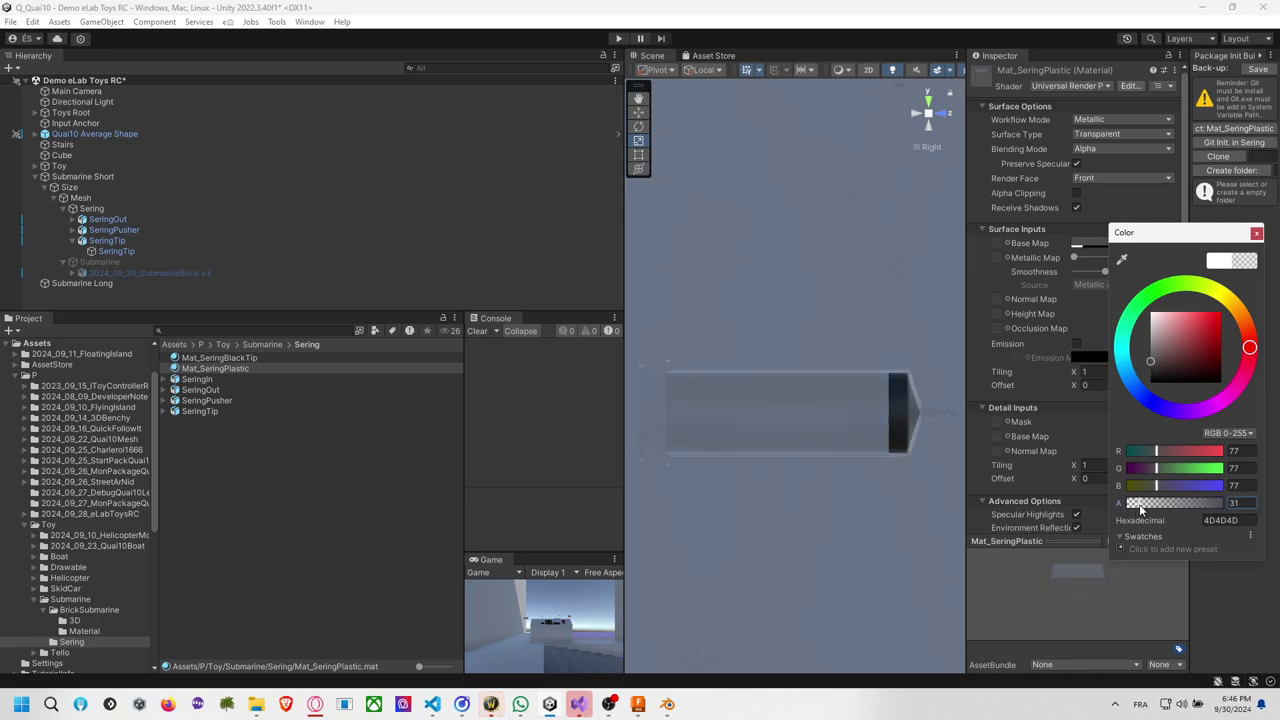
click(868, 320)
alt+drag(800, 311, 854, 343)
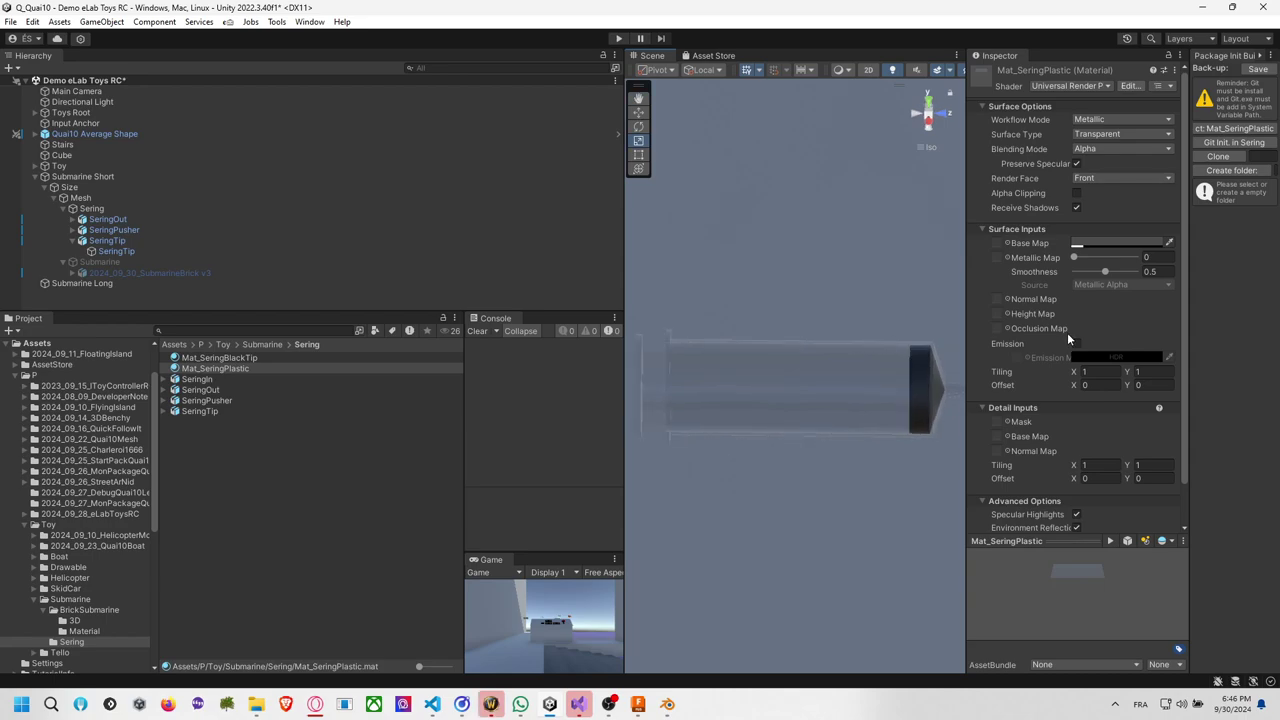
Refine the base colour to grey 8A8A8A with alpha raised to 137.
click(1117, 244)
click(1155, 499)
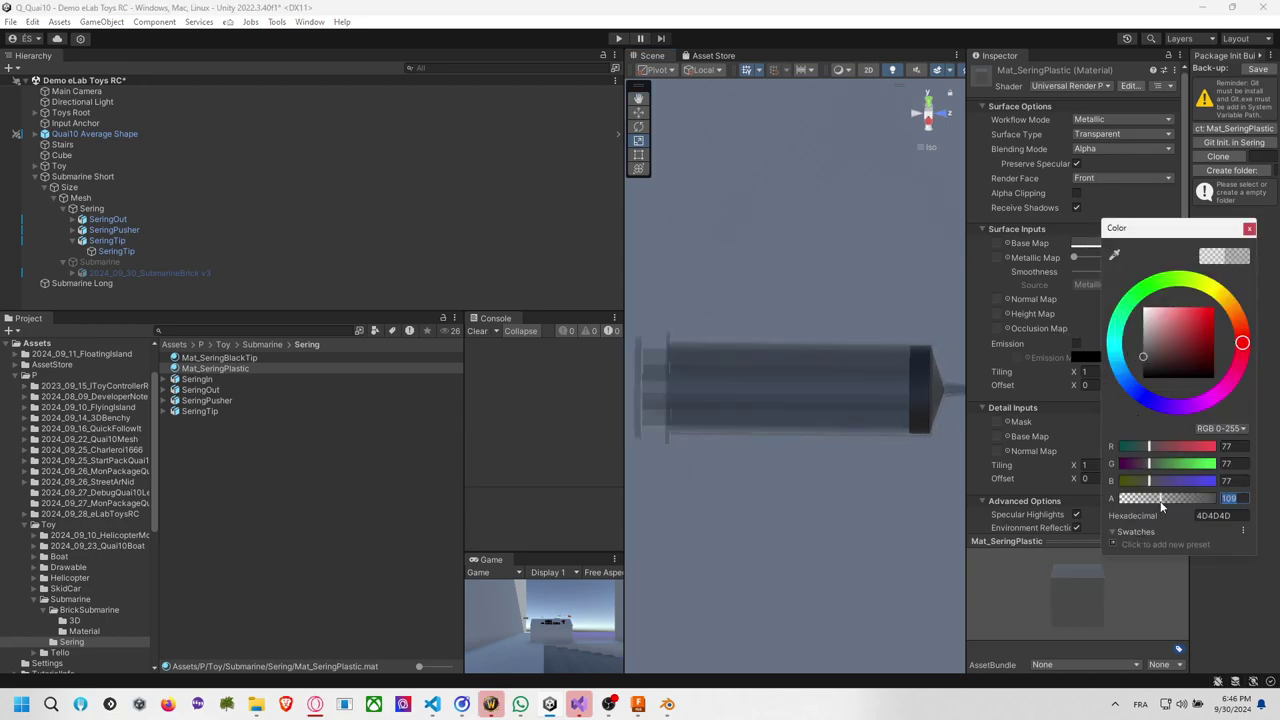
drag(1153, 506, 1144, 510)
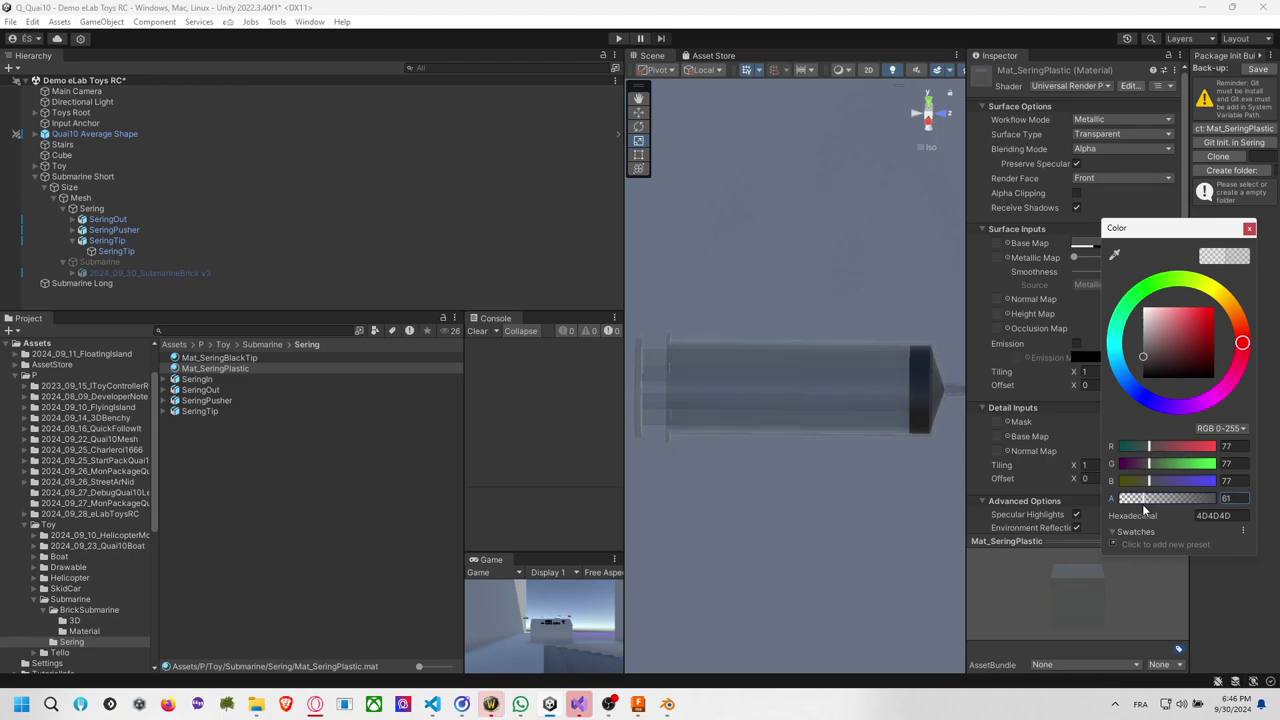
drag(1142, 353, 1138, 344)
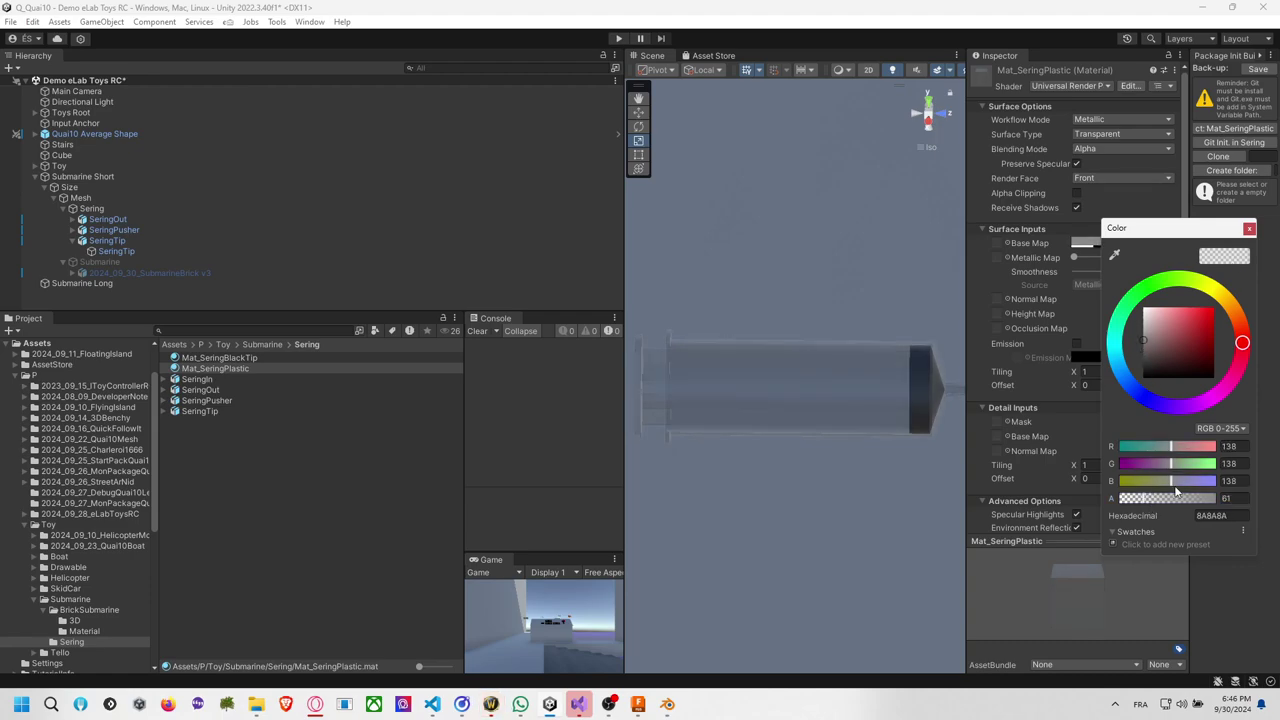
drag(1174, 498, 1172, 508)
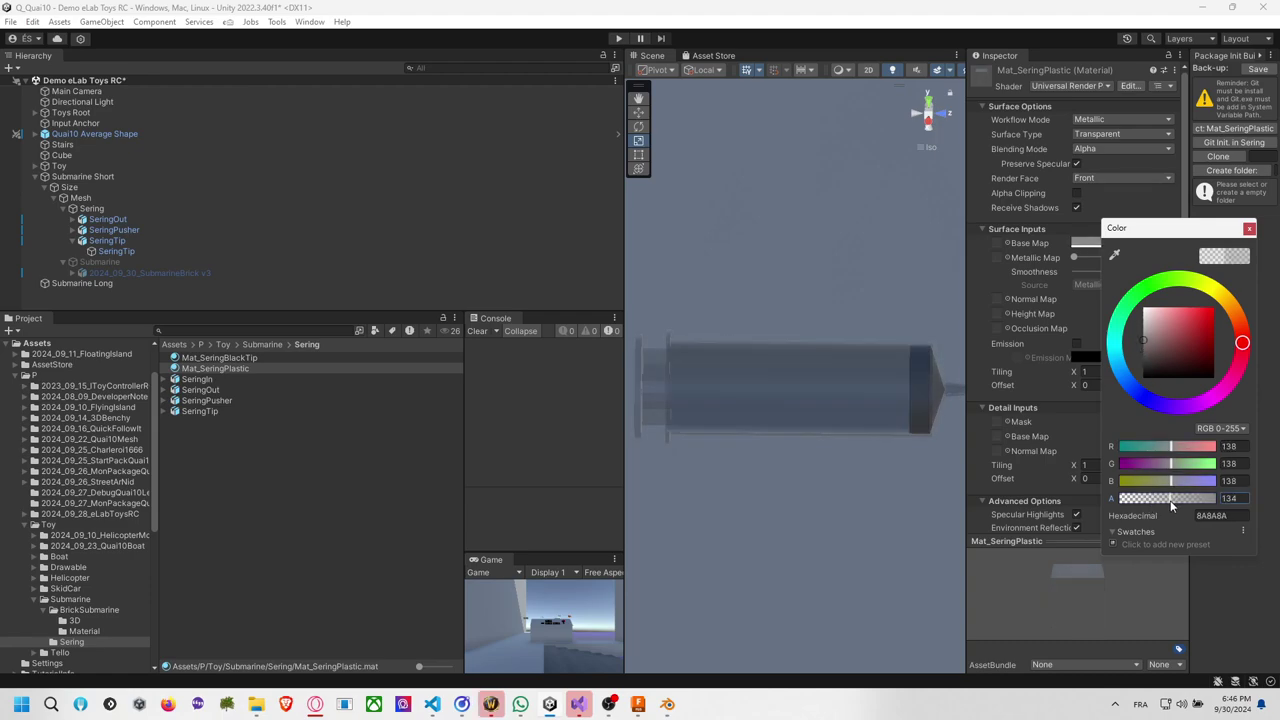
click(1249, 228)
scroll(725, 244, up, 2)
scroll(735, 250, down, 4)
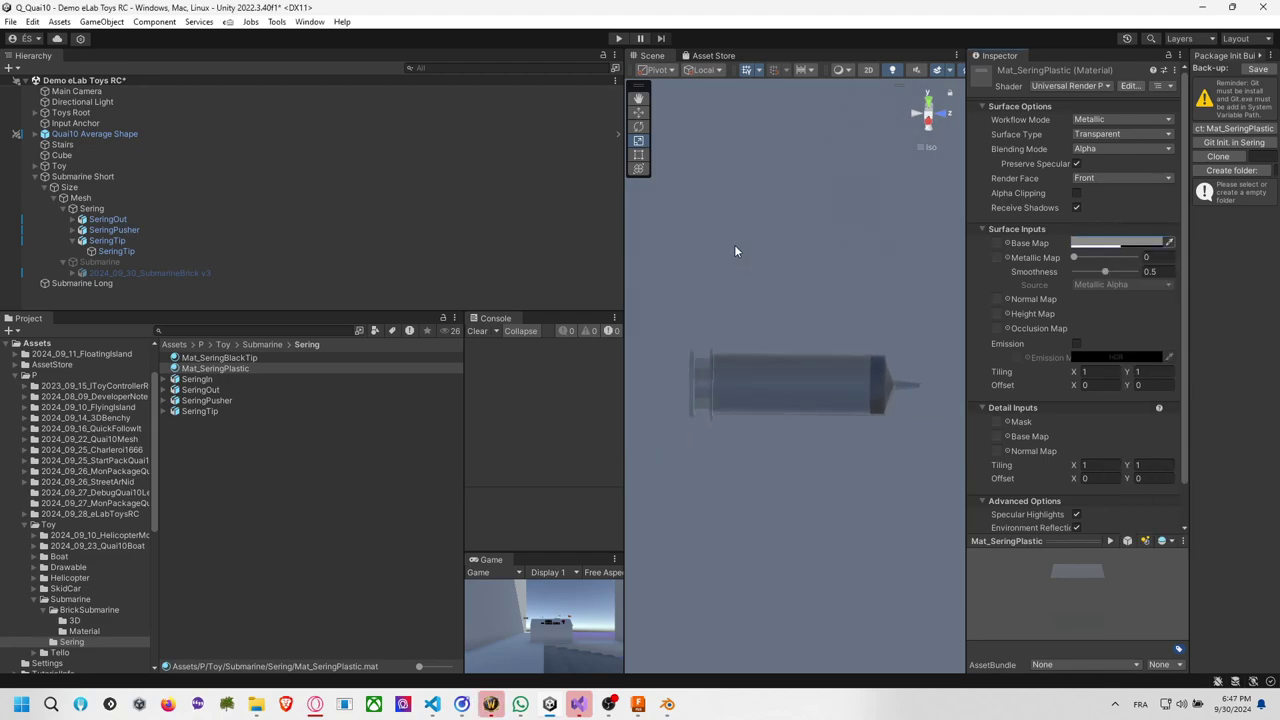
scroll(734, 250, down, 6)
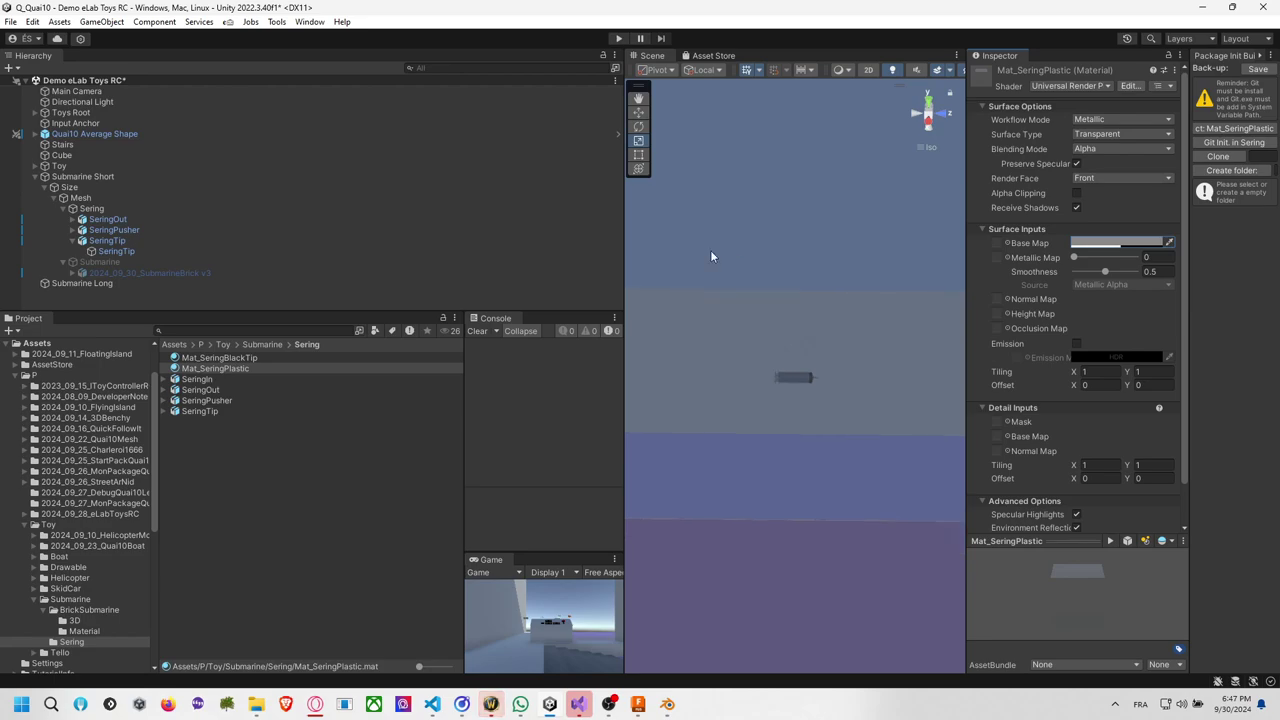
Re-enable the Submarine object and widen the Scene view to see the syringe inside the hull.
click(118, 262)
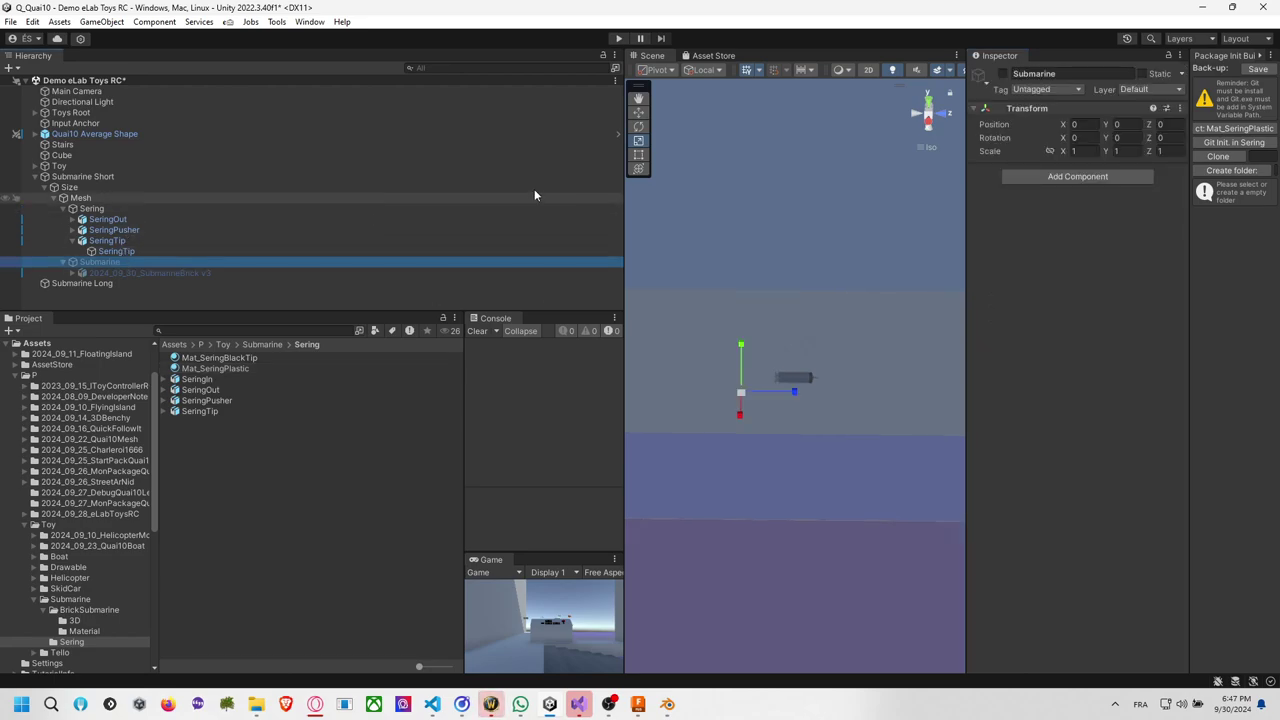
click(1003, 74)
scroll(786, 341, up, 3)
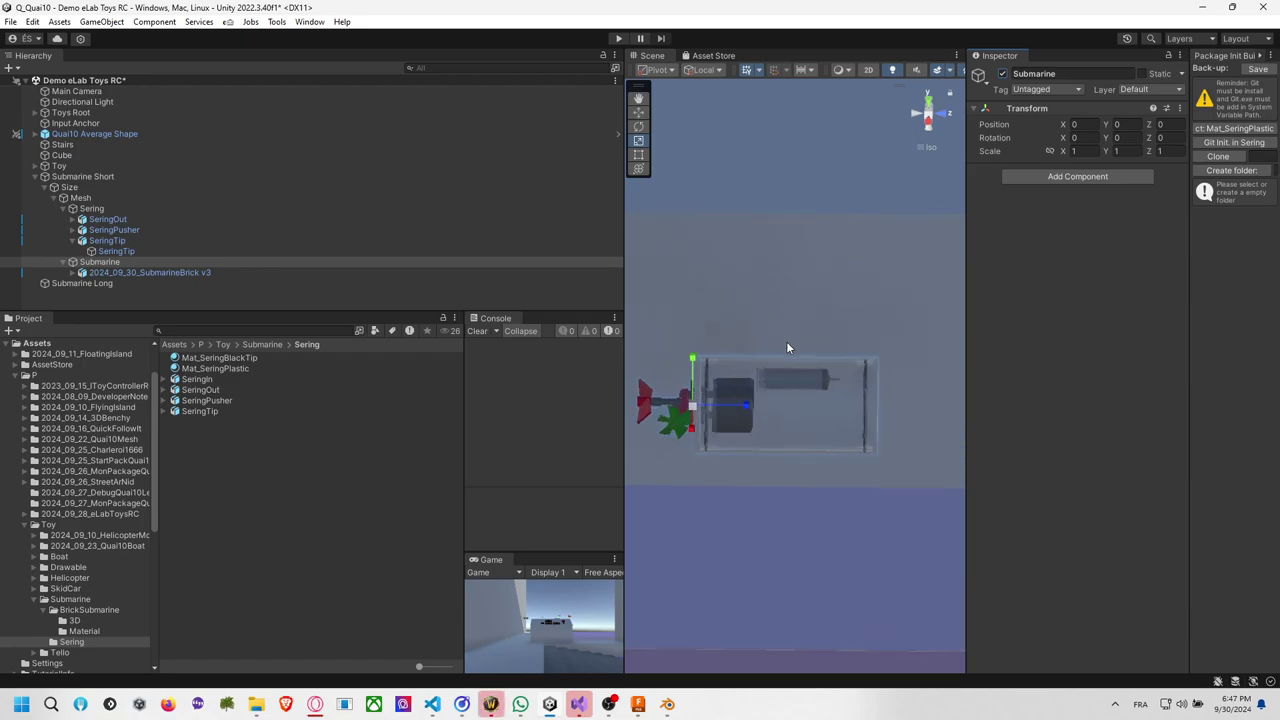
click(809, 217)
scroll(789, 426, up, 2)
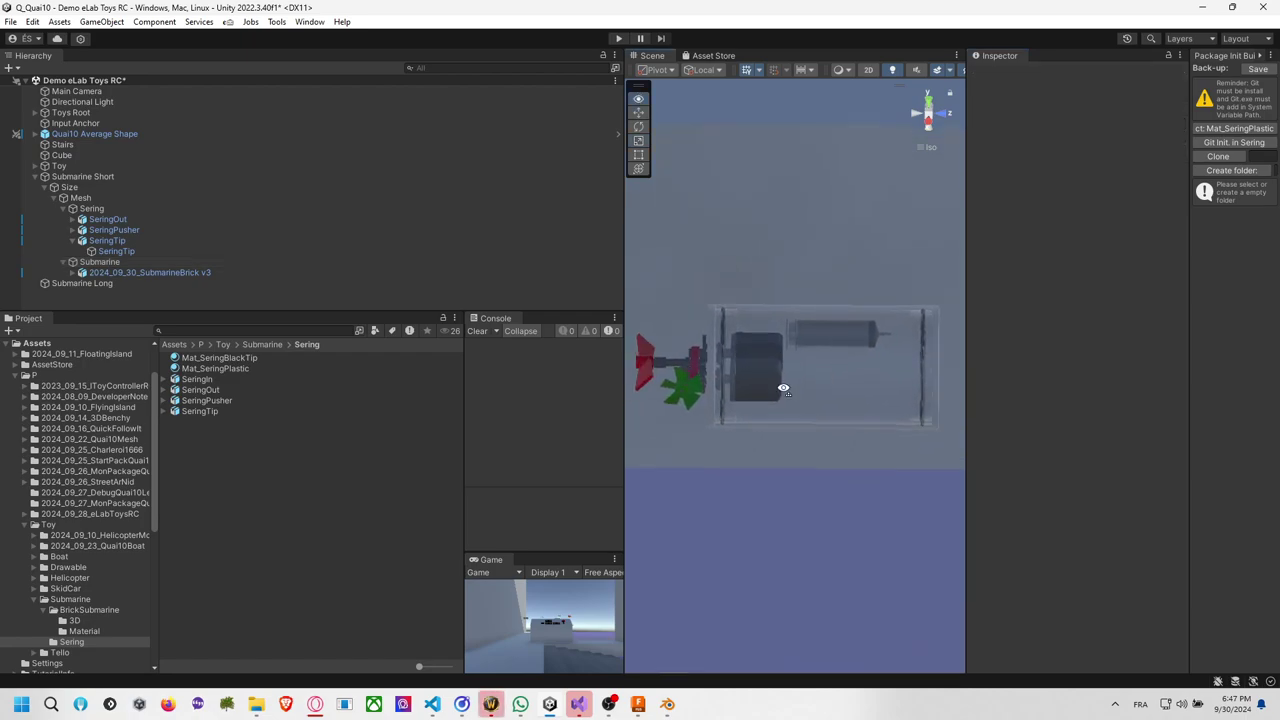
alt+drag(783, 389, 1122, 370)
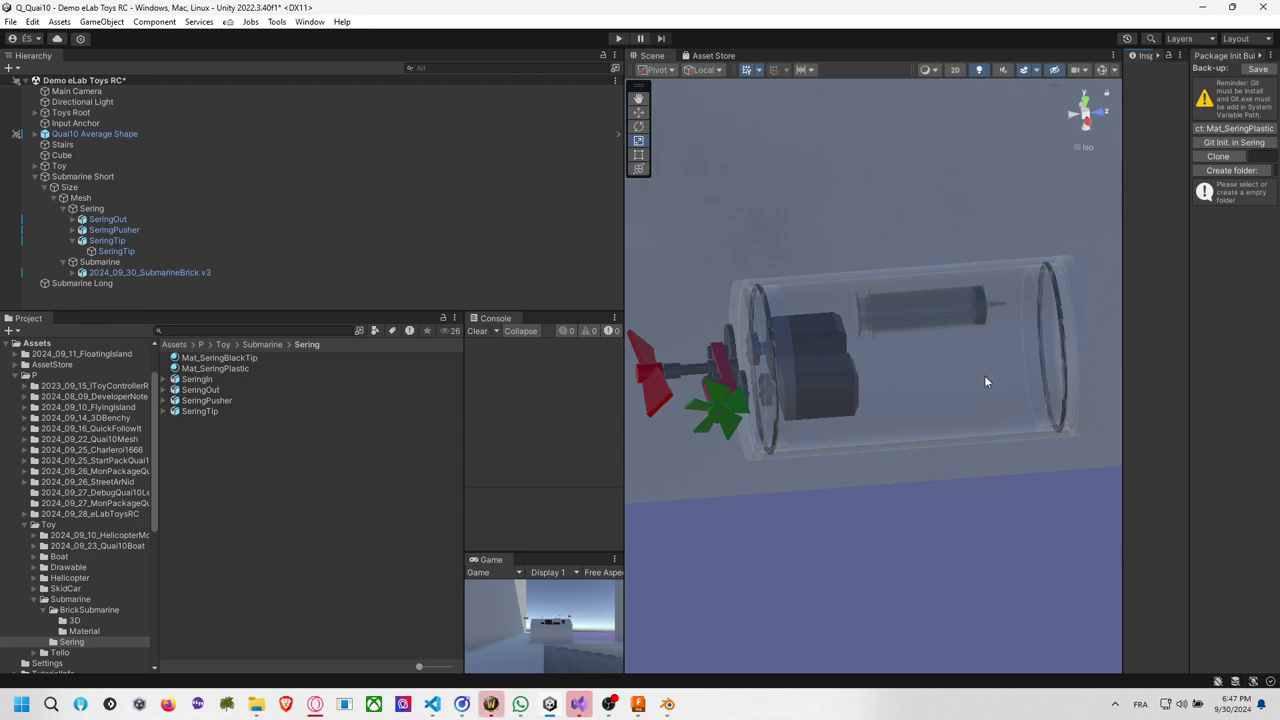
alt+drag(984, 375, 760, 380)
drag(620, 365, 518, 365)
middle_drag(548, 365, 738, 403)
scroll(738, 403, down, 2)
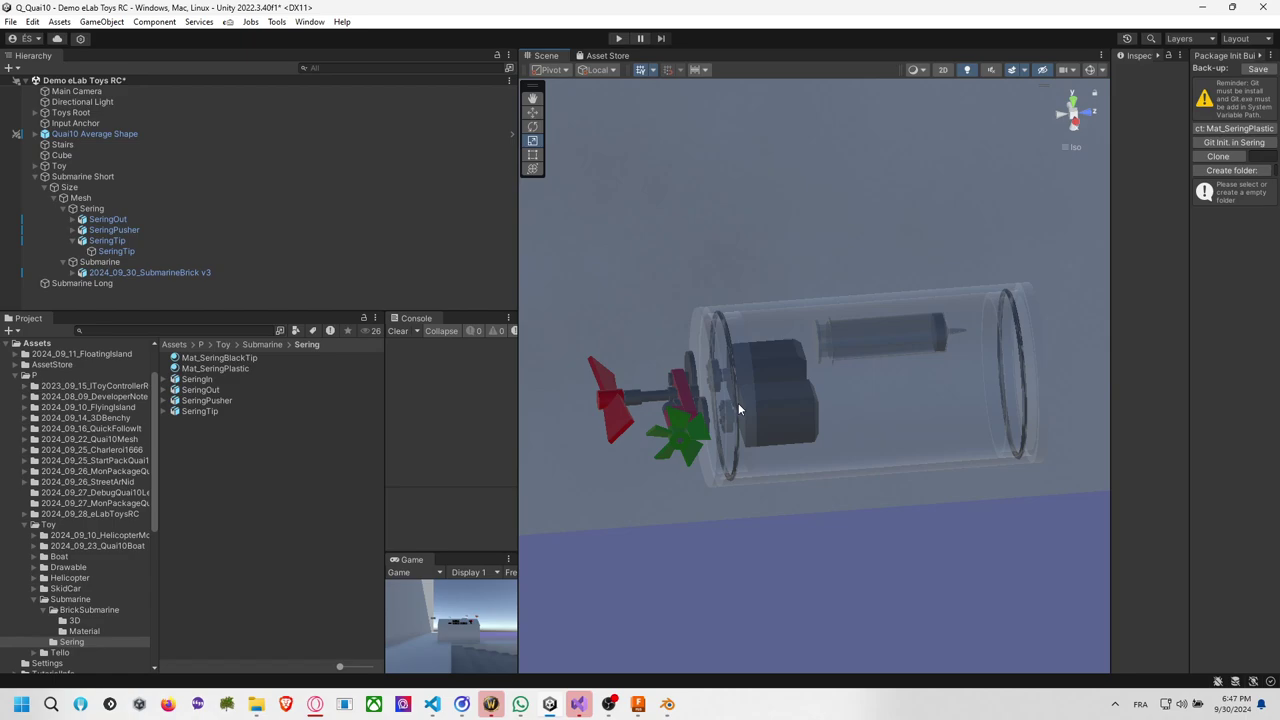
Create 3D and Material subfolders inside the Sering folder.
click(95, 638)
right_click(282, 517)
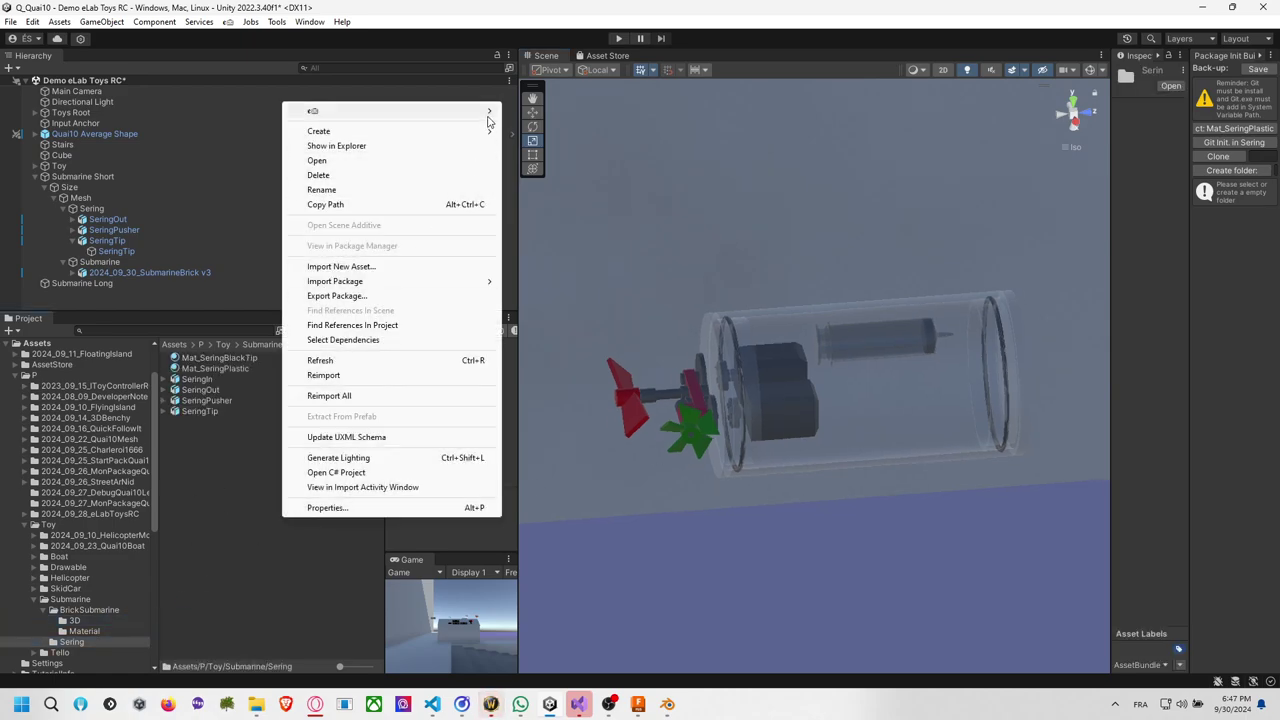
mouse_move(470, 131)
click(540, 24)
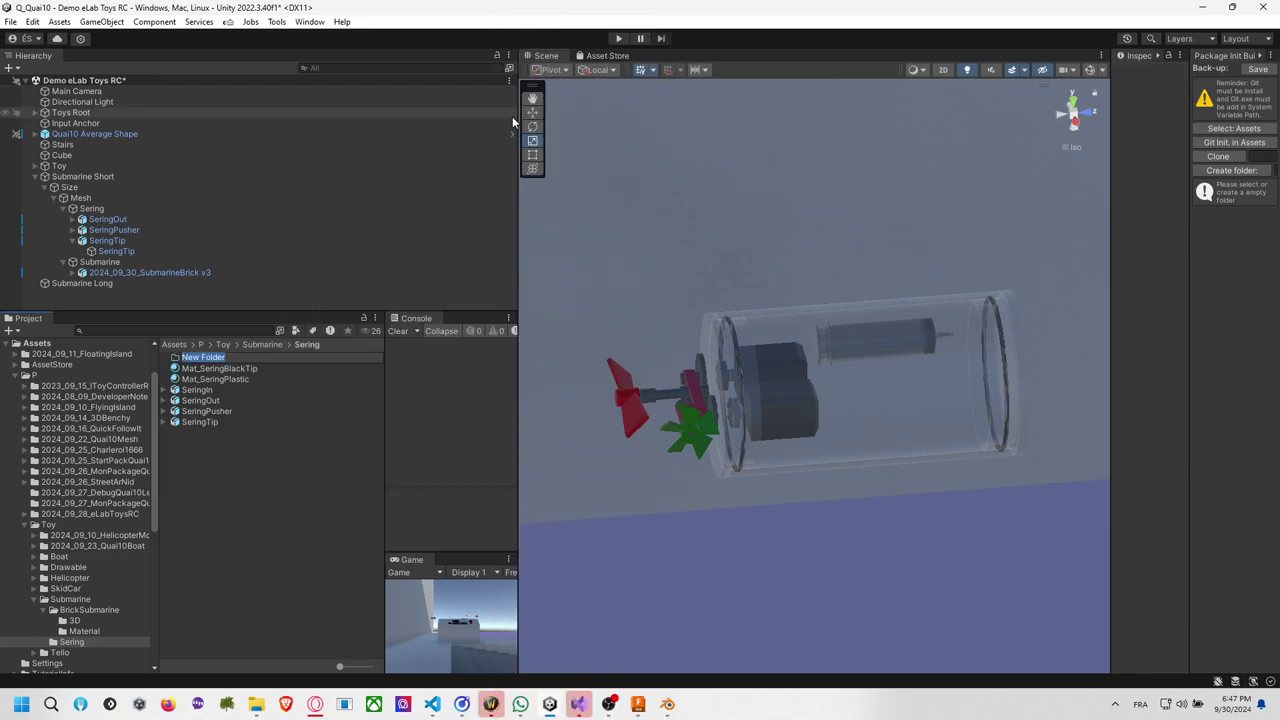
text(3D)
key(Return)
key(Return)
key(ctrl+shift+n)
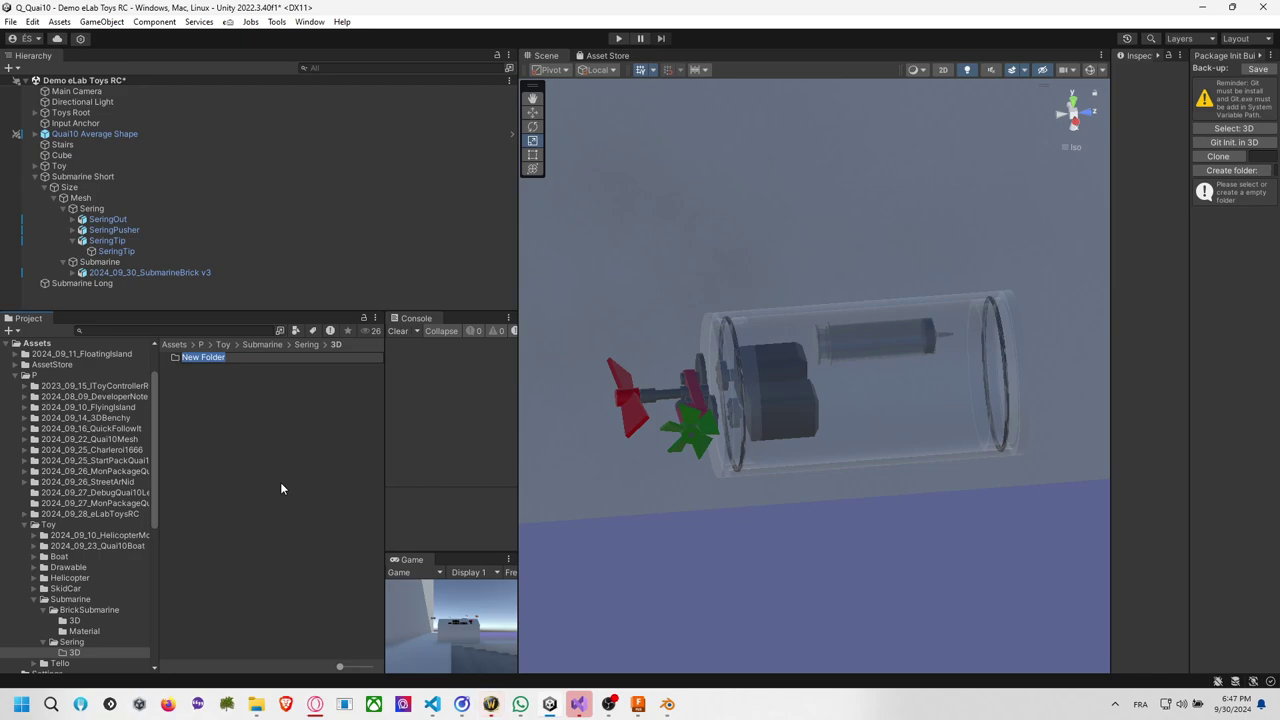
text(Material)
key(Return)
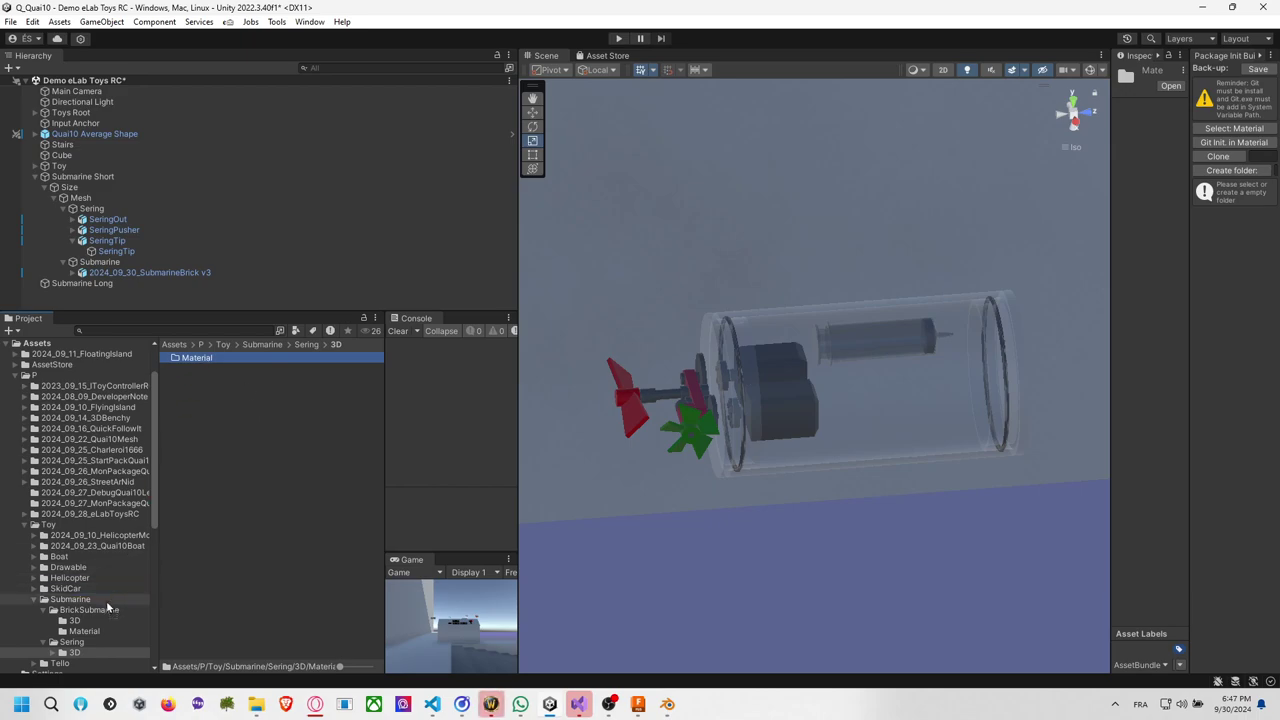
drag(101, 628, 99, 650)
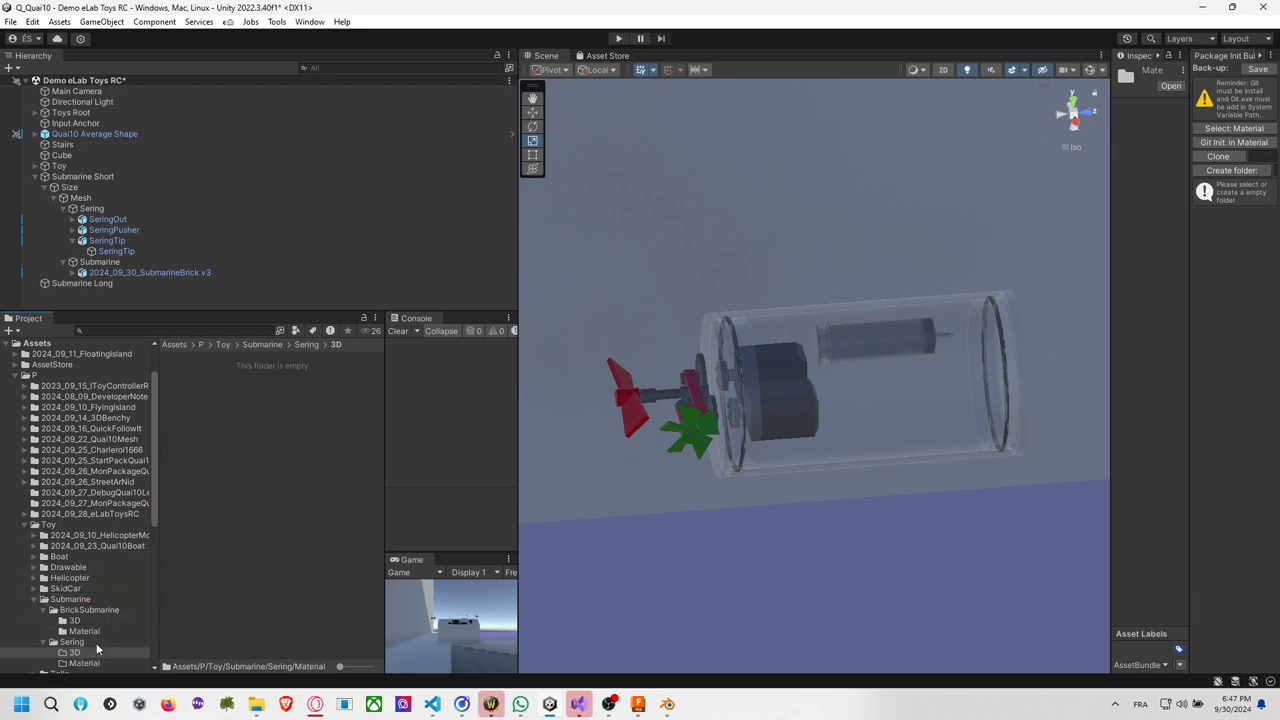
Move the two Sering materials into Material and gather the four models for 3D.
click(98, 642)
shift+click(228, 390)
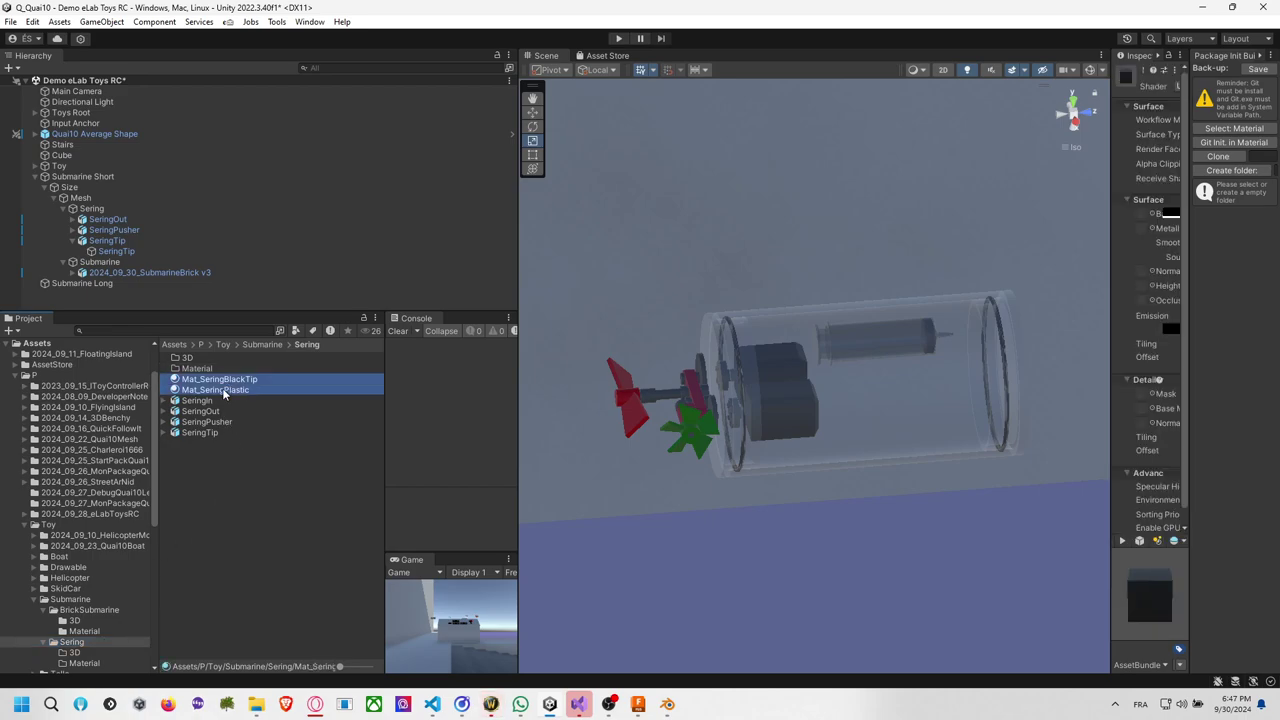
drag(228, 390, 207, 364)
click(209, 421)
click(197, 381)
shift+click(199, 411)
click(207, 361)
scroll(832, 328, down, 4)
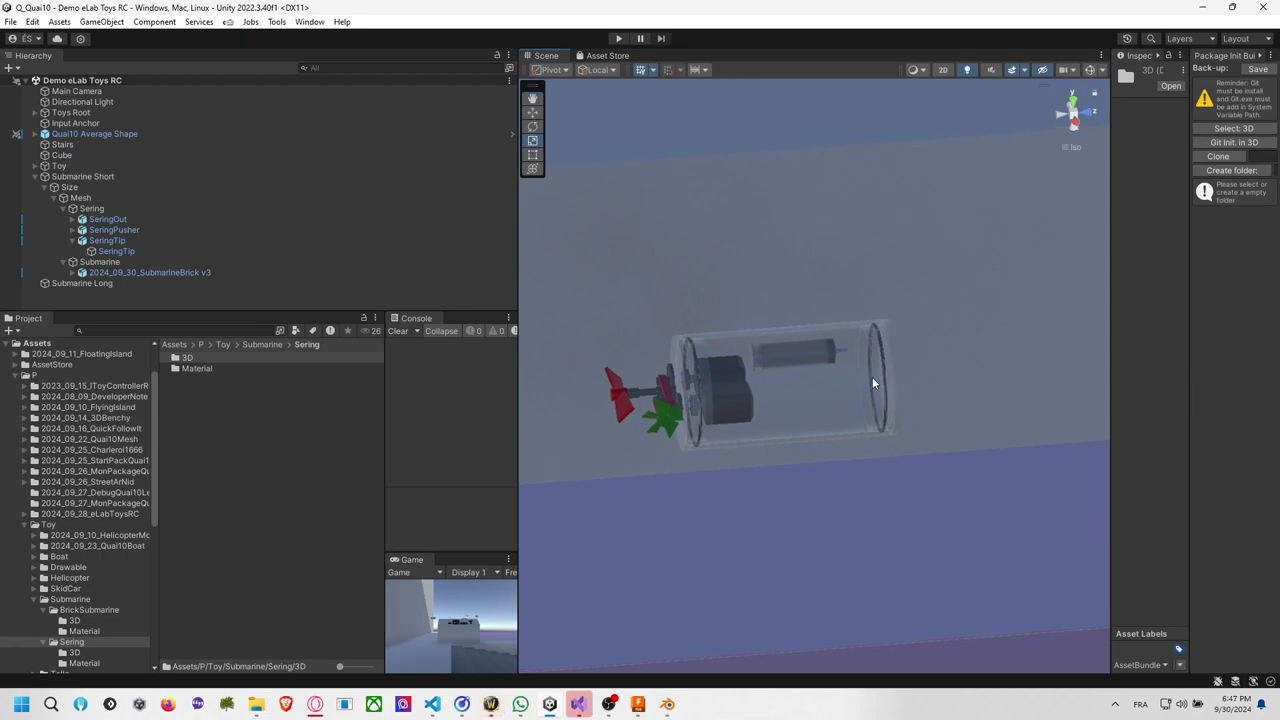
middle_drag(952, 370, 851, 384)
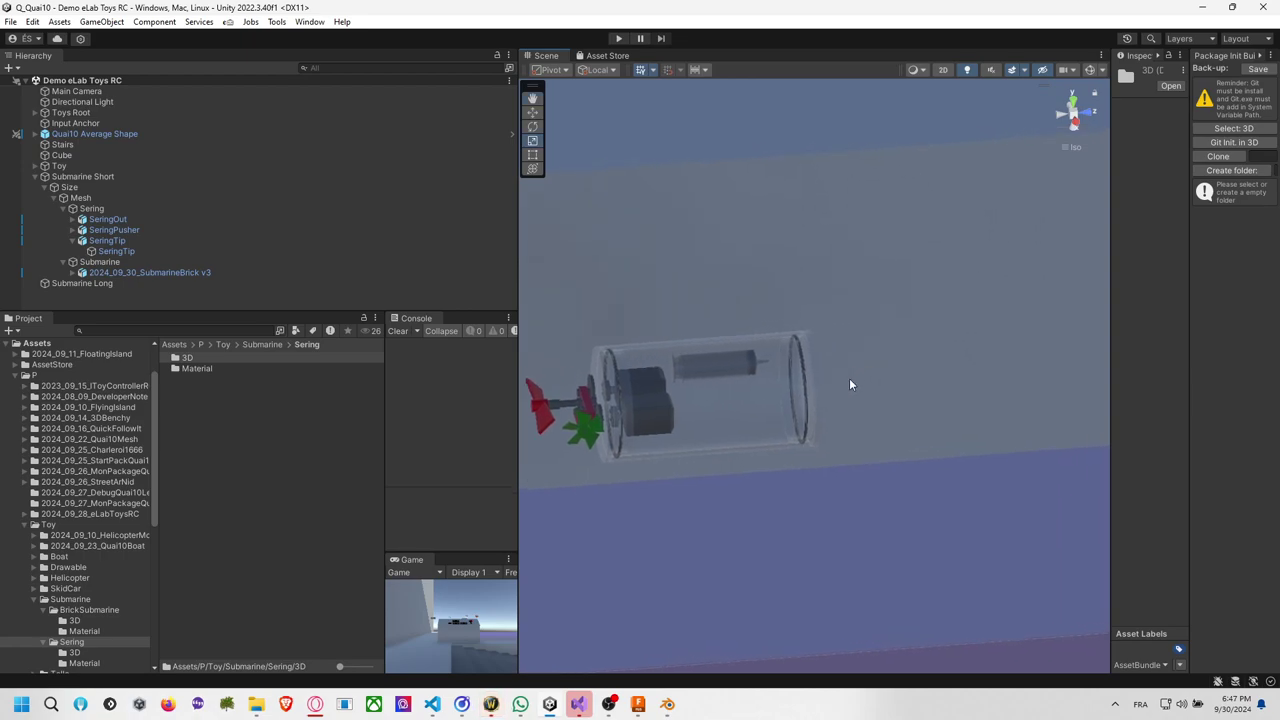
scroll(682, 399, up, 1)
scroll(746, 421, up, 3)
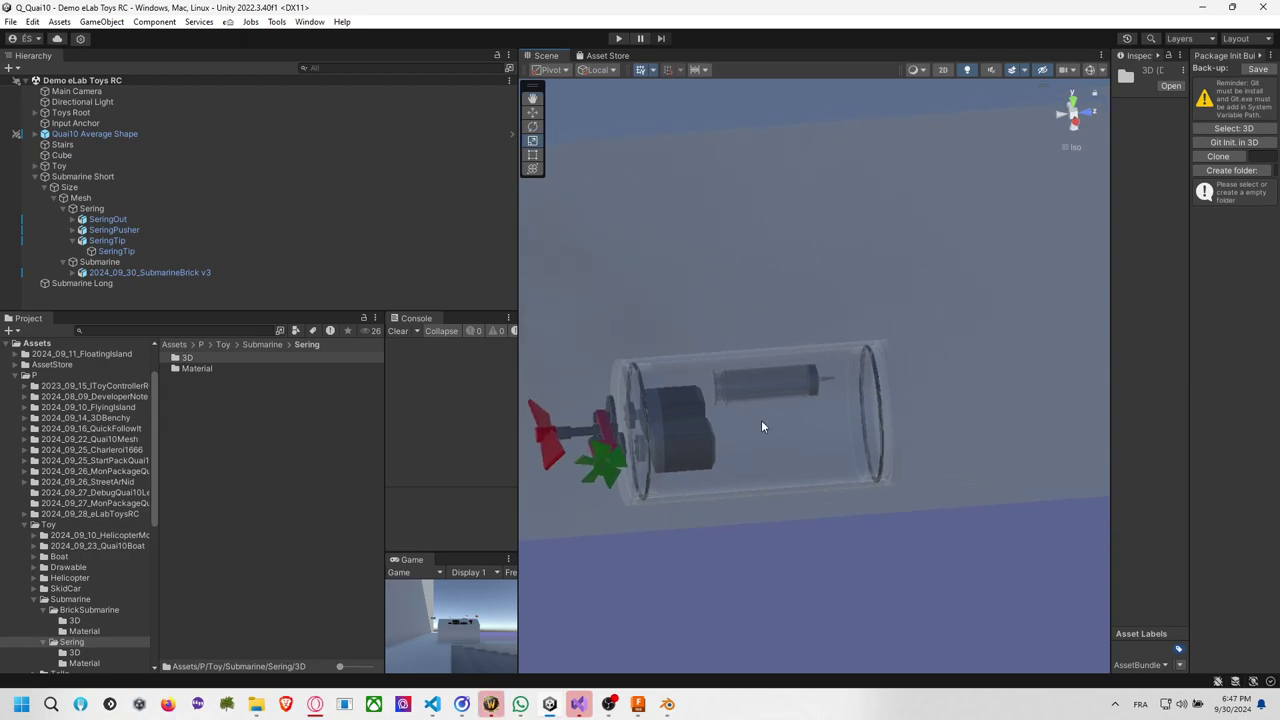
mouse_move(746, 421)
middle_down()
mouse_move(785, 435)
mouse_move(749, 398)
middle_up()
alt+drag(749, 398, 716, 391)
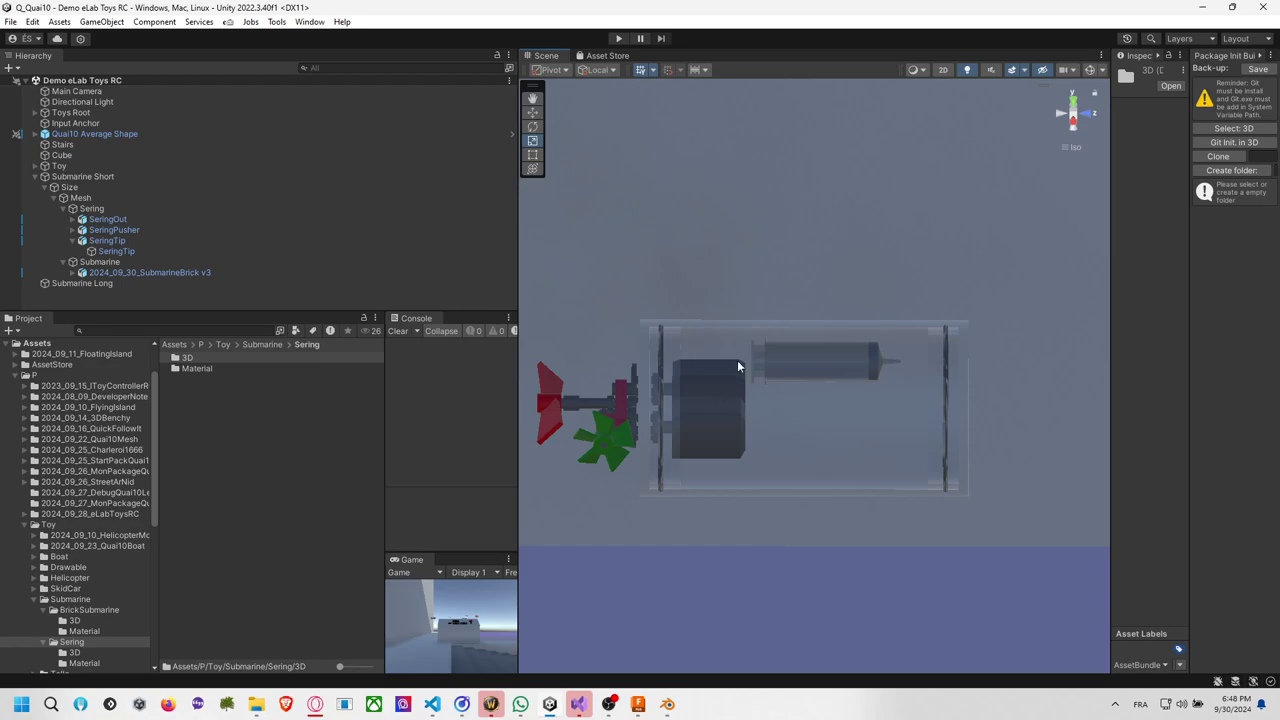
scroll(738, 366, up, 3)
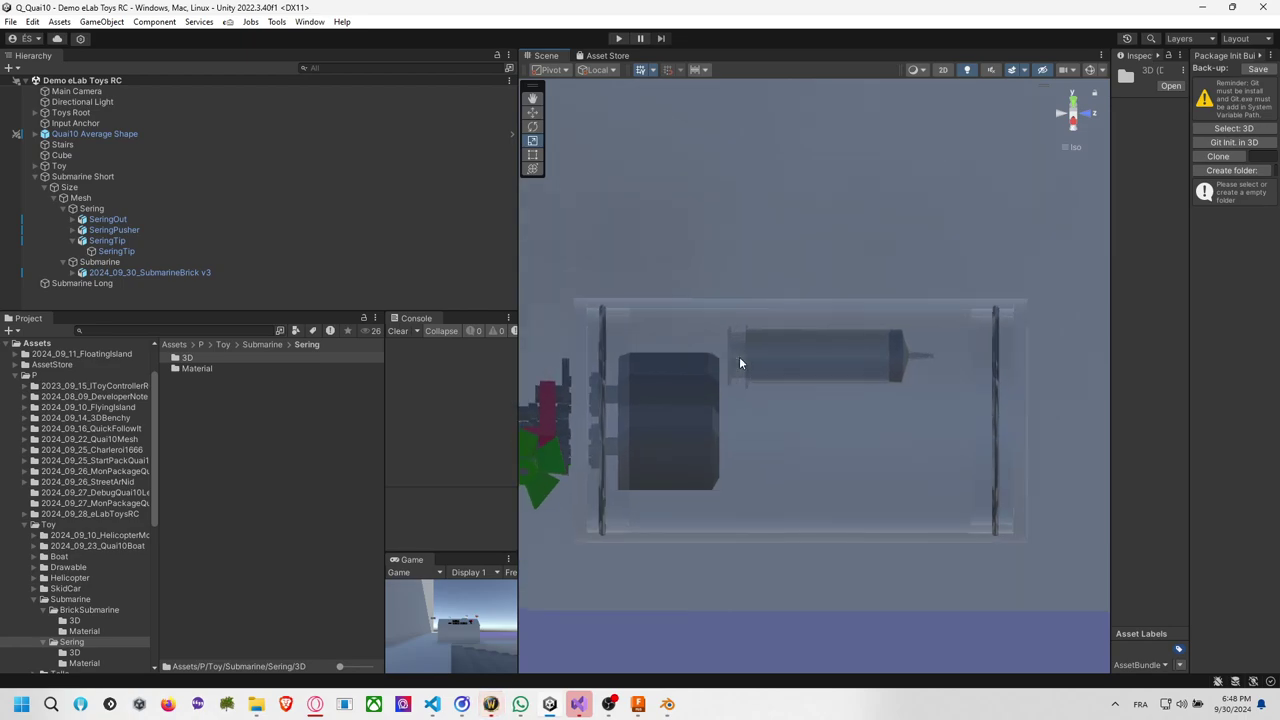
alt+drag(745, 357, 716, 397)
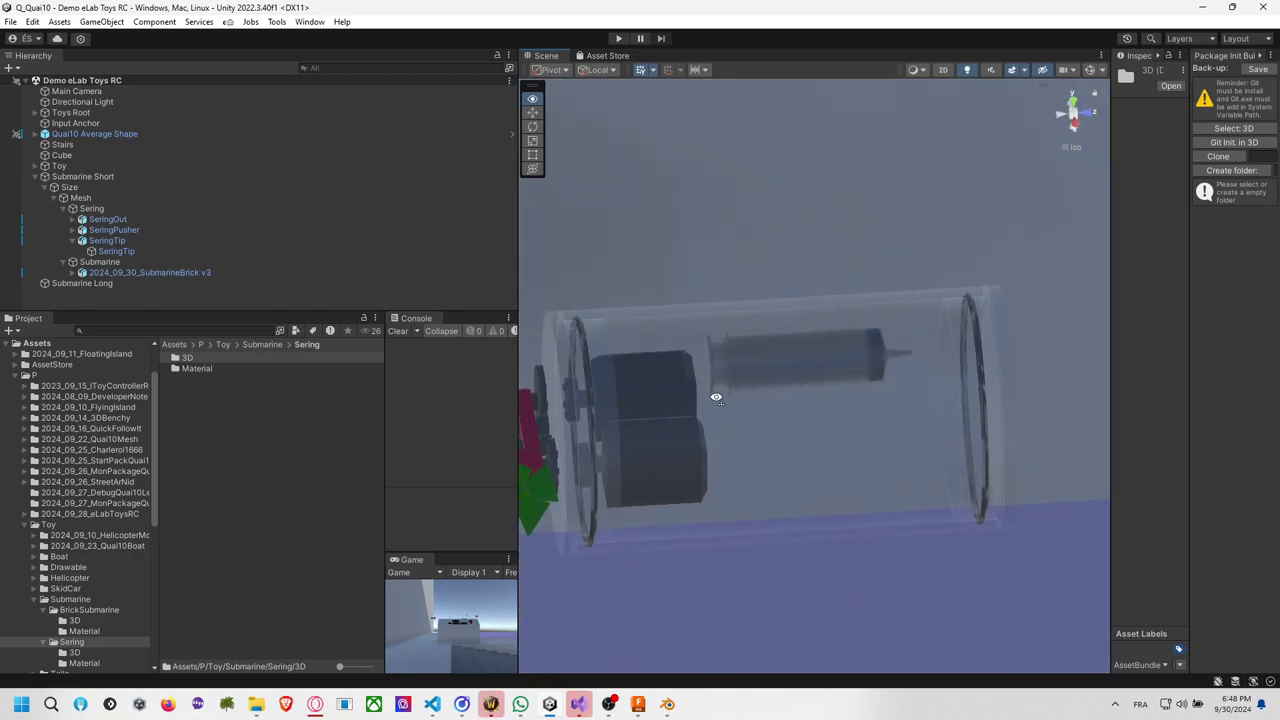
middle_drag(724, 400, 763, 450)
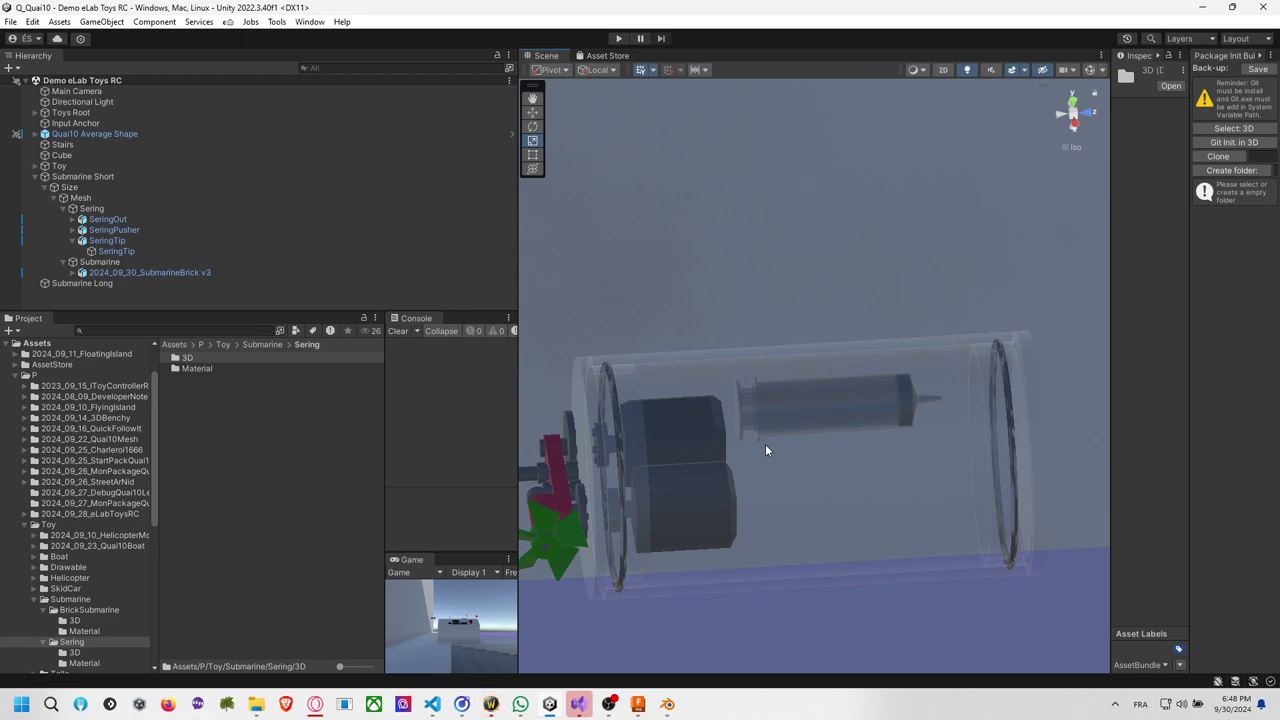
key(alt+Tab)
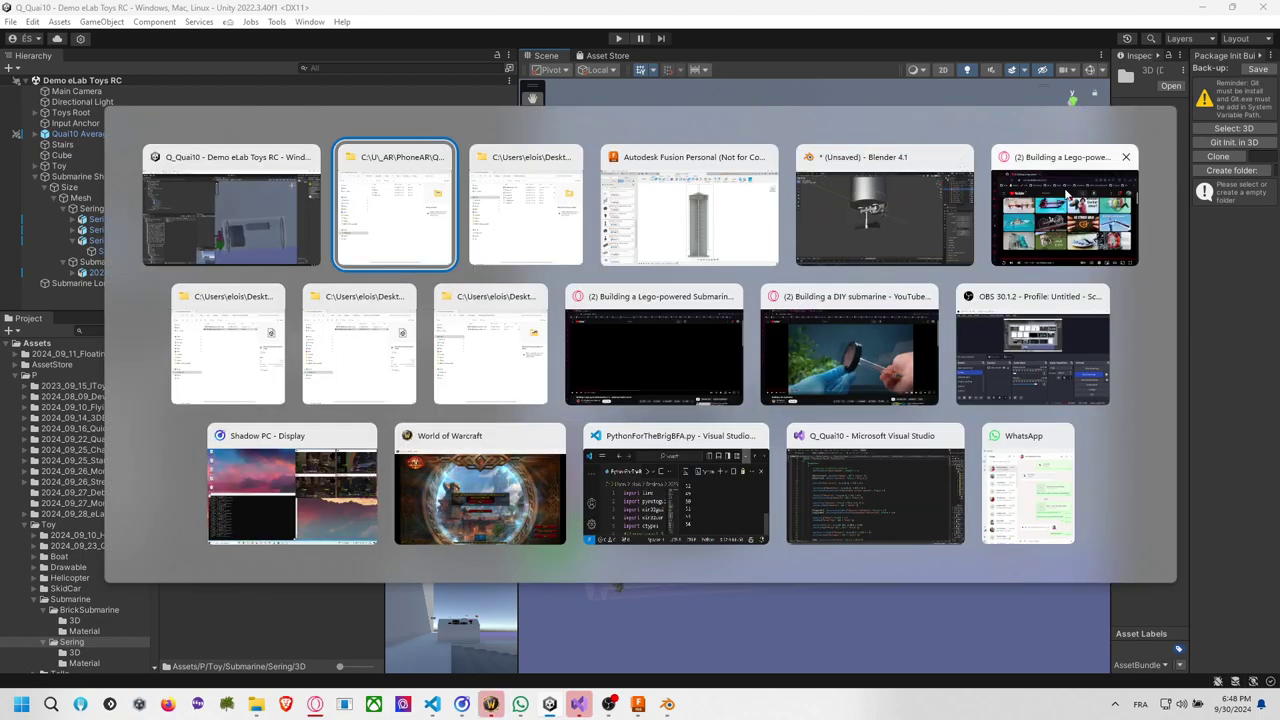
Maximise the browser and play the Lego submarine video from 1:23, pausing at 2:05.
key(Escape)
key(alt+Tab)
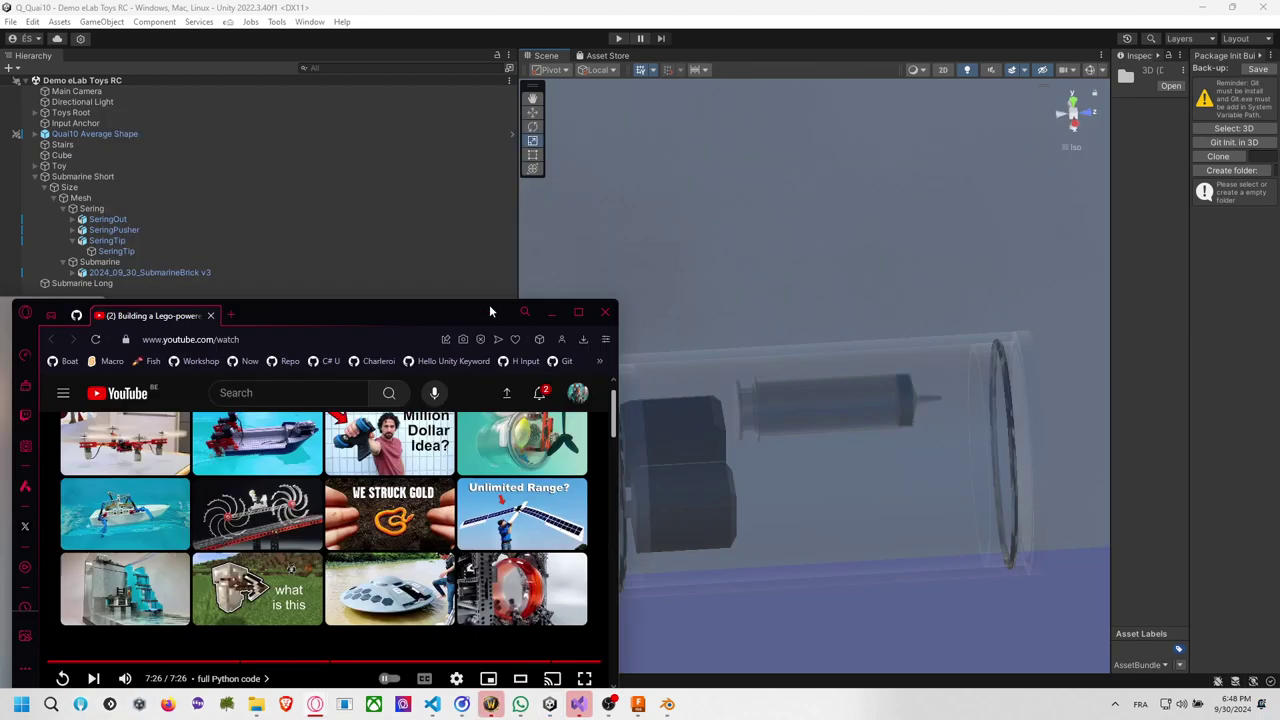
drag(489, 304, 879, 176)
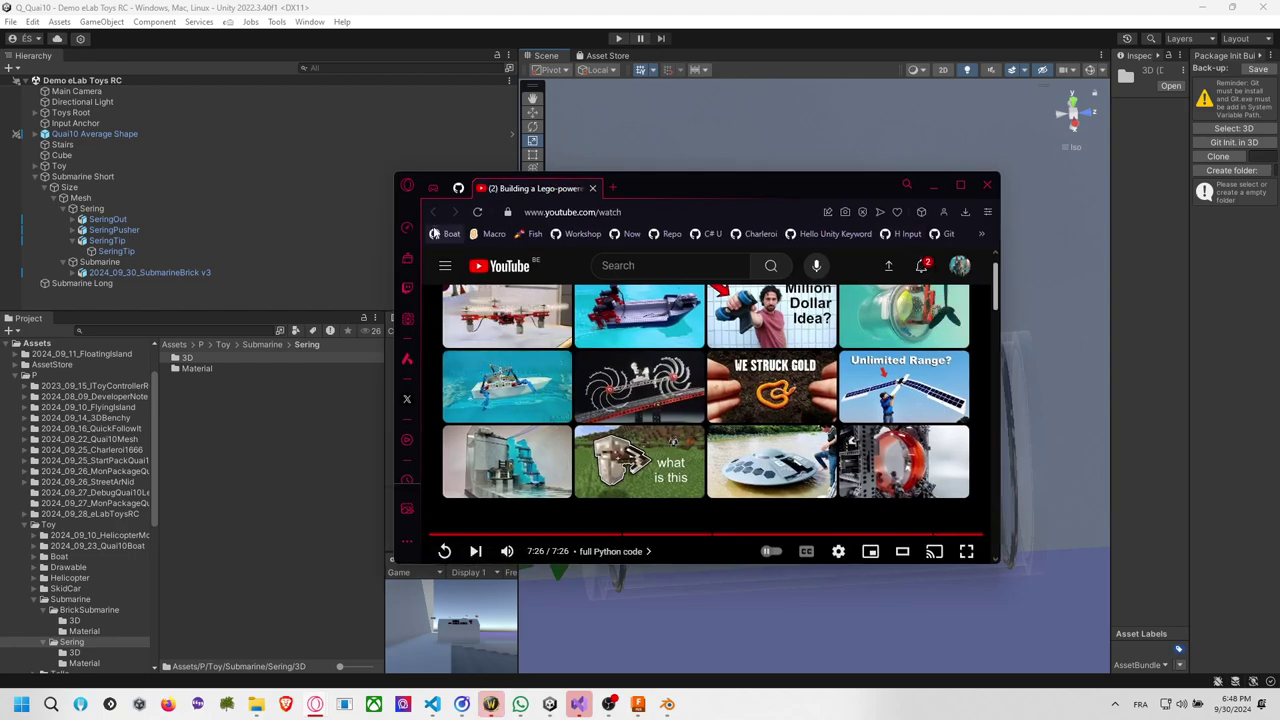
click(533, 540)
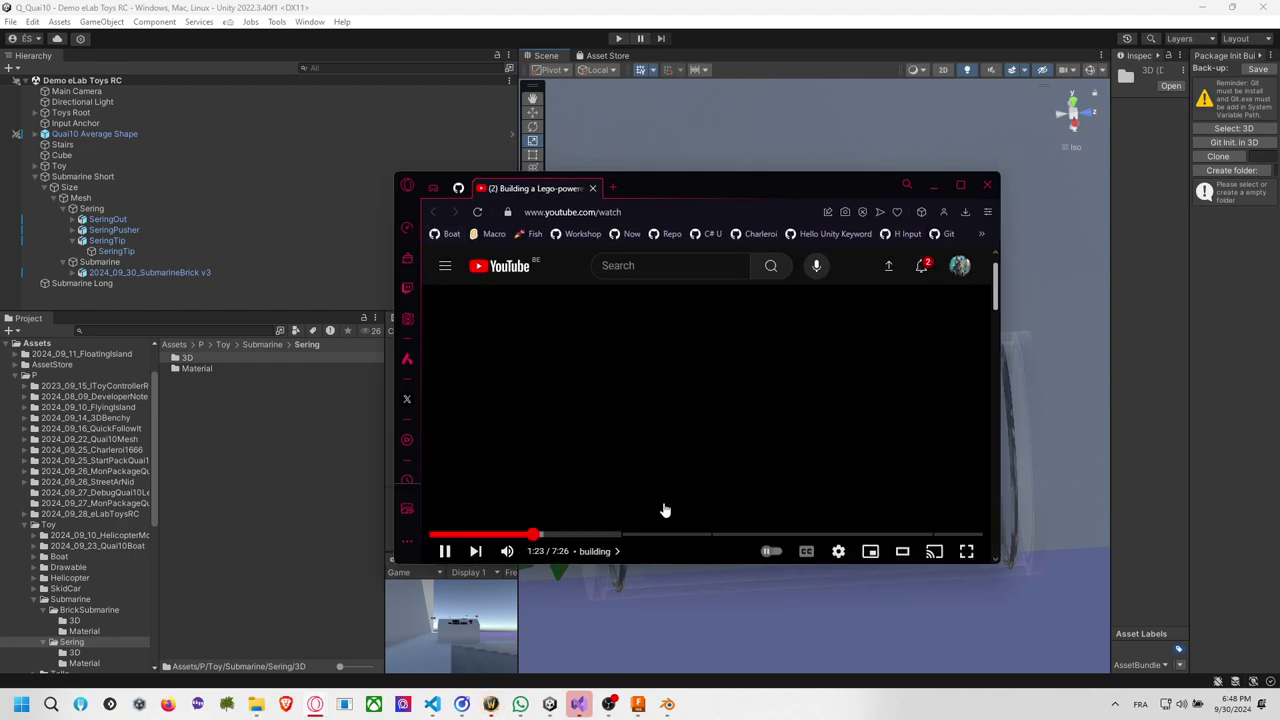
key(super+Up)
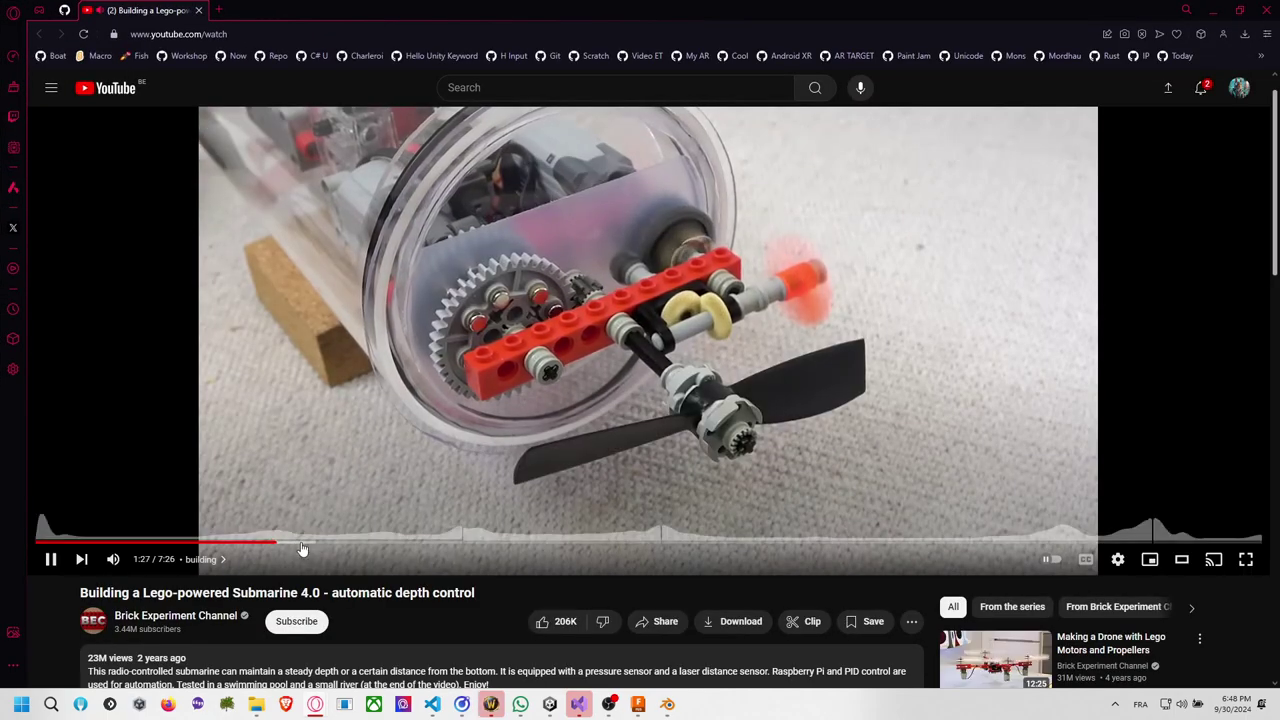
click(350, 545)
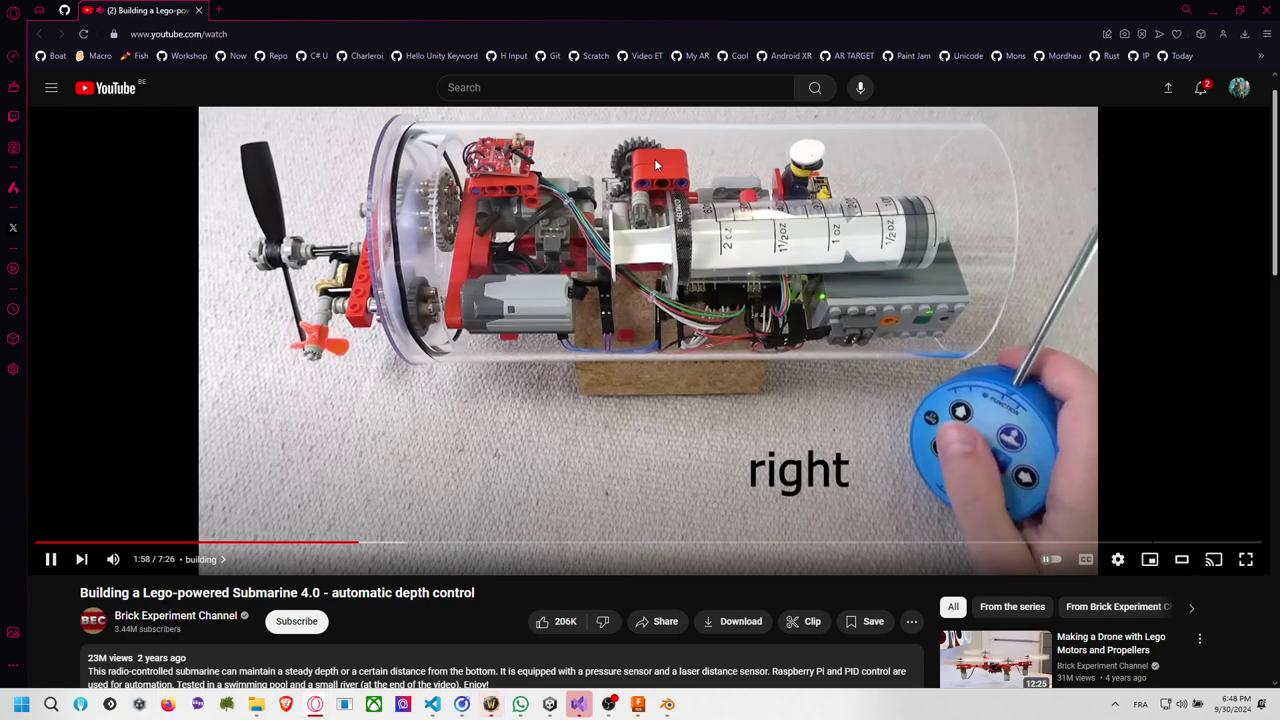
click(600, 300)
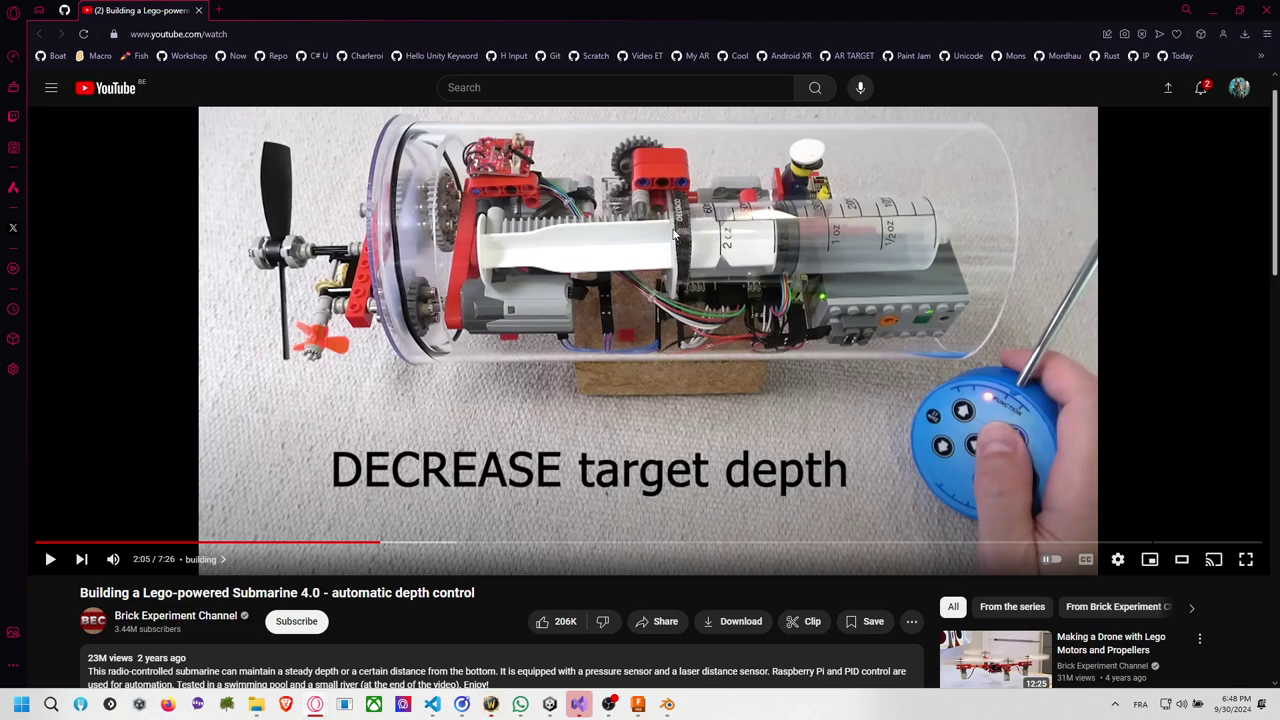
Back in Unity, select the submarine model and tidy the Sering and SubmarineBrick v3 hierarchy.
key(alt+Tab)
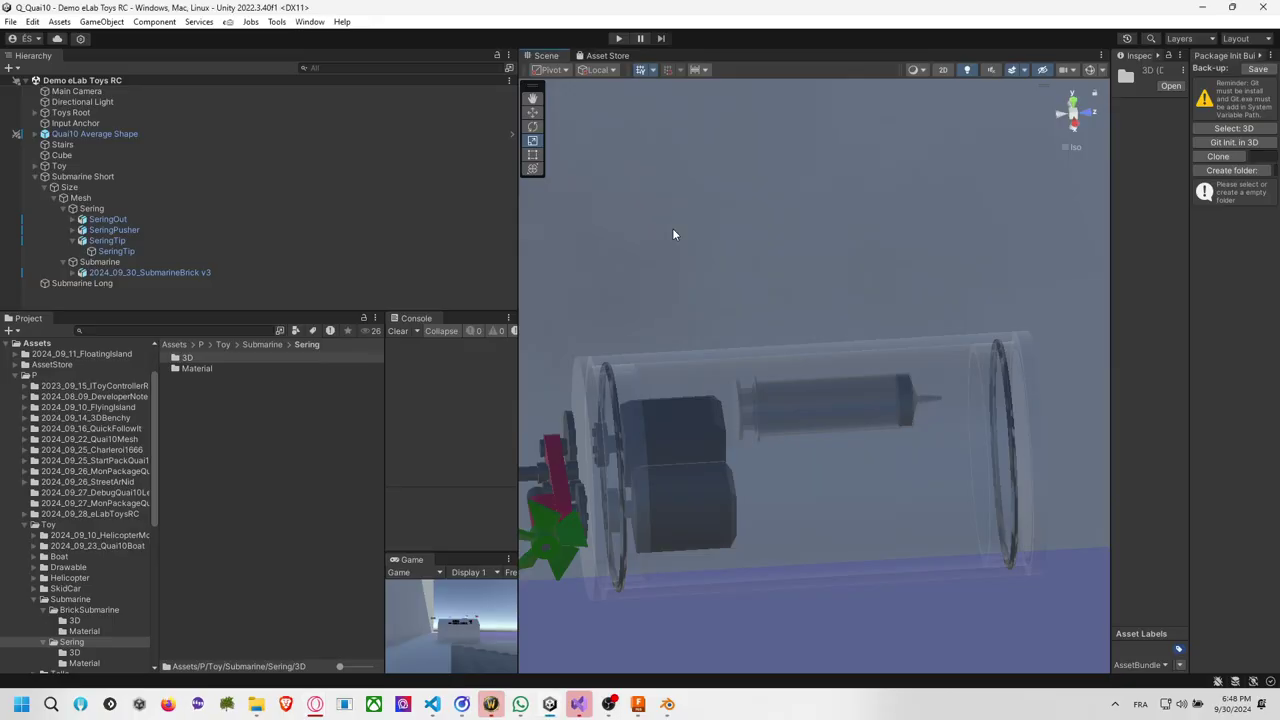
click(716, 479)
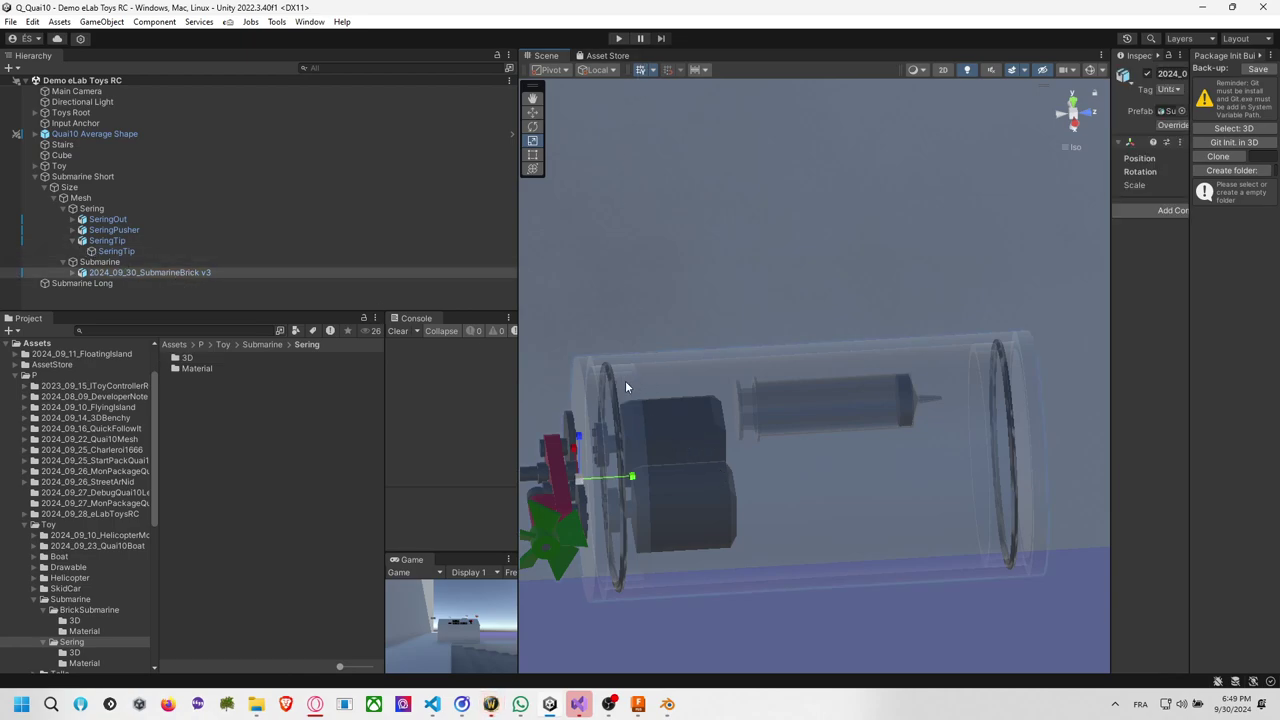
middle_drag(629, 380, 672, 289)
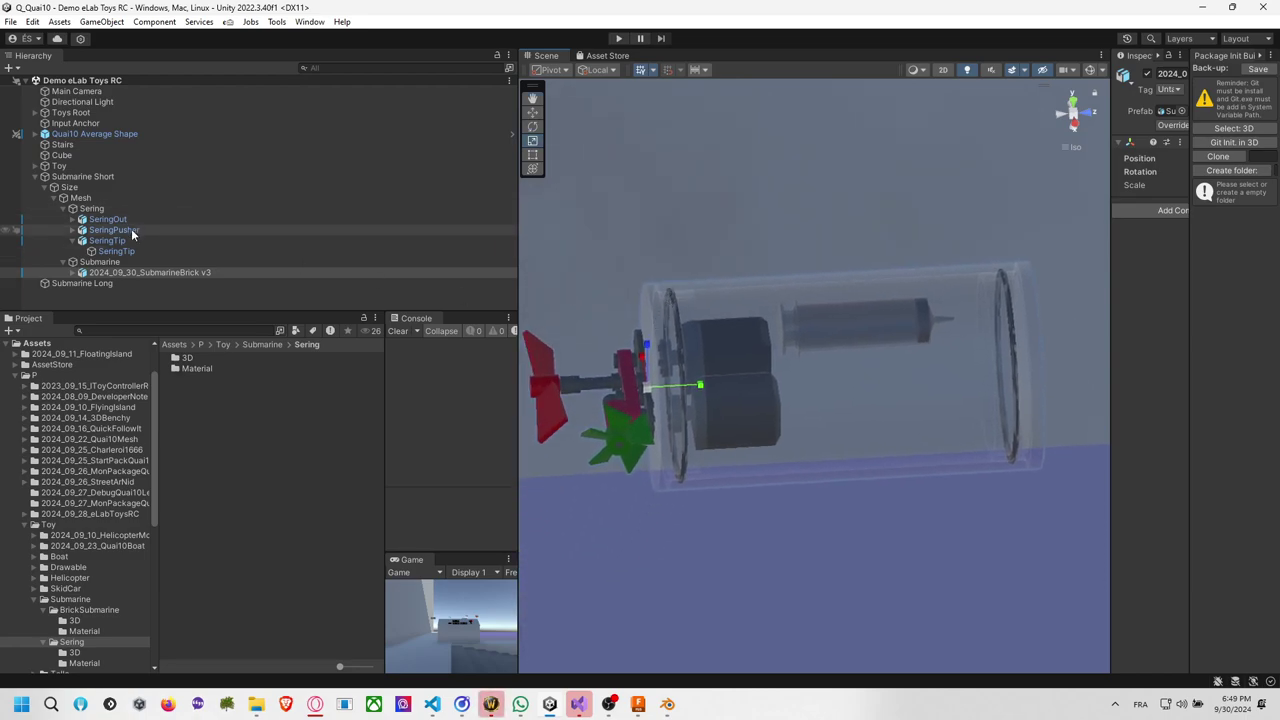
click(64, 208)
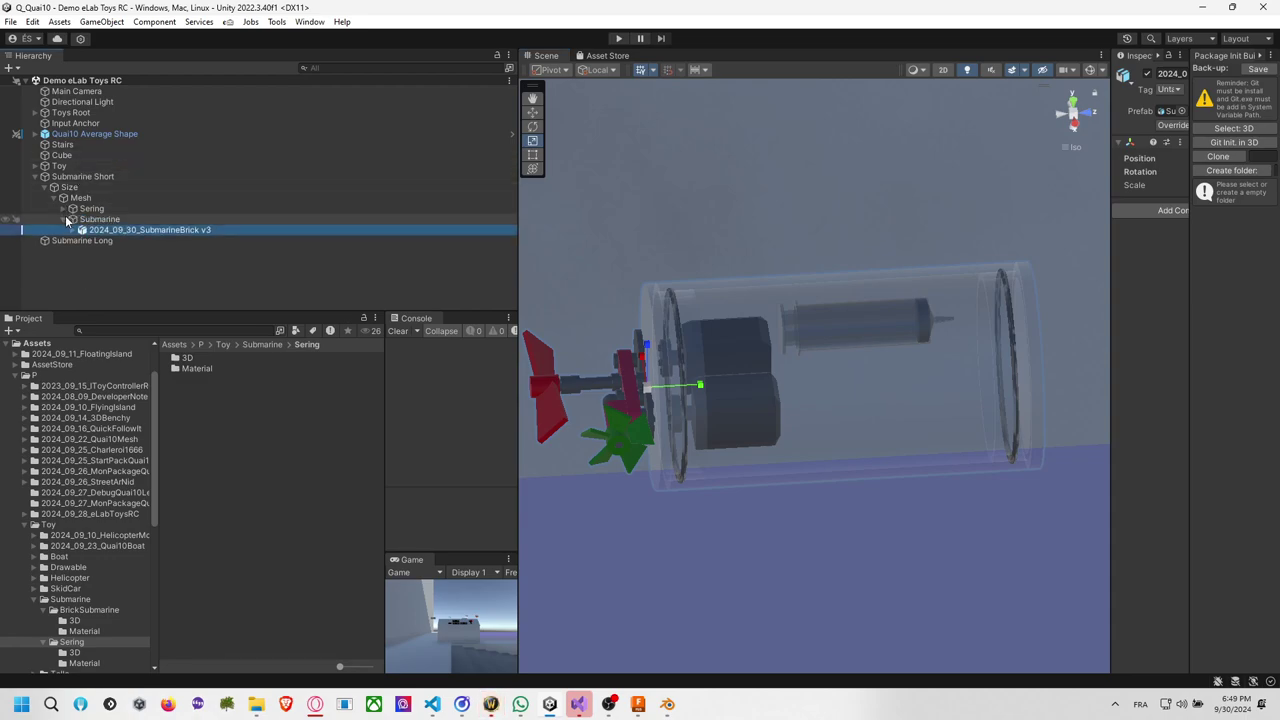
click(71, 230)
click(71, 230)
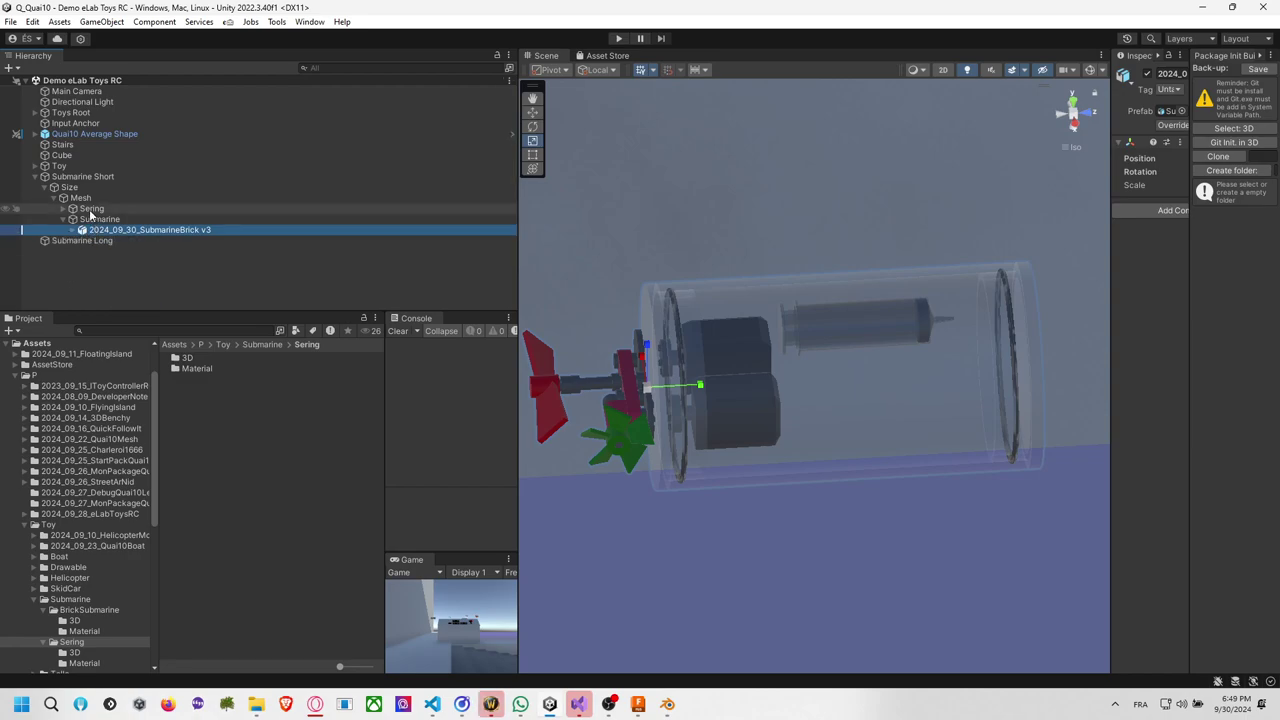
click(63, 209)
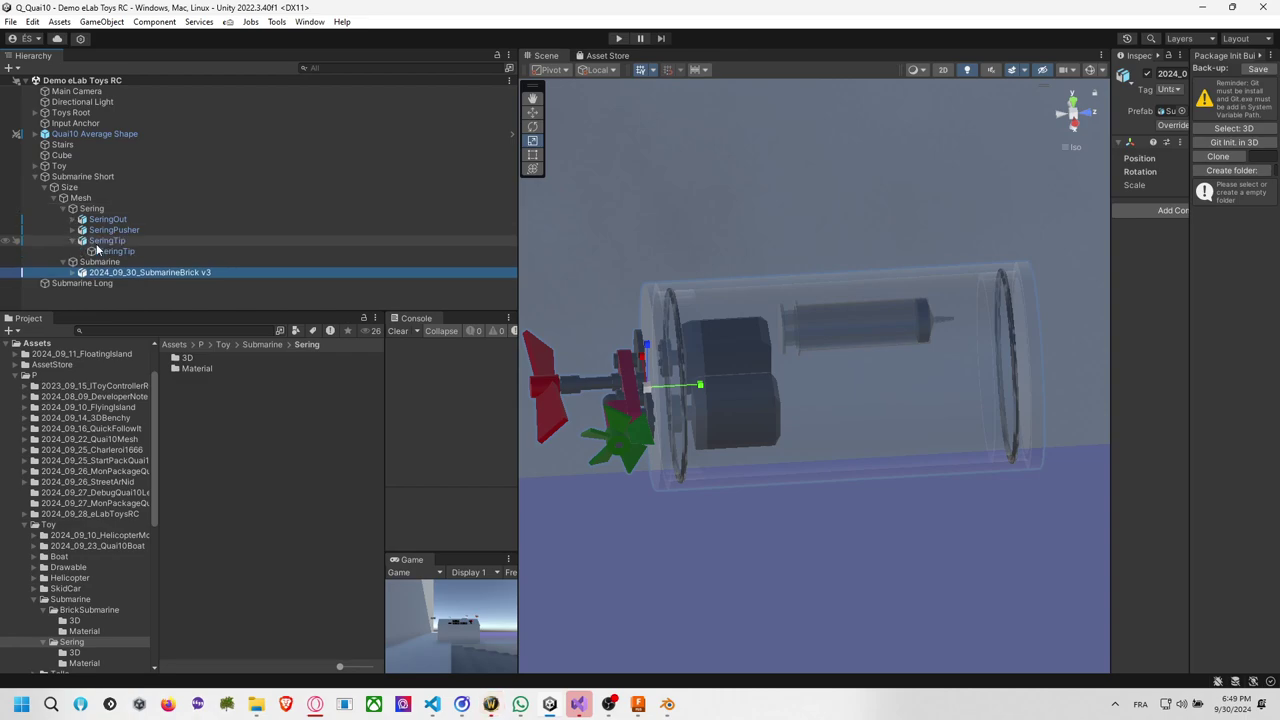
Expand SubmarineBrick v3 and check its motor parts, ending on MotorHorizontal.
click(70, 198)
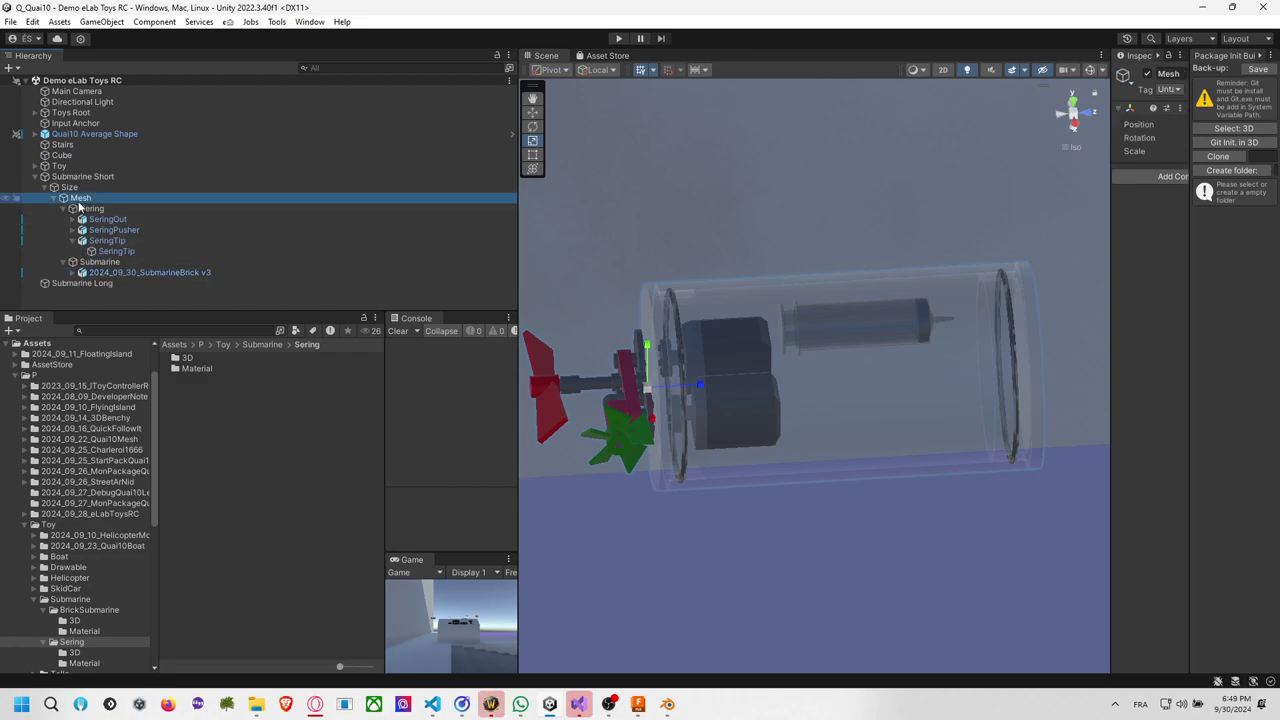
click(80, 273)
click(77, 273)
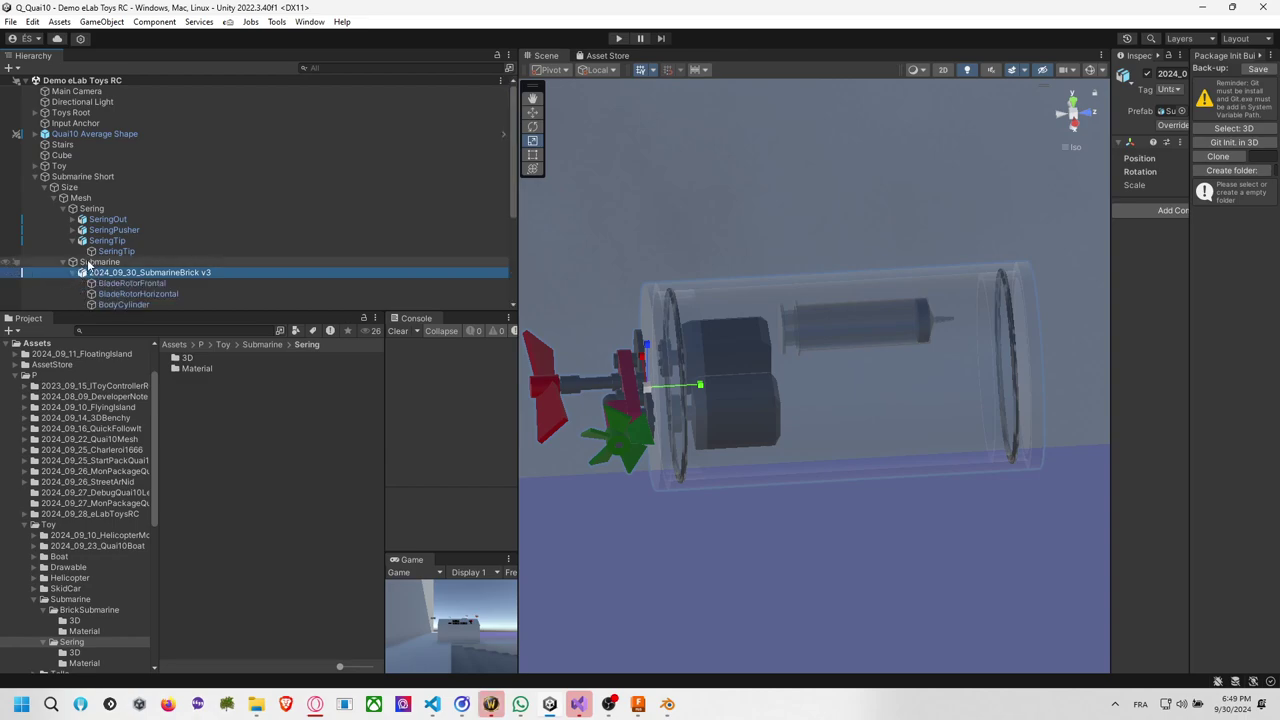
click(142, 261)
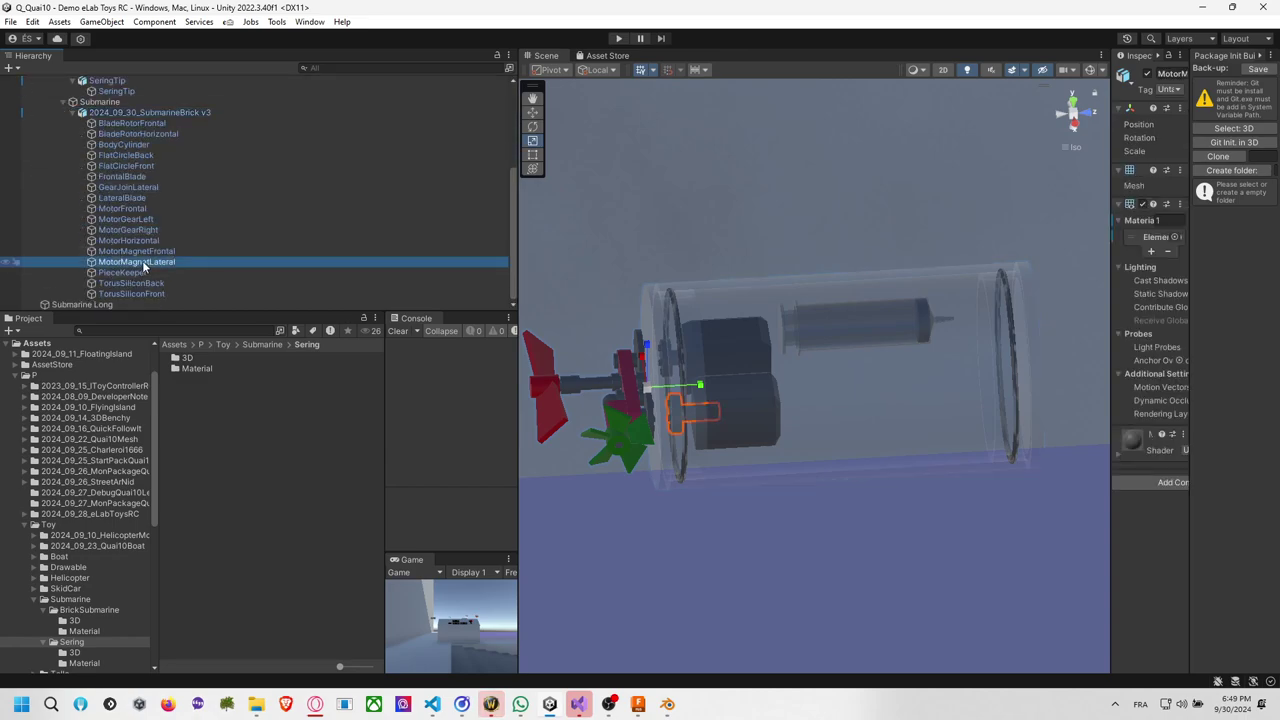
click(145, 251)
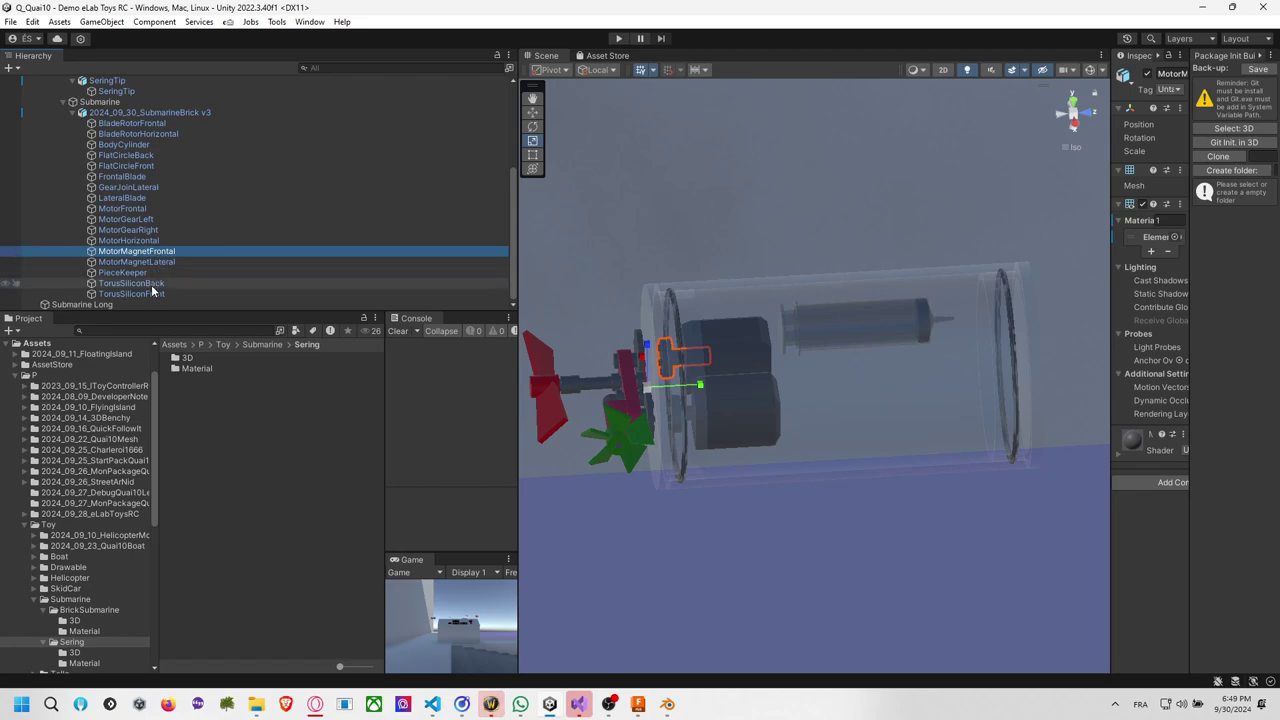
click(138, 230)
click(142, 219)
click(146, 242)
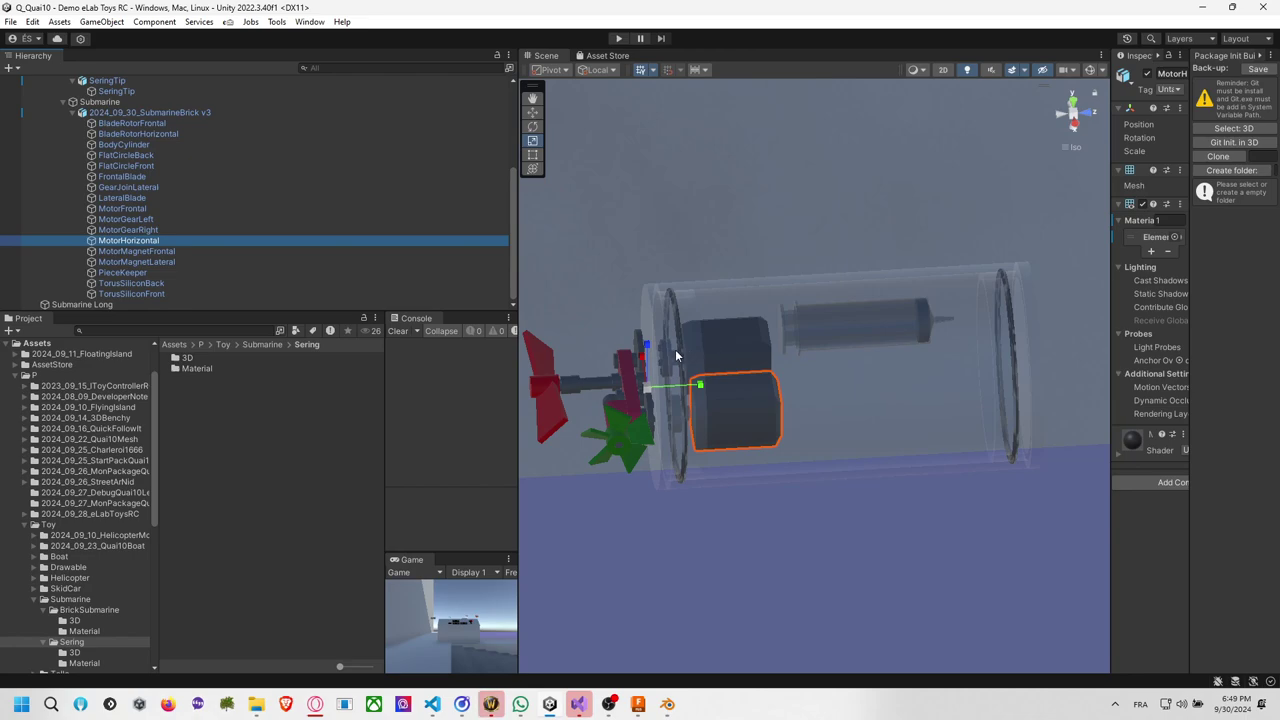
Duplicate MotorHorizontal, slide the copy along its length, then undo it.
key(ctrl+d)
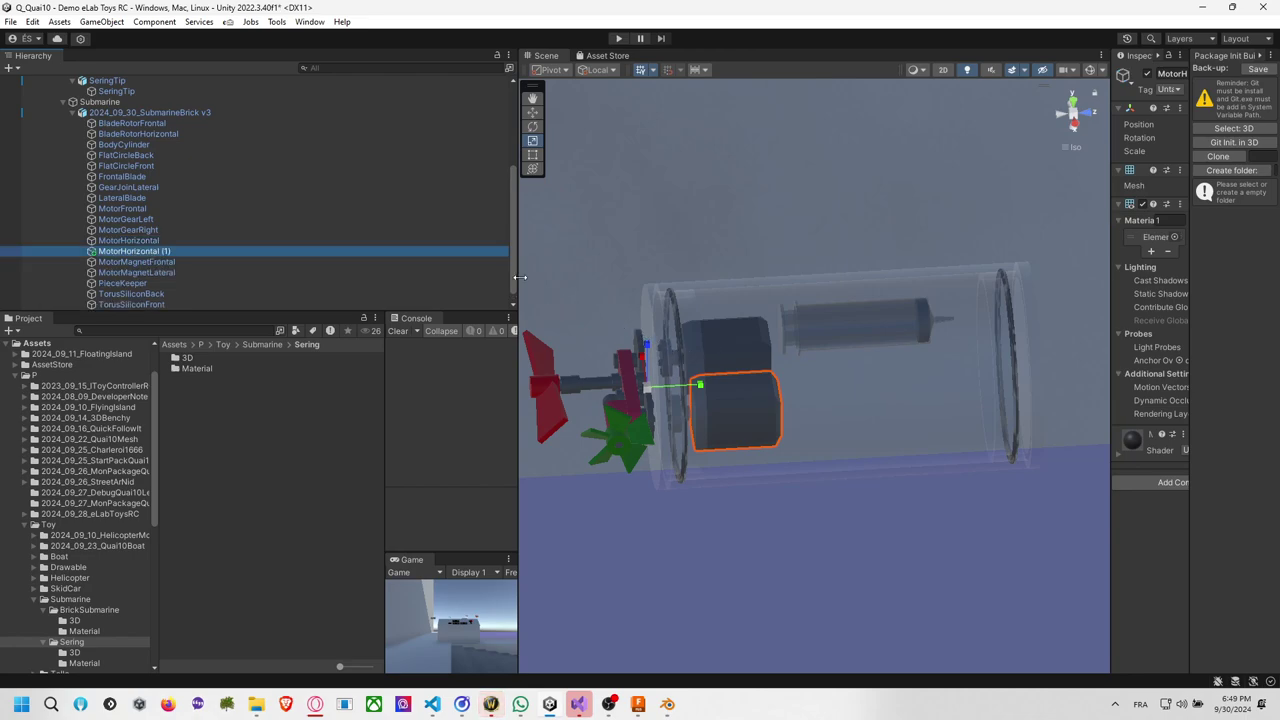
click(532, 112)
drag(757, 383, 705, 384)
alt+drag(796, 425, 738, 432)
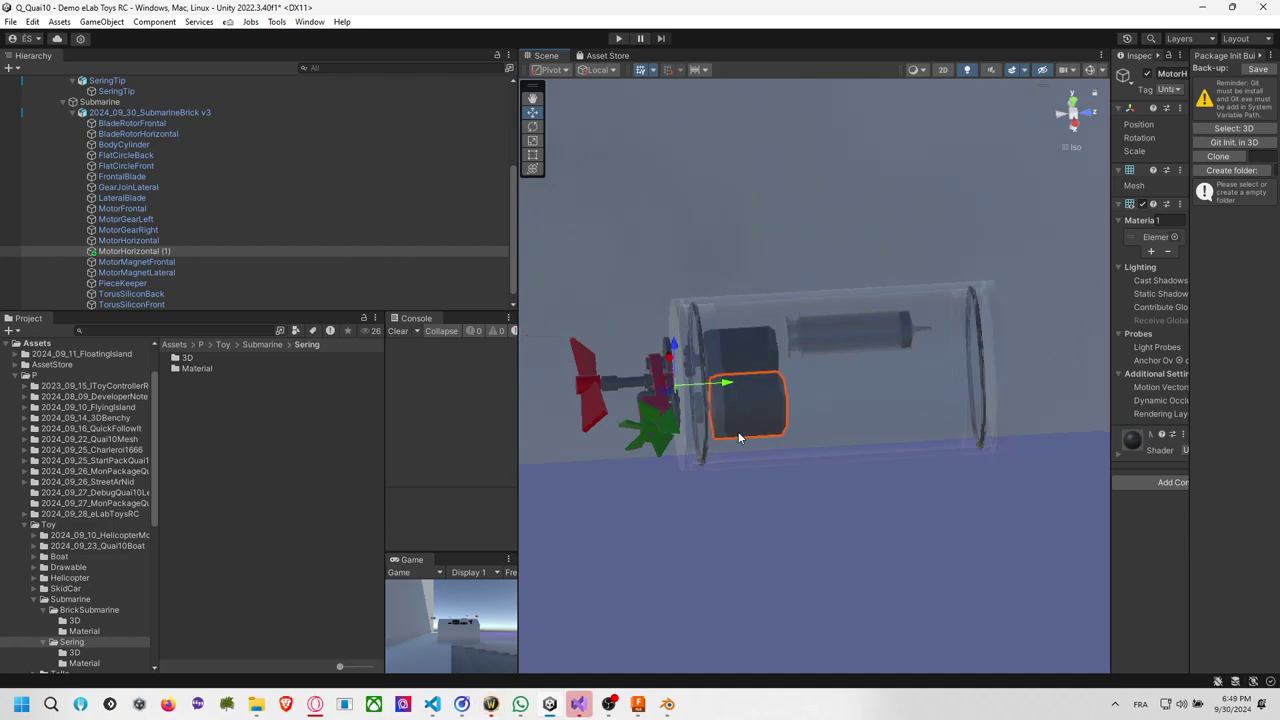
key(ctrl+z)
Inspect the hull and motor from new angles, then show the overview of all windows.
scroll(738, 430, up, 3)
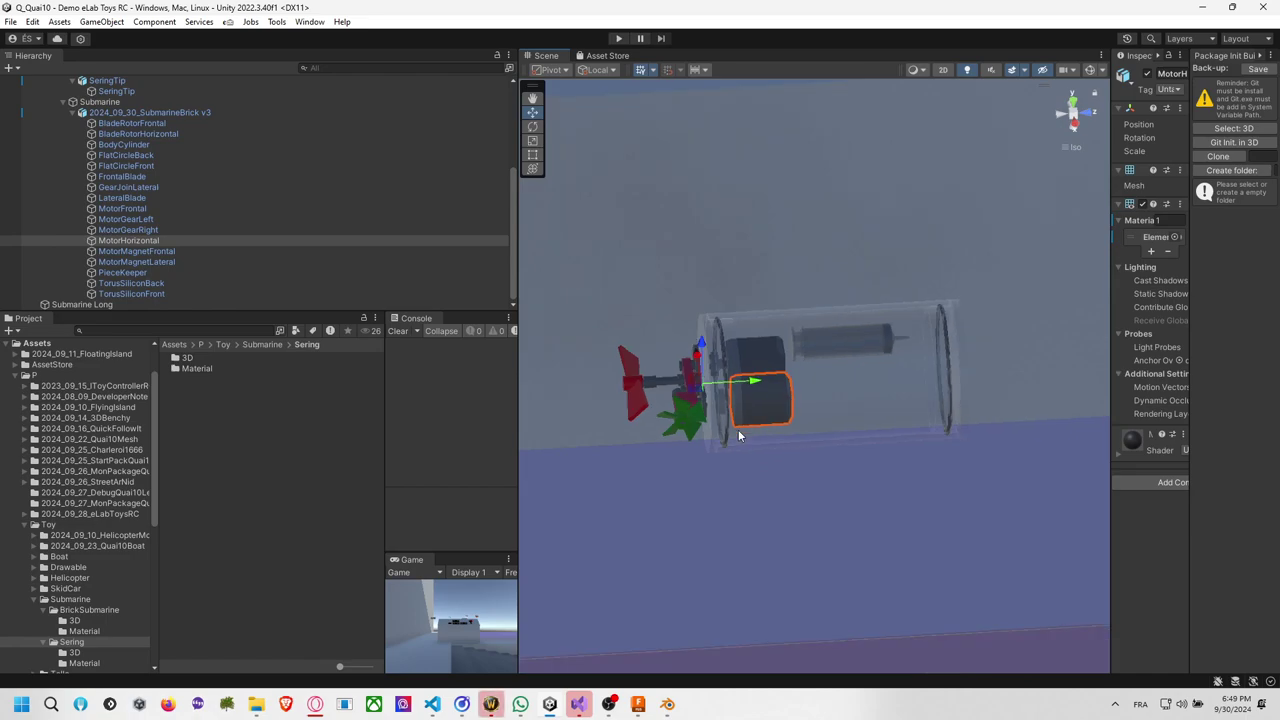
alt+drag(787, 421, 685, 410)
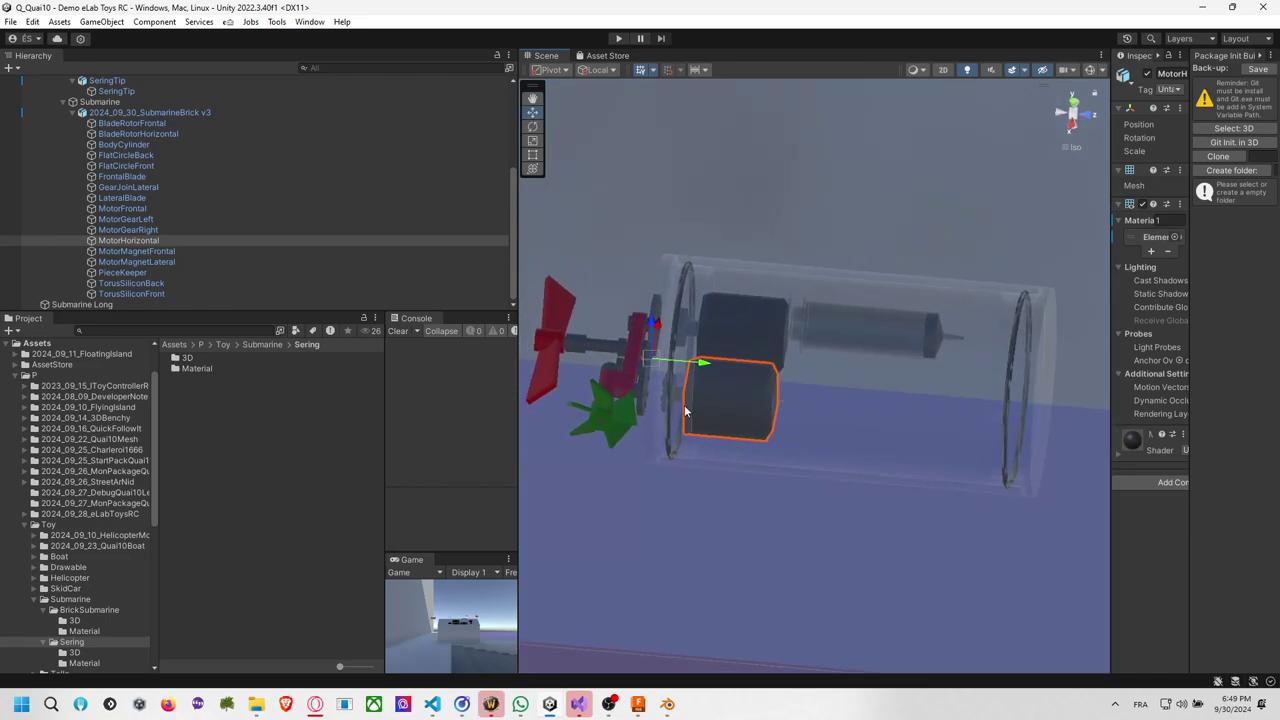
click(677, 390)
click(700, 392)
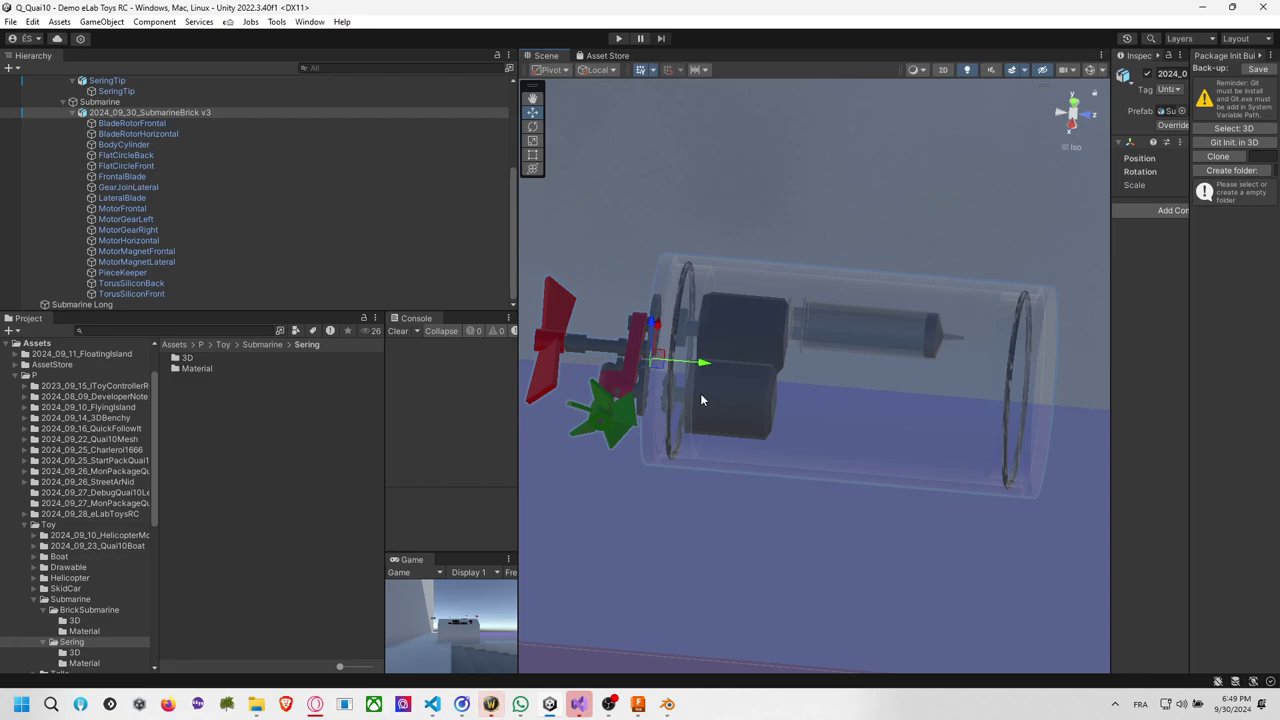
click(700, 393)
alt+drag(668, 409, 704, 401)
click(694, 414)
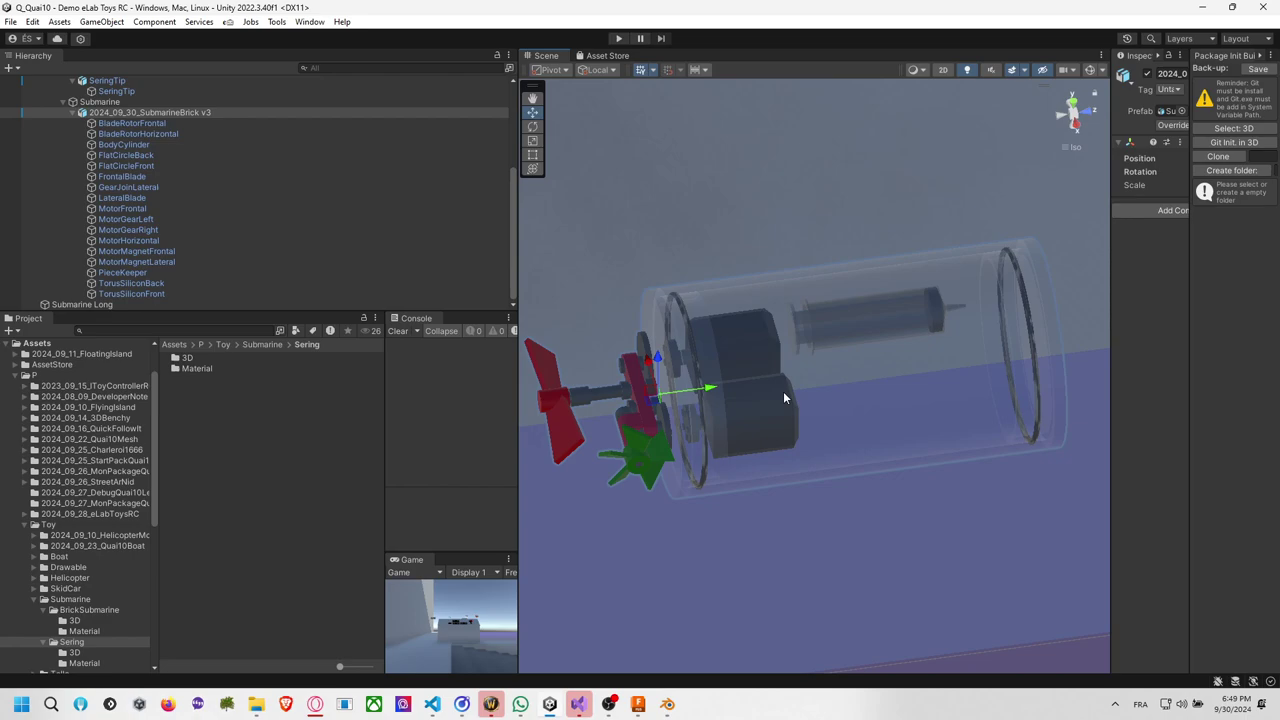
middle_drag(783, 391, 717, 436)
scroll(717, 440, up, 2)
scroll(717, 440, down, 1)
key(super+Tab)
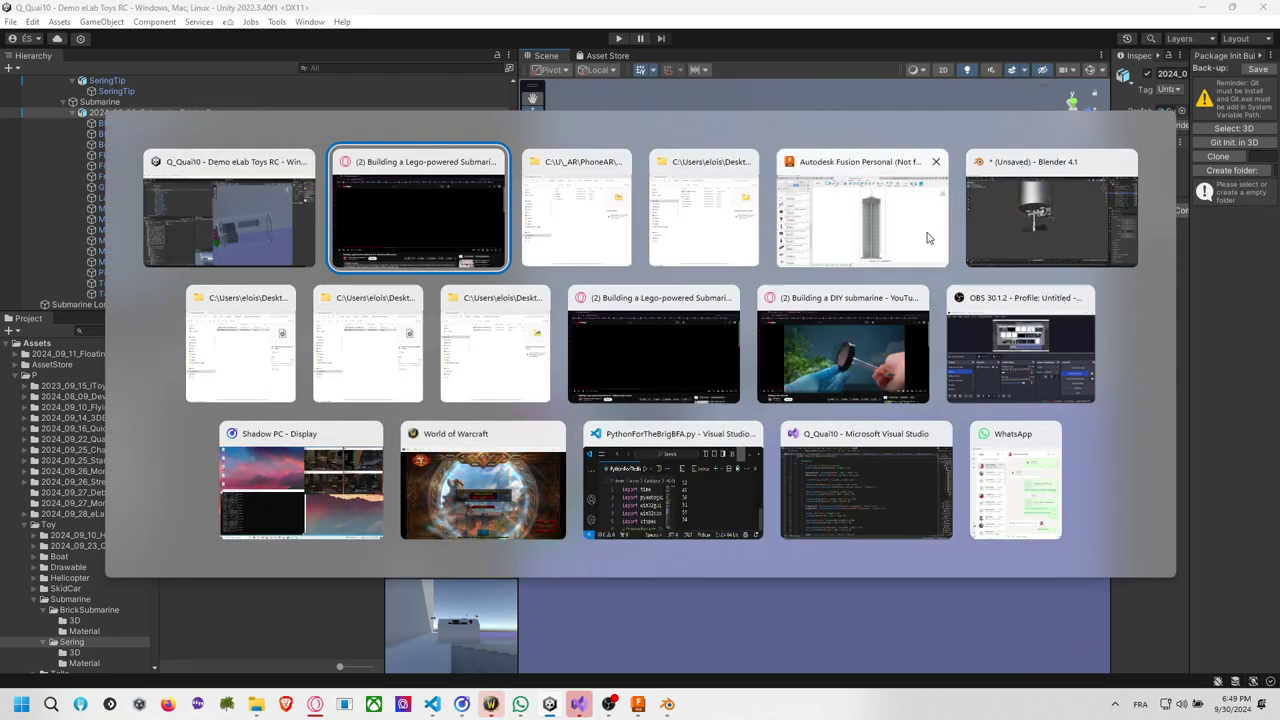
Bring Fusion to the front and look inside the CNC 41 Month Component folder.
click(828, 219)
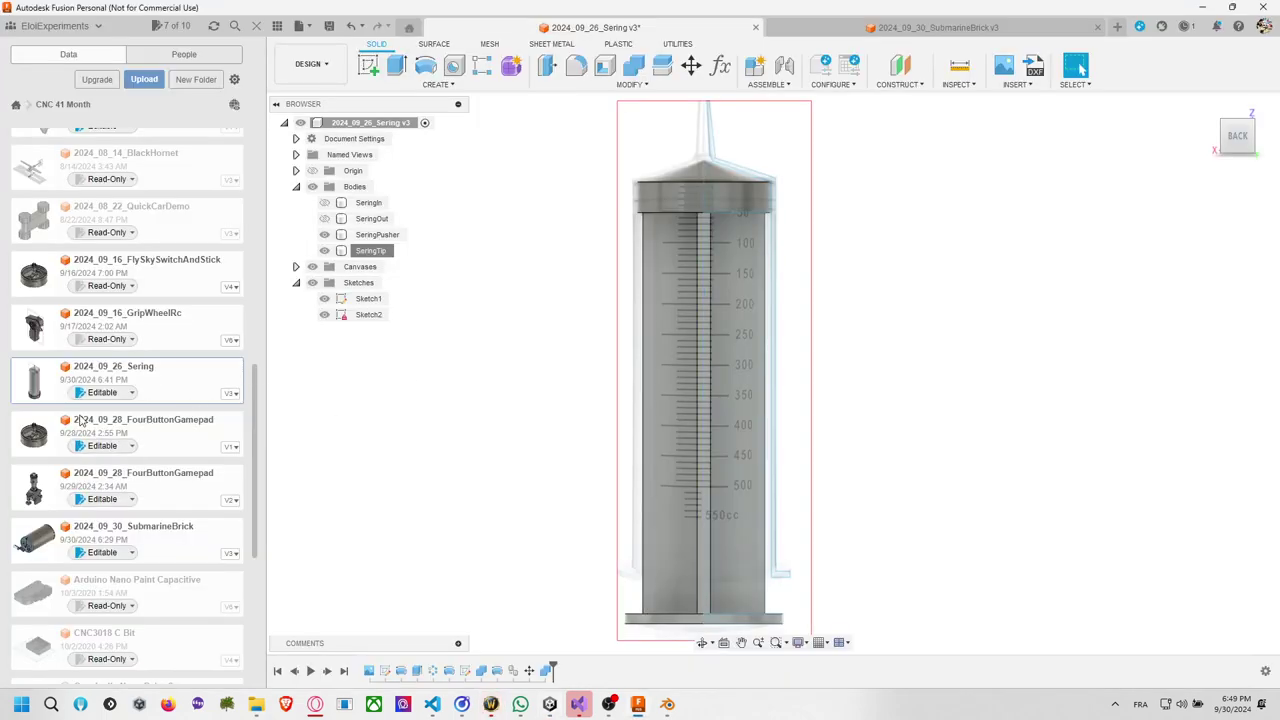
scroll(80, 397, down, 4)
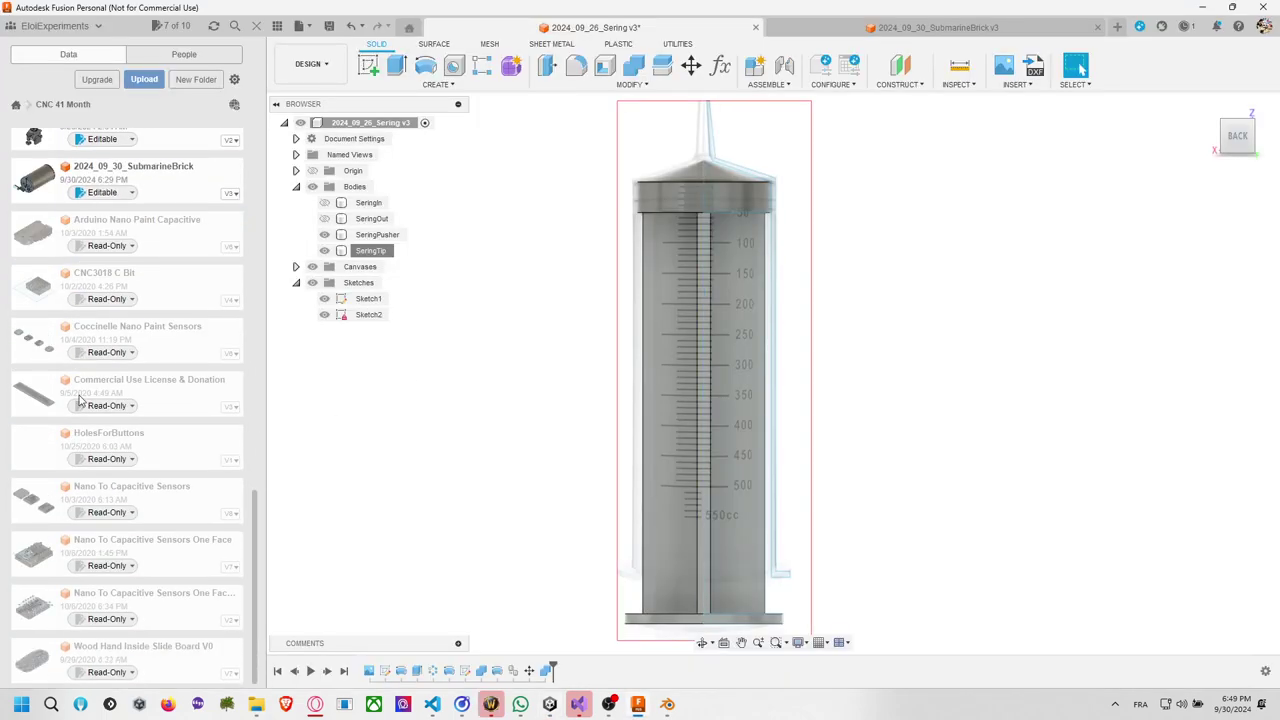
scroll(85, 407, up, 2)
scroll(85, 407, up, 9)
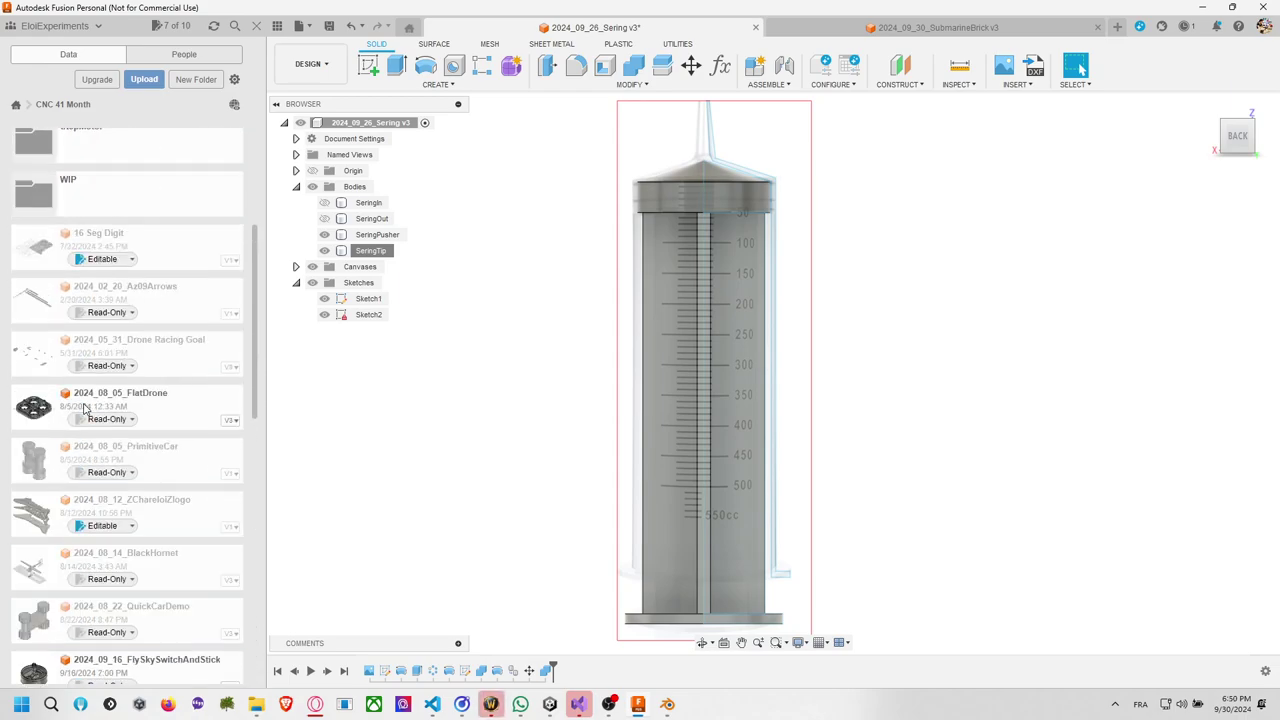
scroll(85, 409, up, 2)
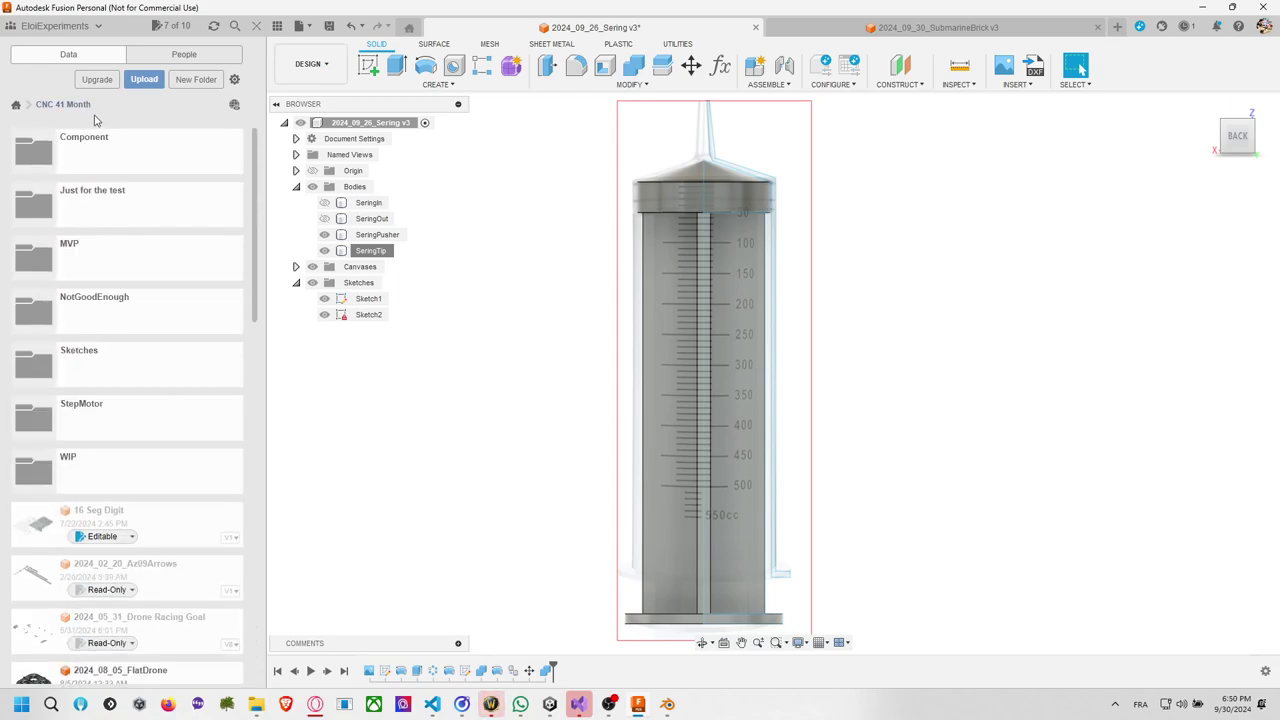
click(112, 157)
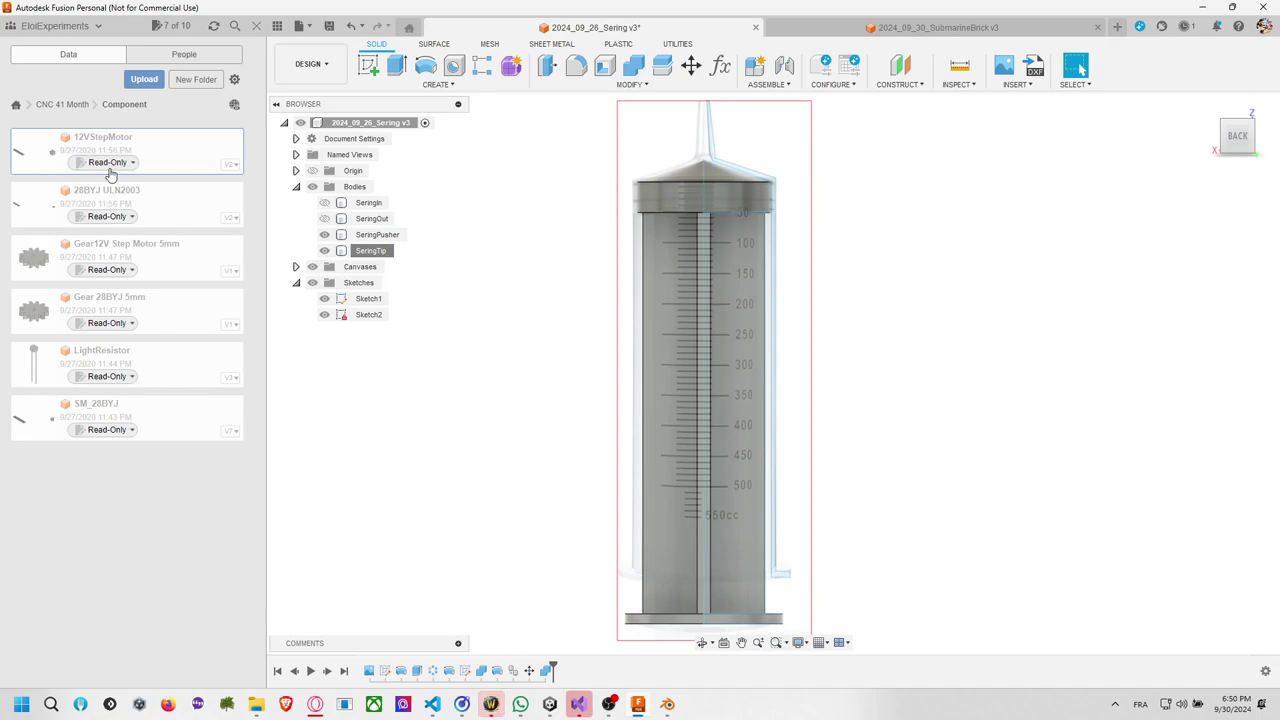
click(82, 106)
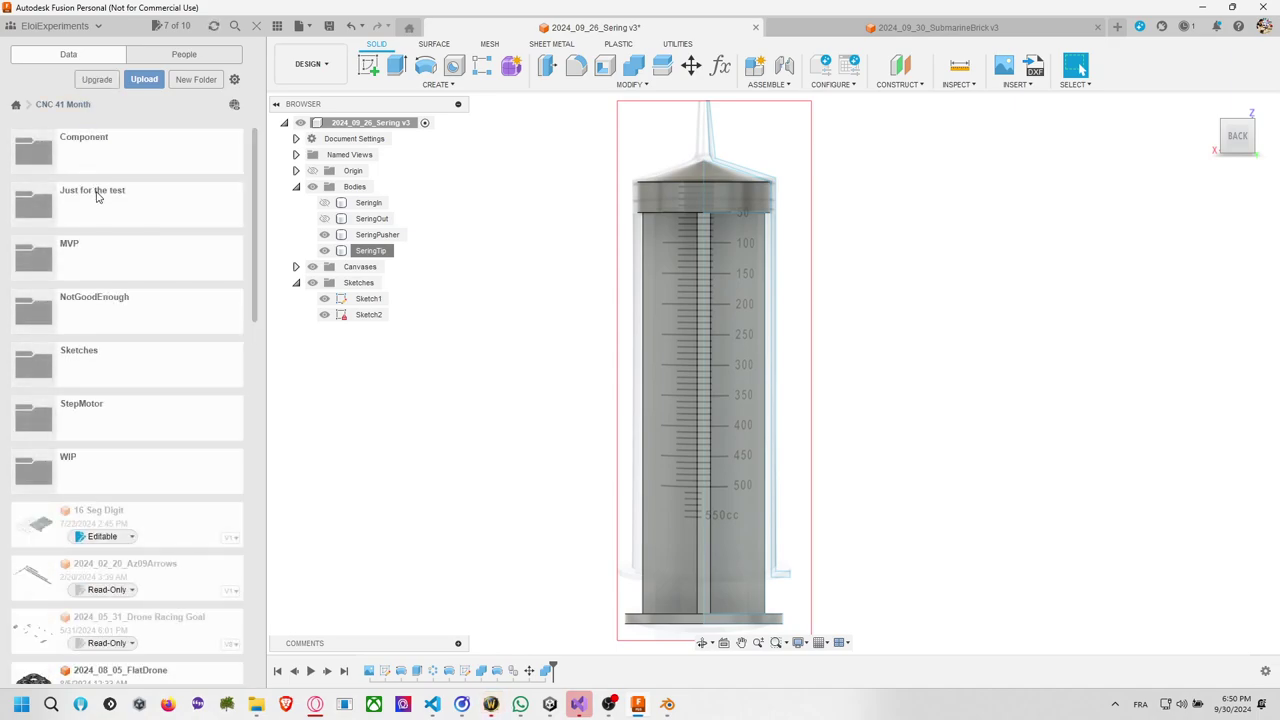
Browse the Just for the test, MVP and StepMotor folders, then return to all projects.
click(97, 193)
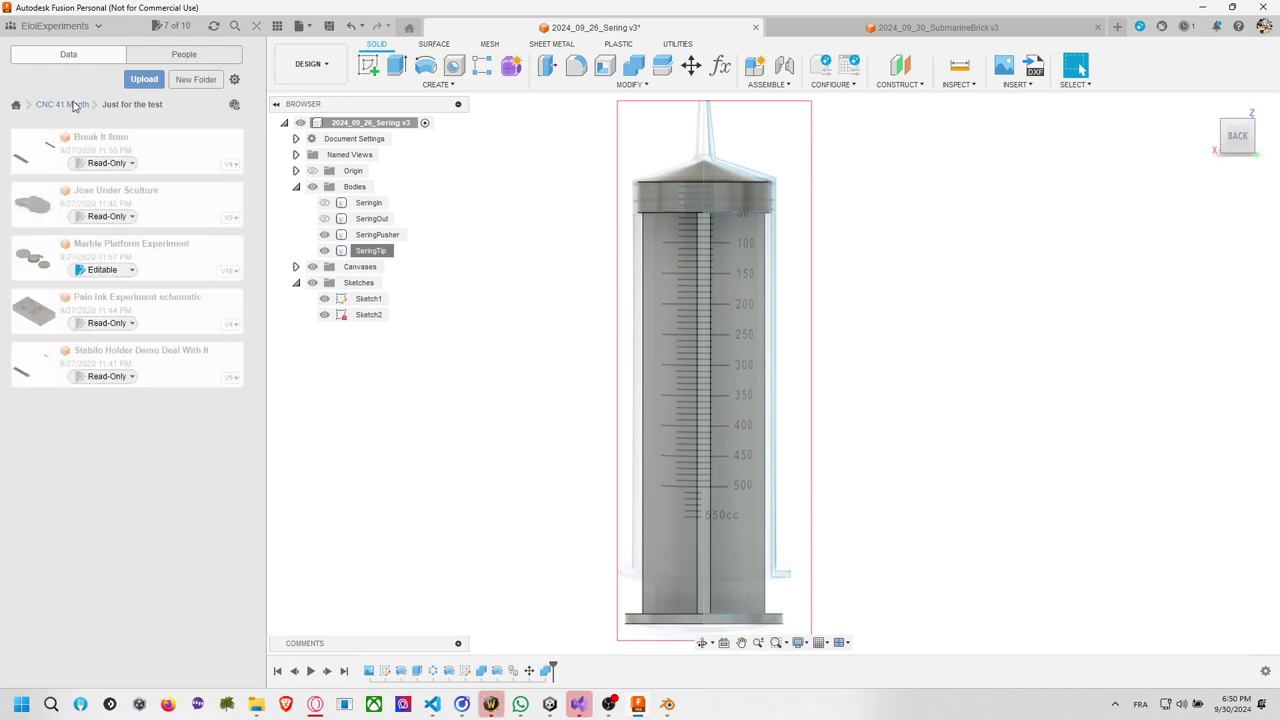
click(73, 106)
click(110, 253)
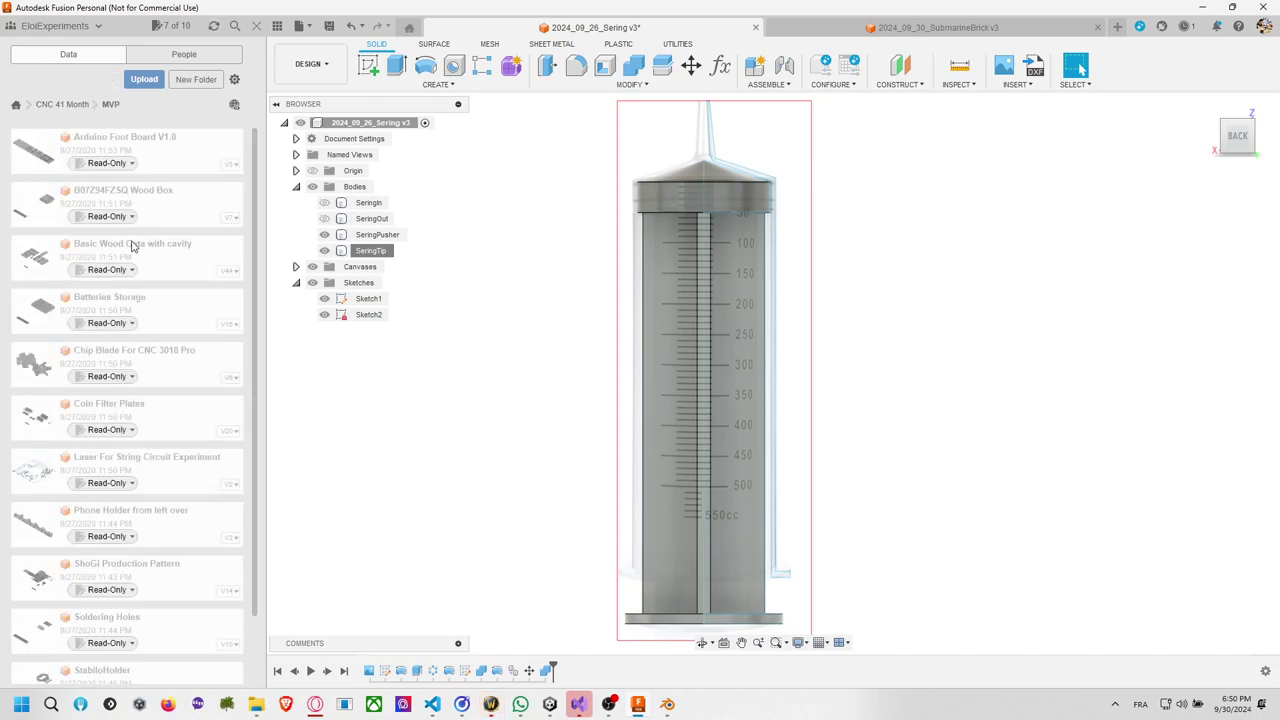
scroll(175, 262, down, 2)
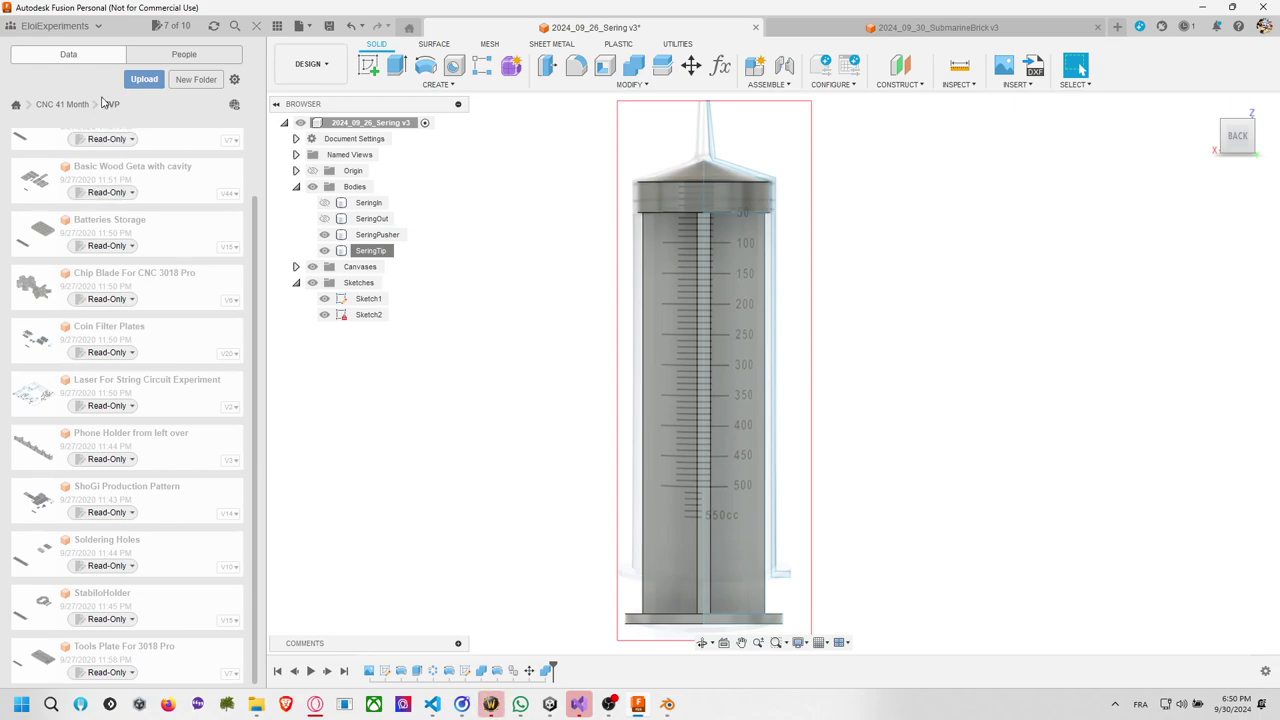
click(66, 105)
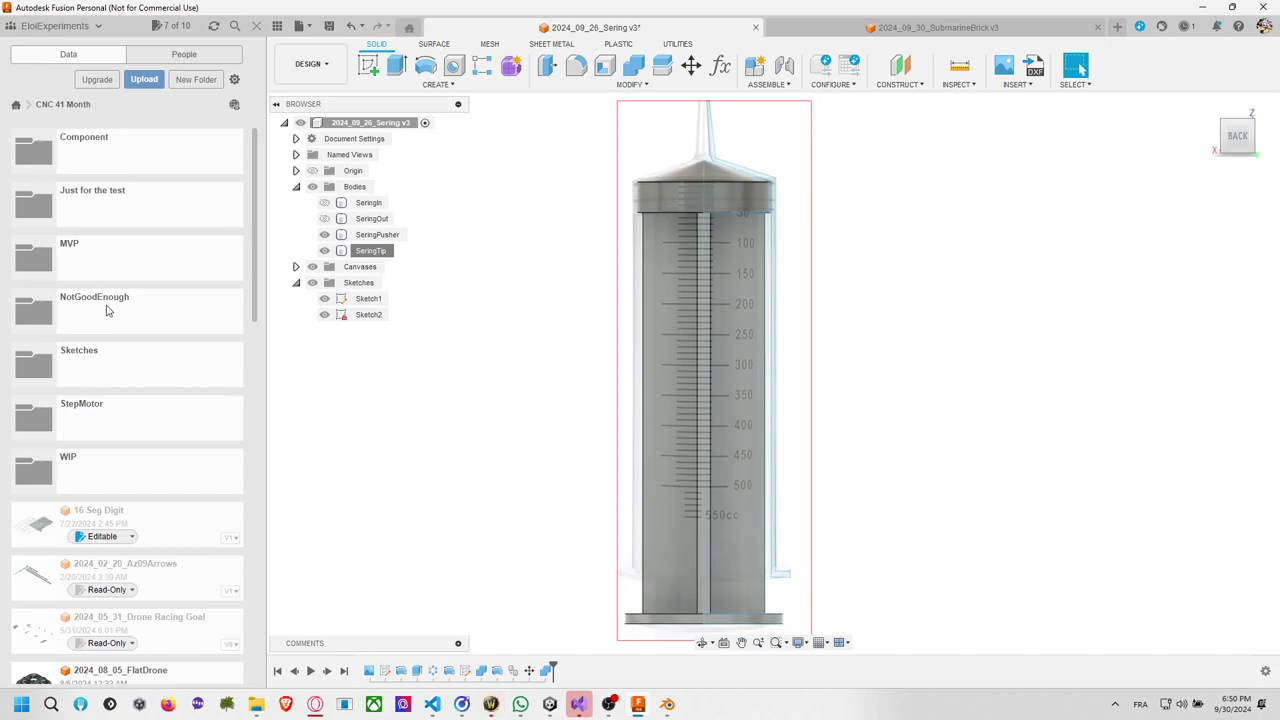
click(130, 412)
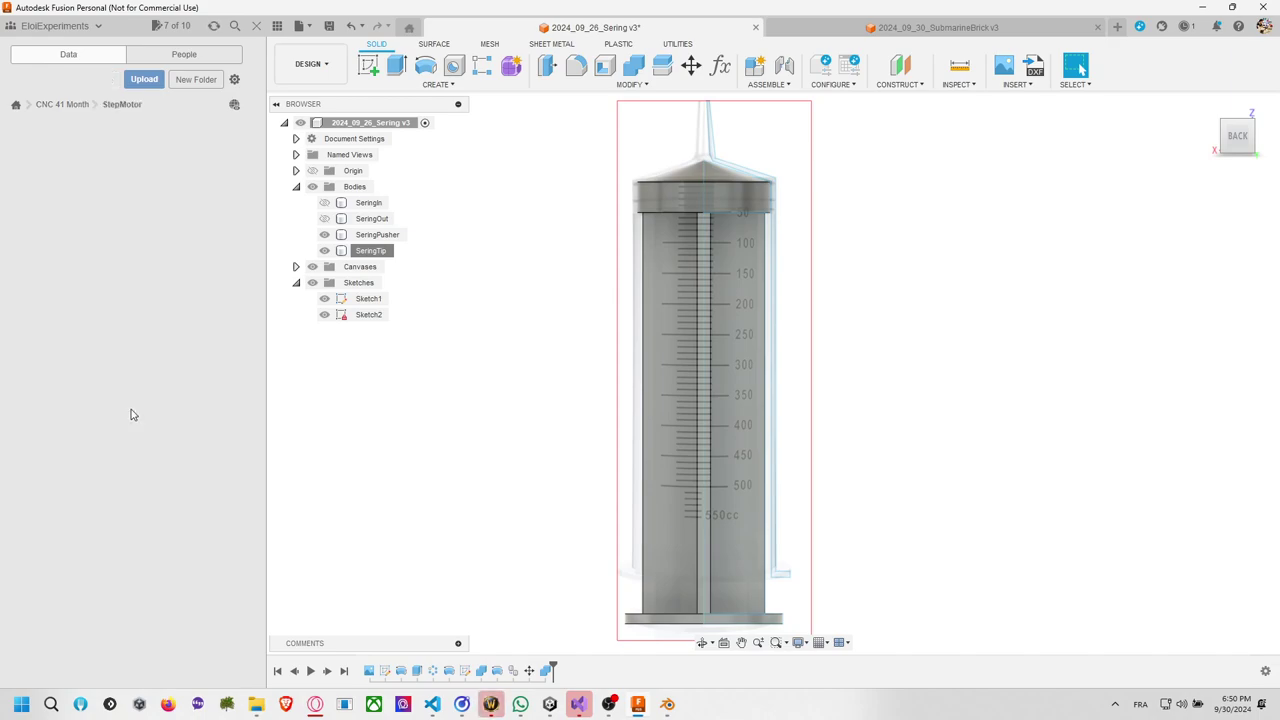
click(76, 106)
click(16, 104)
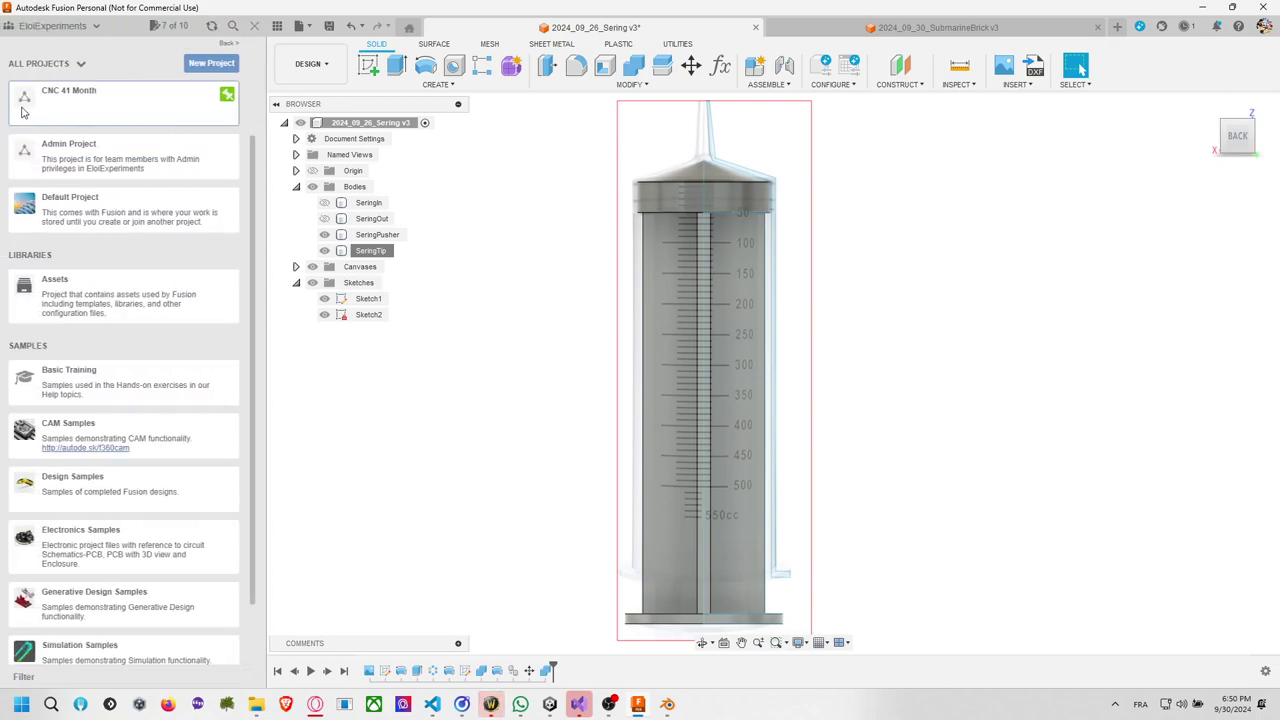
Search all data for step, then motor, and open 3018 Motor to air blower and Gear12V Step Motor 5mm.
click(235, 26)
text(step)
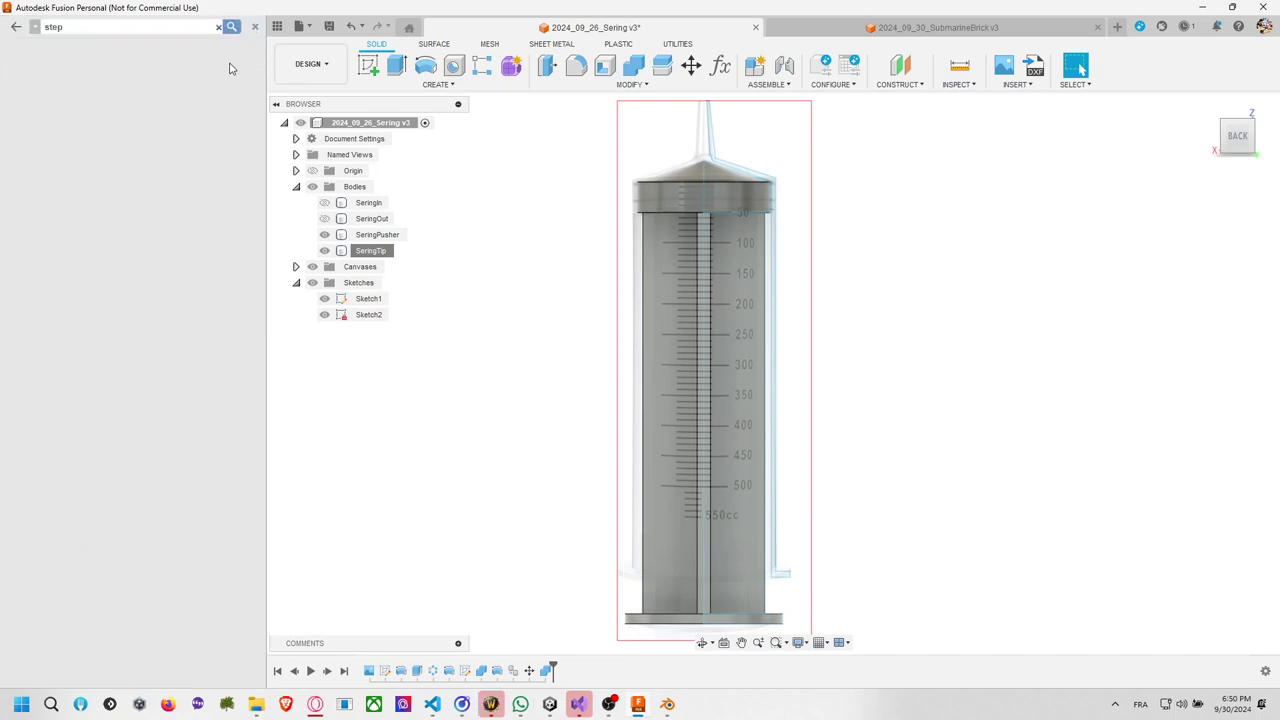
key(Return)
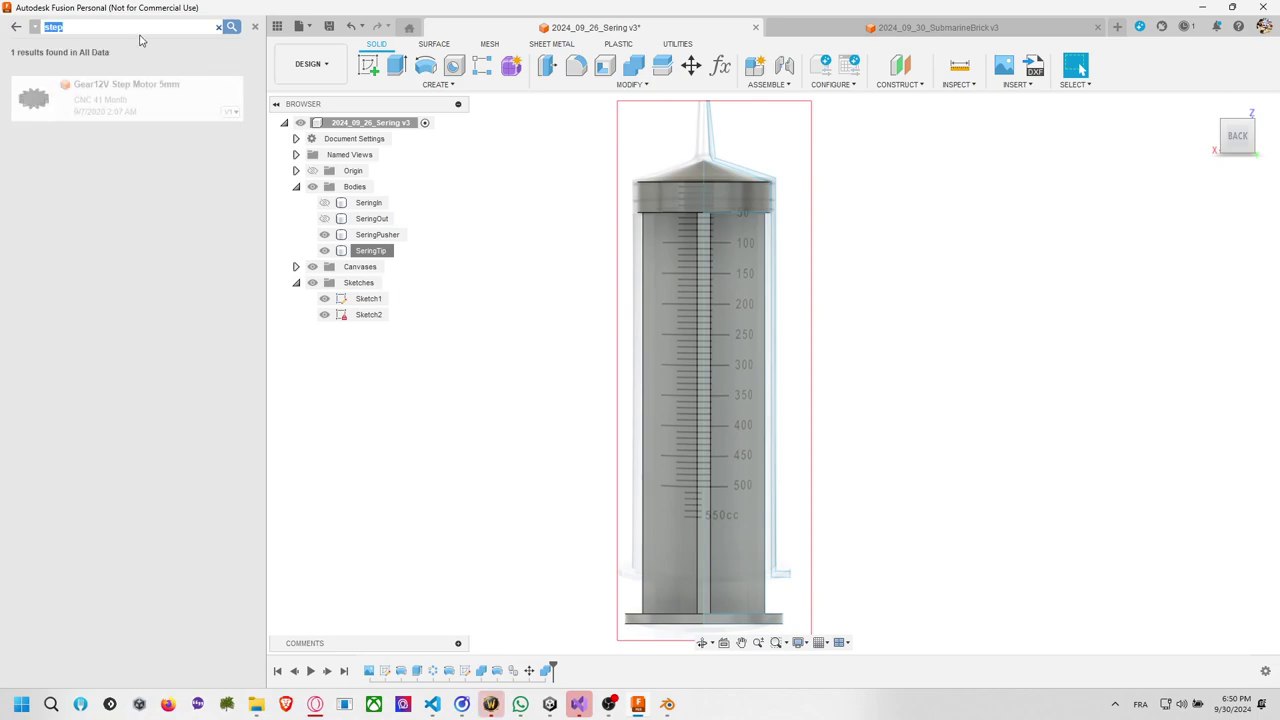
text(motor)
key(Return)
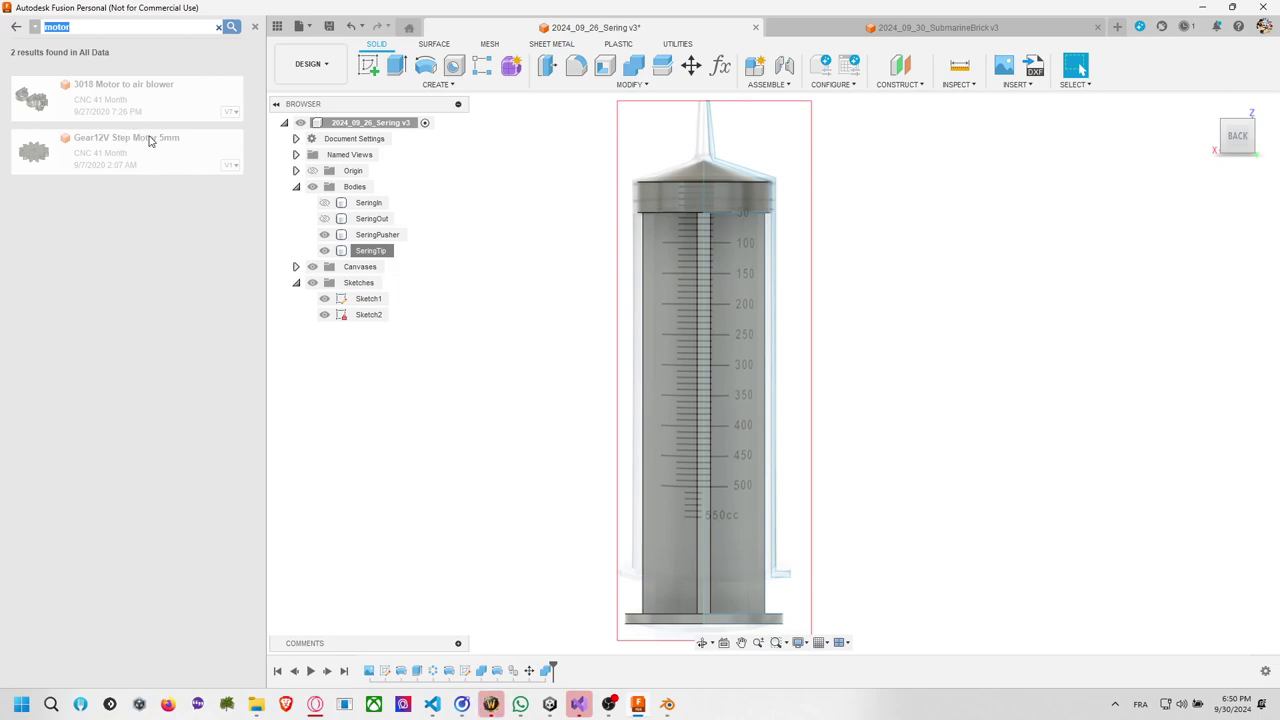
click(143, 154)
double_click(140, 111)
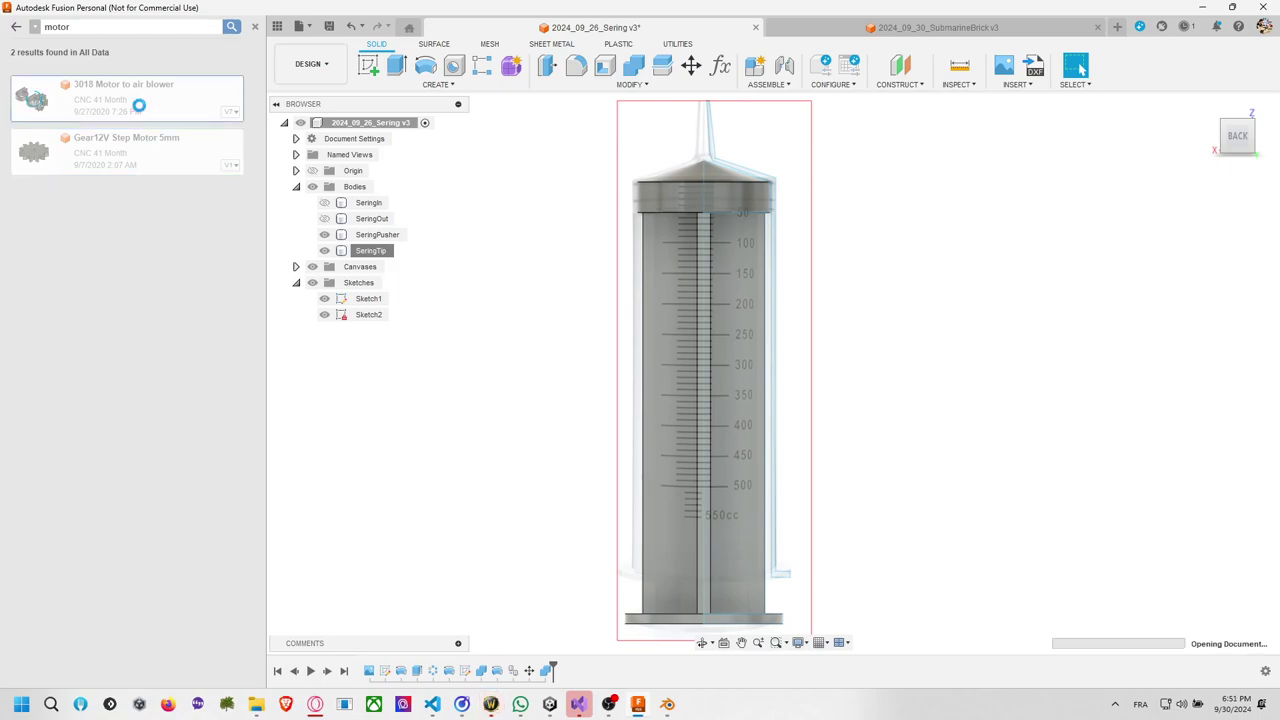
double_click(147, 155)
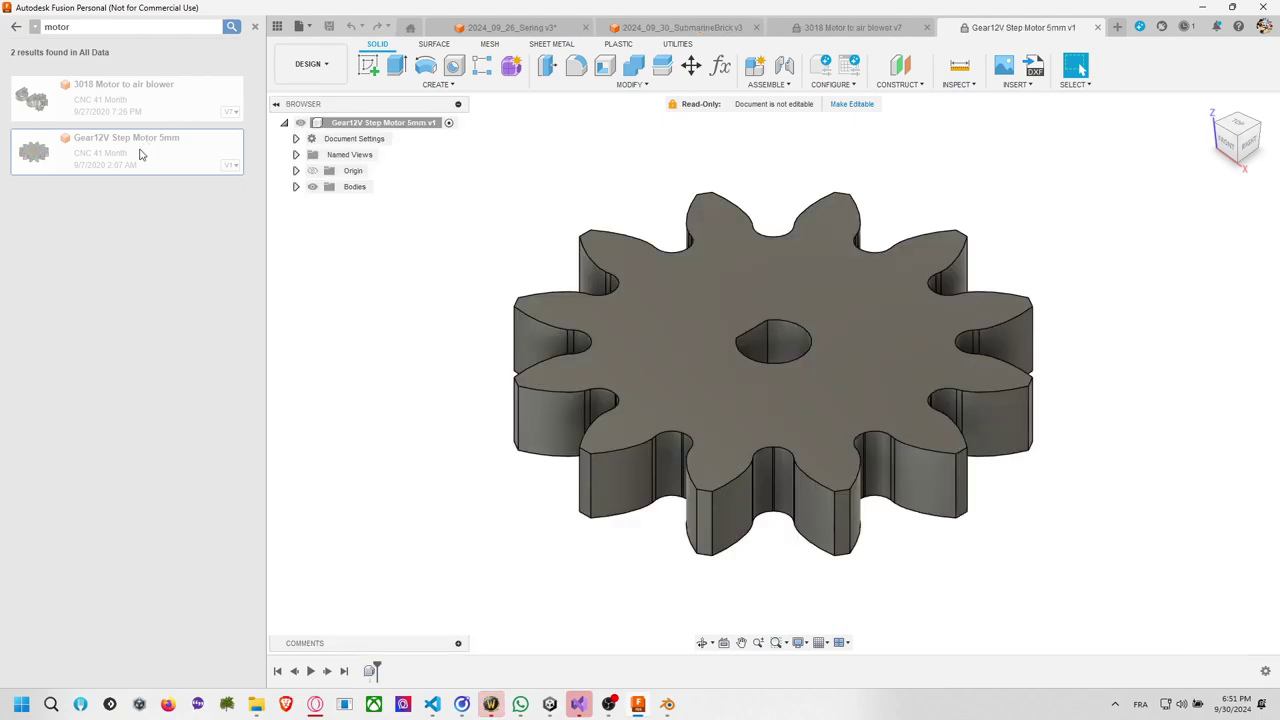
Check the CNC 41 Month WIP folder, then open 12VStepMotor from the Component folder.
click(12, 31)
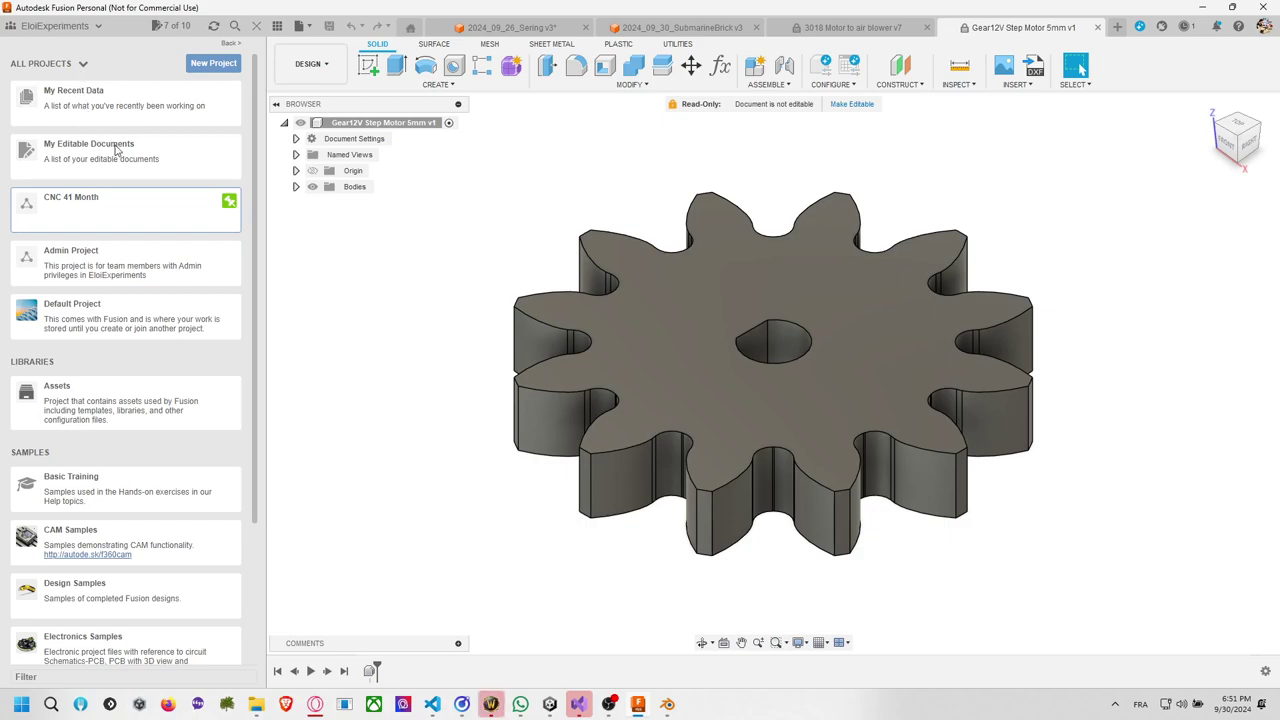
click(108, 207)
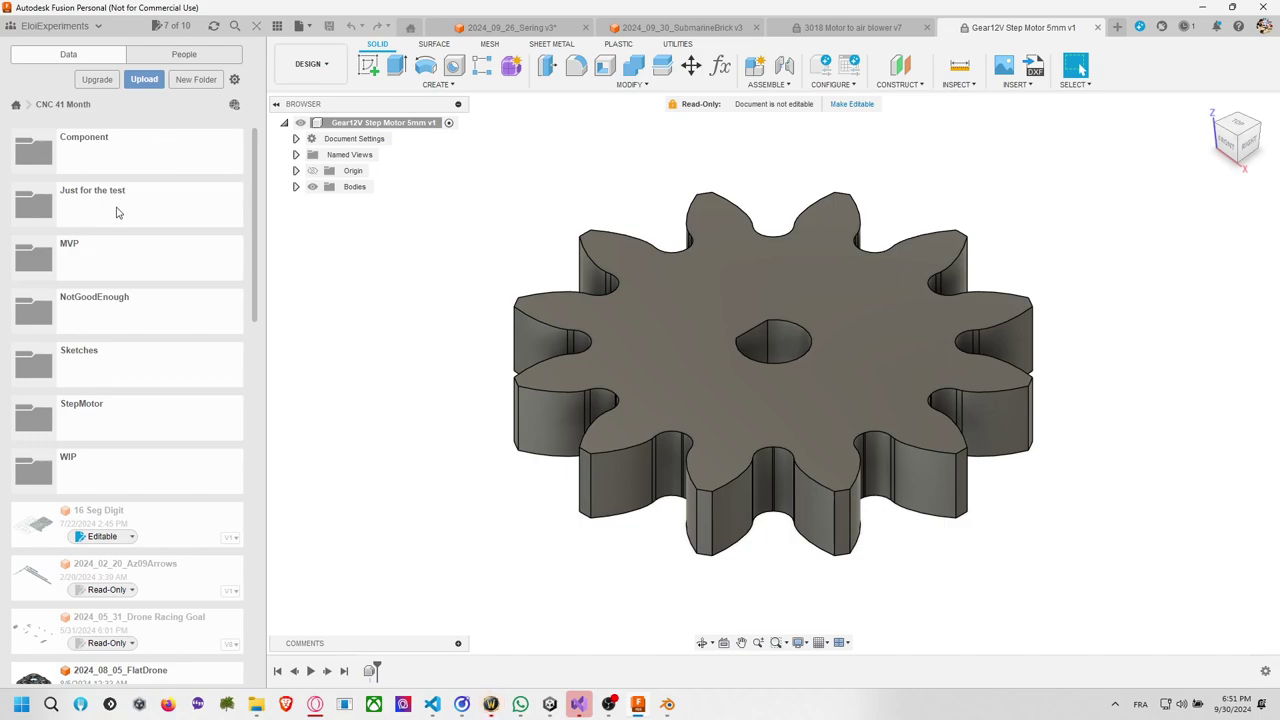
scroll(95, 470, down, 3)
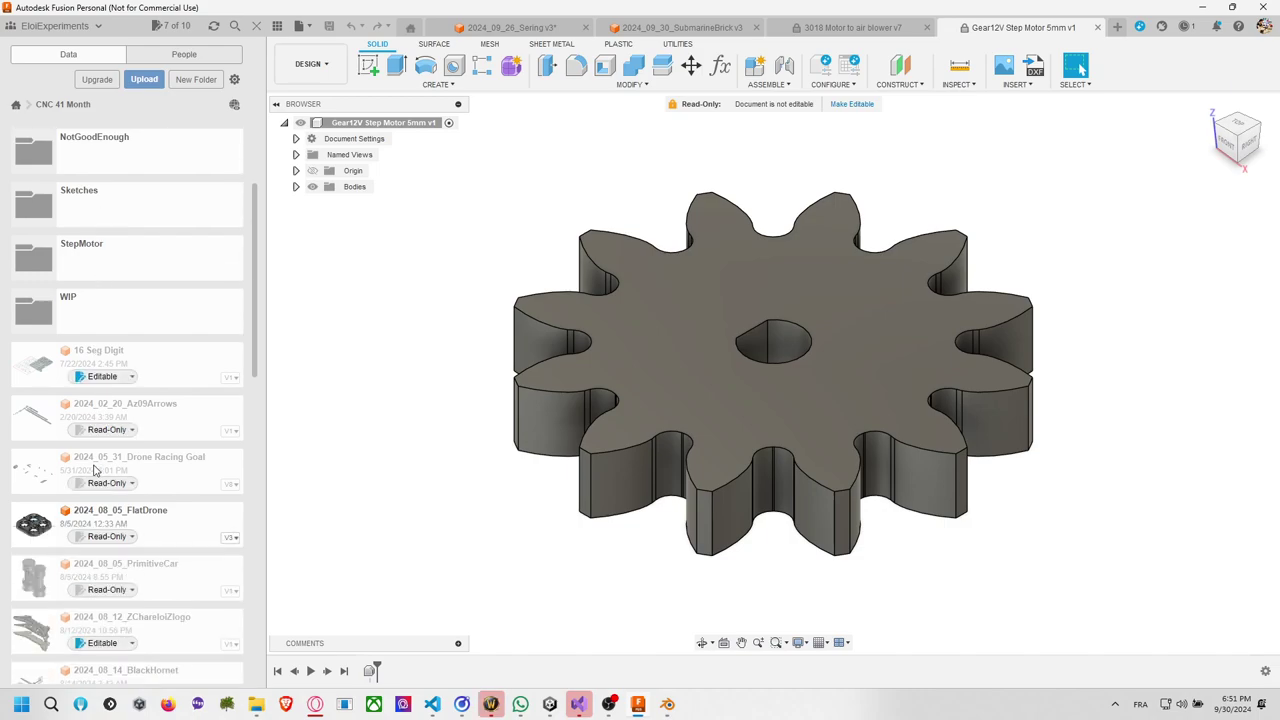
scroll(93, 424, down, 7)
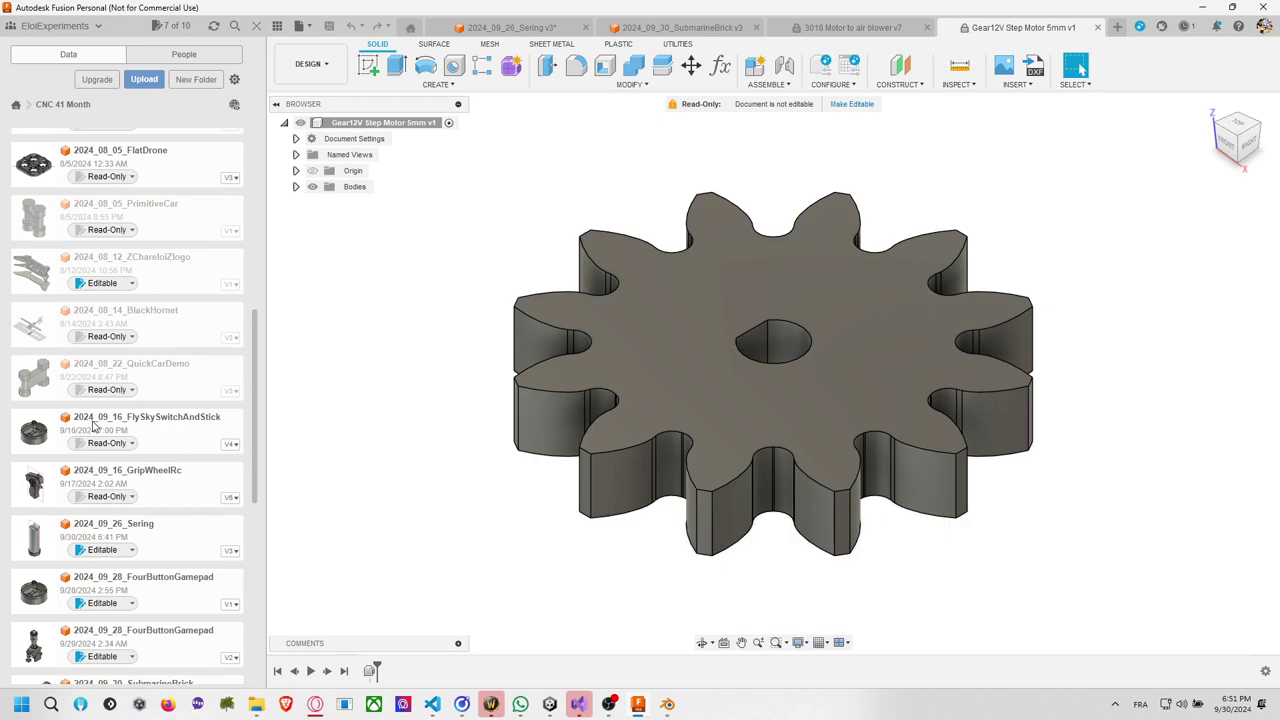
scroll(93, 424, down, 10)
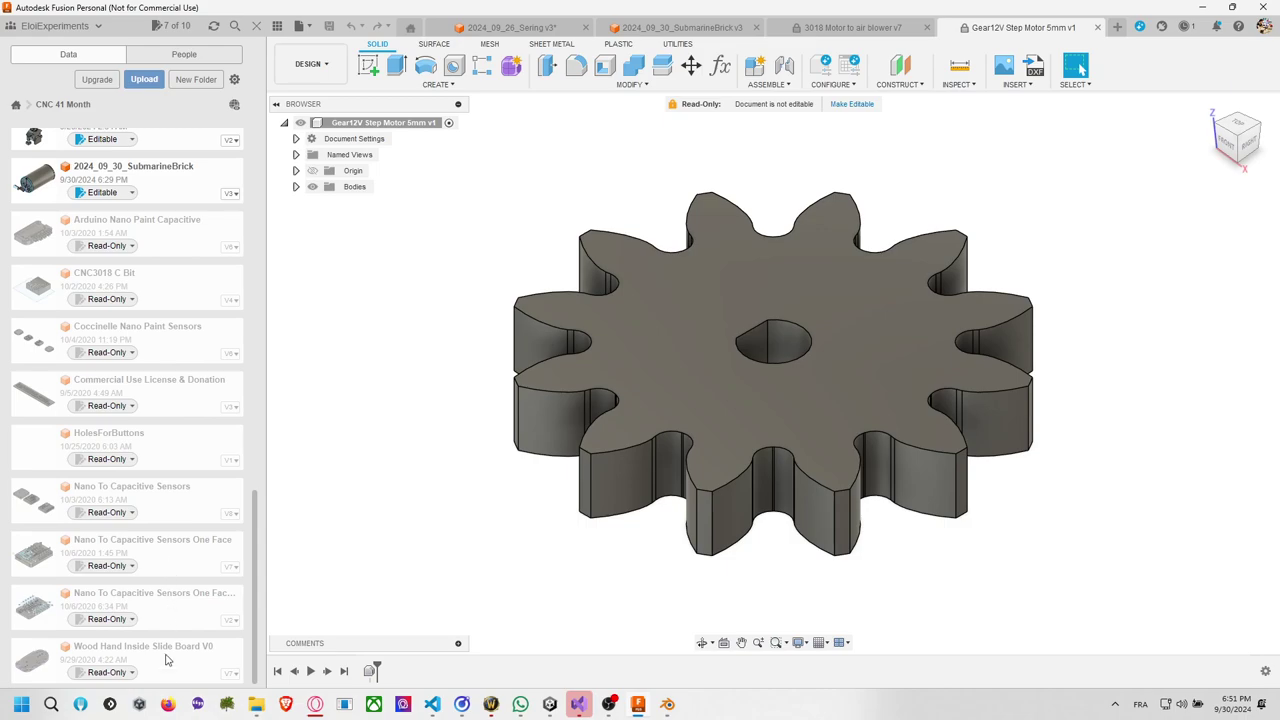
scroll(151, 583, up, 17)
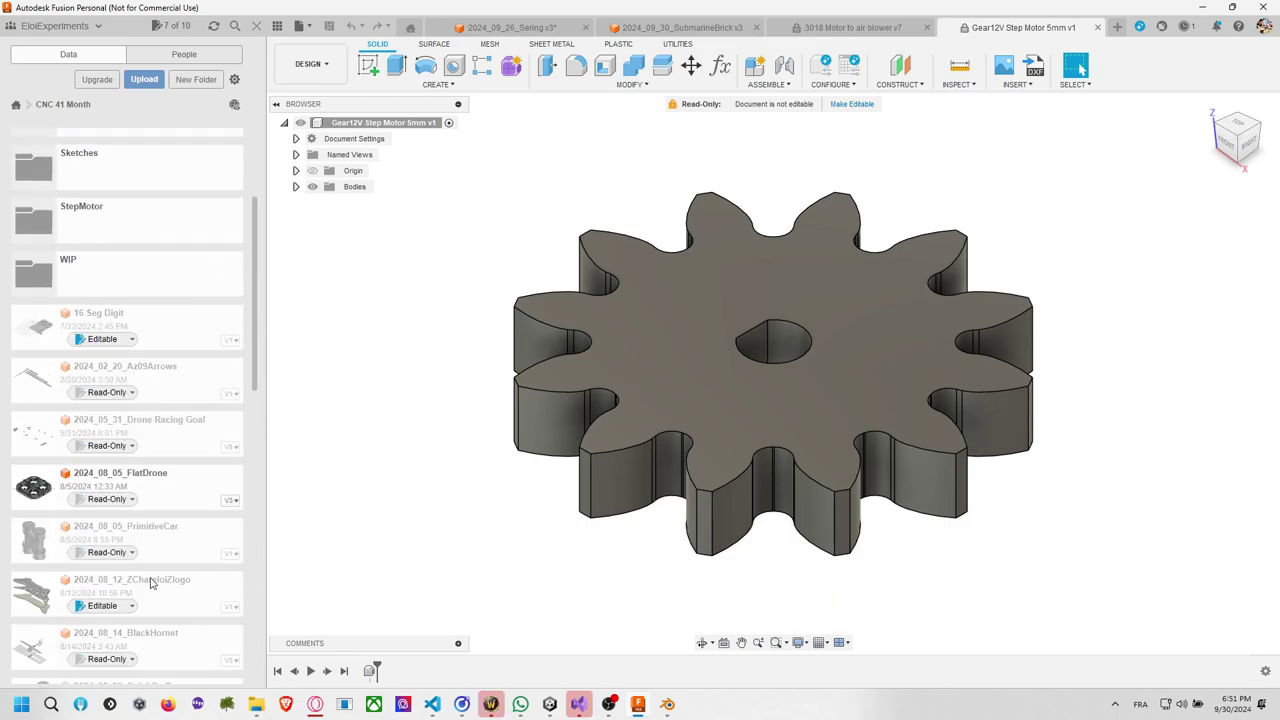
scroll(147, 500, up, 3)
click(133, 437)
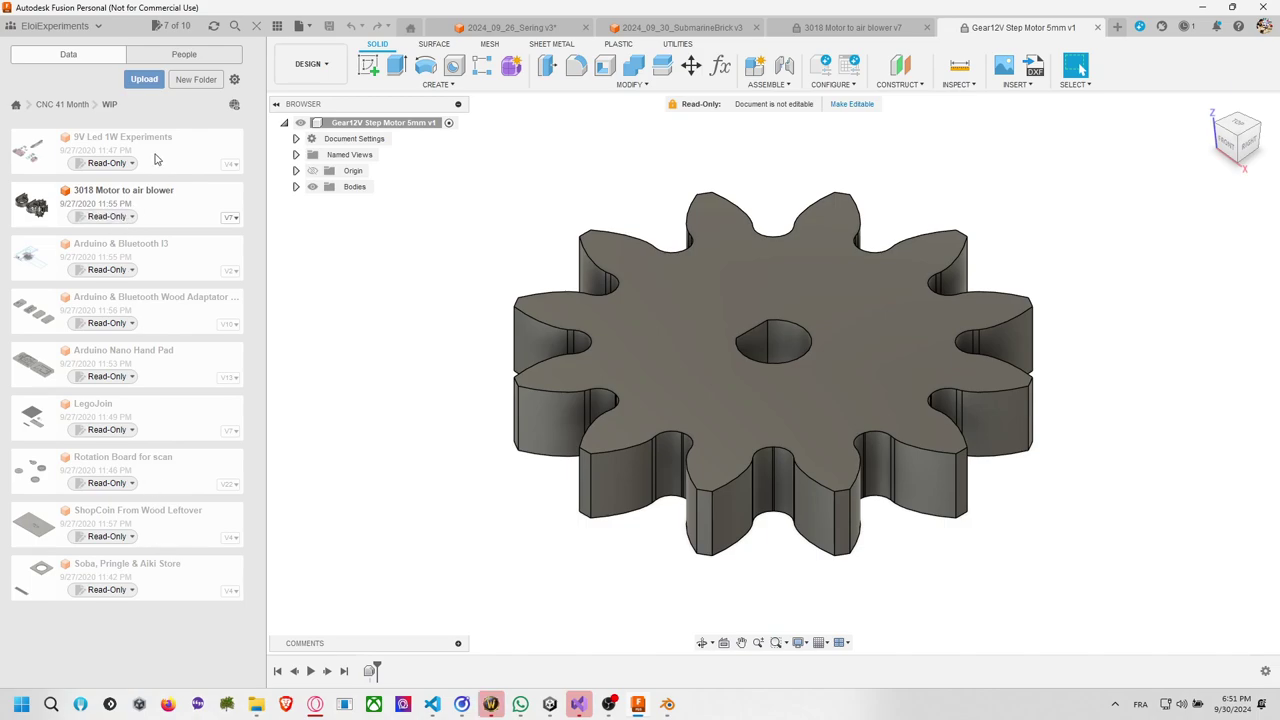
click(77, 104)
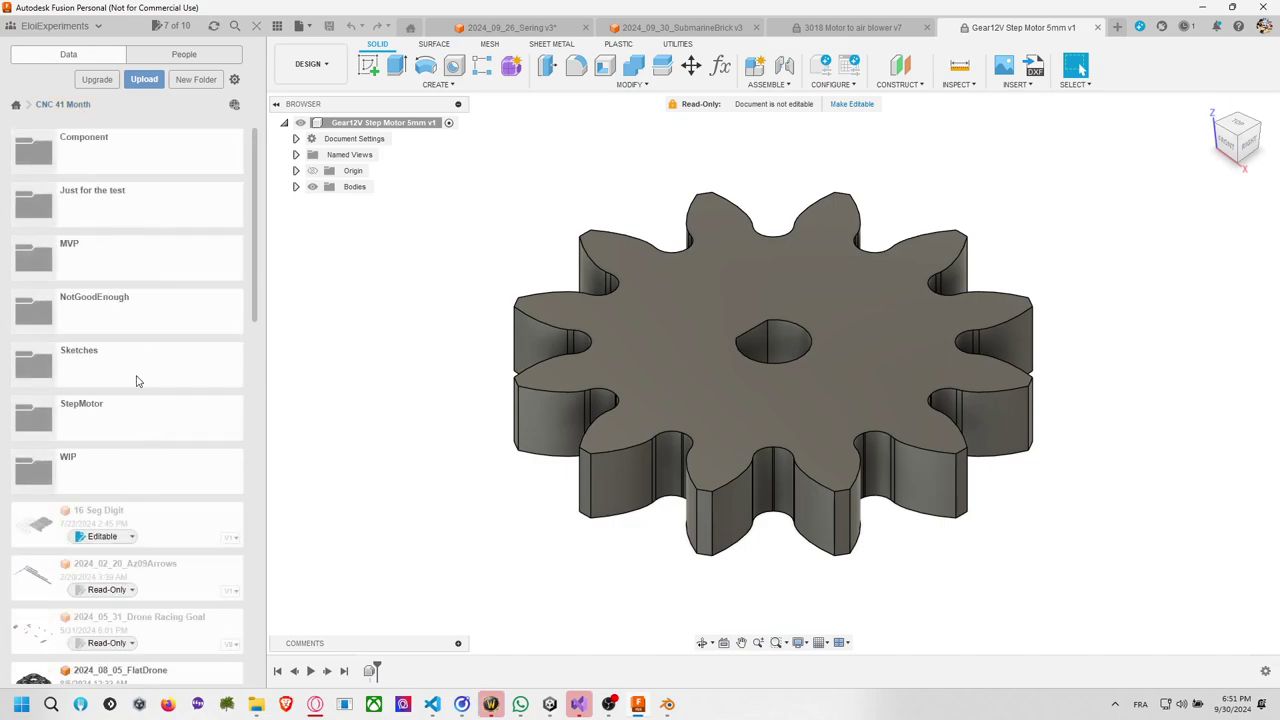
click(140, 164)
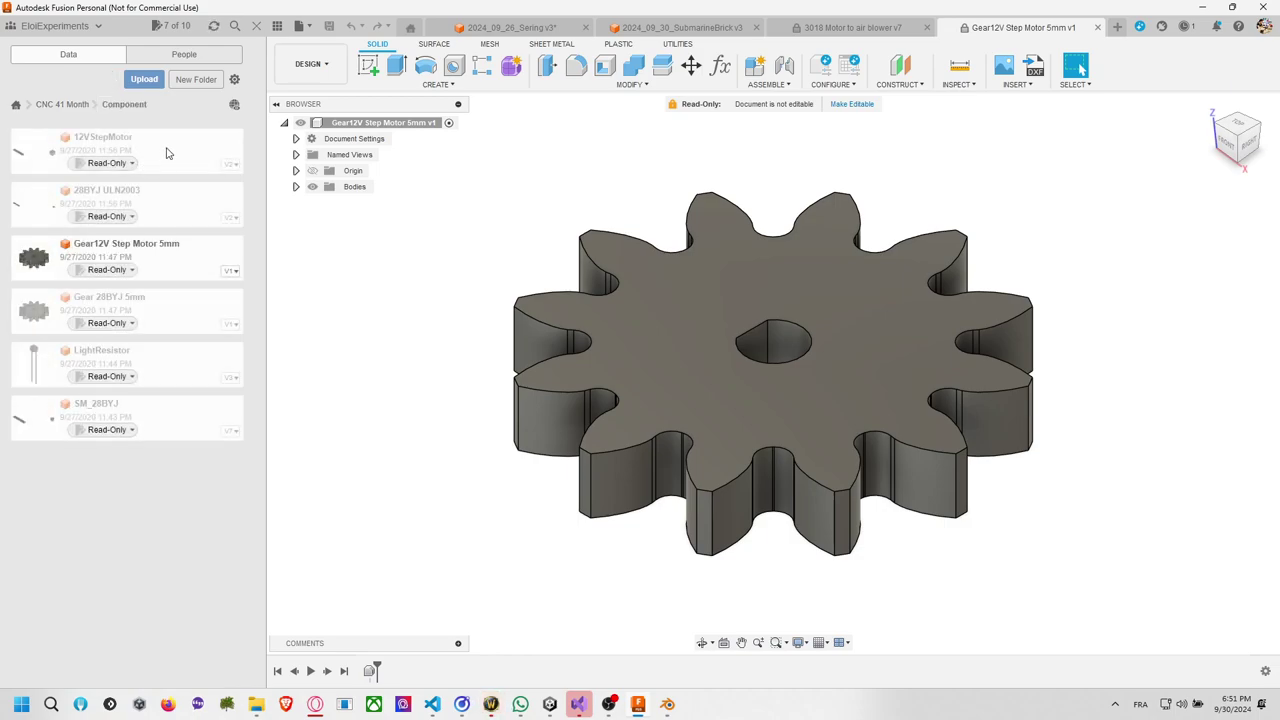
double_click(166, 150)
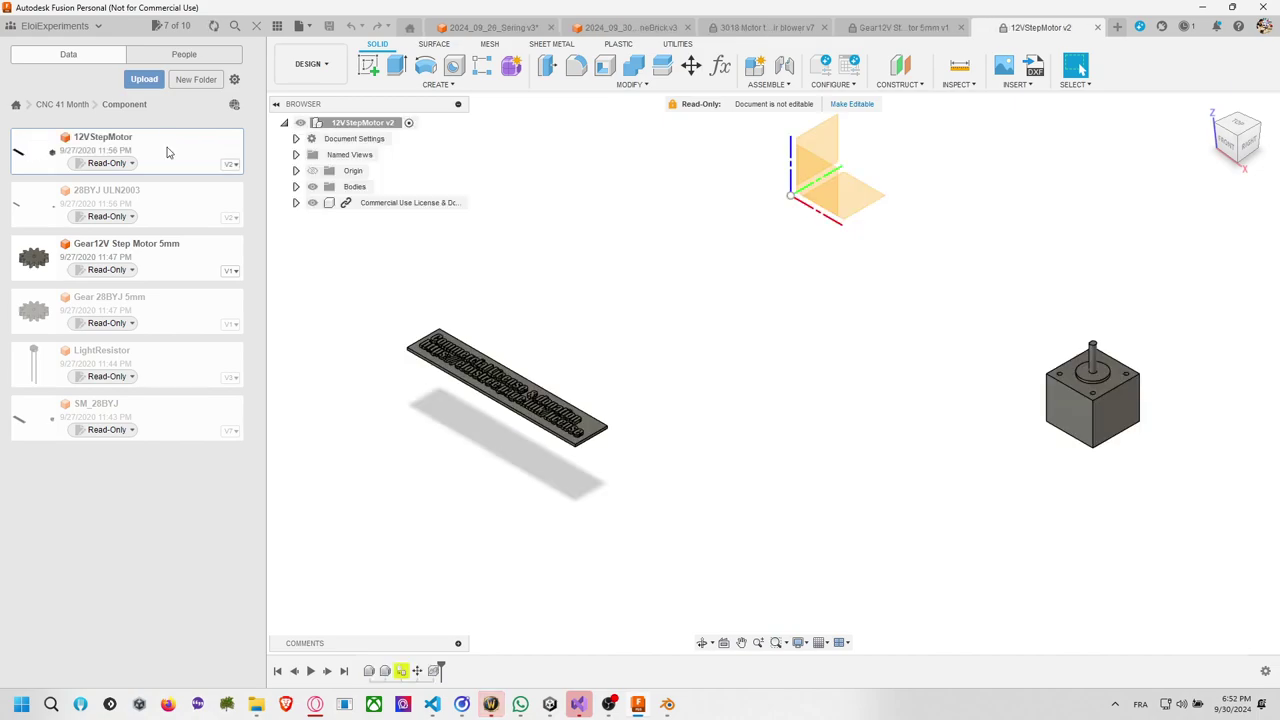
Remove the Commercial Use License component and its plate from the model.
middle_drag(983, 289, 871, 289)
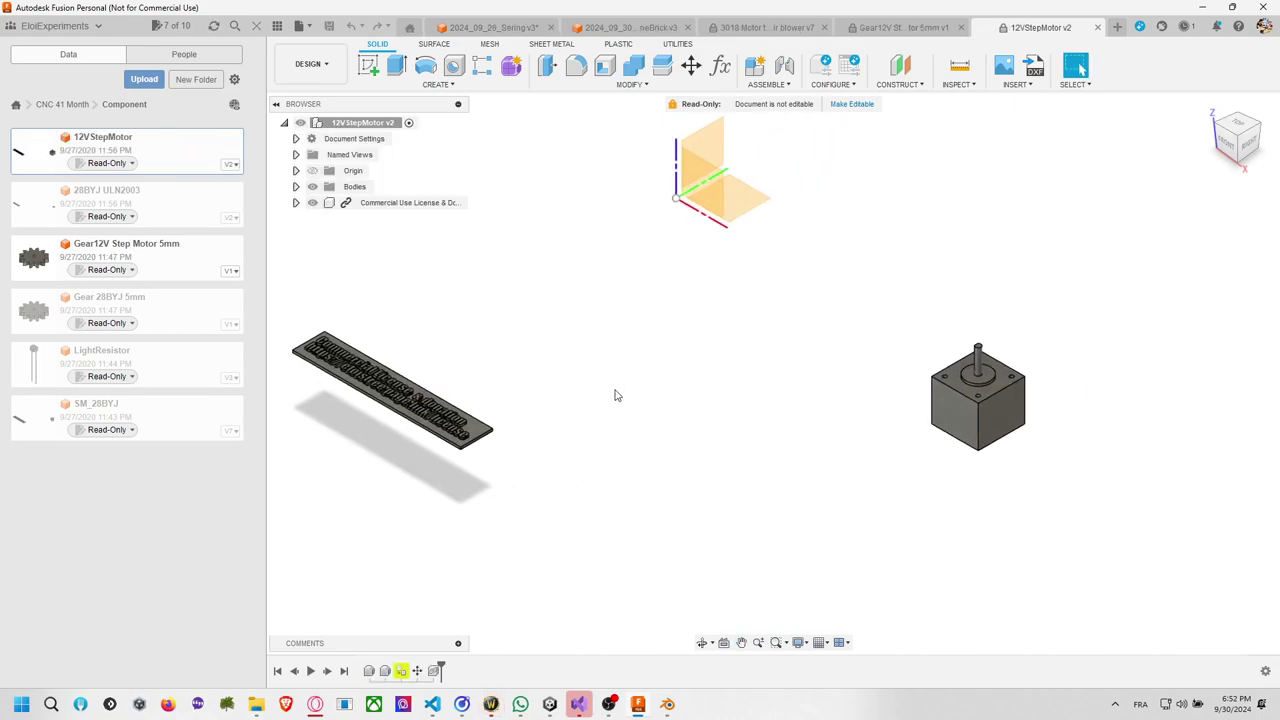
click(478, 430)
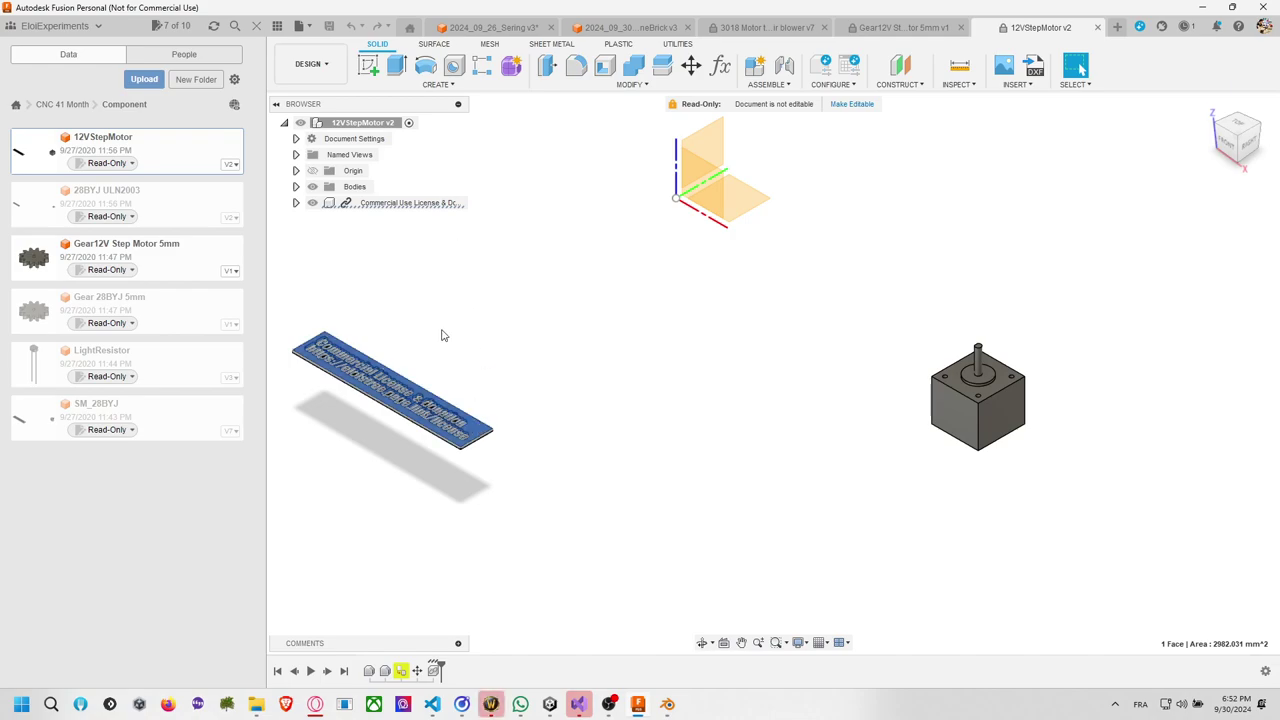
click(296, 203)
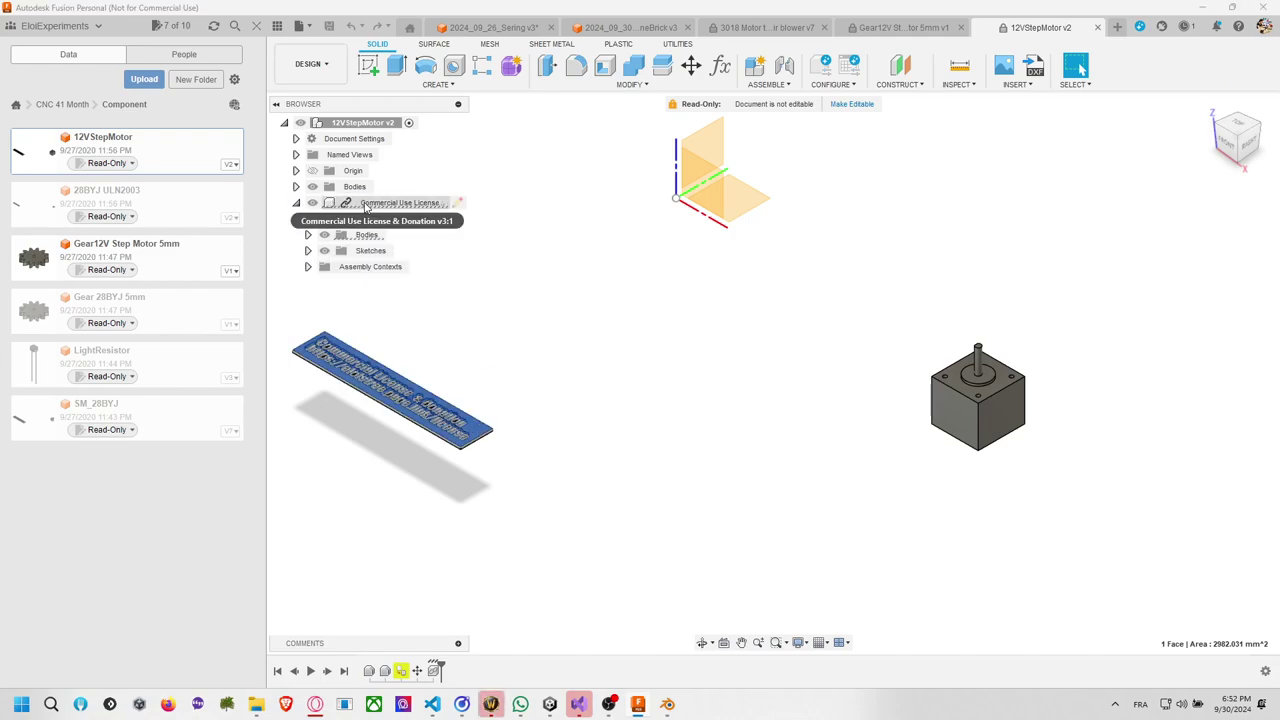
right_click(367, 204)
click(400, 548)
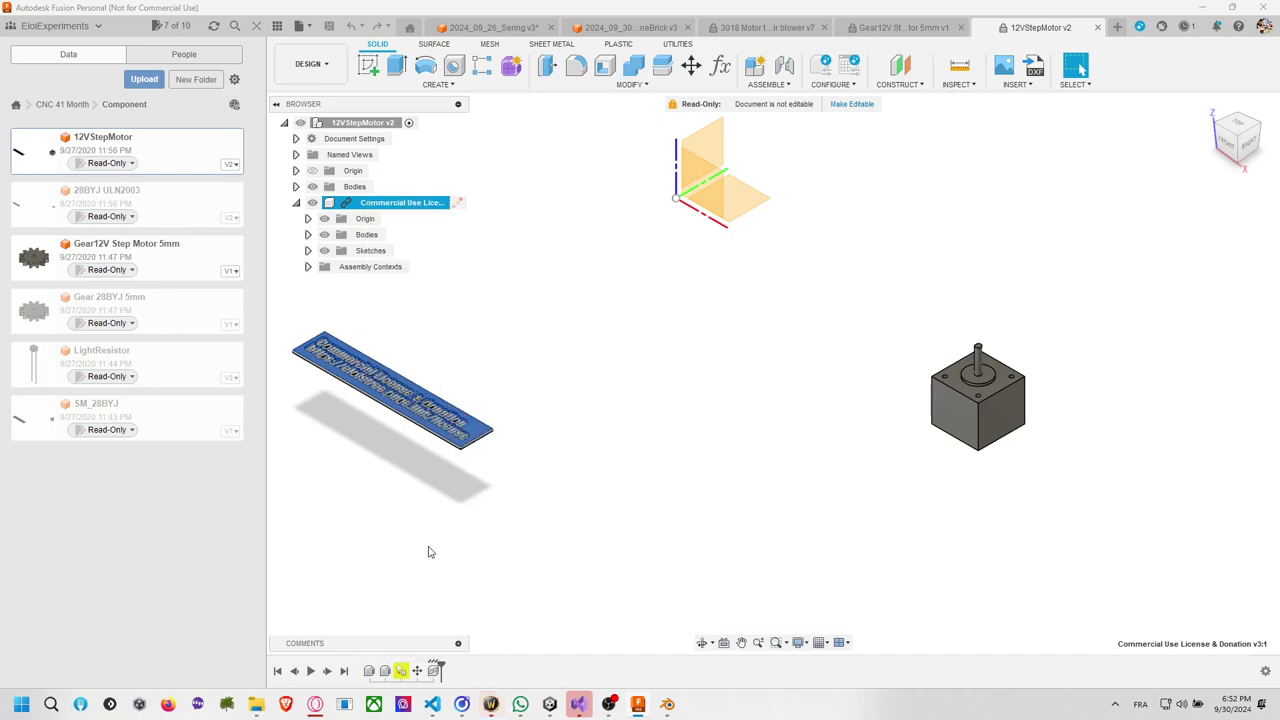
Re-centre the stepper motor in the view and clear the selection.
middle_drag(965, 400, 723, 423)
scroll(646, 423, down, 2)
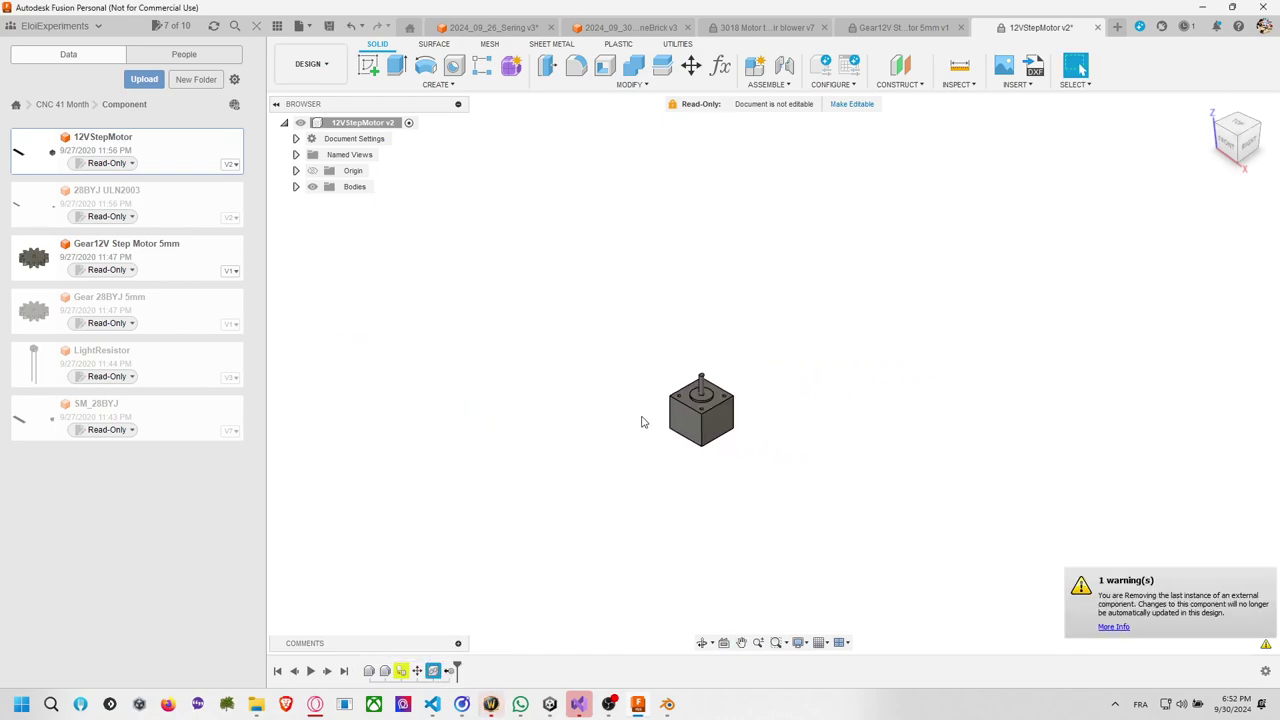
scroll(649, 420, up, 5)
key(Escape)
scroll(603, 405, up, 2)
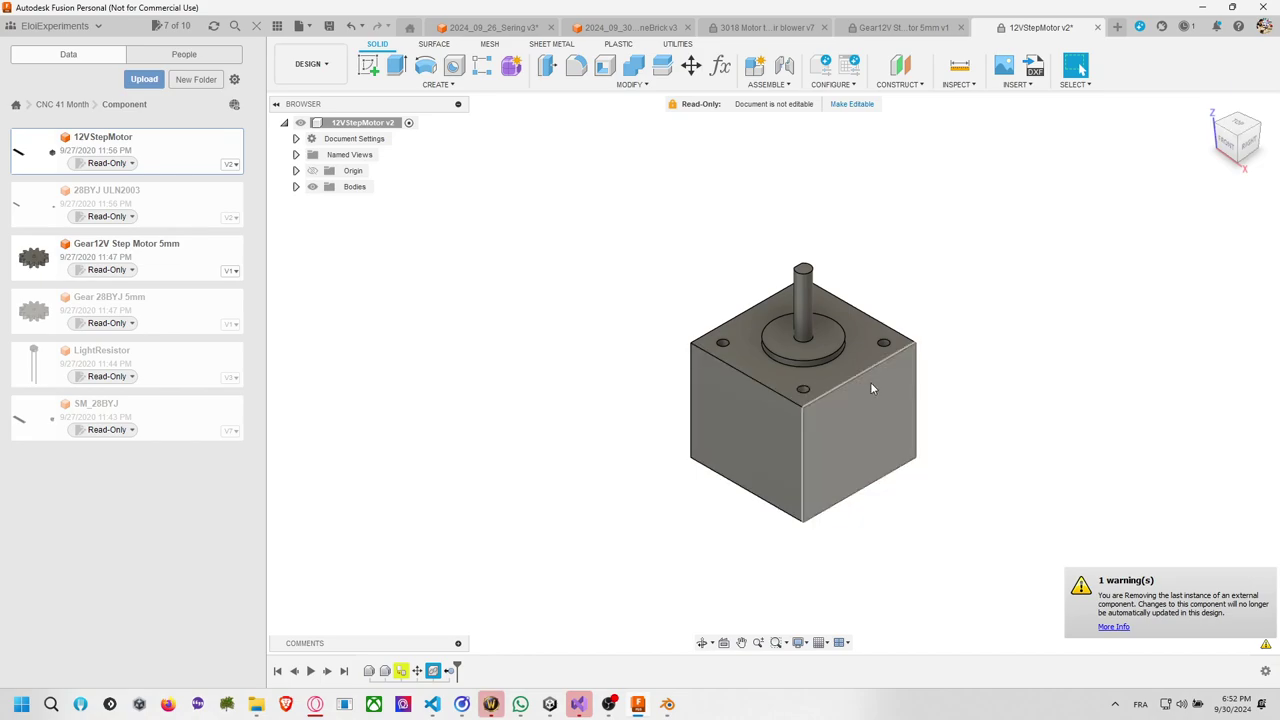
click(860, 355)
middle_drag(952, 422, 830, 430)
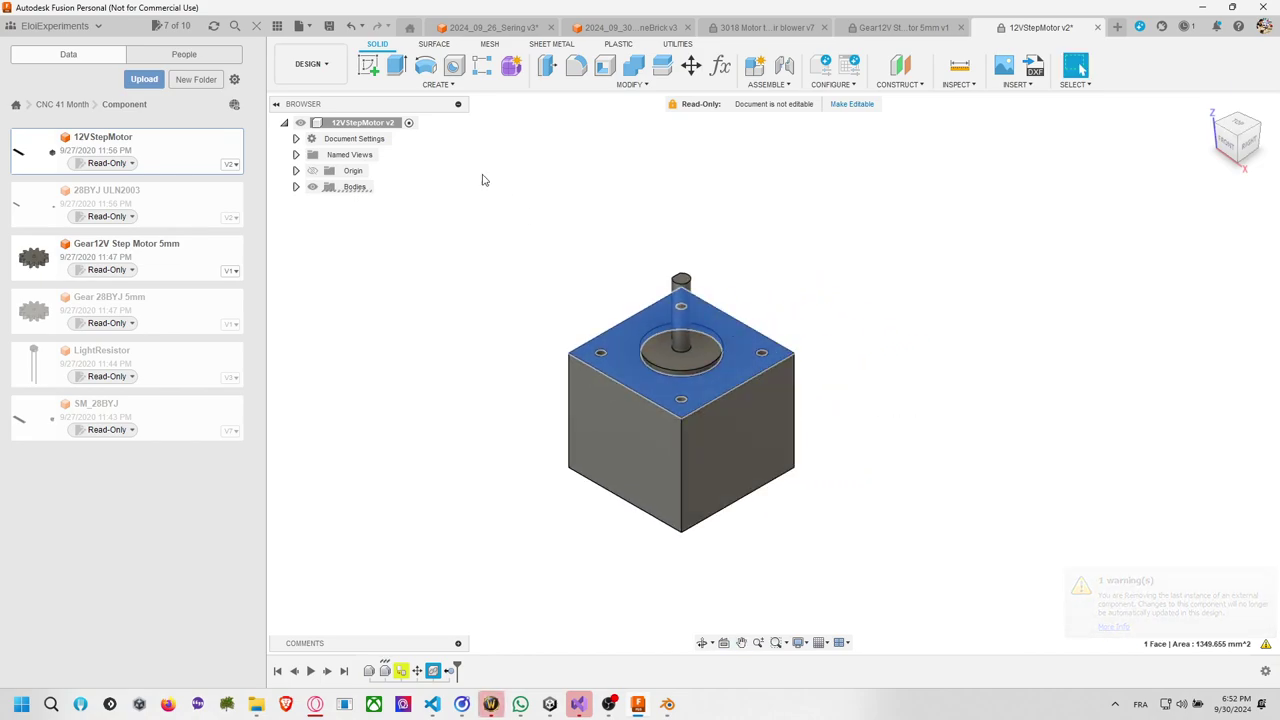
click(600, 272)
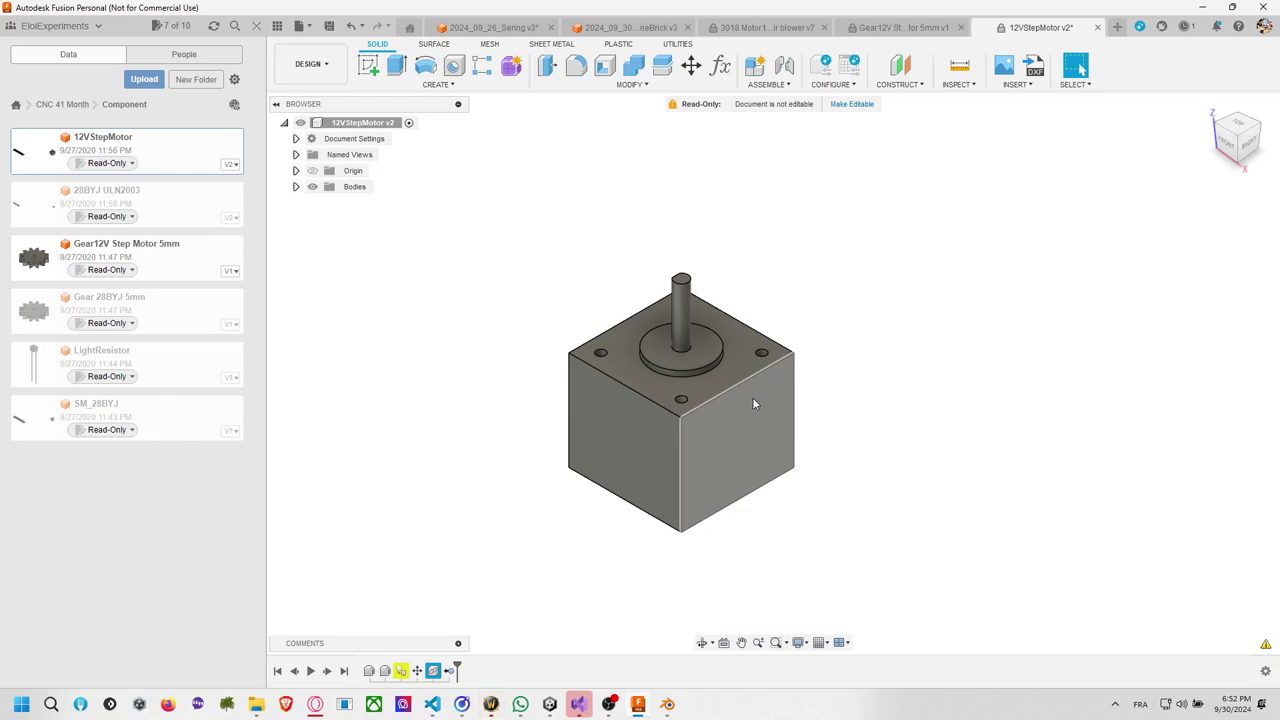
Expand the browser folders and select the 12VStepMotorBody body from the Bodies list.
click(295, 156)
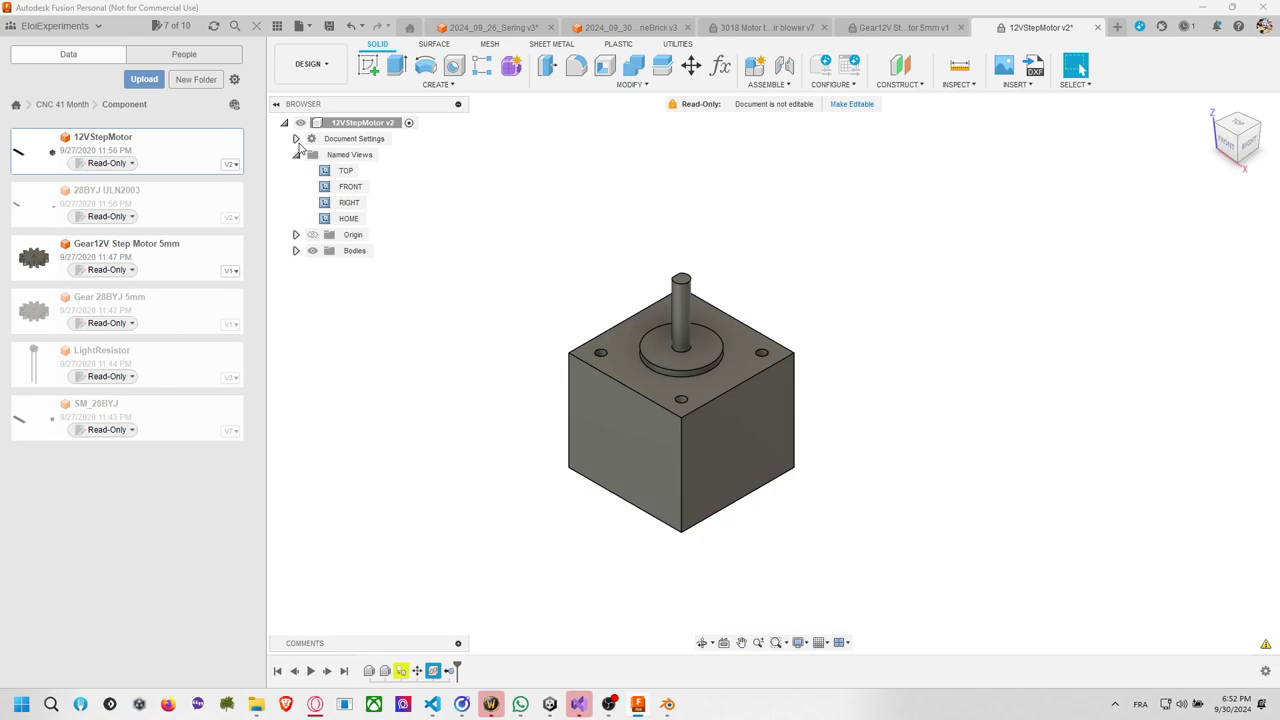
click(296, 139)
click(296, 251)
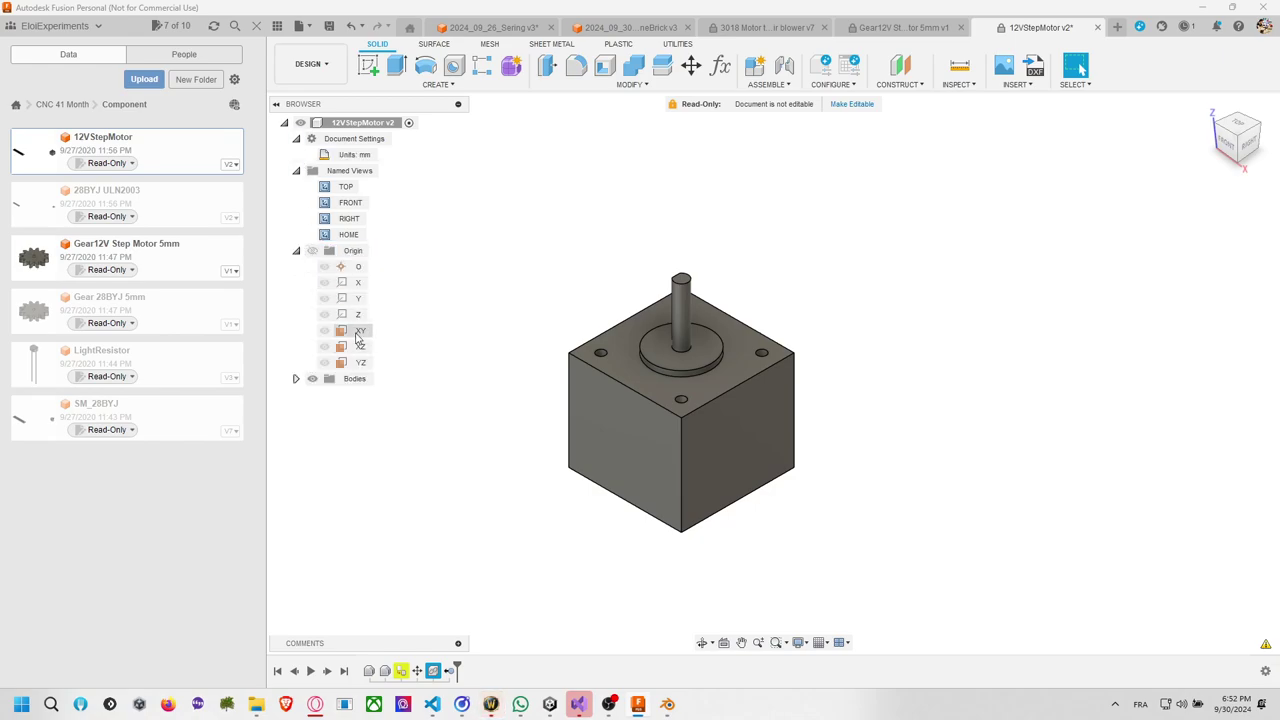
click(296, 379)
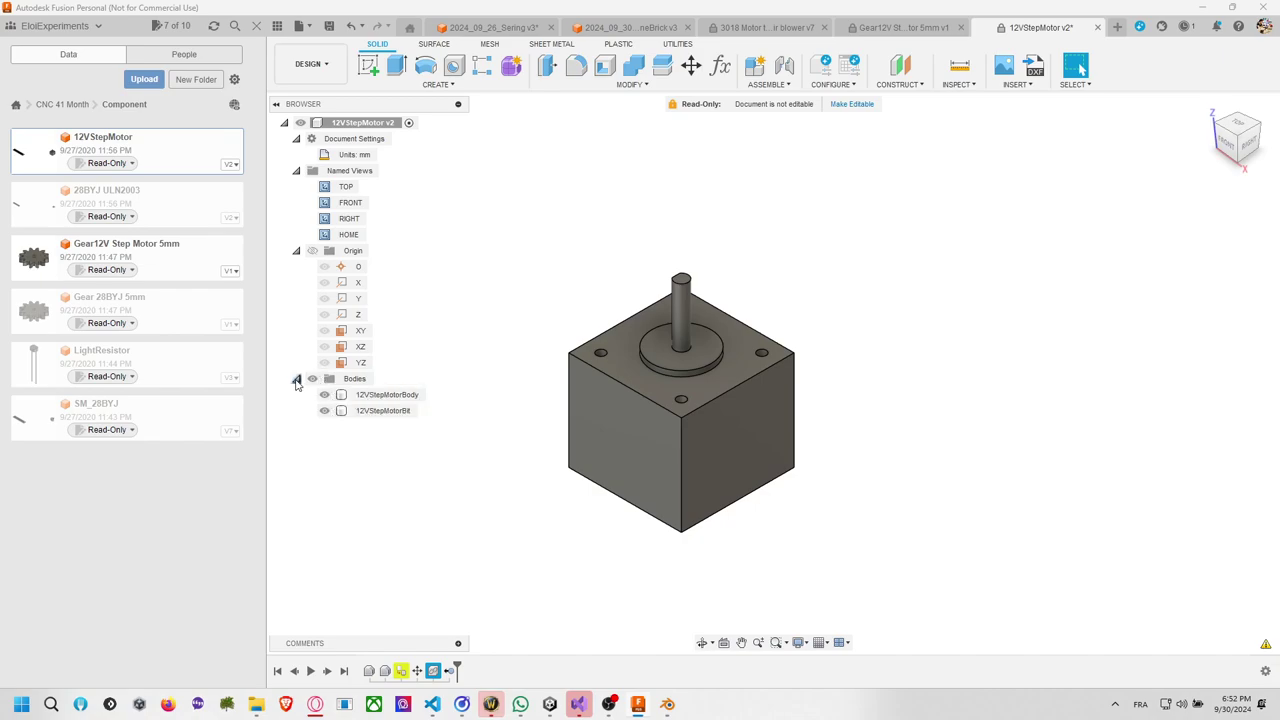
click(396, 411)
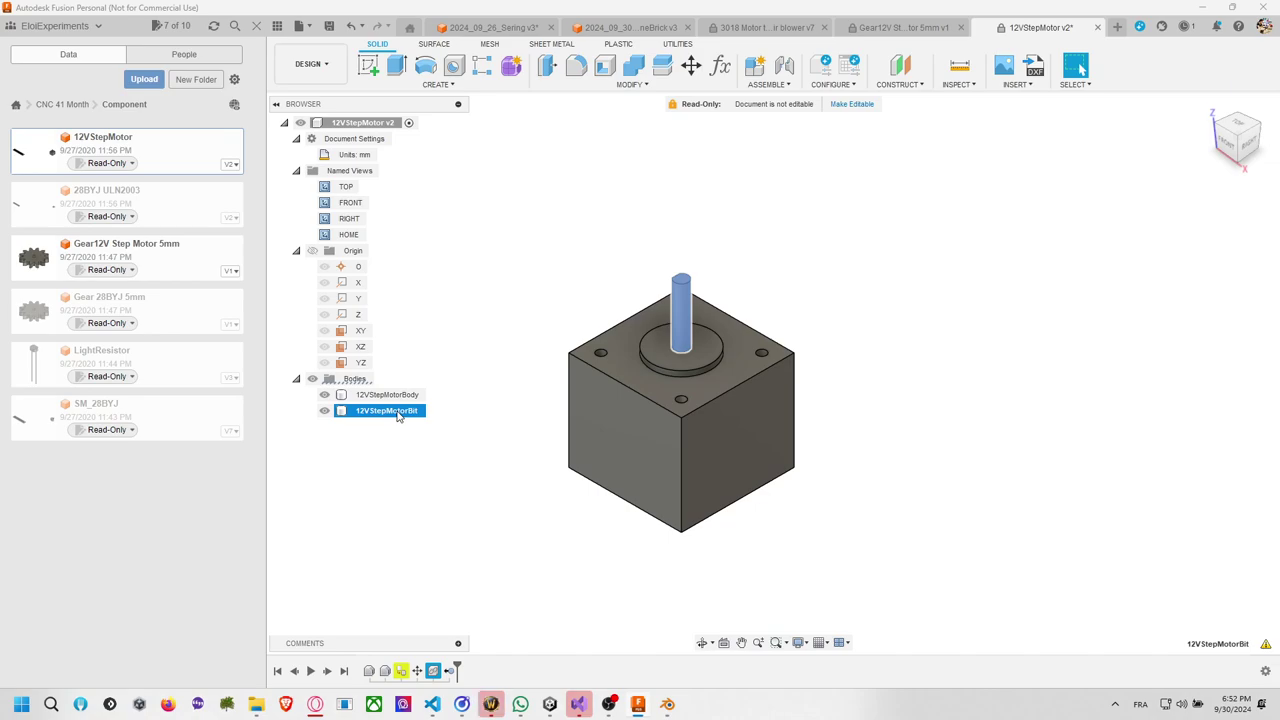
click(414, 397)
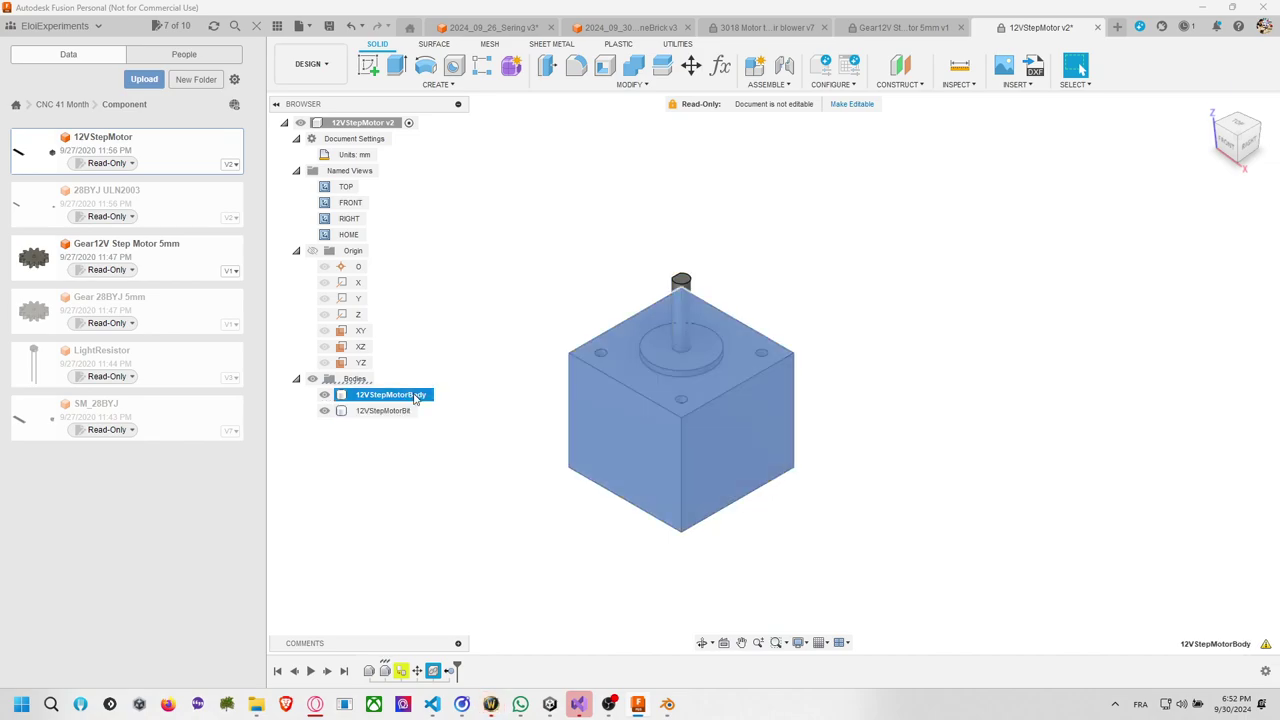
ctrl+click(398, 410)
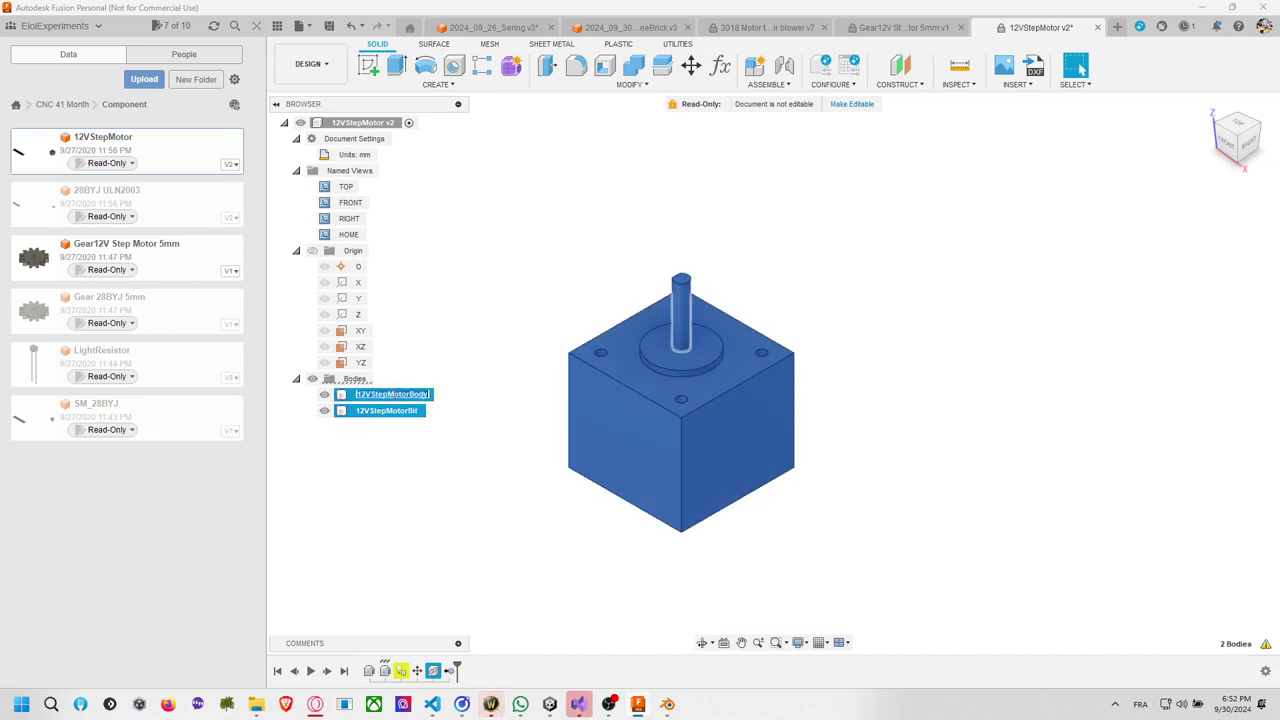
key(Escape)
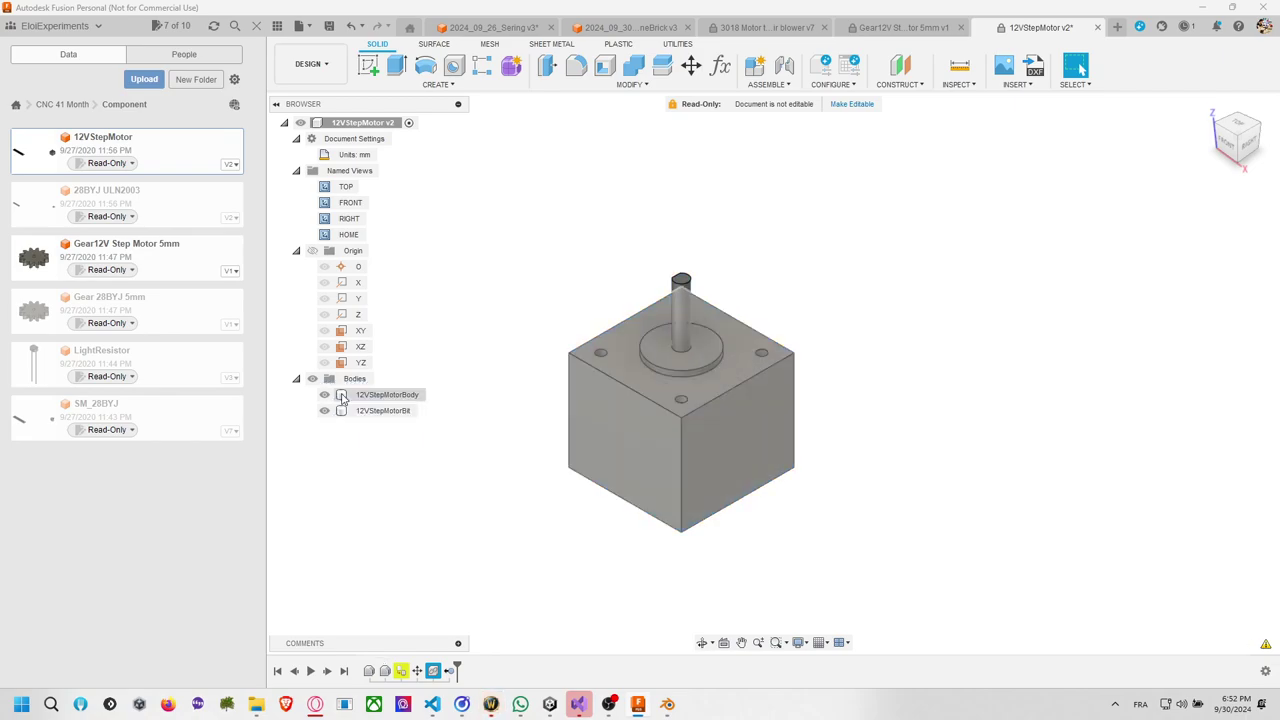
click(346, 397)
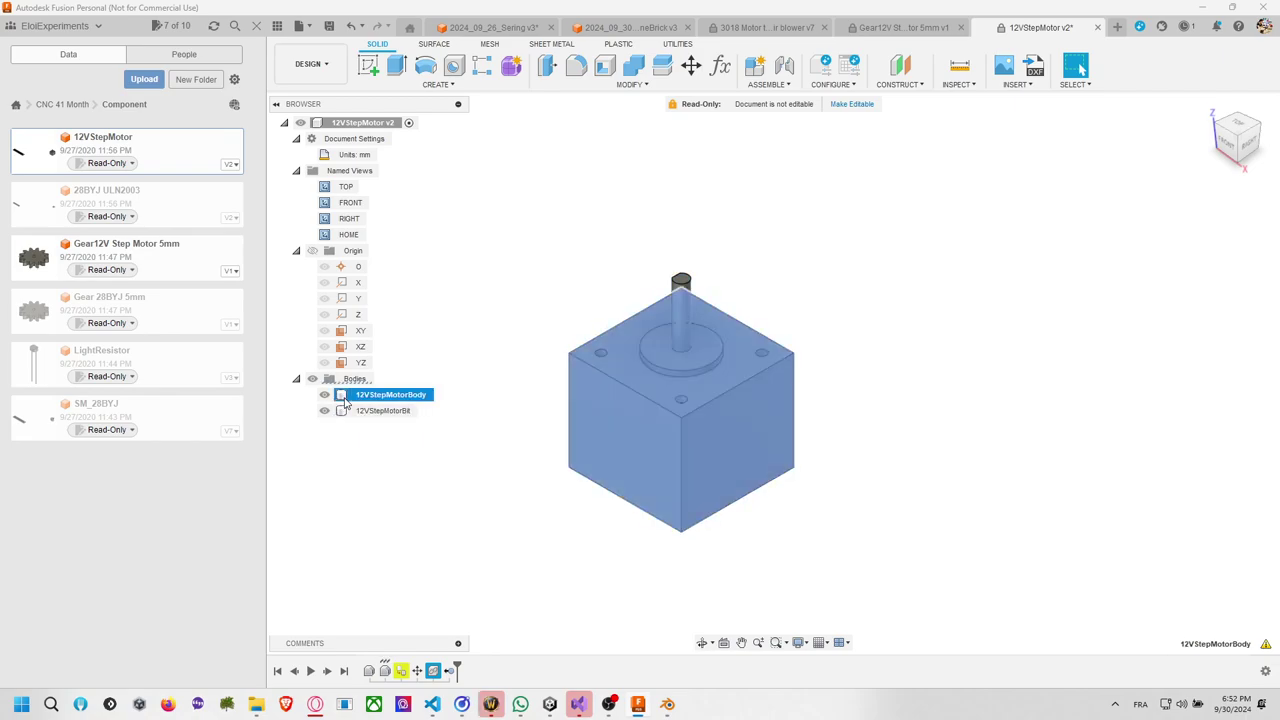
Export 12VStepMotorBody as an OBJ mesh saved to the Desktop.
right_click(346, 397)
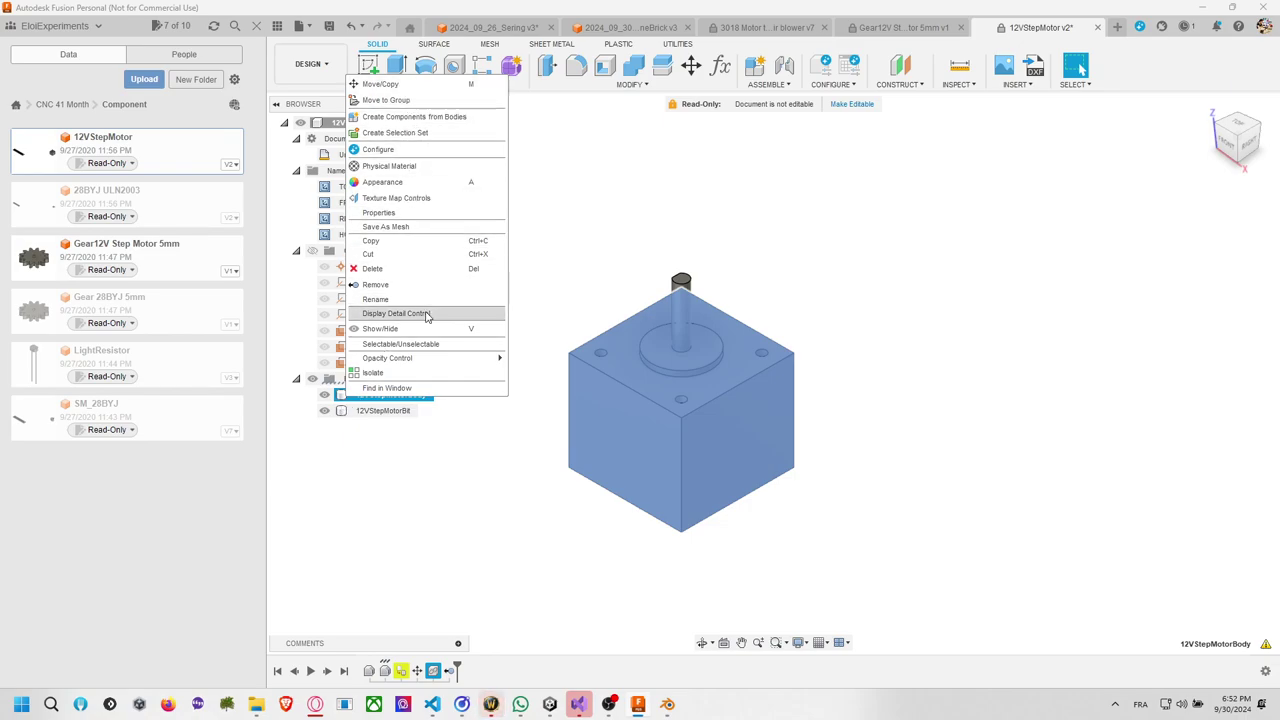
click(326, 70)
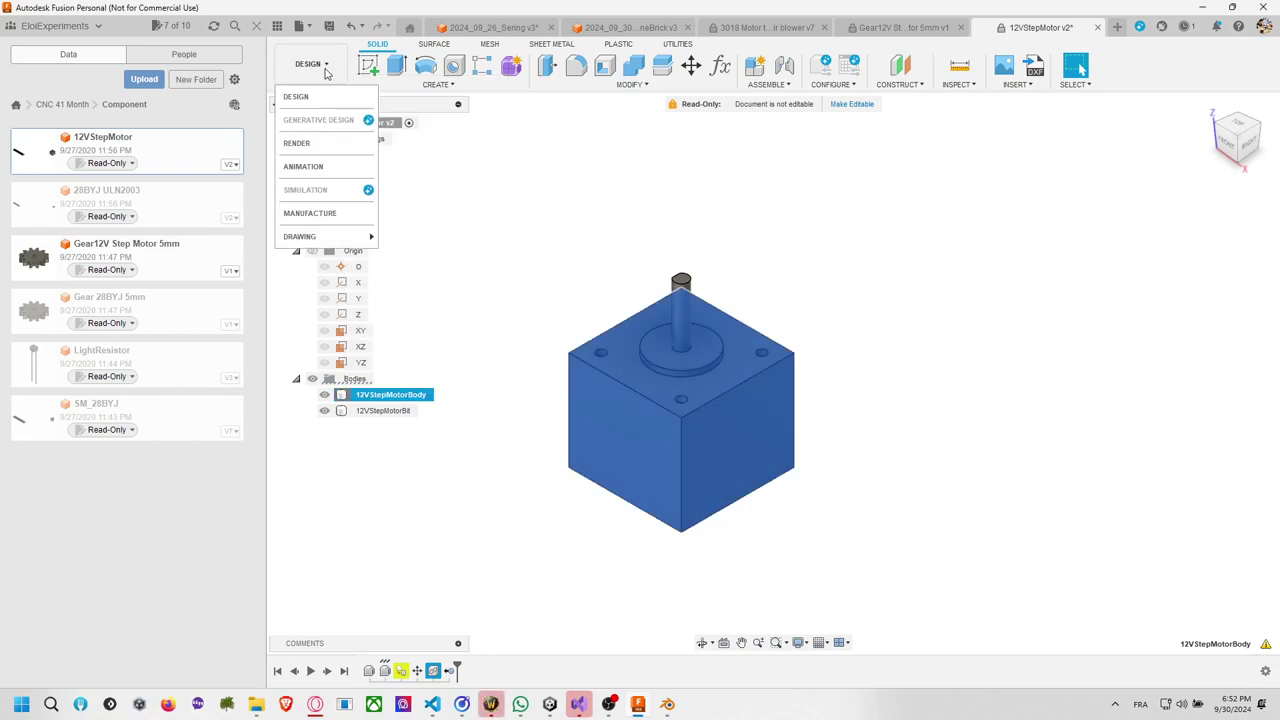
click(380, 410)
click(385, 394)
right_click(386, 394)
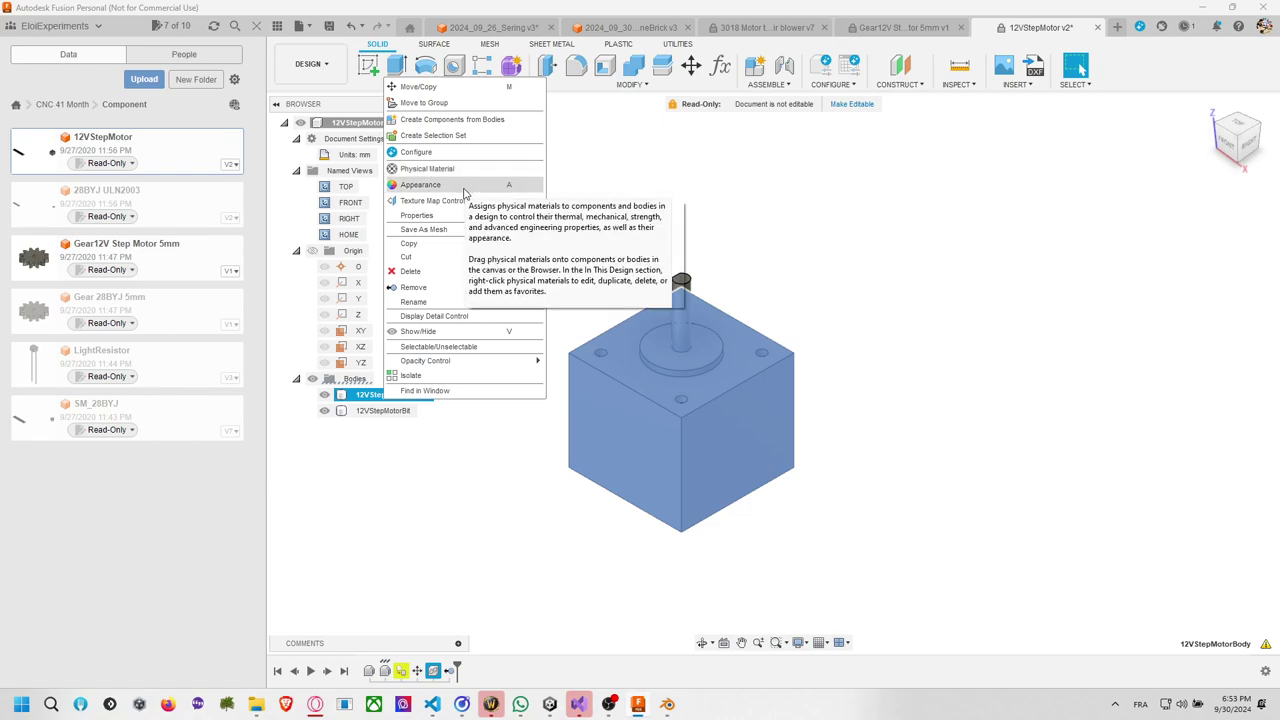
click(460, 229)
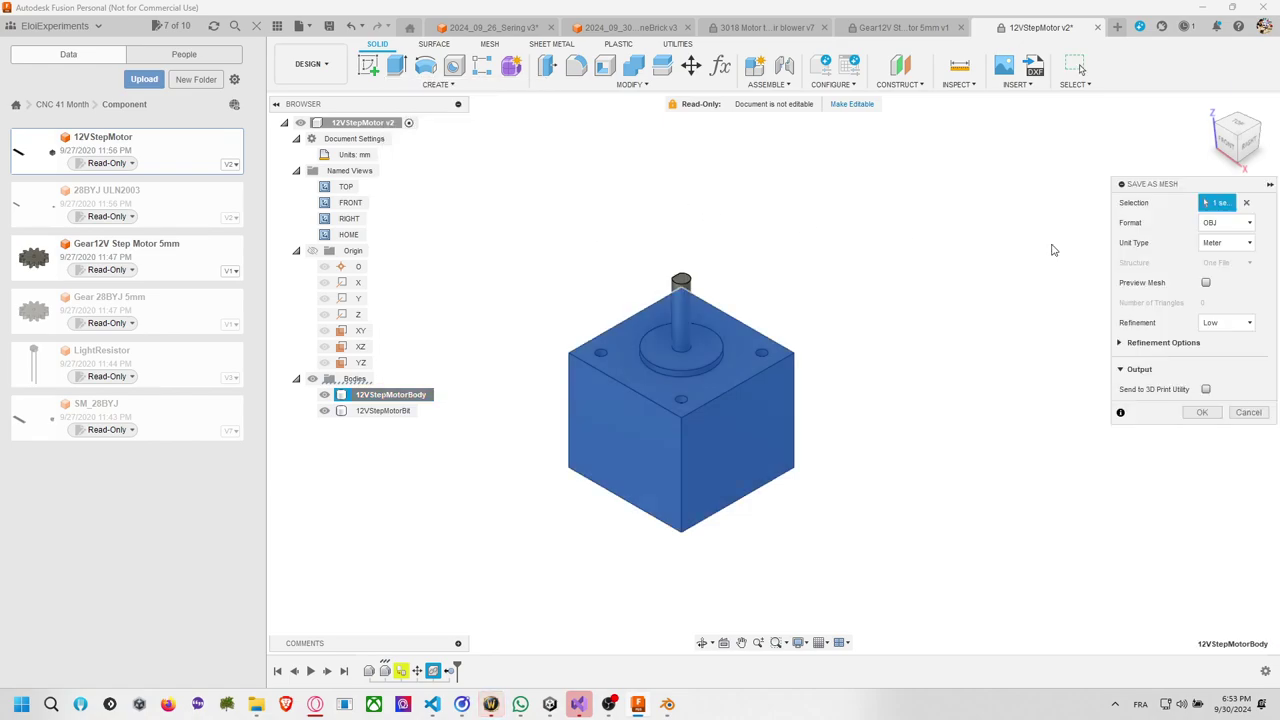
click(1180, 414)
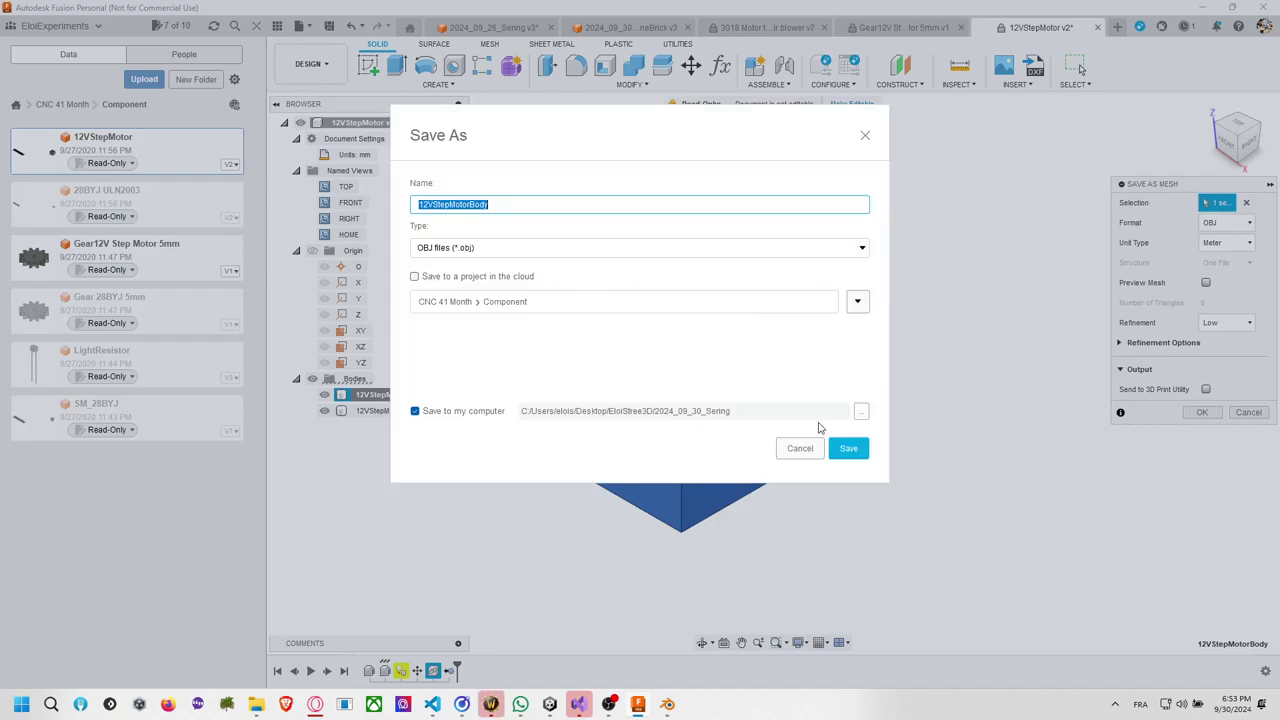
click(861, 411)
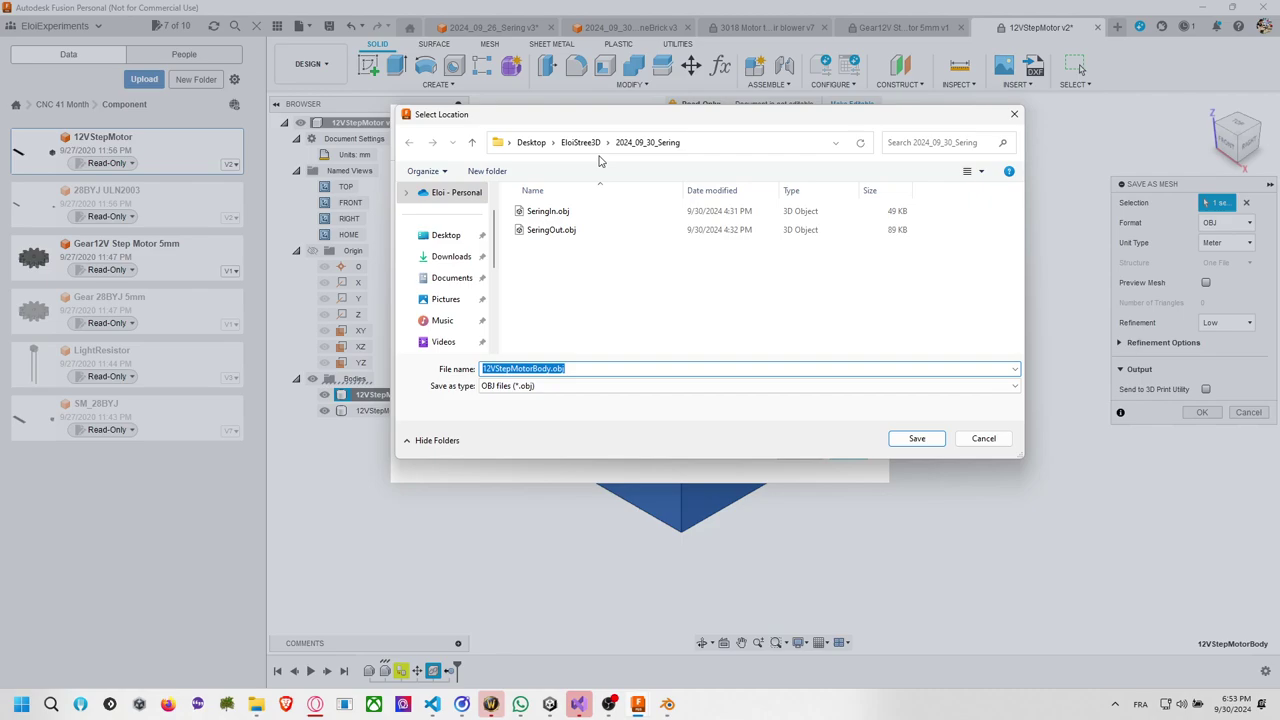
click(446, 235)
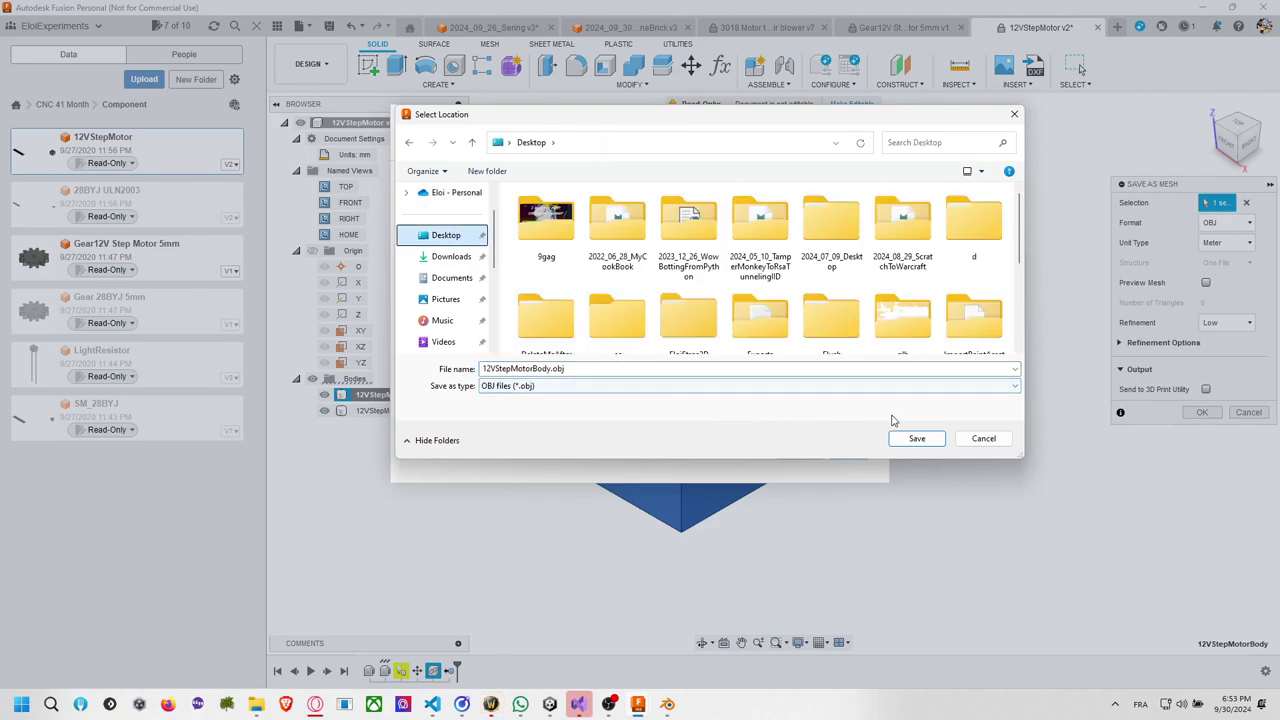
click(916, 438)
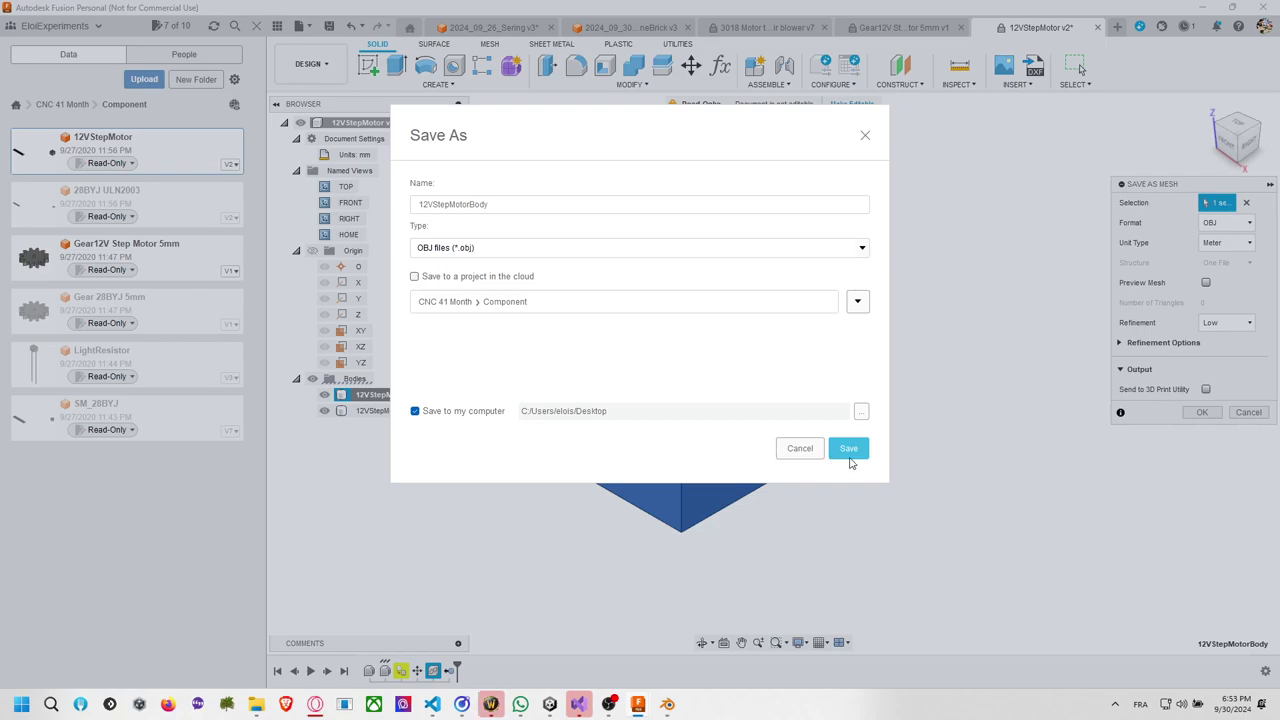
click(860, 452)
Export the 12VStepMotorBit shaft body as an OBJ mesh to the same desktop folder.
key(alt+Tab)
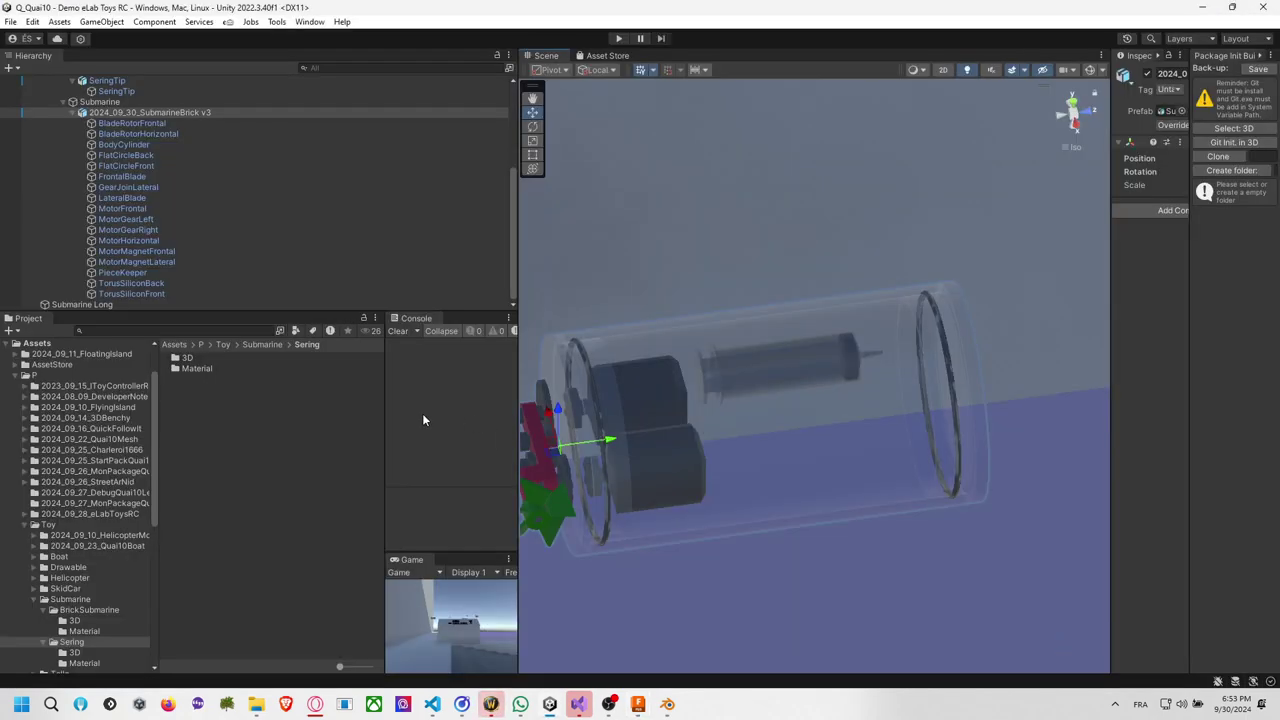
key(alt+Tab)
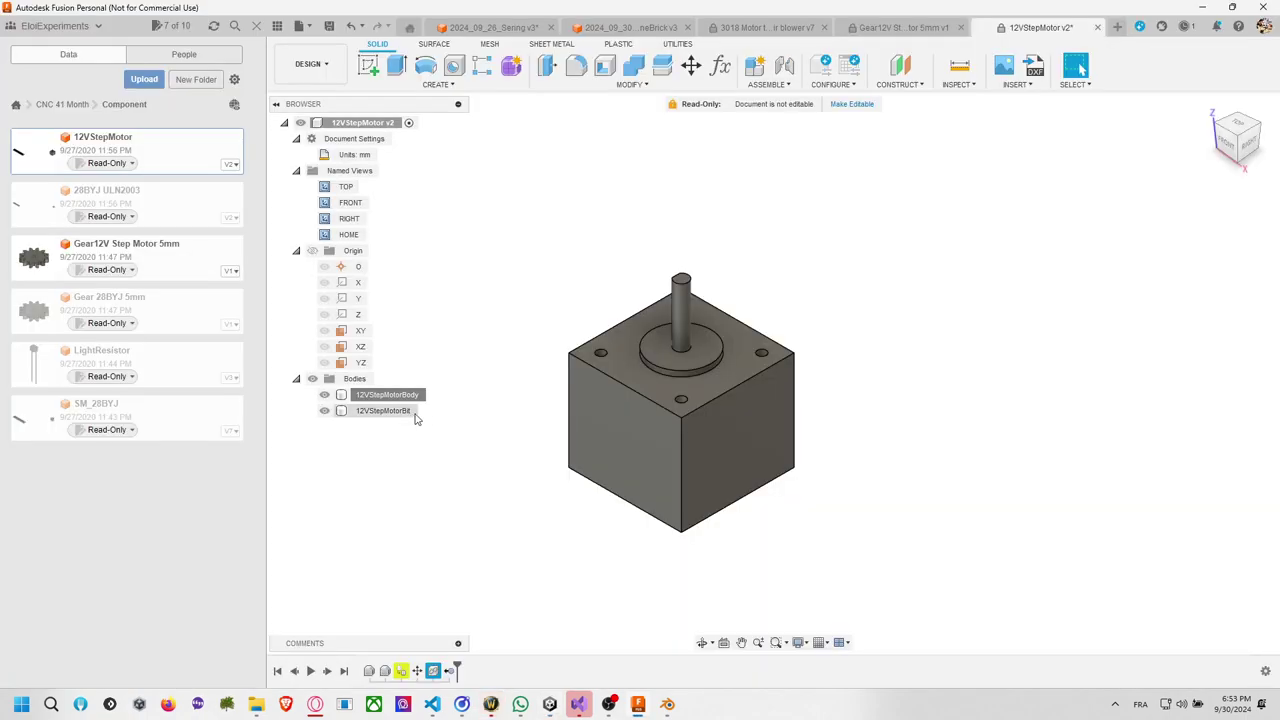
click(405, 411)
right_click(408, 412)
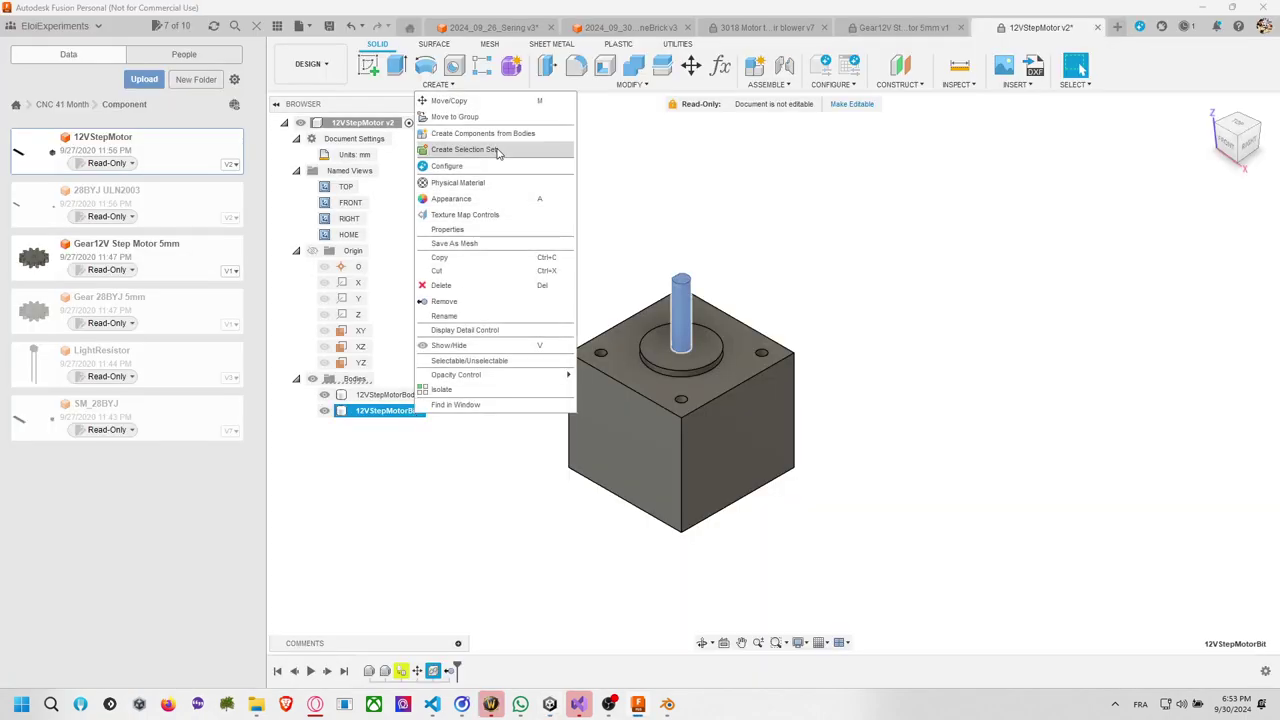
click(462, 243)
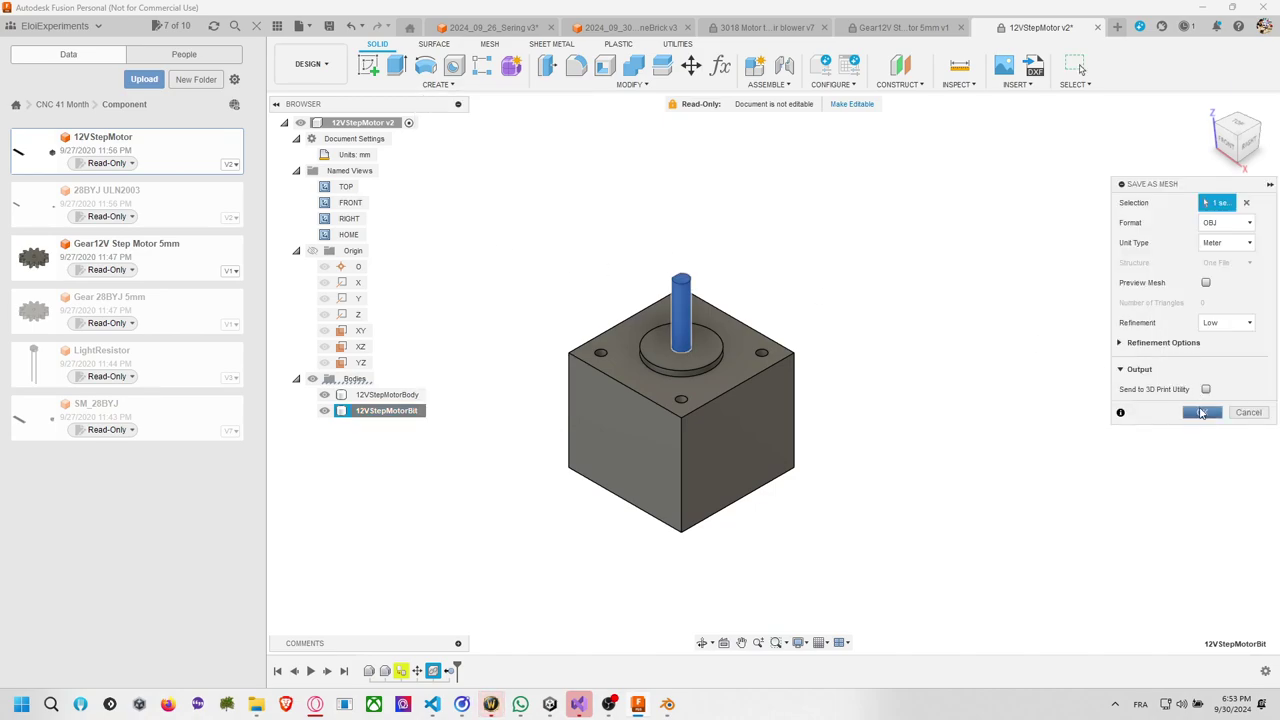
click(1202, 413)
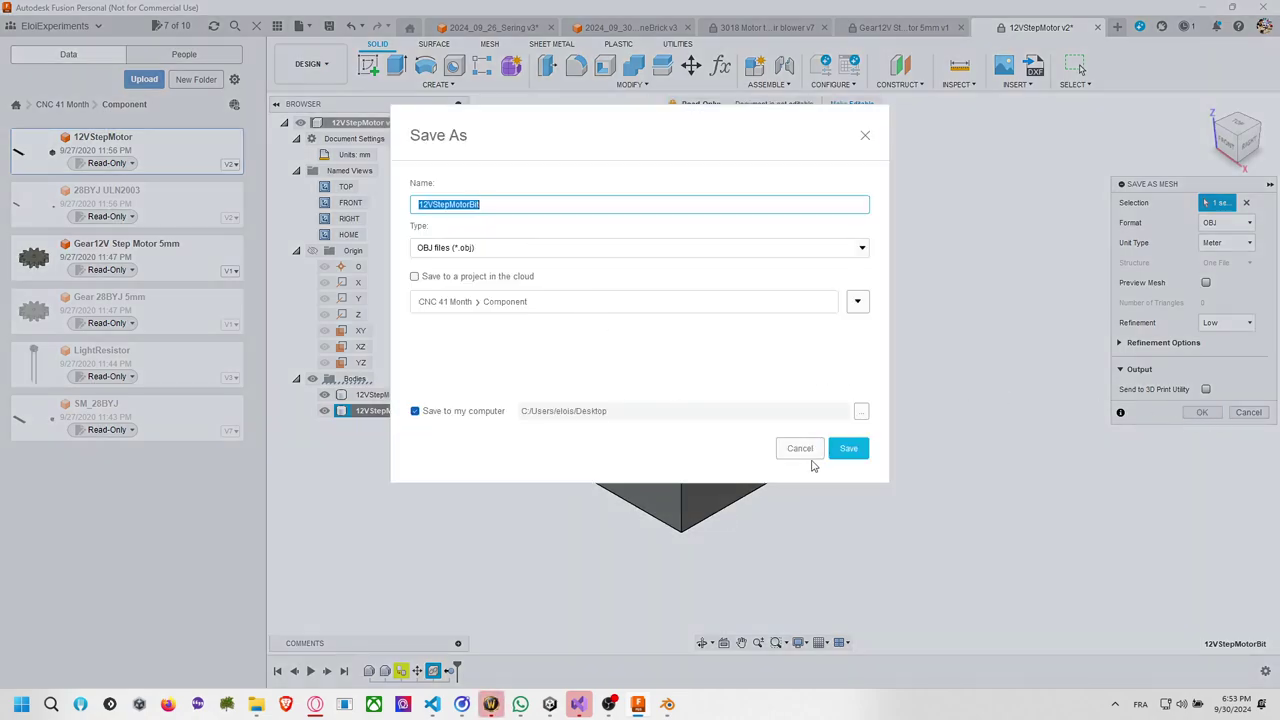
click(846, 449)
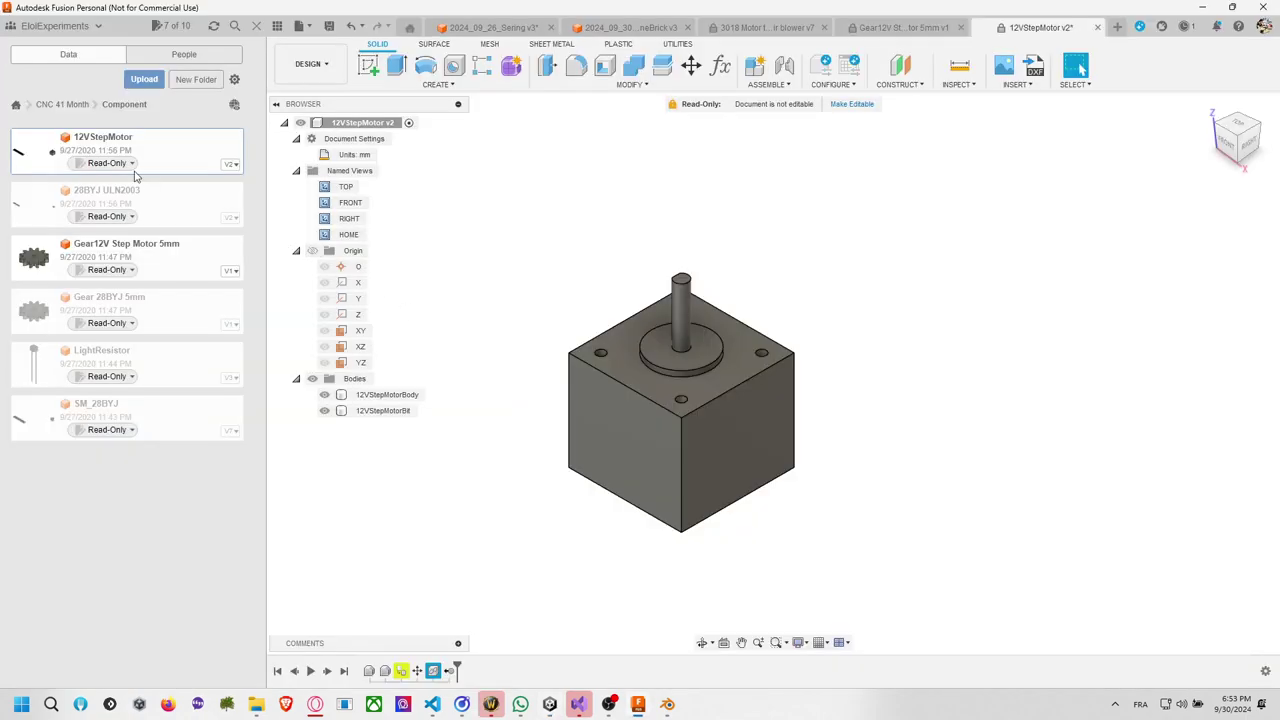
Open the 28BYJ ULN2003 model and expand its bodies and origin.
double_click(160, 211)
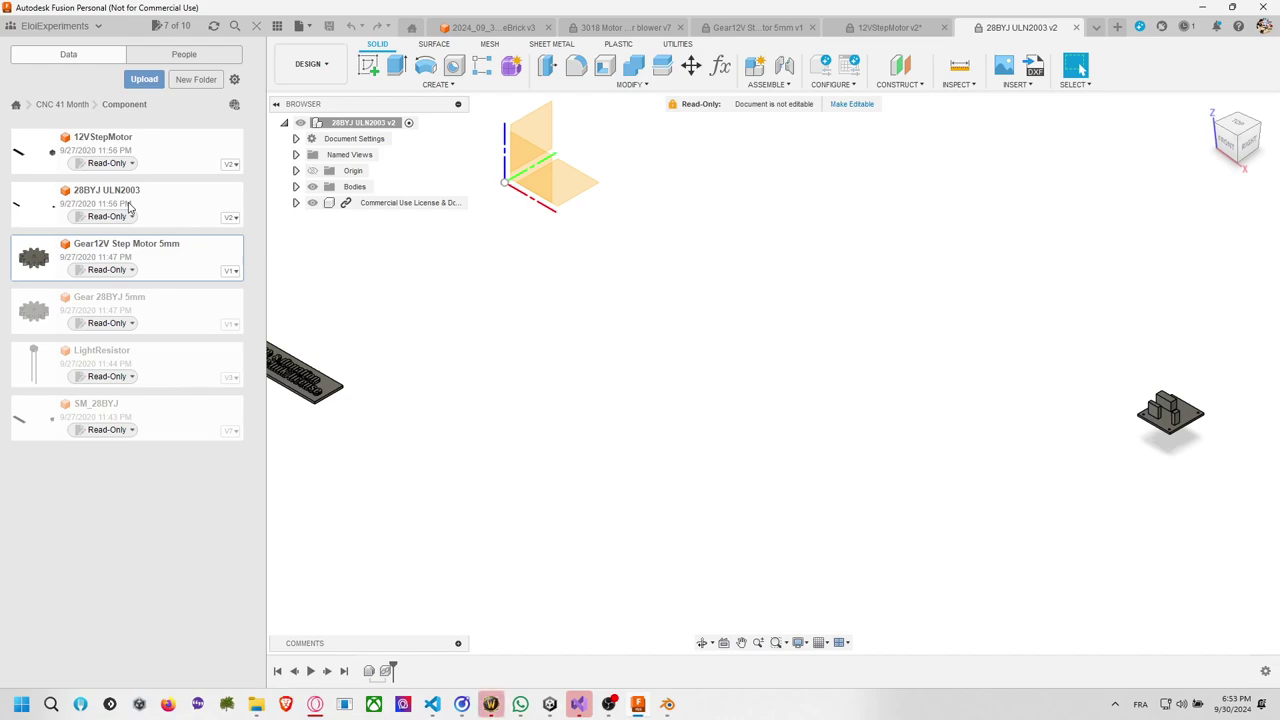
click(296, 186)
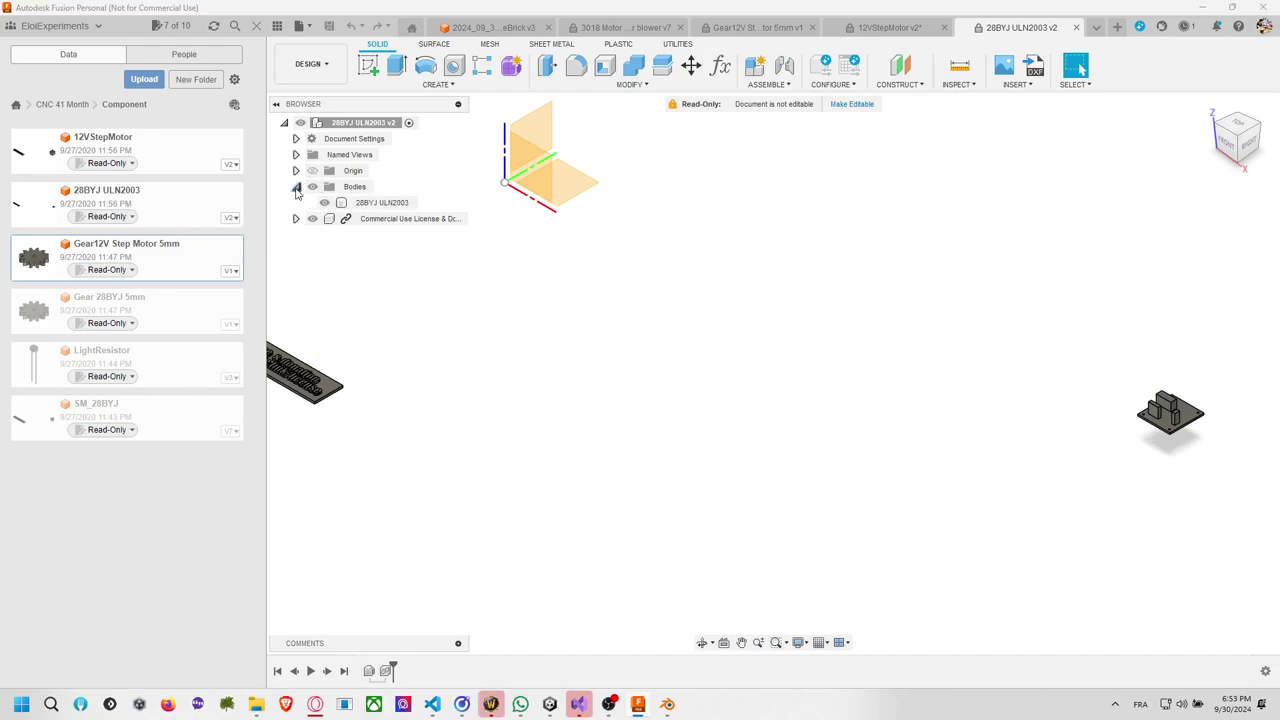
click(296, 171)
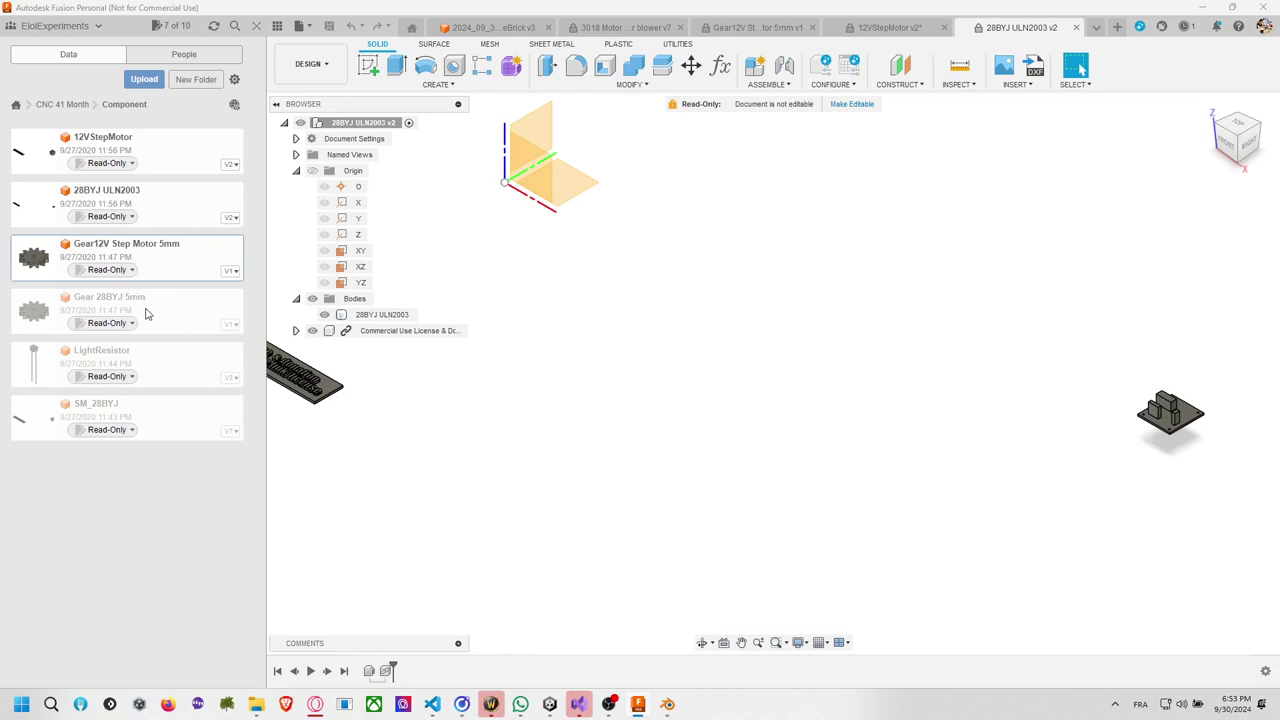
Open SM_28BYJ and select its SM_28BYJ_Body, SM_28BYJ_Bit (1) and SM_28BYJ_CutZone bodies.
double_click(155, 411)
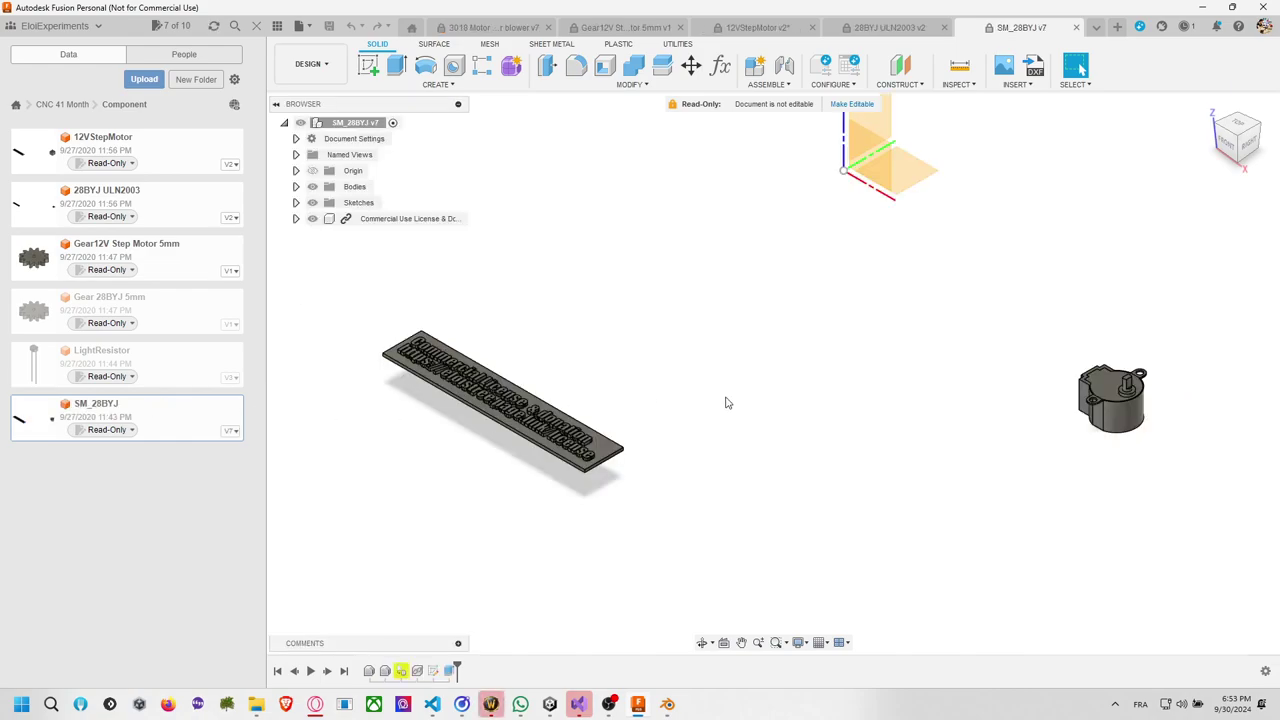
middle_drag(727, 402, 496, 406)
click(880, 397)
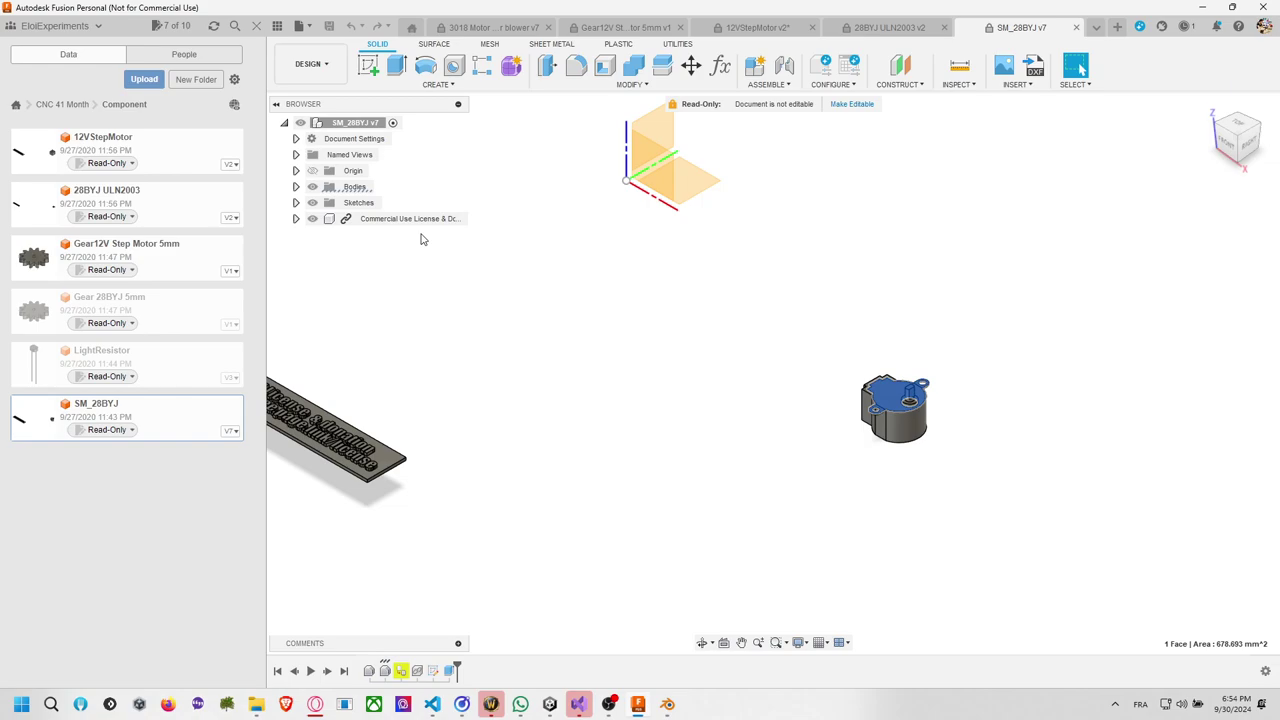
click(295, 187)
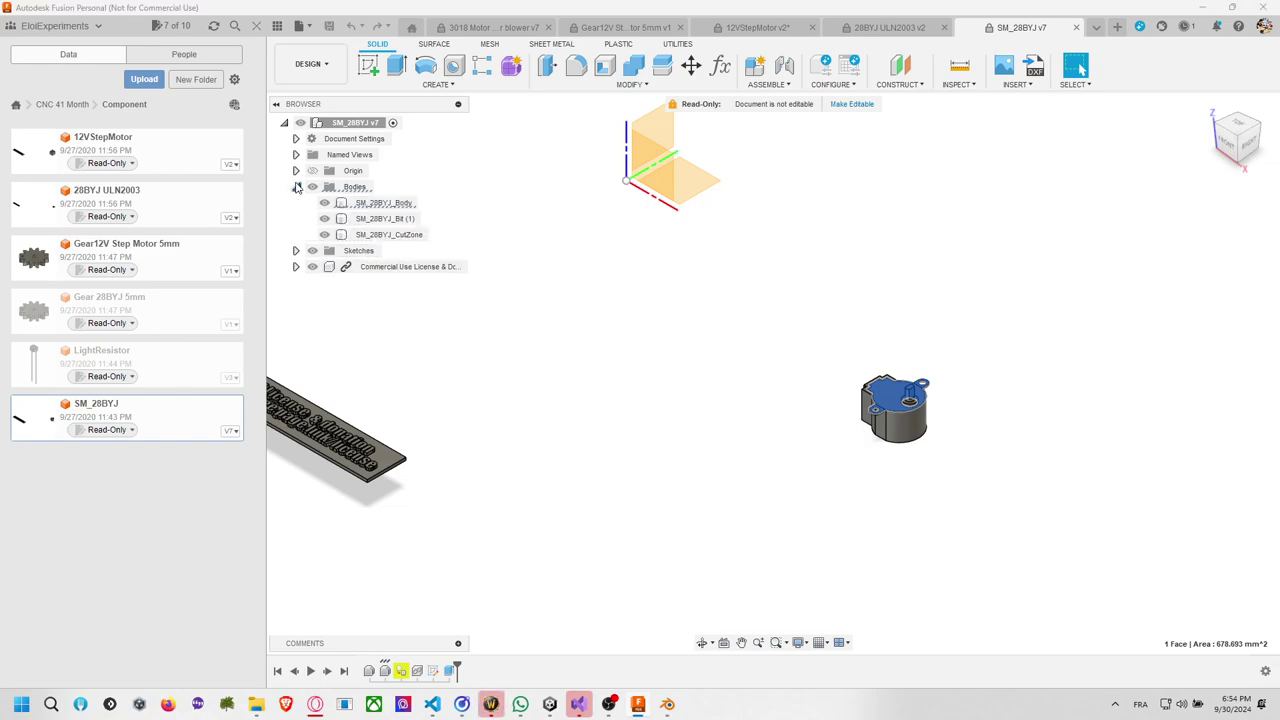
click(386, 219)
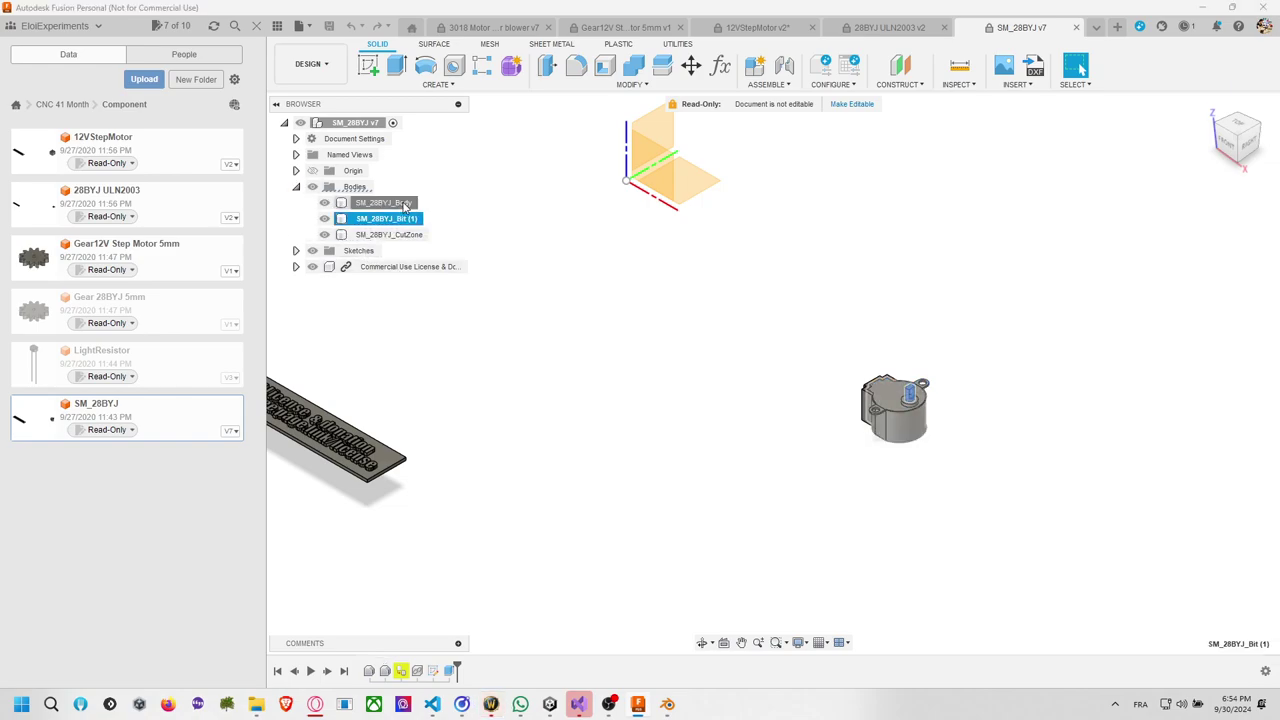
click(383, 202)
click(390, 234)
key(F6)
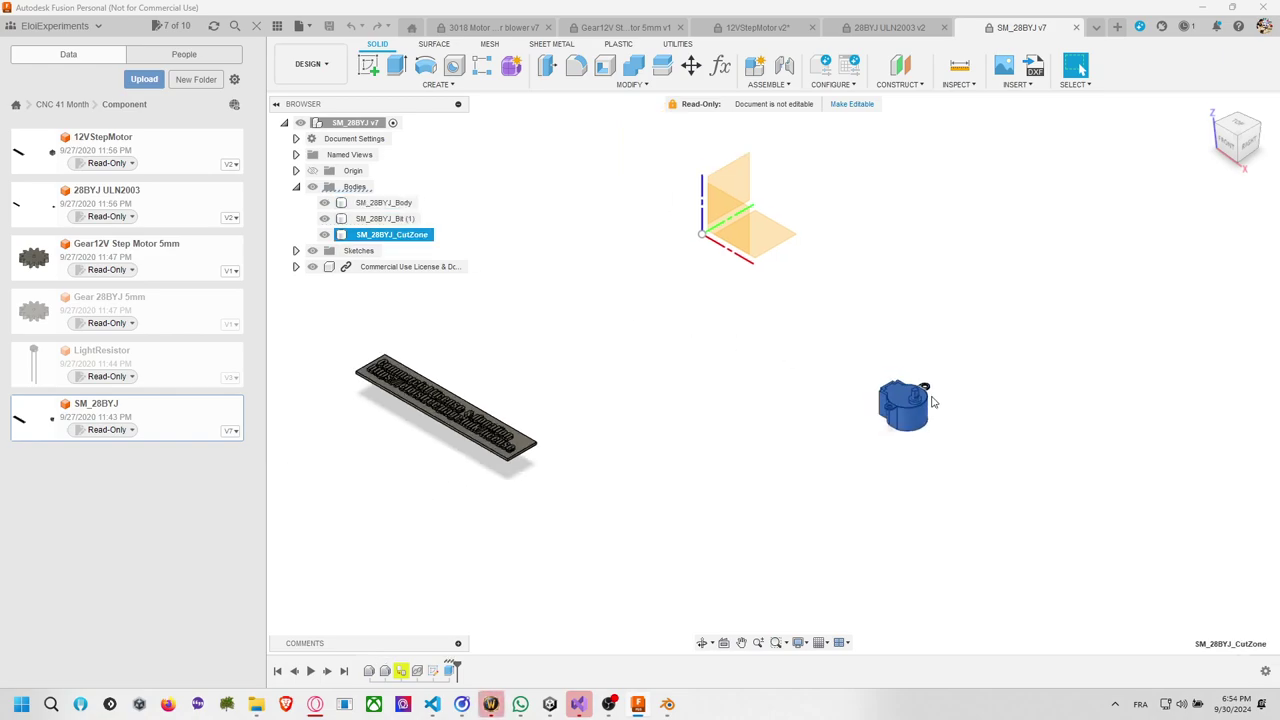
click(406, 220)
click(385, 203)
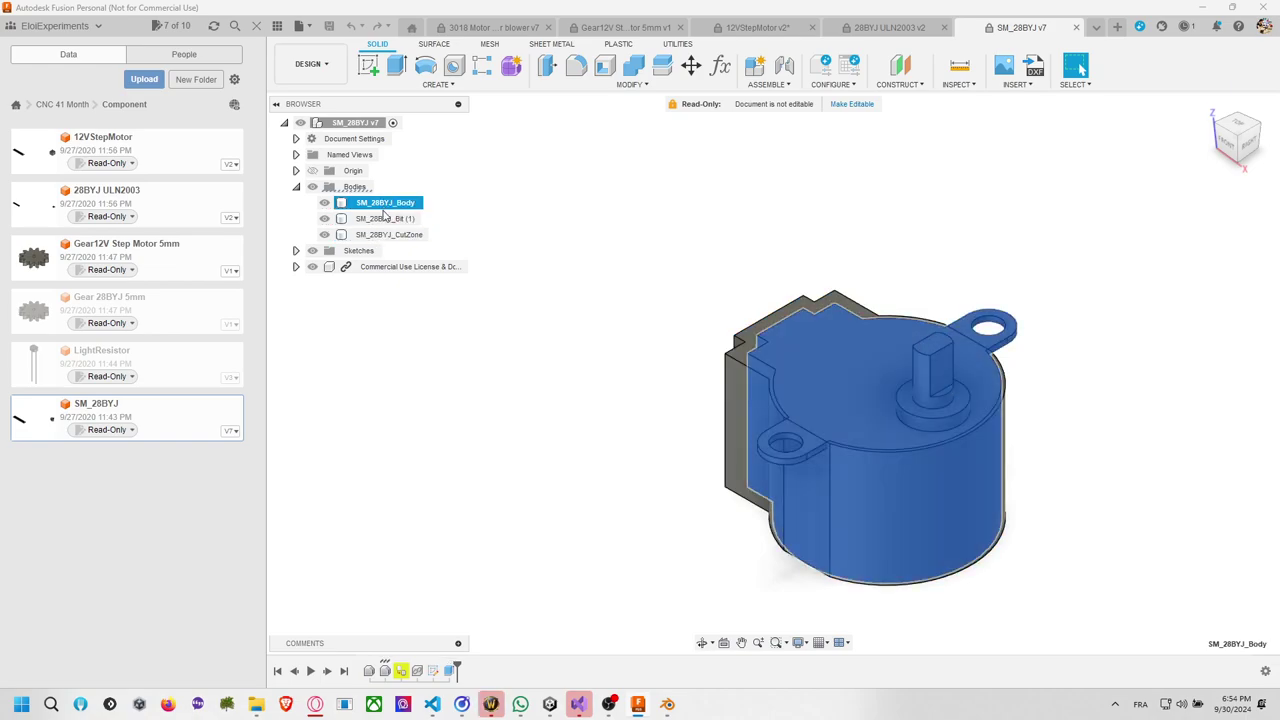
click(384, 218)
Export SM_28BYJ_Body as an OBJ mesh.
right_click(390, 203)
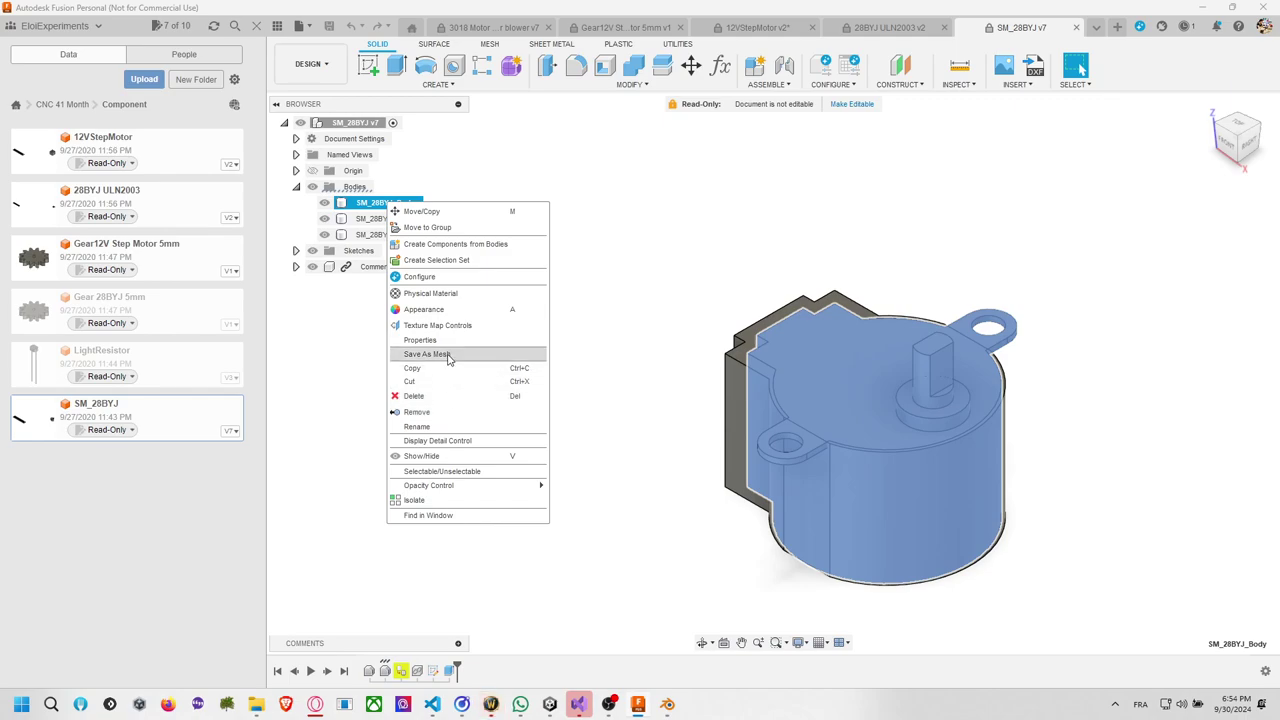
click(427, 354)
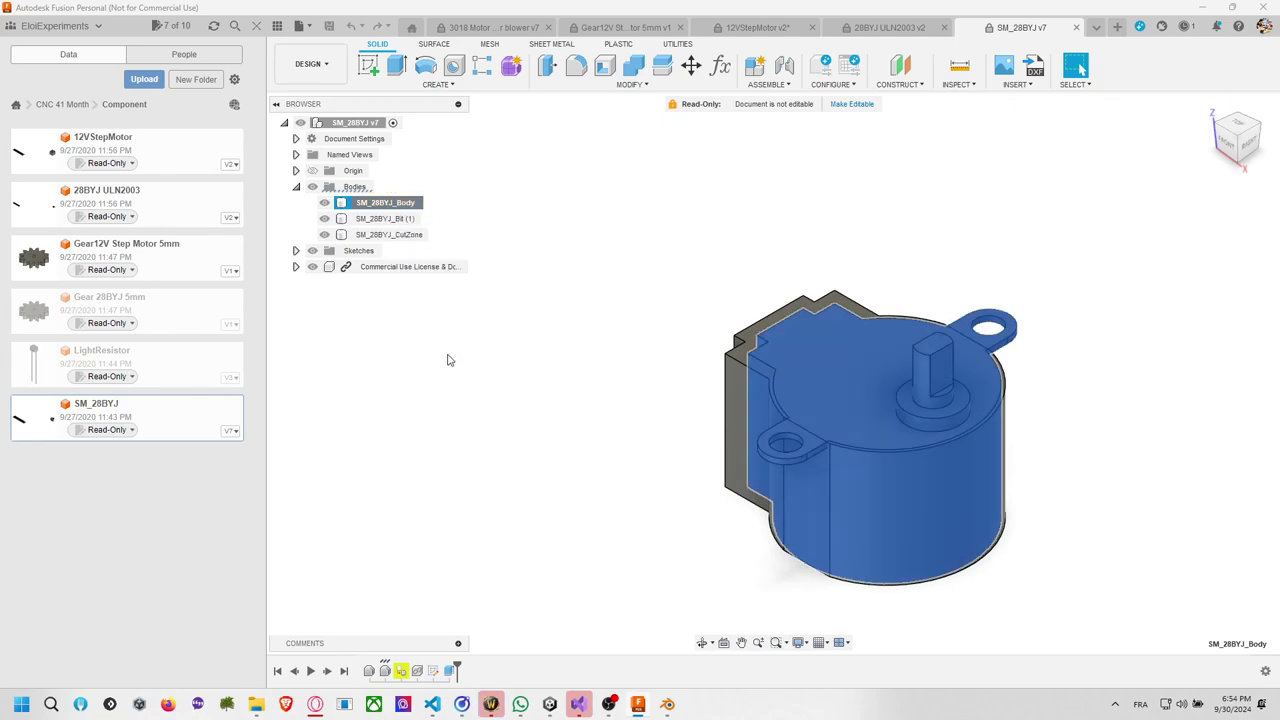
click(1202, 413)
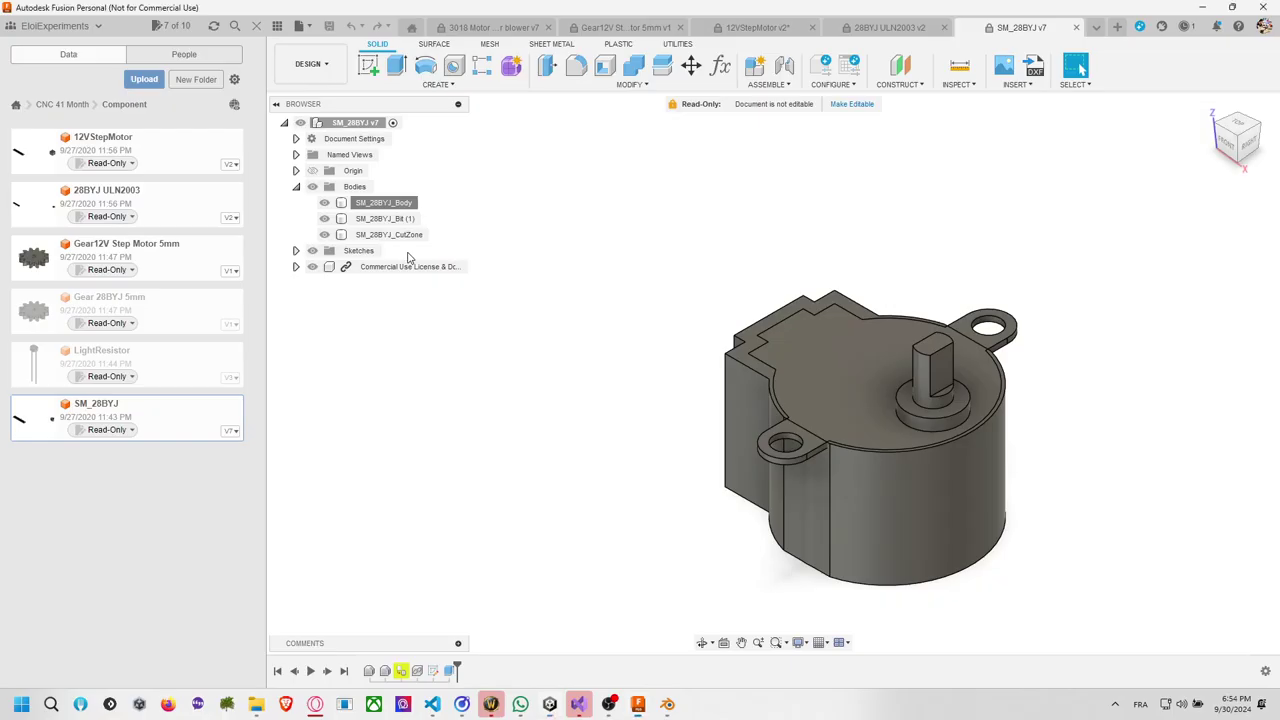
Export the shaft as an OBJ mesh named SM_28BYJ_Bit, then show Unity's Submarine folder.
click(396, 221)
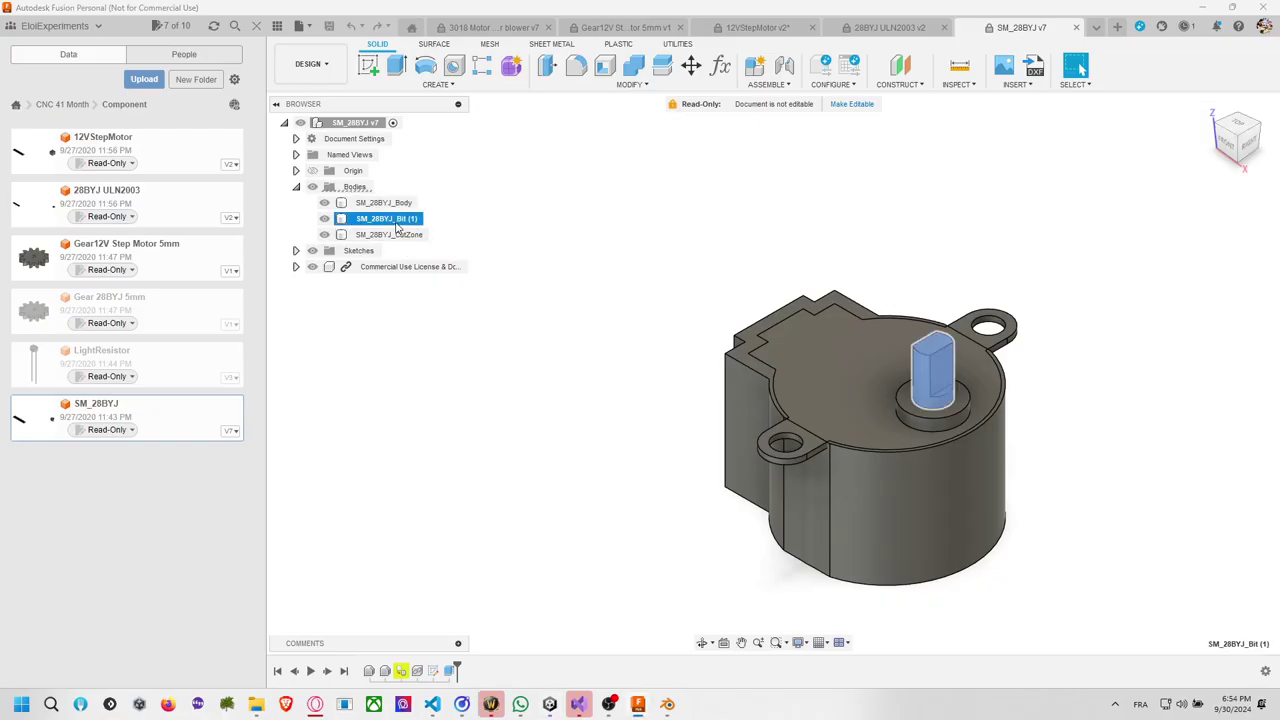
right_click(396, 228)
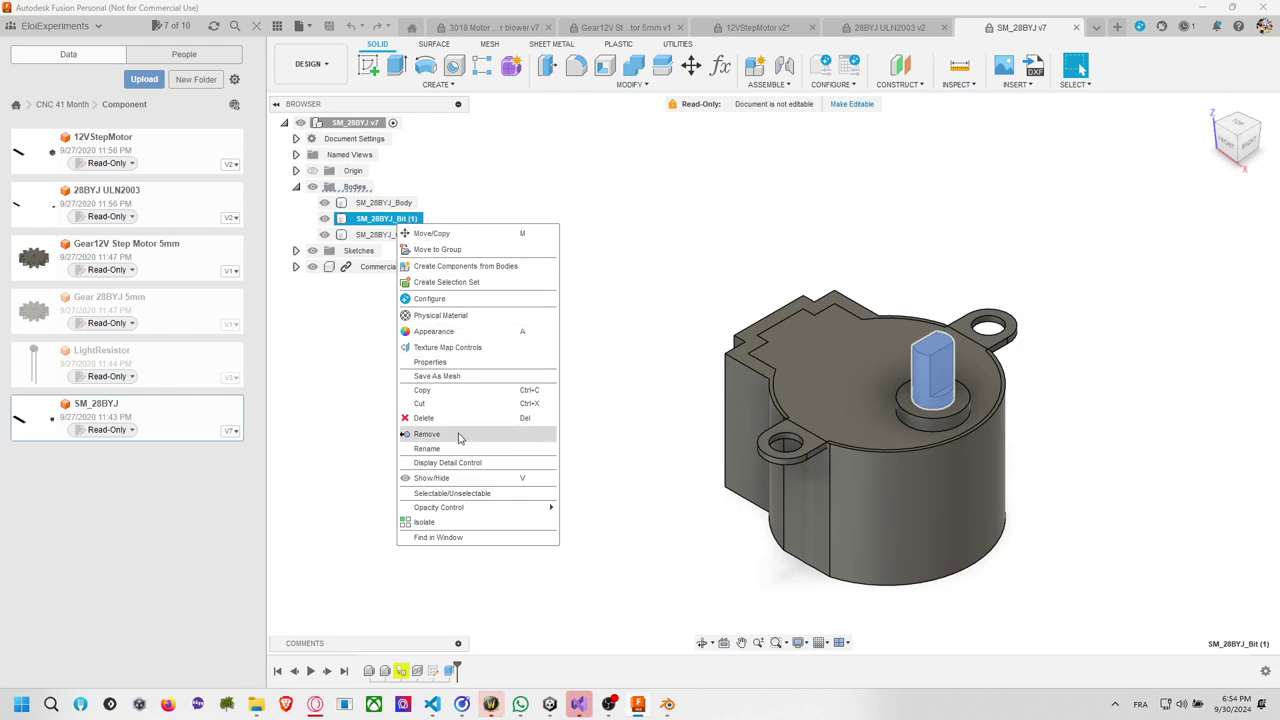
click(445, 376)
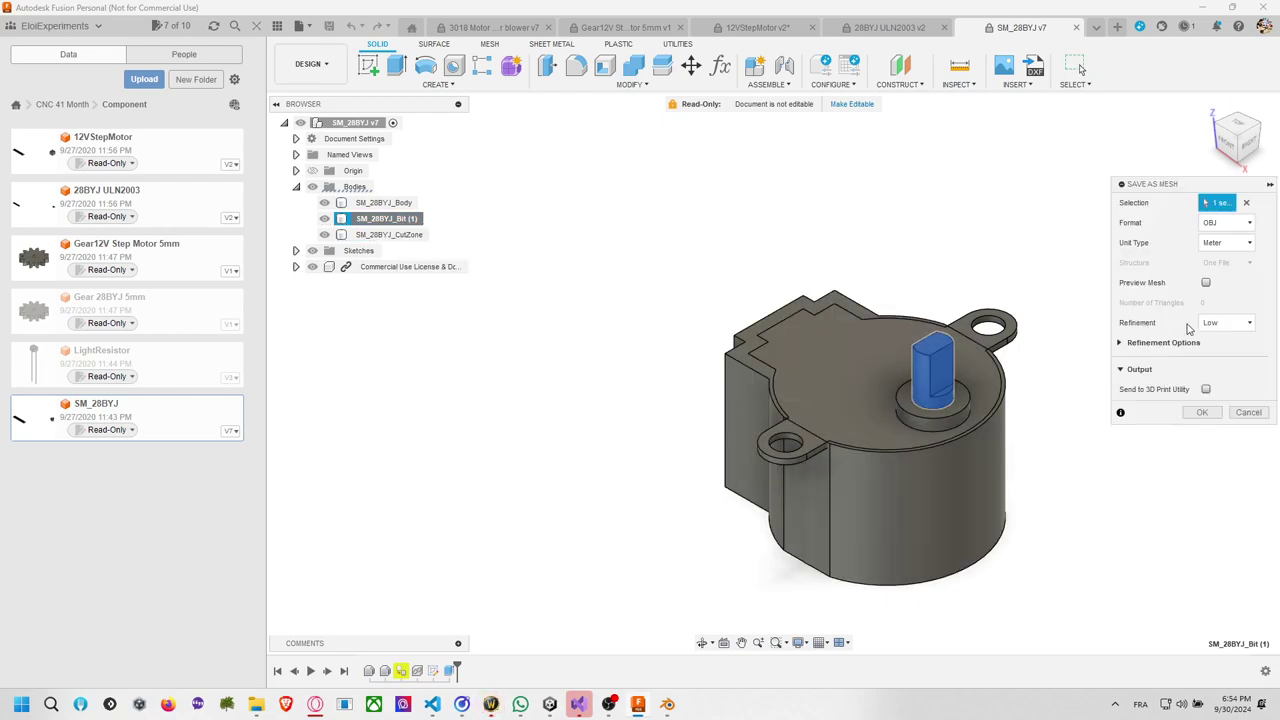
click(1203, 413)
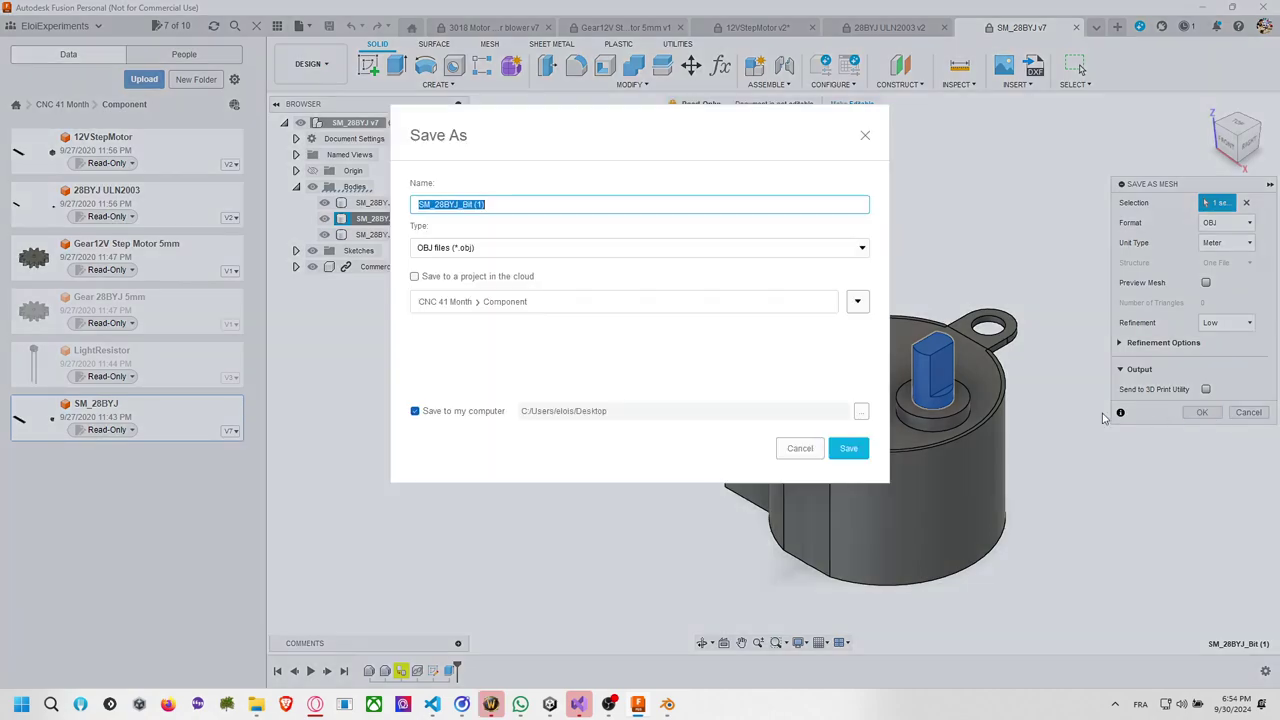
click(547, 204)
key(BackSpace)
key(BackSpace)
key(BackSpace)
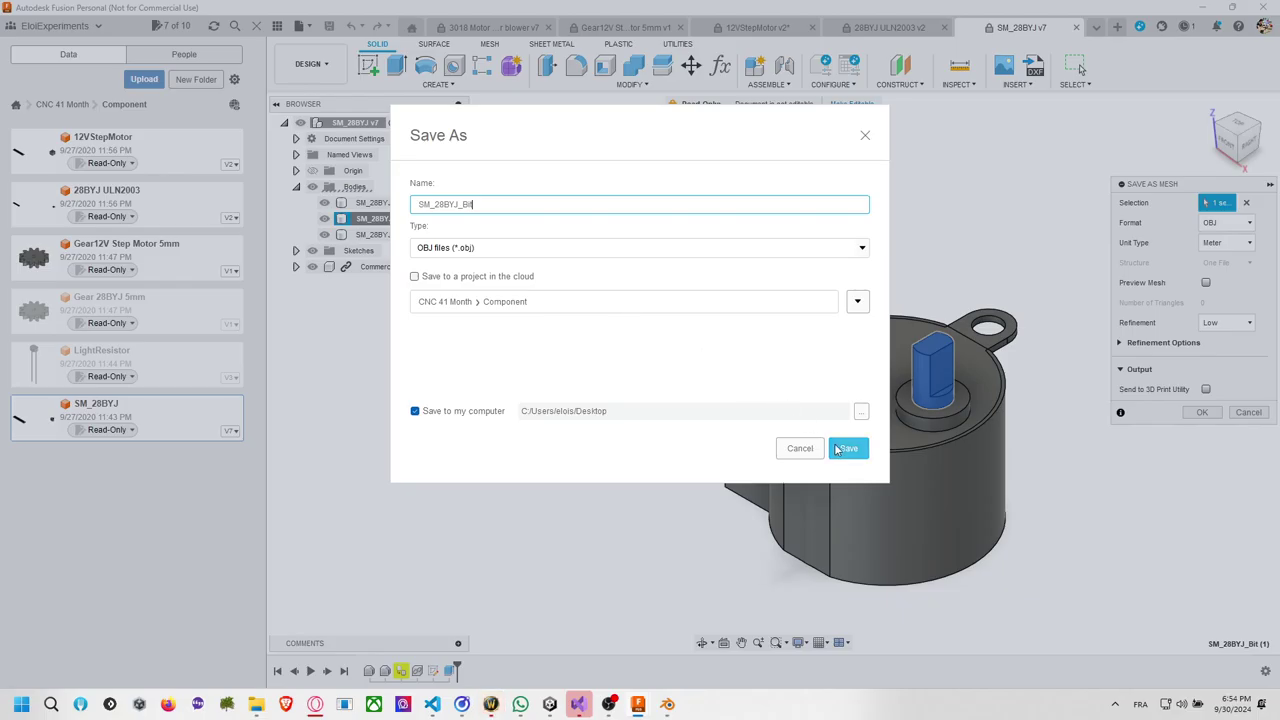
click(848, 448)
key(alt+Tab)
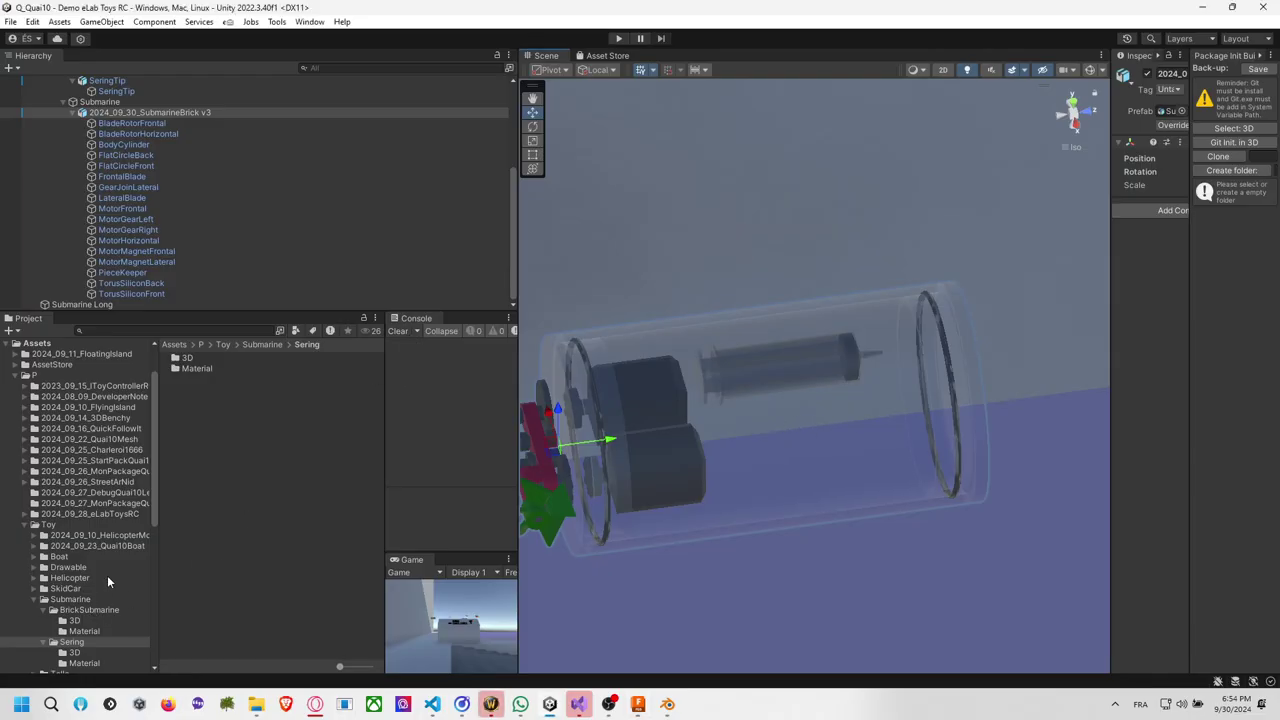
click(97, 603)
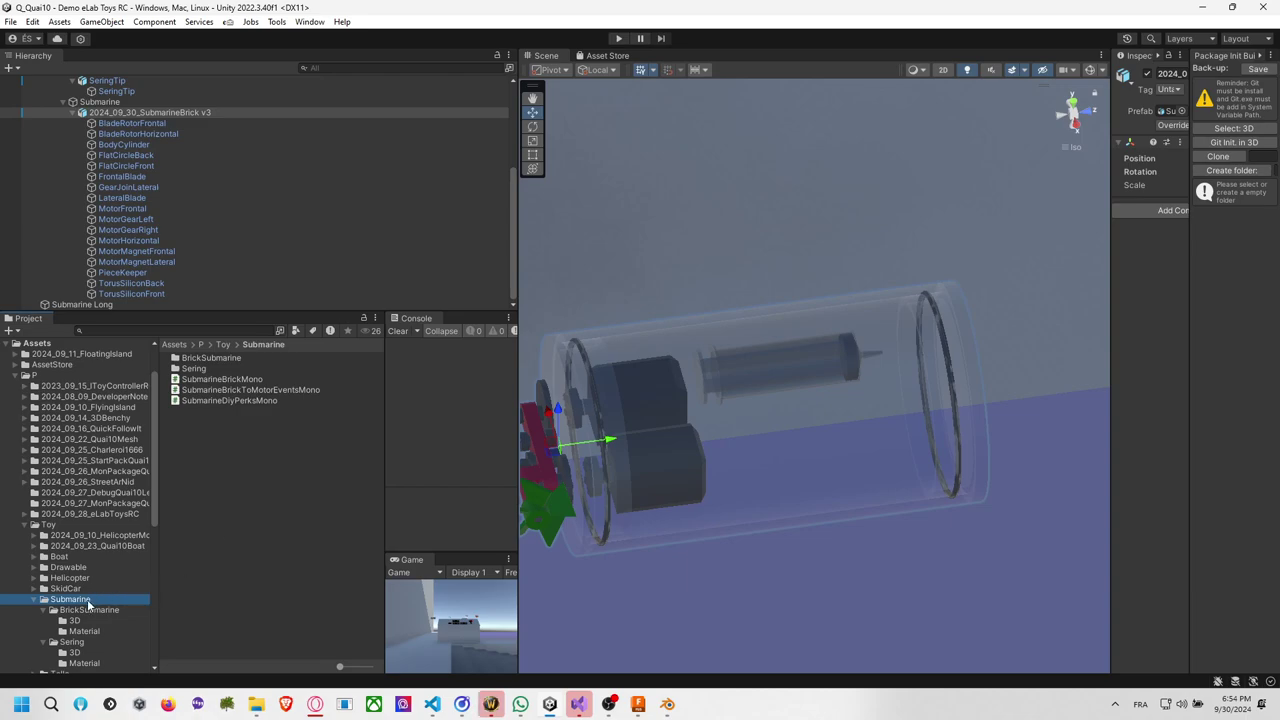
Create a new folder named StepMotor inside the Submarine assets folder and open it.
right_click(237, 550)
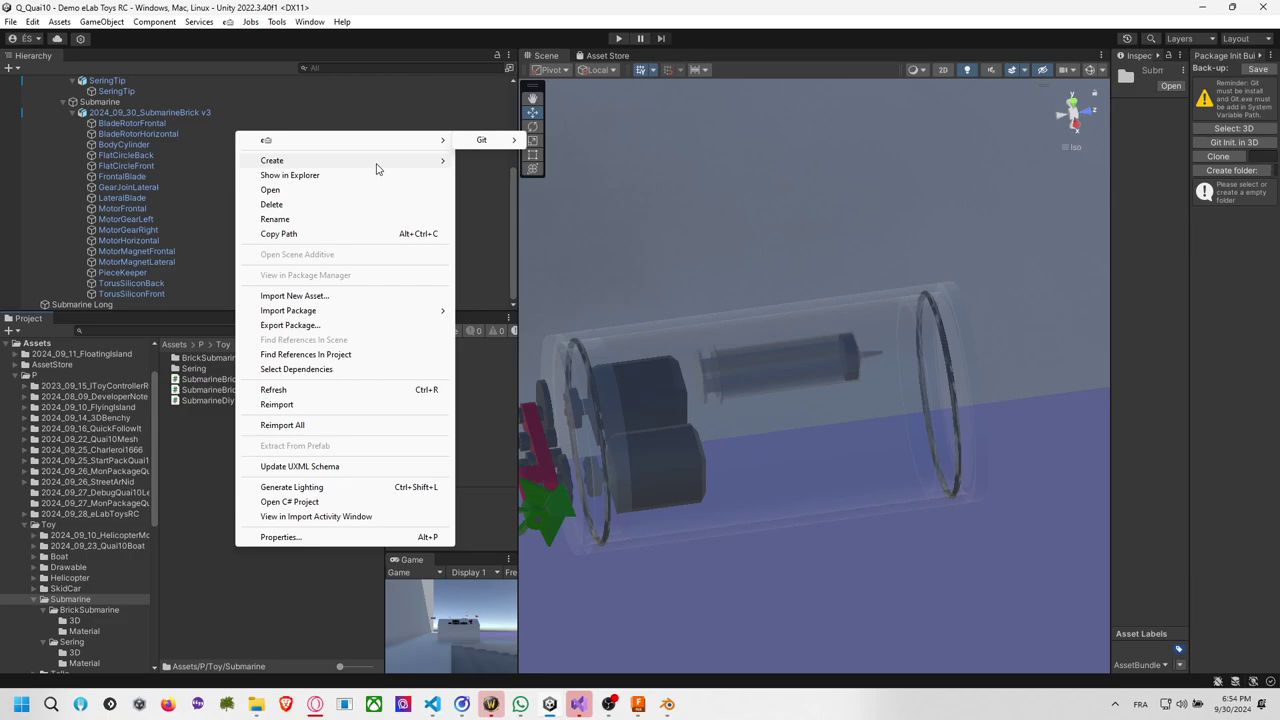
mouse_move(430, 160)
click(515, 23)
text(S)
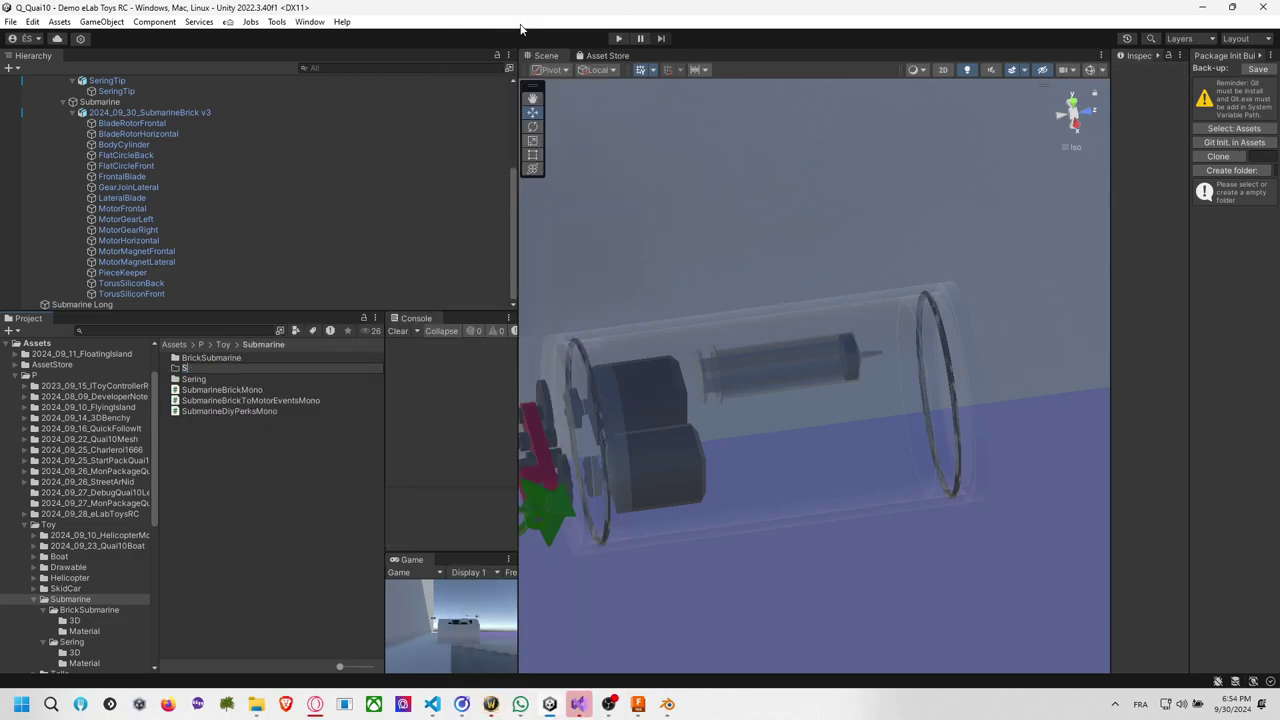
text(tepMotor)
key(Return)
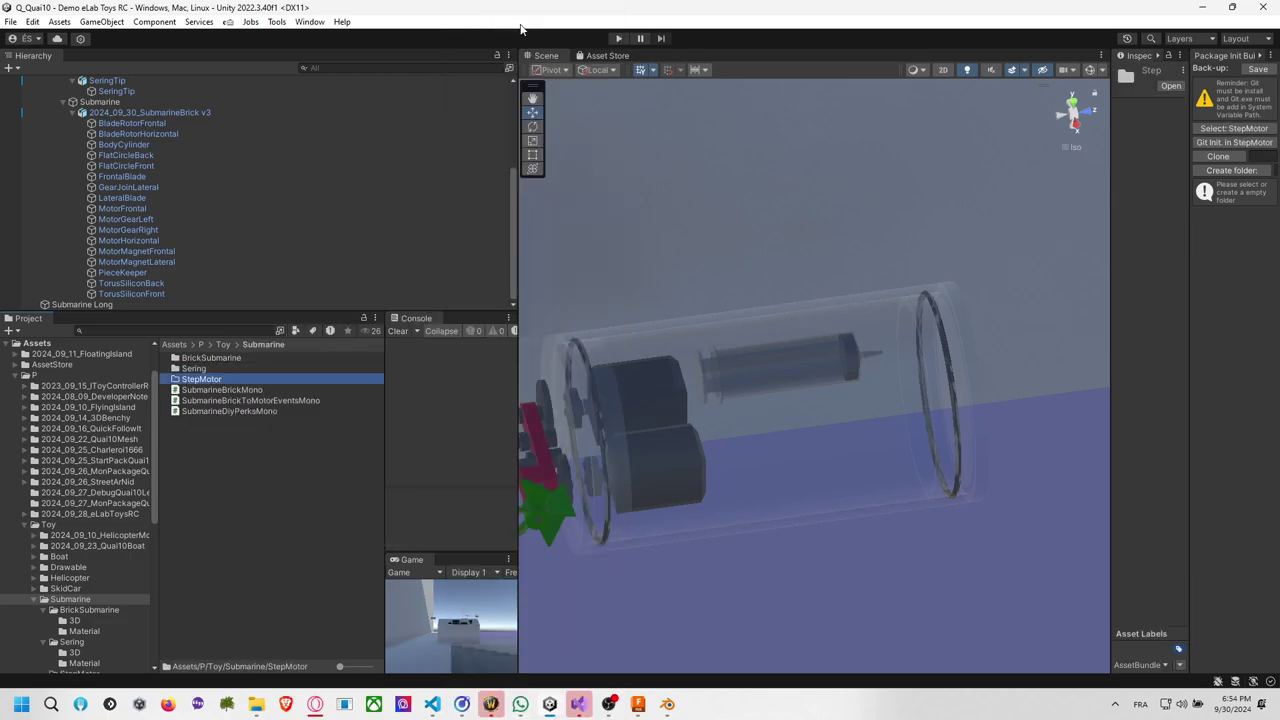
double_click(237, 379)
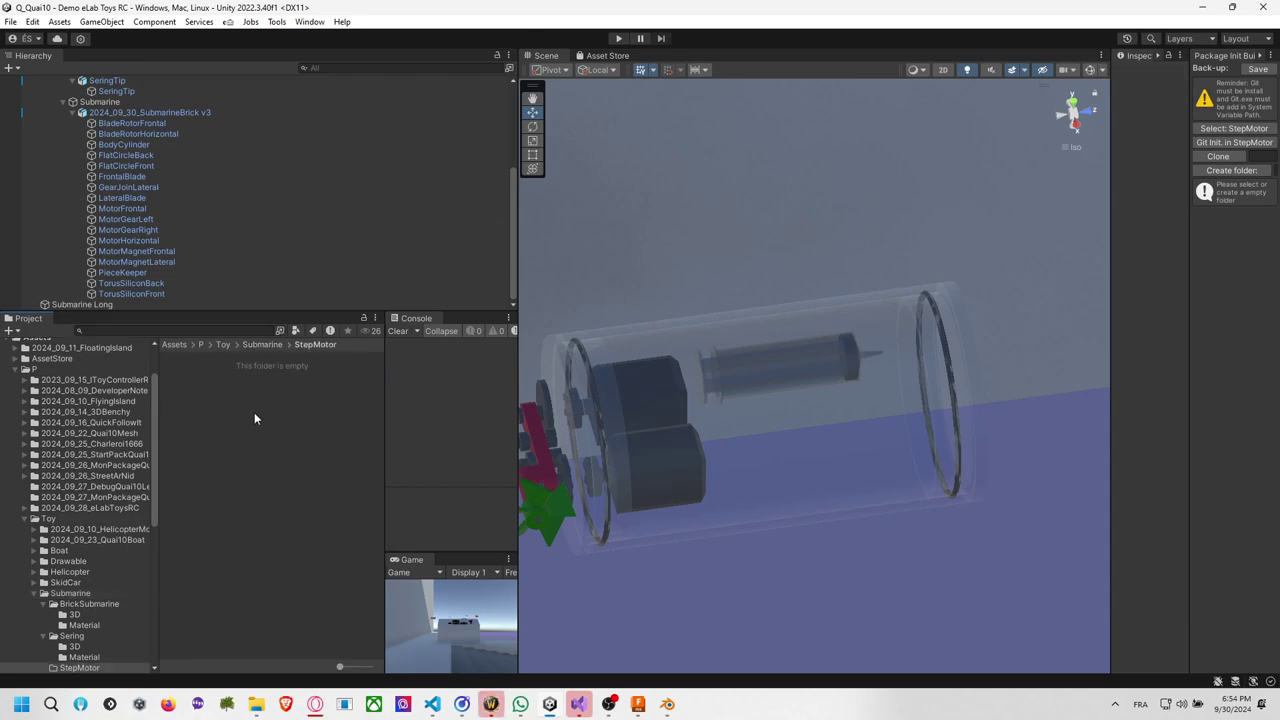
key(alt+Tab)
key(alt+Tab)
key(alt+Tab)
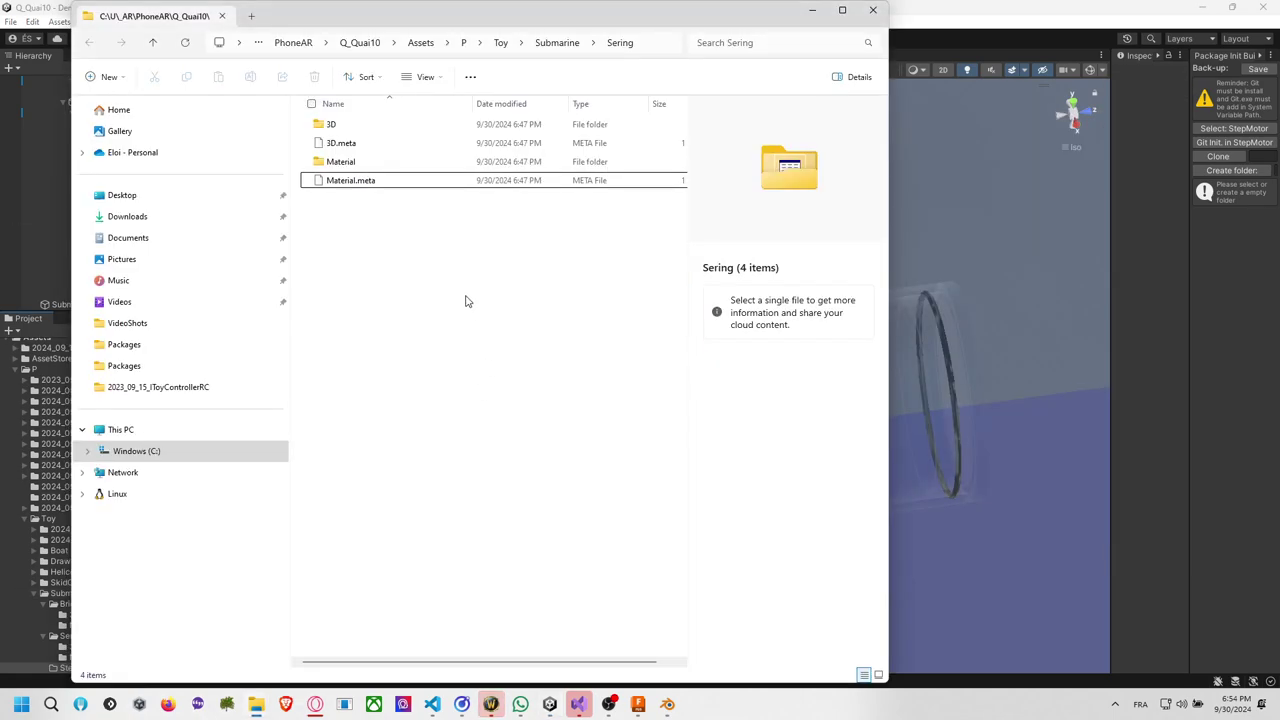
Browse the Desktop in File Explorer to locate the step-motor mesh files.
click(160, 195)
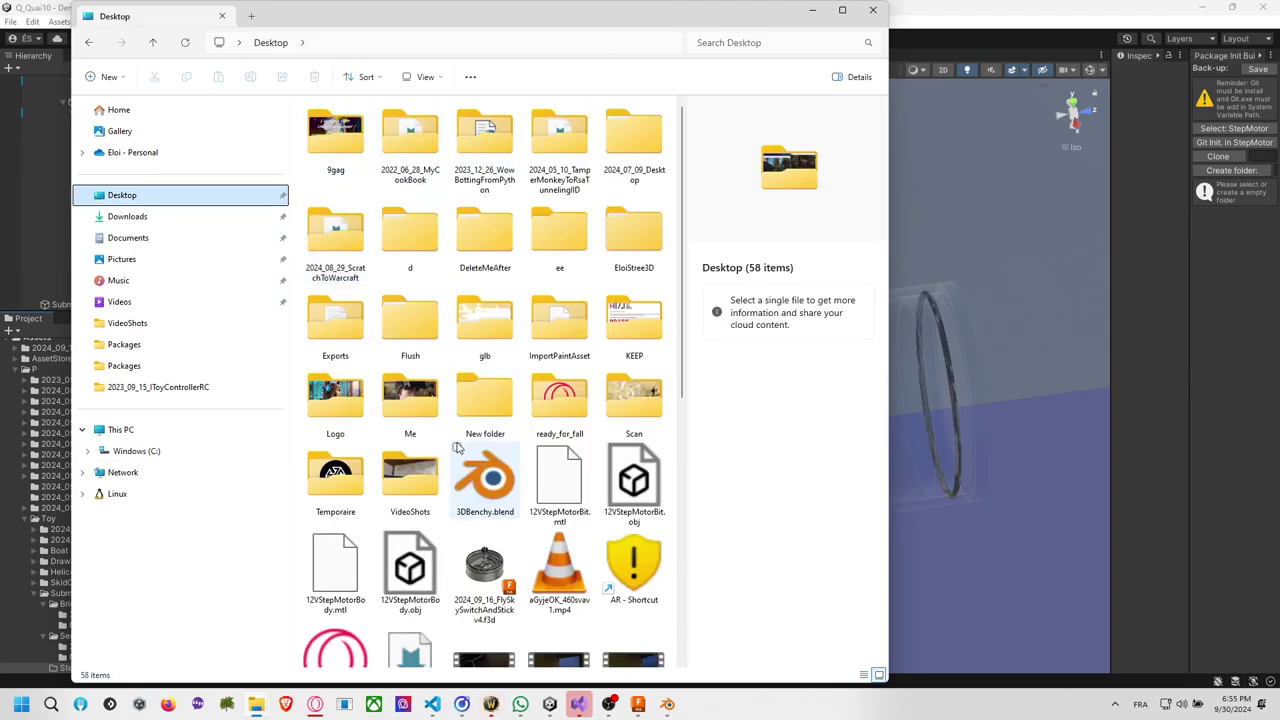
click(478, 470)
click(497, 414)
key(s)
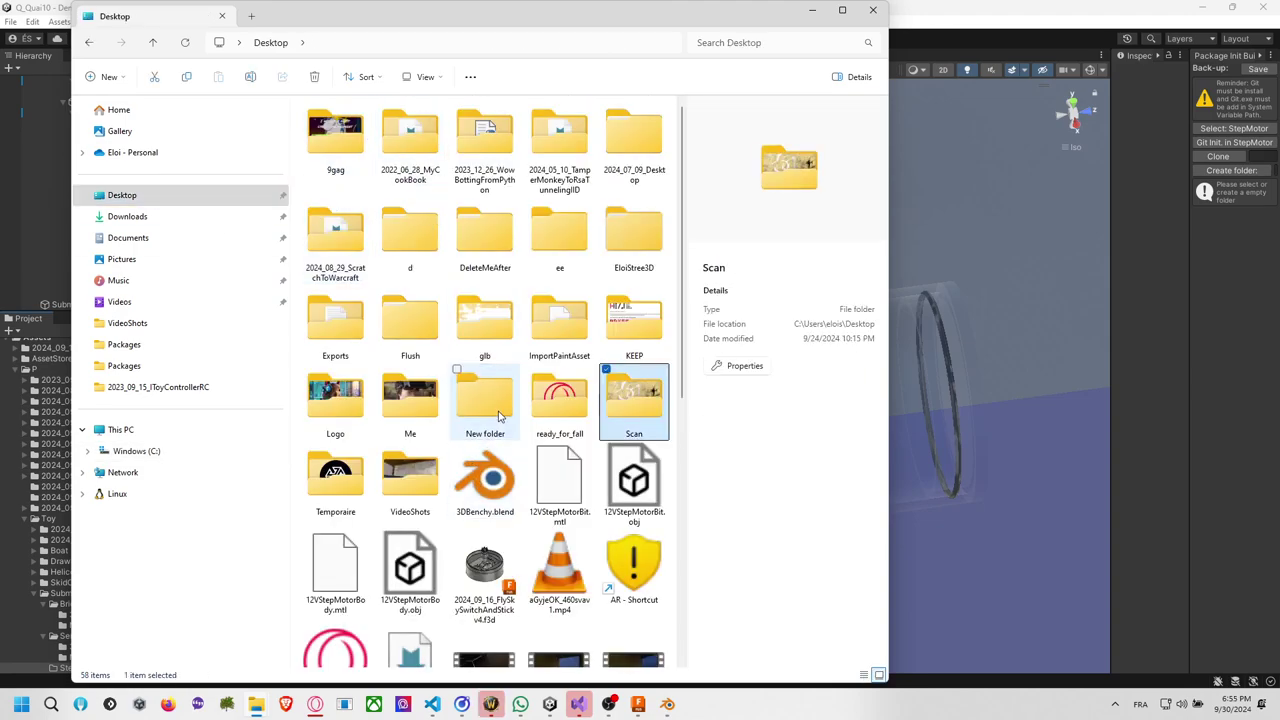
key(s)
scroll(491, 430, up, 5)
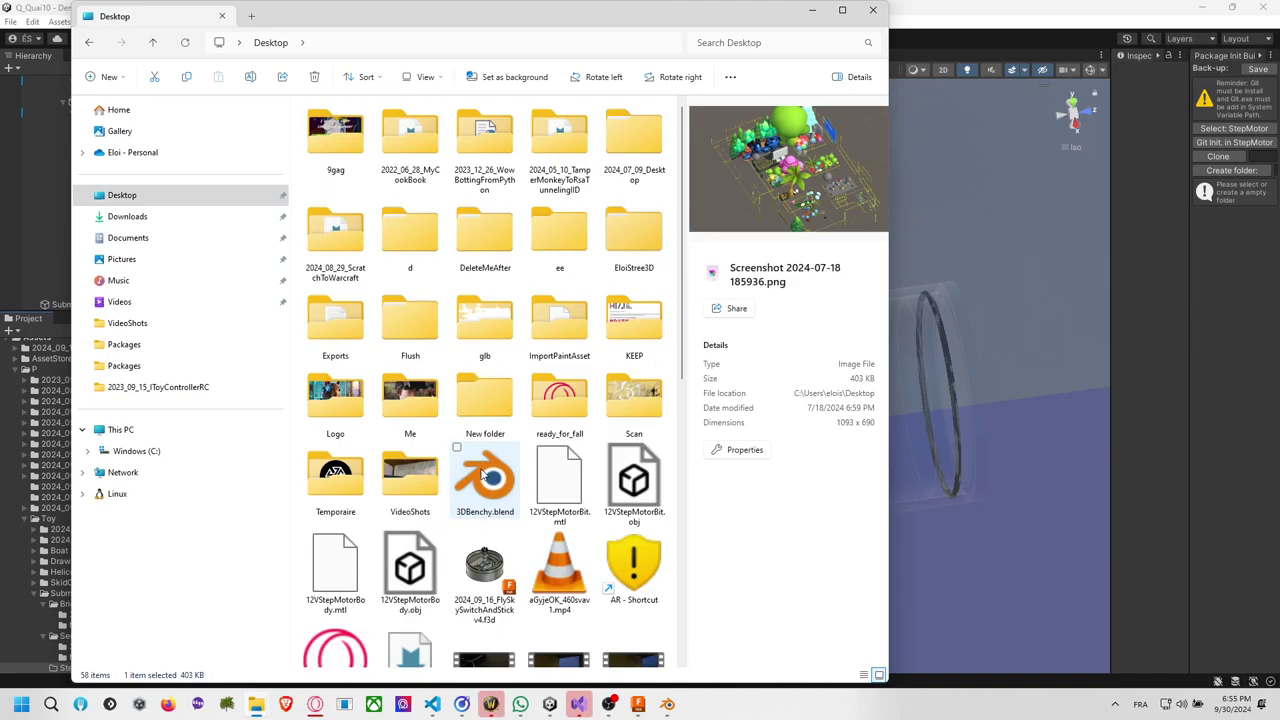
scroll(492, 400, down, 3)
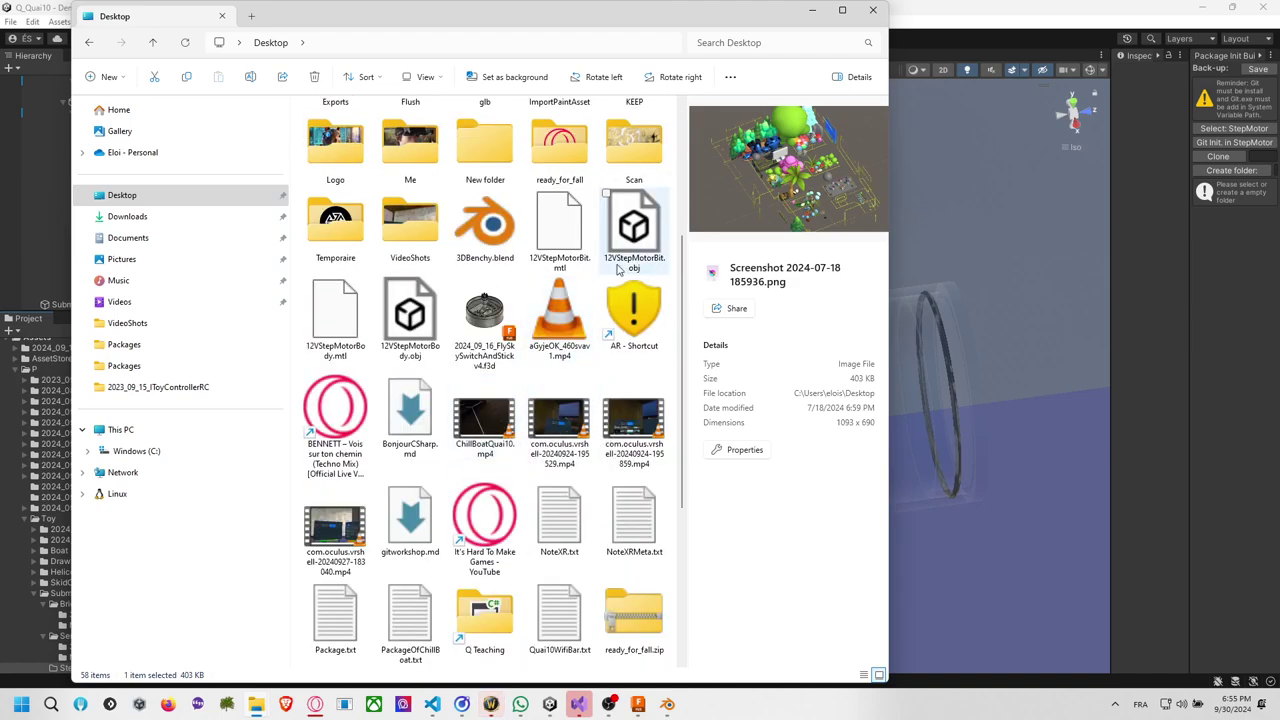
Select 12VStepMotorBit, 12VStepMotorBody, SM_28BYJ_Bit and SM_28BYJ_Body .obj and drag them toward Unity.
click(633, 228)
ctrl+click(437, 318)
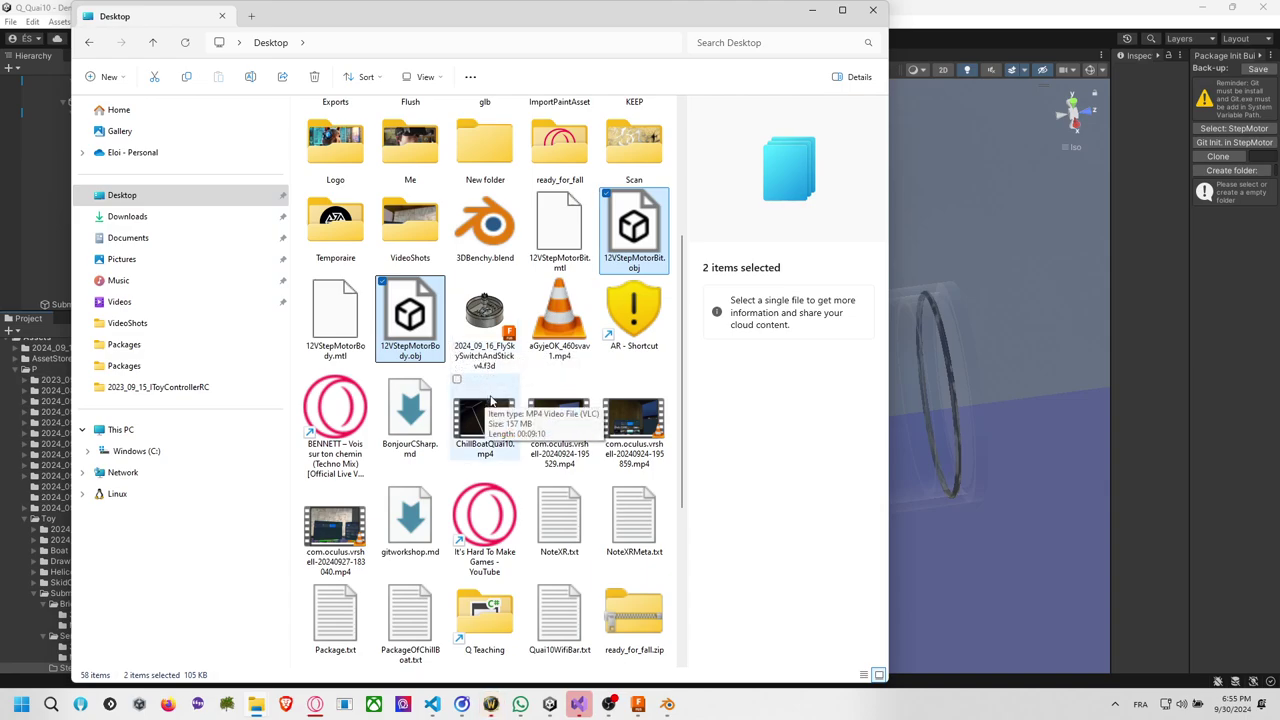
scroll(490, 400, down, 3)
ctrl+click(559, 425)
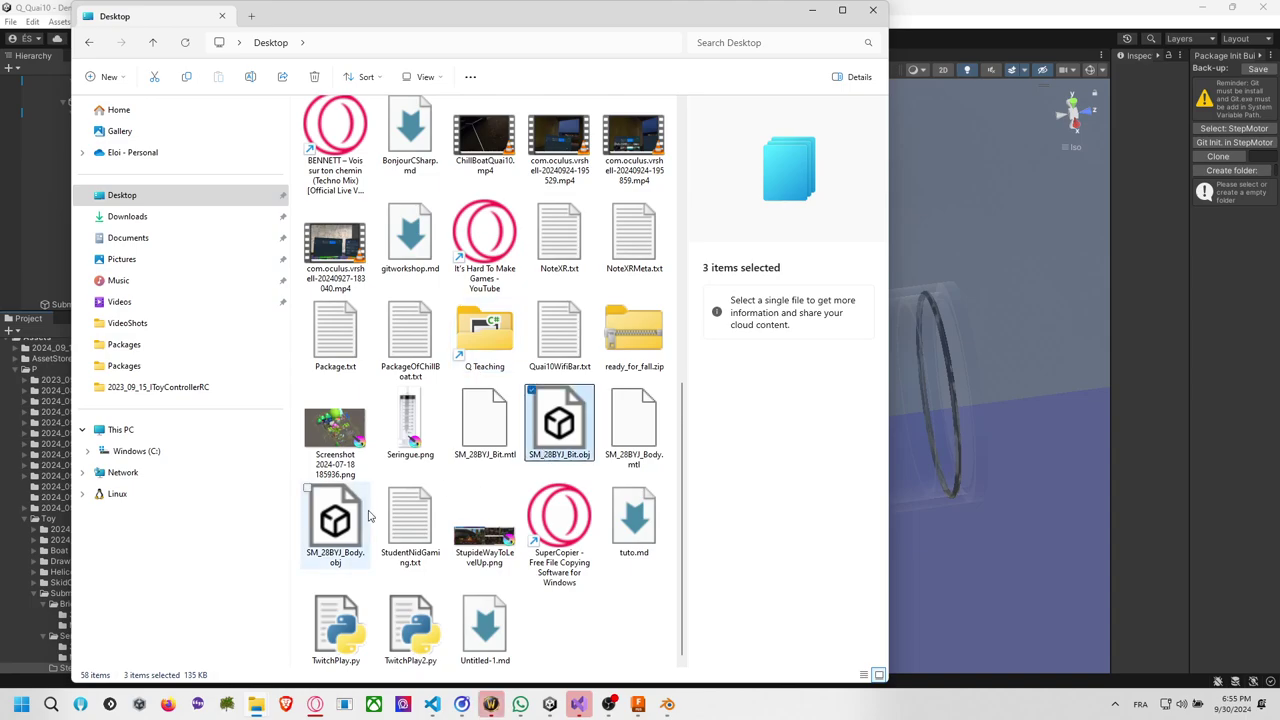
ctrl+click(335, 520)
drag(335, 520, 430, 530)
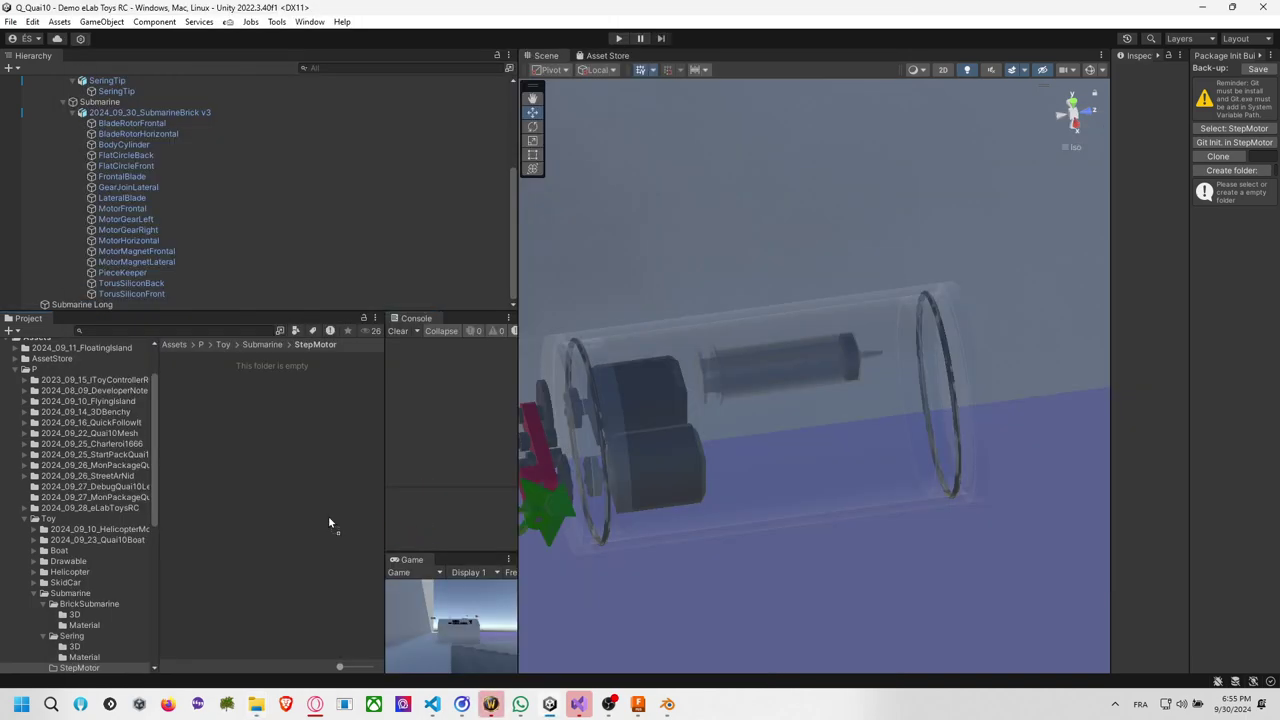
Import the four motor OBJs into the StepMotor folder and preview each model.
drag(329, 520, 310, 520)
click(240, 390)
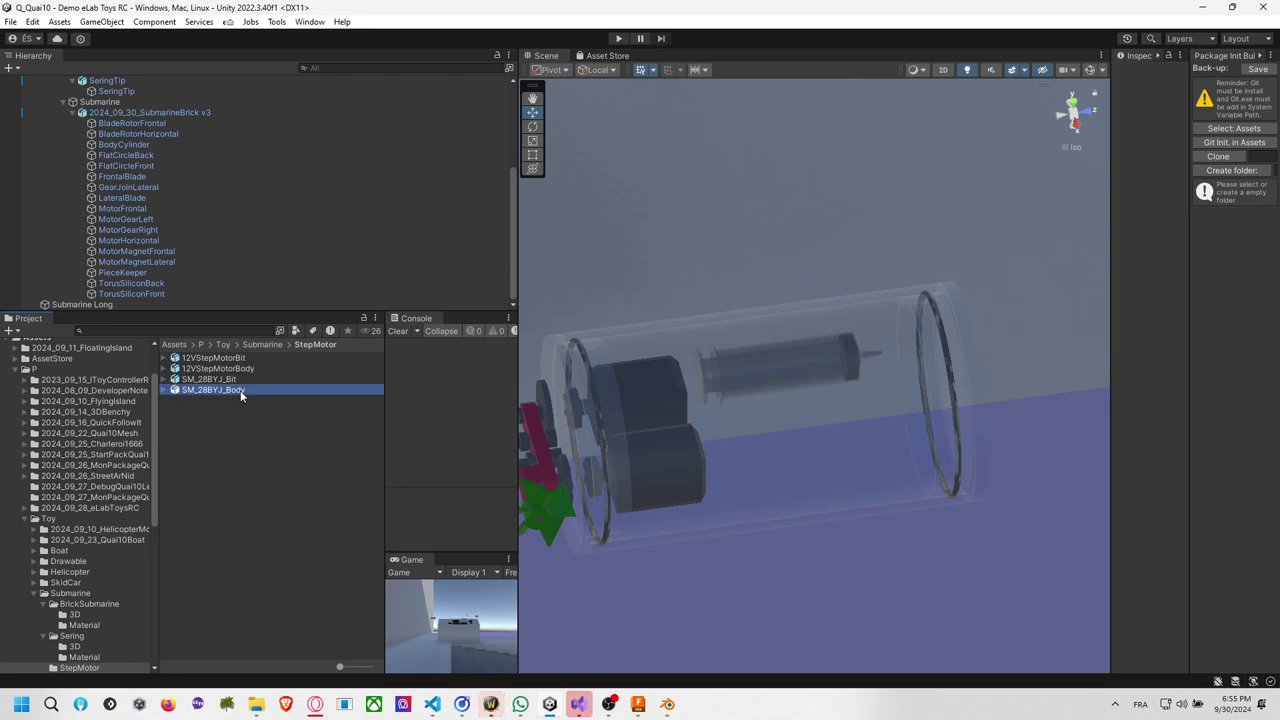
click(254, 369)
click(244, 386)
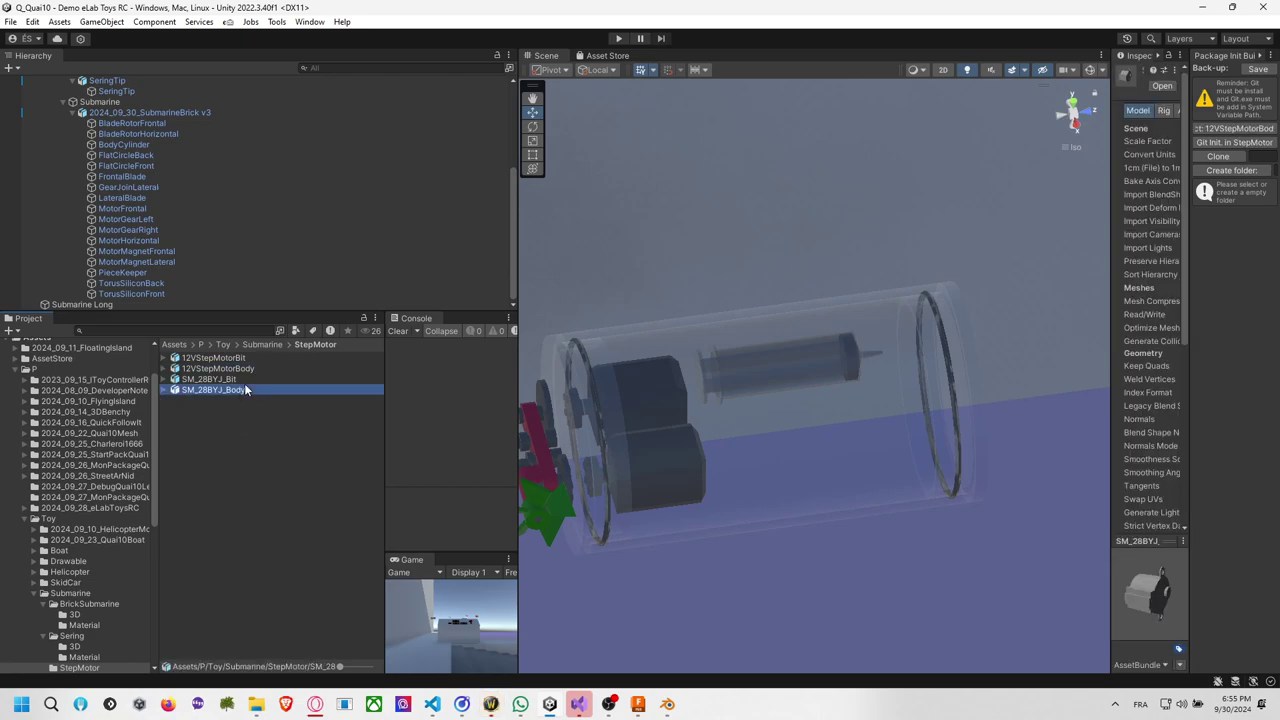
click(246, 378)
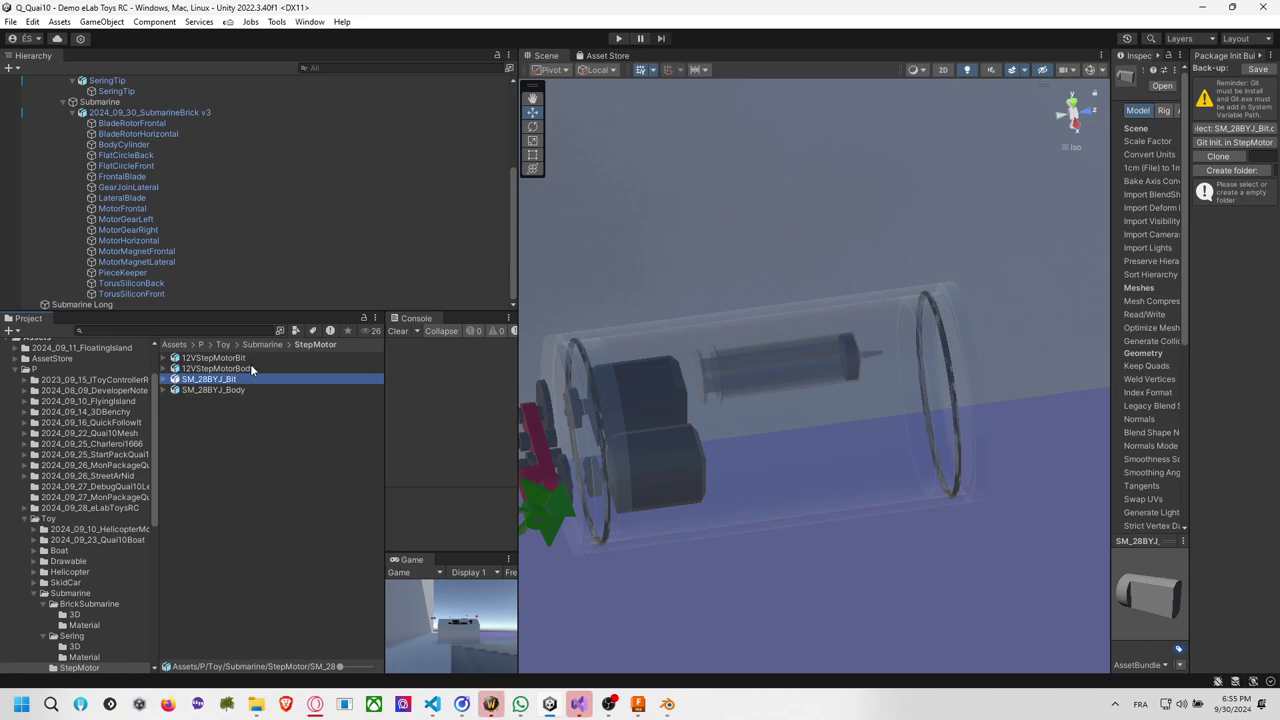
click(250, 367)
click(250, 357)
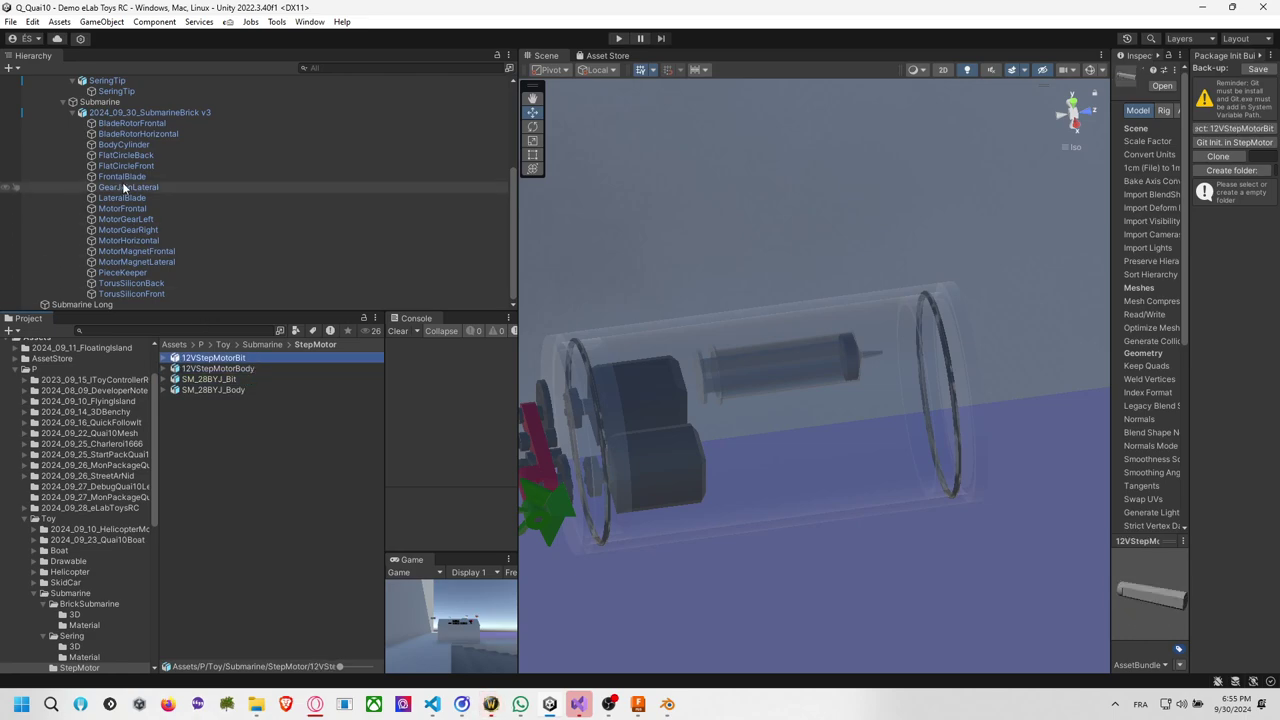
click(75, 112)
click(222, 380)
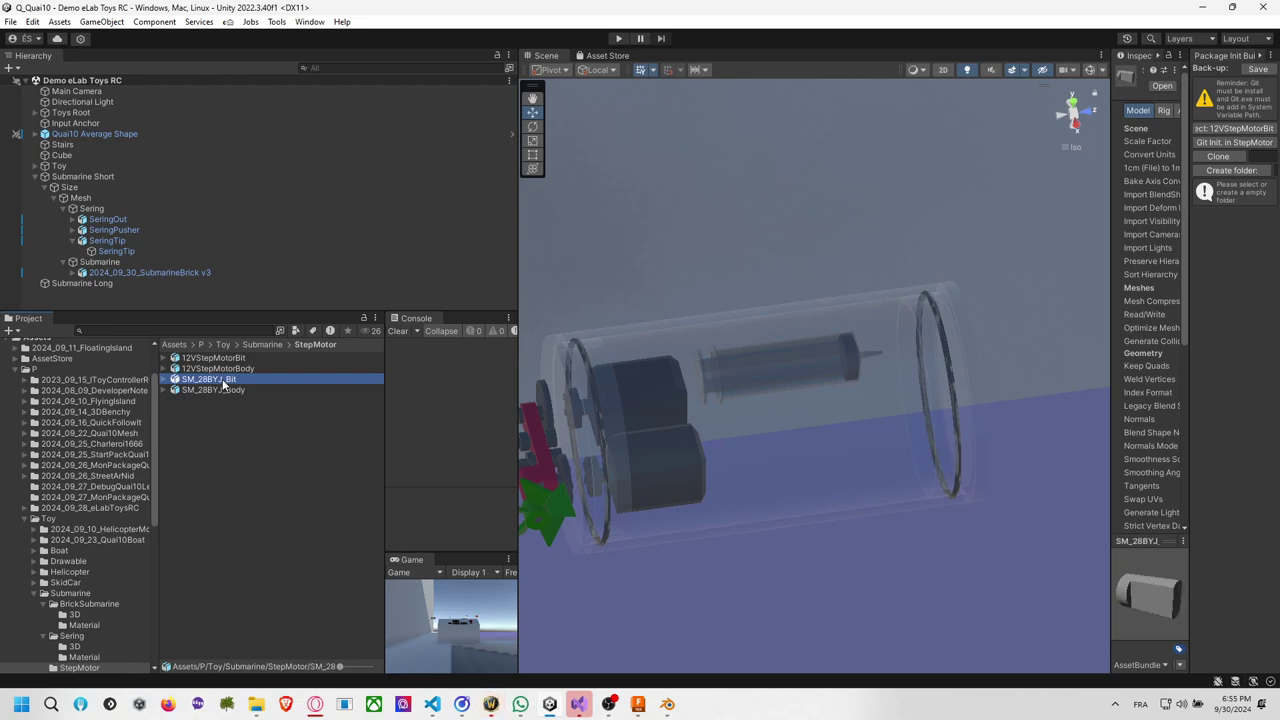
click(232, 390)
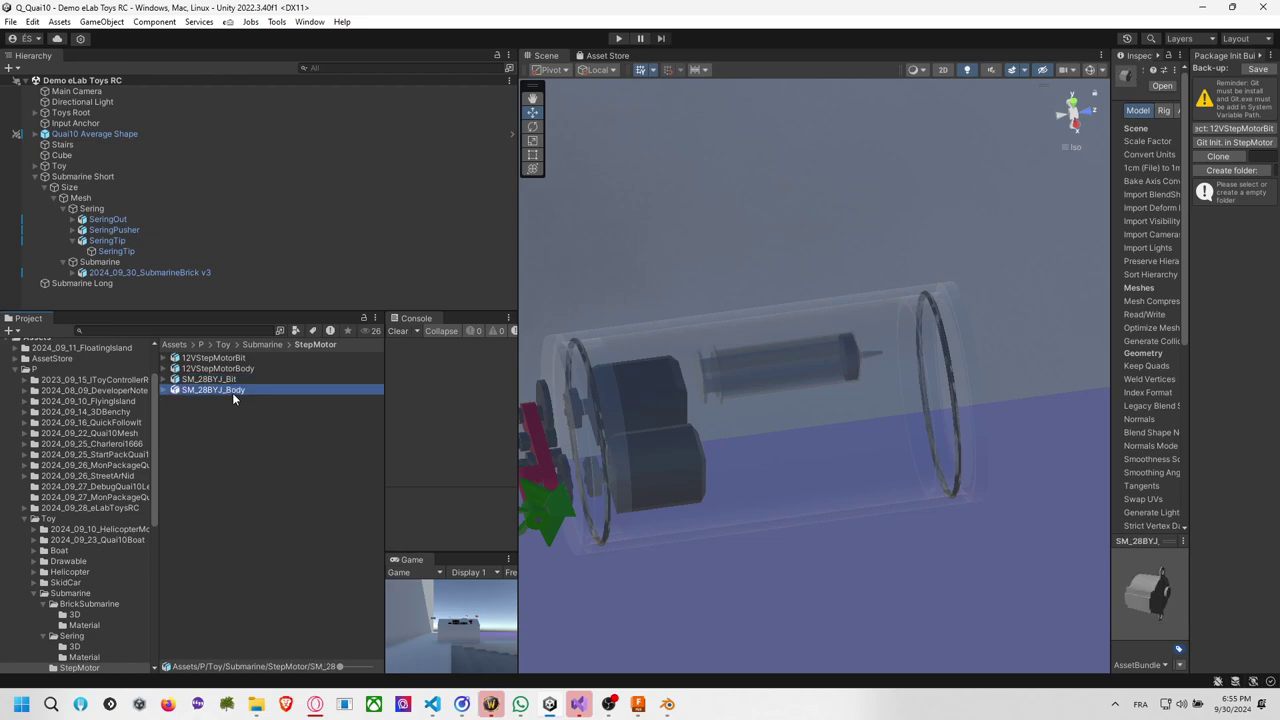
Place 12VStepMotorBit and 12VStepMotorBody under Mesh and shift them along the submarine.
click(245, 369)
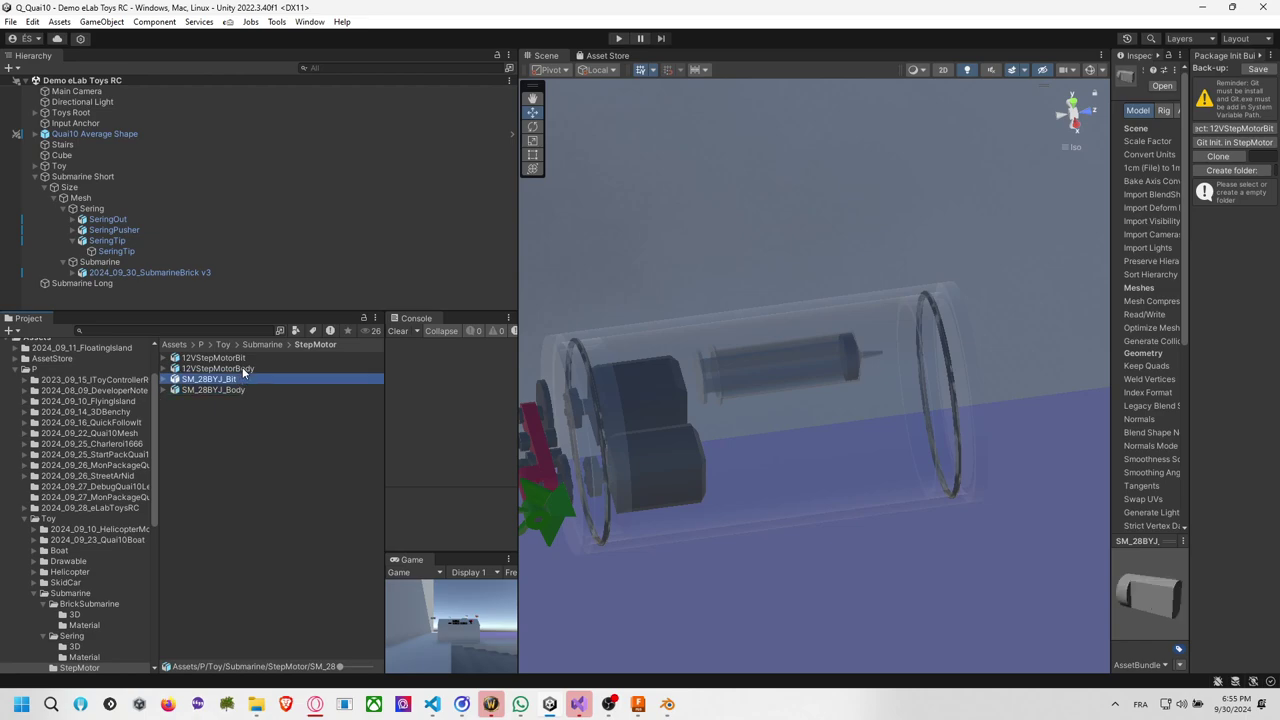
click(243, 360)
ctrl+click(243, 368)
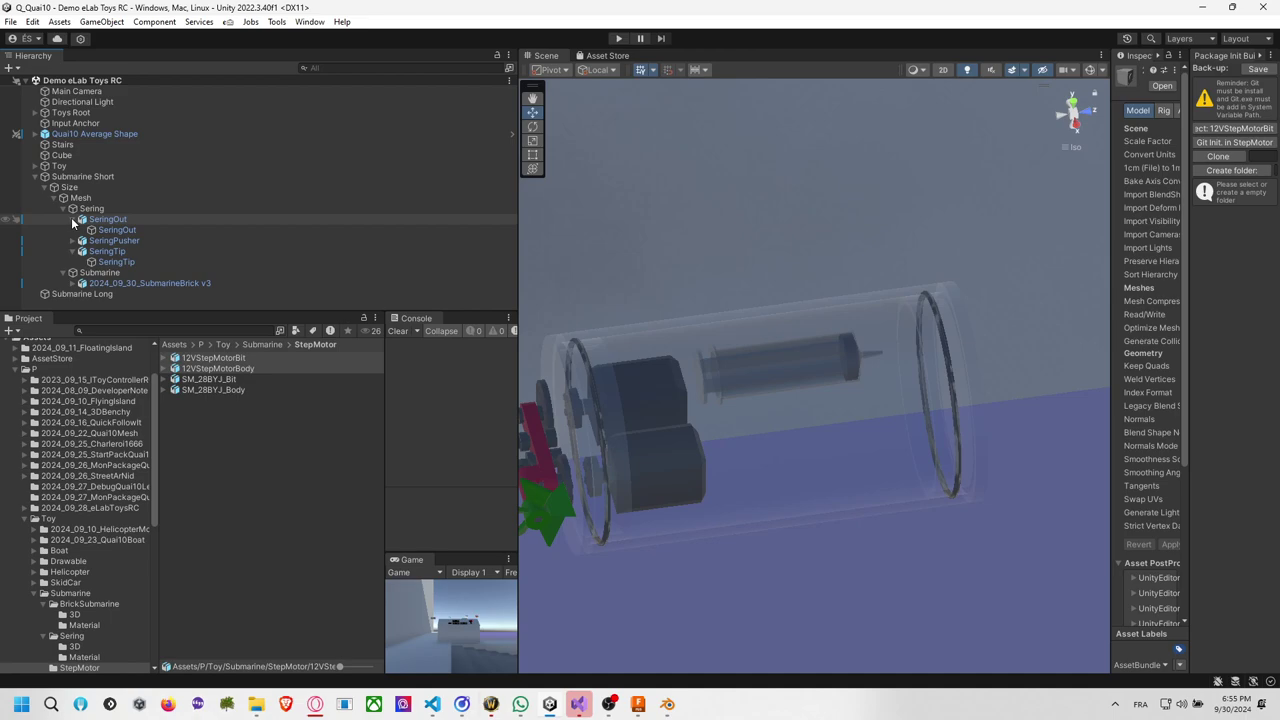
drag(210, 367, 110, 208)
click(110, 219)
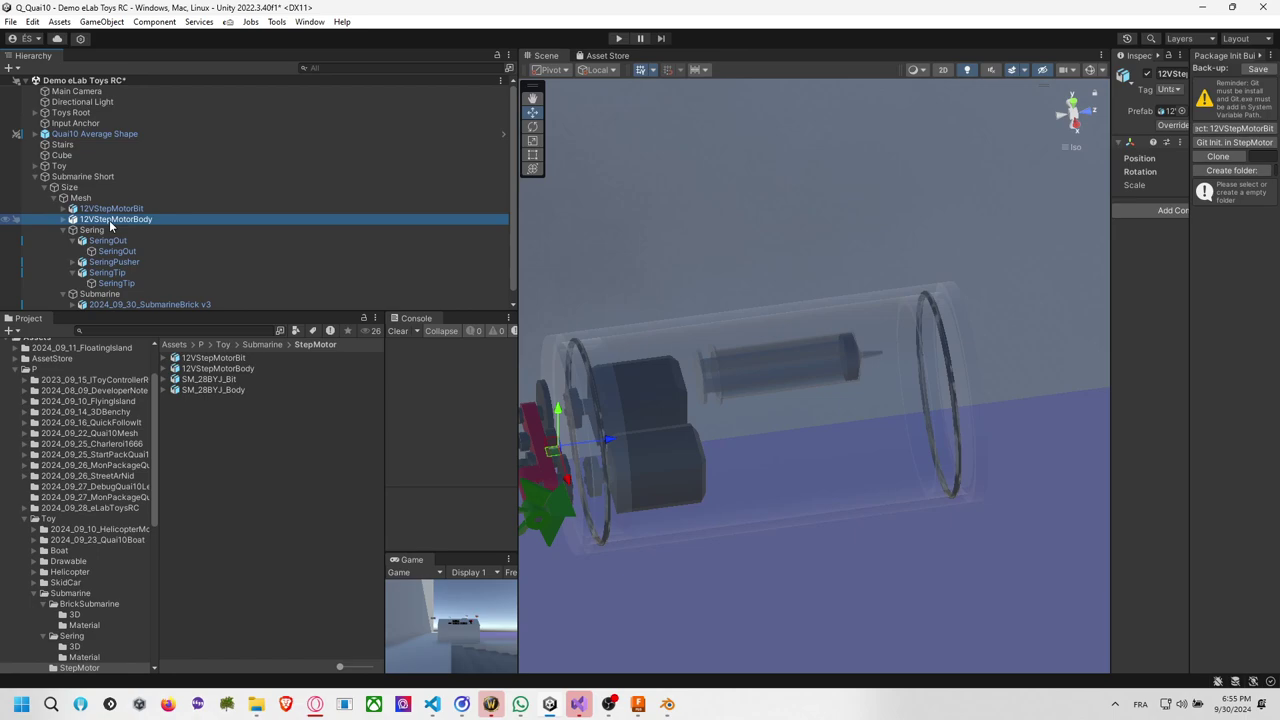
ctrl+click(110, 208)
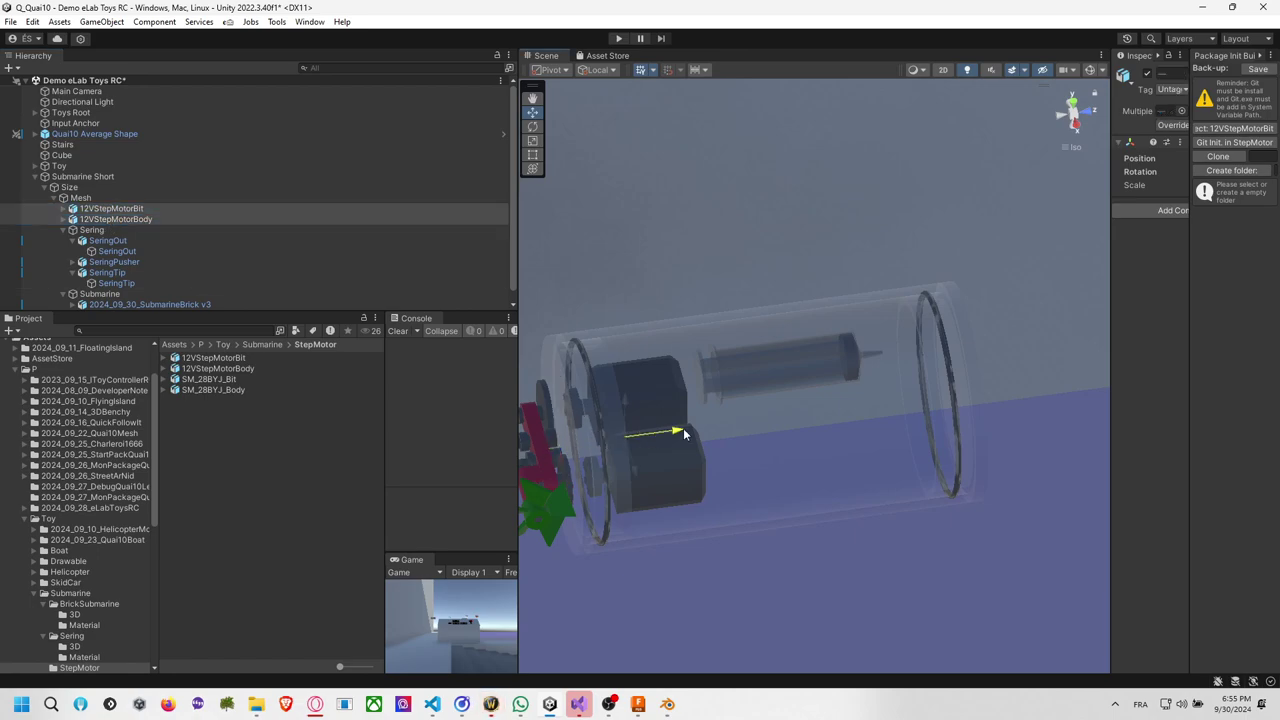
drag(684, 433, 767, 428)
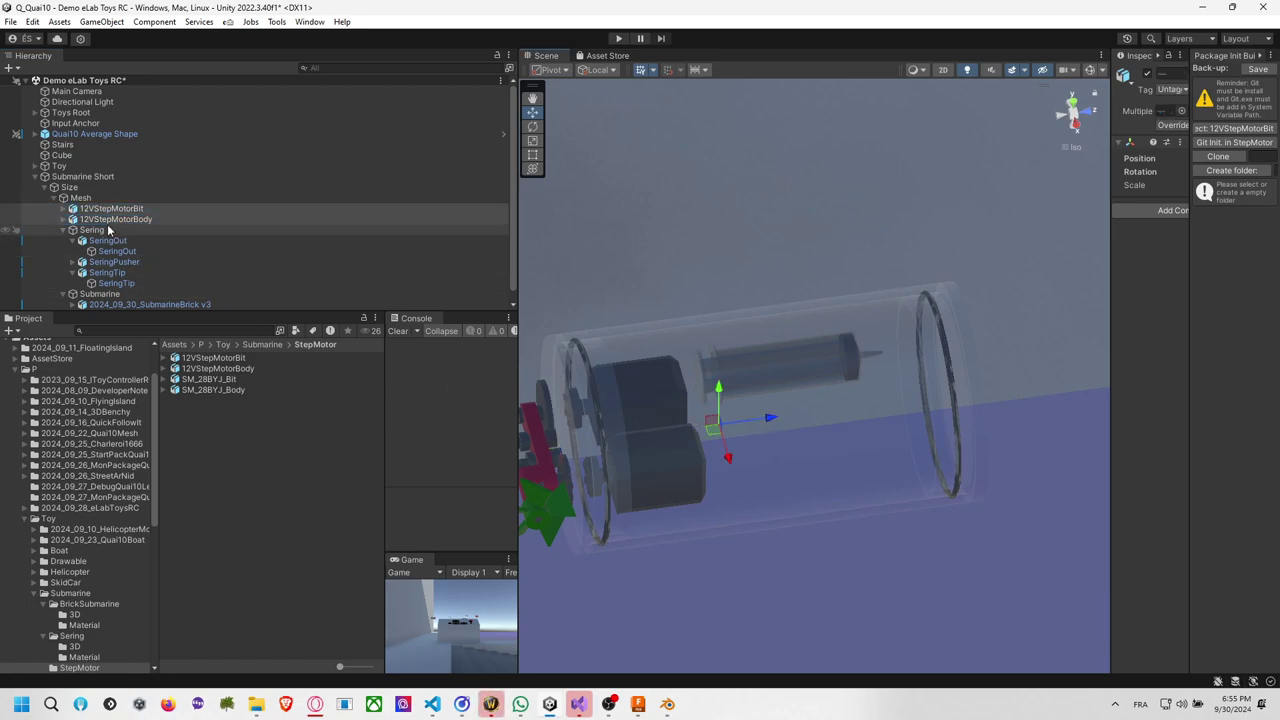
Expand both 12V motor objects and inspect their mesh children.
click(62, 208)
click(62, 230)
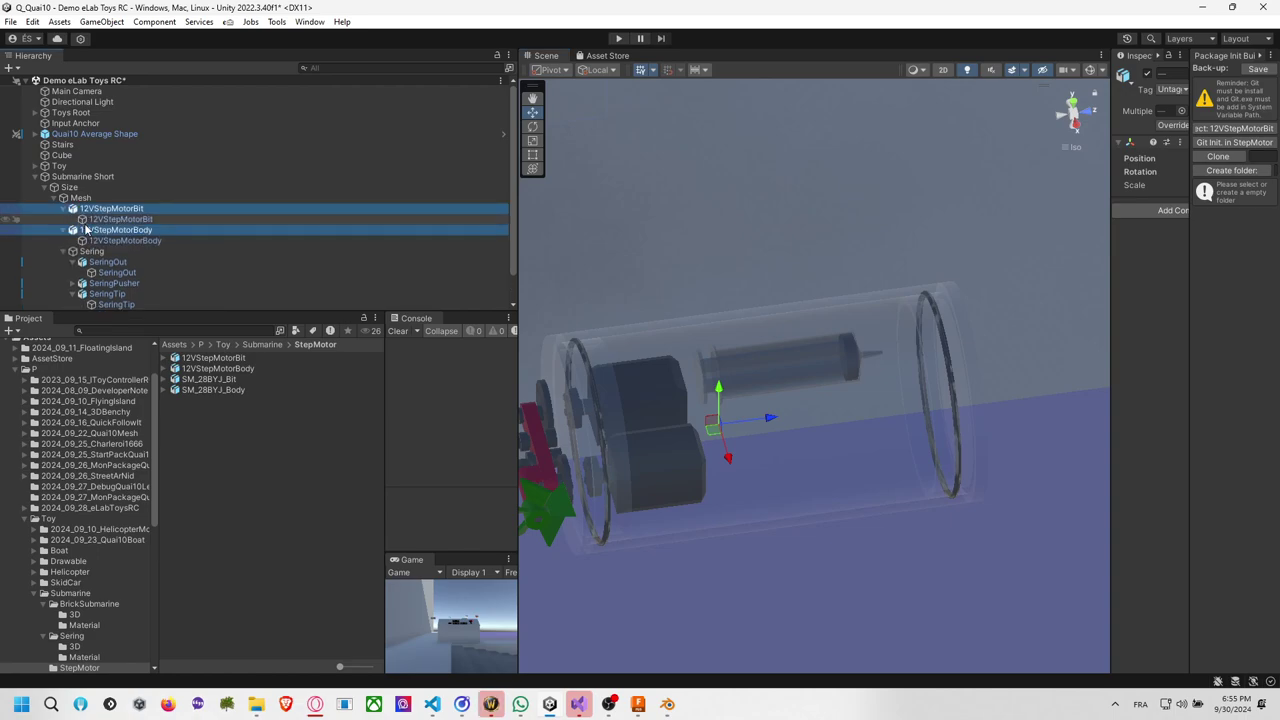
click(125, 240)
scroll(745, 389, down, 3)
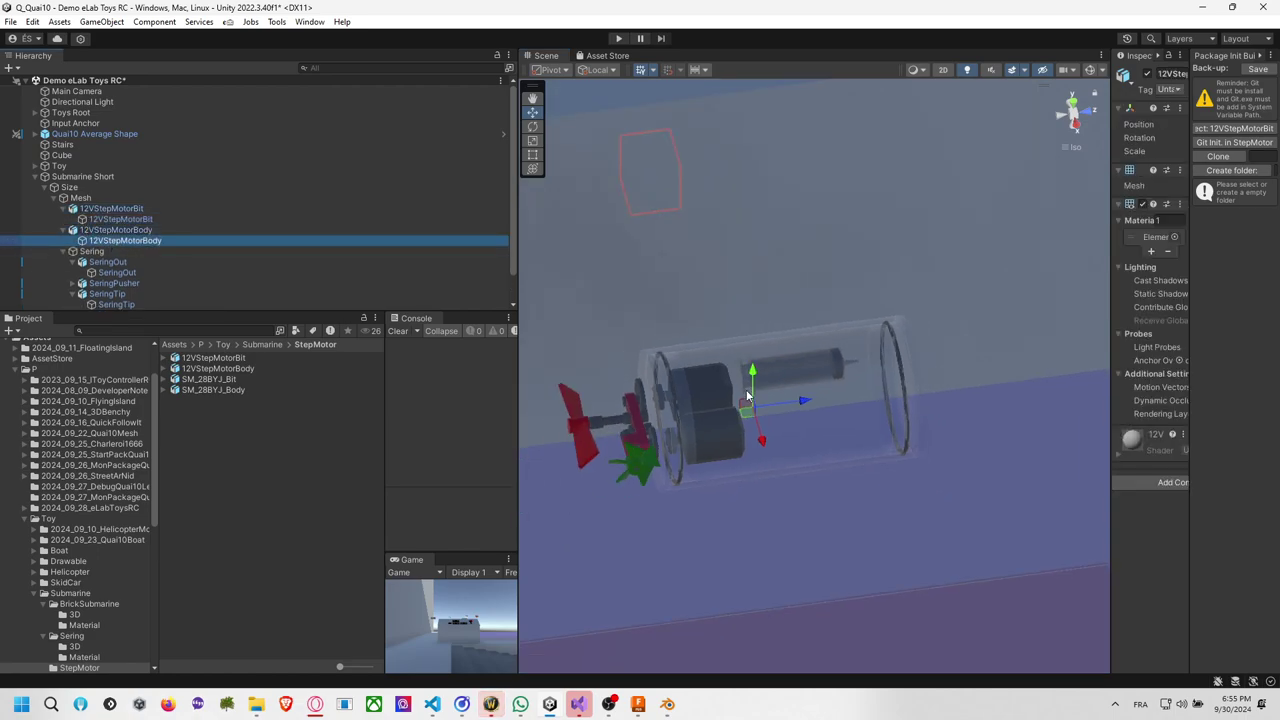
scroll(745, 389, down, 3)
click(200, 220)
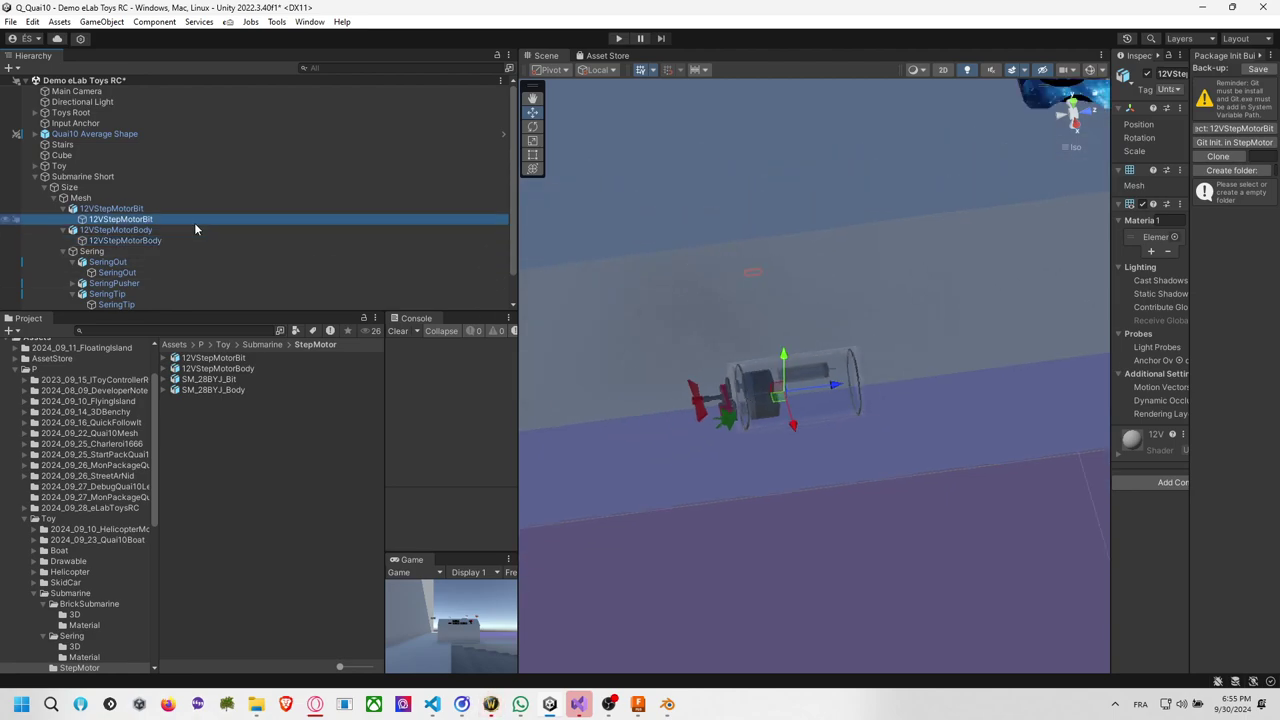
click(185, 210)
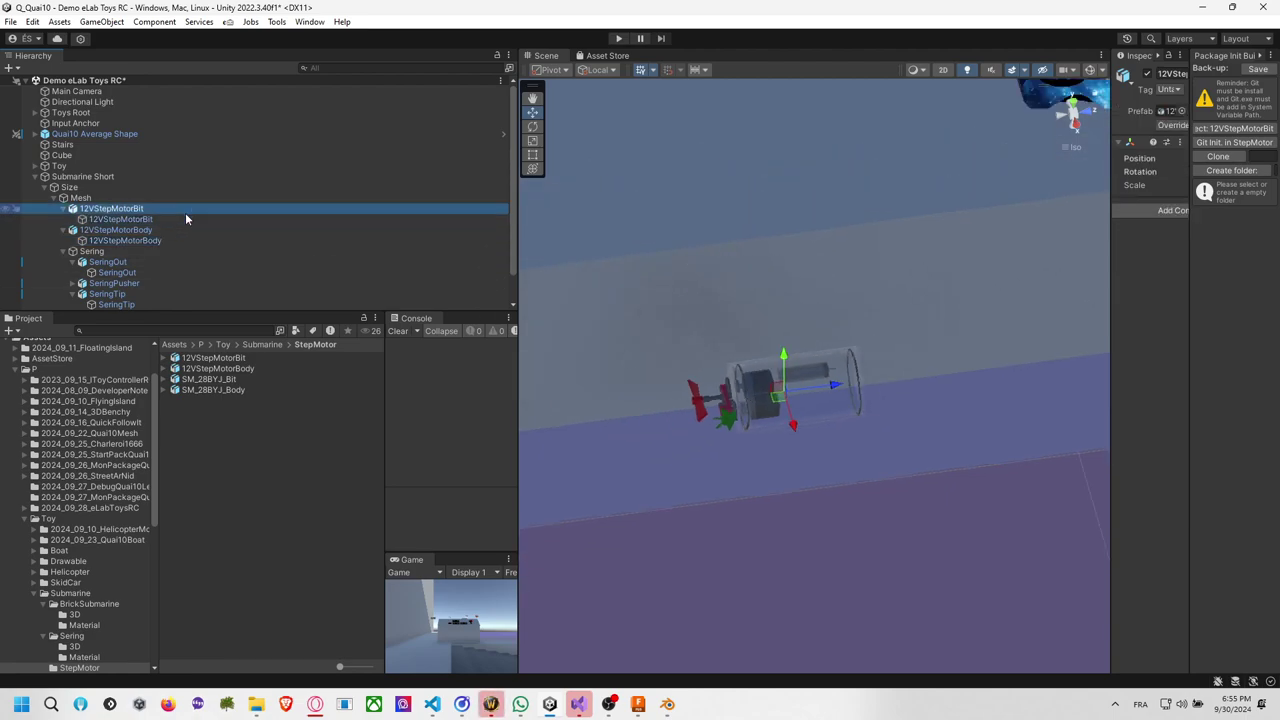
click(245, 369)
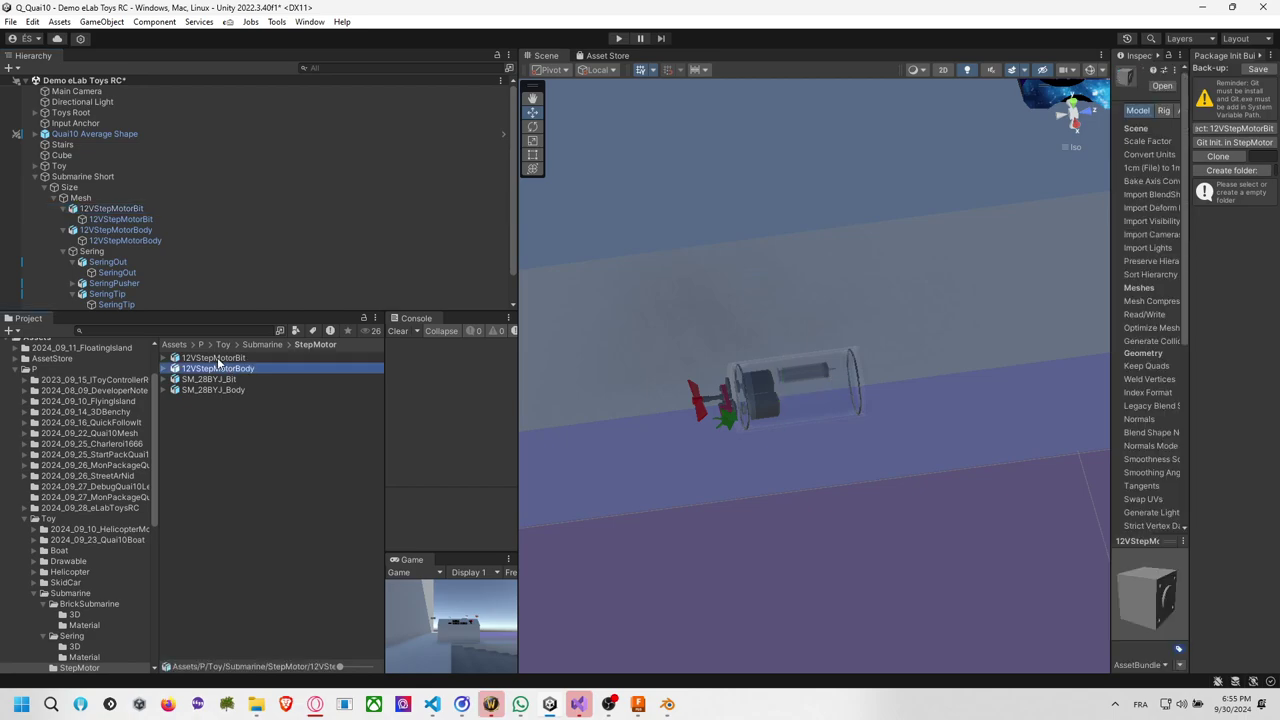
Use Show in Explorer on the 12VStepMotorBit asset.
right_click(218, 360)
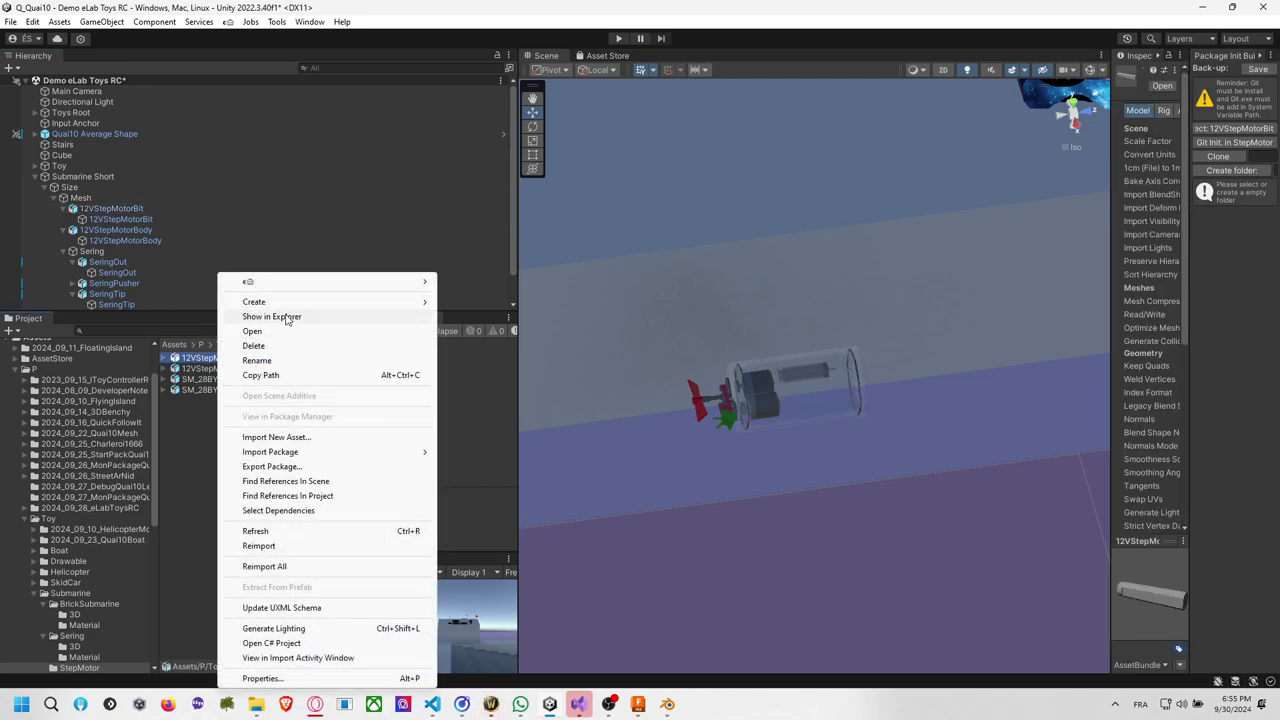
click(271, 316)
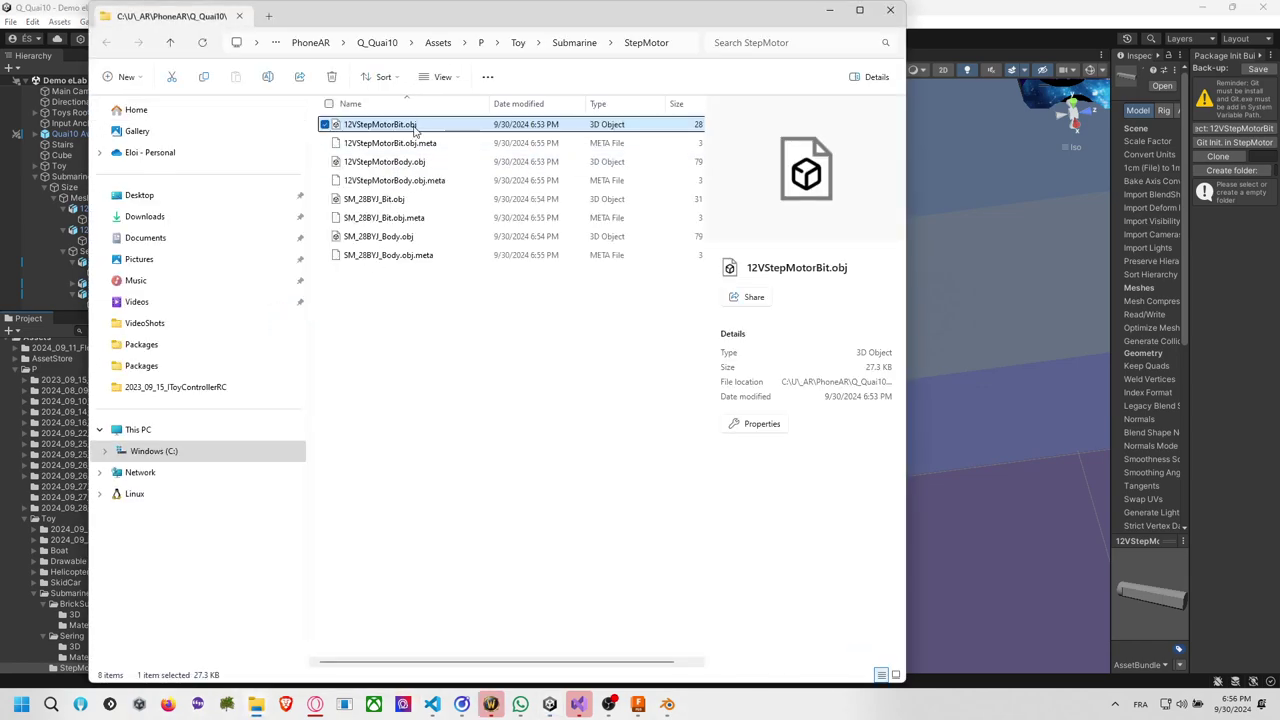
Delete every object in the Blender submarine scene.
click(670, 707)
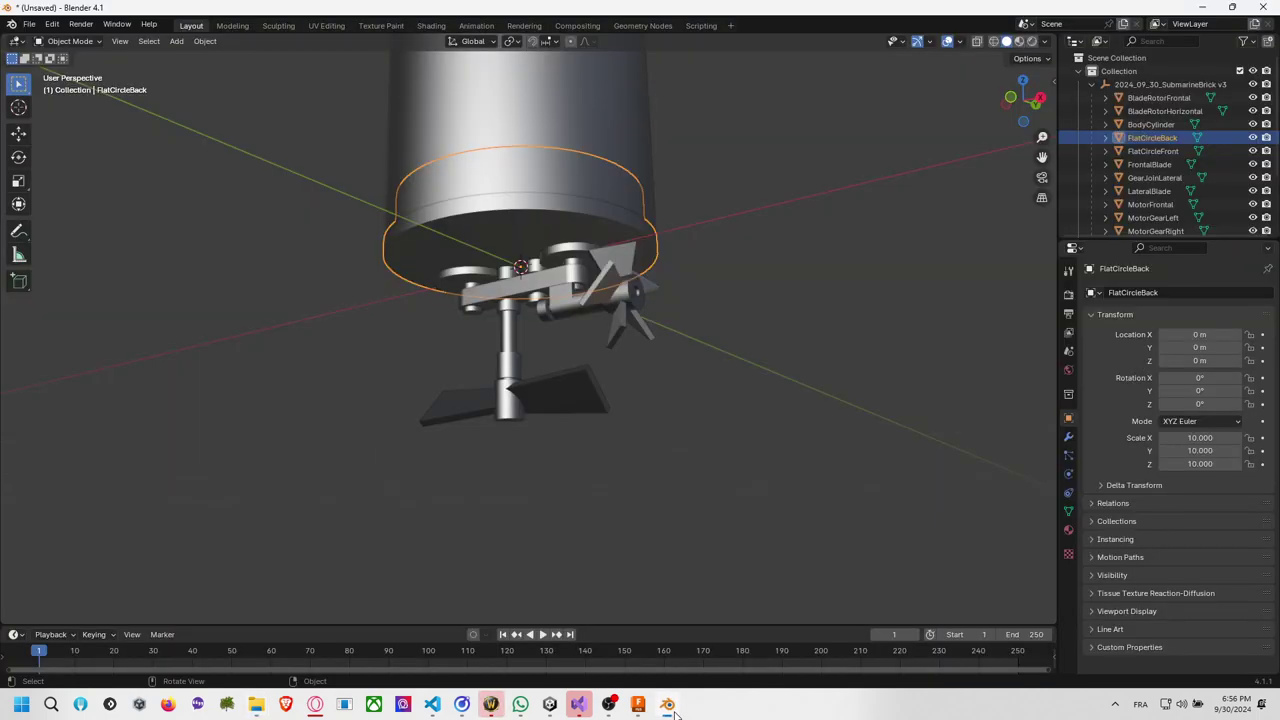
scroll(598, 287, up, 3)
scroll(598, 287, down, 6)
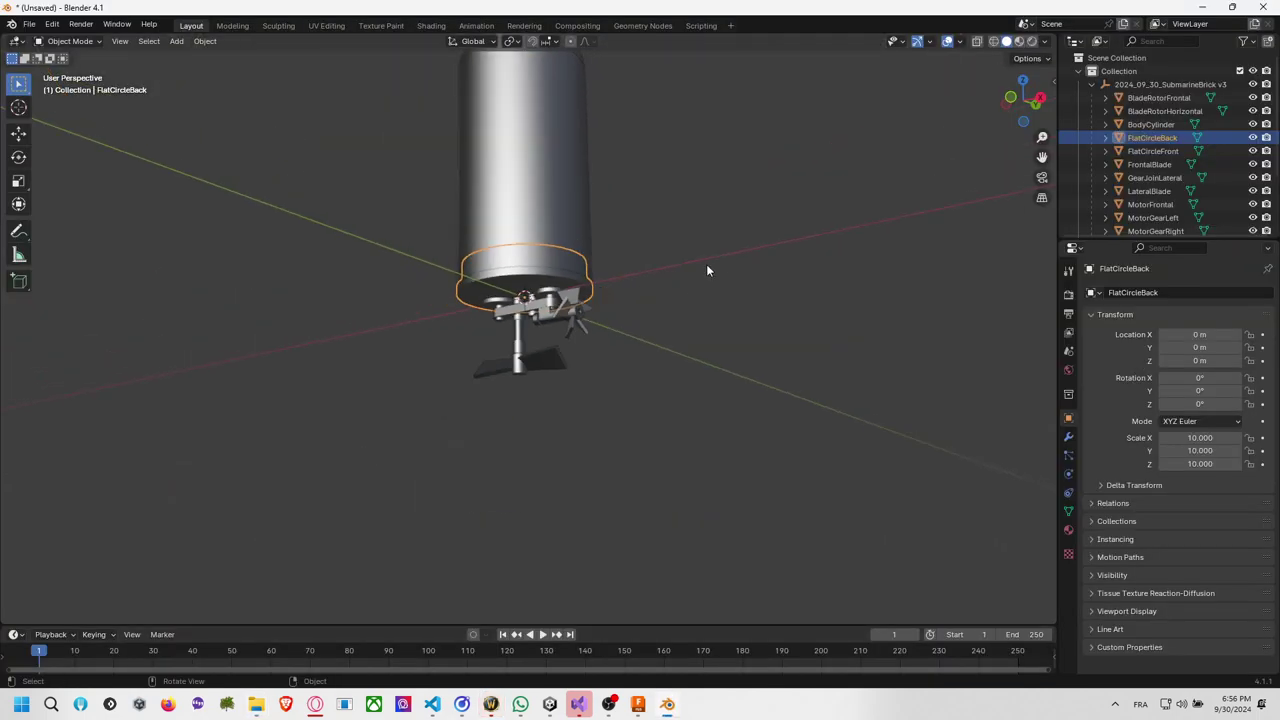
click(658, 245)
scroll(658, 245, down, 2)
key(a)
key(Delete)
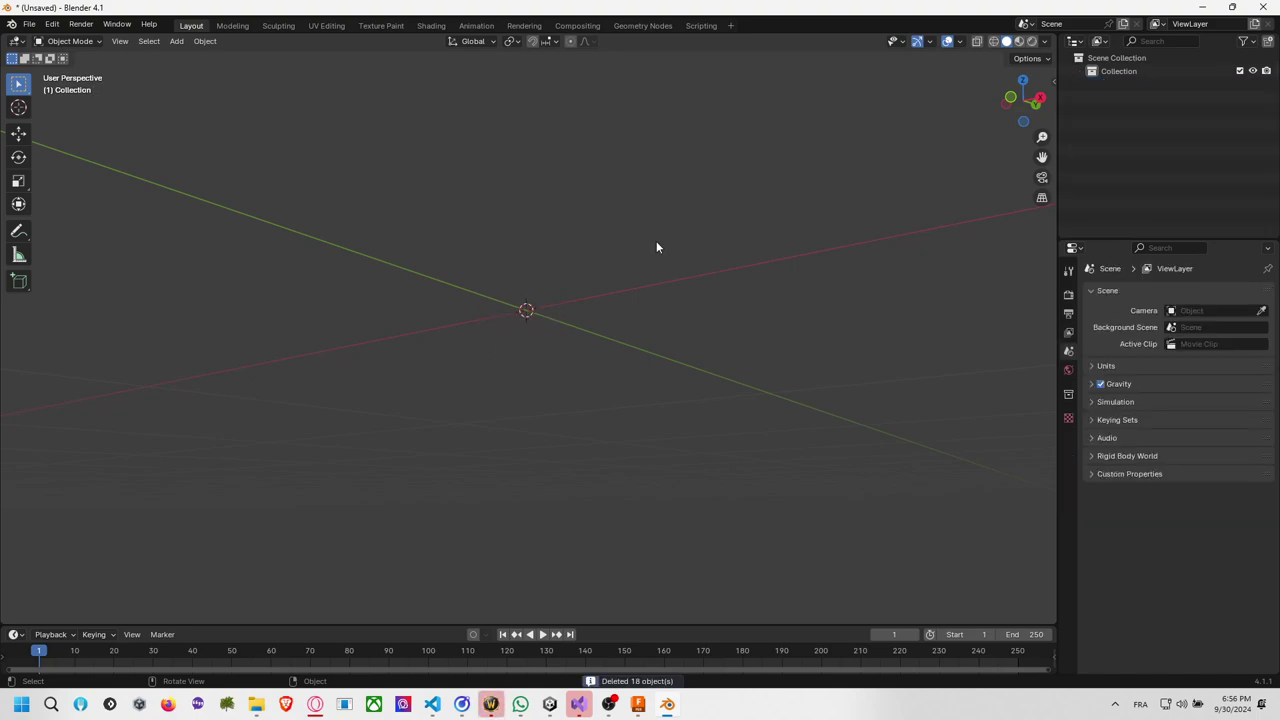
Attempt an FBX import from the StepMotor folder path copied from Explorer.
click(29, 24)
mouse_move(90, 213)
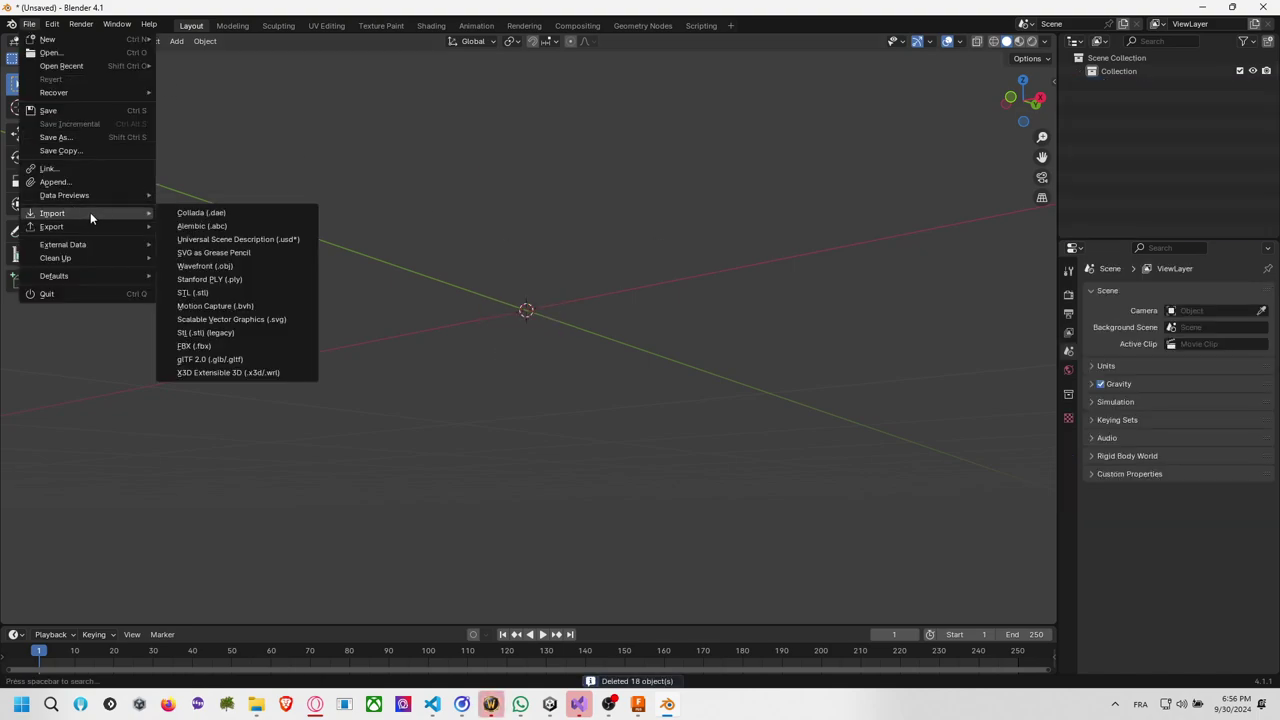
click(246, 345)
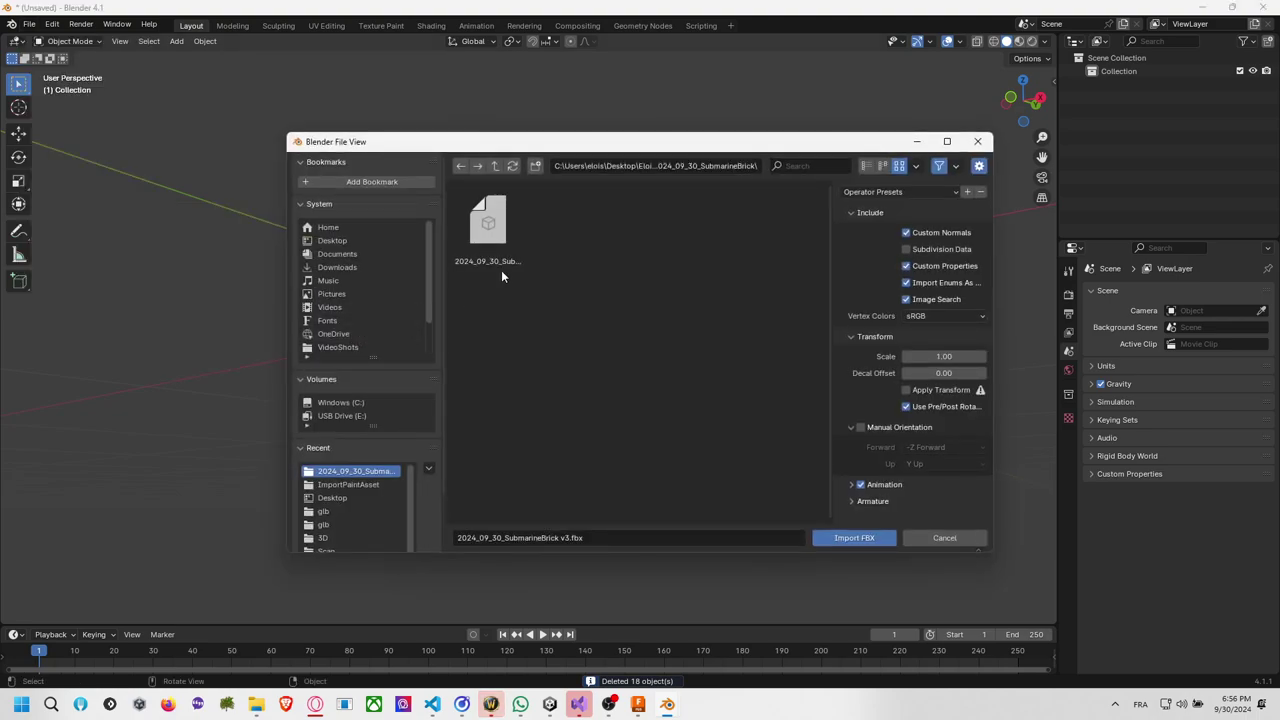
key(alt+Tab)
key(alt+Tab)
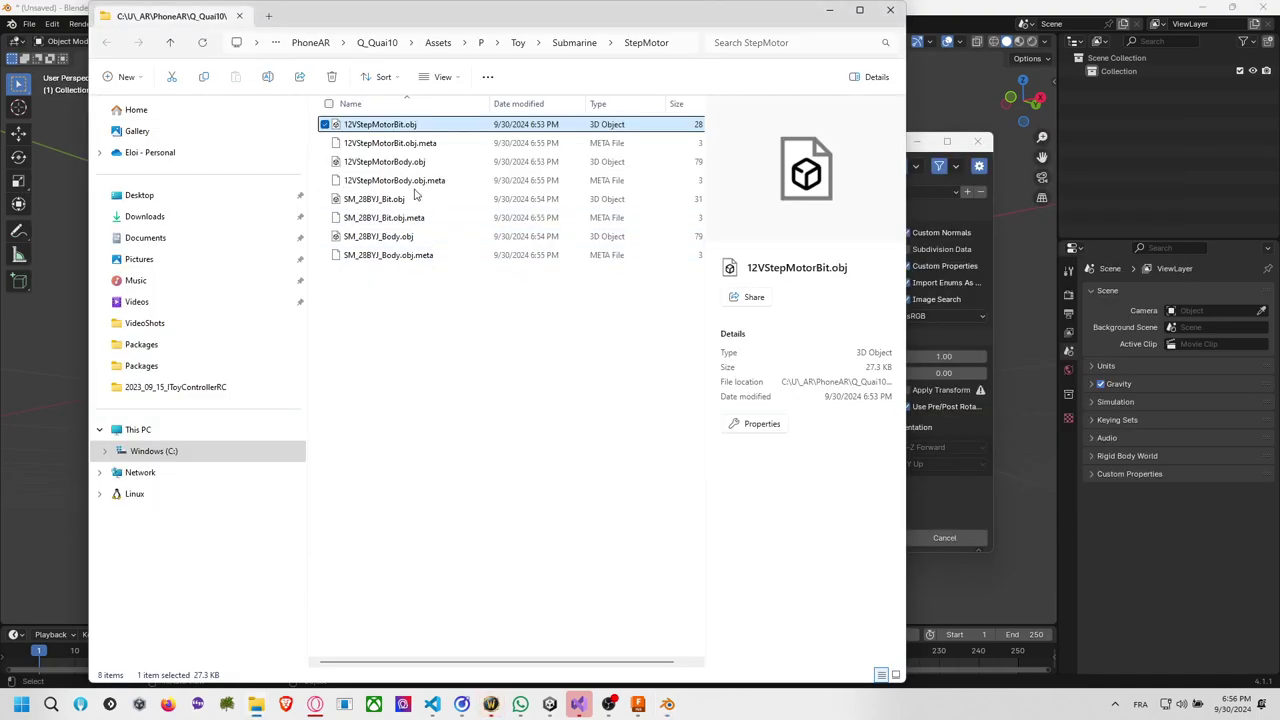
click(680, 42)
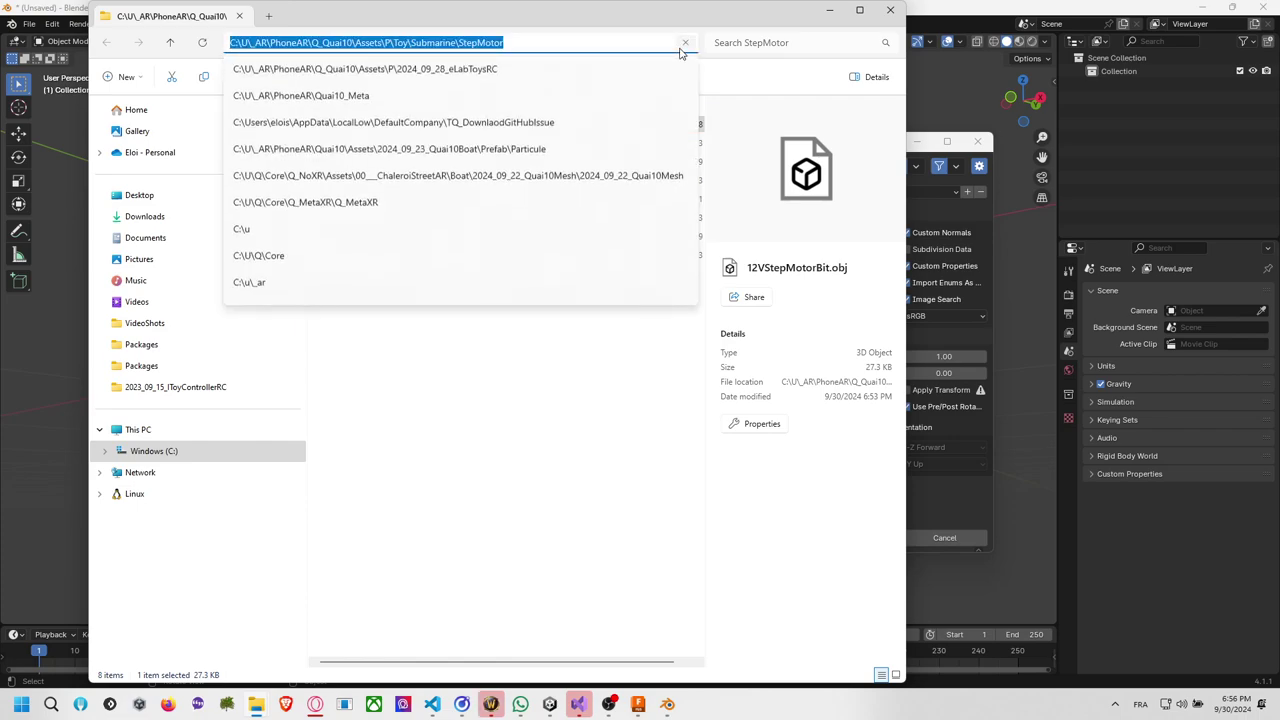
key(ctrl+c)
key(alt+Tab)
click(596, 172)
key(ctrl+v)
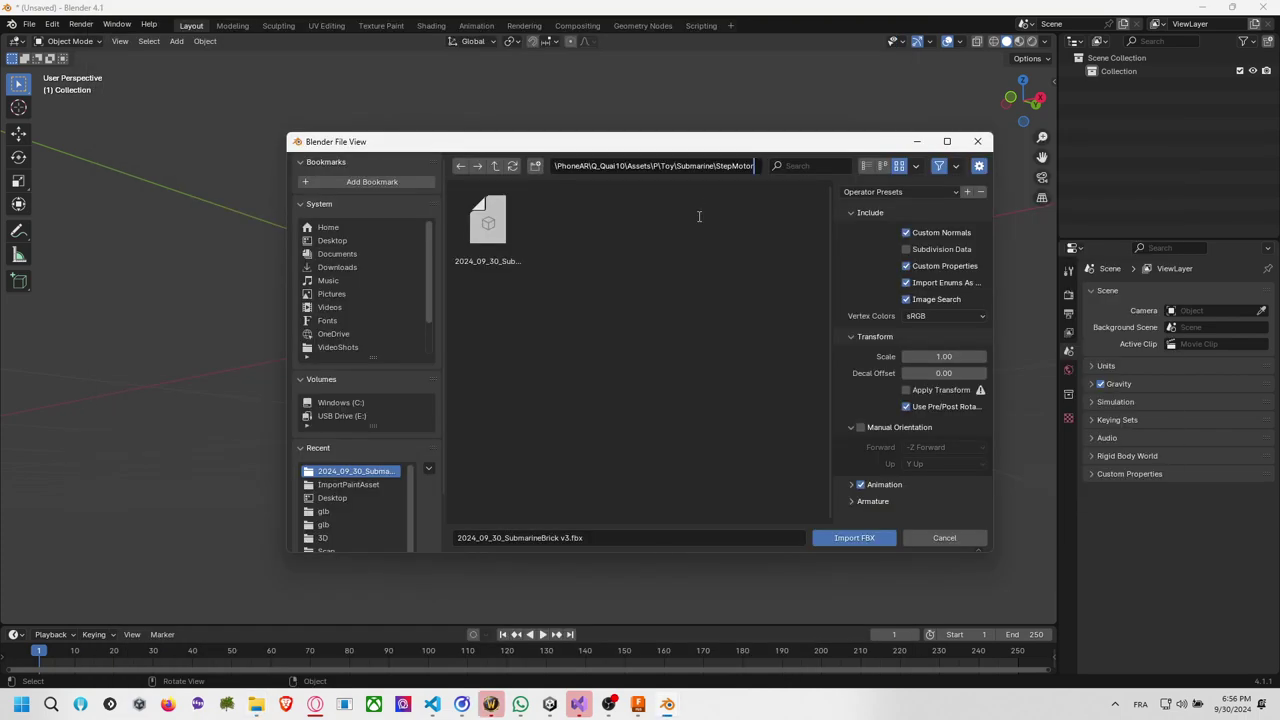
key(Return)
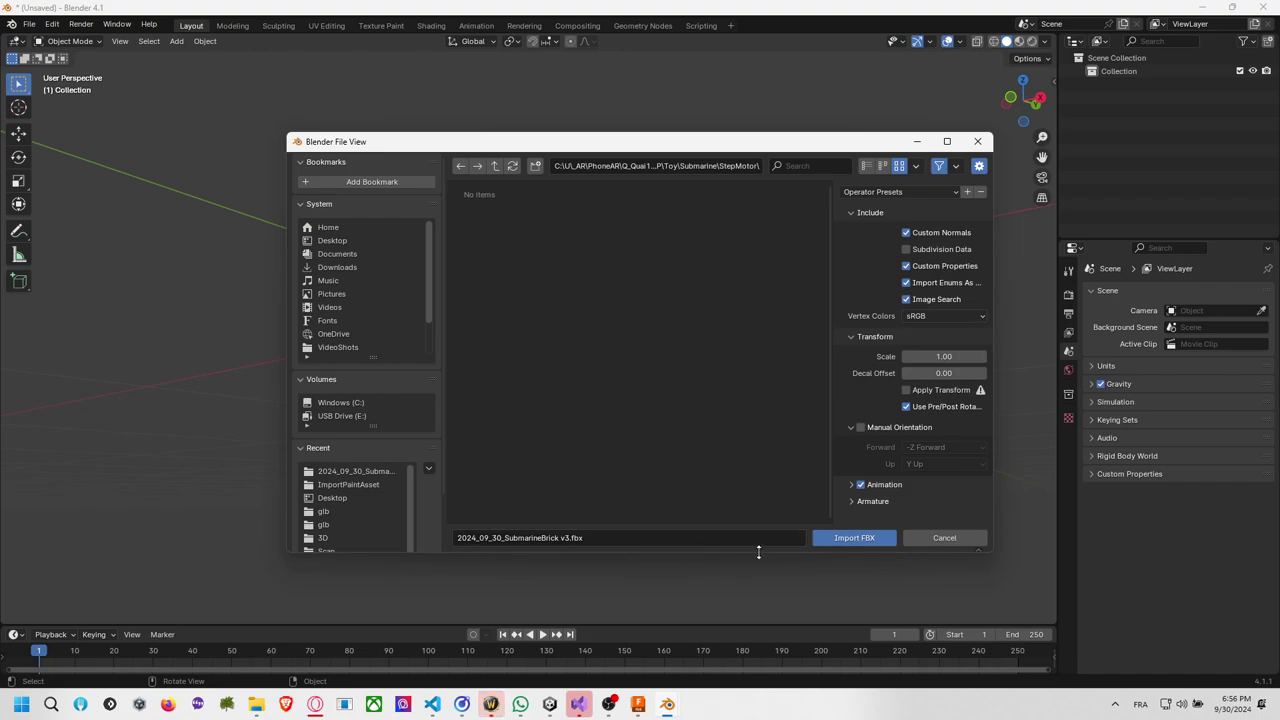
click(855, 537)
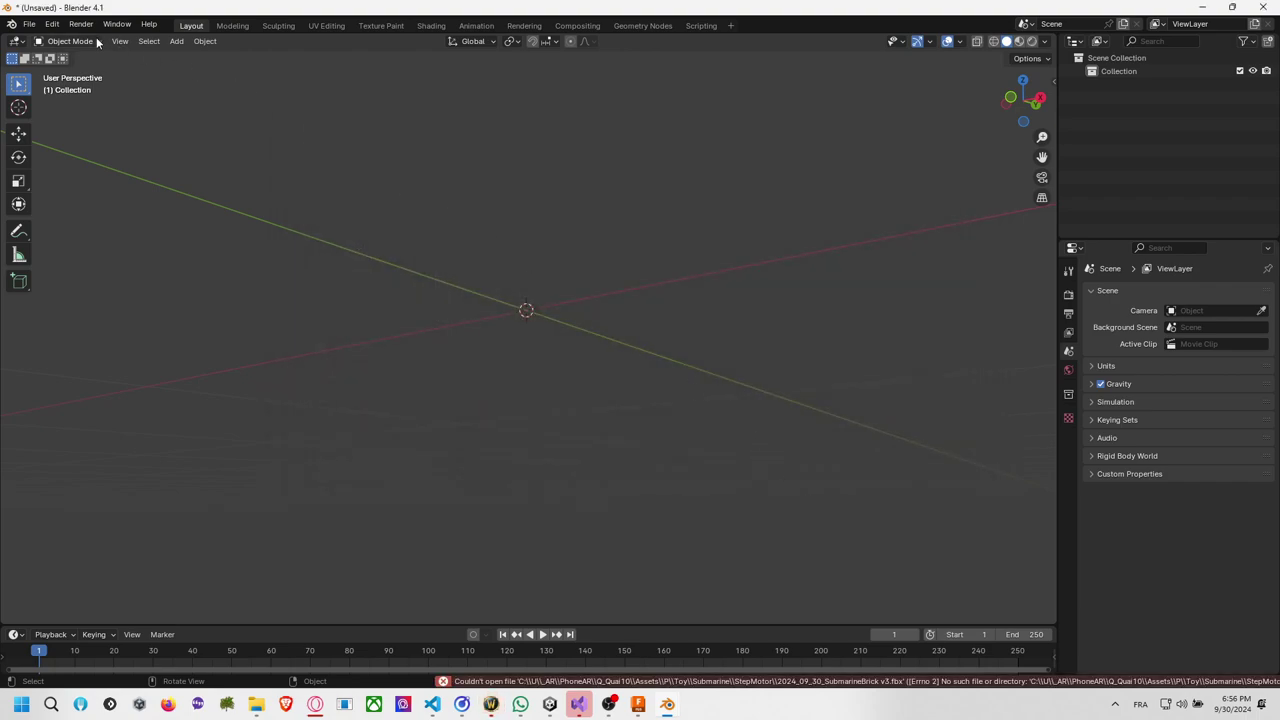
Import the four StepMotor OBJ files with the Wavefront (.obj) importer.
click(29, 23)
mouse_move(106, 213)
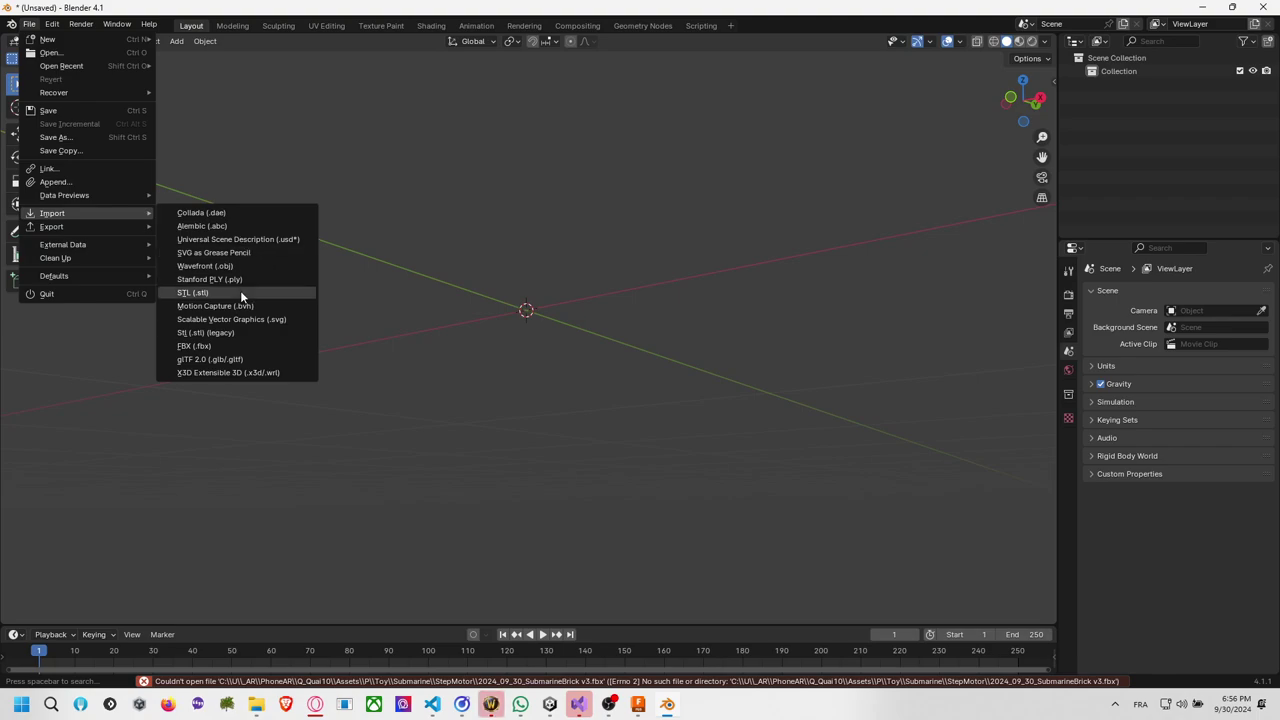
click(255, 265)
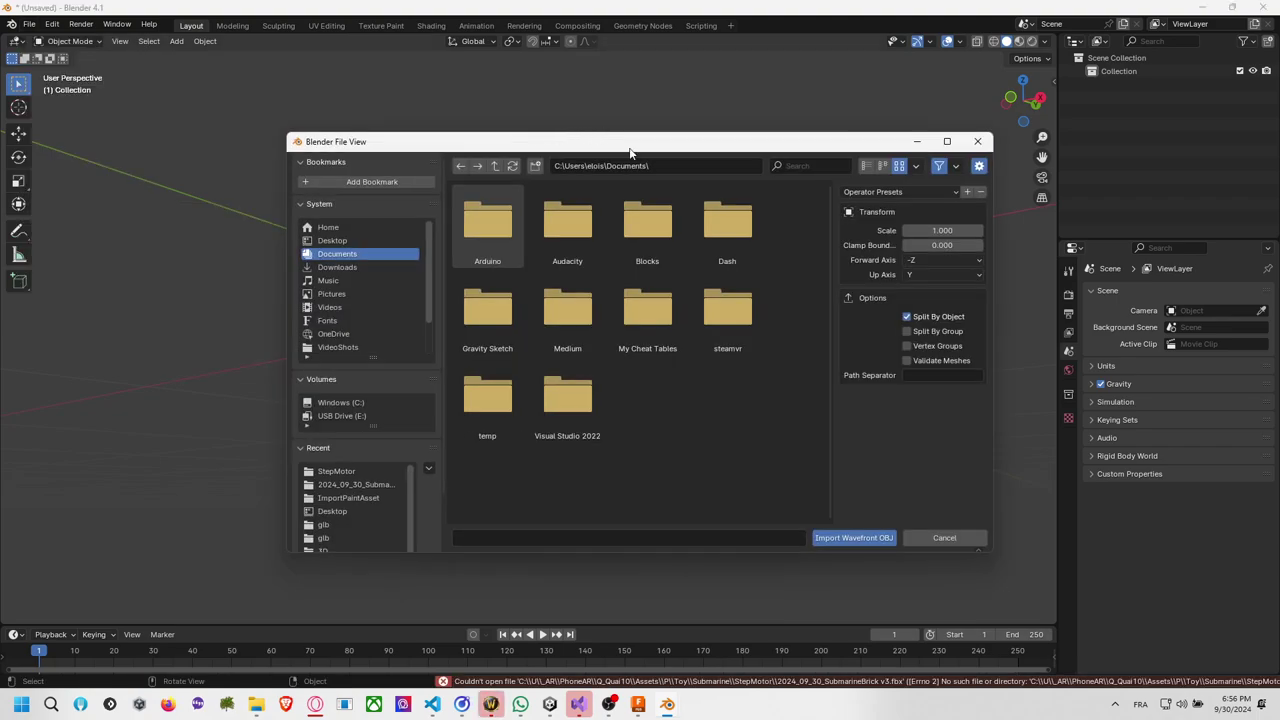
click(640, 166)
key(ctrl+v)
key(Return)
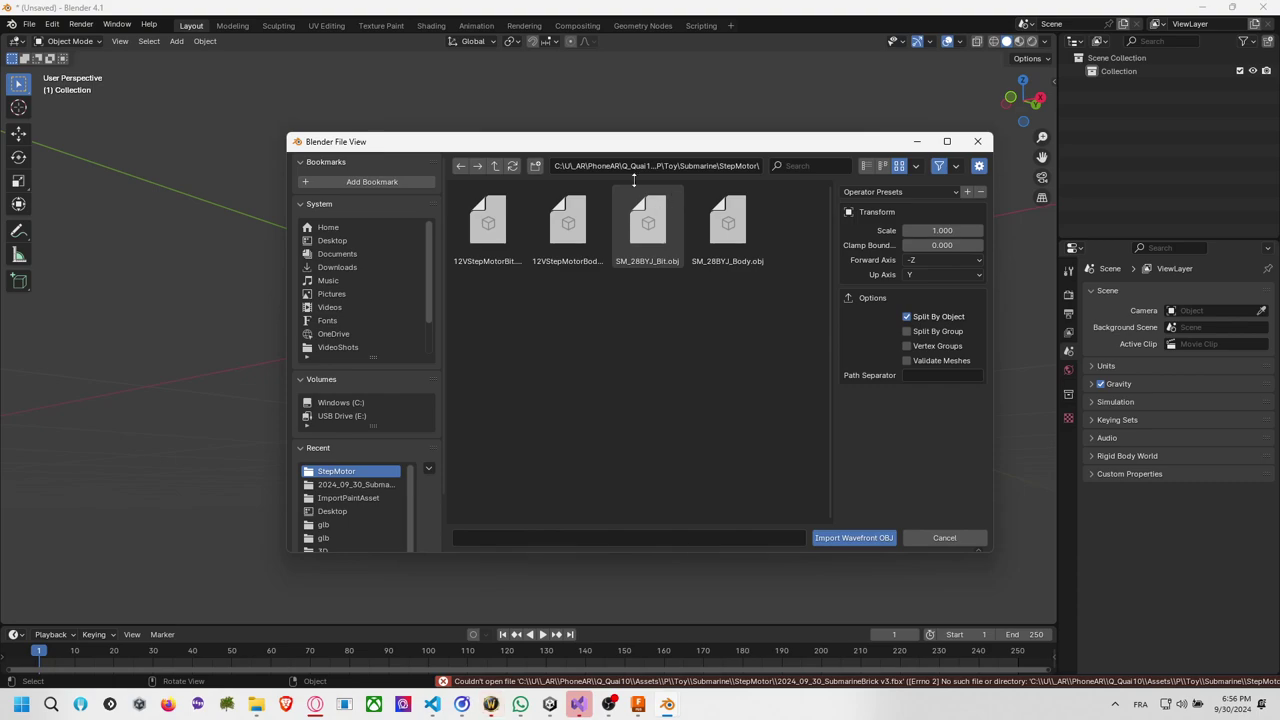
click(488, 226)
shift+click(648, 226)
shift+click(728, 226)
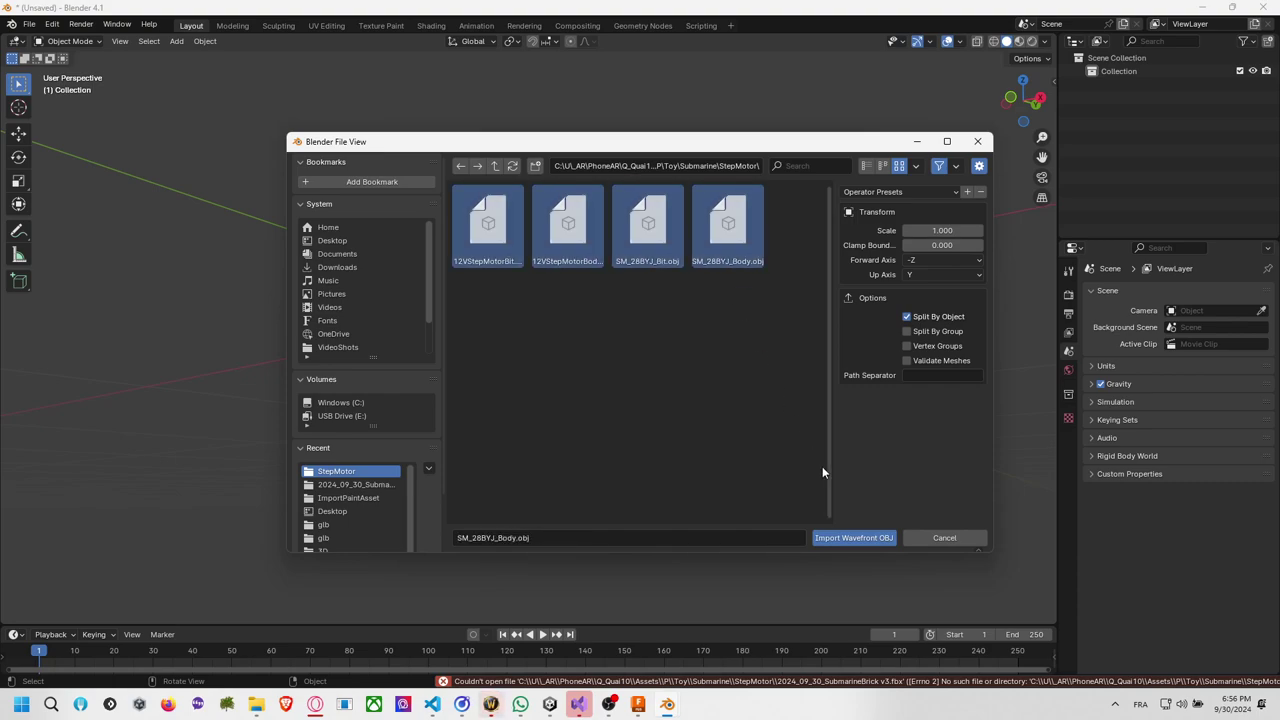
click(854, 537)
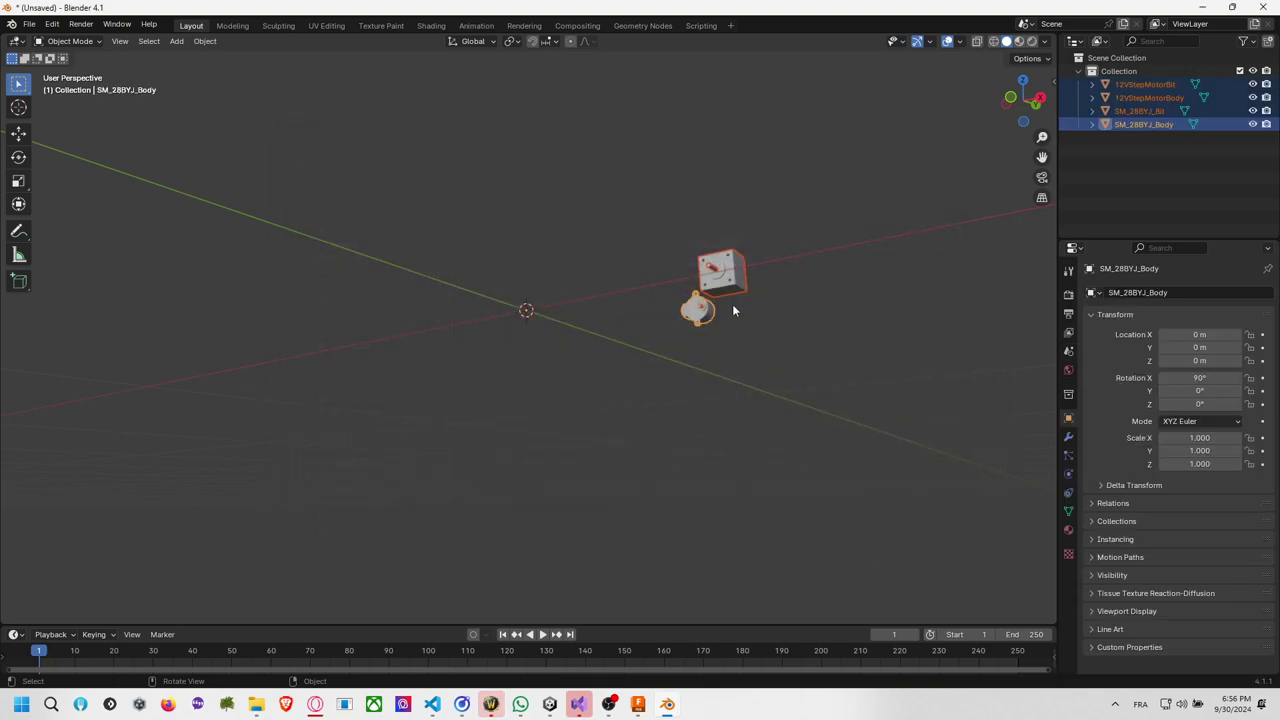
click(1025, 80)
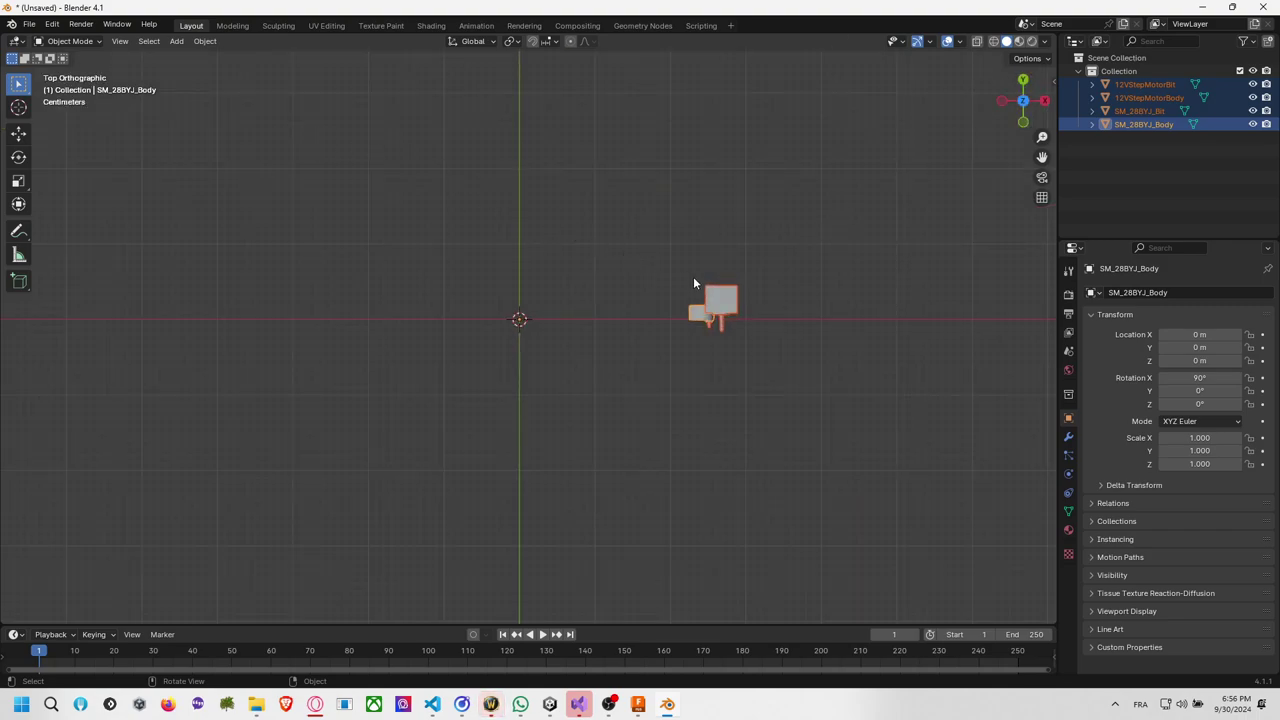
Run Origin to Center of Mass on the four motor meshes via the F3 search.
scroll(697, 277, down, 3)
scroll(697, 277, up, 6)
middle_drag(697, 277, 487, 264)
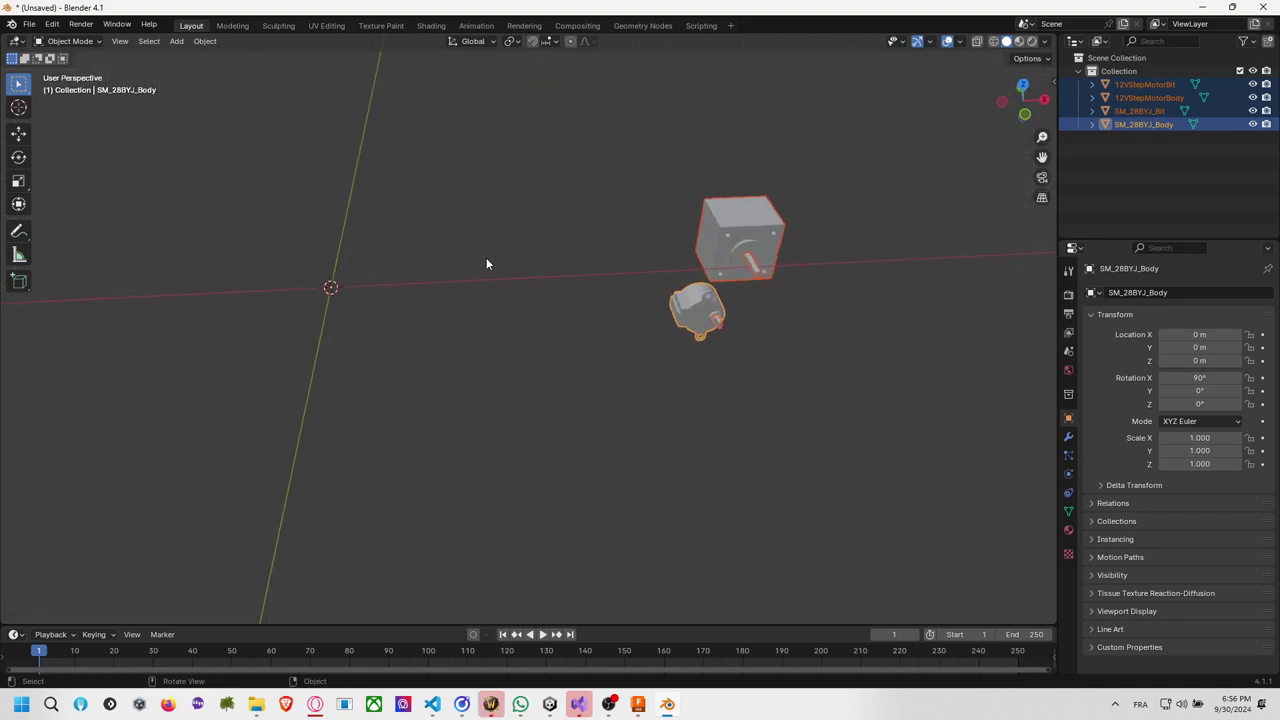
key(F3)
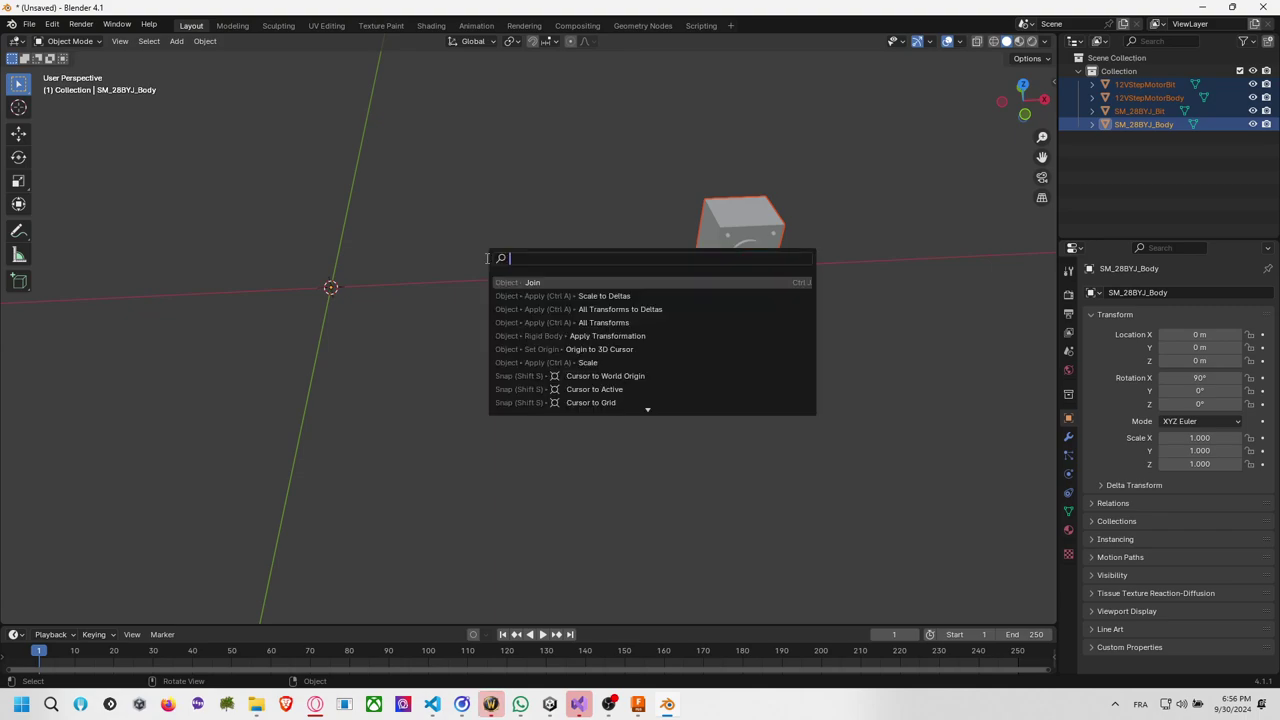
text(center)
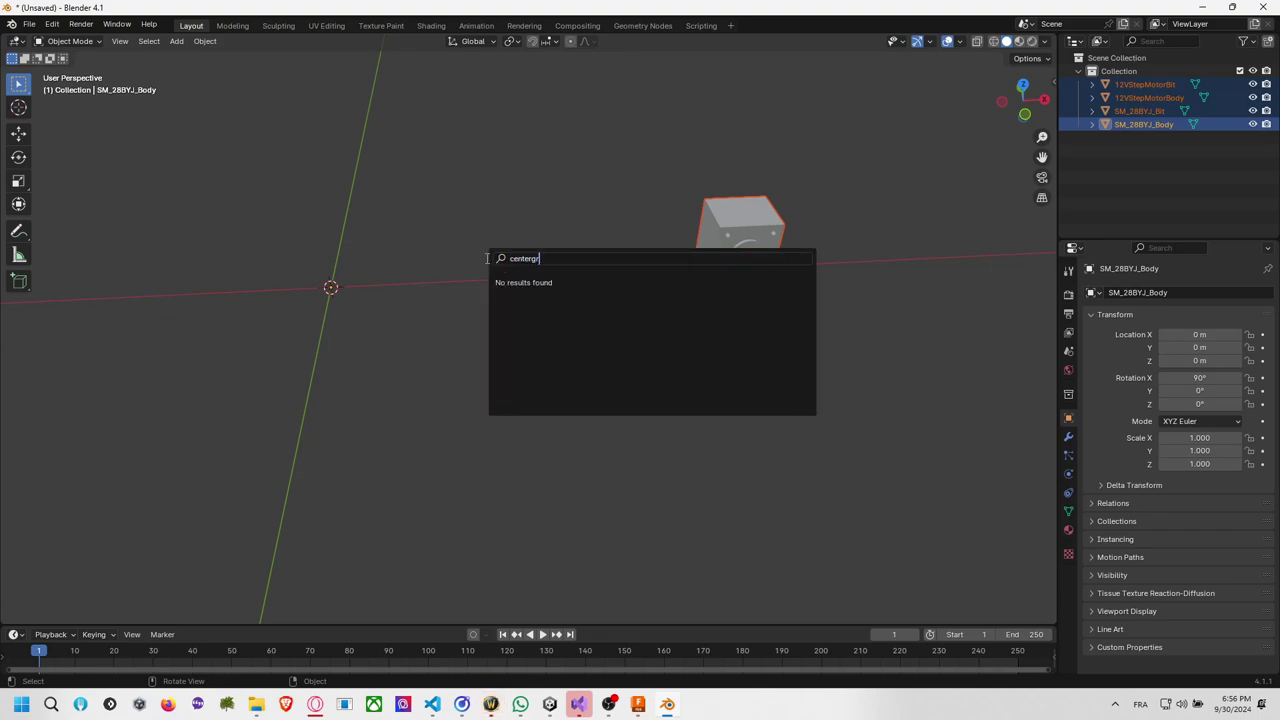
text( mass)
key(Return)
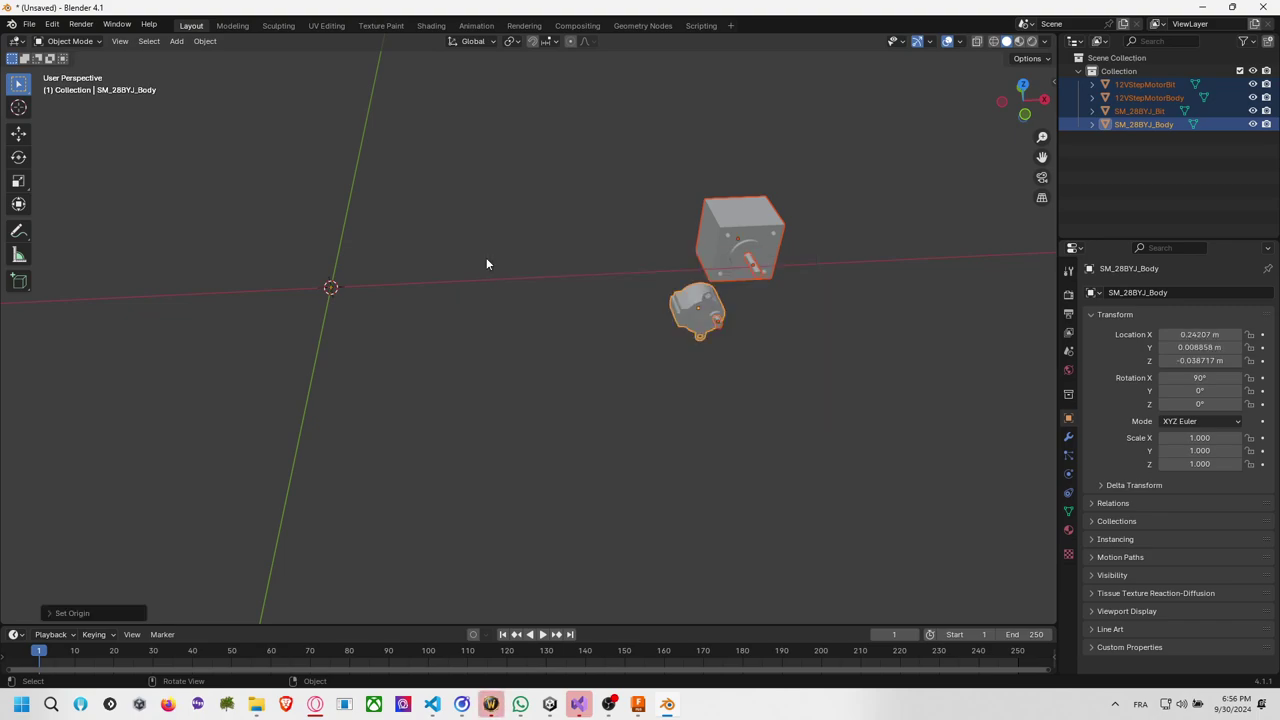
click(528, 263)
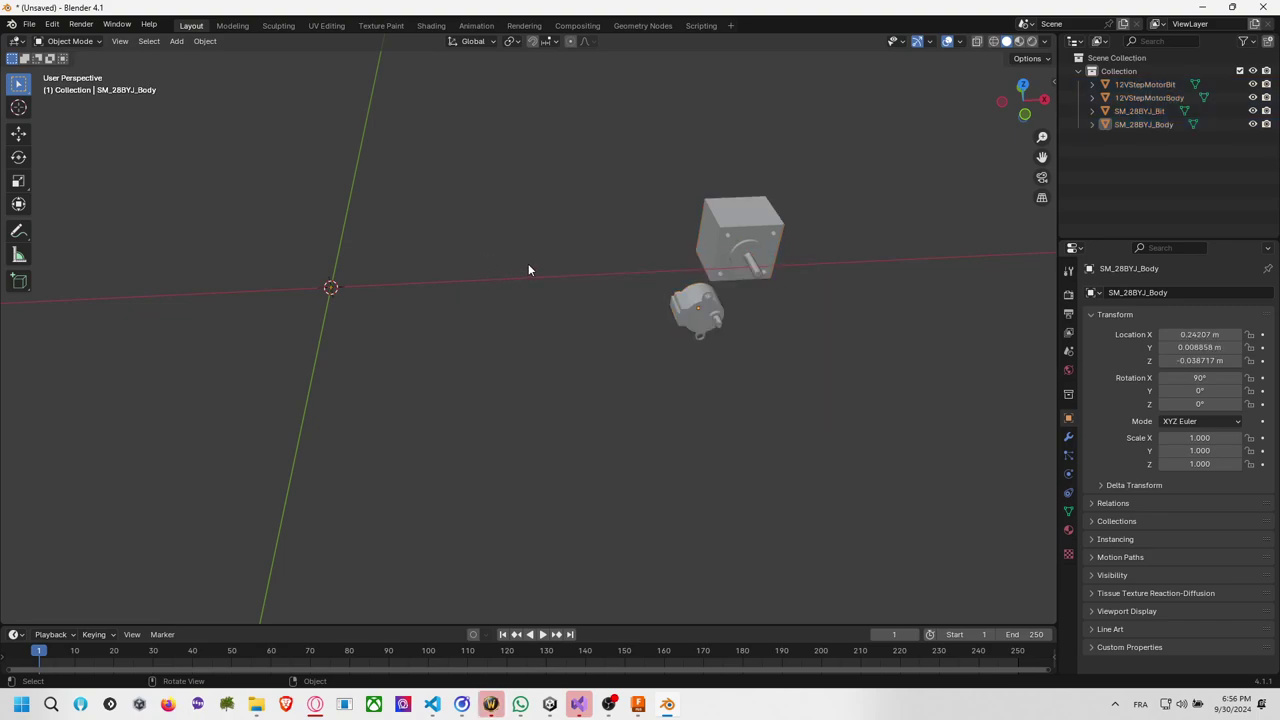
key(ctrl+s)
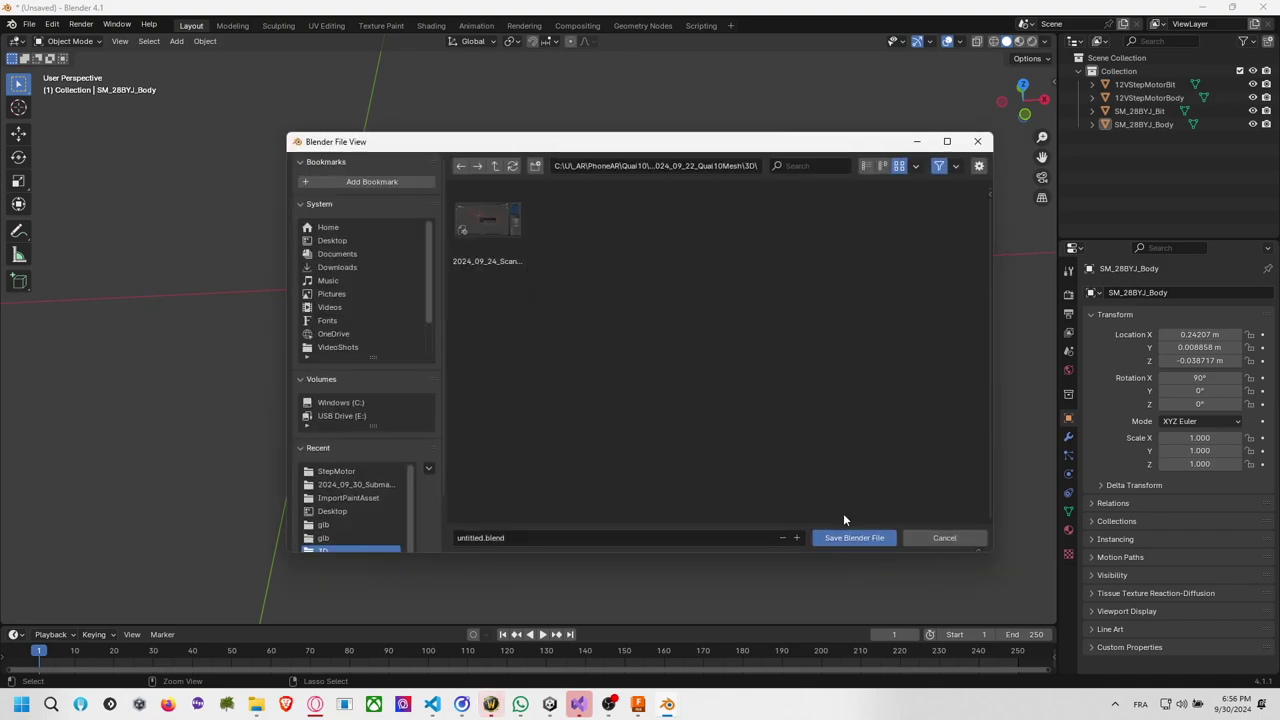
click(928, 537)
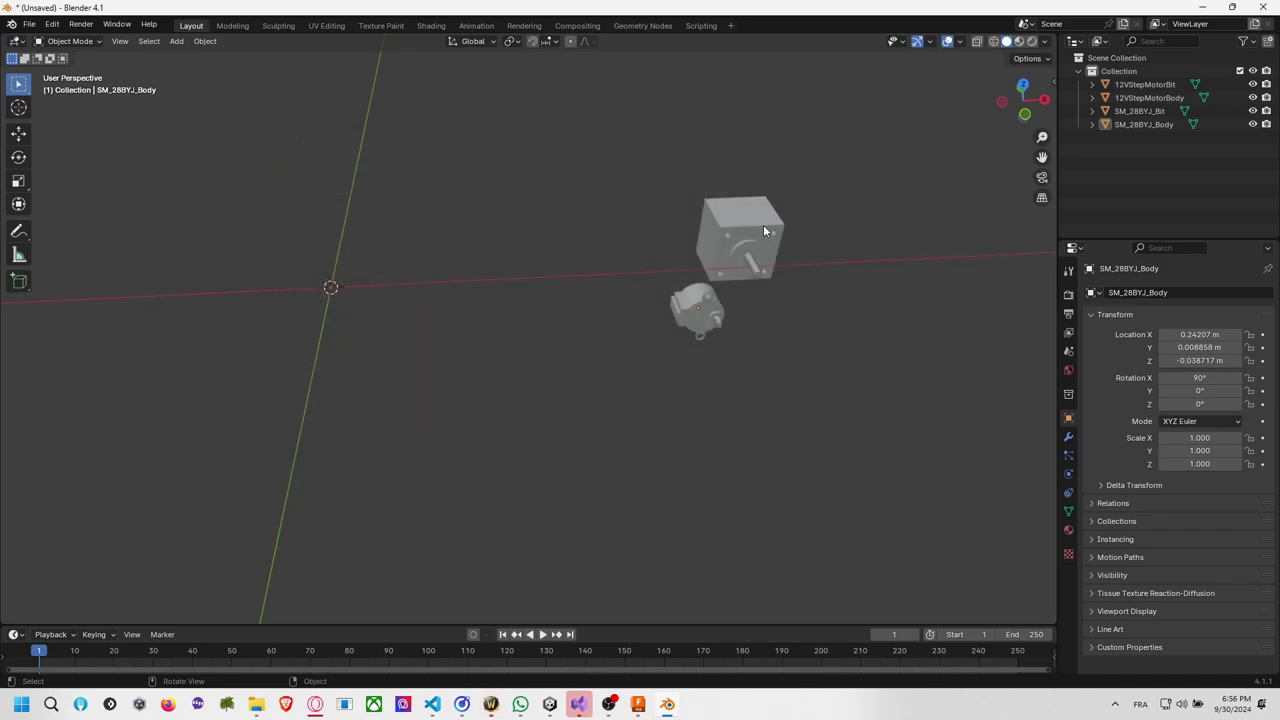
Select the 12VStepMotorBody mesh together with the 12VStepMotorBit shaft.
click(763, 231)
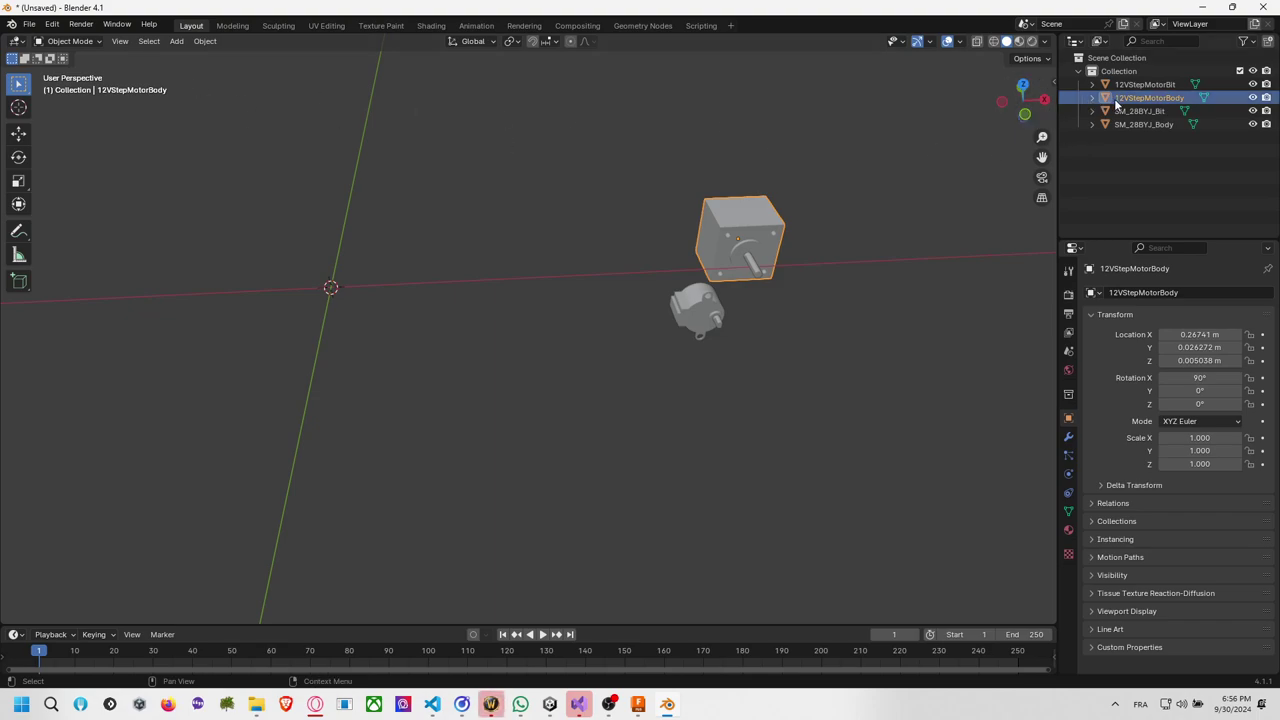
click(1144, 84)
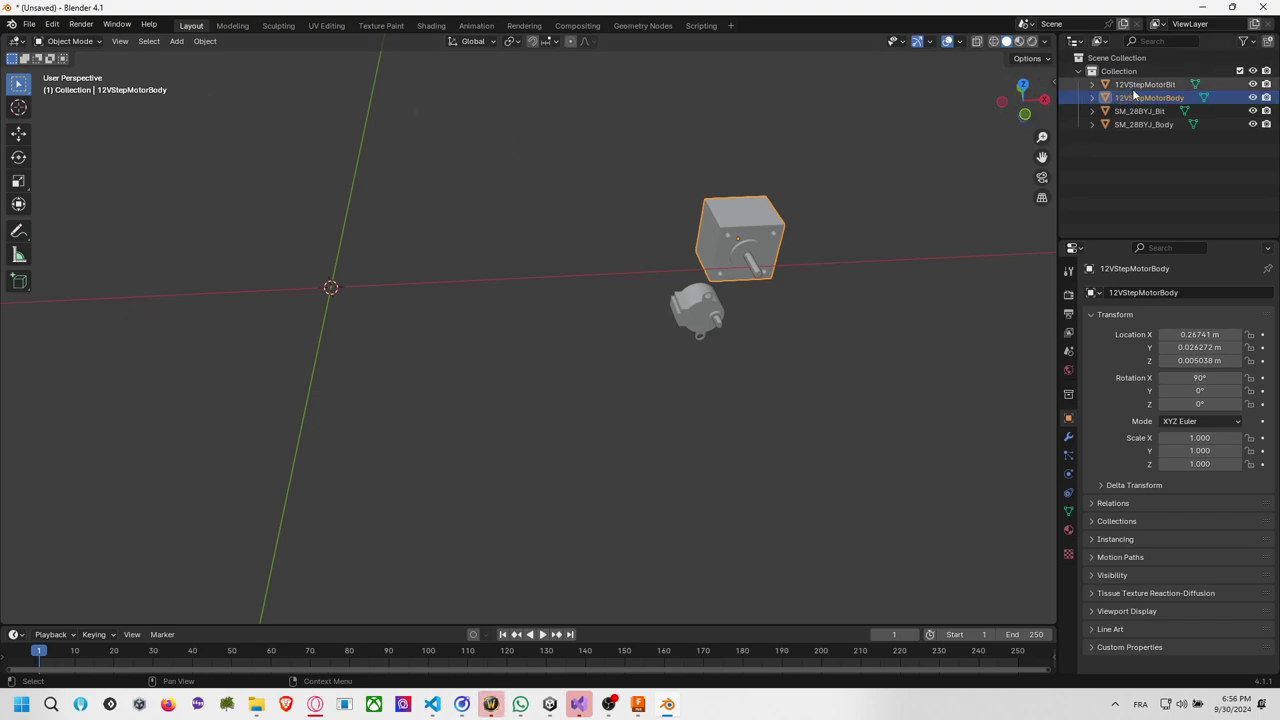
click(29, 24)
mouse_move(122, 225)
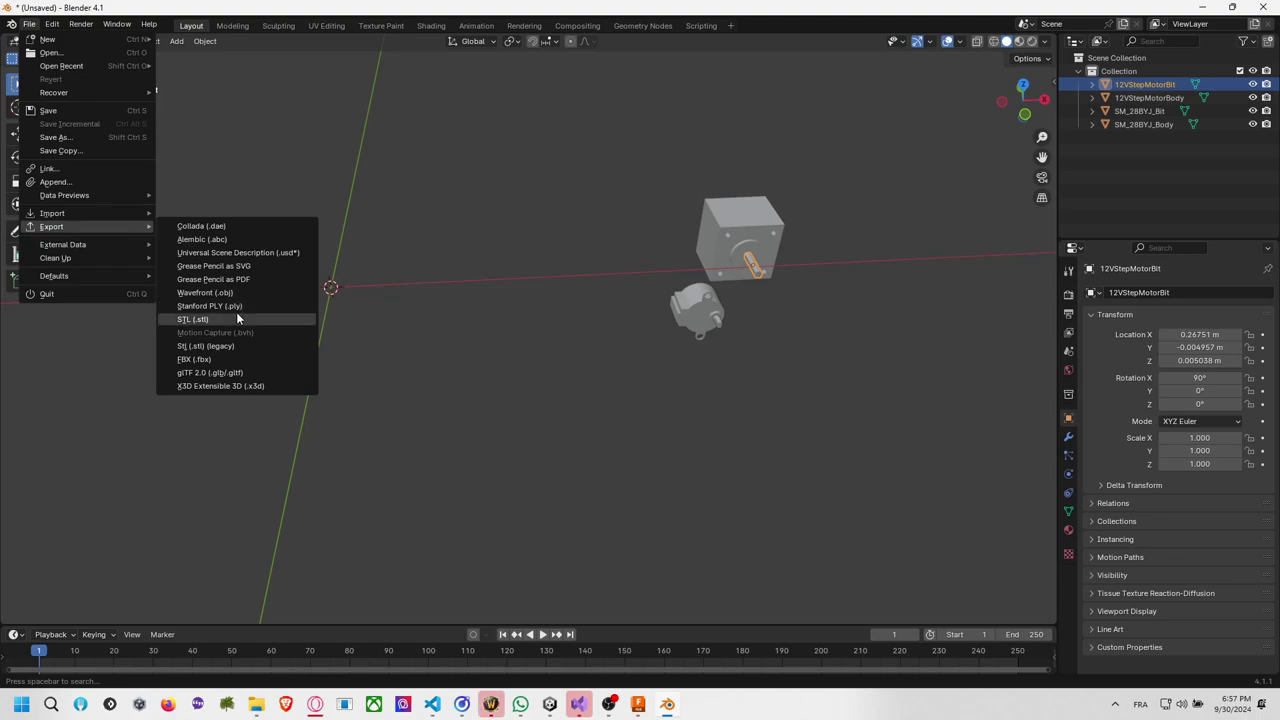
click(450, 252)
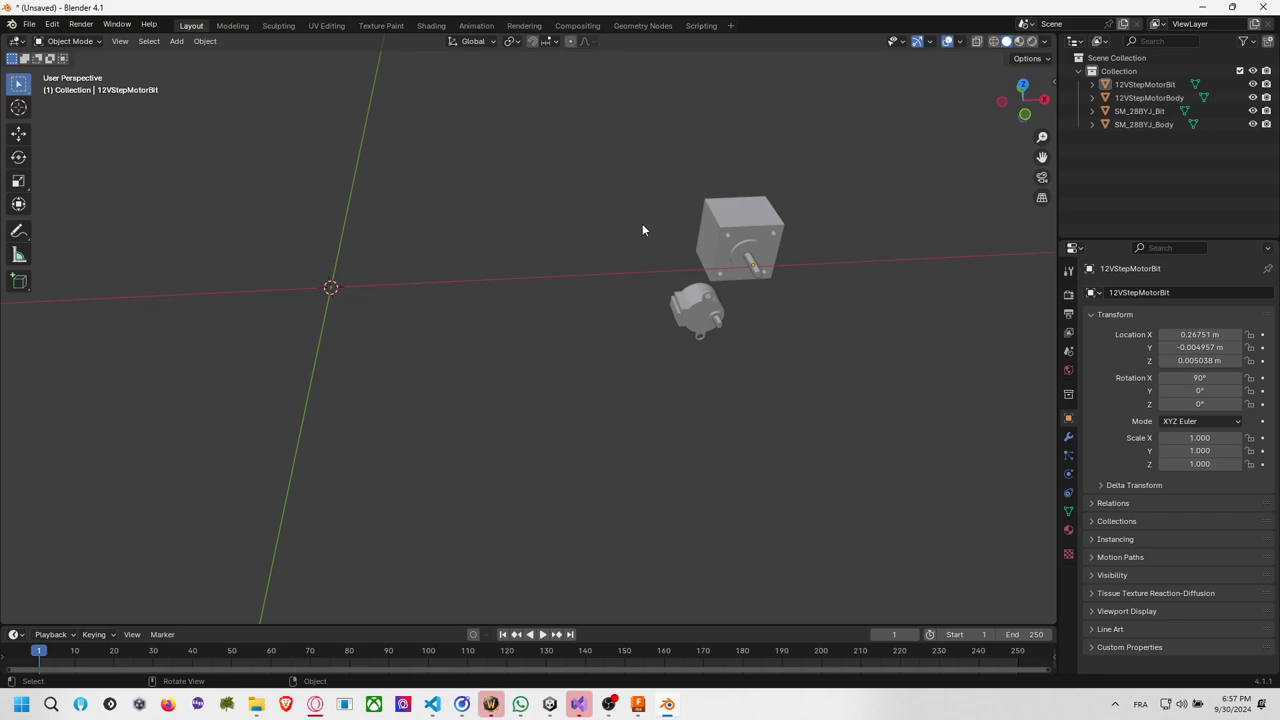
click(707, 232)
shift+click(756, 270)
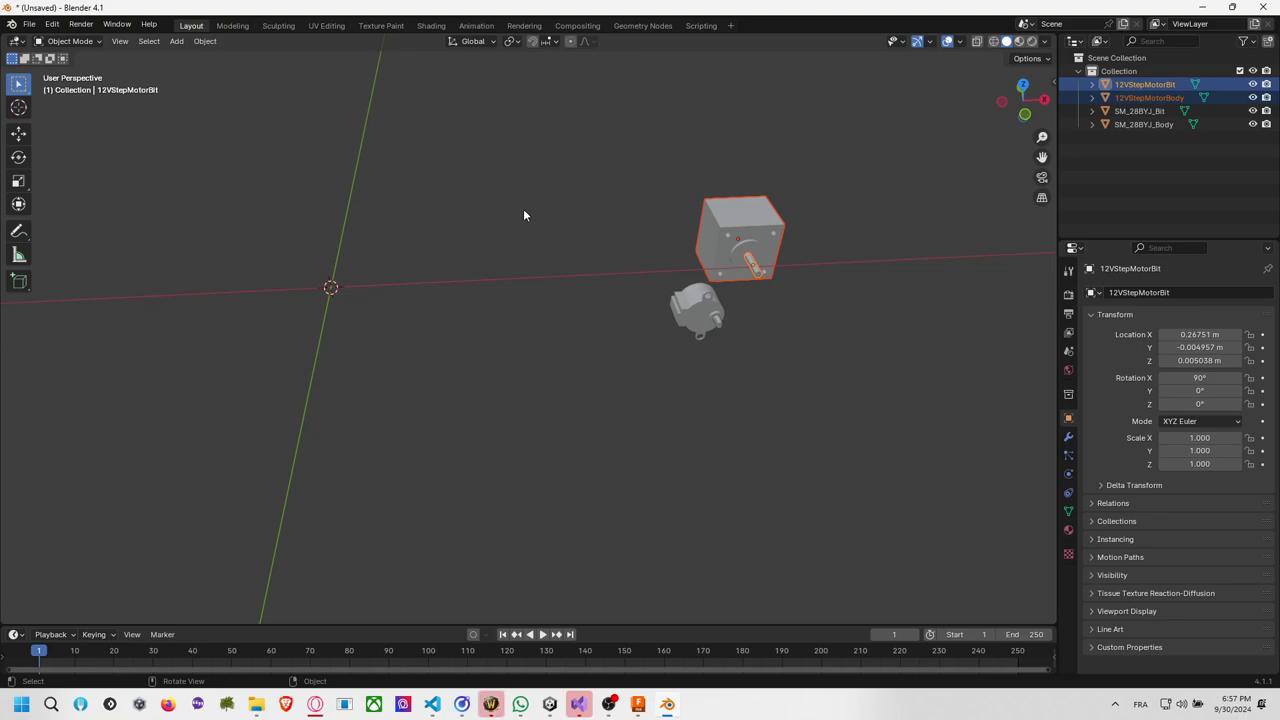
Export the selected 12V body and bit as 12VStepMotor FBX into StepMotor, limited to selection.
click(29, 23)
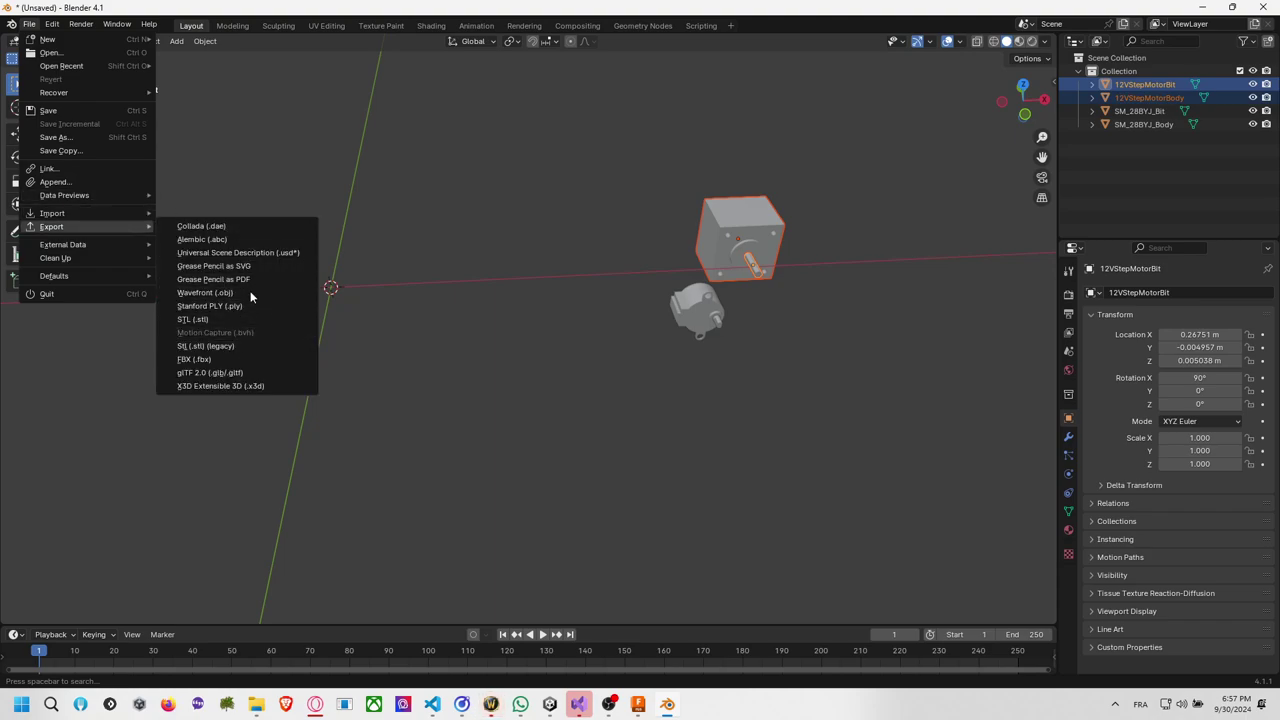
click(250, 362)
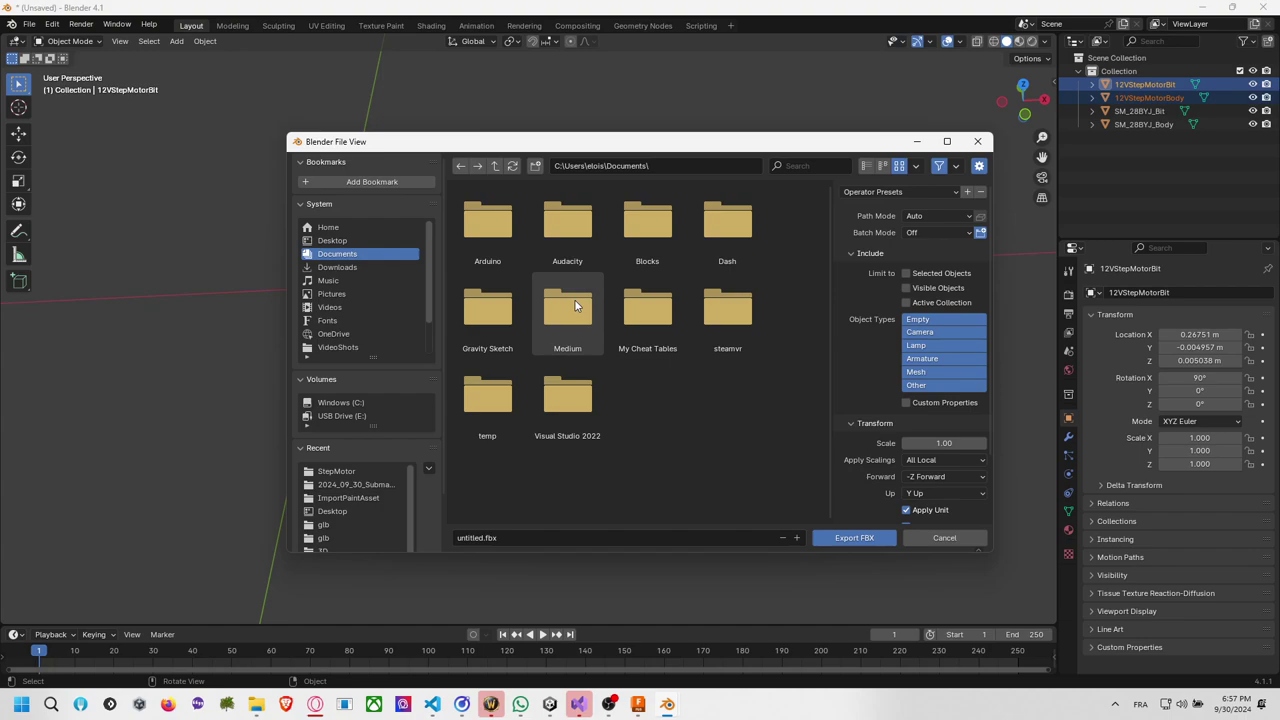
click(705, 168)
key(ctrl+v)
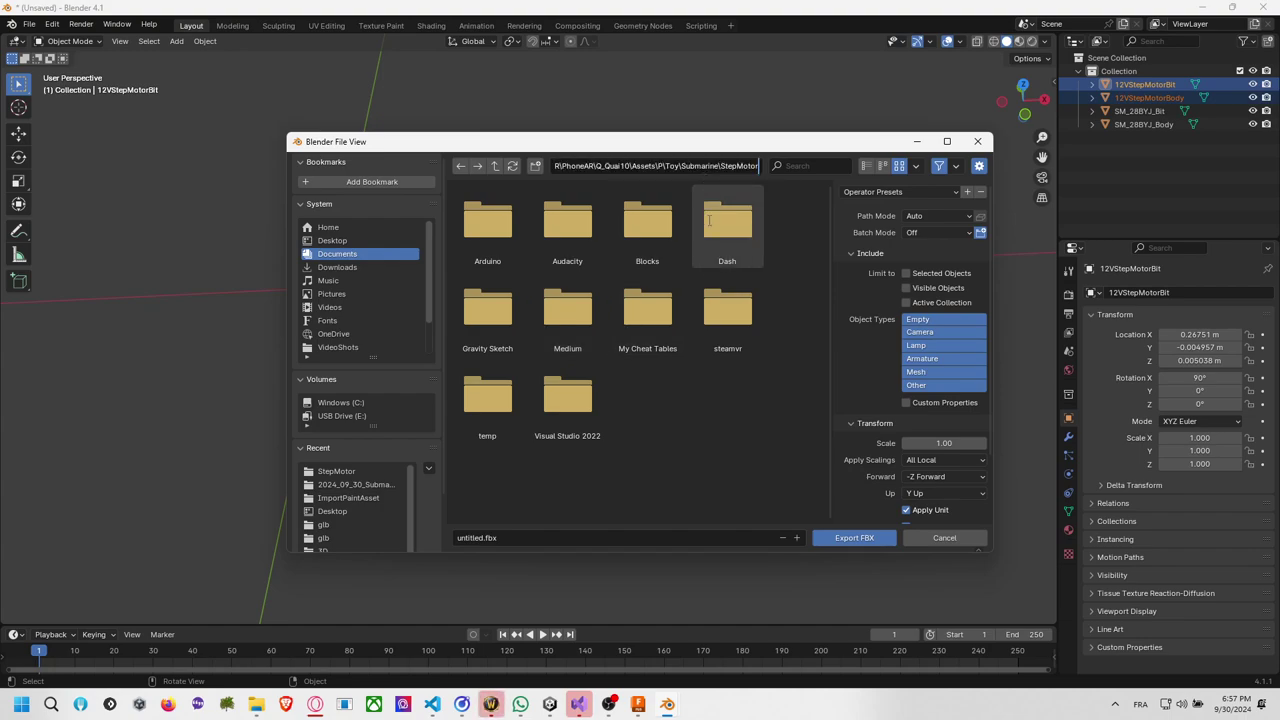
key(Return)
click(578, 536)
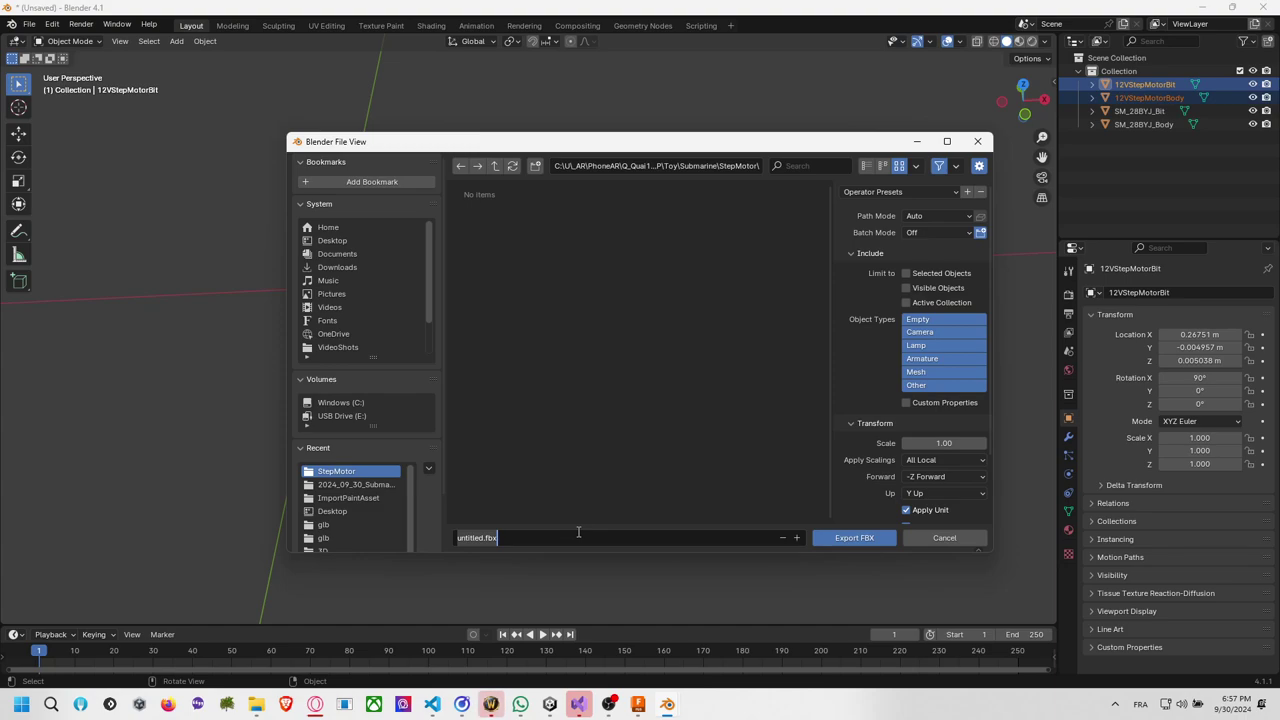
text(12VS)
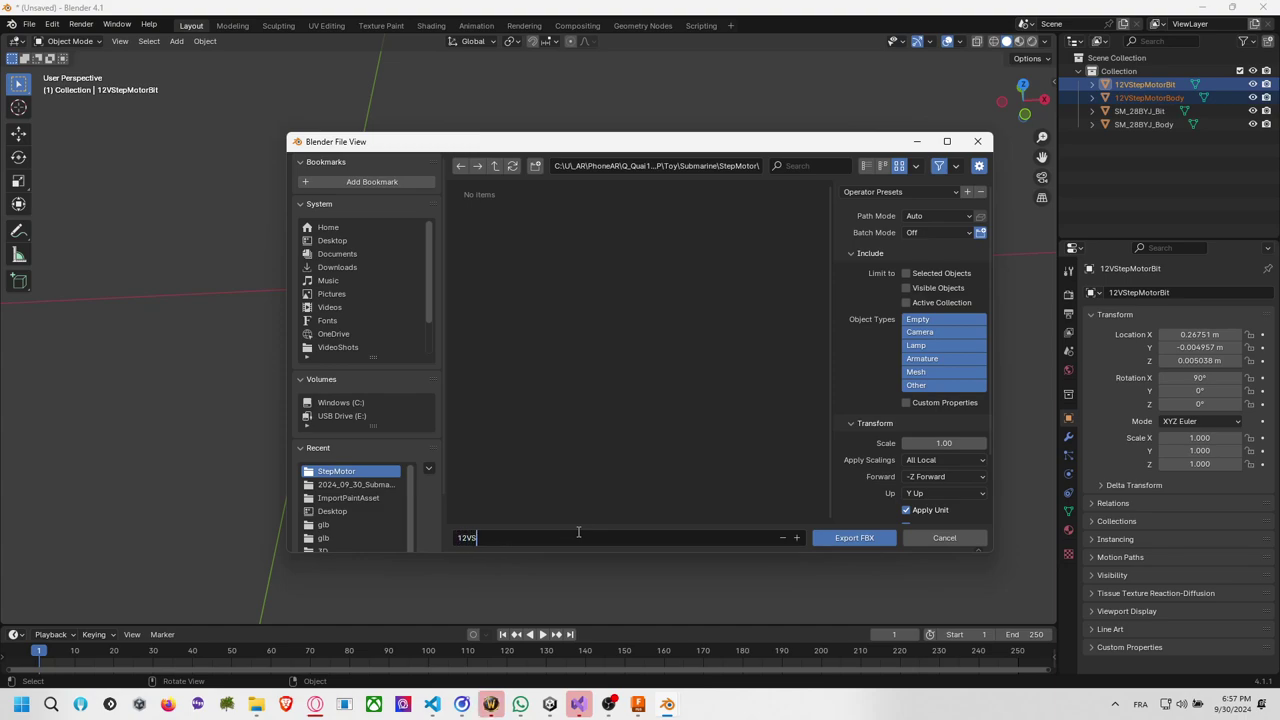
text(tepMotor)
text(Bit)
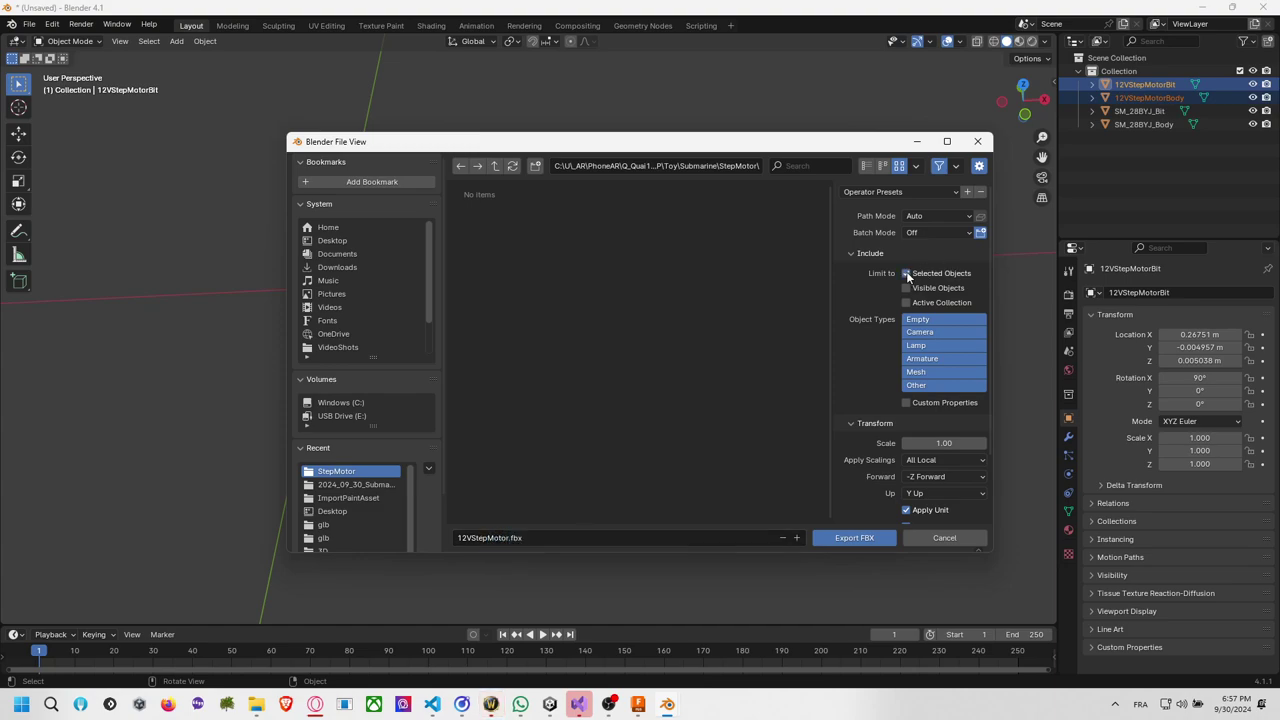
click(906, 273)
click(854, 537)
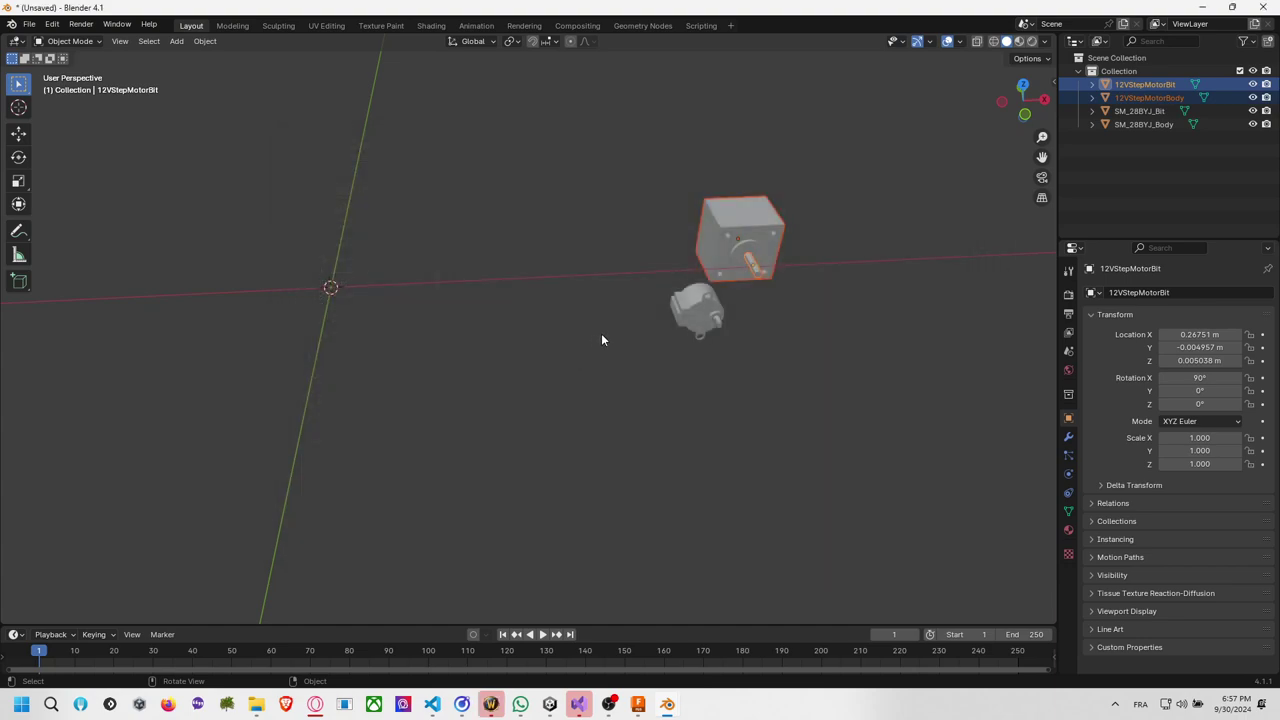
key(alt+Tab)
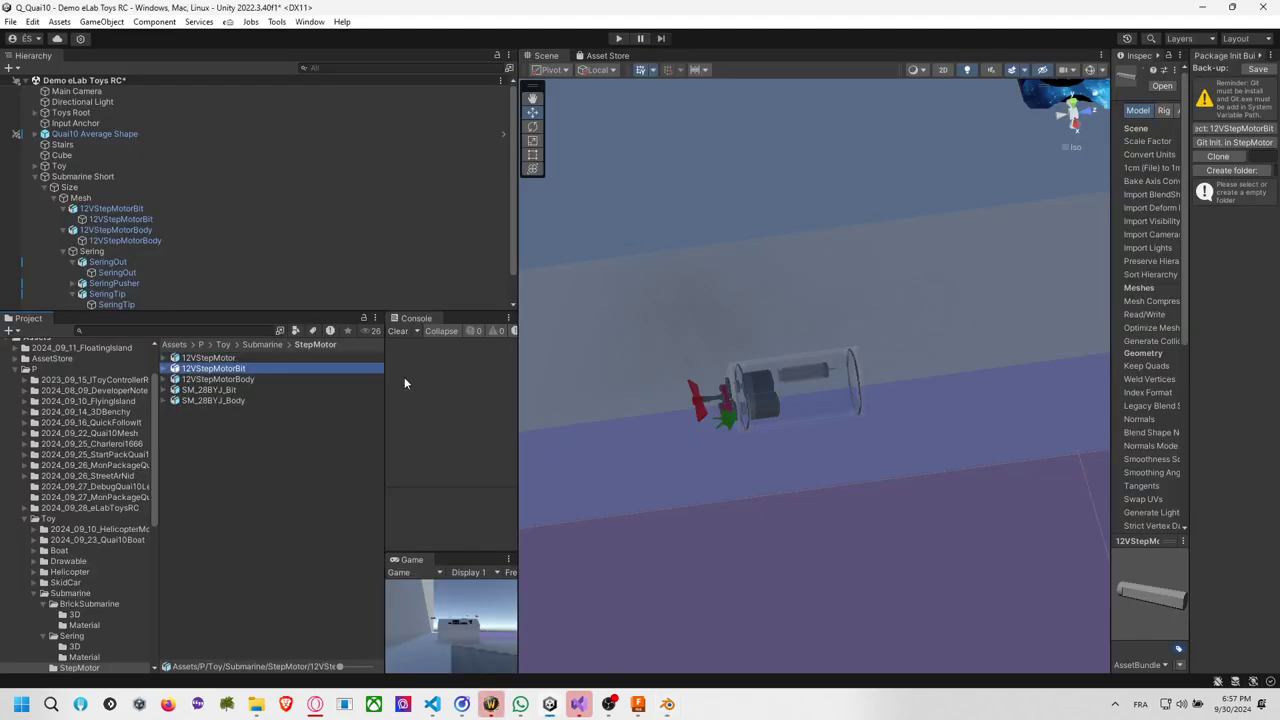
Put the 12VStepMotor model under Mesh and delete the old 12VStepMotorBit and 12VStepMotorBody objects.
click(228, 358)
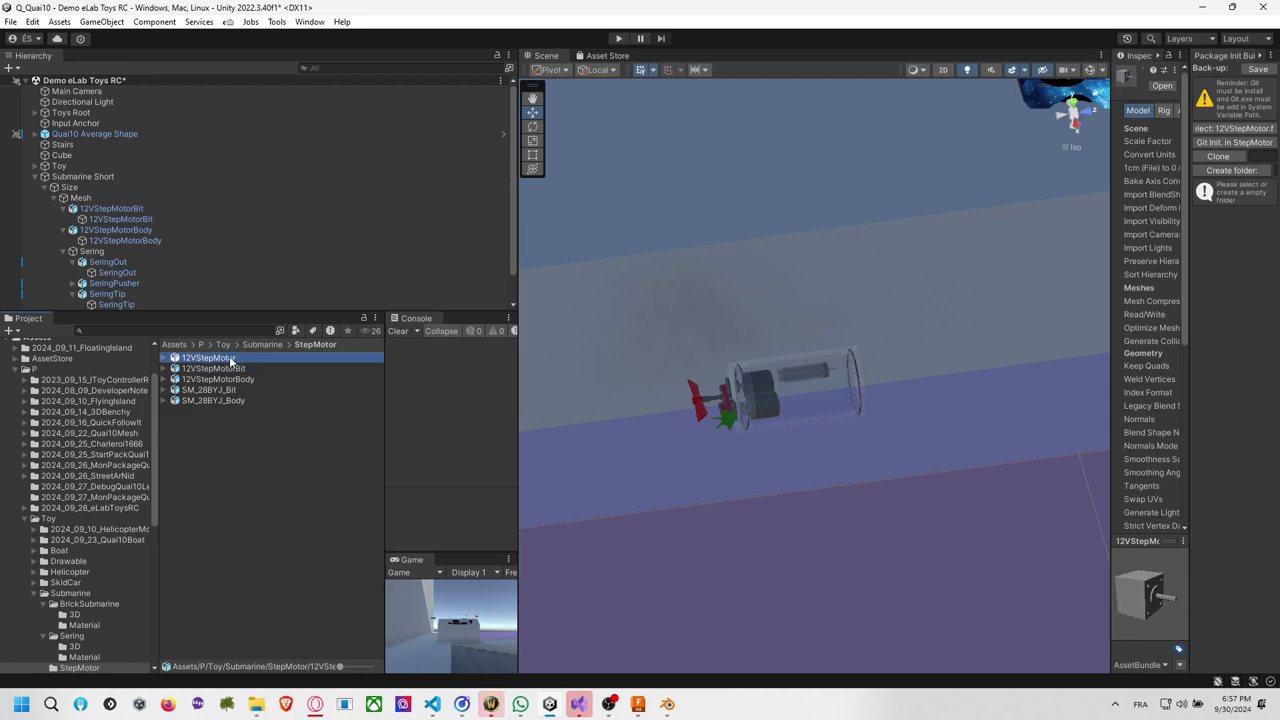
drag(230, 361, 127, 186)
click(112, 198)
shift+click(121, 229)
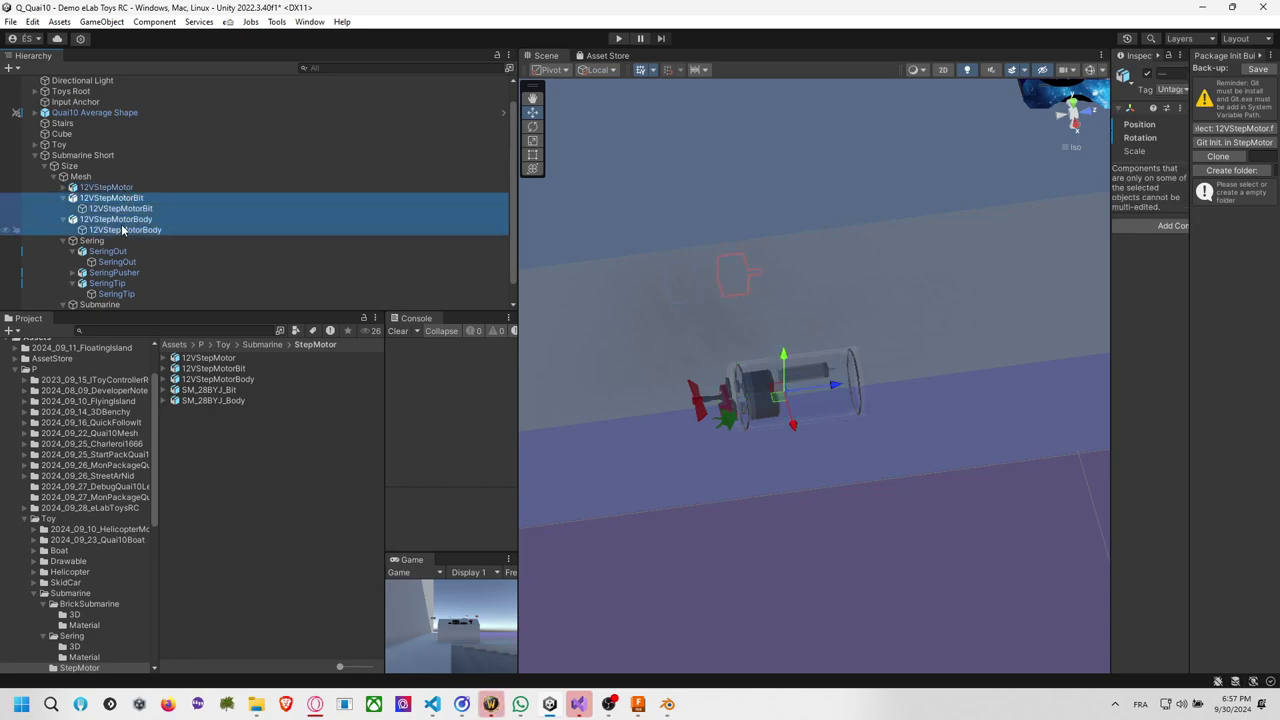
key(Delete)
click(126, 207)
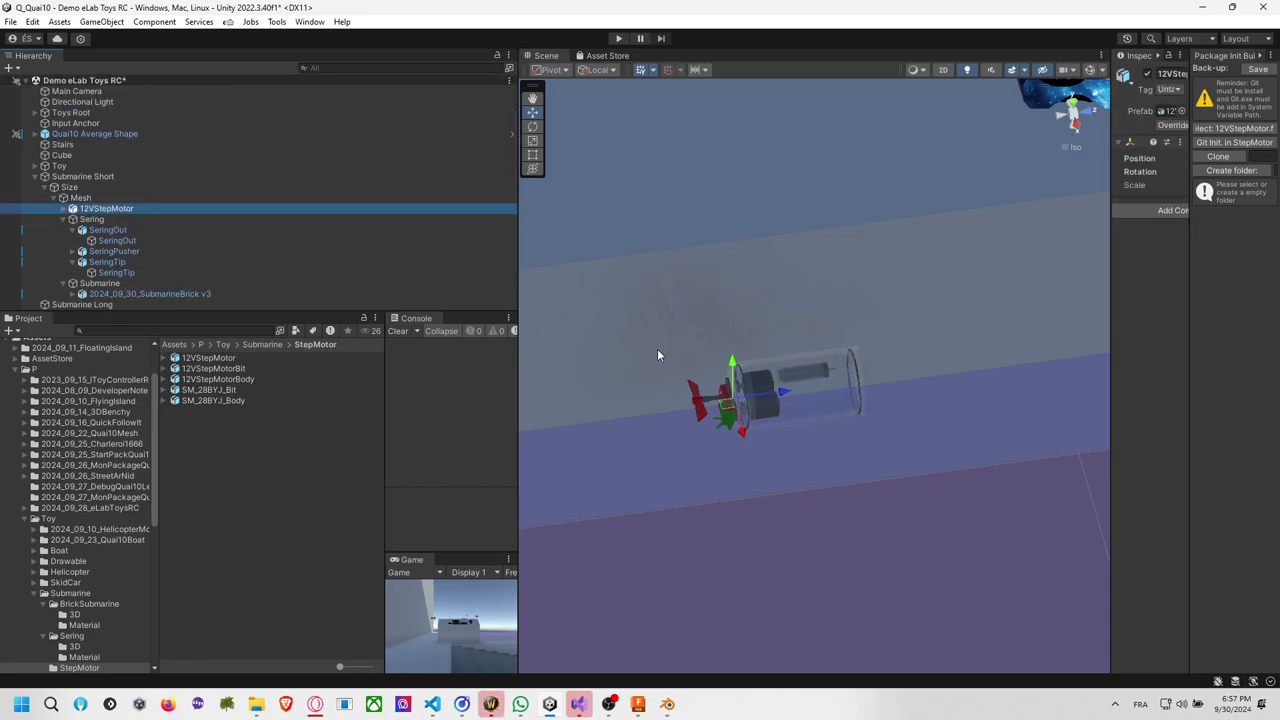
key(f)
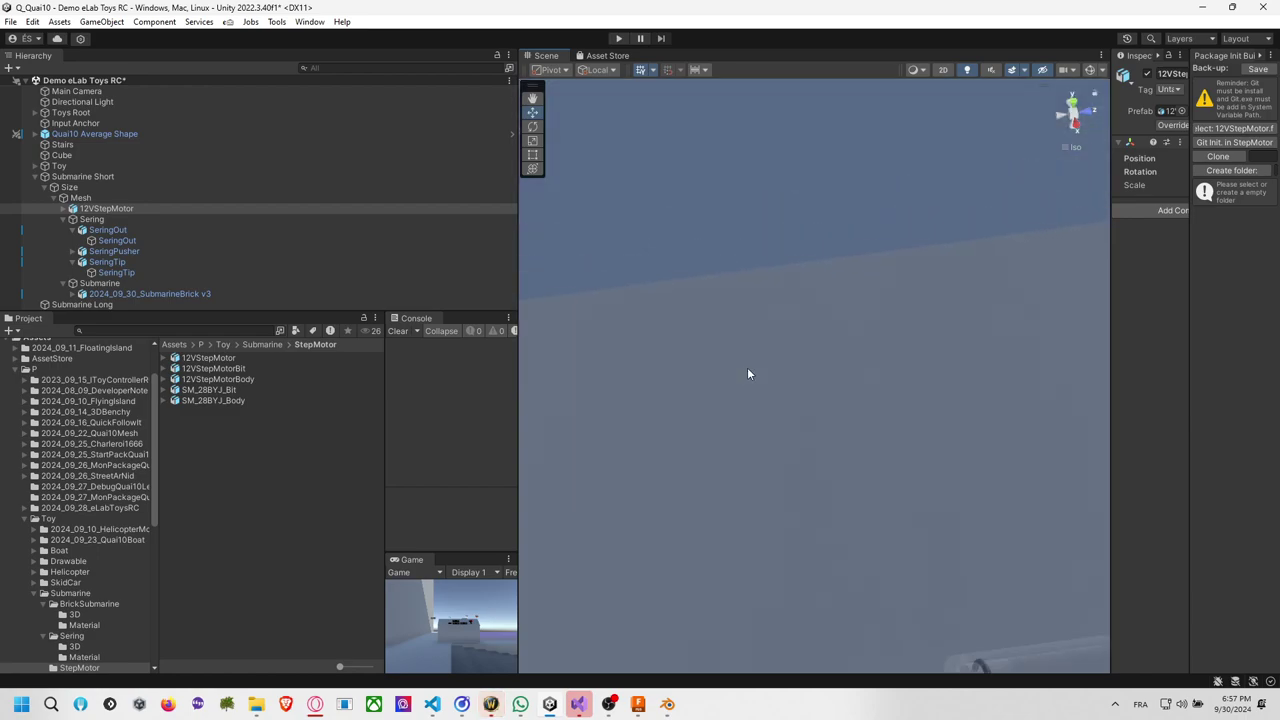
key(alt+Tab)
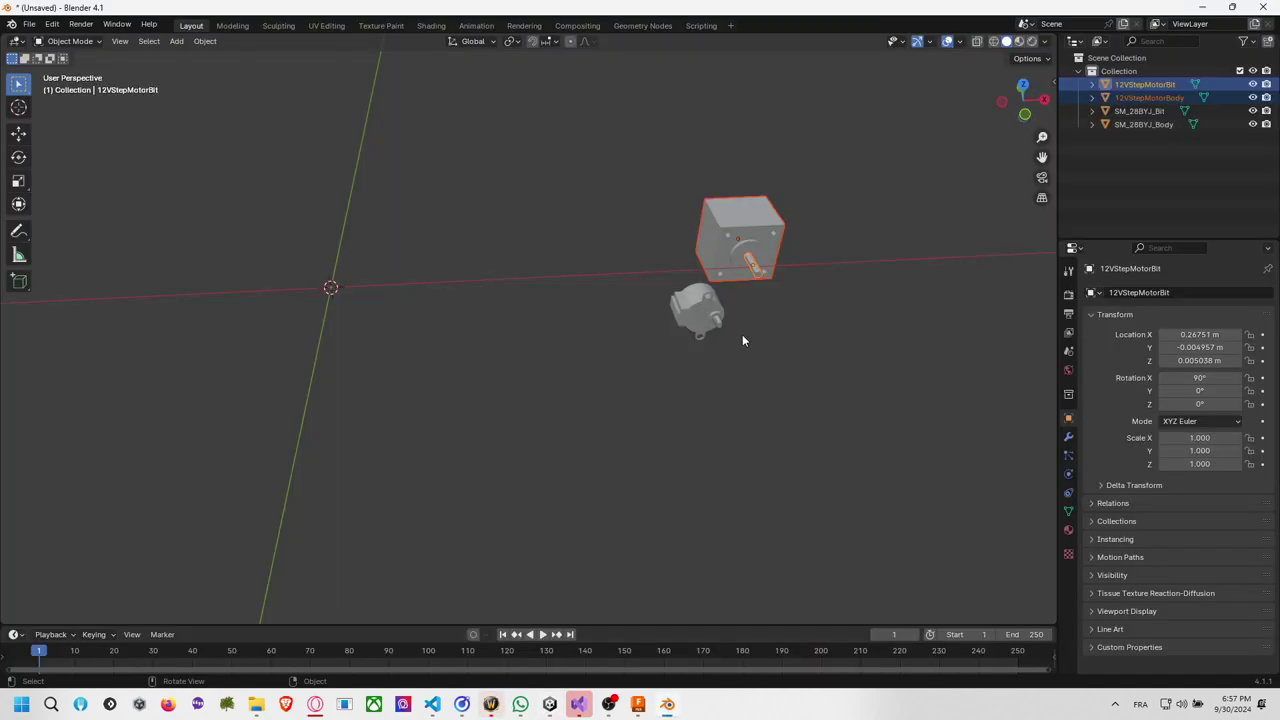
In back orthographic view, try moving the motor bit, then cancel the move and rename.
click(1020, 93)
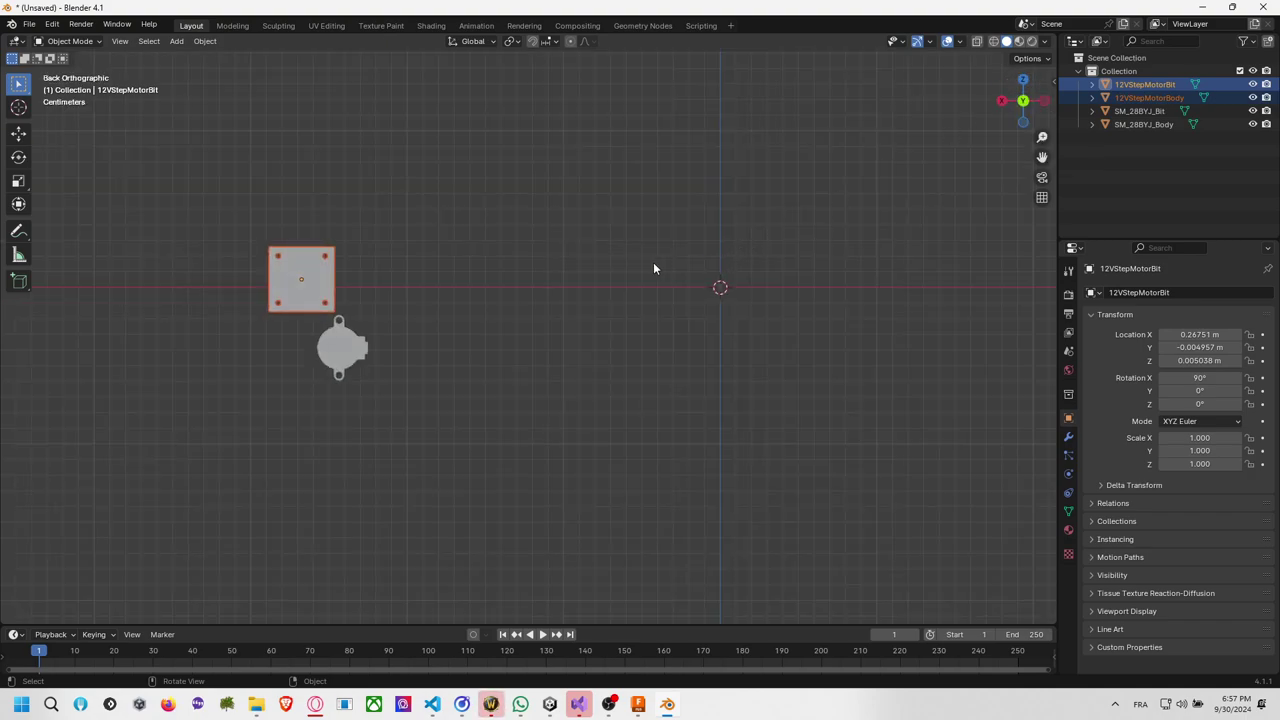
middle_drag(653, 268, 612, 284)
click(1010, 106)
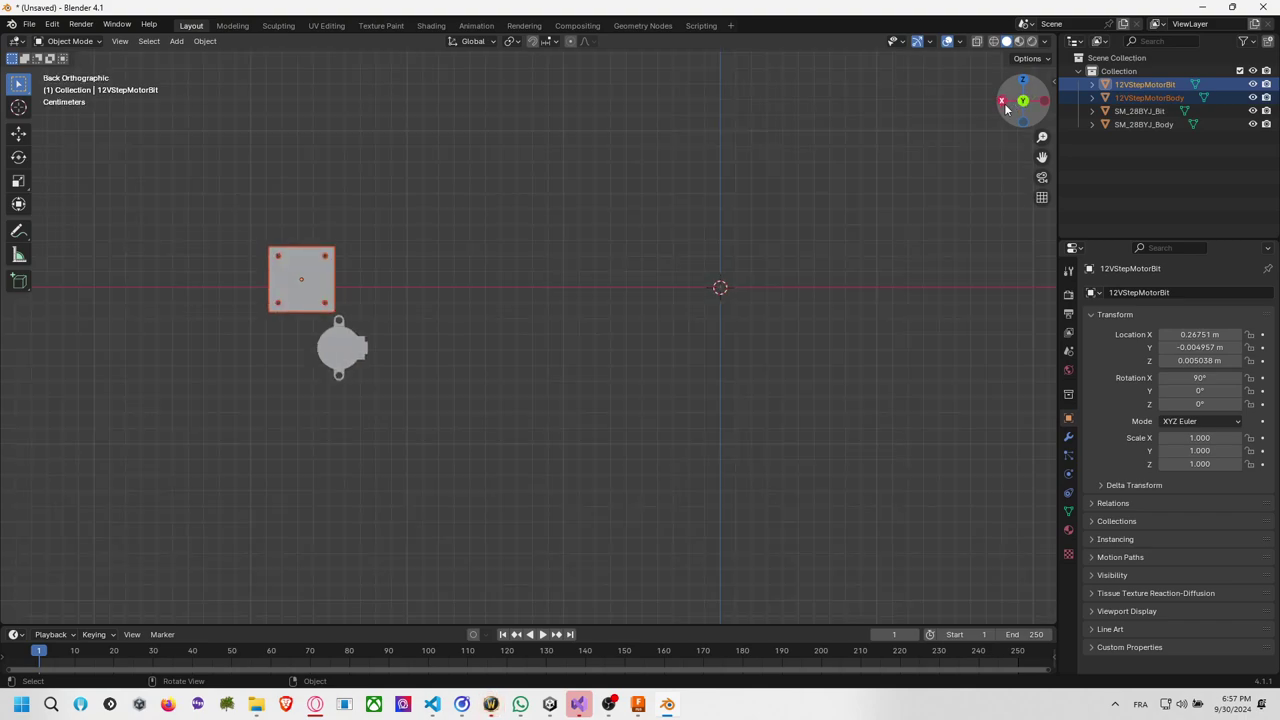
key(g)
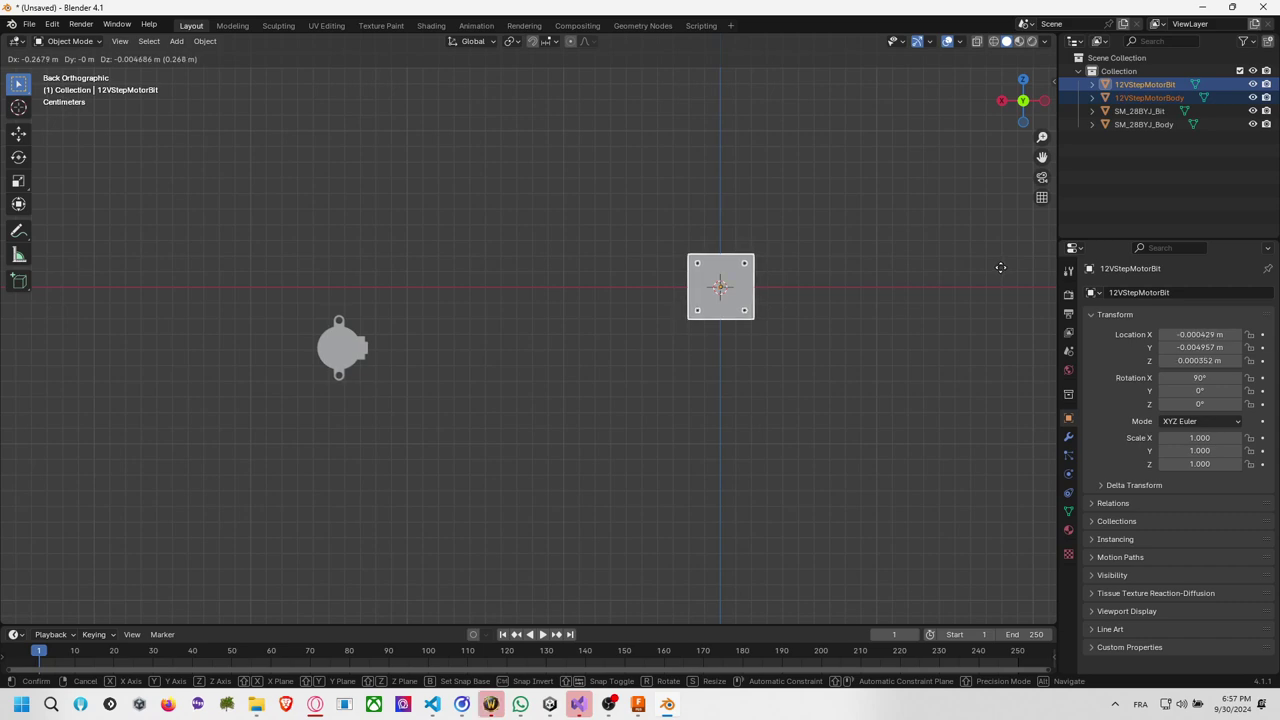
right_click(1000, 270)
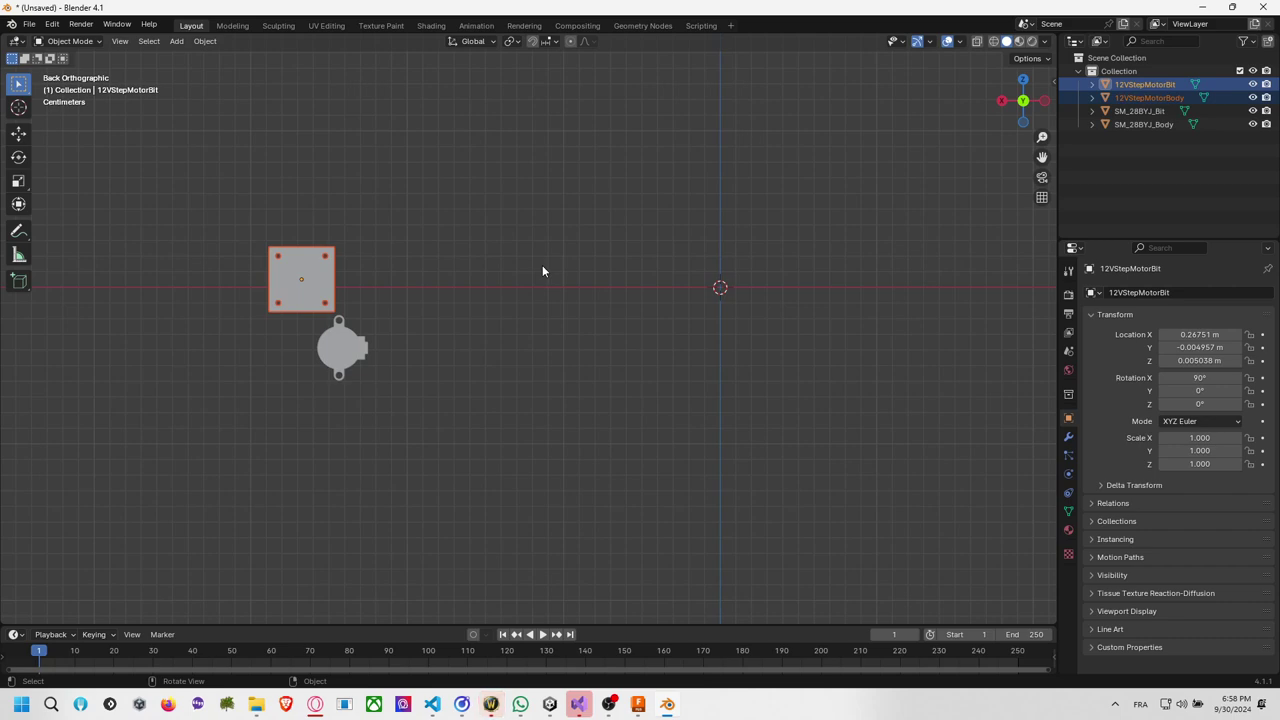
key(F2)
key(Return)
middle_drag(563, 240, 647, 300)
mouse_move(737, 314)
middle_down()
mouse_move(722, 306)
mouse_move(749, 304)
middle_up()
click(29, 24)
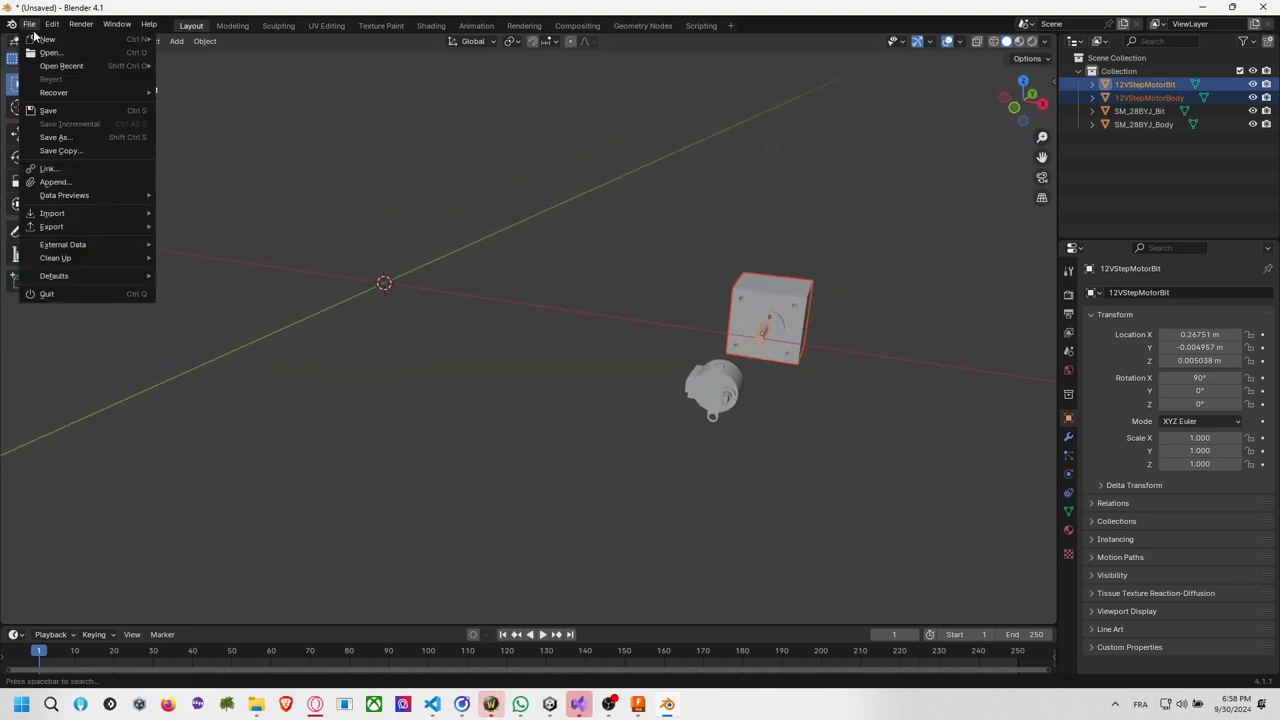
mouse_move(106, 227)
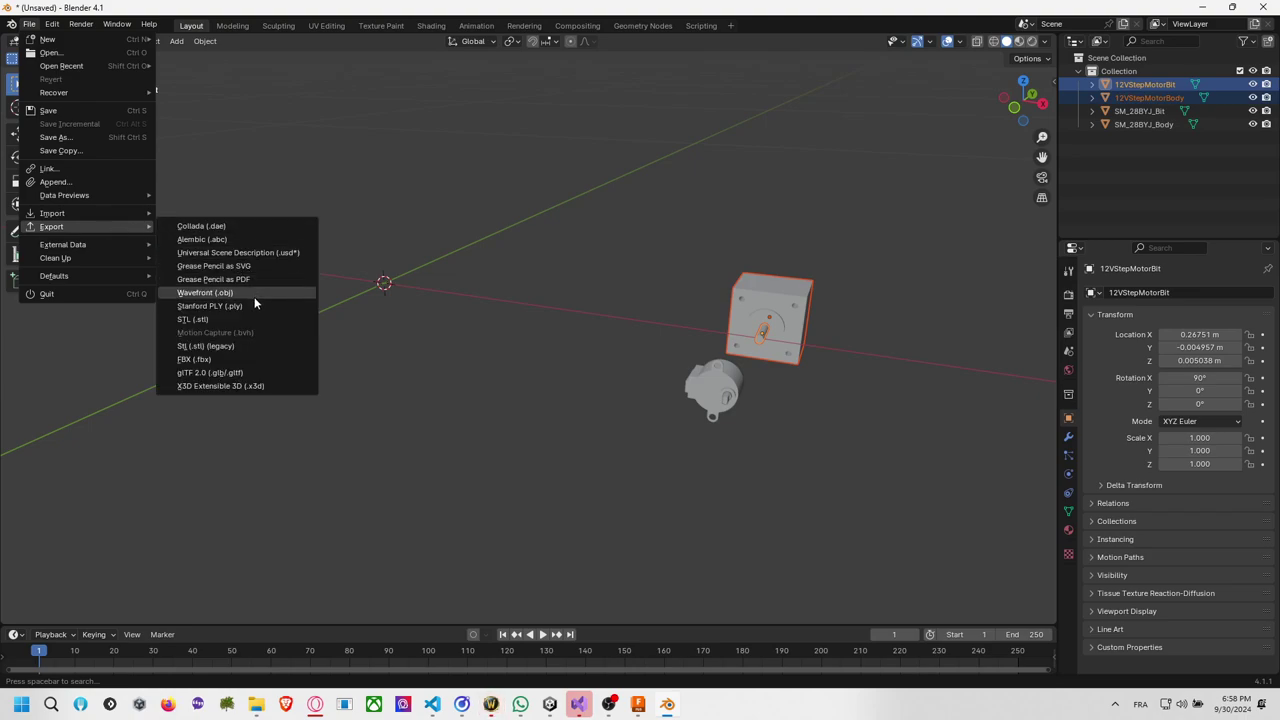
click(233, 358)
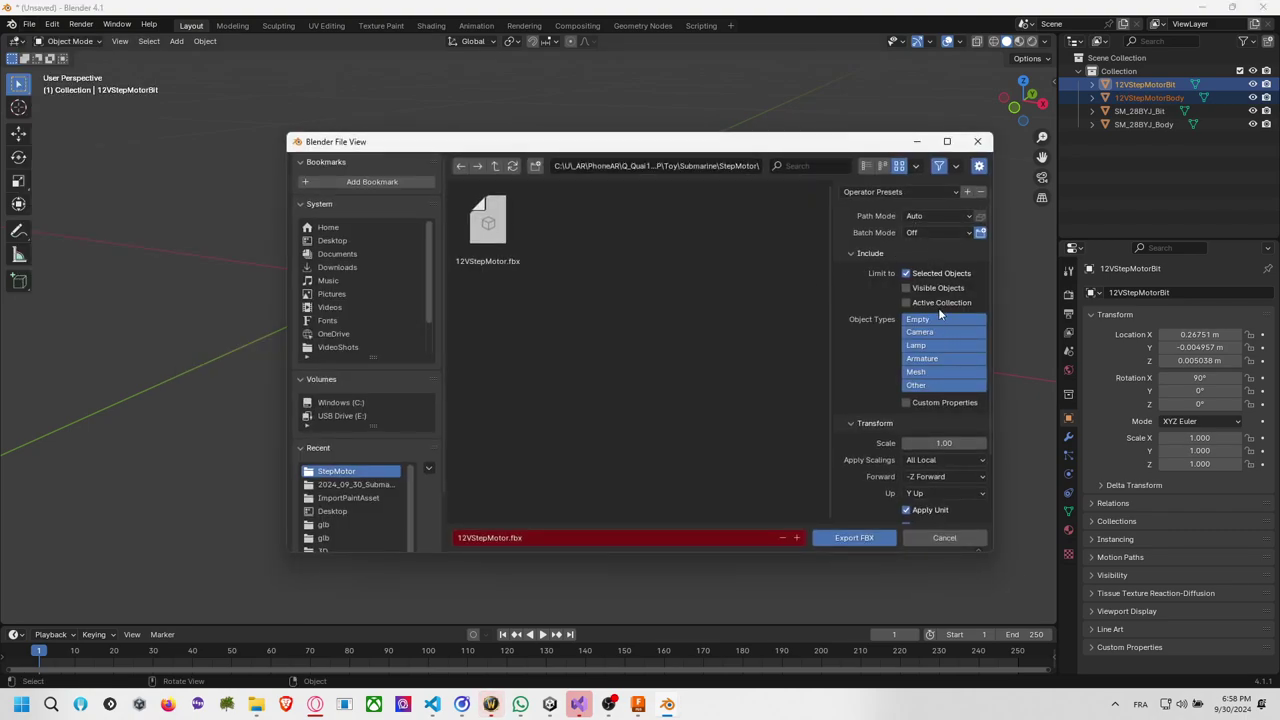
scroll(922, 492, down, 1)
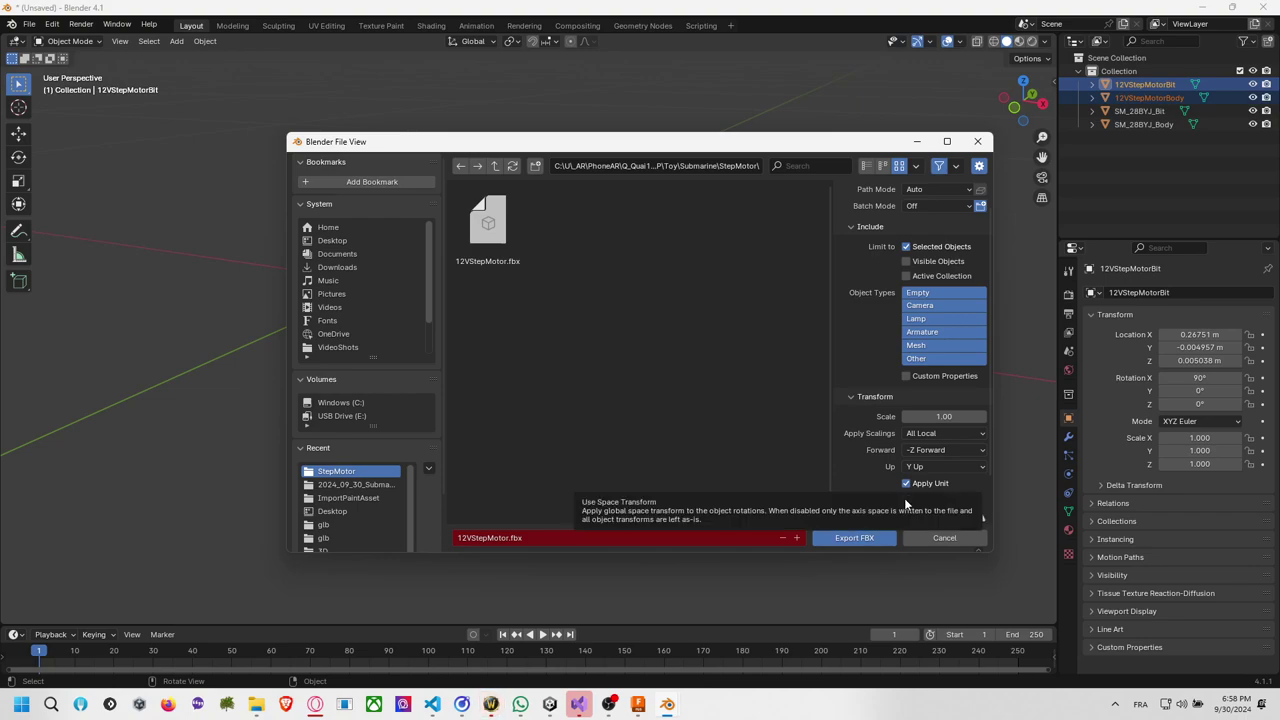
scroll(860, 459, down, 2)
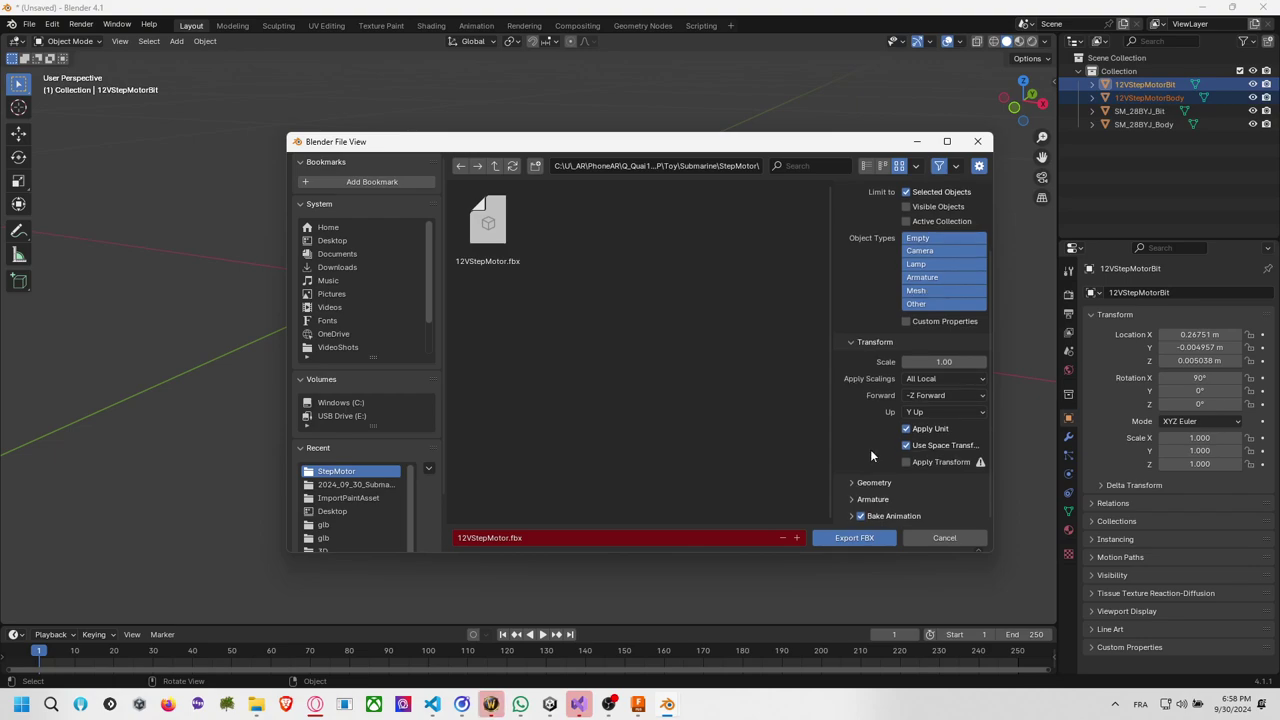
scroll(871, 456, up, 2)
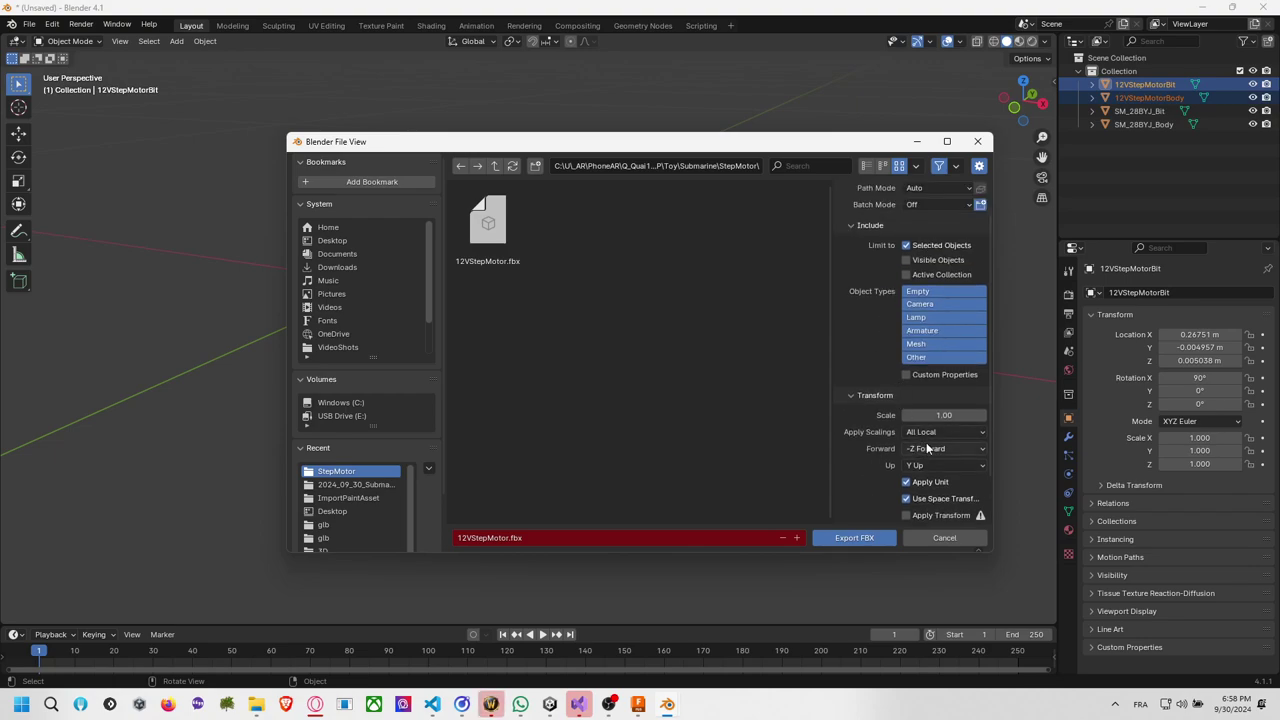
click(944, 537)
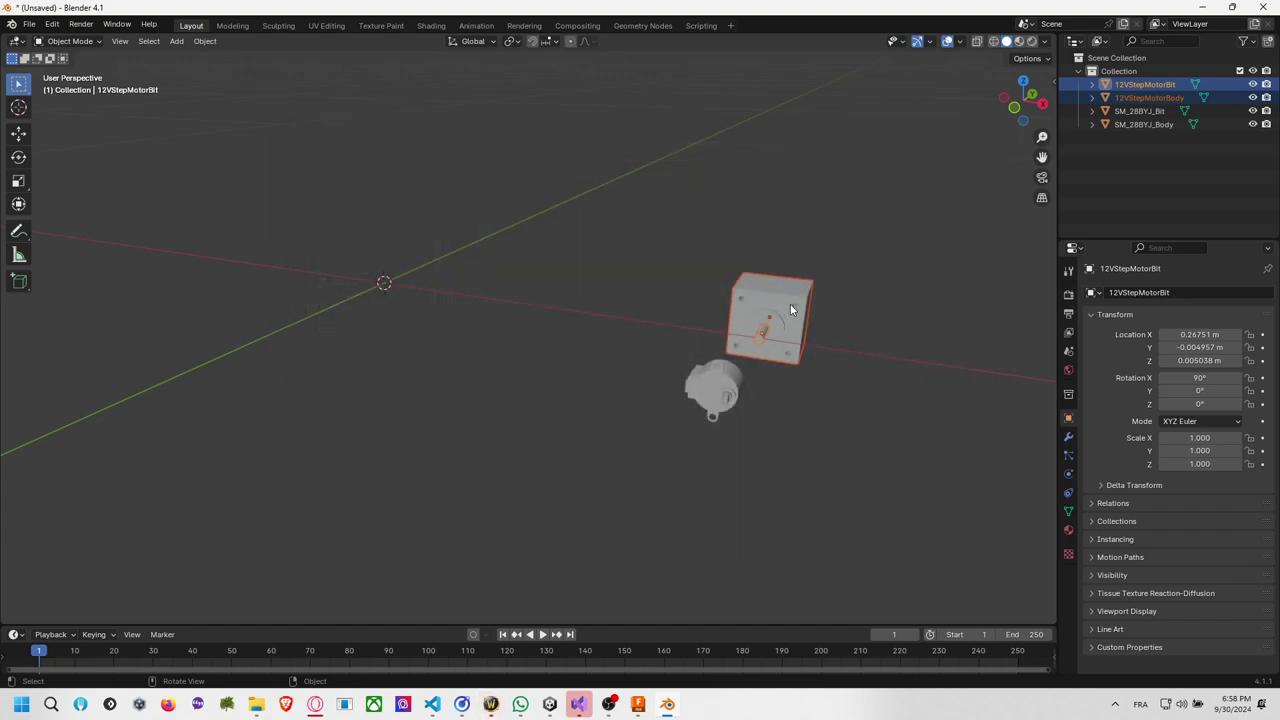
Set the bit's origin to the 3D cursor via F3 search, then undo it.
key(F3)
text(move)
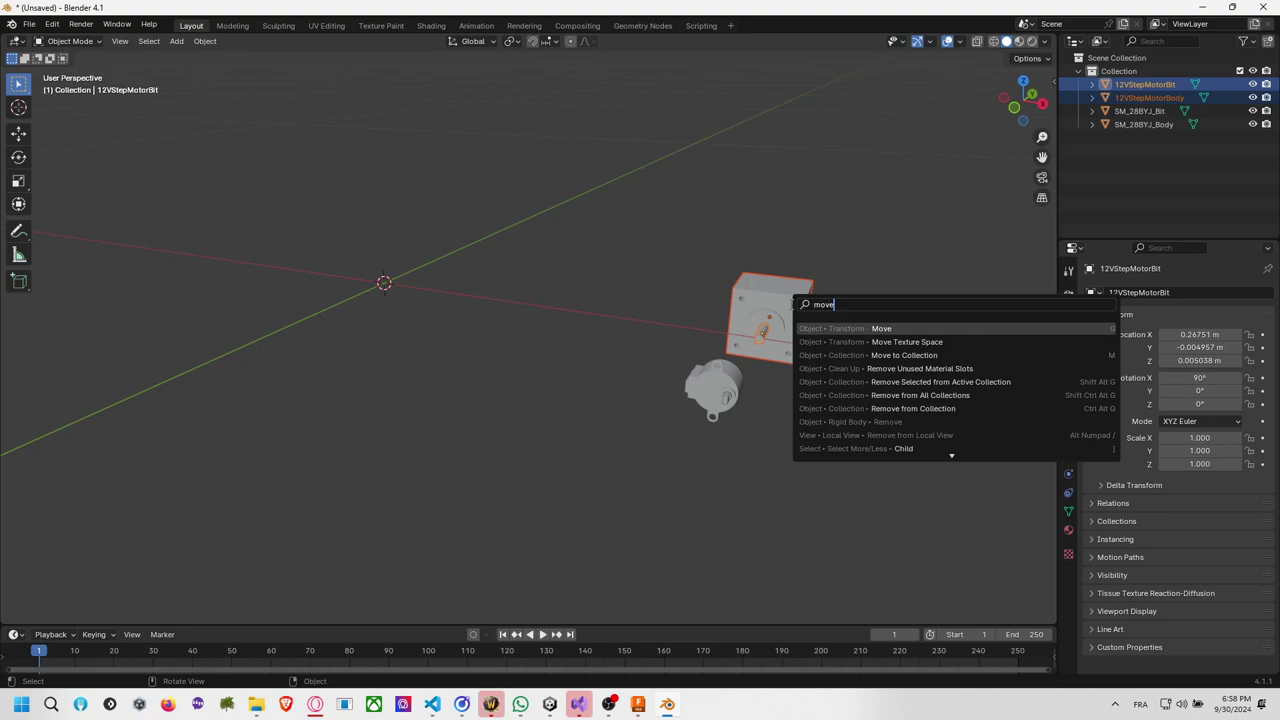
text( to)
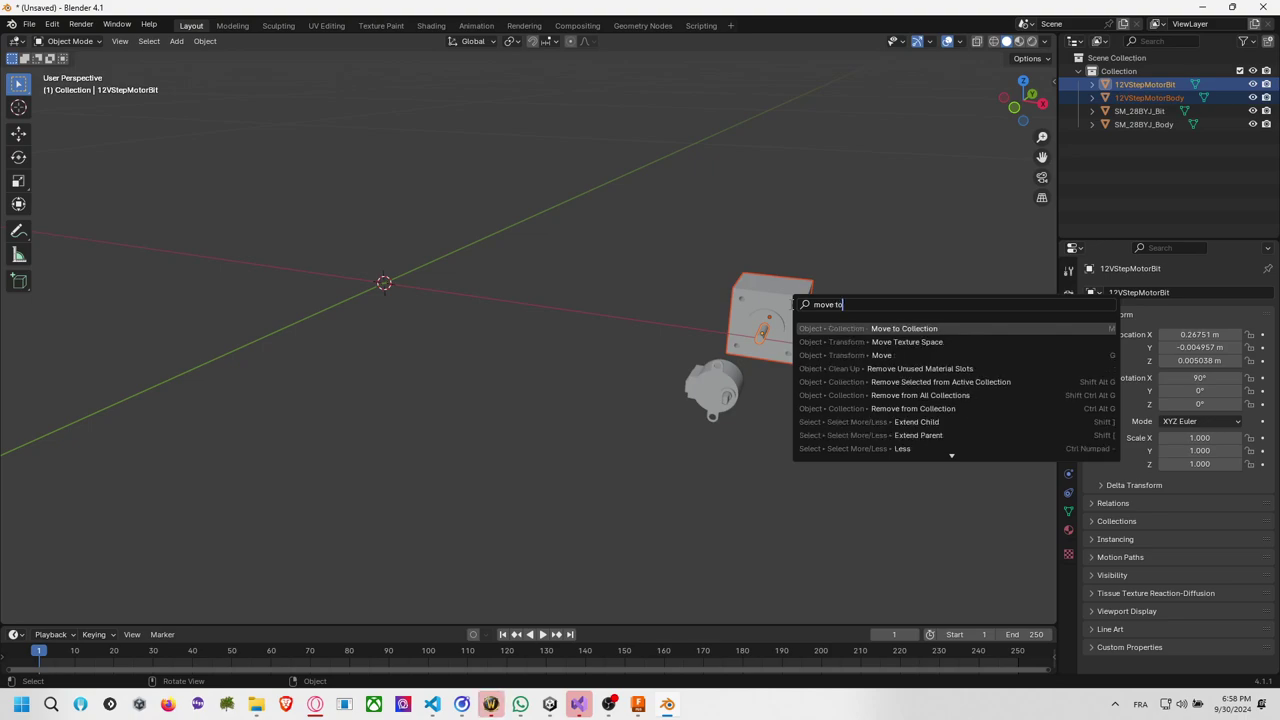
text( cu)
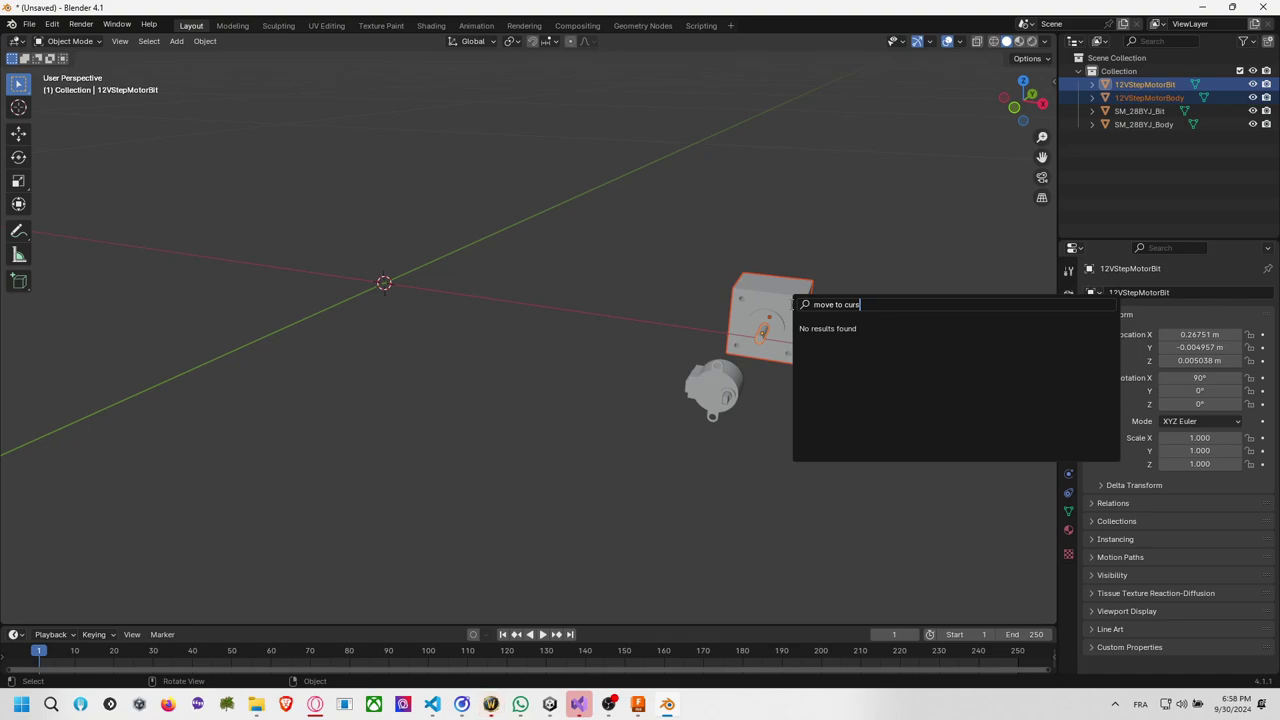
key(ctrl+a)
key(BackSpace)
text(cursor)
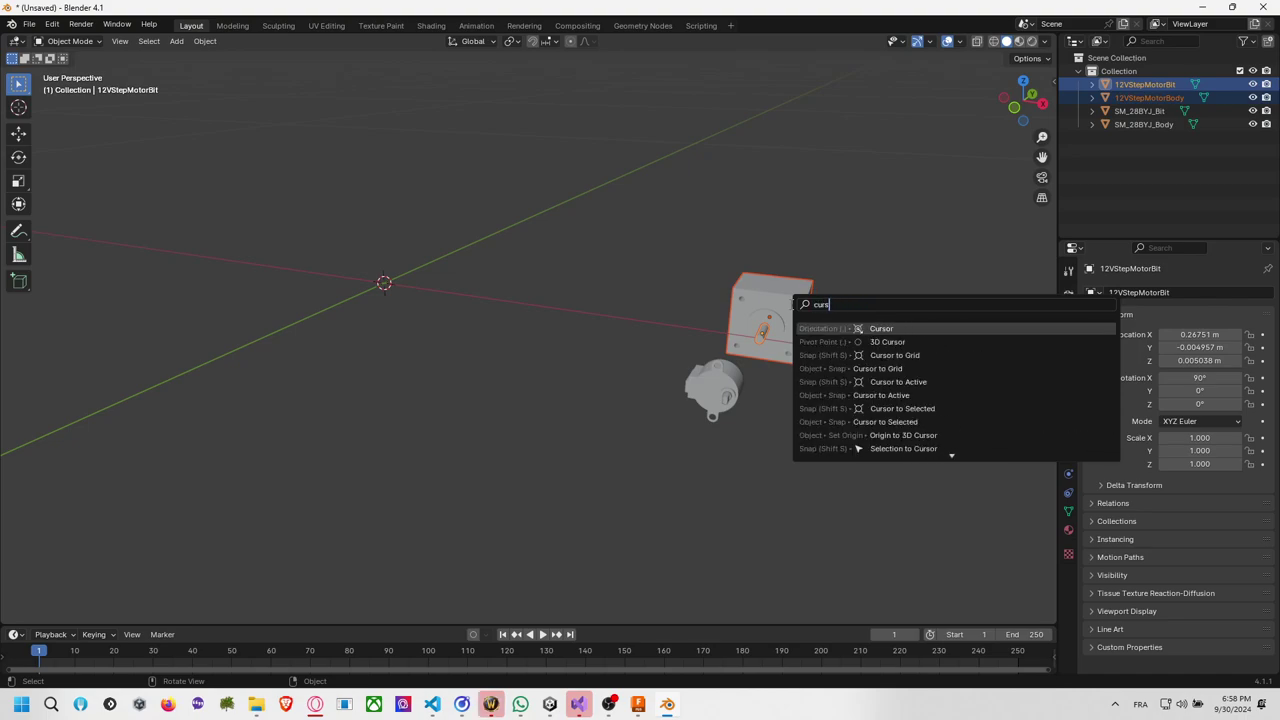
key(Down)
key(Down)
key(Down)
key(Down)
key(Down)
key(Down)
key(Down)
key(Down)
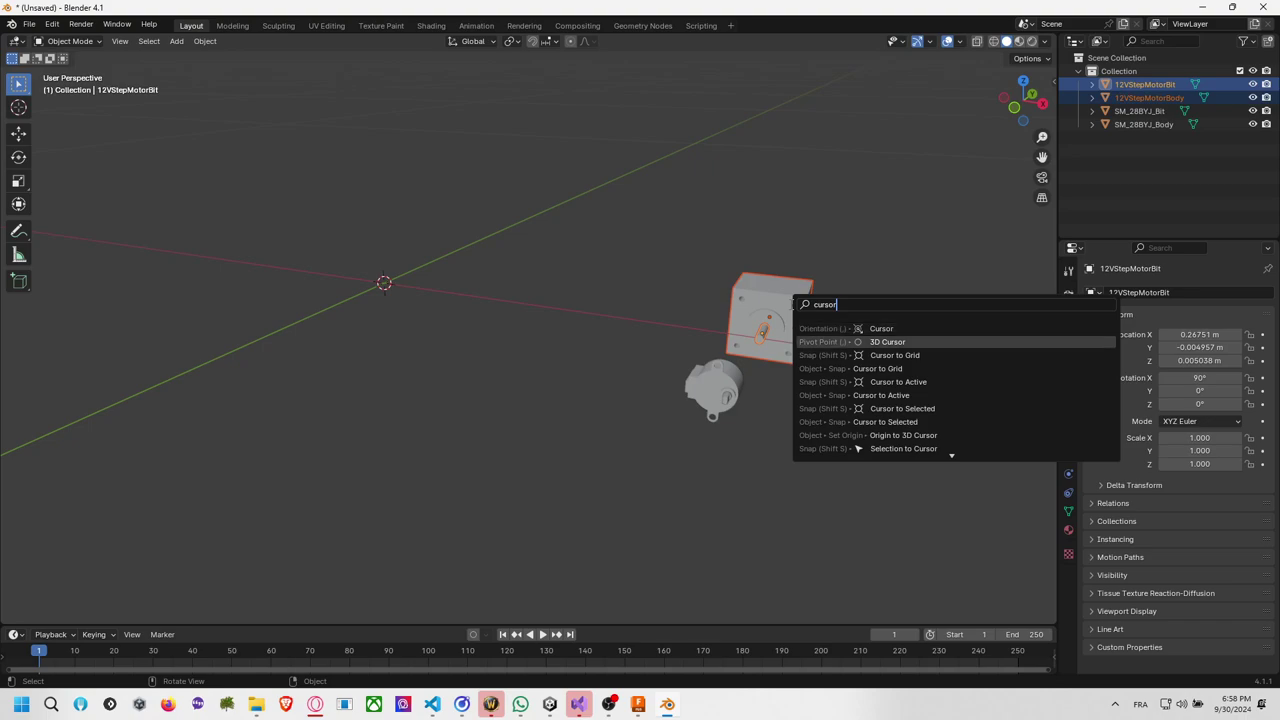
key(Return)
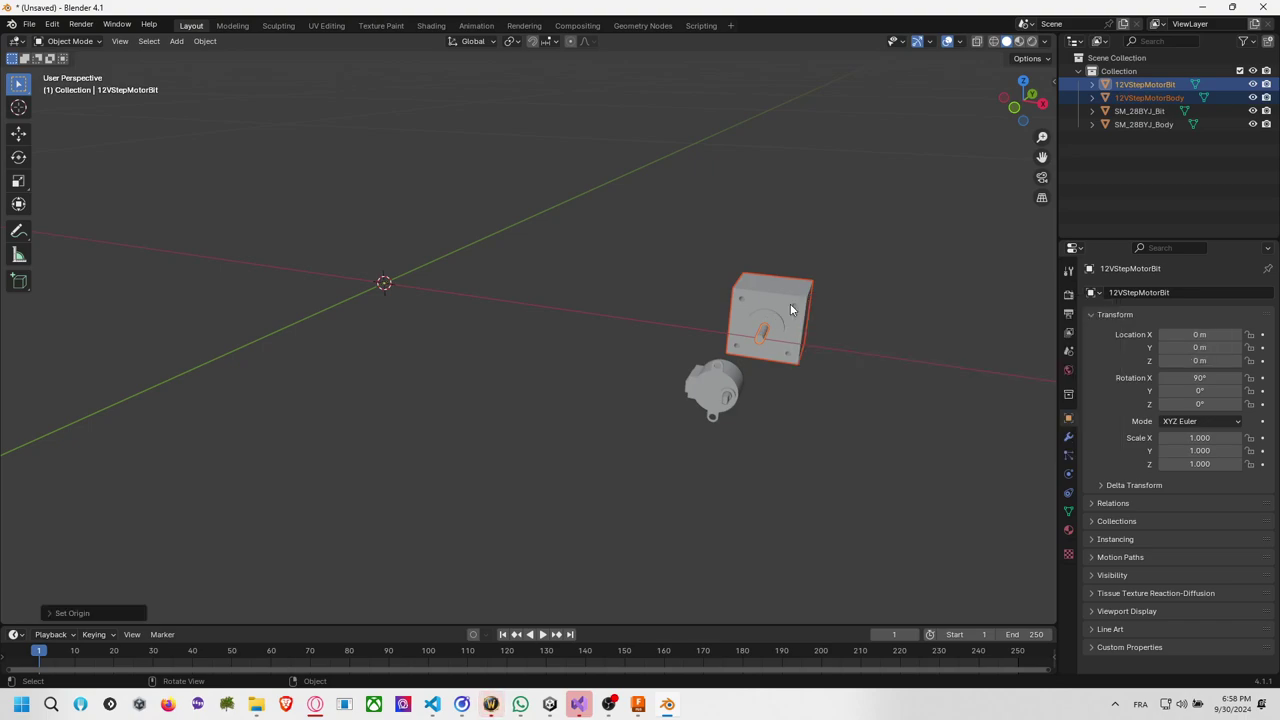
key(ctrl+z)
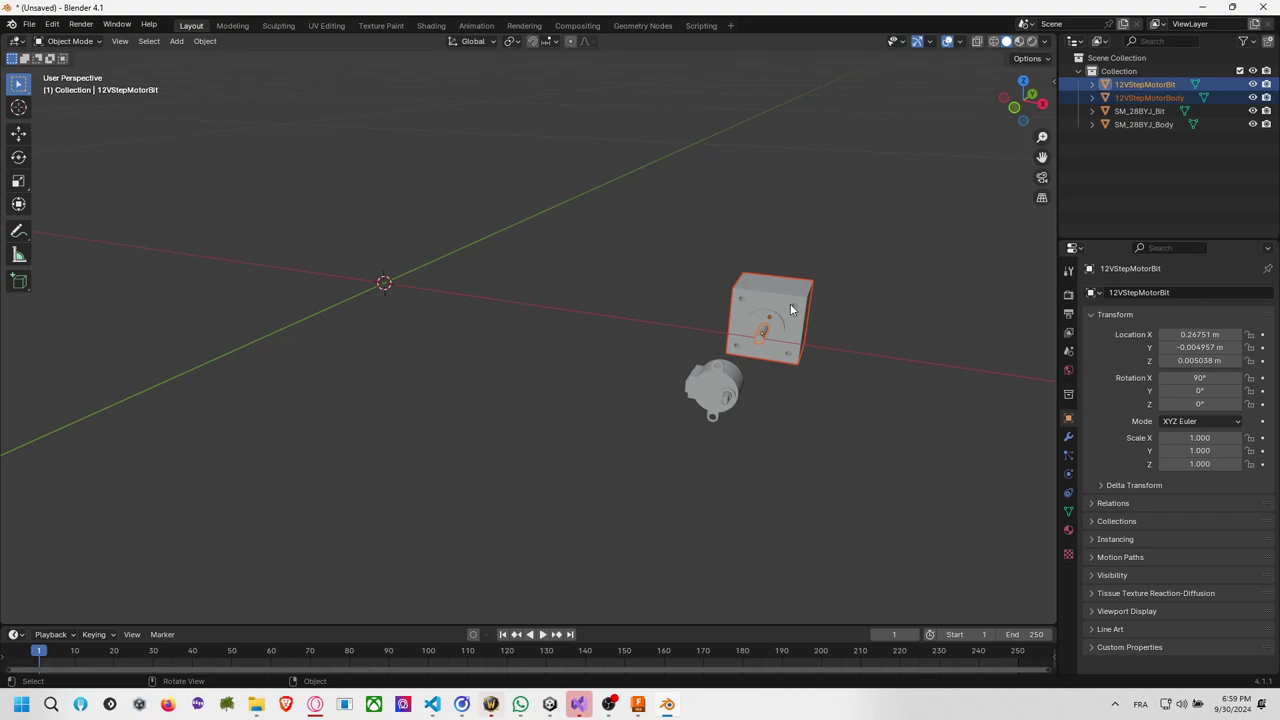
Search for translate and move-to-cursor commands, then cancel without running any.
key(F3)
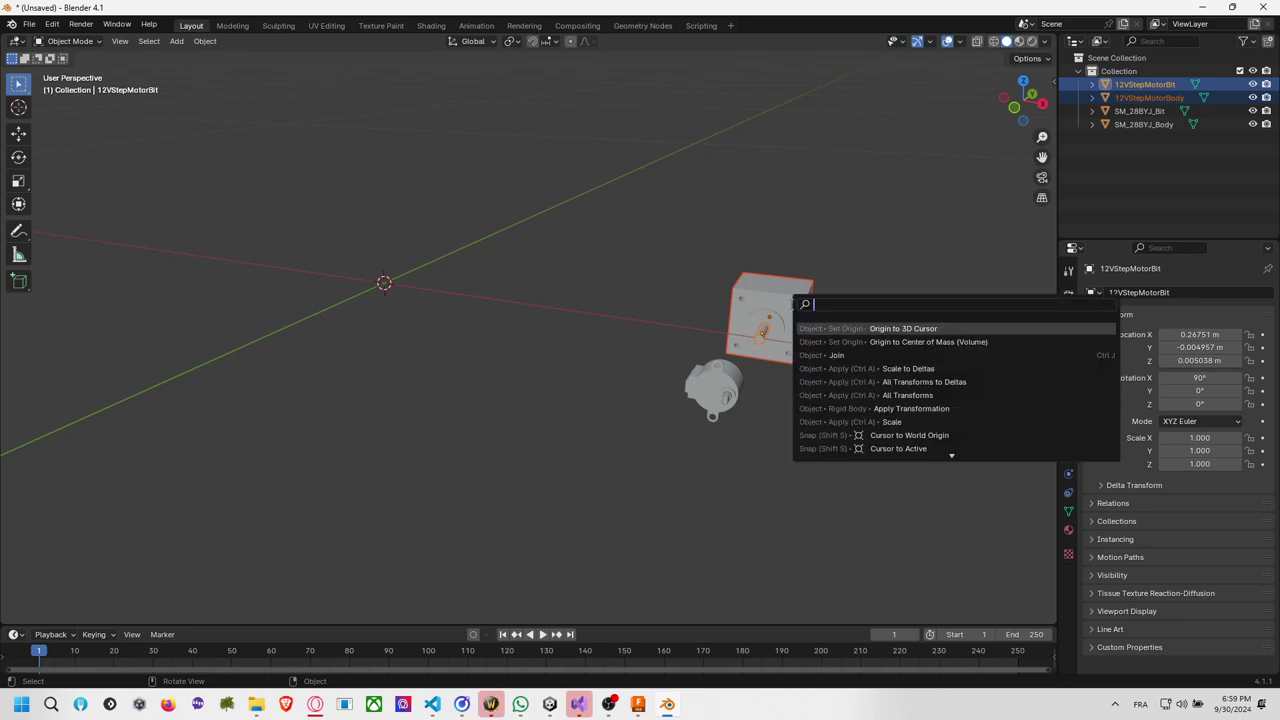
text(tanslate)
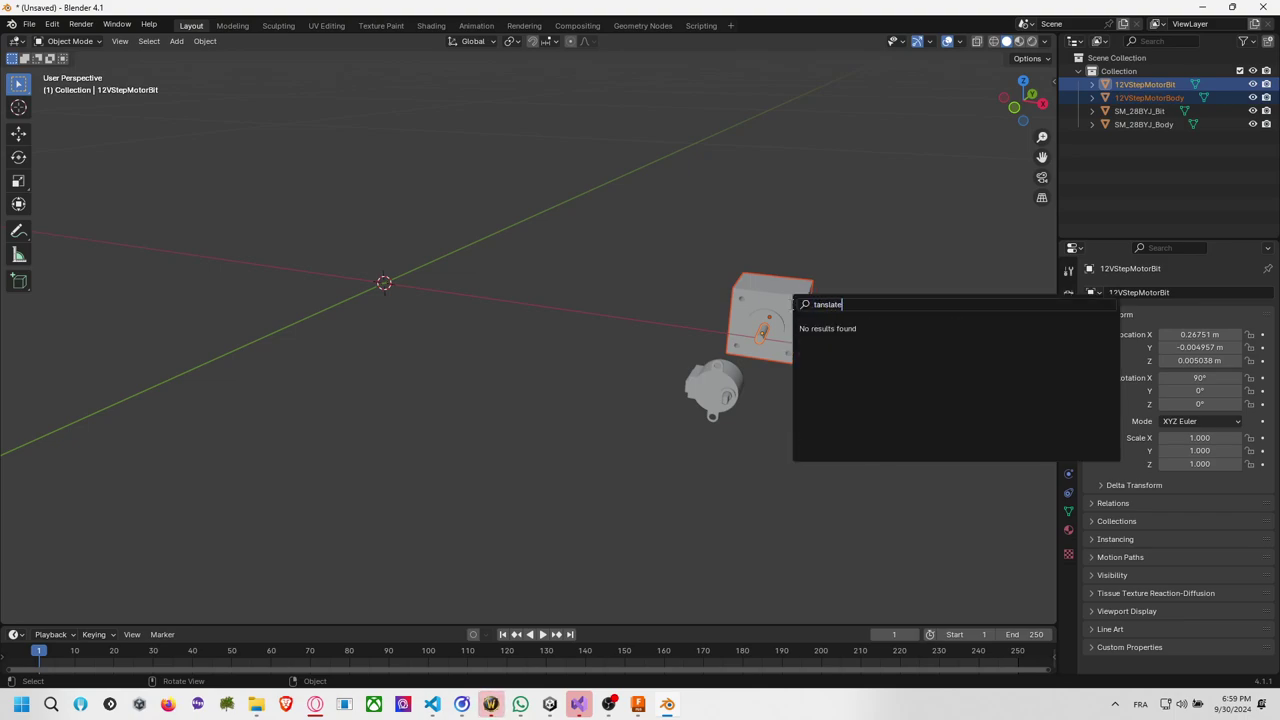
key(BackSpace)
key(BackSpace)
key(BackSpace)
key(BackSpace)
key(BackSpace)
key(BackSpace)
key(BackSpace)
text(rans)
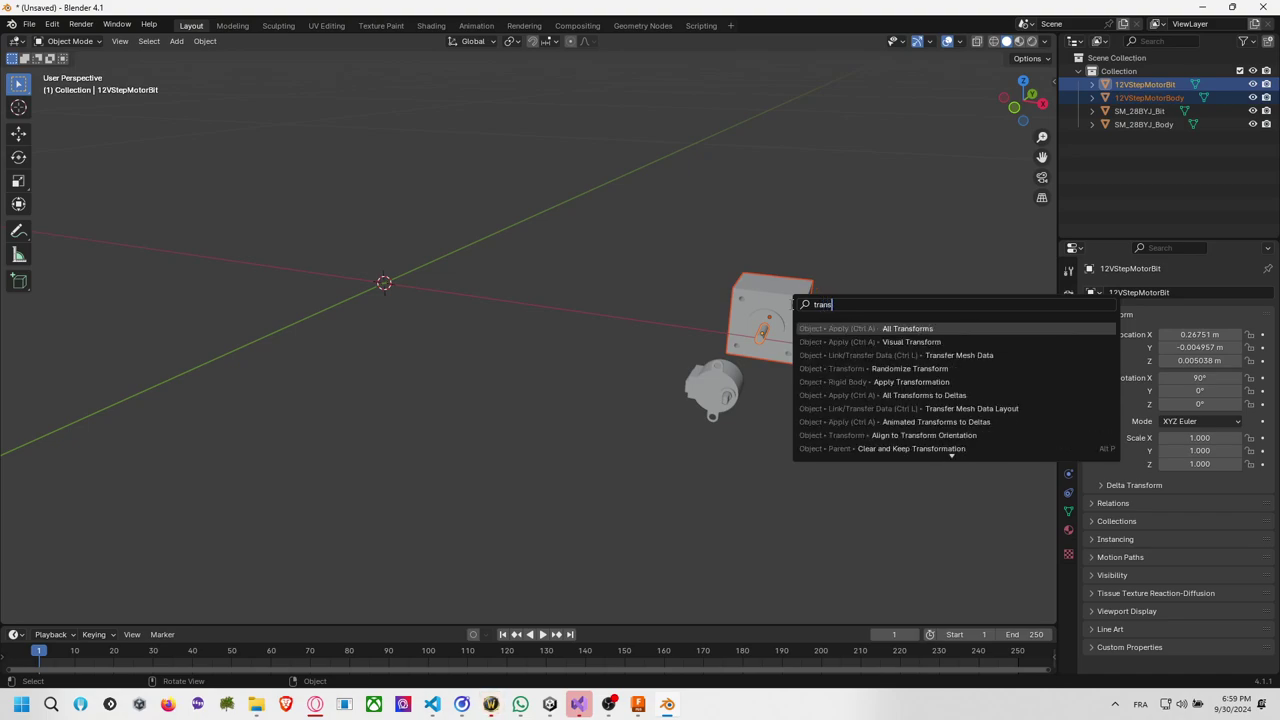
text(late)
key(BackSpace)
key(BackSpace)
key(BackSpace)
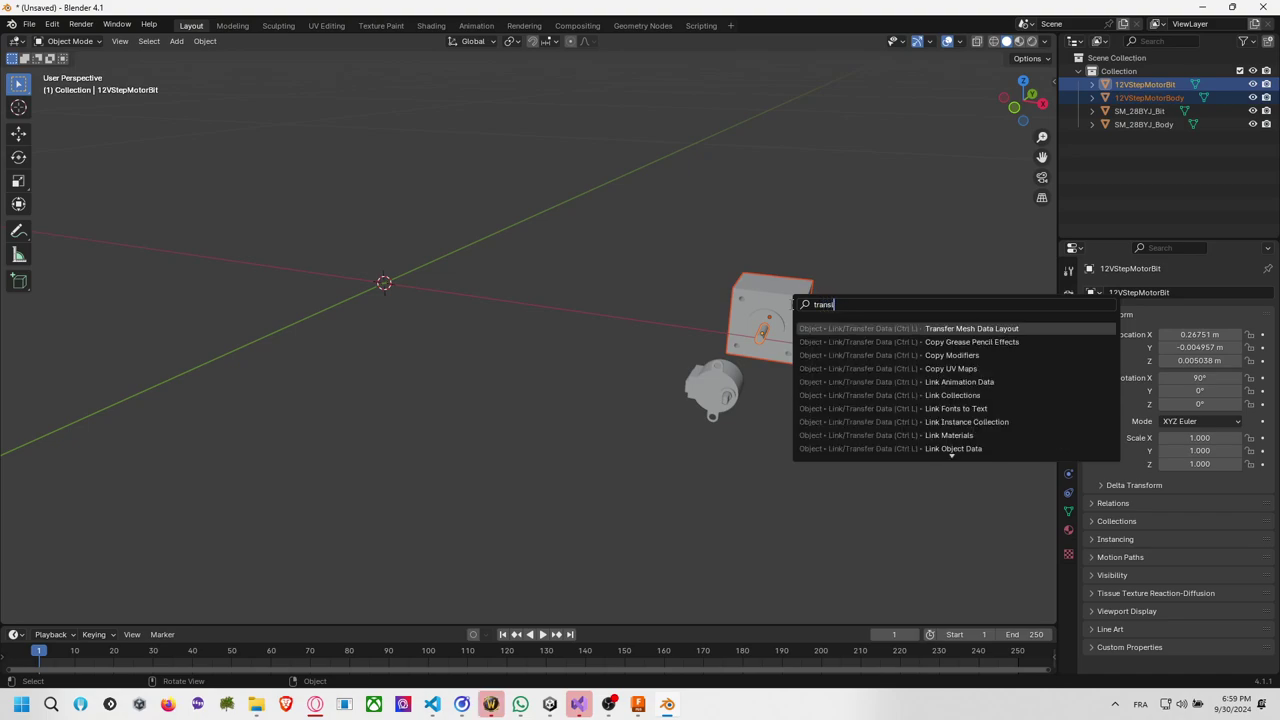
key(BackSpace)
key(BackSpace)
key(BackSpace)
key(BackSpace)
key(BackSpace)
key(BackSpace)
text(move)
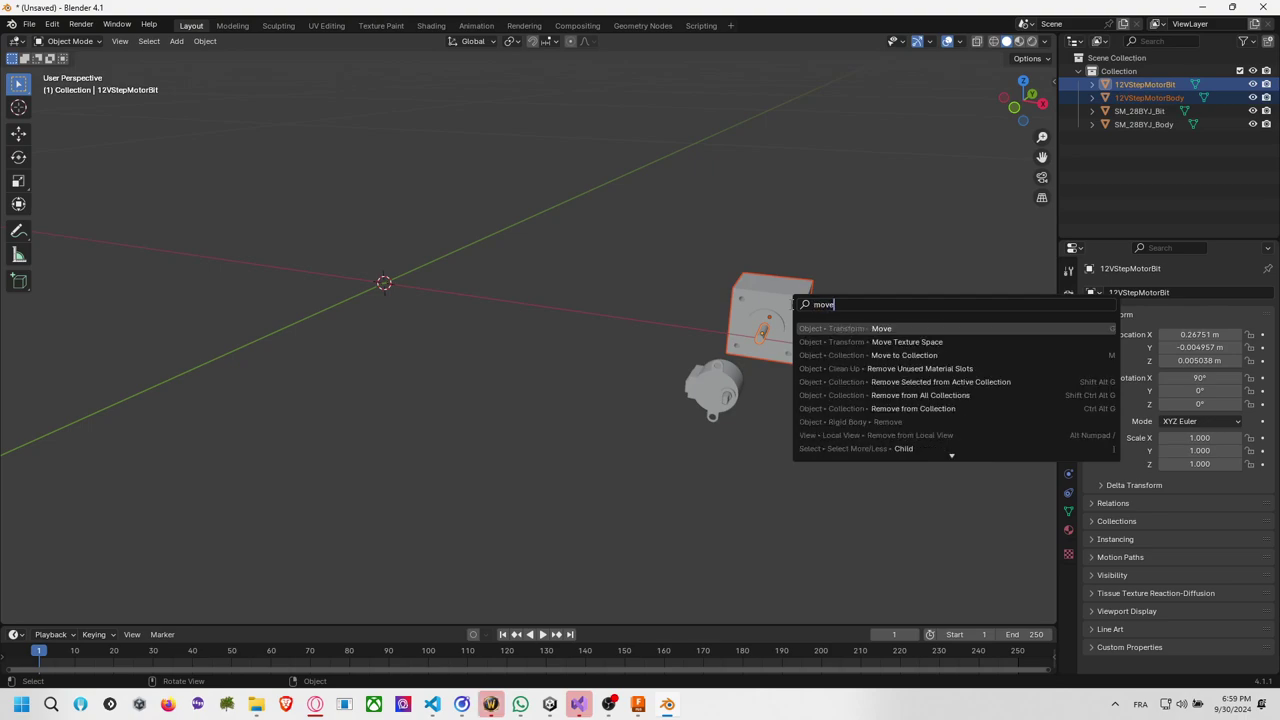
text( to )
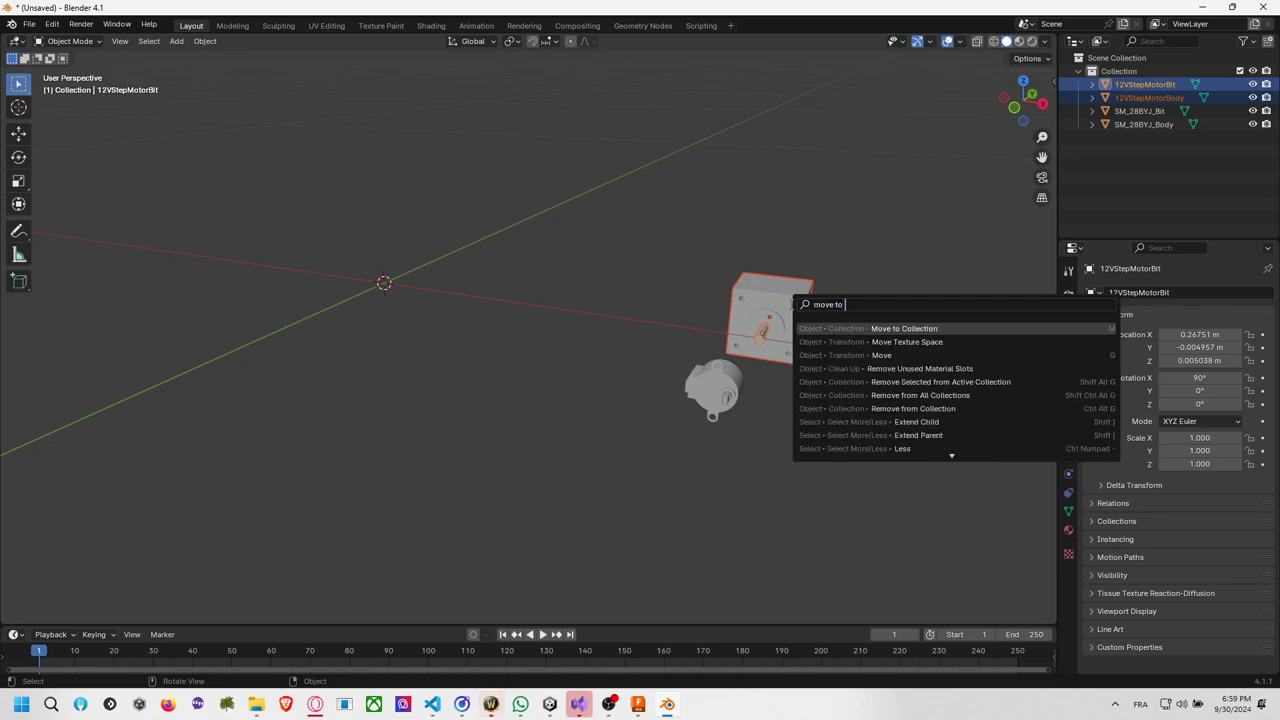
text(curso)
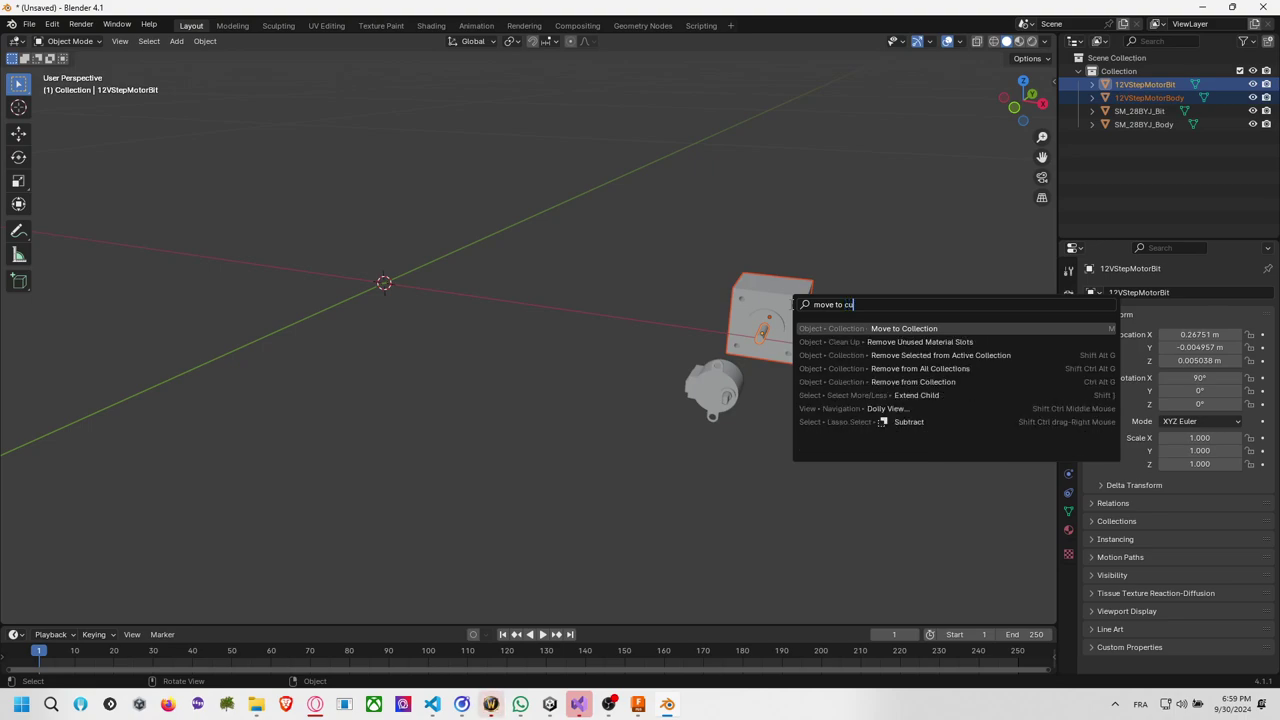
key(BackSpace)
key(BackSpace)
key(BackSpace)
key(BackSpace)
key(BackSpace)
key(BackSpace)
key(BackSpace)
key(BackSpace)
key(BackSpace)
key(BackSpace)
key(BackSpace)
key(BackSpace)
key(BackSpace)
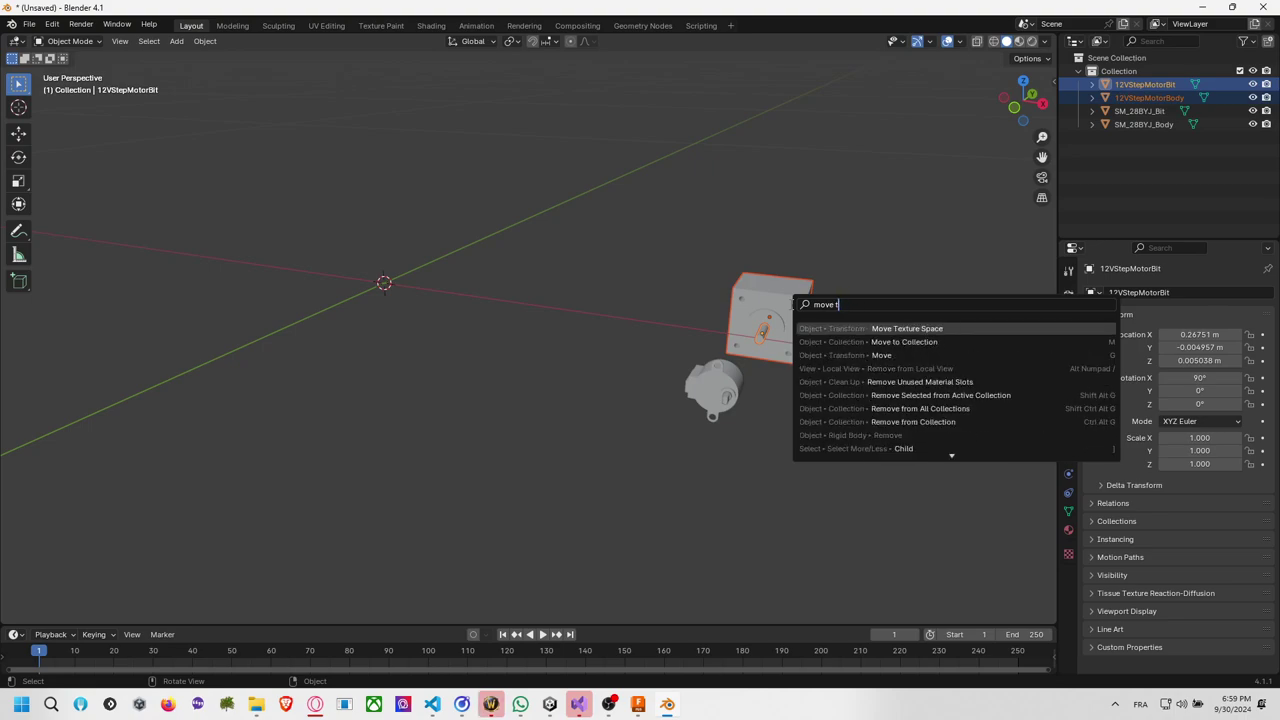
key(Escape)
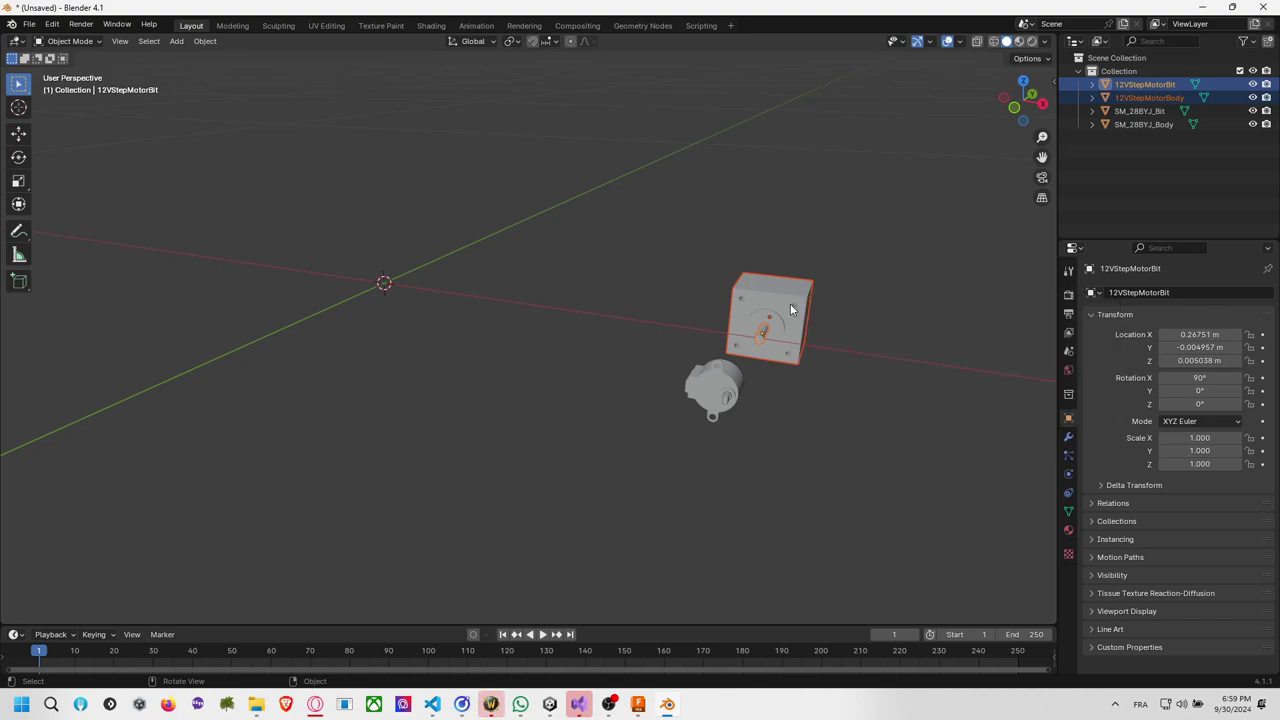
Dismiss the File > Export menu and switch the viewport to top orthographic view.
click(29, 24)
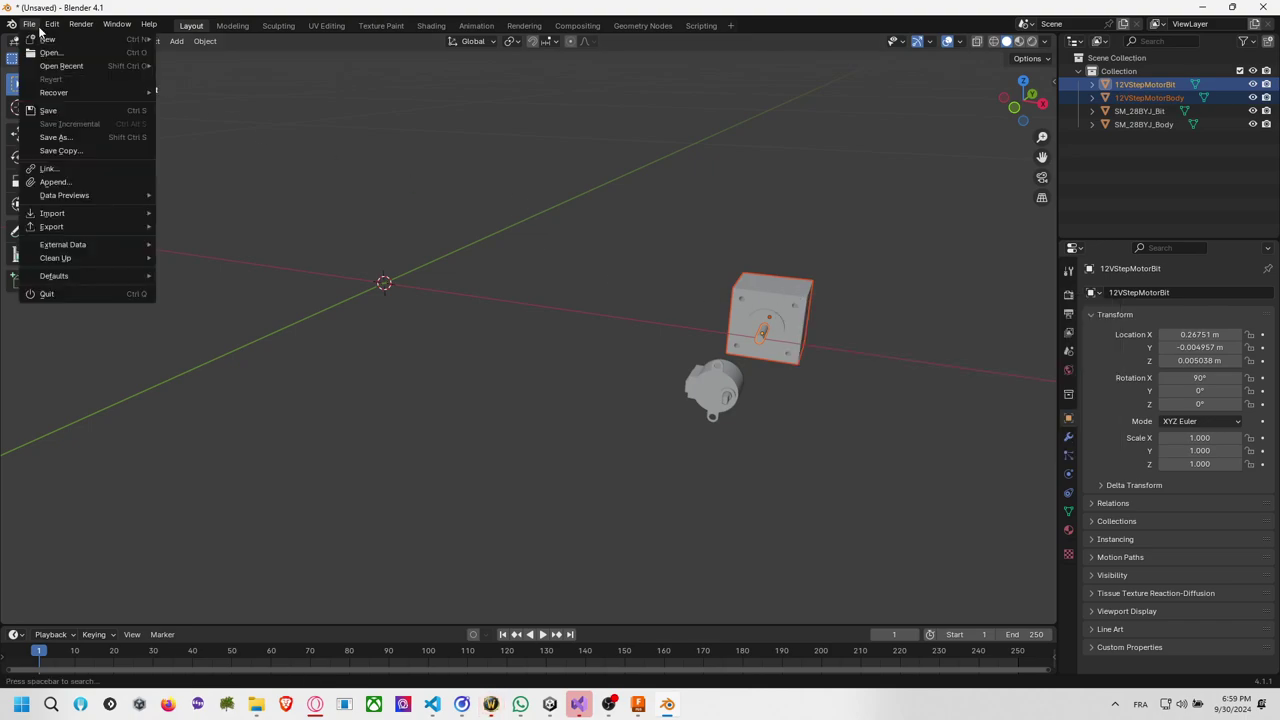
mouse_move(110, 228)
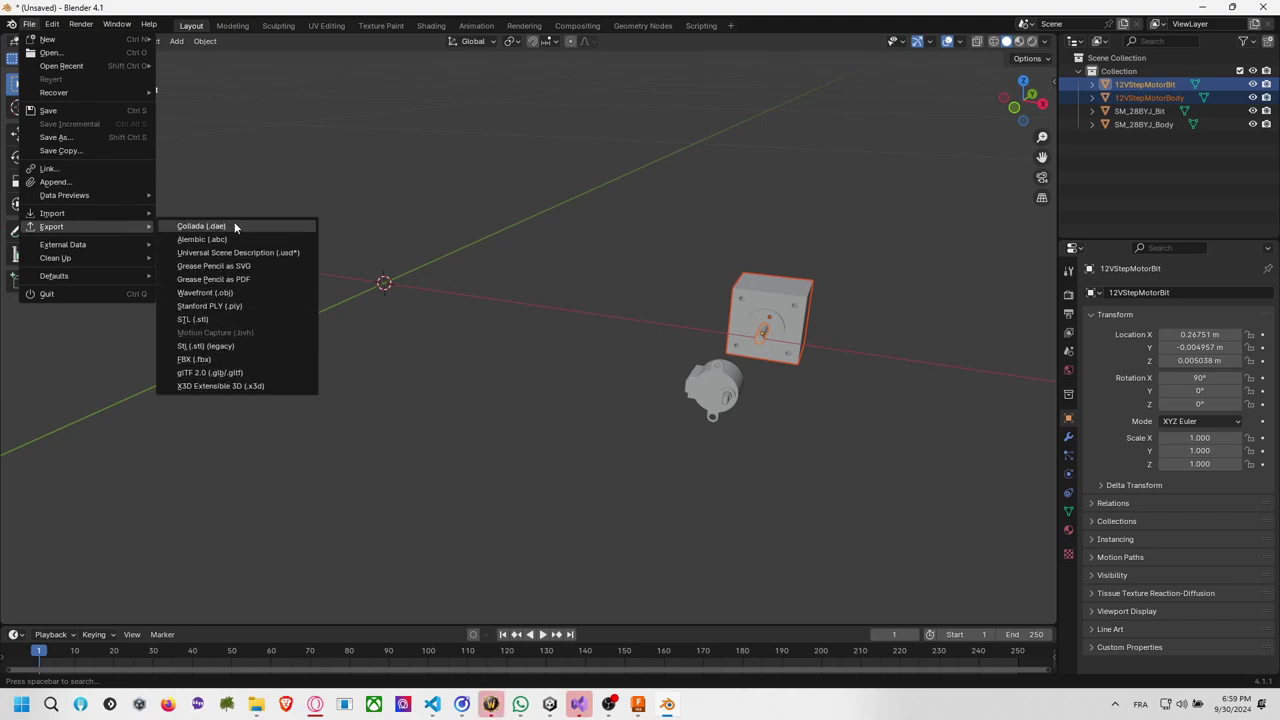
click(1024, 80)
middle_drag(700, 194, 843, 176)
click(1023, 100)
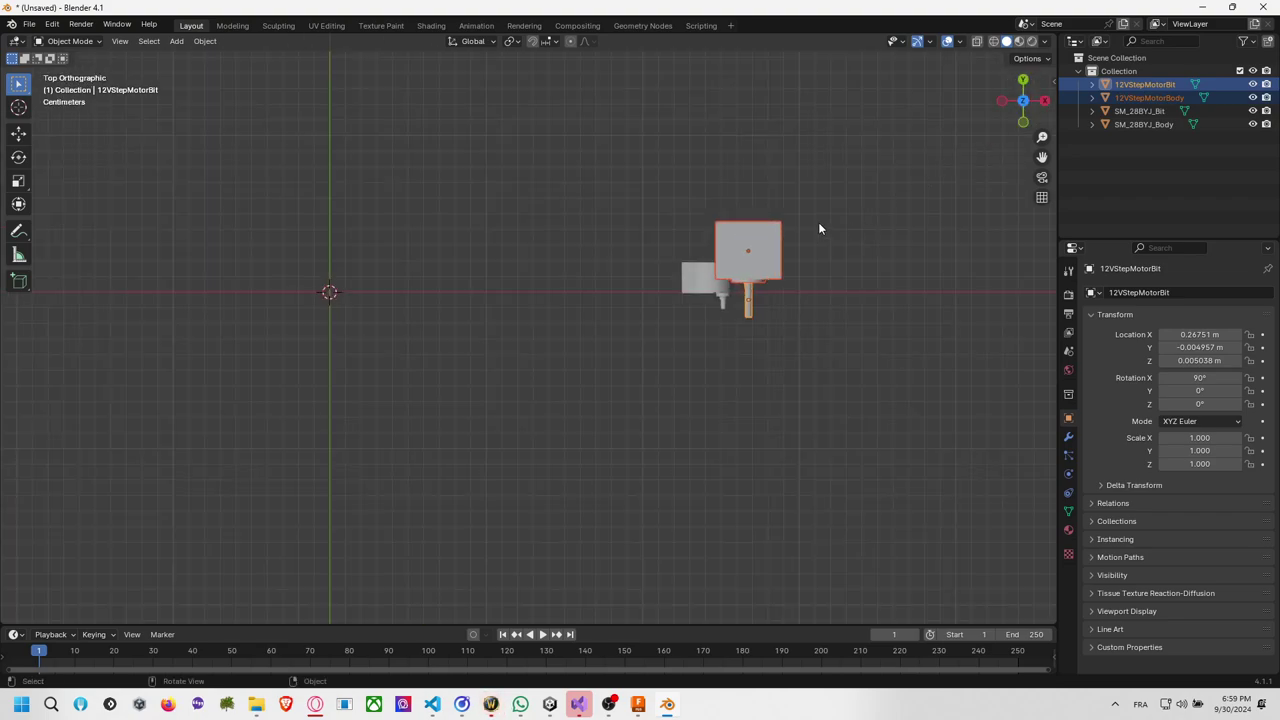
Move 12VStepMotorBit from beside the motor body to roughly the world origin.
key(g)
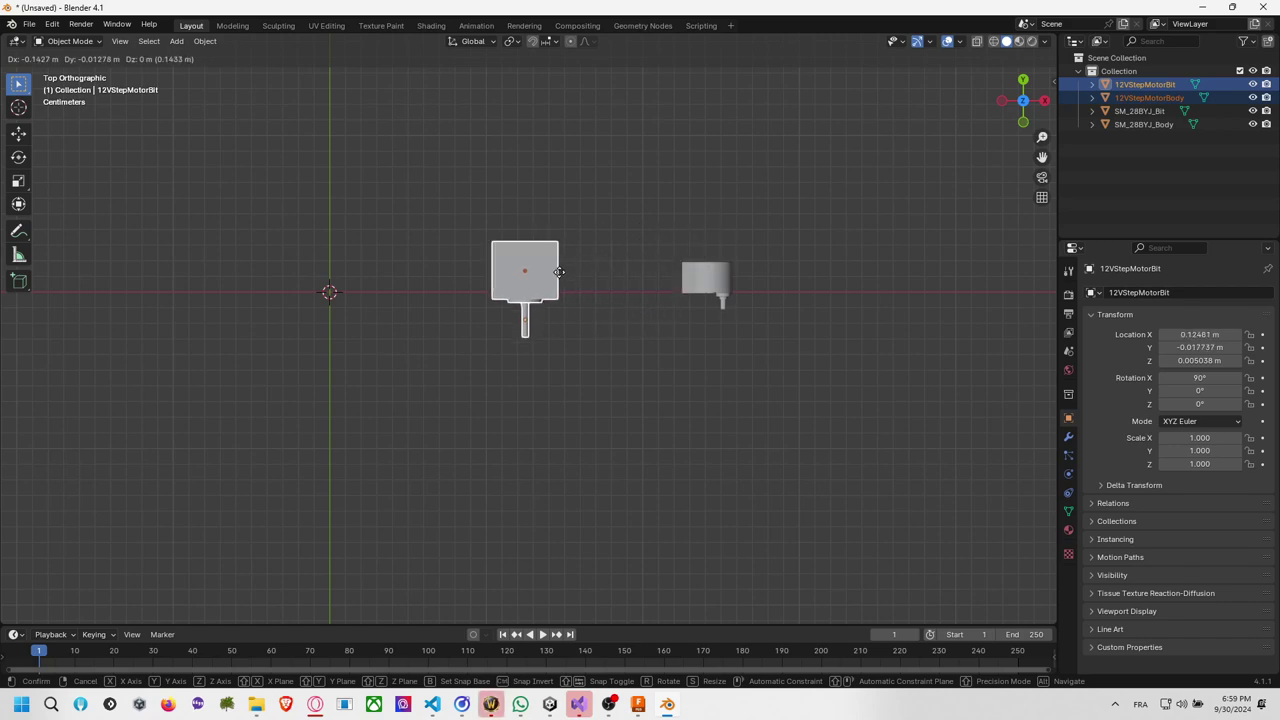
click(374, 292)
scroll(351, 304, up, 5)
shift+middle_drag(351, 304, 731, 366)
scroll(650, 340, up, 4)
middle_drag(588, 312, 626, 331)
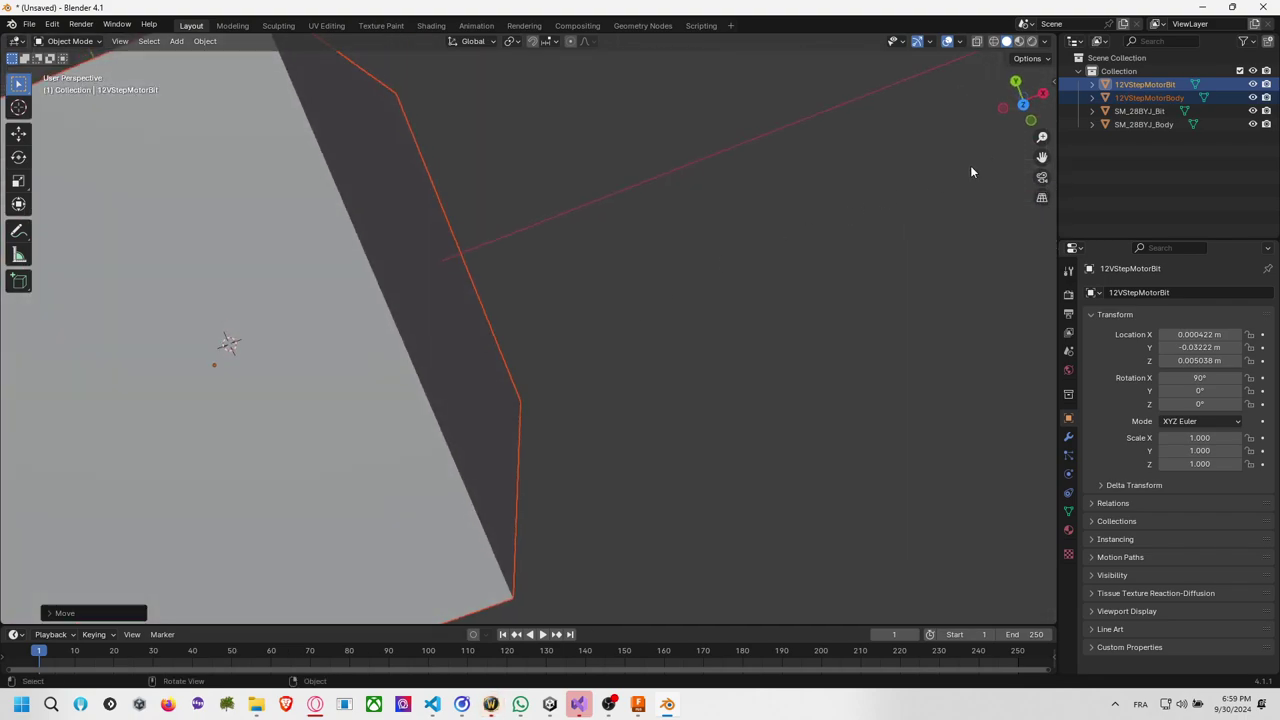
click(1023, 104)
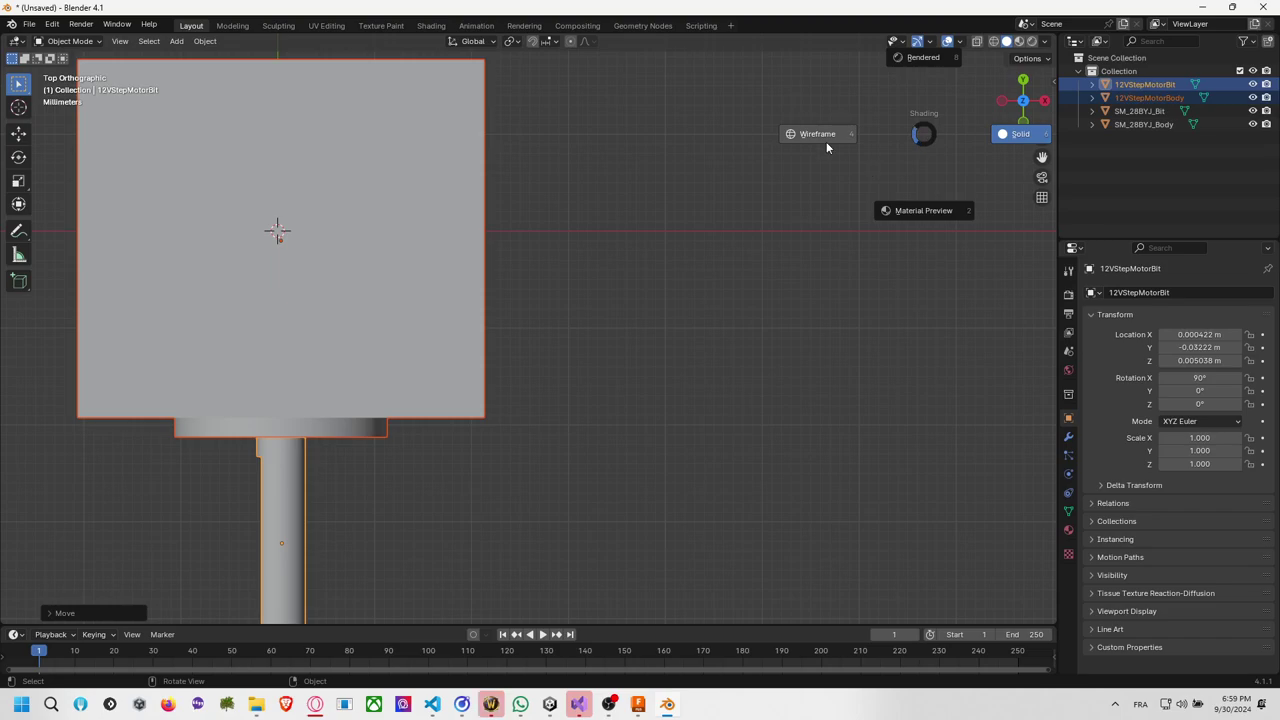
Switch the viewport to wireframe shading and return to top view.
click(826, 141)
mouse_move(826, 141)
middle_down()
mouse_move(646, 226)
mouse_move(751, 245)
middle_up()
click(1022, 106)
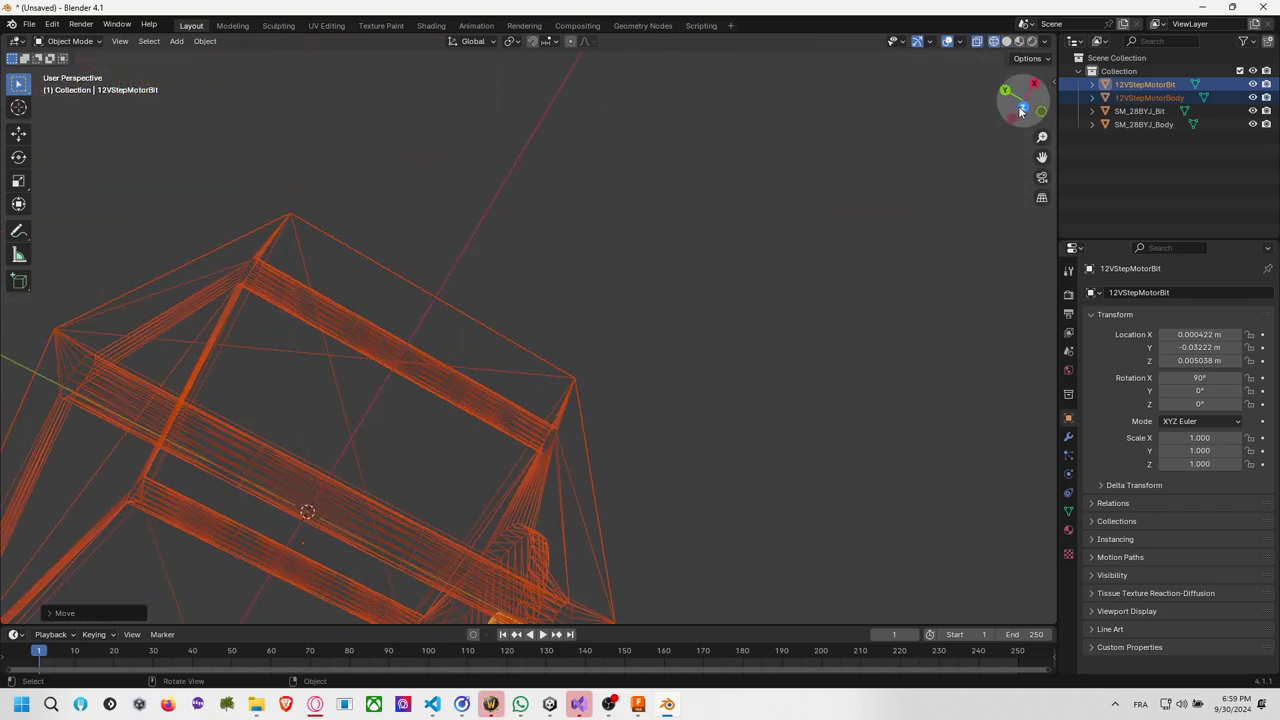
shift+middle_drag(688, 177, 848, 293)
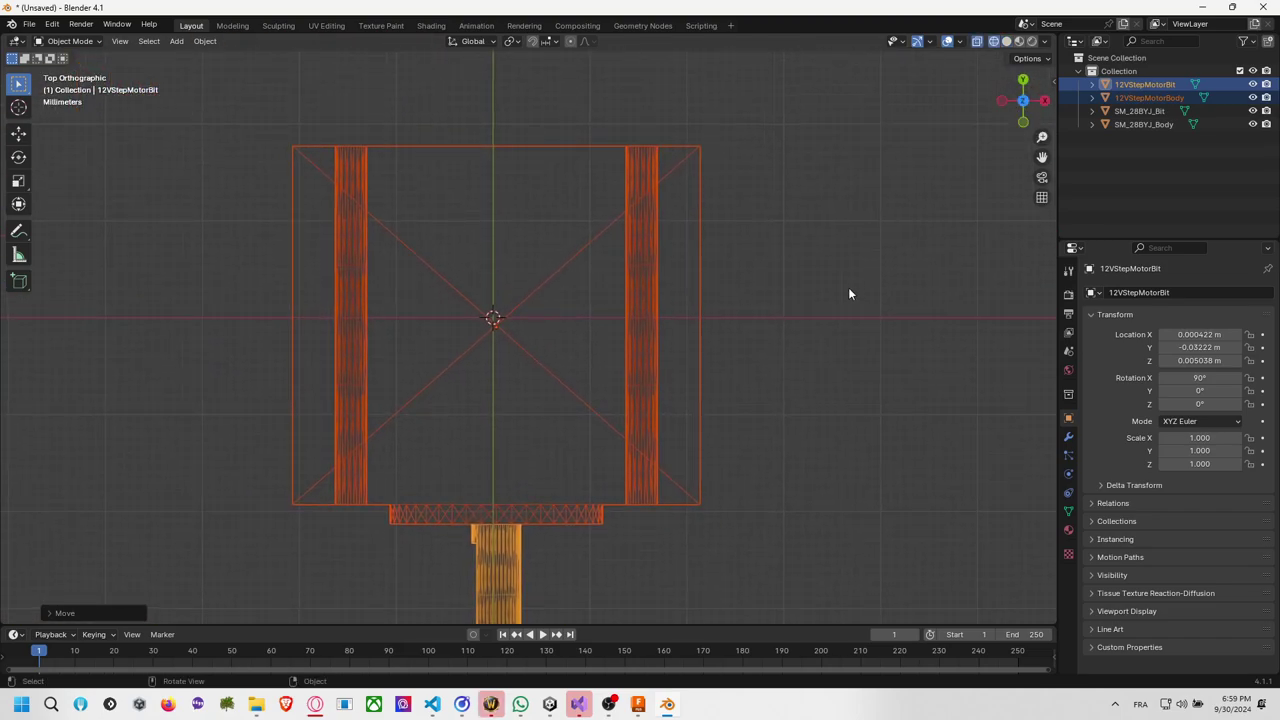
Nudge 12VStepMotorBit in top view until its centre sits on the origin.
key(g)
click(791, 272)
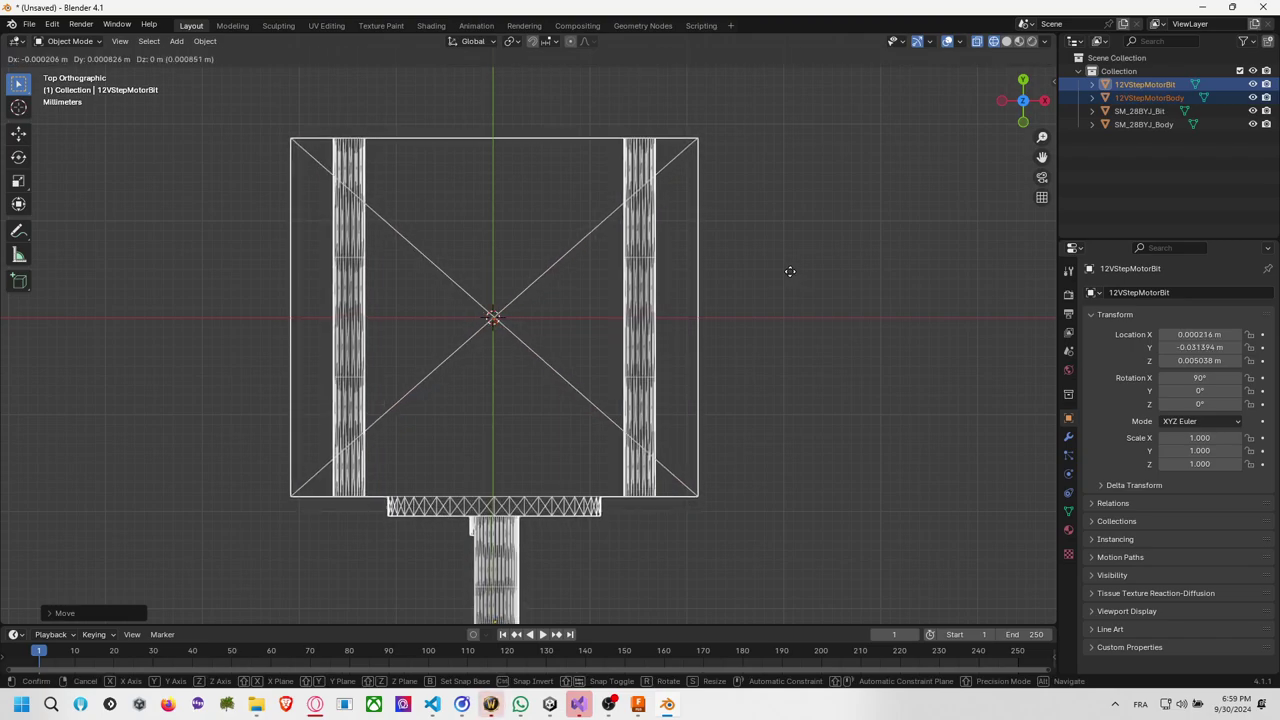
scroll(510, 340, up, 5)
middle_drag(510, 340, 461, 303)
click(1024, 100)
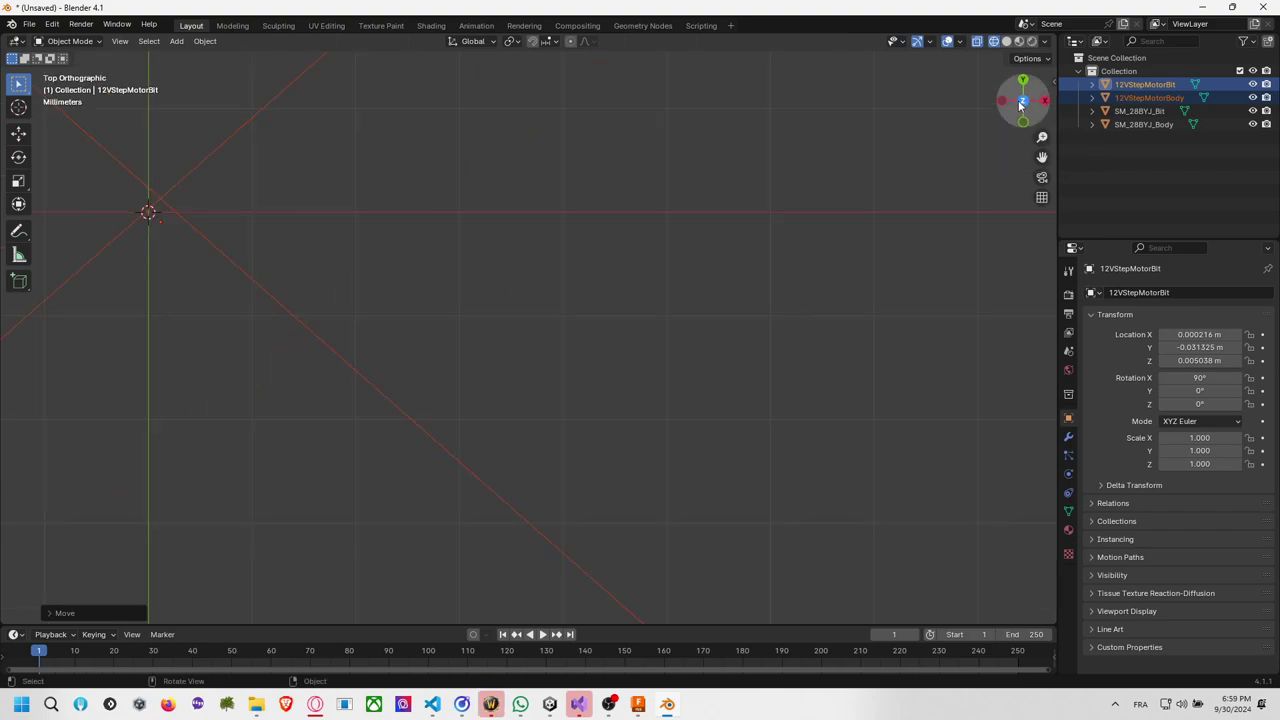
scroll(358, 270, down, 5)
key(g)
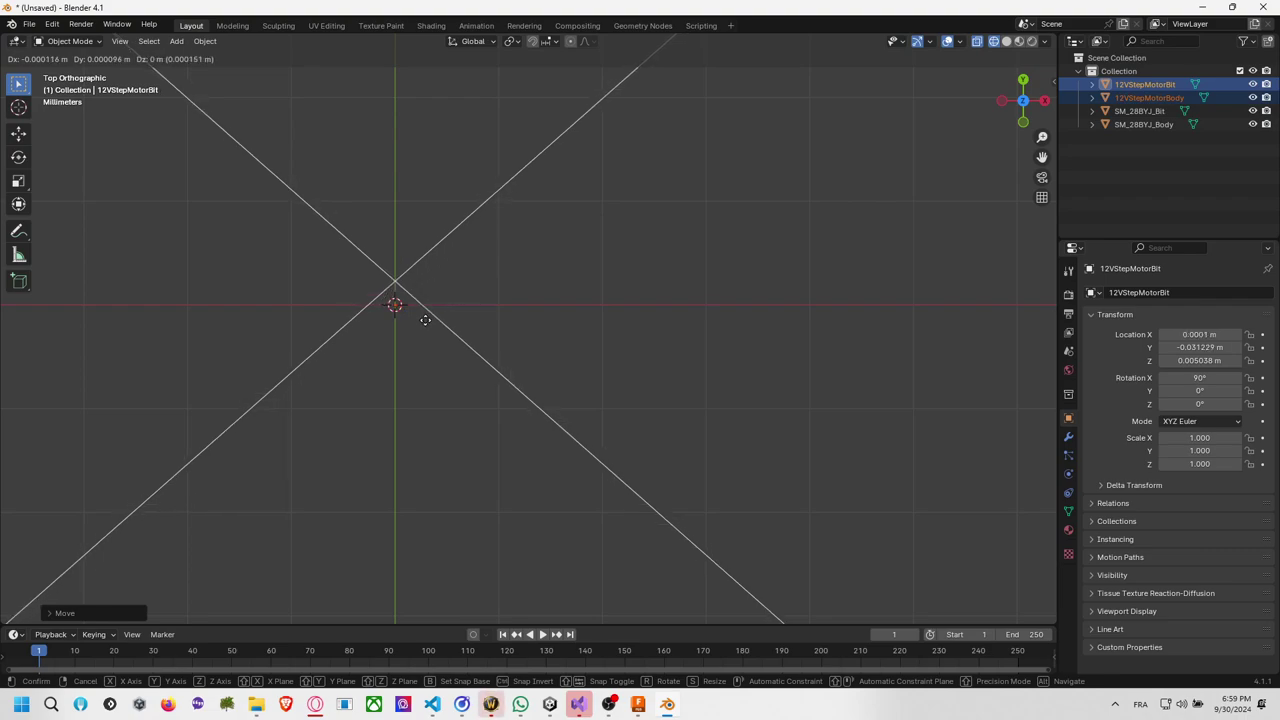
click(426, 323)
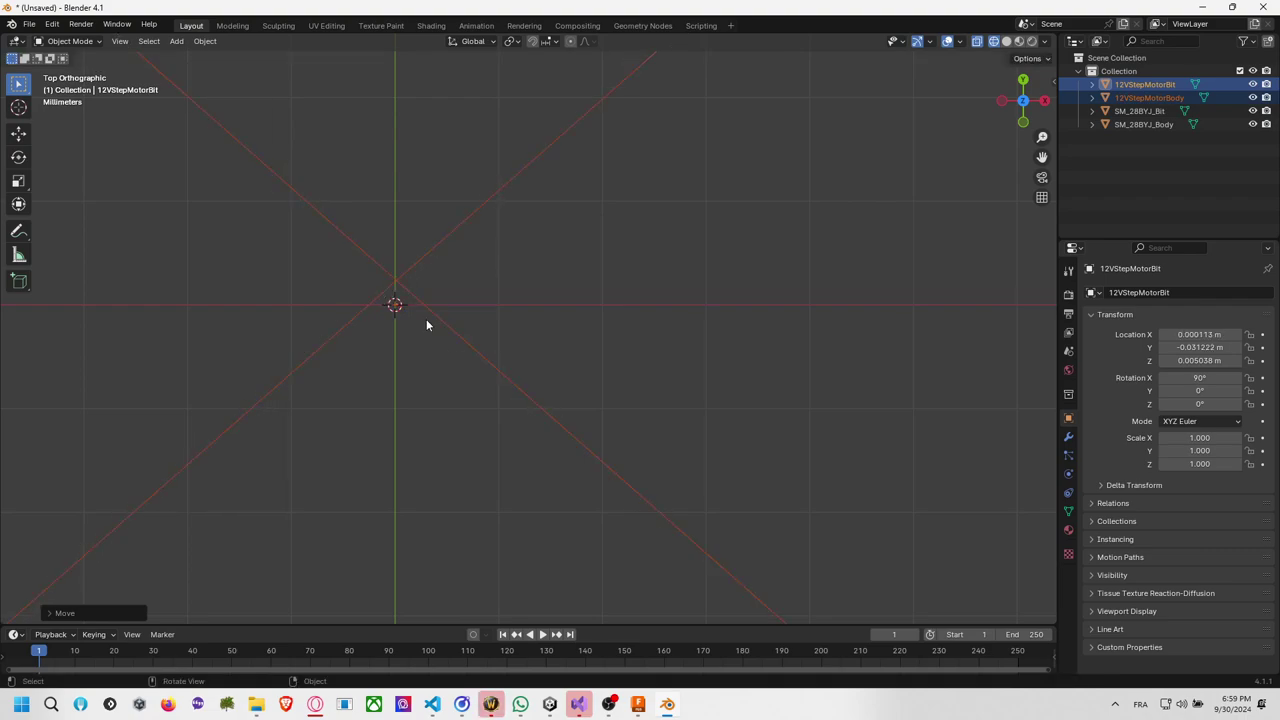
In right side view, lower the bit until its Z location reads 0 m.
click(1044, 100)
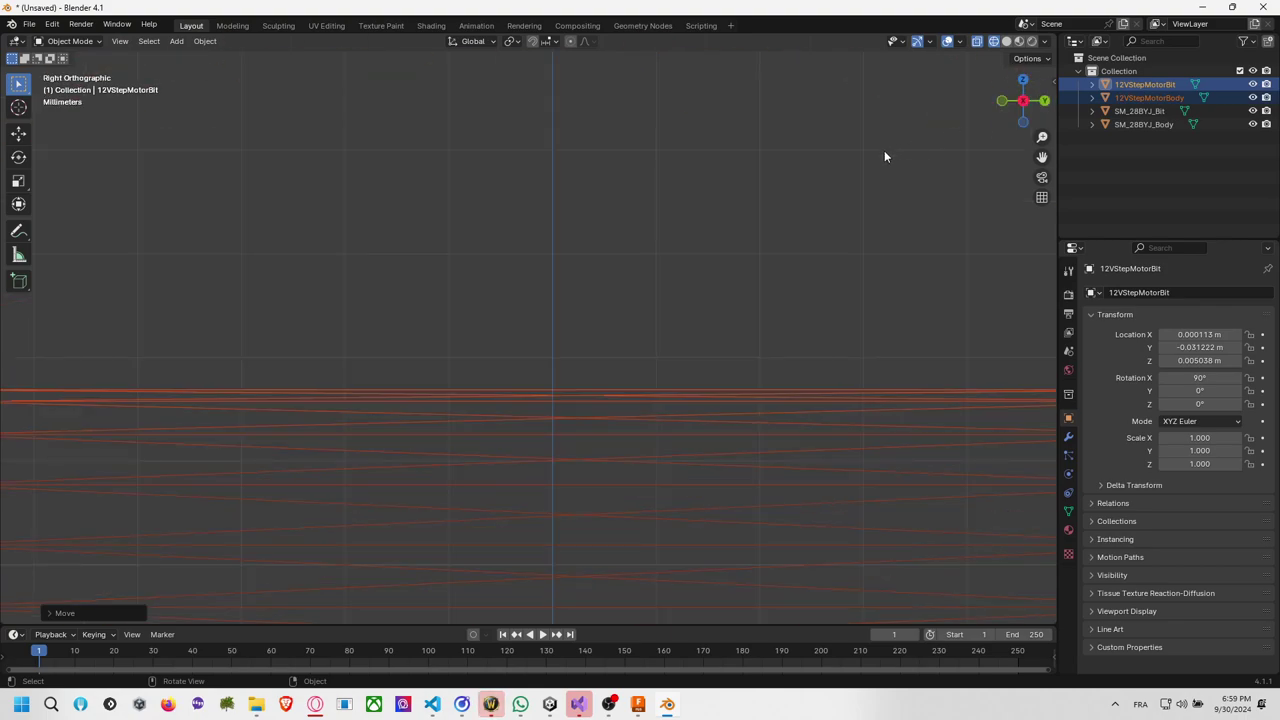
scroll(739, 213, down, 5)
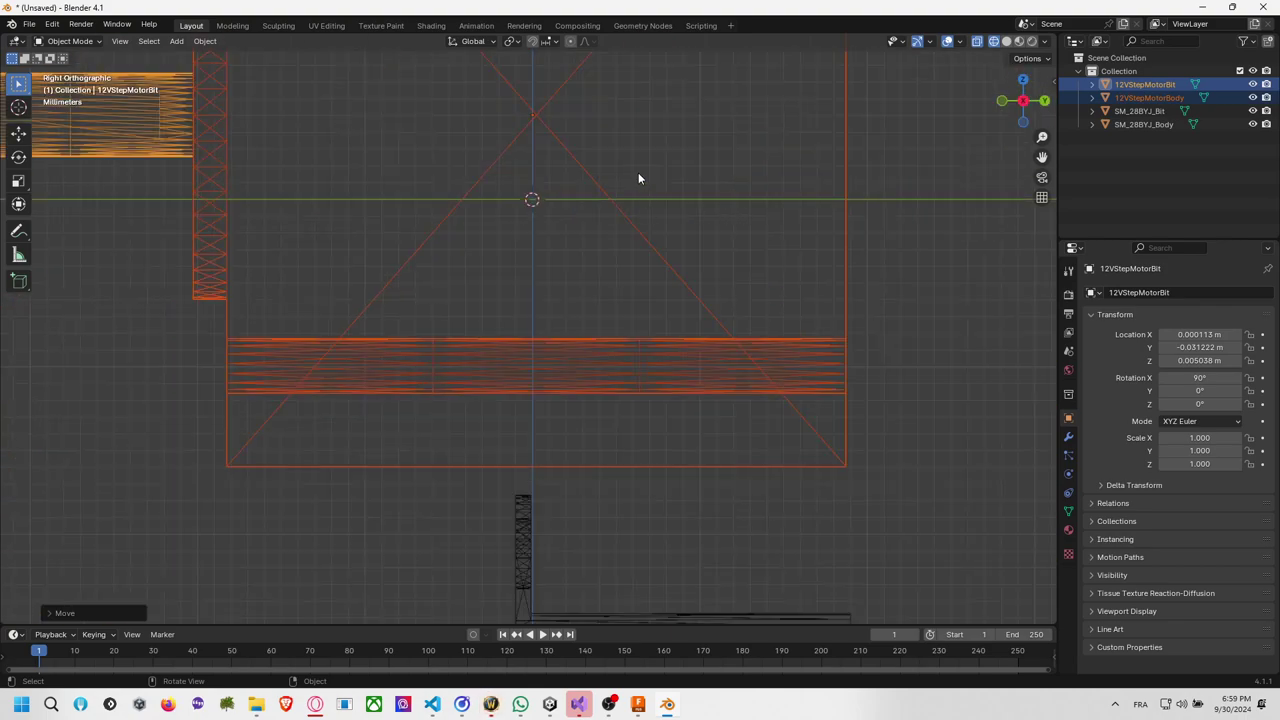
key(g)
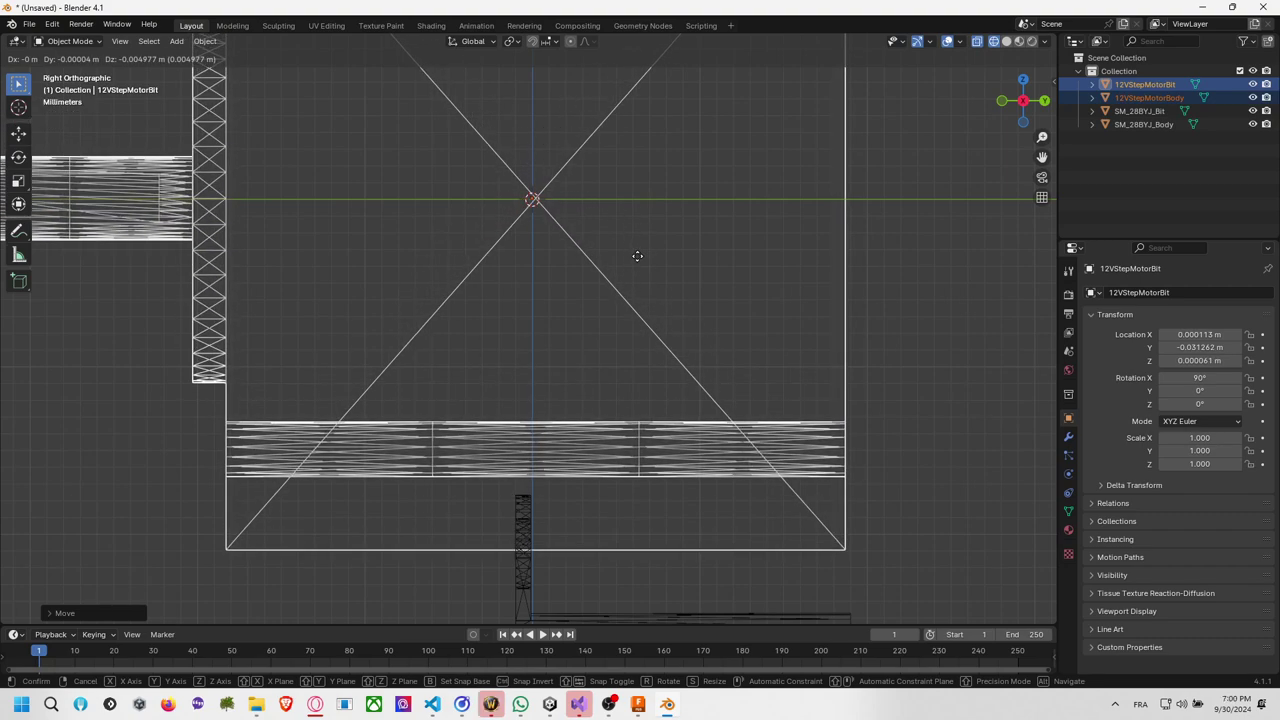
click(637, 256)
scroll(586, 243, up, 3)
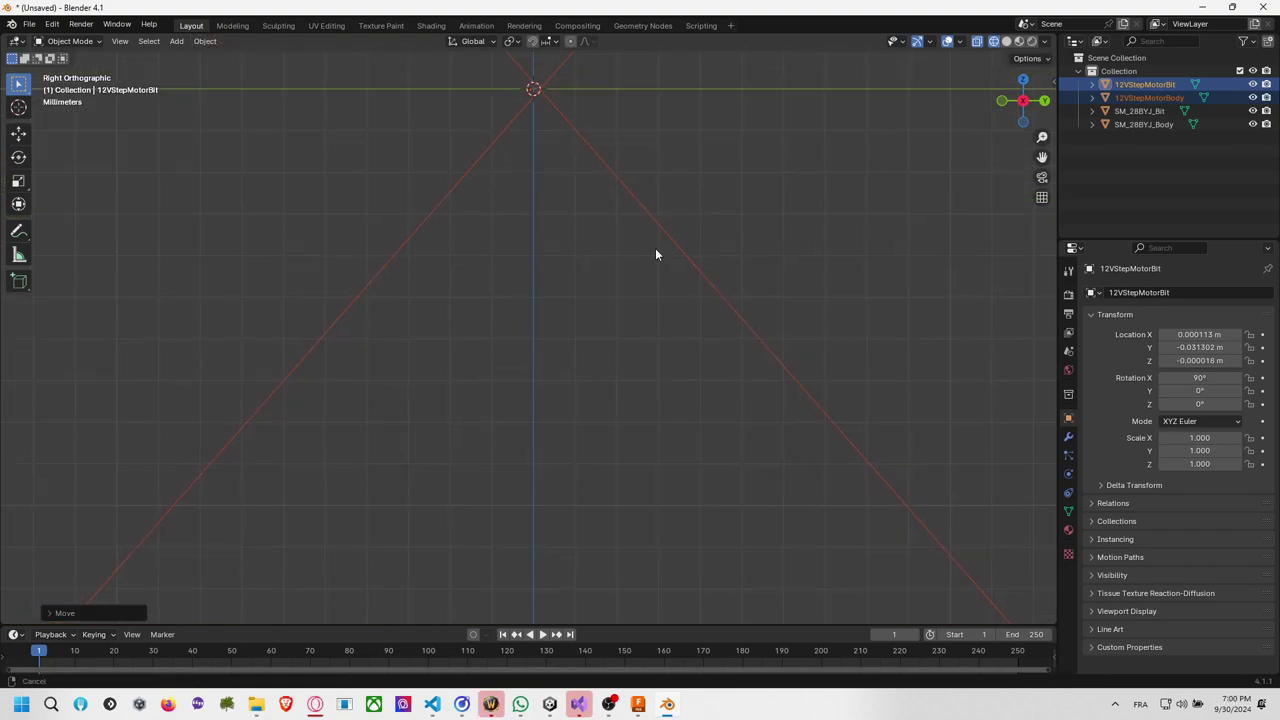
shift+scroll(669, 346, up, 5)
shift+scroll(654, 340, down, 2)
shift+middle_drag(703, 229, 778, 455)
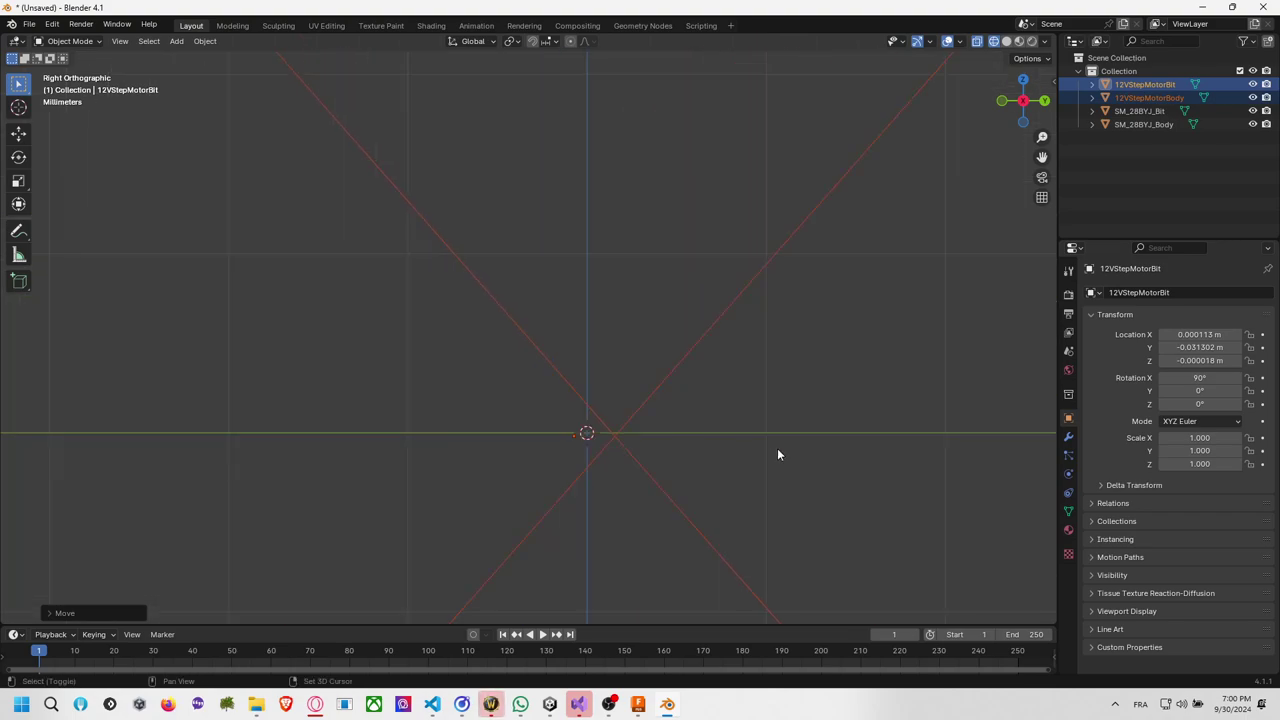
key(g)
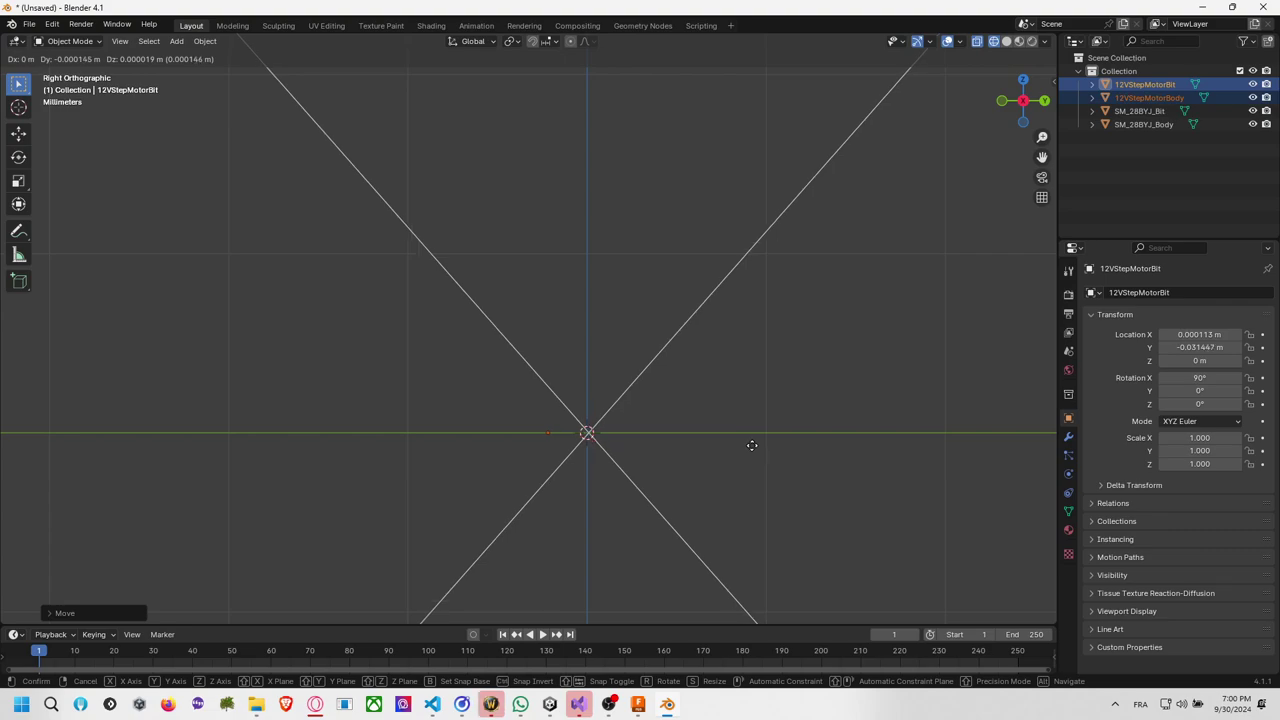
click(752, 445)
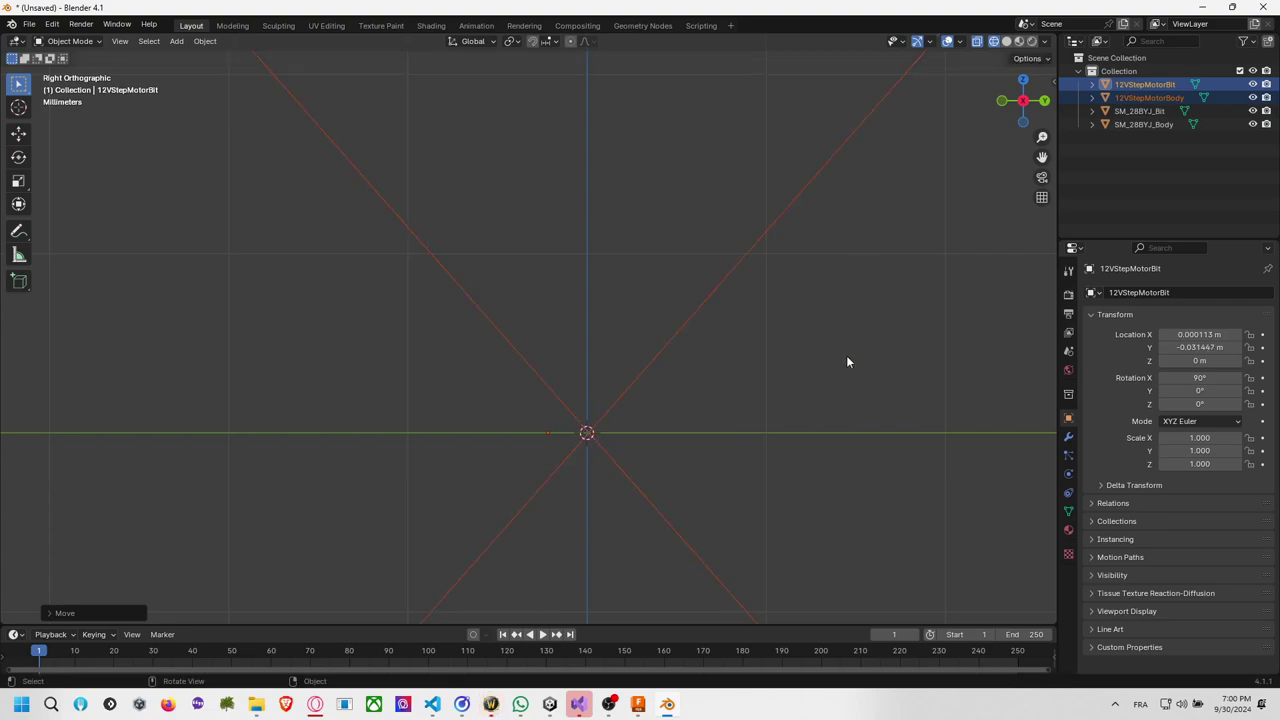
click(1043, 102)
scroll(809, 350, down, 4)
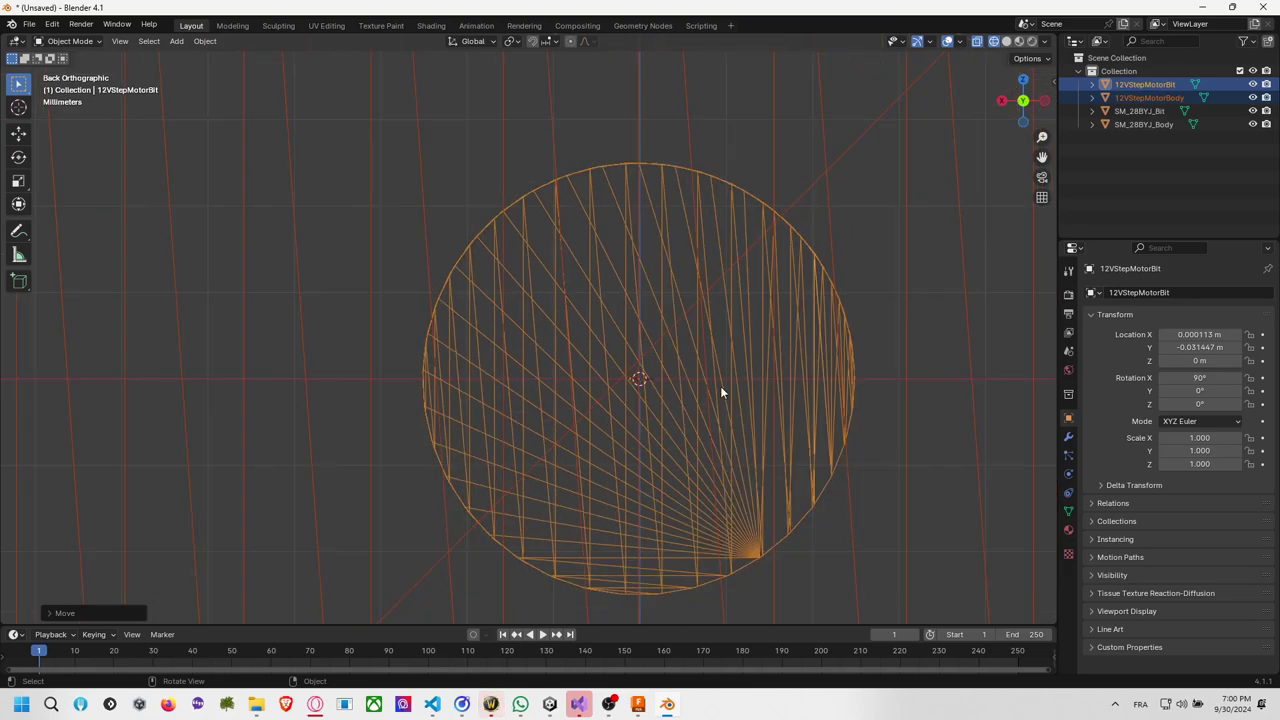
Check the motor from left and top views and adjust its position slightly.
scroll(720, 390, down, 6)
scroll(720, 390, down, 2)
scroll(605, 390, up, 8)
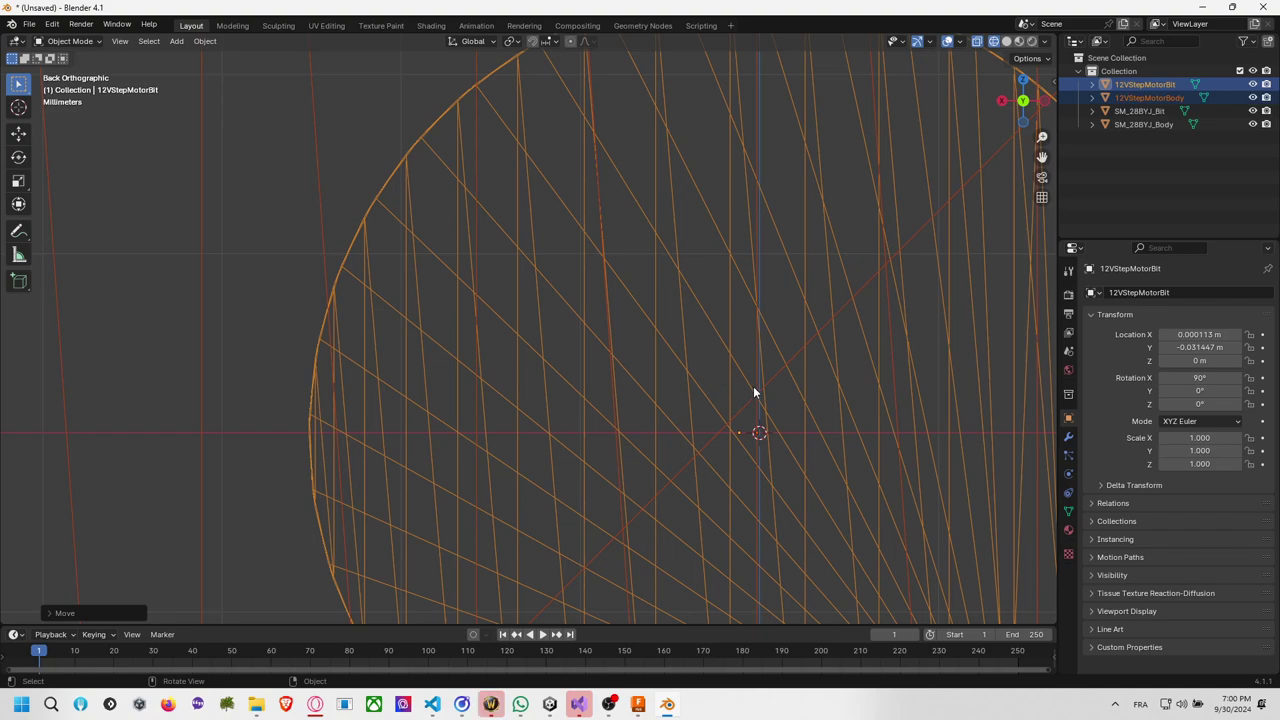
middle_drag(806, 398, 728, 386)
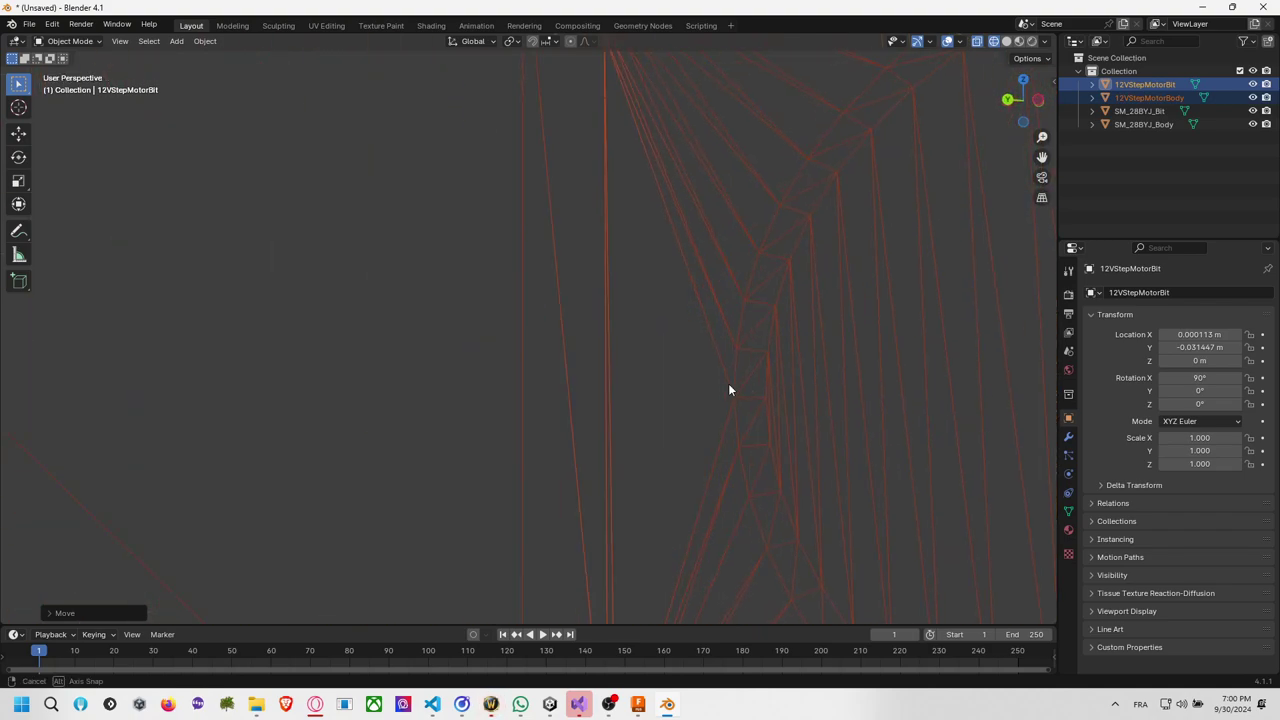
click(1033, 105)
scroll(628, 327, down, 6)
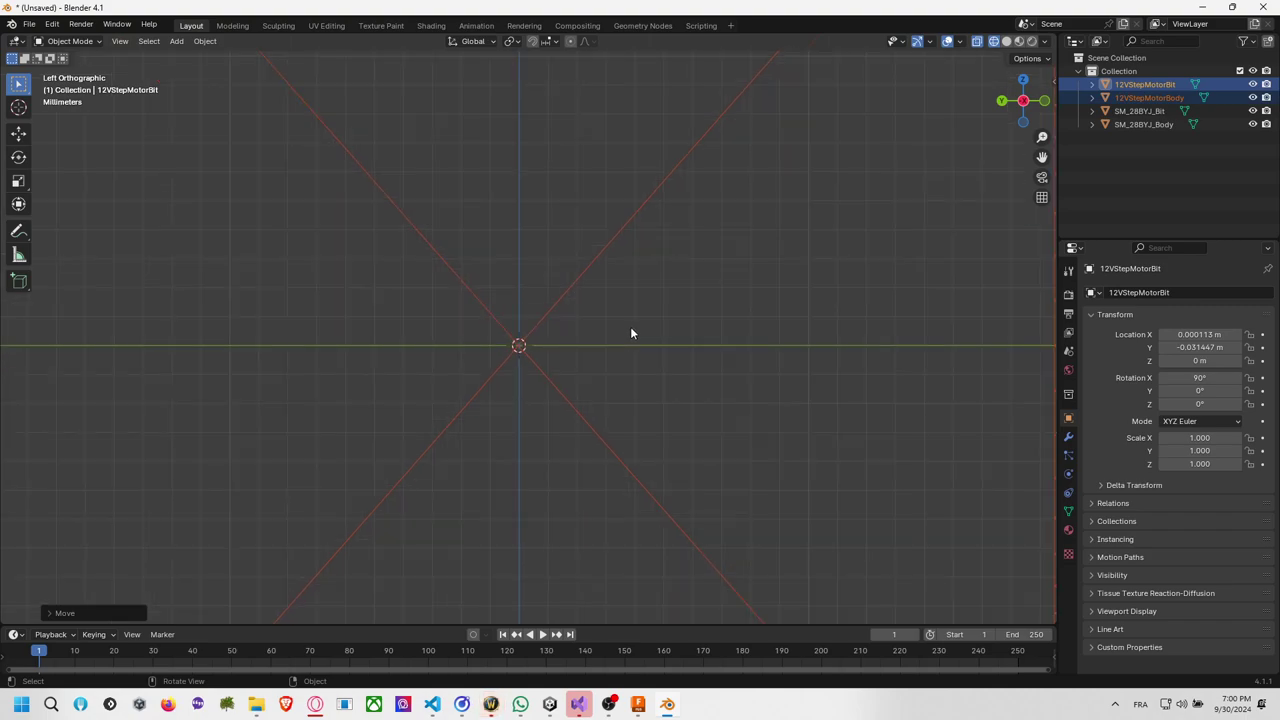
click(1022, 80)
scroll(540, 337, up, 2)
scroll(540, 335, up, 6)
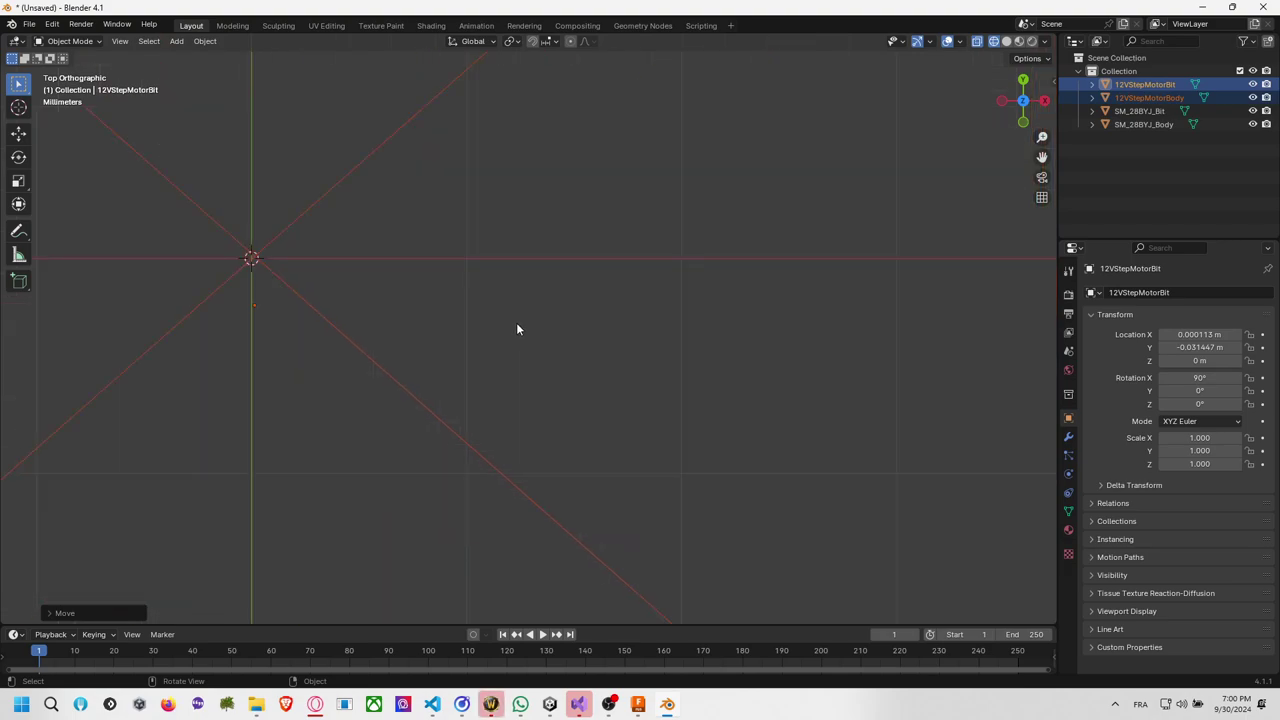
key(g)
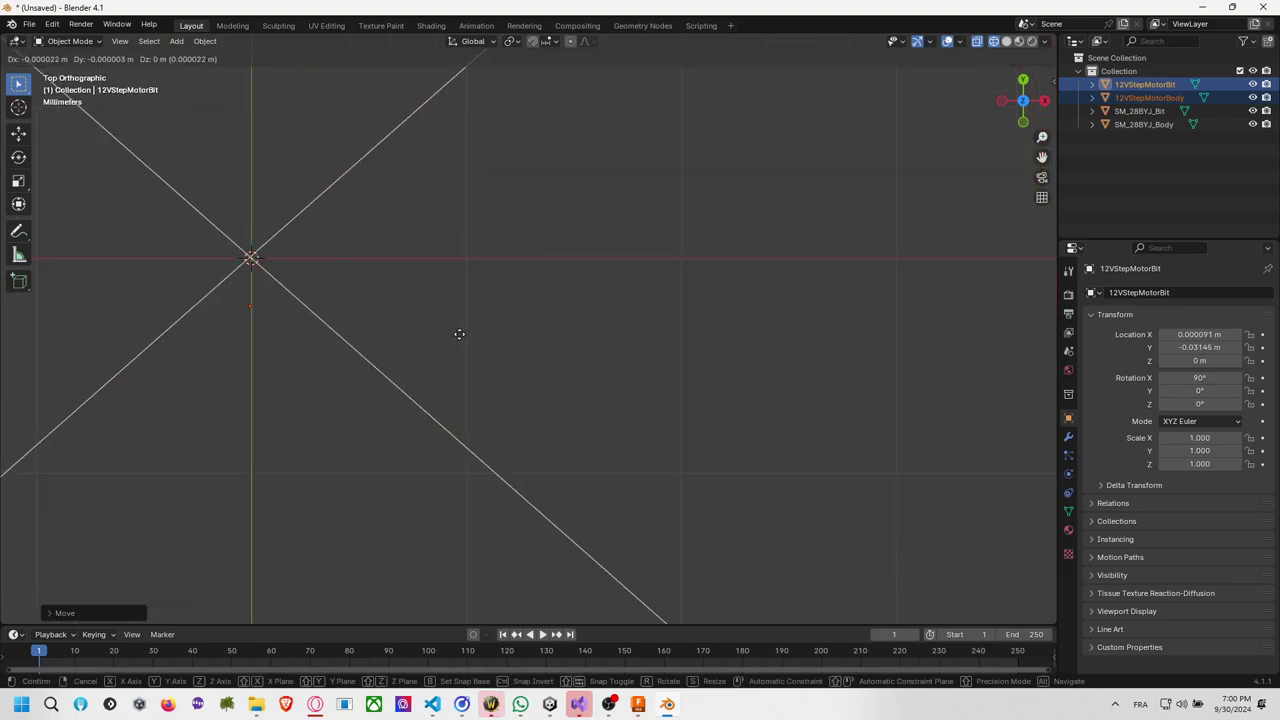
click(462, 335)
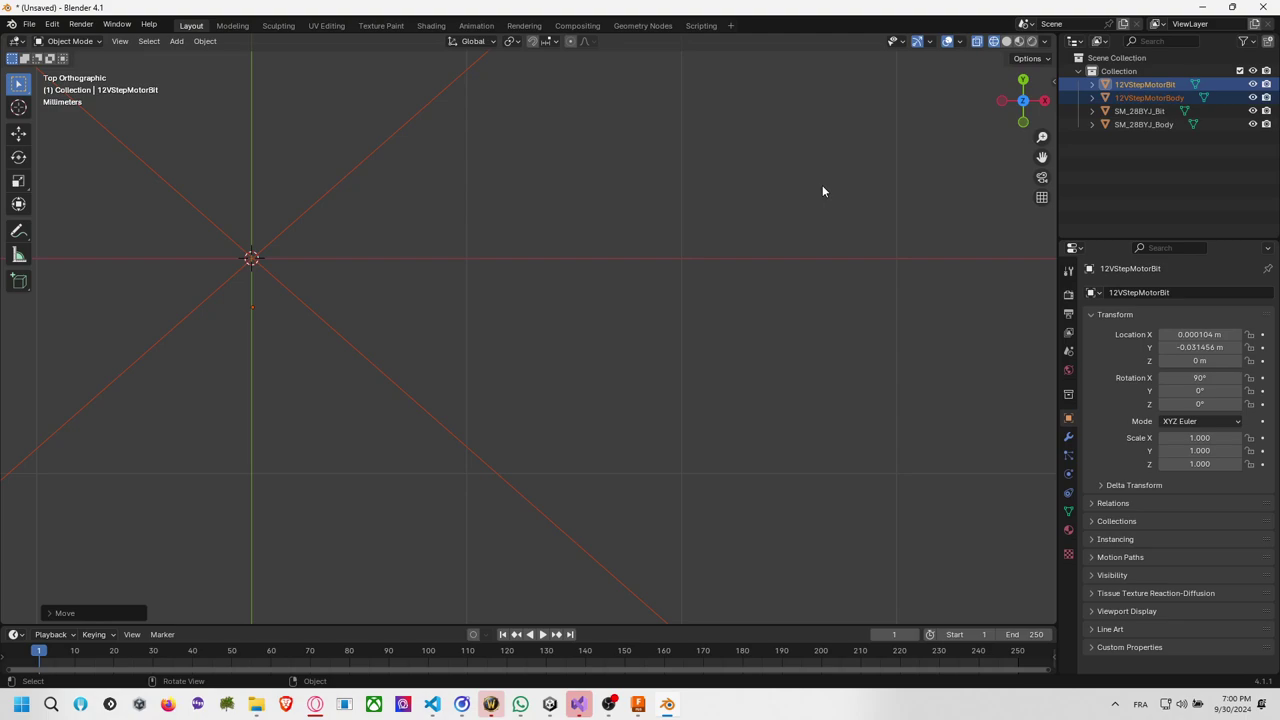
Slide the 12V motor along global Y until its housing's top edge meets the X axis, then deselect.
click(1023, 82)
scroll(886, 252, down, 15)
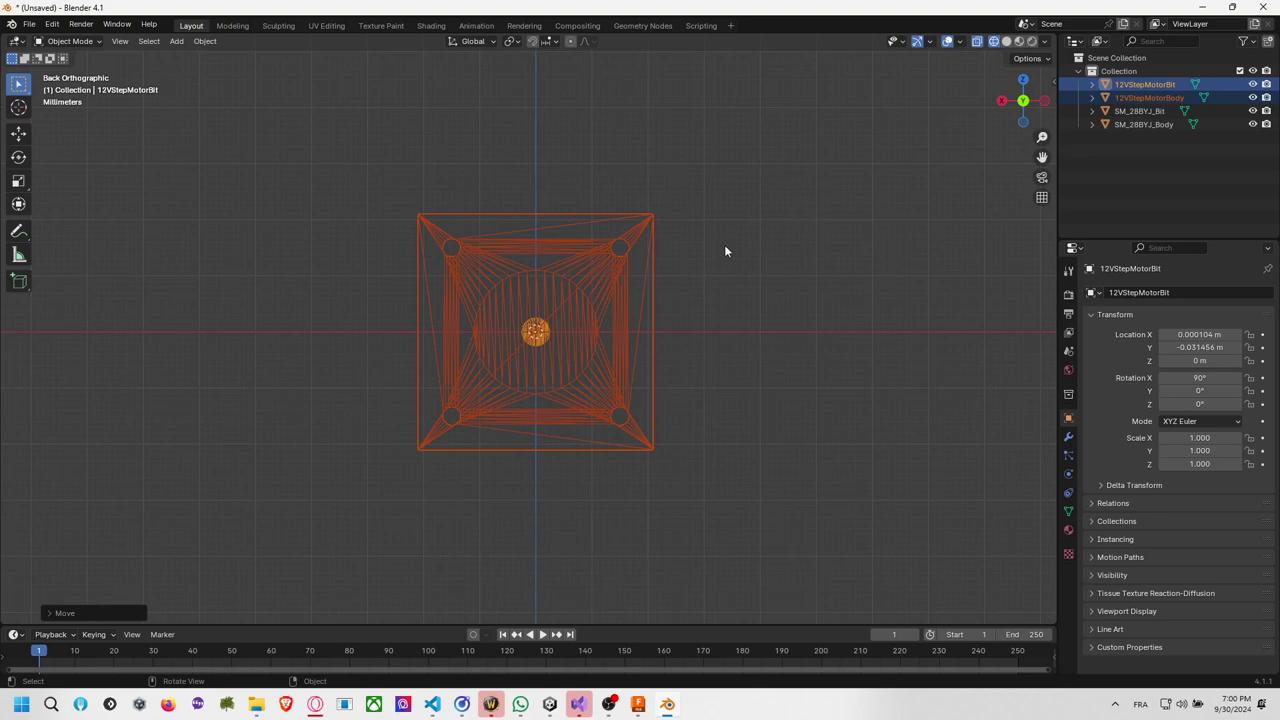
click(1023, 80)
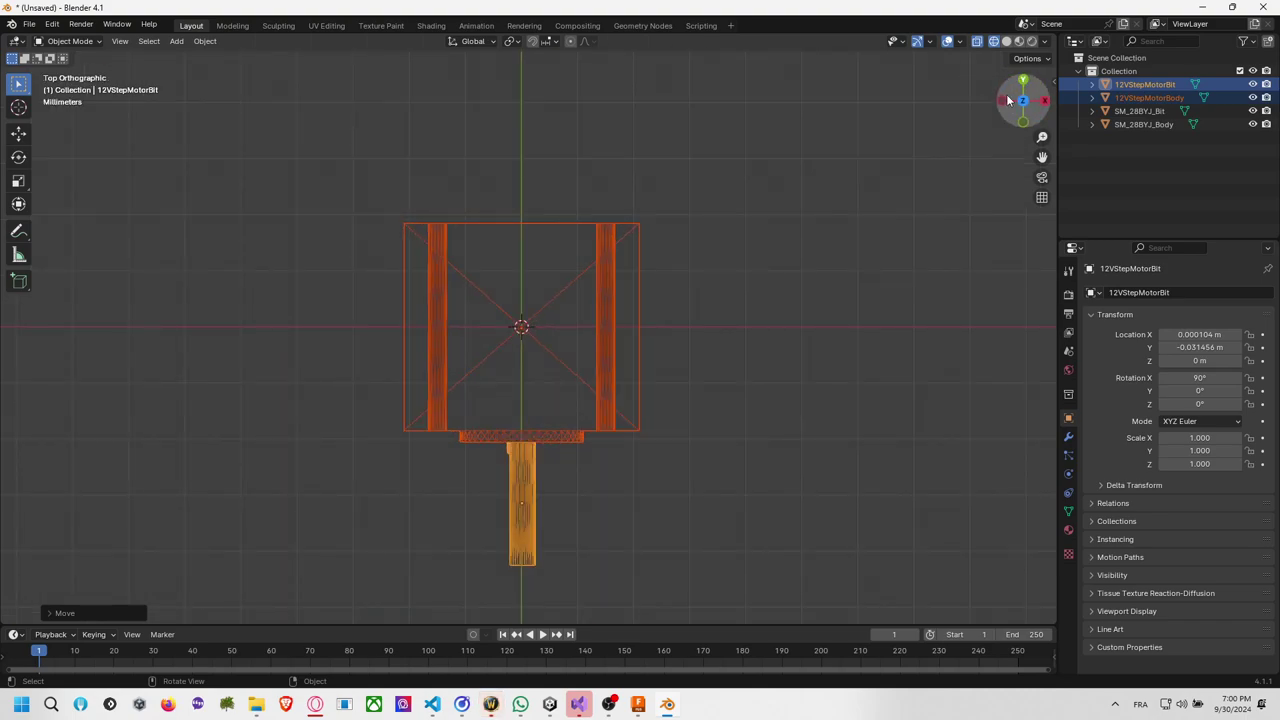
key(g)
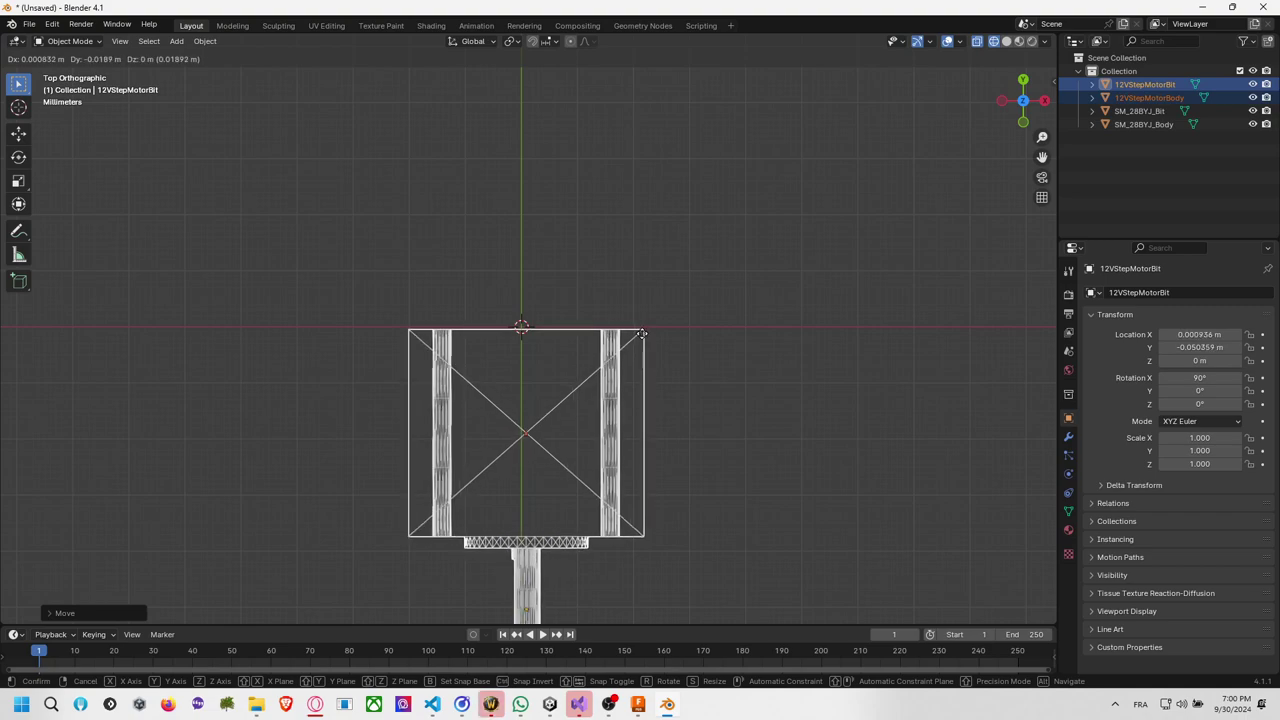
key(y)
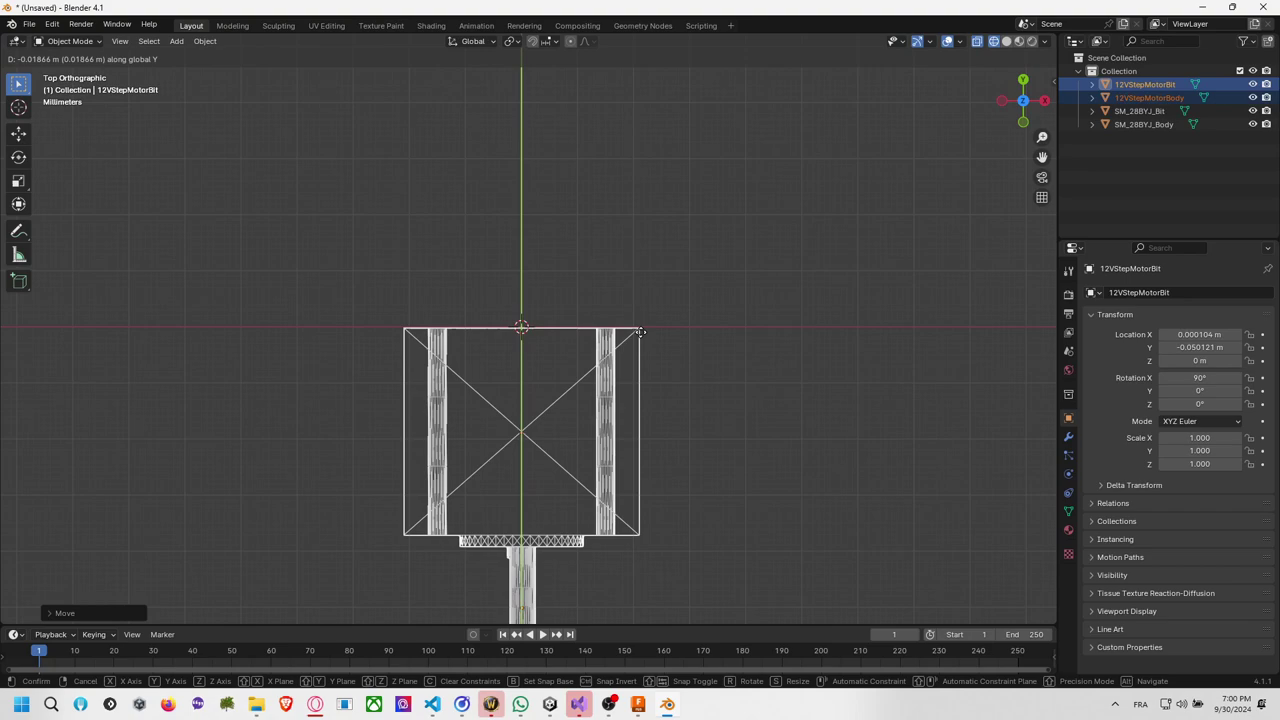
click(641, 331)
scroll(645, 328, down, 8)
click(716, 287)
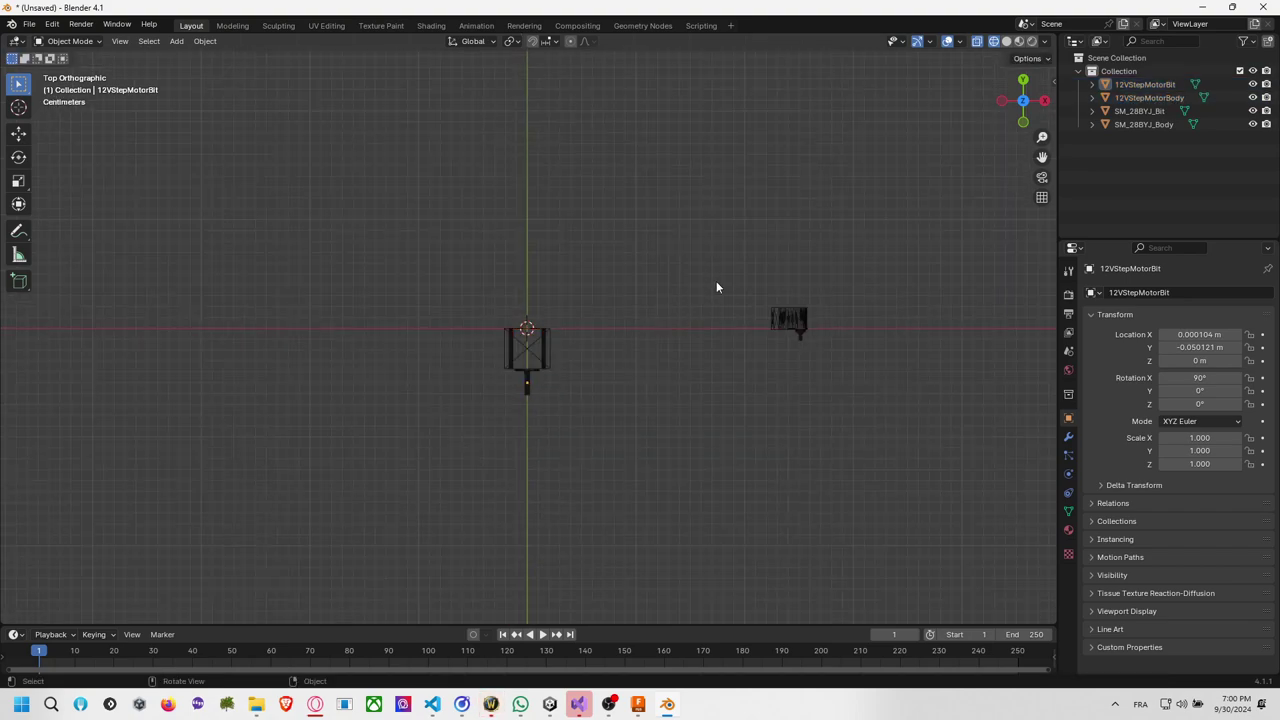
Move SM_28BYJ_Body and SM_28BYJ_Bit onto the origin, centring the shaft in front view.
click(798, 328)
shift+click(801, 336)
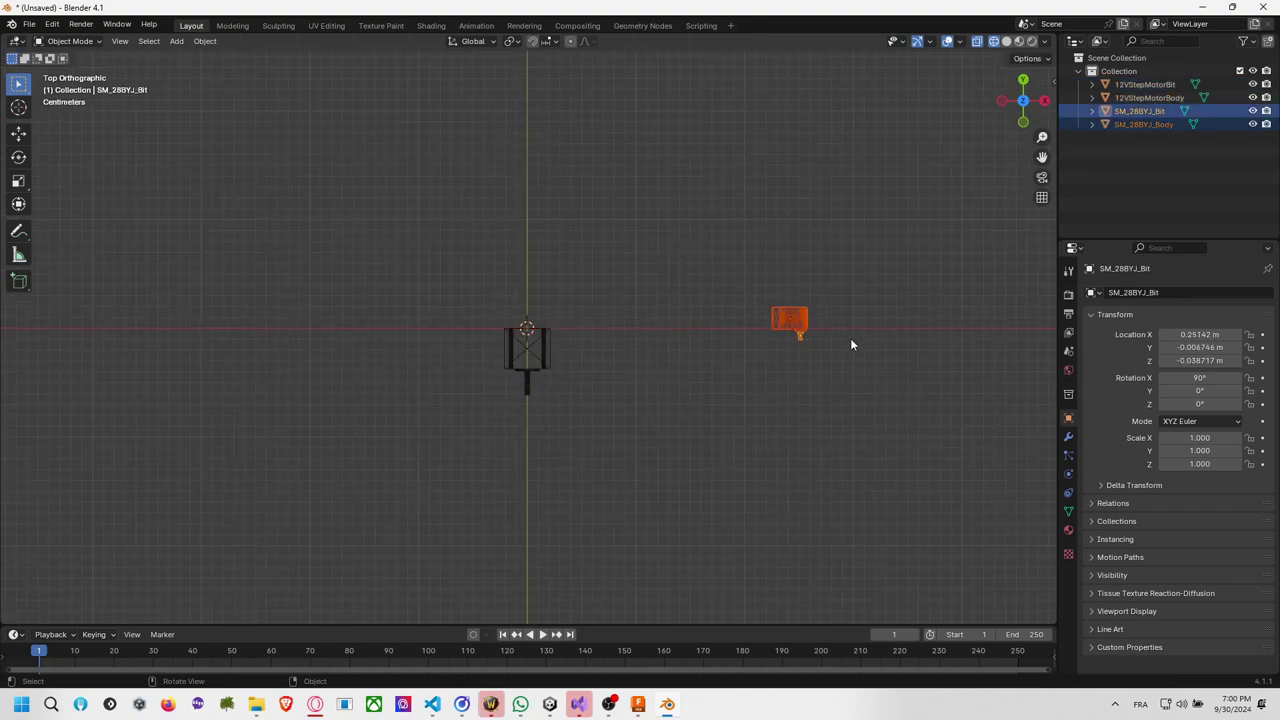
key(g)
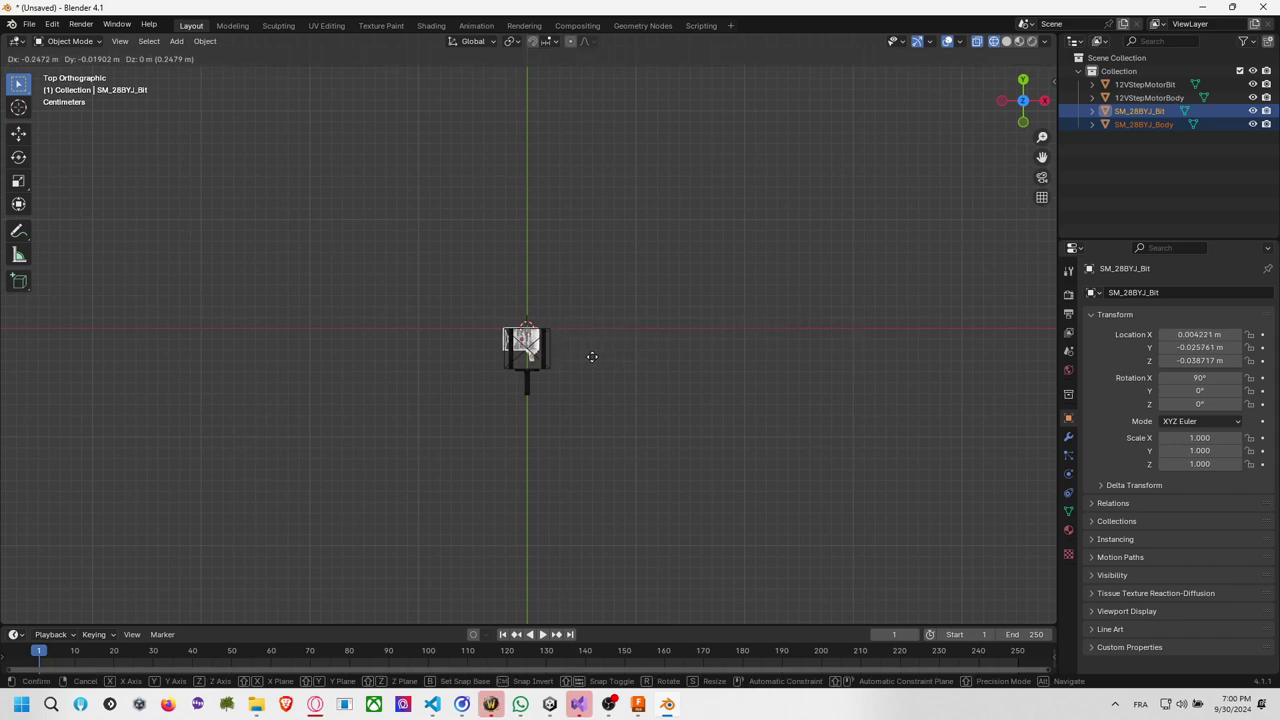
click(592, 356)
click(1022, 122)
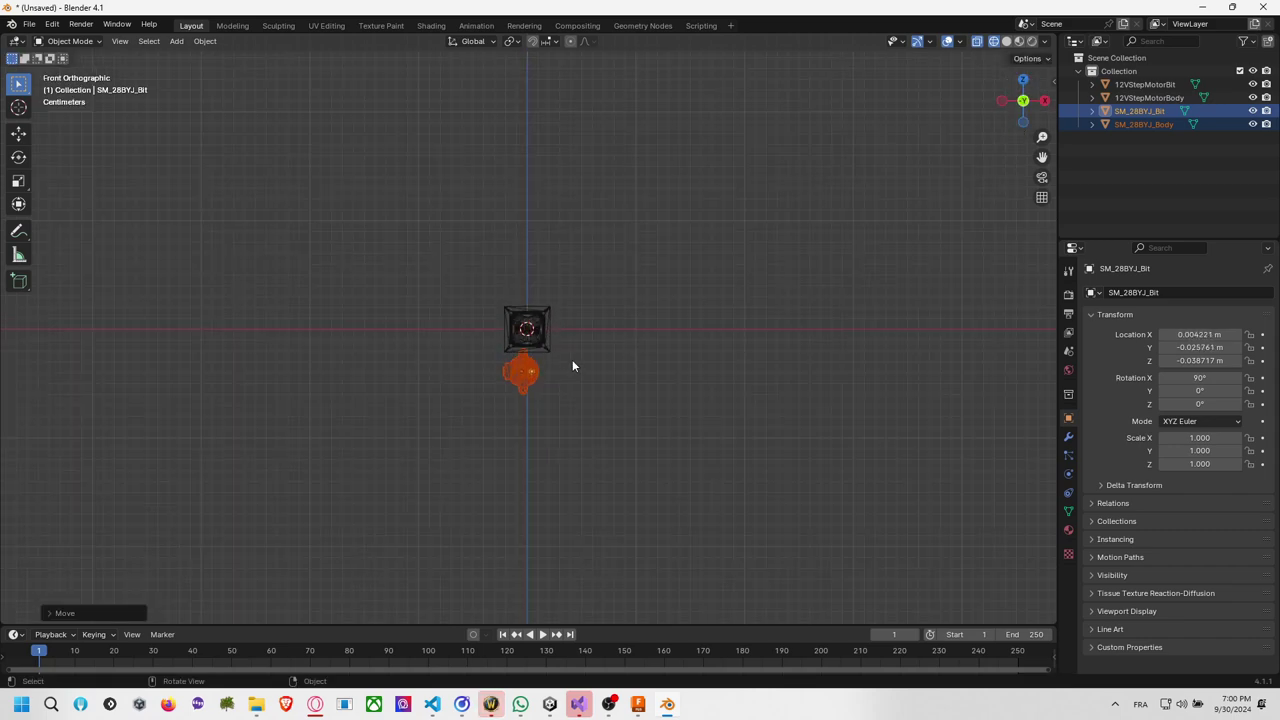
scroll(569, 361, up, 6)
key(g)
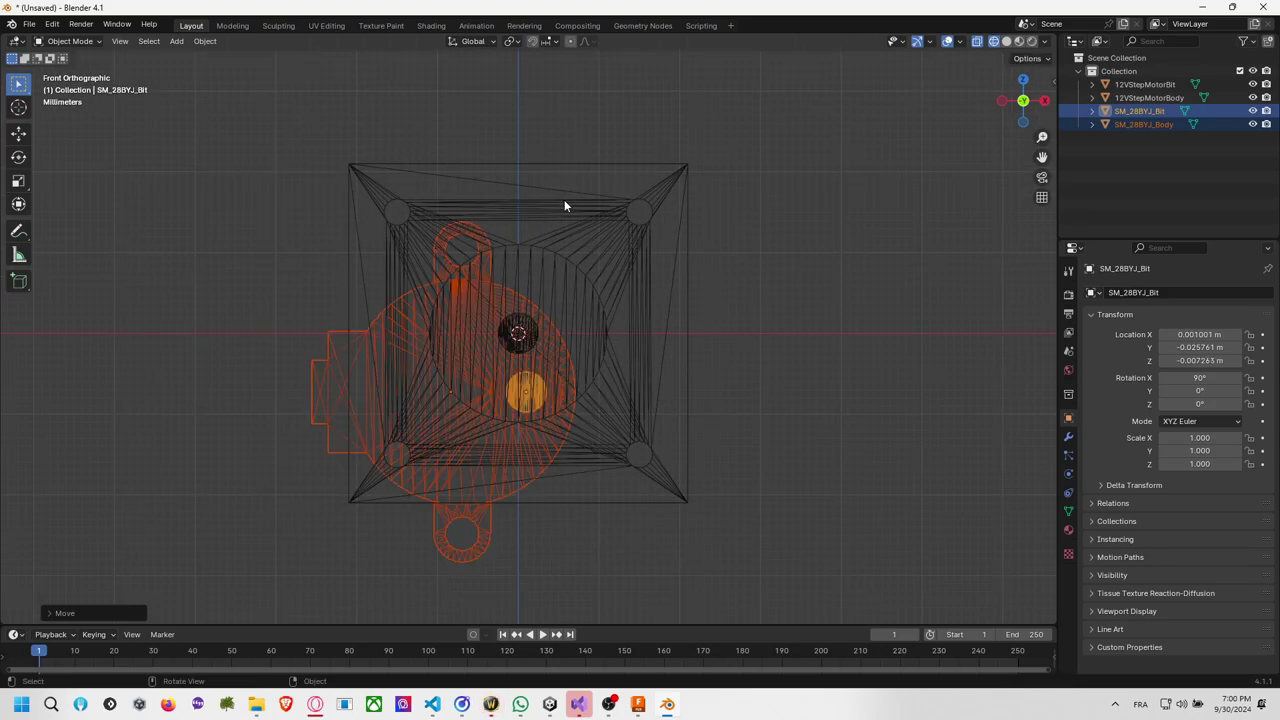
scroll(564, 199, up, 5)
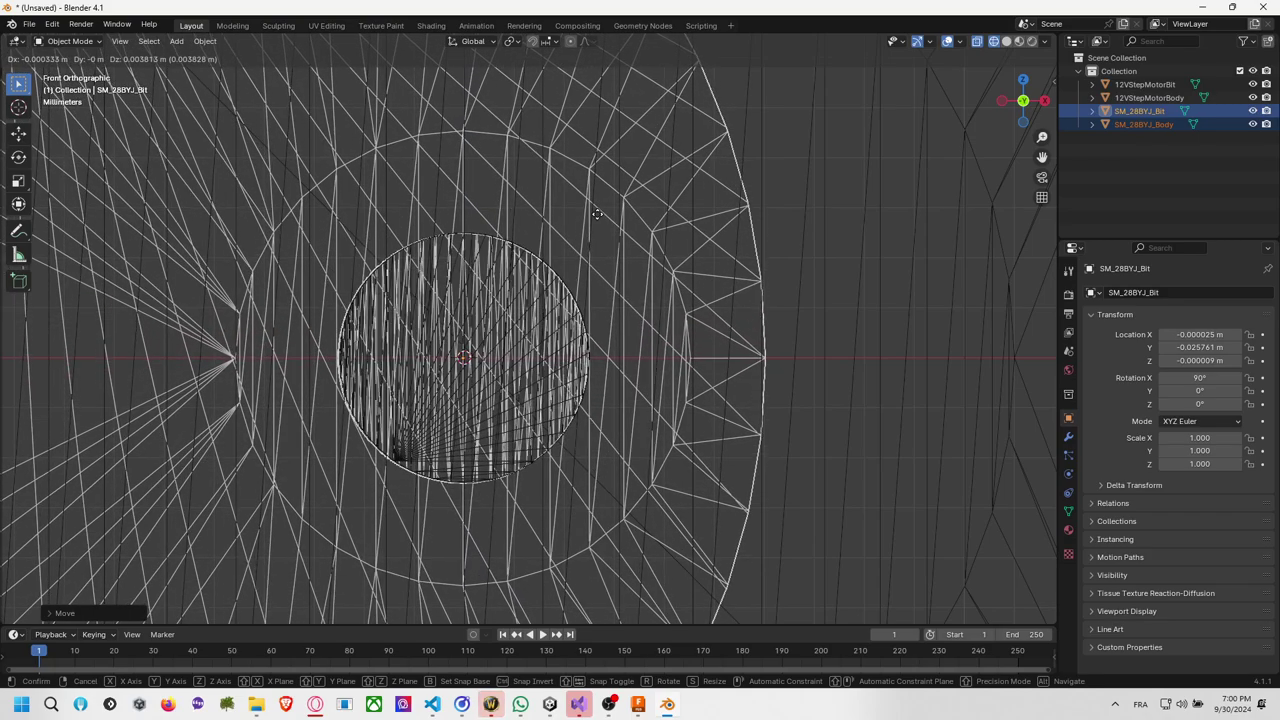
click(596, 214)
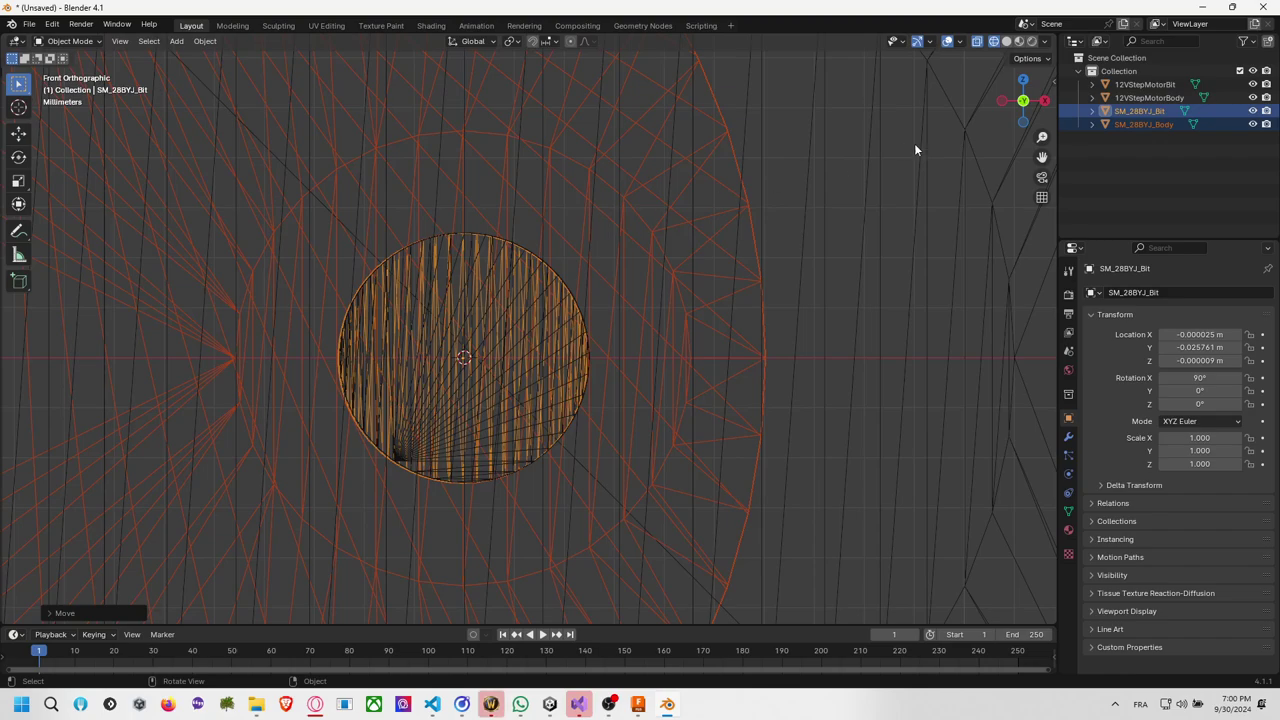
In right view, slide the 28BYJ motor along global Y to align its depth.
click(1044, 101)
scroll(704, 243, down, 5)
key(g)
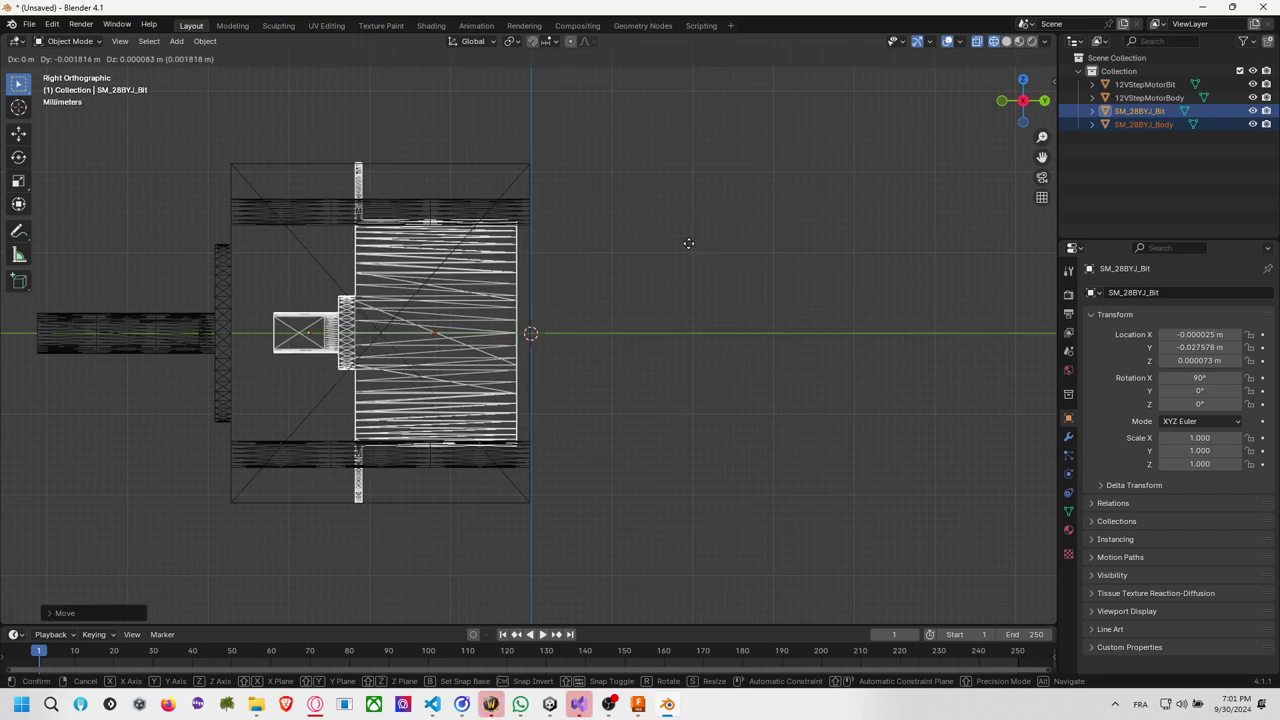
key(y)
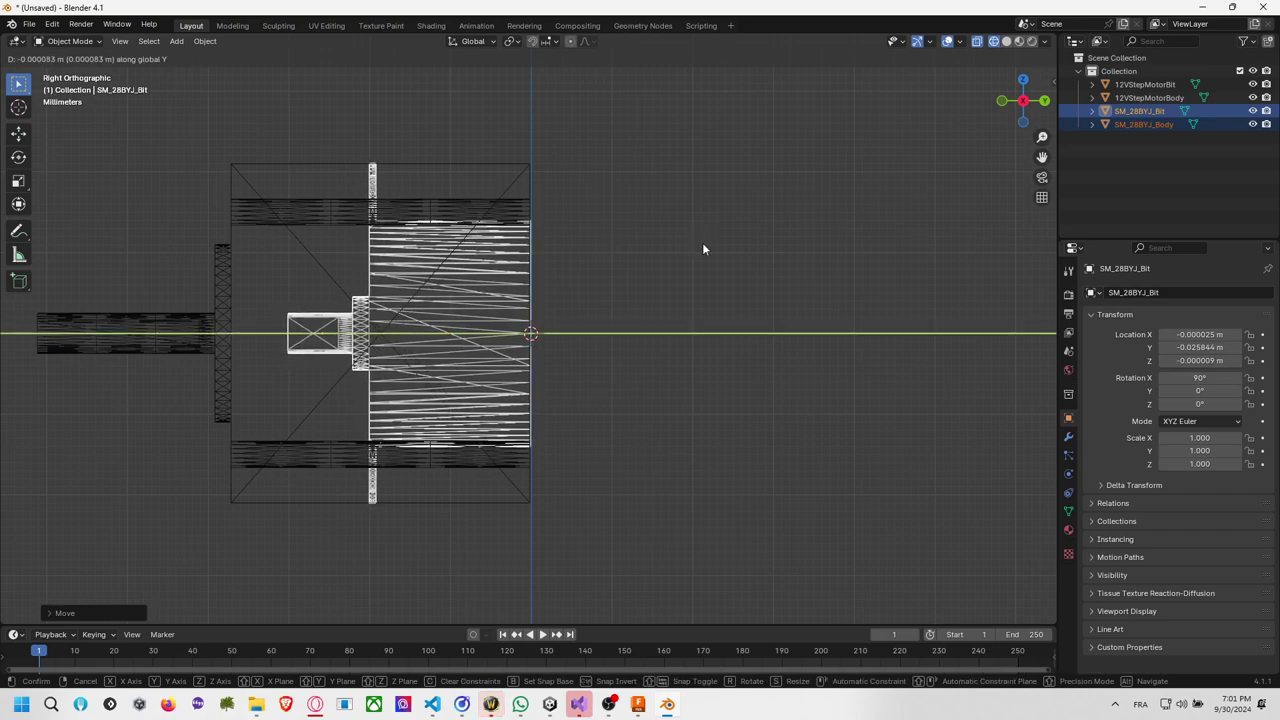
click(698, 258)
middle_drag(688, 274, 717, 331)
Box-select all four motor objects.
scroll(717, 331, up, 4)
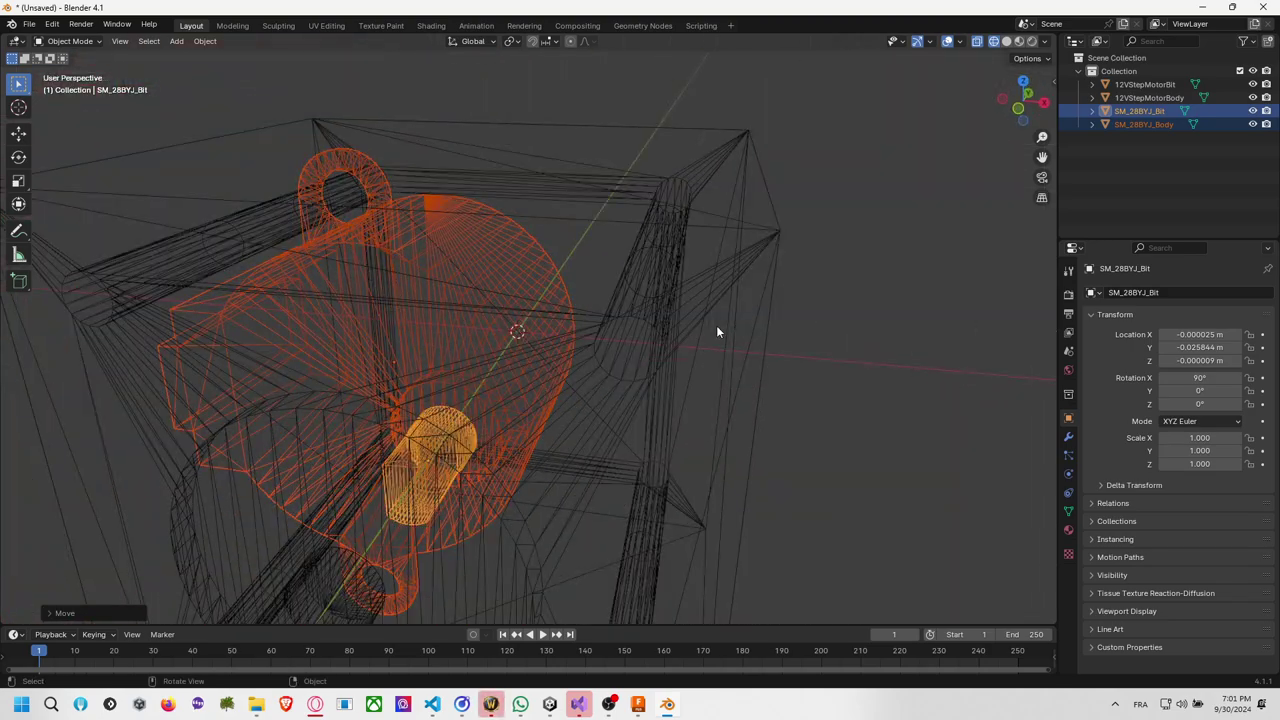
scroll(716, 331, down, 6)
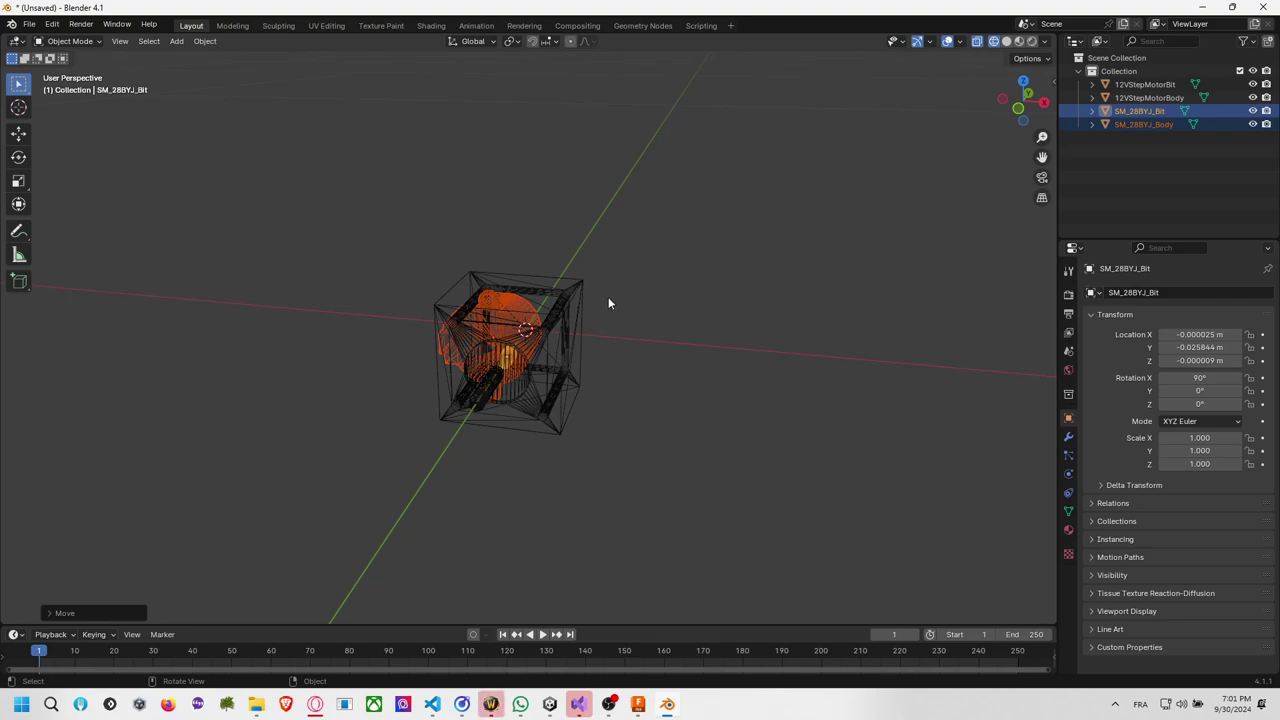
middle_drag(606, 297, 357, 252)
drag(357, 252, 603, 442)
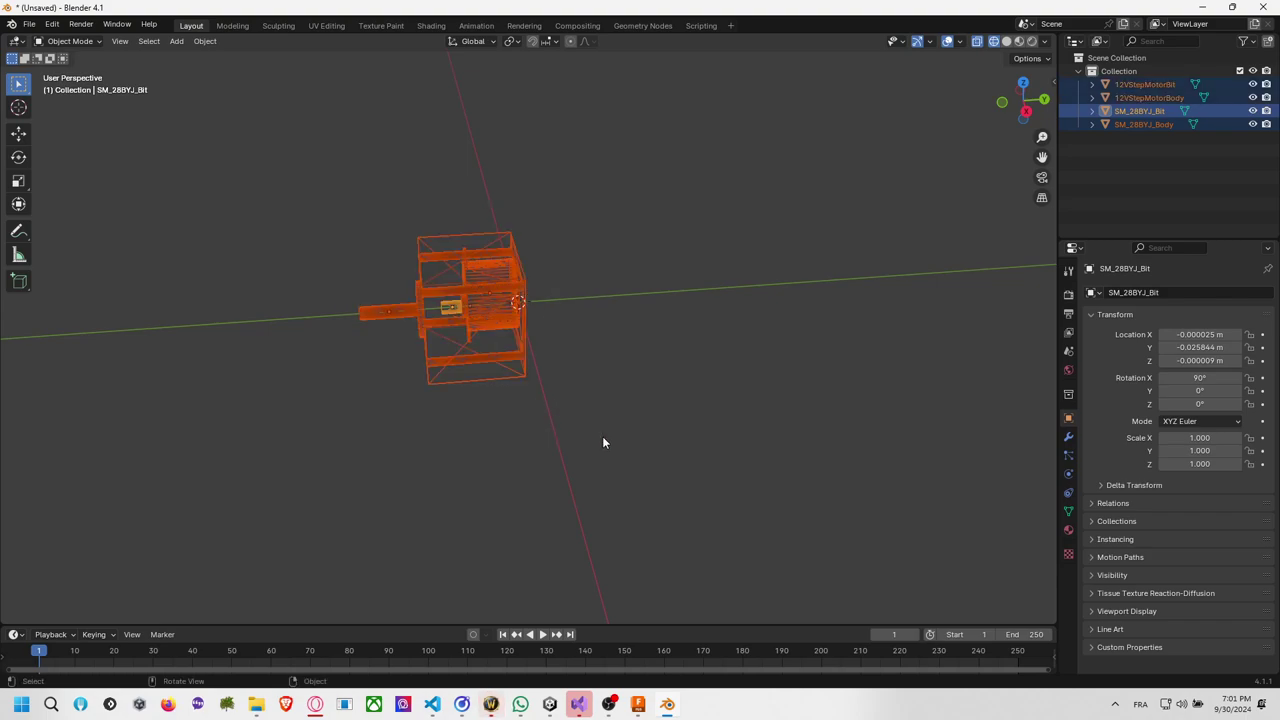
Run Set Origin > Origin to 3D Cursor via F3 search 'orig', then deselect everything.
key(F3)
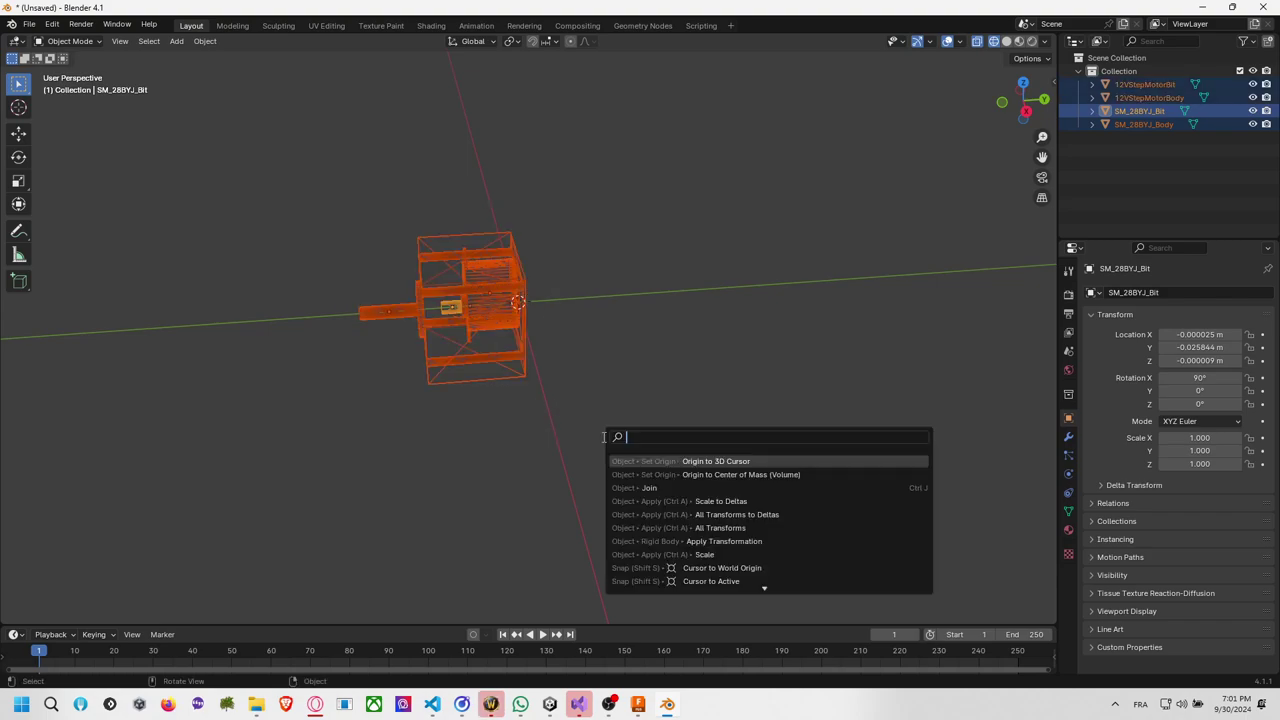
text(curs)
key(BackSpace)
key(BackSpace)
key(BackSpace)
key(BackSpace)
text(gravity)
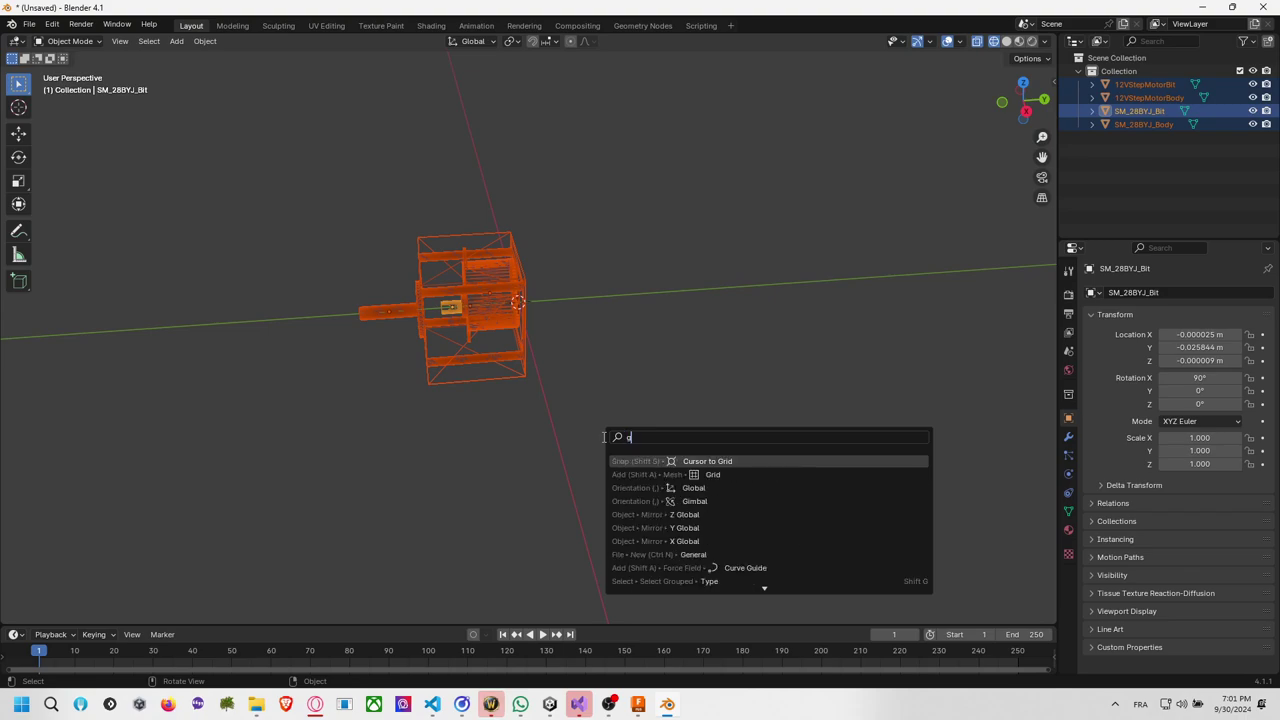
key(BackSpace)
key(BackSpace)
key(BackSpace)
key(BackSpace)
key(BackSpace)
key(BackSpace)
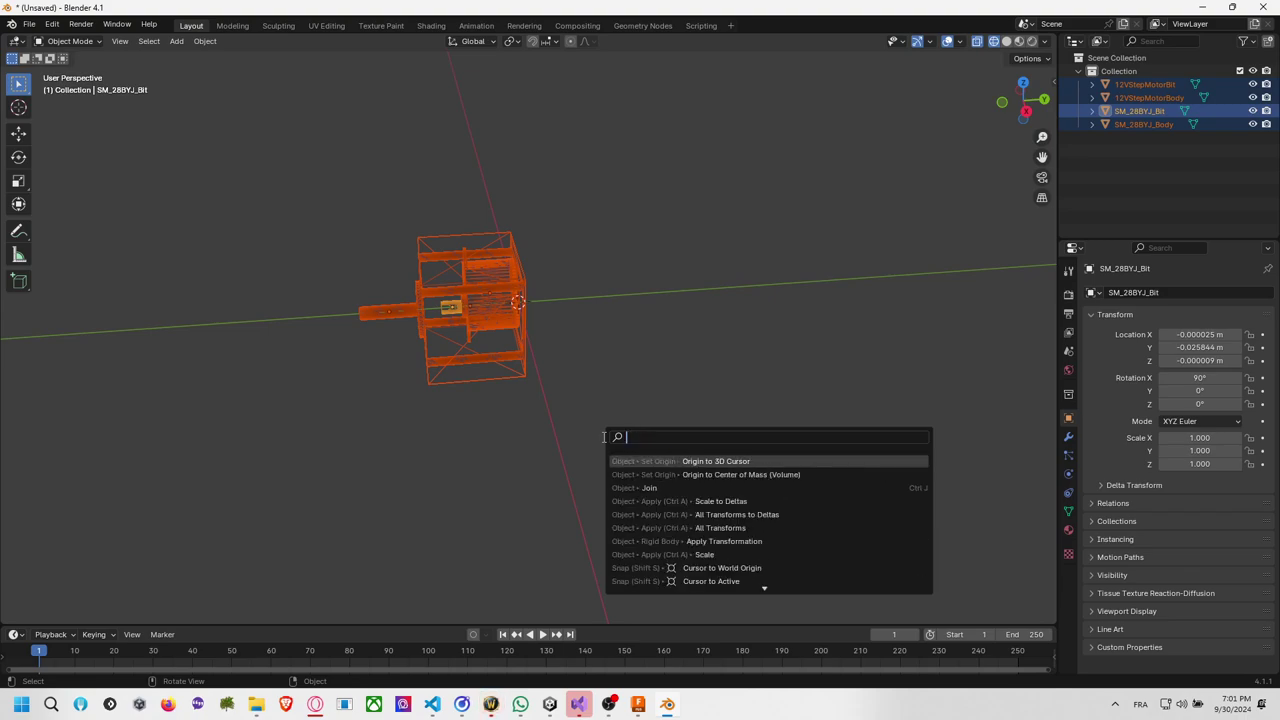
text(orig)
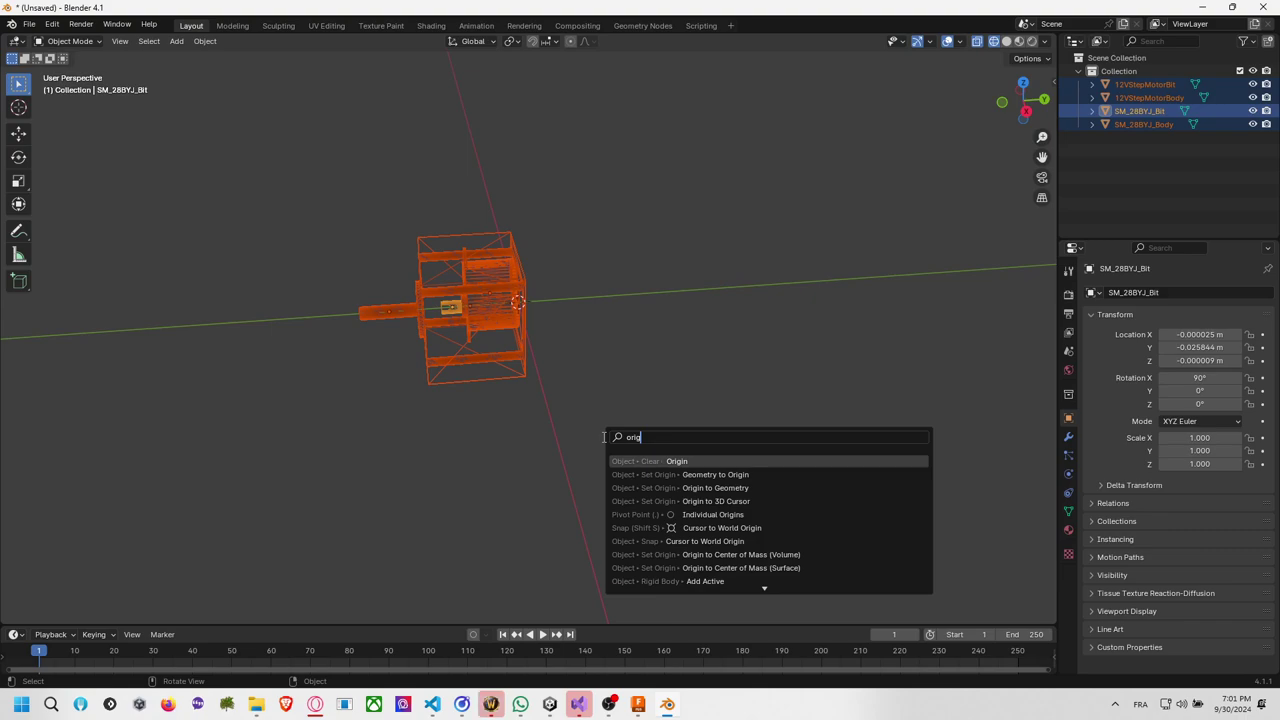
key(Down)
key(Down)
key(Down)
key(Return)
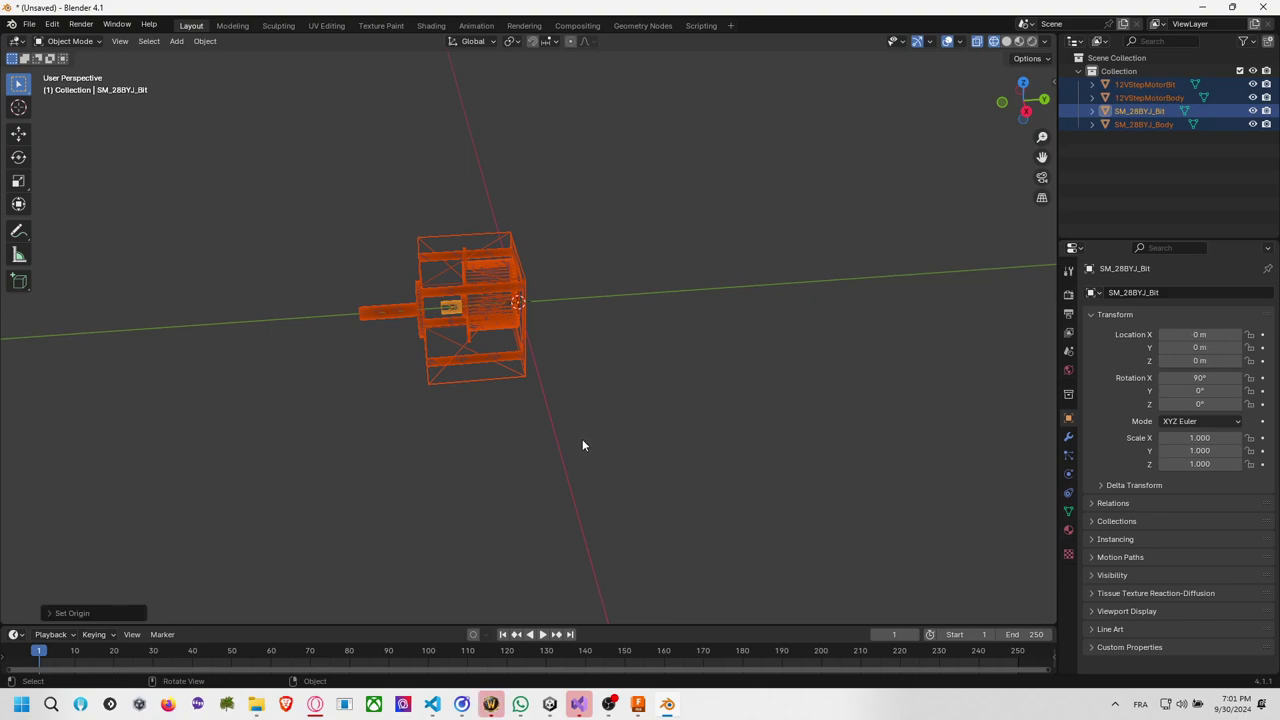
click(599, 368)
middle_drag(598, 369, 647, 351)
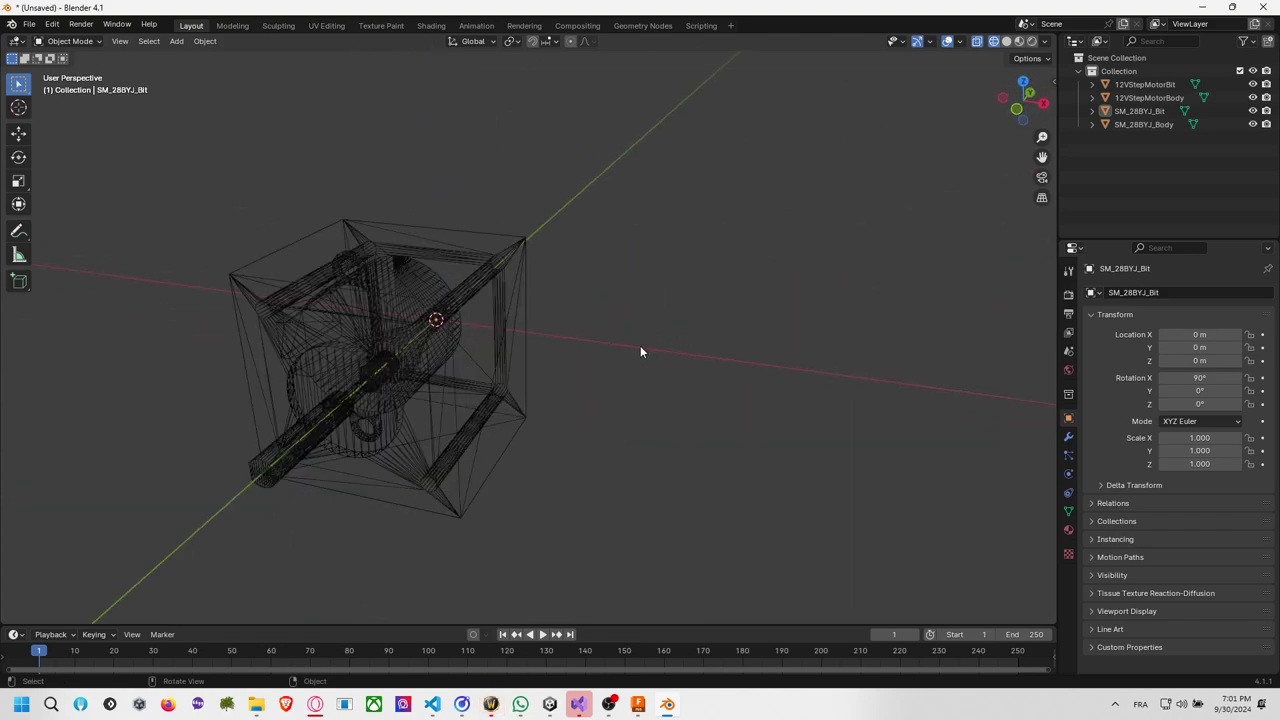
scroll(593, 252, up, 2)
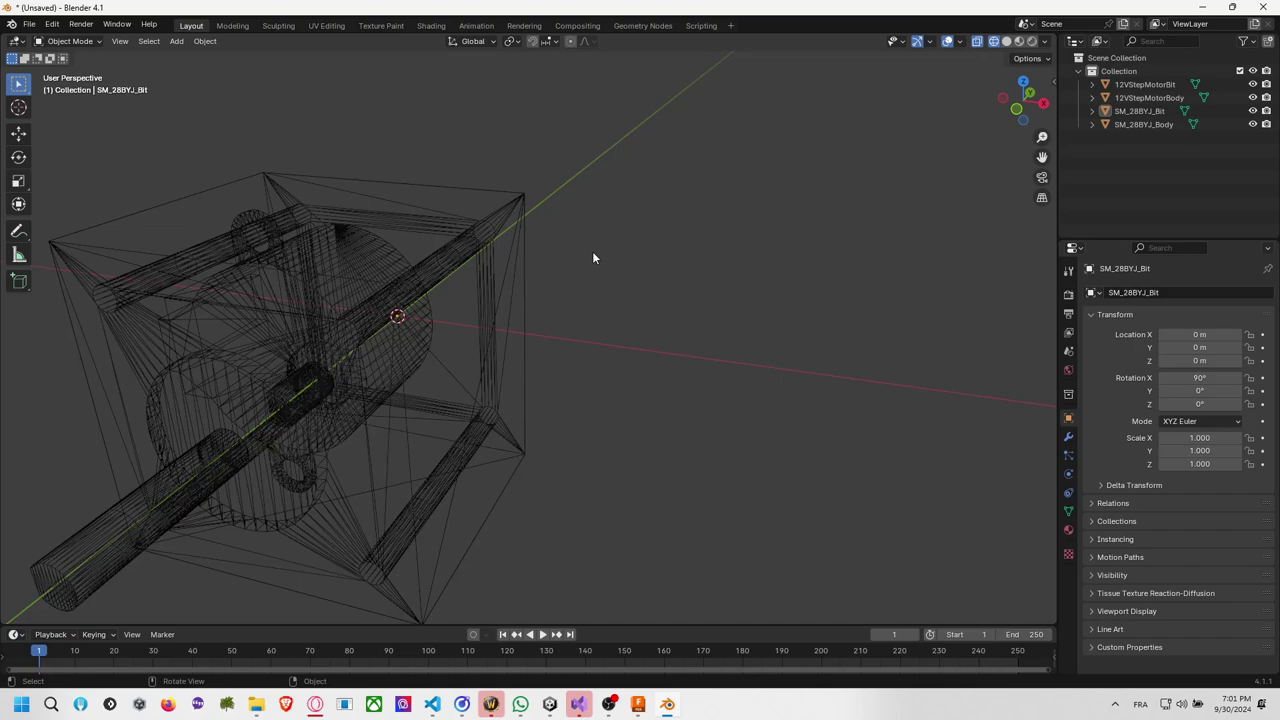
scroll(593, 252, down, 2)
Cancel the untitled.blend save window and return to the scene.
key(ctrl+s)
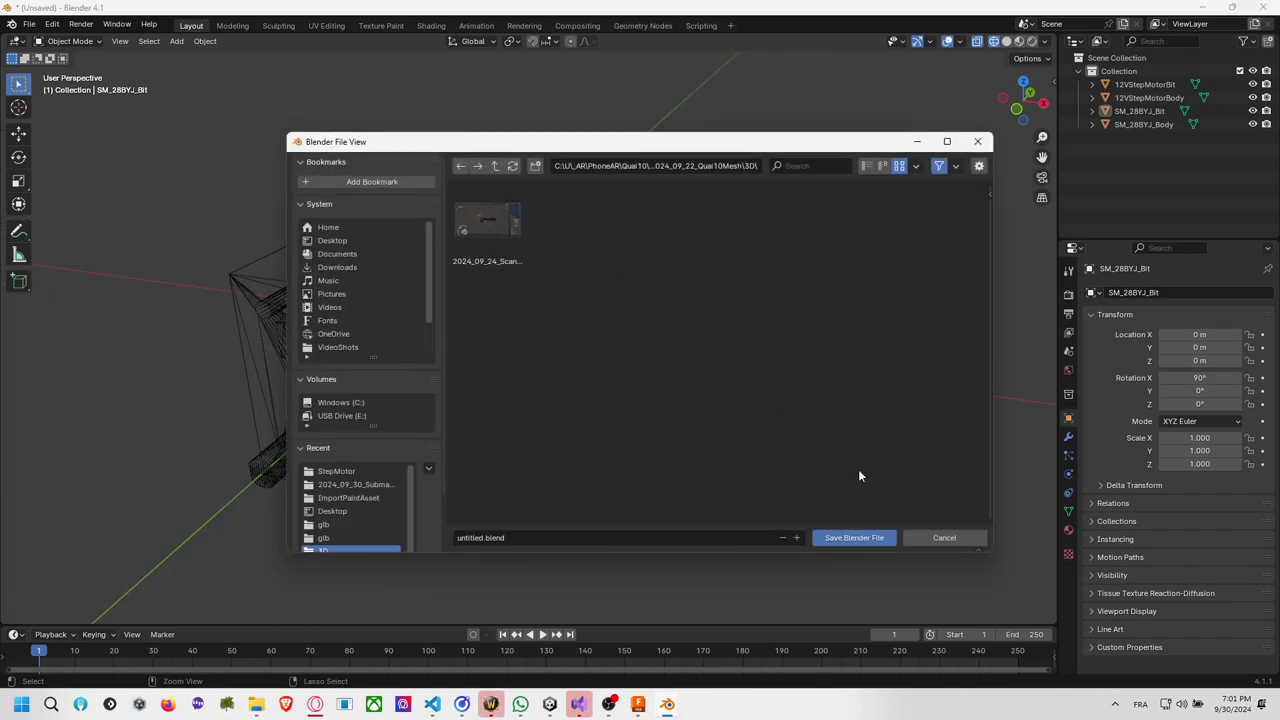
click(940, 538)
middle_drag(665, 362, 690, 340)
scroll(560, 240, up, 2)
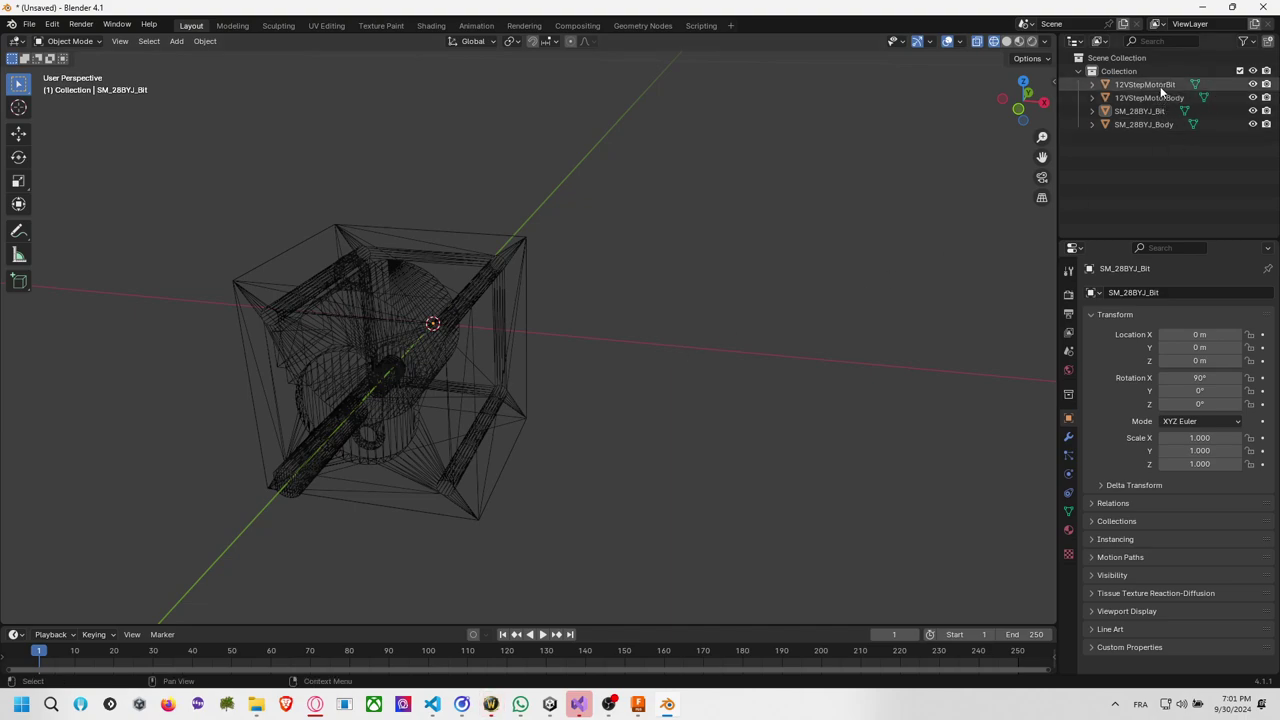
scroll(515, 280, up, 3)
scroll(548, 298, down, 5)
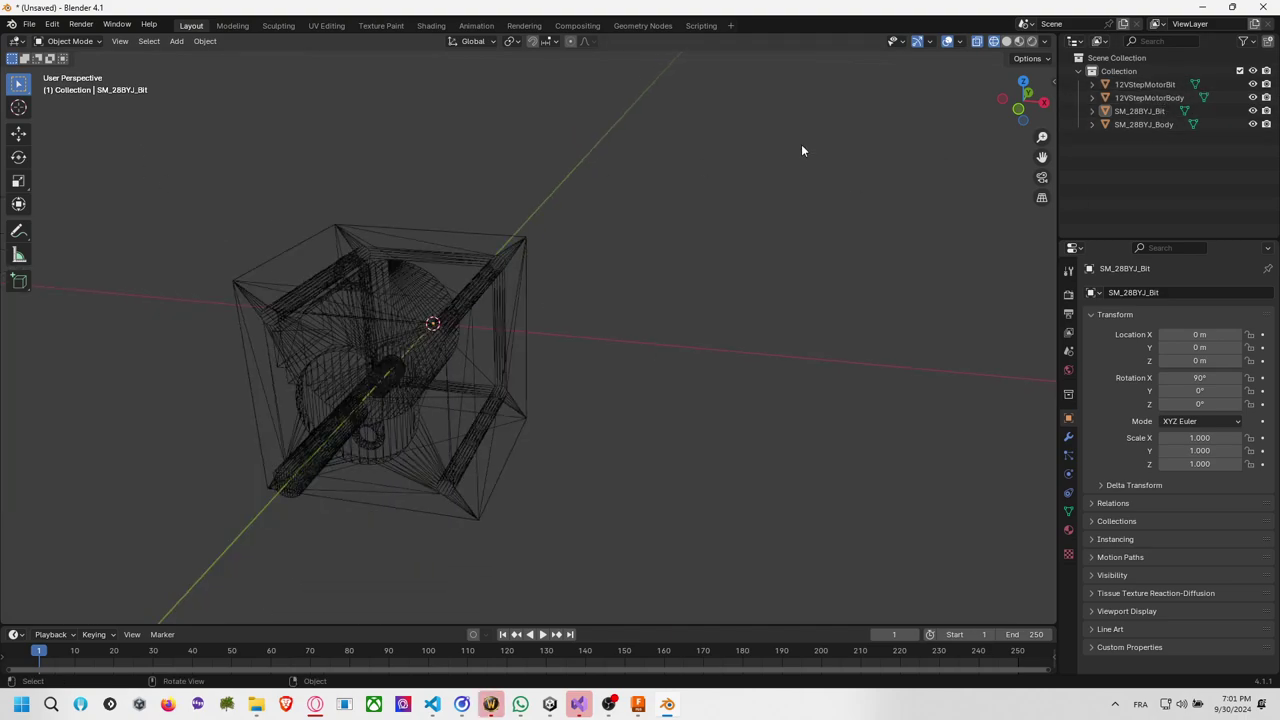
Export the 12V motor's bit and body as 12VStepMotor.fbx.
click(1145, 84)
shift+click(1148, 97)
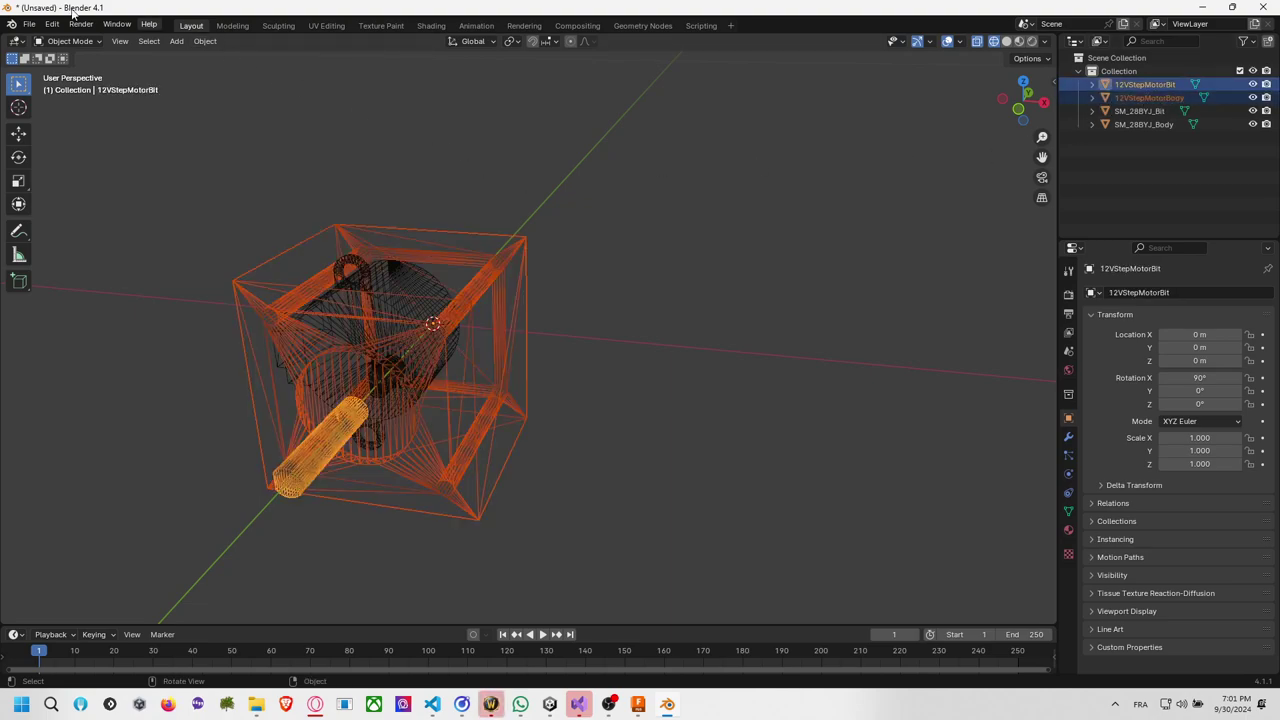
click(29, 23)
mouse_move(104, 226)
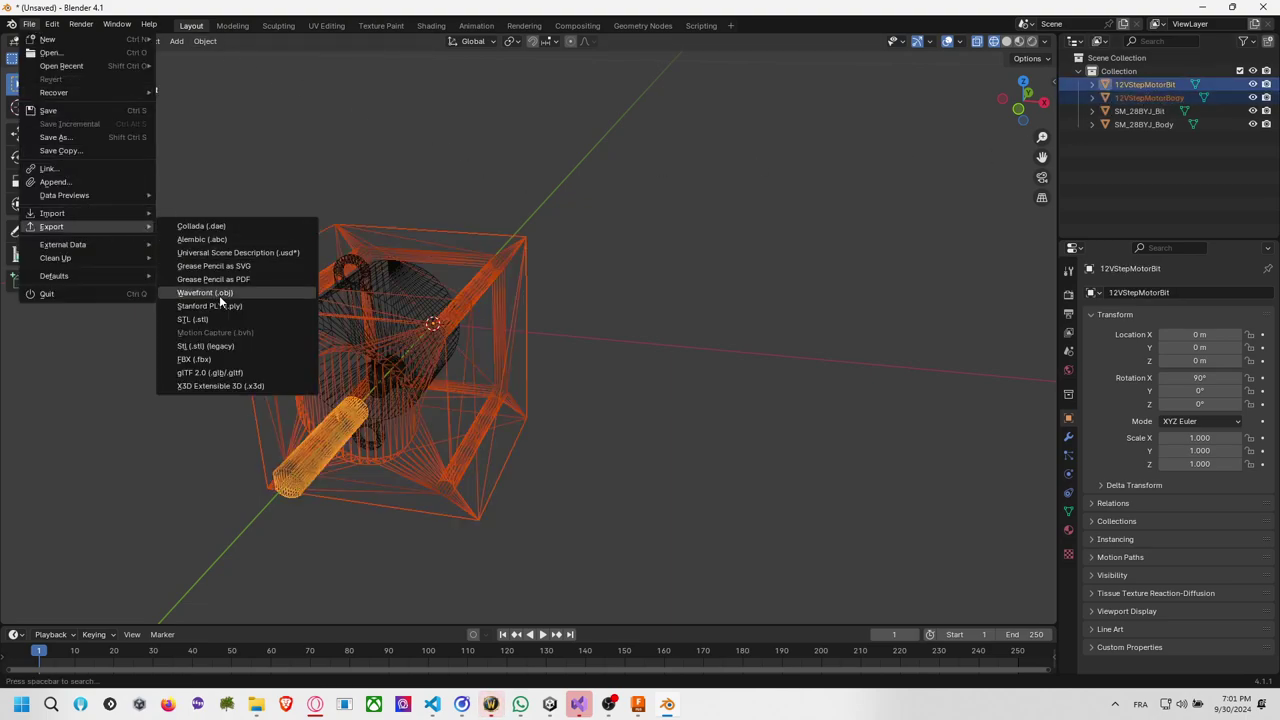
click(217, 358)
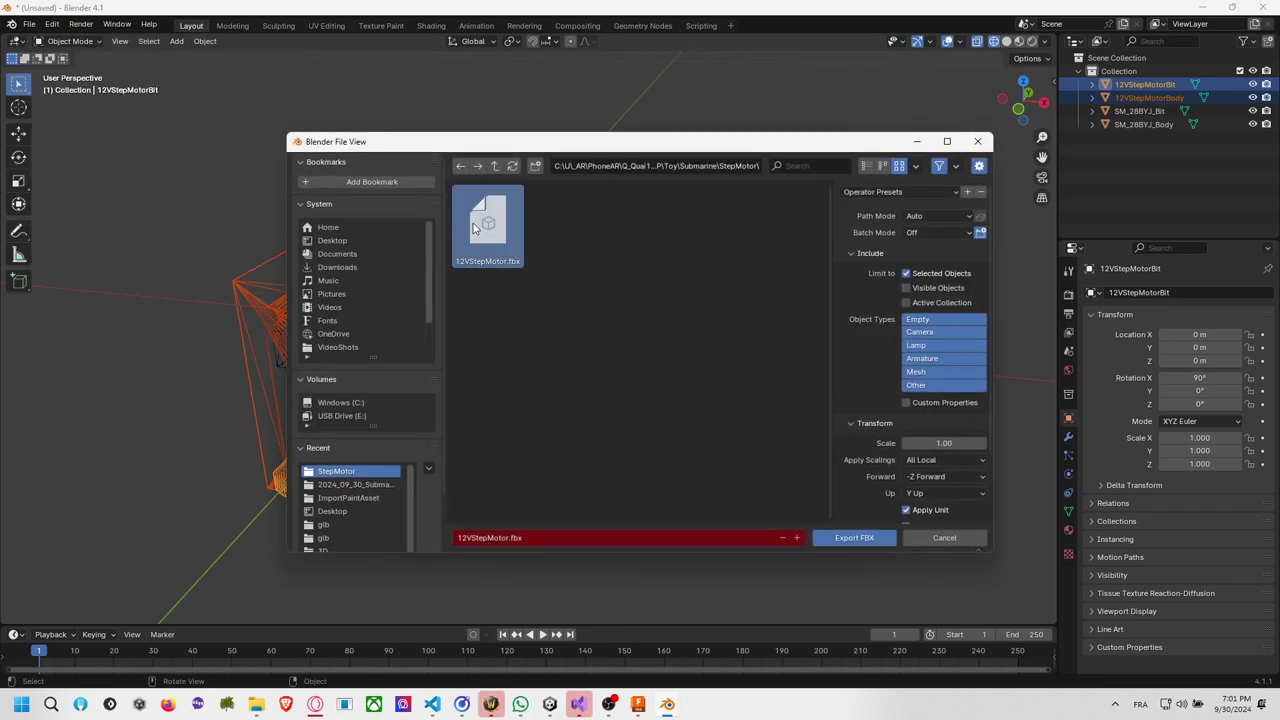
click(853, 537)
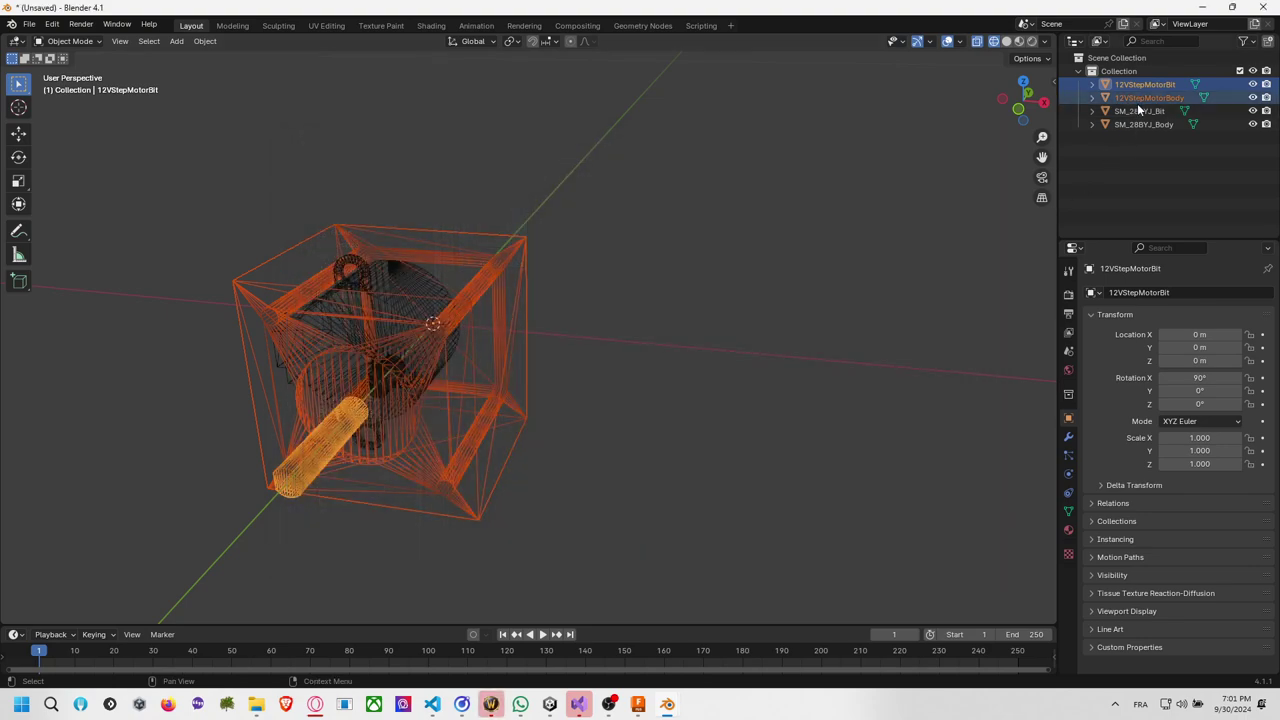
Select the 28BYJ parts, close the FBX export dialog unused, and keep only SM_28BYJ_Bit selected.
click(1140, 111)
shift+click(1140, 124)
click(29, 23)
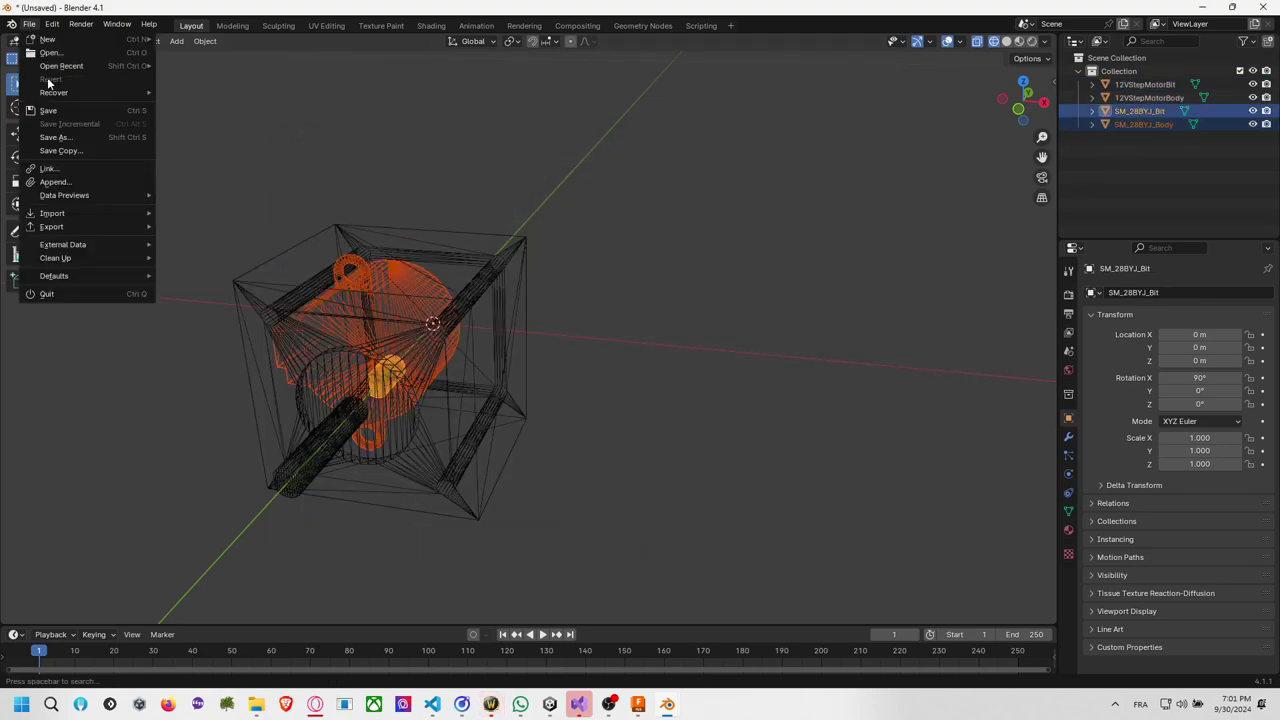
mouse_move(60, 228)
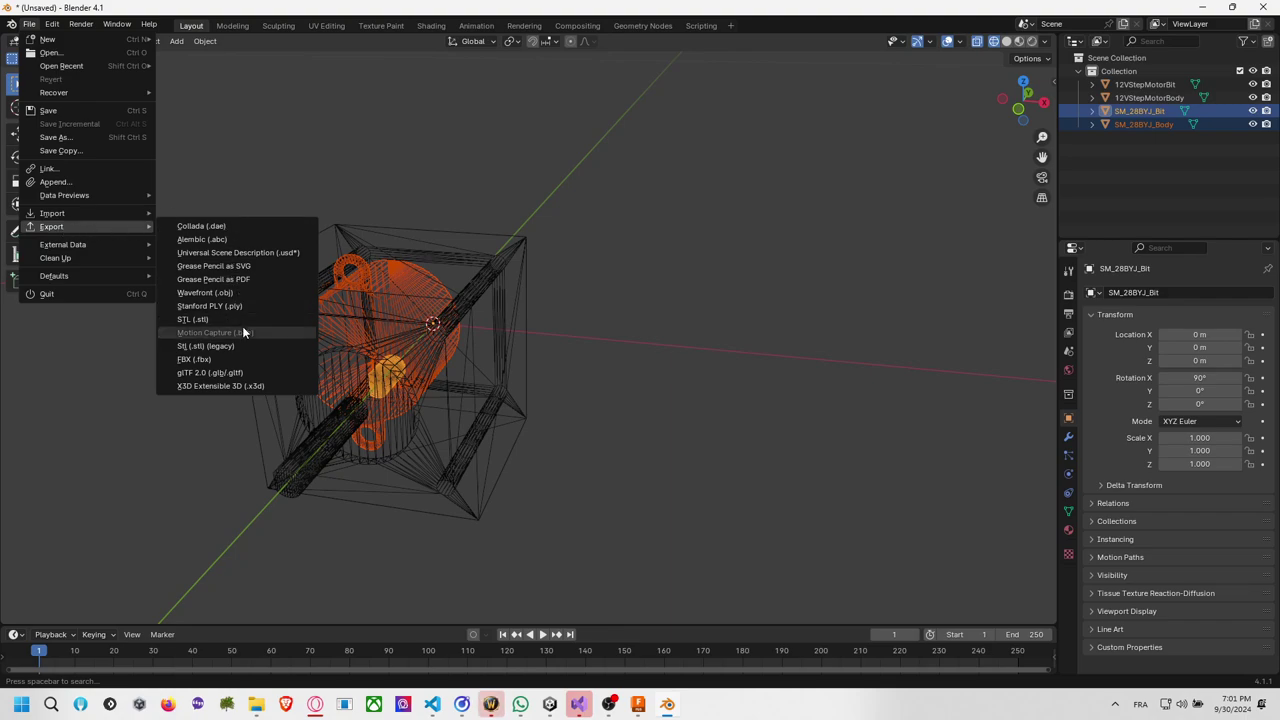
click(299, 360)
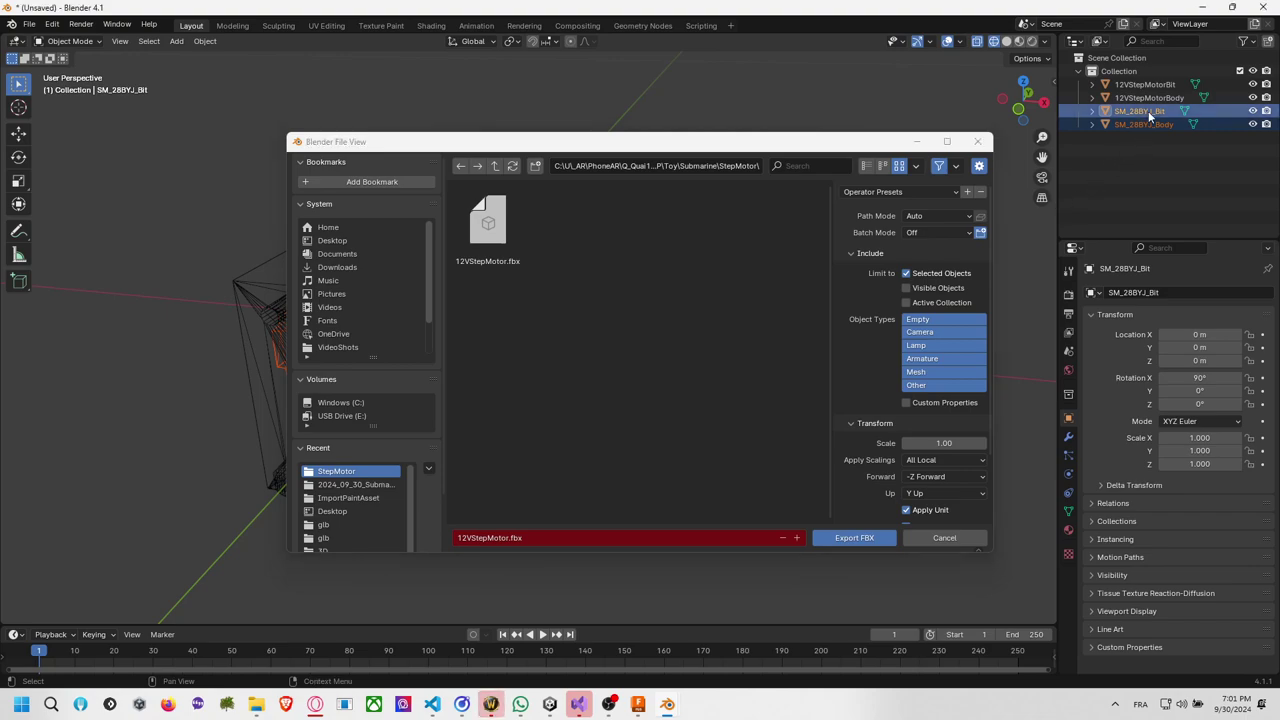
click(977, 141)
click(1137, 112)
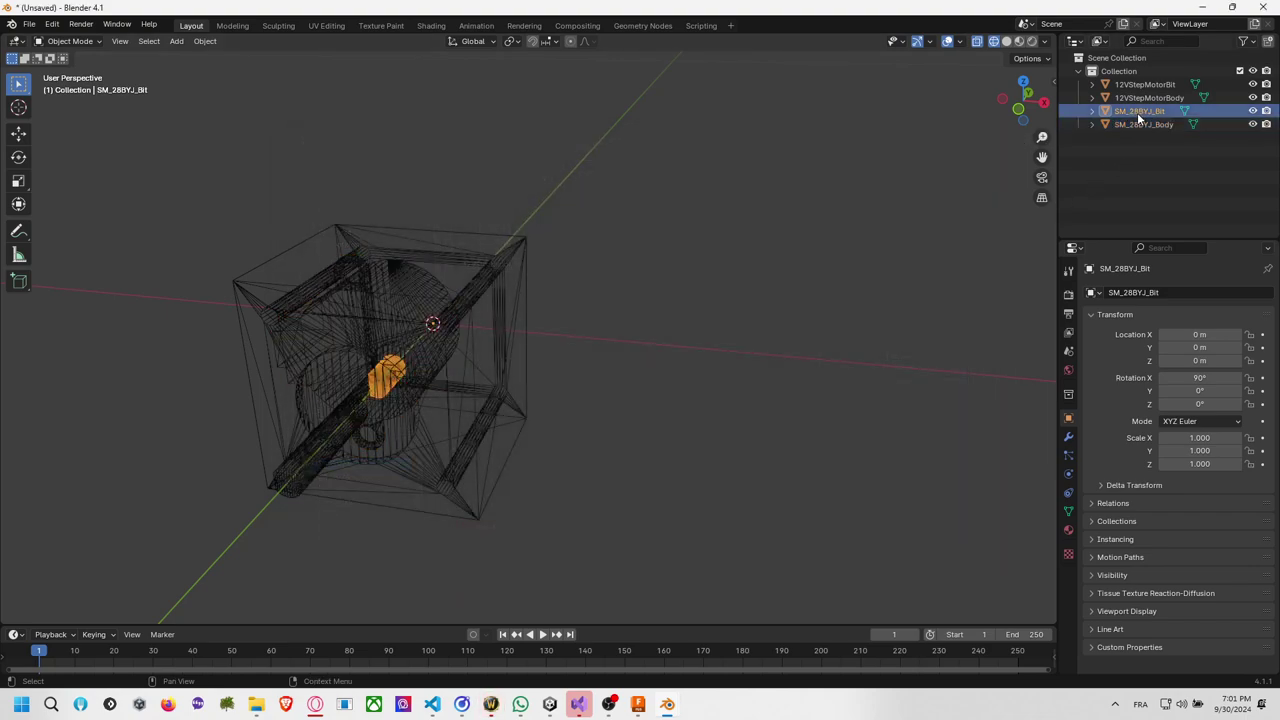
Keep SM_28BYJ_Bit's name unchanged and add SM_28BYJ_Body to the selection.
double_click(1142, 114)
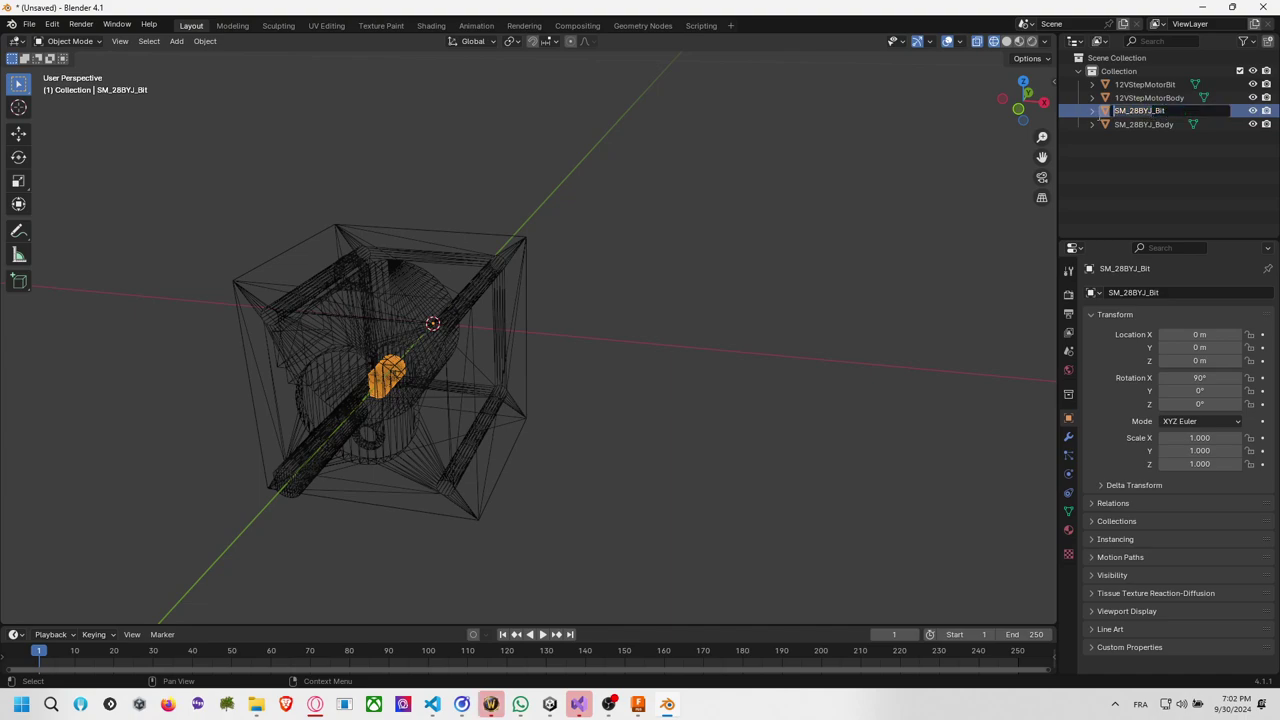
key(Return)
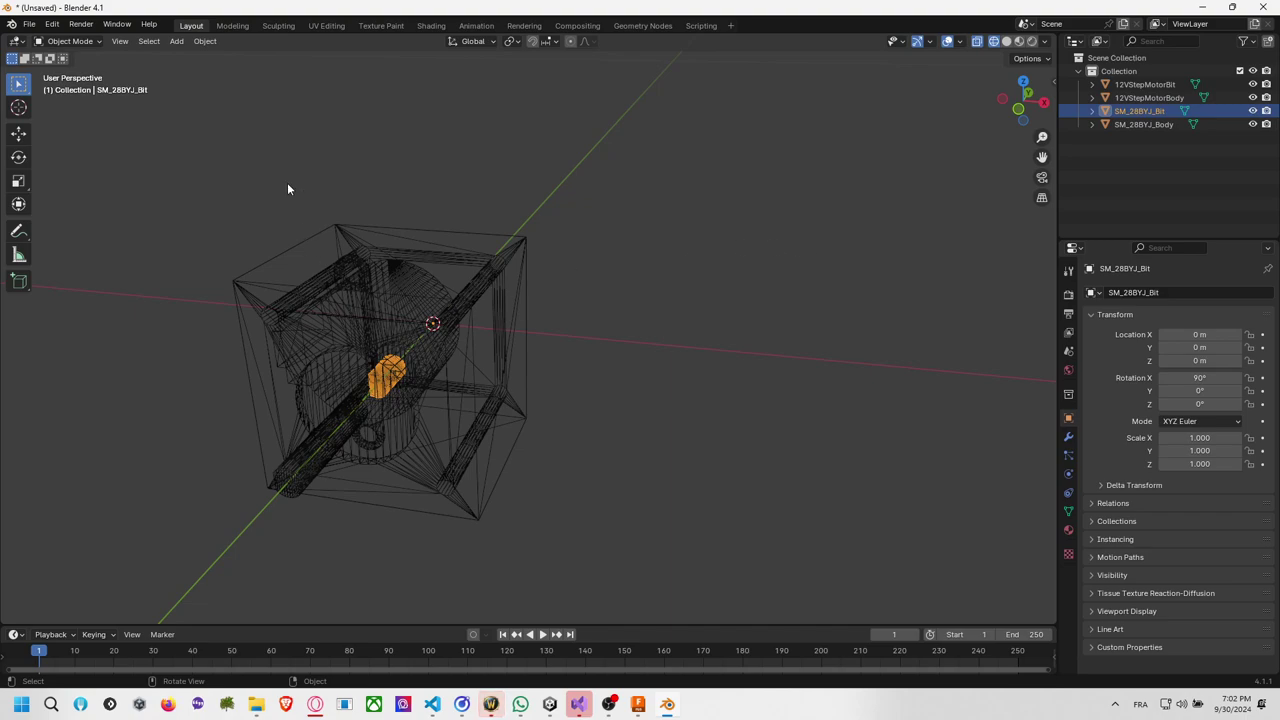
shift+click(1144, 124)
Export the selection as FBX to the StepMotor folder under the name SM_28BYJ_Bit.
click(29, 24)
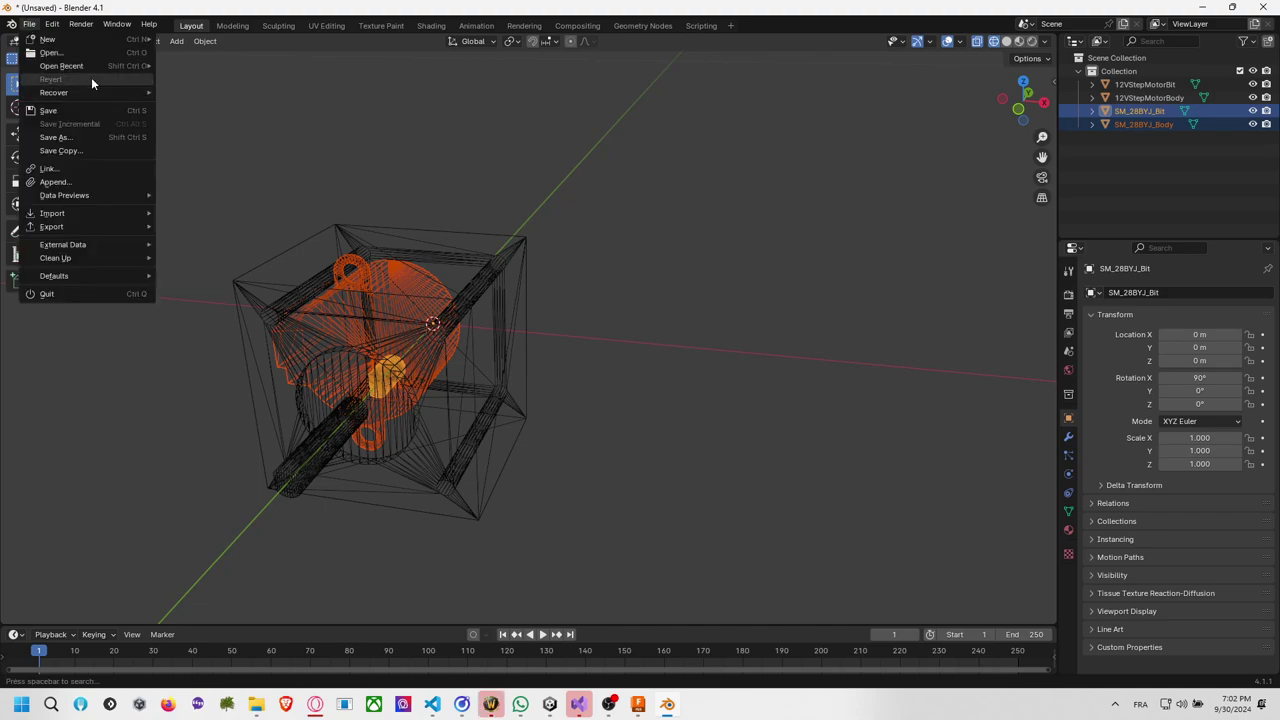
mouse_move(90, 238)
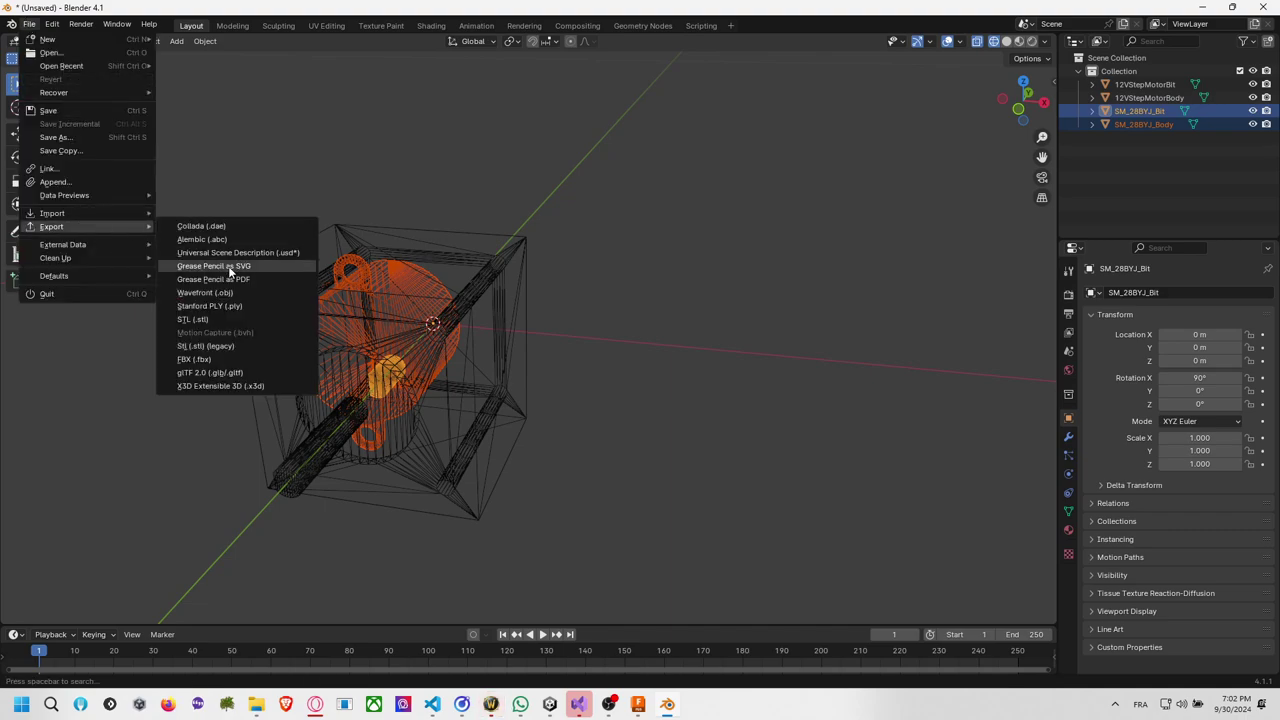
click(224, 358)
click(740, 166)
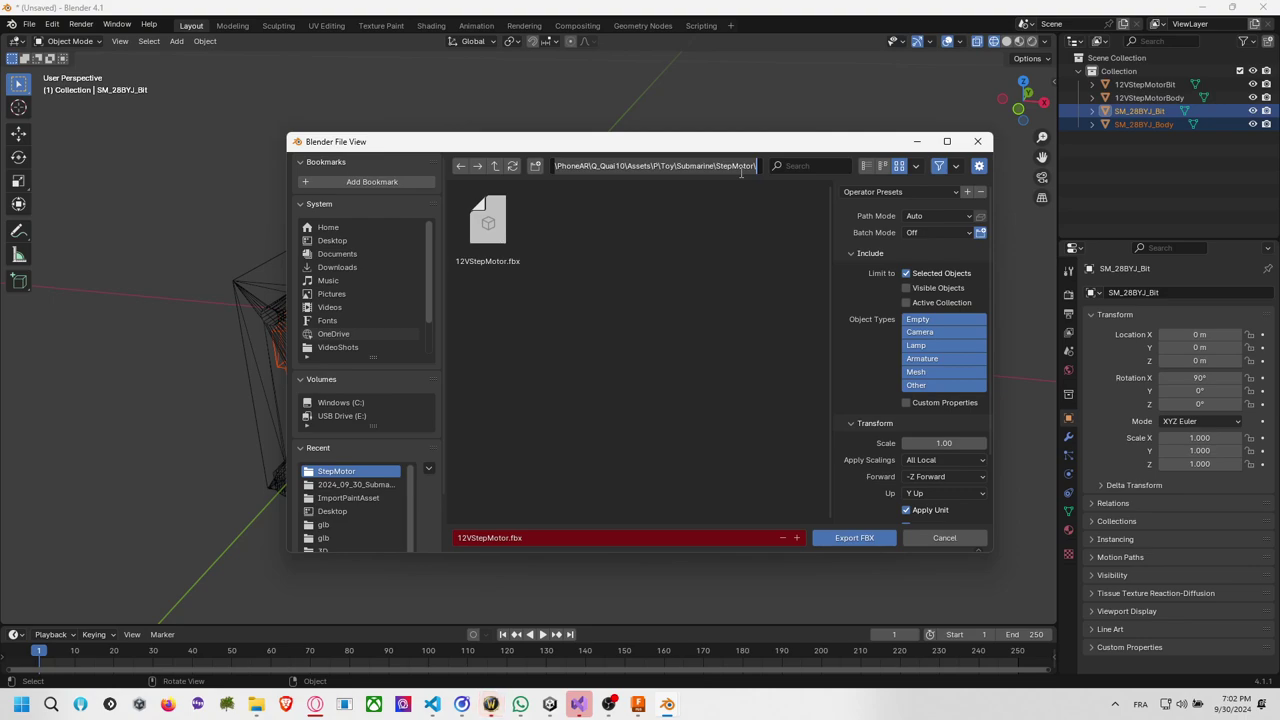
click(587, 543)
click(600, 538)
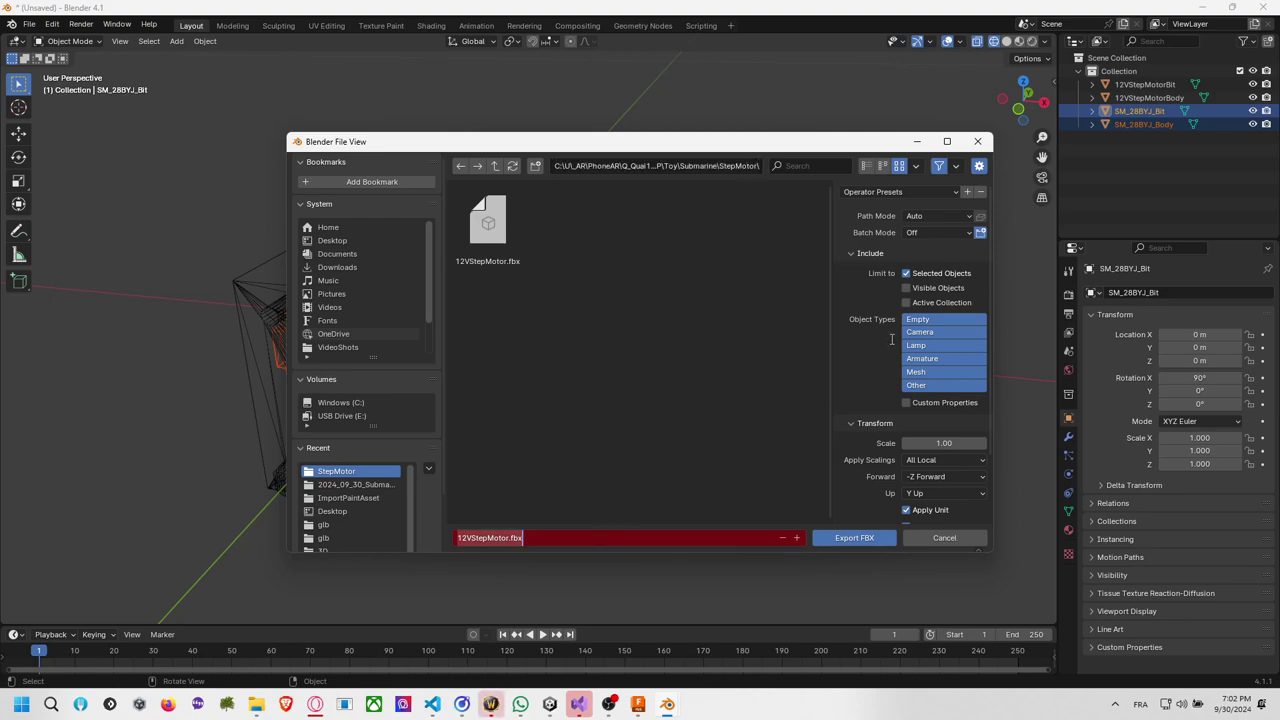
text(SM_28BYJ)
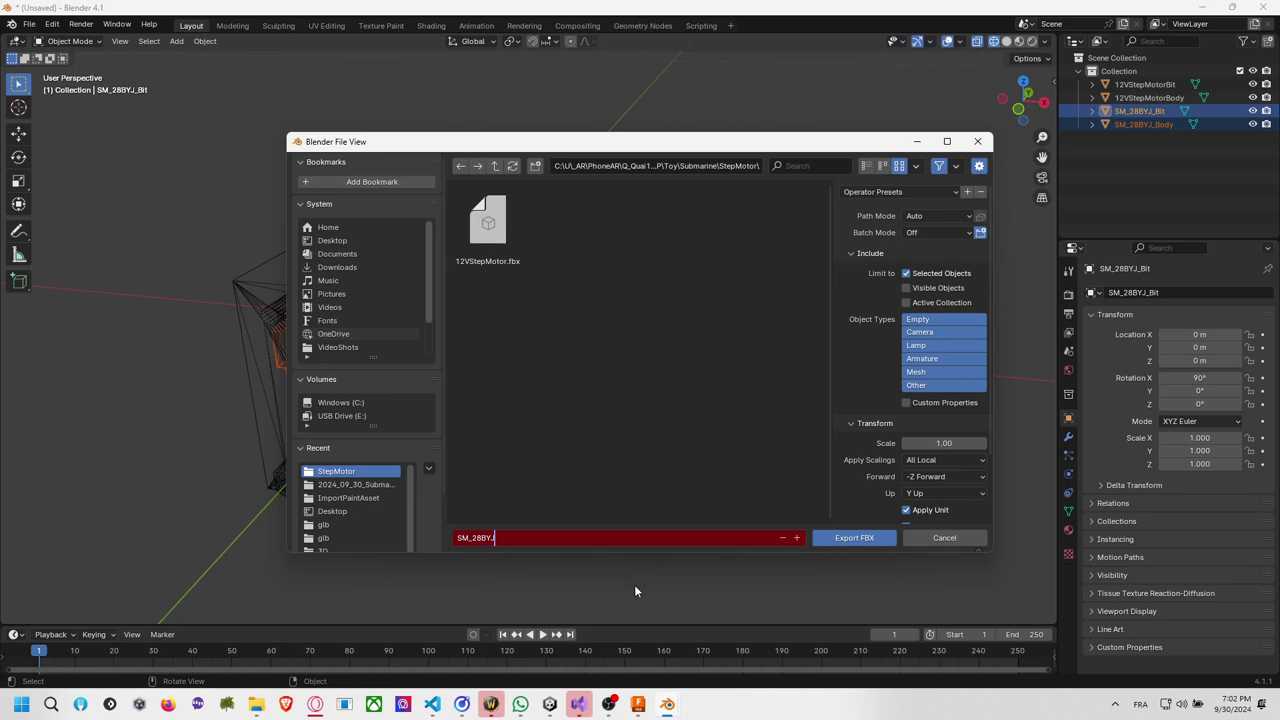
text(_Bit)
click(854, 538)
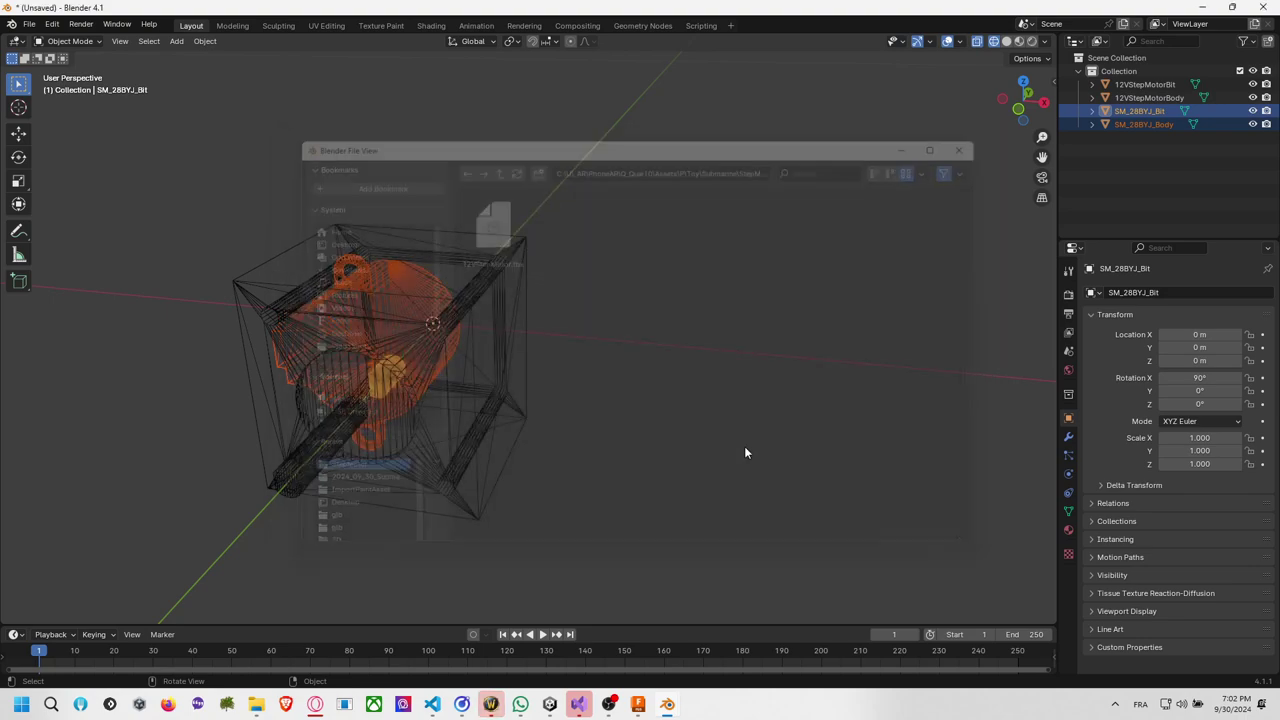
In Unity, preview the 12VStepMotorBit, SM_28BYJ and 12VStepMotor assets.
key(alt+Tab)
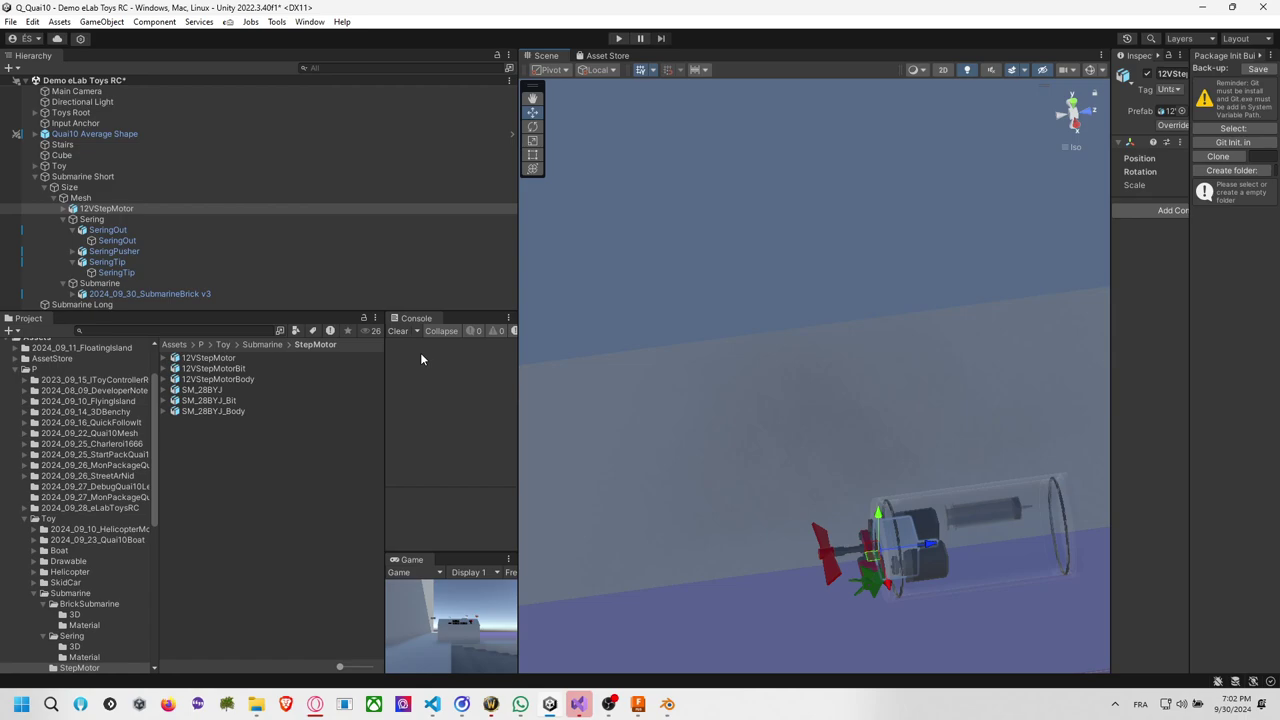
click(229, 369)
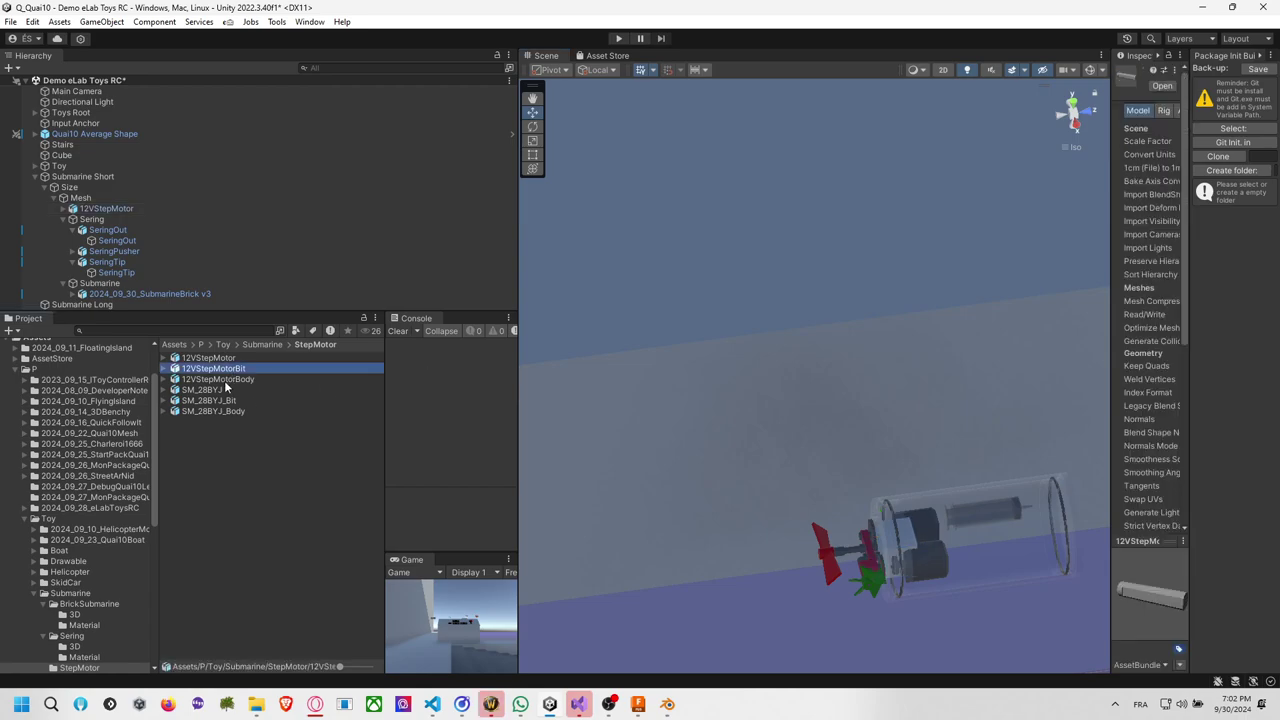
click(234, 390)
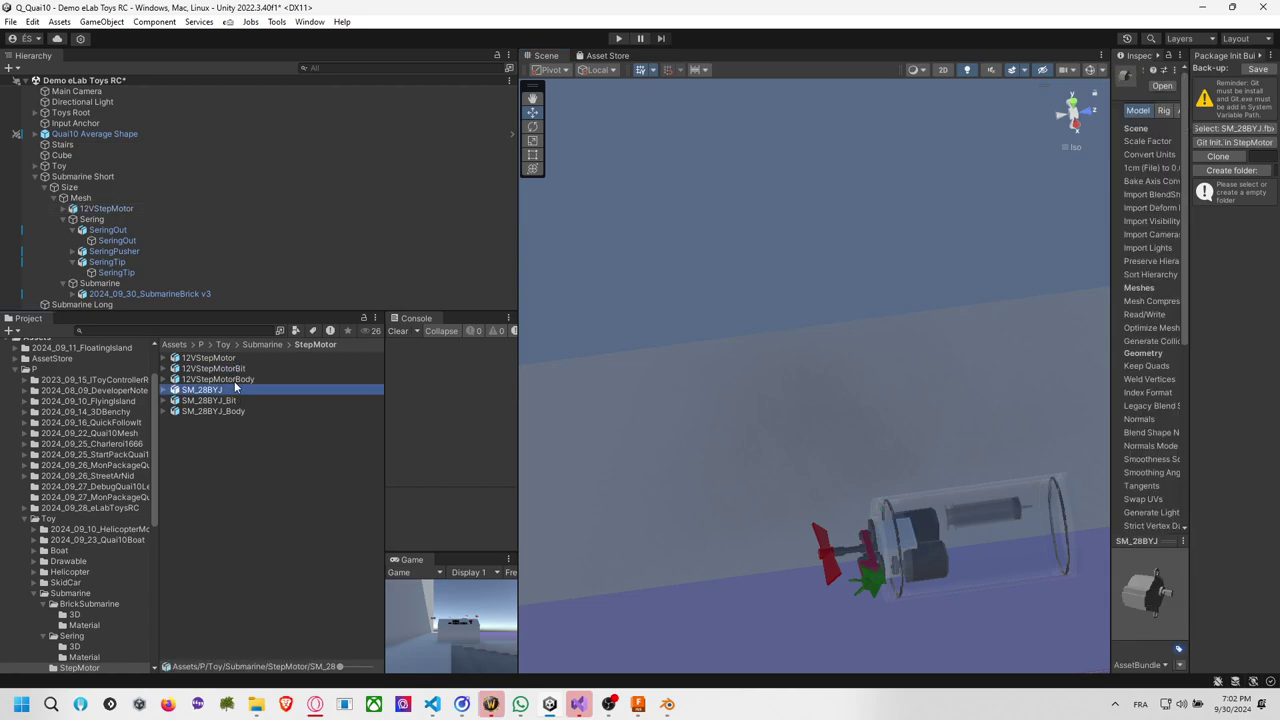
click(228, 360)
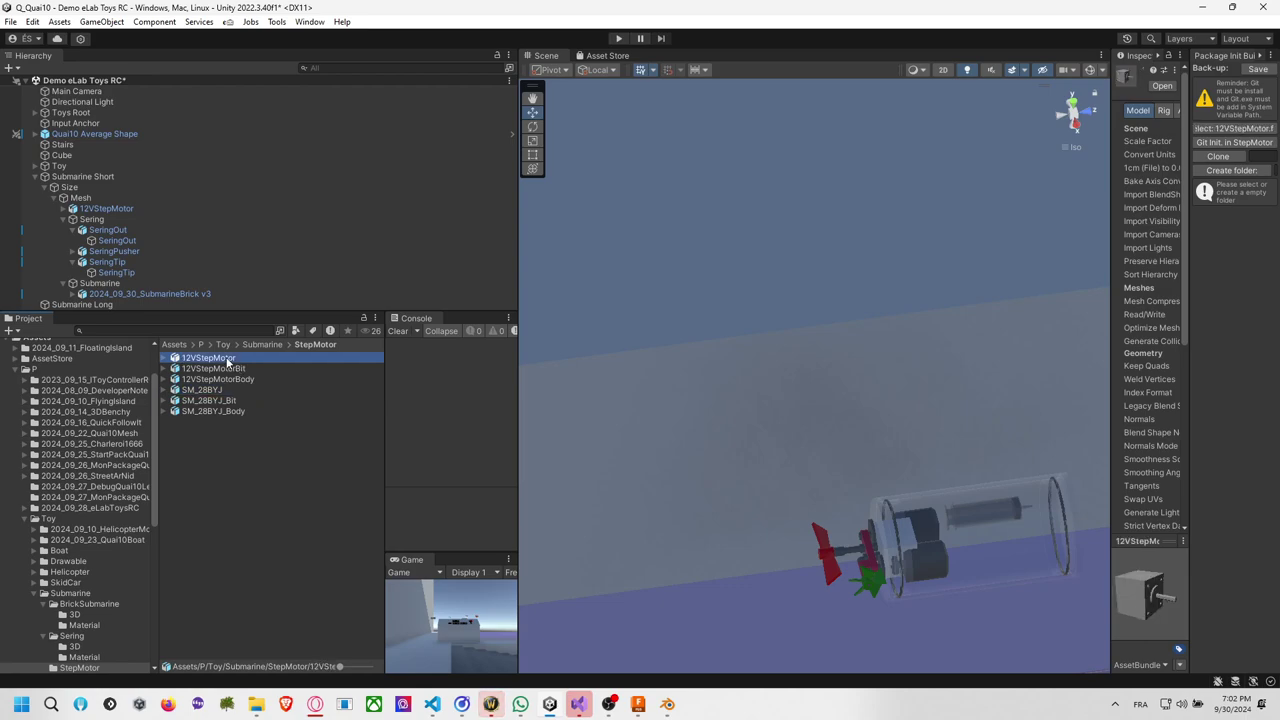
Delete the four separate Bit and Body assets, keeping 12VStepMotor and SM_28BYJ.
ctrl+click(217, 392)
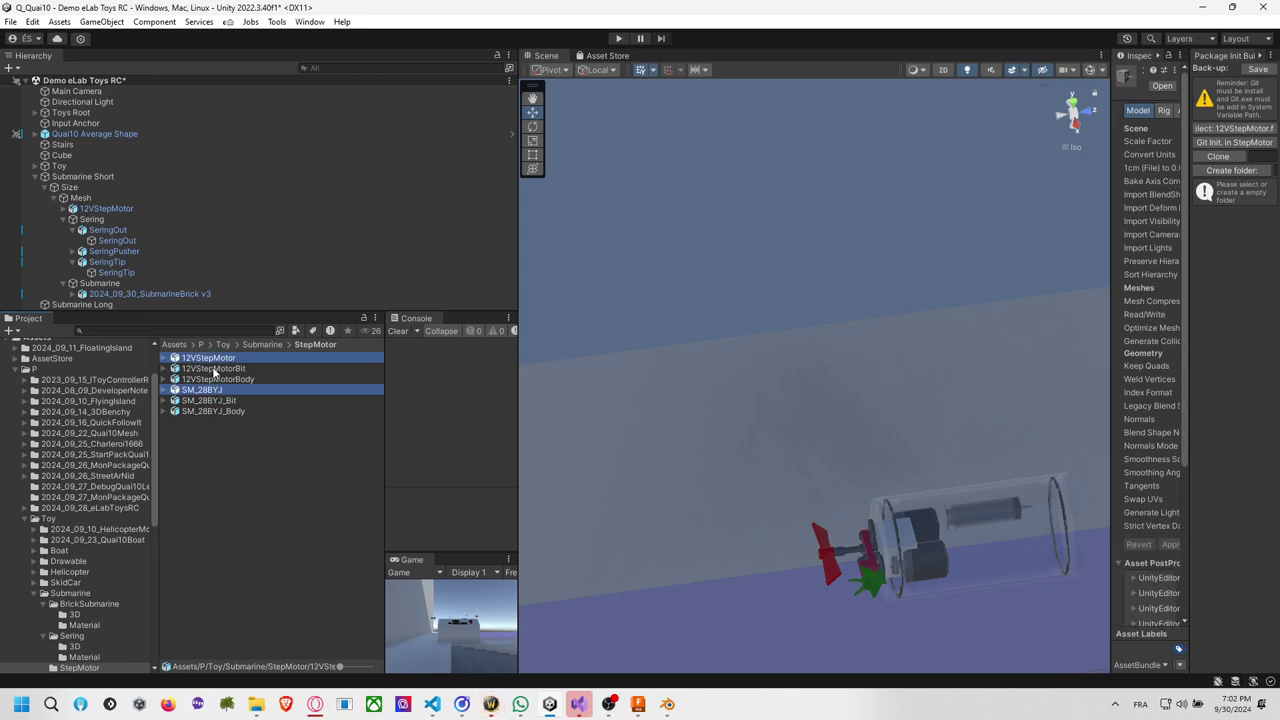
click(218, 370)
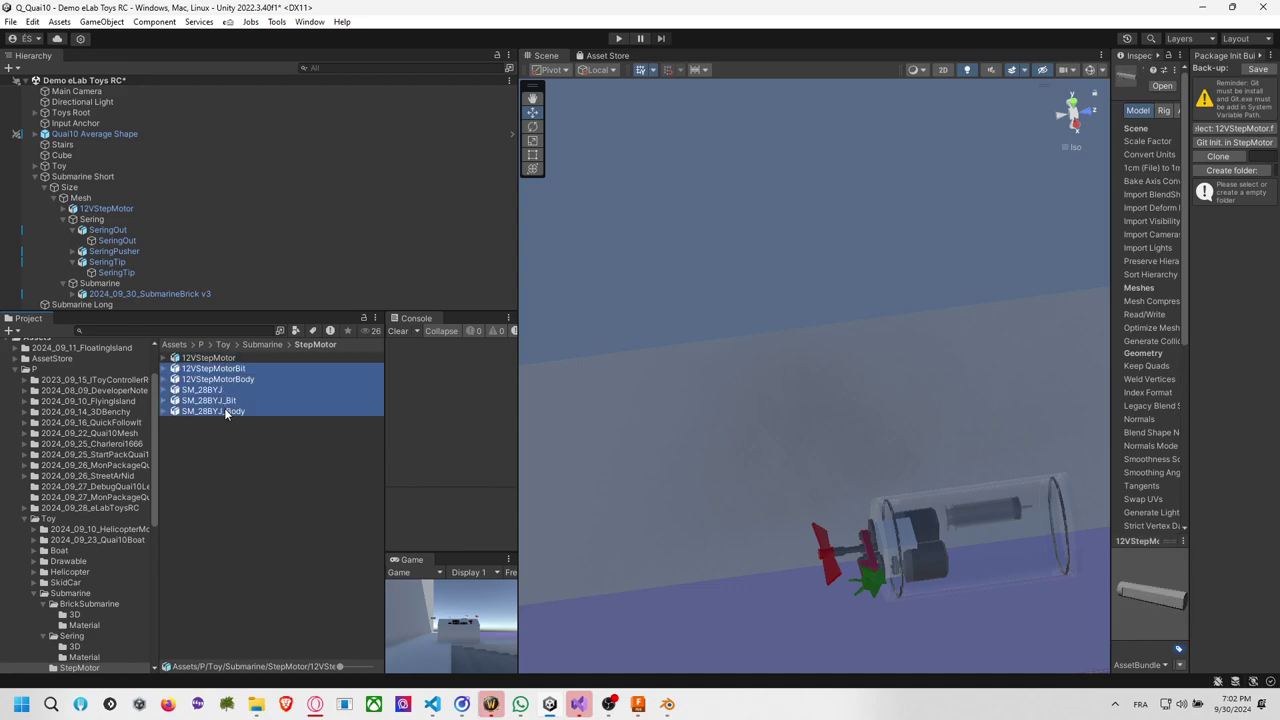
shift+click(227, 410)
ctrl+click(222, 392)
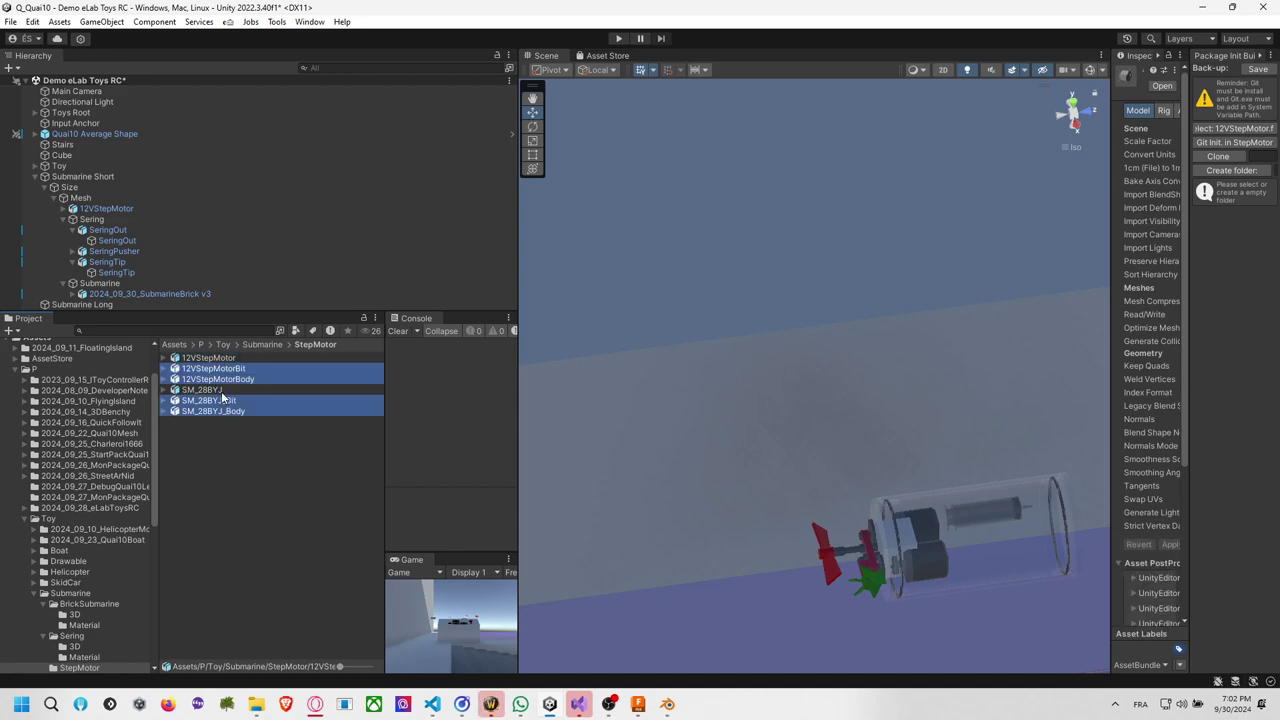
key(Delete)
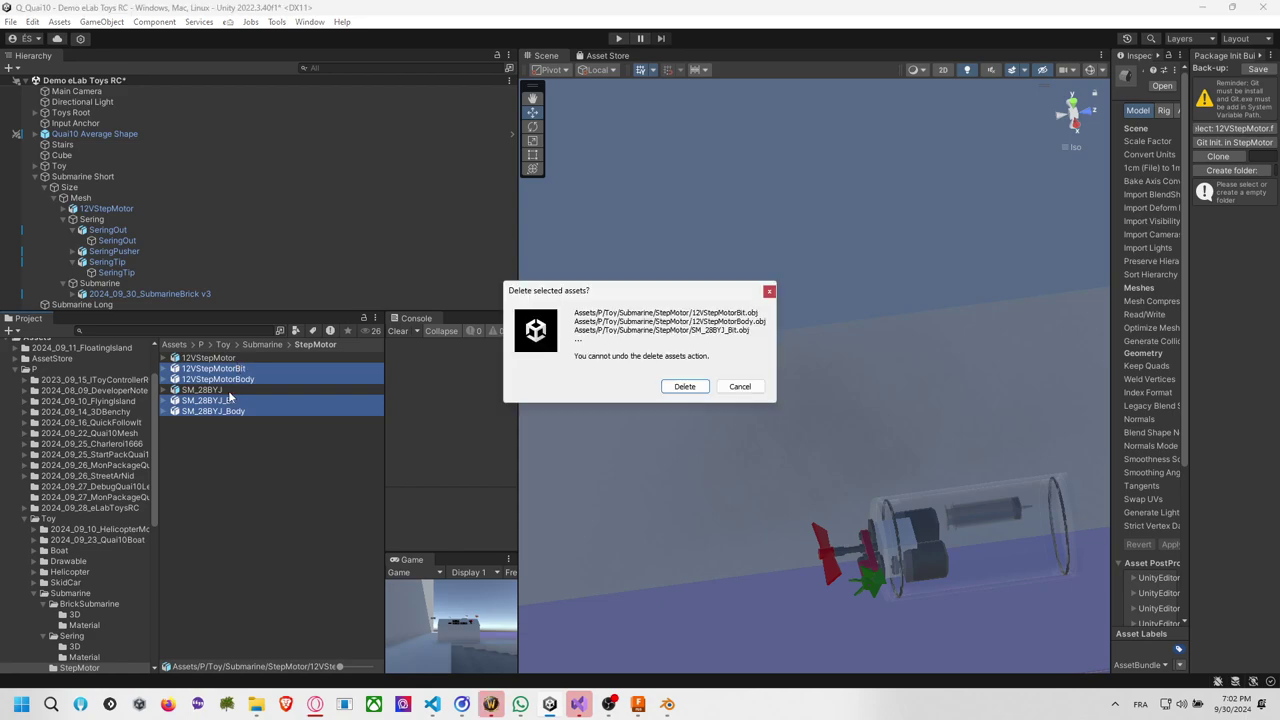
click(690, 388)
click(263, 357)
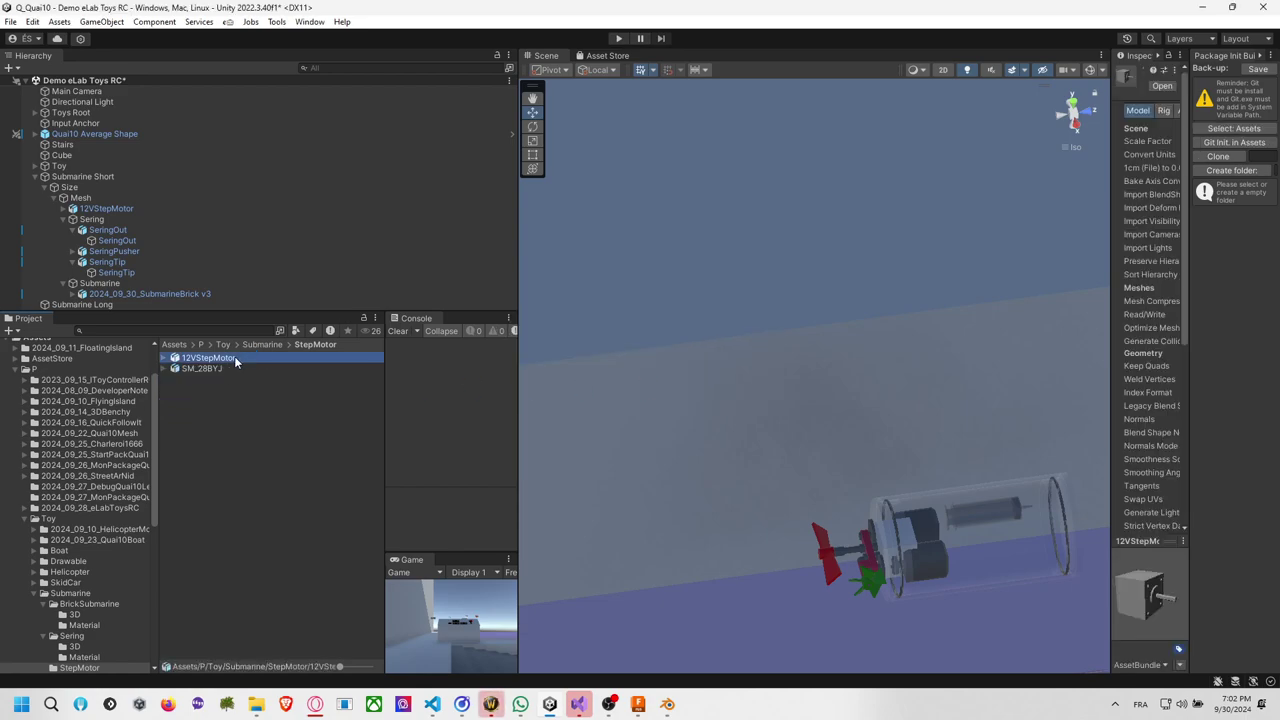
click(220, 369)
click(233, 359)
Frame the syringe, then try dropping a 12VStepMotor copy into the scene and undo it.
double_click(120, 219)
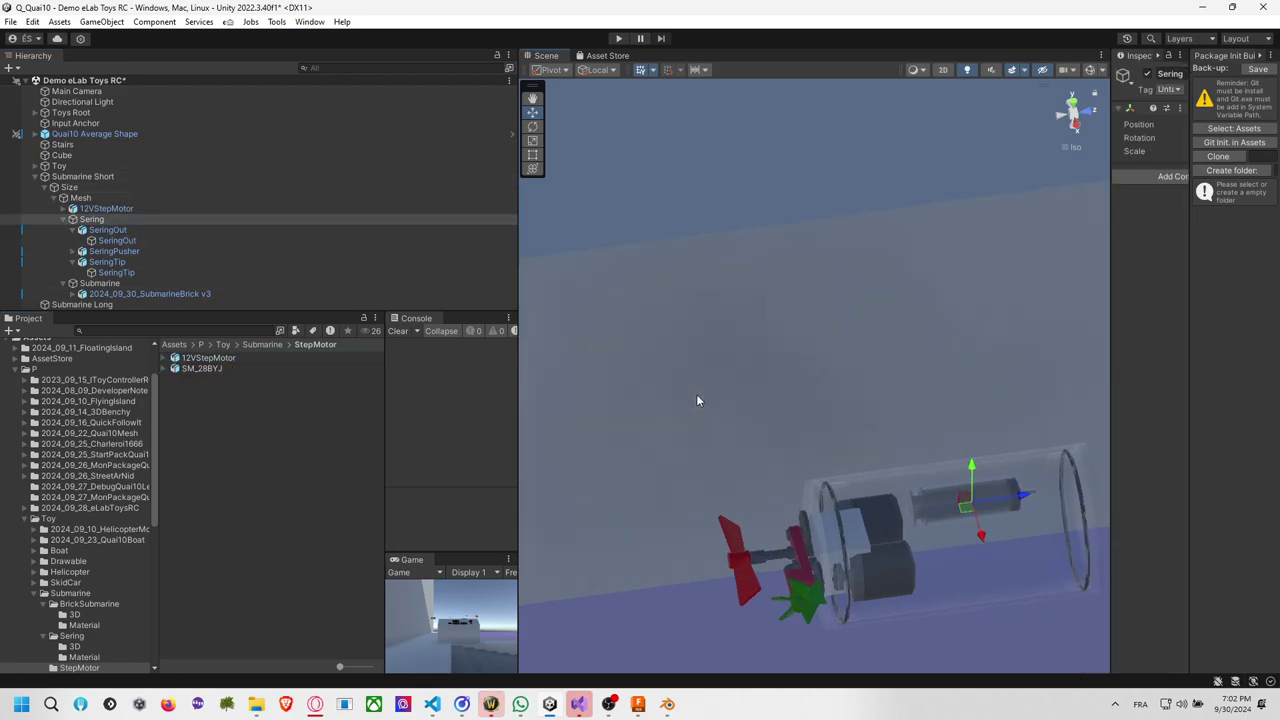
middle_drag(731, 401, 814, 412)
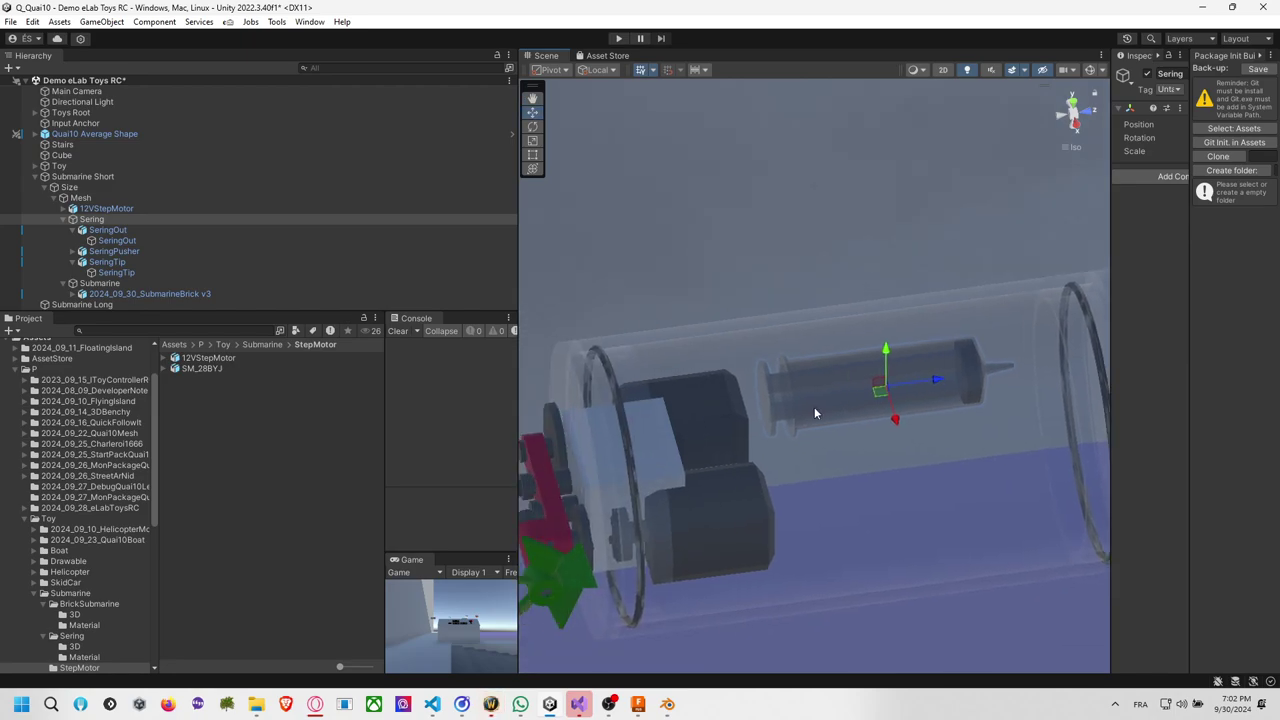
click(228, 360)
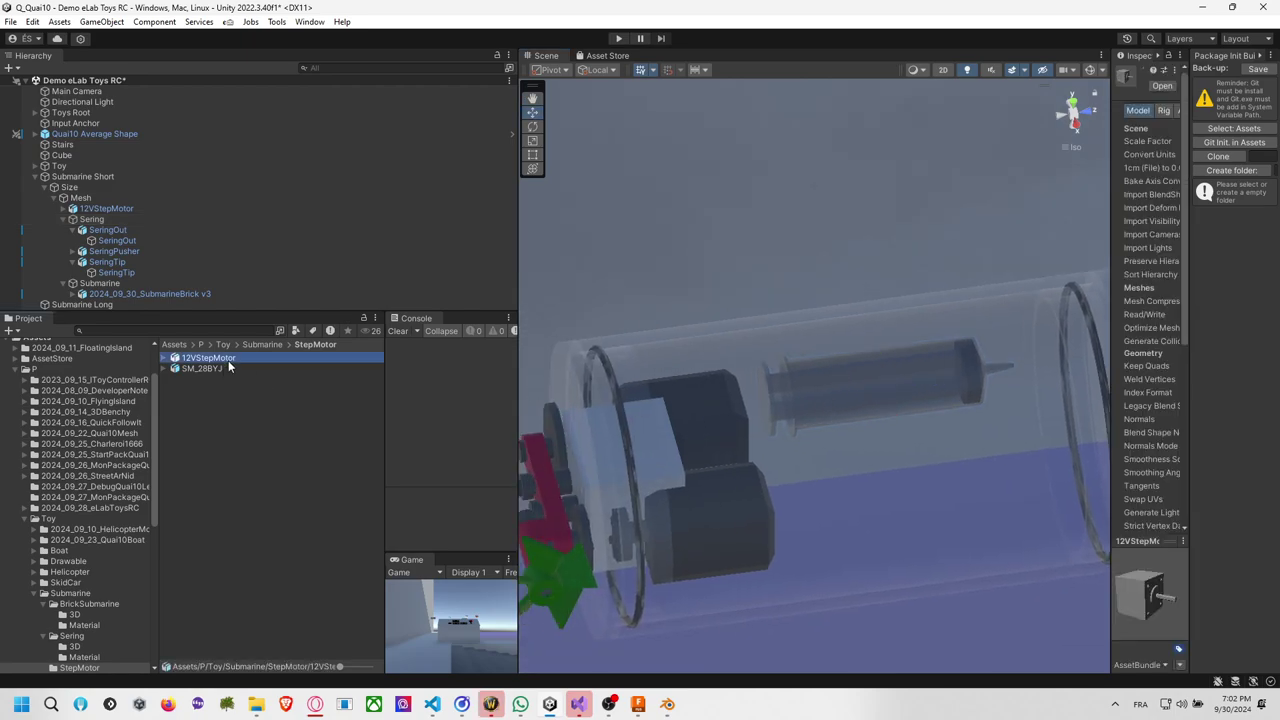
click(218, 368)
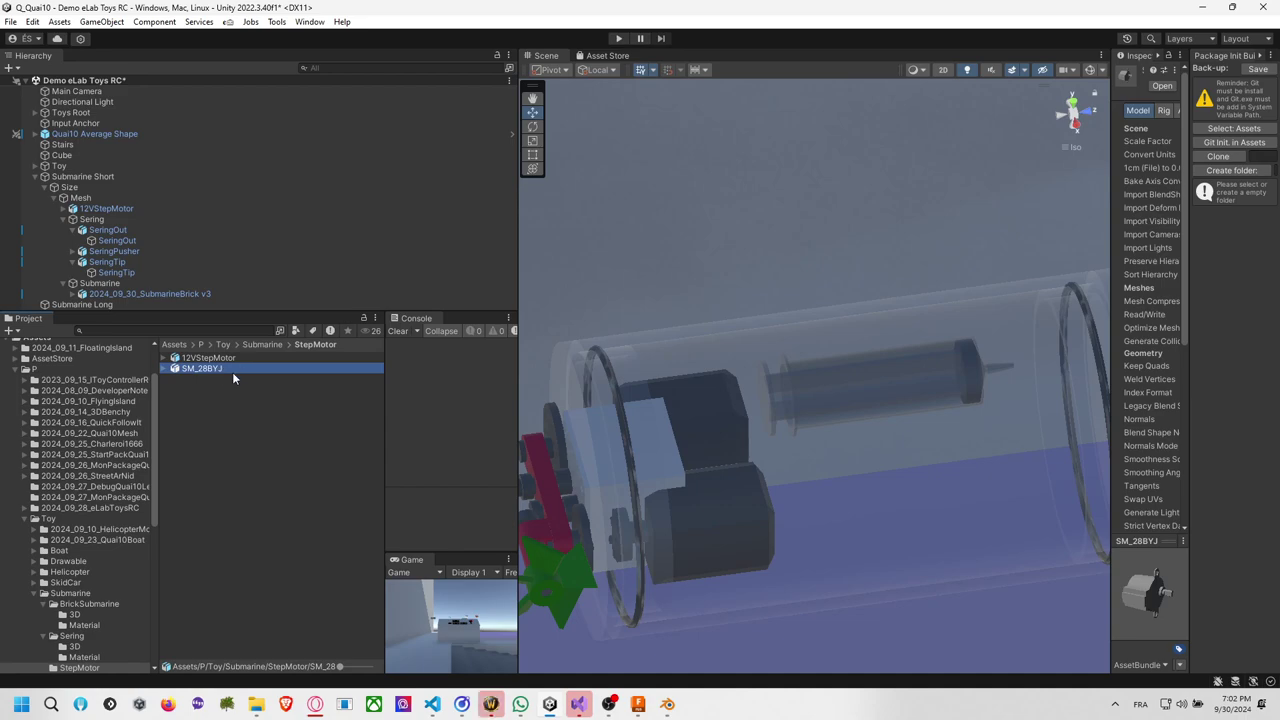
click(240, 357)
drag(240, 357, 110, 206)
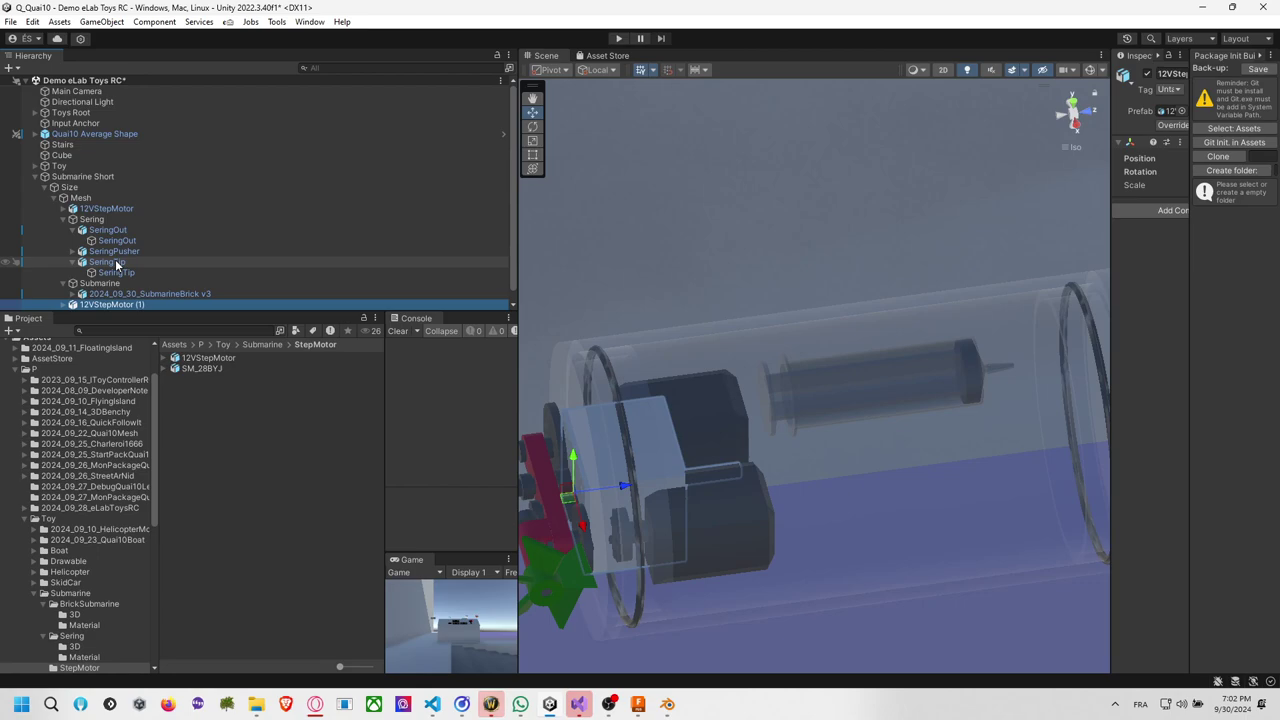
key(ctrl+z)
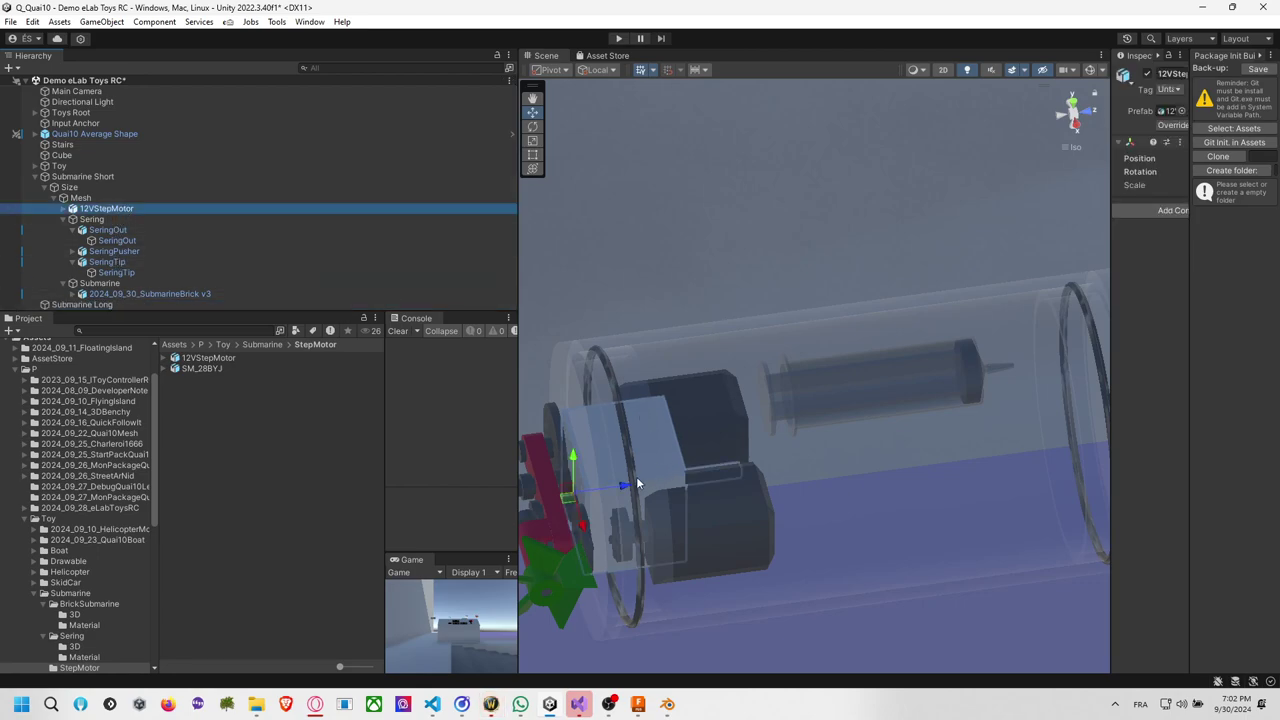
Slide, rotate and nudge the 12VStepMotor bracket so it sits below the syringe.
drag(637, 484, 832, 462)
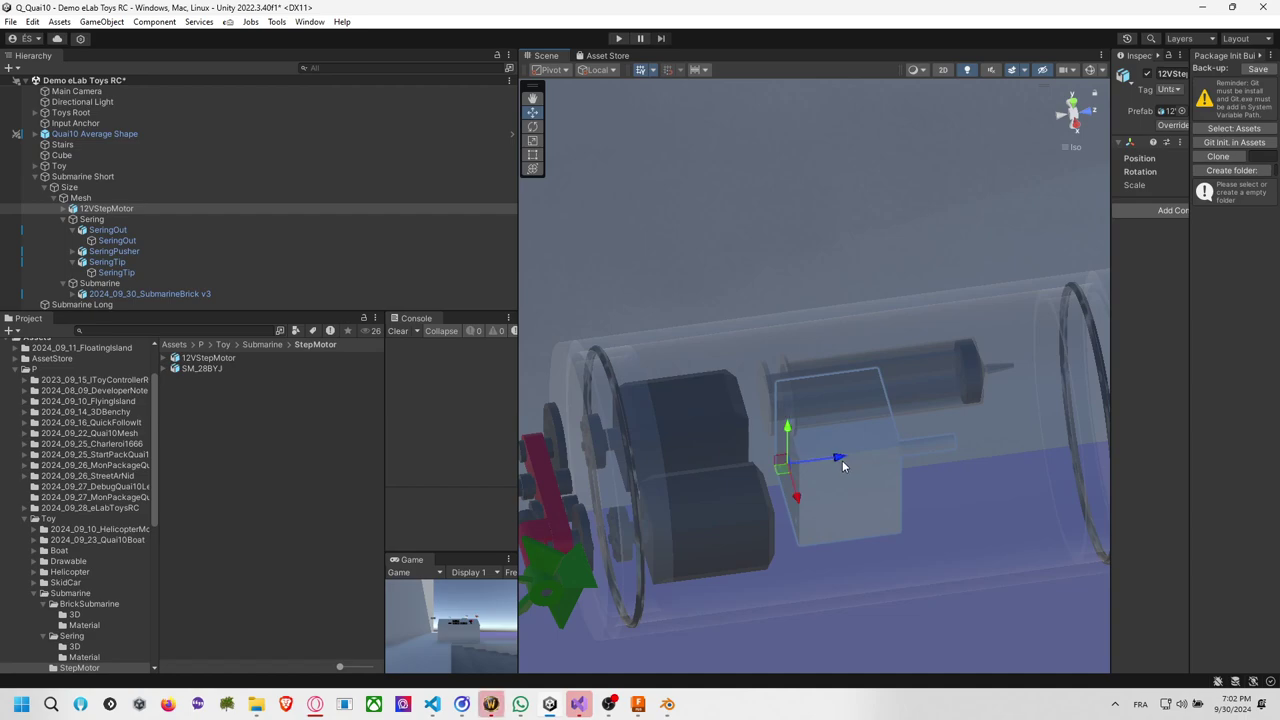
key(e)
drag(840, 462, 971, 458)
click(532, 112)
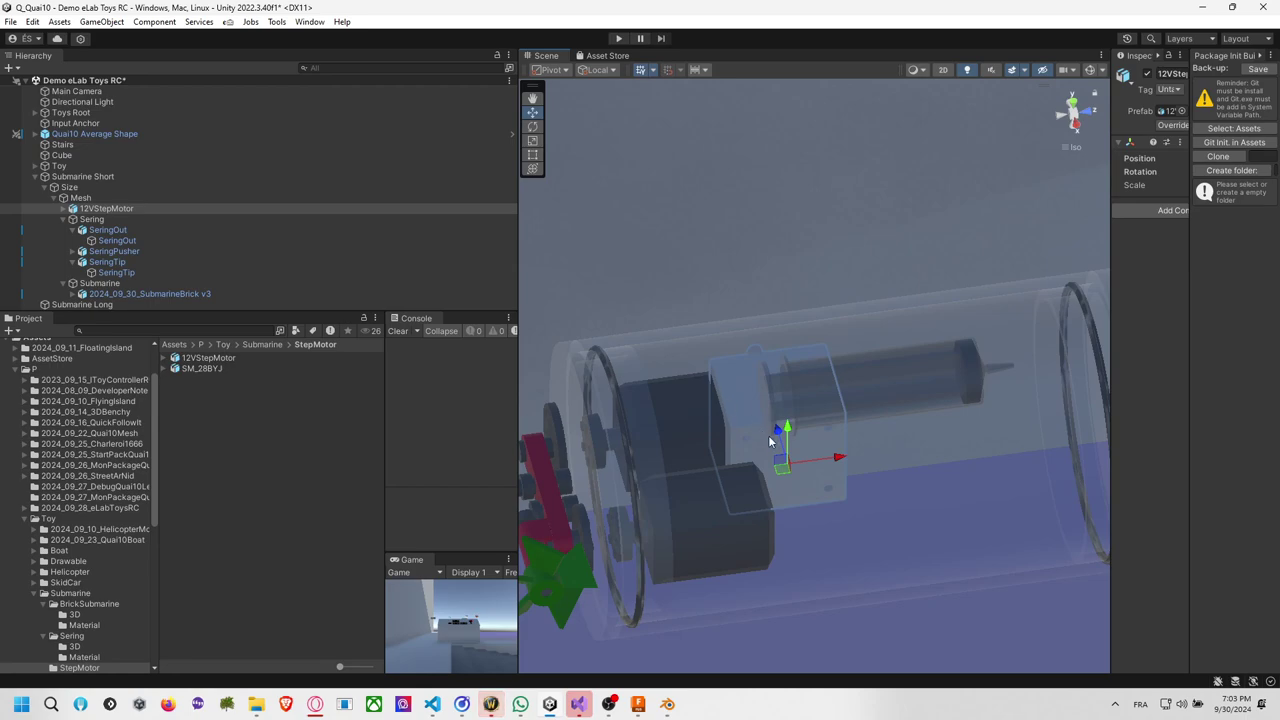
drag(770, 440, 801, 336)
click(840, 507)
click(866, 499)
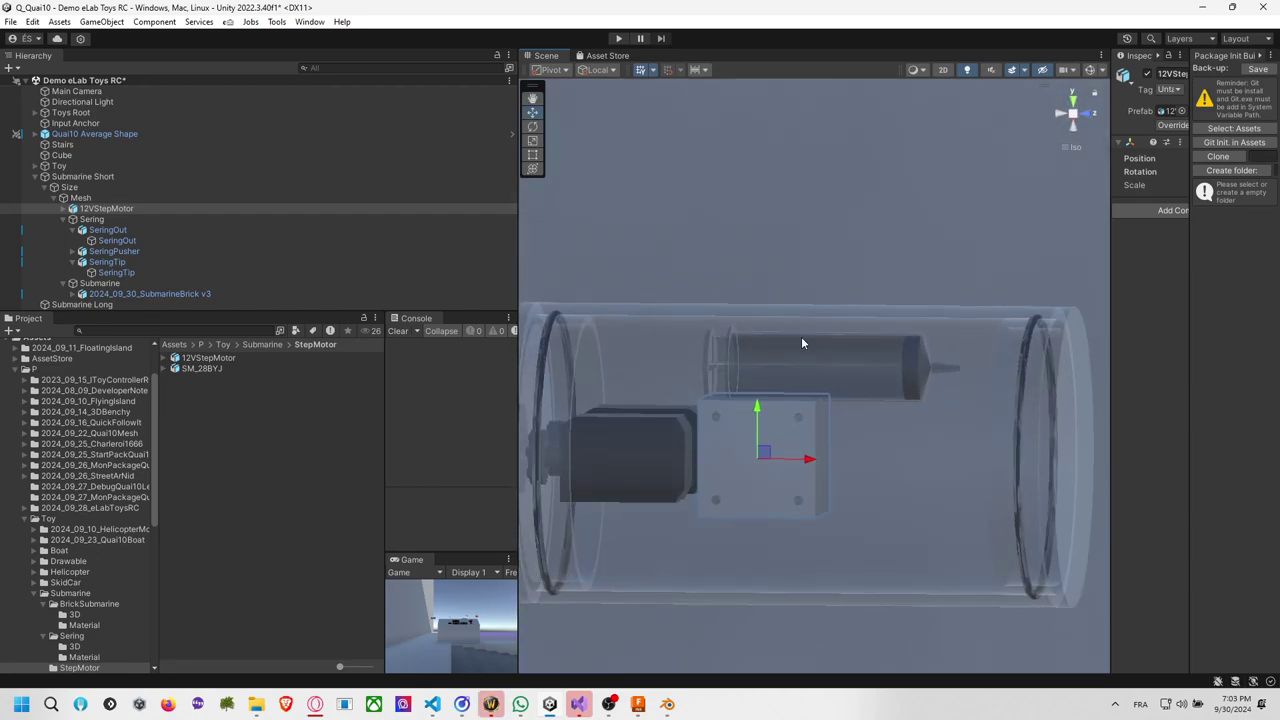
drag(762, 413, 757, 425)
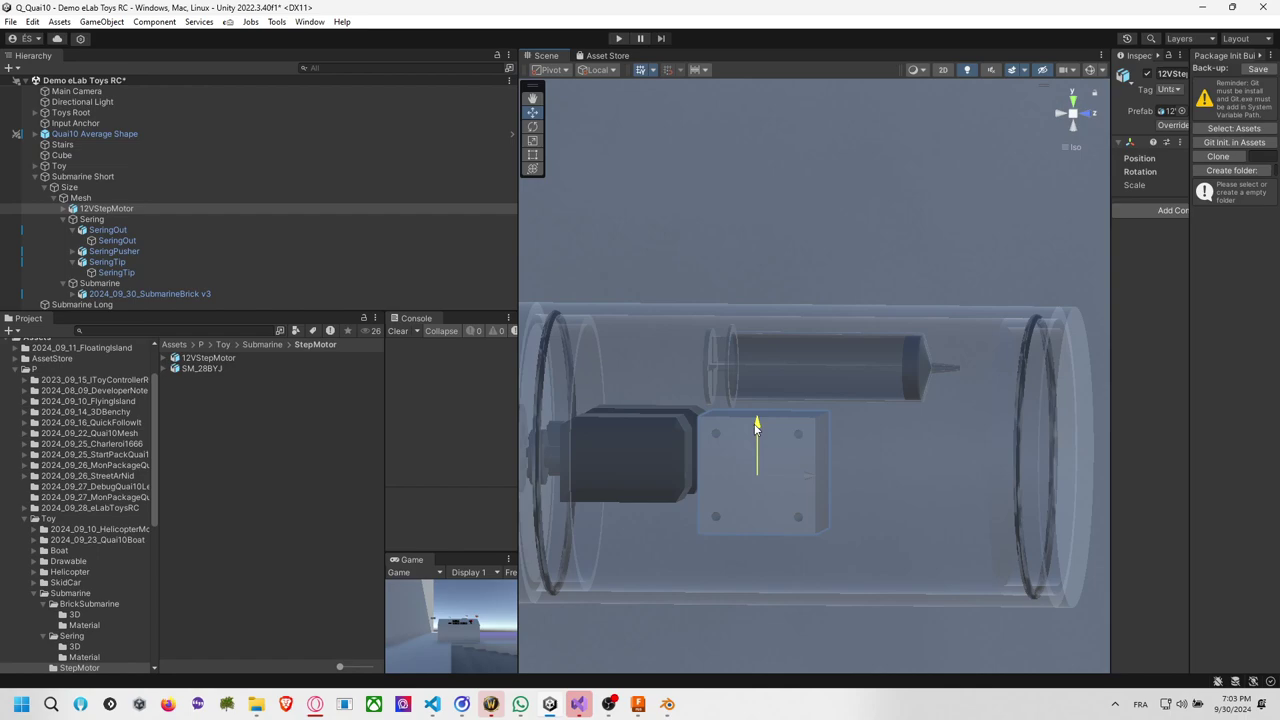
Orbit to a straight side view and shift the step motor slightly right.
alt+drag(727, 311, 505, 483)
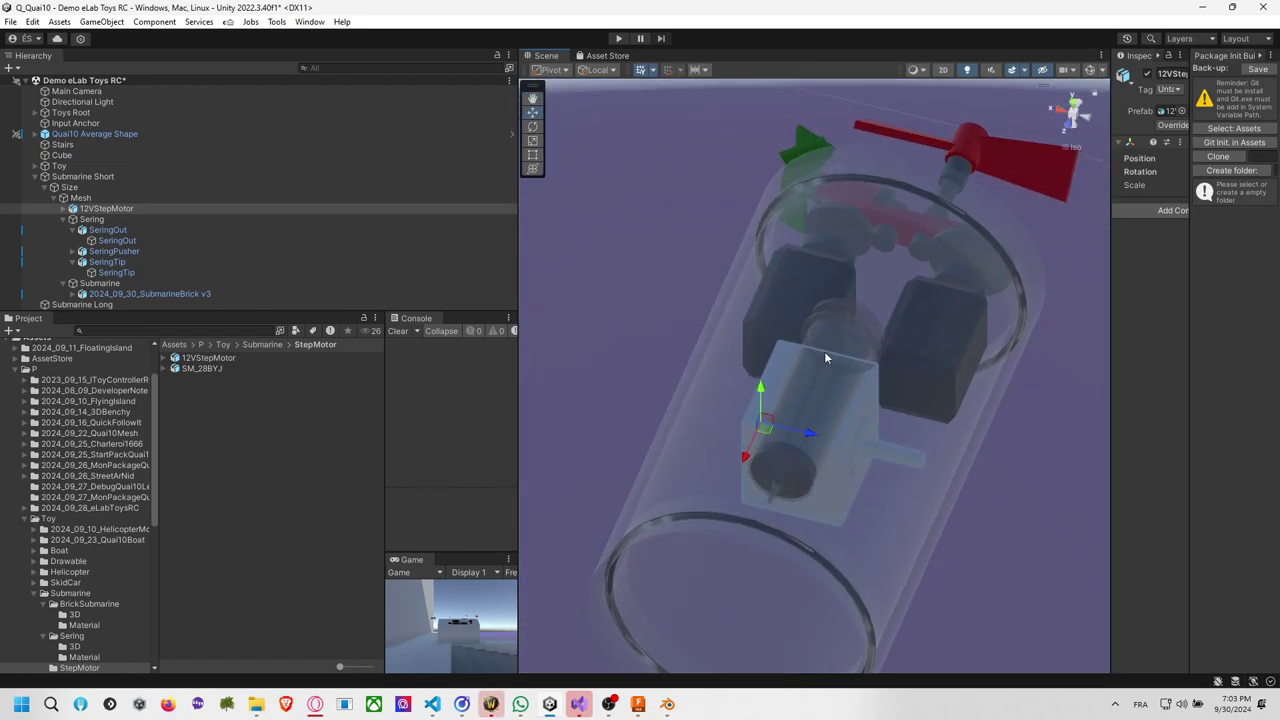
alt+drag(825, 357, 563, 403)
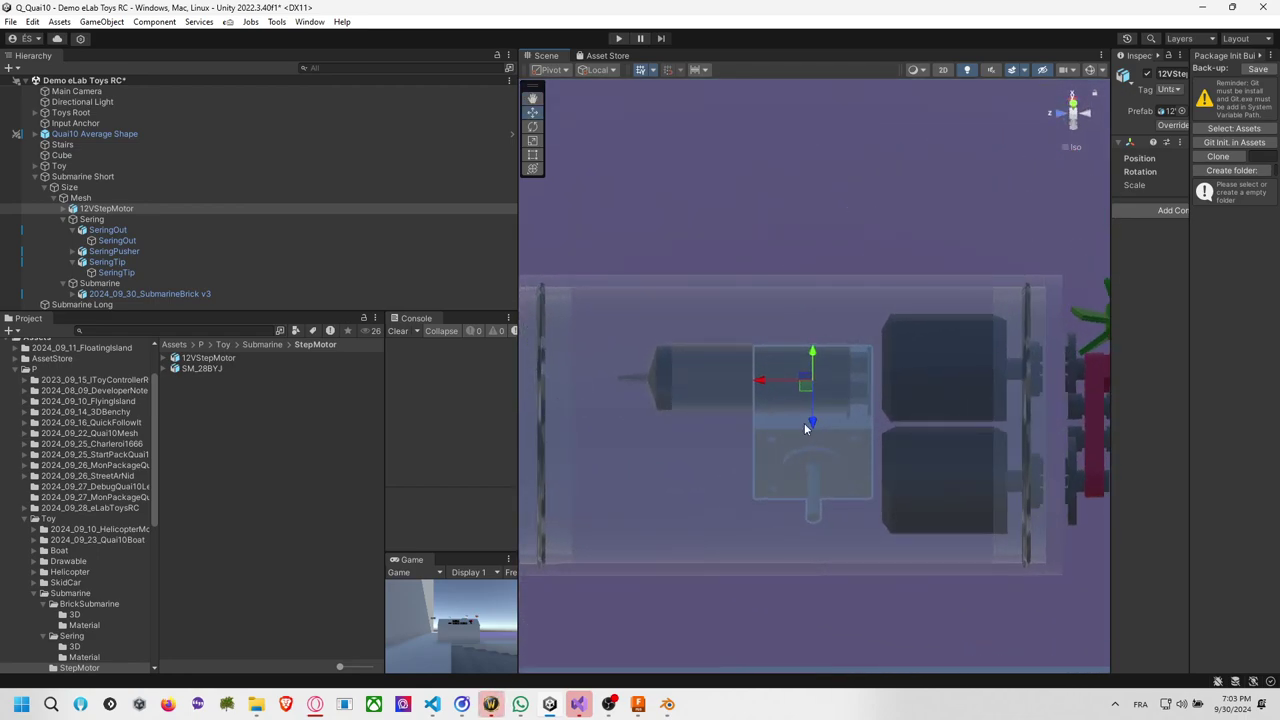
drag(759, 384, 758, 384)
Select the SeringOut syringe barrel among the overlapping parts and slide it left inside the hull.
click(860, 377)
click(860, 377)
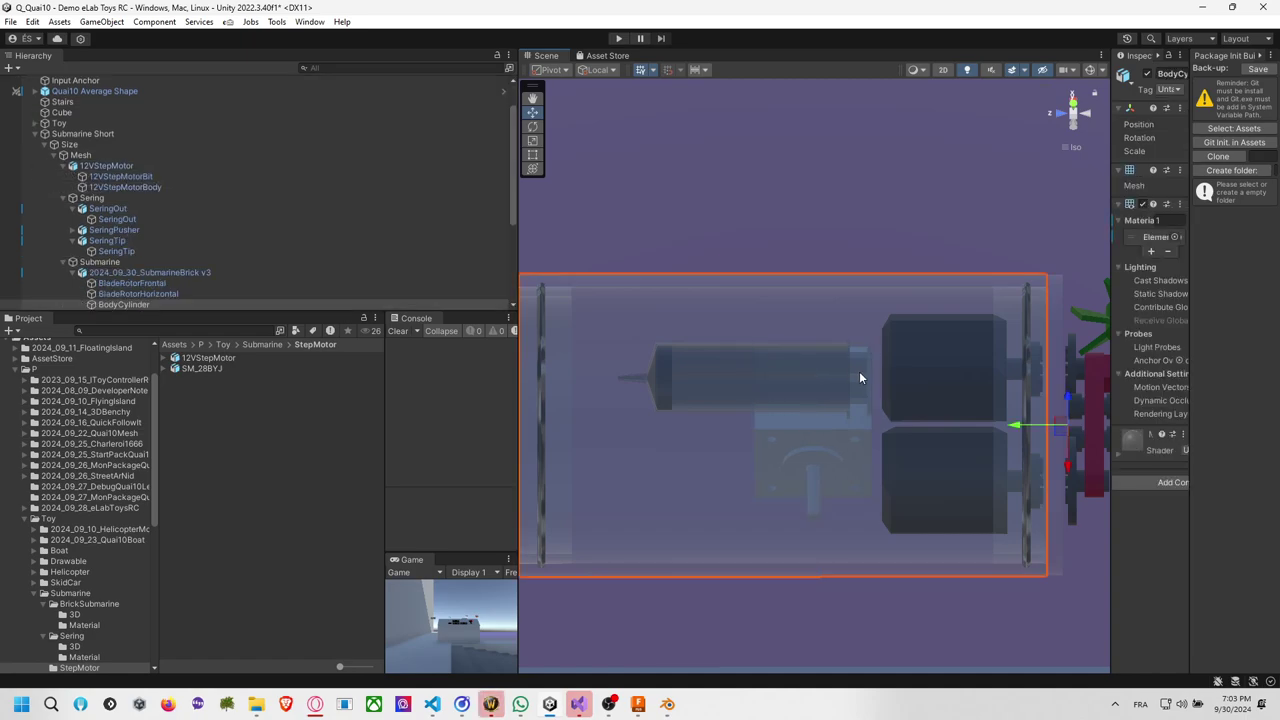
click(779, 378)
click(672, 360)
click(668, 359)
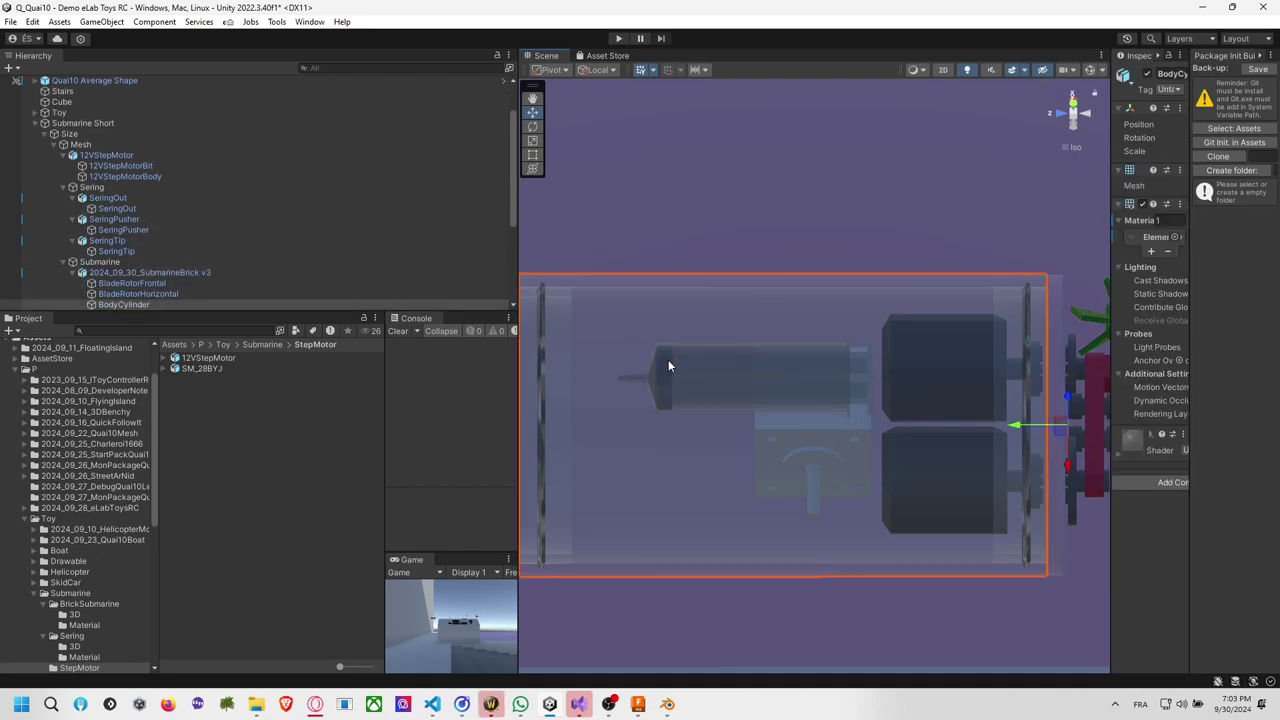
click(652, 375)
drag(700, 378, 634, 380)
scroll(635, 385, down, 1)
scroll(636, 385, up, 1)
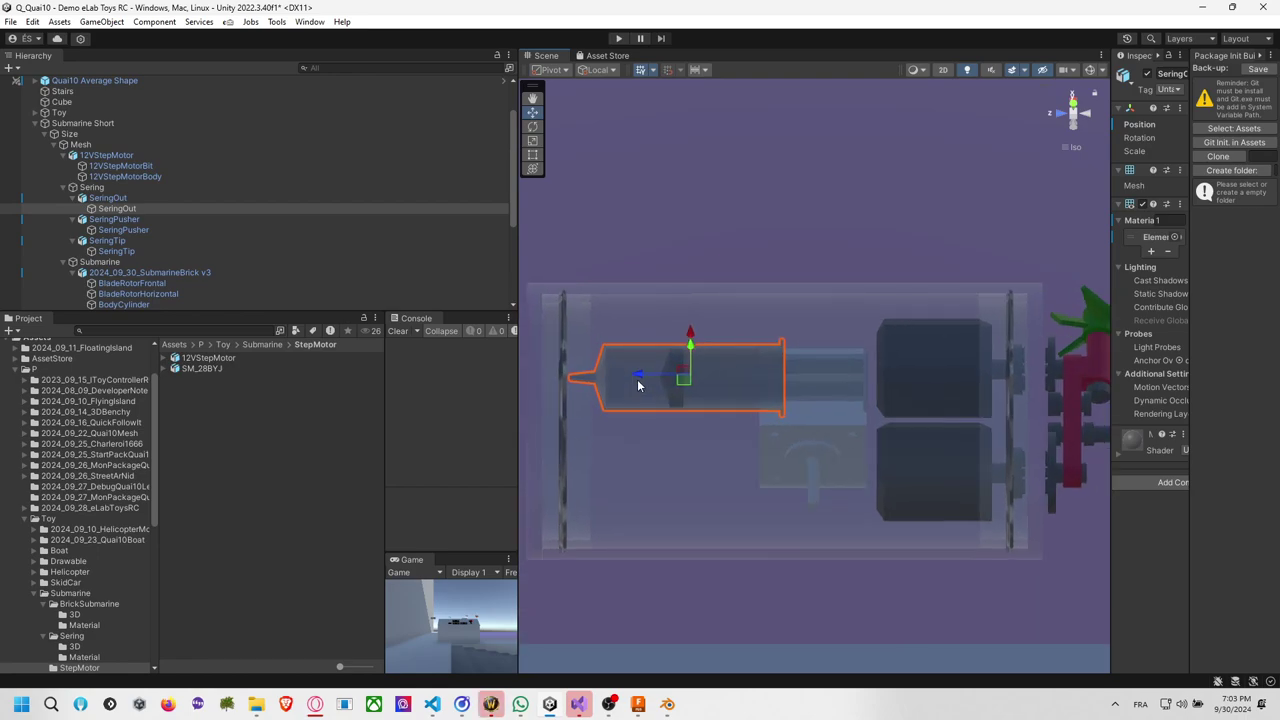
Select the SeringPusher plunger, try sliding it right, then undo the move.
click(827, 369)
click(827, 369)
click(838, 371)
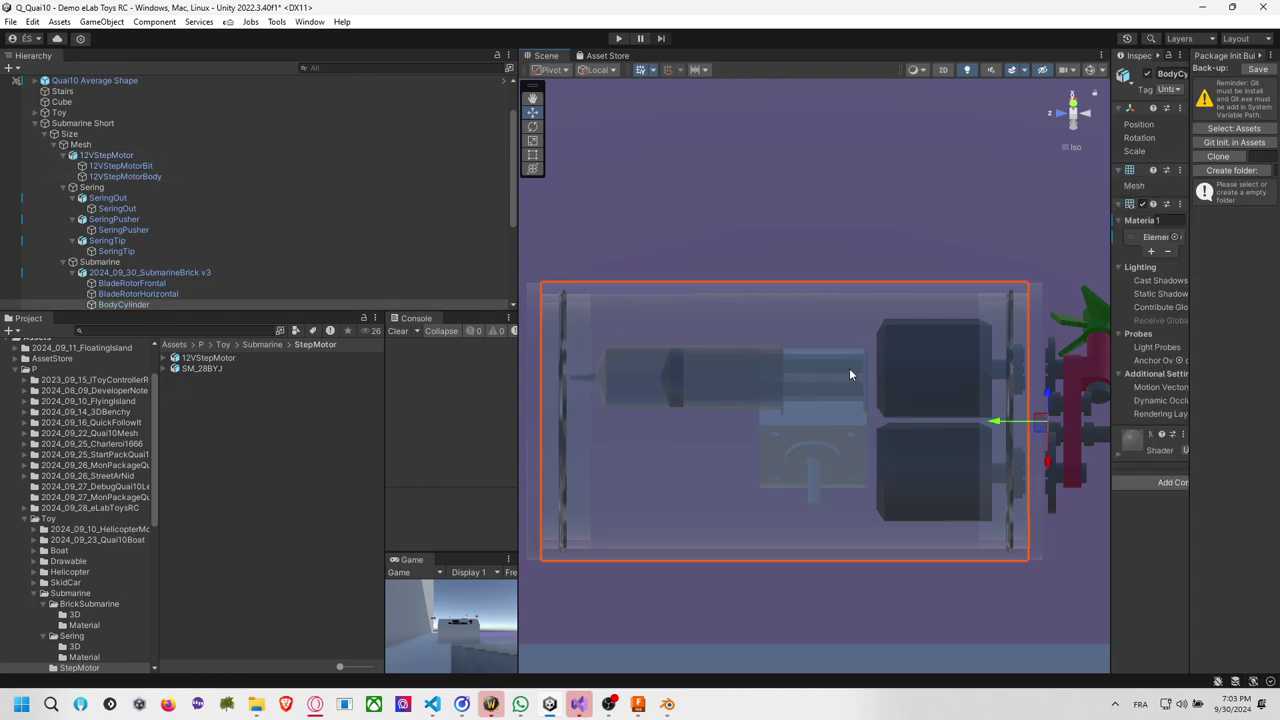
click(850, 374)
right_drag(850, 374, 804, 374)
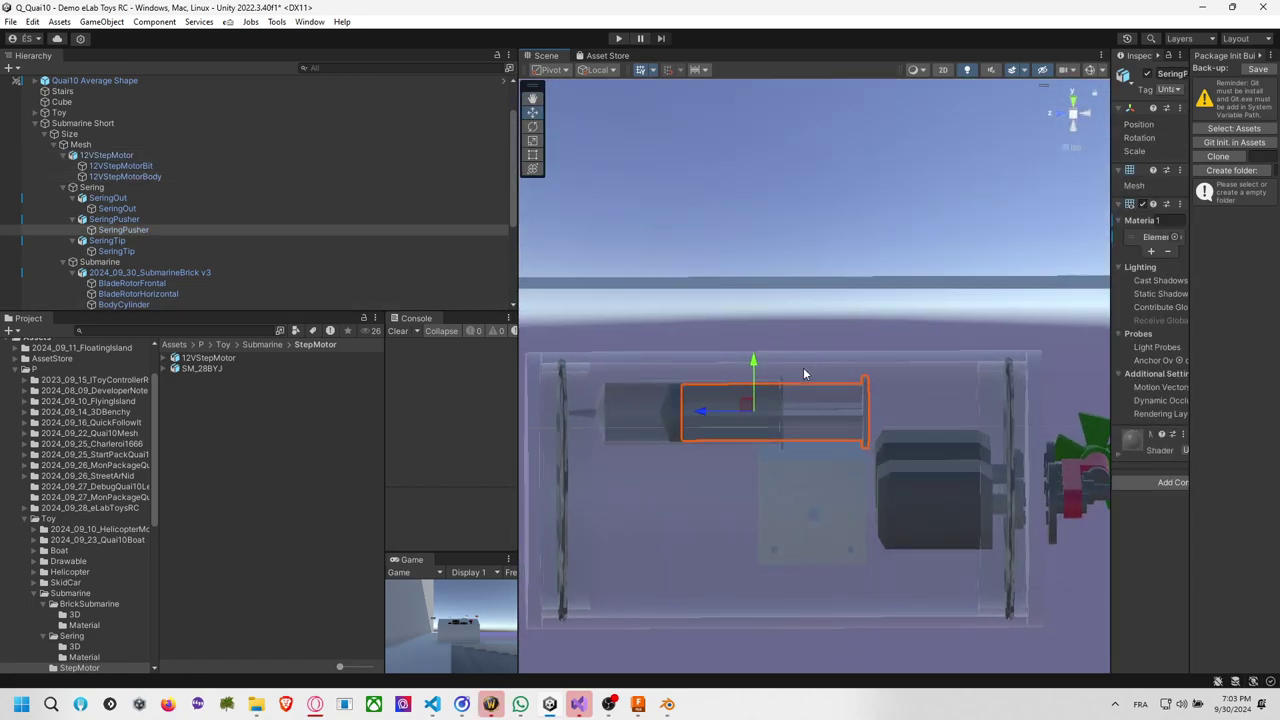
drag(718, 403, 777, 427)
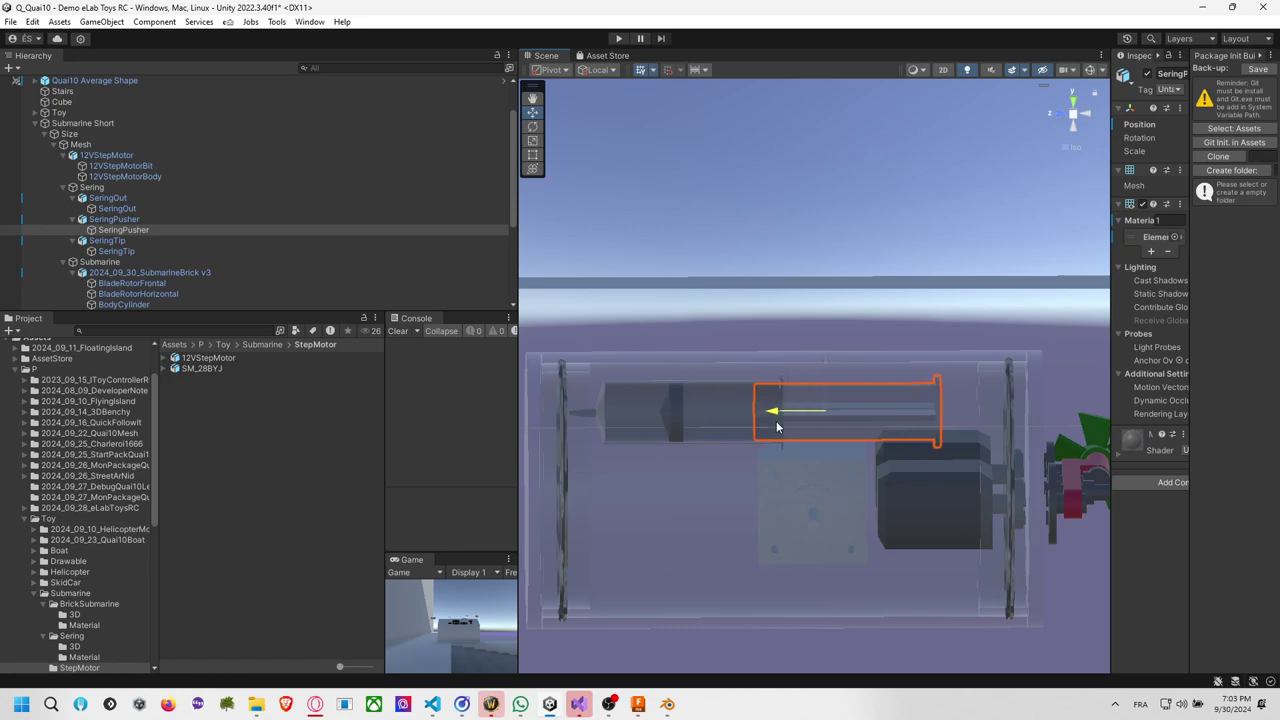
key(ctrl+z)
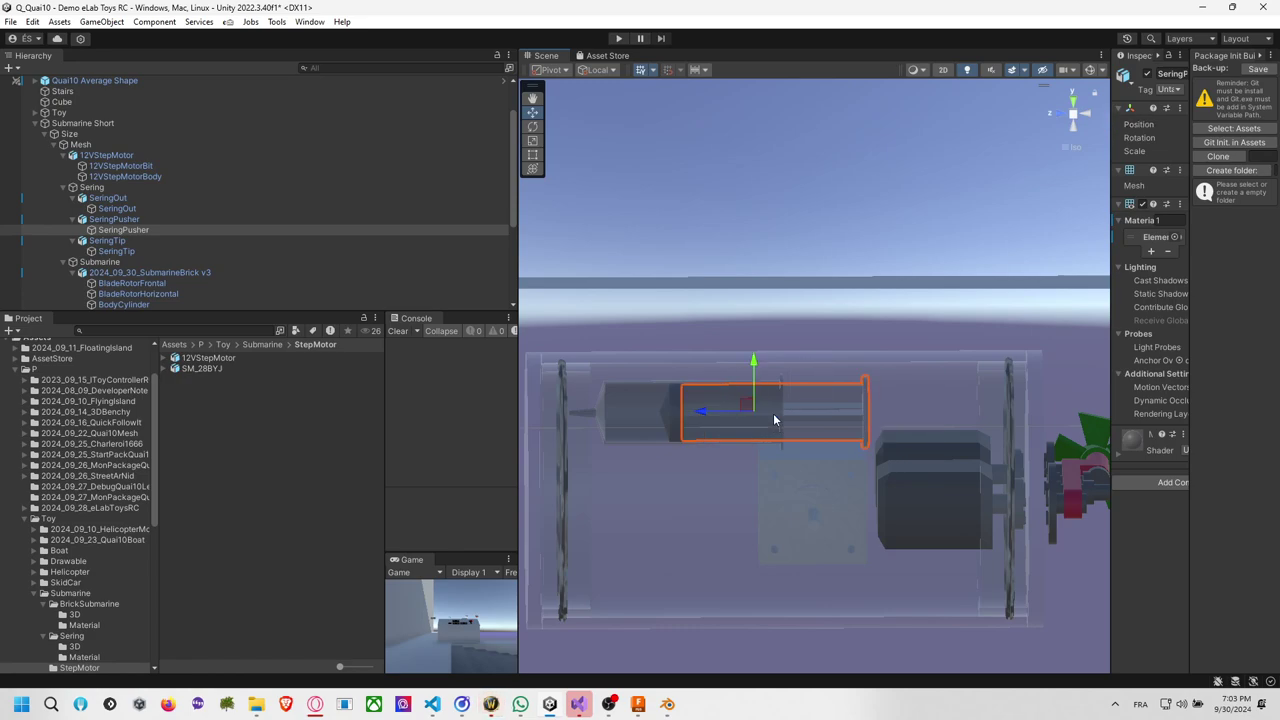
Reselect SeringOut and slide the syringe barrel slightly further left.
click(670, 422)
click(628, 410)
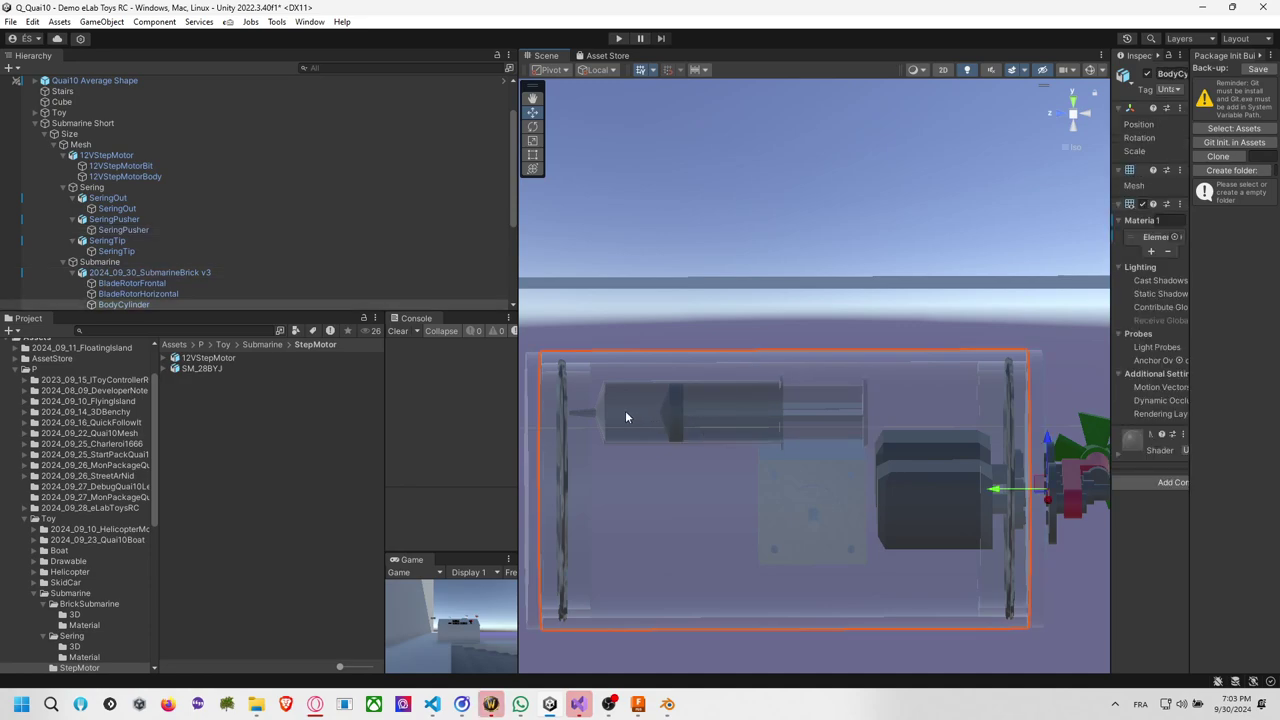
click(625, 411)
click(620, 414)
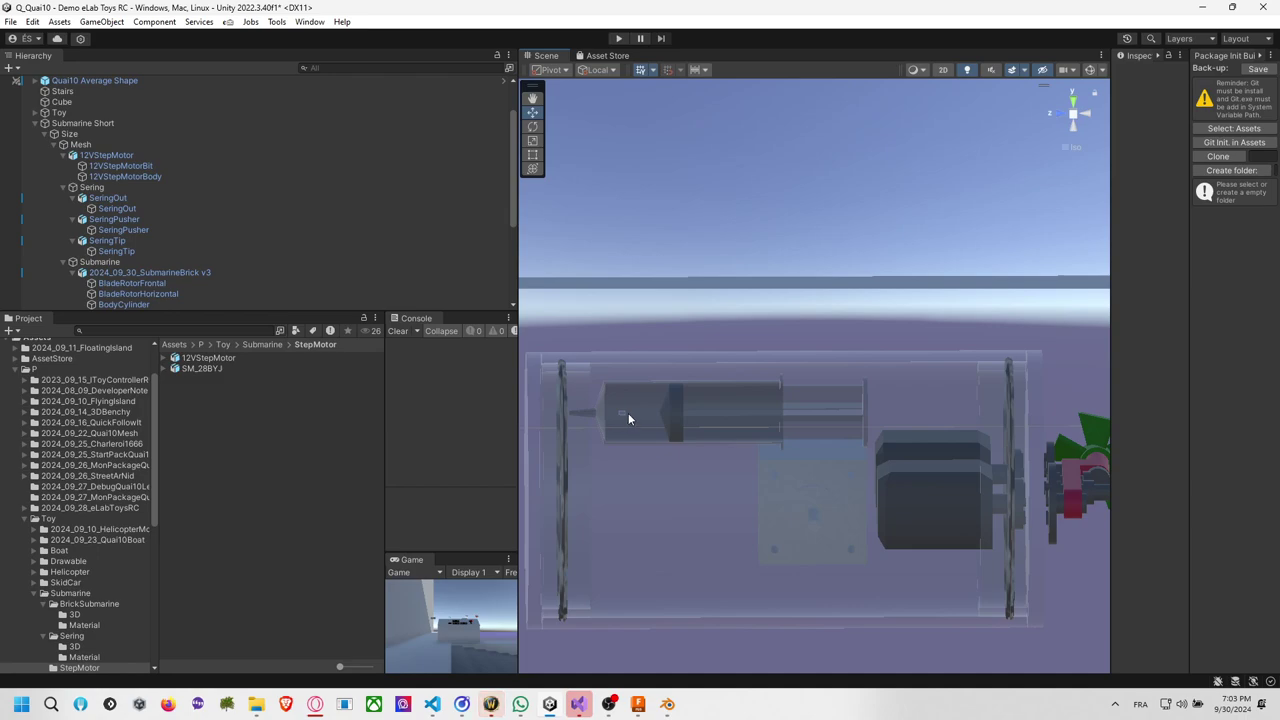
click(629, 413)
click(631, 413)
click(632, 416)
drag(631, 418, 630, 420)
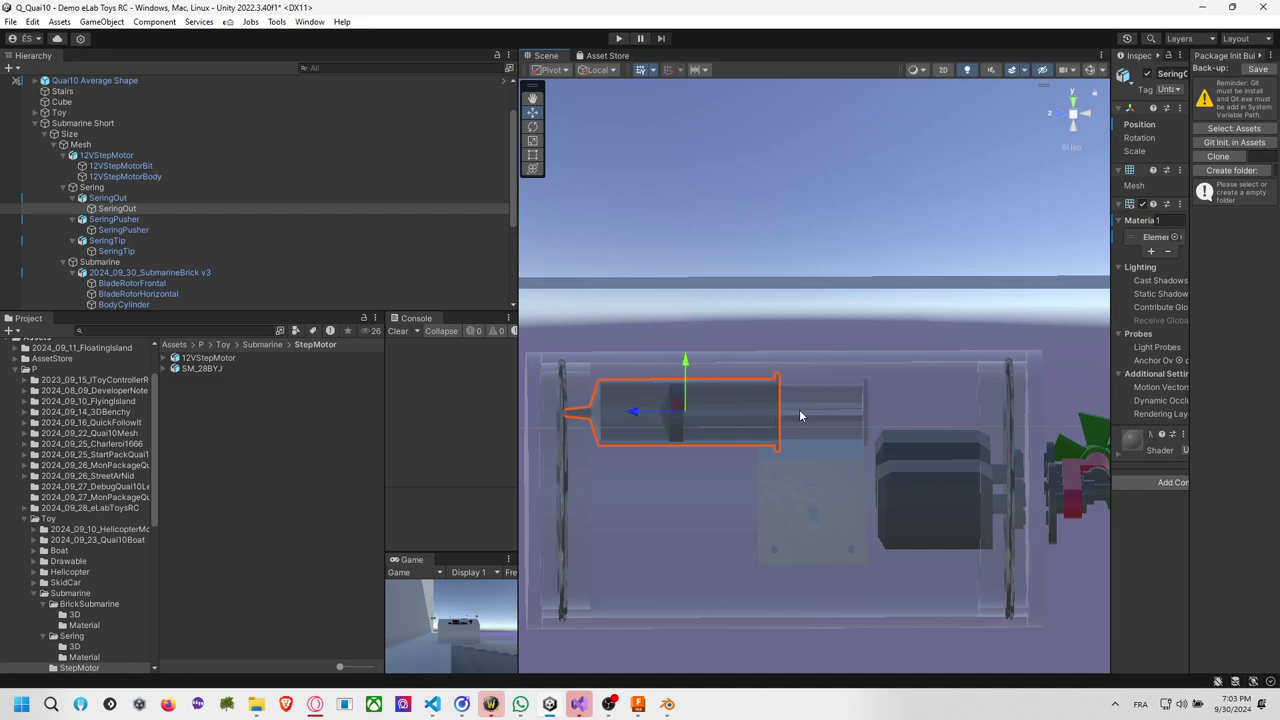
Select SeringOut, its mesh child and SeringPusher, ending on Sering in the Hierarchy.
click(130, 197)
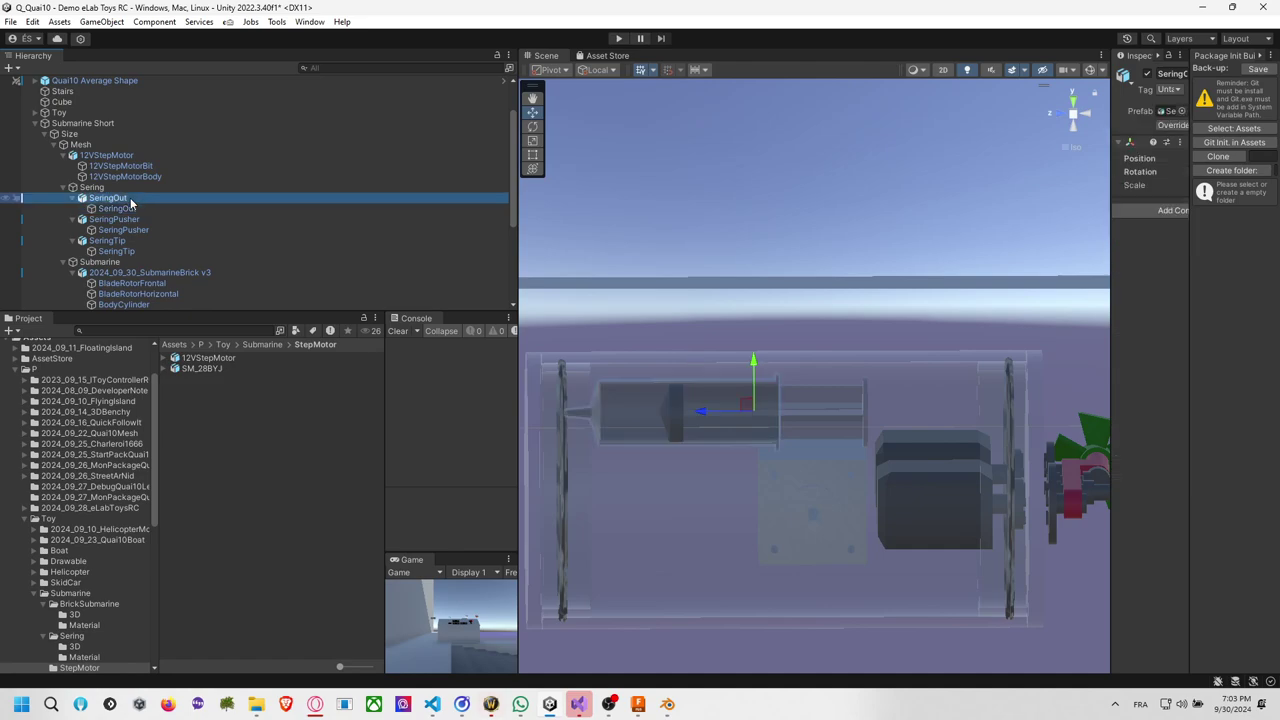
click(126, 208)
click(130, 218)
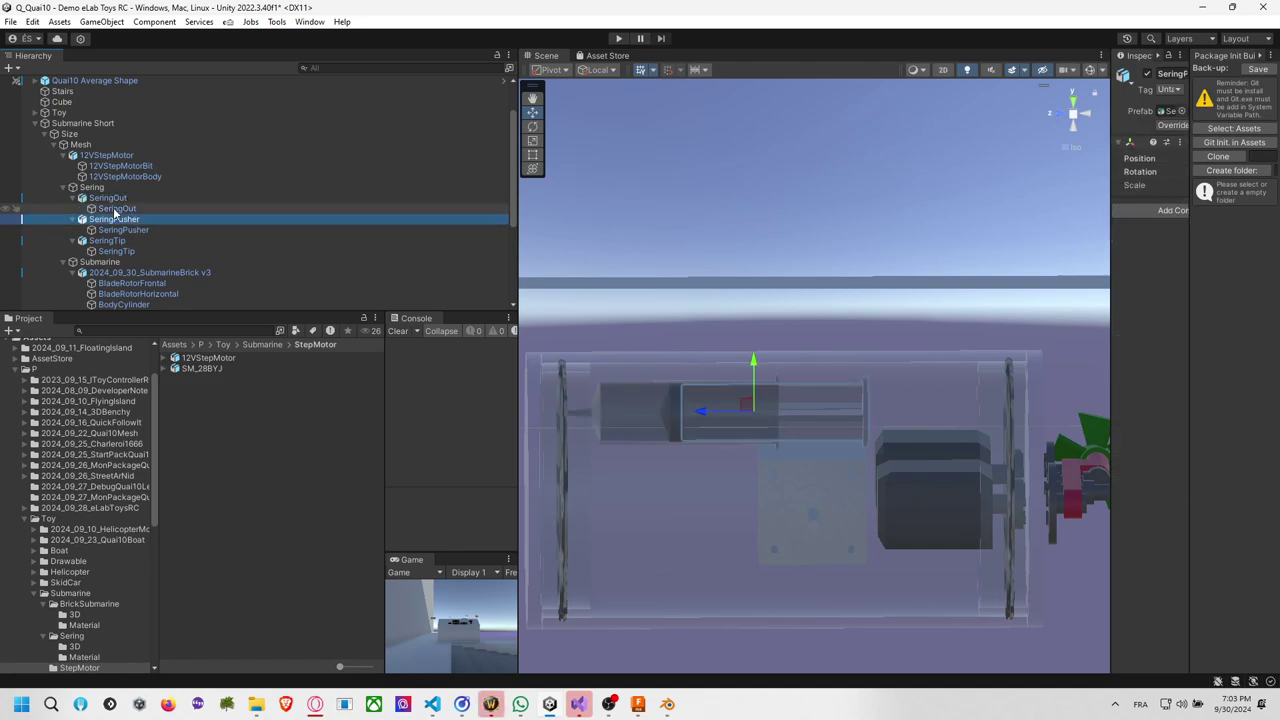
click(112, 198)
Create an empty child 'Outter' under Sering and duplicate it as 'Inner'.
right_click(110, 187)
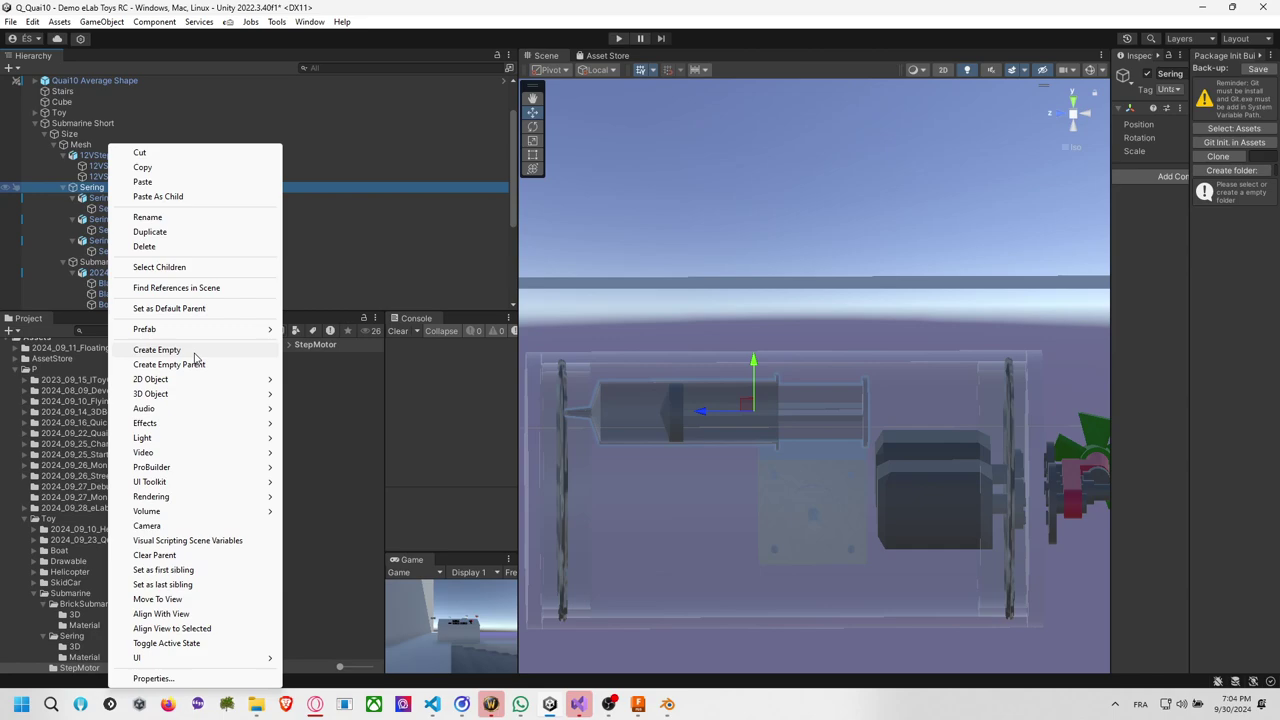
click(194, 353)
text(Out)
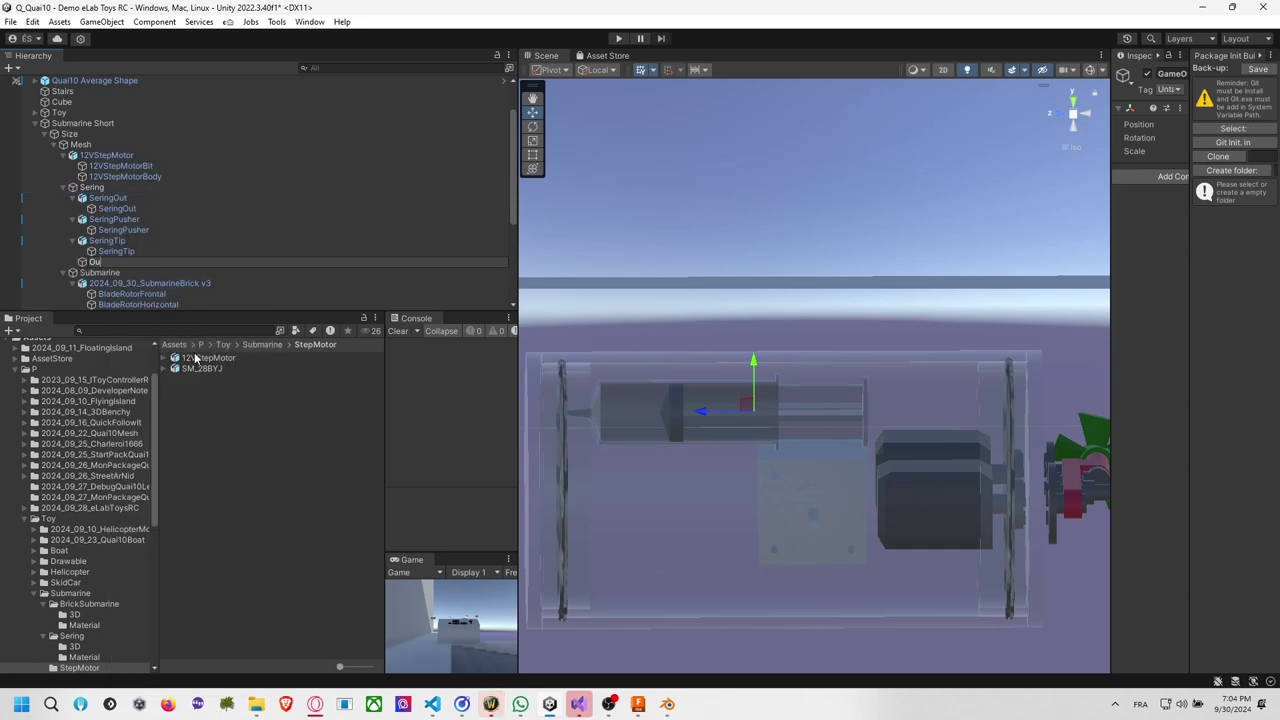
text(ter)
key(Return)
key(ctrl+d)
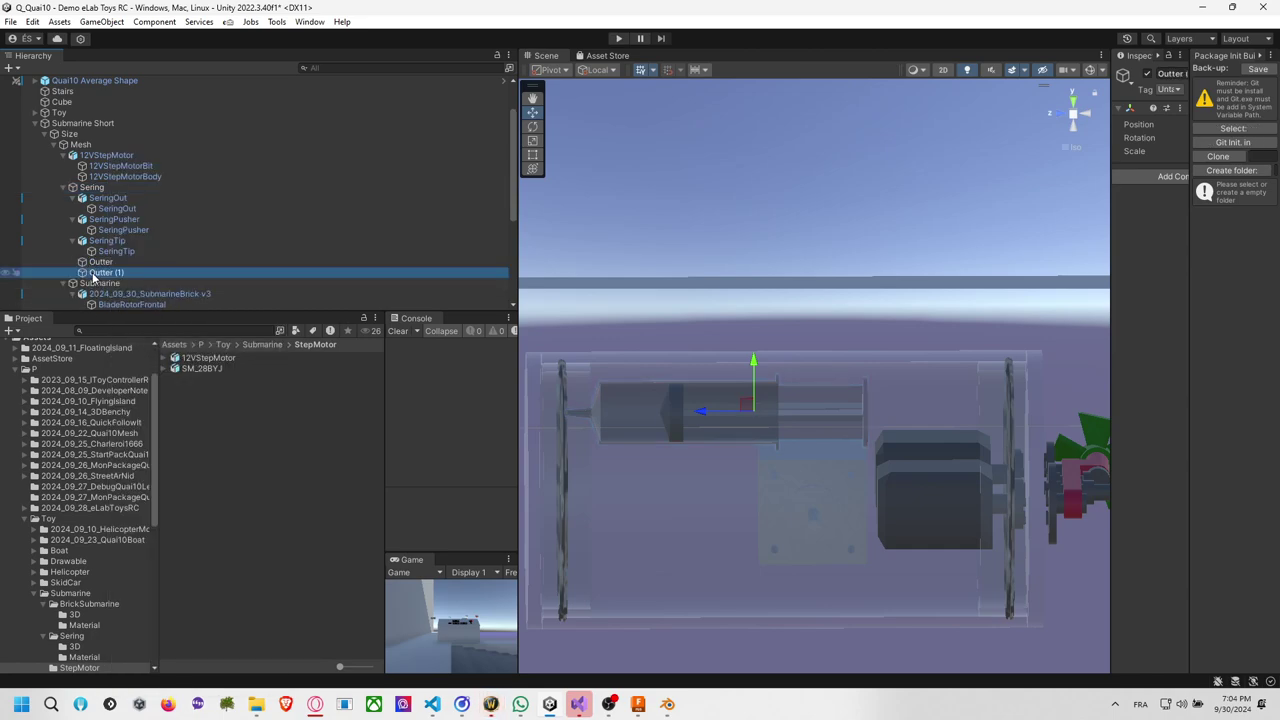
click(110, 274)
click(129, 271)
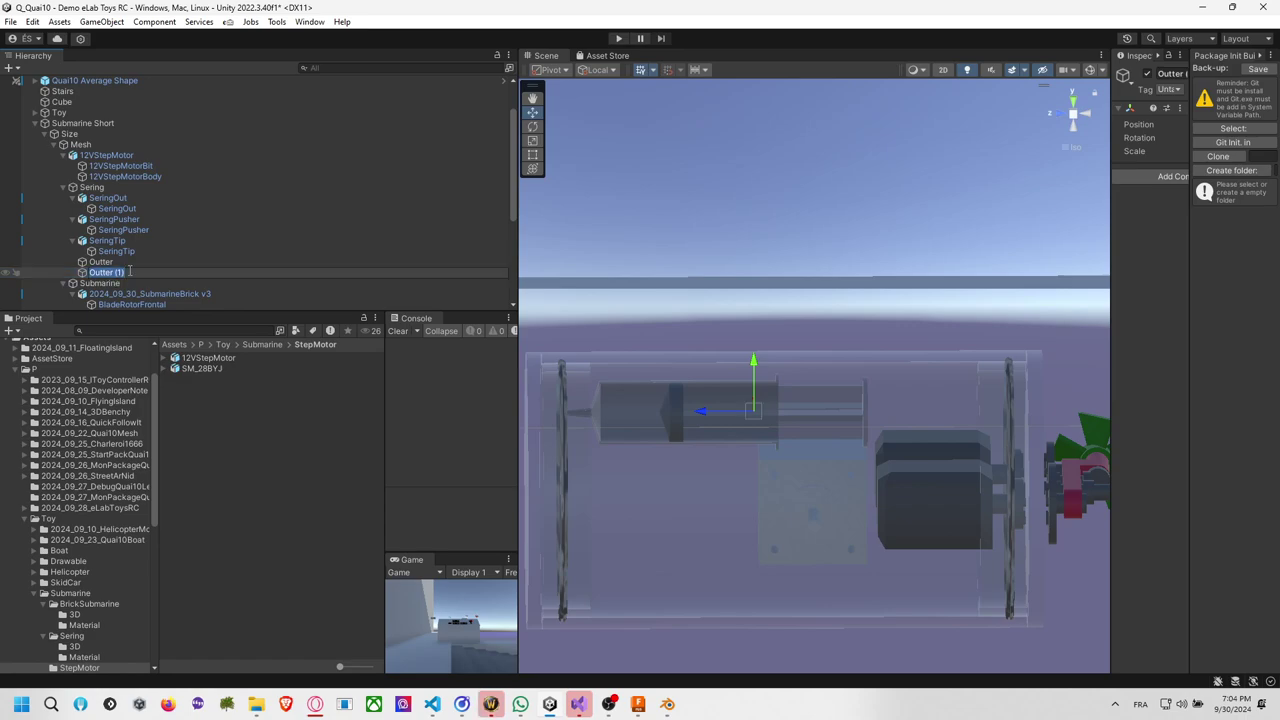
key(Return)
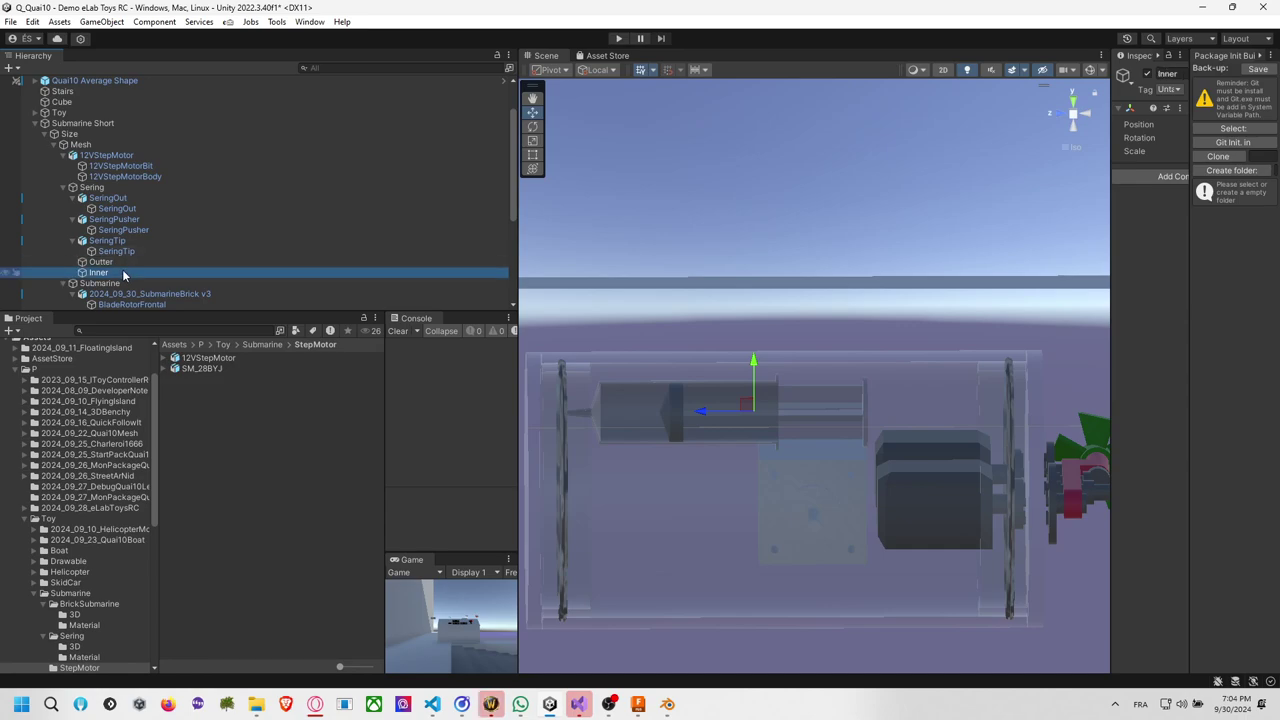
Put SeringOut into Outter, and SeringPusher and SeringTip into Inner.
click(134, 263)
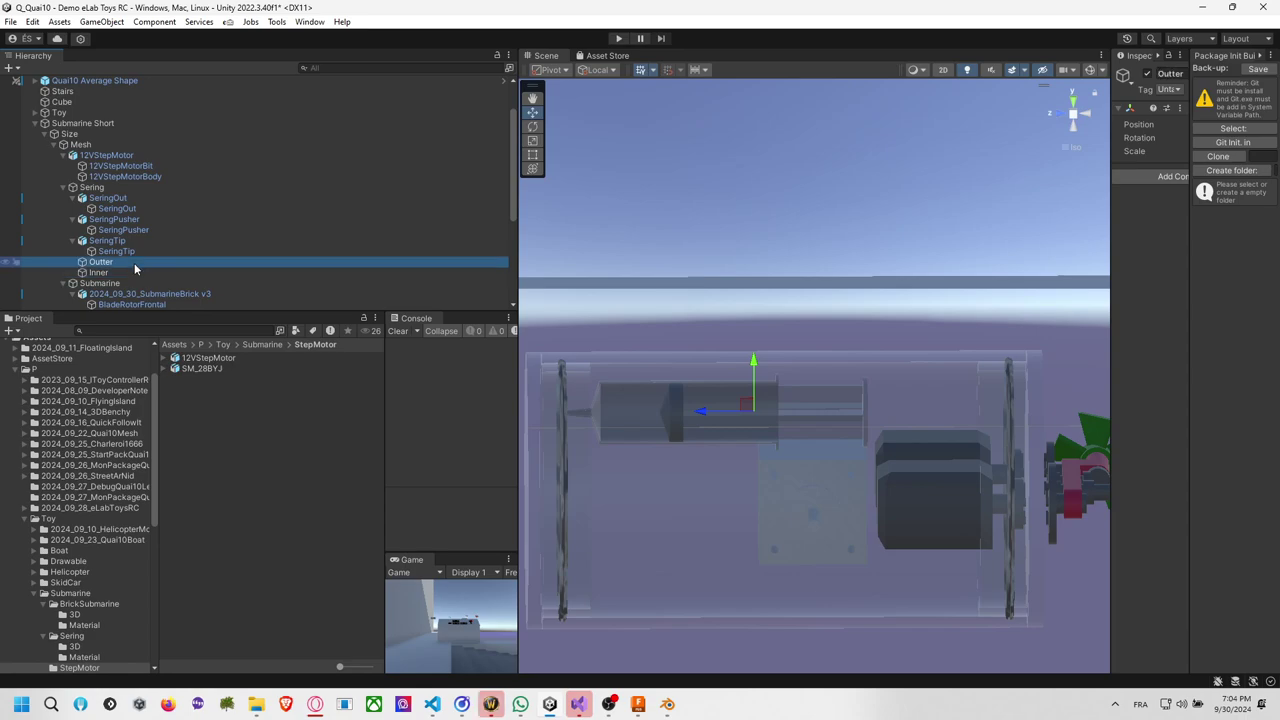
click(110, 199)
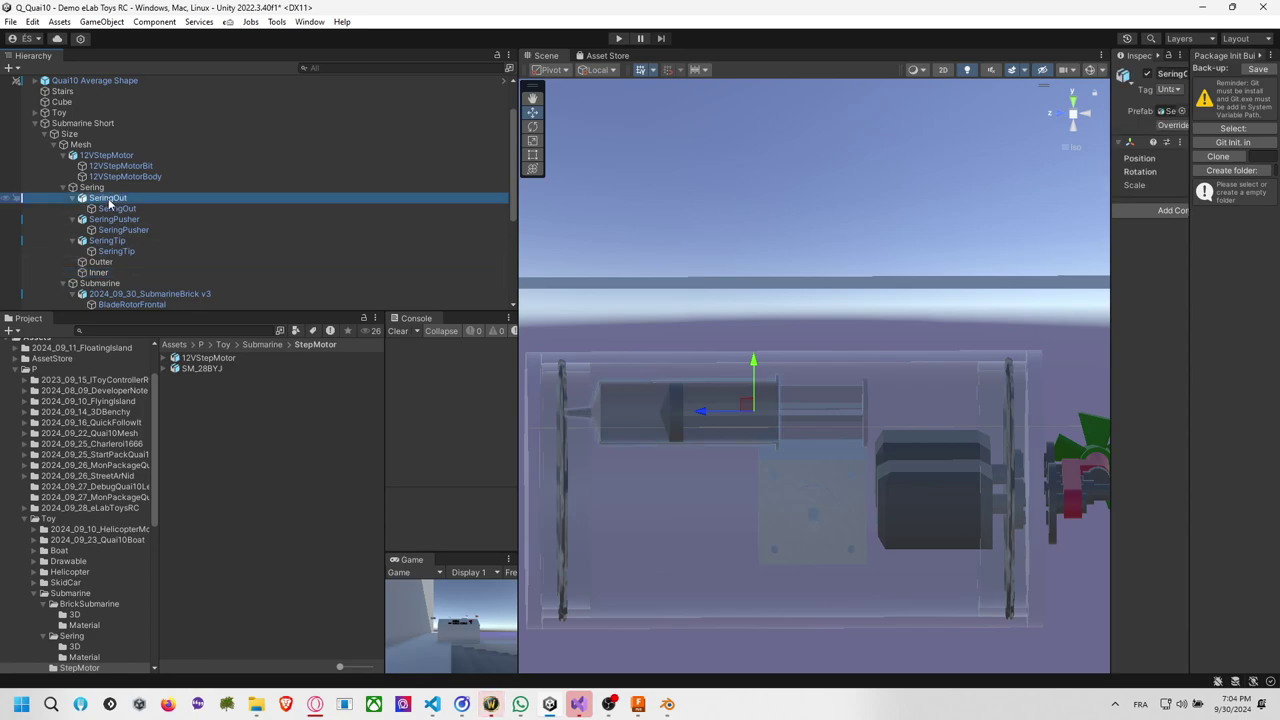
drag(110, 199, 127, 265)
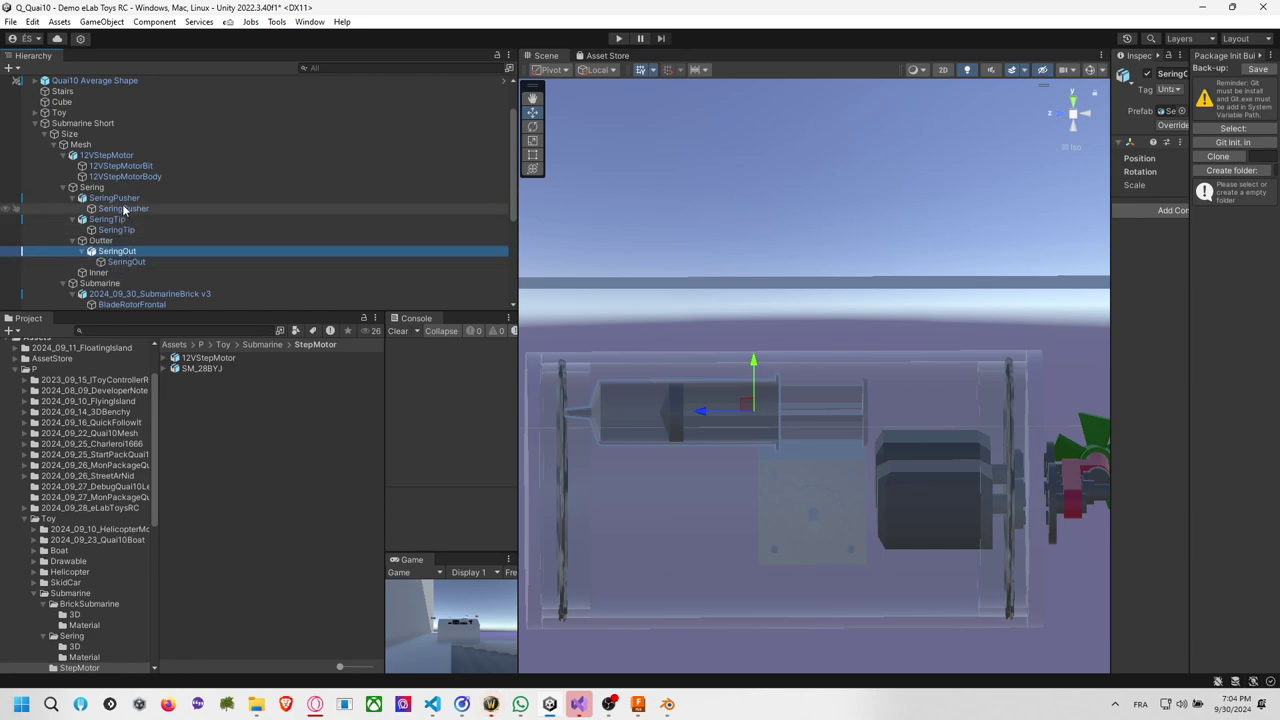
click(113, 198)
ctrl+click(107, 219)
drag(107, 219, 121, 273)
Check the new groups by selecting Inner, Outter, SeringPusher and SeringTip.
click(104, 231)
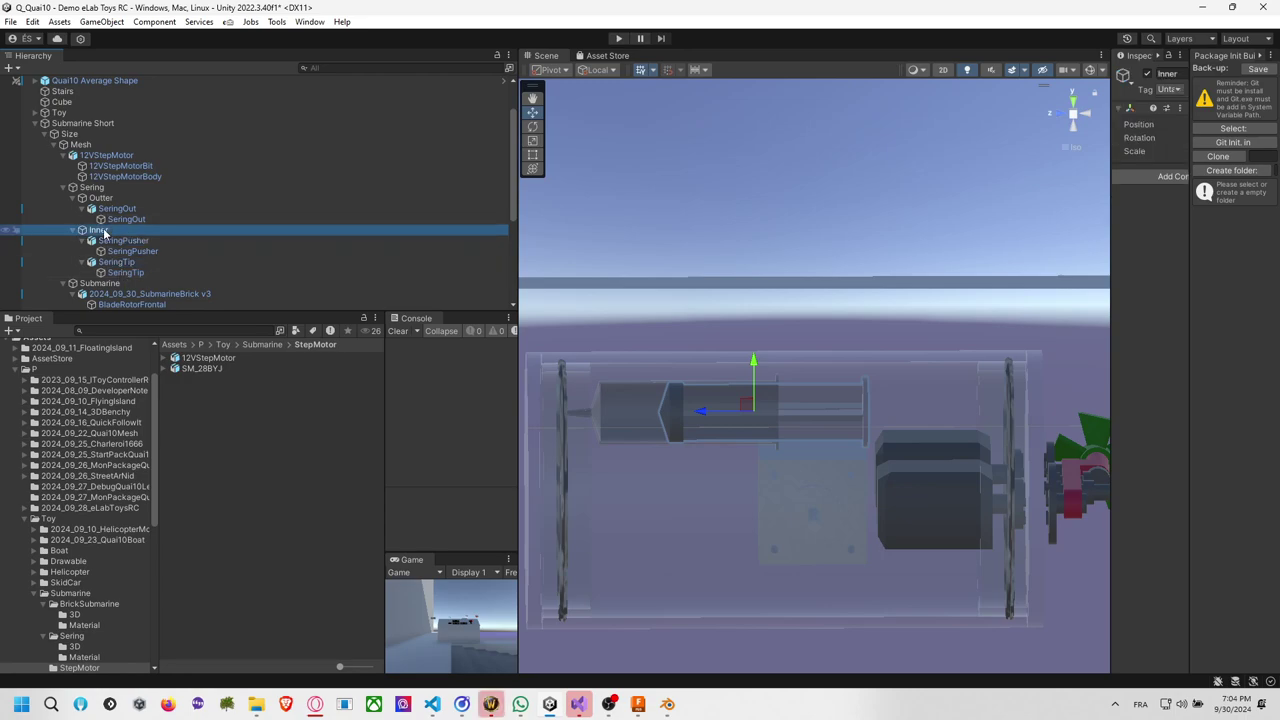
click(114, 199)
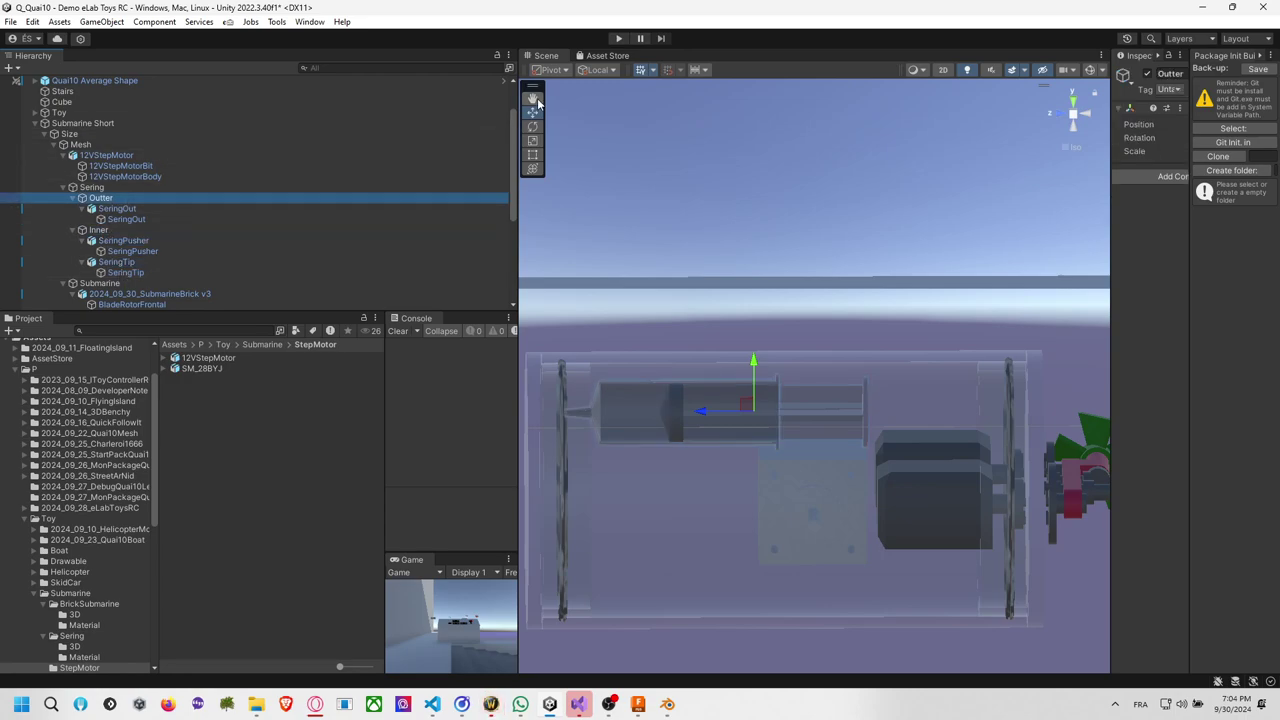
click(728, 408)
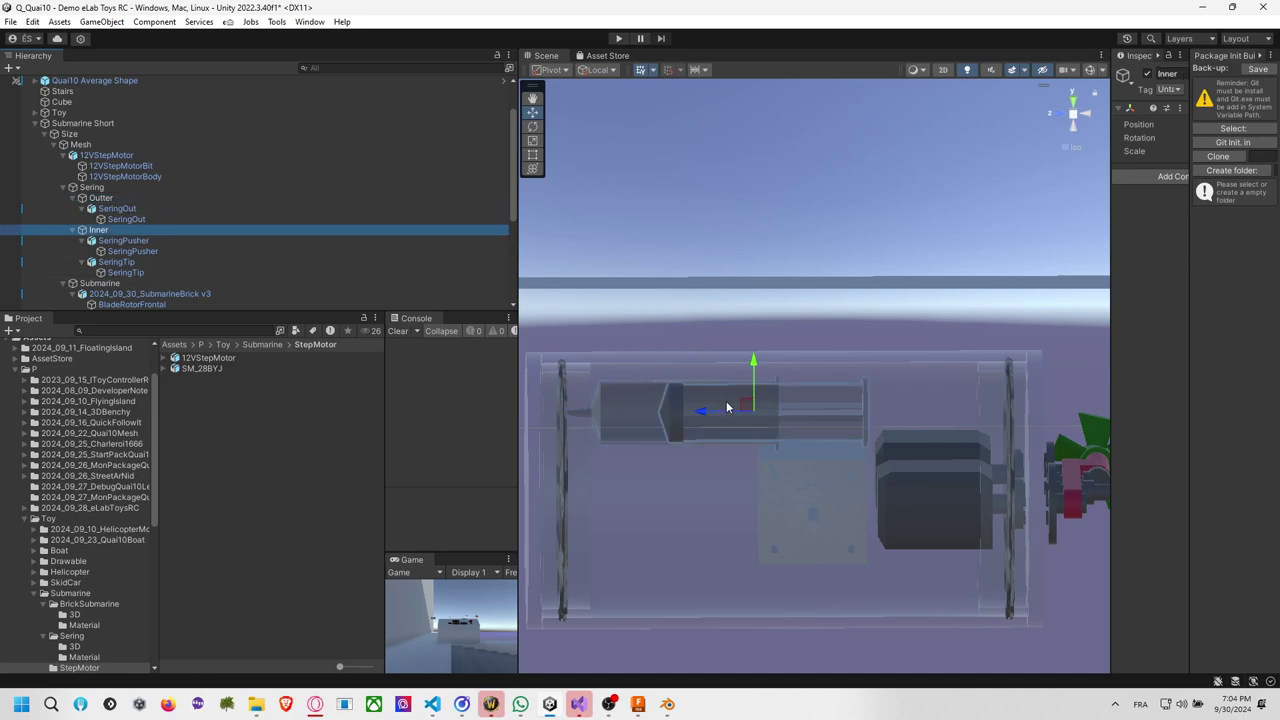
click(115, 241)
ctrl+click(116, 262)
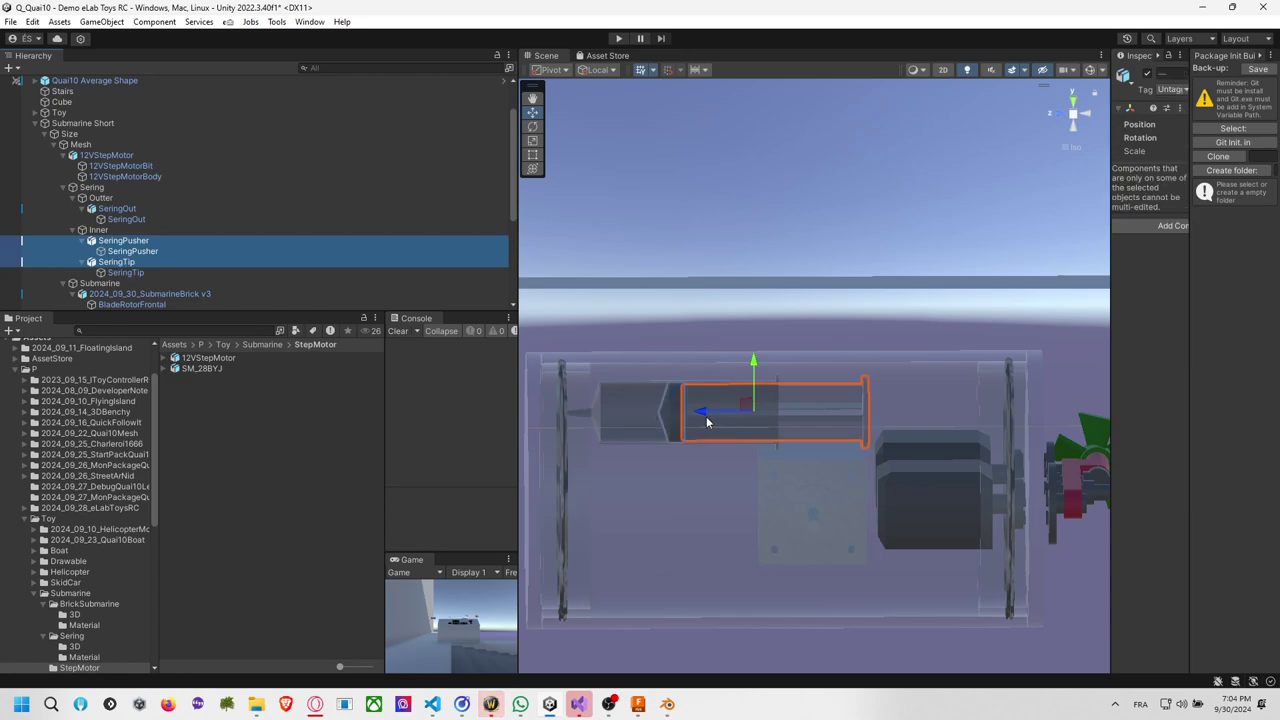
click(141, 227)
Slide the inner syringe parts left, then select the SeringPusher, SeringTip and Inner group.
drag(663, 413, 638, 434)
click(149, 240)
ctrl+click(135, 262)
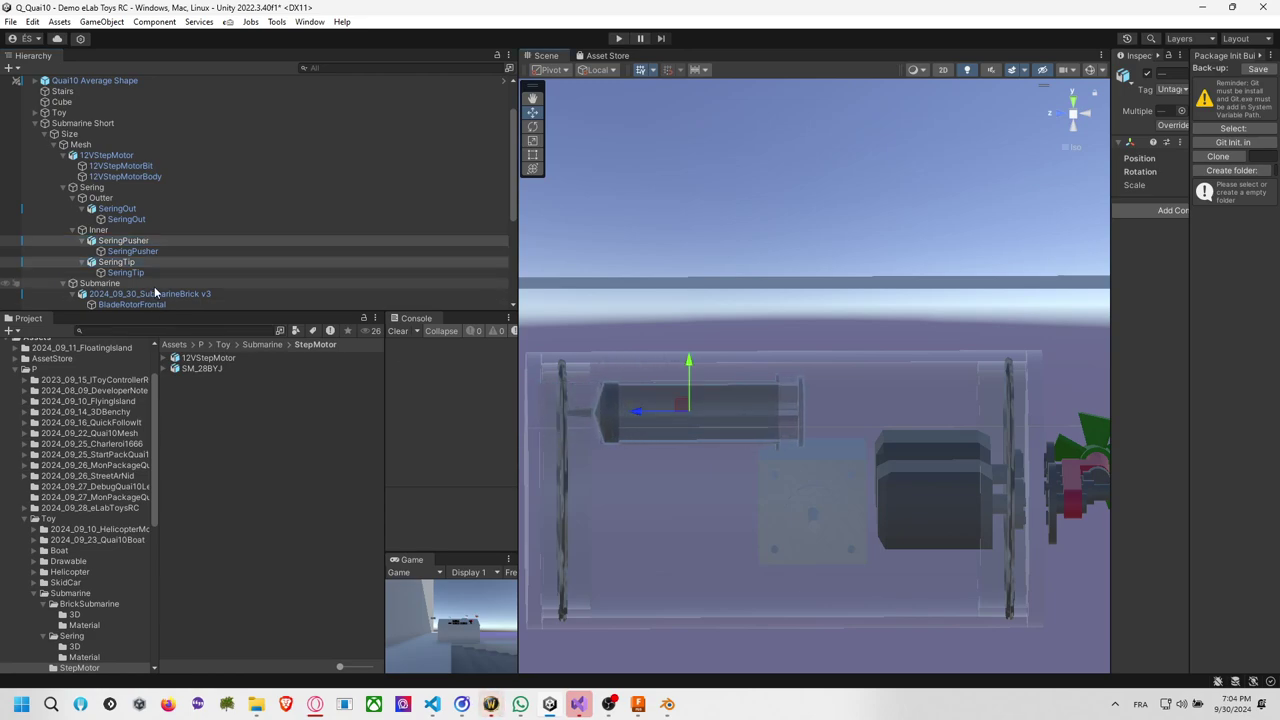
click(137, 229)
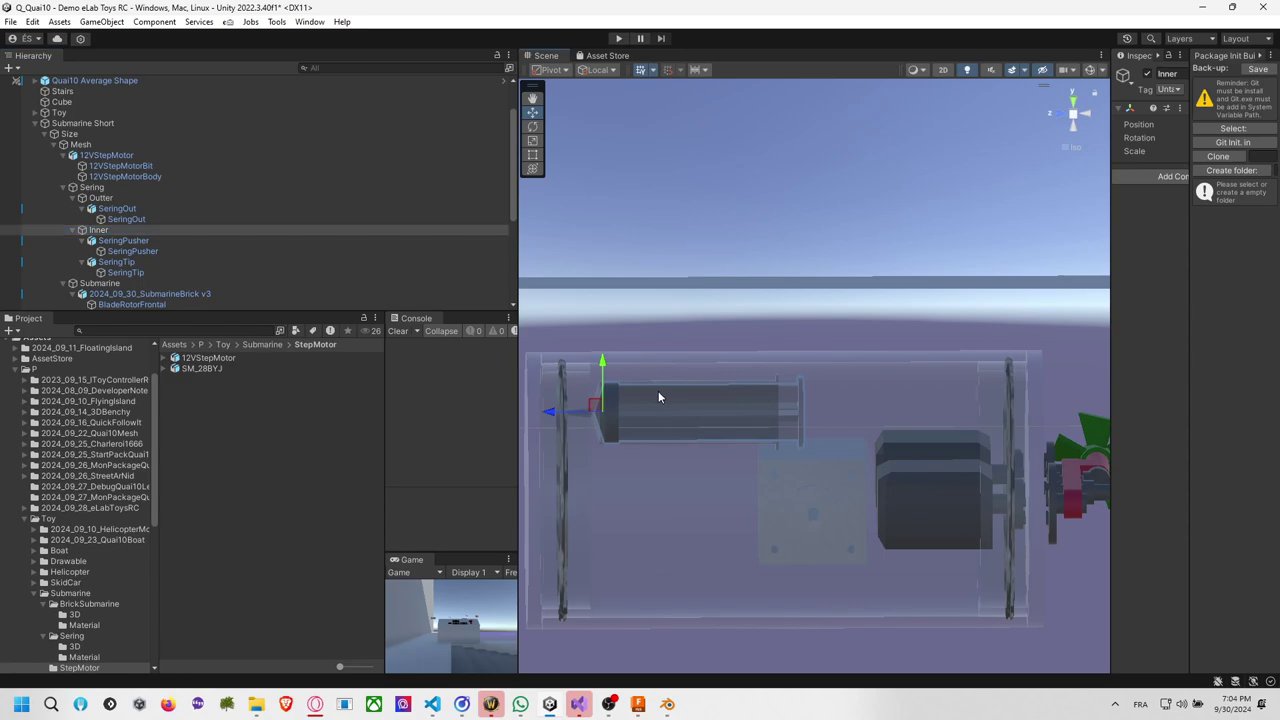
middle_drag(658, 390, 706, 387)
Nest Outter under Inner and slide SeringOut along Z to about -0.030 into the hull.
click(129, 199)
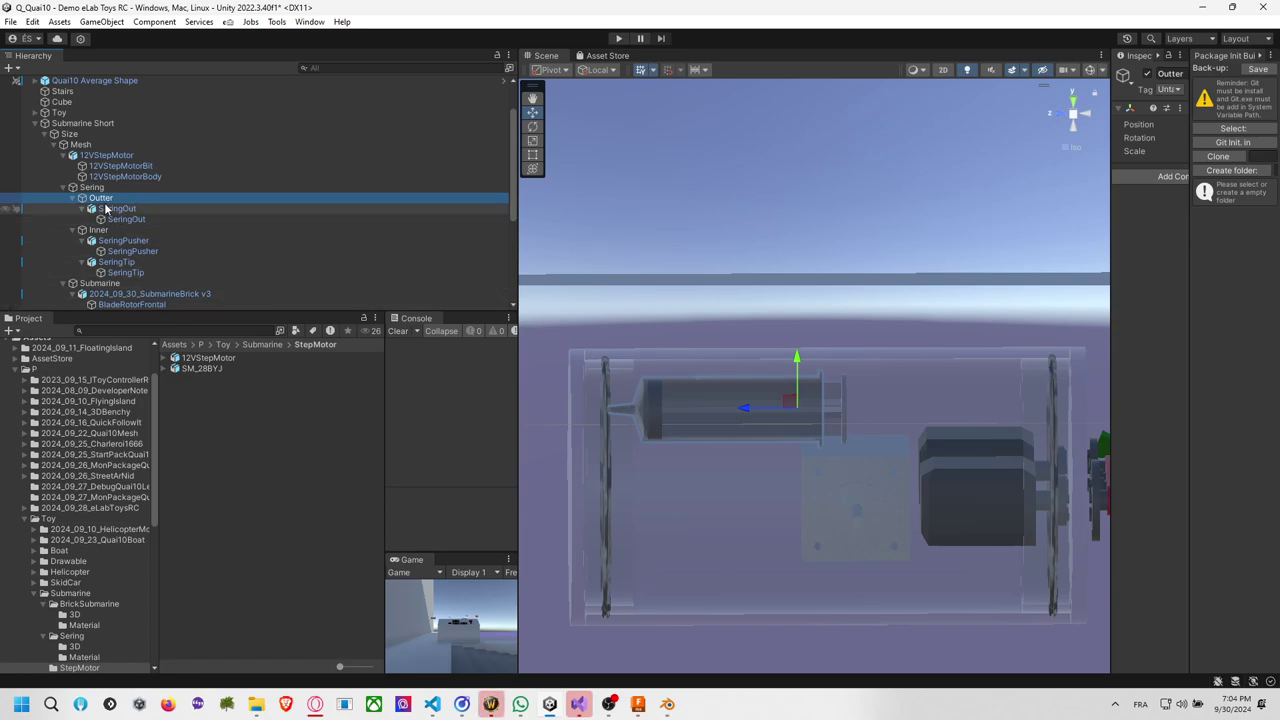
drag(104, 200, 108, 230)
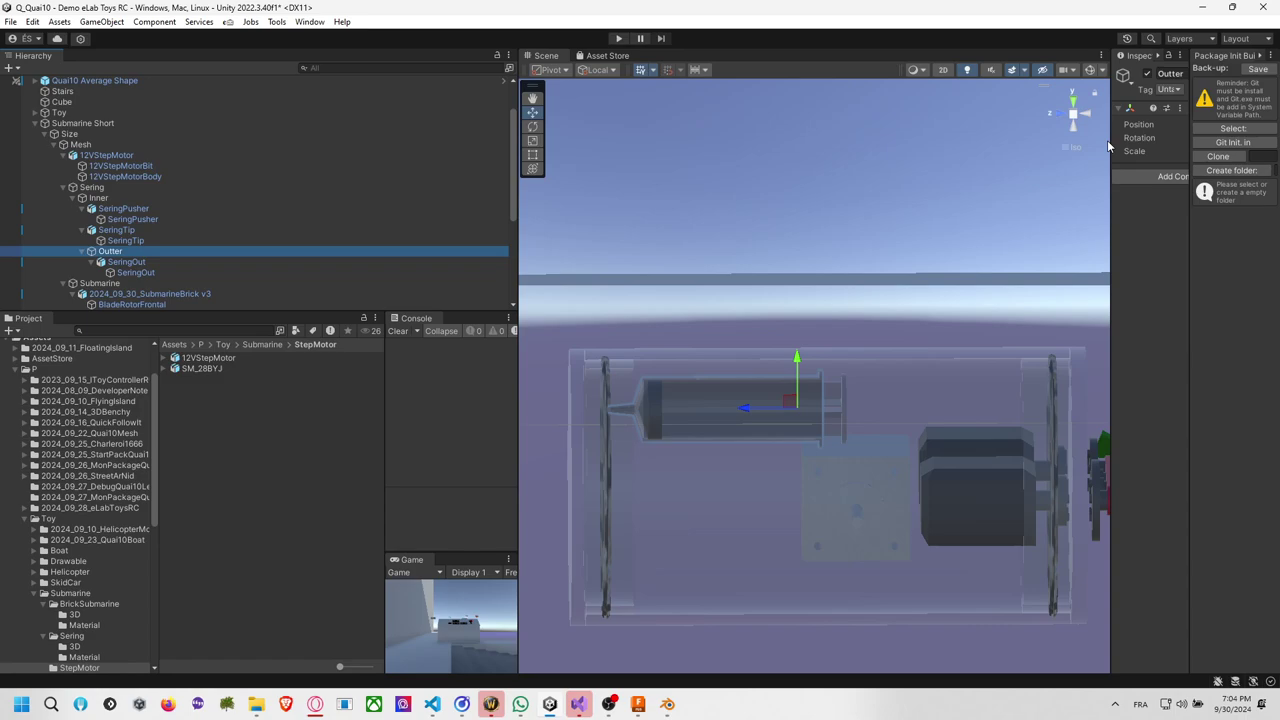
drag(1110, 140, 1020, 140)
click(1168, 123)
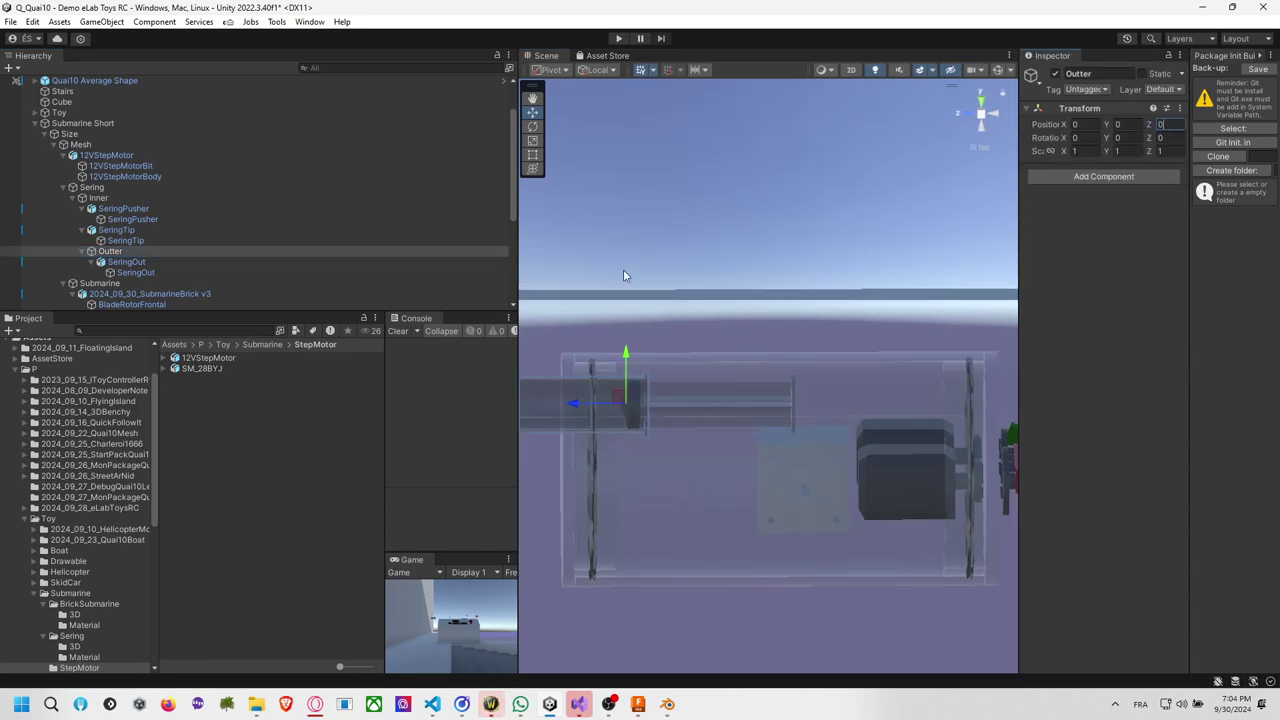
click(128, 262)
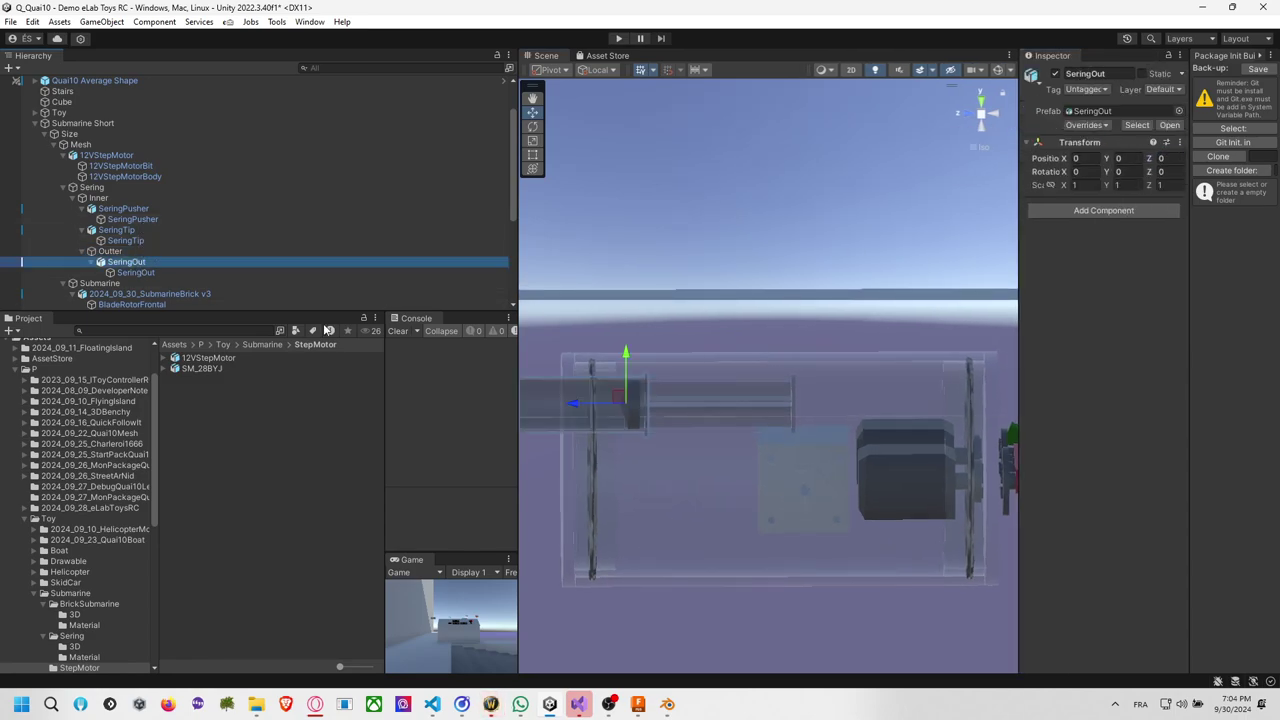
drag(588, 403, 703, 426)
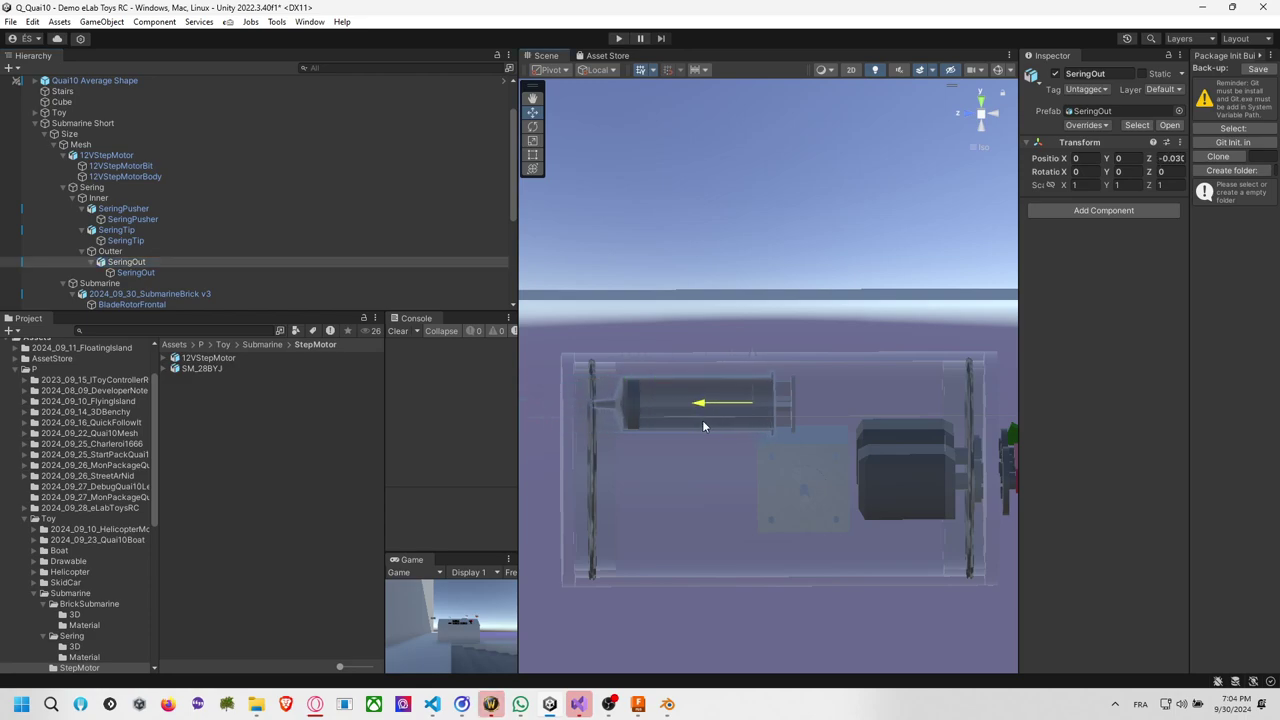
Orbit to an angled view and select the motor and syringe pusher parts.
click(714, 313)
alt+drag(714, 313, 806, 416)
click(797, 391)
click(798, 381)
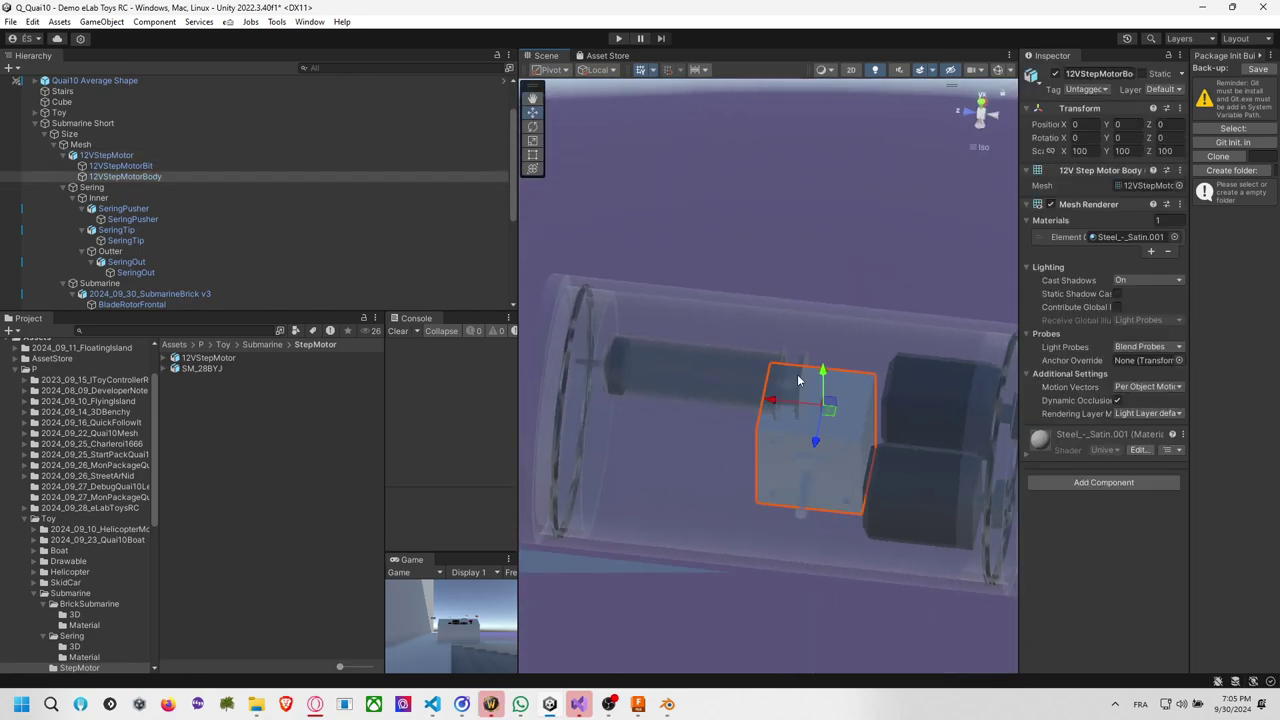
click(786, 374)
click(786, 374)
Orbit to frame the submarine and snip the Scene view with Win+Shift+S.
alt+drag(786, 374, 824, 314)
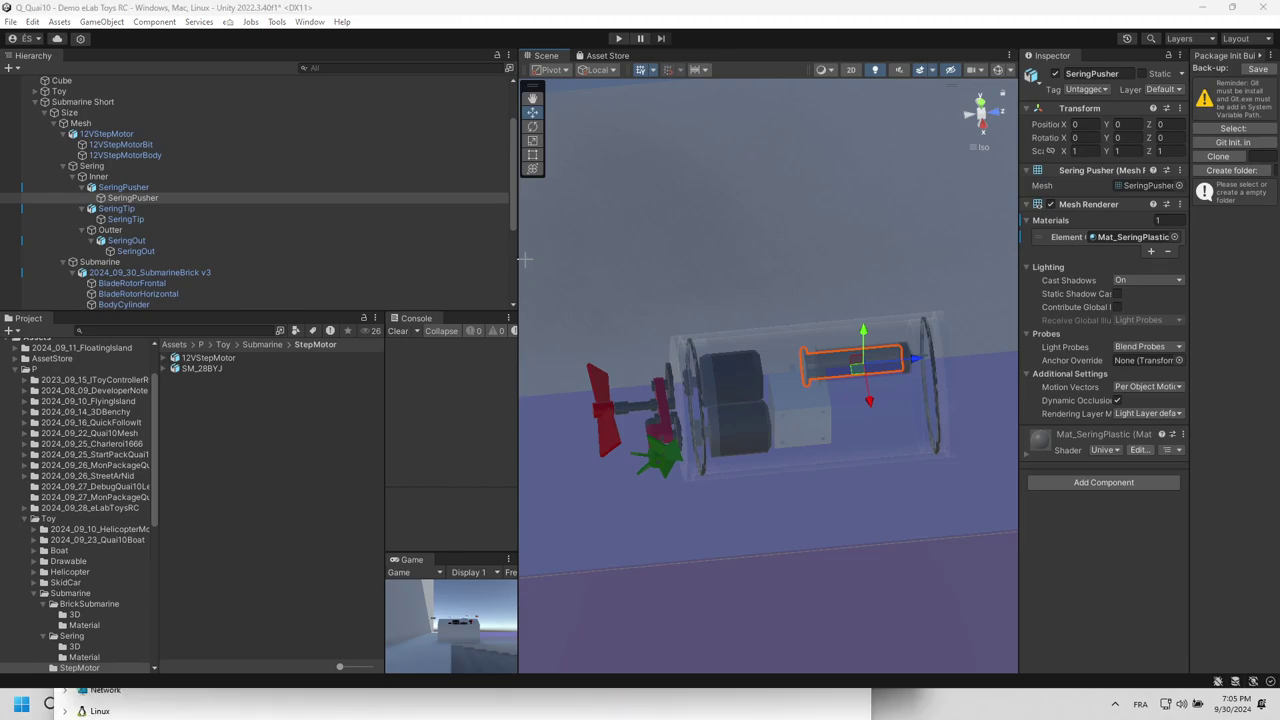
key(shift+super+s)
drag(529, 257, 999, 546)
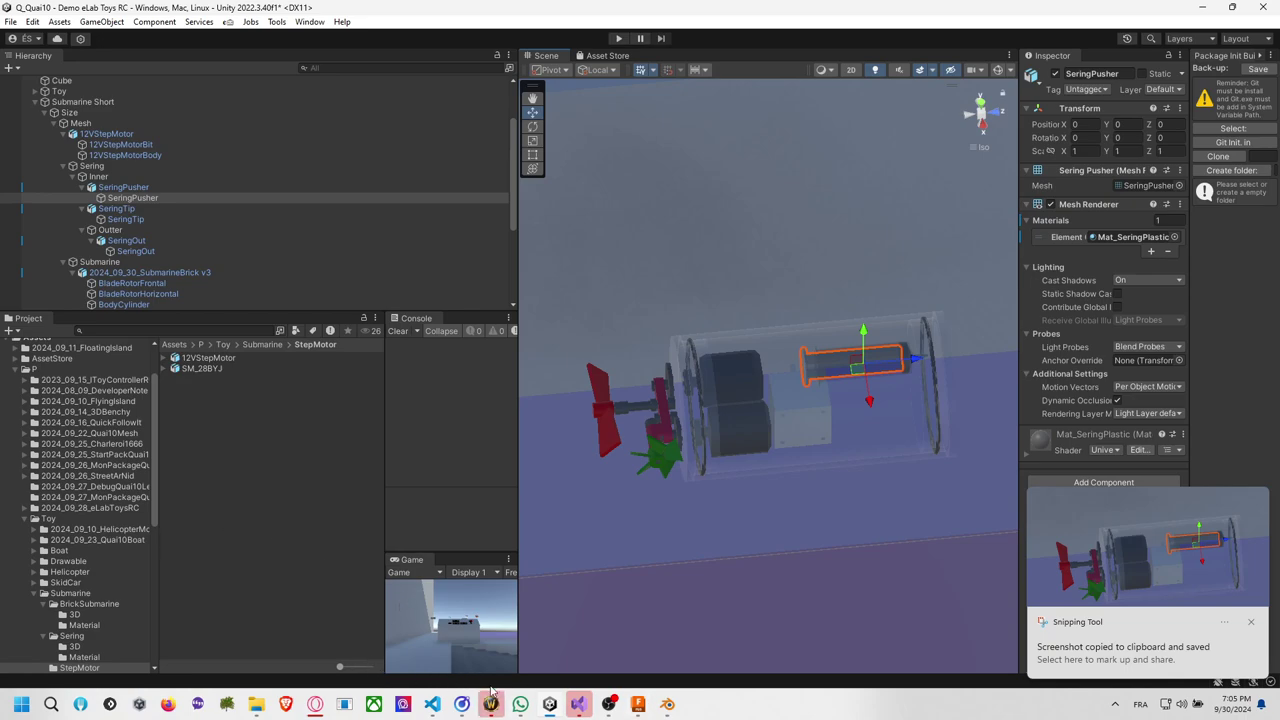
Switch from the Lego submarine video to the GitHub issue page and find the comment.
mouse_move(318, 706)
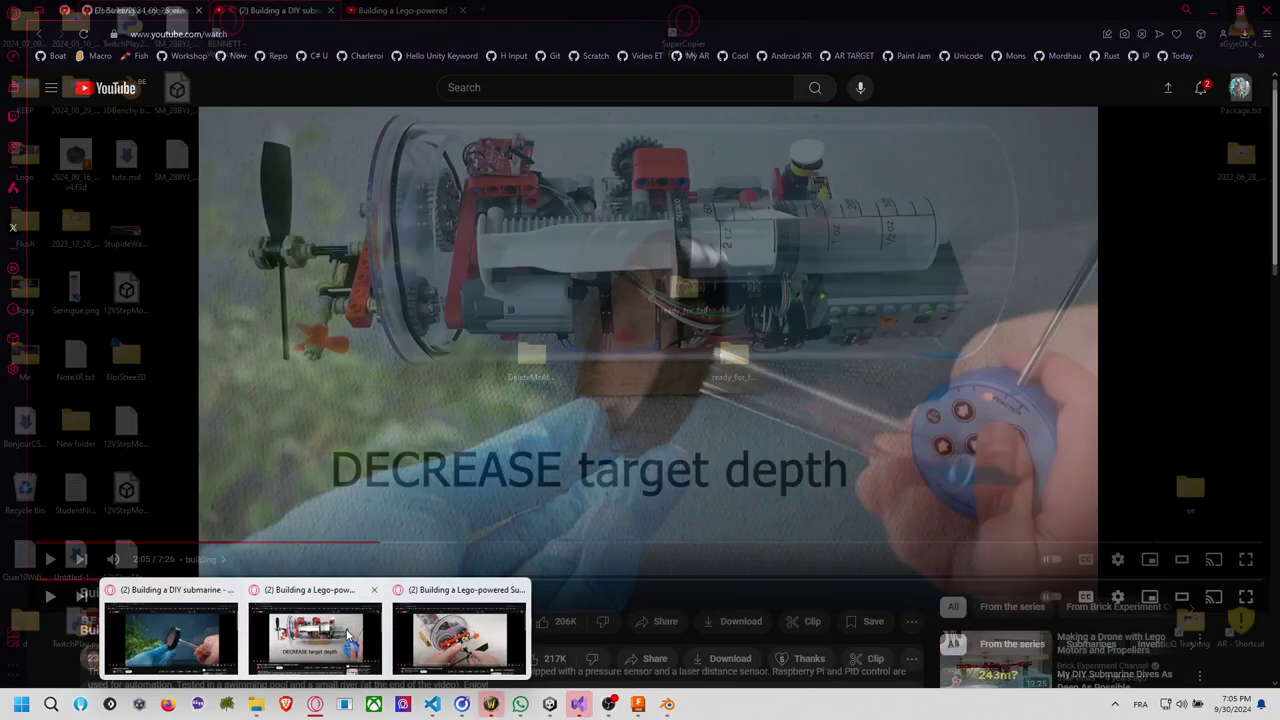
mouse_move(435, 630)
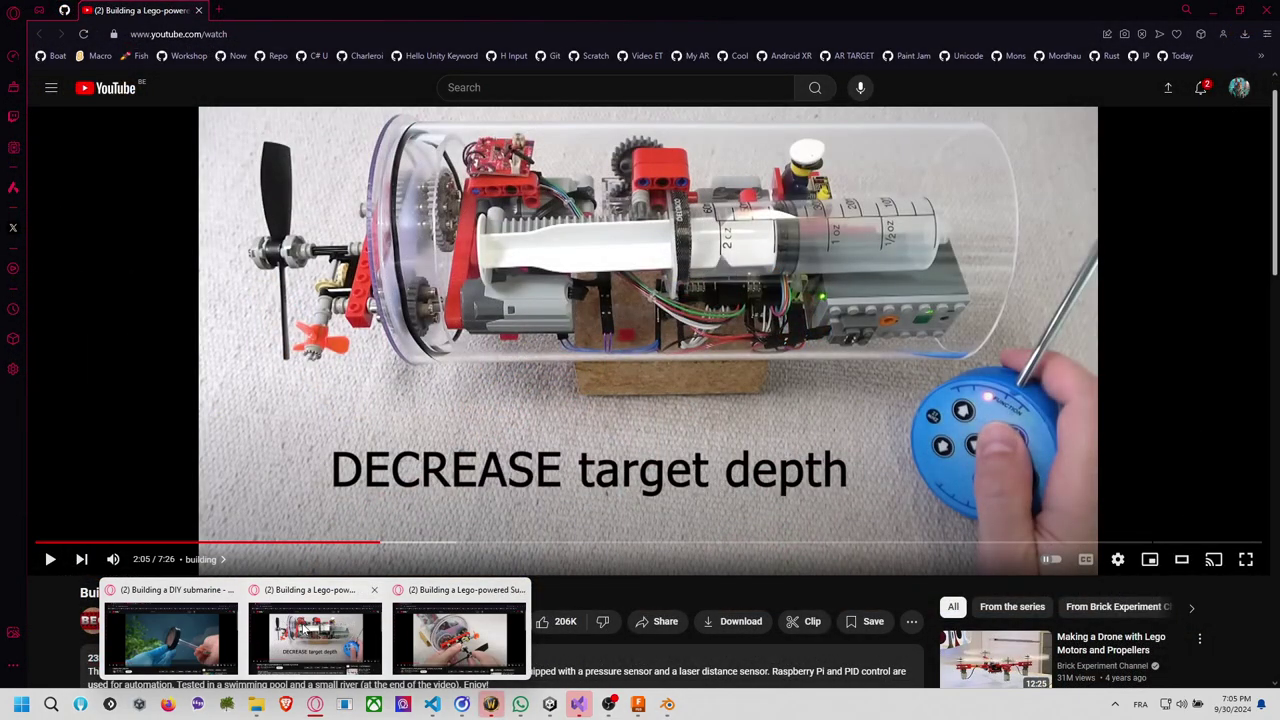
click(305, 628)
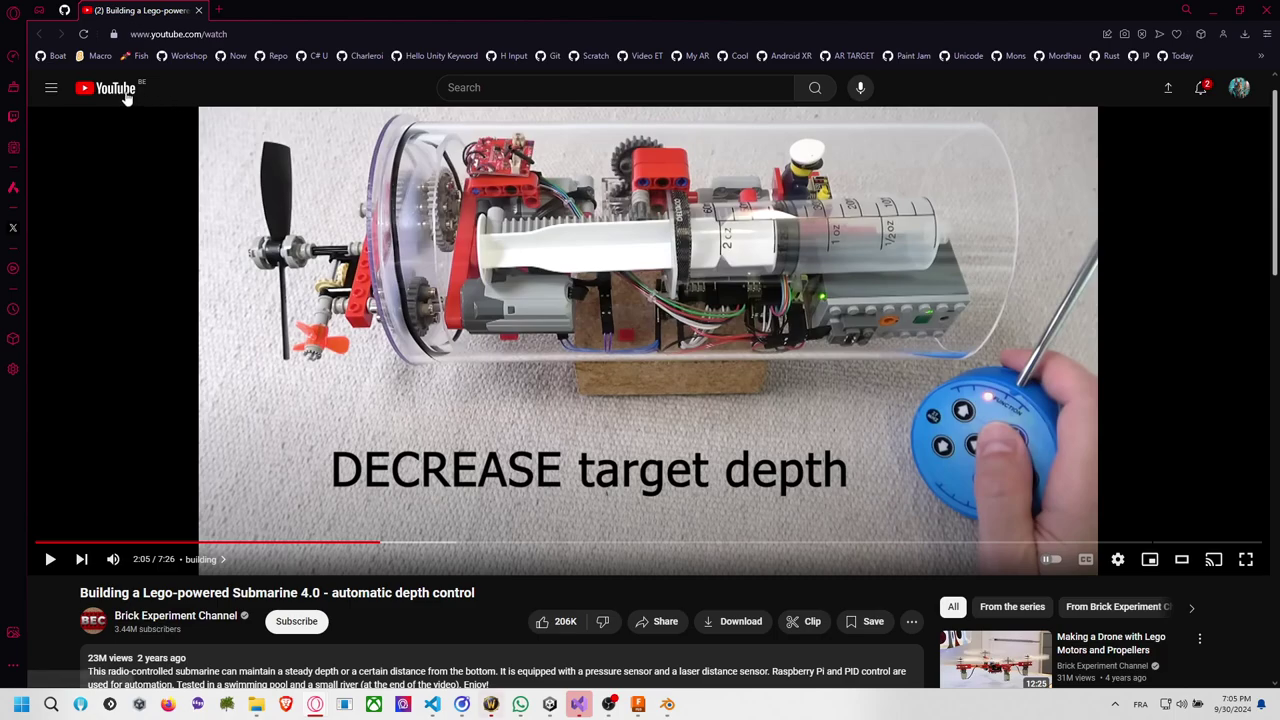
click(64, 10)
scroll(677, 406, down, 15)
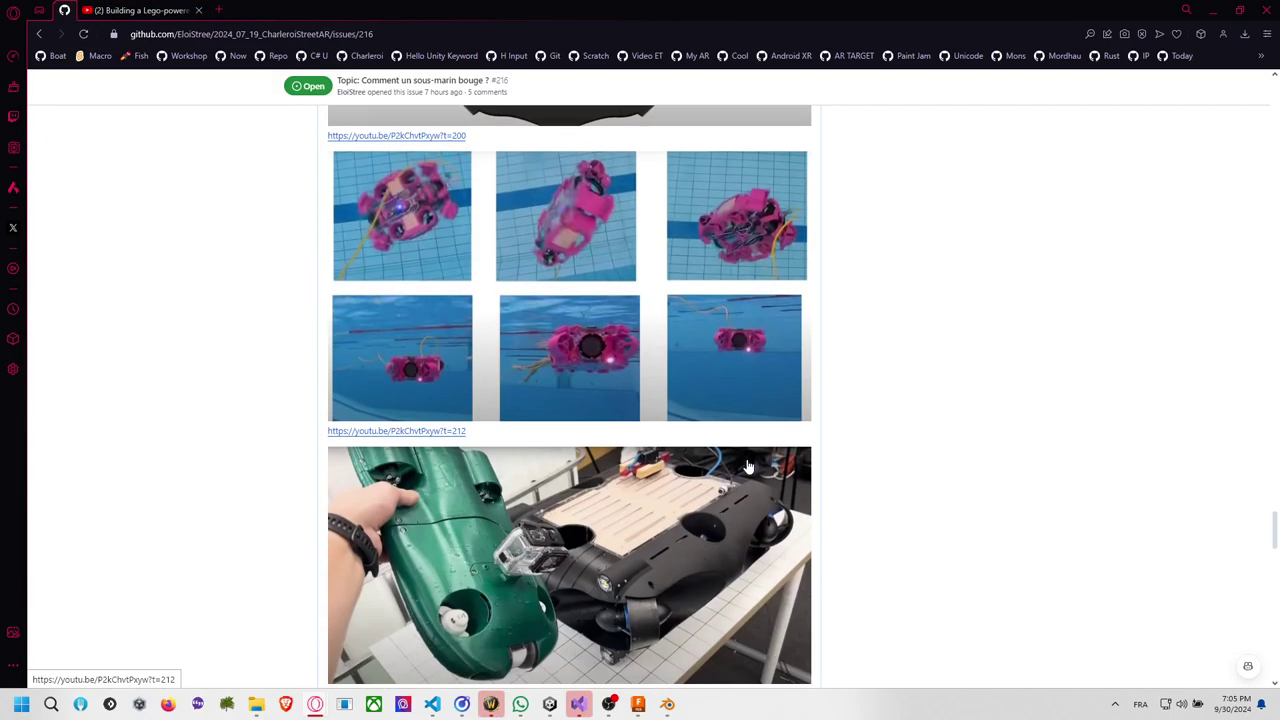
scroll(748, 467, down, 7)
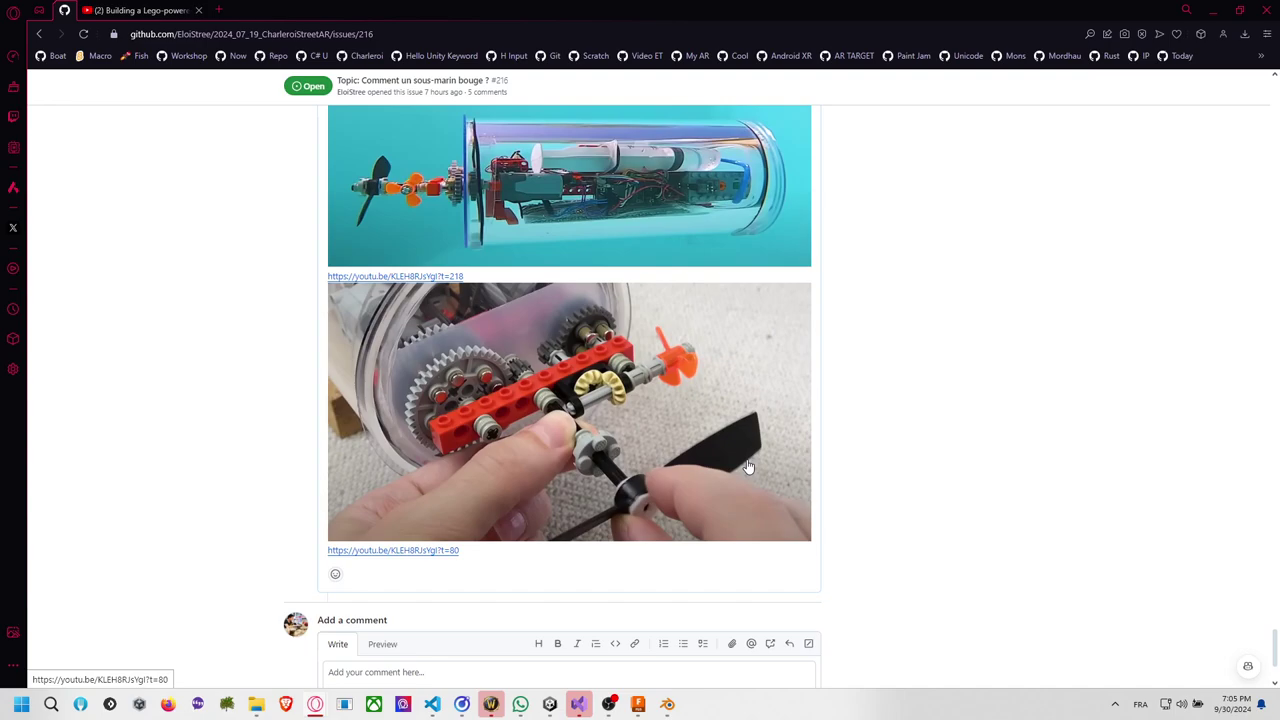
scroll(643, 418, up, 3)
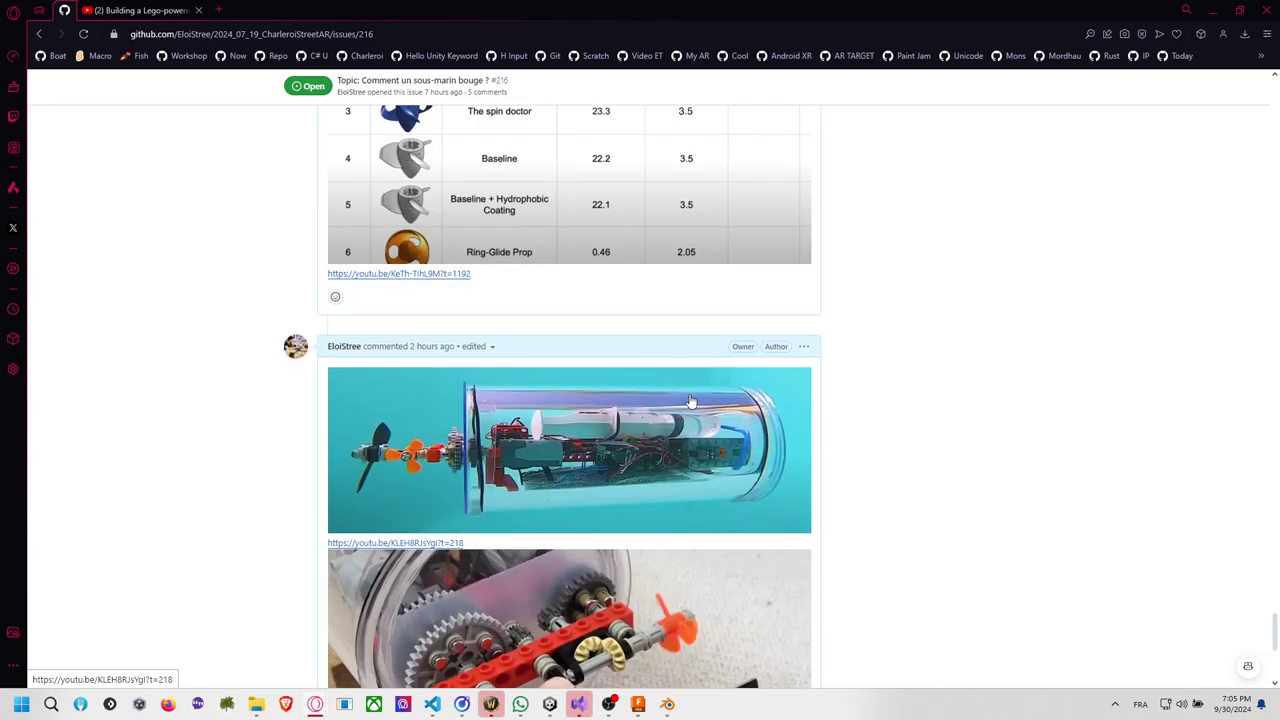
Edit the existing comment, paste the screenshot at its end, and update it.
click(804, 346)
click(776, 429)
scroll(500, 405, down, 2)
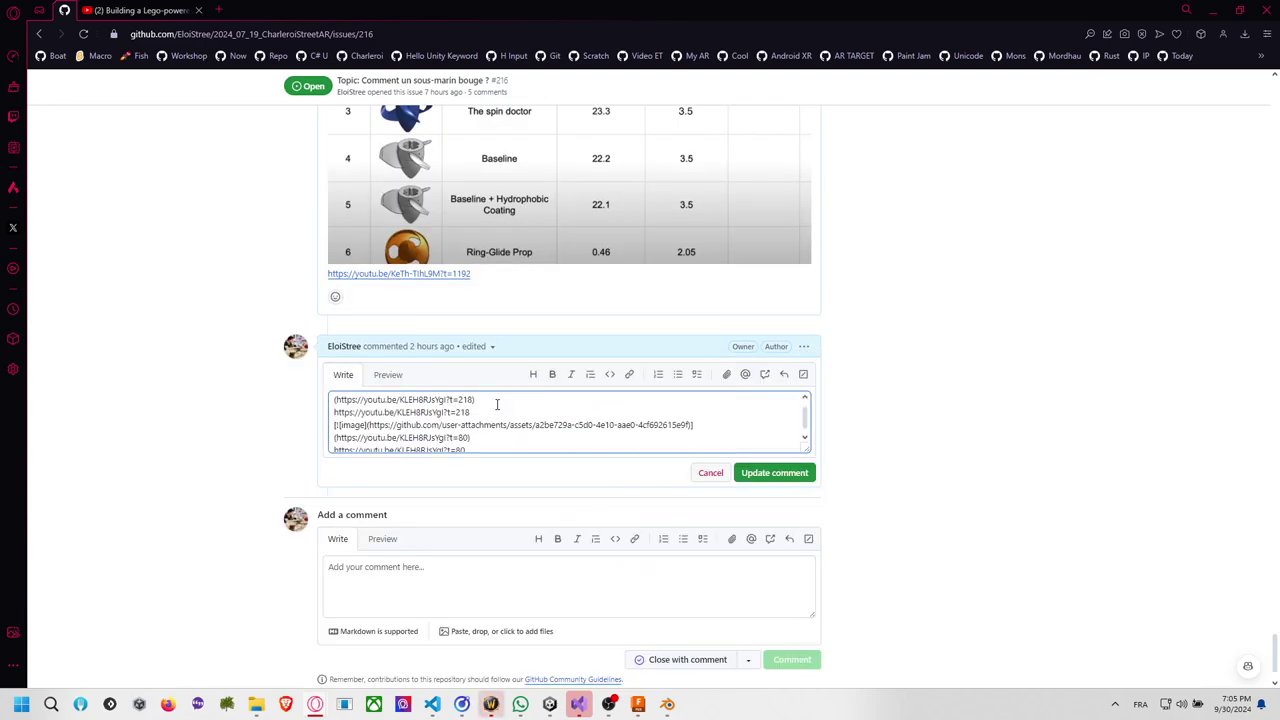
key(Return)
key(Return)
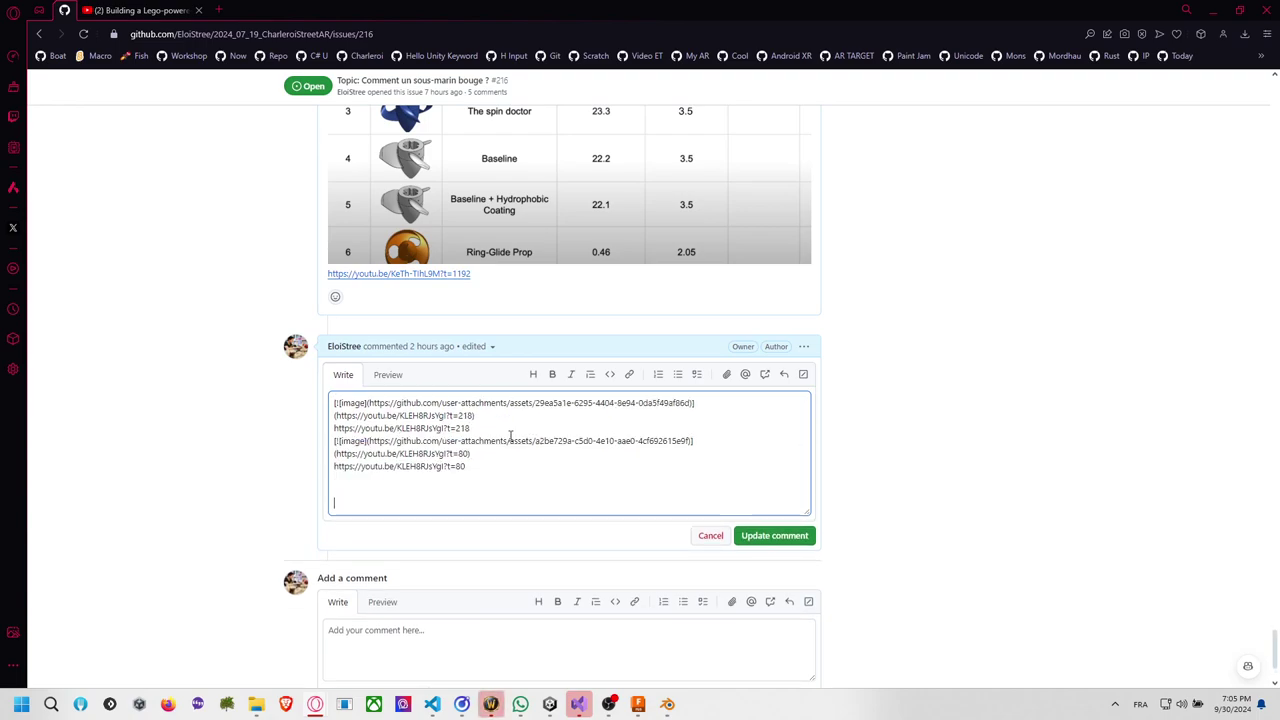
key(ctrl+v)
click(737, 548)
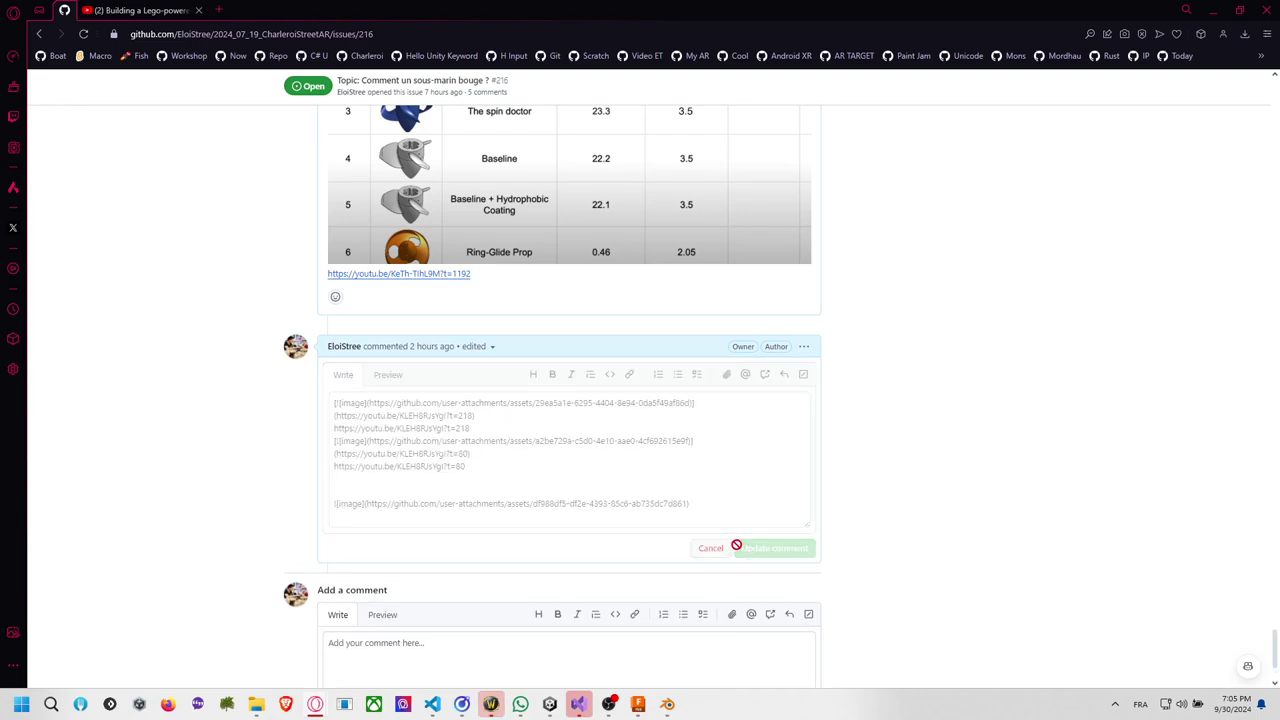
scroll(705, 540, down, 6)
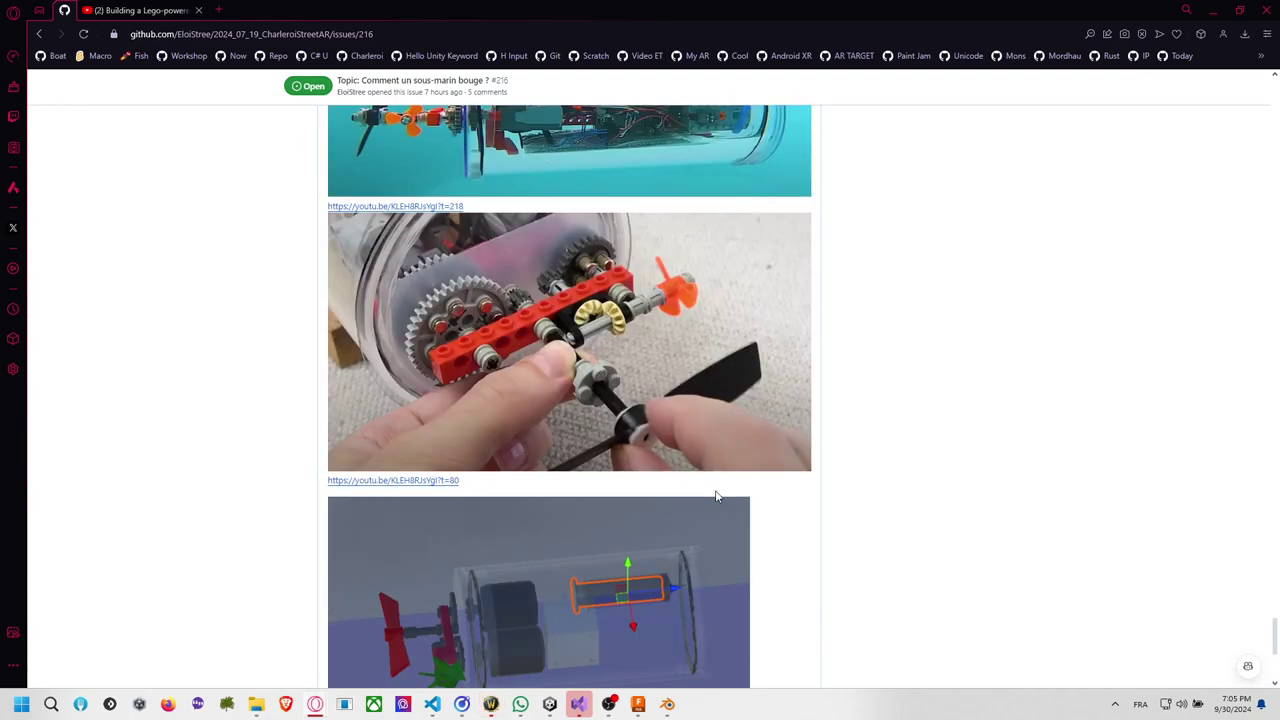
scroll(720, 491, down, 3)
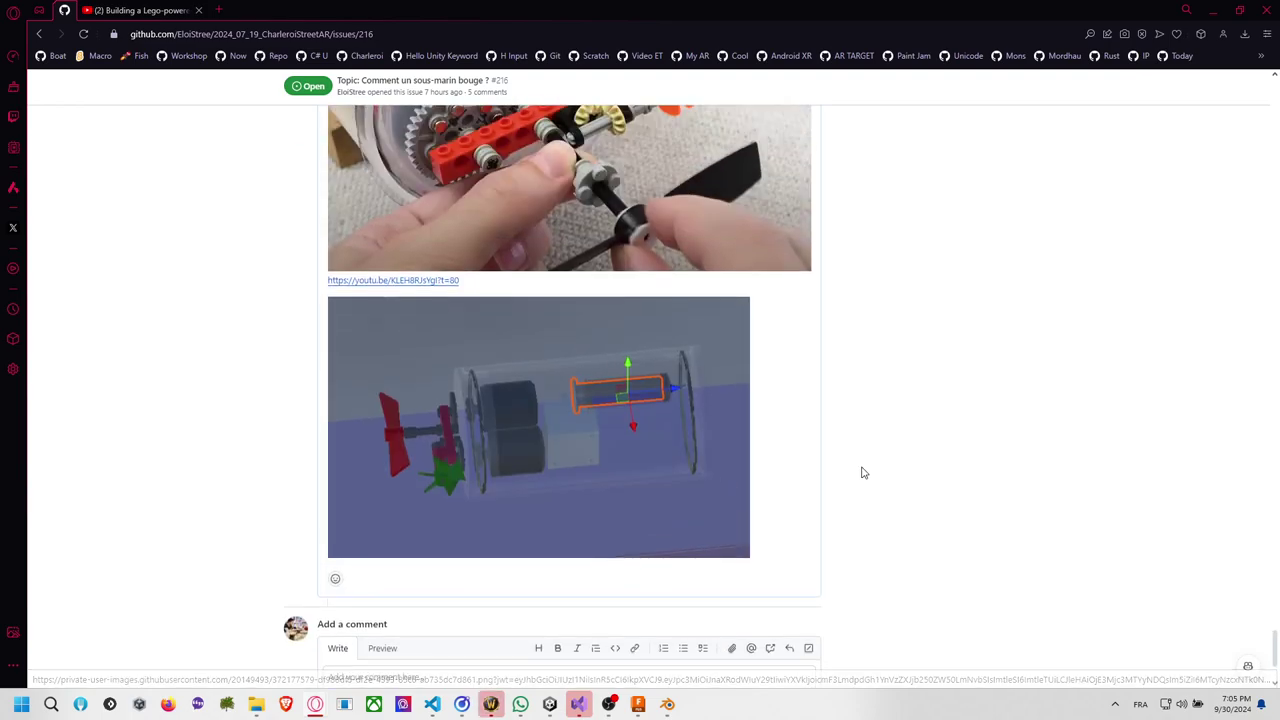
scroll(884, 474, up, 4)
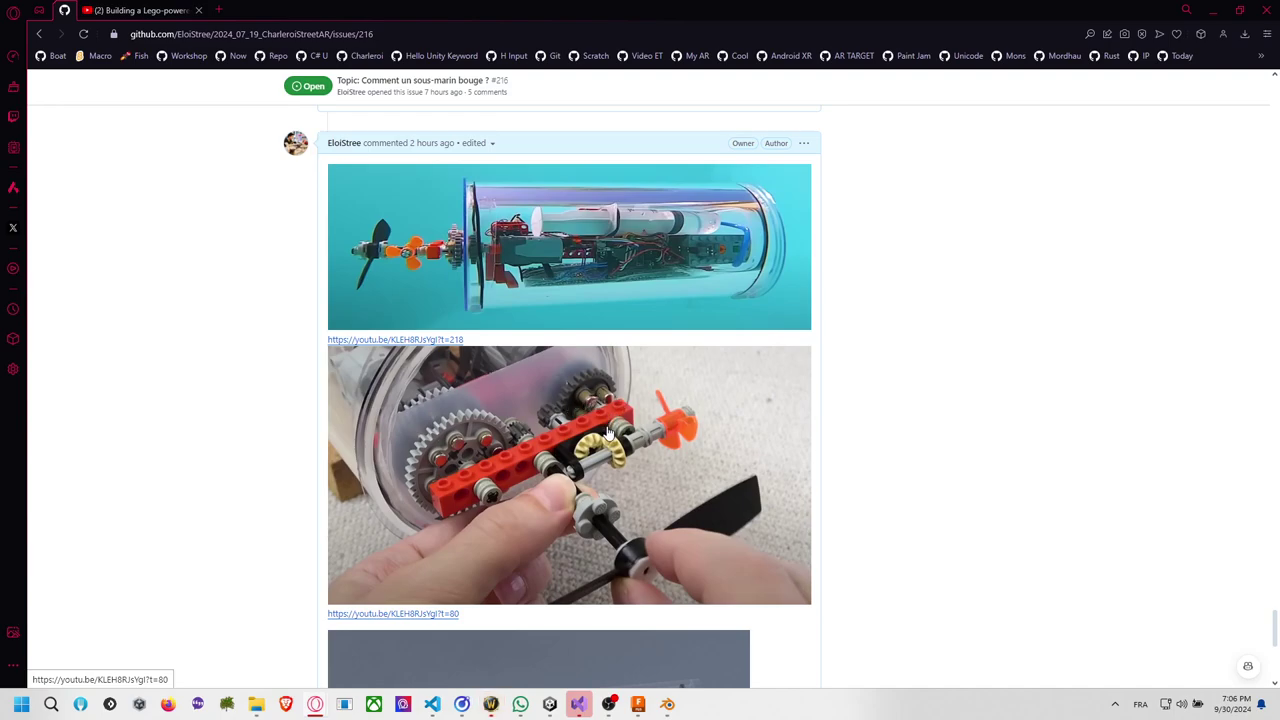
scroll(608, 432, down, 3)
scroll(768, 462, up, 2)
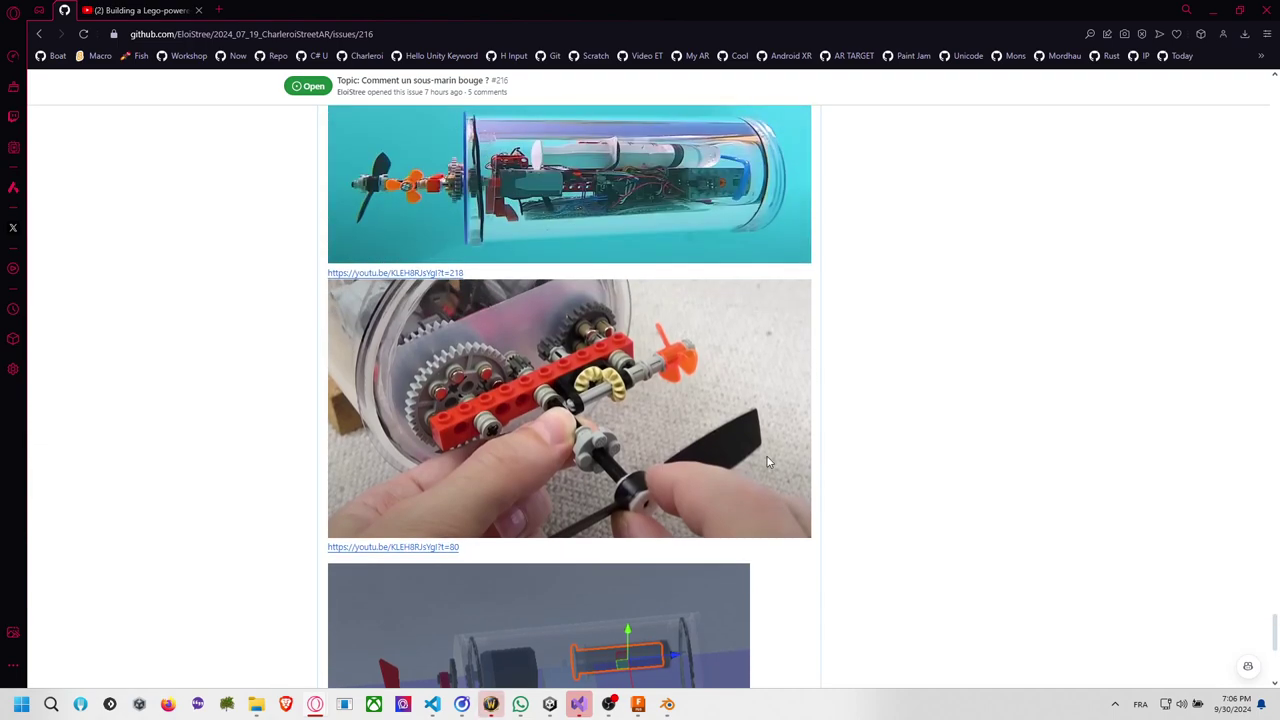
scroll(766, 462, up, 3)
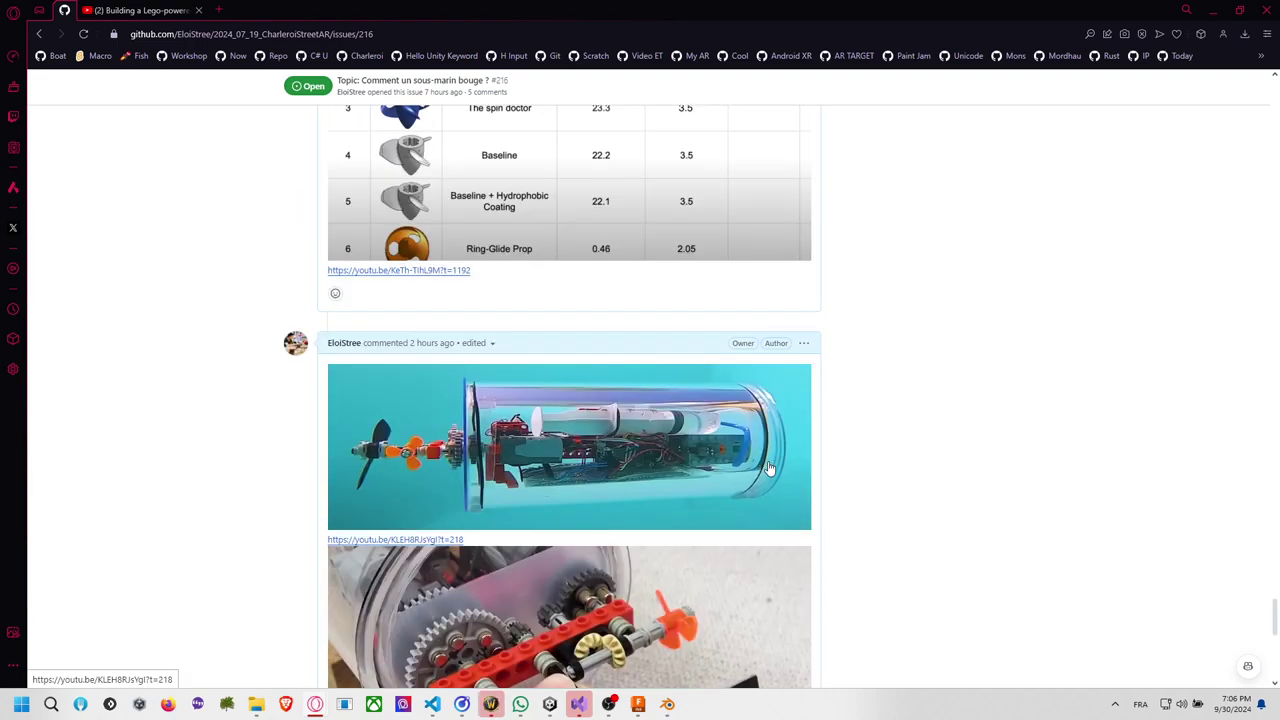
scroll(770, 468, up, 4)
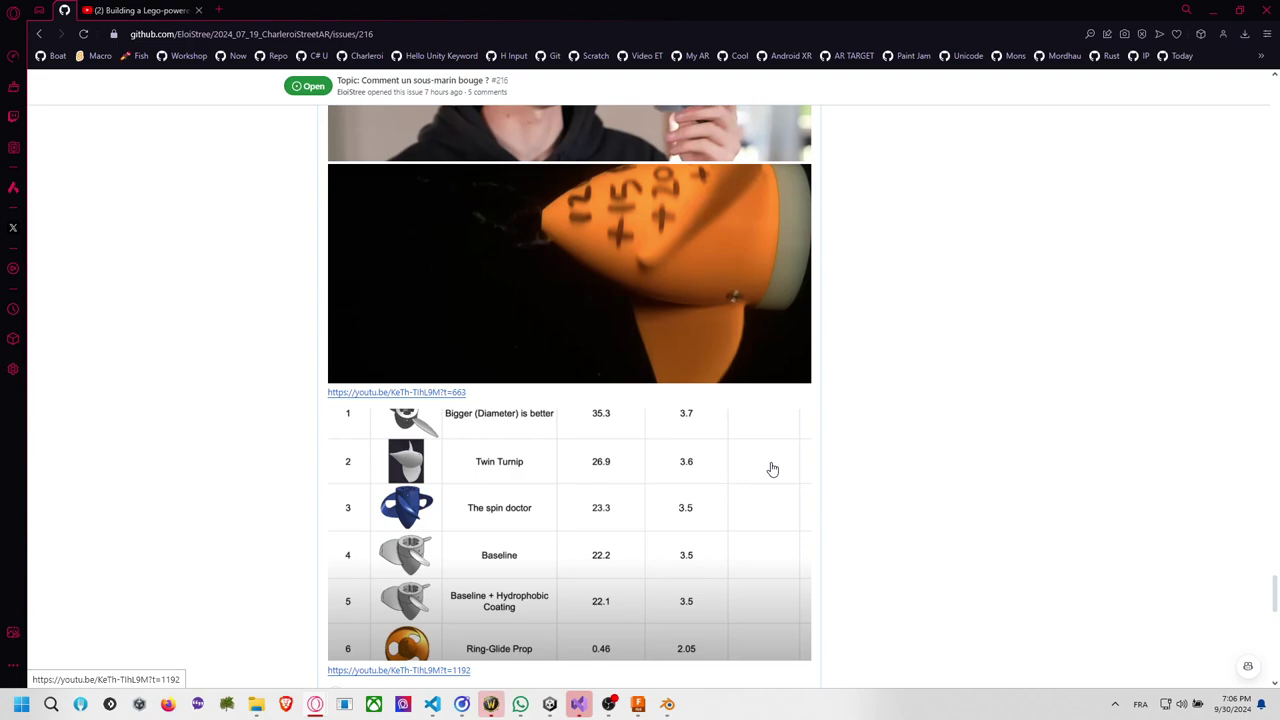
scroll(772, 477, up, 7)
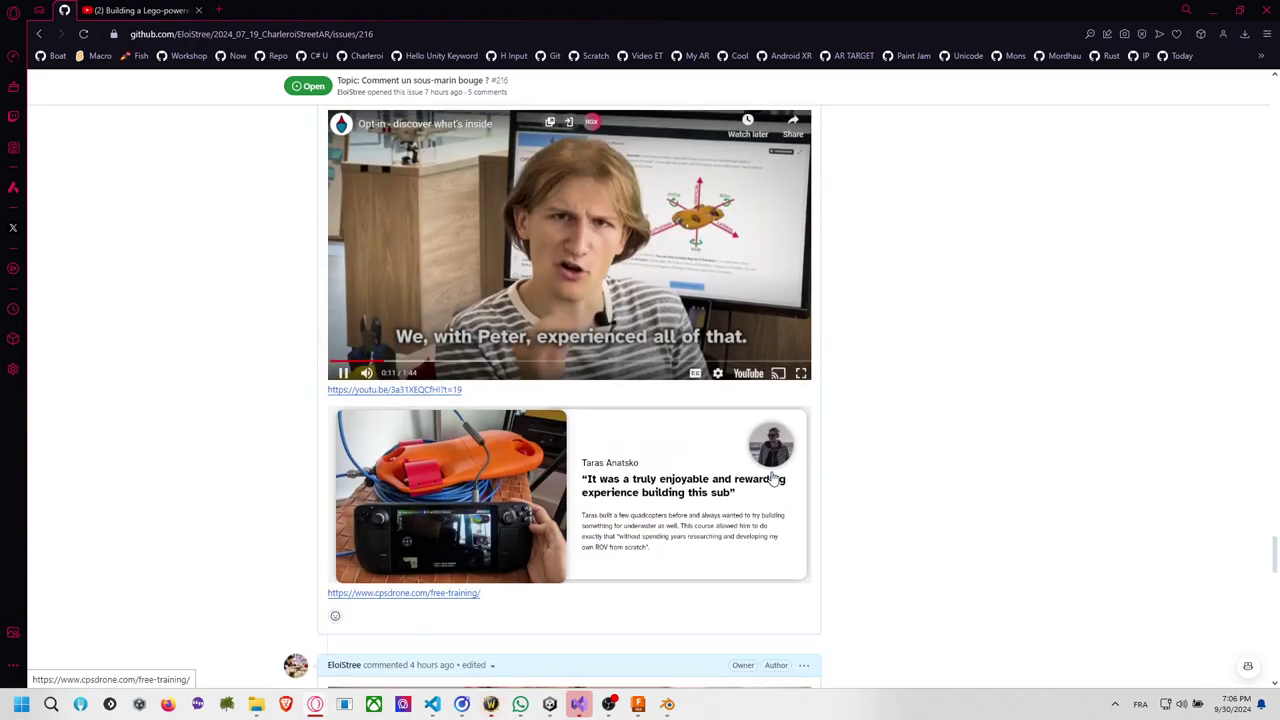
scroll(822, 508, up, 4)
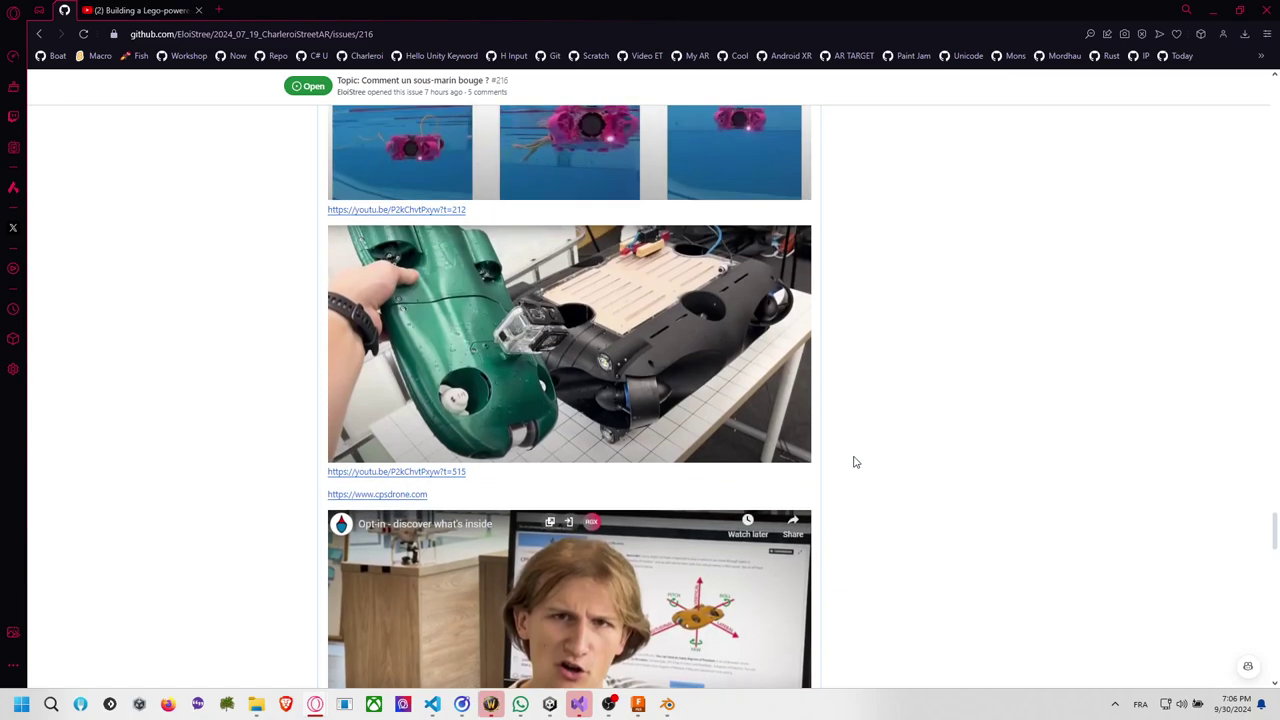
scroll(853, 464, up, 5)
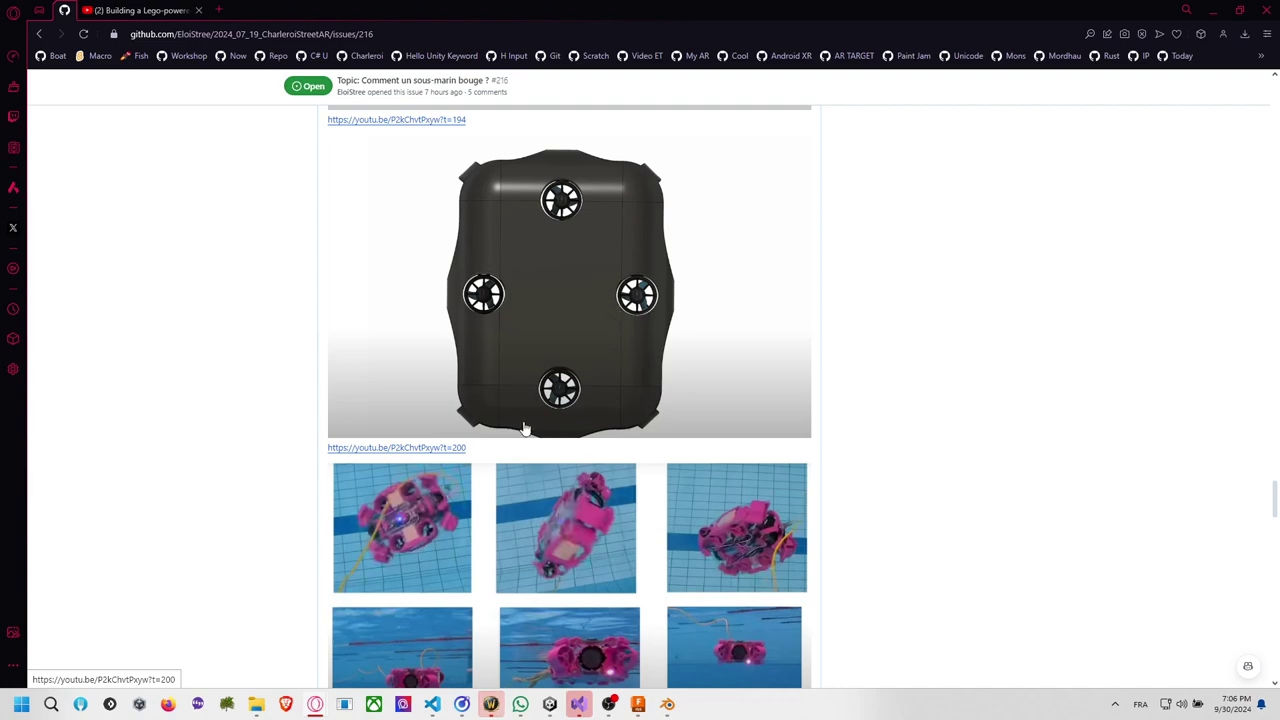
scroll(828, 490, up, 2)
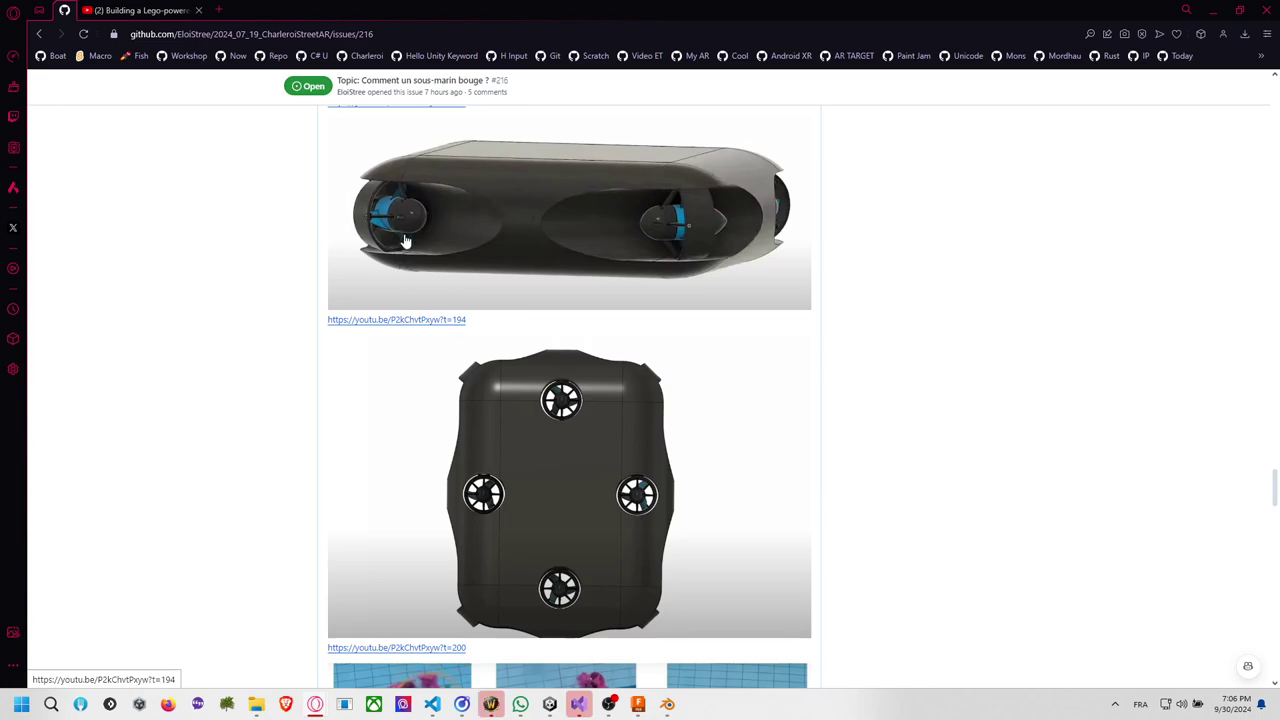
scroll(603, 426, up, 8)
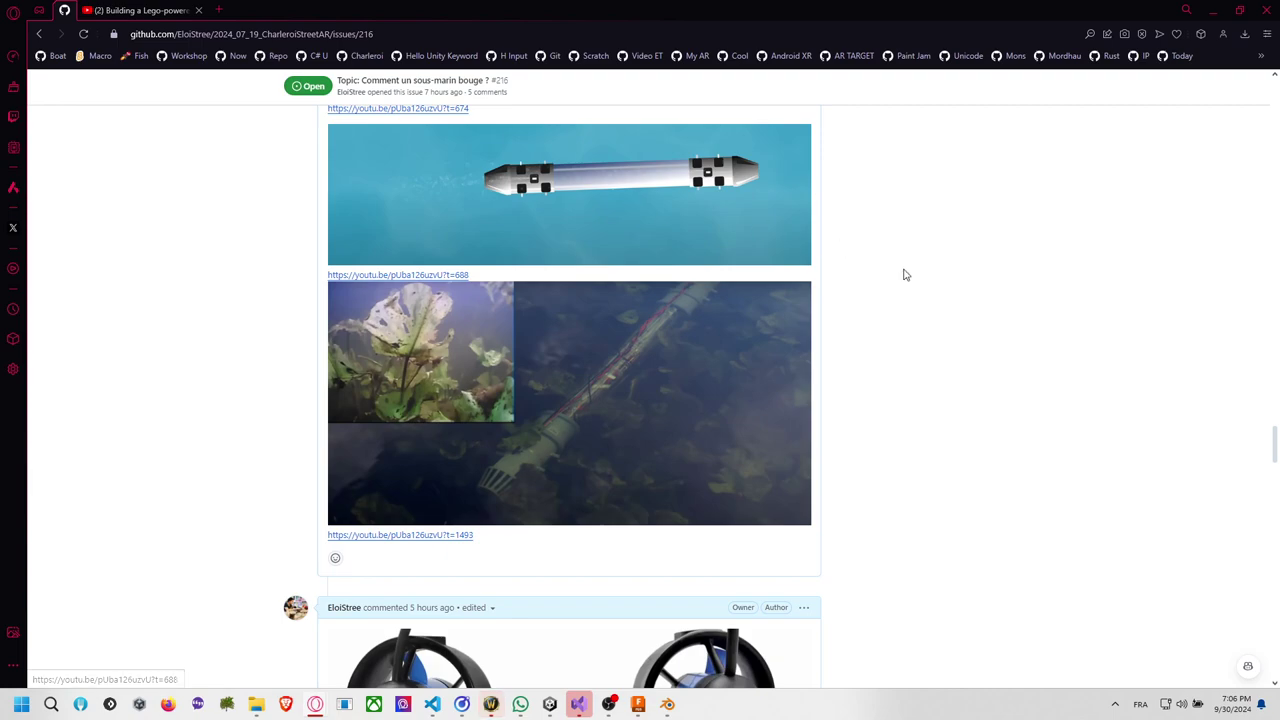
scroll(663, 340, up, 1)
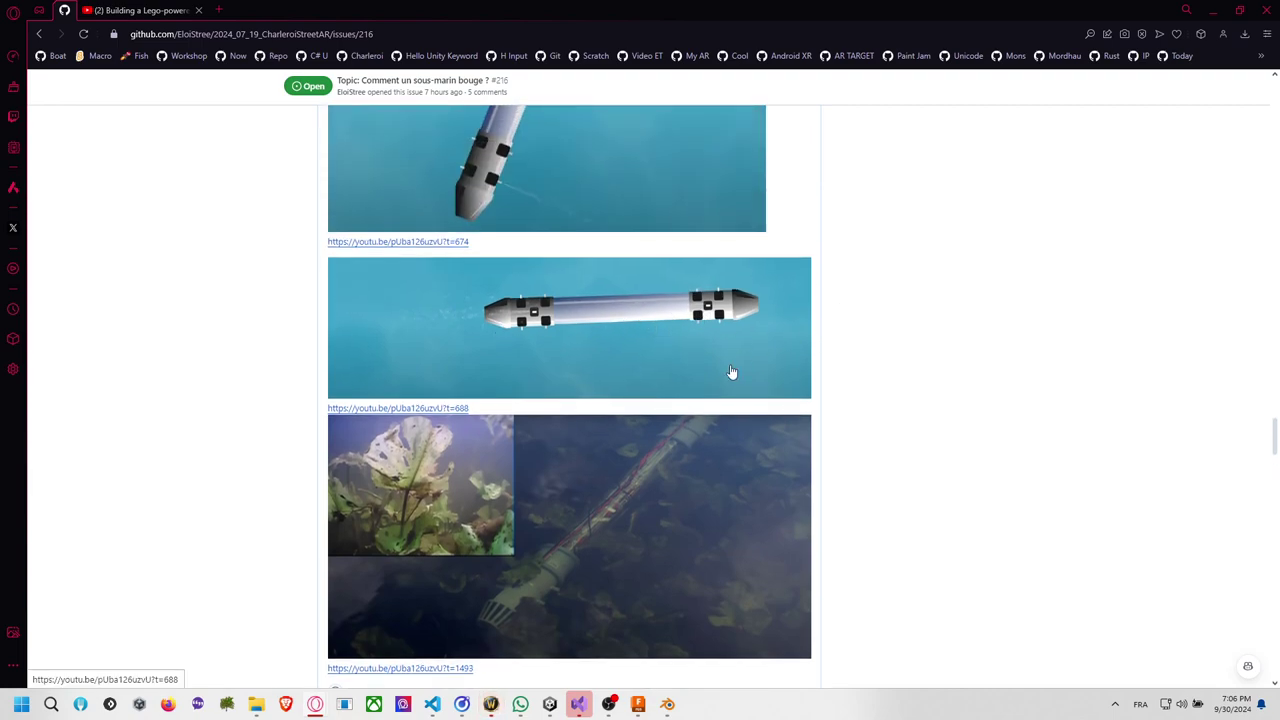
scroll(731, 372, up, 3)
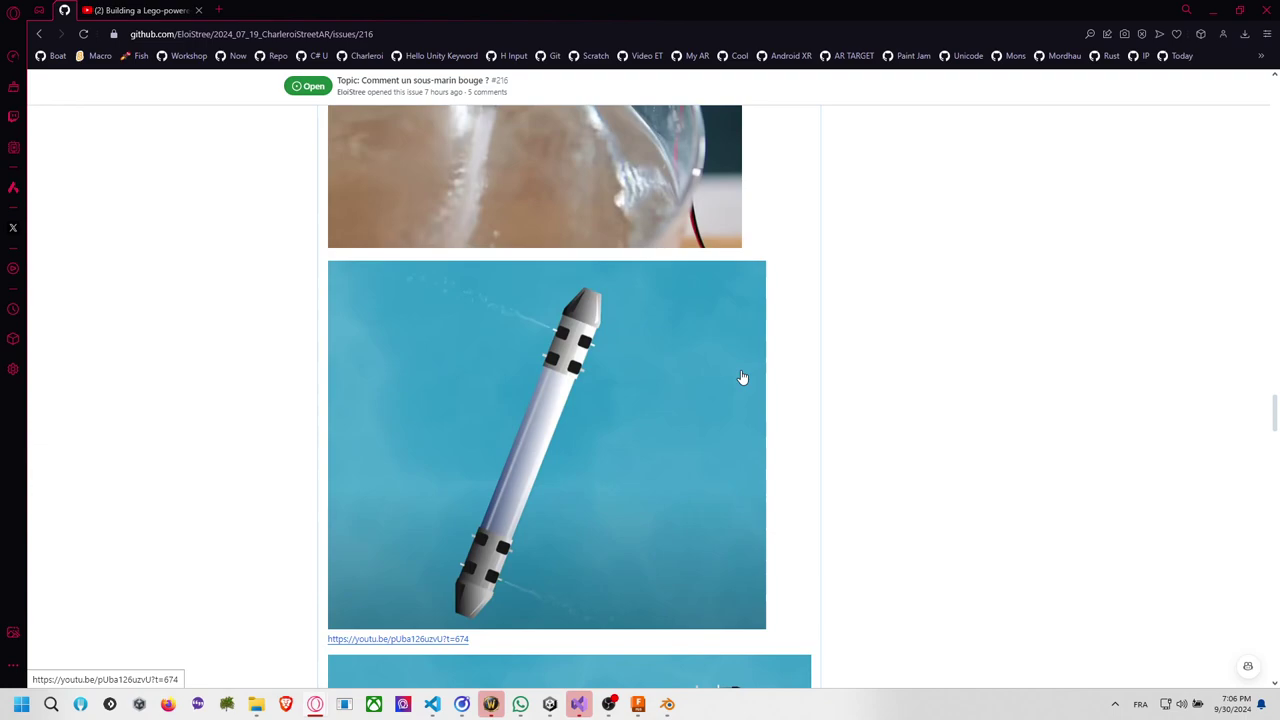
scroll(743, 377, down, 2)
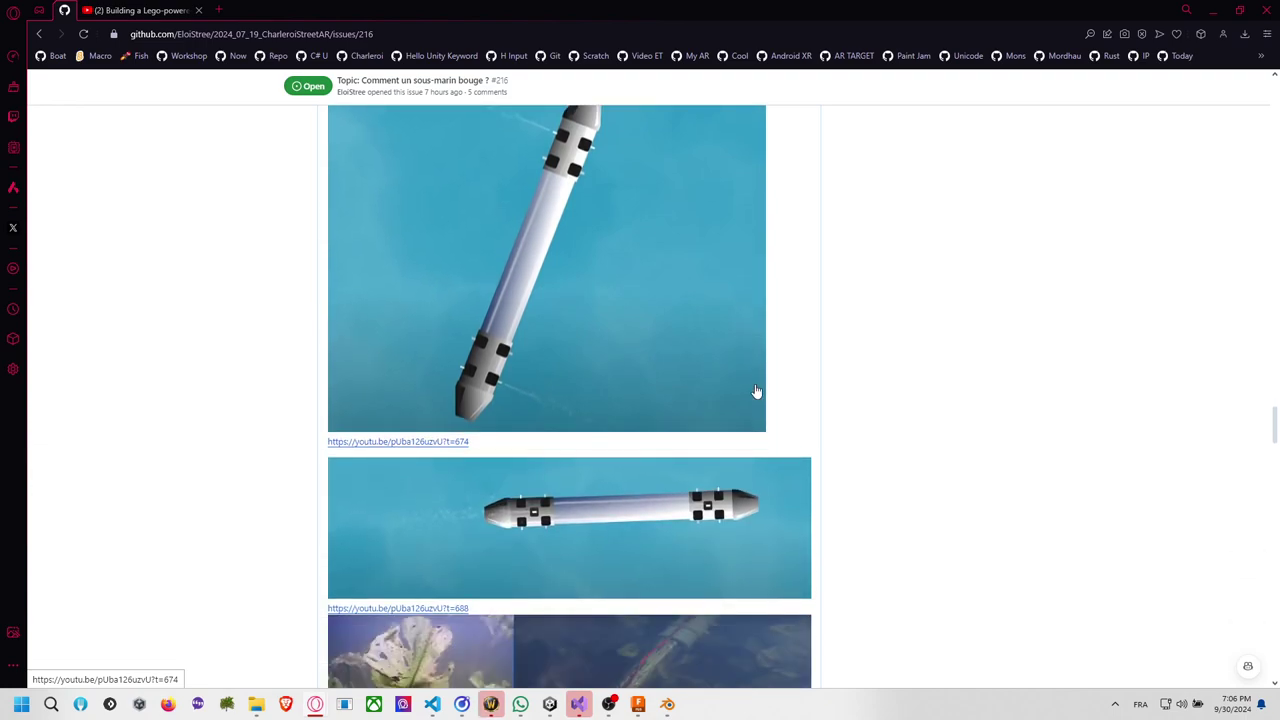
scroll(803, 457, up, 4)
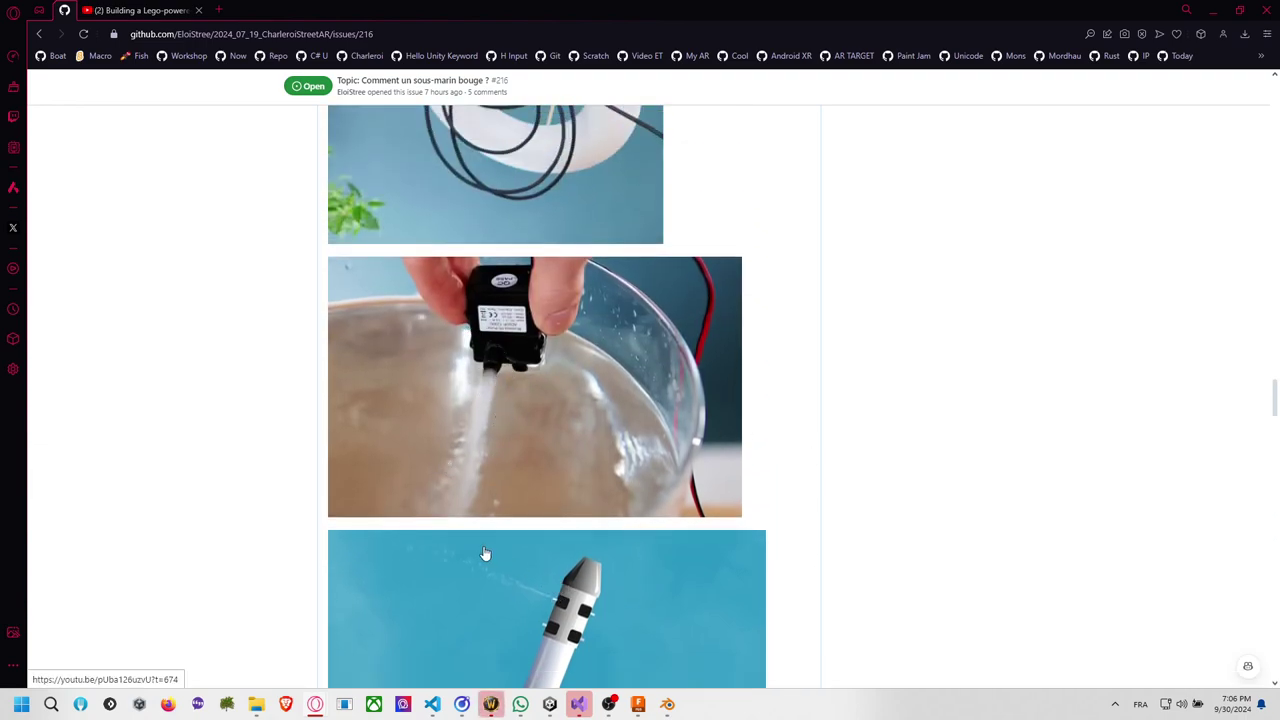
scroll(805, 600, down, 2)
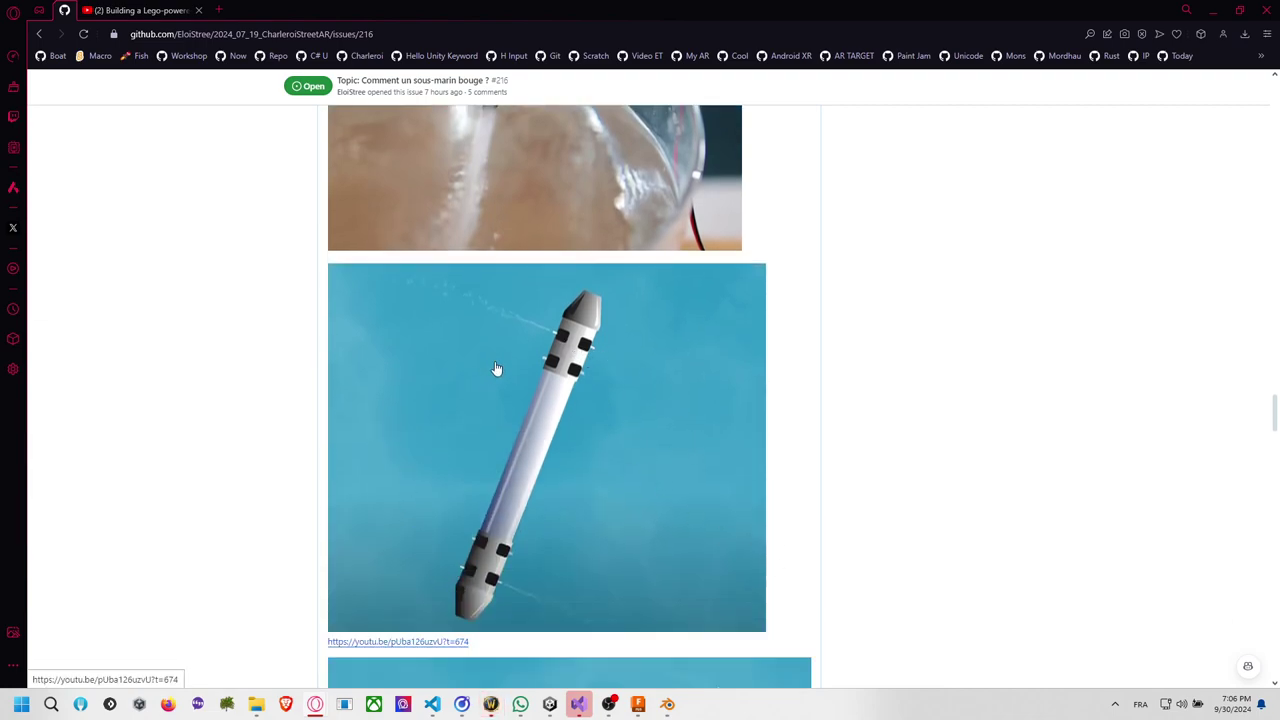
scroll(883, 423, up, 6)
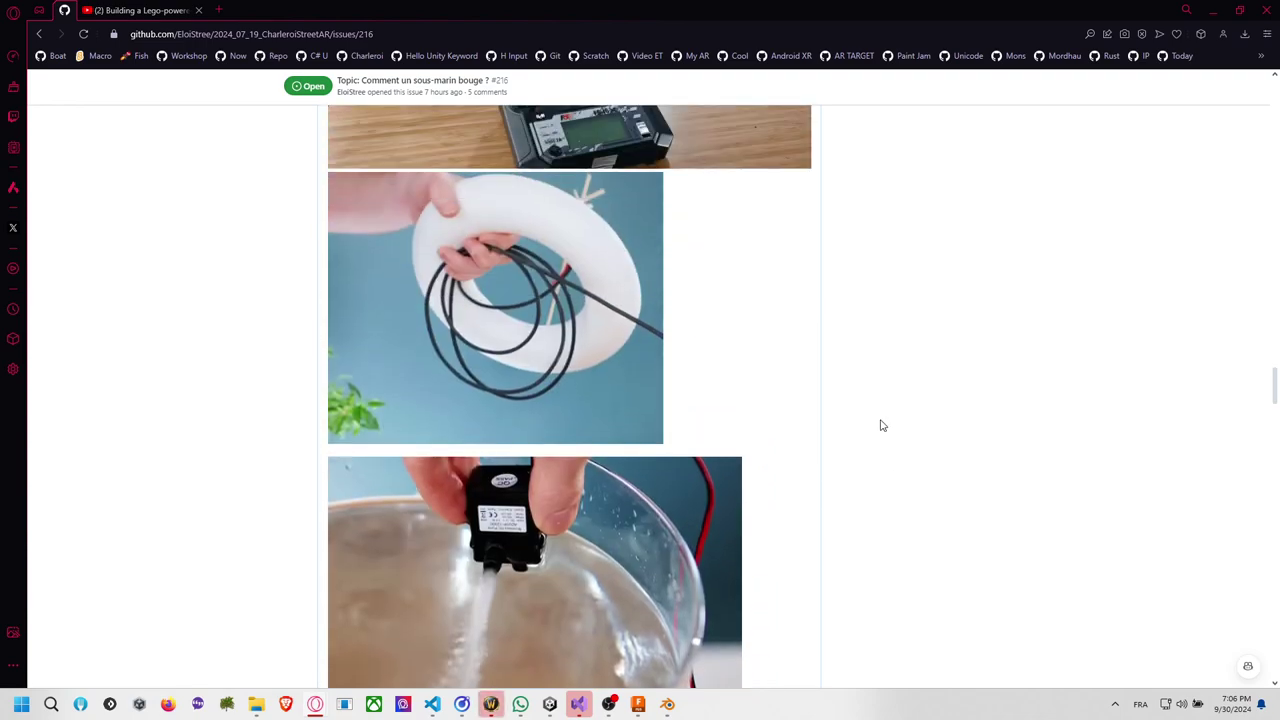
scroll(900, 451, up, 1)
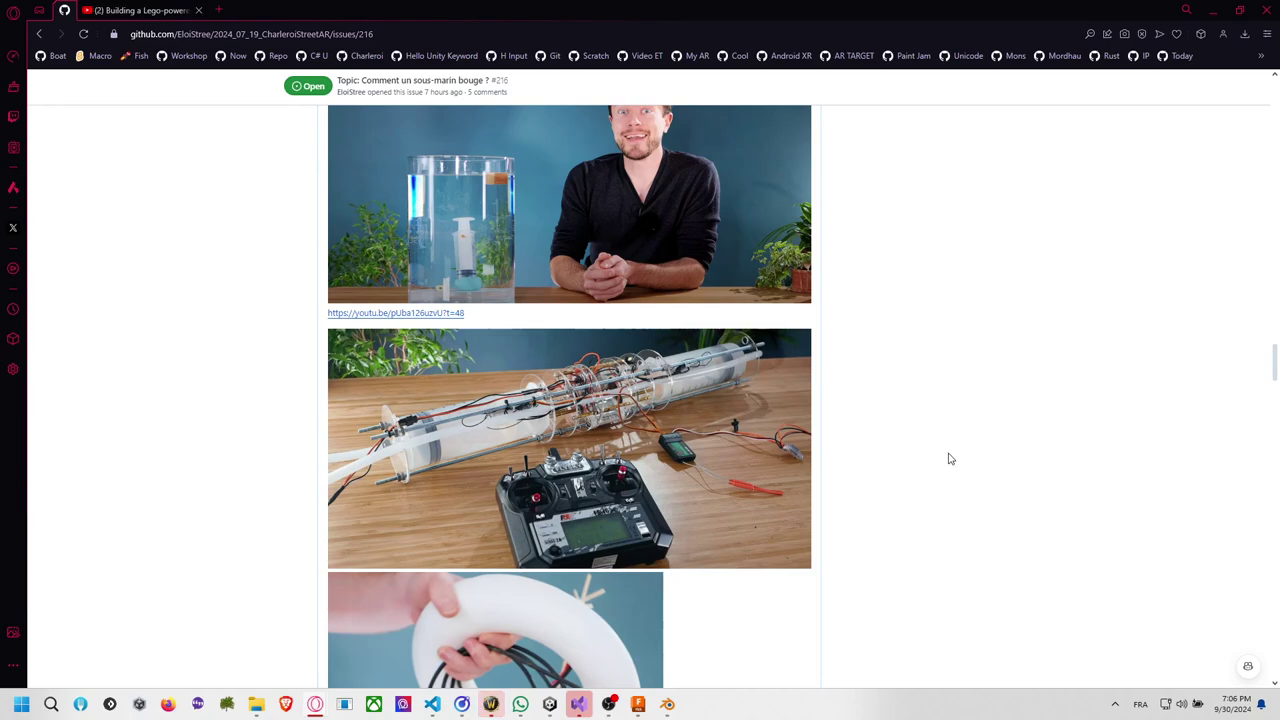
scroll(950, 459, up, 3)
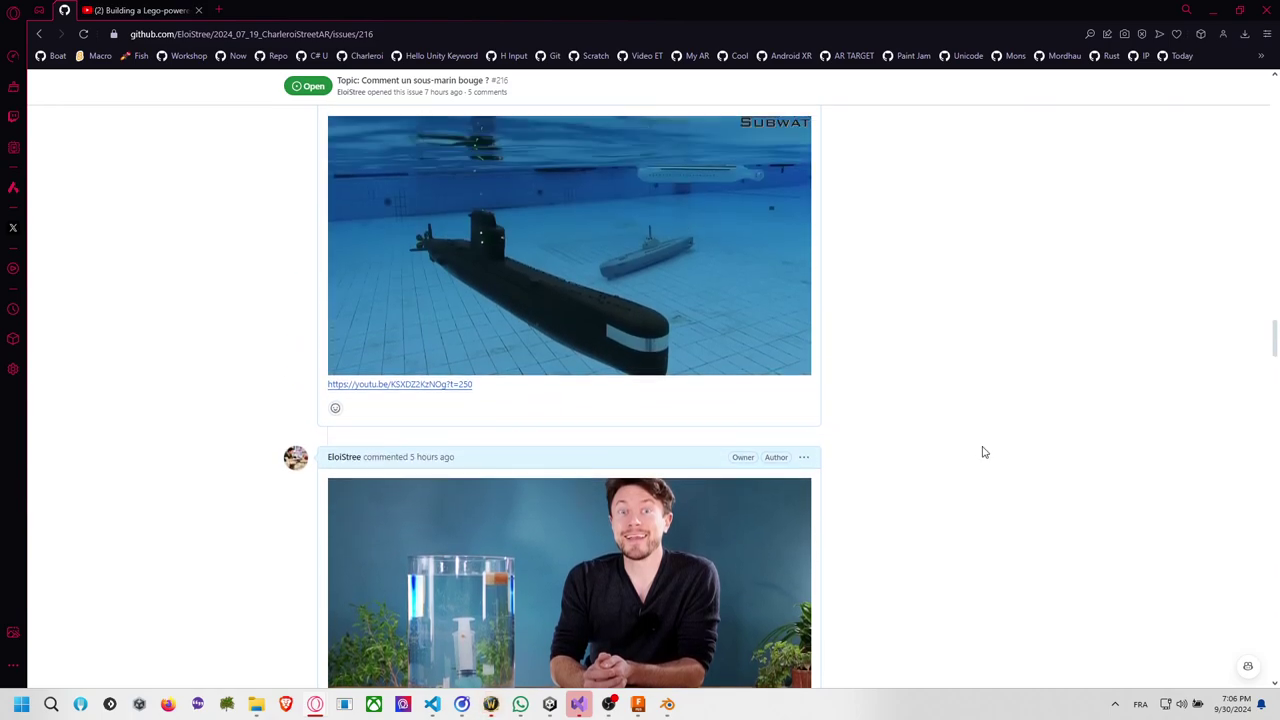
scroll(983, 452, up, 2)
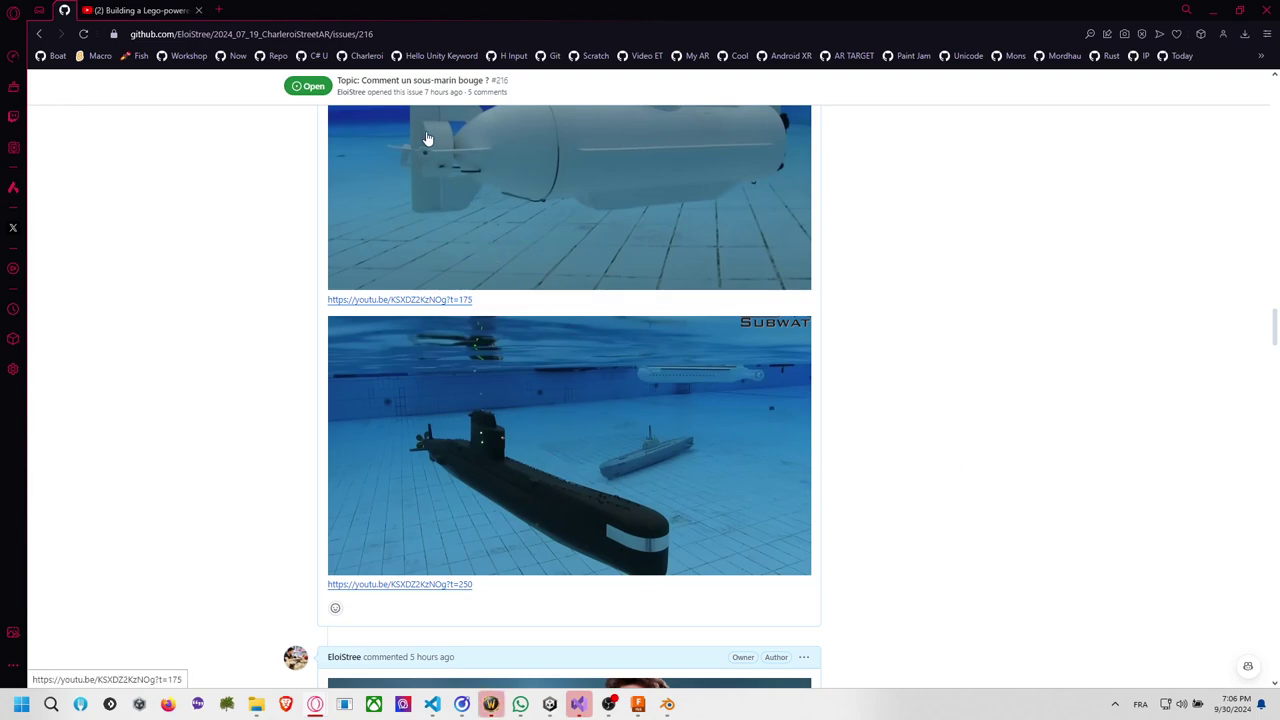
scroll(1049, 363, up, 2)
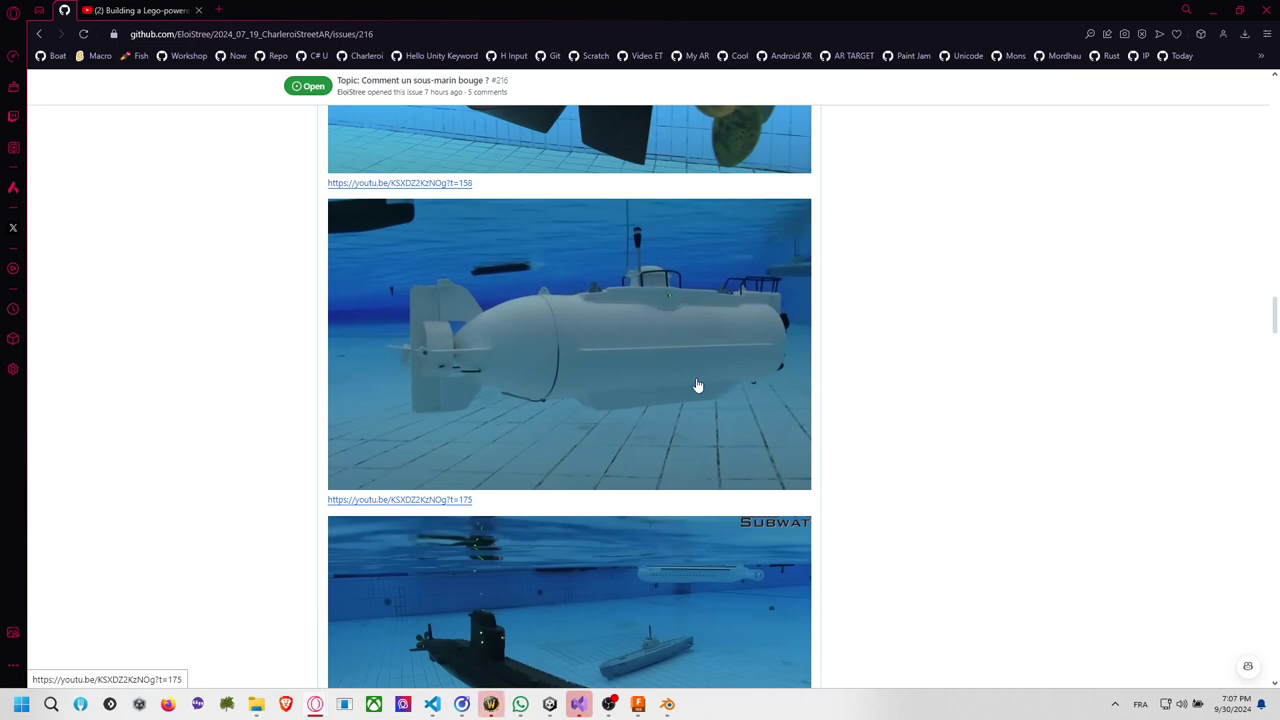
scroll(891, 334, up, 3)
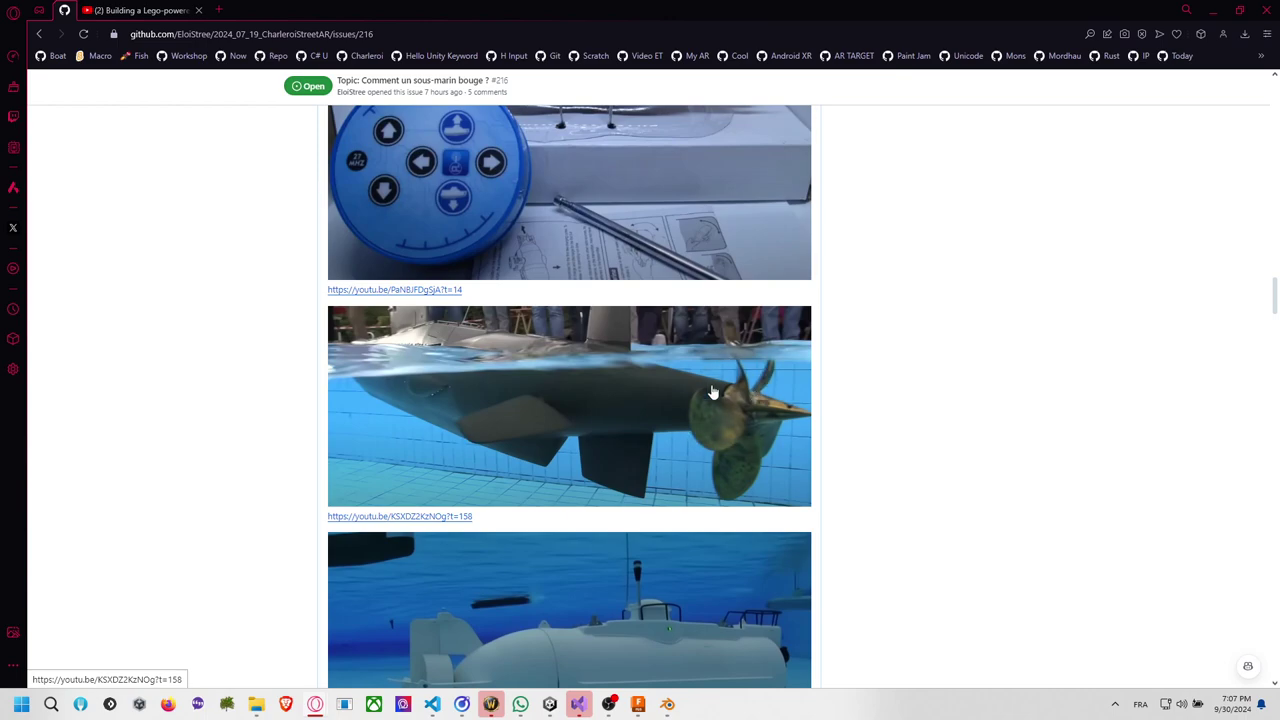
scroll(880, 371, up, 3)
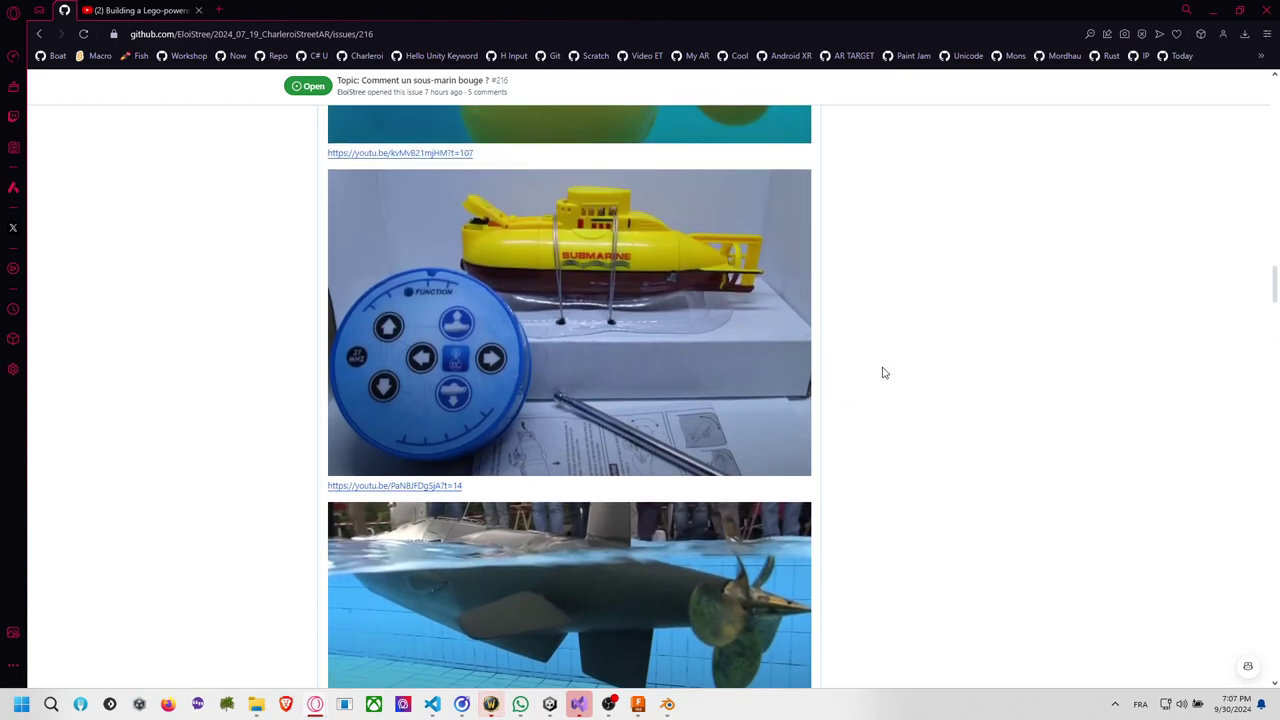
scroll(776, 393, up, 2)
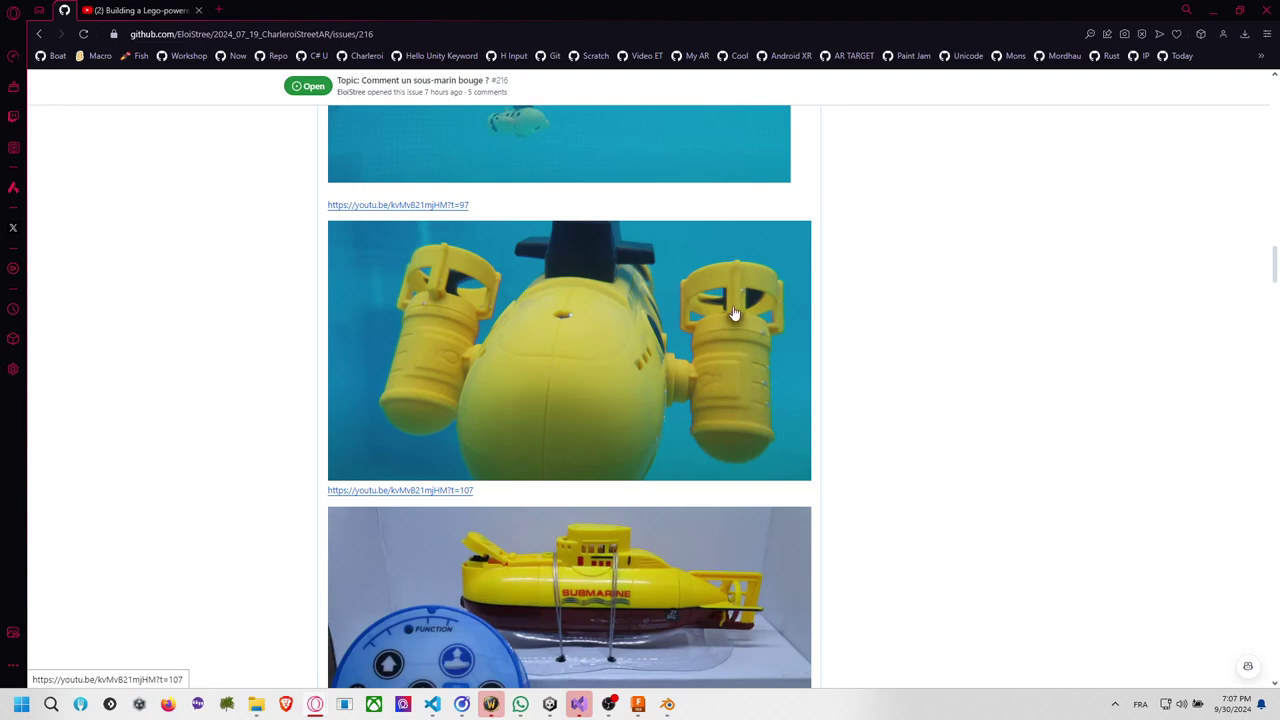
scroll(897, 320, up, 5)
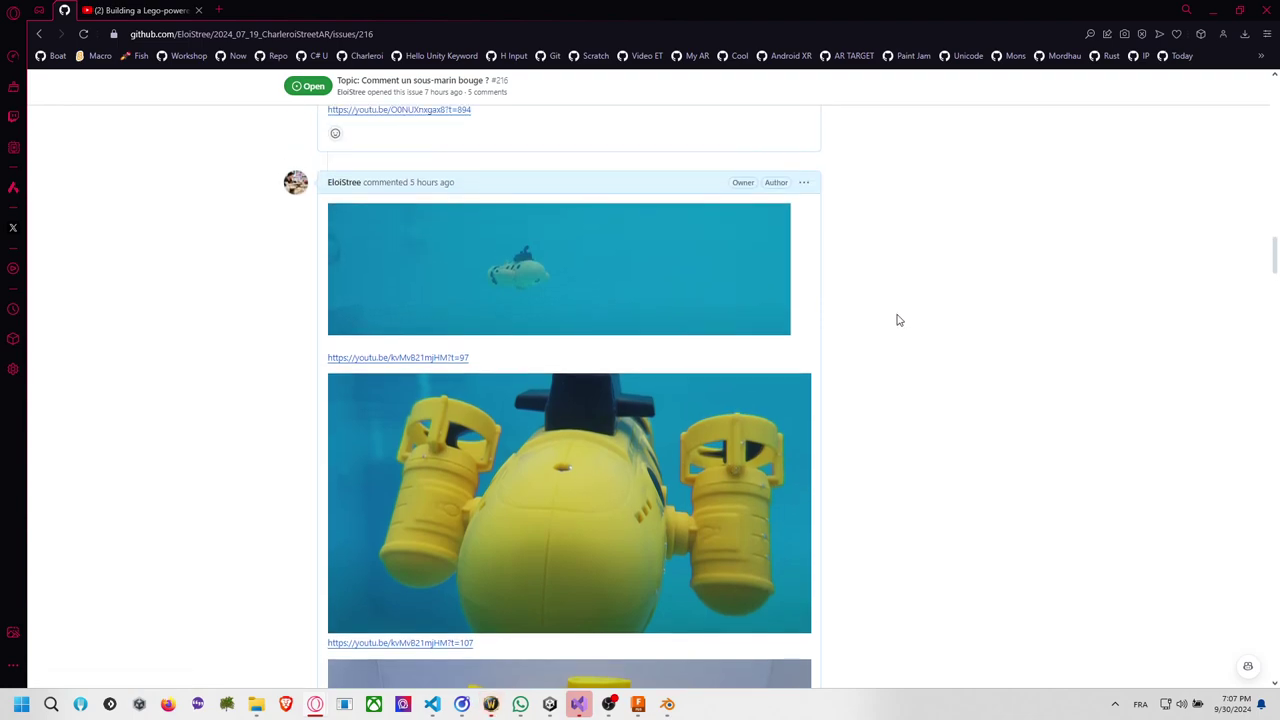
scroll(875, 348, up, 3)
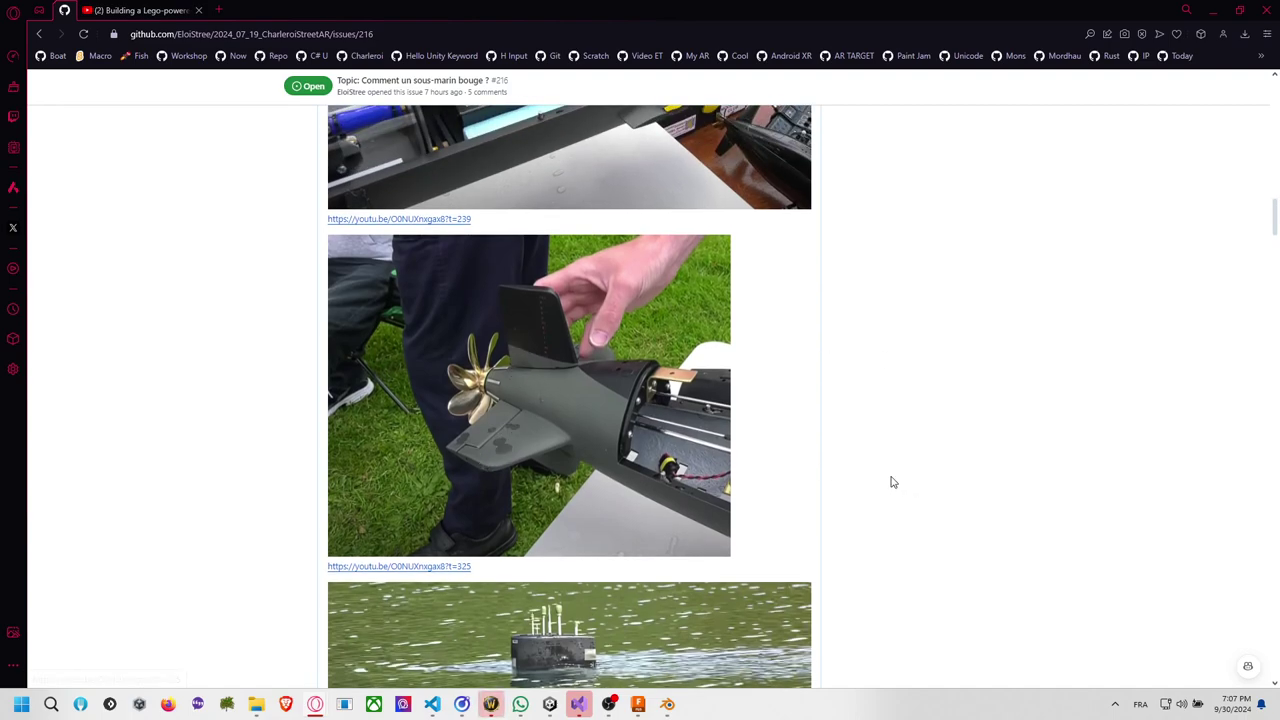
scroll(880, 455, up, 3)
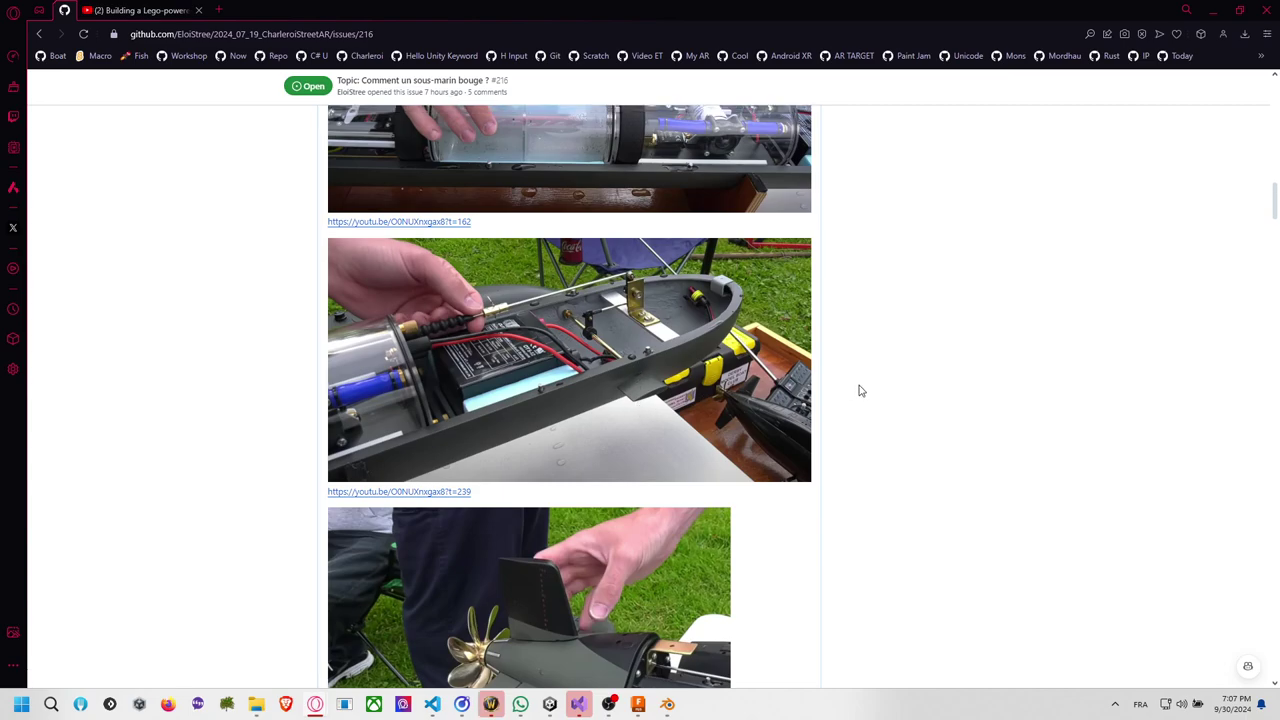
scroll(858, 390, up, 2)
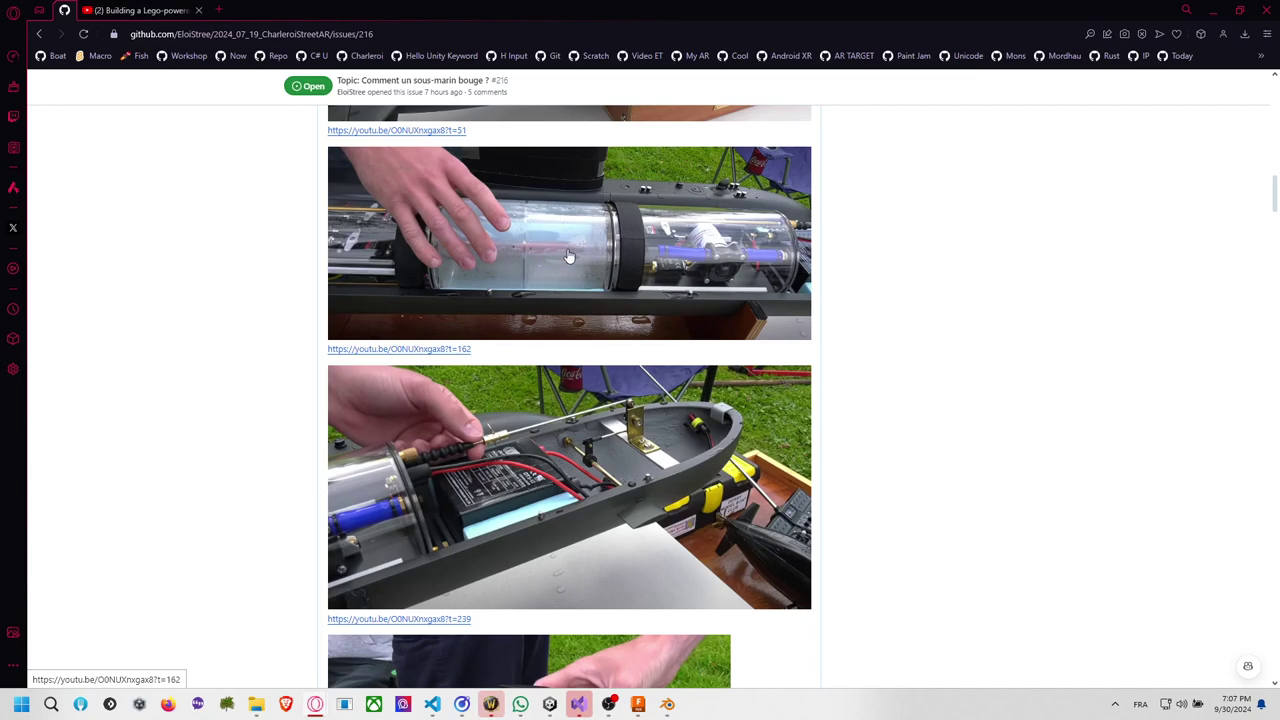
scroll(915, 382, up, 5)
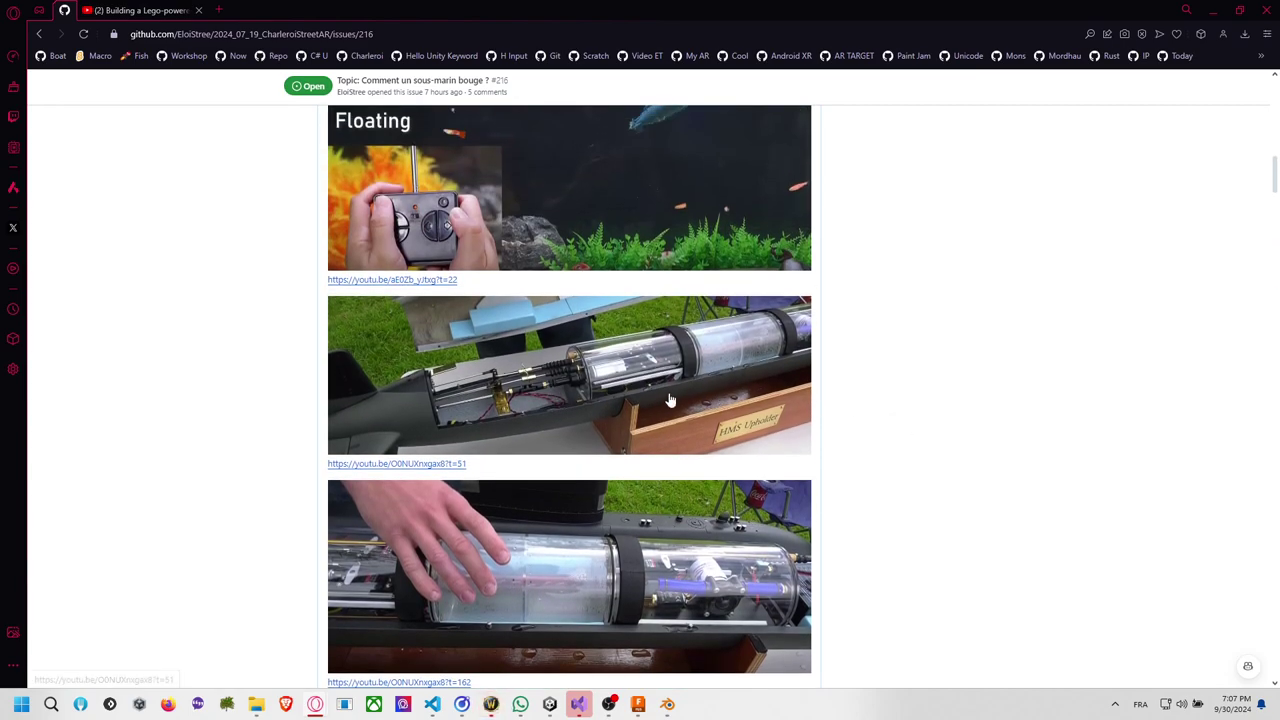
scroll(560, 390, up, 1)
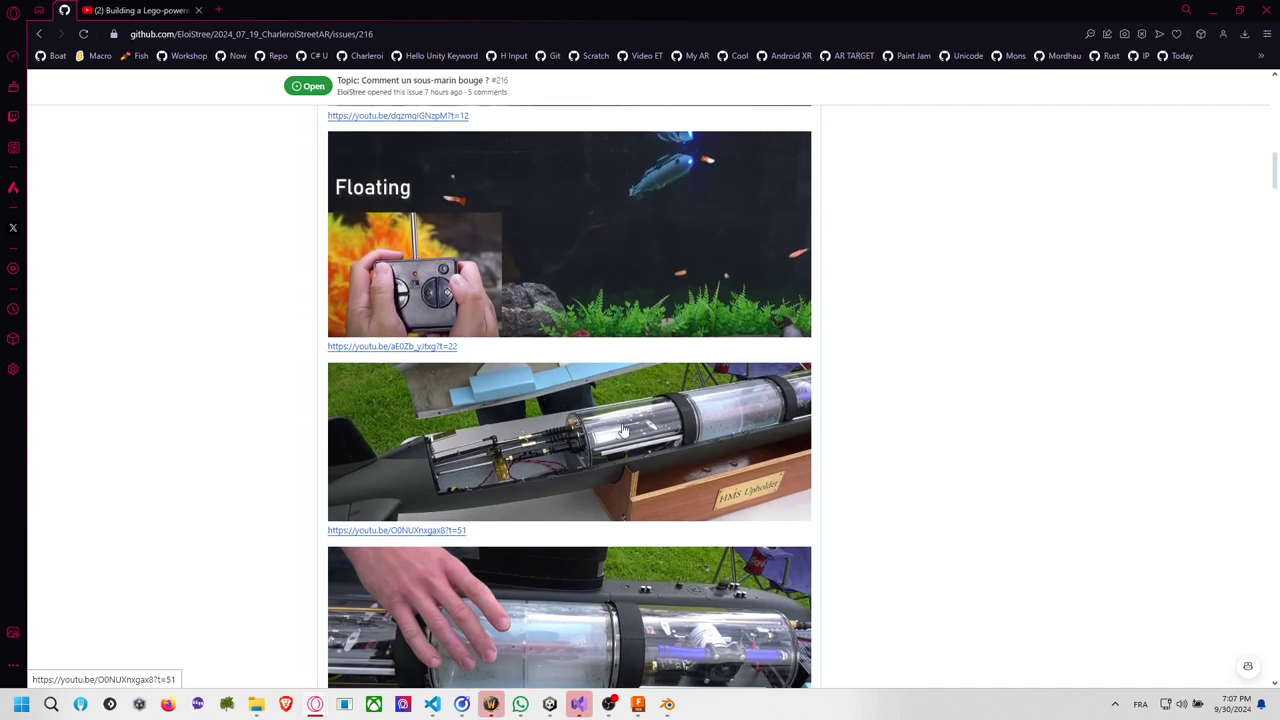
scroll(874, 477, up, 3)
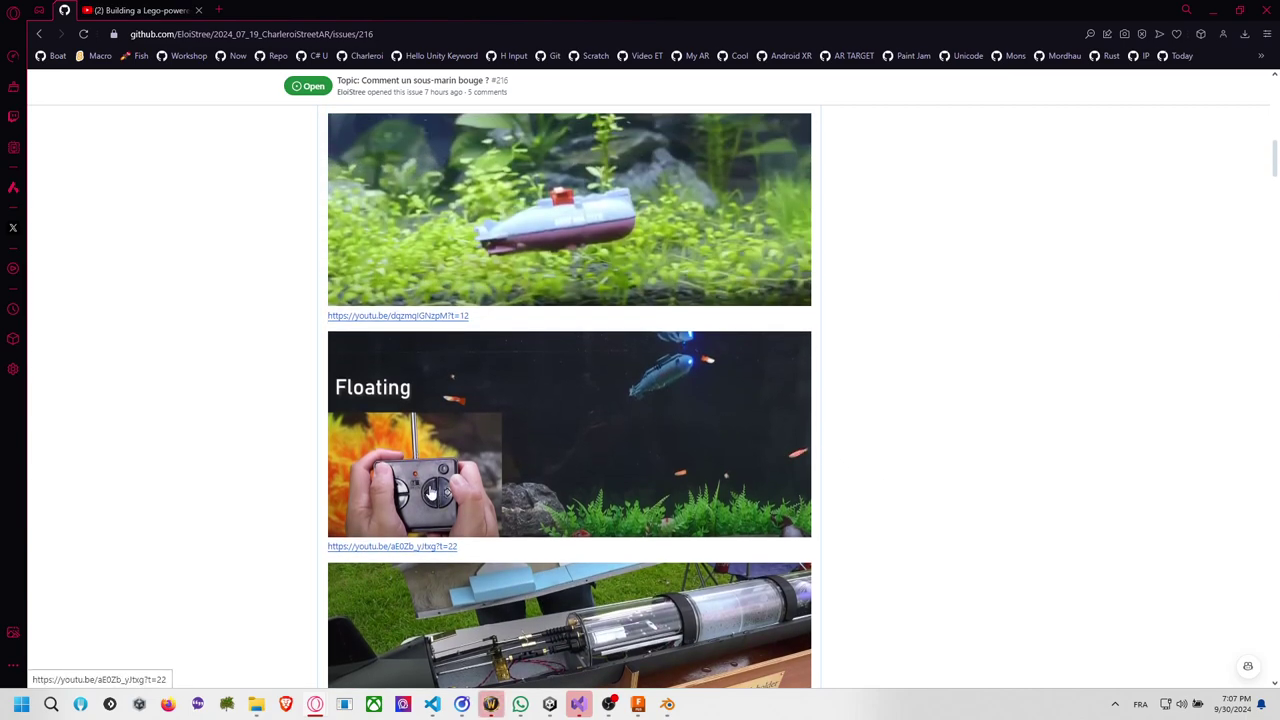
scroll(928, 433, up, 6)
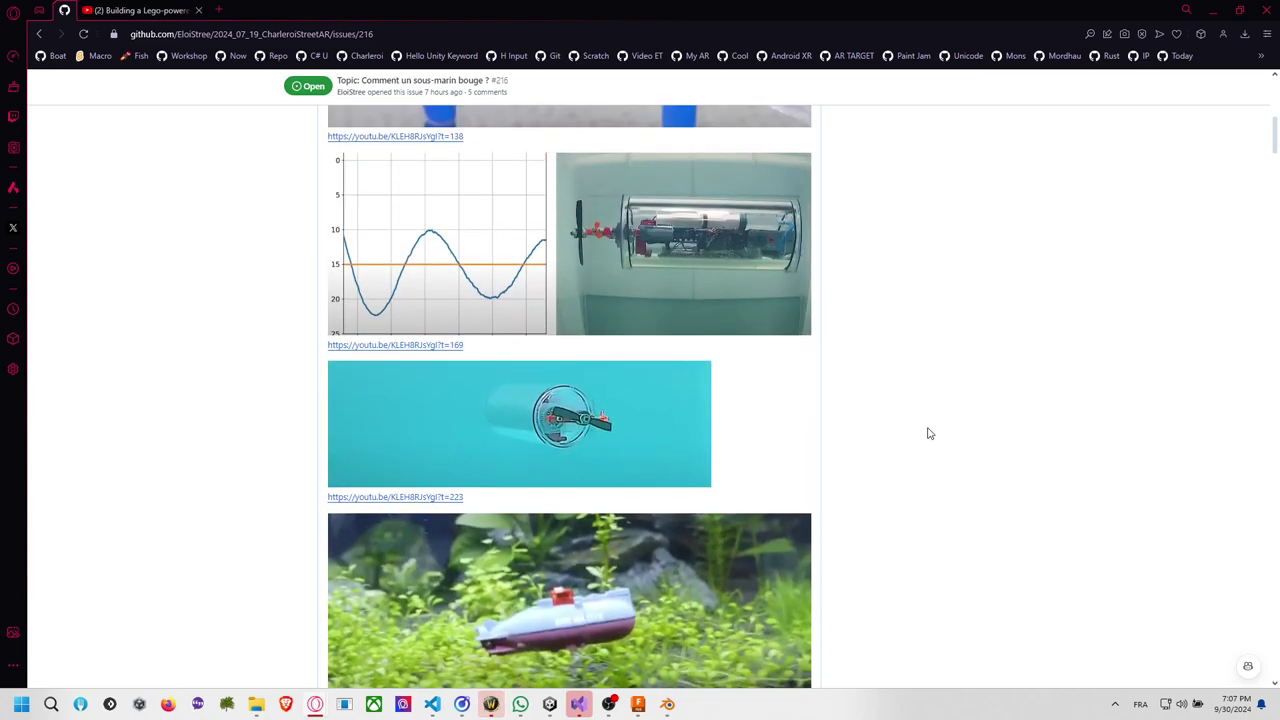
scroll(760, 430, up, 2)
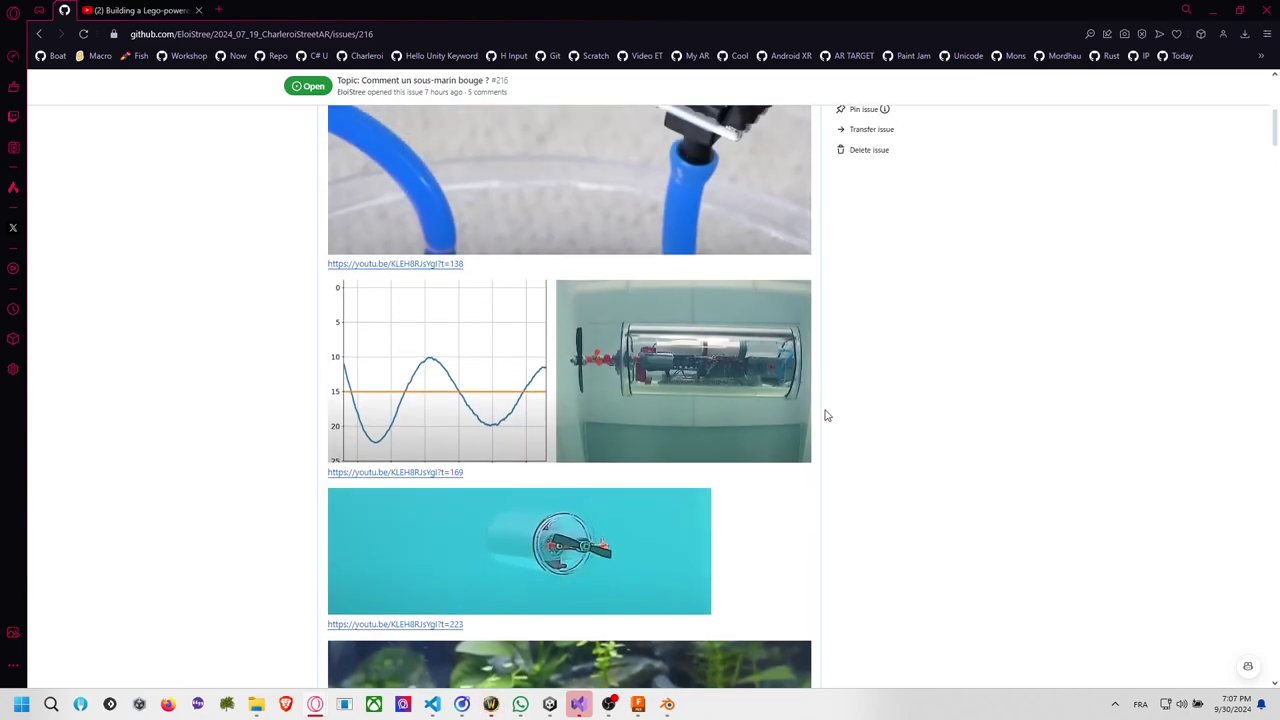
scroll(840, 423, up, 6)
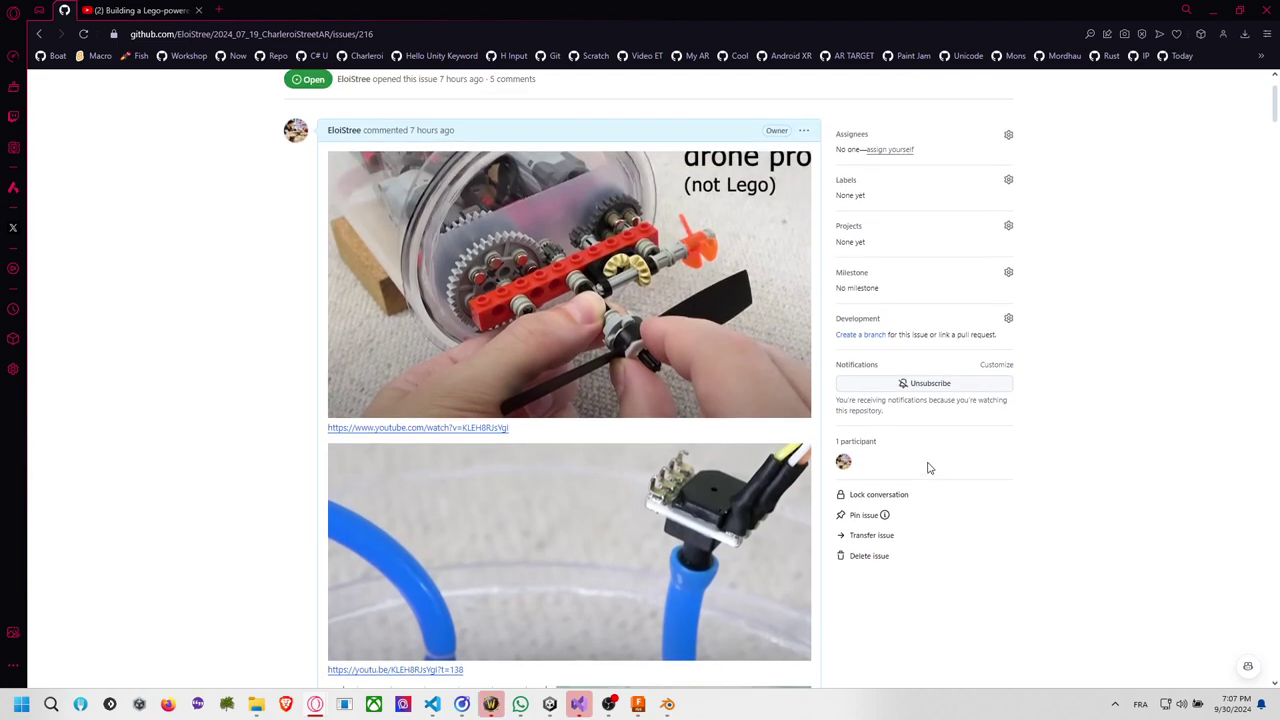
scroll(929, 464, down, 2)
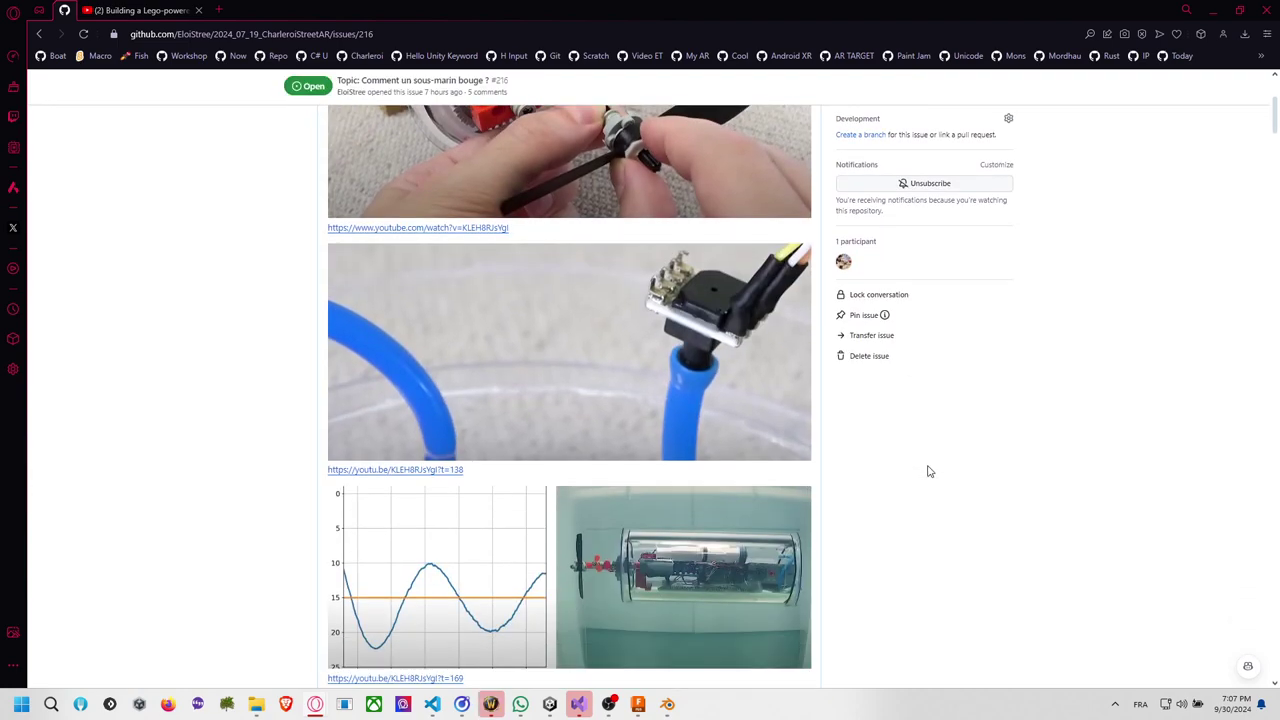
scroll(828, 455, up, 2)
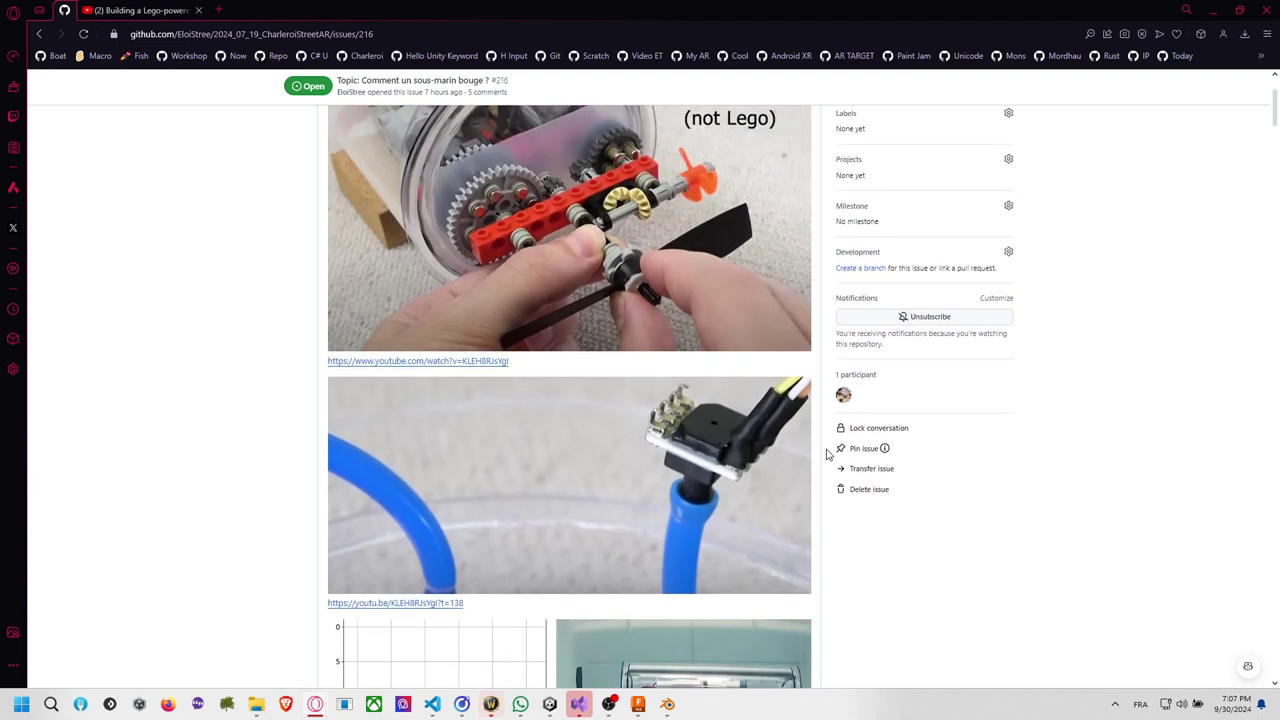
scroll(829, 450, up, 1)
scroll(750, 435, down, 3)
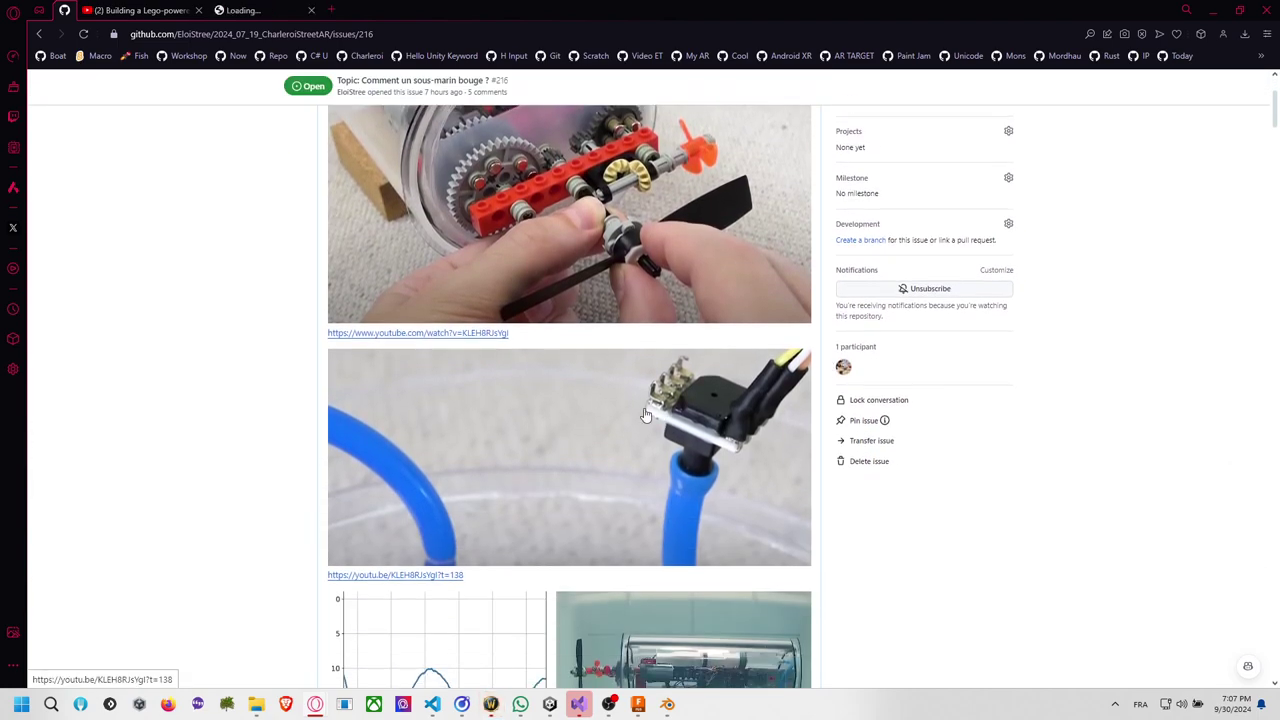
Seek the Lego submarine video back to about 2:28, pause there, then resume playback.
click(243, 12)
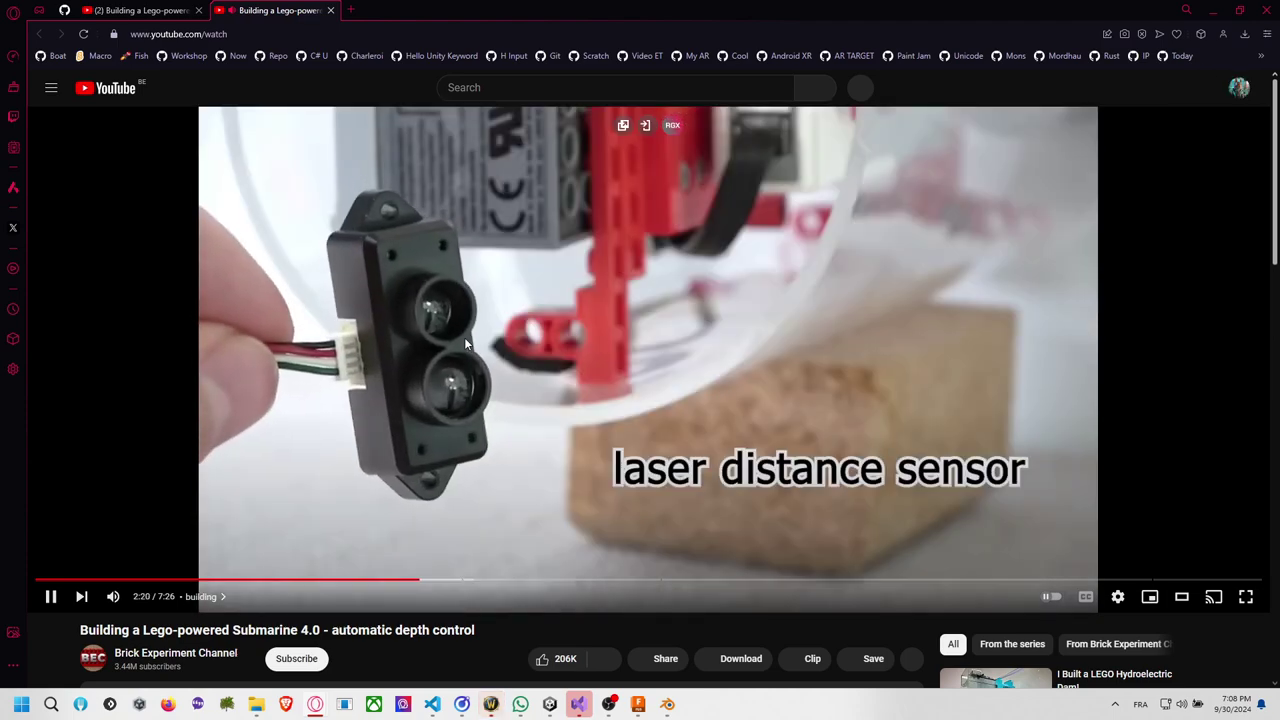
click(386, 581)
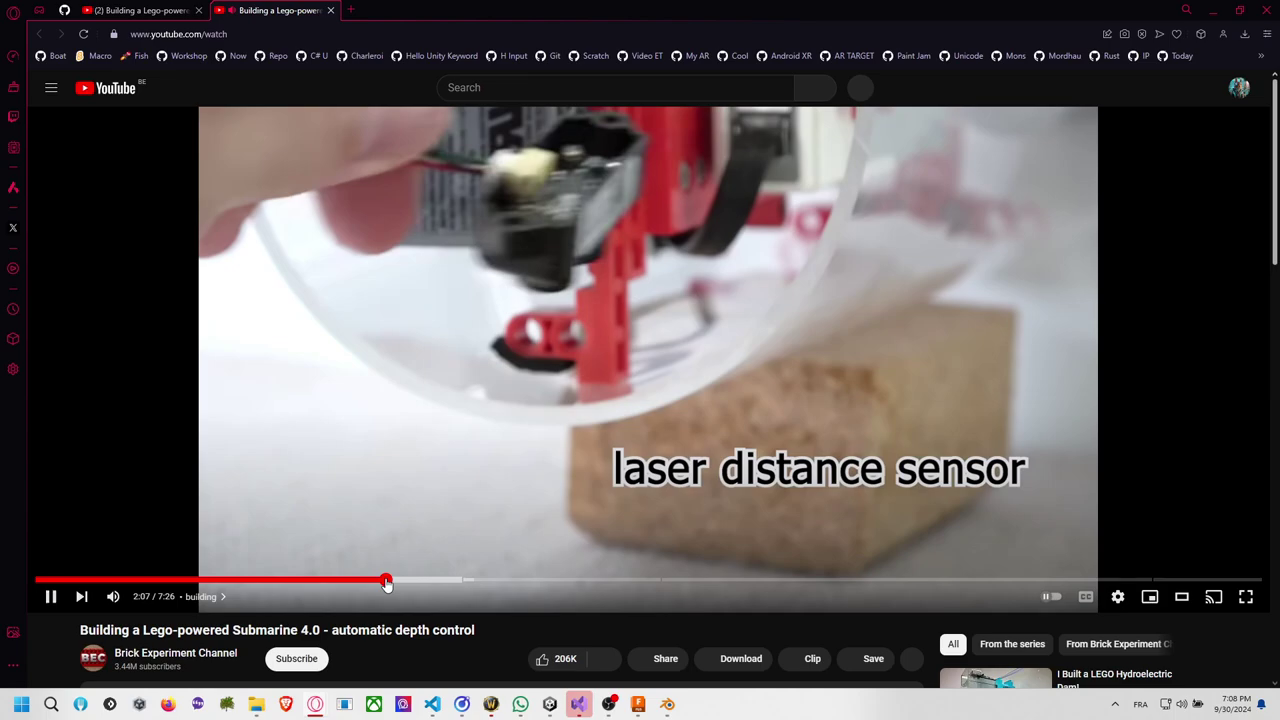
drag(386, 581, 425, 583)
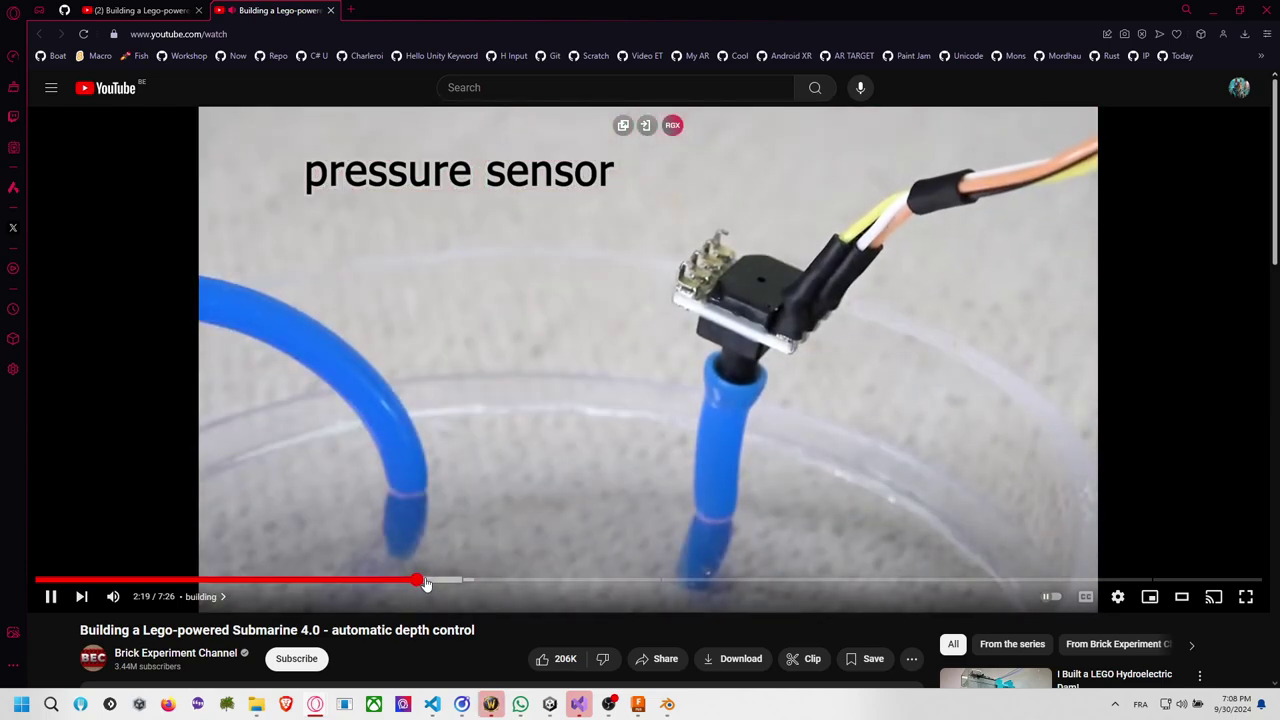
drag(425, 583, 425, 583)
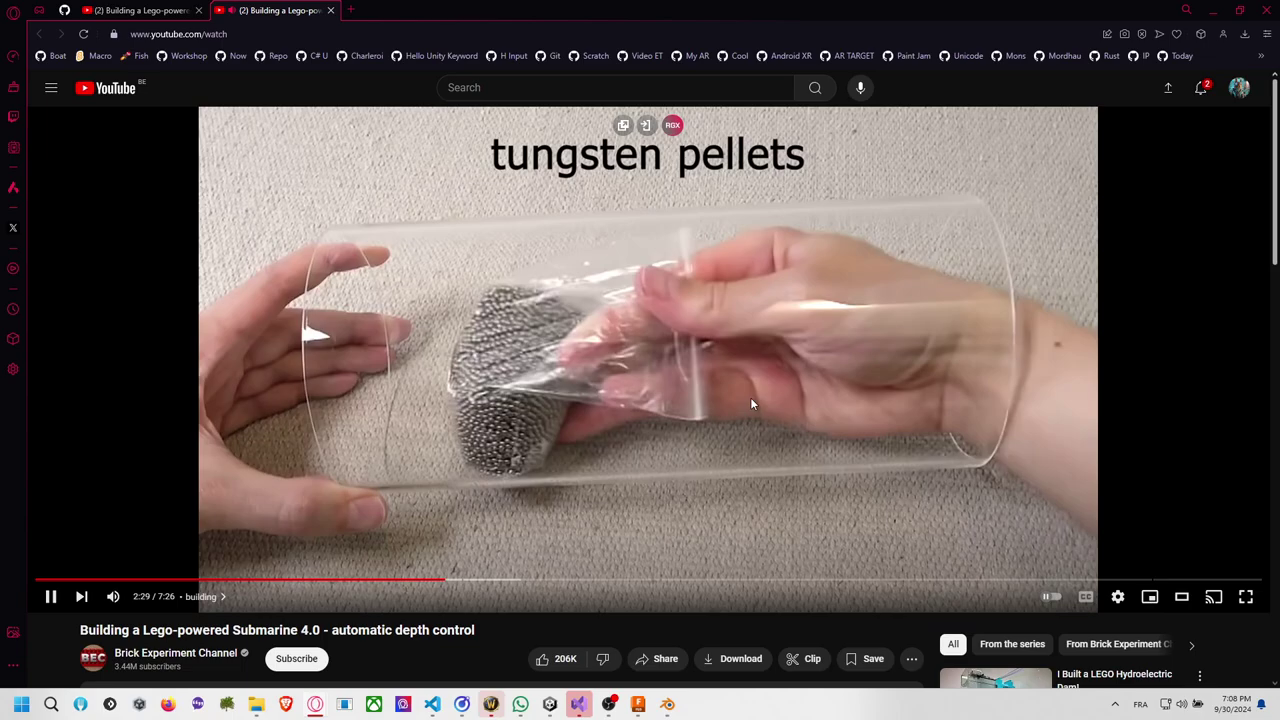
drag(443, 582, 444, 582)
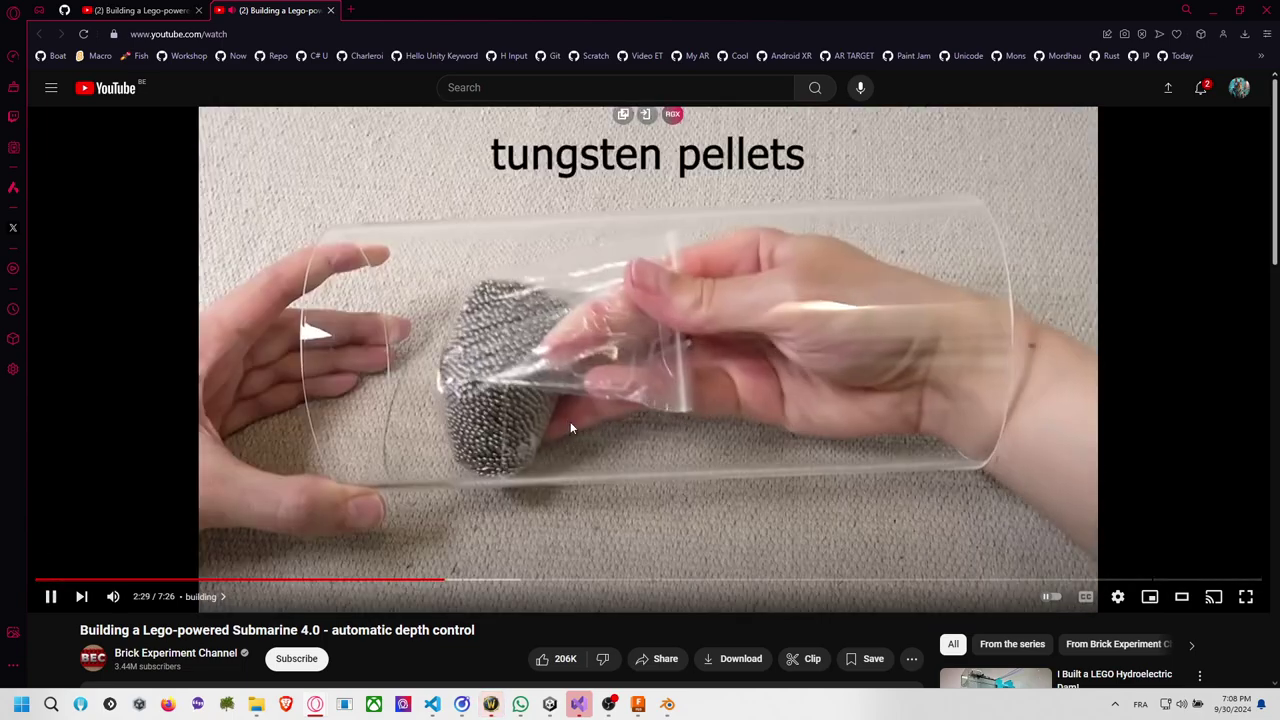
key(Left)
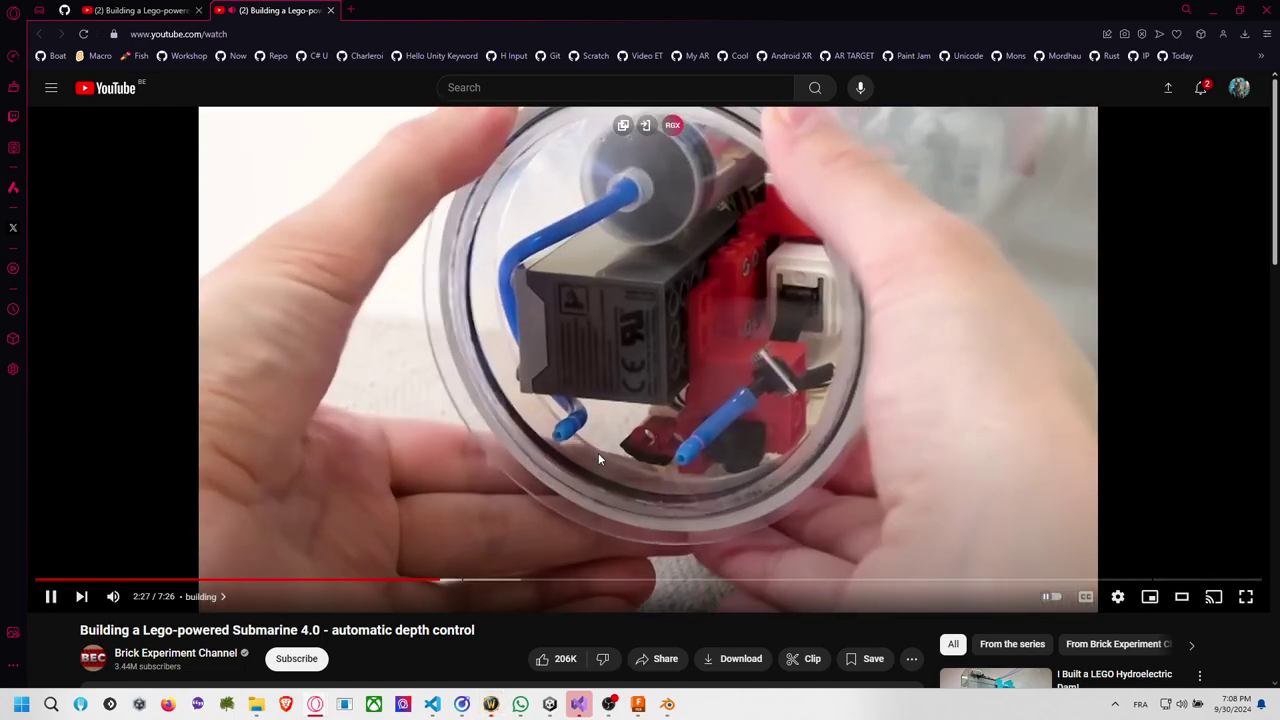
click(649, 449)
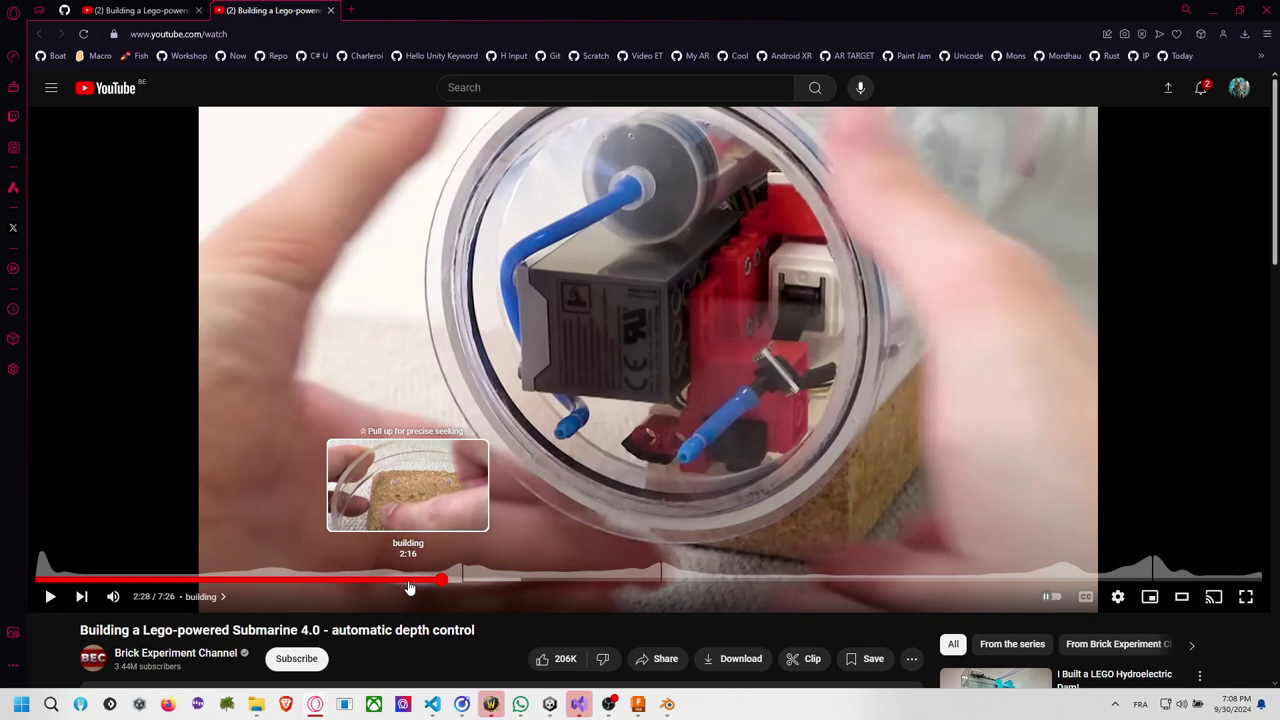
click(511, 445)
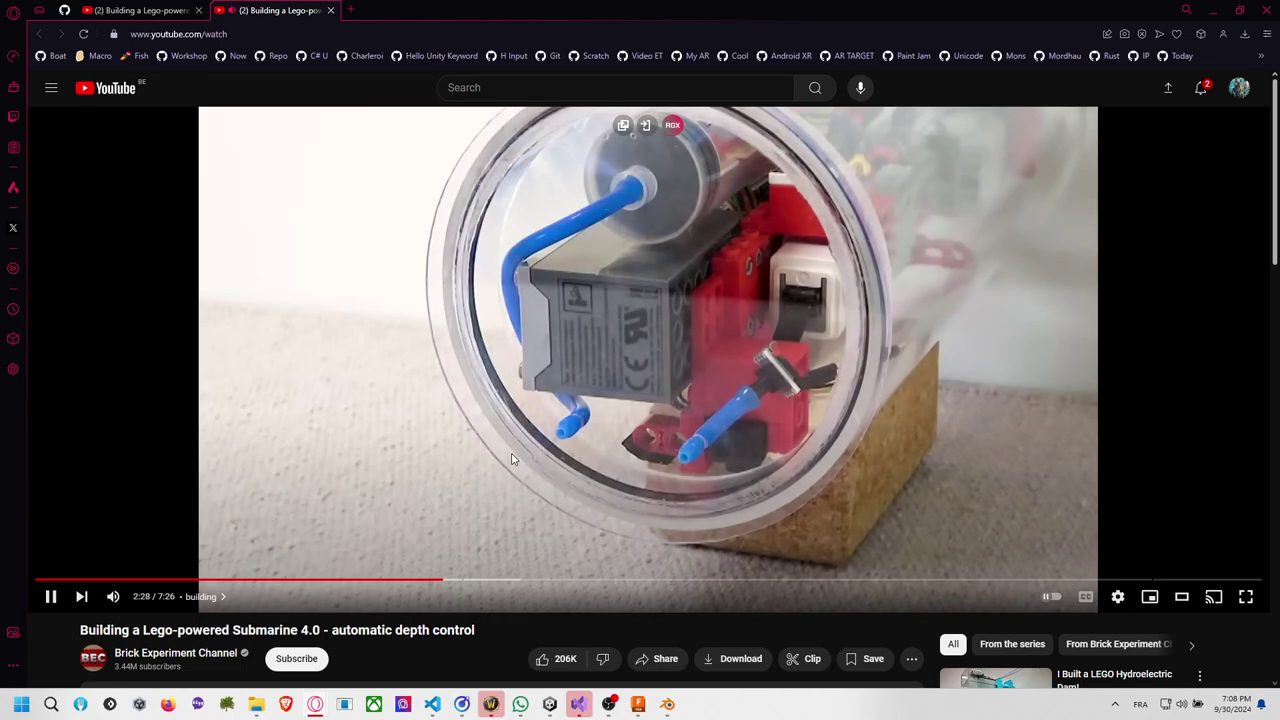
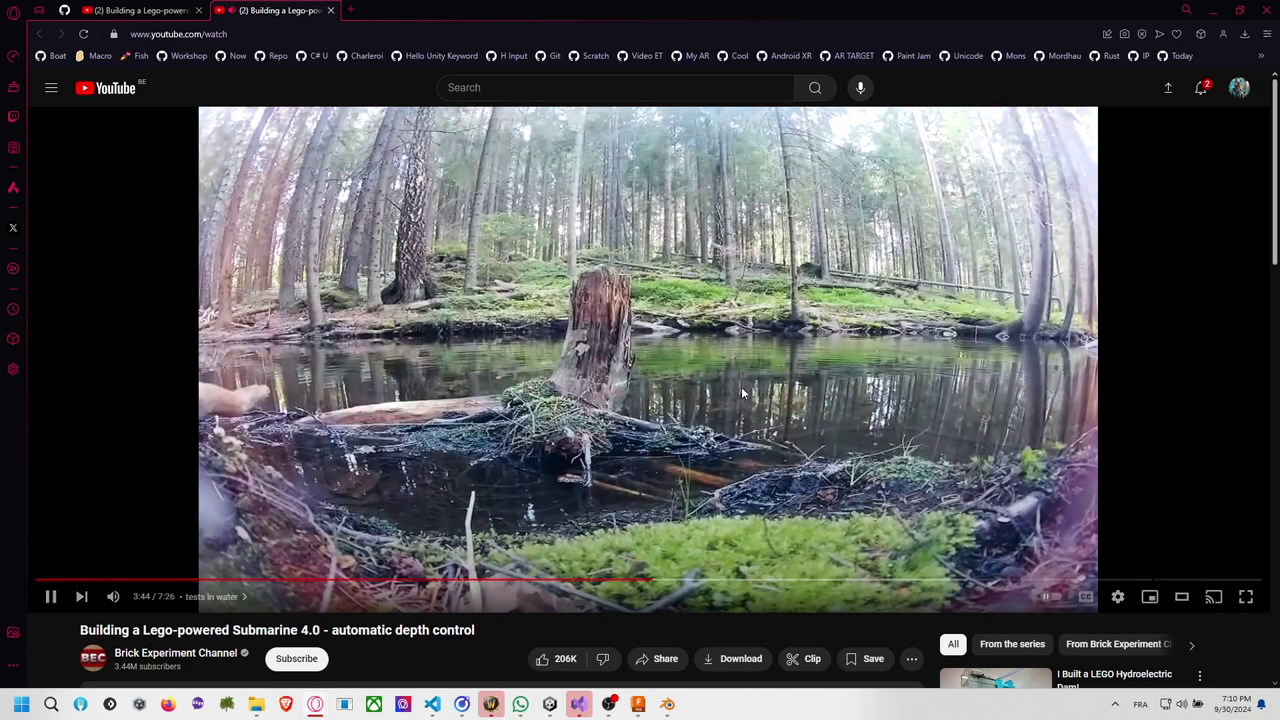
Pause the Lego submarine video at 3:45 and minimize the browser to return to Unity.
click(680, 342)
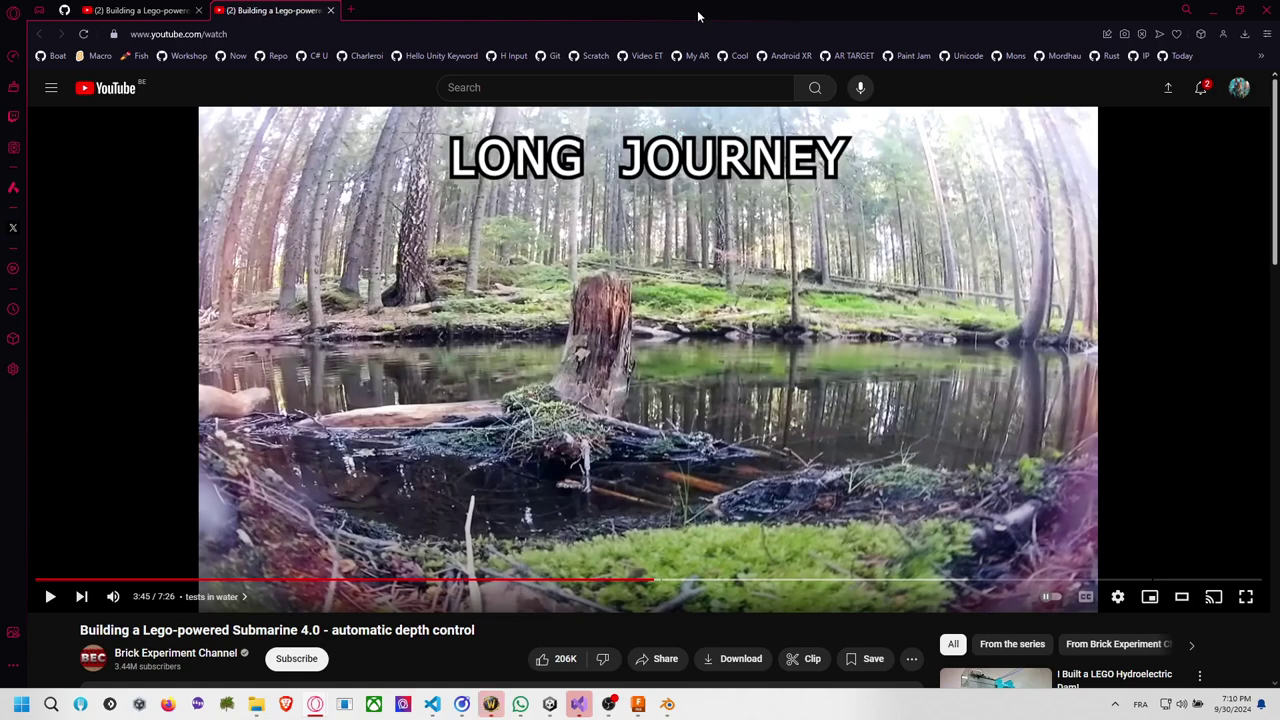
click(1211, 10)
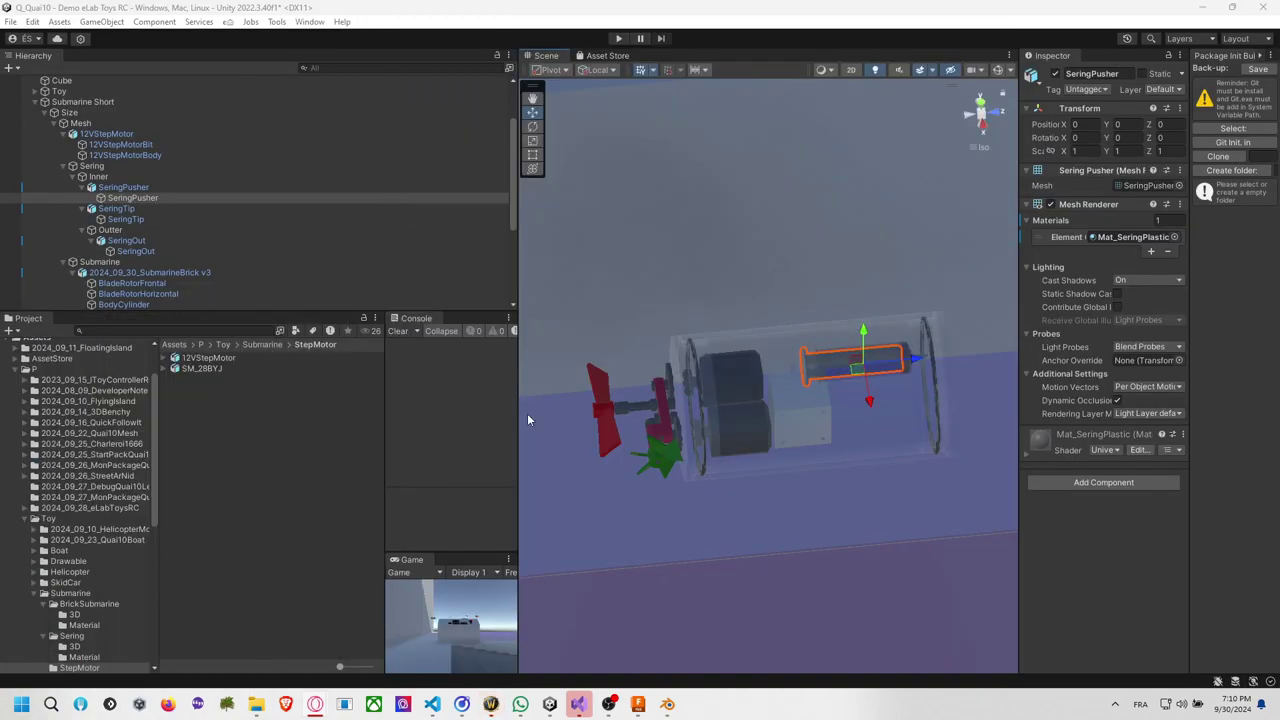
Orbit the scene and cycle through overlapping syringe parts, picking SeringPusher and SeringOut.
click(770, 526)
alt+drag(834, 534, 849, 391)
alt+drag(906, 497, 788, 554)
click(682, 422)
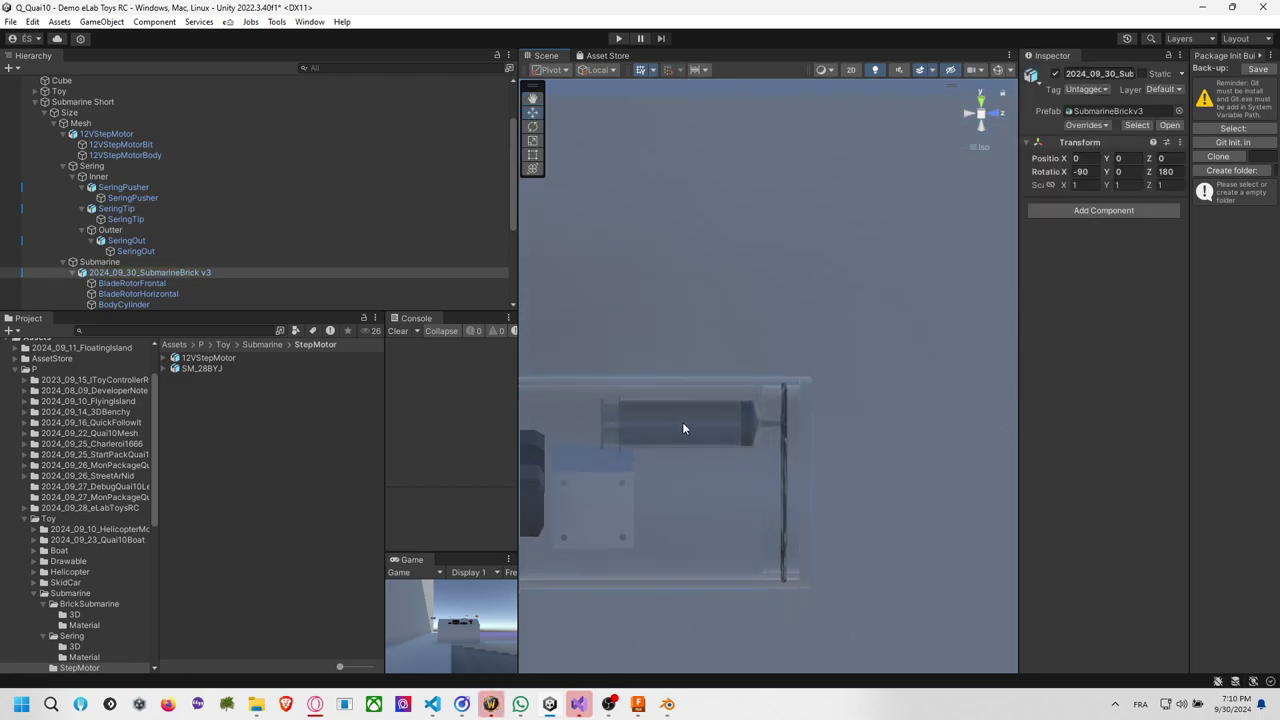
click(682, 422)
click(682, 422)
click(752, 422)
click(752, 422)
click(752, 422)
shift+click(609, 427)
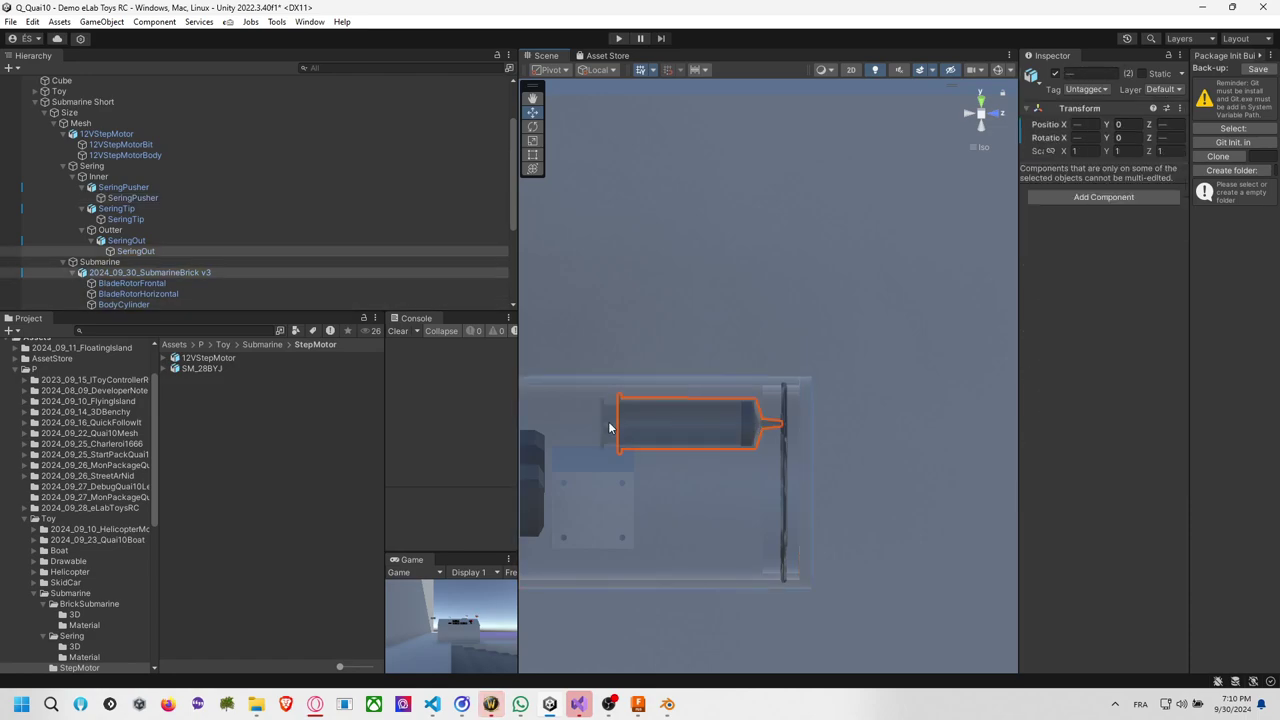
shift+click(609, 427)
shift+click(609, 427)
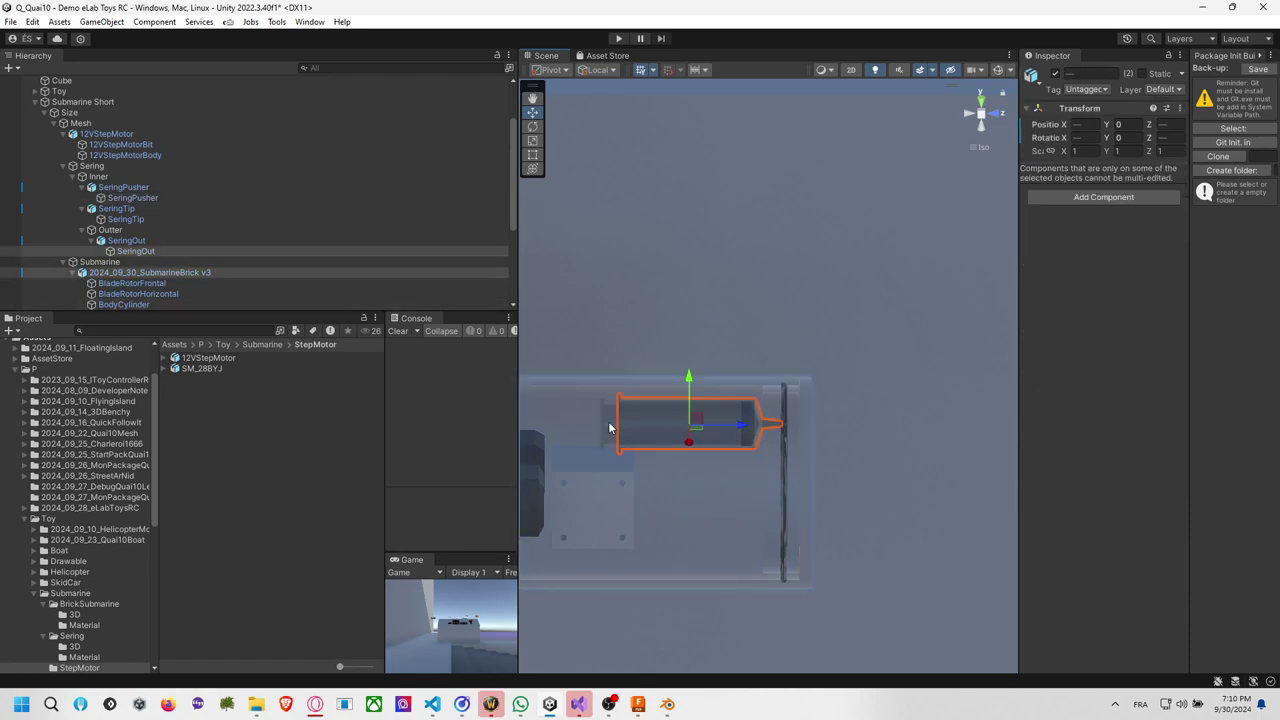
Select SeringTip, Inner and the Sering parent, and inspect the syringe from several angles.
click(120, 220)
key(Down)
key(Down)
click(98, 177)
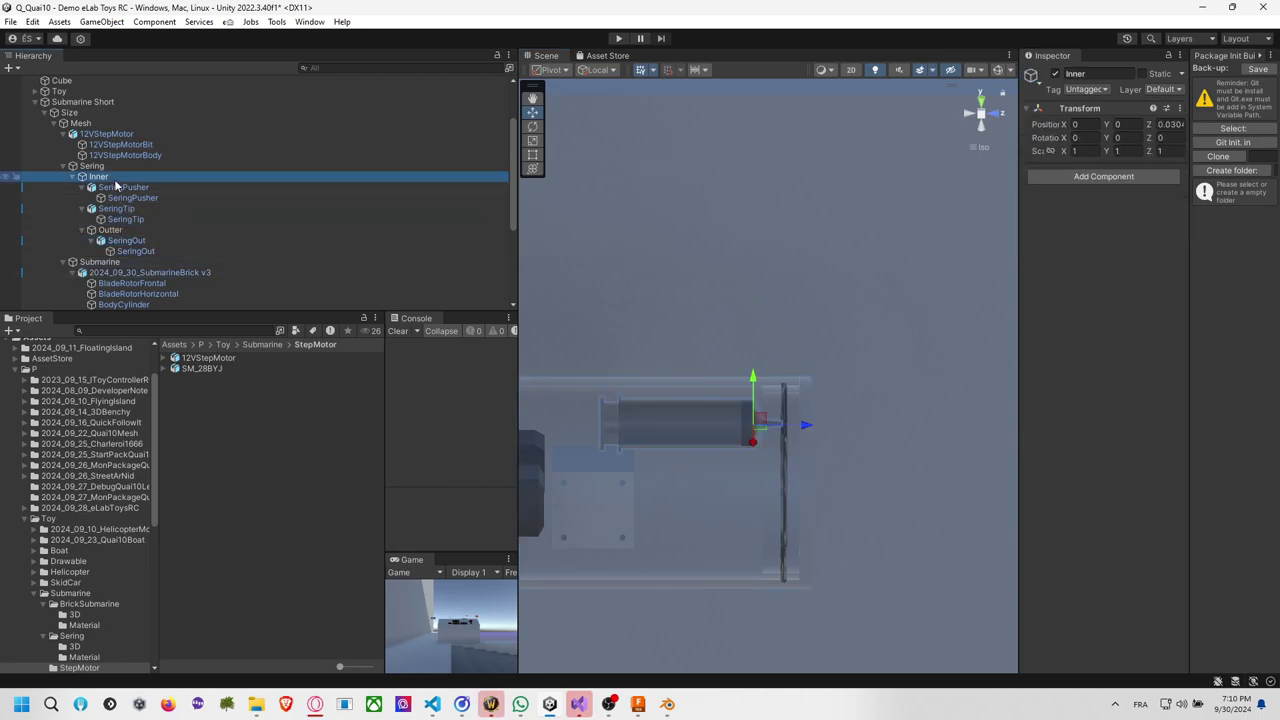
click(91, 166)
drag(690, 426, 716, 438)
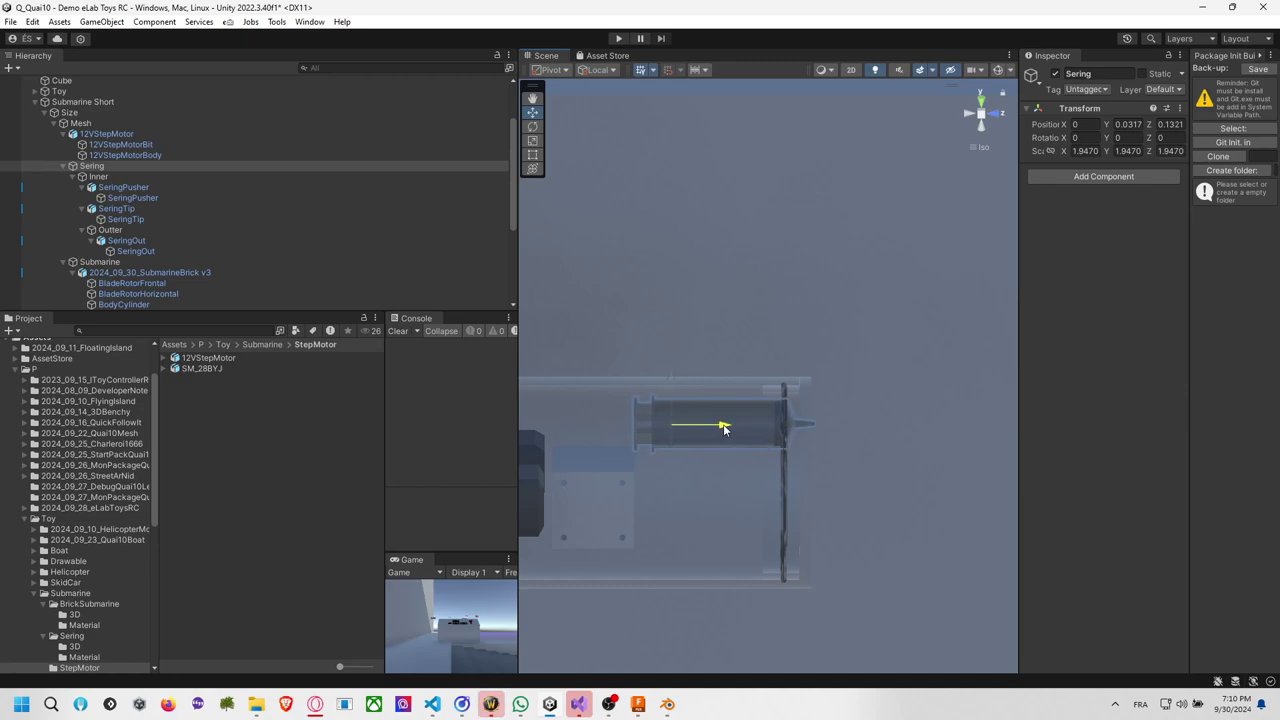
alt+drag(825, 447, 934, 454)
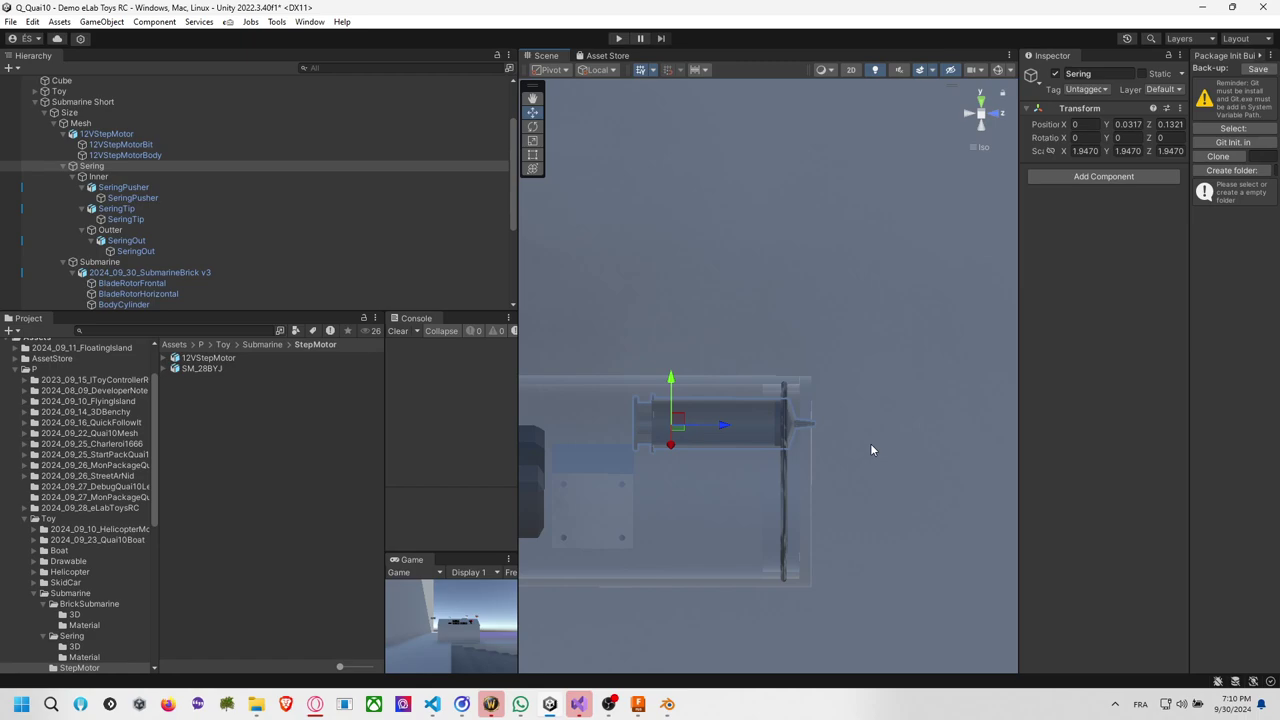
alt+drag(826, 424, 181, 427)
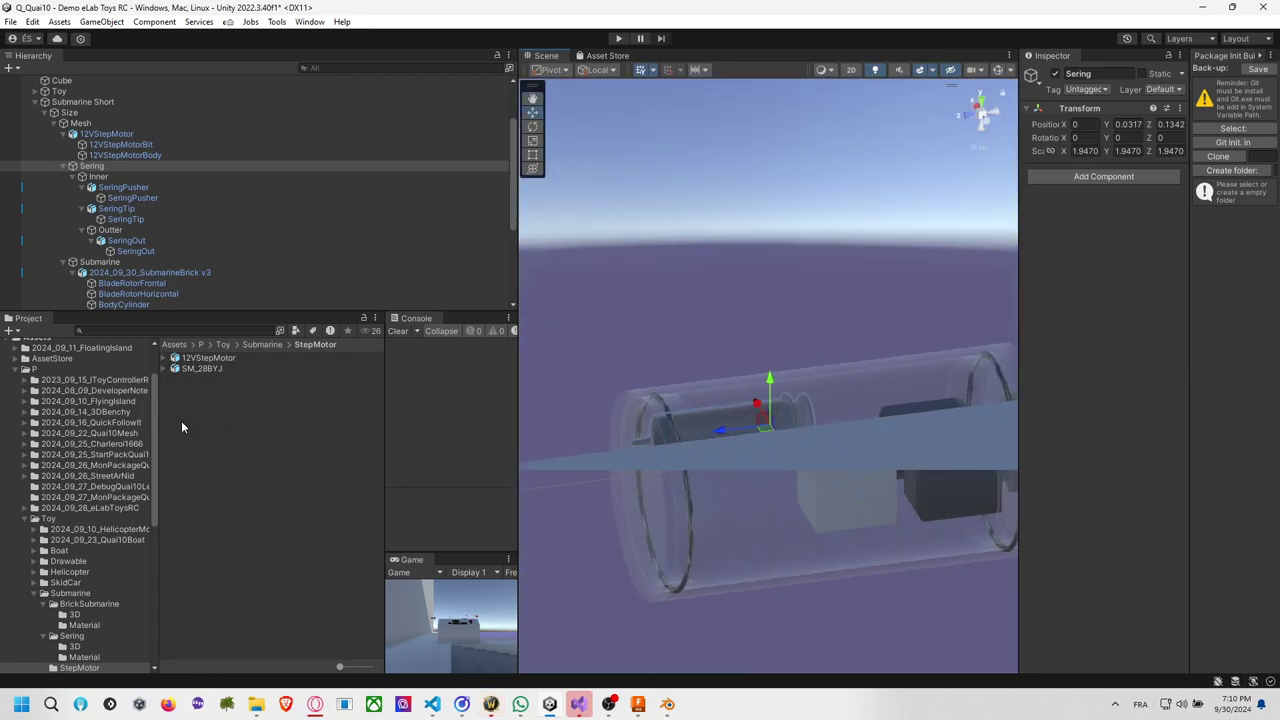
alt+drag(722, 440, 761, 463)
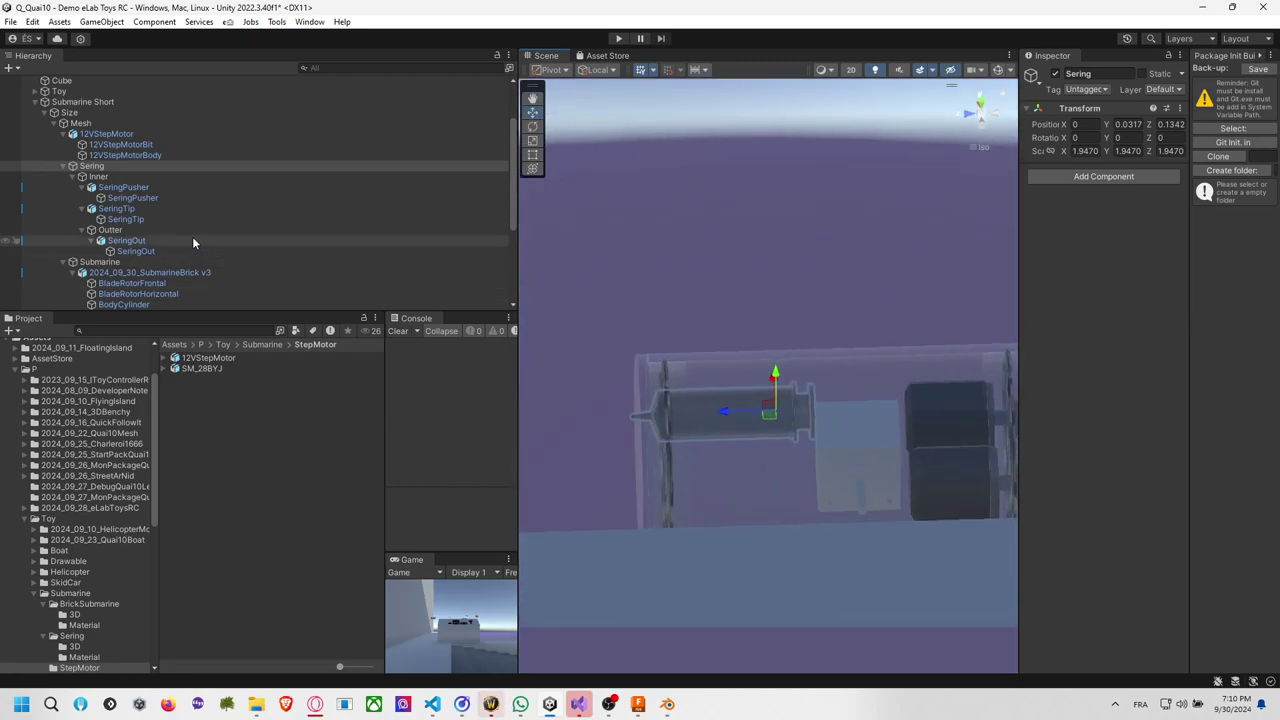
Check the Inner, SeringTip and Outter groups, undoing an accidental move of Inner.
click(136, 177)
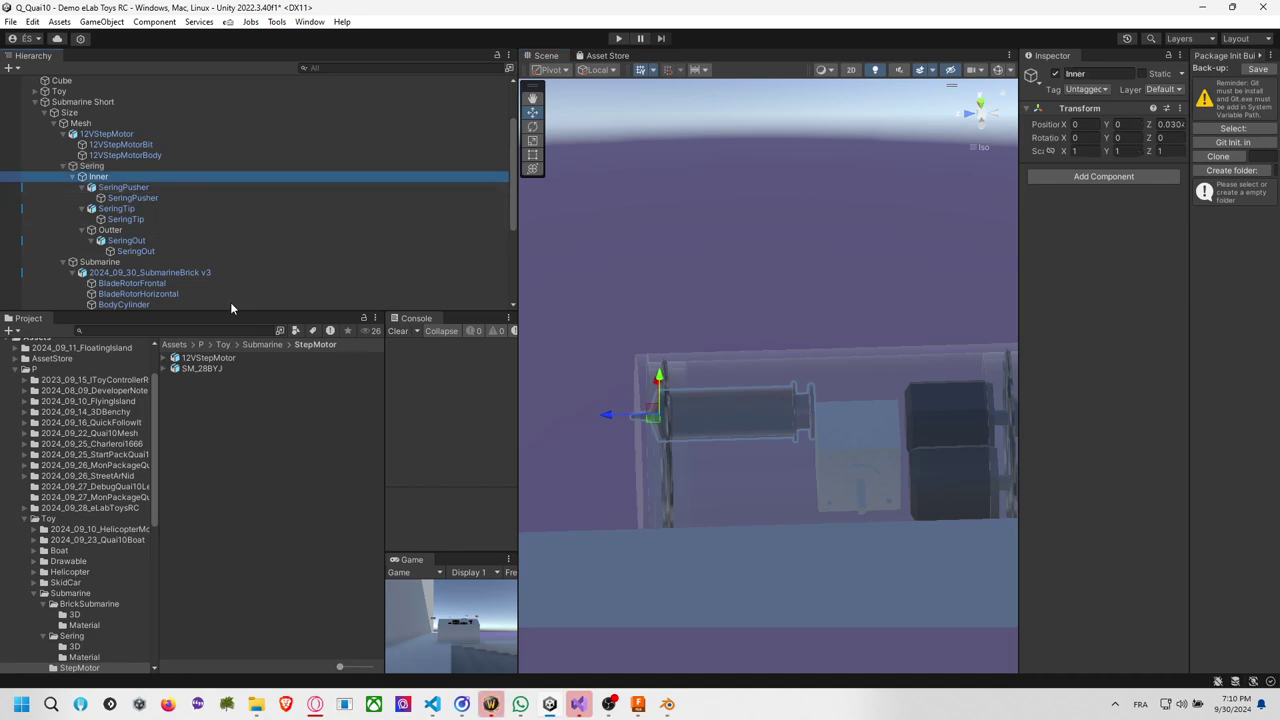
click(128, 209)
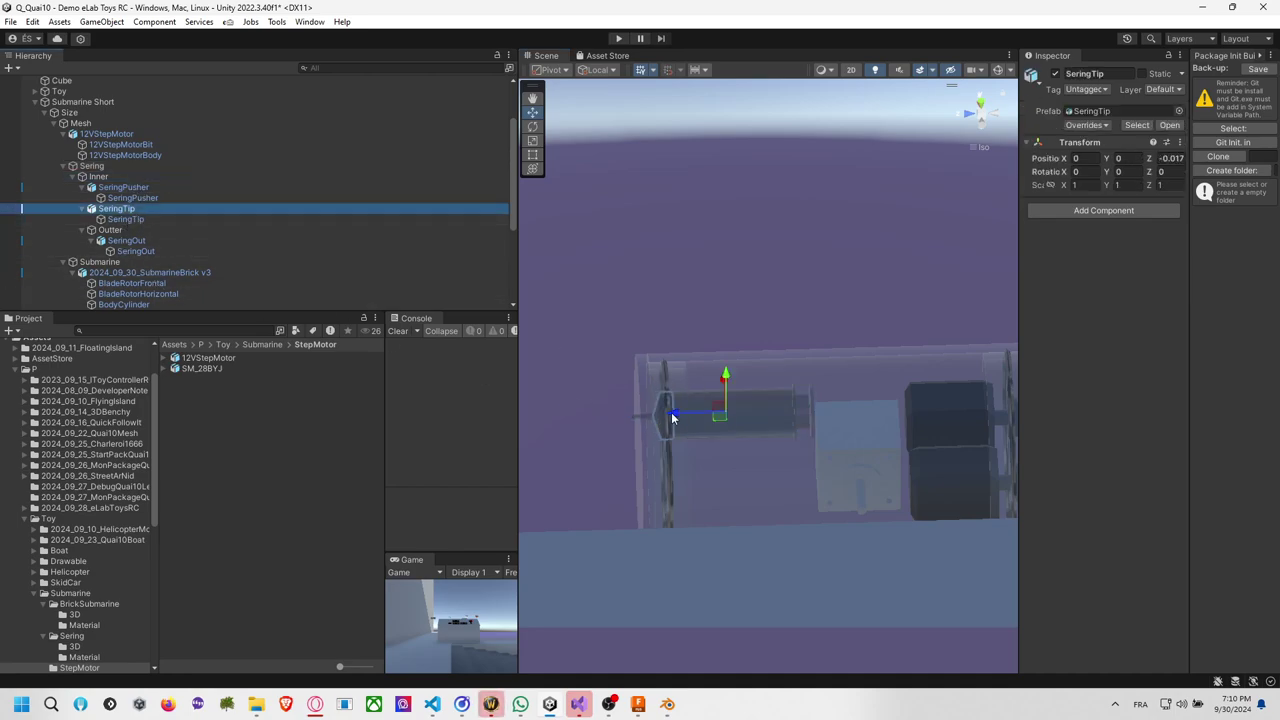
click(150, 231)
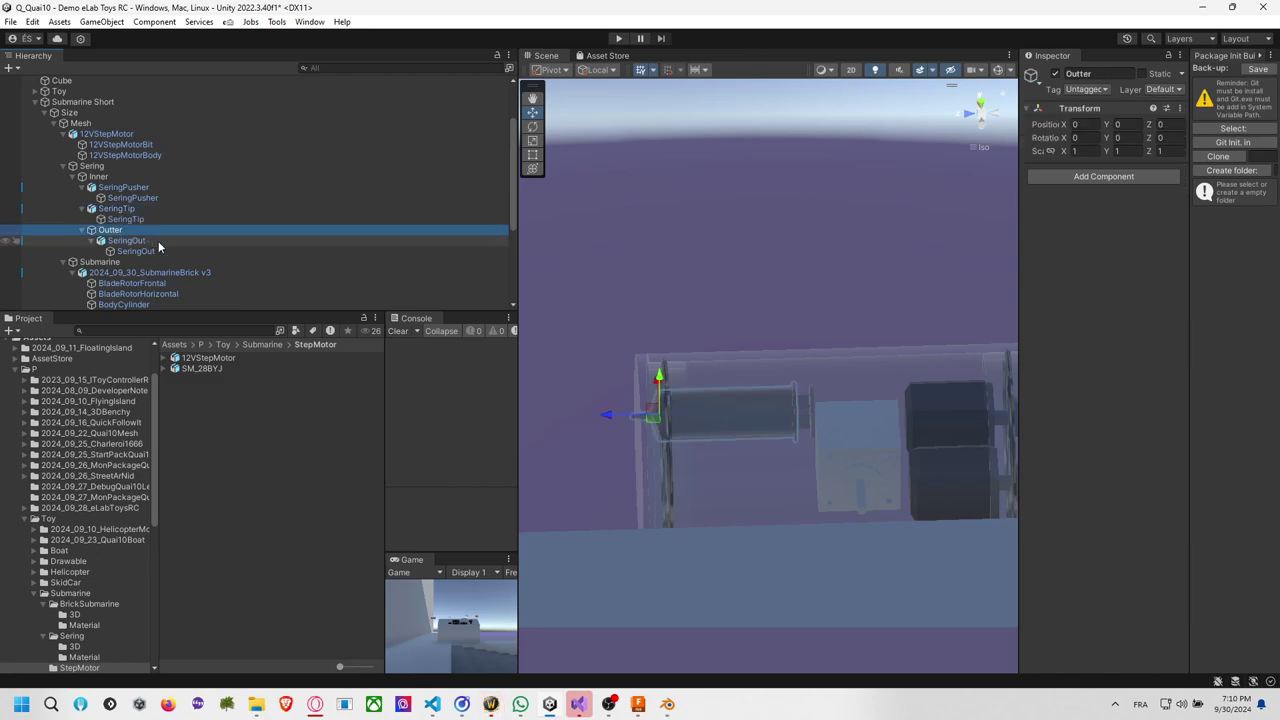
click(125, 177)
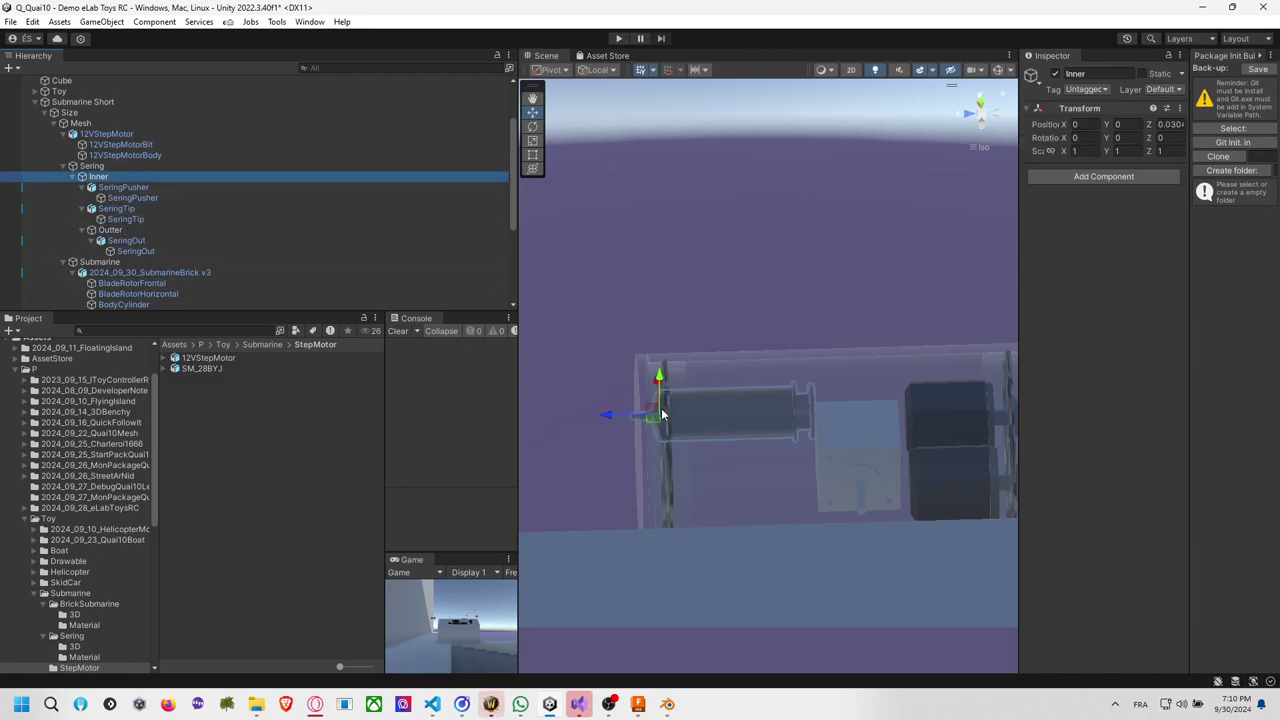
drag(618, 420, 617, 421)
key(ctrl+z)
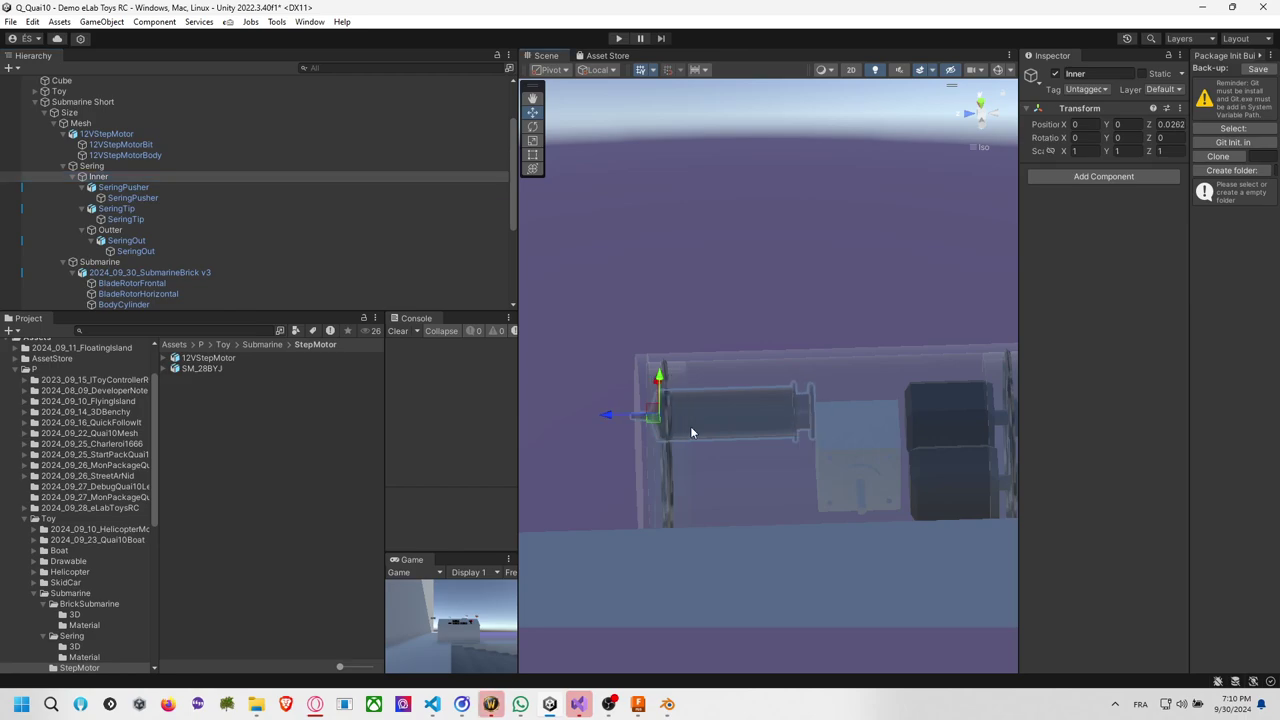
Drag Outter above Inner so it becomes Sering's first child.
click(110, 231)
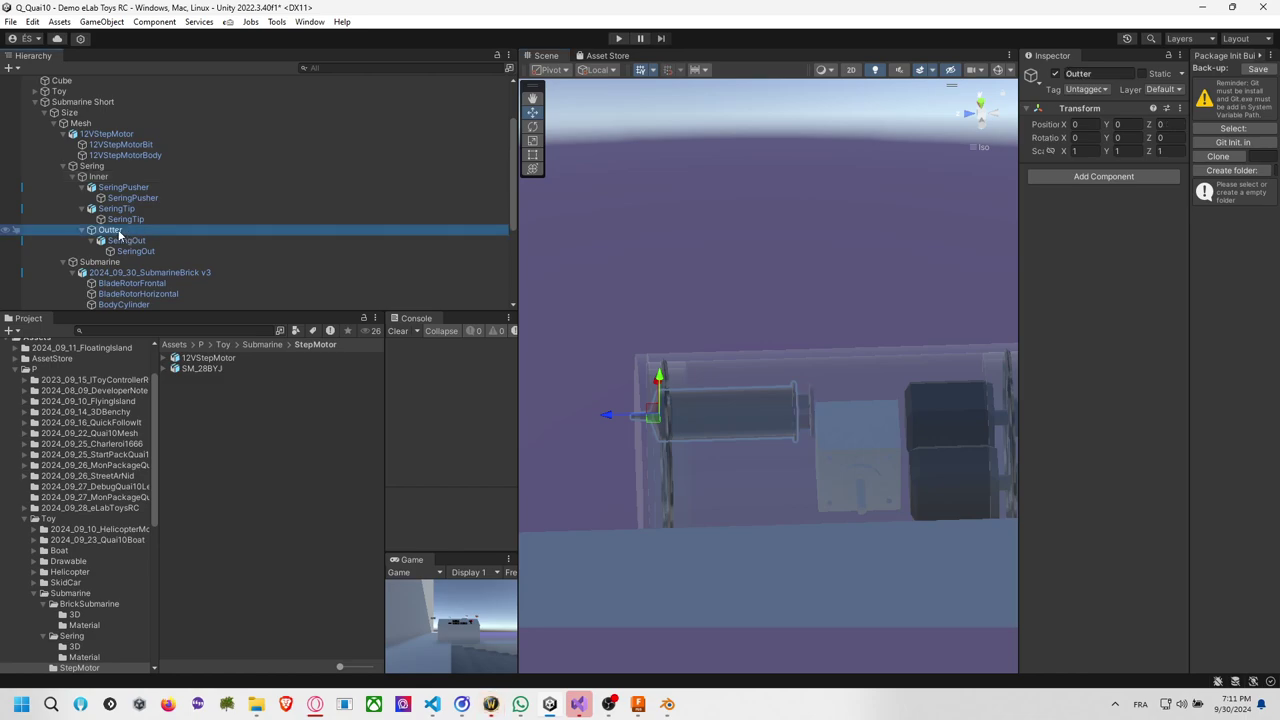
drag(125, 221, 110, 172)
click(98, 209)
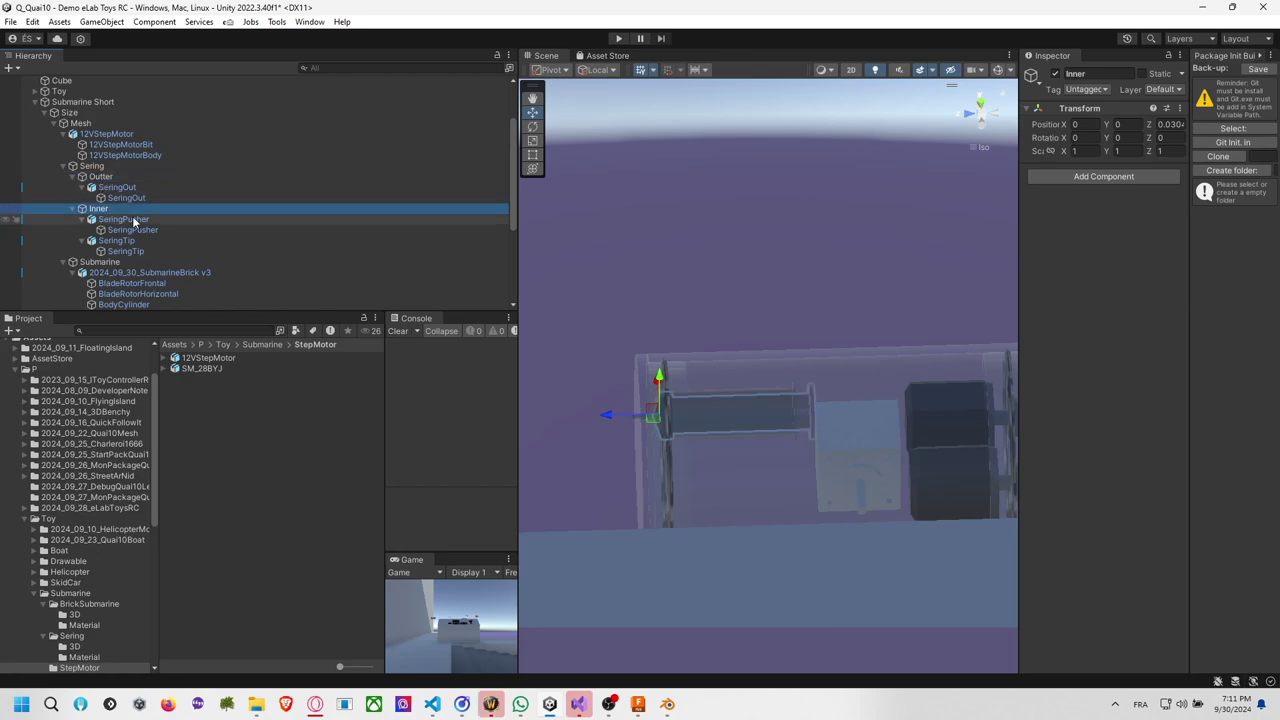
Slide the Inner plunger further along the syringe tube and inspect the motor assembly.
drag(607, 415, 678, 422)
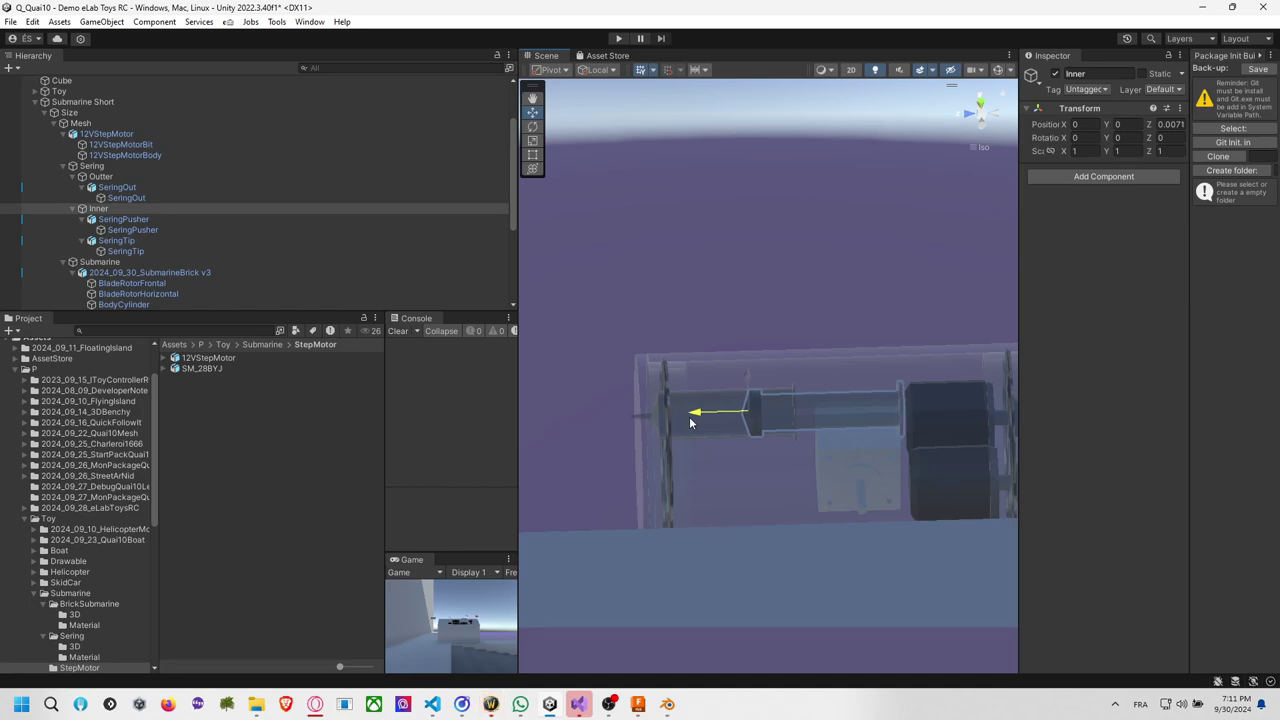
alt+drag(863, 503, 720, 418)
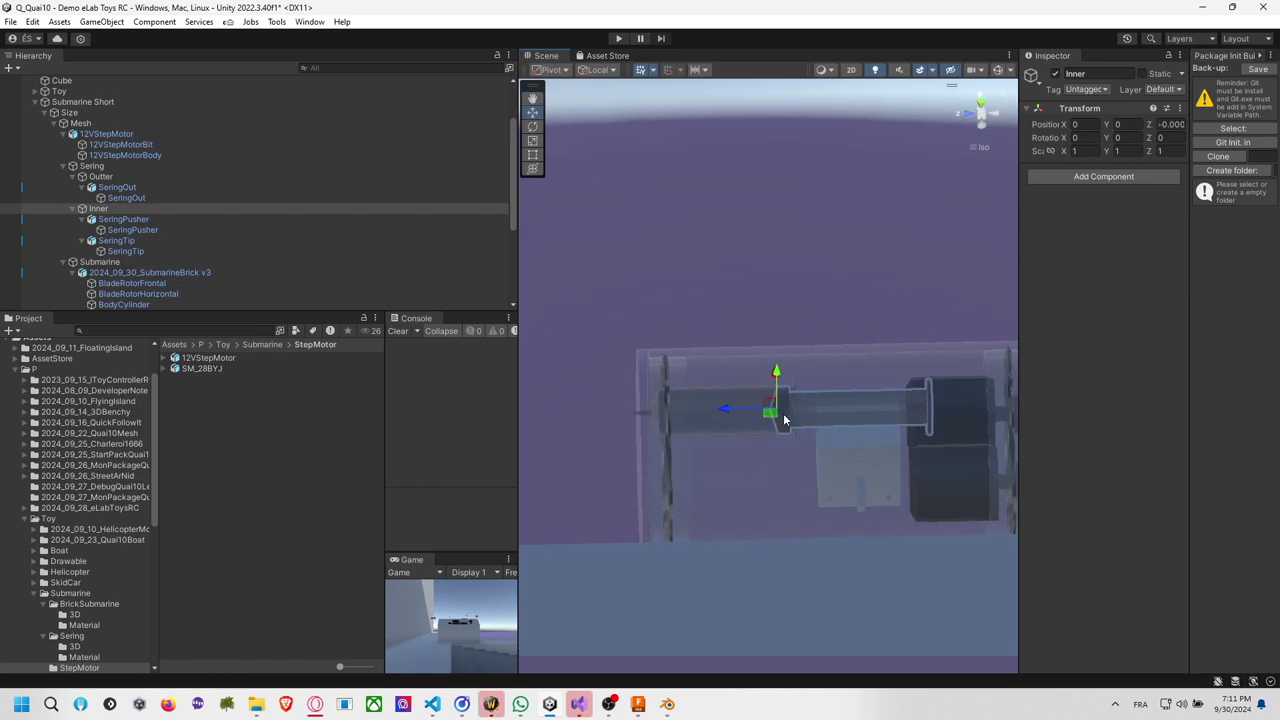
alt+drag(925, 450, 895, 310)
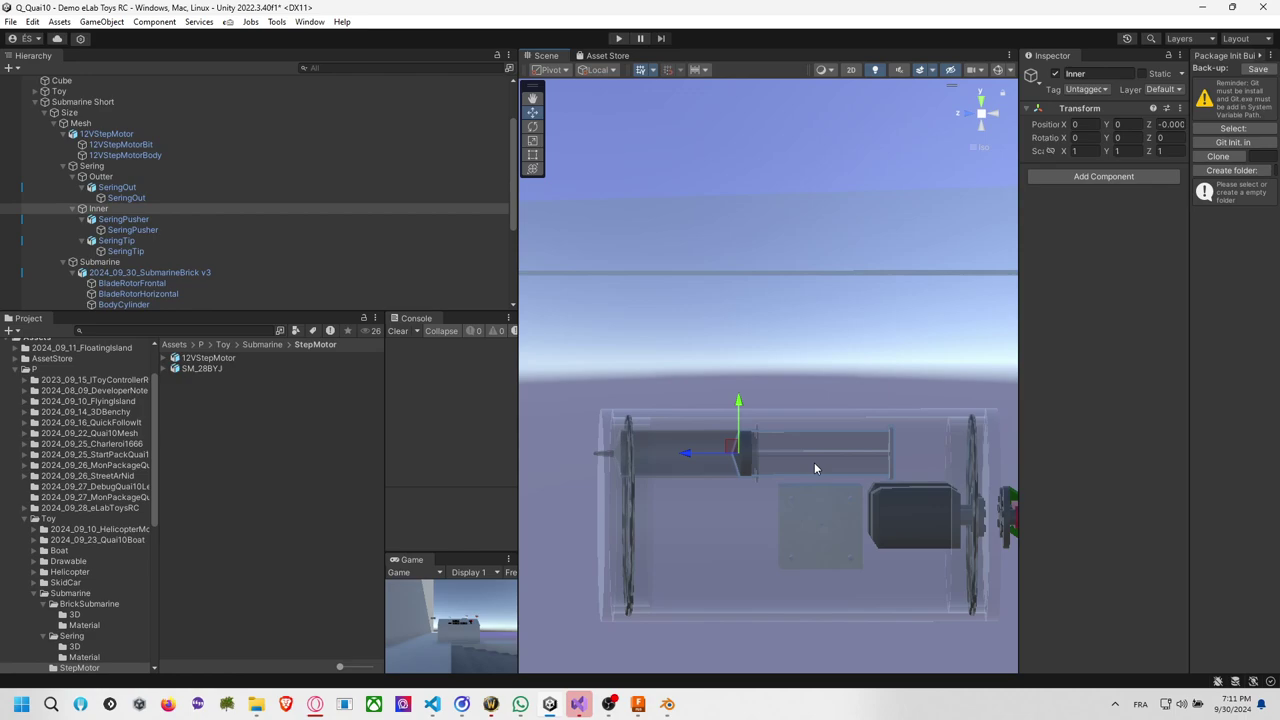
Lower the whole Sering syringe slightly inside the submarine body.
ctrl+click(684, 449)
click(689, 450)
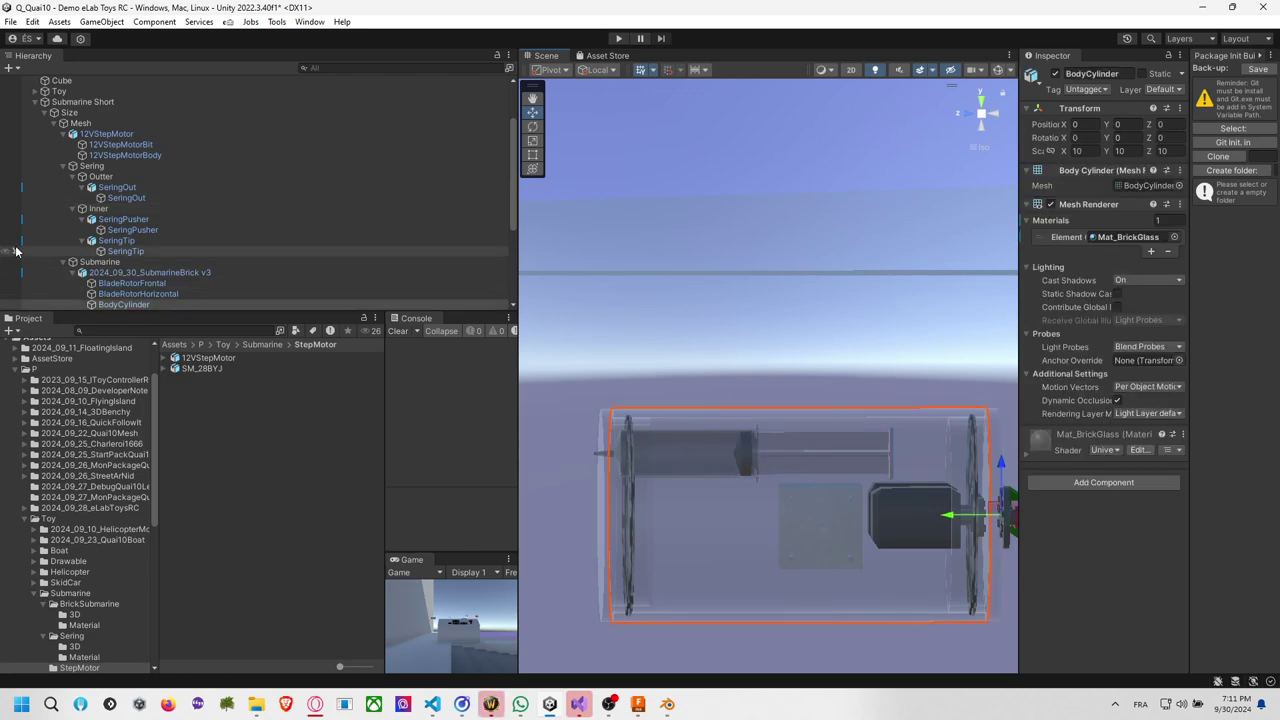
click(98, 177)
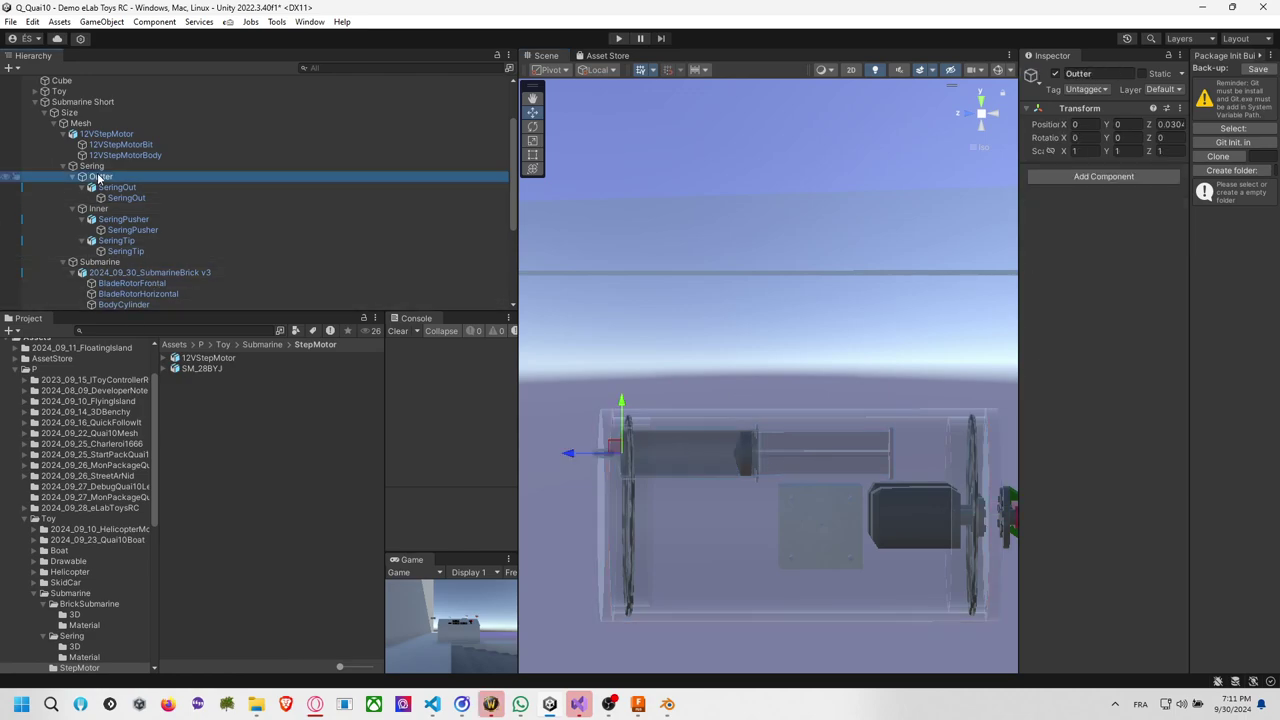
click(92, 166)
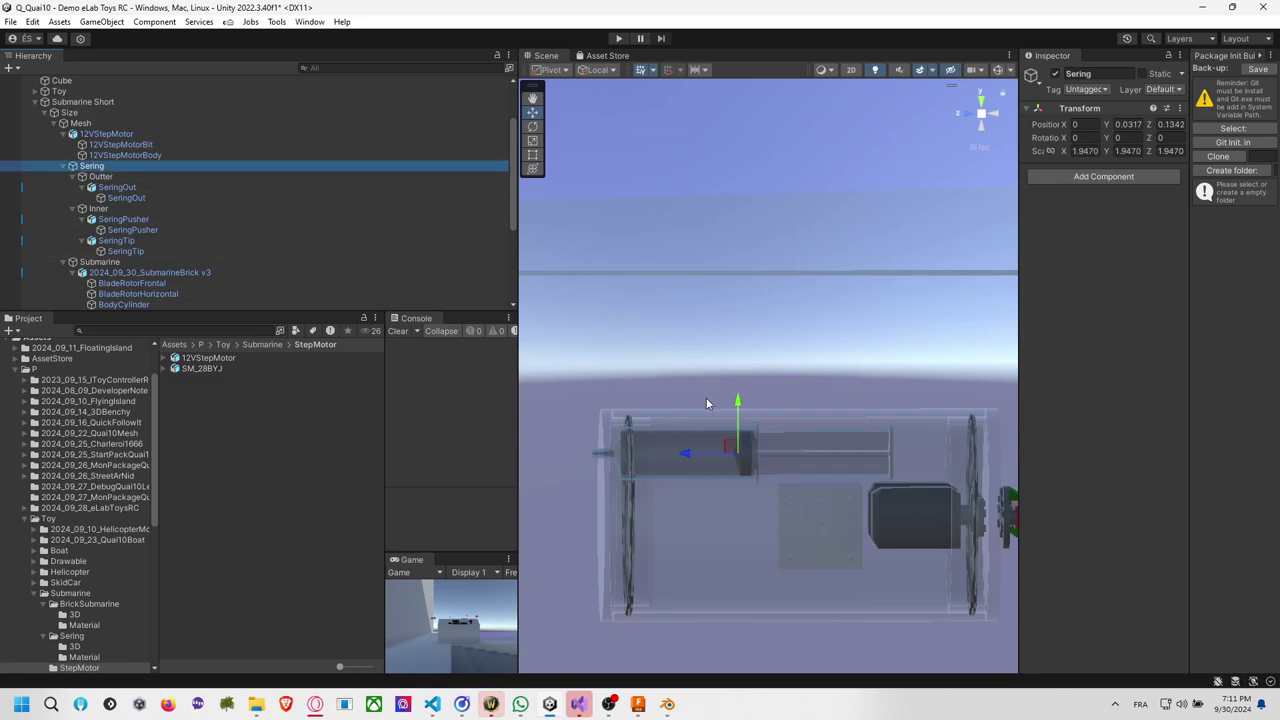
drag(737, 408, 740, 436)
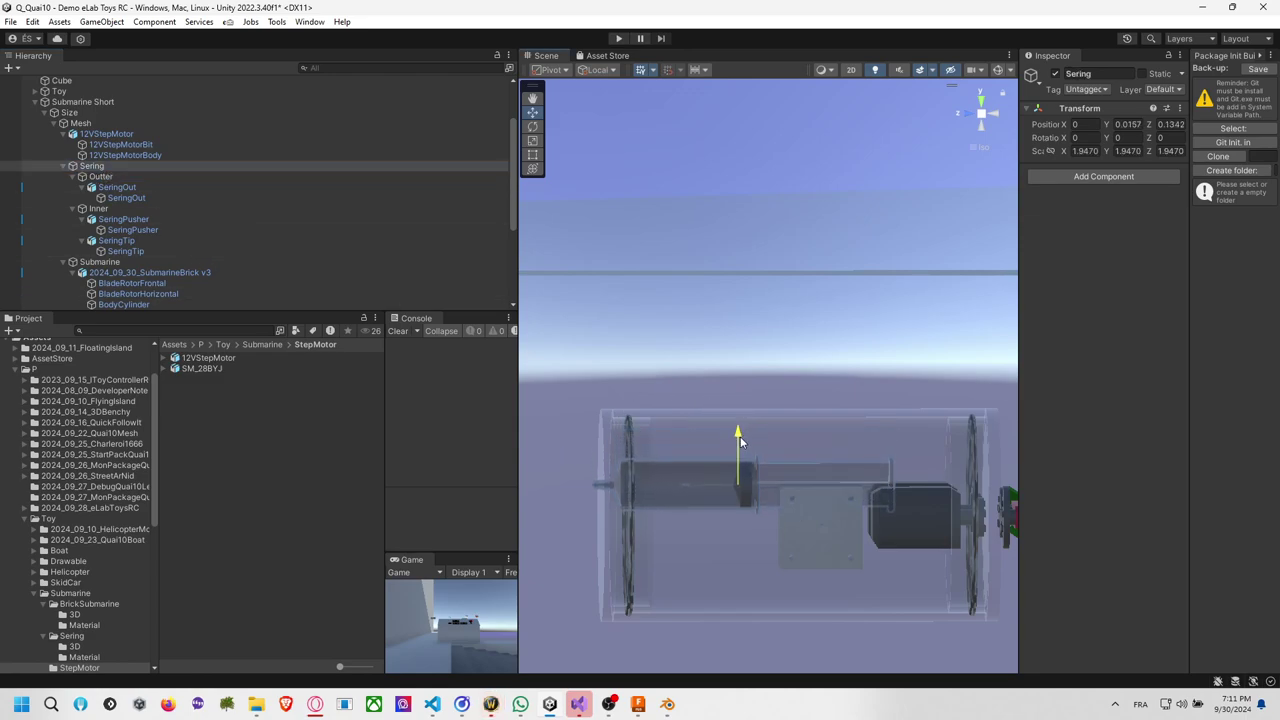
Readjust the Inner plunger to Z 0.0086 so it fits the tube.
click(120, 187)
key(Up)
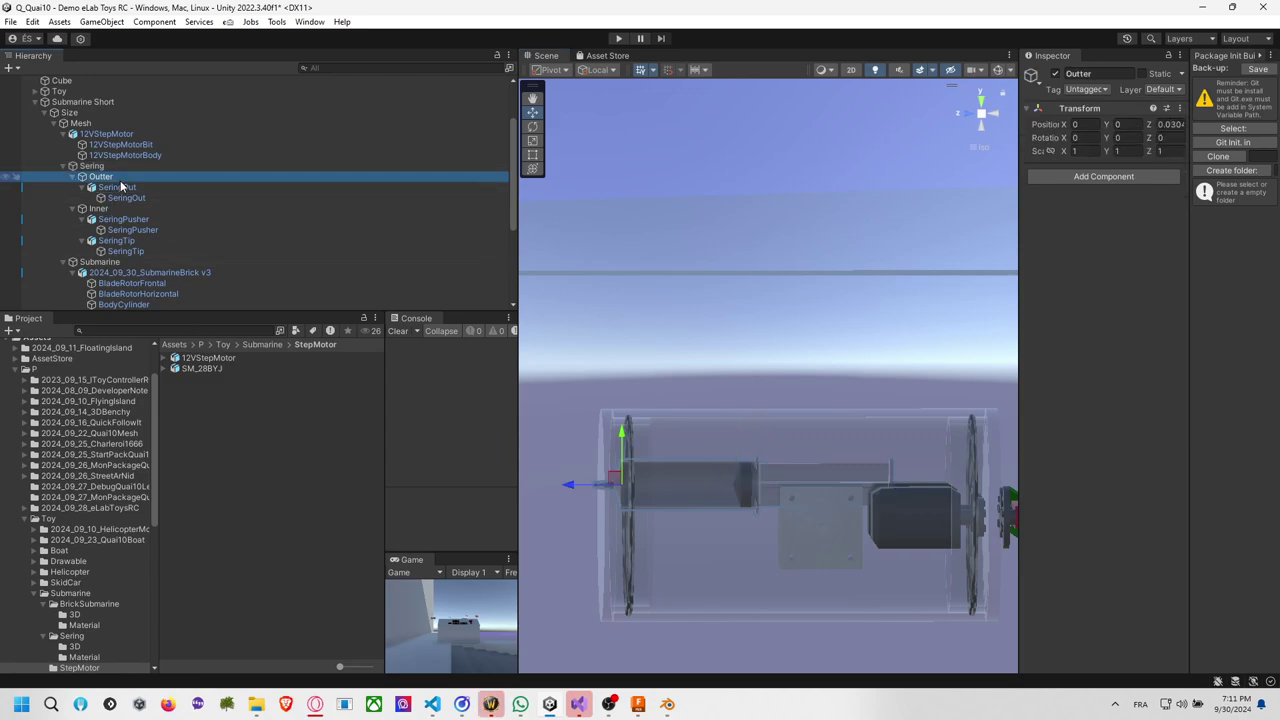
click(120, 210)
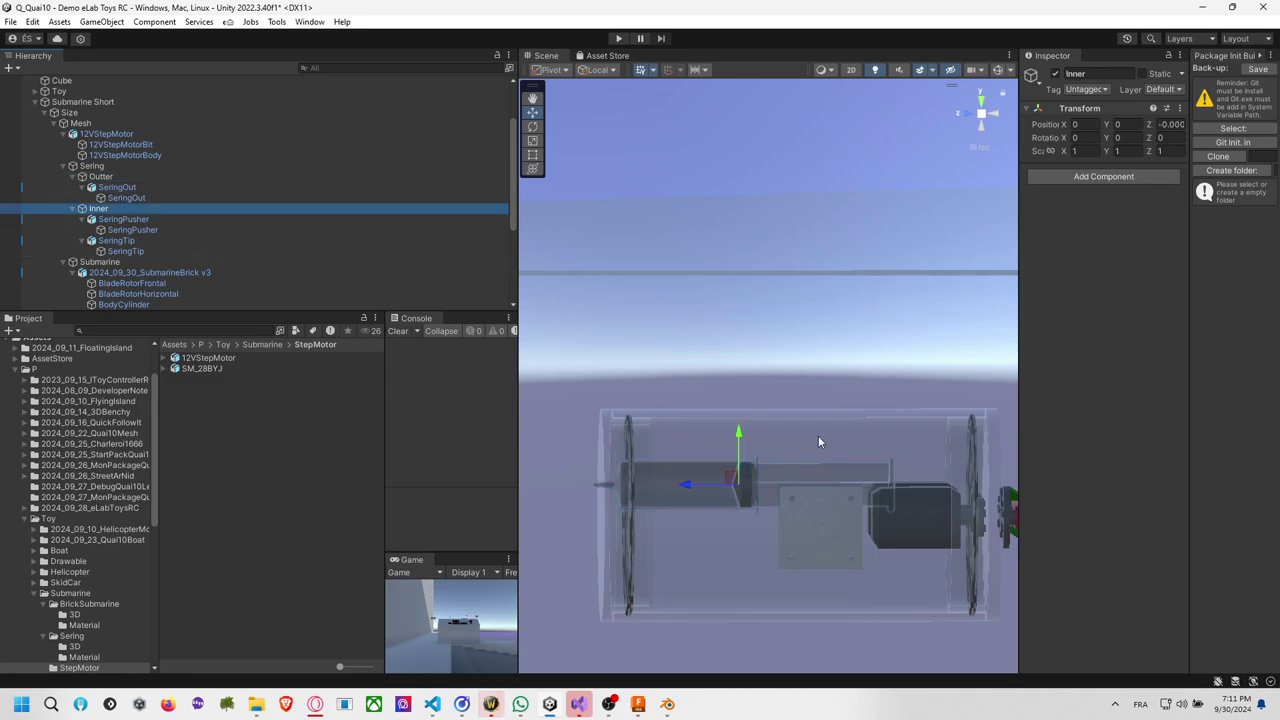
drag(688, 487, 683, 488)
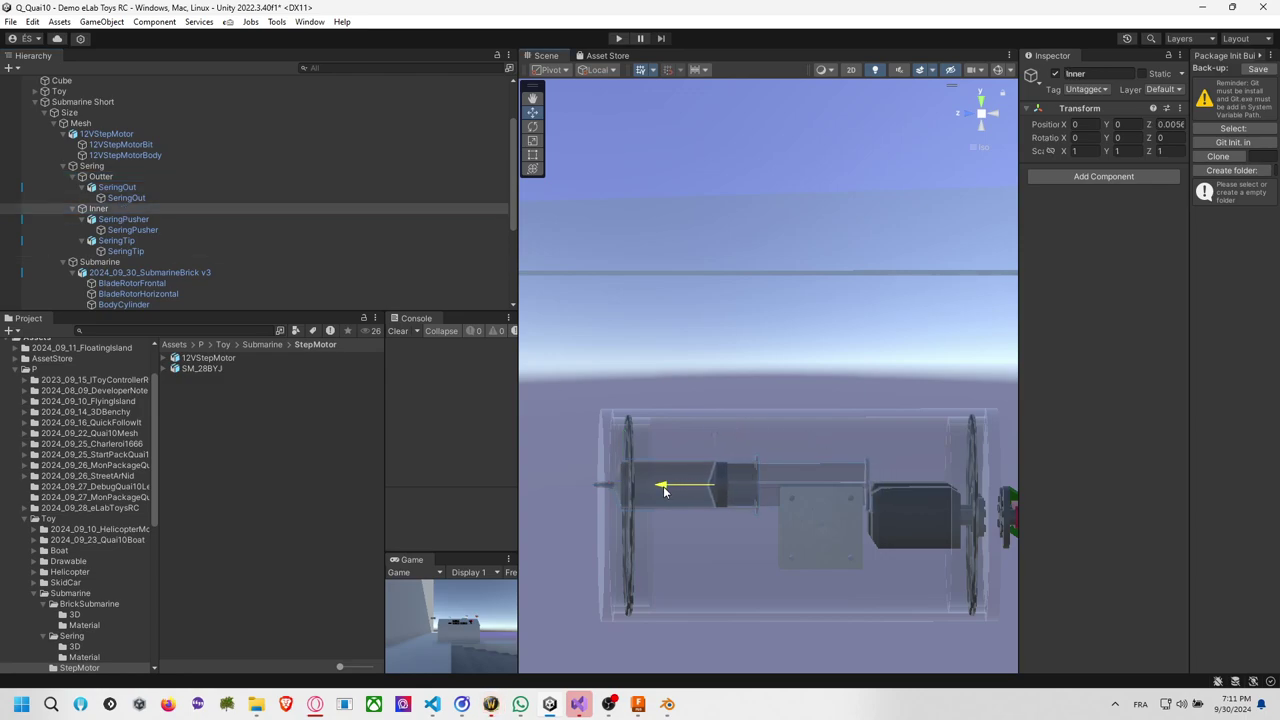
click(821, 542)
middle_drag(826, 537, 787, 461)
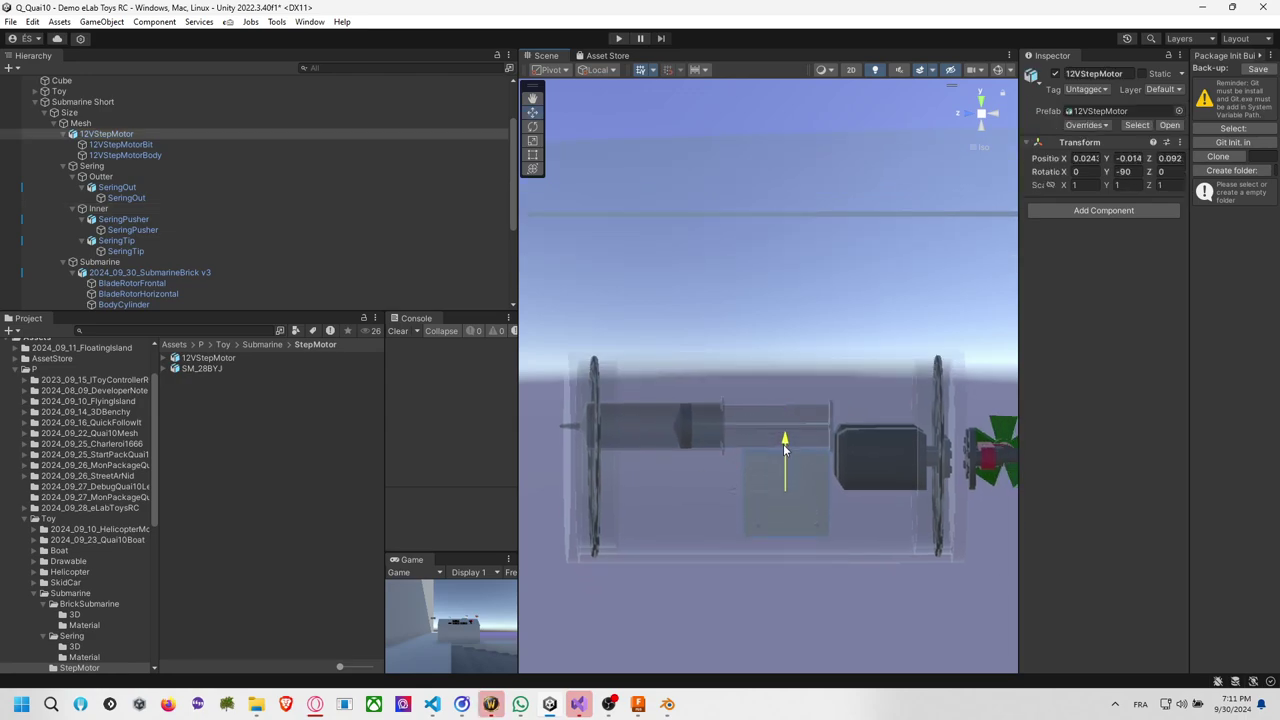
mouse_move(758, 442)
alt+mouse_down()
mouse_move(1063, 479)
mouse_move(1093, 451)
mouse_move(1057, 397)
mouse_move(560, 479)
mouse_move(418, 392)
mouse_move(370, 406)
mouse_move(396, 430)
mouse_move(750, 520)
mouse_move(774, 606)
mouse_move(780, 500)
mouse_move(817, 471)
mouse_move(754, 461)
alt+mouse_up()
click(762, 452)
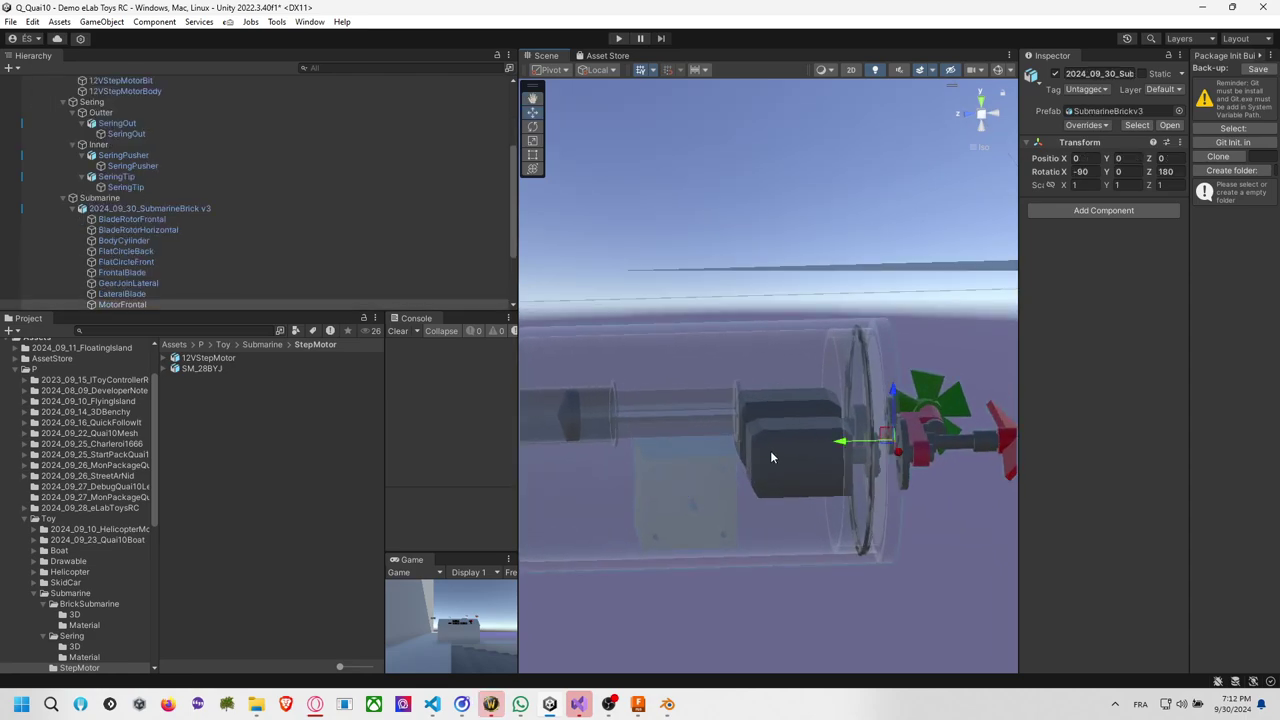
click(770, 450)
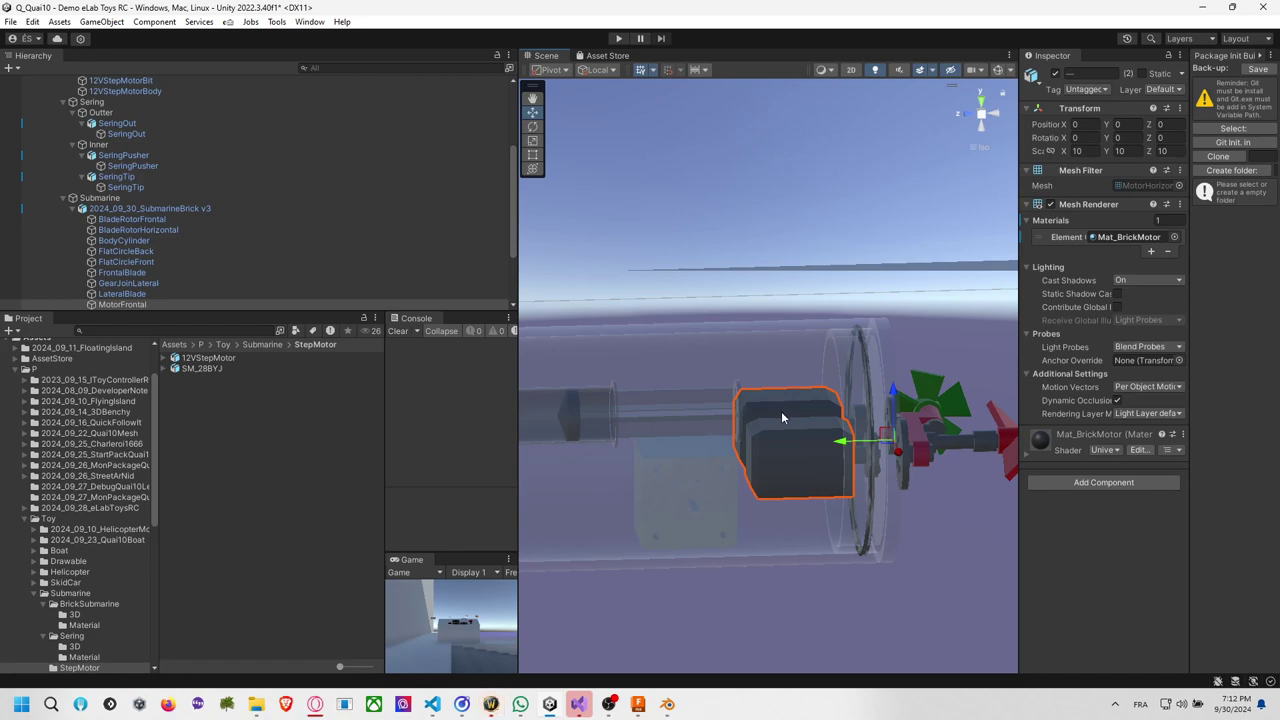
key(Delete)
alt+drag(774, 412, 638, 426)
key(ctrl+z)
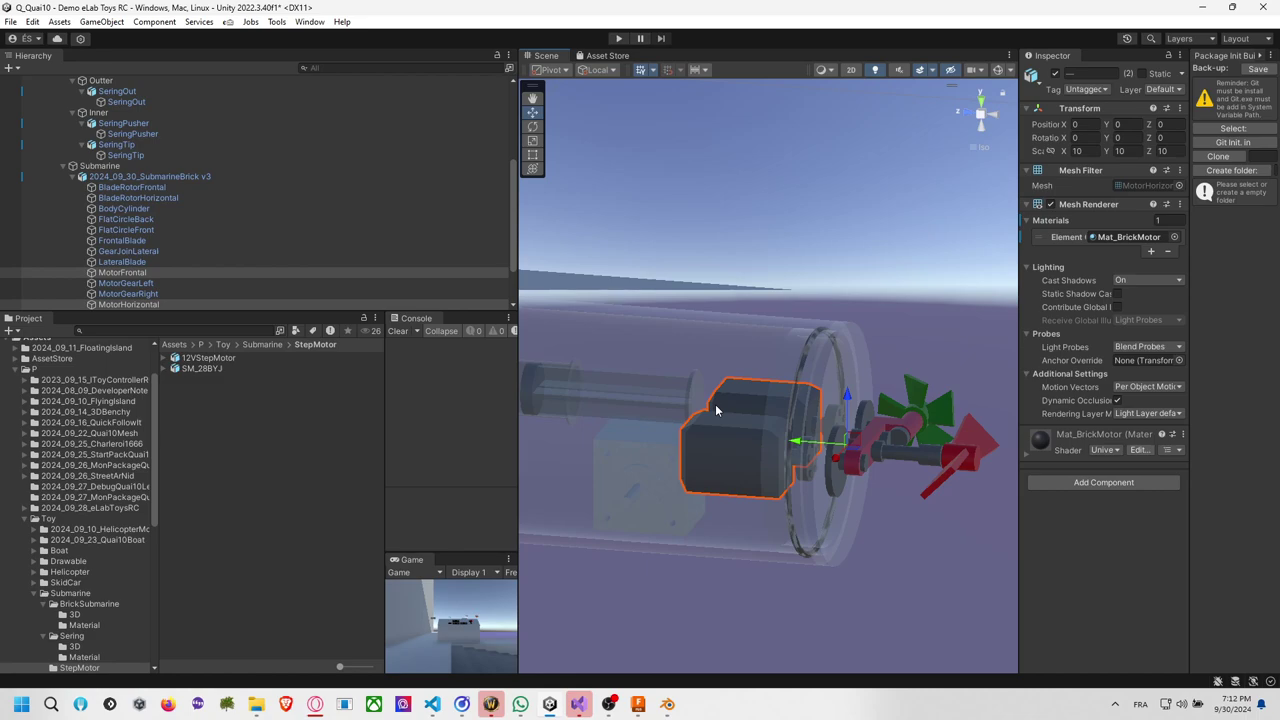
click(731, 278)
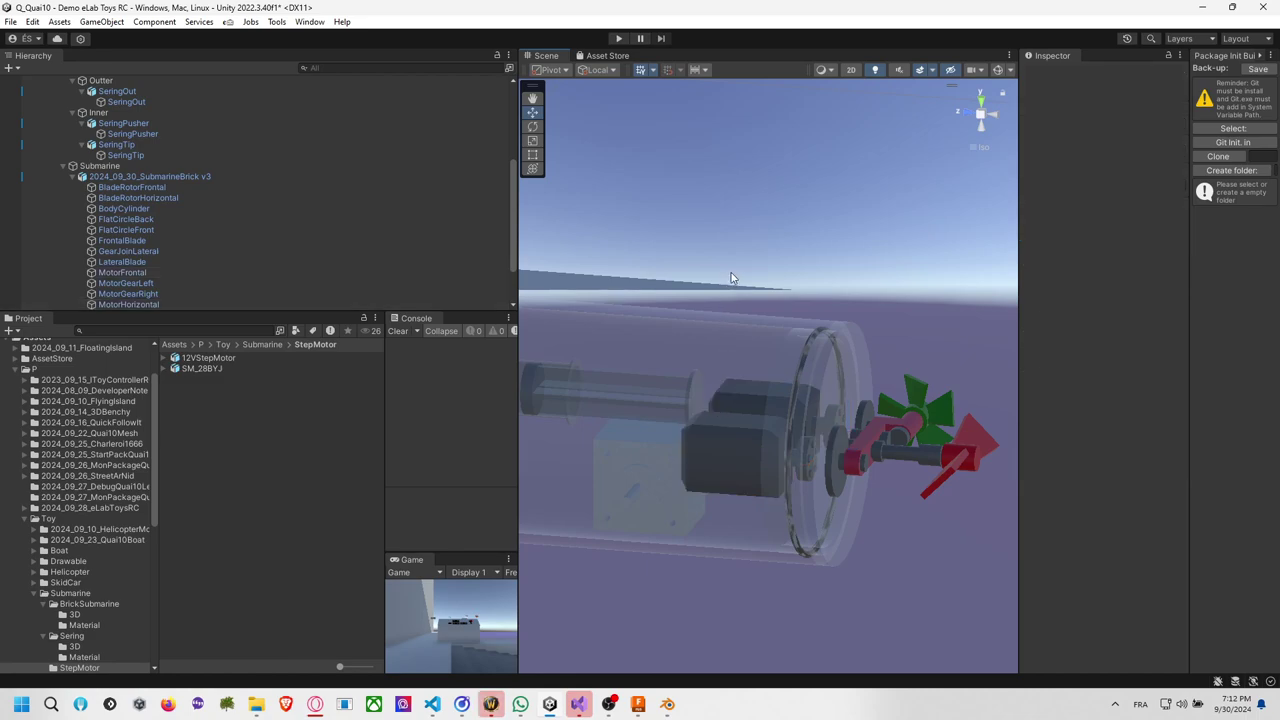
alt+drag(750, 286, 735, 406)
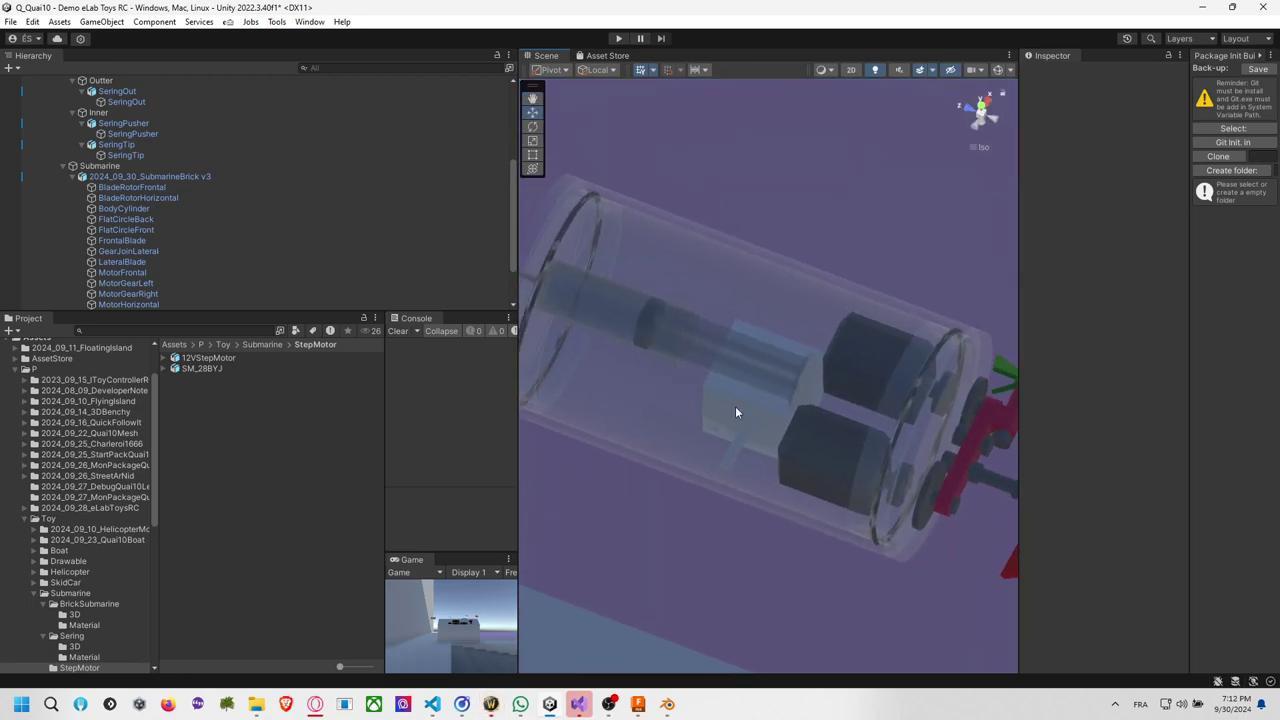
click(735, 406)
Duplicate Mat_BrickAluminium and Mat_BrickMotor from BrickSubmarine/Material and move the copies into StepMotor.
click(206, 447)
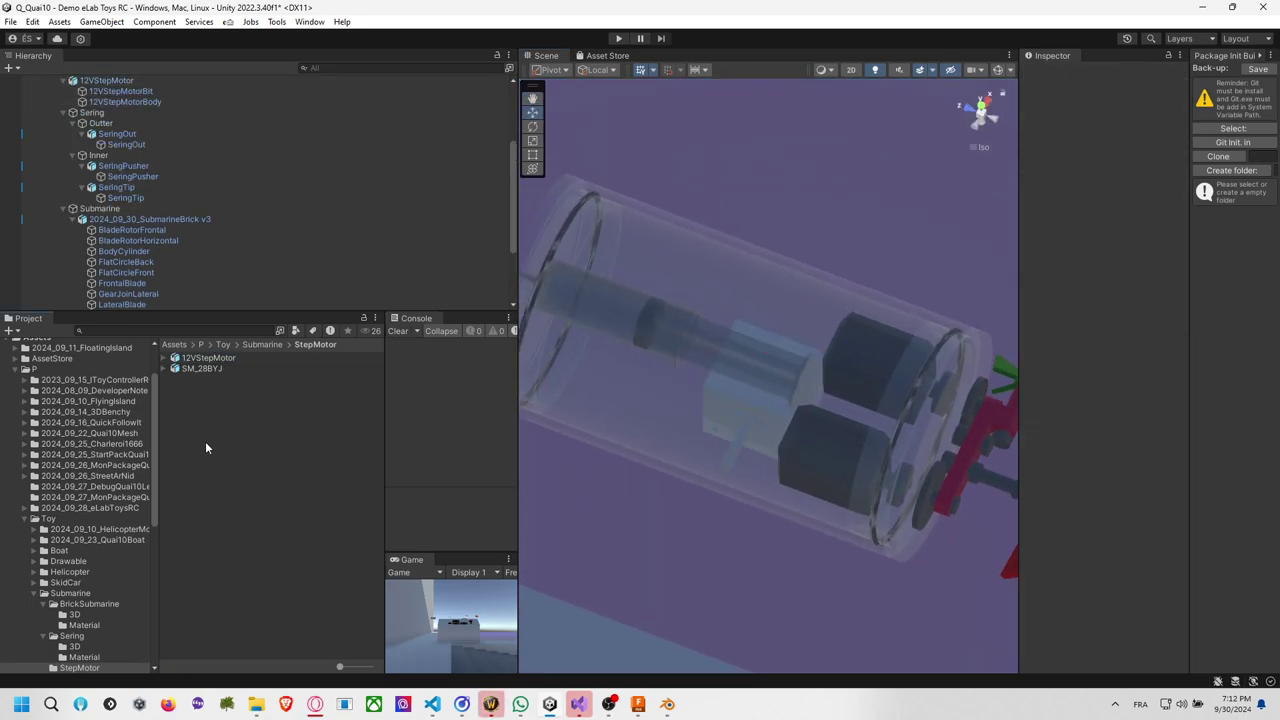
right_click(231, 453)
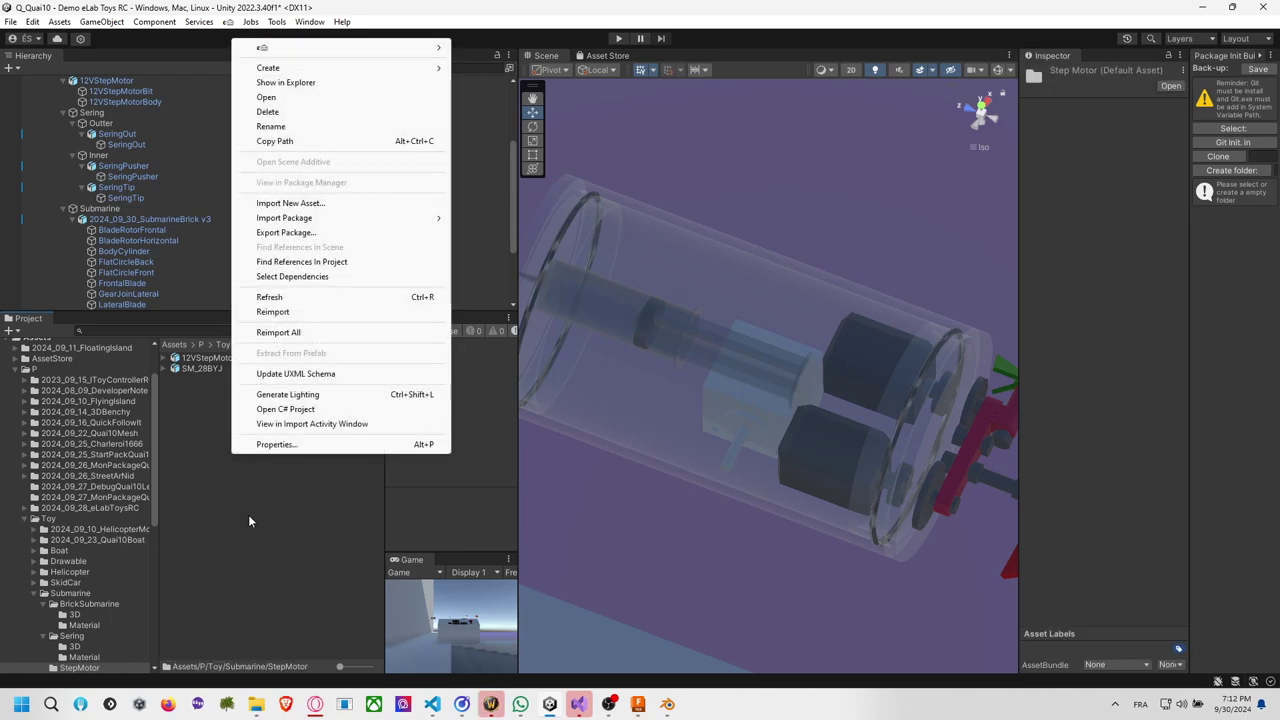
mouse_move(425, 67)
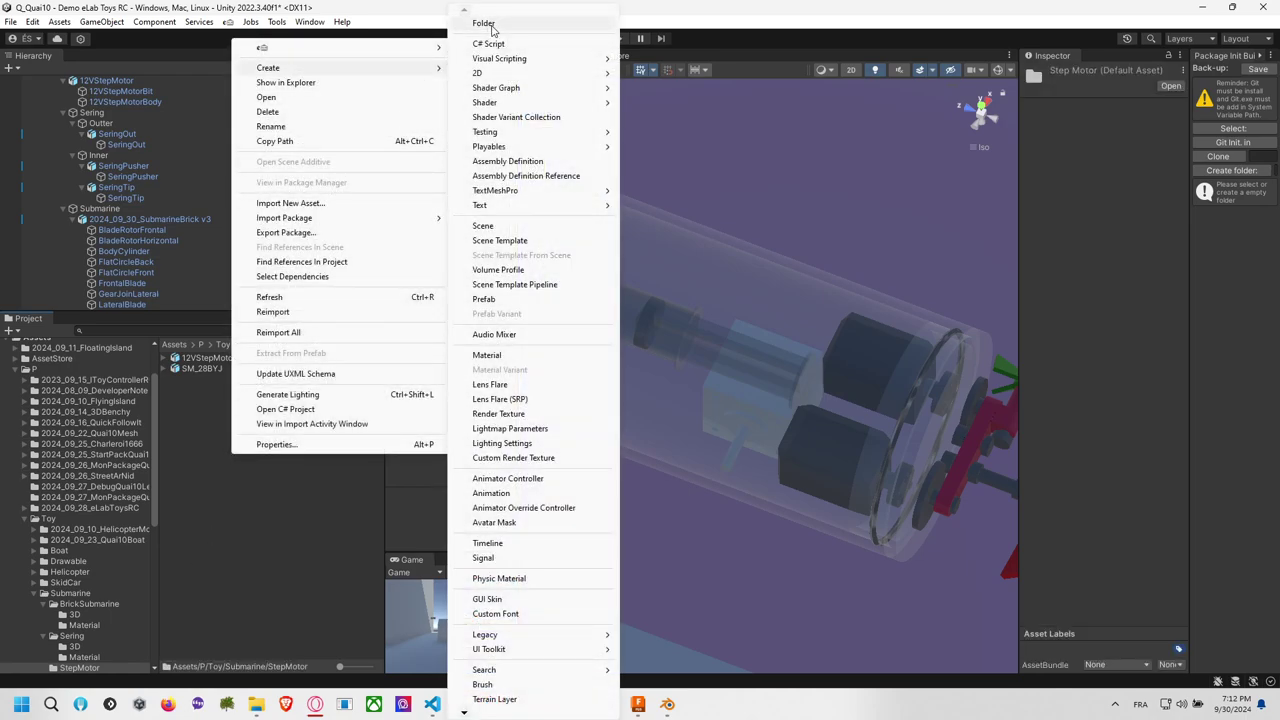
click(102, 647)
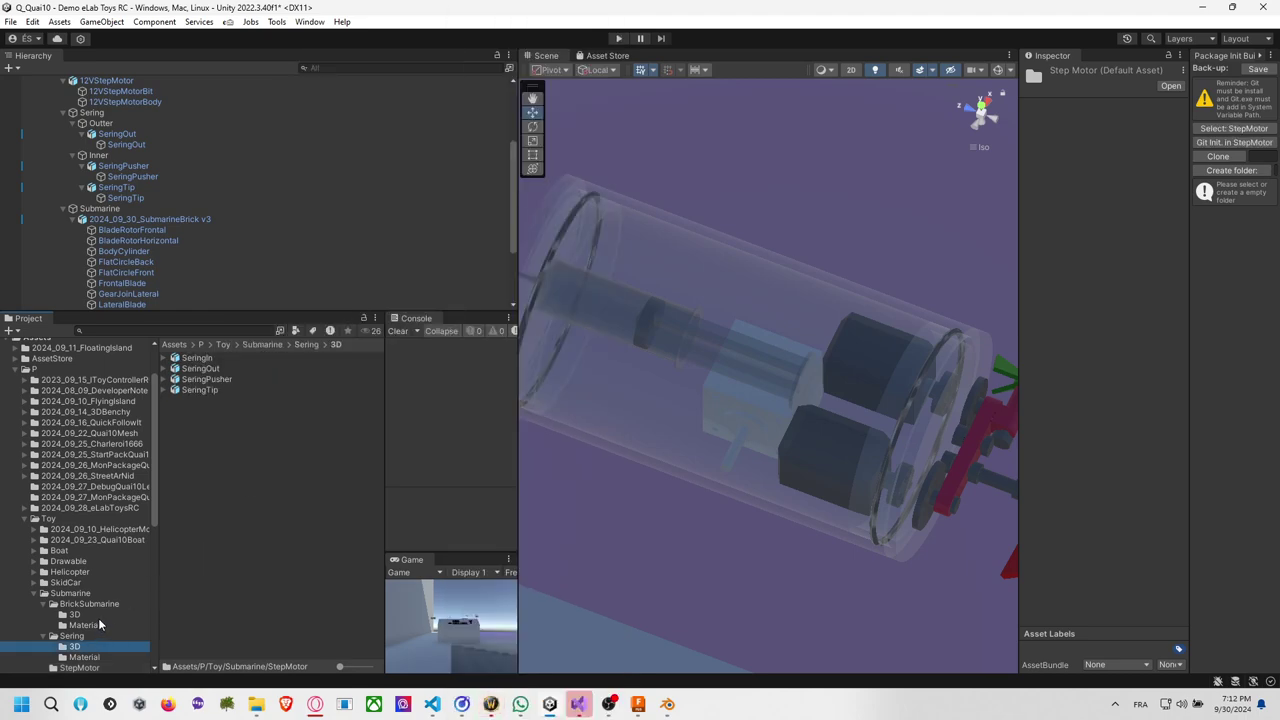
click(107, 606)
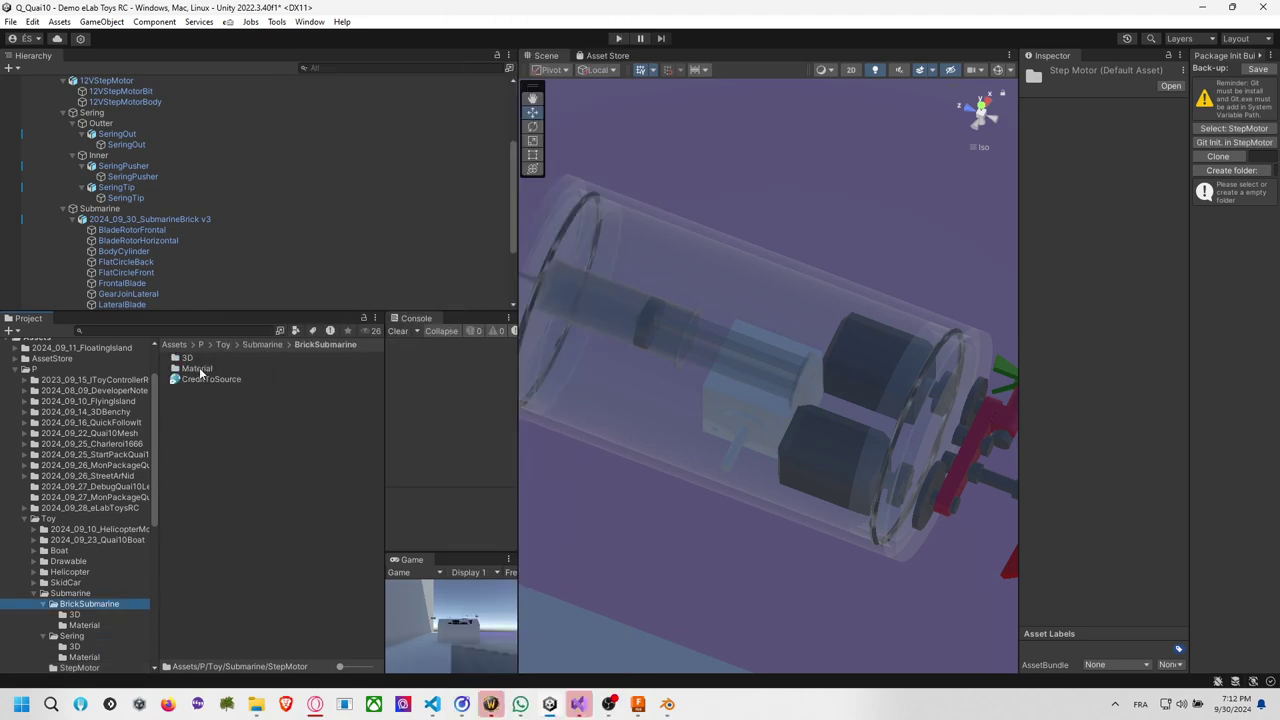
double_click(199, 369)
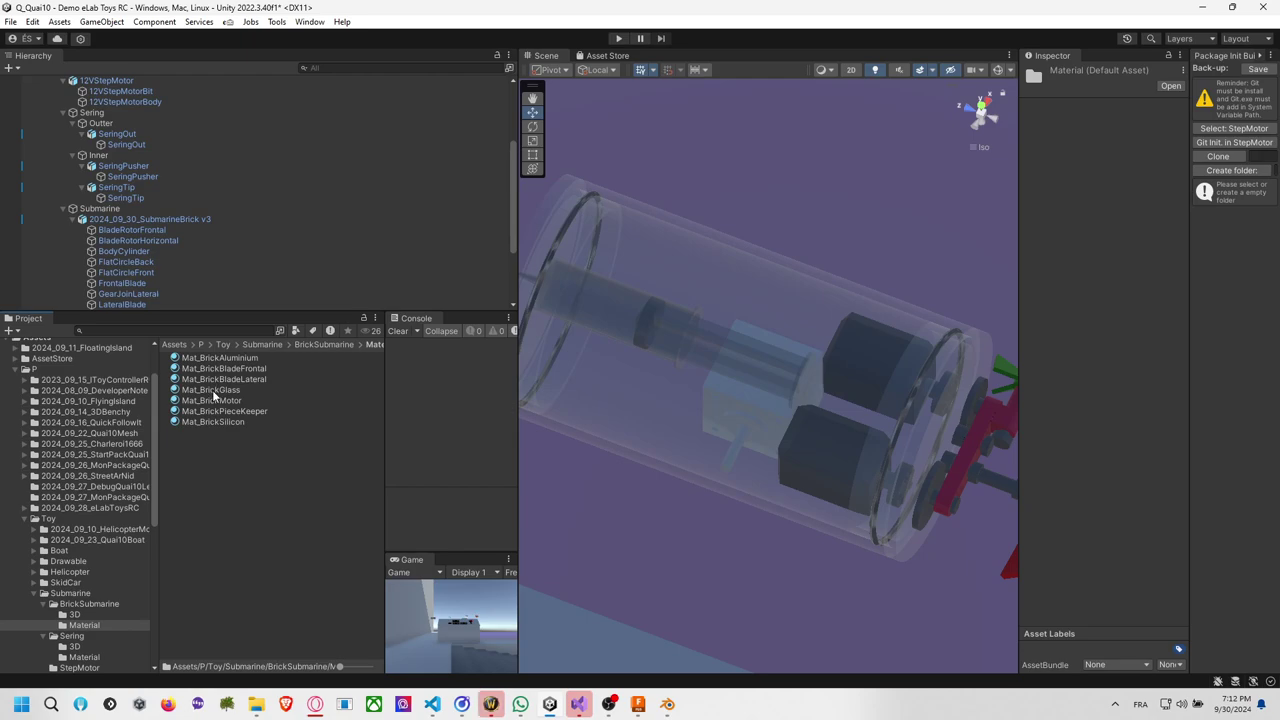
click(220, 358)
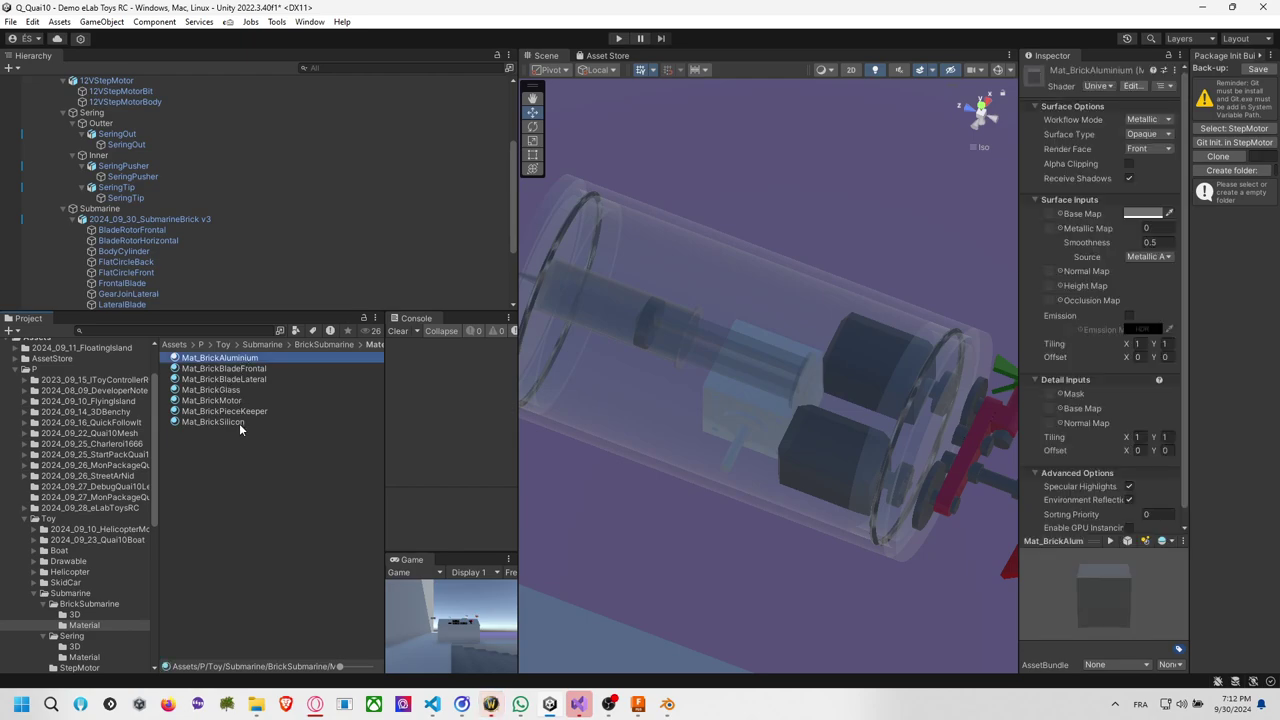
ctrl+click(237, 401)
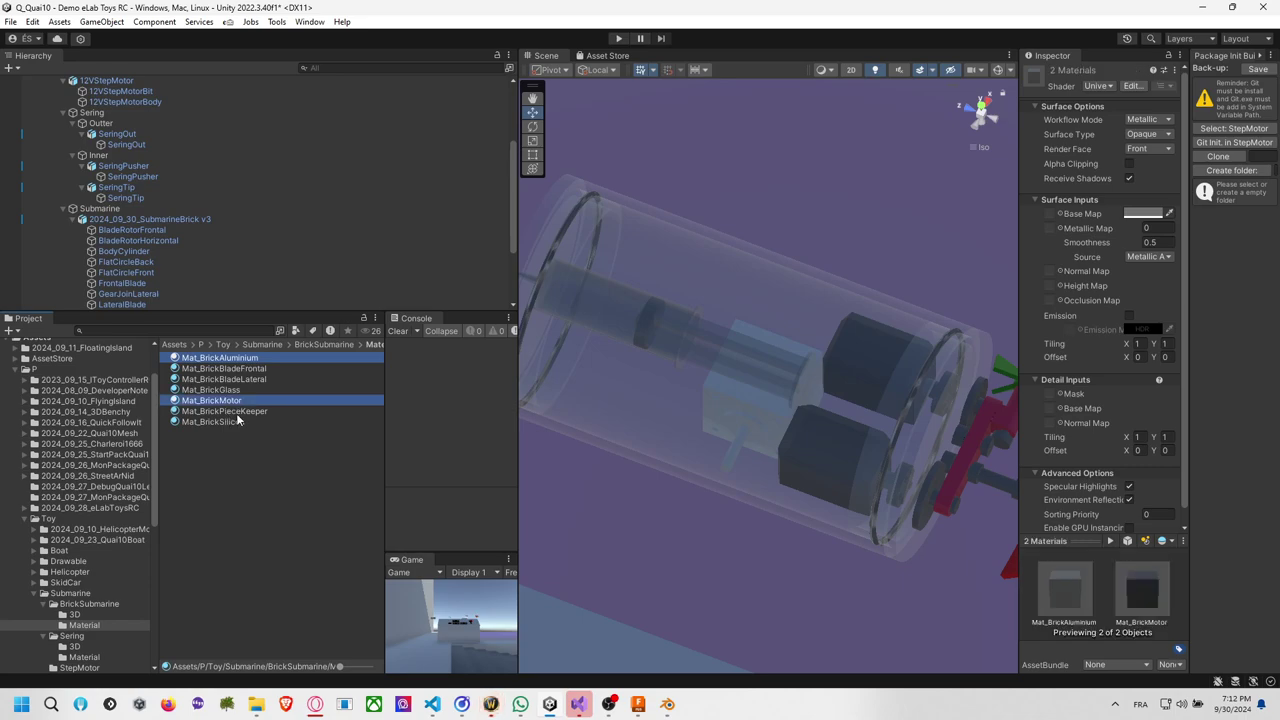
key(ctrl+d)
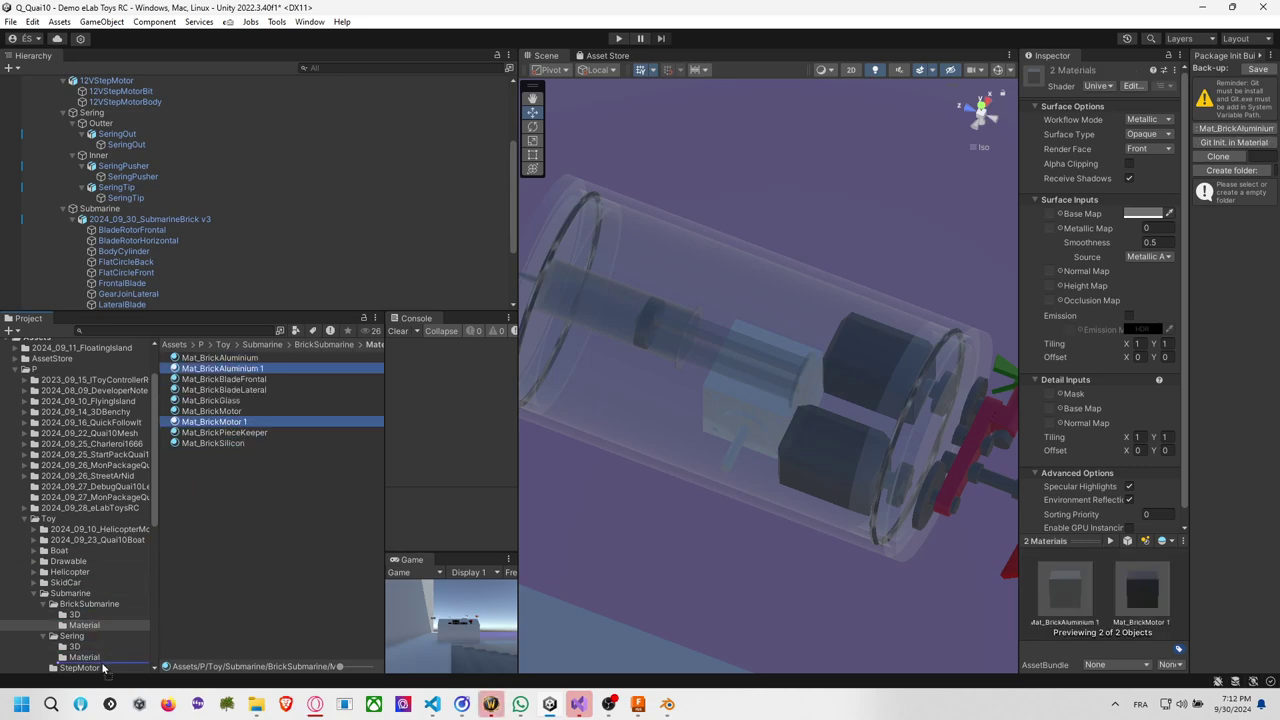
drag(103, 668, 108, 634)
drag(100, 577, 100, 577)
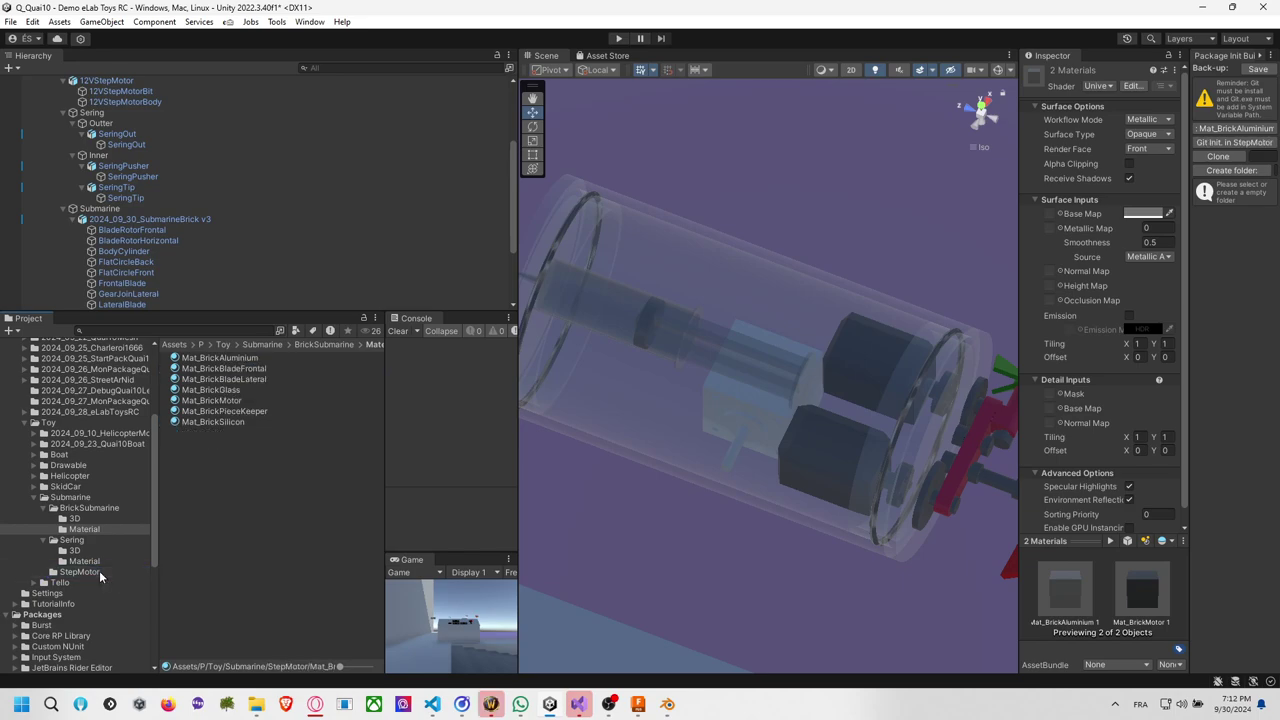
Place SM_28BYJ under Mesh, rotate it -90 on X and lower it inside the tube.
click(201, 390)
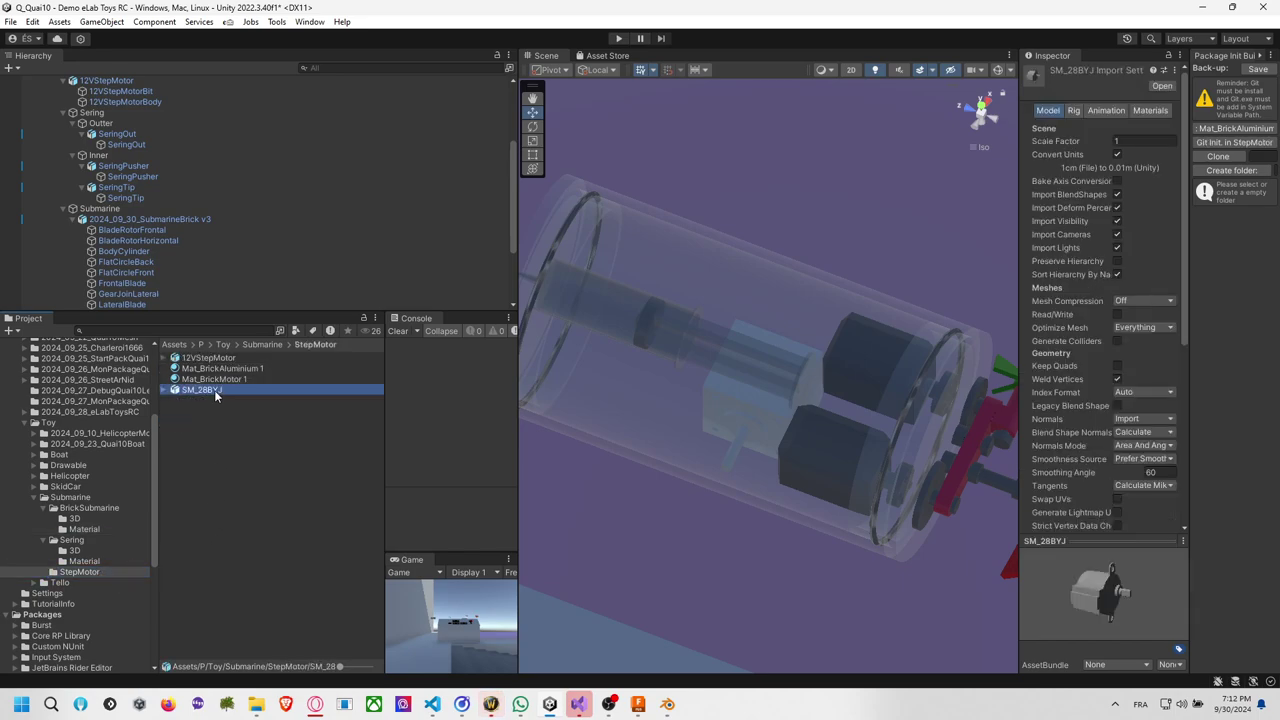
drag(215, 395, 100, 108)
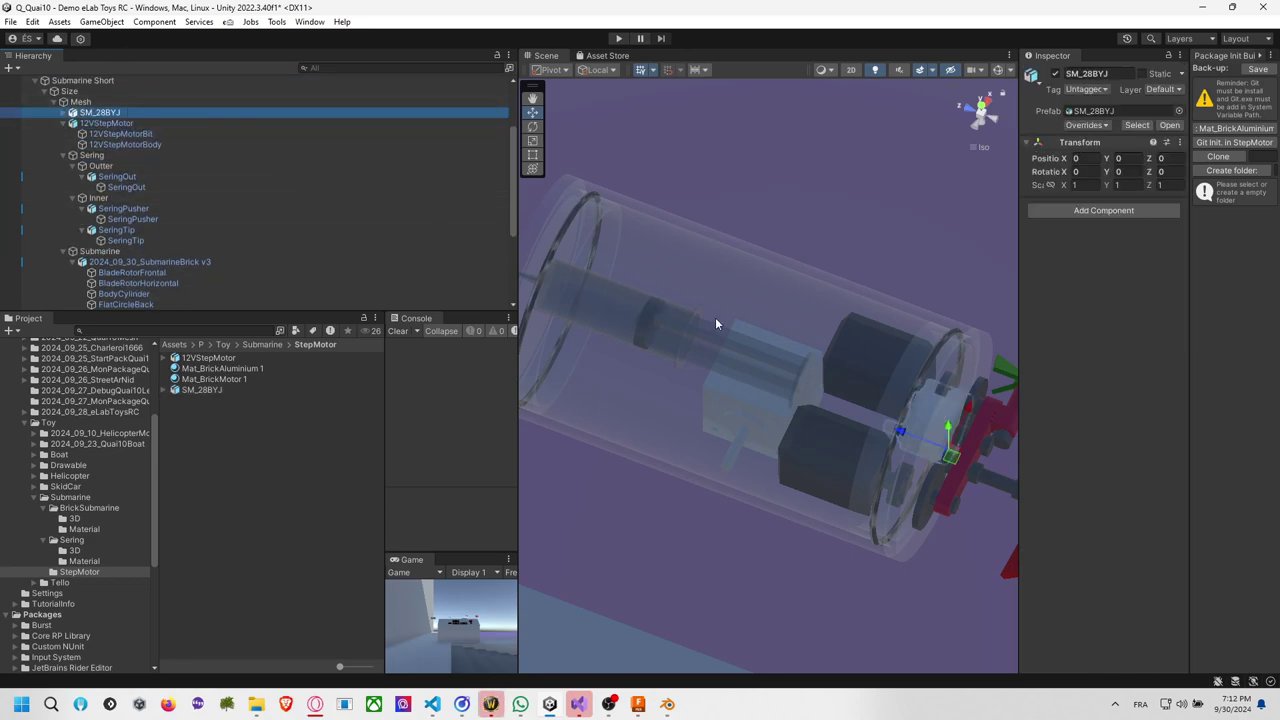
drag(906, 438, 667, 377)
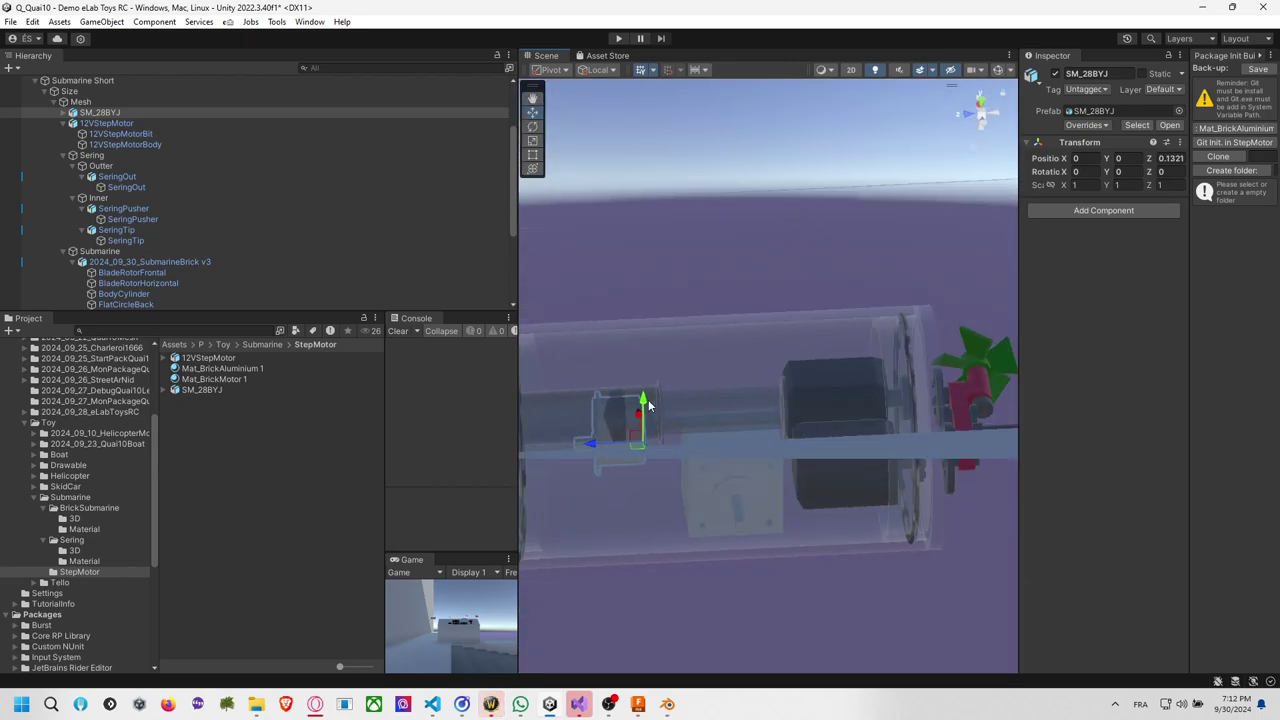
mouse_move(648, 441)
mouse_down()
mouse_move(640, 420)
mouse_move(642, 444)
mouse_up()
key(e)
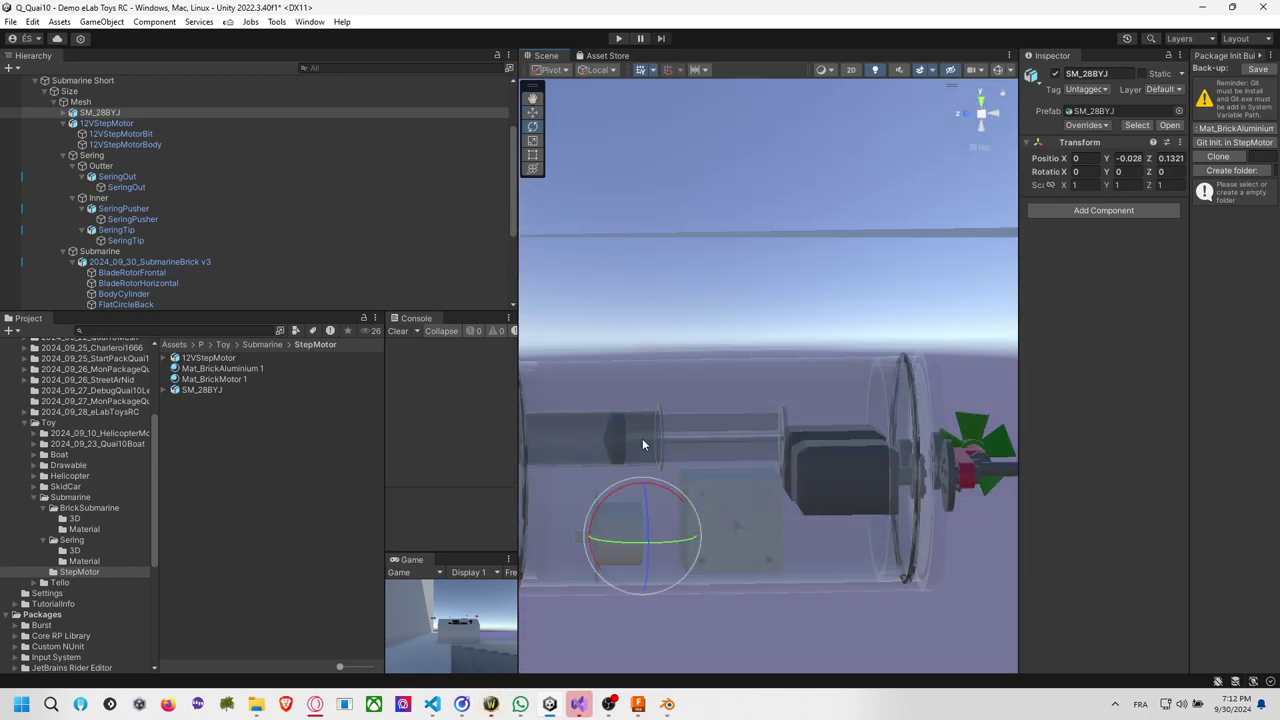
drag(651, 497, 805, 530)
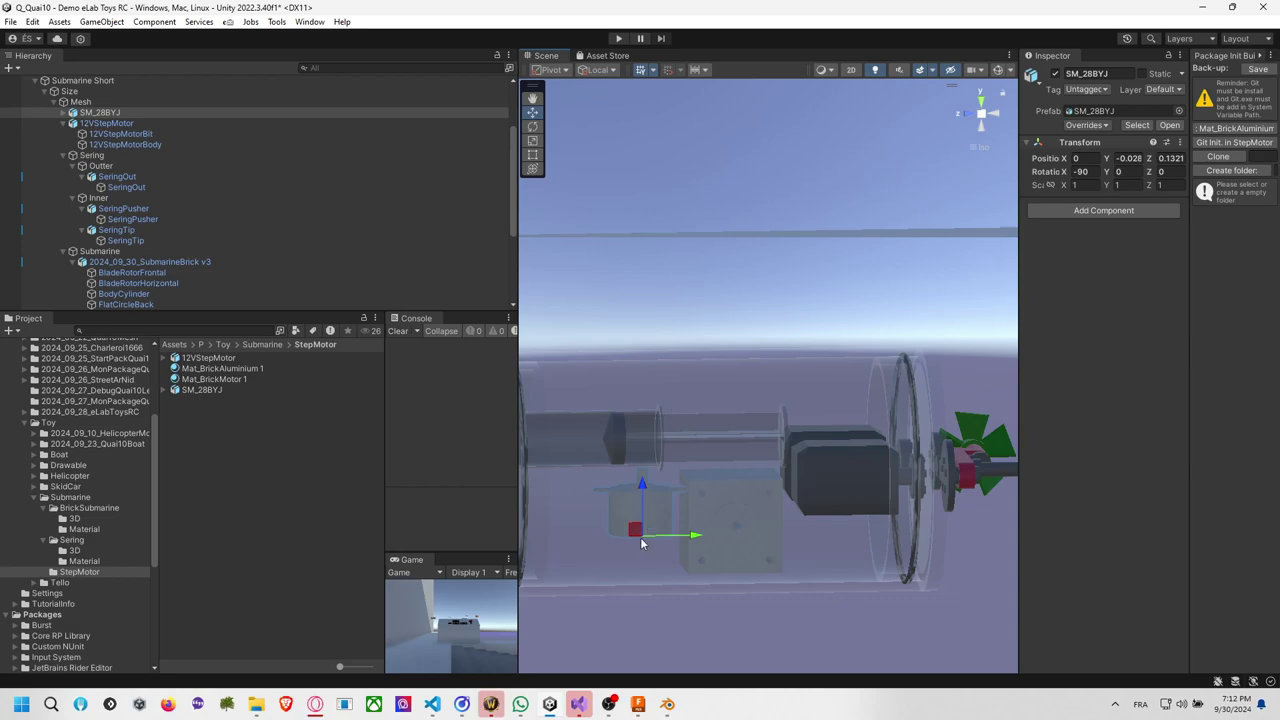
drag(640, 537, 610, 574)
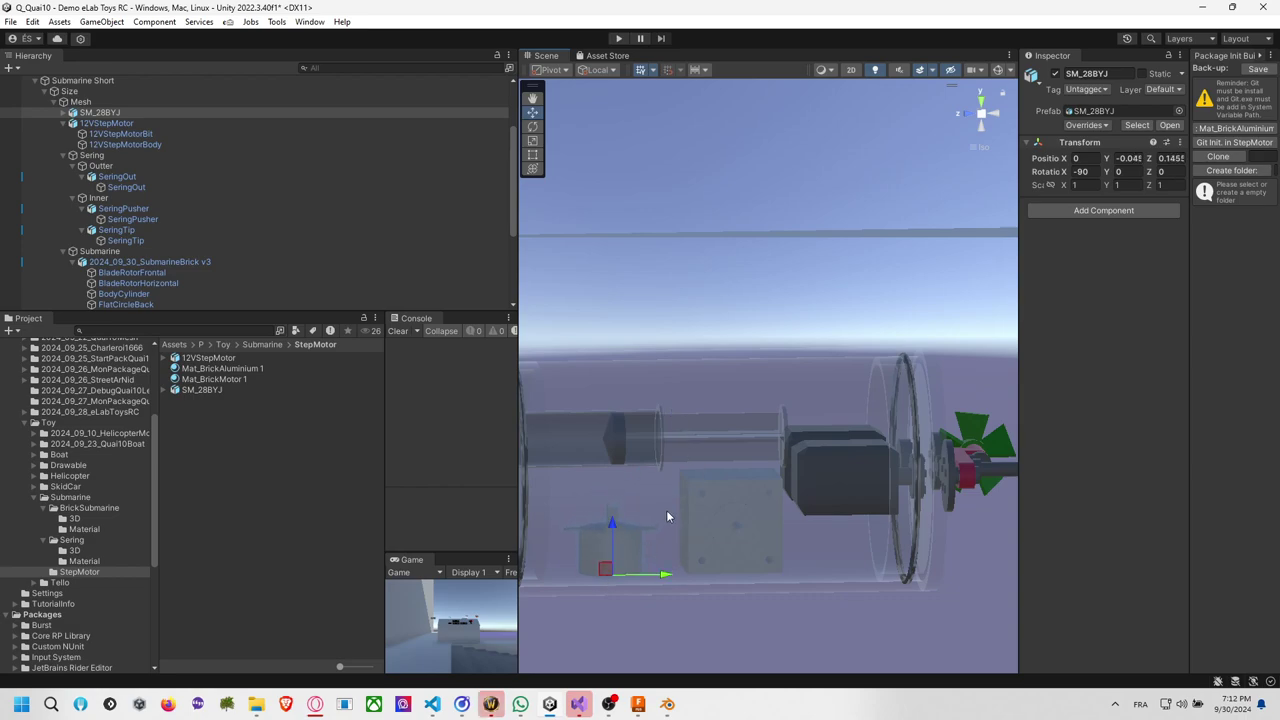
Hide the SubmarineBrick v3 model to view the motors side-on and select 12VStepMotor.
click(731, 321)
right_drag(721, 507, 686, 547)
click(709, 346)
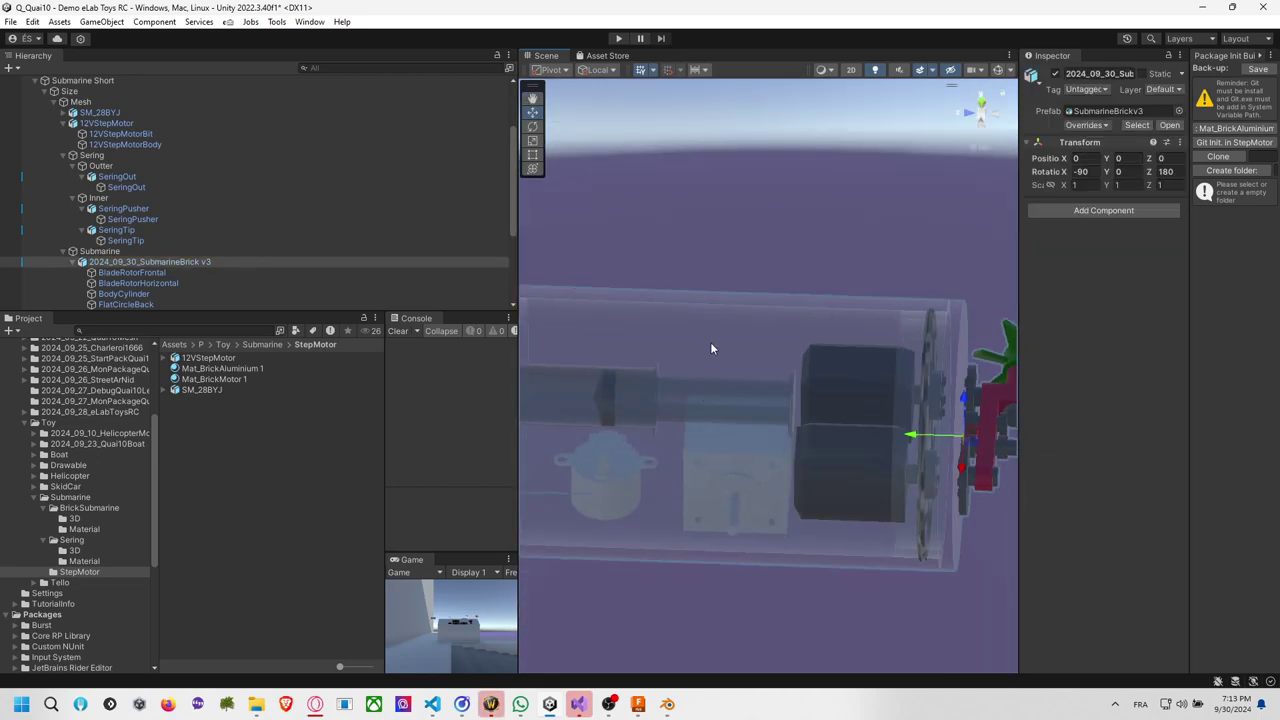
click(15, 262)
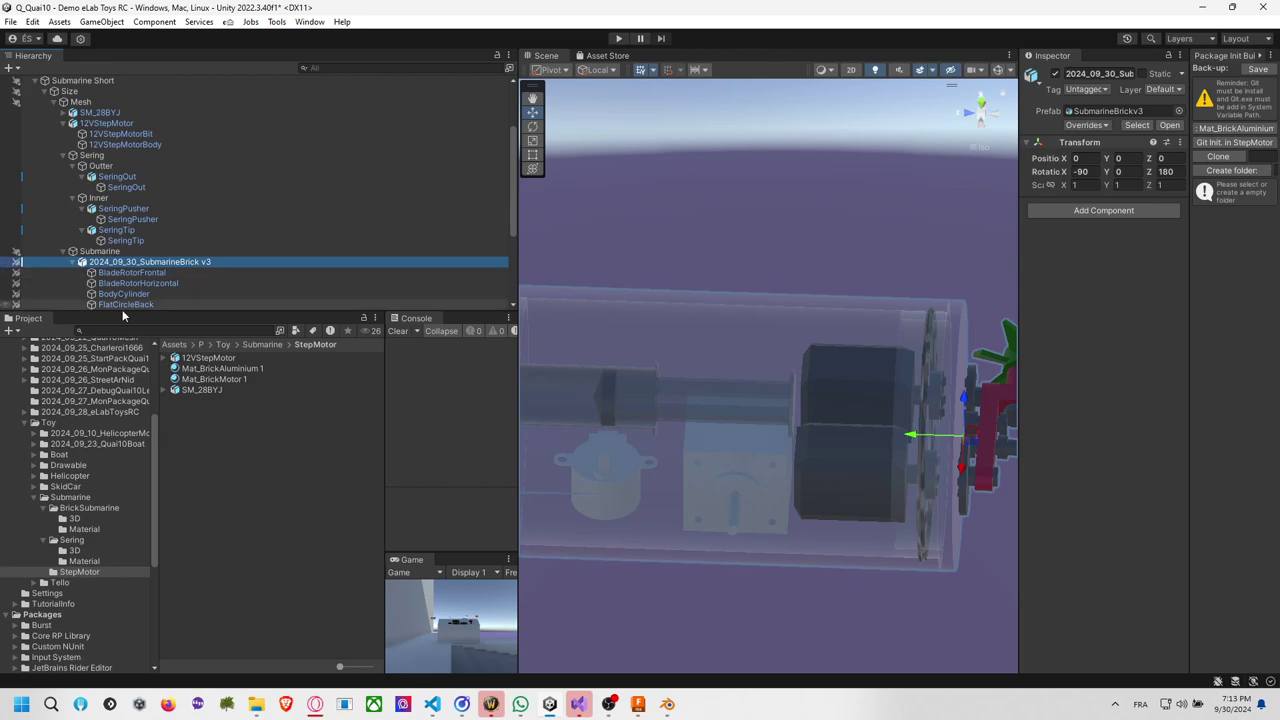
right_drag(755, 258, 757, 331)
click(272, 491)
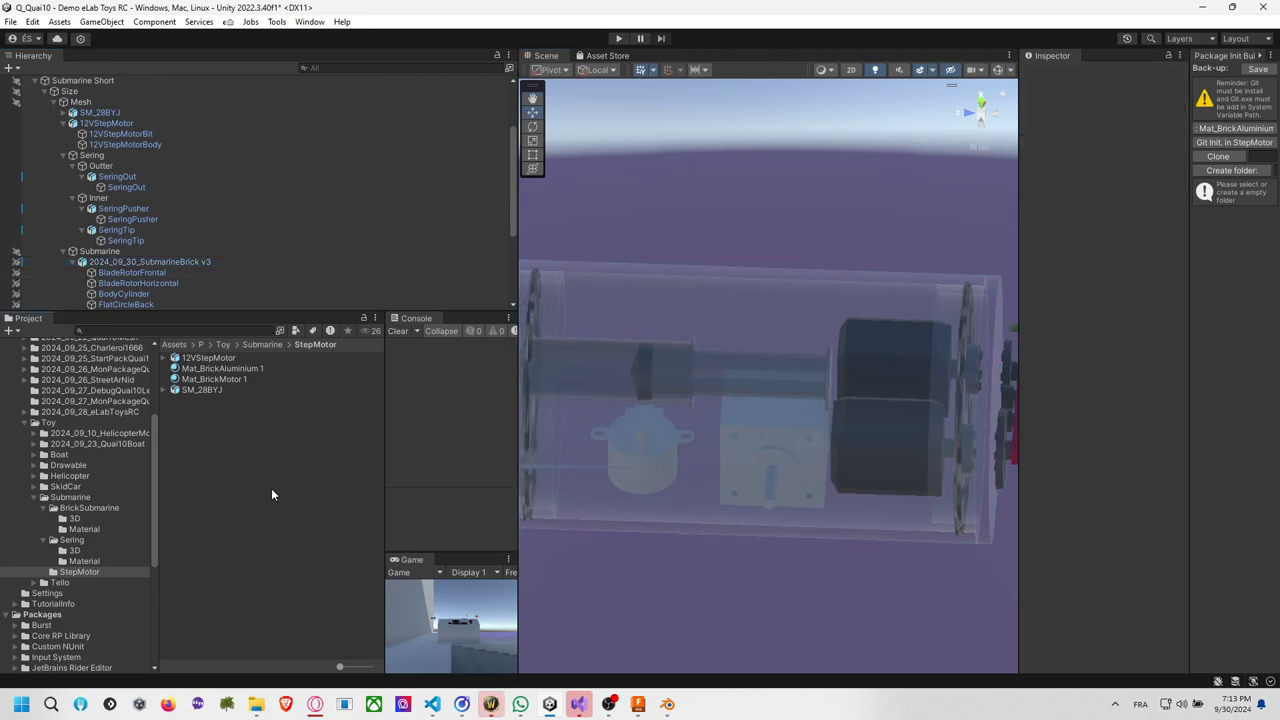
click(759, 437)
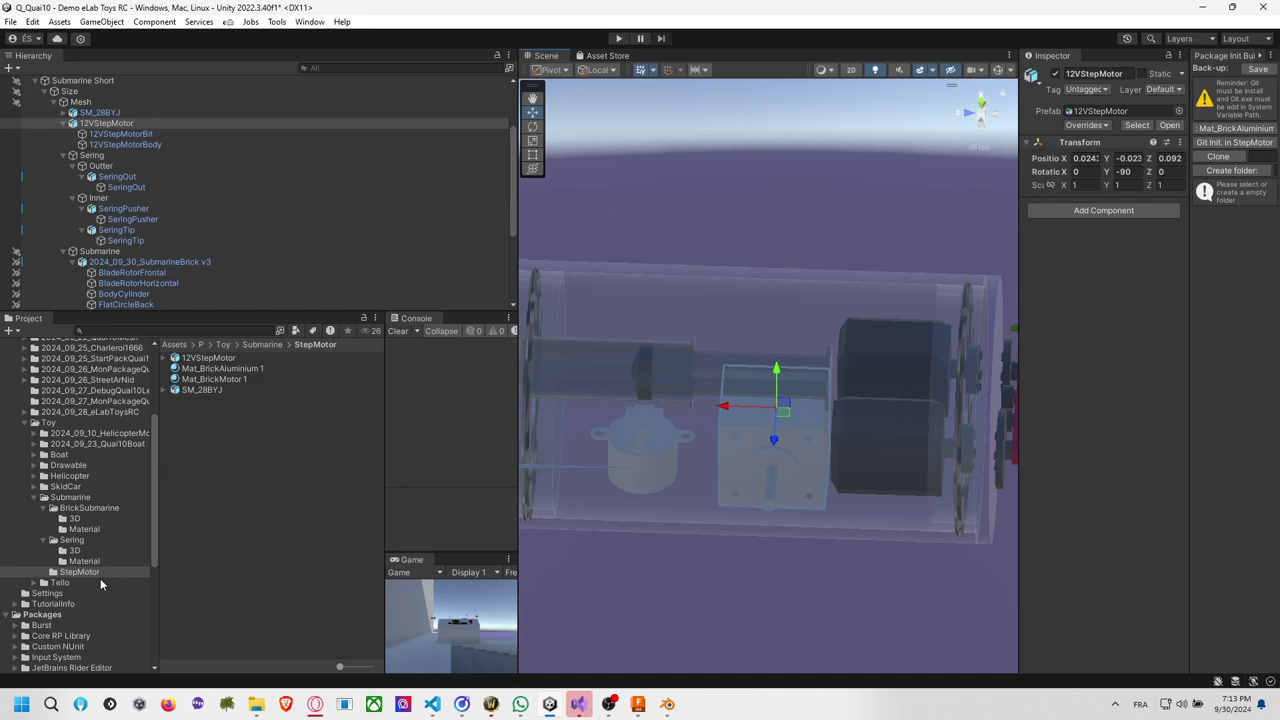
Rename Mat_BrickMotor 1 to Mat_StepMotor 1.
click(217, 380)
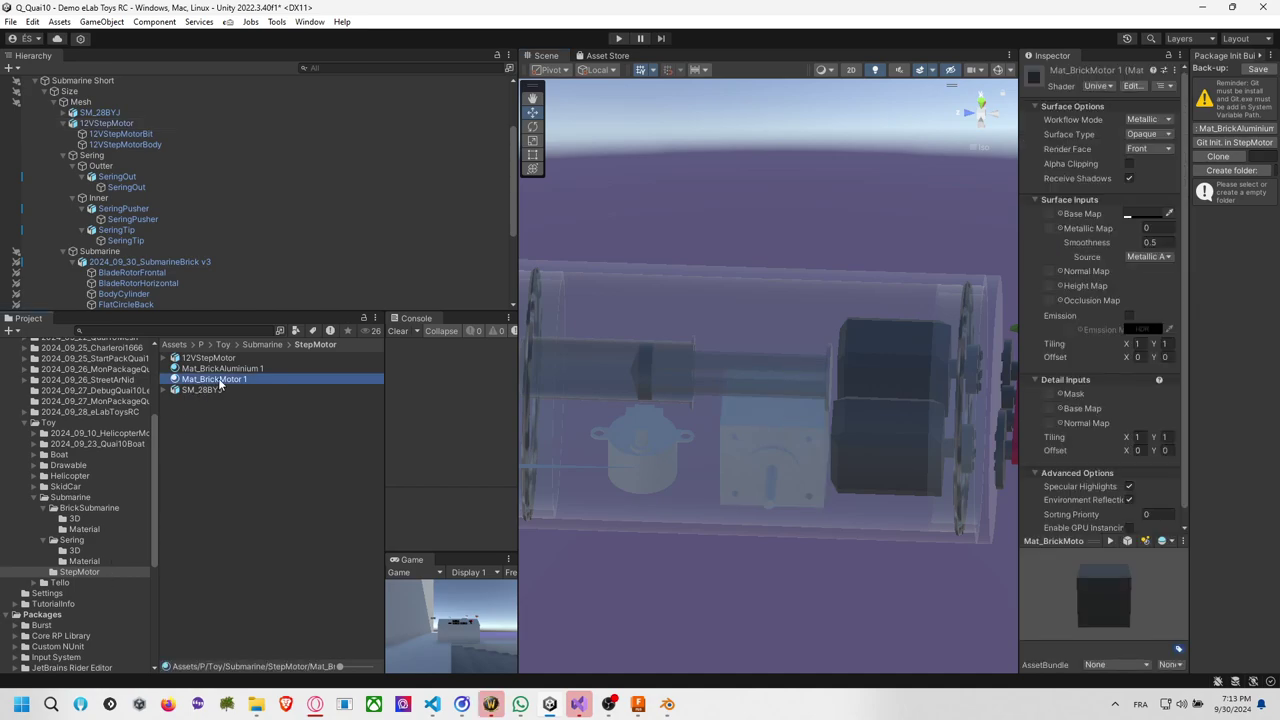
click(246, 381)
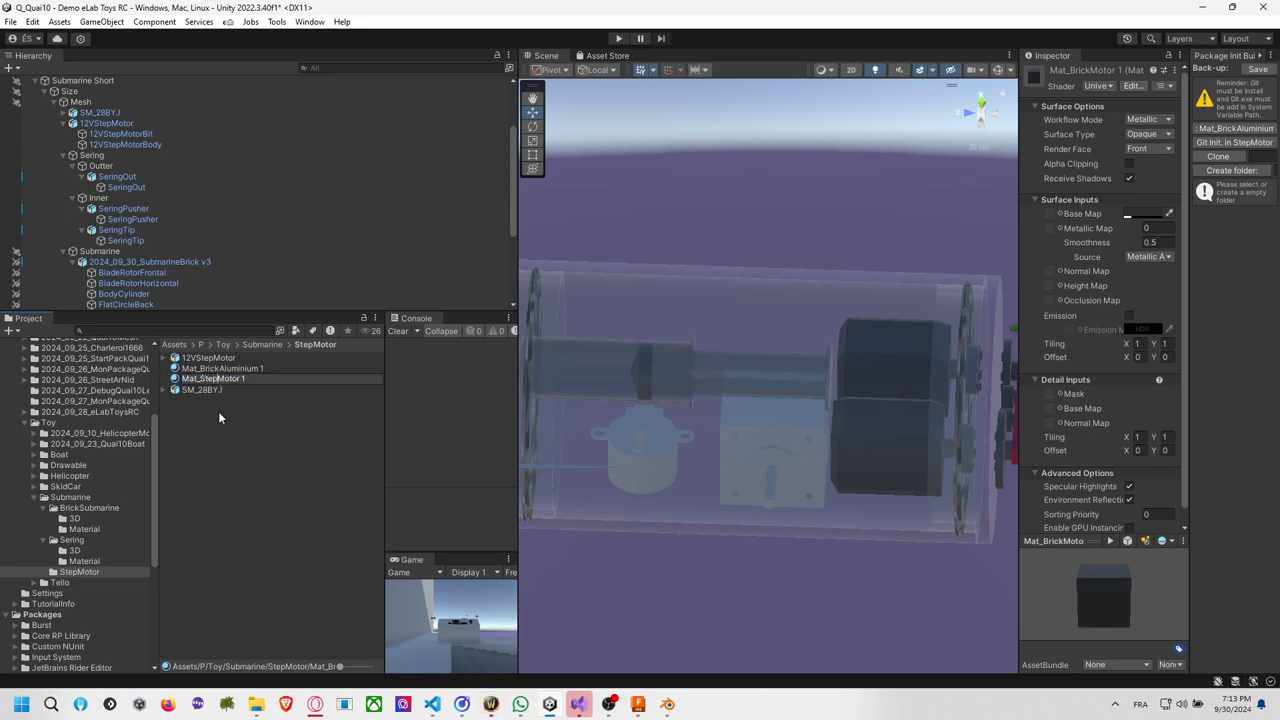
key(Return)
Rename Mat_BrickAluminium 1 to Mat_StepAluminium.
click(221, 369)
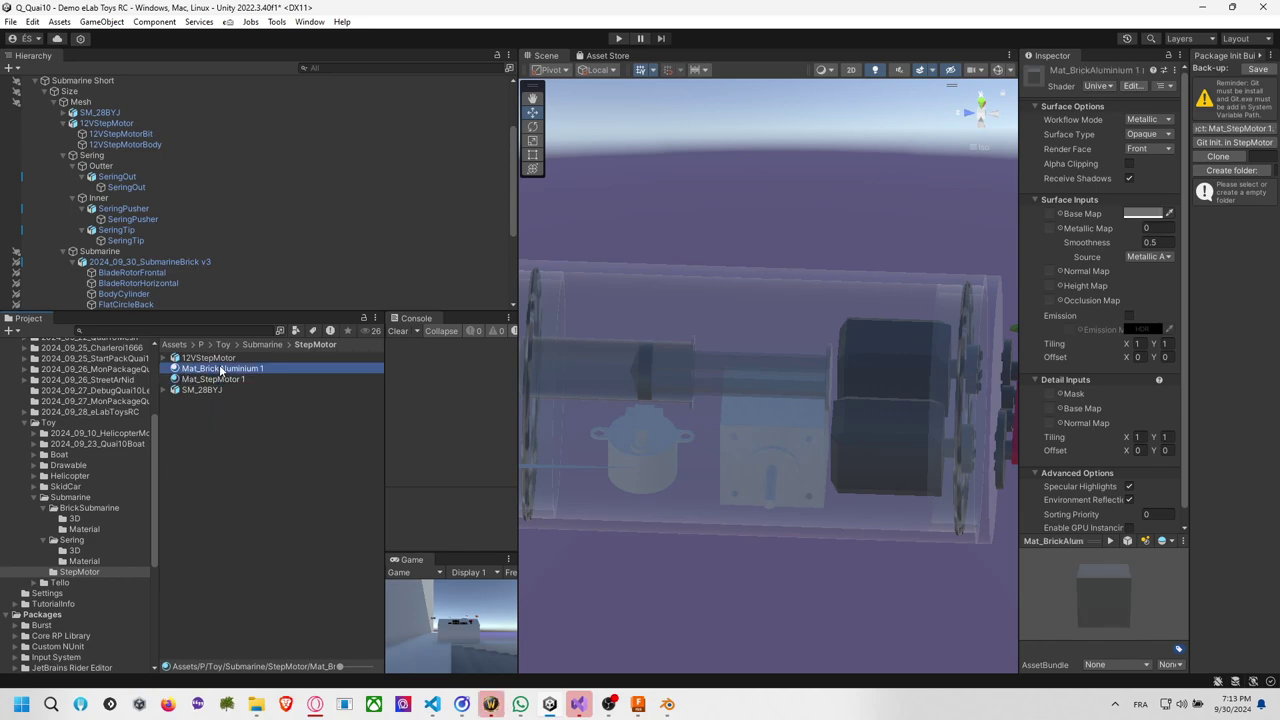
click(220, 370)
click(220, 370)
key(BackSpace)
key(BackSpace)
key(BackSpace)
key(BackSpace)
key(BackSpace)
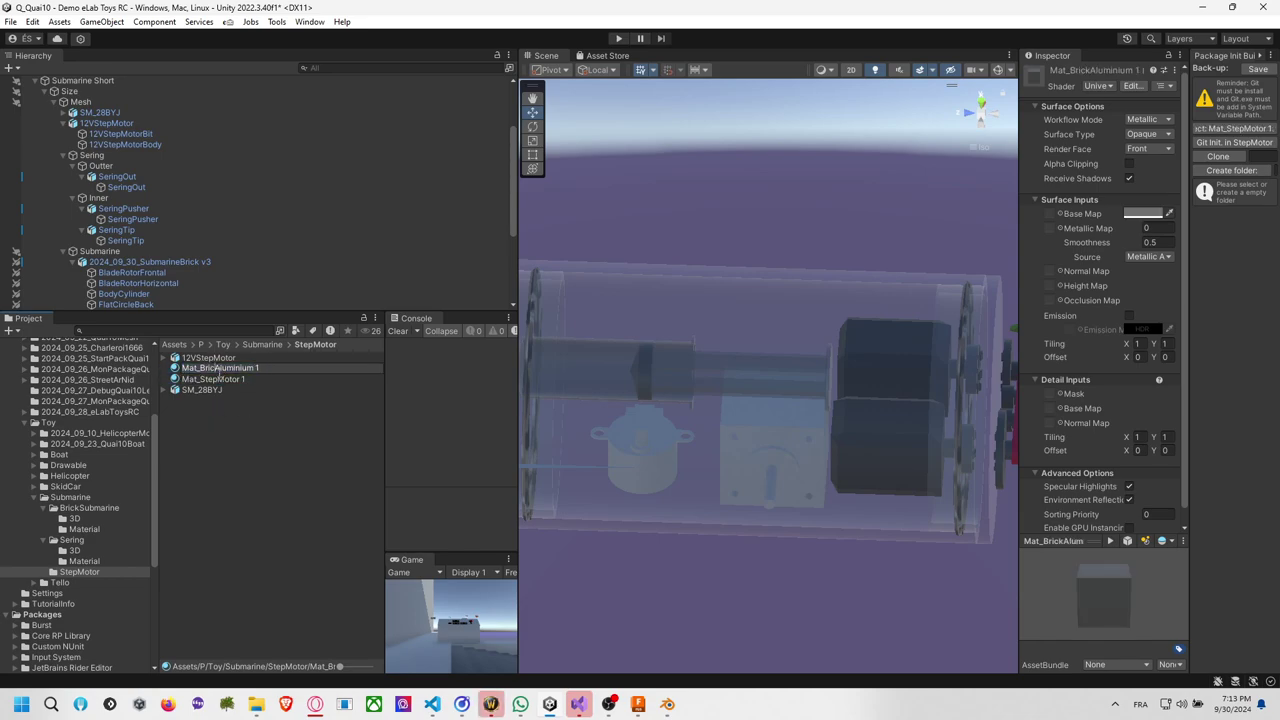
text(Step)
key(Return)
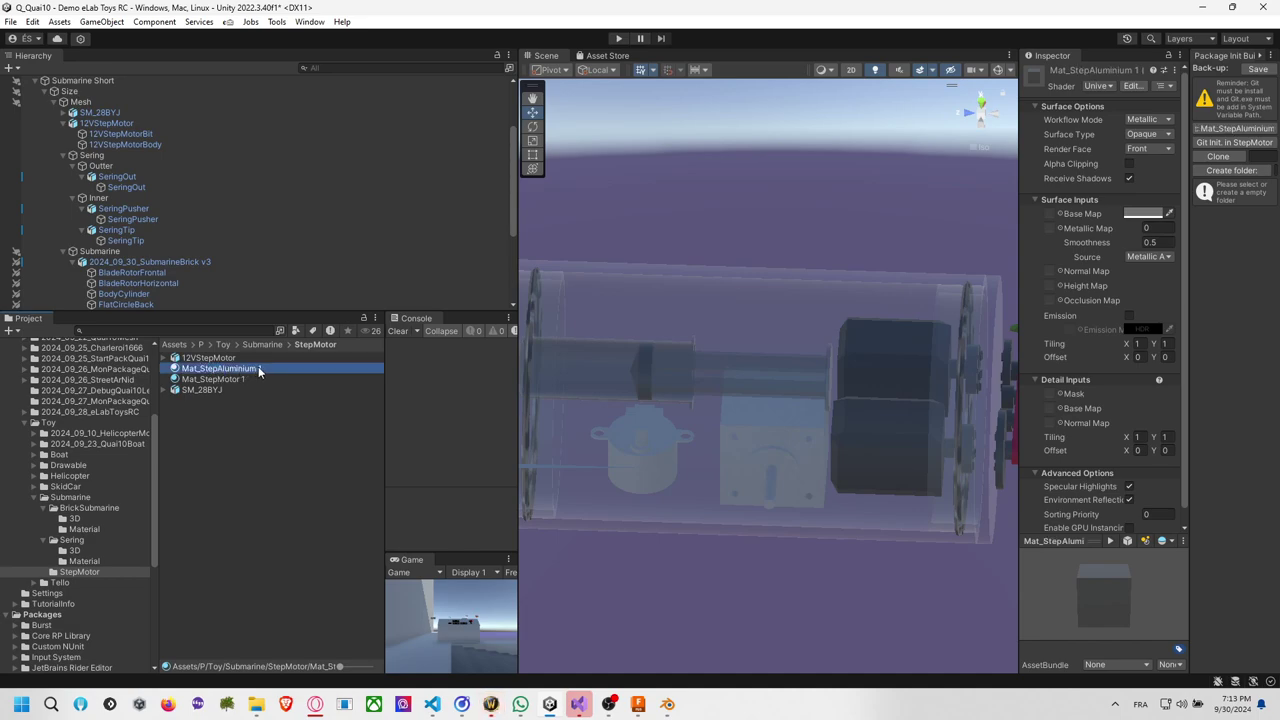
click(259, 370)
key(BackSpace)
key(BackSpace)
key(Return)
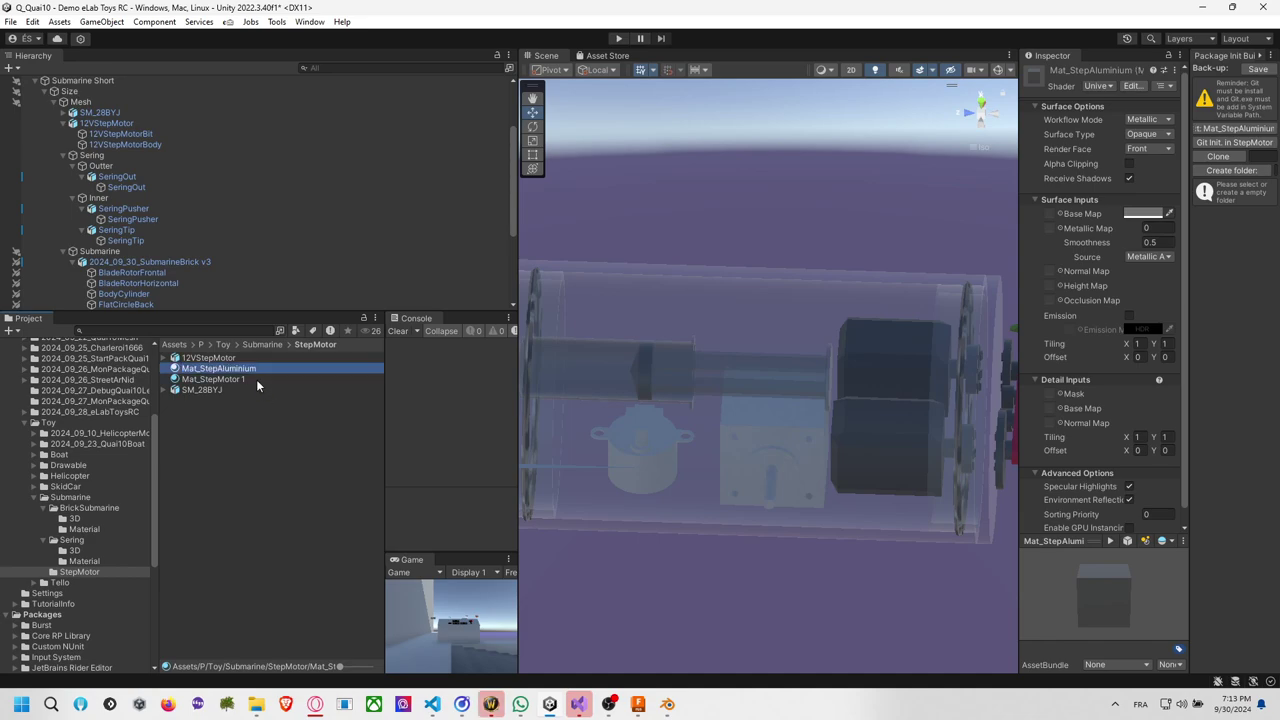
Rename Mat_StepMotor 1 to Mat_StepMotor.
click(246, 380)
click(252, 381)
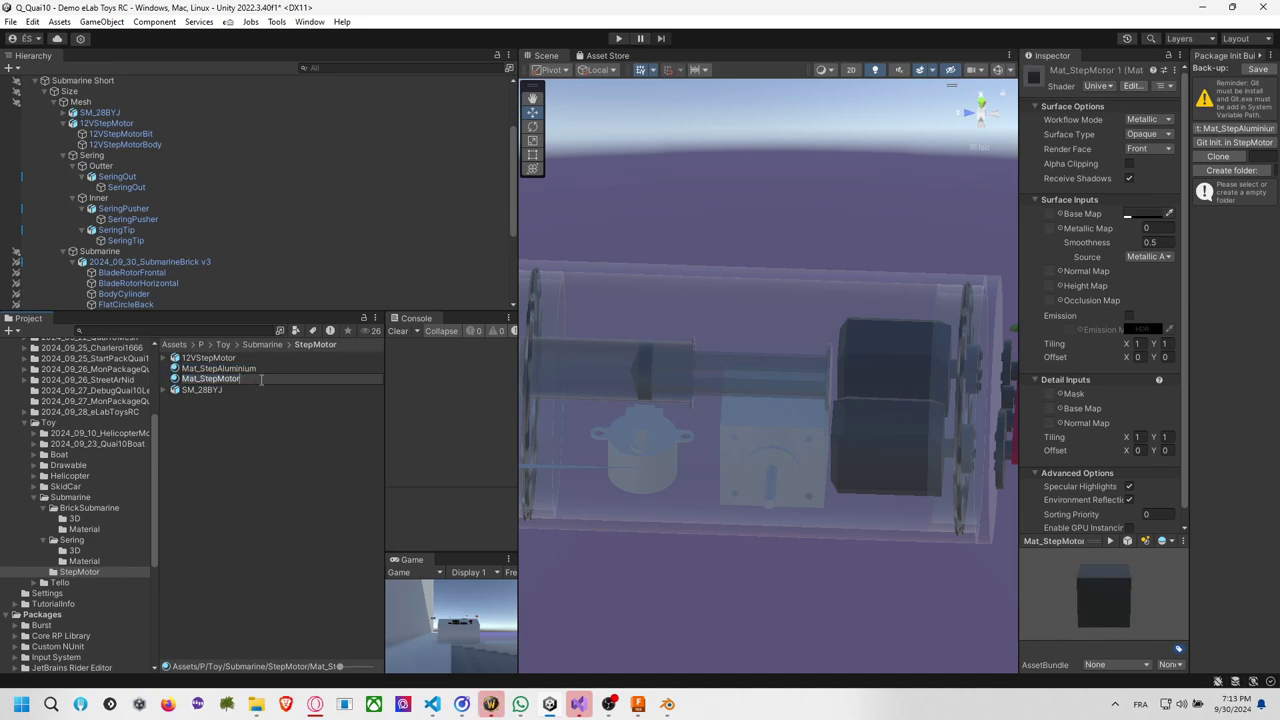
click(249, 371)
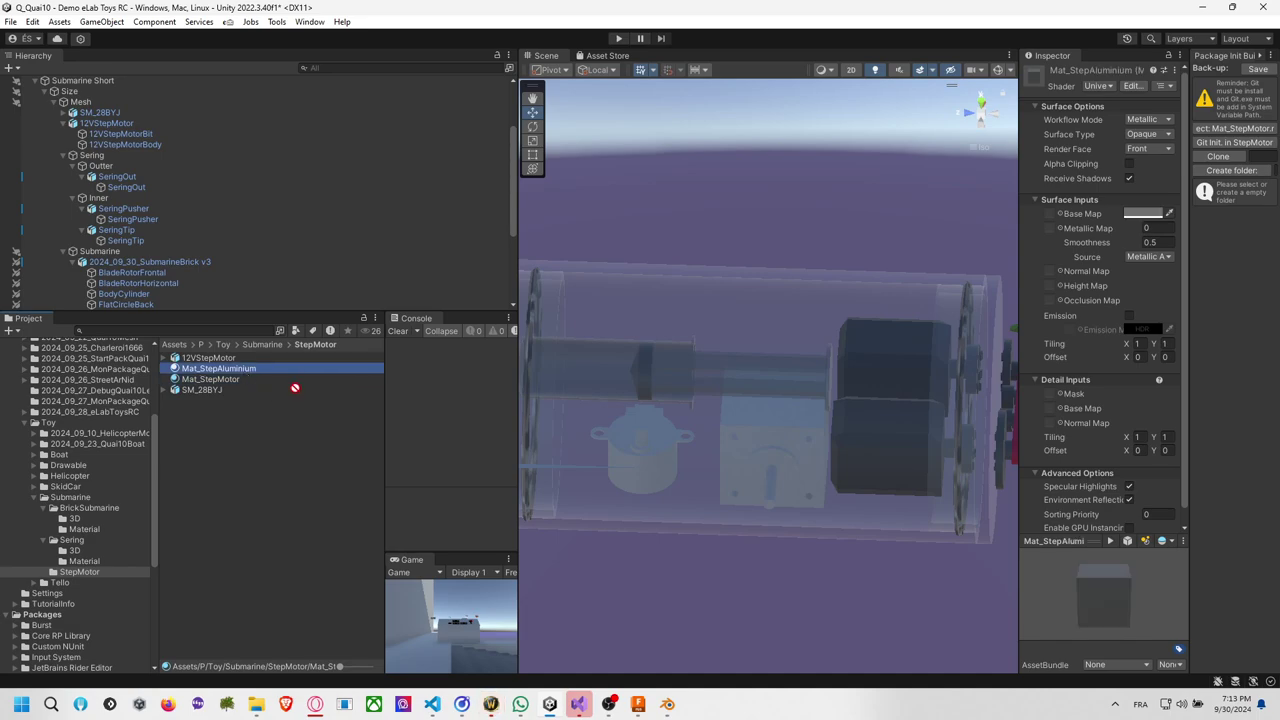
Preview Mat_StepAluminium on the servo and stepper motors in the scene.
drag(295, 388, 354, 417)
drag(232, 374, 767, 498)
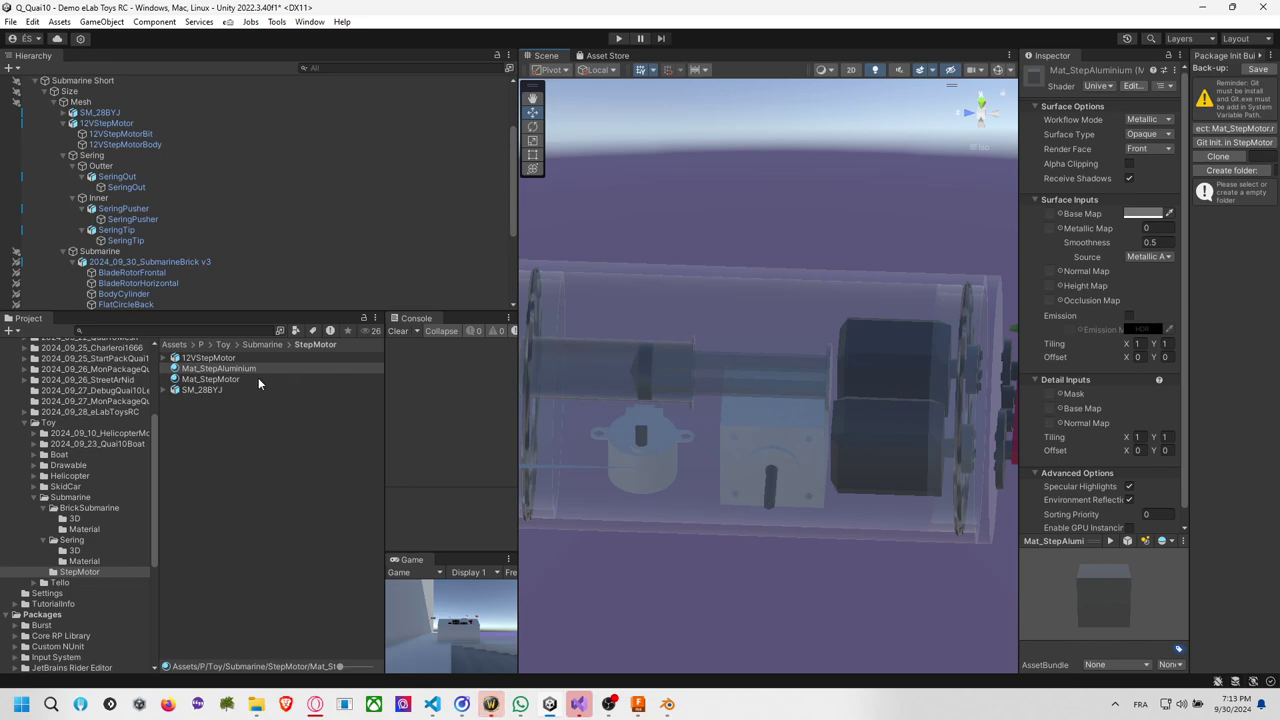
drag(258, 383, 606, 437)
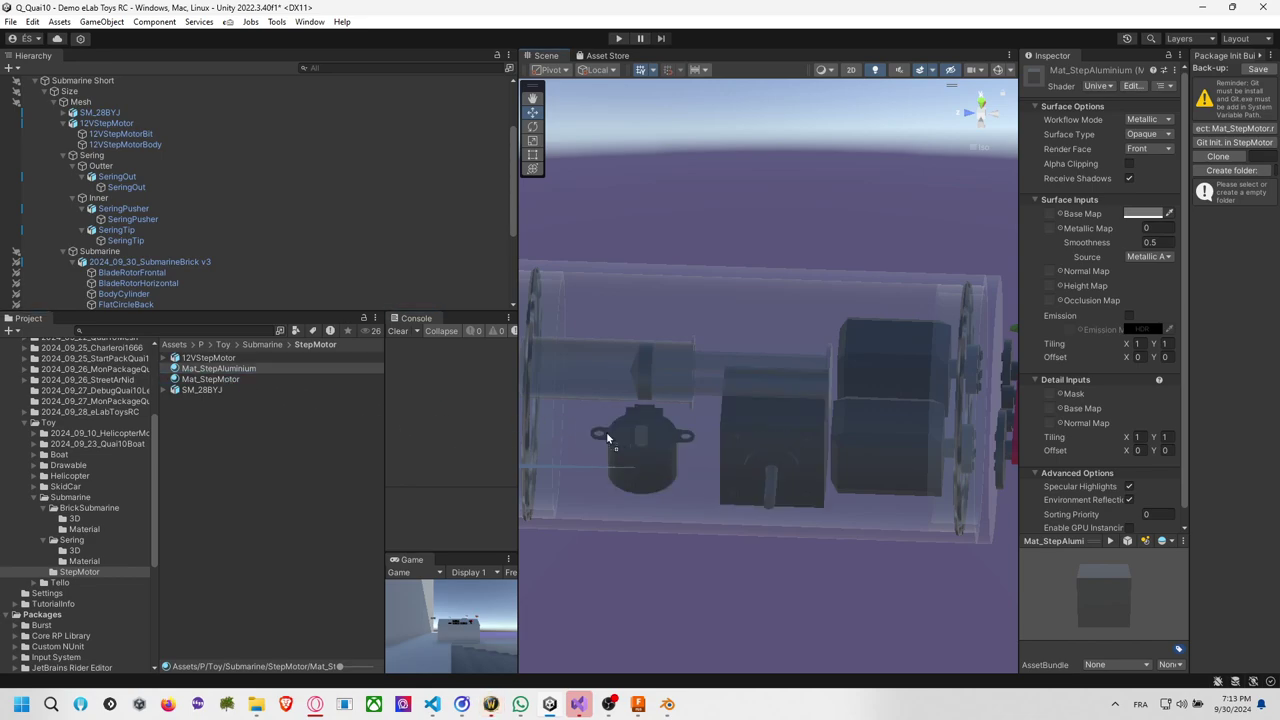
Slide the SM_28BYJ motor along the hull to Z 0.1594.
alt+drag(837, 500, 942, 397)
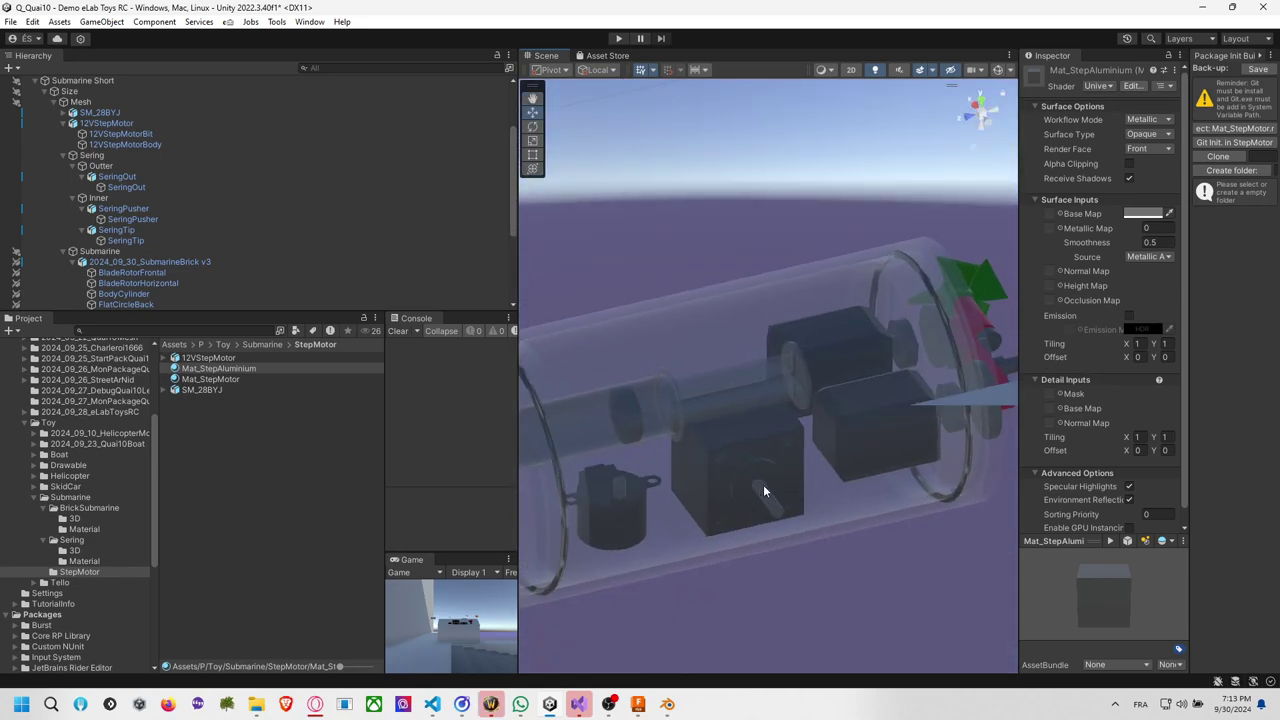
mouse_move(755, 490)
alt+mouse_down()
mouse_move(870, 440)
mouse_move(1022, 418)
mouse_move(846, 501)
mouse_move(555, 531)
mouse_move(736, 480)
alt+mouse_up()
click(643, 556)
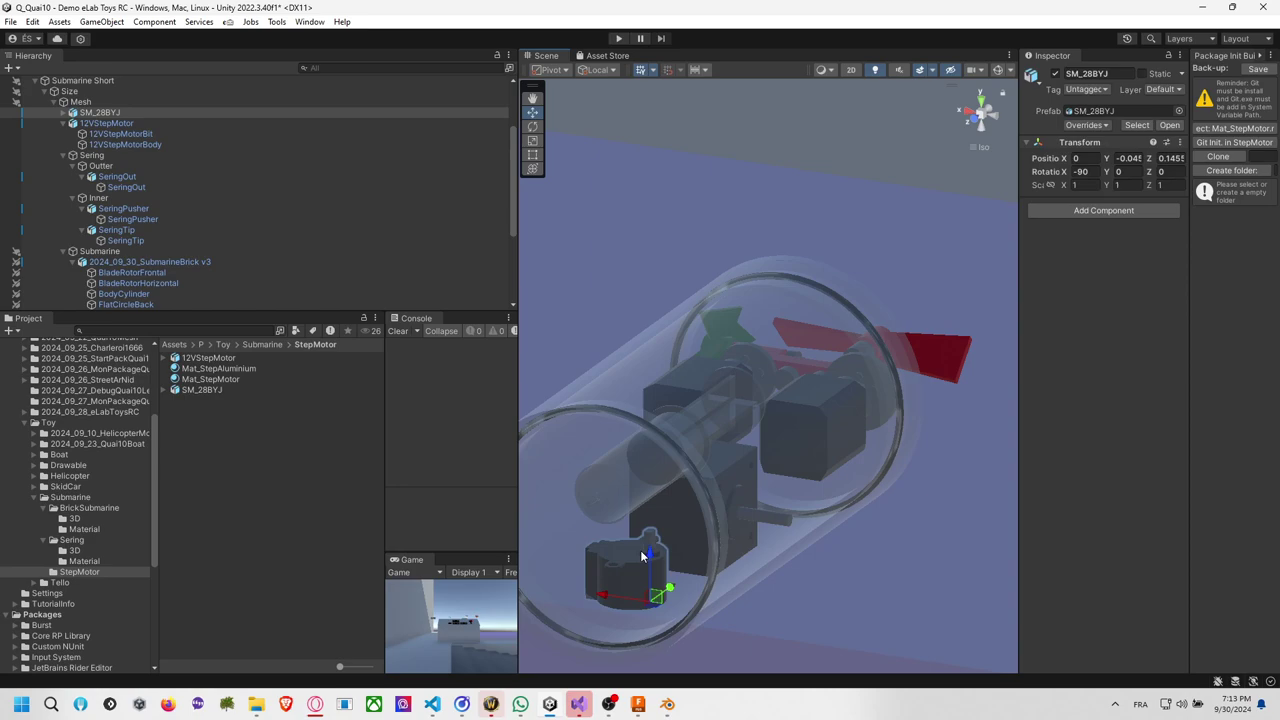
alt+drag(643, 556, 389, 572)
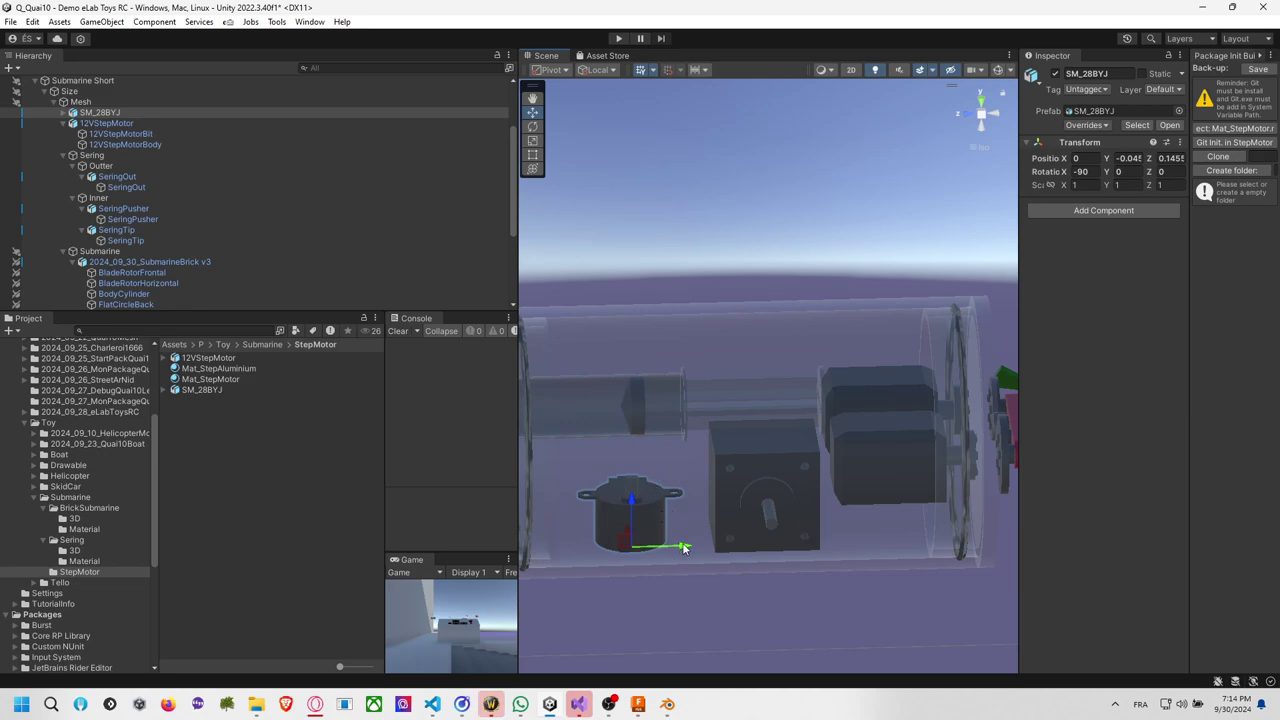
drag(687, 548, 651, 547)
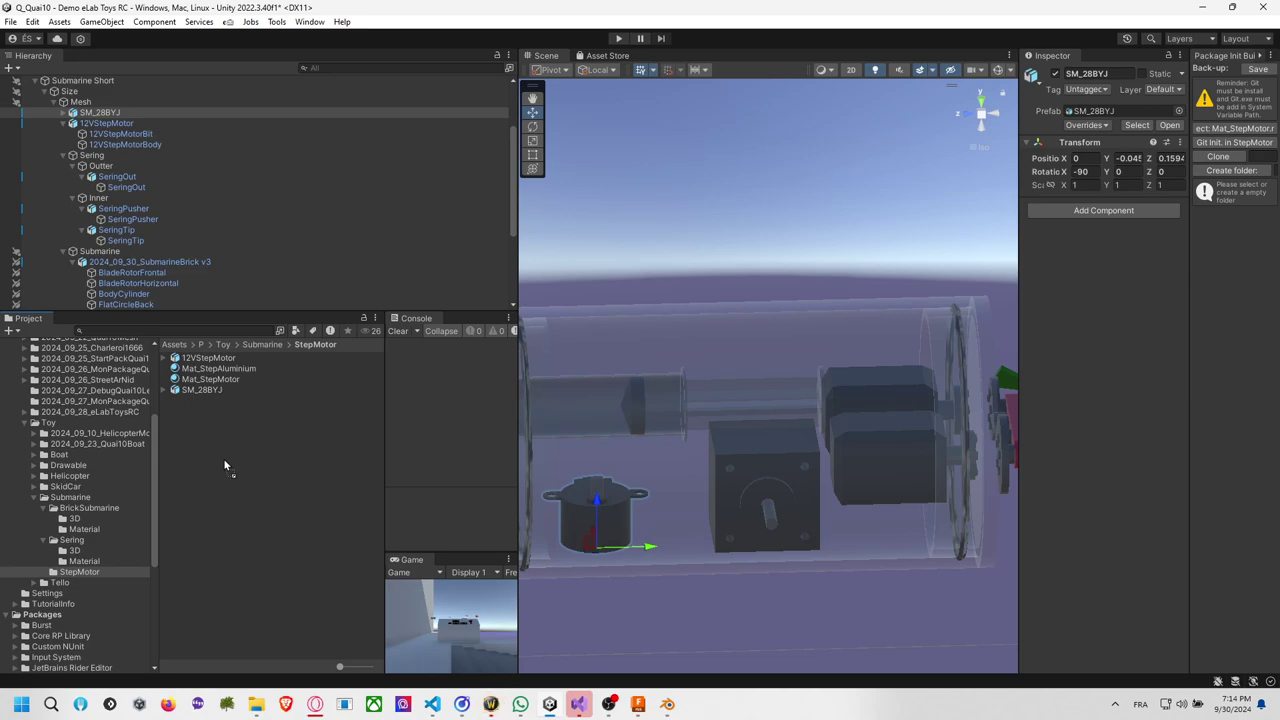
Create an empty parent object and nest SM_28BYJ under it.
click(114, 114)
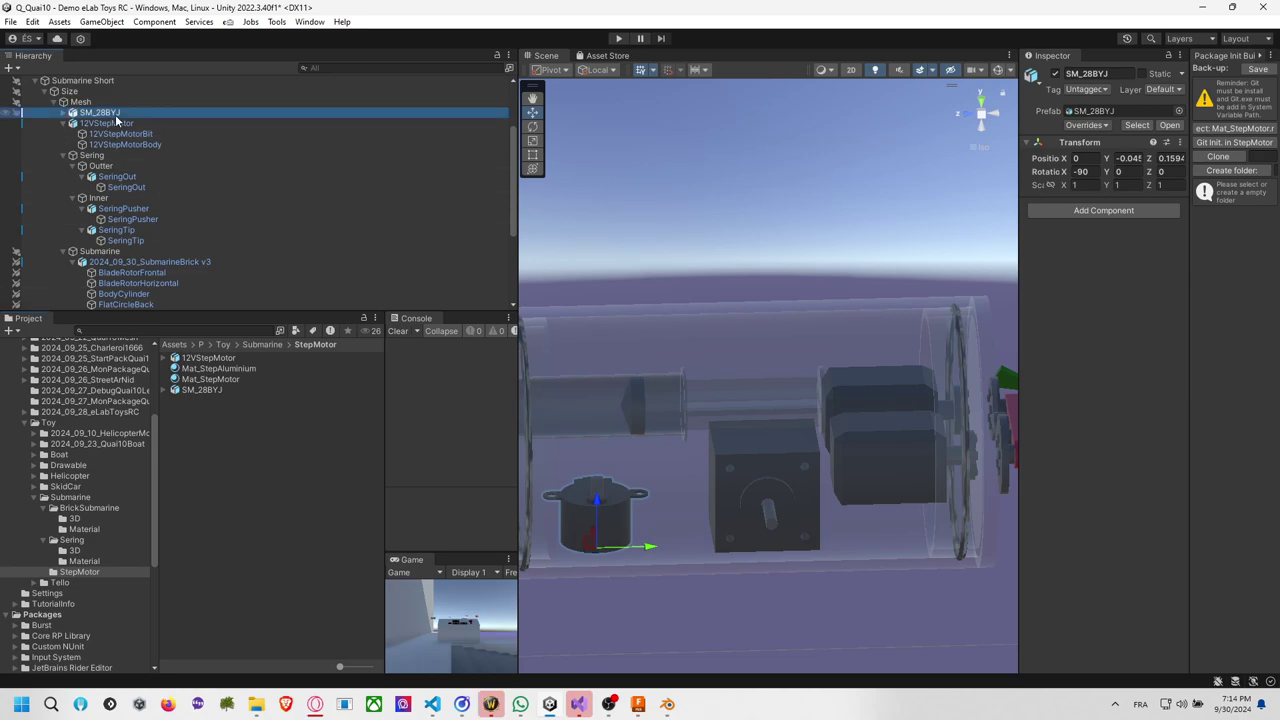
right_click(116, 119)
click(203, 334)
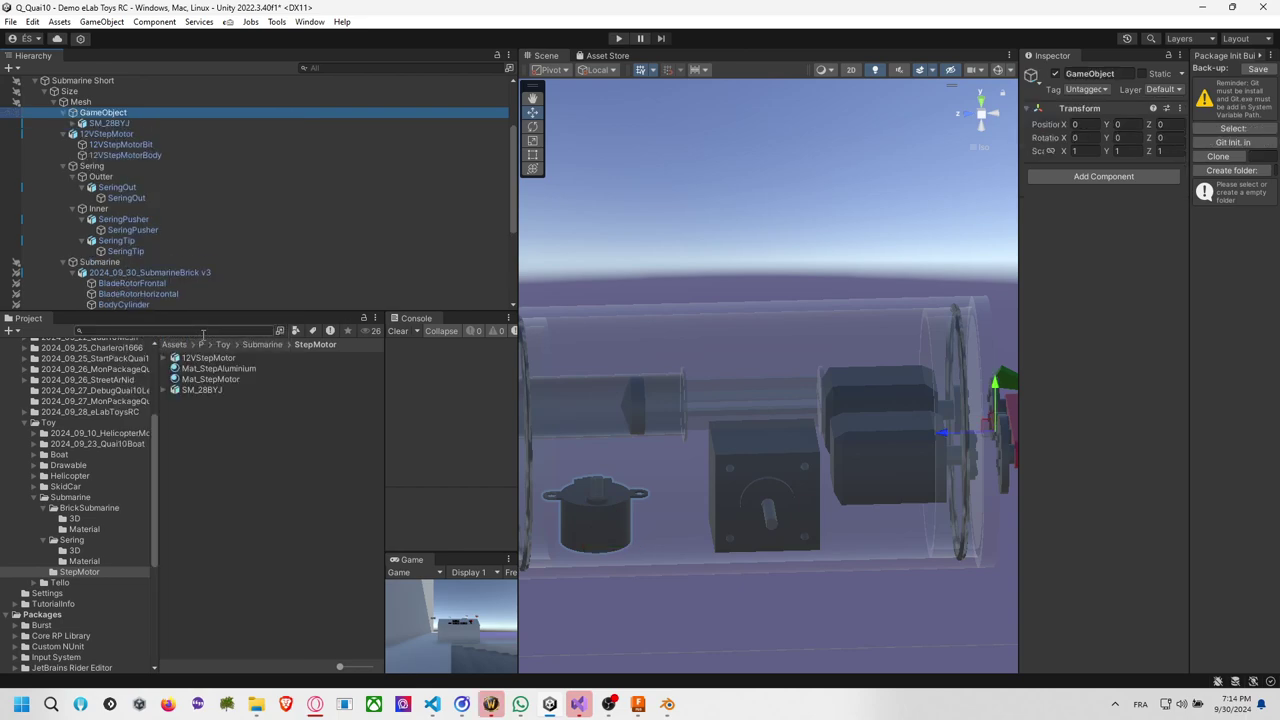
key(ctrl+z)
right_click(111, 114)
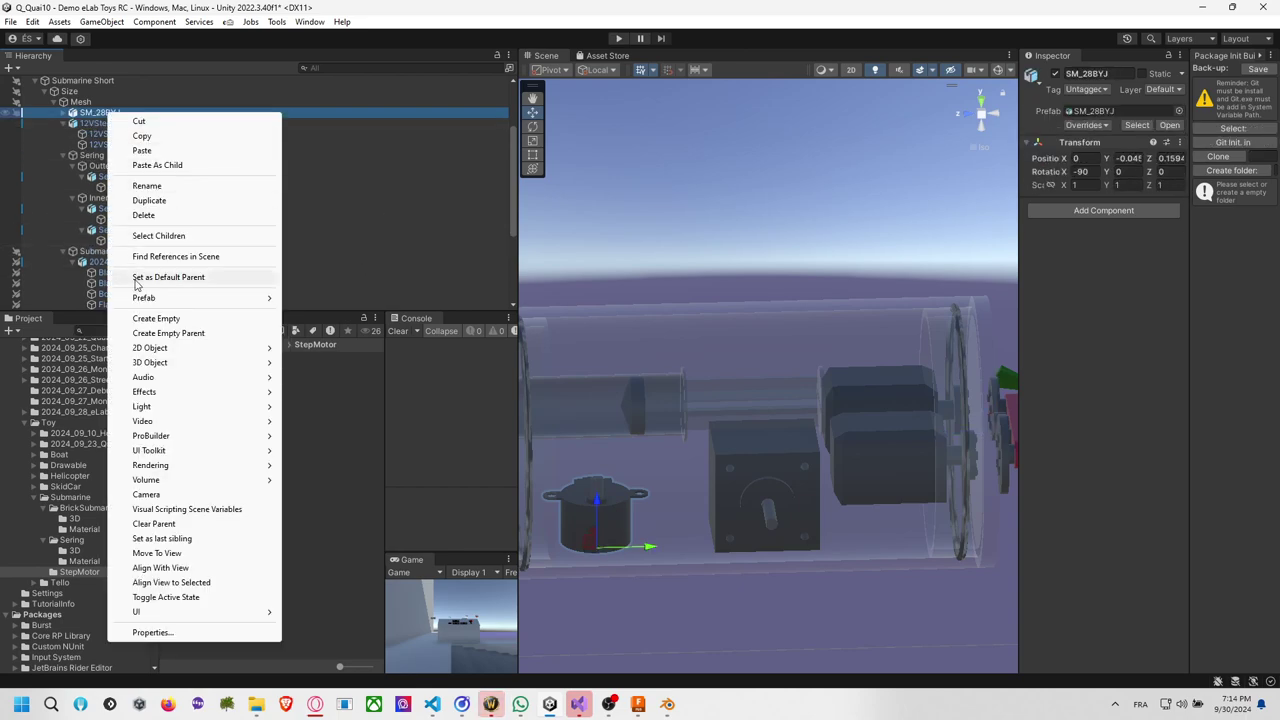
click(165, 333)
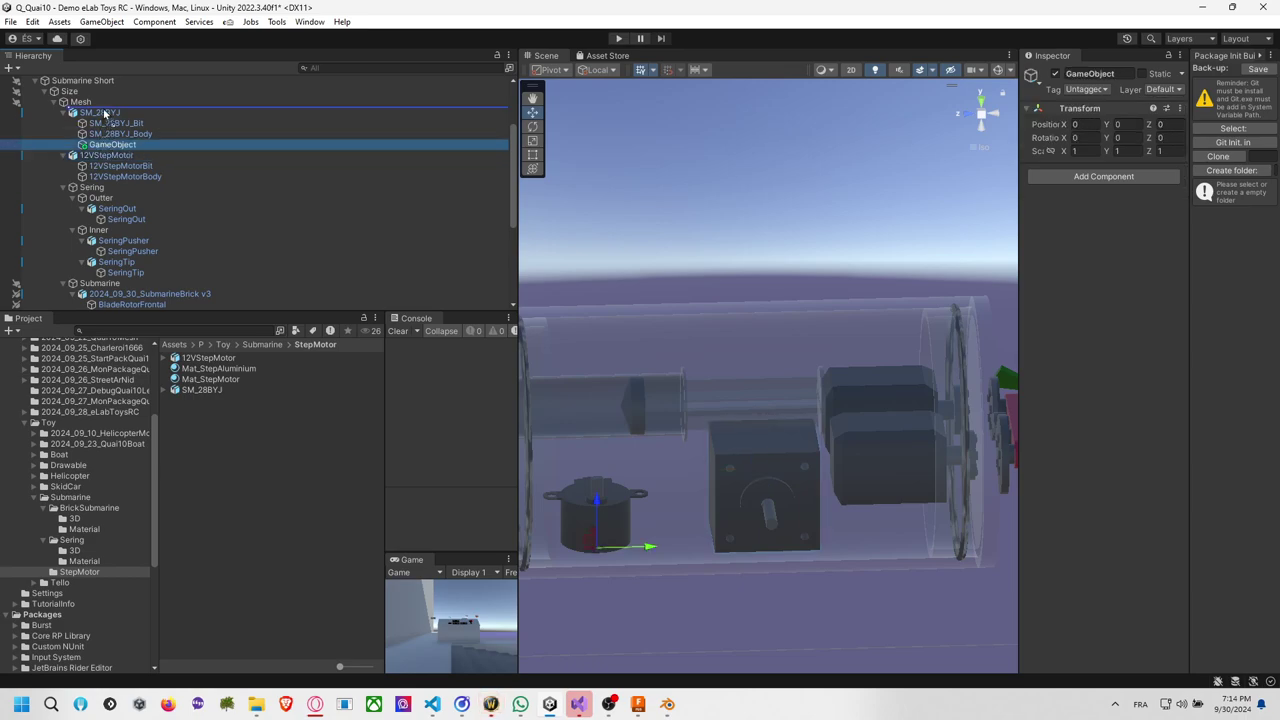
click(105, 113)
mouse_move(103, 123)
mouse_down()
mouse_move(128, 116)
mouse_move(109, 114)
mouse_up()
Name the parent SM_28BYJ and save it as a prefab in the StepMotor folder.
click(124, 117)
text(SM_28BYJ)
click(103, 124)
click(109, 114)
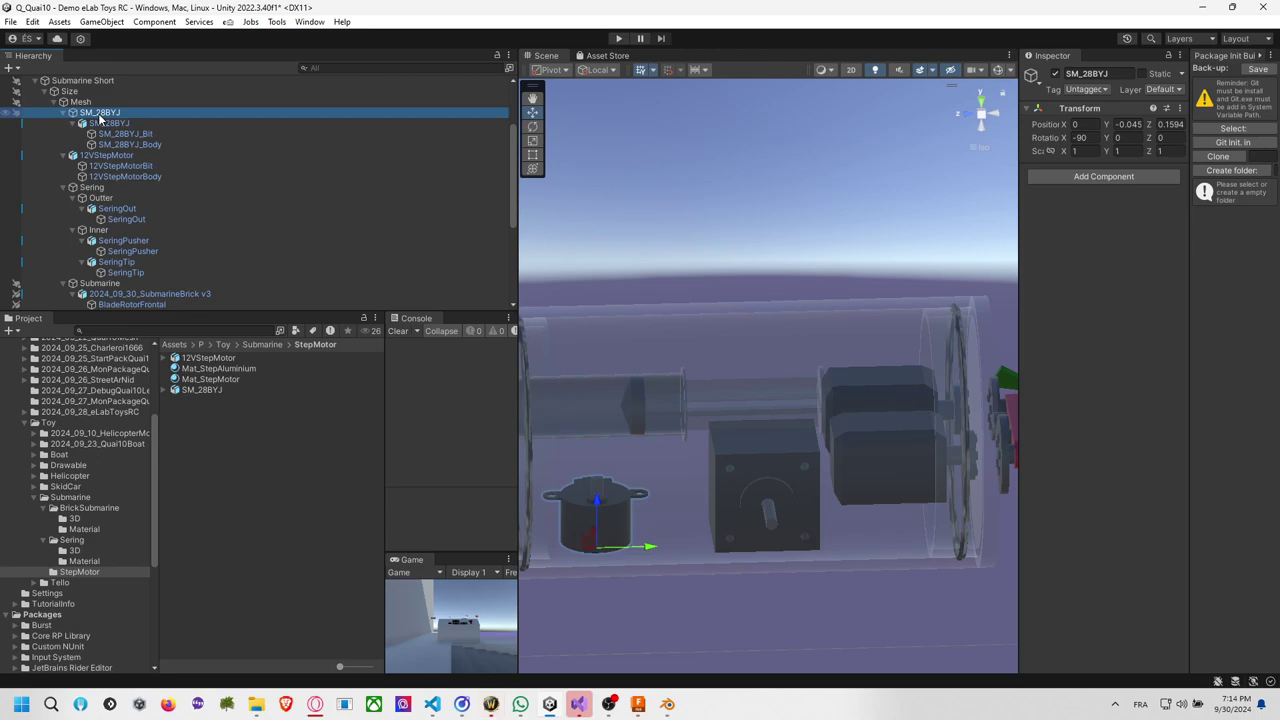
drag(100, 118, 227, 395)
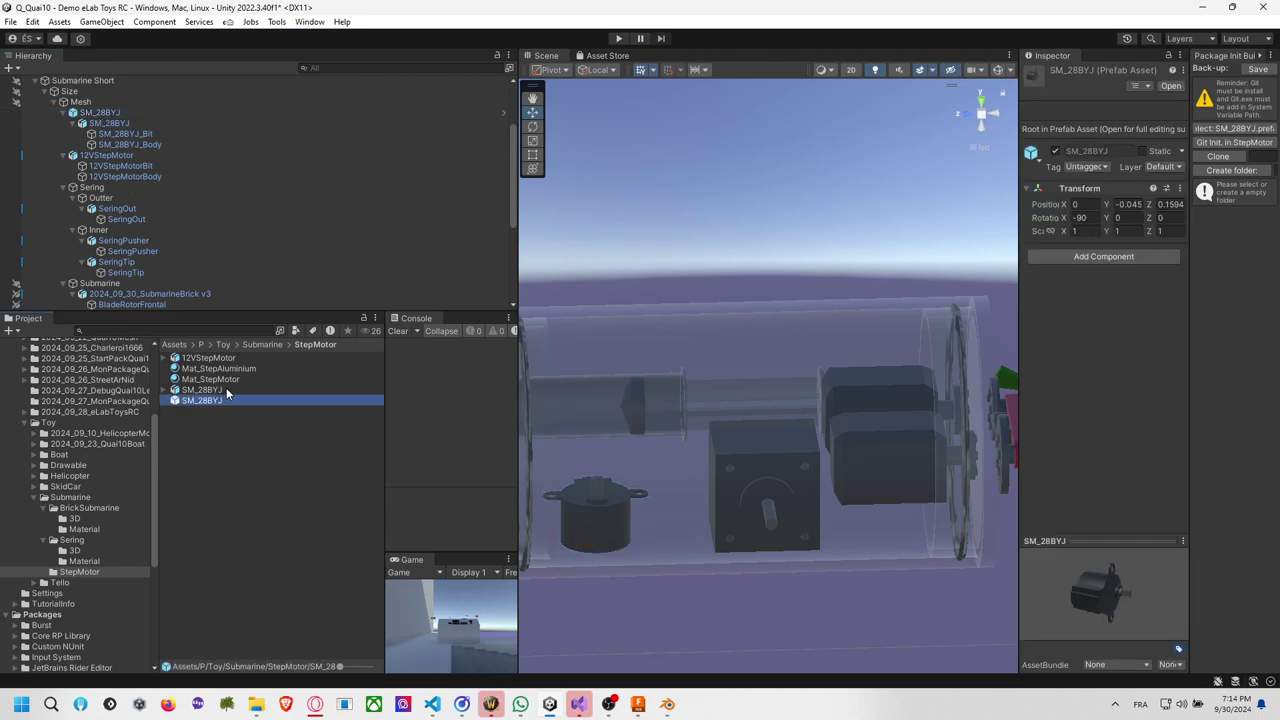
Create an empty object for 12VStepMotor, undoing a stray move under Mesh.
click(108, 155)
right_click(122, 155)
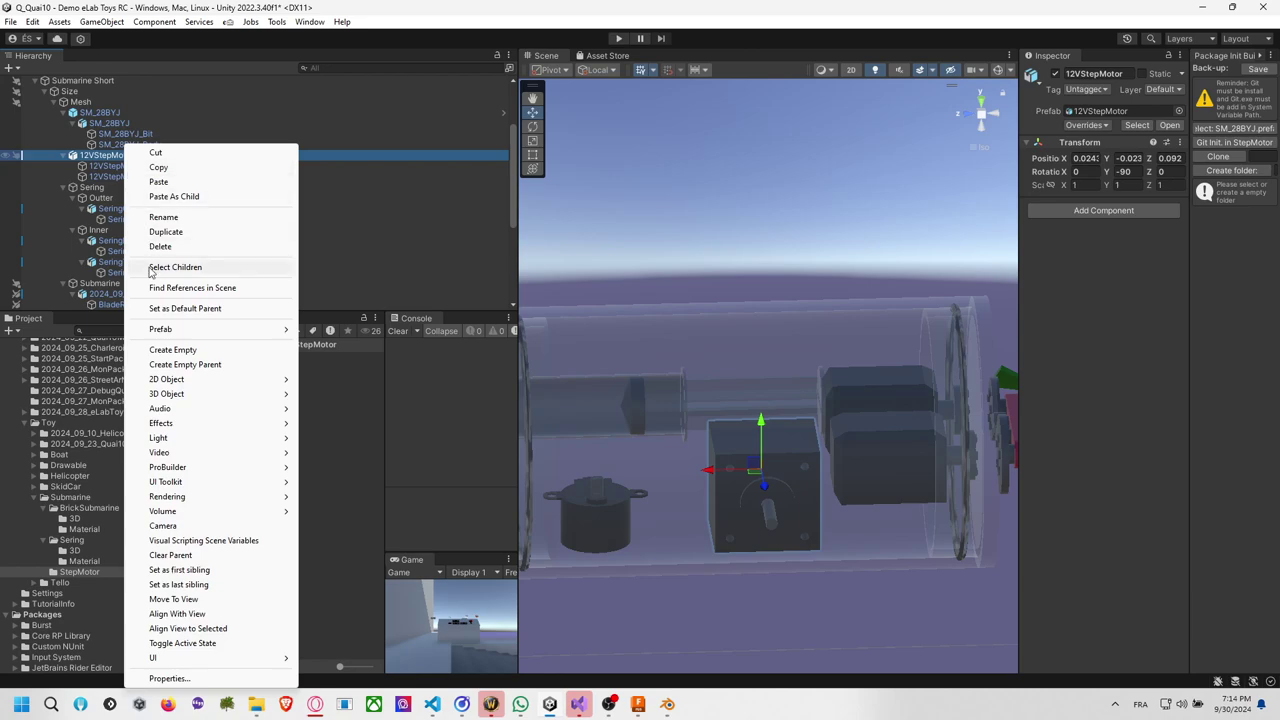
click(178, 352)
click(120, 176)
click(112, 187)
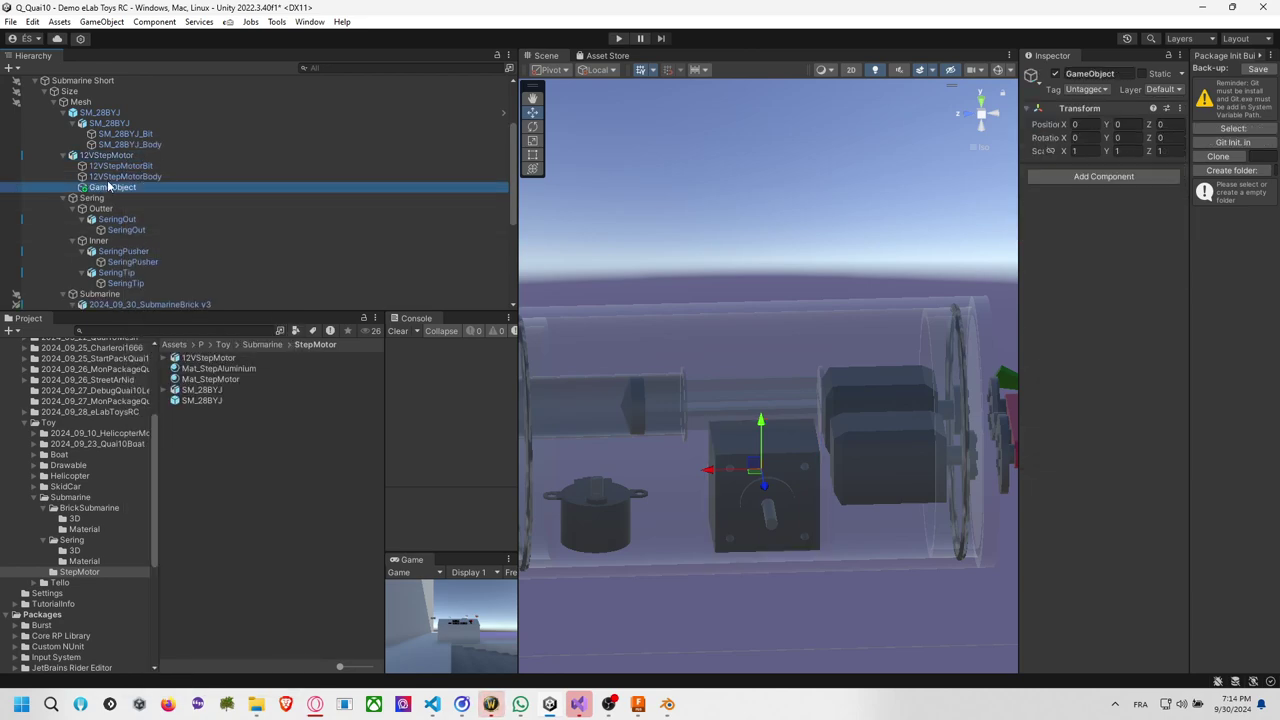
drag(97, 104, 99, 106)
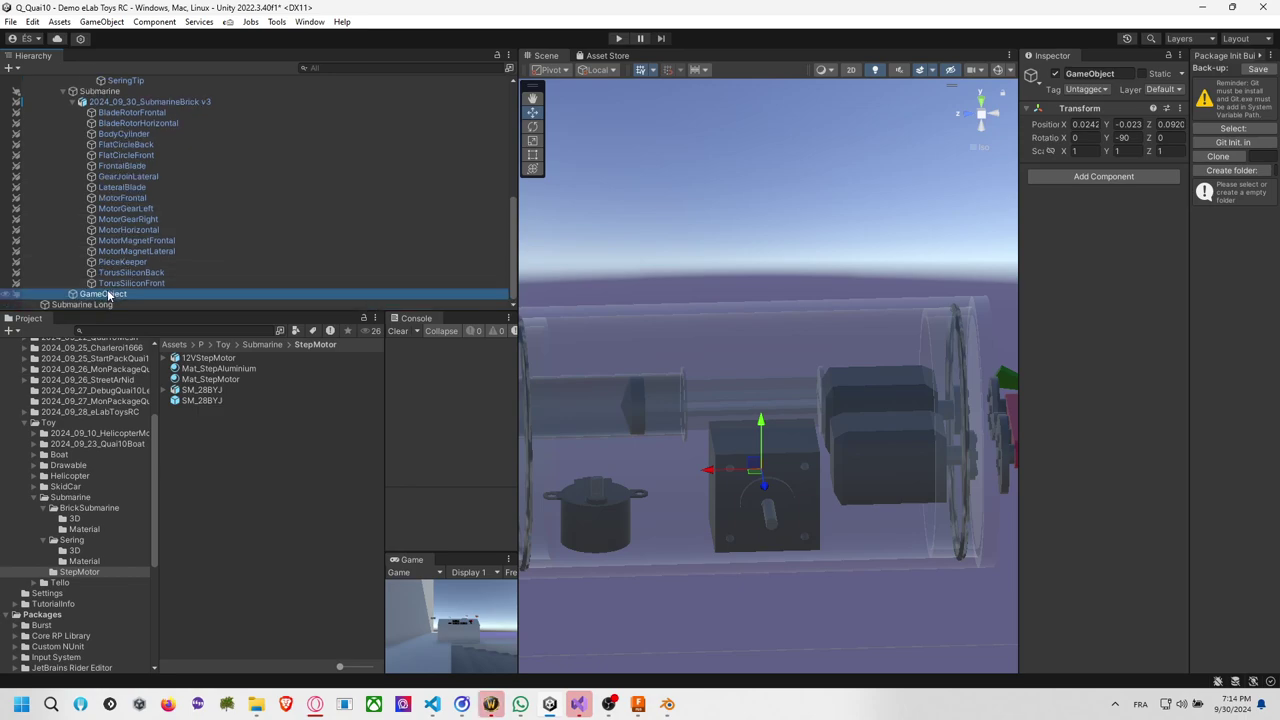
key(ctrl+z)
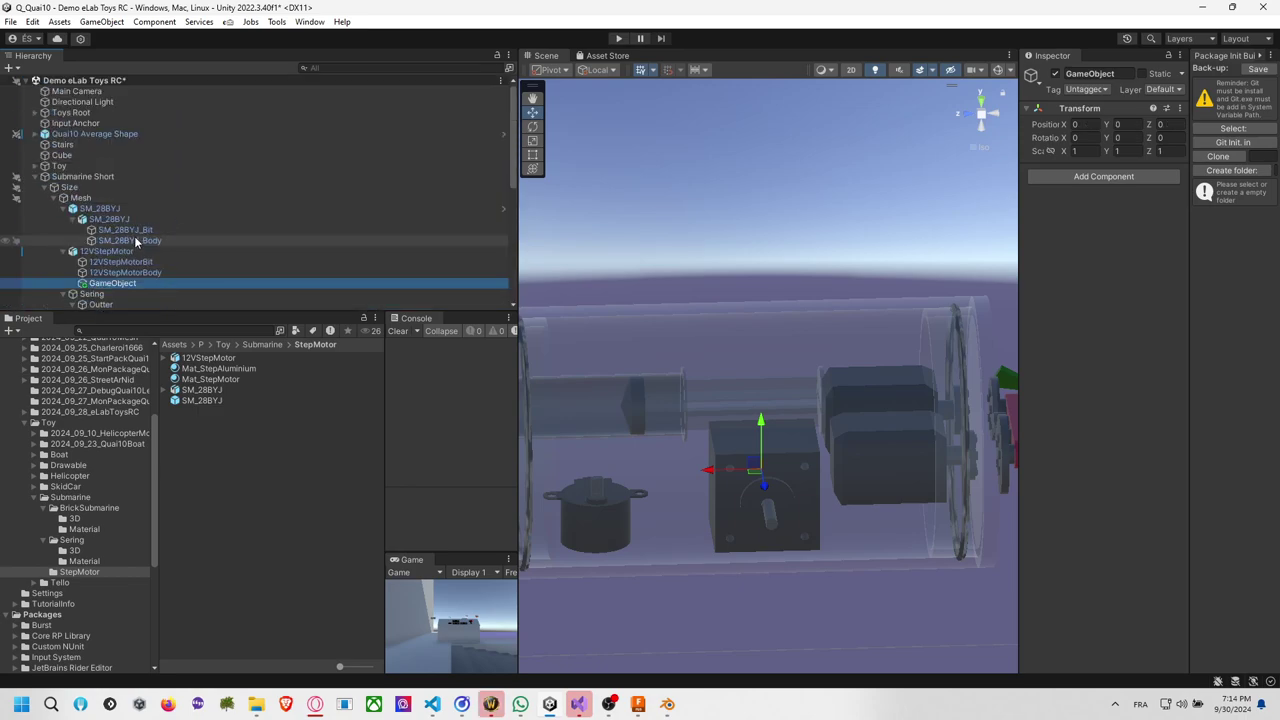
Nest 12VStepMotor inside its new 12VStepMotor parent, reverting stray reparenting.
click(112, 251)
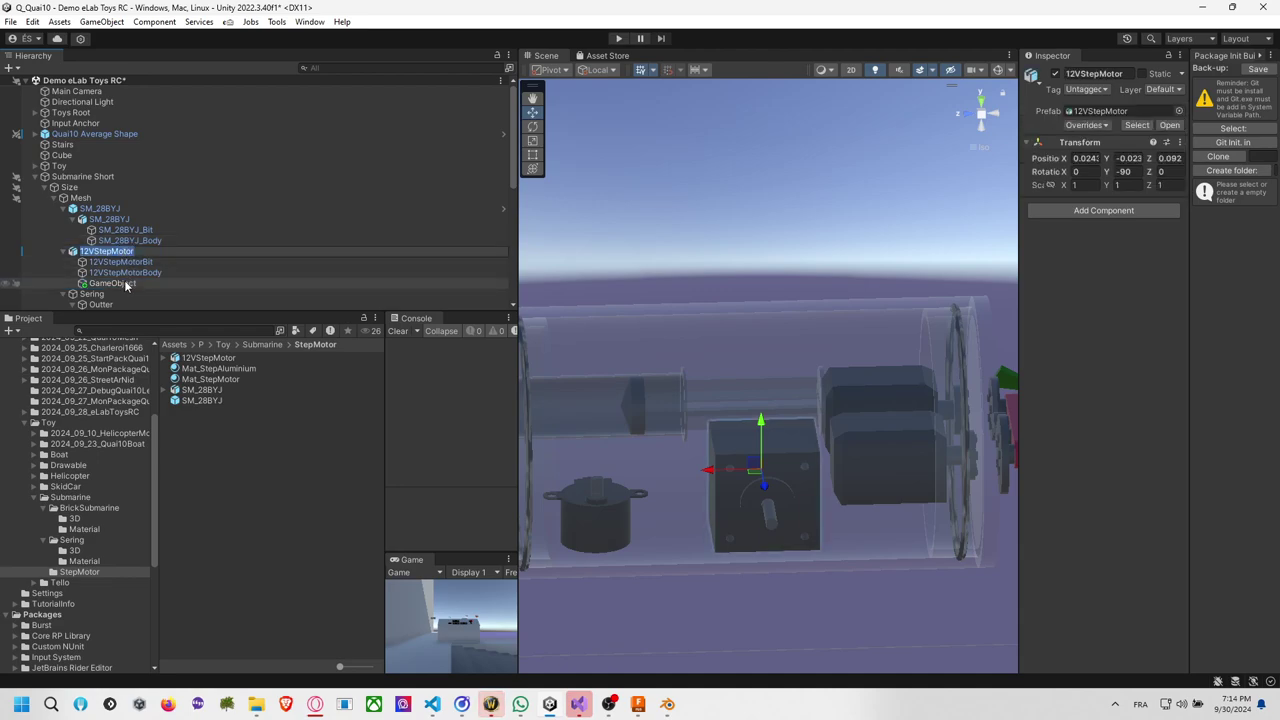
click(115, 284)
key(ctrl+z)
key(ctrl+z)
key(ctrl+z)
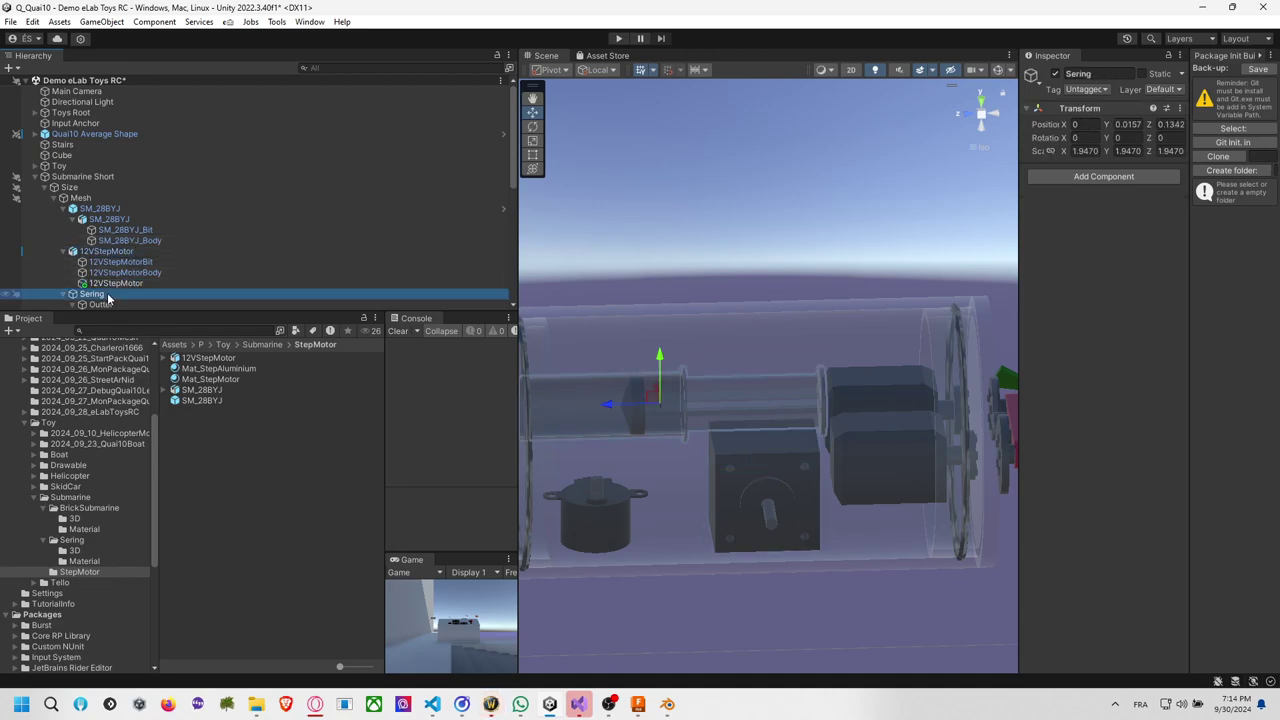
key(ctrl+z)
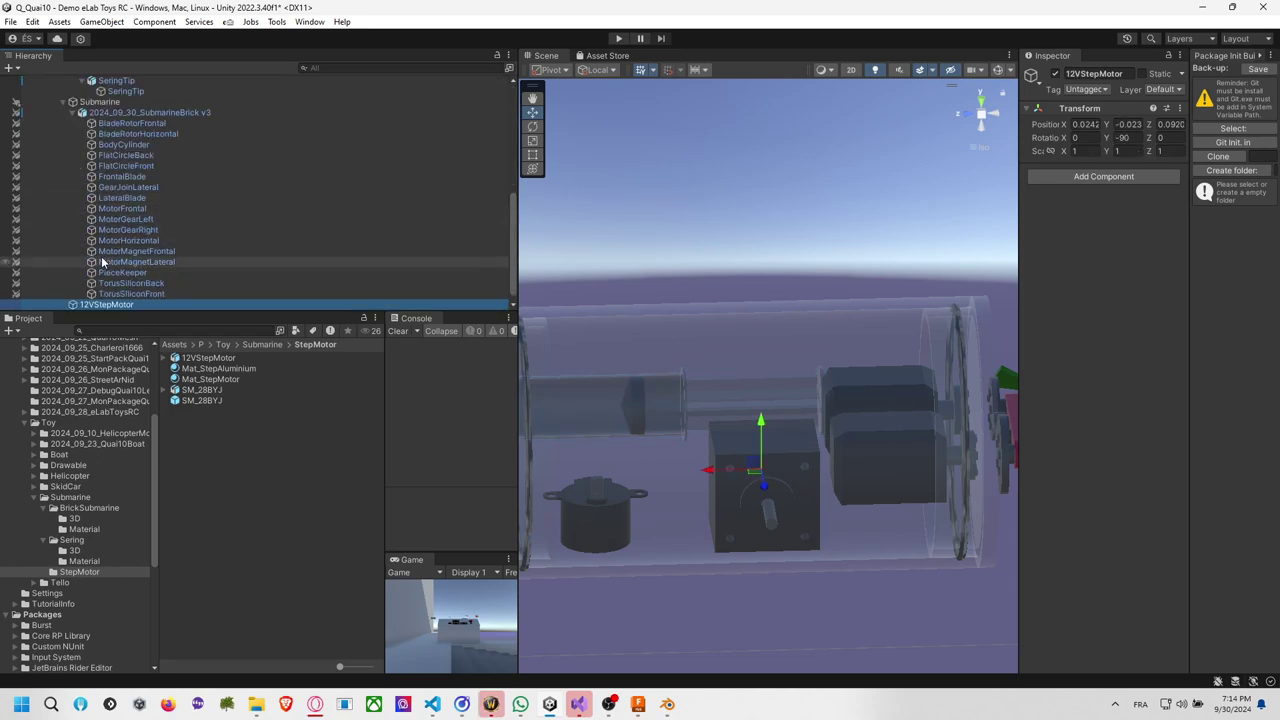
key(ctrl+y)
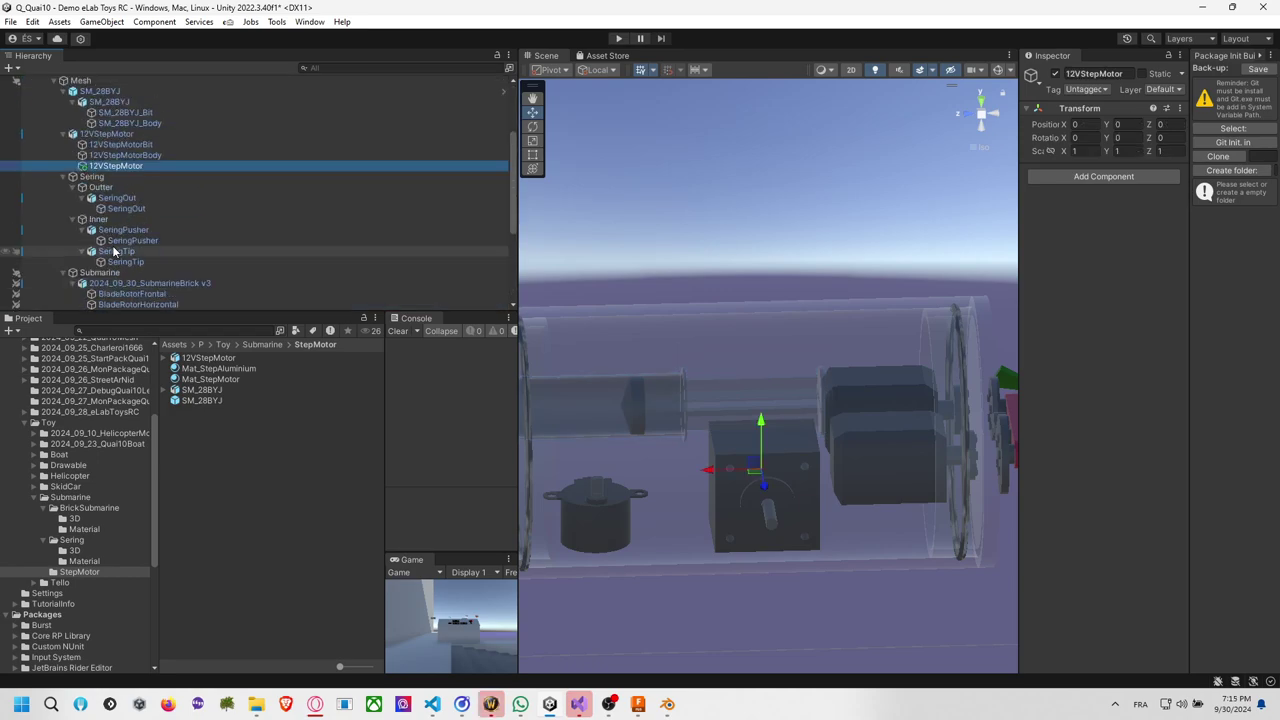
drag(108, 286, 231, 462)
key(ctrl+z)
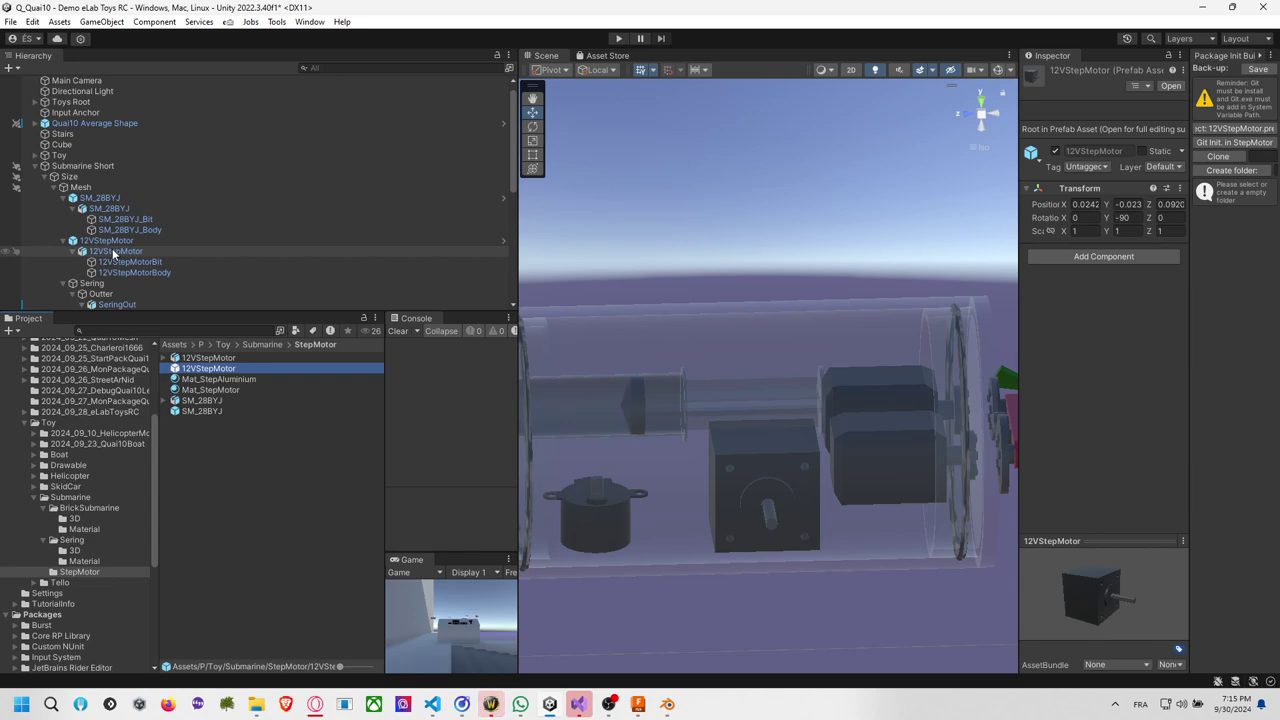
scroll(112, 245, down, 2)
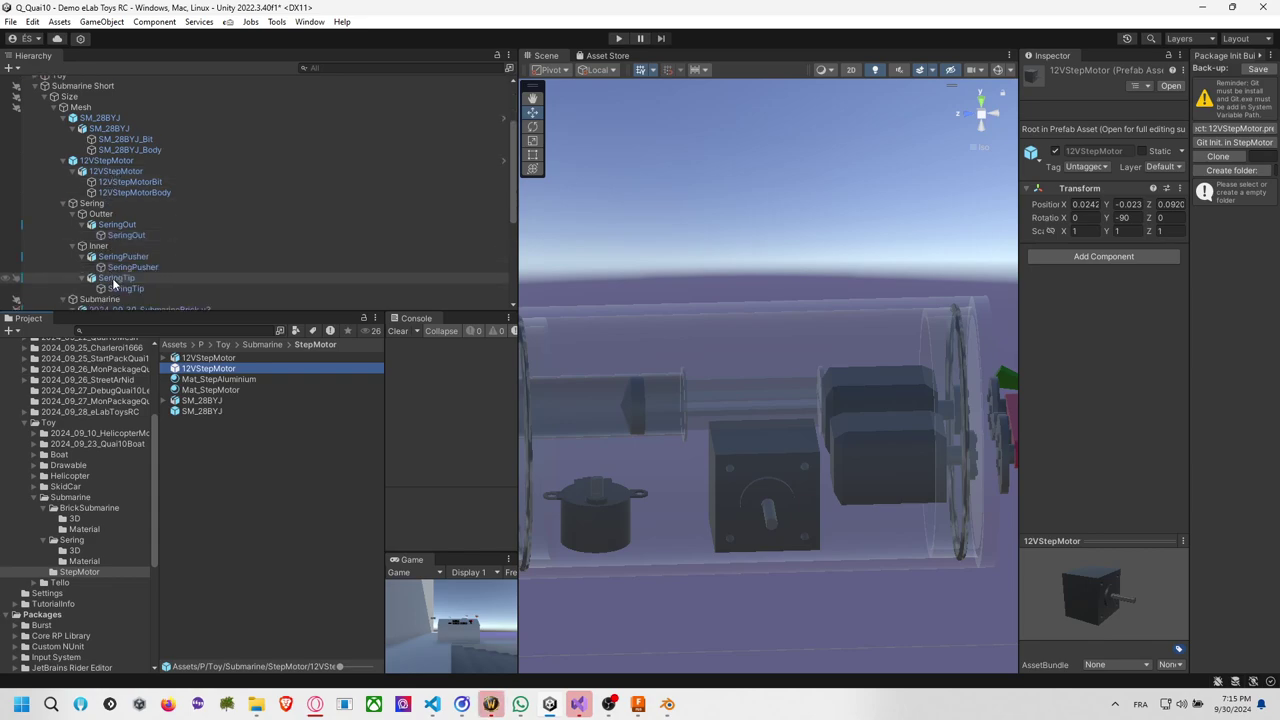
Save the Sering syringe assembly as a prefab in the Sering folder.
click(110, 214)
click(114, 202)
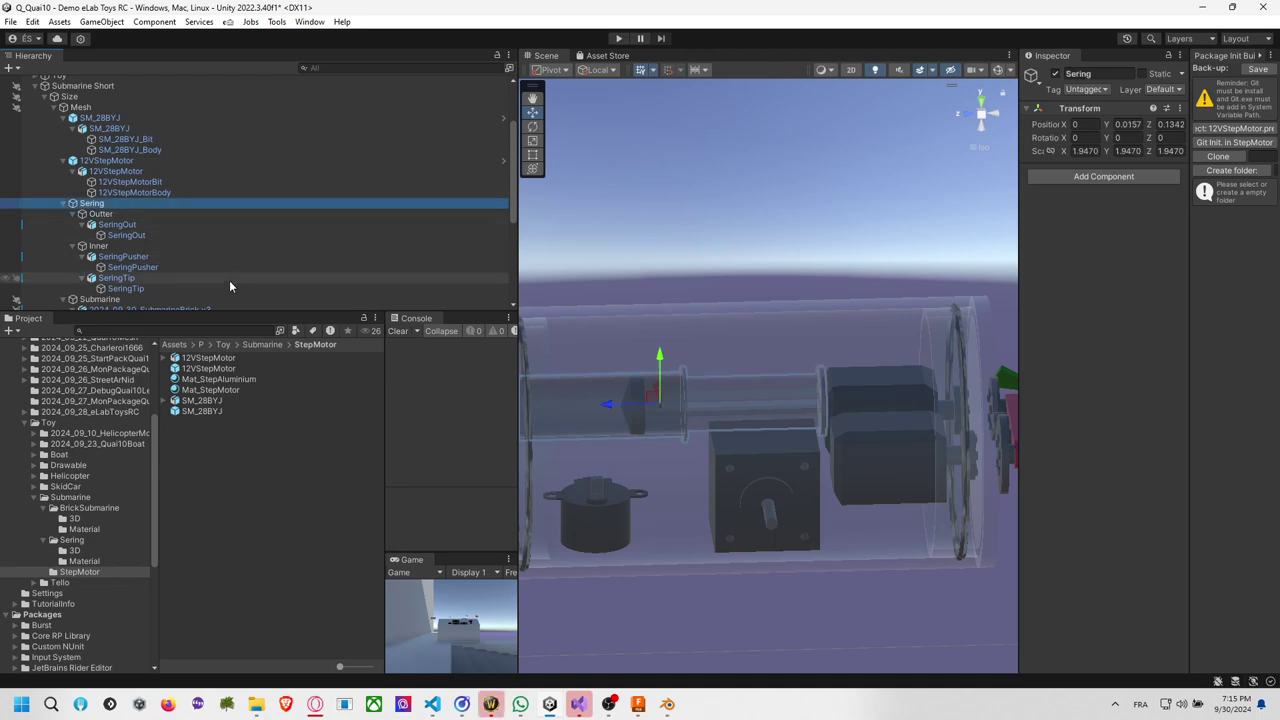
middle_drag(726, 377, 811, 379)
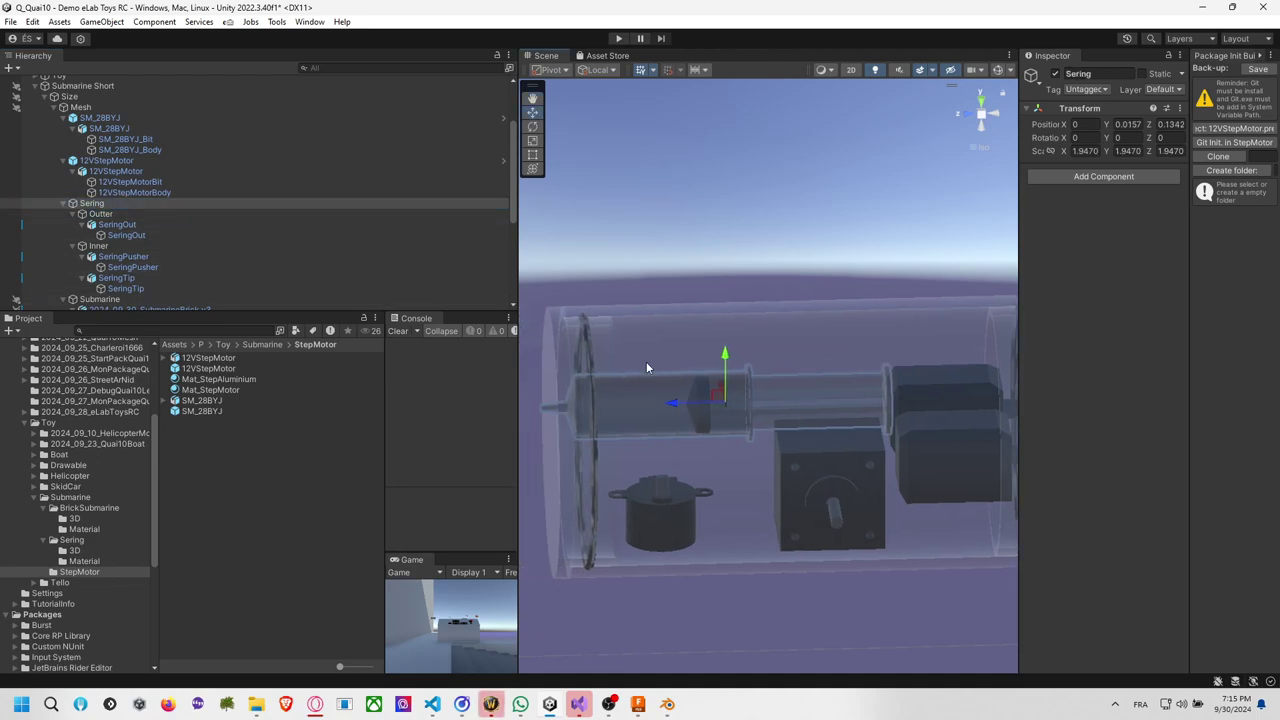
click(72, 540)
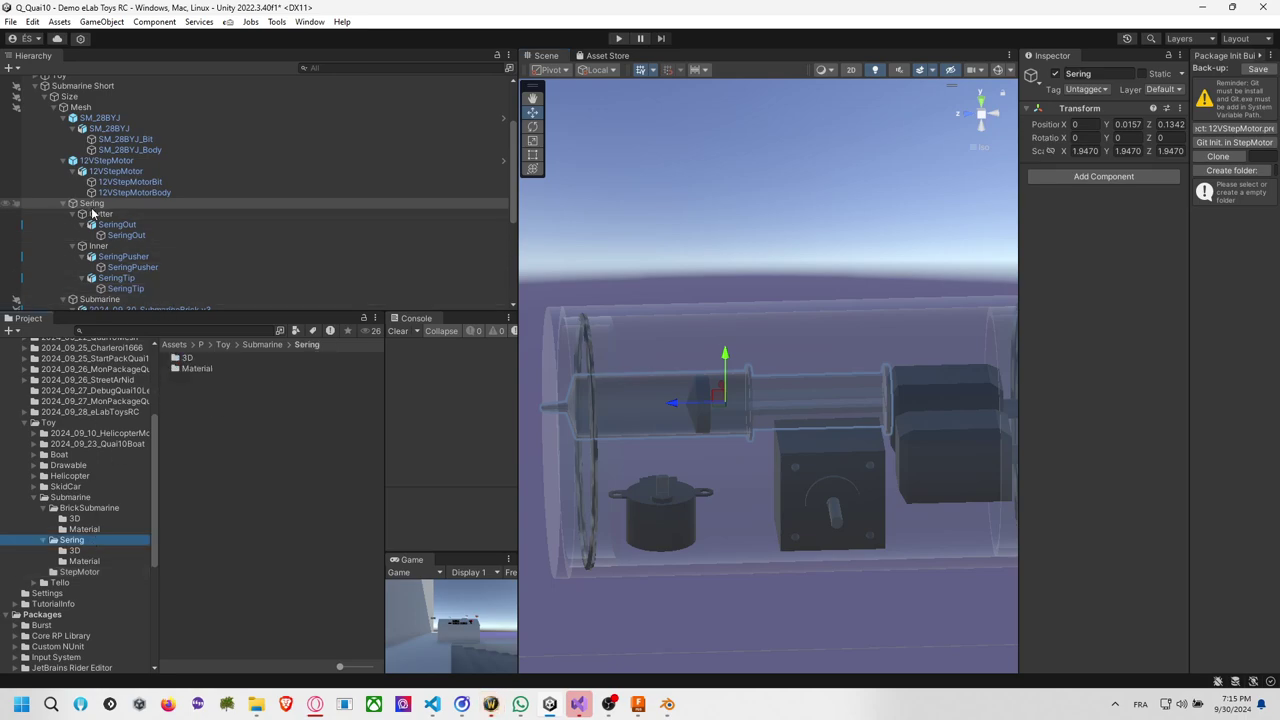
drag(91, 203, 214, 502)
Create a Prefab folder in Sering, duplicate it, and move the Sering prefab inside.
key(ctrl+shift+n)
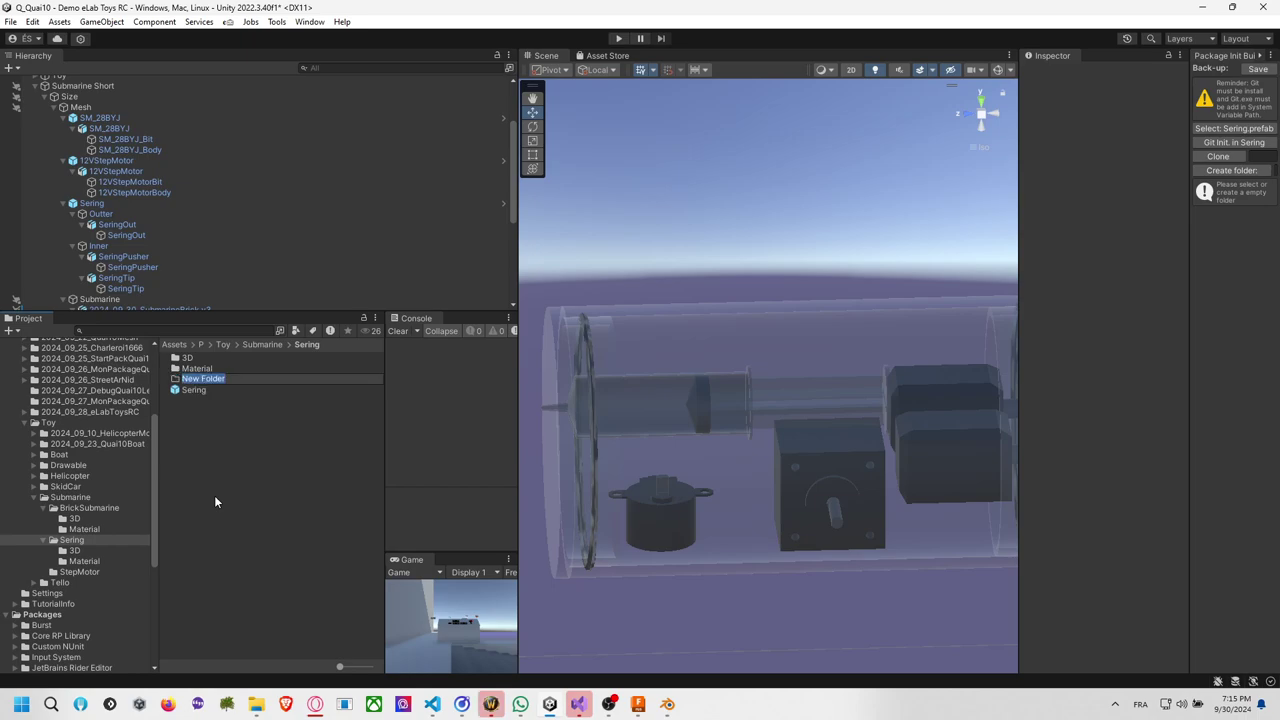
text(Prefab)
key(Return)
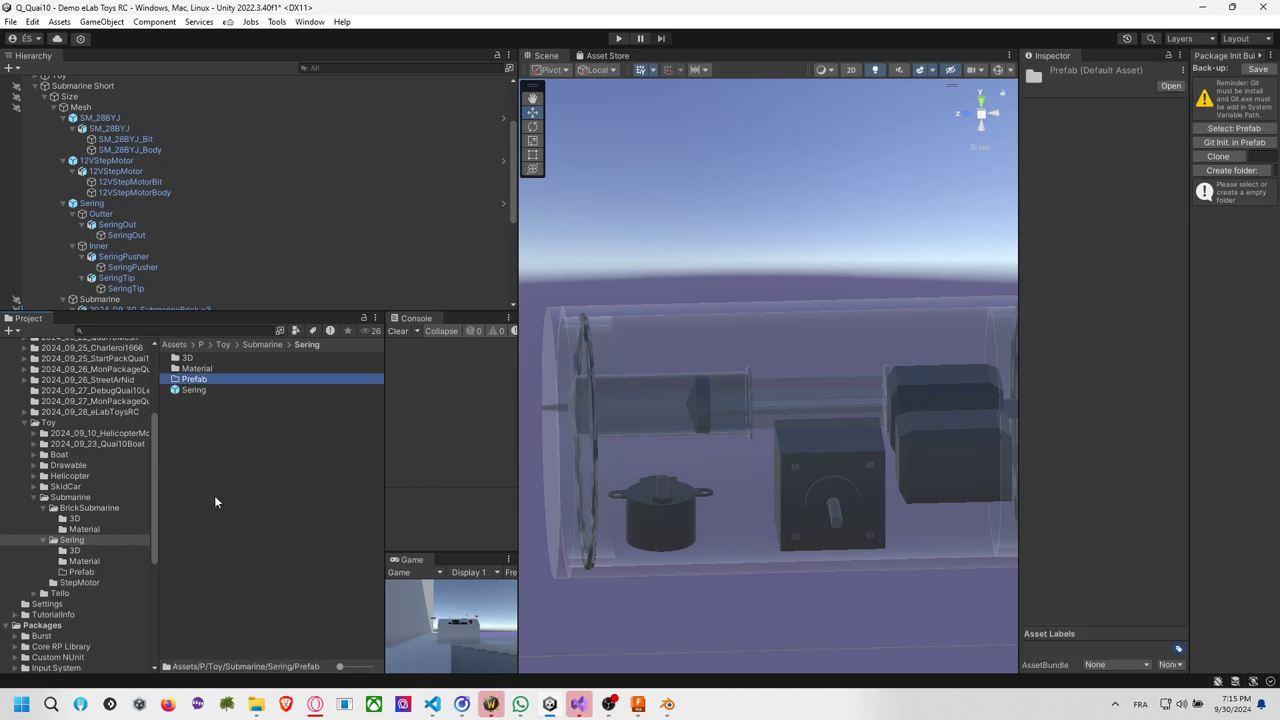
click(226, 391)
click(240, 382)
key(ctrl+d)
key(ctrl+d)
drag(208, 411, 213, 378)
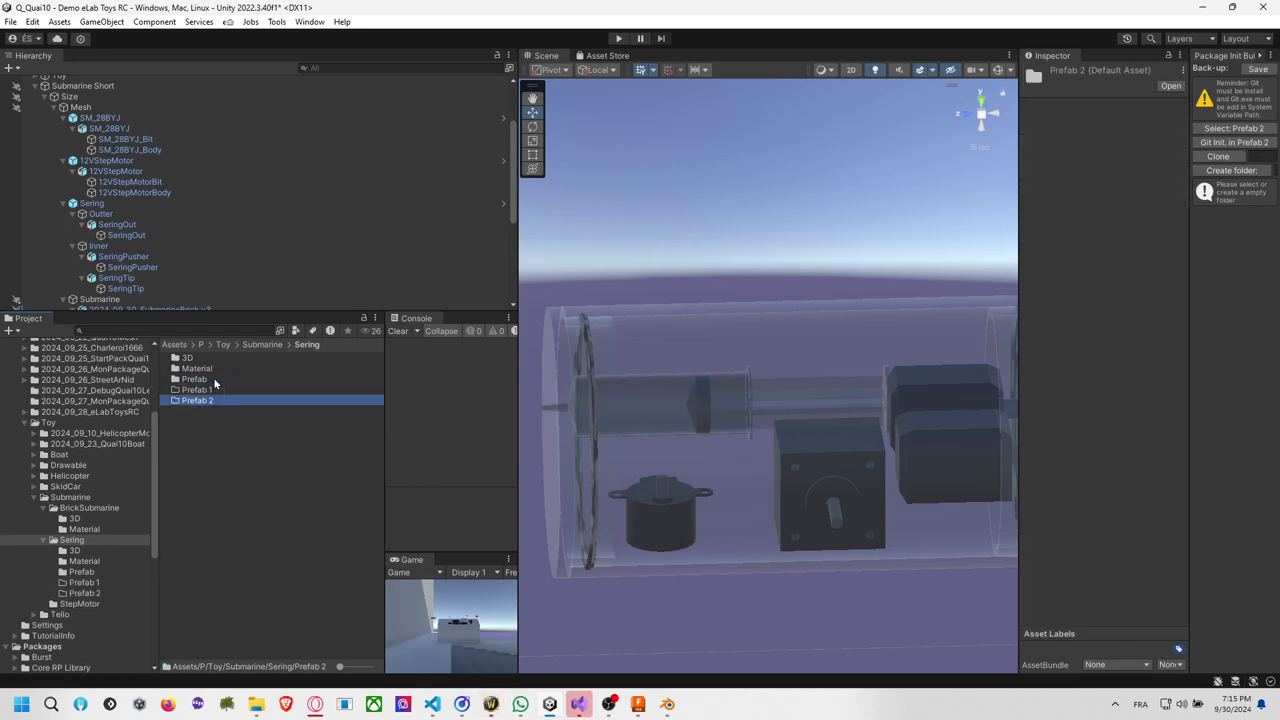
Move Prefab 1 into BrickSubmarine and Prefab 2 into StepMotor, then view StepMotor.
click(200, 389)
drag(119, 510, 102, 508)
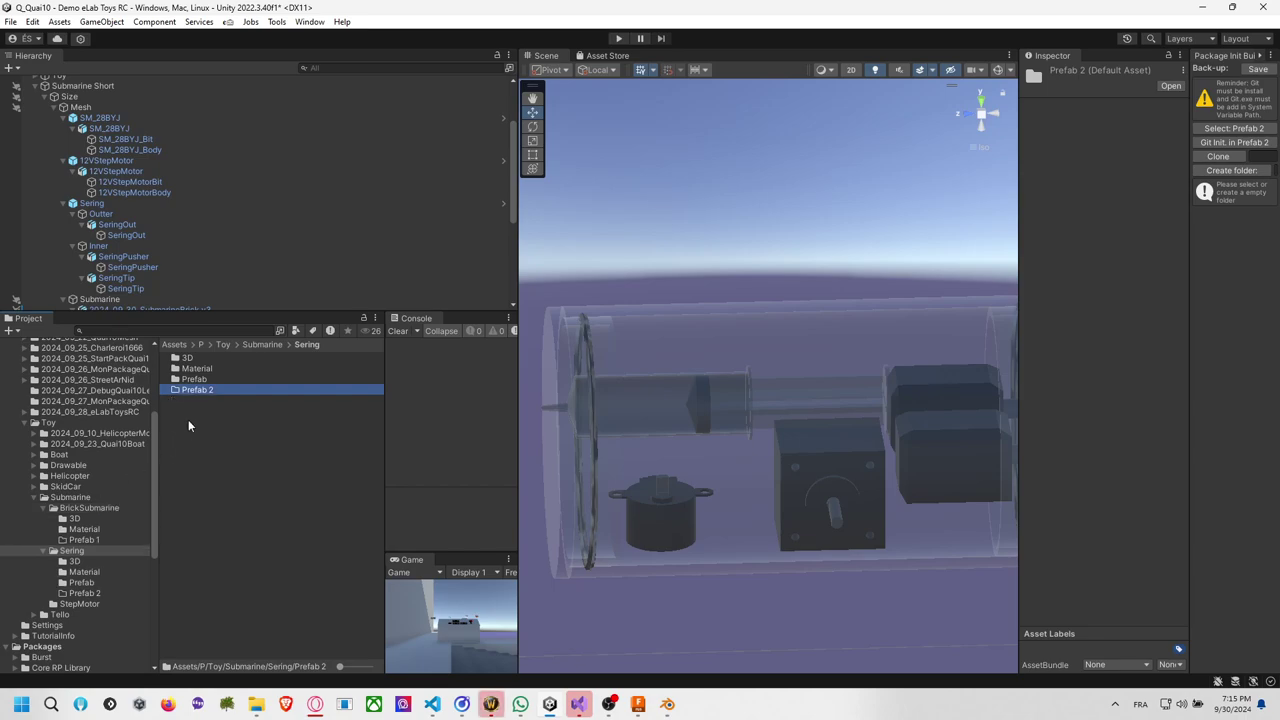
drag(207, 390, 108, 603)
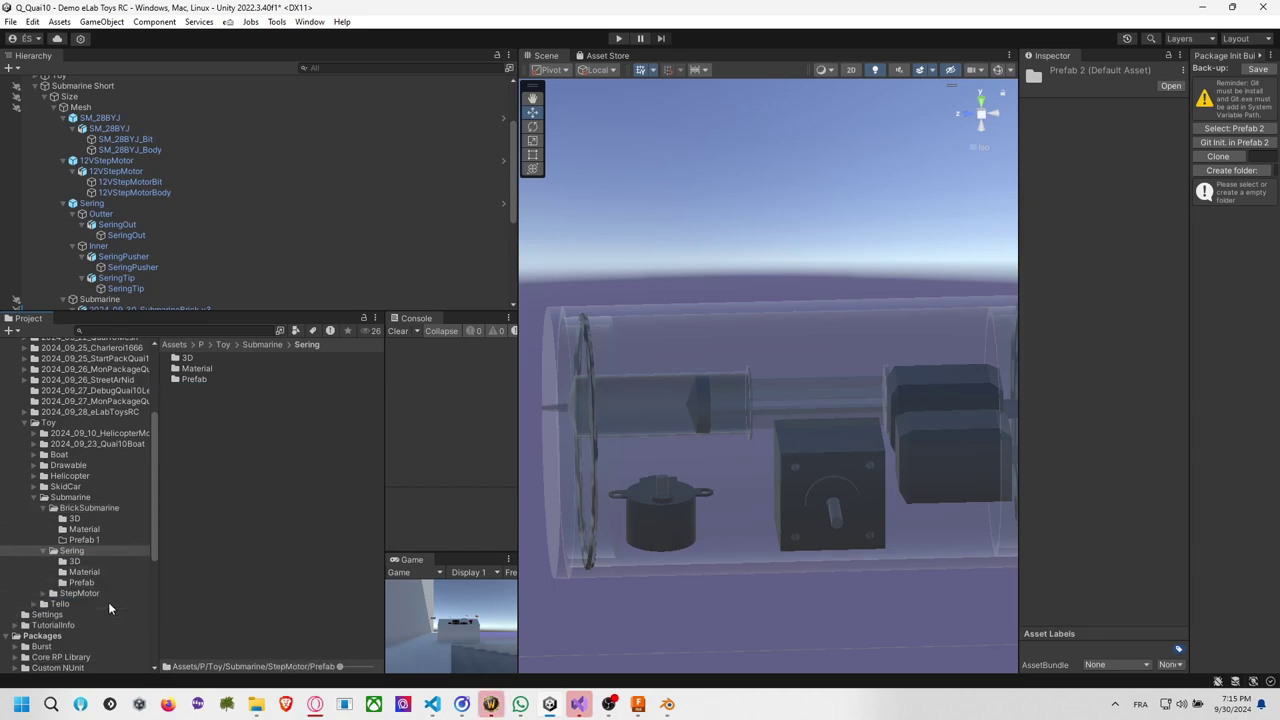
click(109, 594)
Rename the Prefab 2 folder to Prefab and delete the duplicate SM_28BYJ and 12VStepMotor models.
click(212, 360)
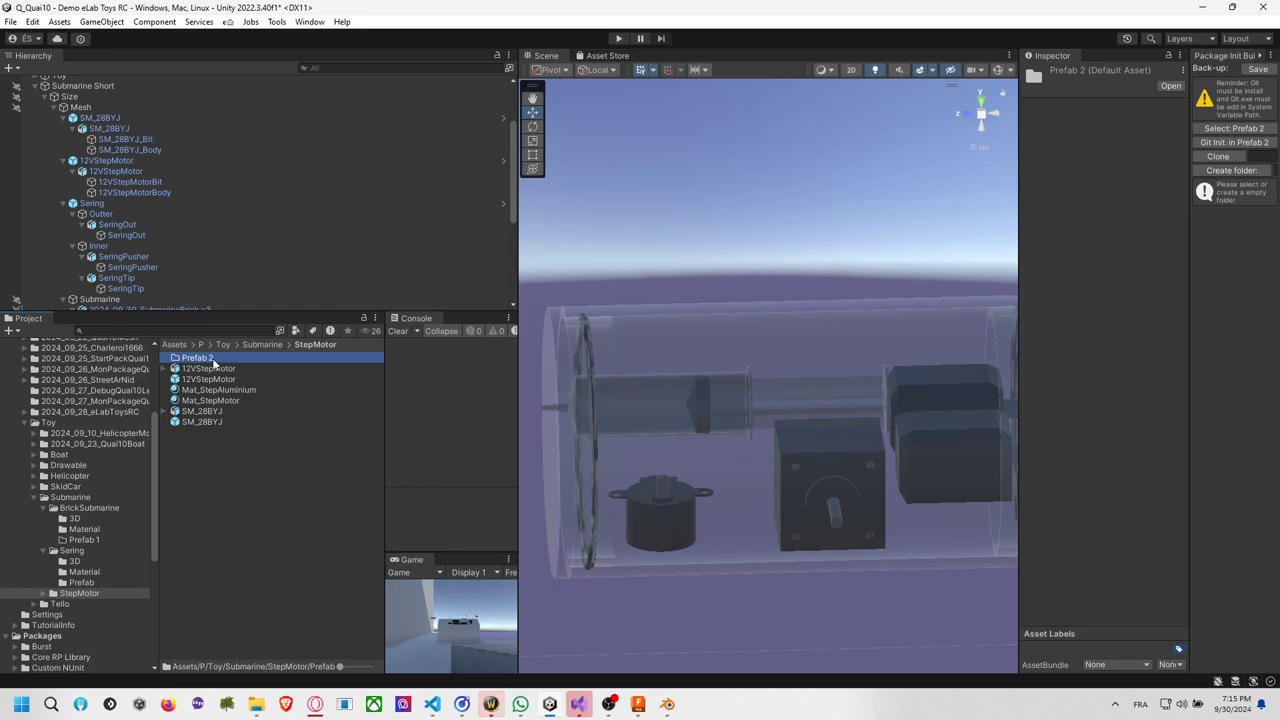
click(212, 360)
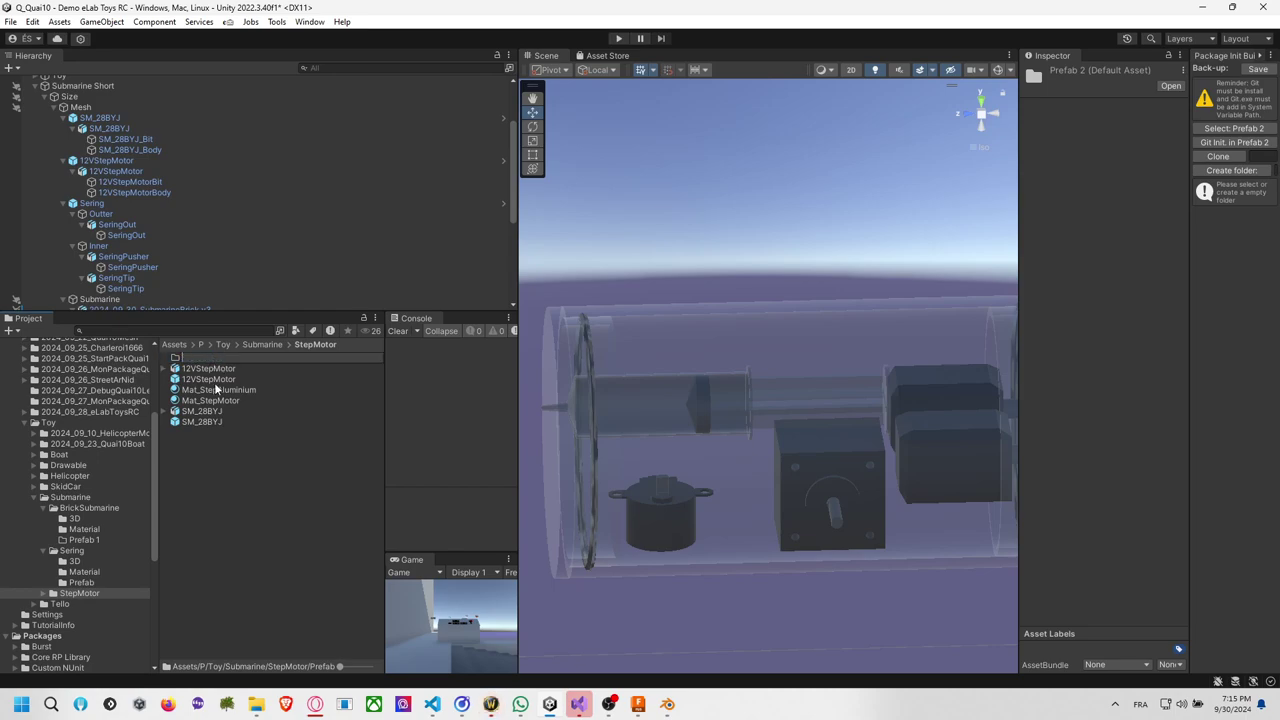
key(Return)
click(211, 362)
key(Return)
click(212, 413)
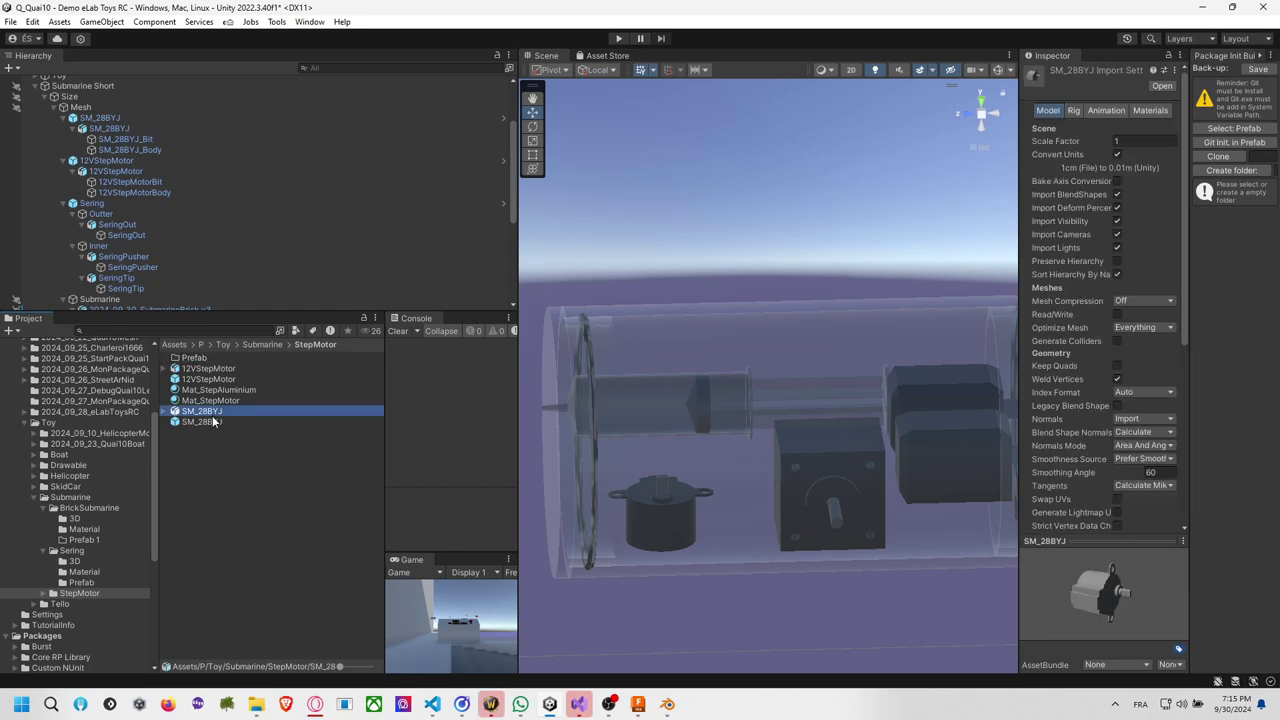
click(212, 423)
ctrl+click(212, 379)
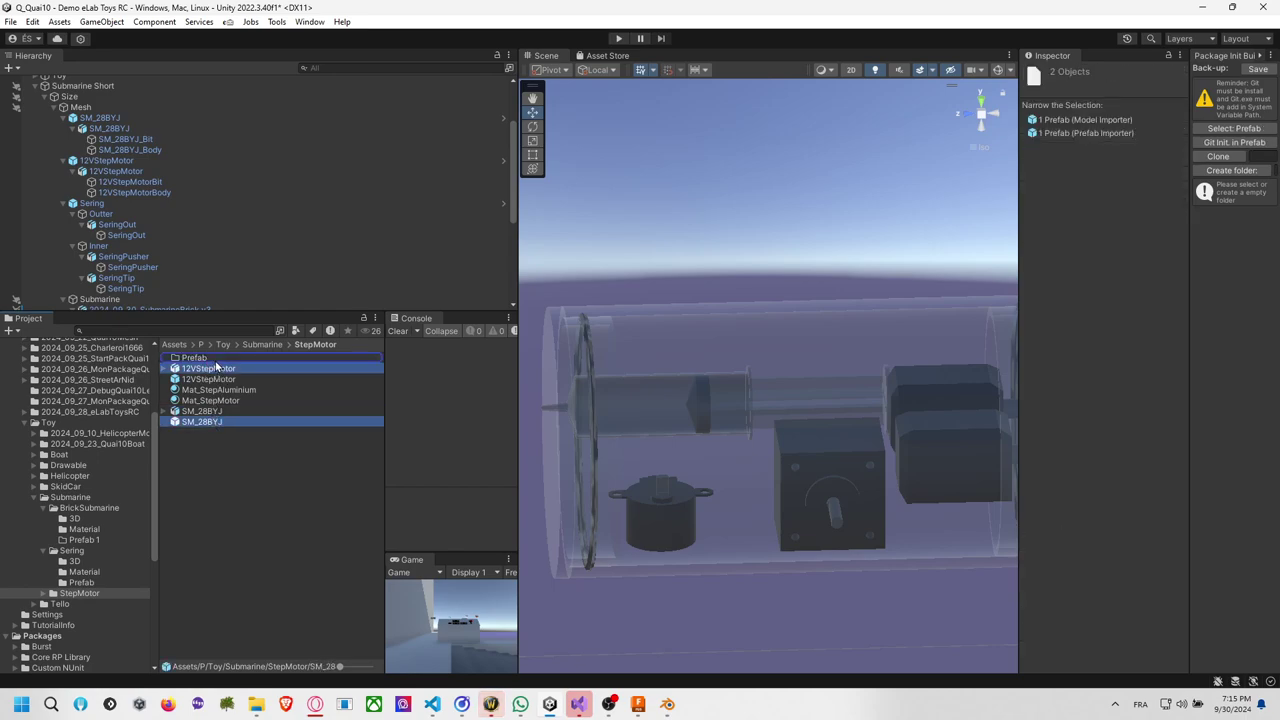
key(Delete)
Create 3D and Material folders inside StepMotor.
key(ctrl+shift+n)
text(3D)
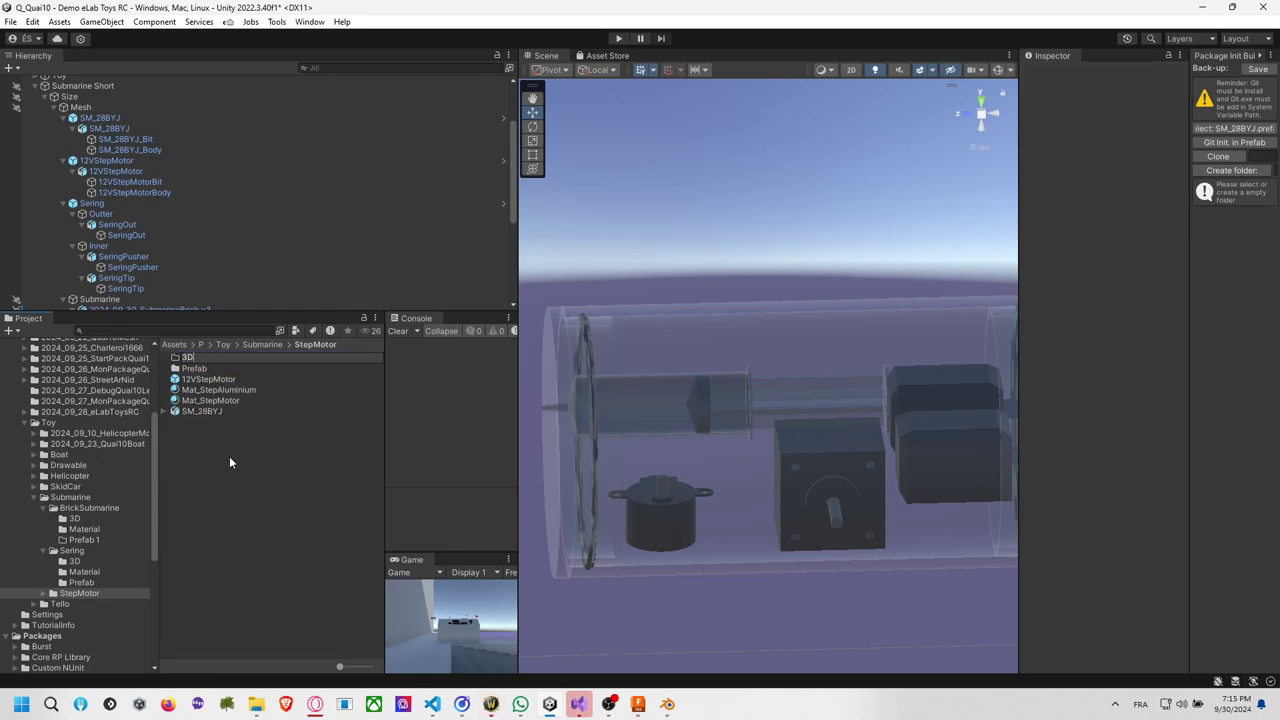
key(Return)
key(Return)
key(ctrl+shift+n)
text(Mat)
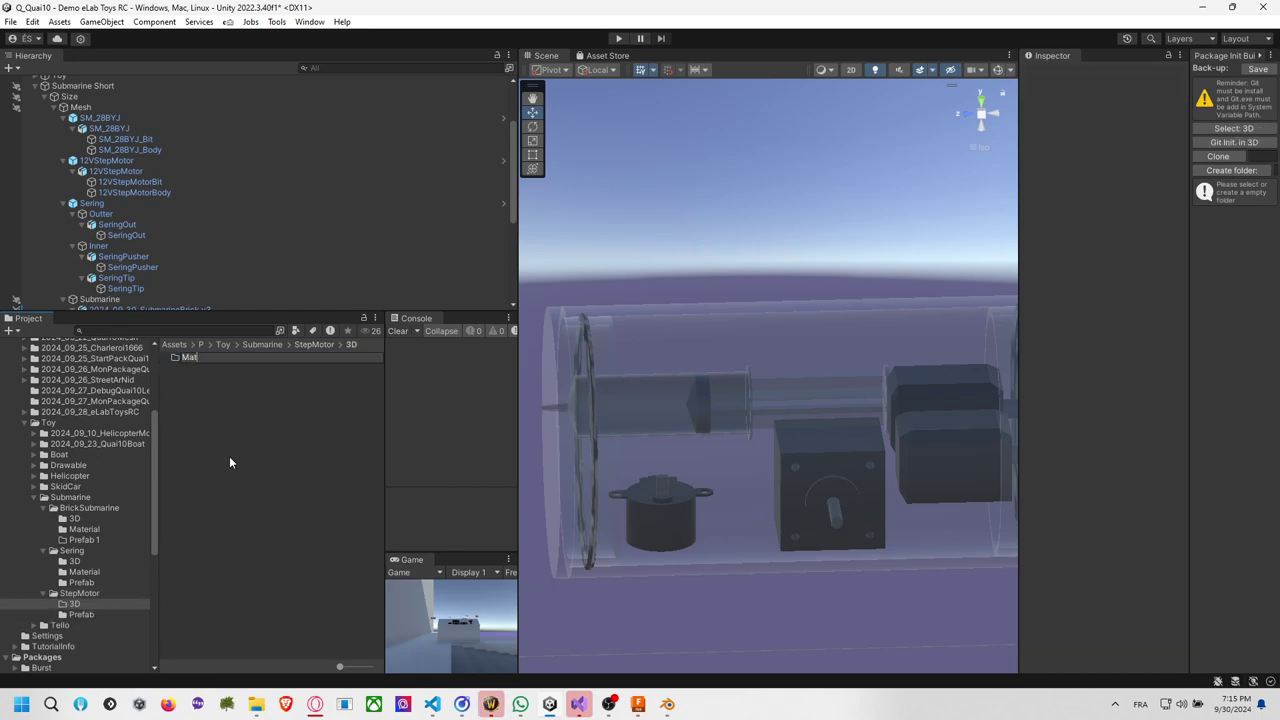
text(erial)
key(Return)
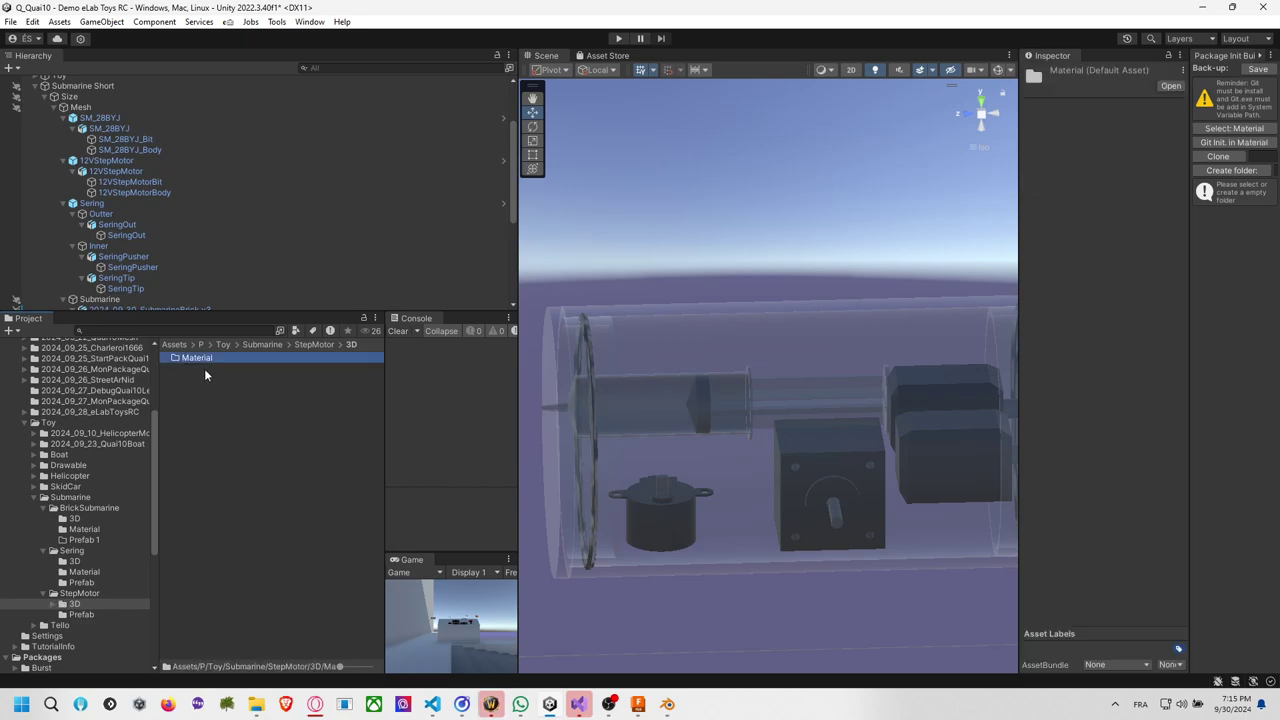
drag(92, 532, 82, 596)
click(82, 598)
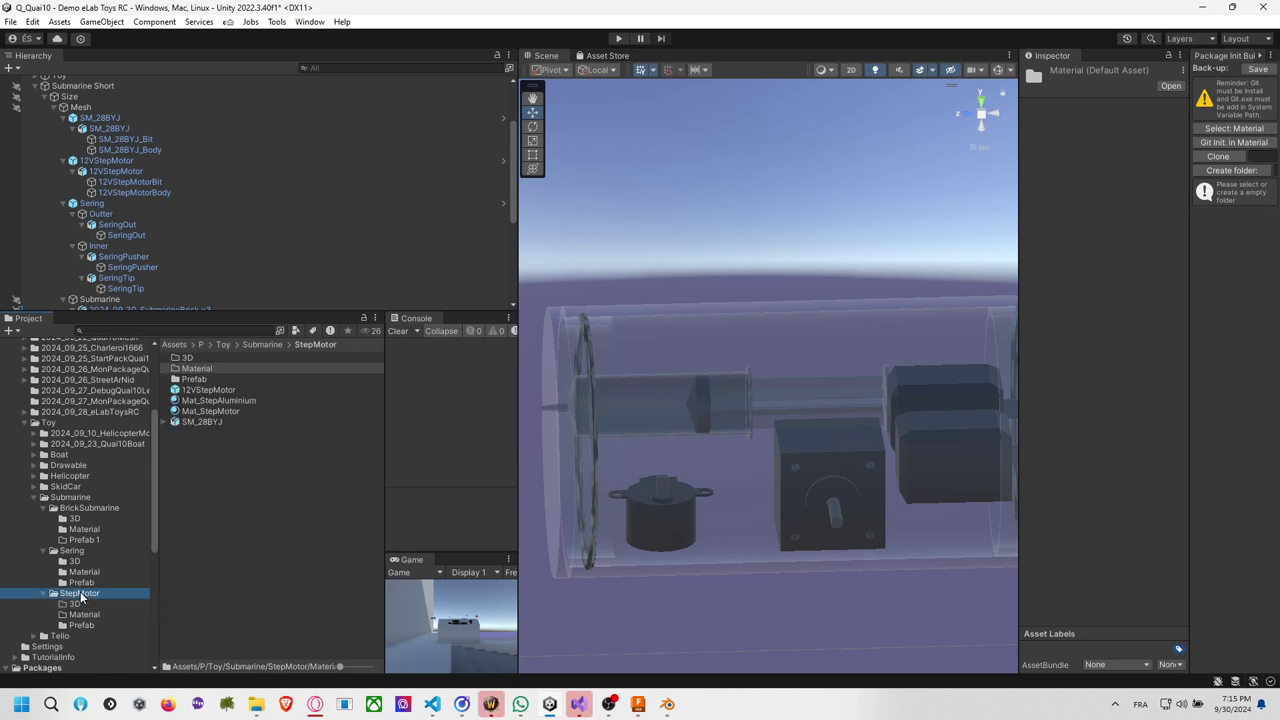
Move Mat_StepAluminium and Mat_StepMotor into Material and check the motor models in Prefab.
click(194, 400)
shift+click(204, 410)
drag(204, 408, 206, 380)
click(208, 390)
double_click(206, 380)
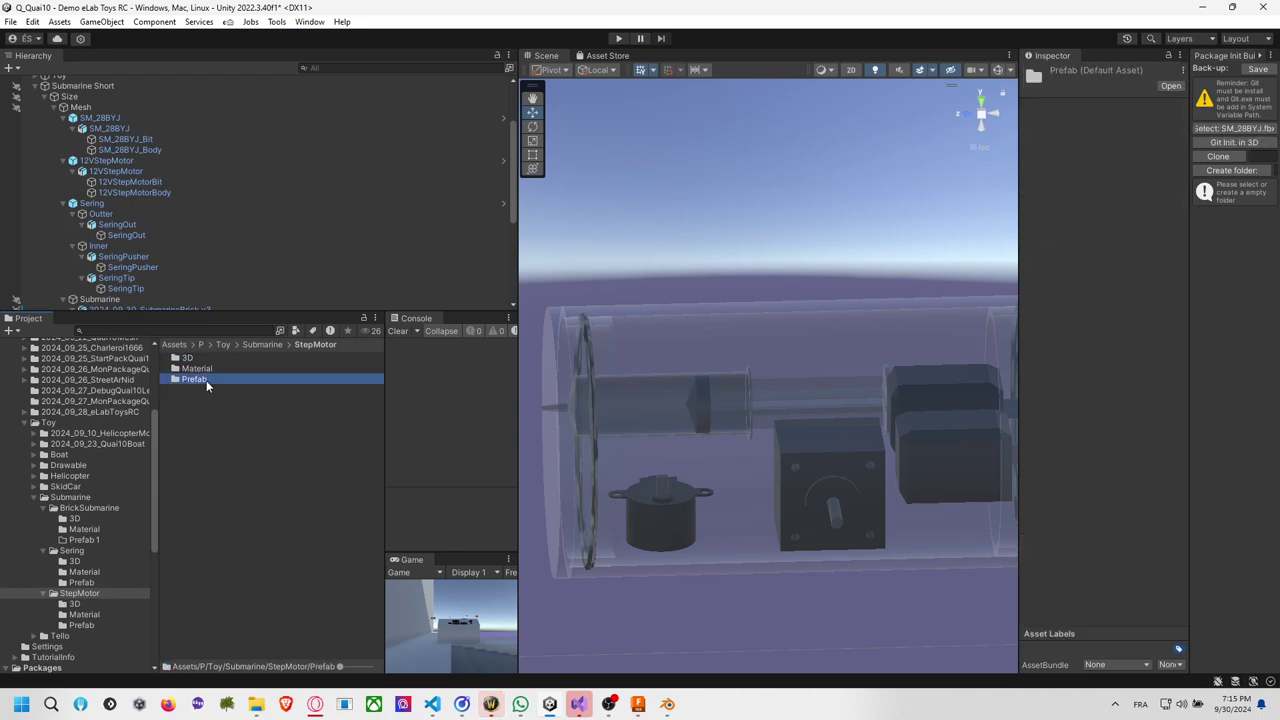
click(105, 594)
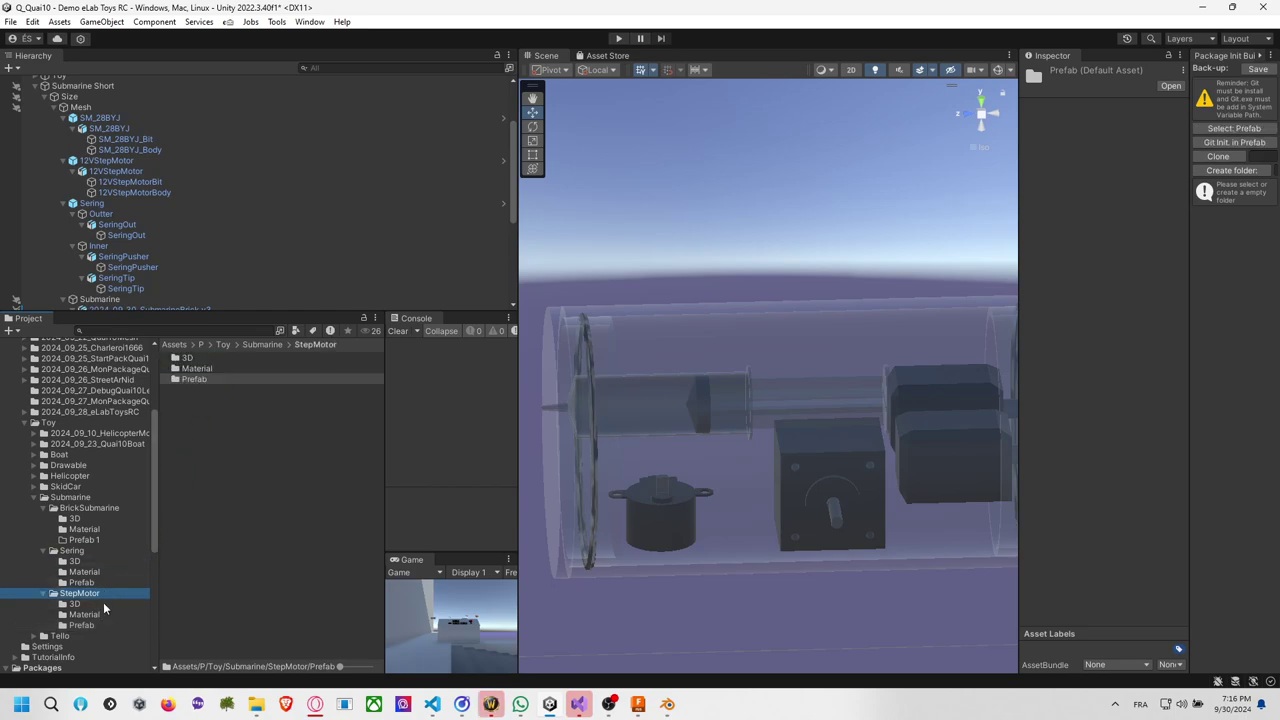
Browse Sering's 3D, Material and Prefab subfolders, then open the BrickSubmarine folder.
click(88, 551)
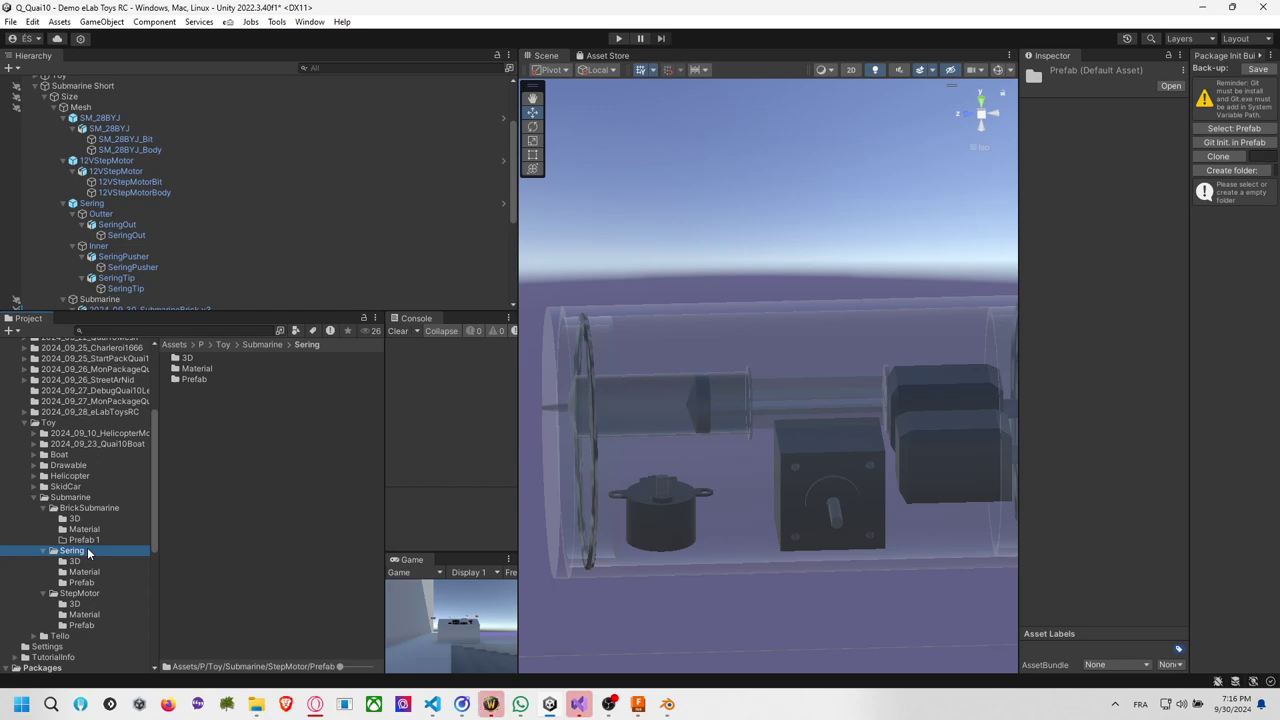
click(89, 562)
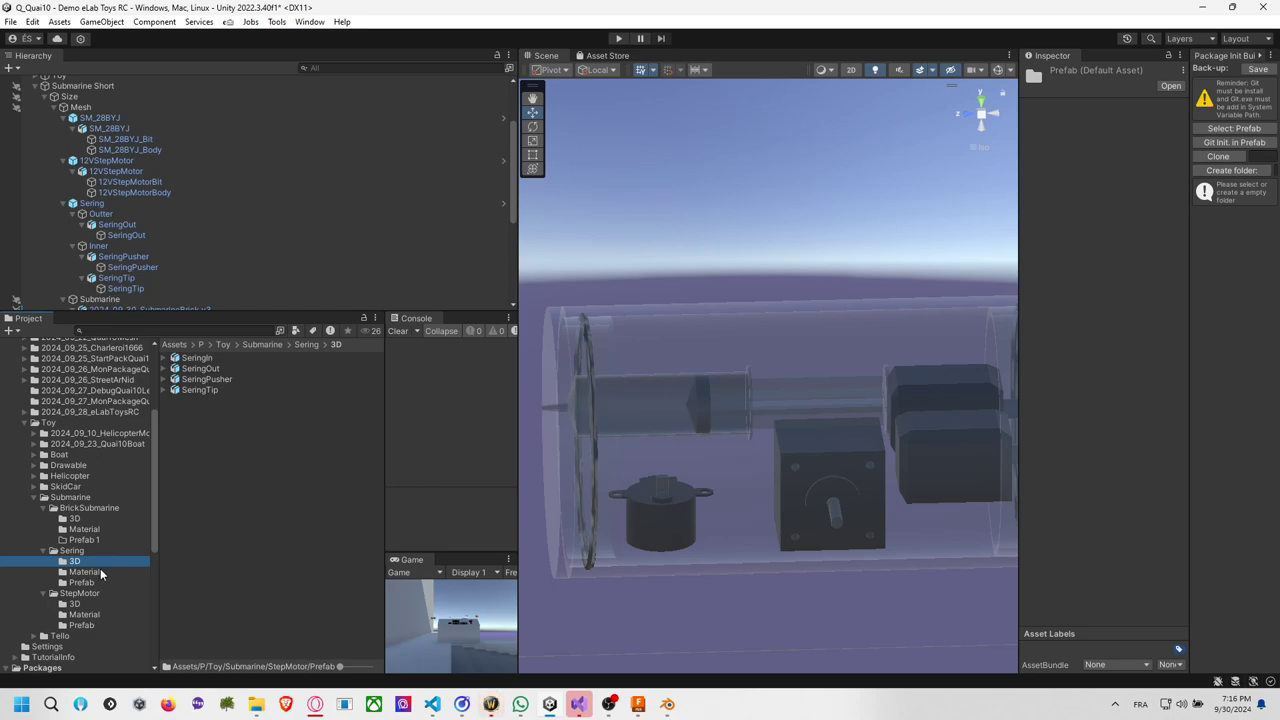
click(100, 570)
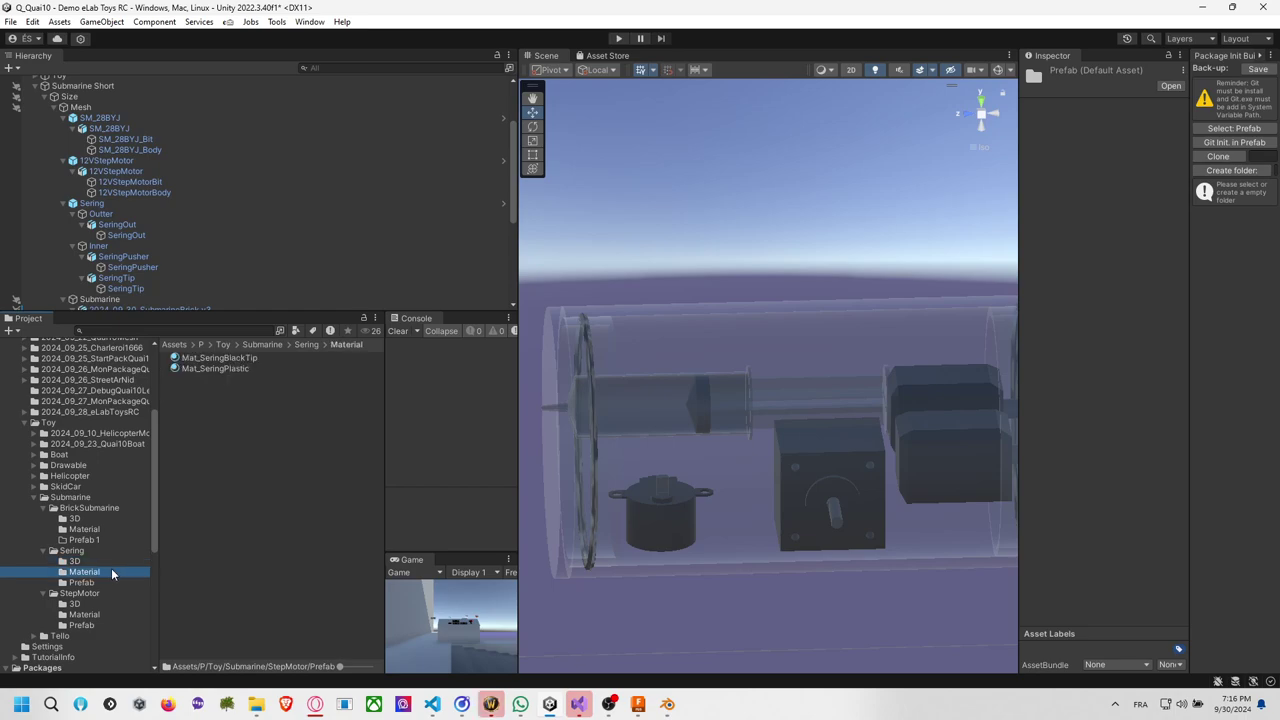
click(108, 582)
click(80, 551)
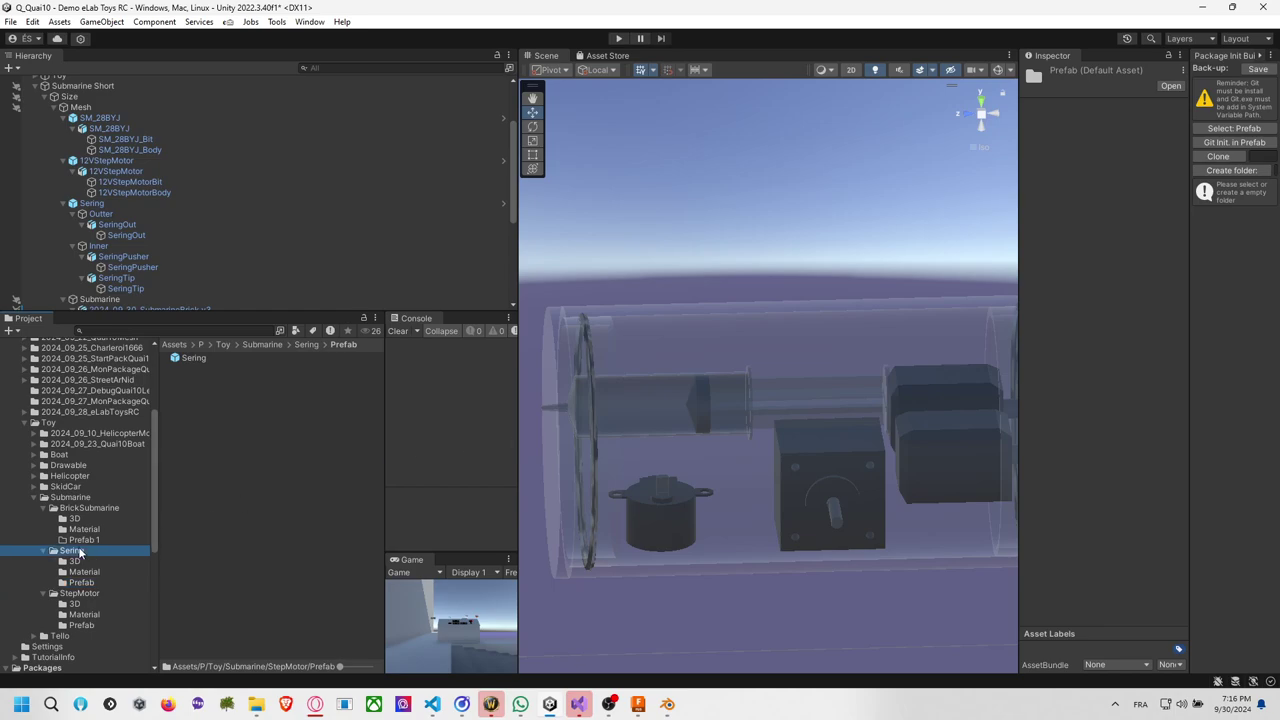
click(98, 508)
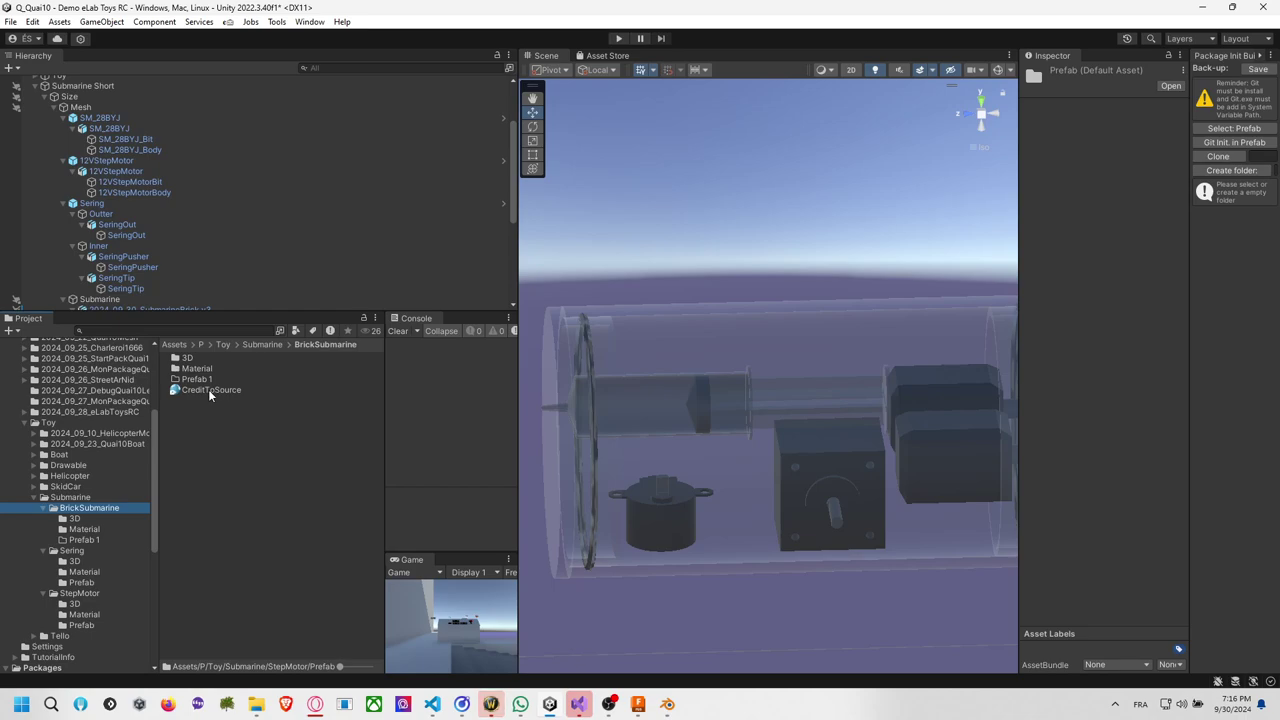
scroll(663, 424, down, 2)
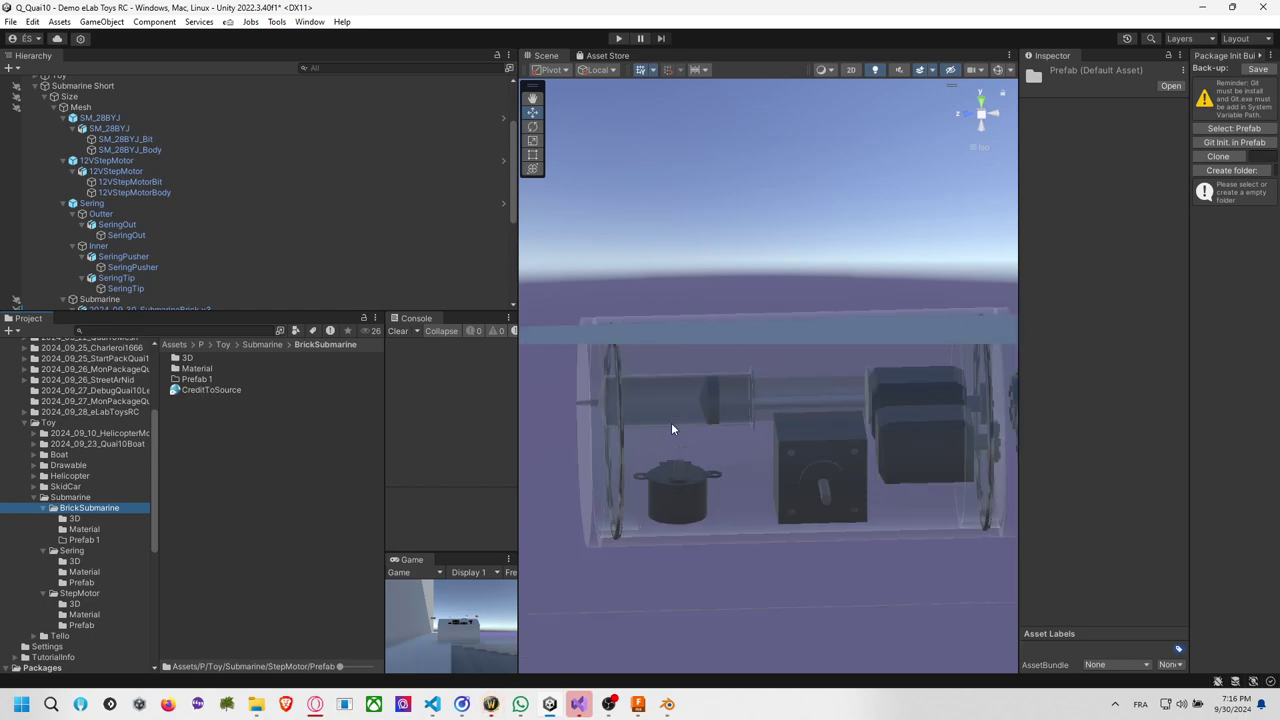
Rename Submarine Short to Submarine Bick NoScript and drag it into Prefab 1 as a prefab.
alt+drag(671, 422, 700, 420)
click(663, 505)
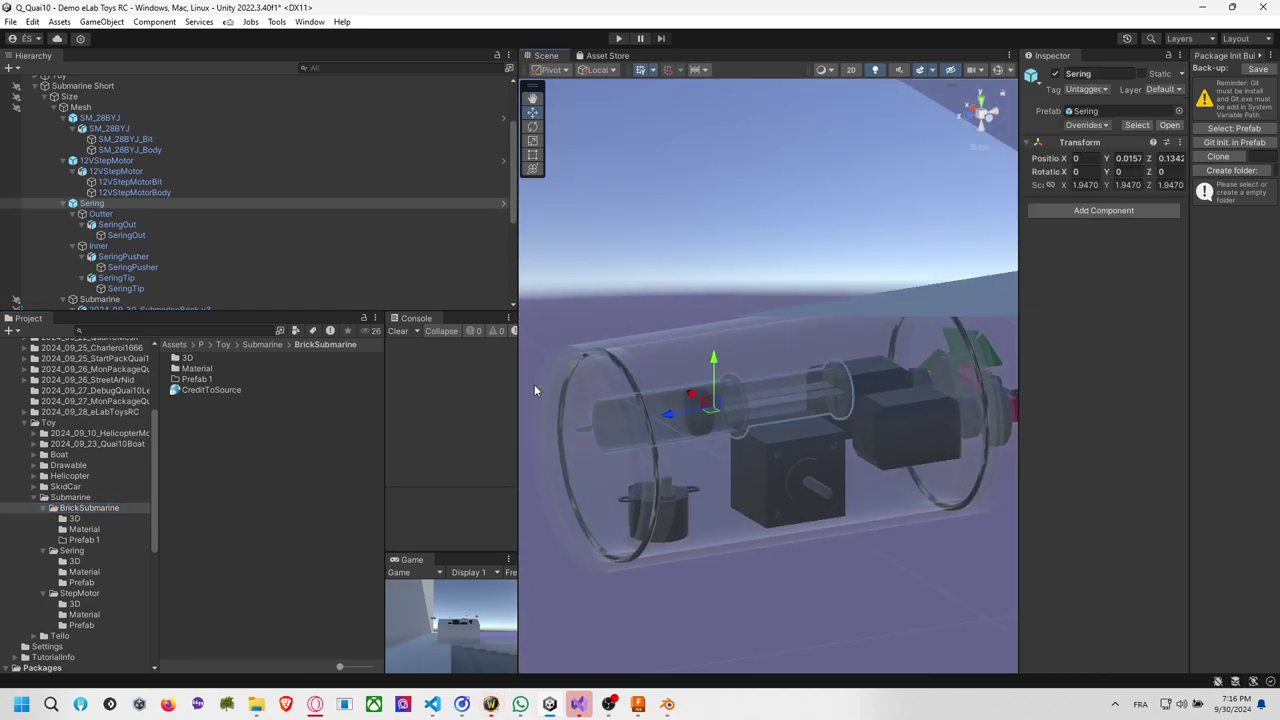
scroll(100, 137, up, 2)
click(82, 126)
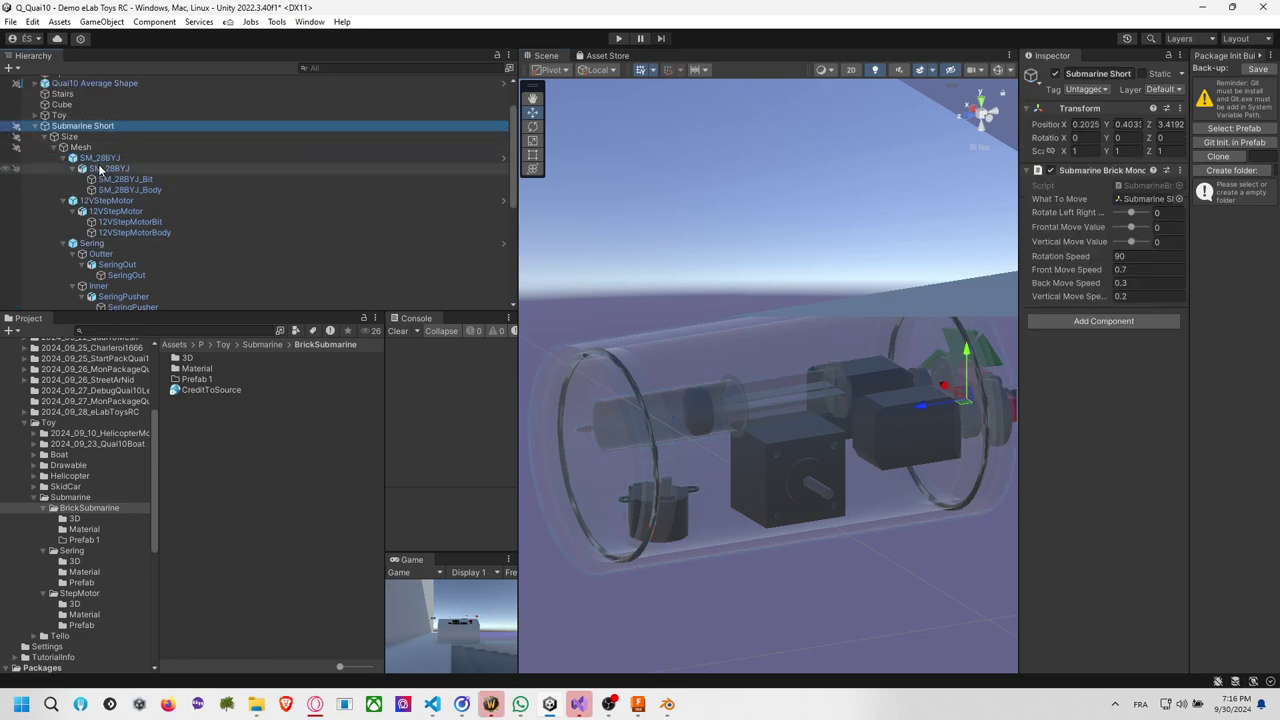
click(97, 127)
drag(97, 127, 148, 130)
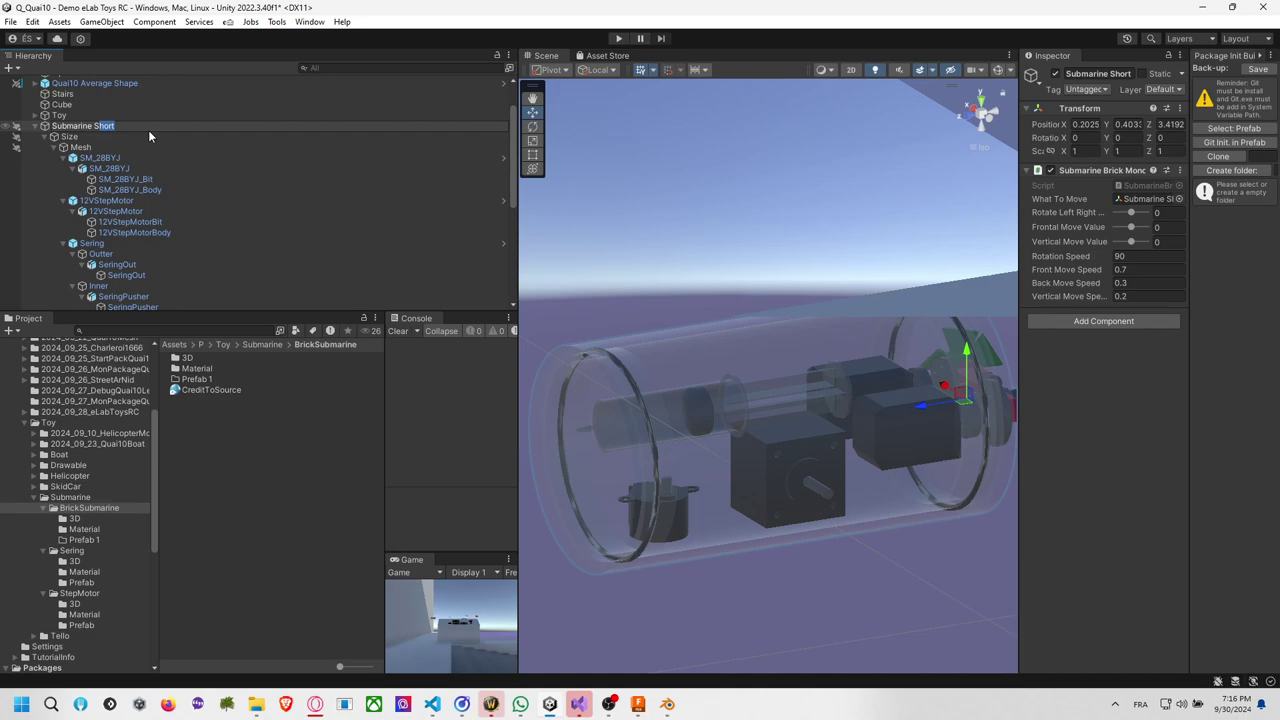
text(Brick)
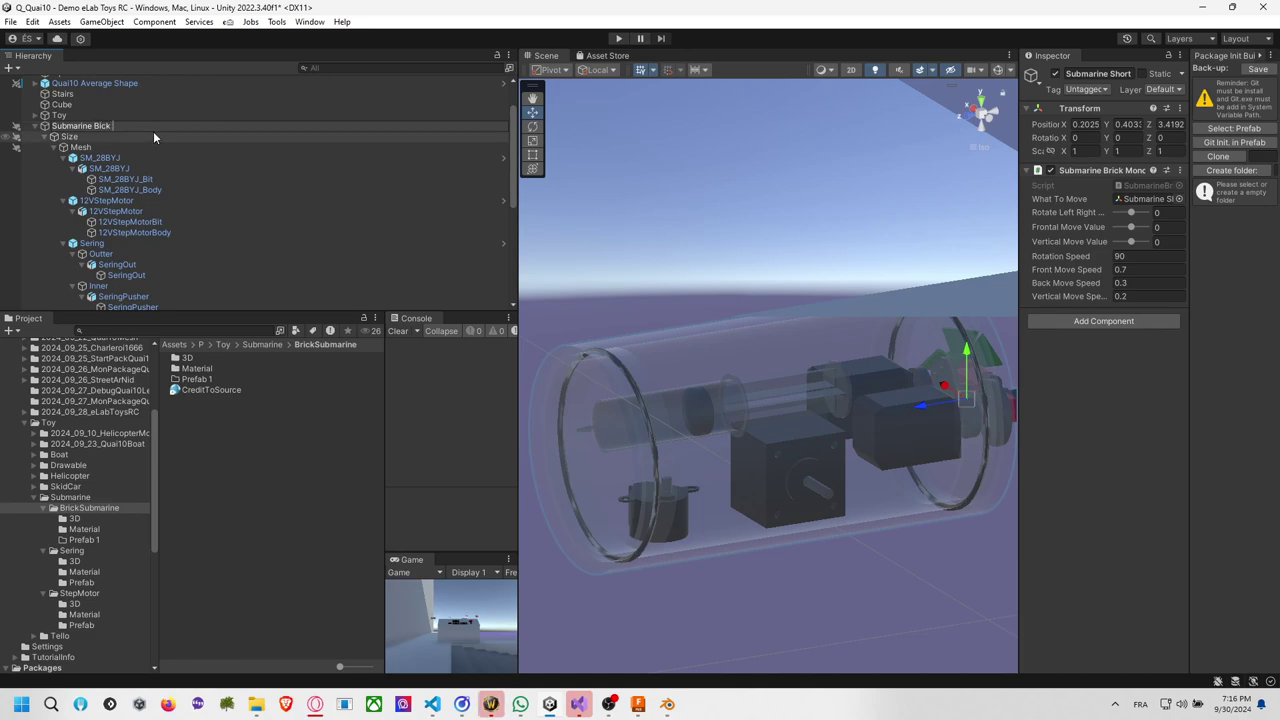
text( No Script)
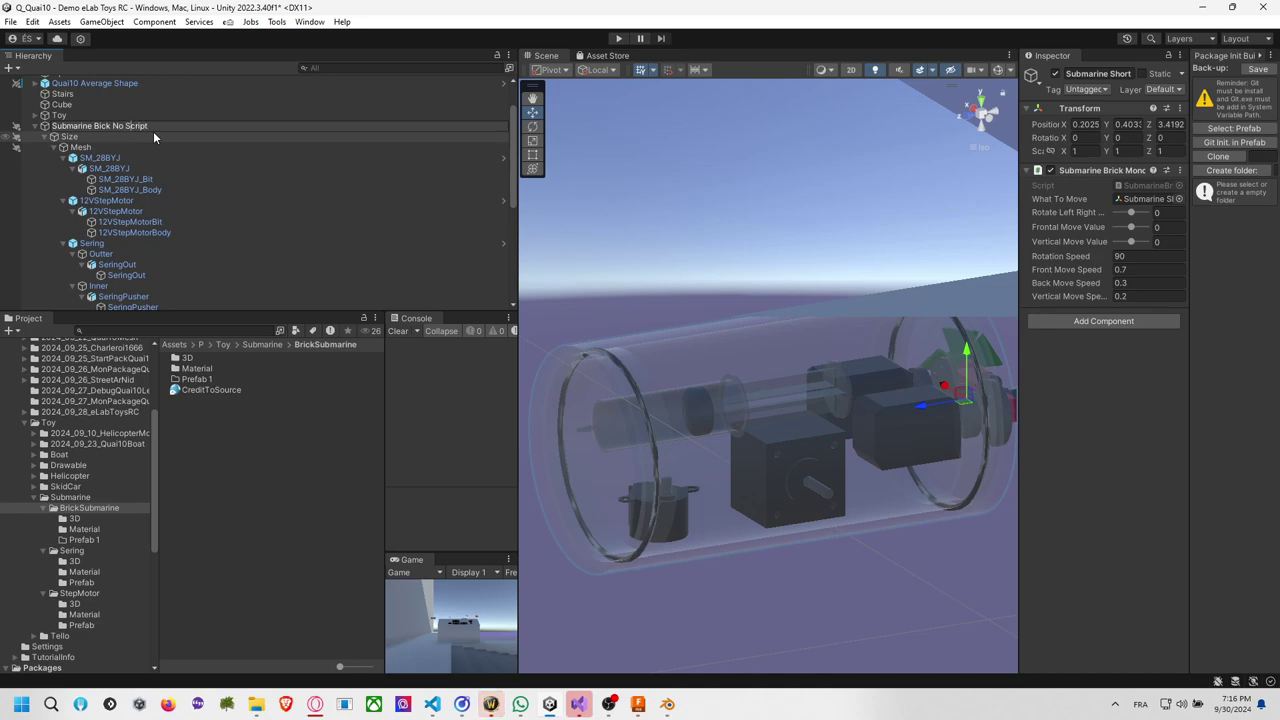
key(Return)
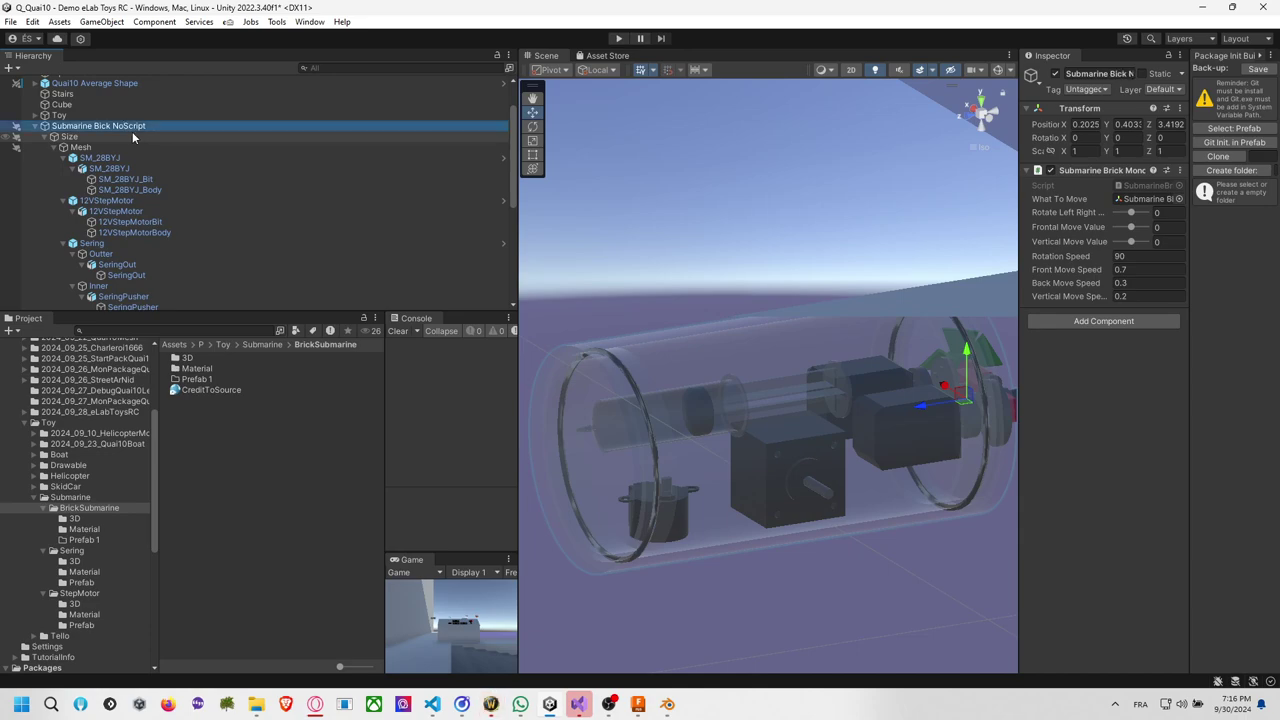
drag(132, 131, 237, 385)
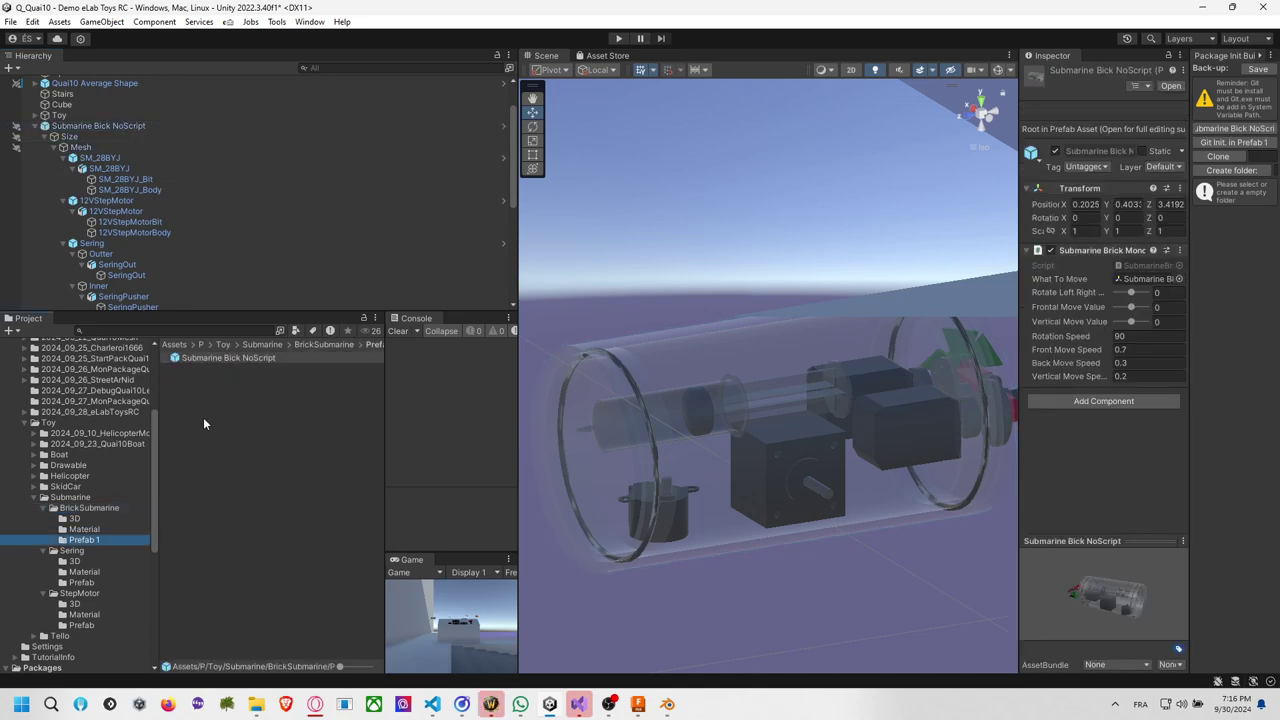
click(99, 540)
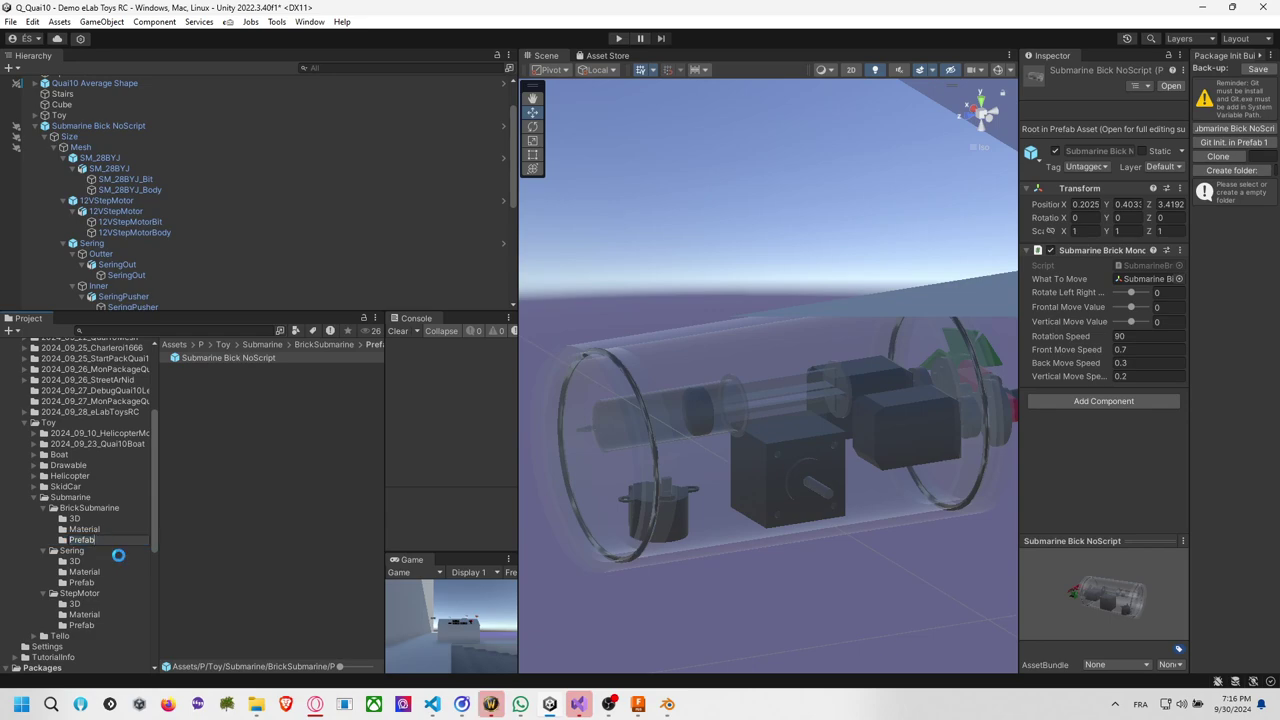
Orbit around the submarine to inspect it from three-quarter, top and side views.
alt+drag(696, 413, 872, 459)
mouse_move(663, 457)
alt+mouse_down()
mouse_move(651, 540)
mouse_move(613, 440)
mouse_move(660, 470)
mouse_move(846, 514)
mouse_move(597, 480)
mouse_move(768, 465)
mouse_move(721, 461)
mouse_move(860, 500)
mouse_move(957, 546)
mouse_move(957, 571)
mouse_move(806, 520)
mouse_move(646, 517)
mouse_move(715, 429)
mouse_move(652, 443)
alt+mouse_up()
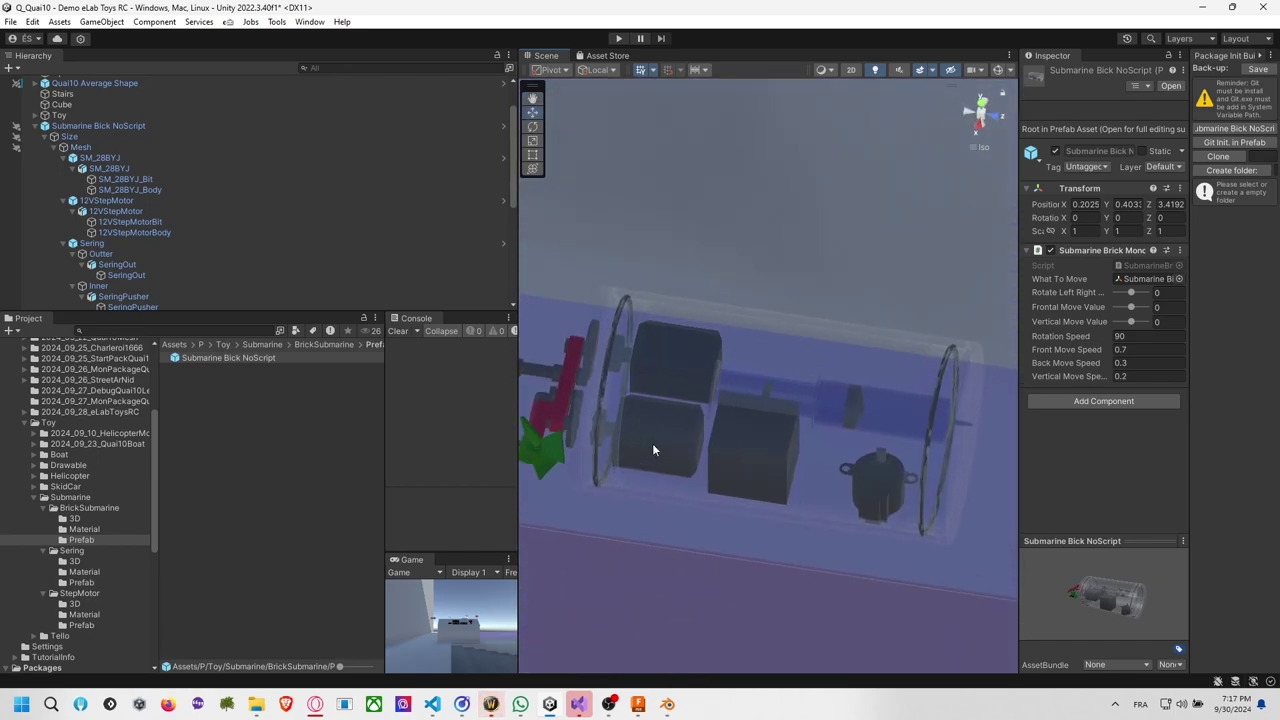
scroll(757, 426, up, 3)
mouse_move(757, 426)
alt+mouse_down()
mouse_move(823, 429)
mouse_move(900, 395)
mouse_move(794, 414)
mouse_move(863, 386)
mouse_move(724, 430)
mouse_move(857, 409)
mouse_move(770, 437)
alt+mouse_up()
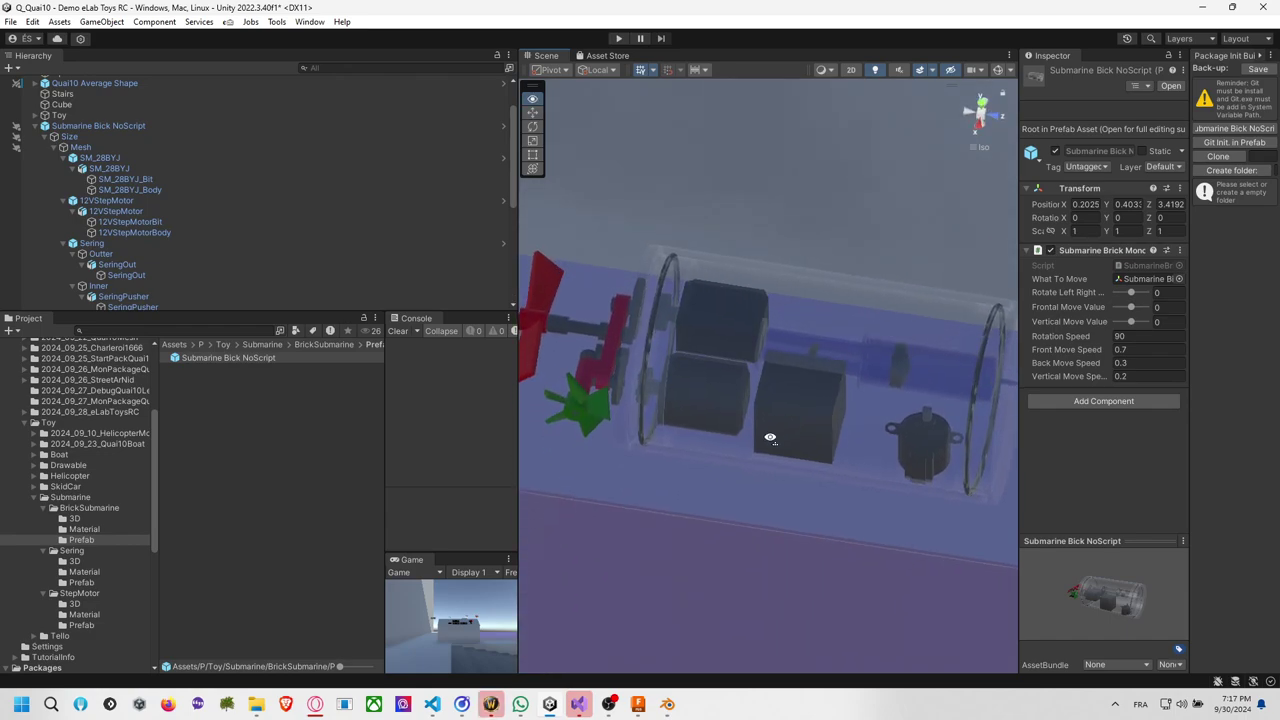
alt+drag(850, 417, 901, 388)
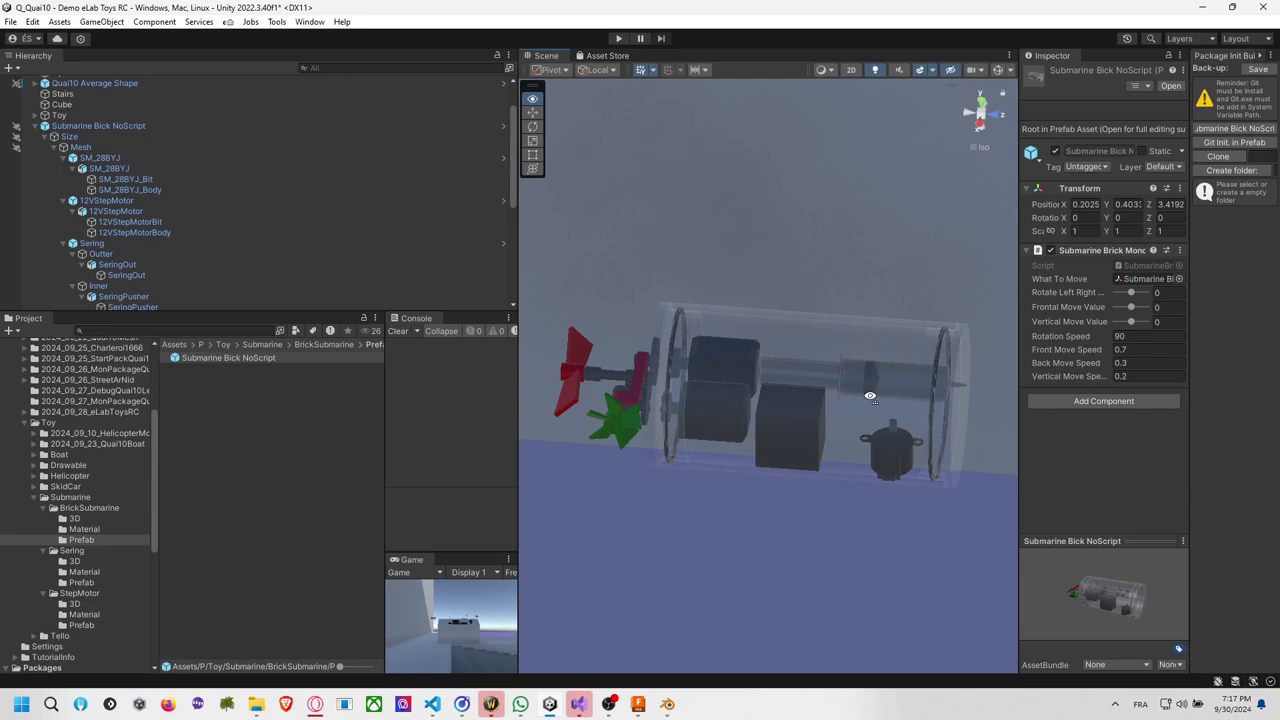
click(312, 455)
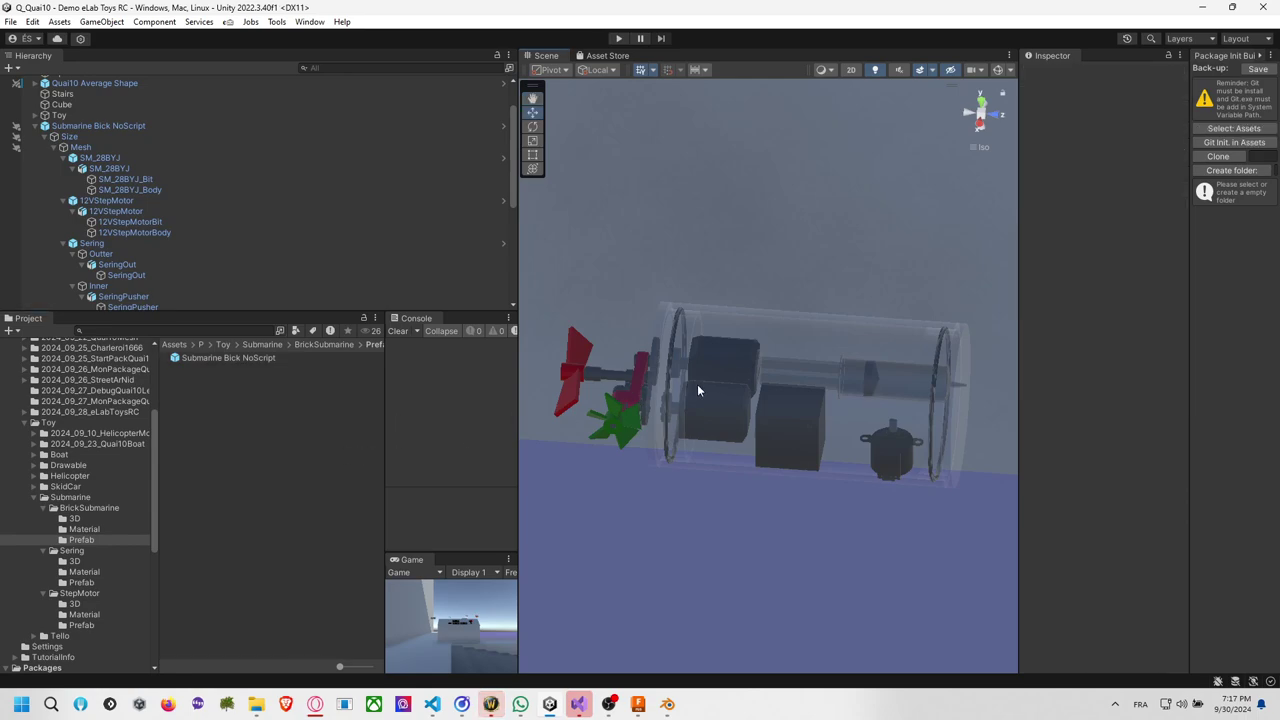
mouse_move(697, 386)
alt+mouse_down()
mouse_move(797, 334)
mouse_move(740, 317)
mouse_move(701, 396)
alt+mouse_up()
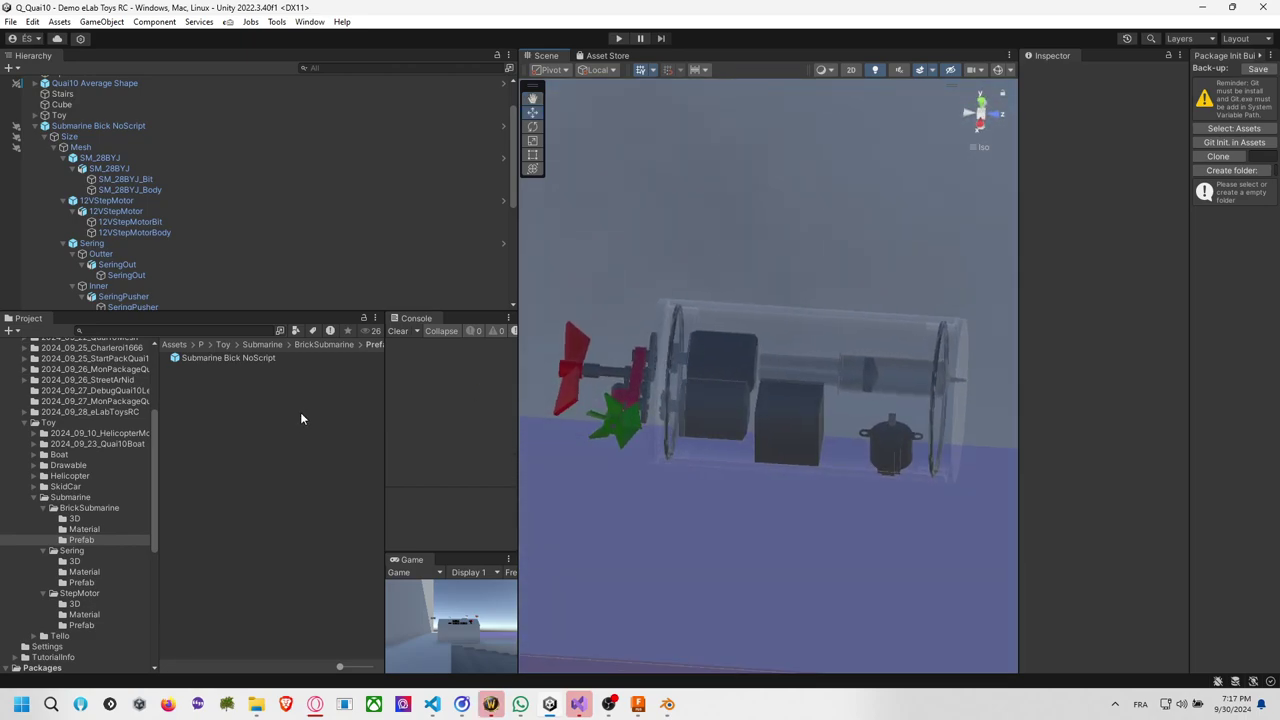
Browse BrickSubmarine's Prefab, Material and 3D folders, then return to the Submarine folder.
click(93, 508)
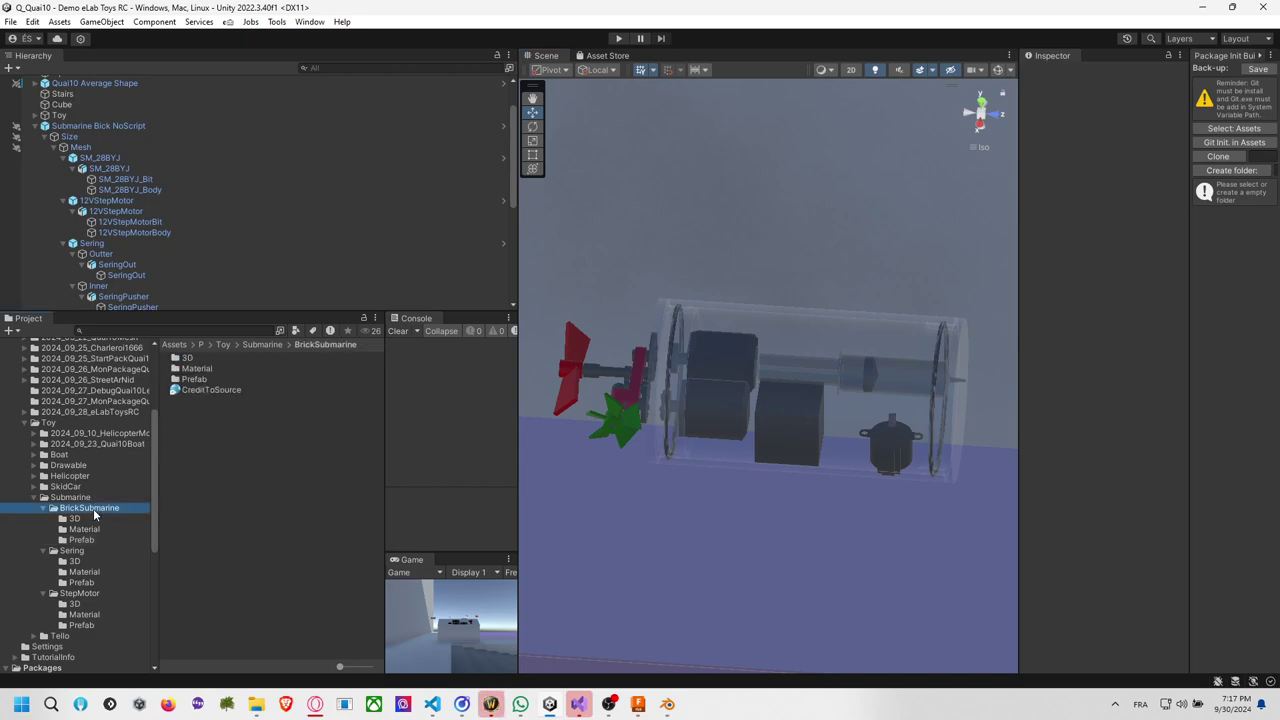
click(91, 540)
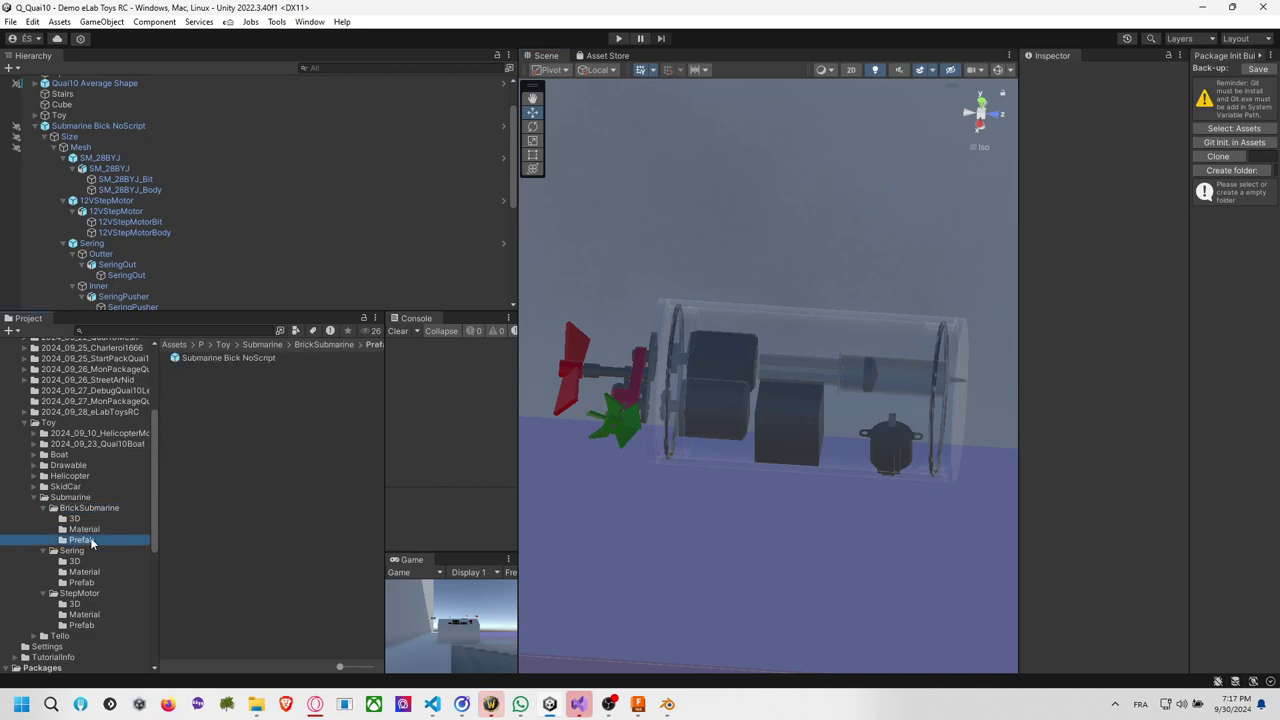
click(92, 529)
click(96, 519)
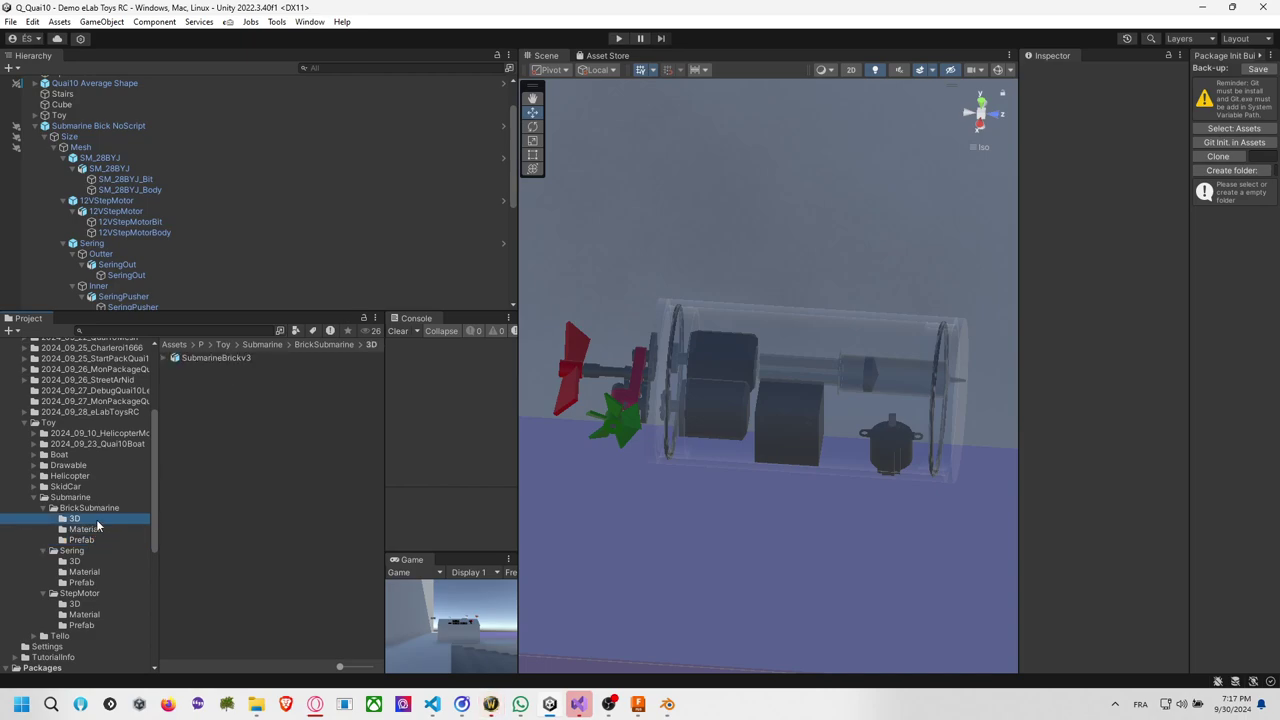
click(103, 508)
click(93, 499)
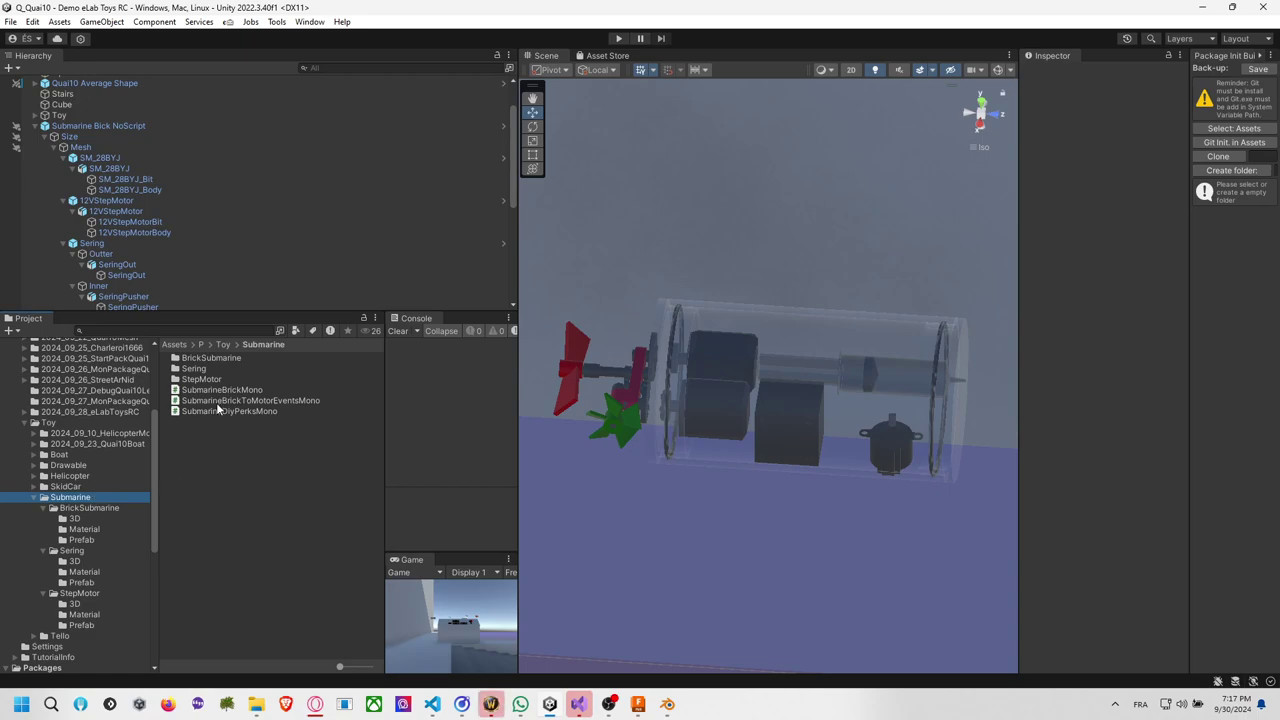
Create a new folder named Runtime inside the Submarine folder.
right_click(220, 488)
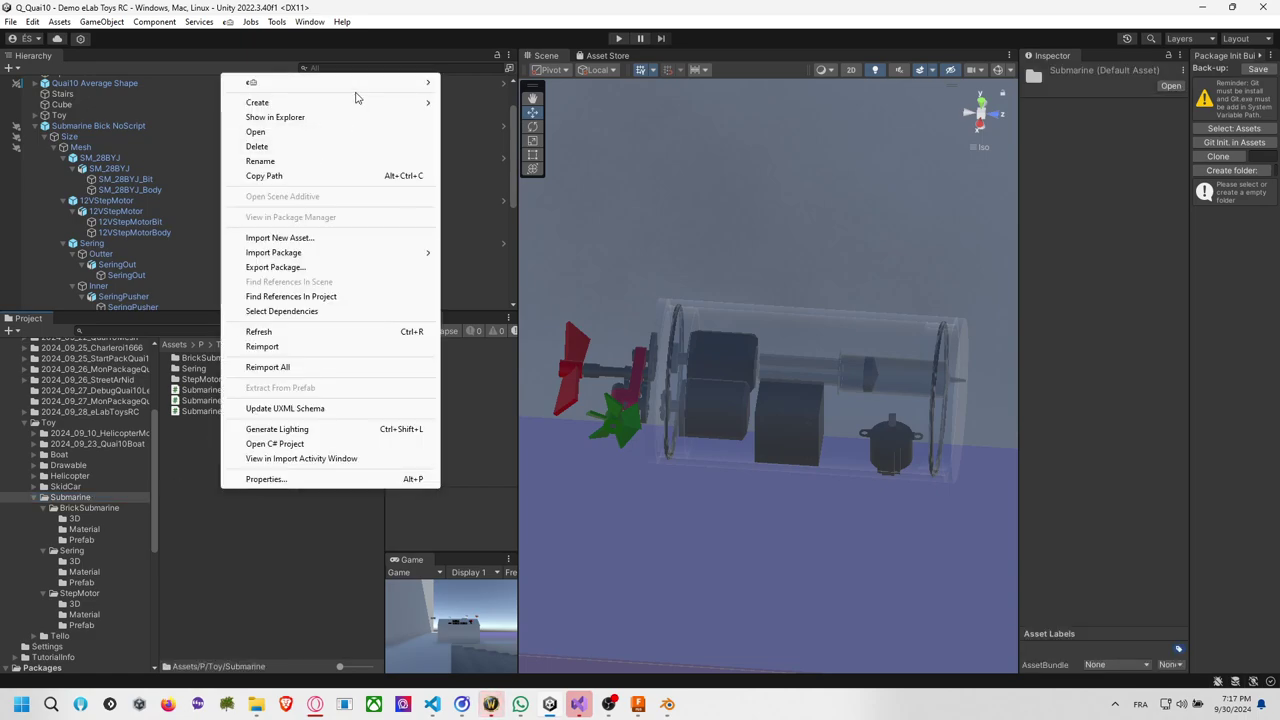
mouse_move(356, 102)
click(480, 23)
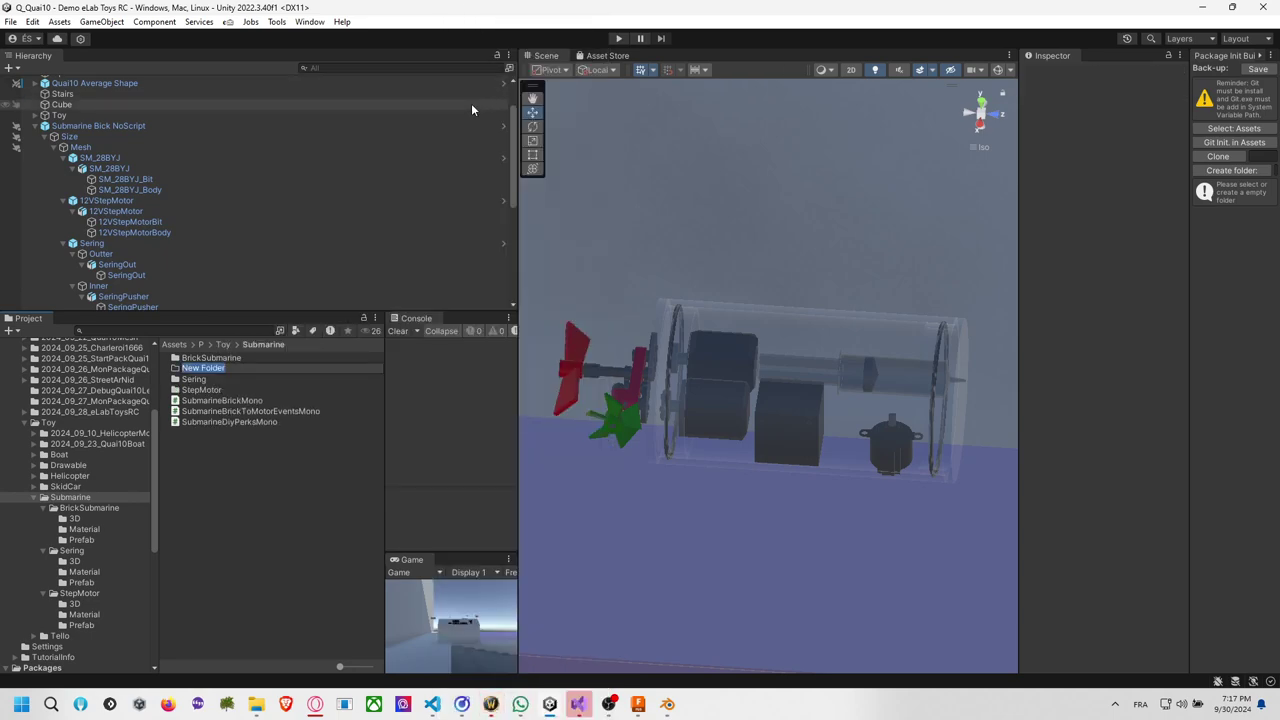
text(Runtime)
key(Return)
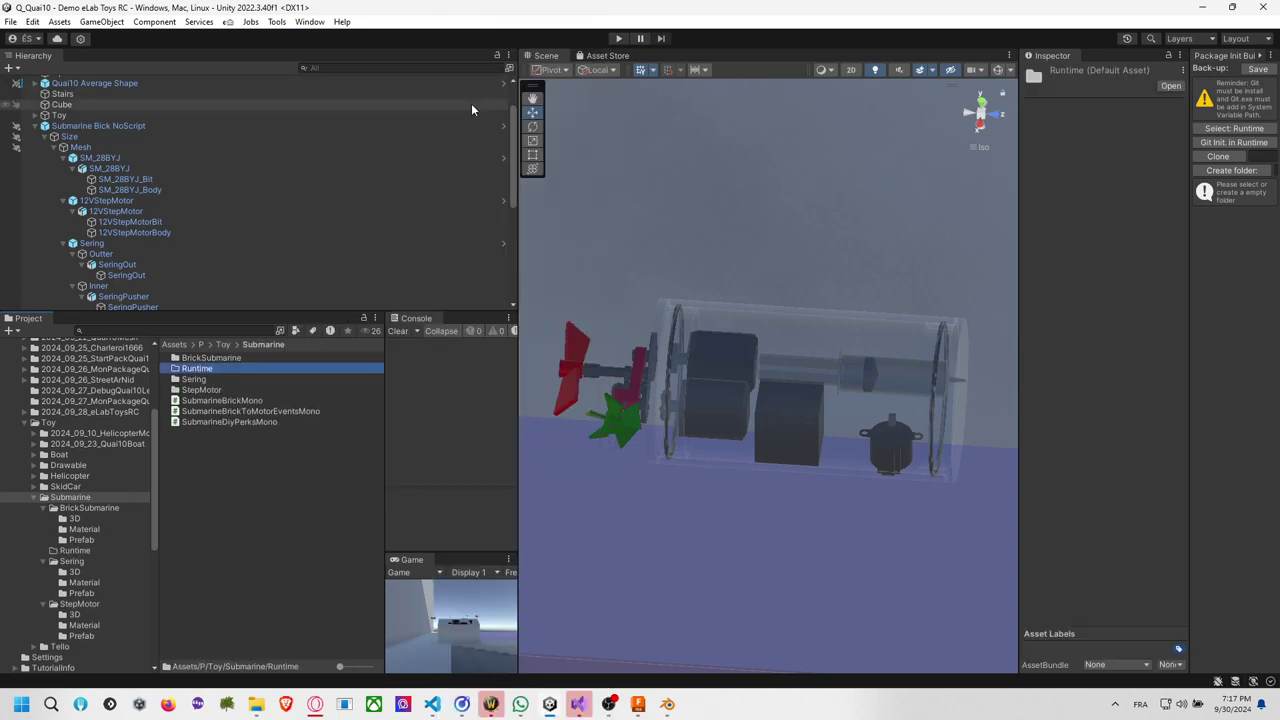
Inspect the SubmarineDiyPerksMono script, widen the Package Init Builder, and browse the Drawable and Boat folders.
click(225, 419)
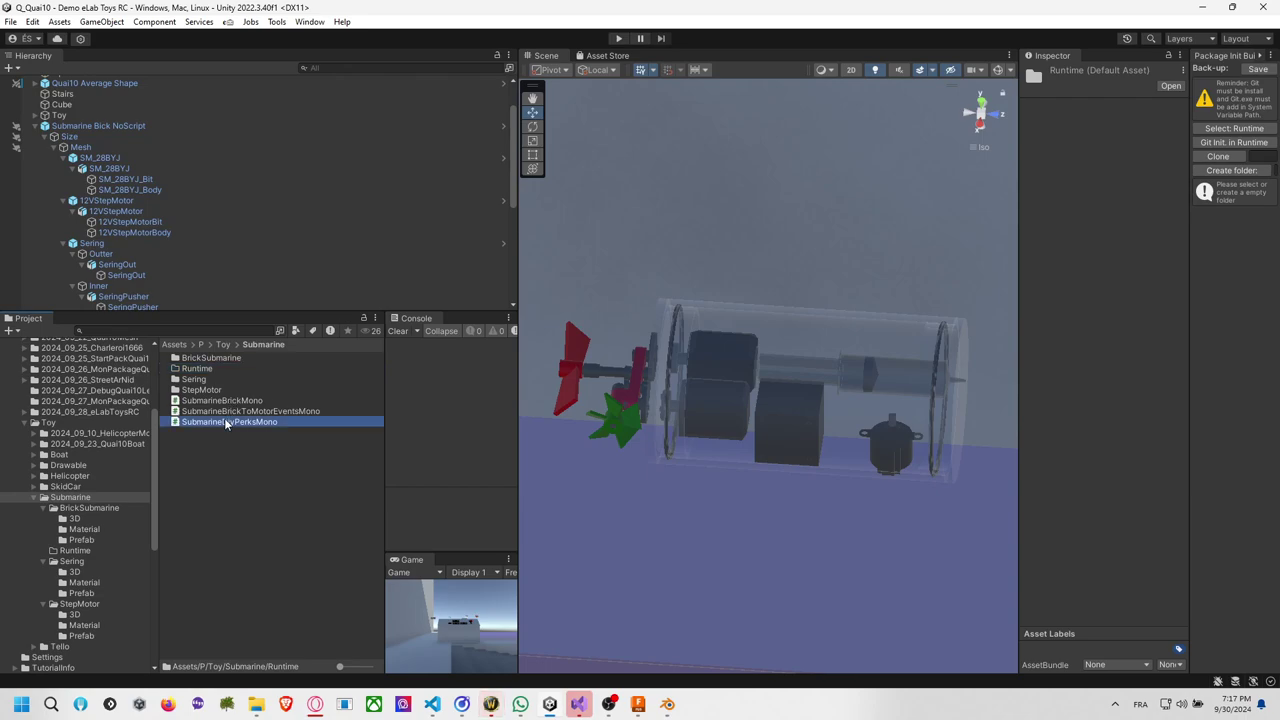
click(70, 497)
click(128, 434)
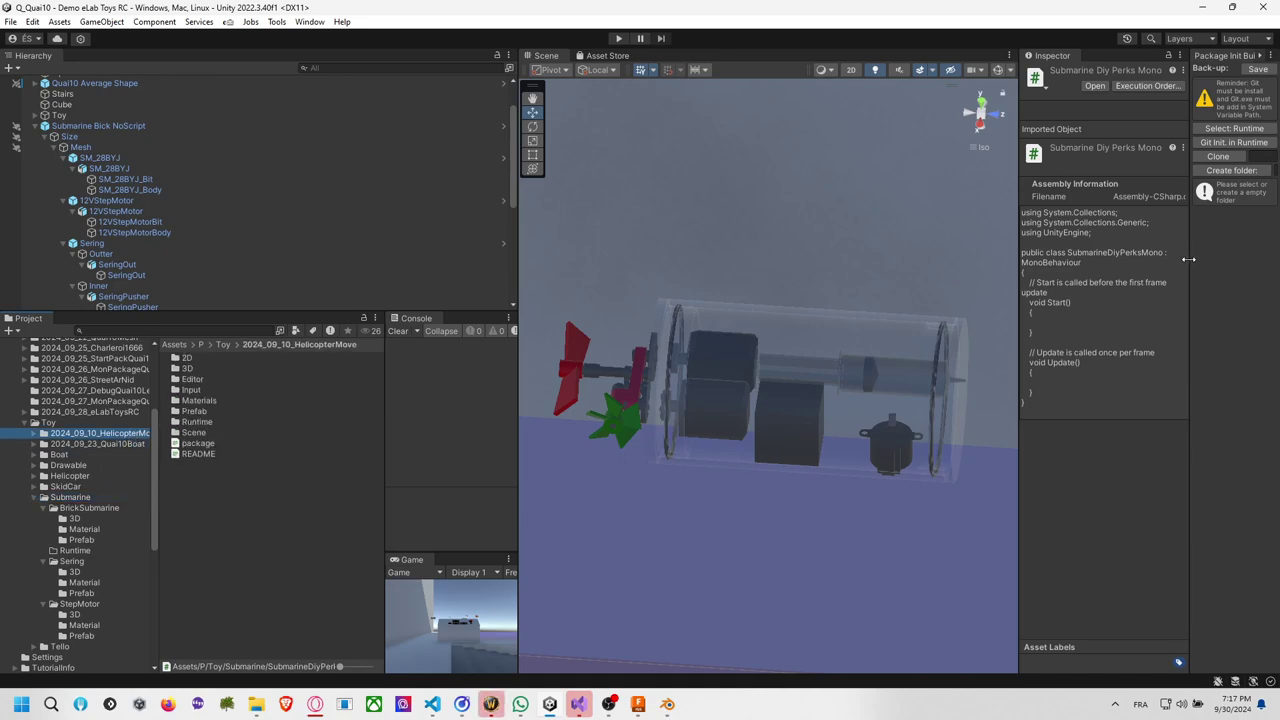
drag(1188, 259, 956, 259)
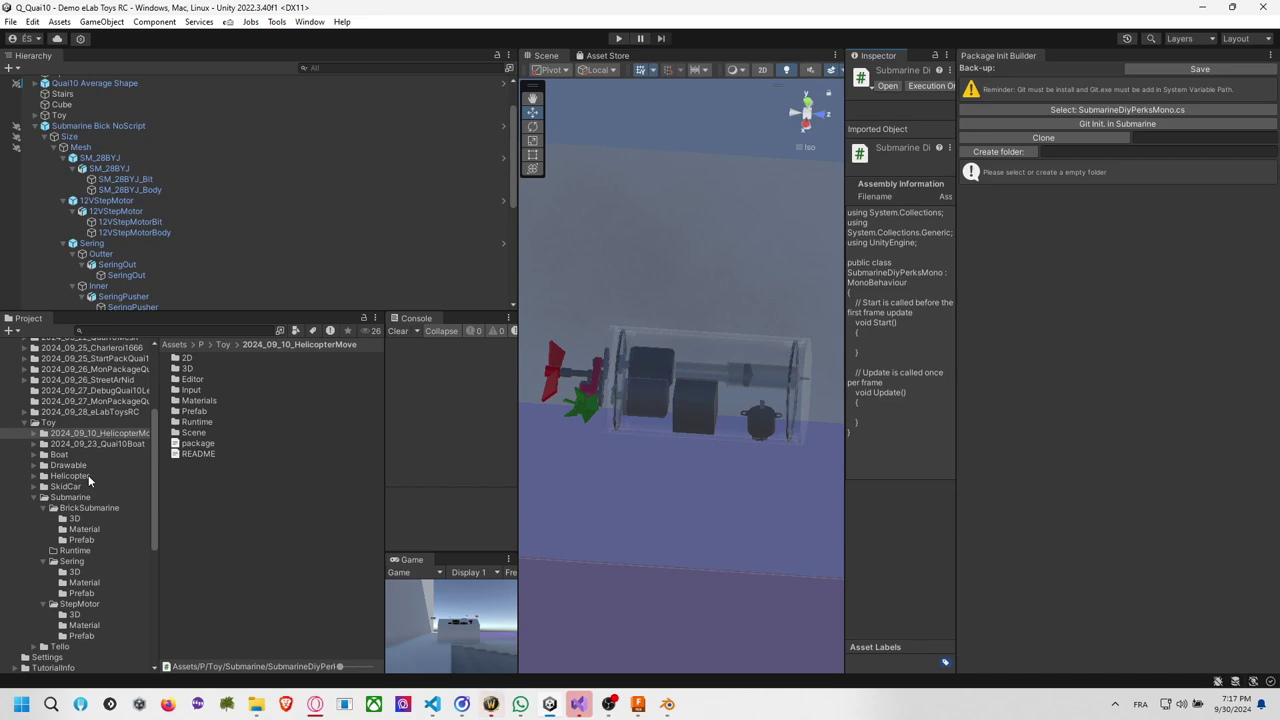
click(95, 465)
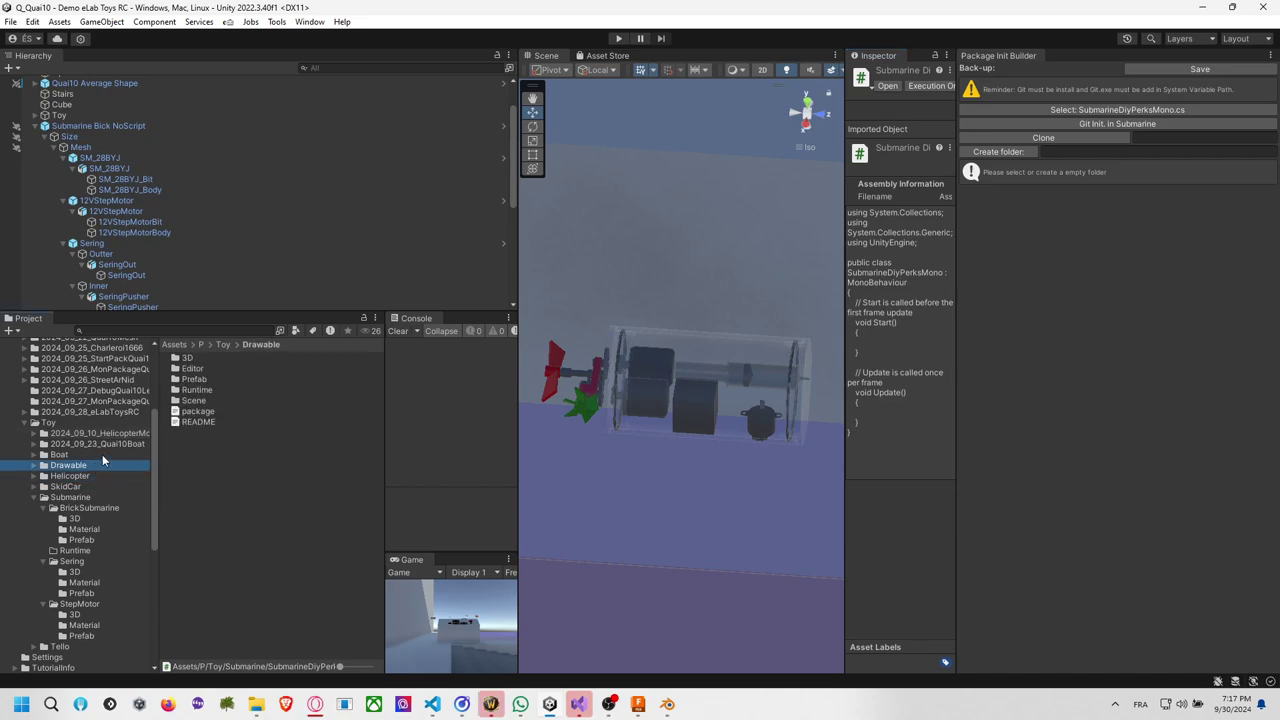
click(101, 456)
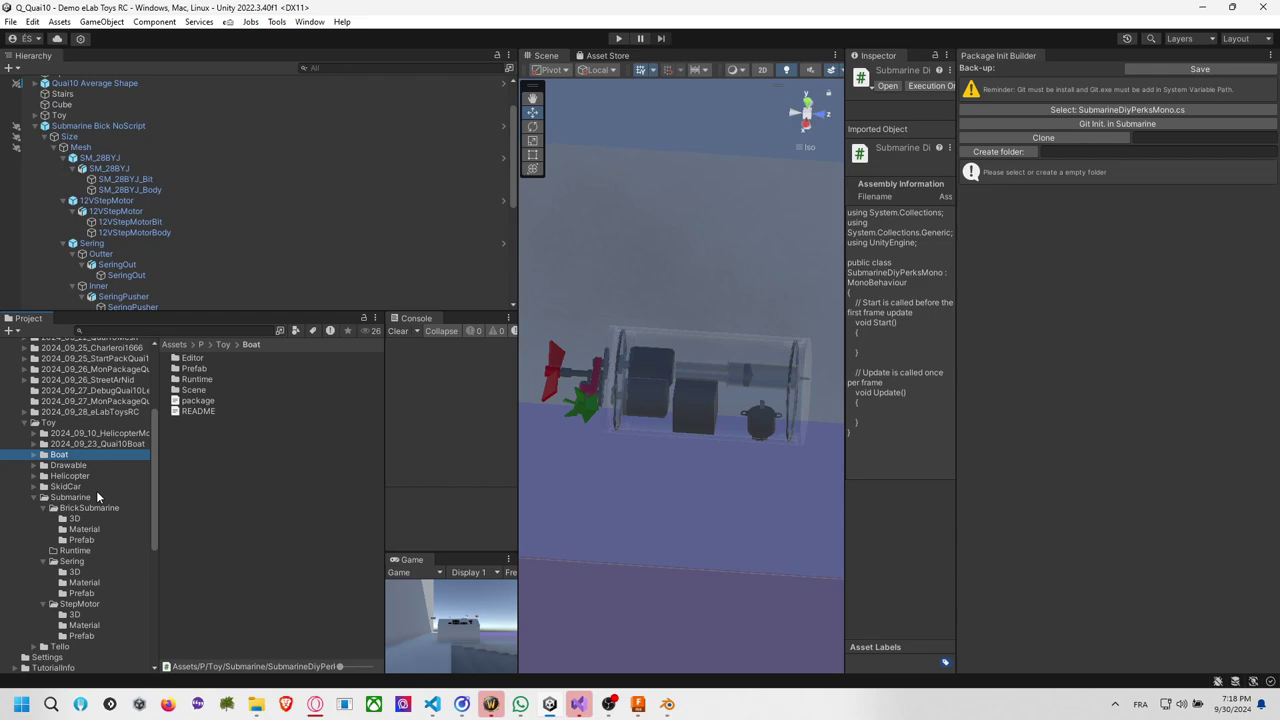
Select the Tello package manifest and open its GitHub repository with Go to Server.
click(89, 647)
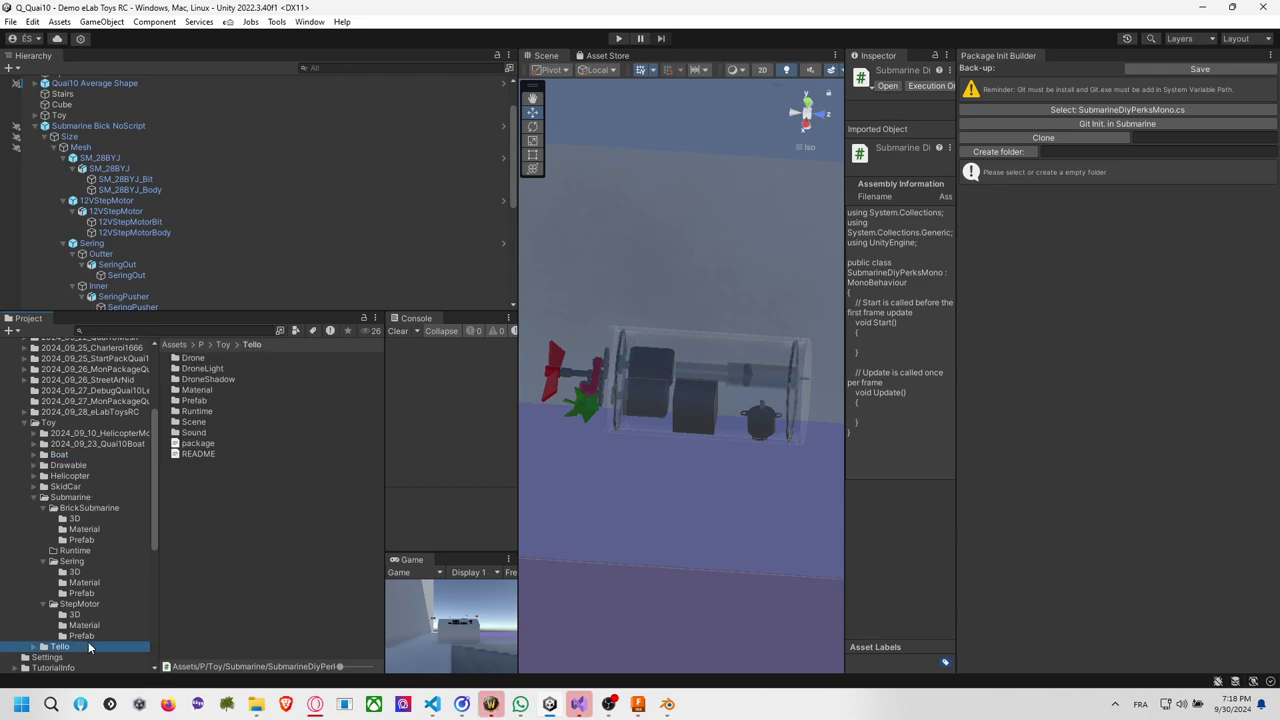
click(199, 444)
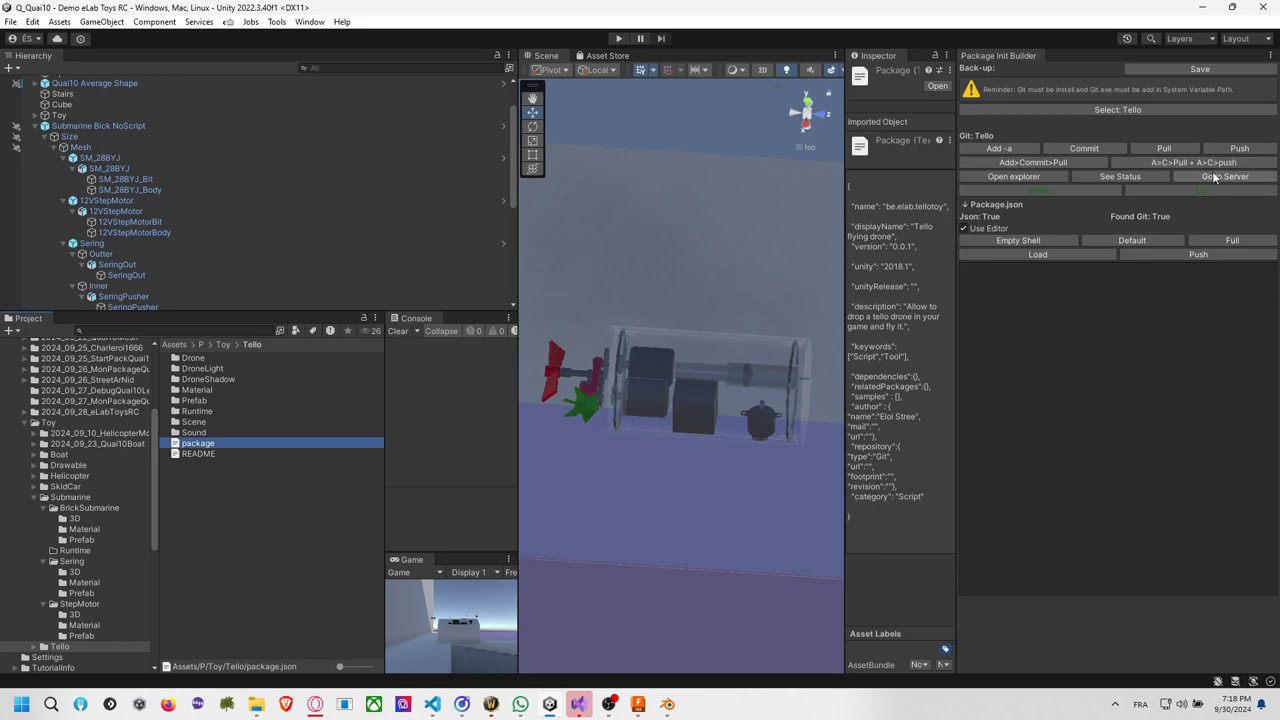
click(1215, 177)
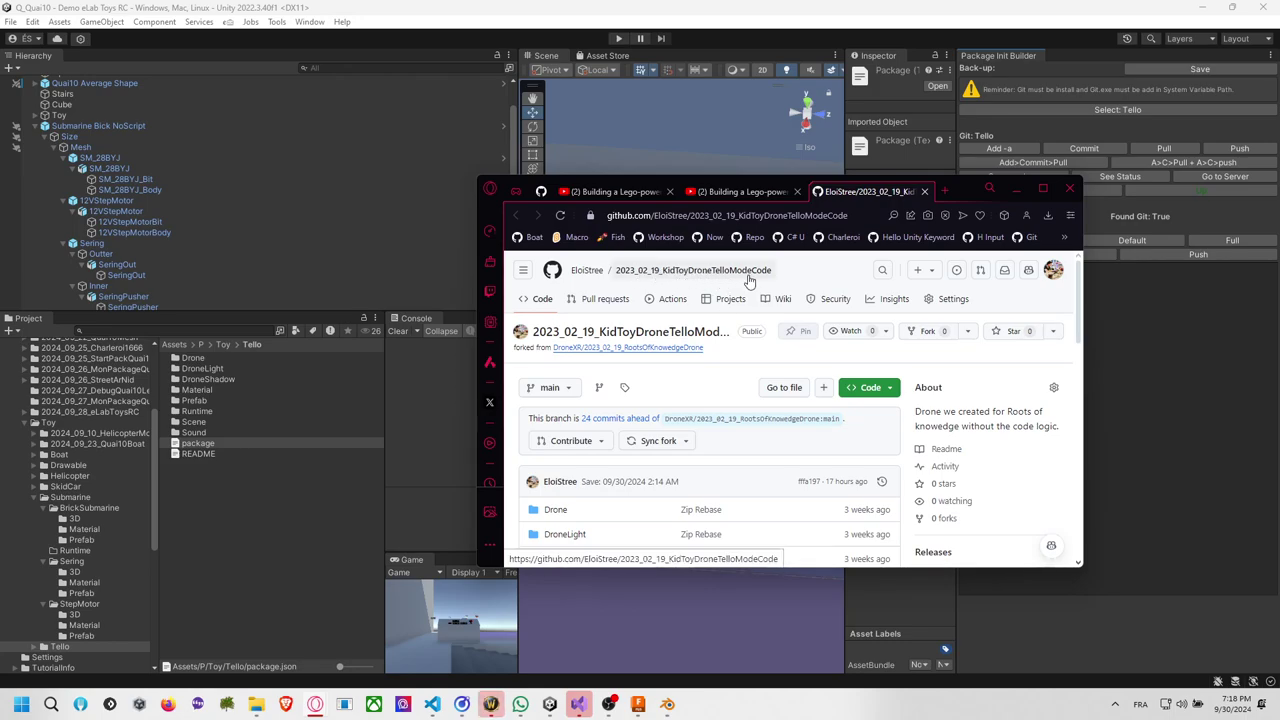
Copy the Tello repository name and start a new GitHub repository.
double_click(700, 270)
key(ctrl+c)
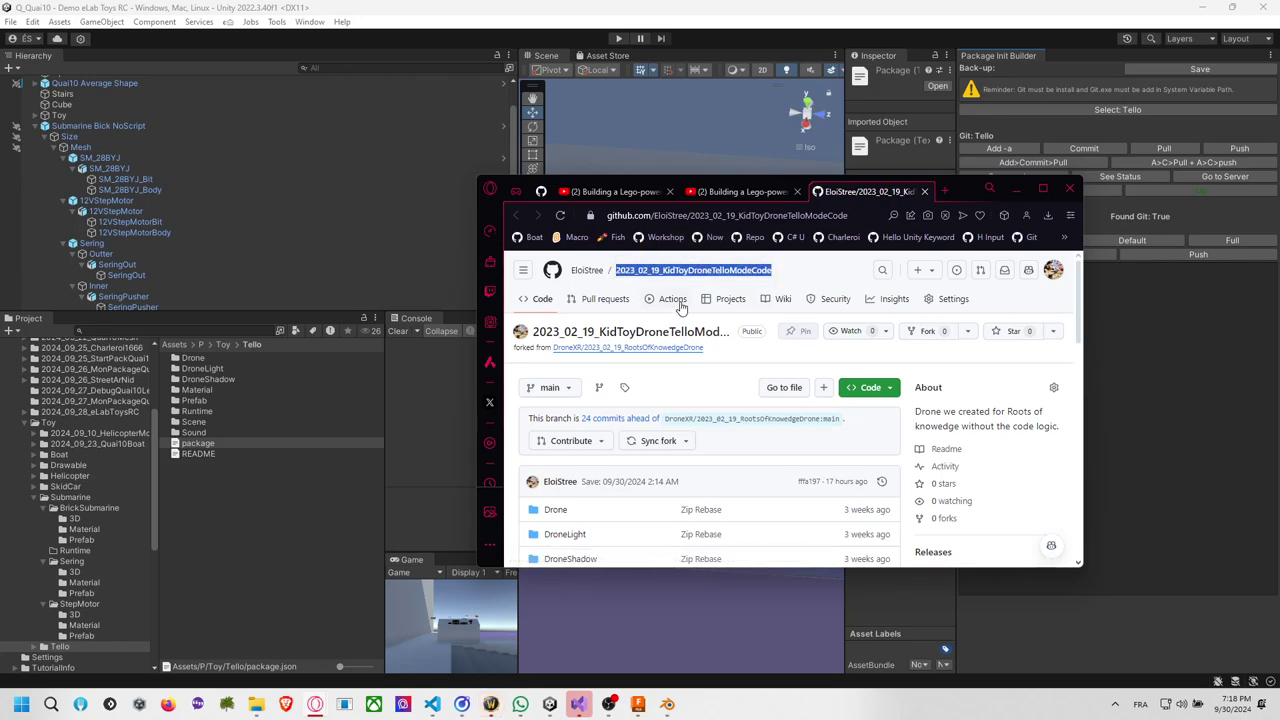
click(917, 272)
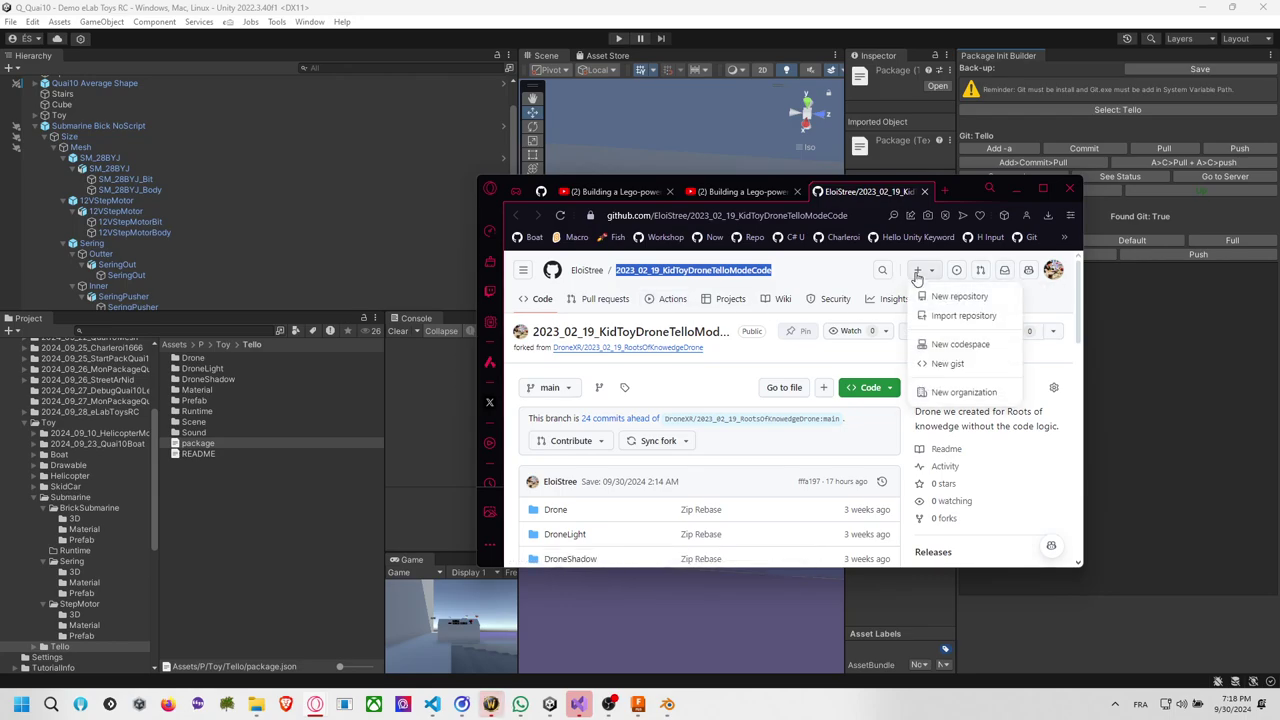
click(930, 294)
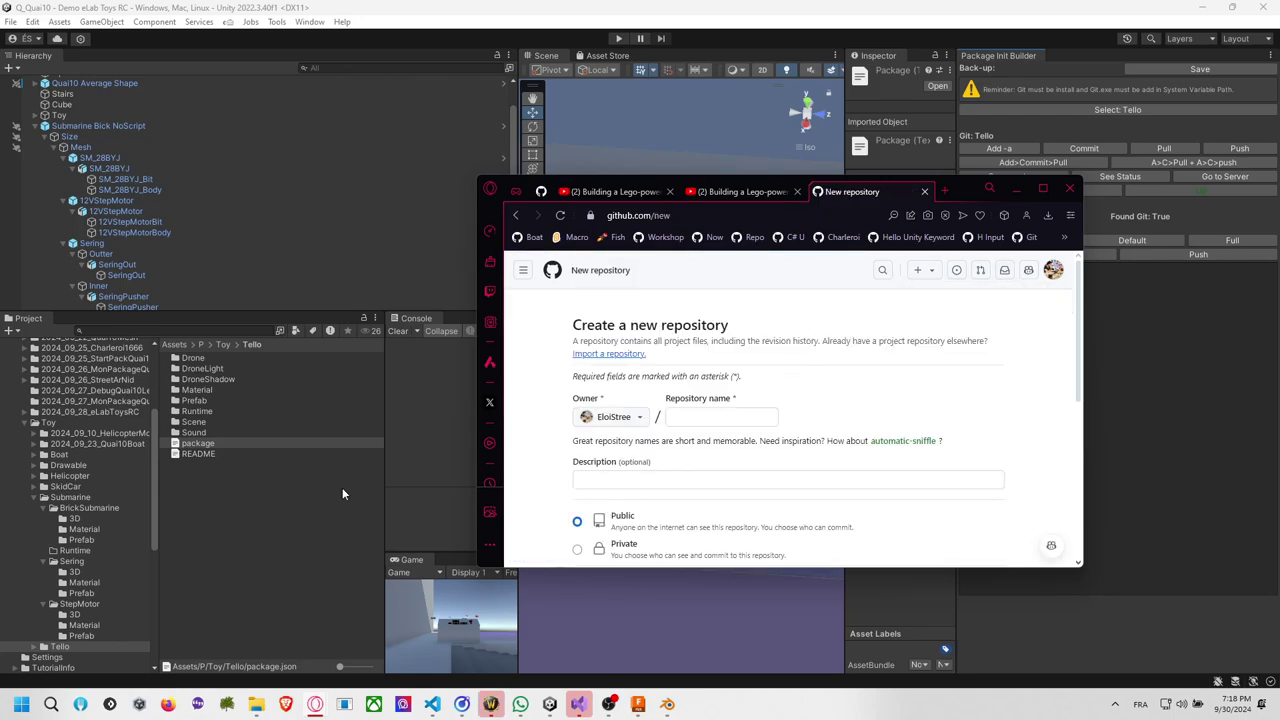
Reveal the Submarine folder in File Explorer, then switch back to the browser.
click(105, 496)
right_click(100, 497)
click(210, 126)
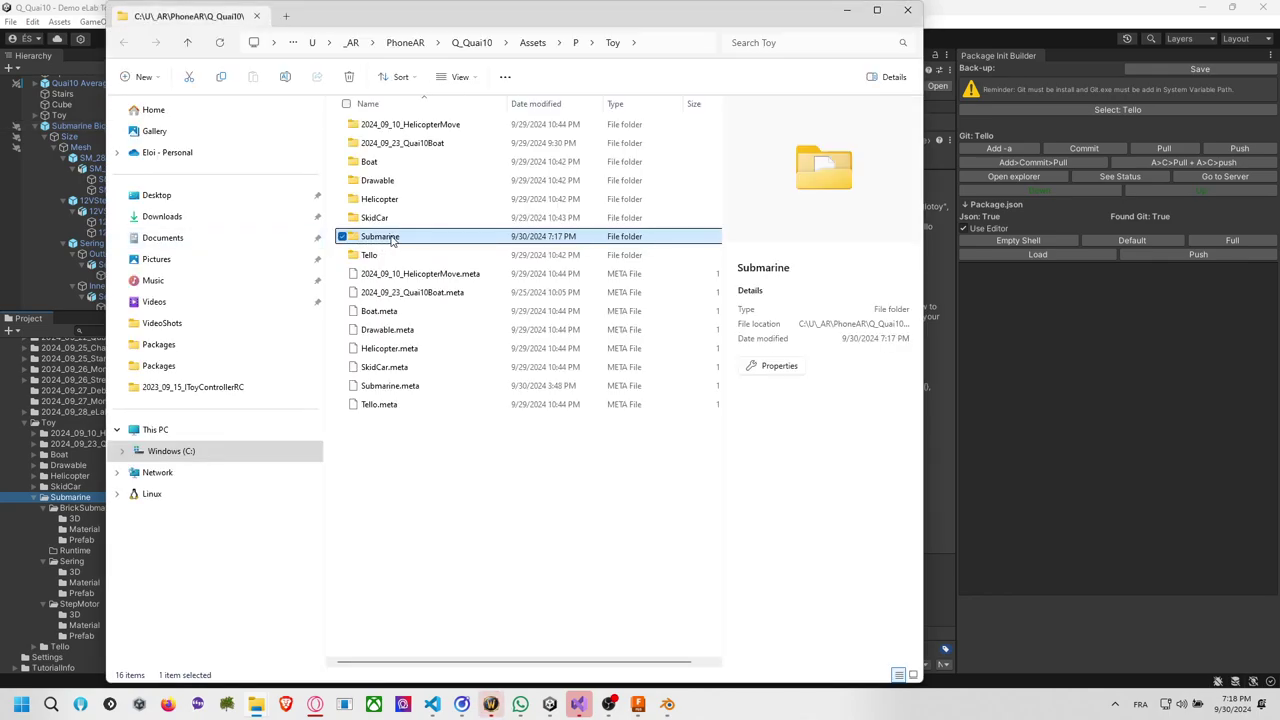
double_click(392, 238)
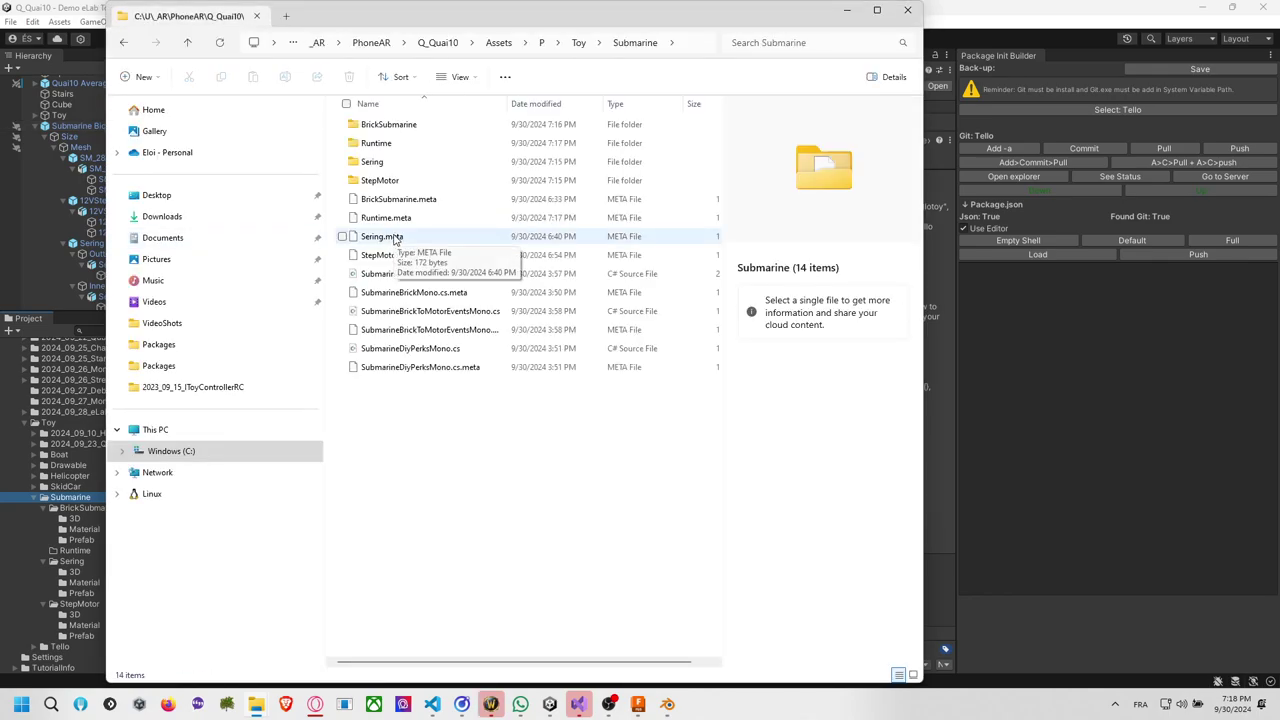
key(alt+Tab)
key(alt+Tab)
Name the repository 2024_09_30_KidToySubmarineModeCode by editing the pasted Tello name.
click(635, 257)
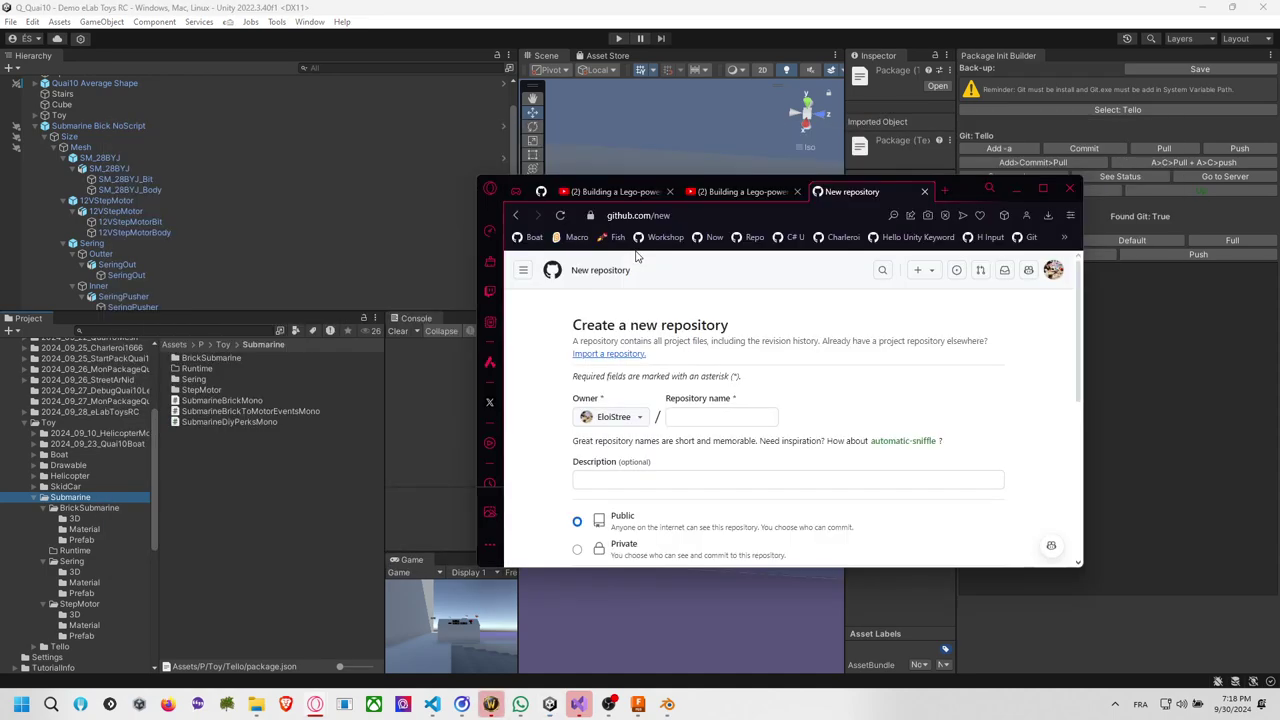
click(734, 419)
key(ctrl+v)
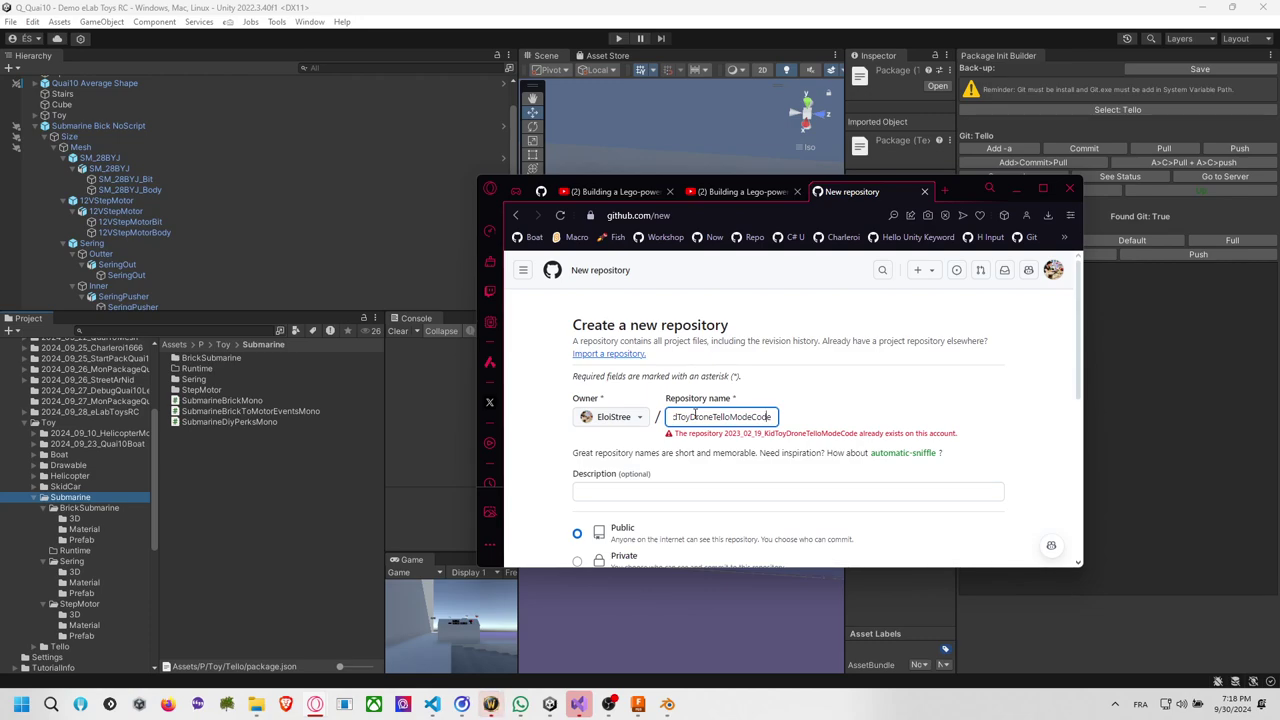
key(BackSpace)
key(BackSpace)
key(BackSpace)
key(BackSpace)
key(BackSpace)
key(BackSpace)
key(BackSpace)
key(BackSpace)
key(BackSpace)
key(BackSpace)
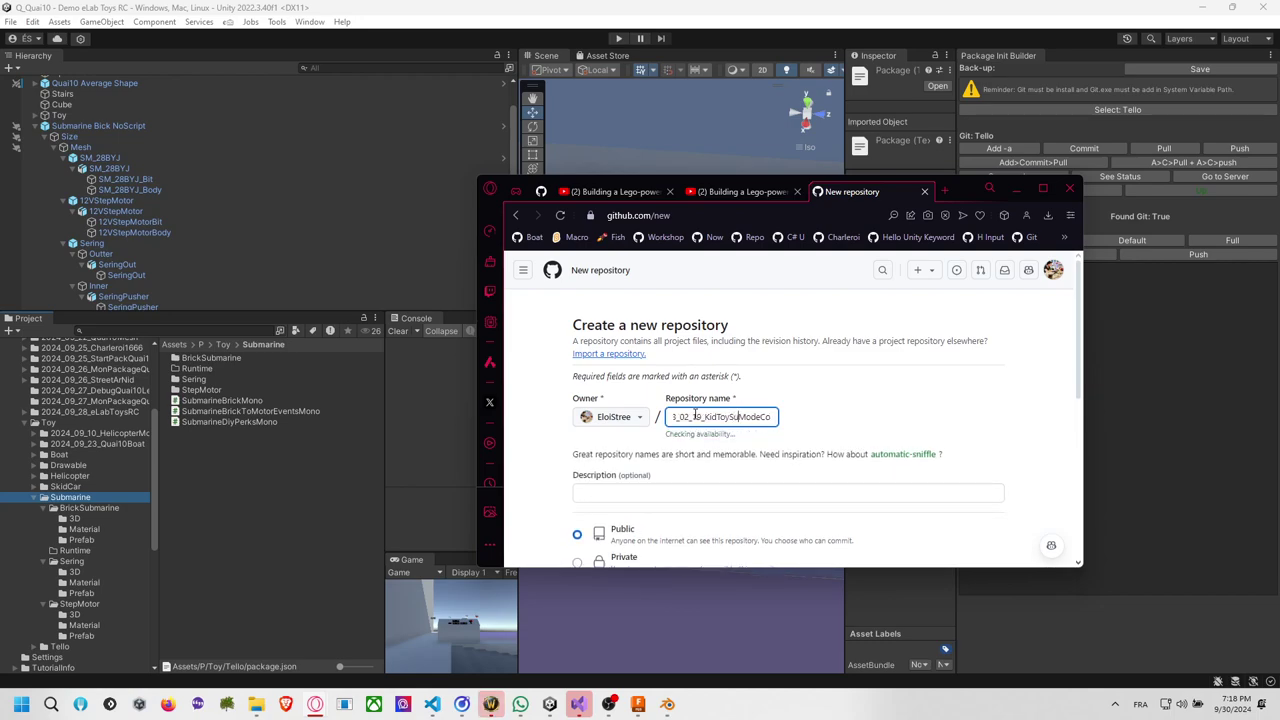
text(Submarine)
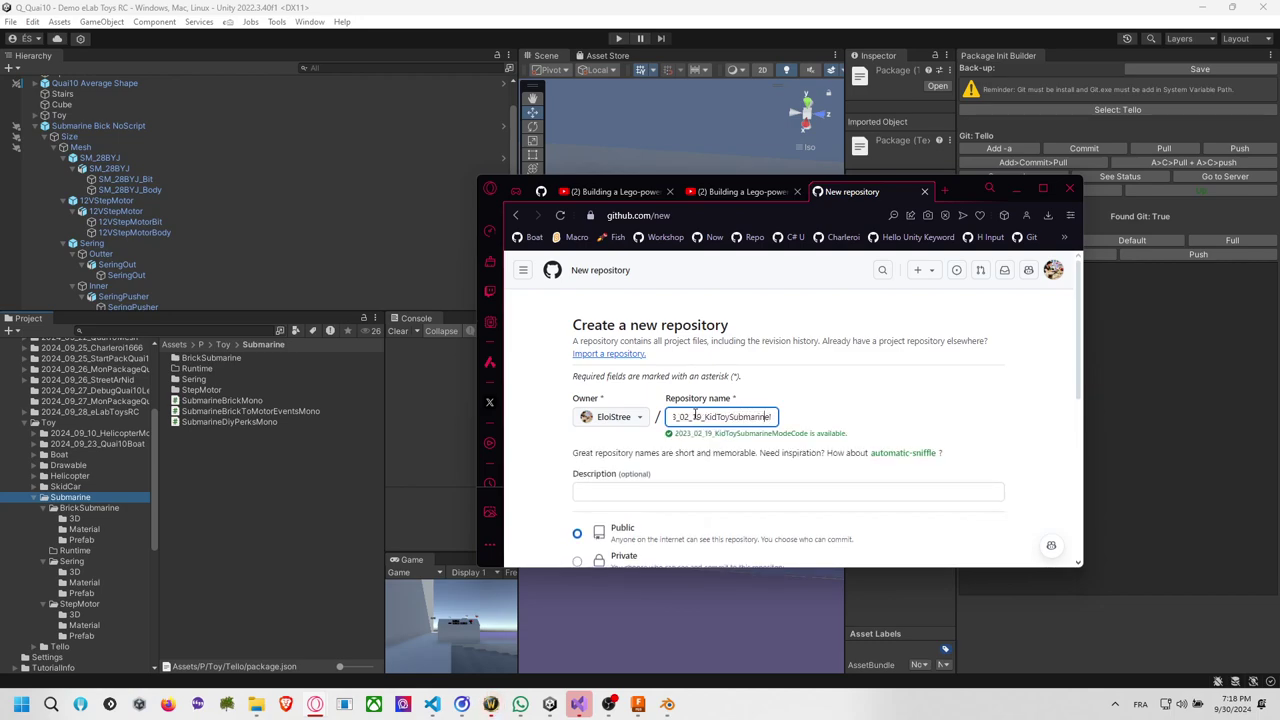
click(698, 416)
key(BackSpace)
key(BackSpace)
key(BackSpace)
key(BackSpace)
key(BackSpace)
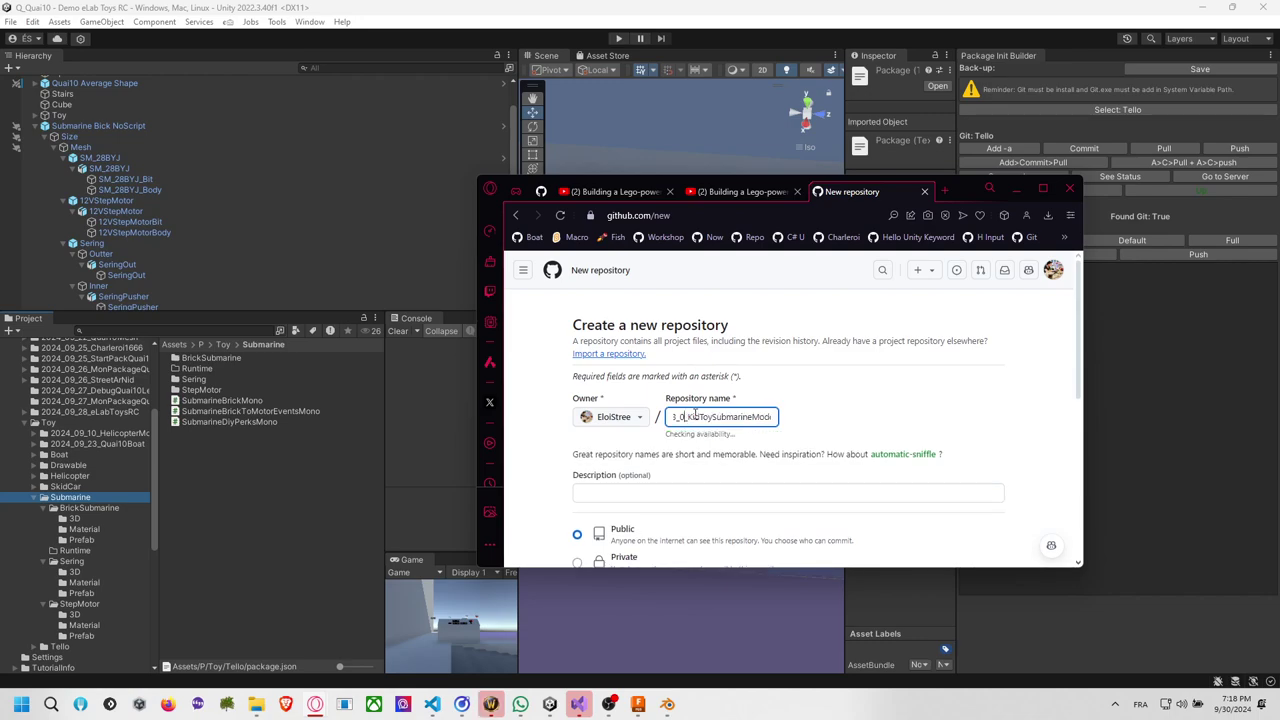
text(023)
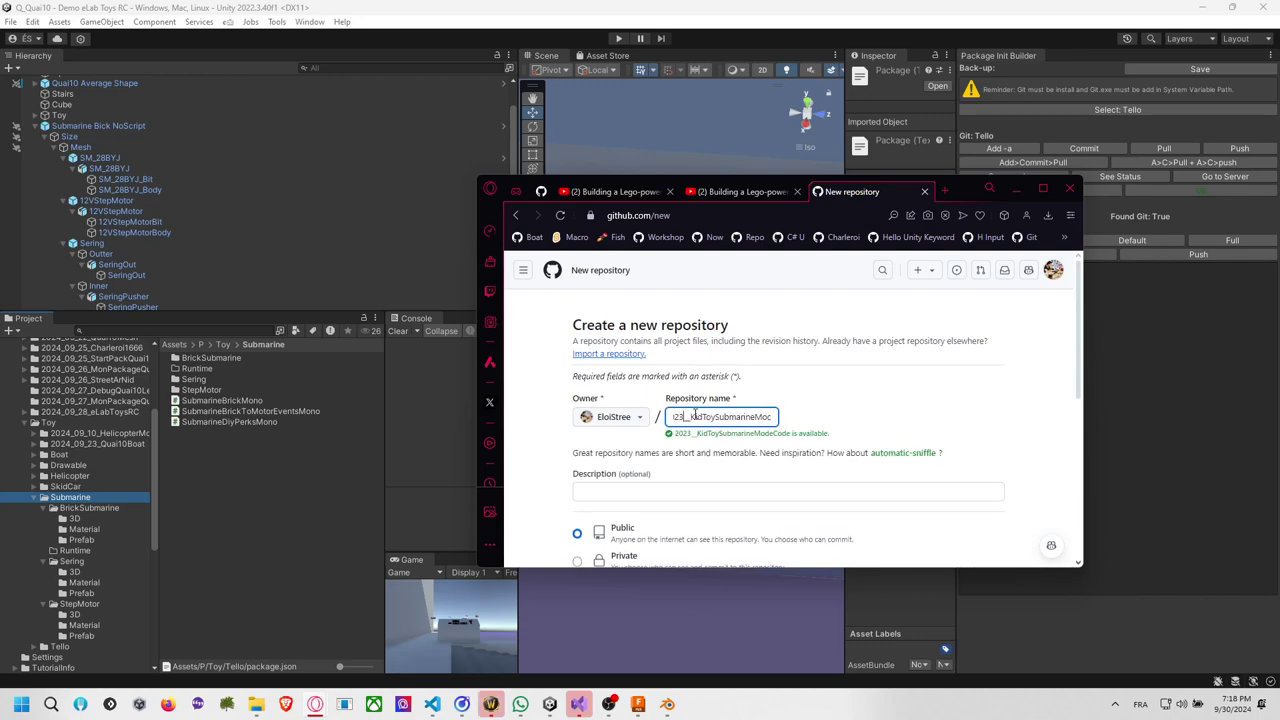
key(BackSpace)
text(4_09_)
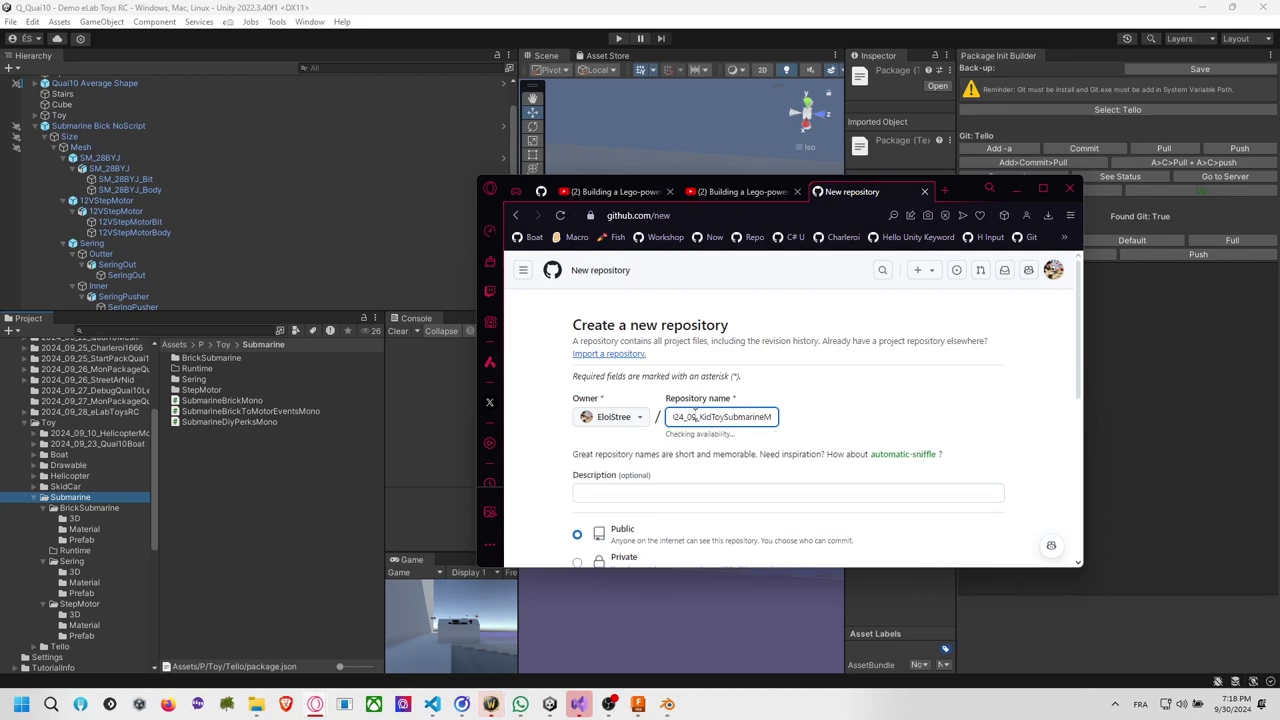
text(30_)
key(Tab)
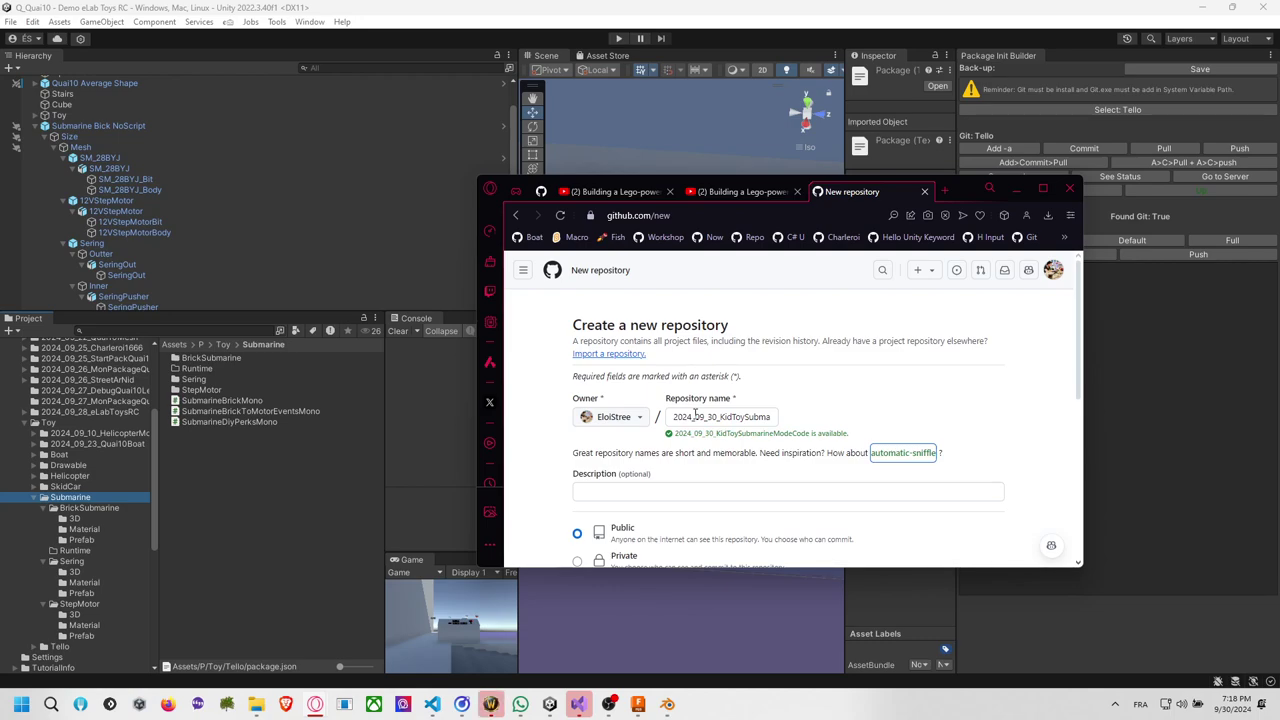
Enter a 'Basic 3D model and code of…' submarine description, add a README, and create the repository.
scroll(770, 425, down, 2)
scroll(784, 404, up, 1)
click(770, 423)
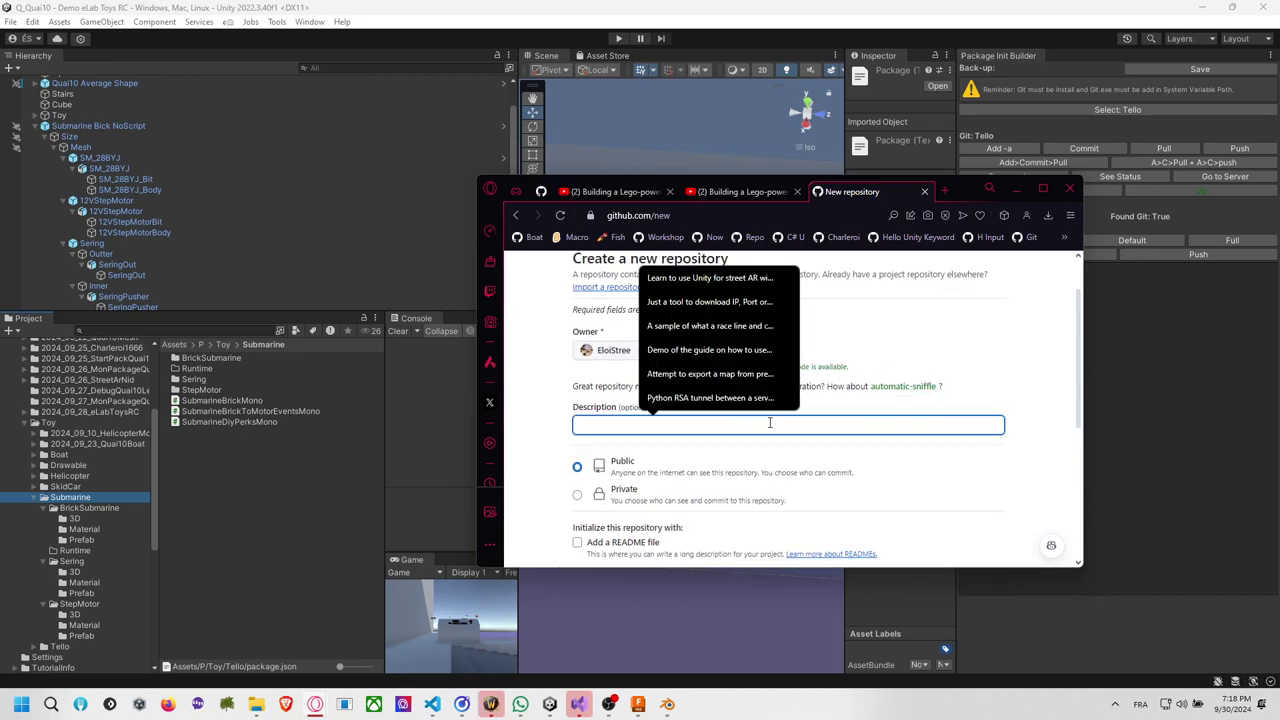
text(Basic 3D)
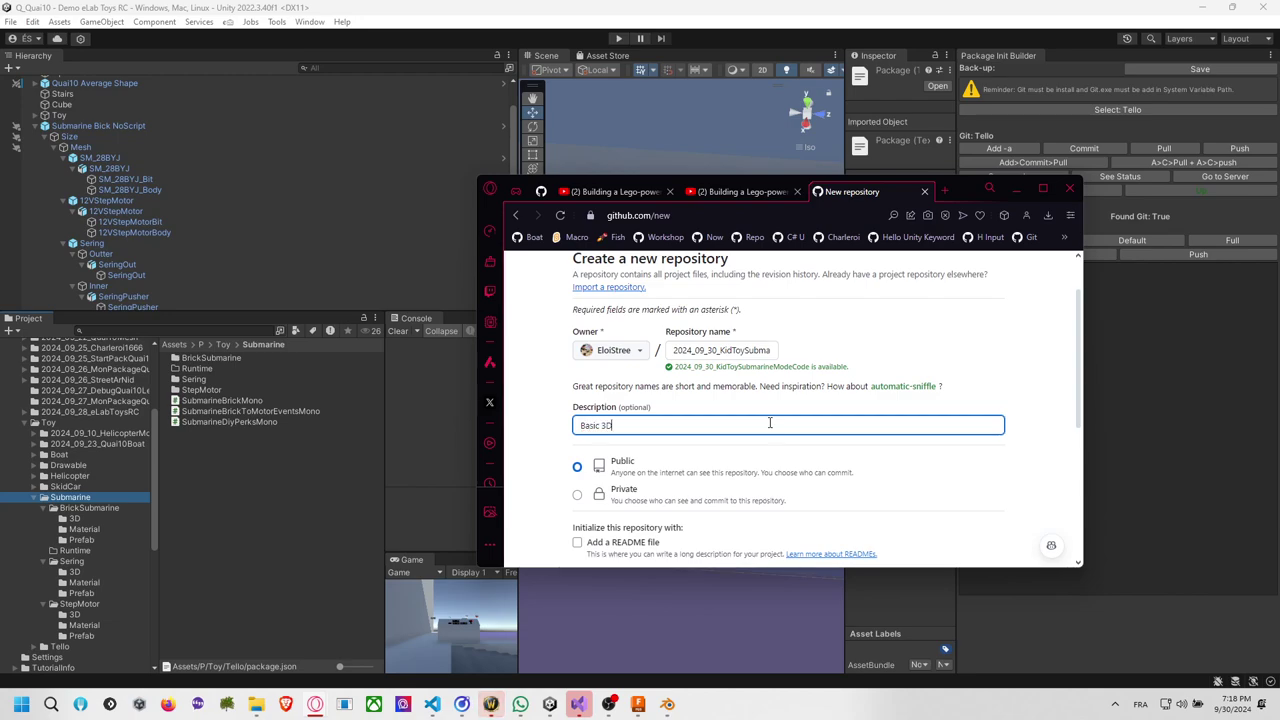
text( model and code of submarine ready to use as workshop or toy to play with.)
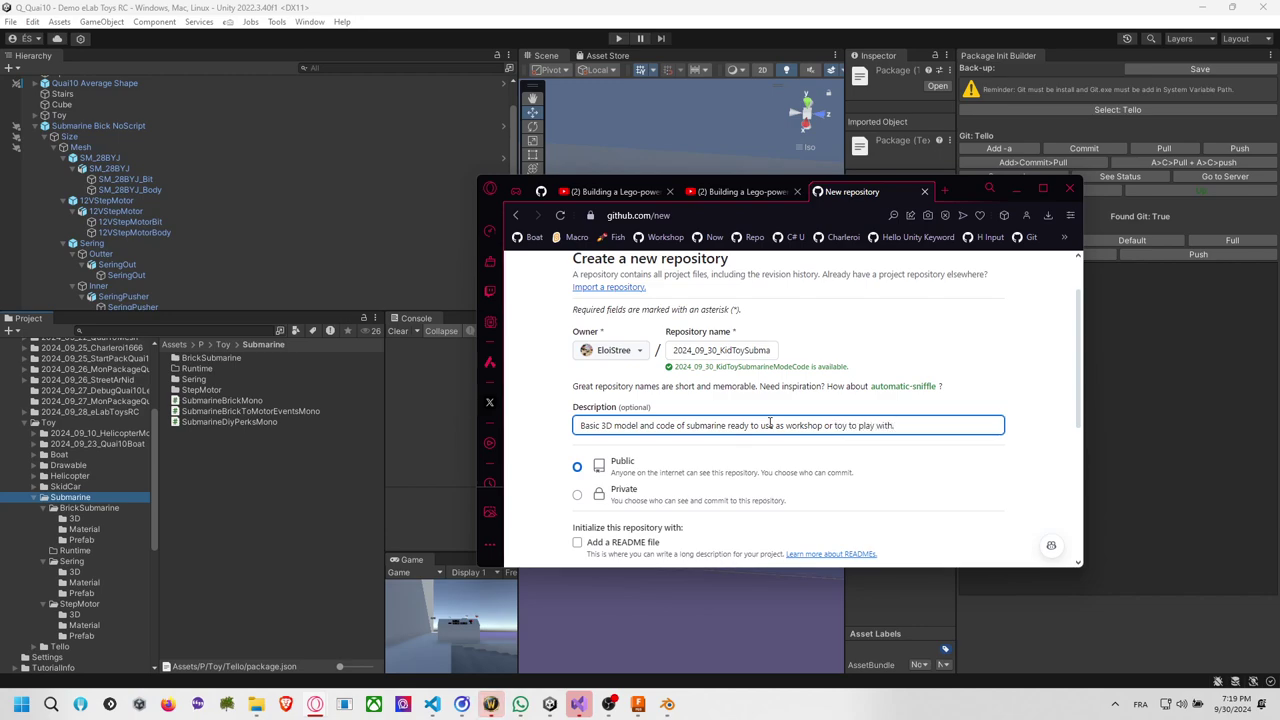
scroll(630, 450, down, 1)
click(639, 485)
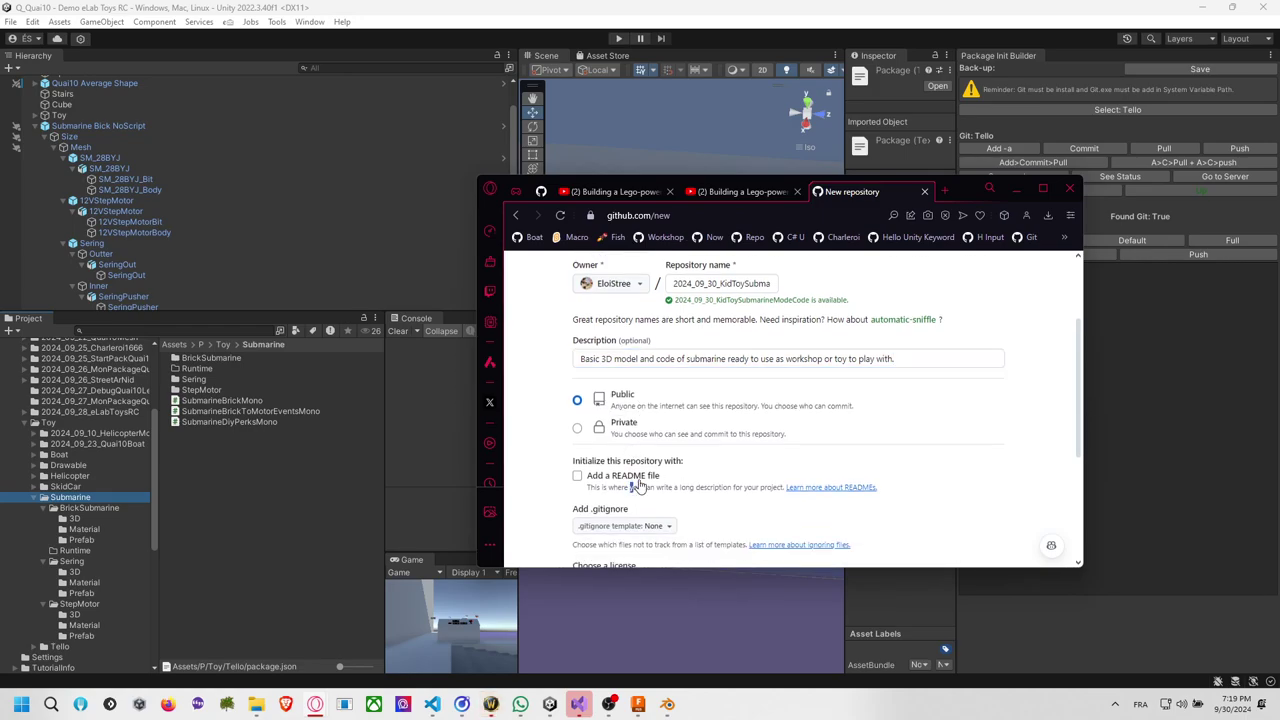
scroll(640, 485, down, 5)
click(962, 440)
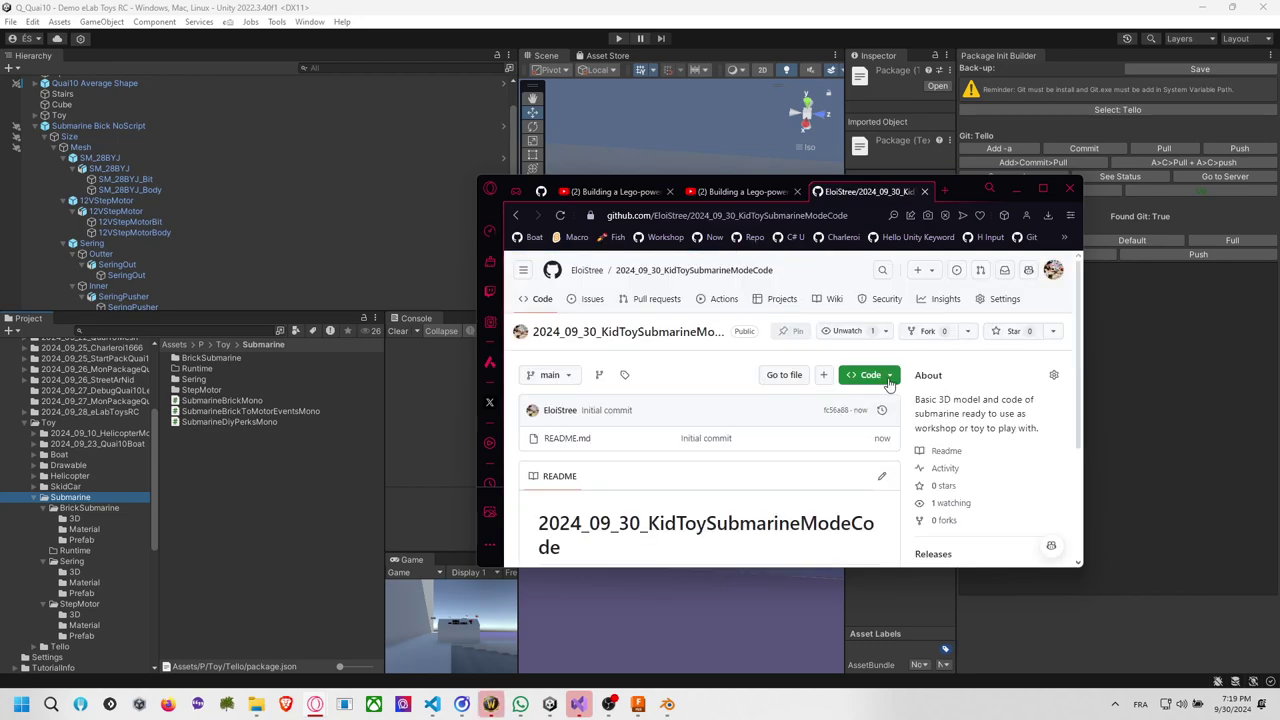
Show the repository's HTTPS clone address and return to Unity's Submarine folder options.
click(887, 378)
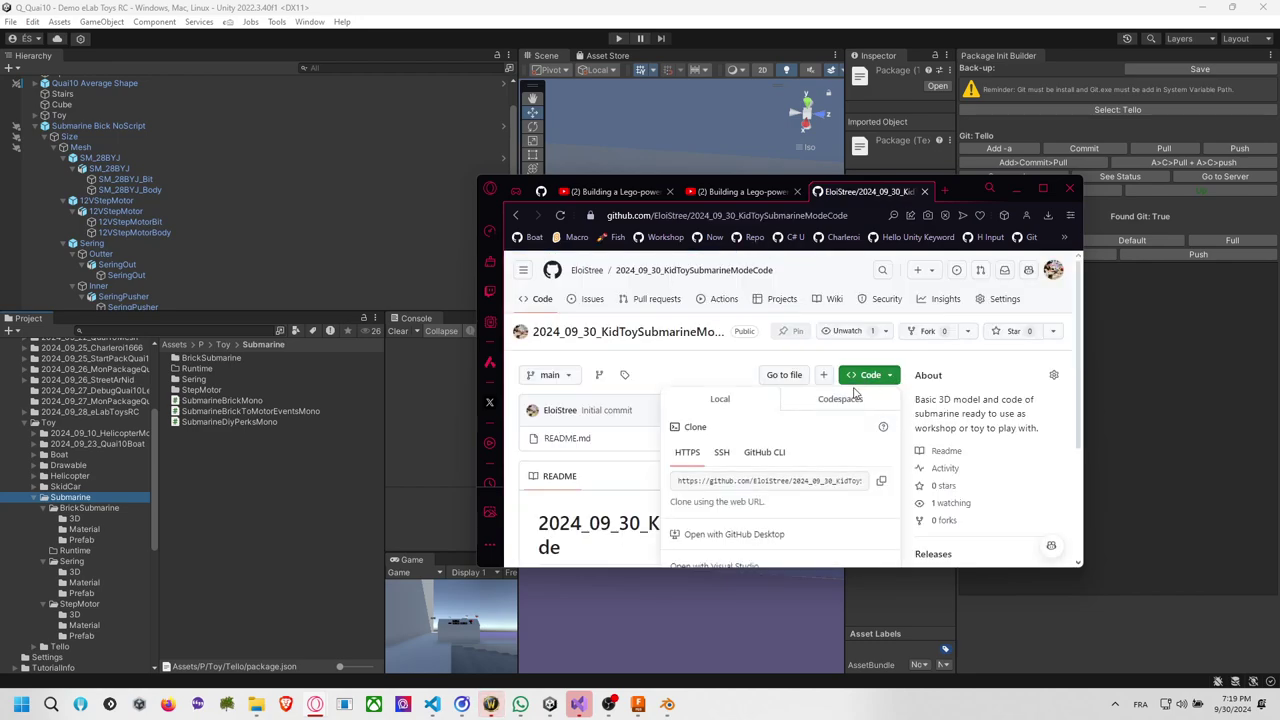
click(286, 540)
right_click(118, 497)
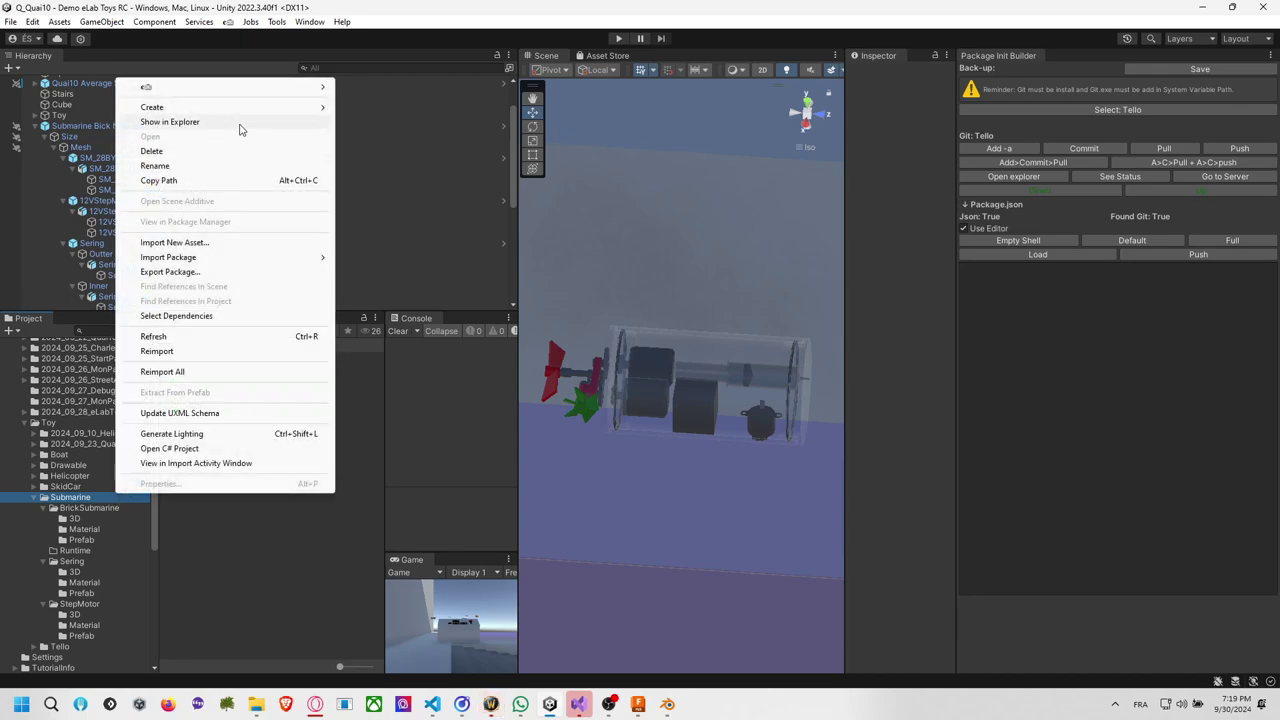
Open a terminal inside the Submarine folder from File Explorer.
click(240, 122)
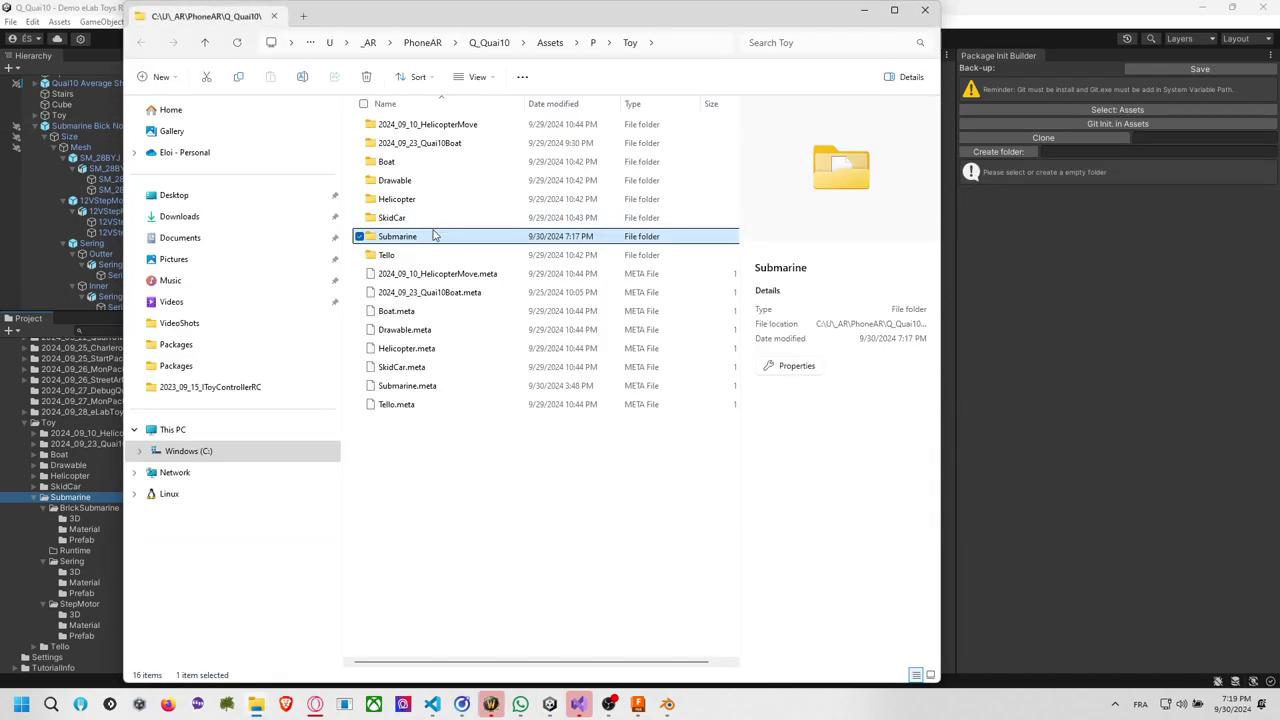
double_click(434, 235)
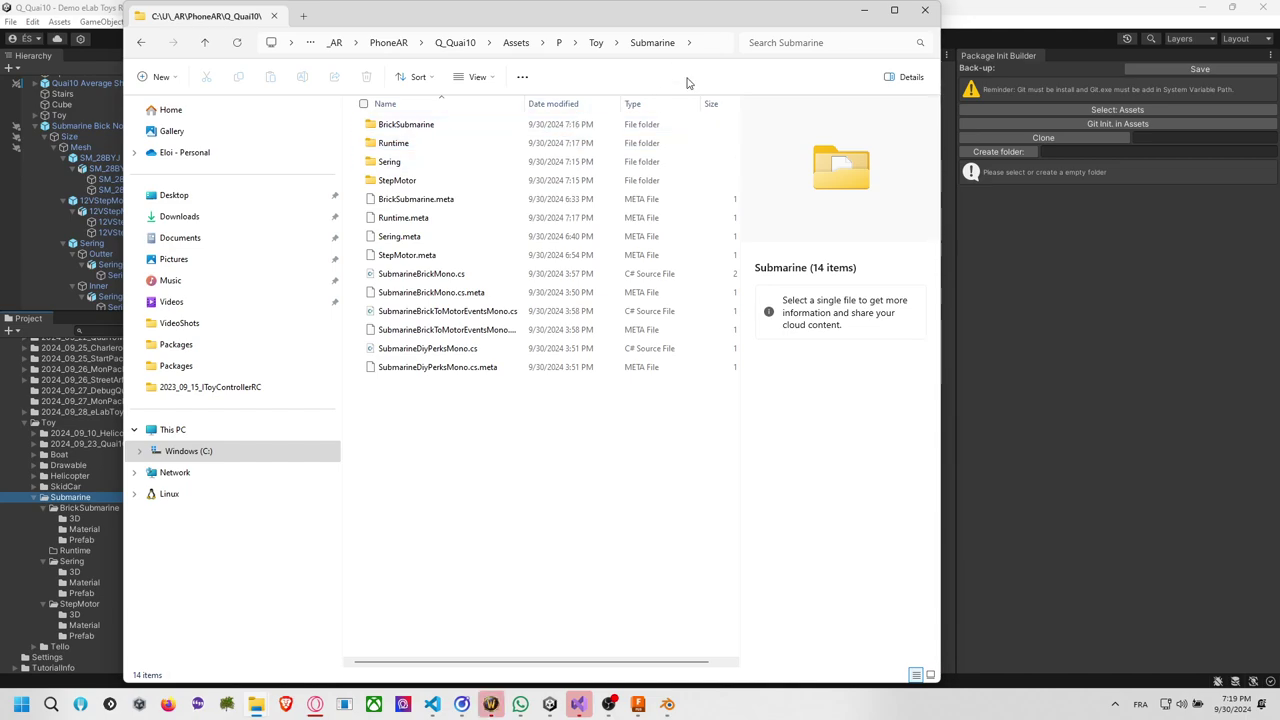
right_click(503, 480)
click(556, 446)
Run git clone with the copied repository URL, then check git status.
text(git )
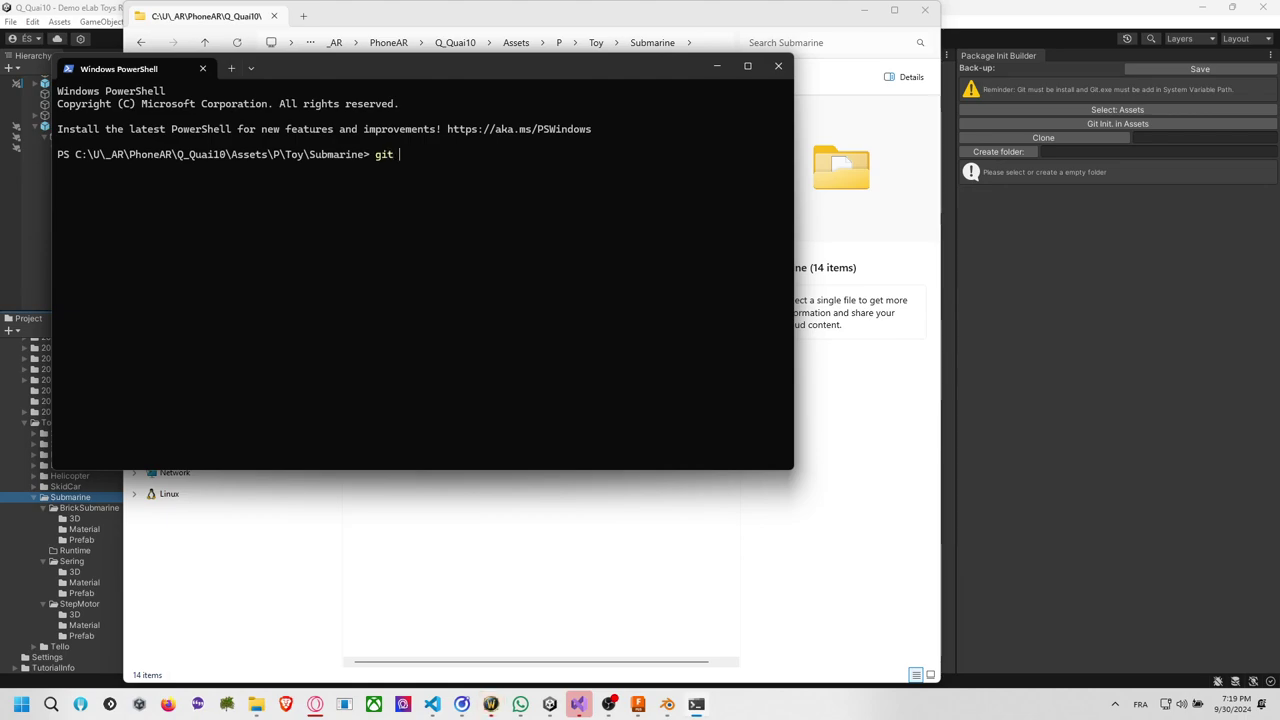
text(clone)
text(https://github.com/EloiStree/2024_09_30_KidToySubmarineModeCode.git)
key(Return)
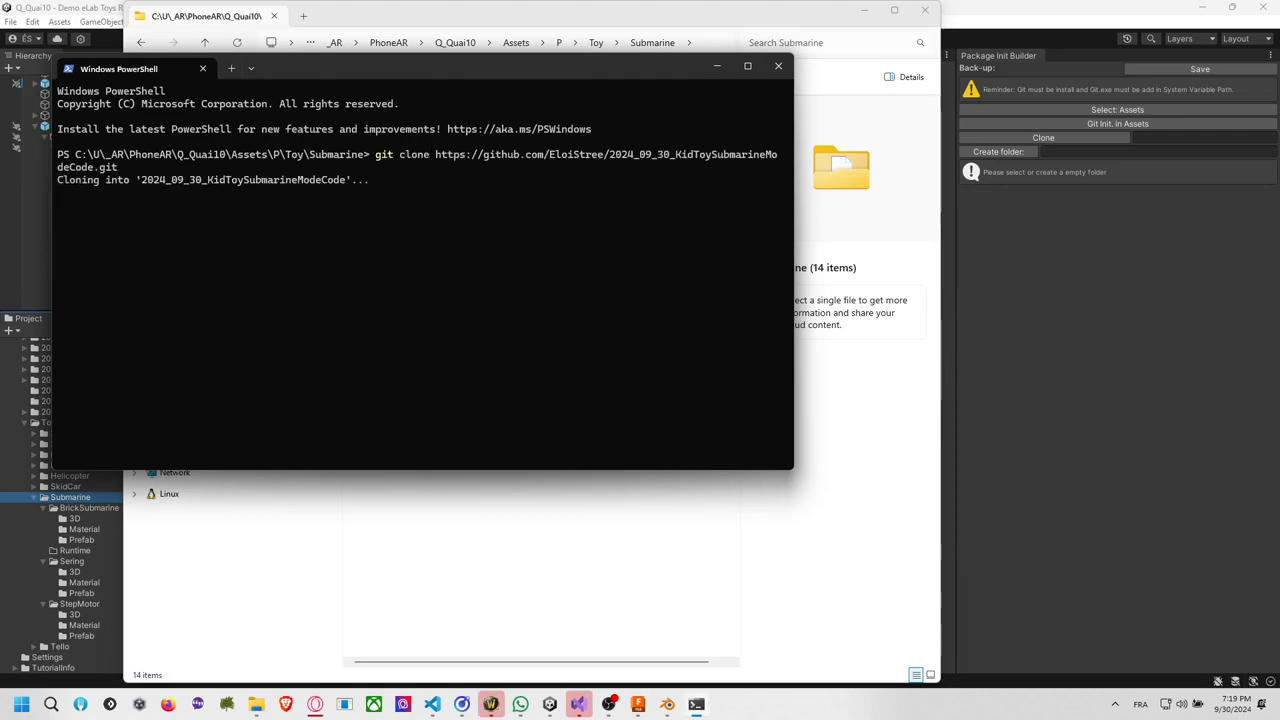
text(gi tpu)
key(BackSpace)
key(BackSpace)
key(BackSpace)
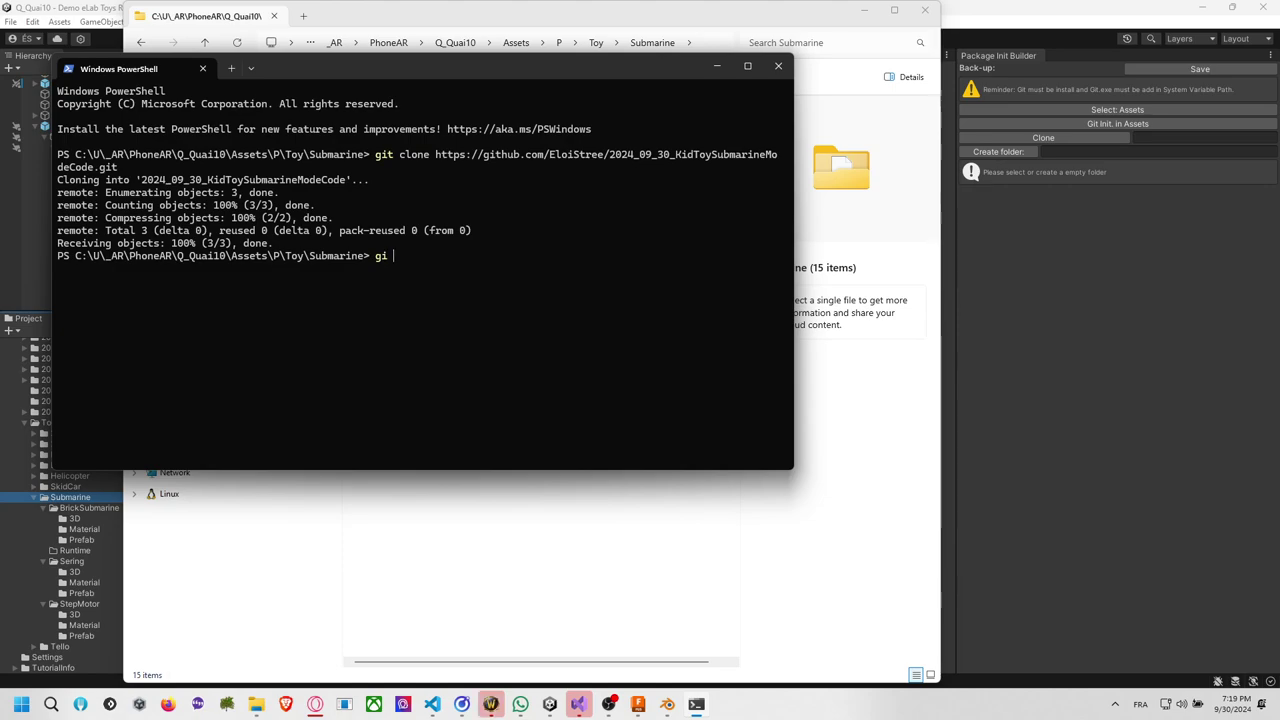
text(t status)
key(Return)
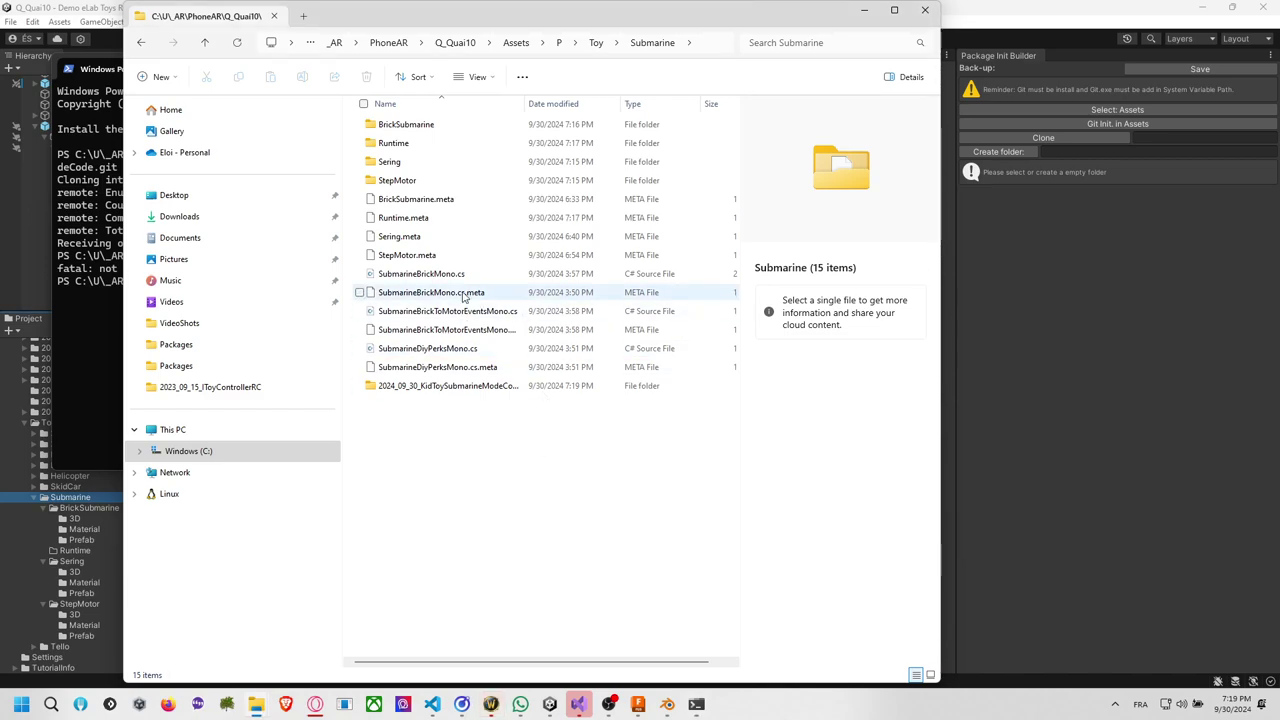
Open the cloned folder and show hidden items so .git is visible.
double_click(457, 386)
key(ctrl+a)
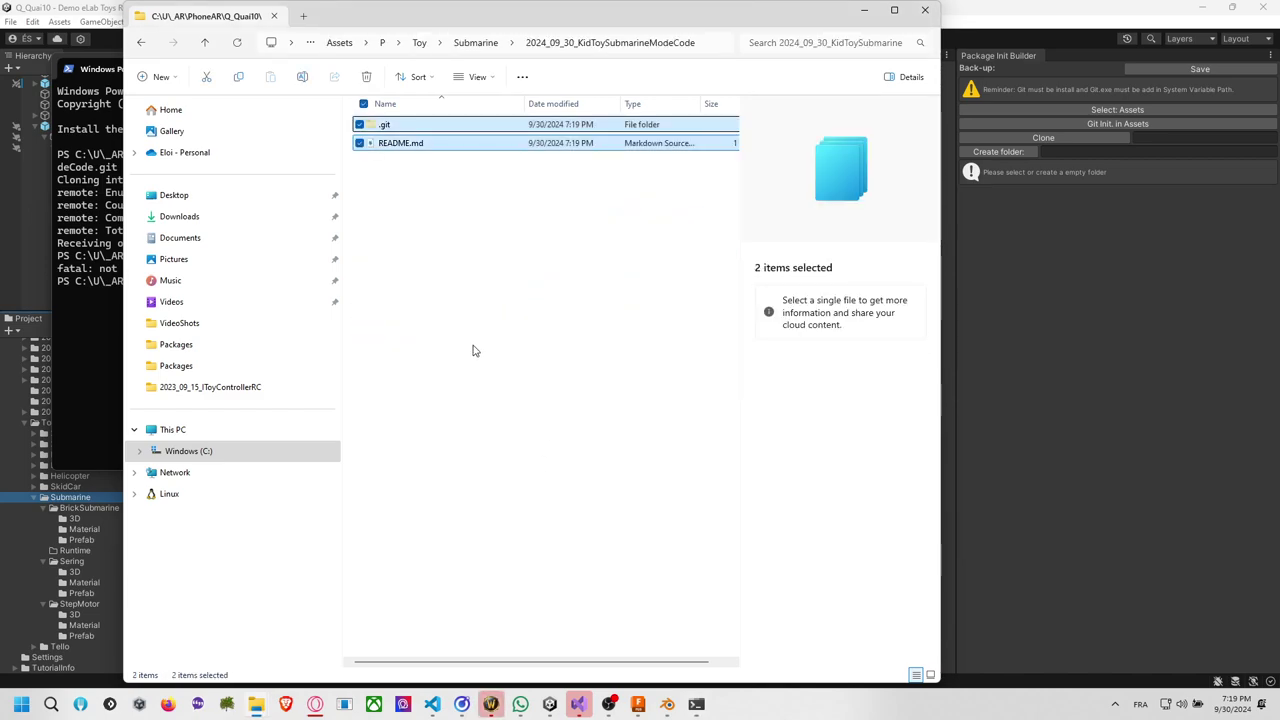
click(475, 80)
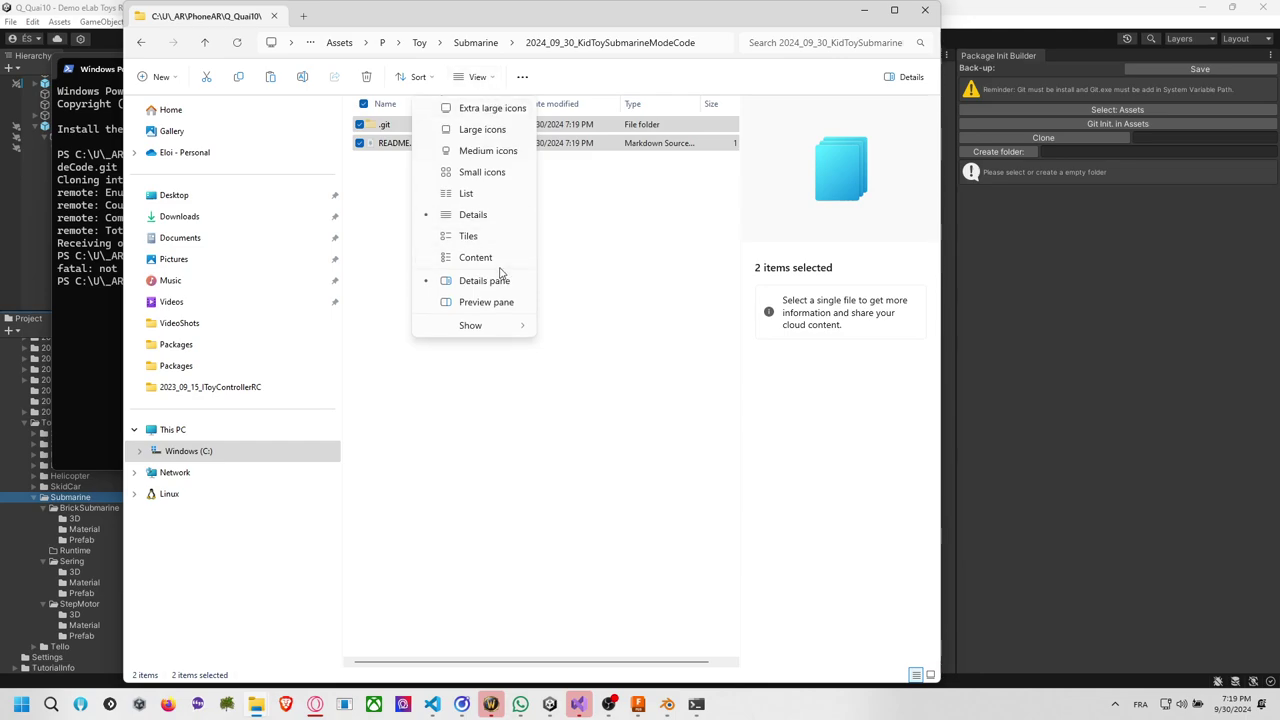
mouse_move(506, 333)
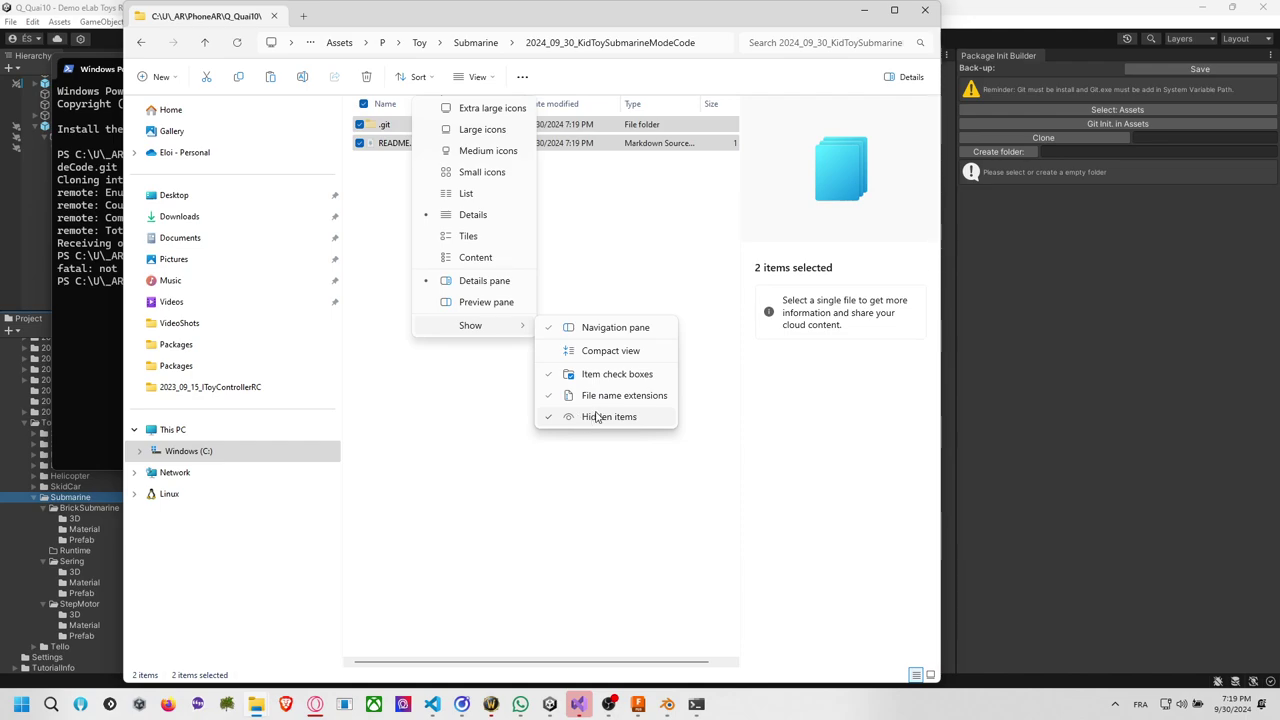
click(654, 423)
Move .git and README.md up into Submarine and delete the empty clone folder.
key(ctrl+a)
key(ctrl+x)
click(480, 43)
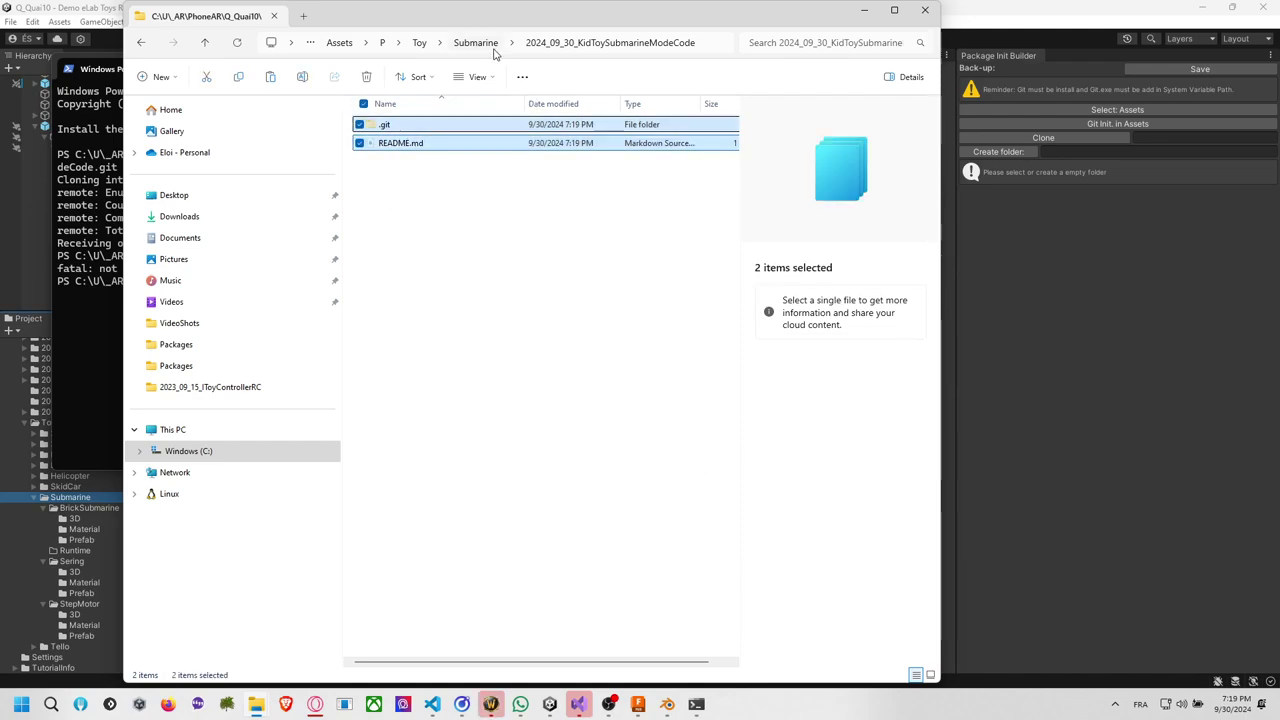
click(517, 427)
key(ctrl+v)
click(556, 515)
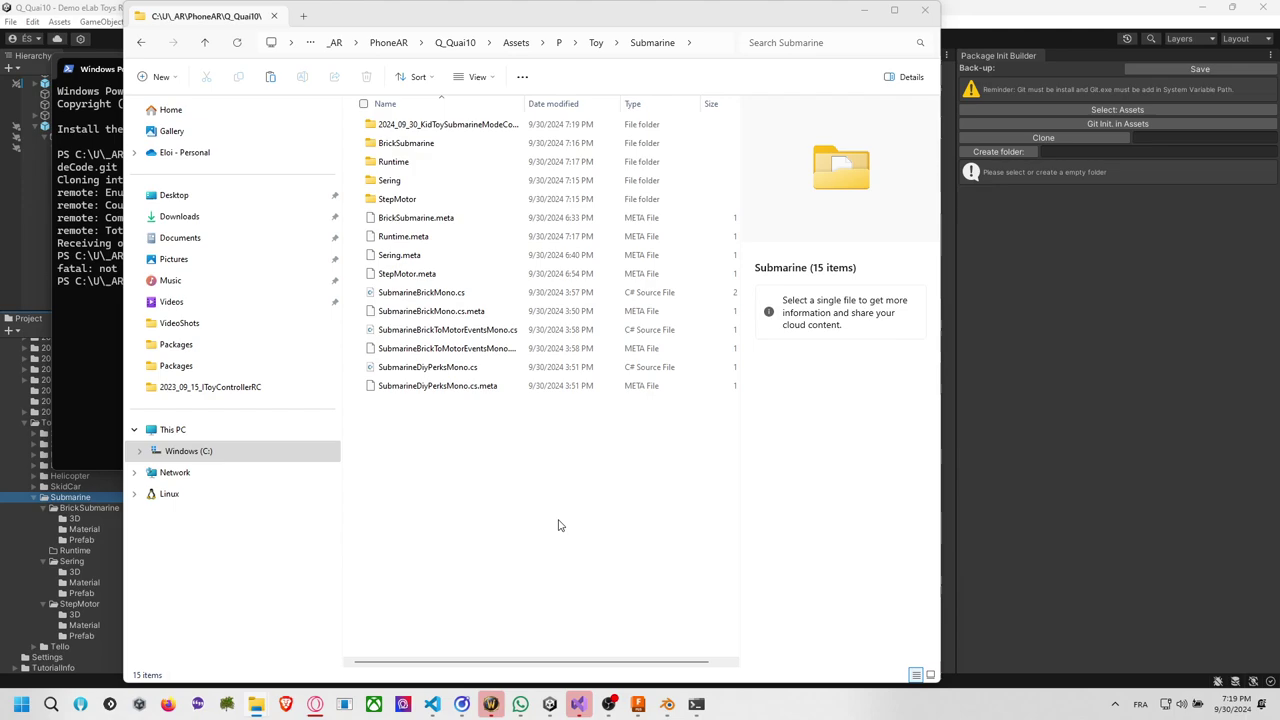
click(442, 125)
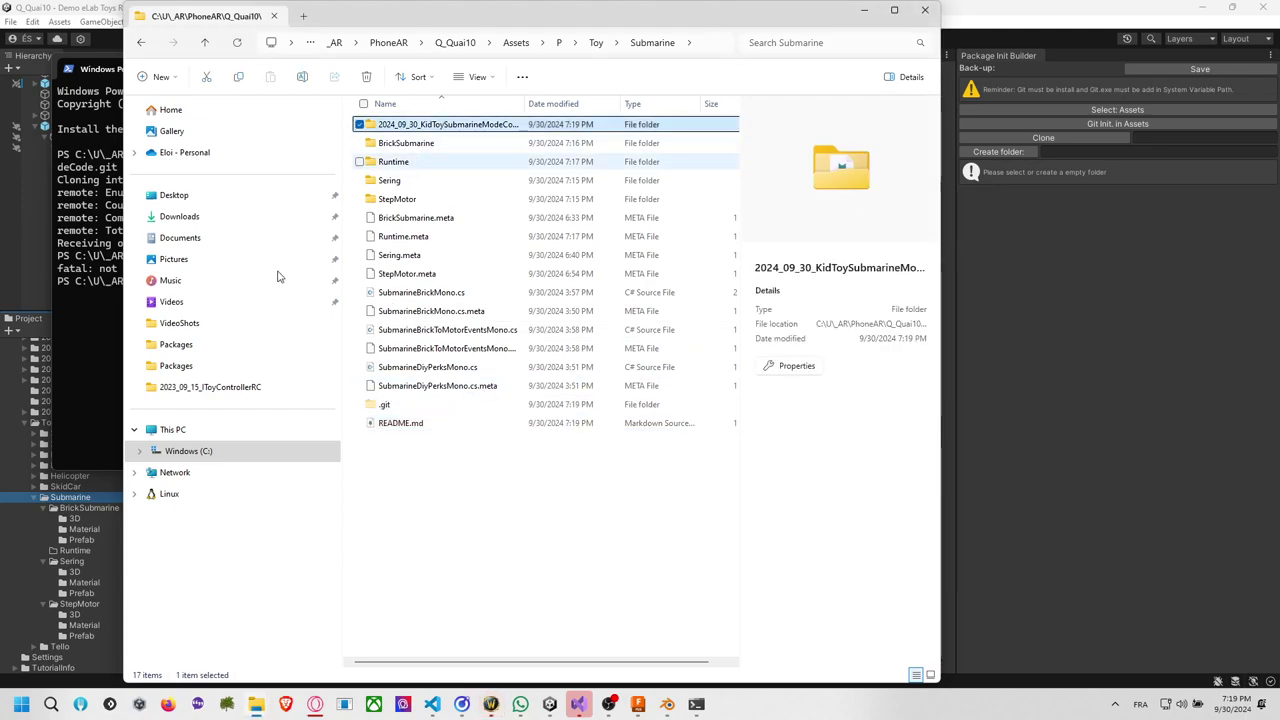
key(Delete)
click(82, 334)
Check git status, stage all submarine files and commit them as 'First version save'.
text(git status)
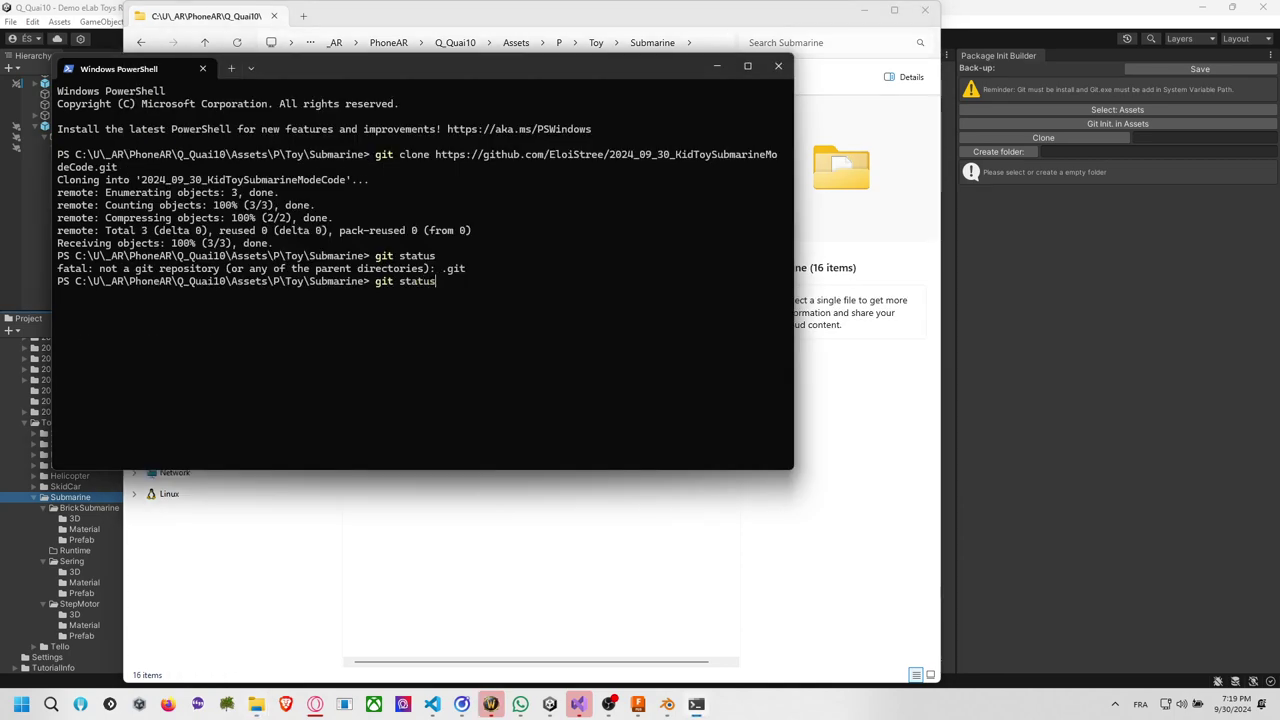
key(Return)
text(git add .)
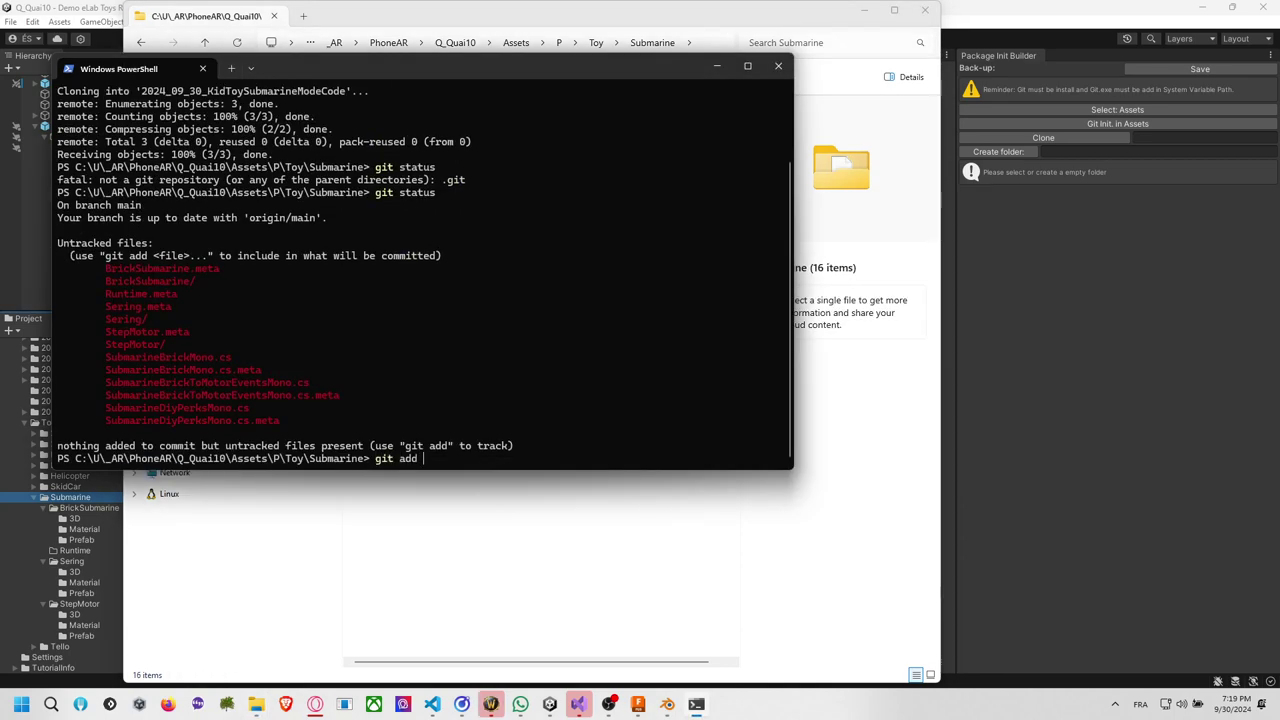
key(Return)
text(git commit)
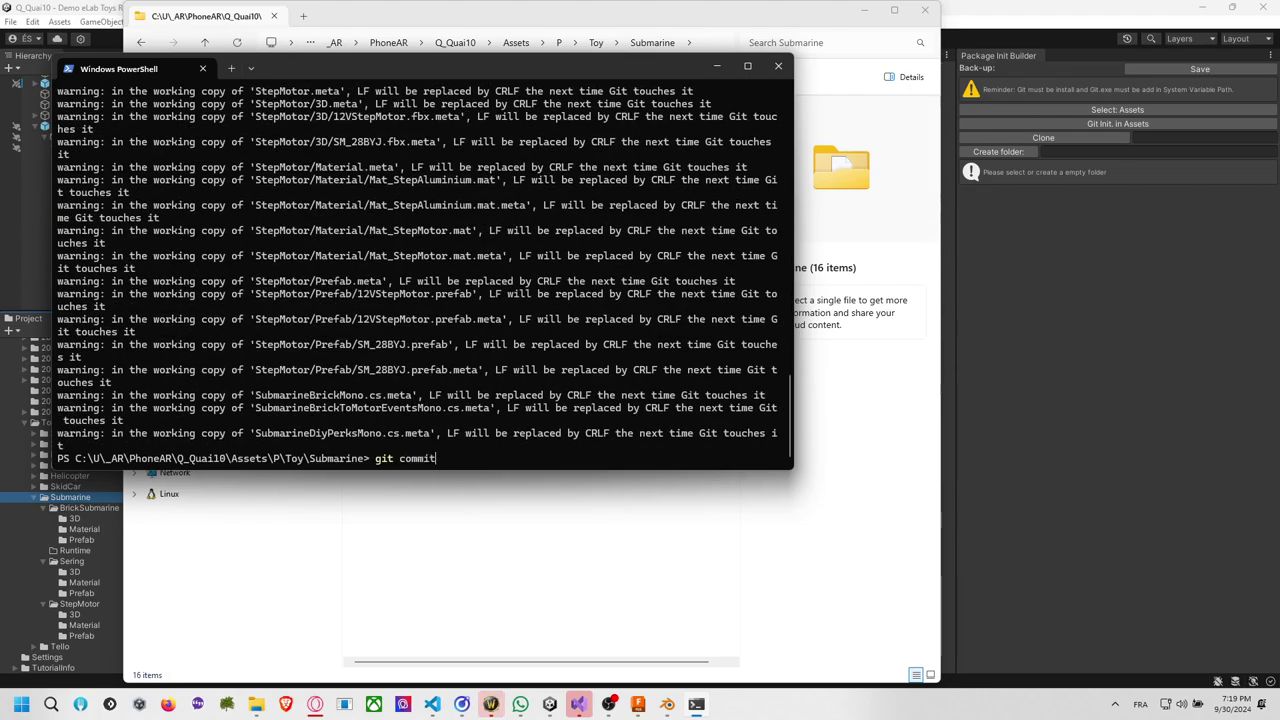
text( -m "First version save")
key(Return)
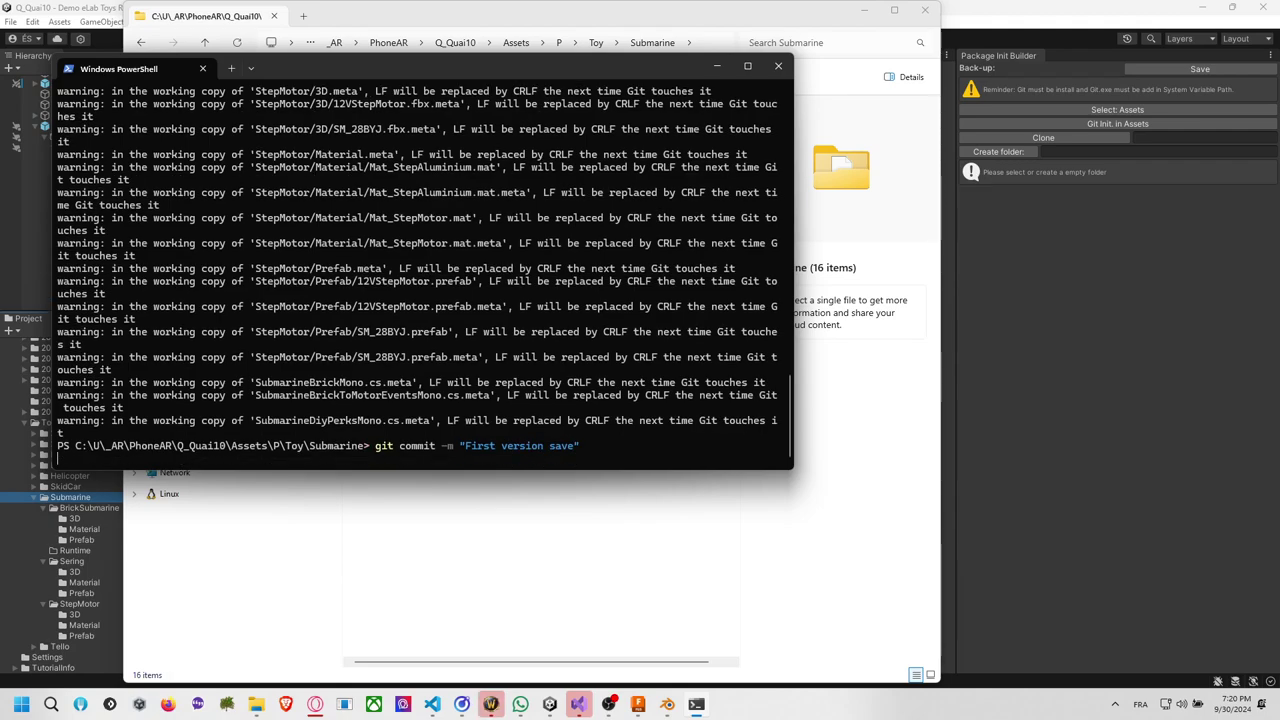
Pull from GitHub, push the commit, and bring the GitHub repository page forward.
text(git pull)
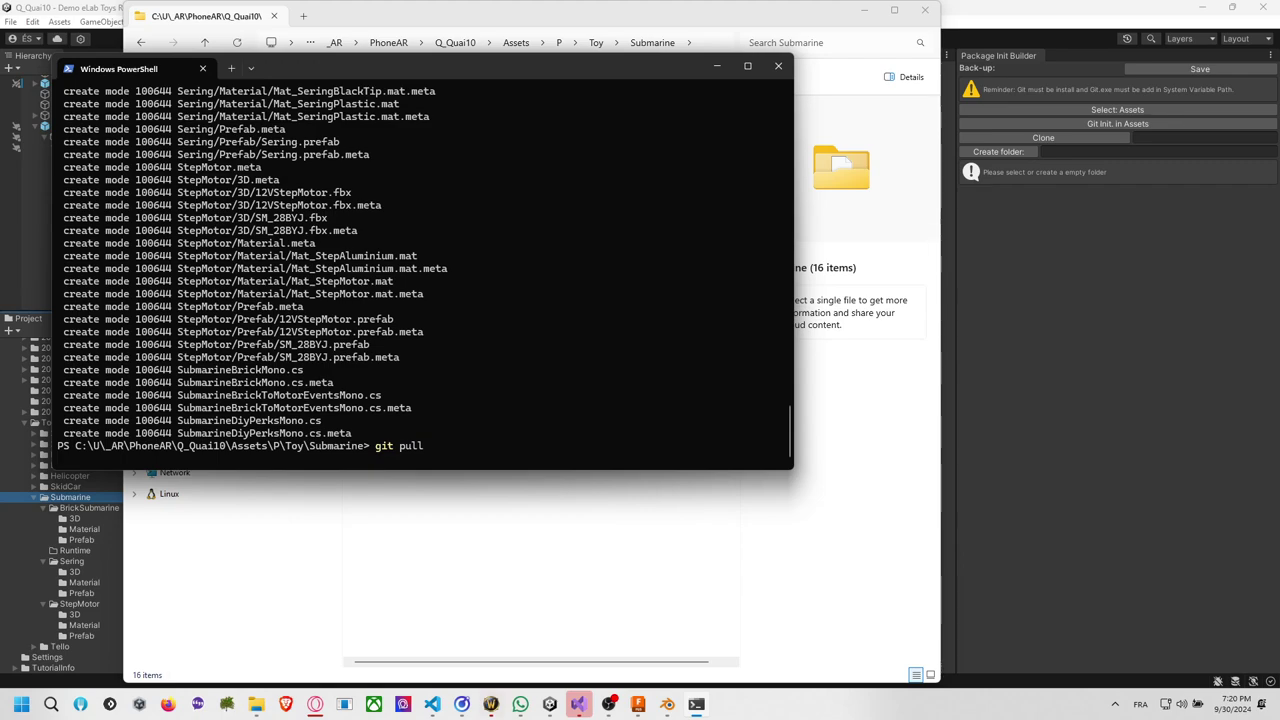
key(Return)
text(gi tpush)
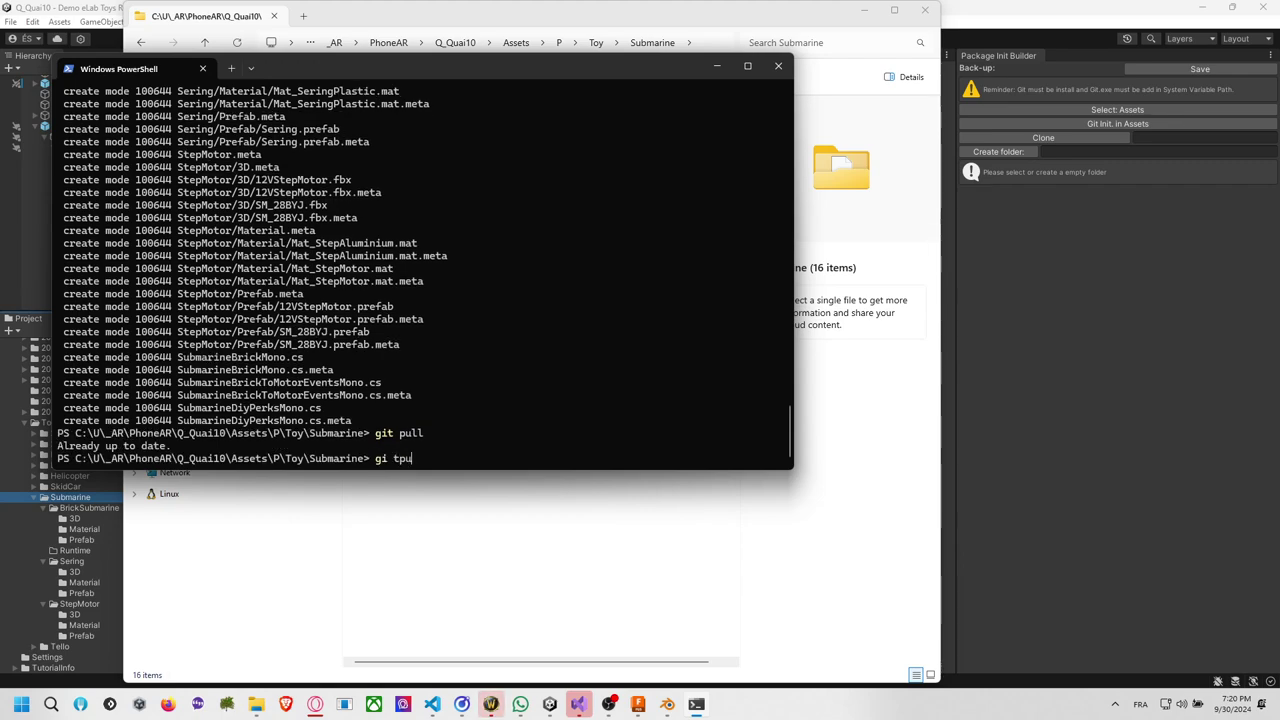
key(Return)
text(git push)
key(Return)
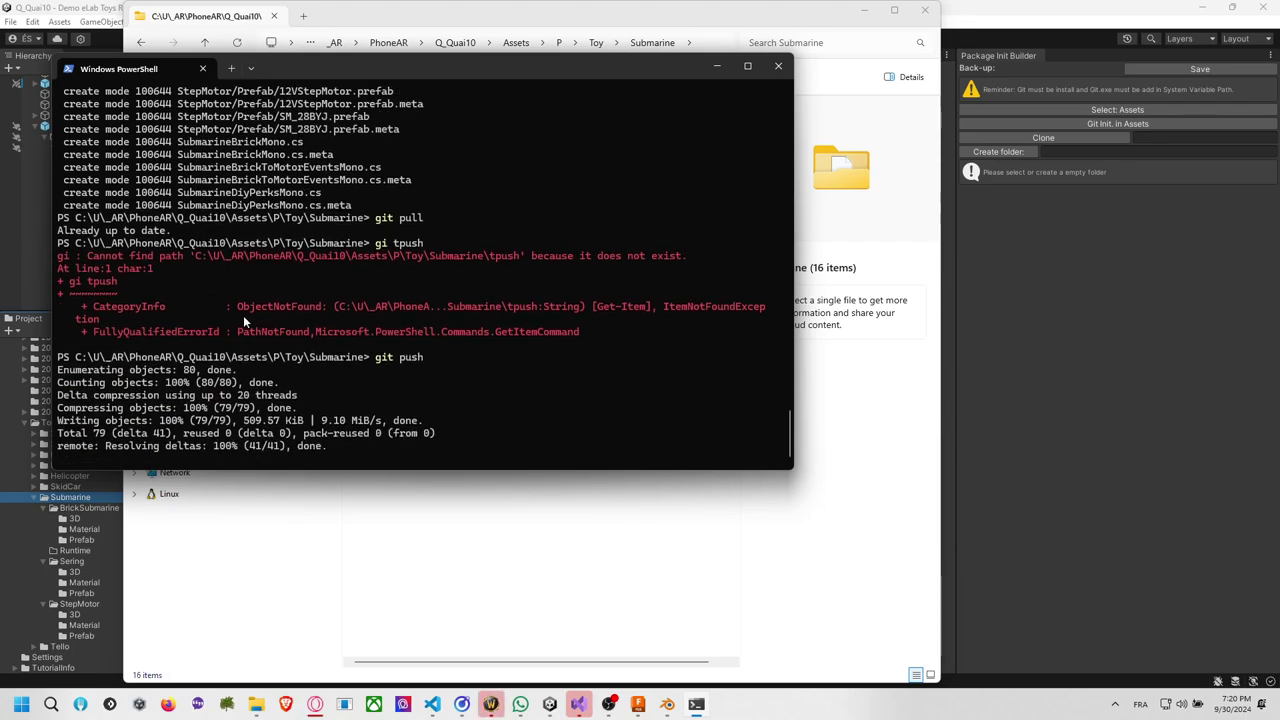
click(469, 529)
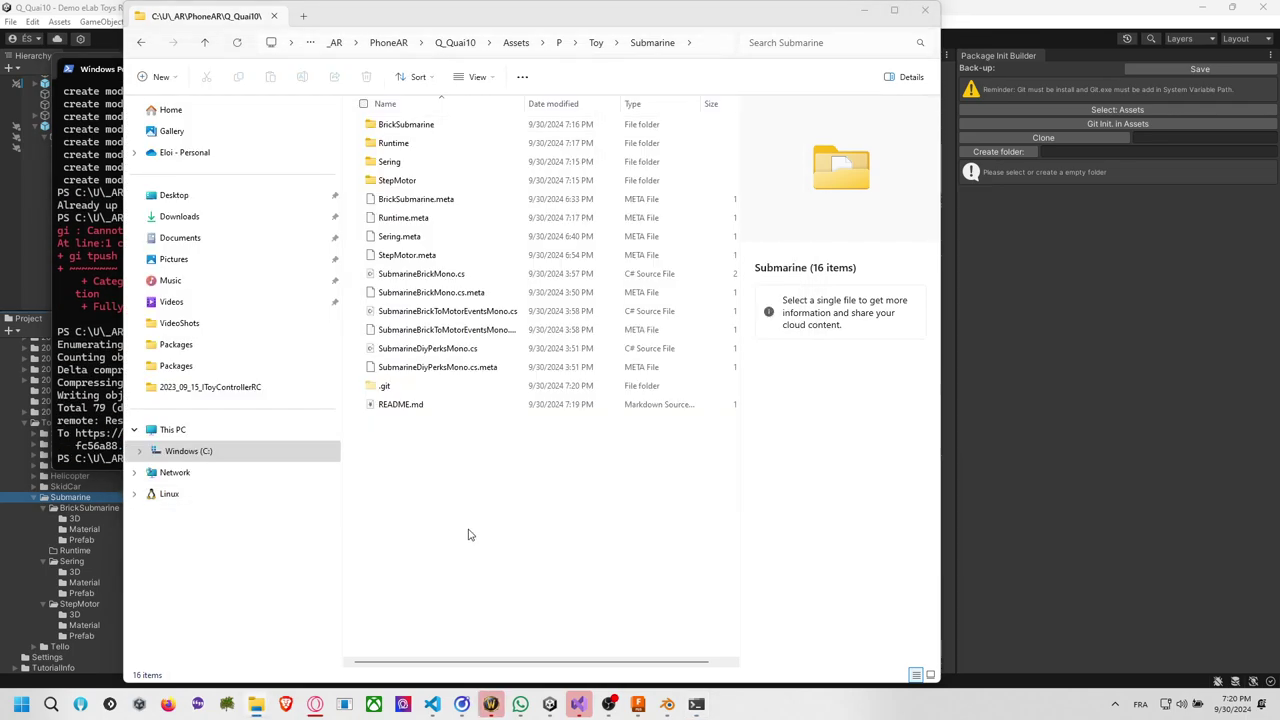
key(alt+Tab)
click(830, 155)
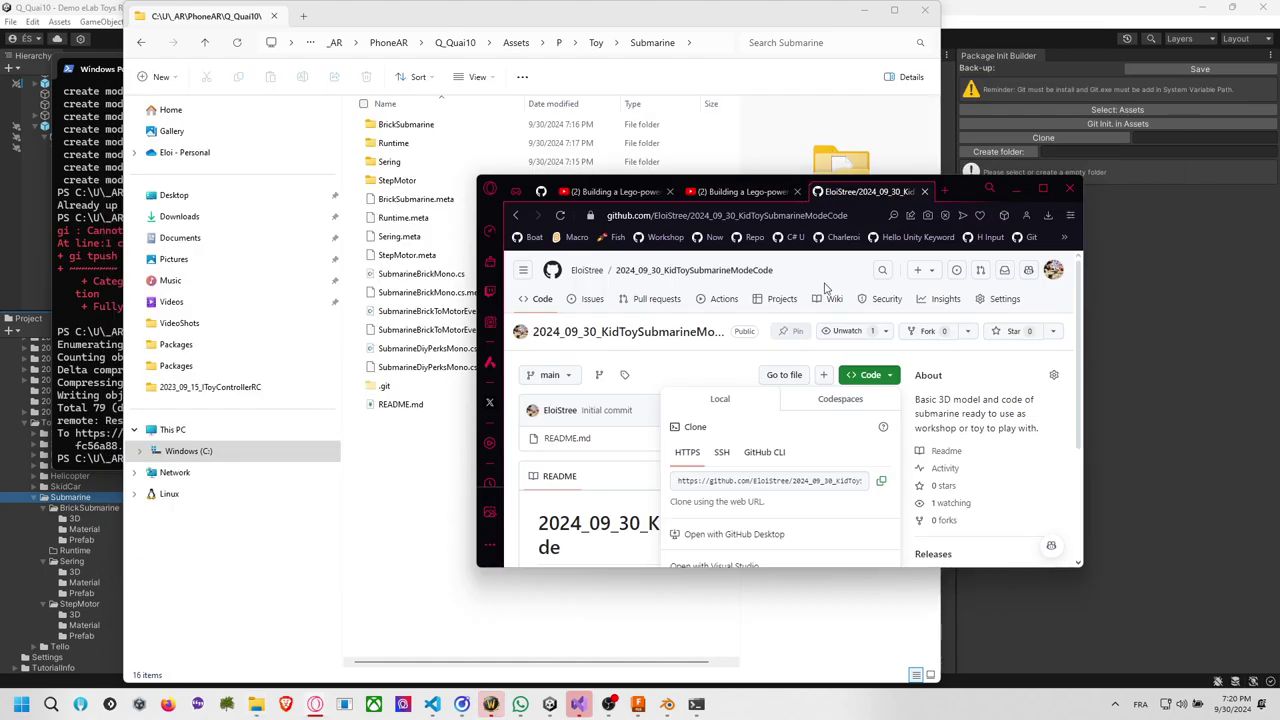
Review the pushed repository in a maximized browser, then return to Unity.
click(1045, 189)
scroll(343, 377, down, 3)
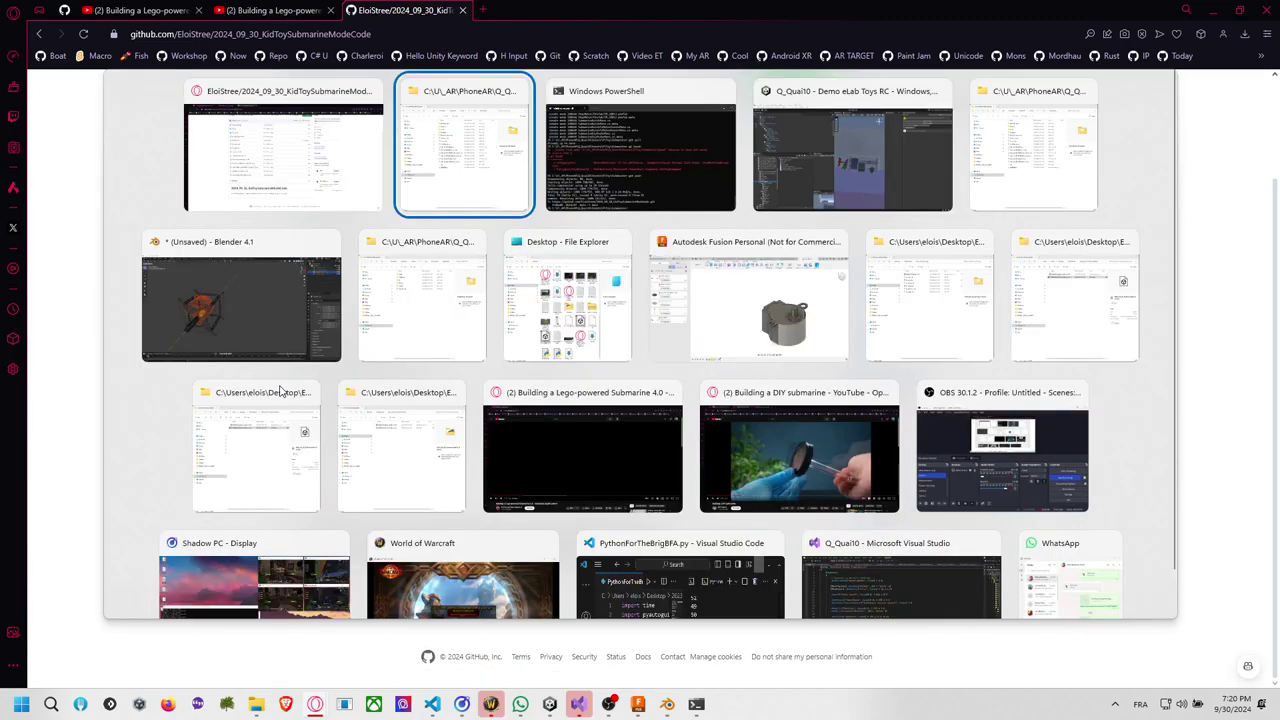
key(alt+Tab)
key(alt+Tab)
key(alt+Tab)
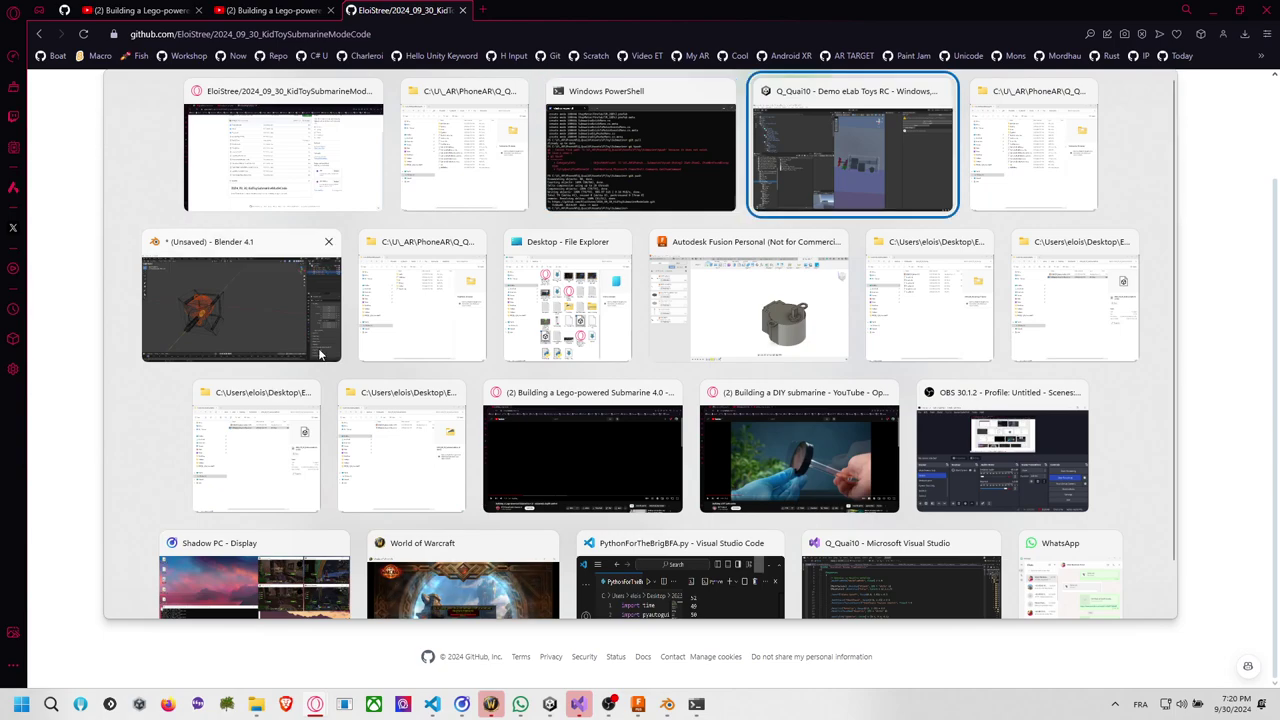
click(816, 171)
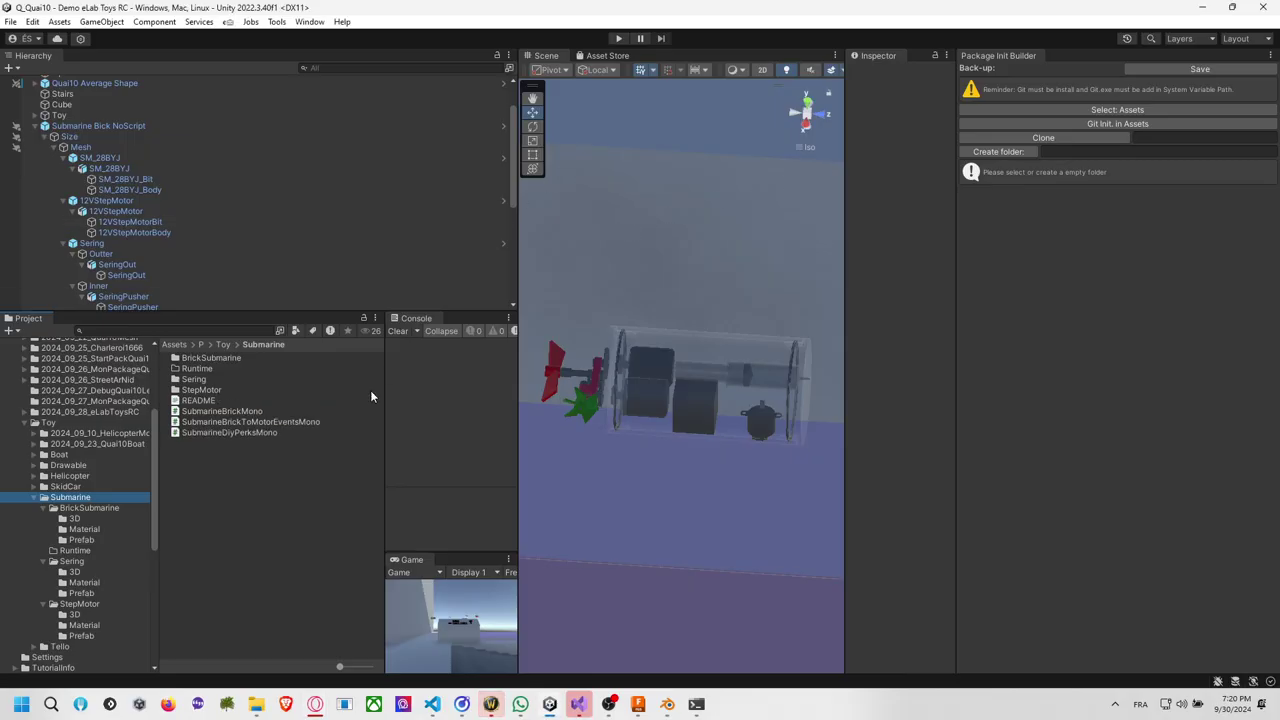
Move the three SubmarineDiyPerks Mono scripts into the Runtime folder and select README.
click(245, 491)
click(107, 497)
click(110, 508)
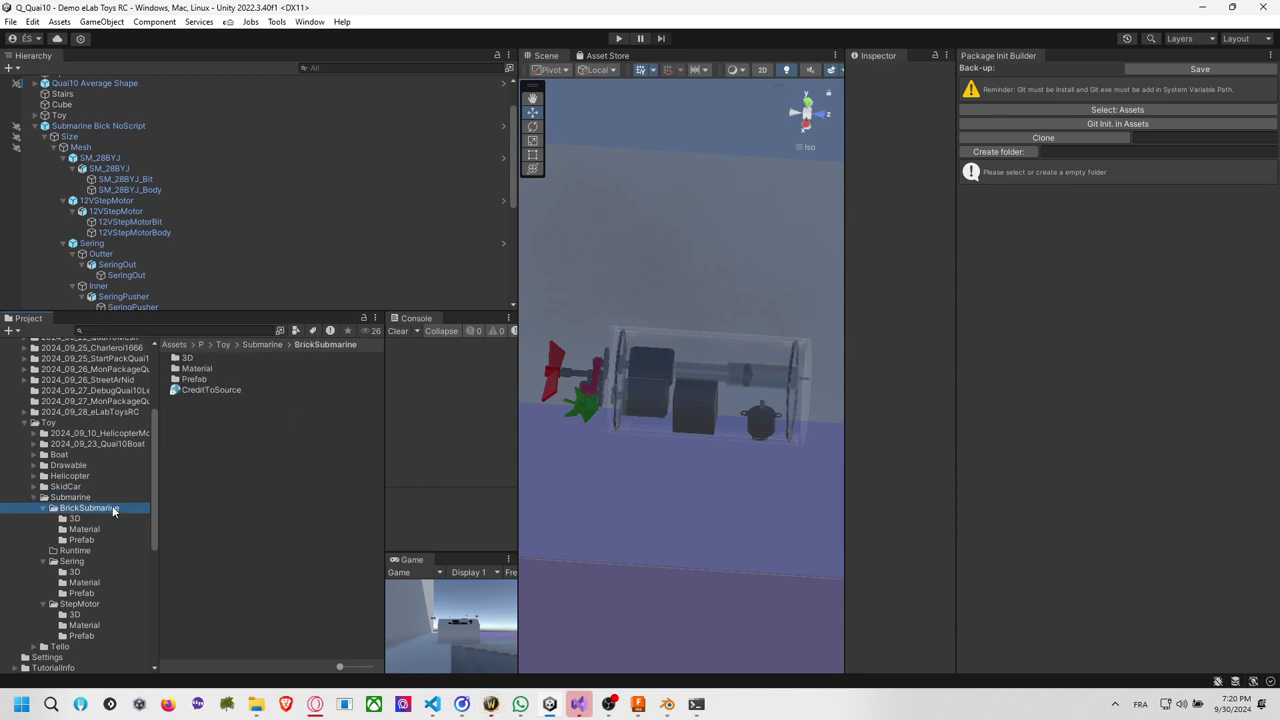
click(115, 497)
click(256, 434)
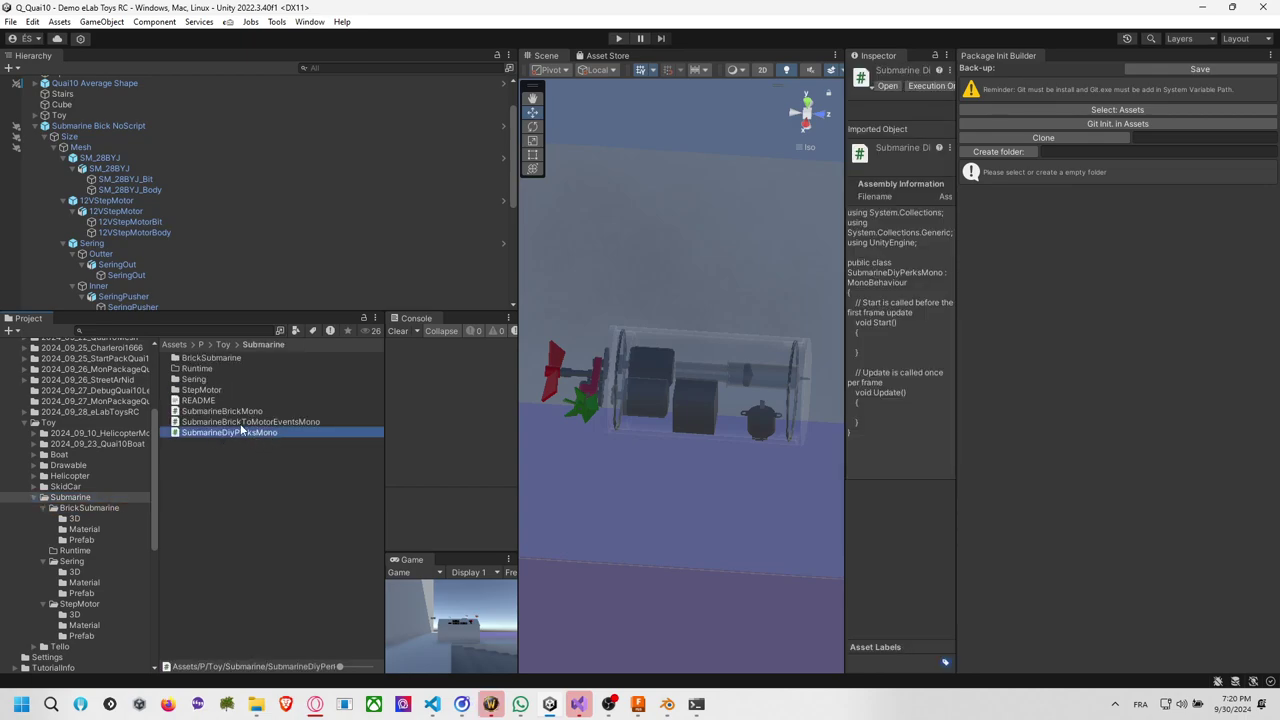
shift+click(229, 411)
mouse_move(222, 418)
mouse_down()
mouse_move(224, 366)
mouse_move(233, 433)
mouse_up()
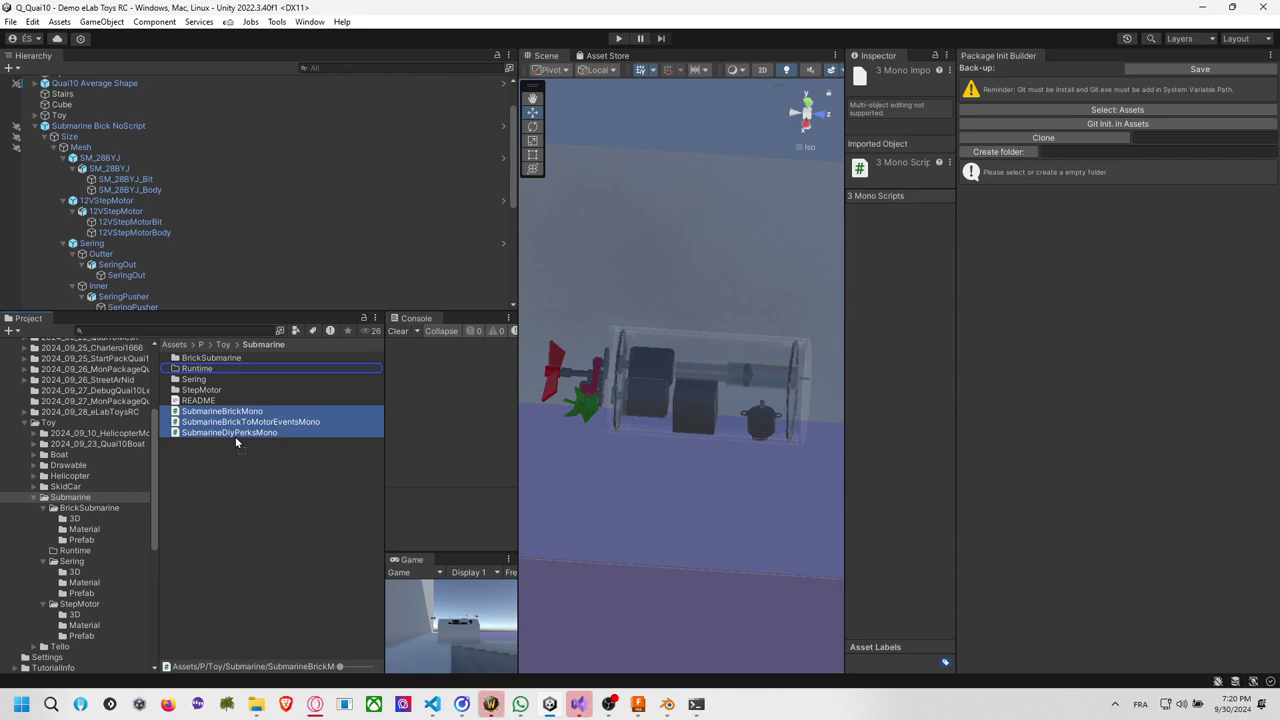
drag(235, 436, 235, 436)
click(218, 398)
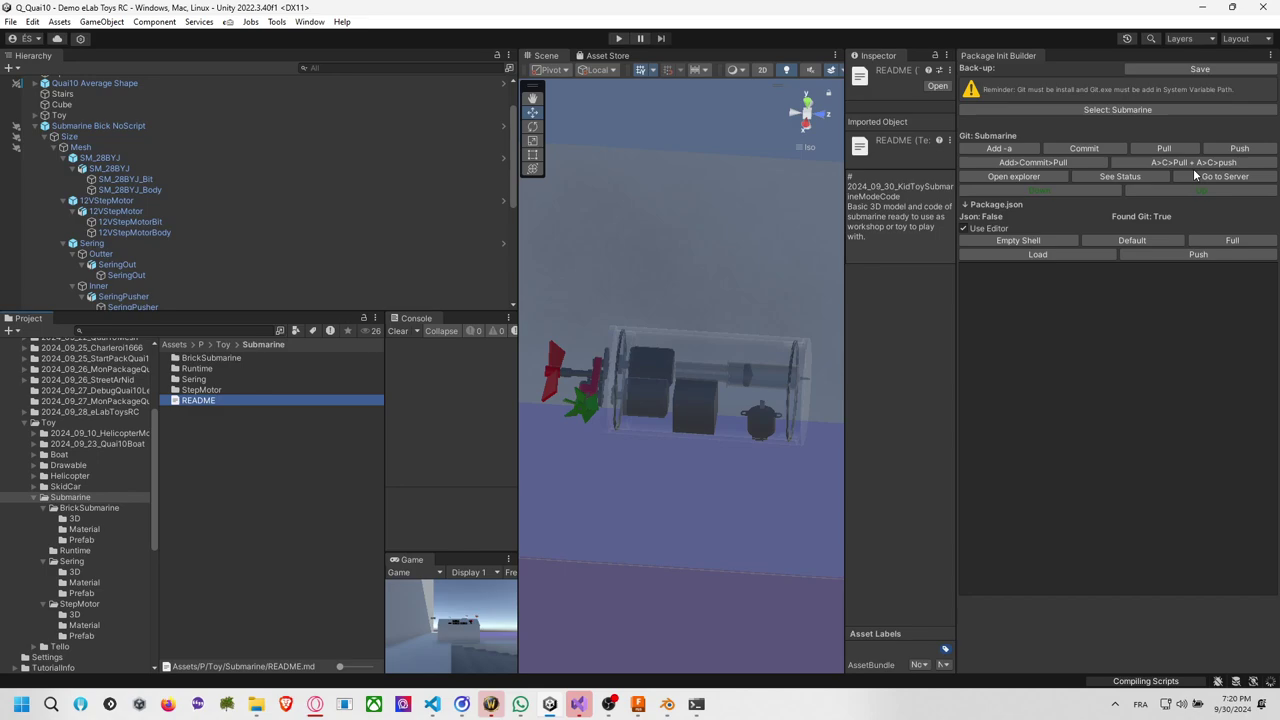
click(987, 229)
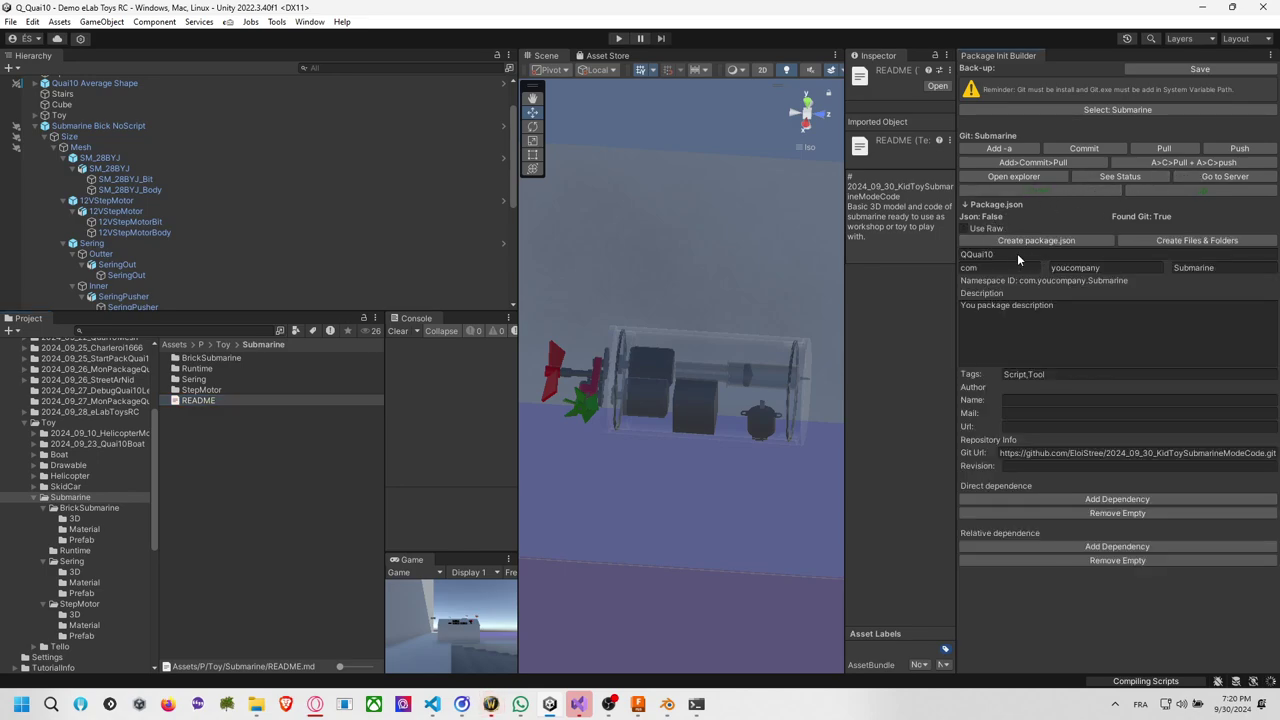
key(ctrl+a)
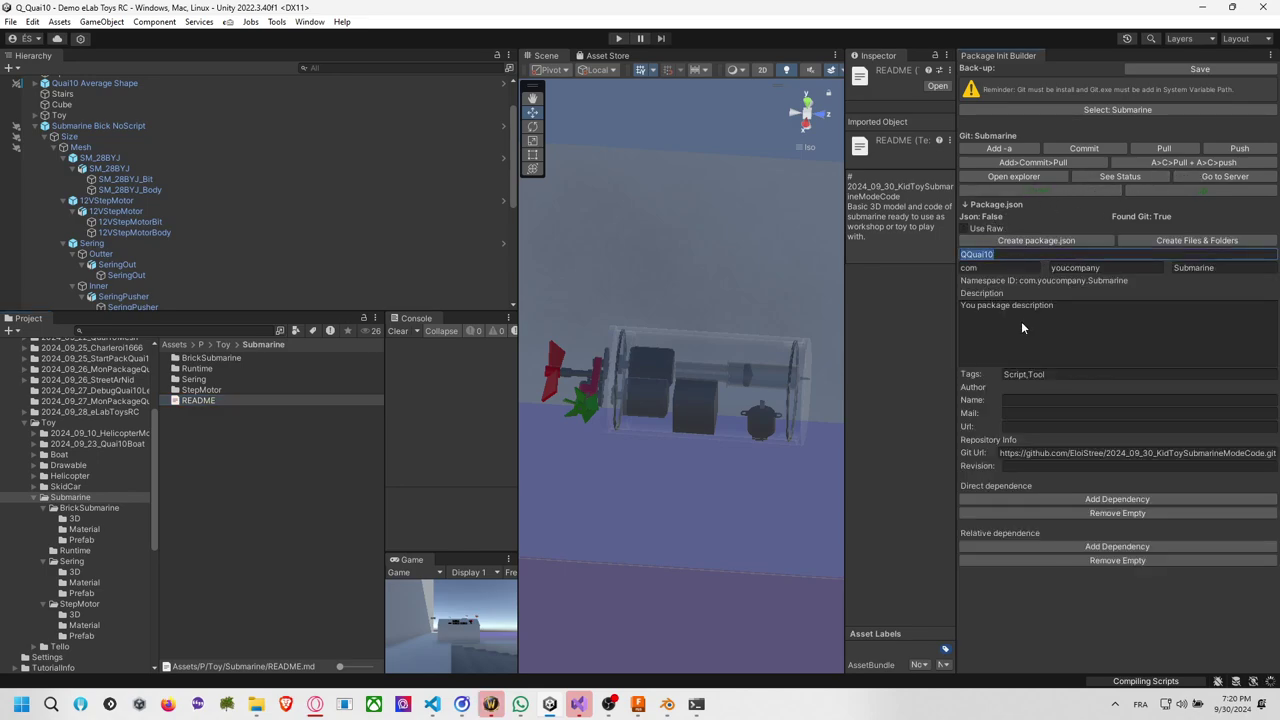
text(You don't have that lit)
key(BackSpace)
key(BackSpace)
key(BackSpace)
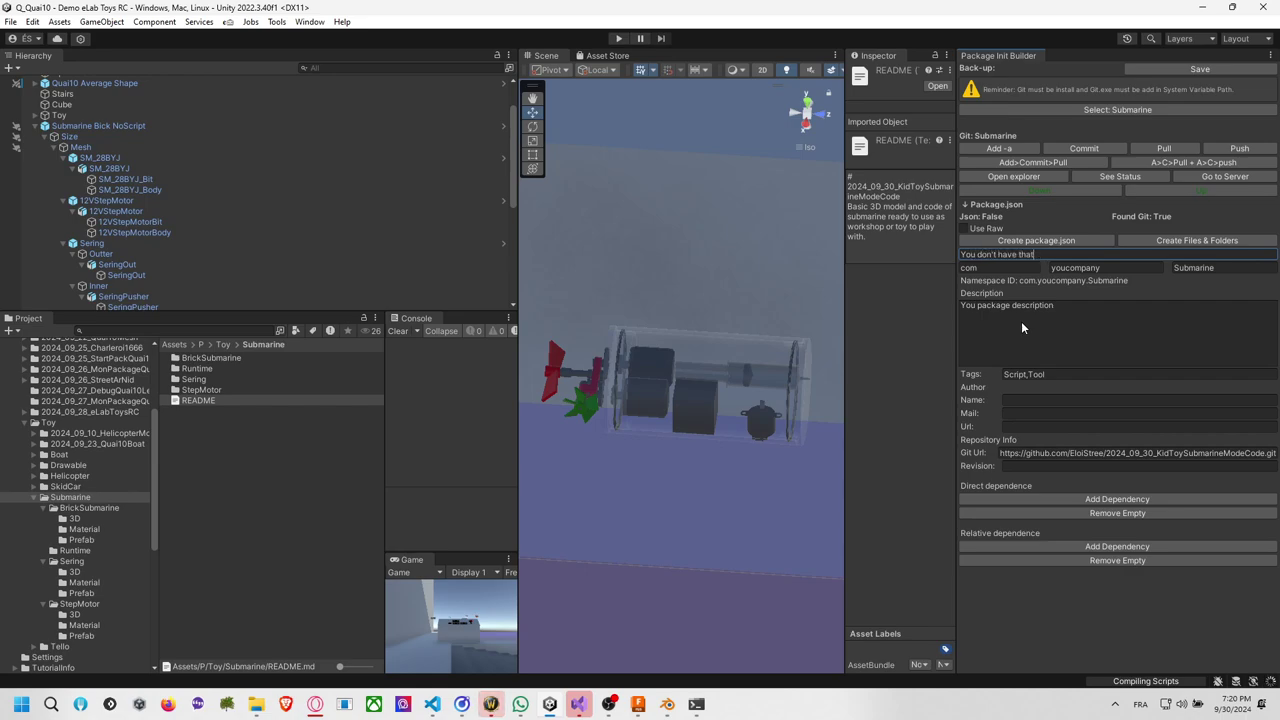
text(it is a package of me on the github)
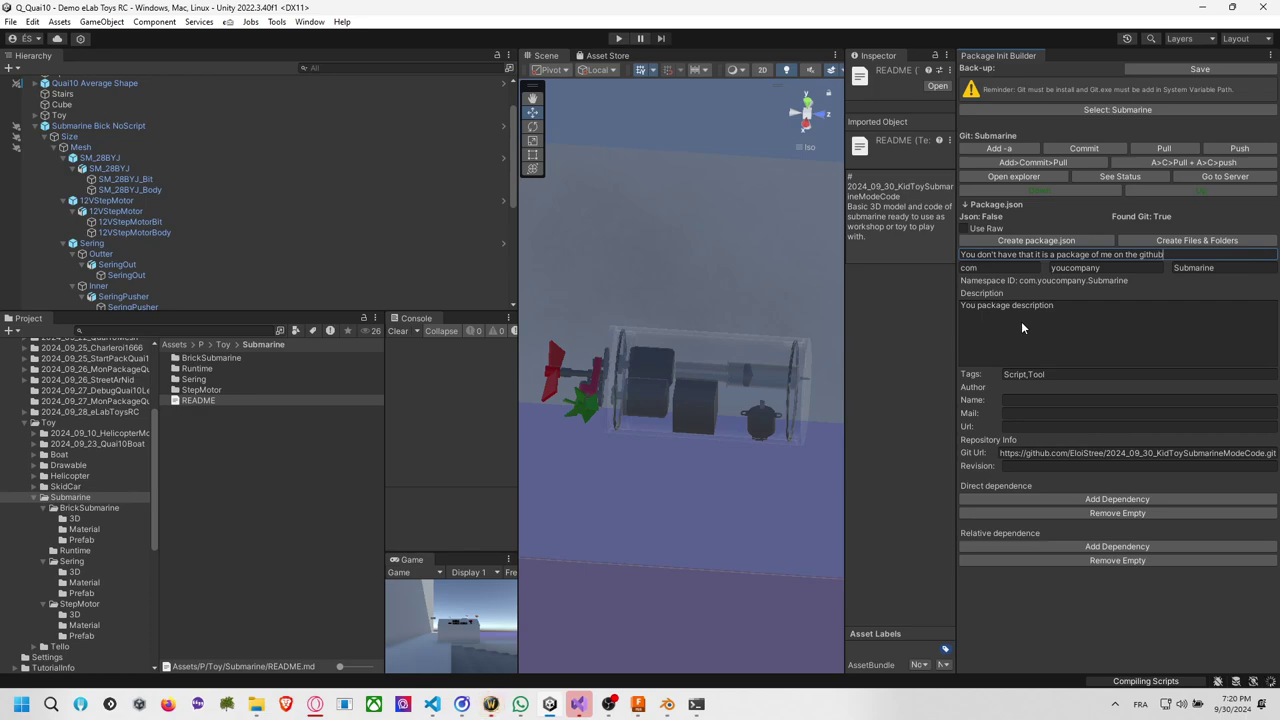
key(ctrl+a)
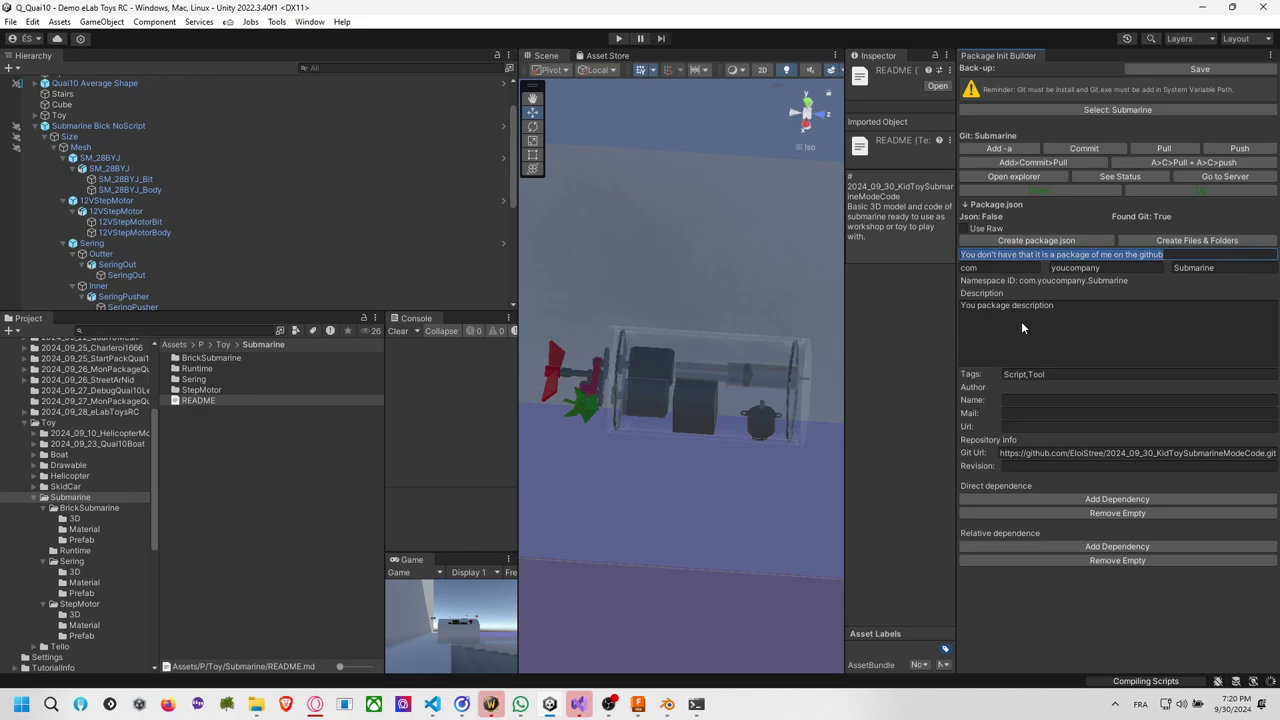
text(Toy)
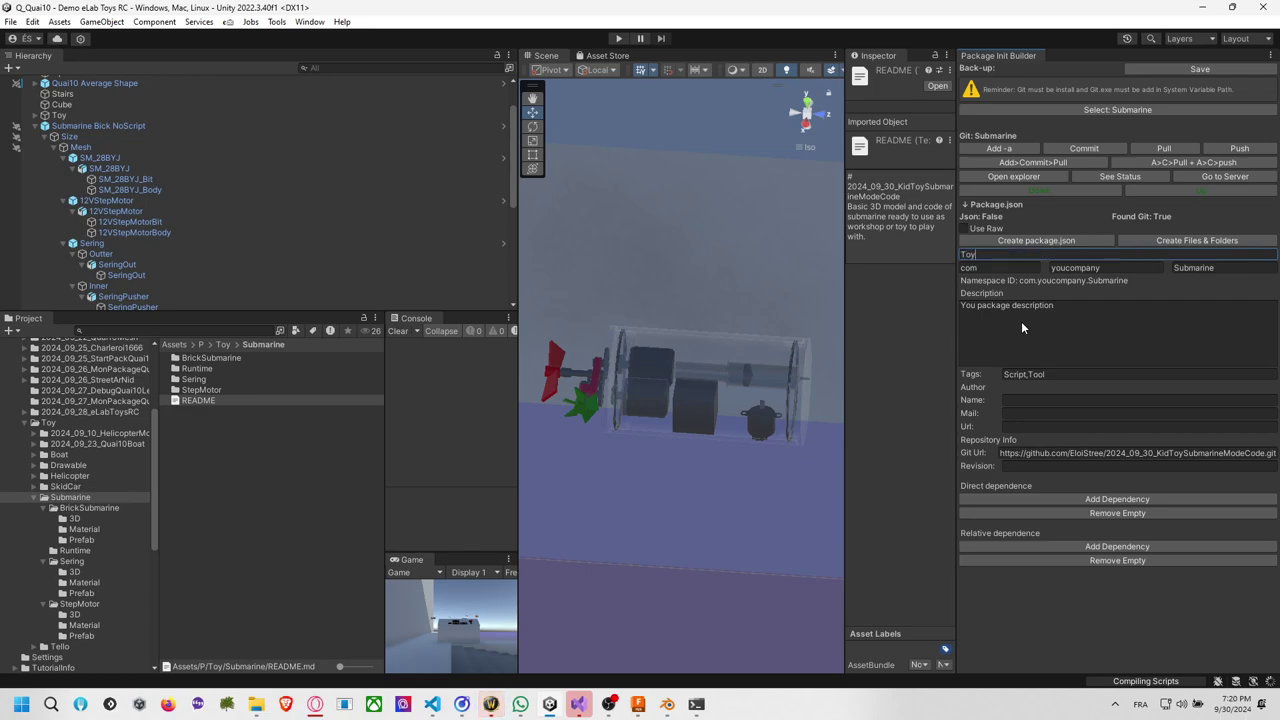
text( Submarine RC)
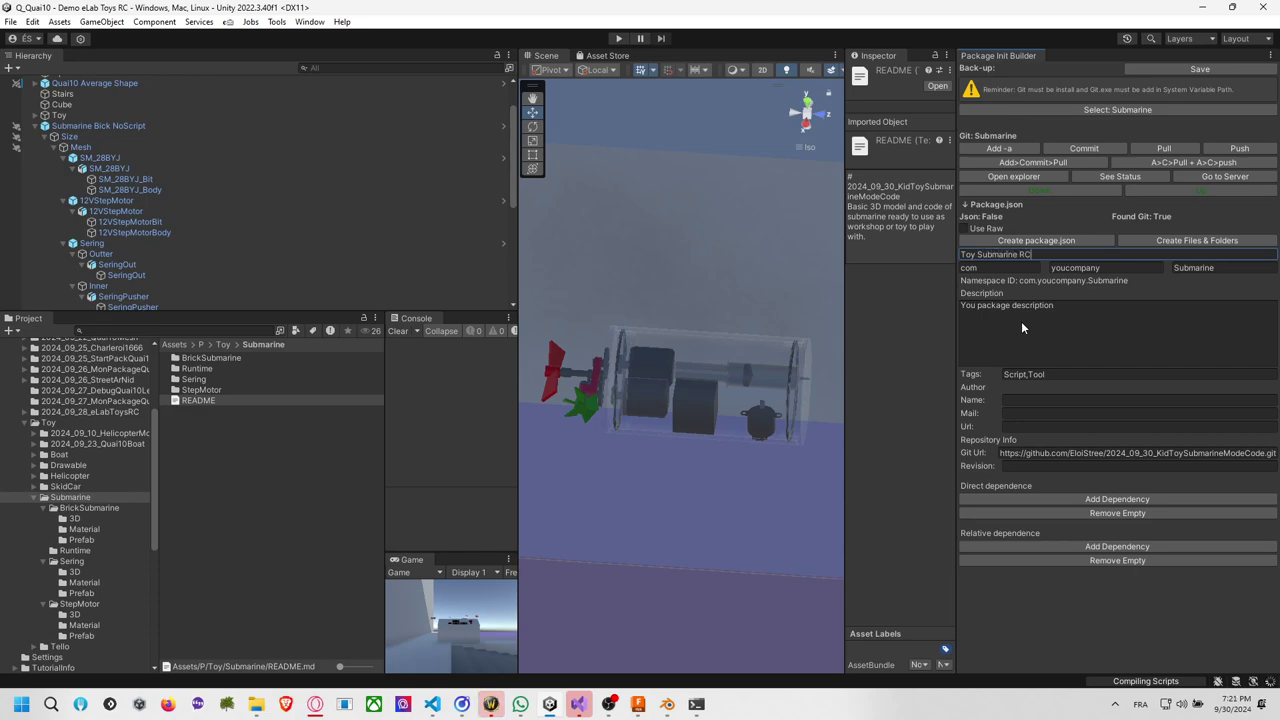
key(Tab)
text(be)
key(Tab)
text(elab)
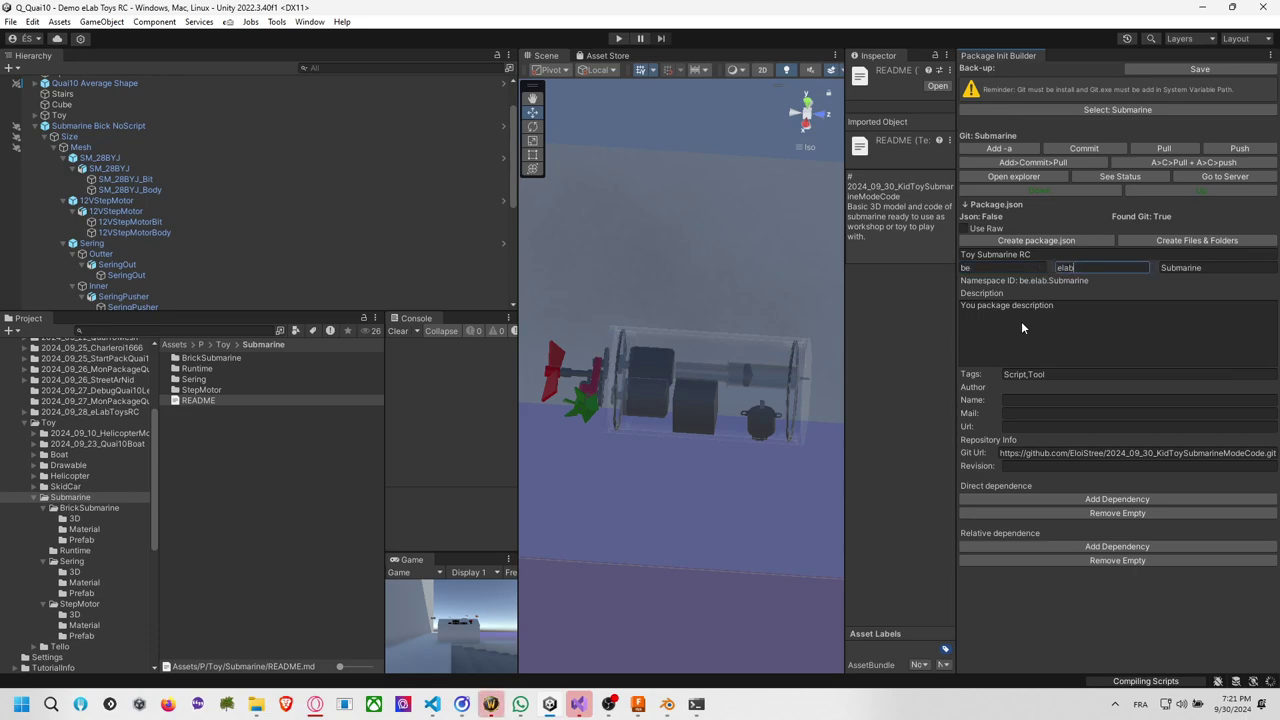
key(Tab)
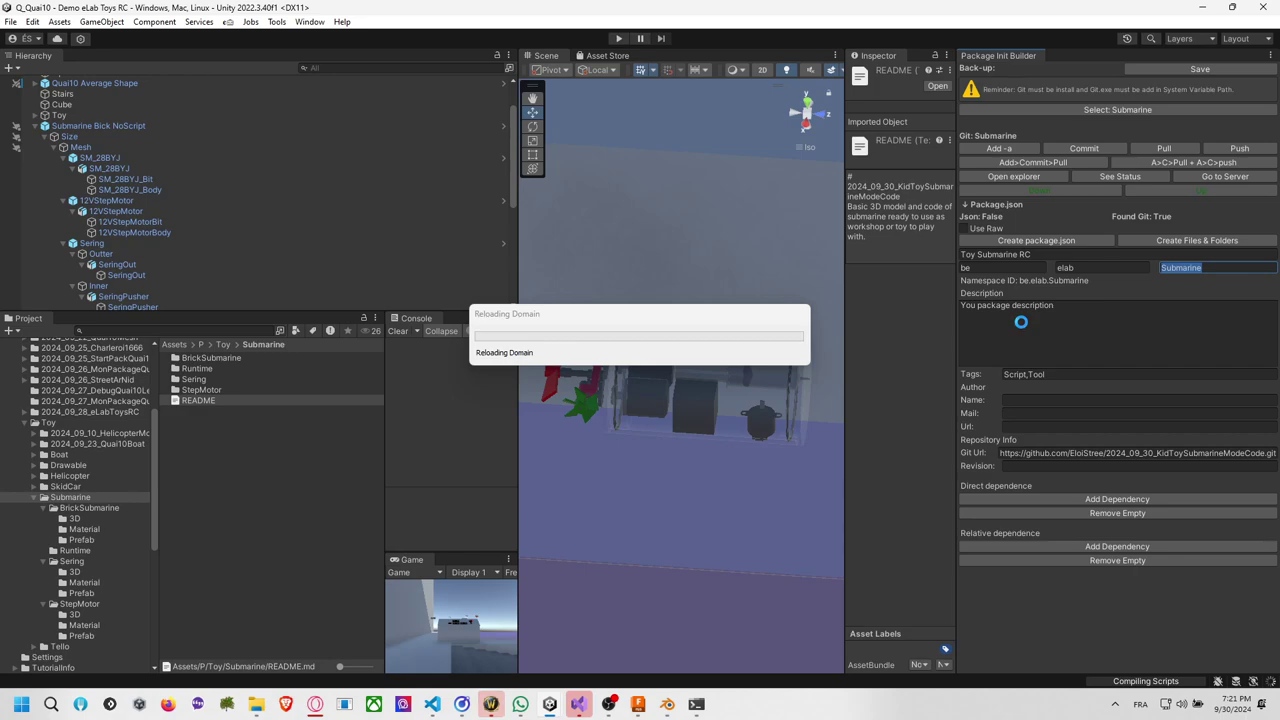
drag(721, 322, 715, 278)
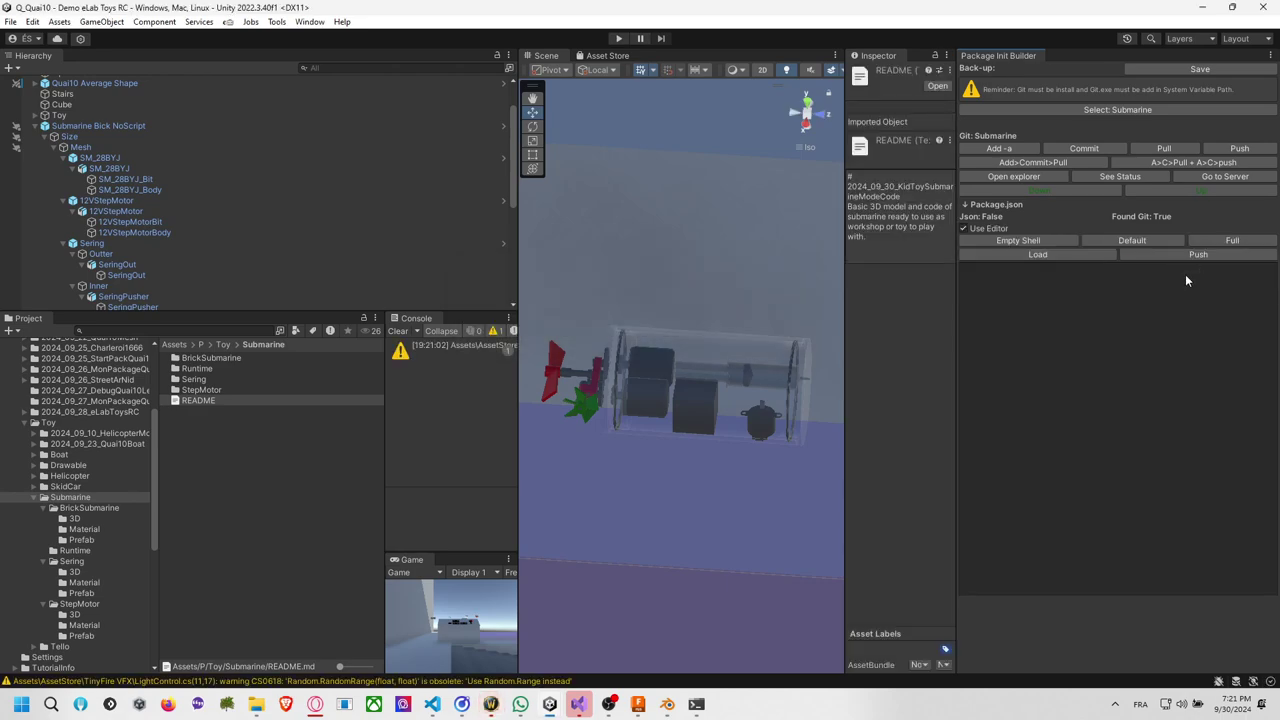
Enter display name 'Toy Submarine RC' and namespace be.elab.submarinetoyrc.
click(1031, 256)
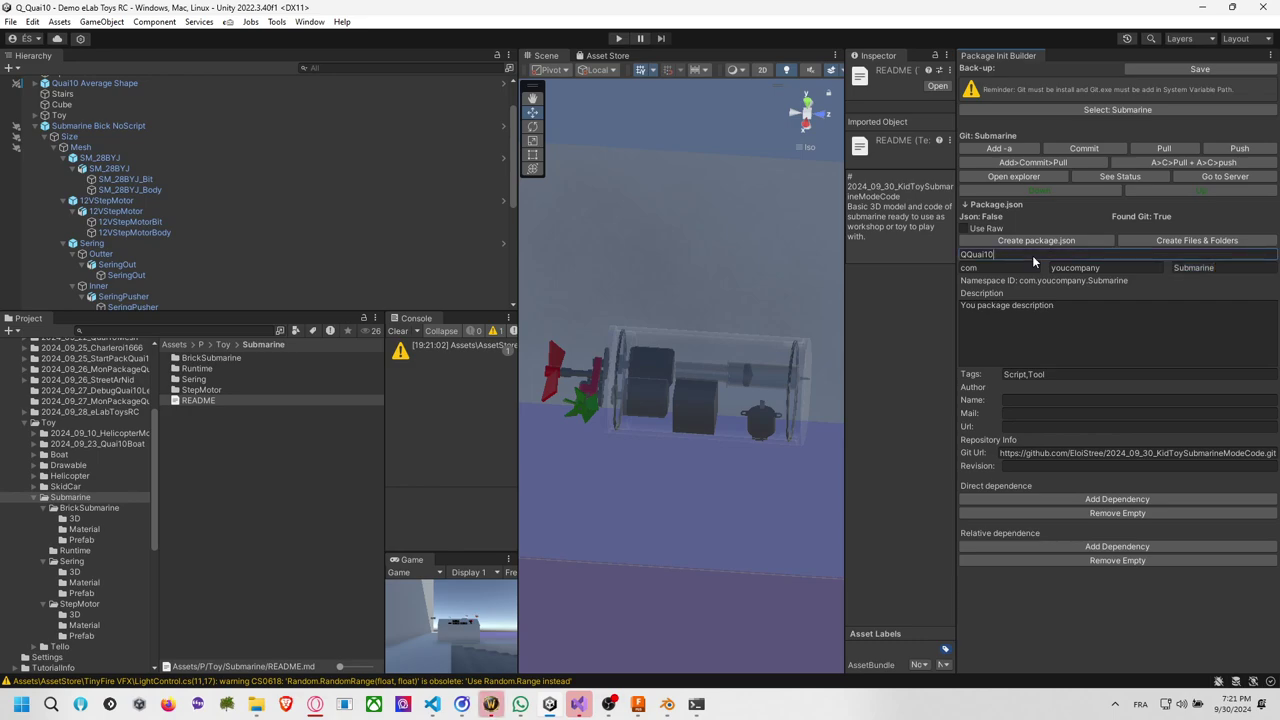
text(Toy Submarine RC)
key(Tab)
text(be)
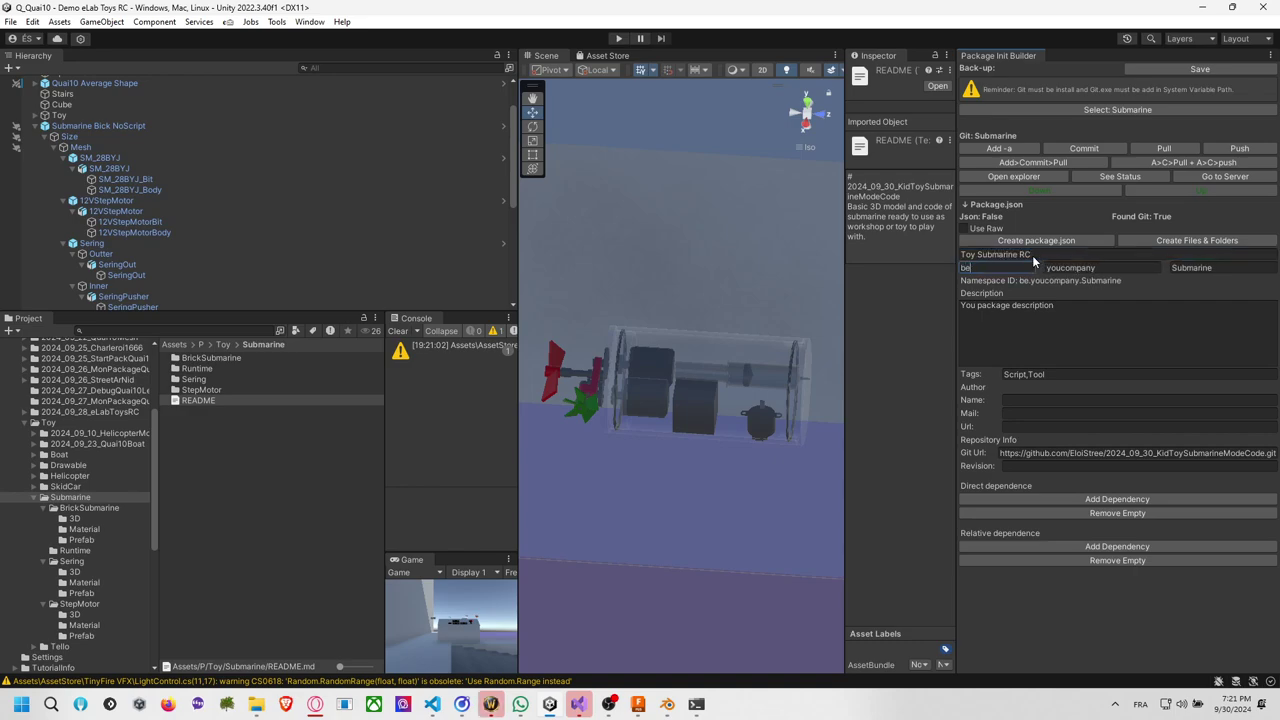
key(Tab)
text(elab)
key(Tab)
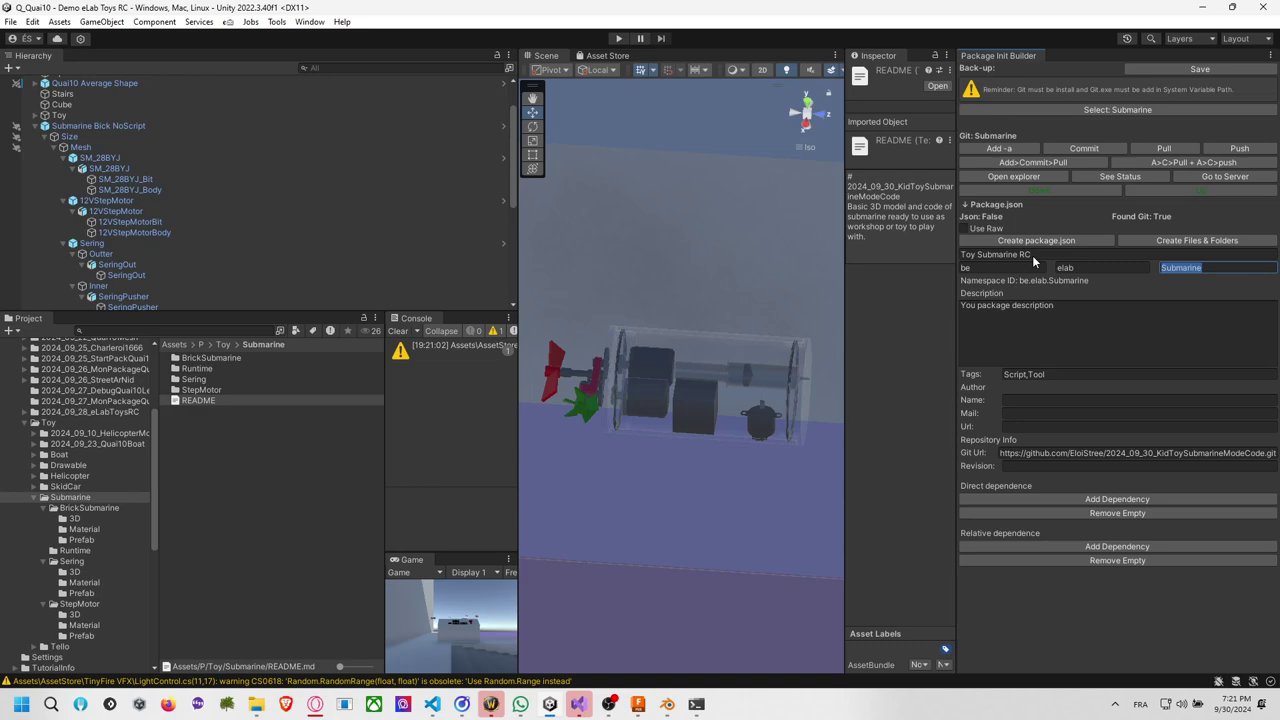
text(submarineRC)
key(BackSpace)
key(BackSpace)
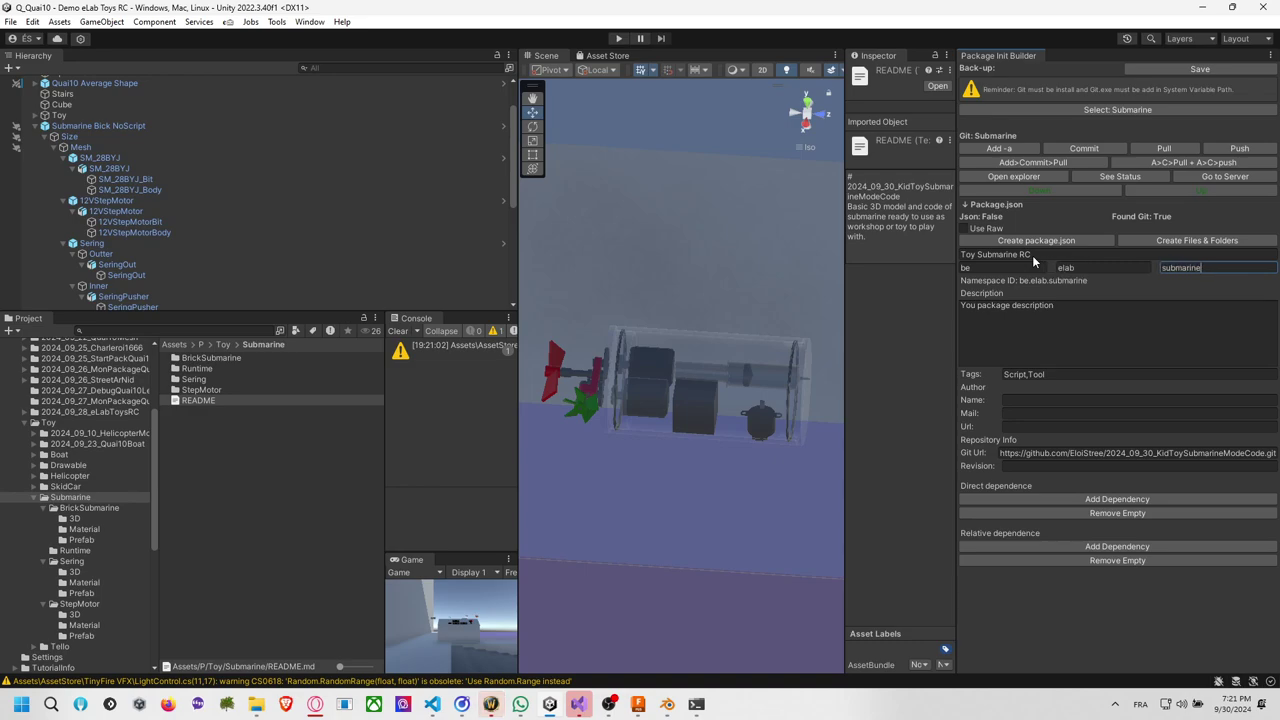
text(toyrc)
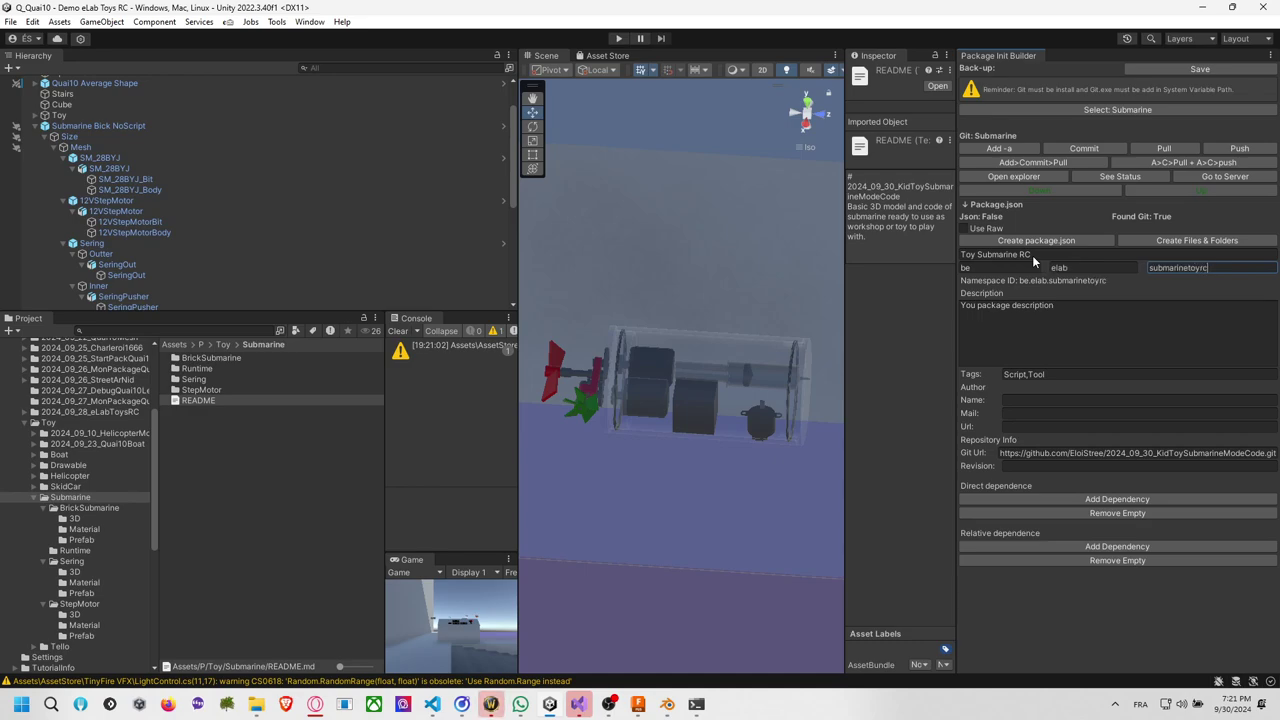
Add the description 'Some submarine usable as toy from remote control for game in Unity3D' and create package.json.
key(Tab)
key(Tab)
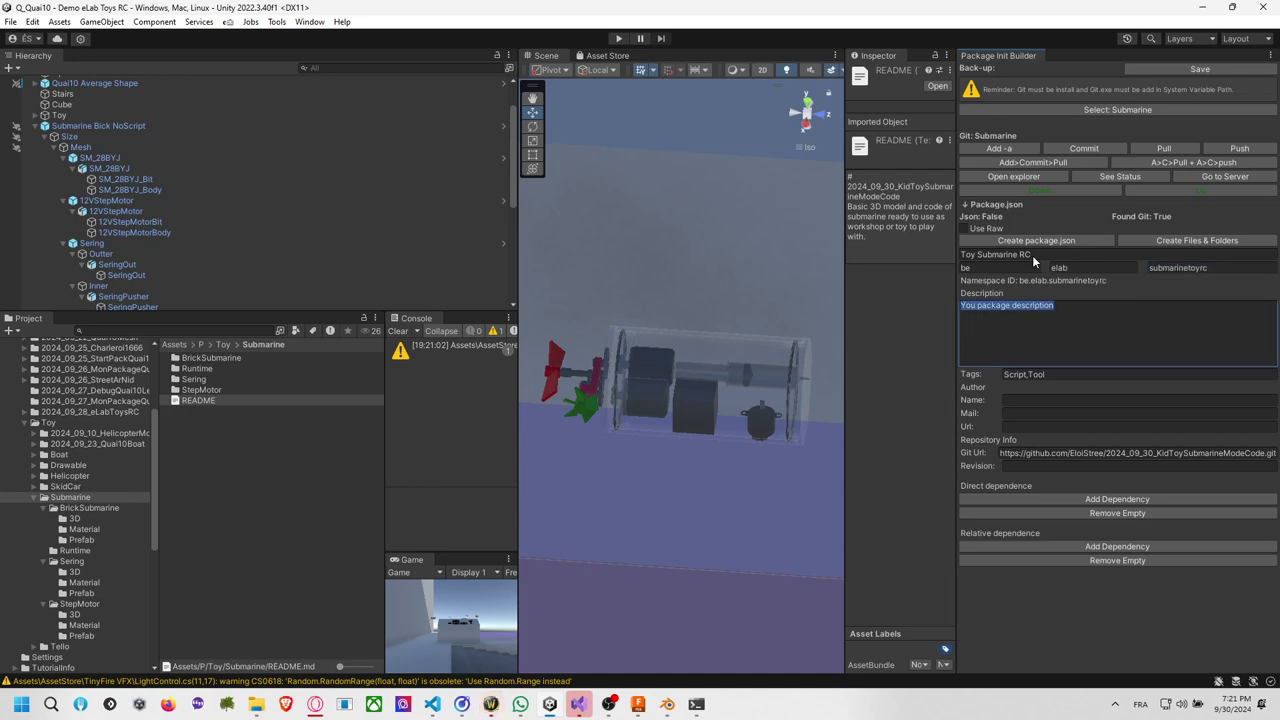
text(Some su)
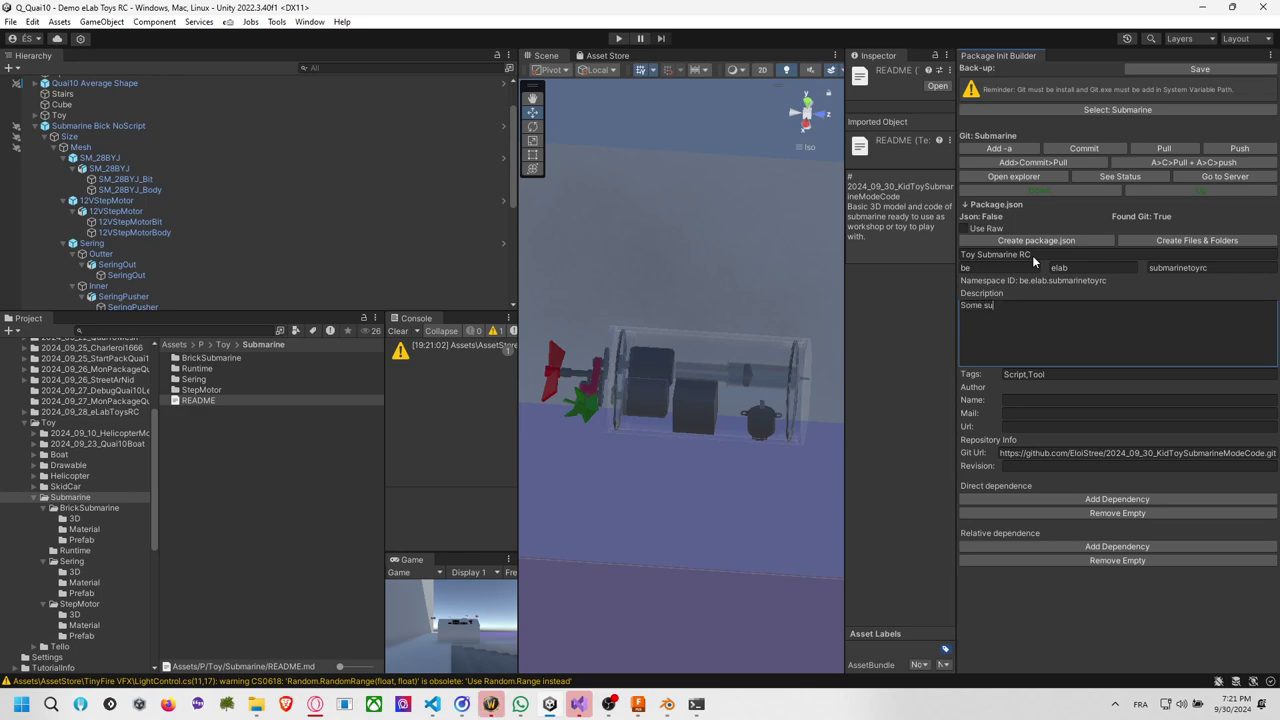
text(bmarine usable as to)
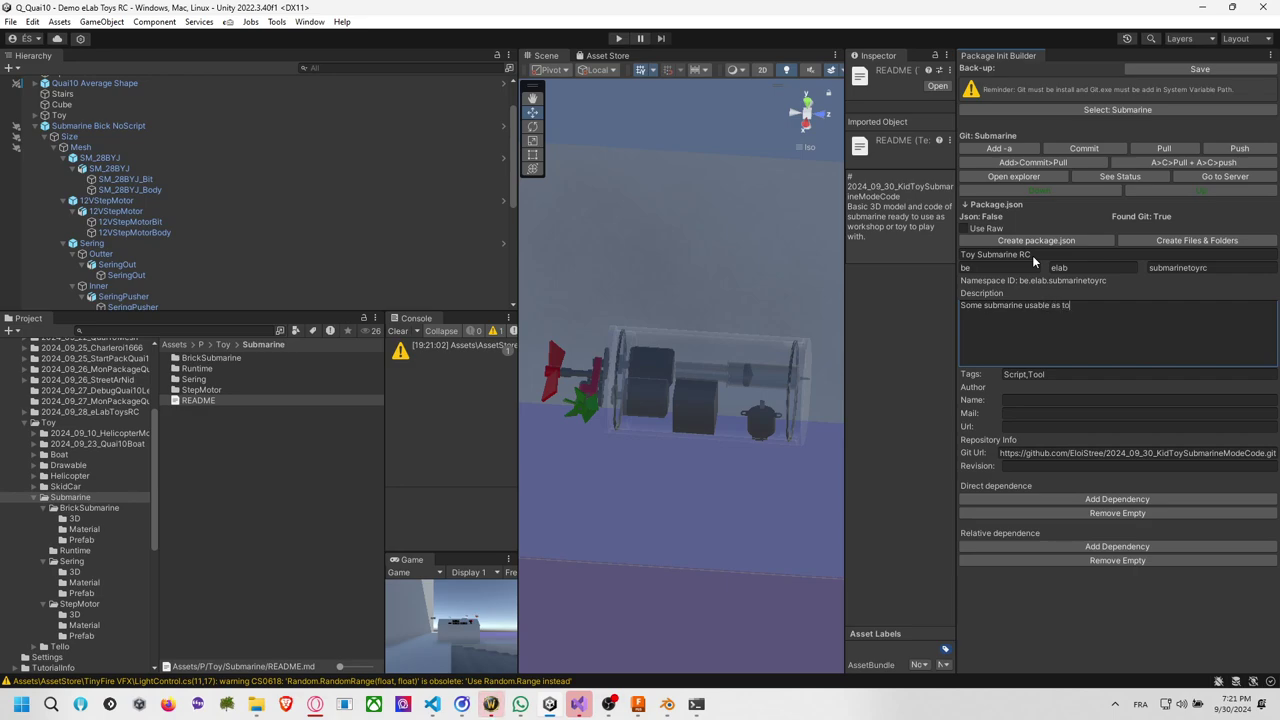
text(y fromr)
key(BackSpace)
text(remote control)
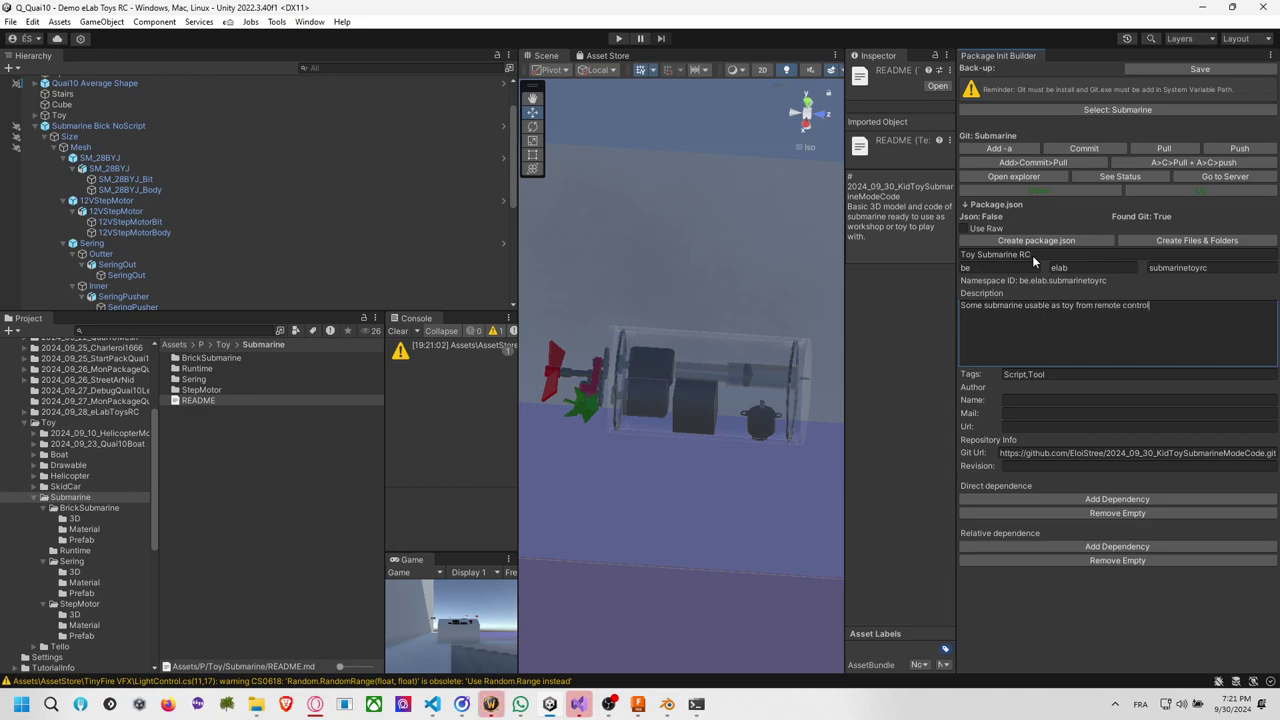
text( for game in Unity3)
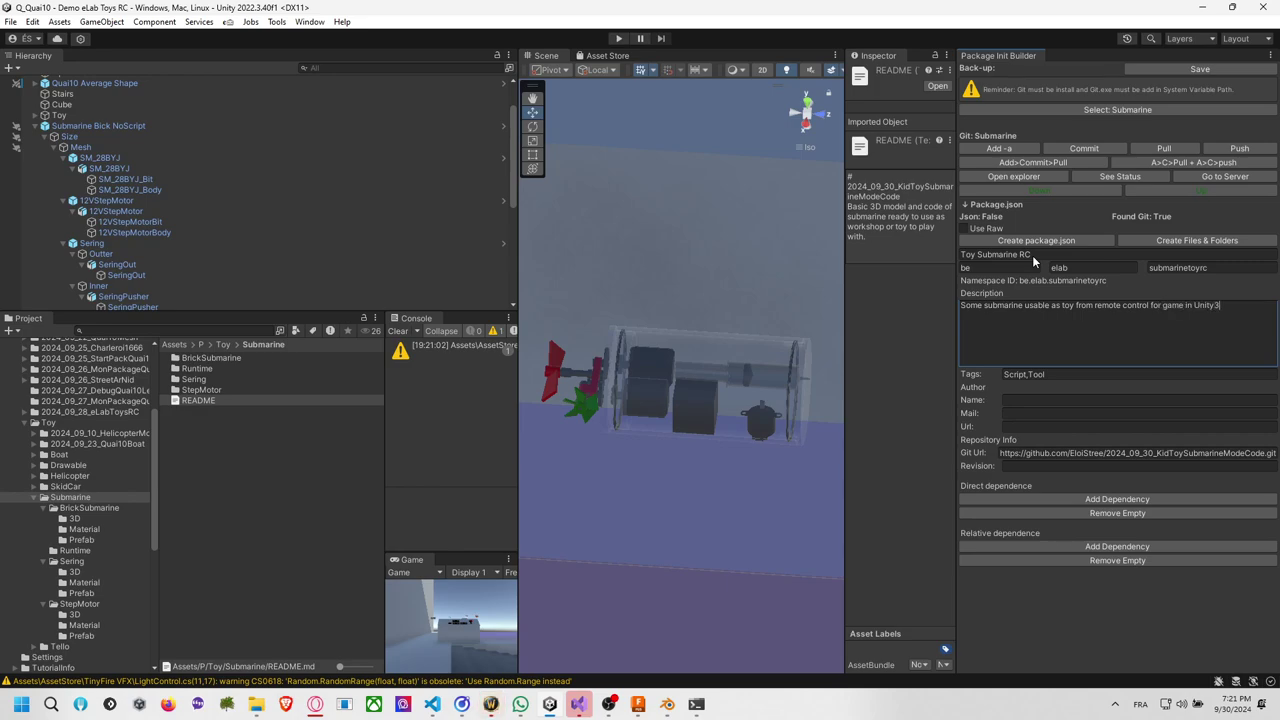
text(D)
click(1074, 238)
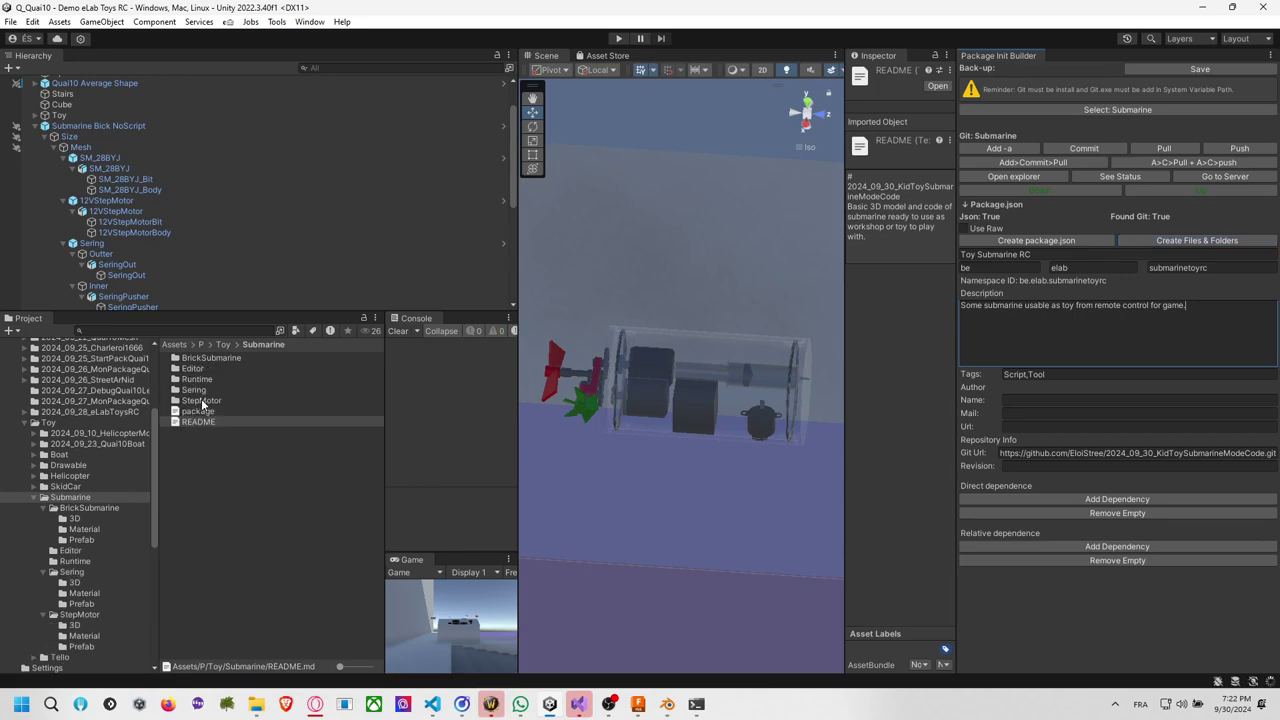
click(207, 412)
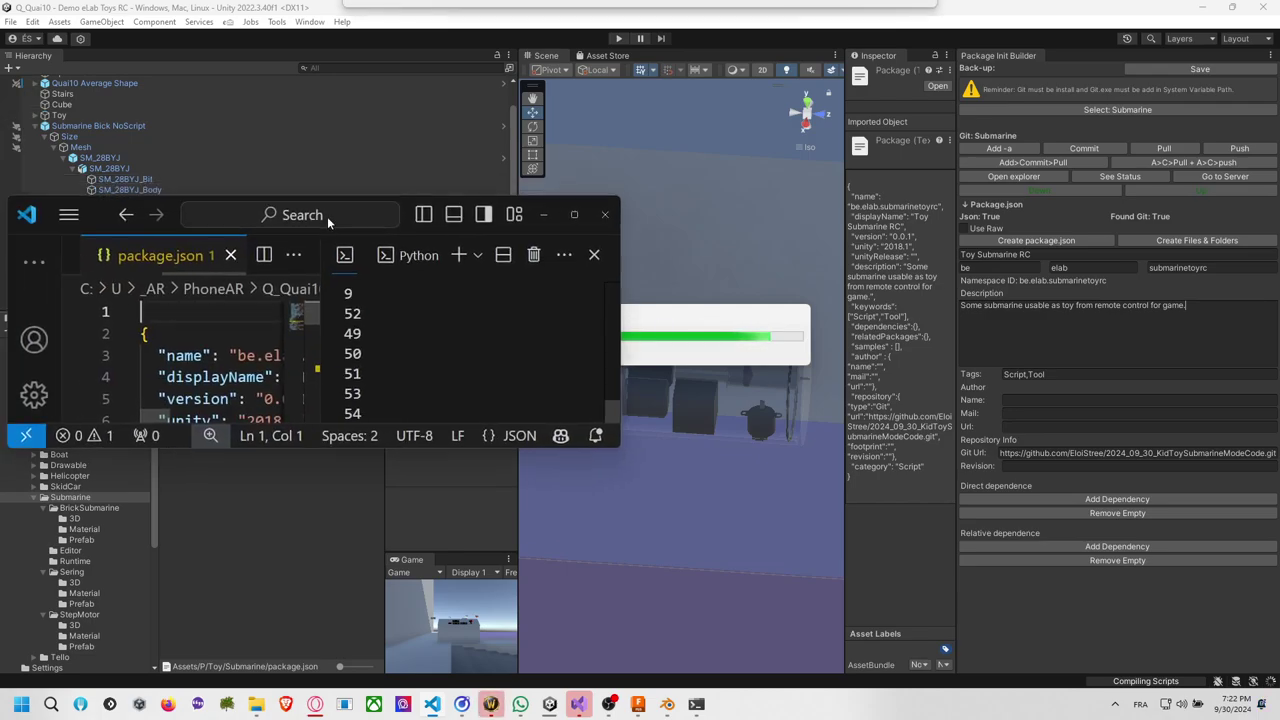
Fill in the author's name in package.json, save and close it, and minimize VS Code.
click(875, 188)
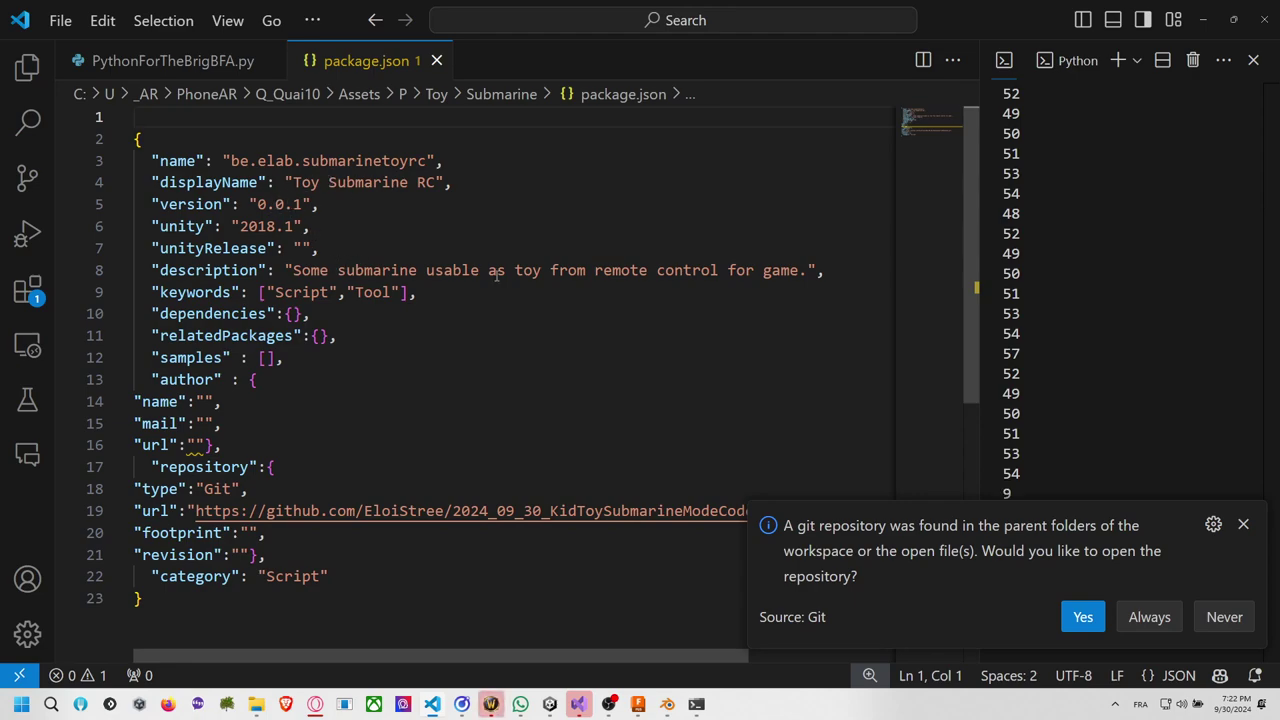
click(202, 401)
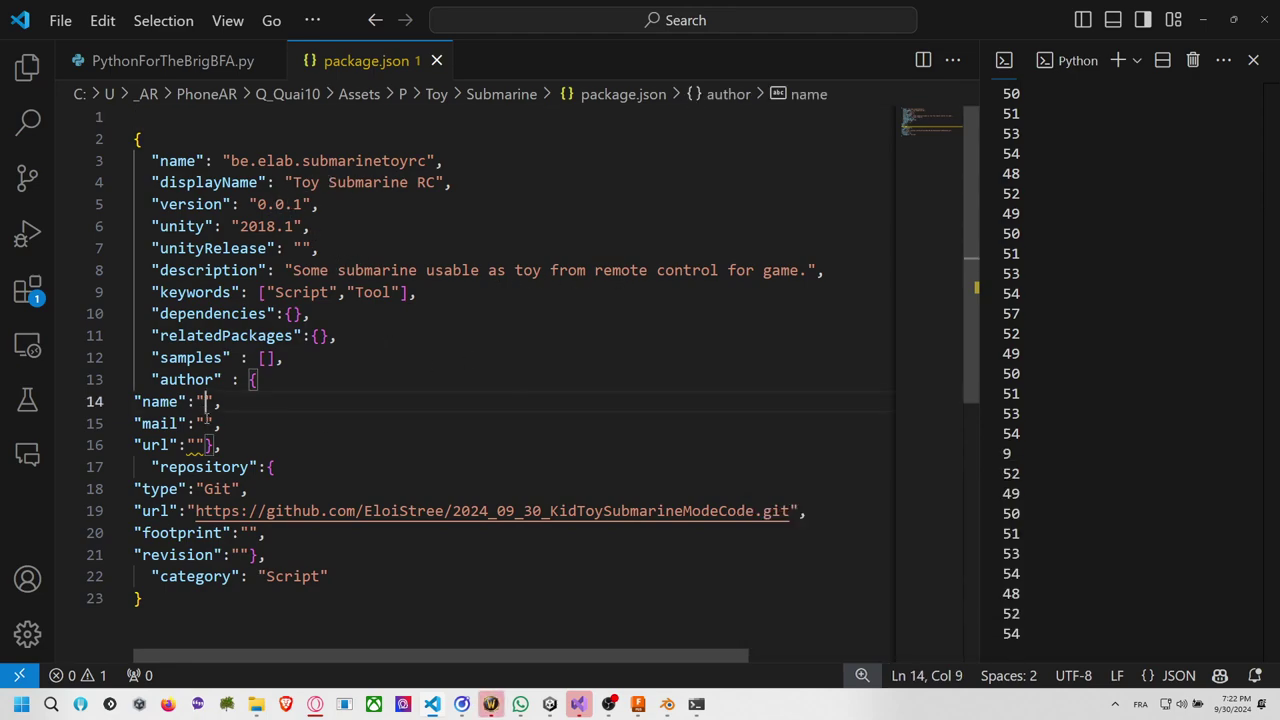
text(Eloi Stree)
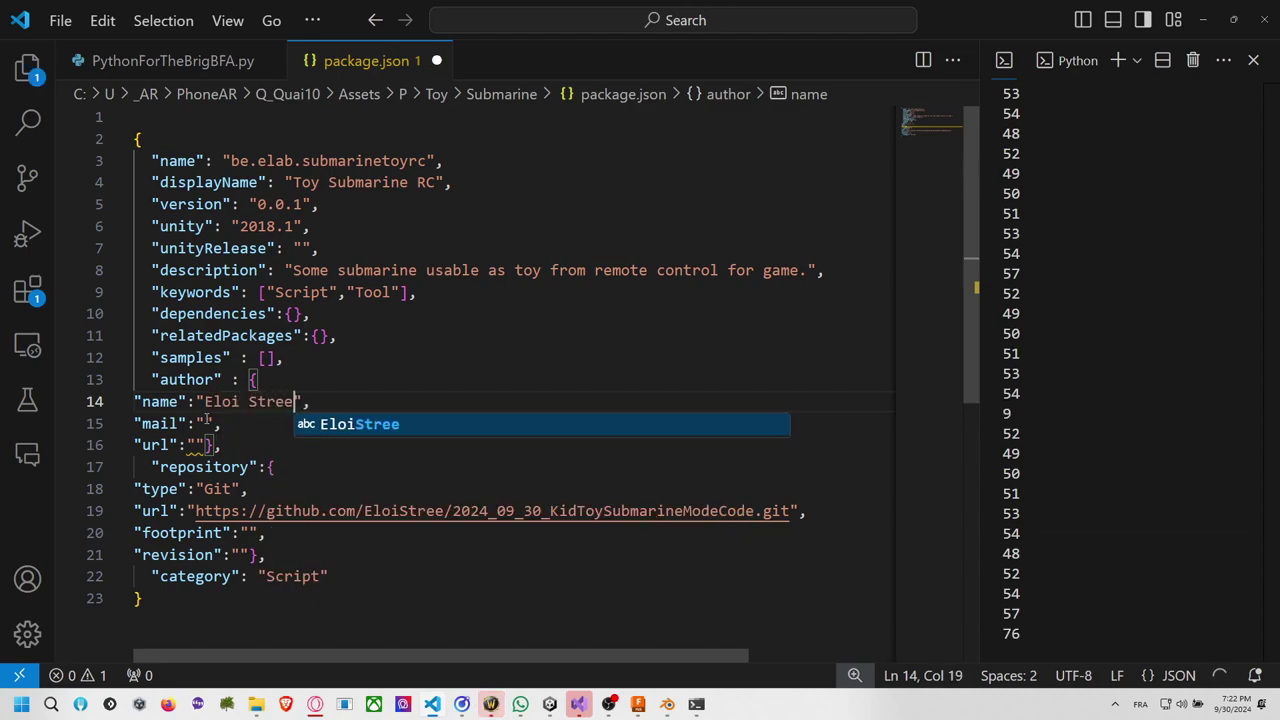
click(320, 380)
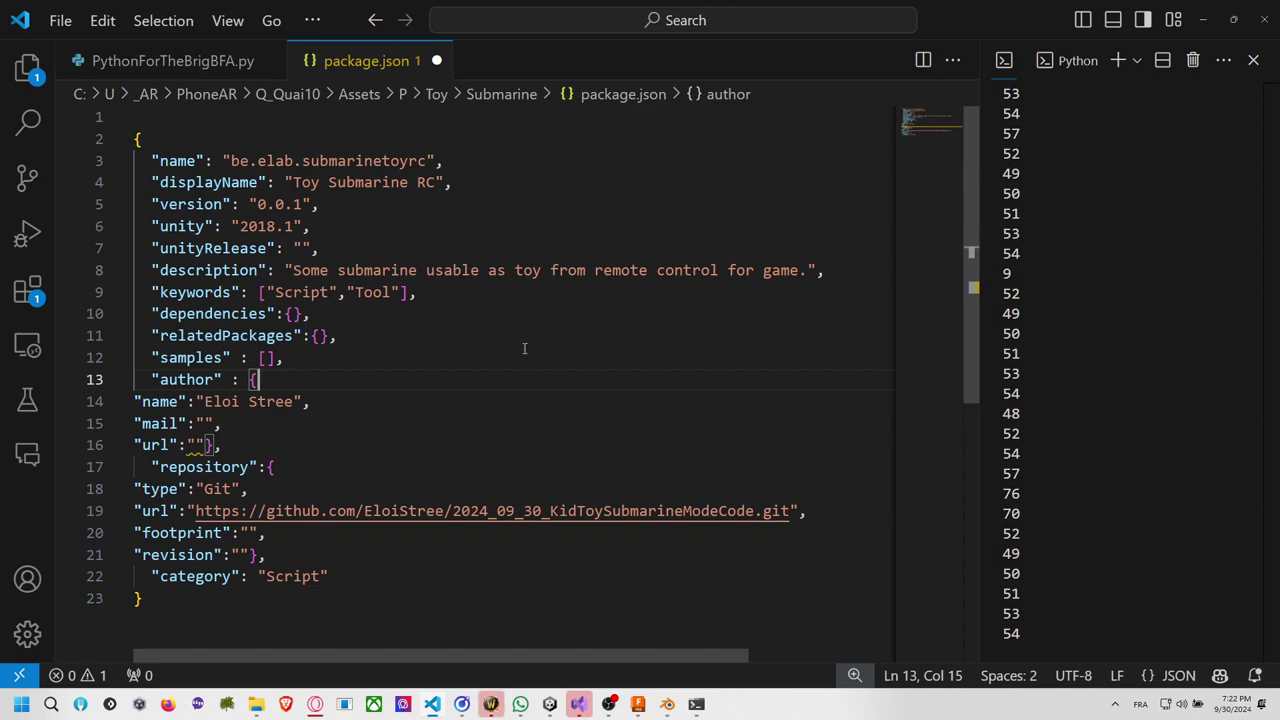
click(436, 60)
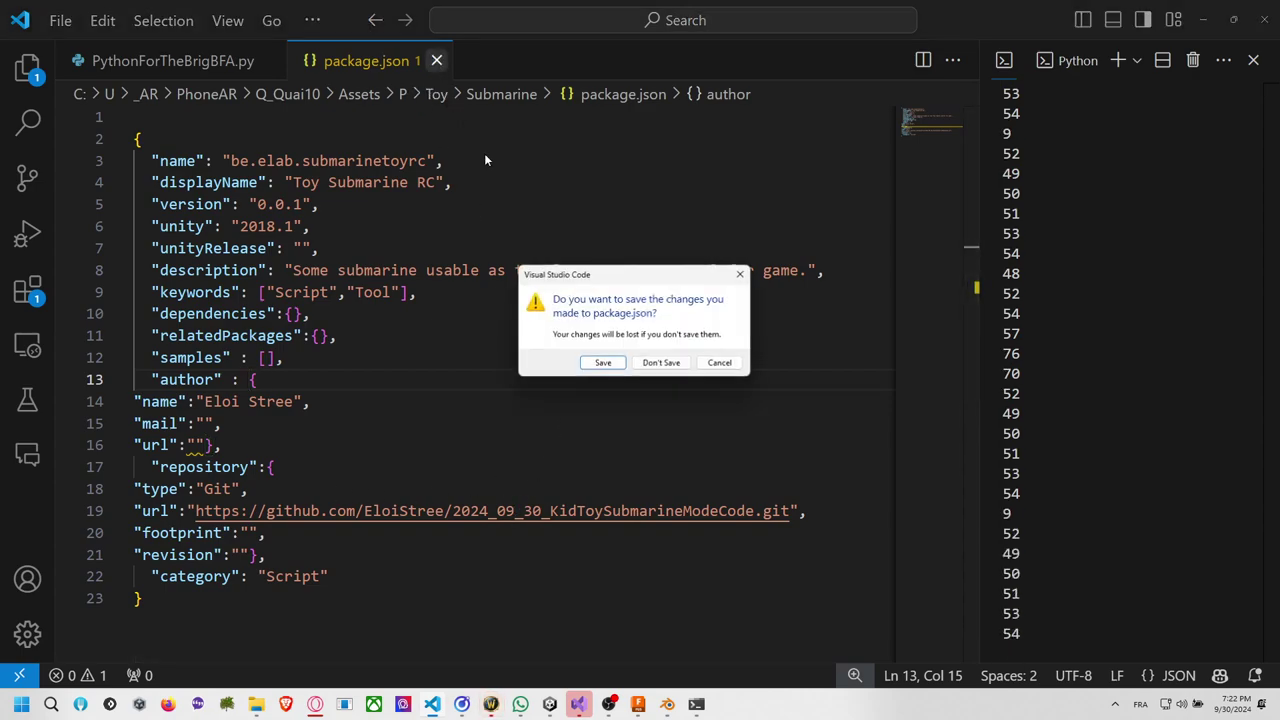
click(603, 362)
click(1203, 19)
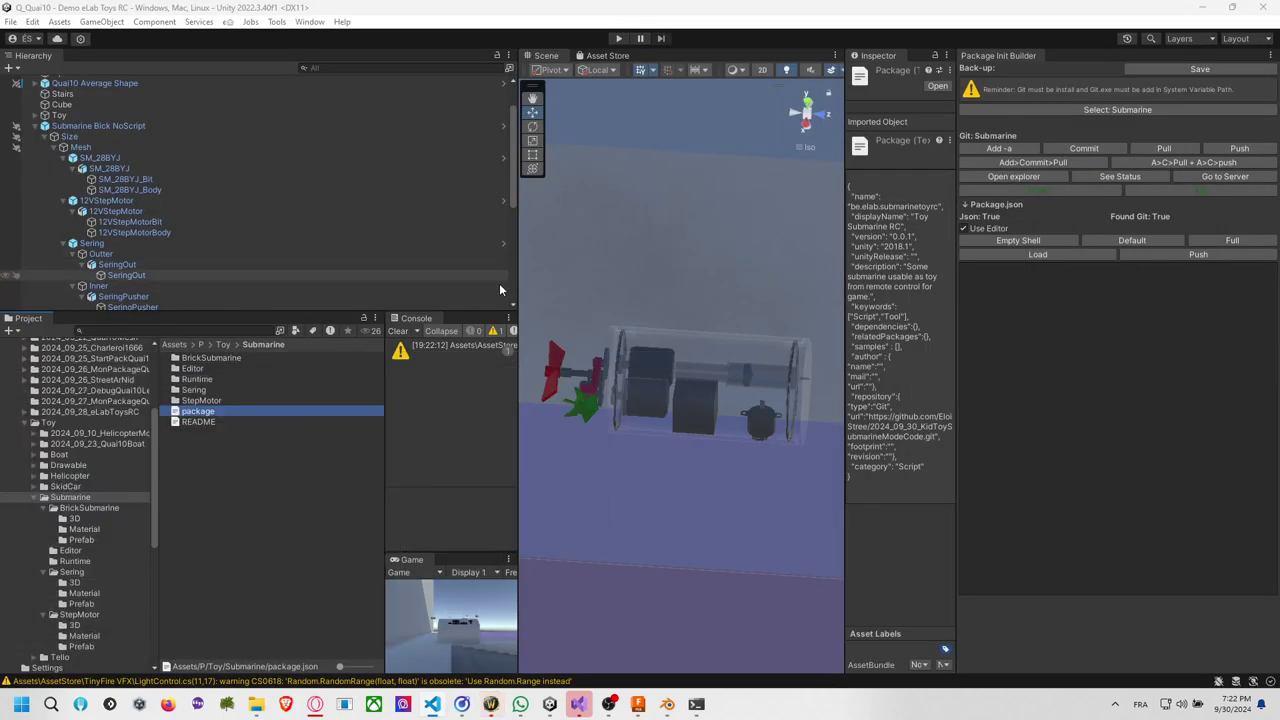
Select the submarine package manifest and pull the latest repository changes.
click(243, 451)
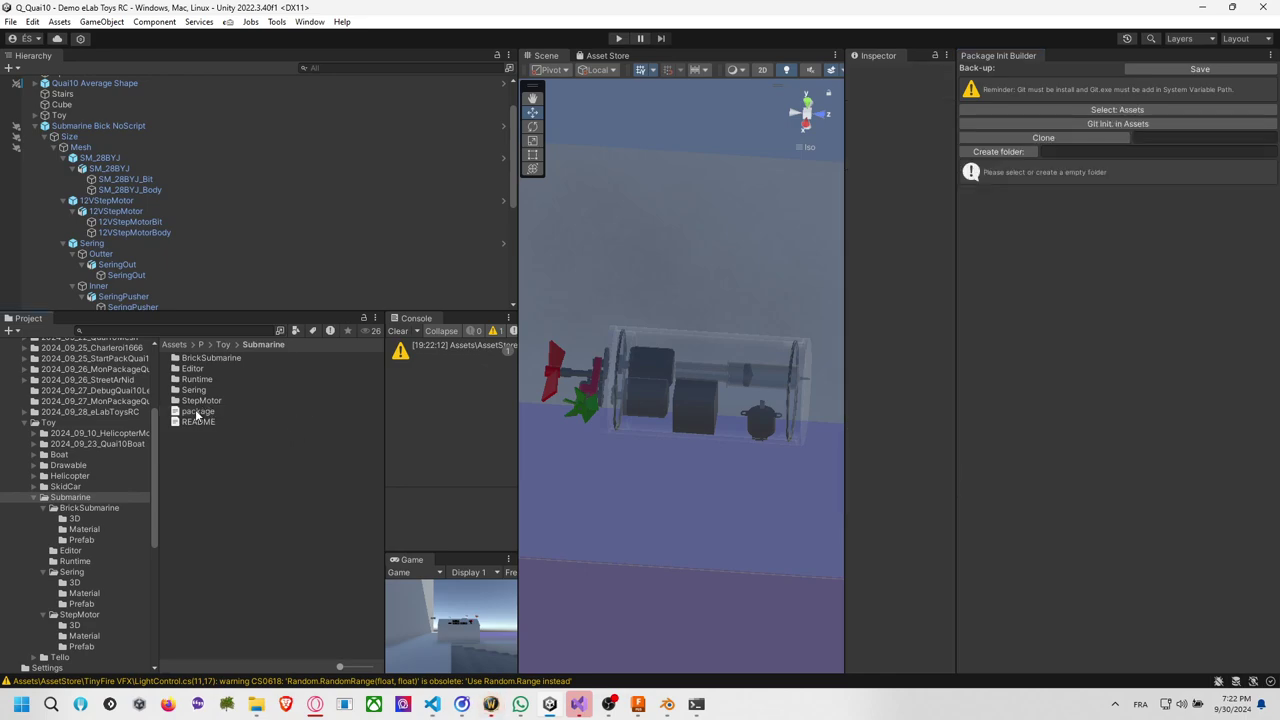
click(200, 411)
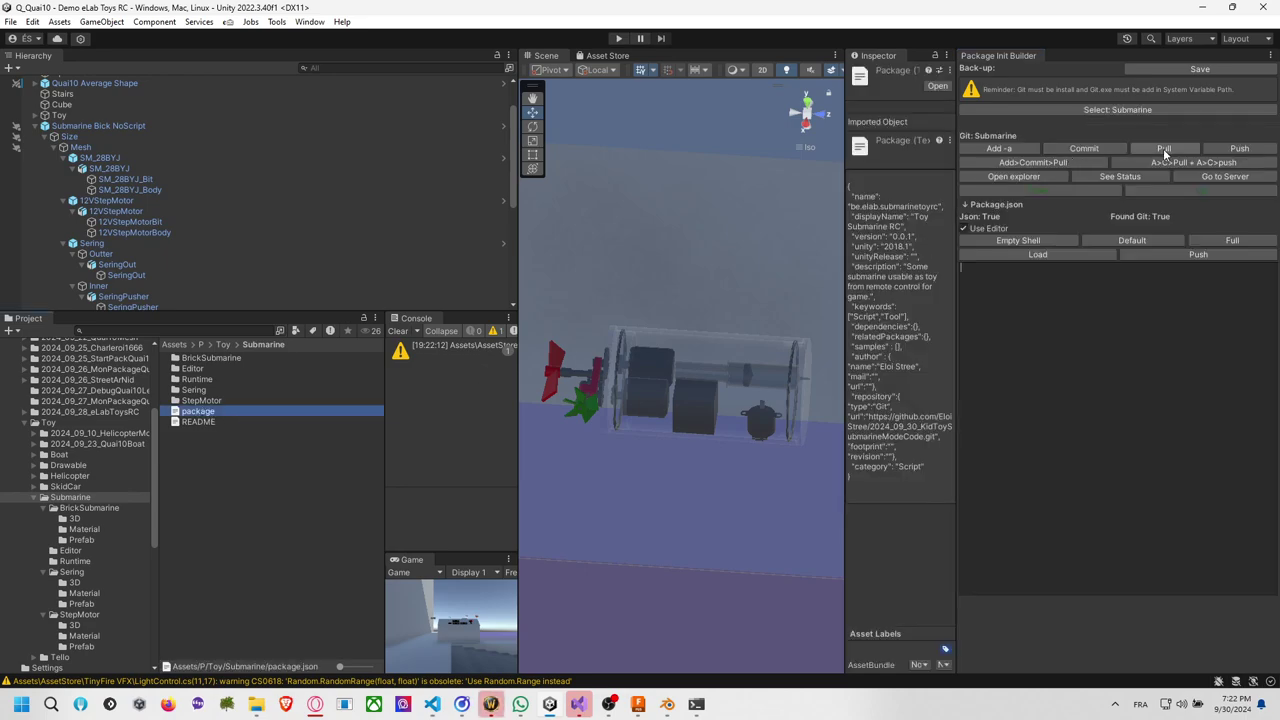
click(1163, 150)
click(1059, 309)
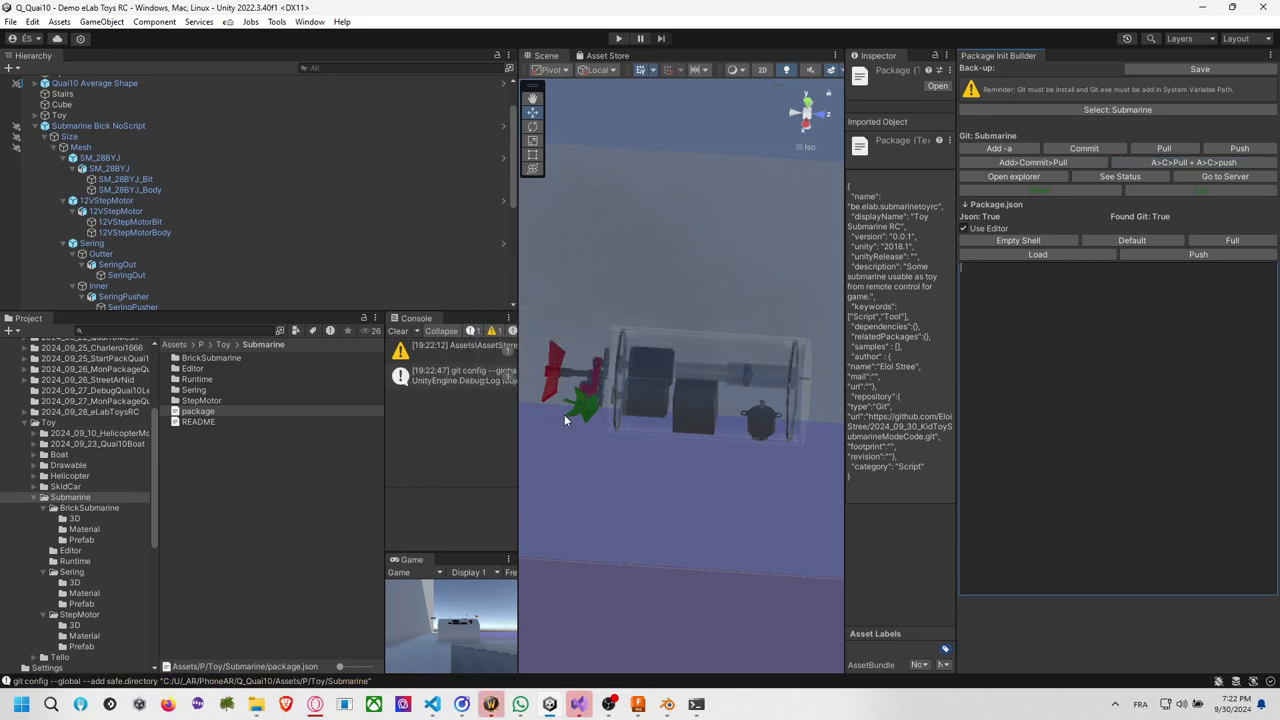
Make the Runtime assembly definition reference Unity.InputSystem without GUIDs and apply.
double_click(220, 380)
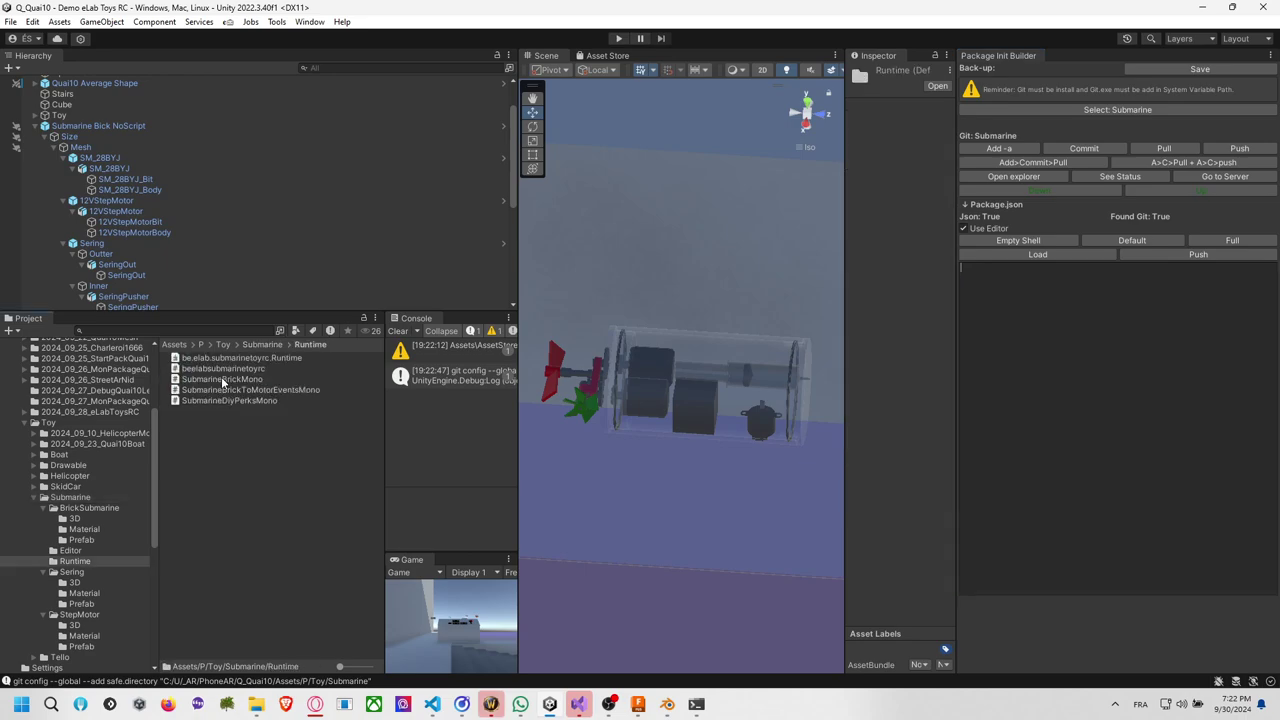
click(242, 369)
click(288, 358)
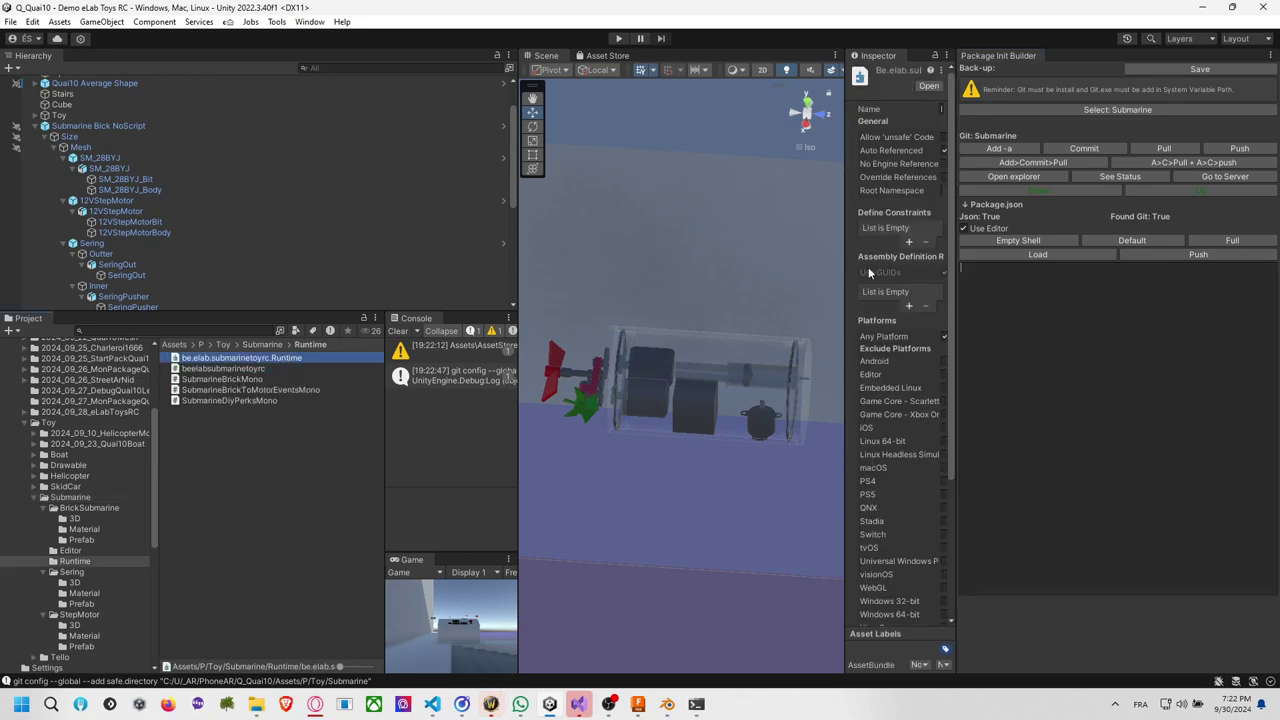
drag(846, 270, 637, 281)
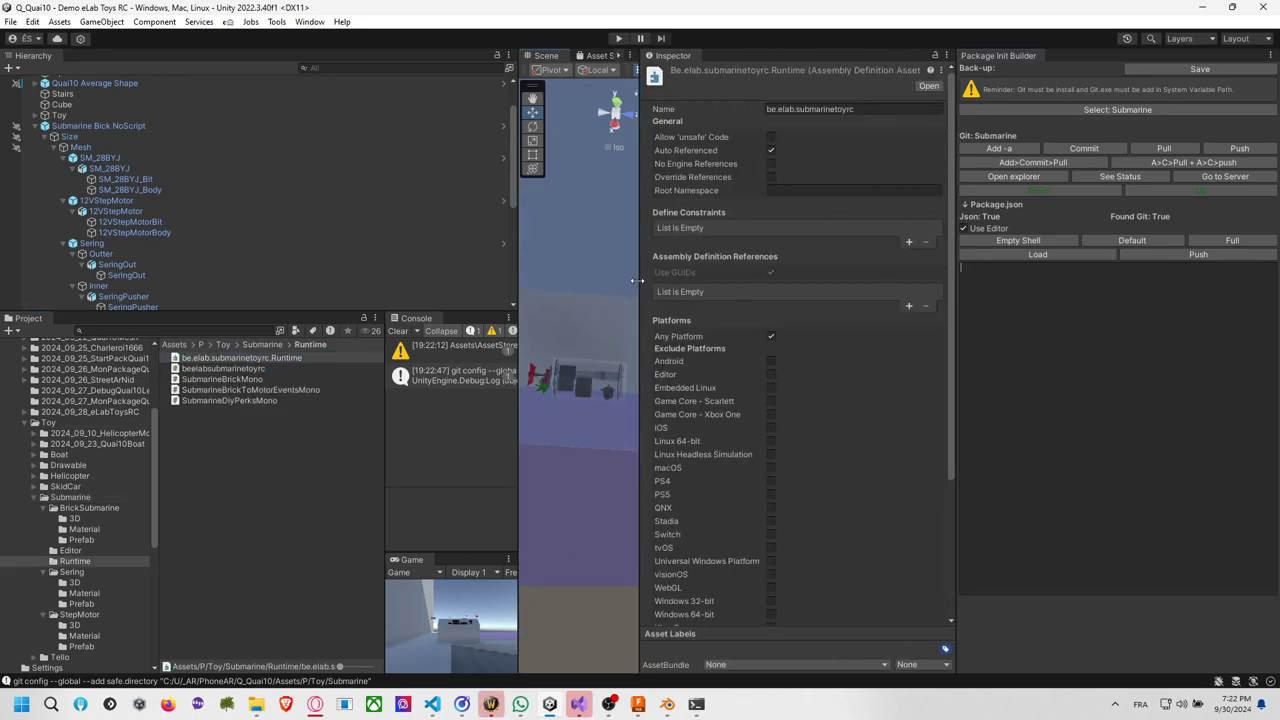
click(908, 308)
click(936, 292)
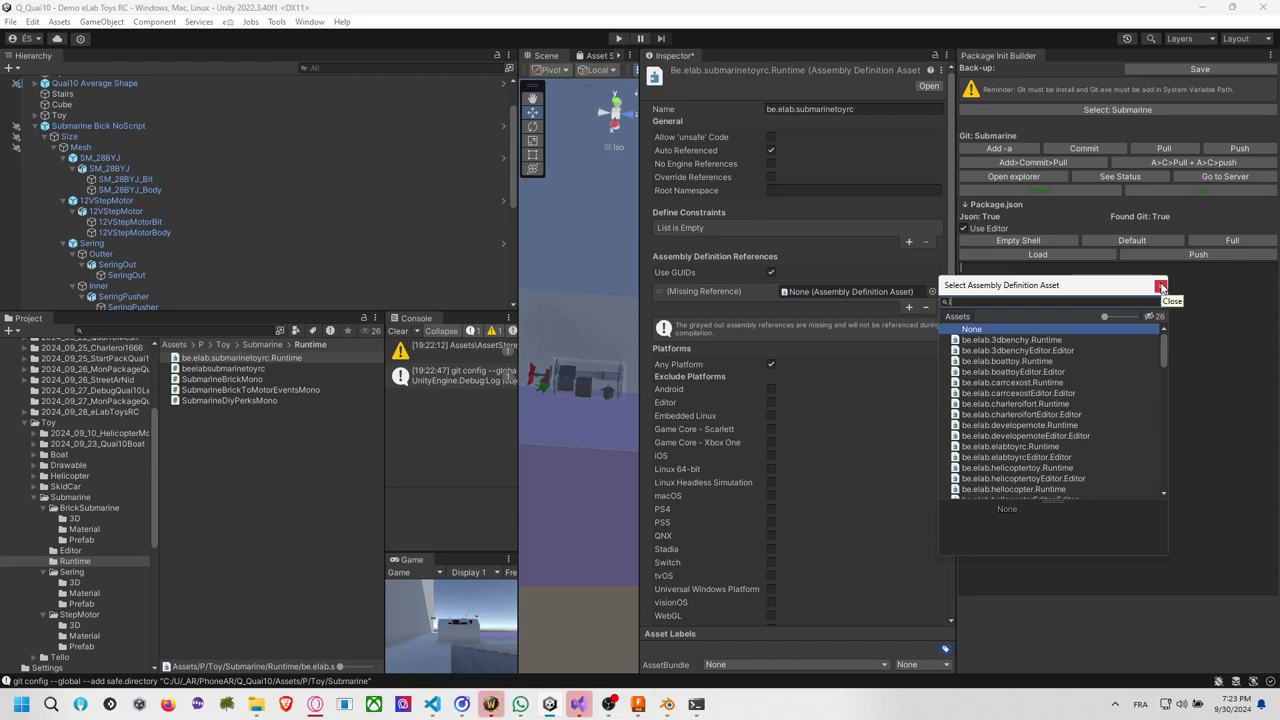
key(Down)
key(Down)
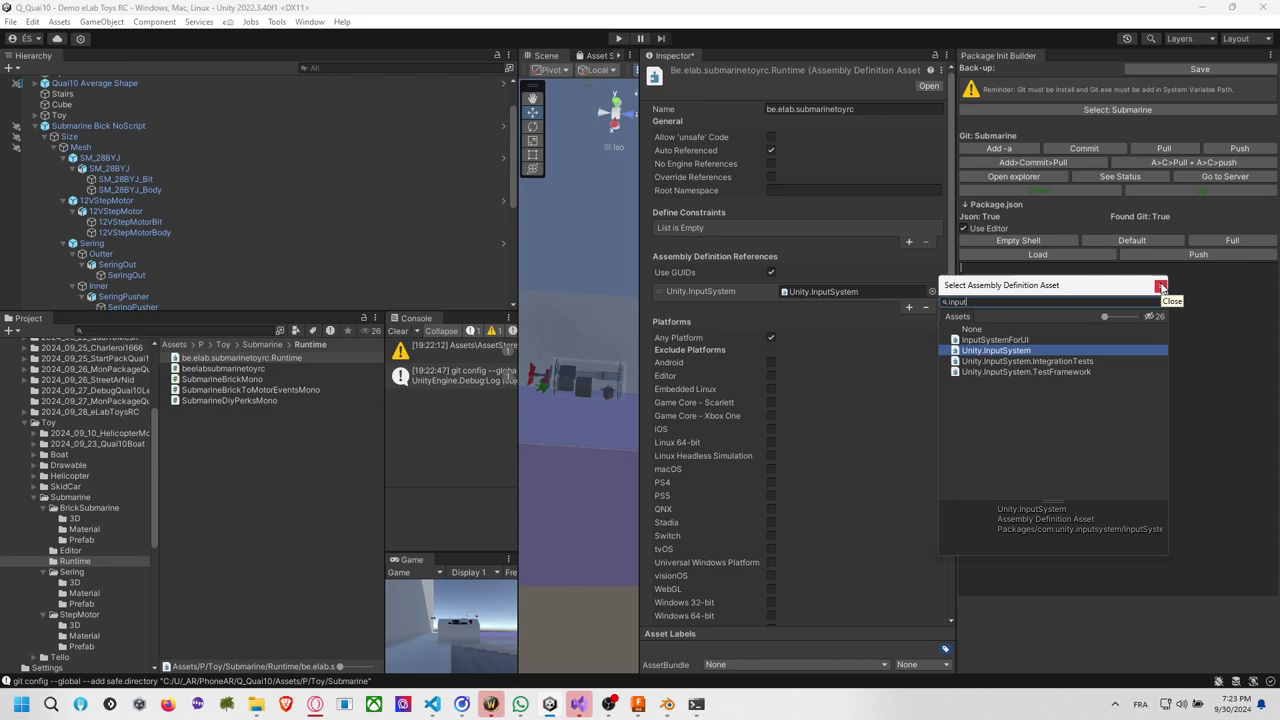
click(1160, 287)
click(771, 271)
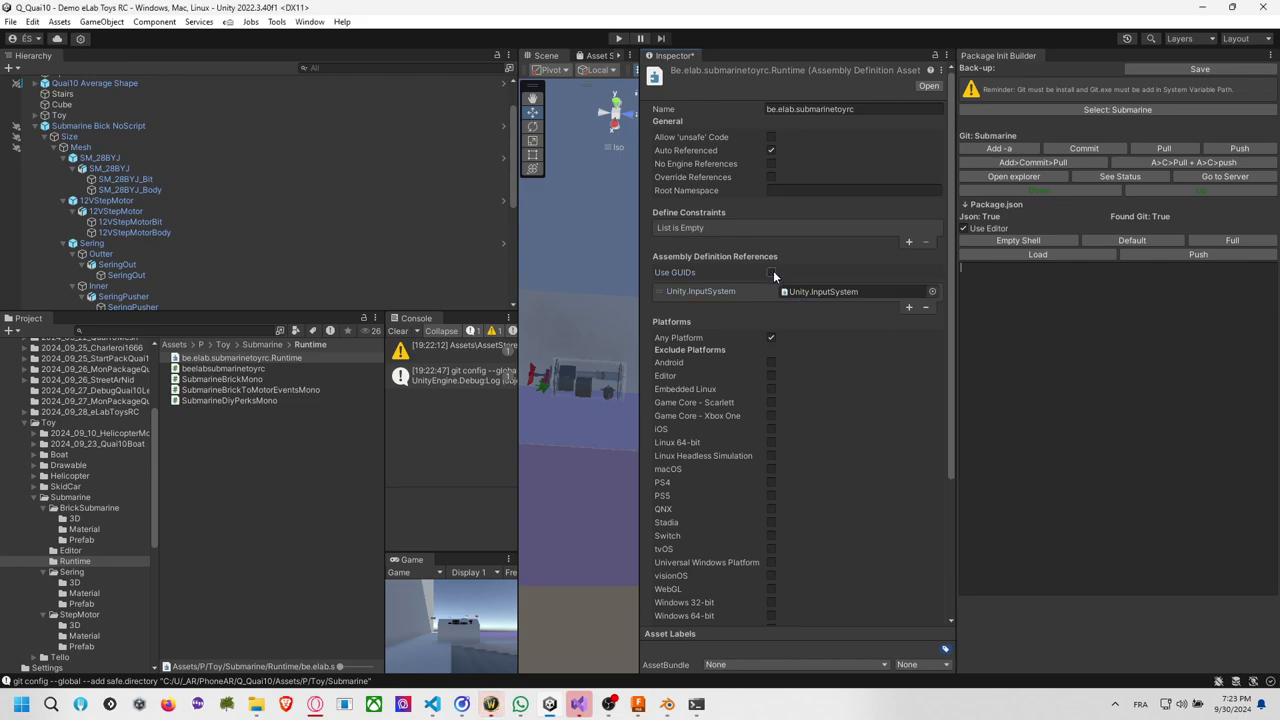
scroll(907, 396, down, 3)
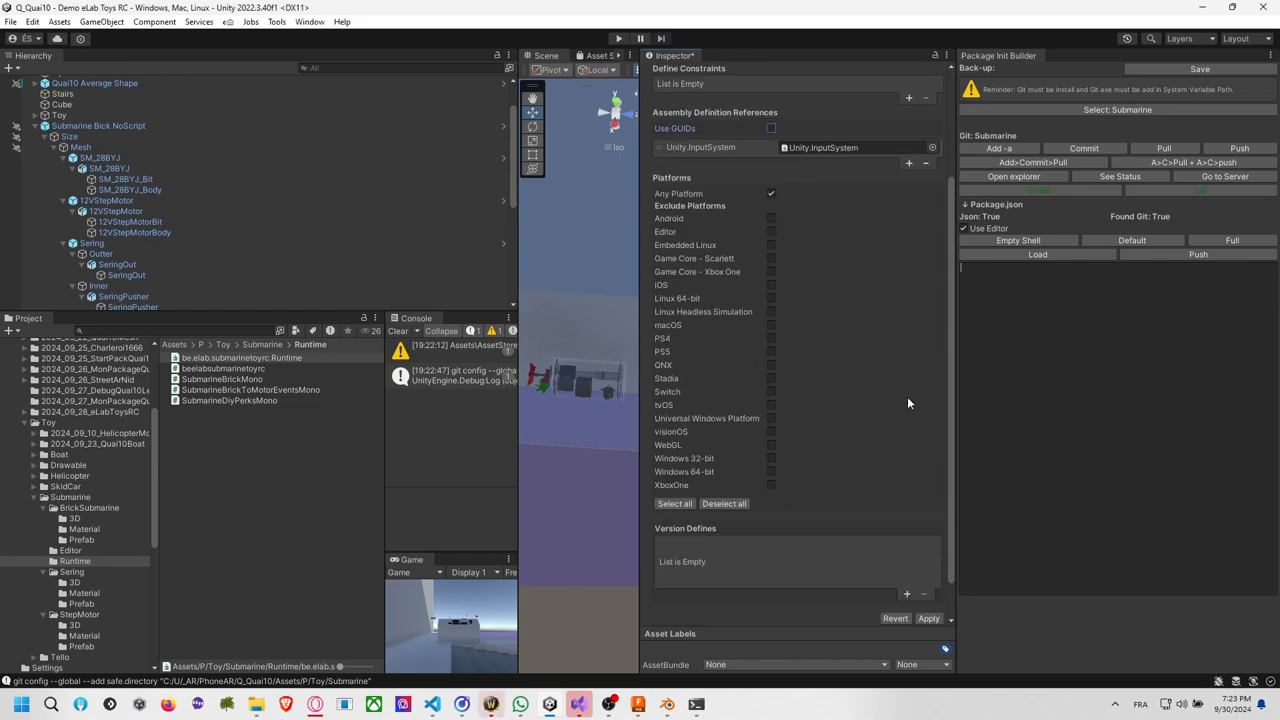
click(929, 619)
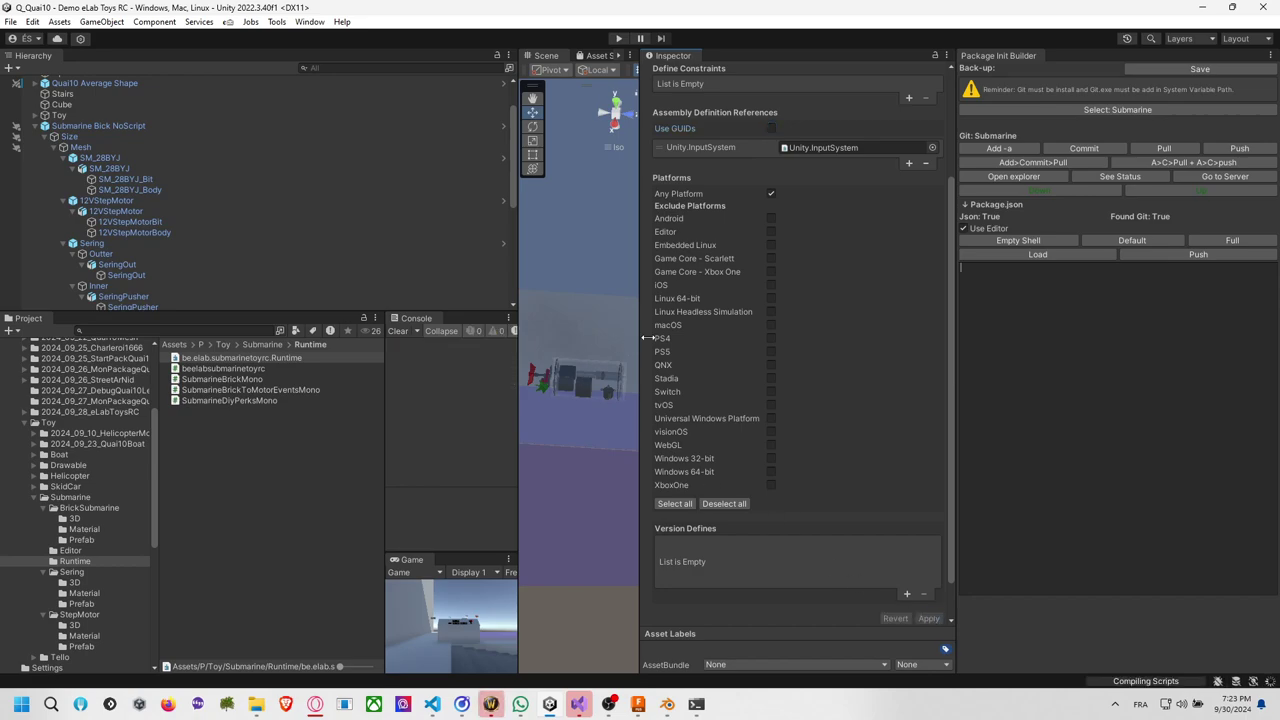
Screenshot the submarine model, commit and push the package, and open its GitHub repository.
drag(636, 332, 712, 332)
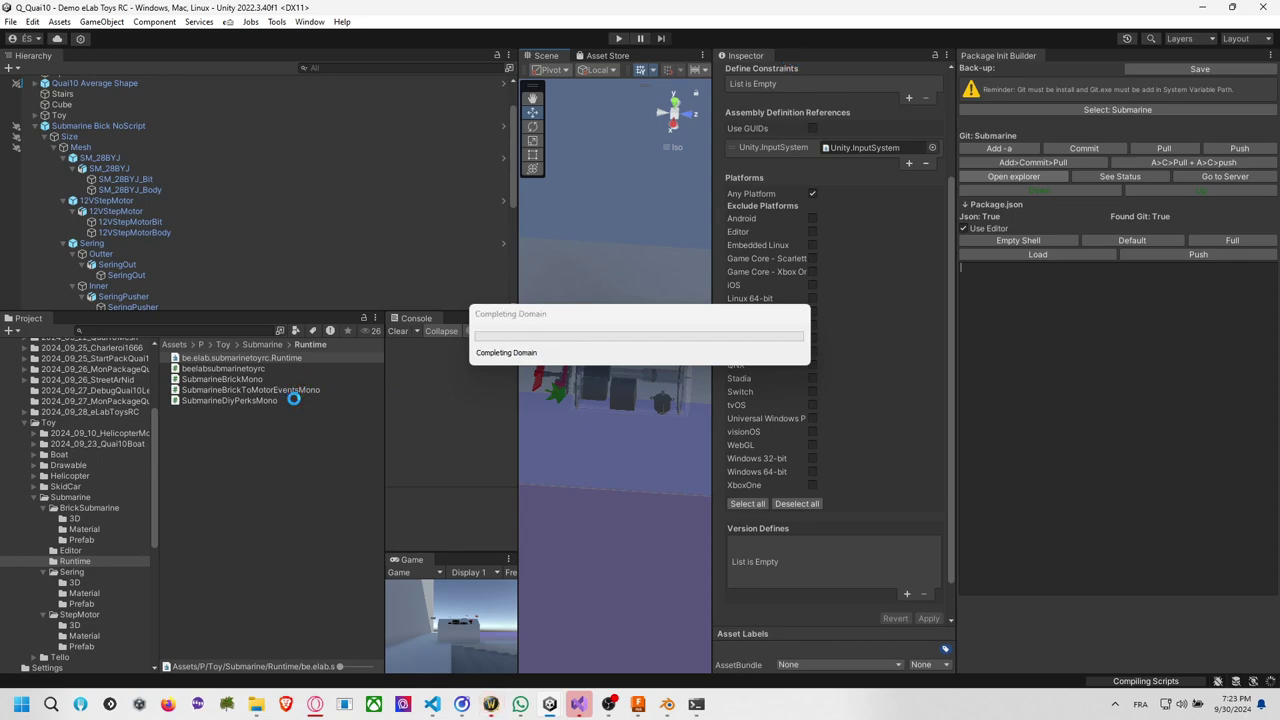
click(101, 498)
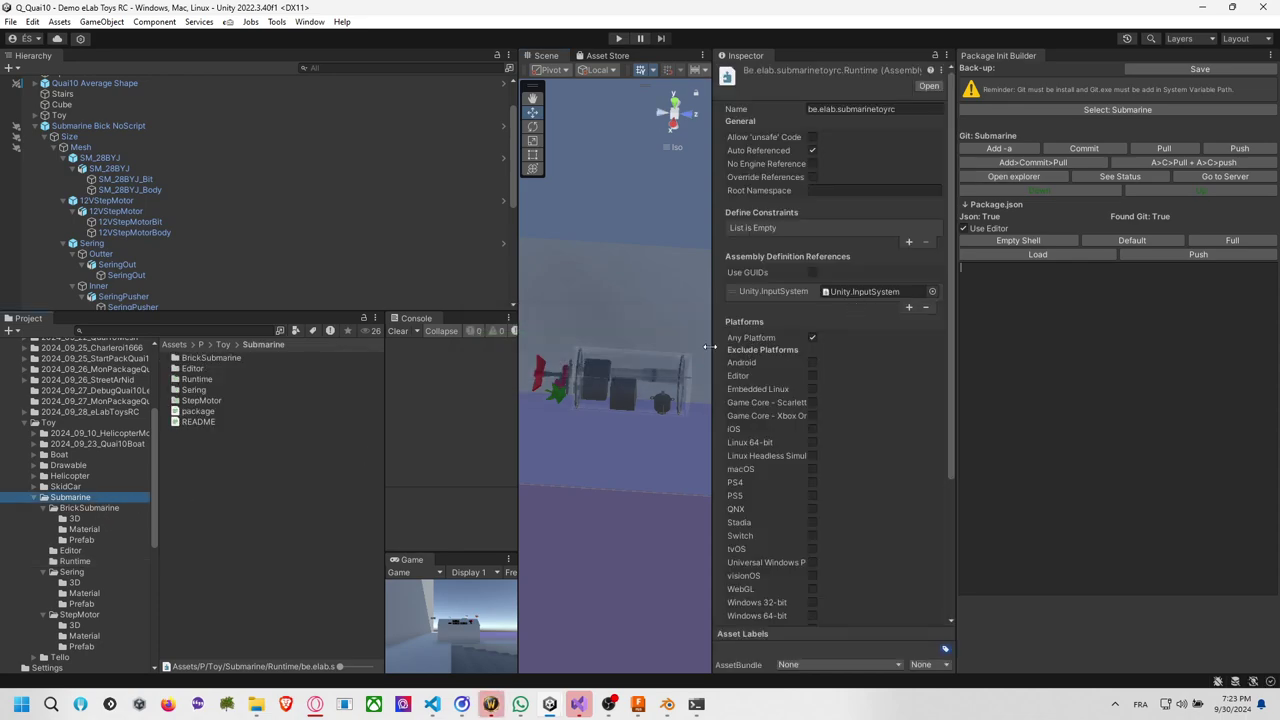
drag(737, 350, 921, 352)
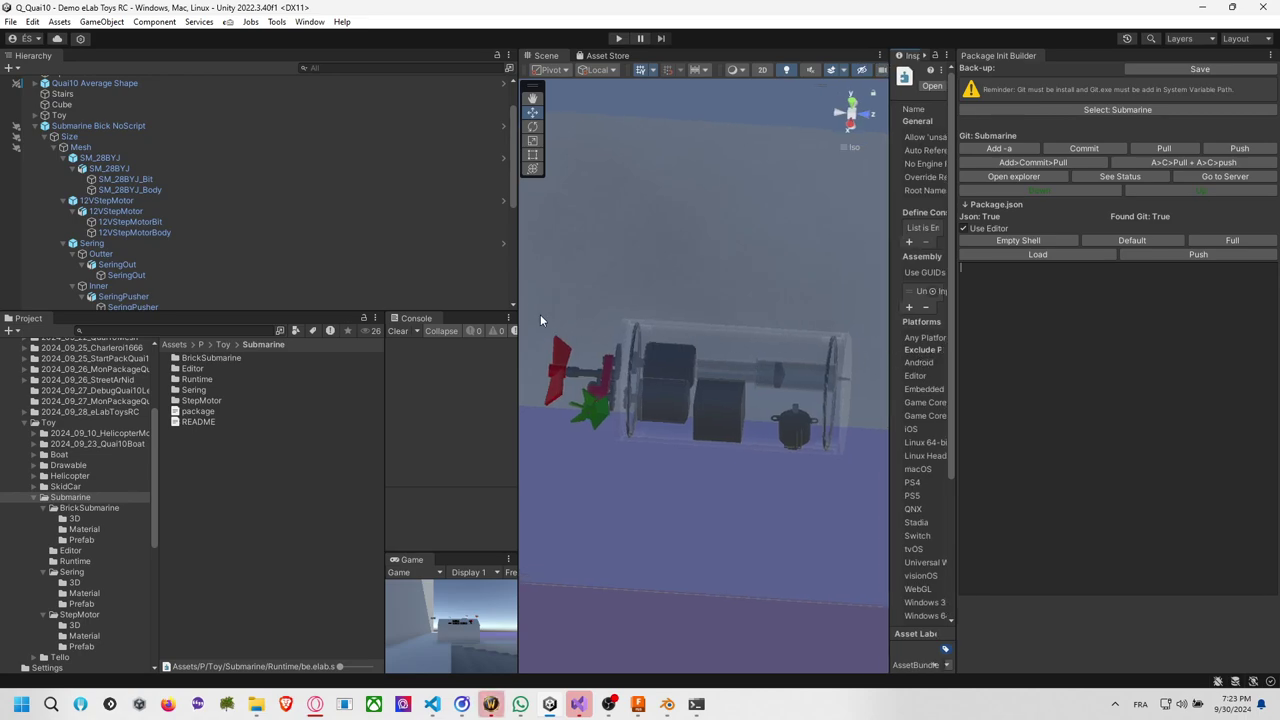
key(super+shift+s)
drag(524, 271, 873, 514)
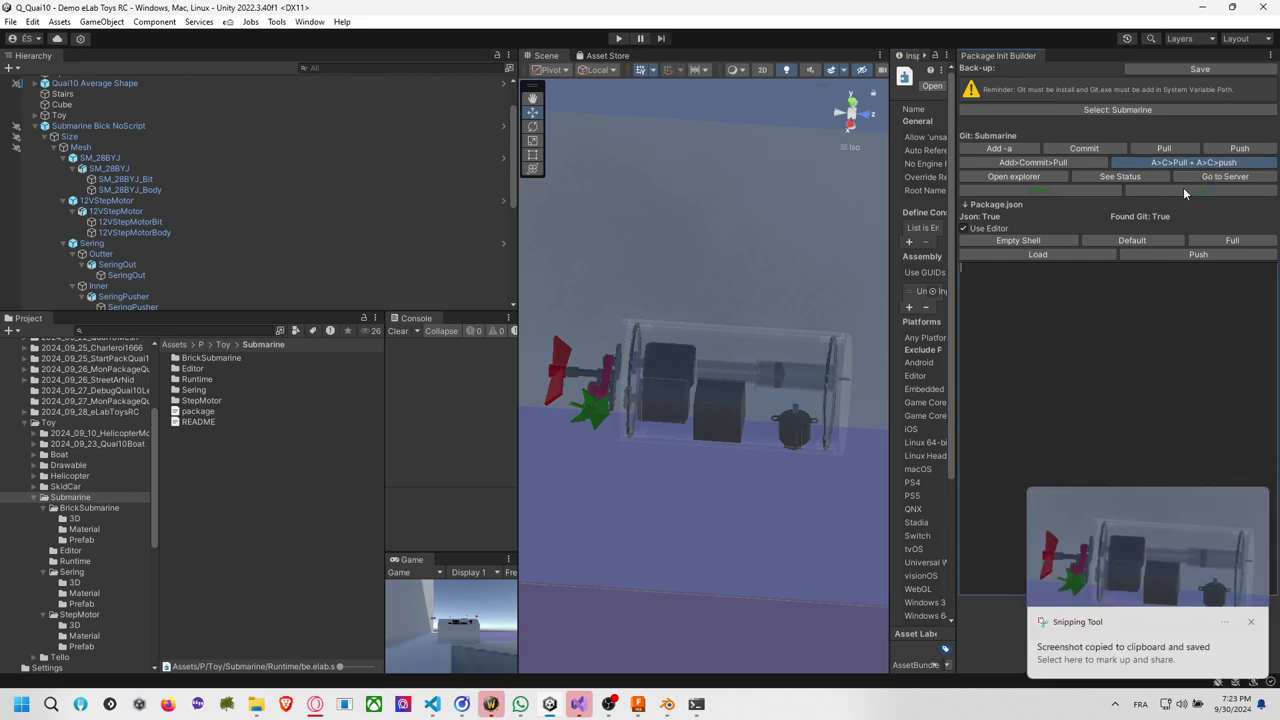
click(1185, 163)
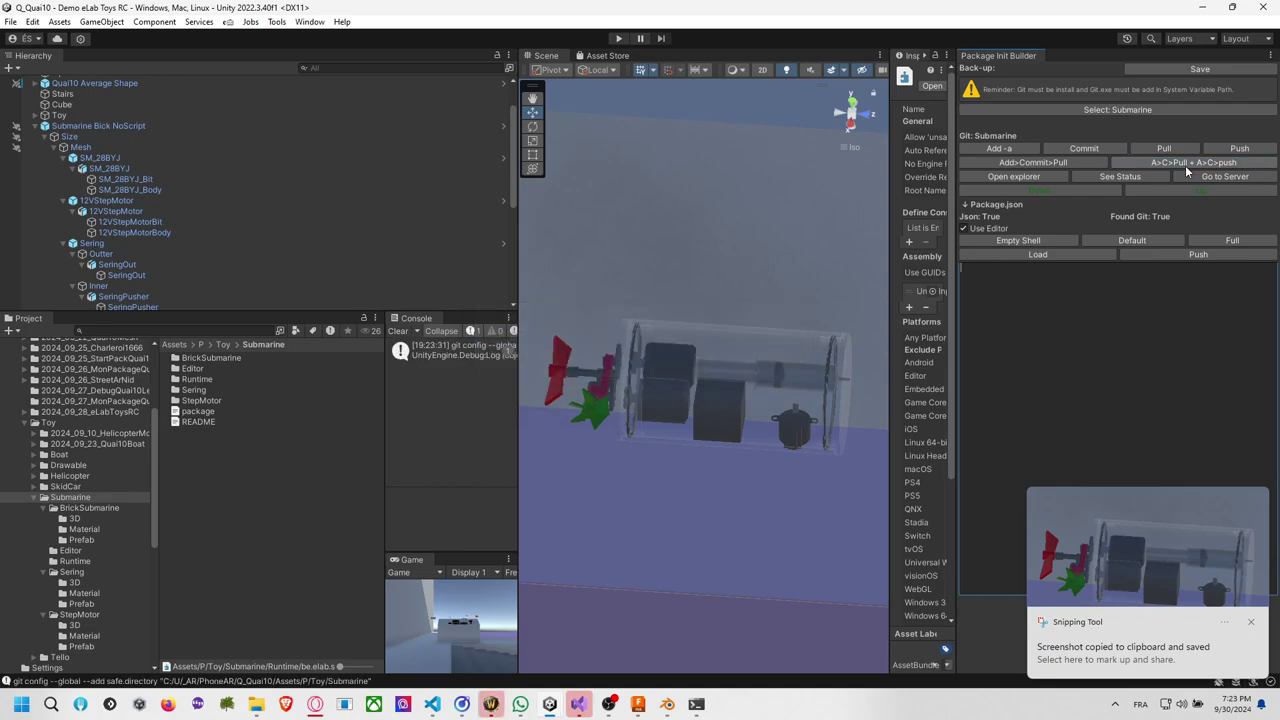
click(1200, 177)
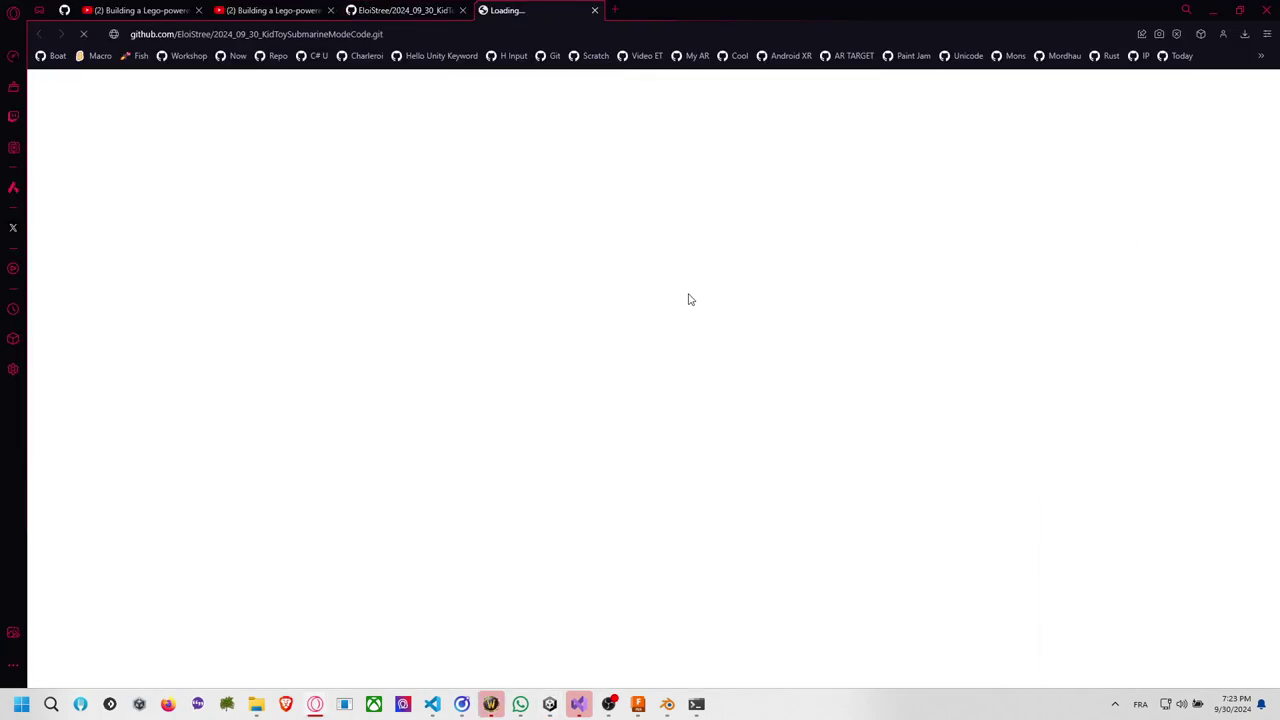
Paste the submarine screenshot into README.md with a blank line above it.
scroll(632, 288, down, 1)
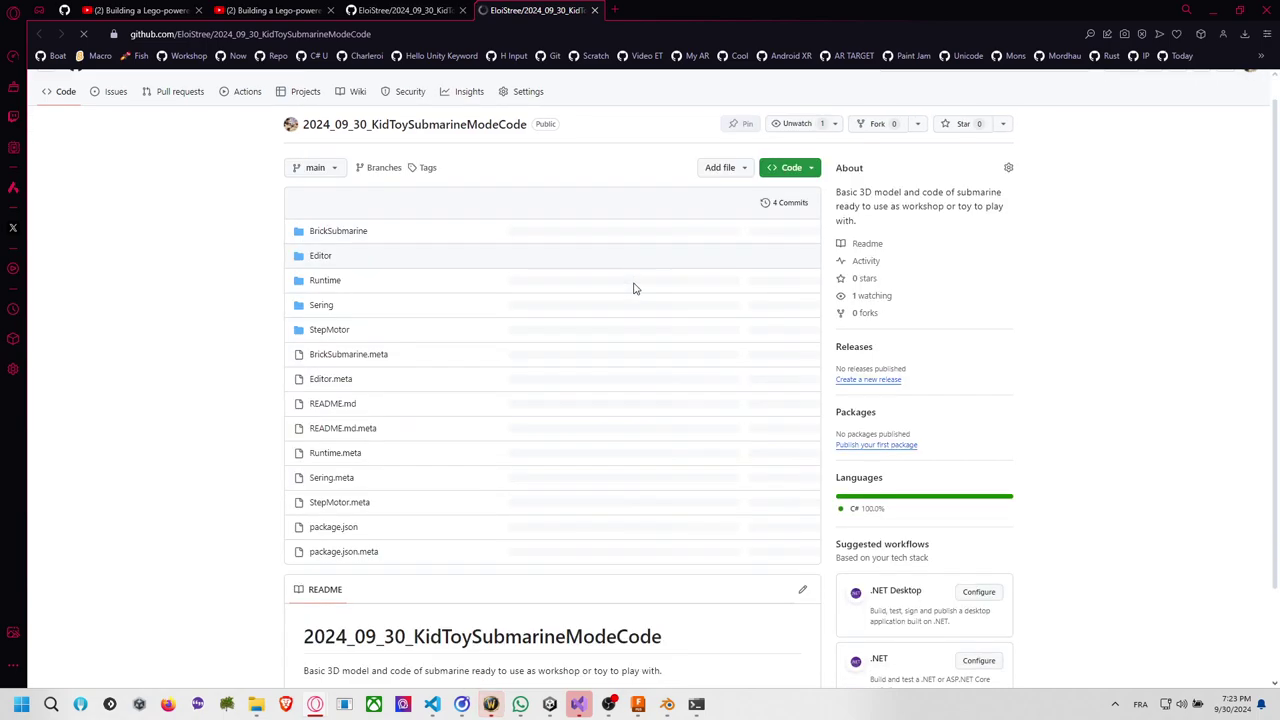
scroll(700, 360, down, 1)
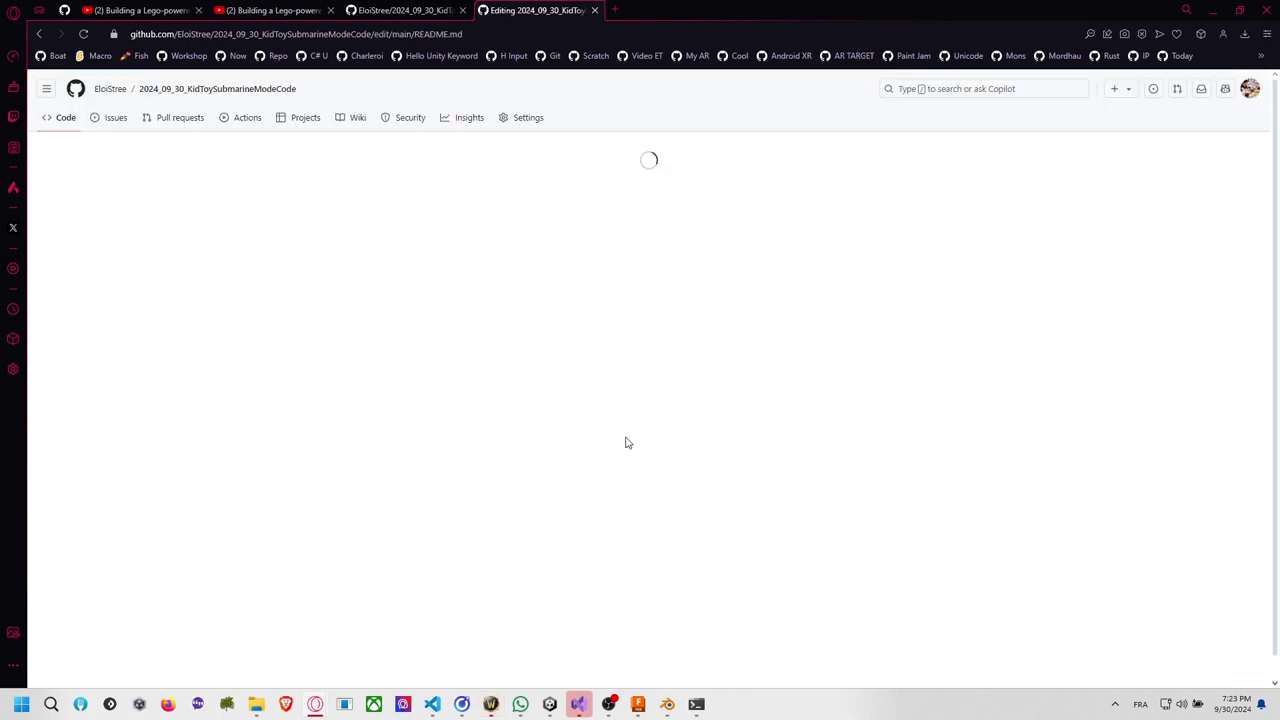
key(ctrl+v)
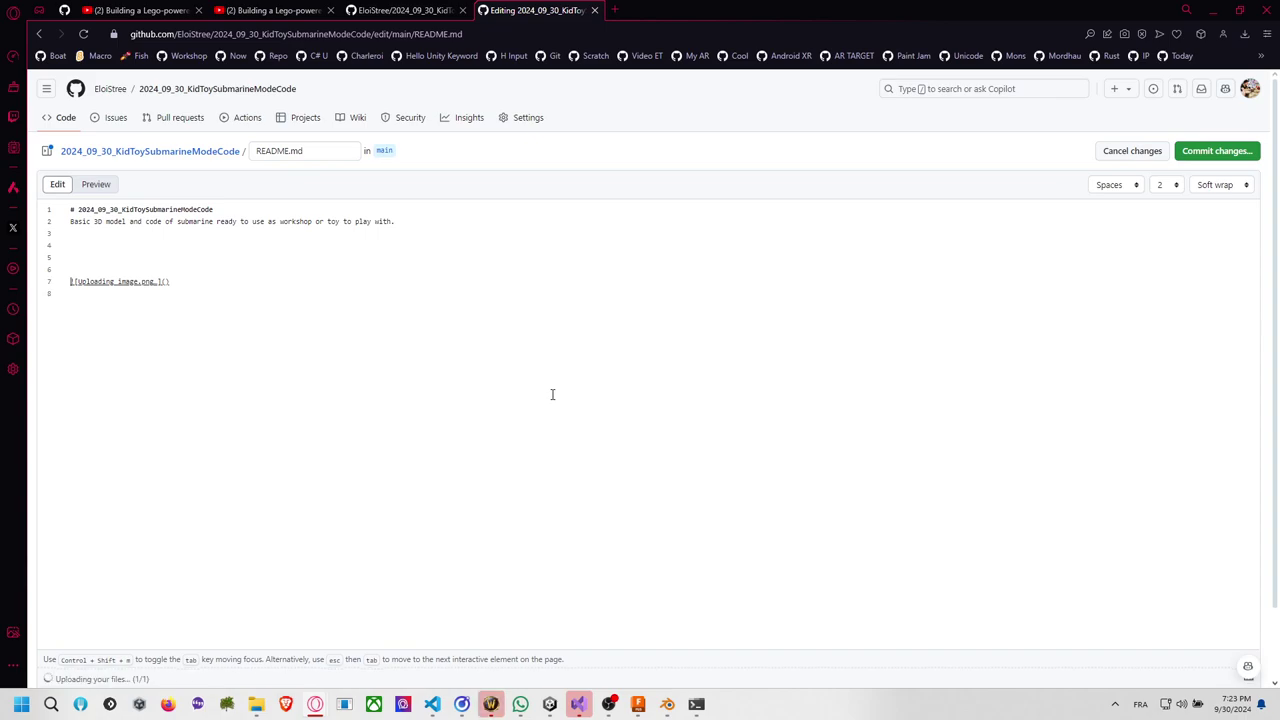
key(Return)
key(Up)
key(Up)
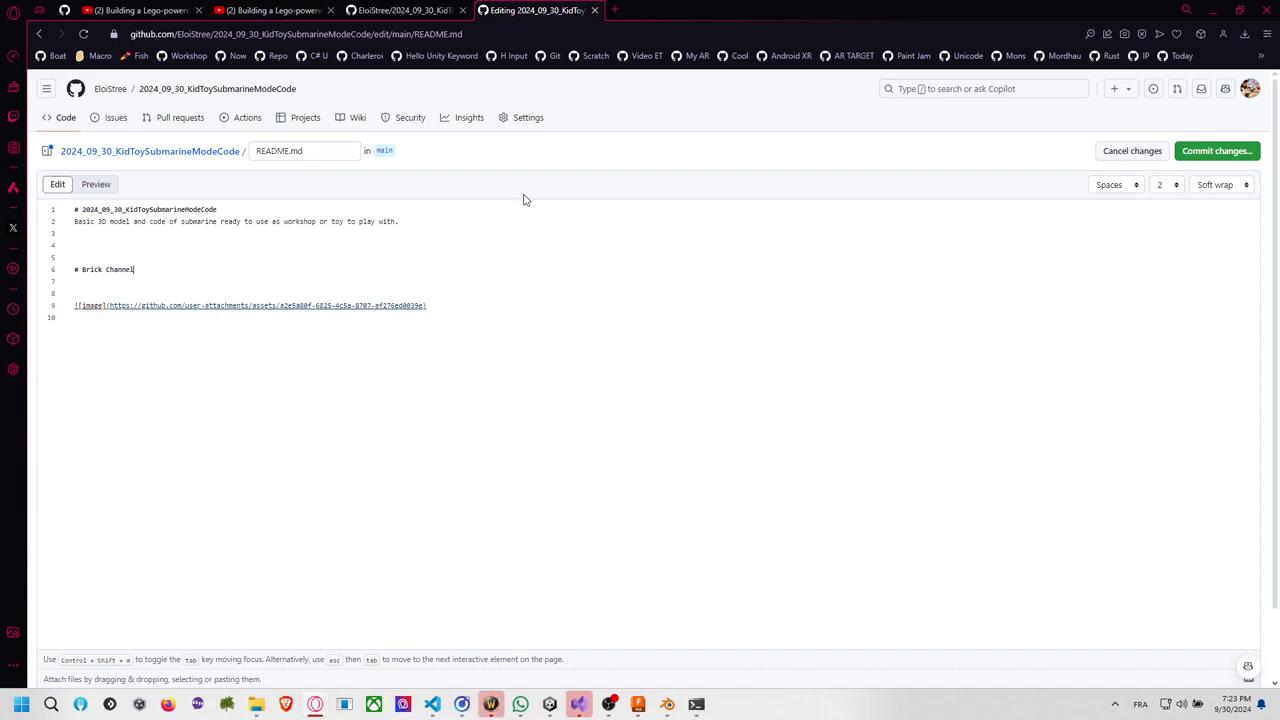
click(152, 11)
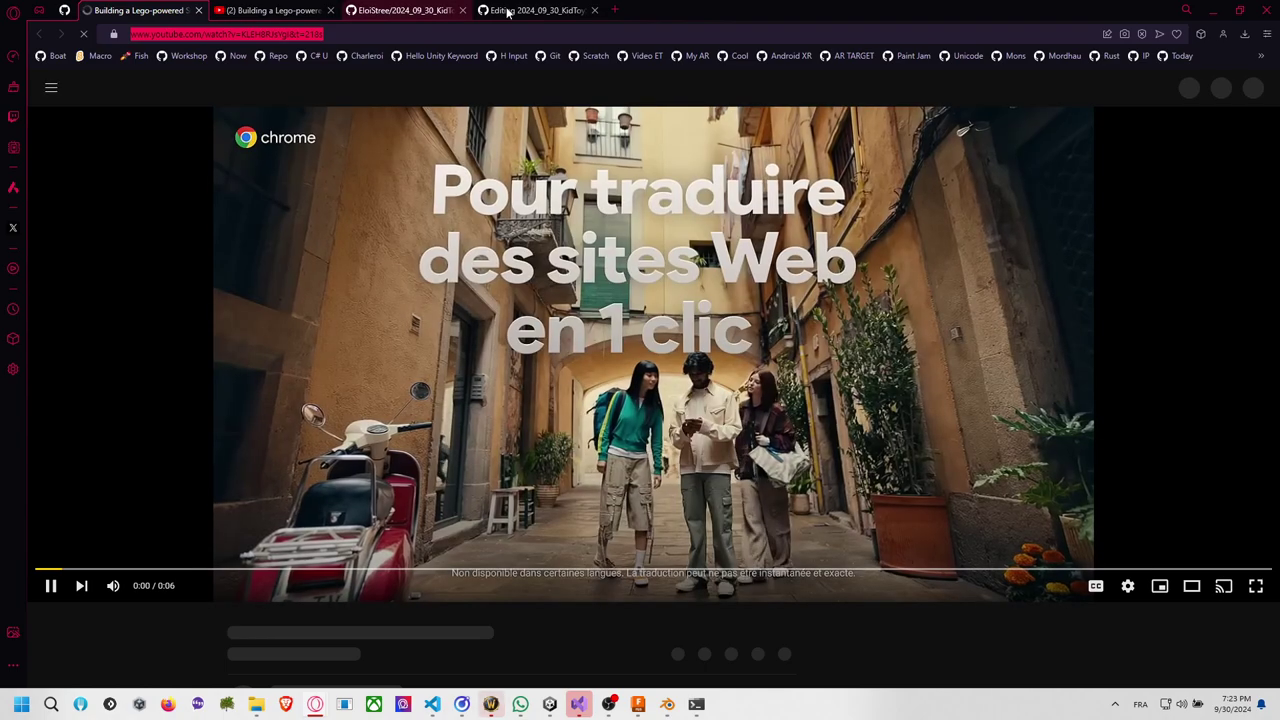
Paste the YouTube video link into the README below the image.
click(508, 11)
click(170, 286)
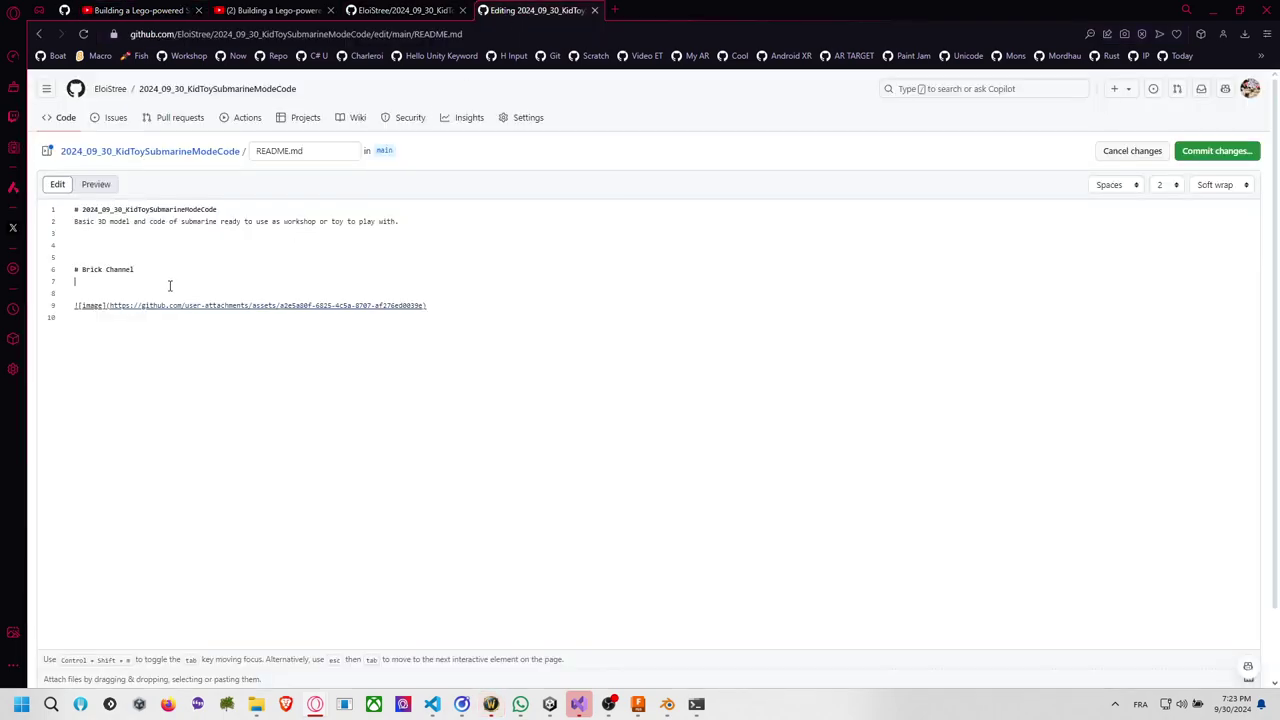
click(374, 349)
key(ctrl+v)
Find the KP=60 depth-graph frame around 2:46 in the video and snip it.
click(258, 11)
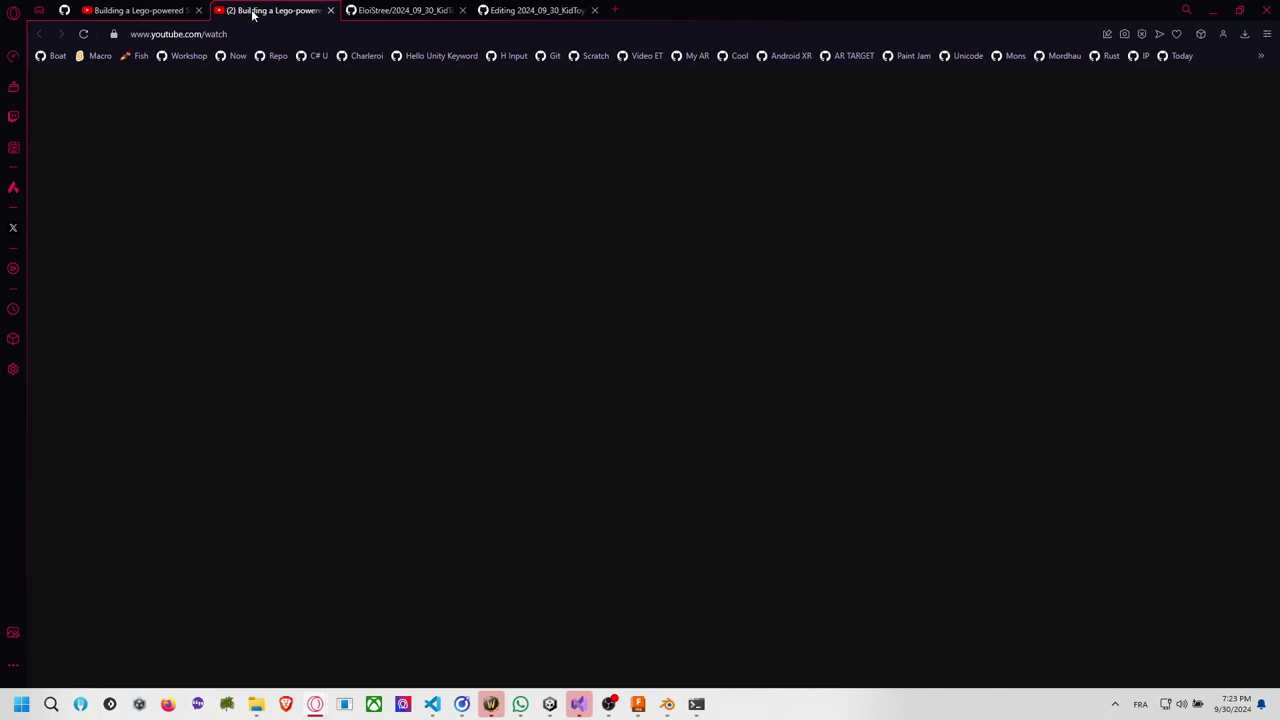
click(187, 13)
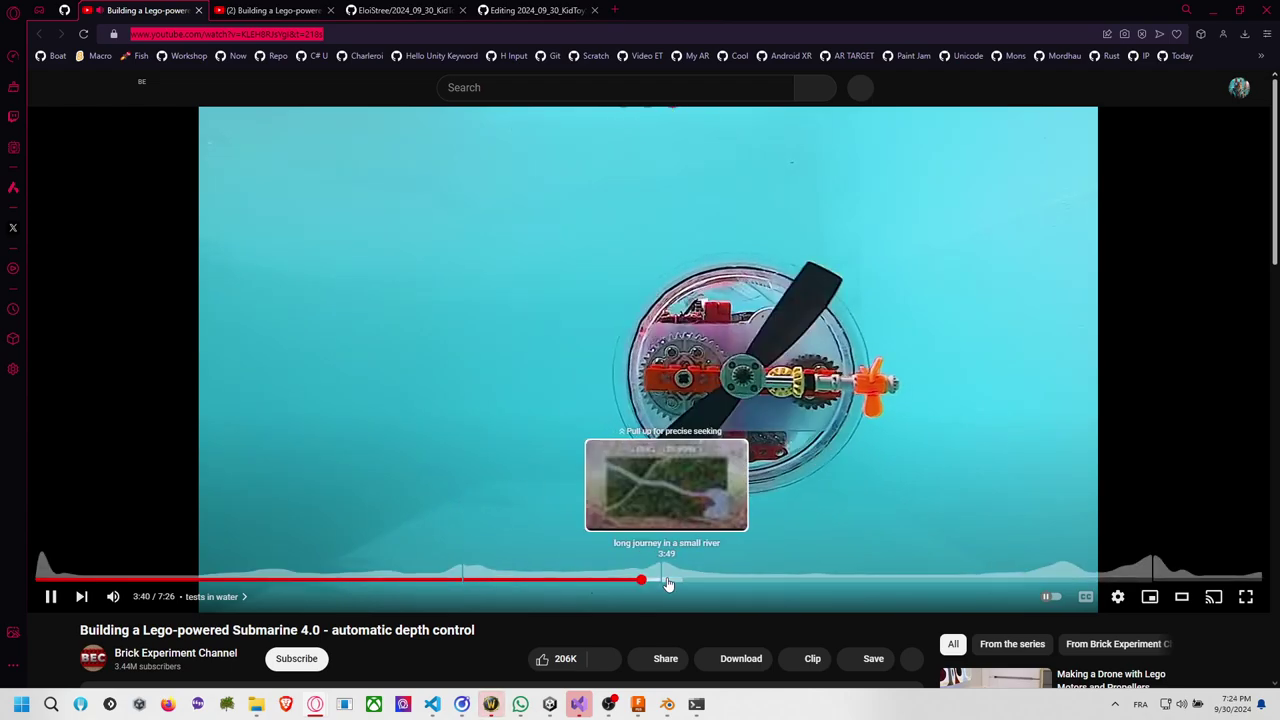
click(652, 581)
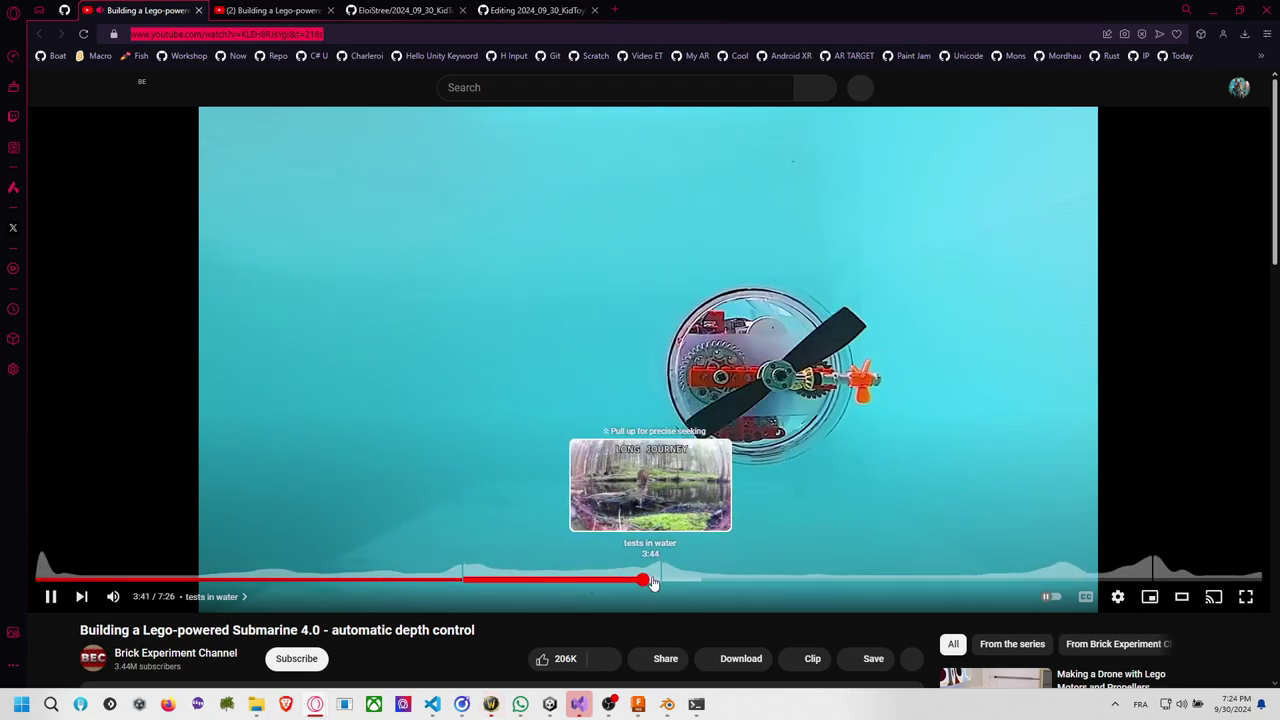
drag(655, 583, 587, 582)
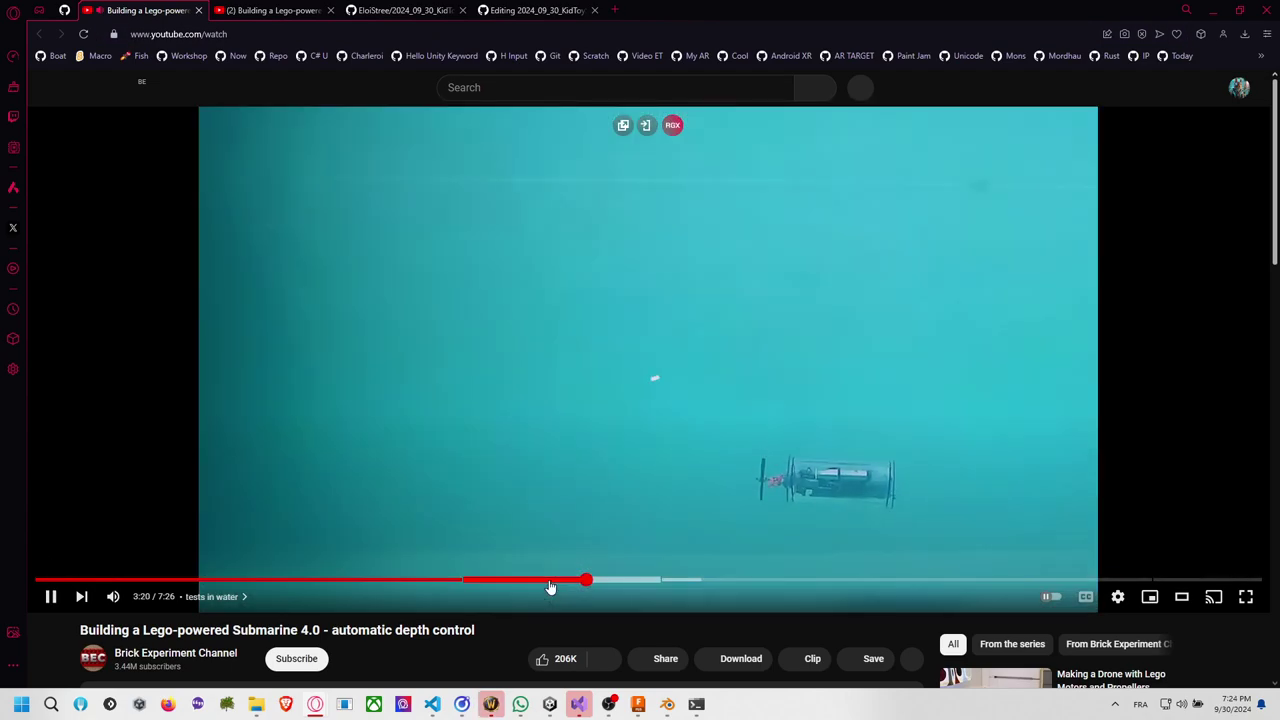
click(636, 581)
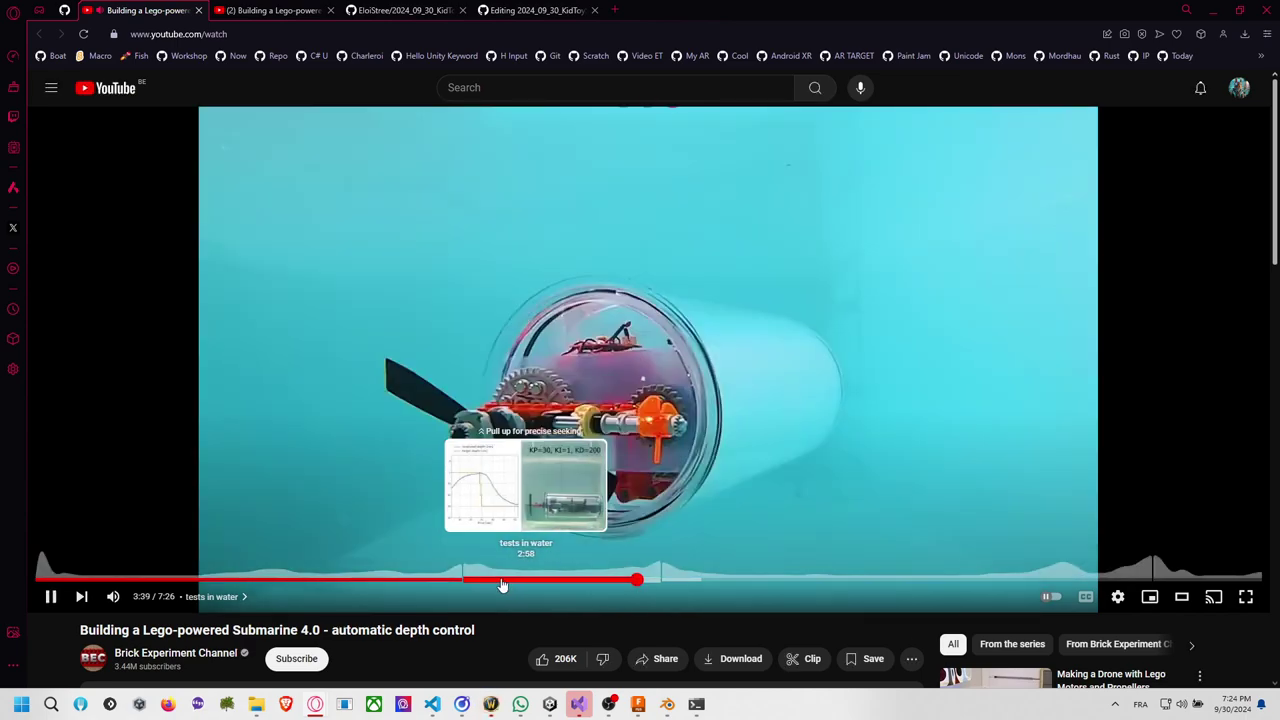
click(496, 583)
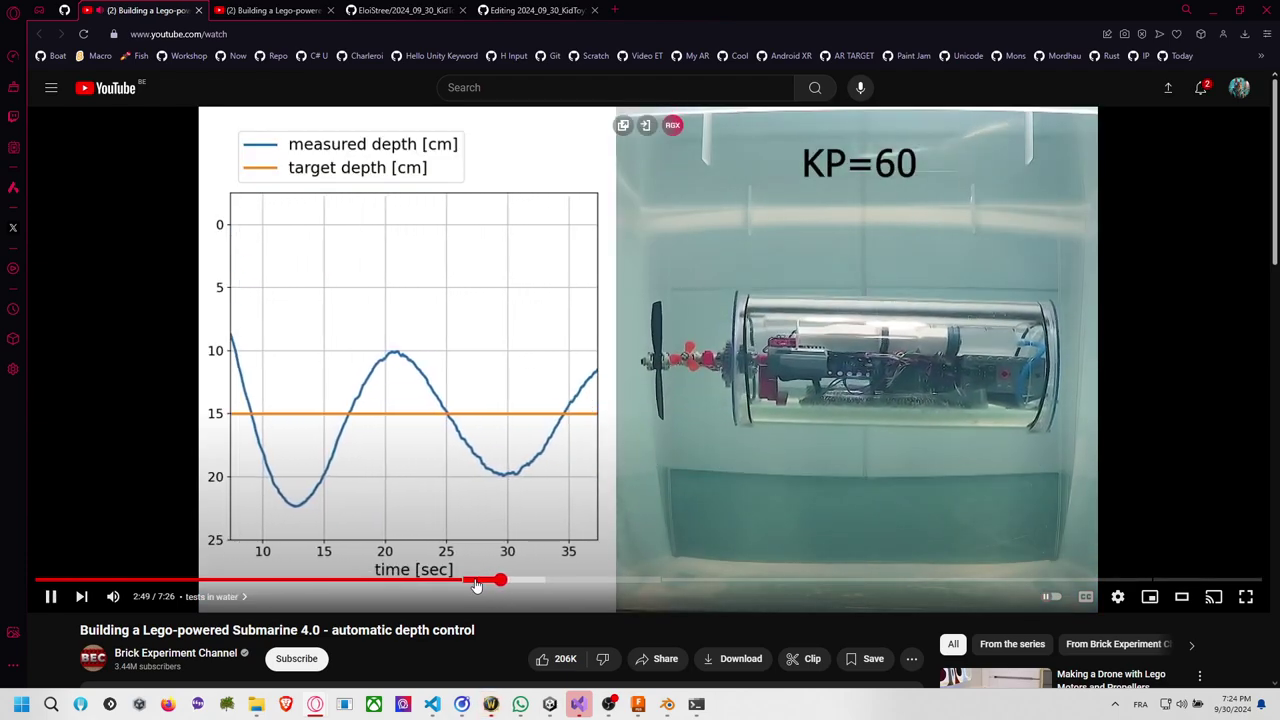
key(super+shift+s)
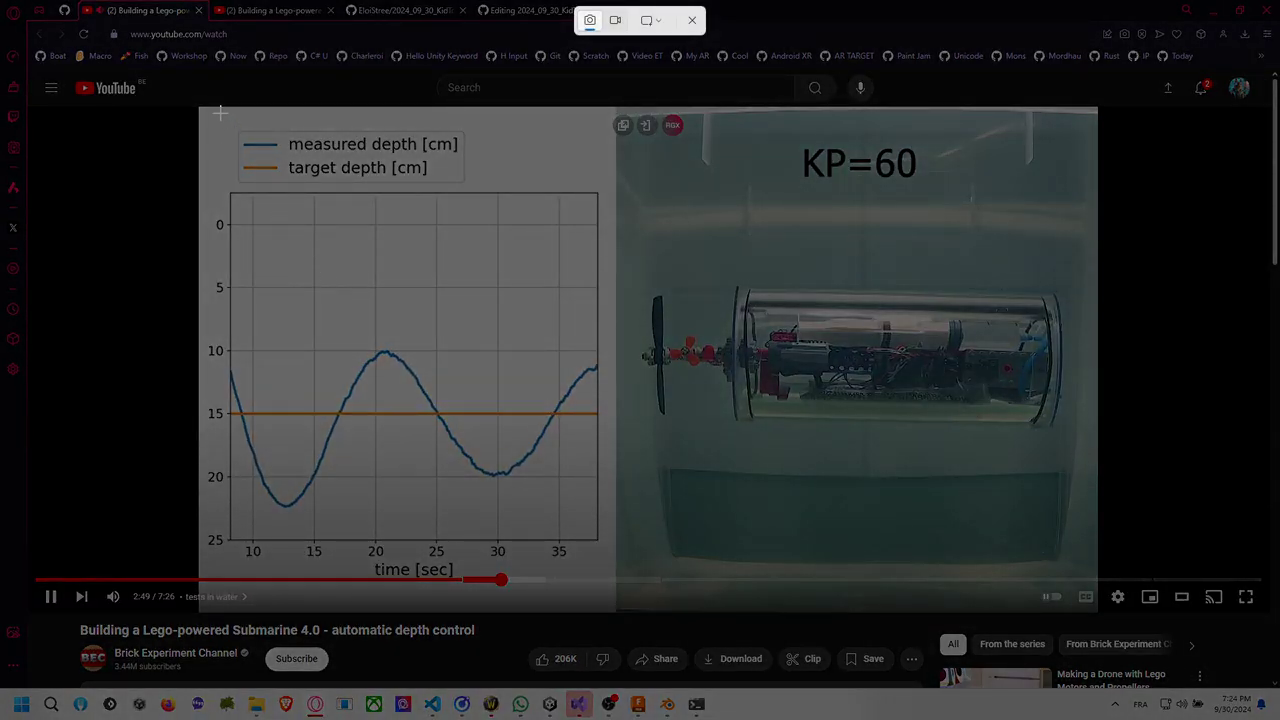
drag(203, 110, 1097, 616)
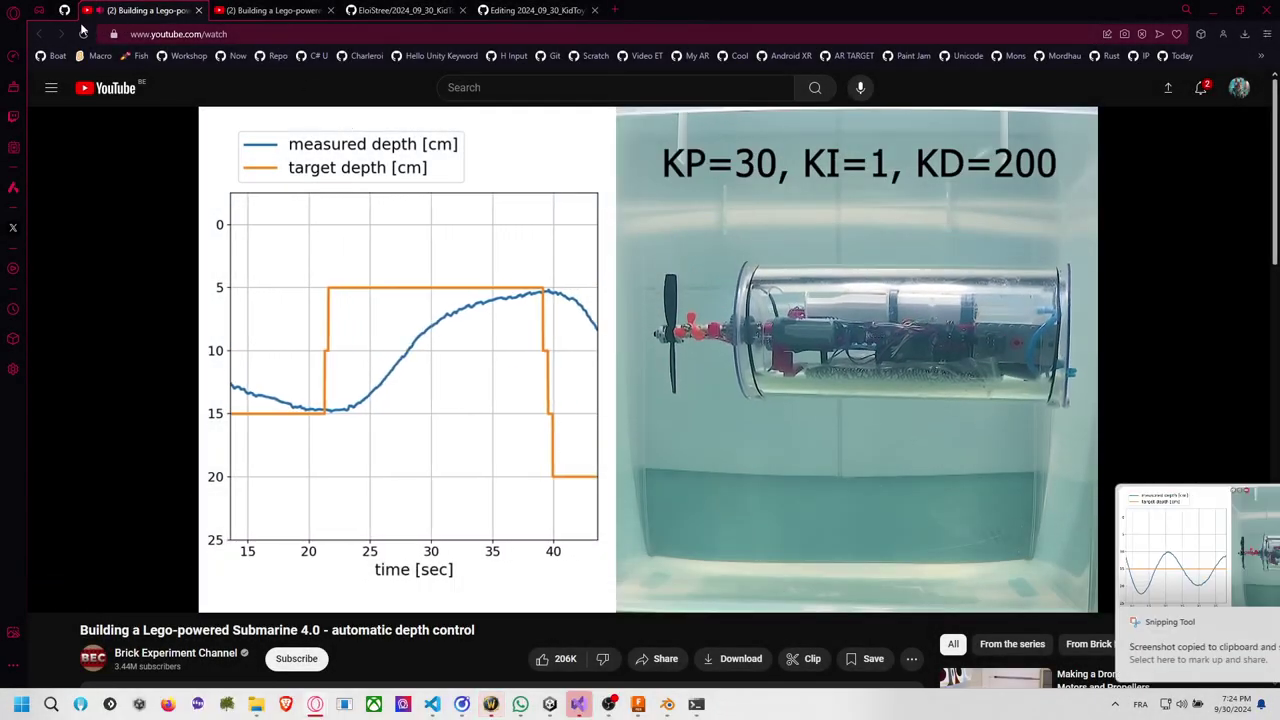
click(400, 10)
Paste the depth-graph screenshot and fix the heading to '## Source:', removing the empty line.
click(528, 11)
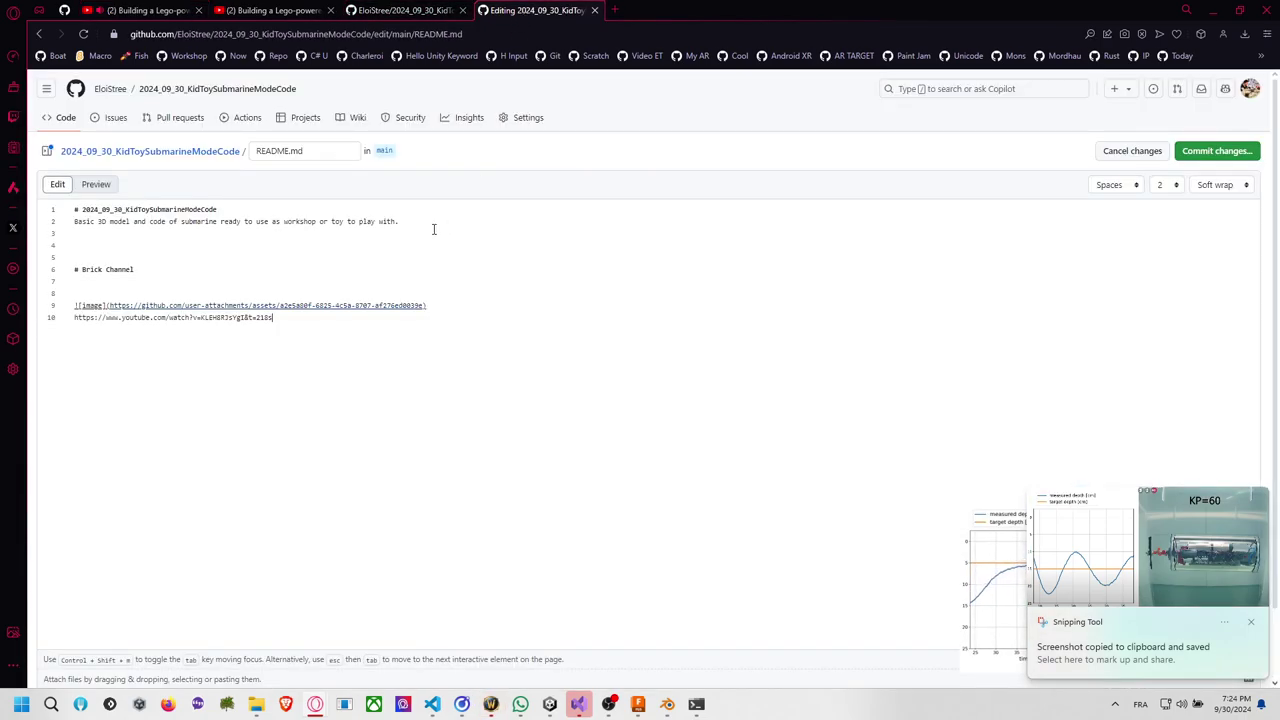
click(376, 292)
key(ctrl+v)
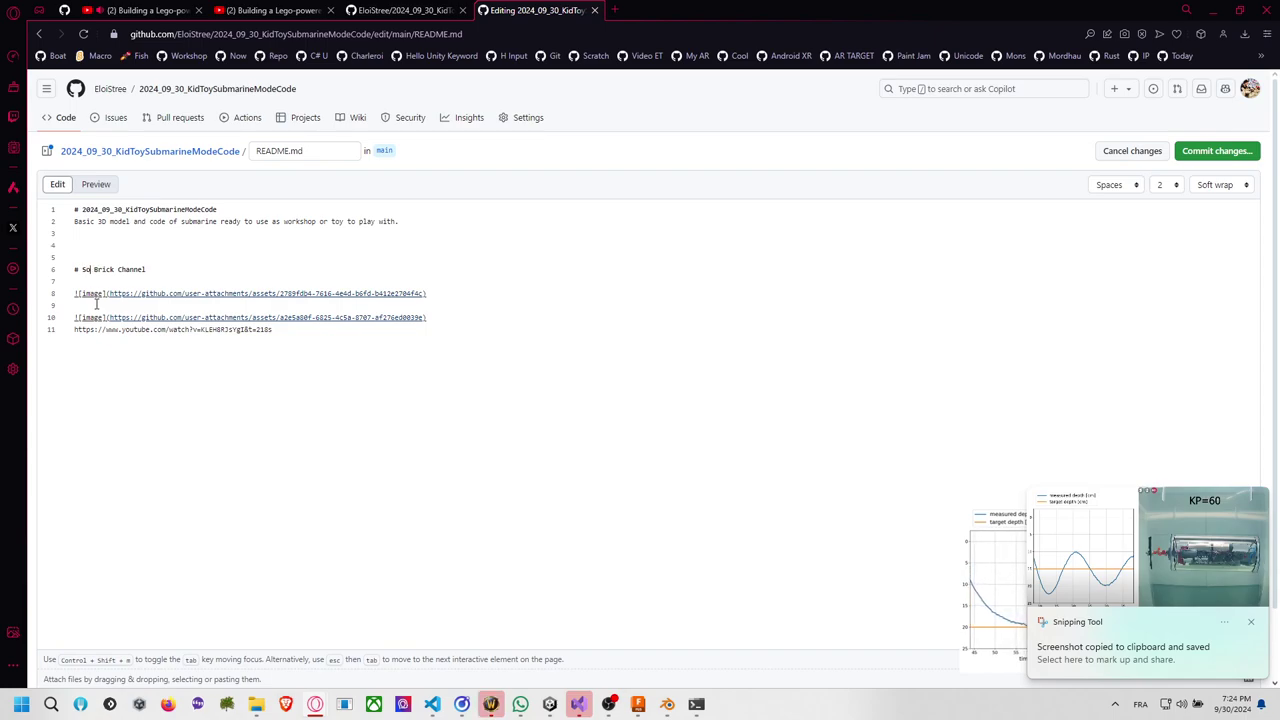
text(urce:)
key(Down)
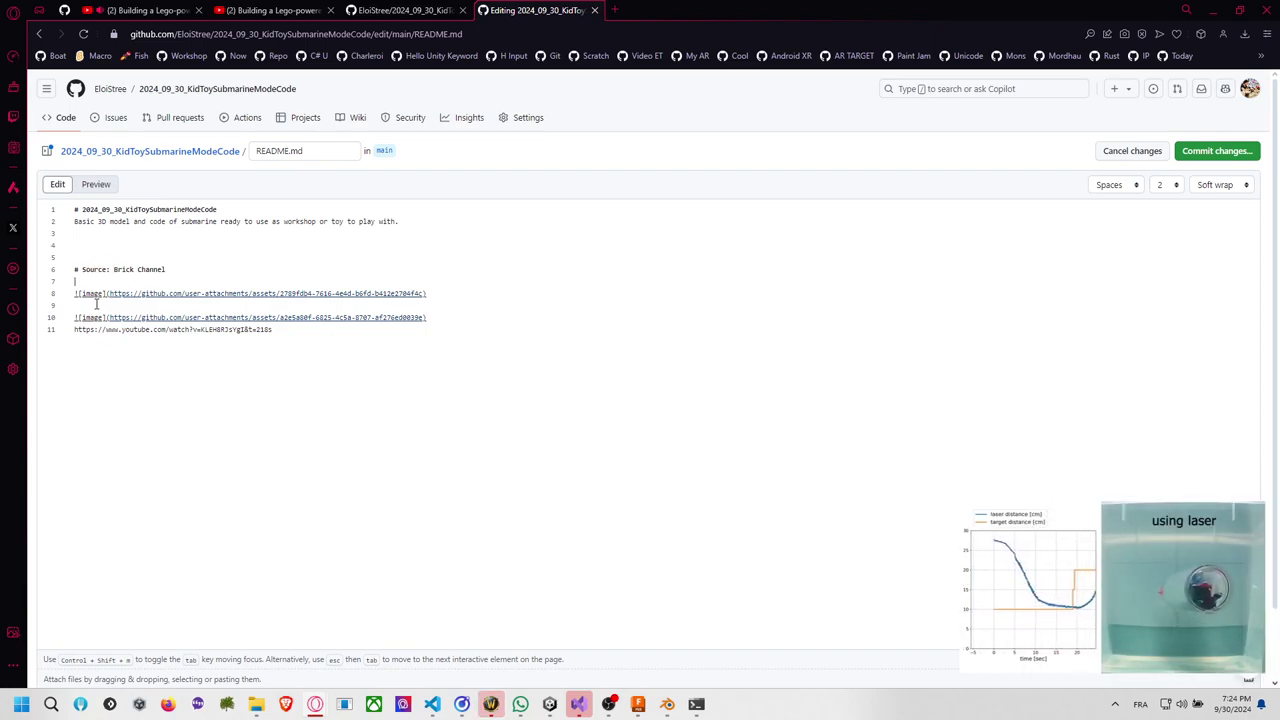
text(#)
key(Down)
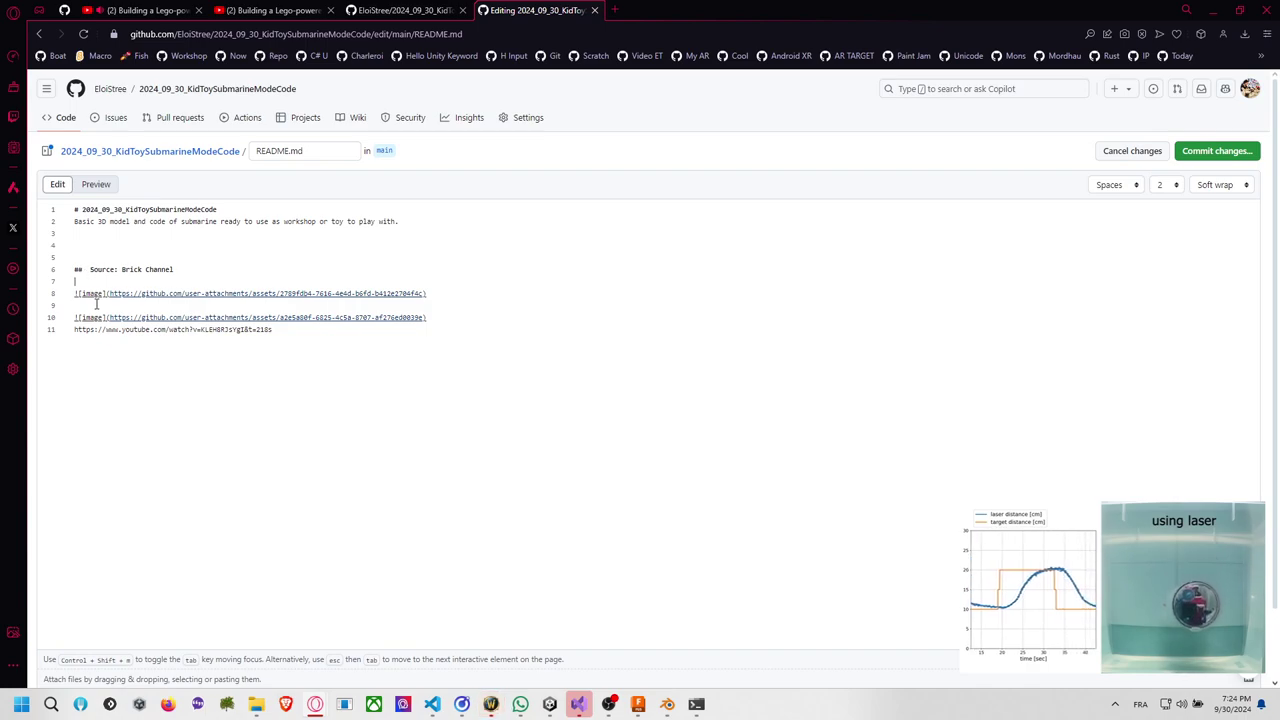
key(BackSpace)
key(BackSpace)
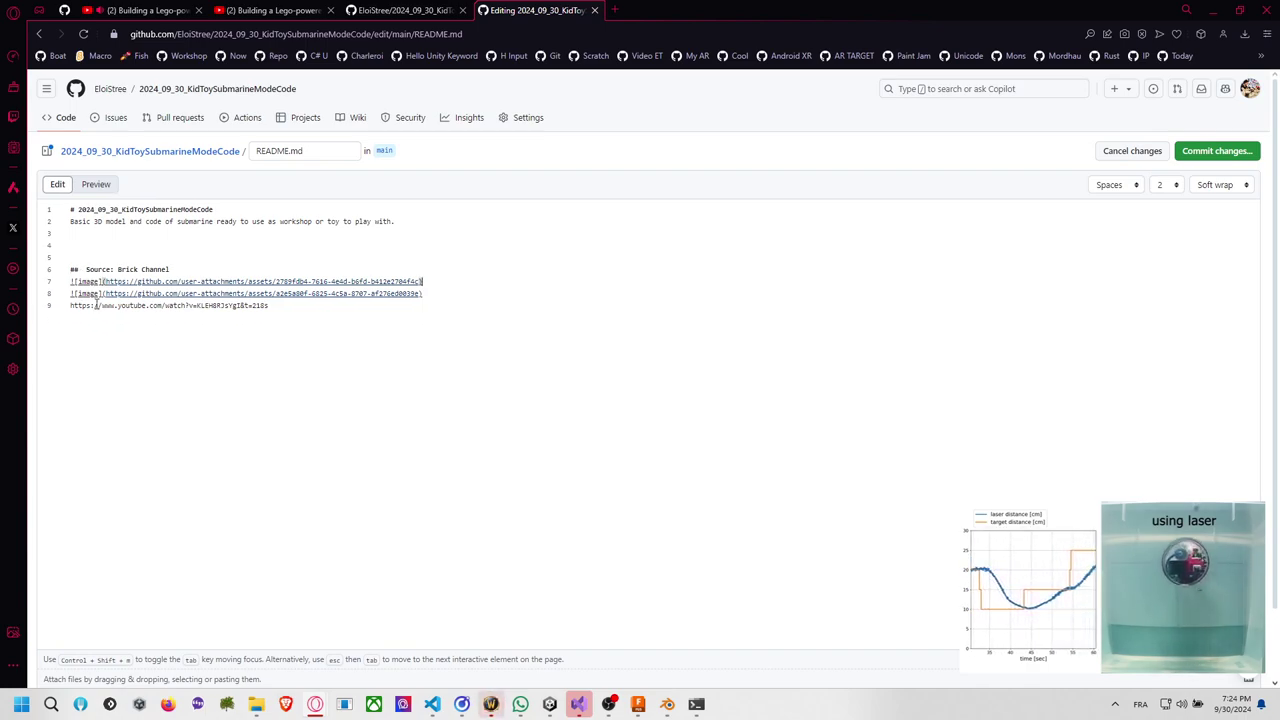
Wrap the two image lines as a link to the YouTube video URL.
click(279, 309)
drag(279, 309, 68, 306)
drag(423, 296, 70, 282)
text(https://www.youtube.com/watch?v=KLEHBRJsYgI&t=218s)
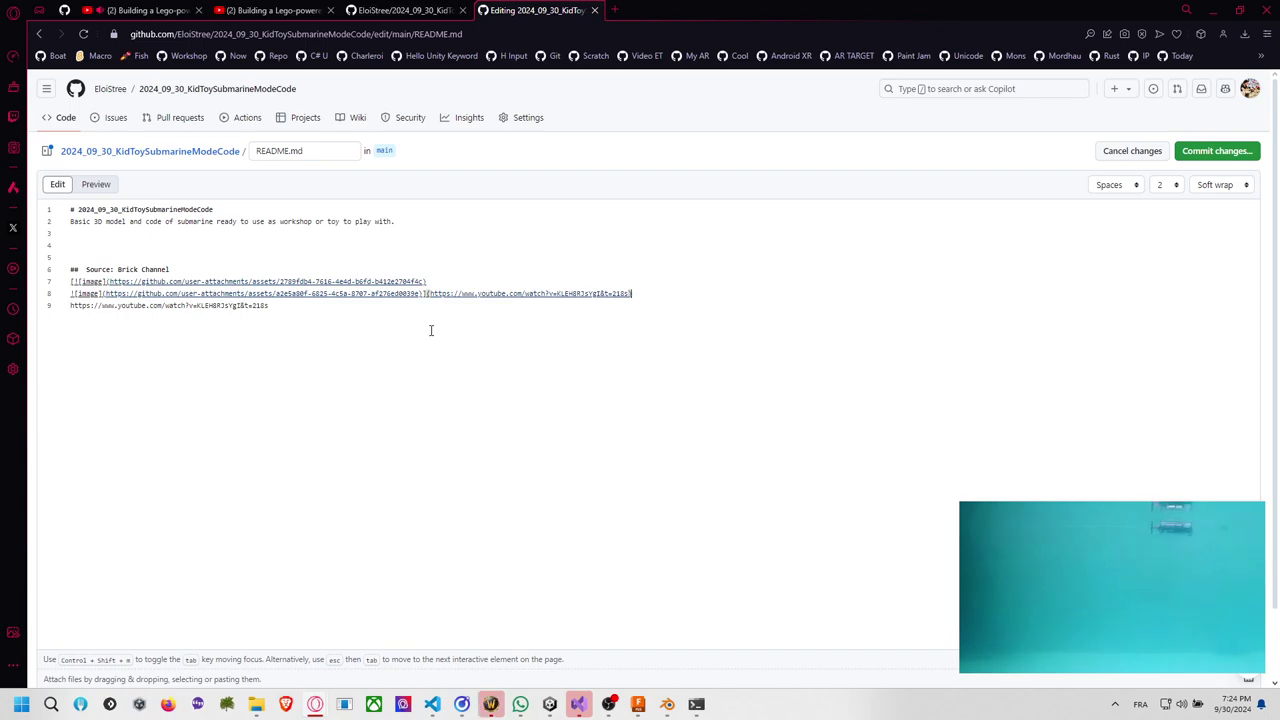
key(Return)
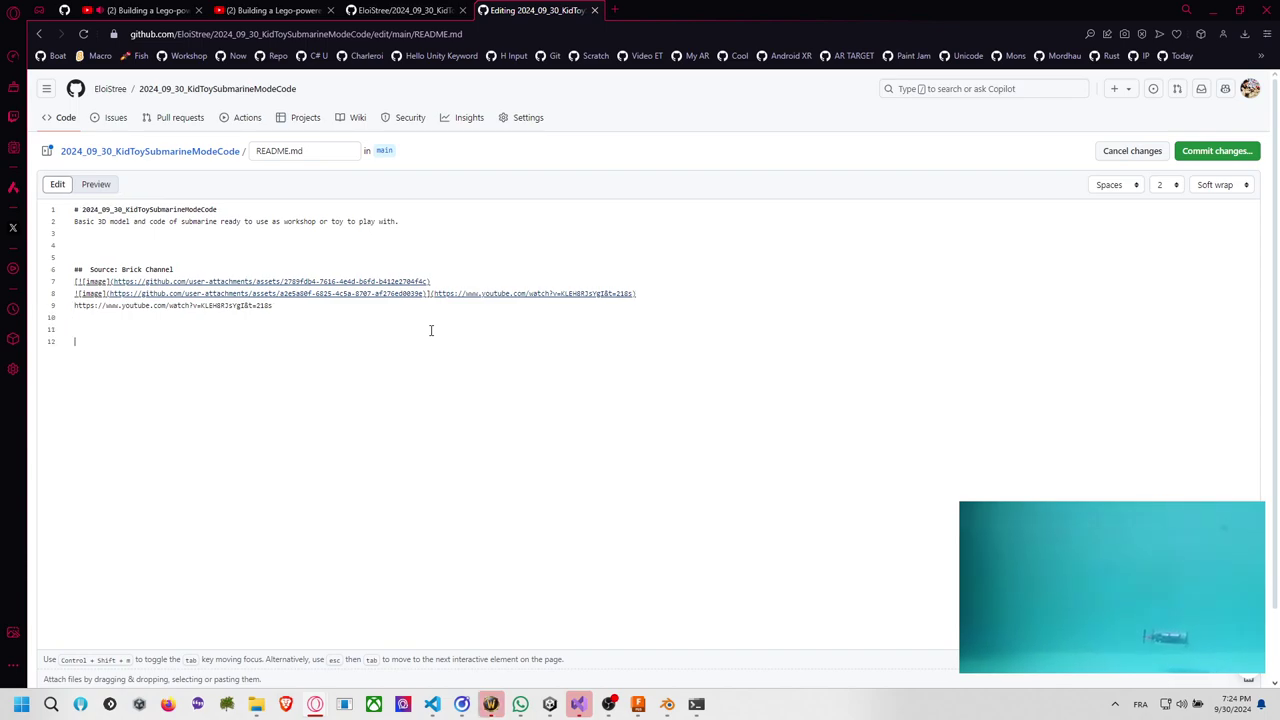
Commit the README update to main.
click(1230, 152)
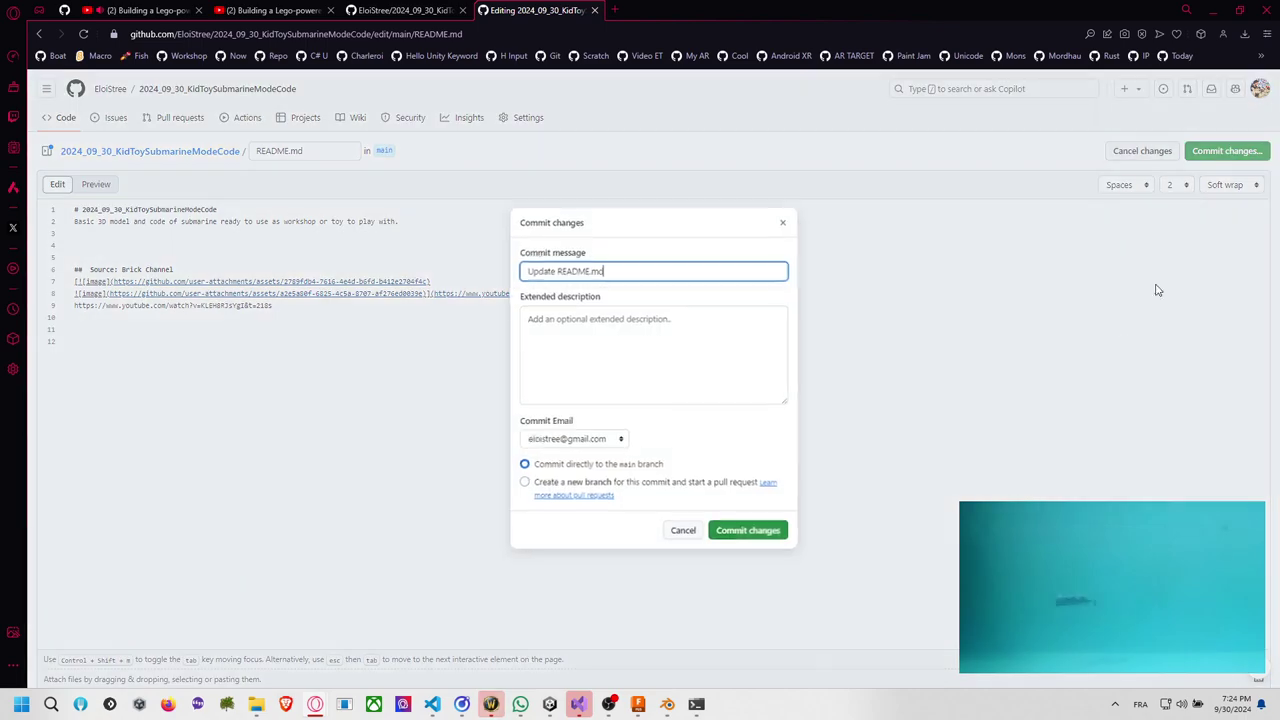
click(769, 524)
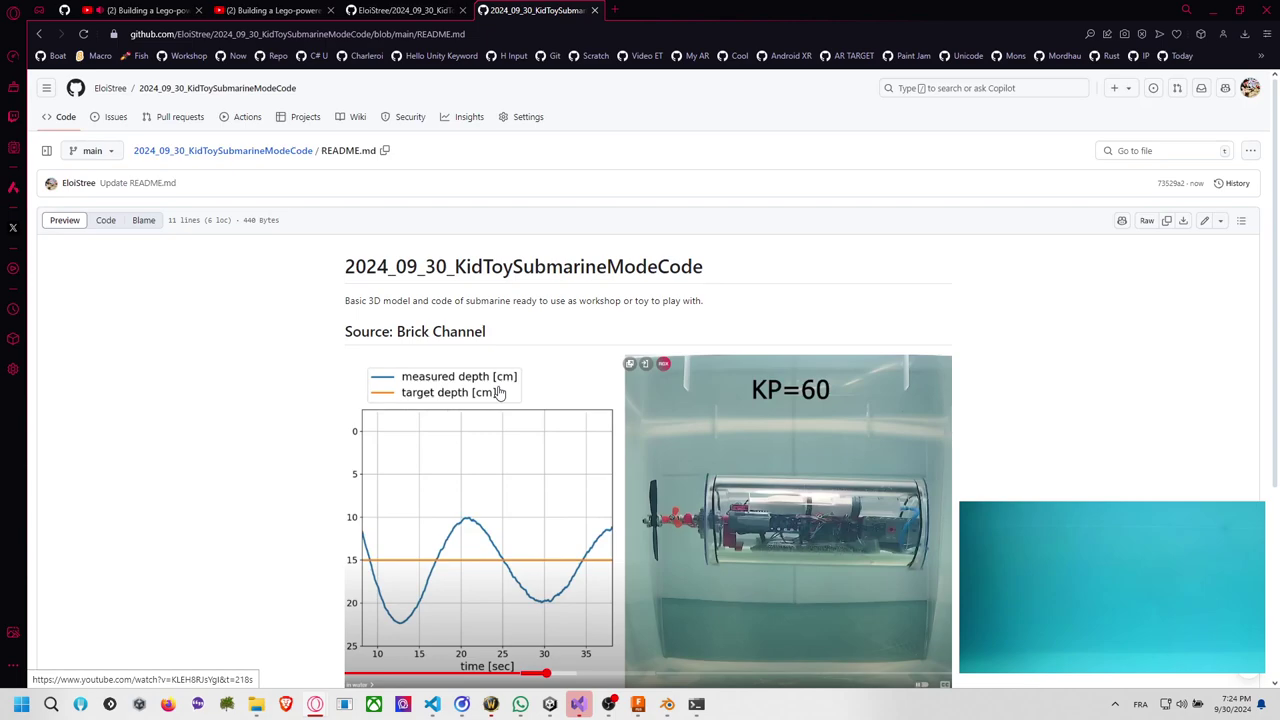
scroll(600, 391, down, 3)
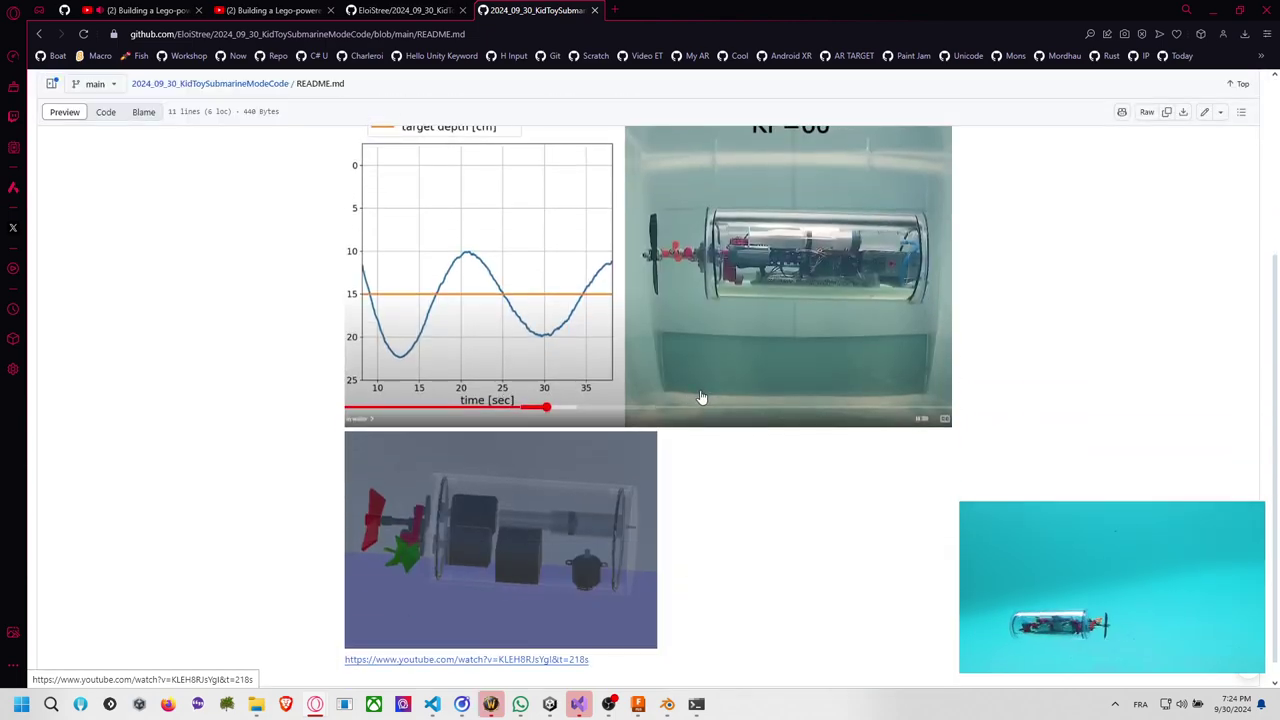
scroll(234, 177, up, 3)
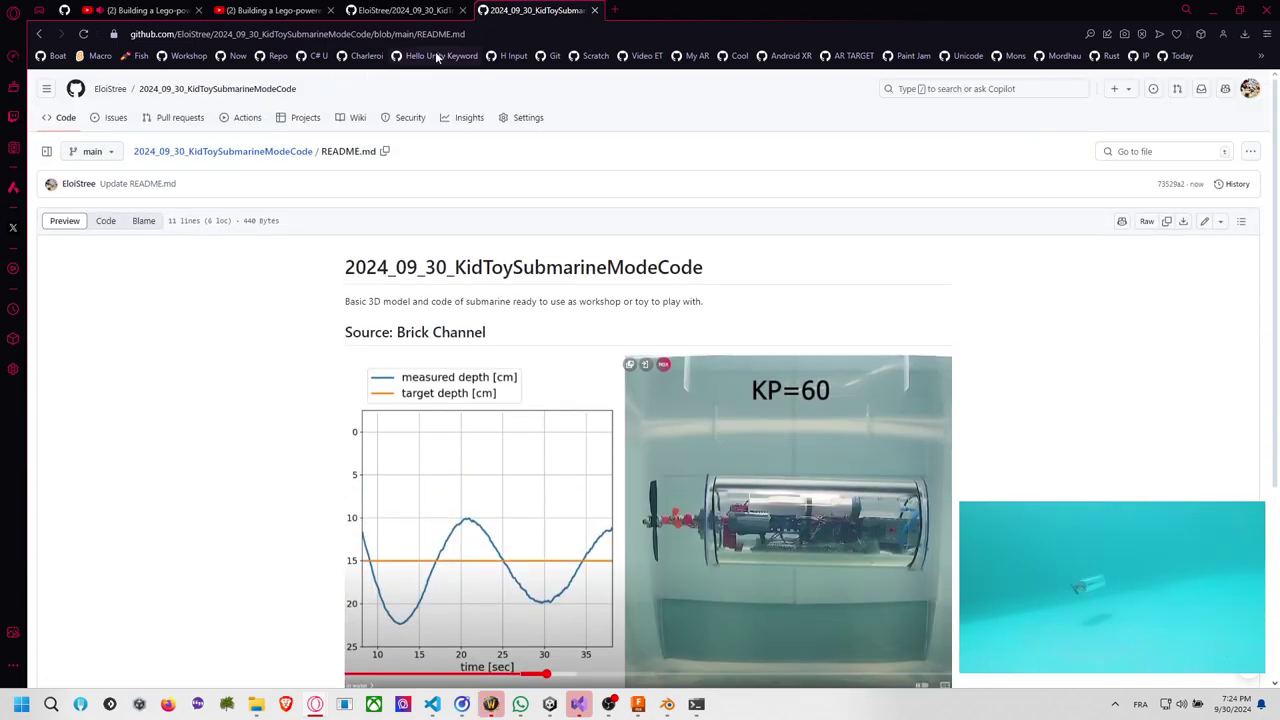
Copy the repository's HTTPS clone URL and switch to Unity Hub.
click(288, 158)
click(791, 193)
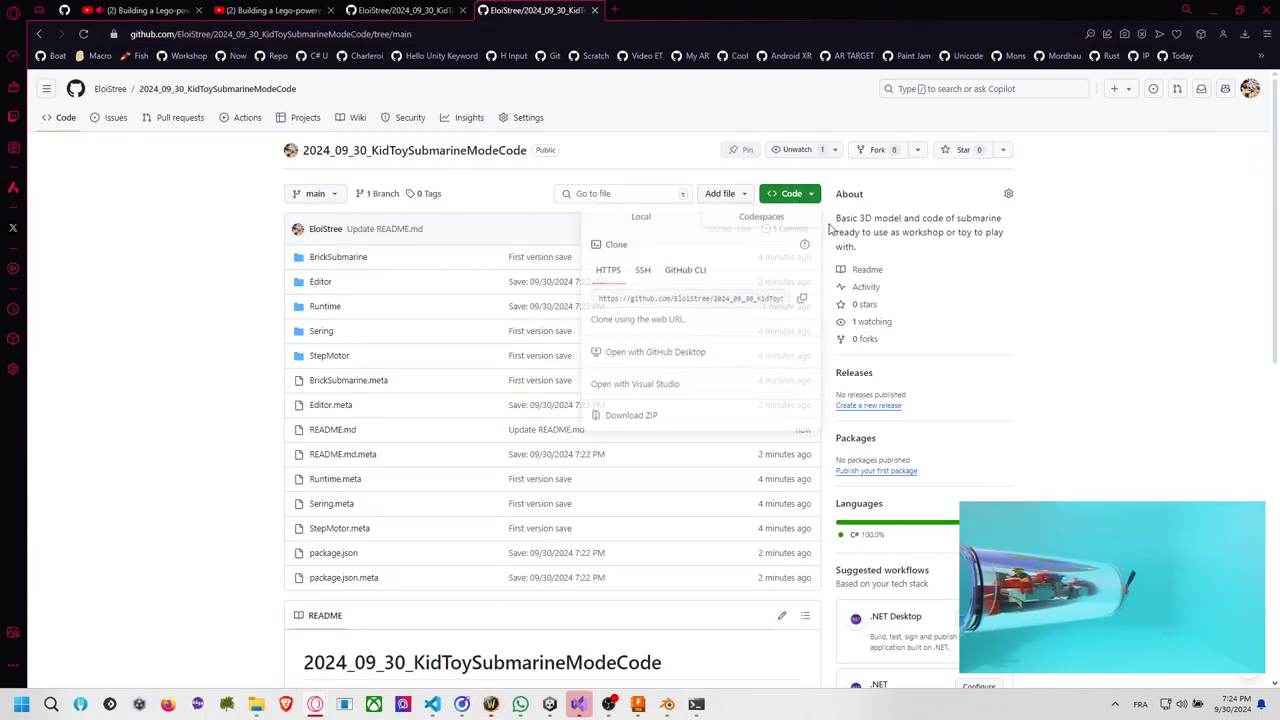
click(803, 302)
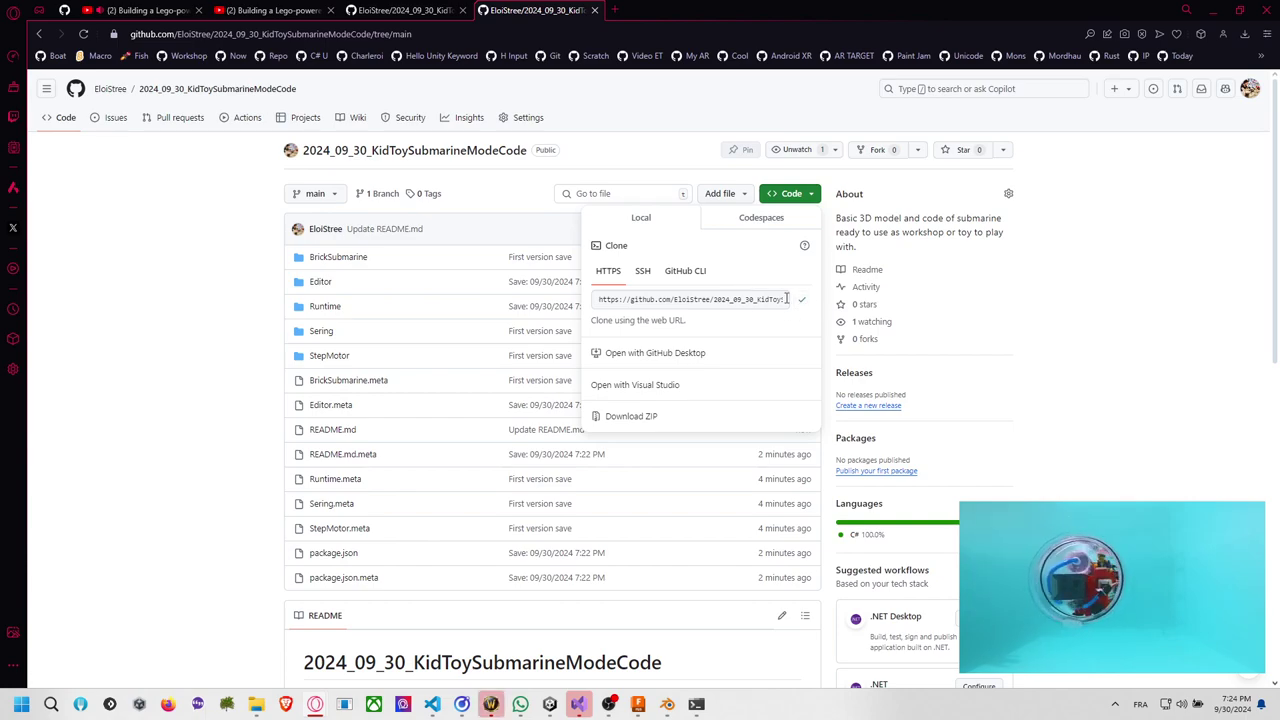
click(279, 393)
mouse_move(549, 704)
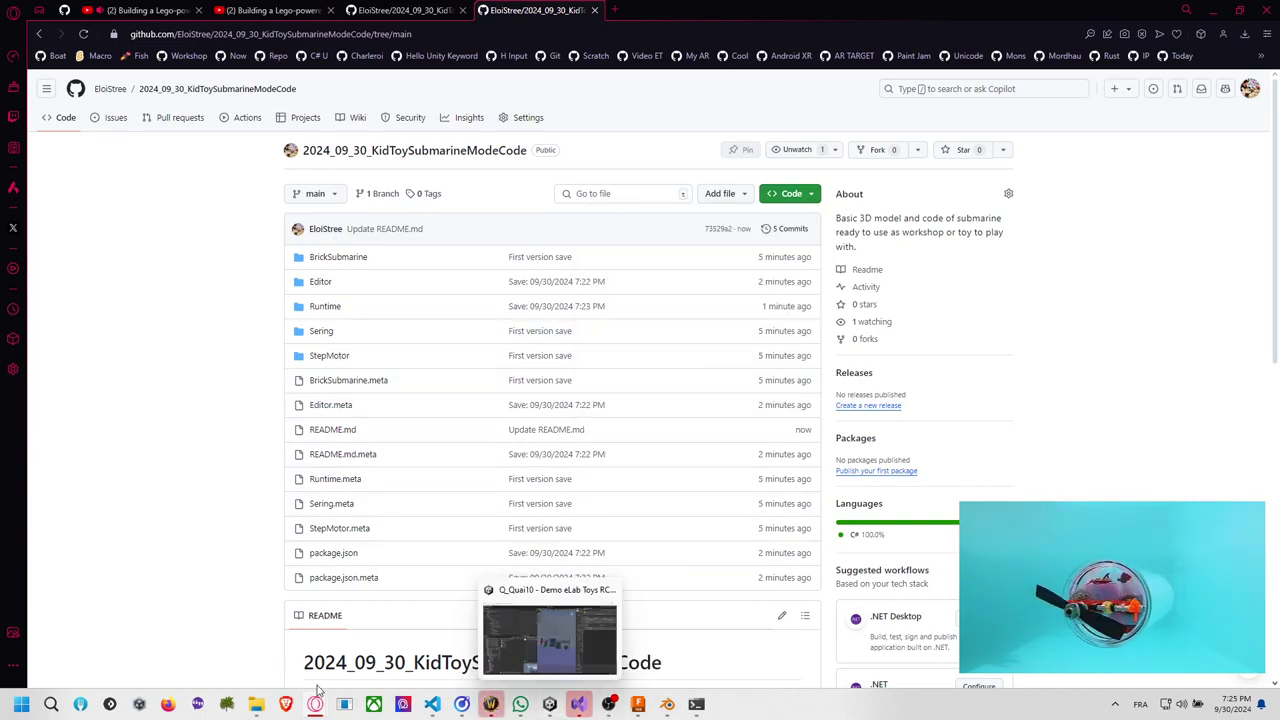
click(141, 703)
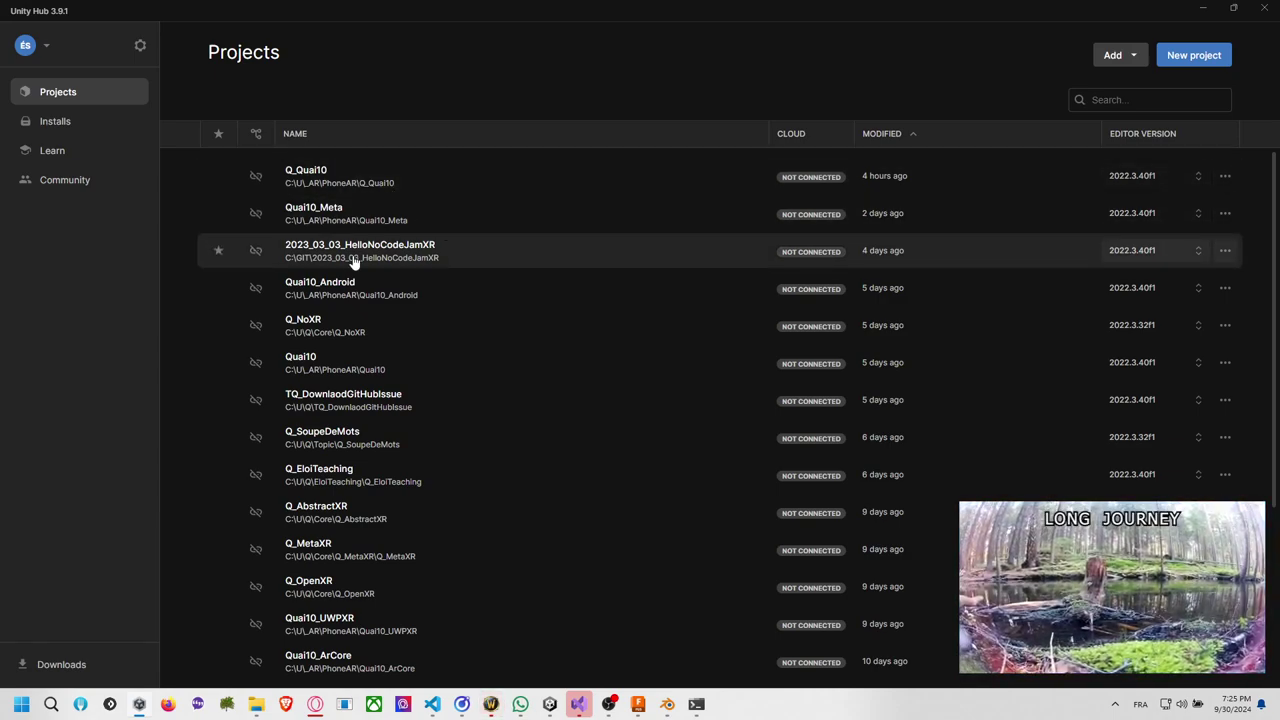
Launch the Quai10_Meta project from the Unity Hub list and wait while it loads.
click(366, 218)
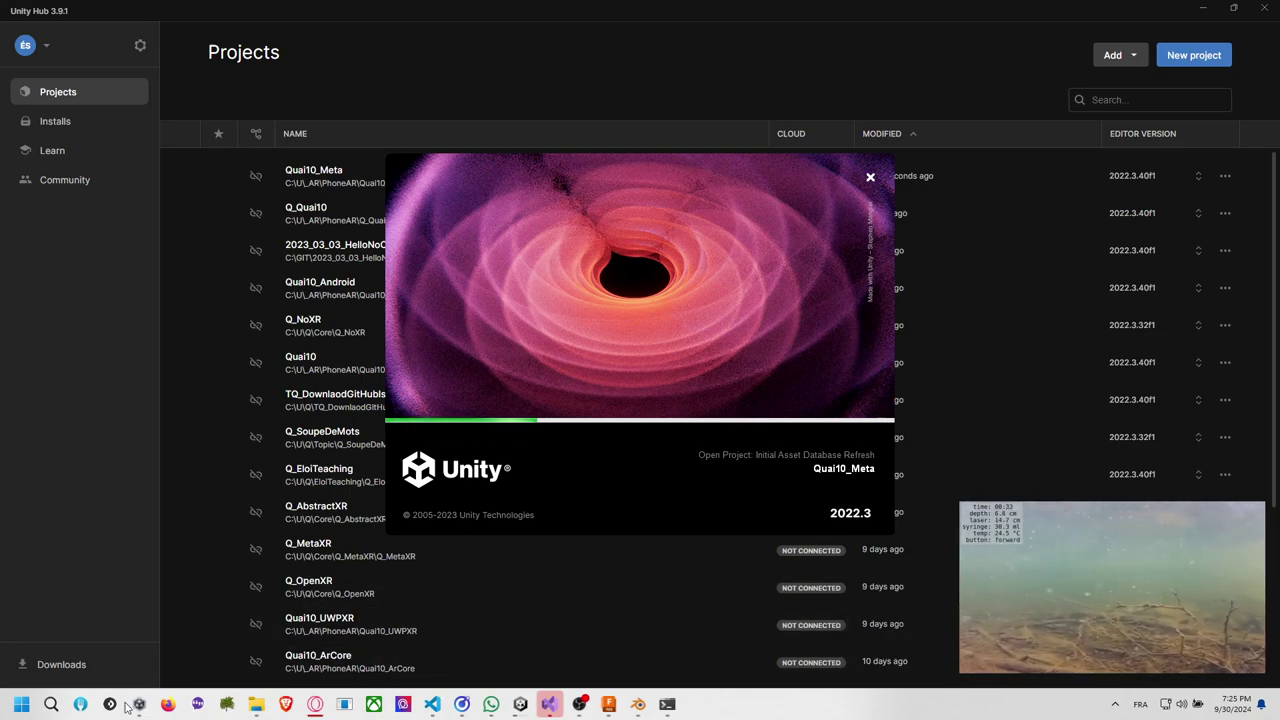
click(22, 704)
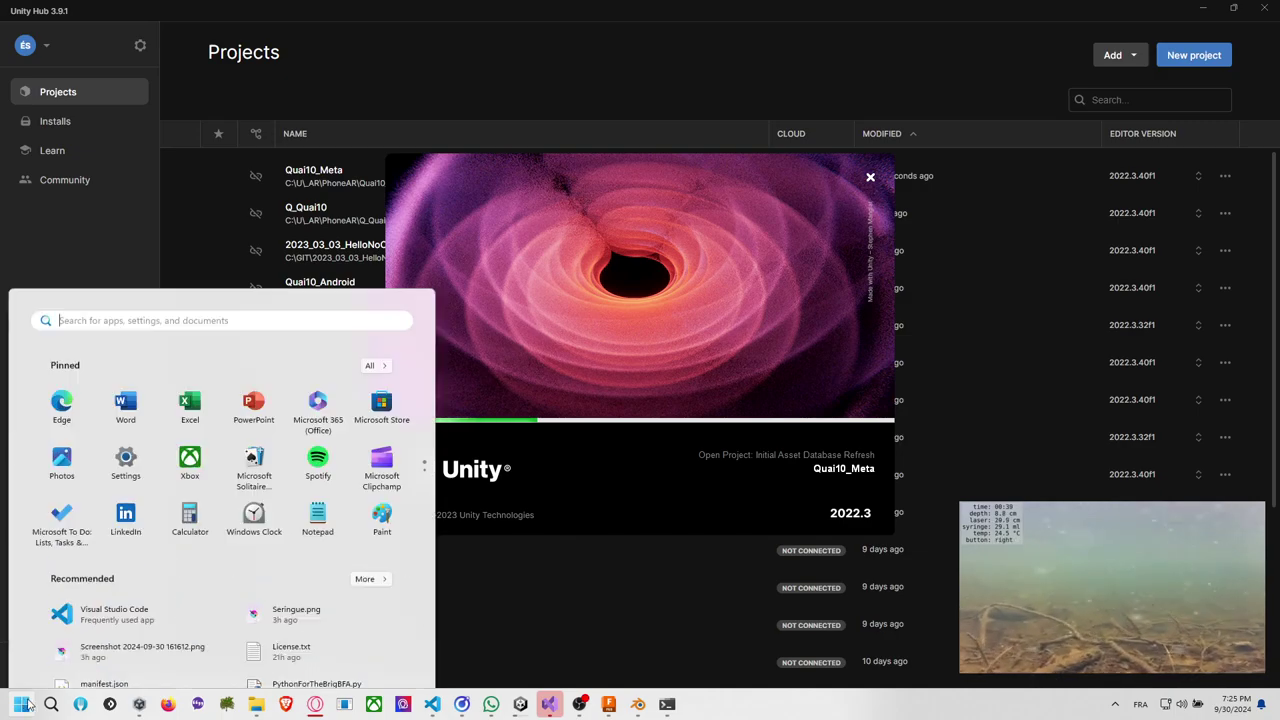
text(bat)
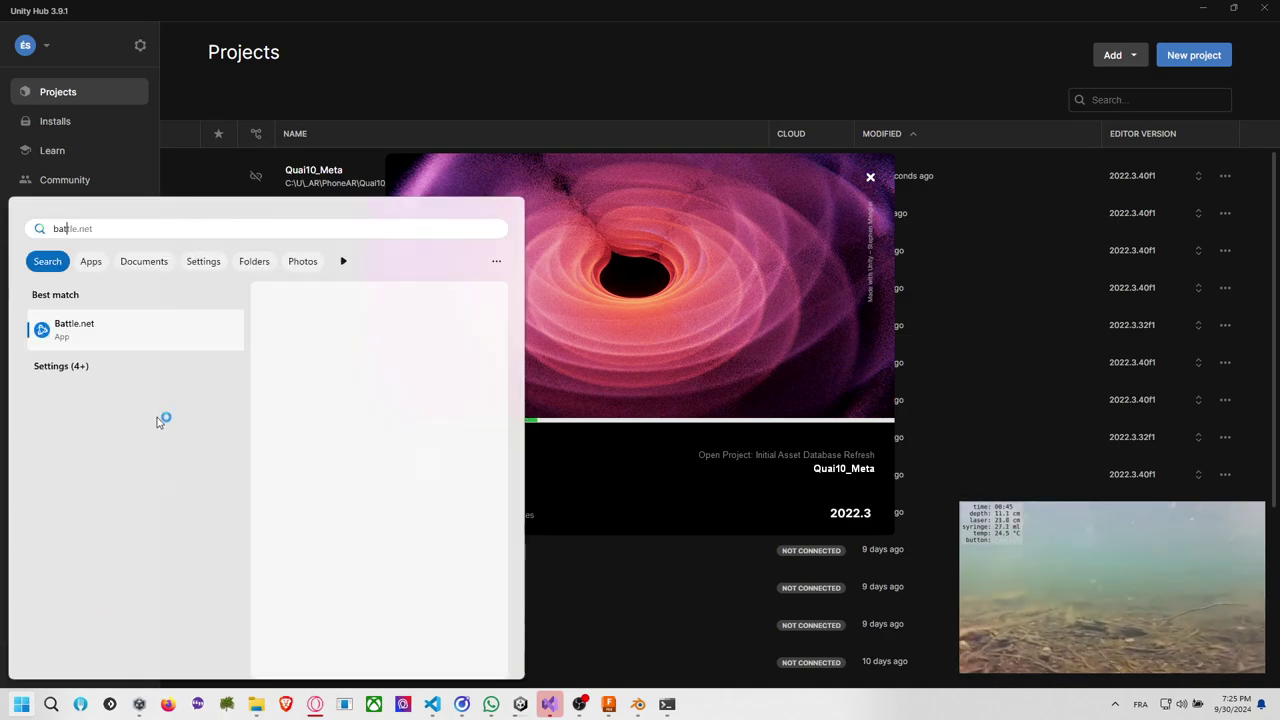
click(638, 509)
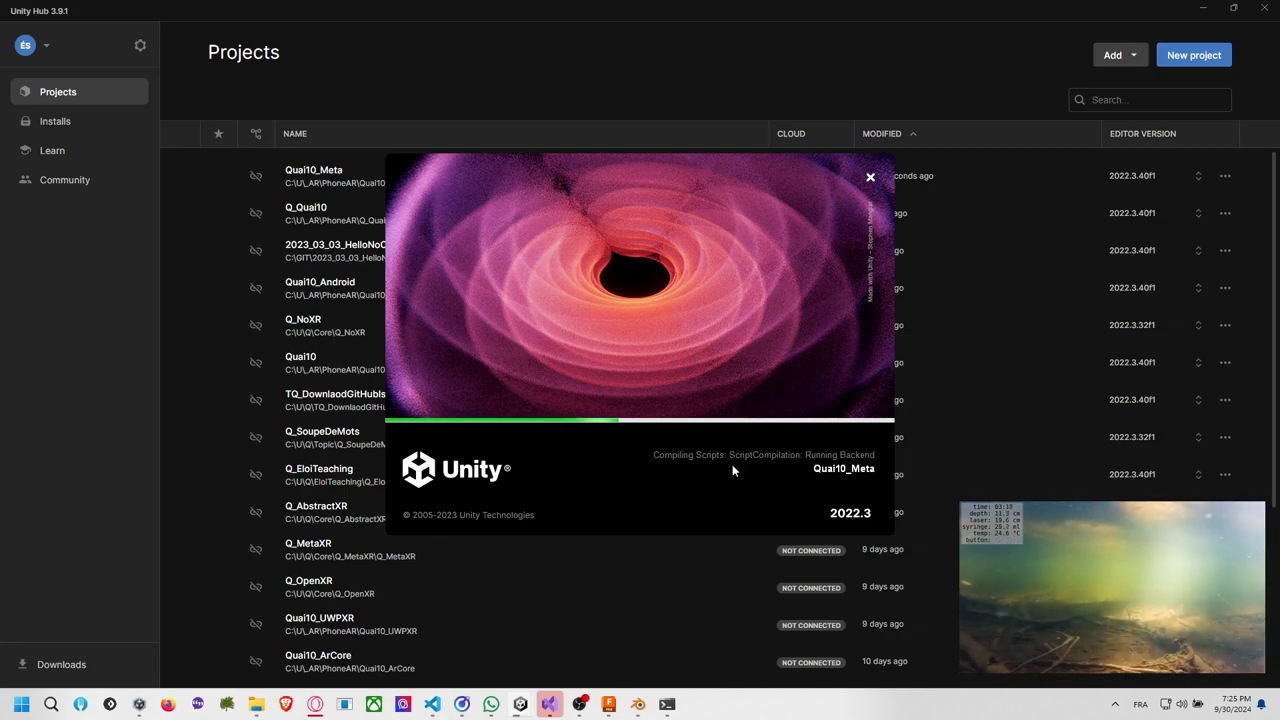
mouse_move(984, 539)
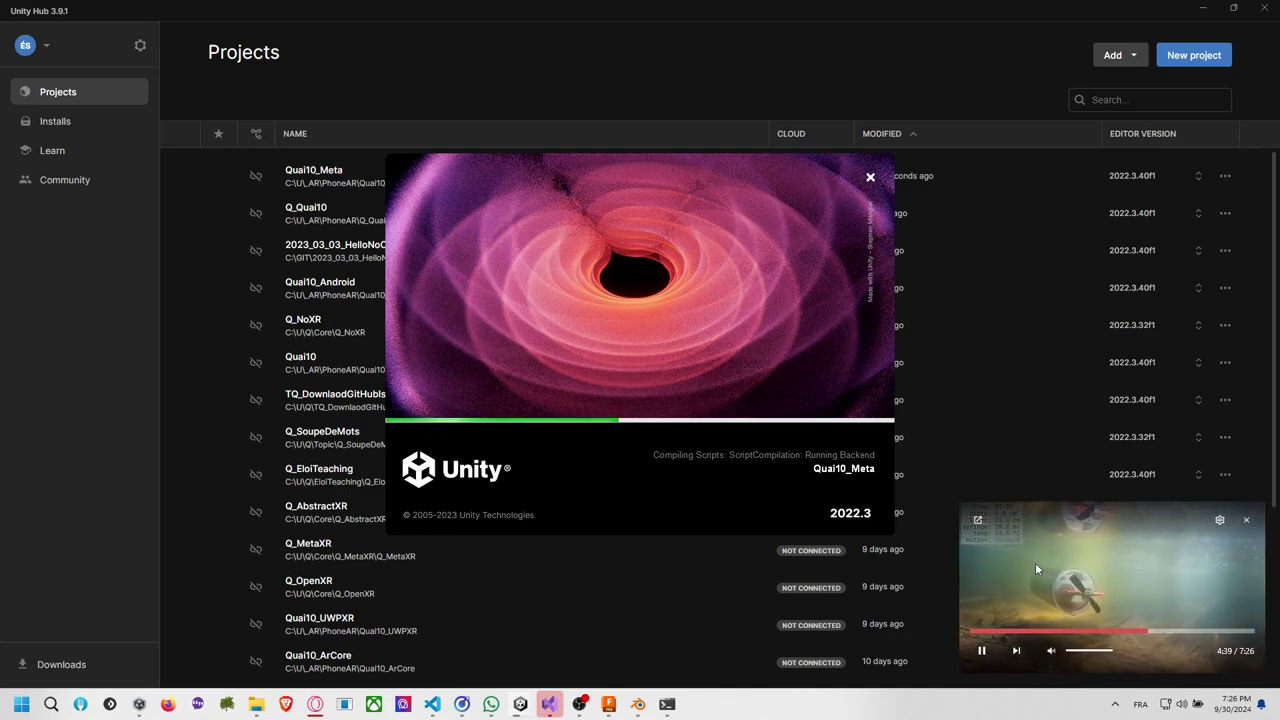
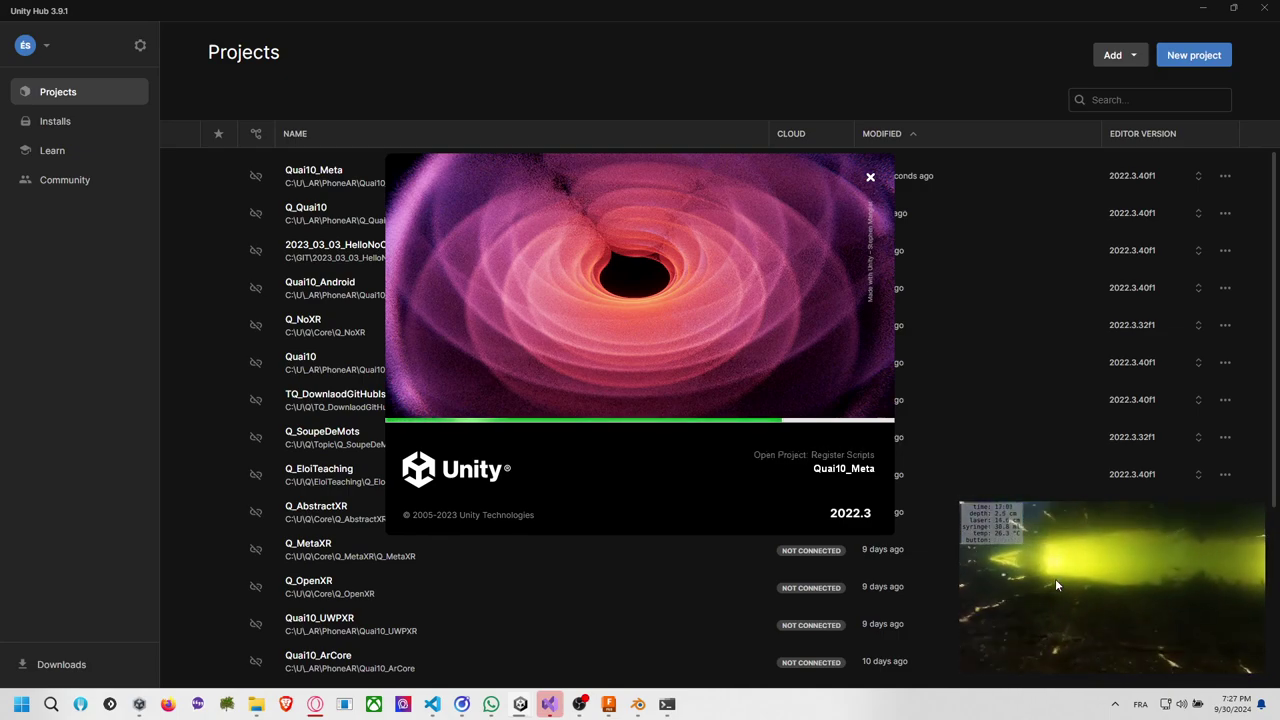
Wait for Quai10_Meta to load, then drag its Cube Boat editor window into view.
mouse_move(1078, 585)
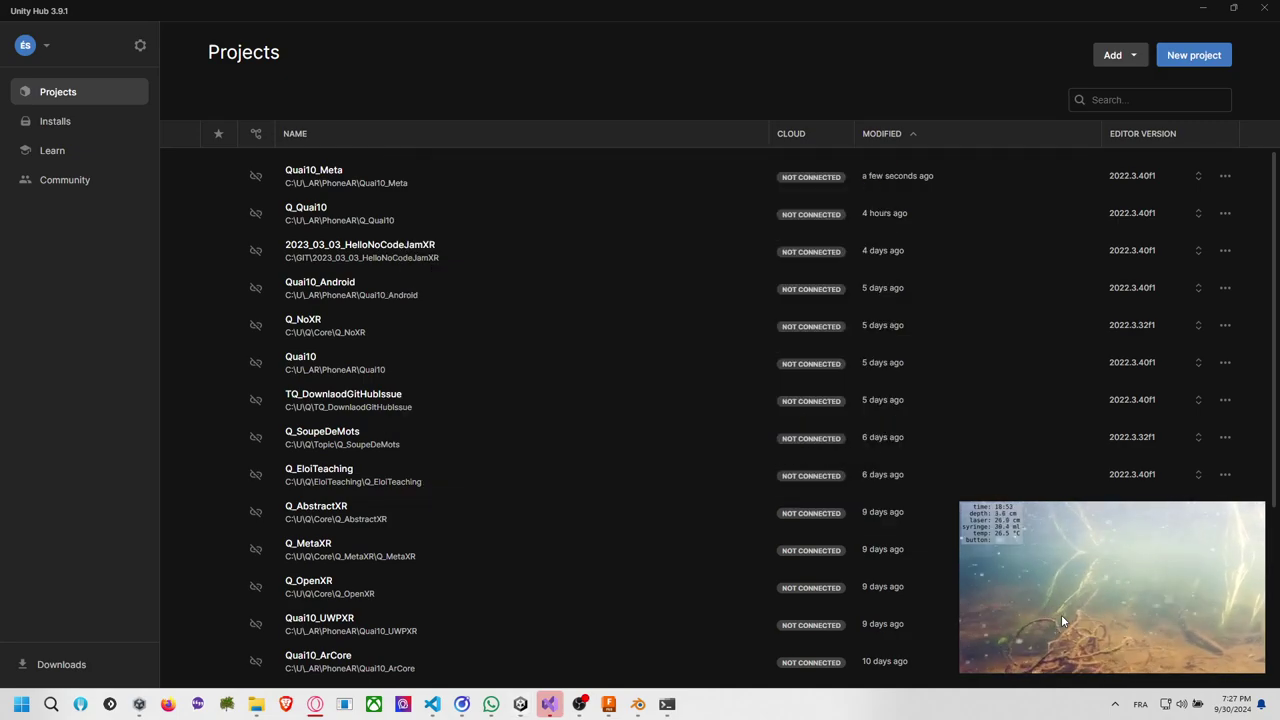
mouse_move(1062, 614)
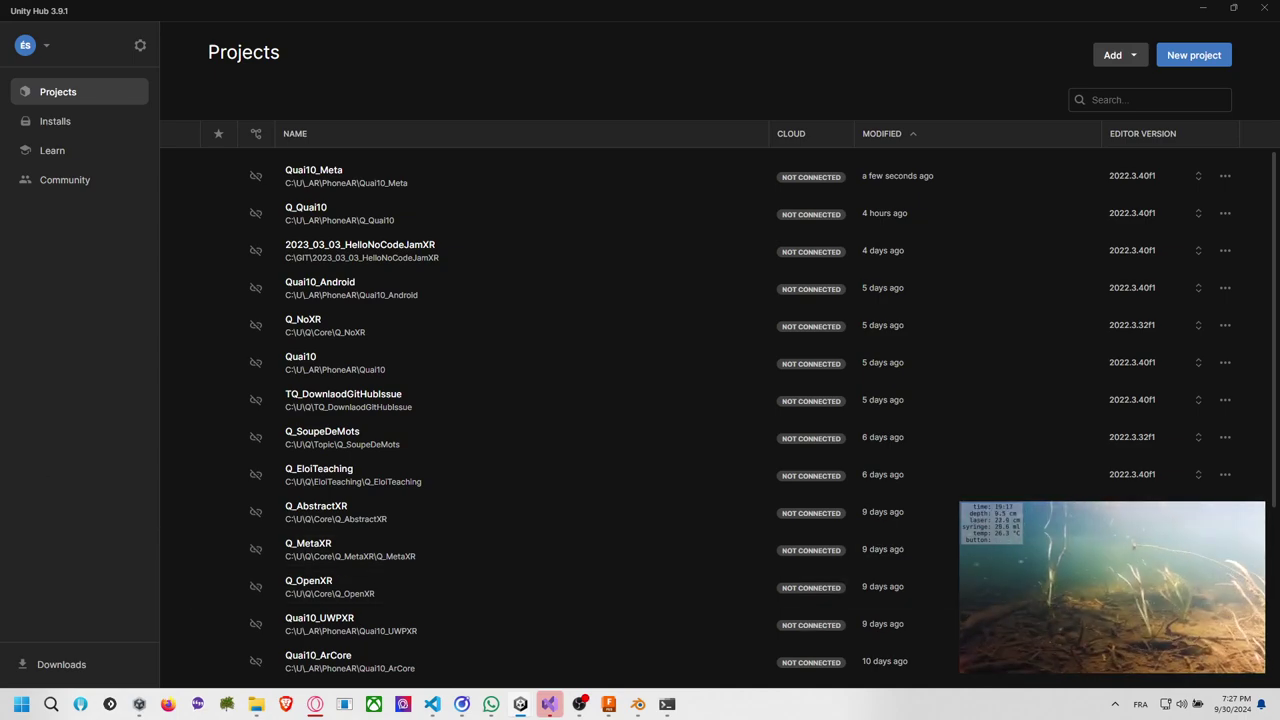
drag(0, 354, 337, 2)
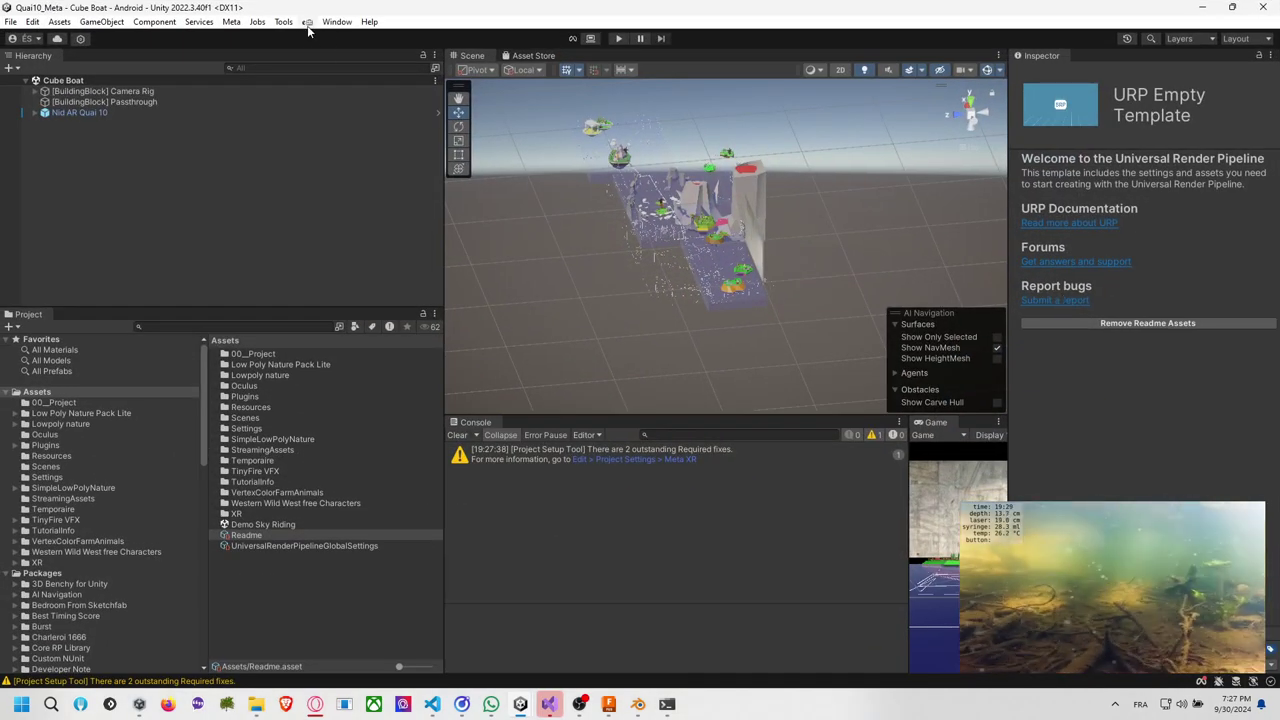
In Package Manager, add the Toy Submarine RC package from its pasted GitHub .git URL.
click(337, 21)
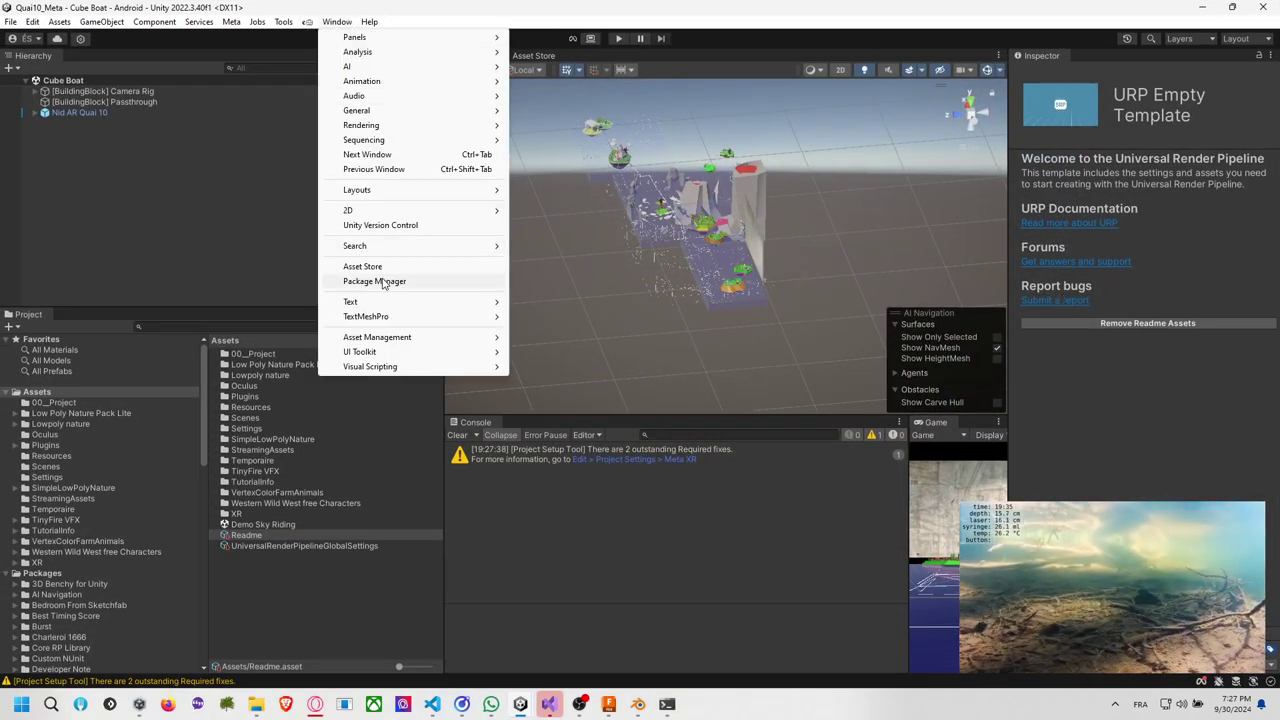
click(380, 280)
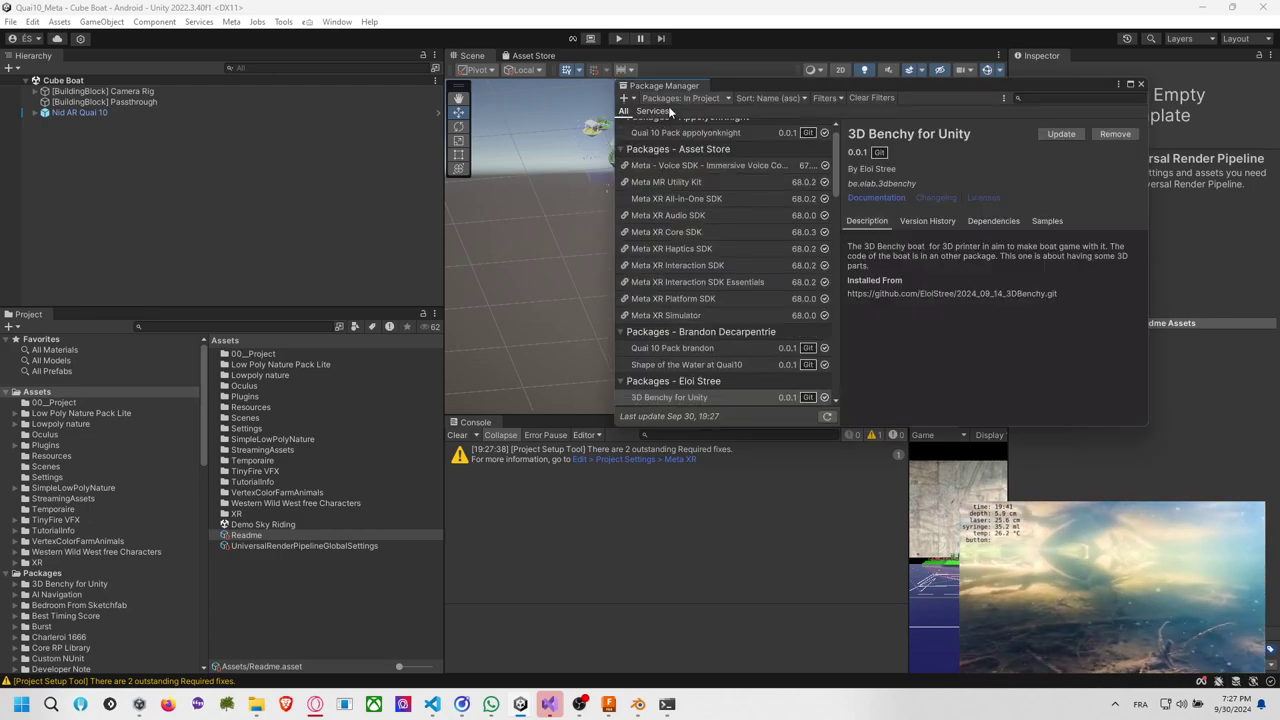
click(624, 98)
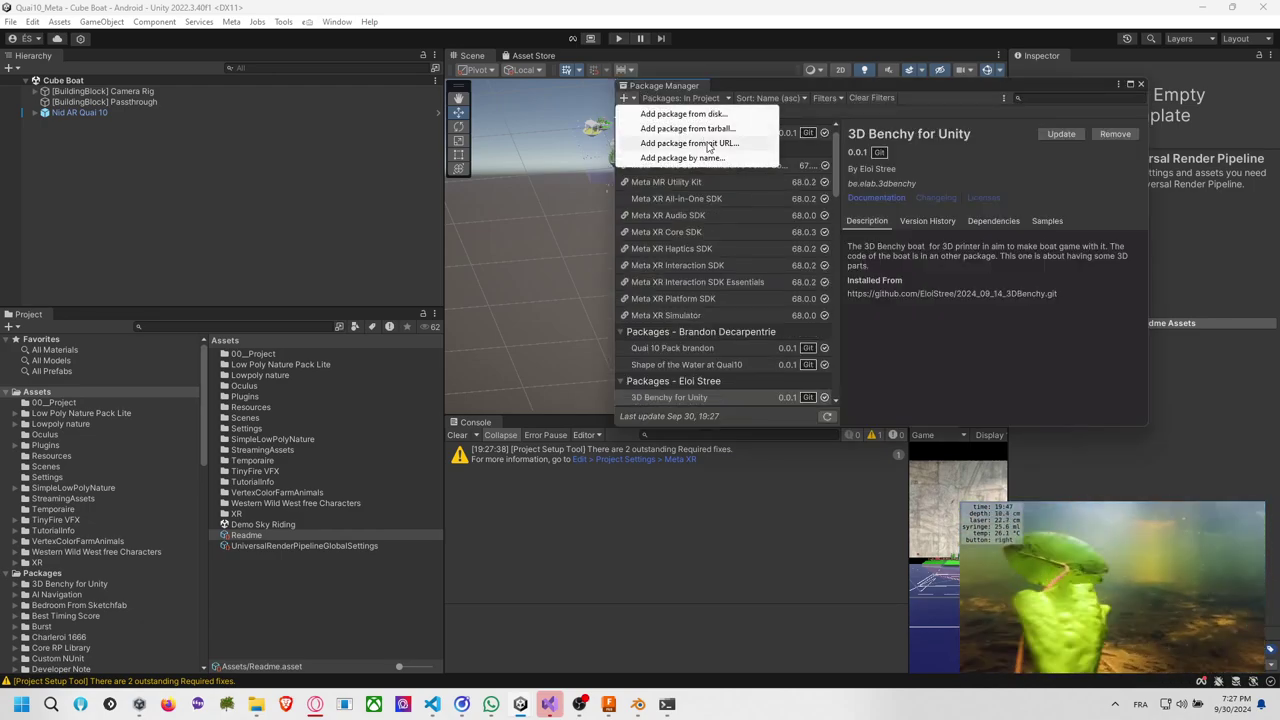
click(708, 146)
text(https://github.com/EloiStree/2024_09_30_KidToySubmarineModeCode.git)
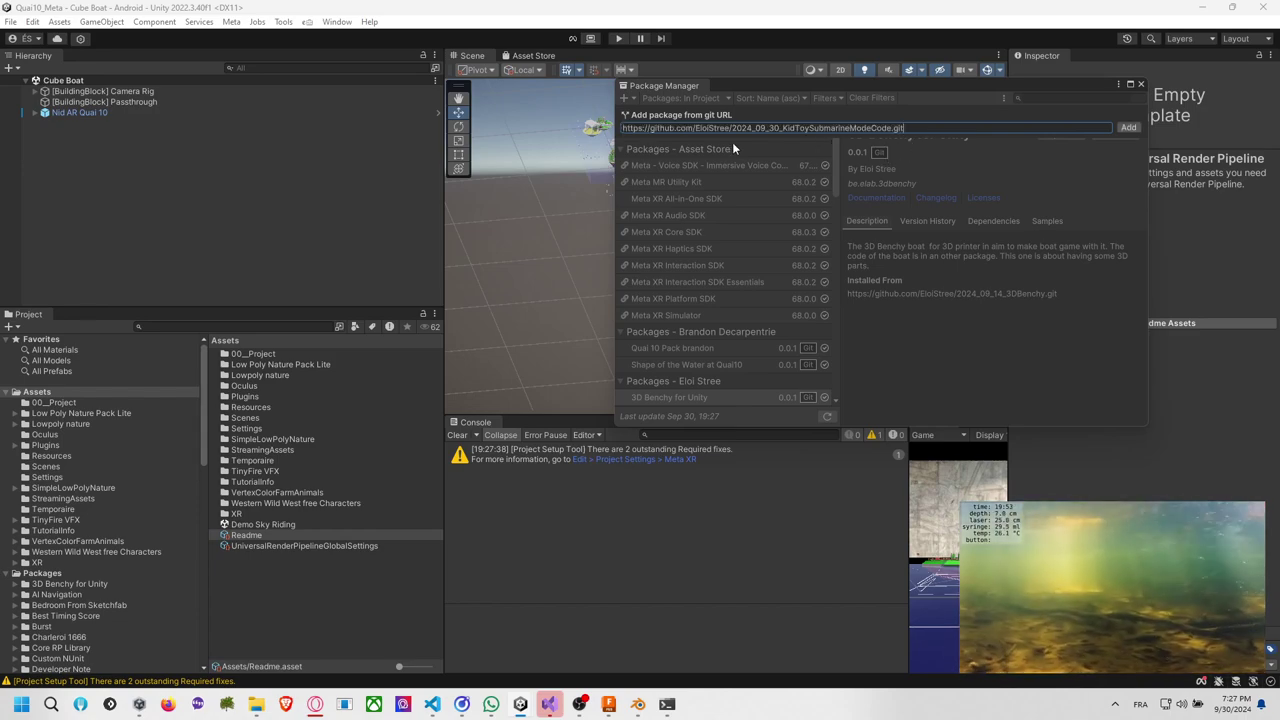
click(1128, 127)
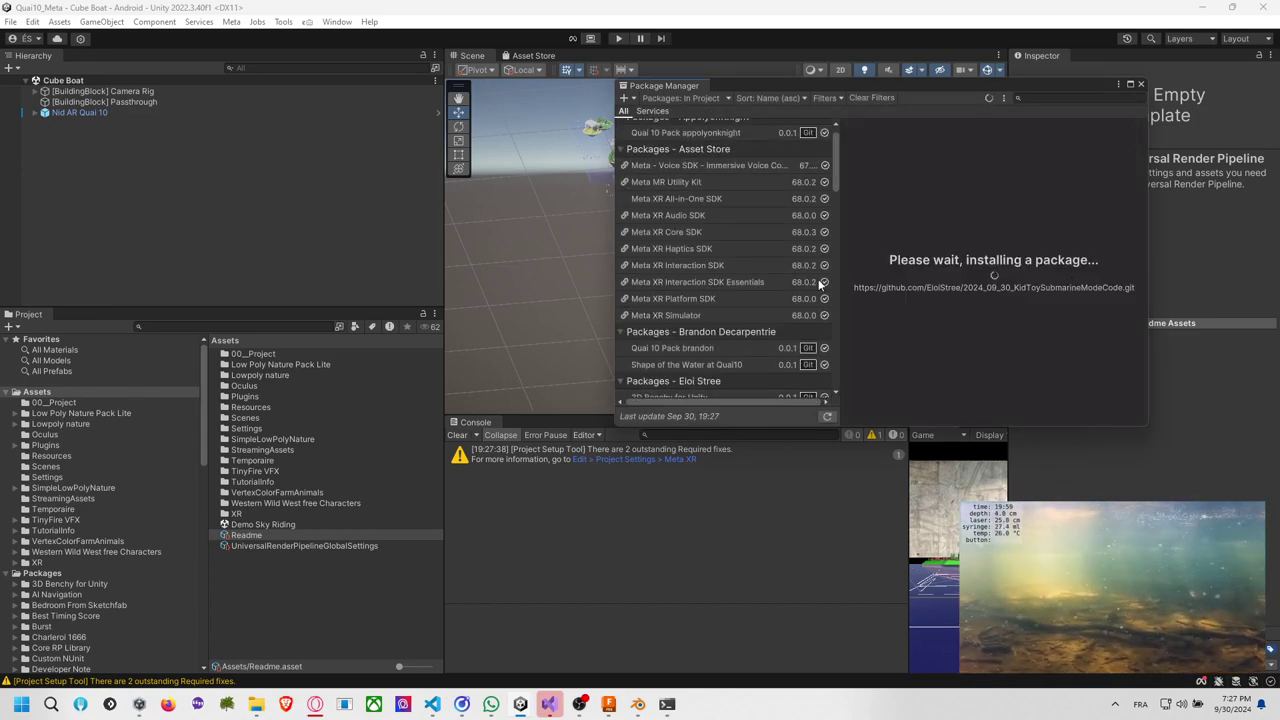
scroll(759, 285, up, 1)
scroll(731, 204, down, 6)
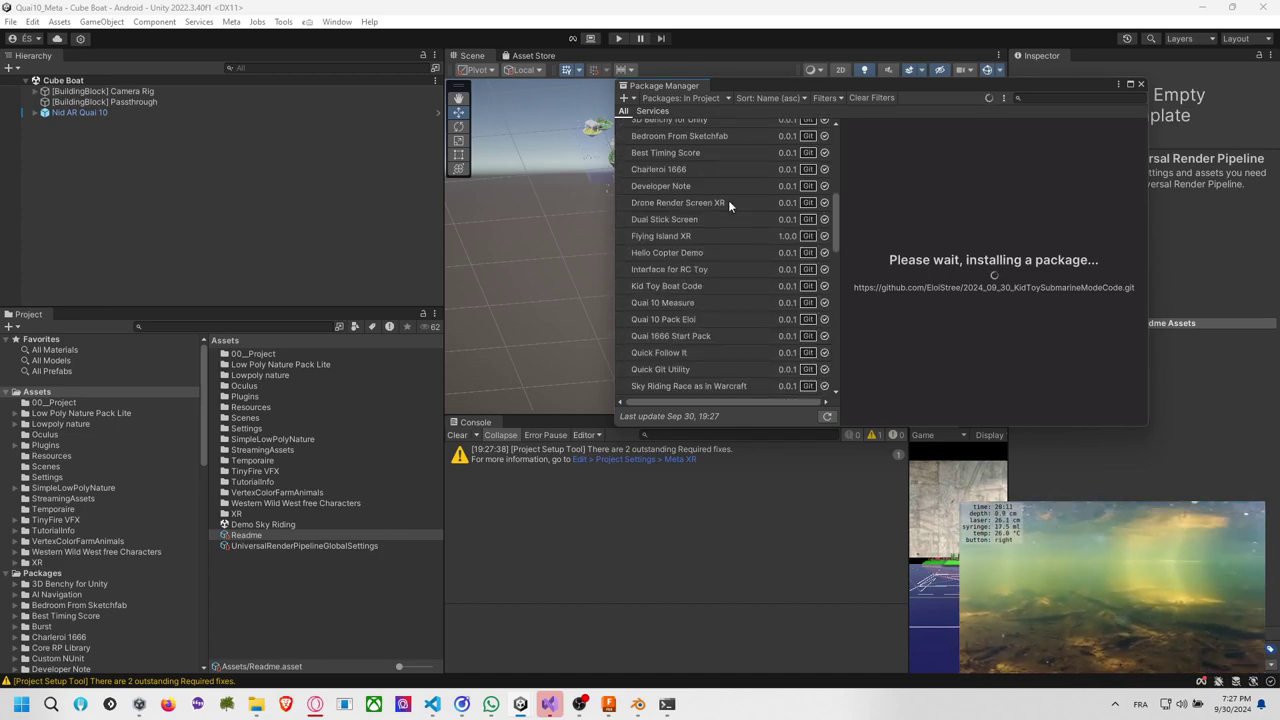
scroll(729, 200, up, 1)
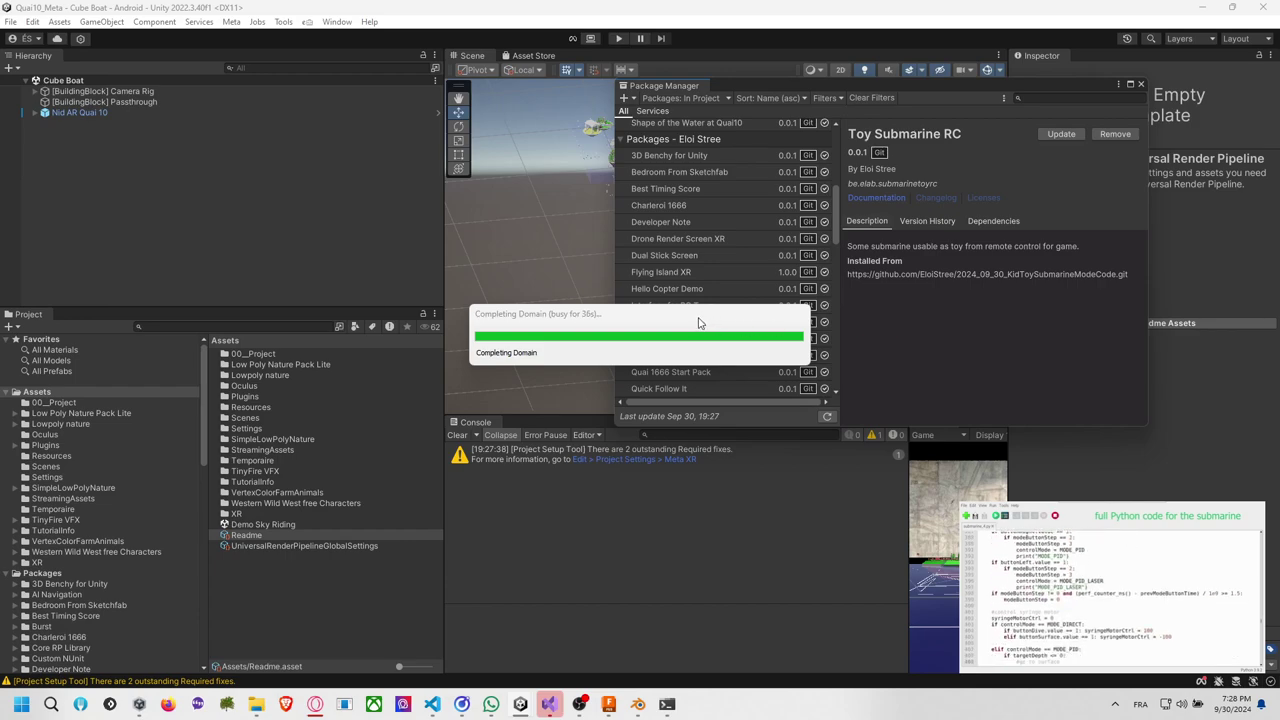
Move the import progress dialog aside and scroll the package list to Toy Submarine RC 0.0.1.
drag(700, 323, 708, 362)
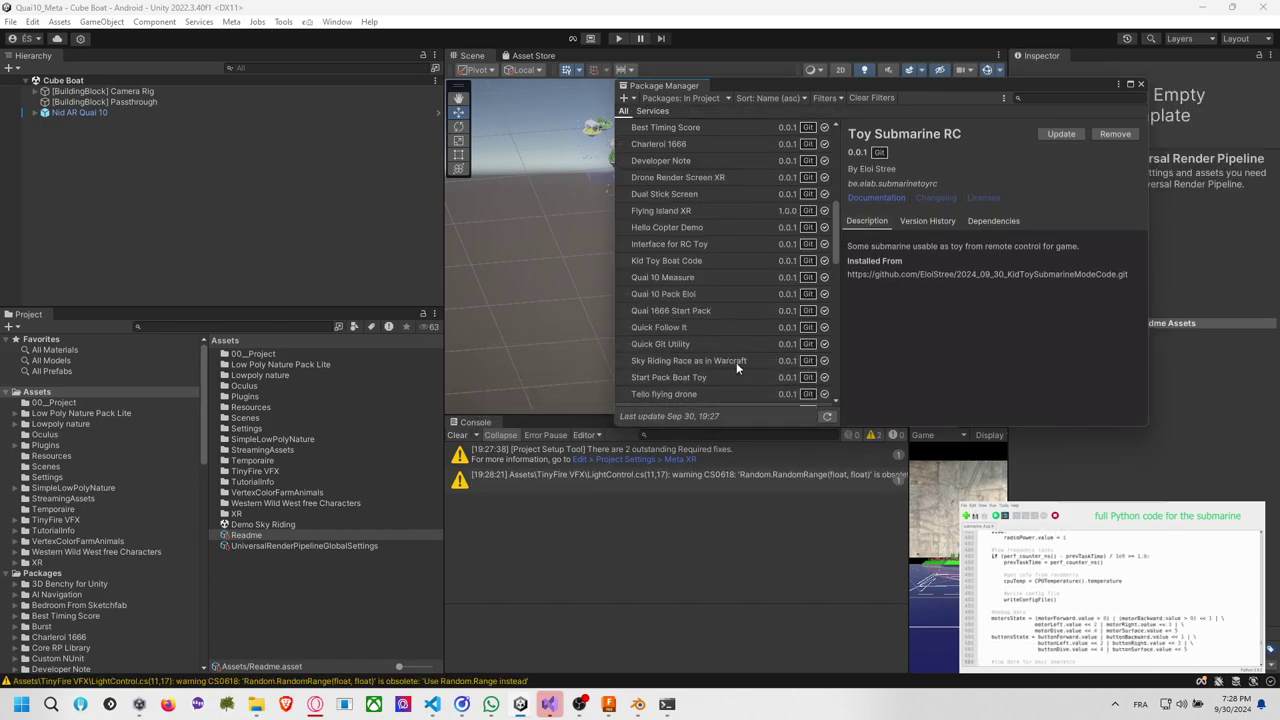
scroll(725, 340, down, 3)
scroll(713, 322, down, 5)
scroll(713, 322, up, 4)
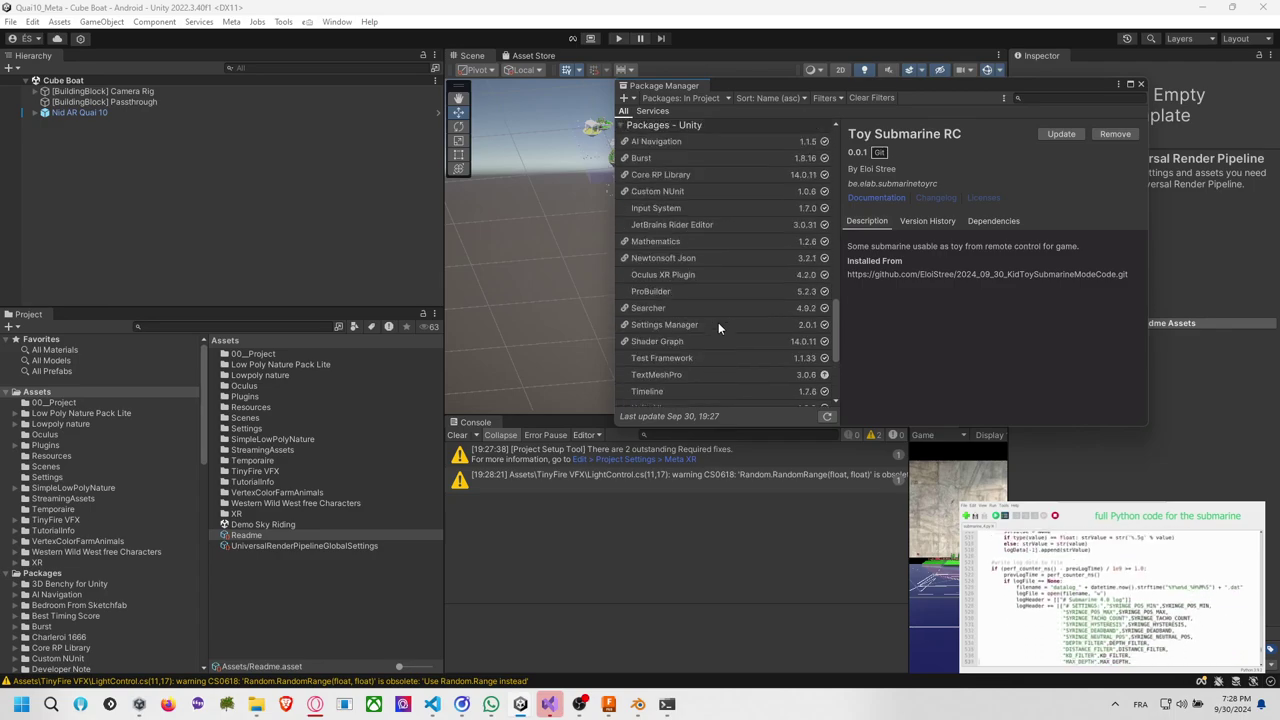
scroll(718, 322, up, 3)
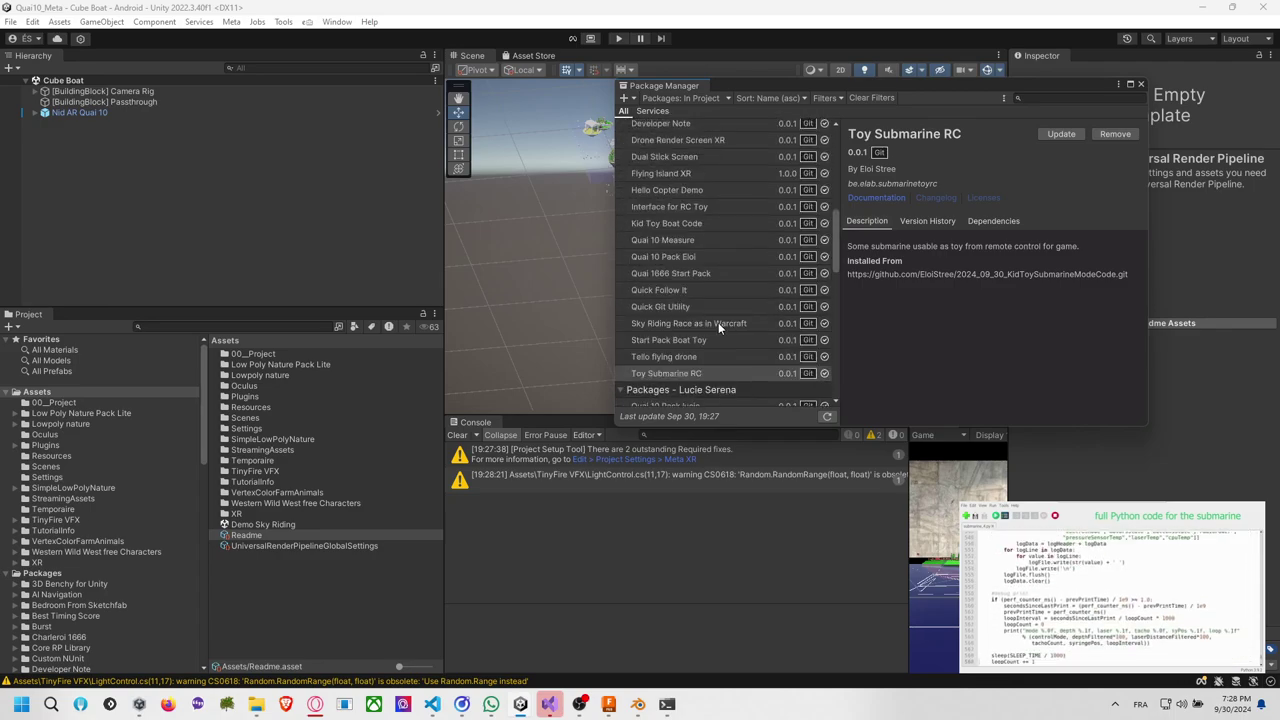
scroll(718, 326, down, 1)
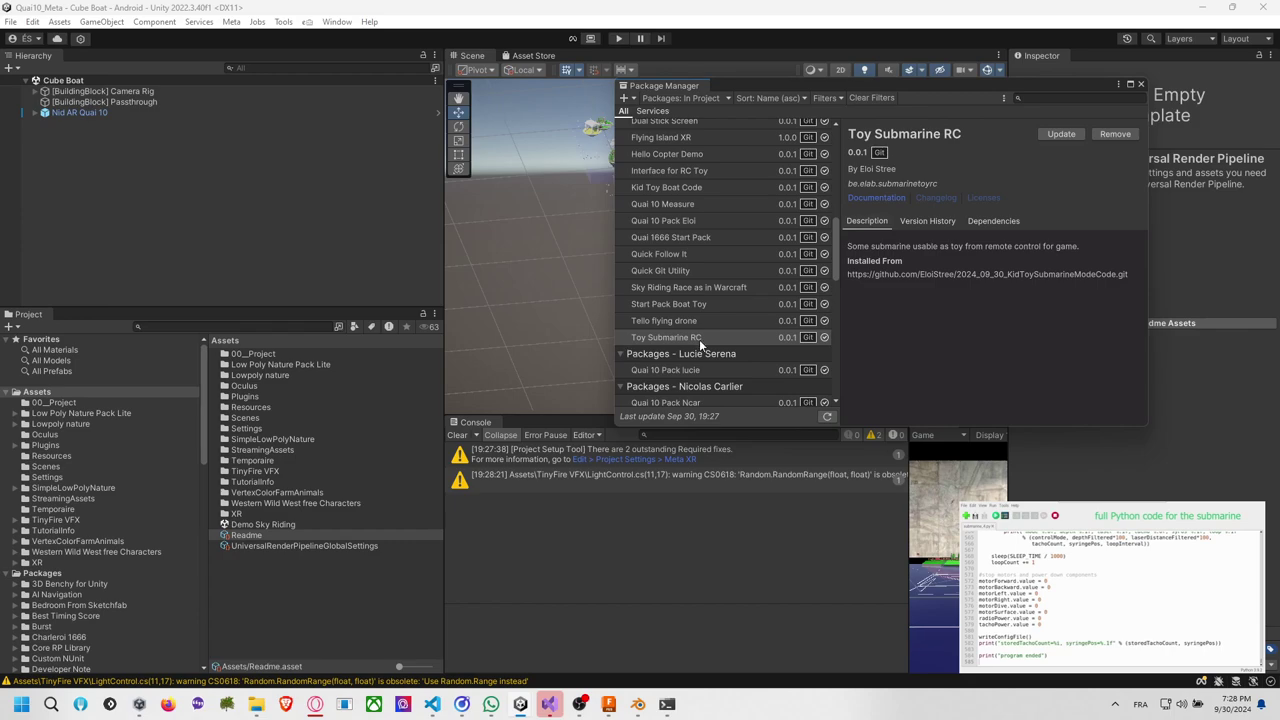
scroll(84, 604, down, 5)
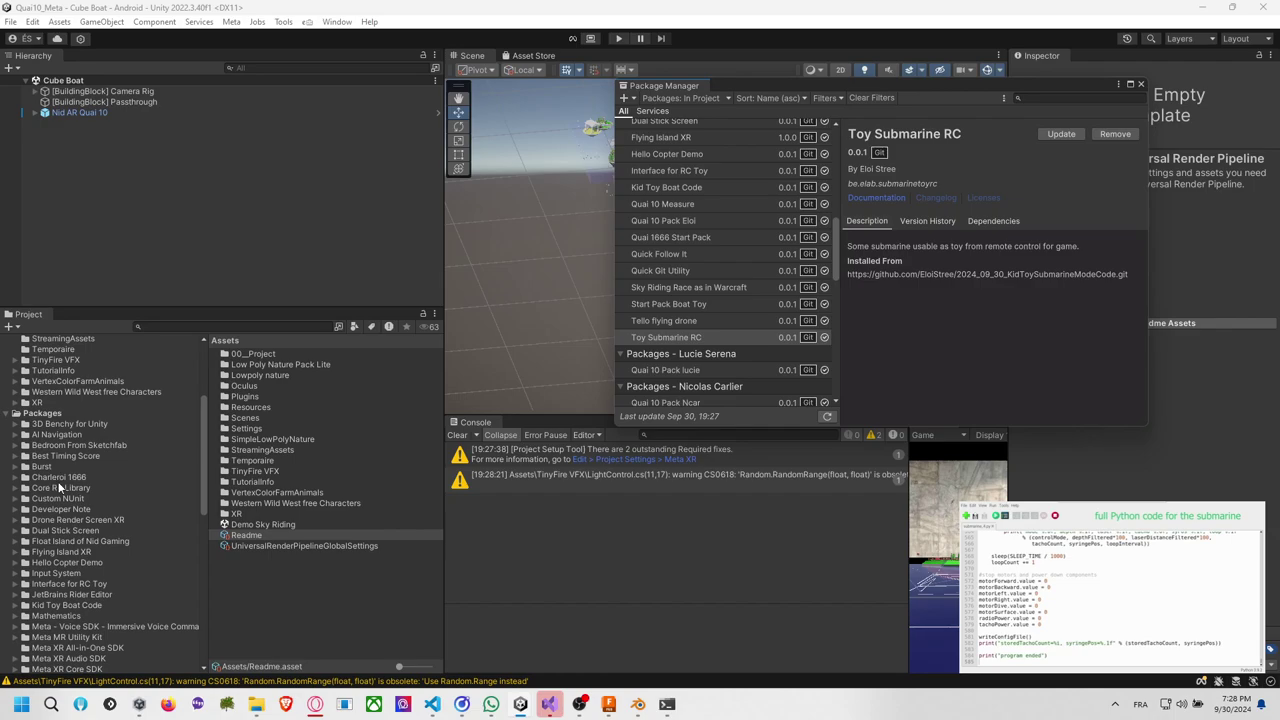
scroll(65, 495, down, 4)
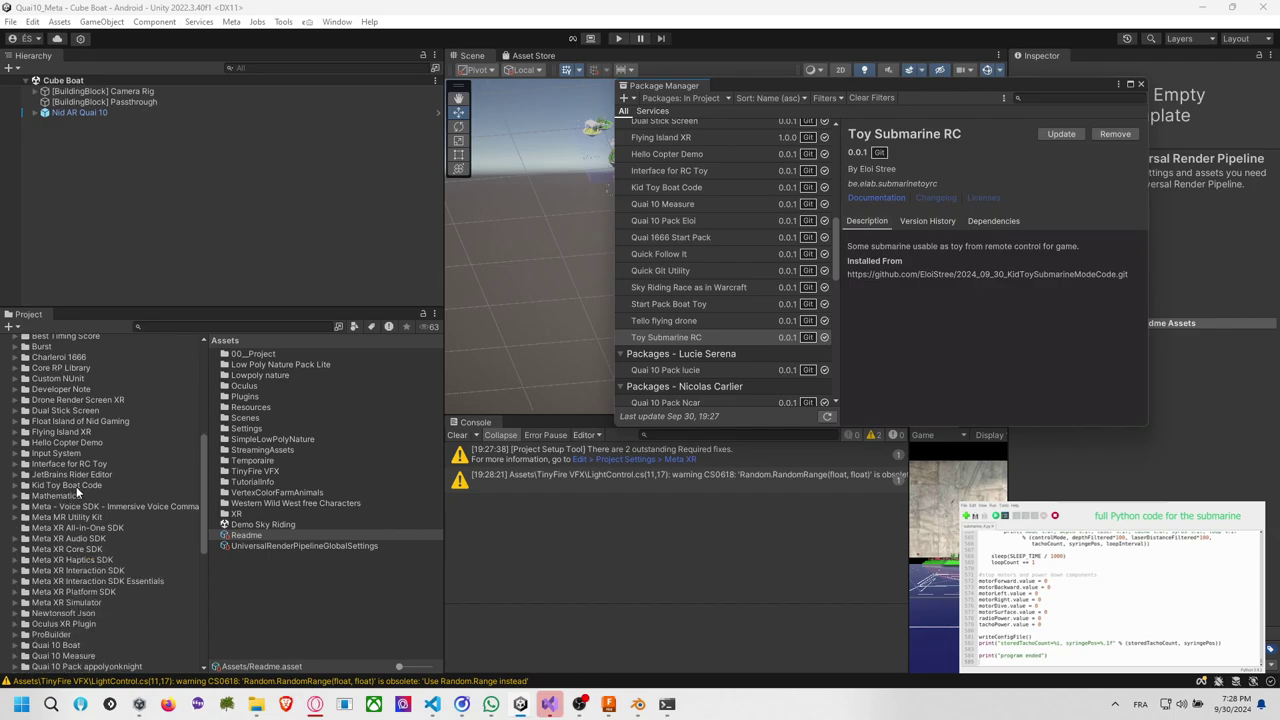
Browse Packages > Toy Submarine RC > BrickSubmarine and open its Prefab folder.
click(70, 486)
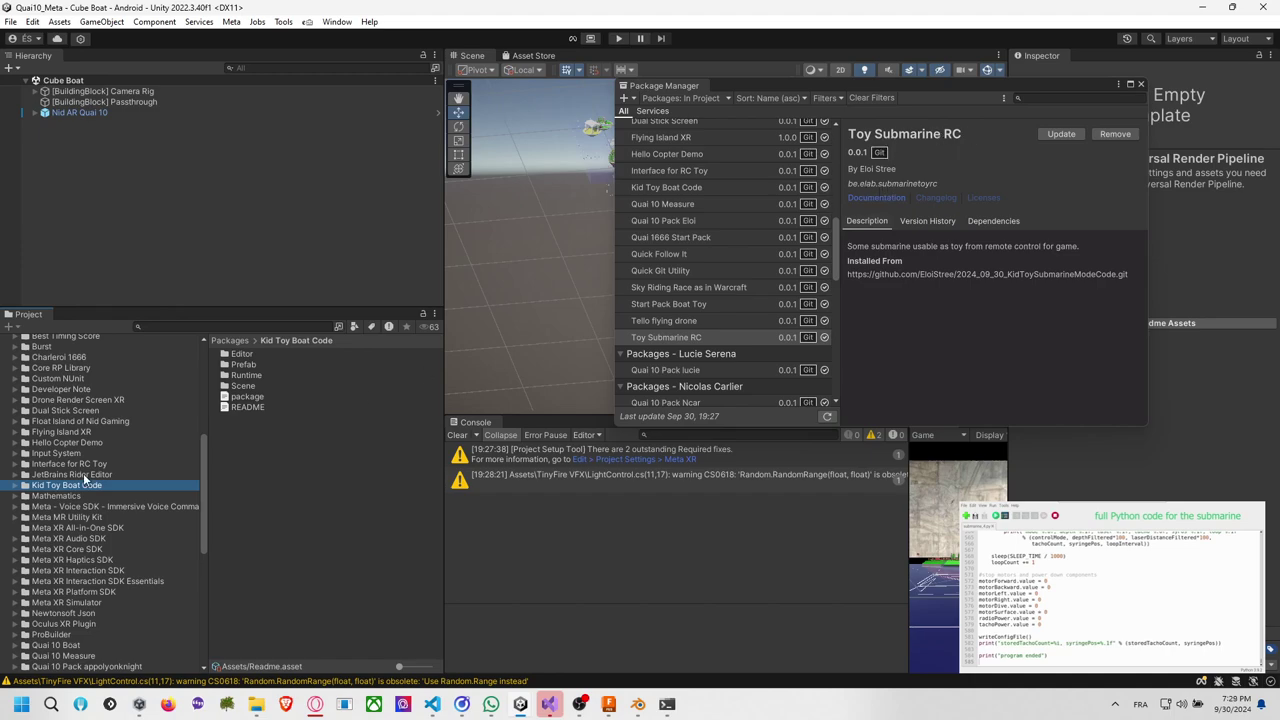
scroll(44, 427, down, 6)
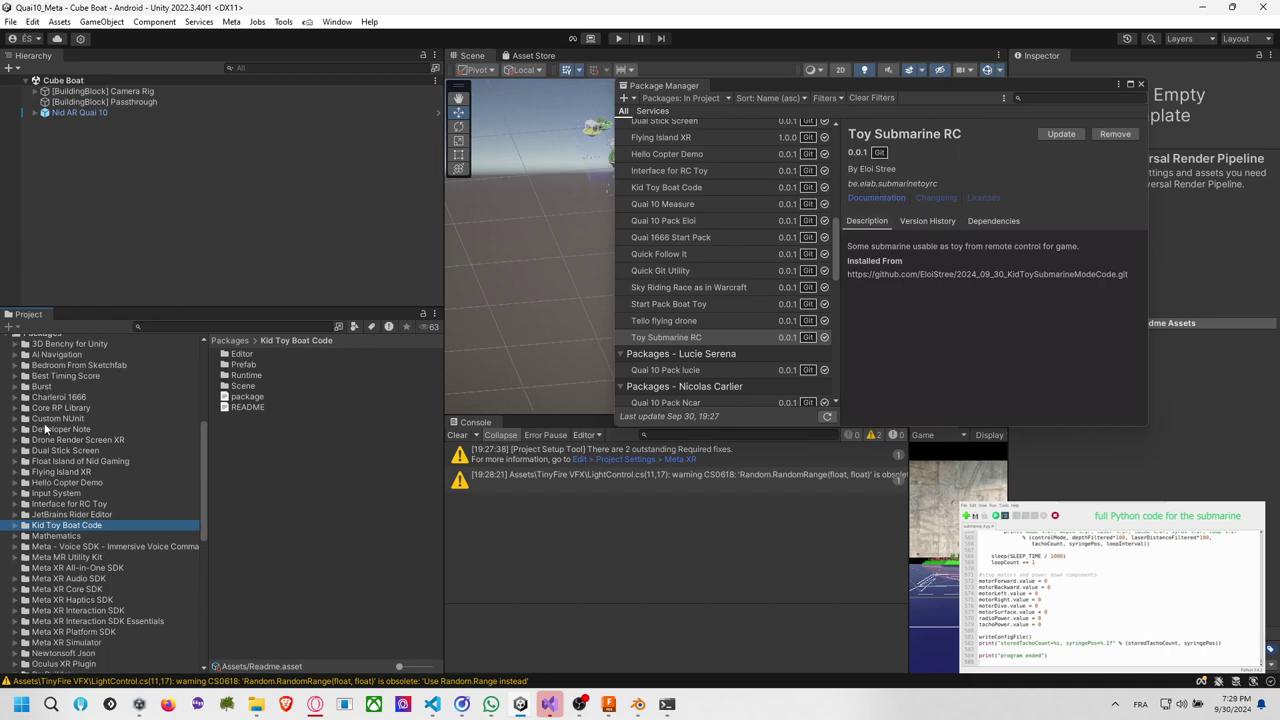
scroll(44, 439, down, 4)
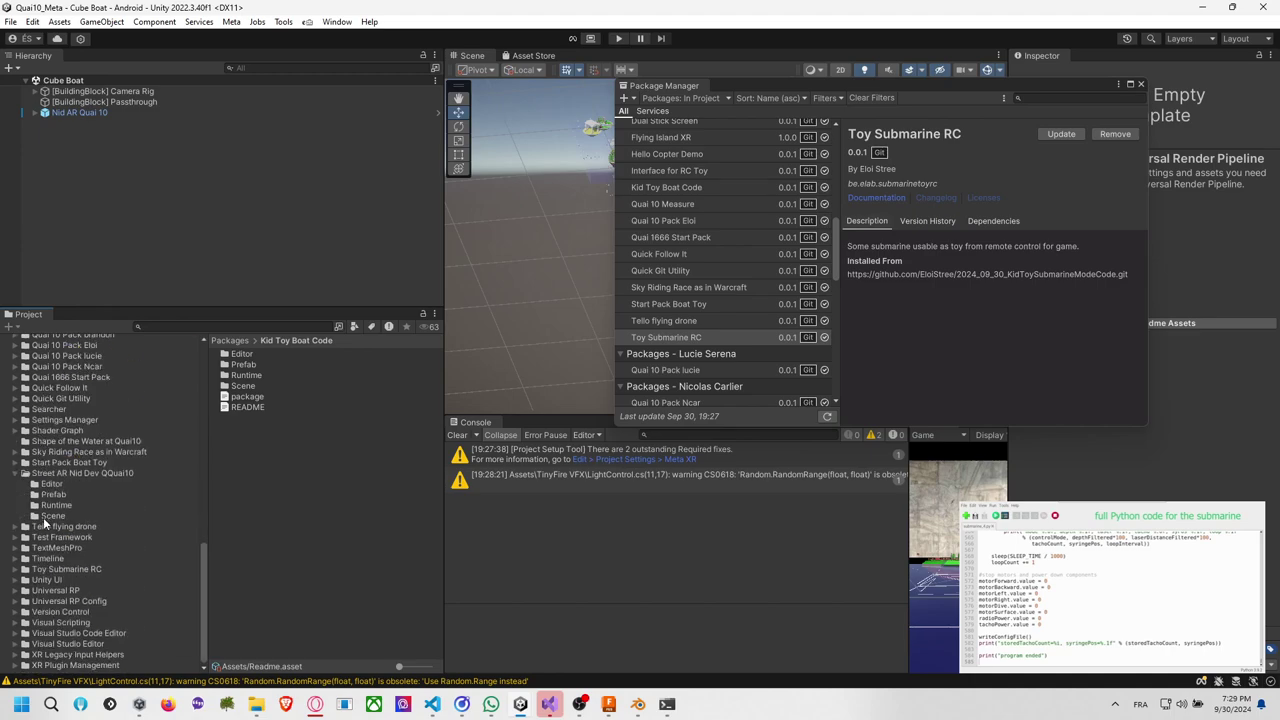
click(68, 566)
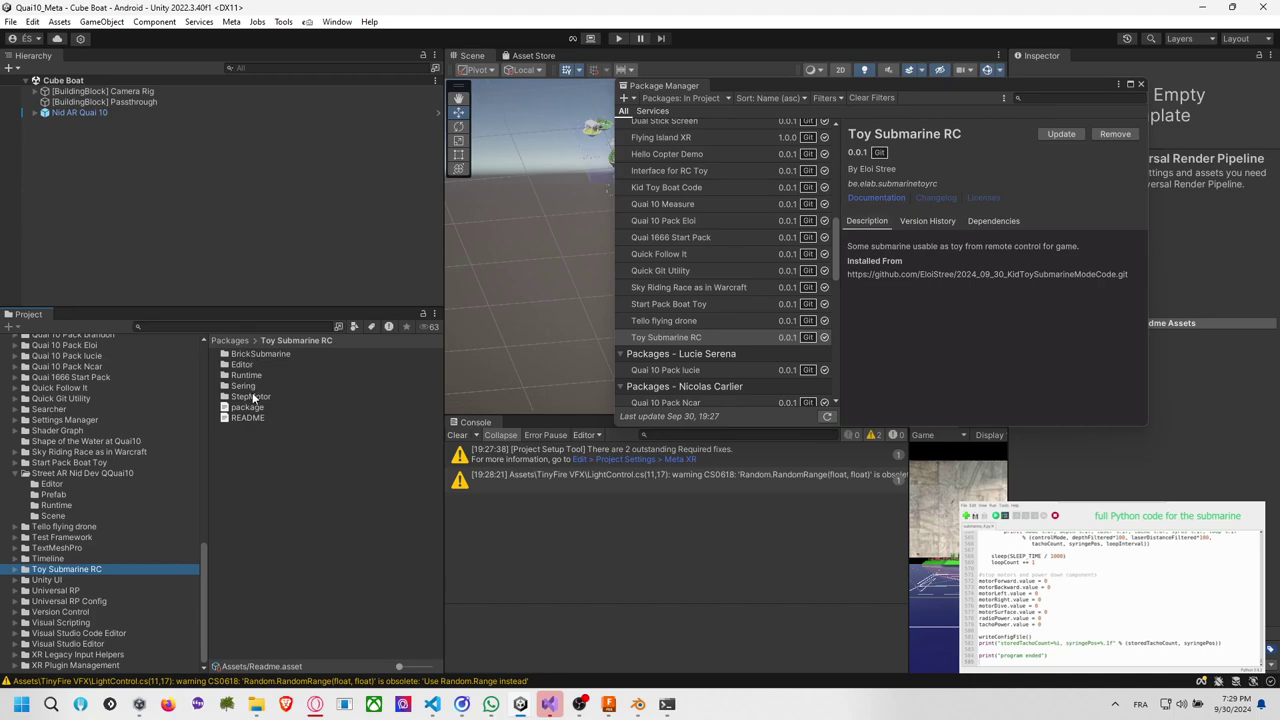
double_click(266, 355)
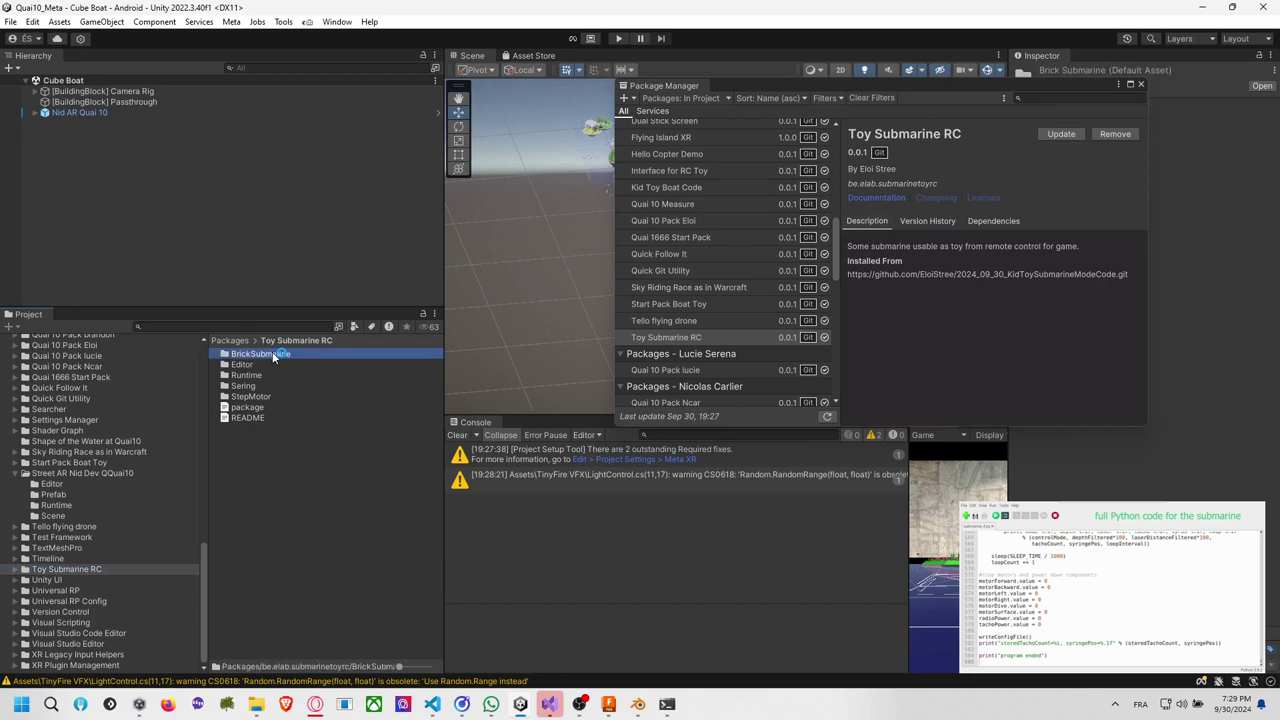
click(262, 376)
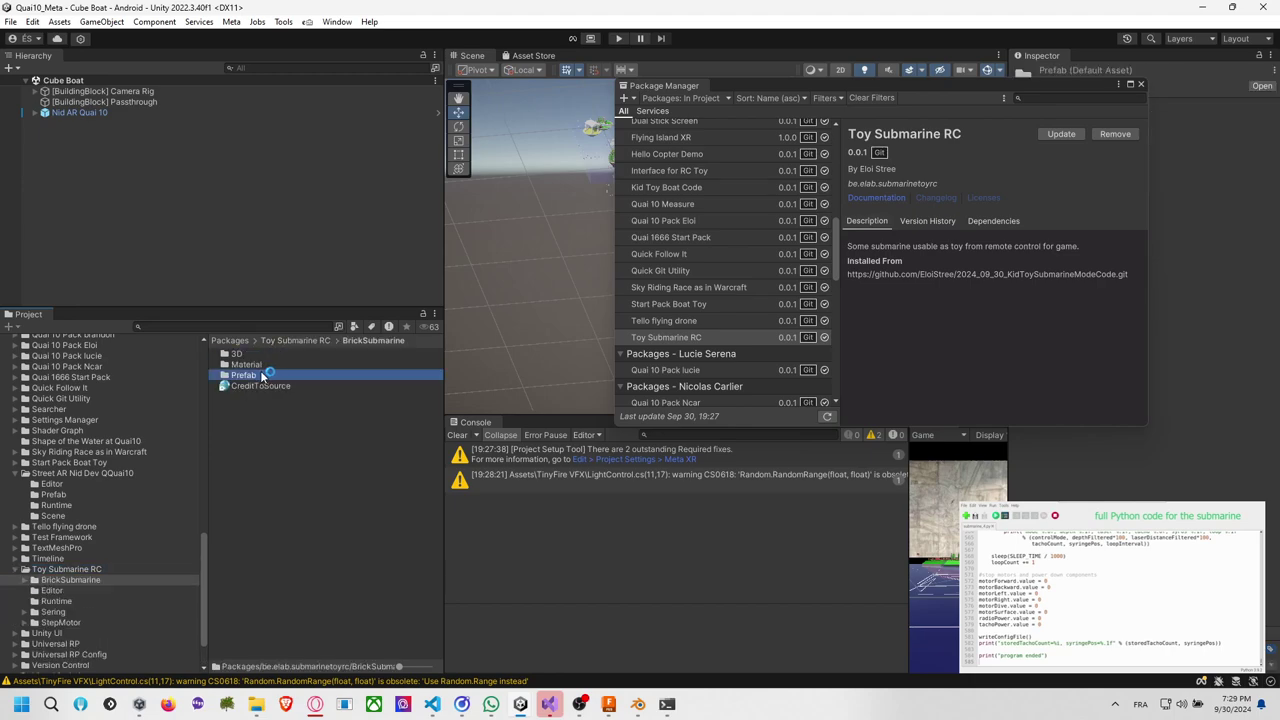
double_click(257, 376)
Add the Submarine Brick NoScript prefab to the scene, frame it, and lower it along Y.
drag(283, 353, 150, 200)
key(f)
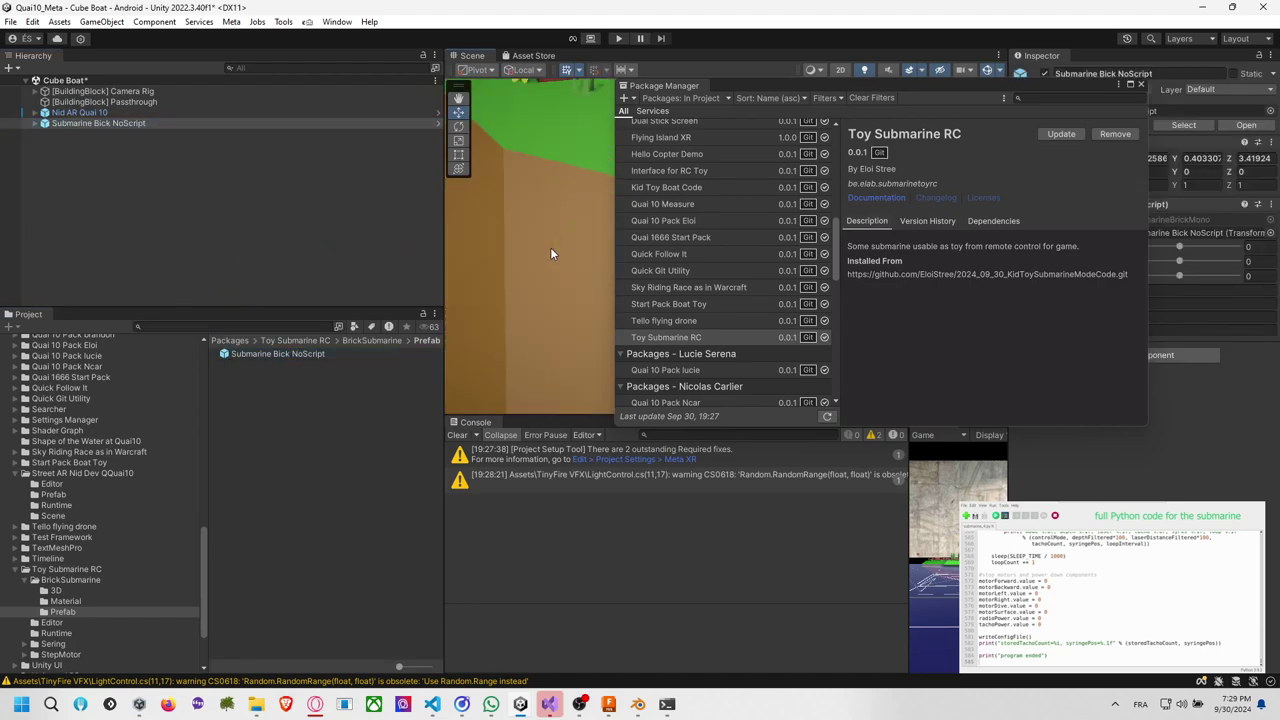
scroll(517, 245, down, 5)
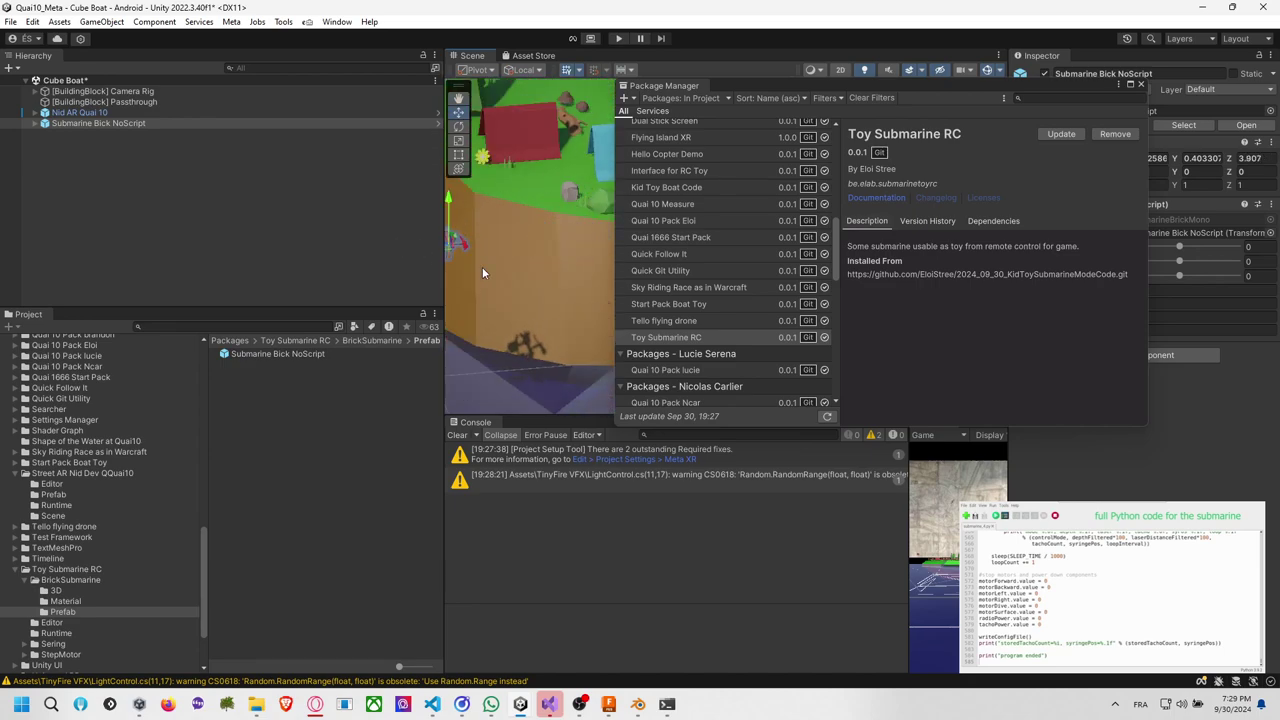
alt+drag(482, 267, 583, 253)
drag(568, 207, 498, 369)
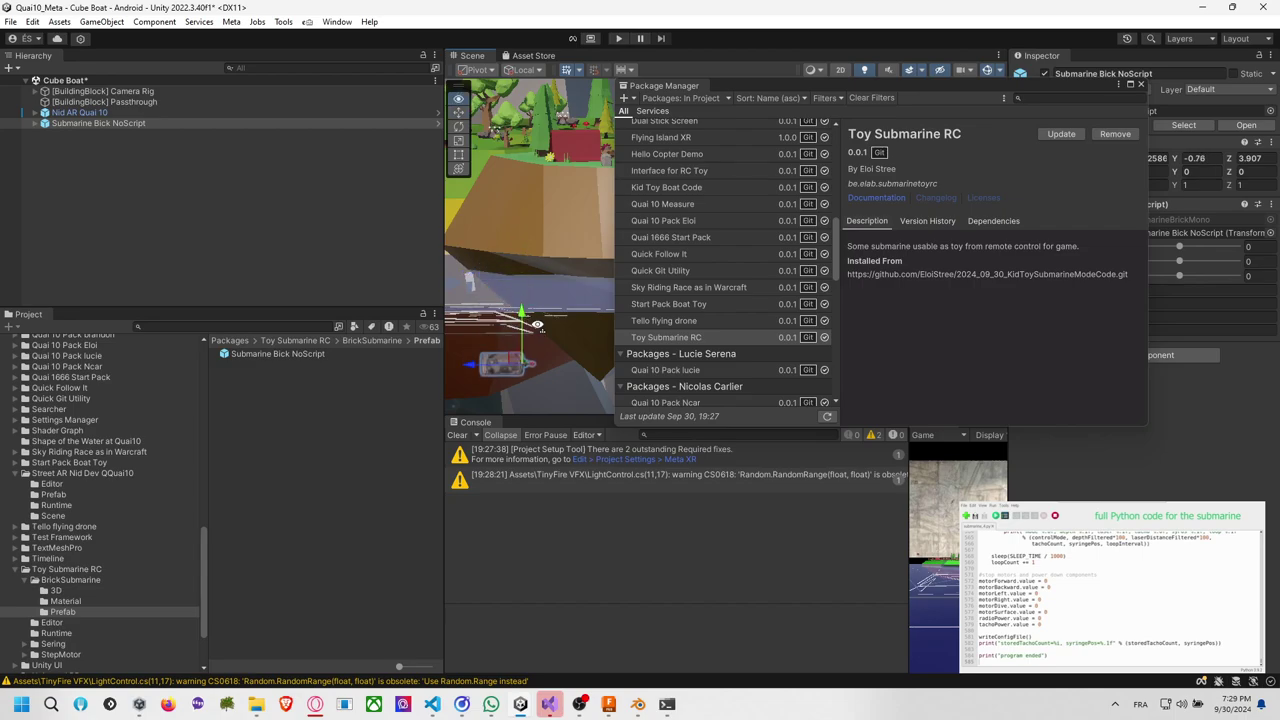
key(f)
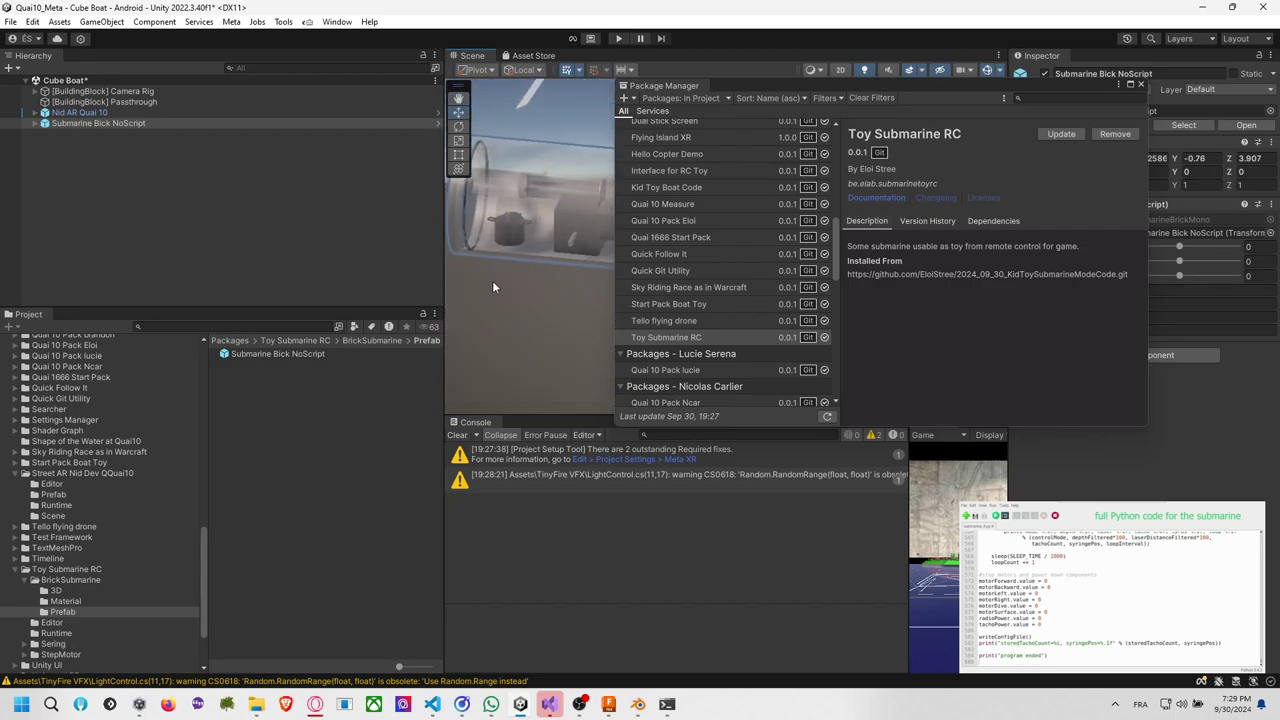
Widen the scene view, shift the submarine right and nearer, then deselect it.
drag(446, 267, 246, 270)
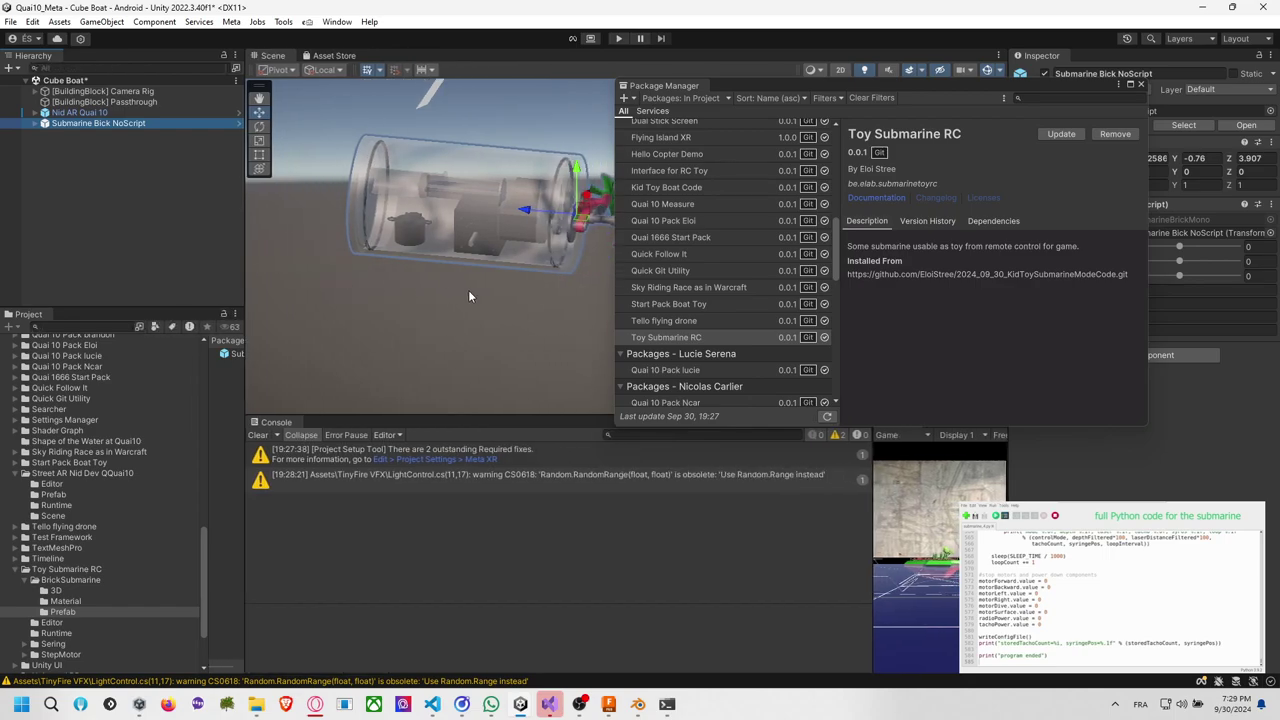
alt+drag(468, 290, 502, 301)
alt+drag(544, 320, 421, 279)
drag(475, 234, 241, 355)
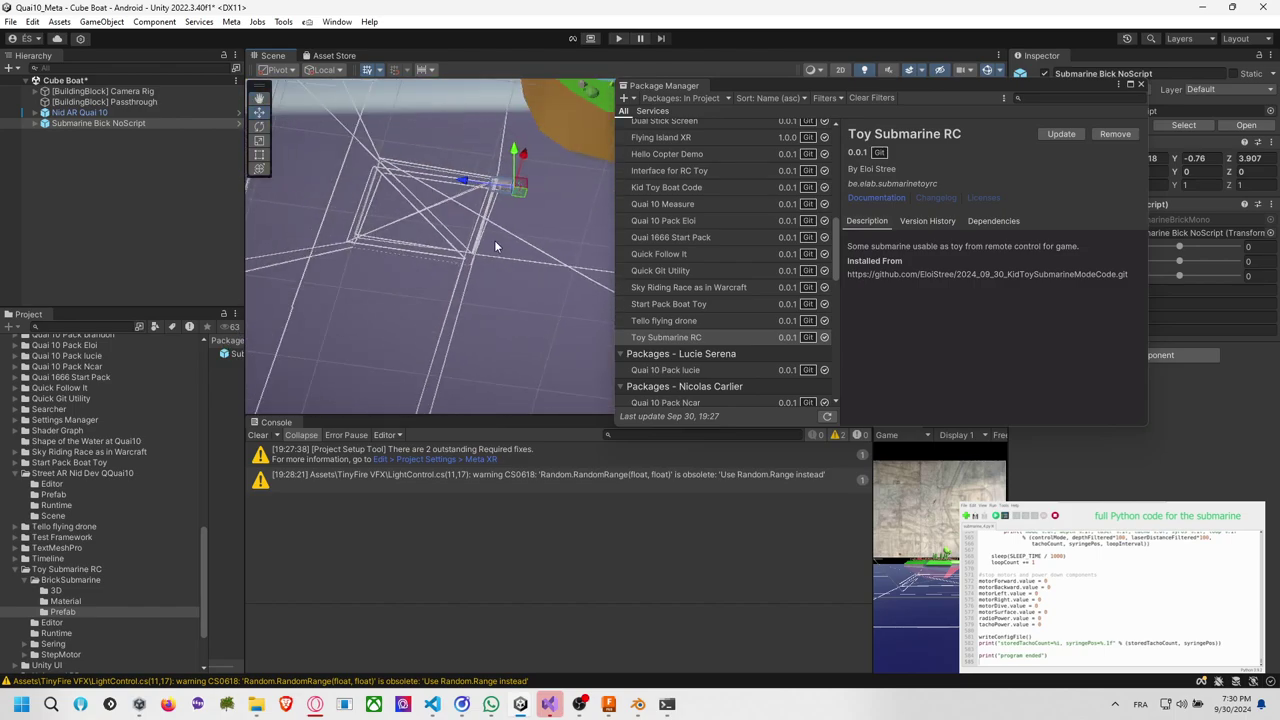
scroll(497, 247, down, 5)
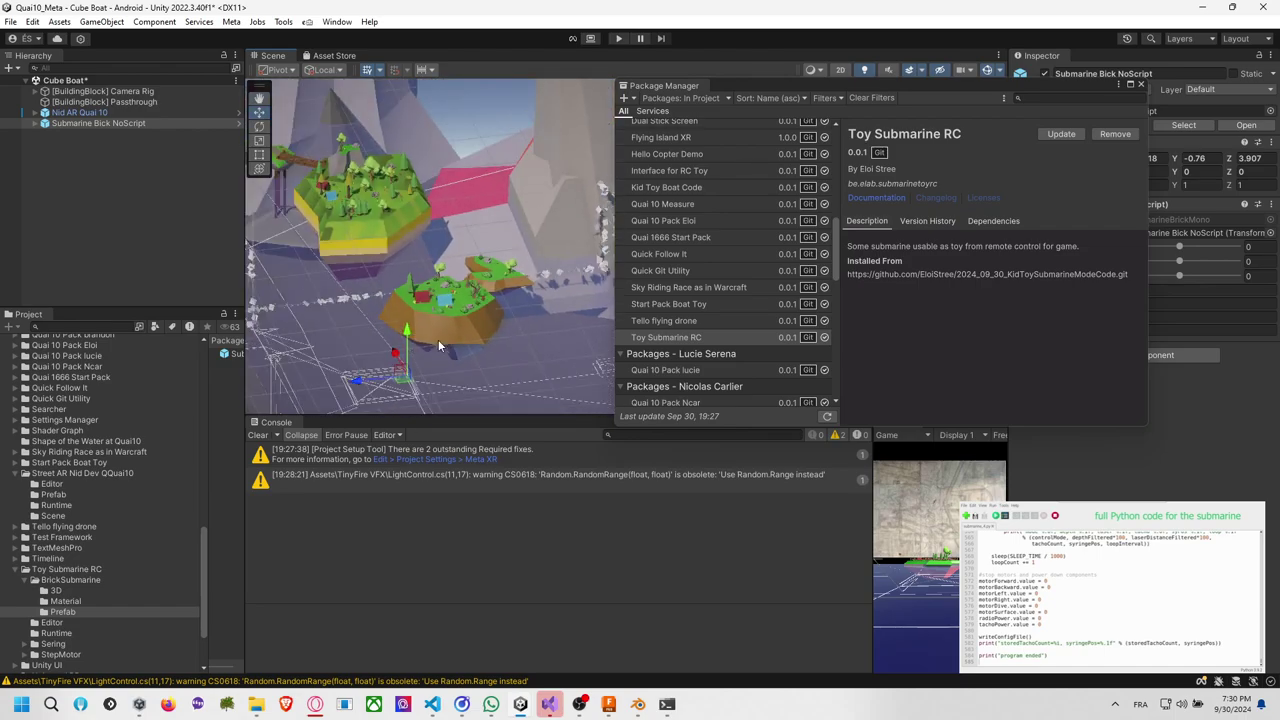
alt+drag(456, 342, 745, 415)
click(450, 370)
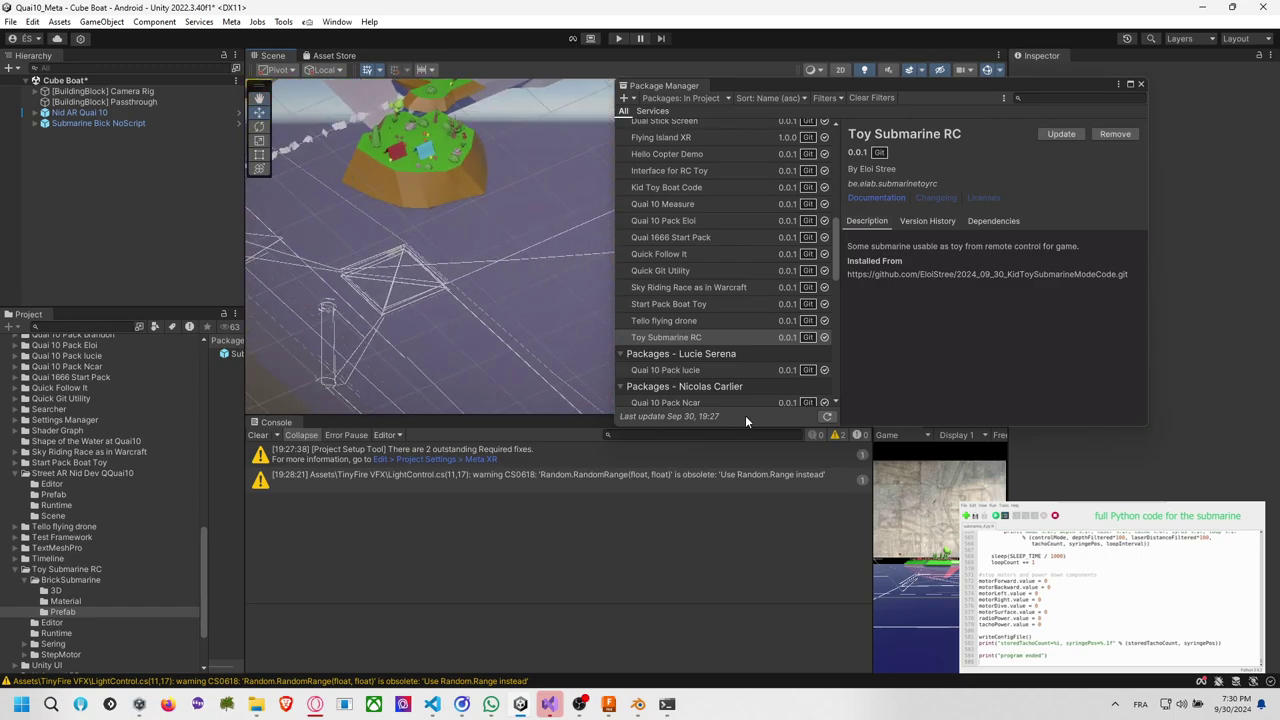
click(974, 518)
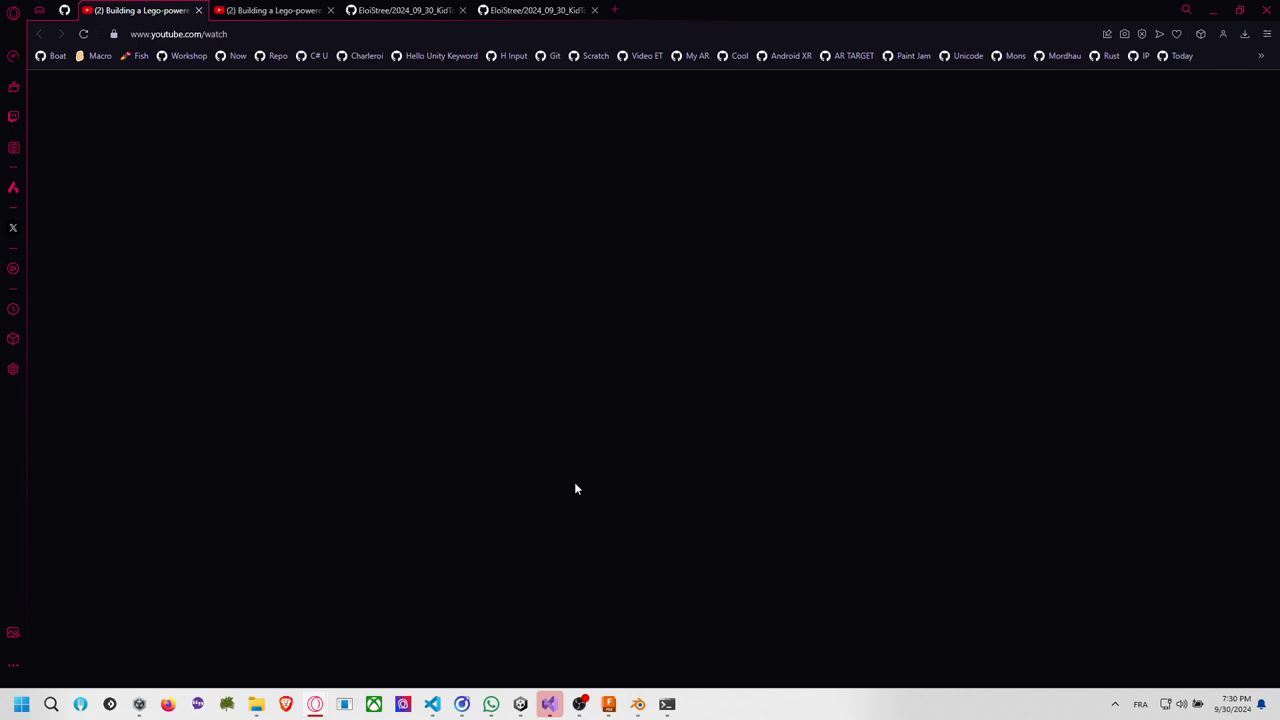
Replay the Lego submarine video, skip through 0:39, 1:19, 1:28, and pause at 1:29.
mouse_move(587, 706)
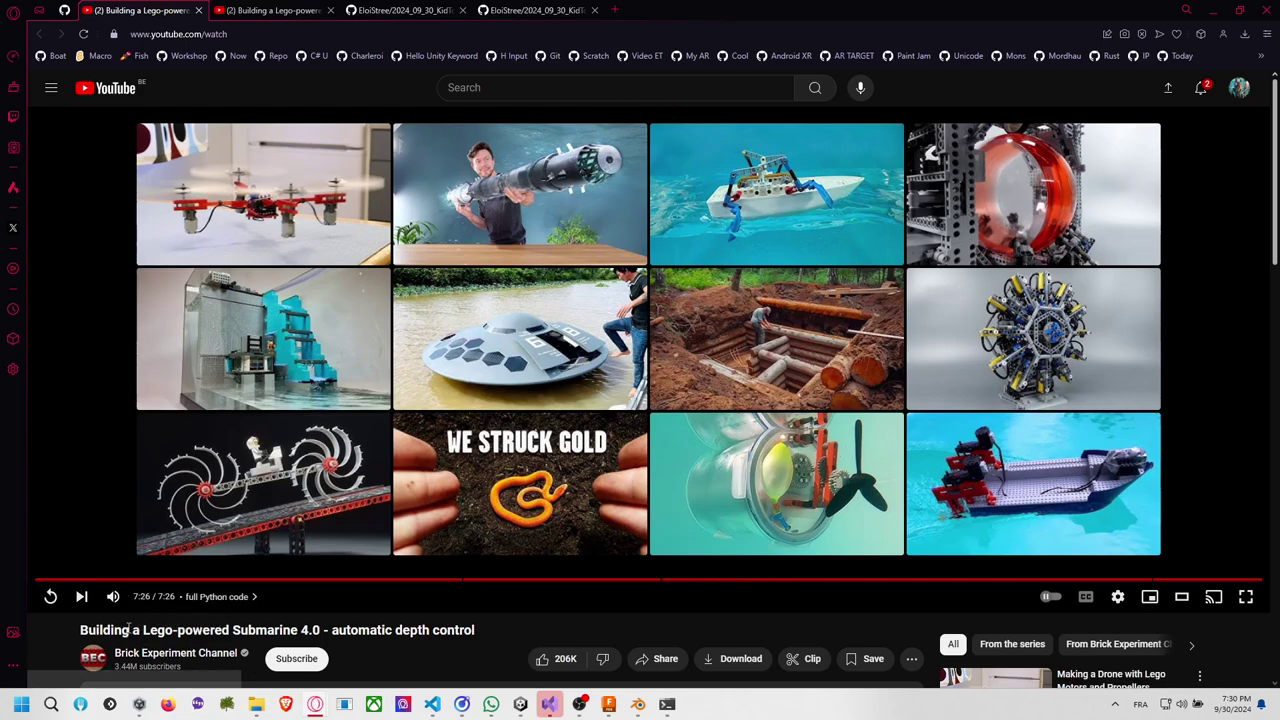
click(50, 596)
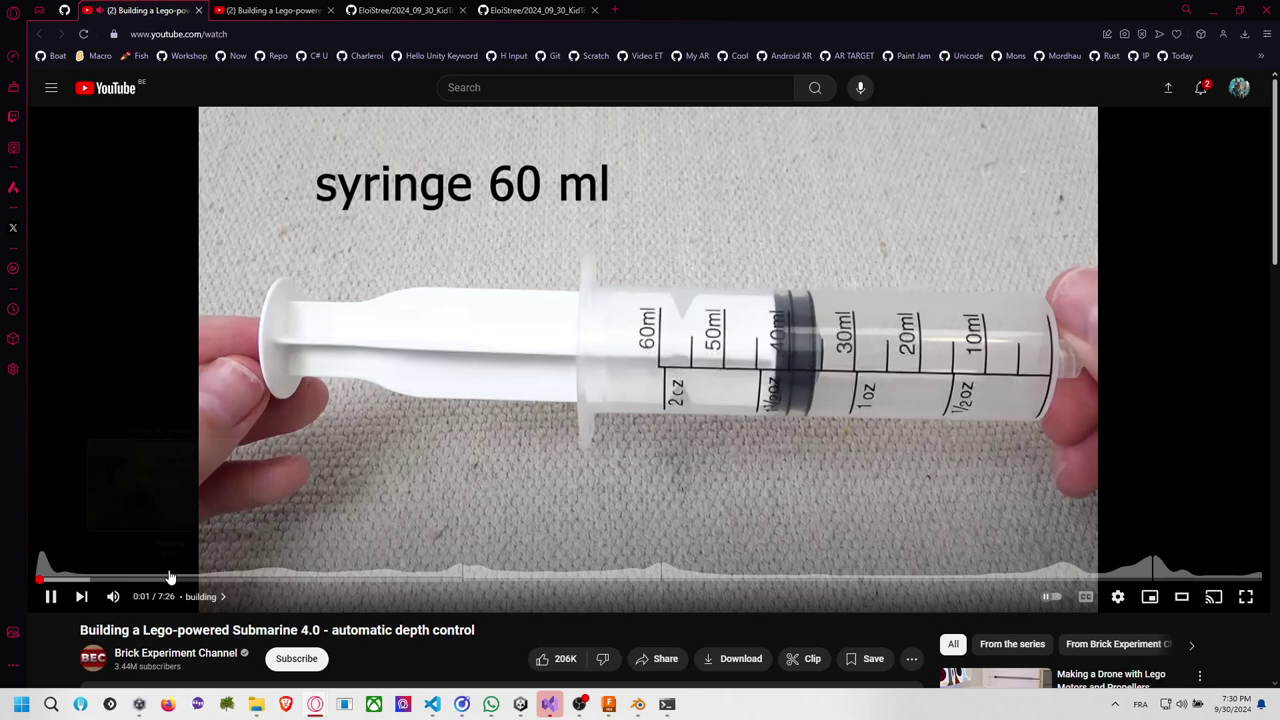
click(143, 580)
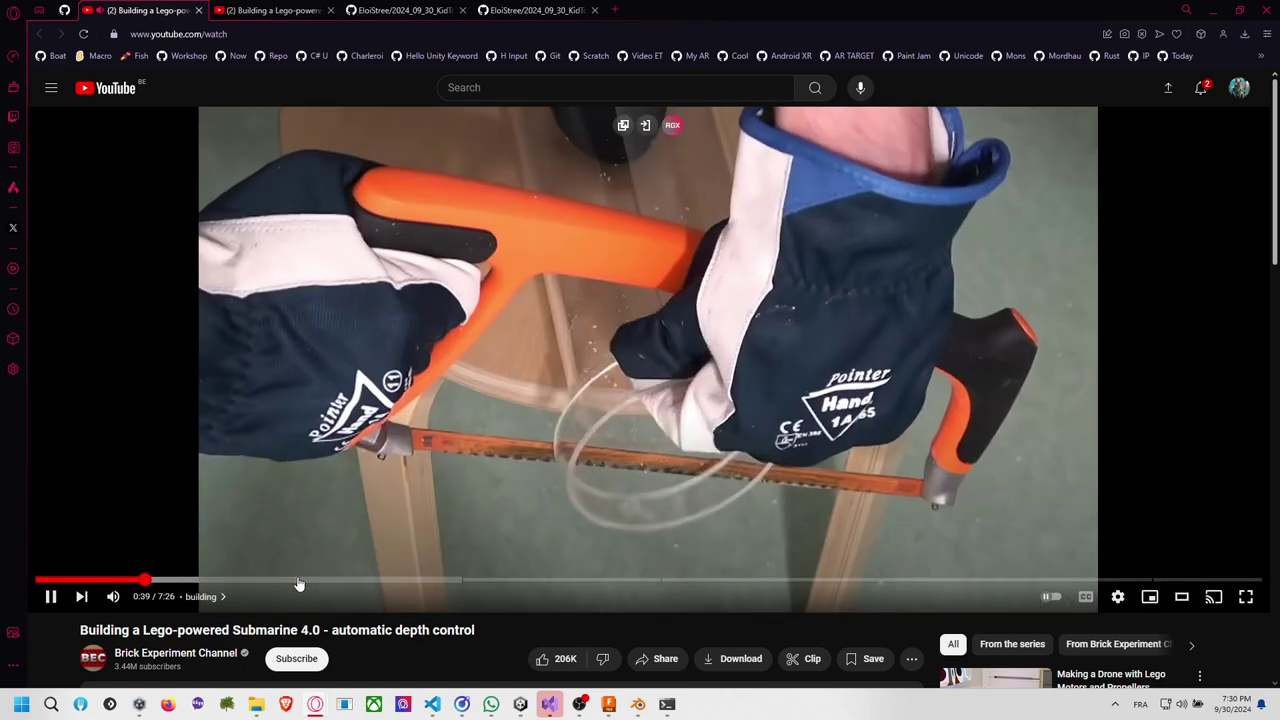
click(253, 580)
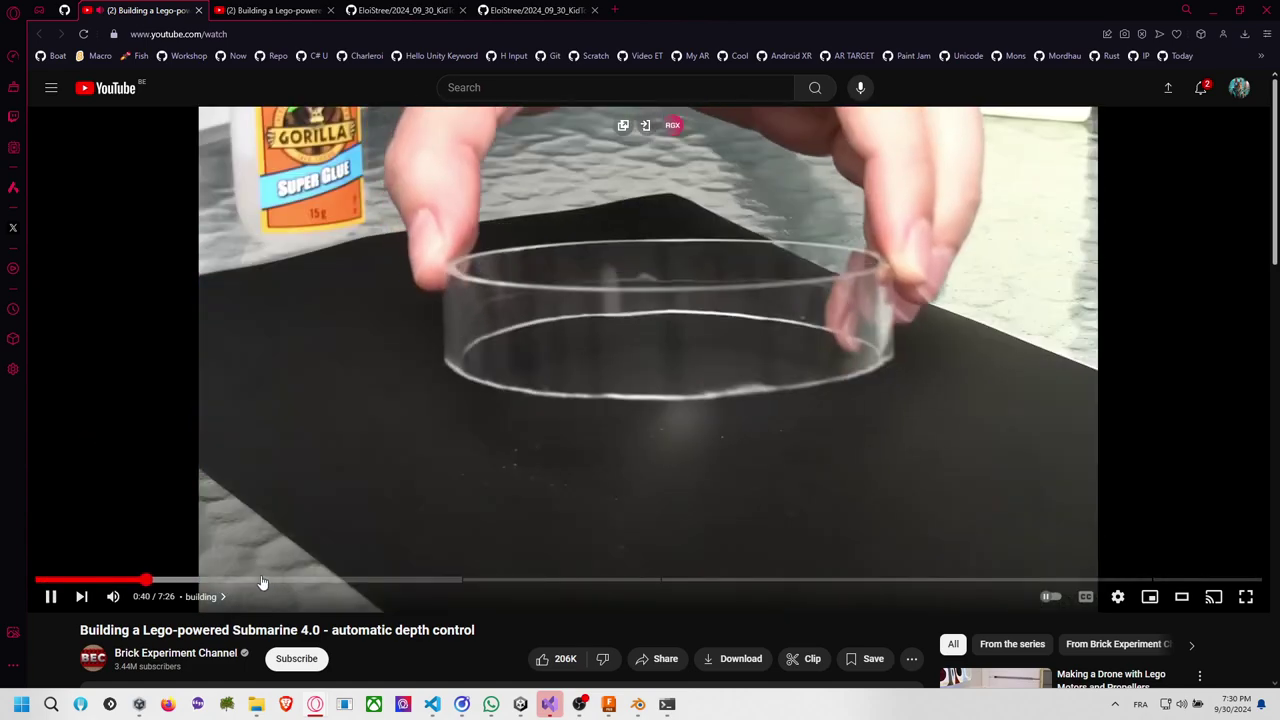
click(276, 580)
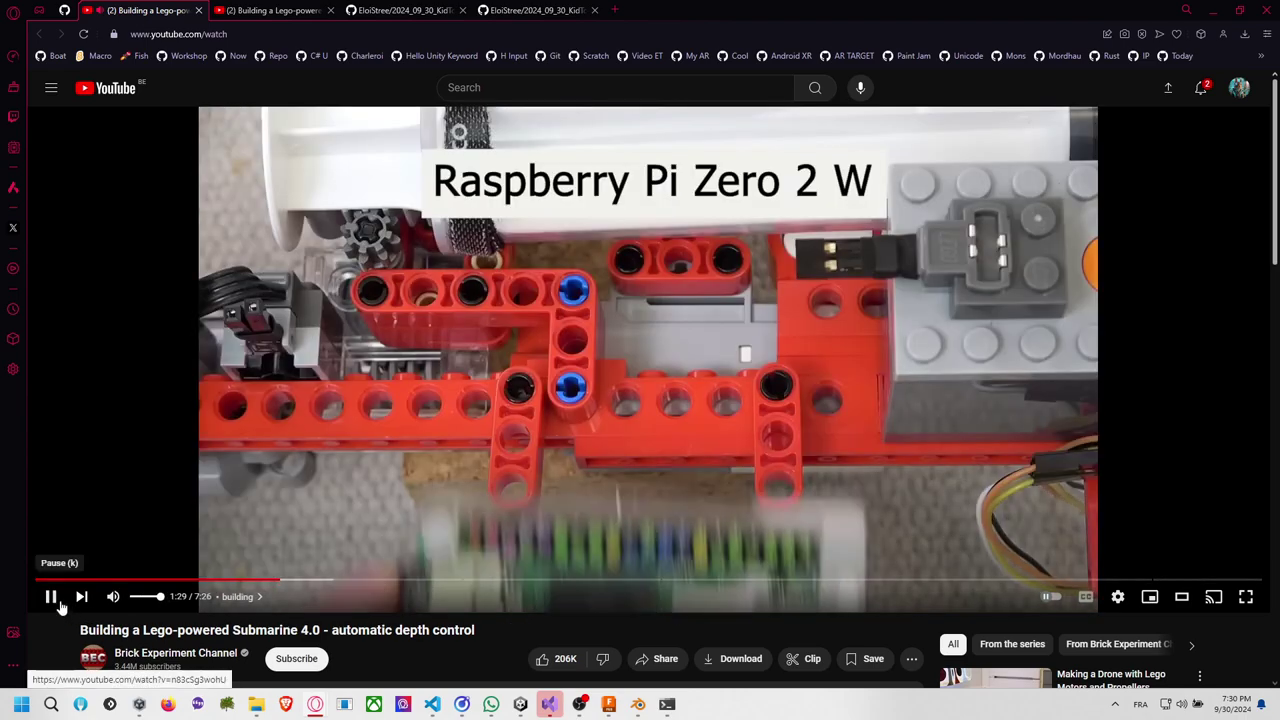
click(51, 598)
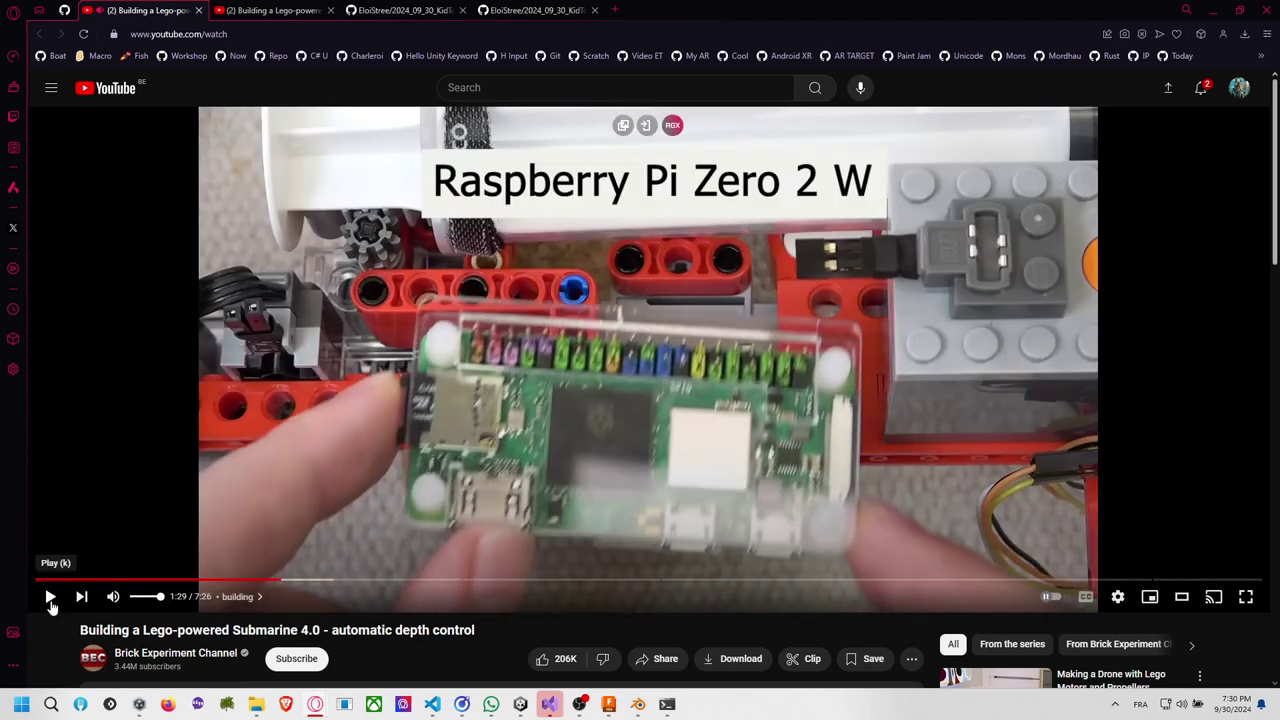
click(581, 704)
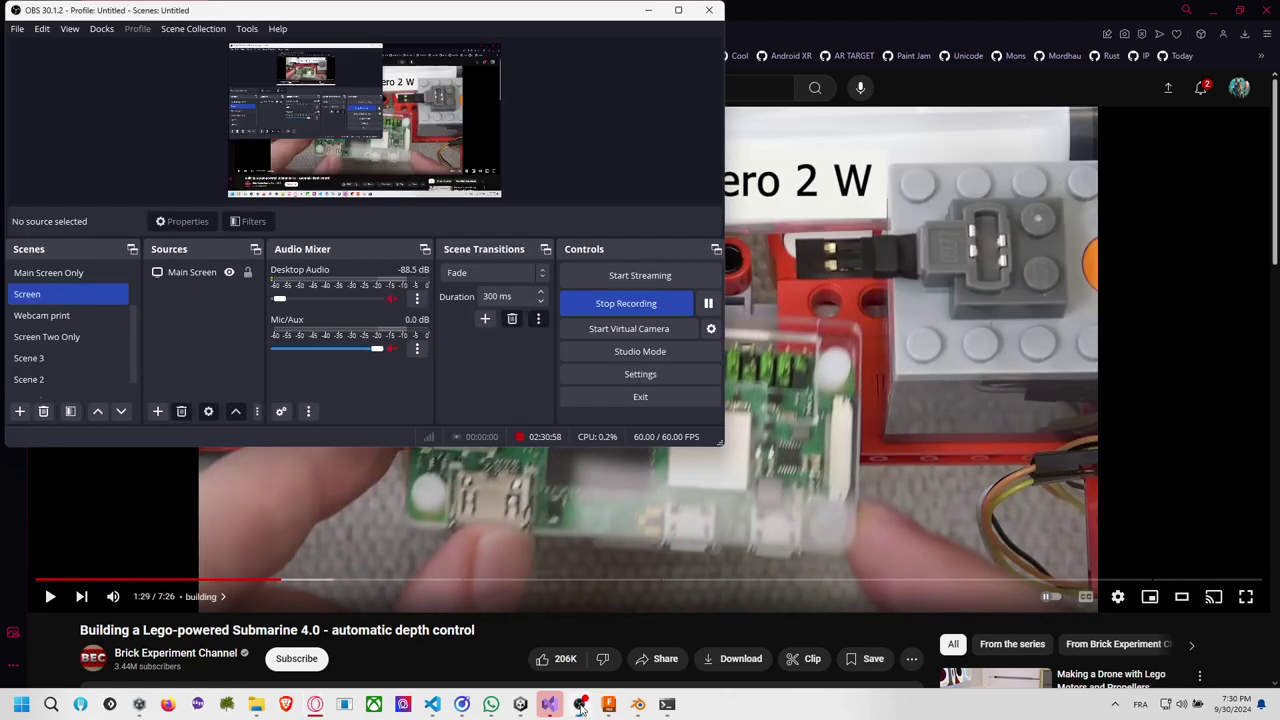